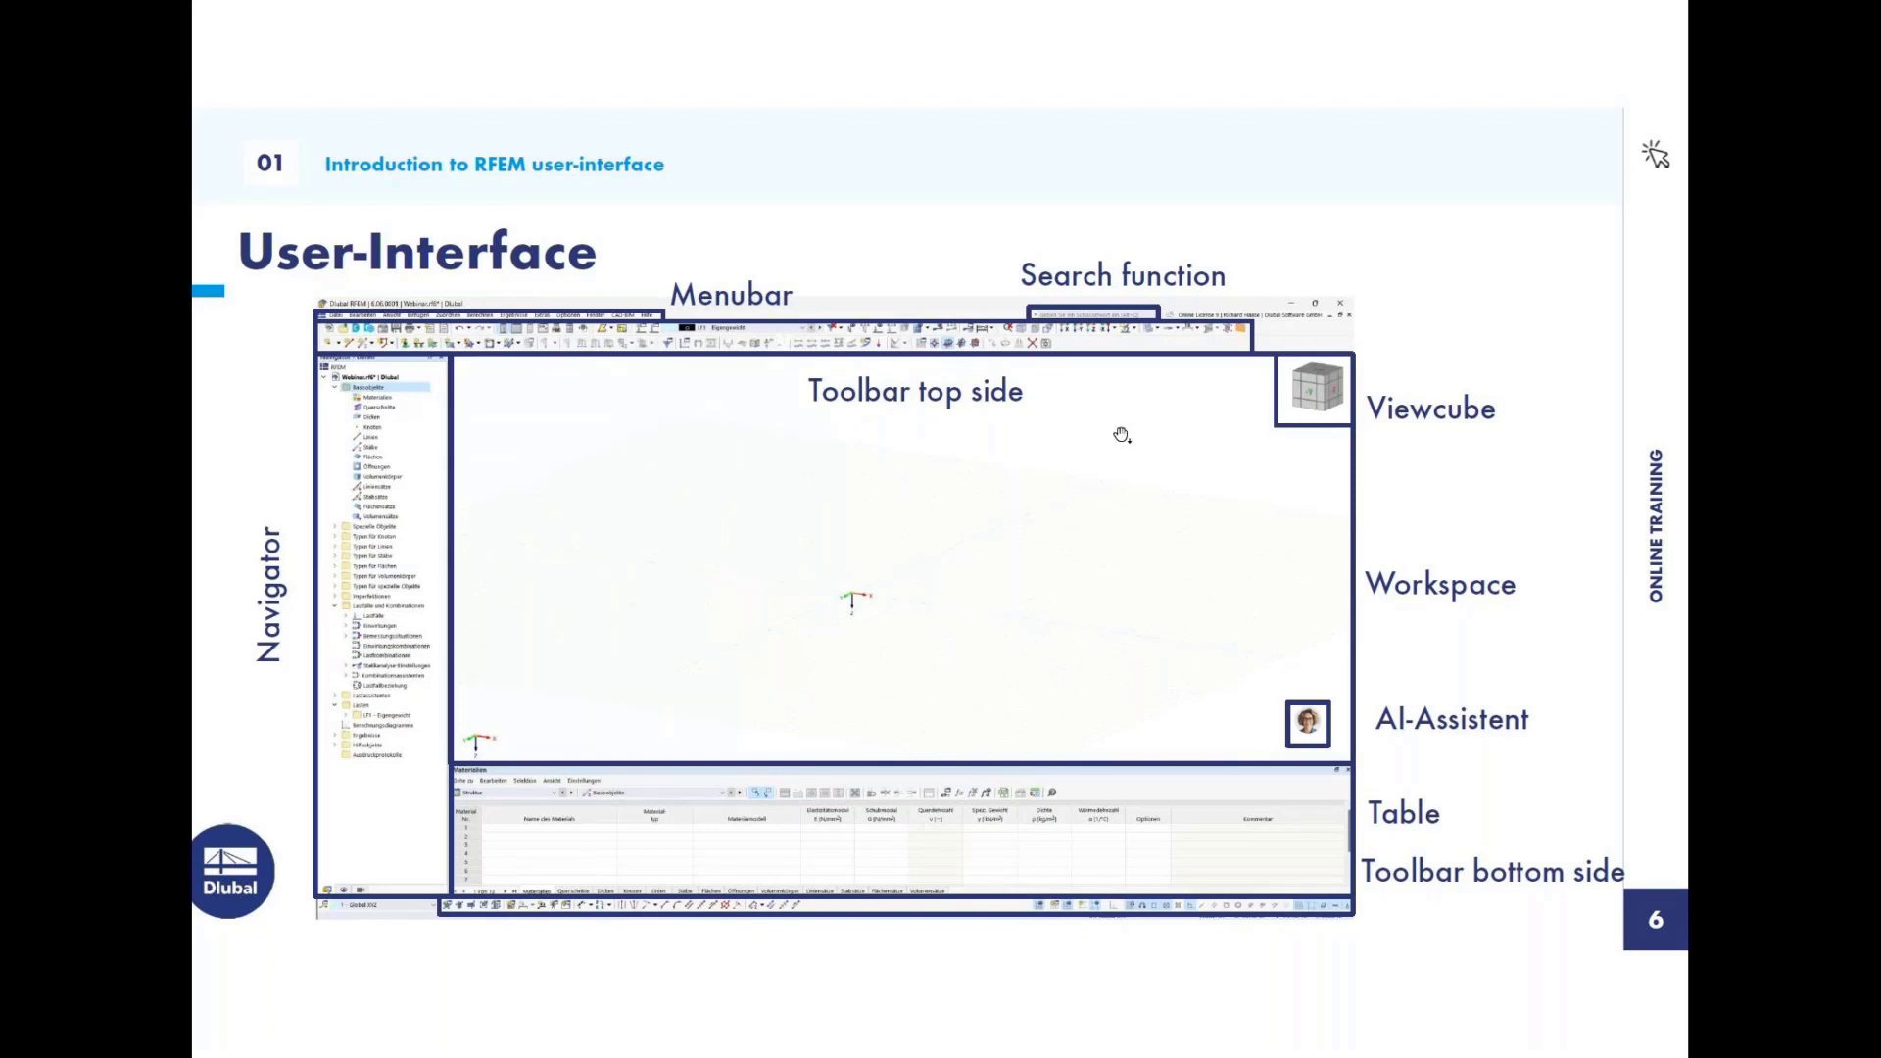
Advance the presentation to the single-span beam example, leave full-screen mode and switch to RFEM.
{"action": "key", "text": "Right"}
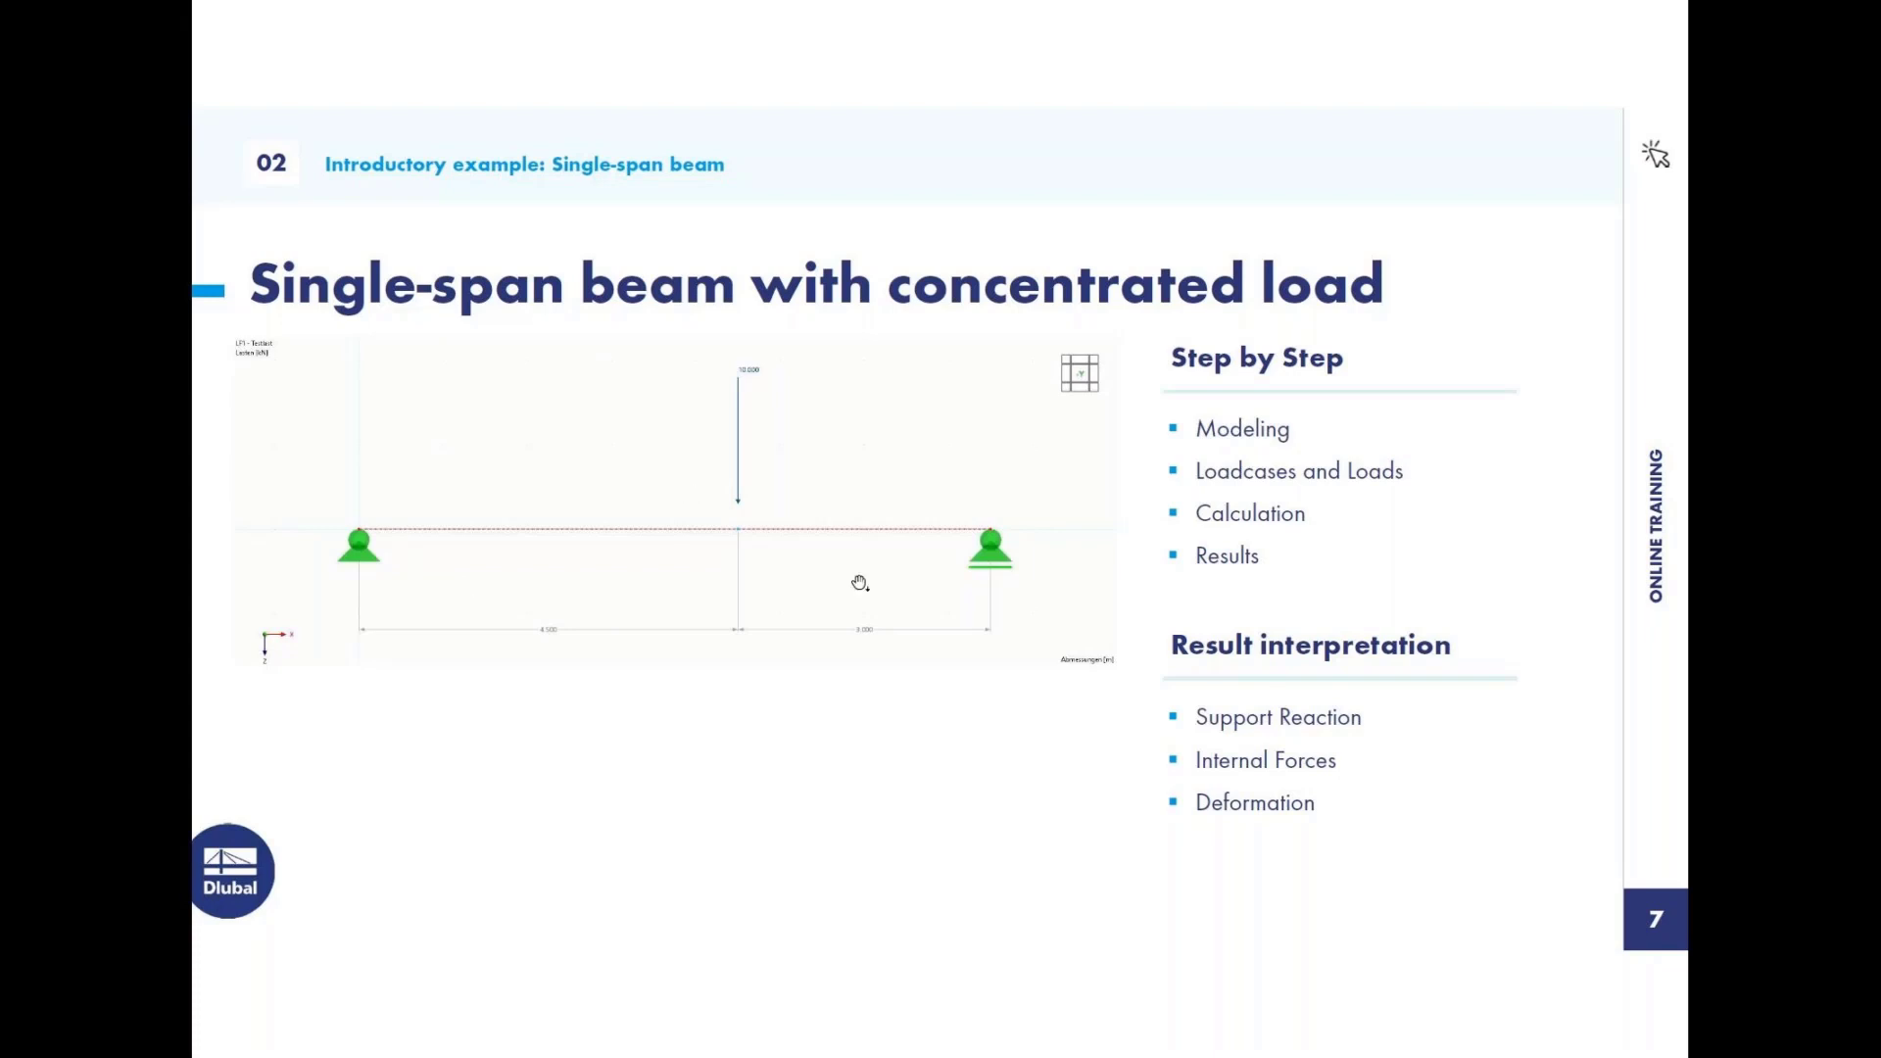
{"action": "key", "text": "Right"}
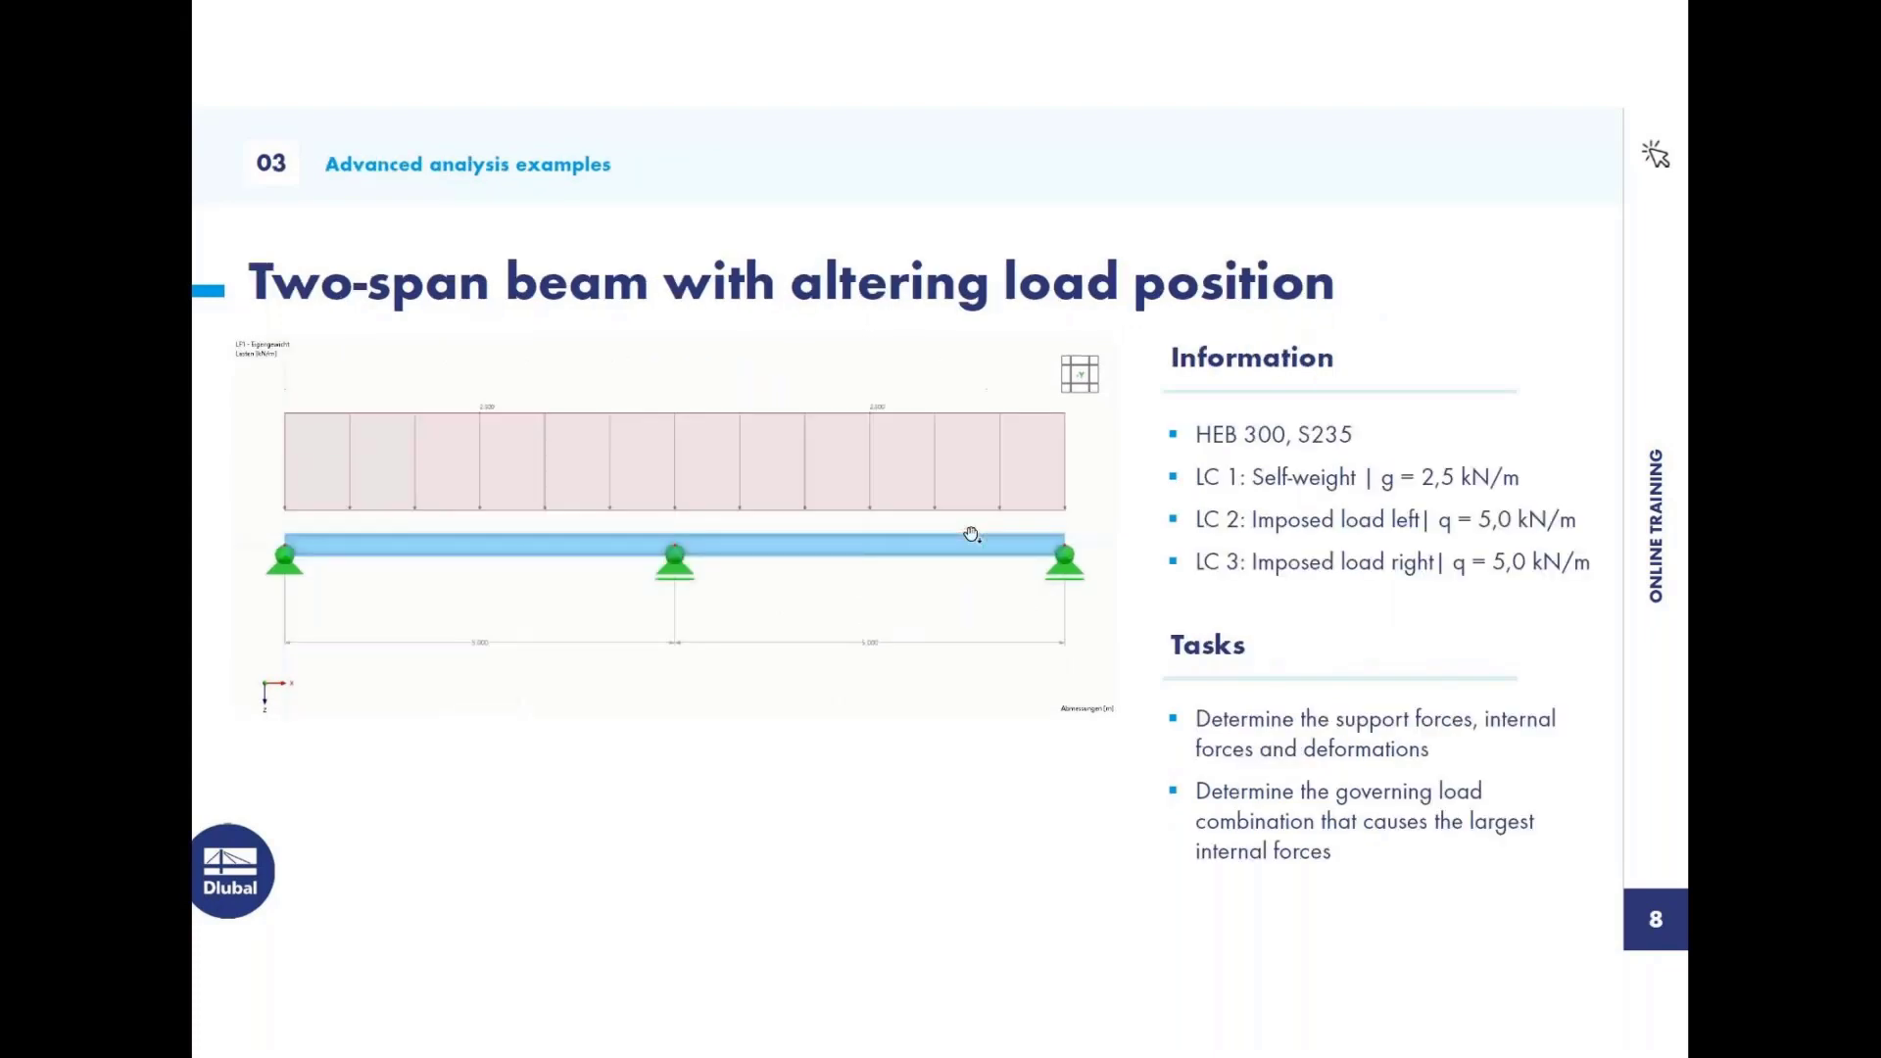
{"action": "key", "text": "Escape"}
{"action": "key", "text": "Left"}
{"action": "mouse_move", "coordinate": [787, 1041]}
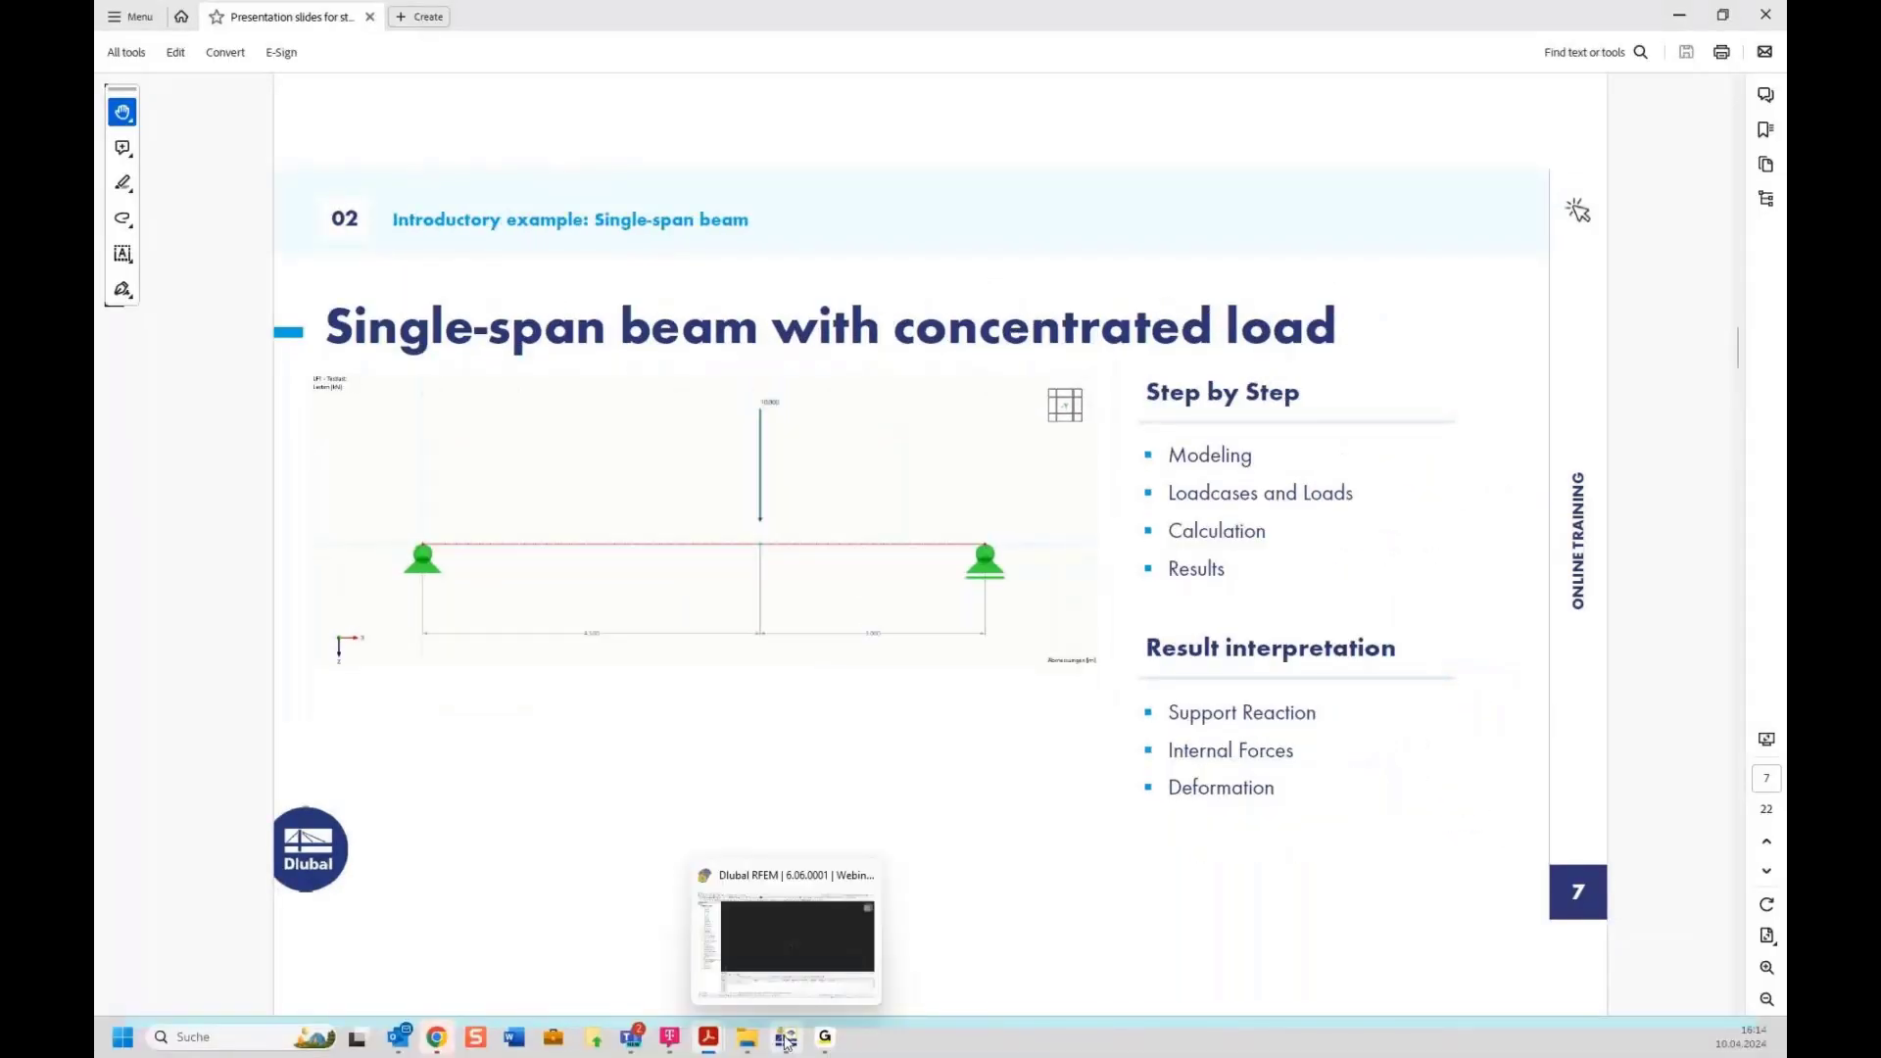
{"action": "left_click", "coordinate": [787, 1041]}
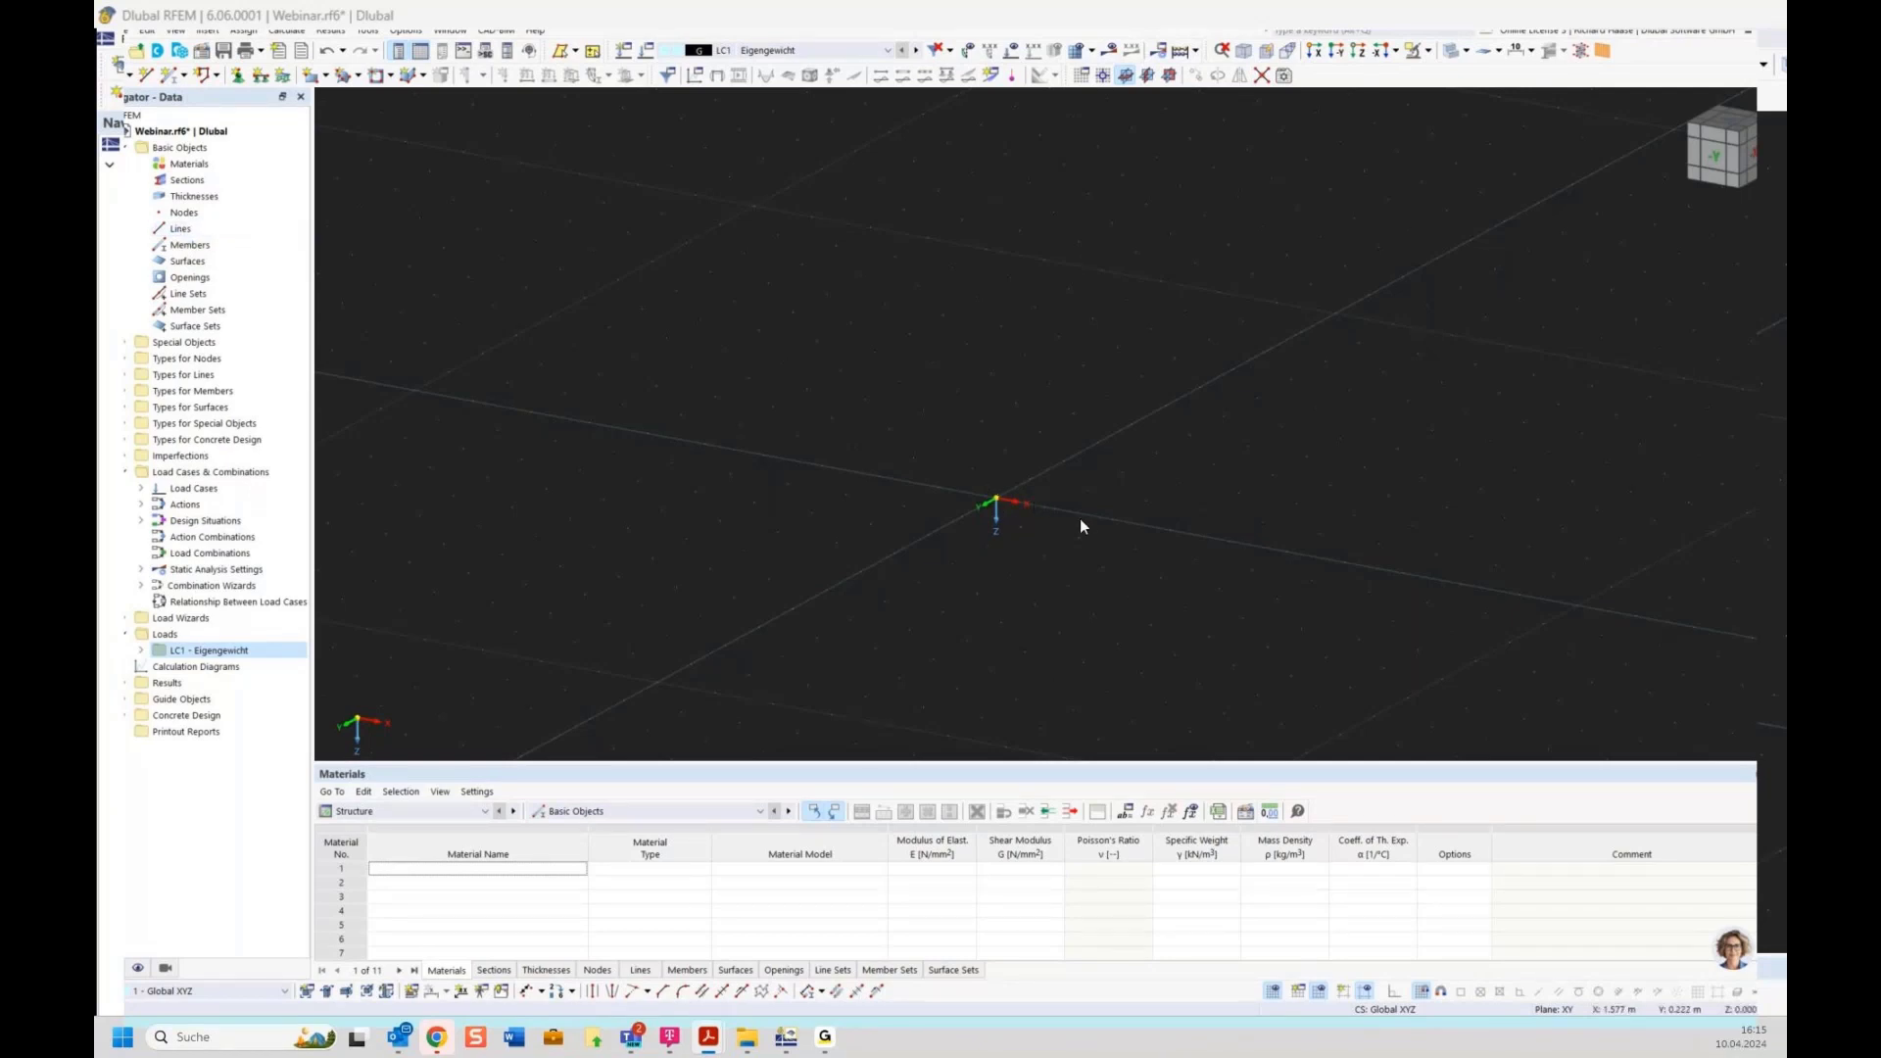
Open the settings for a new node to view them, and close them without creating a node.
{"action": "left_click", "coordinate": [181, 218]}
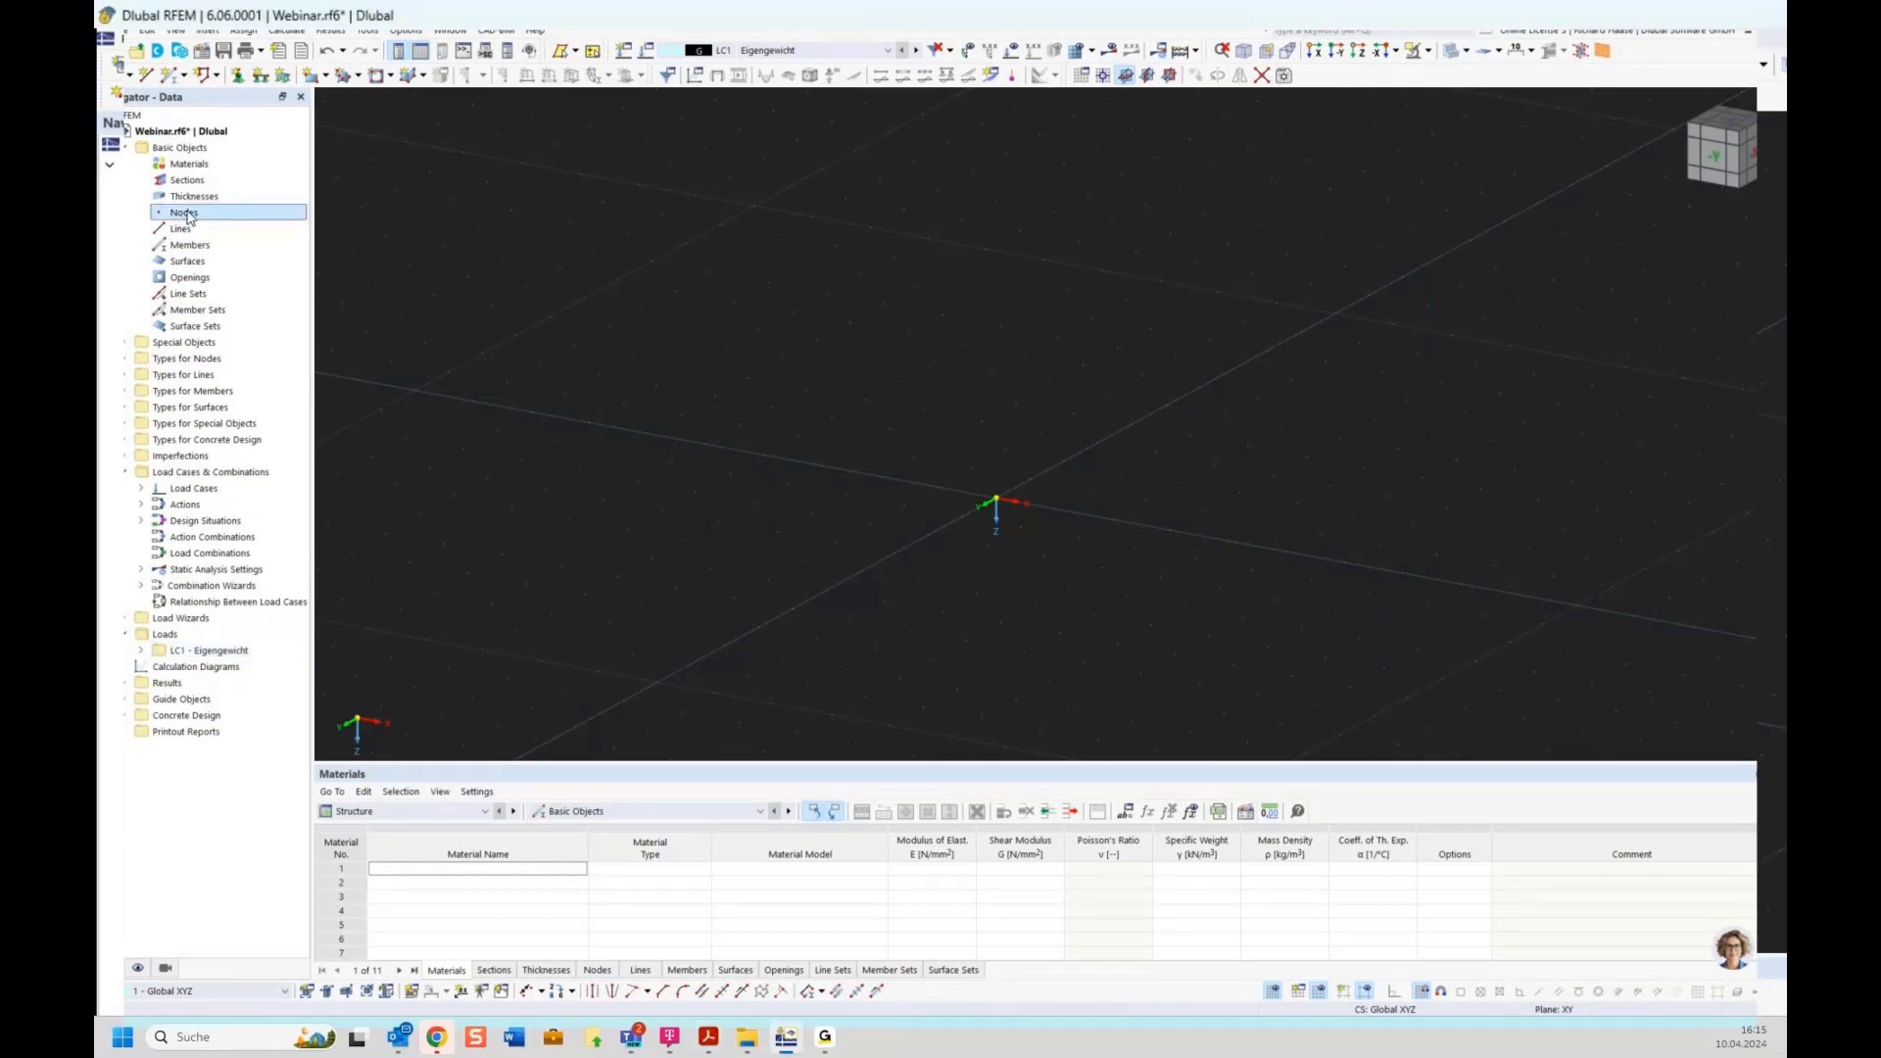
{"action": "right_click", "coordinate": [190, 217]}
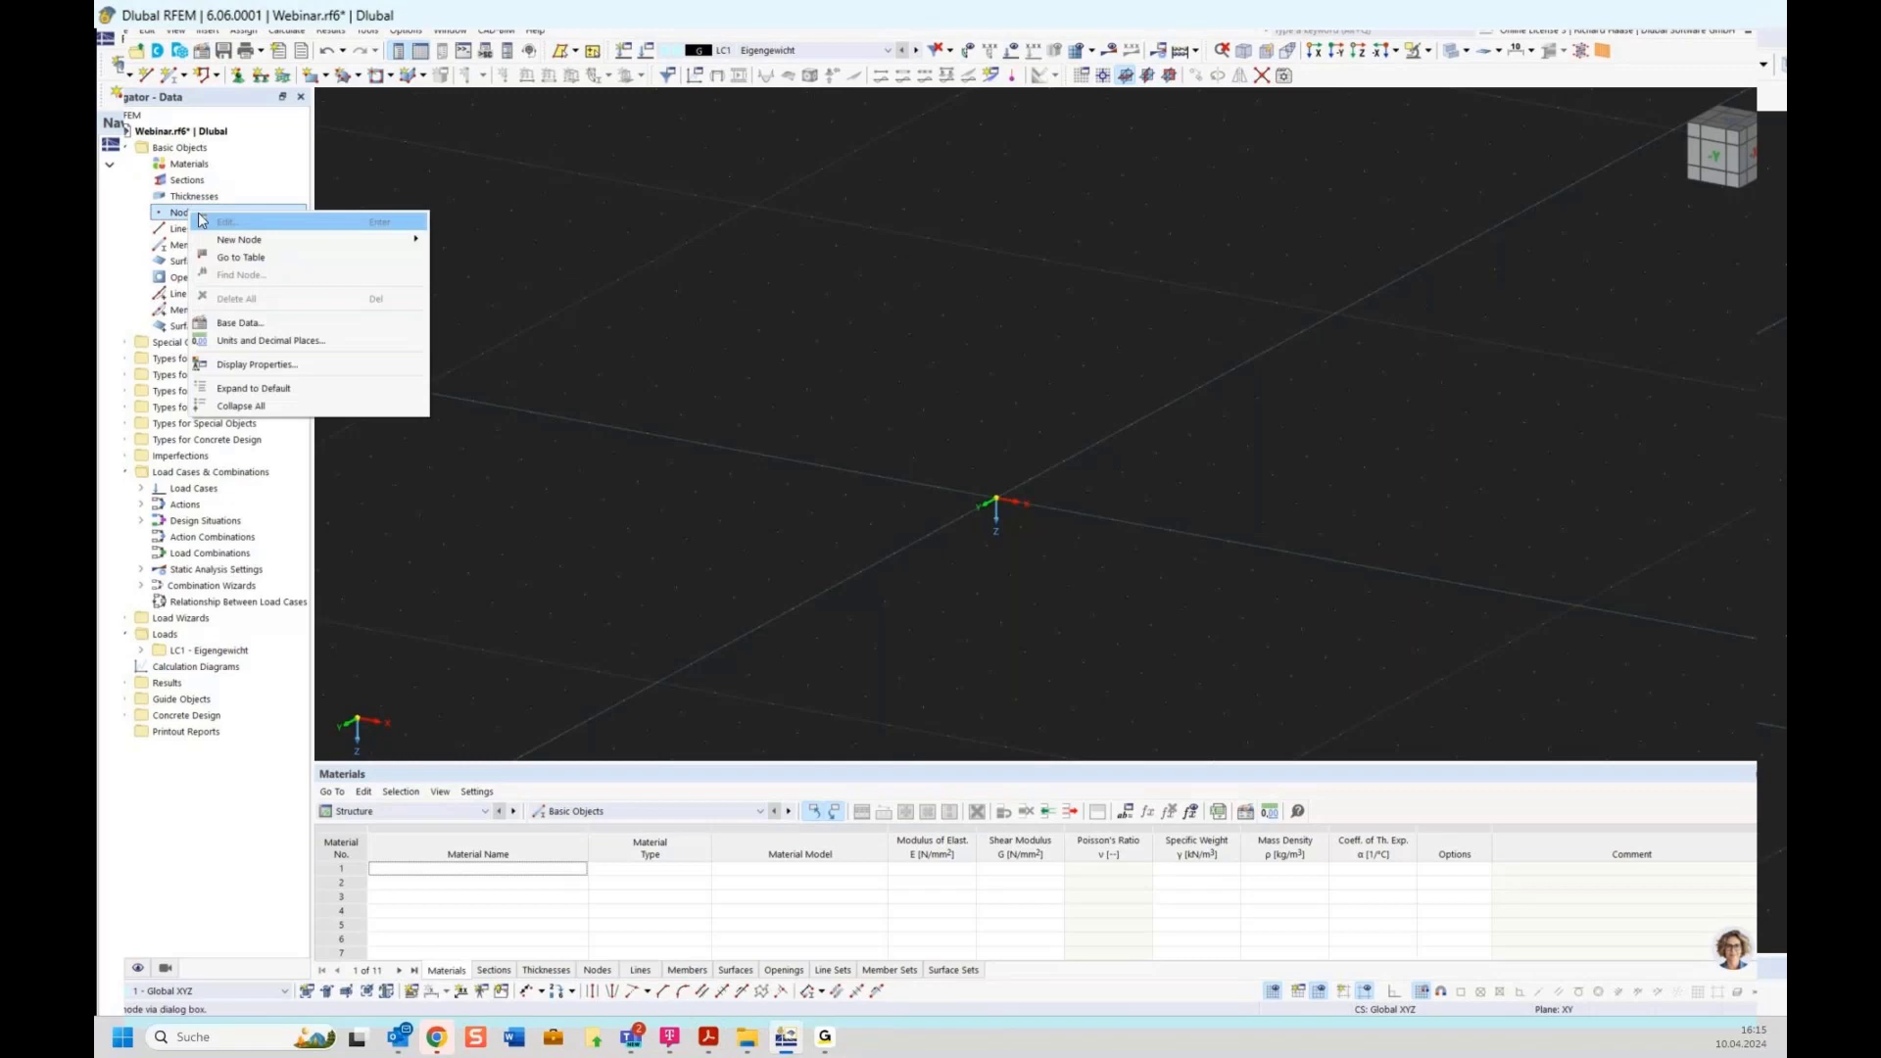
{"action": "mouse_move", "coordinate": [392, 240]}
{"action": "left_click", "coordinate": [468, 241]}
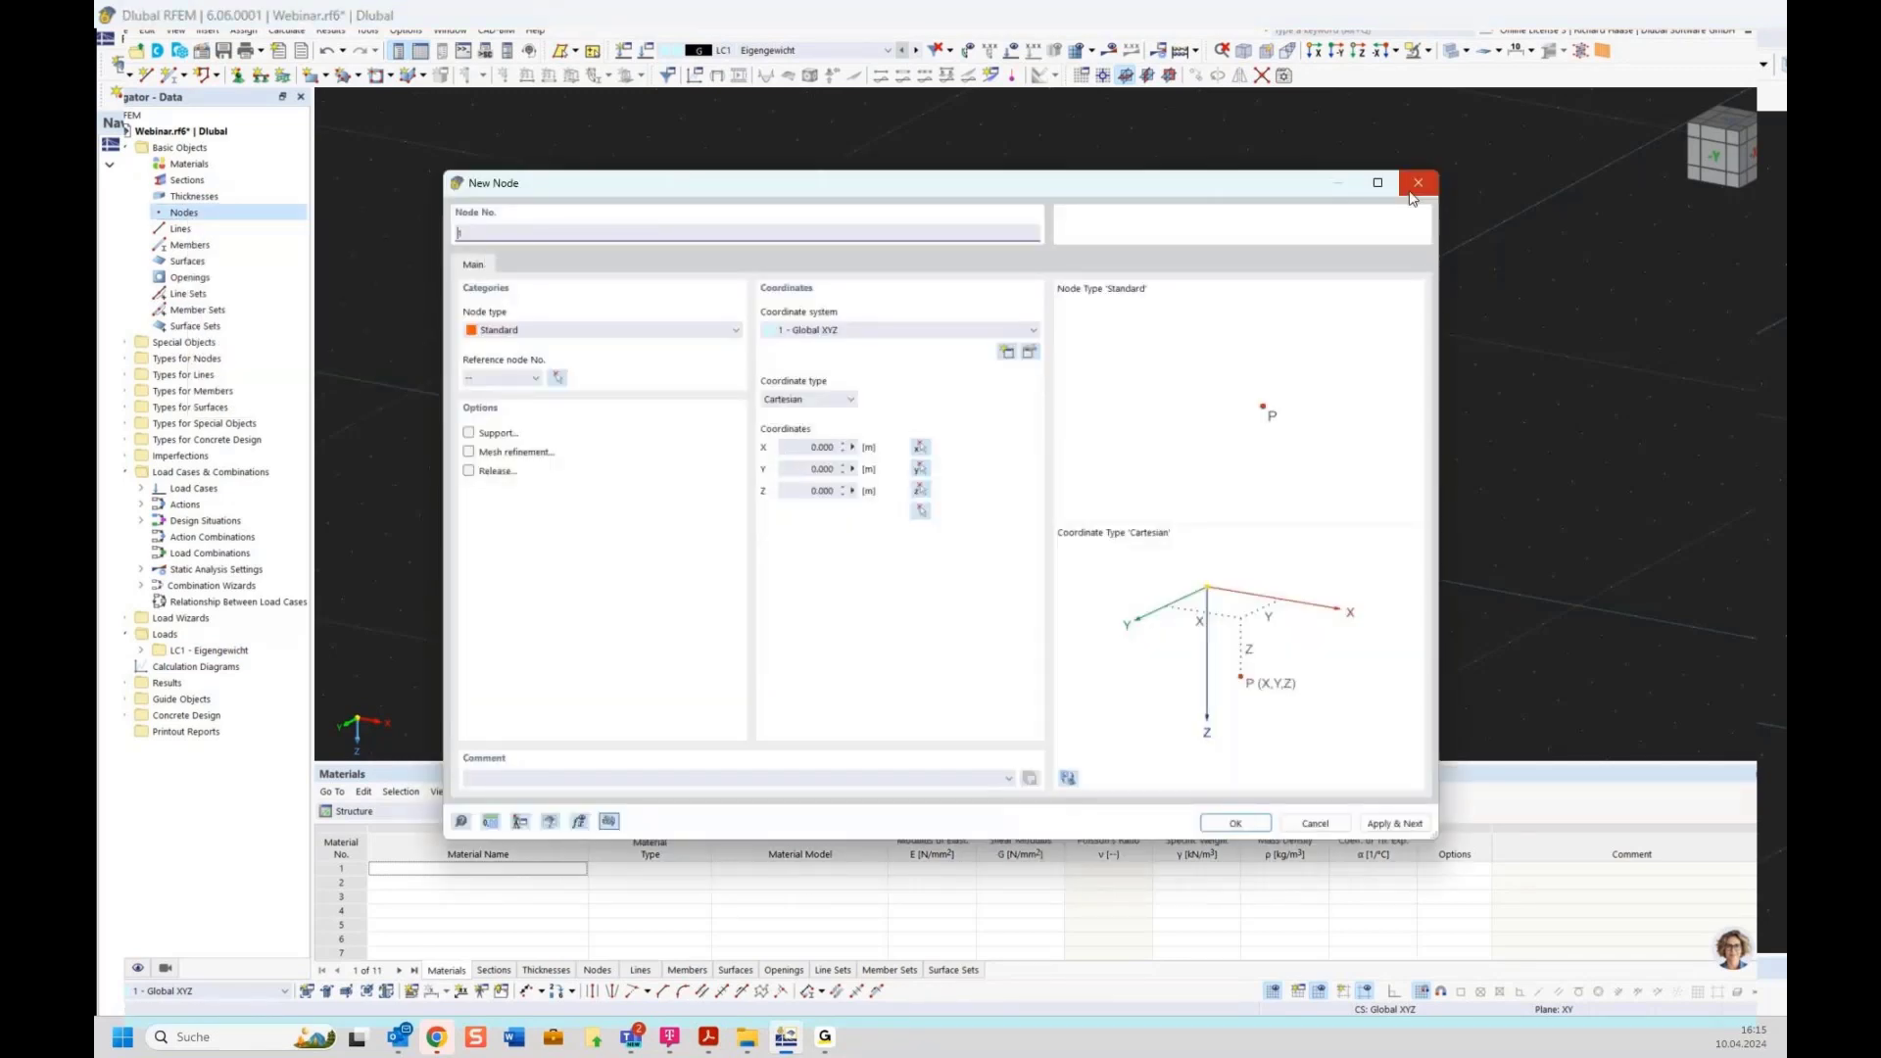
{"action": "left_click", "coordinate": [1418, 187]}
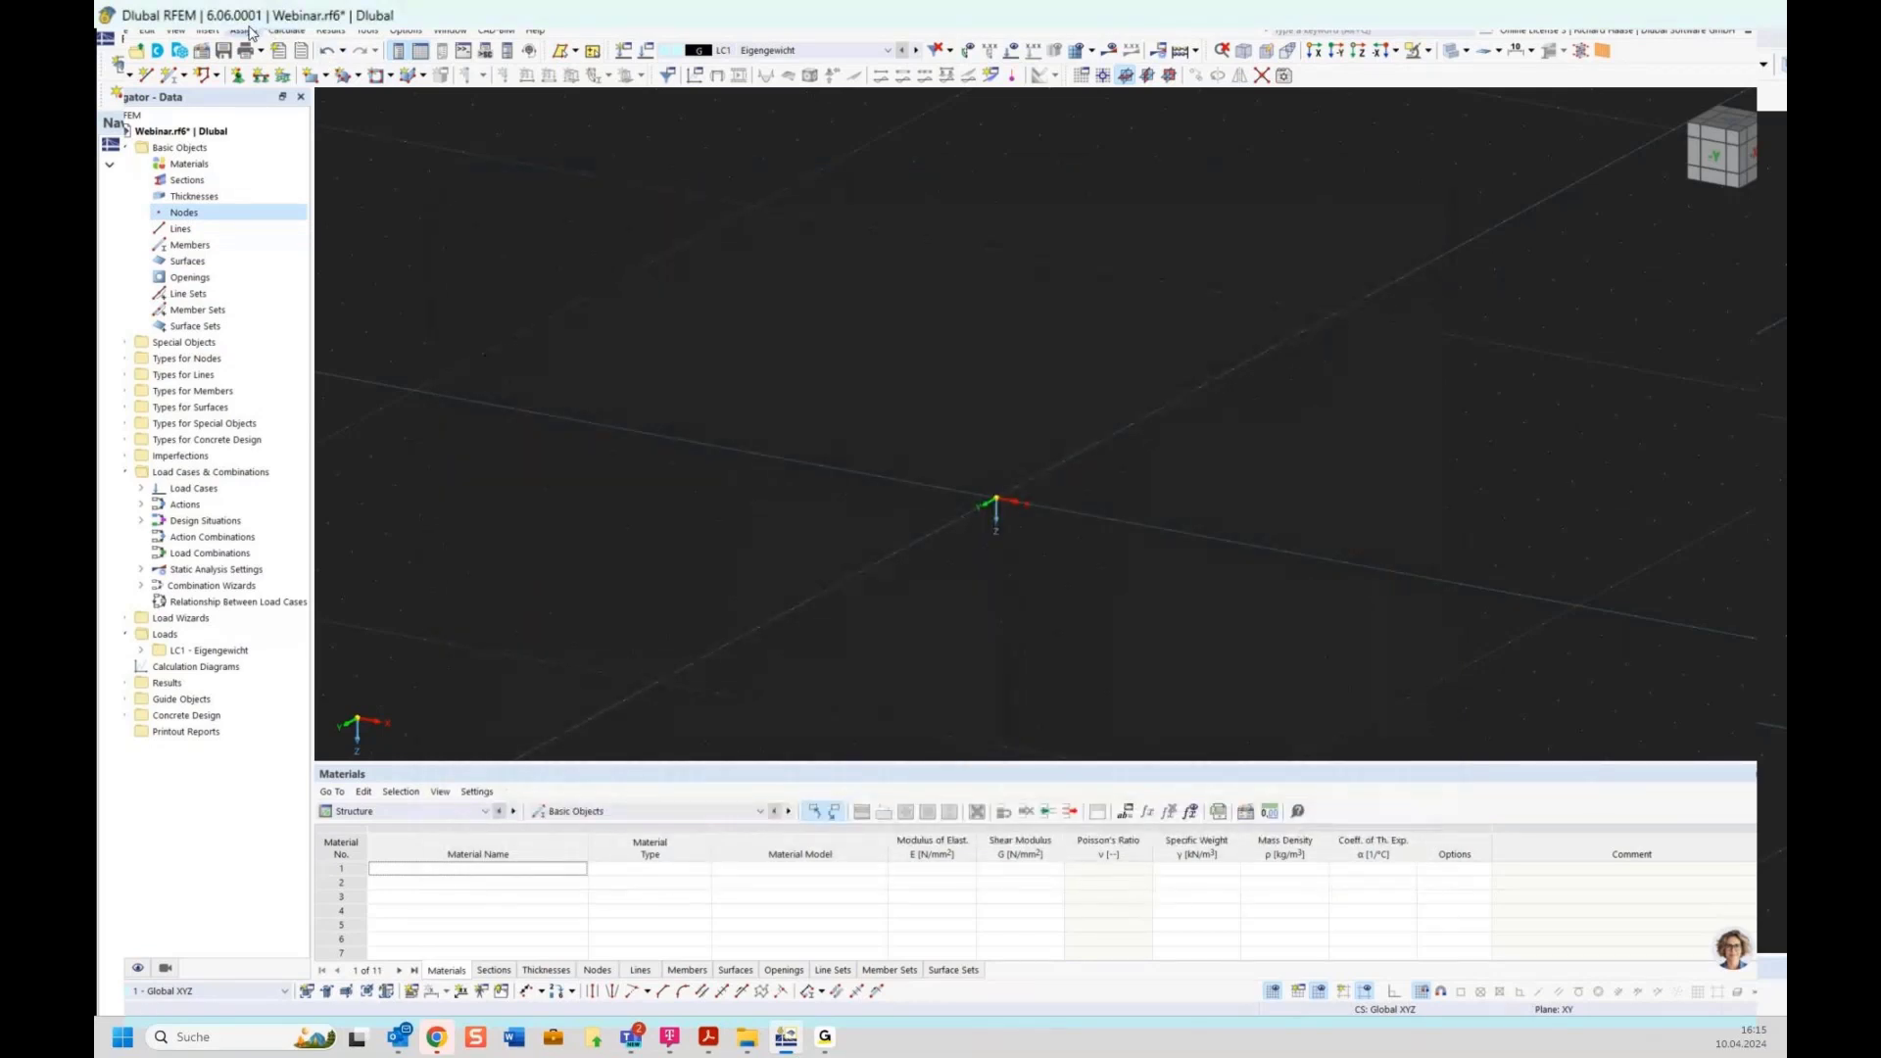
Browse the basic objects available for insertion and display the nodes table.
{"action": "left_click", "coordinate": [242, 32]}
{"action": "left_click", "coordinate": [225, 33]}
{"action": "mouse_move", "coordinate": [225, 51]}
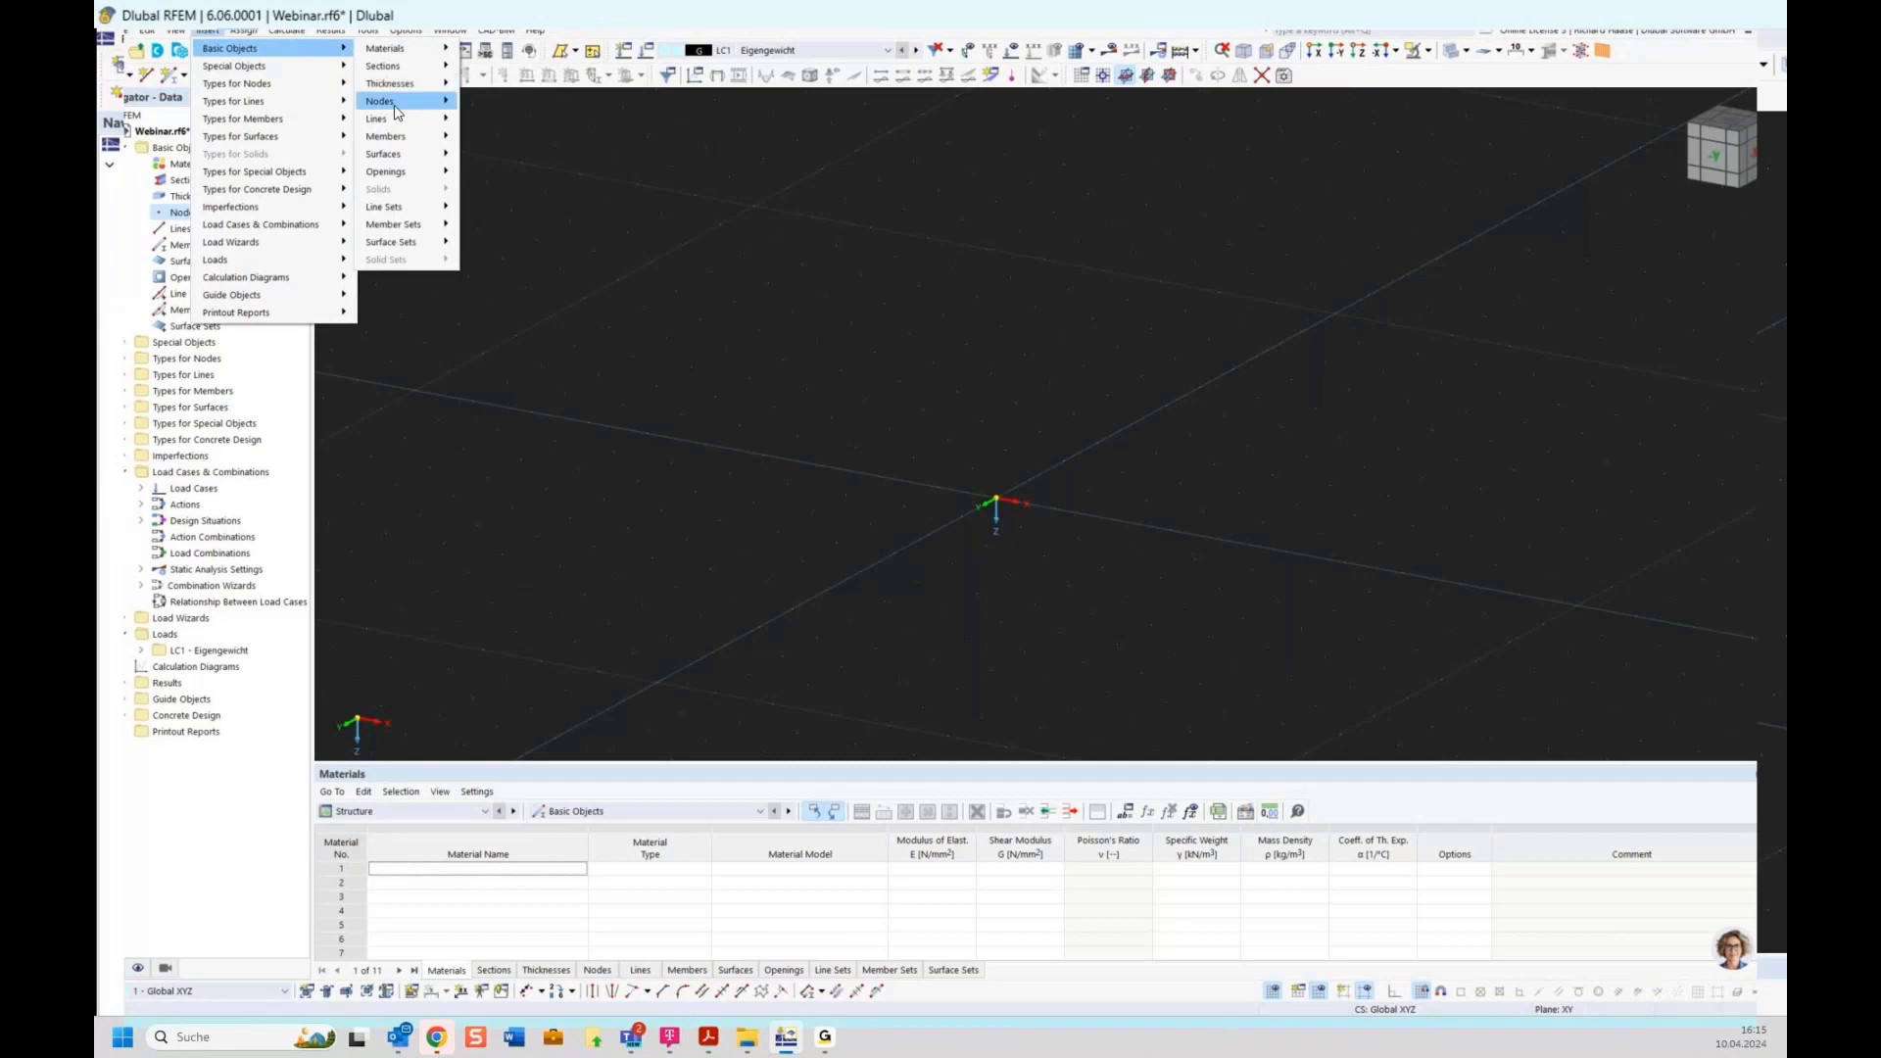
{"action": "mouse_move", "coordinate": [398, 113]}
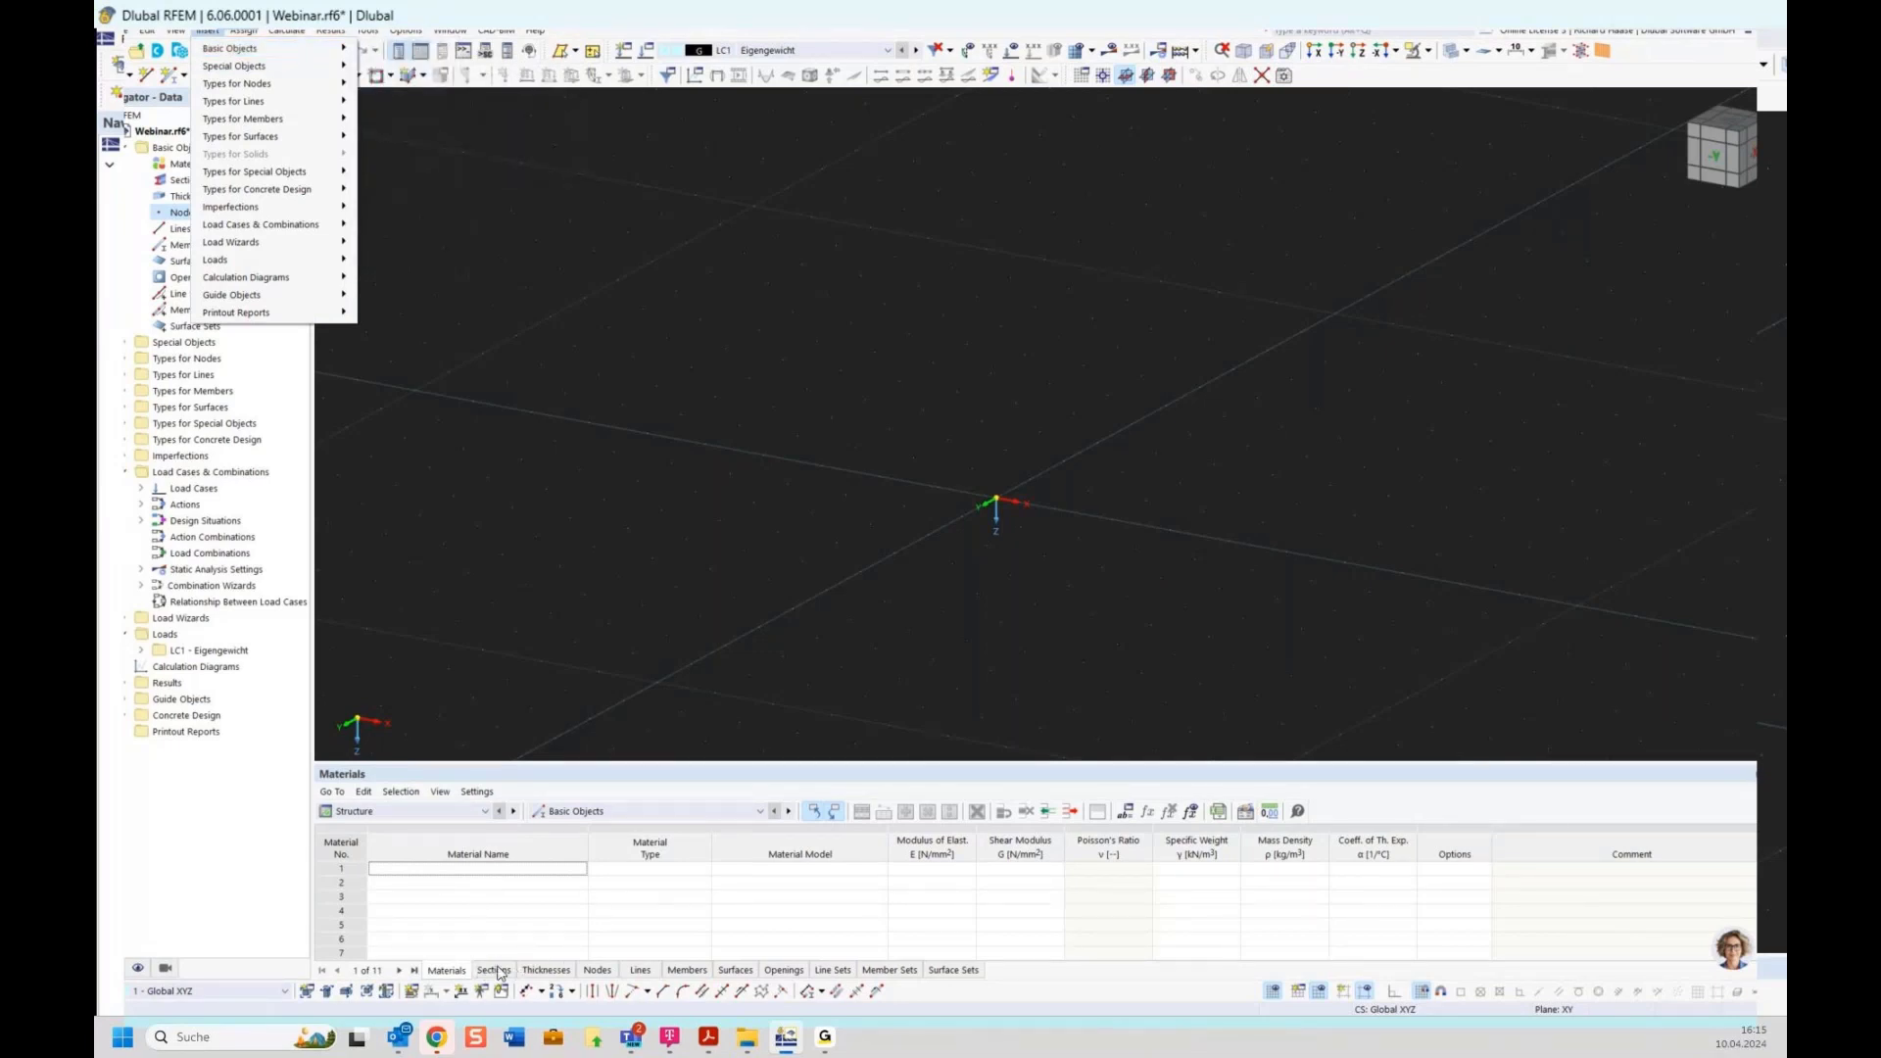
{"action": "left_click", "coordinate": [597, 970]}
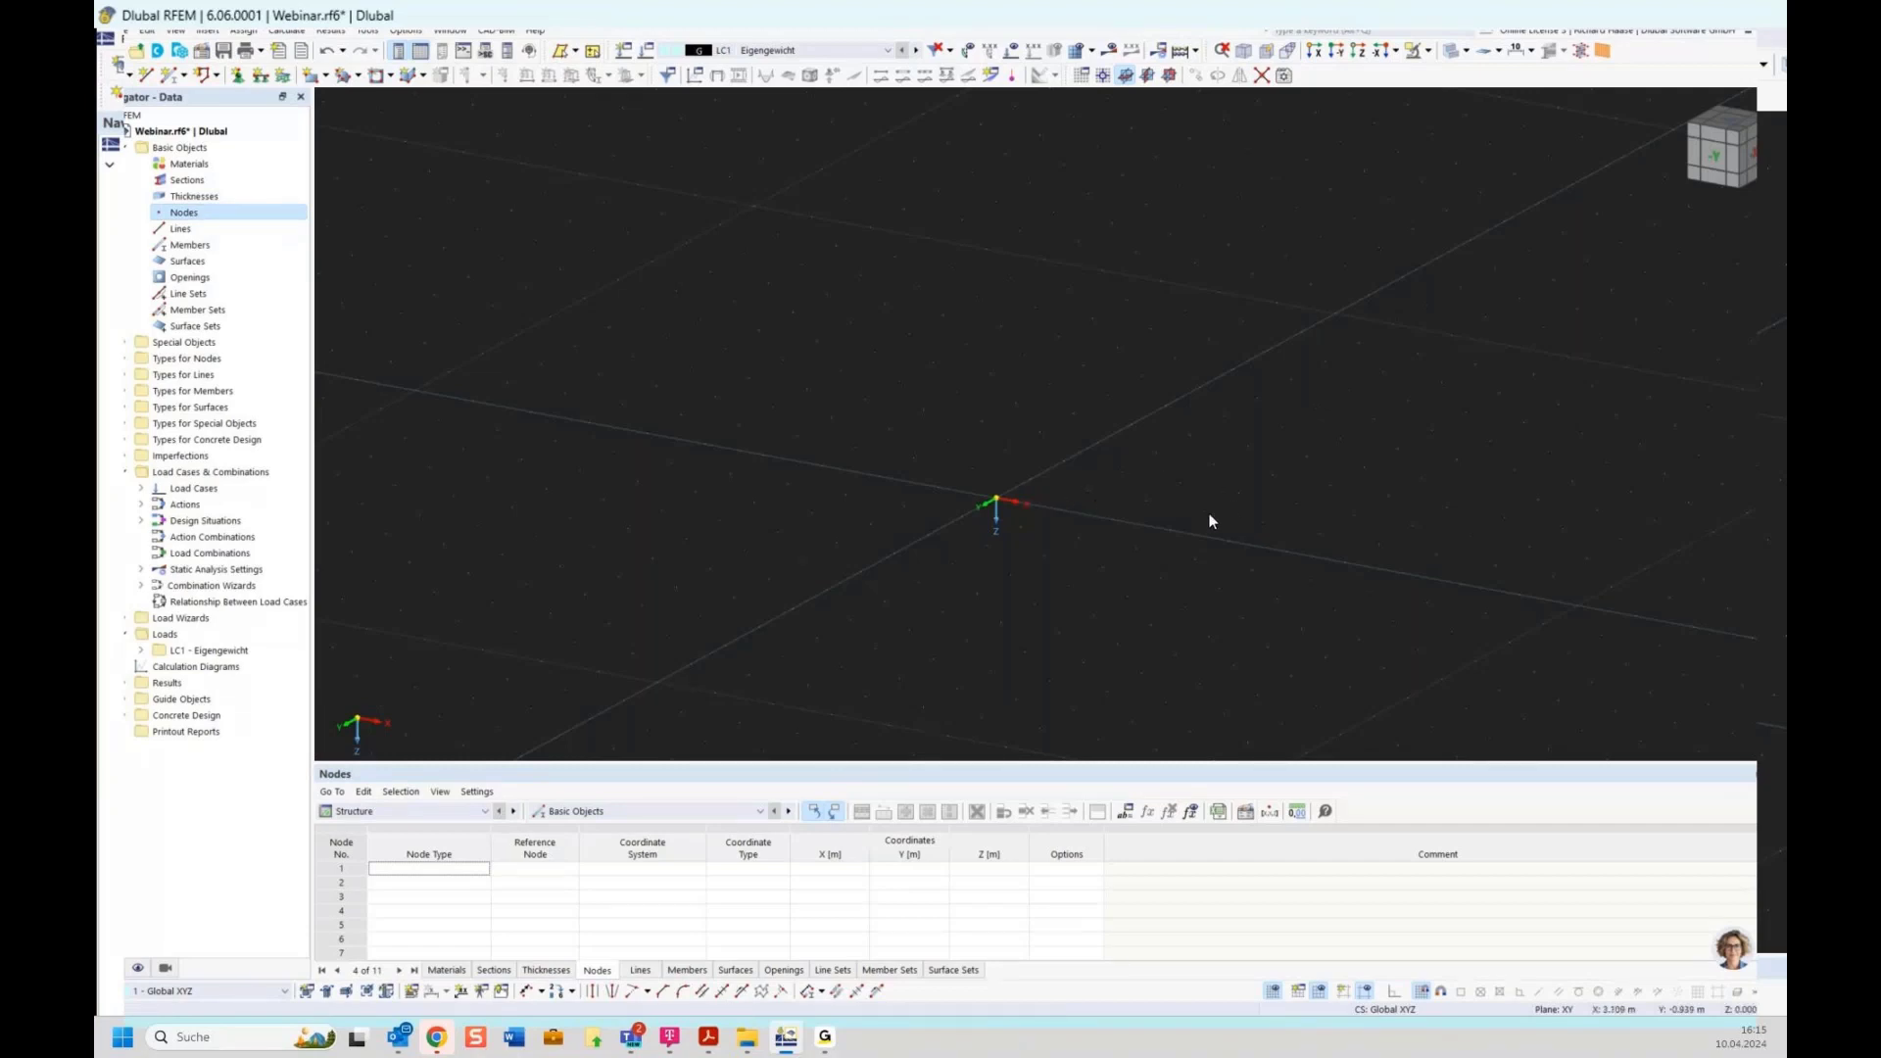
{"action": "middle_click_drag", "start_coordinate": [1209, 514], "coordinate": [1136, 516]}
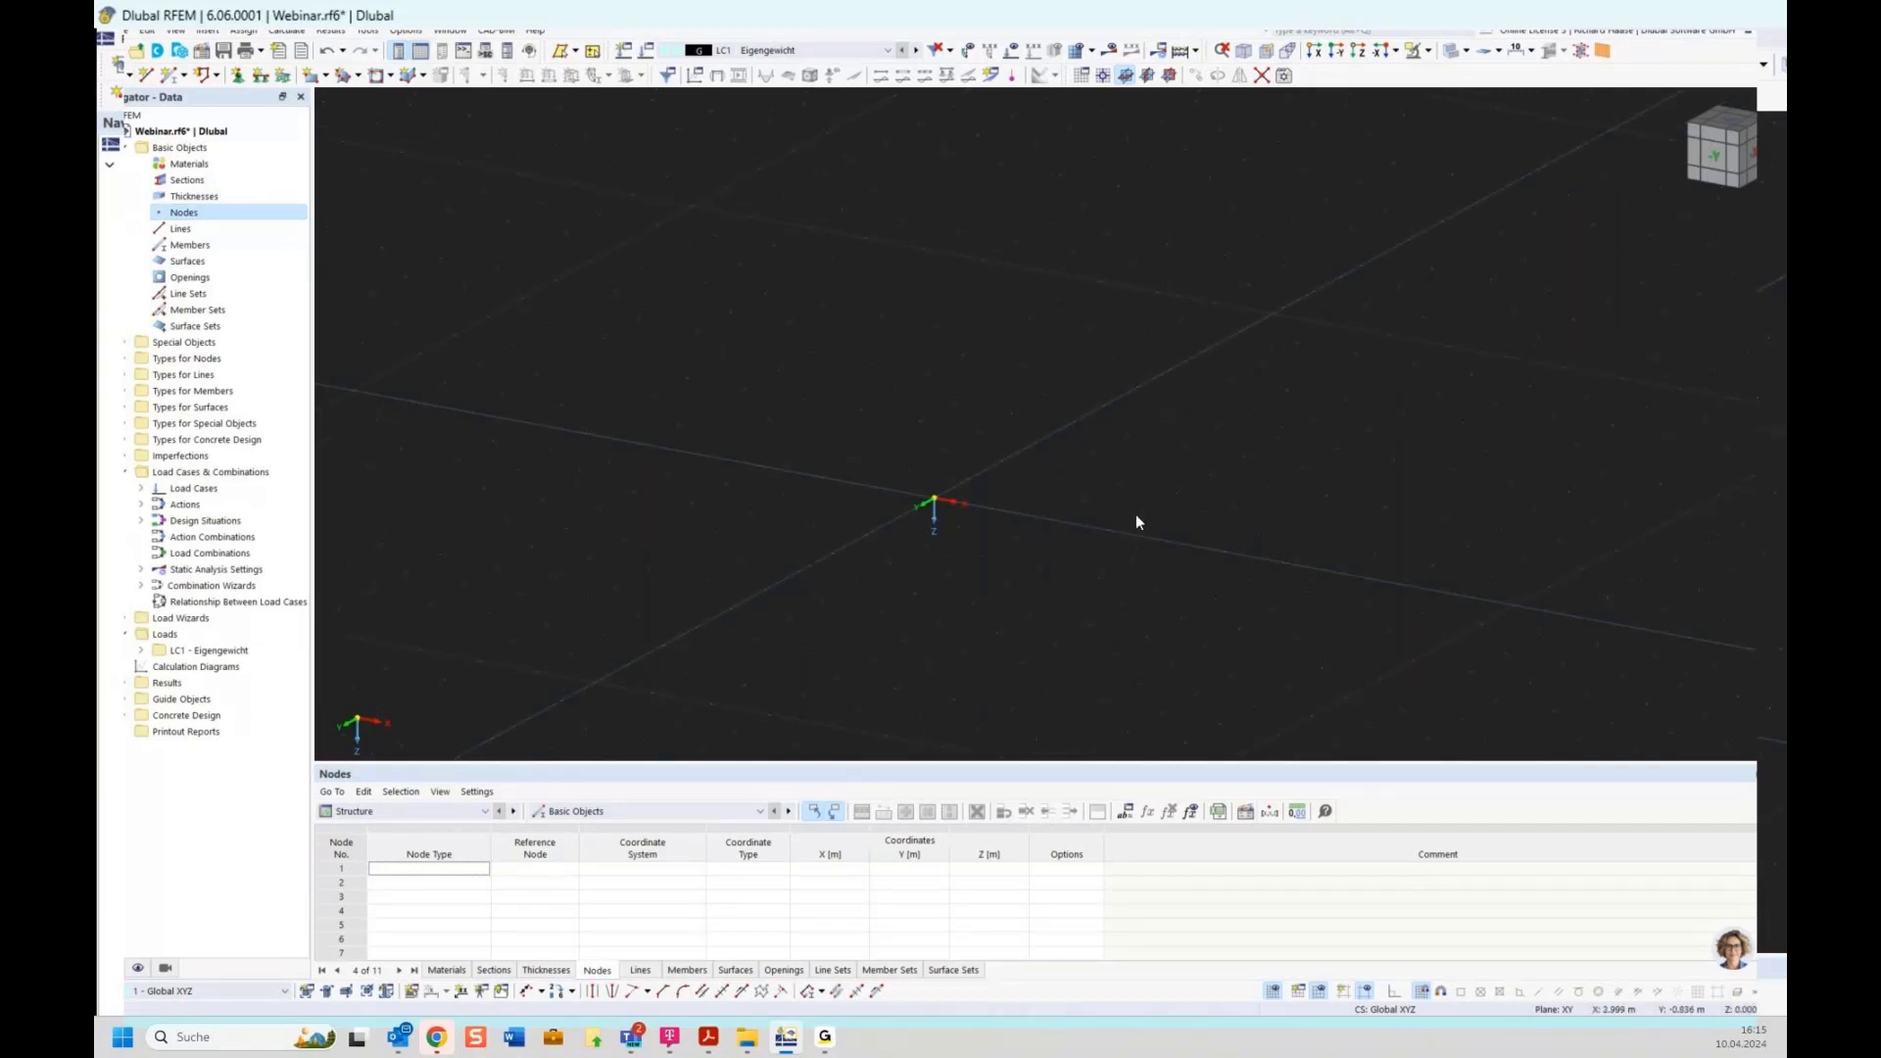
Close the Webinar model and name a new model "Online training".
{"action": "right_click", "coordinate": [169, 135]}
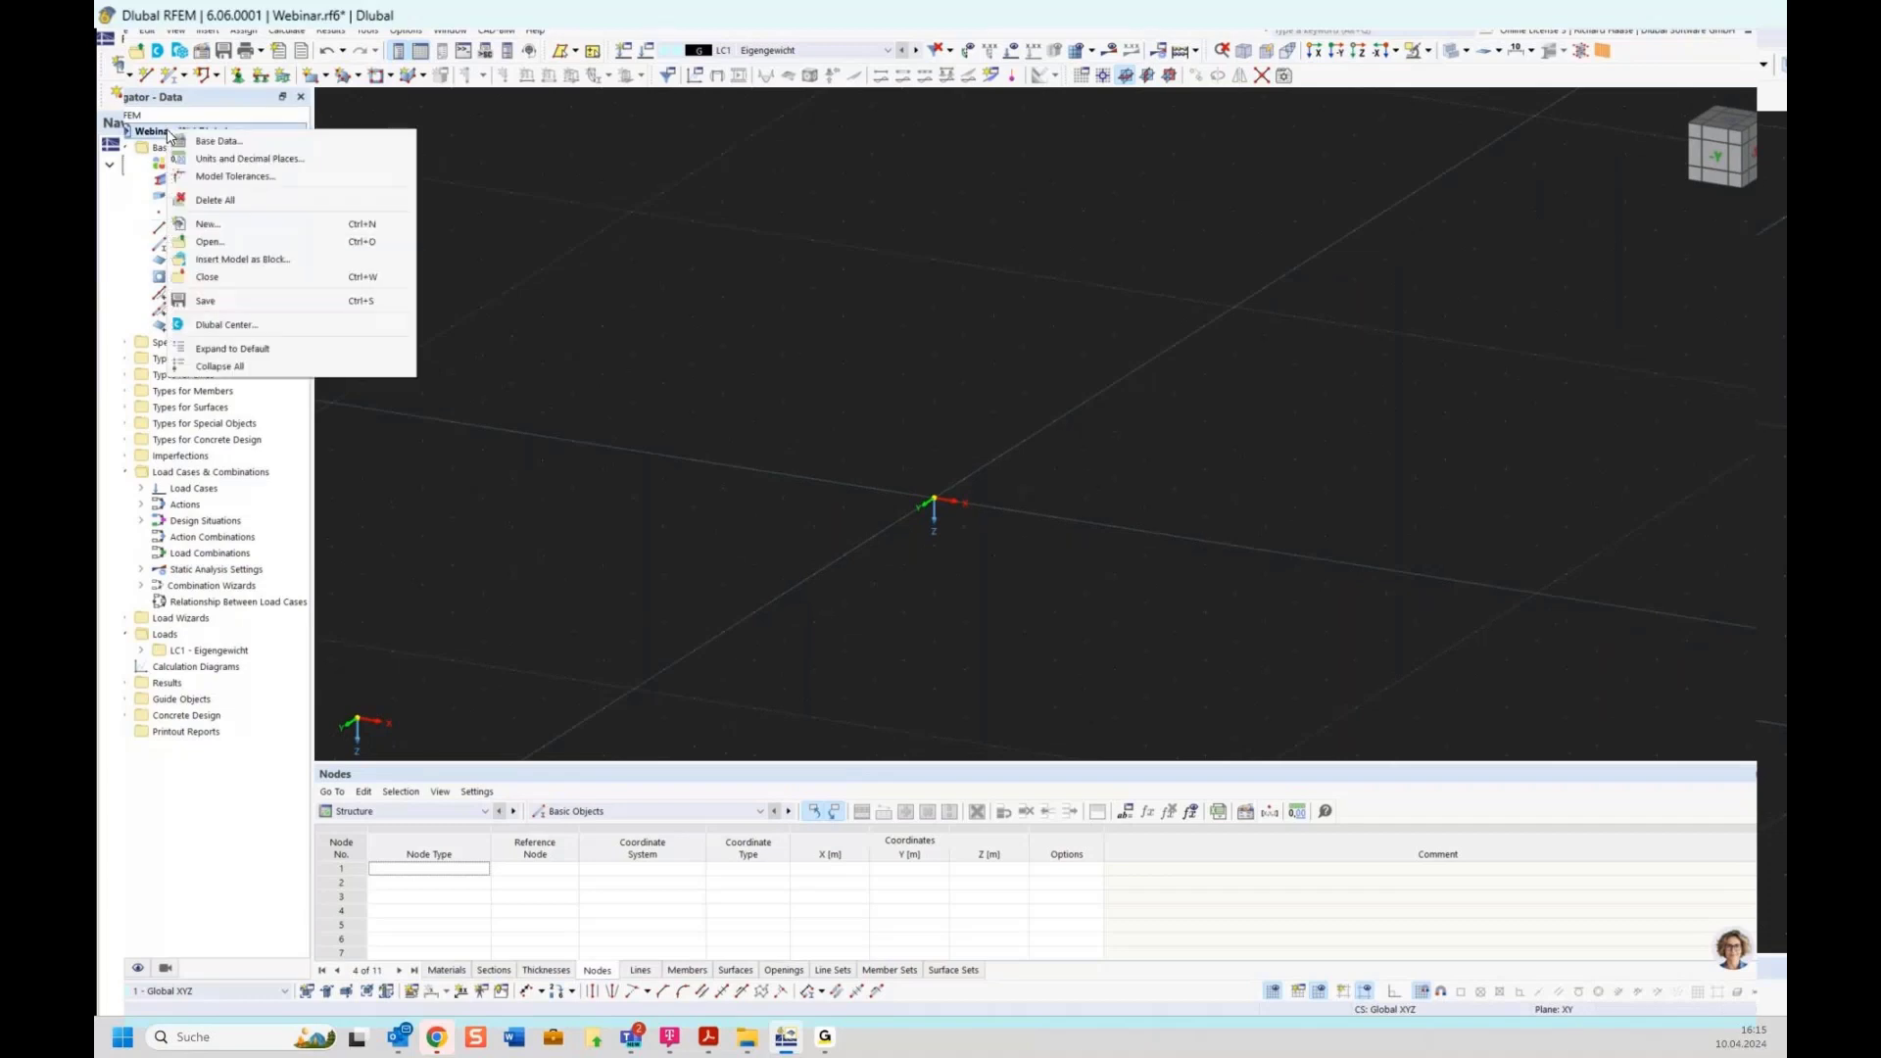
{"action": "left_click", "coordinate": [235, 281]}
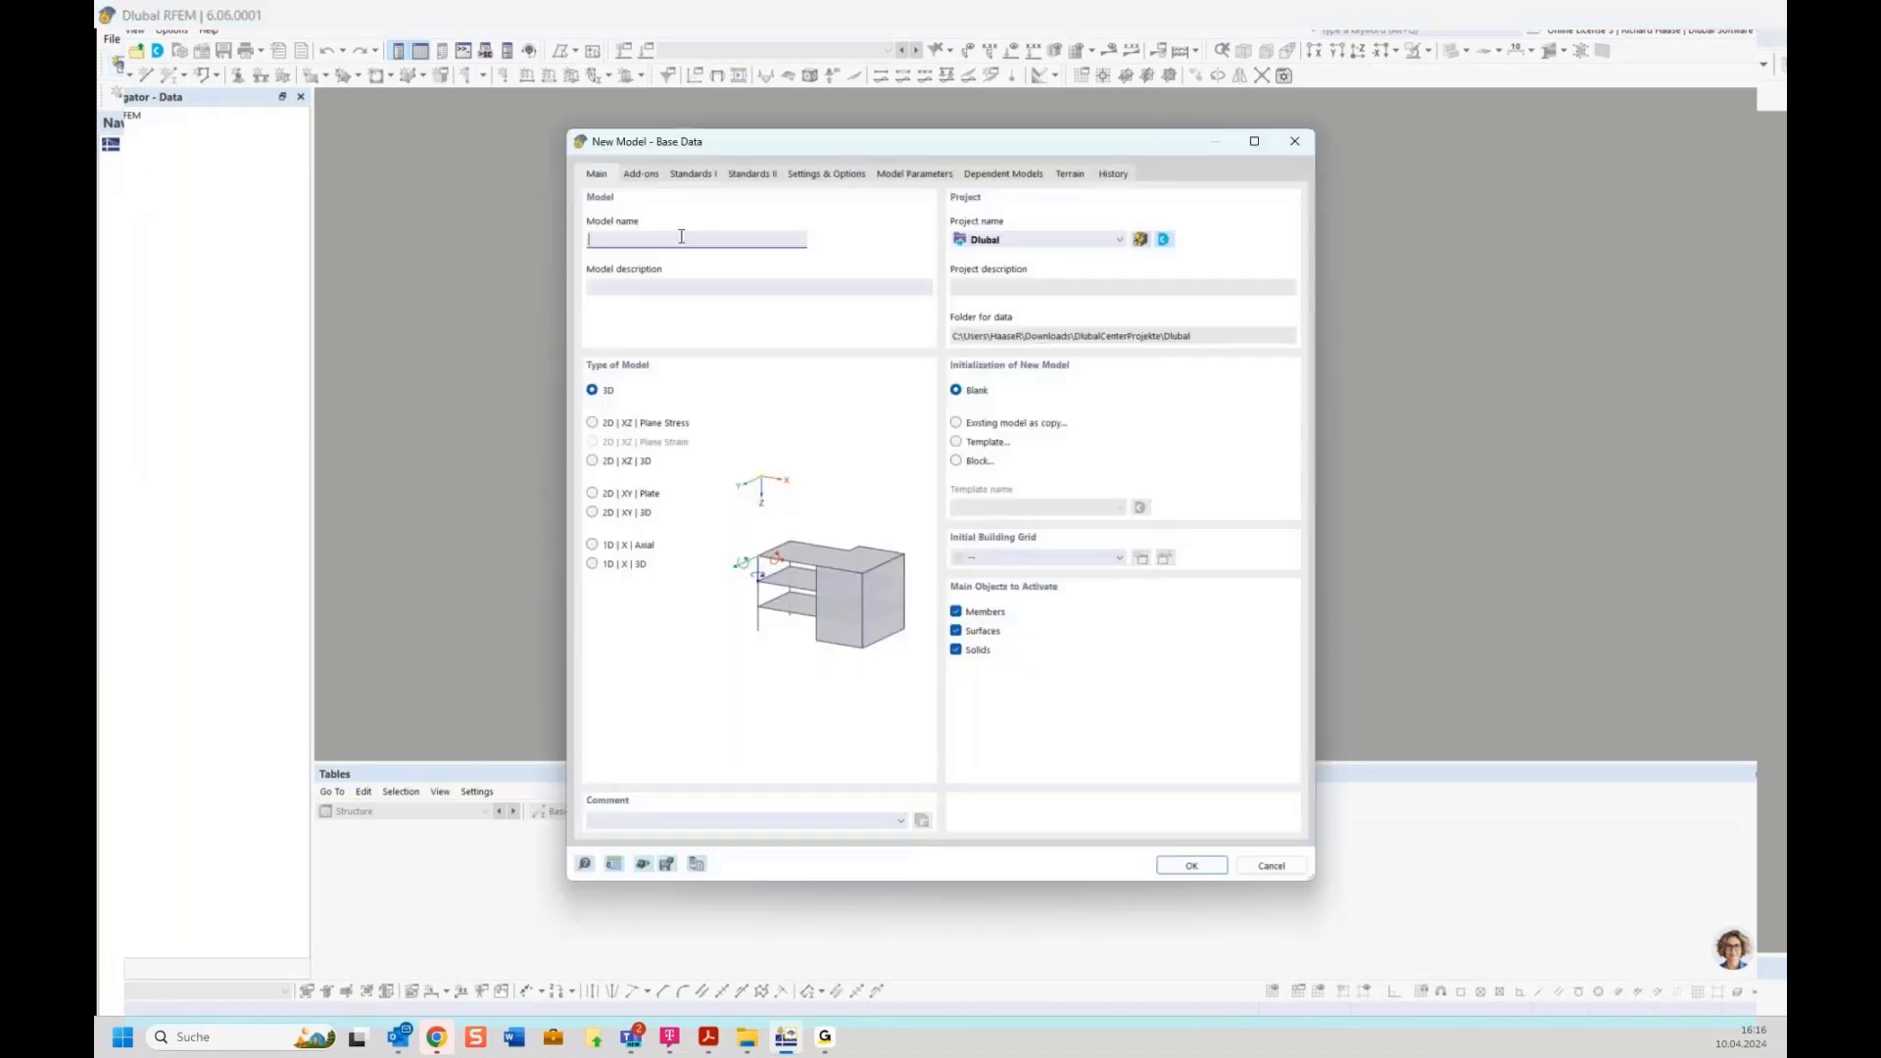
{"action": "left_click", "coordinate": [681, 236]}
{"action": "type", "text": "Online training"}
Review the available add-ons, set the model type to 2D | XZ | Plane Stress and create the model.
{"action": "left_click", "coordinate": [639, 175]}
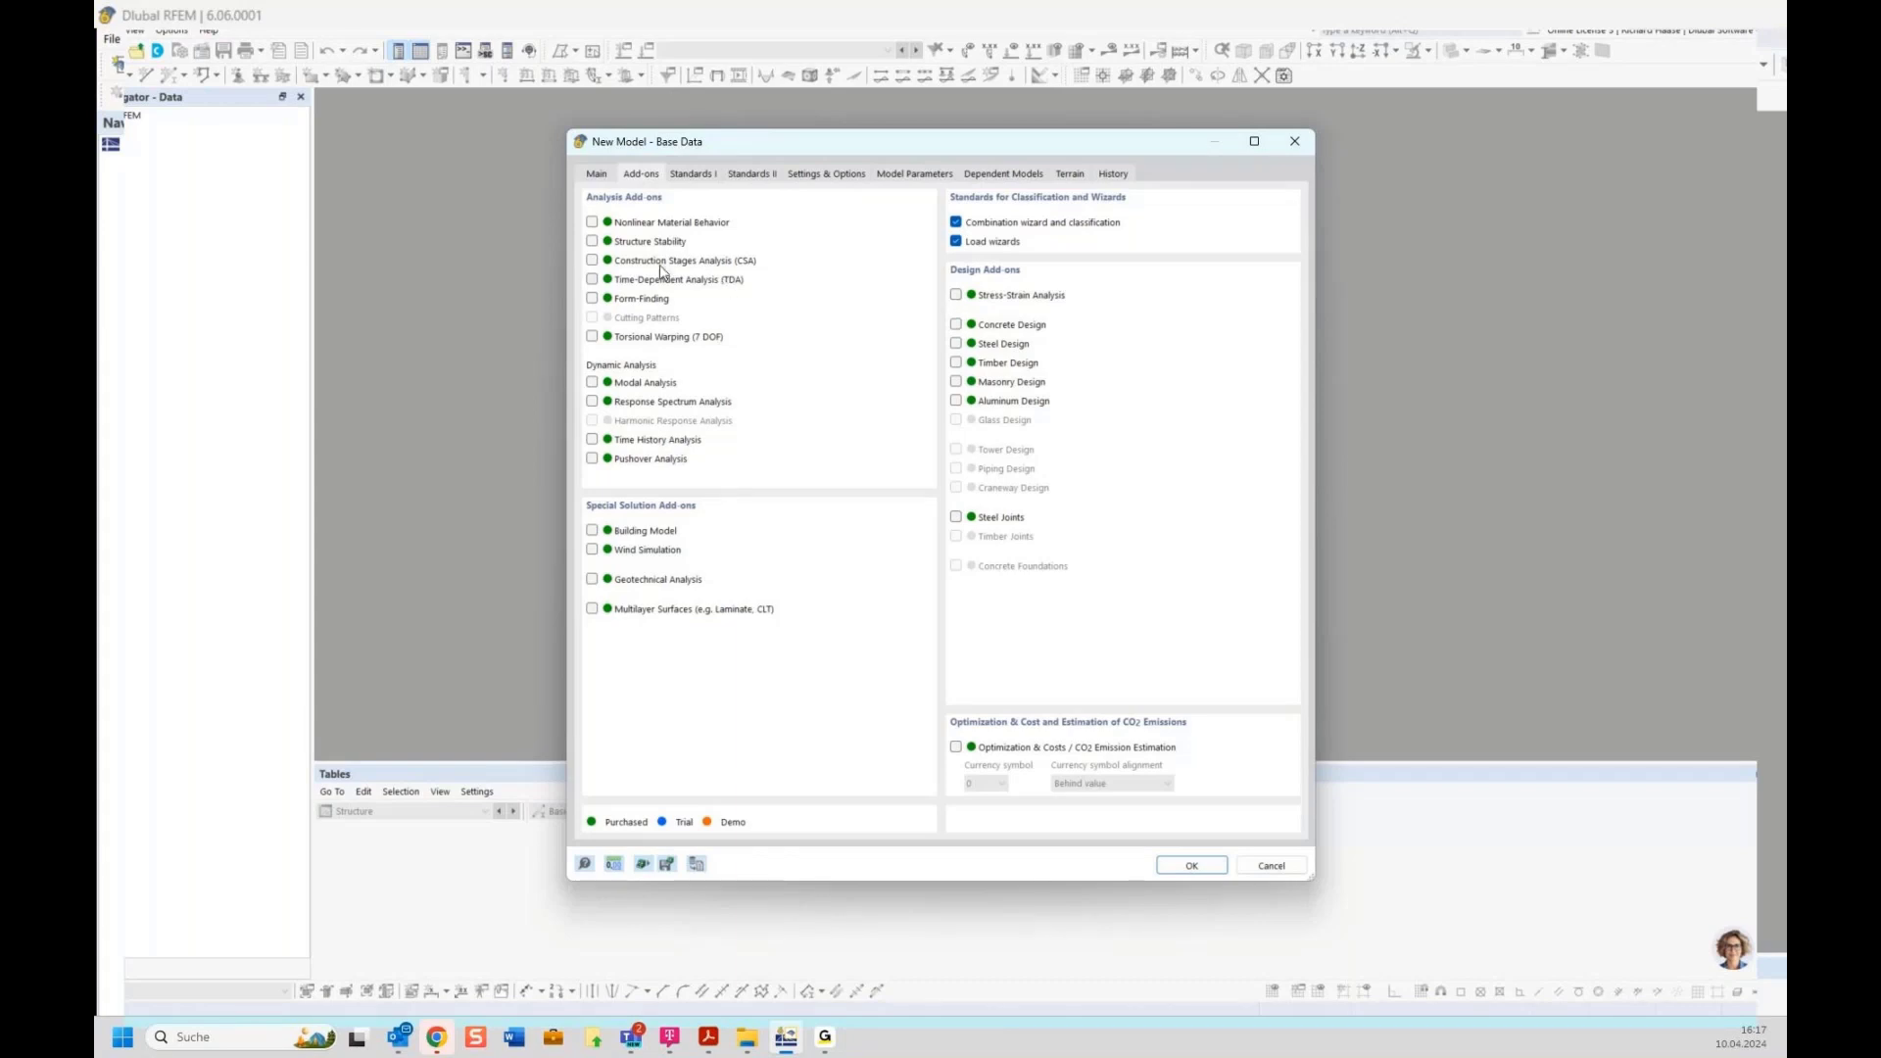
{"action": "left_click", "coordinate": [596, 174]}
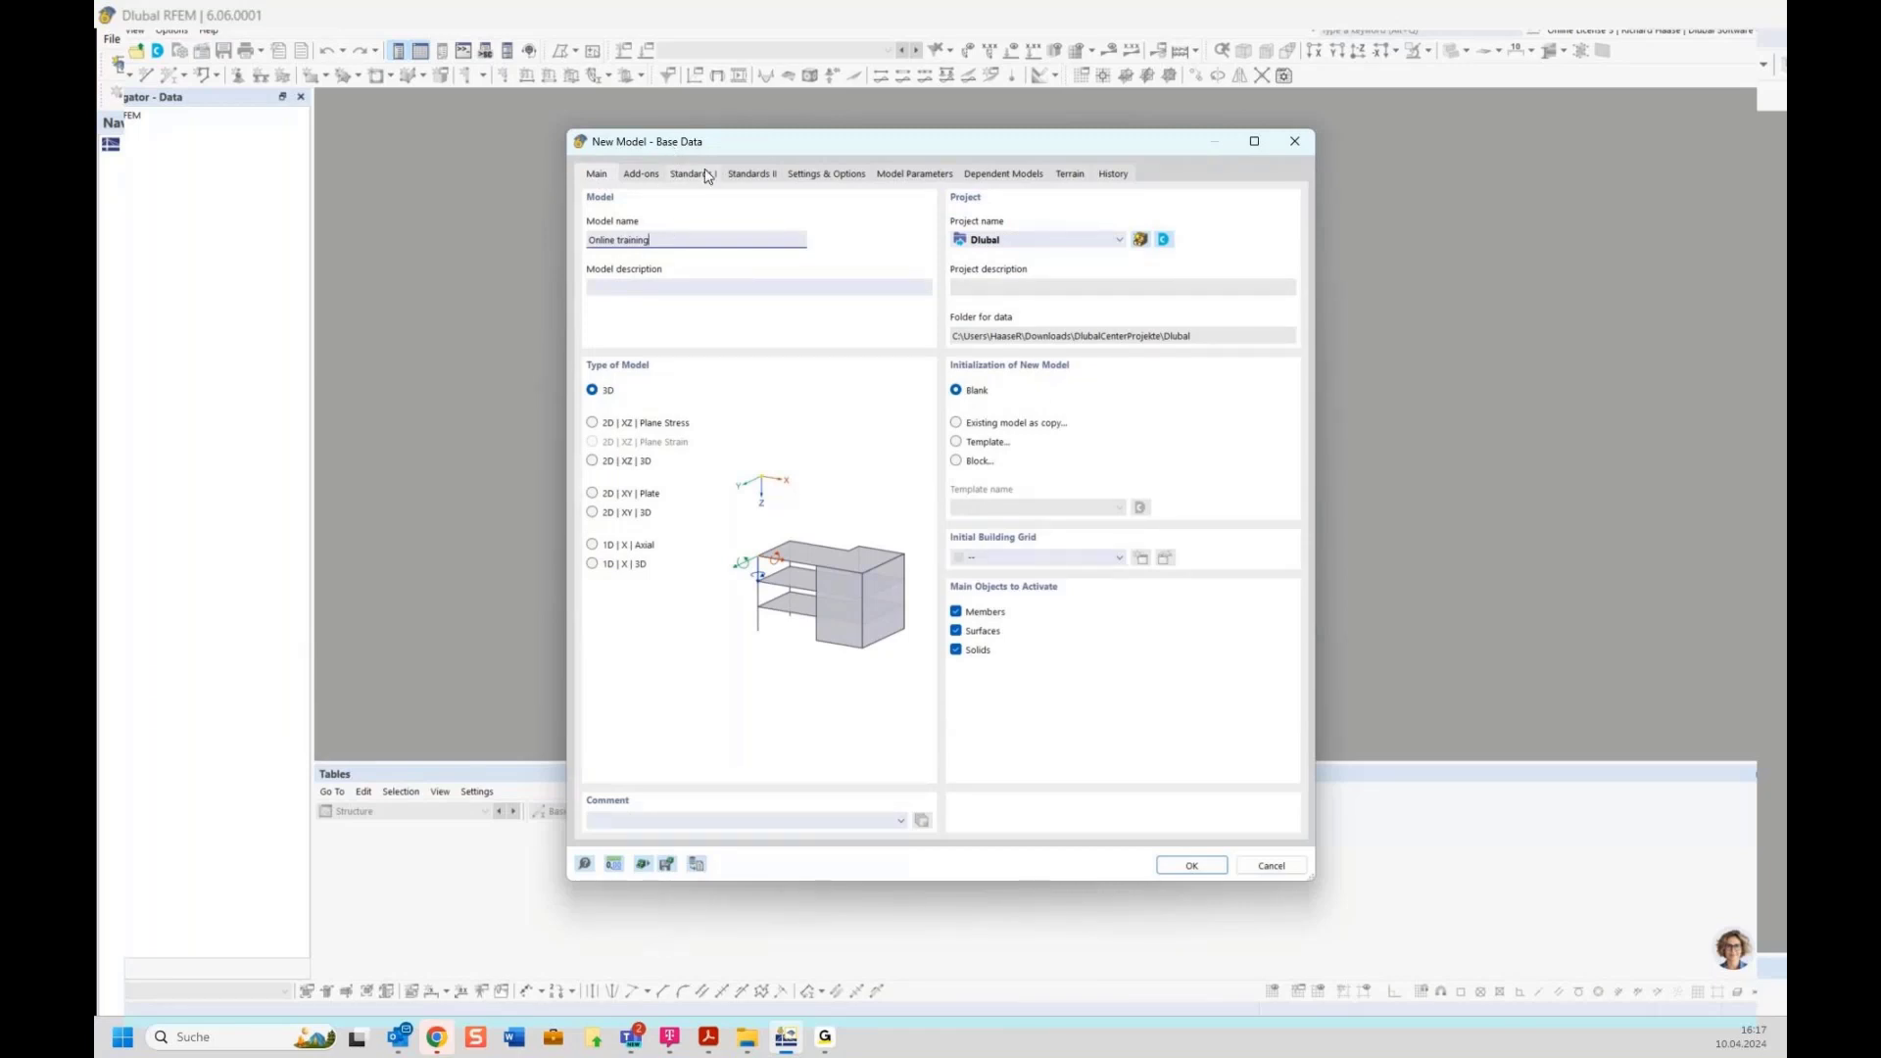
{"action": "left_click_drag", "start_coordinate": [742, 150], "coordinate": [677, 119]}
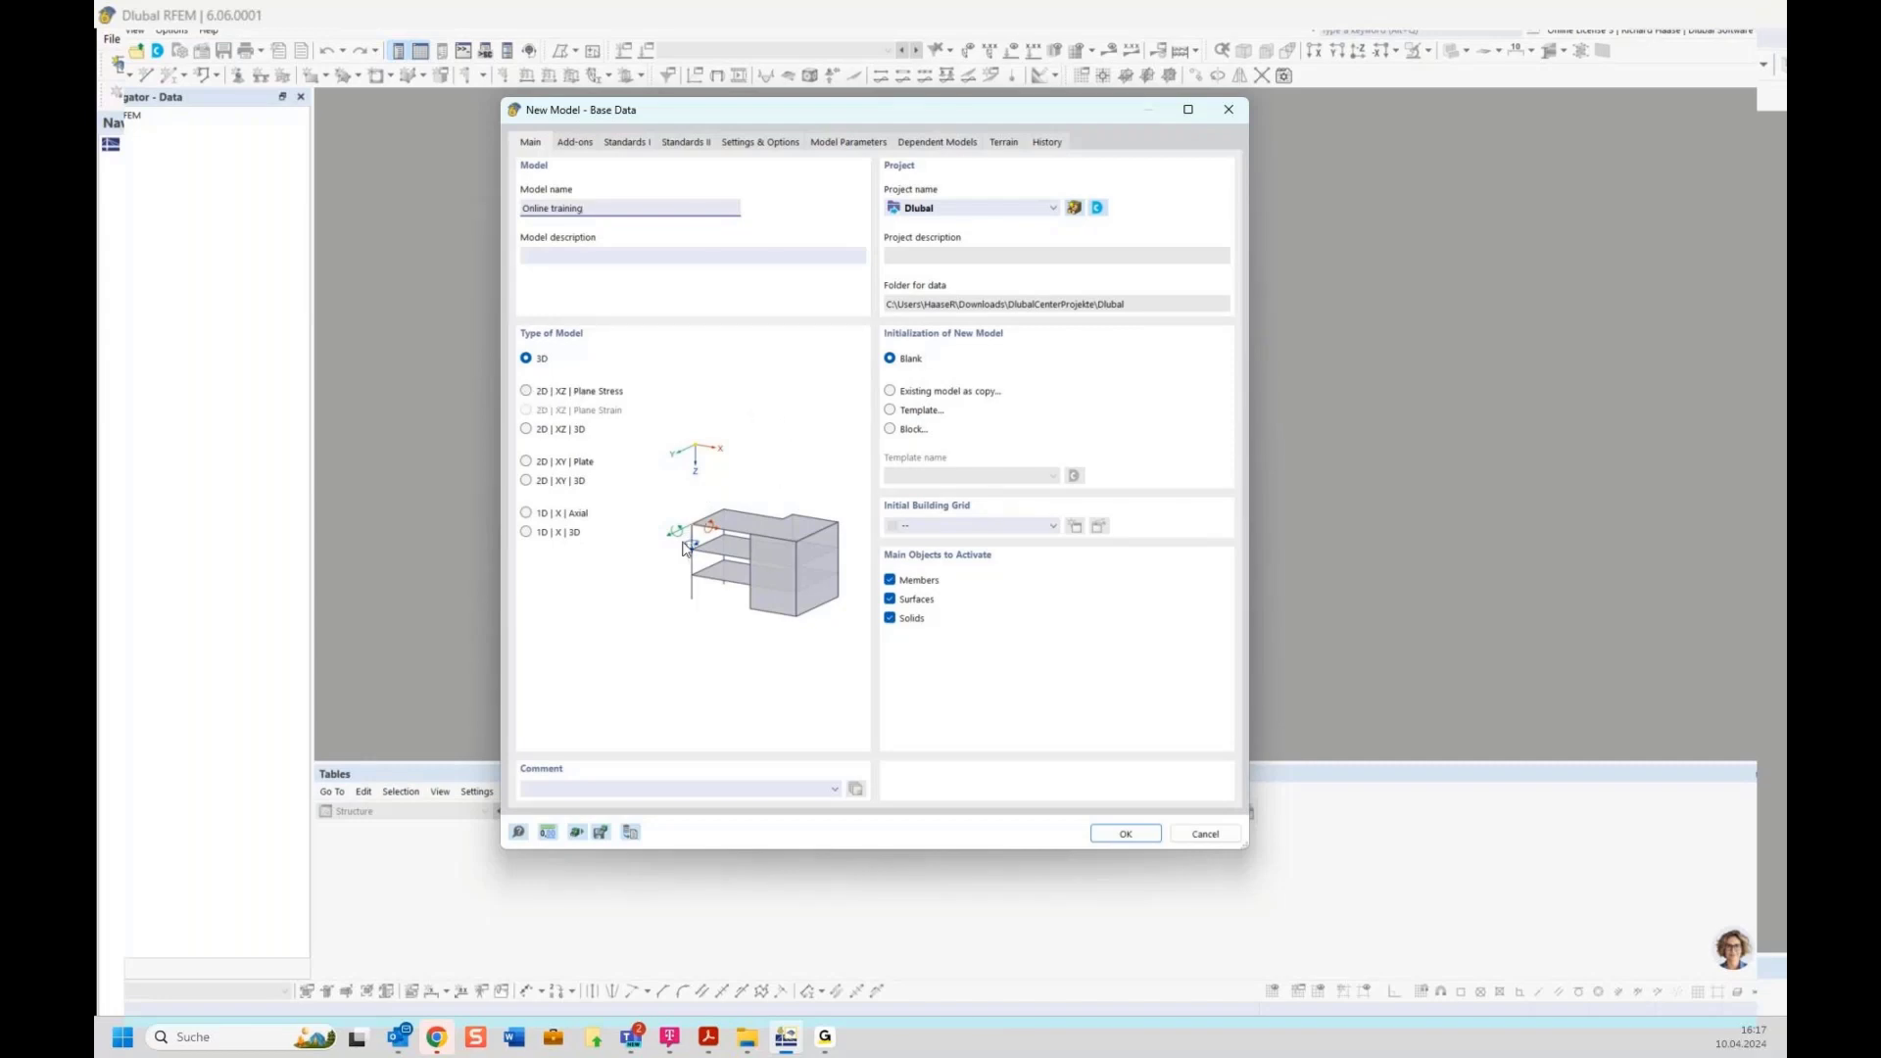
{"action": "left_click", "coordinate": [563, 396]}
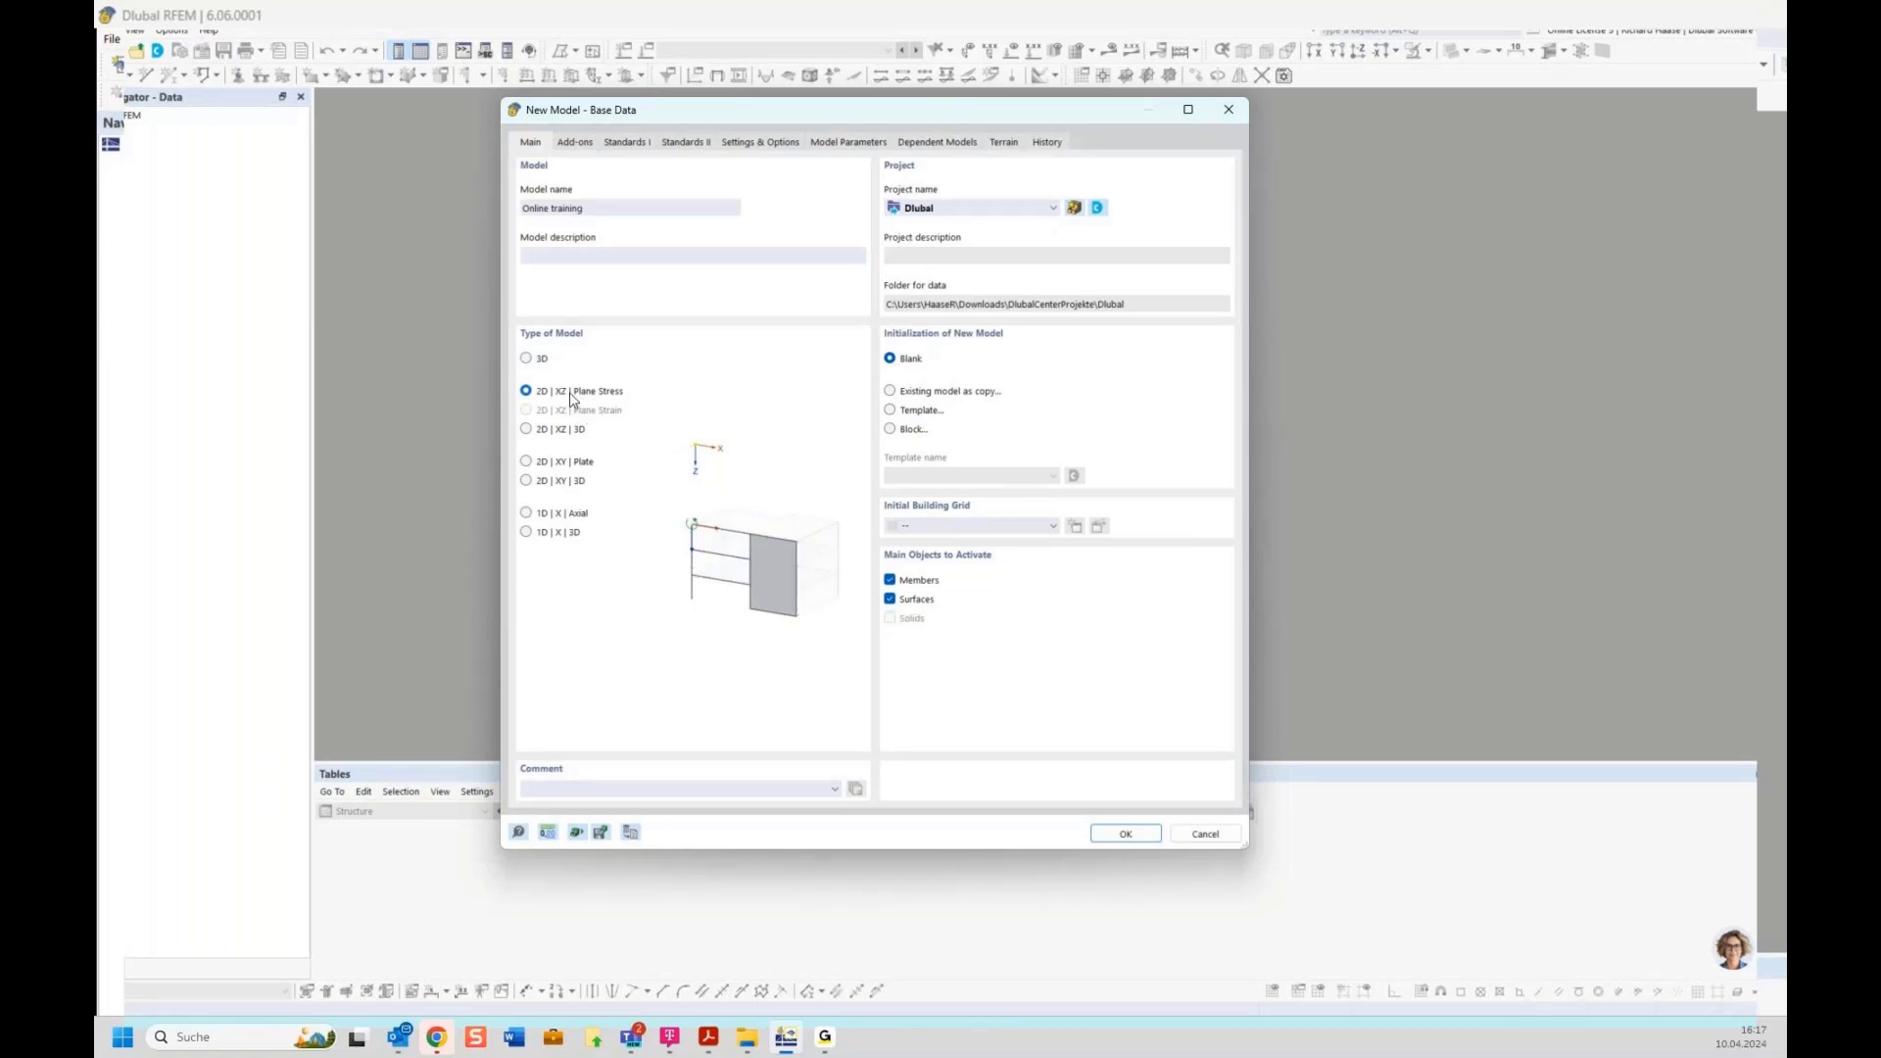
{"action": "left_click", "coordinate": [1126, 834]}
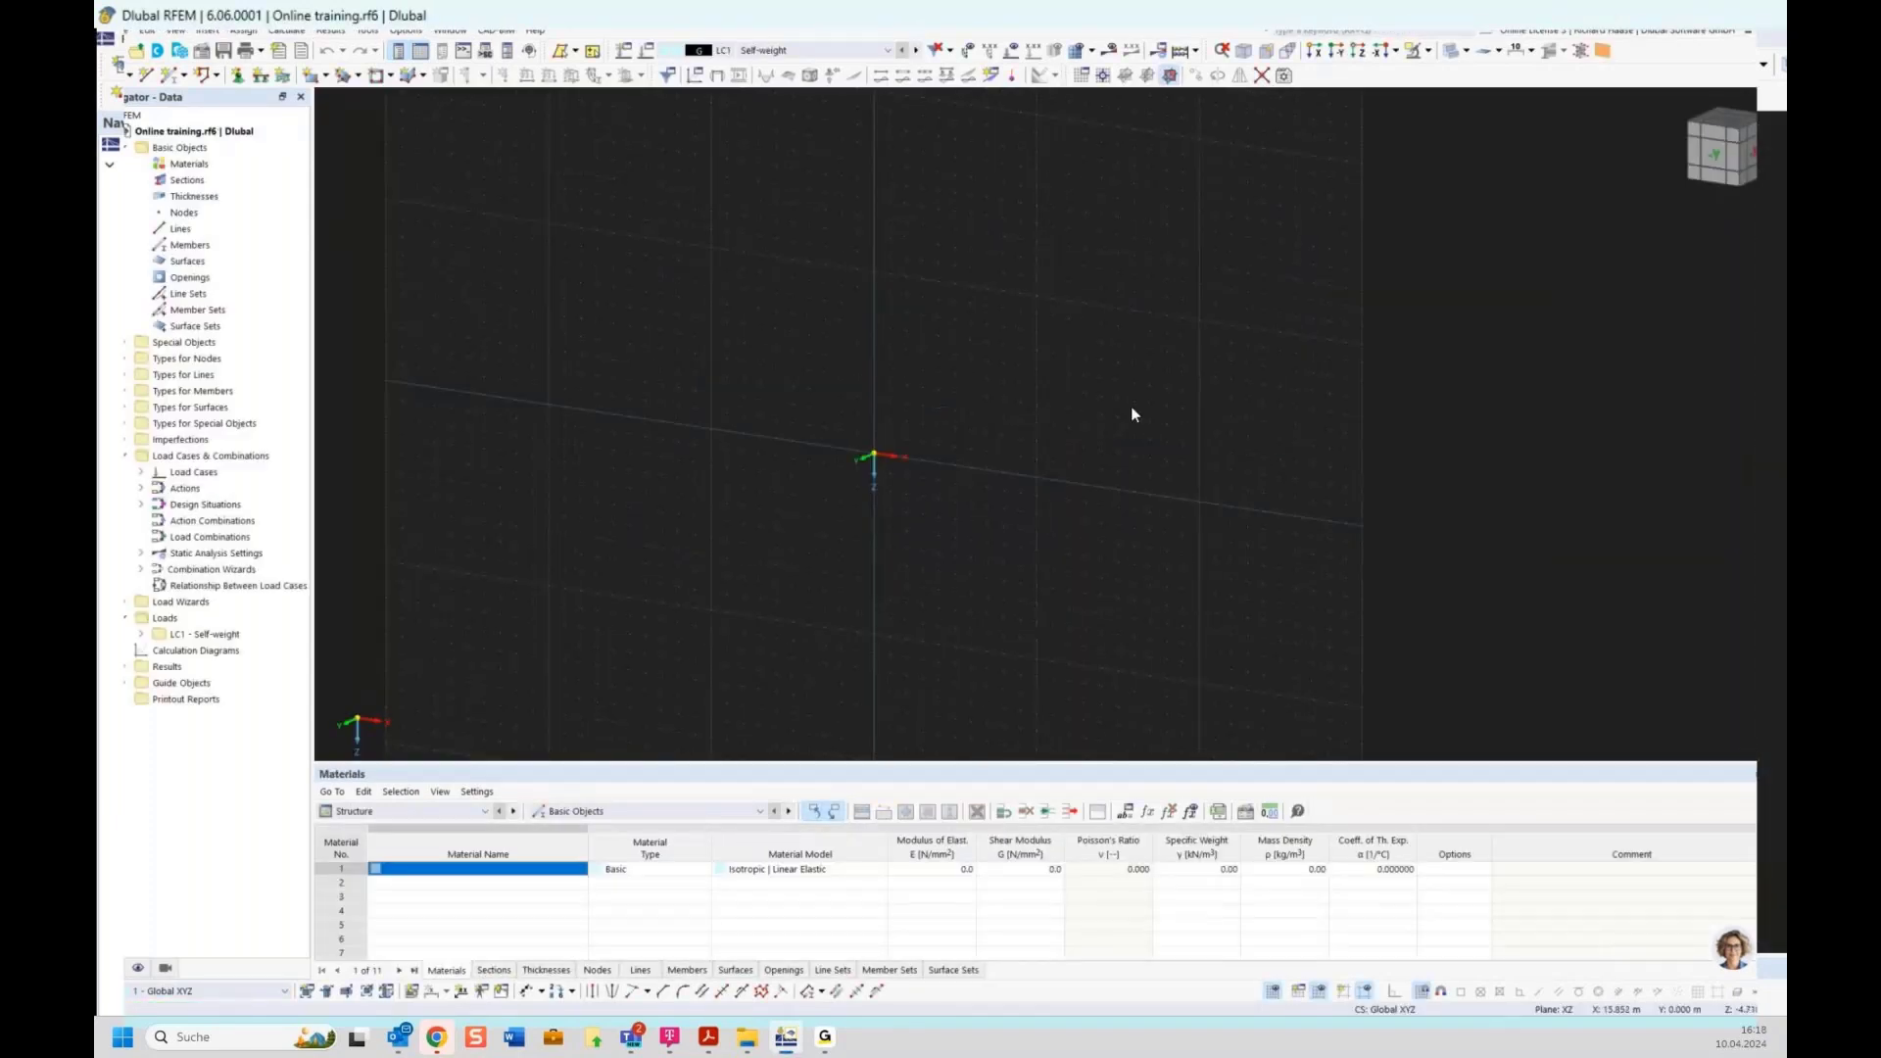
{"action": "scroll", "coordinate": [987, 429], "scroll_direction": "up", "scroll_amount": 2}
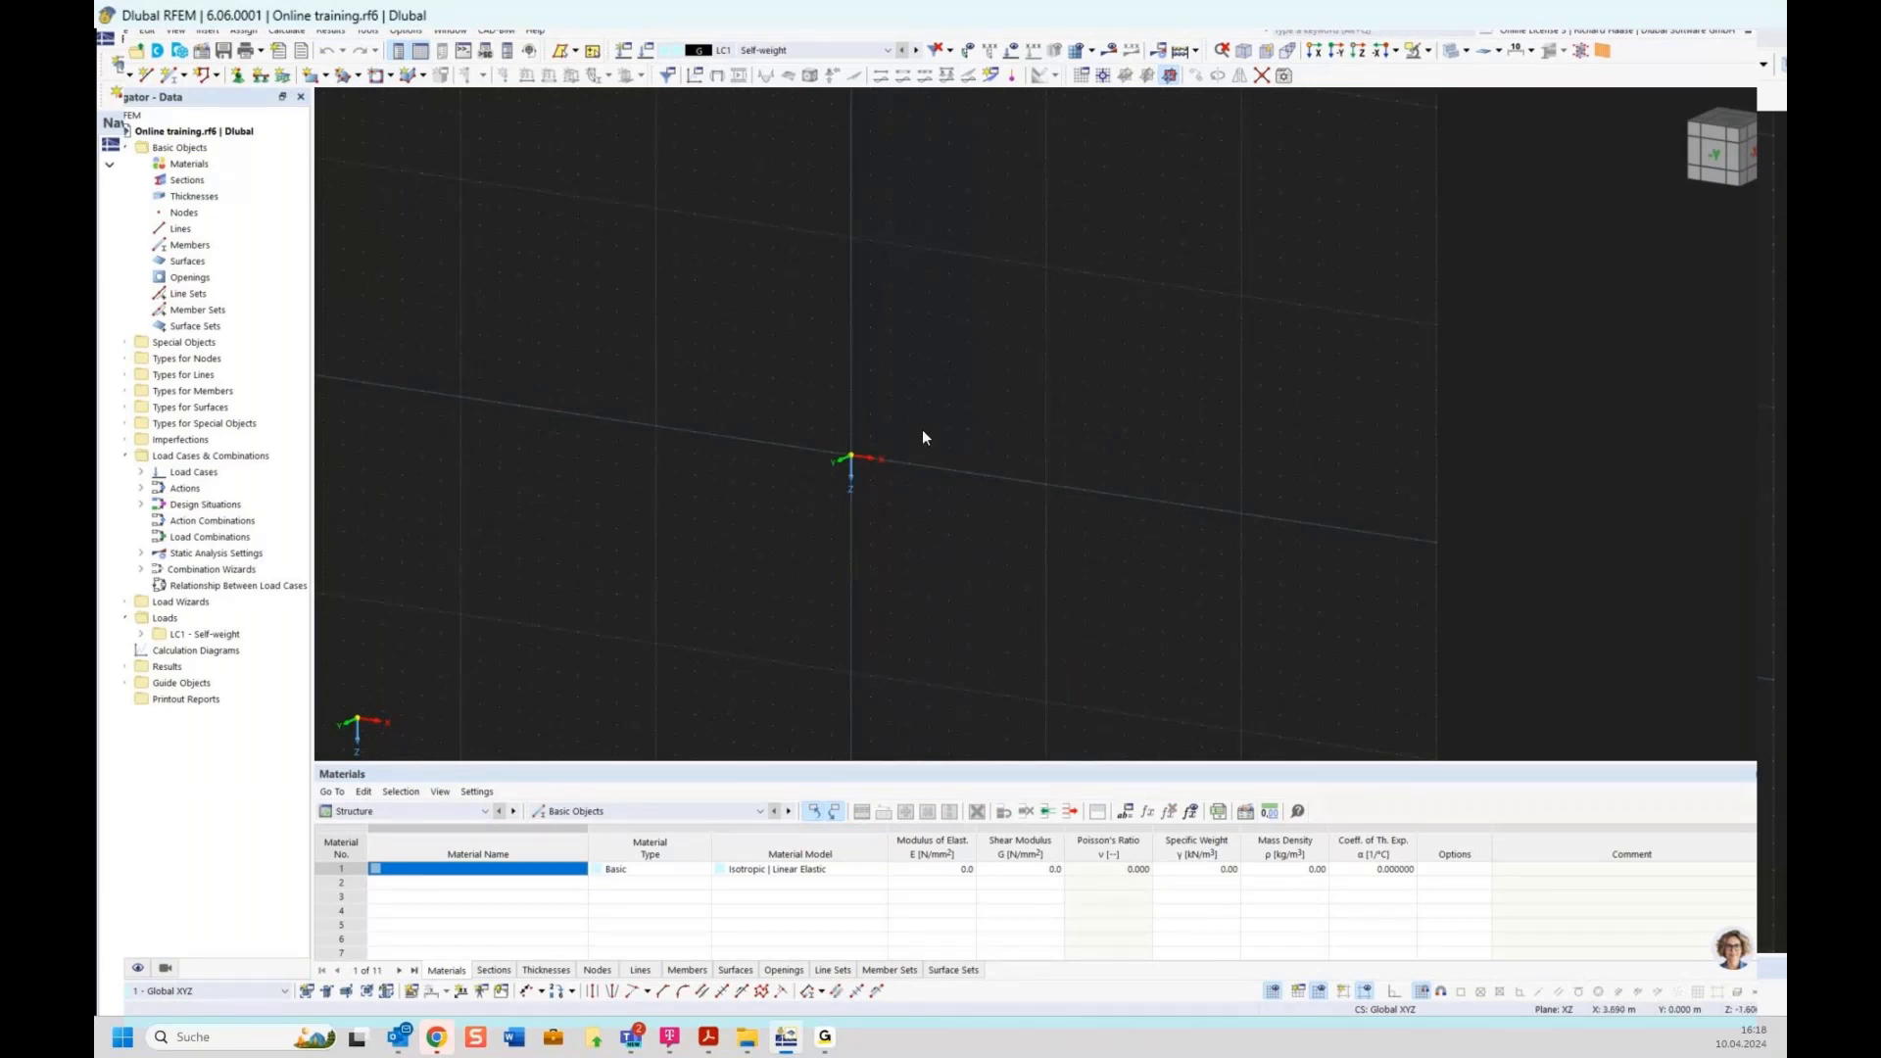
{"action": "left_click", "coordinate": [405, 32]}
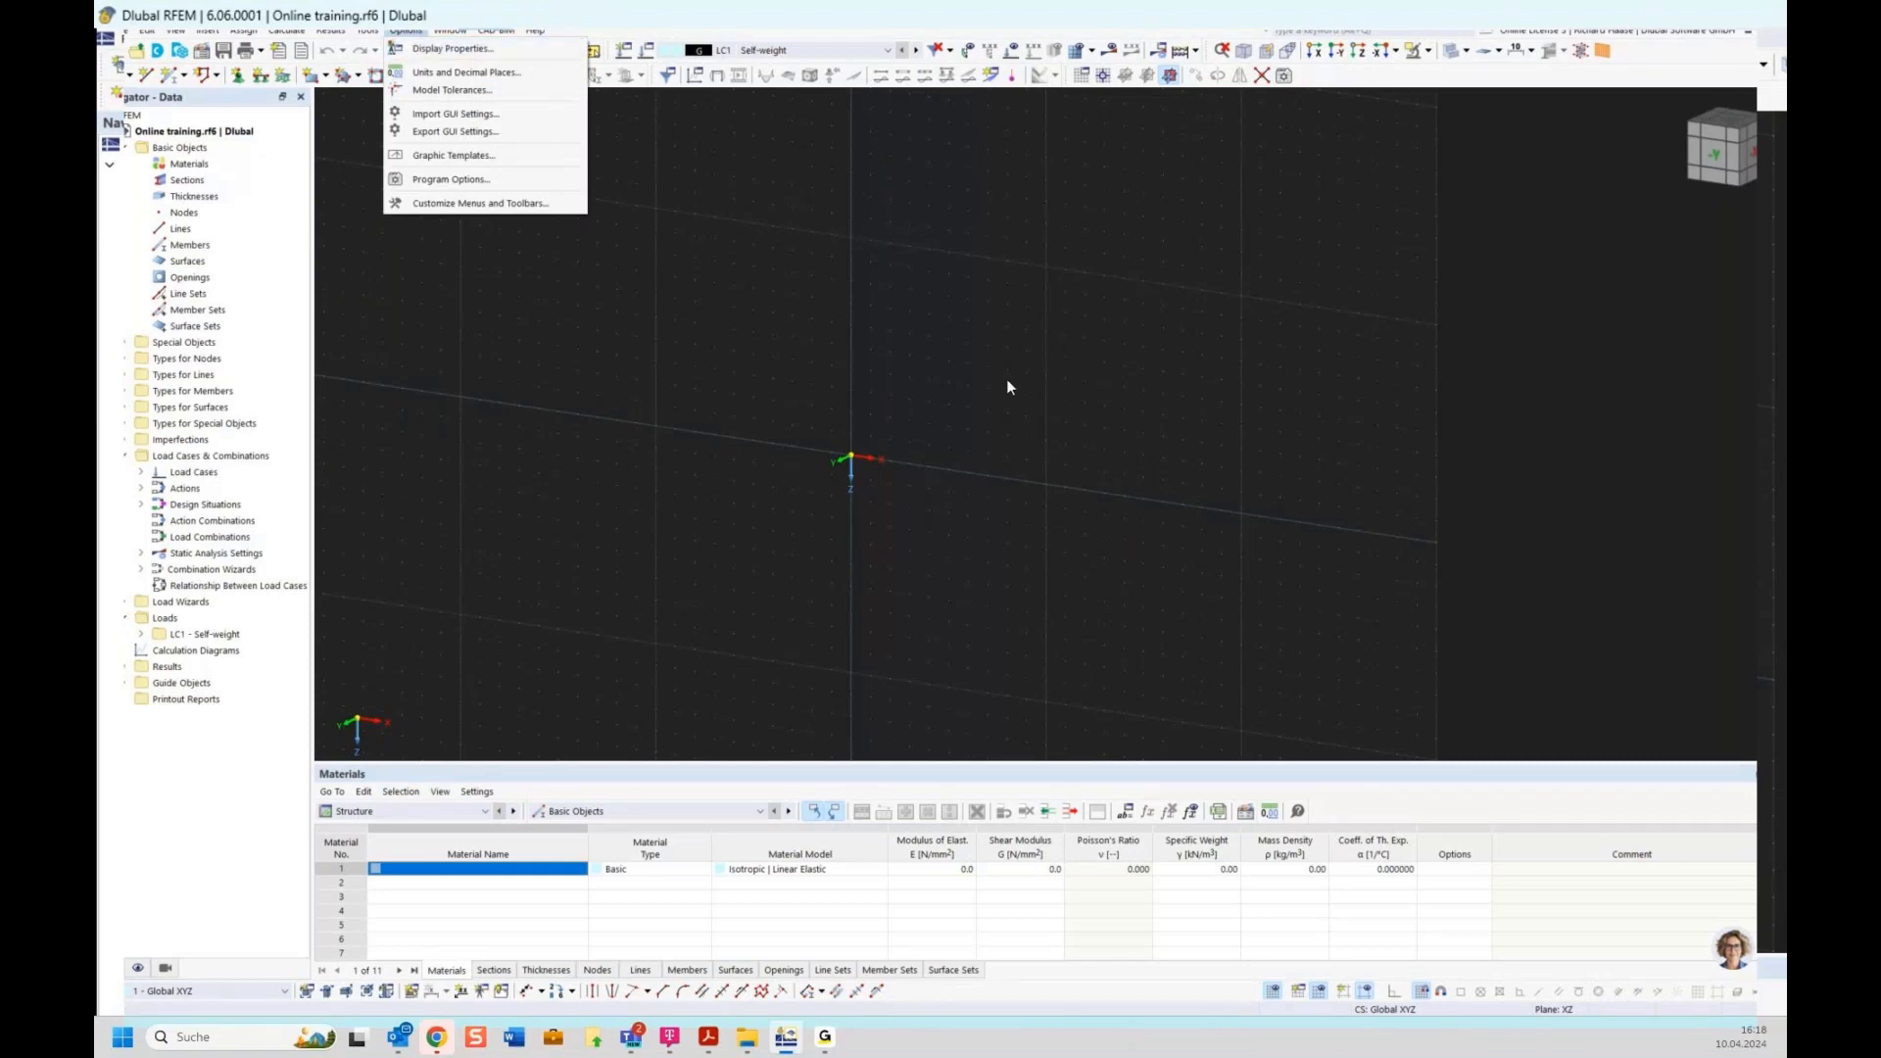
{"action": "left_click", "coordinate": [860, 451]}
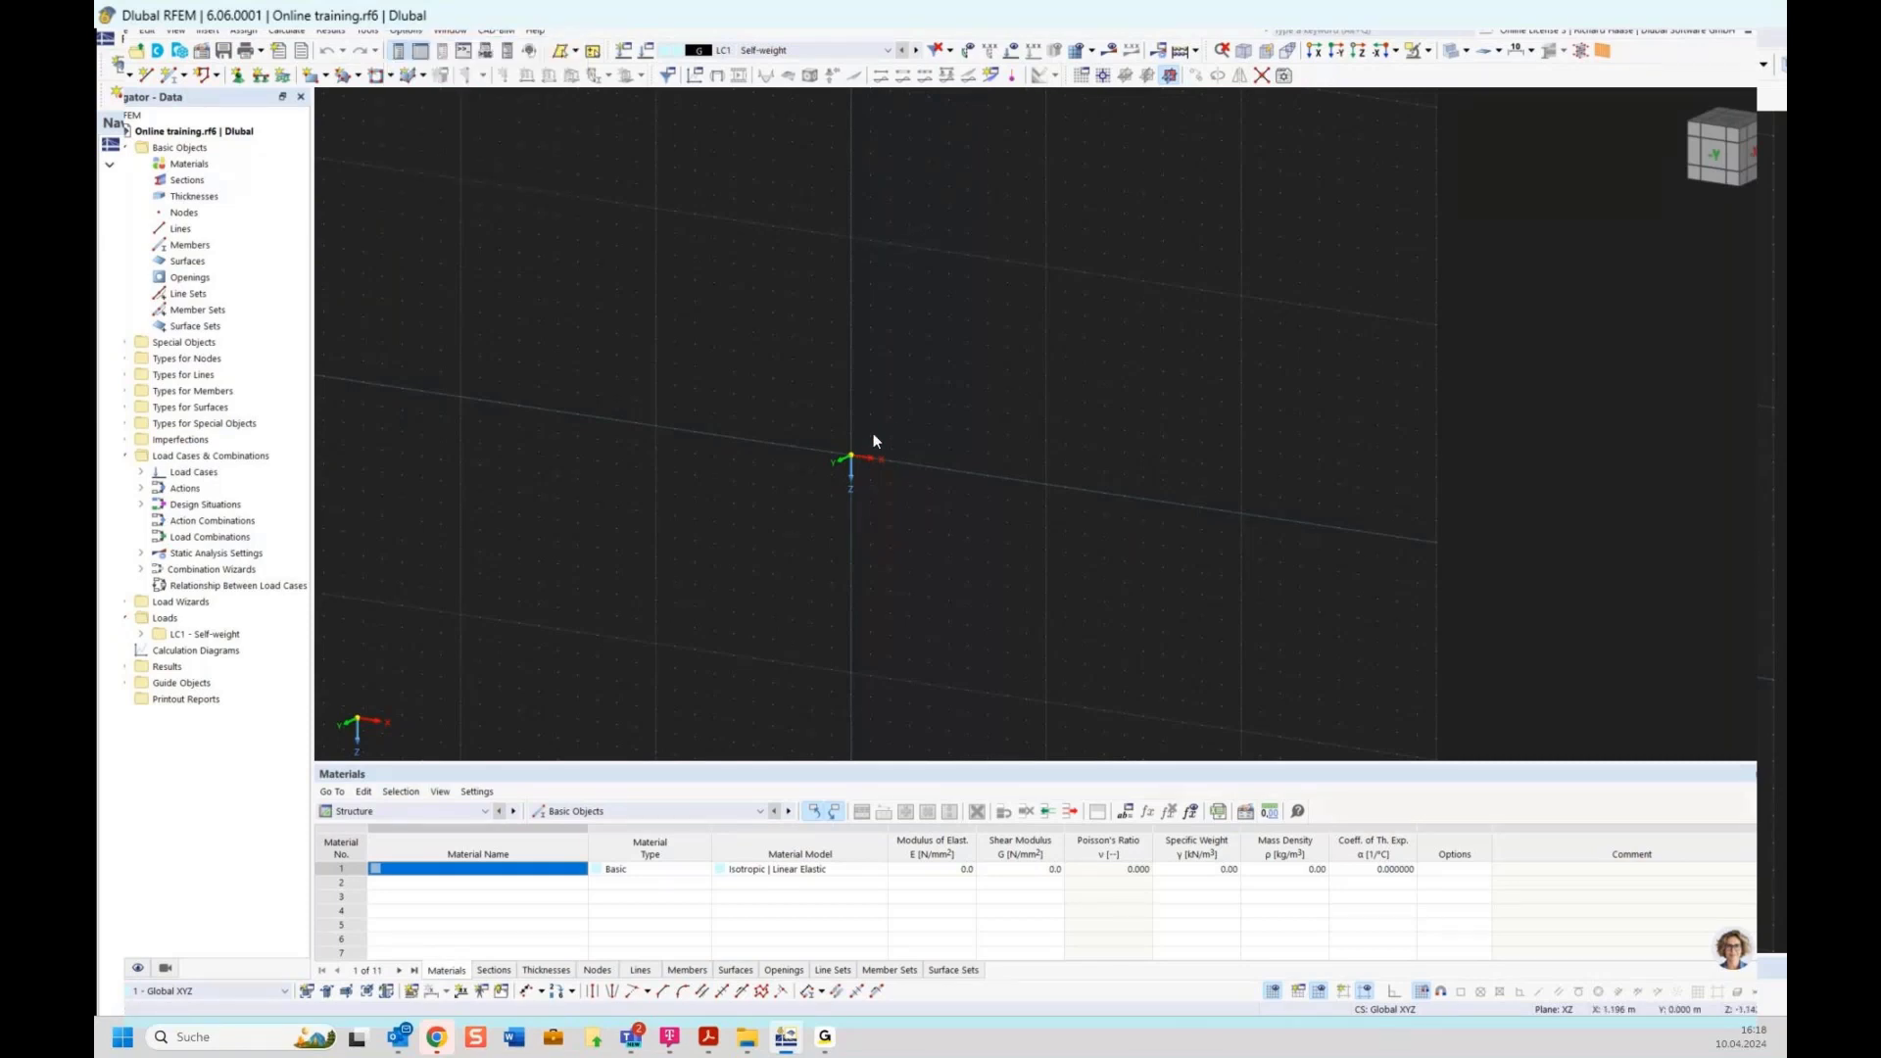
{"action": "left_click", "coordinate": [405, 31]}
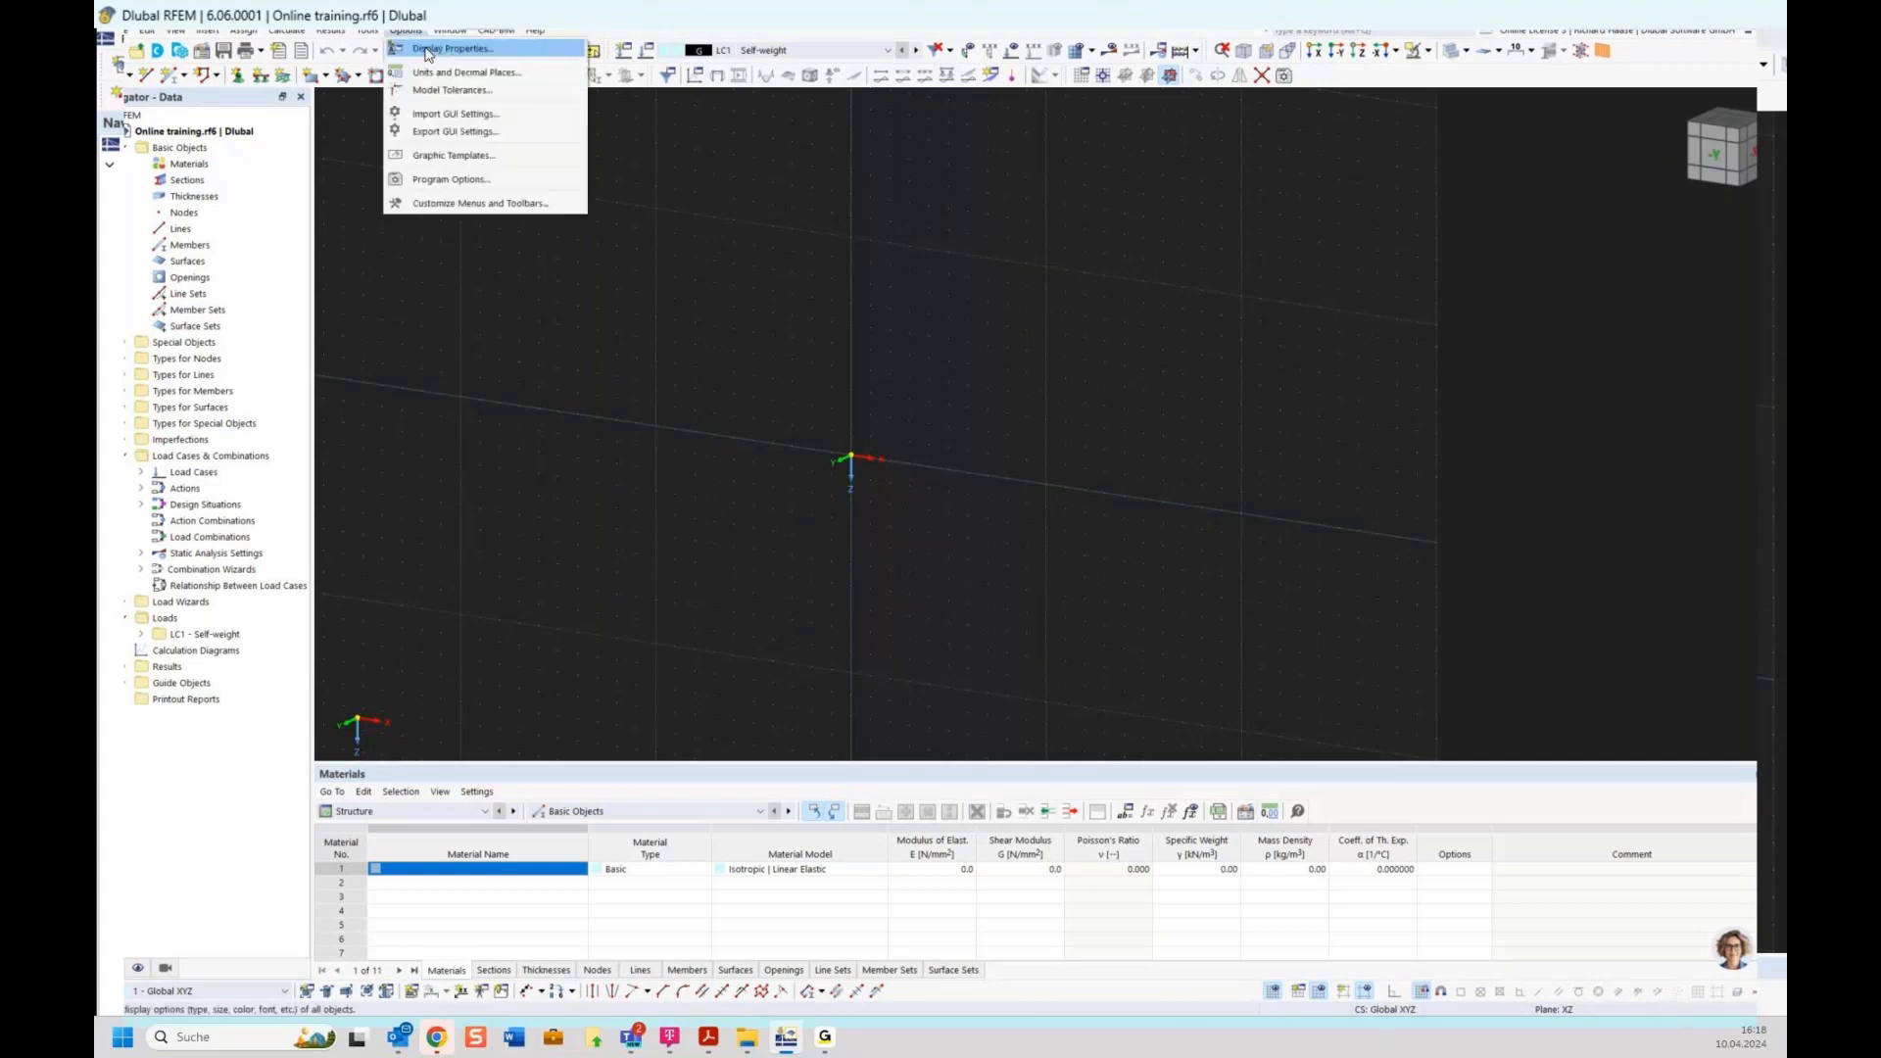
{"action": "left_click", "coordinate": [428, 50]}
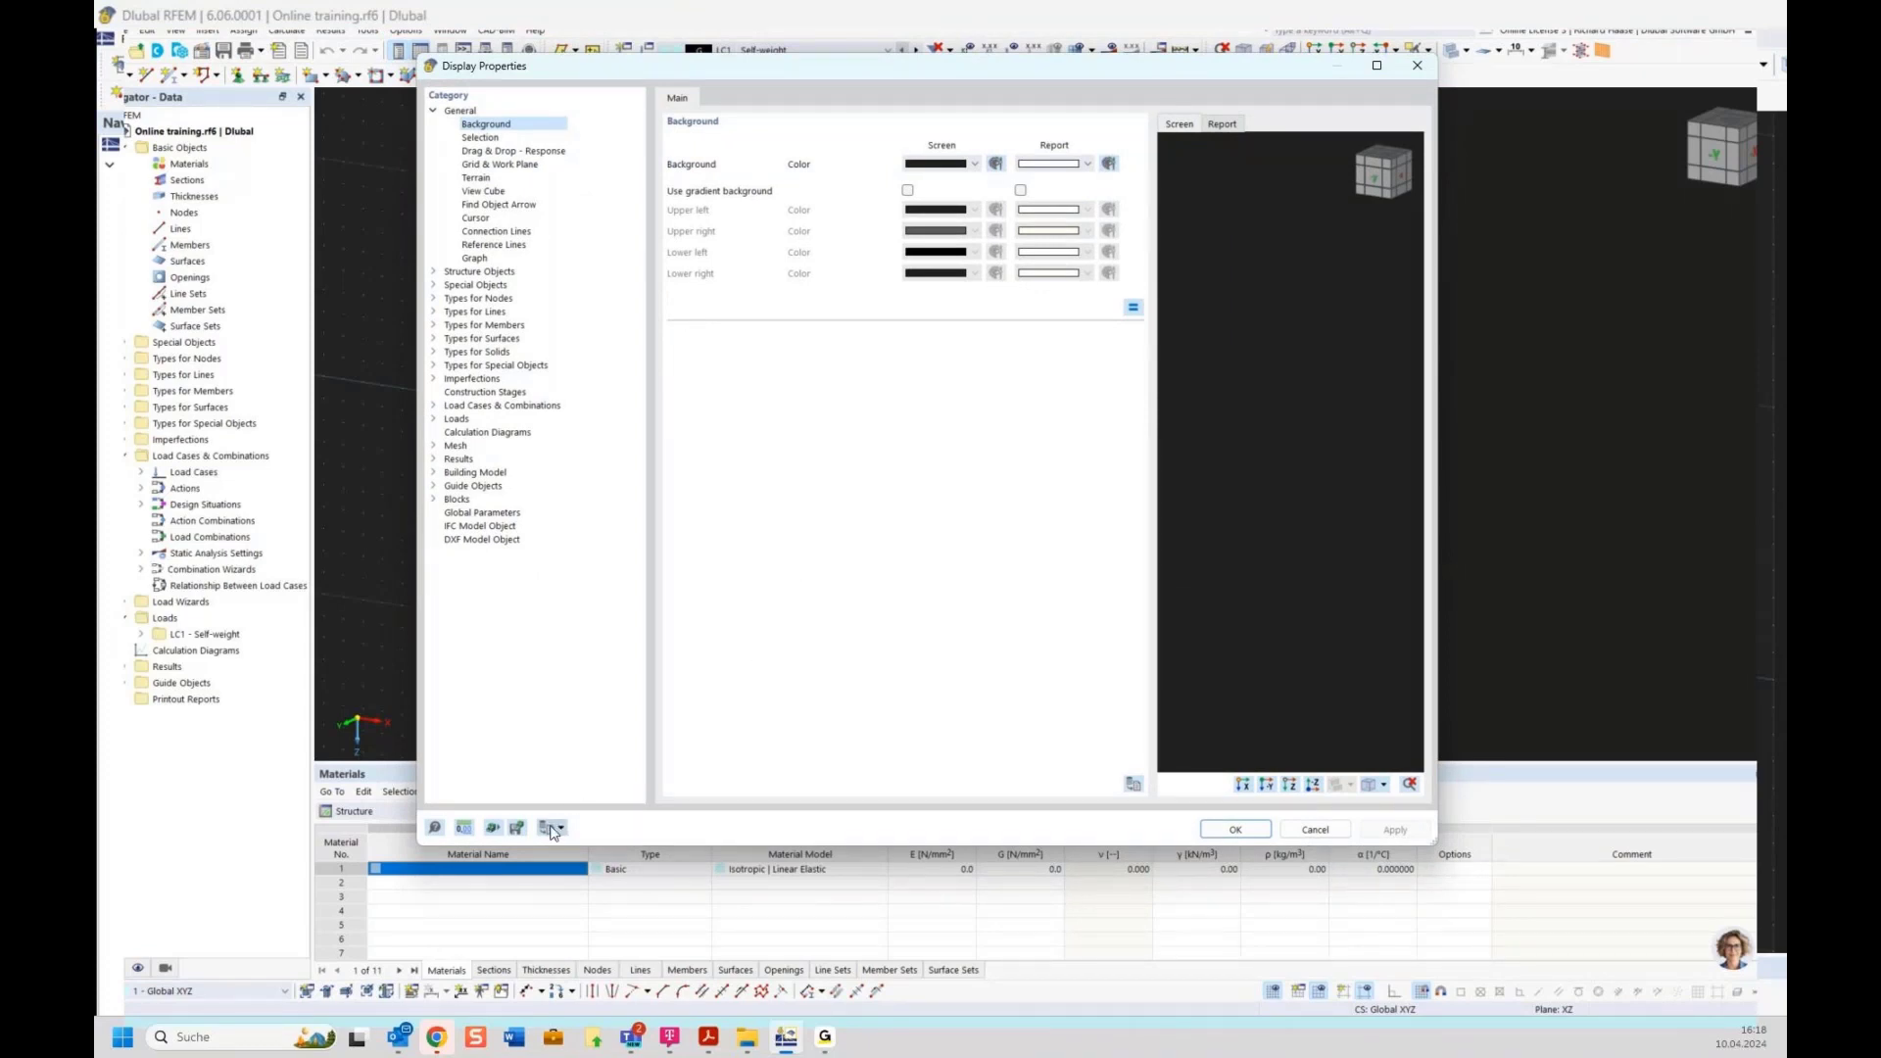
{"action": "left_click", "coordinate": [1417, 65]}
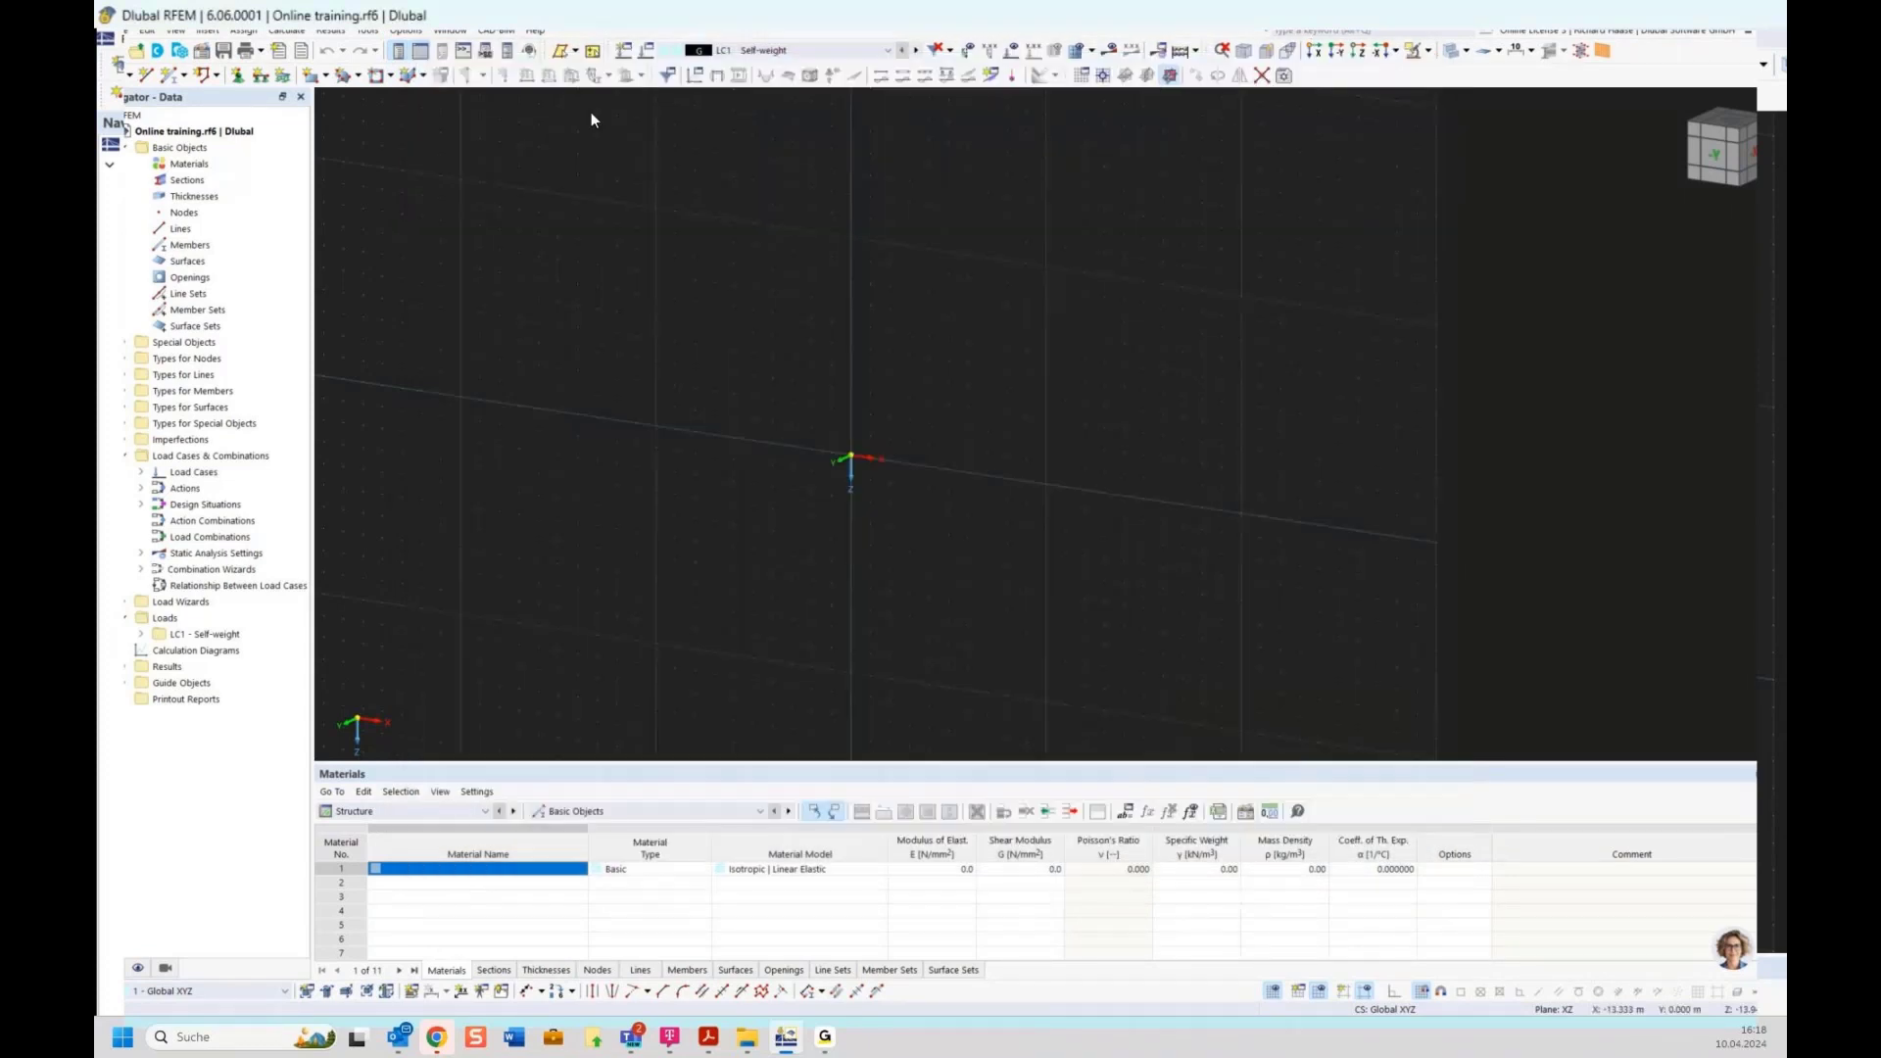
Load the white background preset in the display properties and apply it to the workspace.
{"action": "left_click", "coordinate": [404, 30]}
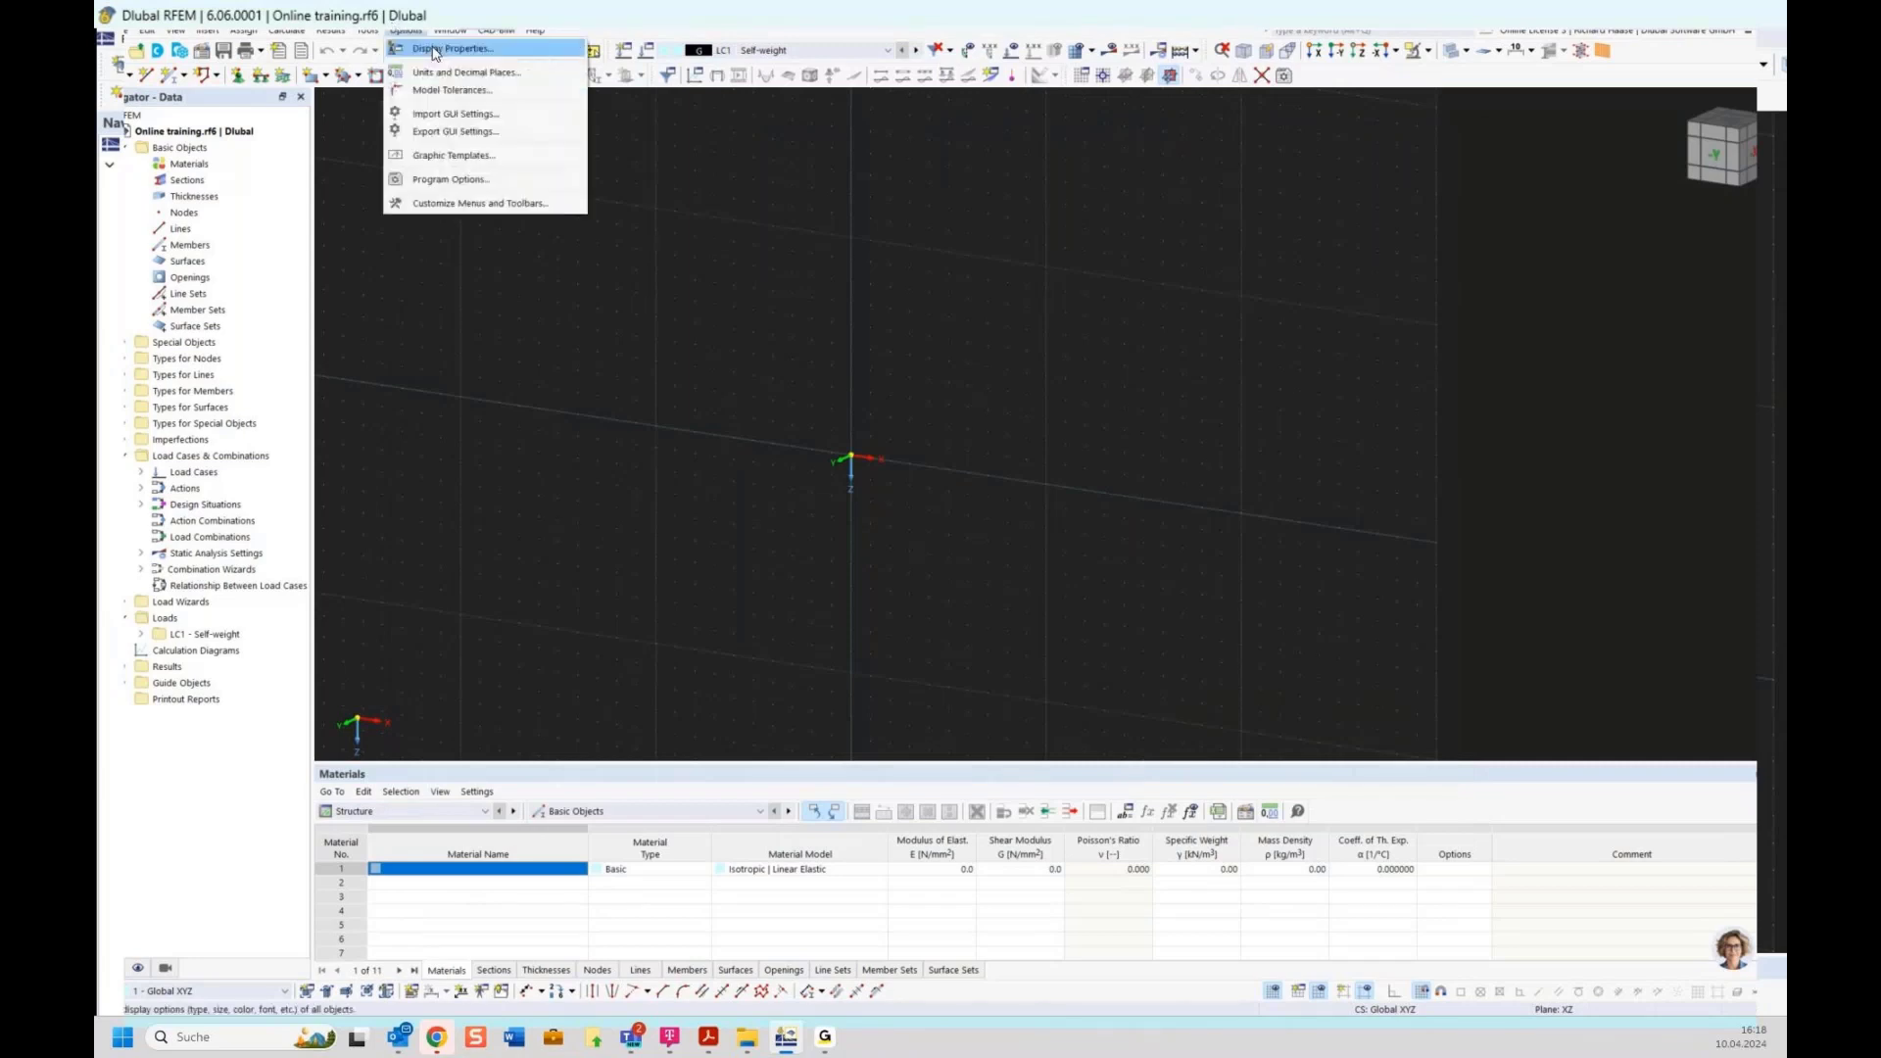
{"action": "left_click", "coordinate": [434, 49]}
{"action": "left_click", "coordinate": [566, 883]}
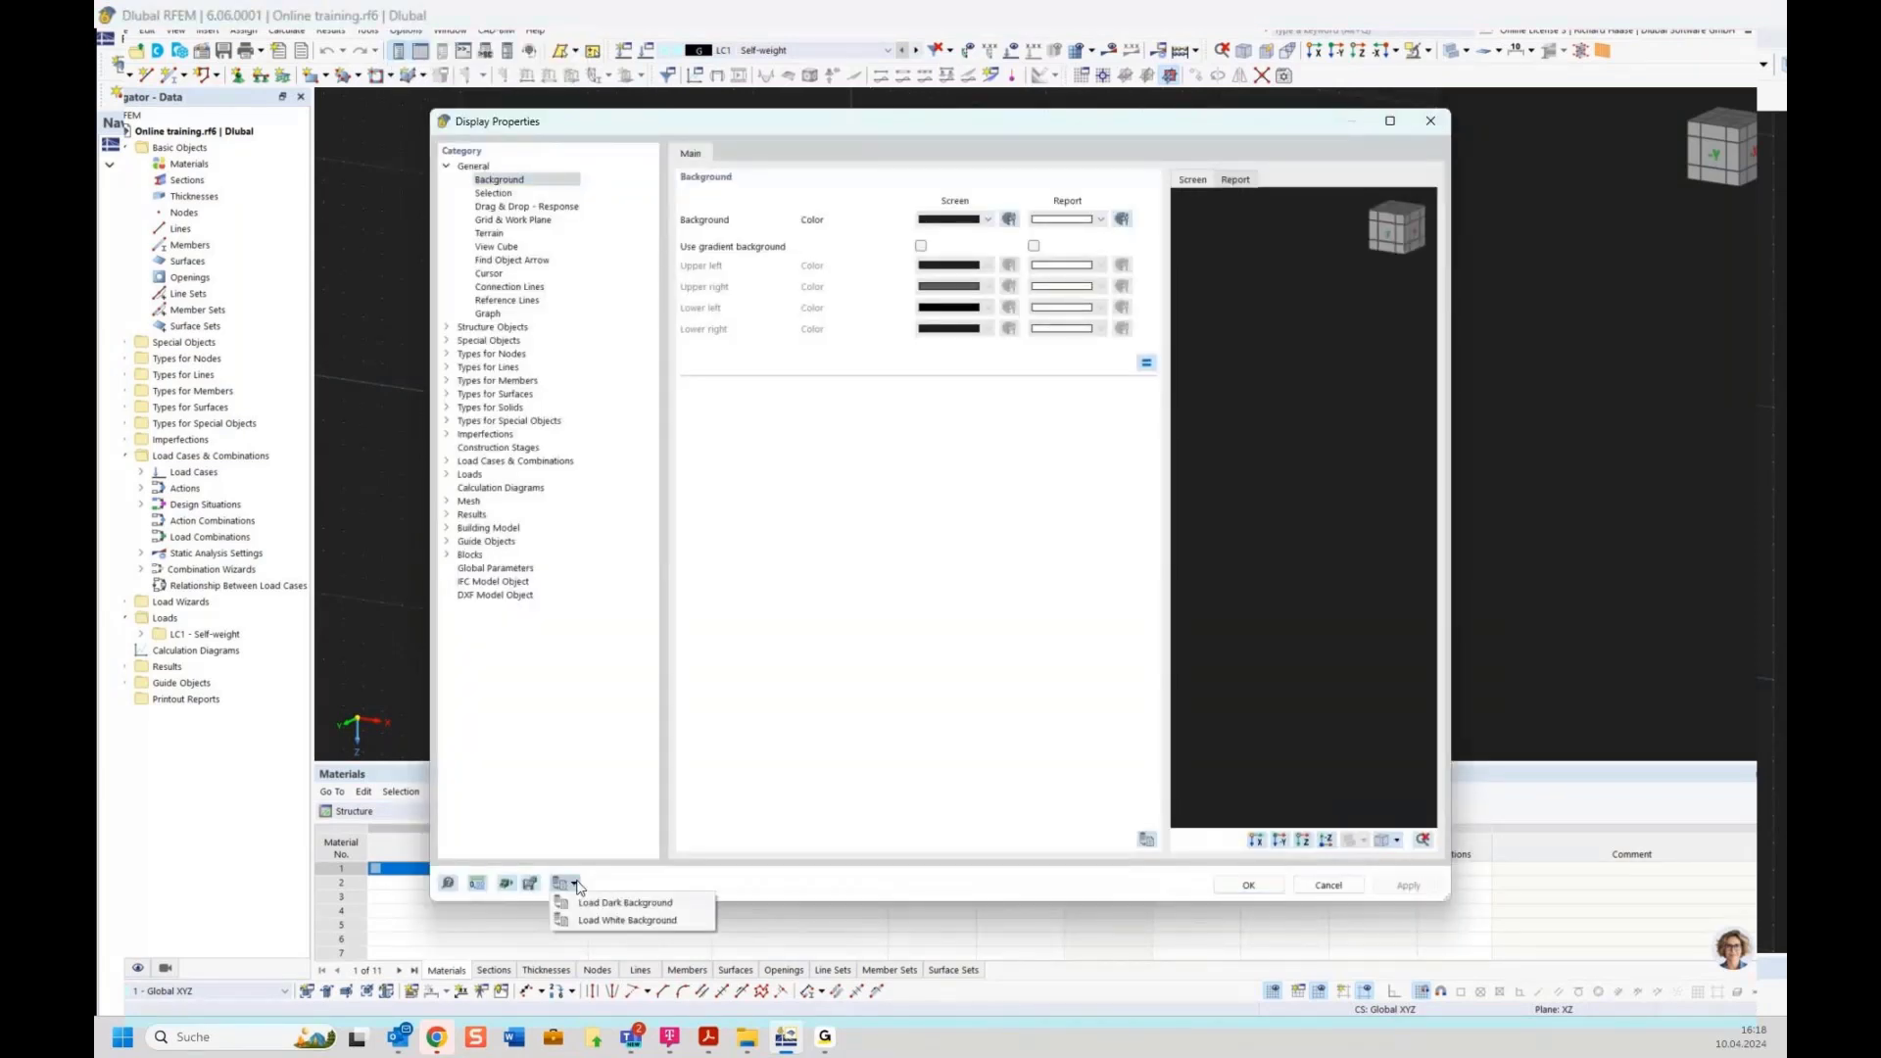
{"action": "left_click", "coordinate": [617, 923]}
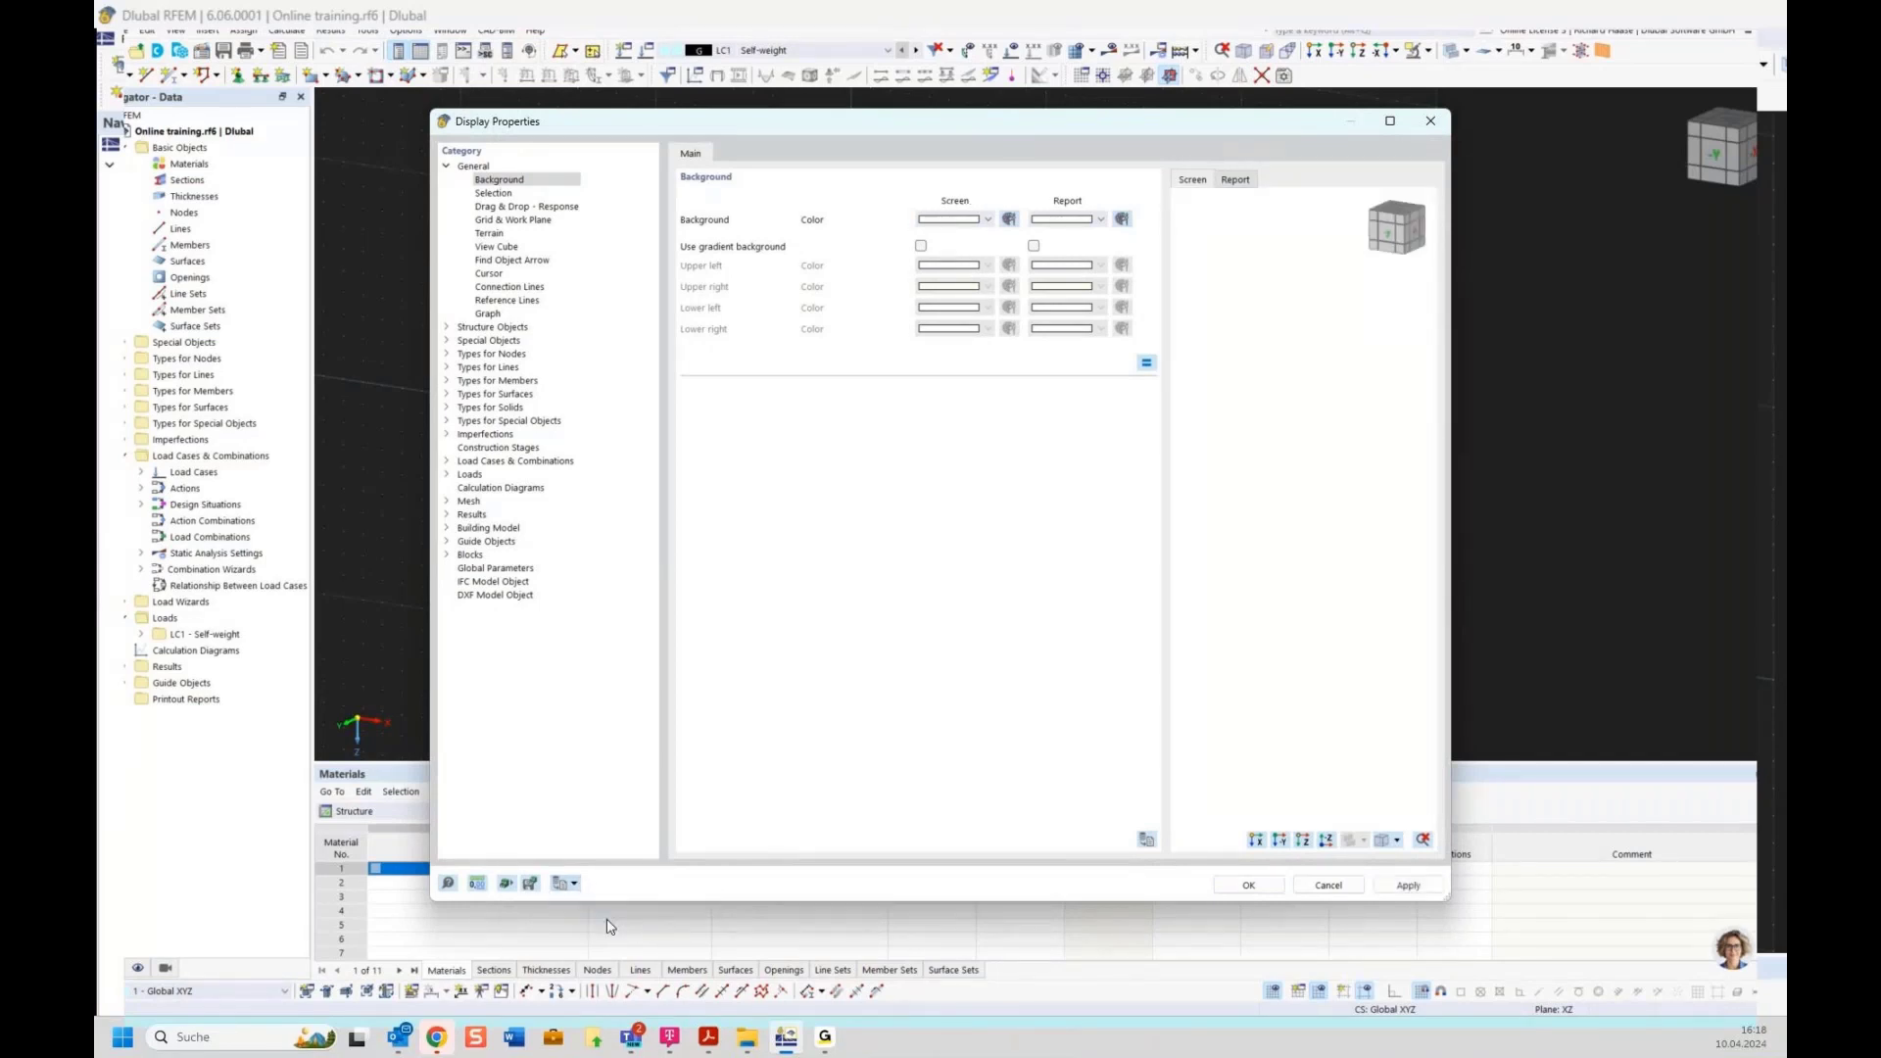
{"action": "left_click", "coordinate": [1250, 886]}
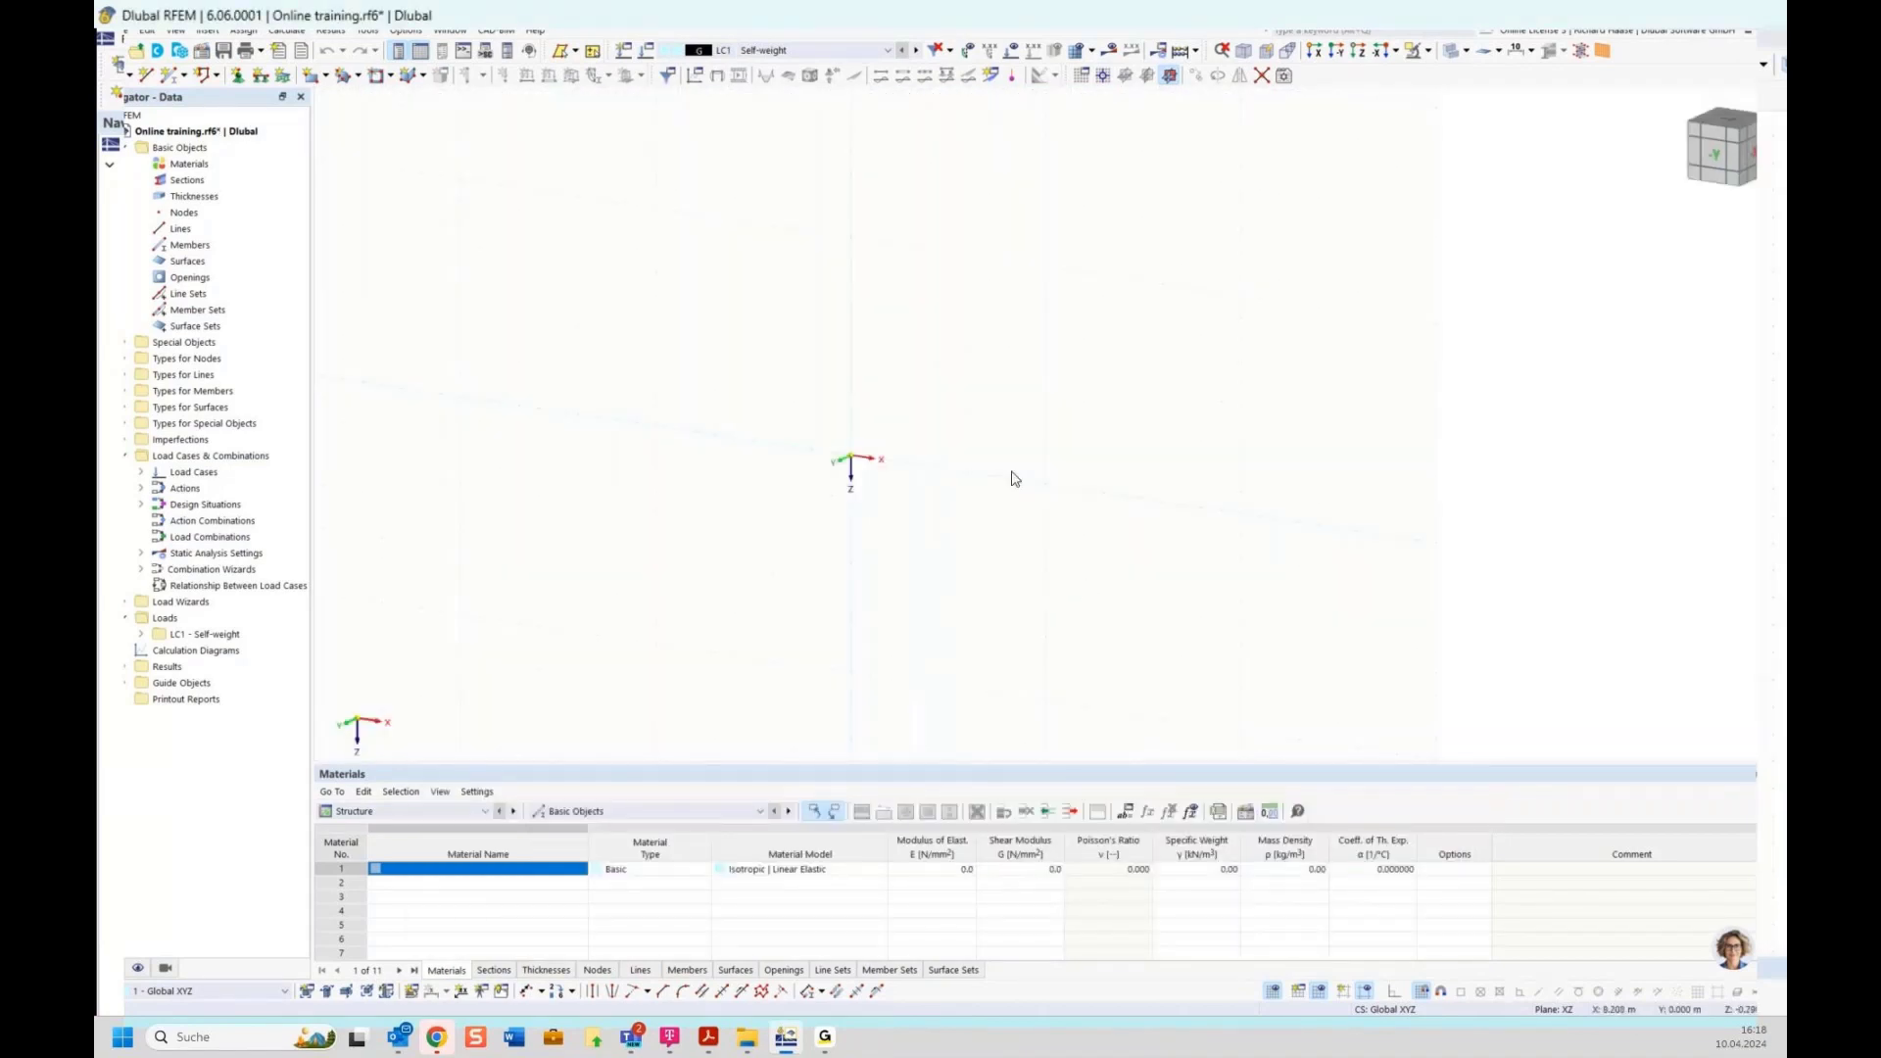
Examine the empty workspace from several directions, including the -Y and -X views, and return to an oblique 3D view.
{"action": "middle_click_drag", "start_coordinate": [1243, 321], "coordinate": [1227, 321]}
{"action": "left_click", "coordinate": [1732, 157]}
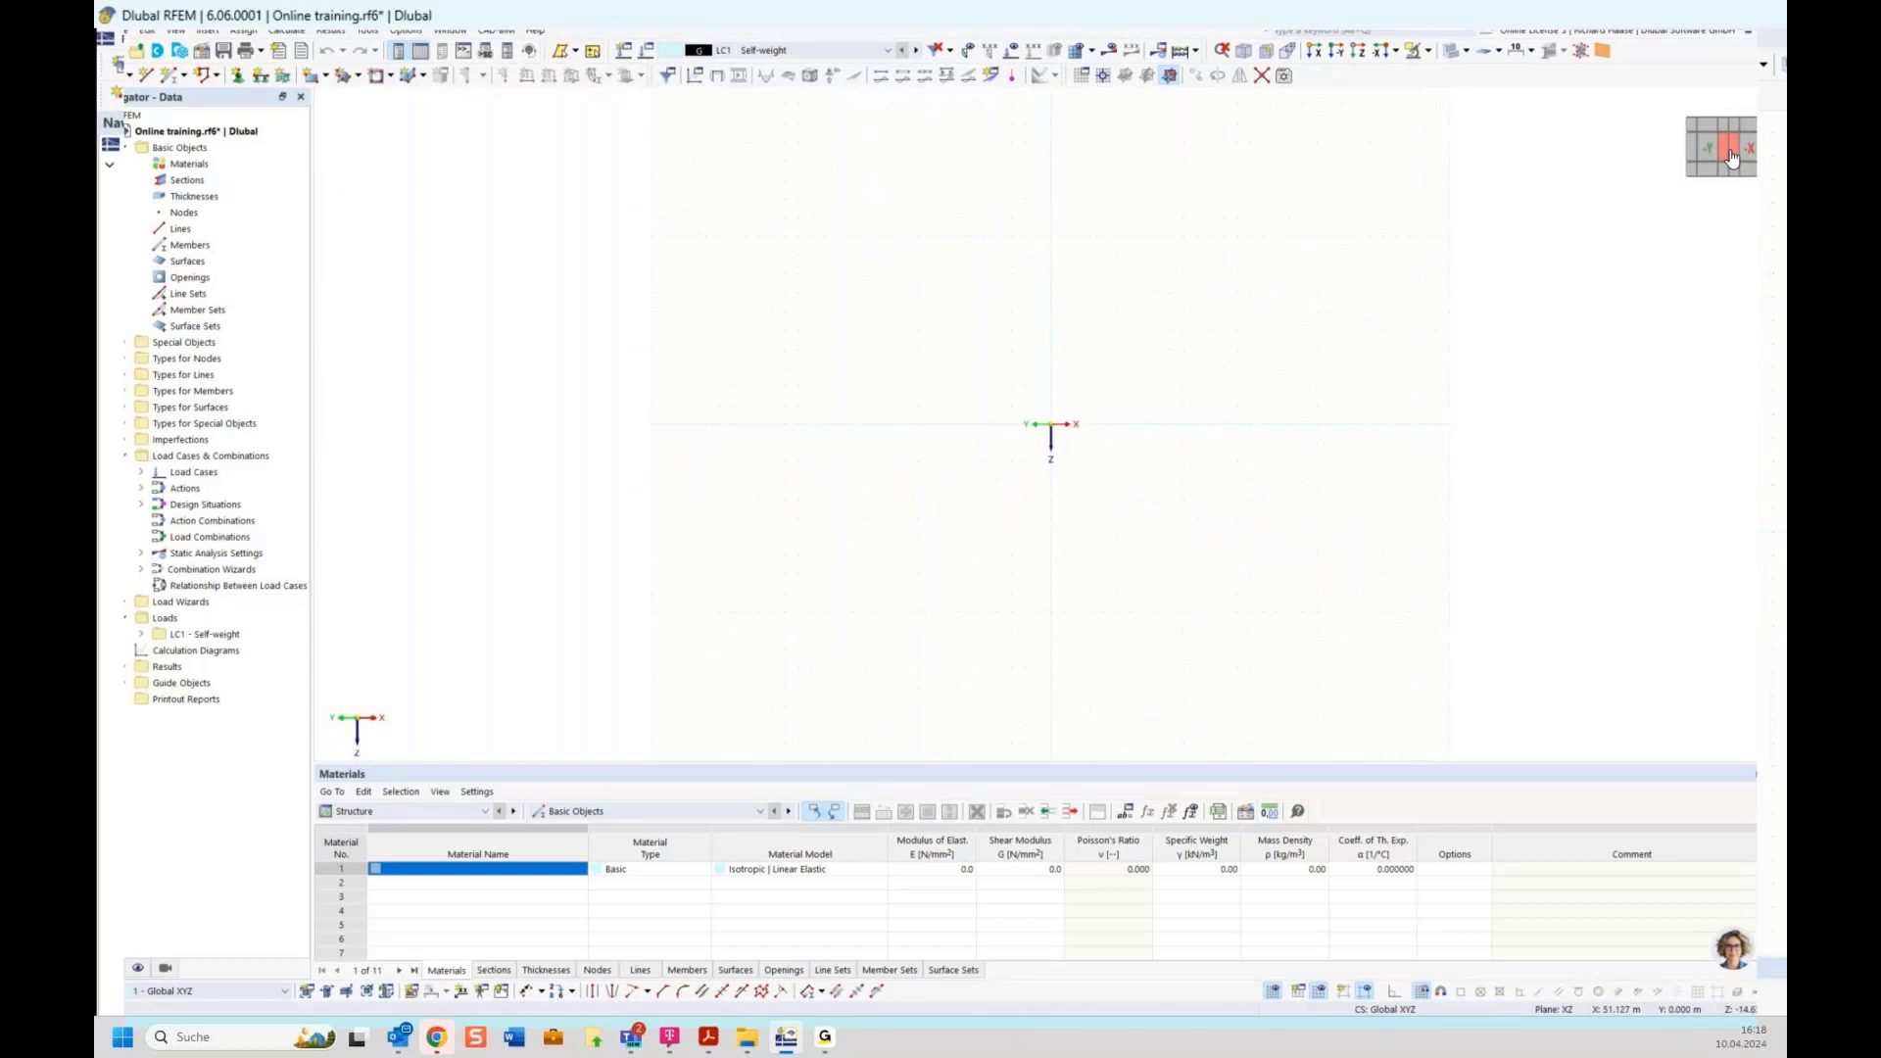
{"action": "left_click_drag", "start_coordinate": [1732, 157], "coordinate": [1674, 195]}
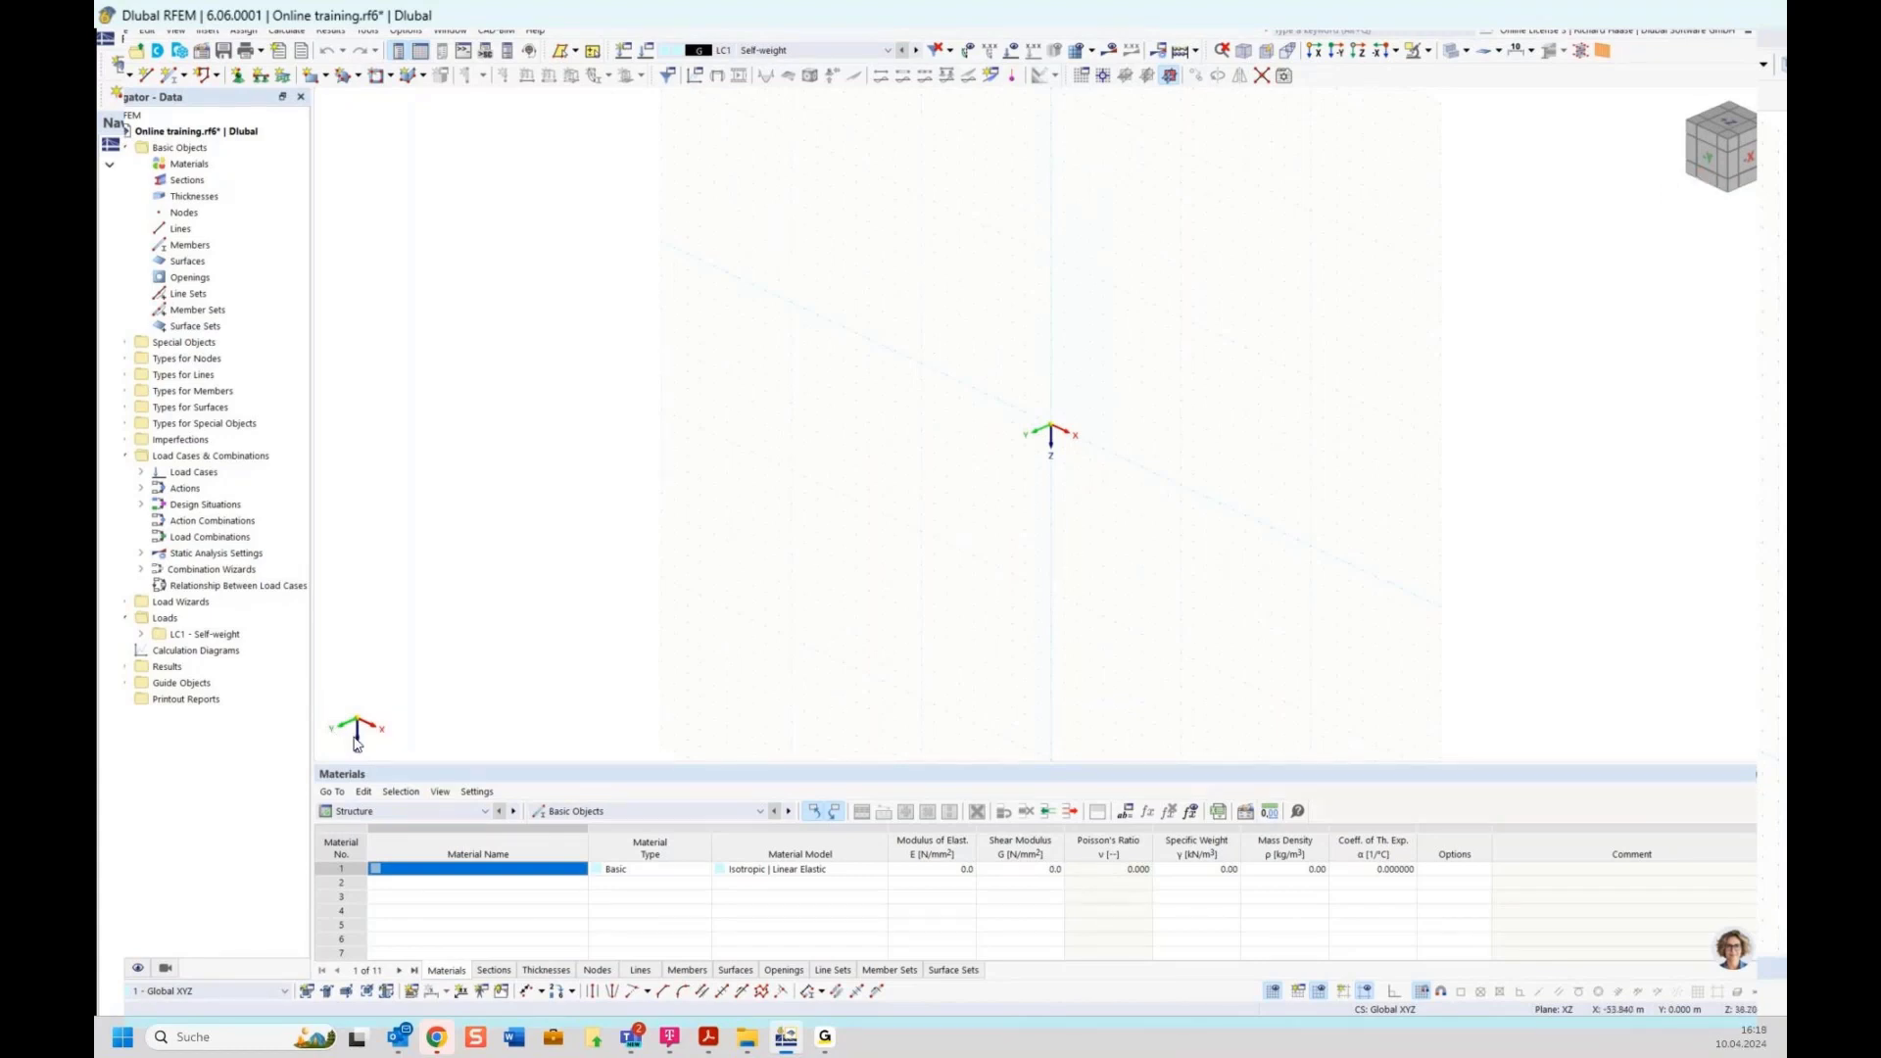
{"action": "left_click", "coordinate": [1710, 164]}
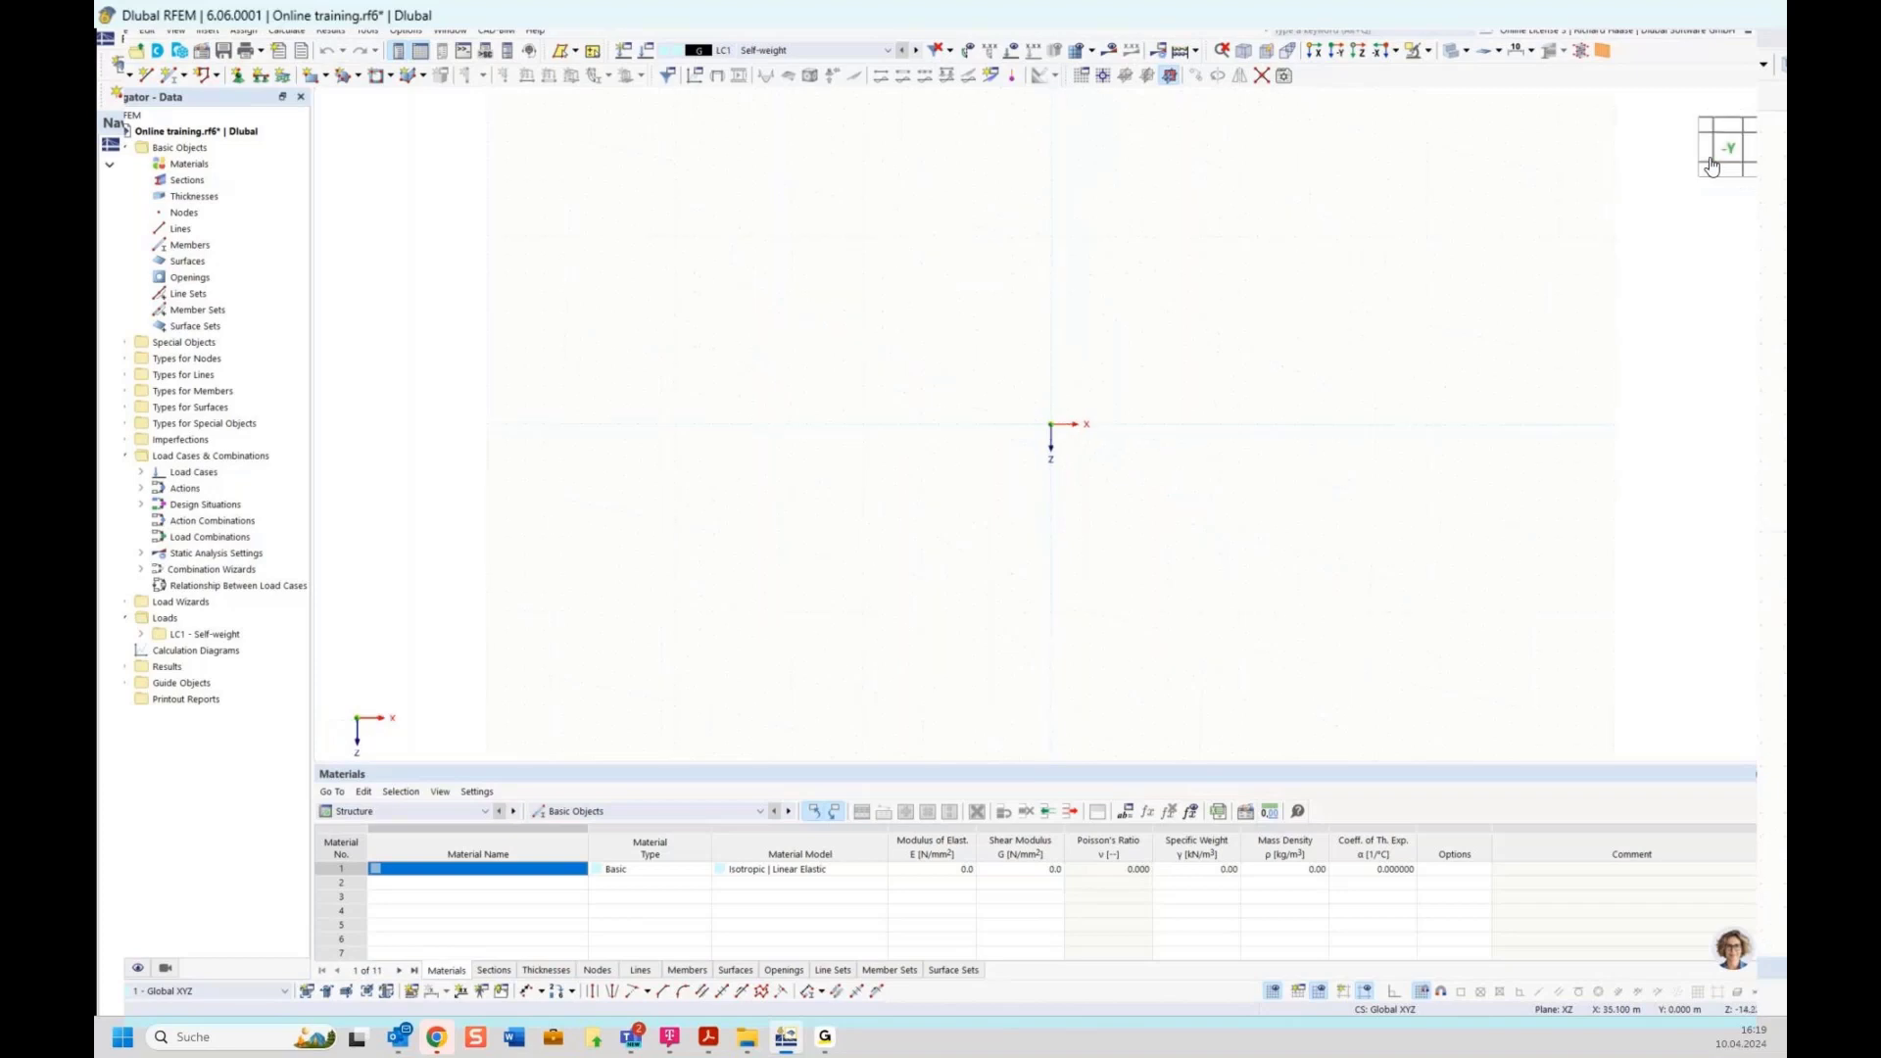
{"action": "left_click", "coordinate": [1751, 146]}
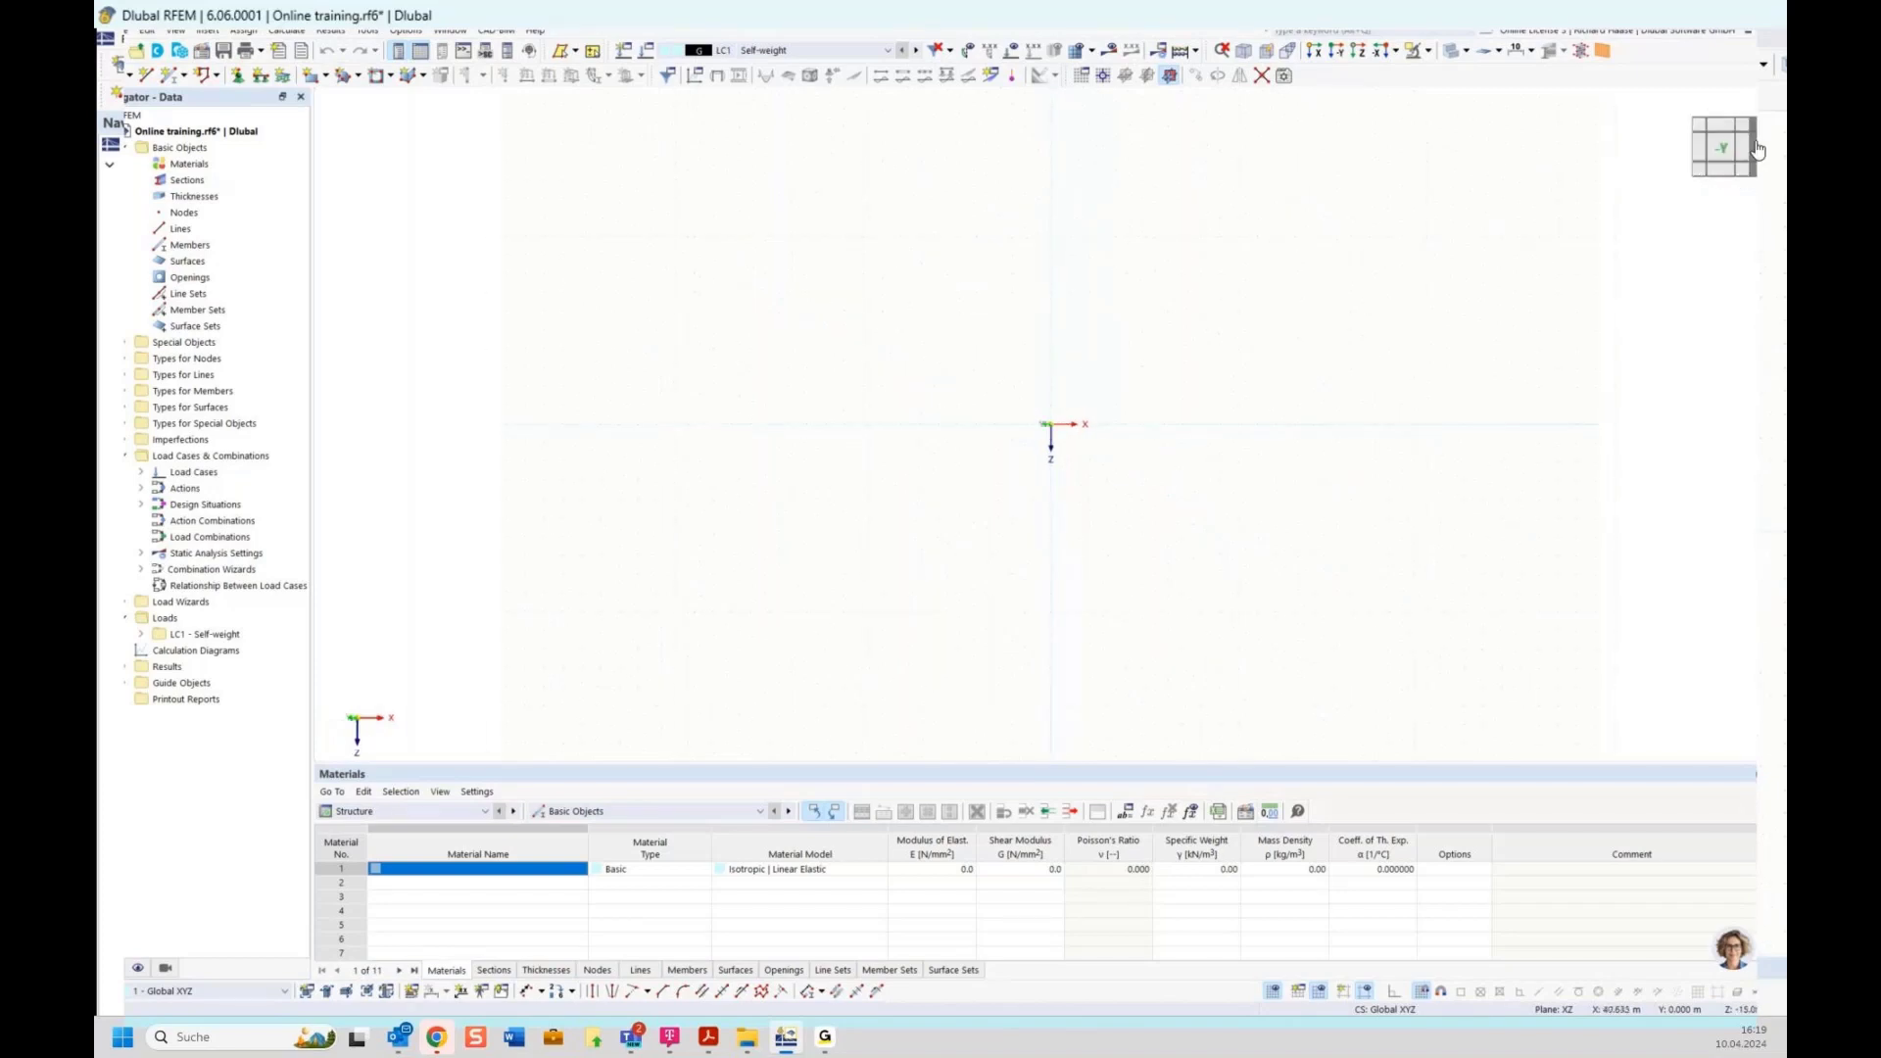
{"action": "left_click", "coordinate": [1748, 150]}
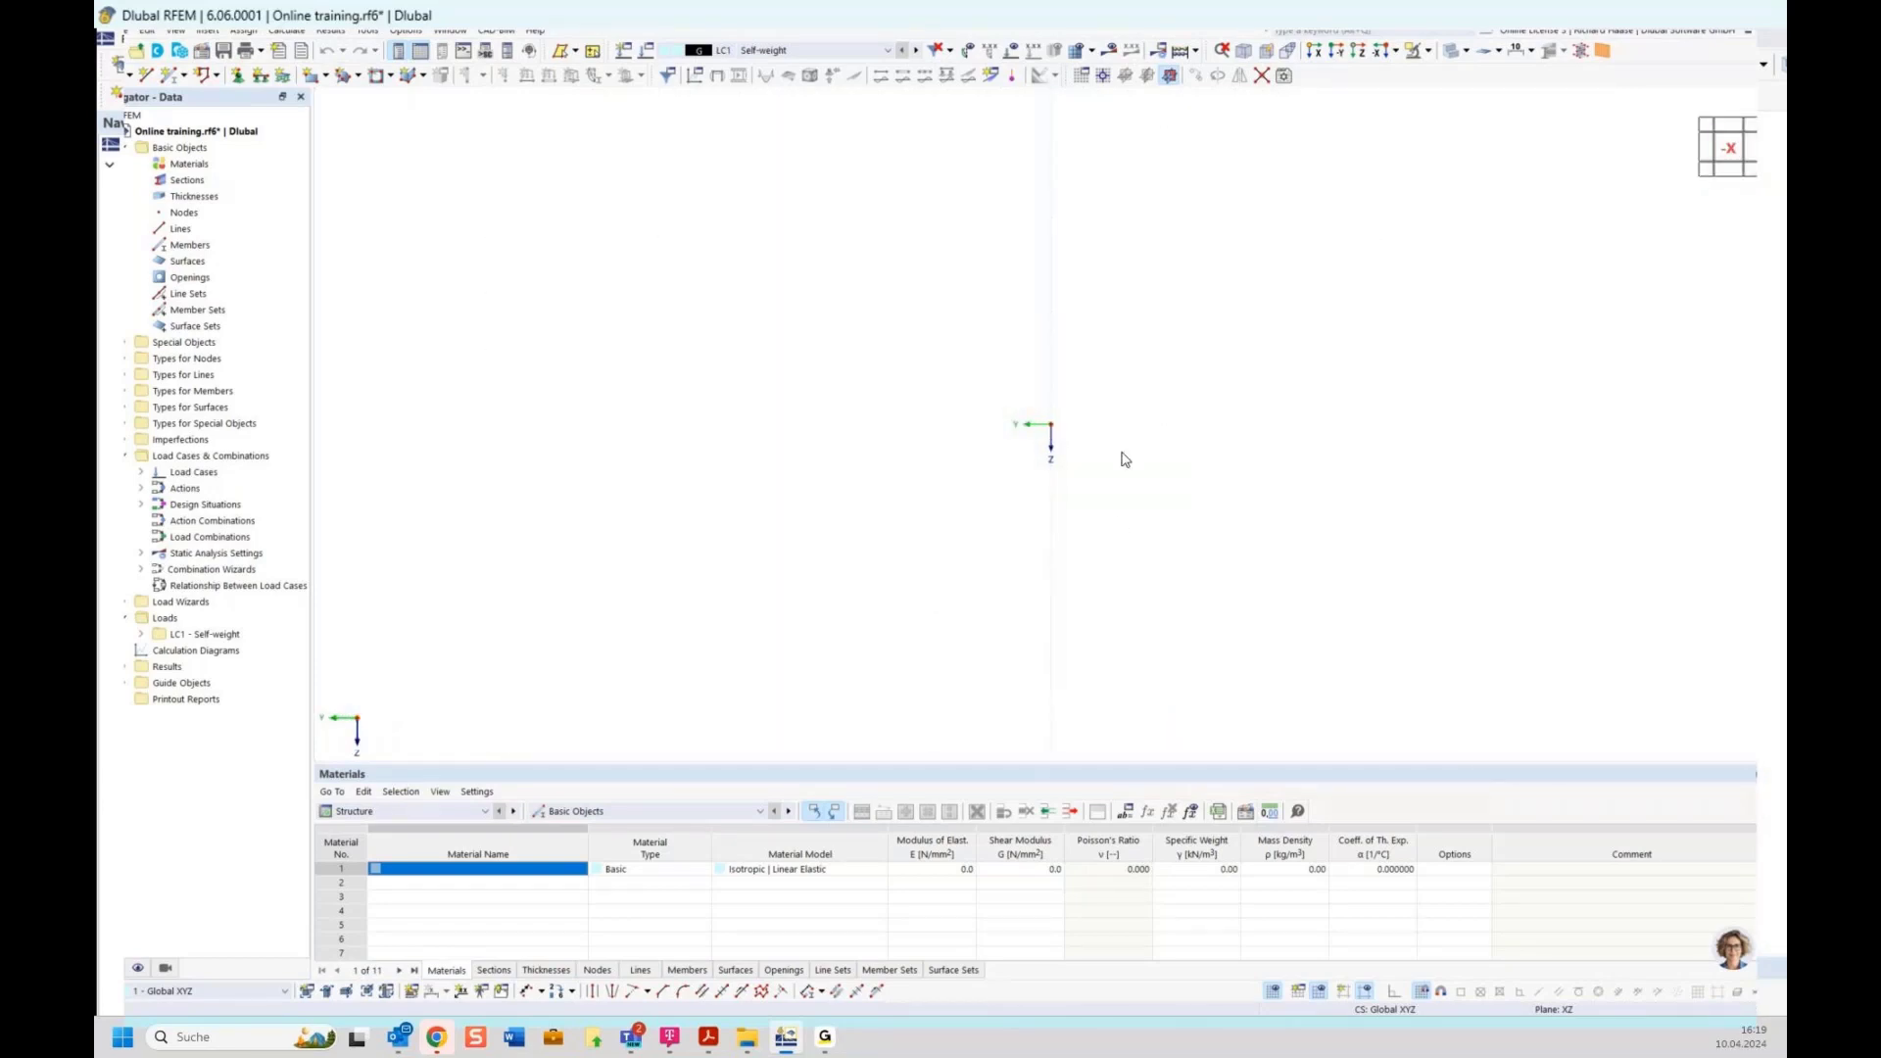
{"action": "mouse_move", "coordinate": [1728, 153]}
{"action": "left_mouse_down"}
{"action": "mouse_move", "coordinate": [1780, 149]}
{"action": "mouse_move", "coordinate": [1736, 158]}
{"action": "left_mouse_up"}
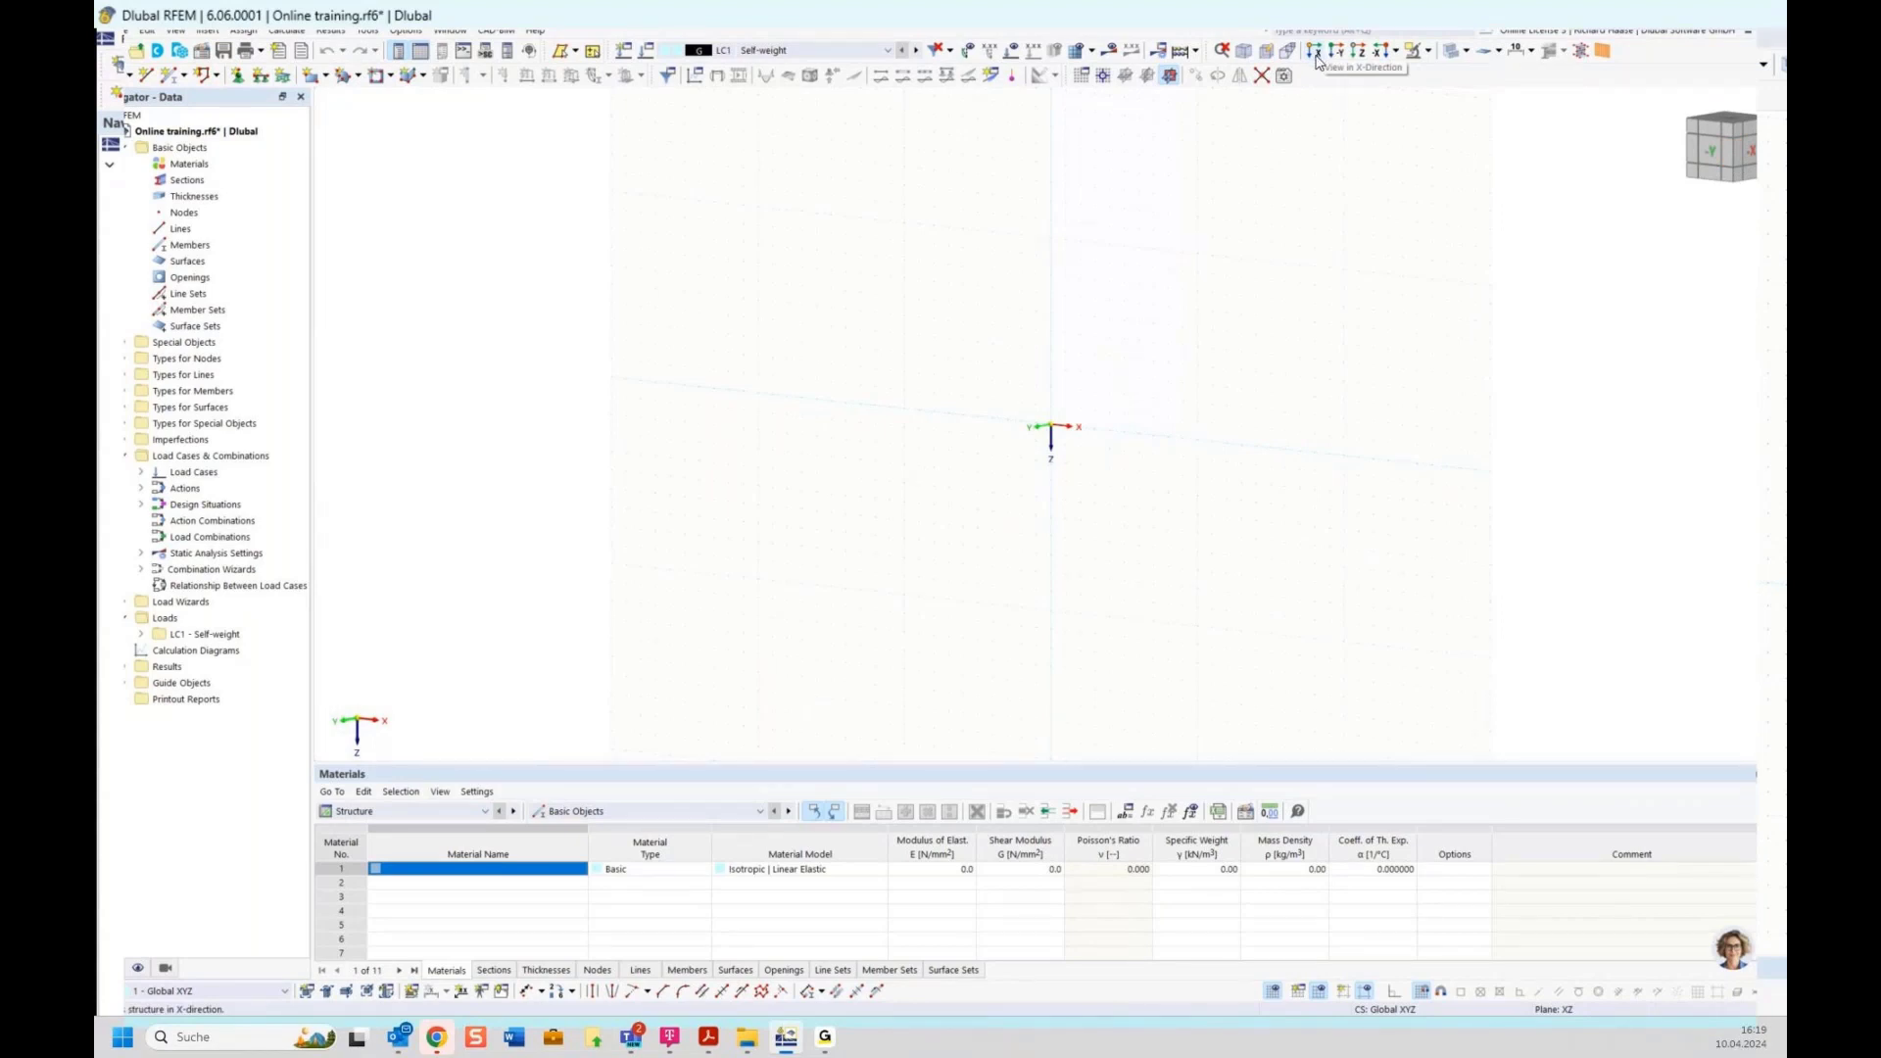
Review the available view directions, orbit the empty workspace and set the view to the -Y direction.
{"action": "left_click", "coordinate": [1396, 50]}
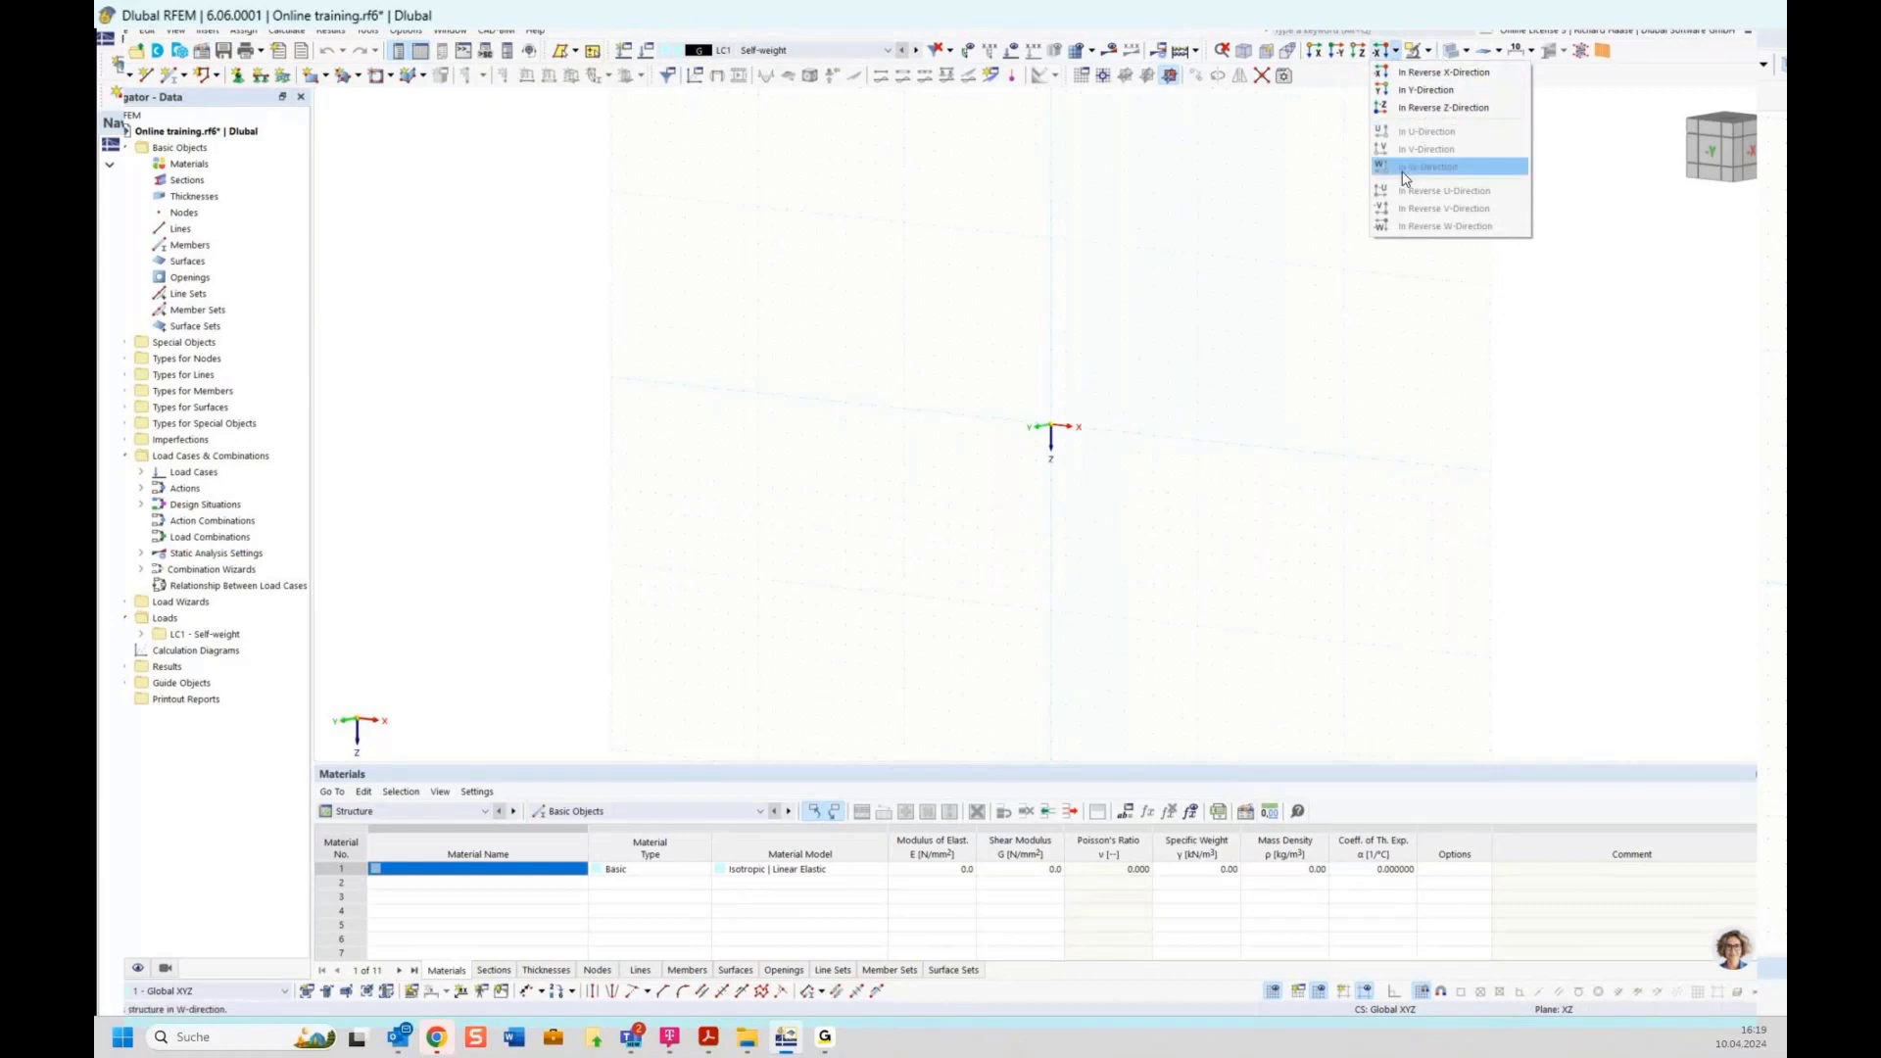
{"action": "left_click", "coordinate": [1292, 205]}
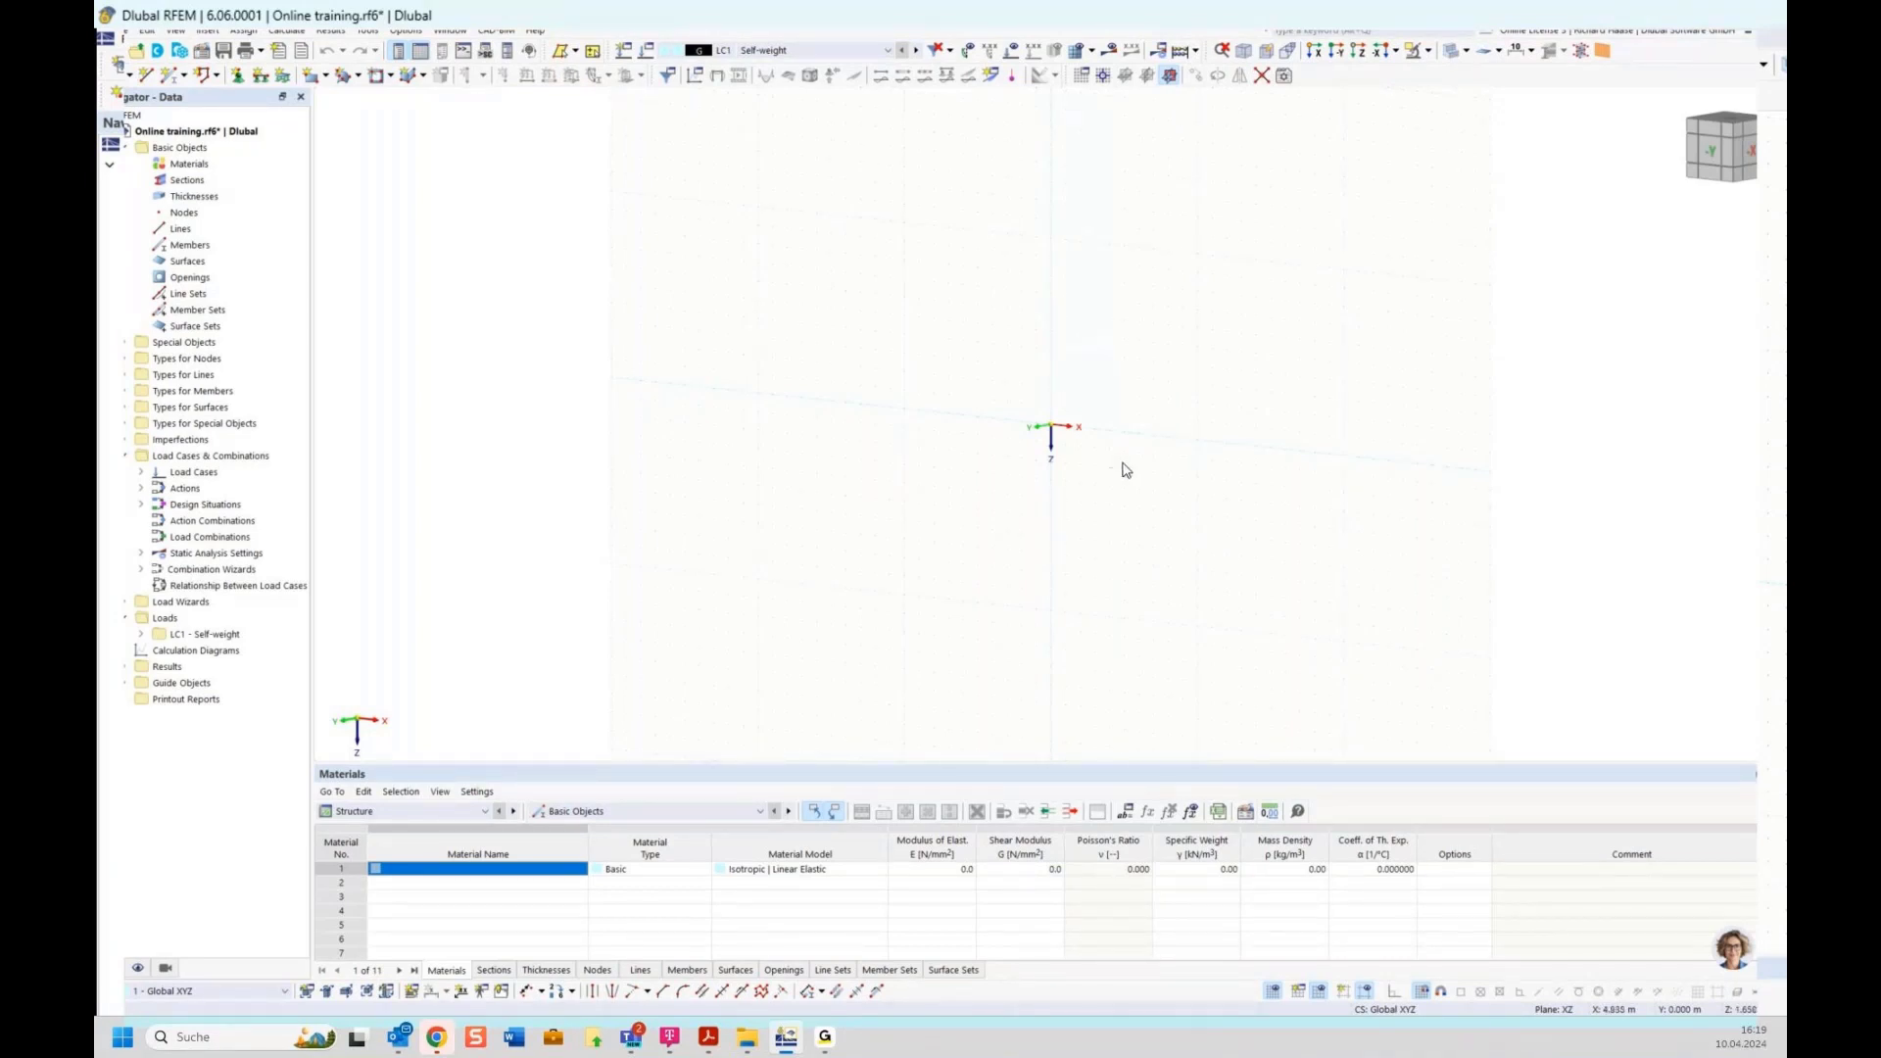
{"action": "middle_click_drag", "start_coordinate": [1126, 488], "coordinate": [1306, 454], "text": "ctrl"}
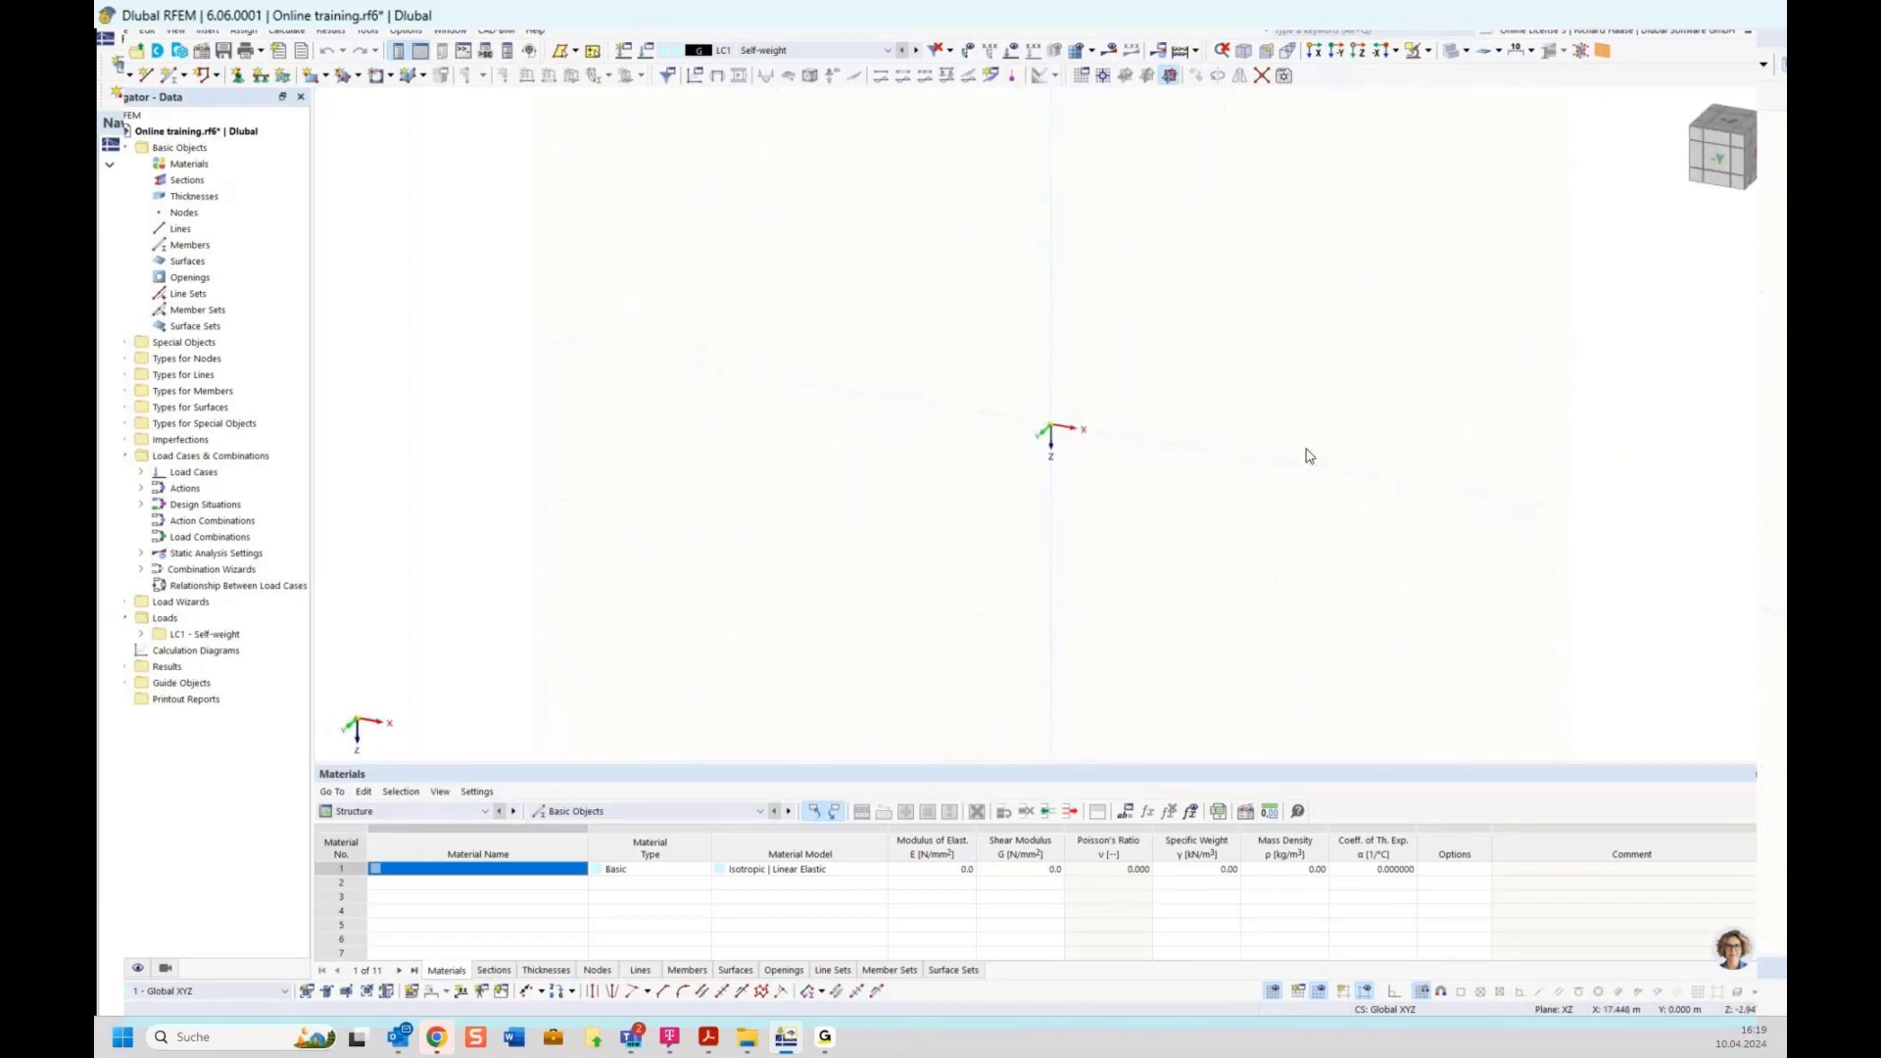
{"action": "left_click", "coordinate": [1718, 167]}
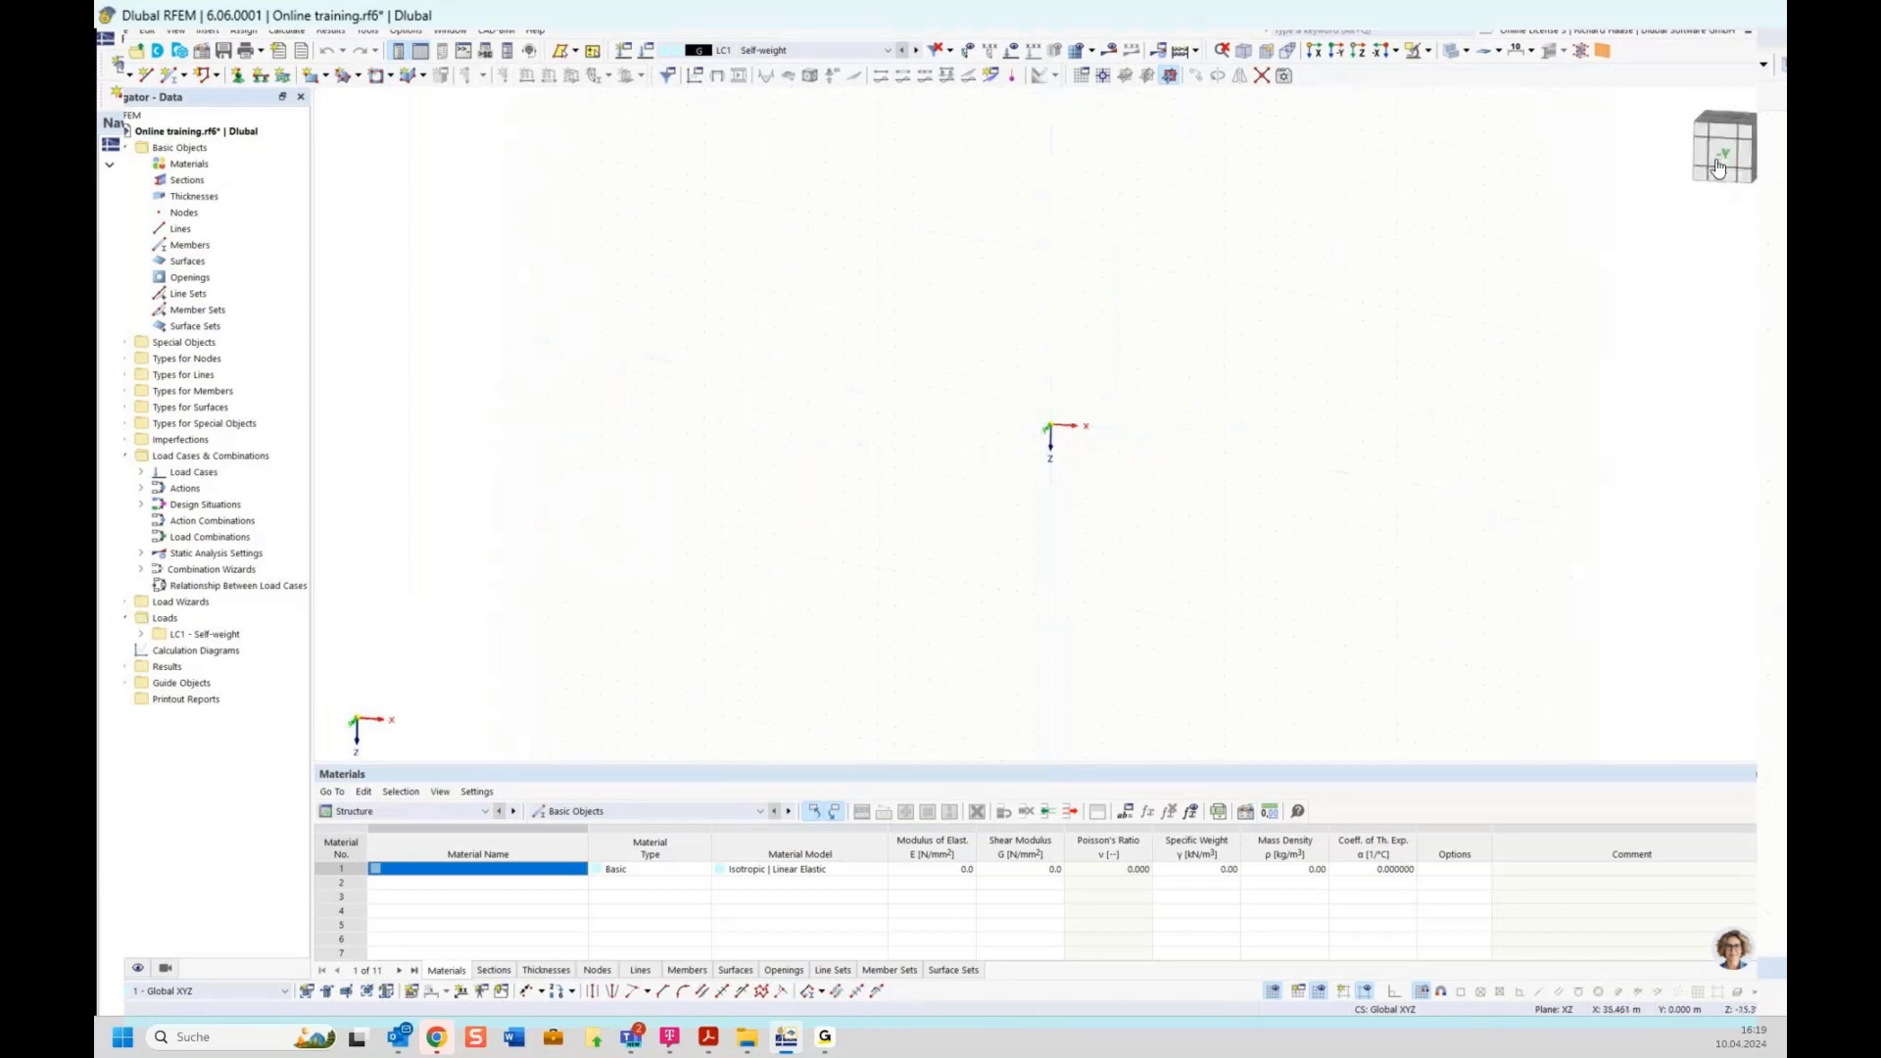
{"action": "middle_click_drag", "start_coordinate": [1336, 402], "coordinate": [1092, 428]}
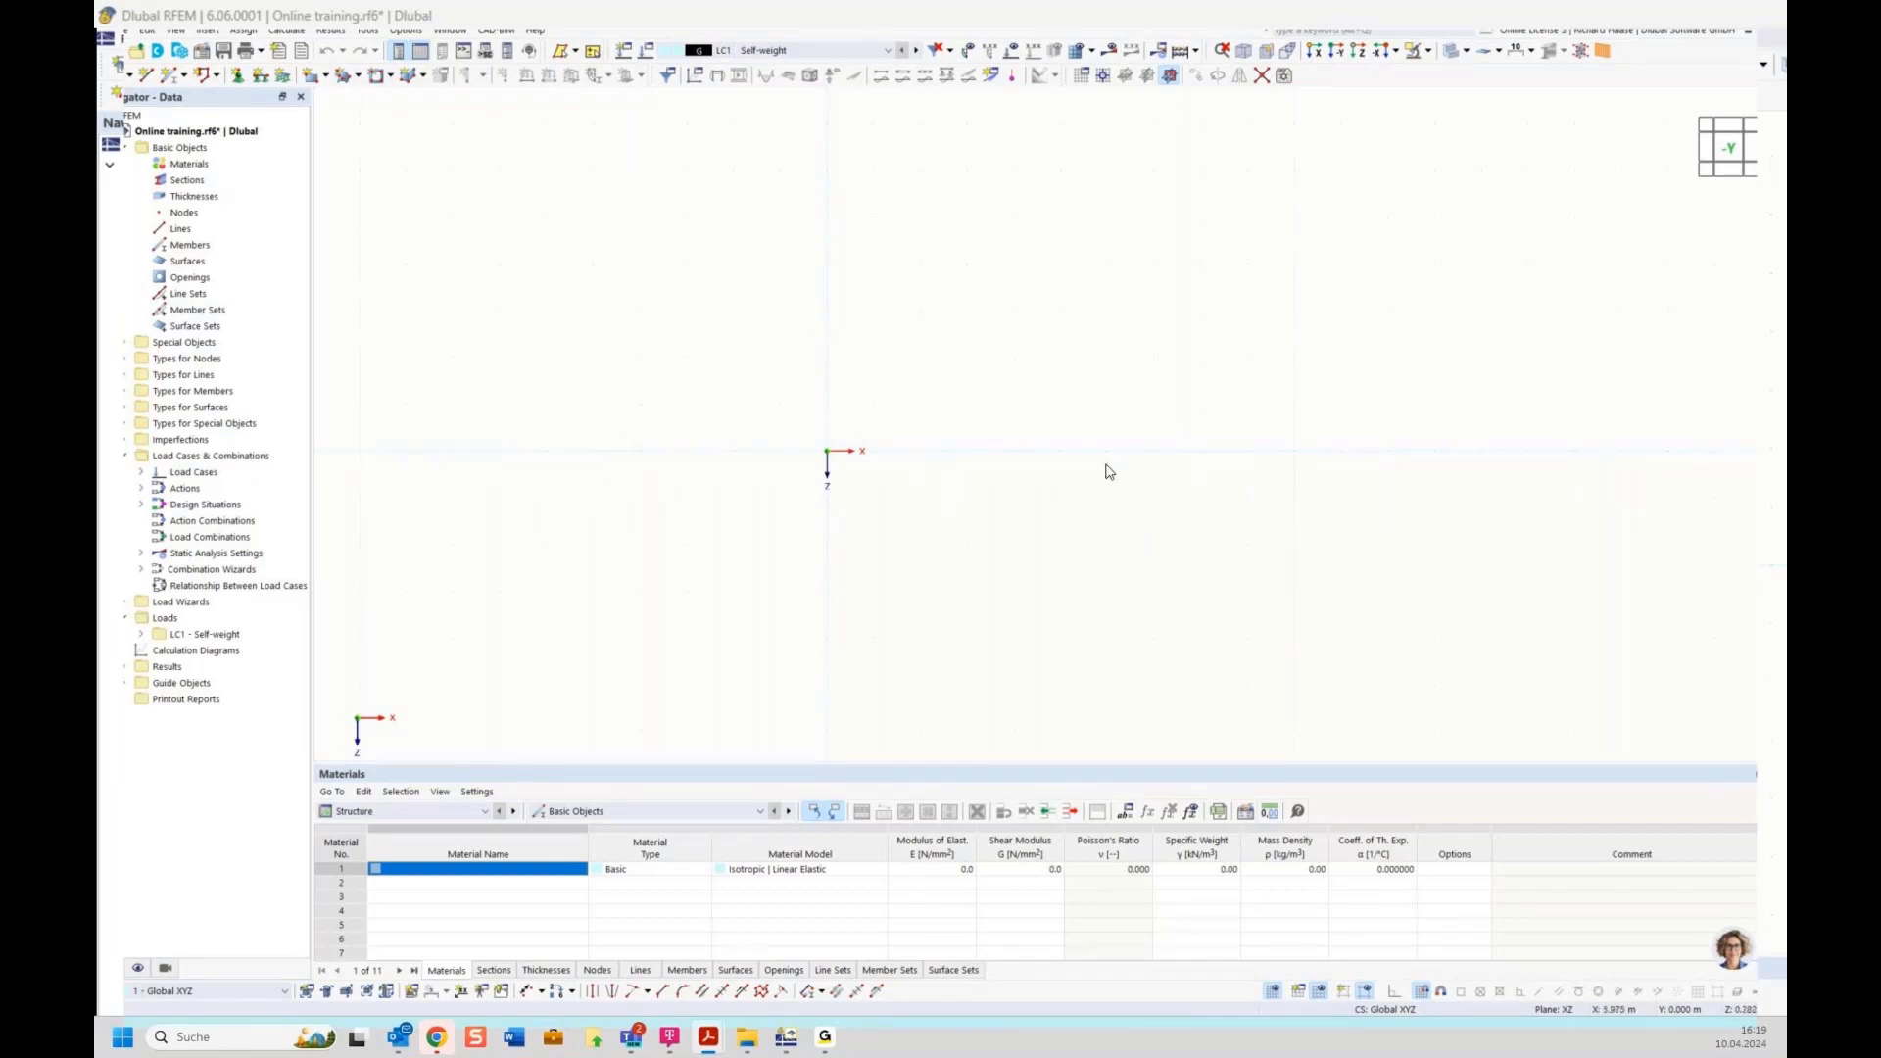
Place one node at the coordinate origin and a second one at X 4.000 m, Z 0.000 m.
{"action": "left_click", "coordinate": [113, 78]}
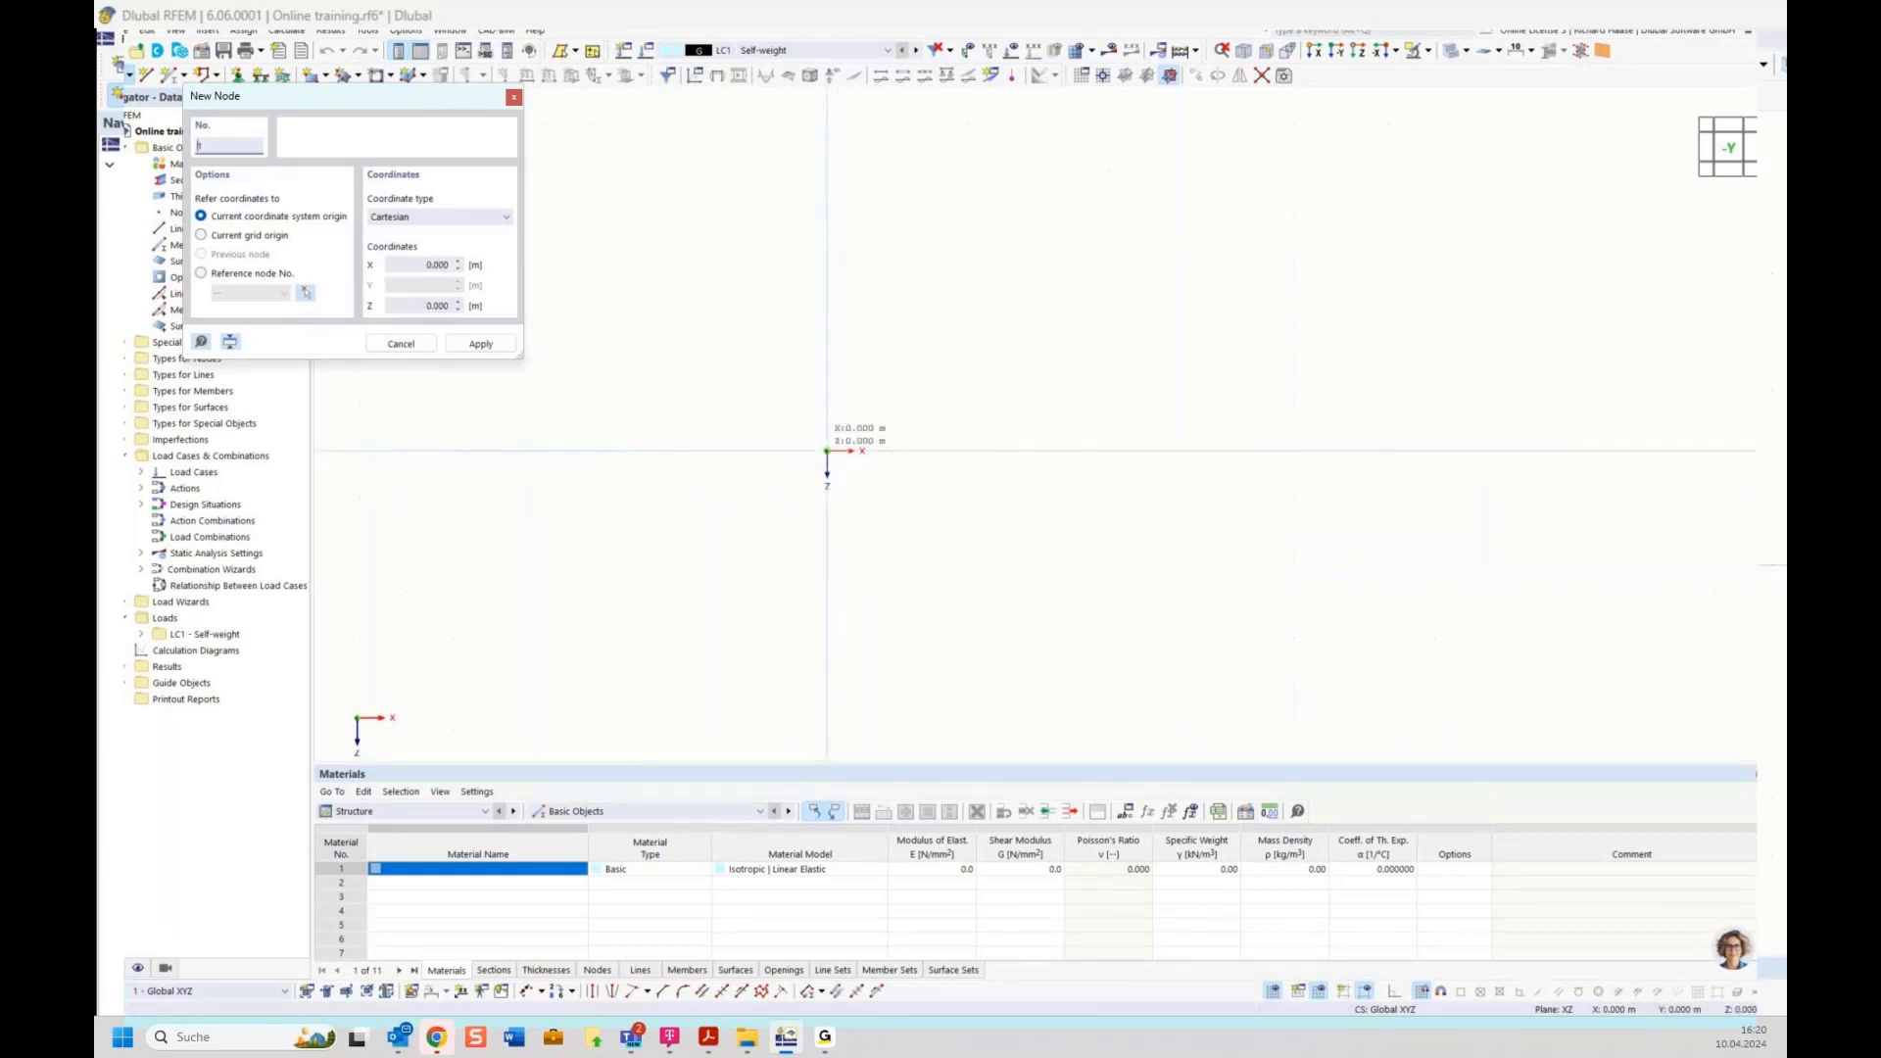
{"action": "left_click", "coordinate": [827, 451]}
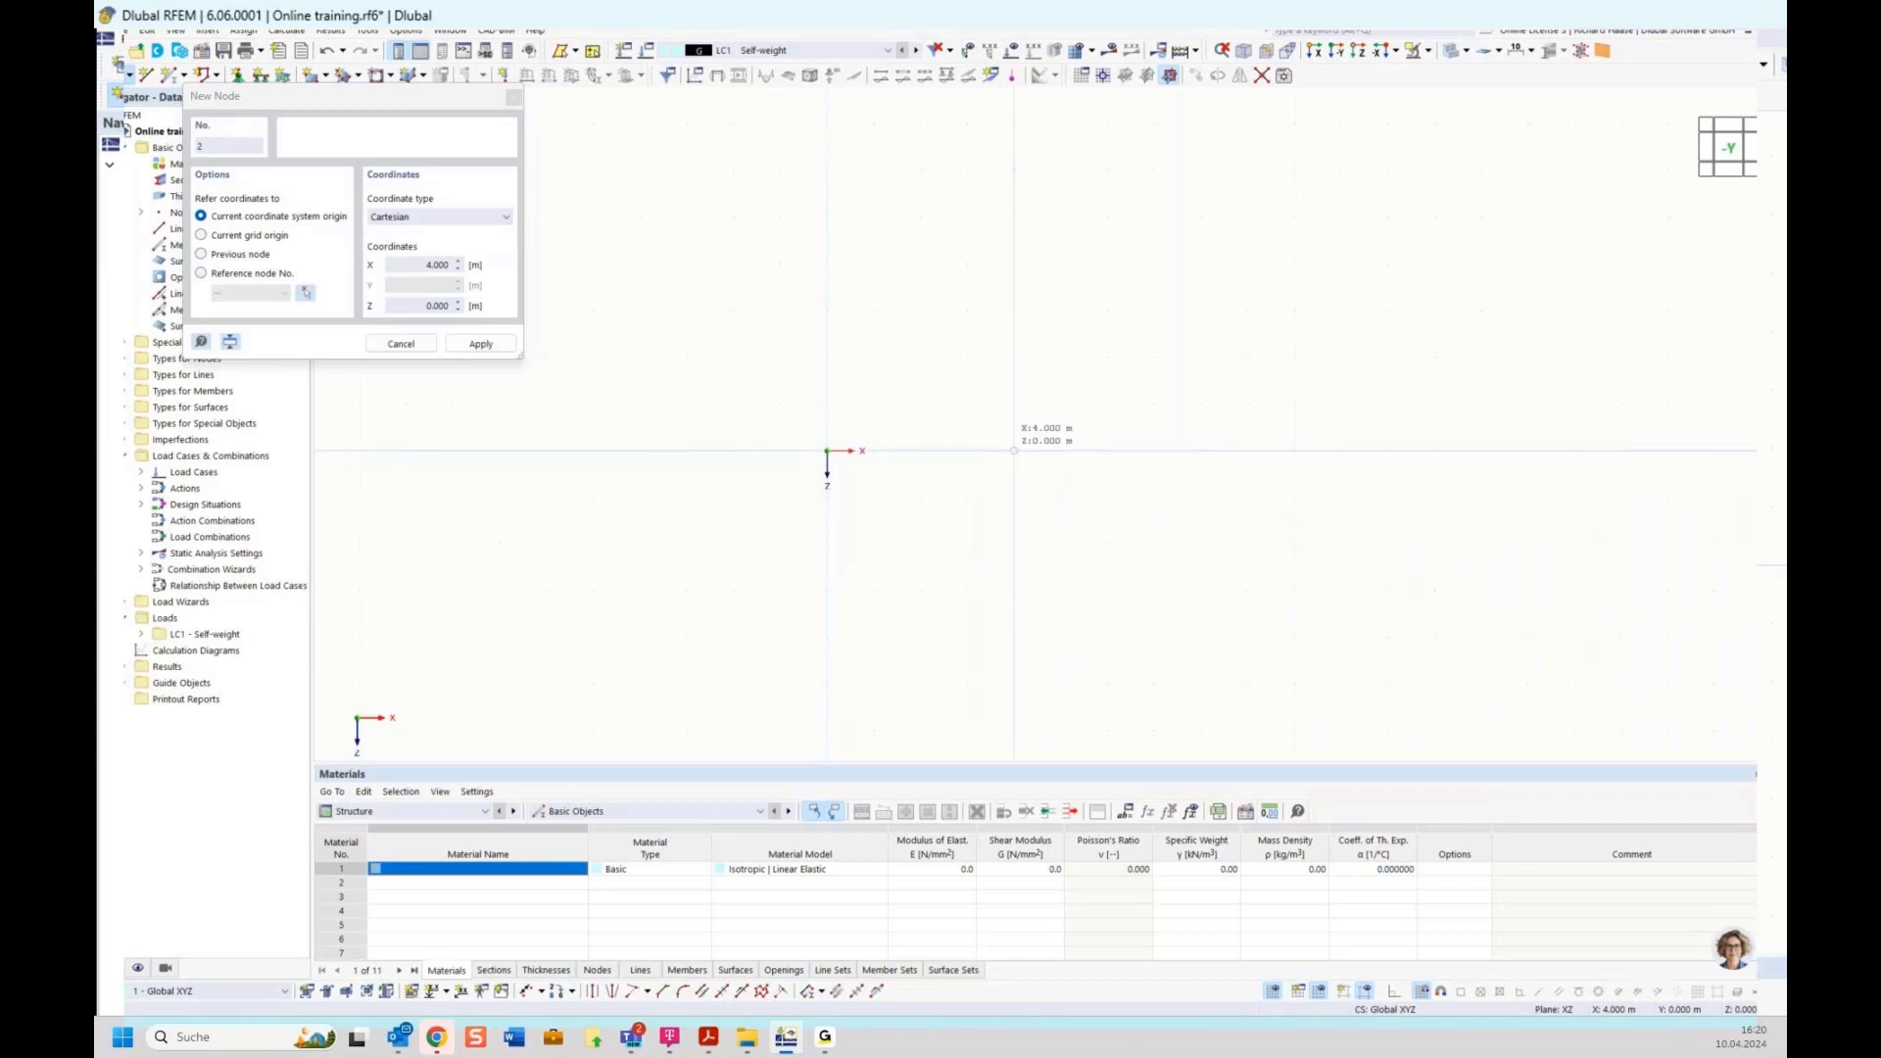
{"action": "key", "text": "Escape"}
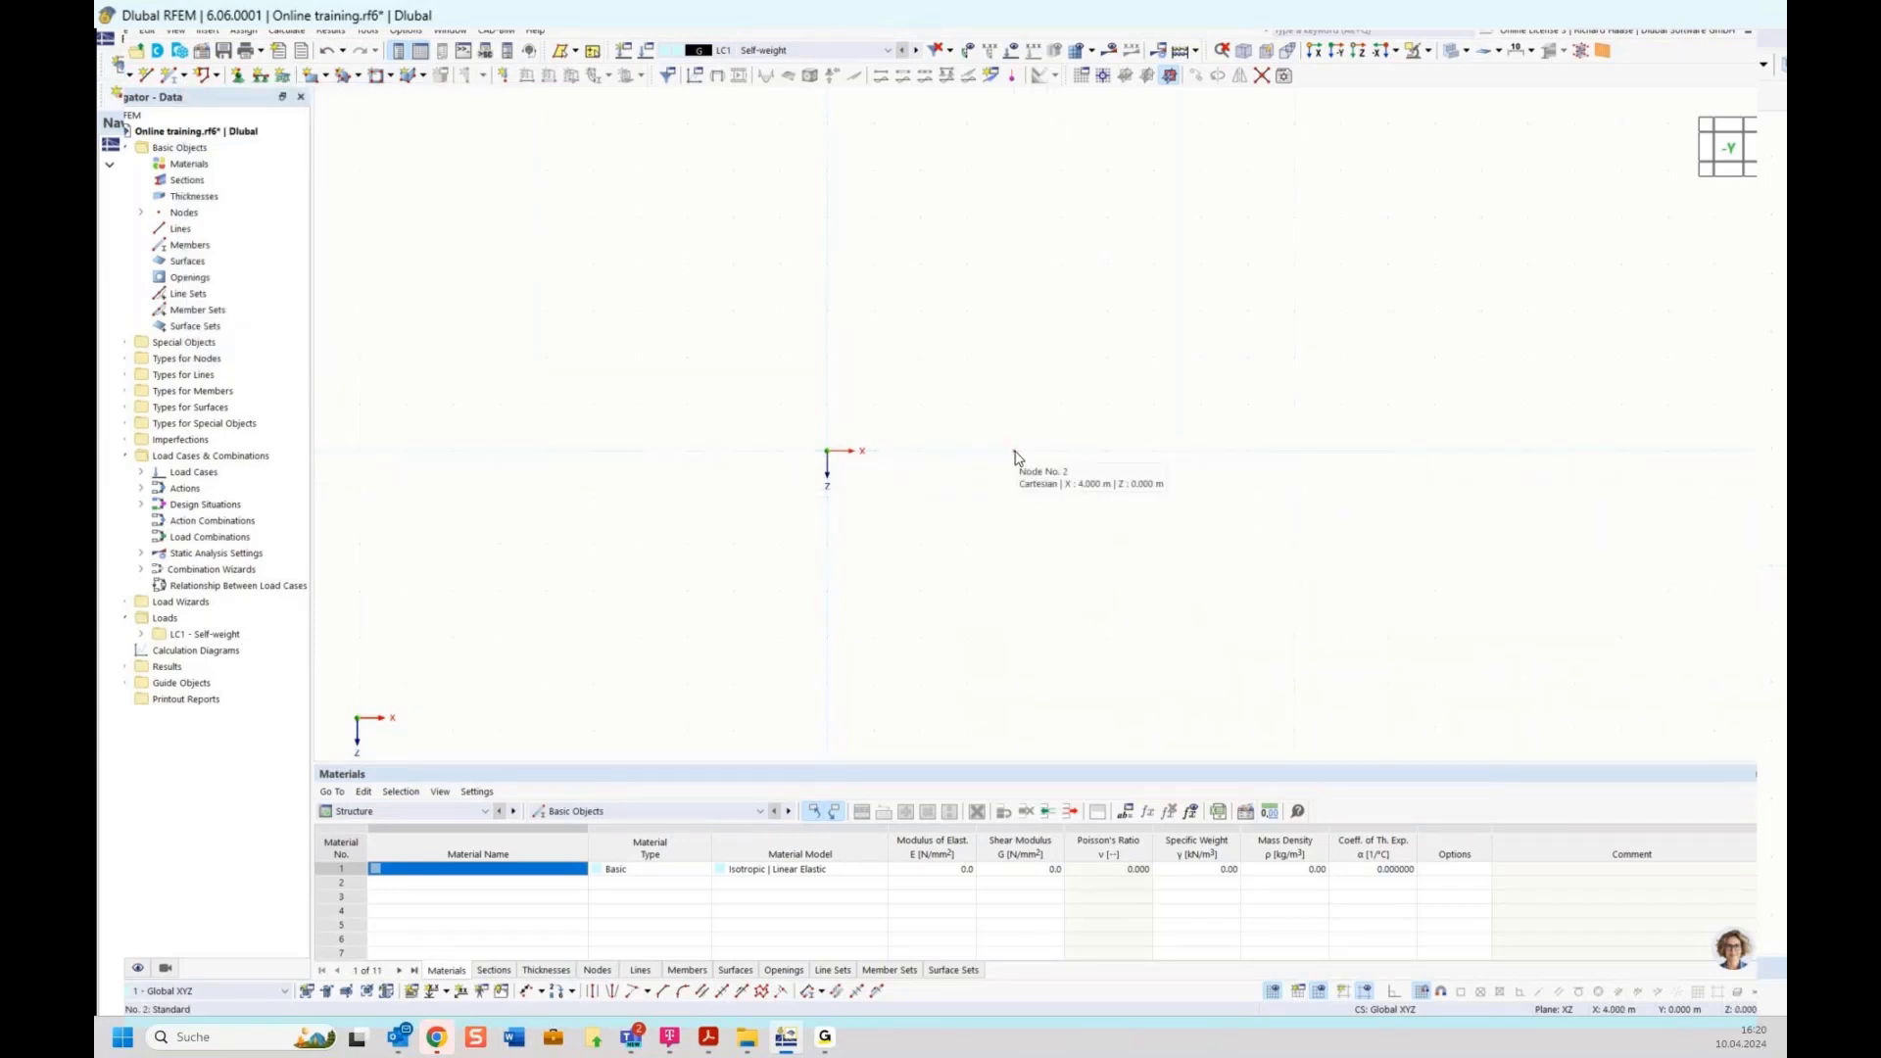
Edit node 2 and set its X coordinate to 4.5 m.
{"action": "double_click", "coordinate": [1016, 457]}
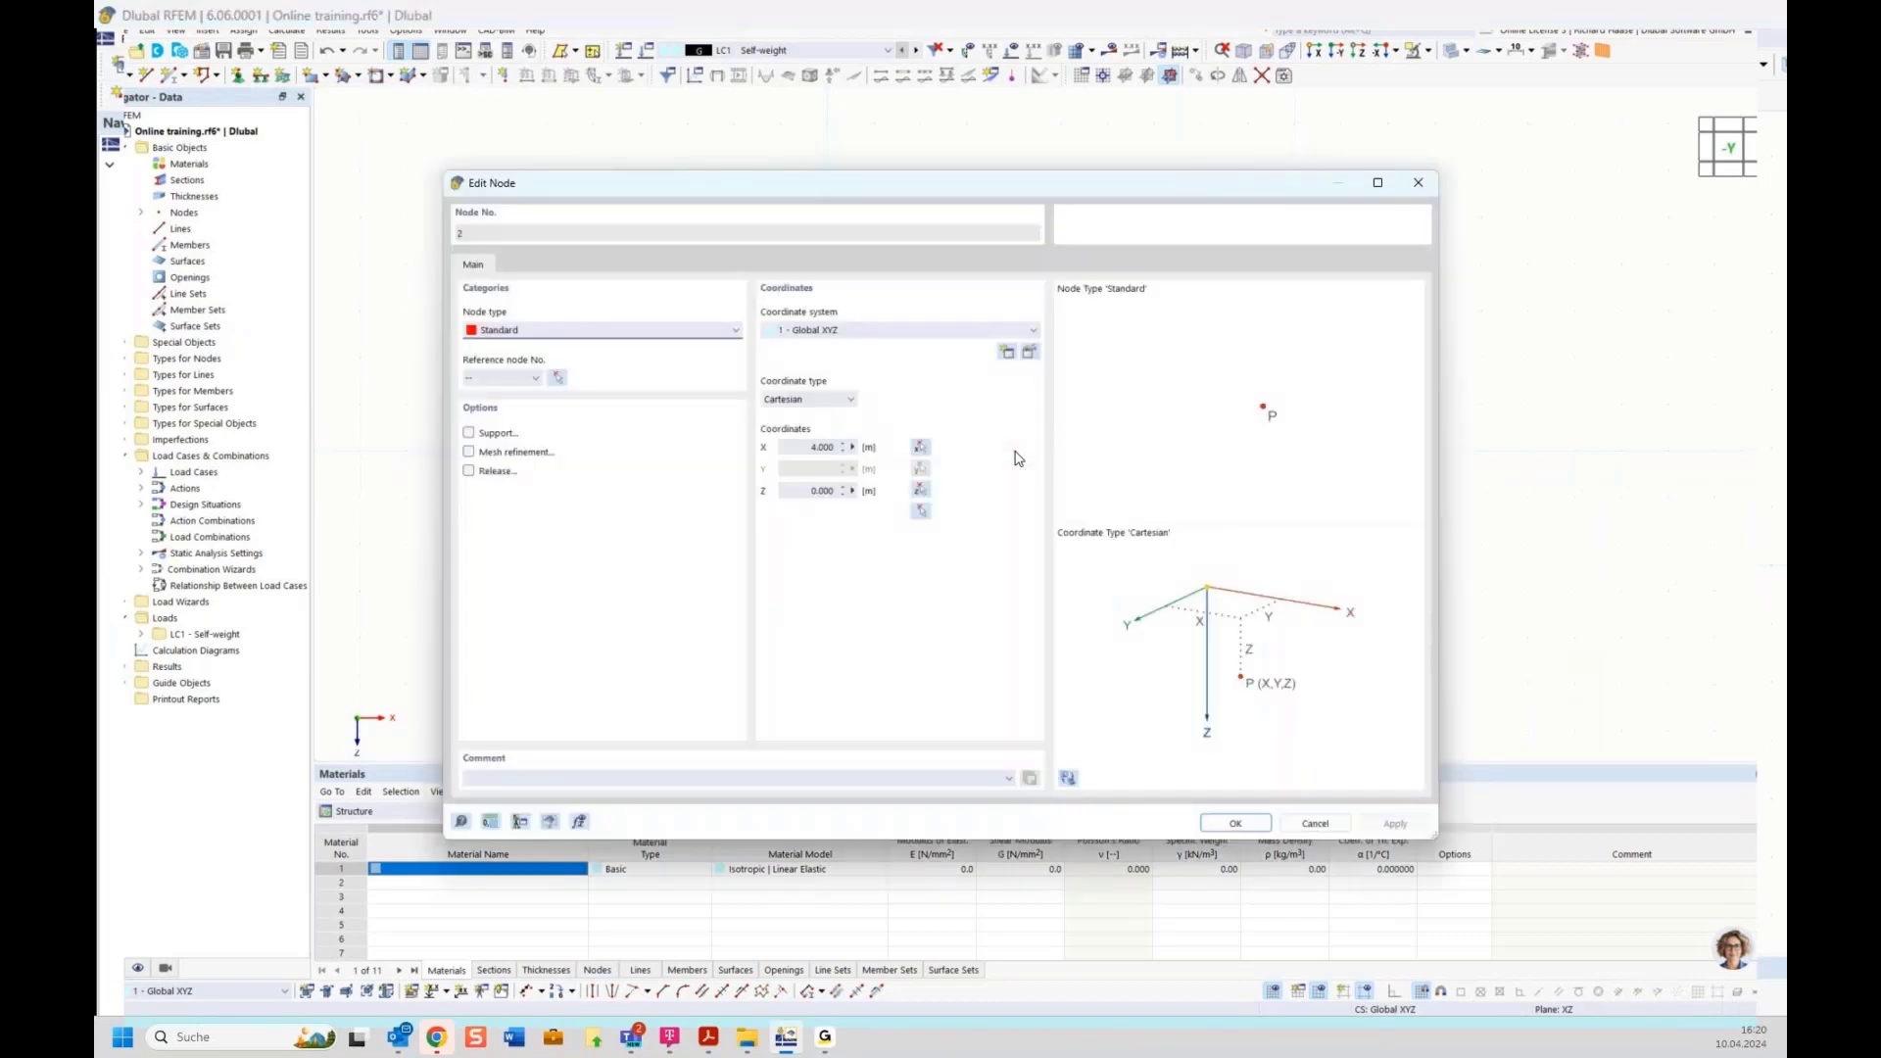
{"action": "left_click_drag", "start_coordinate": [897, 185], "coordinate": [927, 526]}
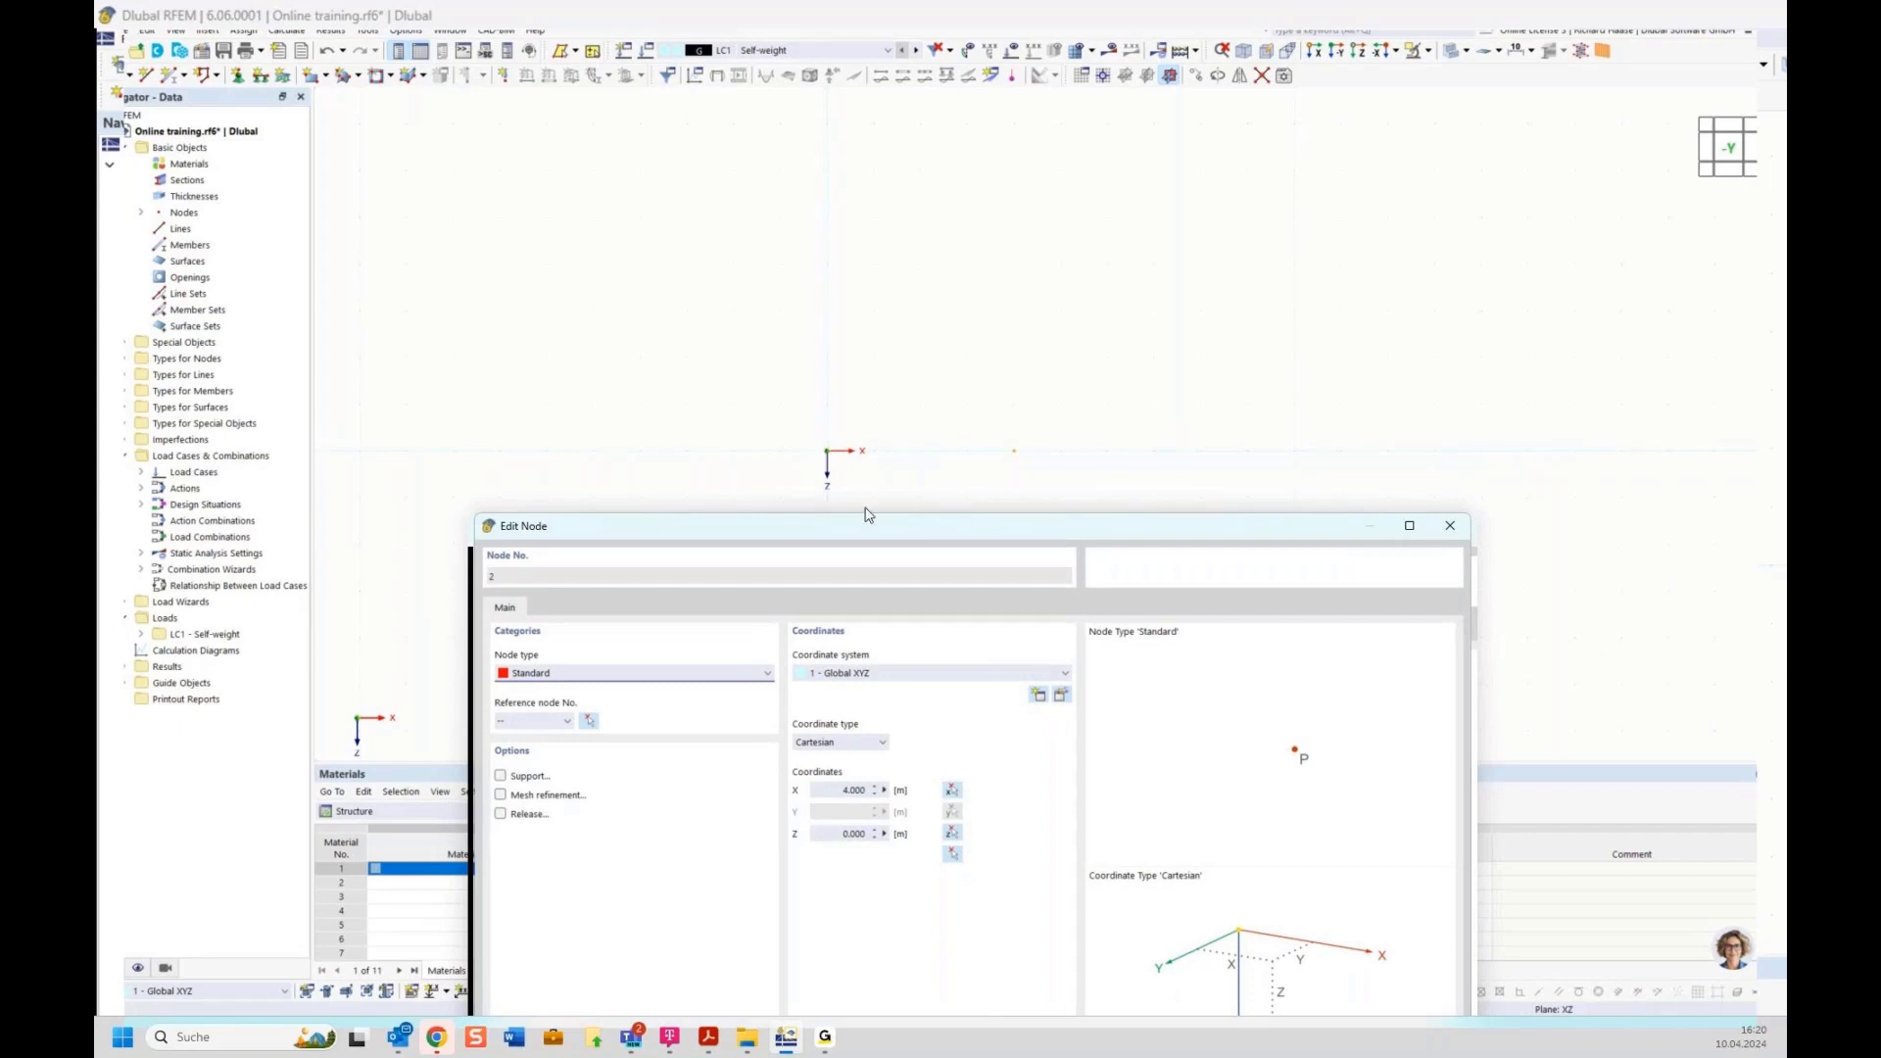
{"action": "left_click_drag", "start_coordinate": [871, 537], "coordinate": [920, 510]}
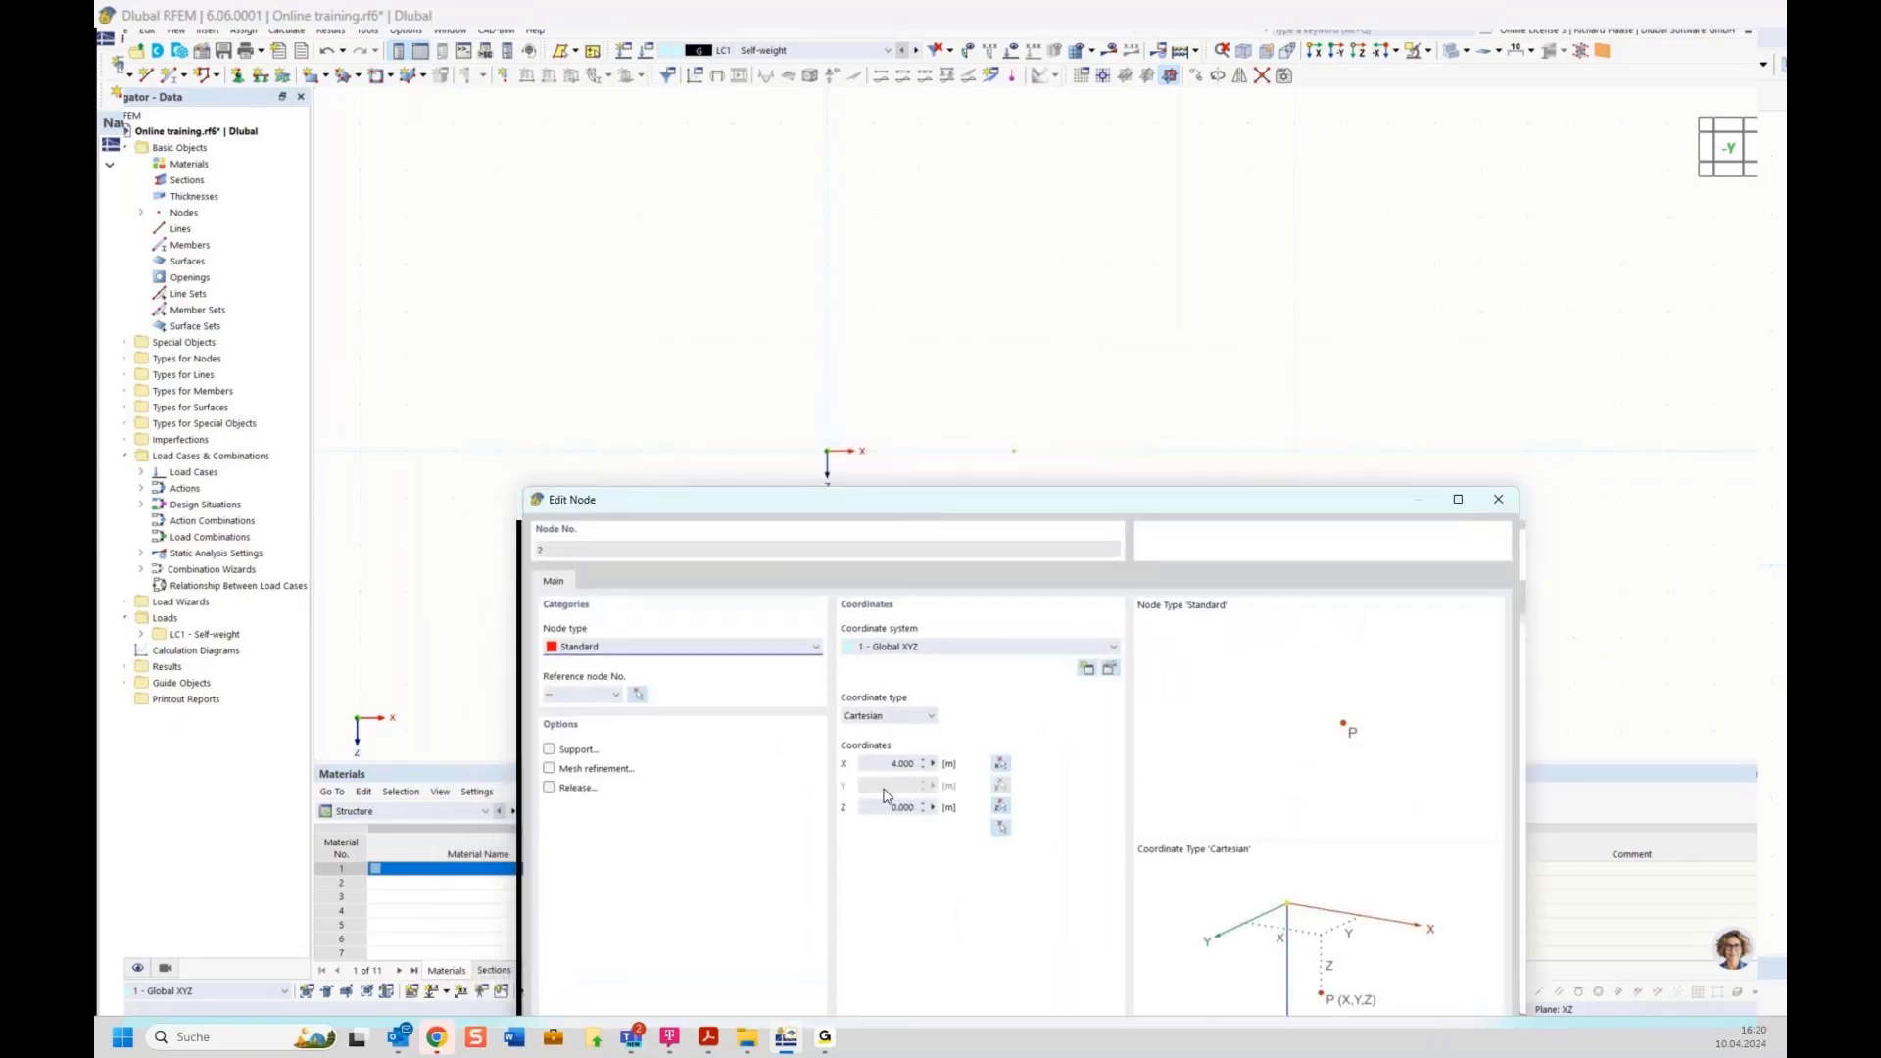
{"action": "left_click", "coordinate": [860, 763]}
{"action": "left_click_drag", "start_coordinate": [868, 760], "coordinate": [944, 766]}
{"action": "type", "text": "4"}
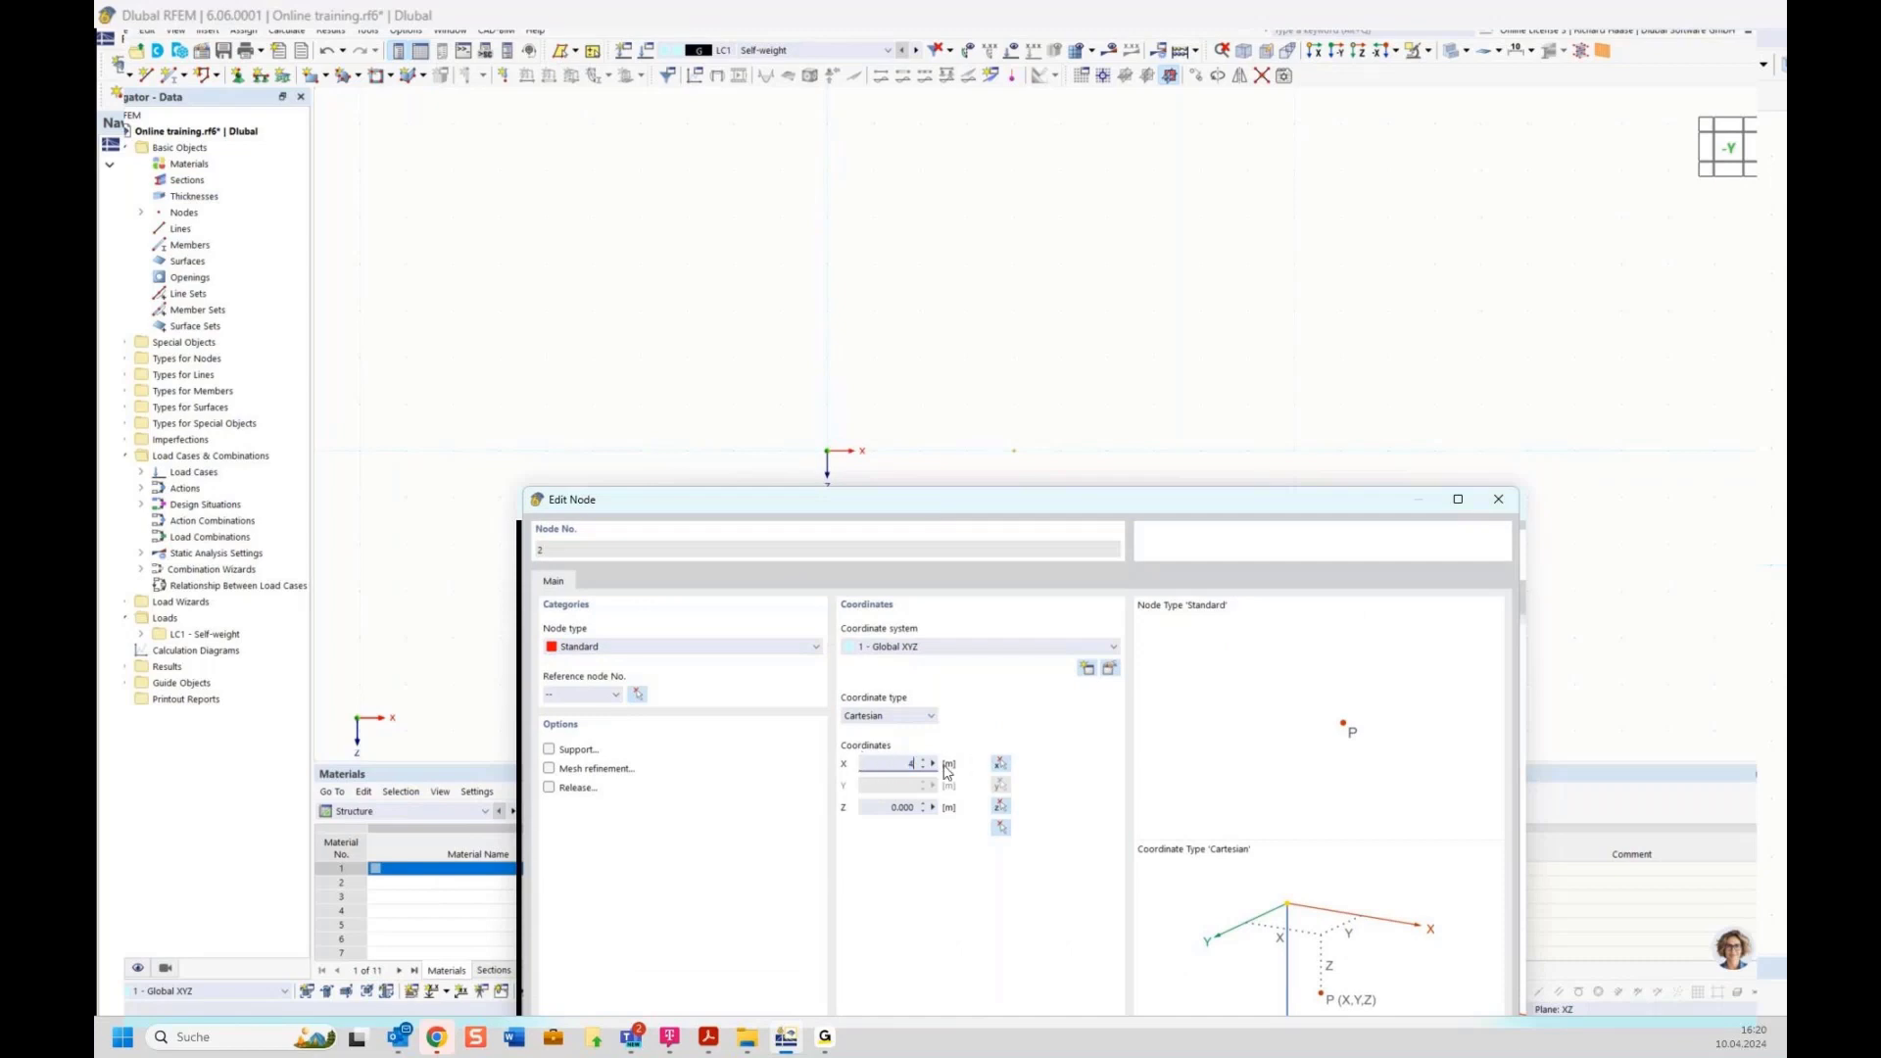
{"action": "type", "text": ".5"}
{"action": "left_click_drag", "start_coordinate": [1075, 500], "coordinate": [1020, 372]}
{"action": "left_click", "coordinate": [1262, 1011]}
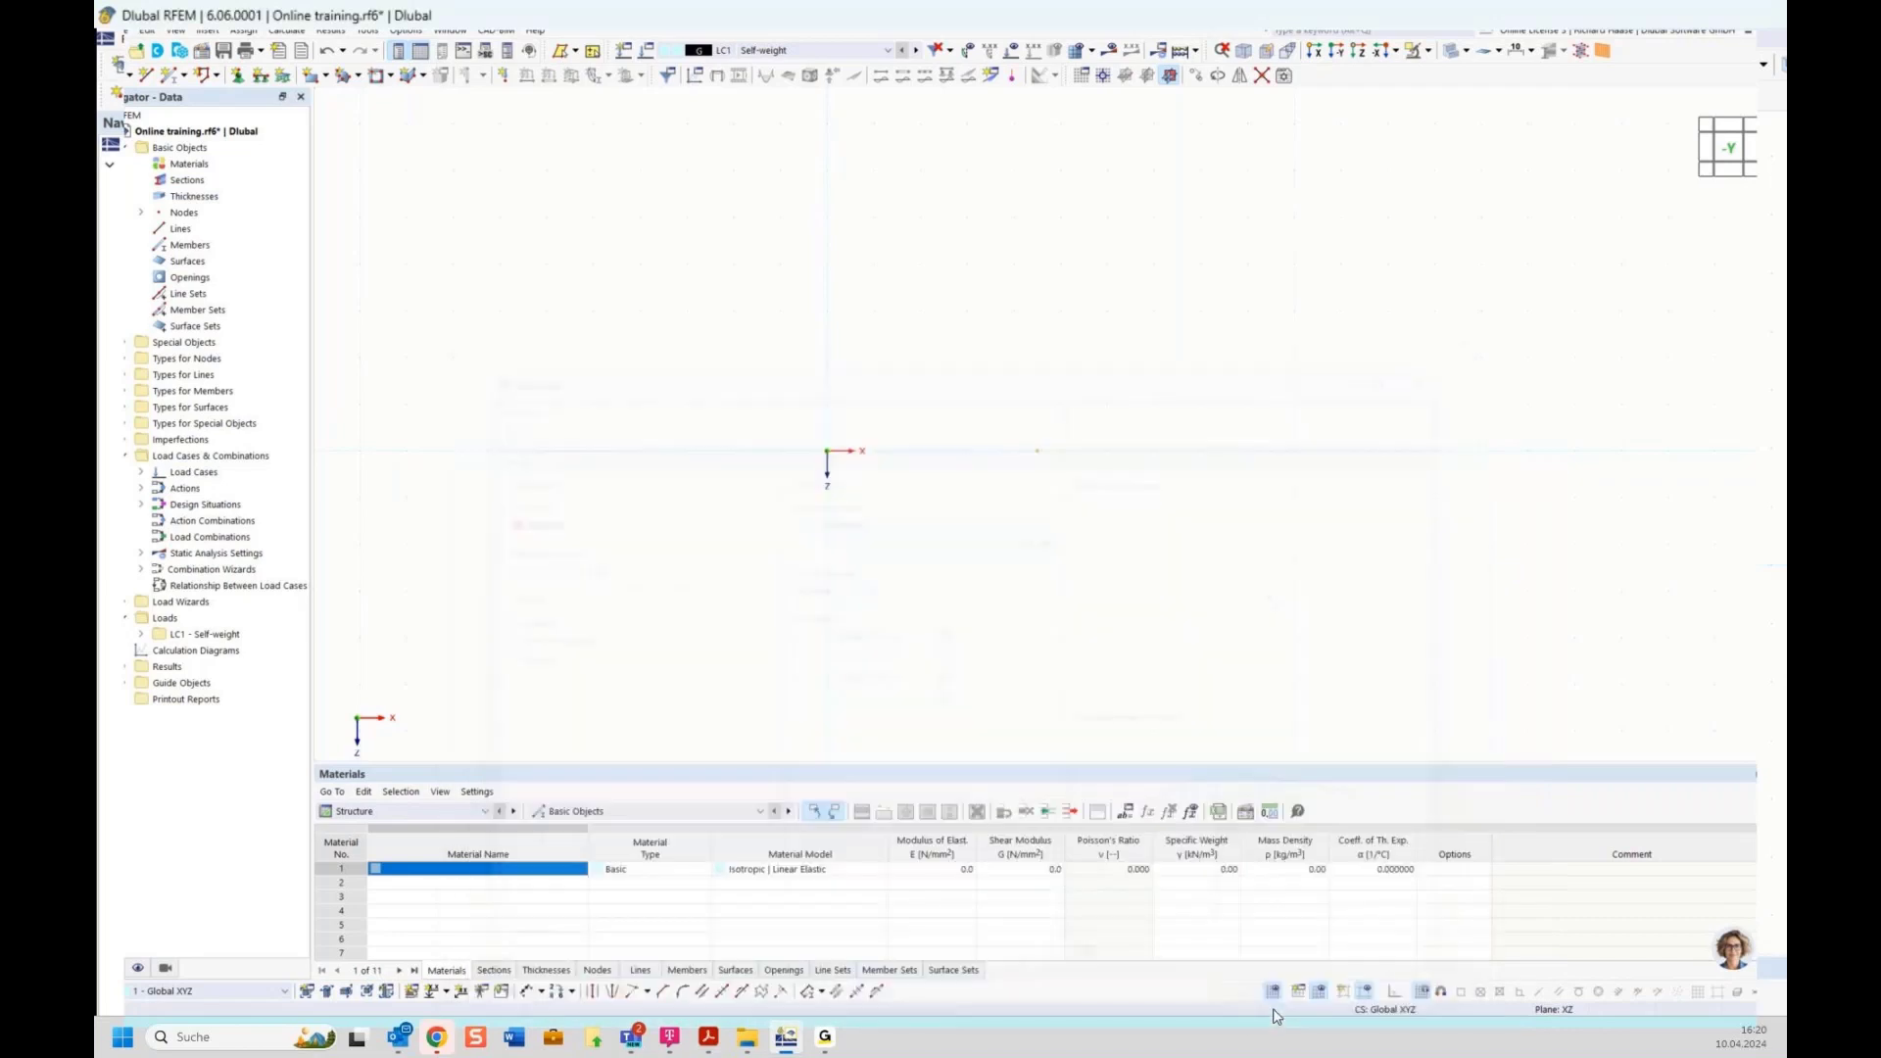
{"action": "mouse_move", "coordinate": [1040, 458]}
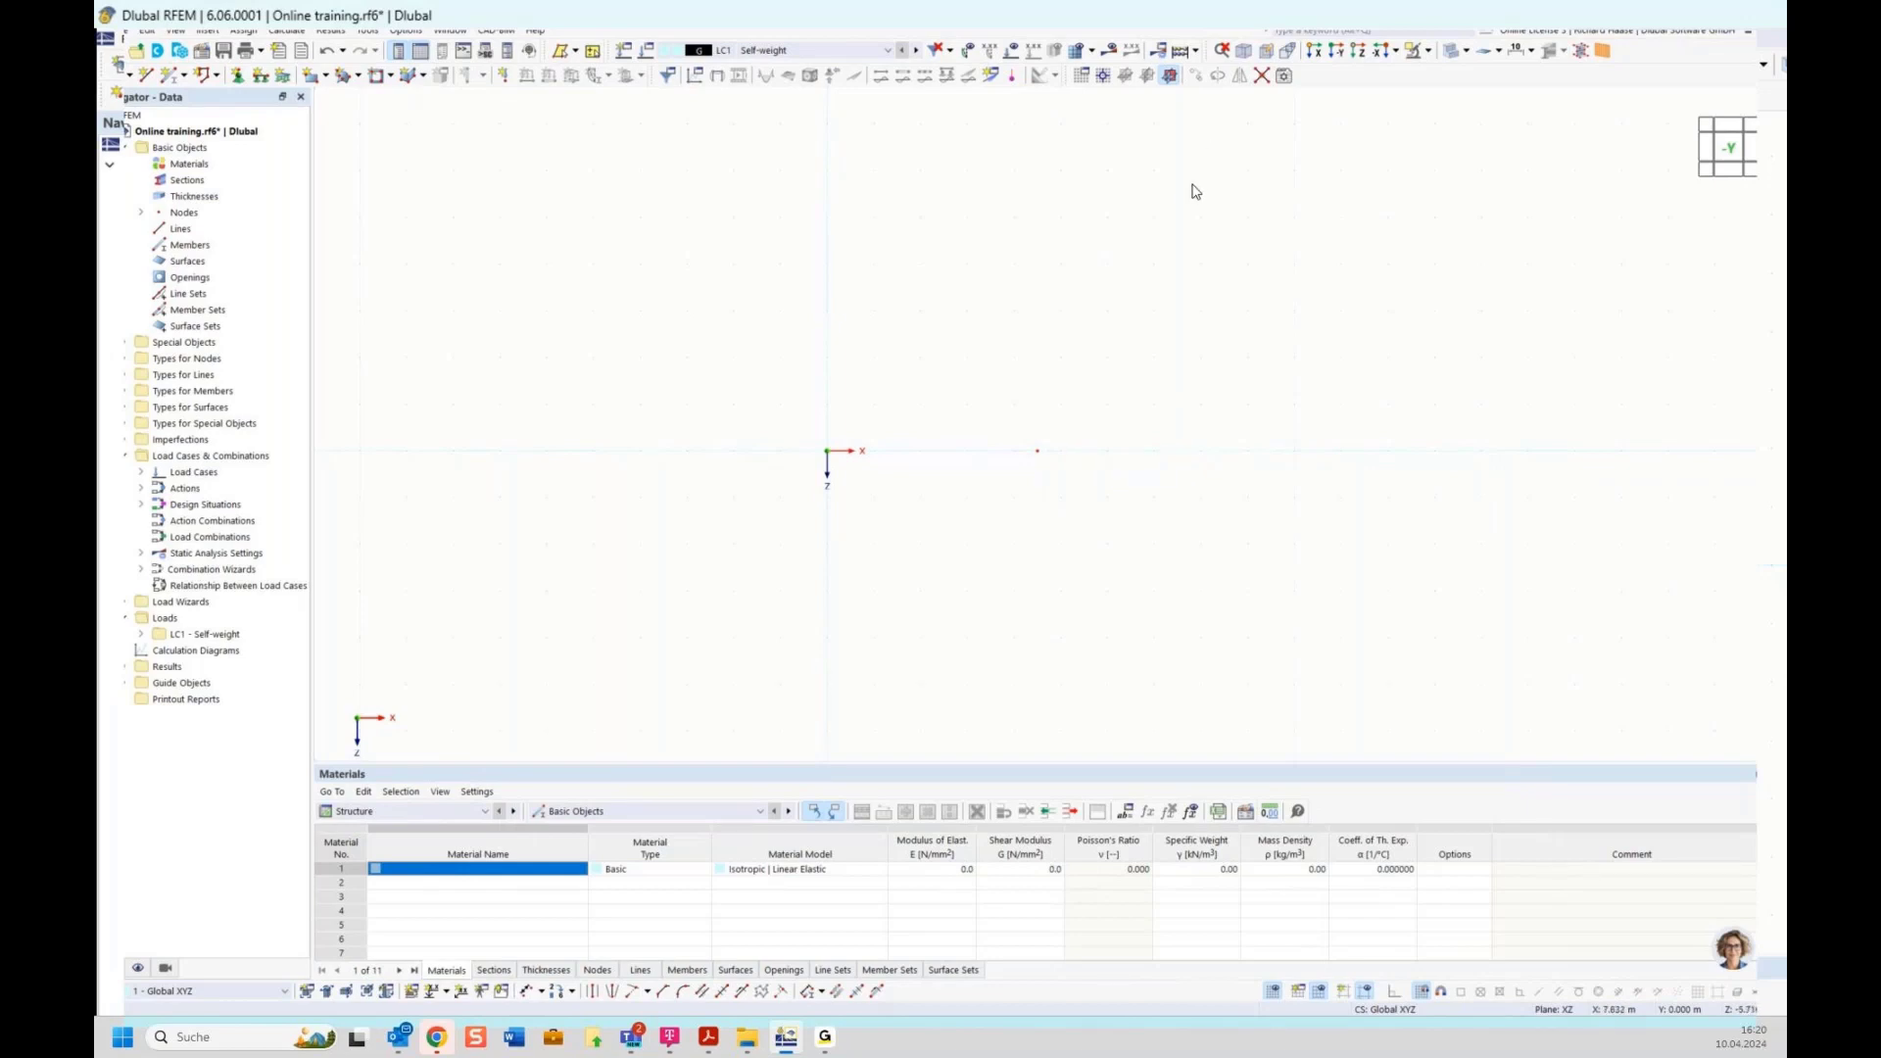
Set the grid point spacing b of the work plane to 0.5 m.
{"action": "left_click", "coordinate": [1083, 79]}
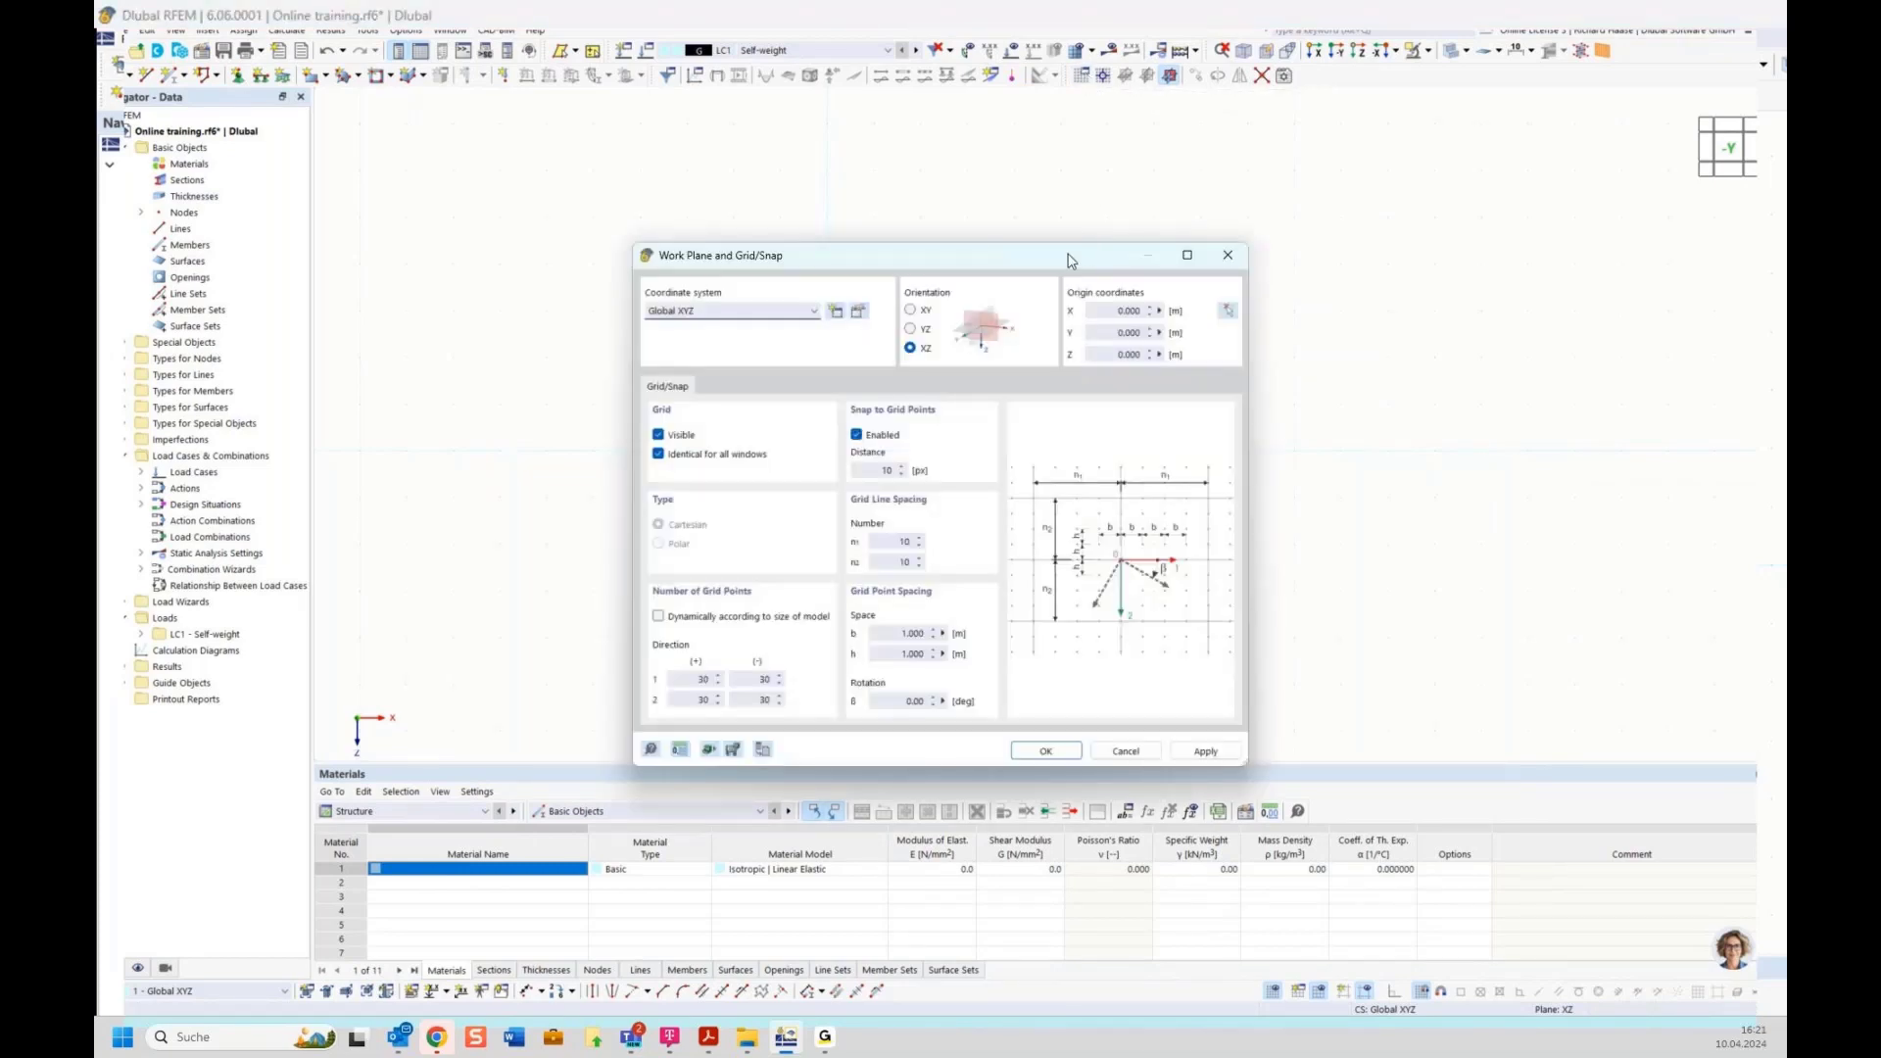
{"action": "left_click_drag", "start_coordinate": [1065, 250], "coordinate": [1121, 133]}
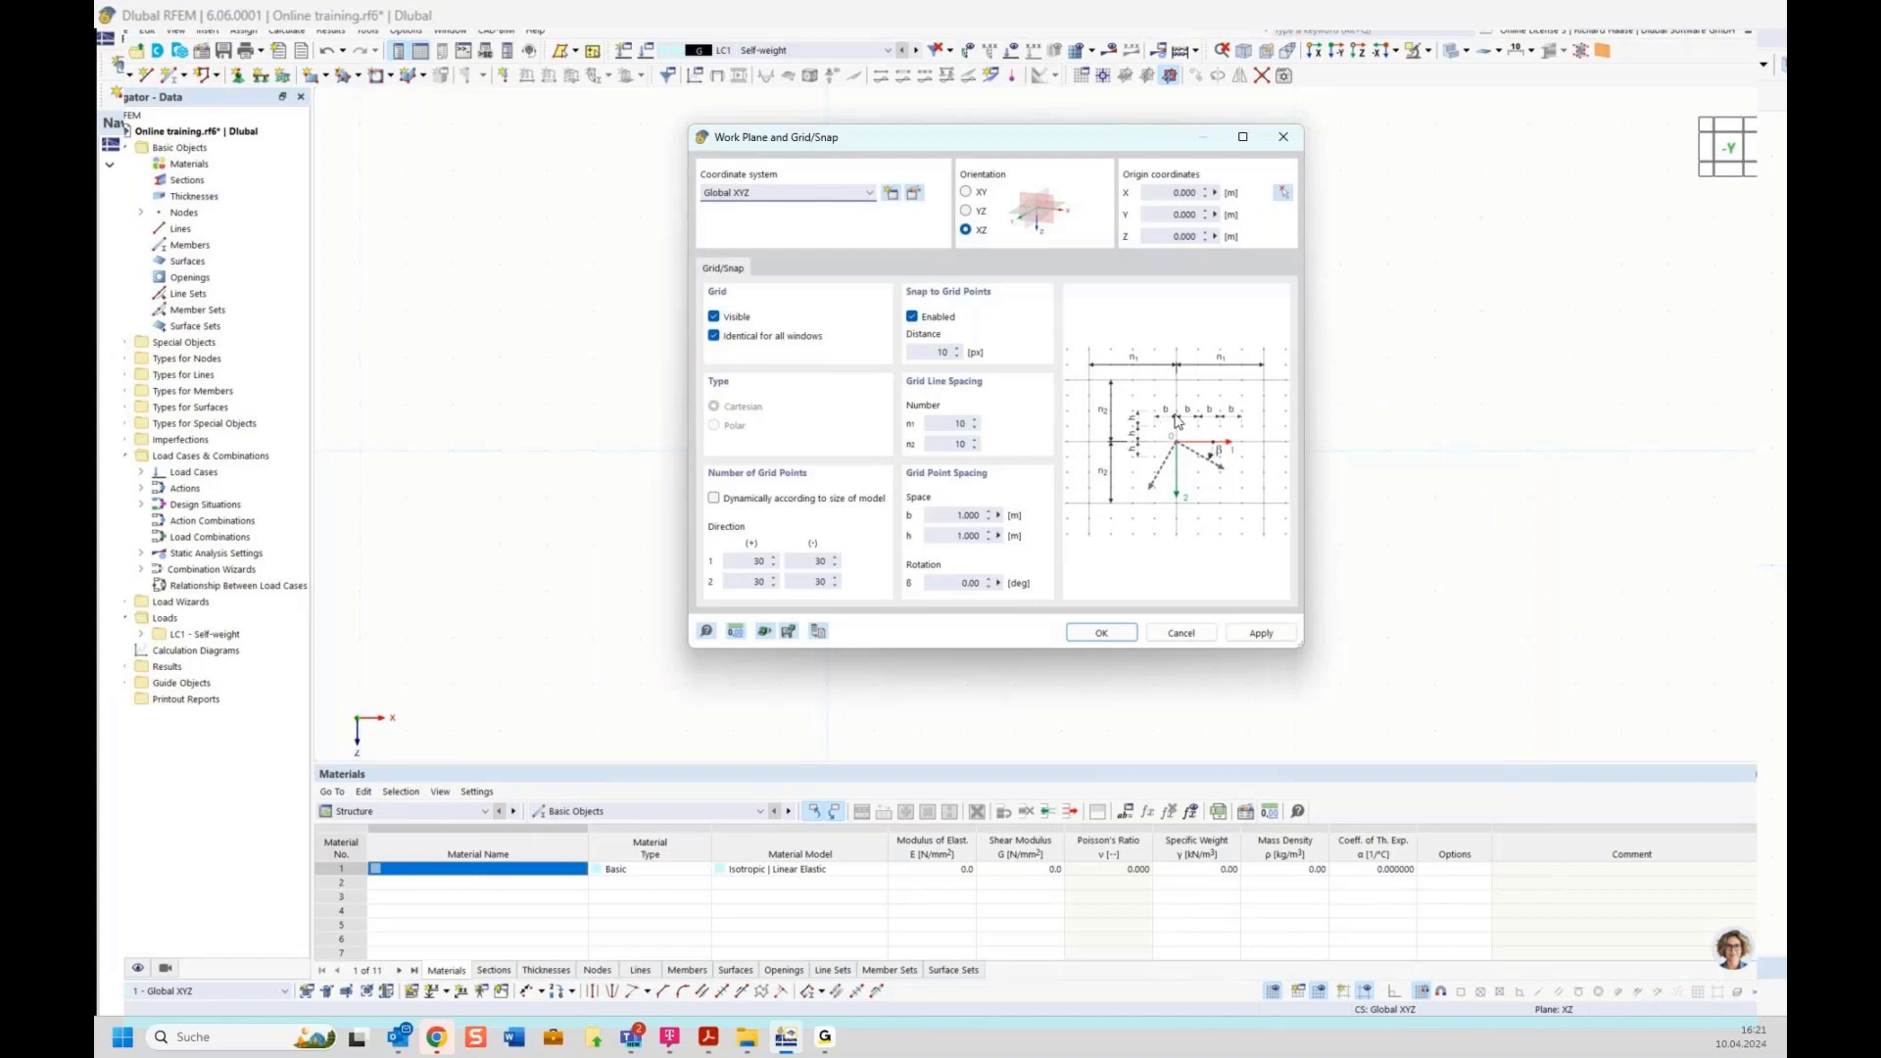
{"action": "left_click", "coordinate": [944, 518]}
{"action": "type", "text": "1"}
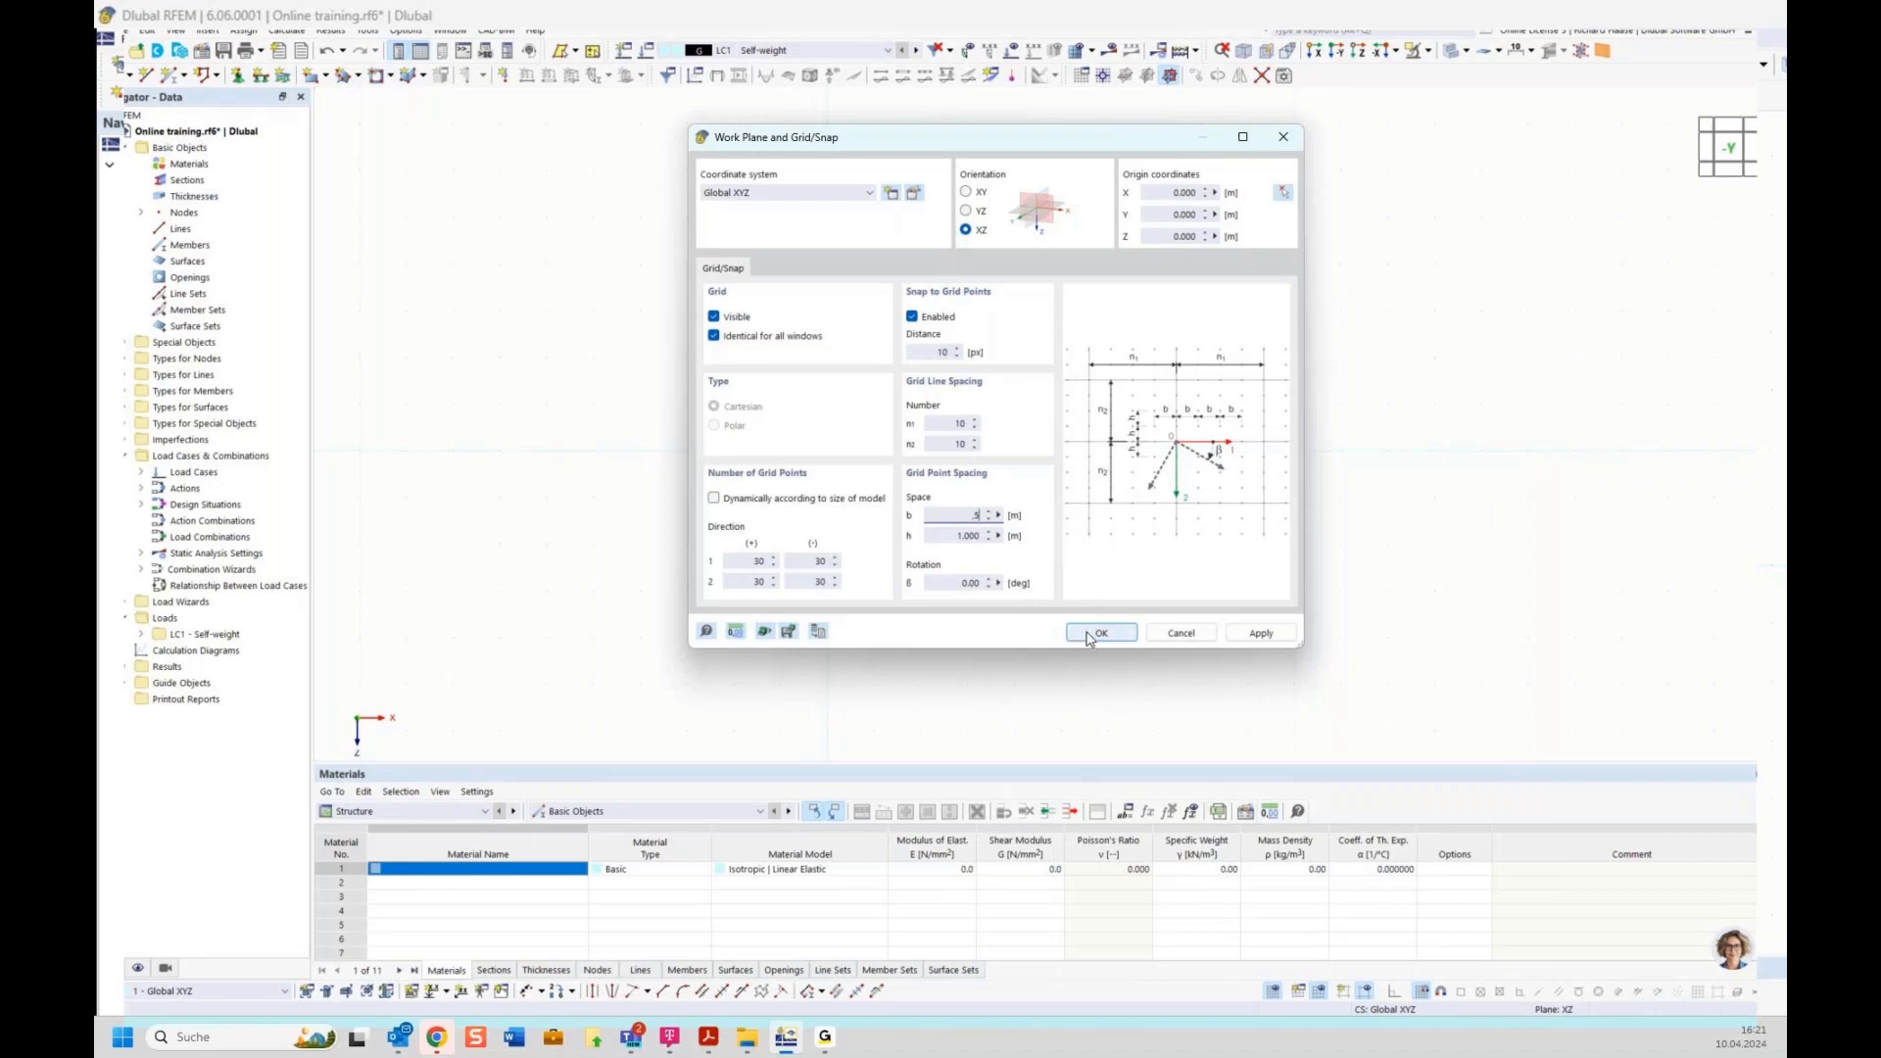
{"action": "left_click", "coordinate": [1094, 634]}
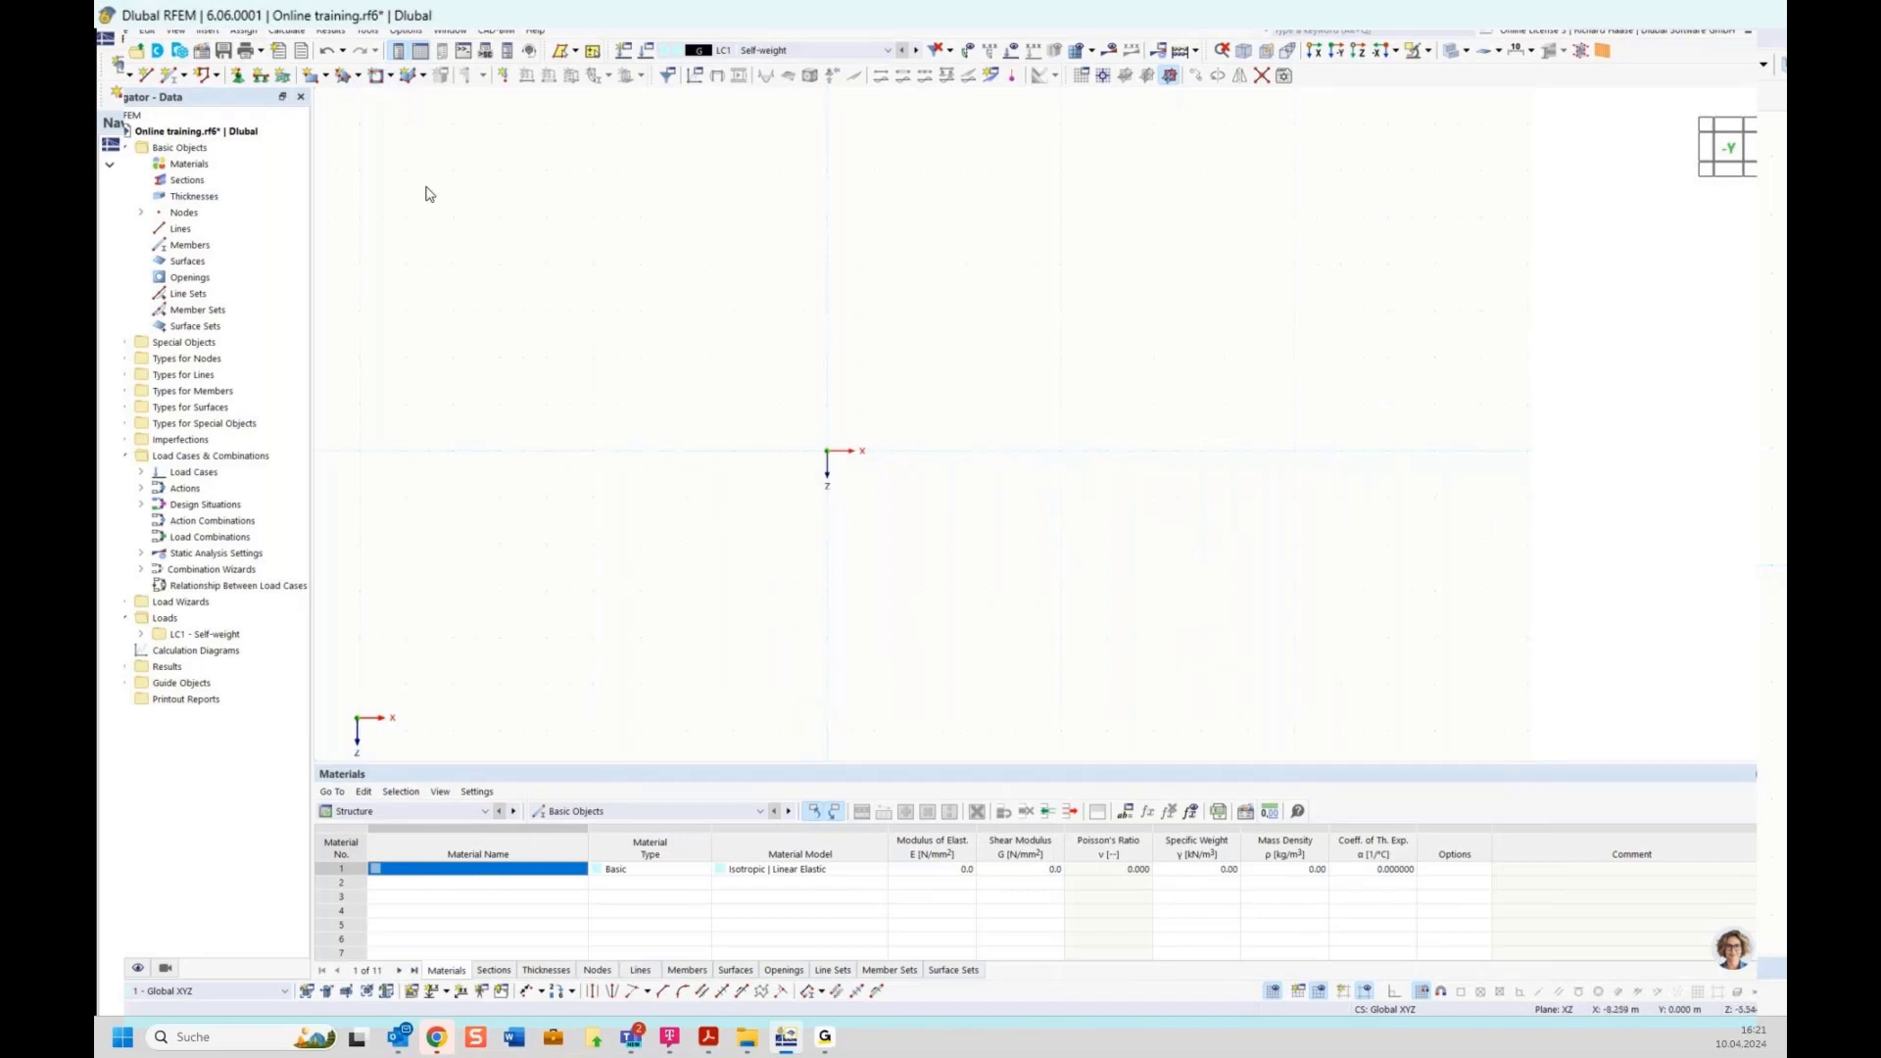
Place two new nodes on the X-axis at X 4.5 m and X 7.5 m, both with Z 0.
{"action": "left_click", "coordinate": [113, 75]}
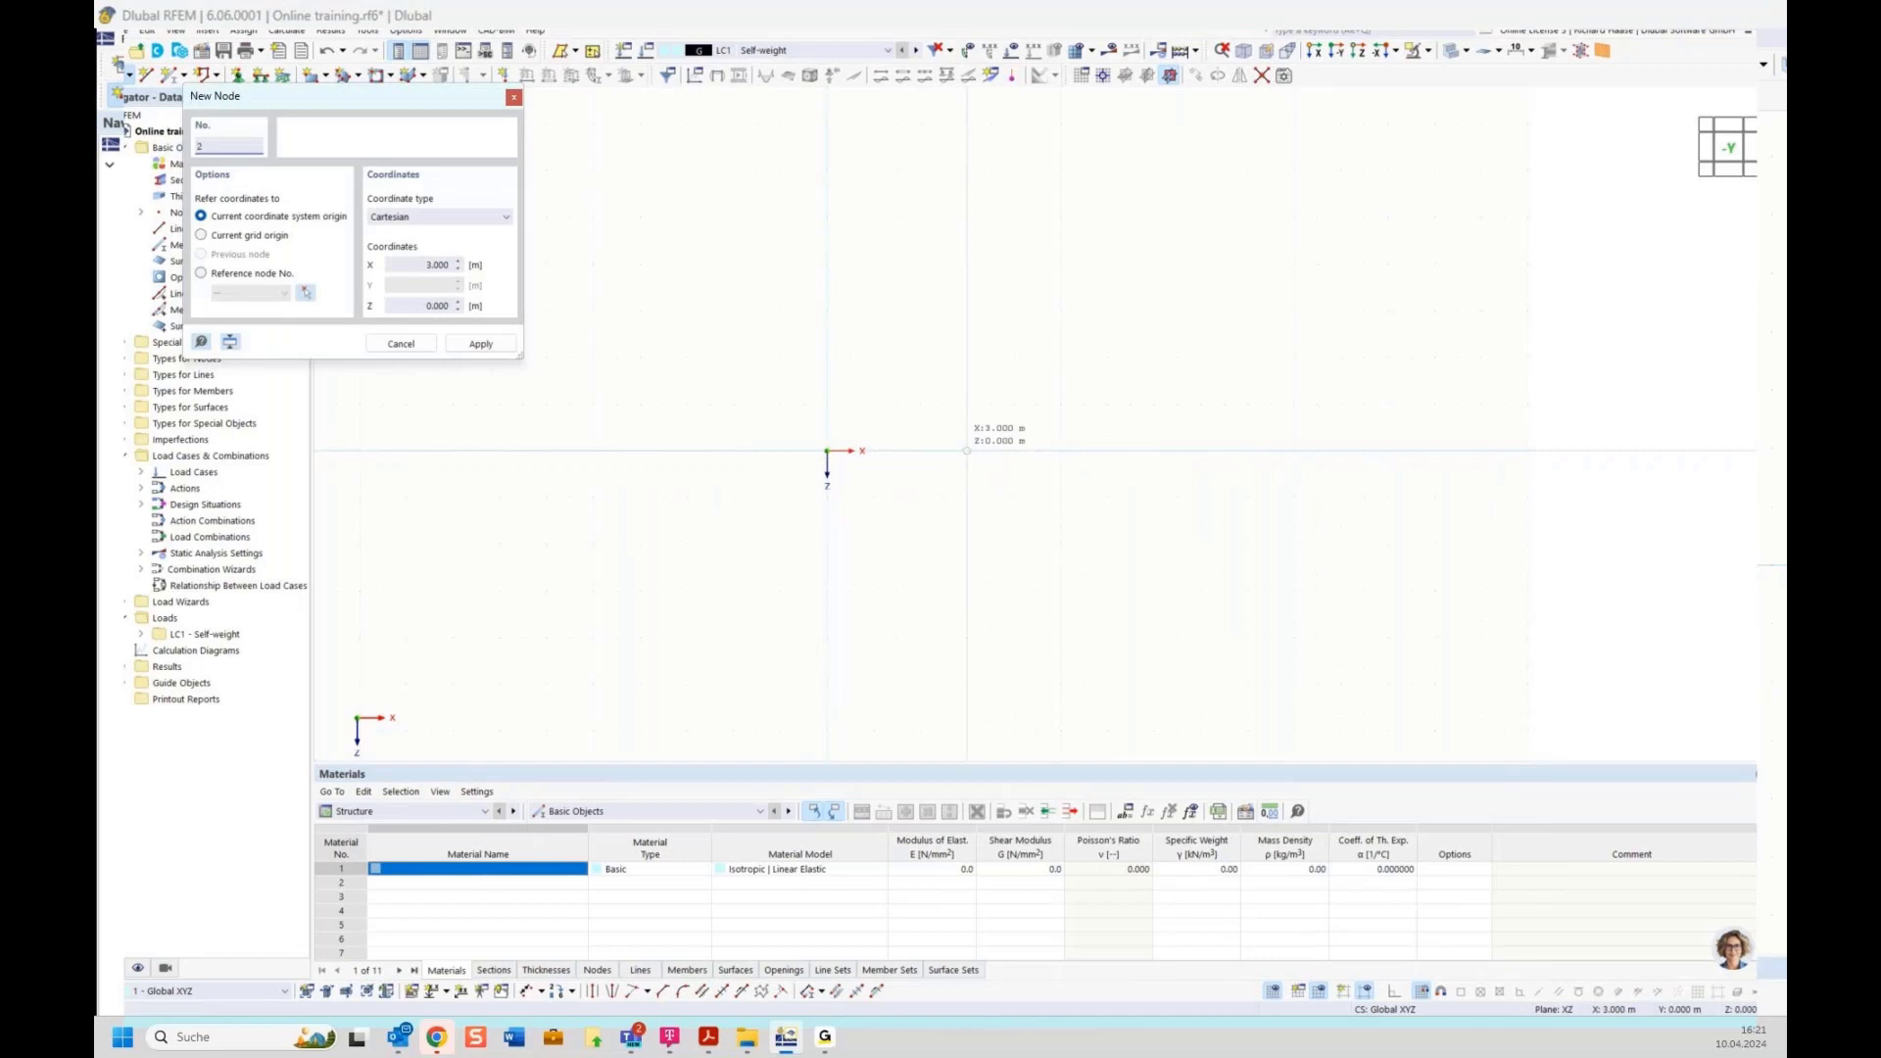
{"action": "left_click", "coordinate": [1038, 450]}
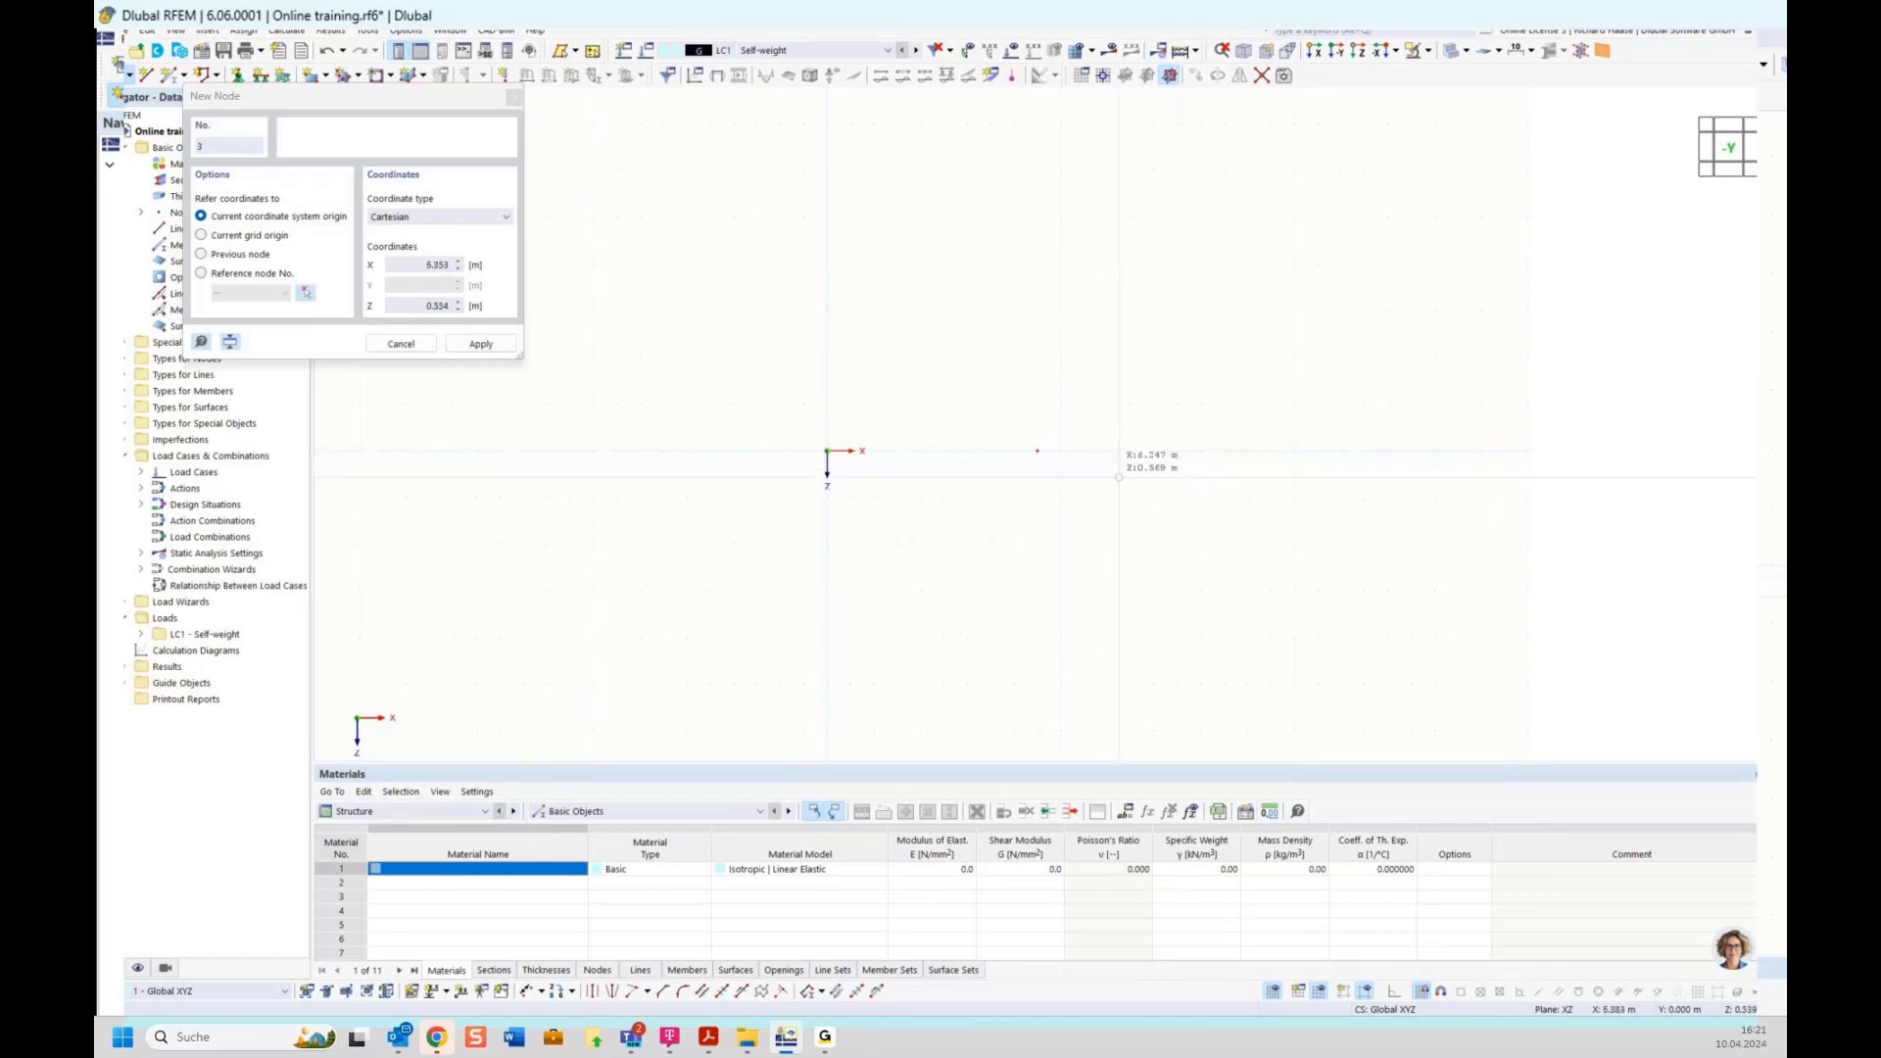
{"action": "left_click", "coordinate": [1178, 451]}
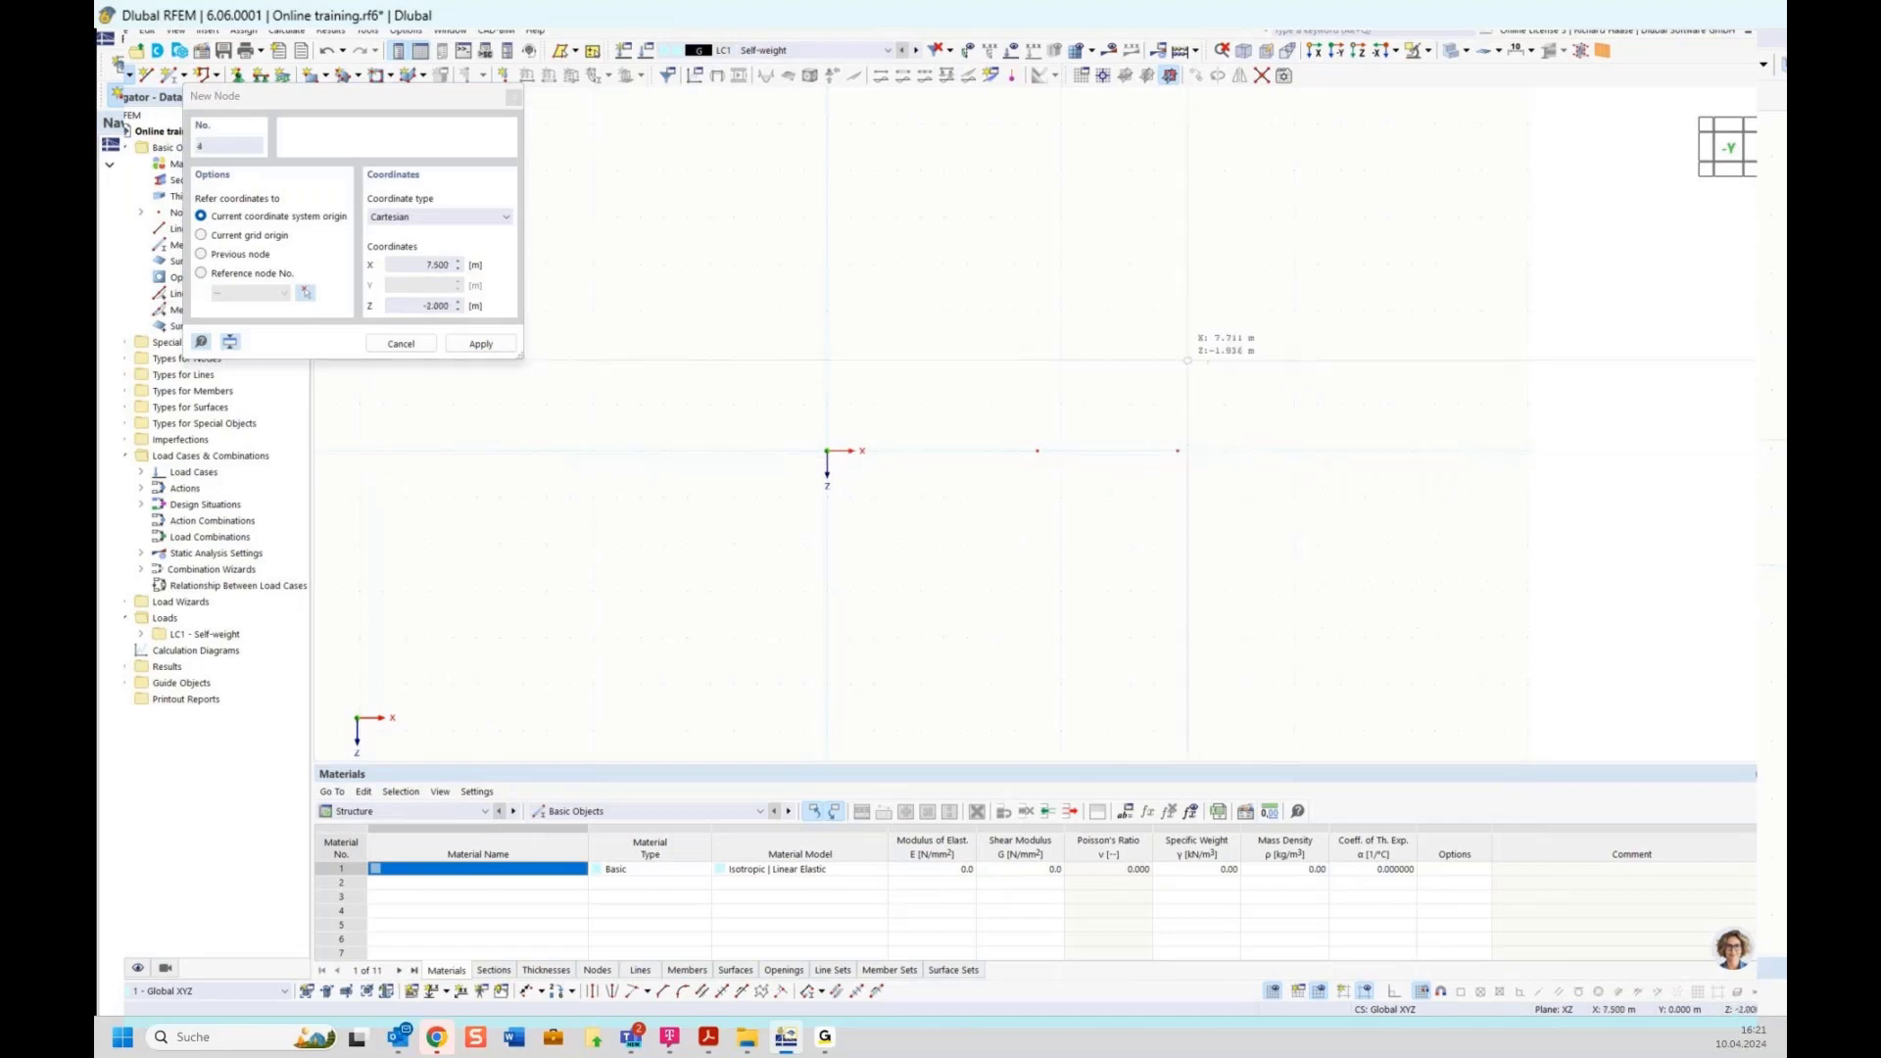
{"action": "key", "text": "Escape"}
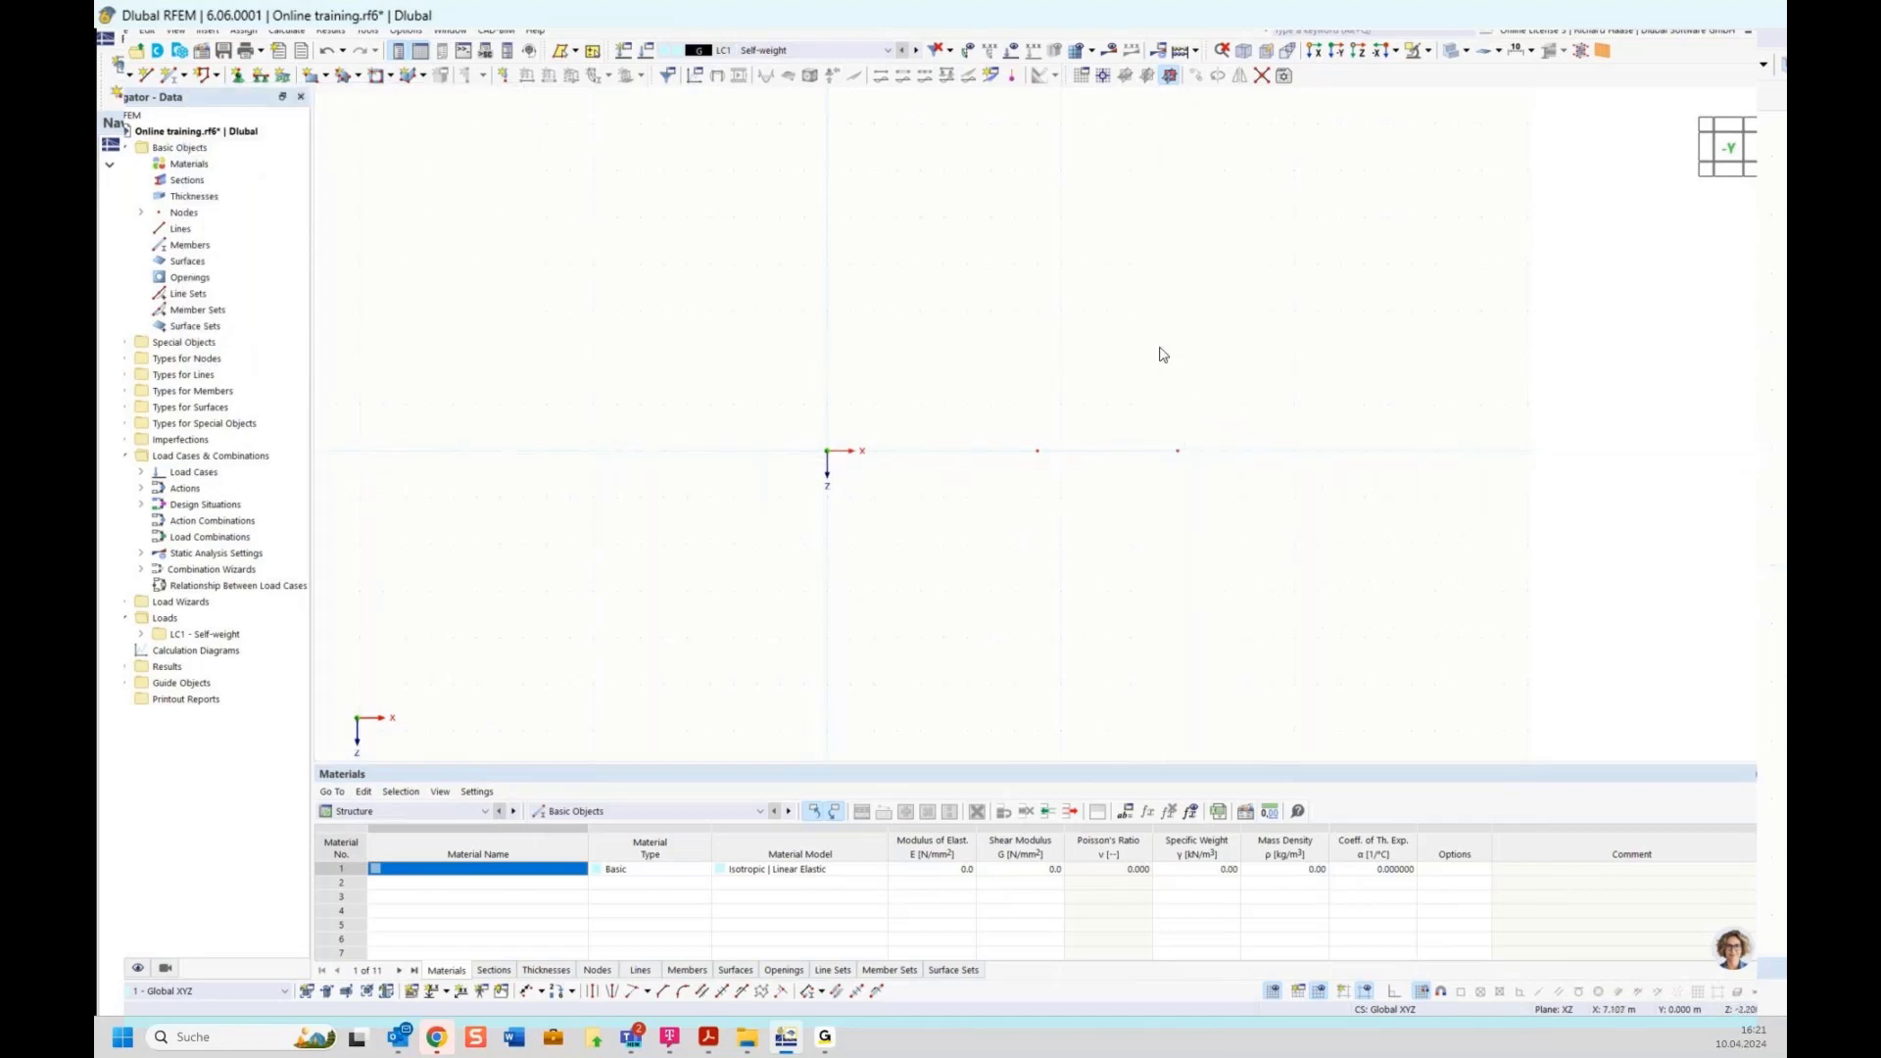
Restore the default work plane and grid settings, with a 1.000 m grid point spacing.
{"action": "left_click", "coordinate": [1084, 76]}
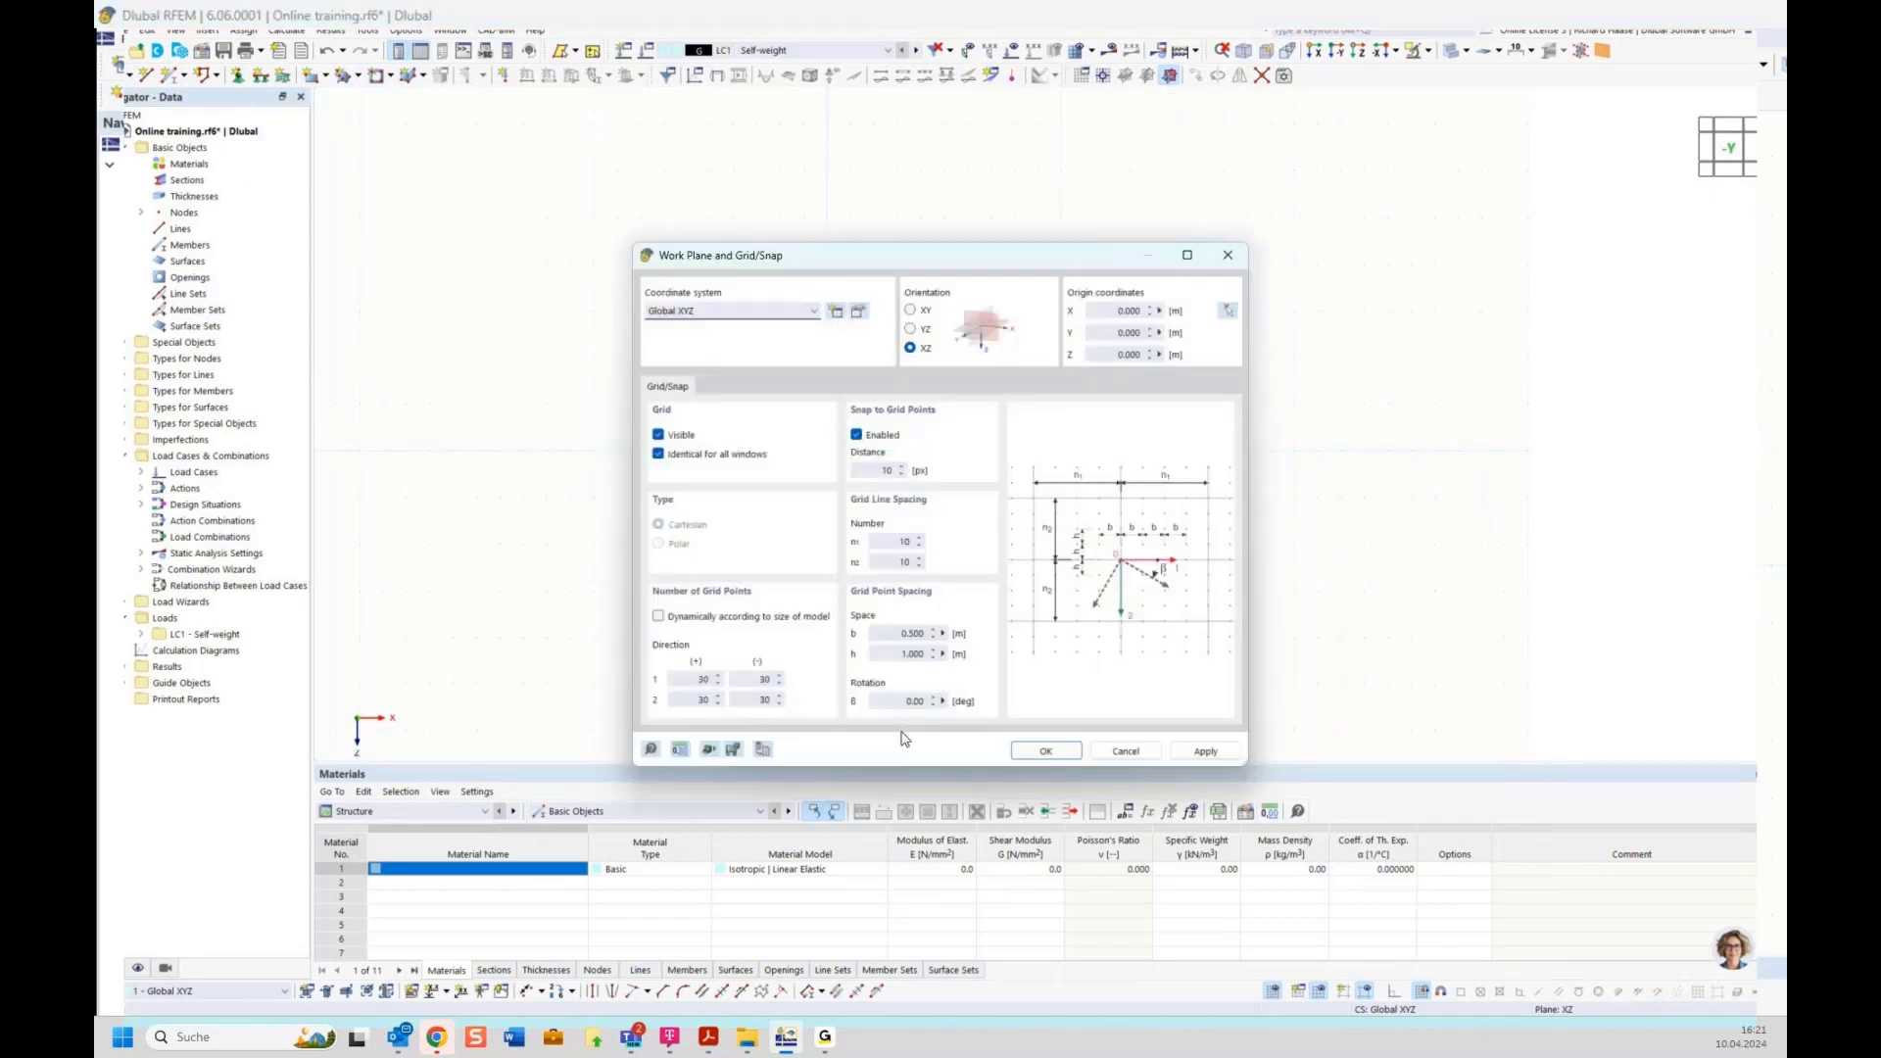
{"action": "left_click", "coordinate": [763, 751]}
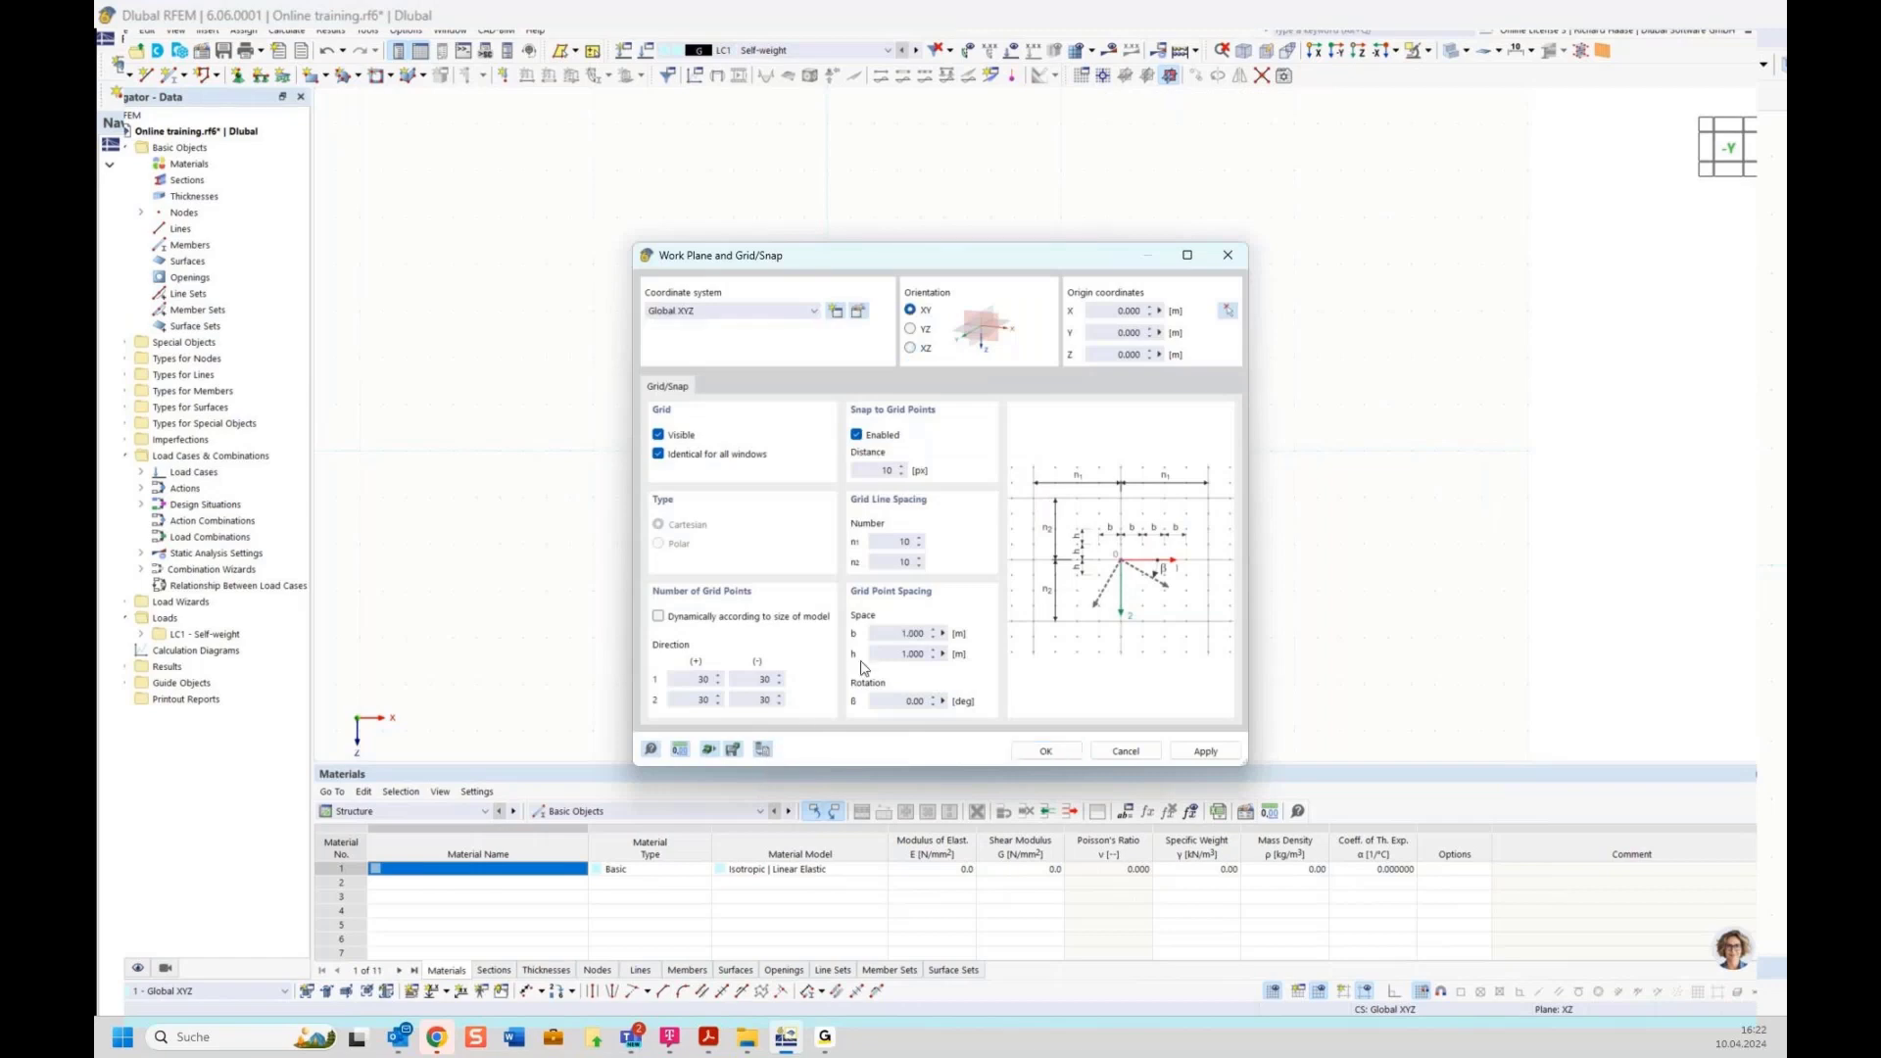
{"action": "left_click", "coordinate": [1045, 752]}
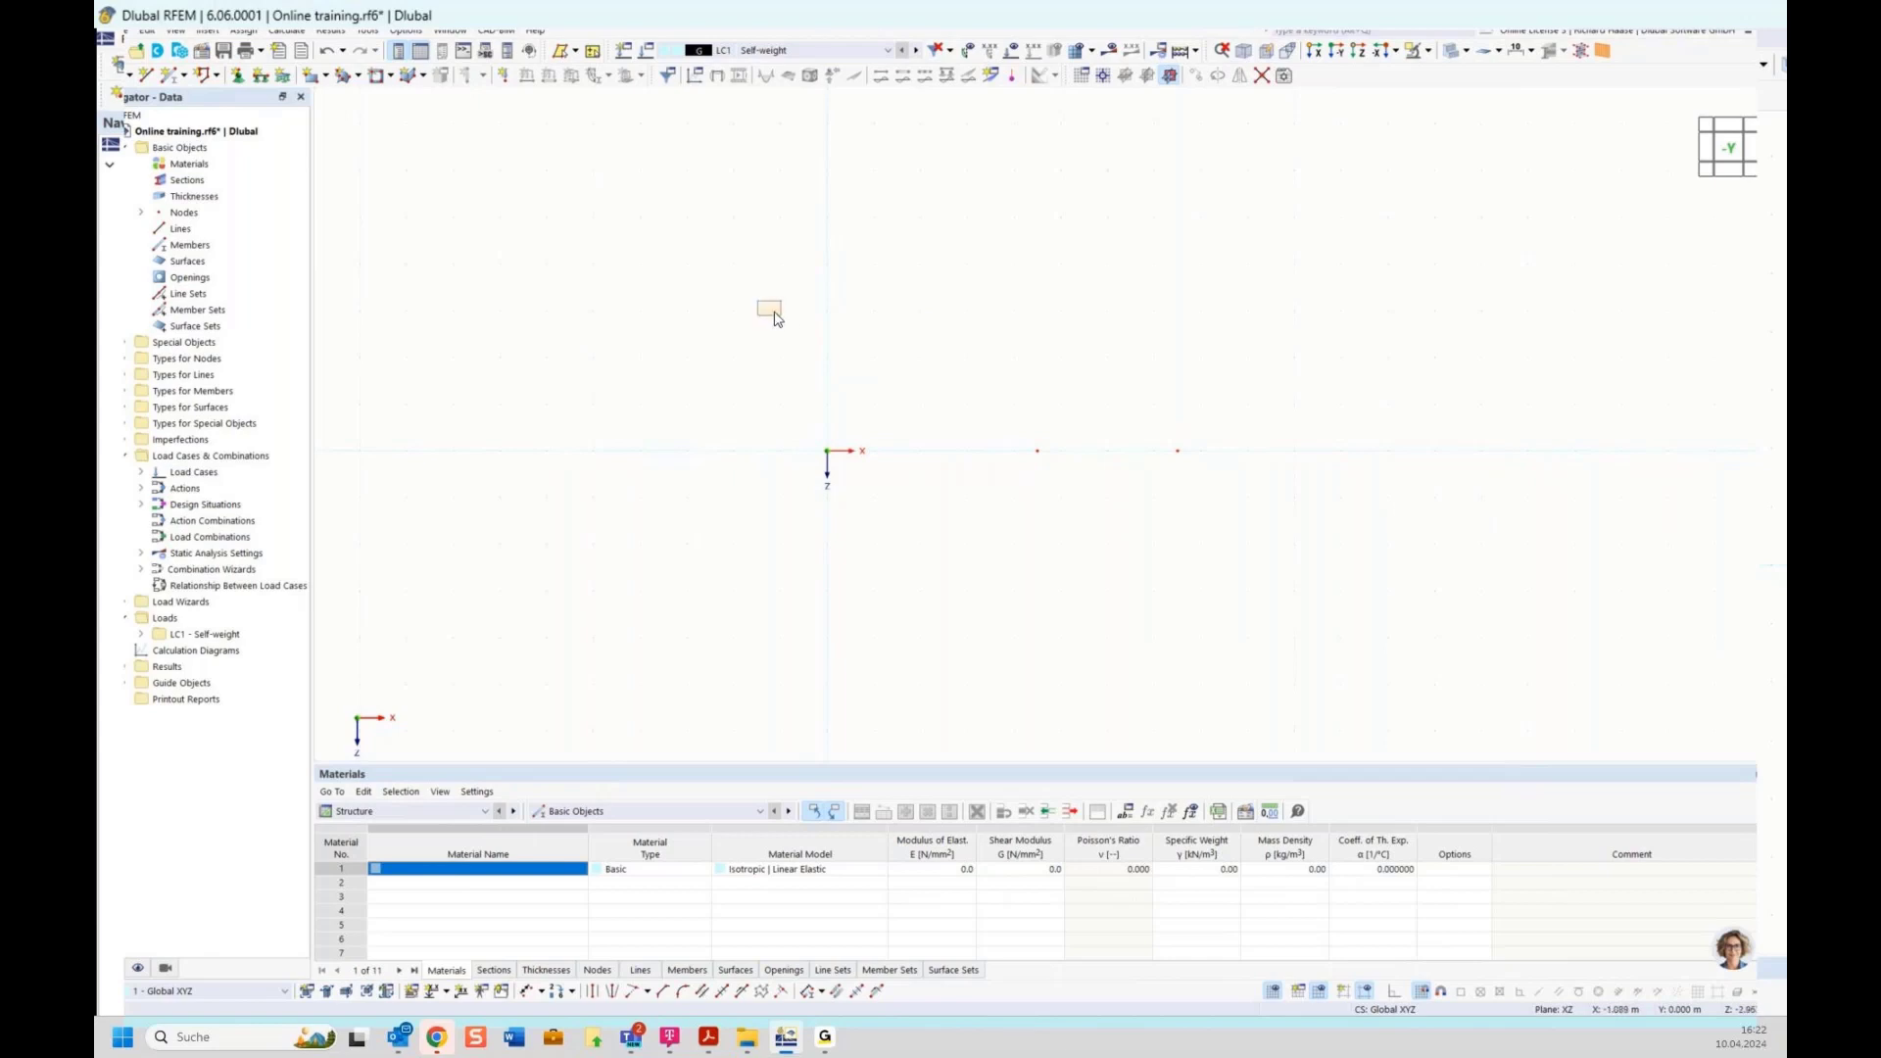
{"action": "left_click_drag", "start_coordinate": [759, 303], "coordinate": [997, 392]}
{"action": "left_click_drag", "start_coordinate": [1042, 286], "coordinate": [842, 370]}
Draw two consecutive single lines along the X-axis, from the origin node to X 4.5 m and on to the node at X 7.5 m.
{"action": "left_click", "coordinate": [144, 76]}
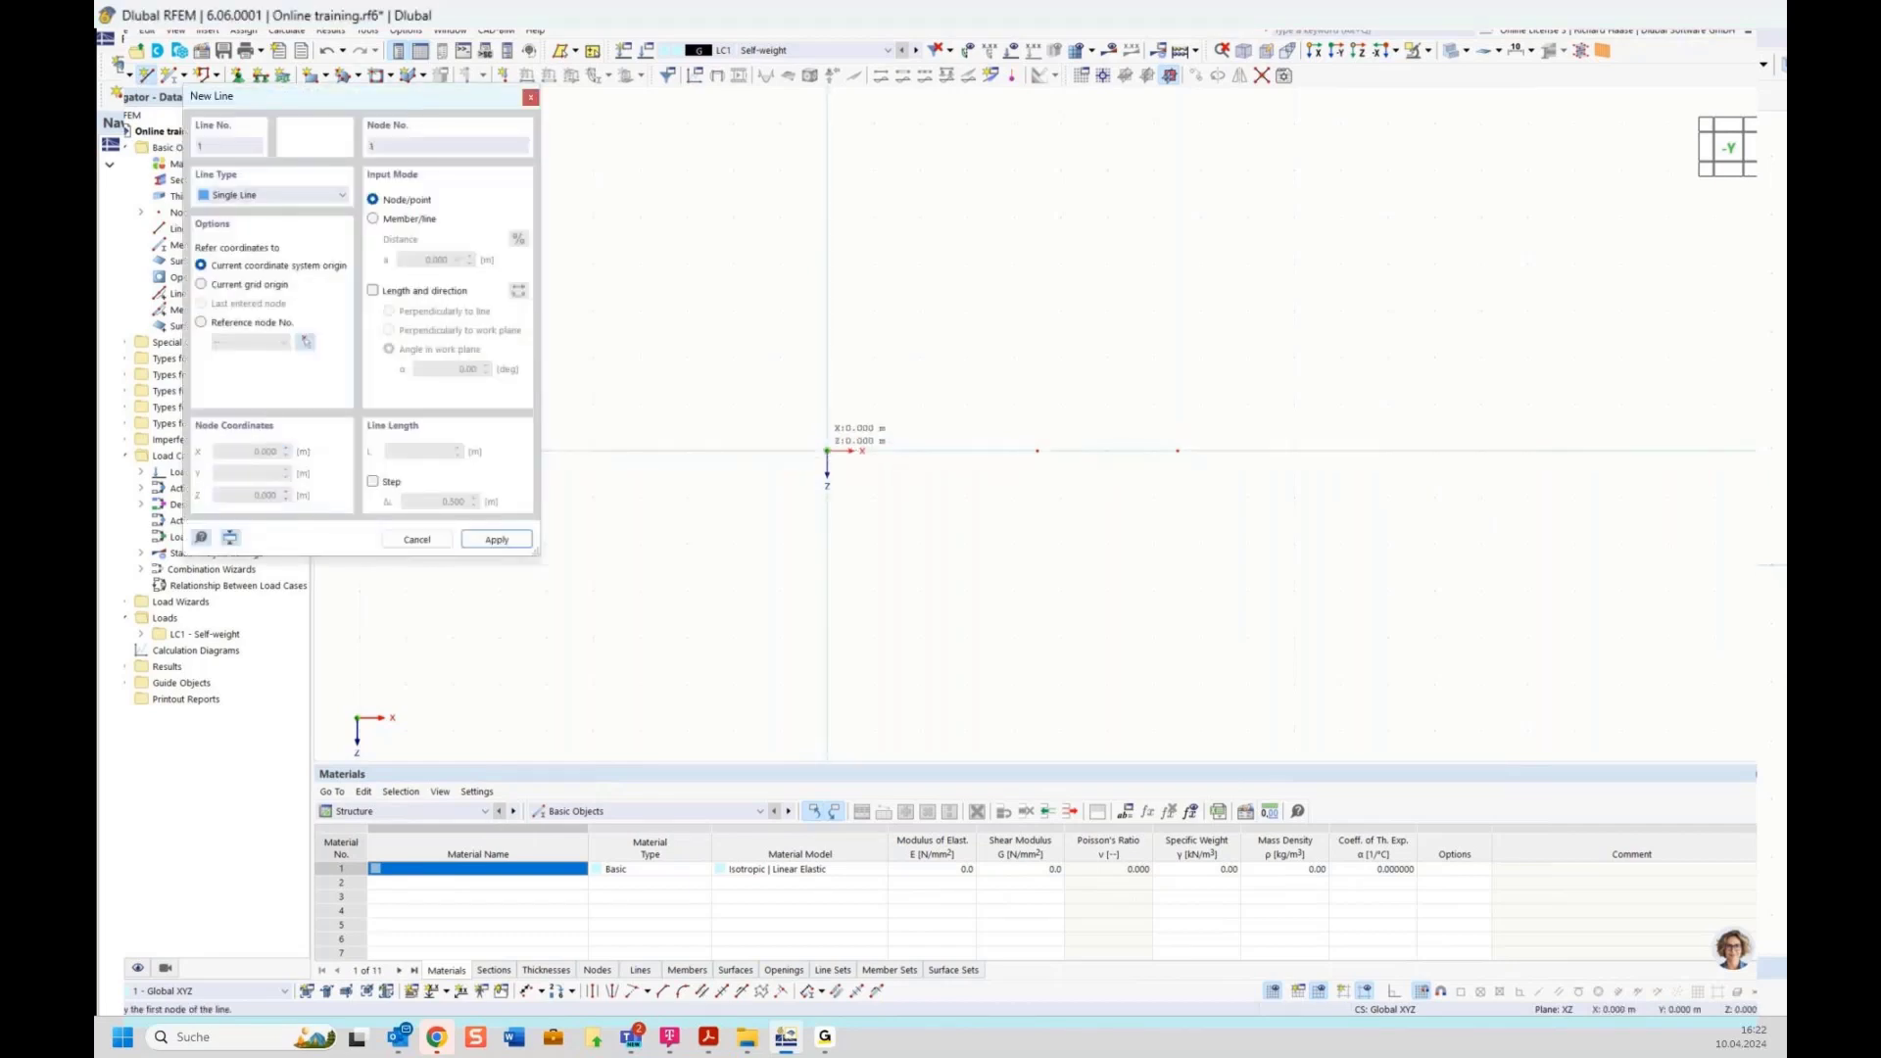
{"action": "left_click", "coordinate": [827, 450]}
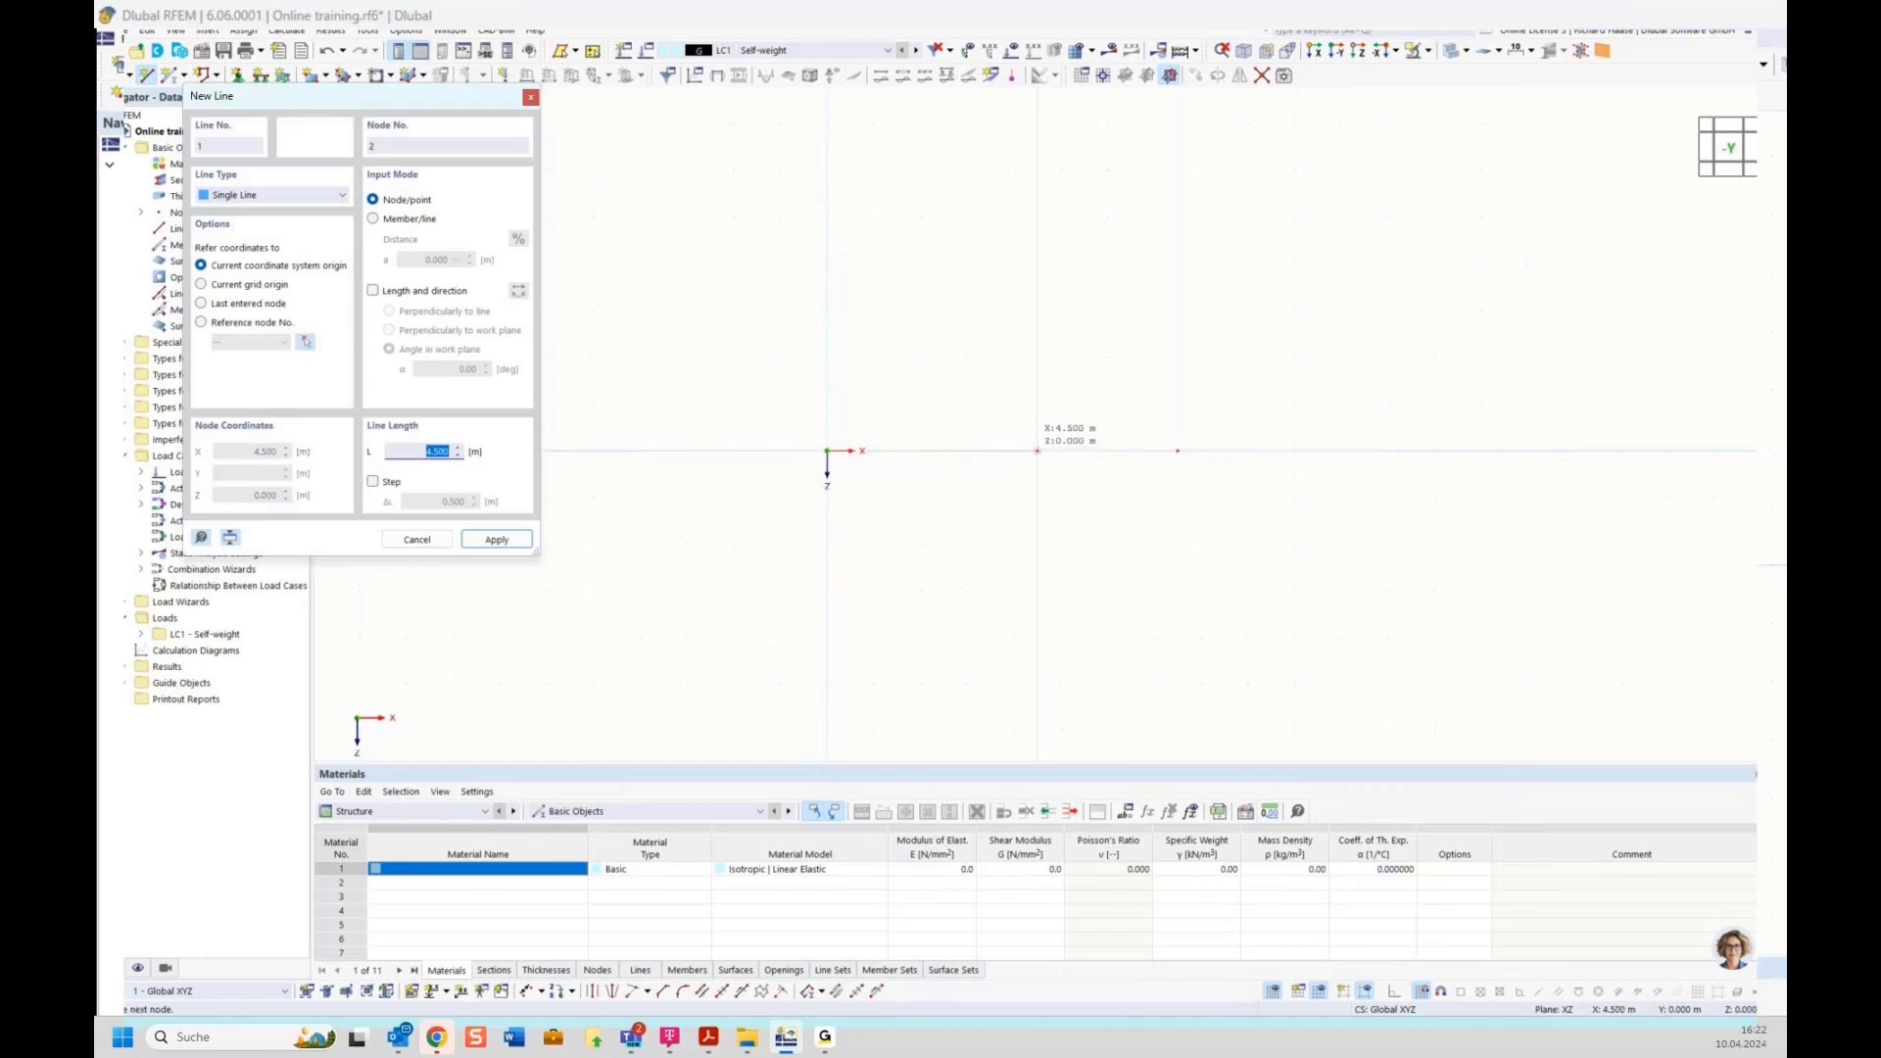
{"action": "left_click", "coordinate": [1038, 450]}
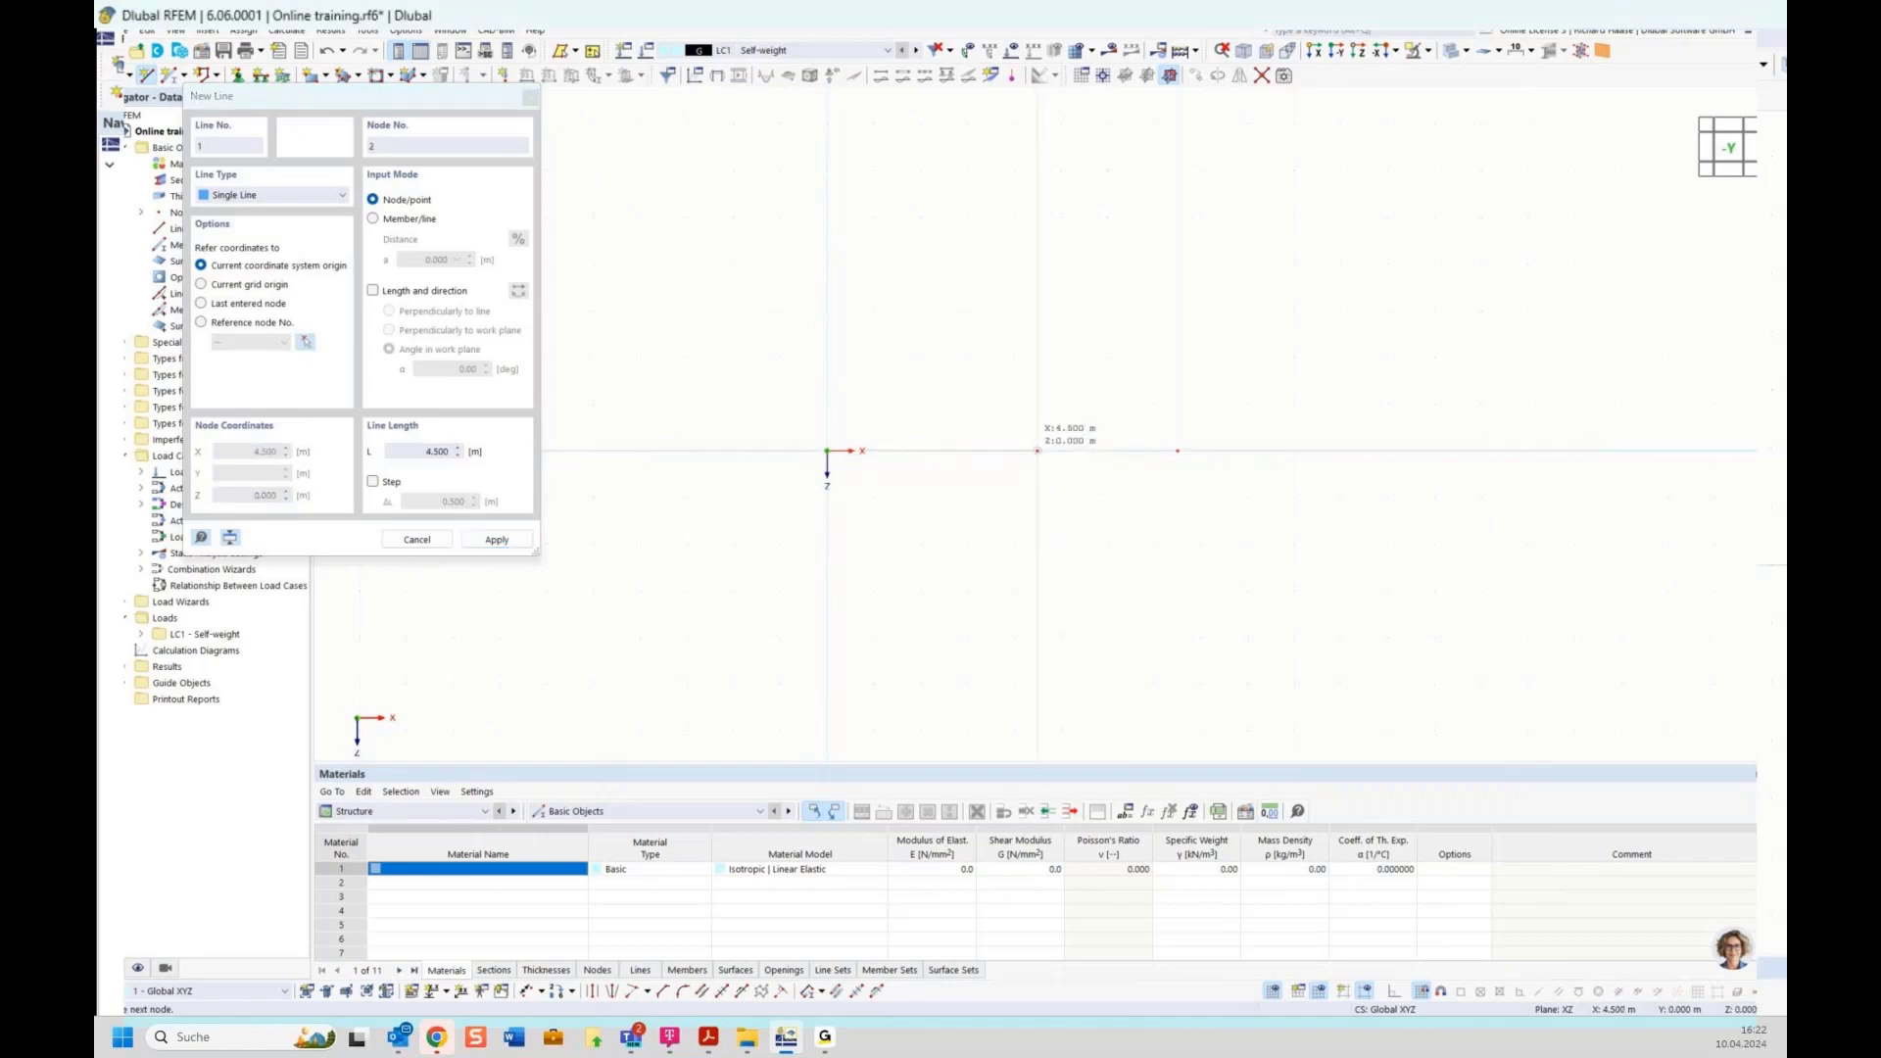
{"action": "left_click", "coordinate": [1038, 451]}
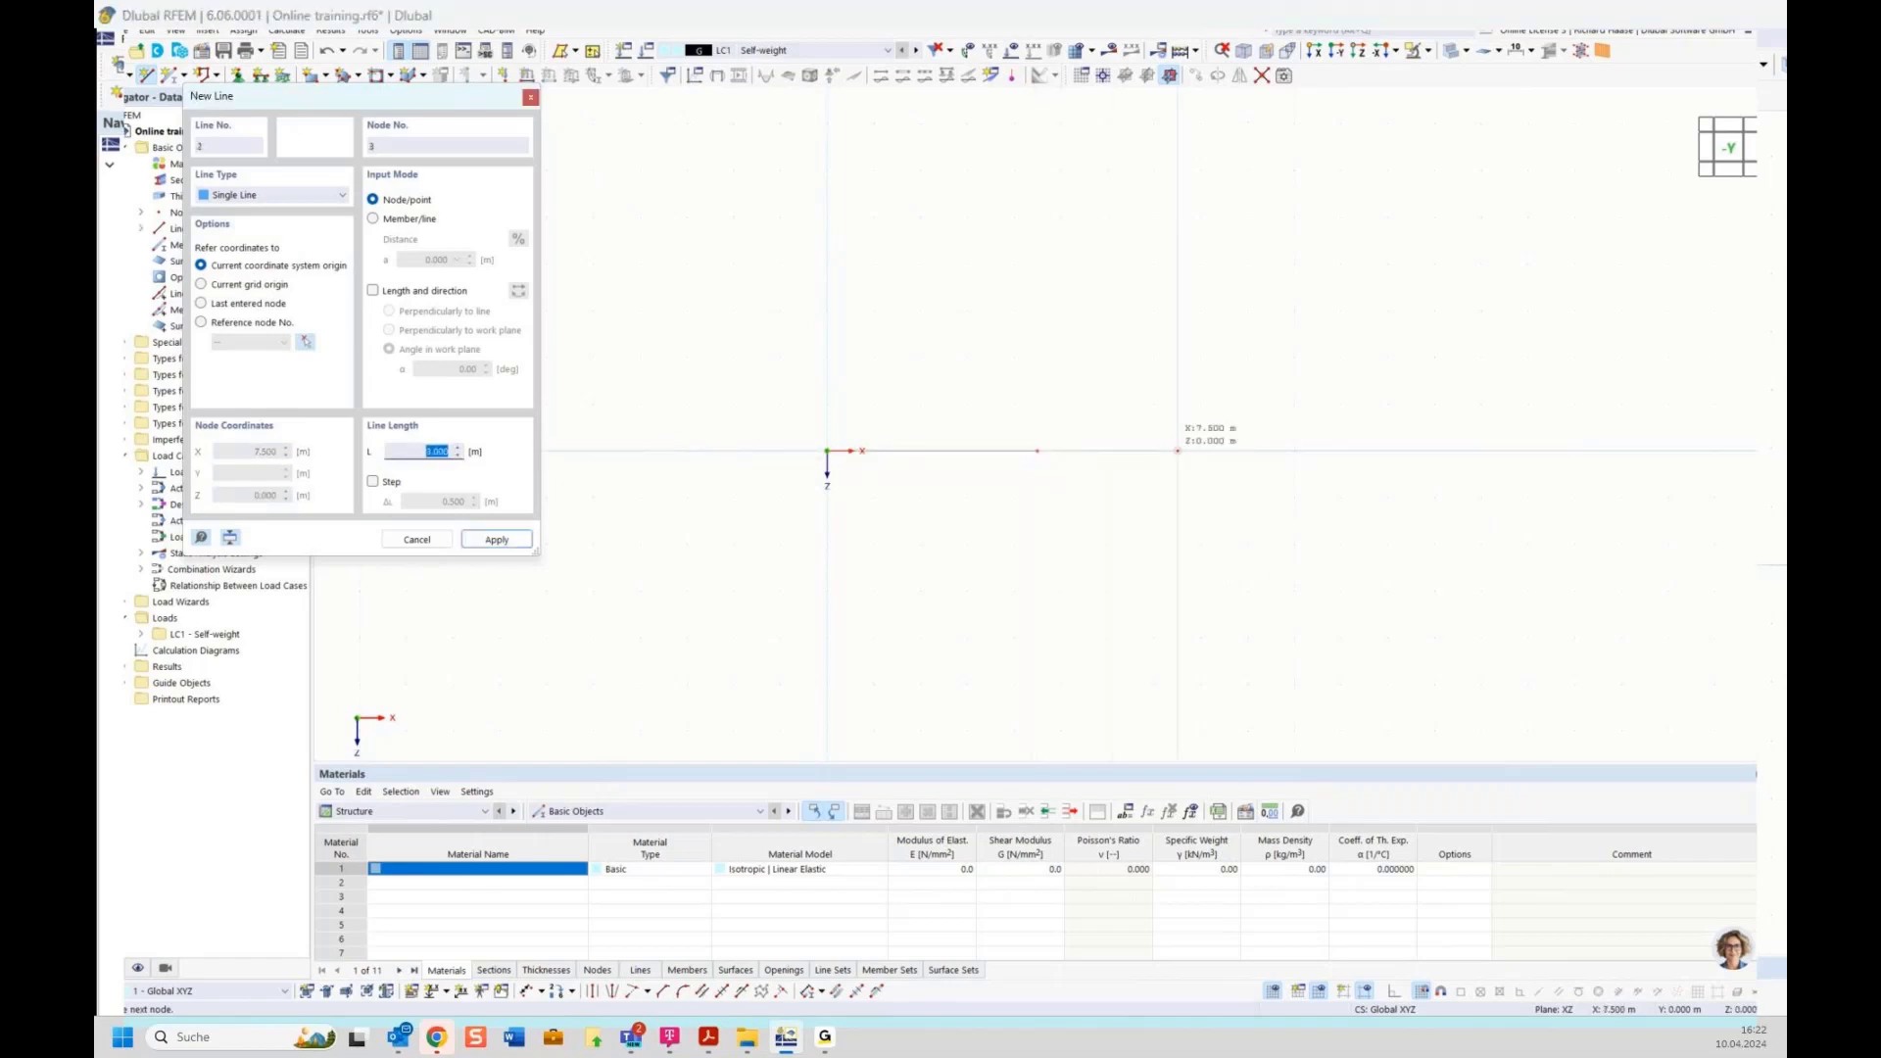
{"action": "left_click", "coordinate": [1178, 451]}
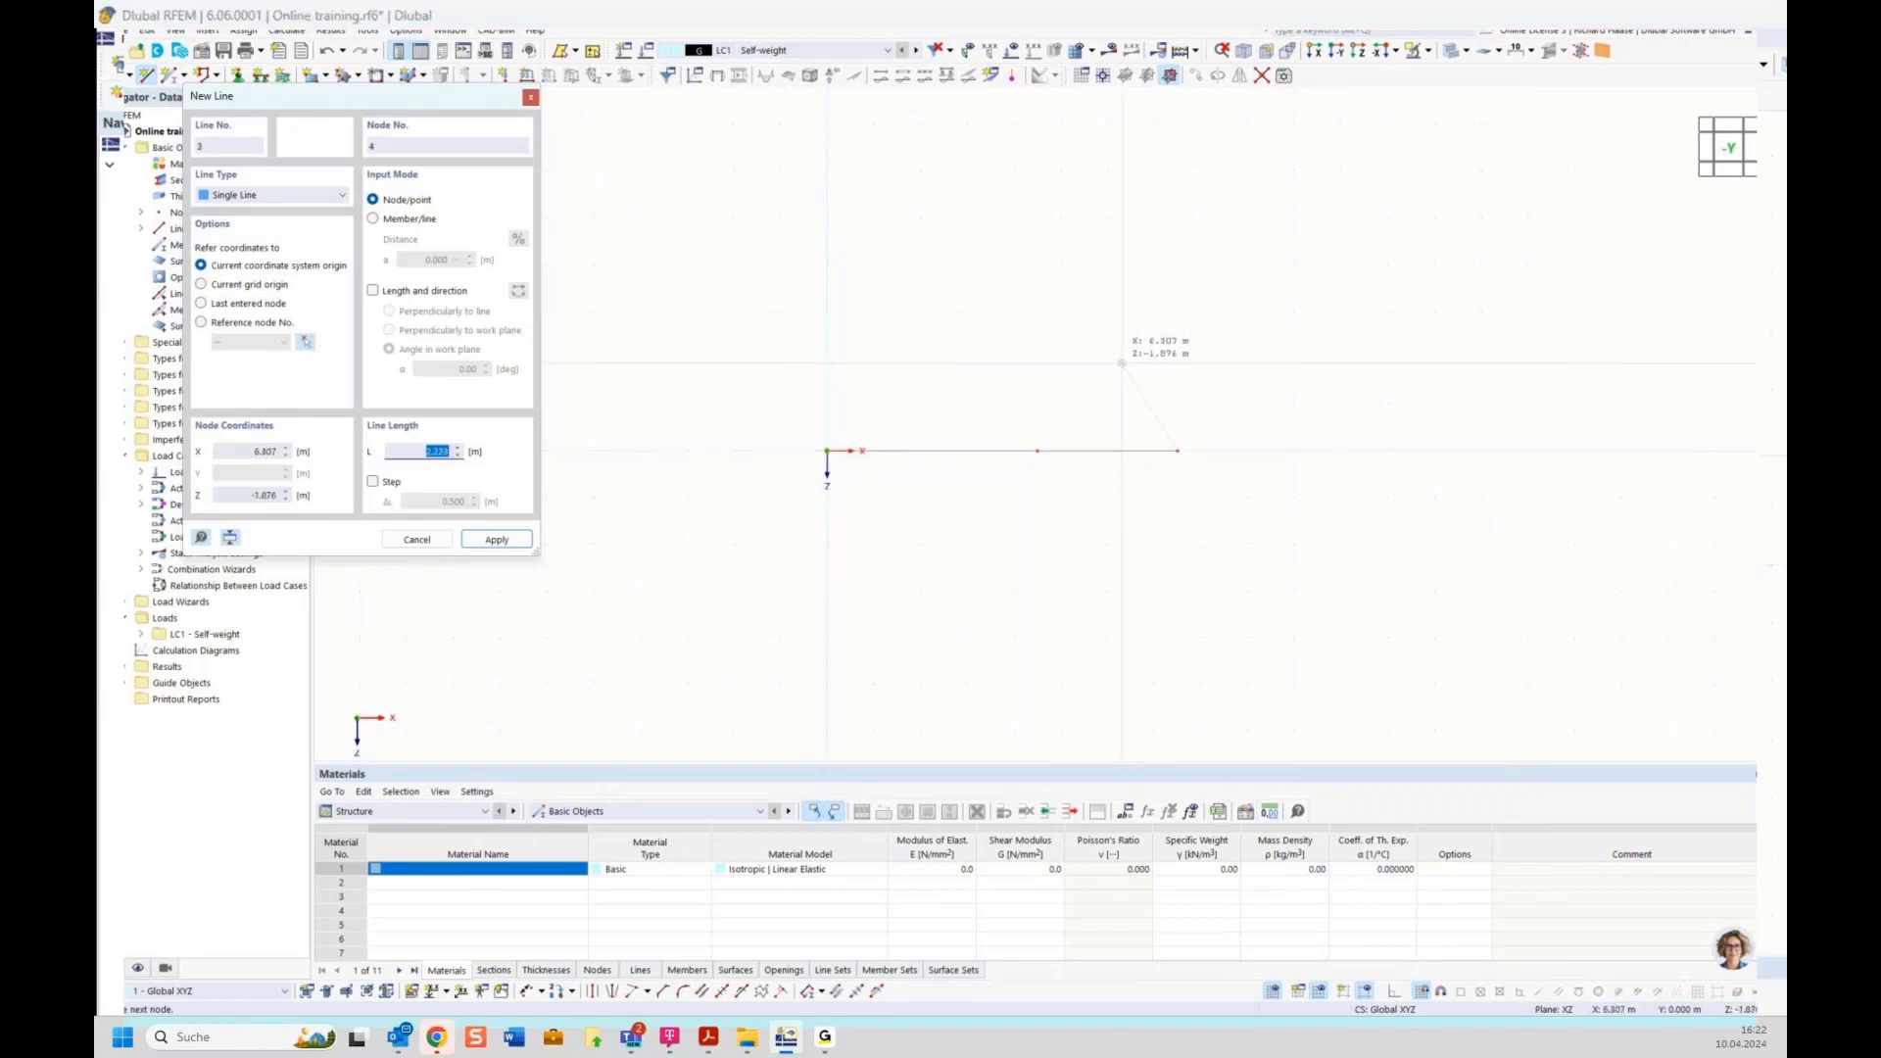
{"action": "right_click", "coordinate": [1123, 365]}
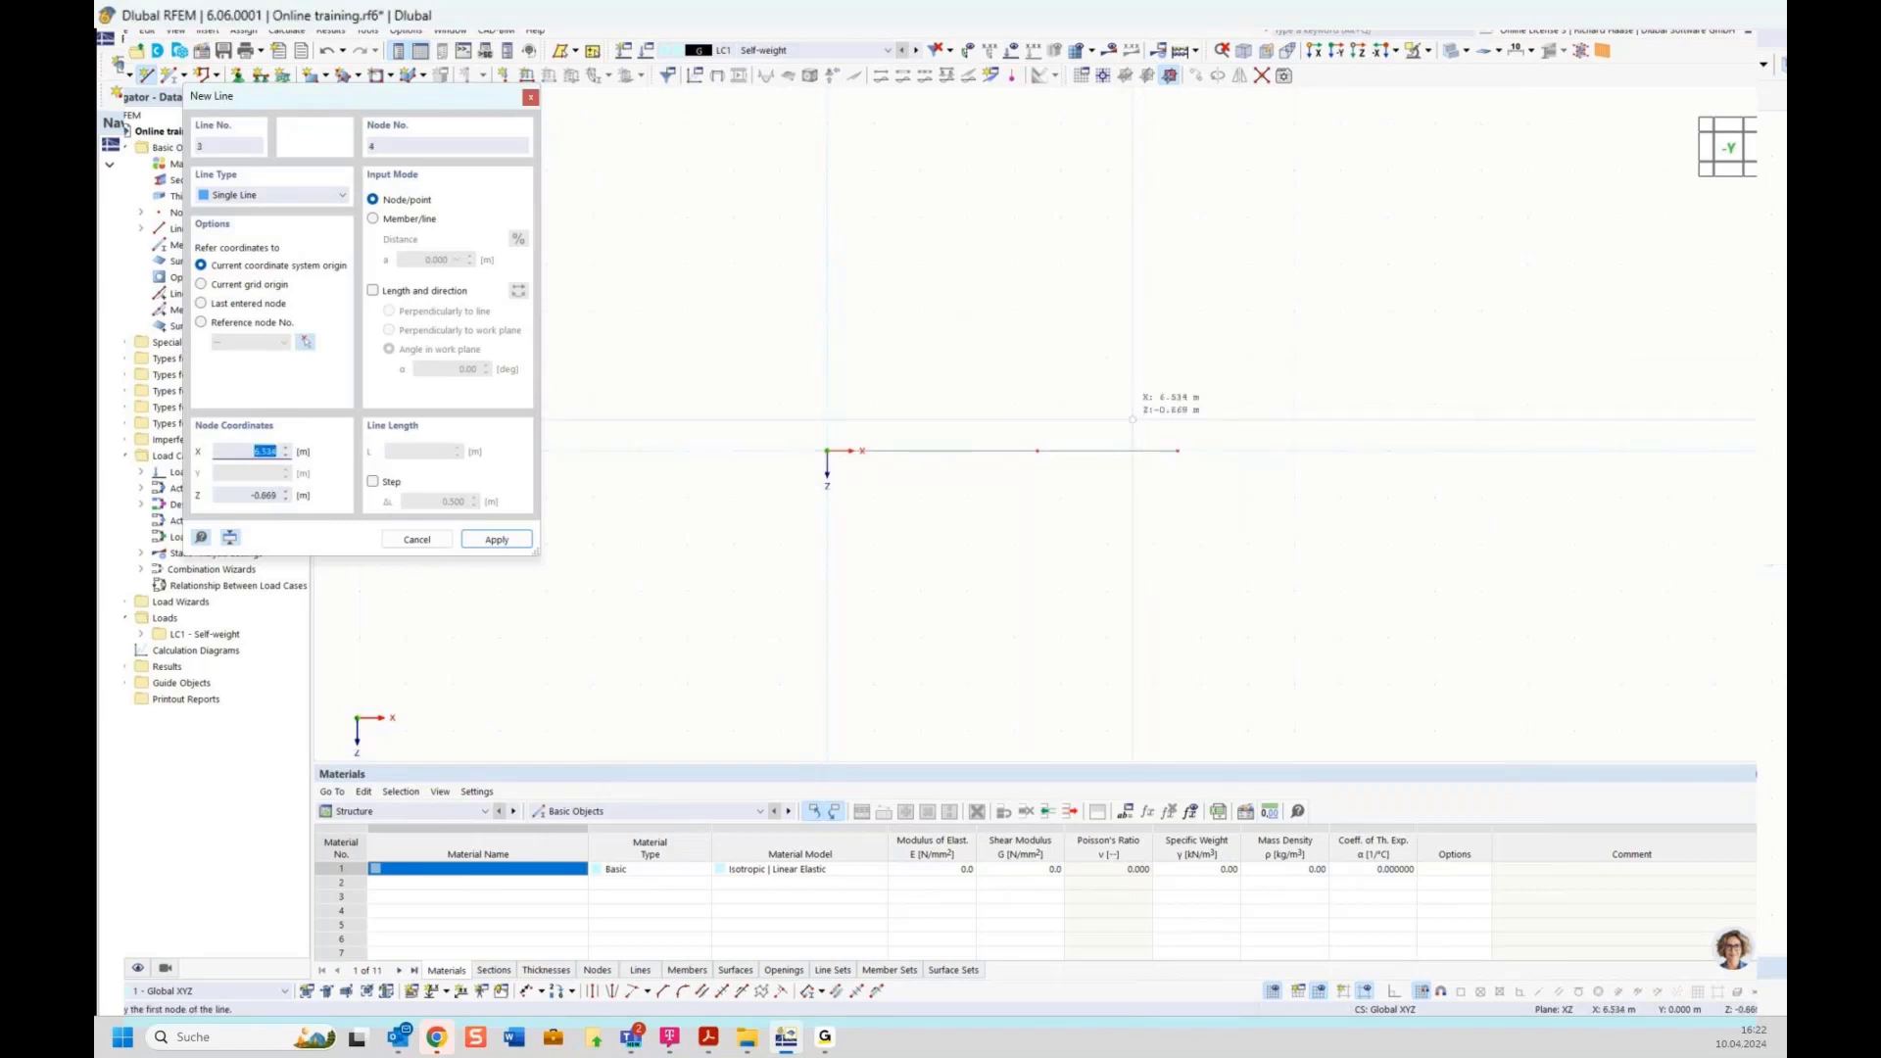
{"action": "right_click", "coordinate": [1137, 419]}
Examine the two lines in an oblique 3D view and try box selections around the end node at X 7.5 m in both directions.
{"action": "mouse_move", "coordinate": [1175, 428]}
{"action": "middle_mouse_down", "text": "ctrl"}
{"action": "mouse_move", "coordinate": [1094, 442]}
{"action": "mouse_move", "coordinate": [1143, 451]}
{"action": "mouse_move", "coordinate": [1176, 427]}
{"action": "middle_mouse_up", "text": "ctrl"}
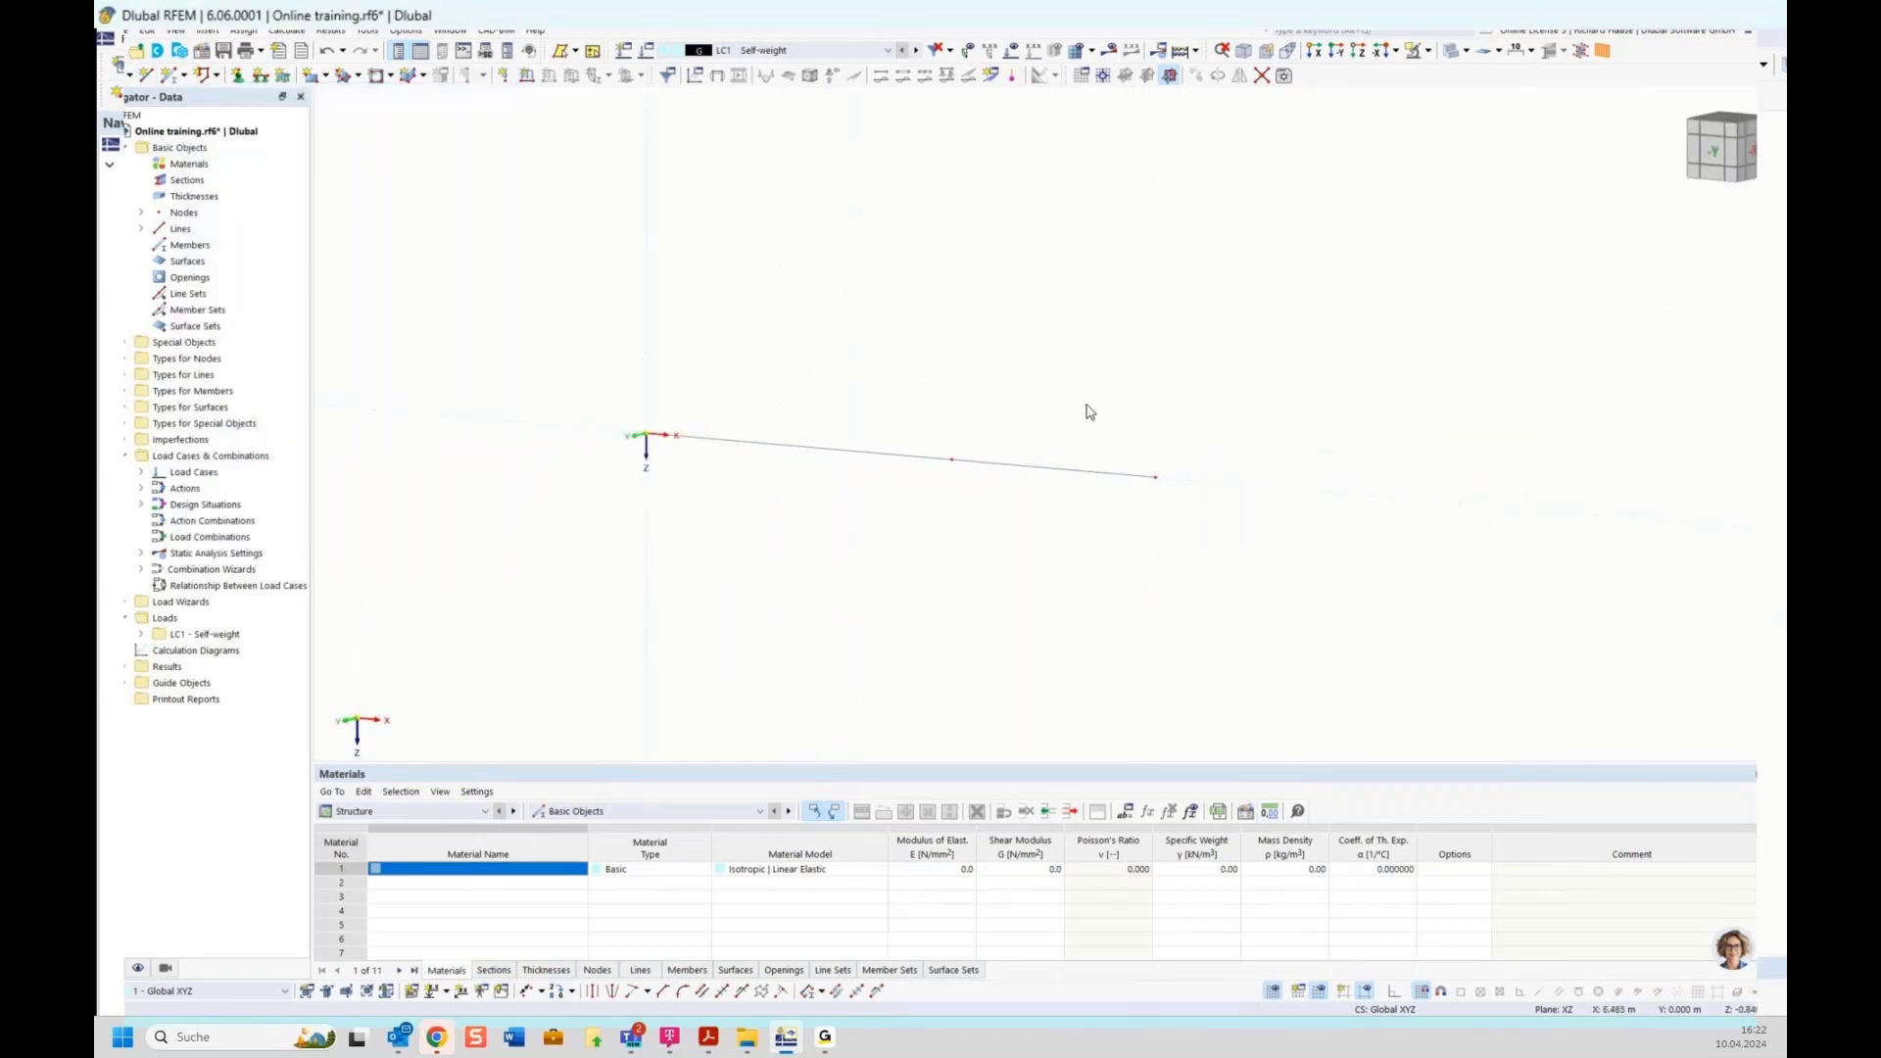
{"action": "left_click_drag", "start_coordinate": [1043, 392], "coordinate": [1255, 542]}
{"action": "scroll", "coordinate": [1156, 481], "scroll_direction": "up", "scroll_amount": 3}
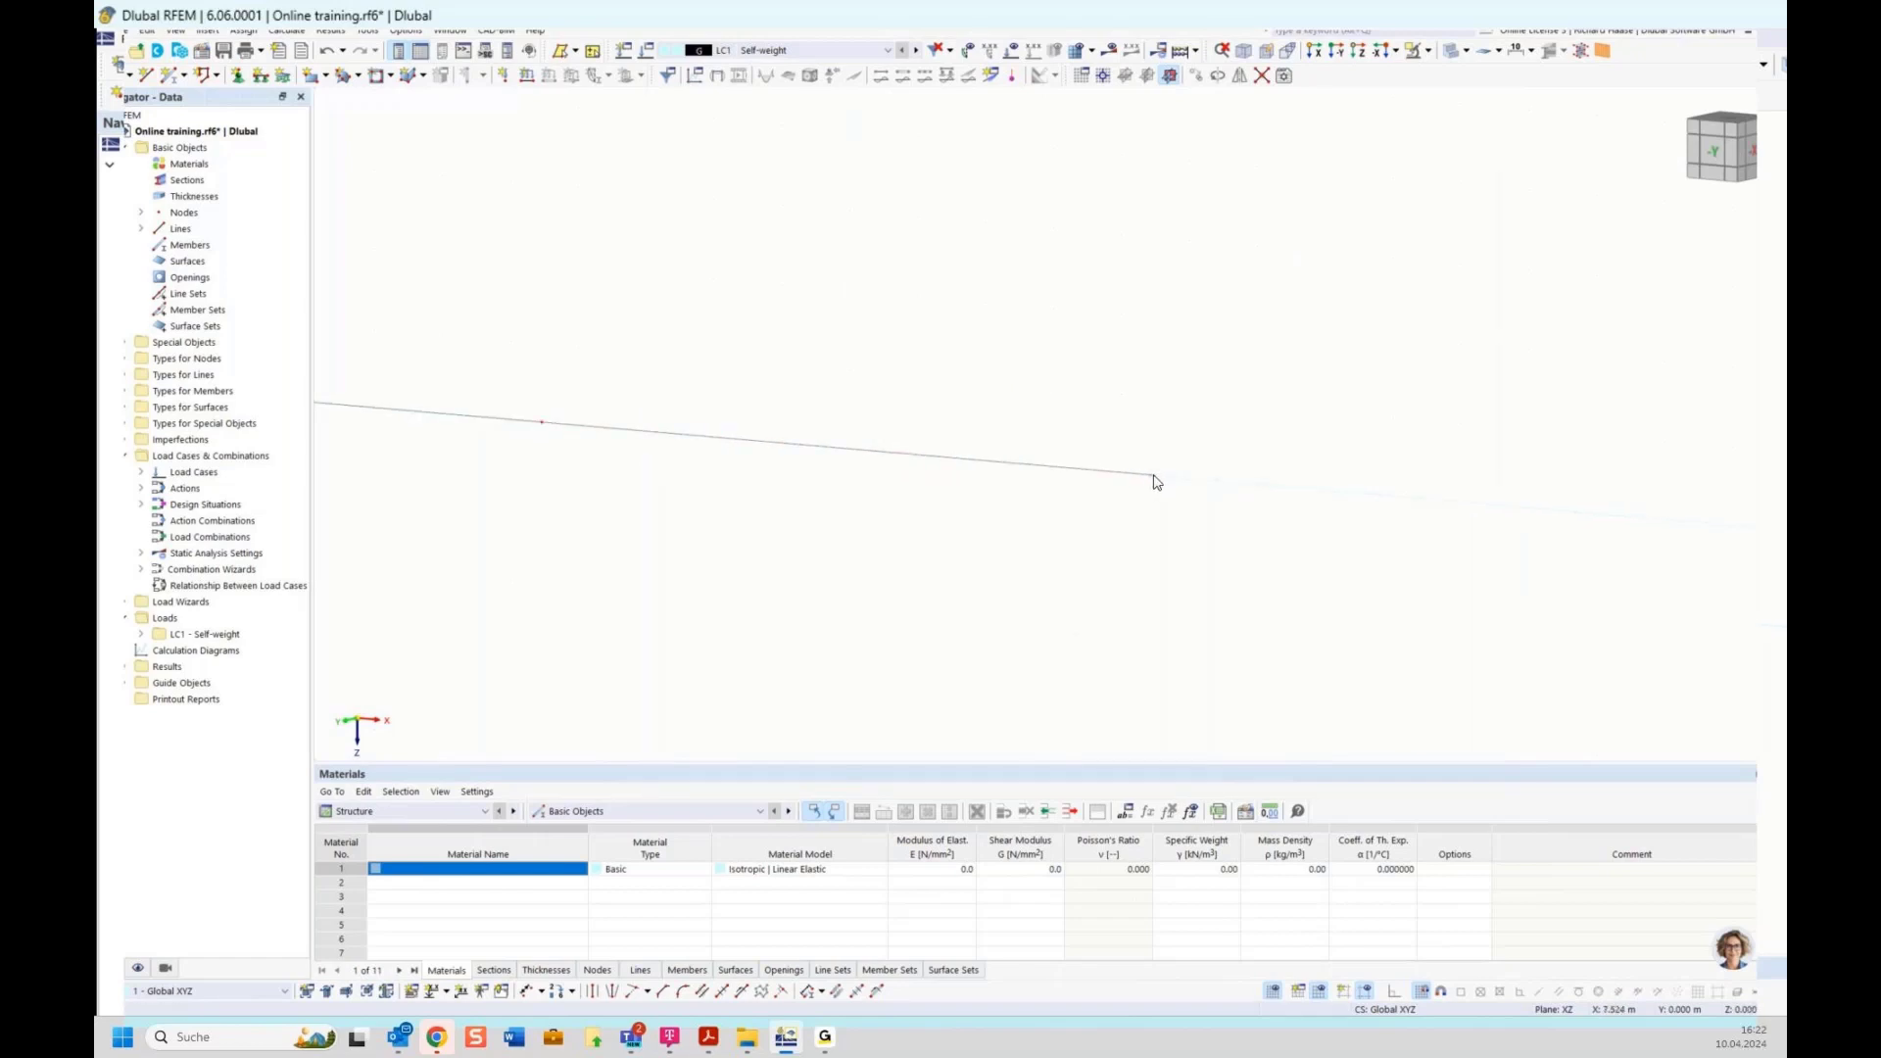
{"action": "scroll", "coordinate": [1155, 483], "scroll_direction": "down", "scroll_amount": 3}
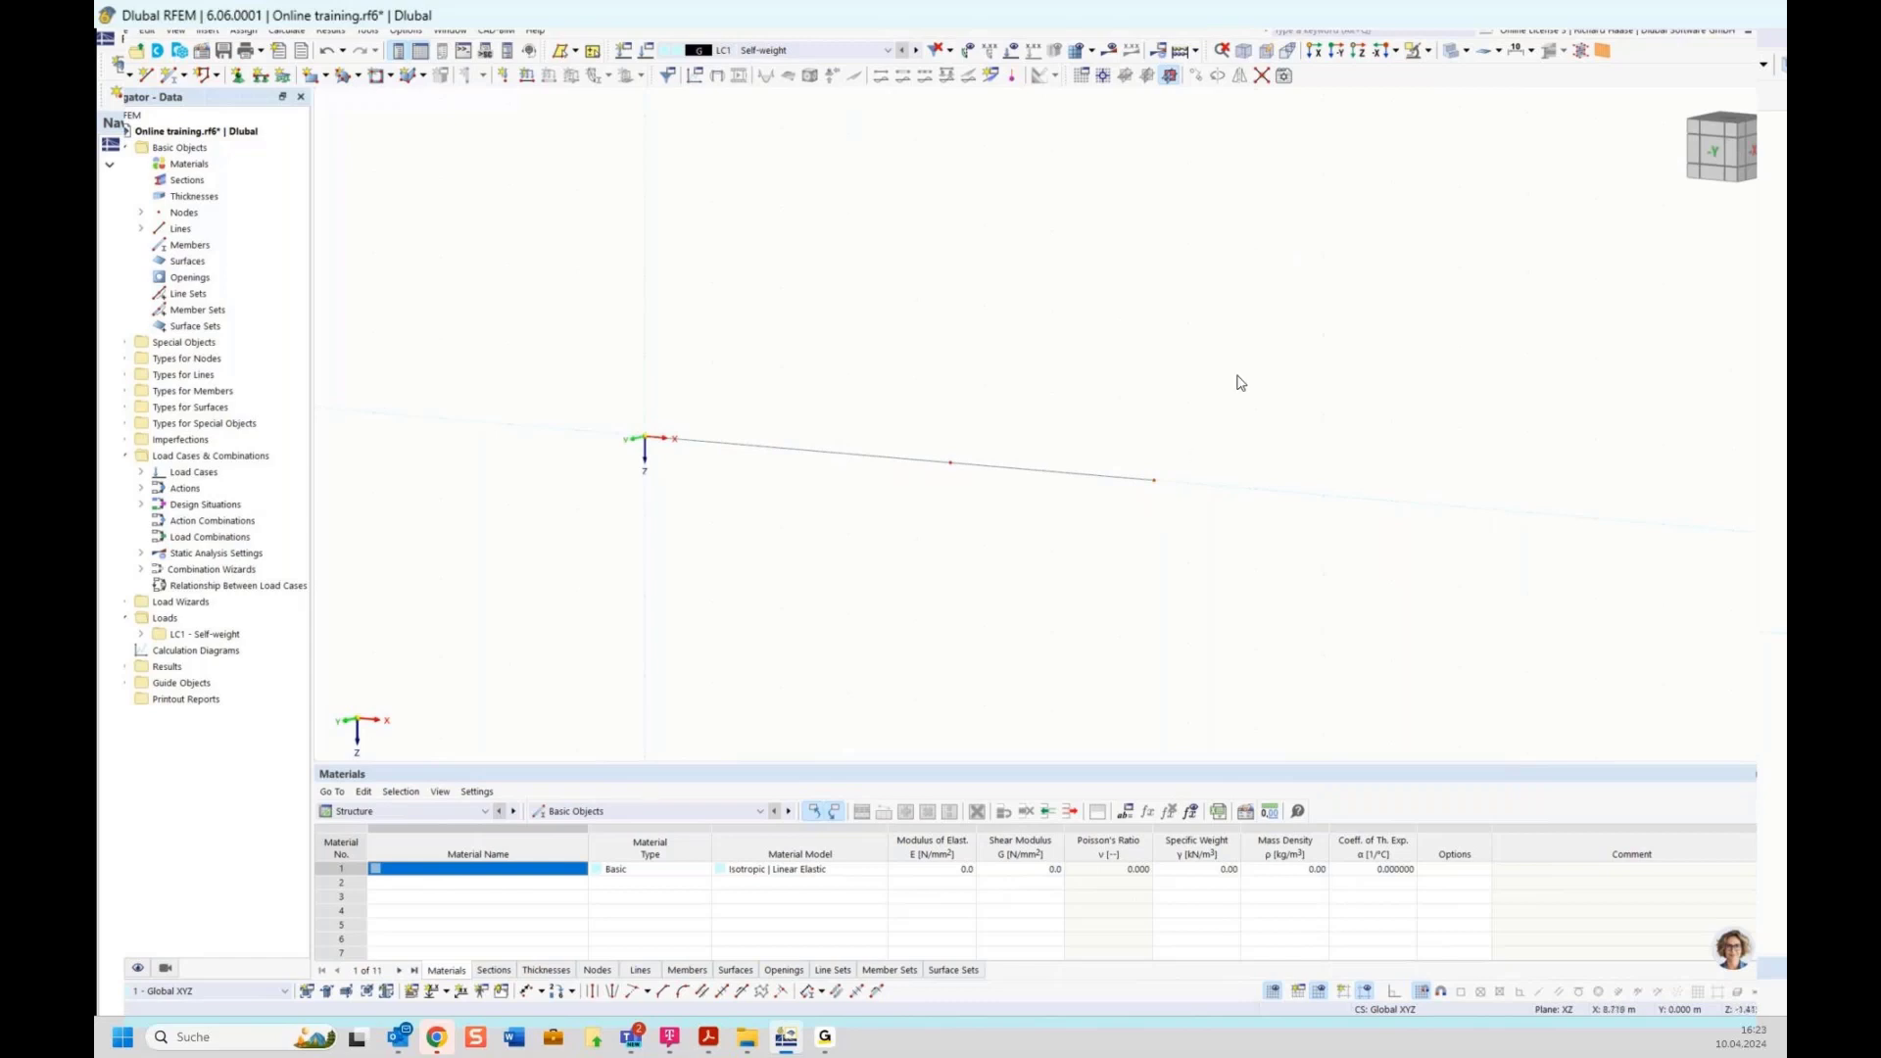
{"action": "left_click_drag", "start_coordinate": [1238, 374], "coordinate": [1058, 554]}
{"action": "left_click_drag", "start_coordinate": [1034, 383], "coordinate": [1224, 530]}
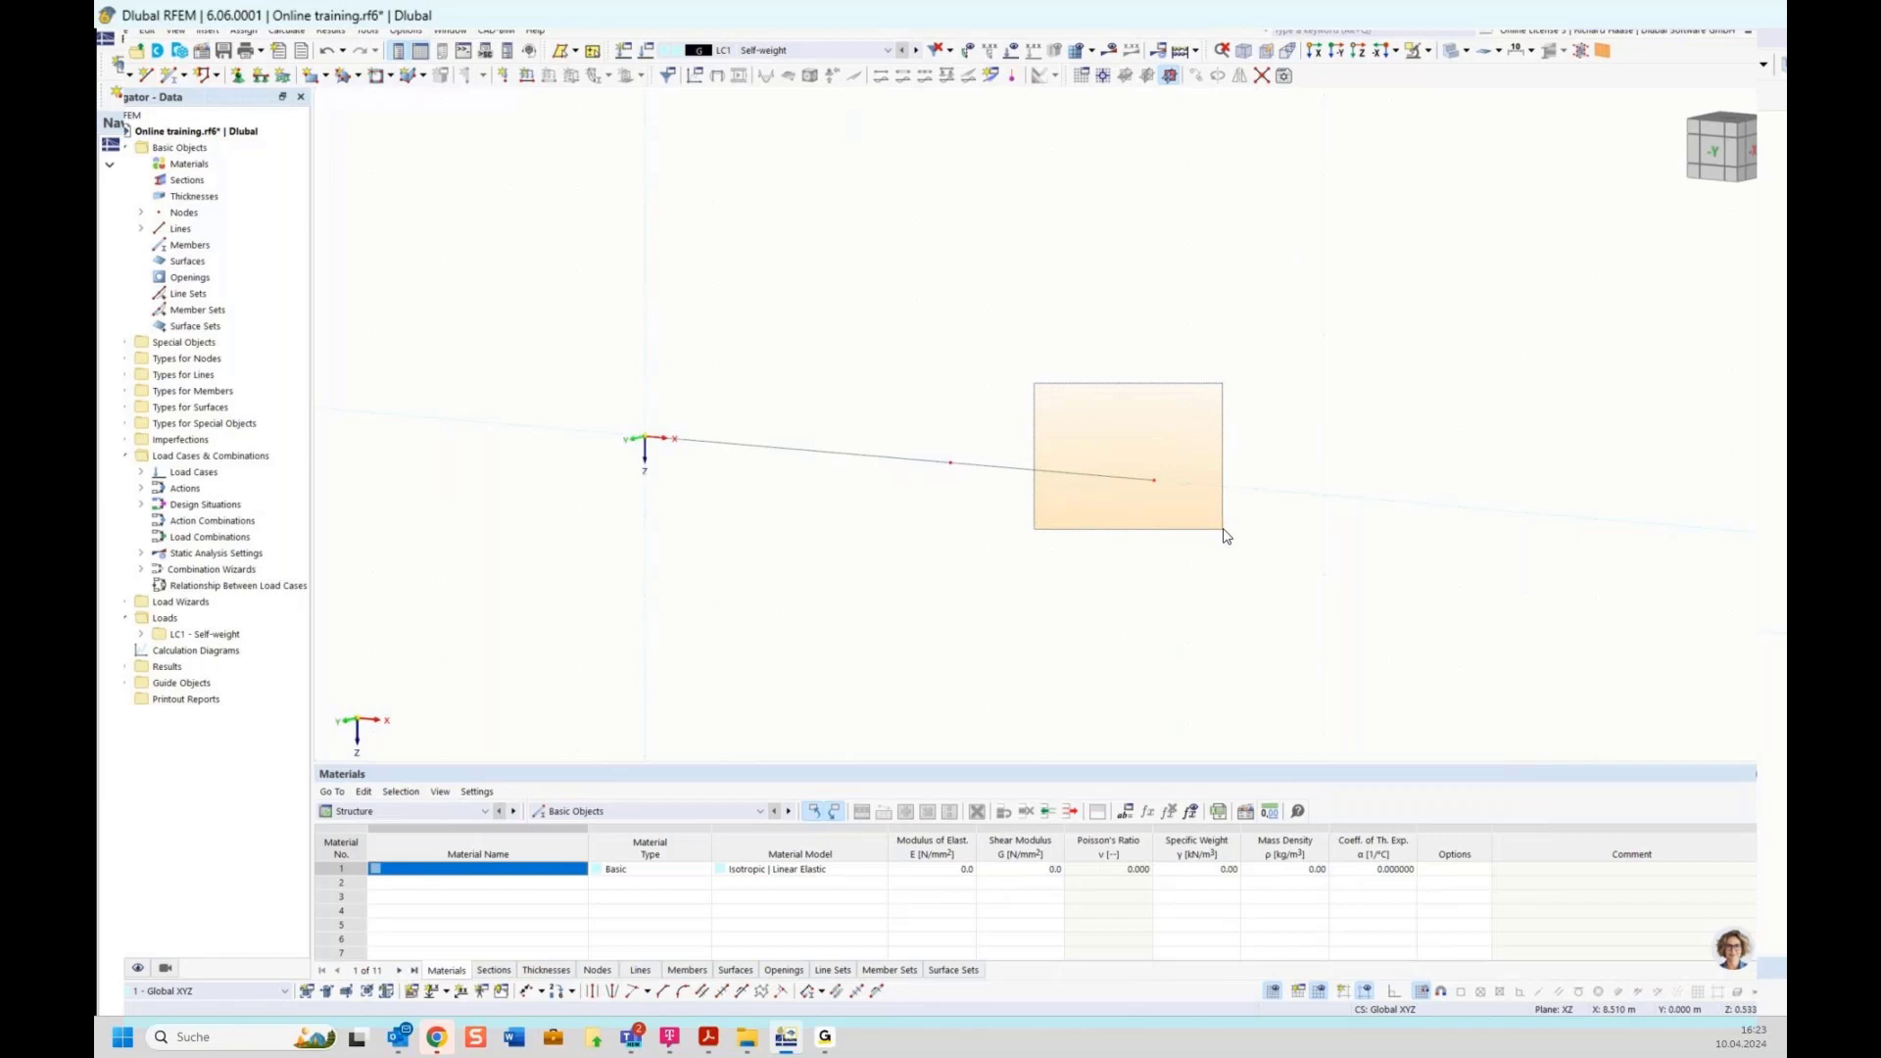
Select both beam lines together with a crossing box, open them for shared editing and start defining a new member on them.
{"action": "left_click_drag", "start_coordinate": [1225, 535], "coordinate": [1227, 540]}
{"action": "left_click_drag", "start_coordinate": [1251, 387], "coordinate": [1045, 544]}
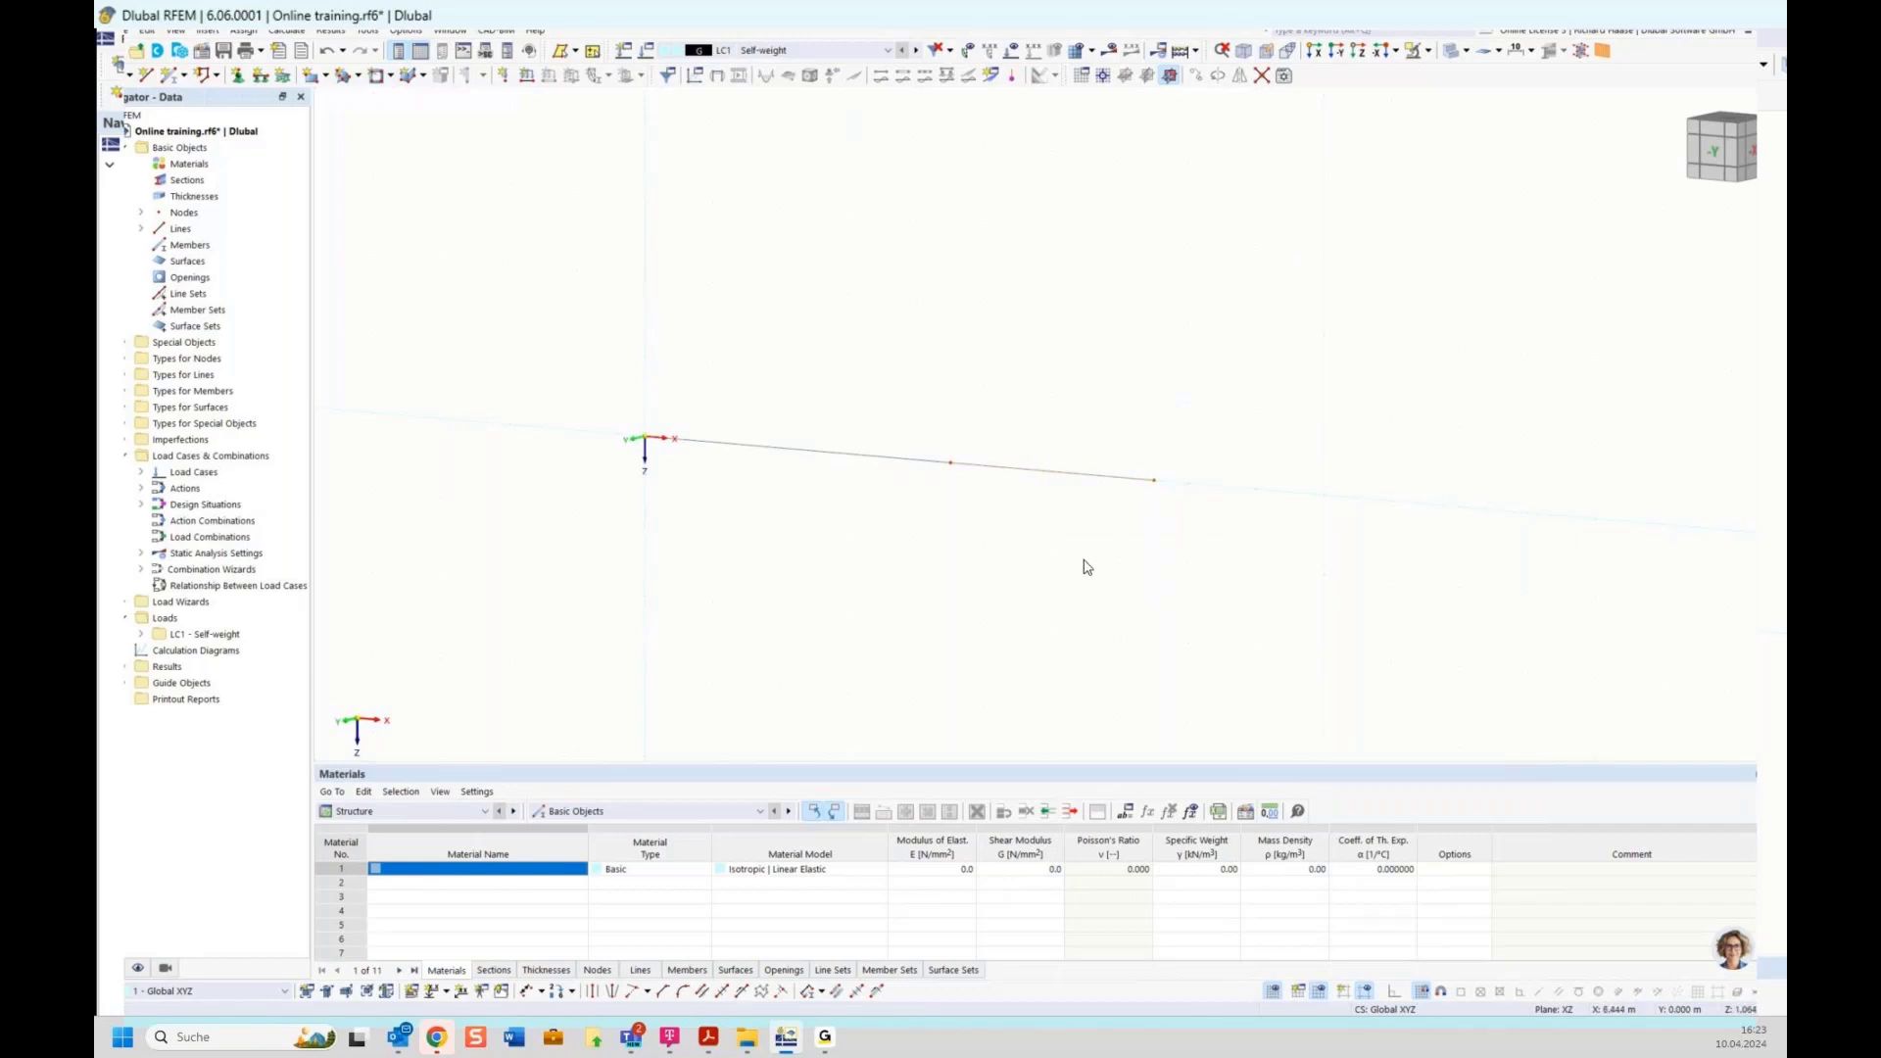
{"action": "scroll", "coordinate": [1054, 563], "scroll_direction": "up", "scroll_amount": 1}
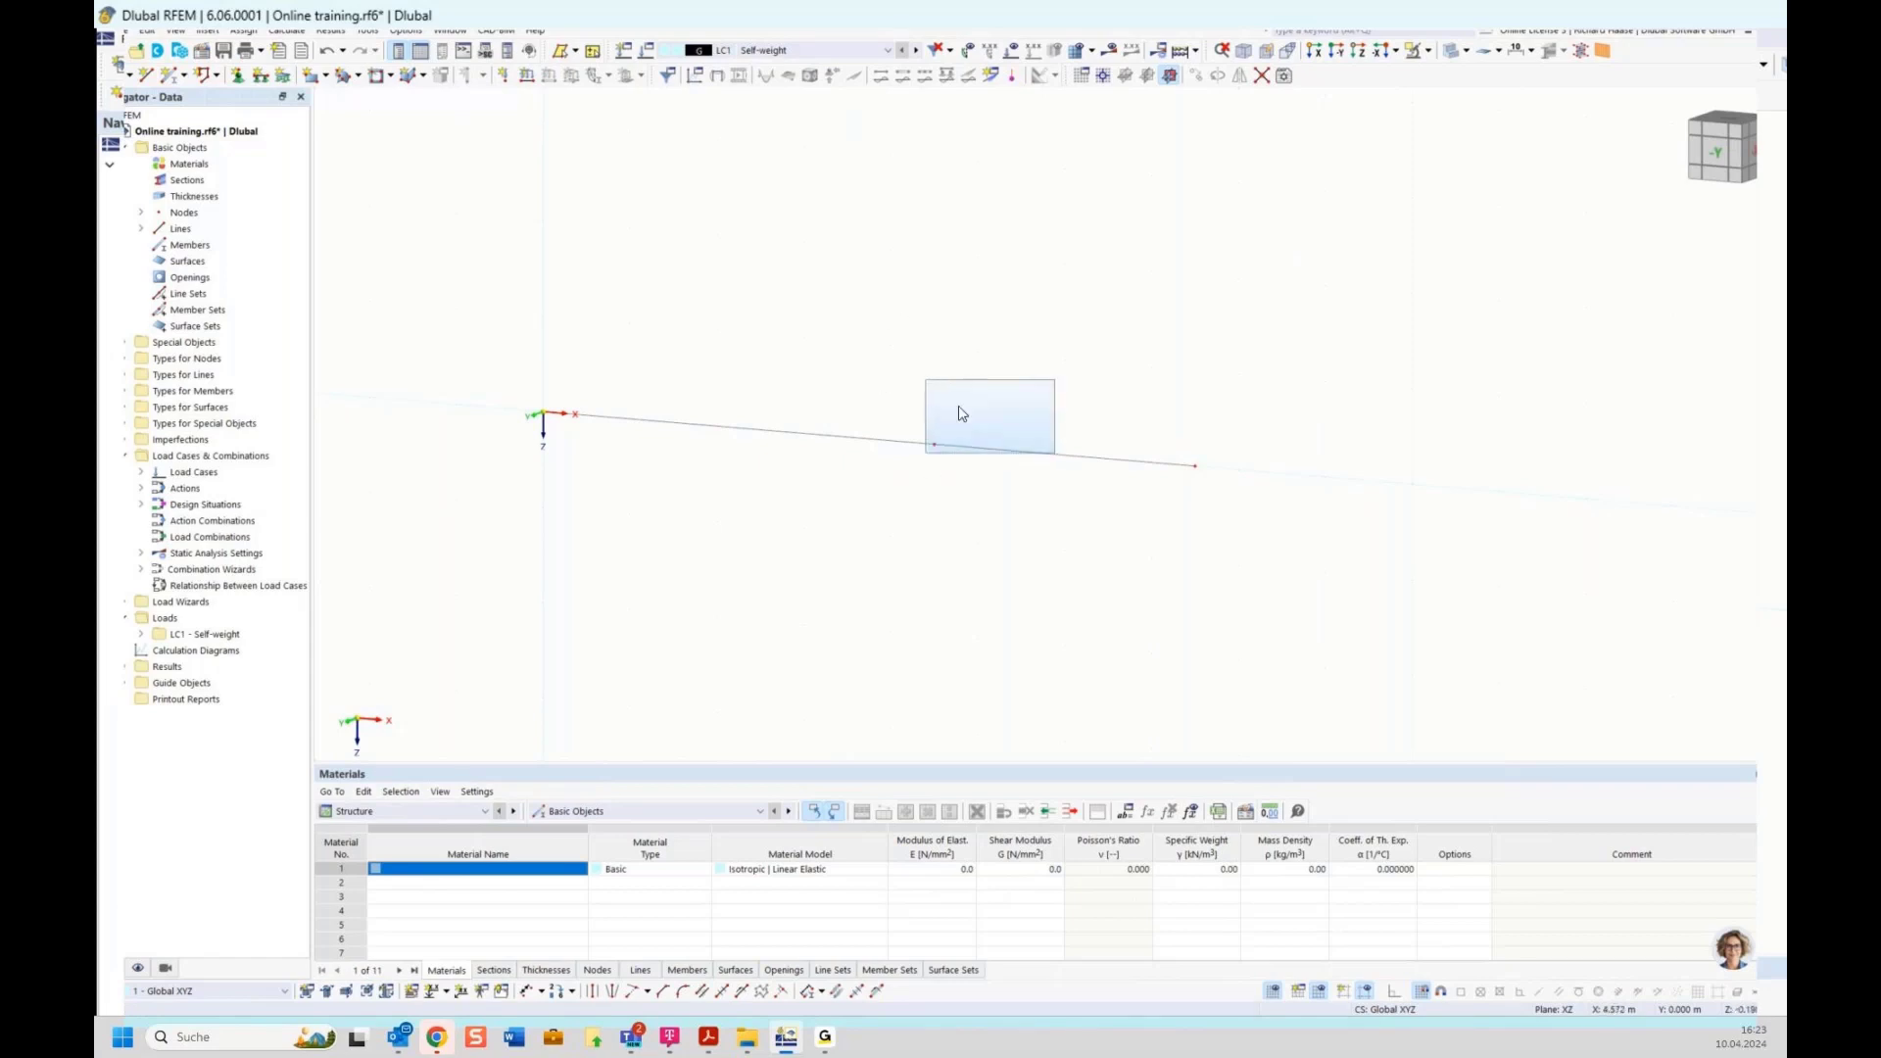
{"action": "left_click_drag", "start_coordinate": [1041, 390], "coordinate": [826, 510]}
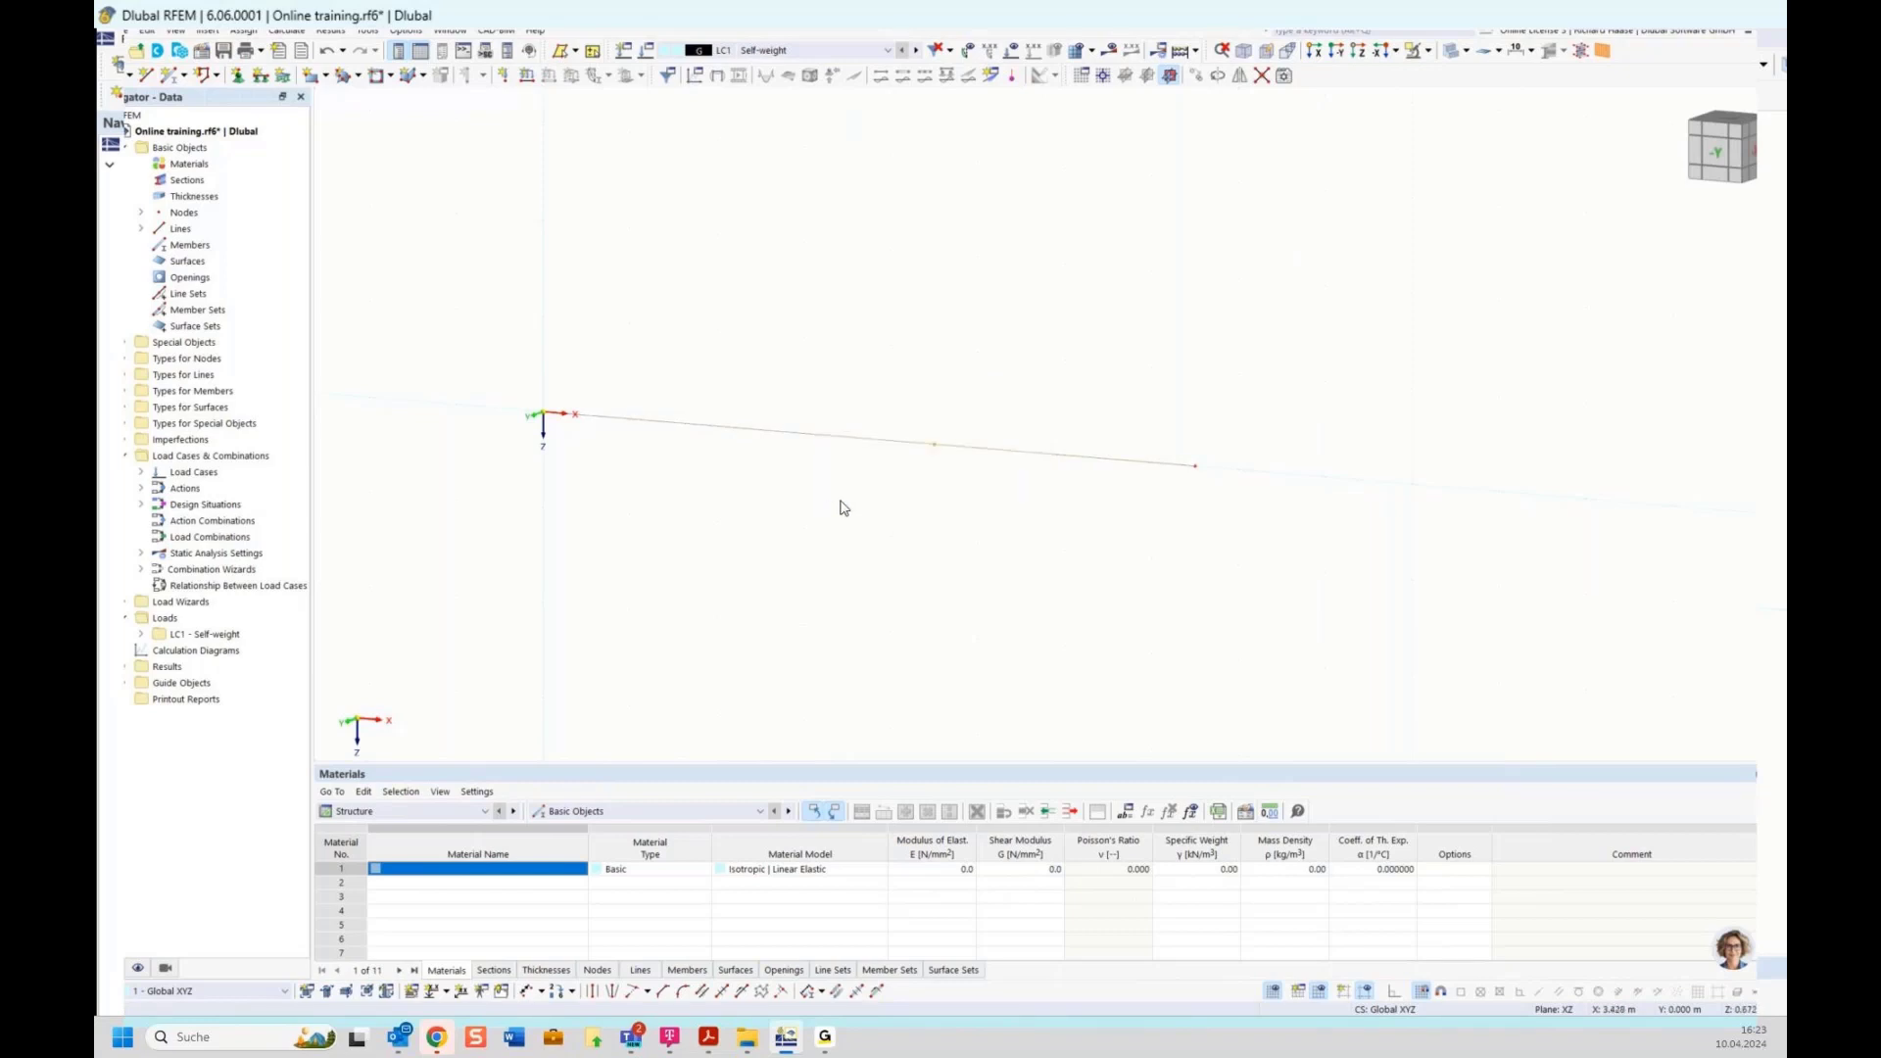
{"action": "right_click", "coordinate": [868, 444]}
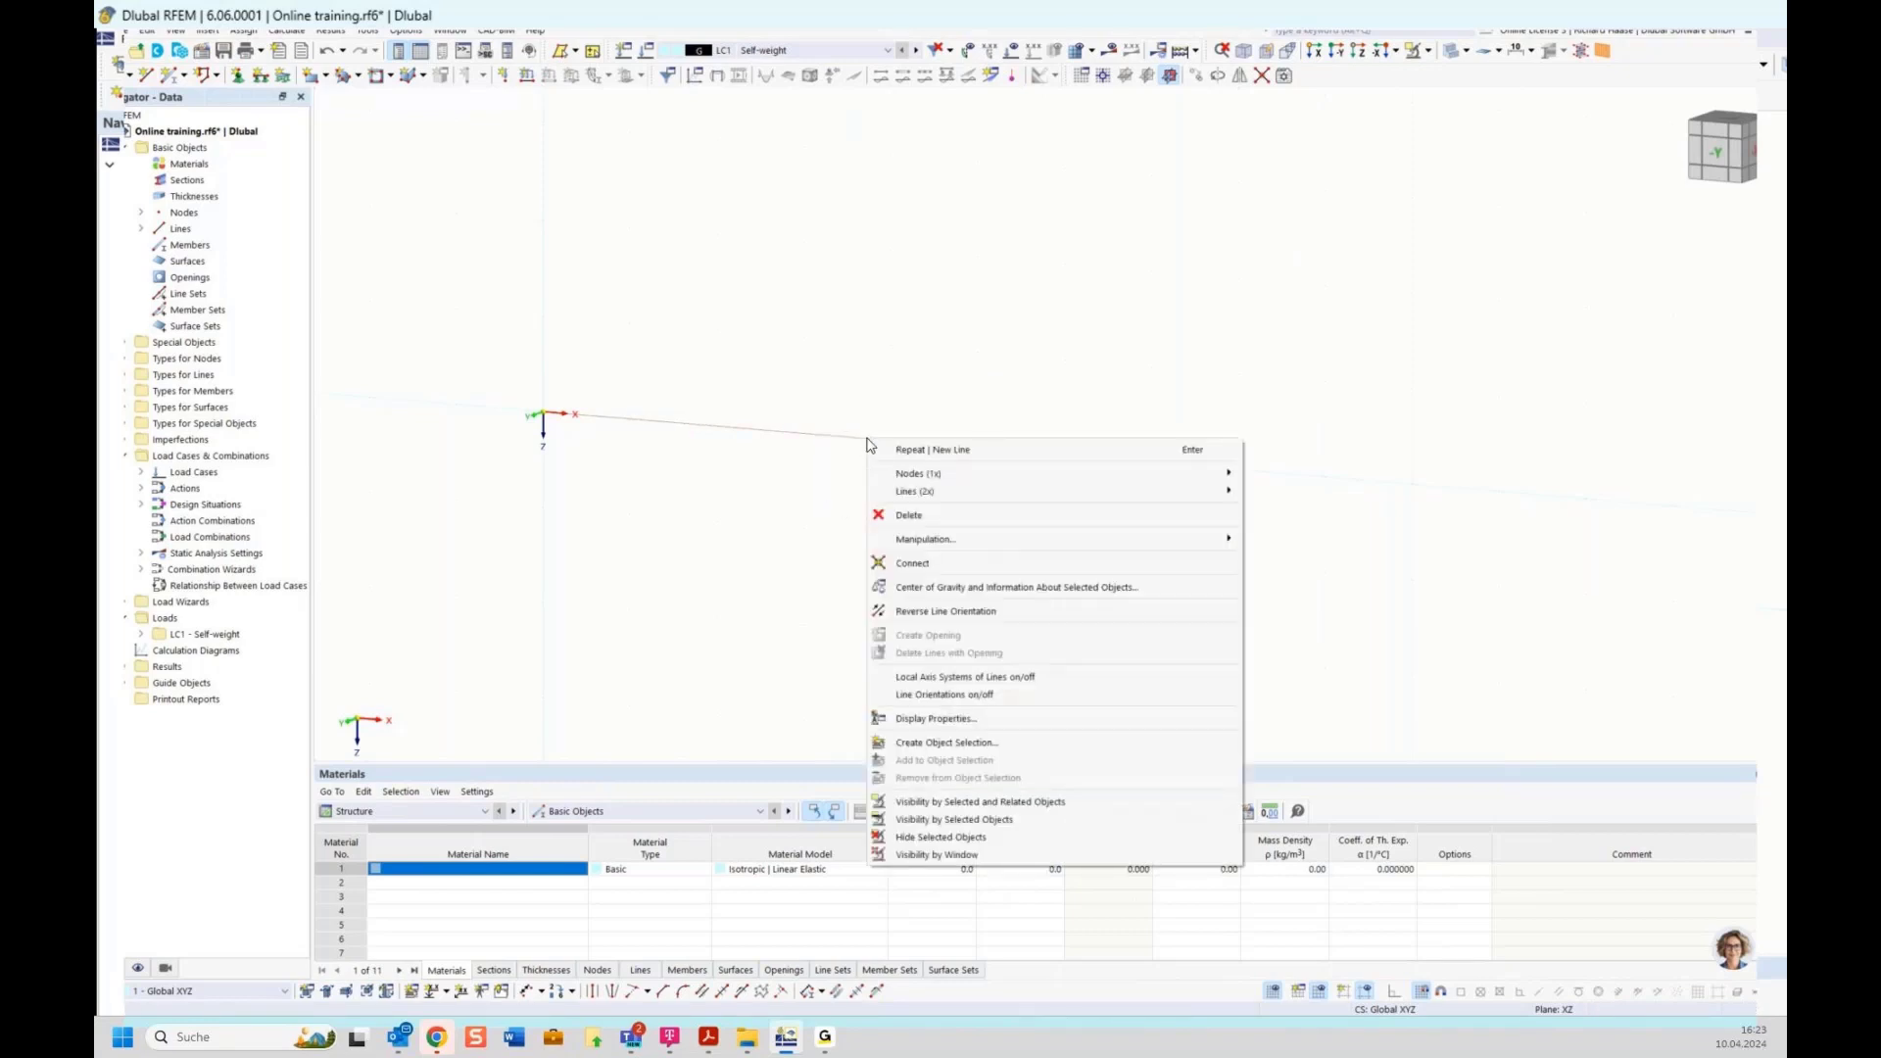
{"action": "mouse_move", "coordinate": [911, 494]}
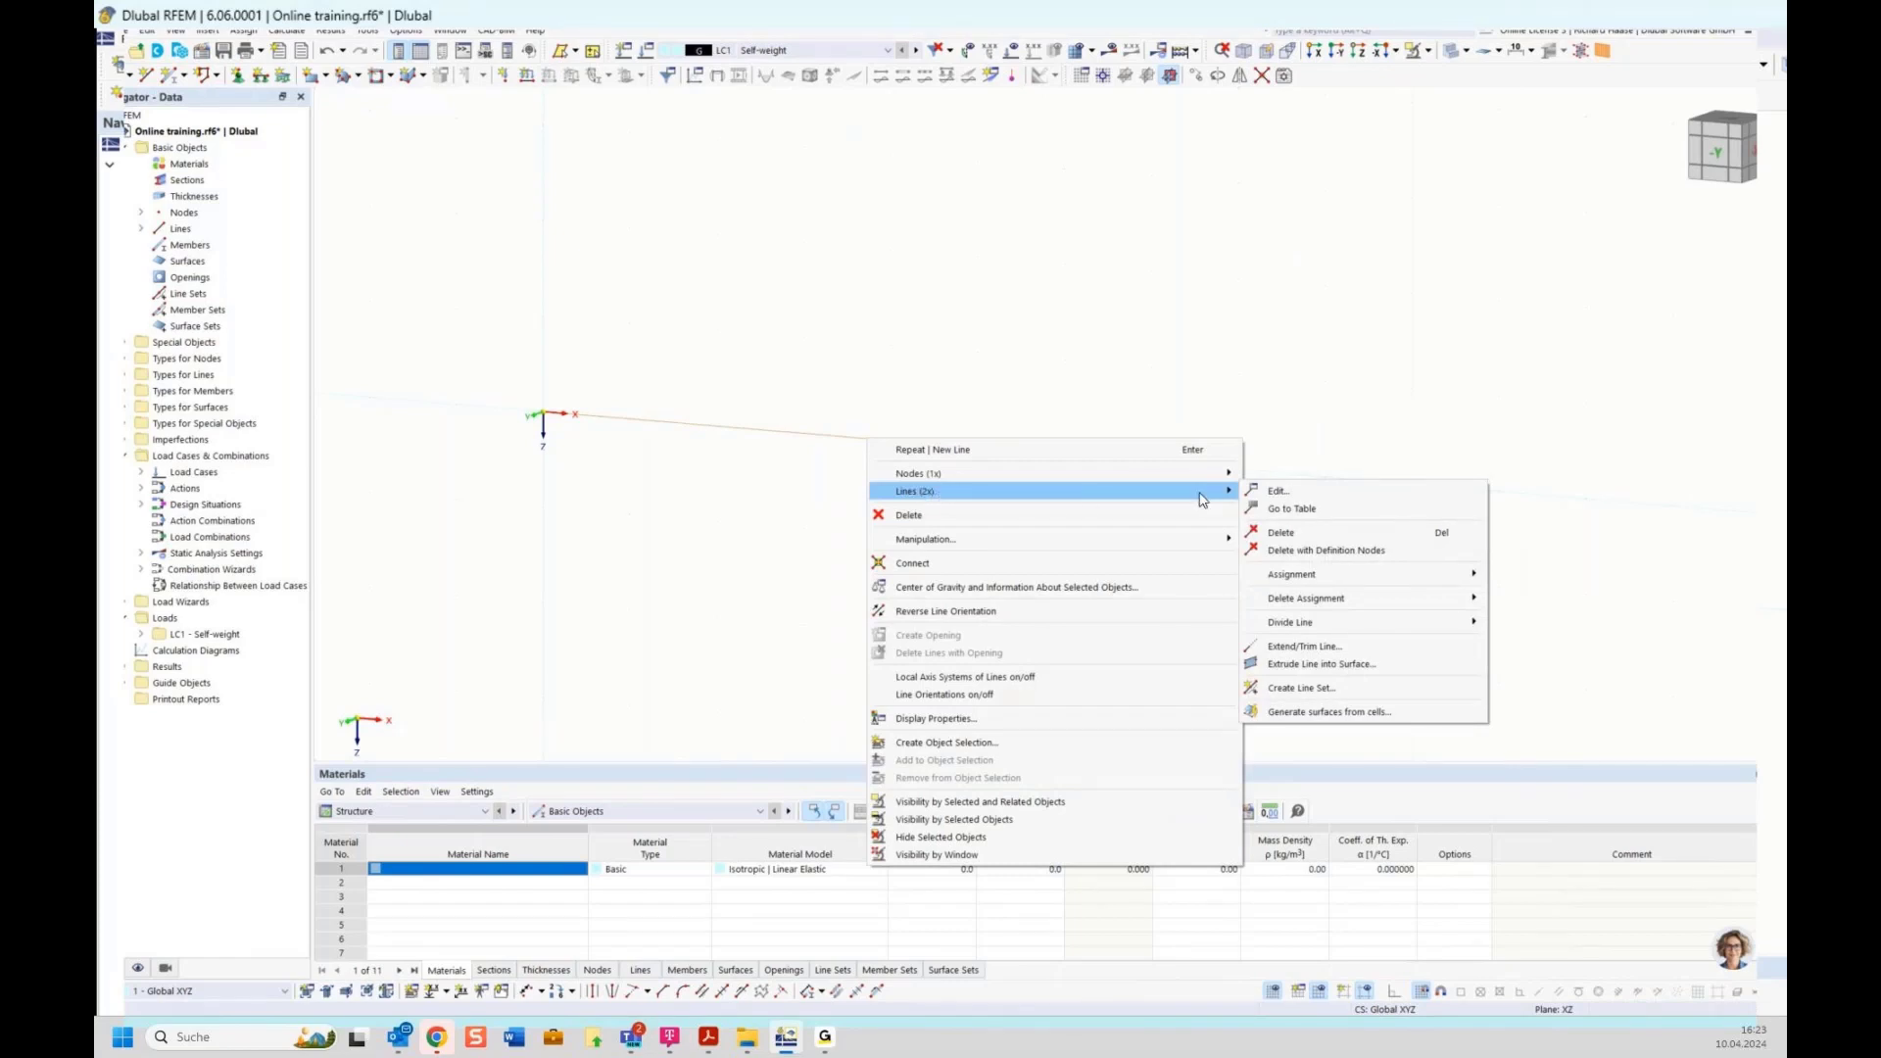
{"action": "left_click", "coordinate": [1273, 492]}
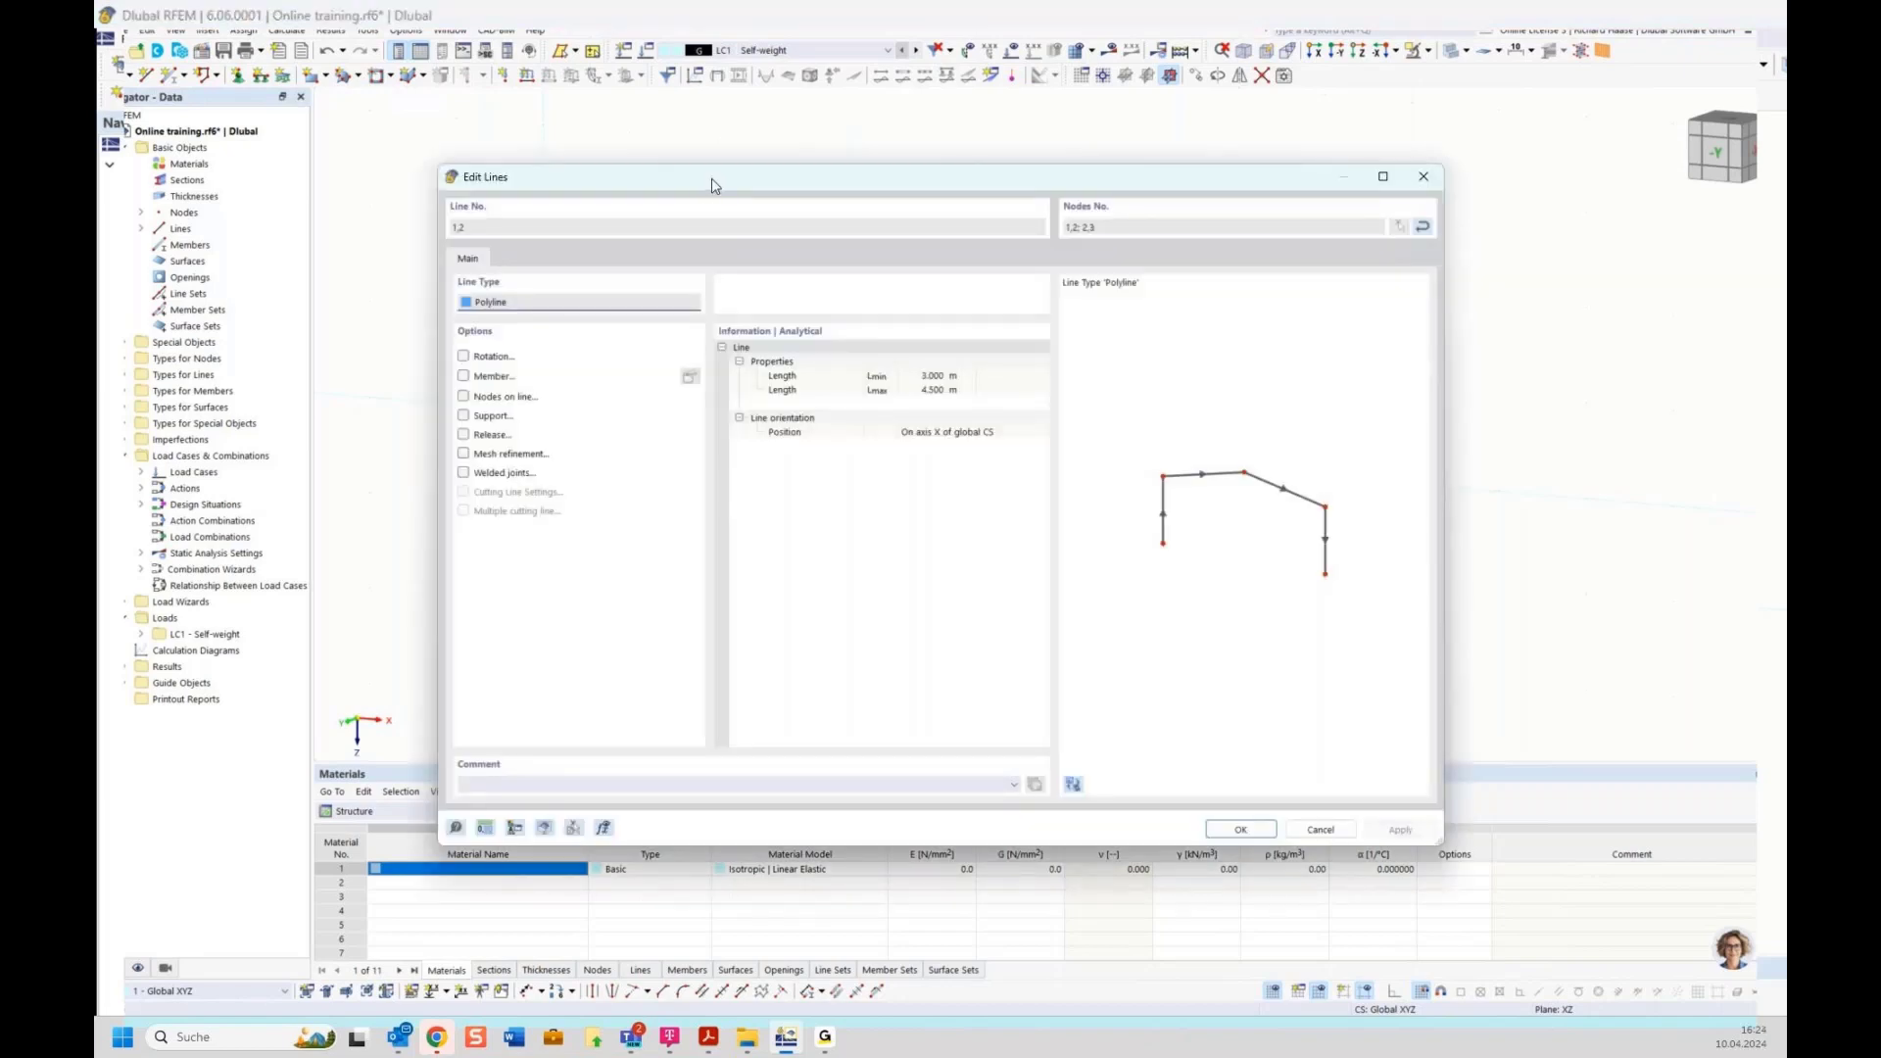
{"action": "left_click_drag", "start_coordinate": [712, 186], "coordinate": [719, 188]}
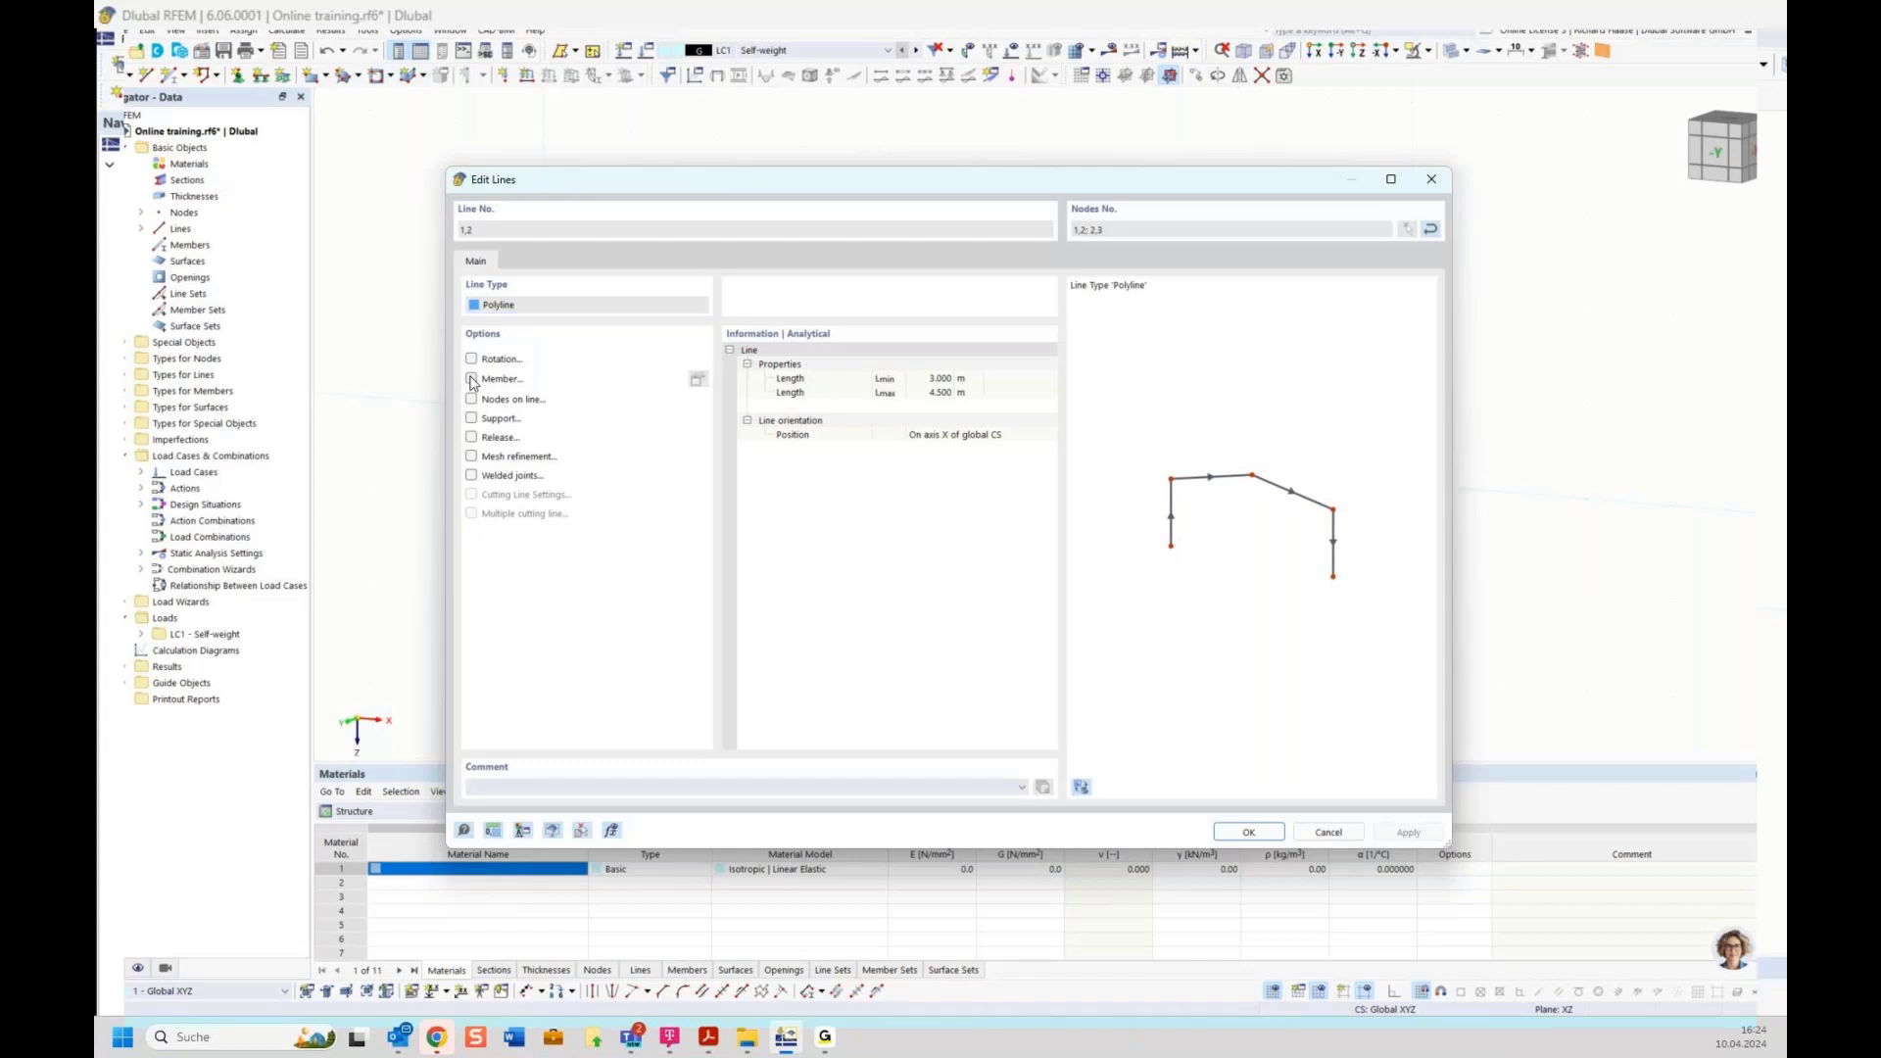
{"action": "left_click", "coordinate": [471, 379]}
{"action": "left_click_drag", "start_coordinate": [590, 164], "coordinate": [540, 219]}
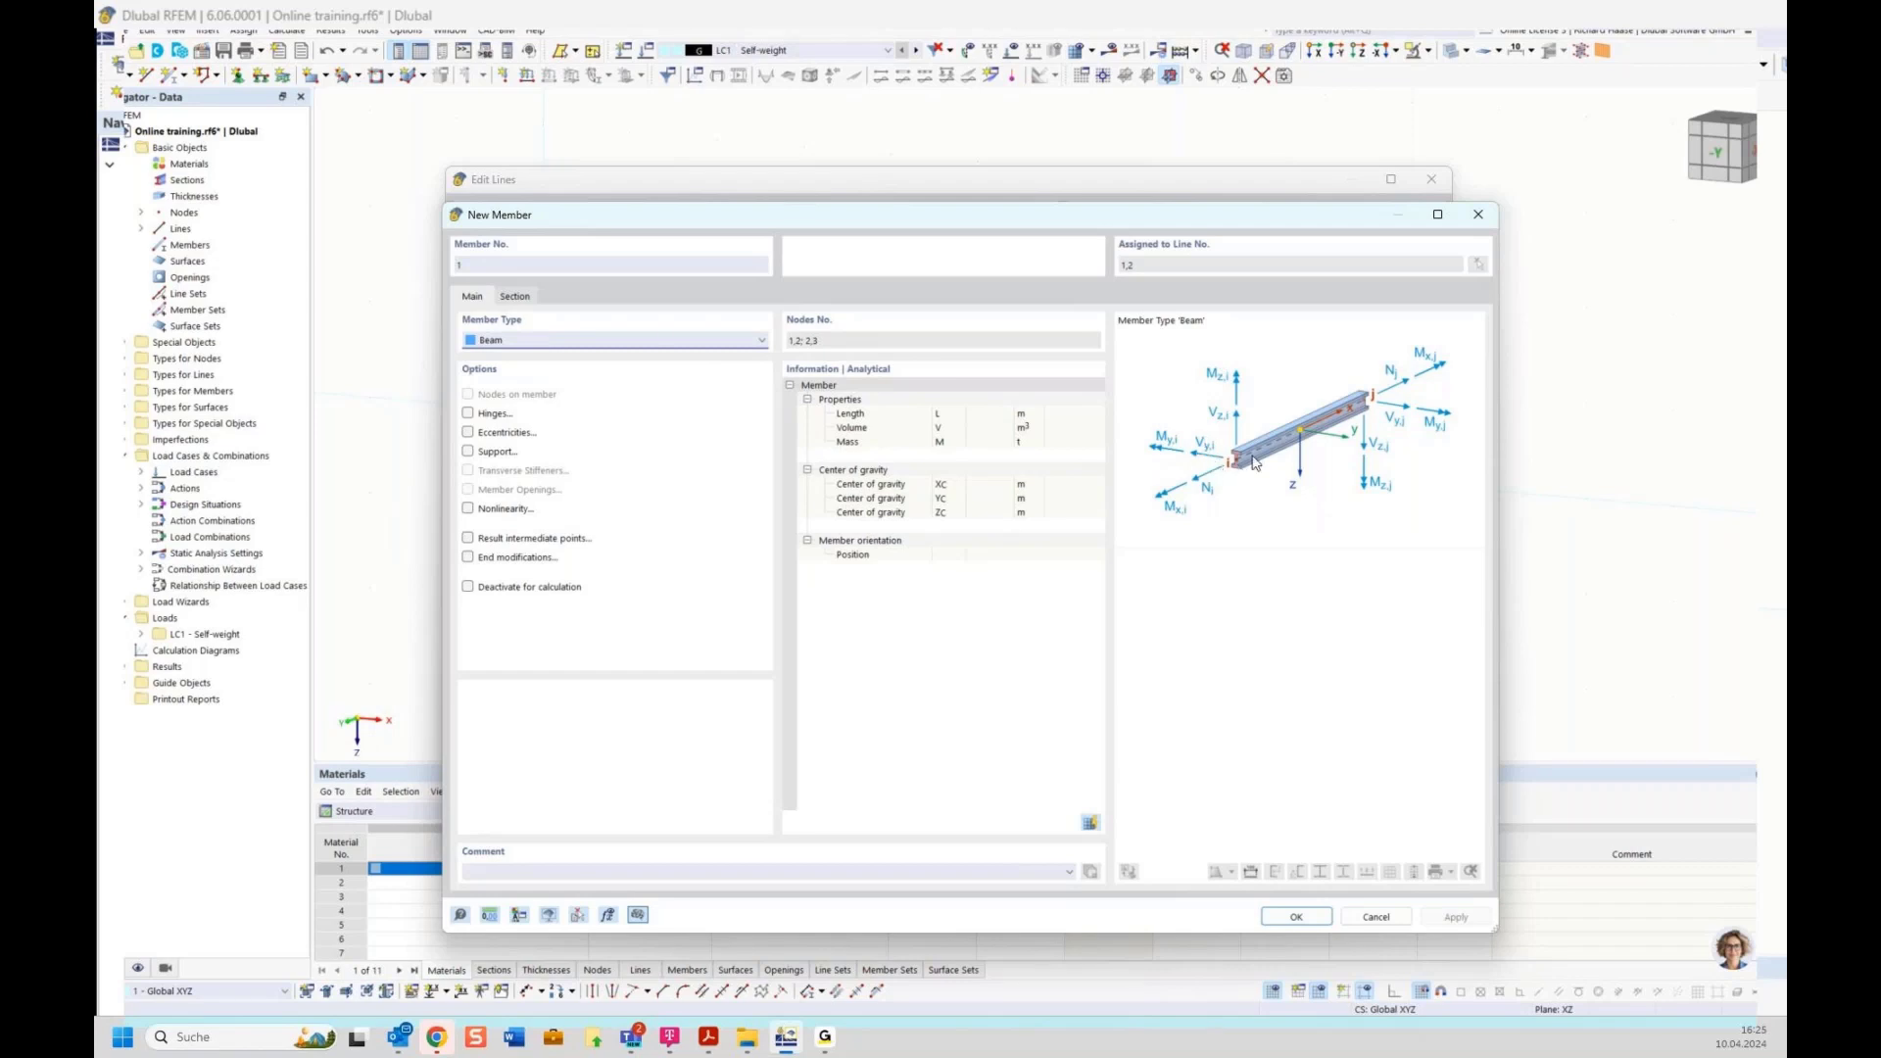
Try the Tension and Compression member types in turn for the new member.
{"action": "left_click", "coordinate": [628, 345]}
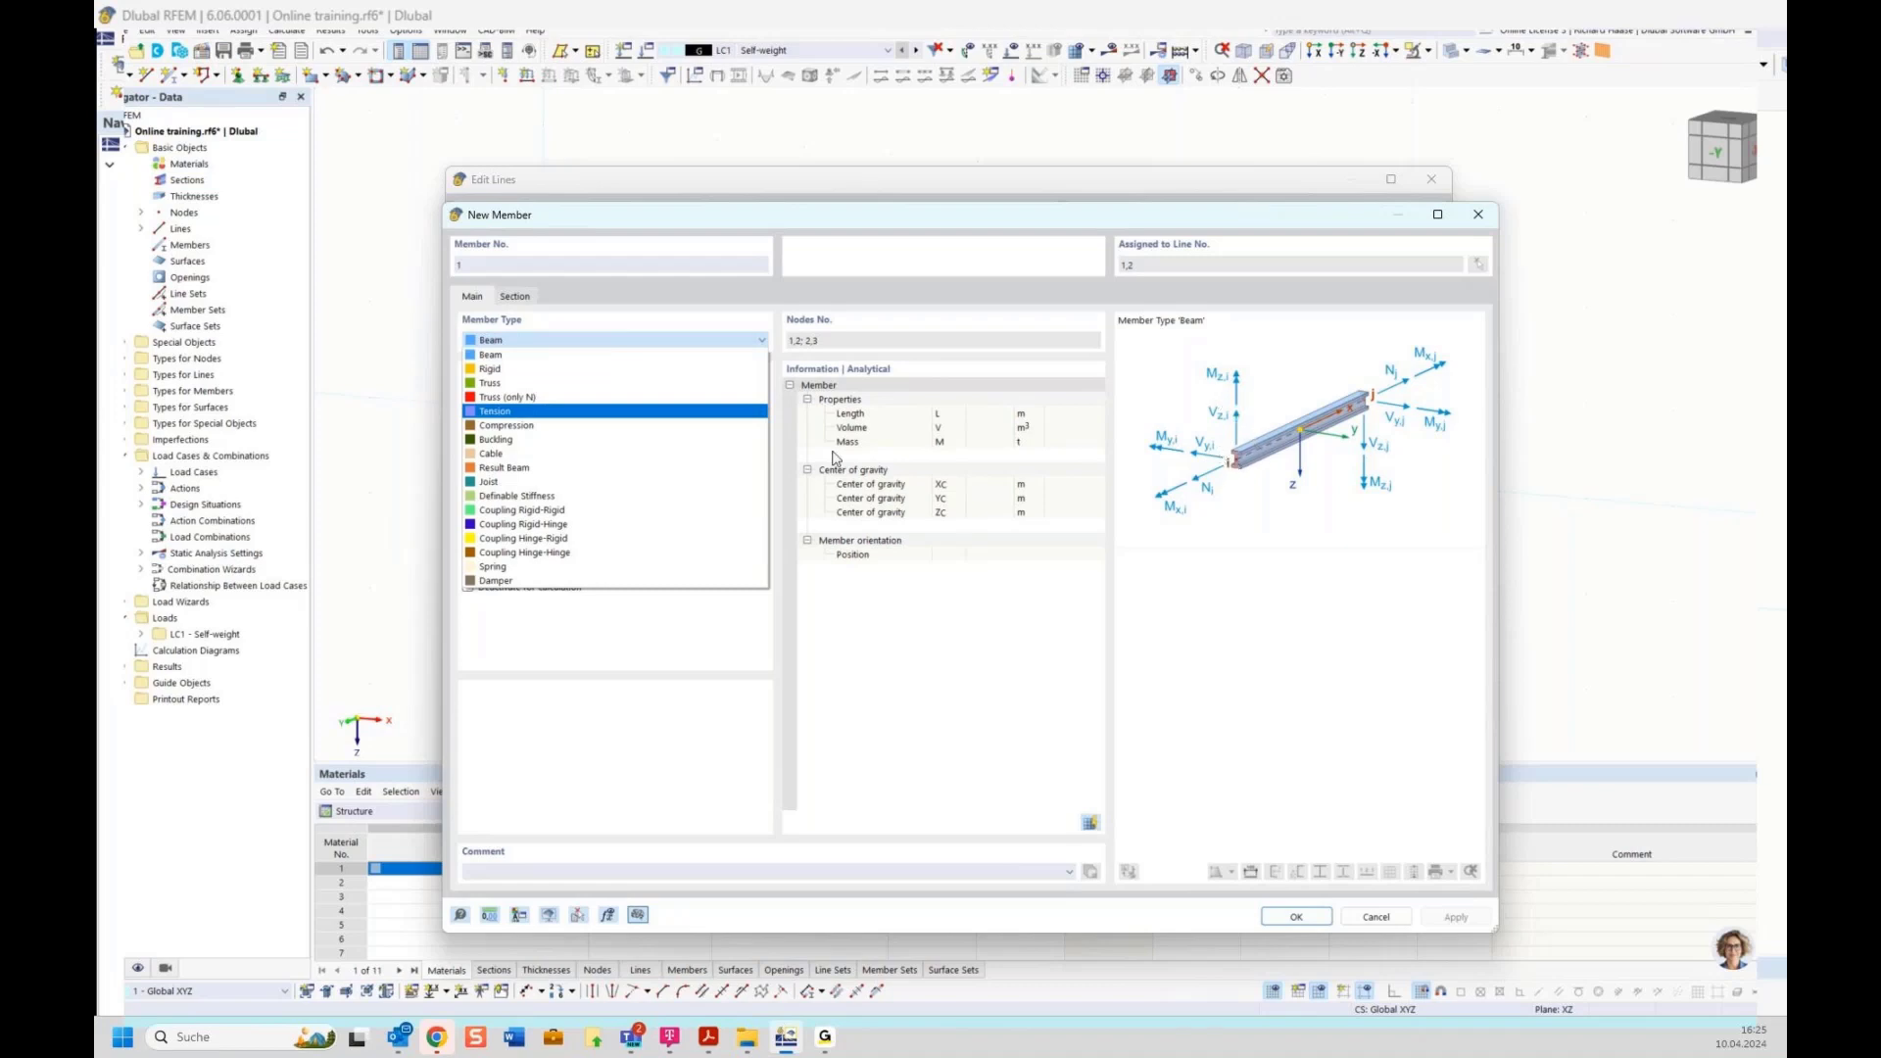
{"action": "left_click", "coordinate": [513, 416]}
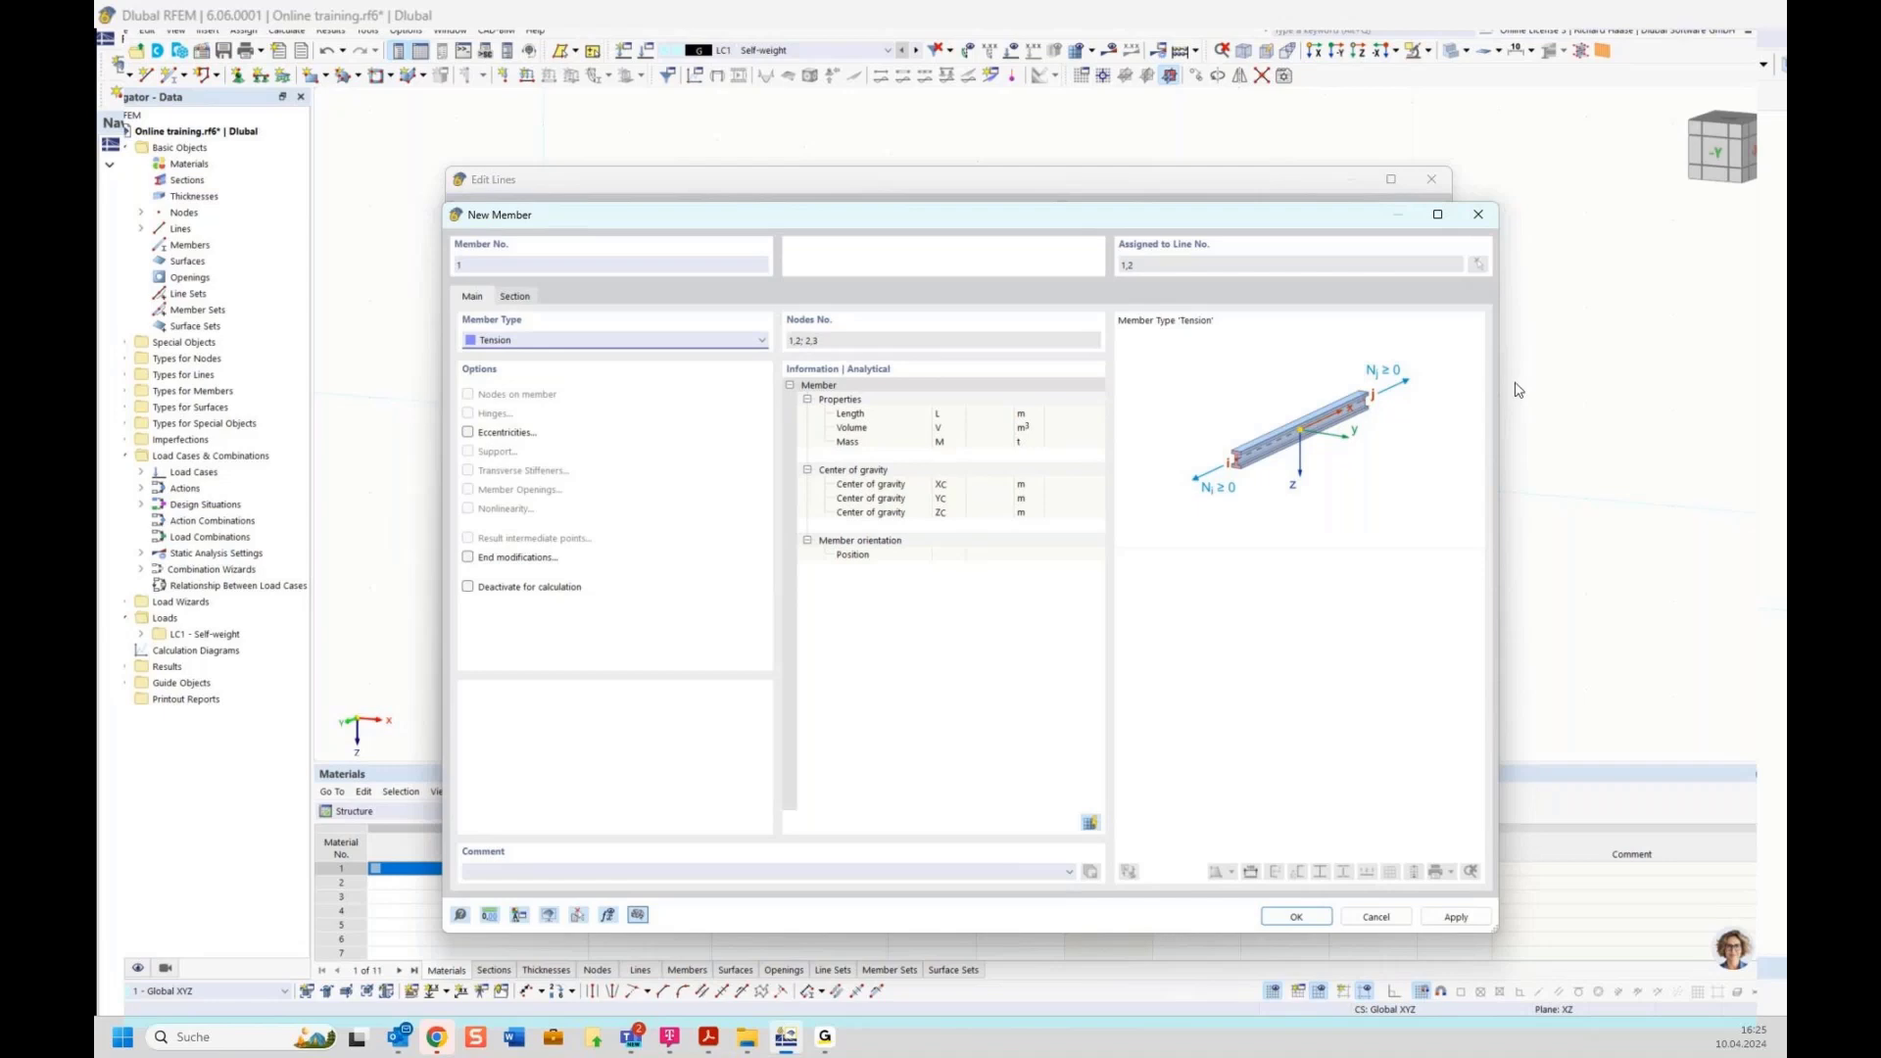
{"action": "left_click", "coordinate": [617, 341]}
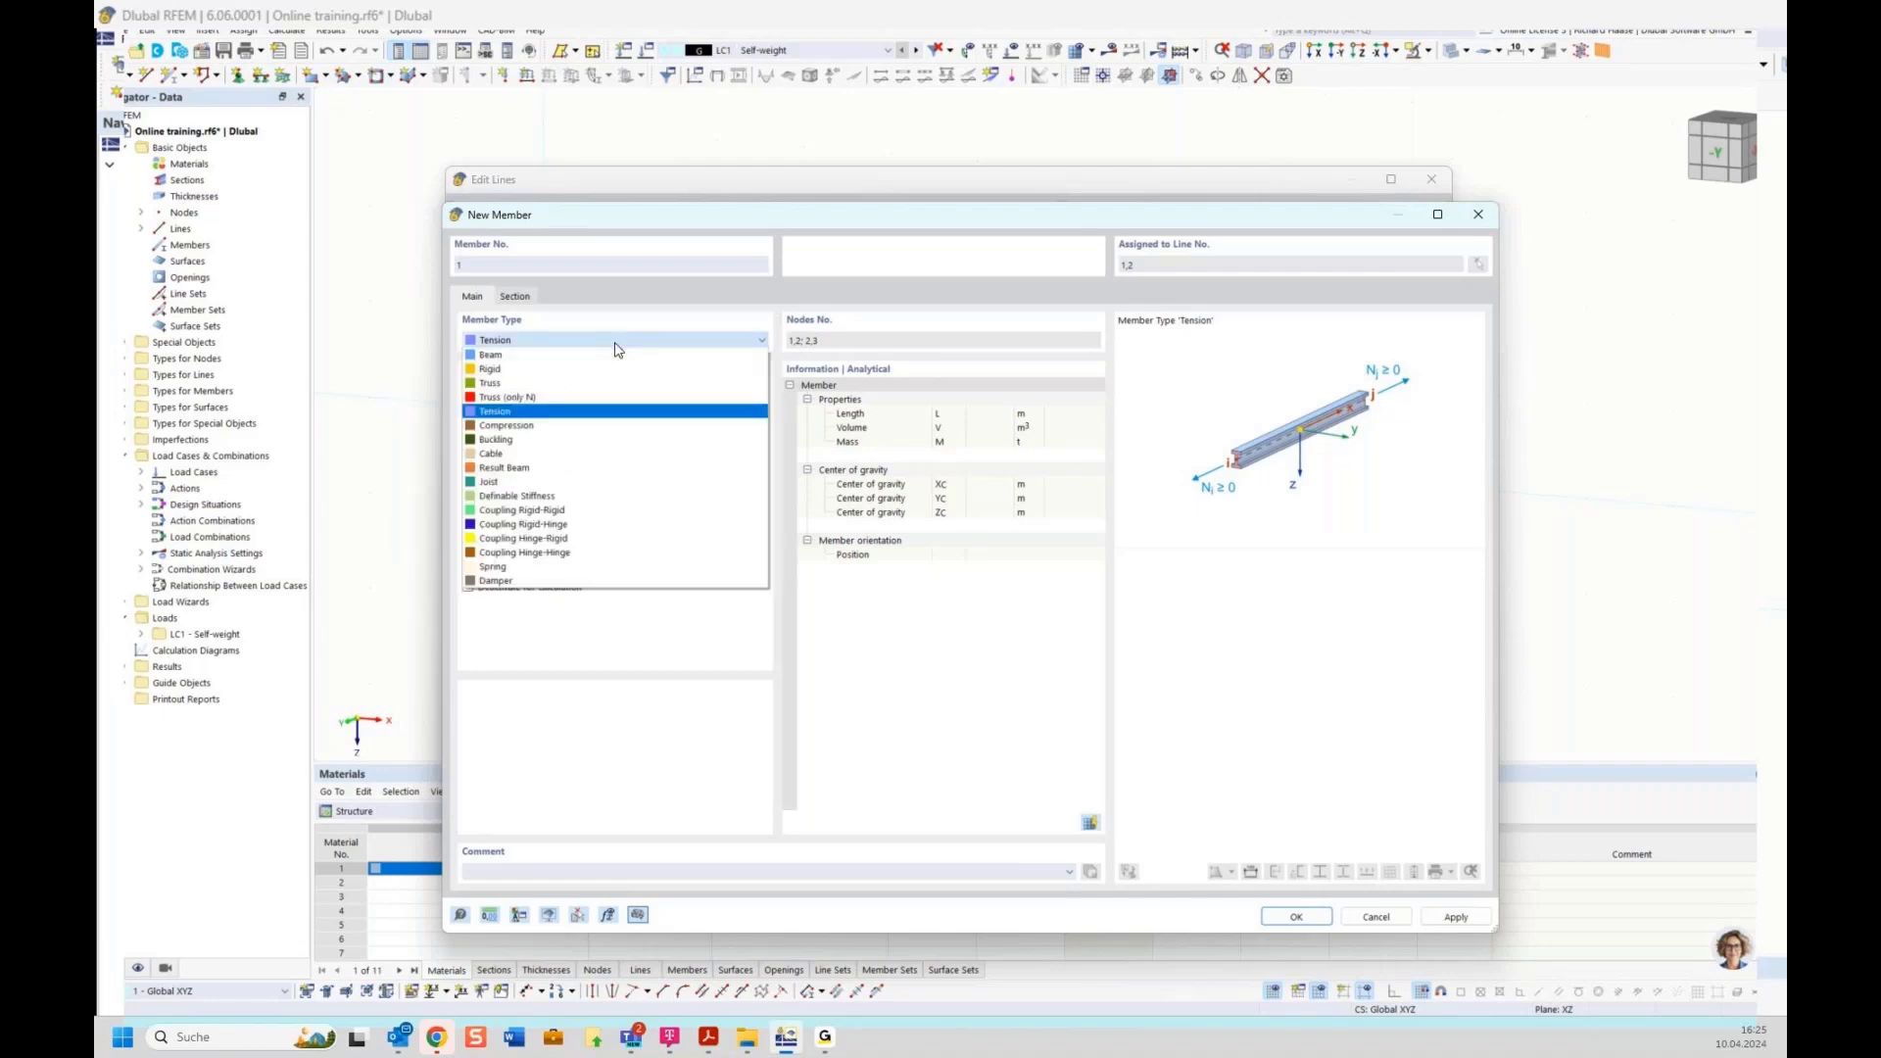
{"action": "left_click", "coordinate": [509, 427]}
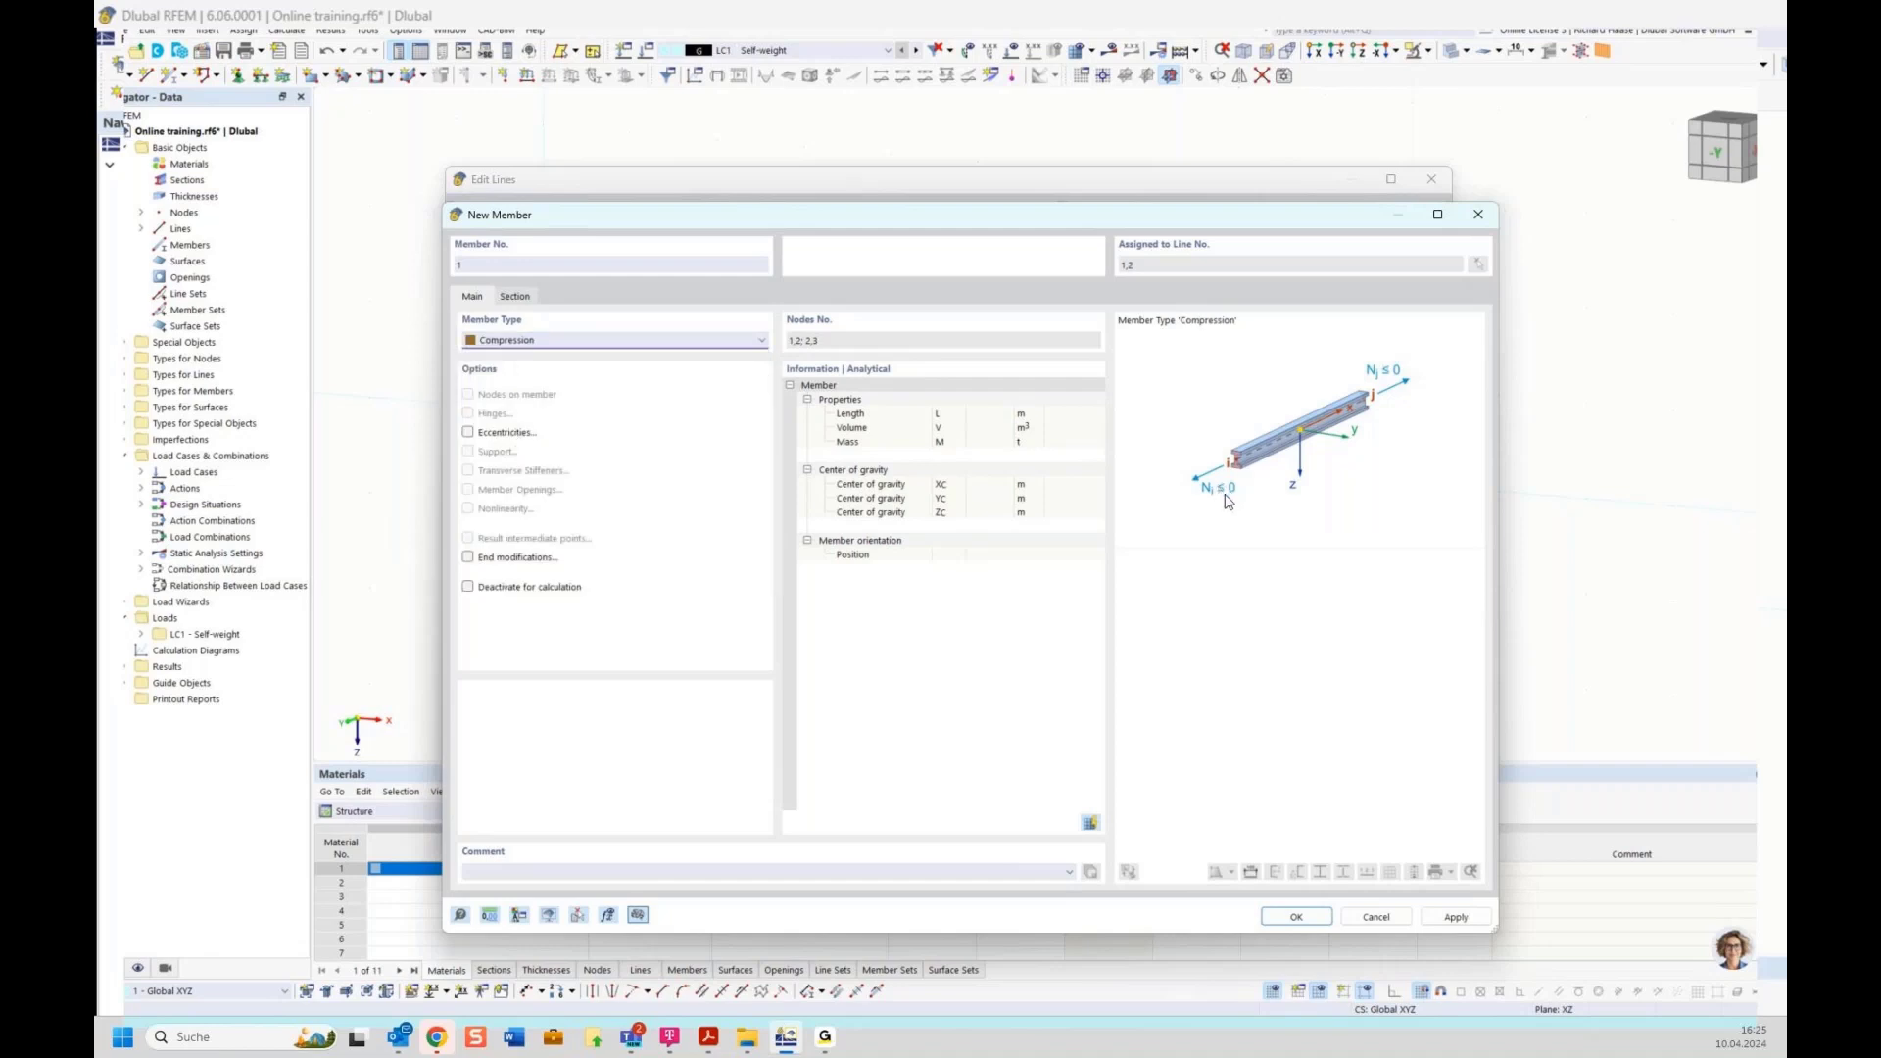
Try the Definable Stiffness member type, look at the input for a new member definable stiffness and discard it.
{"action": "left_click", "coordinate": [525, 340]}
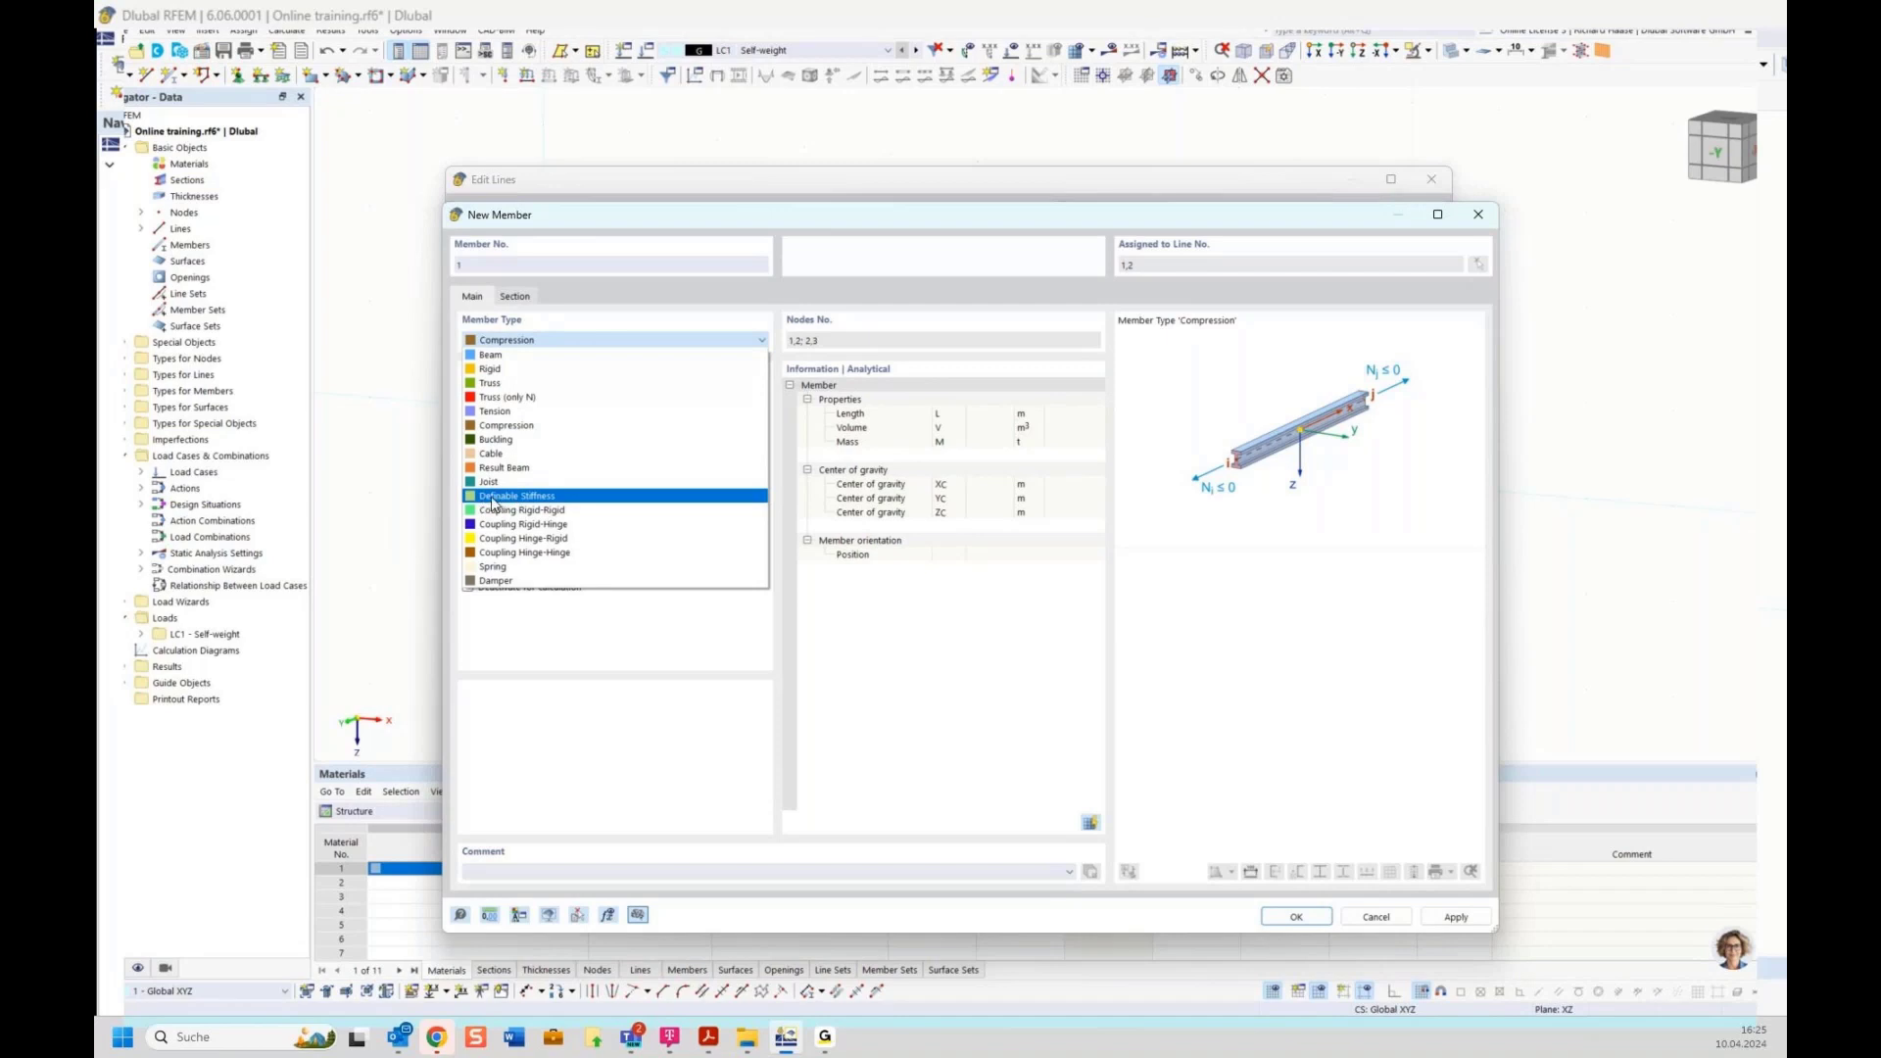
{"action": "left_click", "coordinate": [540, 496]}
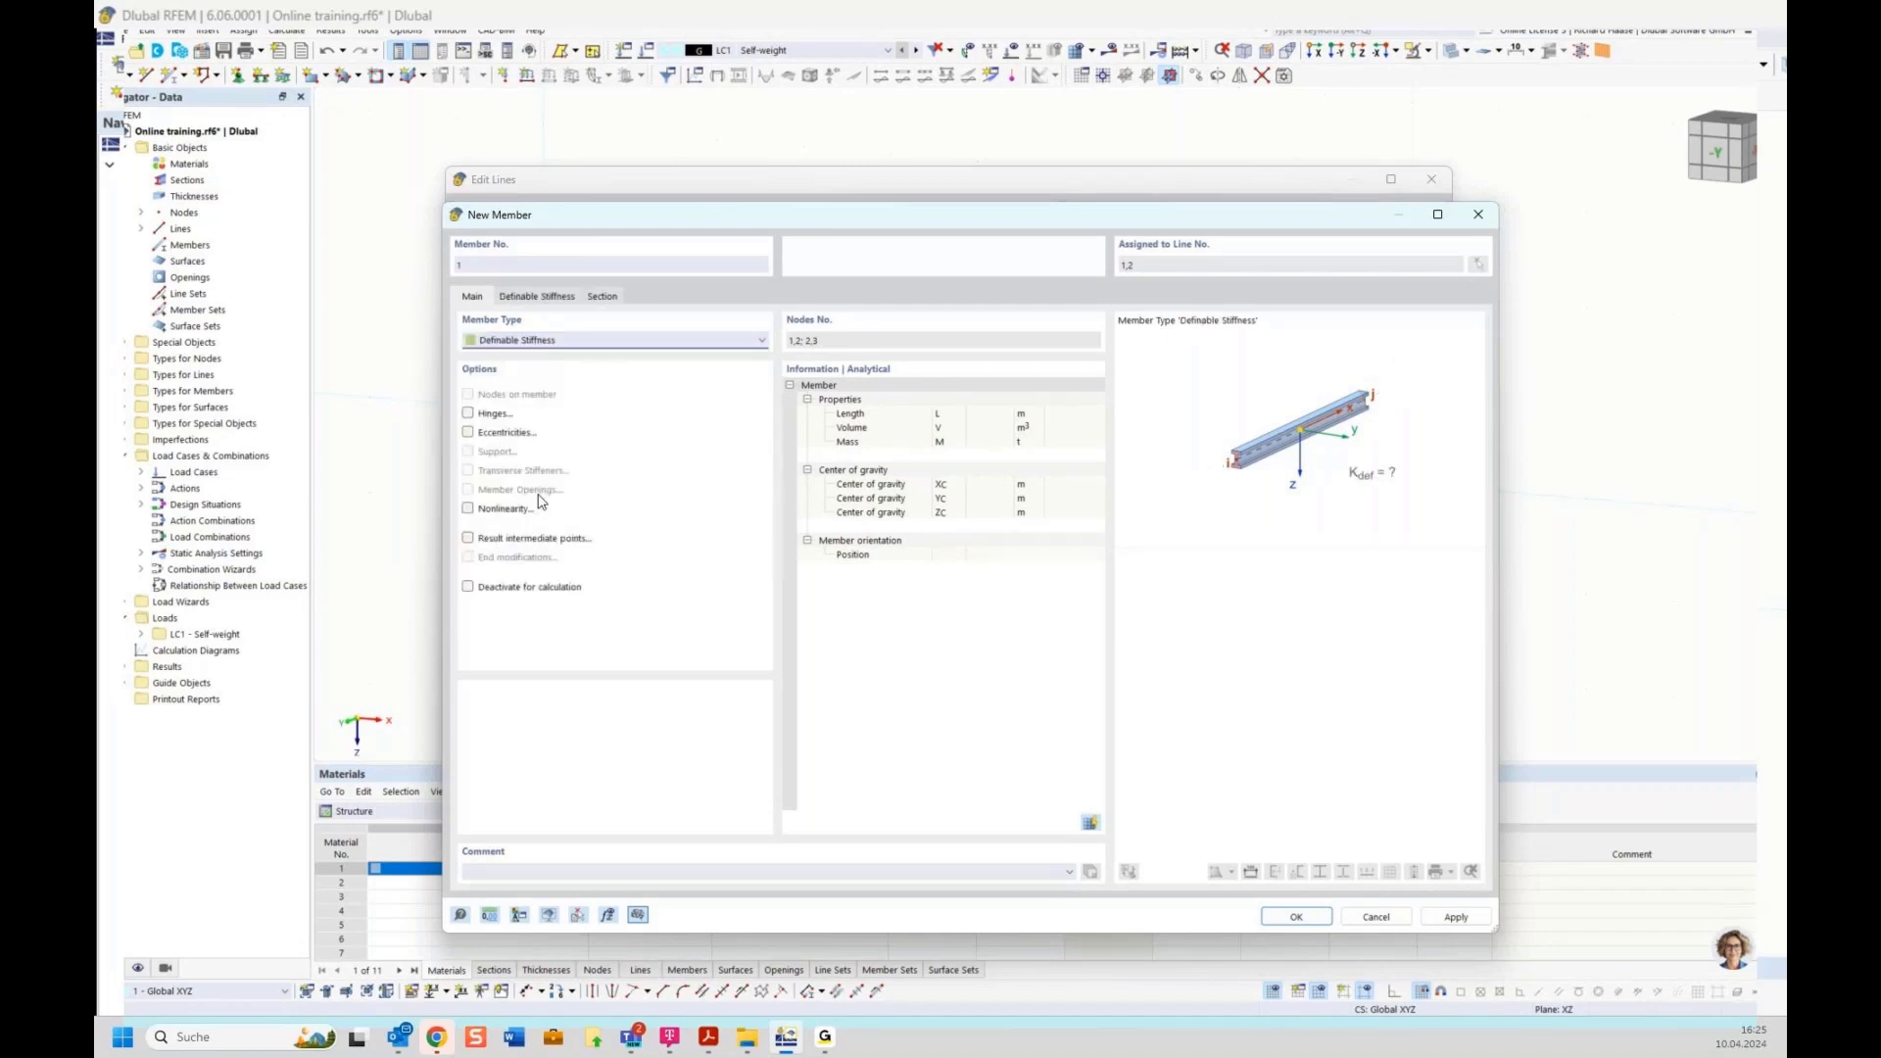
{"action": "left_click", "coordinate": [538, 297]}
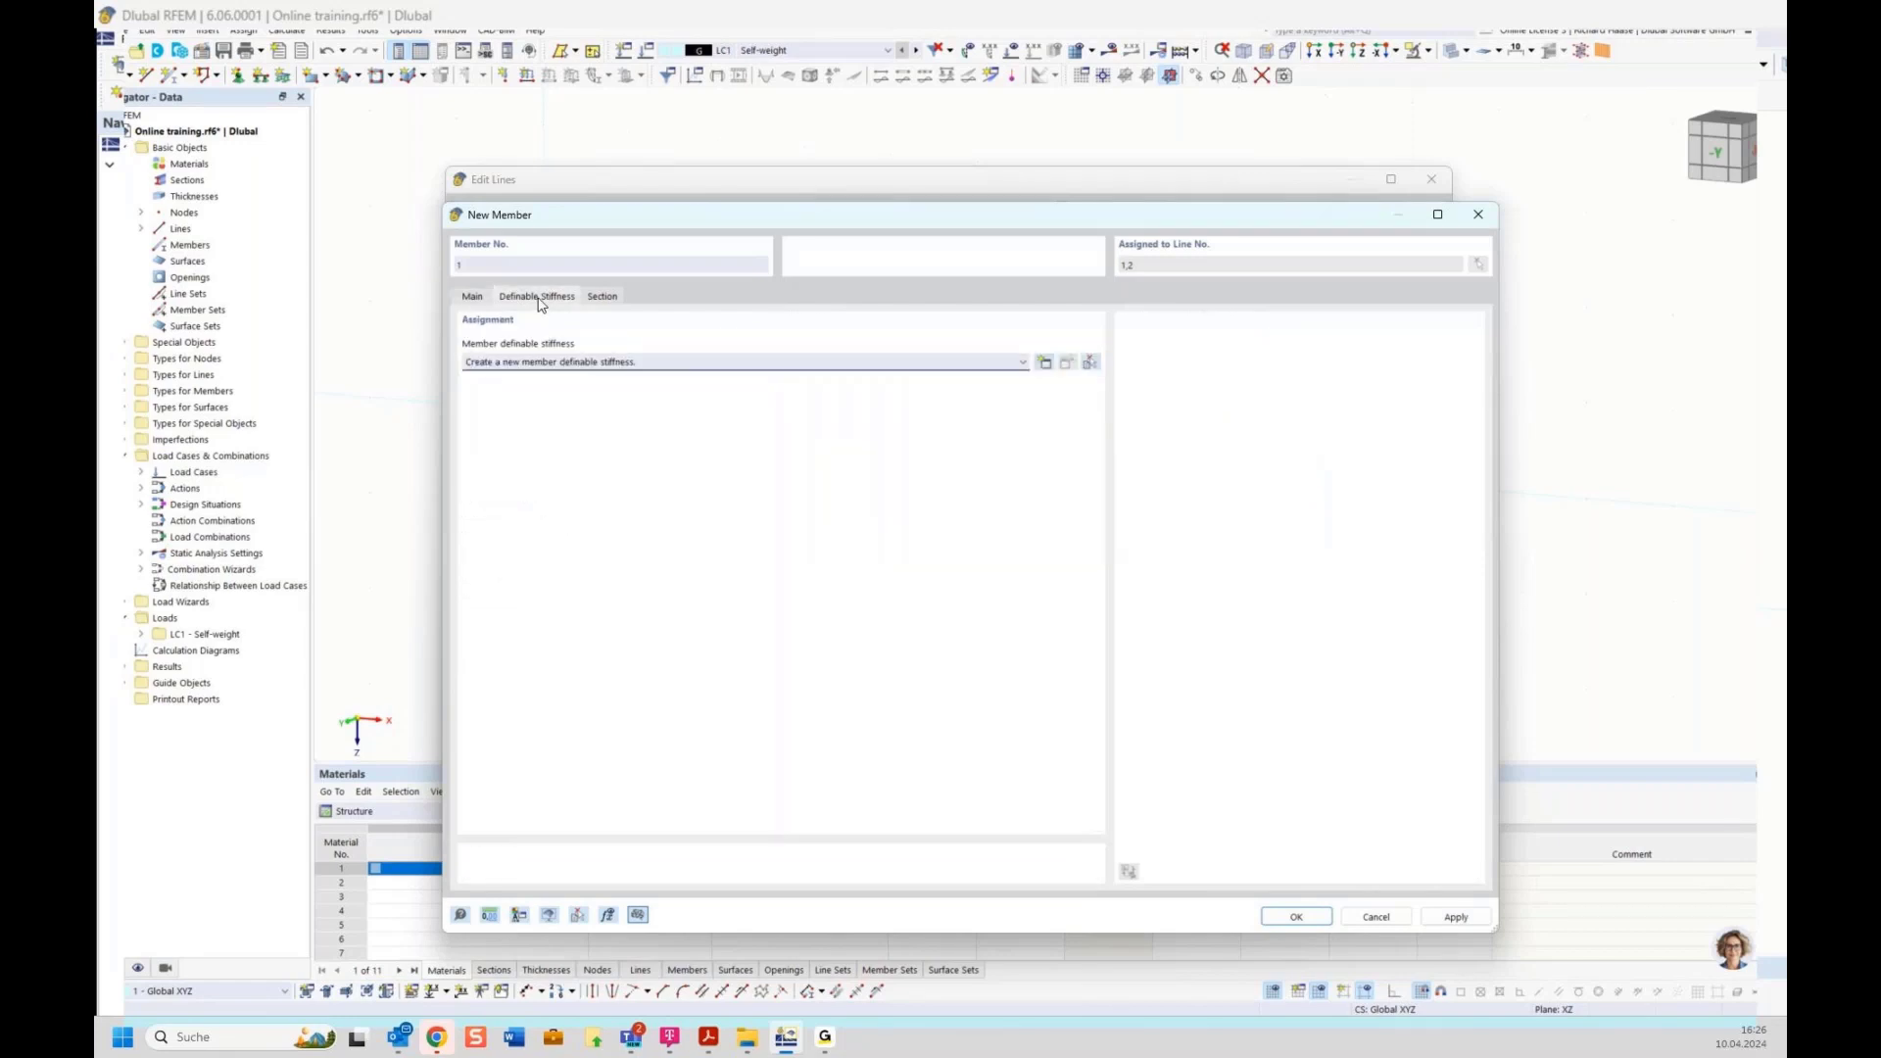
{"action": "left_click", "coordinate": [1042, 364]}
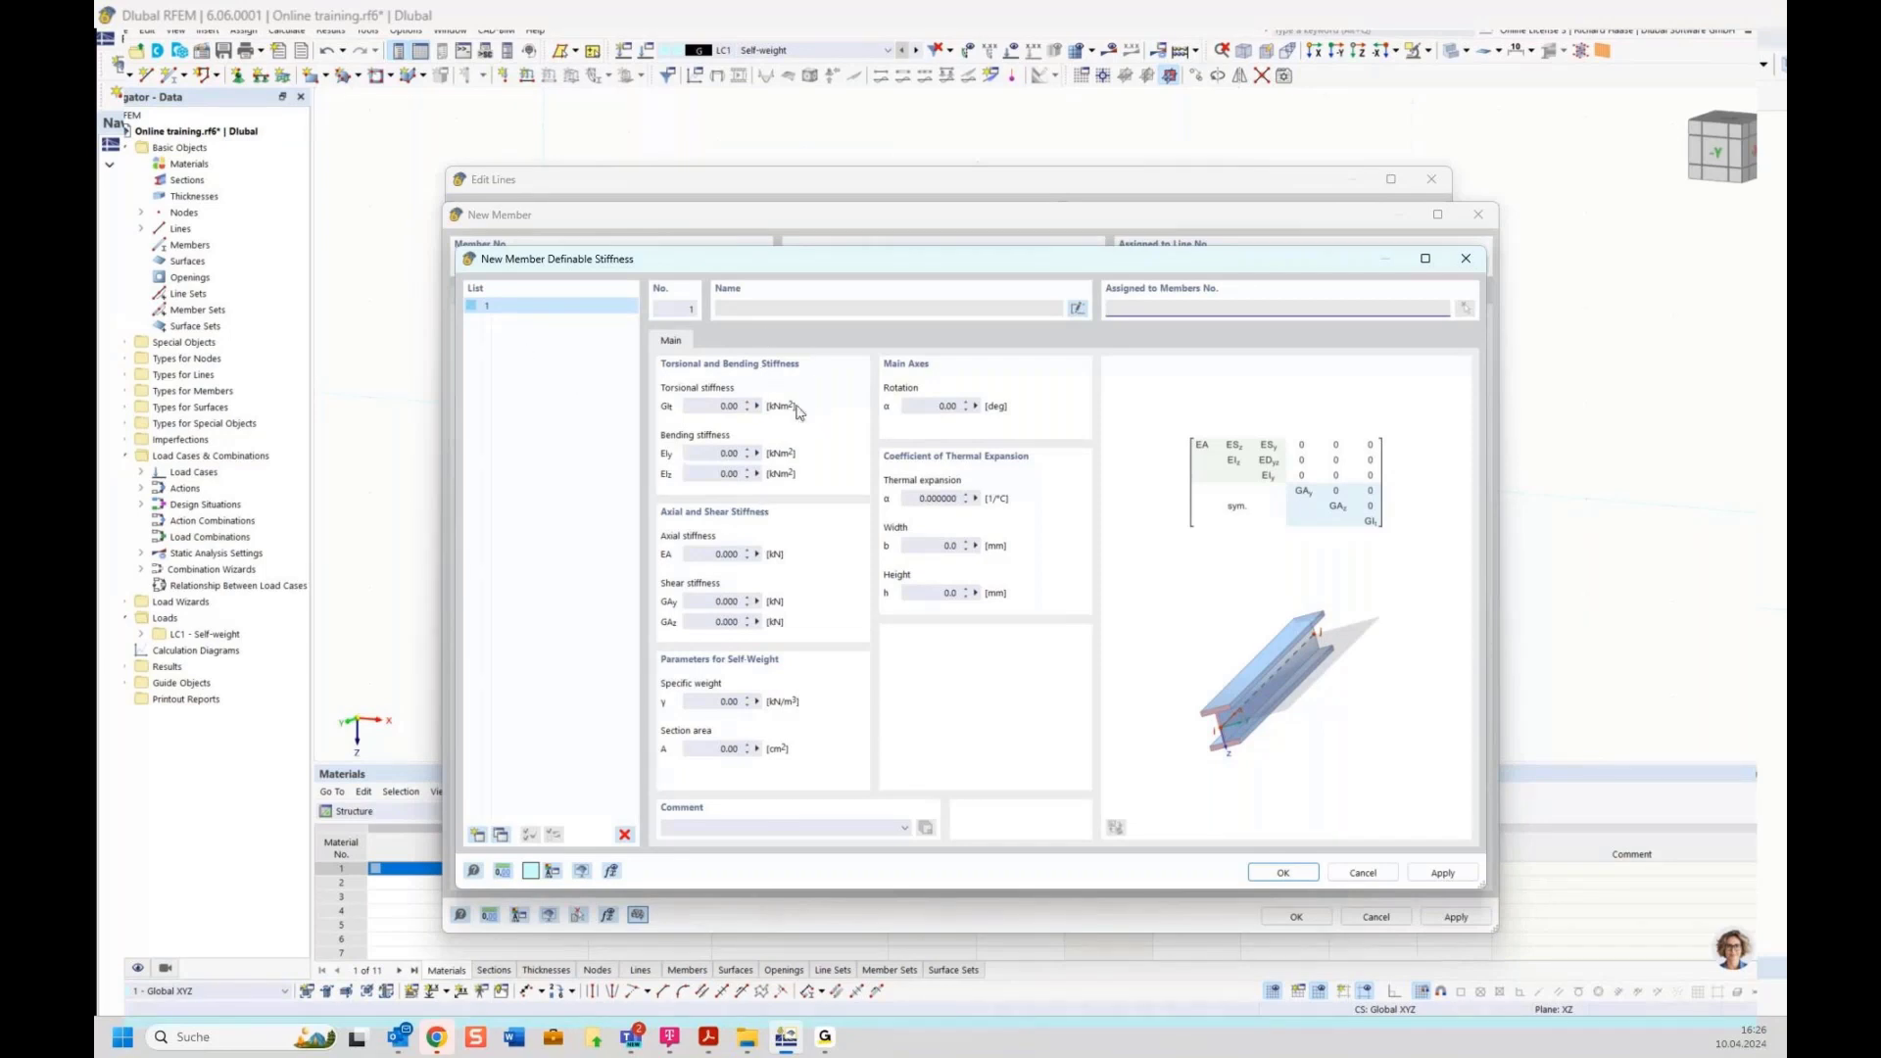
{"action": "left_click", "coordinate": [1463, 258]}
Set the new member's type to Beam.
{"action": "left_click", "coordinate": [476, 298]}
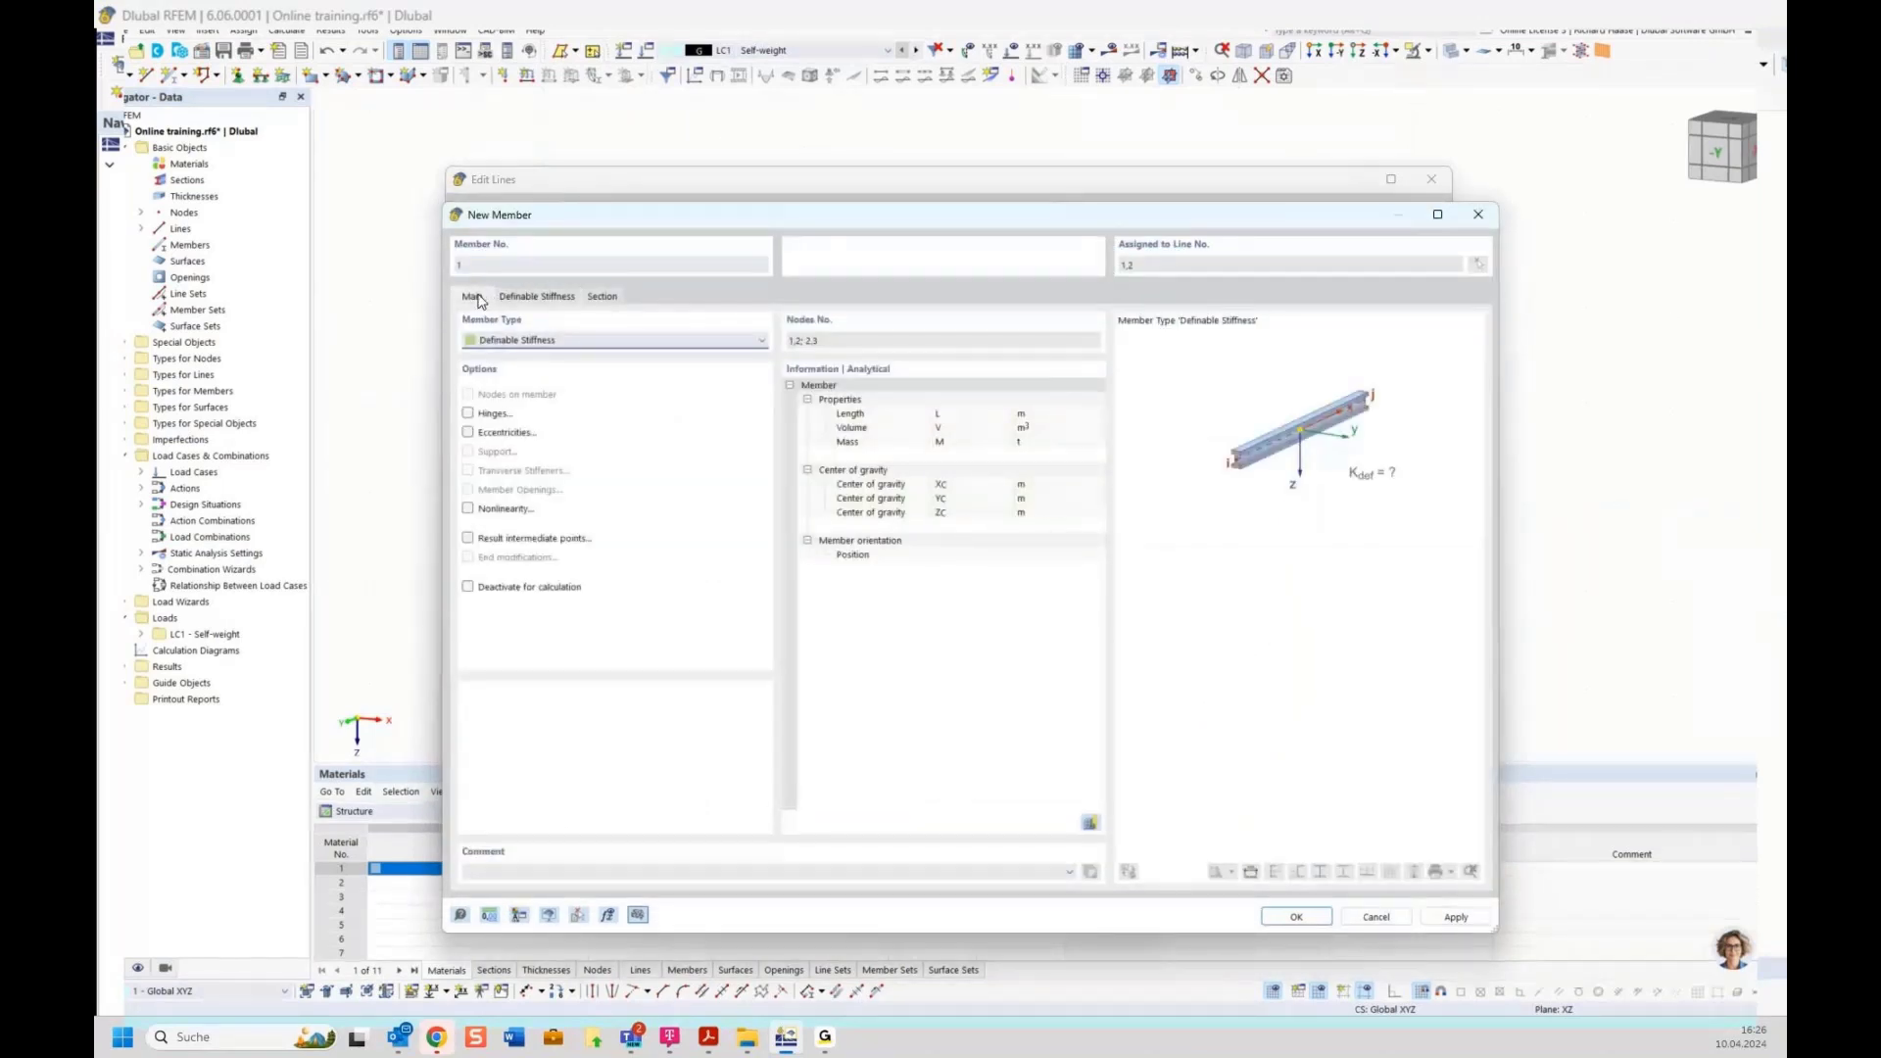
{"action": "left_click", "coordinate": [527, 341]}
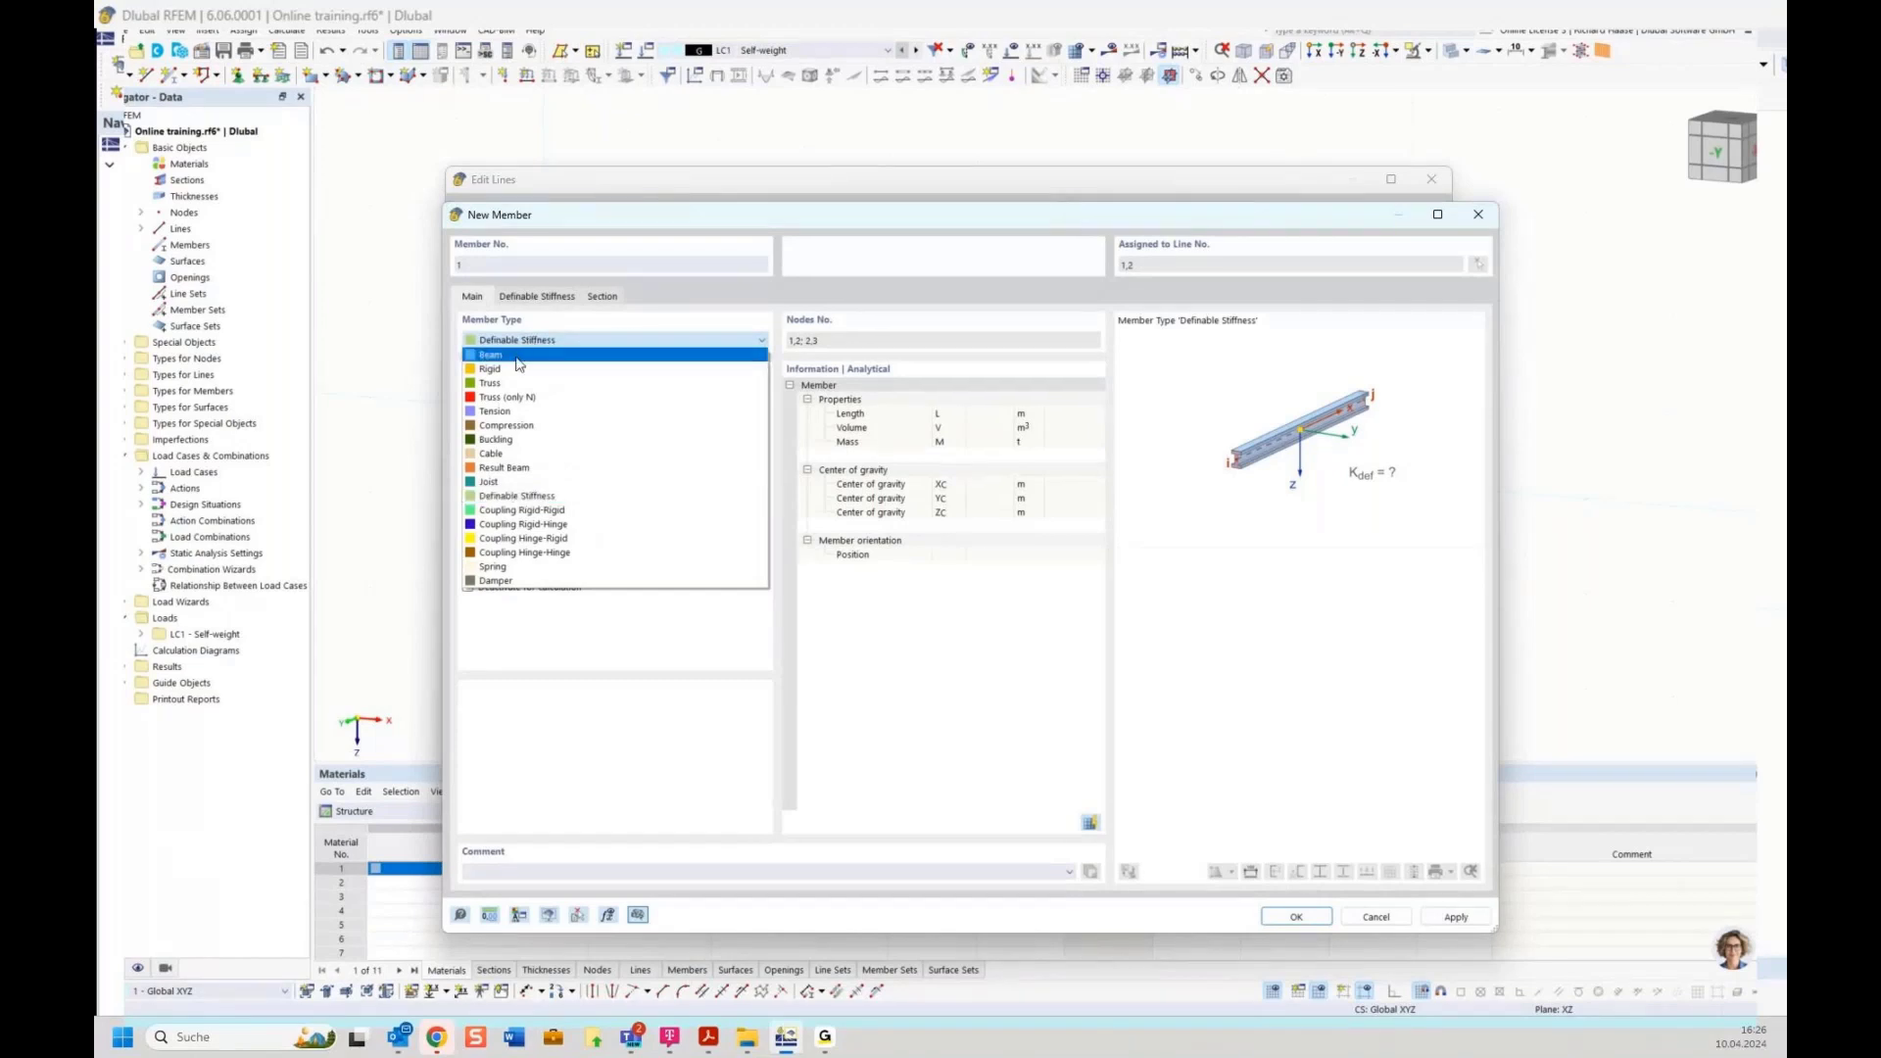
{"action": "left_click", "coordinate": [521, 356]}
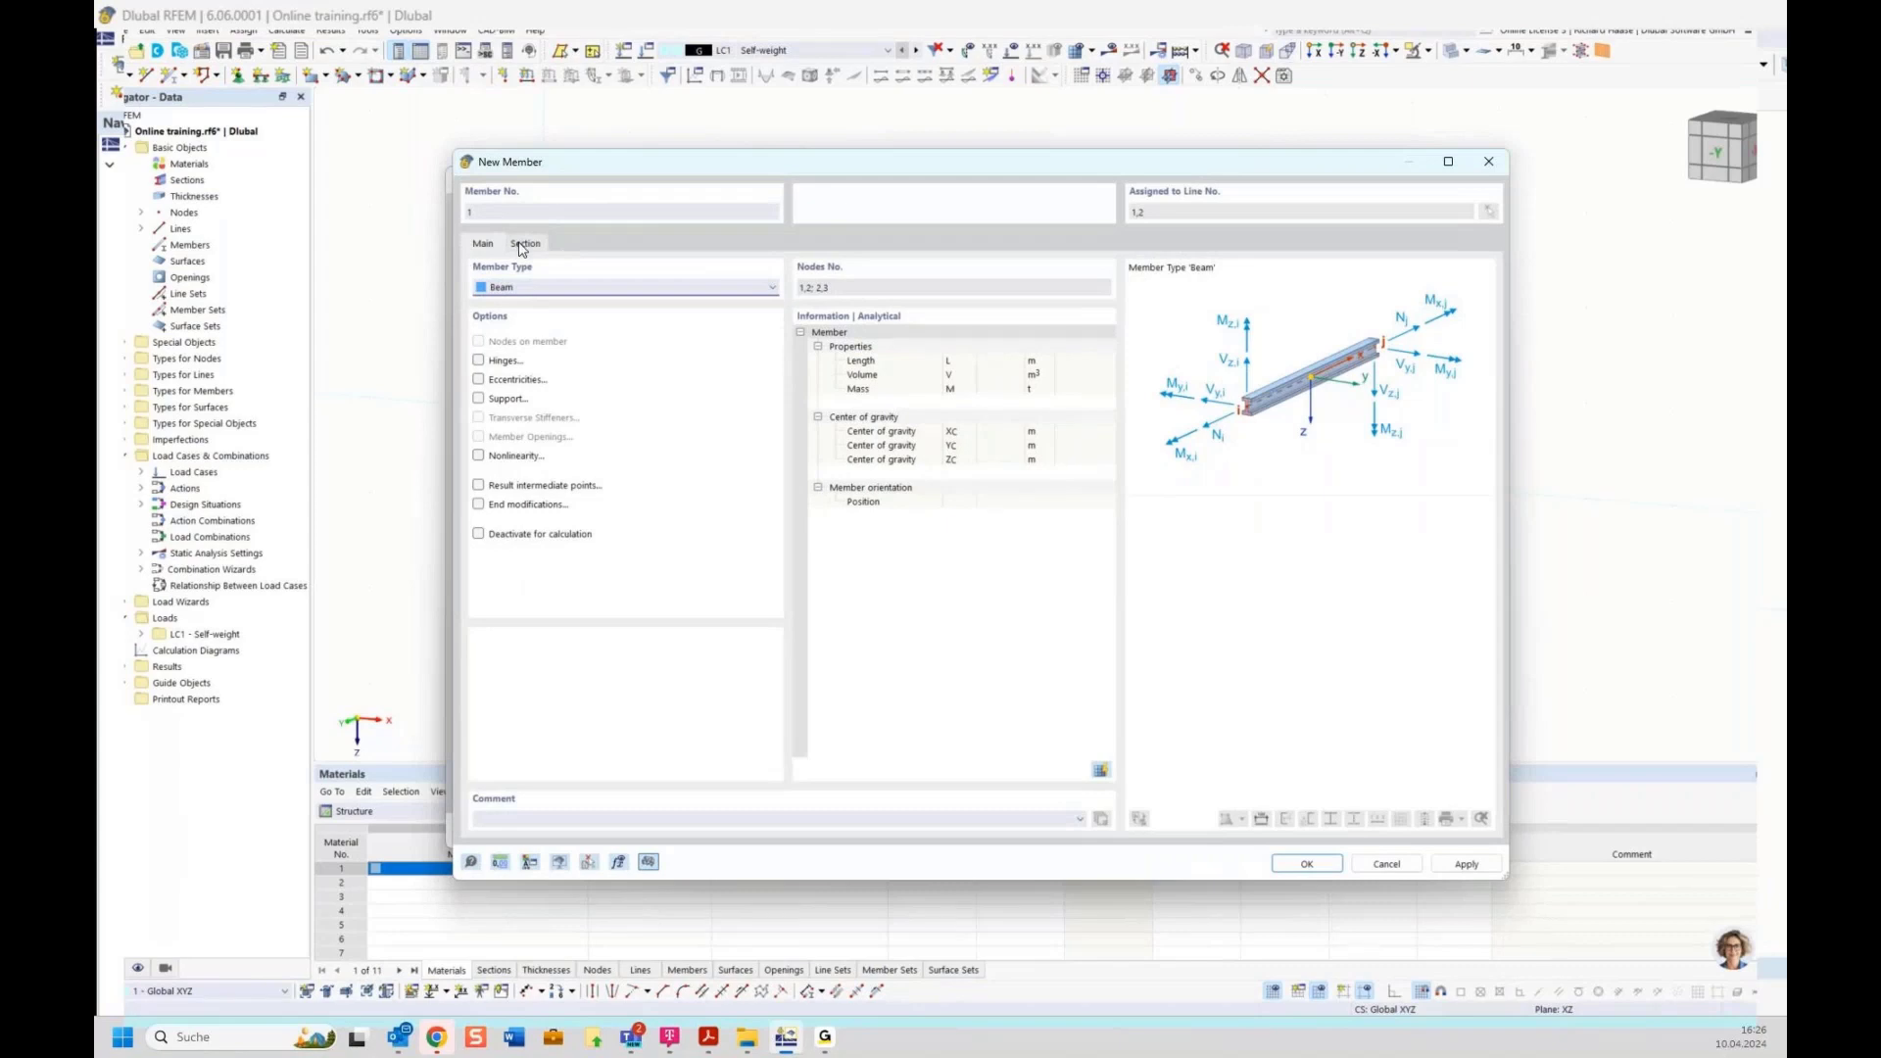
Choose the standardized I-section HE 180 A from the HE A series of the section library for the member start.
{"action": "left_click", "coordinate": [522, 245]}
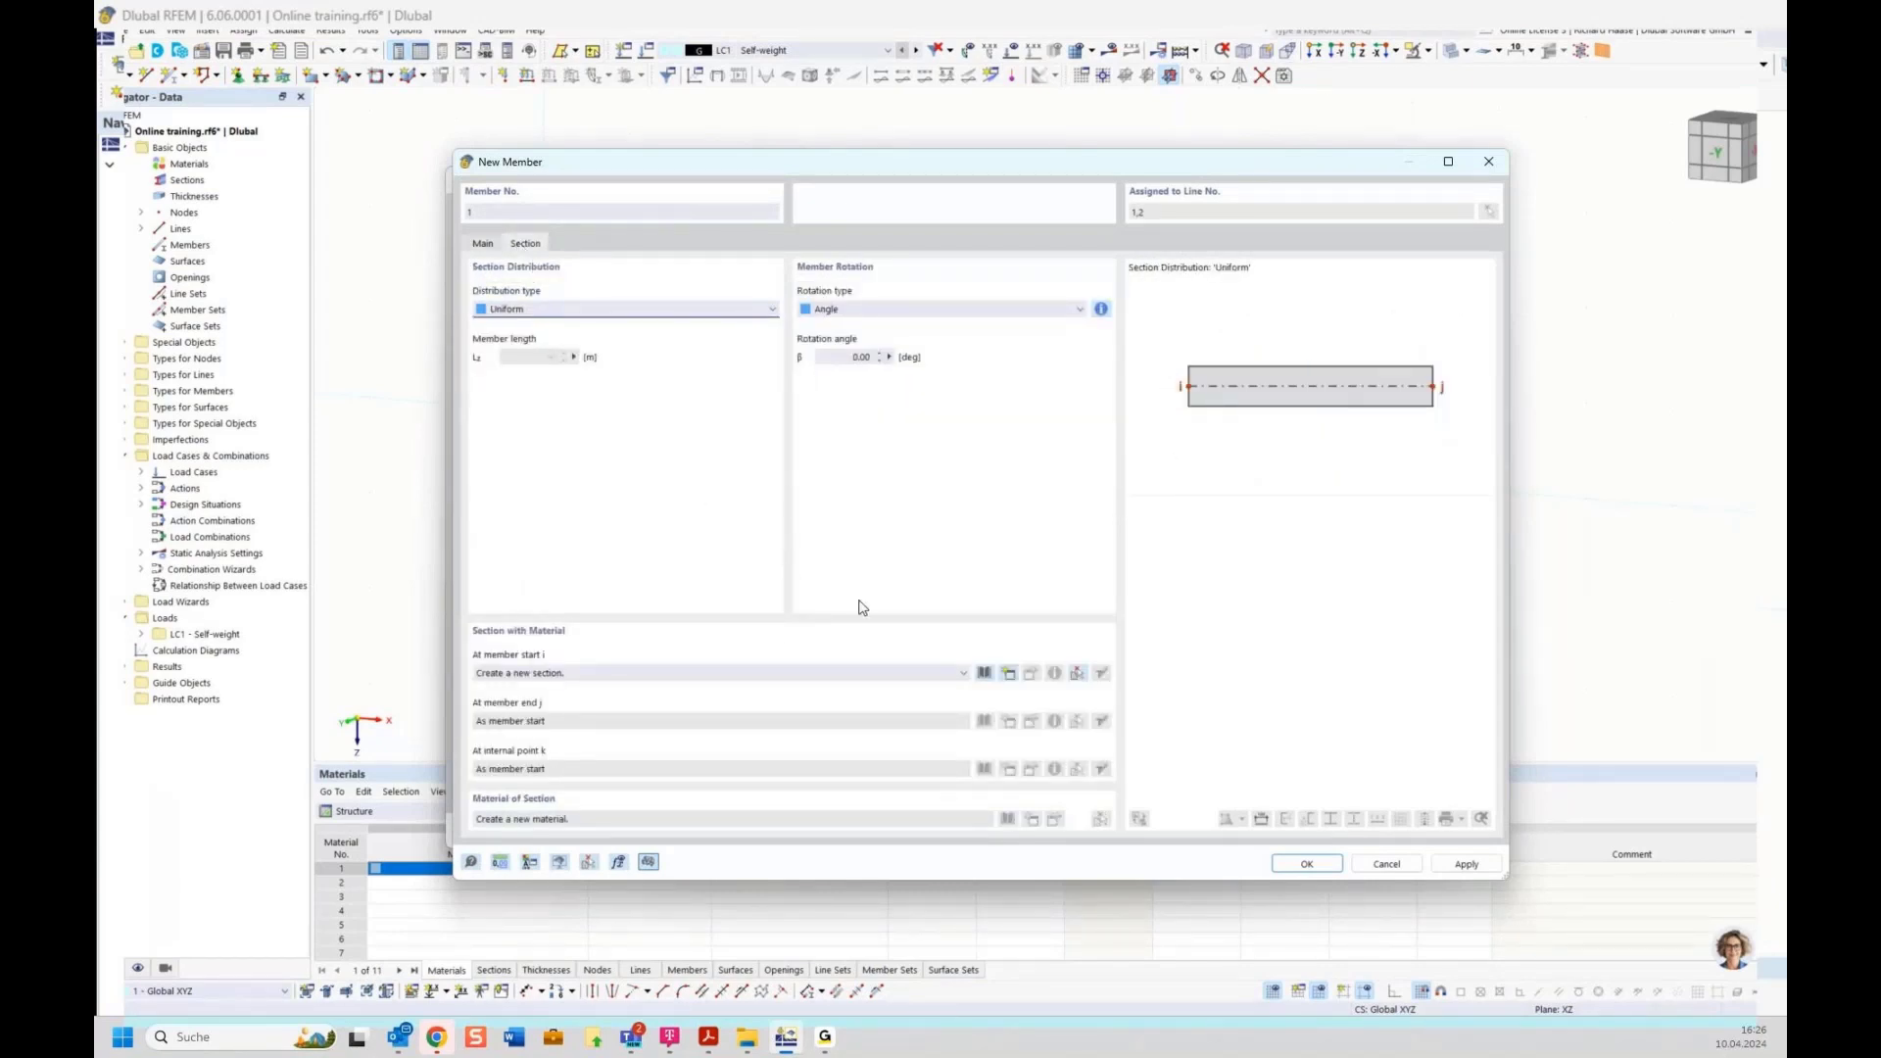
{"action": "left_click", "coordinate": [984, 674]}
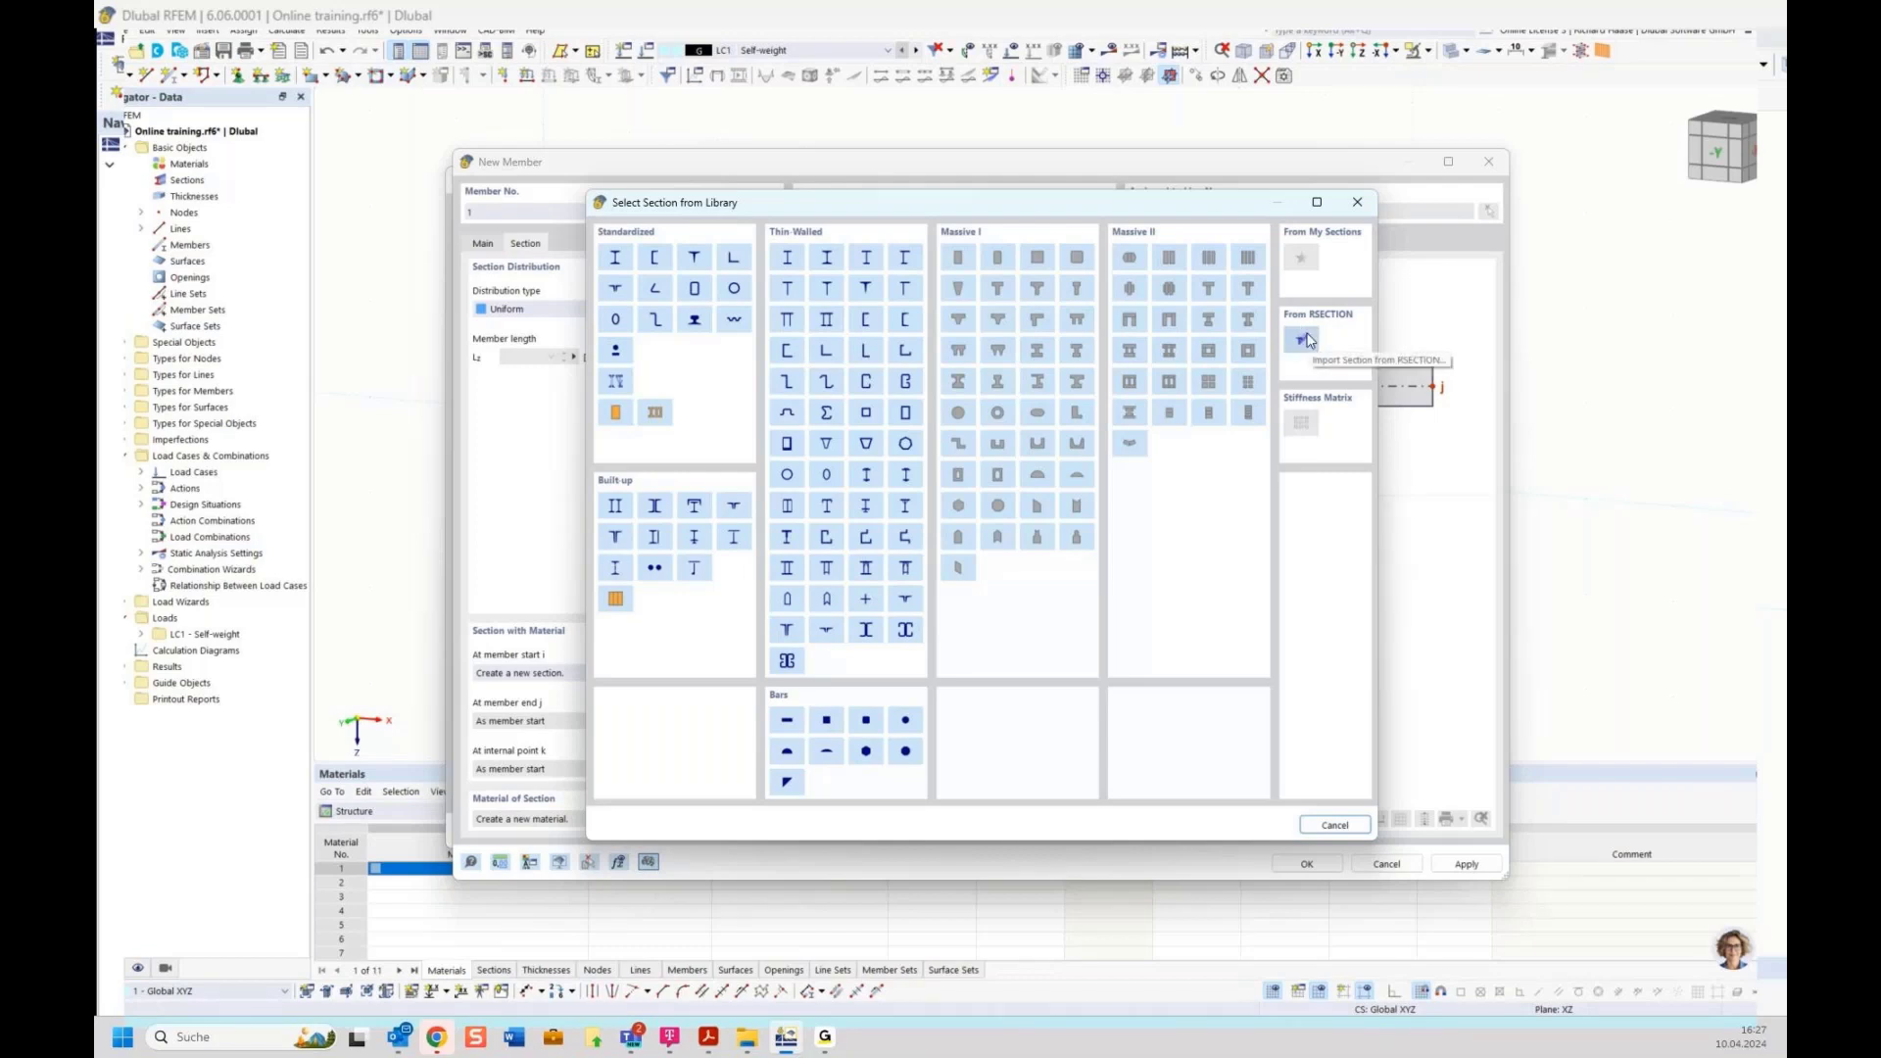
{"action": "left_click", "coordinate": [615, 259]}
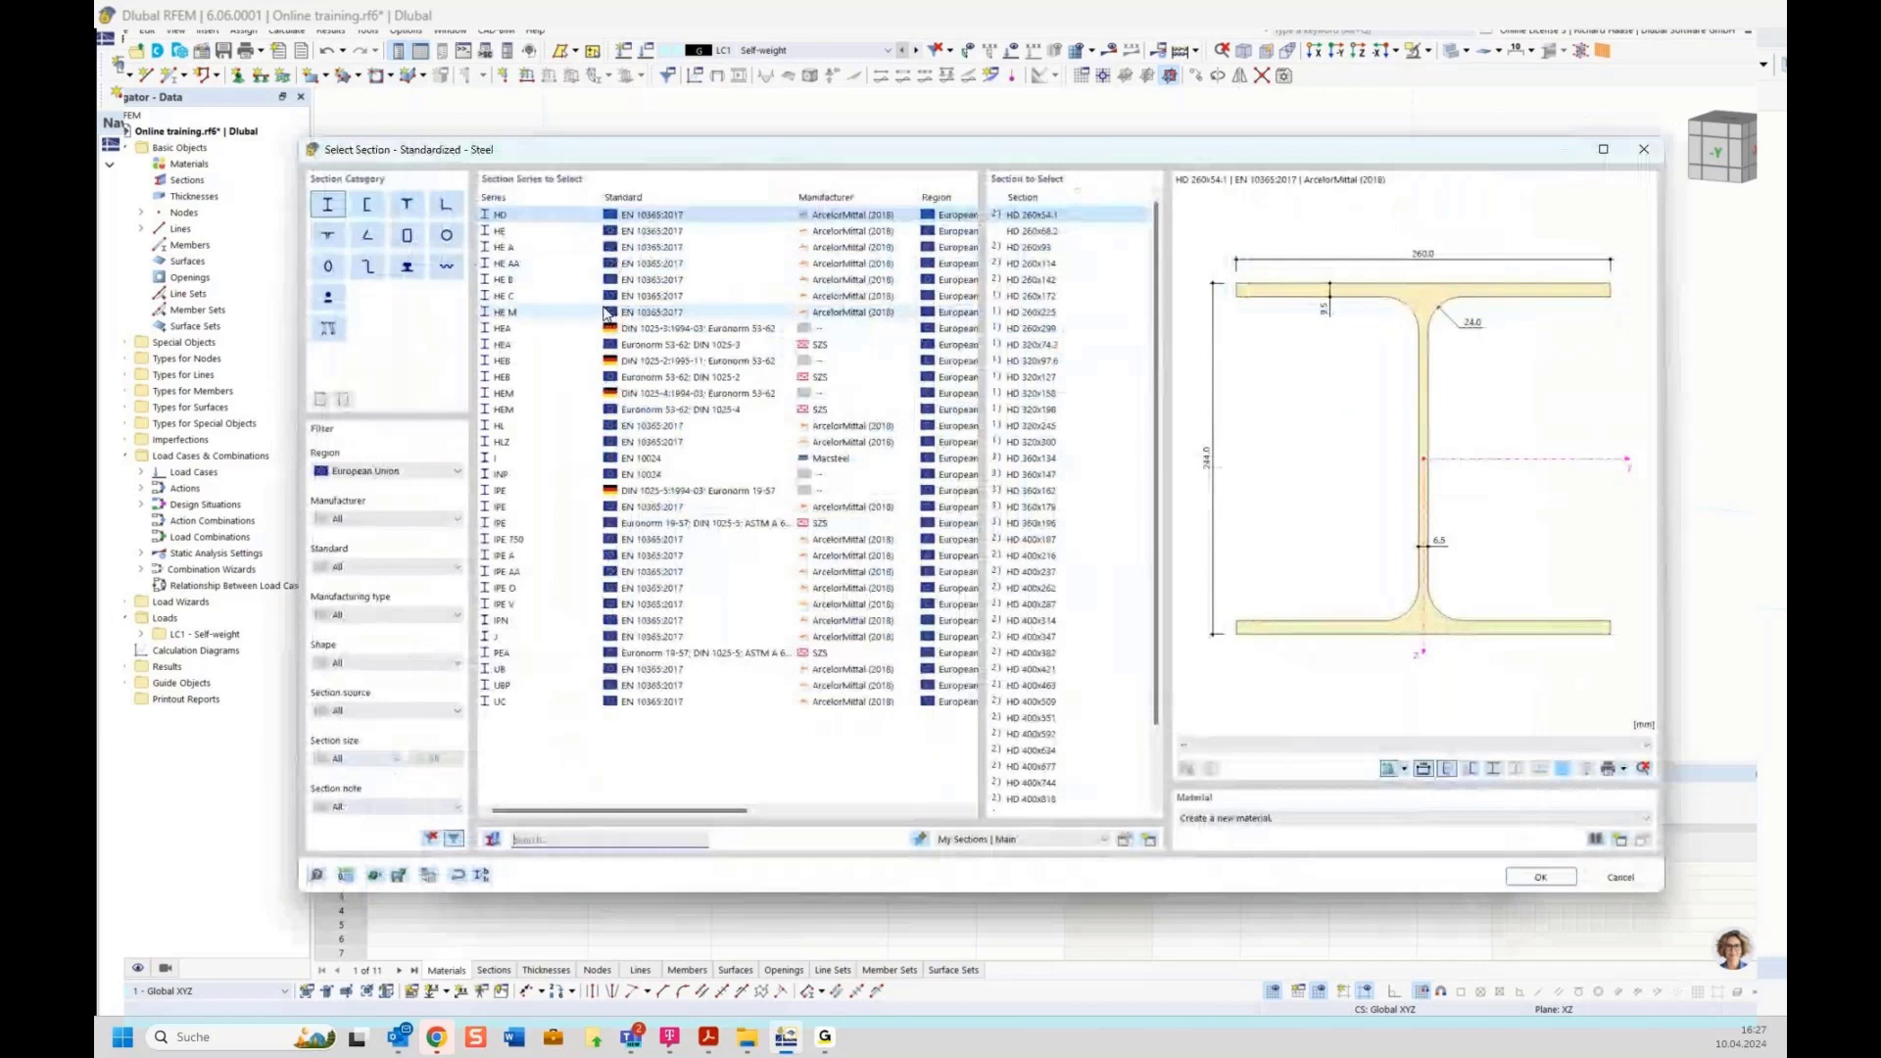
{"action": "left_click", "coordinate": [534, 249]}
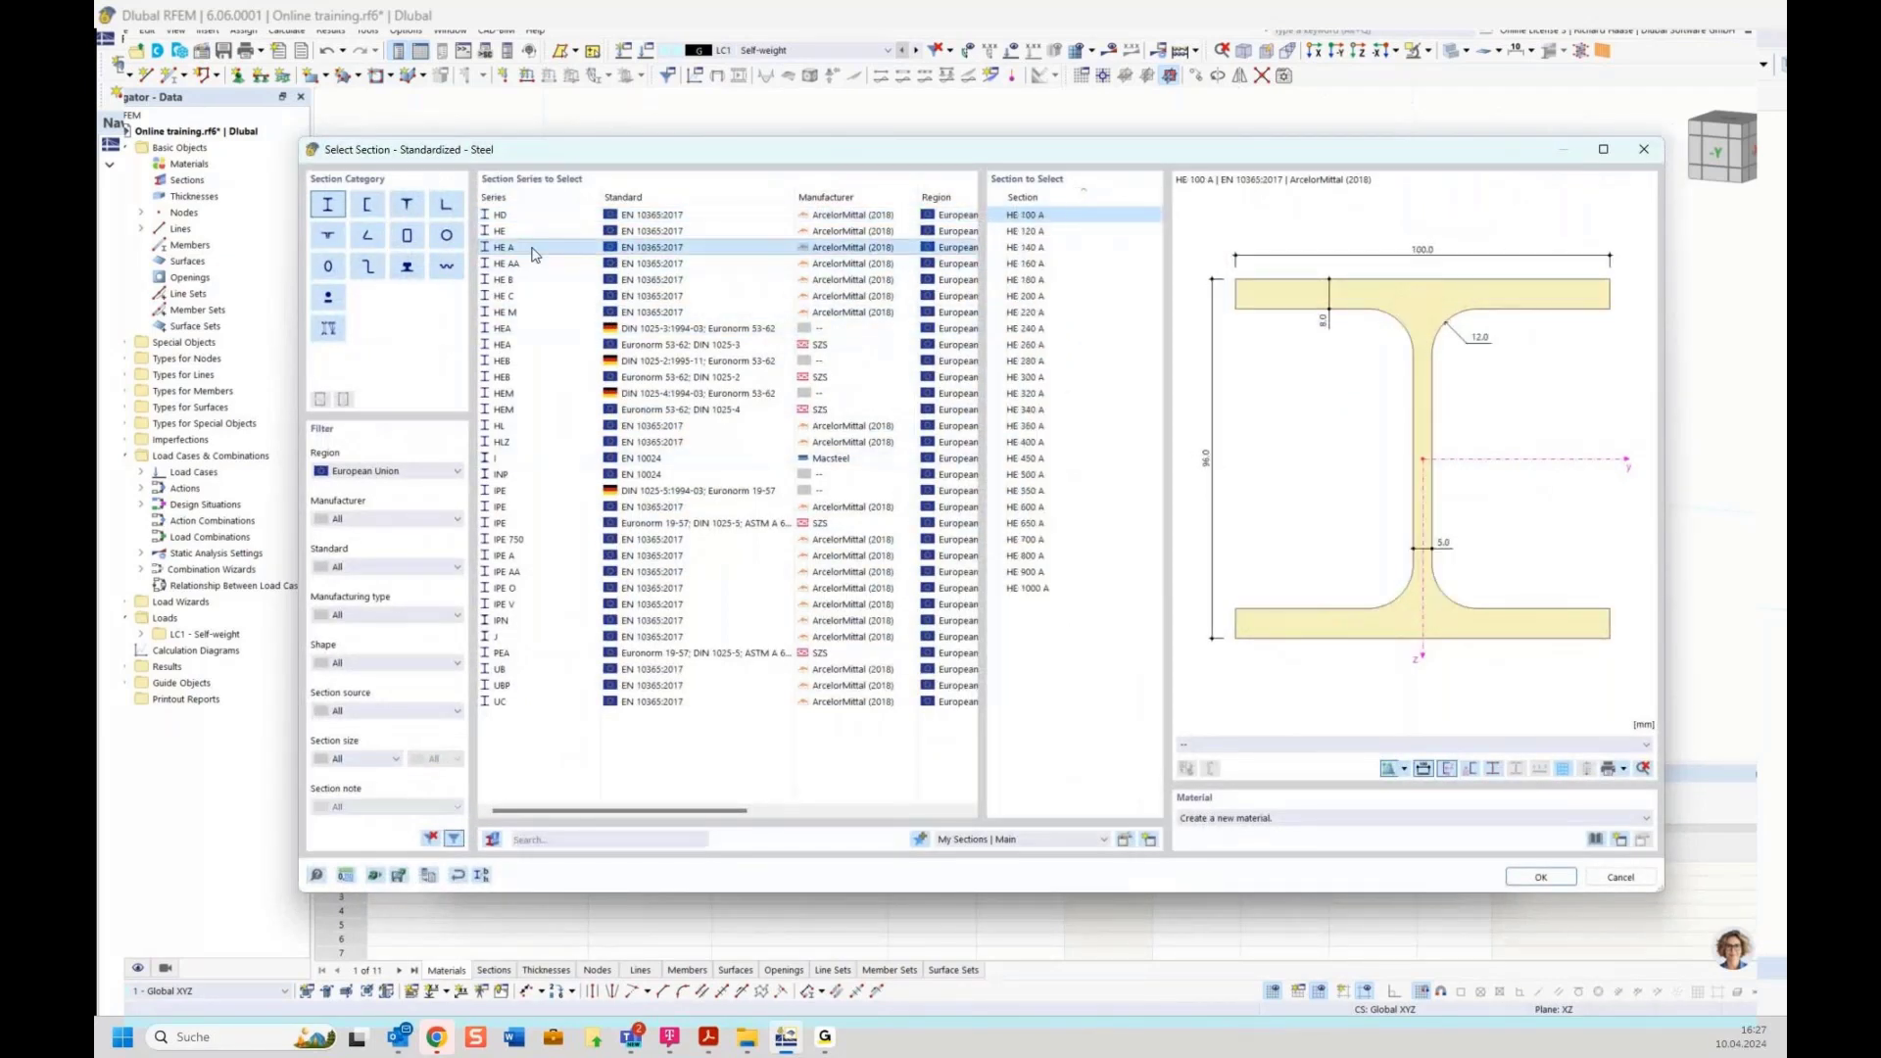
{"action": "left_click", "coordinate": [1051, 292]}
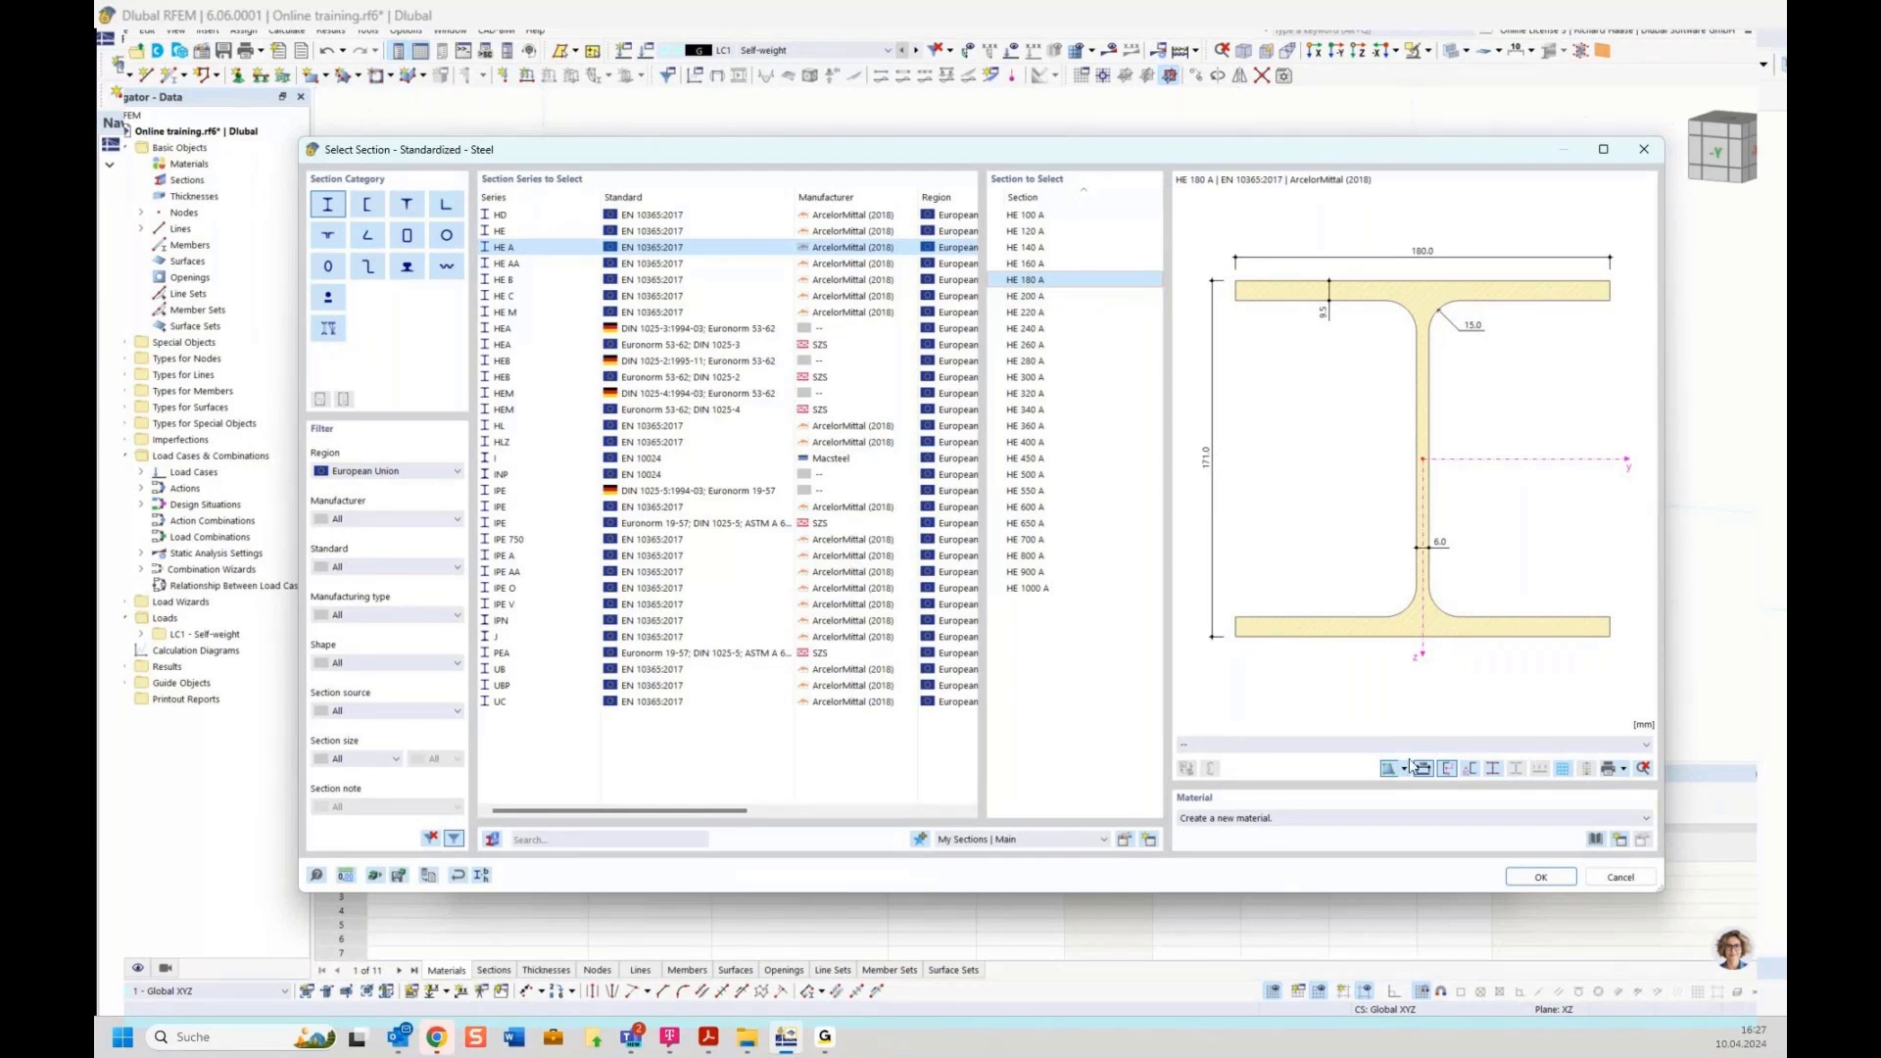
Create a new material for the section by searching the material library for s235 and picking steel S235JR to EN 10025-2:2019-08.
{"action": "left_click", "coordinate": [1284, 821]}
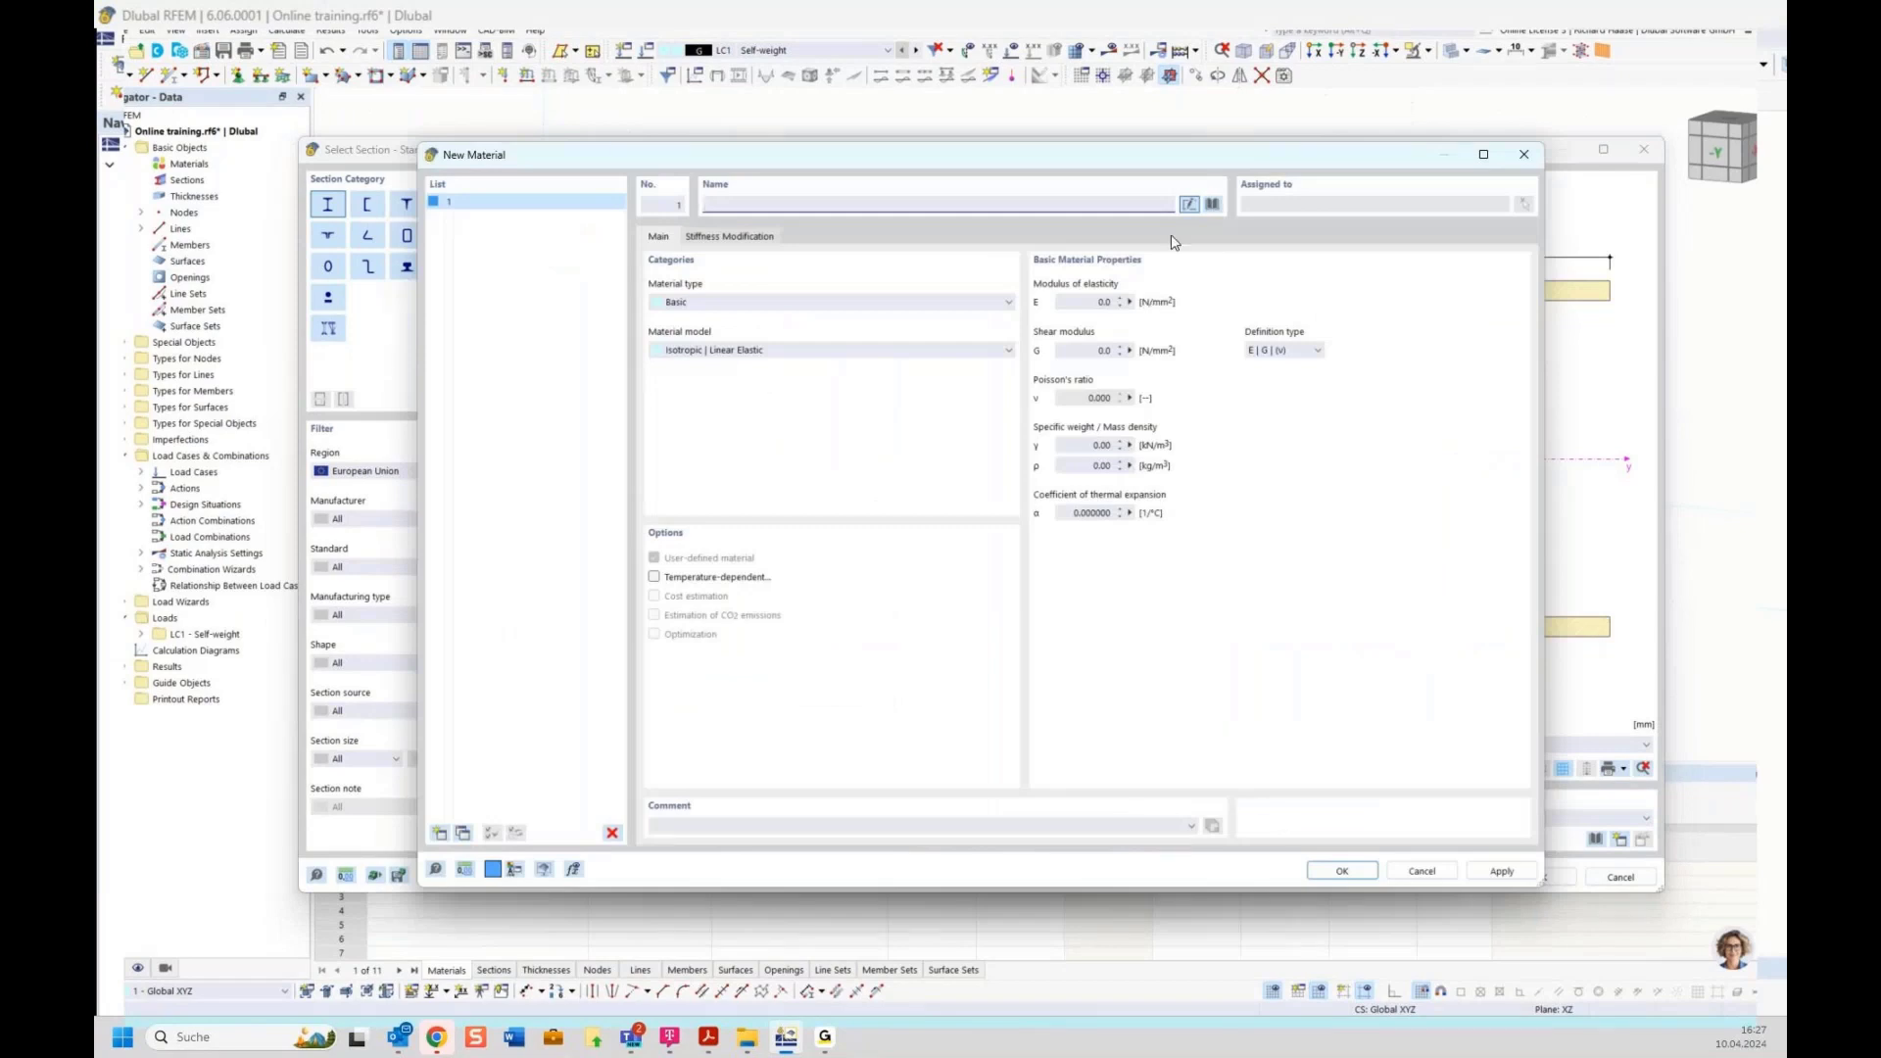
{"action": "left_click", "coordinate": [1214, 205]}
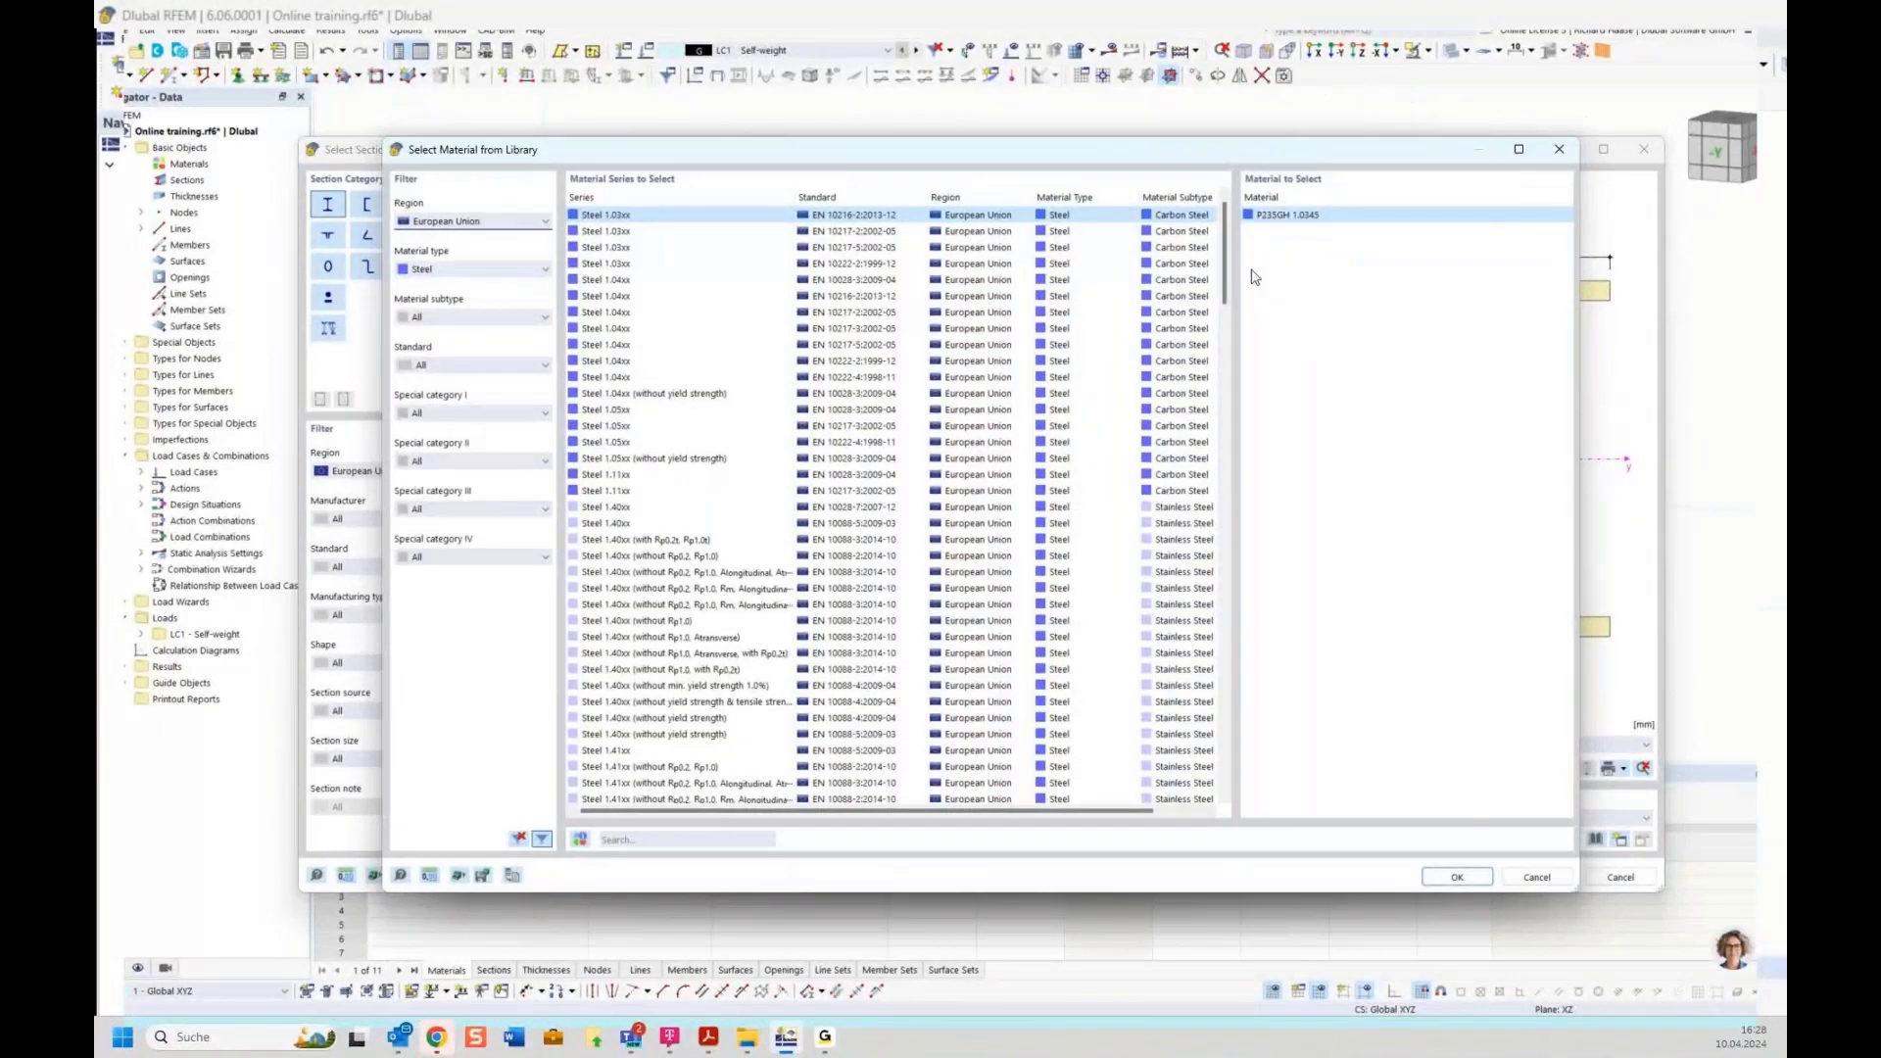
{"action": "mouse_move", "coordinate": [1225, 257]}
{"action": "left_mouse_down"}
{"action": "mouse_move", "coordinate": [1219, 617]}
{"action": "mouse_move", "coordinate": [1234, 224]}
{"action": "left_mouse_up"}
{"action": "left_click", "coordinate": [620, 841]}
{"action": "type", "text": "s23"}
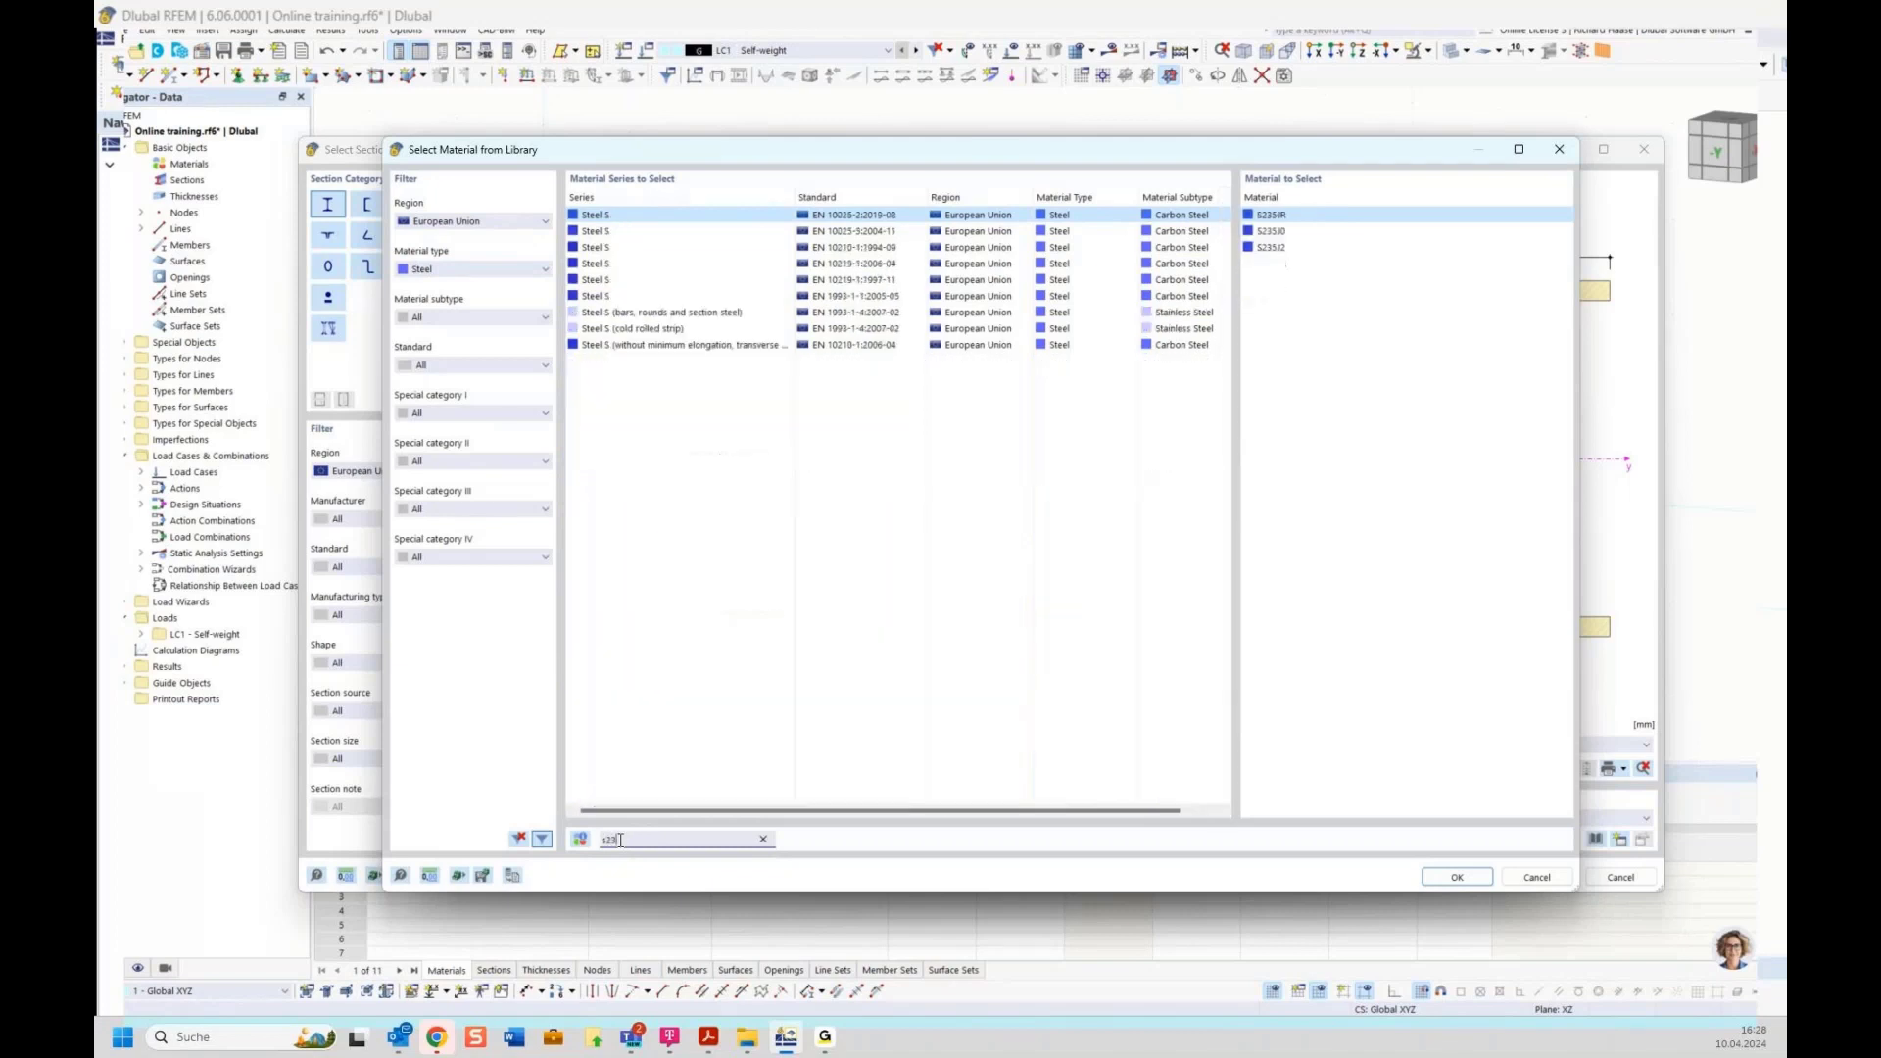
{"action": "type", "text": "5"}
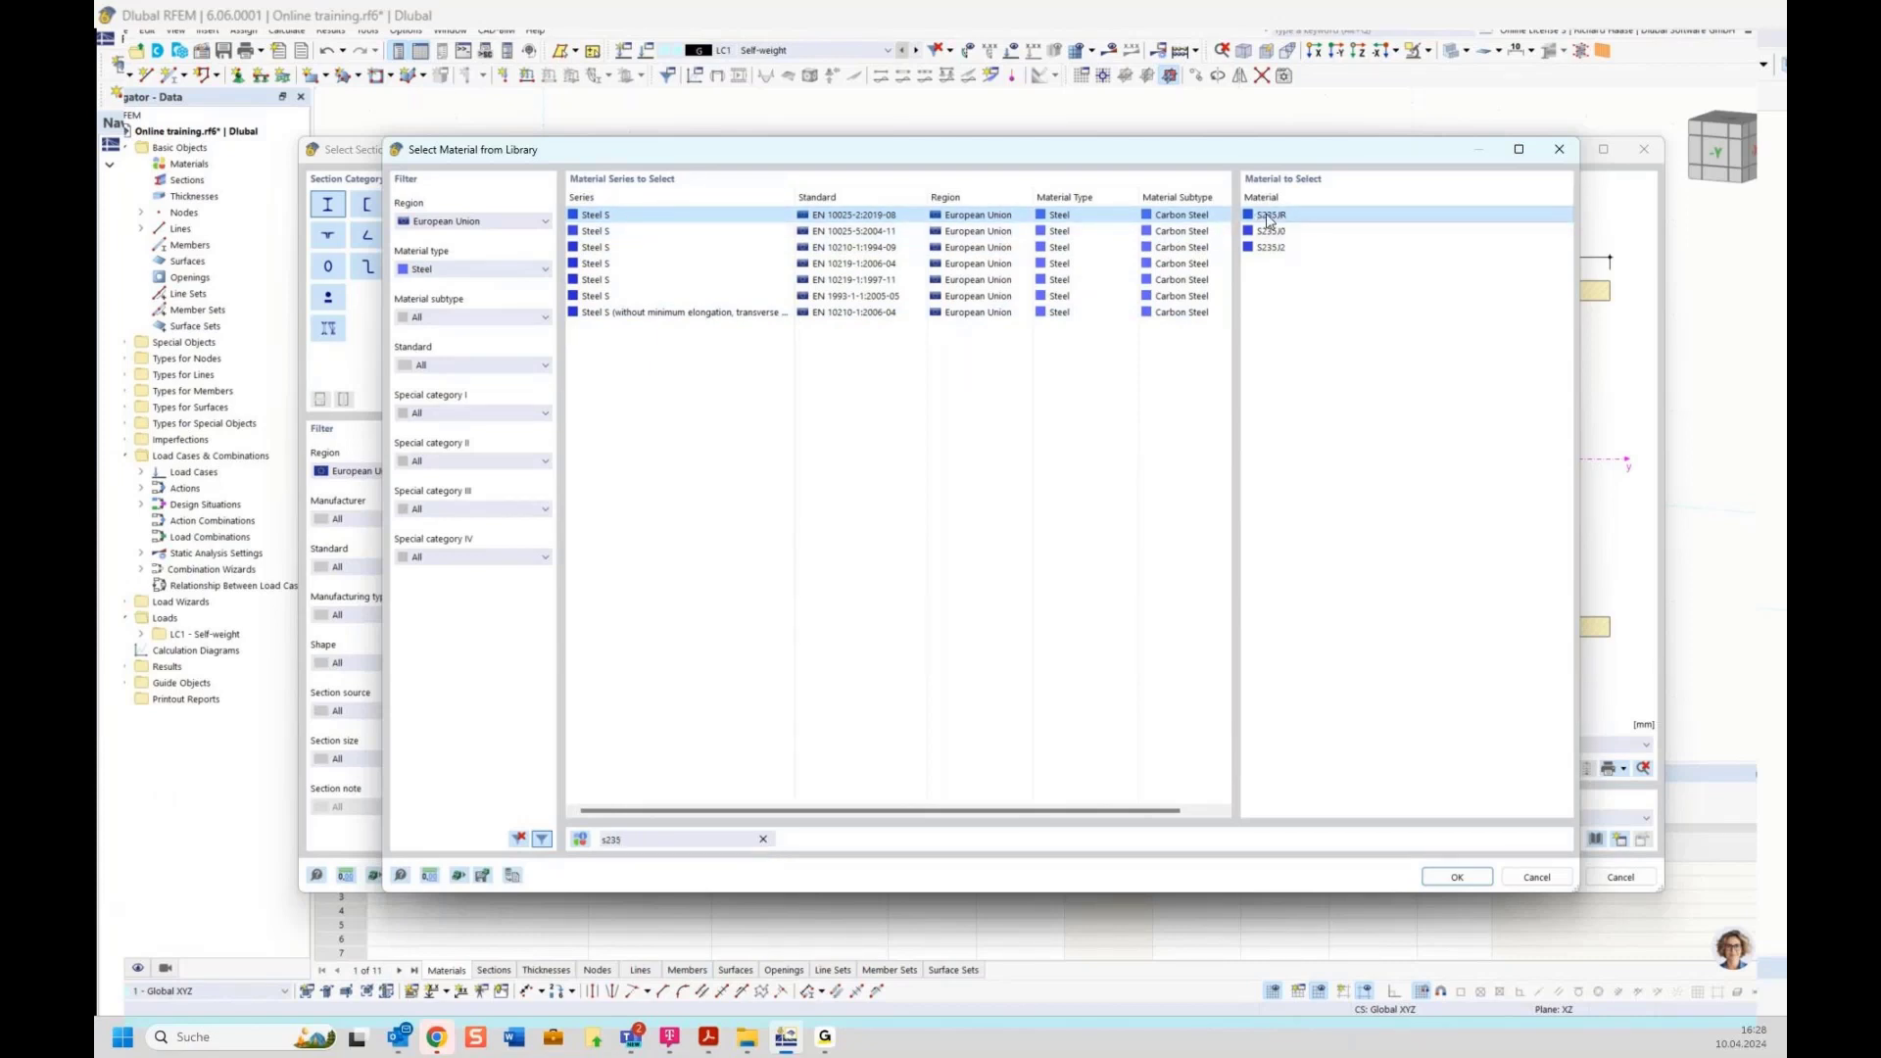
{"action": "double_click", "coordinate": [1318, 215]}
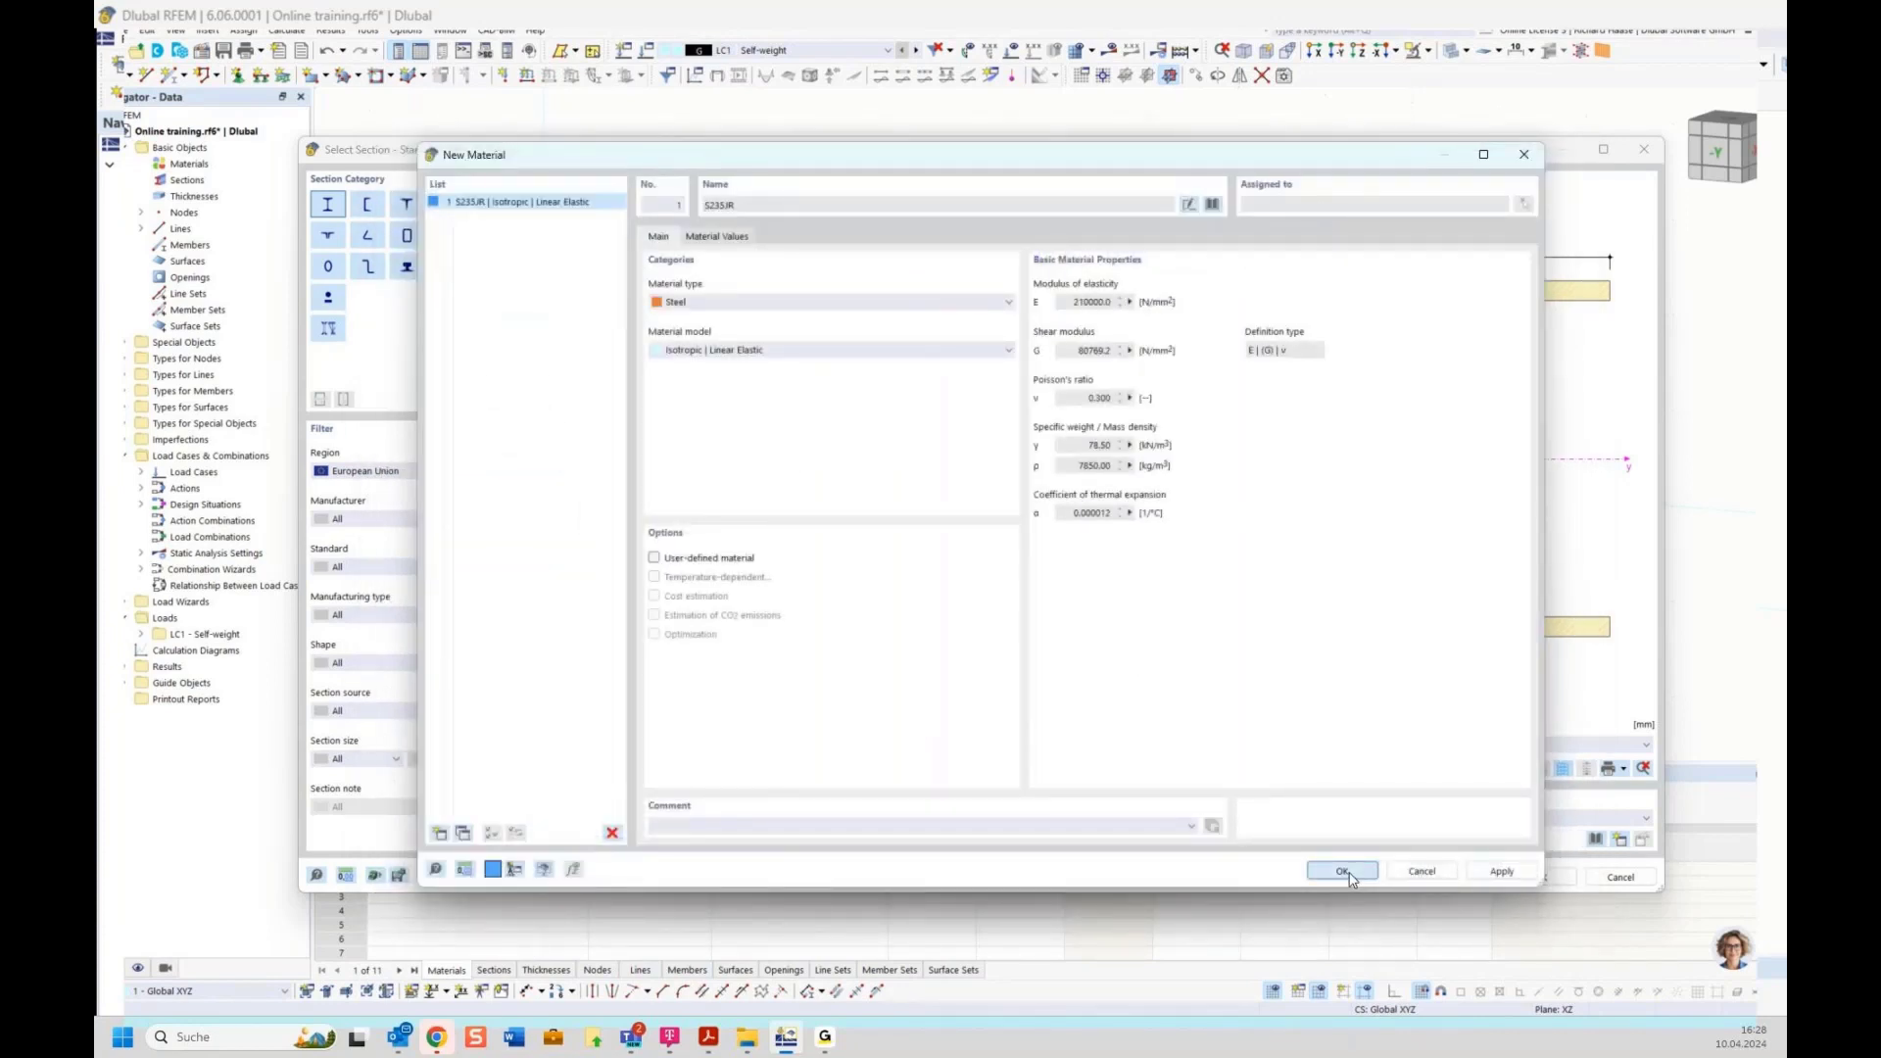
{"action": "left_click", "coordinate": [1343, 871]}
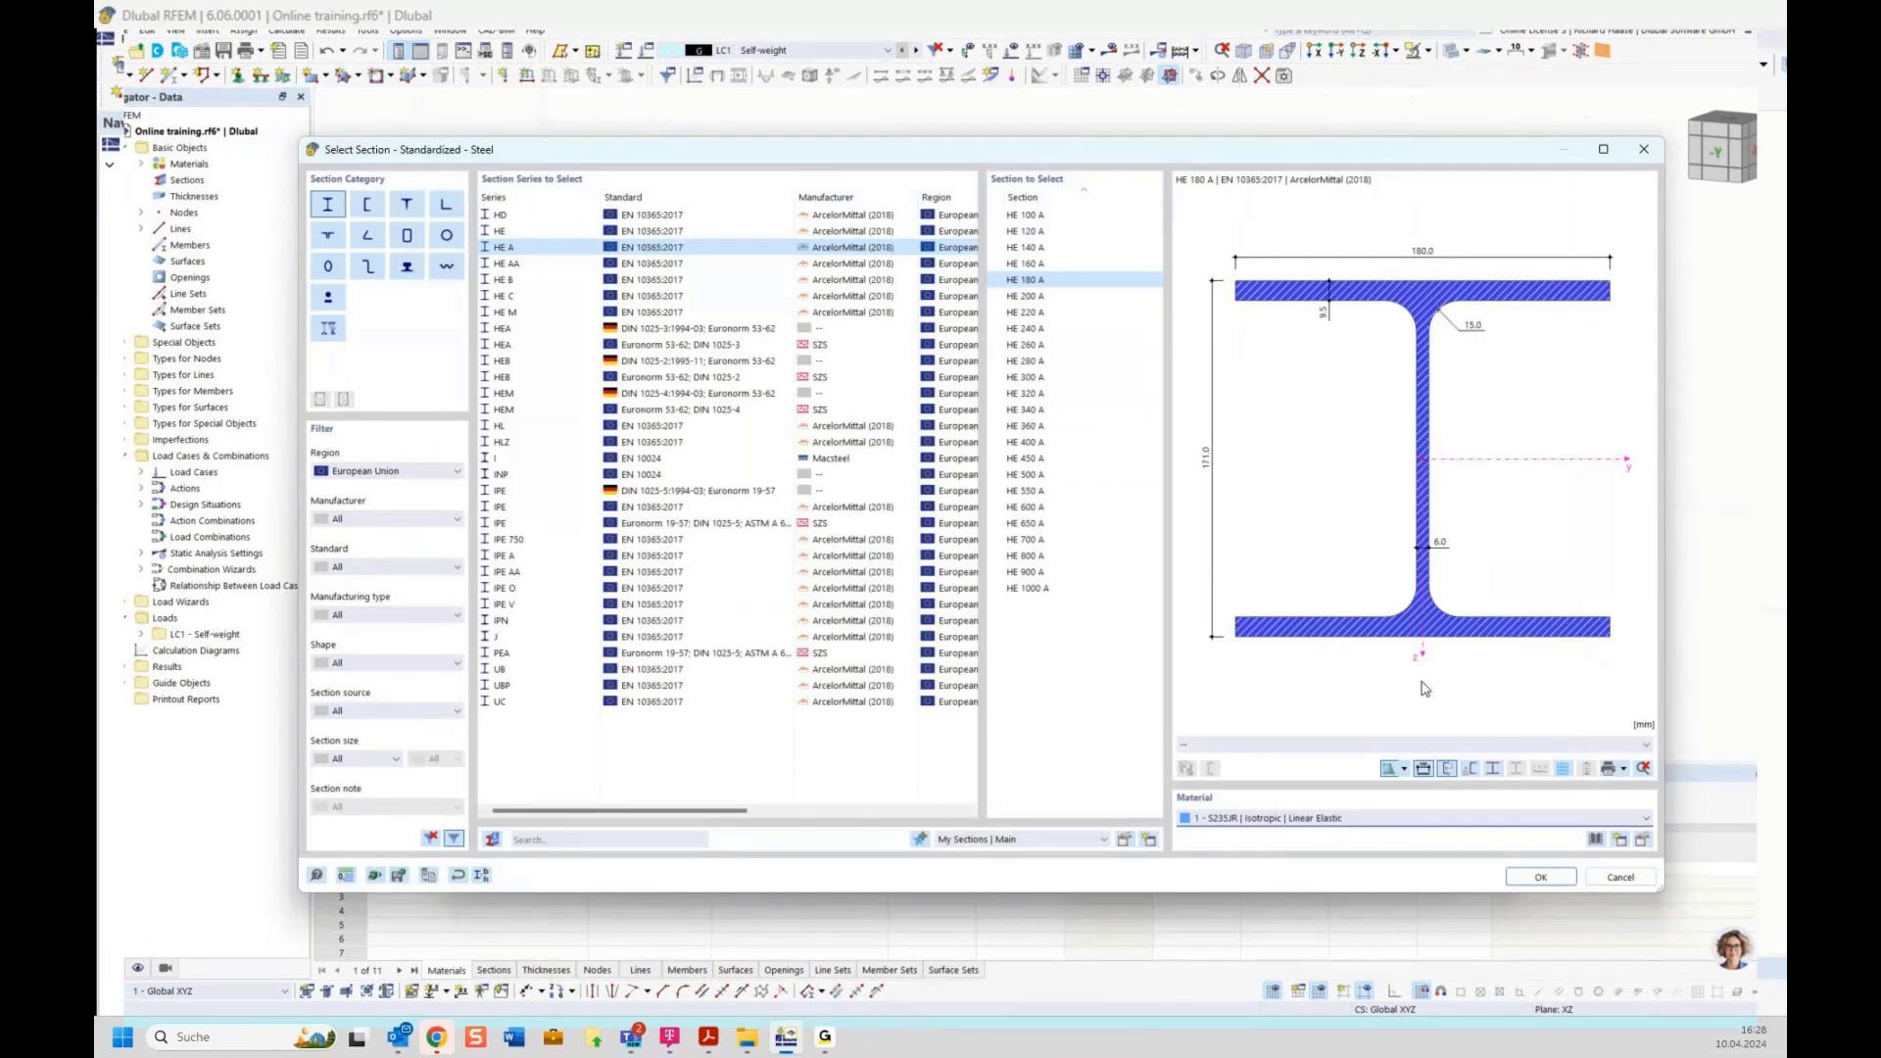
Apply the HE 180 A section in S235JR and the uniform beam member to both lines, and check the rendered beam from its end.
{"action": "left_click", "coordinate": [1539, 878]}
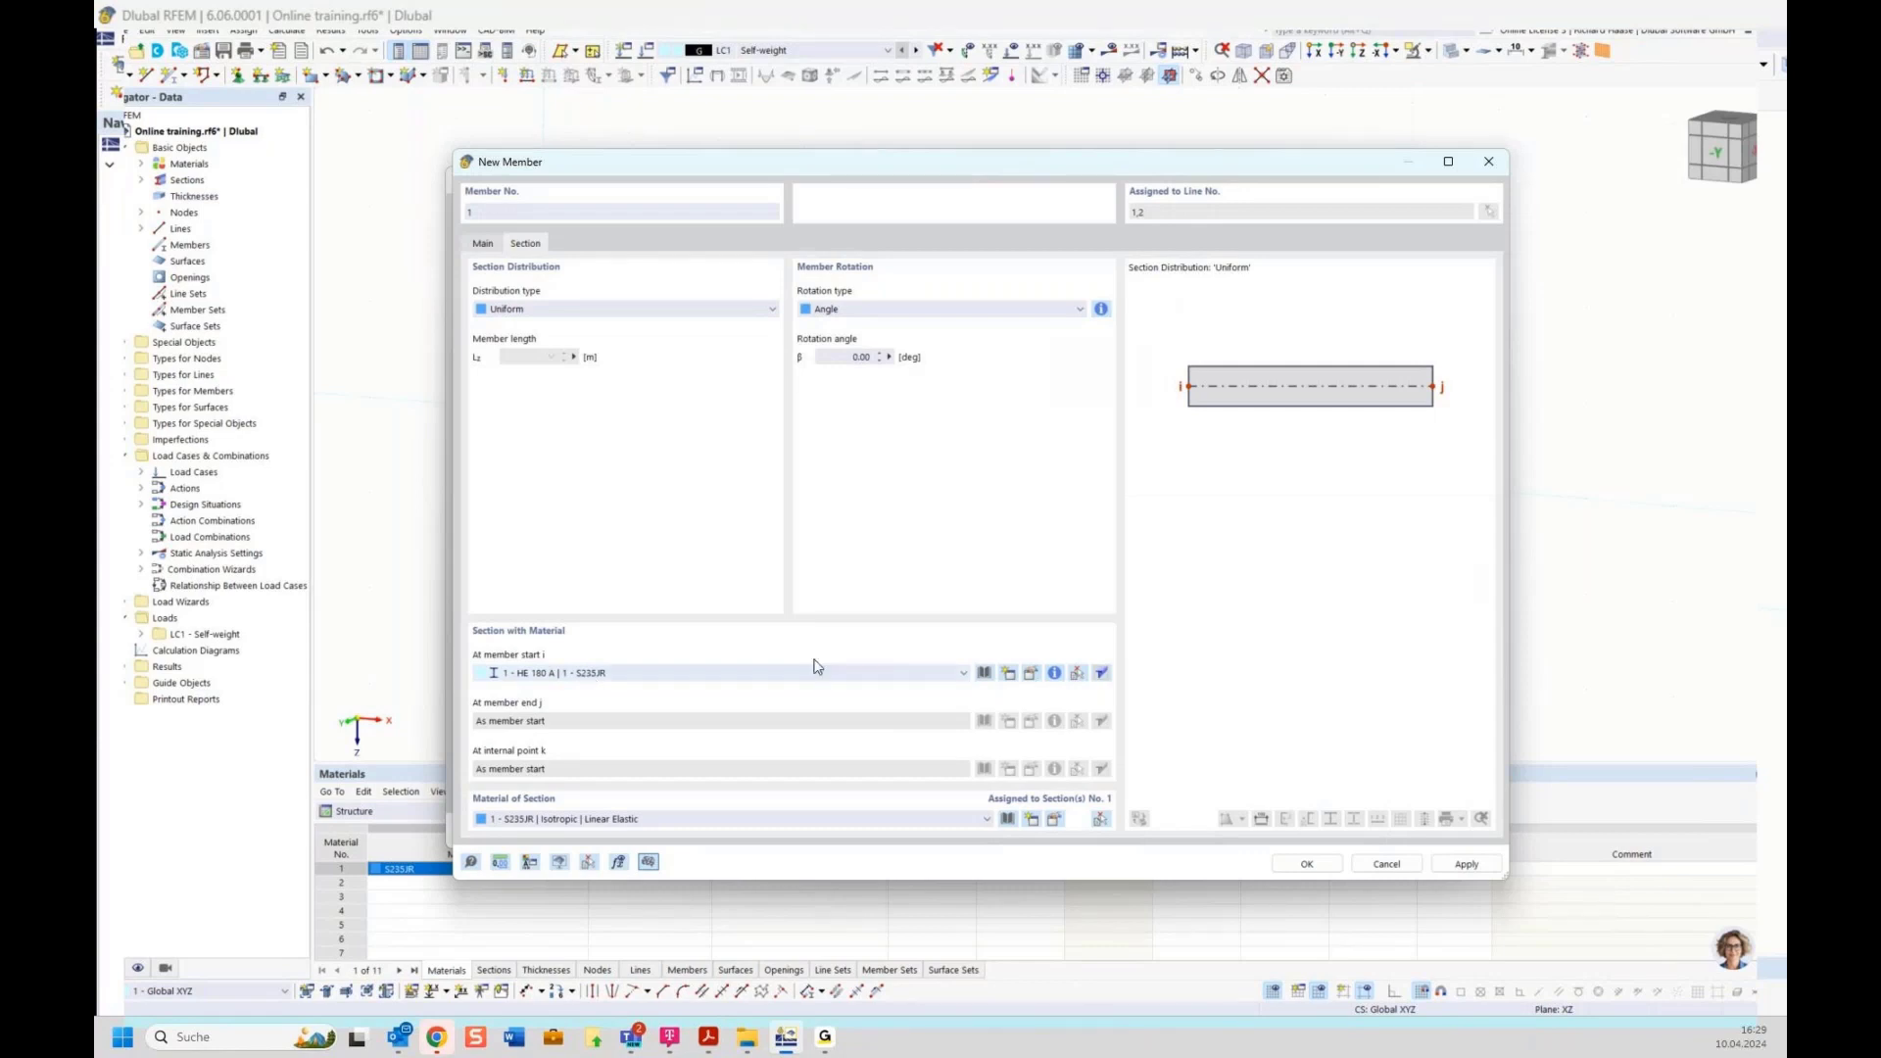
{"action": "left_click", "coordinate": [1308, 864]}
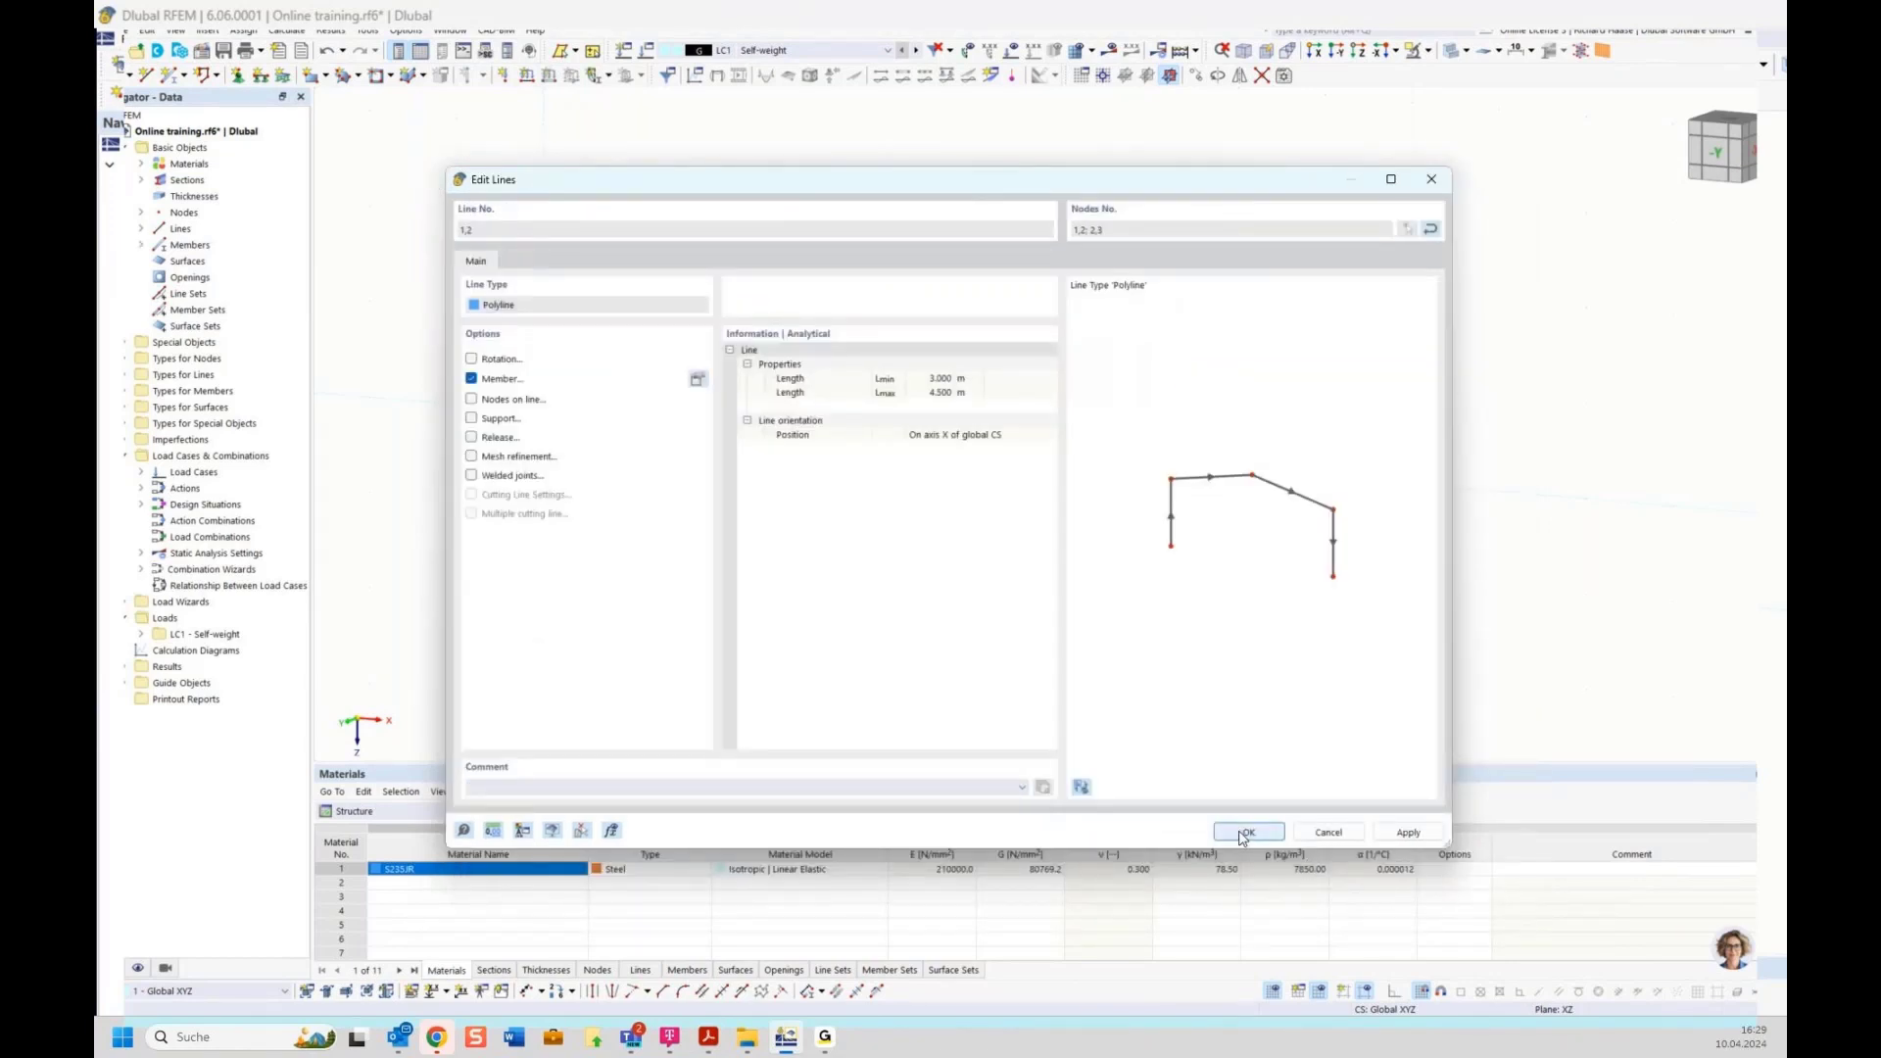
{"action": "left_click", "coordinate": [1247, 833]}
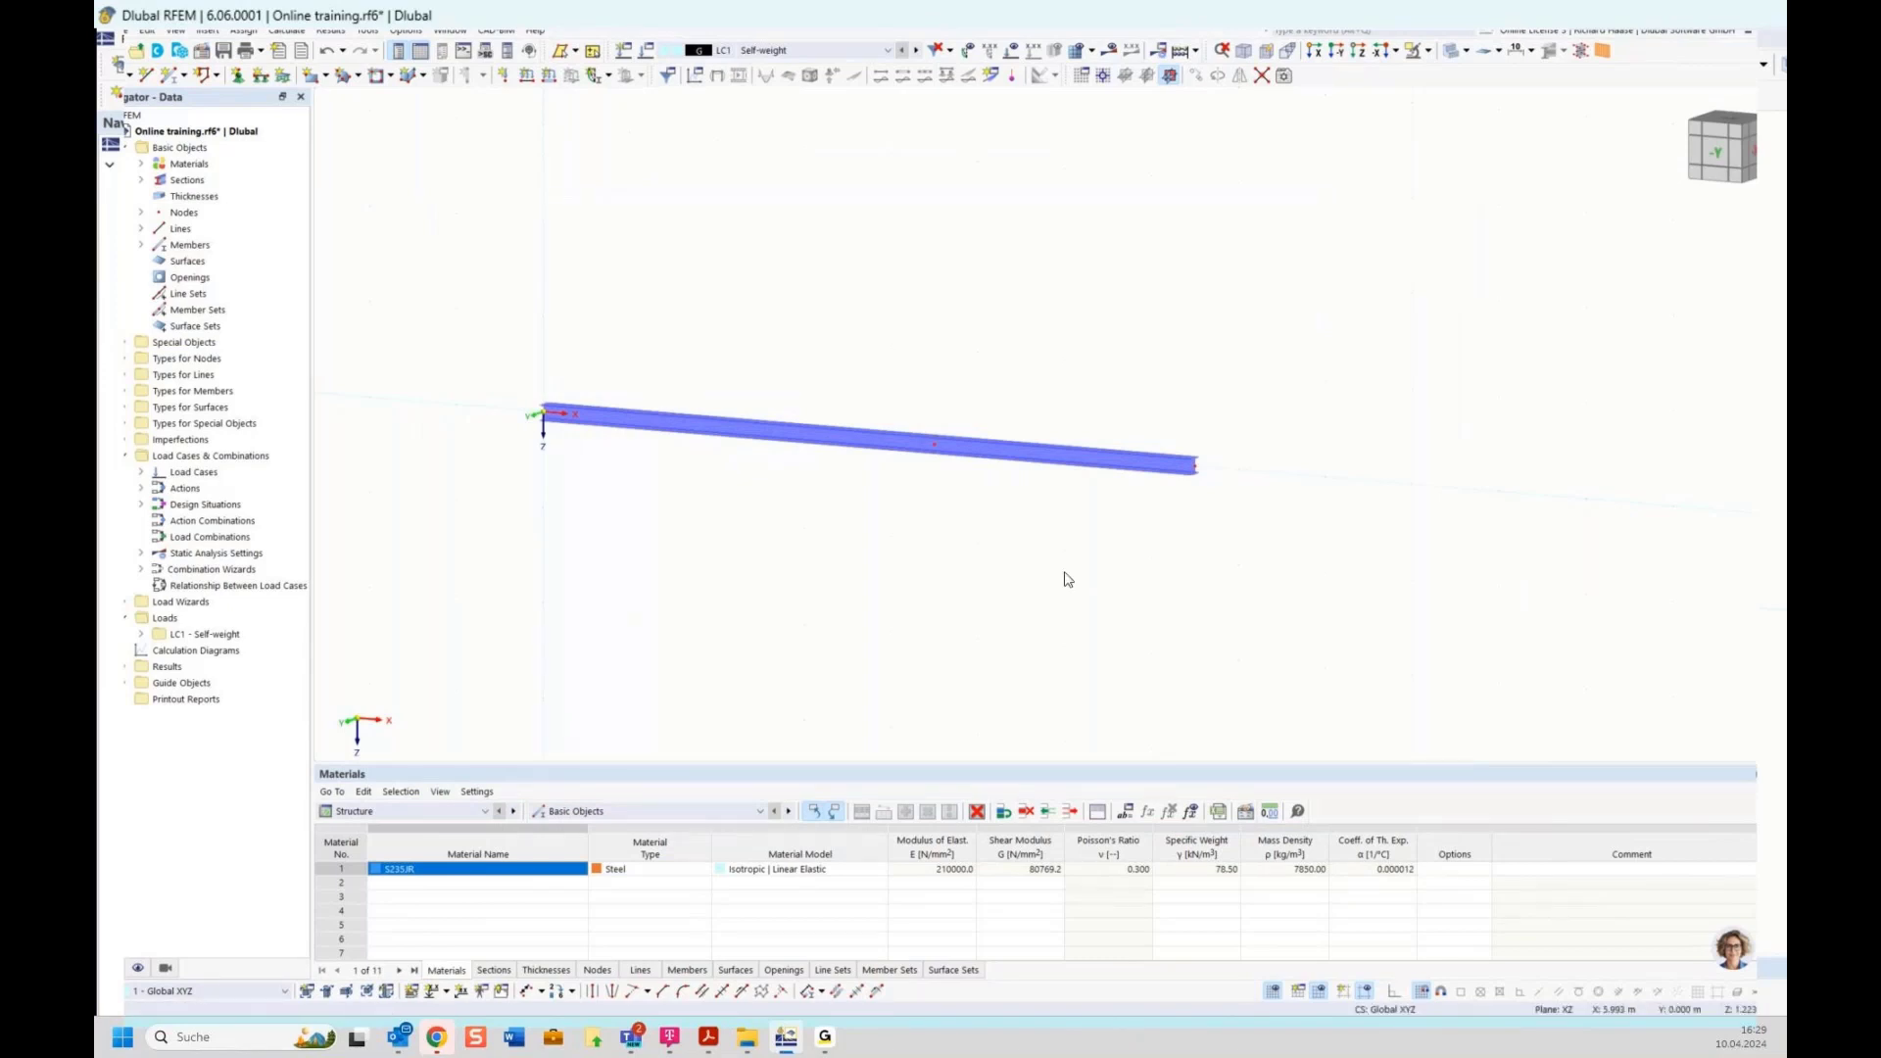
{"action": "middle_click_drag", "start_coordinate": [1062, 521], "coordinate": [898, 504], "text": "ctrl"}
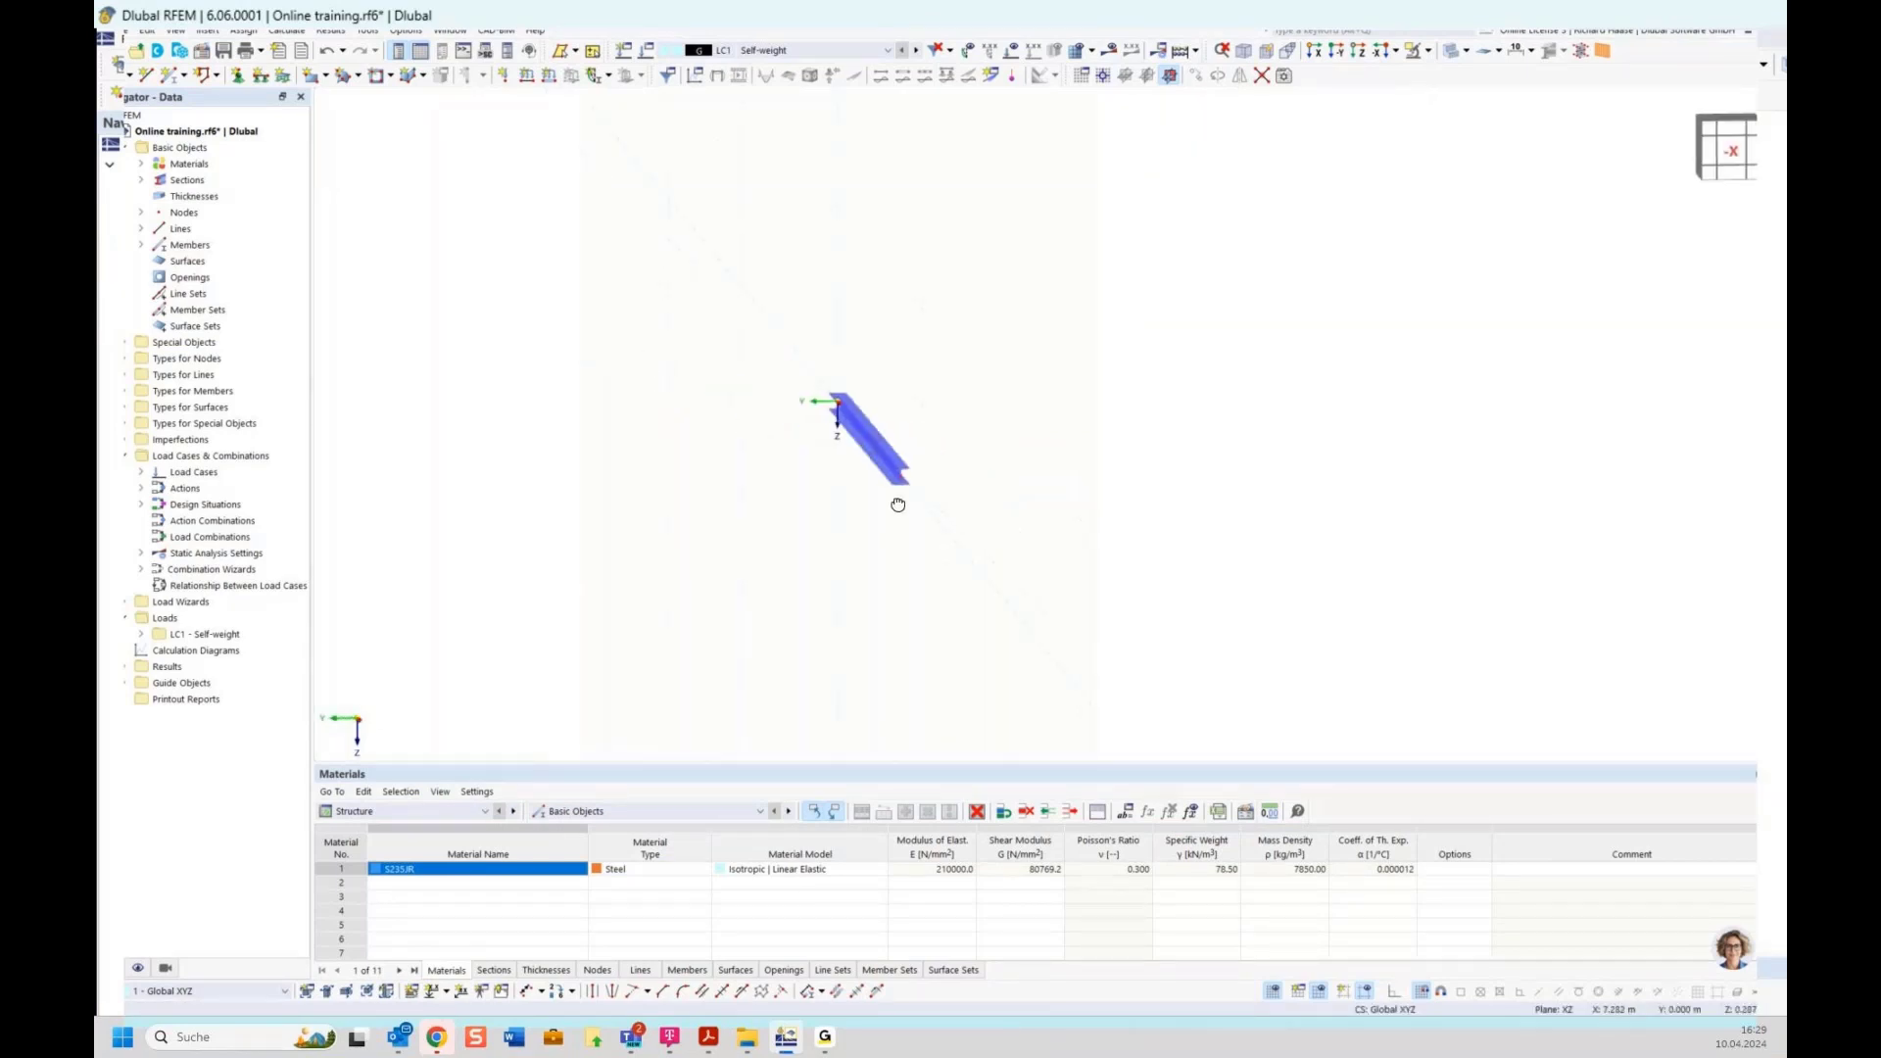
{"action": "scroll", "coordinate": [873, 468], "scroll_direction": "up", "scroll_amount": 5}
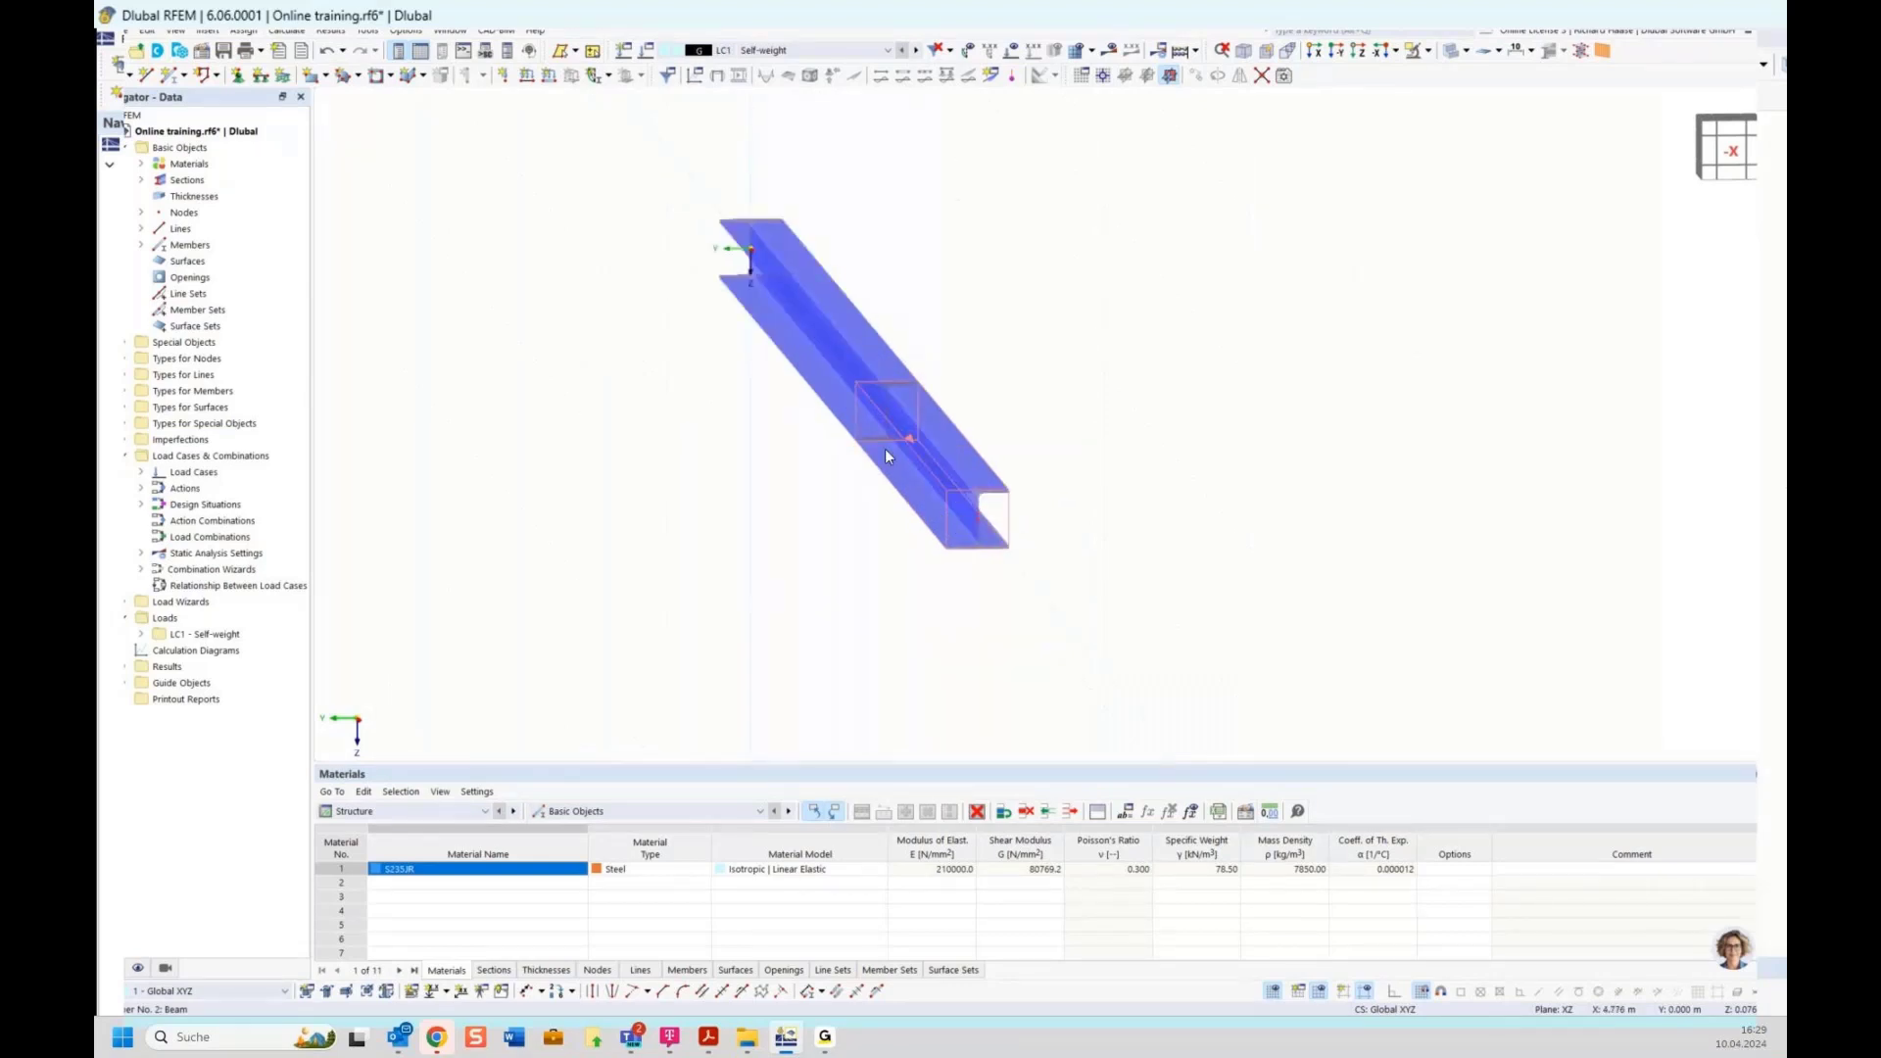
Ask the AI assistant for the bending moment at 4.50 m on a 7.5 m single beam with a 10 kN single load at 4.50 m.
{"action": "middle_click_drag", "start_coordinate": [1057, 358], "coordinate": [1049, 339], "text": "ctrl"}
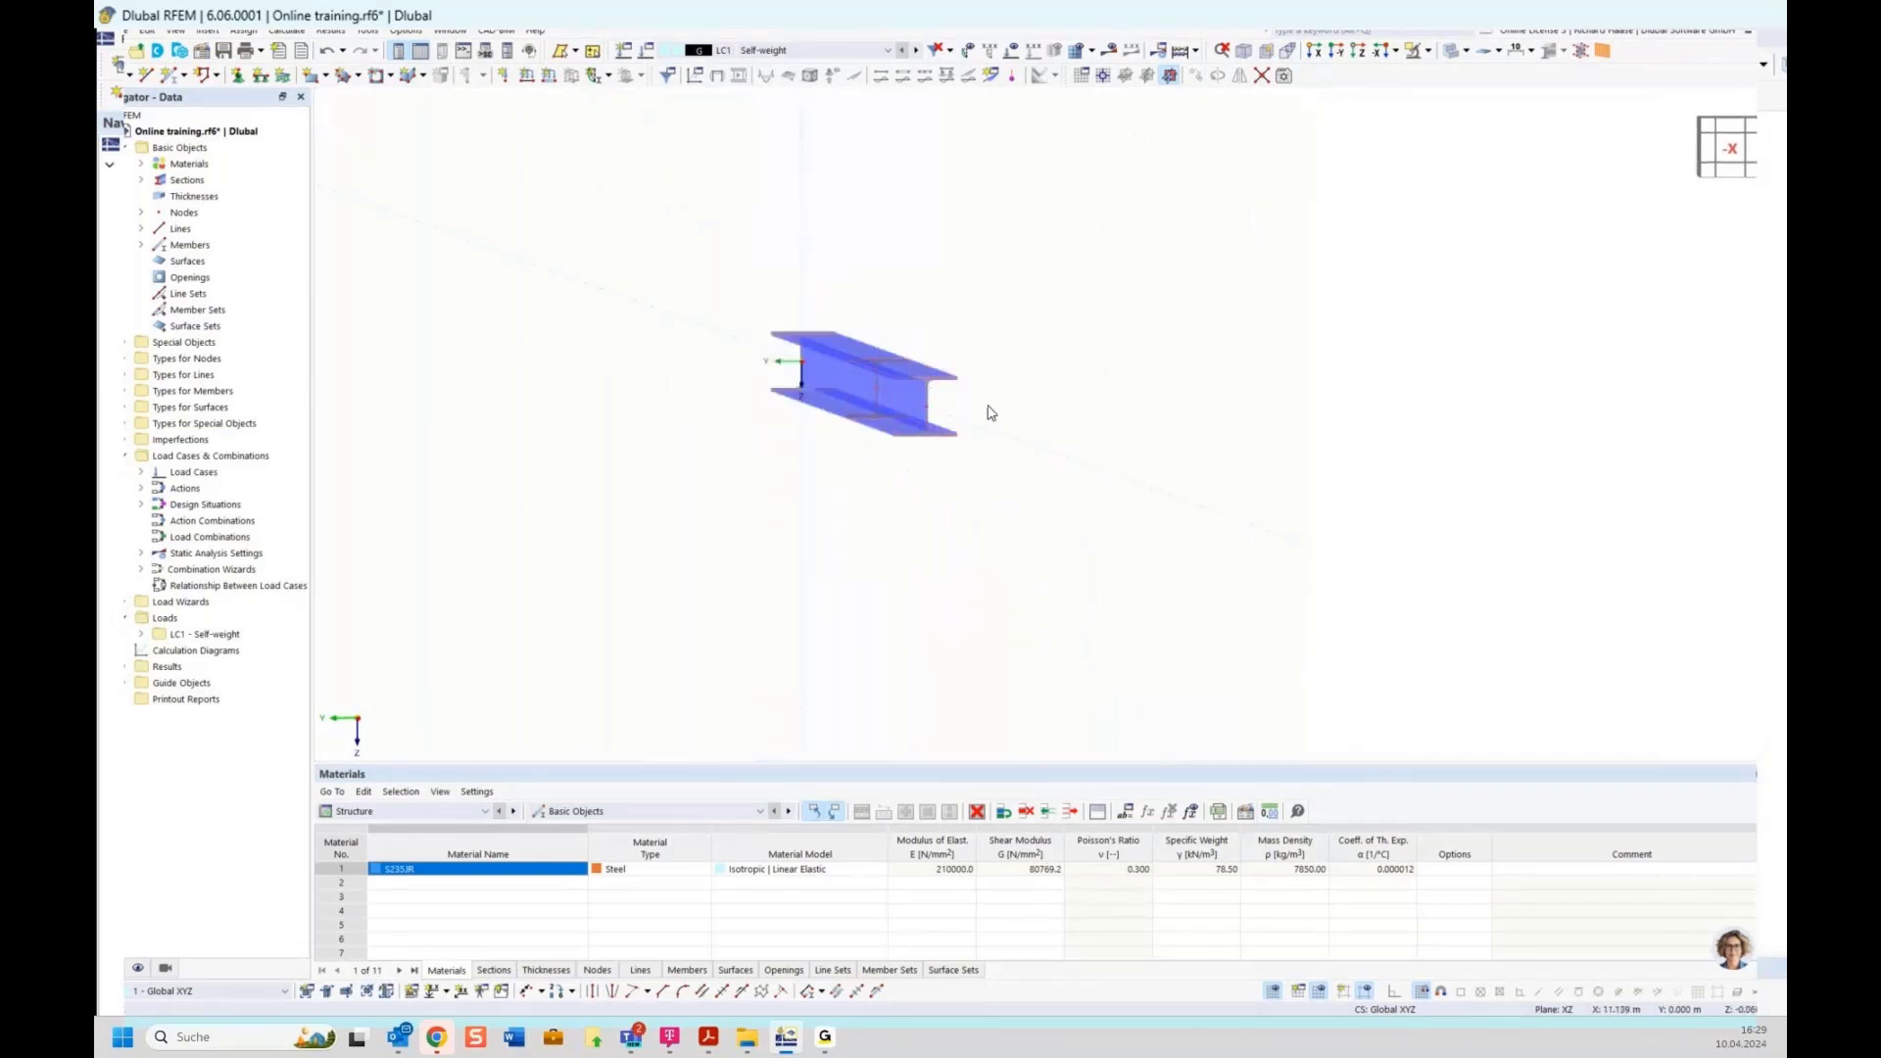
{"action": "middle_click_drag", "start_coordinate": [991, 411], "coordinate": [1231, 332], "text": "ctrl"}
{"action": "scroll", "coordinate": [1096, 388], "scroll_direction": "down", "scroll_amount": 2}
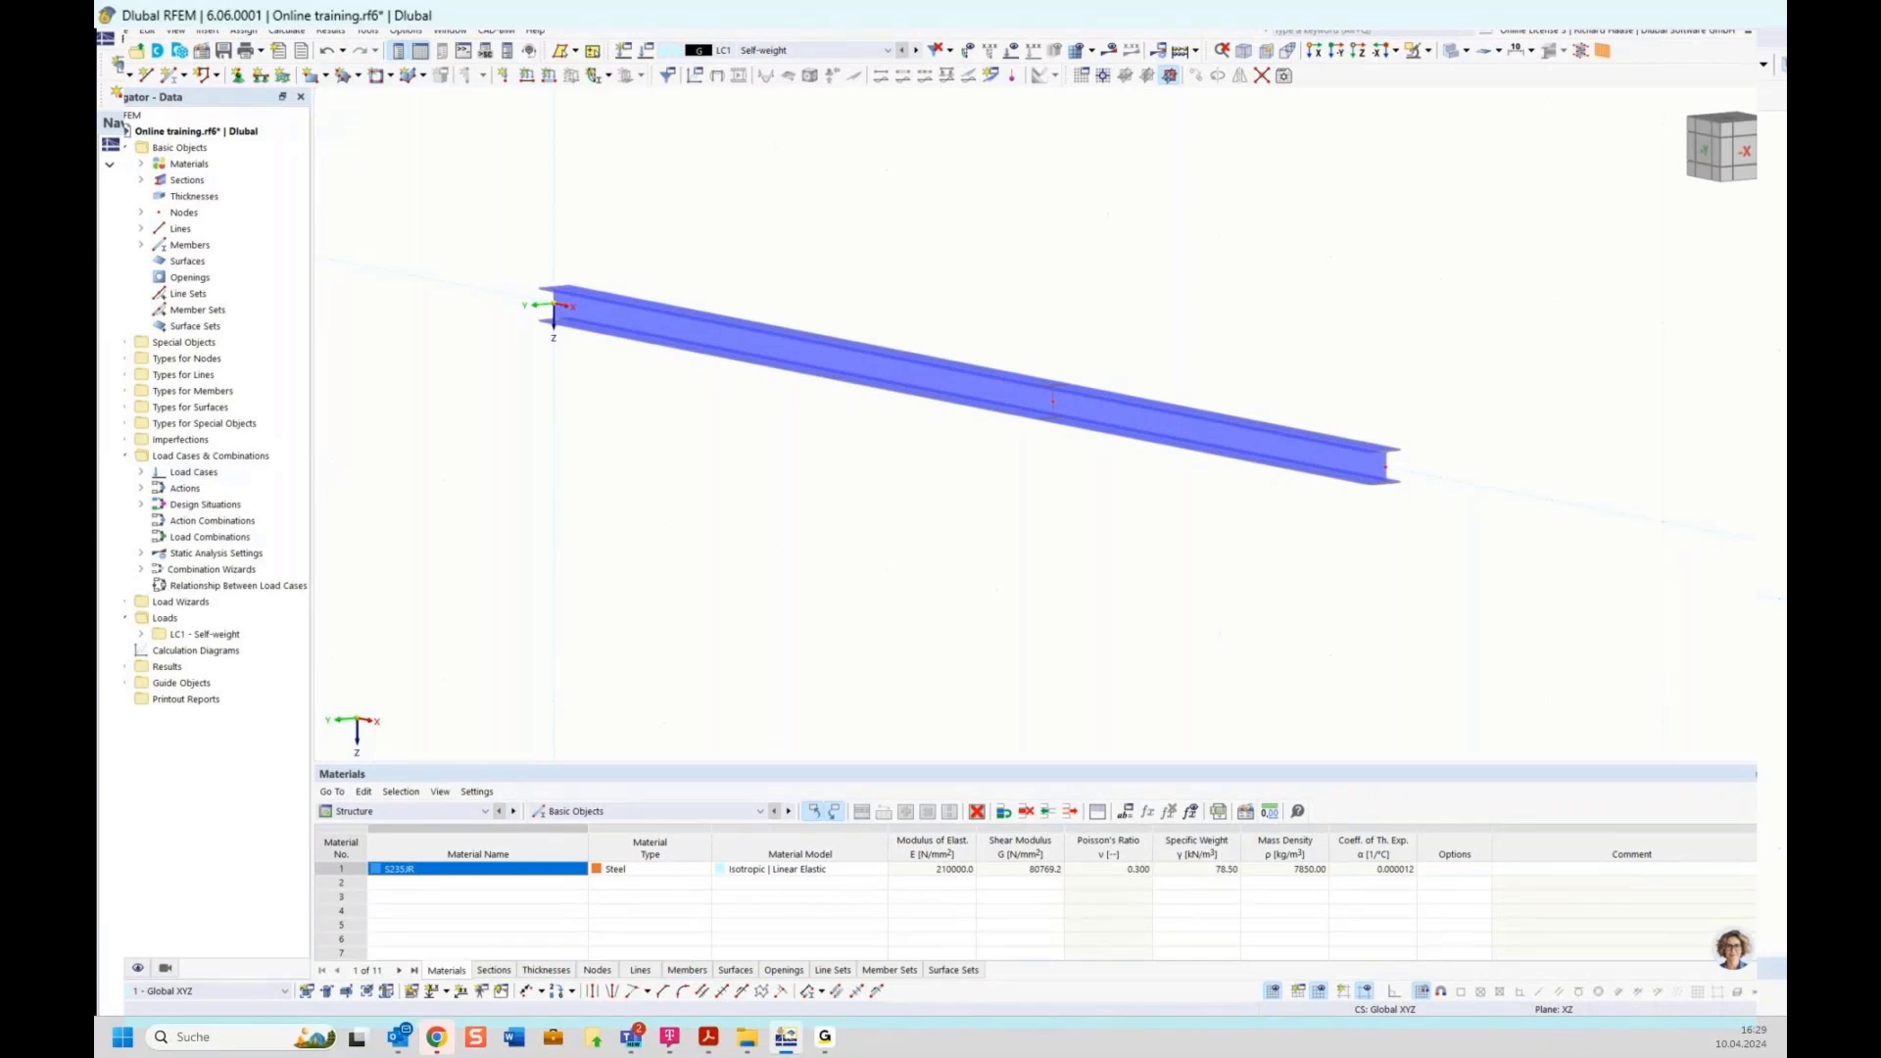
{"action": "key", "text": "alt+Tab"}
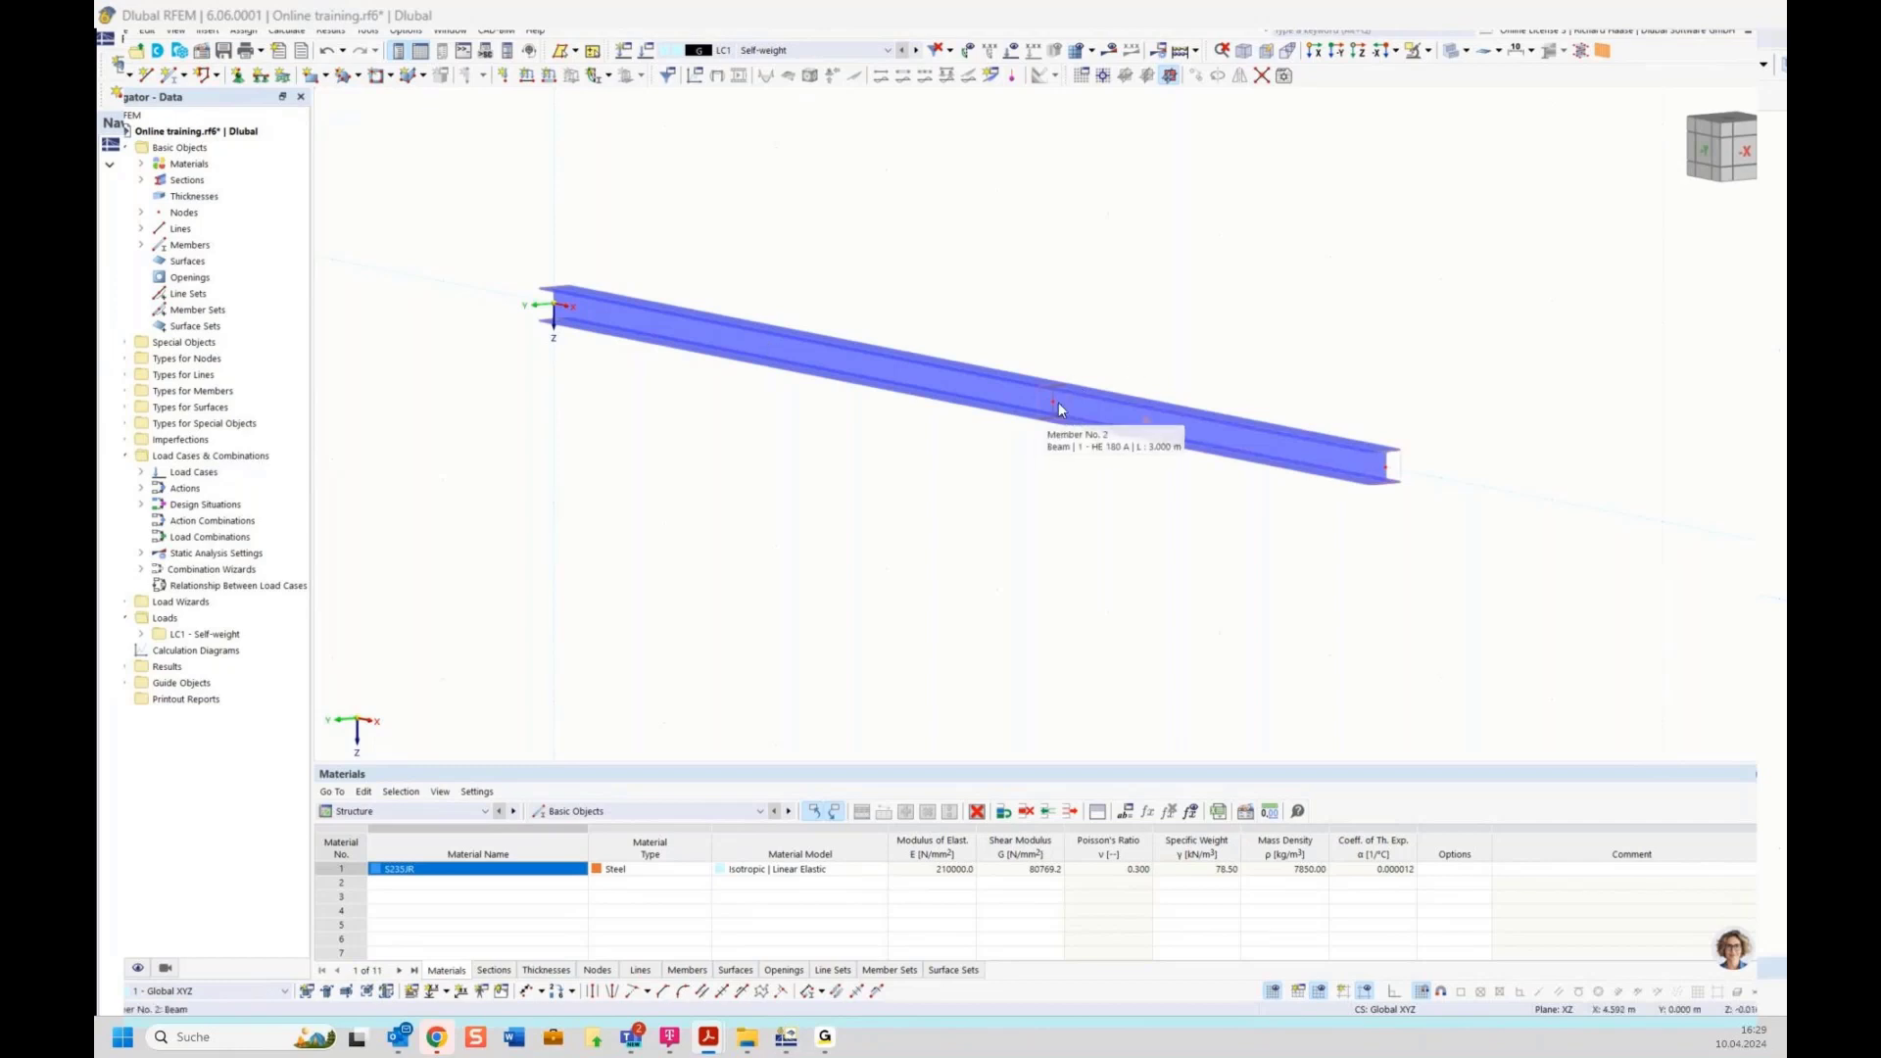
{"action": "left_click", "coordinate": [1733, 950]}
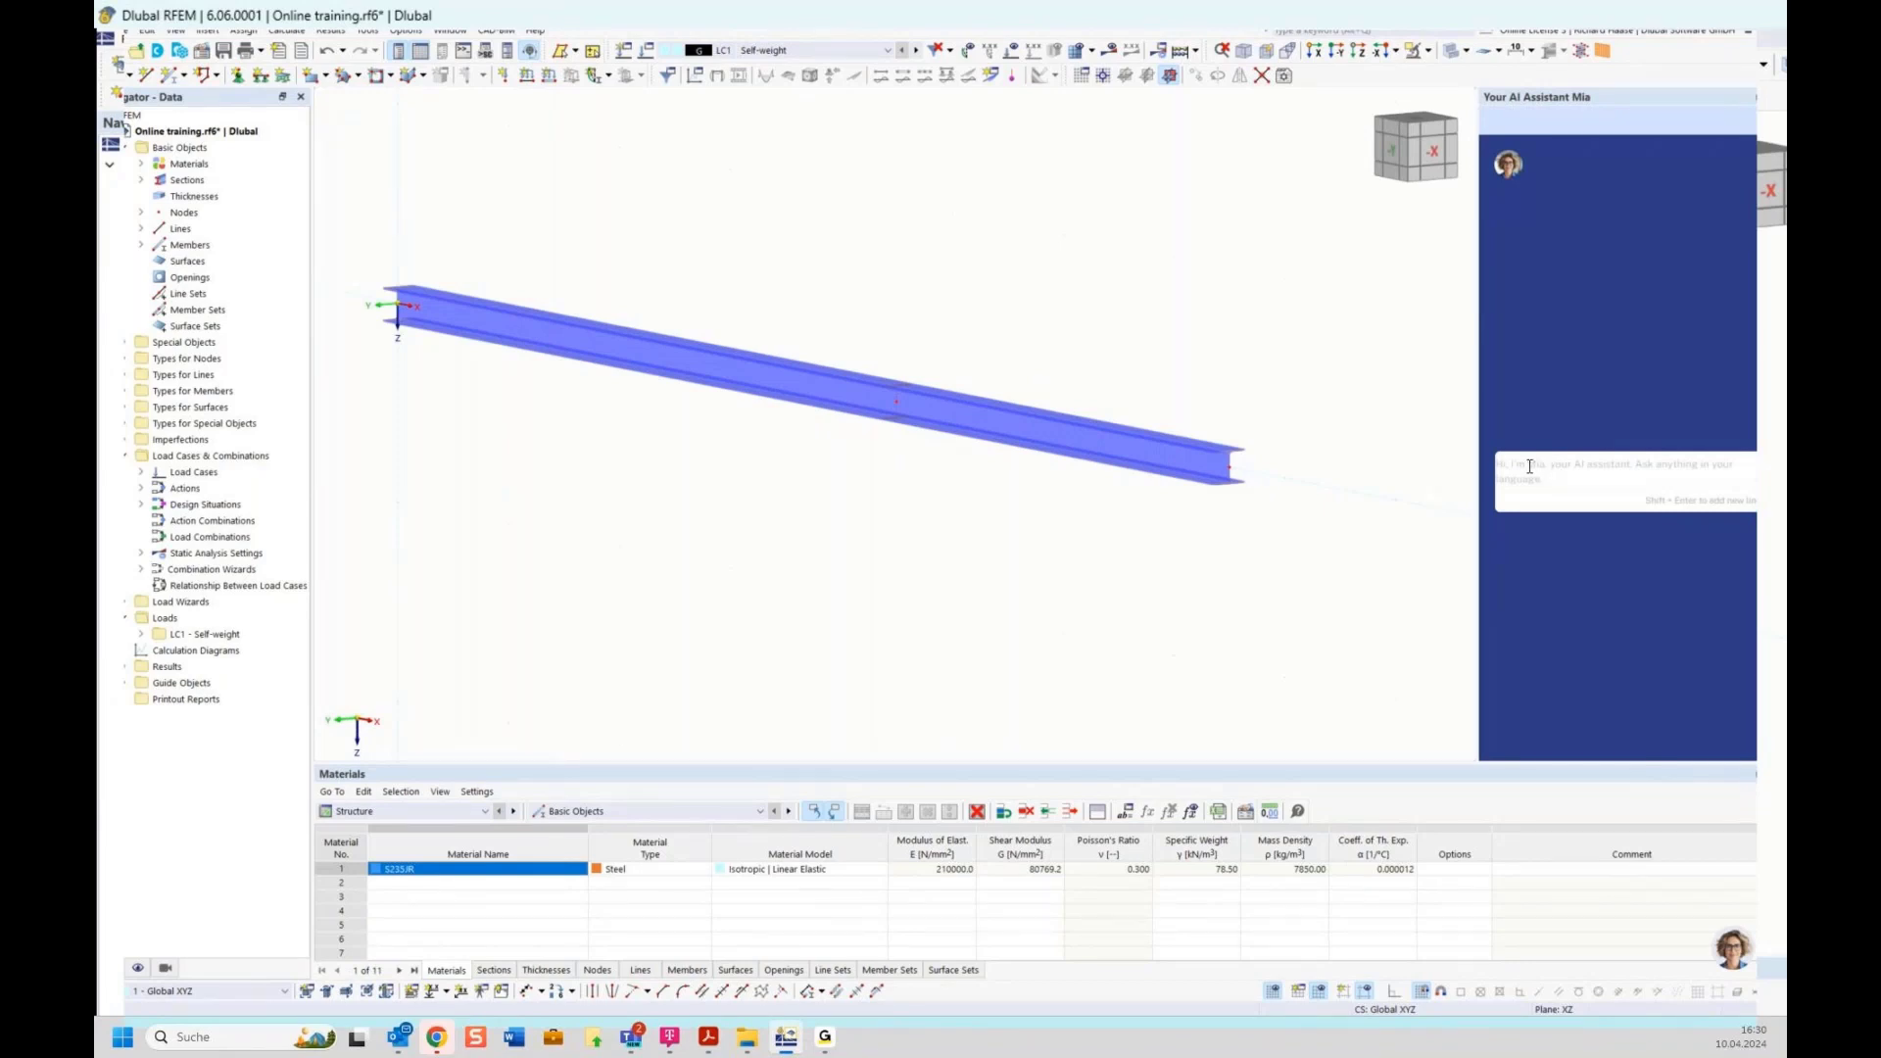
{"action": "type", "text": "single beam, length 7,5m, single load on 4,50m with 10kn. Bending moment at 4,50m"}
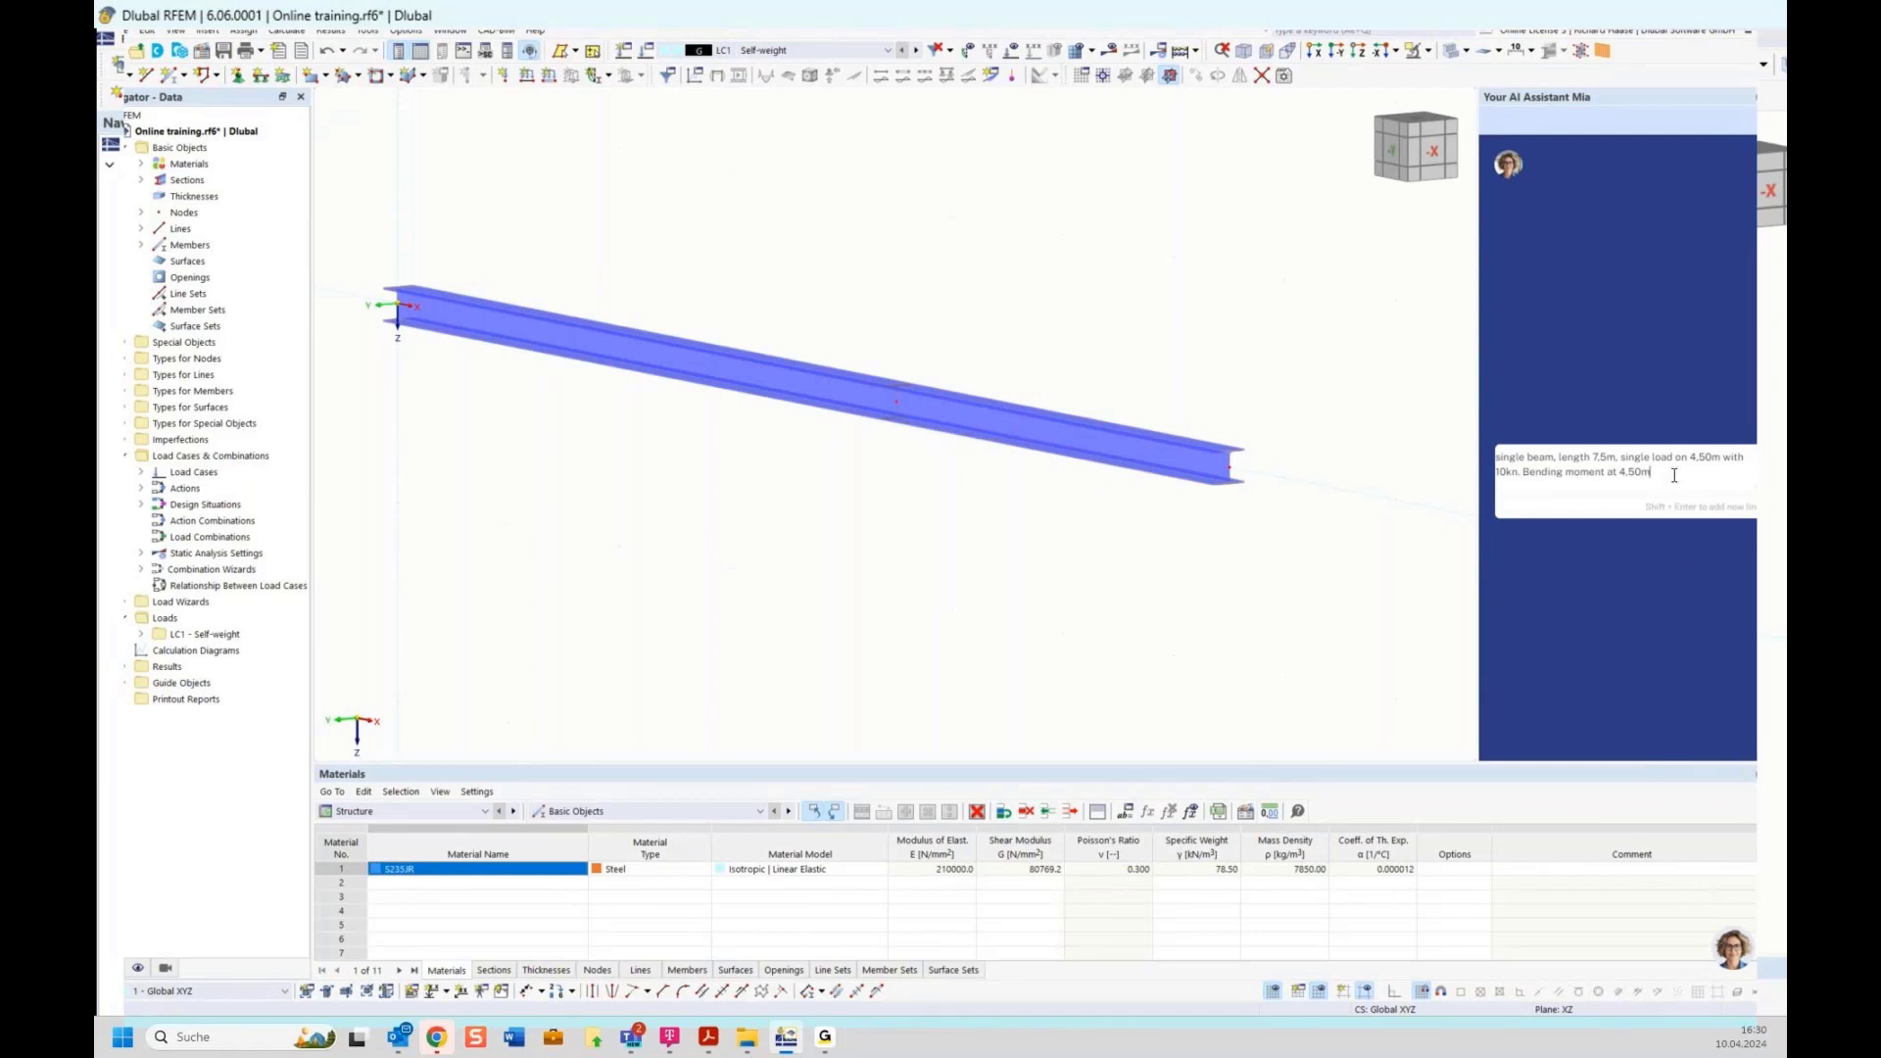
{"action": "key", "text": "Return"}
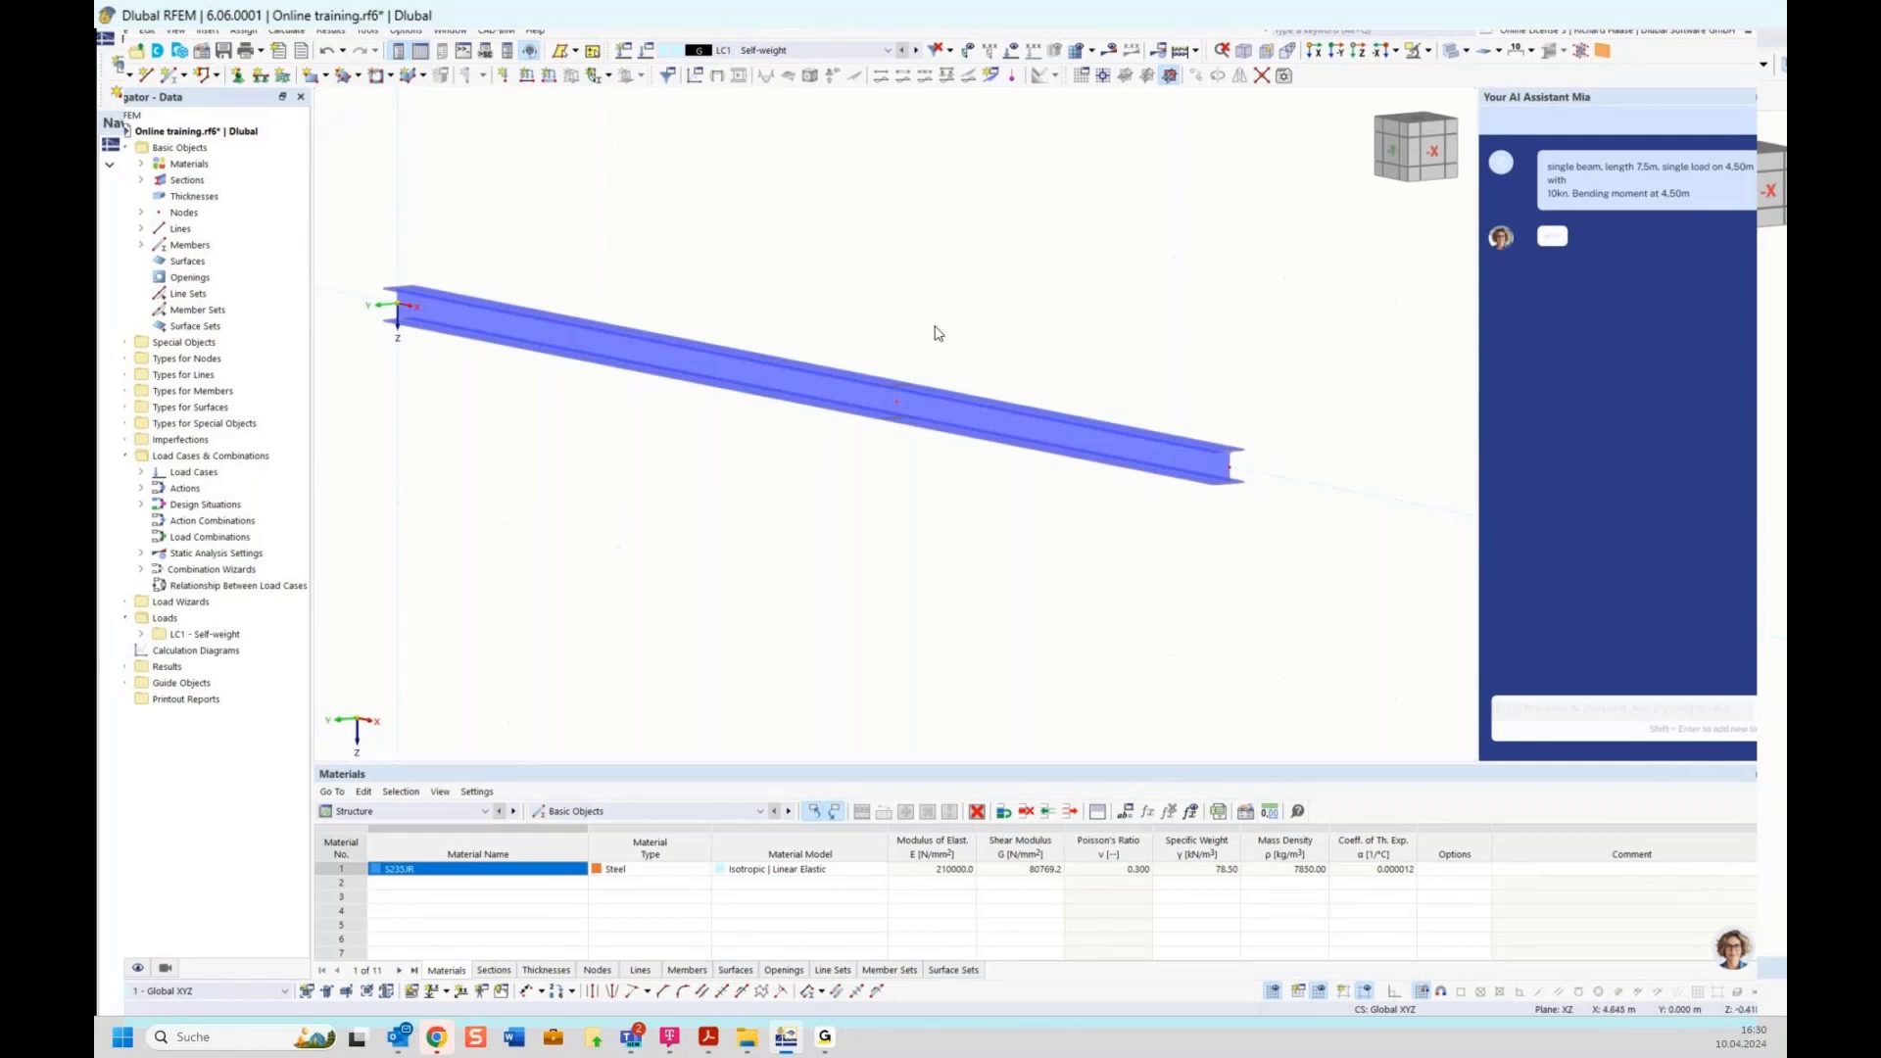
Create a new nodal support restraining translation in X and Z, and assign it to node 1 at the beam's start.
{"action": "scroll", "coordinate": [951, 331], "scroll_direction": "up", "scroll_amount": 2}
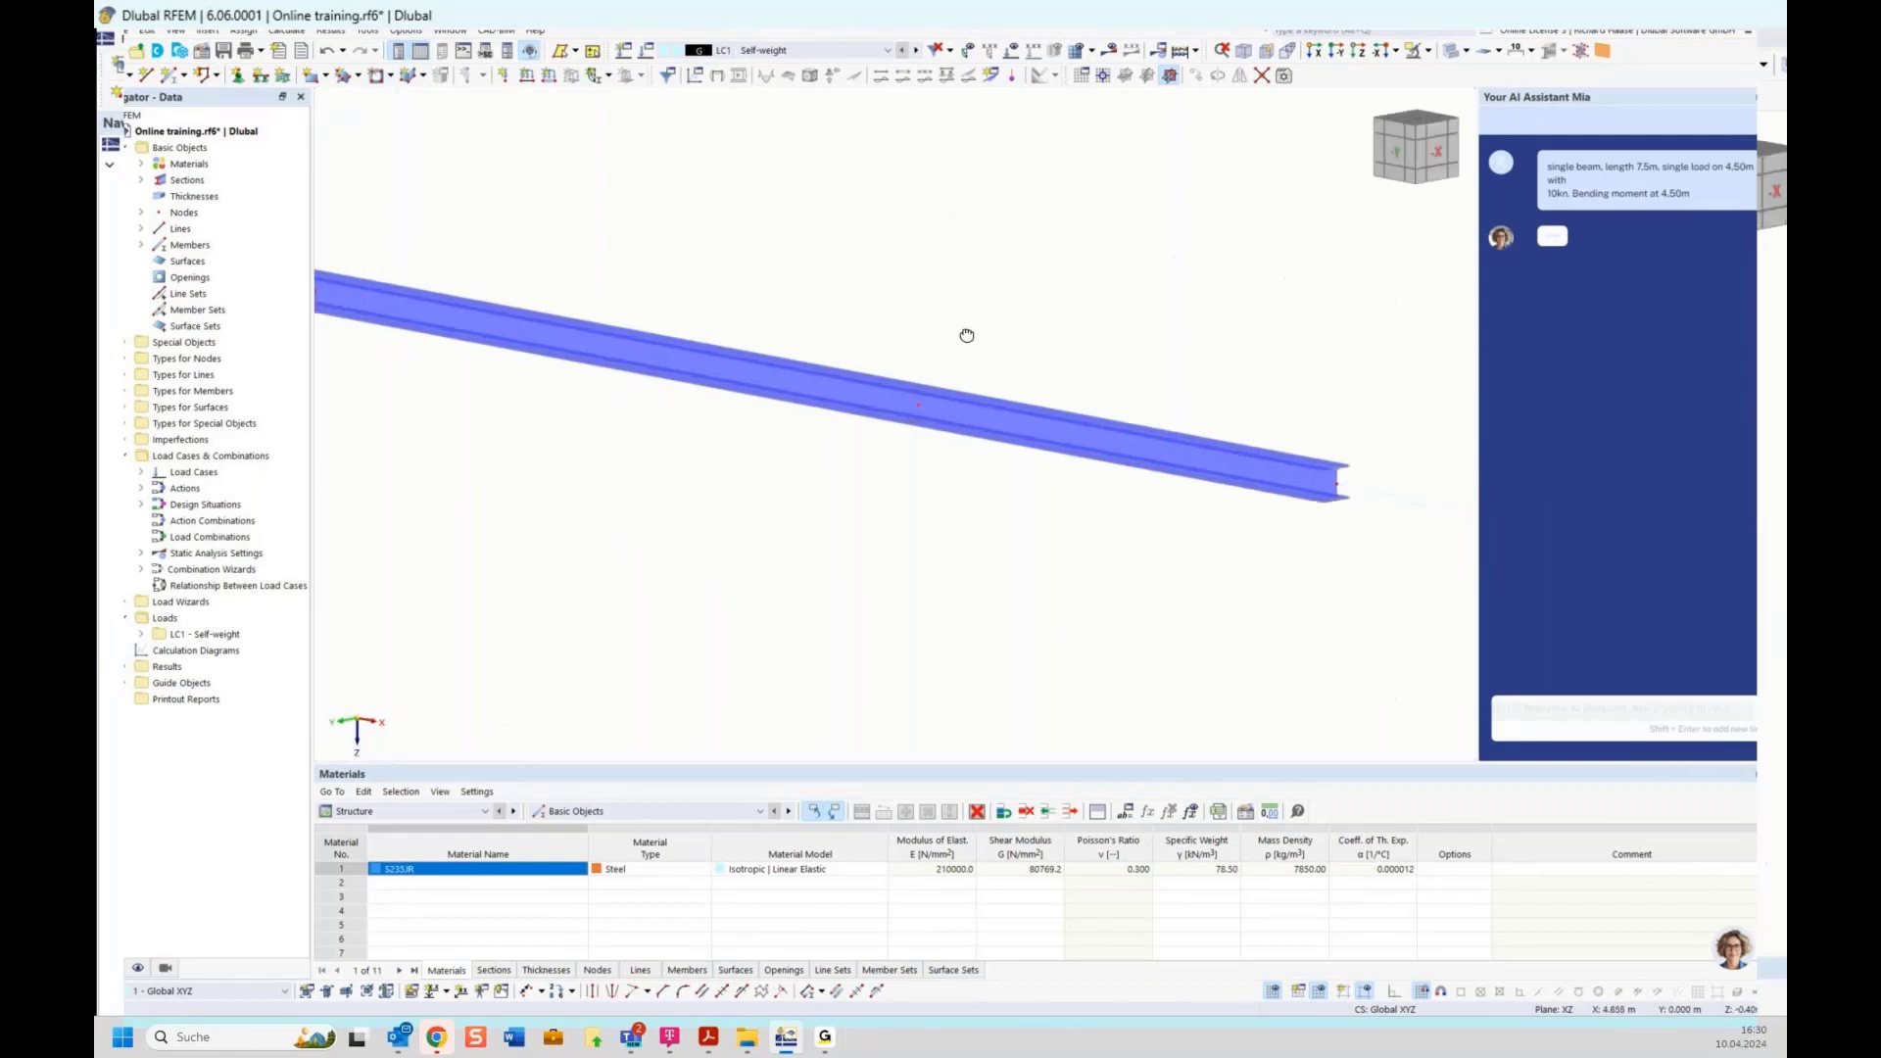
{"action": "left_click", "coordinate": [1412, 149]}
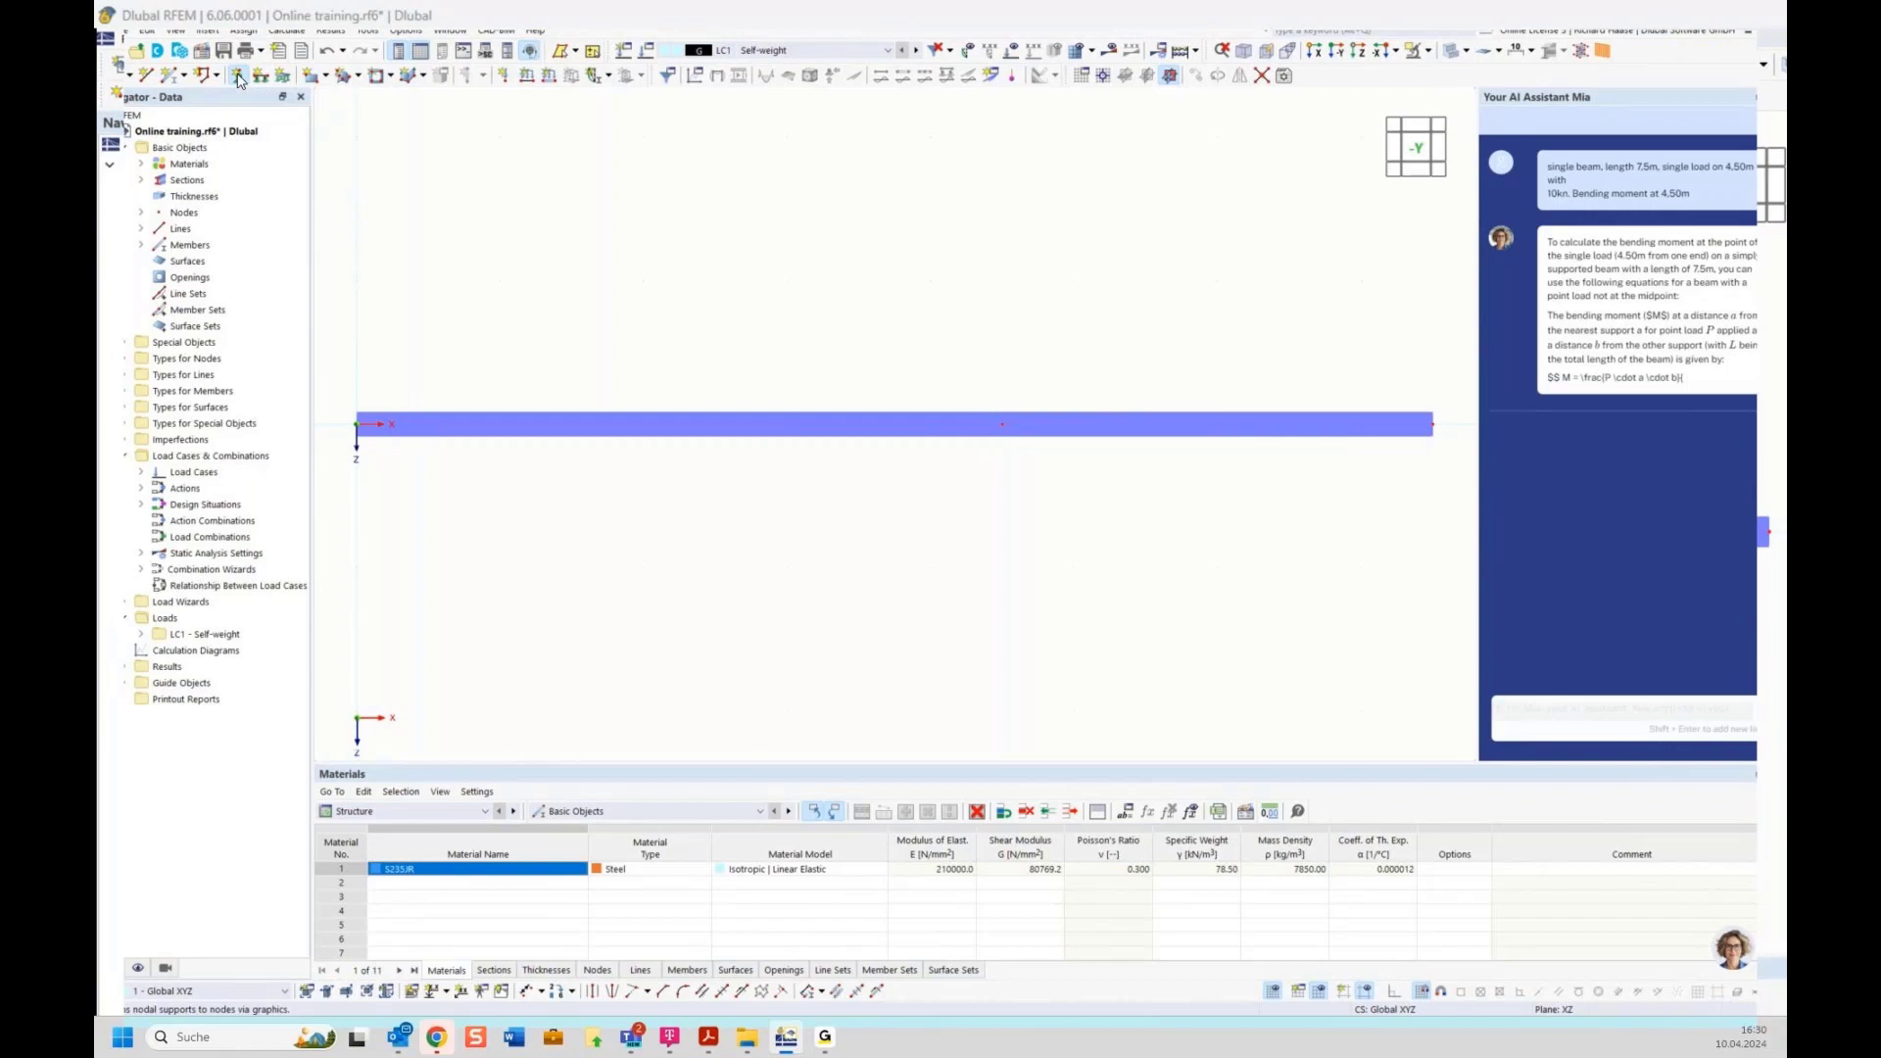
{"action": "left_click", "coordinate": [238, 78]}
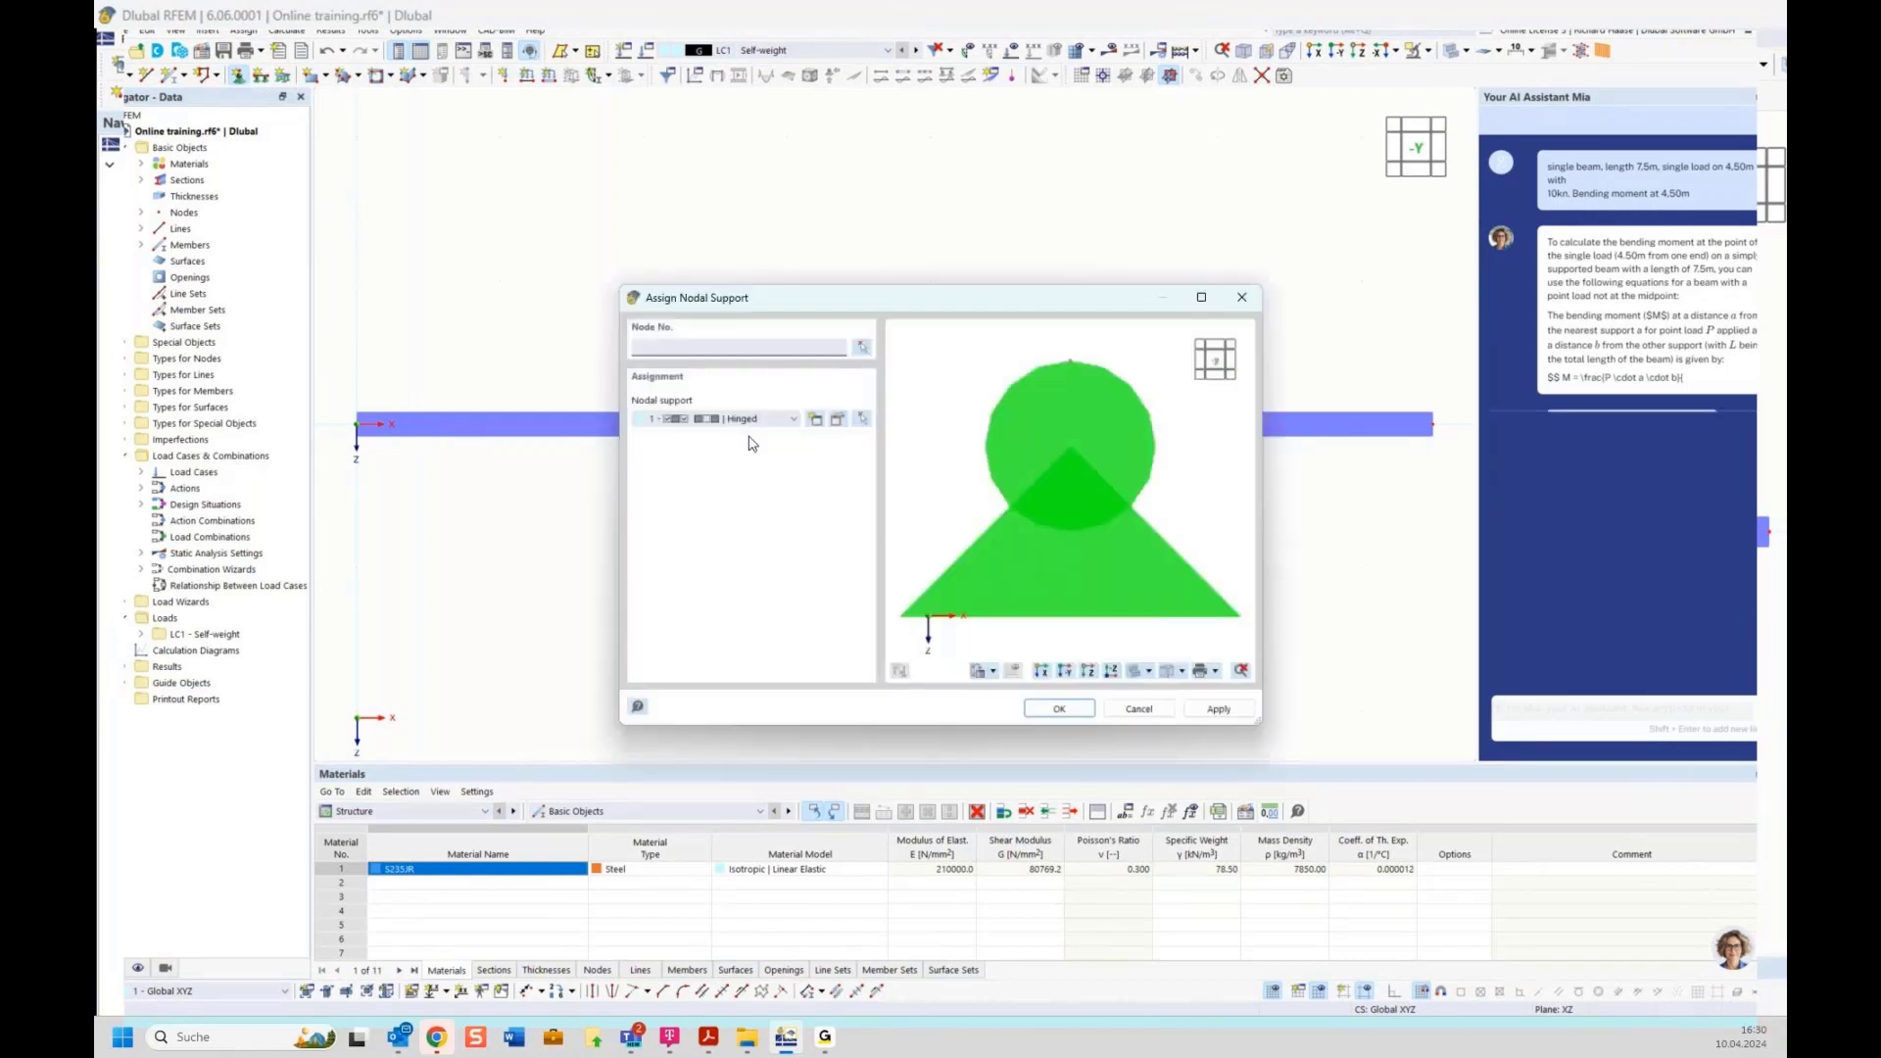
{"action": "left_click", "coordinate": [816, 421]}
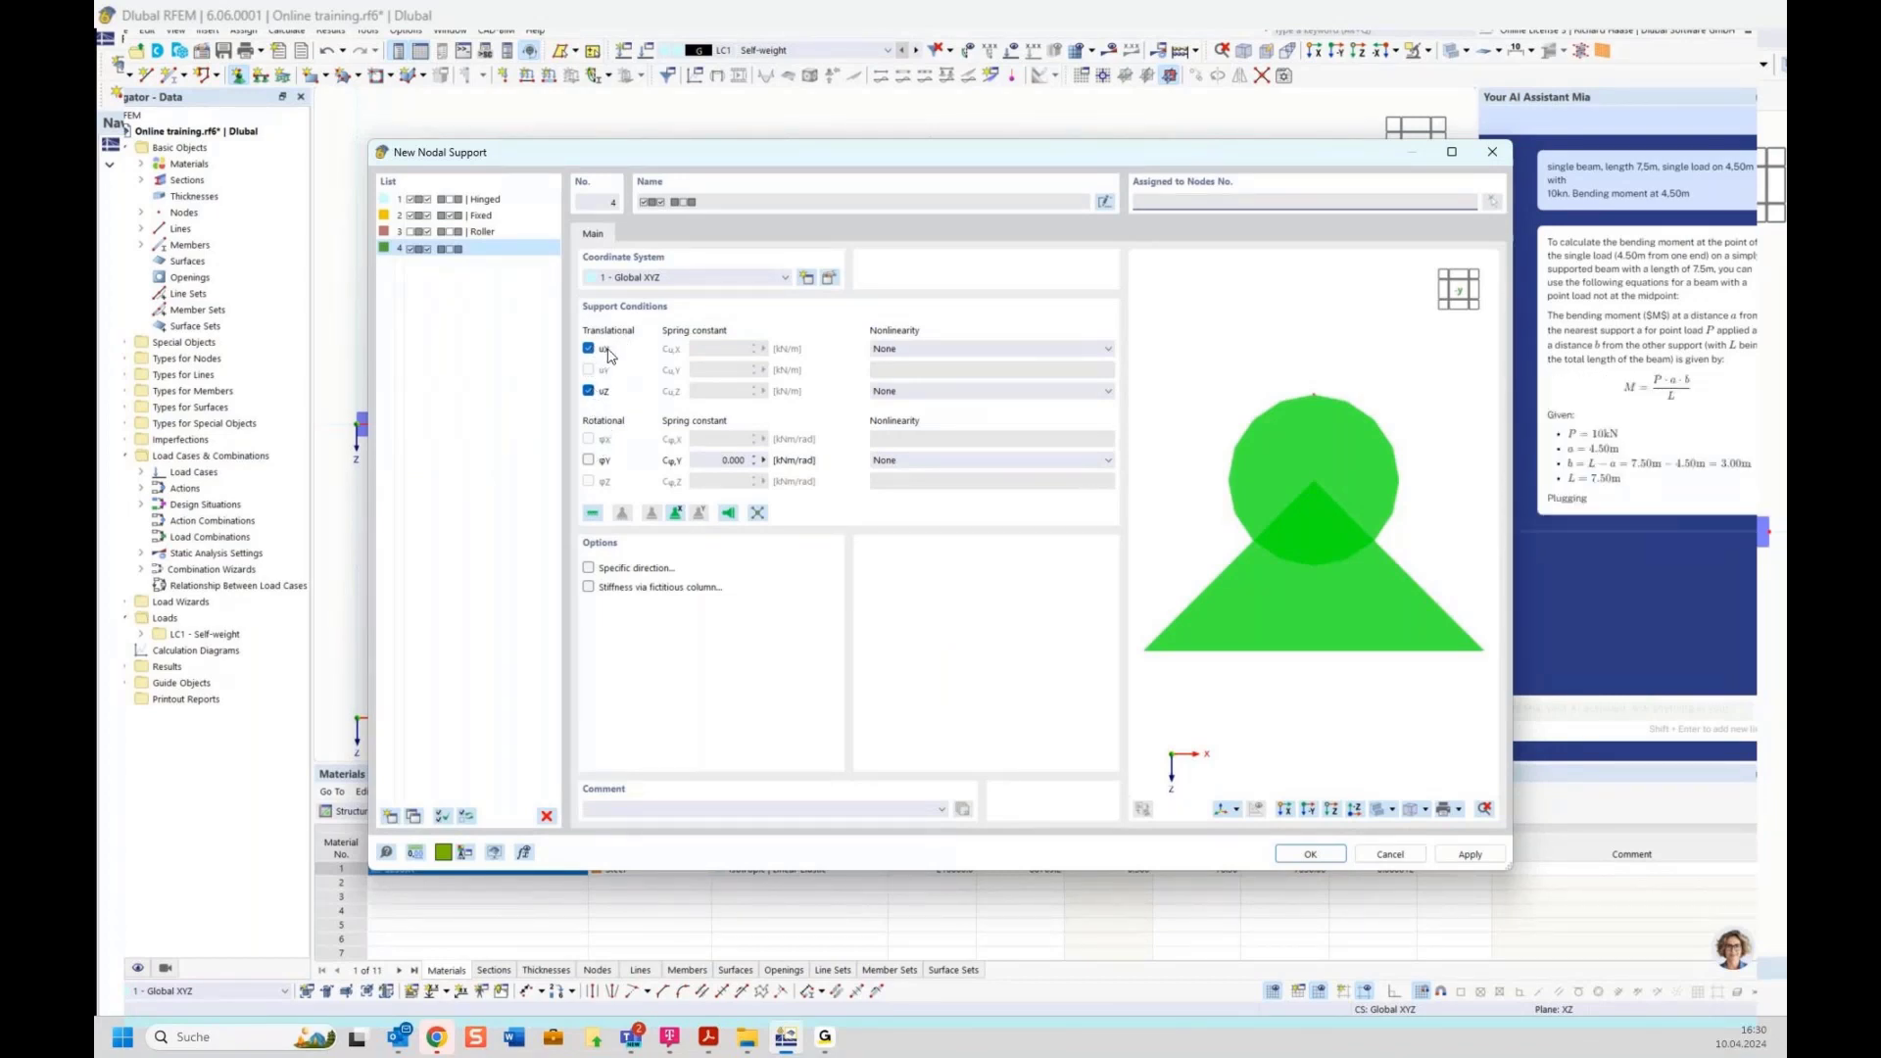
{"action": "left_click", "coordinate": [1310, 854]}
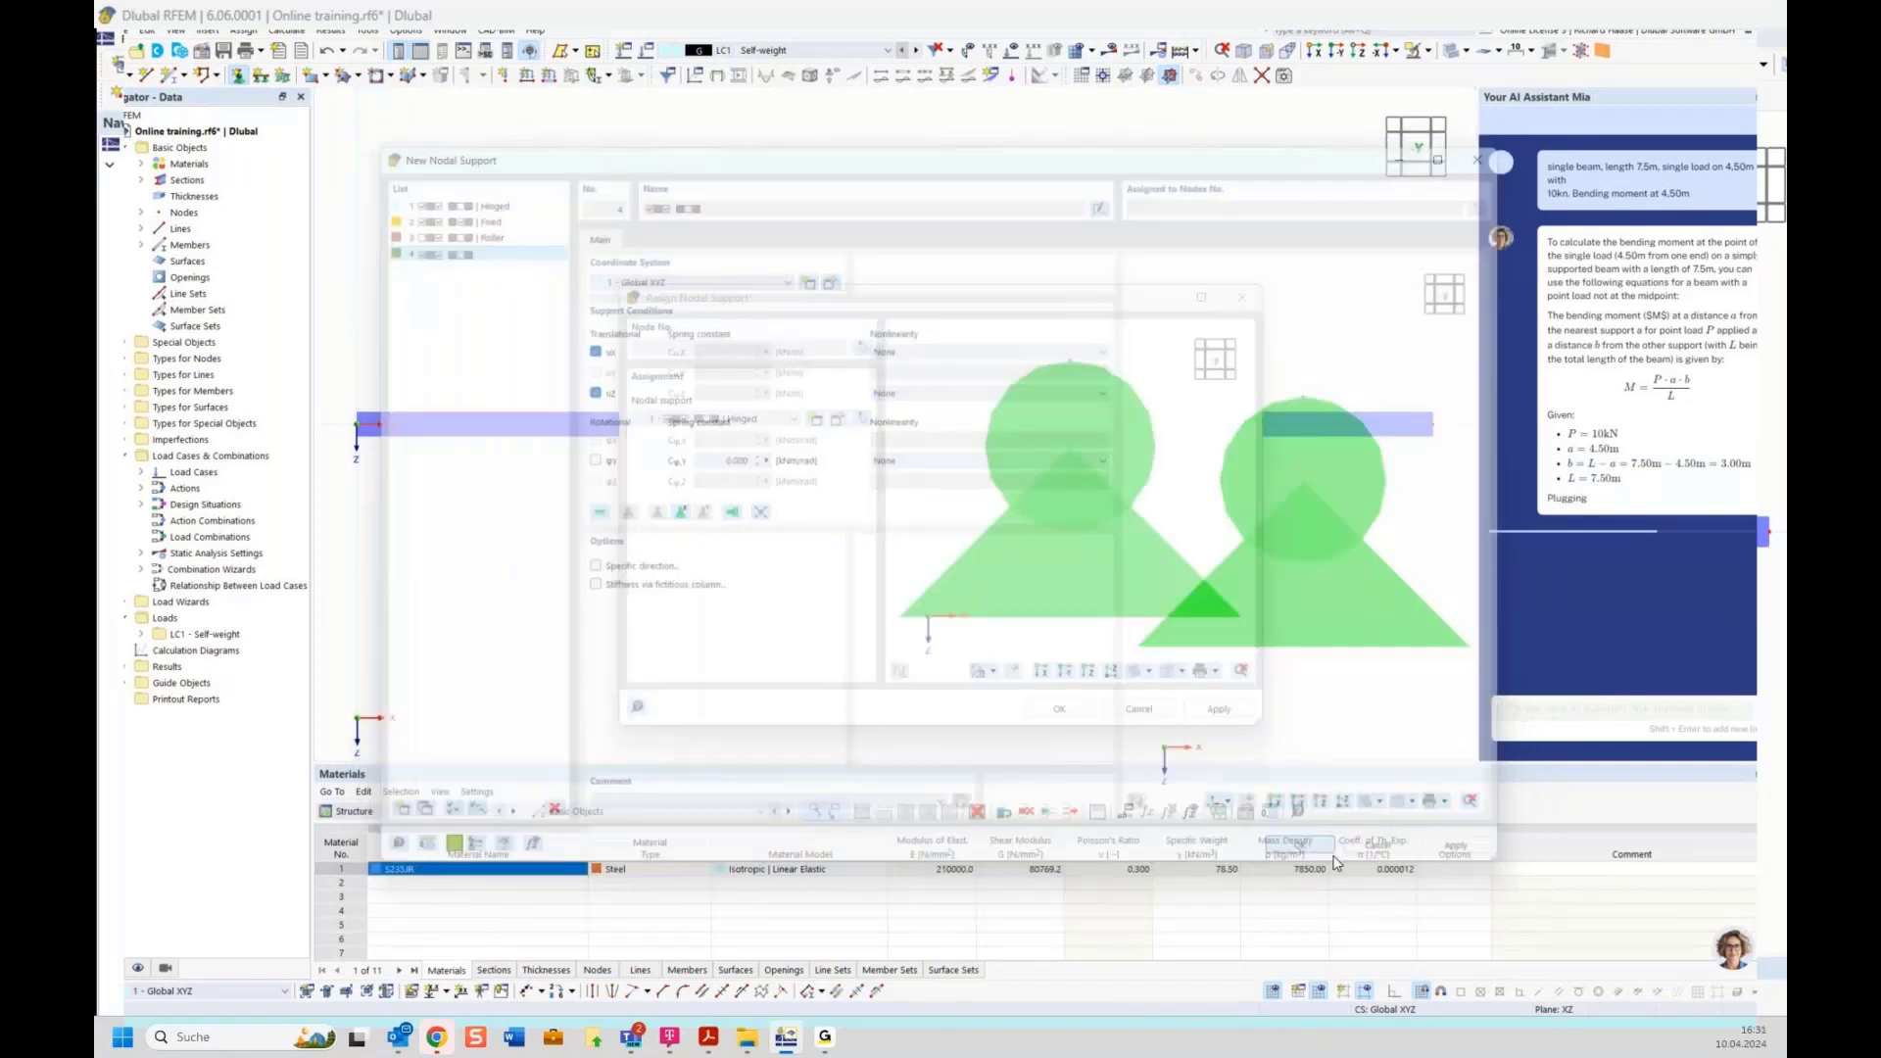
{"action": "left_click_drag", "start_coordinate": [338, 394], "coordinate": [420, 491]}
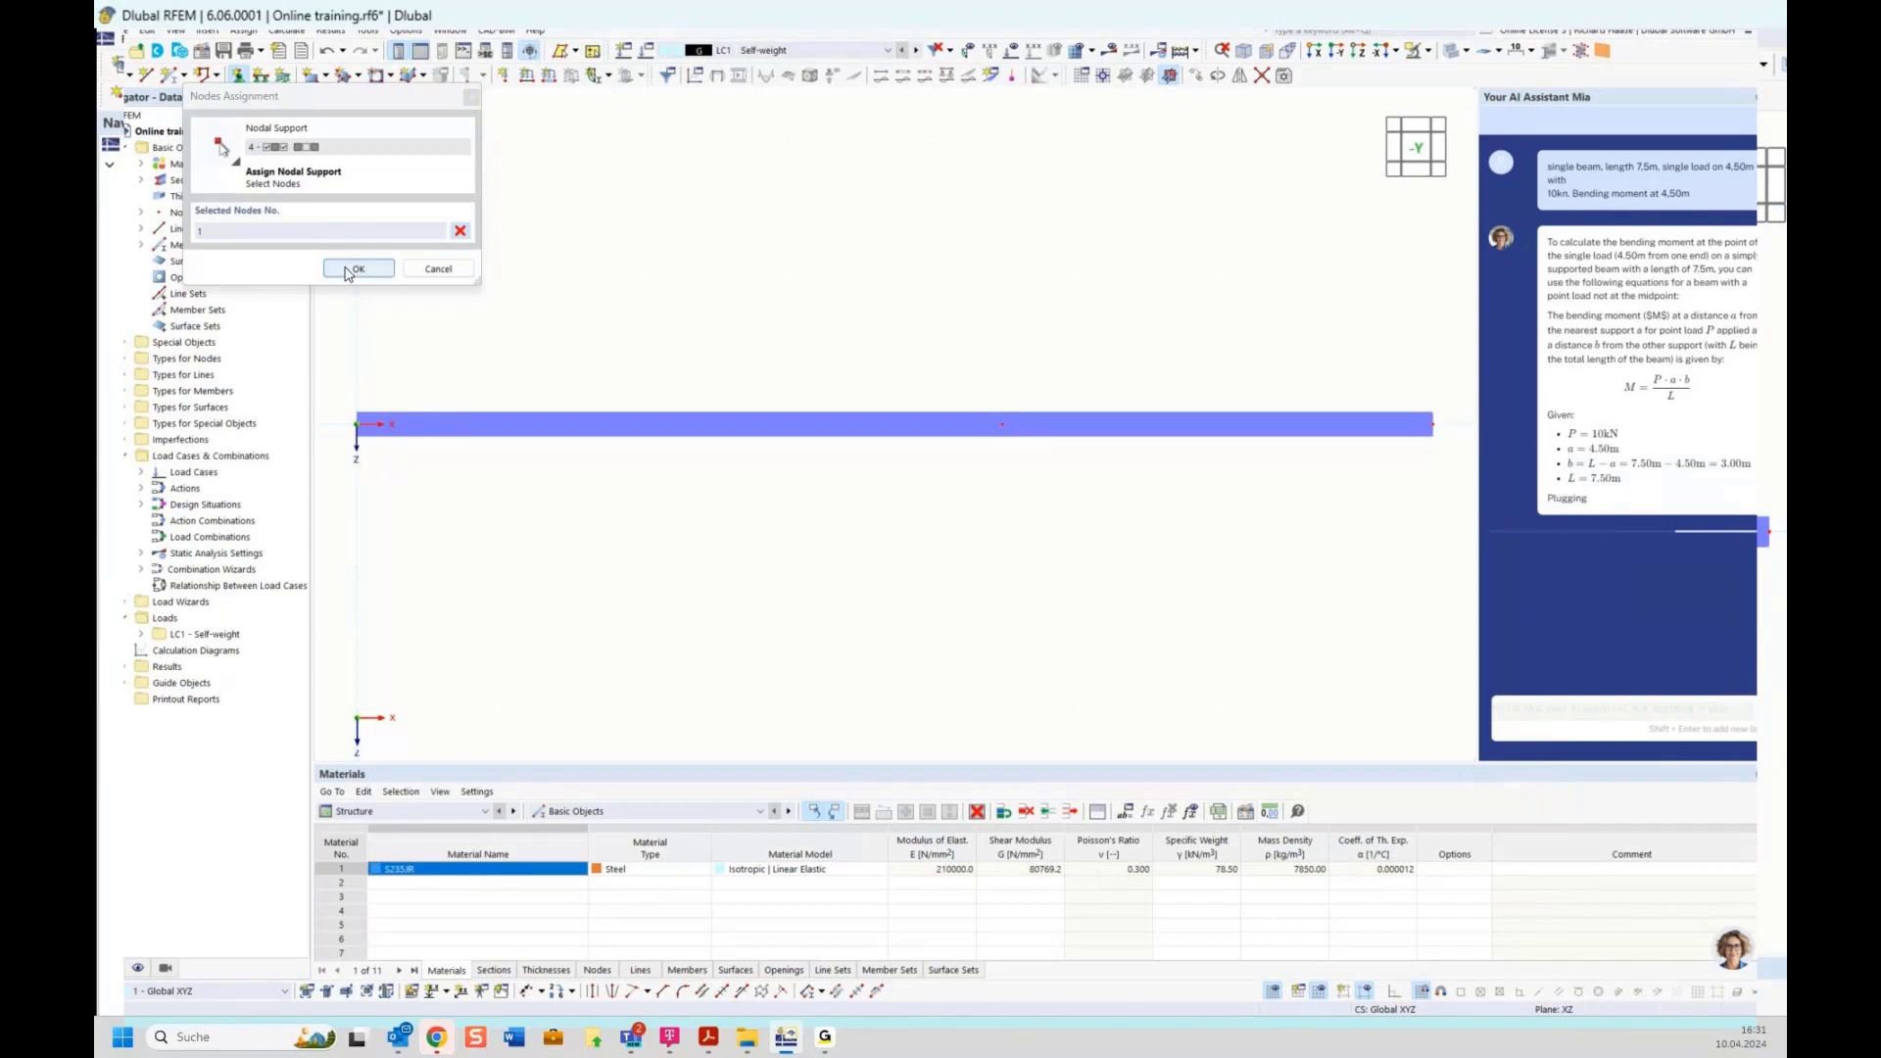
{"action": "left_click", "coordinate": [349, 271]}
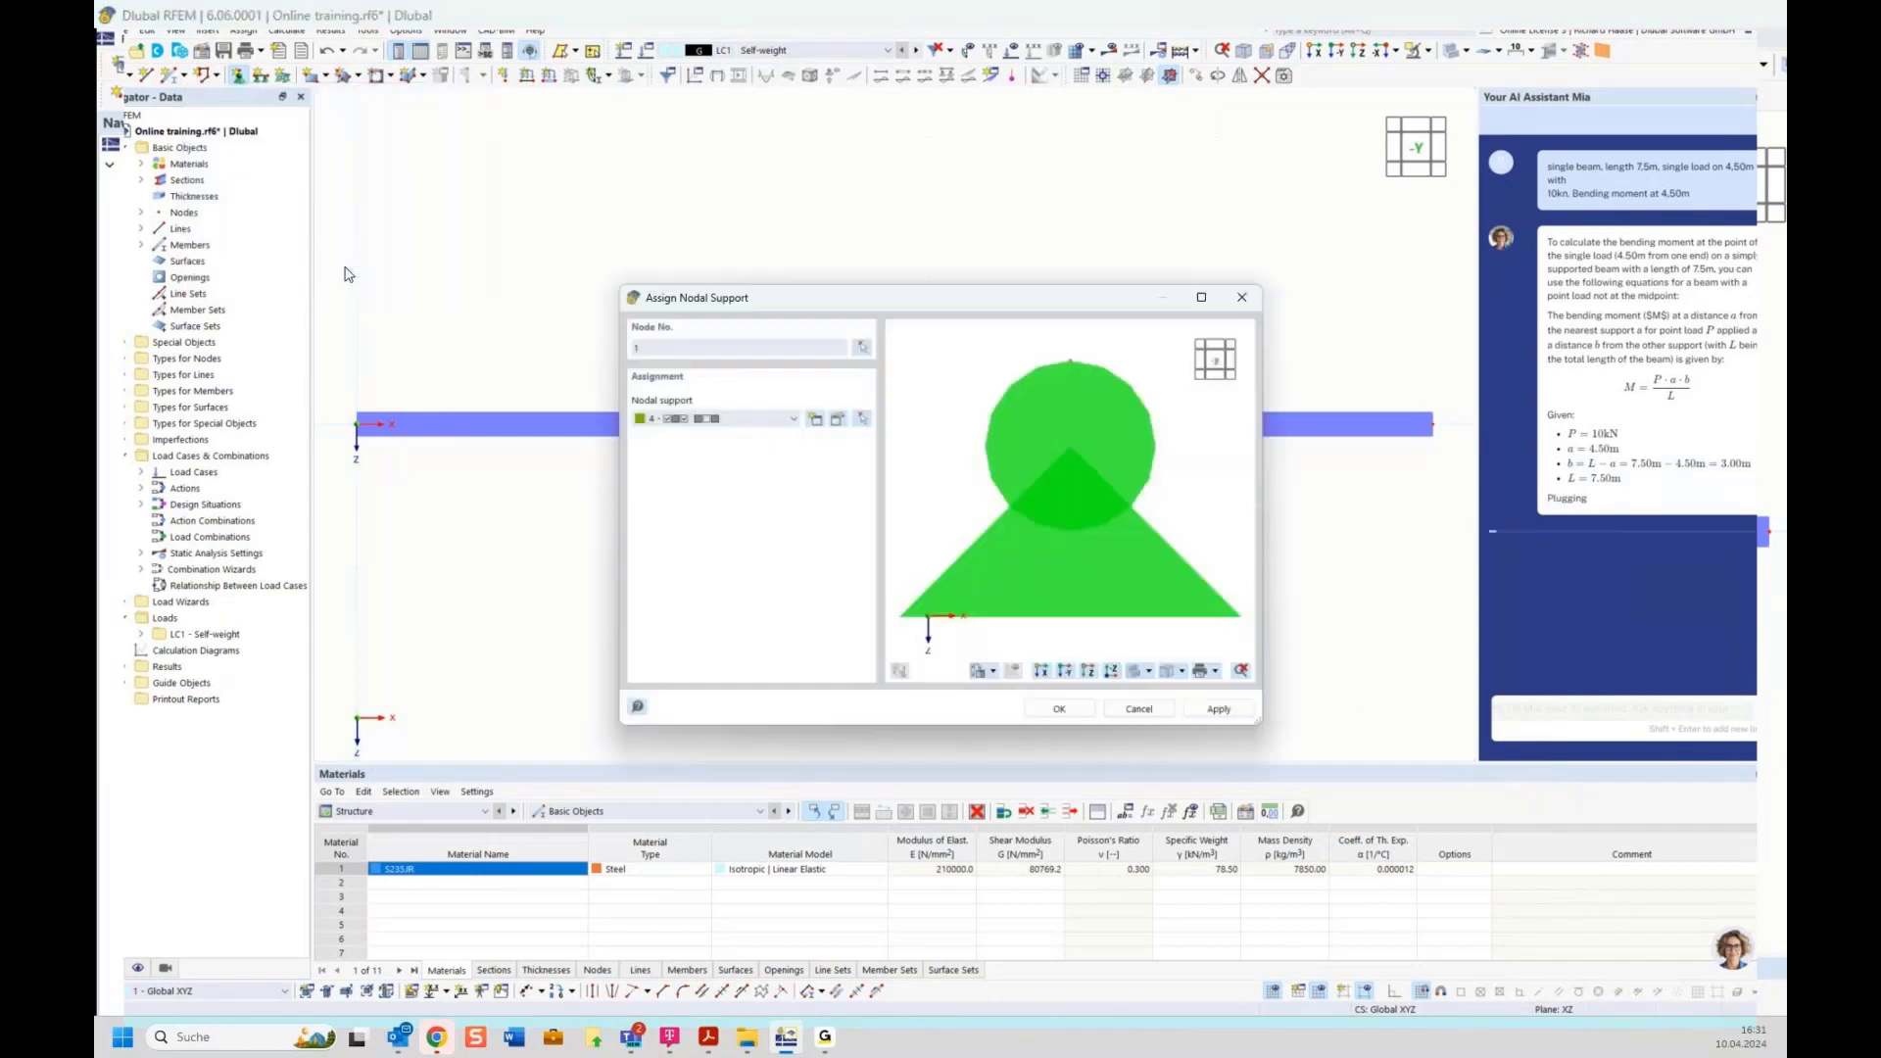
{"action": "left_click", "coordinate": [1060, 708]}
Enlarge the display size of the support symbols in the model.
{"action": "right_click", "coordinate": [362, 447]}
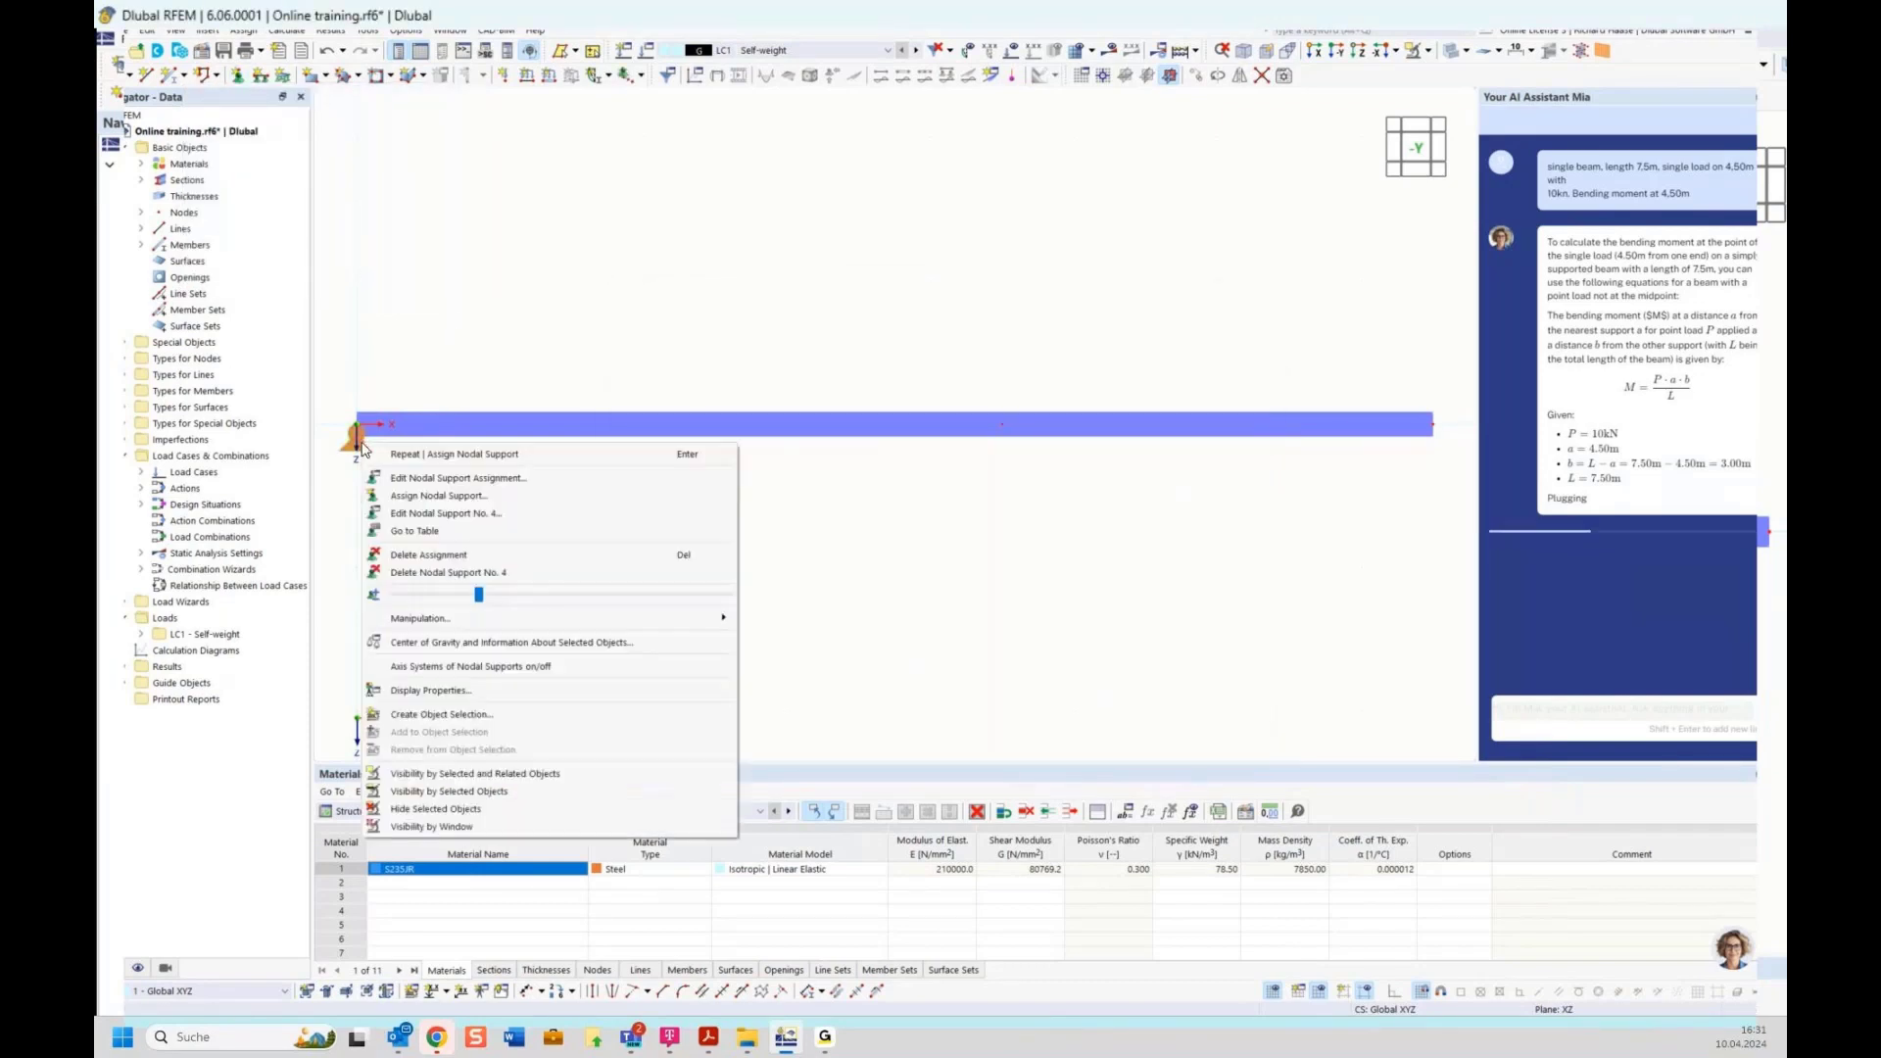
{"action": "left_click", "coordinate": [453, 366]}
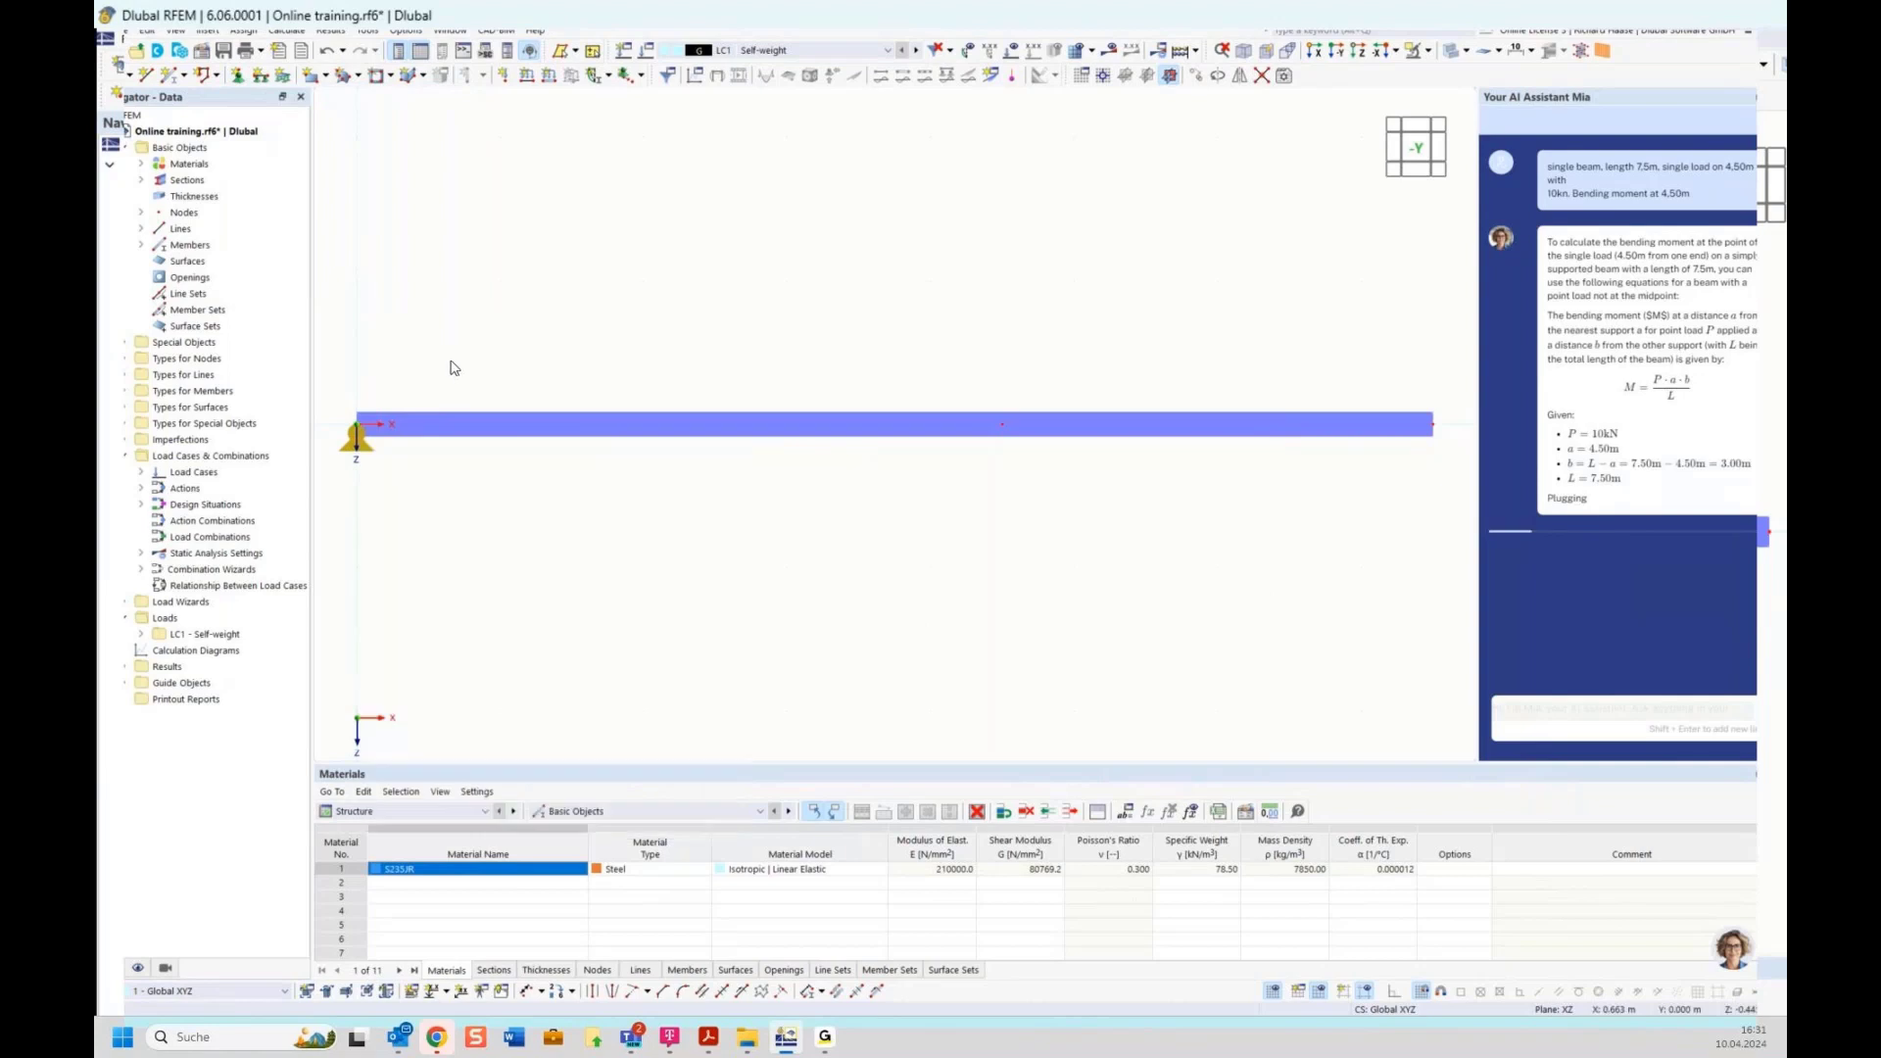
{"action": "right_click", "coordinate": [361, 447]}
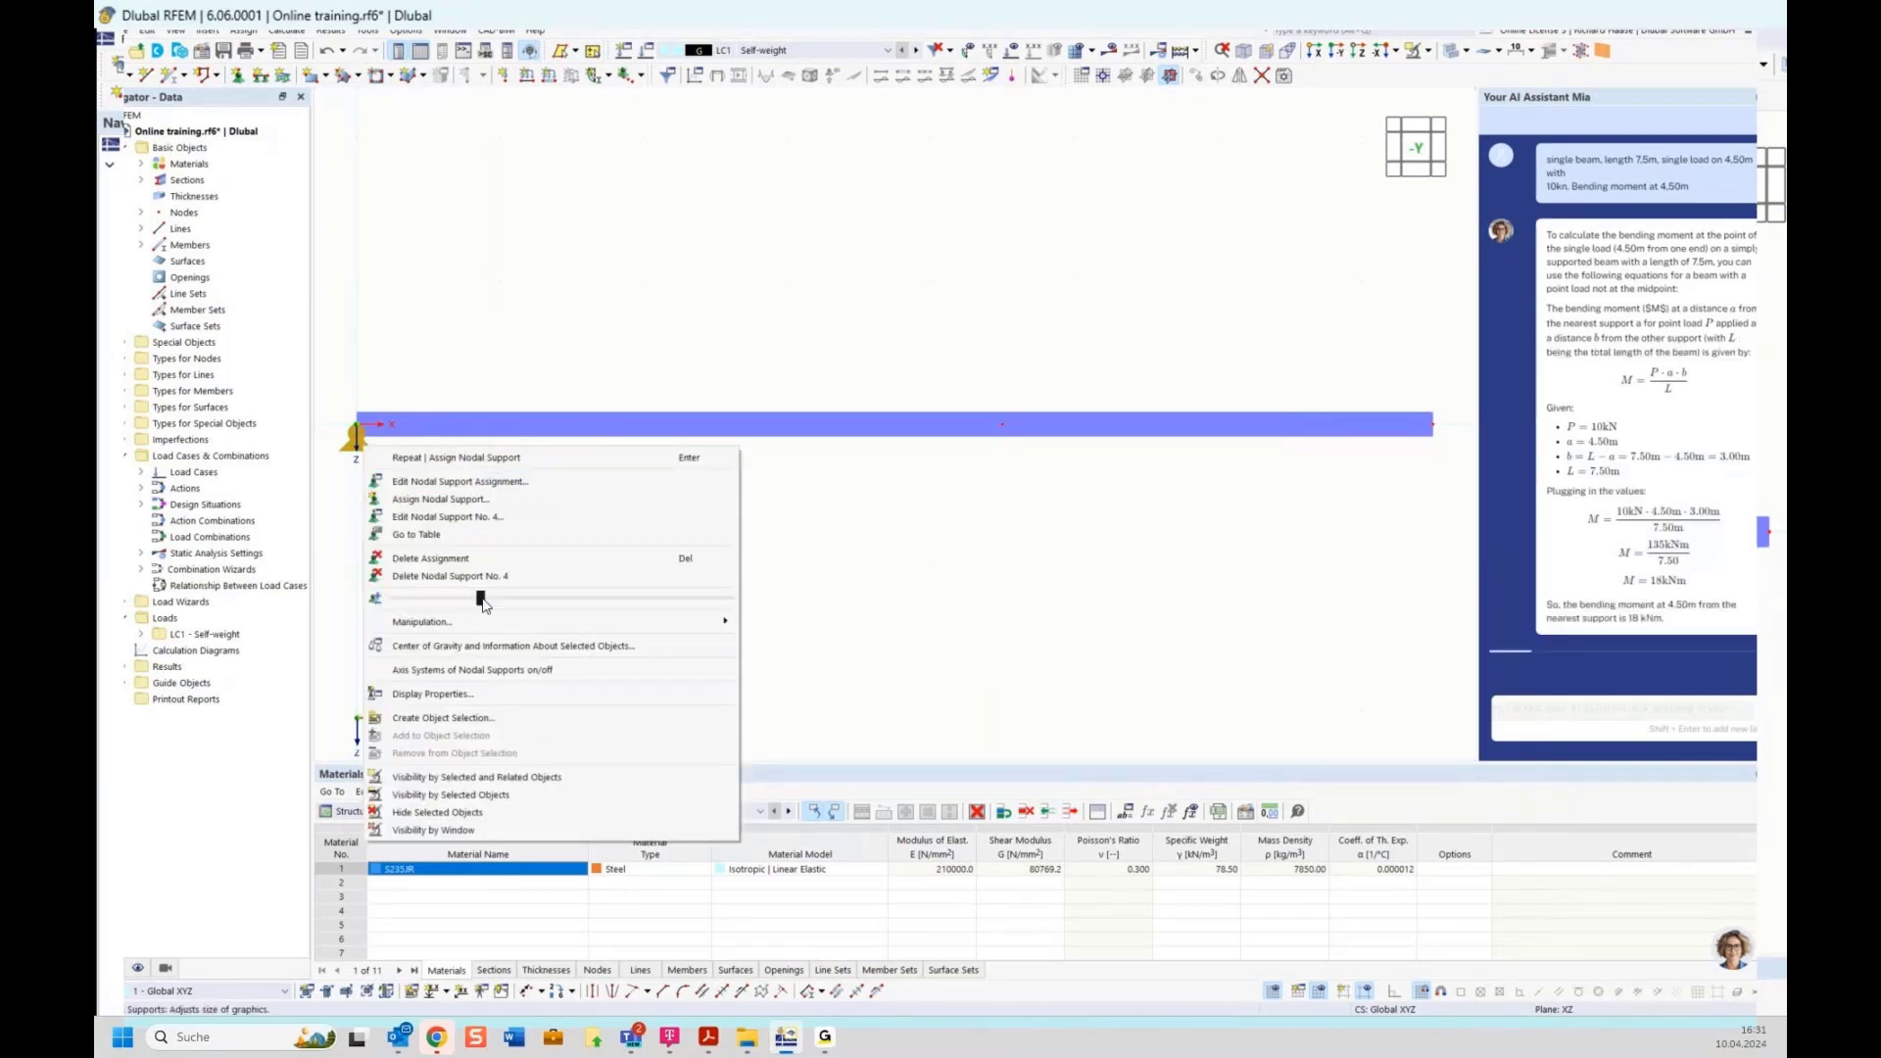
{"action": "left_click_drag", "start_coordinate": [483, 605], "coordinate": [608, 606]}
{"action": "left_click", "coordinate": [907, 500]}
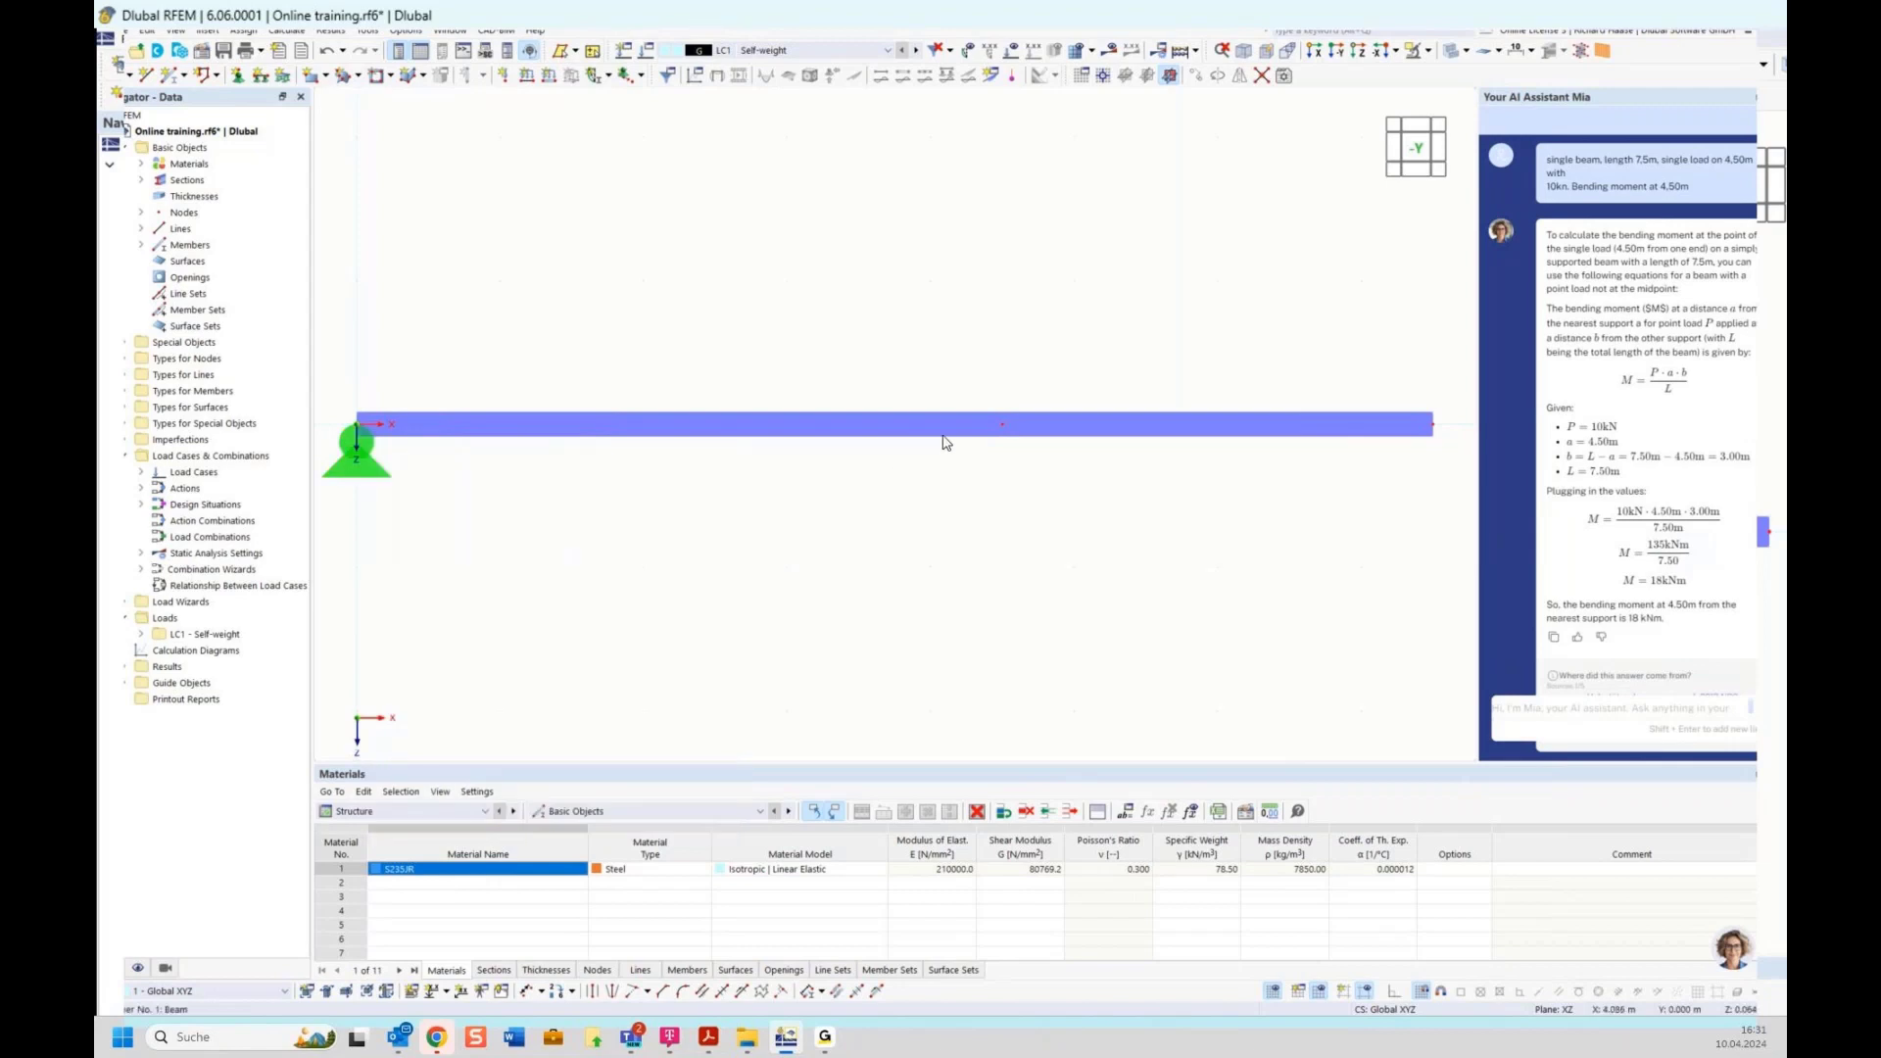
Assign the existing Roller nodal support to node 3 at the beam's far end.
{"action": "left_click", "coordinate": [238, 76]}
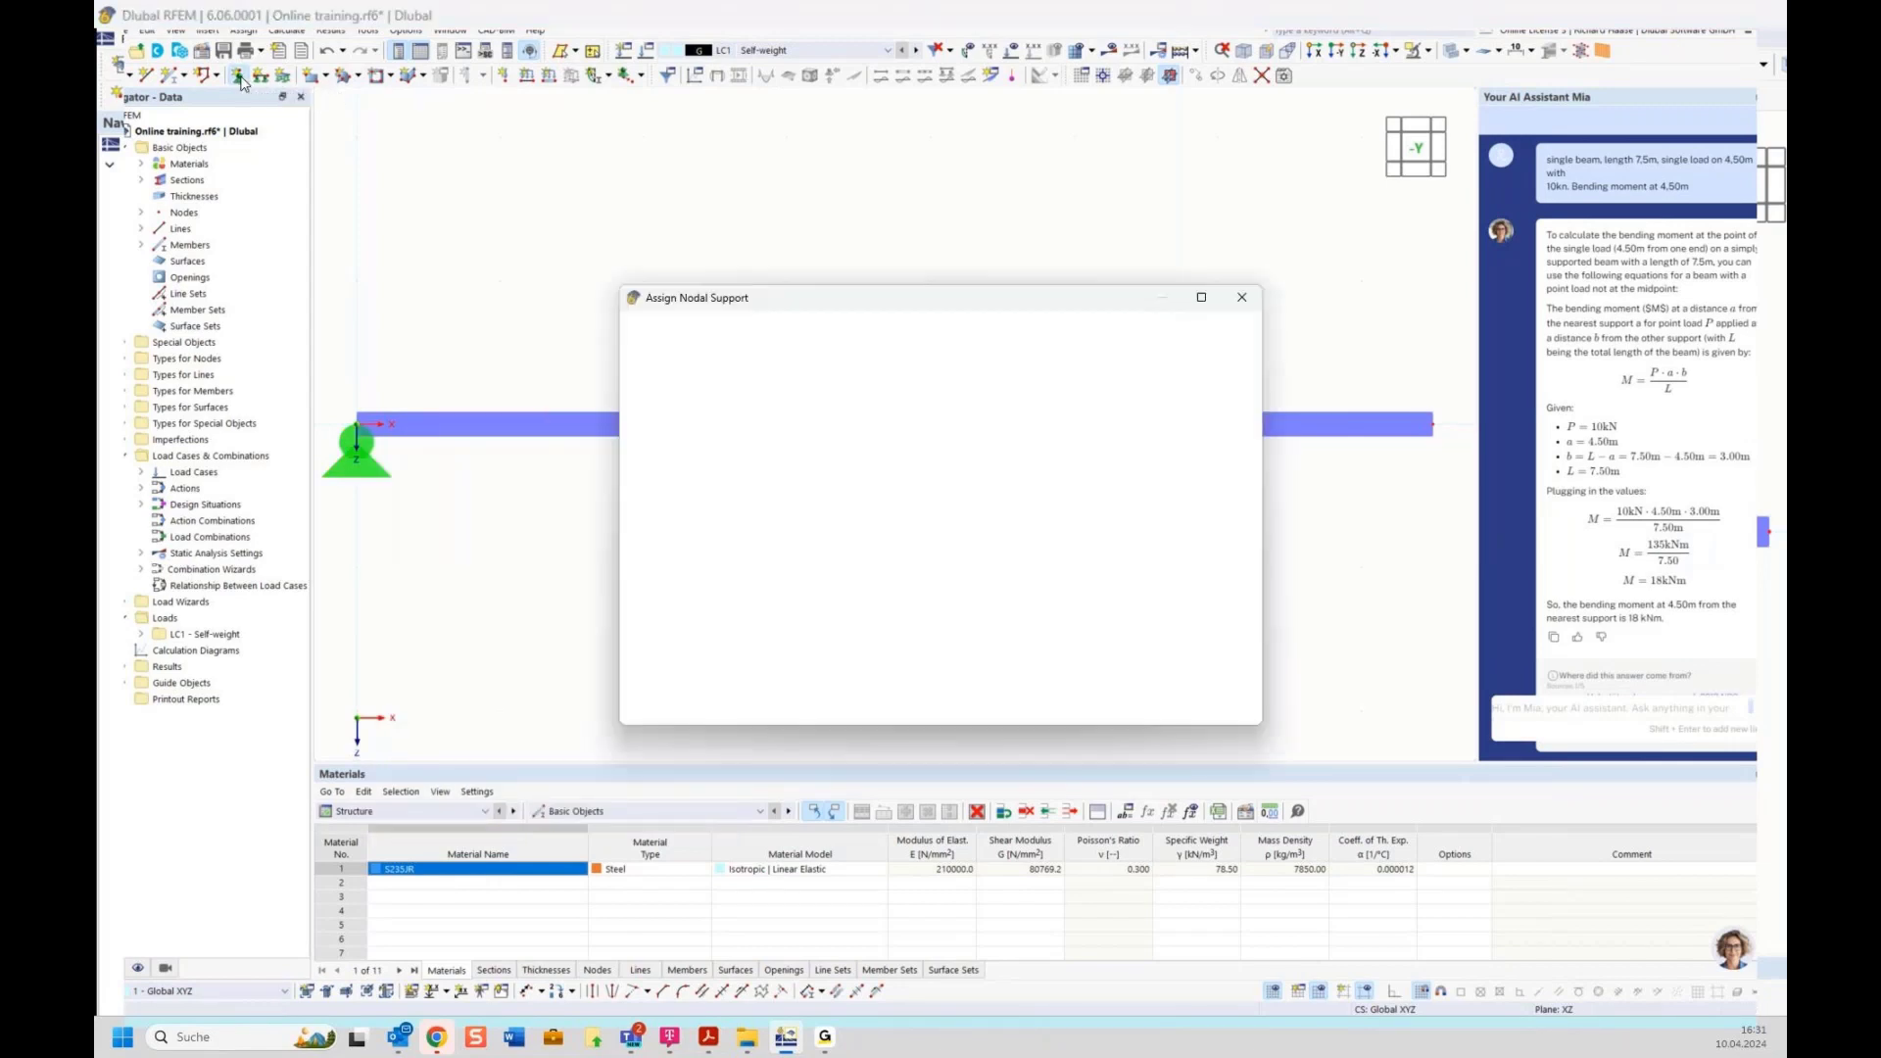
{"action": "left_click", "coordinate": [742, 420]}
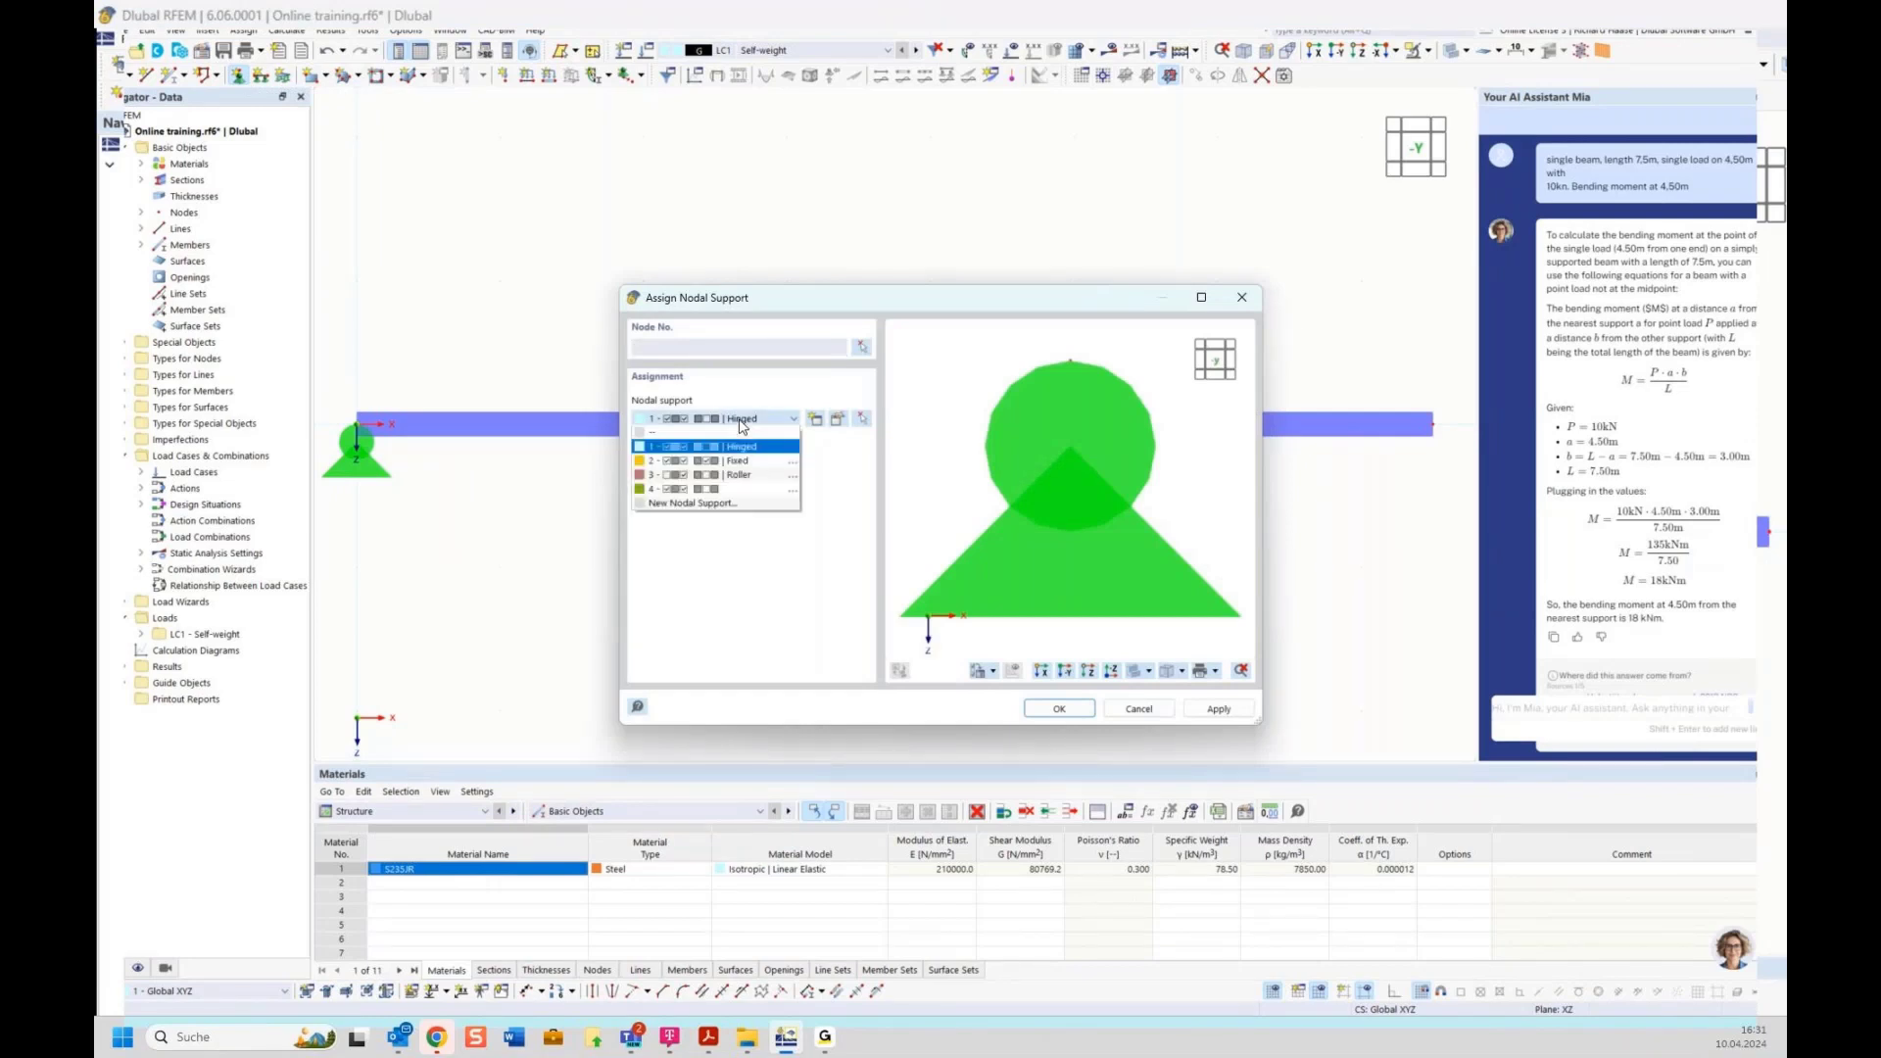
{"action": "left_click", "coordinate": [740, 476]}
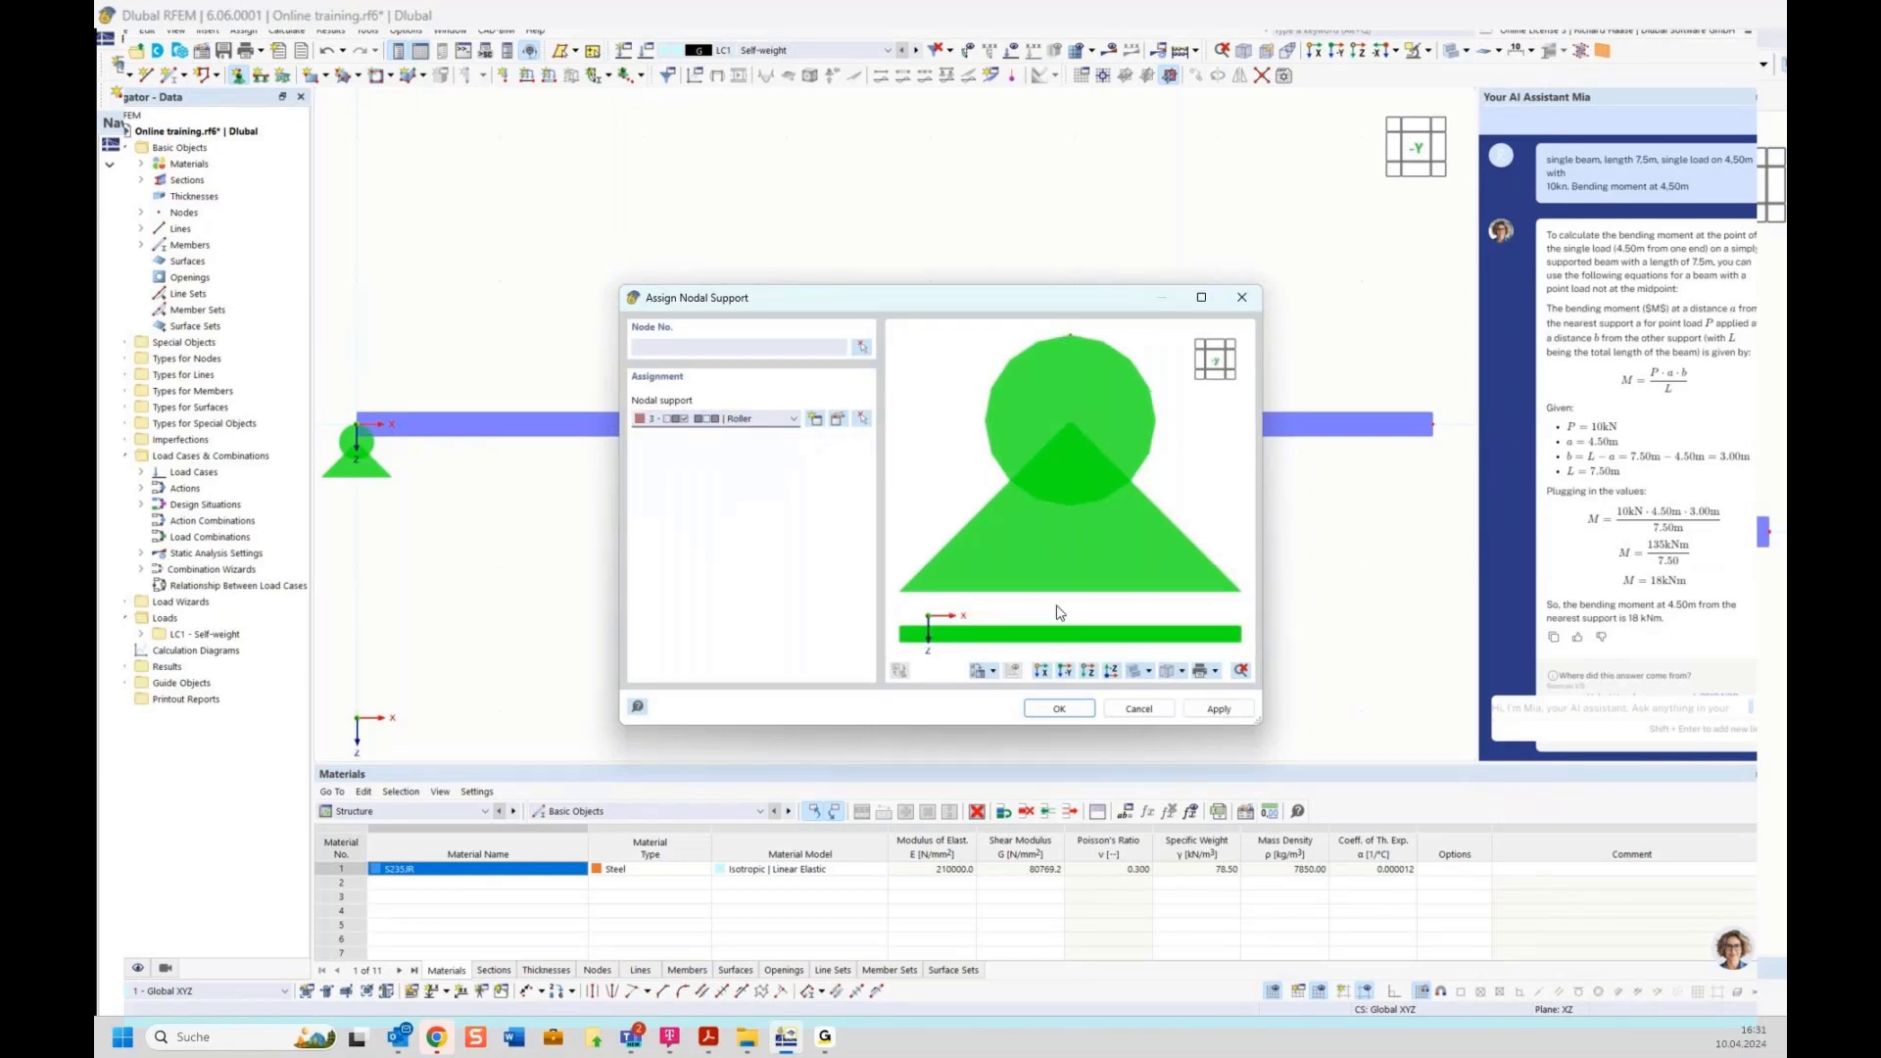
{"action": "left_click", "coordinate": [863, 348]}
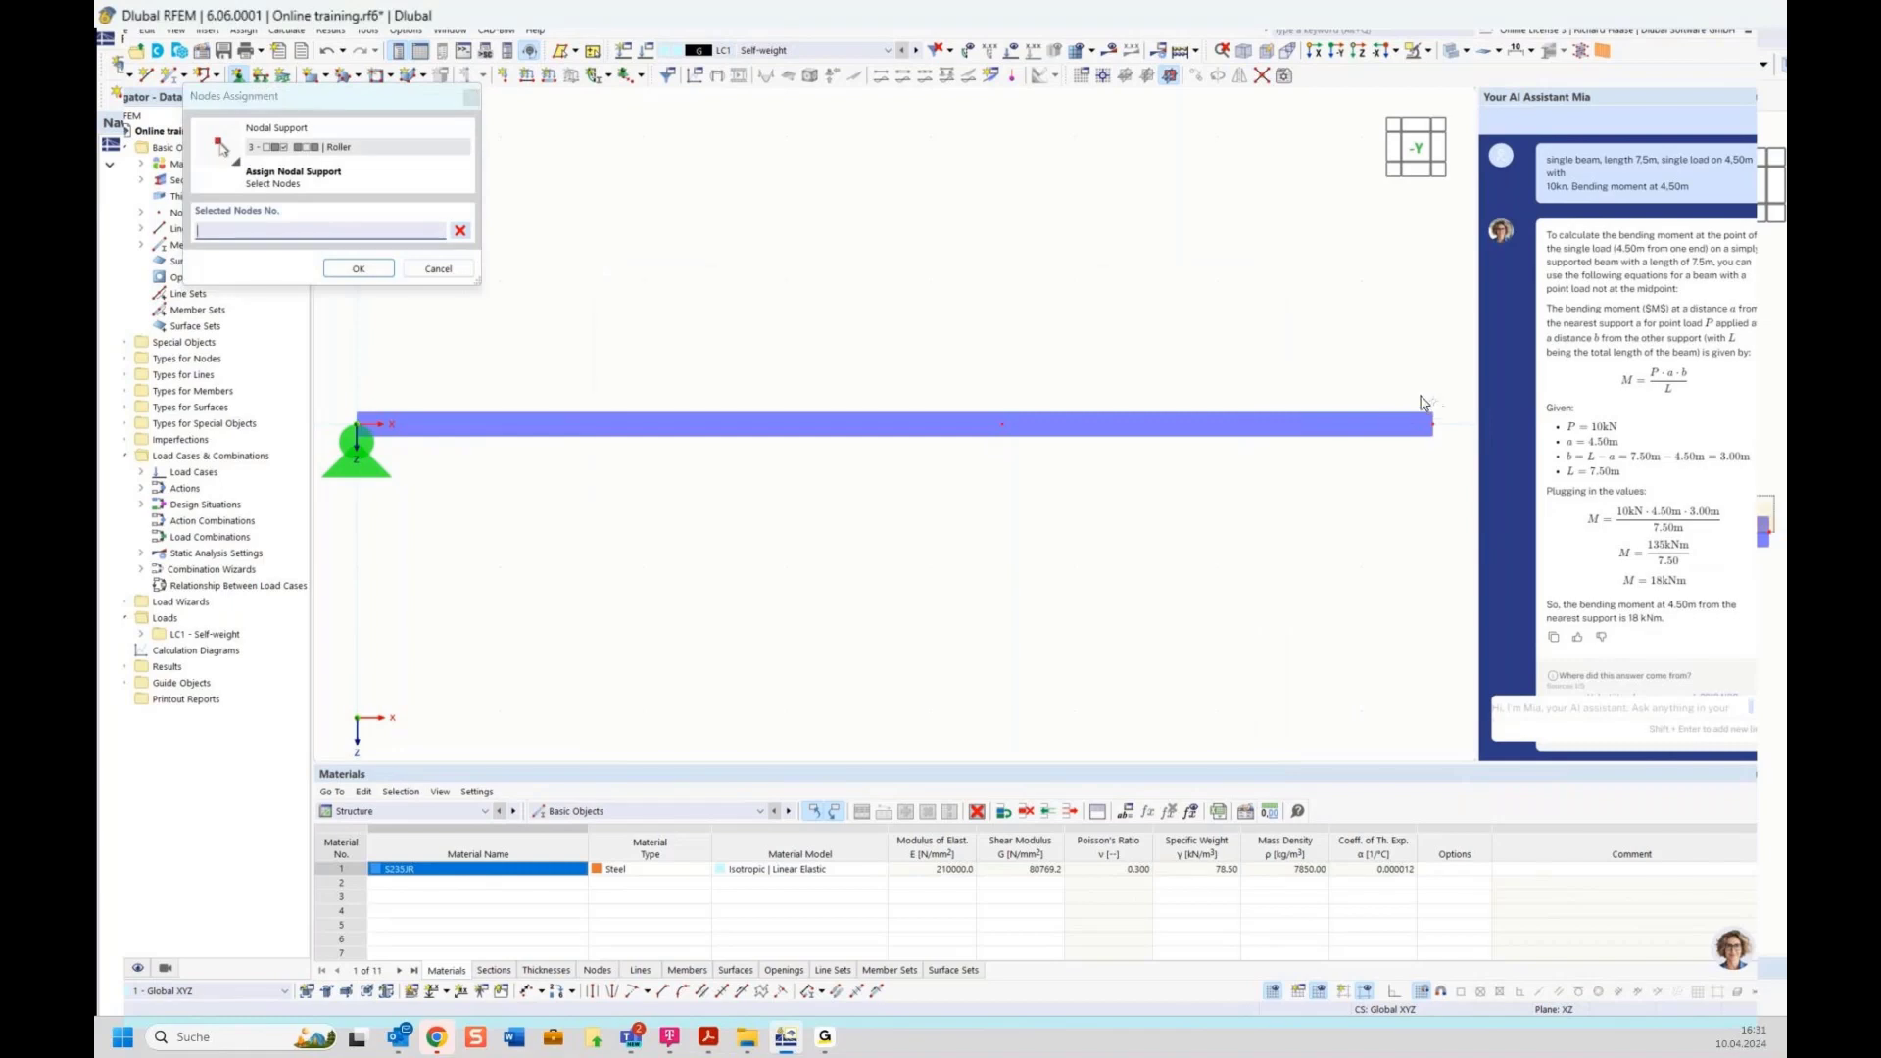
{"action": "left_click", "coordinate": [1432, 423]}
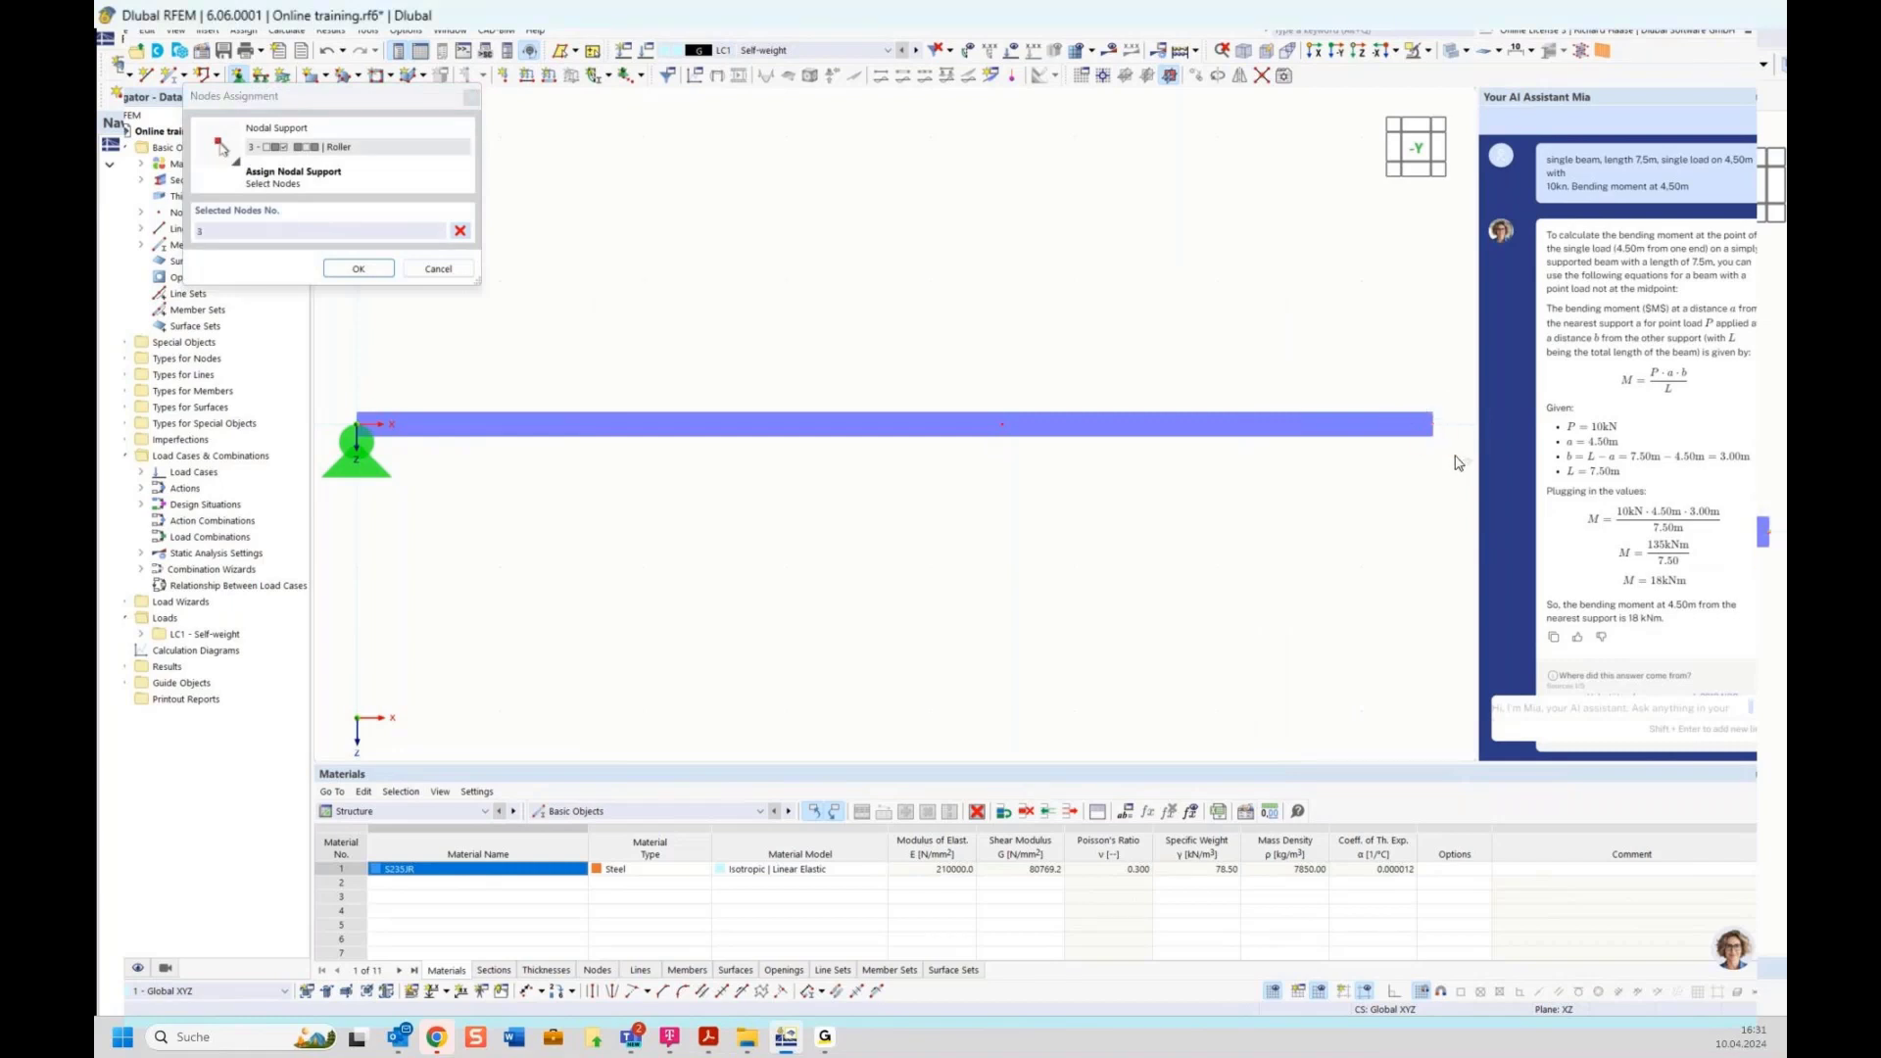
{"action": "left_click", "coordinate": [359, 270]}
{"action": "left_click", "coordinate": [1059, 709]}
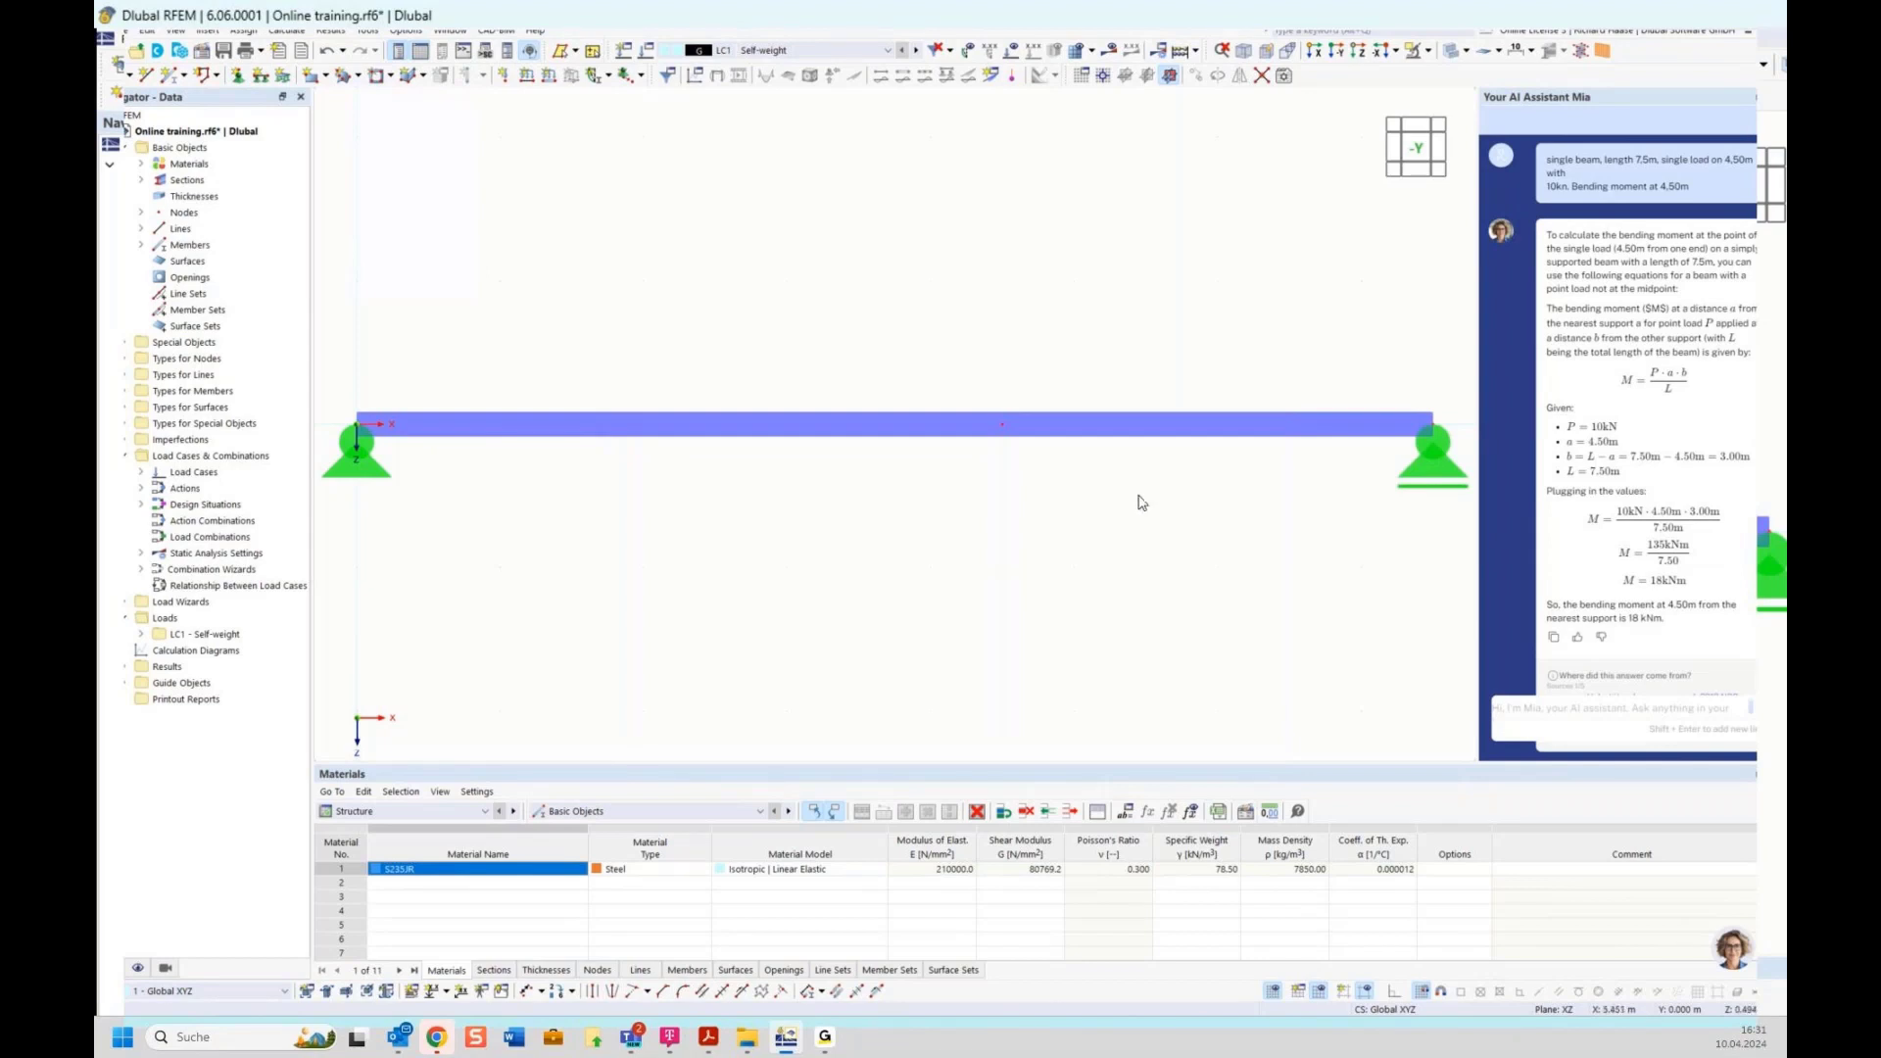
Try to place an elevation dimension at the beam's start node.
{"action": "left_click", "coordinate": [446, 991]}
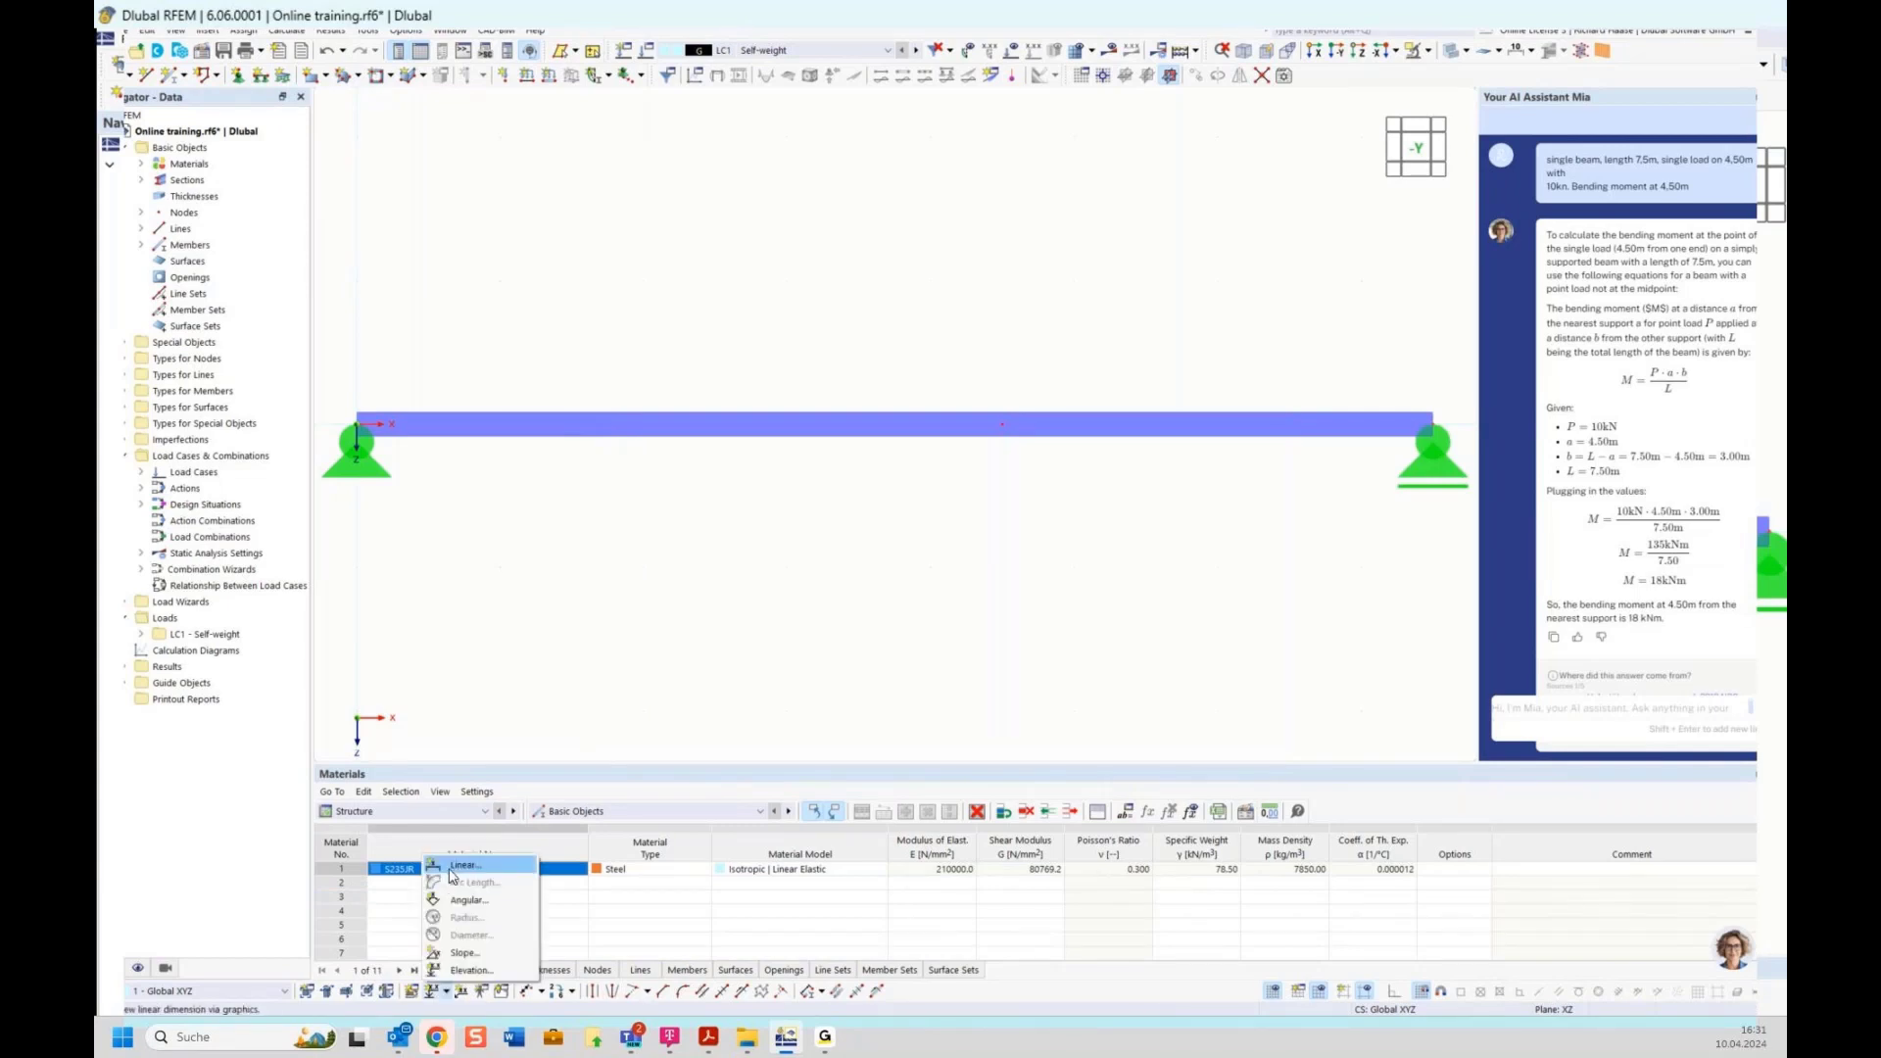
{"action": "left_click", "coordinate": [462, 970]}
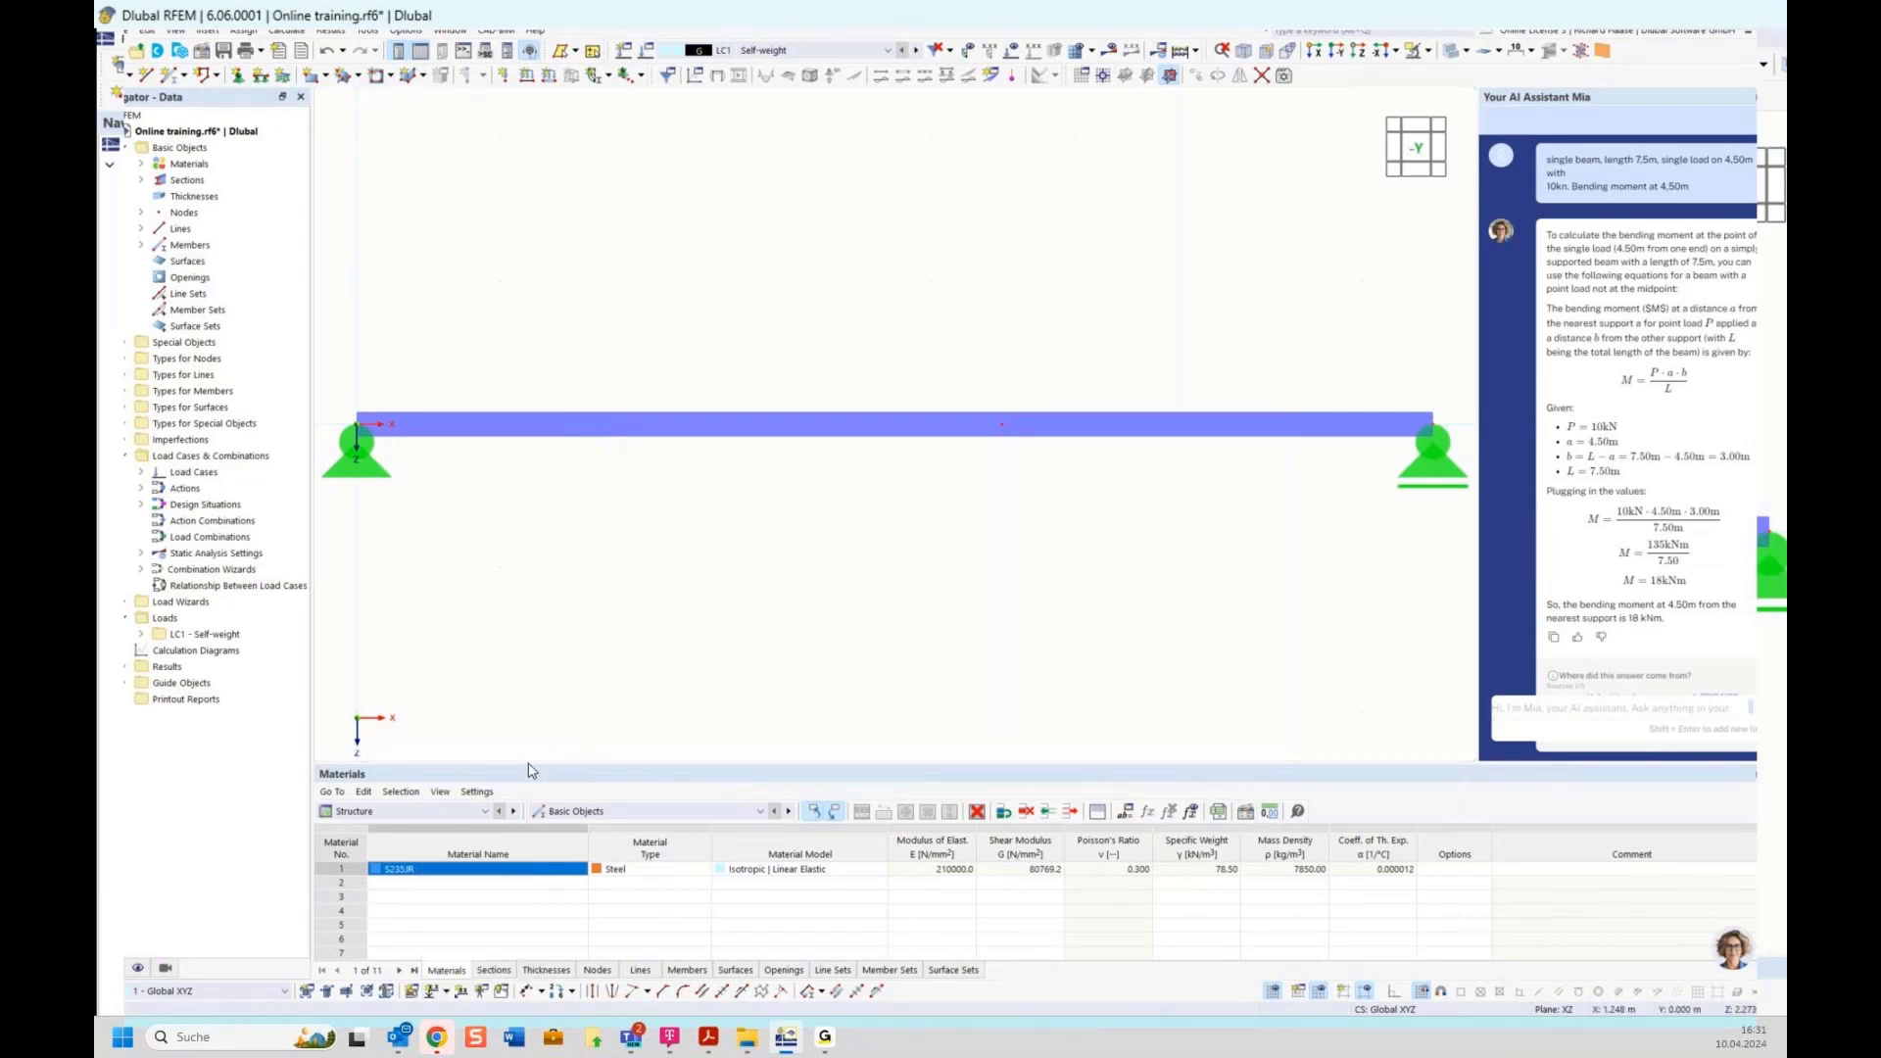
{"action": "left_click", "coordinate": [429, 997]}
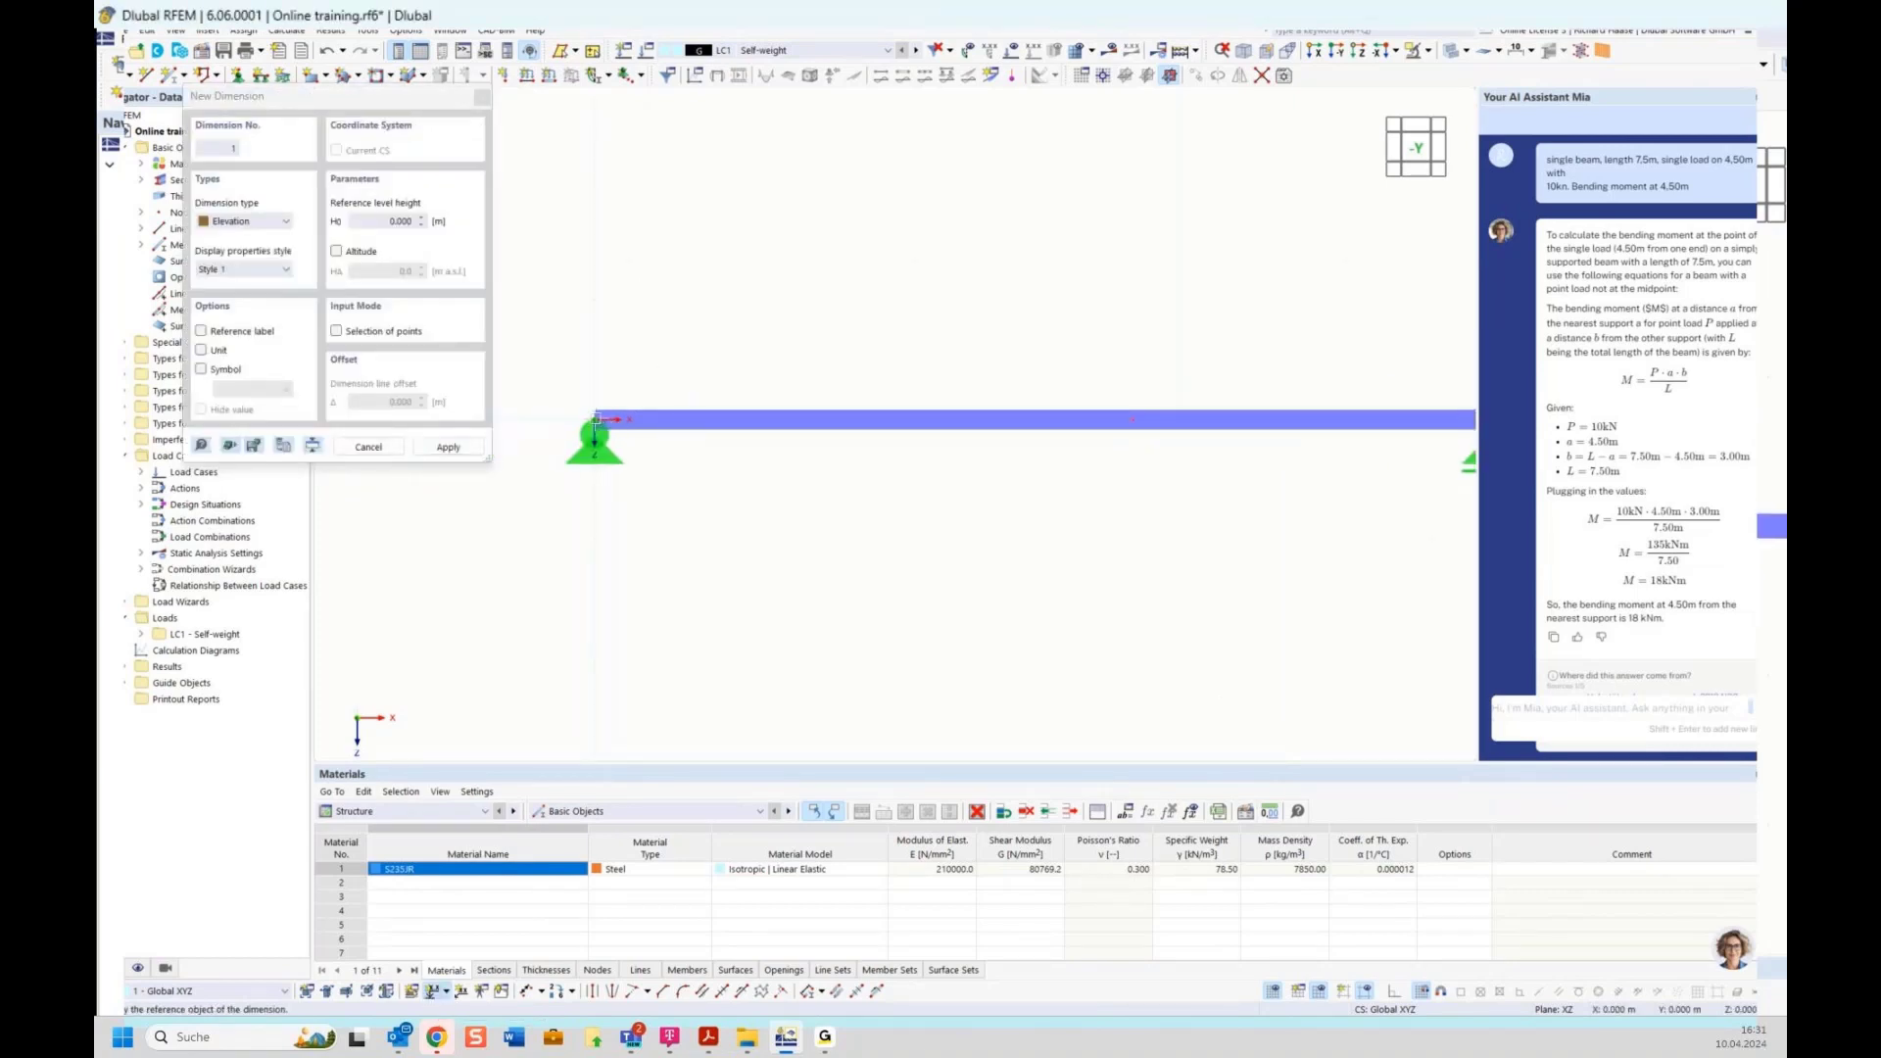
{"action": "left_click", "coordinate": [594, 420]}
{"action": "middle_click_drag", "start_coordinate": [1009, 507], "coordinate": [881, 516]}
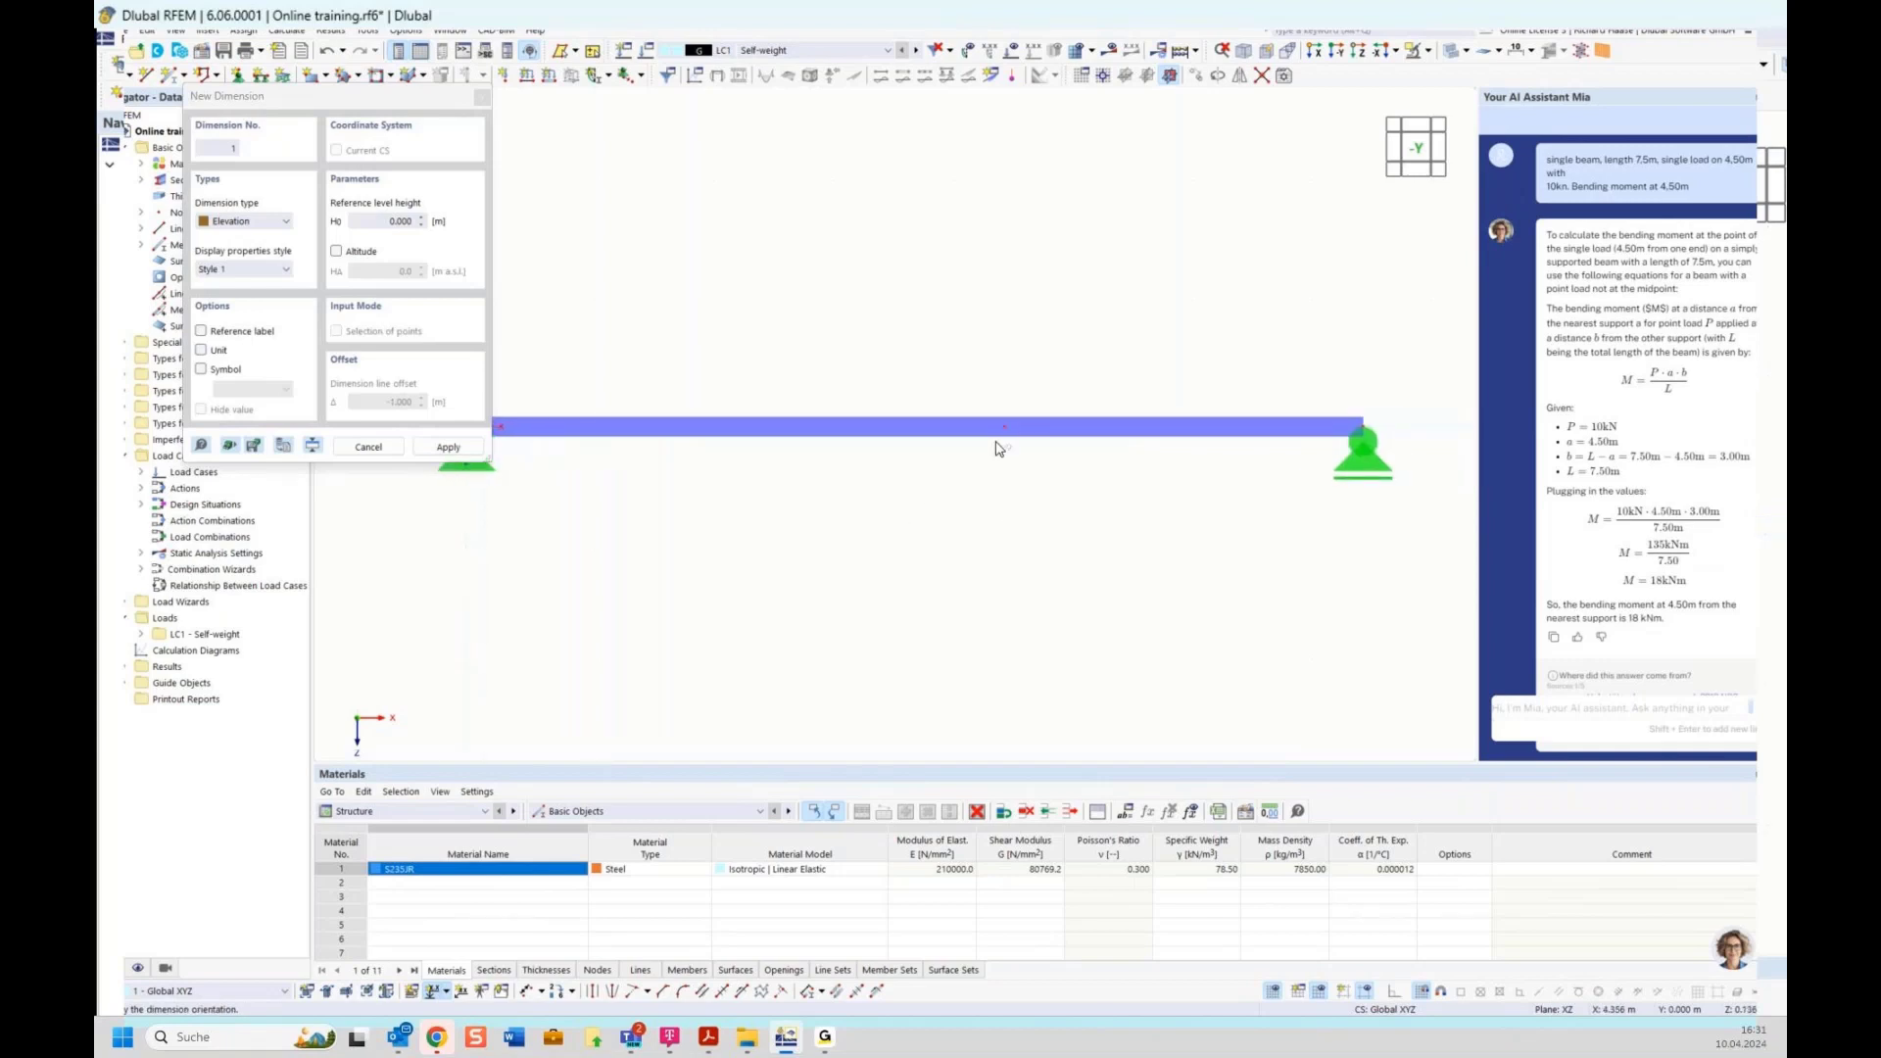
{"action": "left_click", "coordinate": [1007, 433]}
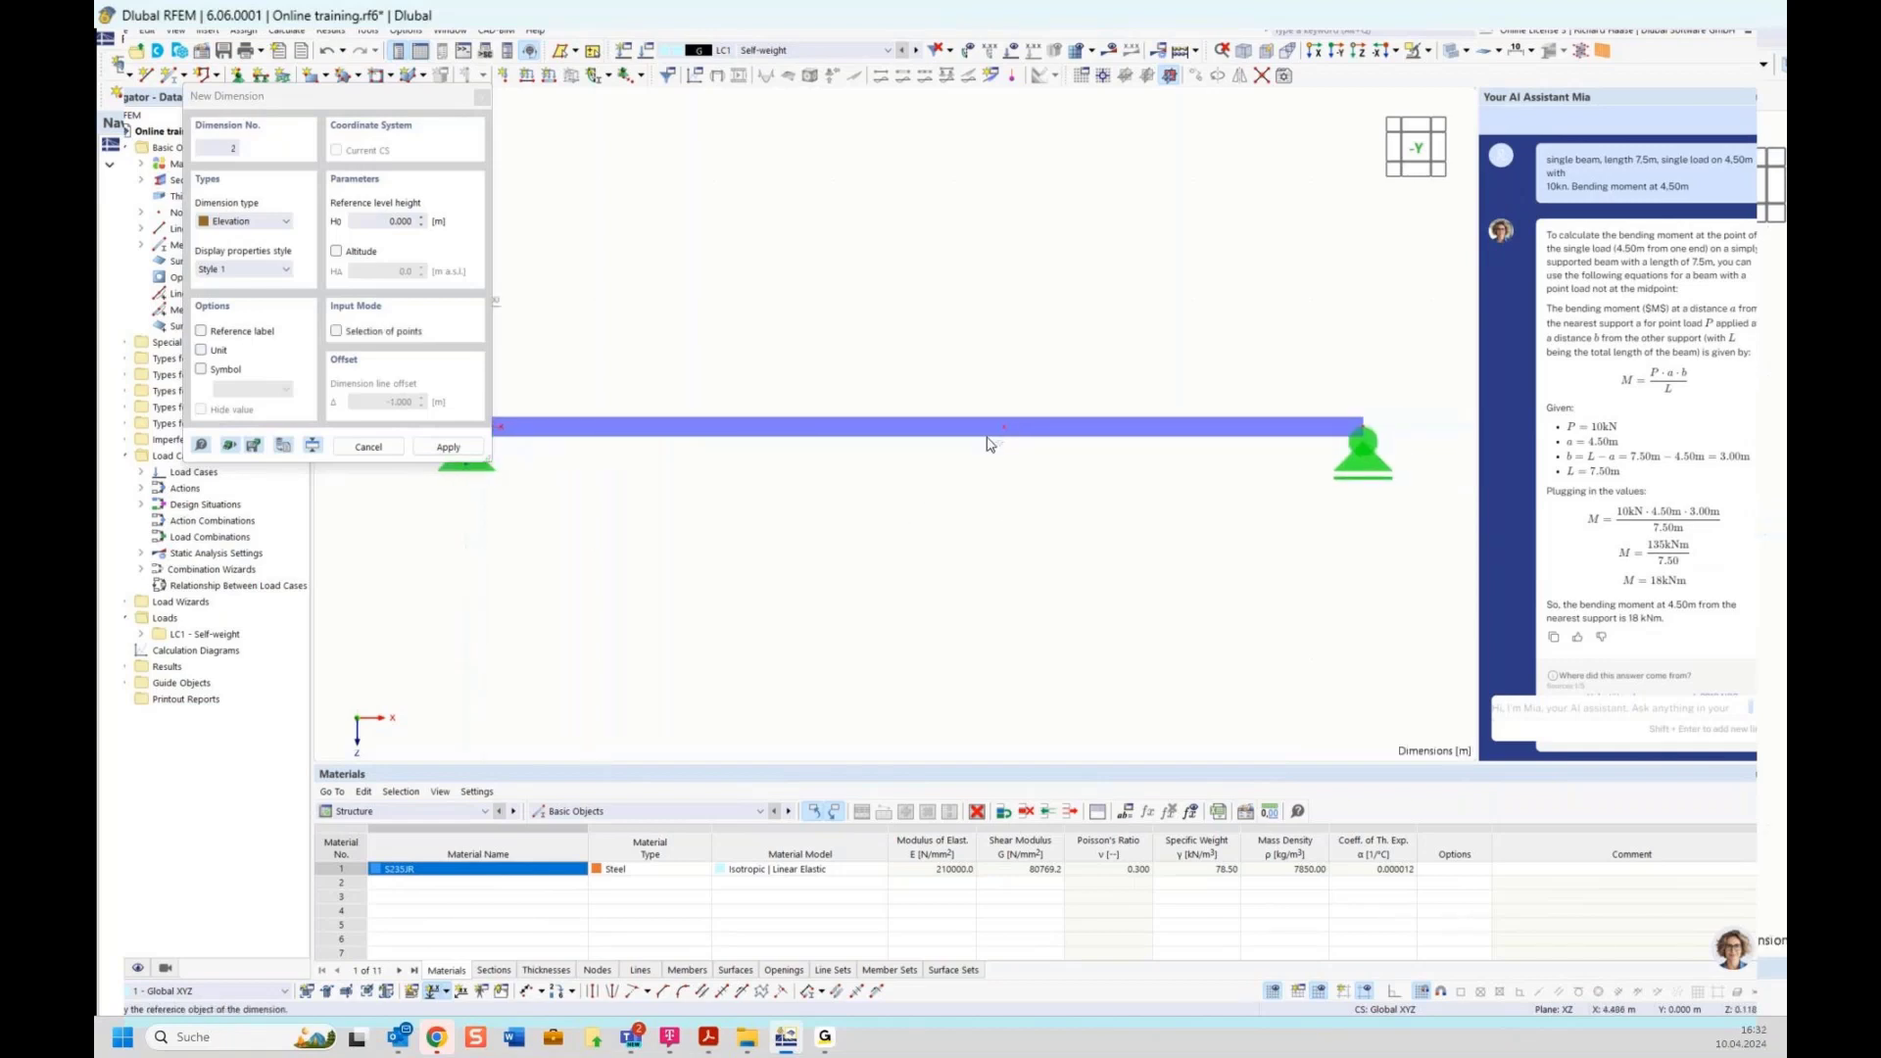
{"action": "key", "text": "Escape"}
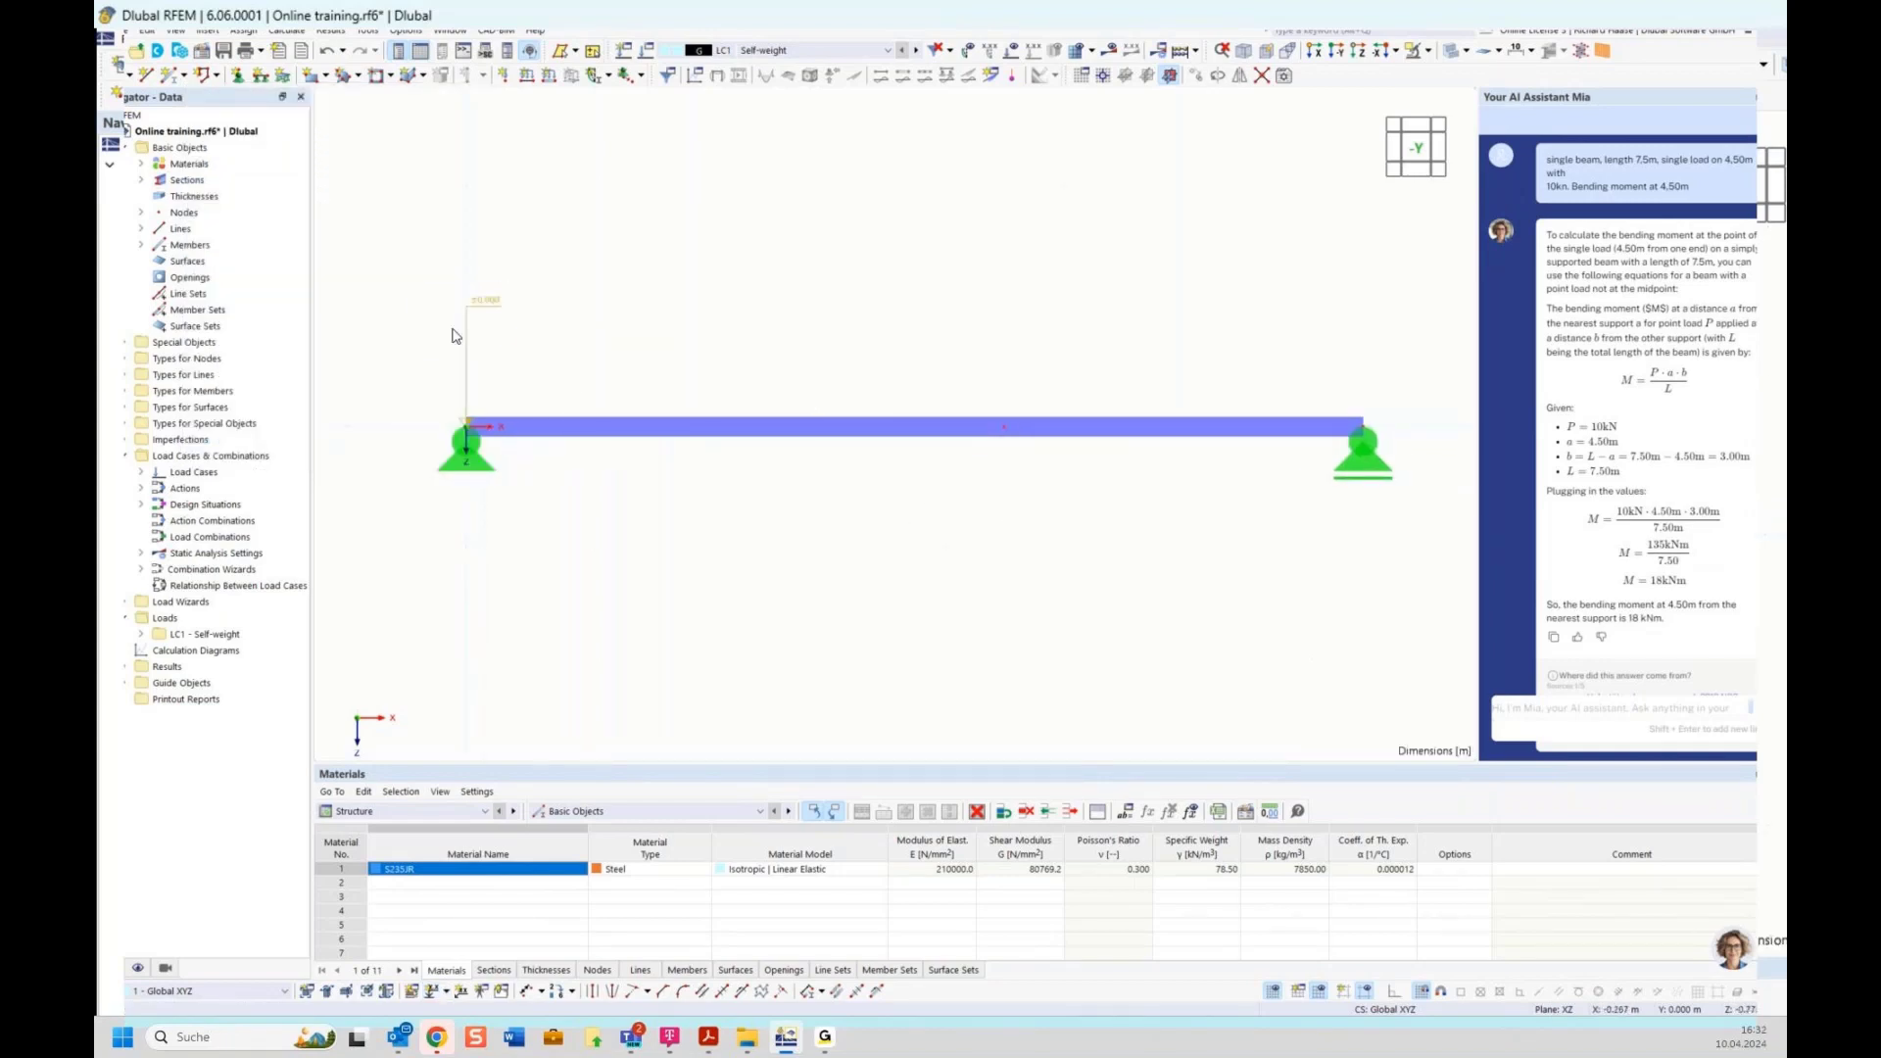
Place linear dimensions between the beam's three nodes in the second plane, with the dimension line about 1 m below the beam.
{"action": "left_click", "coordinate": [447, 992]}
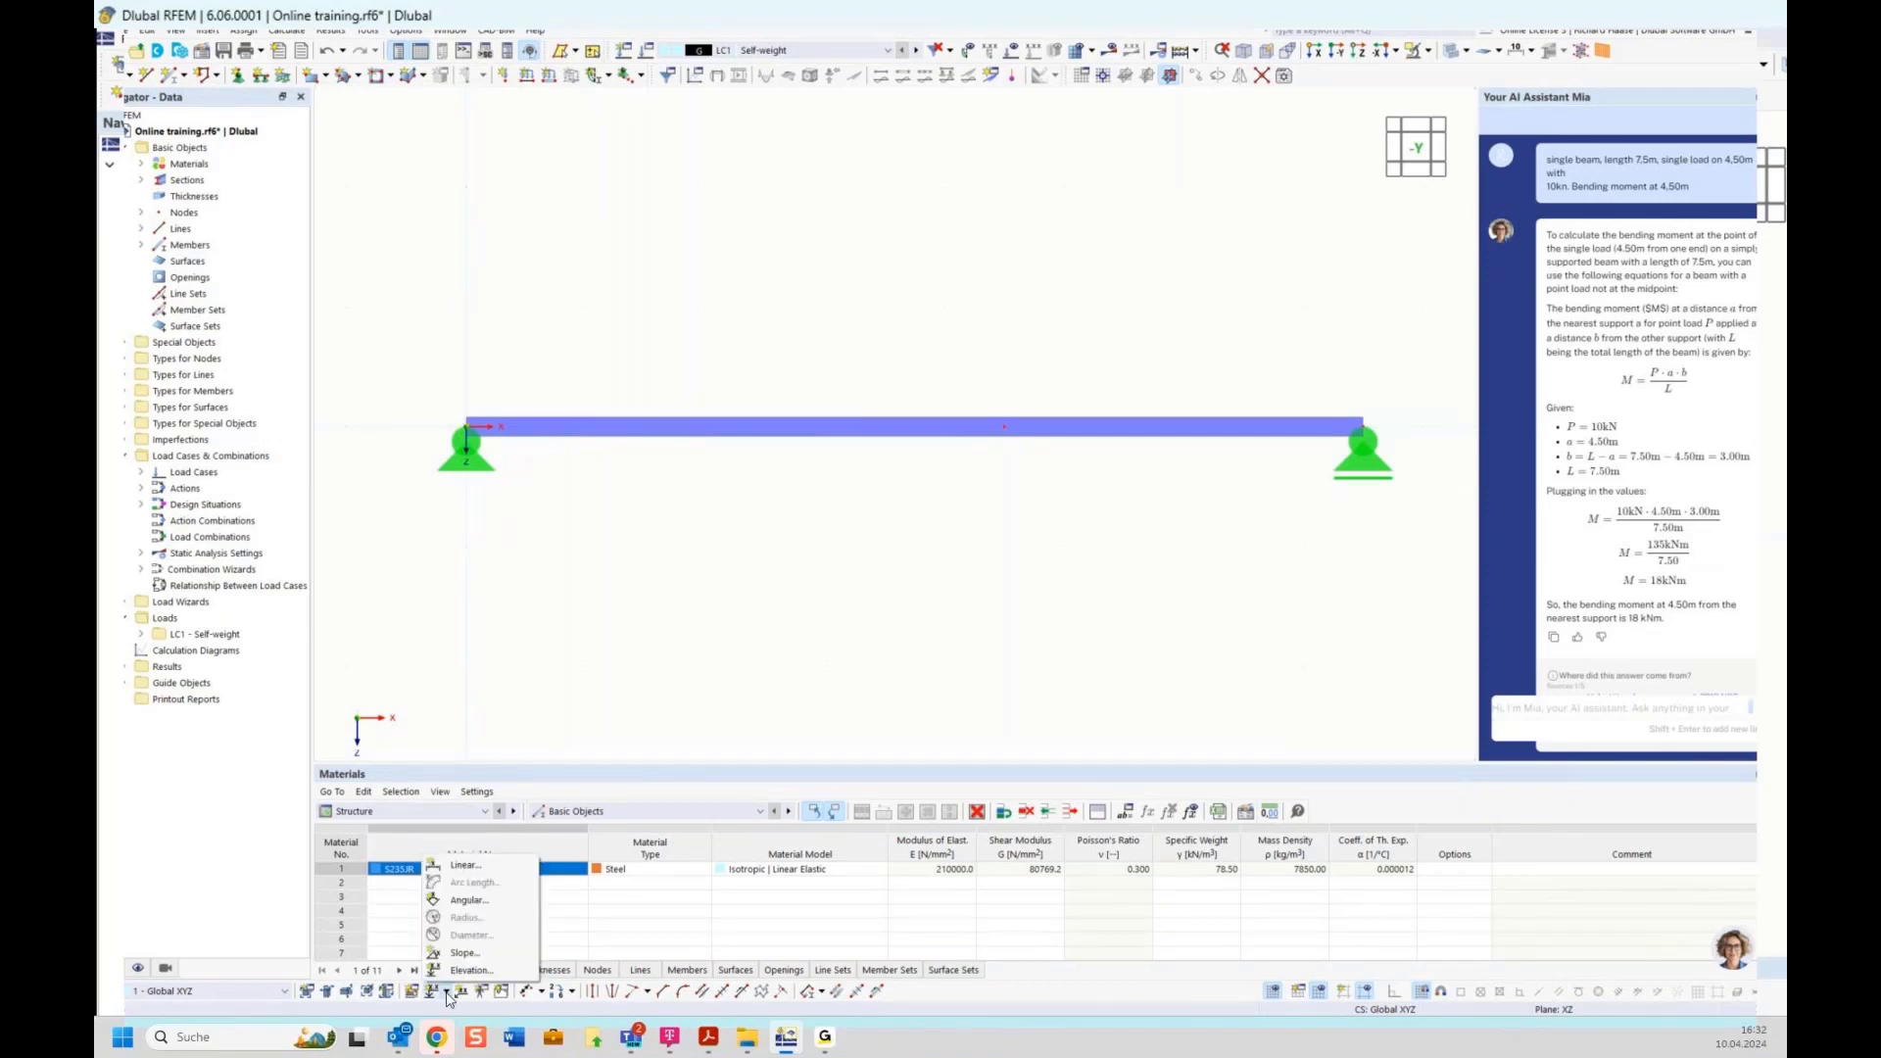
{"action": "left_click", "coordinate": [458, 868]}
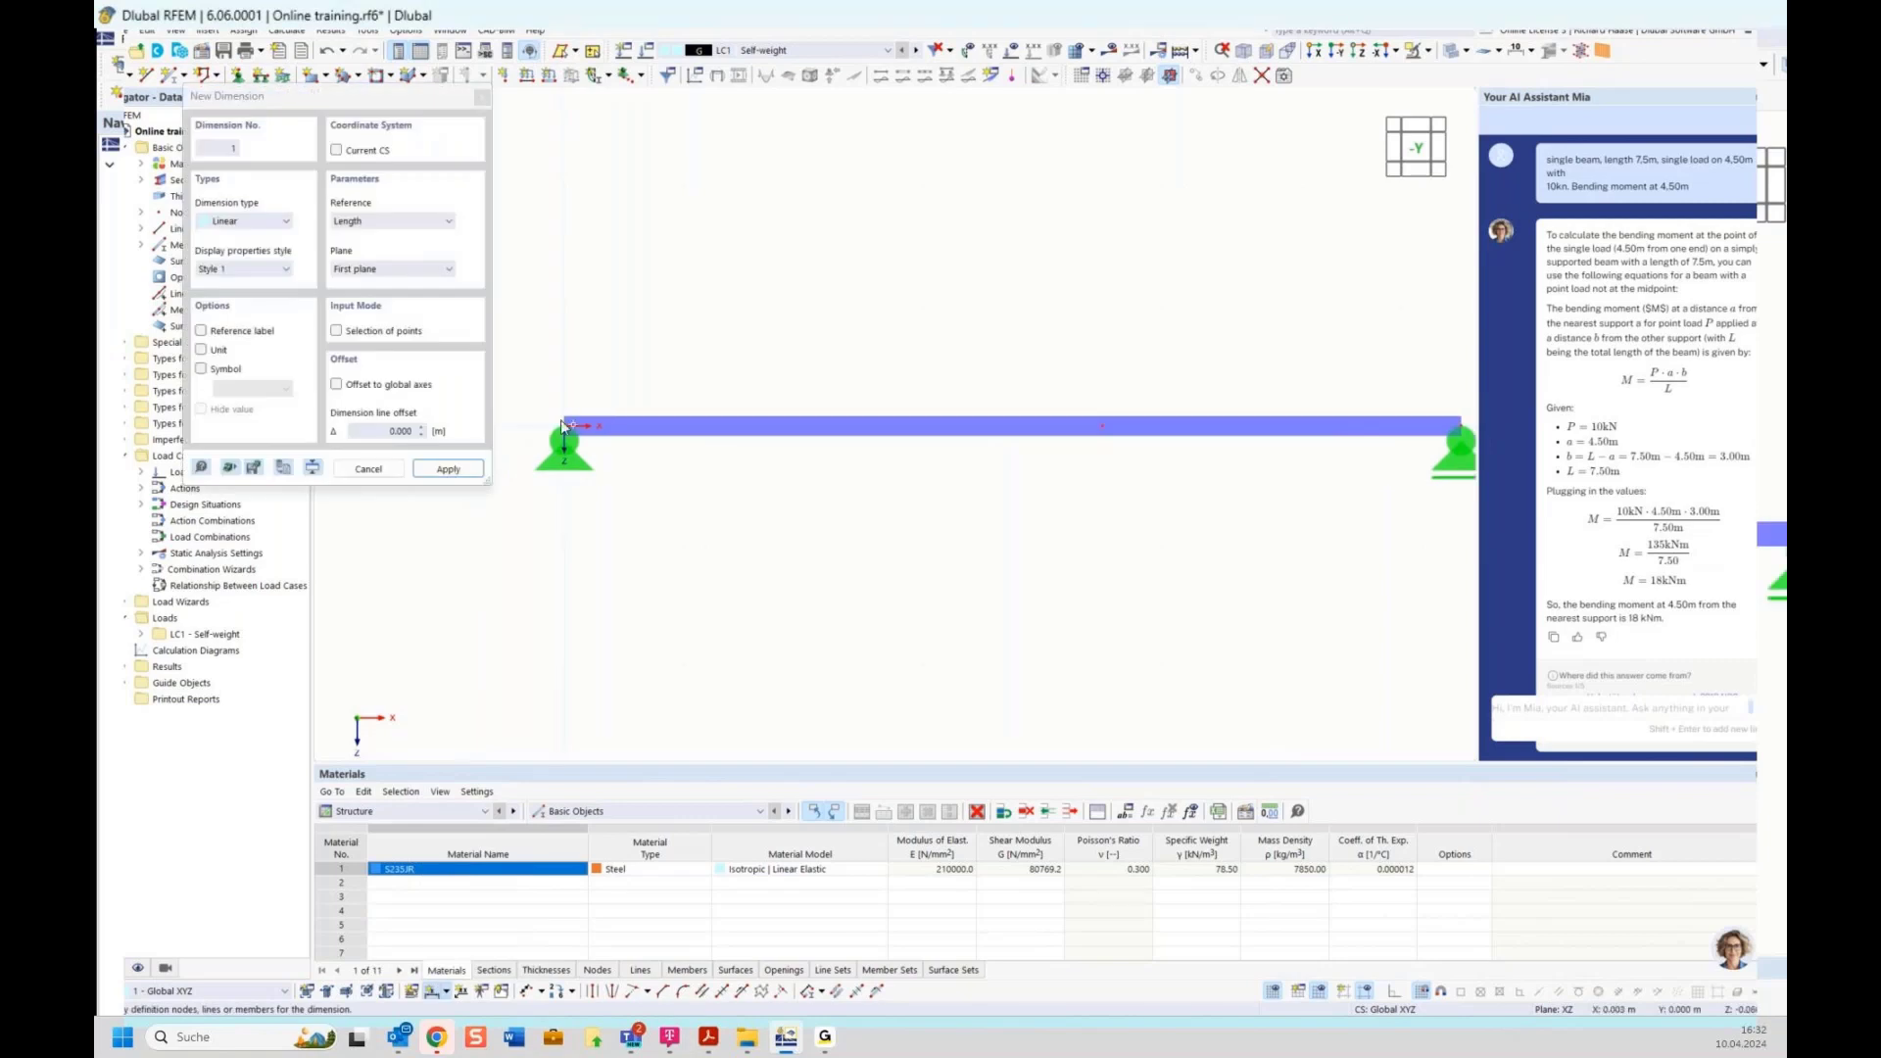
{"action": "left_click", "coordinate": [567, 427]}
{"action": "middle_click_drag", "start_coordinate": [954, 504], "coordinate": [813, 513]}
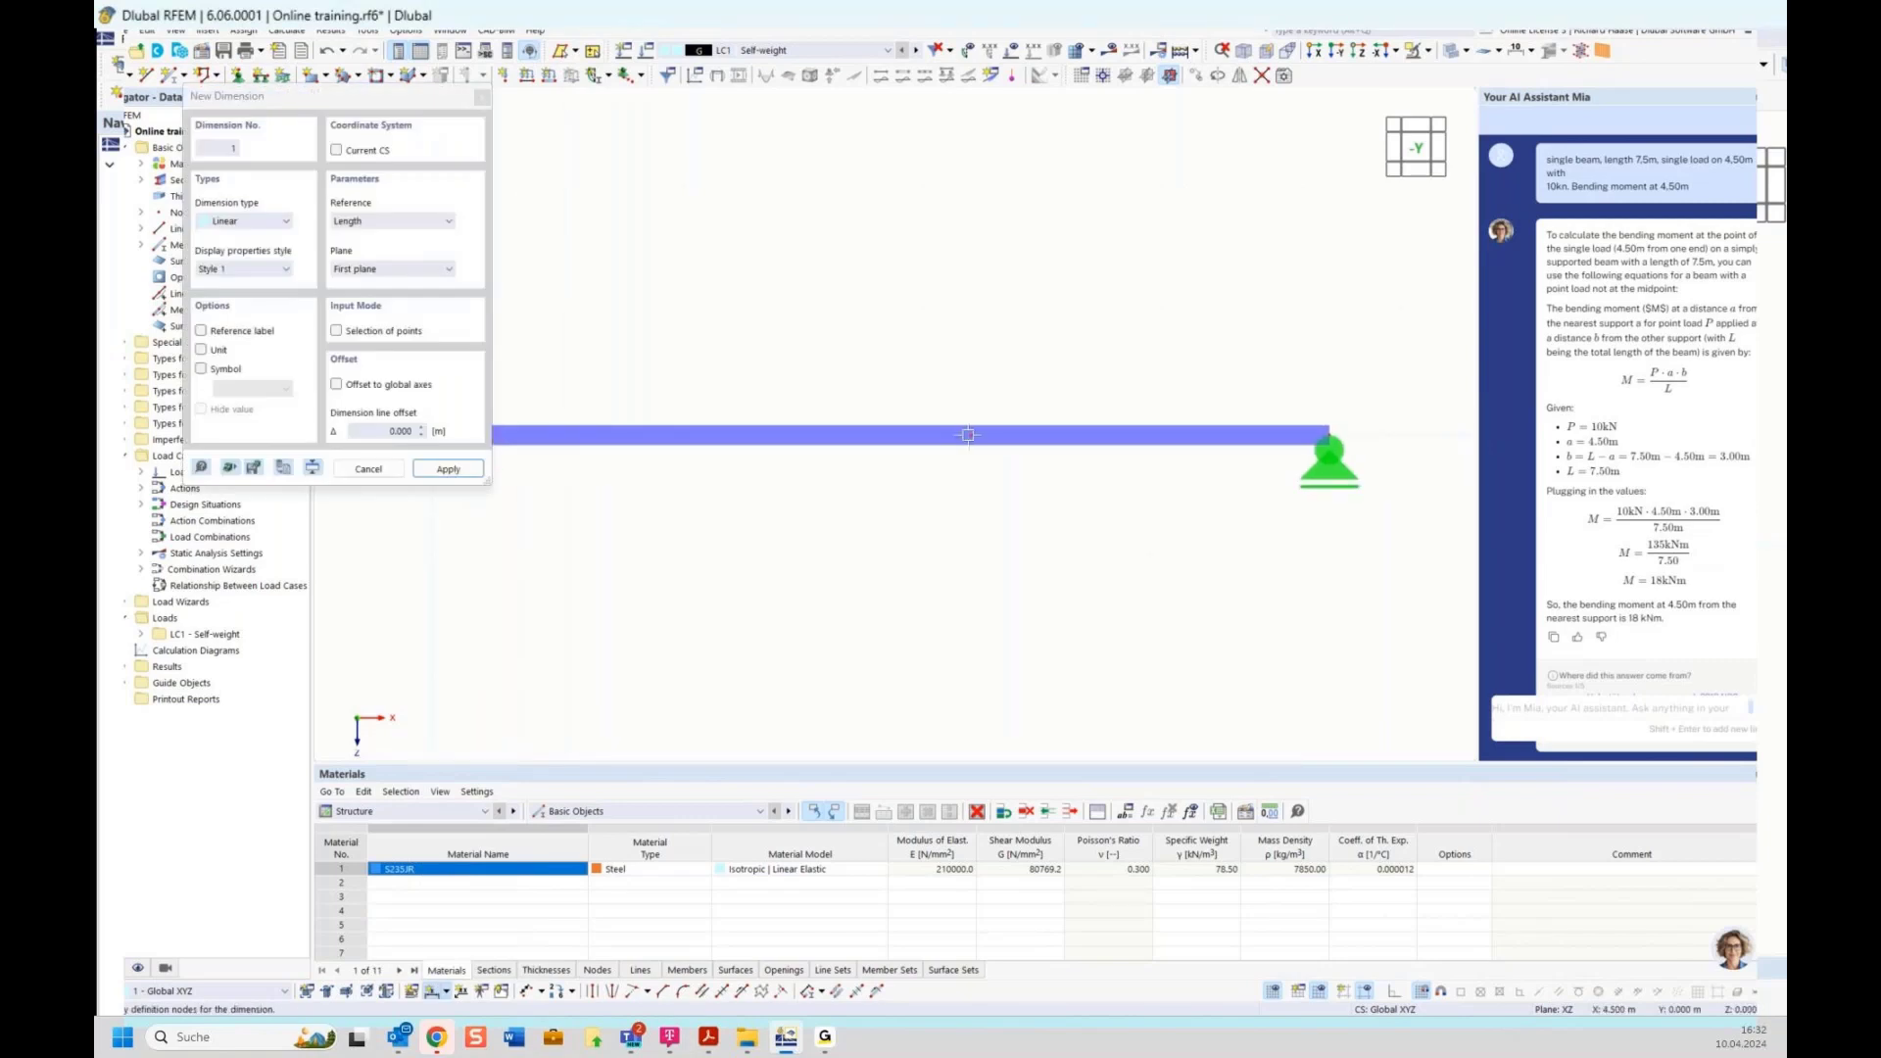
{"action": "left_click", "coordinate": [968, 435]}
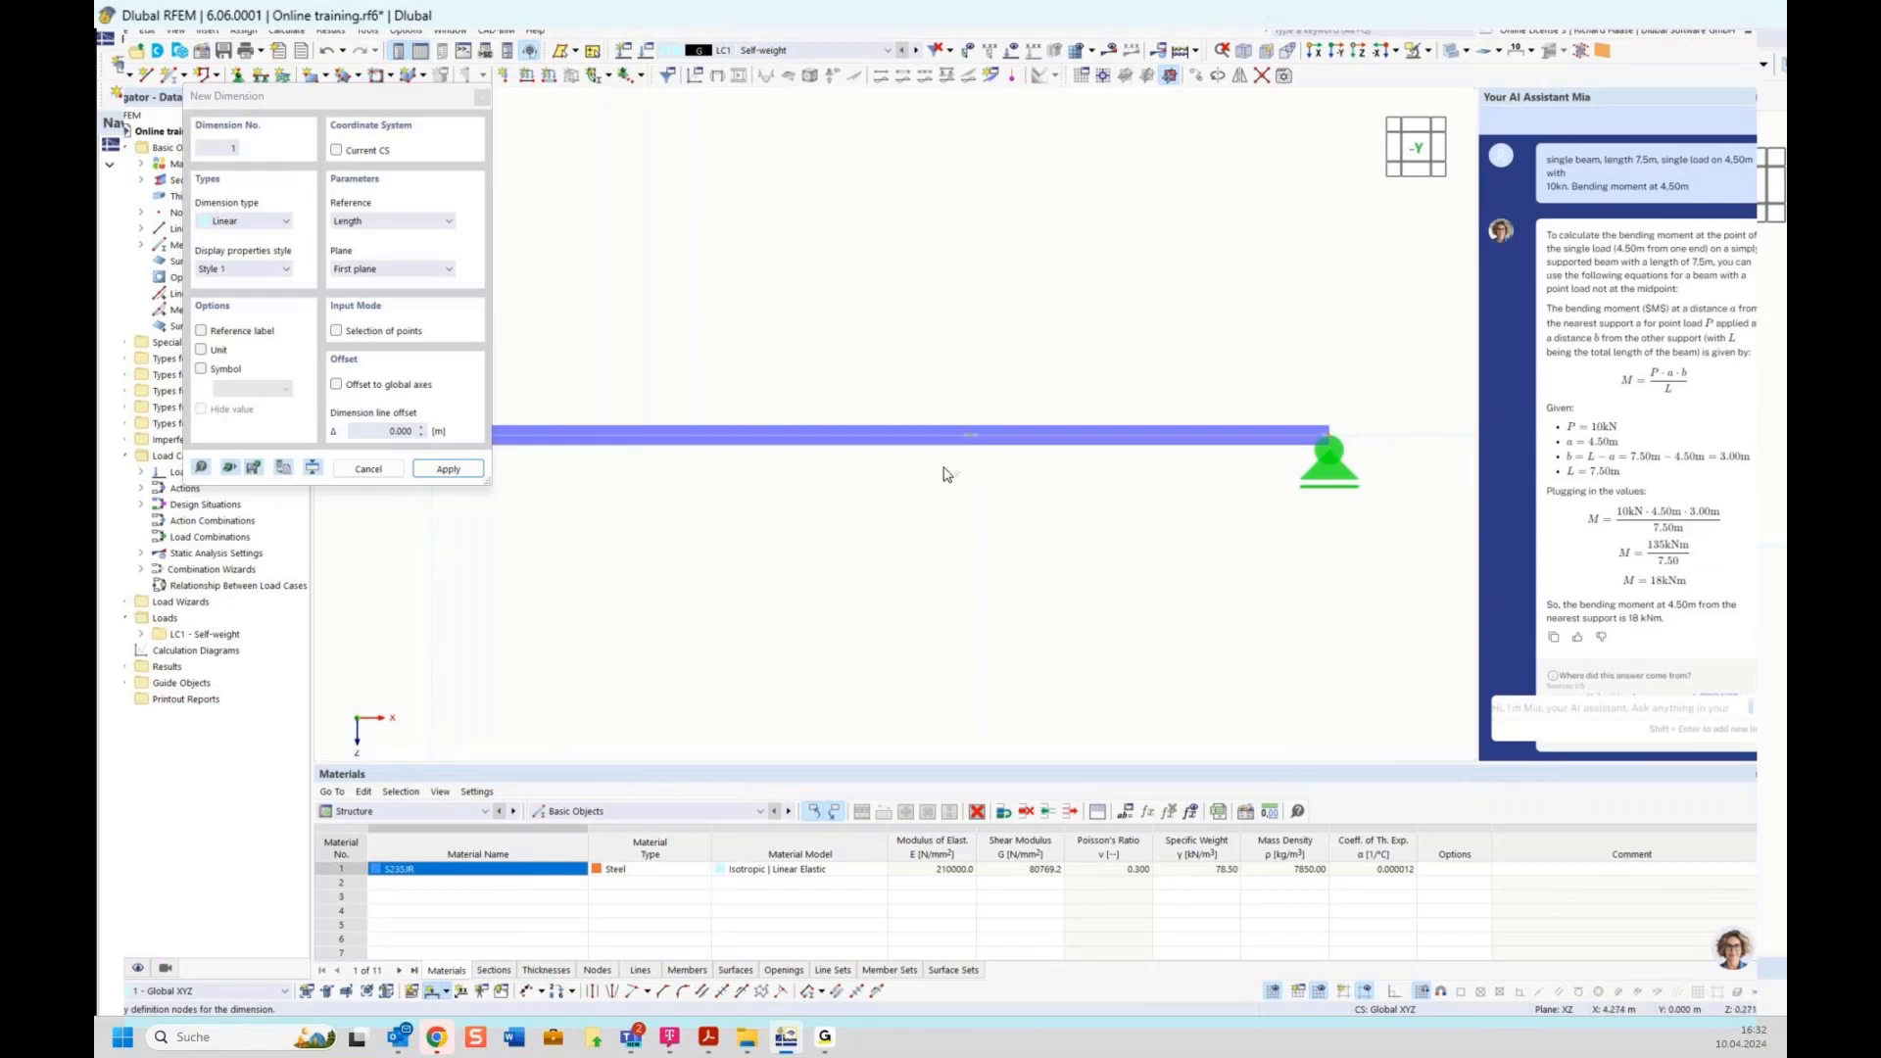
{"action": "middle_click_drag", "start_coordinate": [799, 328], "coordinate": [963, 363]}
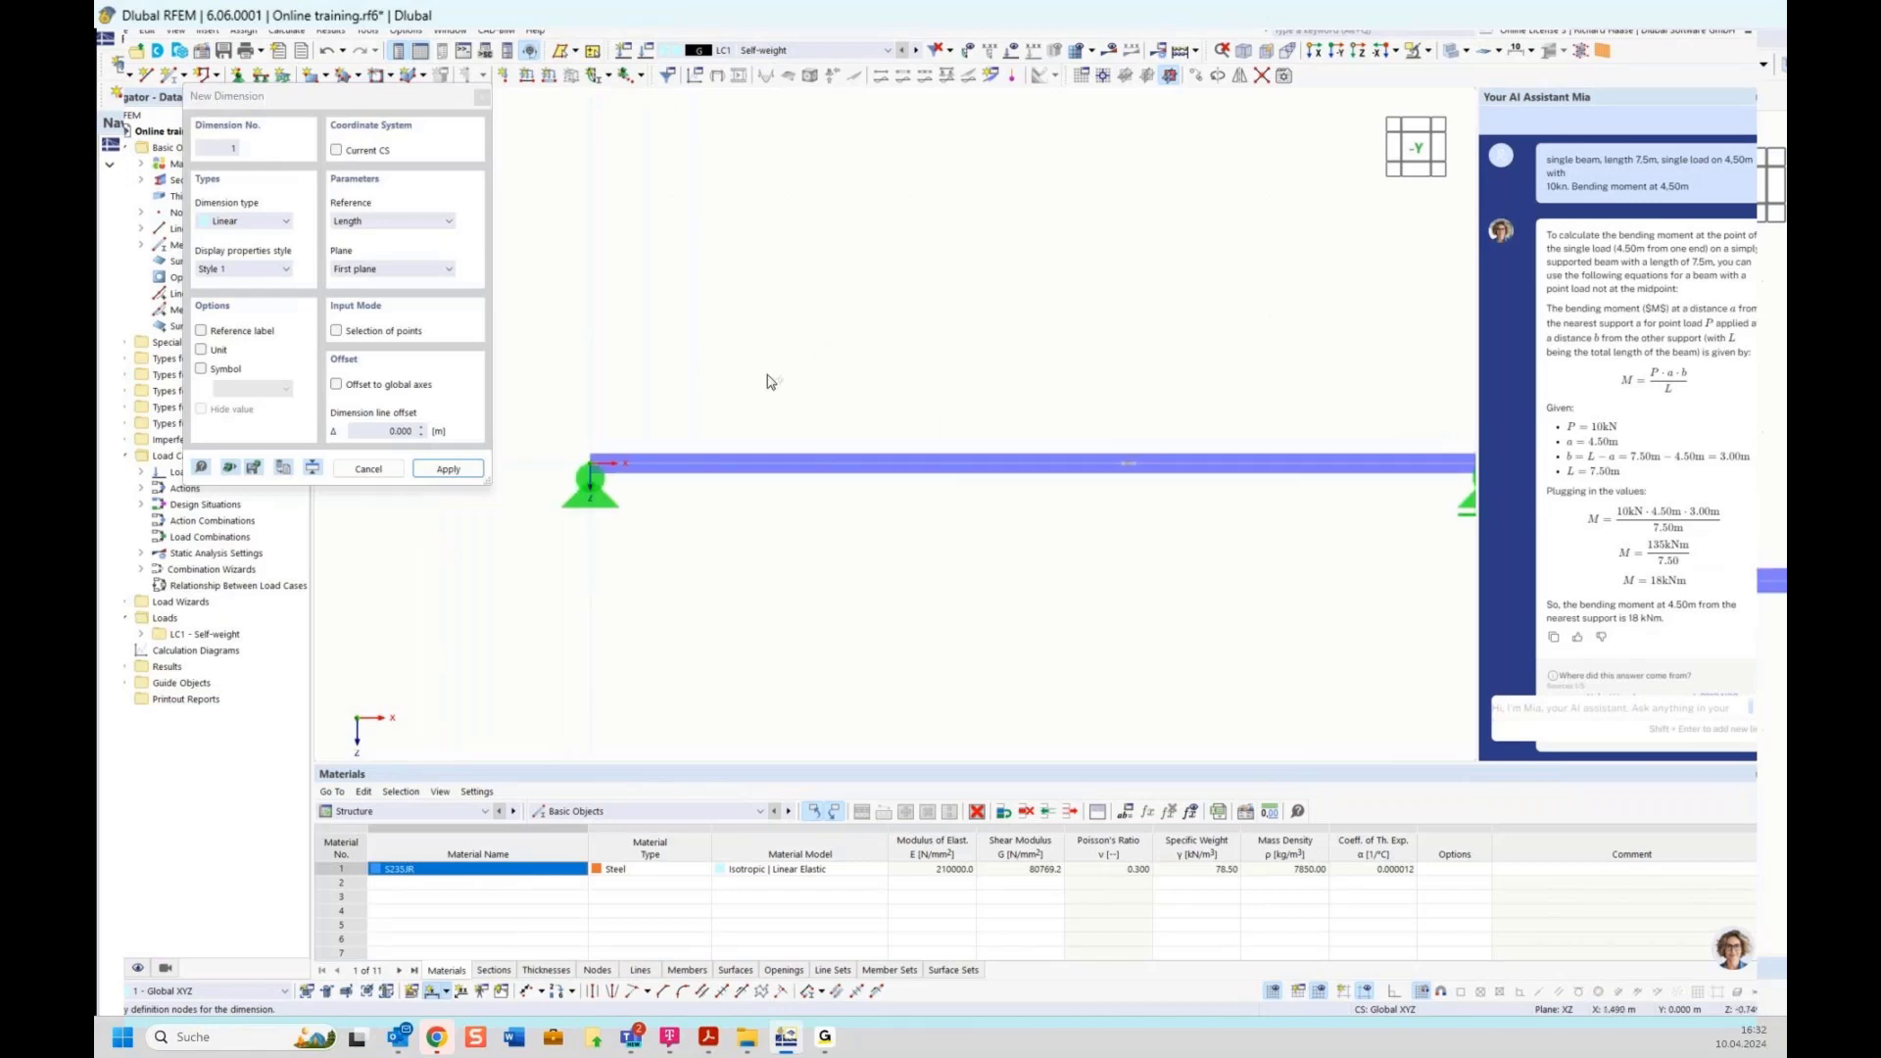
{"action": "left_click", "coordinate": [347, 271]}
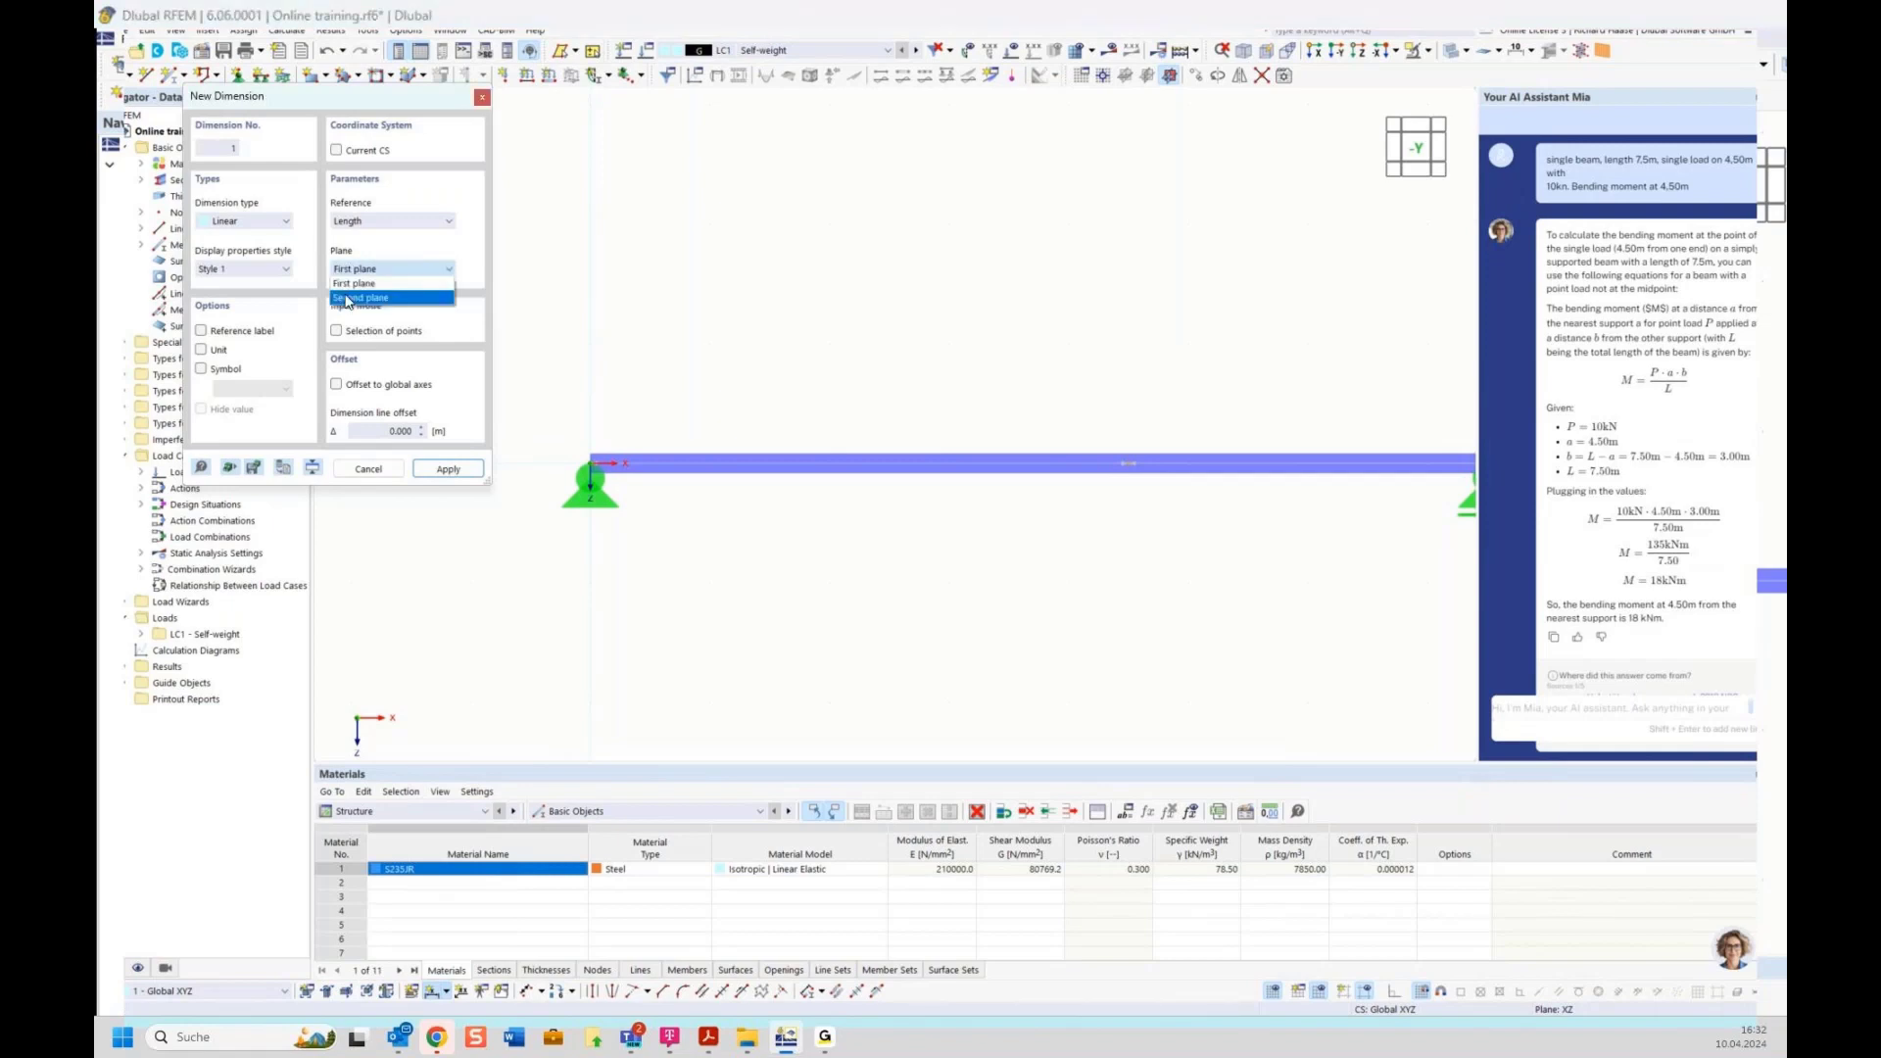
{"action": "left_click", "coordinate": [345, 297]}
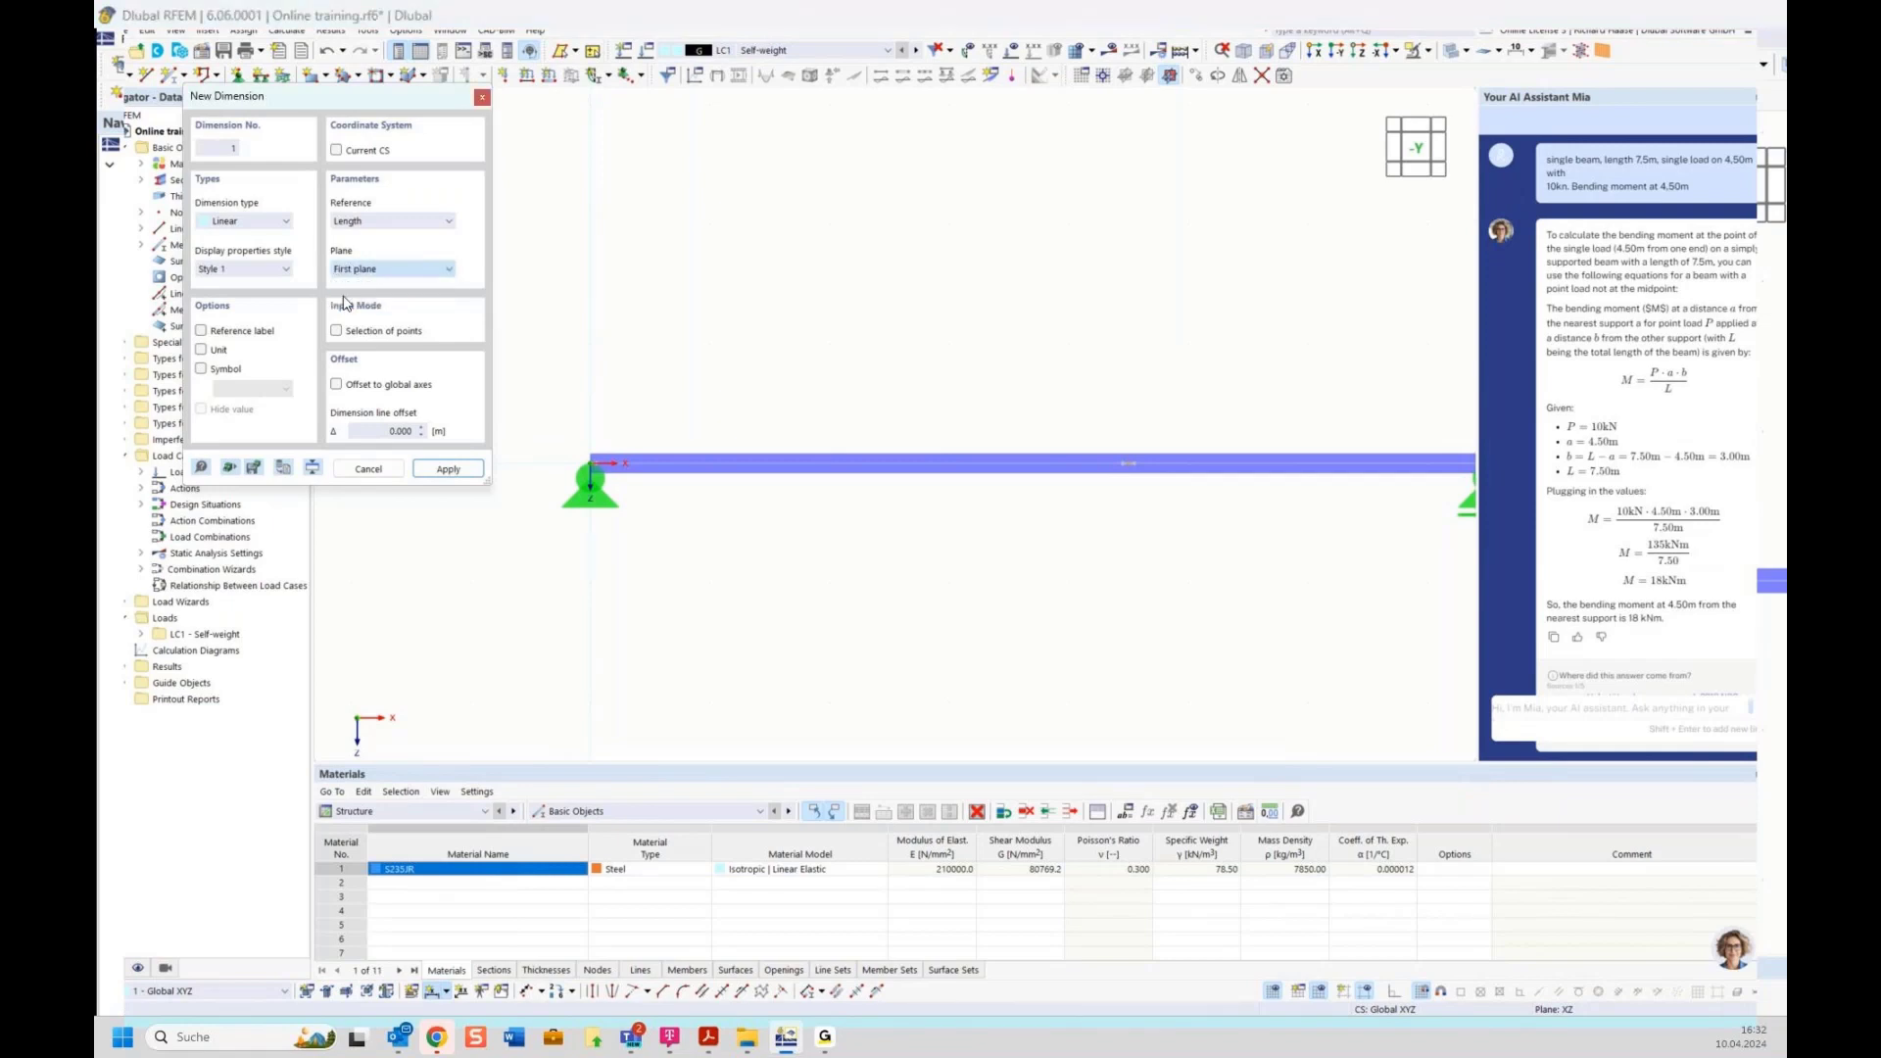
{"action": "left_click", "coordinate": [638, 580]}
{"action": "middle_click_drag", "start_coordinate": [1000, 626], "coordinate": [890, 638]}
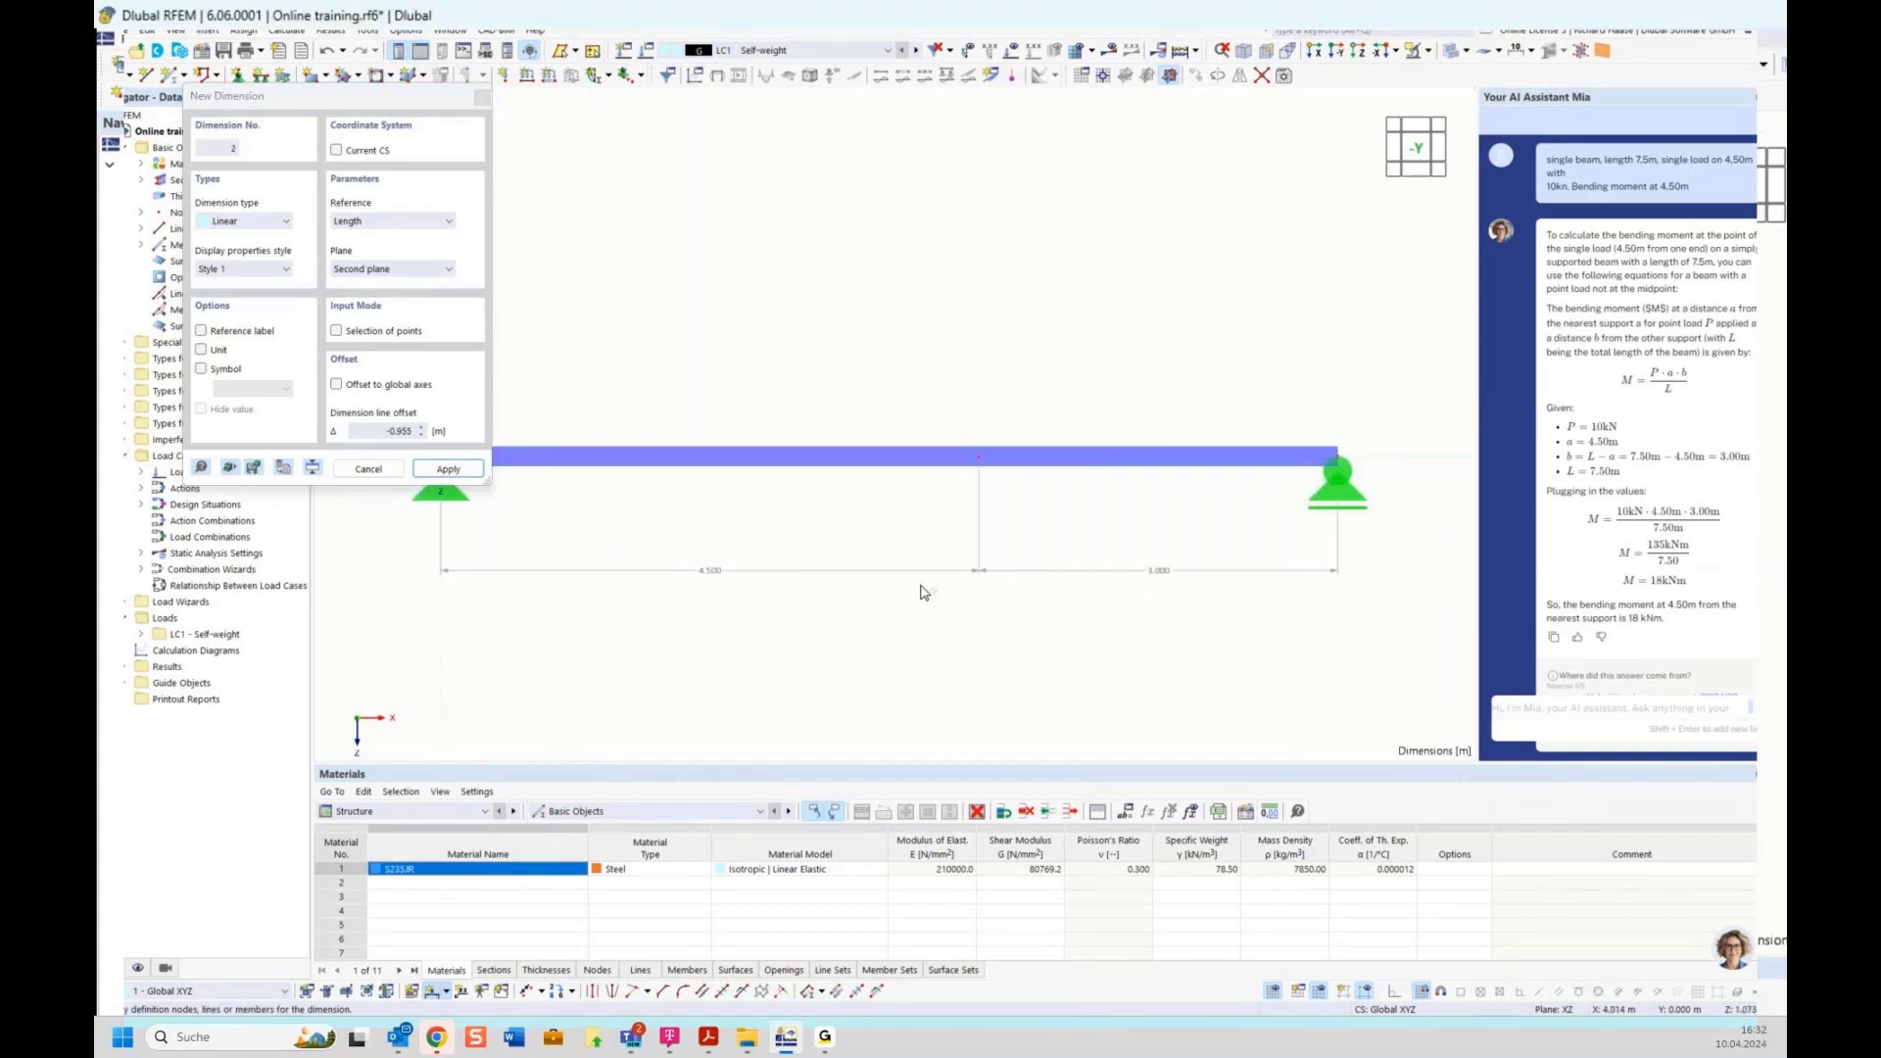
{"action": "key", "text": "Escape"}
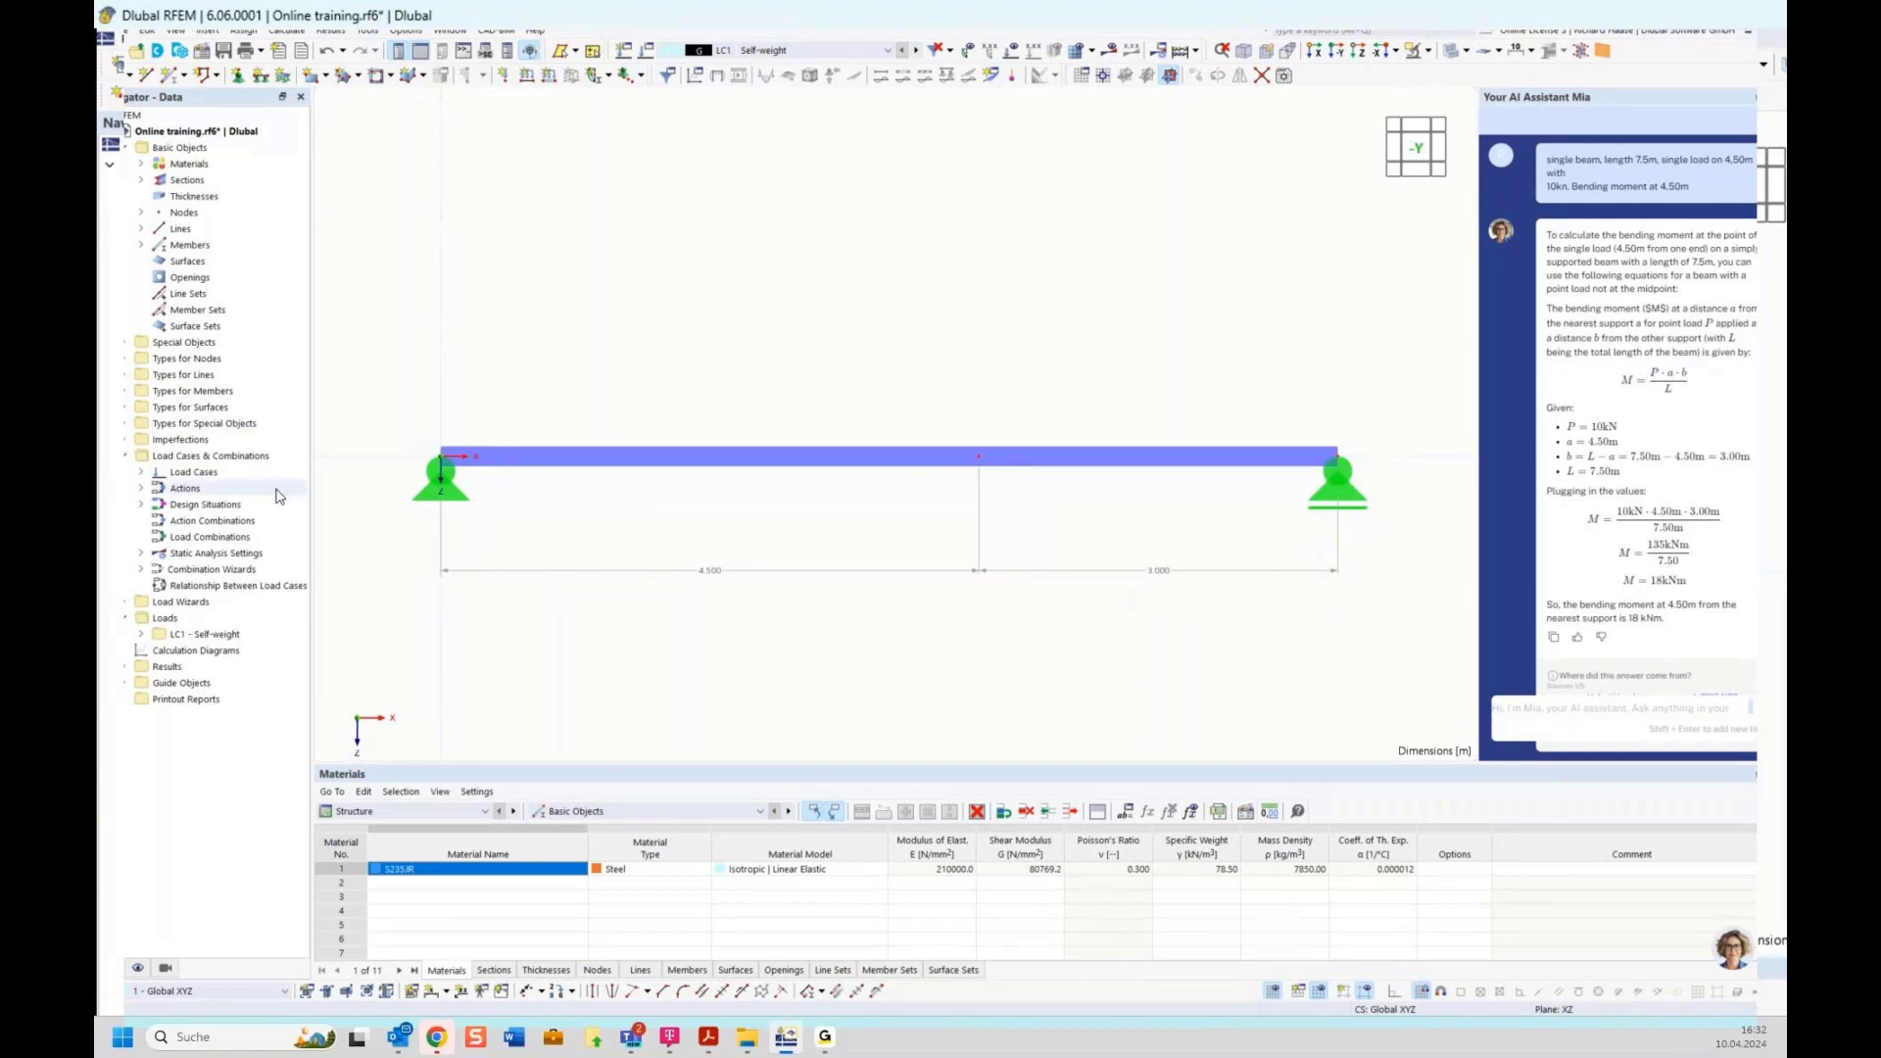
Expand the load types of load case LC1 - Self-weight and select its nodal loads.
{"action": "left_click", "coordinate": [192, 621]}
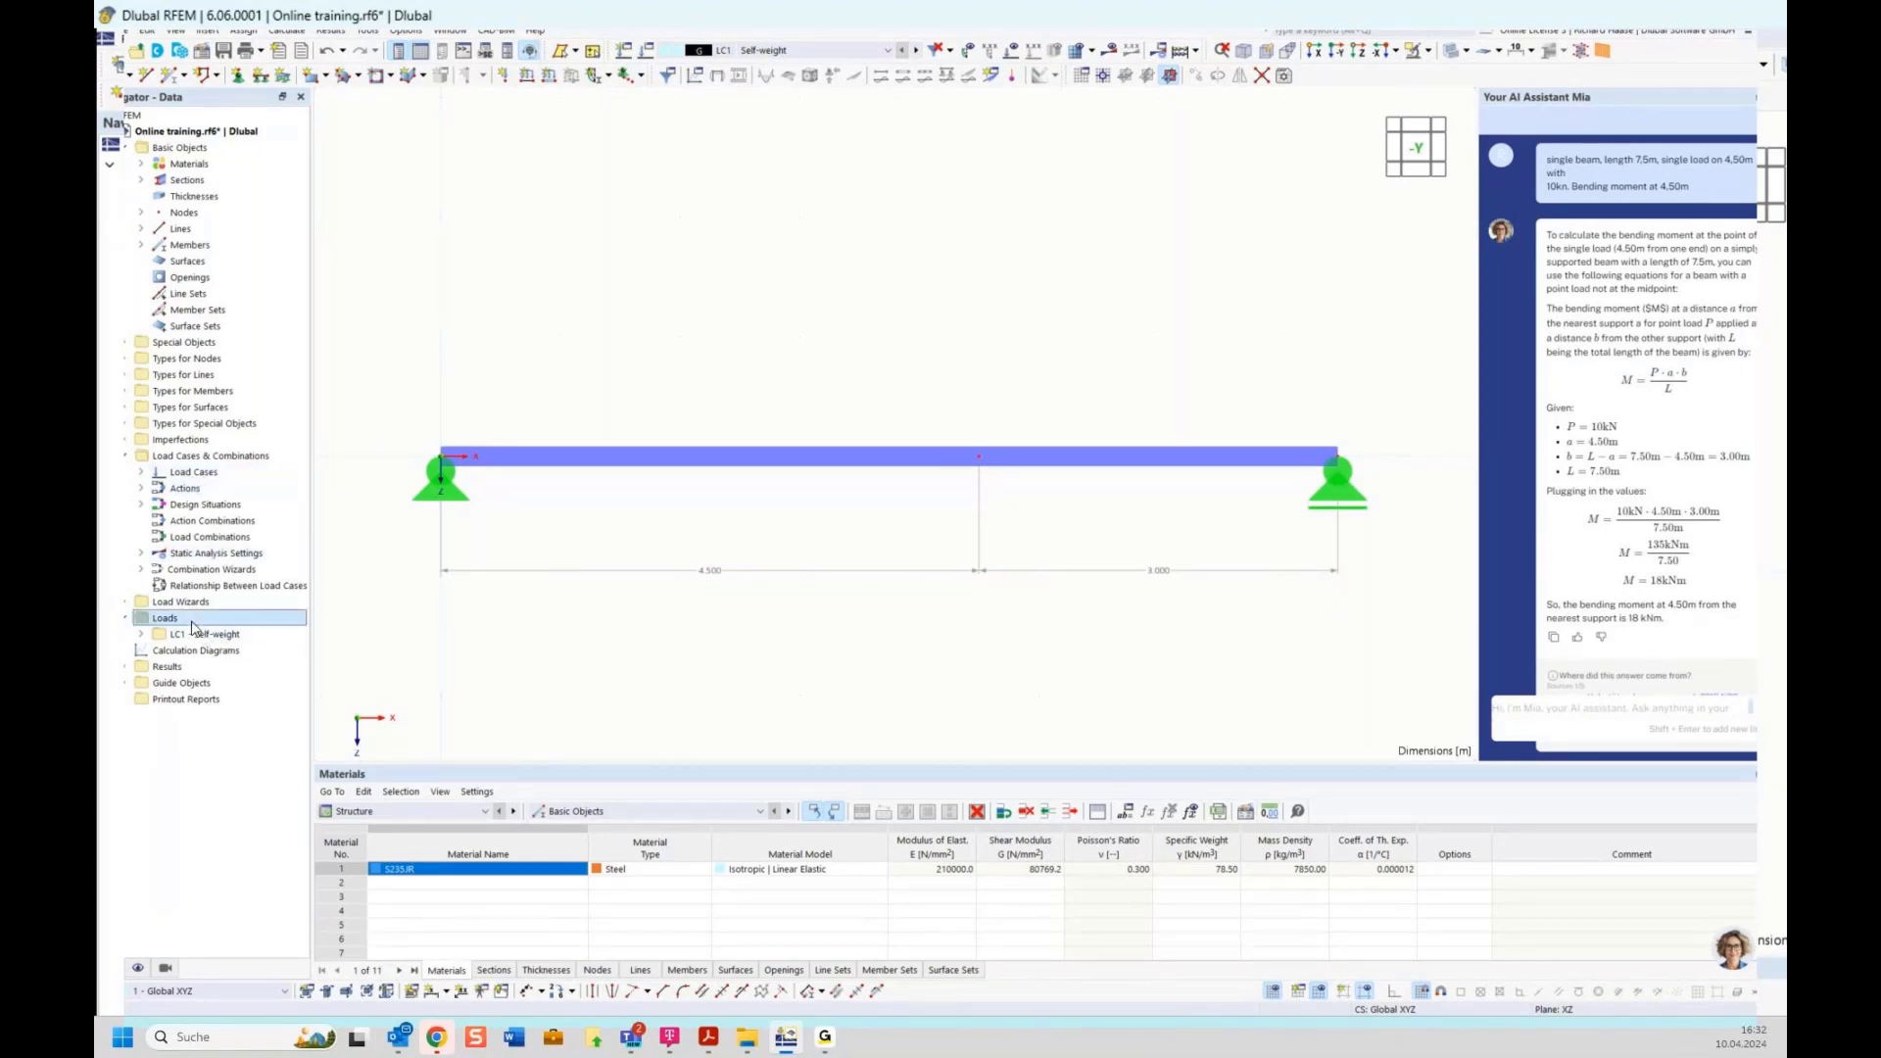
{"action": "left_click", "coordinate": [141, 635]}
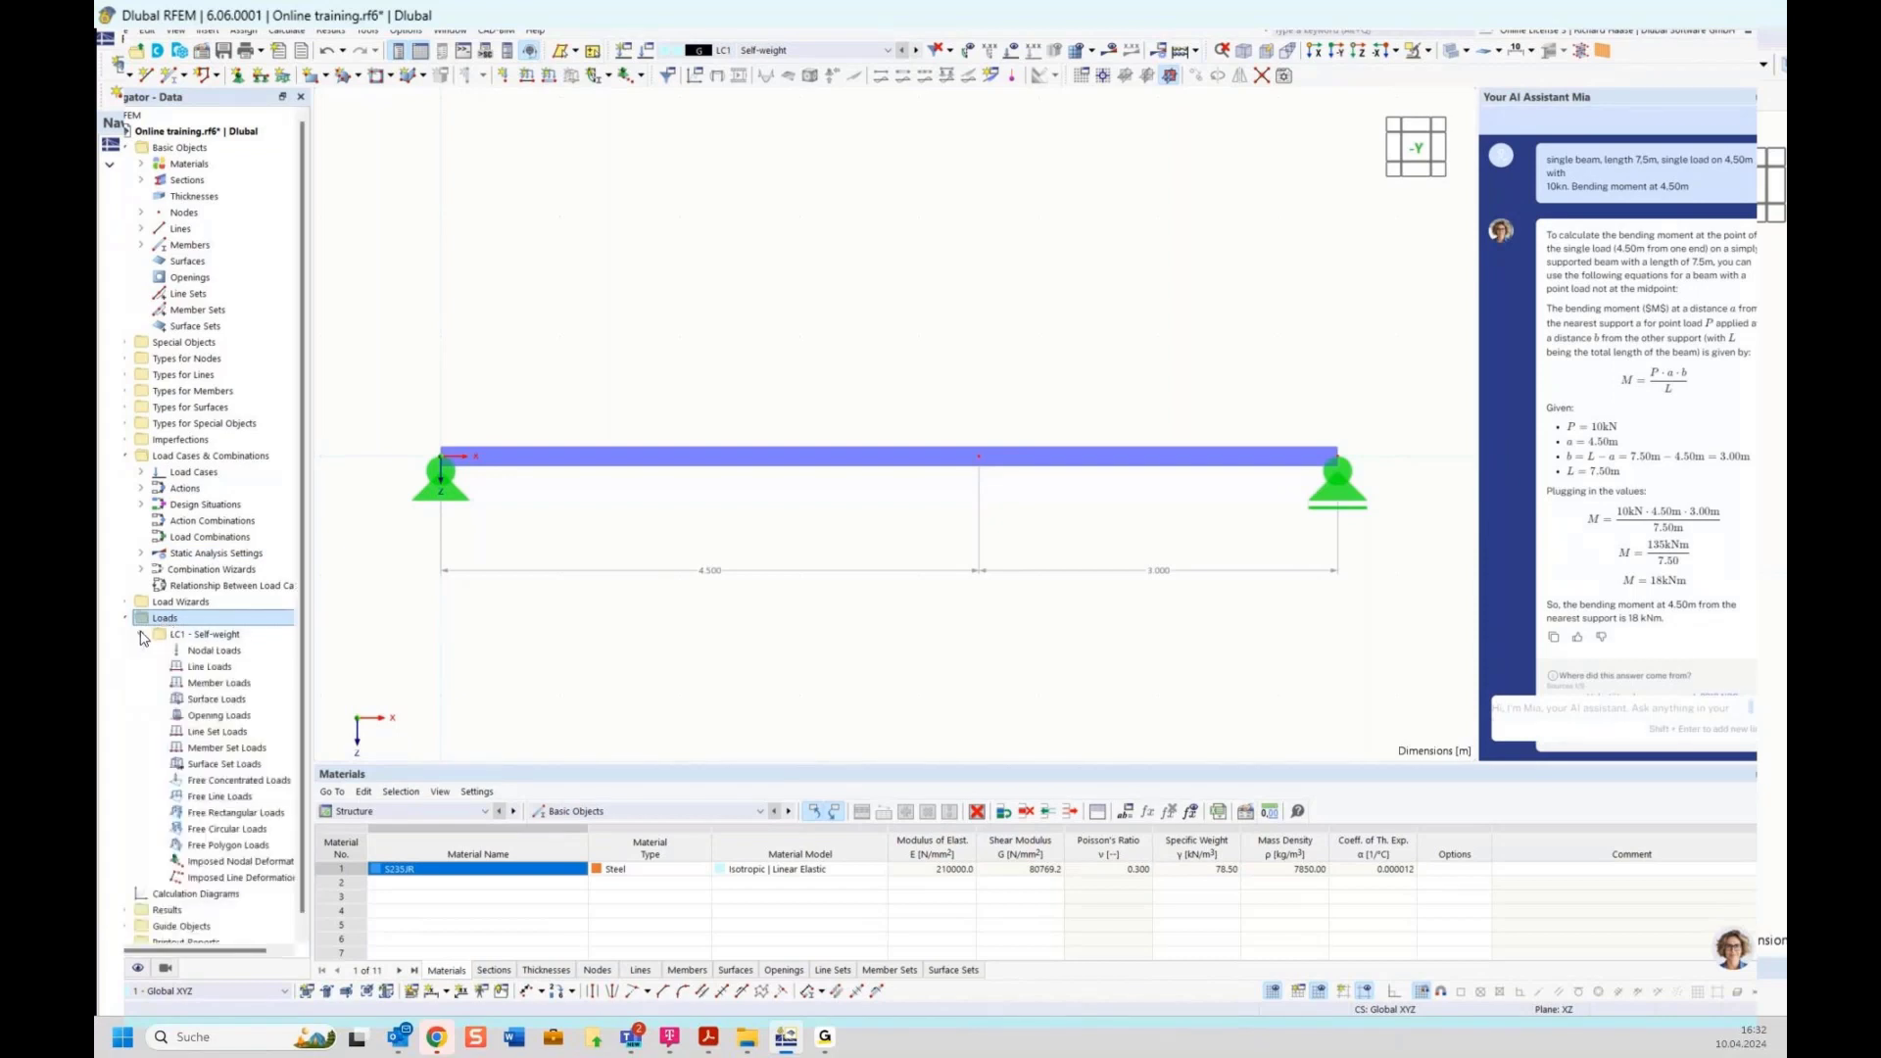
{"action": "left_click", "coordinate": [189, 652]}
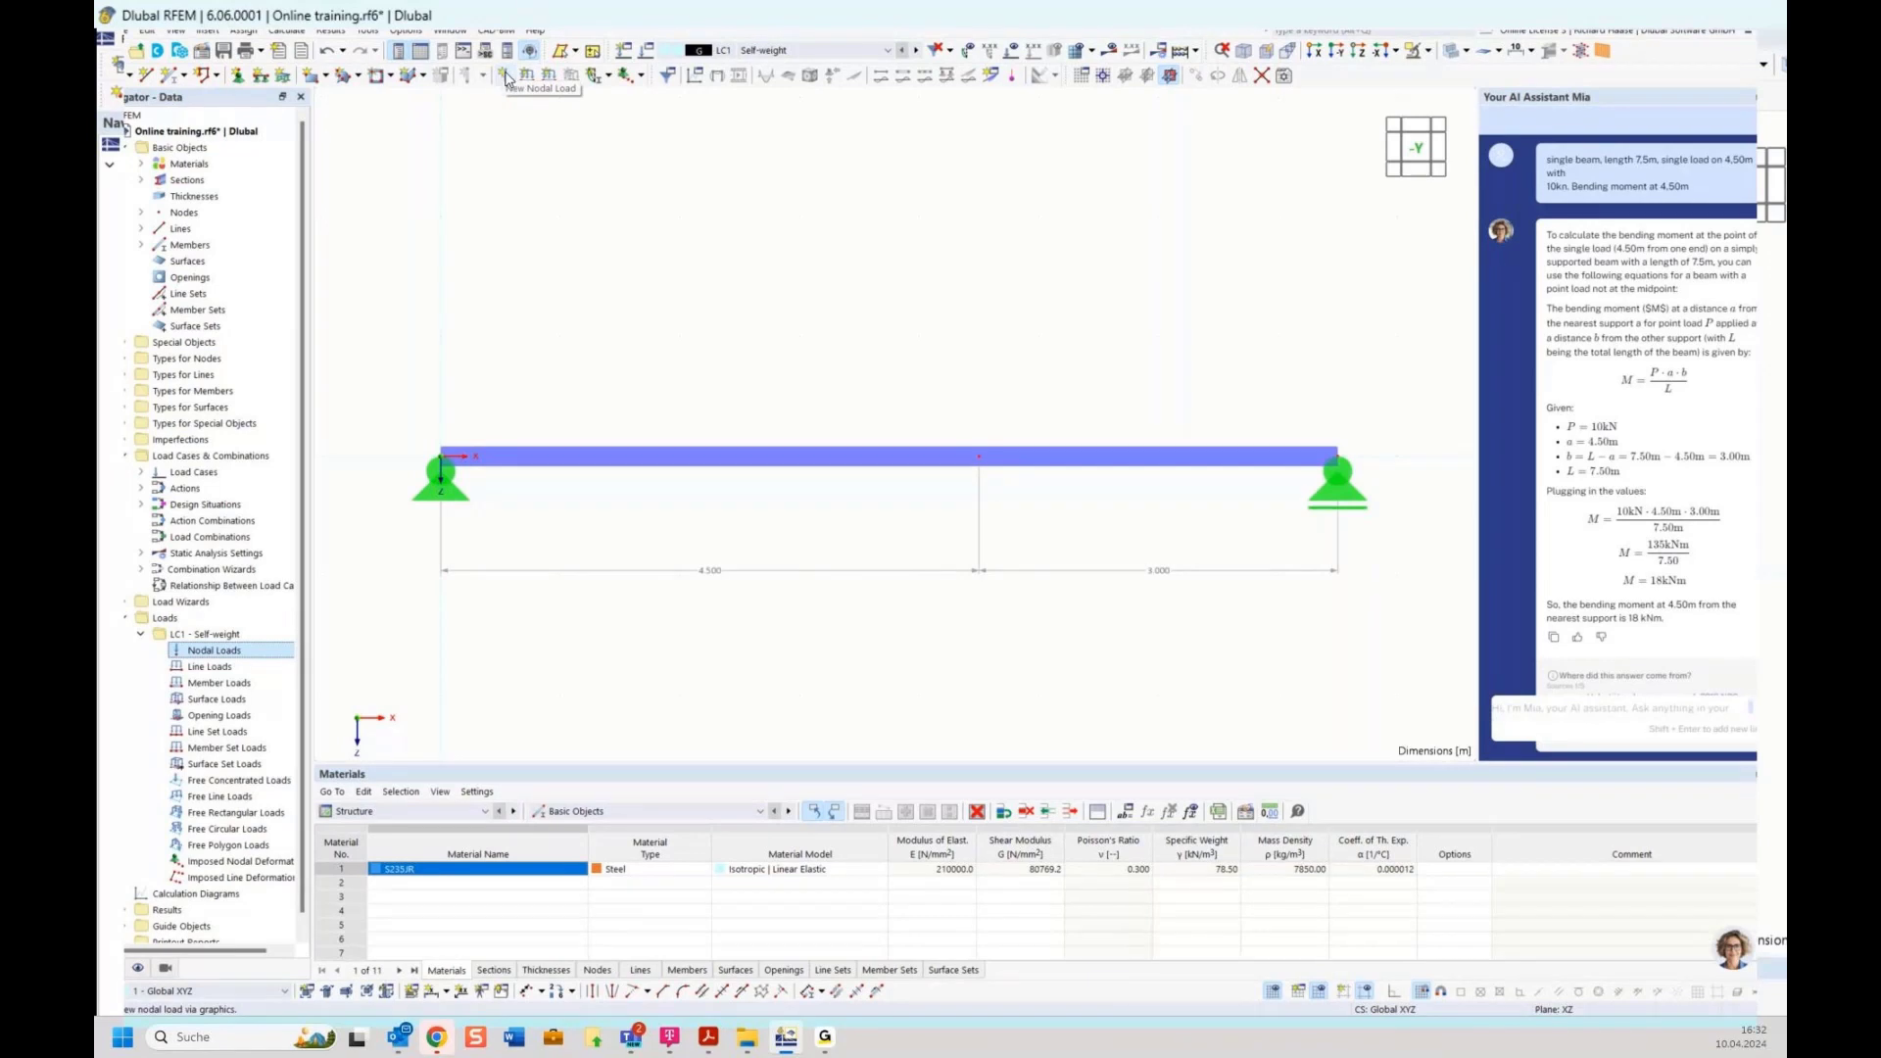
{"action": "left_click", "coordinate": [207, 31]}
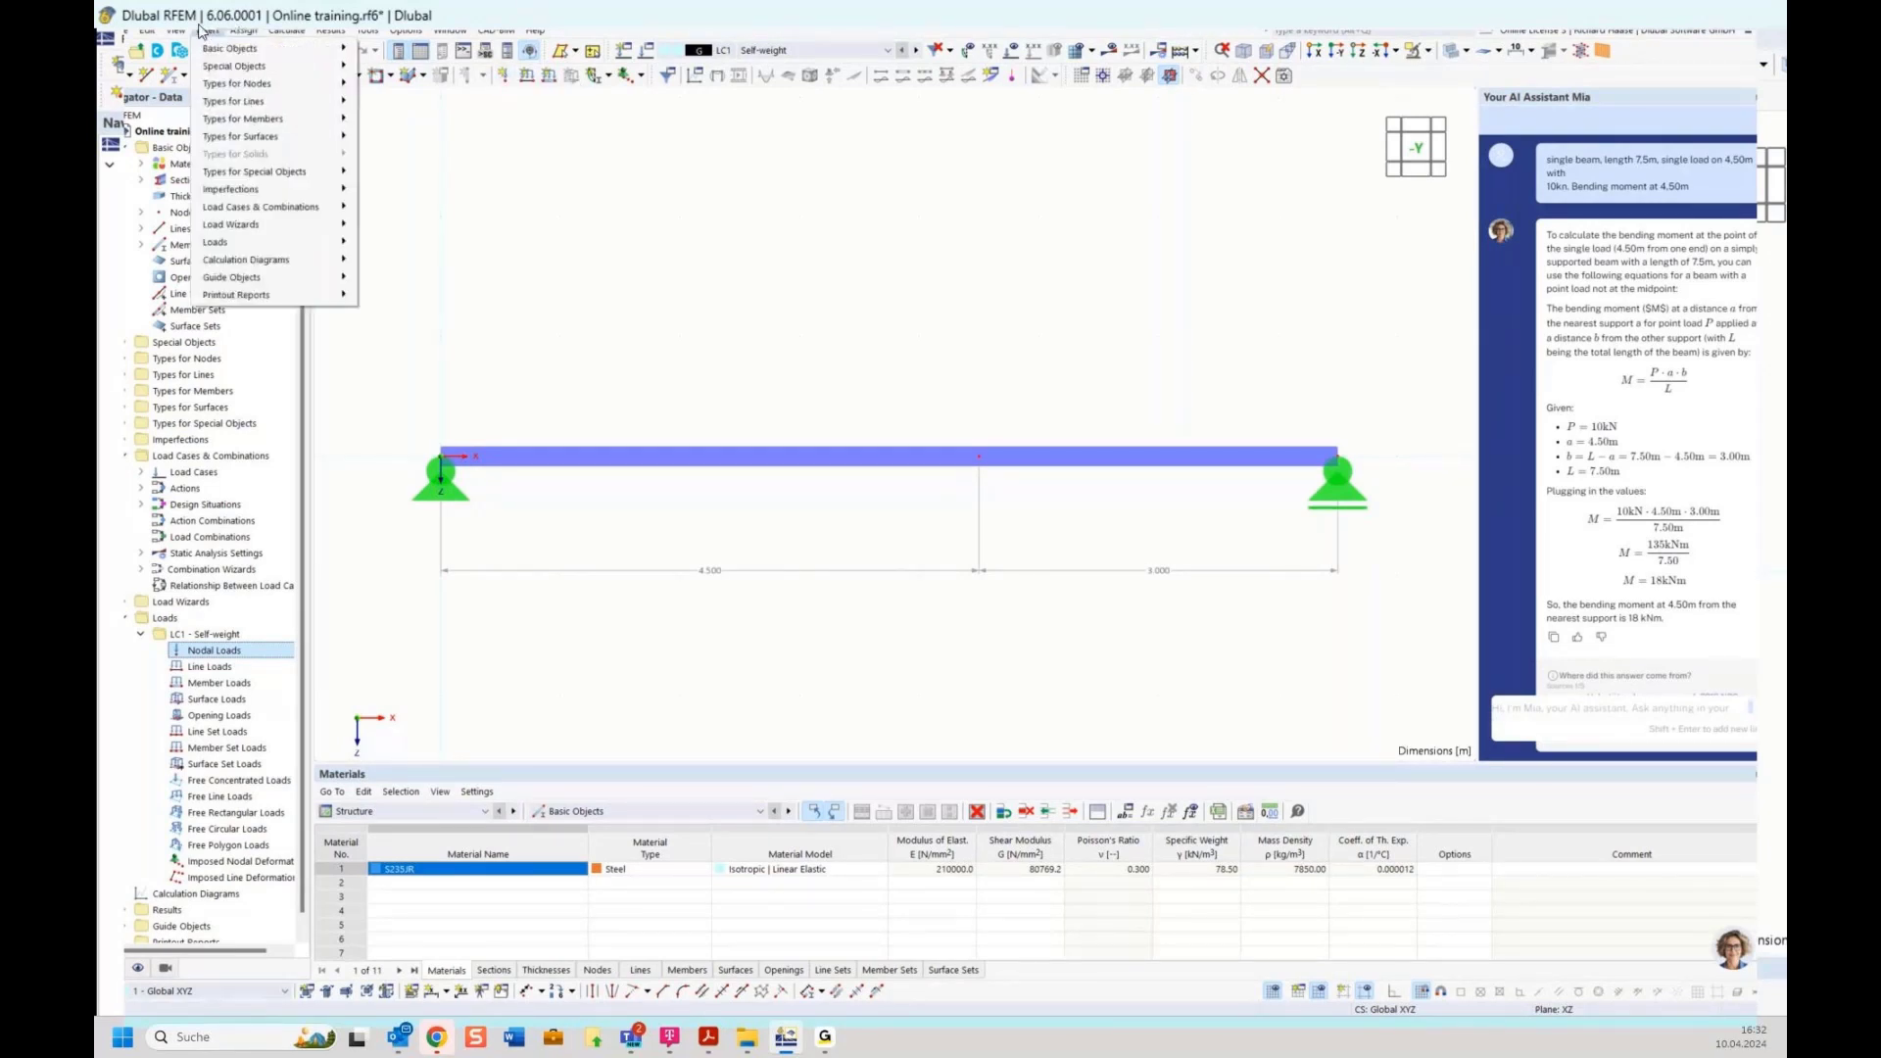
{"action": "mouse_move", "coordinate": [270, 102]}
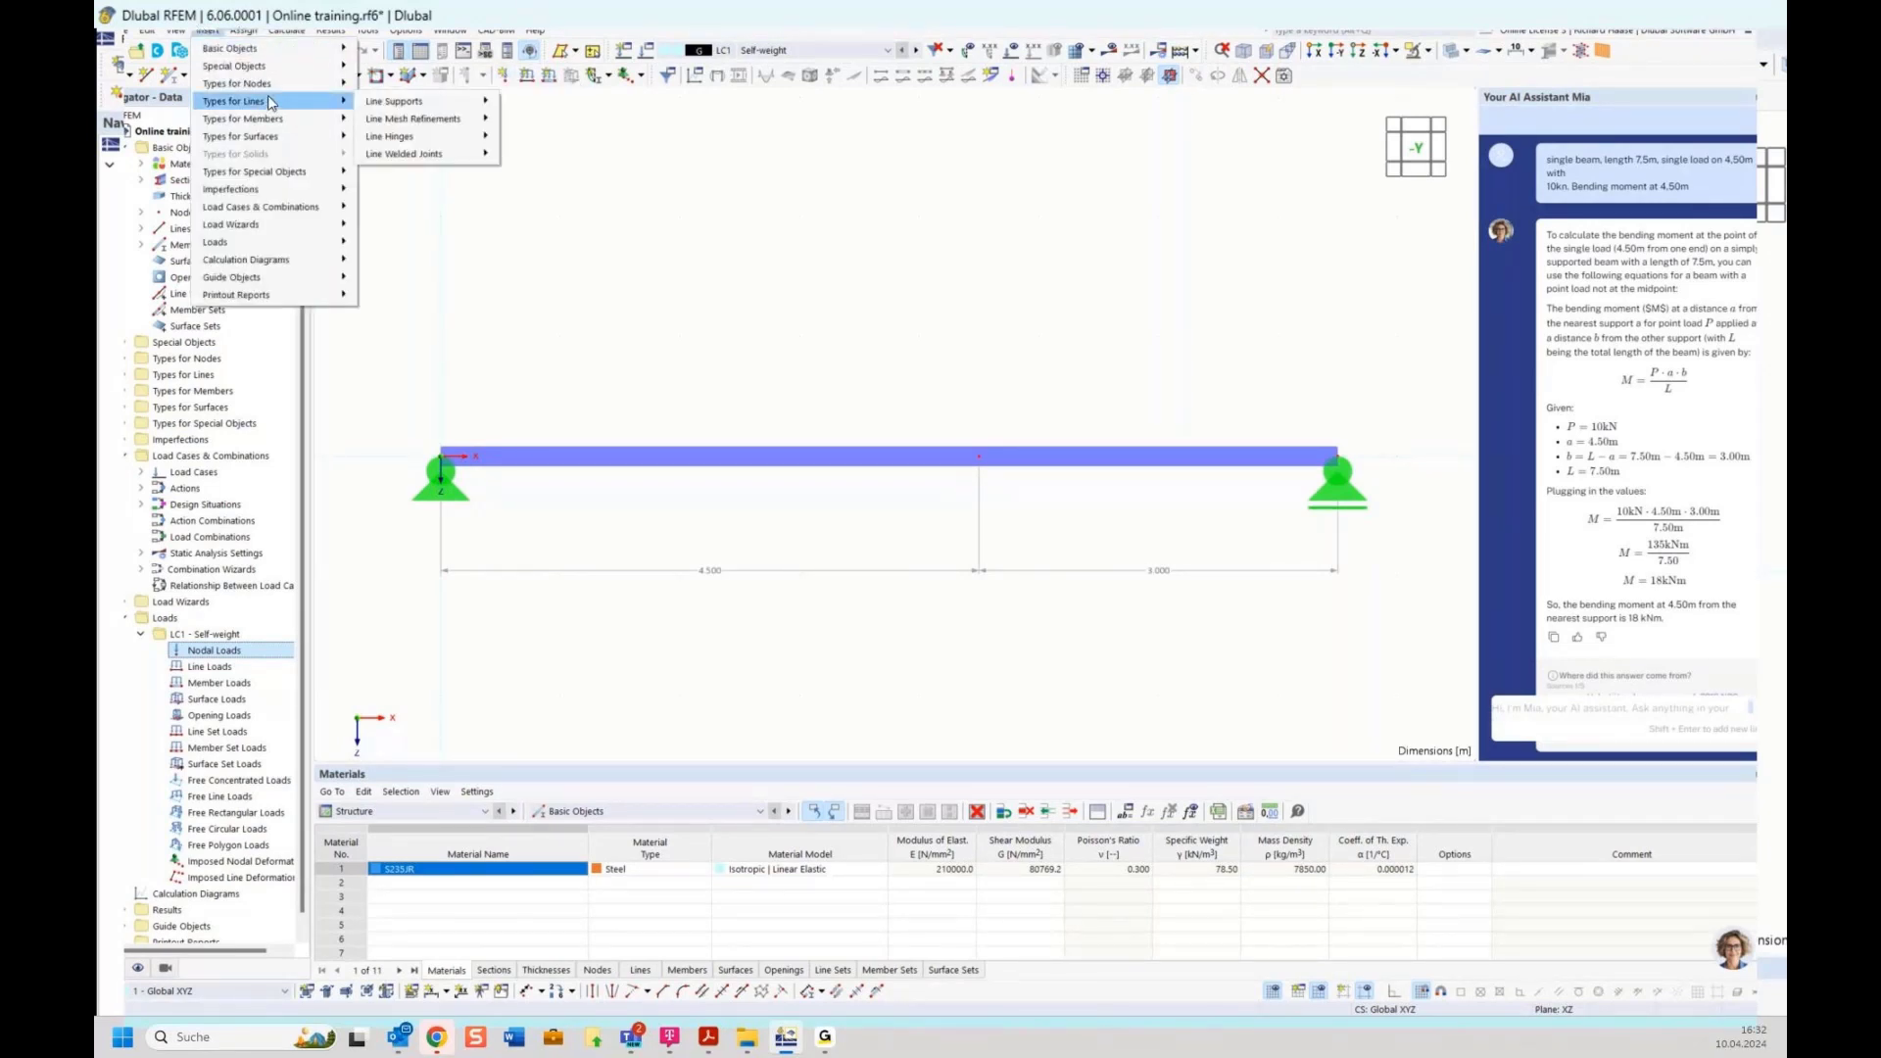
{"action": "mouse_move", "coordinate": [275, 242]}
{"action": "mouse_move", "coordinate": [416, 244]}
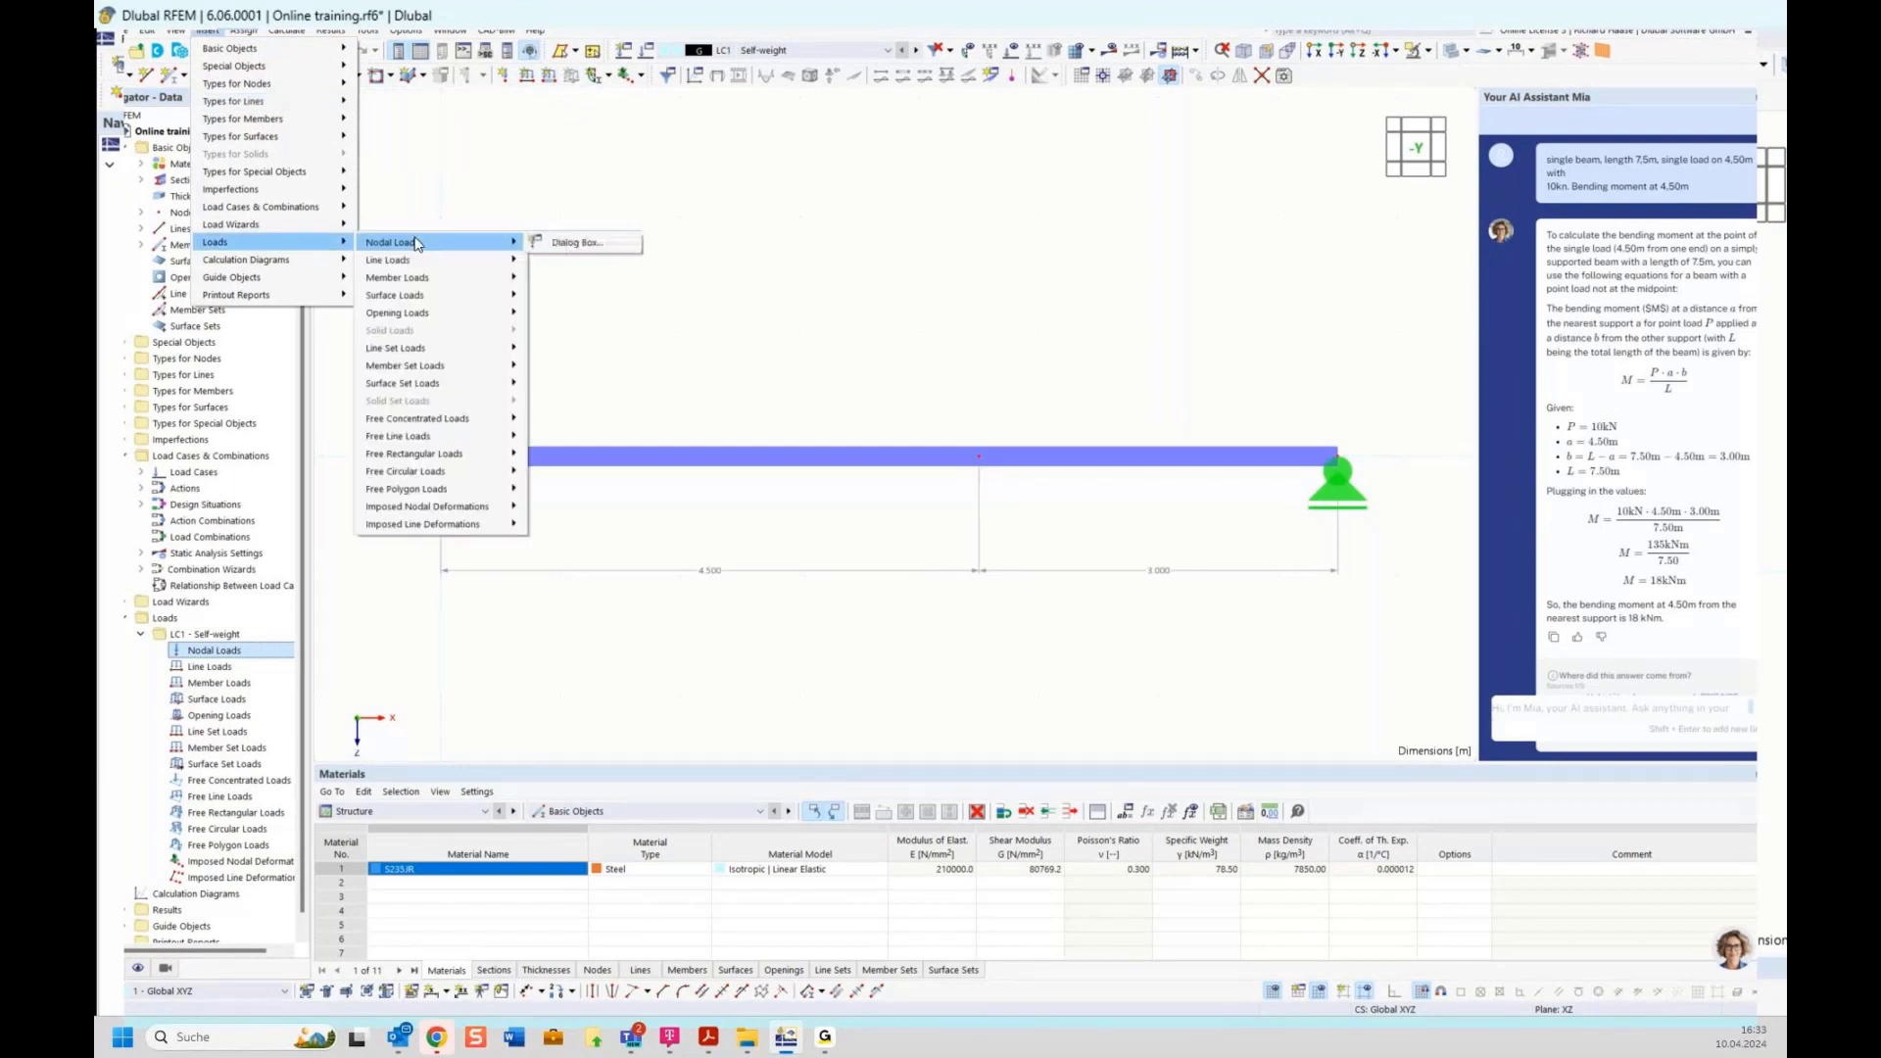
{"action": "left_click", "coordinate": [882, 294]}
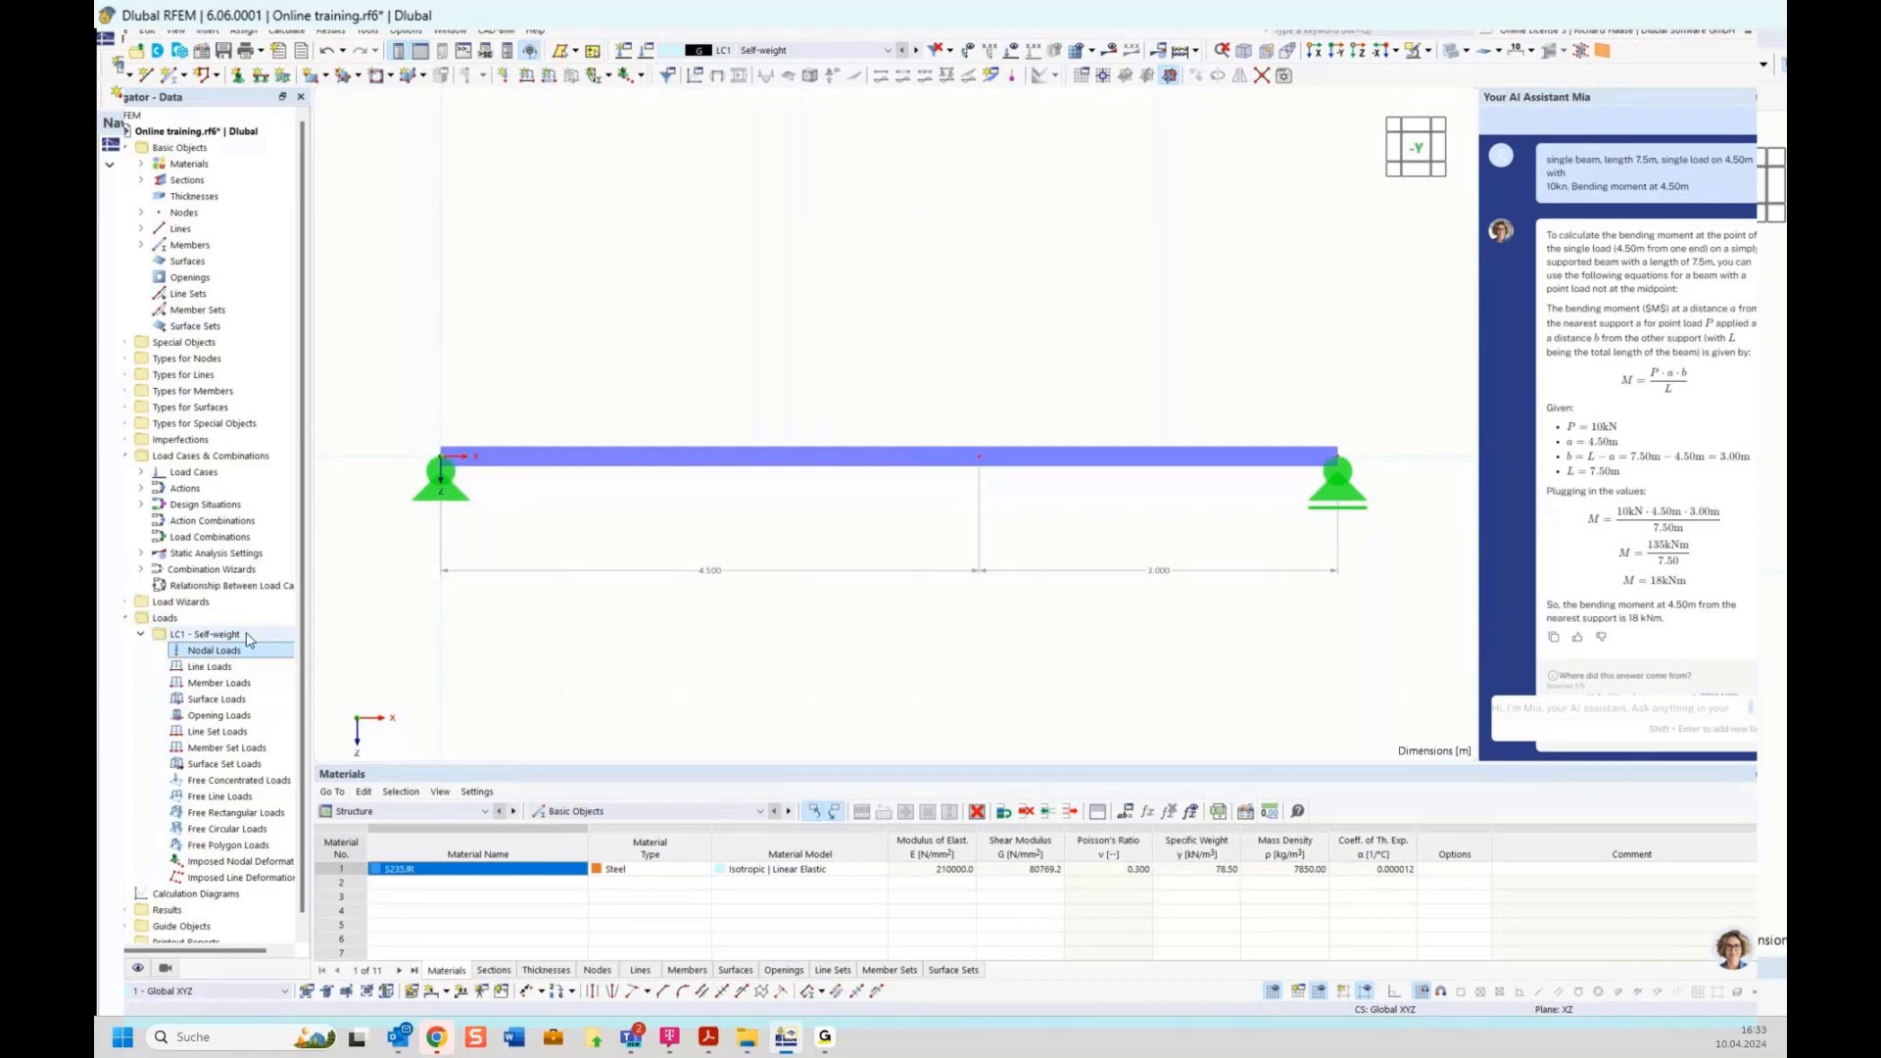
Create a 10 kN nodal force in the global Z direction in load case LC1 and assign it to node 2.
{"action": "right_click", "coordinate": [214, 655]}
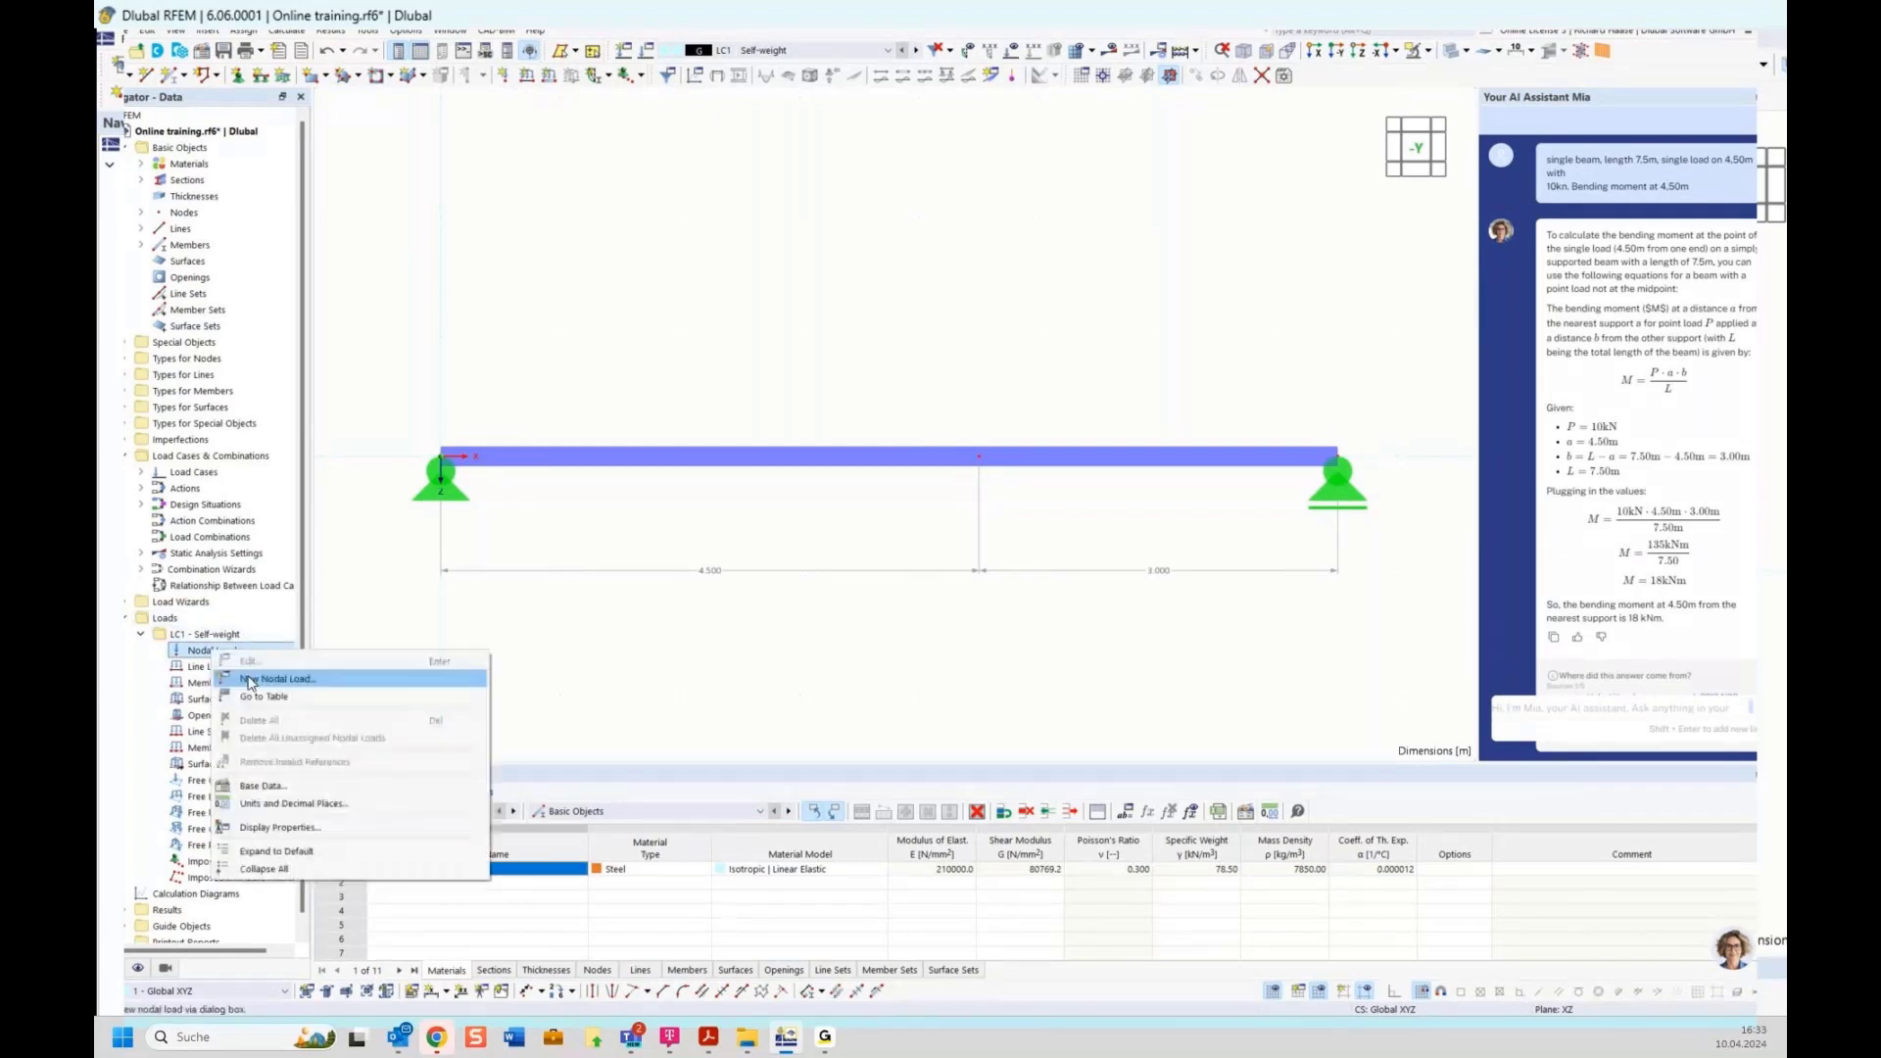
{"action": "left_click", "coordinate": [282, 684]}
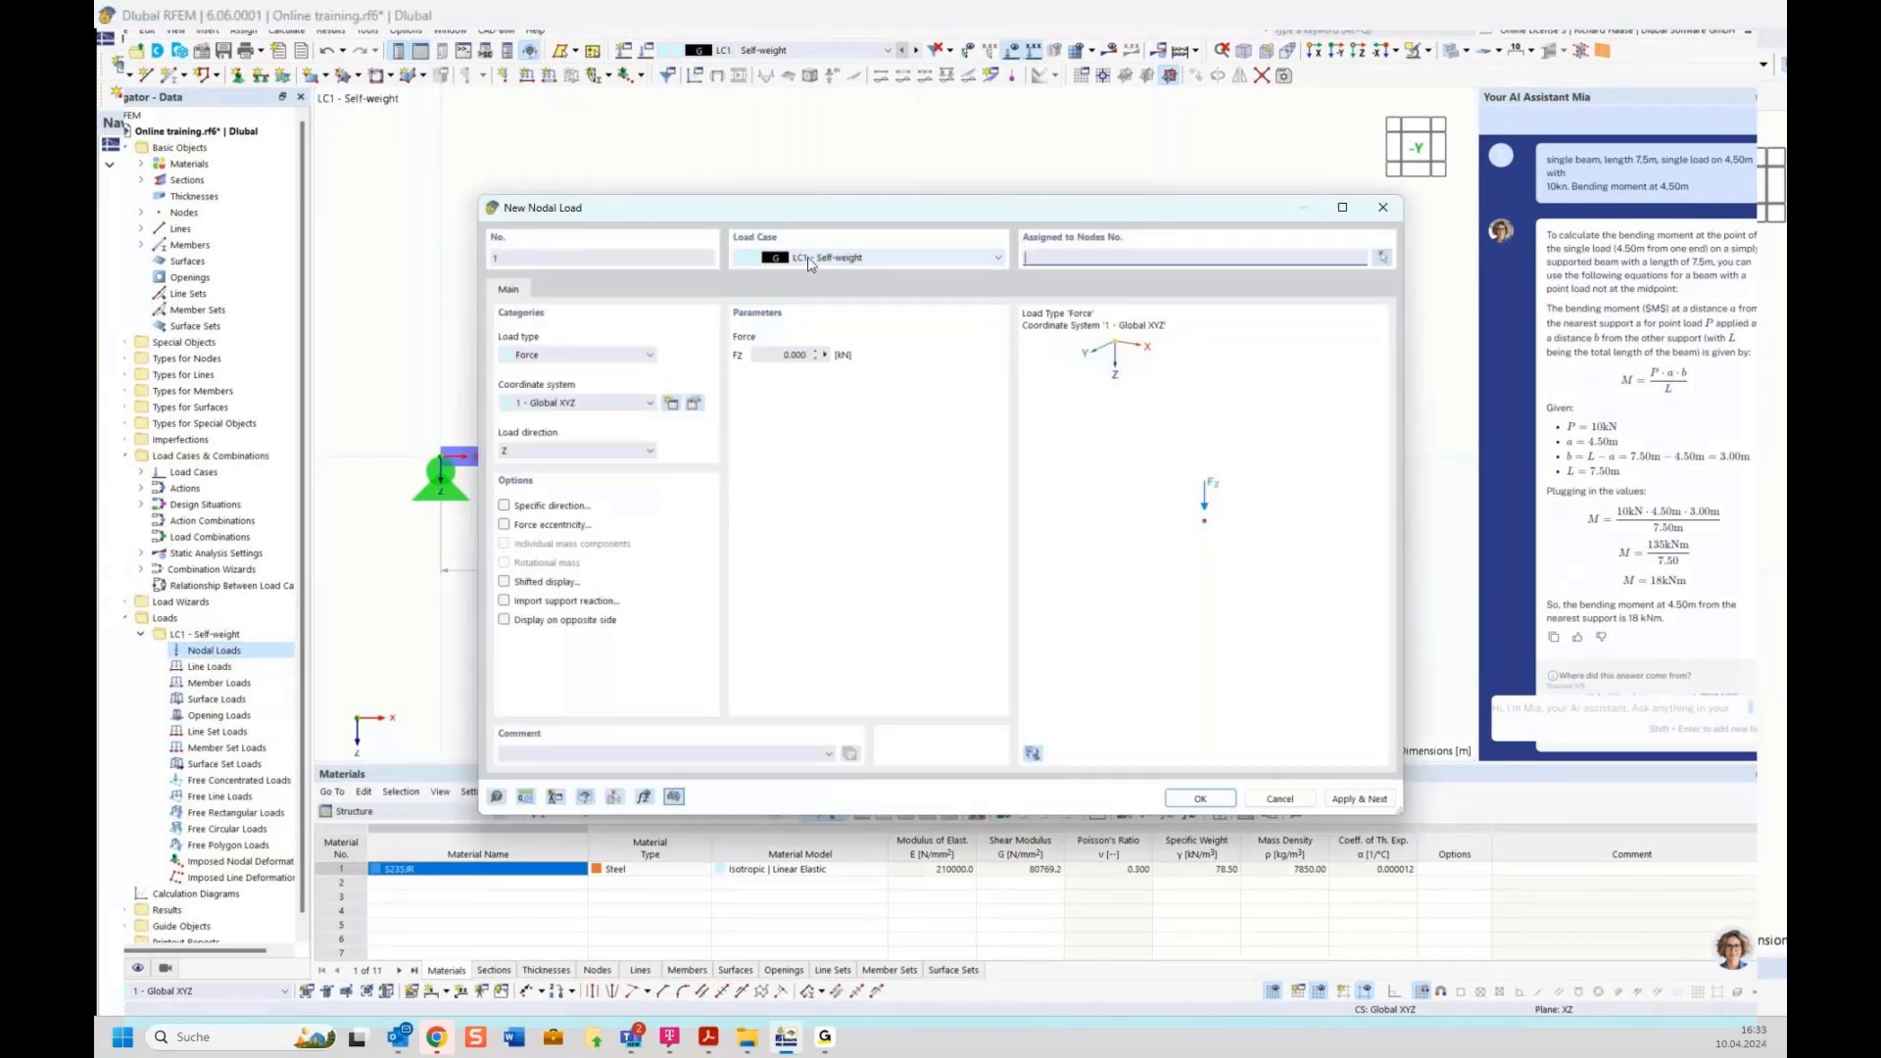
{"action": "left_click", "coordinate": [774, 353]}
{"action": "type", "text": "10"}
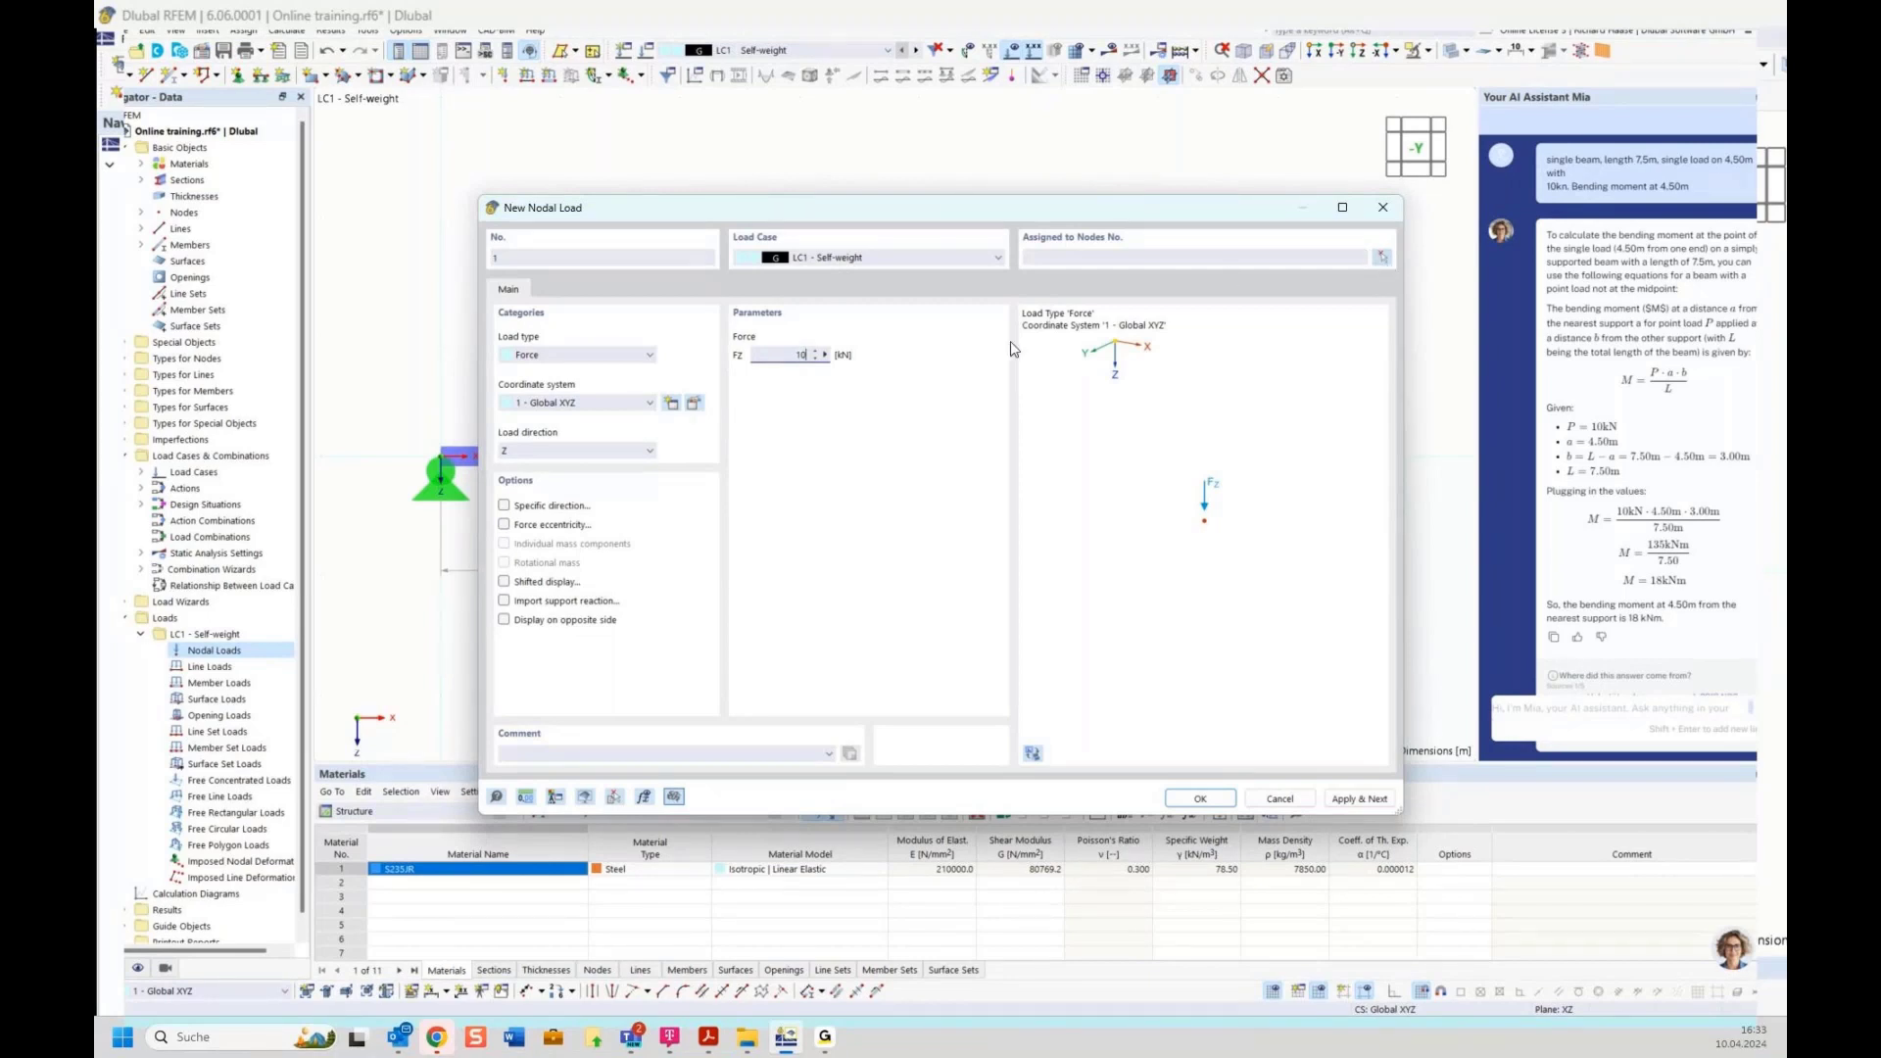
{"action": "left_click", "coordinate": [1382, 257]}
{"action": "left_click_drag", "start_coordinate": [934, 423], "coordinate": [1012, 517]}
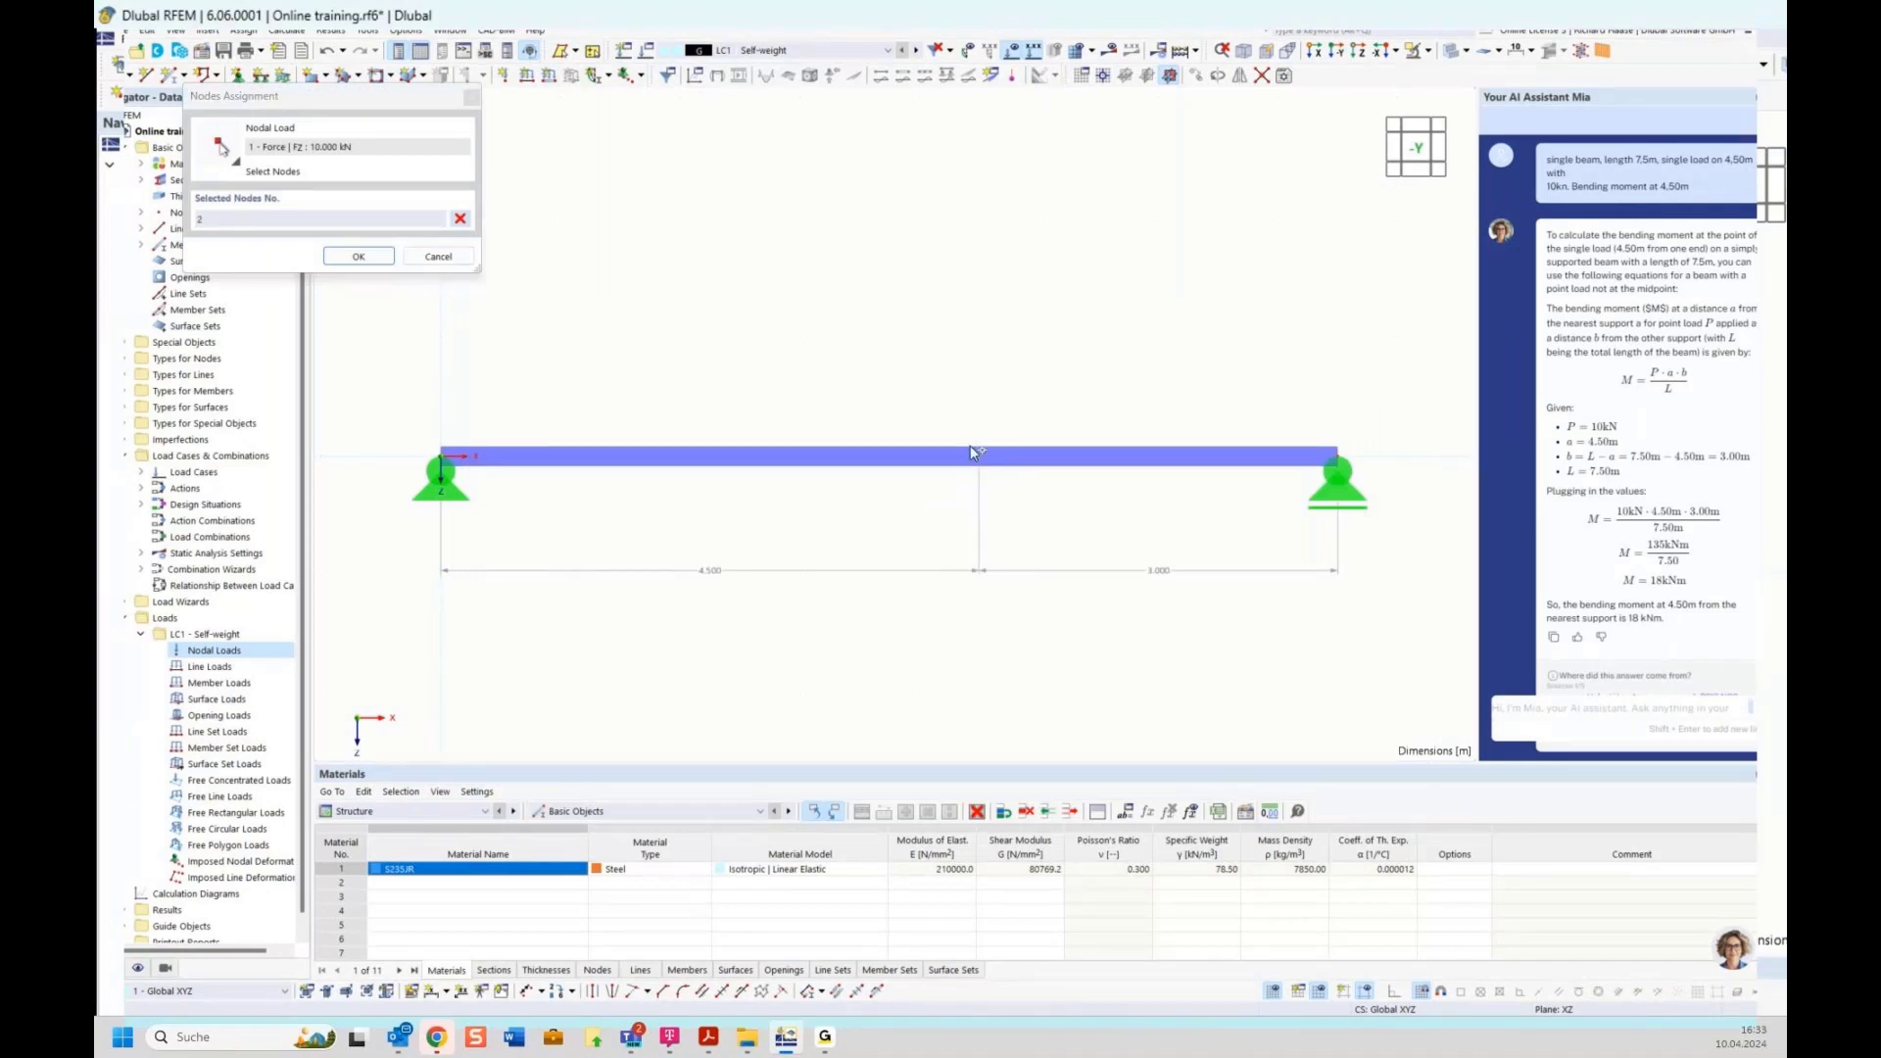
{"action": "key", "text": "Return"}
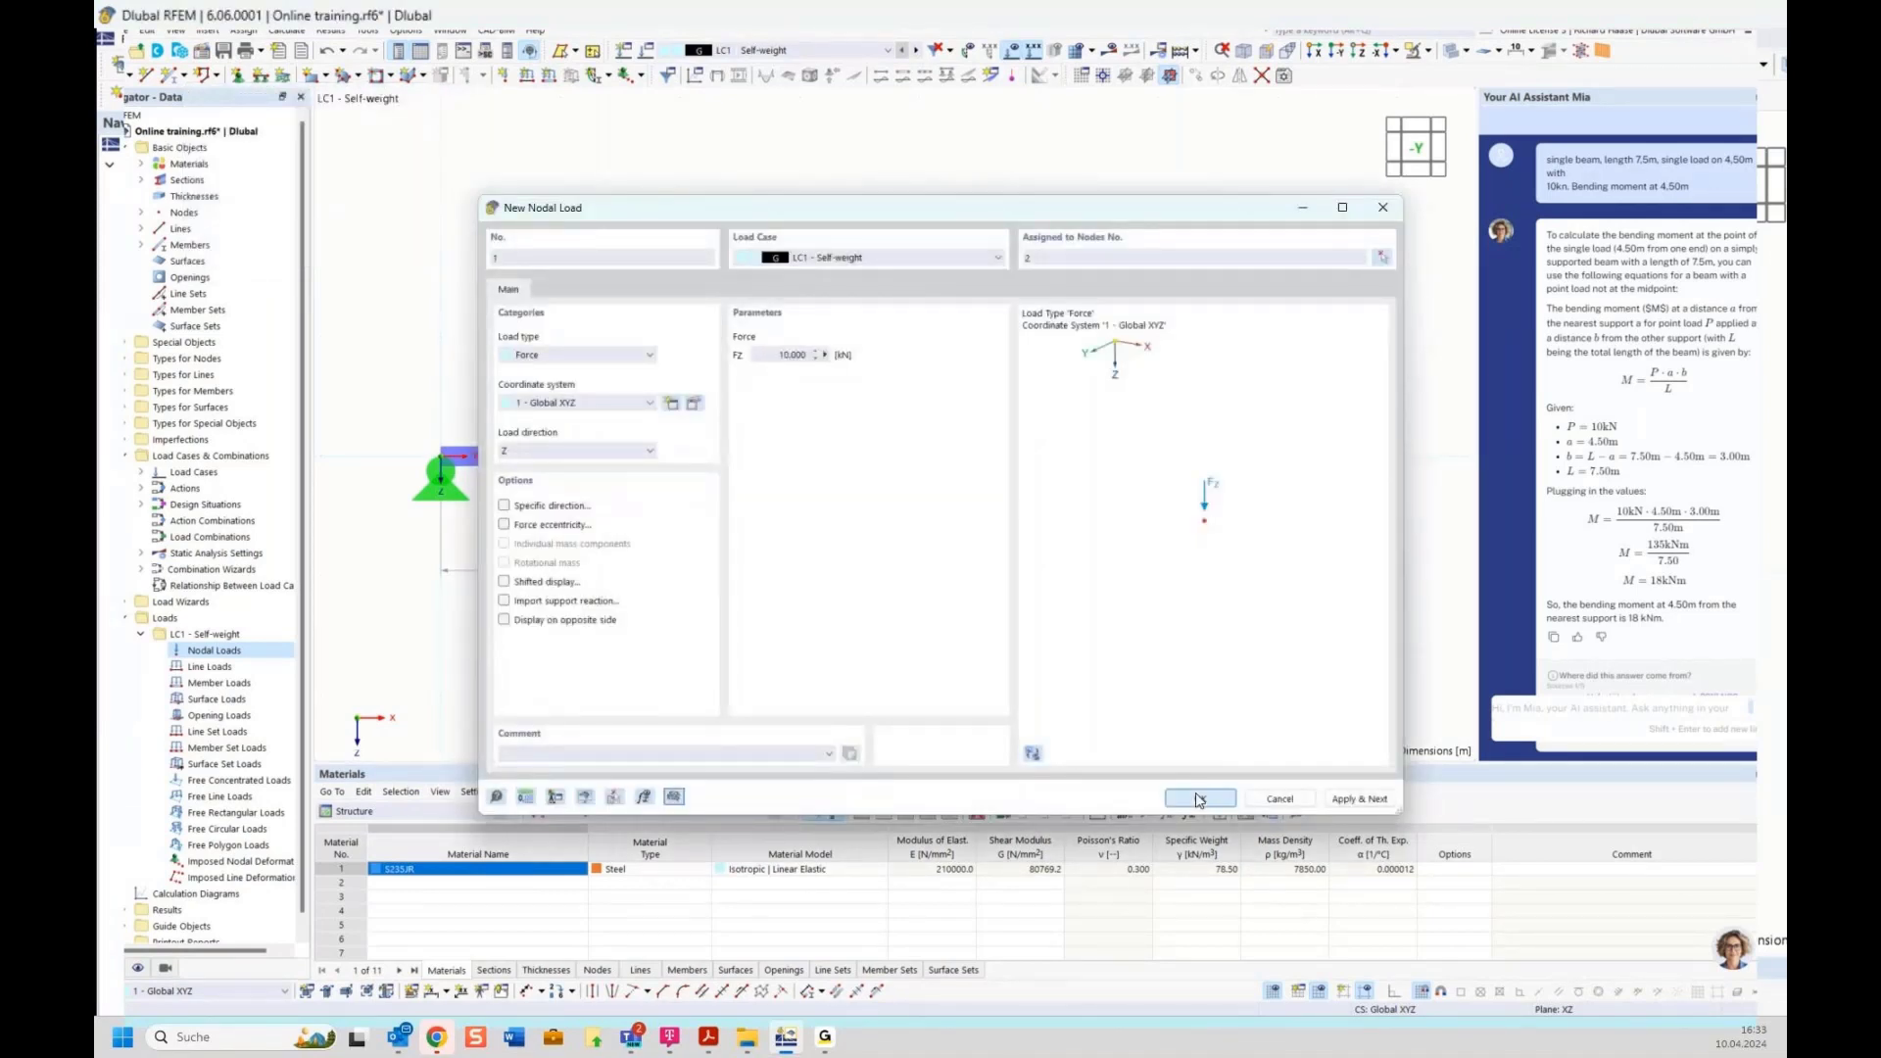
{"action": "left_click", "coordinate": [1200, 799]}
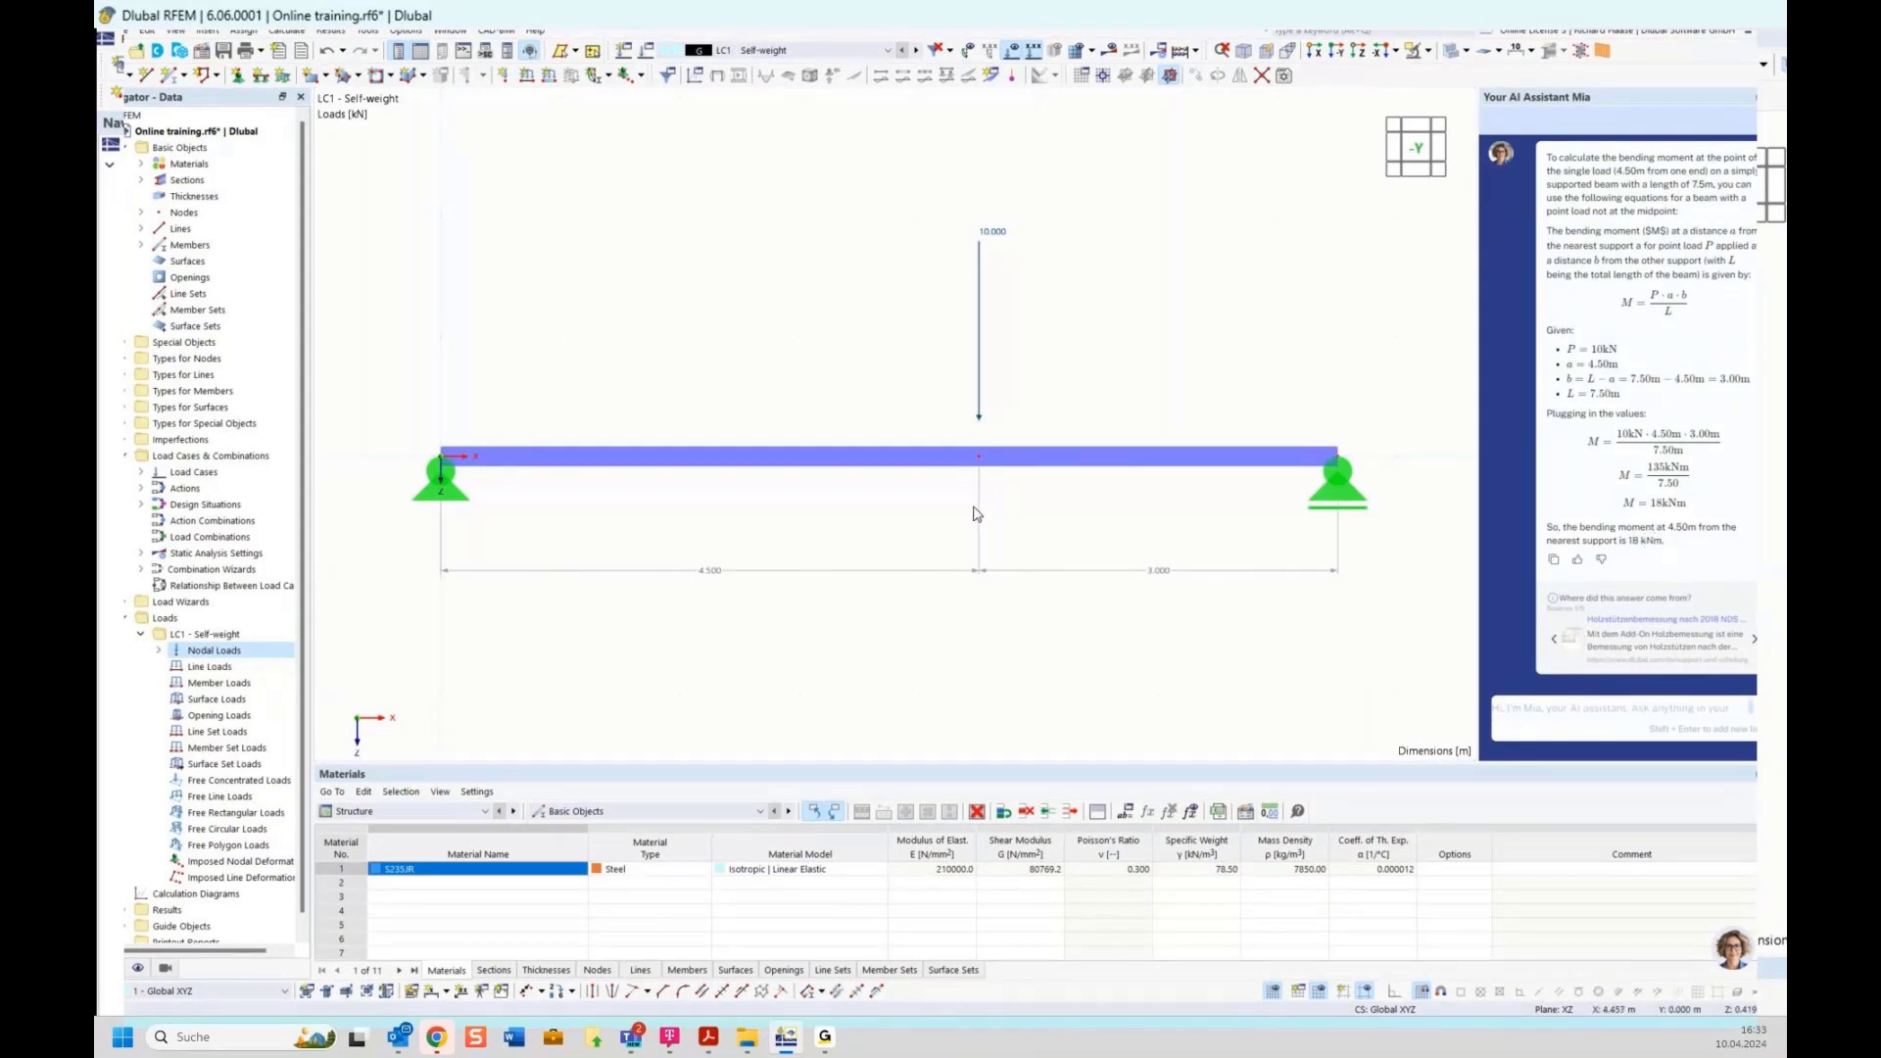
Calculate the results for LC1 and view the list of design situations and combinations that can be selected for calculation.
{"action": "left_click", "coordinate": [1109, 53]}
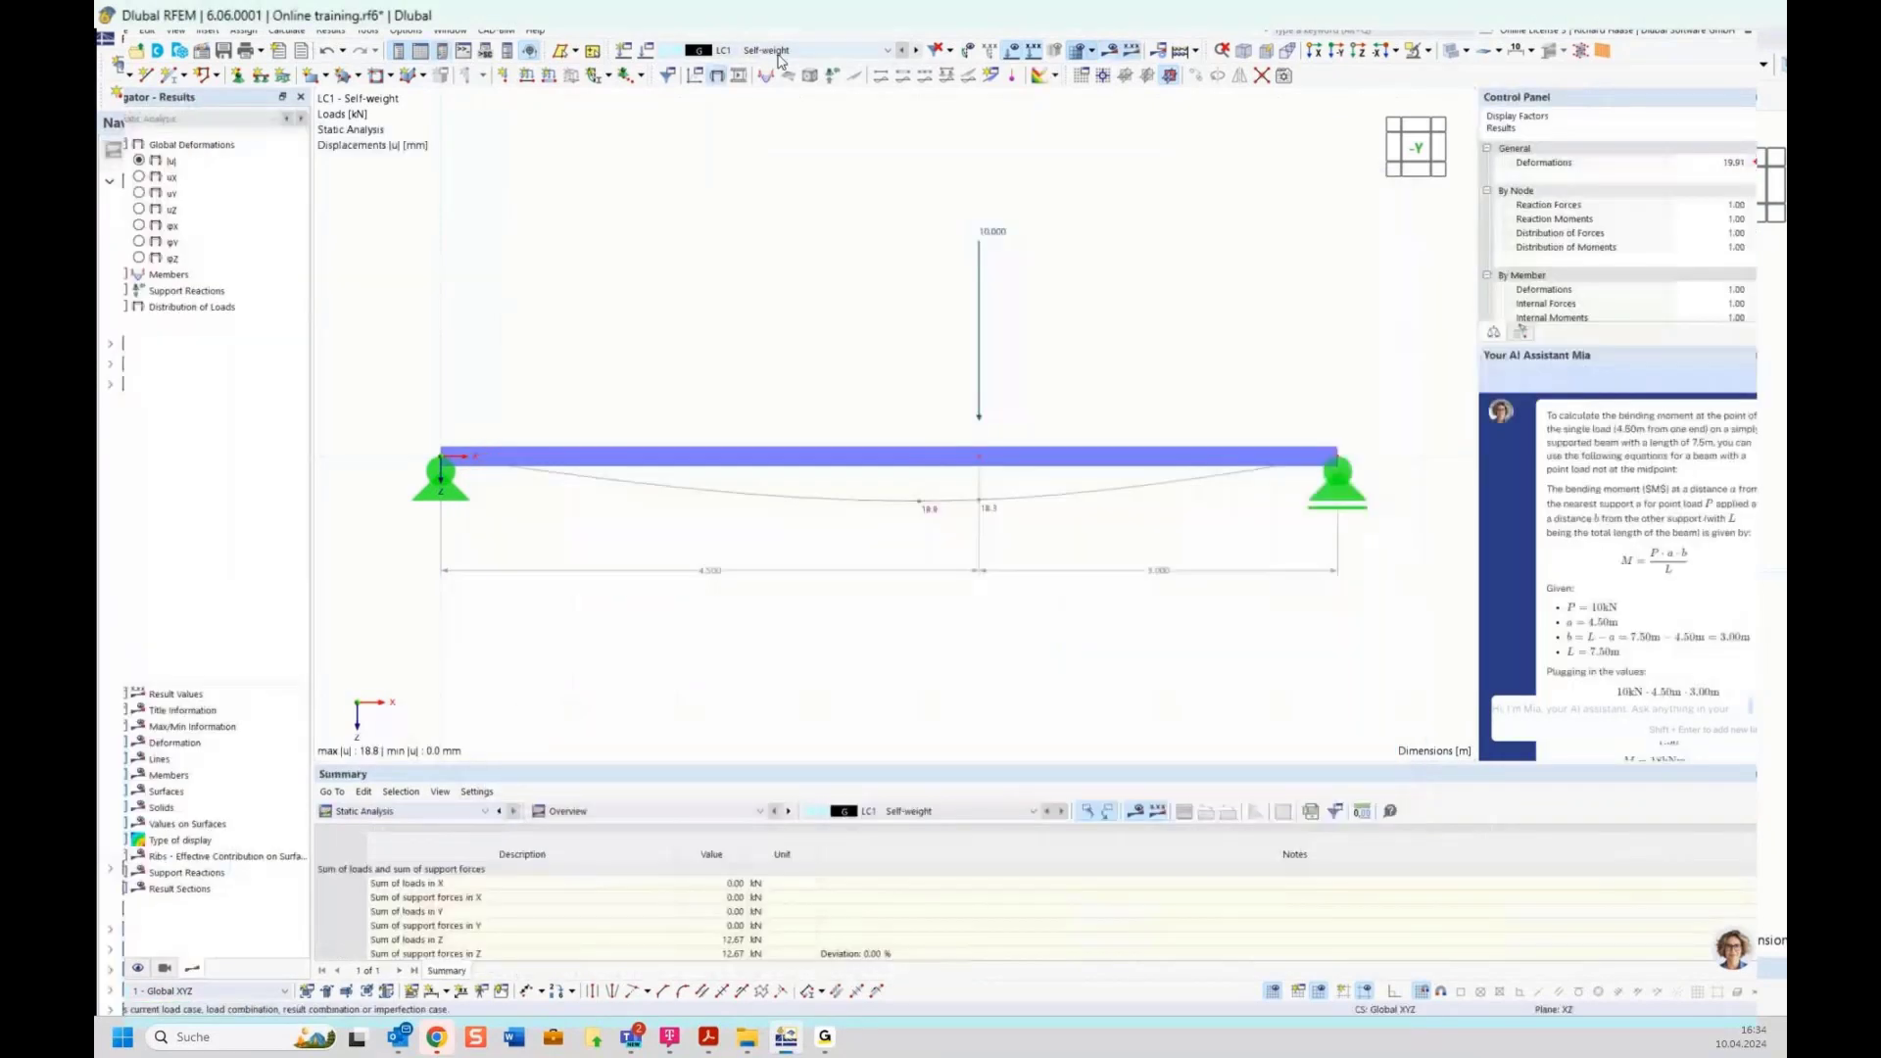
{"action": "left_click", "coordinate": [288, 32]}
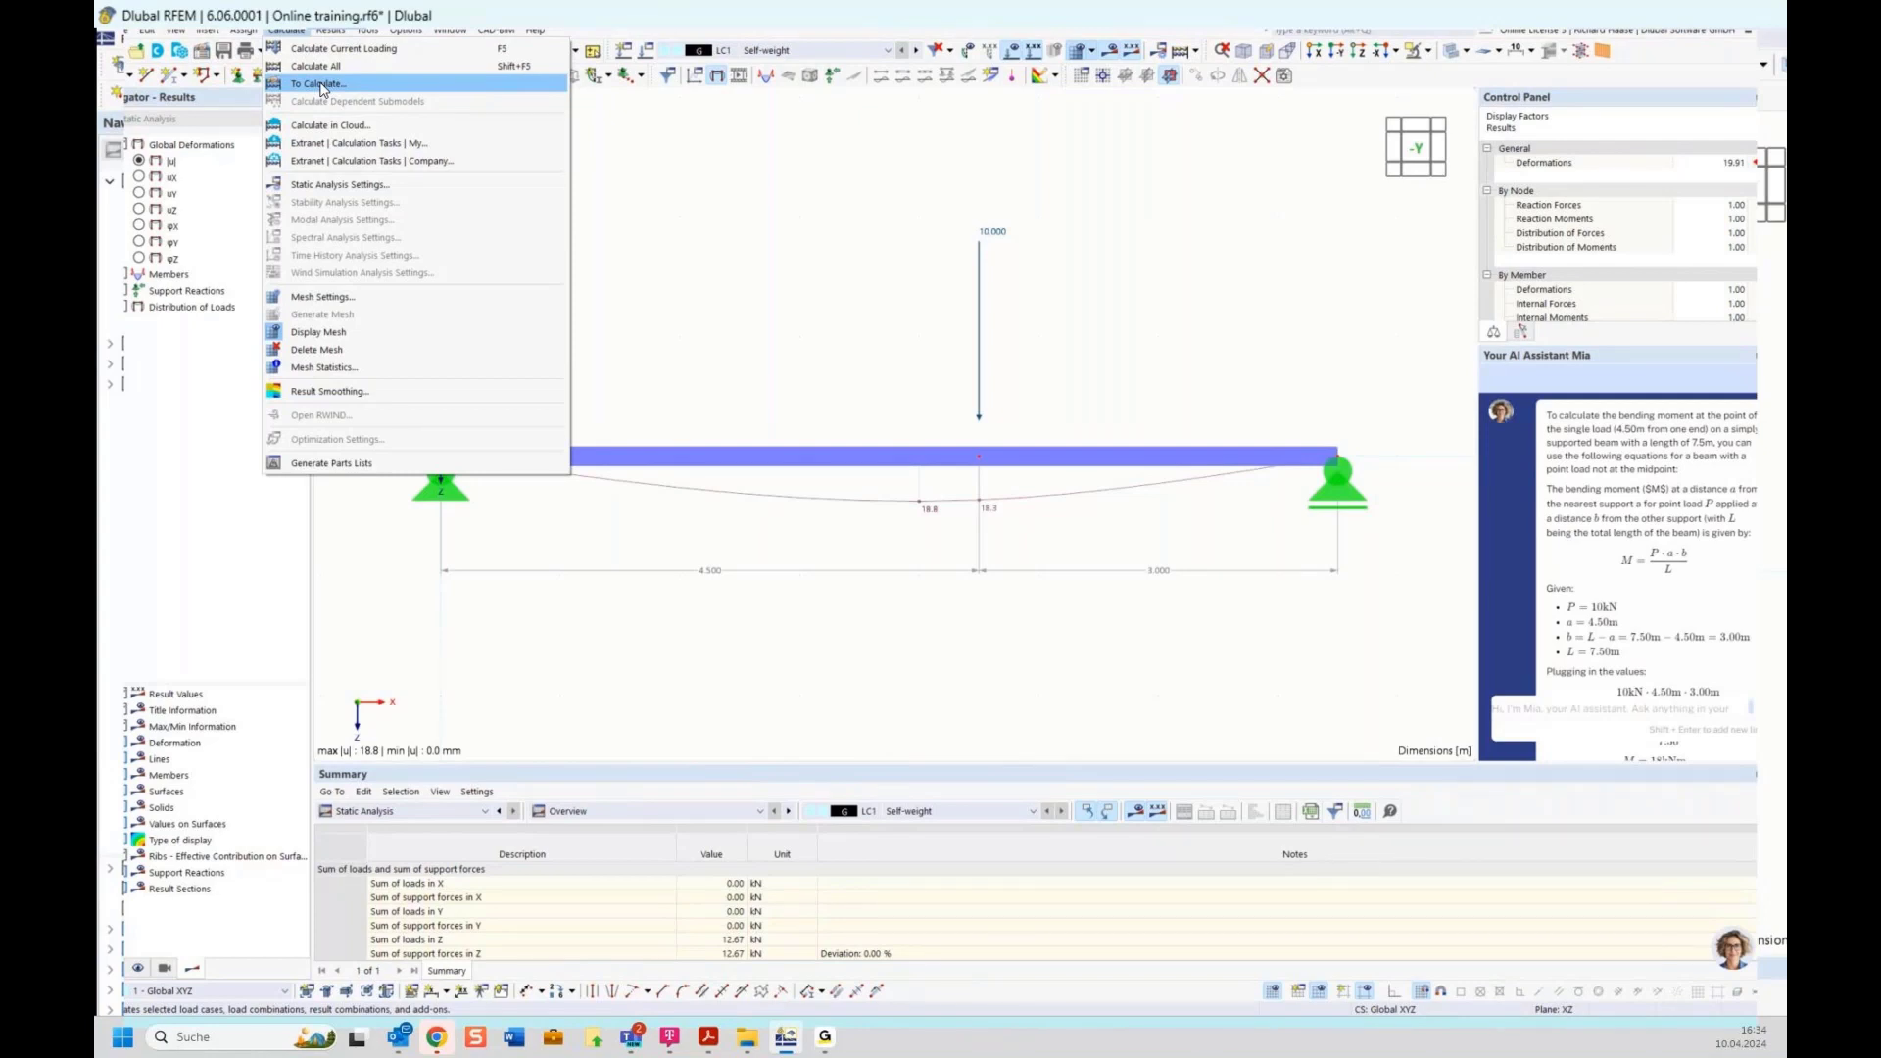
{"action": "left_click", "coordinate": [322, 86]}
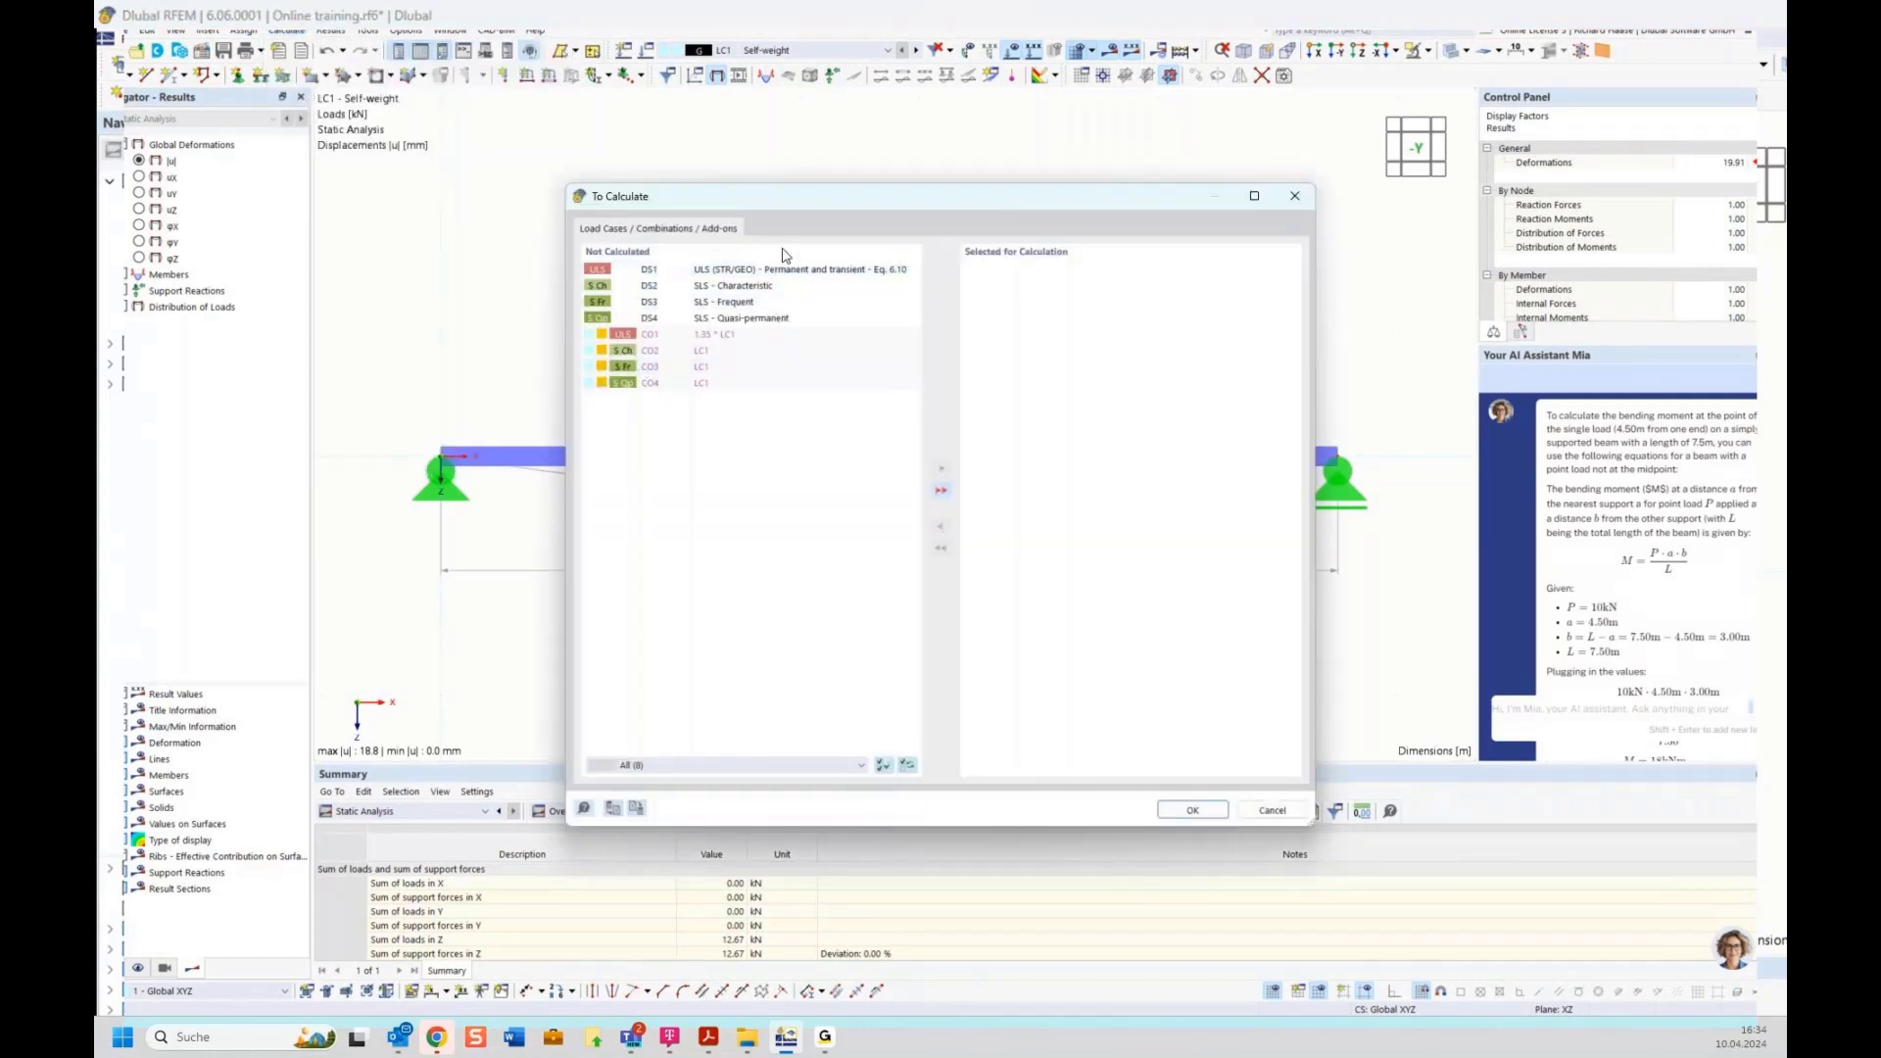
{"action": "left_click", "coordinate": [1293, 200]}
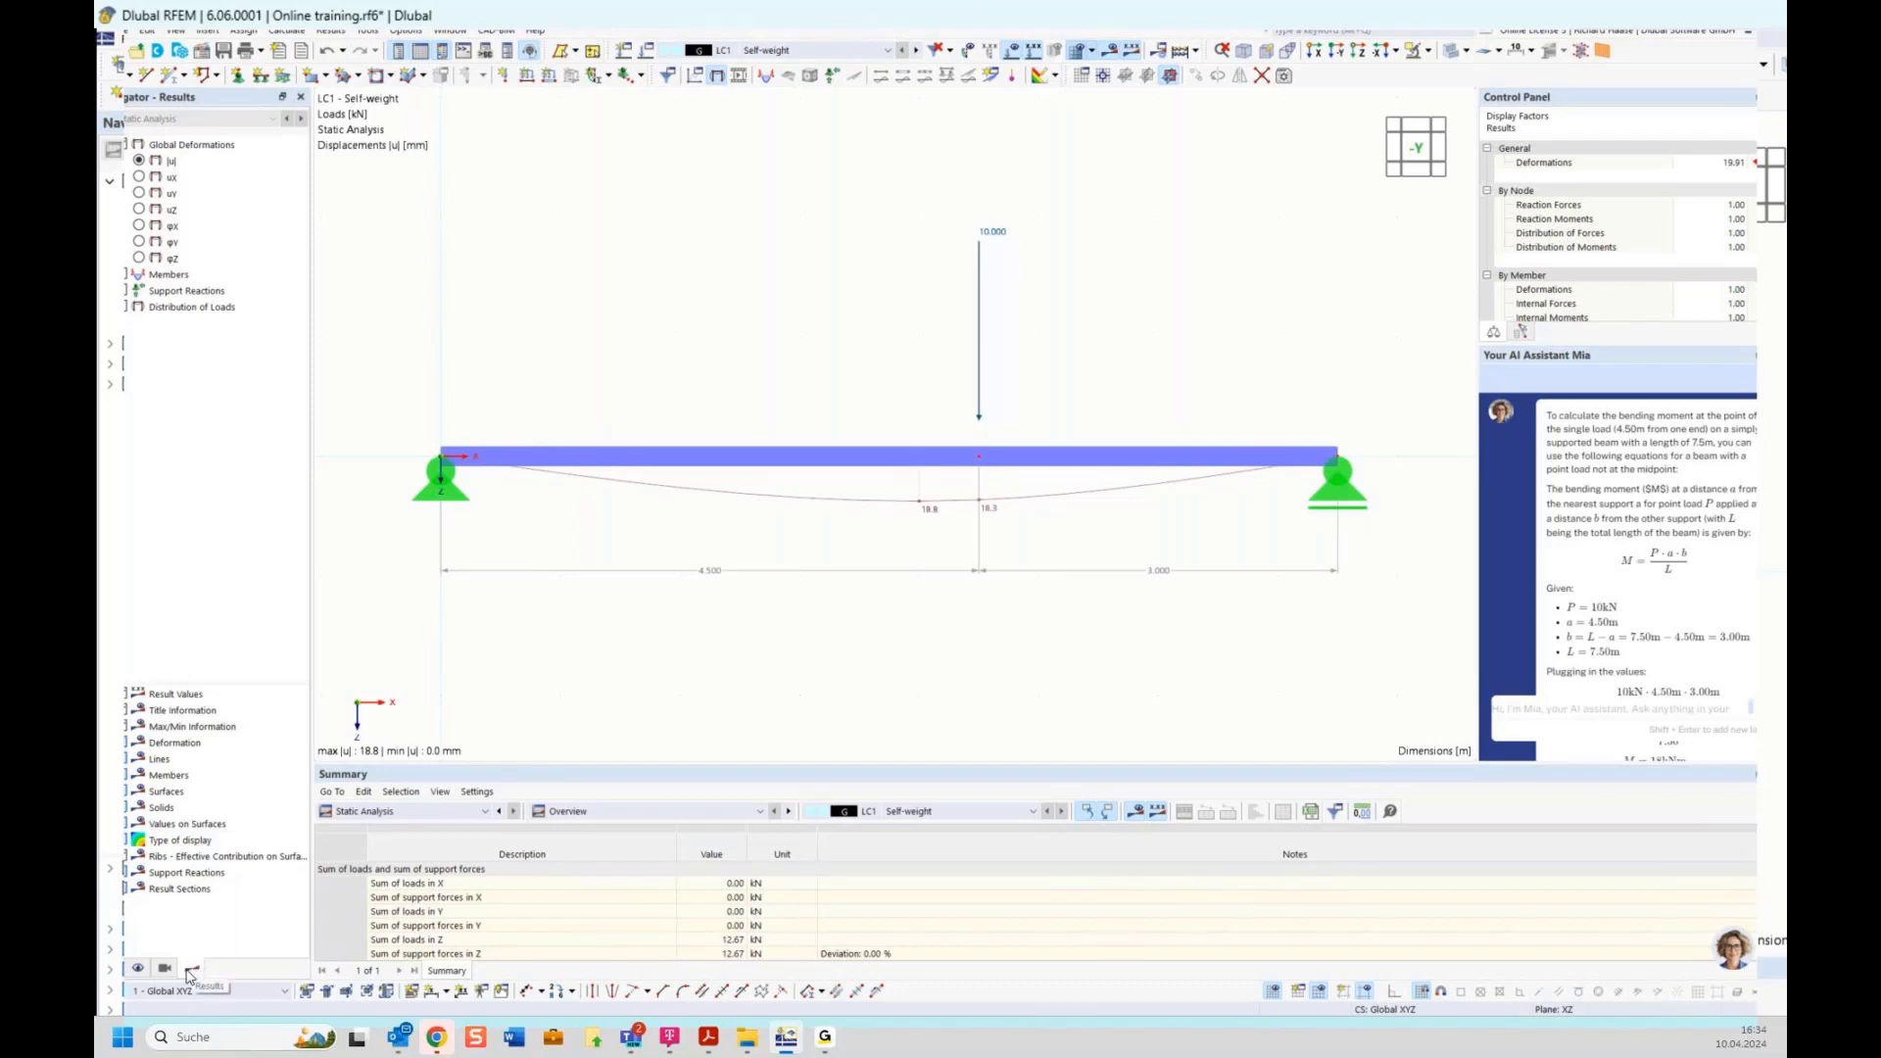
Hide the global deformations and display the member bending moments My together with the support reaction forces.
{"action": "left_click", "coordinate": [120, 147]}
{"action": "left_click", "coordinate": [111, 281]}
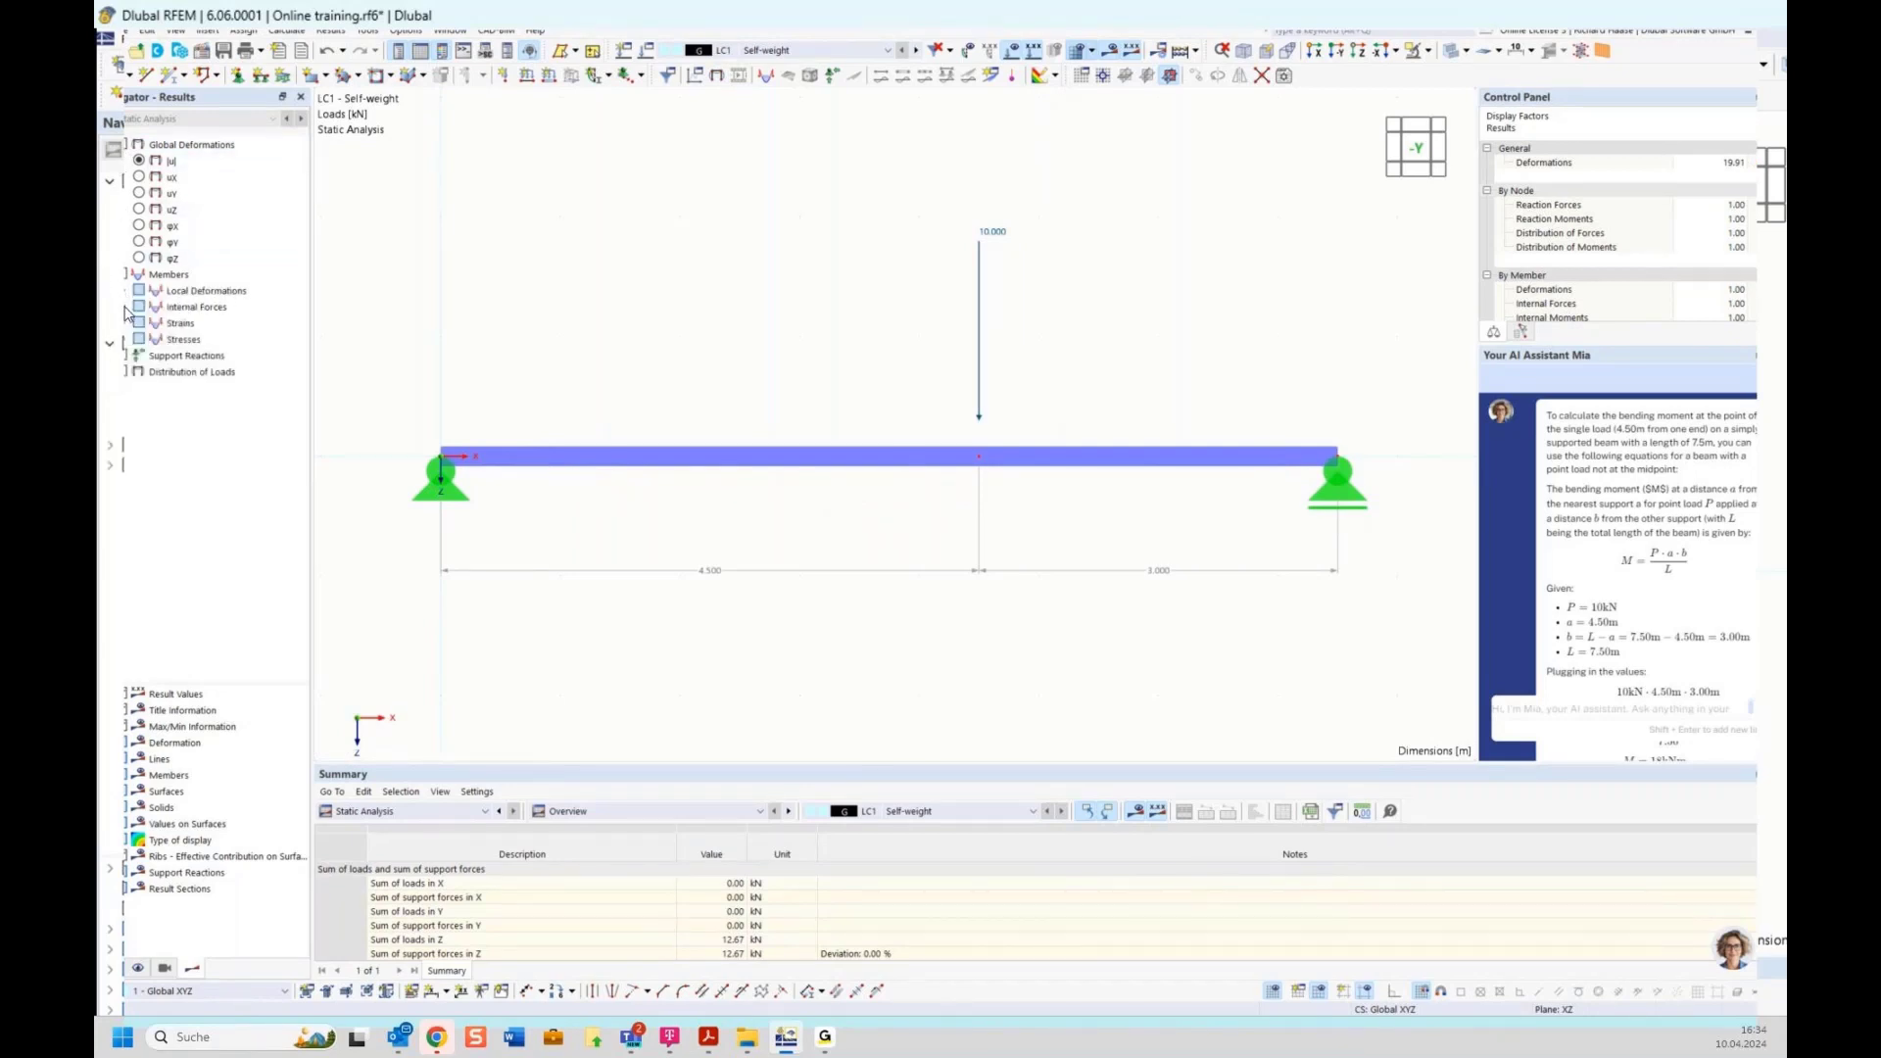
{"action": "left_click", "coordinate": [126, 308]}
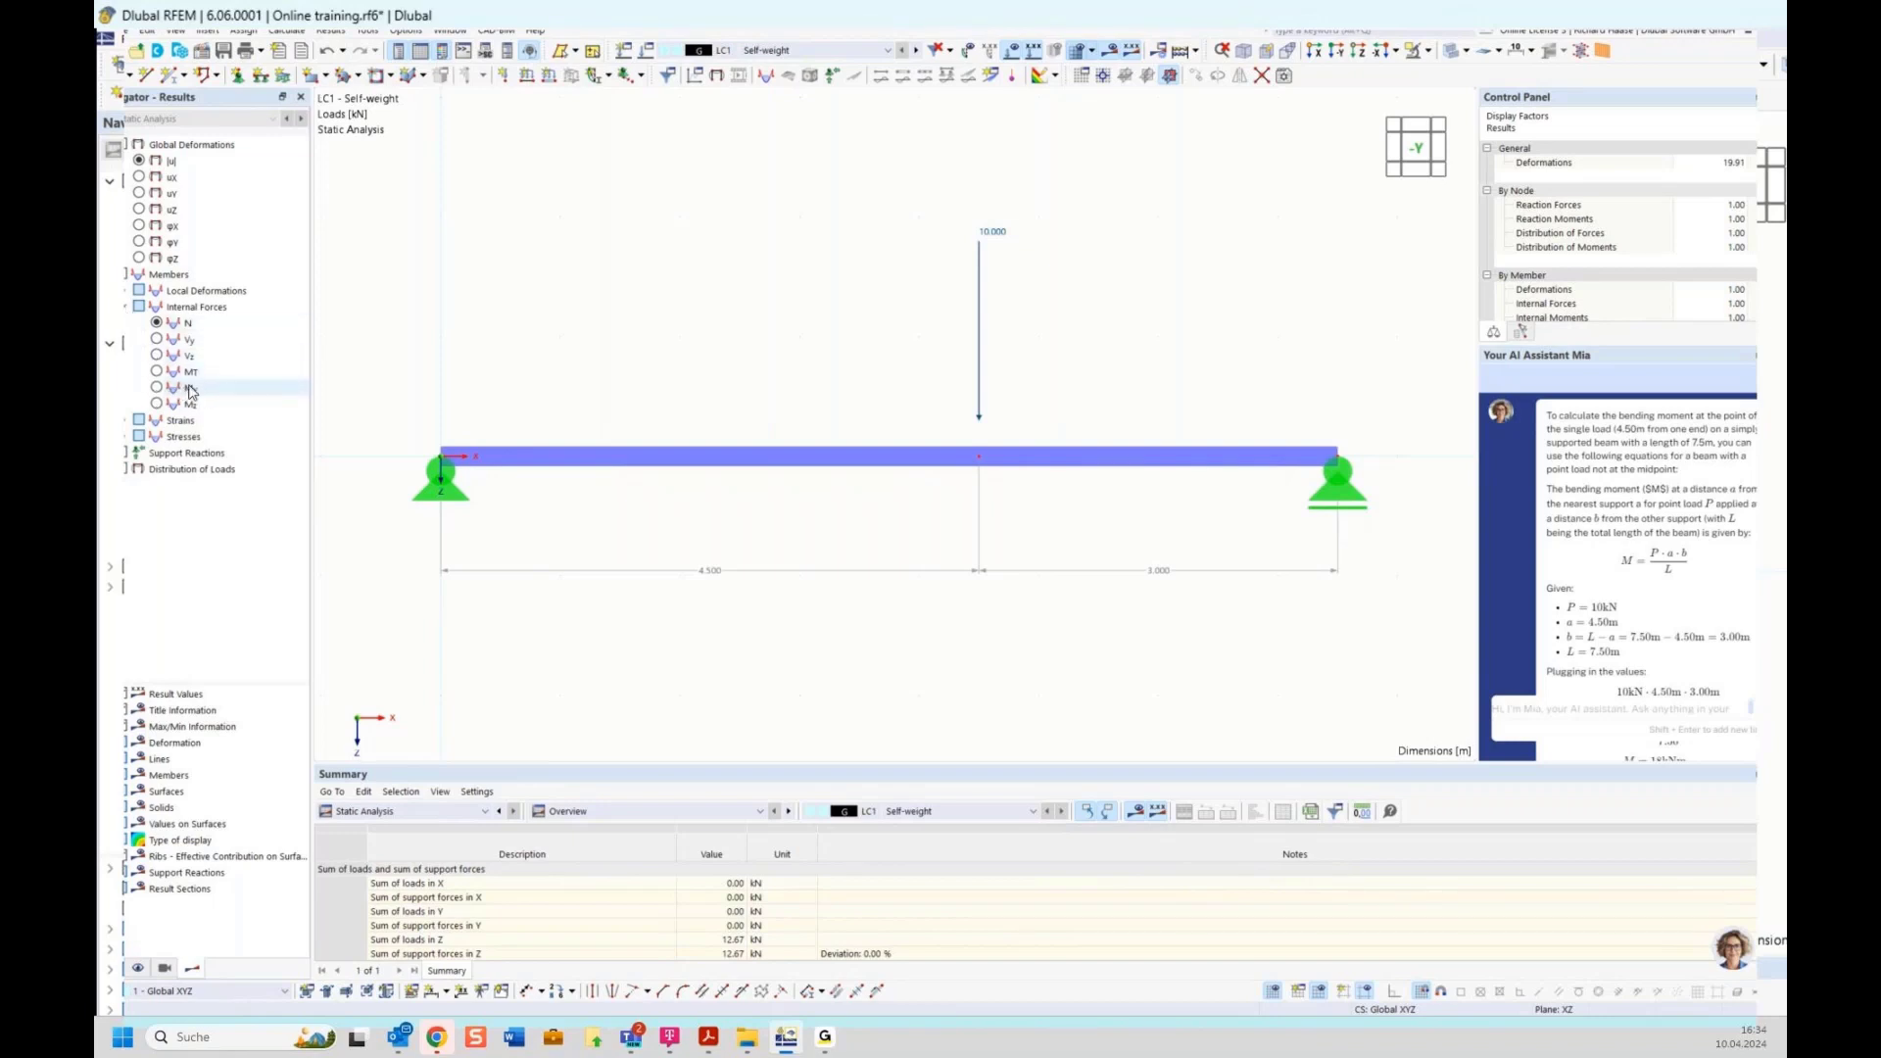
{"action": "left_click", "coordinate": [157, 389]}
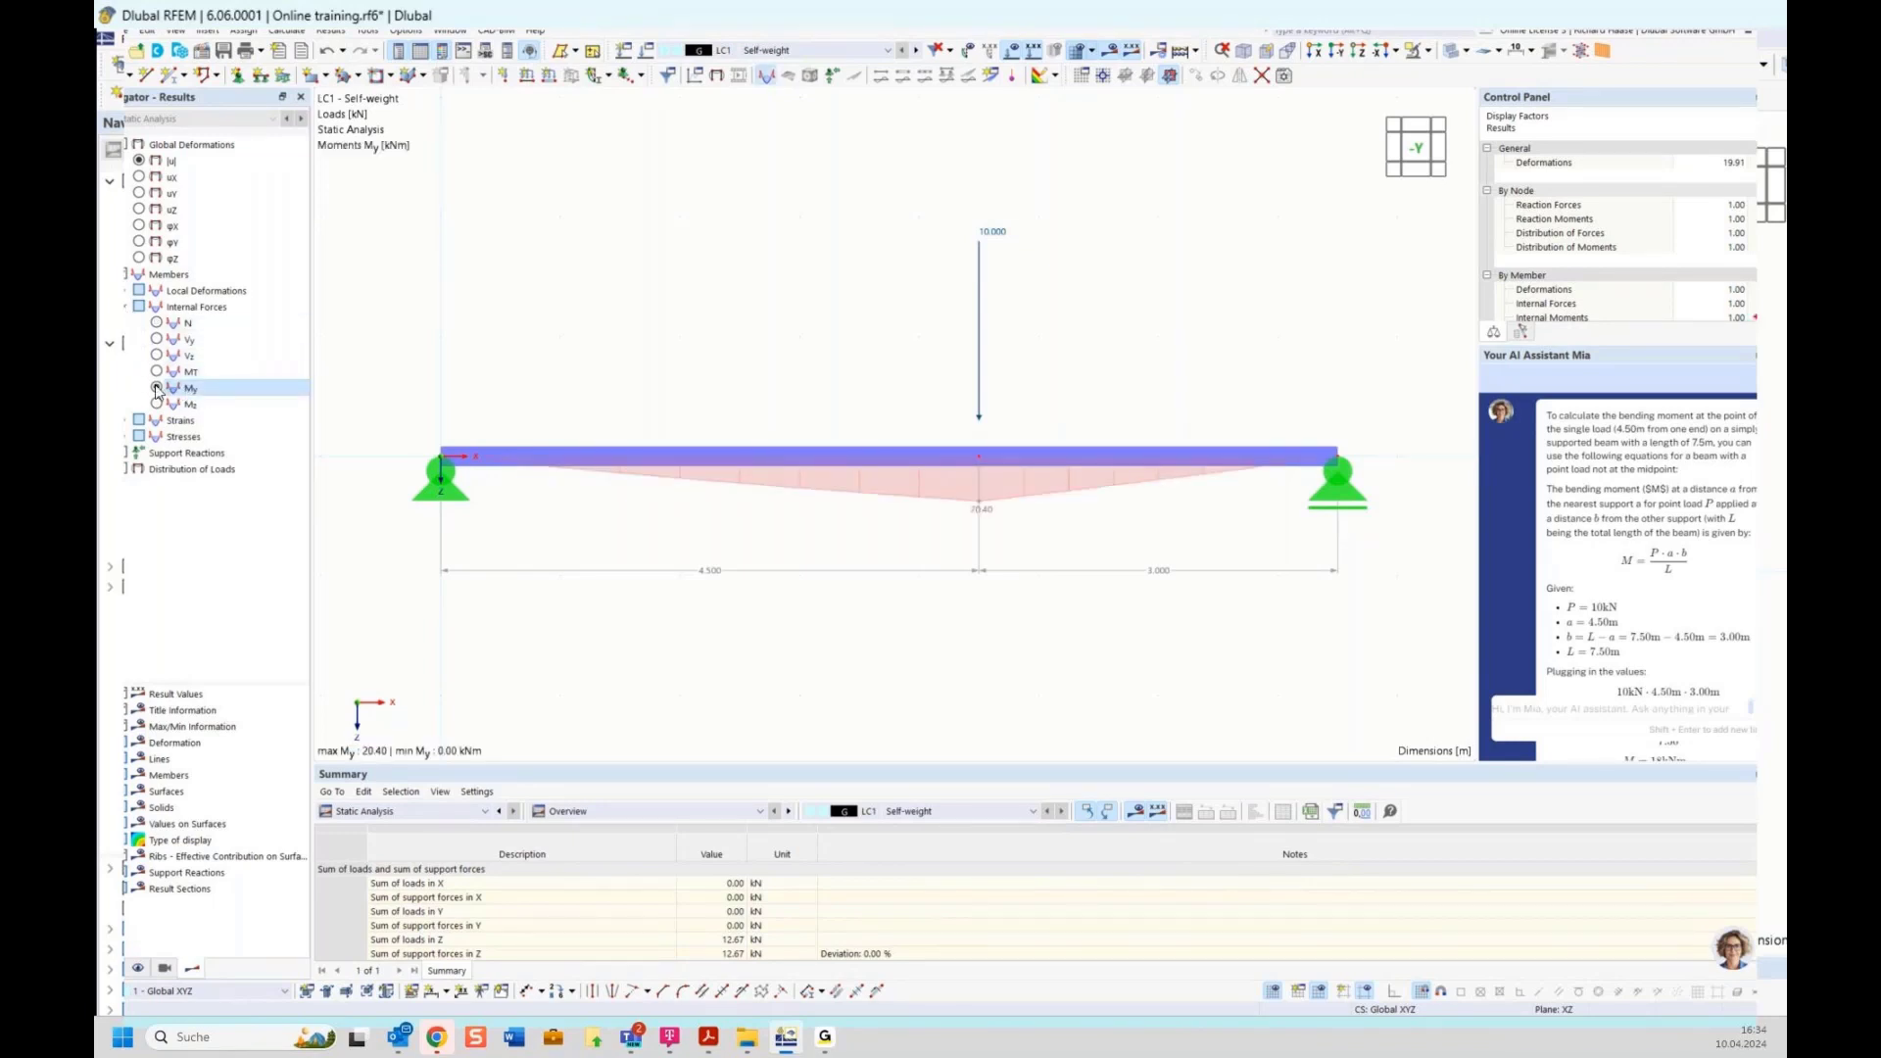
{"action": "scroll", "coordinate": [1649, 516], "scroll_direction": "down", "scroll_amount": 3}
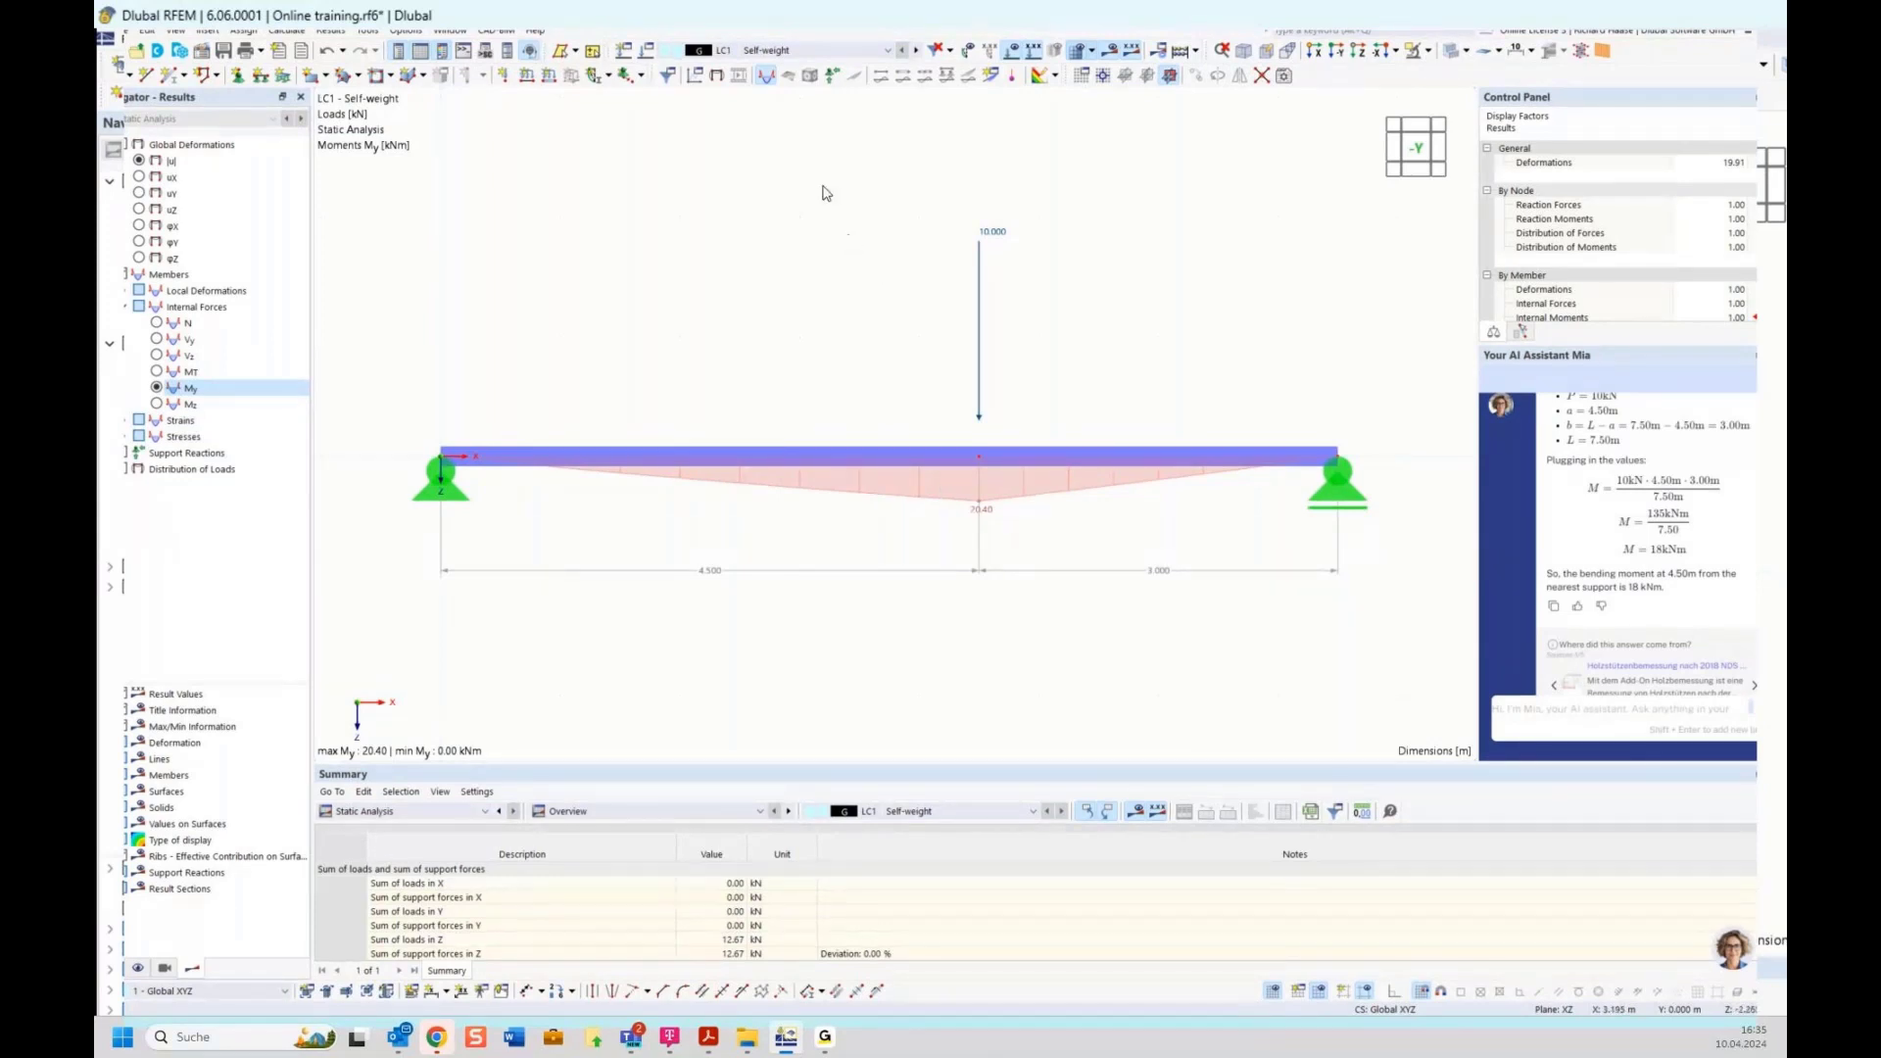
{"action": "left_click", "coordinate": [830, 78]}
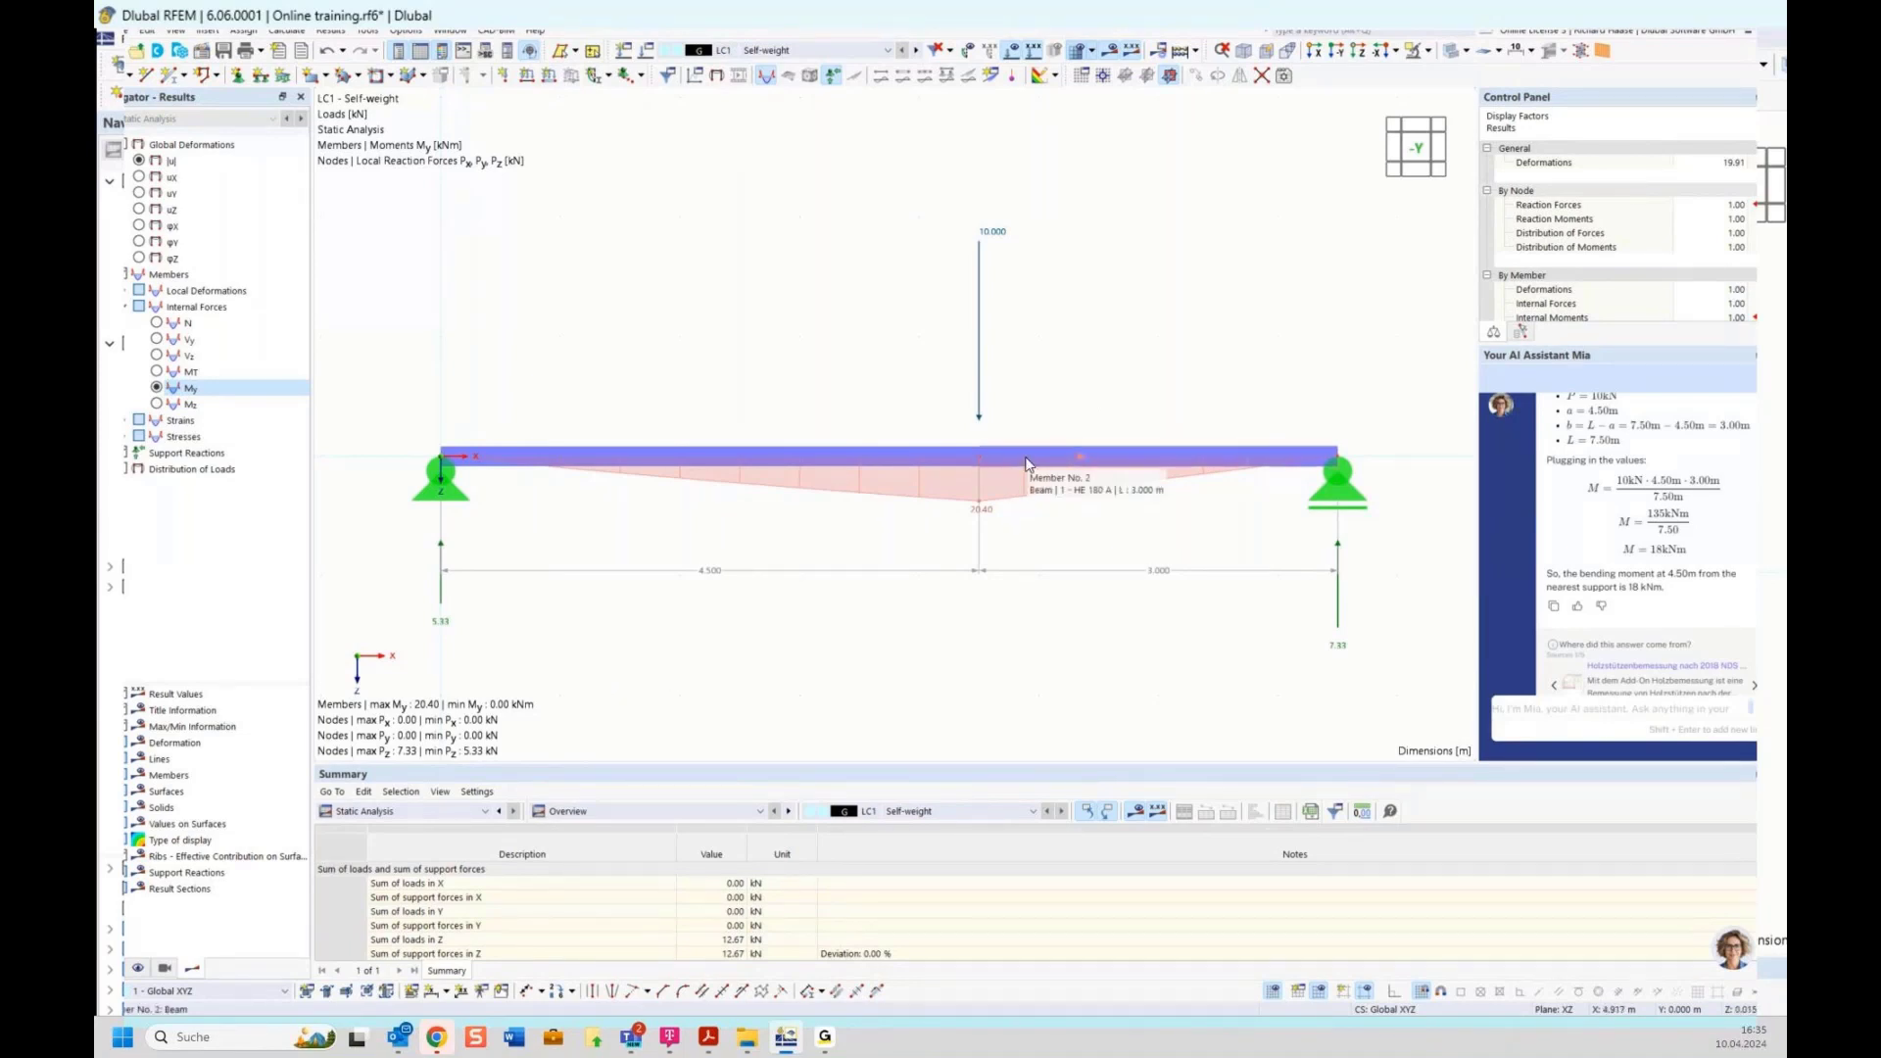
Open the settings of load case LC1 - Self-weight, examine its active self-weight option and direction factors, and close them.
{"action": "left_click", "coordinate": [116, 976]}
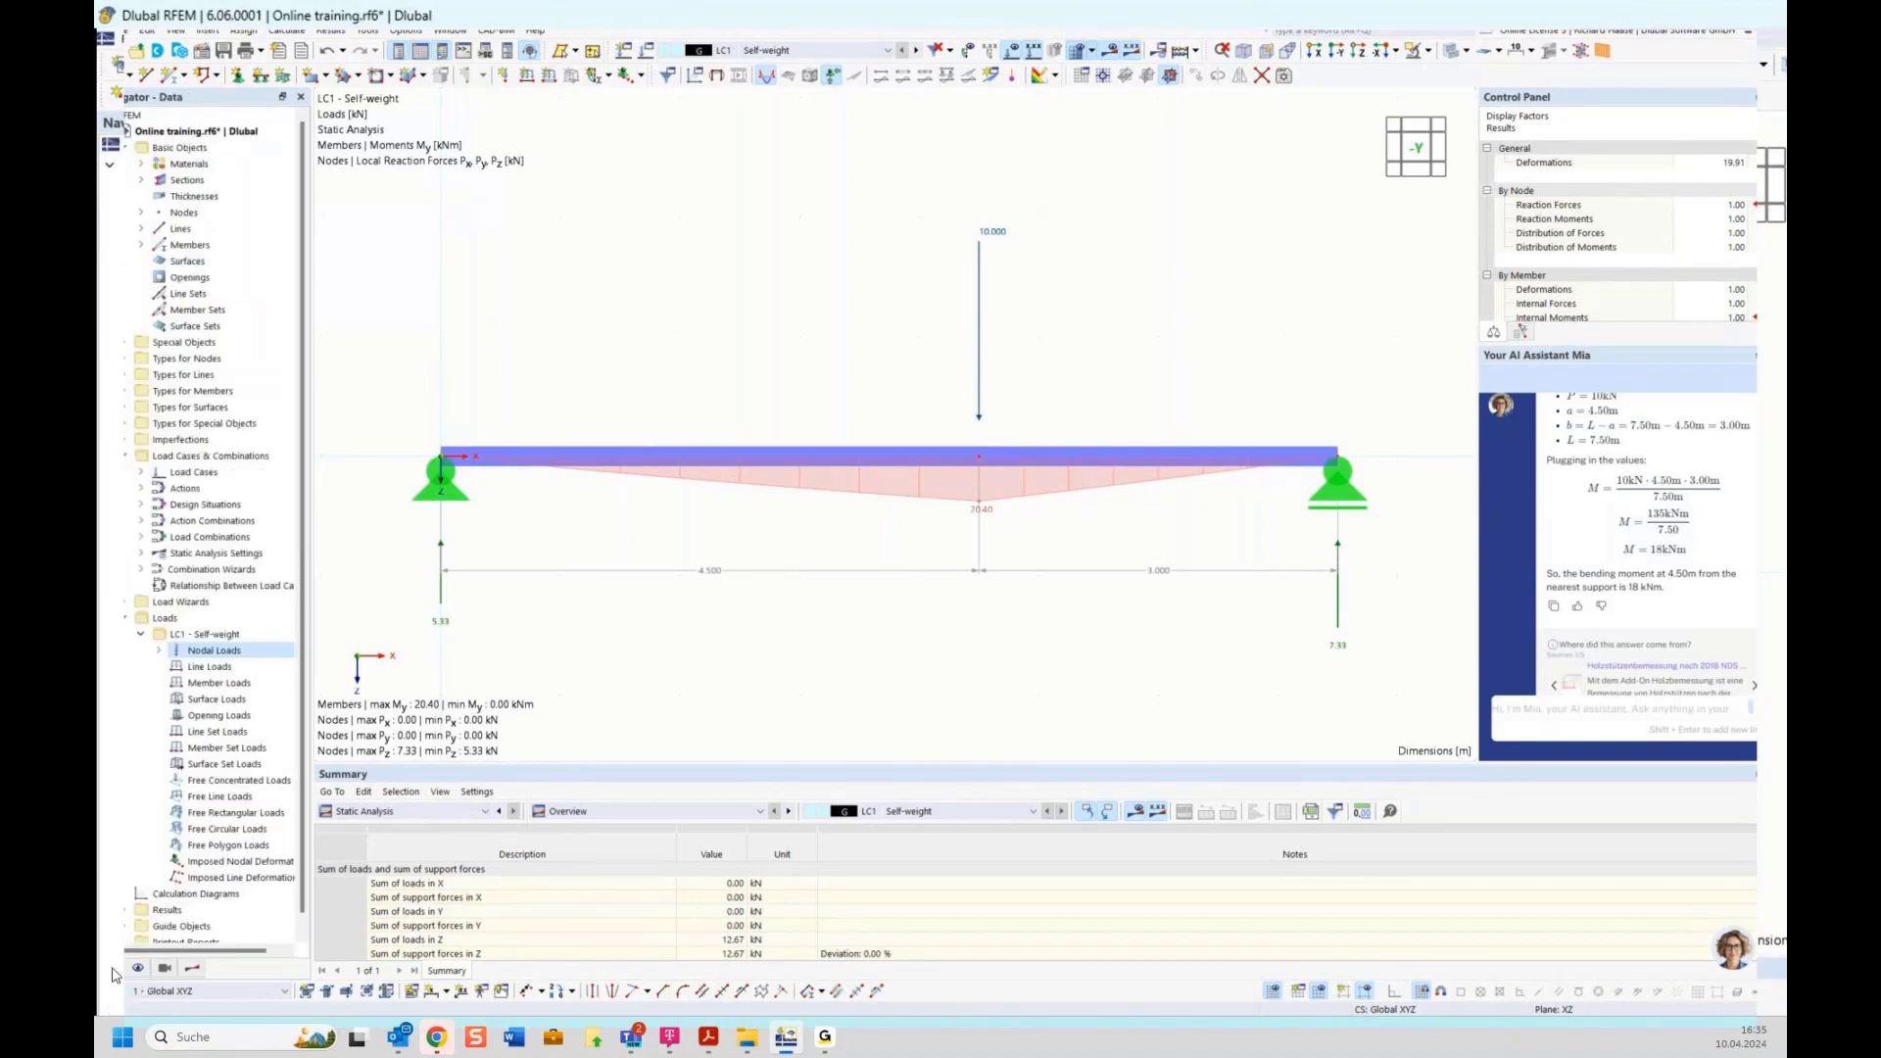
{"action": "right_click", "coordinate": [199, 636]}
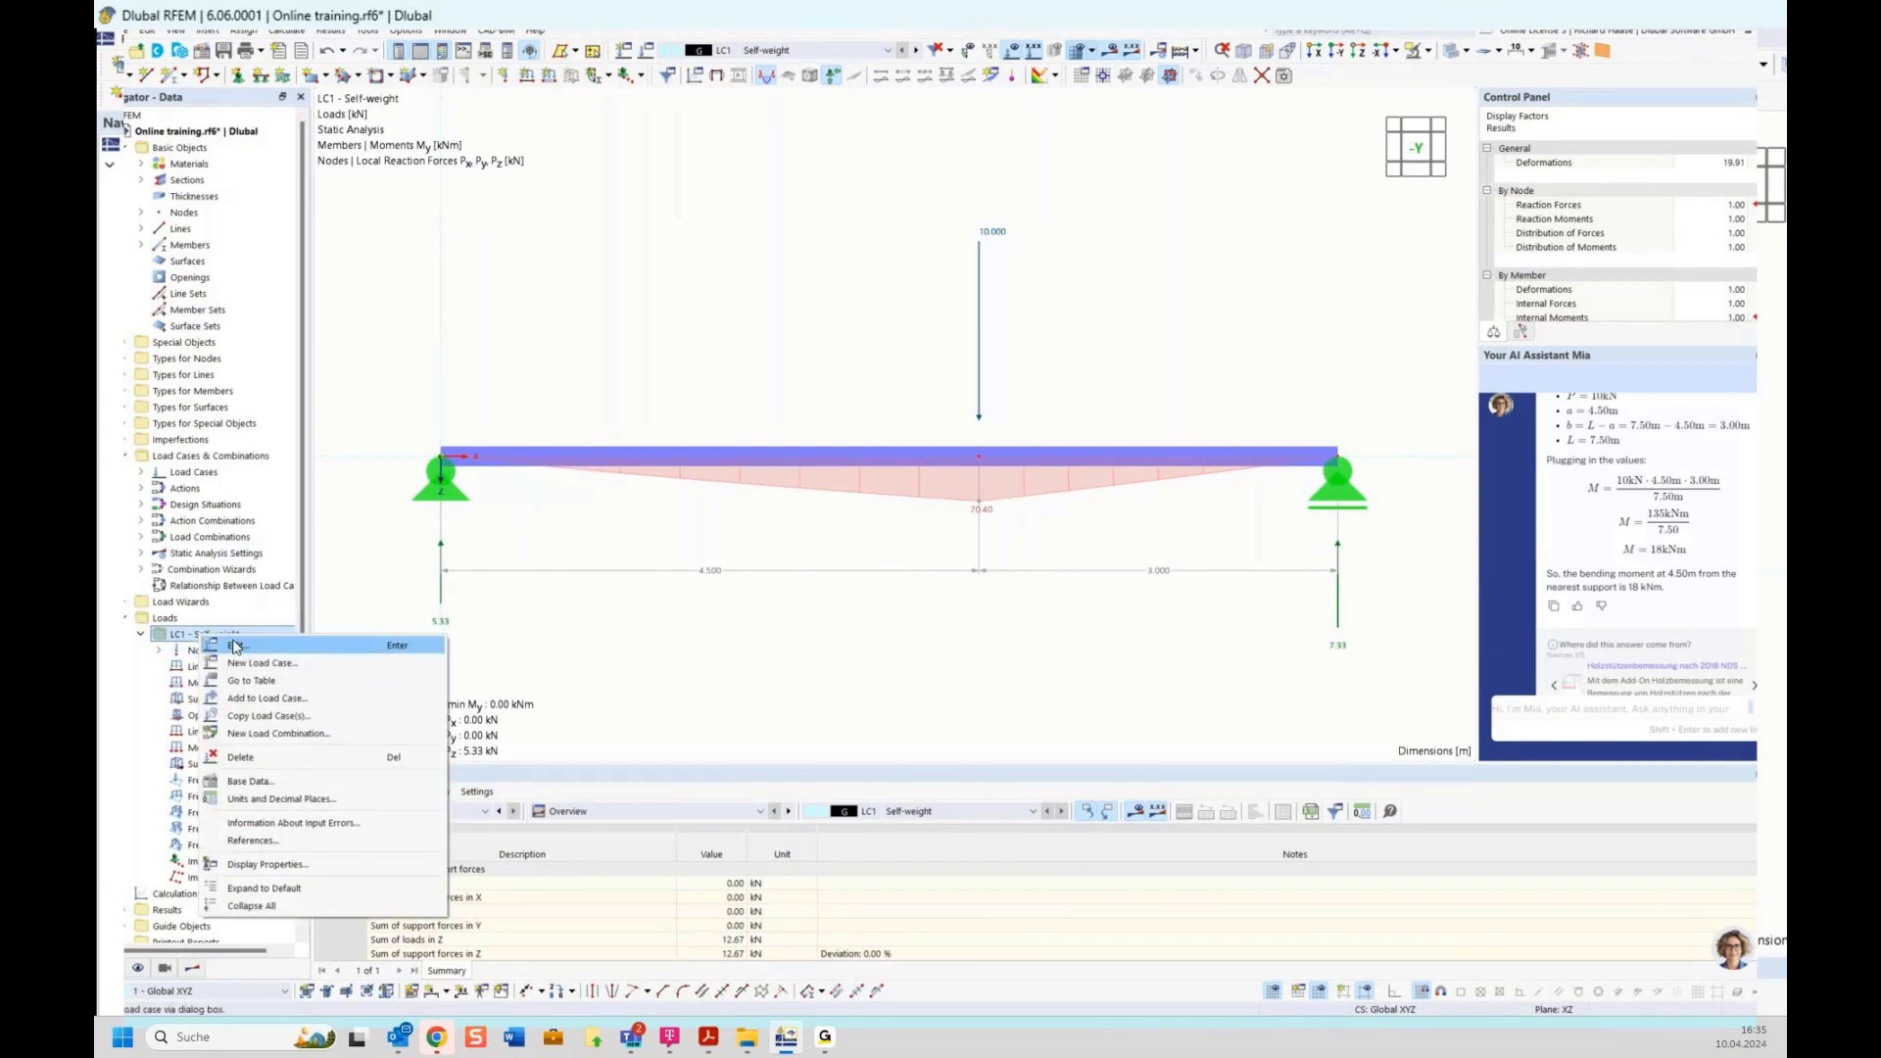
{"action": "left_click", "coordinate": [236, 646]}
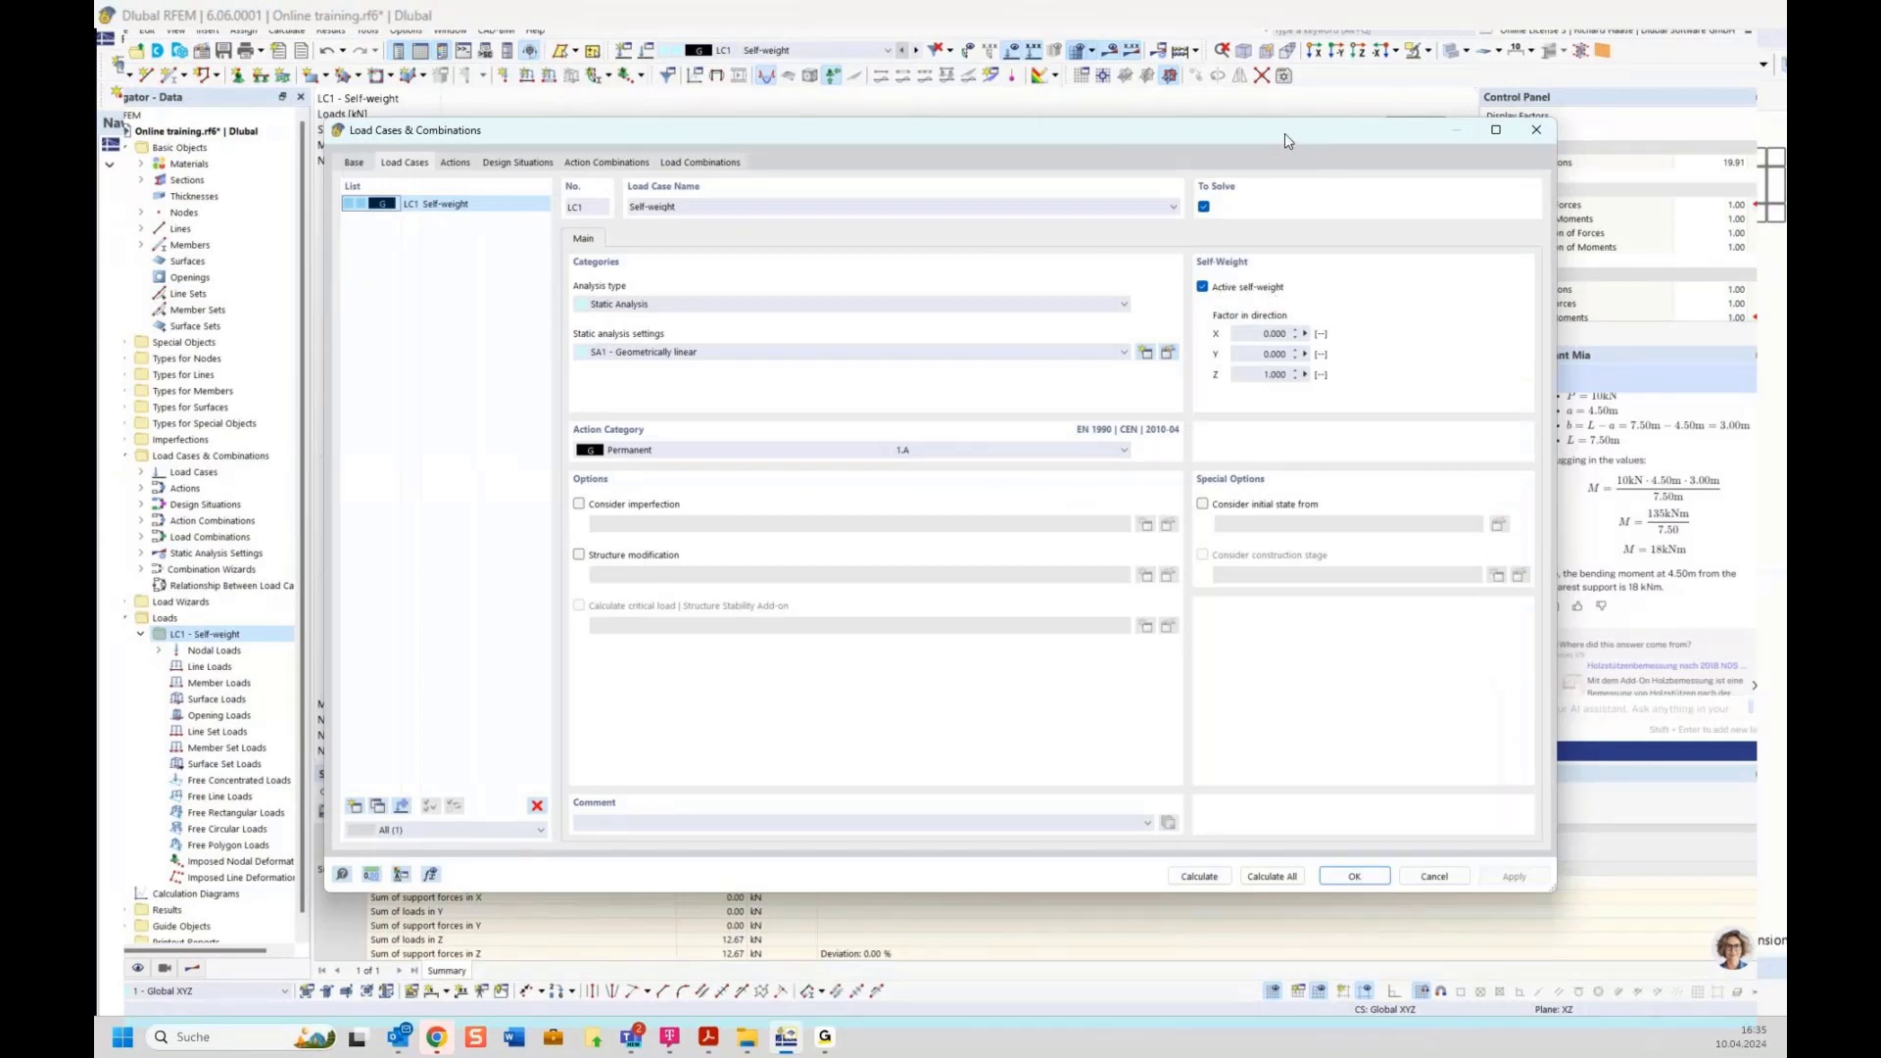
{"action": "left_click_drag", "start_coordinate": [1284, 133], "coordinate": [1264, 565]}
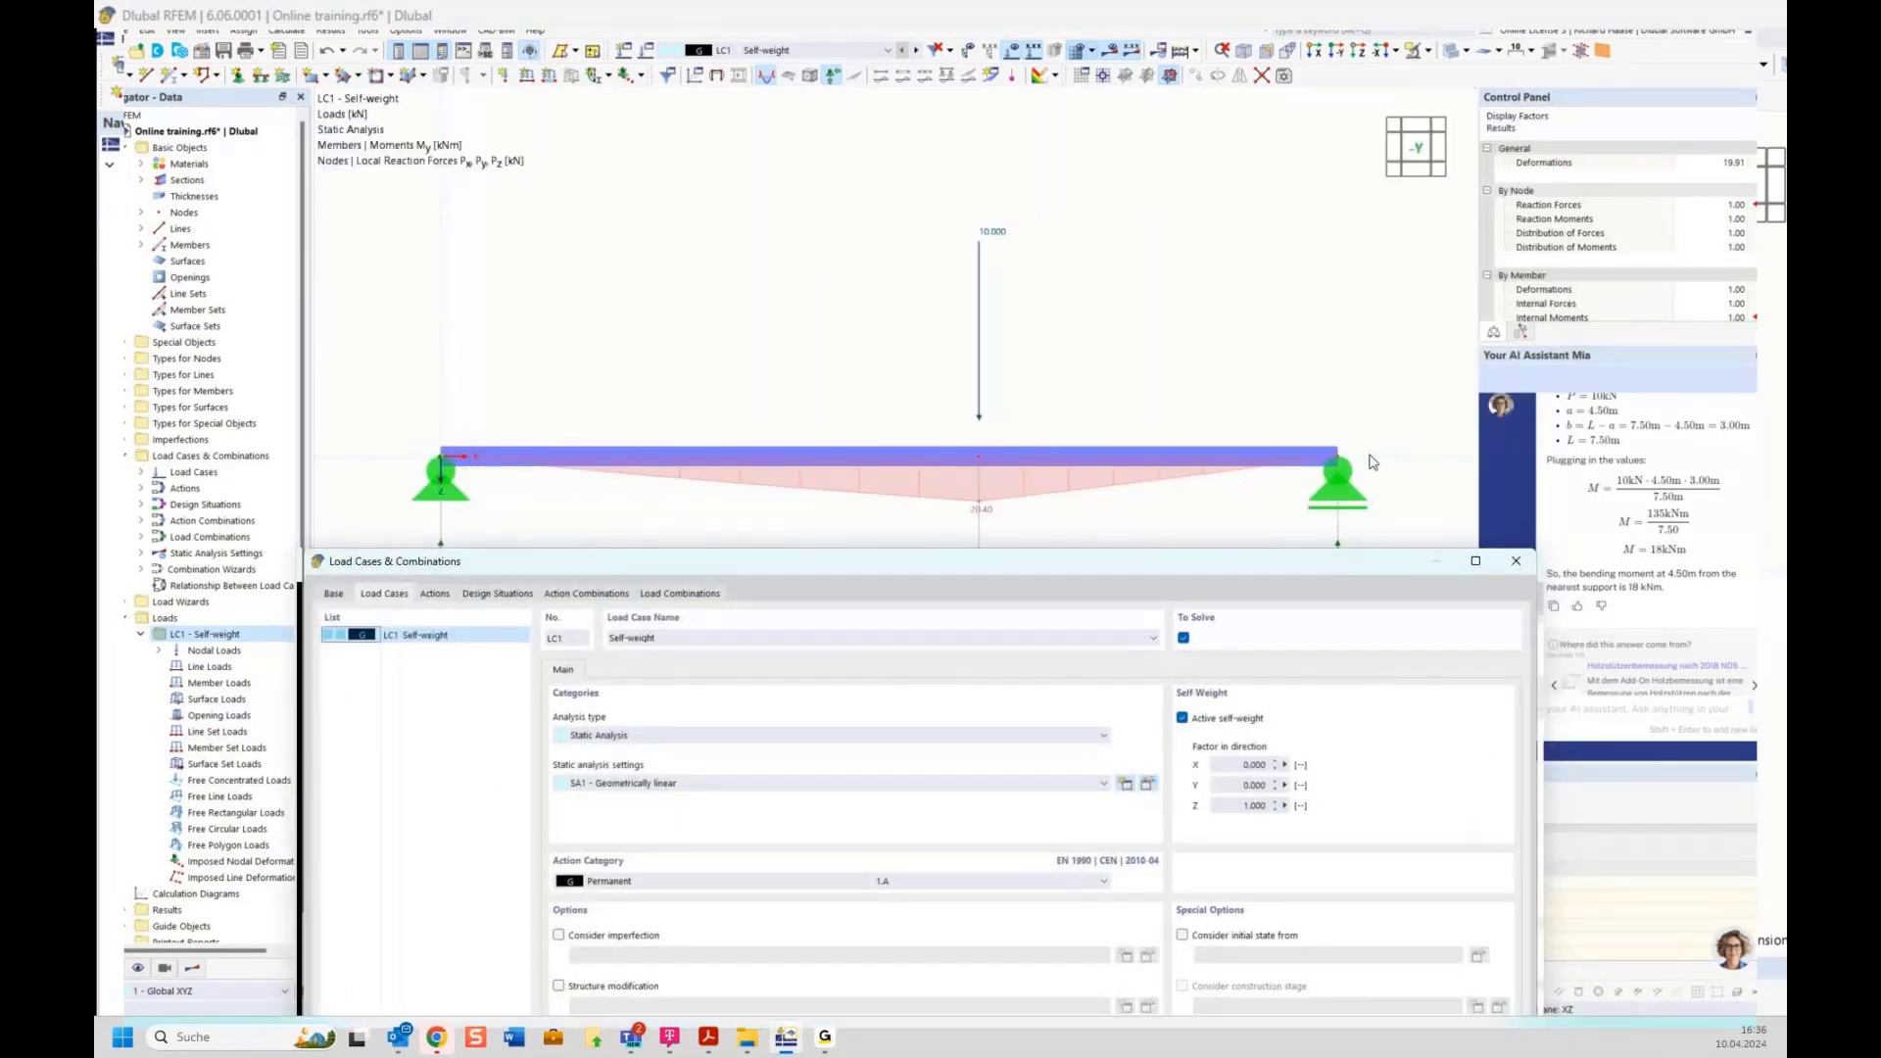
{"action": "left_click_drag", "start_coordinate": [1377, 569], "coordinate": [1368, 425]}
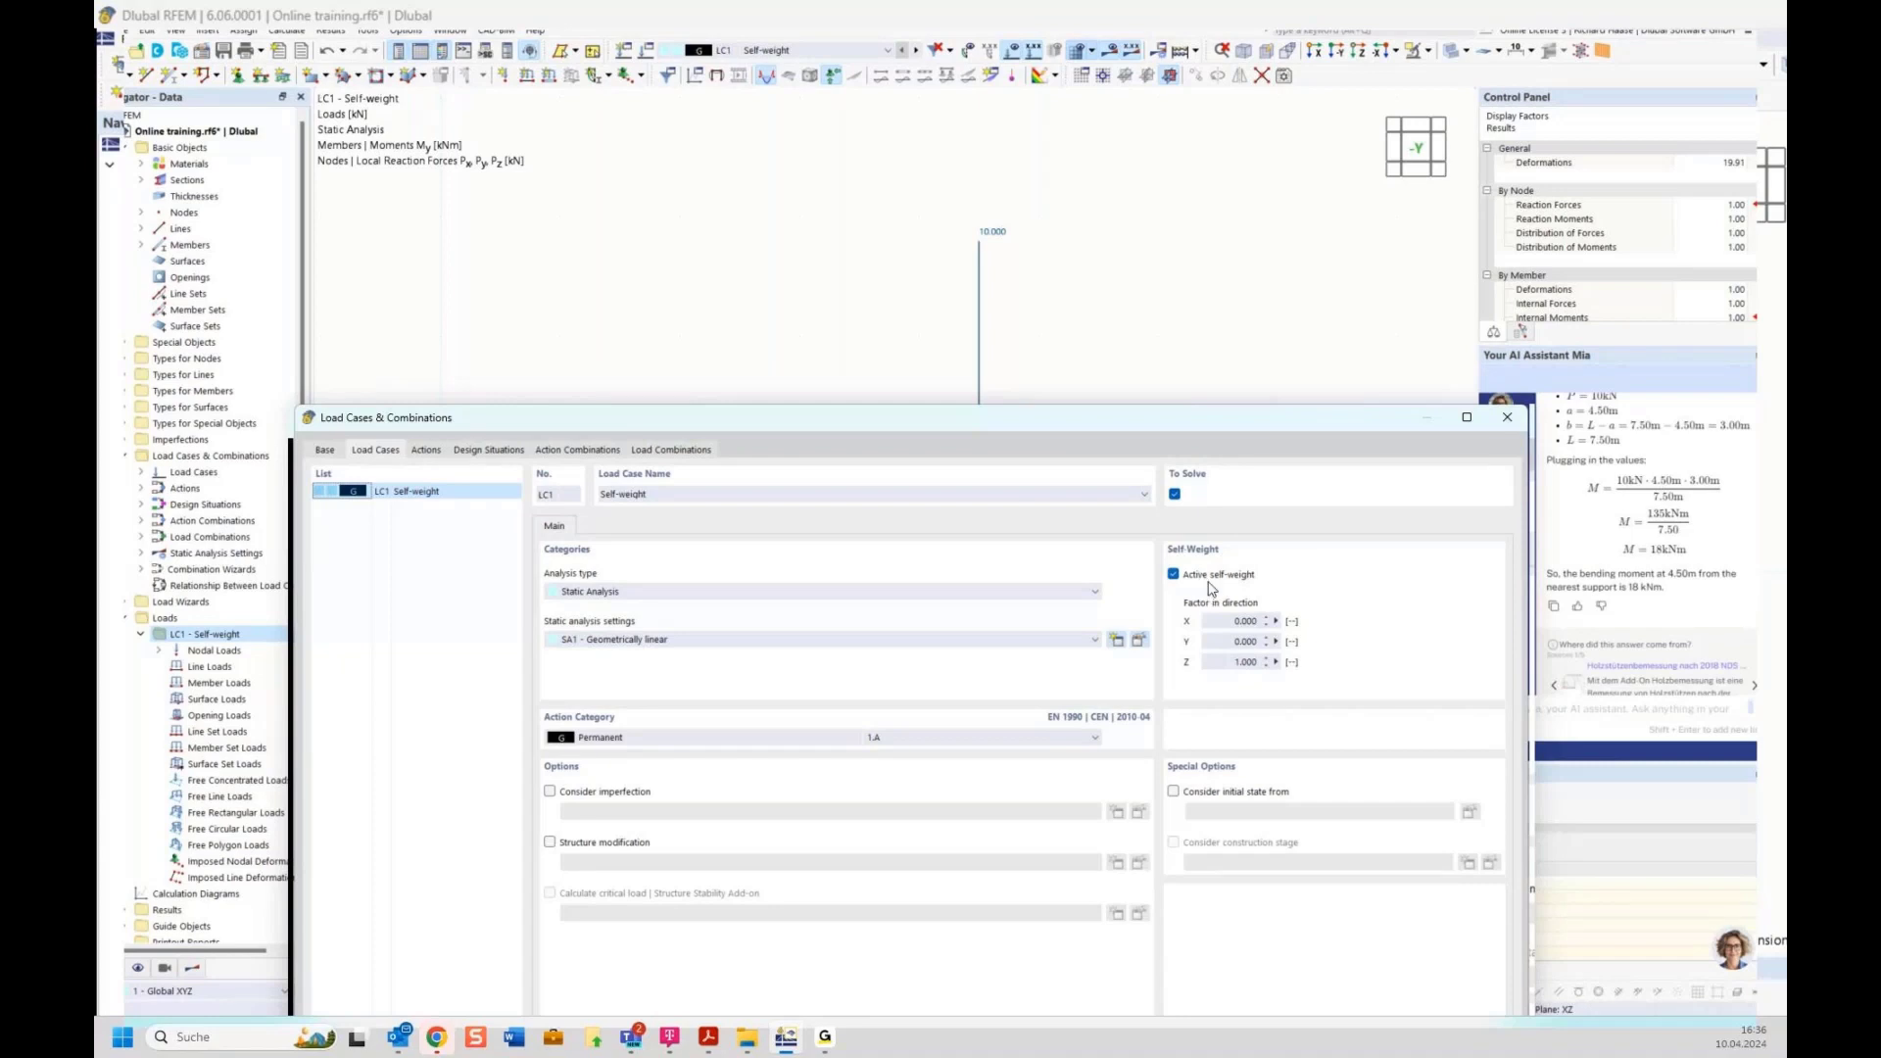
{"action": "left_click", "coordinate": [1507, 420]}
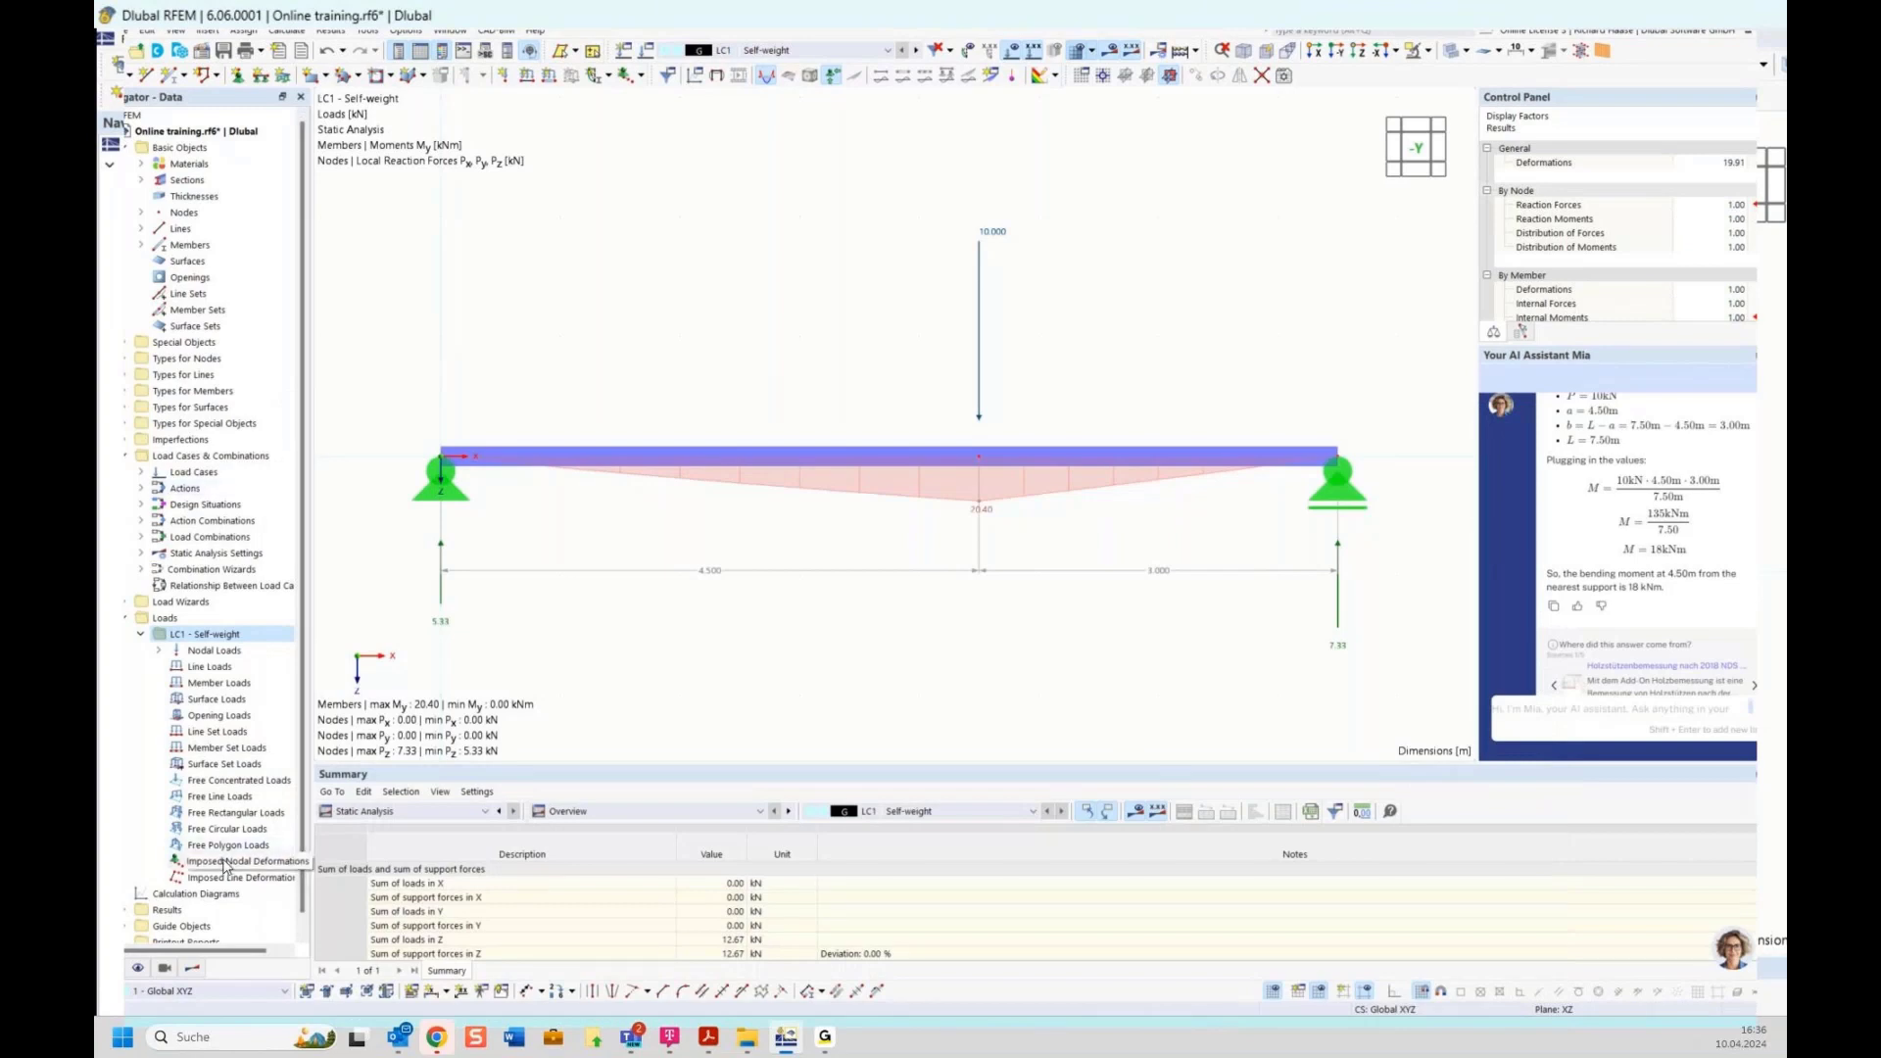
Display the self-weight load on the beam for inspection and hide it again.
{"action": "left_click", "coordinate": [138, 971]}
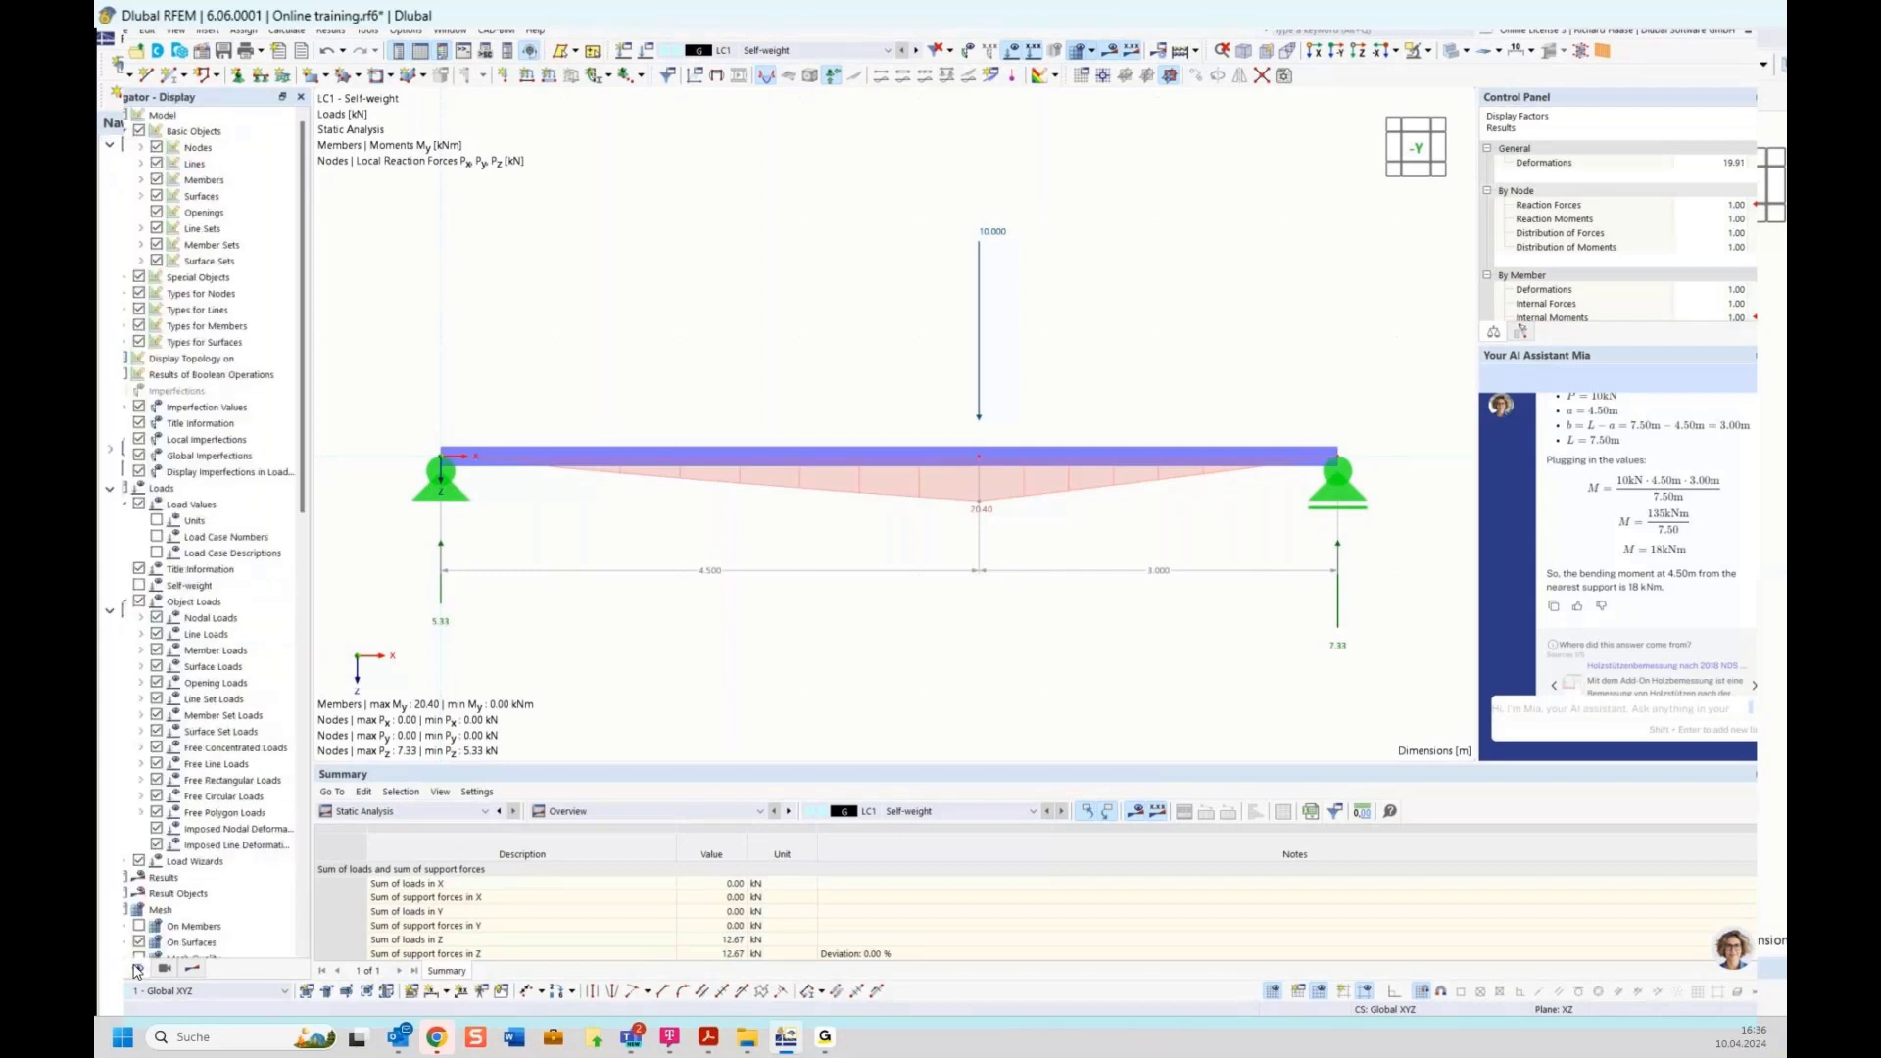
{"action": "left_click", "coordinate": [180, 493]}
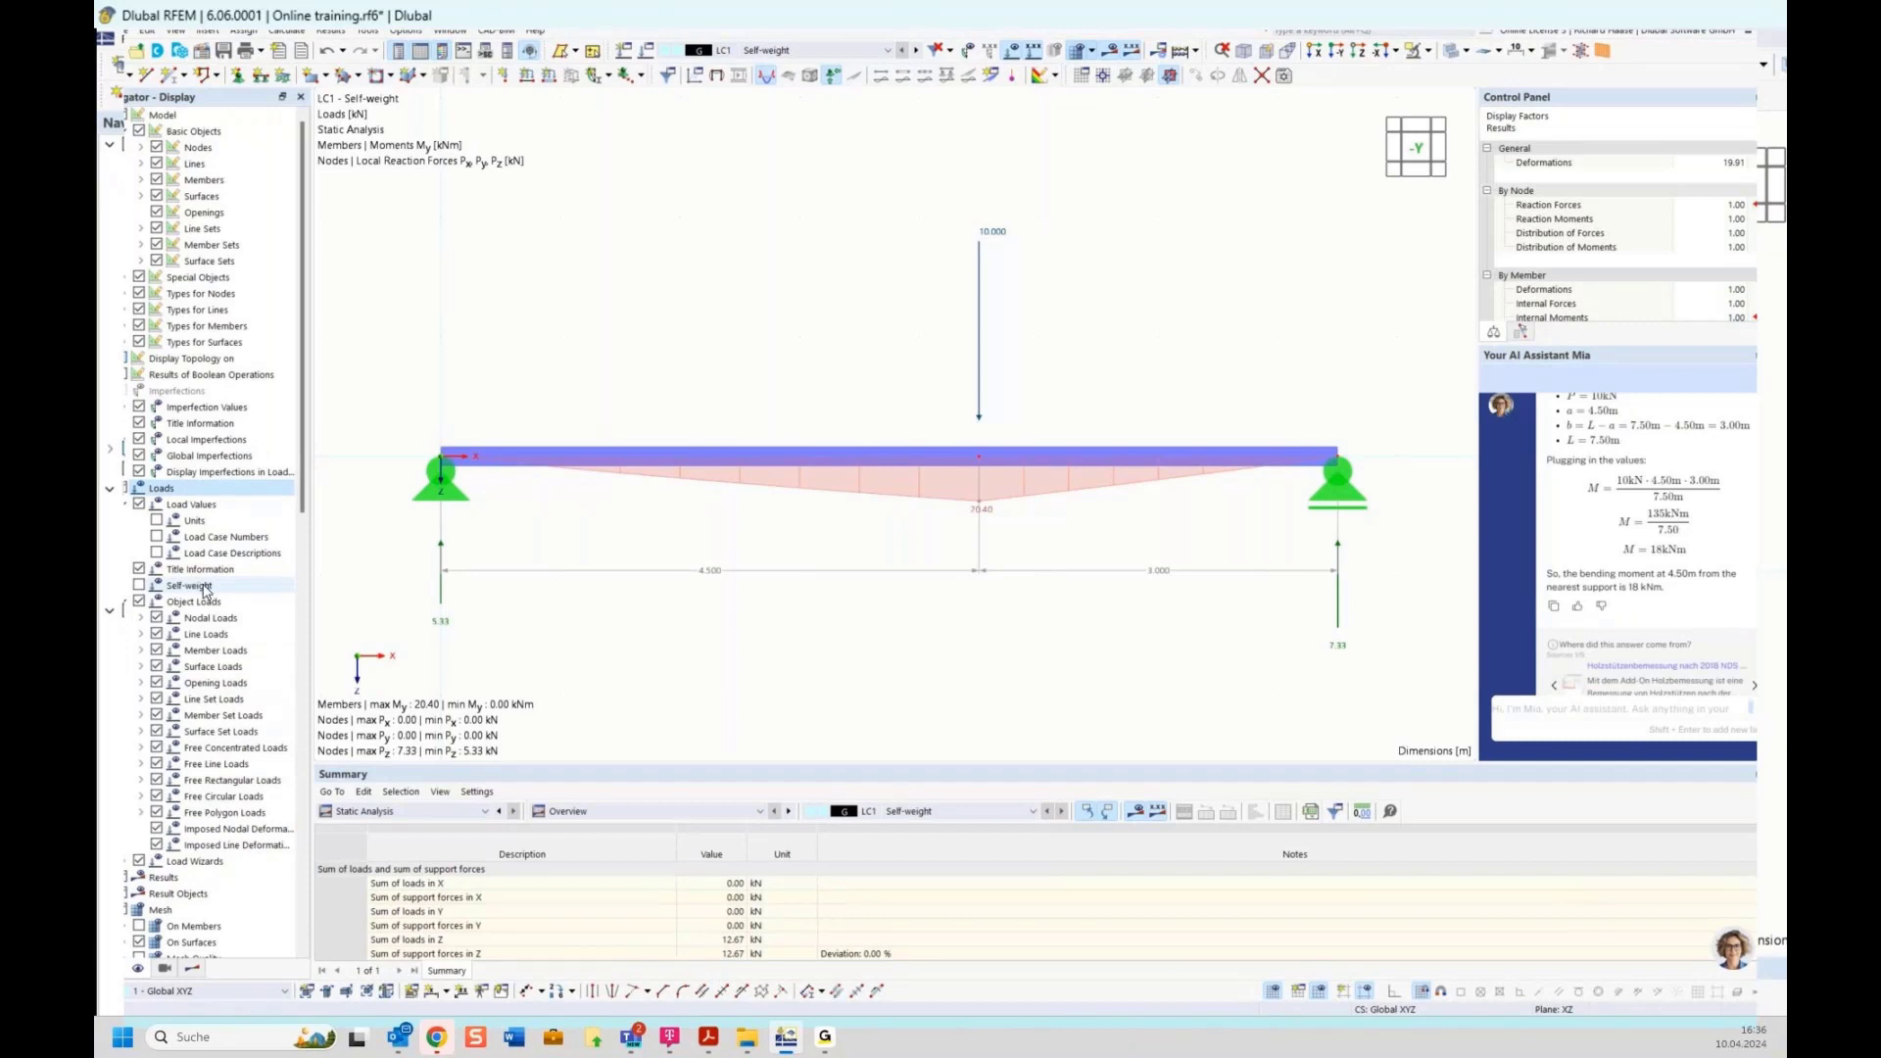
{"action": "left_click", "coordinate": [139, 586]}
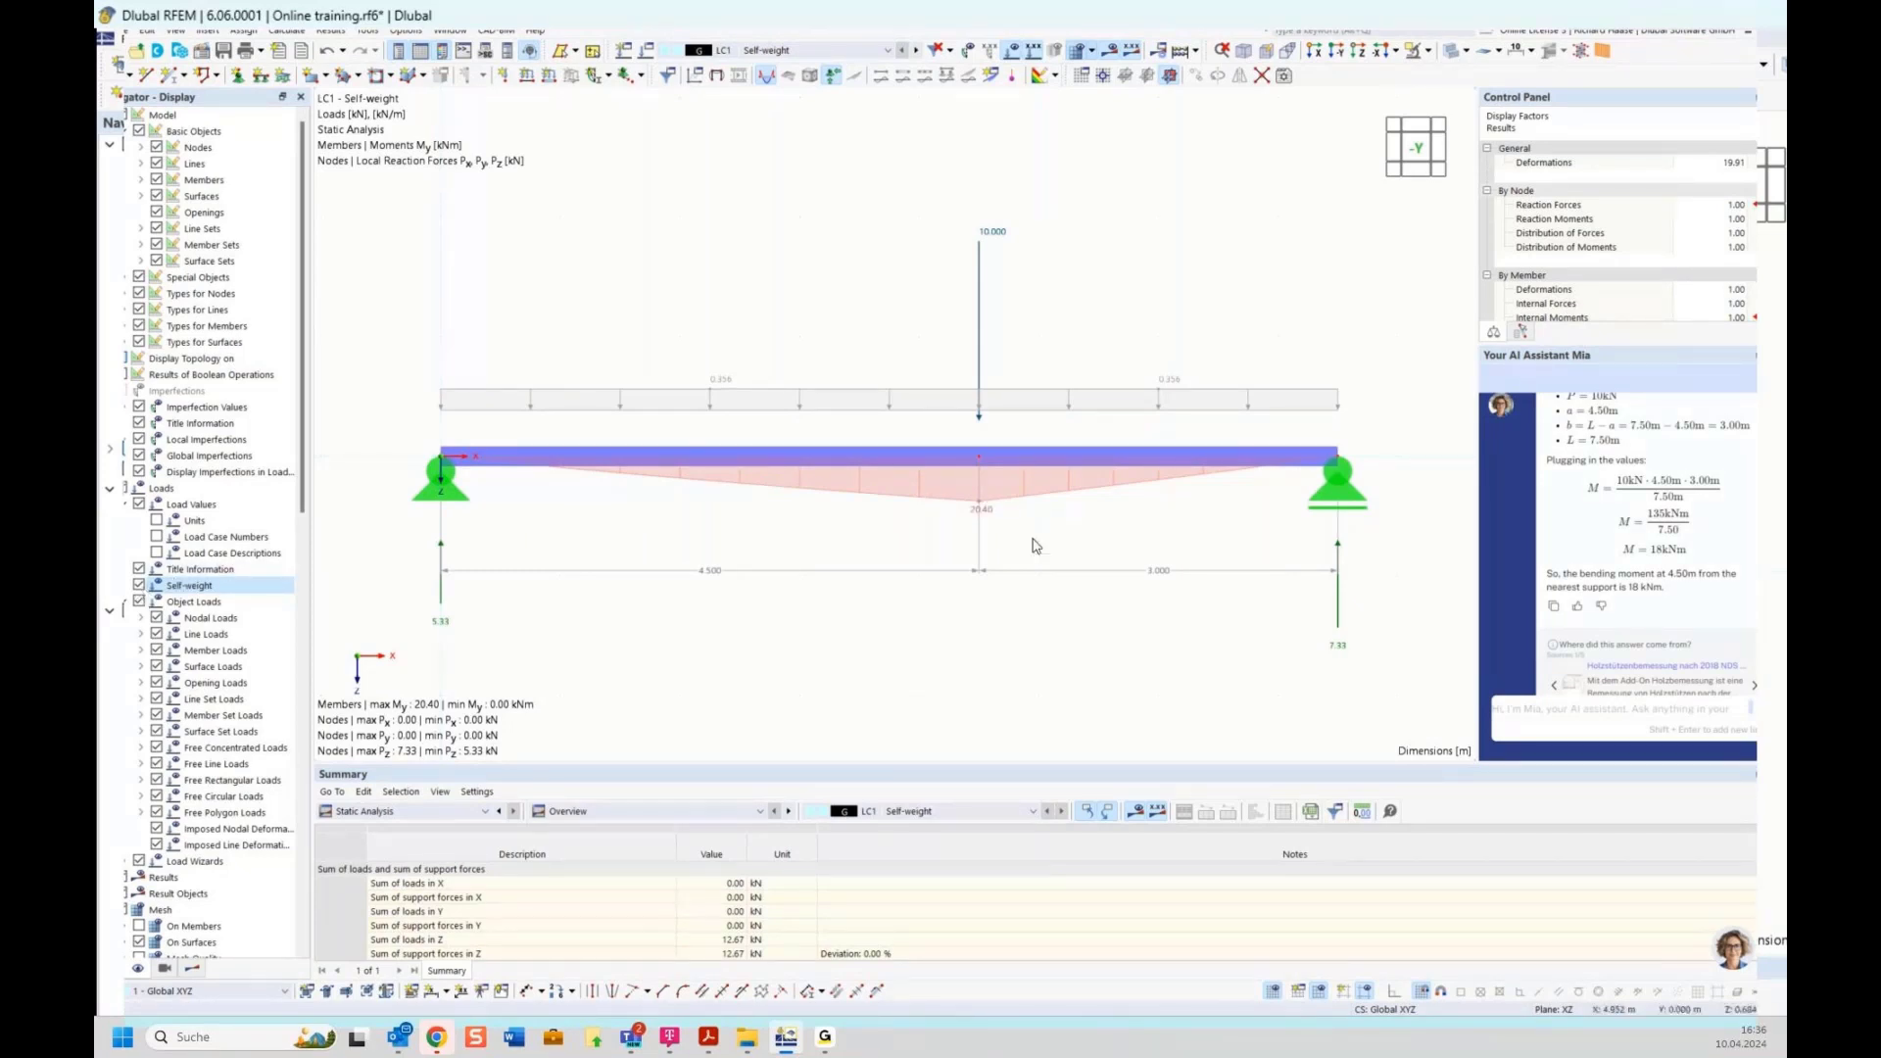
{"action": "left_click", "coordinate": [139, 586]}
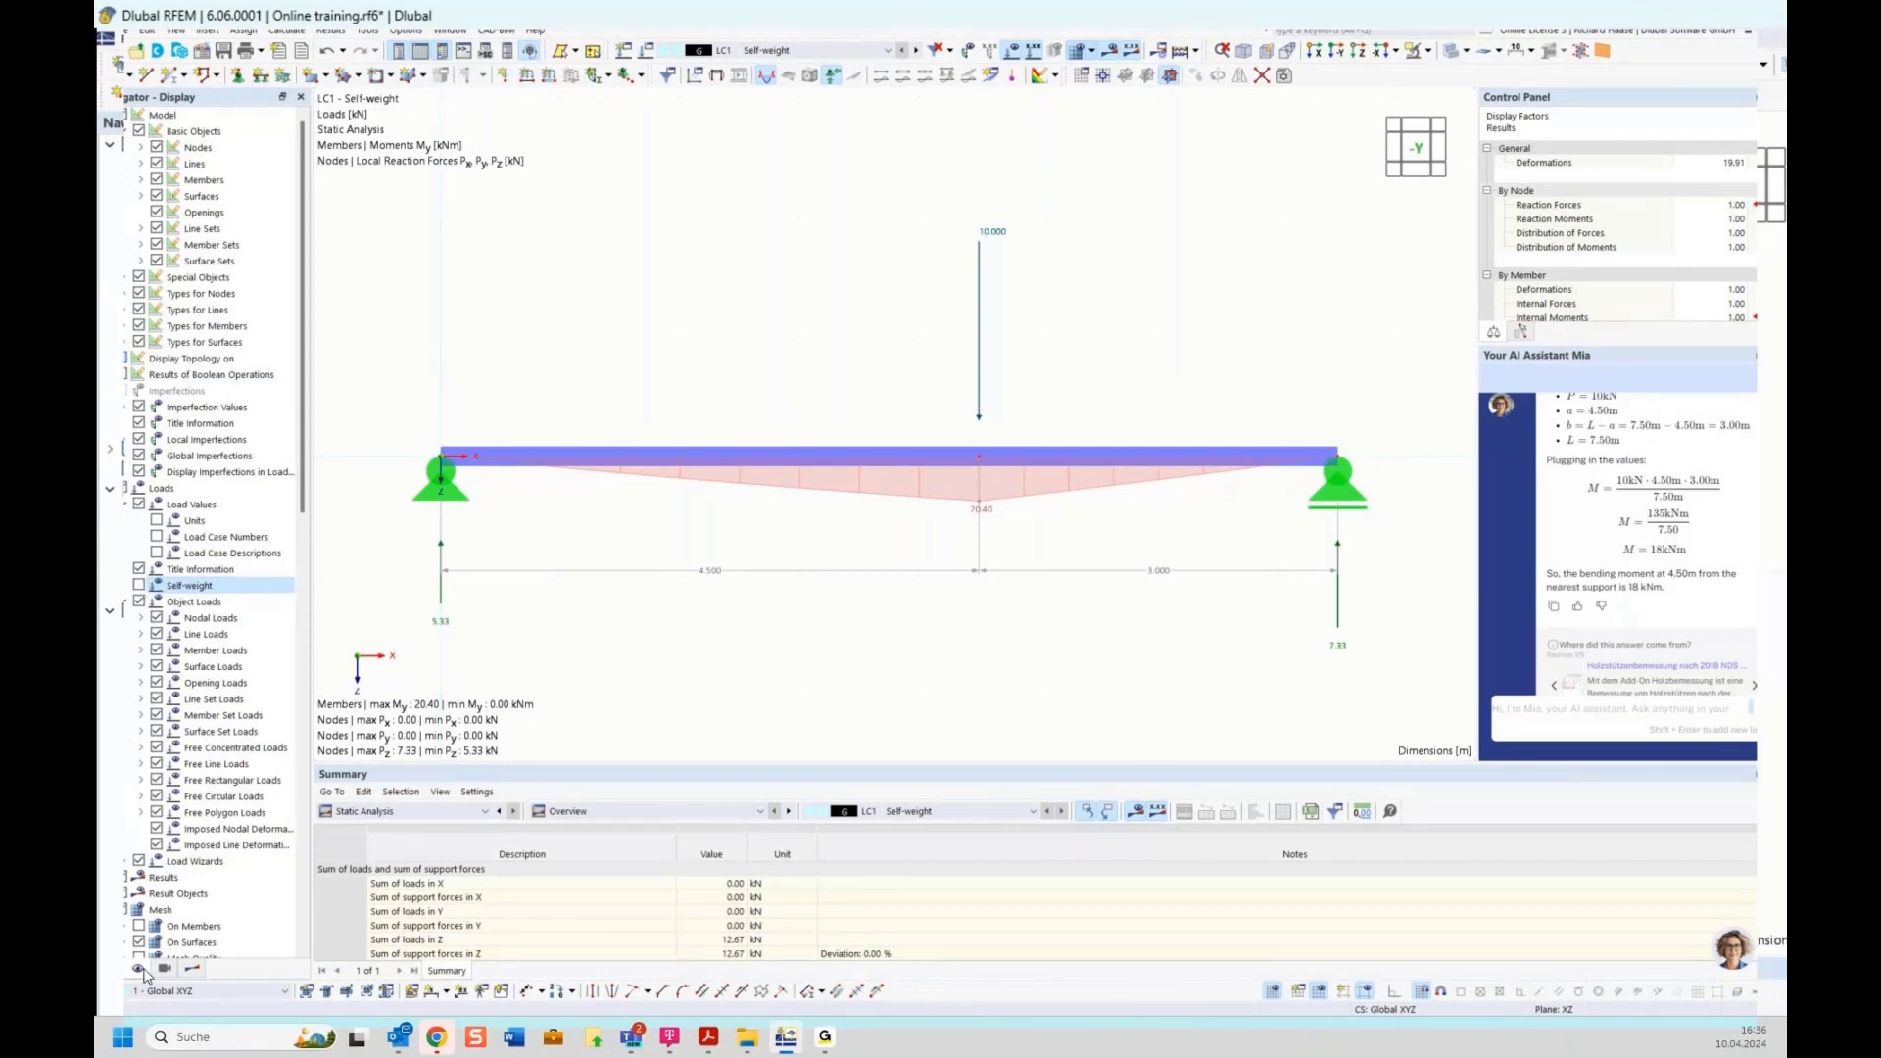
Deactivate the active self-weight in load case LC1 and recalculate the load case.
{"action": "left_click", "coordinate": [114, 968]}
{"action": "right_click", "coordinate": [234, 637]}
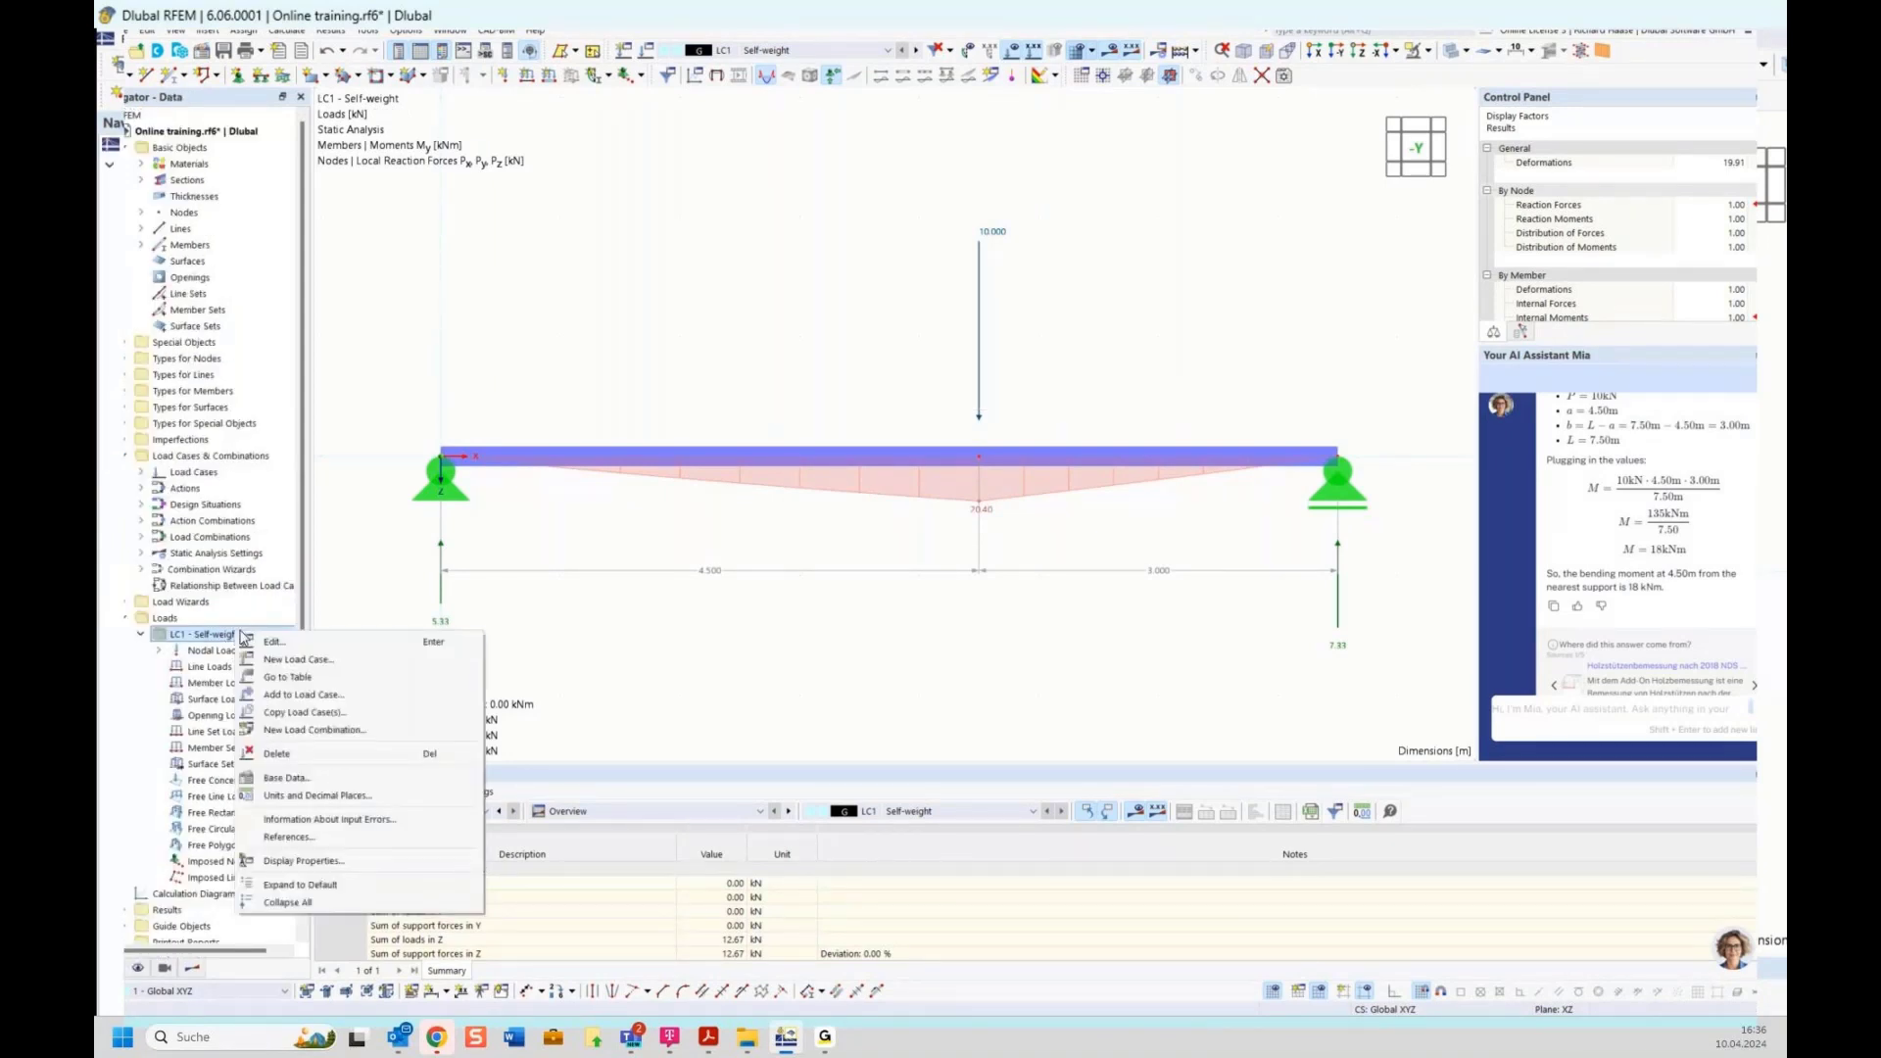
{"action": "left_click", "coordinate": [259, 637]}
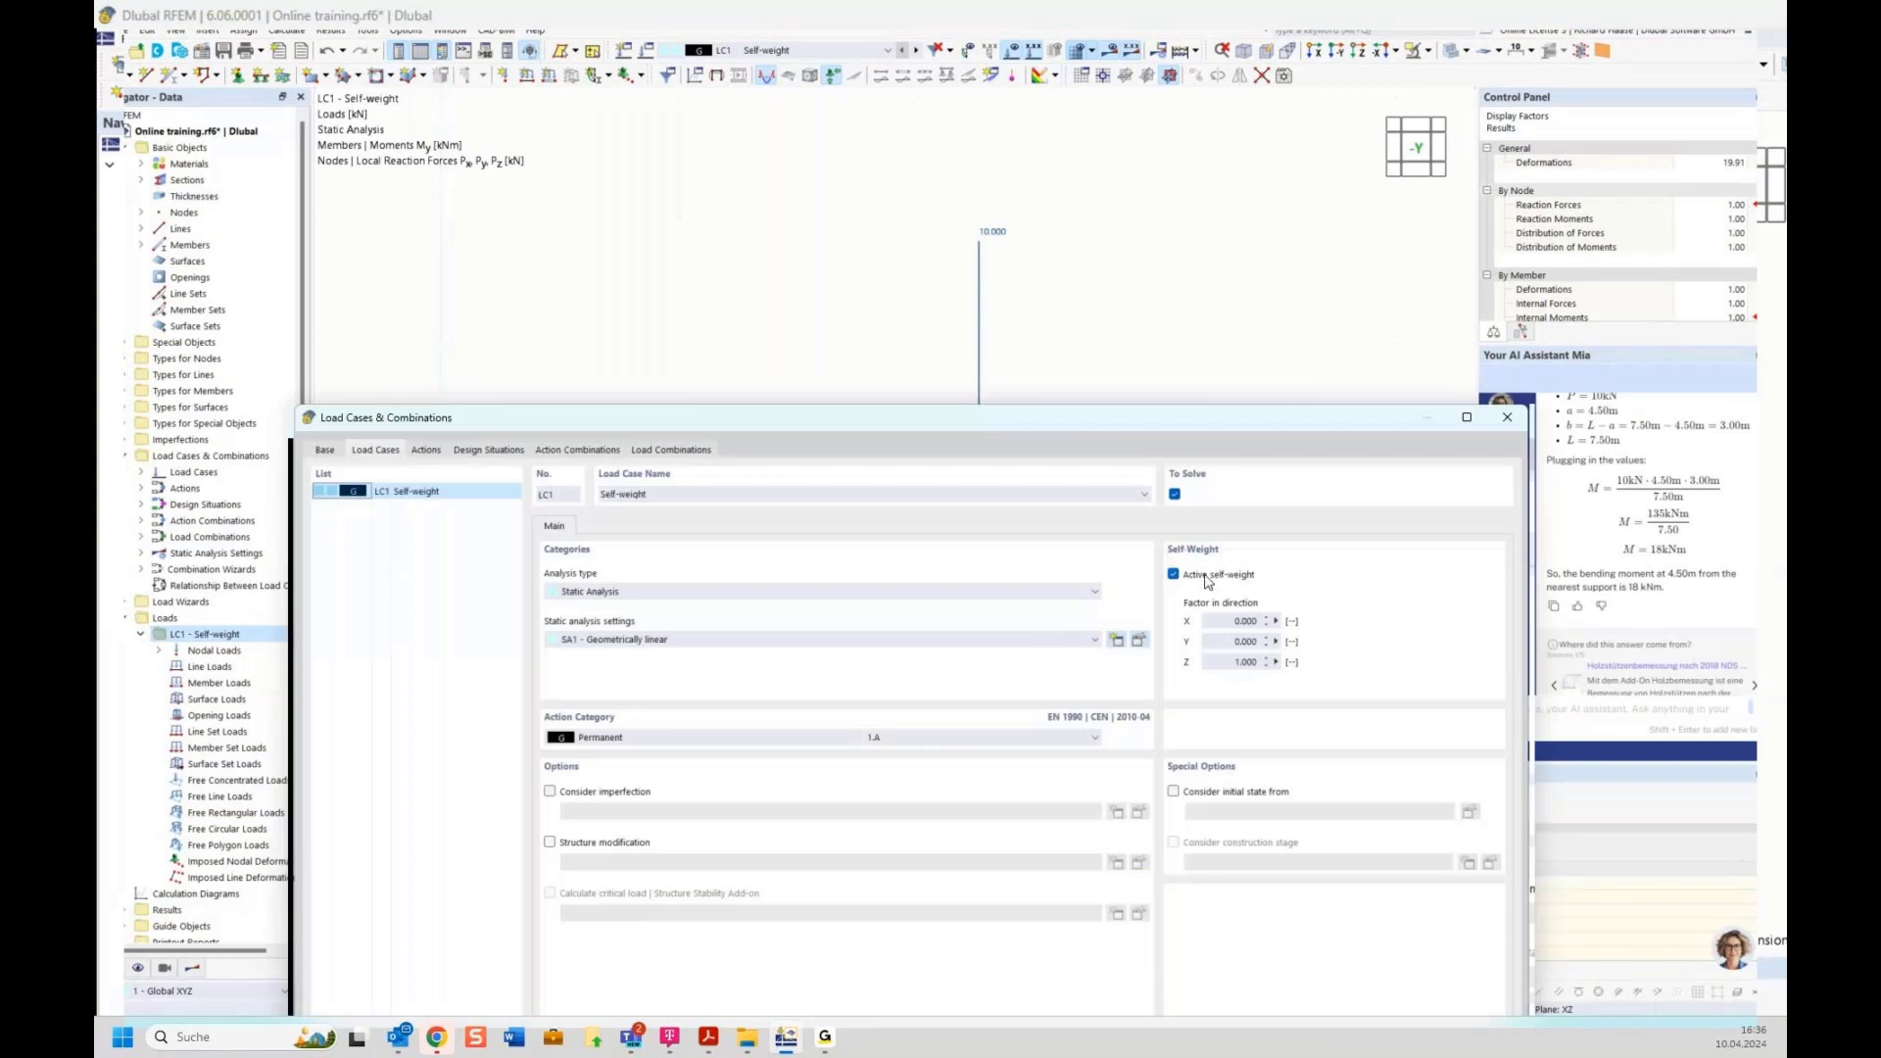
{"action": "left_click", "coordinate": [1205, 578]}
{"action": "left_click_drag", "start_coordinate": [1197, 420], "coordinate": [1065, 130]}
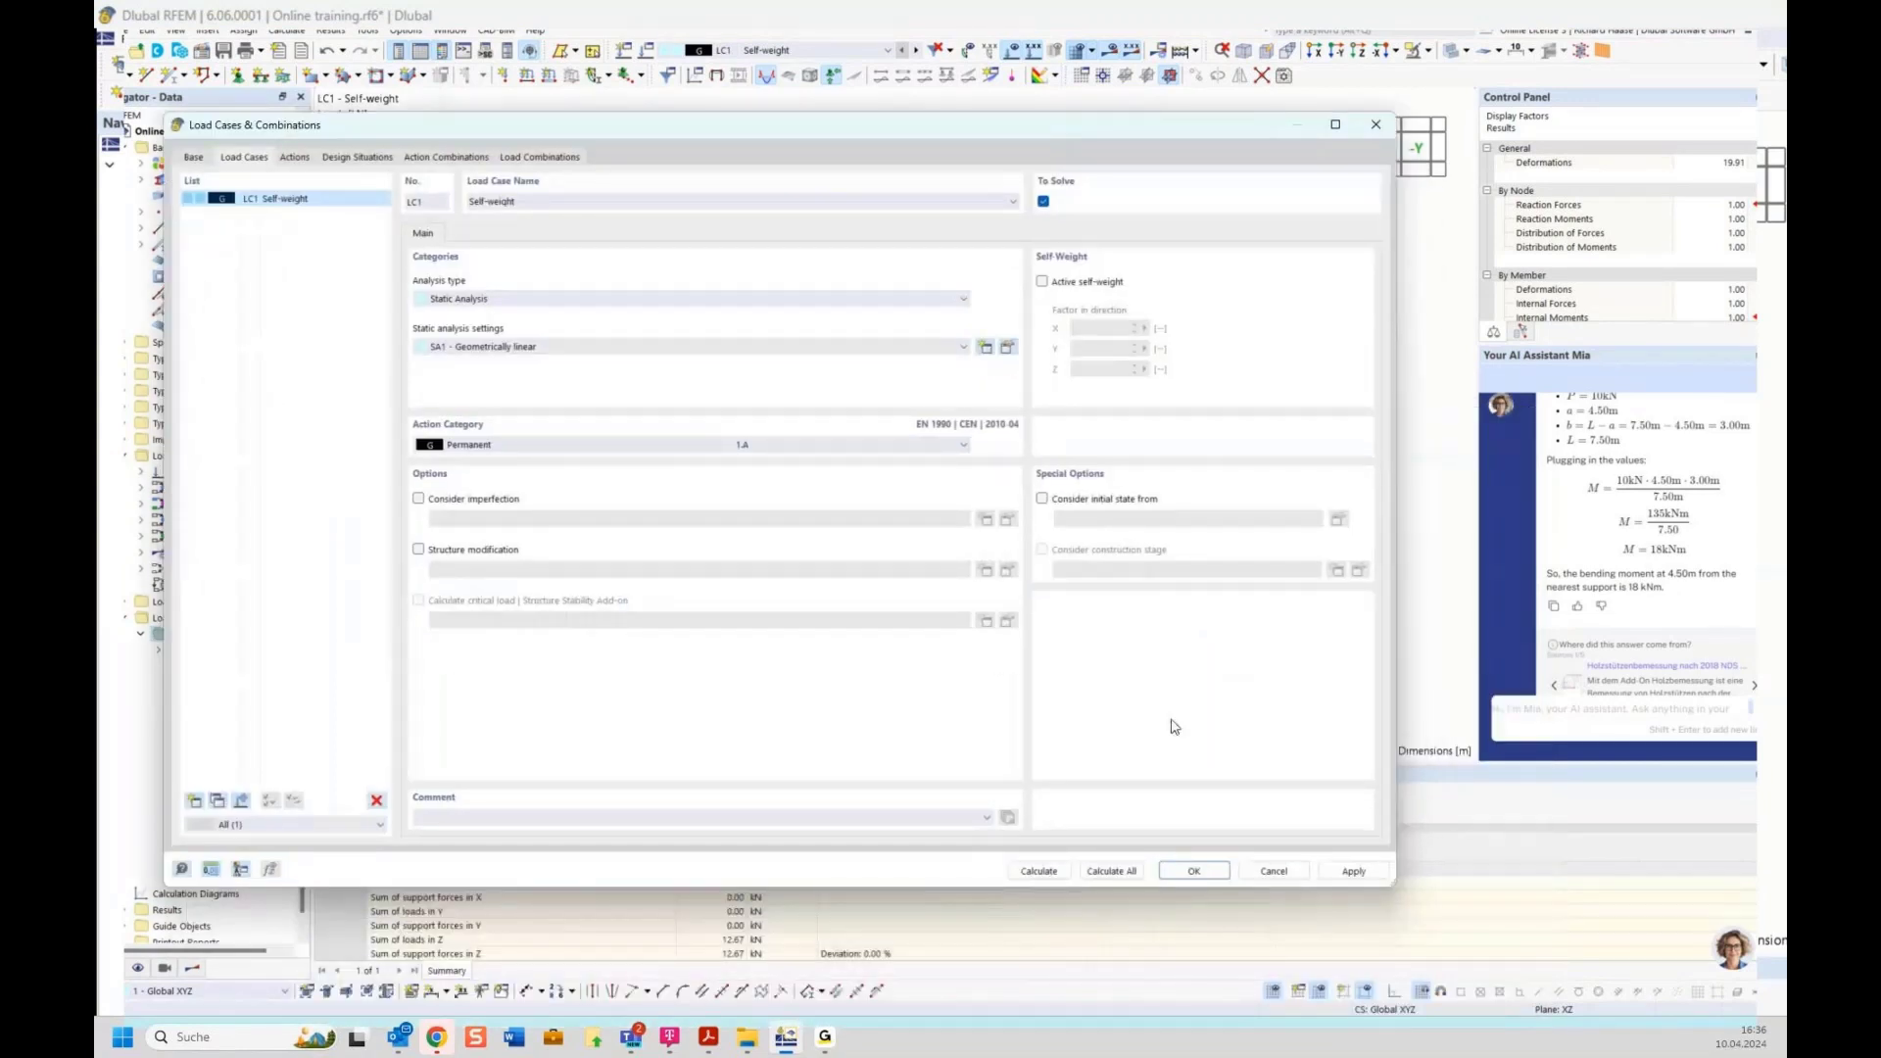
{"action": "left_click", "coordinate": [1041, 872]}
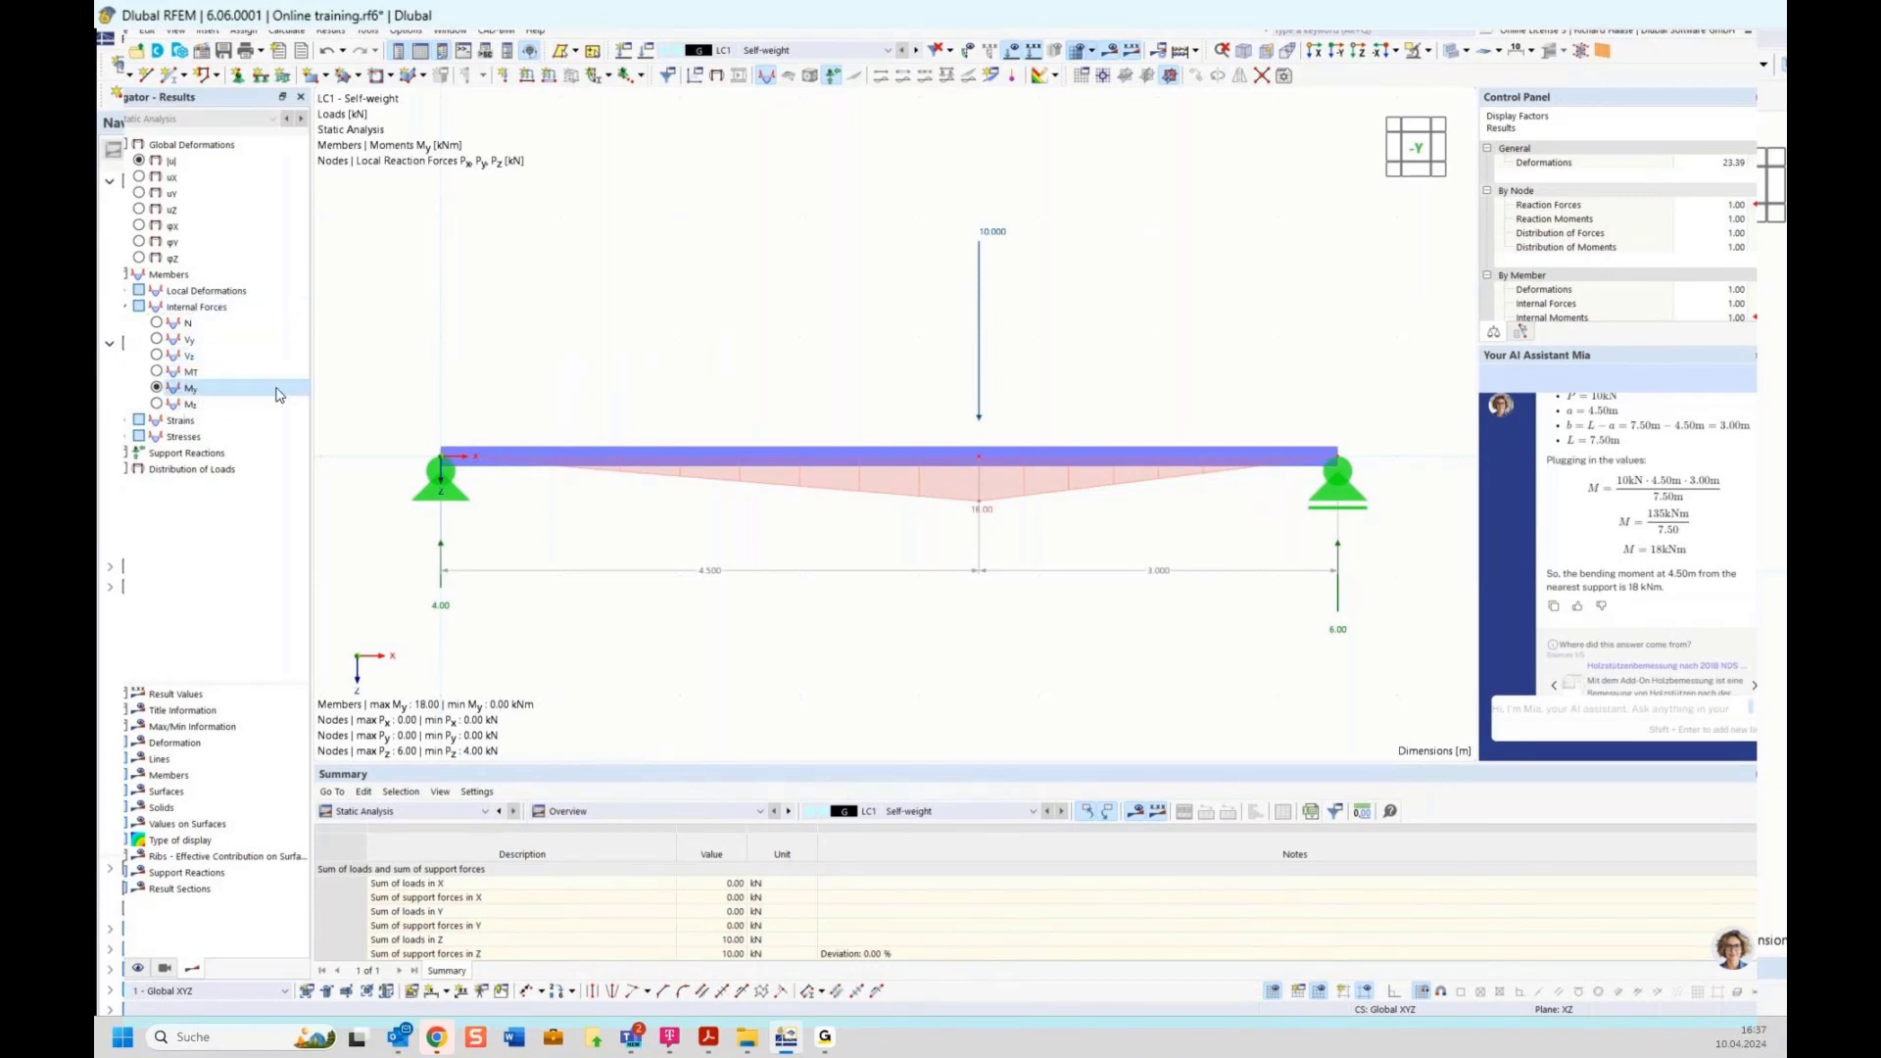
Show the member shear forces Vz, followed by the global deformations |u| of the beam.
{"action": "left_click", "coordinate": [158, 356]}
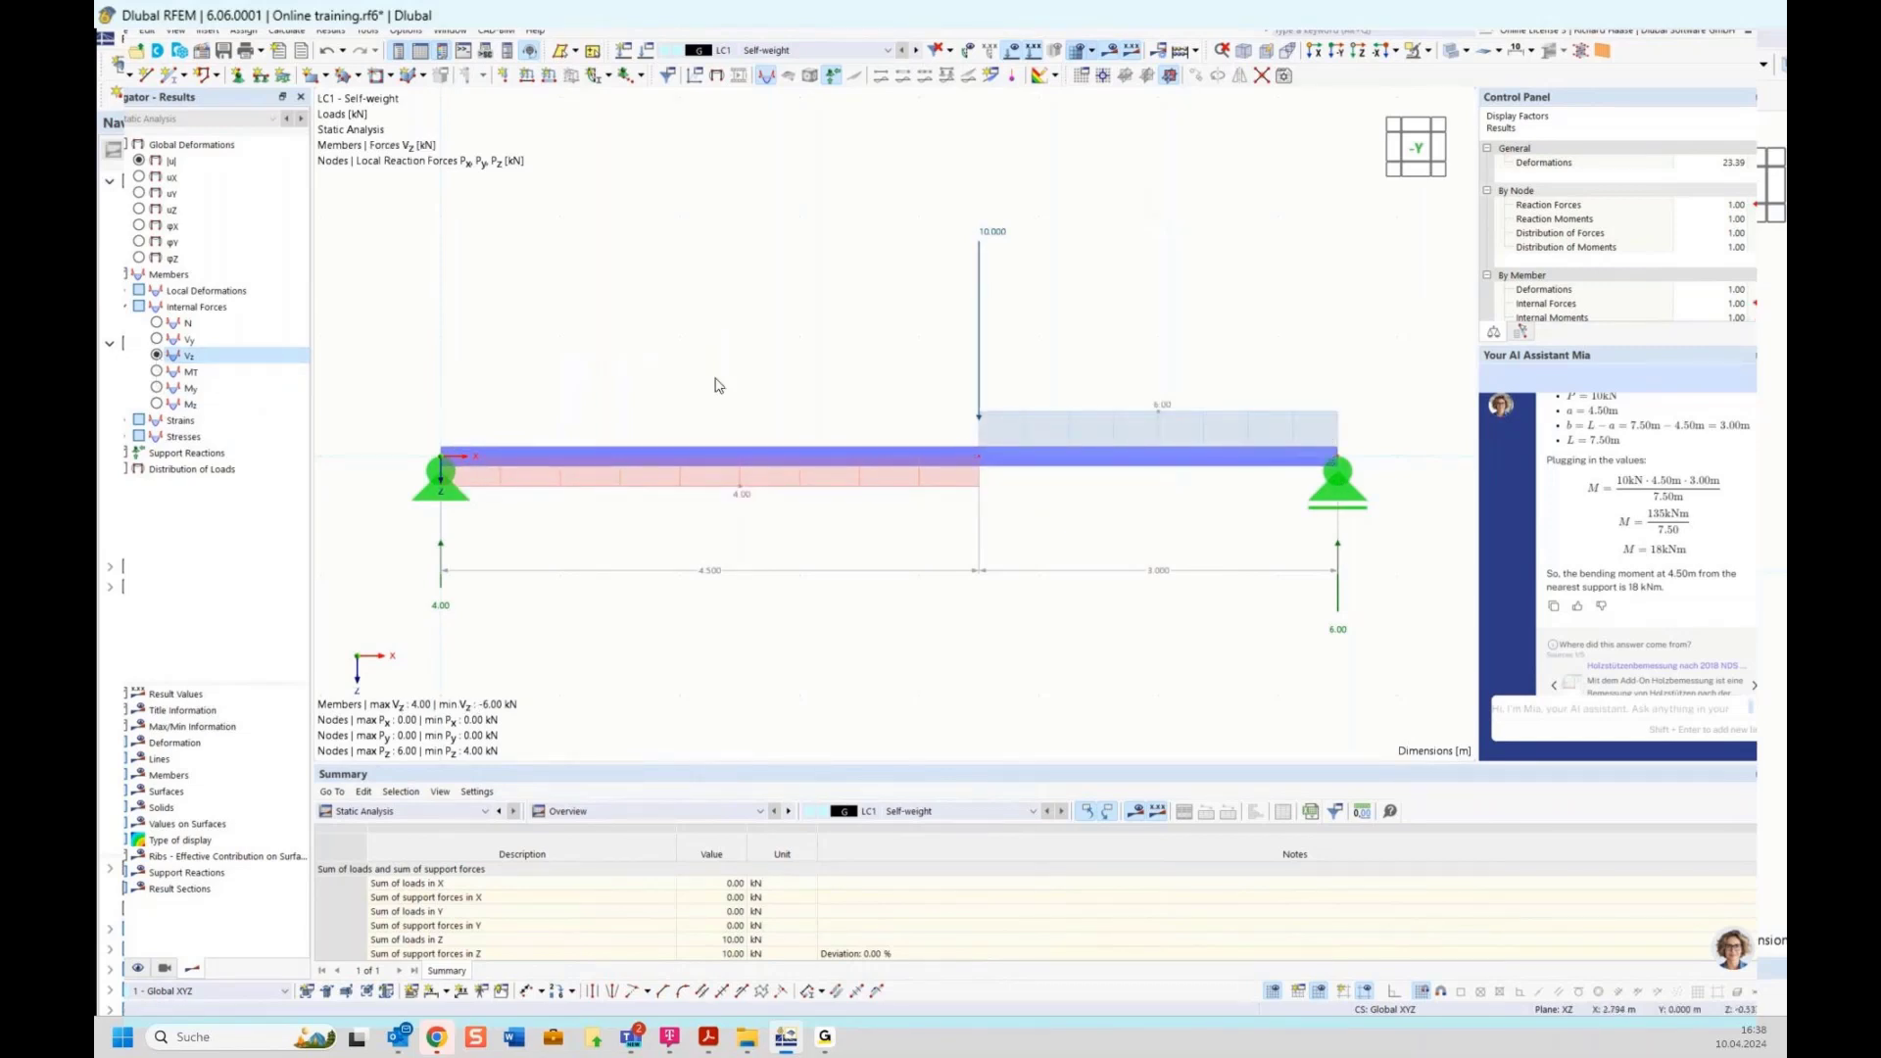
{"action": "left_click", "coordinate": [139, 161]}
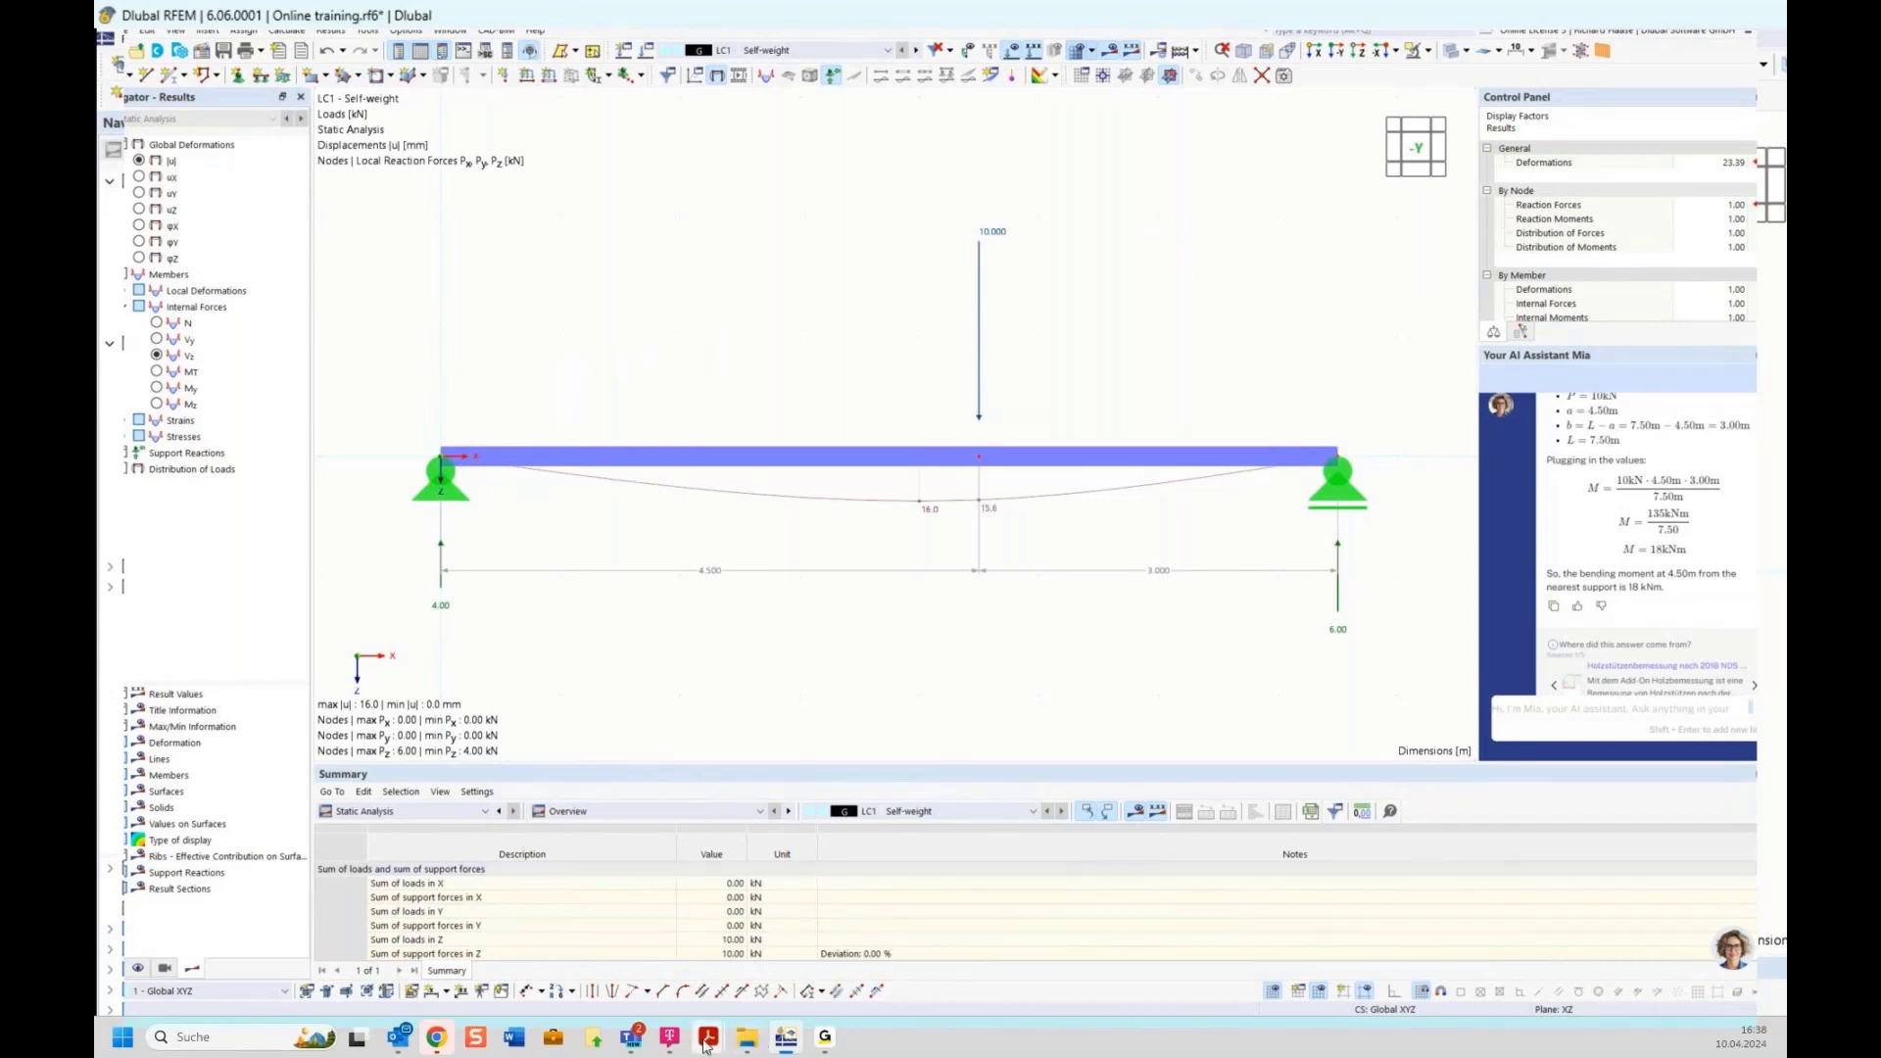
Switch to the presentation slides PDF and read the task on slide 8, "Two-span beam with altering load position".
{"action": "mouse_move", "coordinate": [709, 1044]}
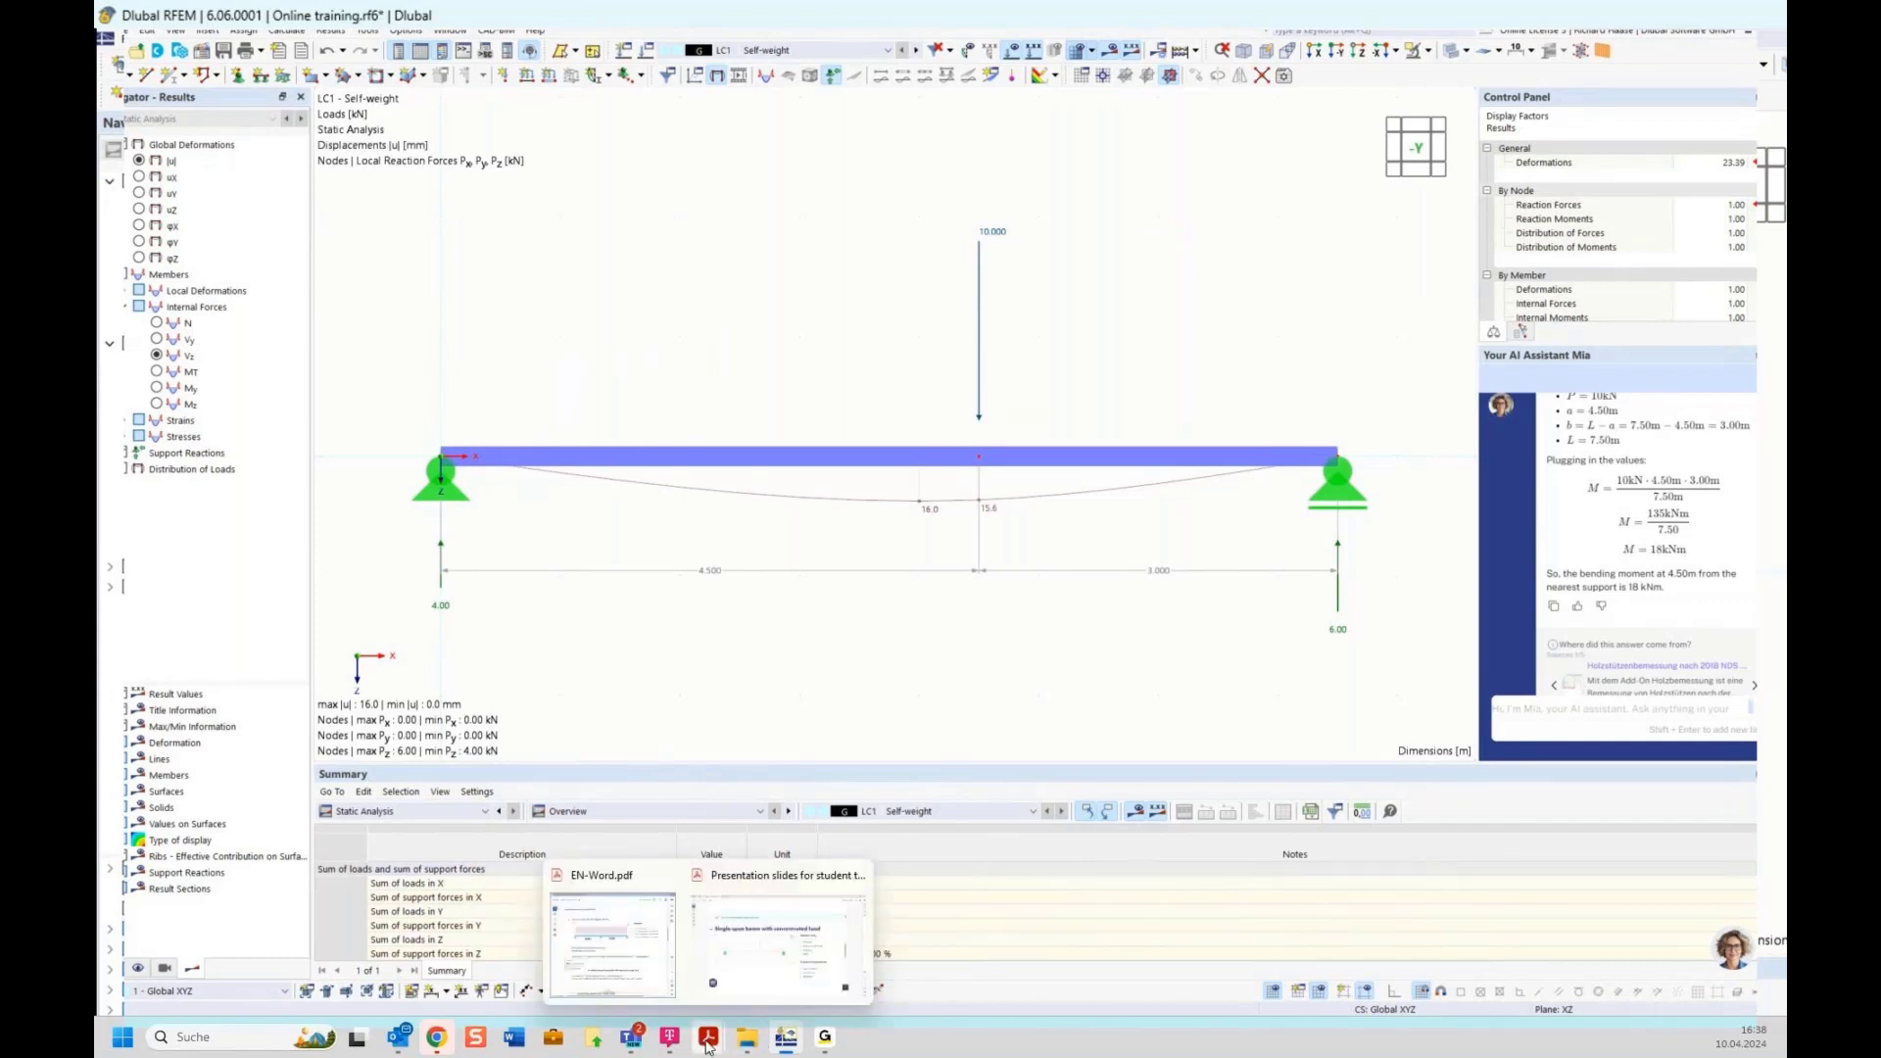
{"action": "left_click", "coordinate": [791, 924]}
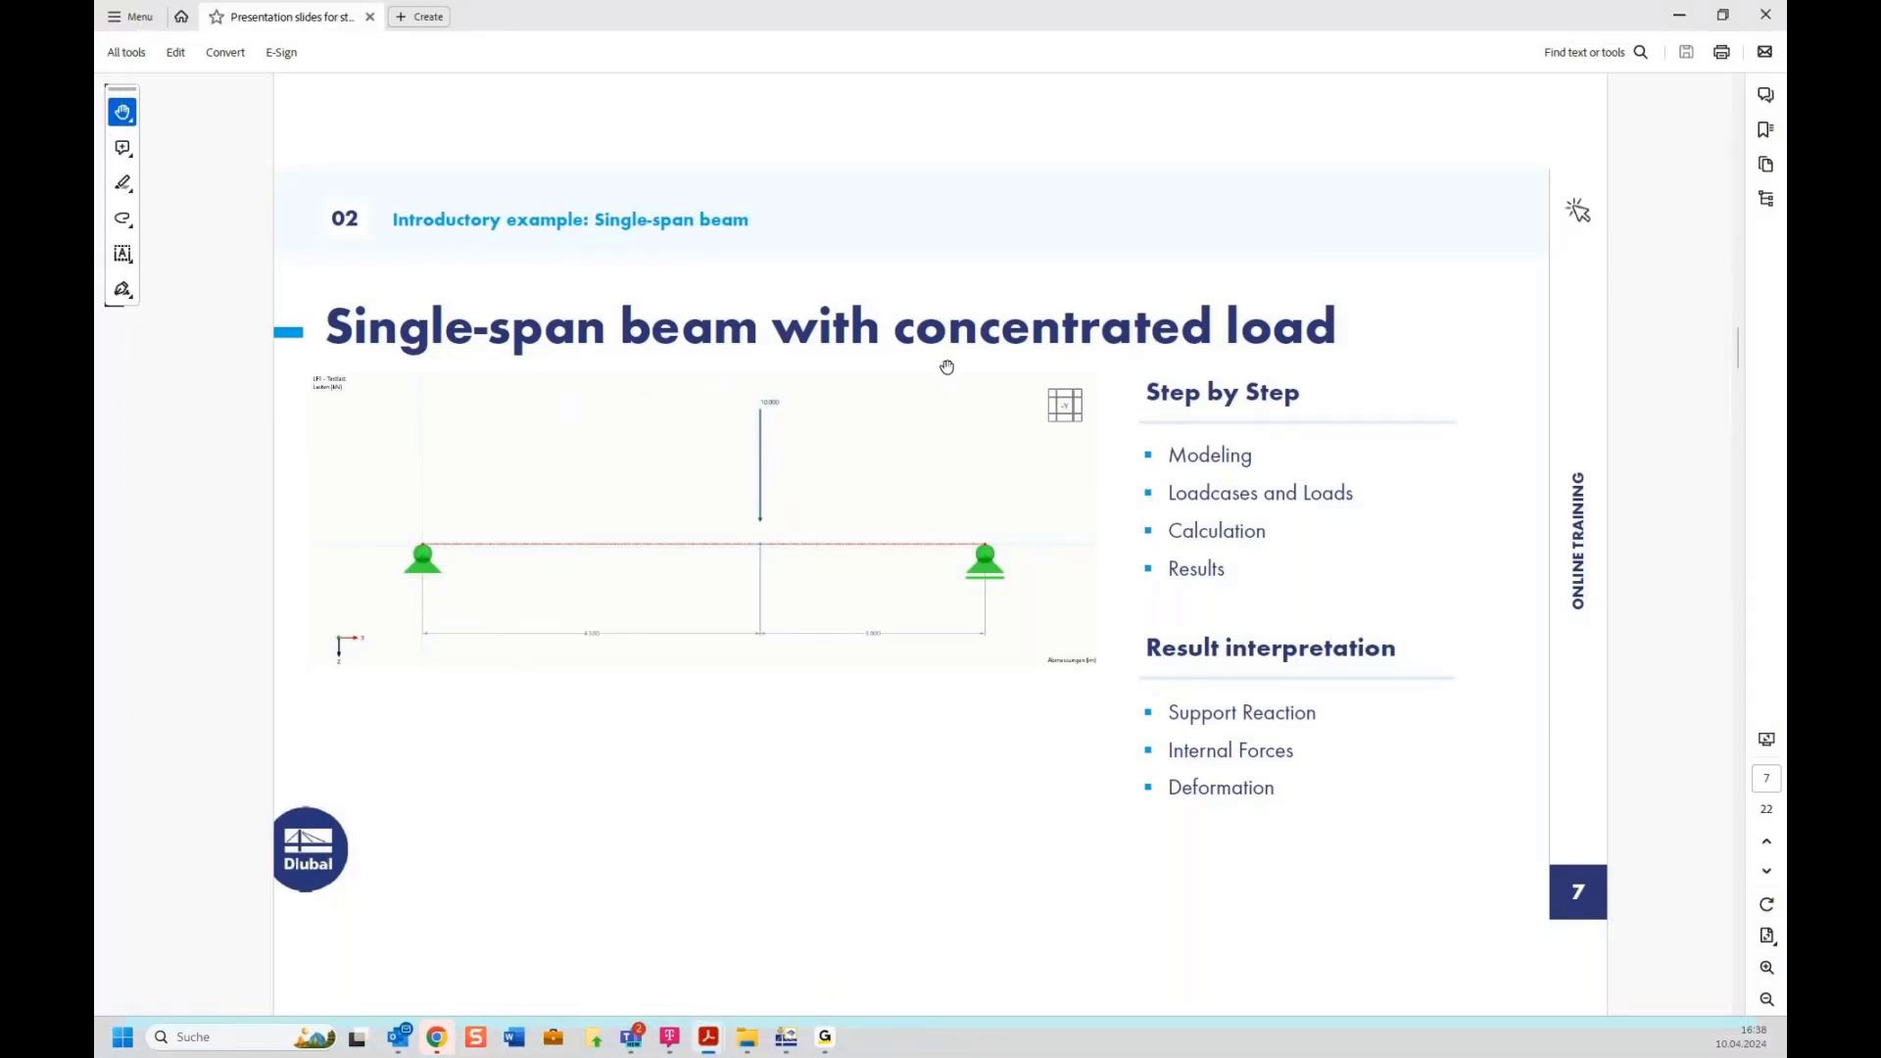
{"action": "scroll", "coordinate": [947, 367], "scroll_direction": "down", "scroll_amount": 1}
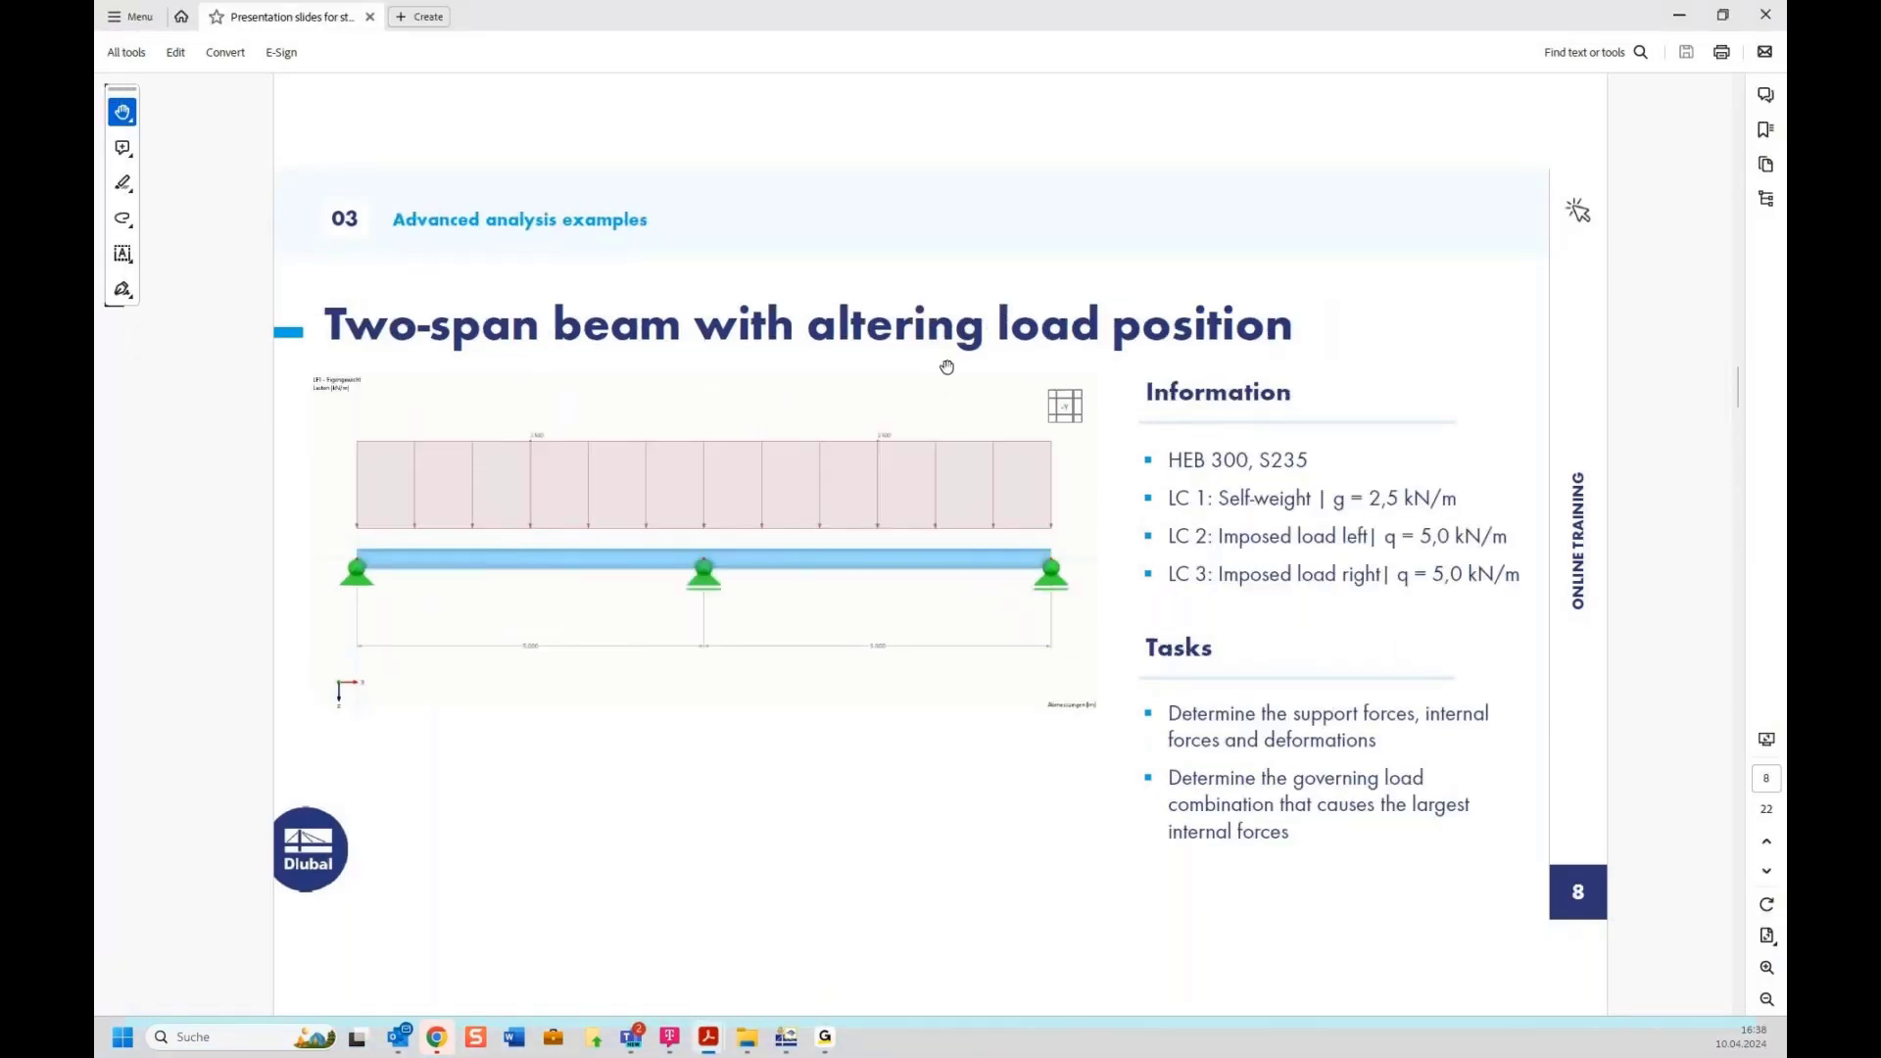
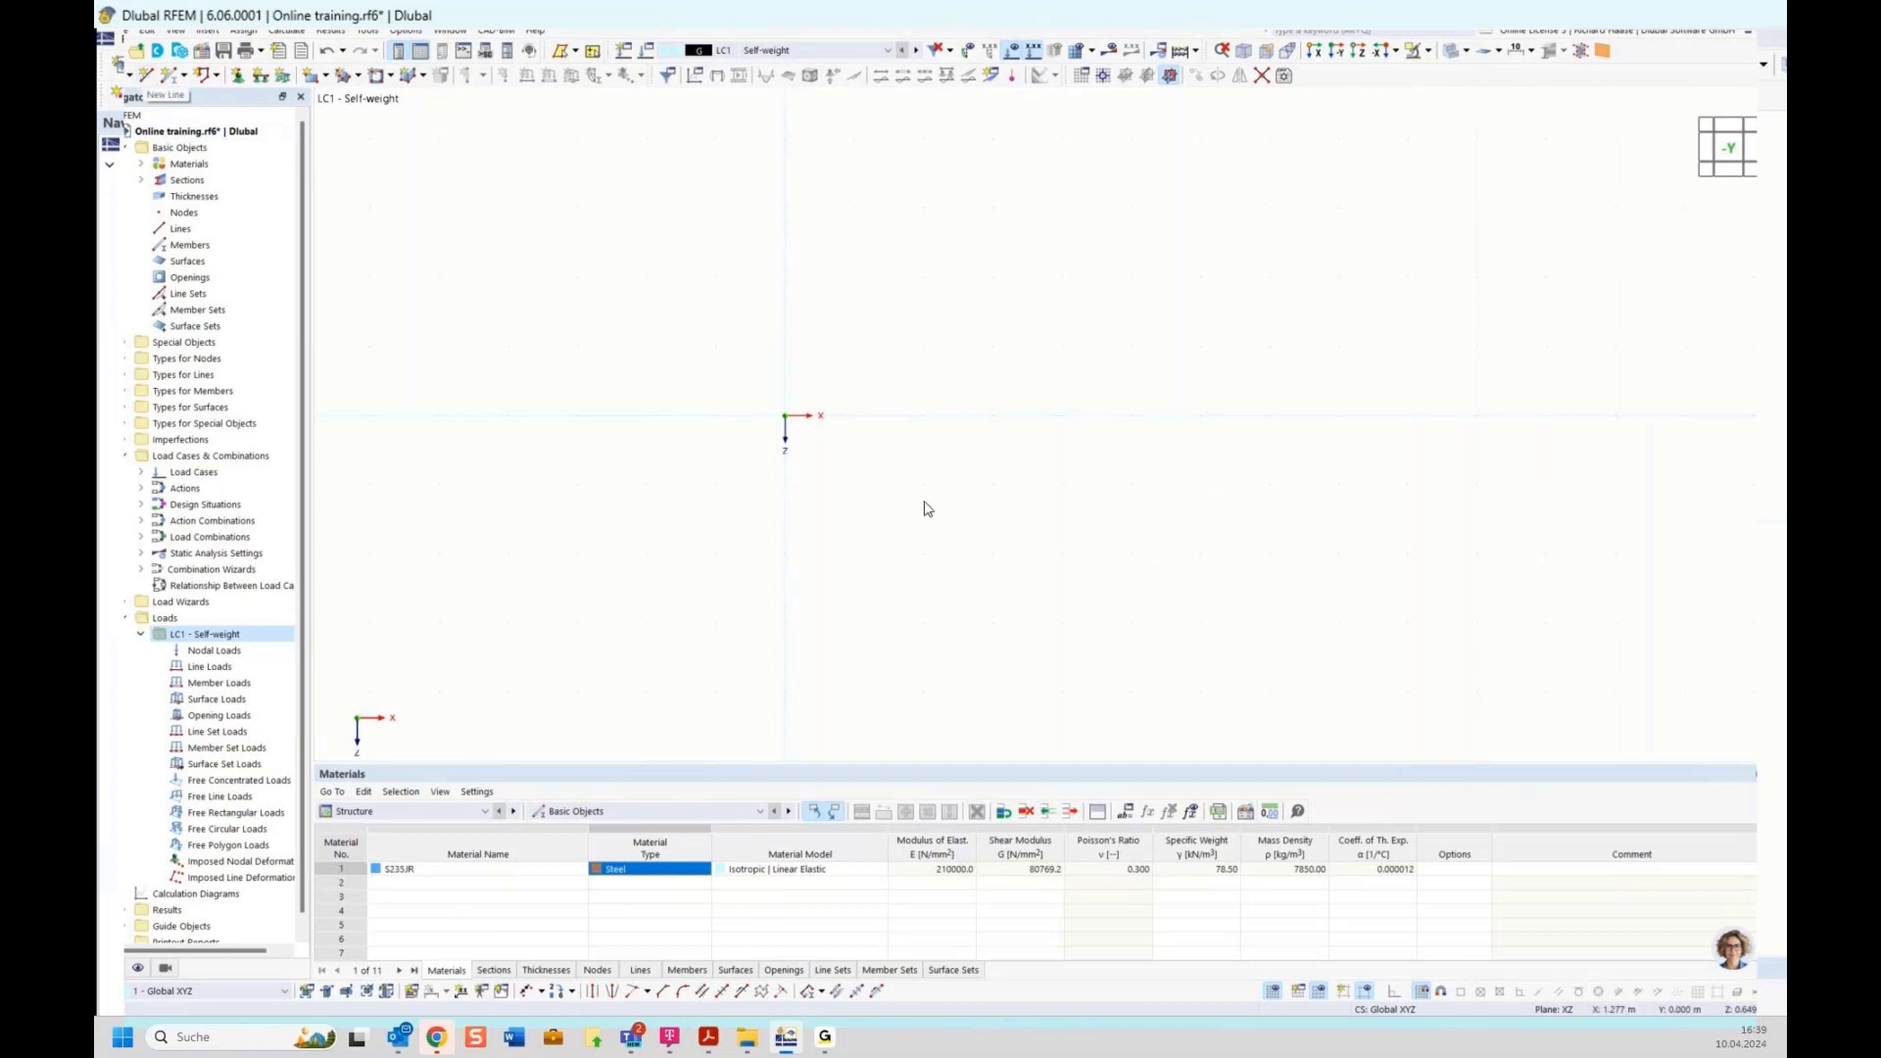
Start a new single beam member and create an HEB 300 section (DIN 1025-2:1995-11; Euronorm 53-62) in S235JR for it.
{"action": "mouse_move", "coordinate": [1047, 384]}
{"action": "middle_mouse_down"}
{"action": "mouse_move", "coordinate": [1101, 349]}
{"action": "mouse_move", "coordinate": [886, 391]}
{"action": "middle_mouse_up"}
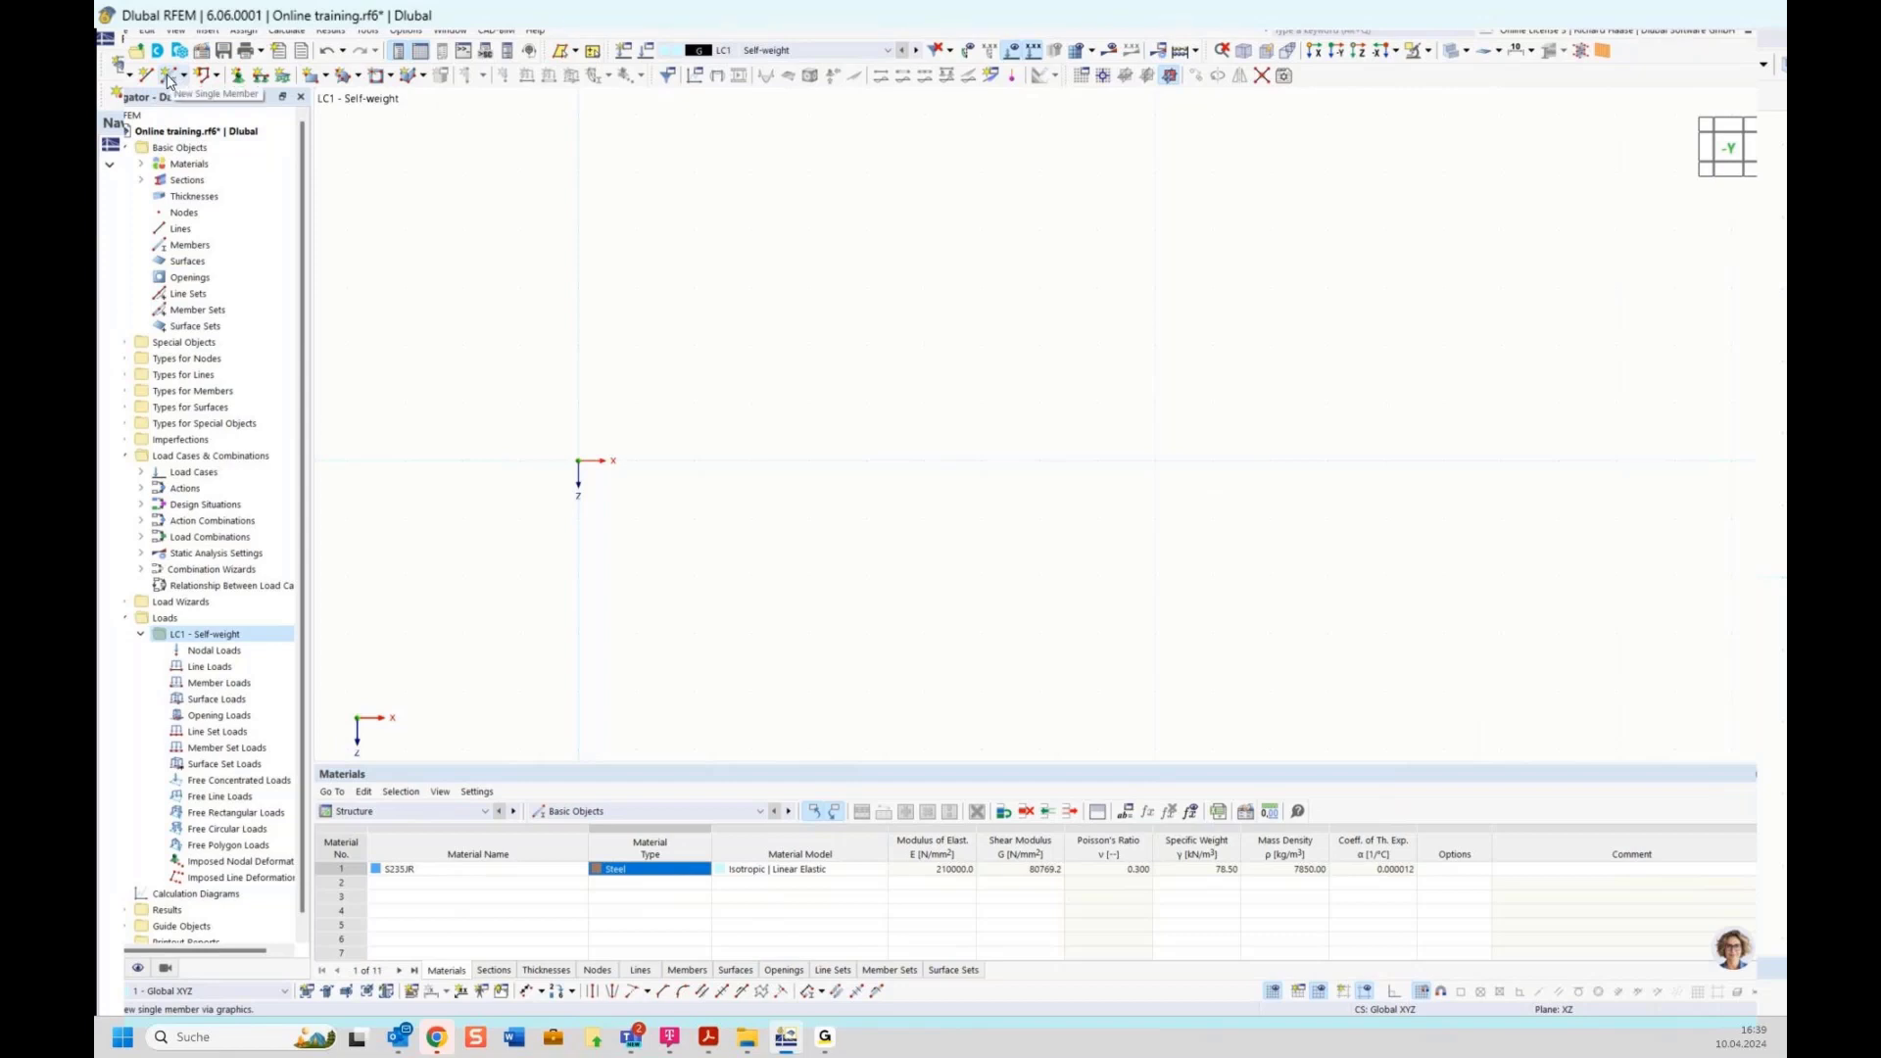
{"action": "left_click", "coordinate": [170, 78]}
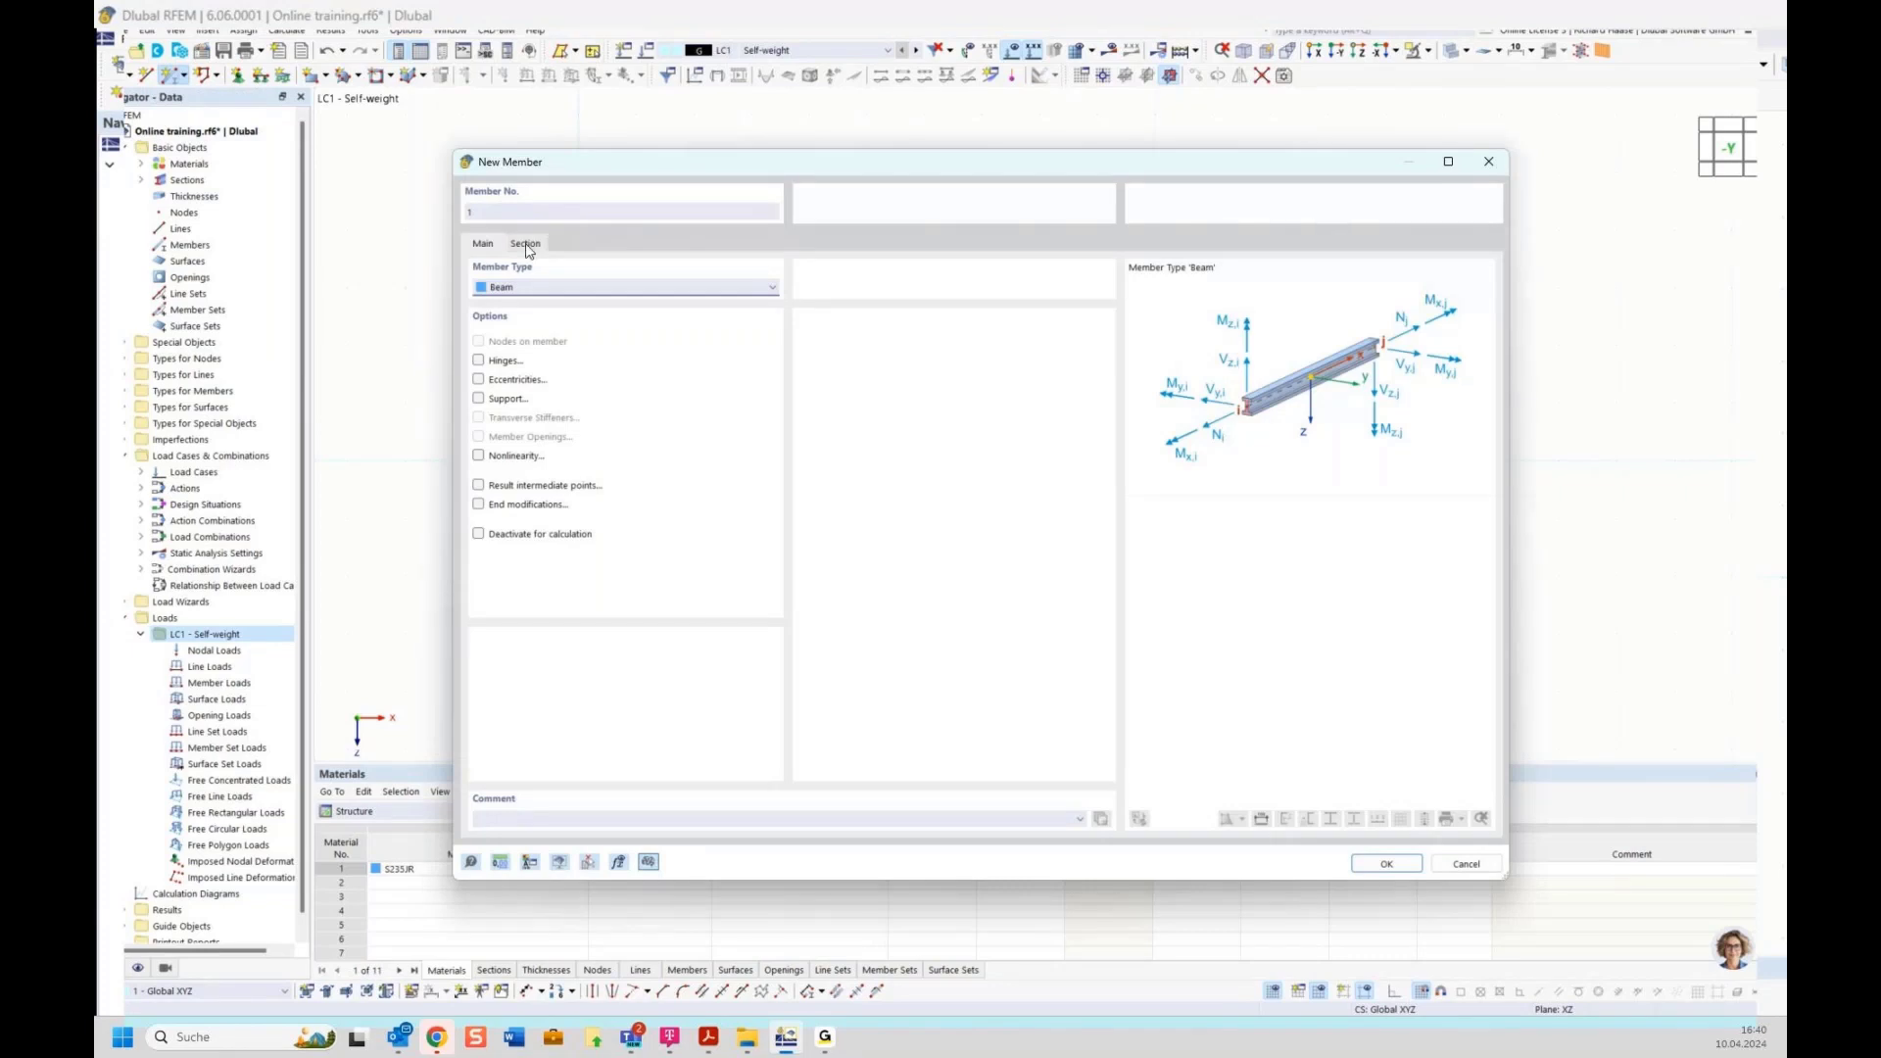
{"action": "left_click", "coordinate": [526, 245]}
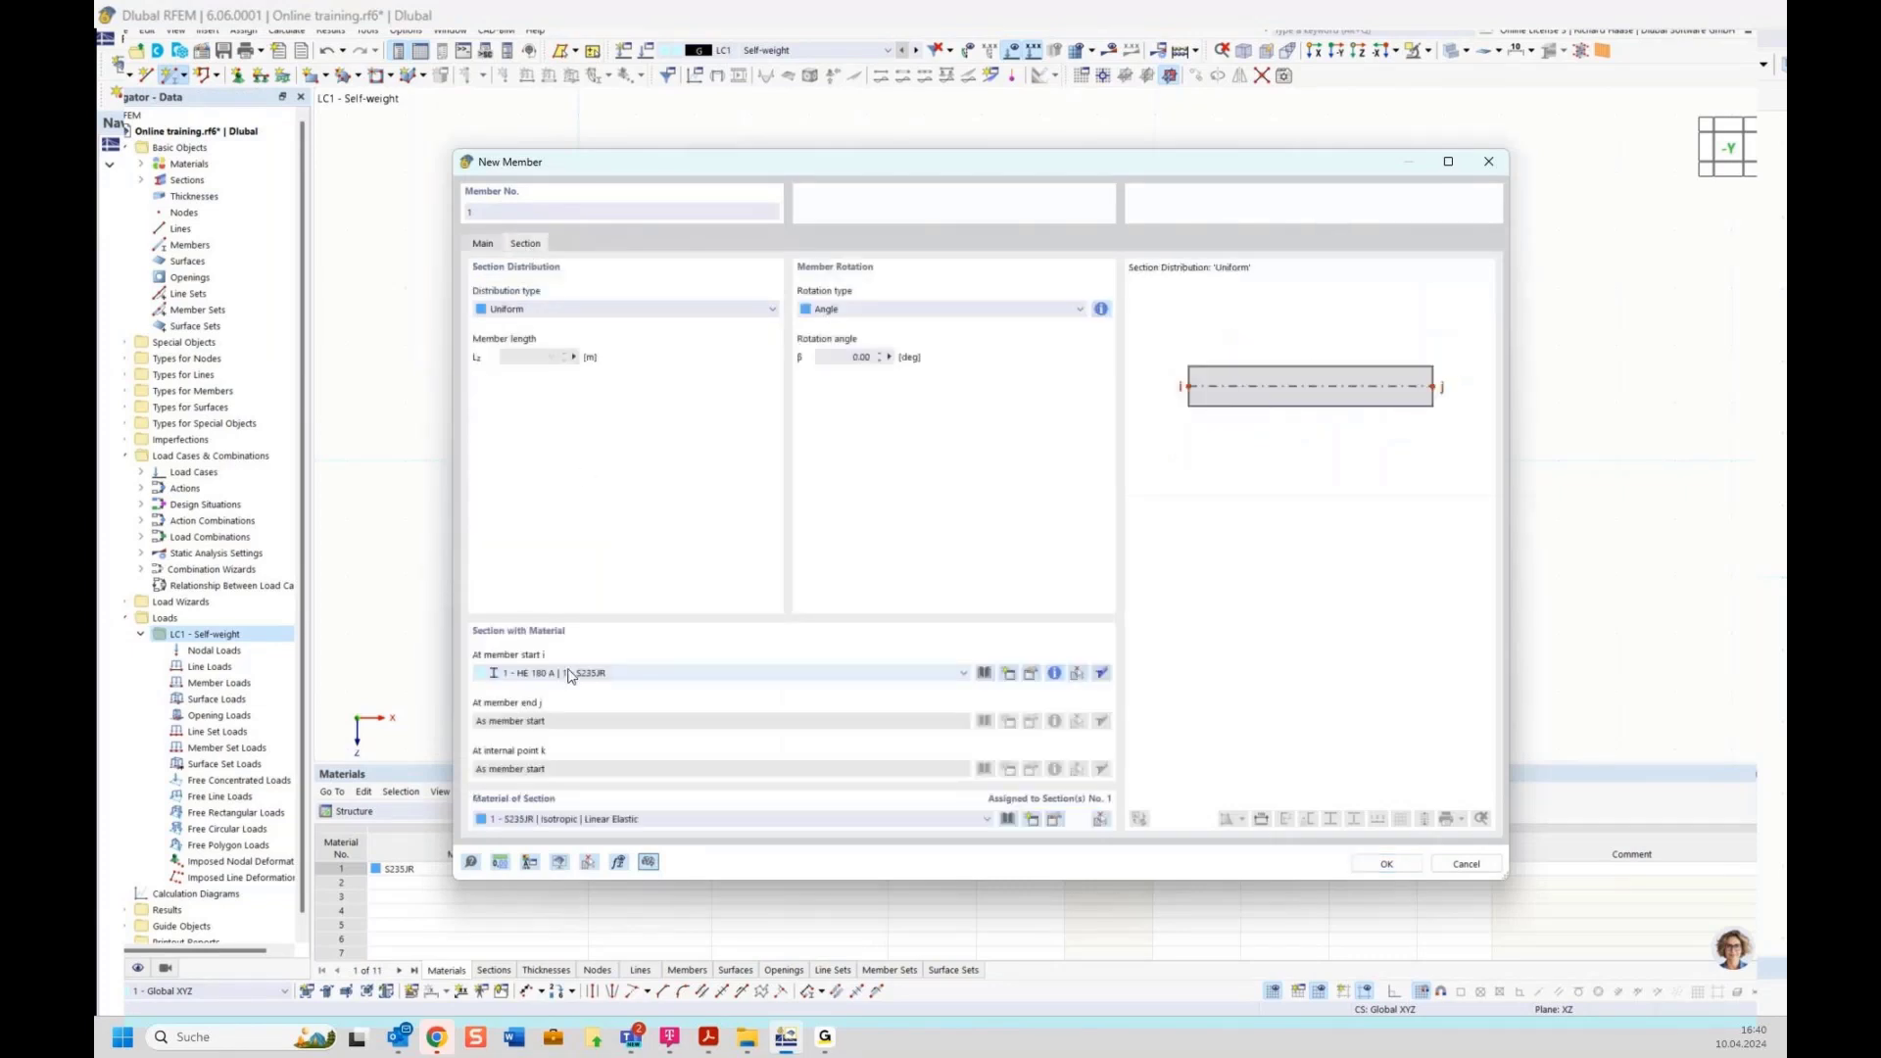
{"action": "left_click", "coordinate": [1008, 674]}
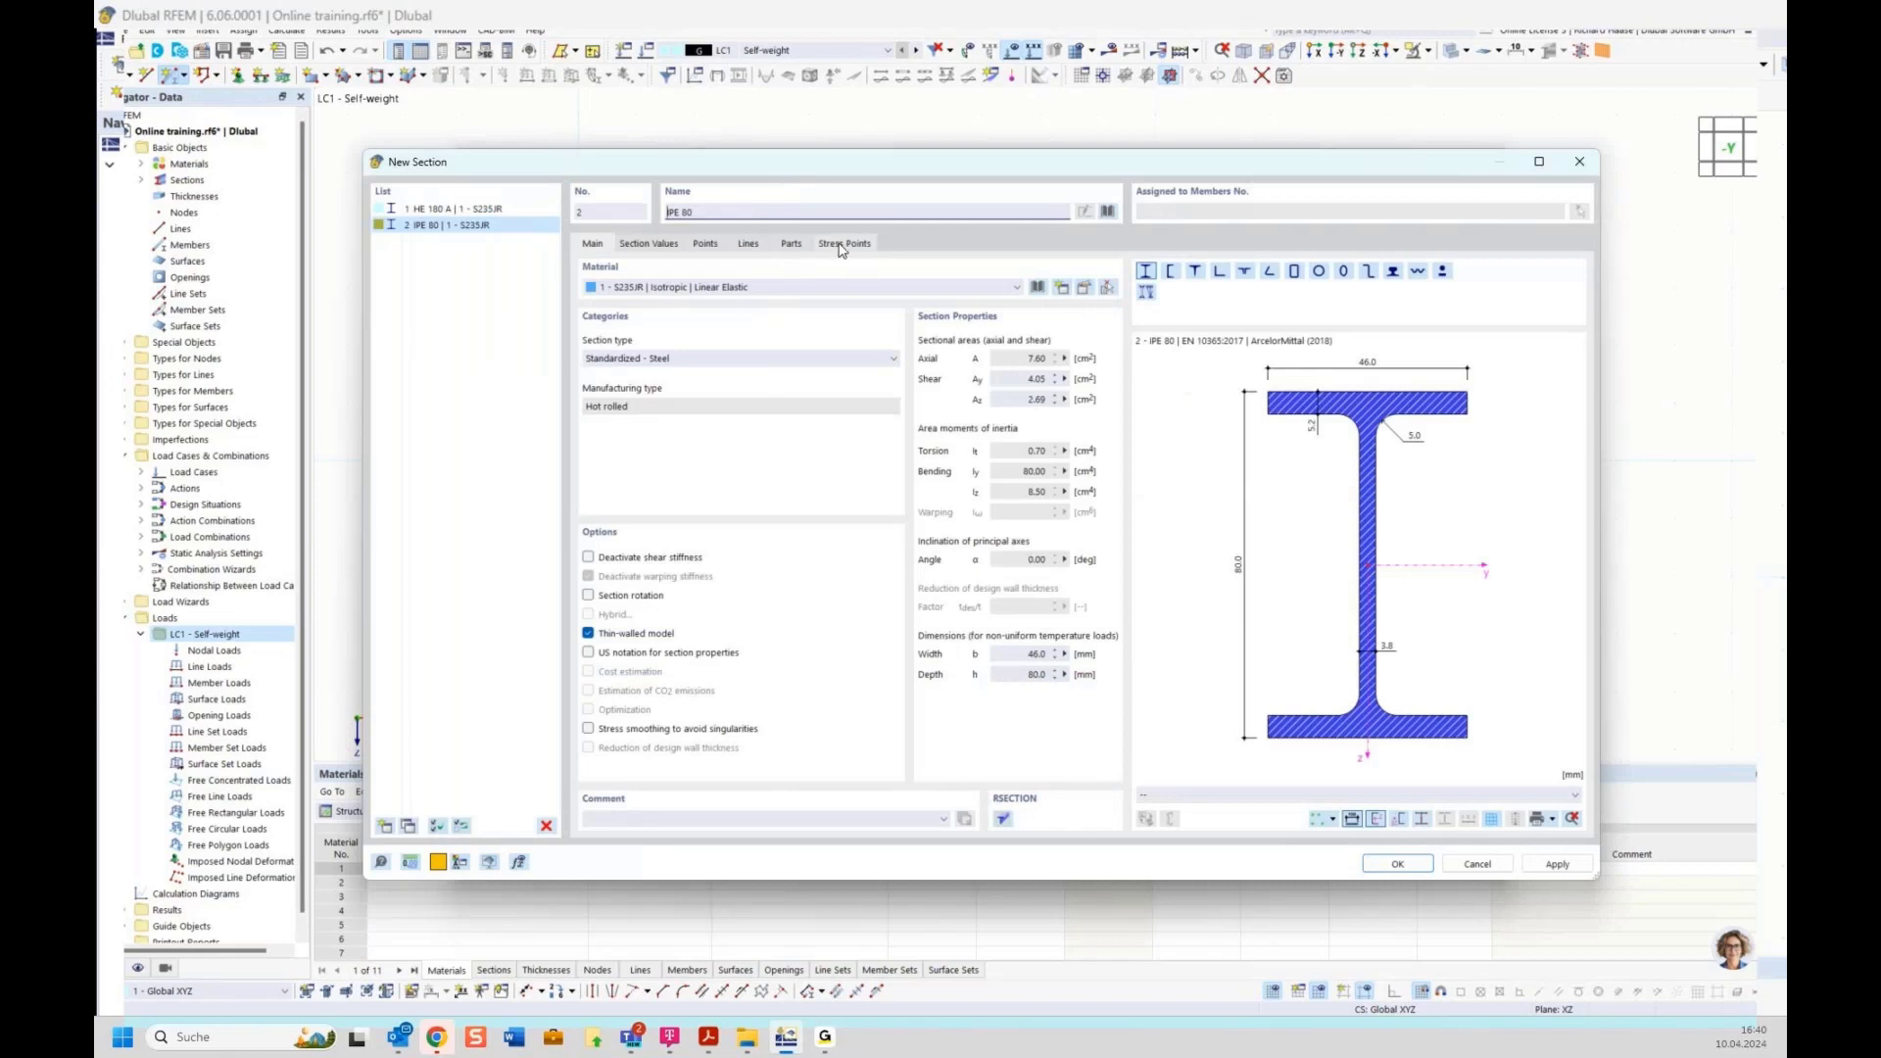
{"action": "left_click", "coordinate": [1110, 211]}
{"action": "triple_click", "coordinate": [736, 211]}
{"action": "type", "text": "H"}
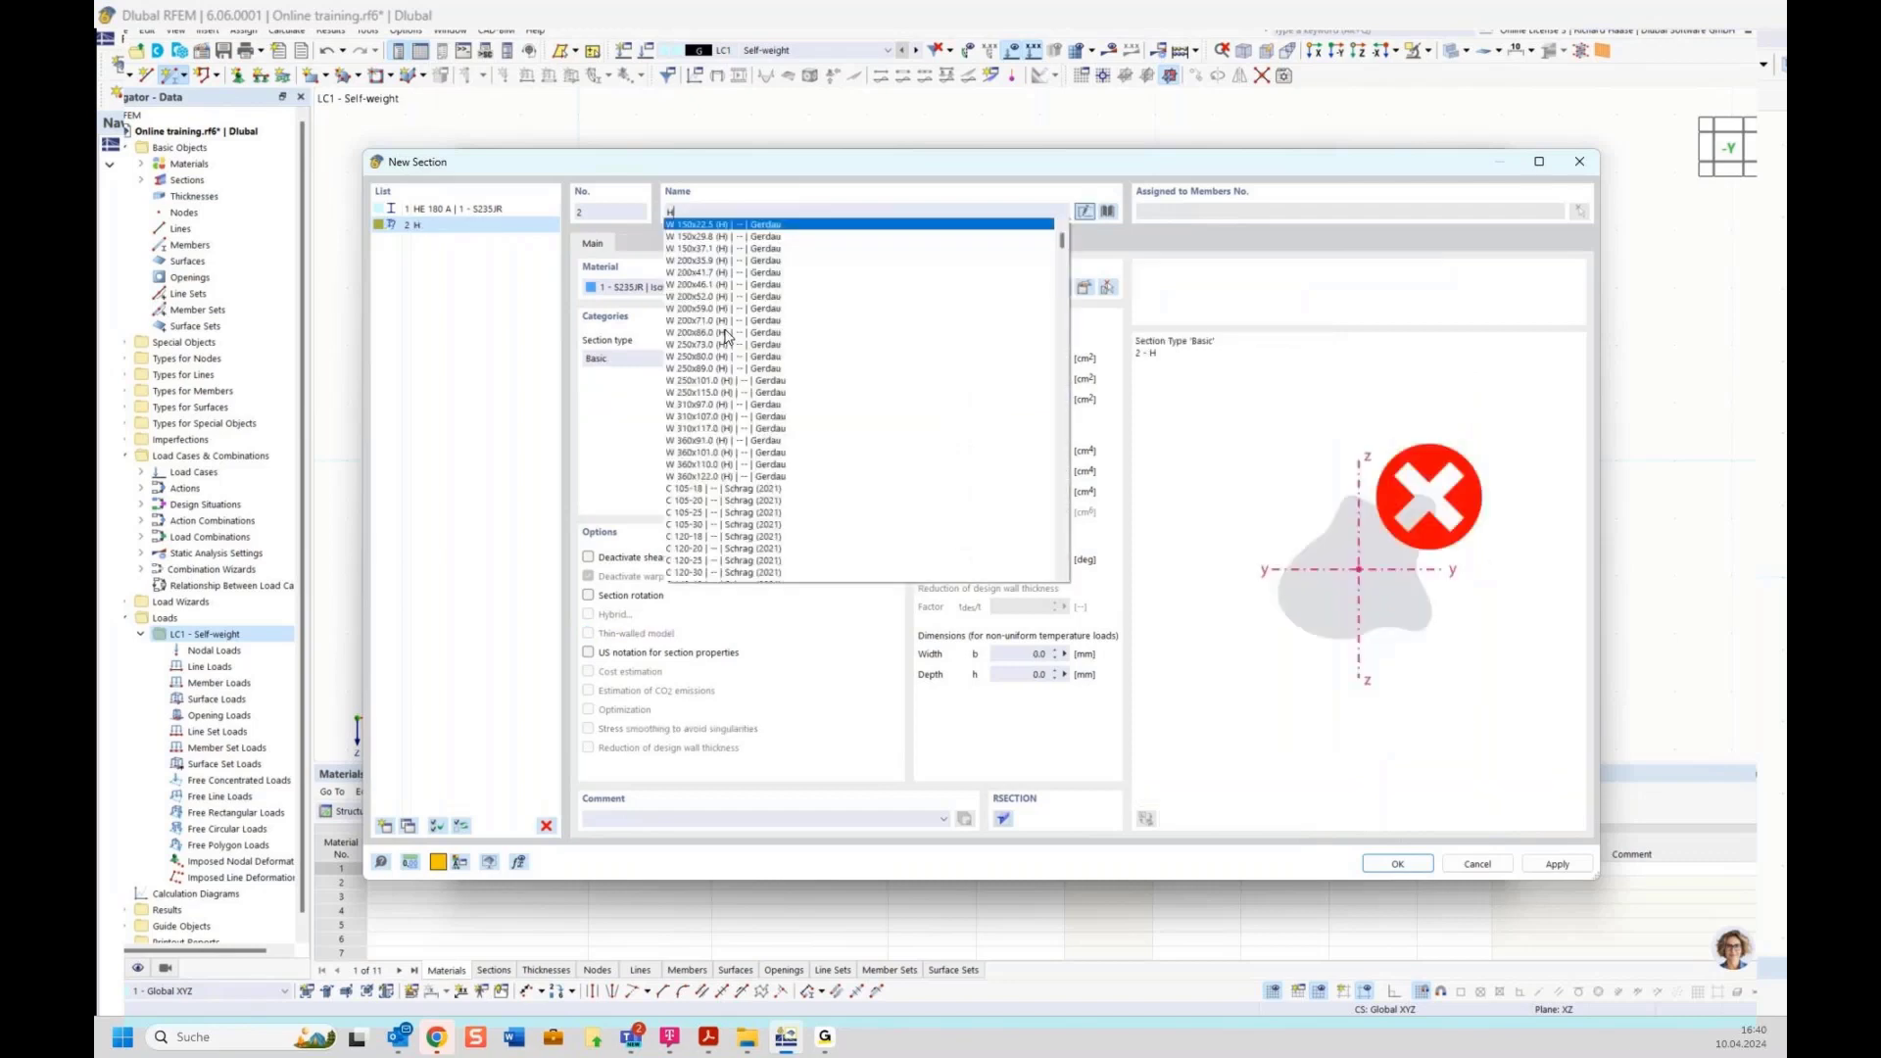
{"action": "type", "text": "EB"}
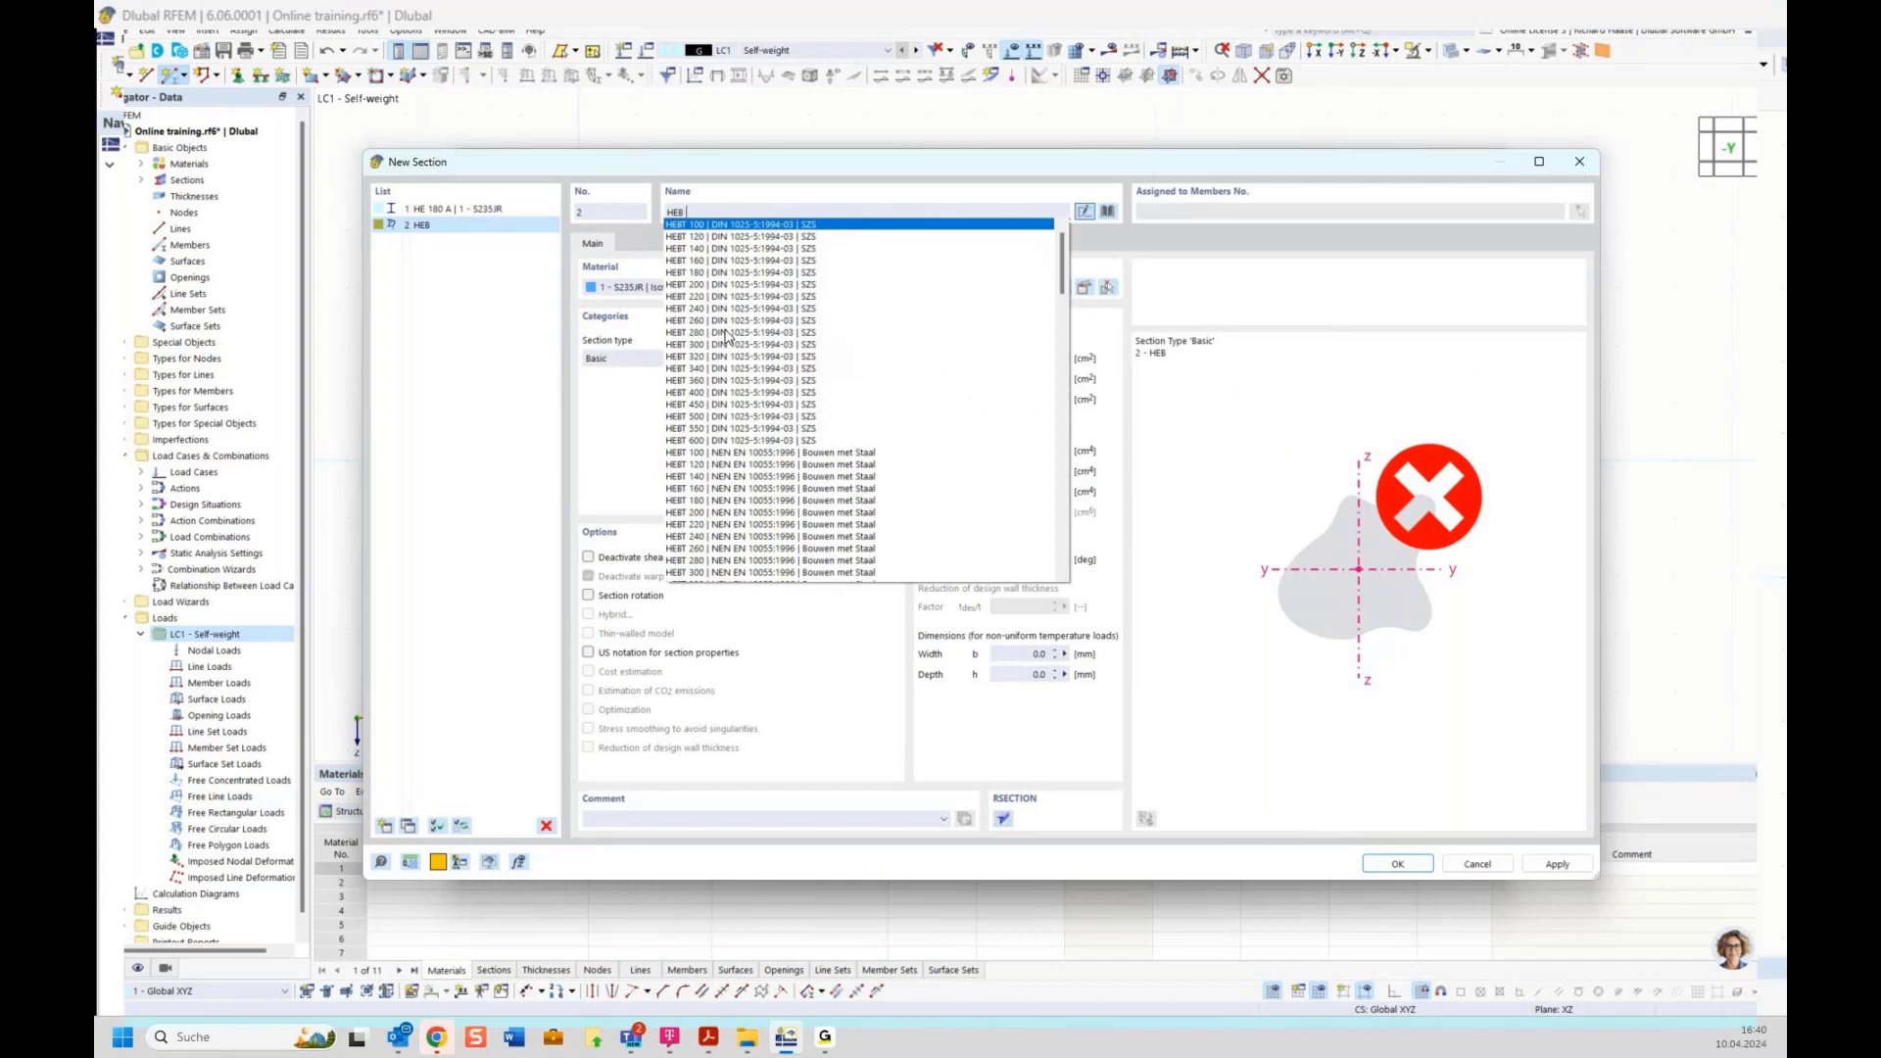
{"action": "type", "text": " 300"}
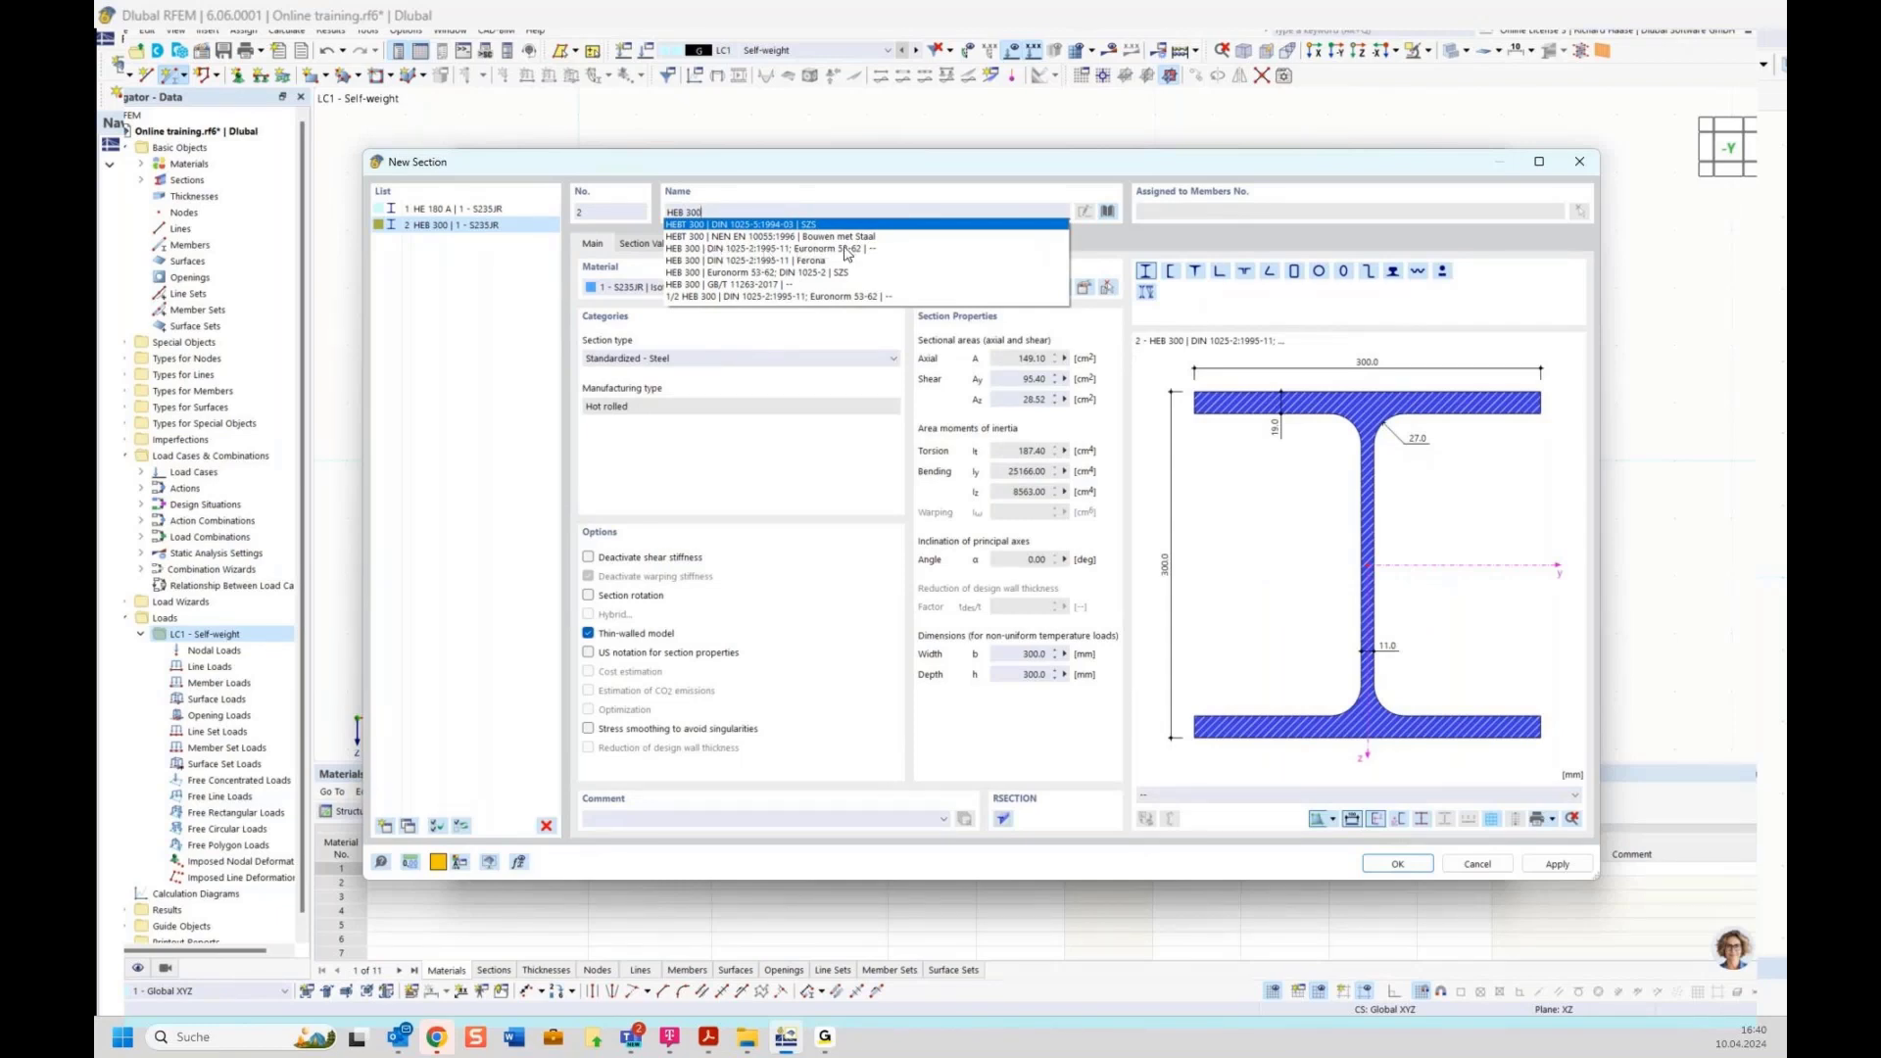
{"action": "left_click", "coordinate": [825, 251]}
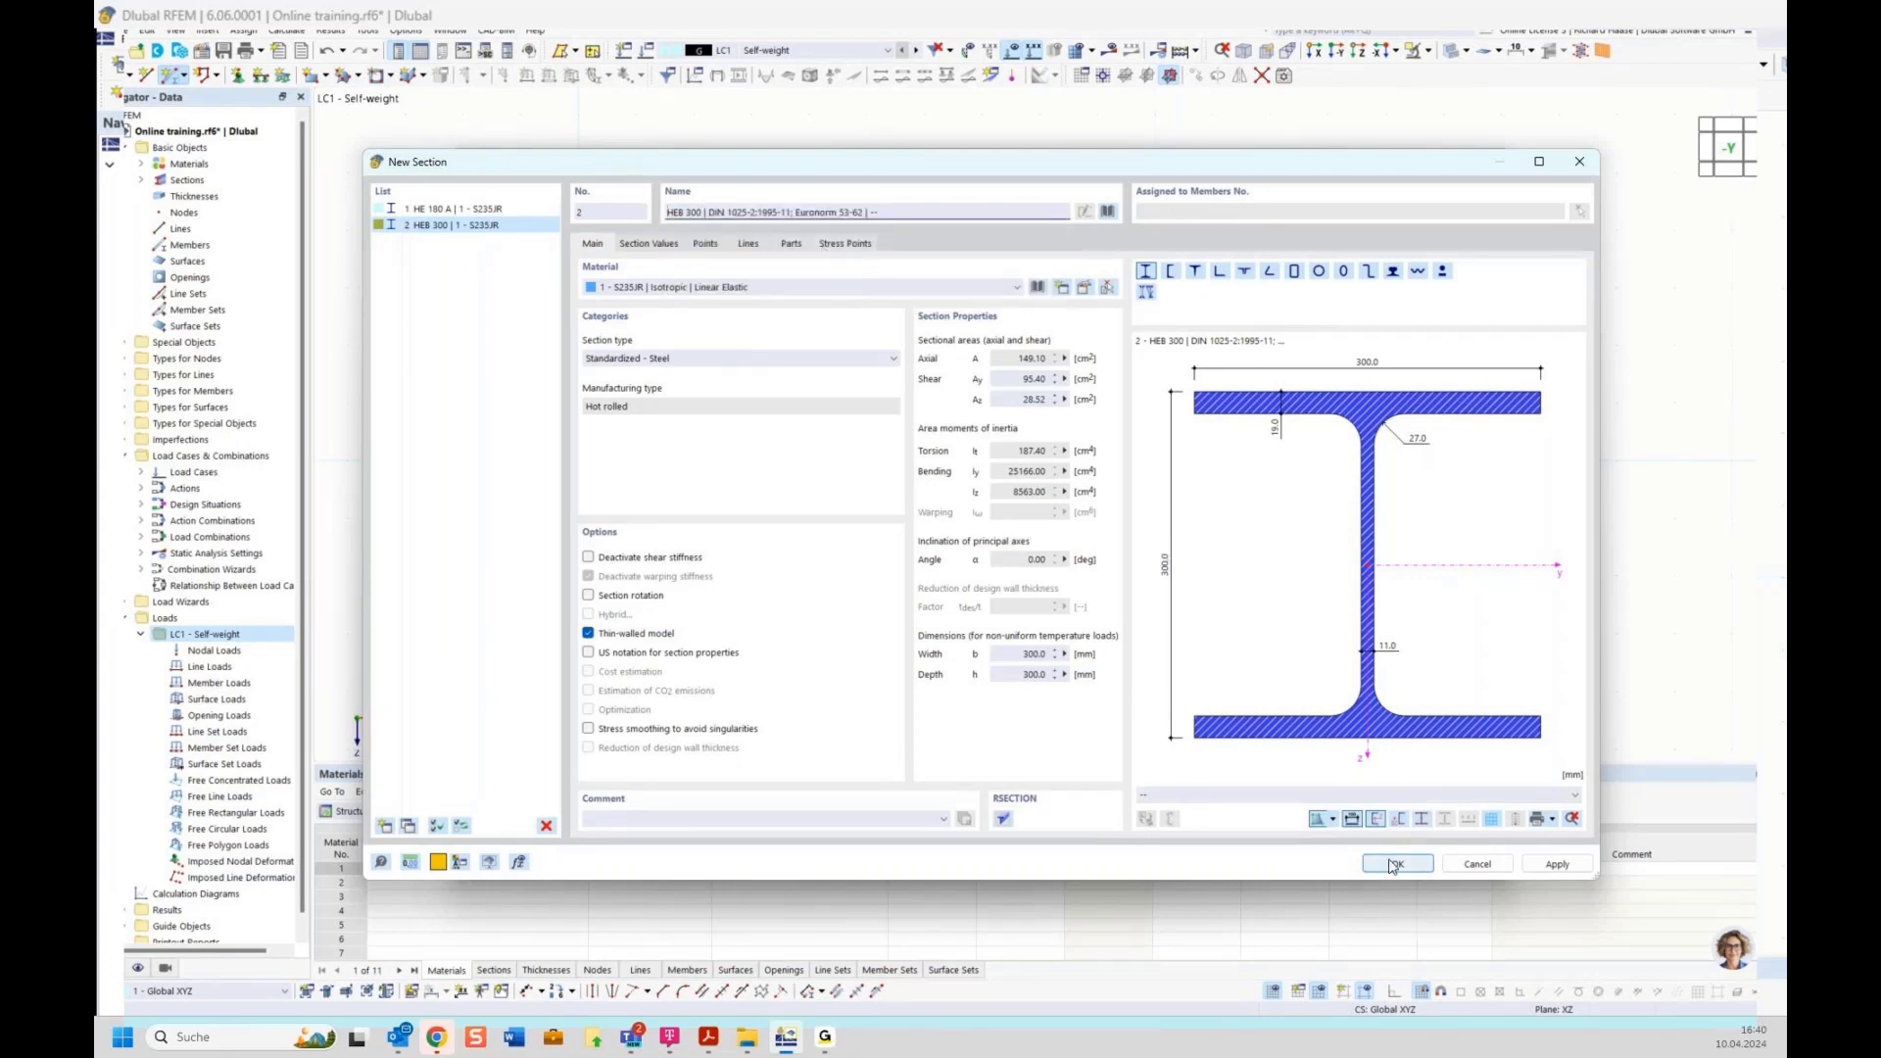
{"action": "left_click", "coordinate": [1393, 864]}
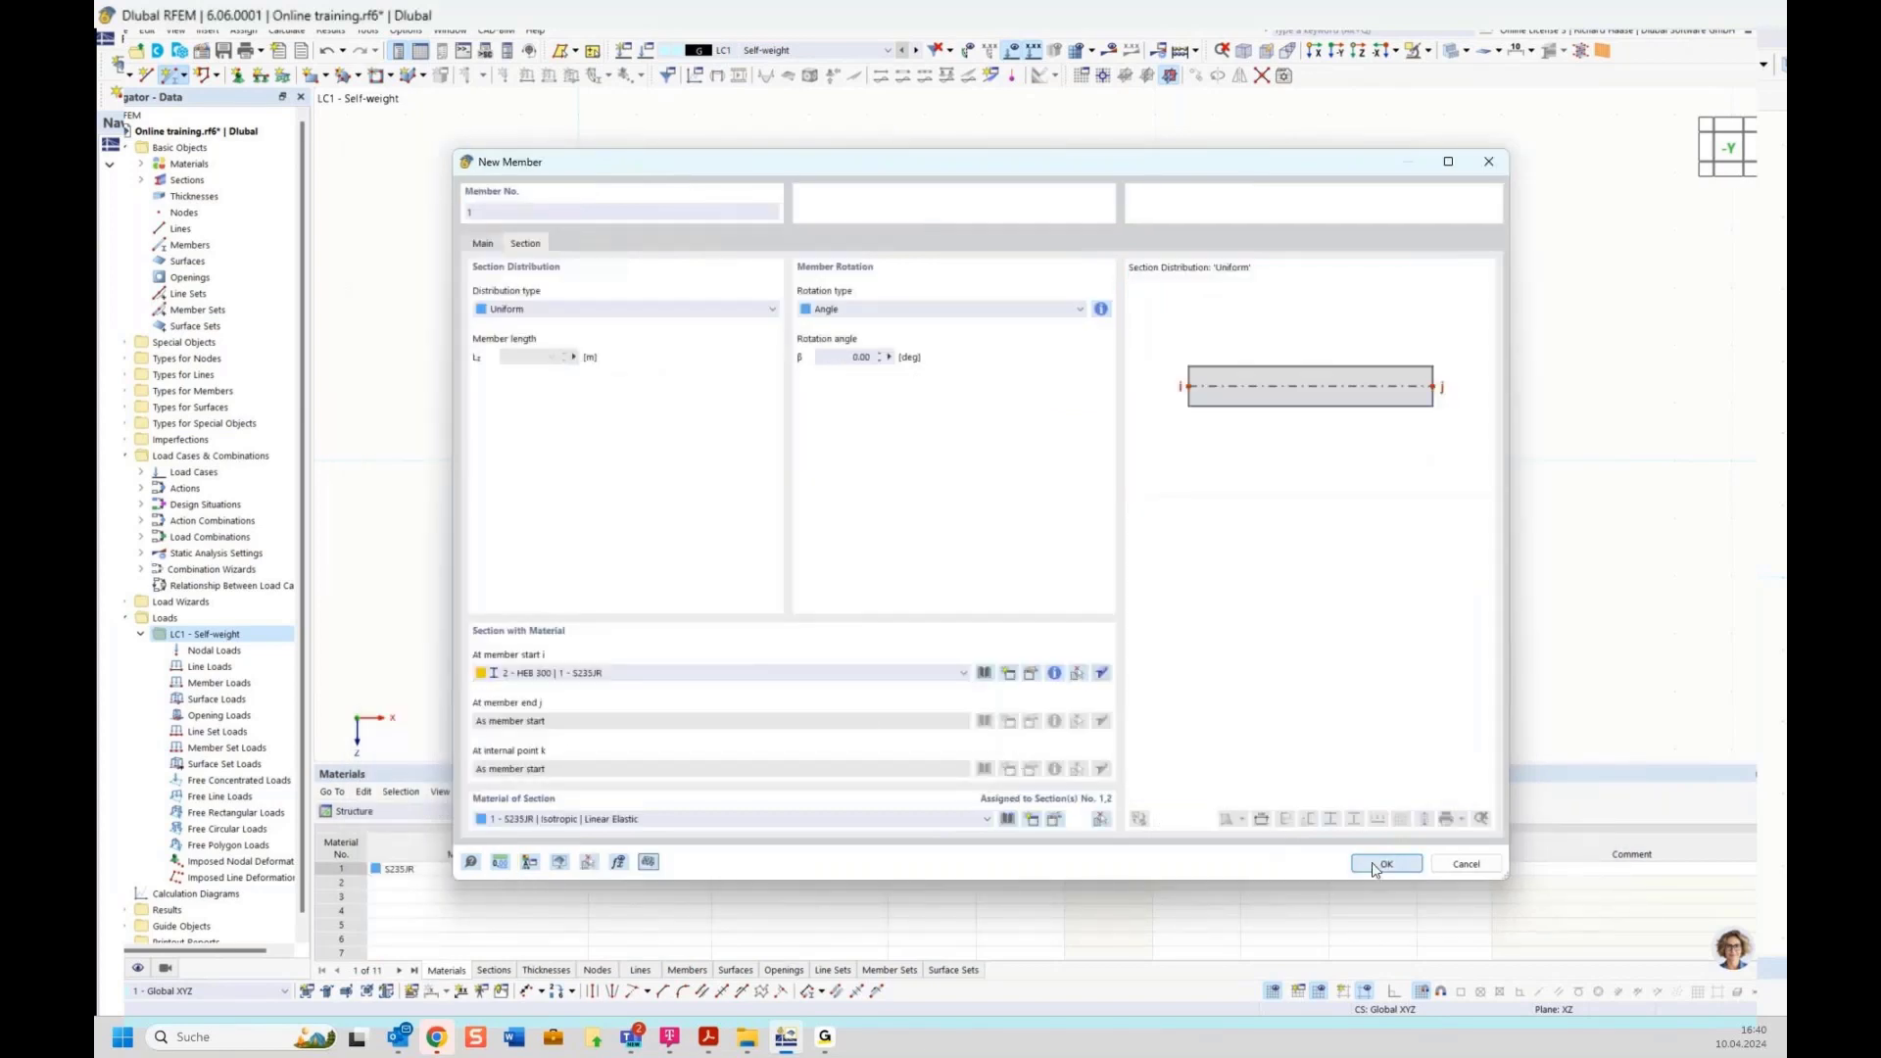
Place the HEB 300 member horizontally from the origin to X = 10.000 m and end the member command.
{"action": "left_click", "coordinate": [1384, 864]}
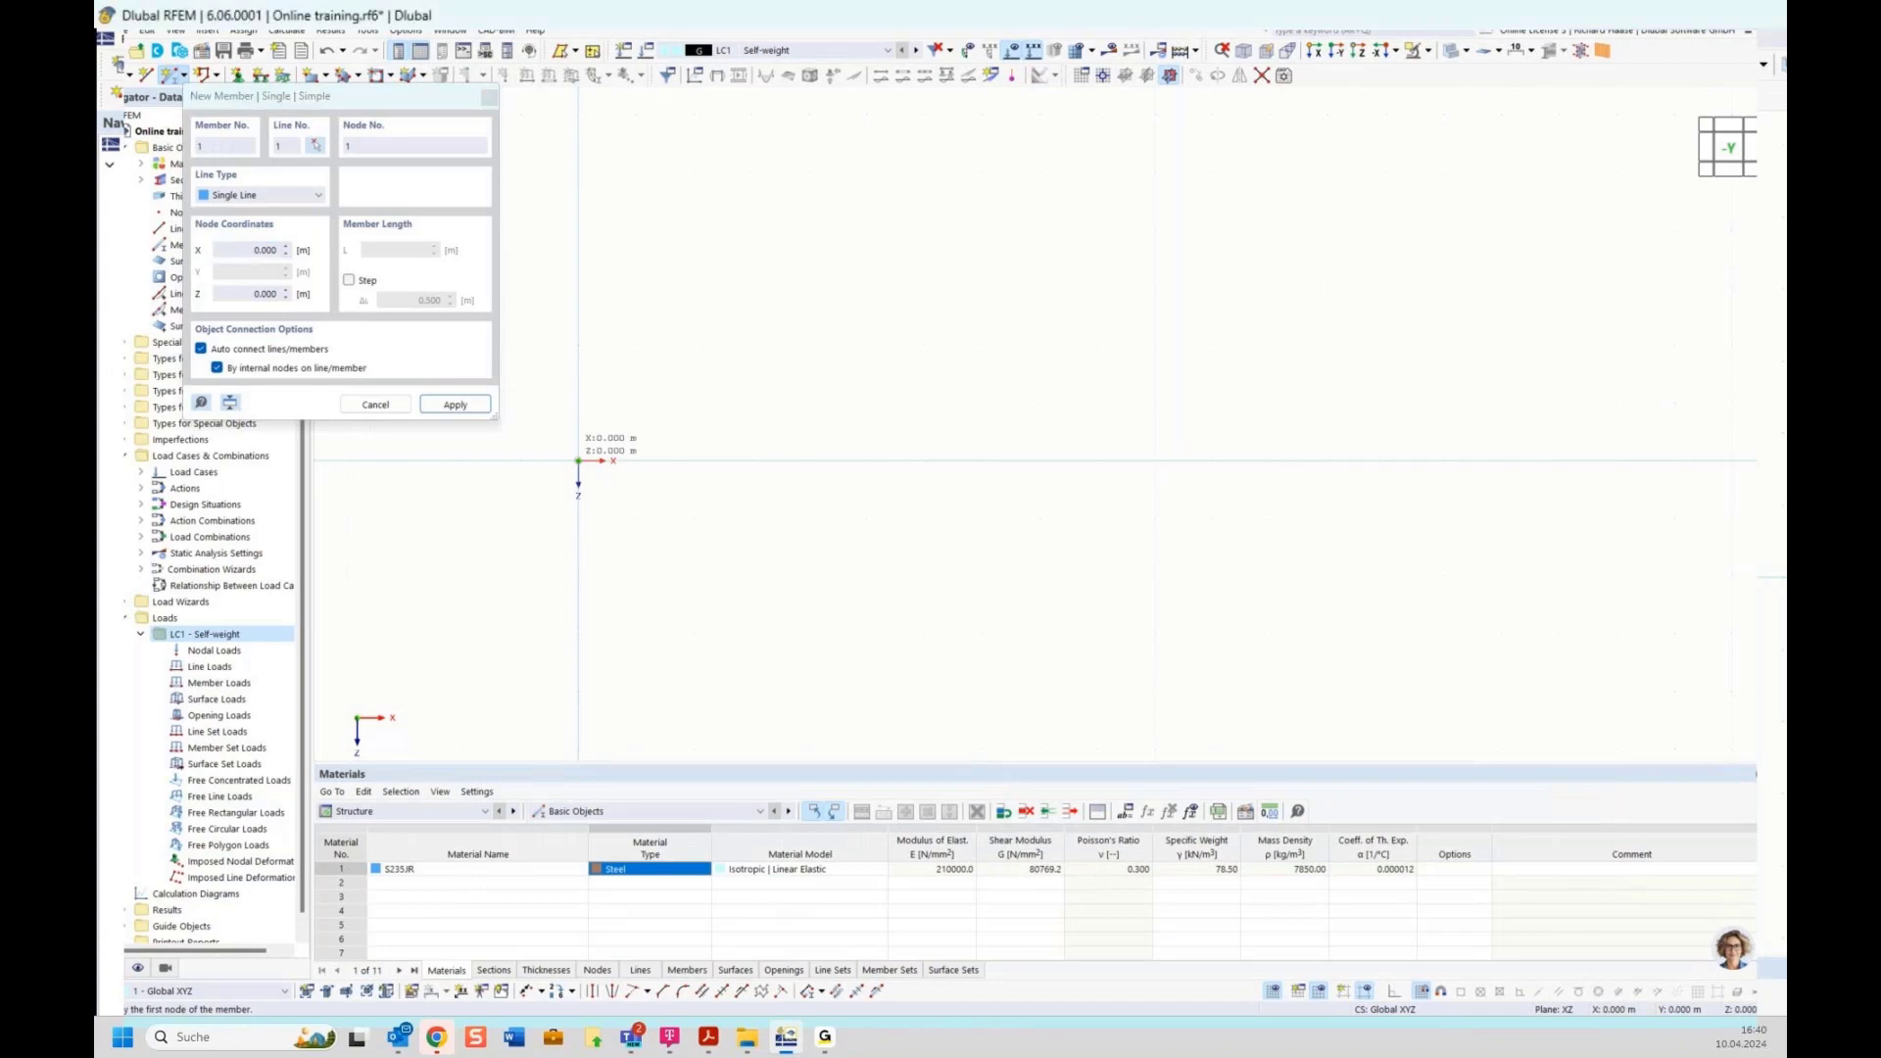
{"action": "left_click", "coordinate": [579, 461]}
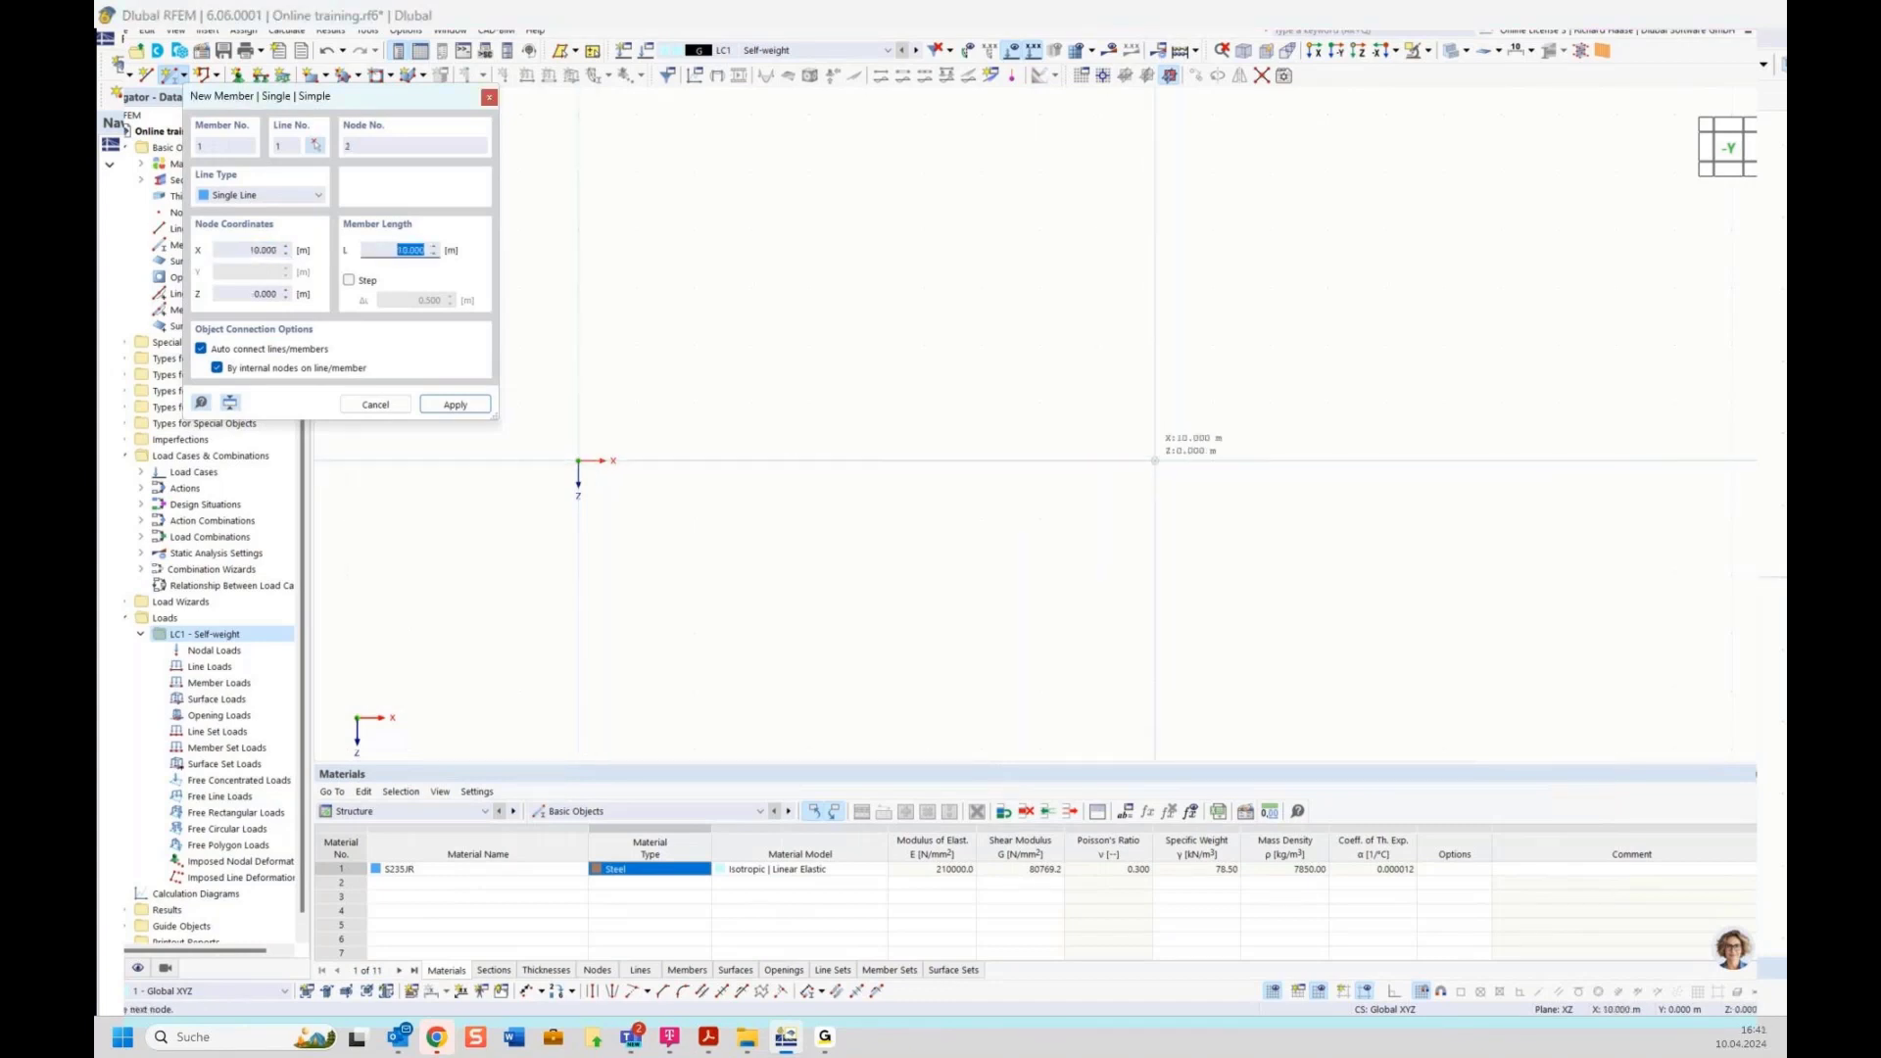
{"action": "left_click", "coordinate": [1154, 461]}
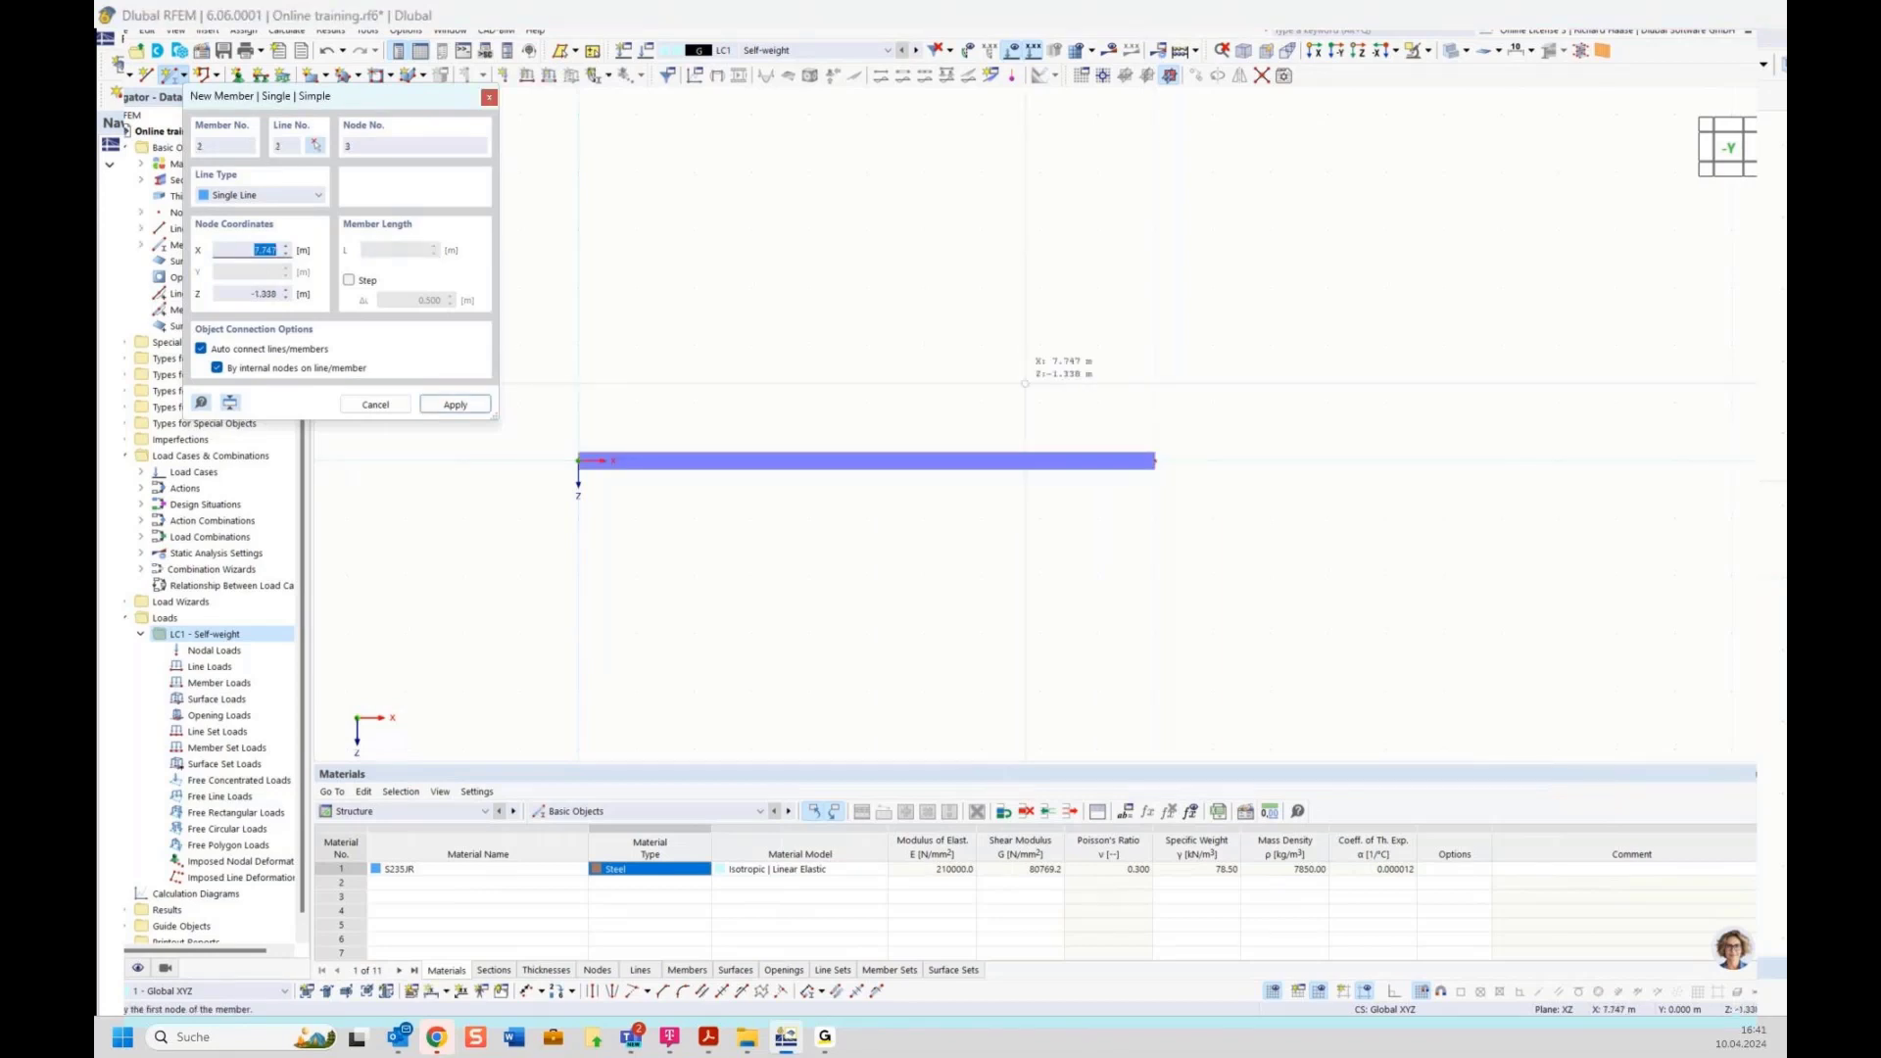
{"action": "key", "text": "Escape"}
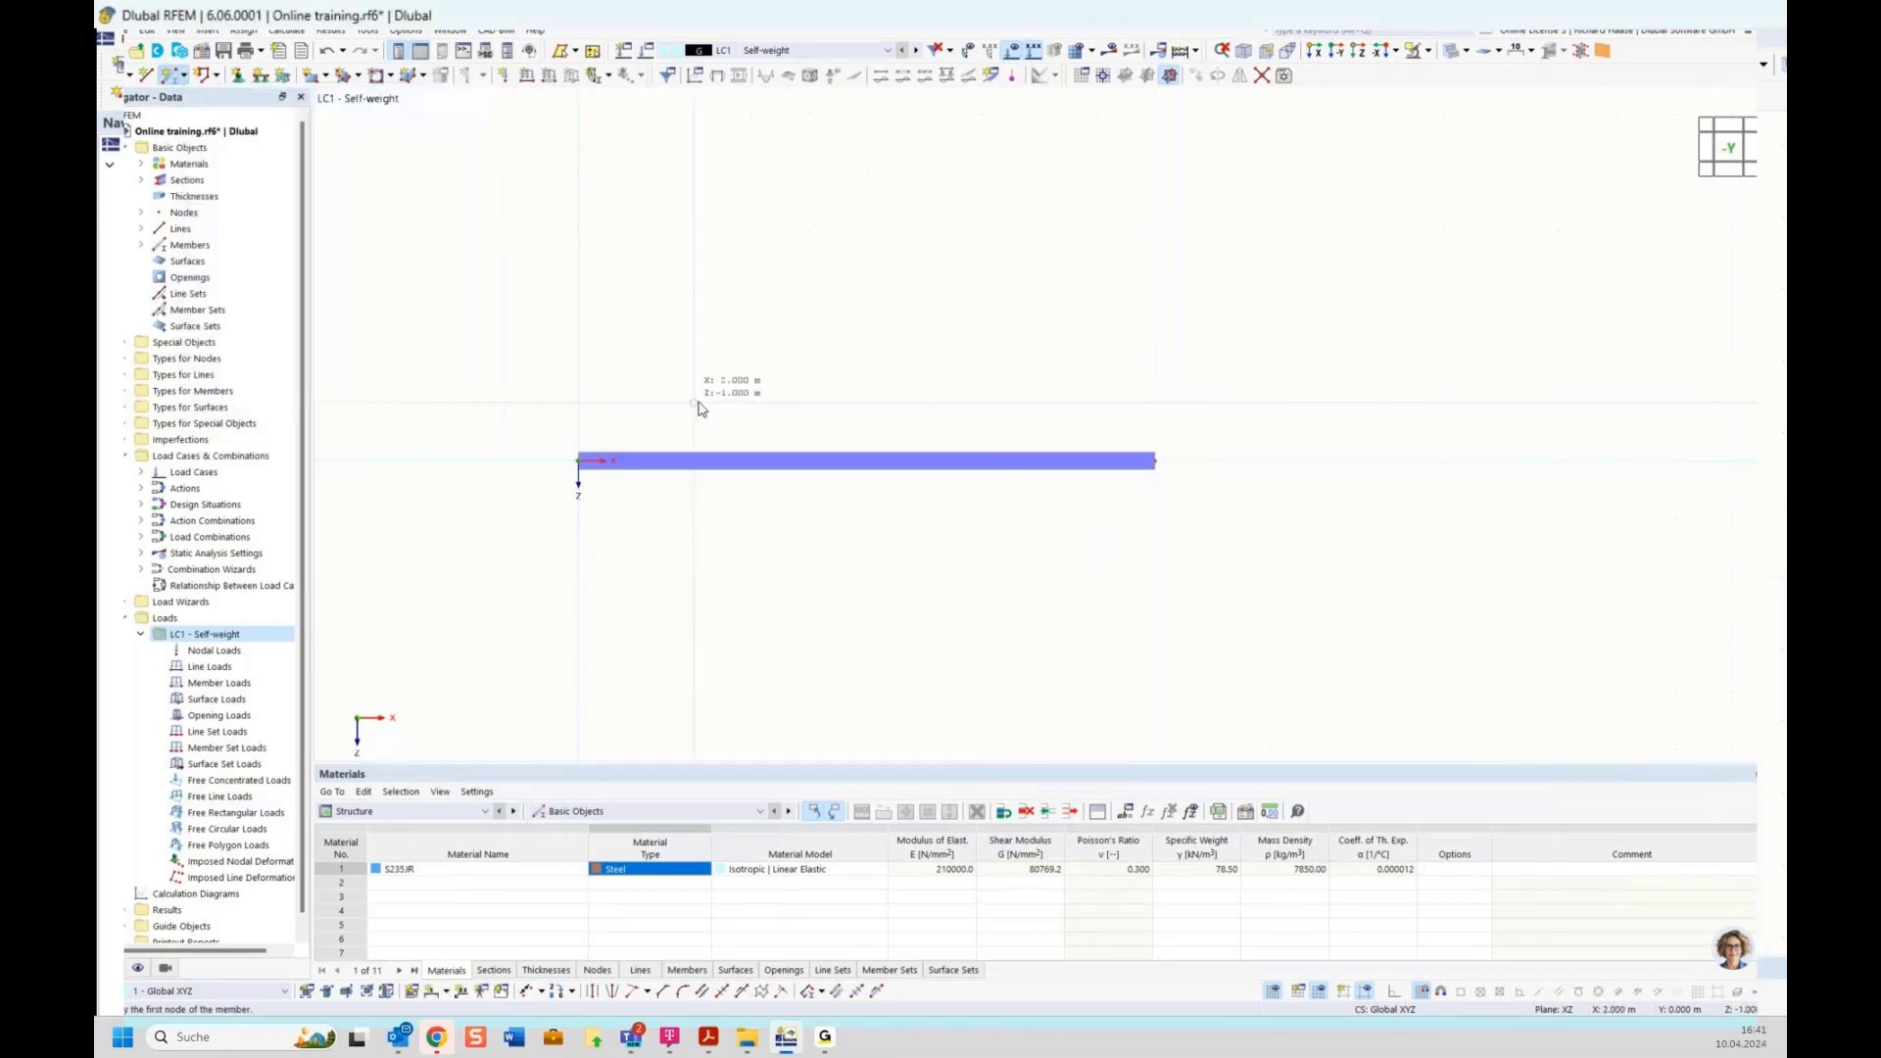
{"action": "left_click", "coordinate": [116, 76]}
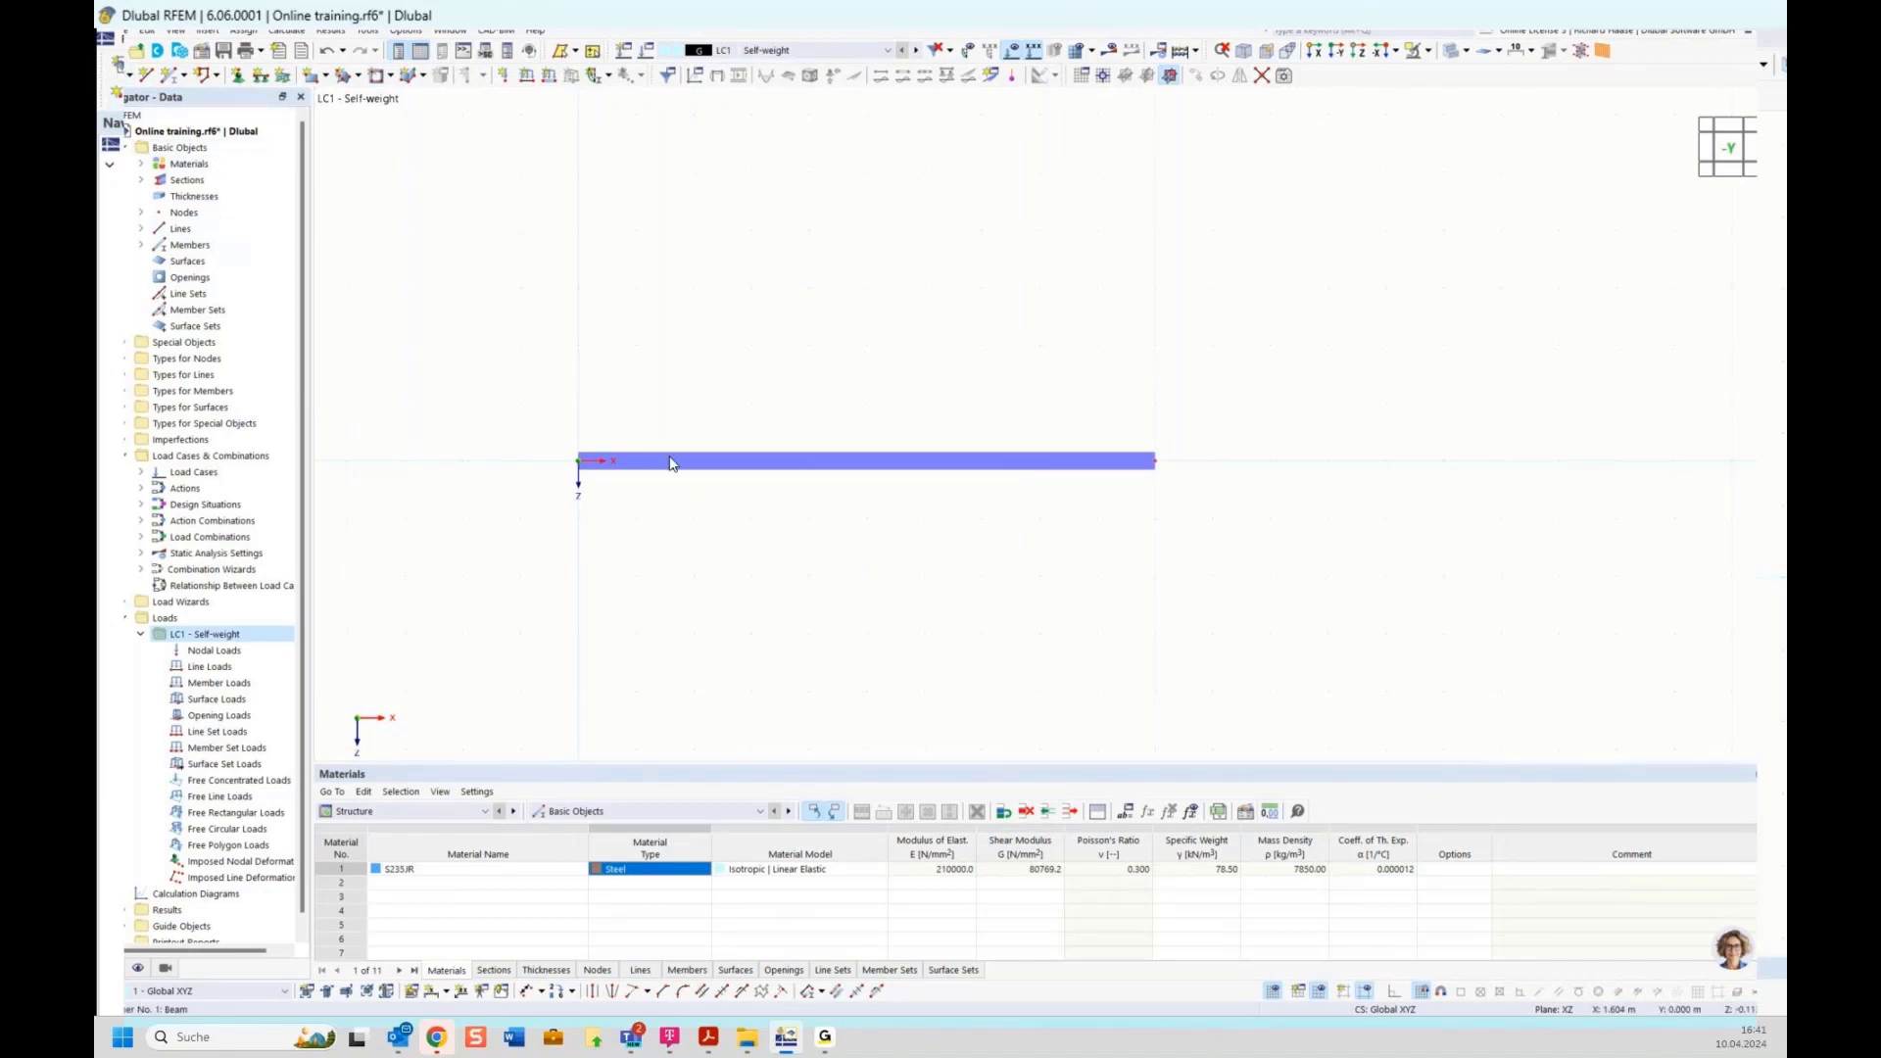
Divide the 10 m member by distance, placing the new node 5.000 m from the member start.
{"action": "mouse_move", "coordinate": [701, 466]}
{"action": "right_click", "coordinate": [875, 465]}
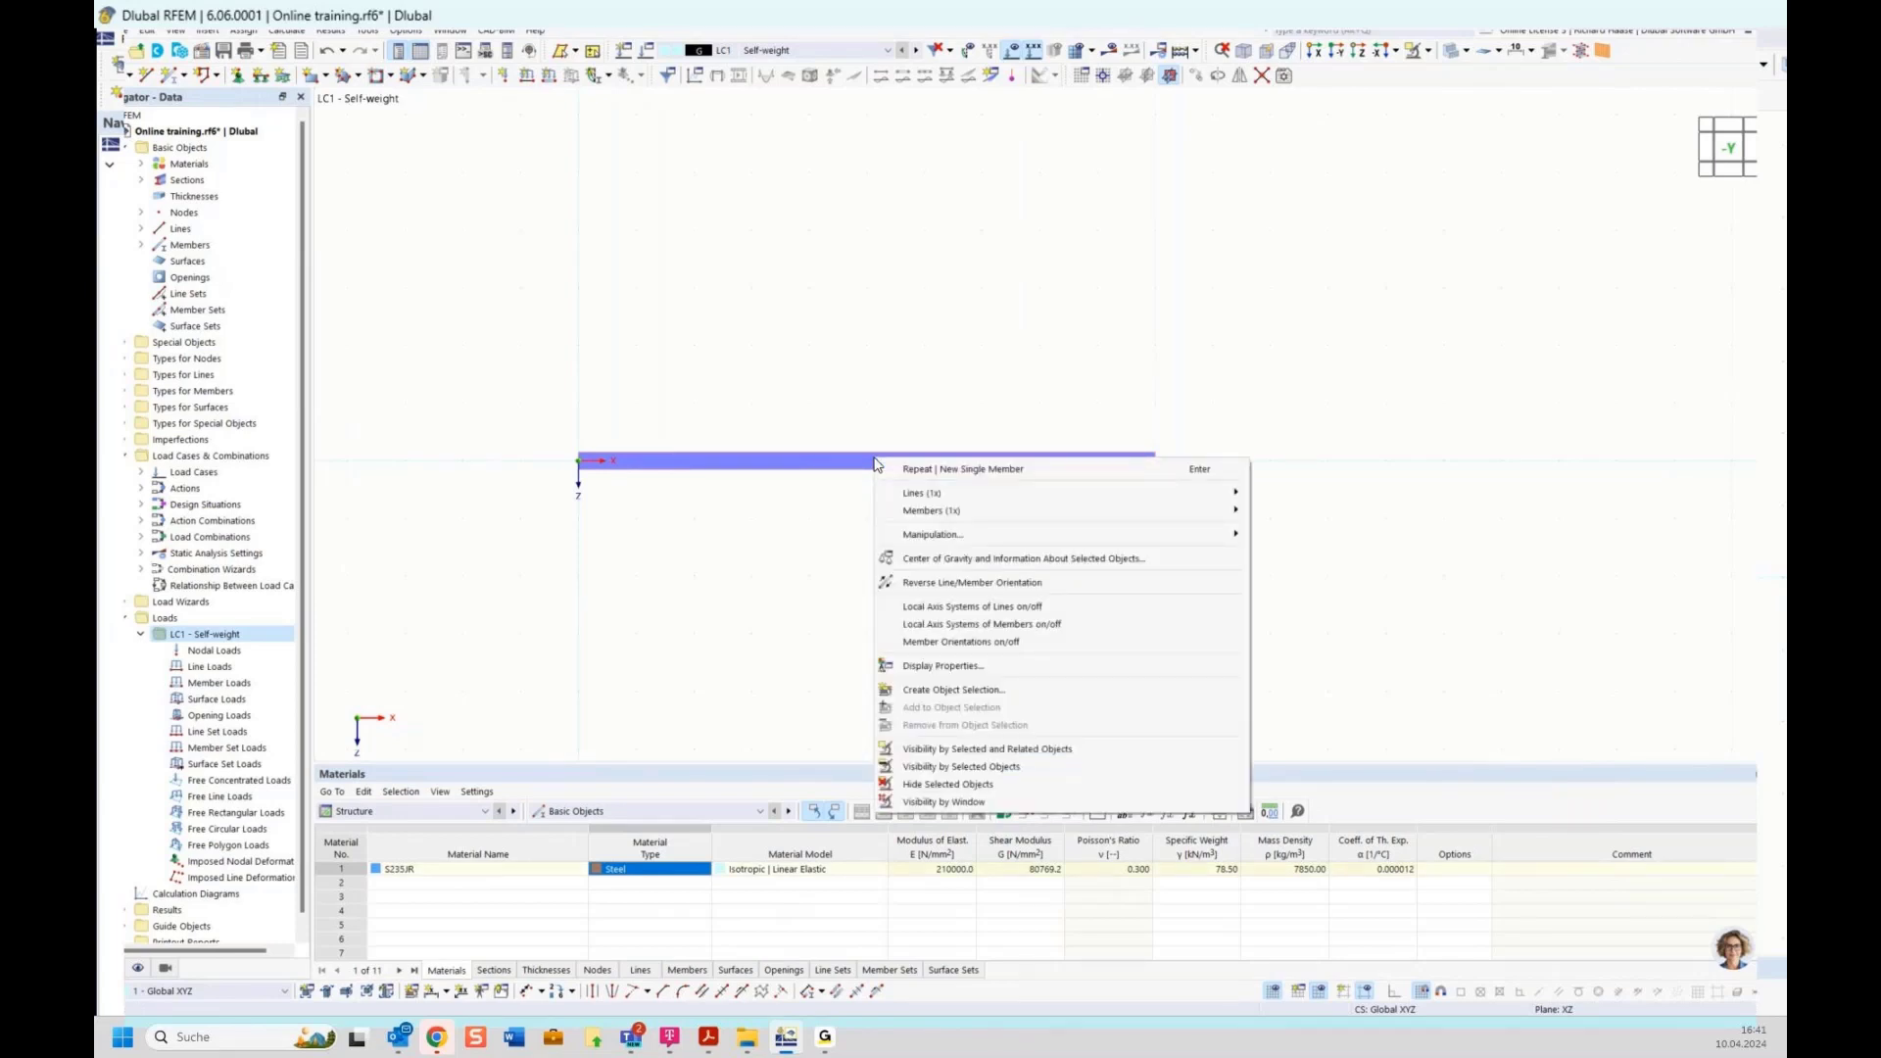
{"action": "mouse_move", "coordinate": [914, 512]}
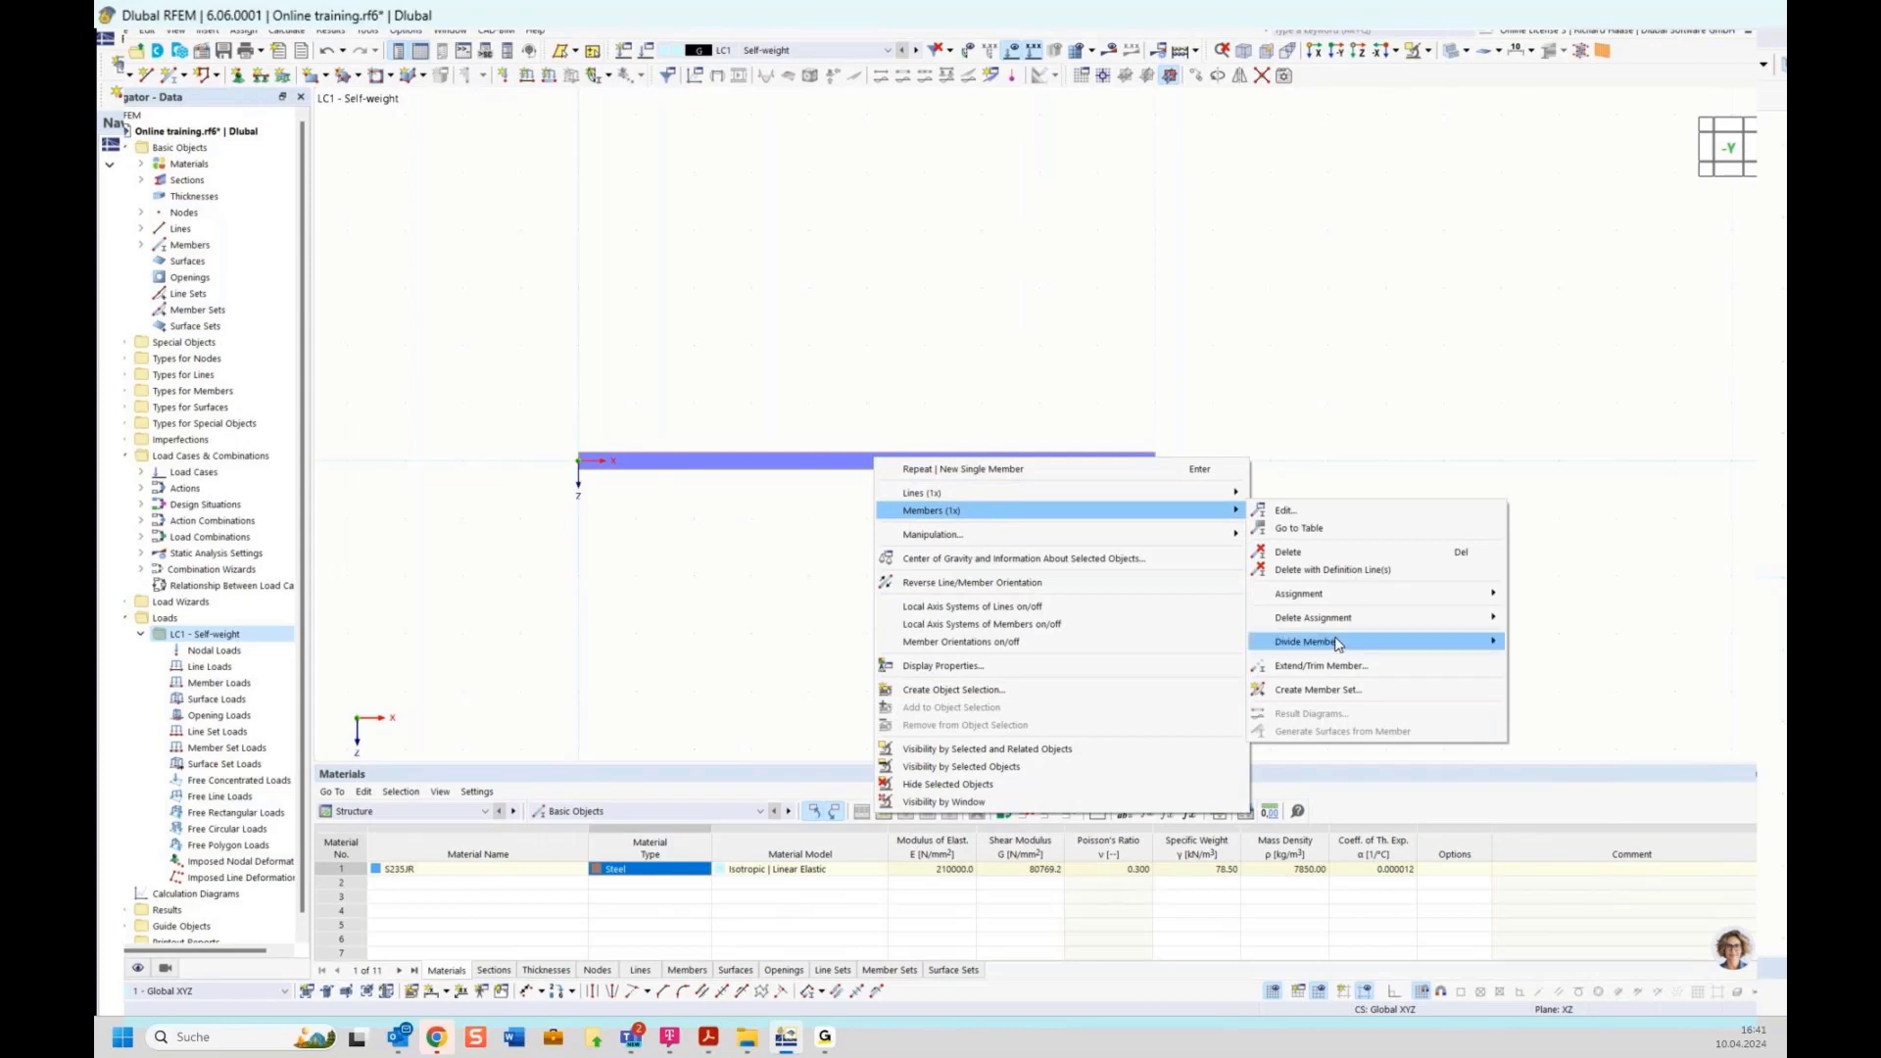
{"action": "mouse_move", "coordinate": [1338, 644]}
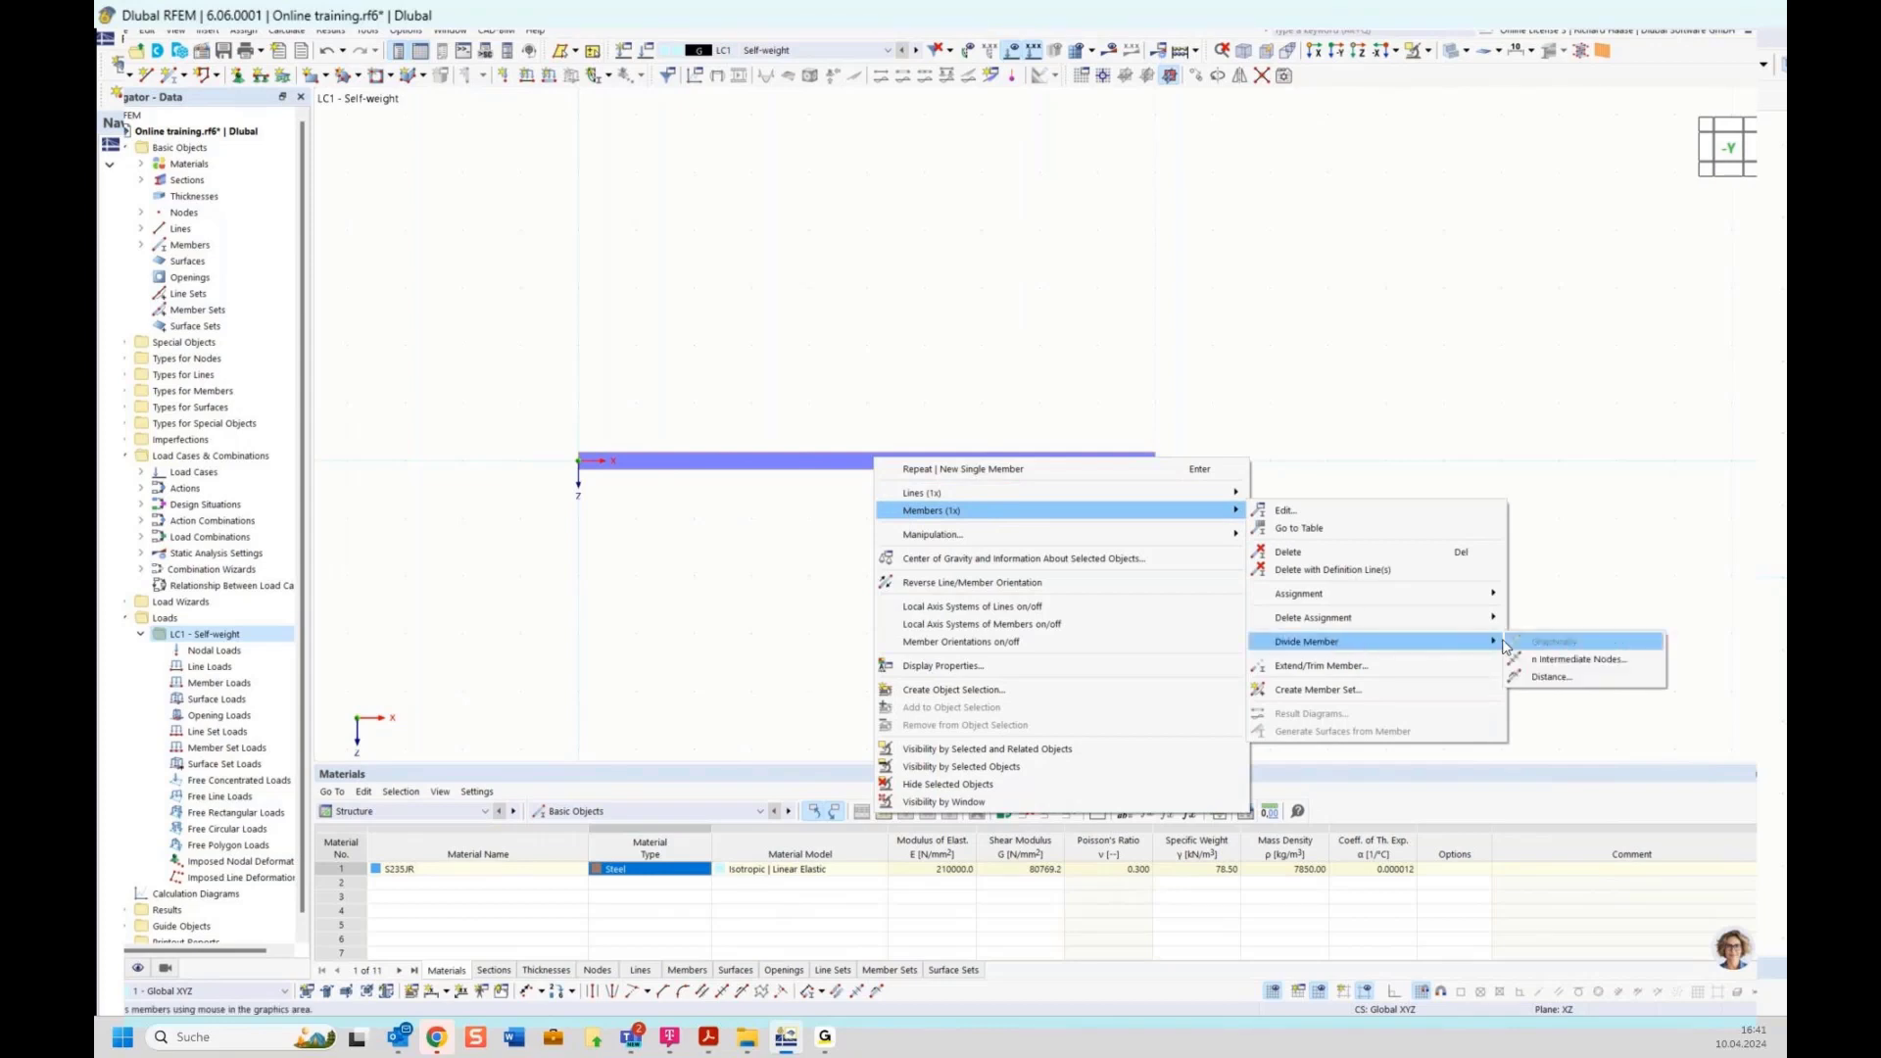
{"action": "left_click", "coordinate": [1554, 678]}
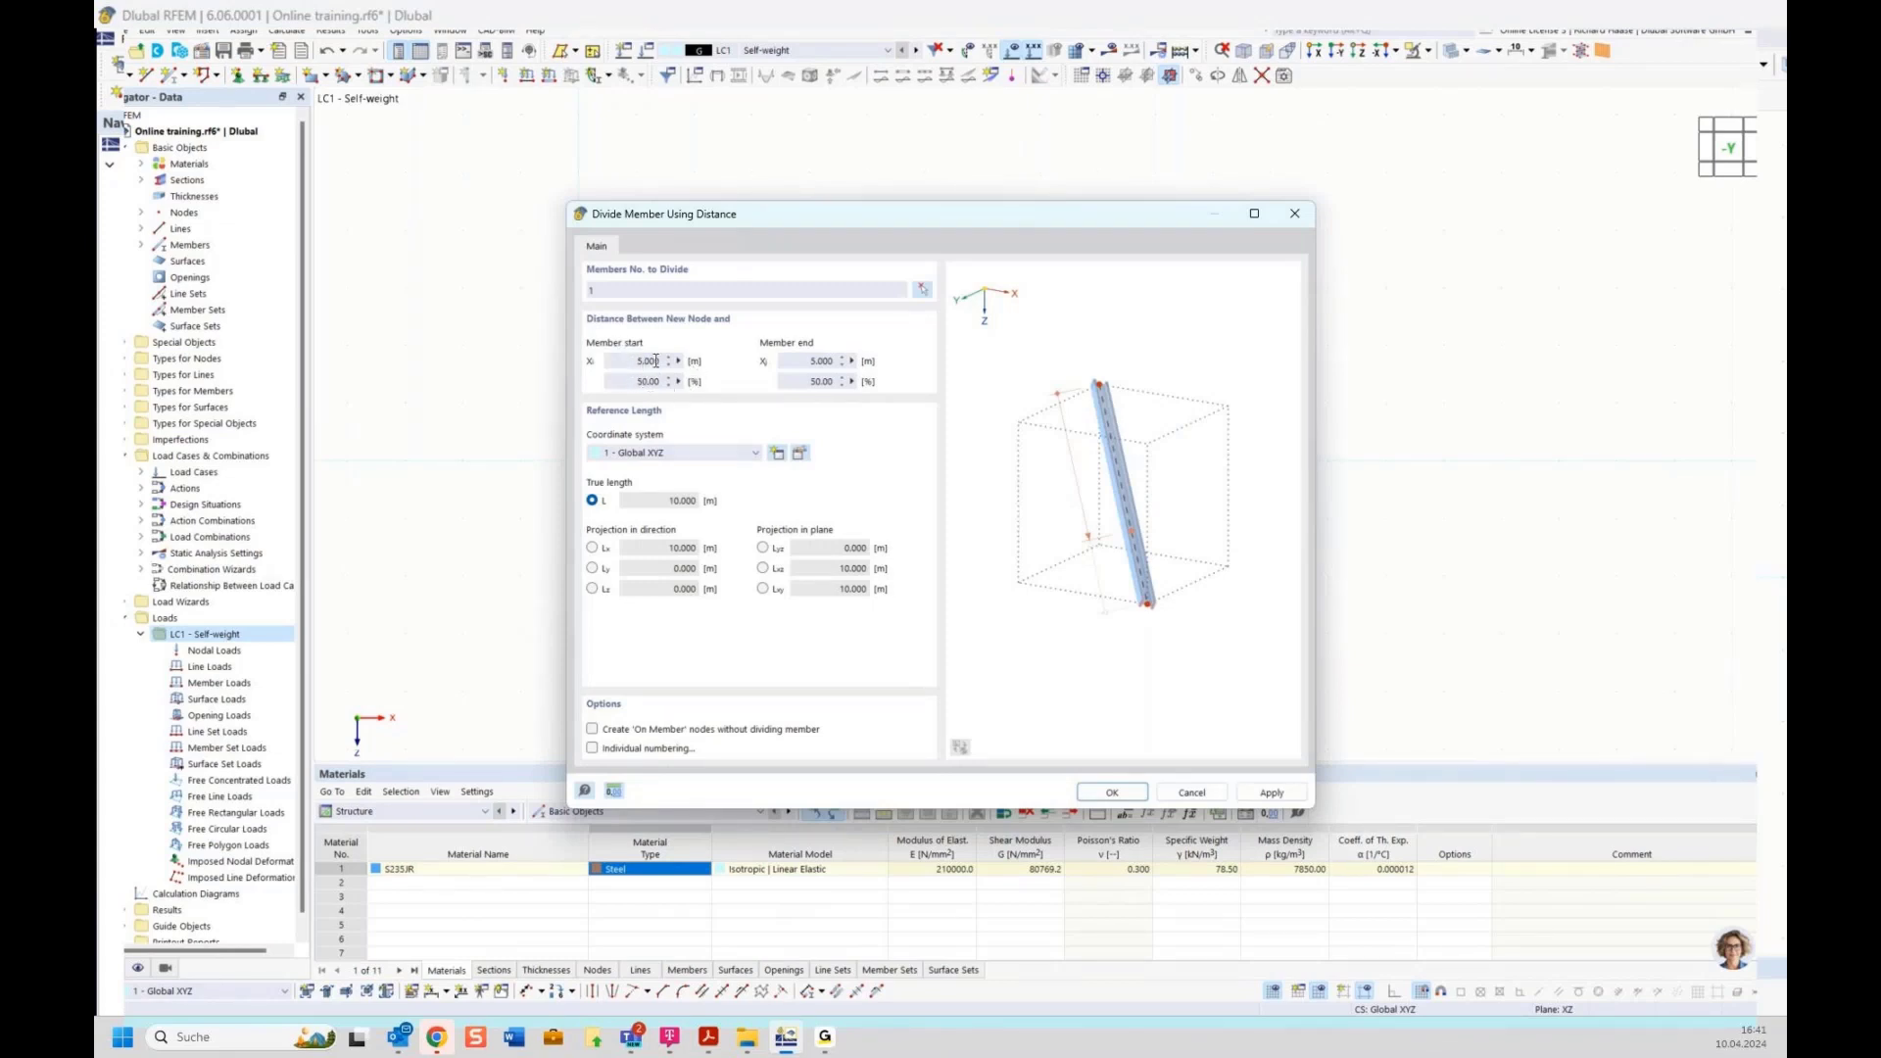
{"action": "left_click", "coordinate": [1113, 794]}
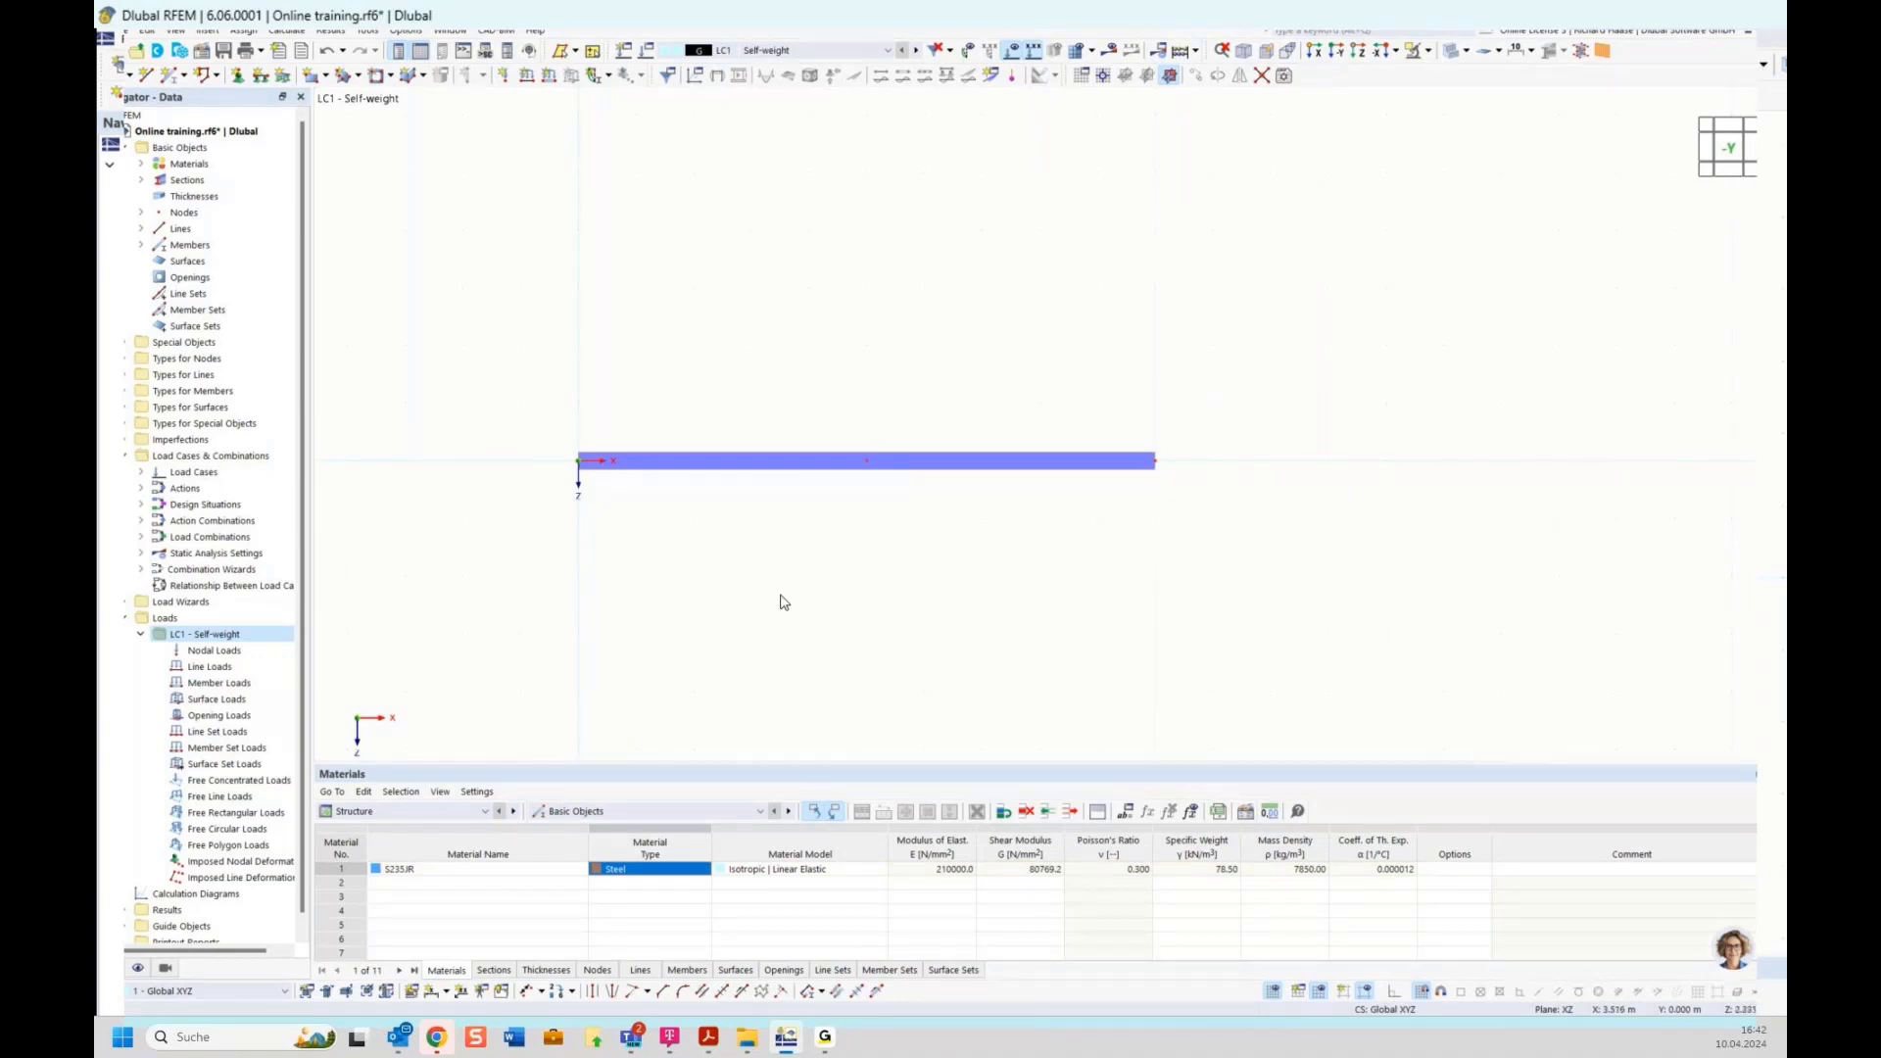
Assign the Hinged nodal support to the beam's start node at the origin.
{"action": "left_click", "coordinate": [238, 78]}
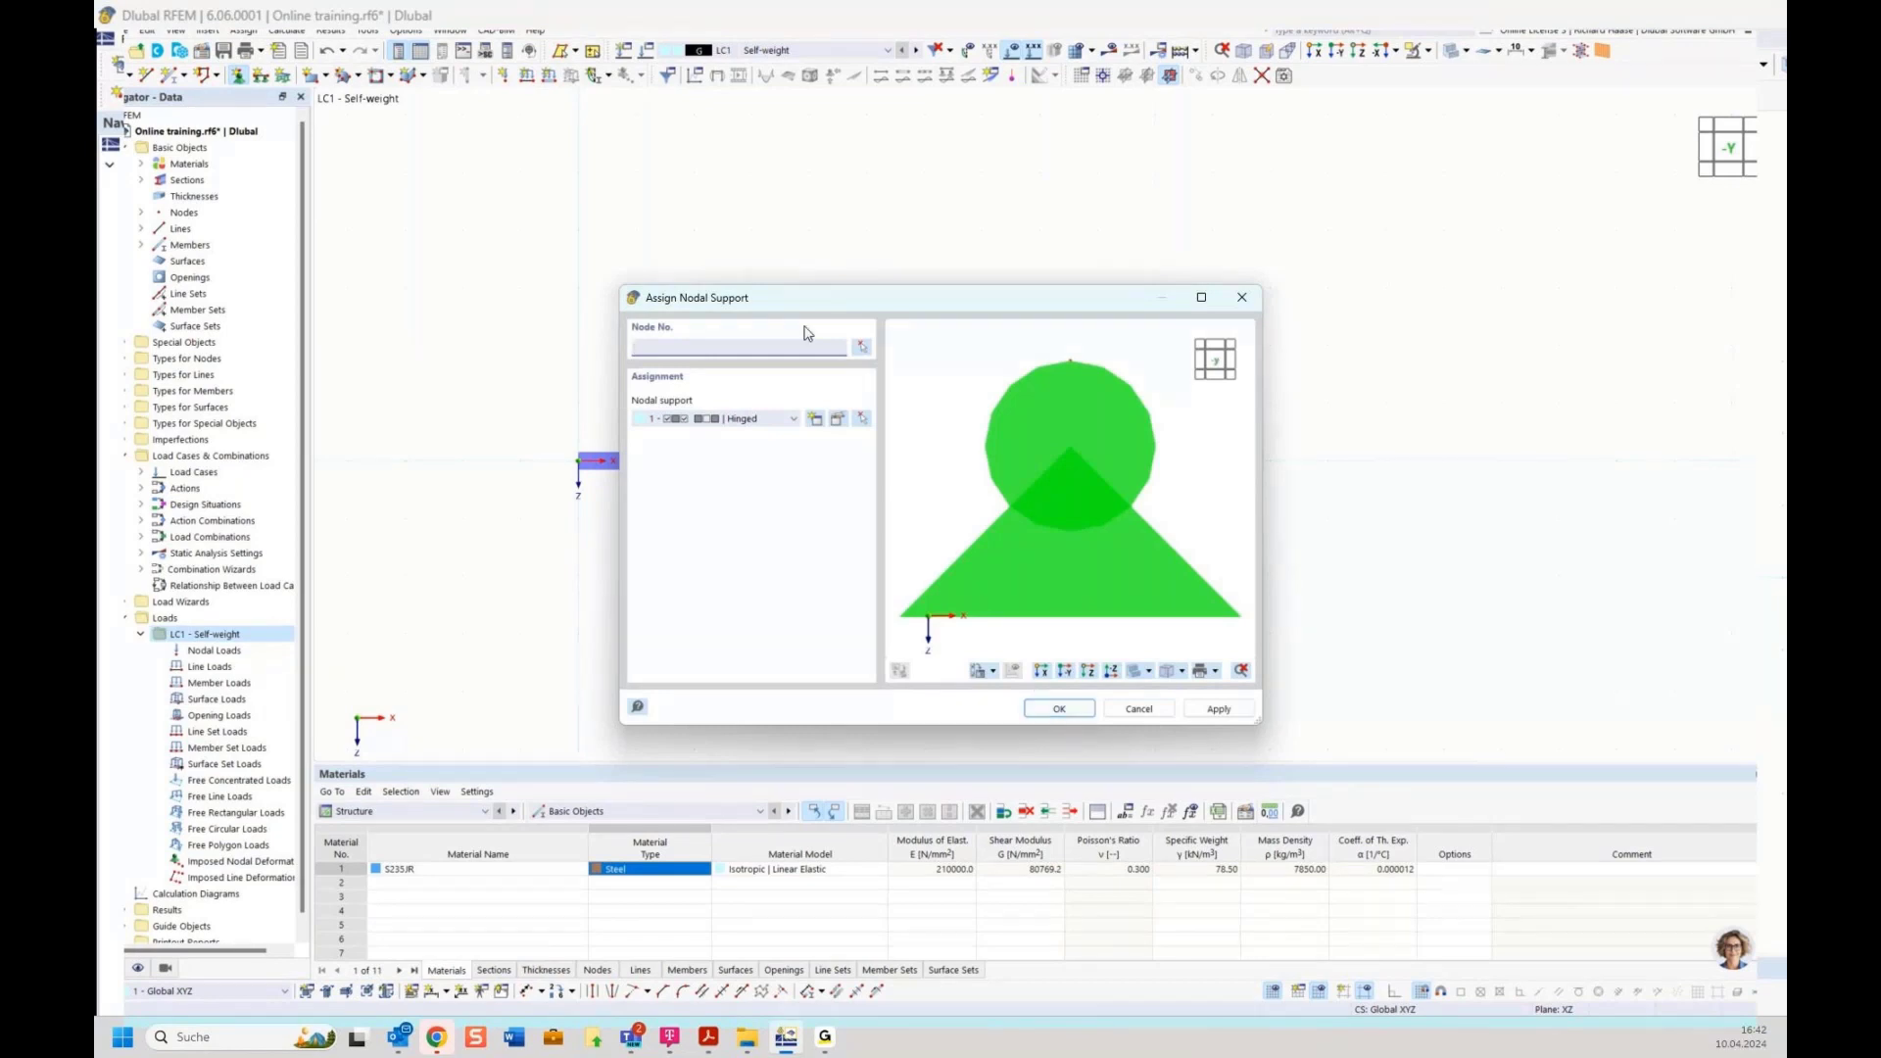
{"action": "left_click", "coordinate": [1059, 708]}
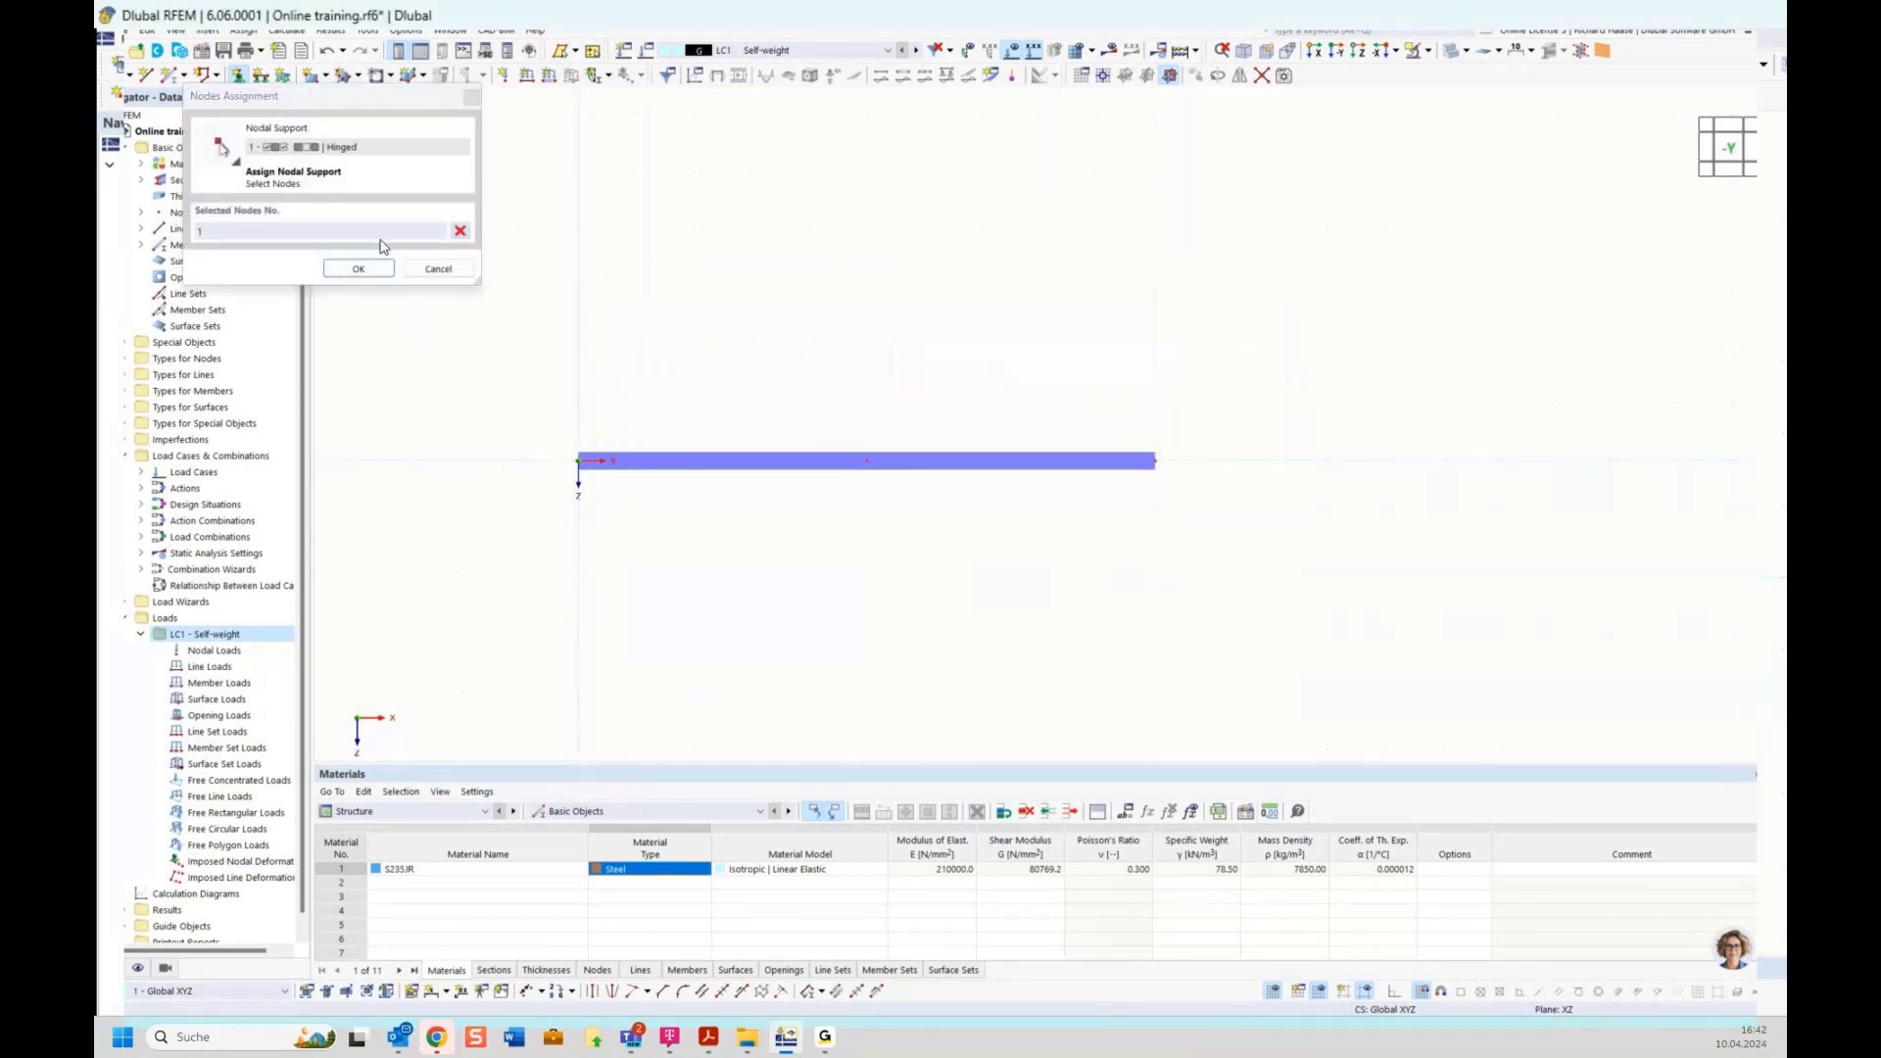
{"action": "left_click", "coordinate": [359, 269]}
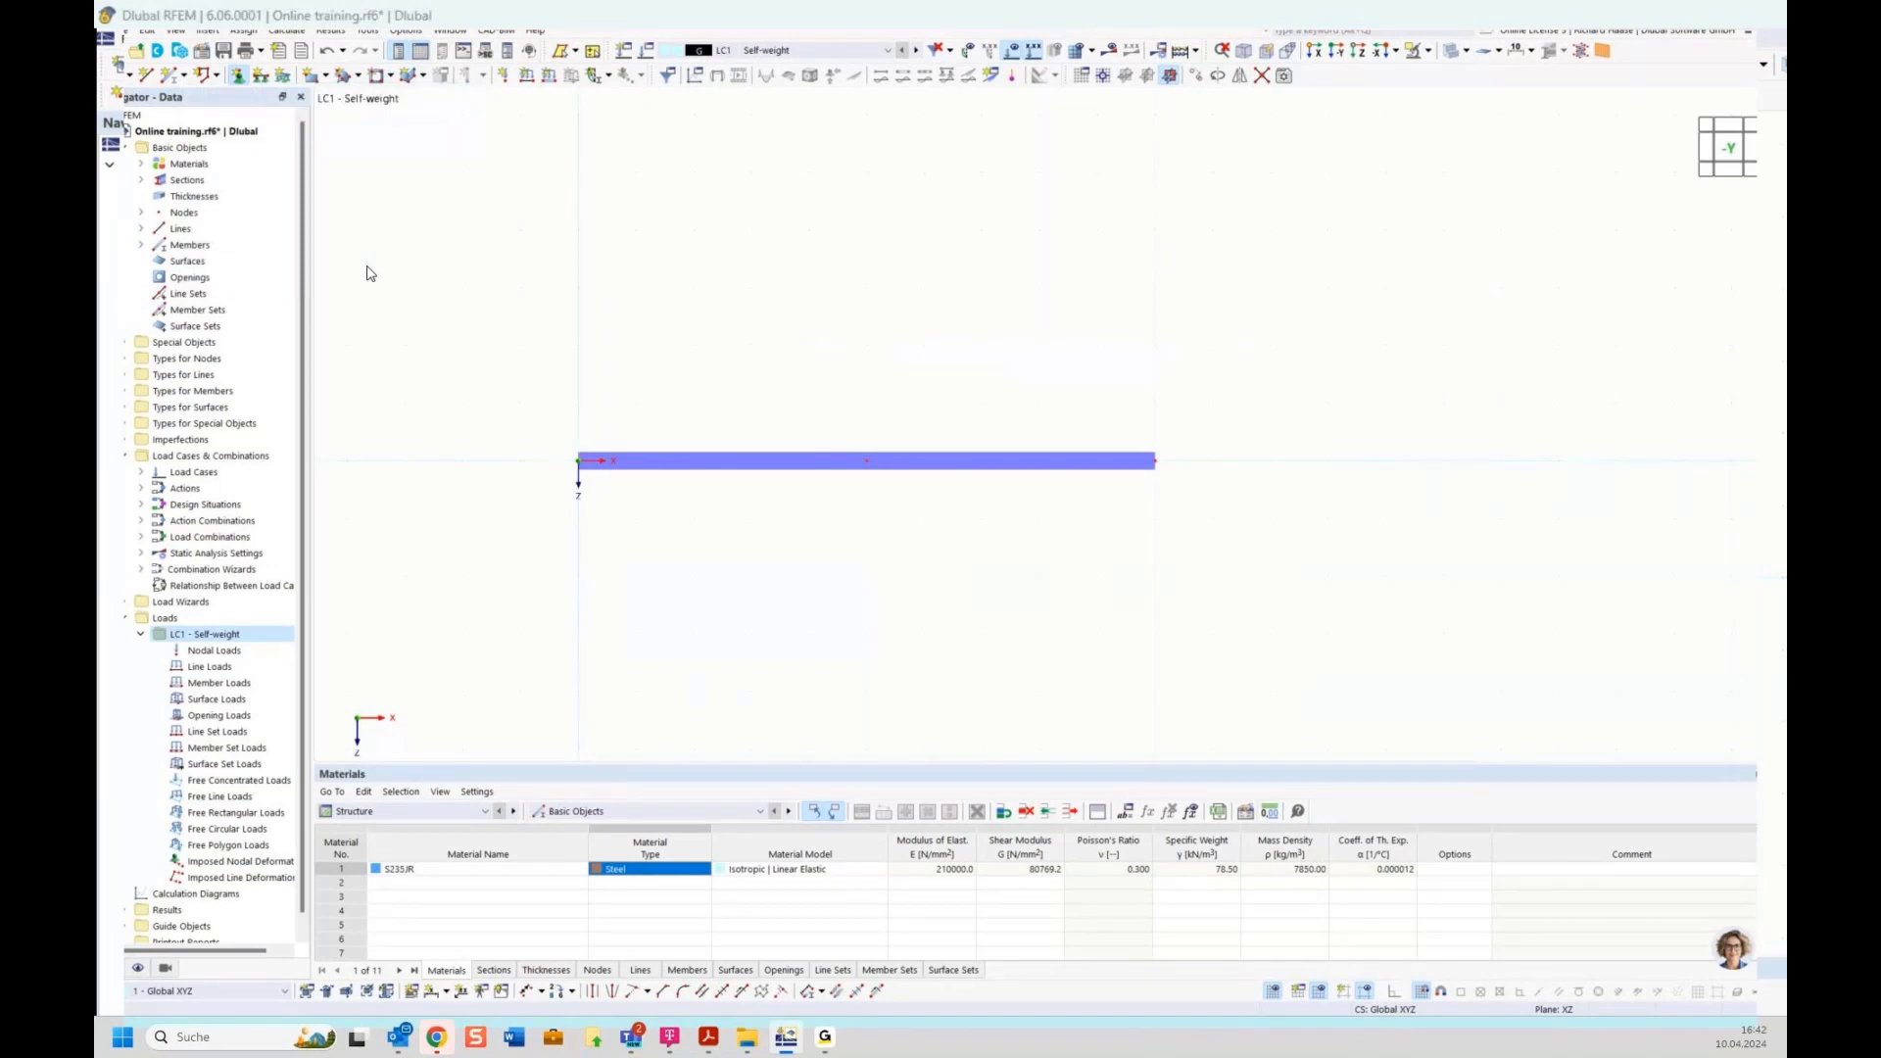
{"action": "left_click", "coordinate": [1066, 703]}
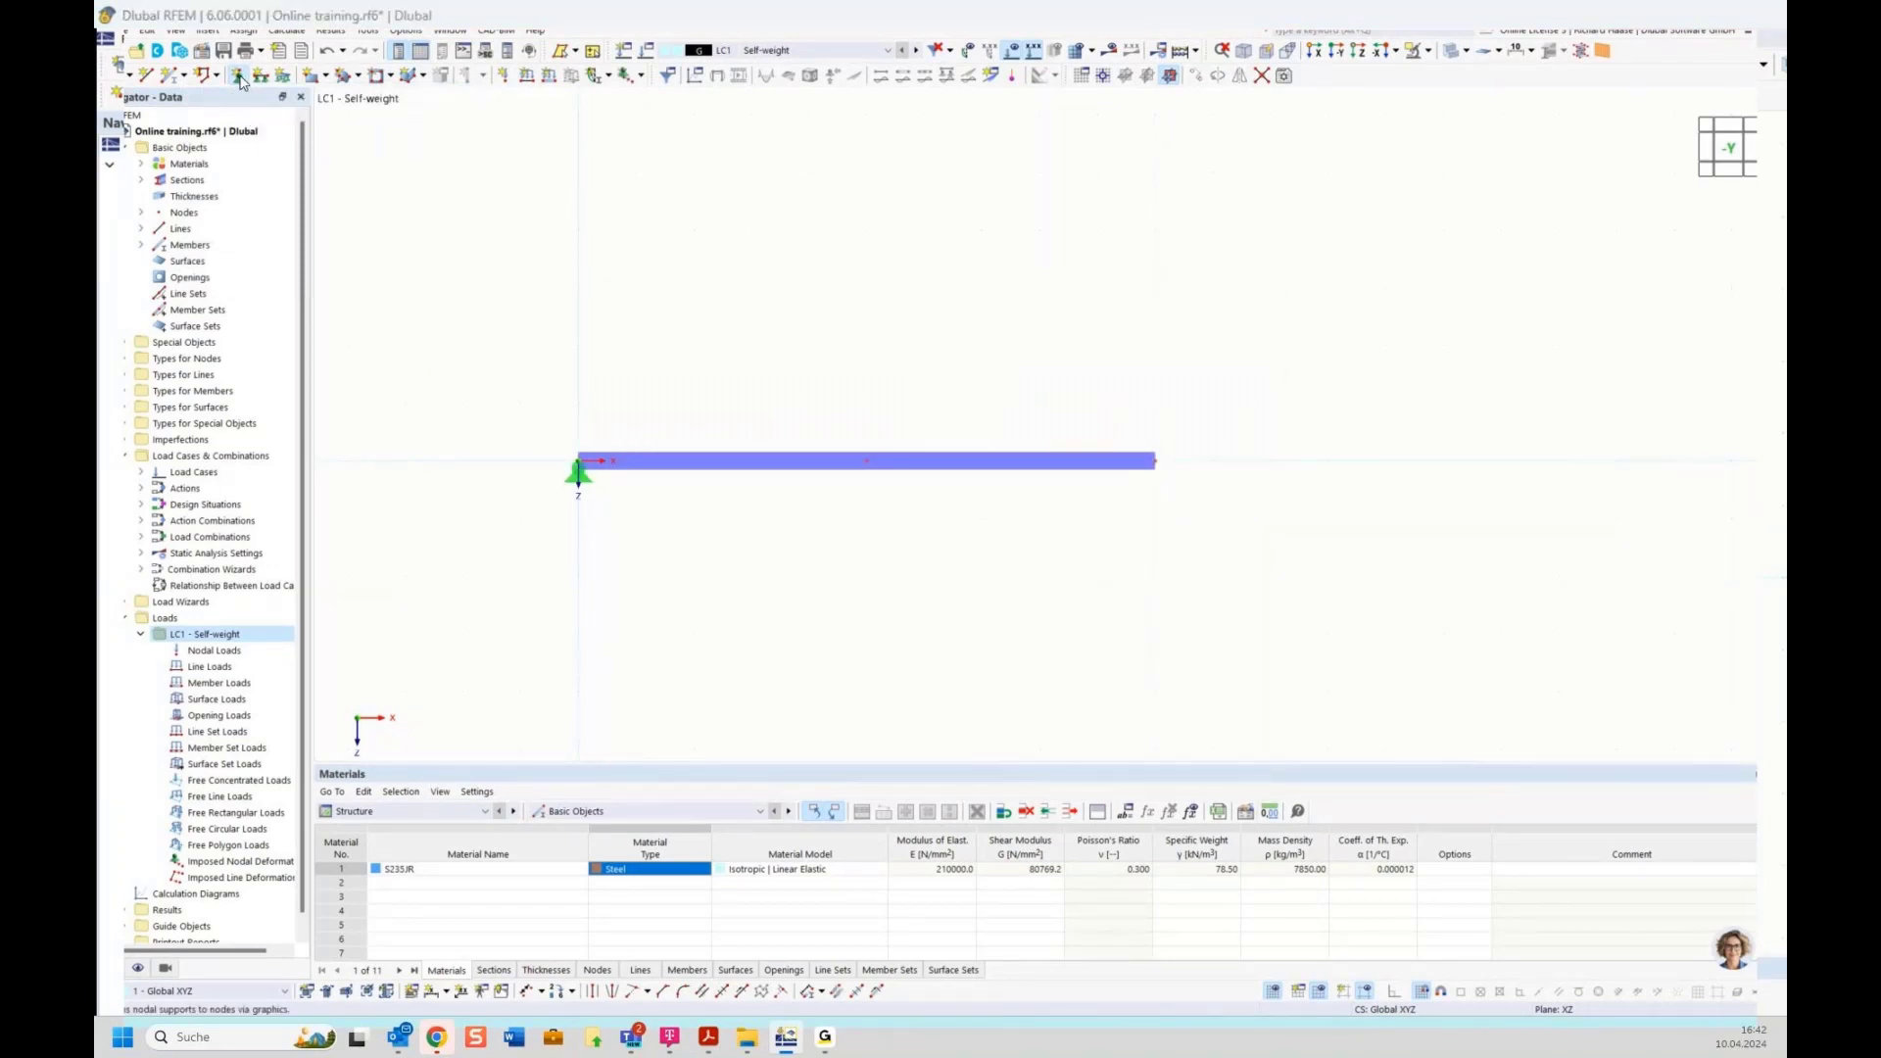
Assign the Roller nodal support to the beam's middle node and its far end node.
{"action": "left_click", "coordinate": [241, 78]}
{"action": "left_click", "coordinate": [753, 419]}
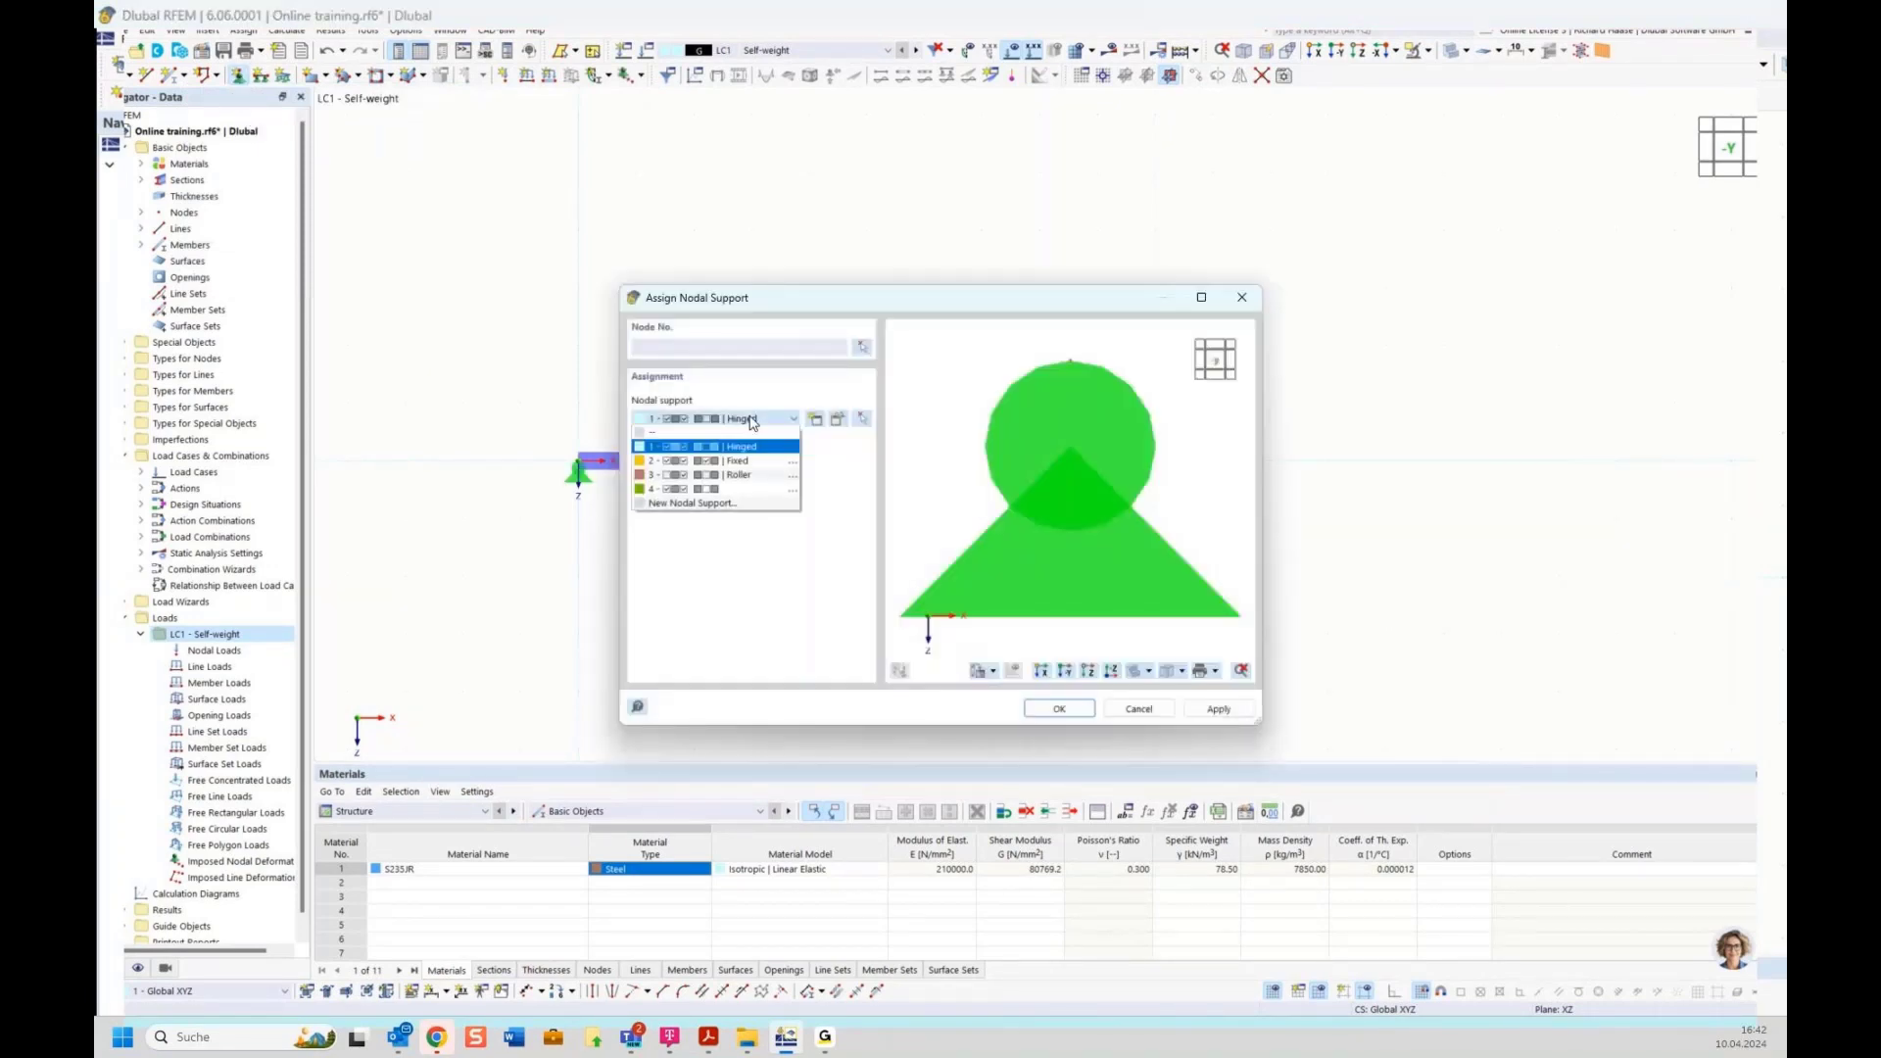
{"action": "left_click", "coordinate": [740, 474]}
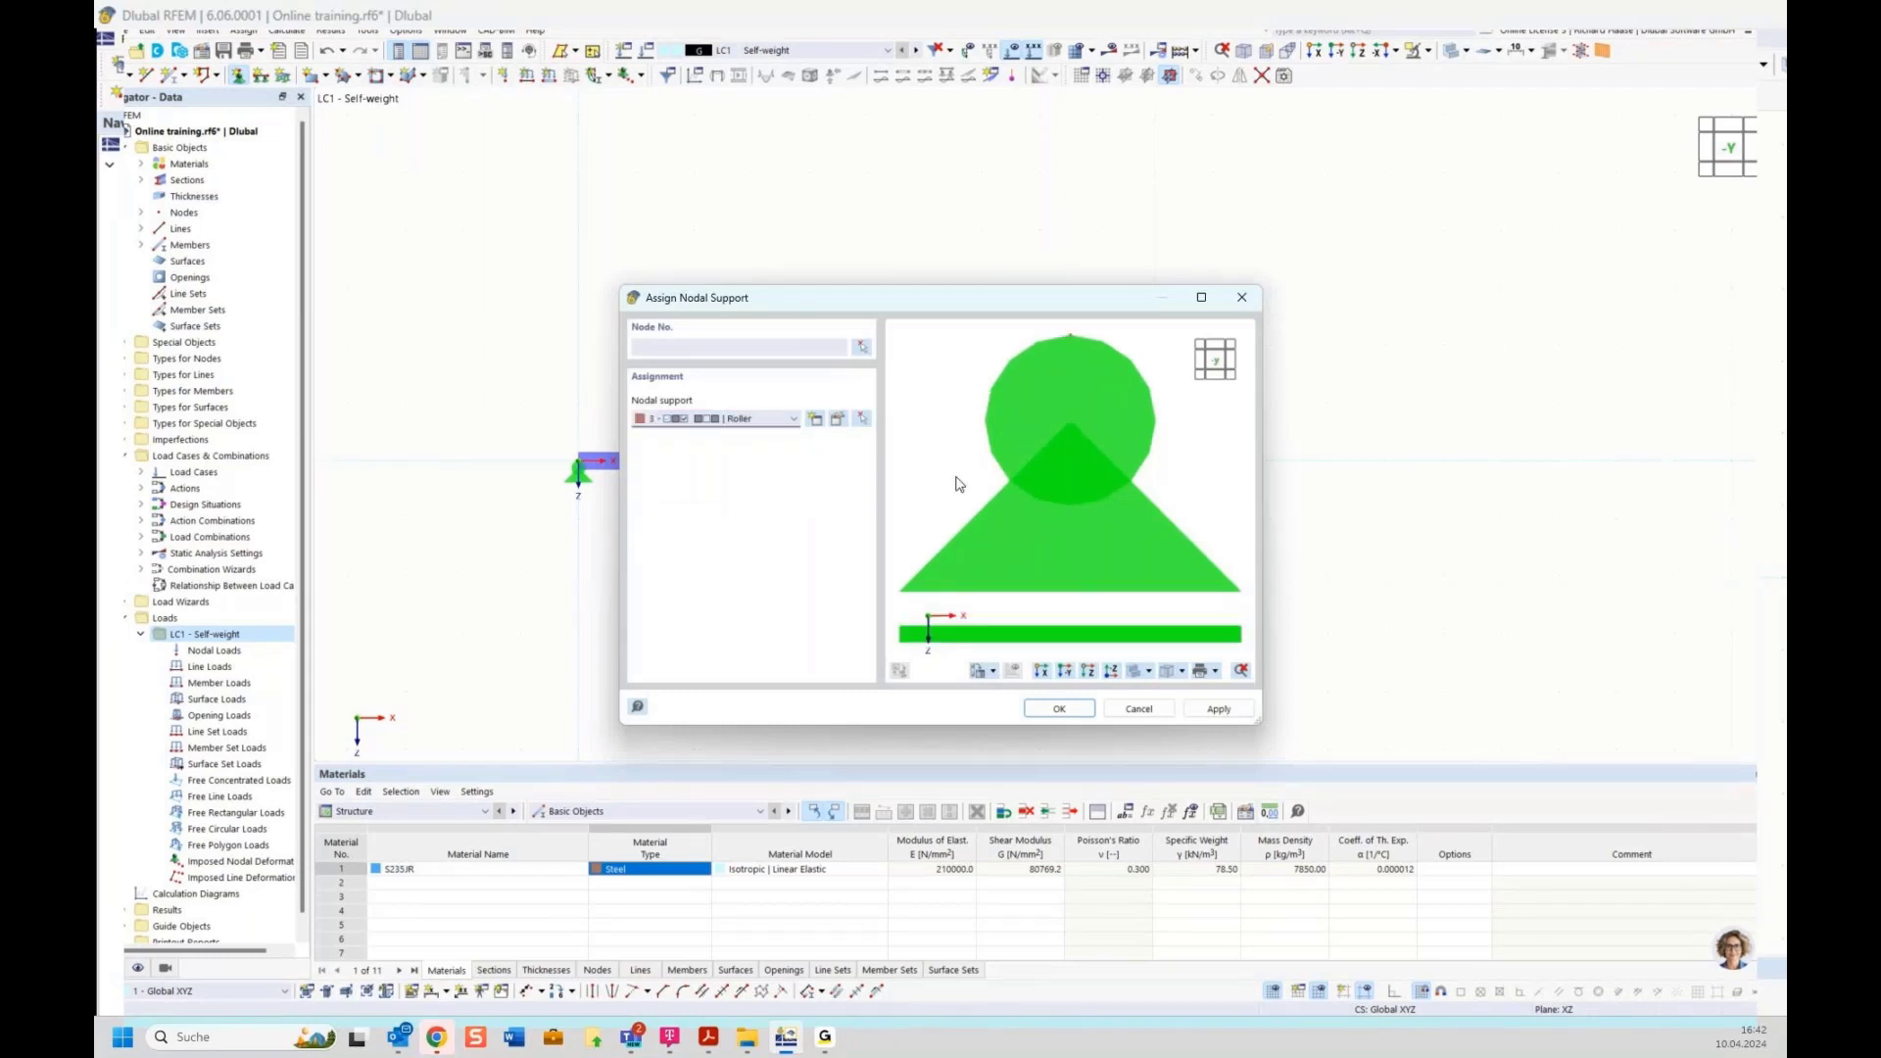
{"action": "left_click", "coordinate": [861, 350]}
{"action": "left_click_drag", "start_coordinate": [838, 404], "coordinate": [1196, 512]}
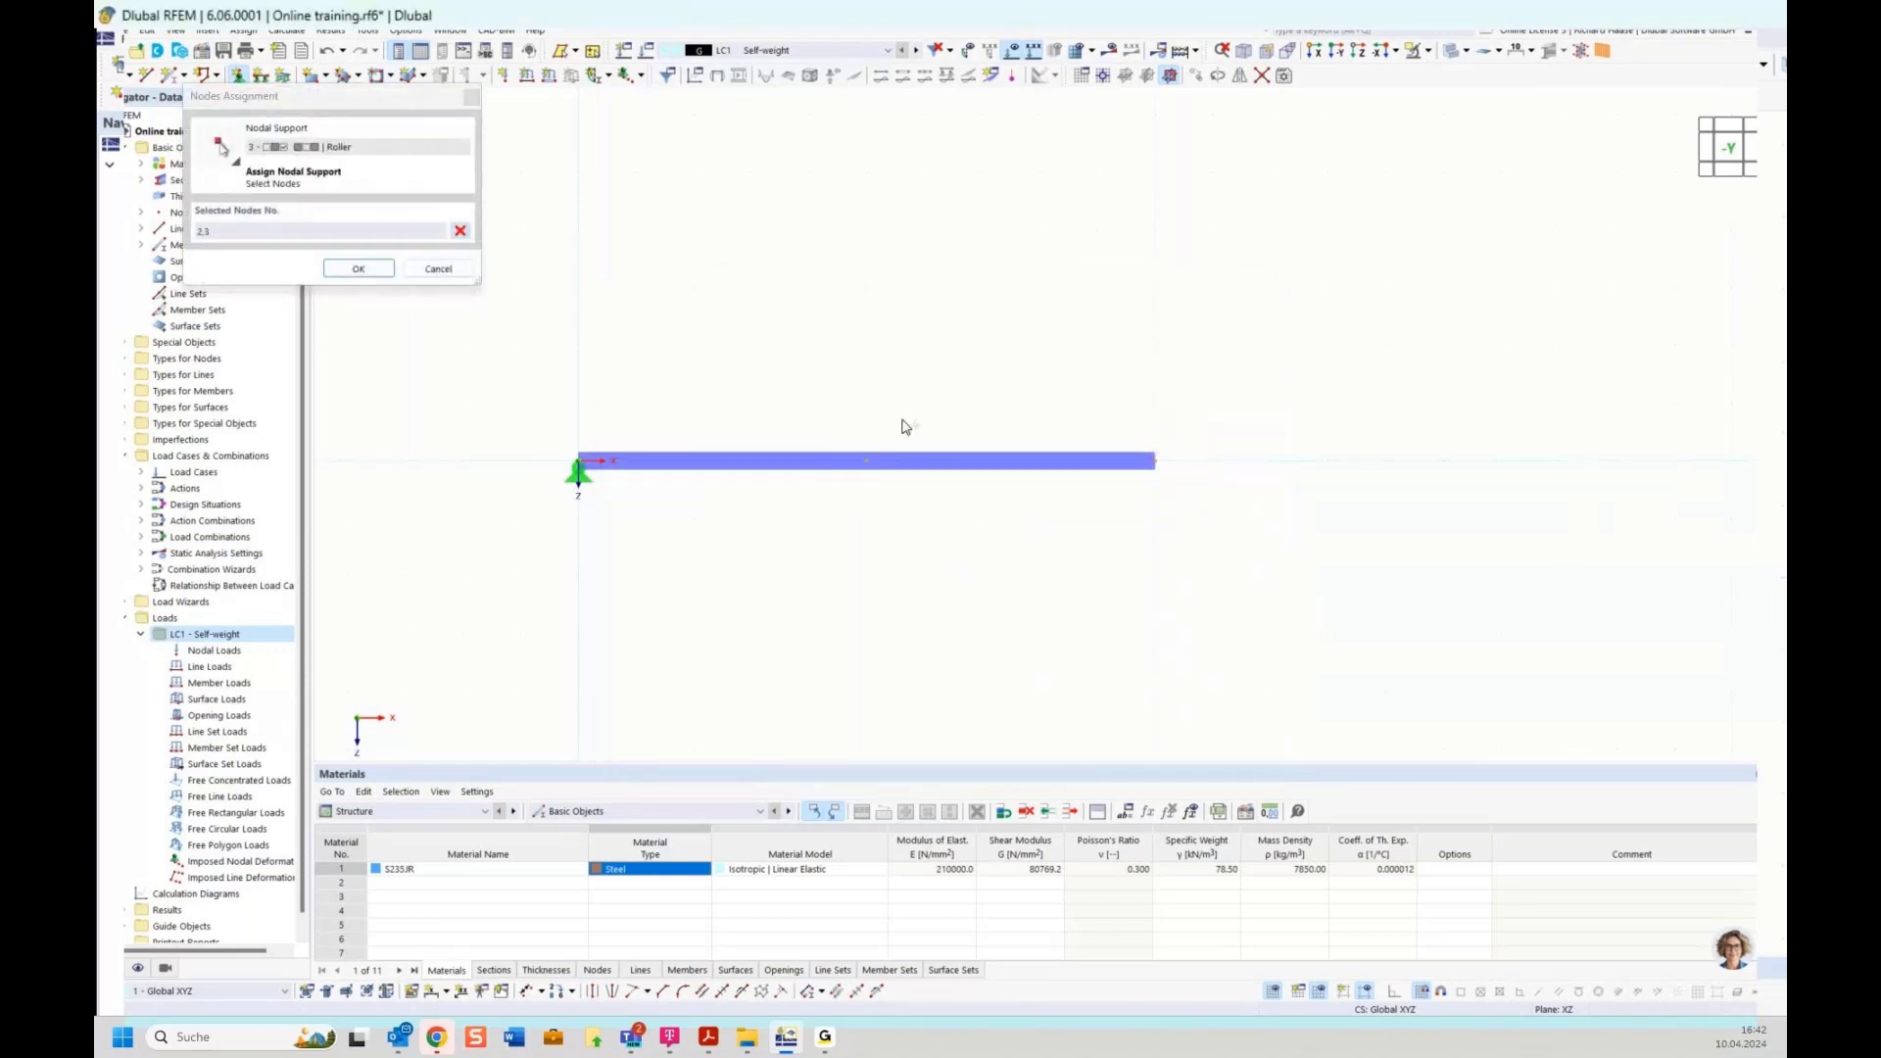
{"action": "left_click", "coordinate": [356, 269]}
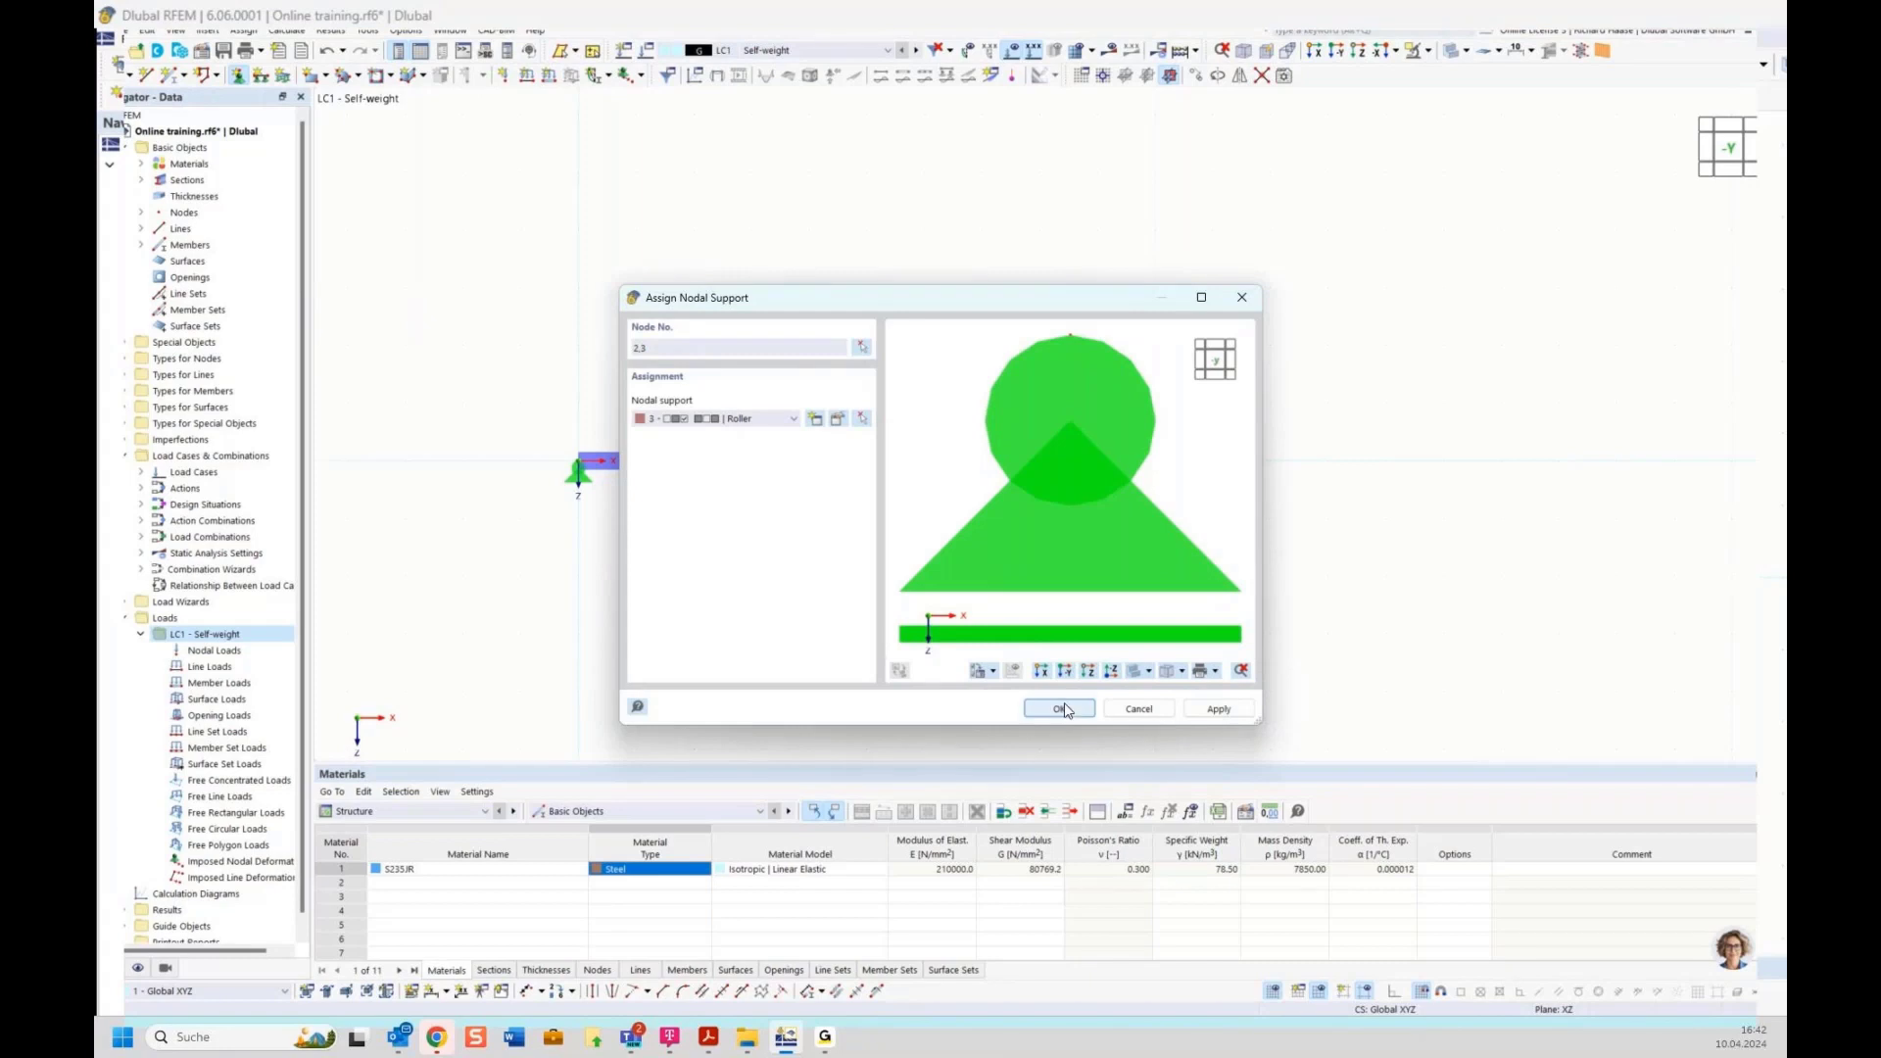
{"action": "left_click", "coordinate": [1062, 708]}
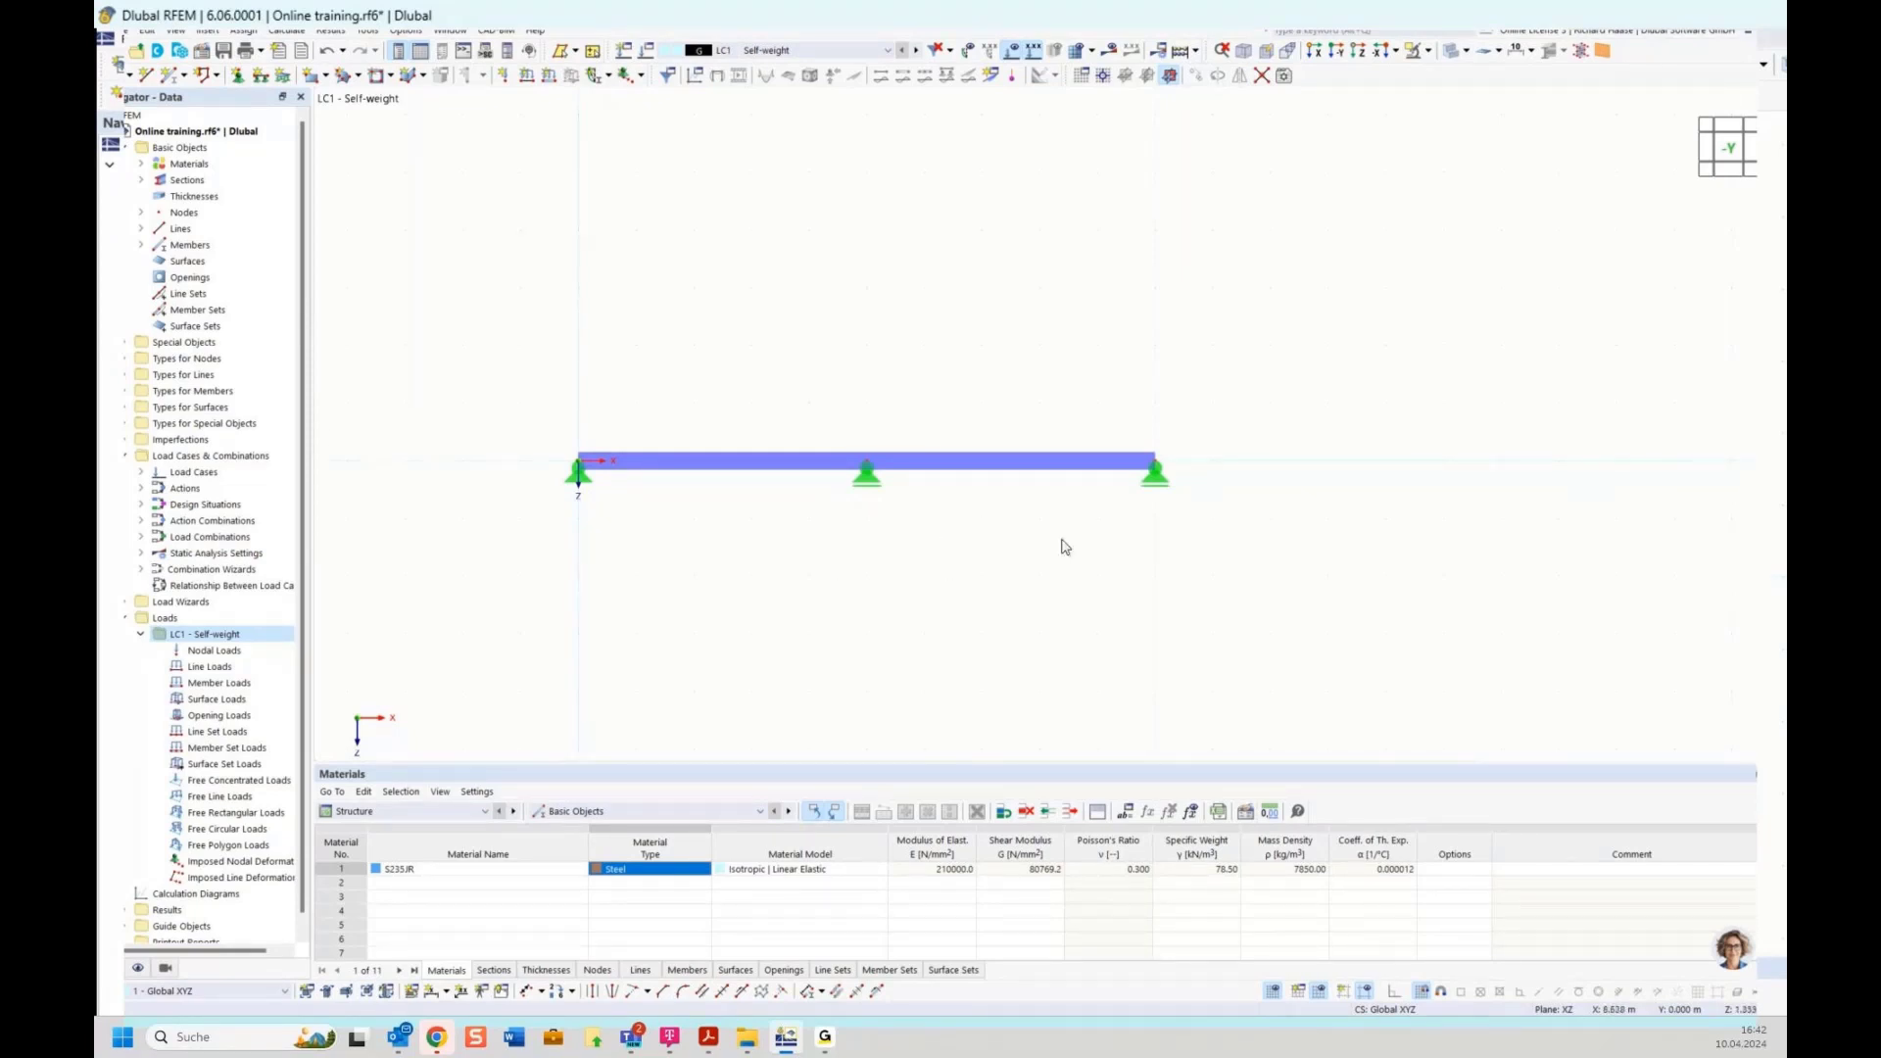
Add a second load case and activate the self-weight for LC1 with a factor of 1.000 in the Z direction.
{"action": "right_click", "coordinate": [206, 637]}
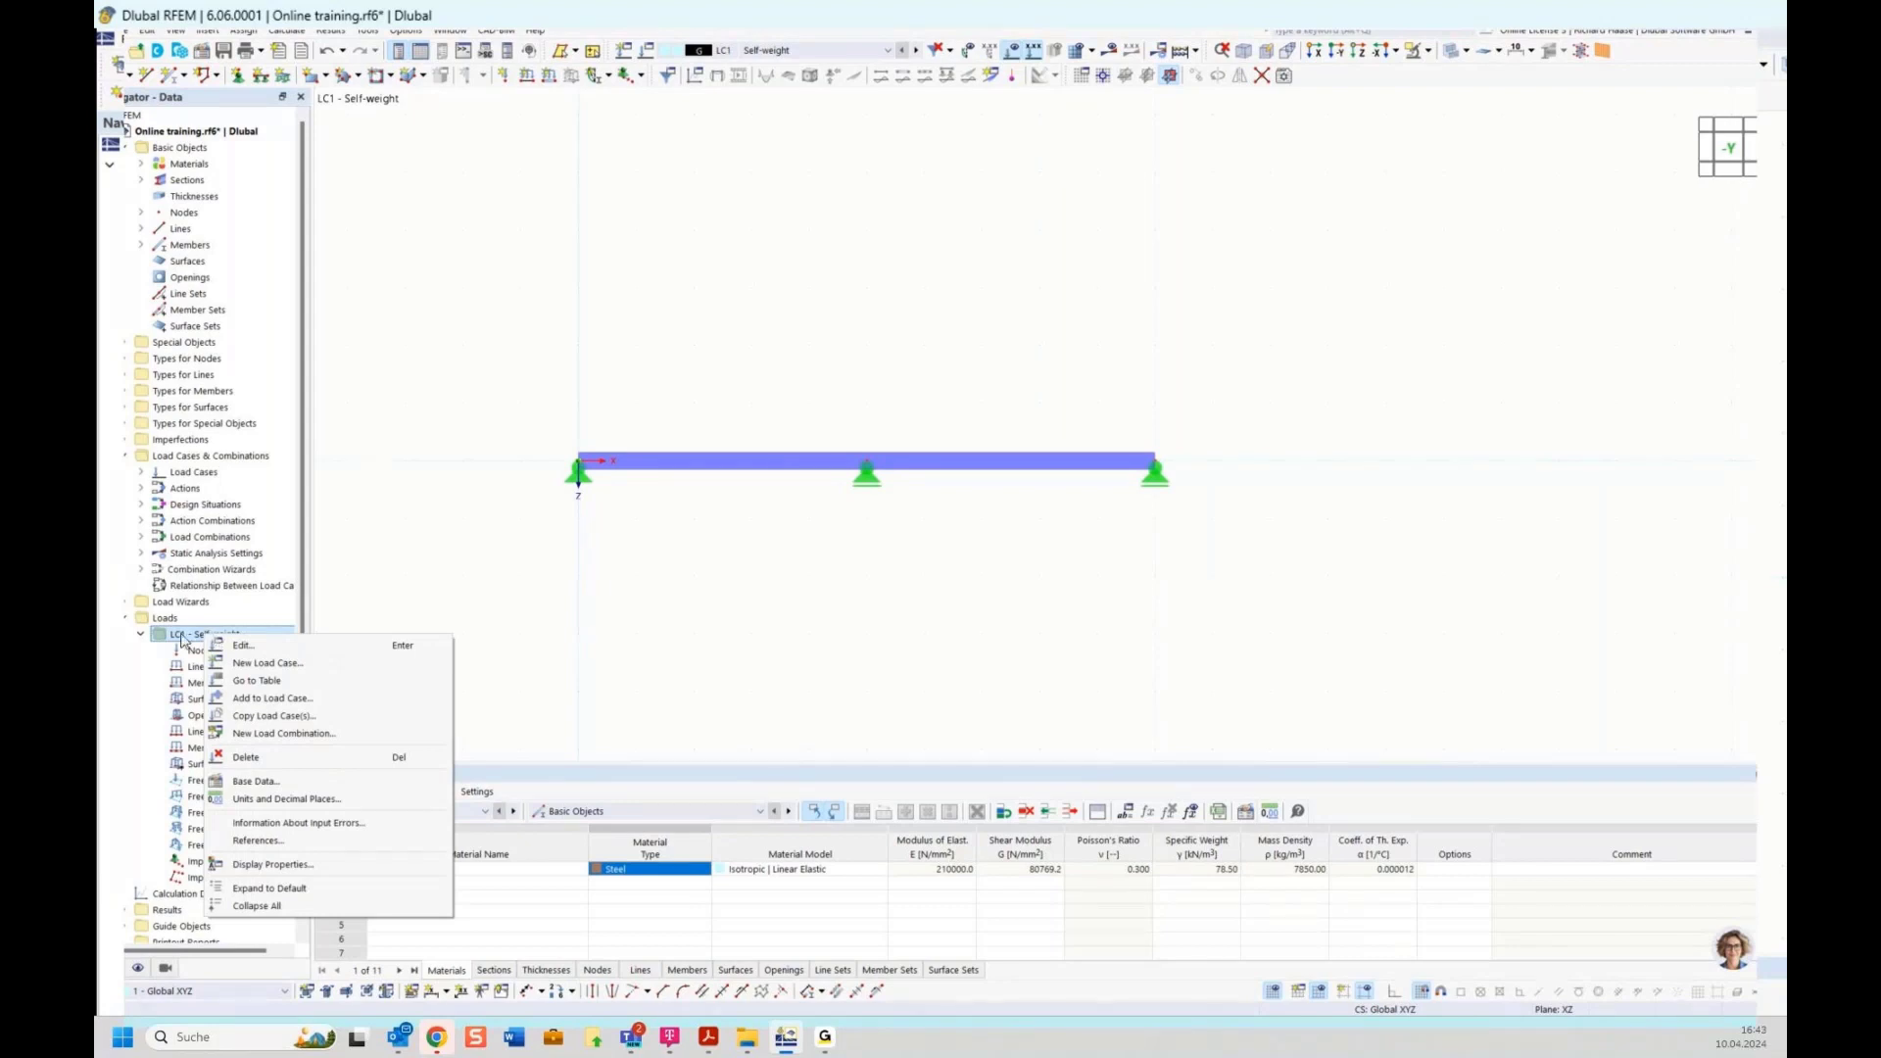
{"action": "left_click", "coordinate": [594, 14]}
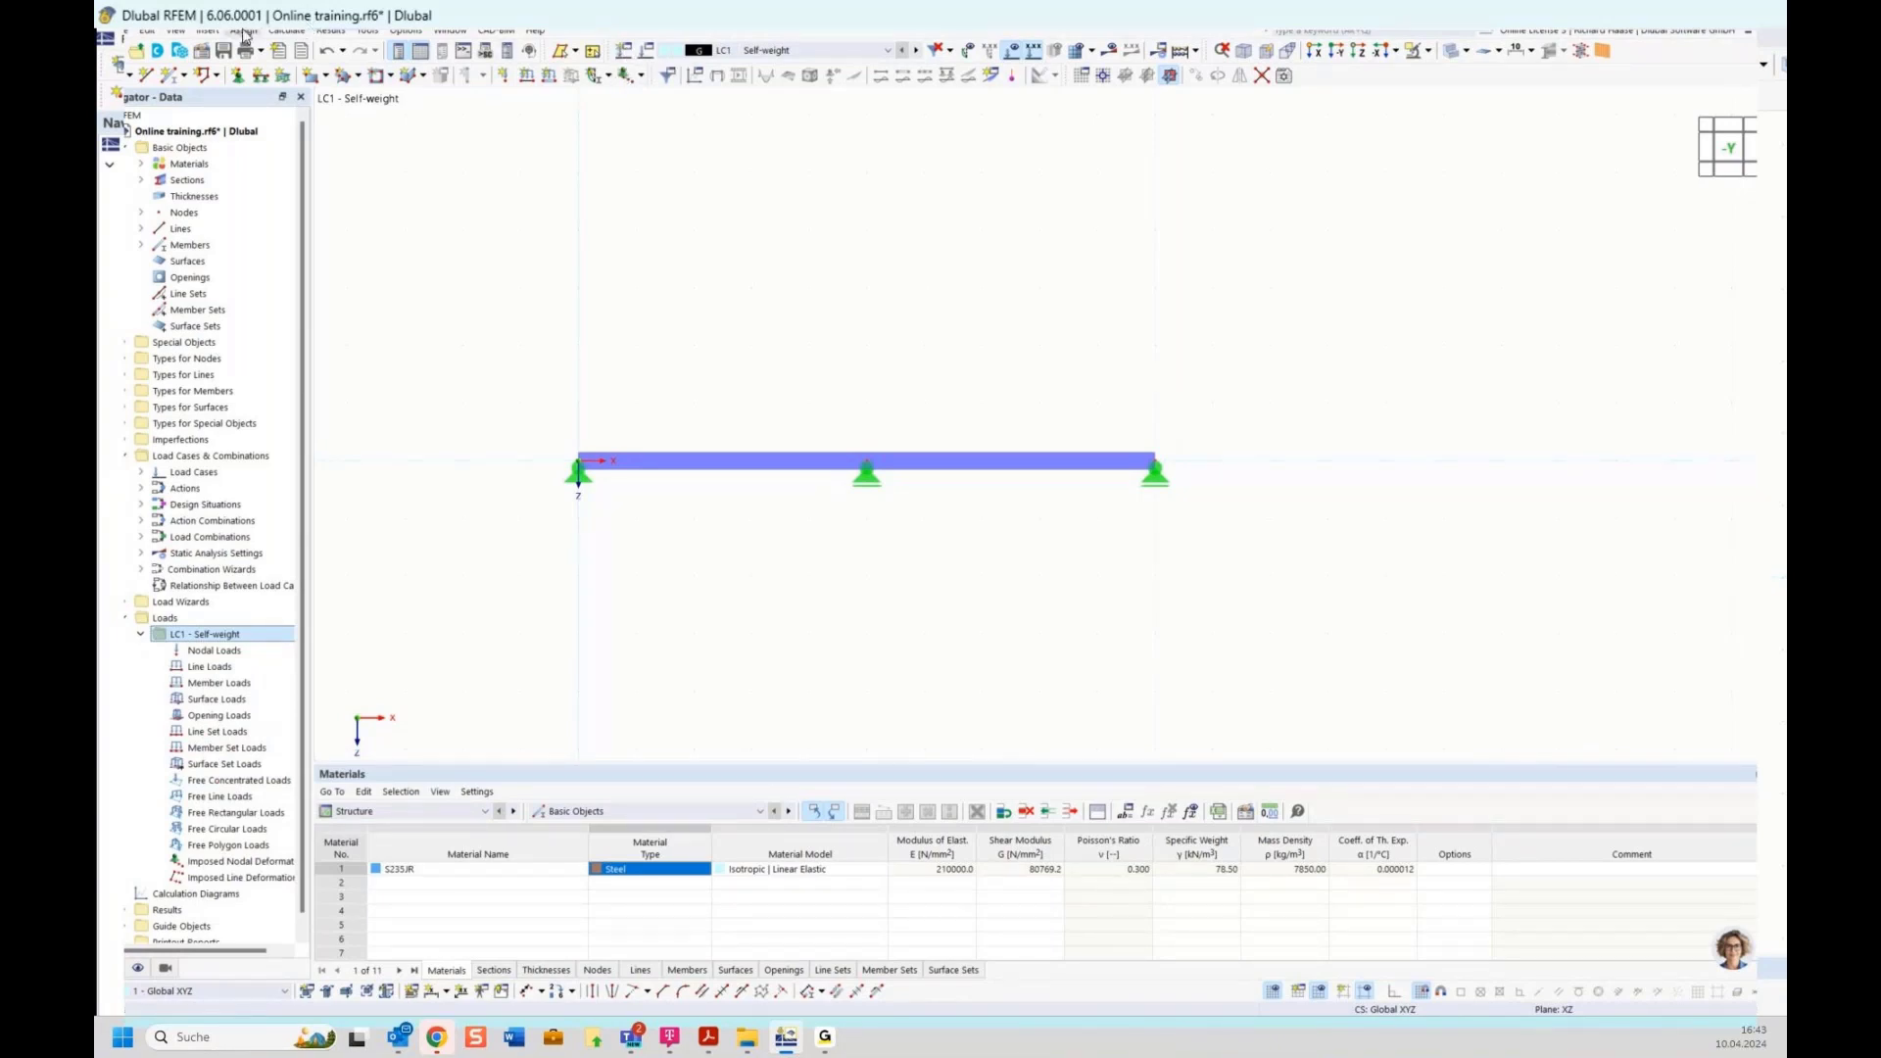
{"action": "left_click", "coordinate": [623, 52]}
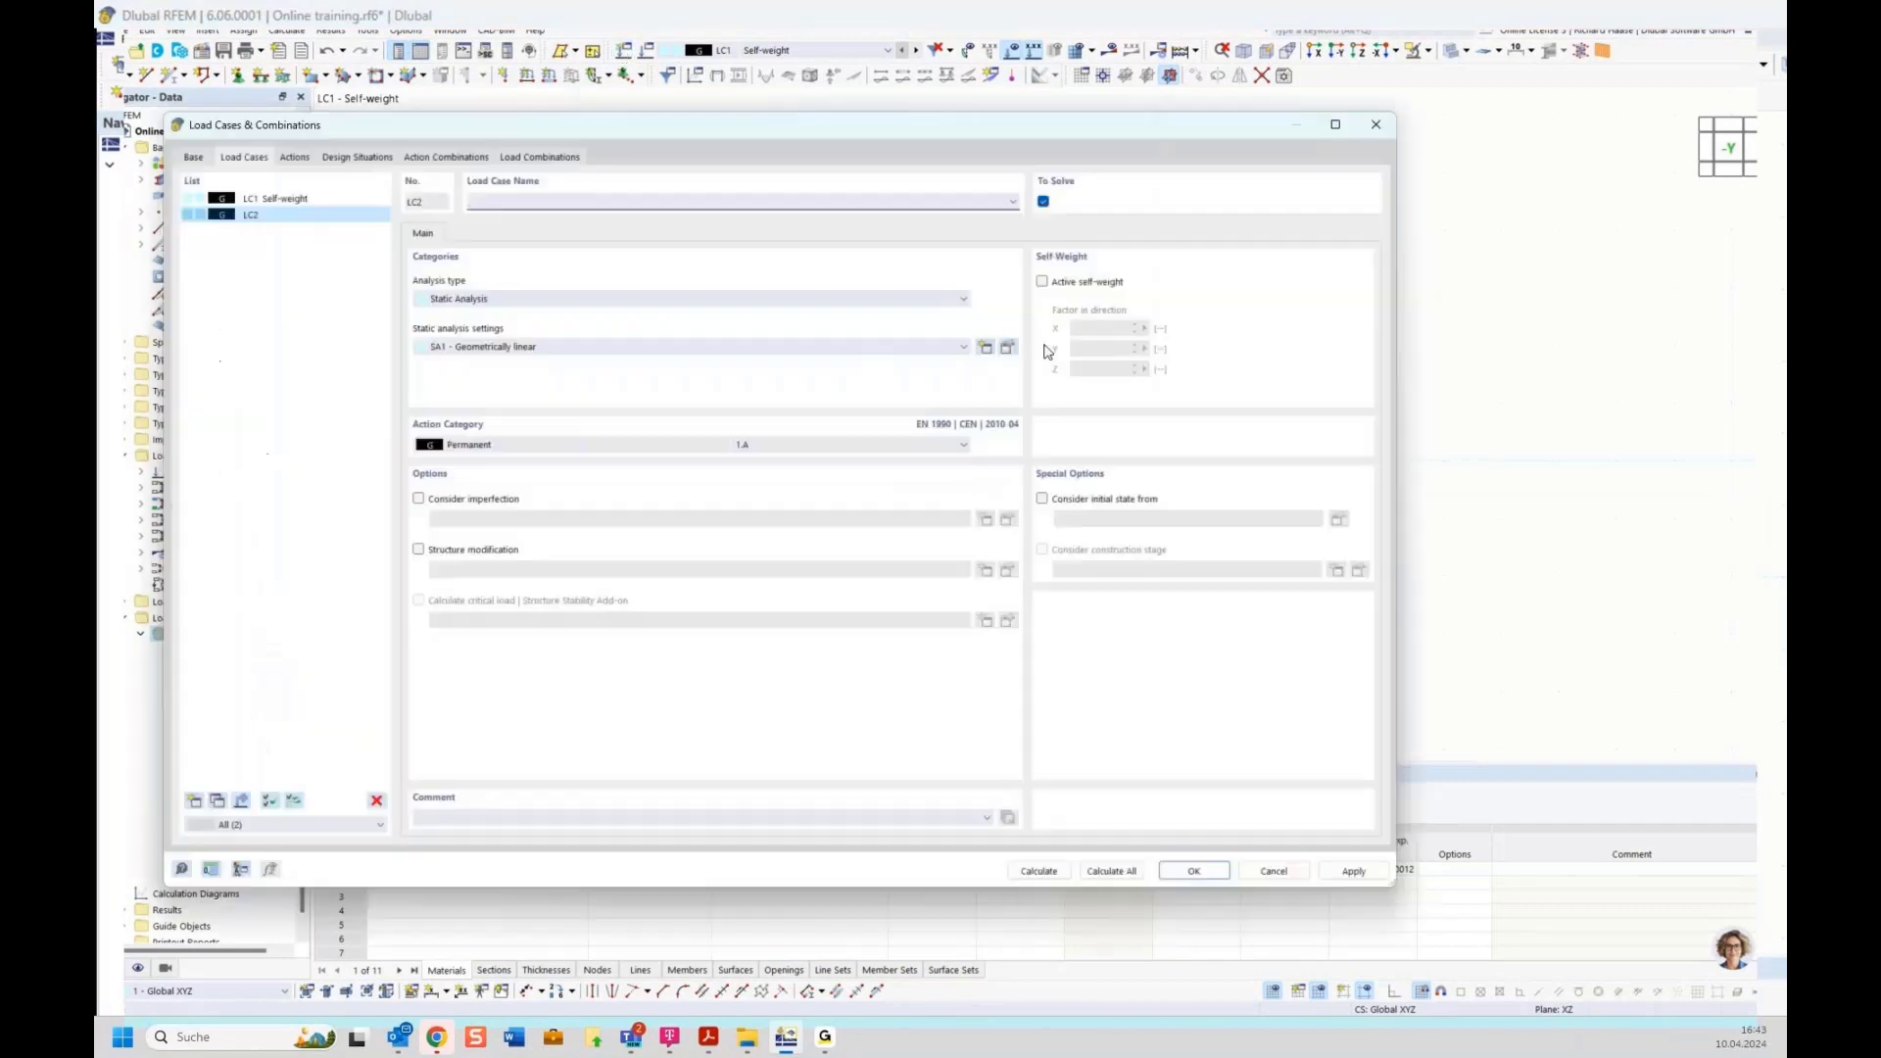
{"action": "left_click", "coordinate": [287, 201]}
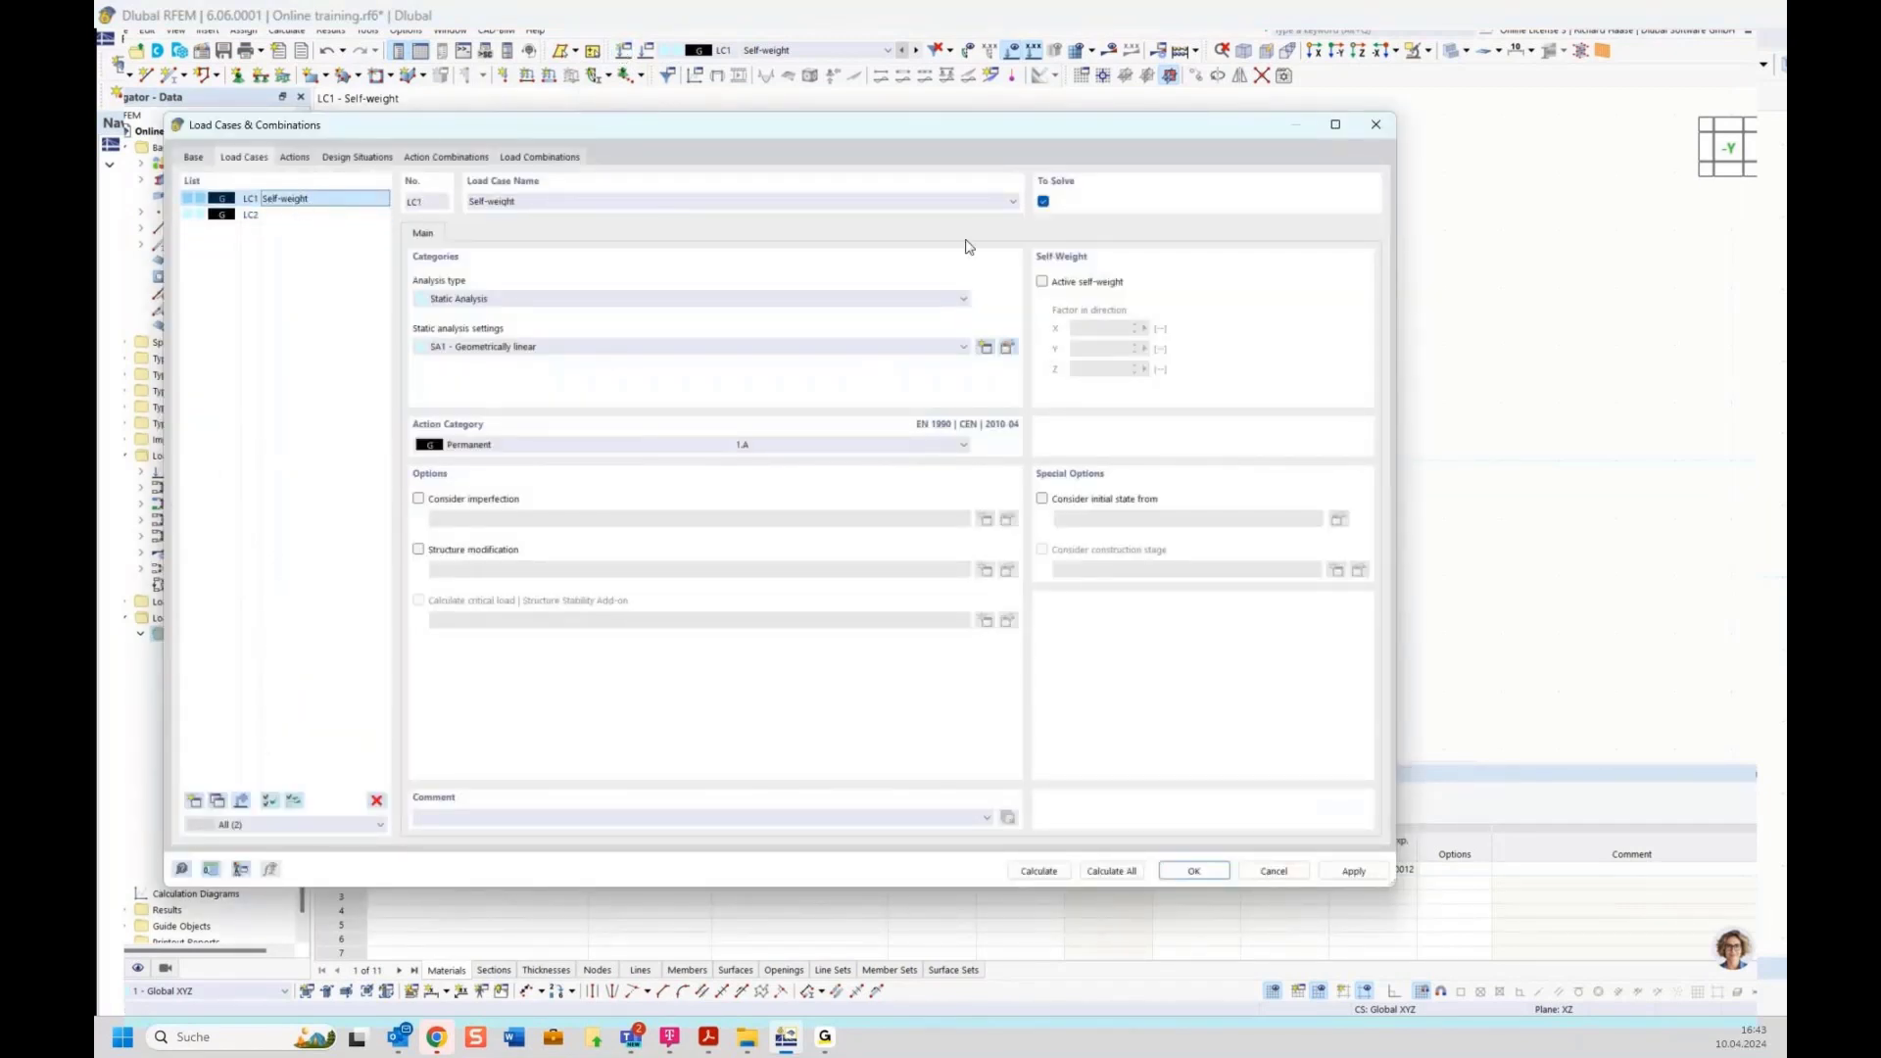
{"action": "left_click", "coordinate": [1084, 284]}
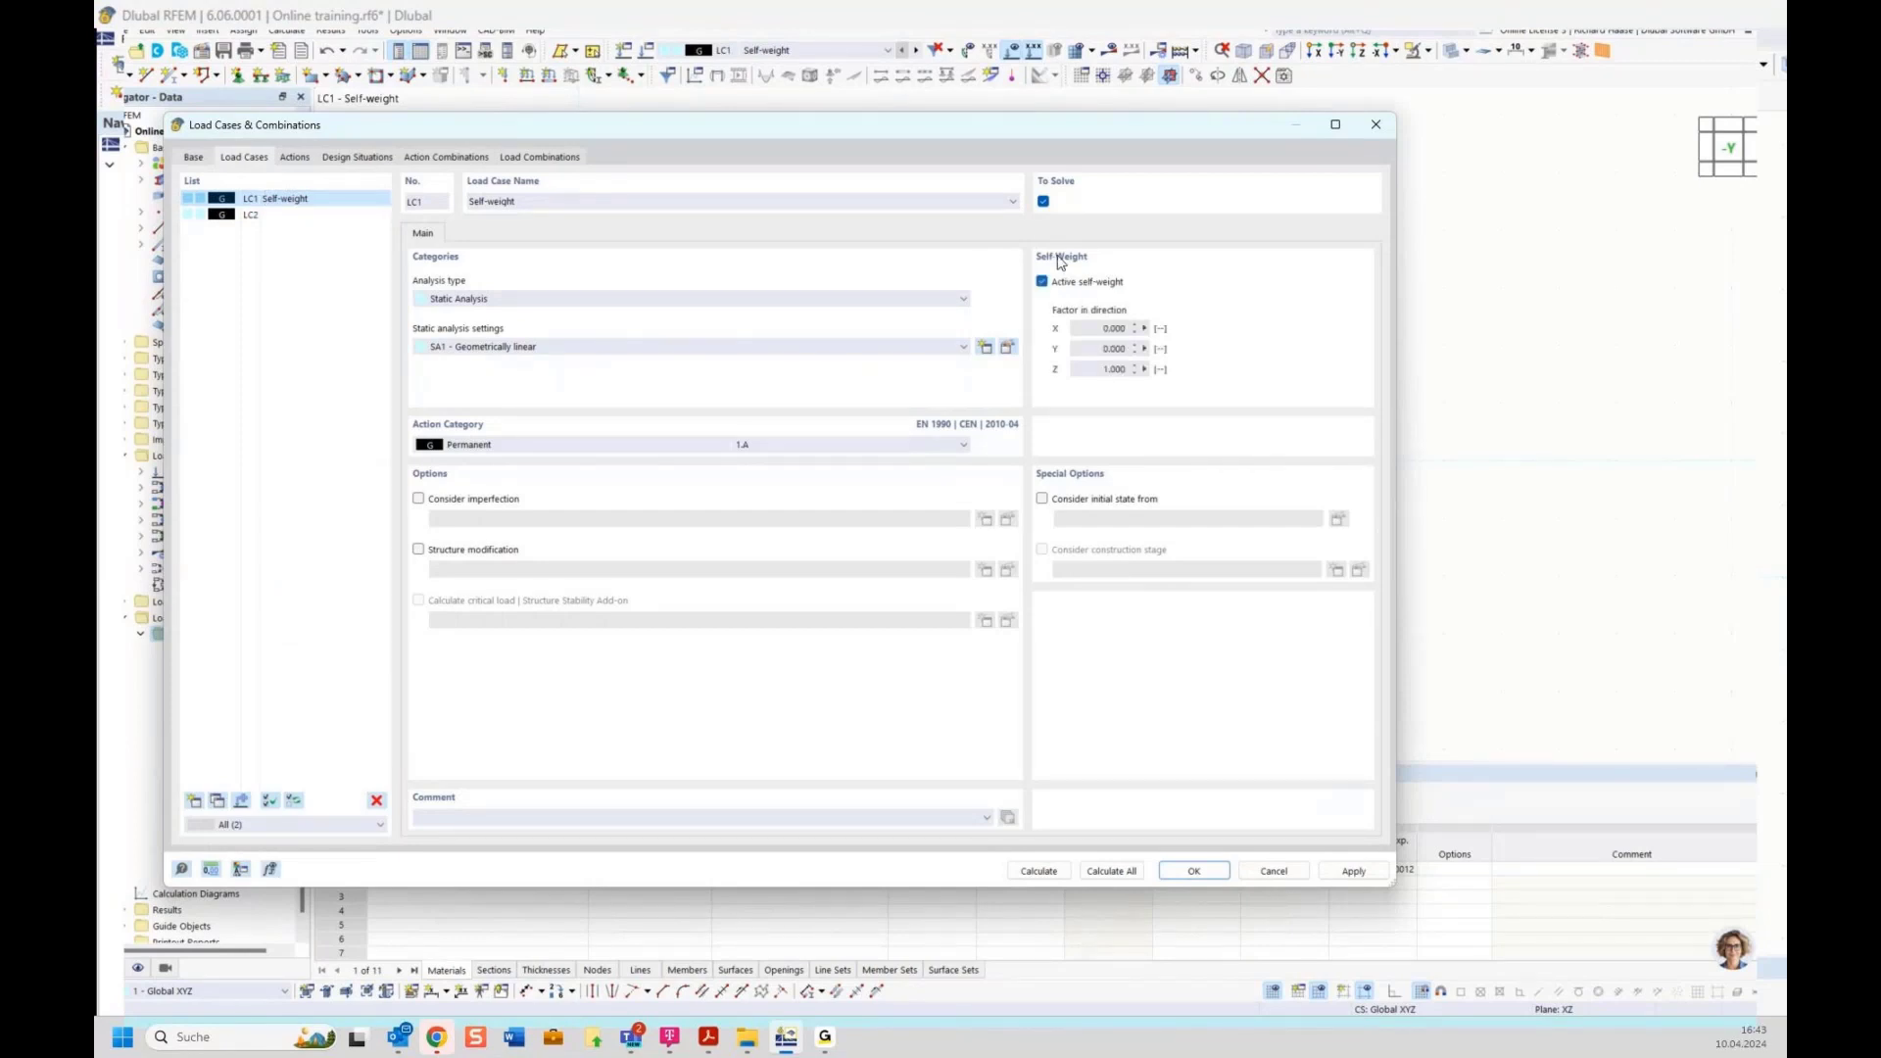
Set the action category of LC2 to "Imposed loads - category A: domestic, residential areas", after checking the combination standard settings.
{"action": "left_click", "coordinate": [263, 216]}
{"action": "left_click", "coordinate": [263, 215]}
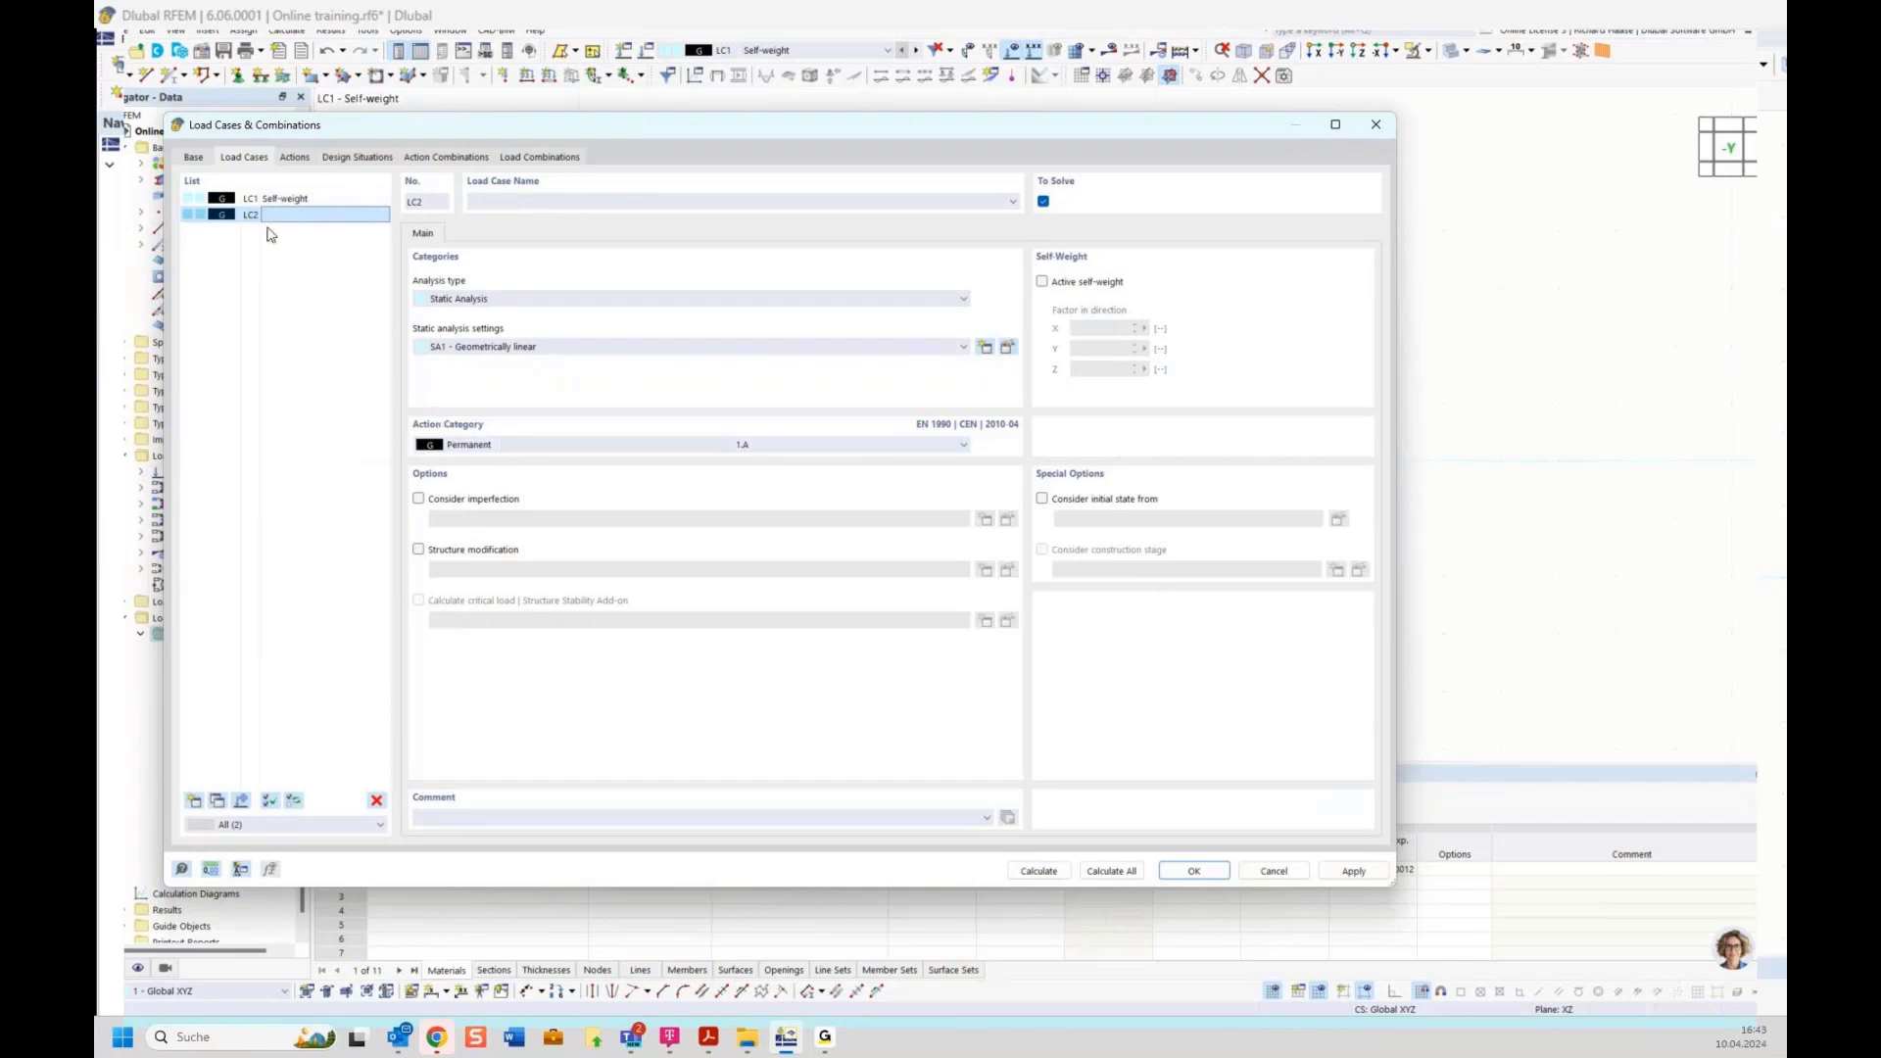
{"action": "left_click", "coordinate": [194, 158]}
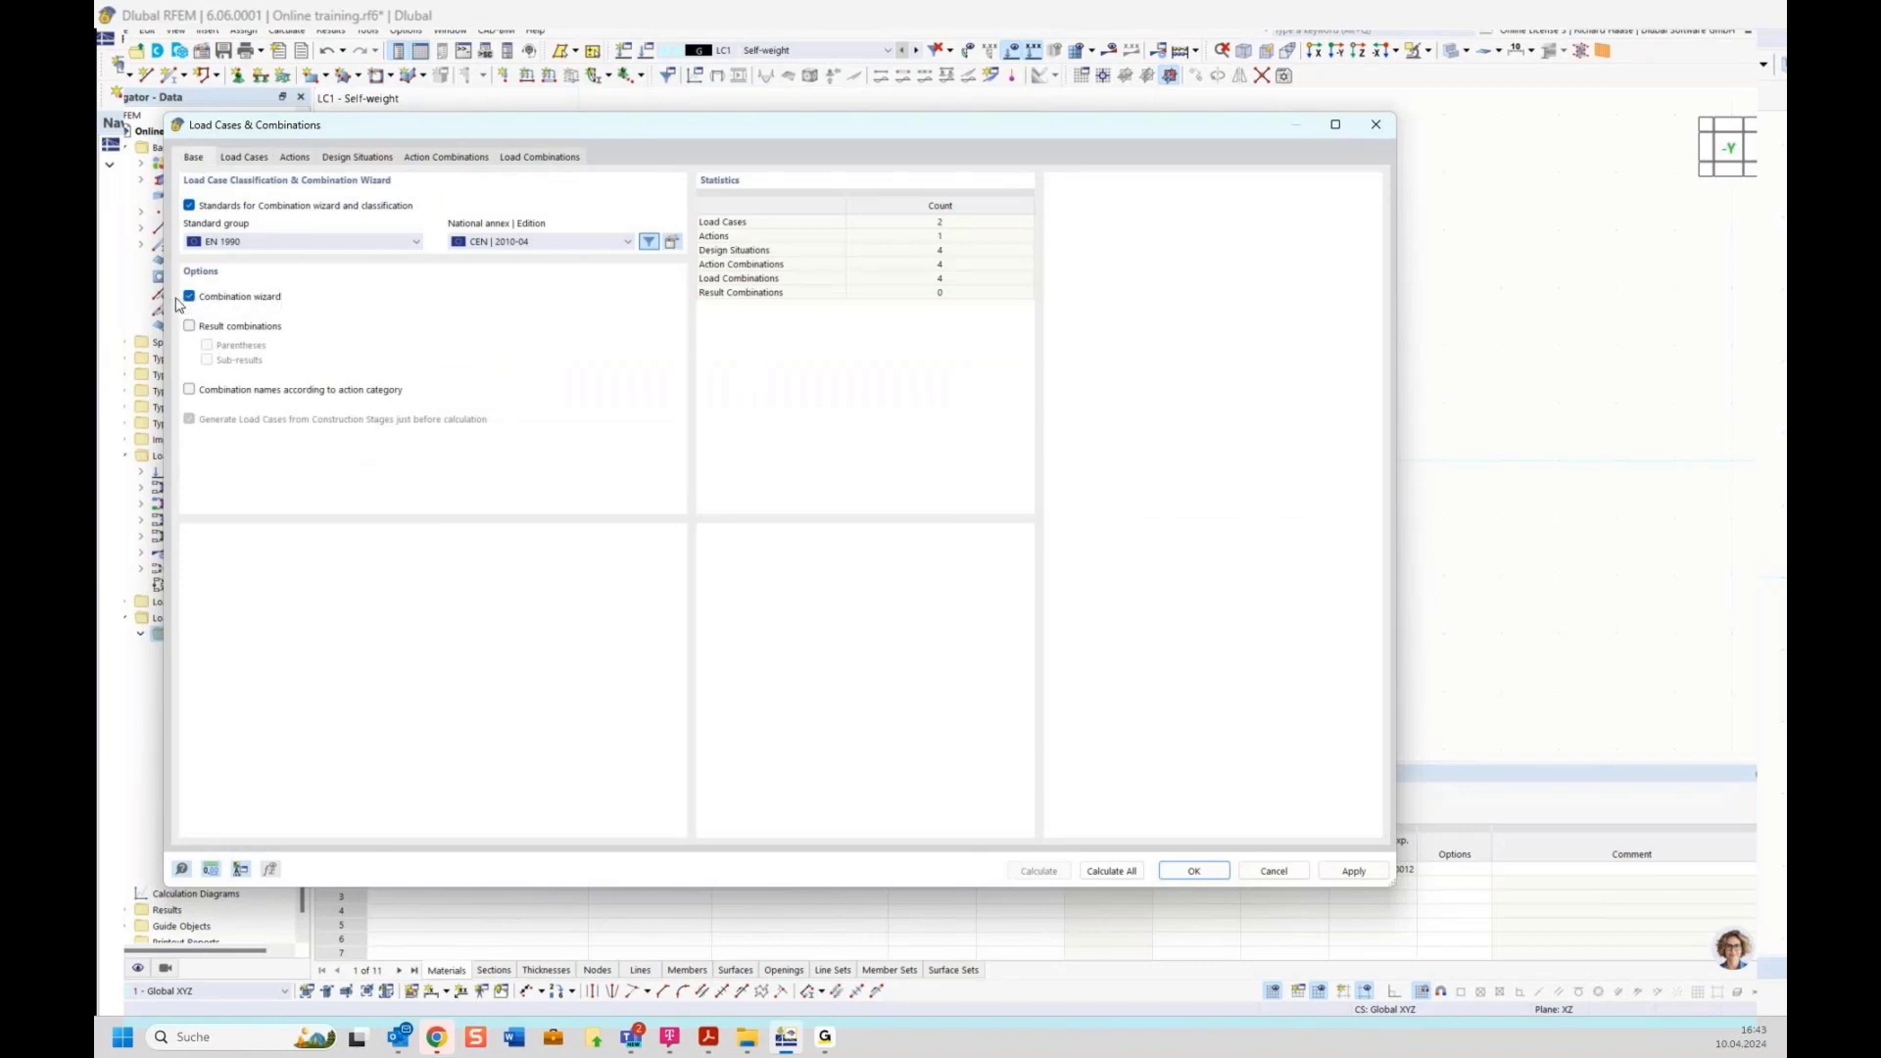
{"action": "left_click", "coordinate": [244, 157]}
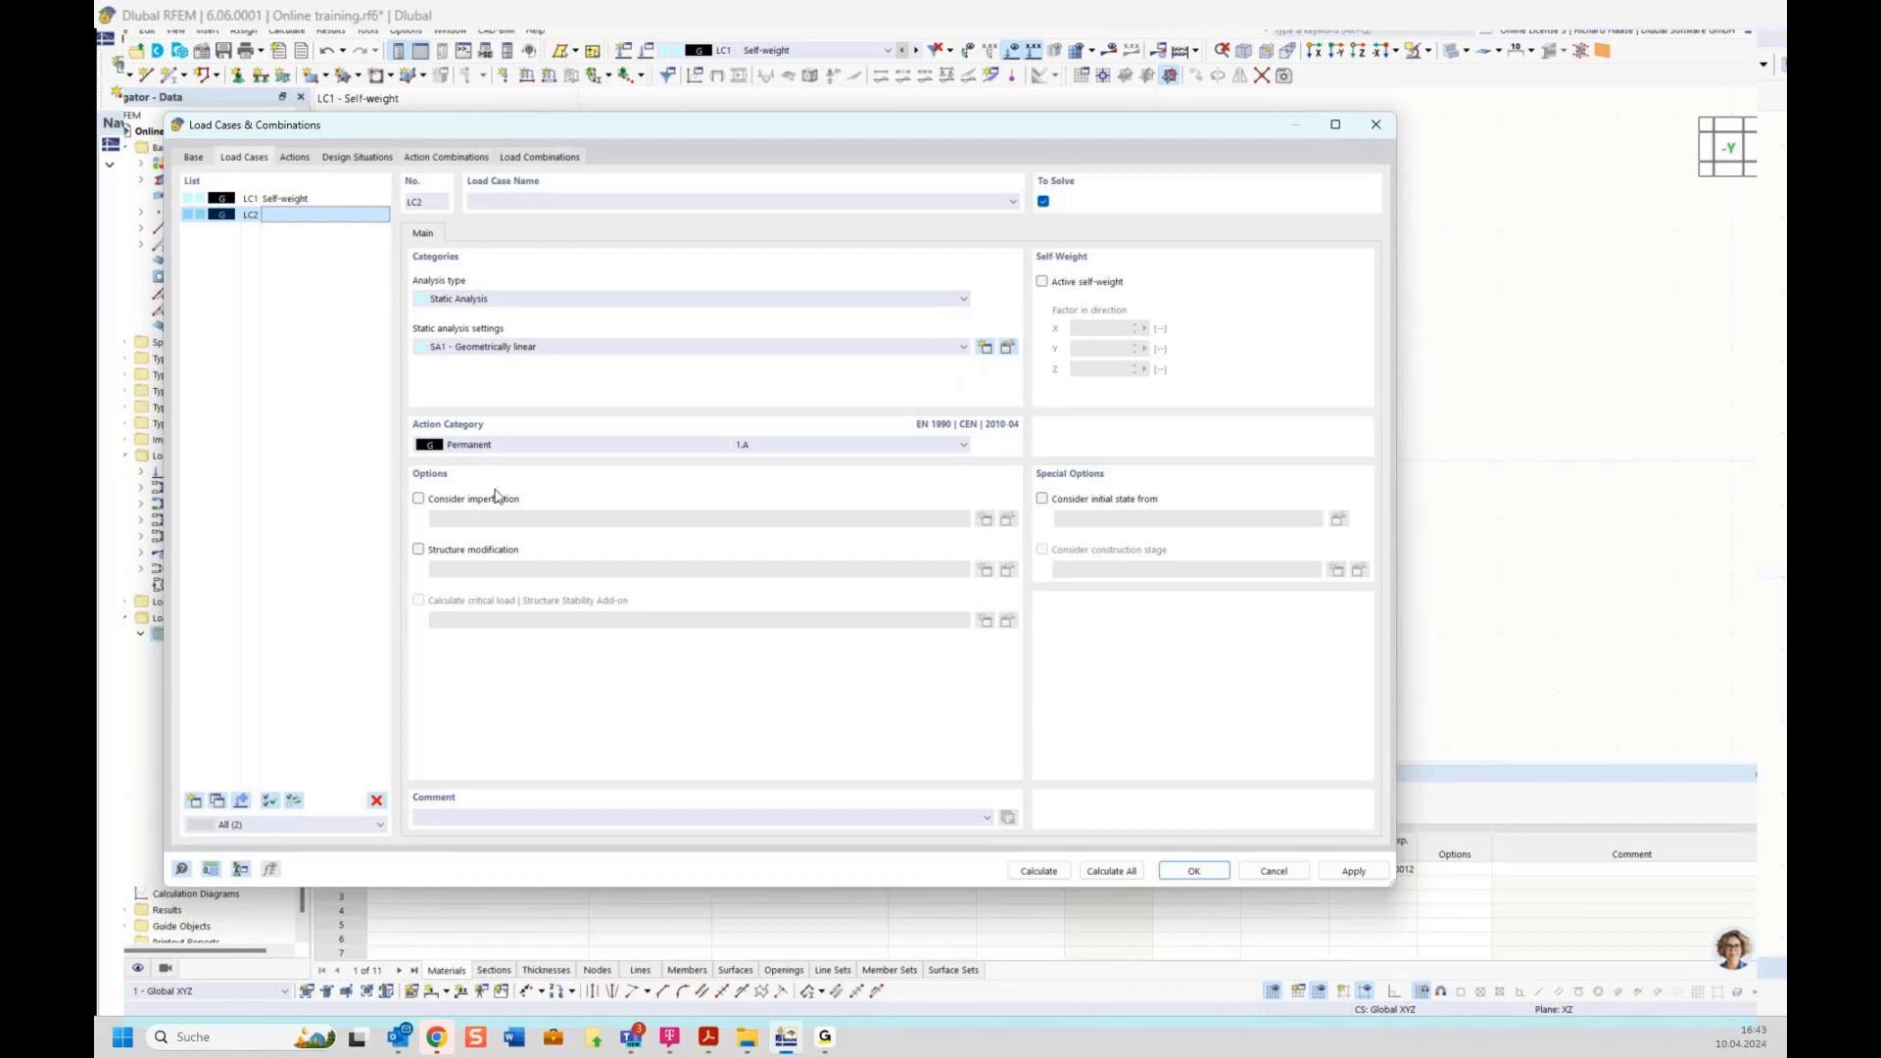
{"action": "left_click", "coordinate": [515, 447]}
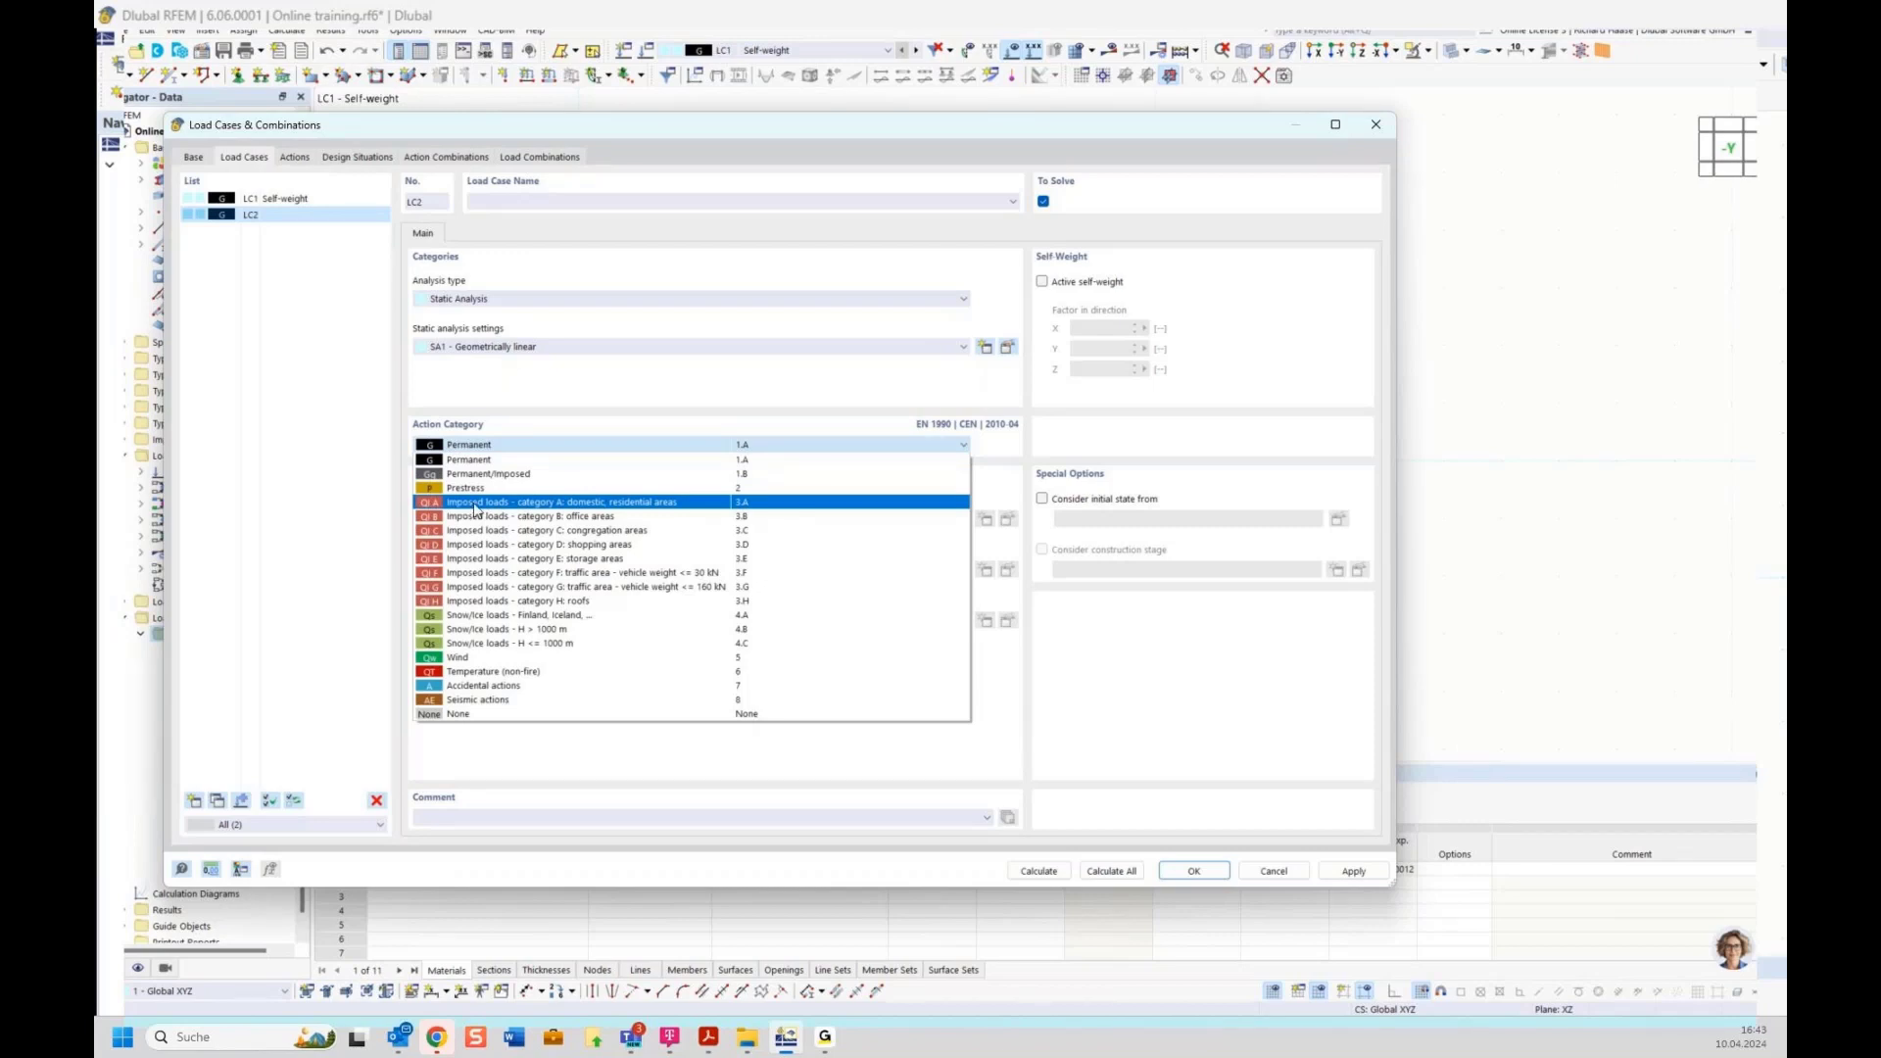
{"action": "left_click", "coordinate": [578, 505]}
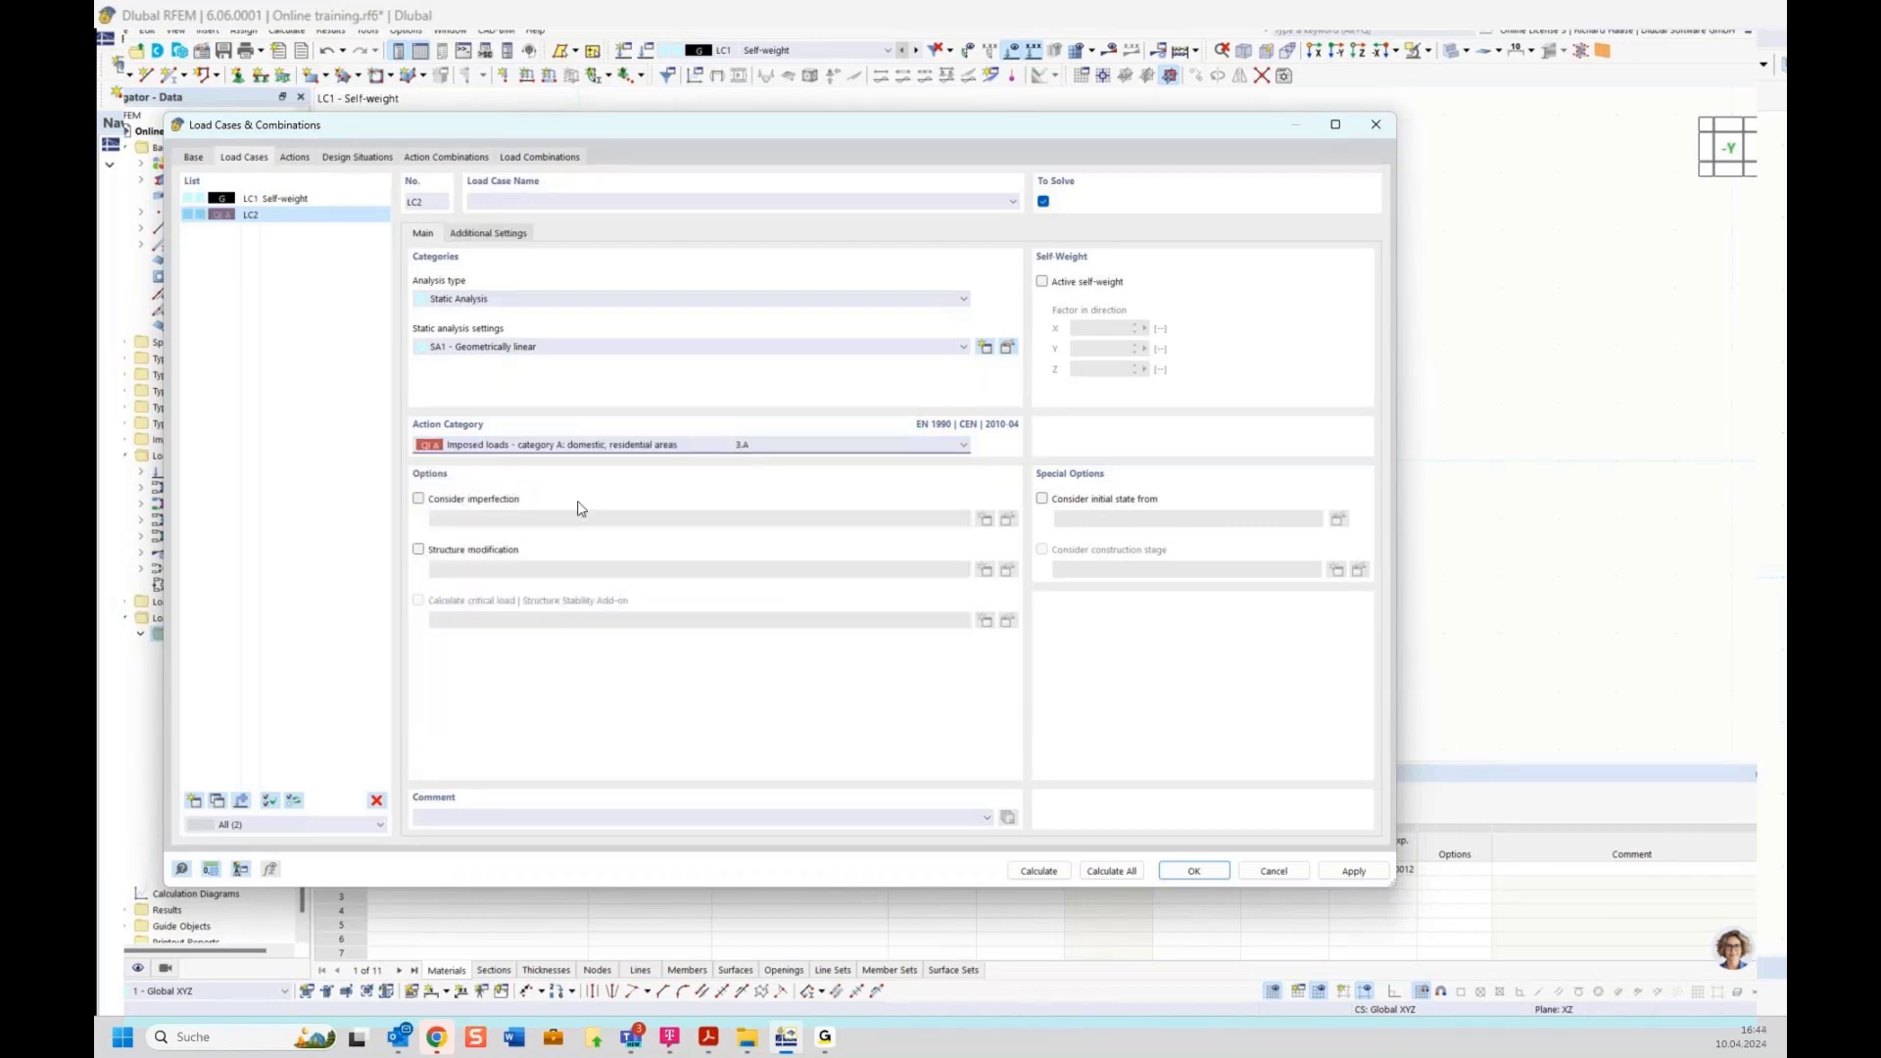
Name LC2 "Left" and add a third load case named "Right" in the same imposed load category A.
{"action": "left_click", "coordinate": [508, 195]}
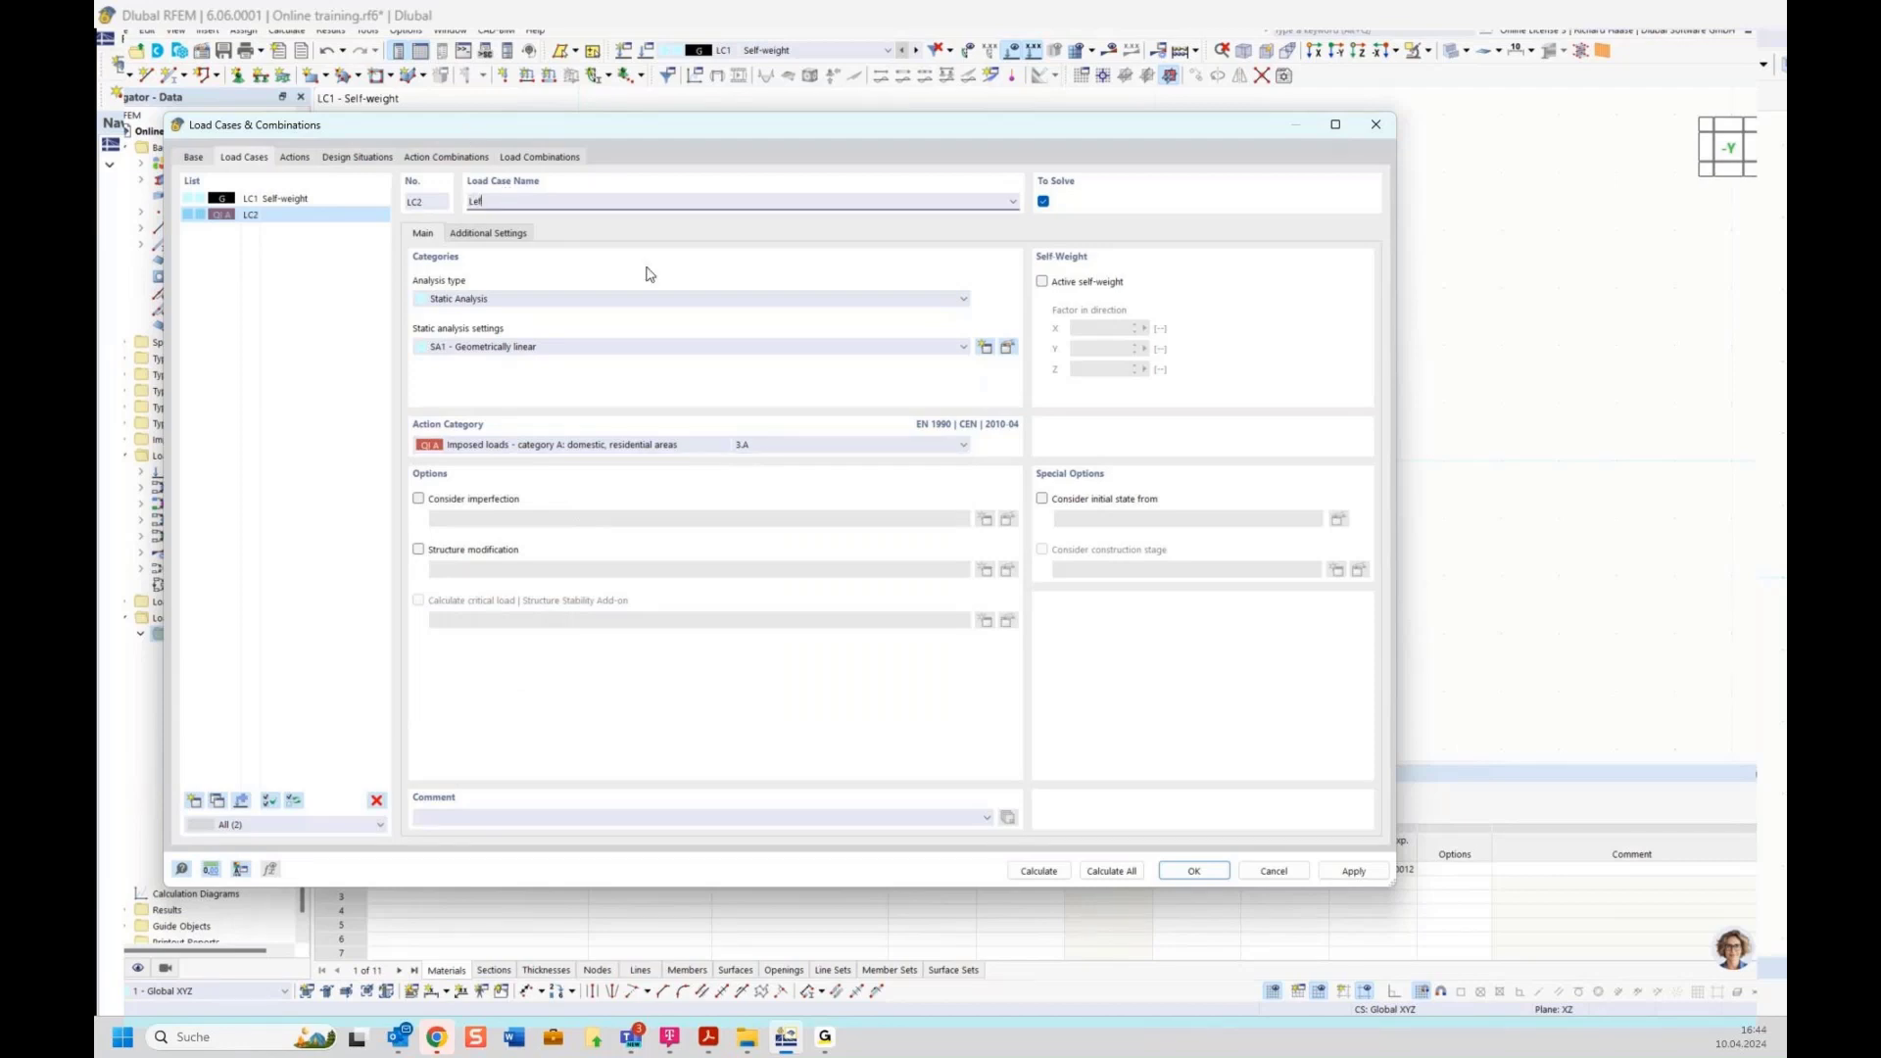
{"action": "left_click", "coordinate": [316, 306]}
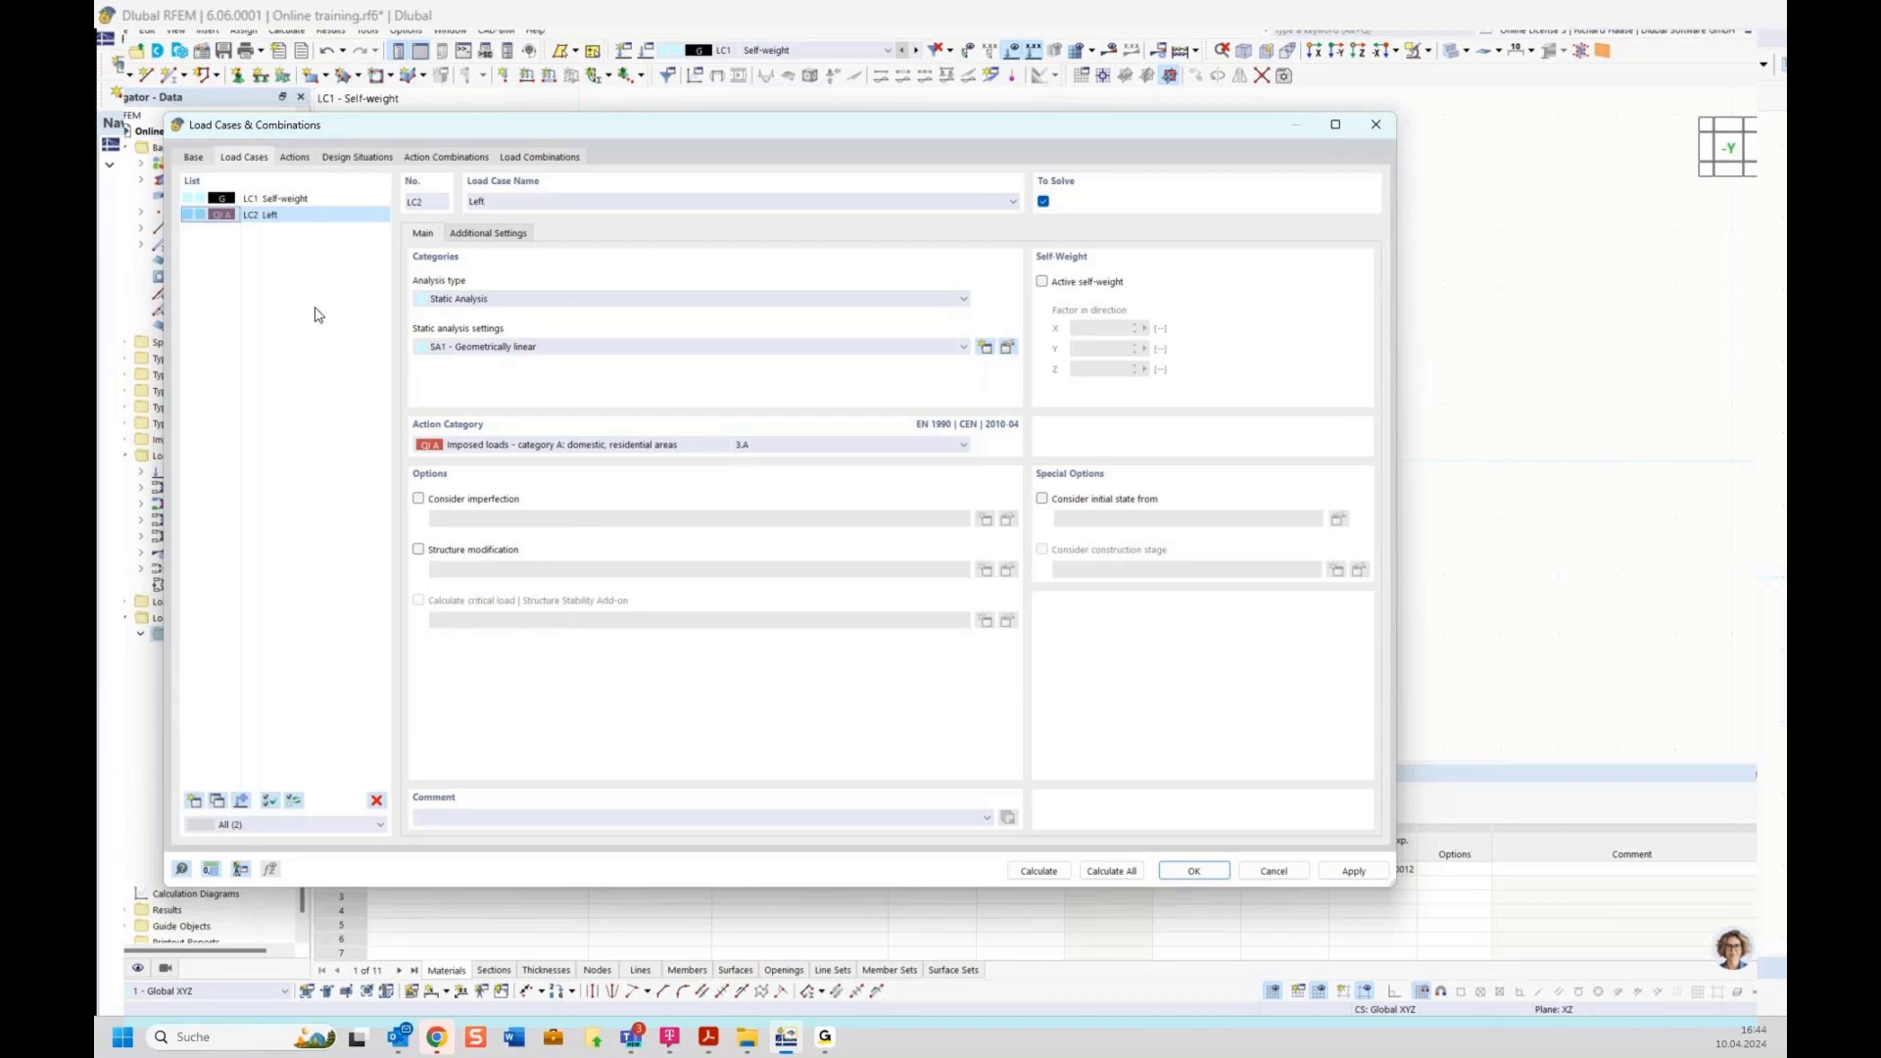
{"action": "left_click", "coordinate": [194, 802]}
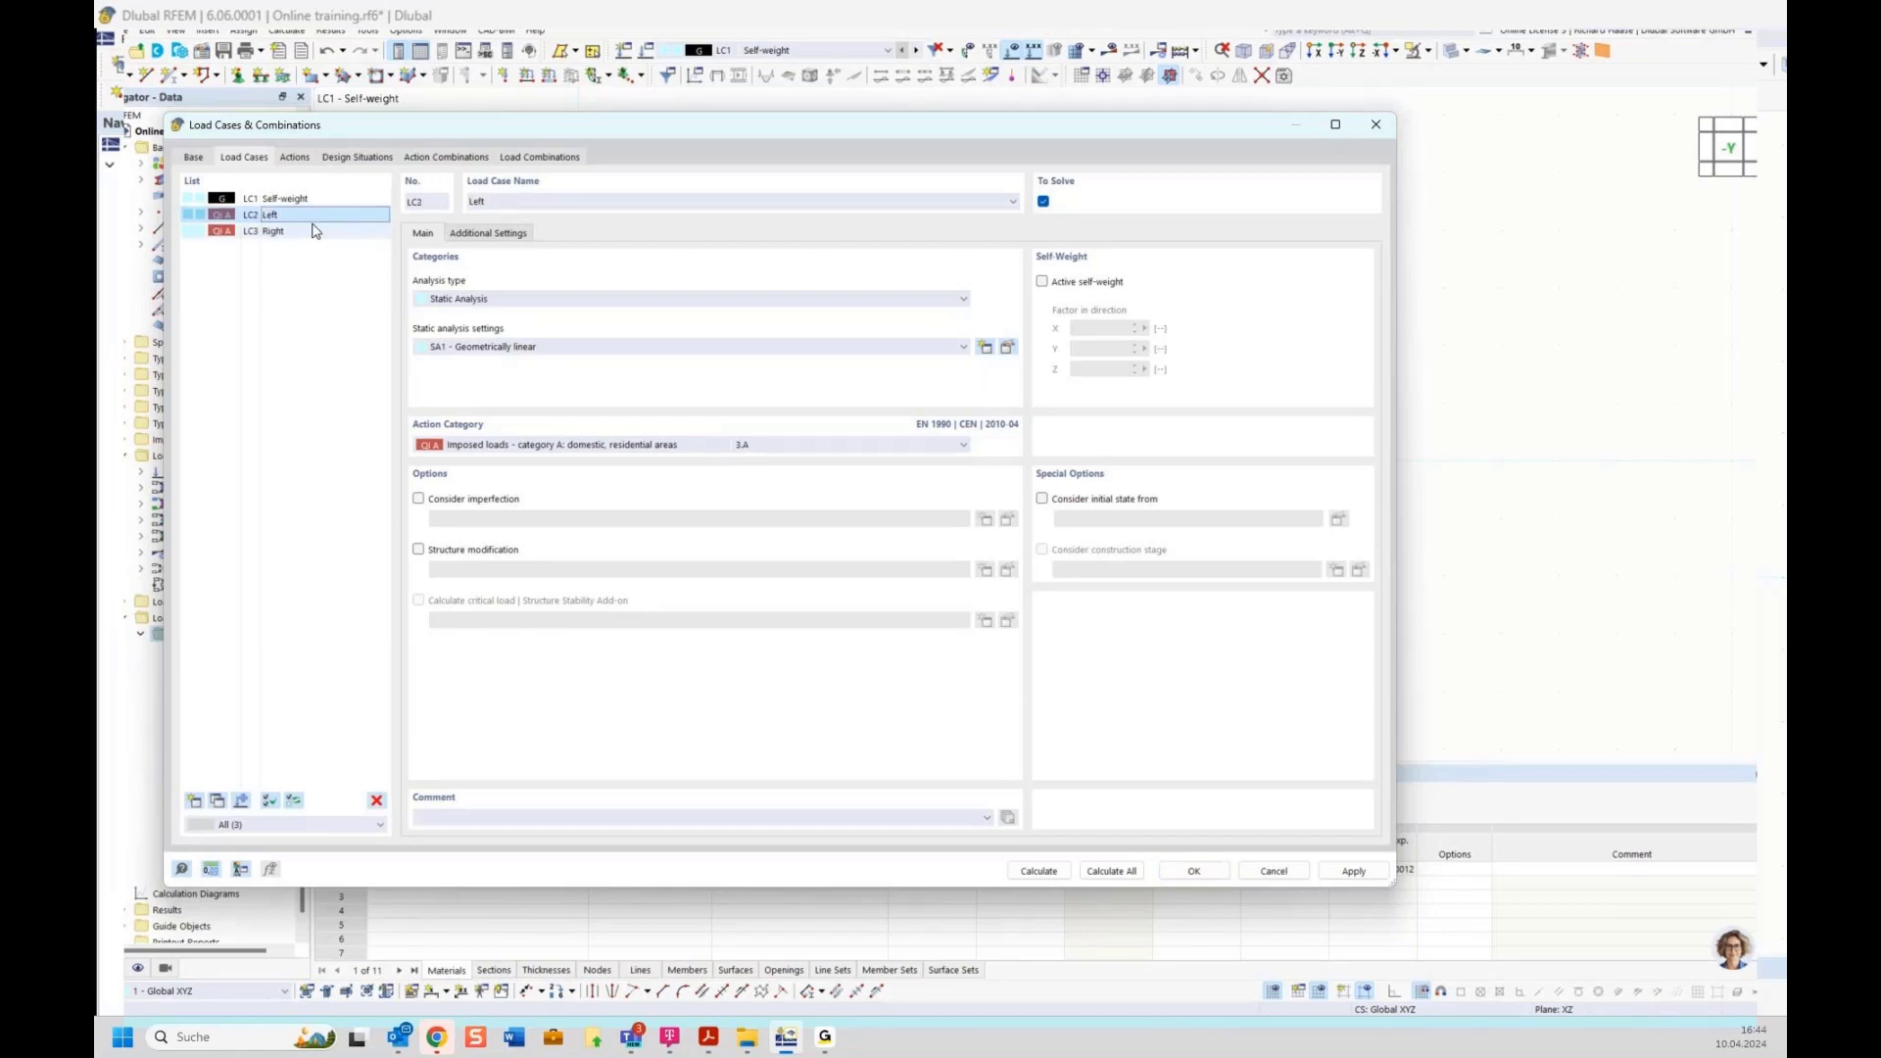
{"action": "left_click", "coordinate": [280, 215]}
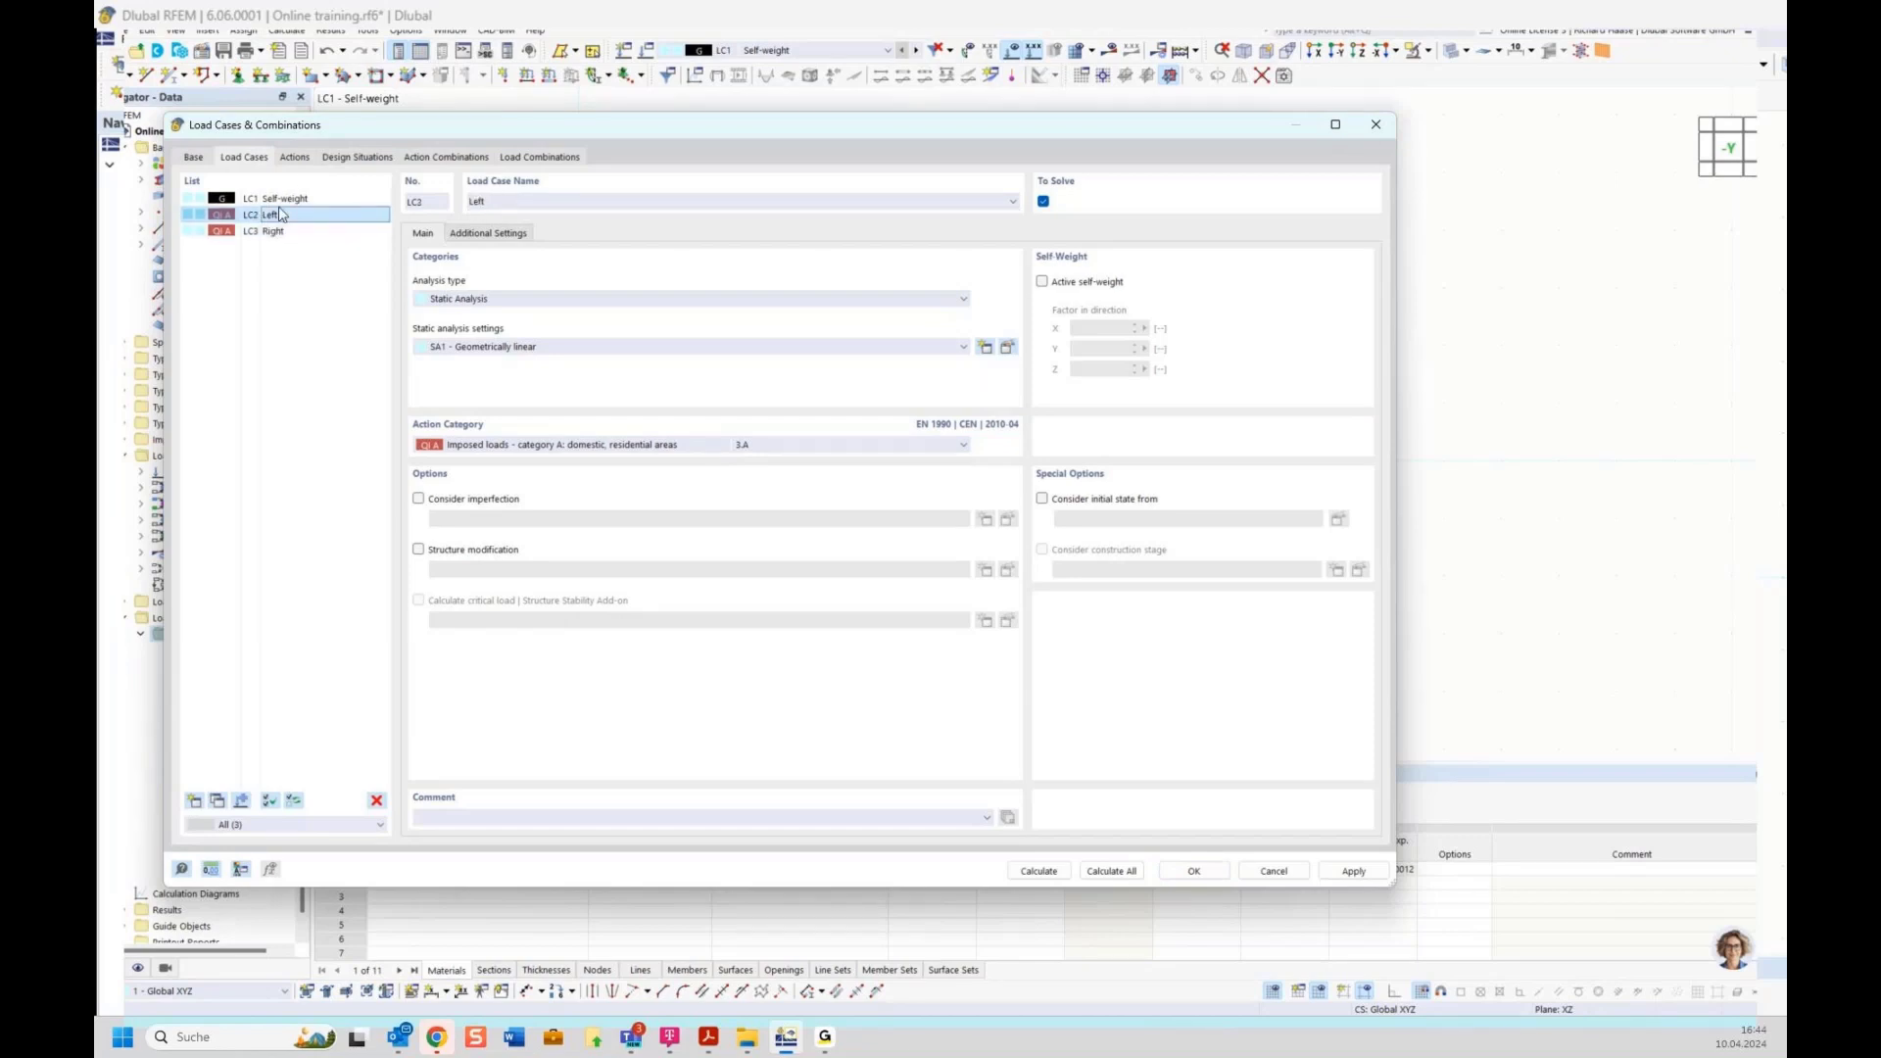
Review the permanent and imposed load actions, checking their action type and which load cases are assigned to each.
{"action": "left_click", "coordinate": [292, 158]}
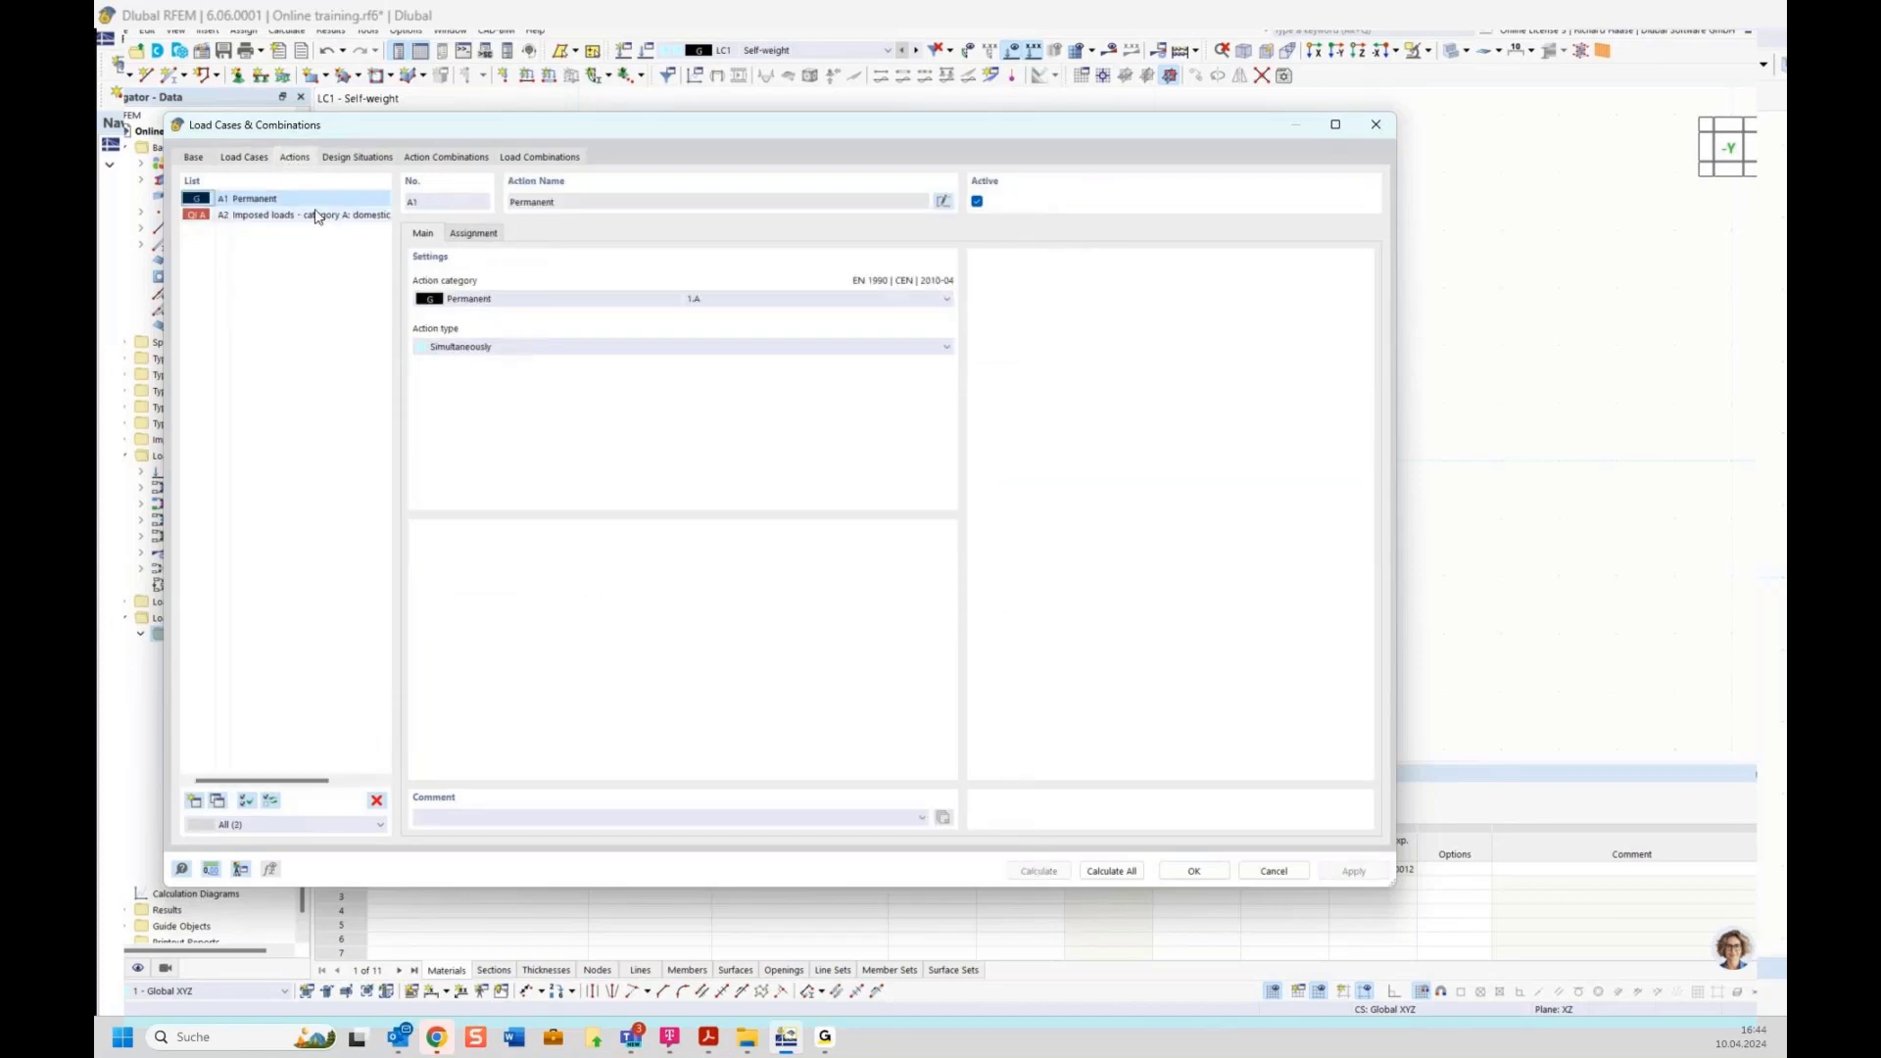
{"action": "left_click", "coordinate": [474, 234]}
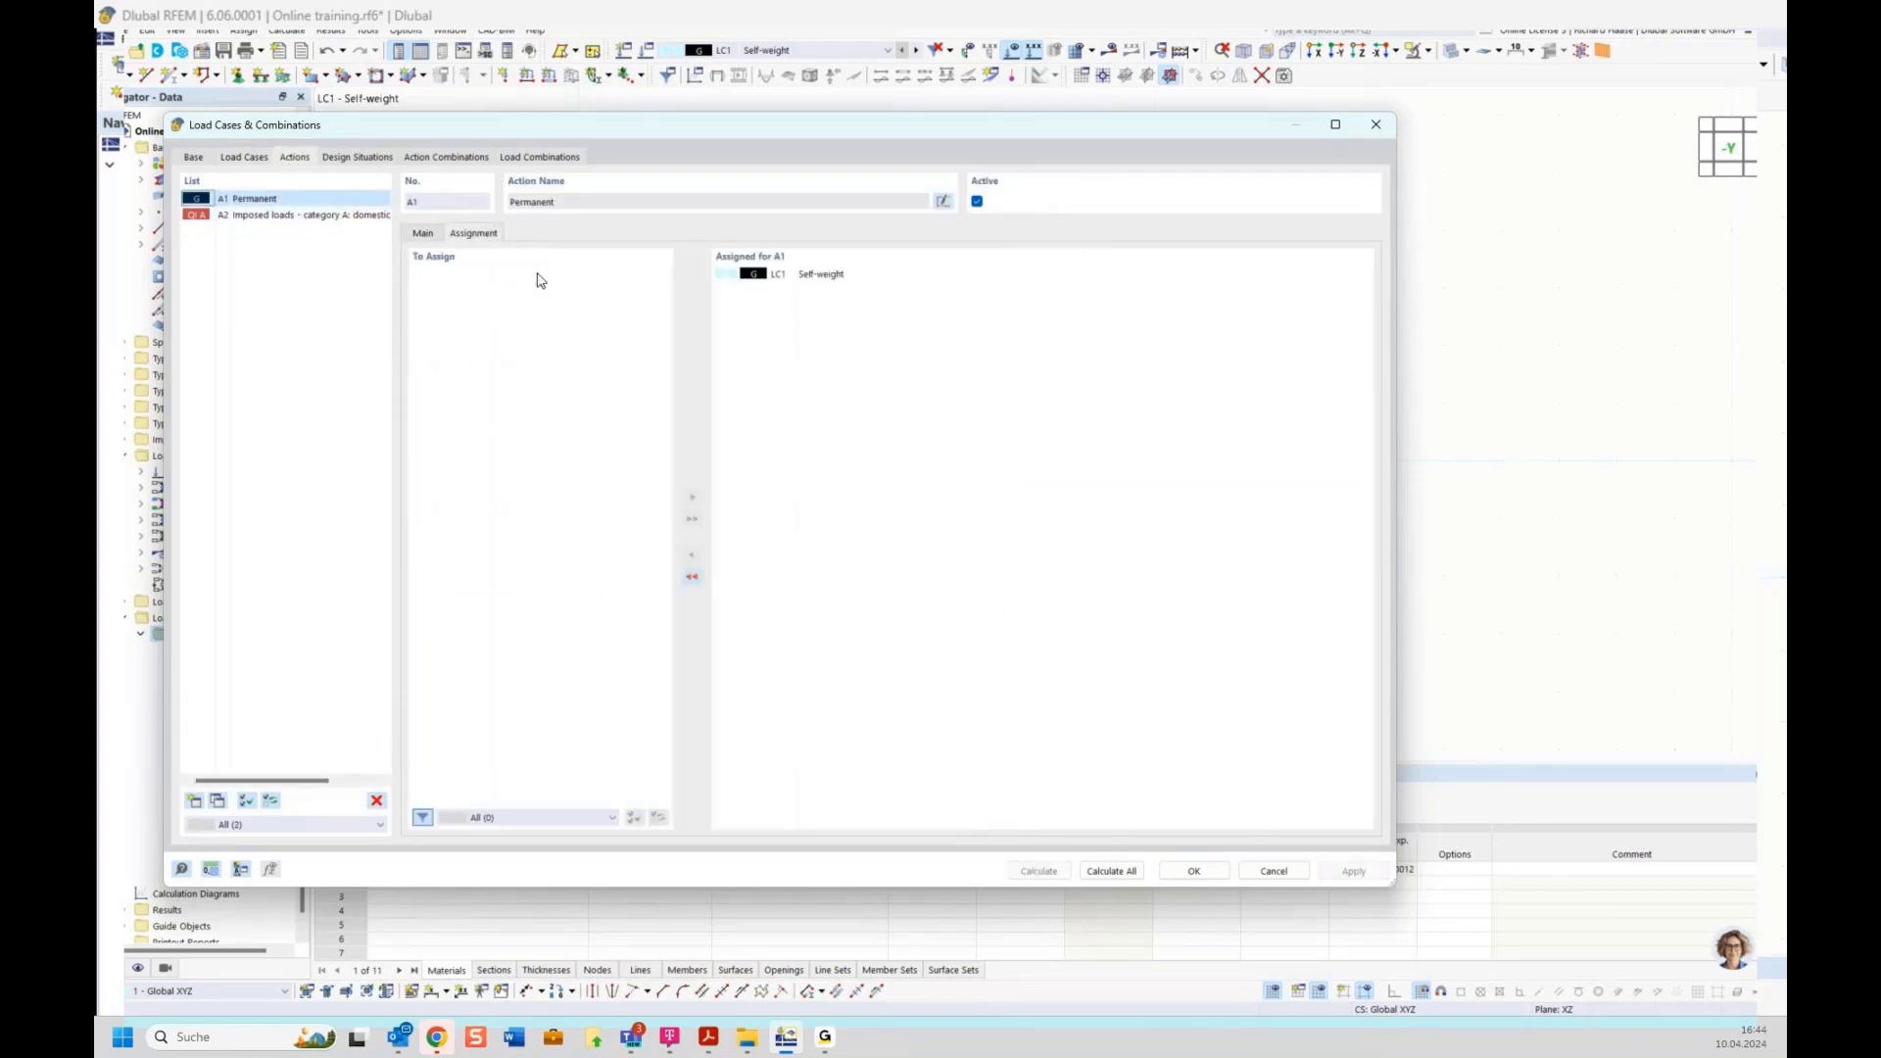
{"action": "left_click", "coordinate": [280, 215]}
{"action": "left_click", "coordinate": [424, 235]}
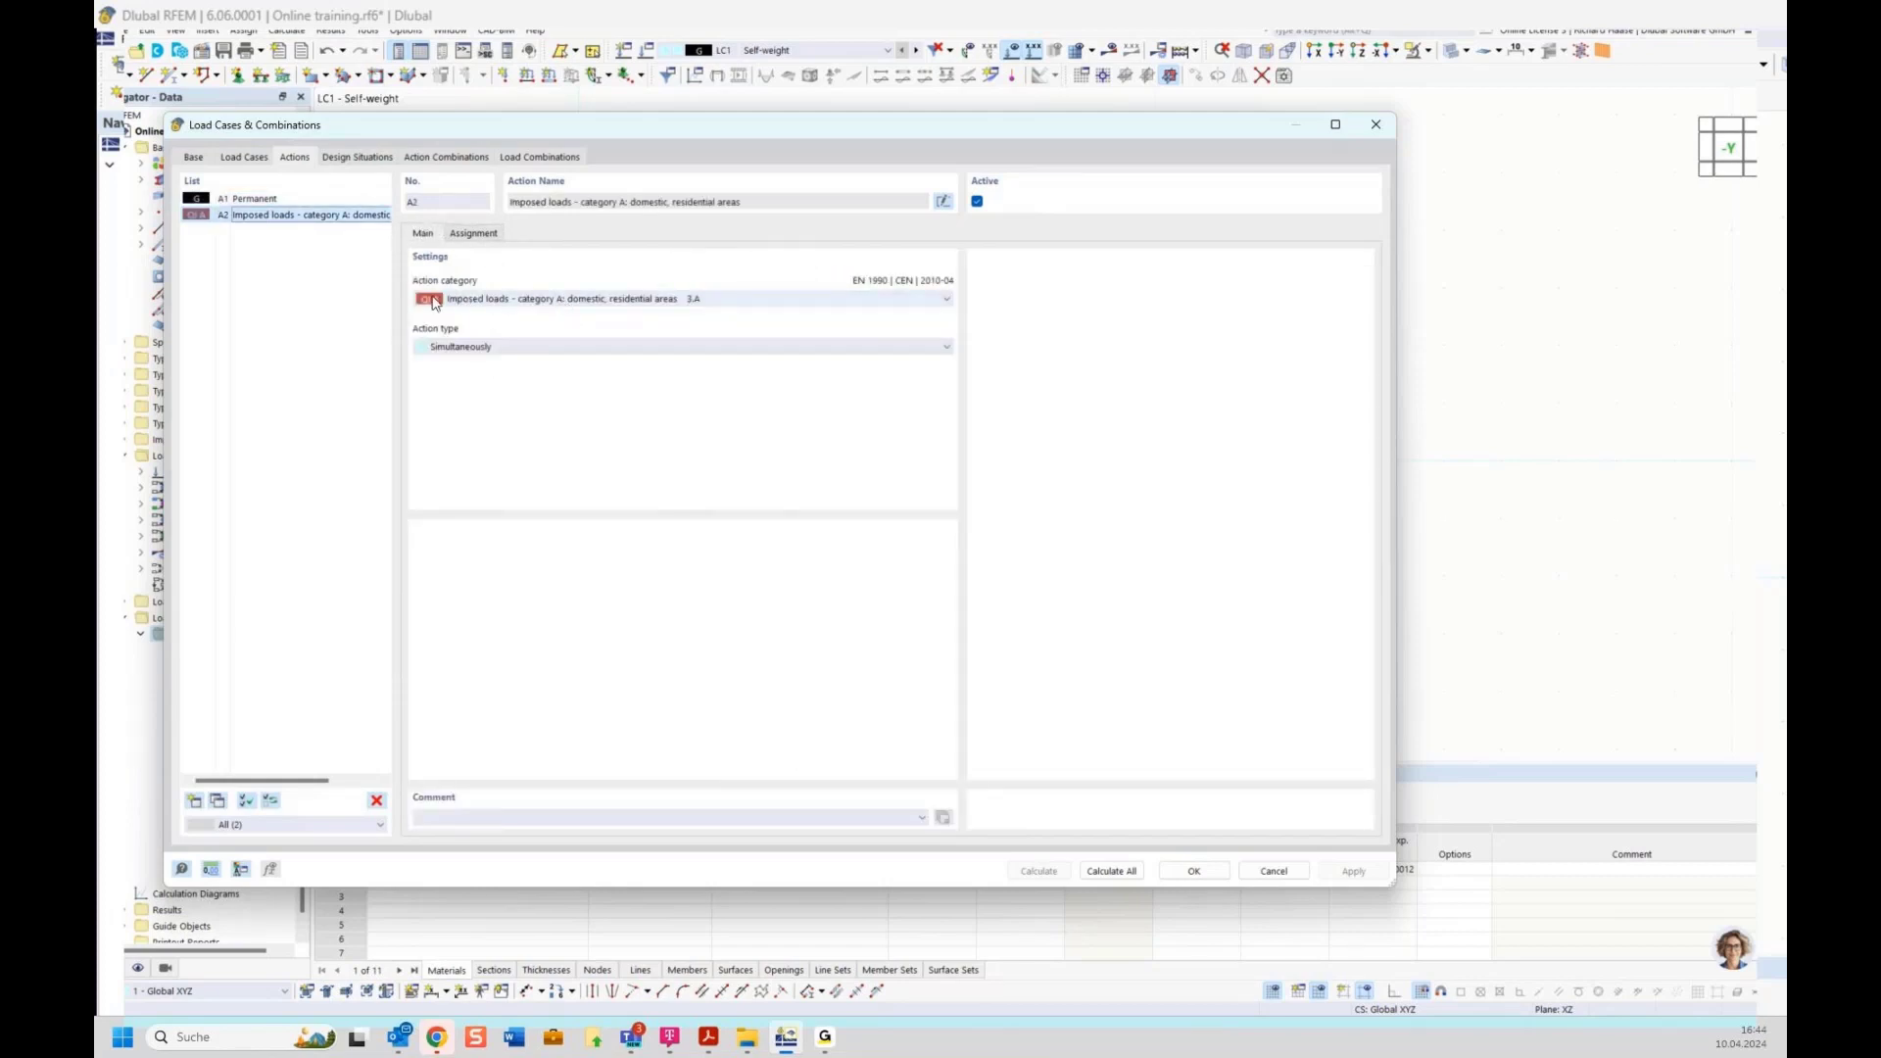
{"action": "left_click", "coordinate": [474, 237]}
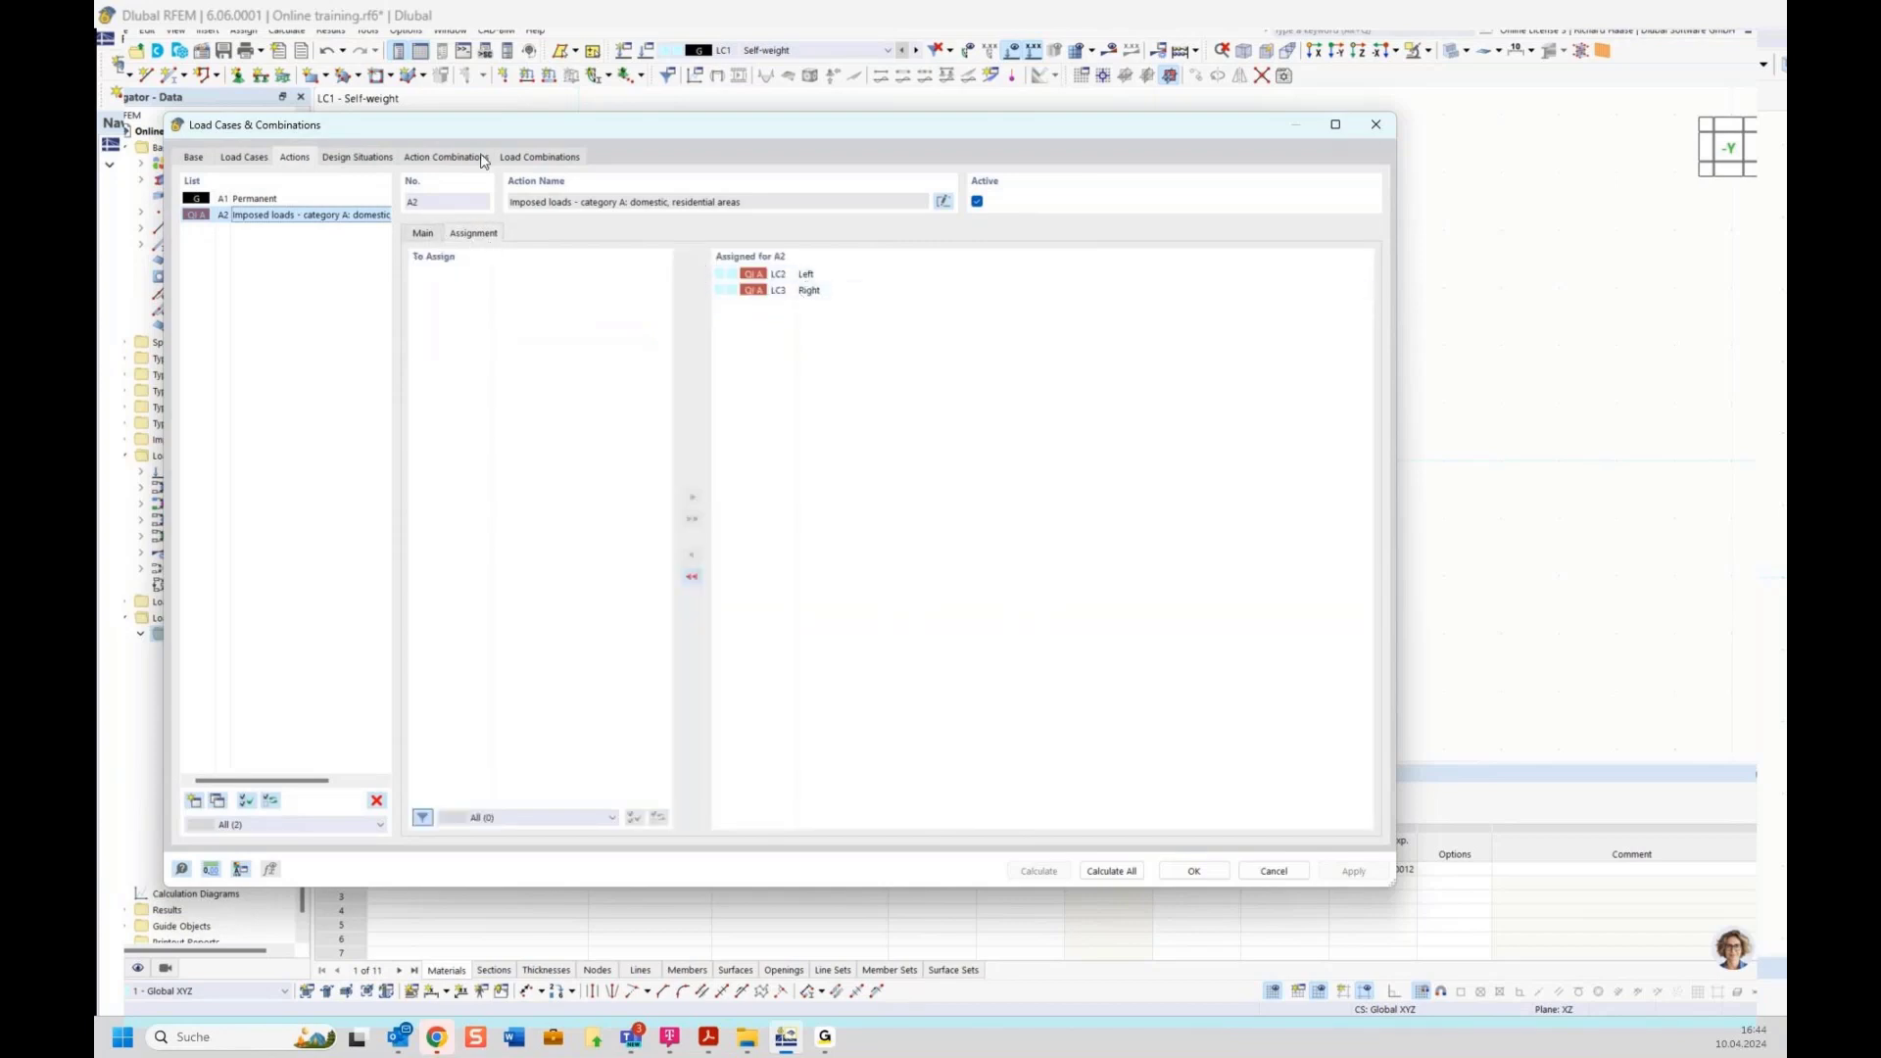
Examine the combination rule information for the ULS (STR/GEO) design situation DS1, Permanent and transient - Eq. 6.10.
{"action": "left_click", "coordinate": [355, 158]}
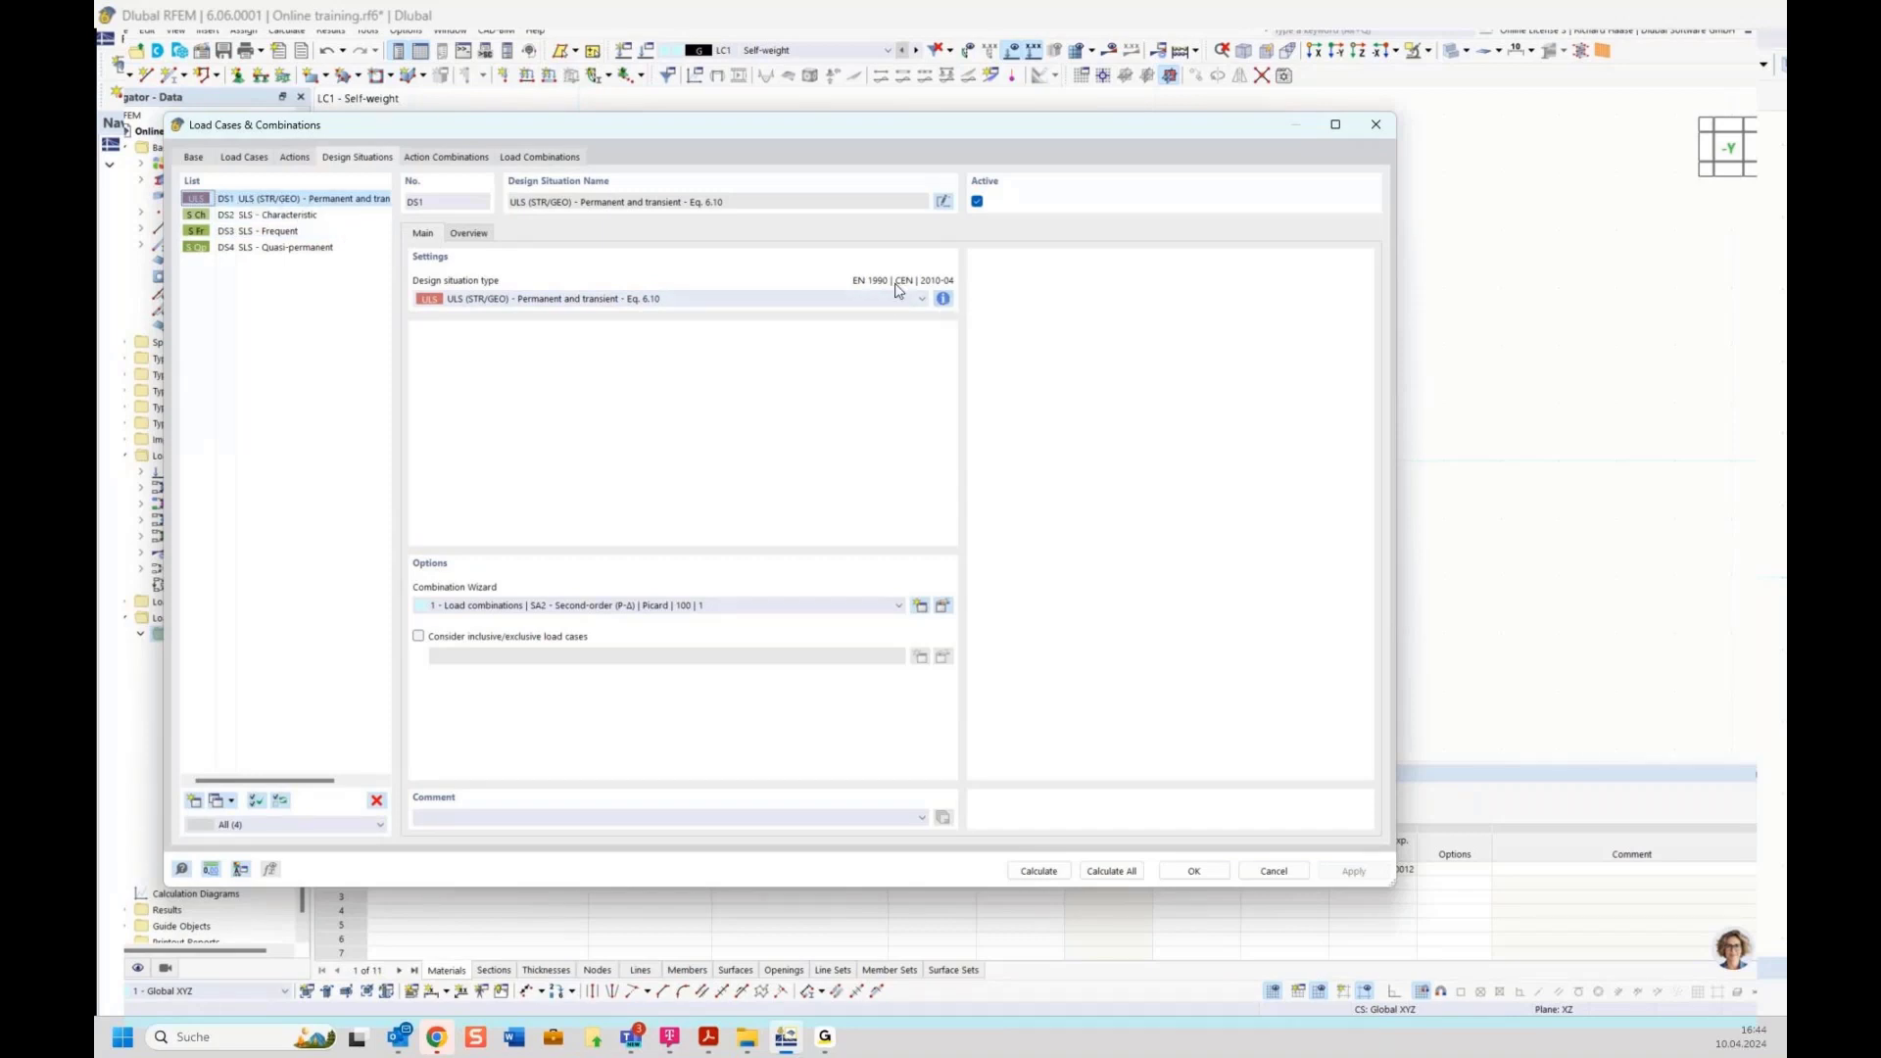
{"action": "left_click", "coordinate": [943, 300]}
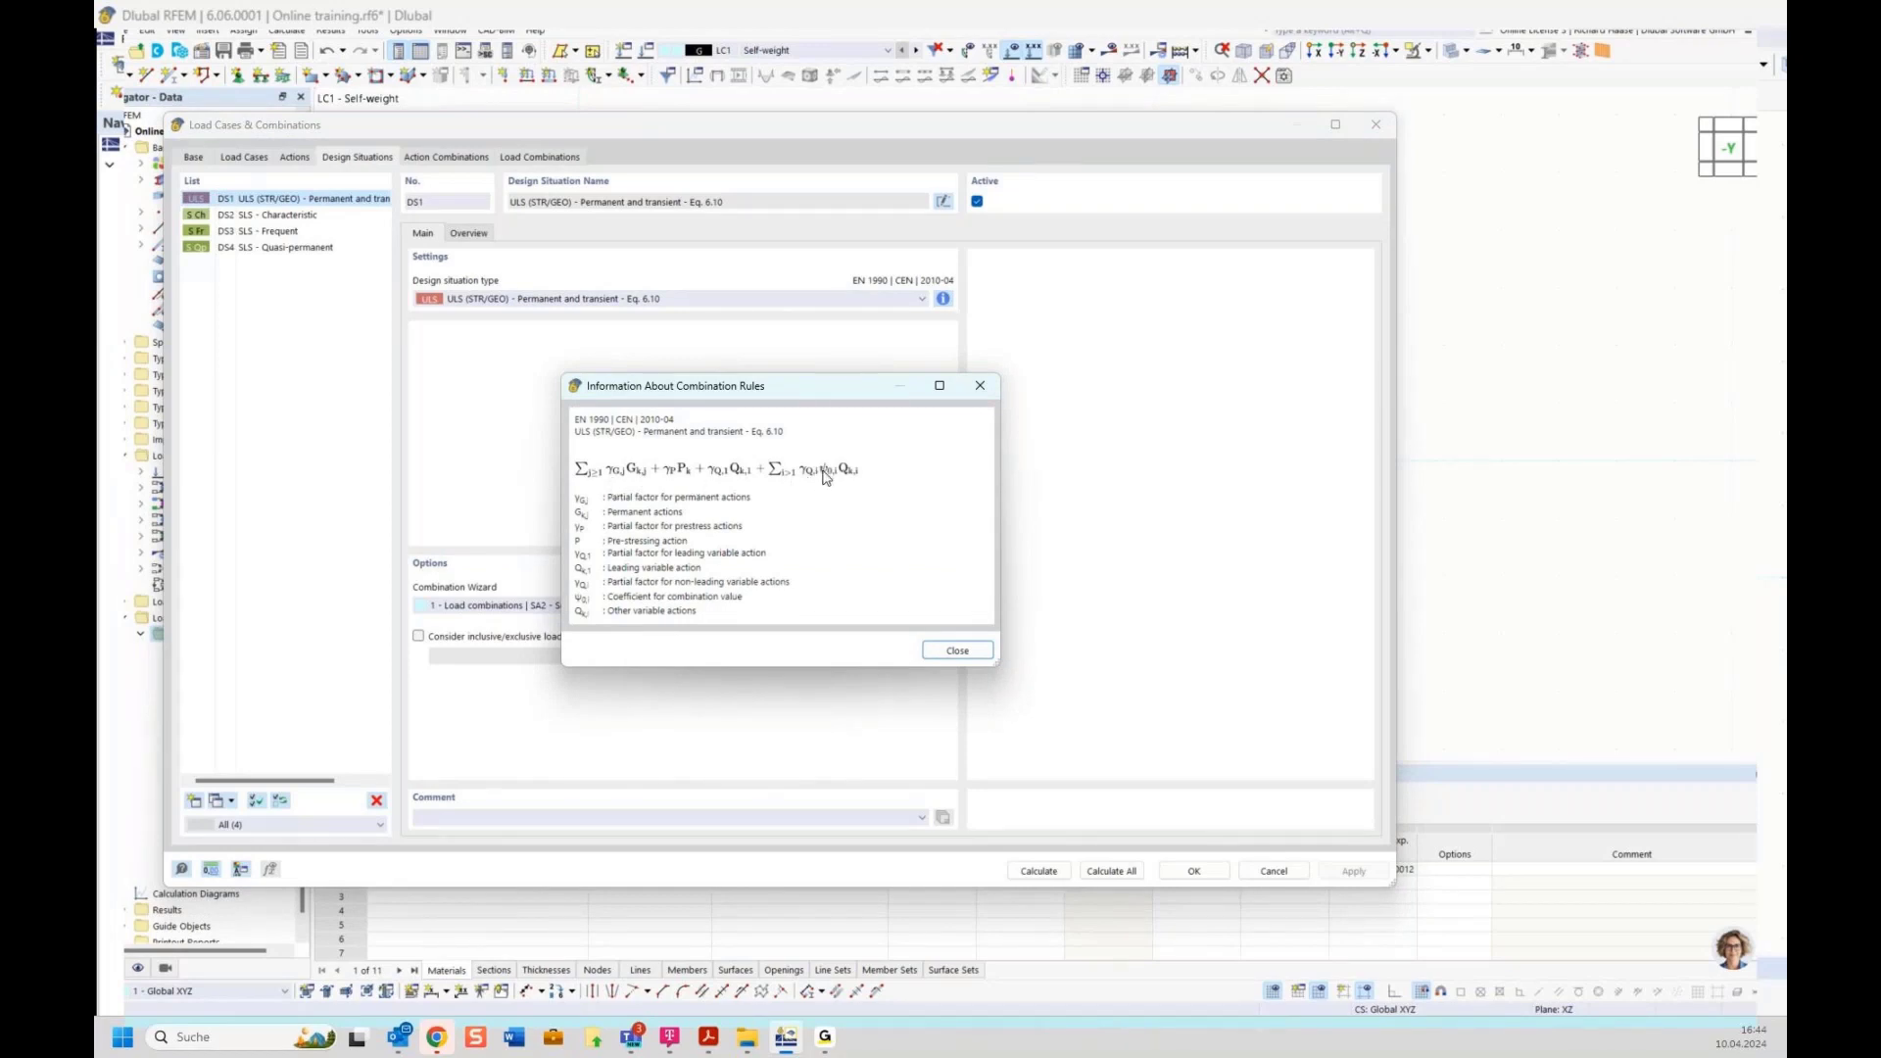
{"action": "left_click", "coordinate": [939, 651]}
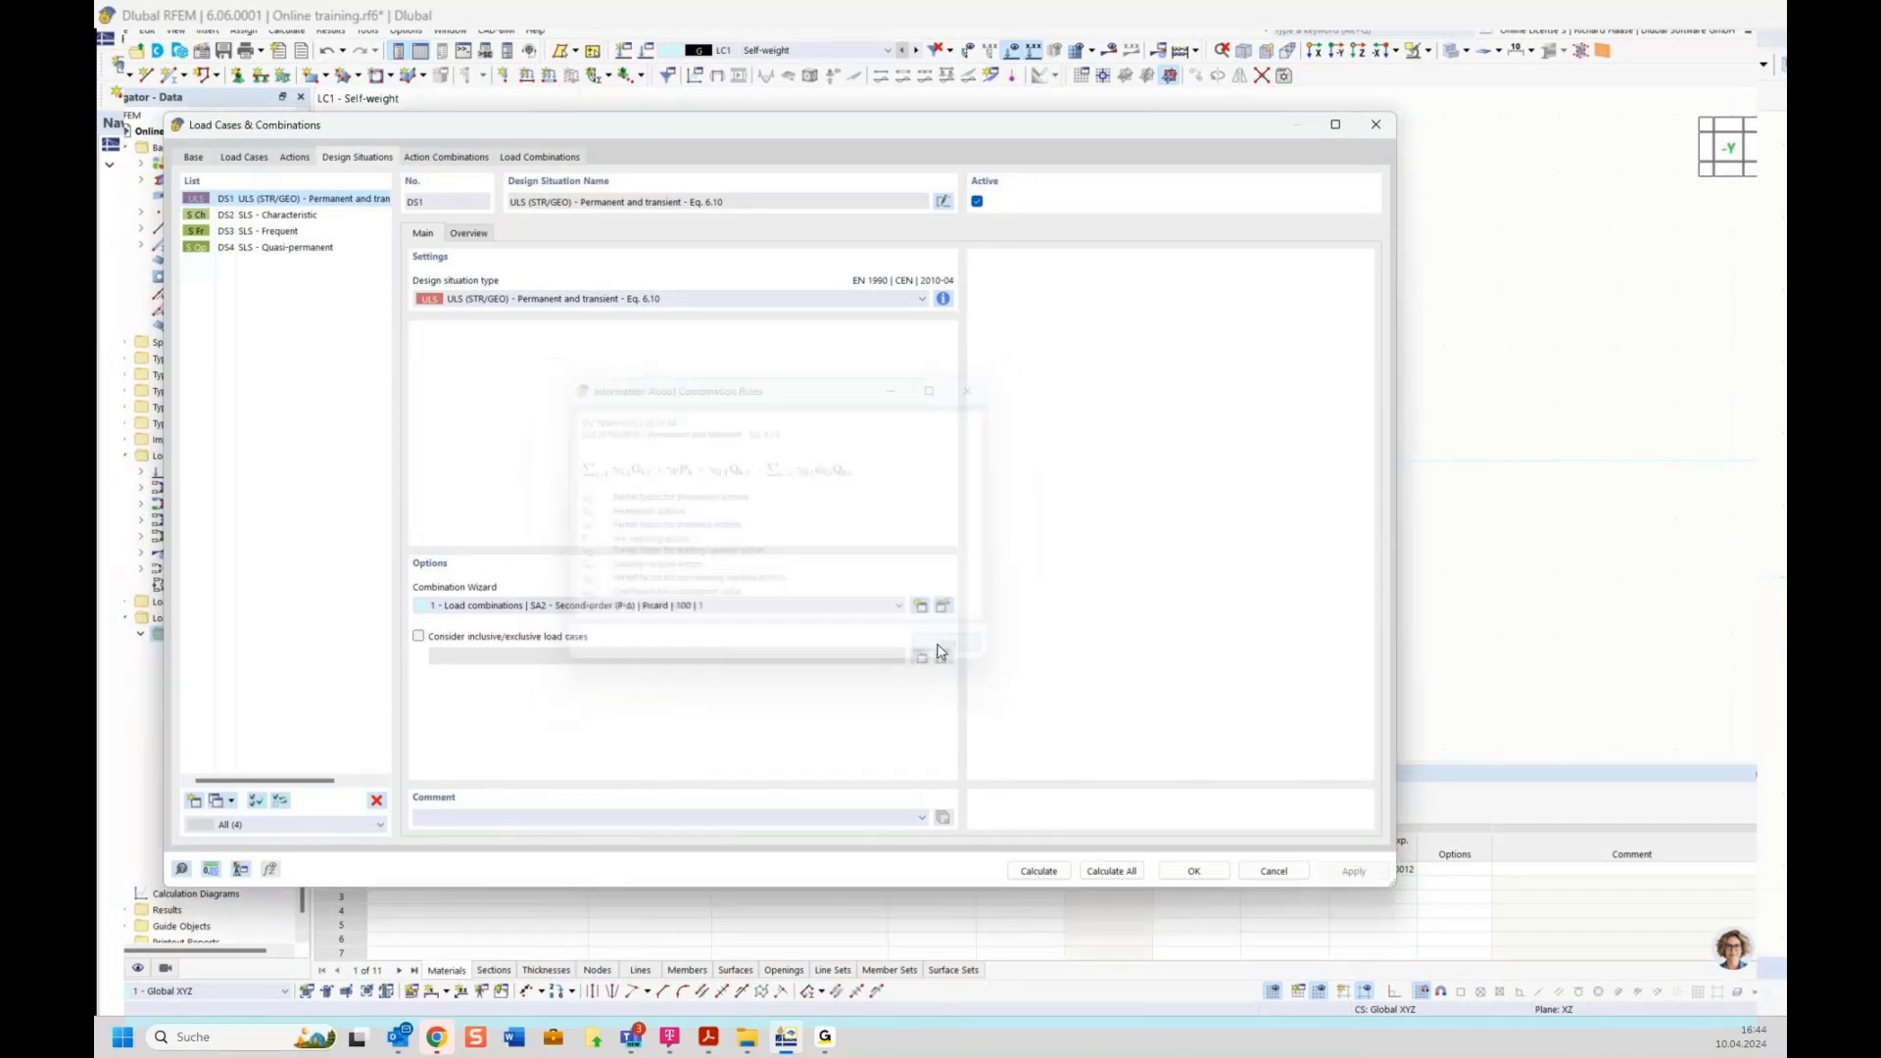
Review the generated action combinations and compare the ULS load combinations CO2, CO3 and CO4.
{"action": "left_click", "coordinate": [442, 159]}
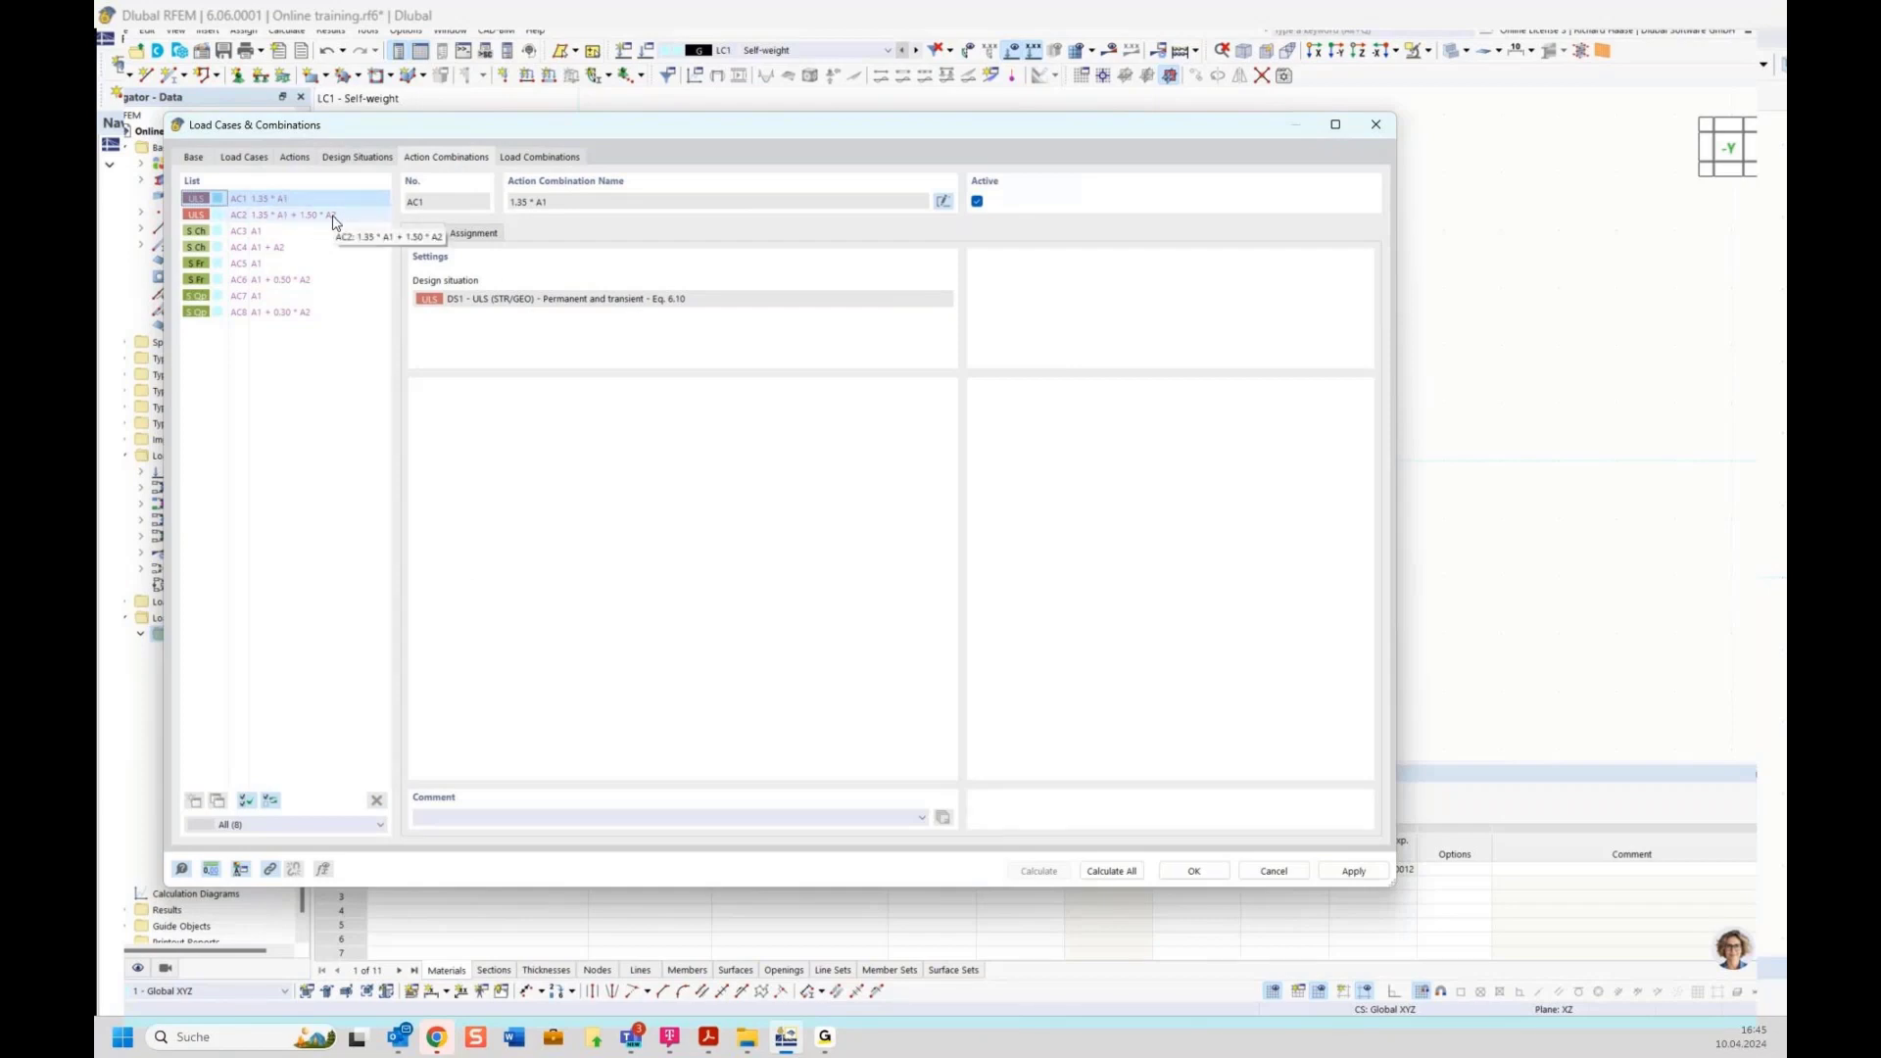
{"action": "left_click", "coordinate": [534, 160]}
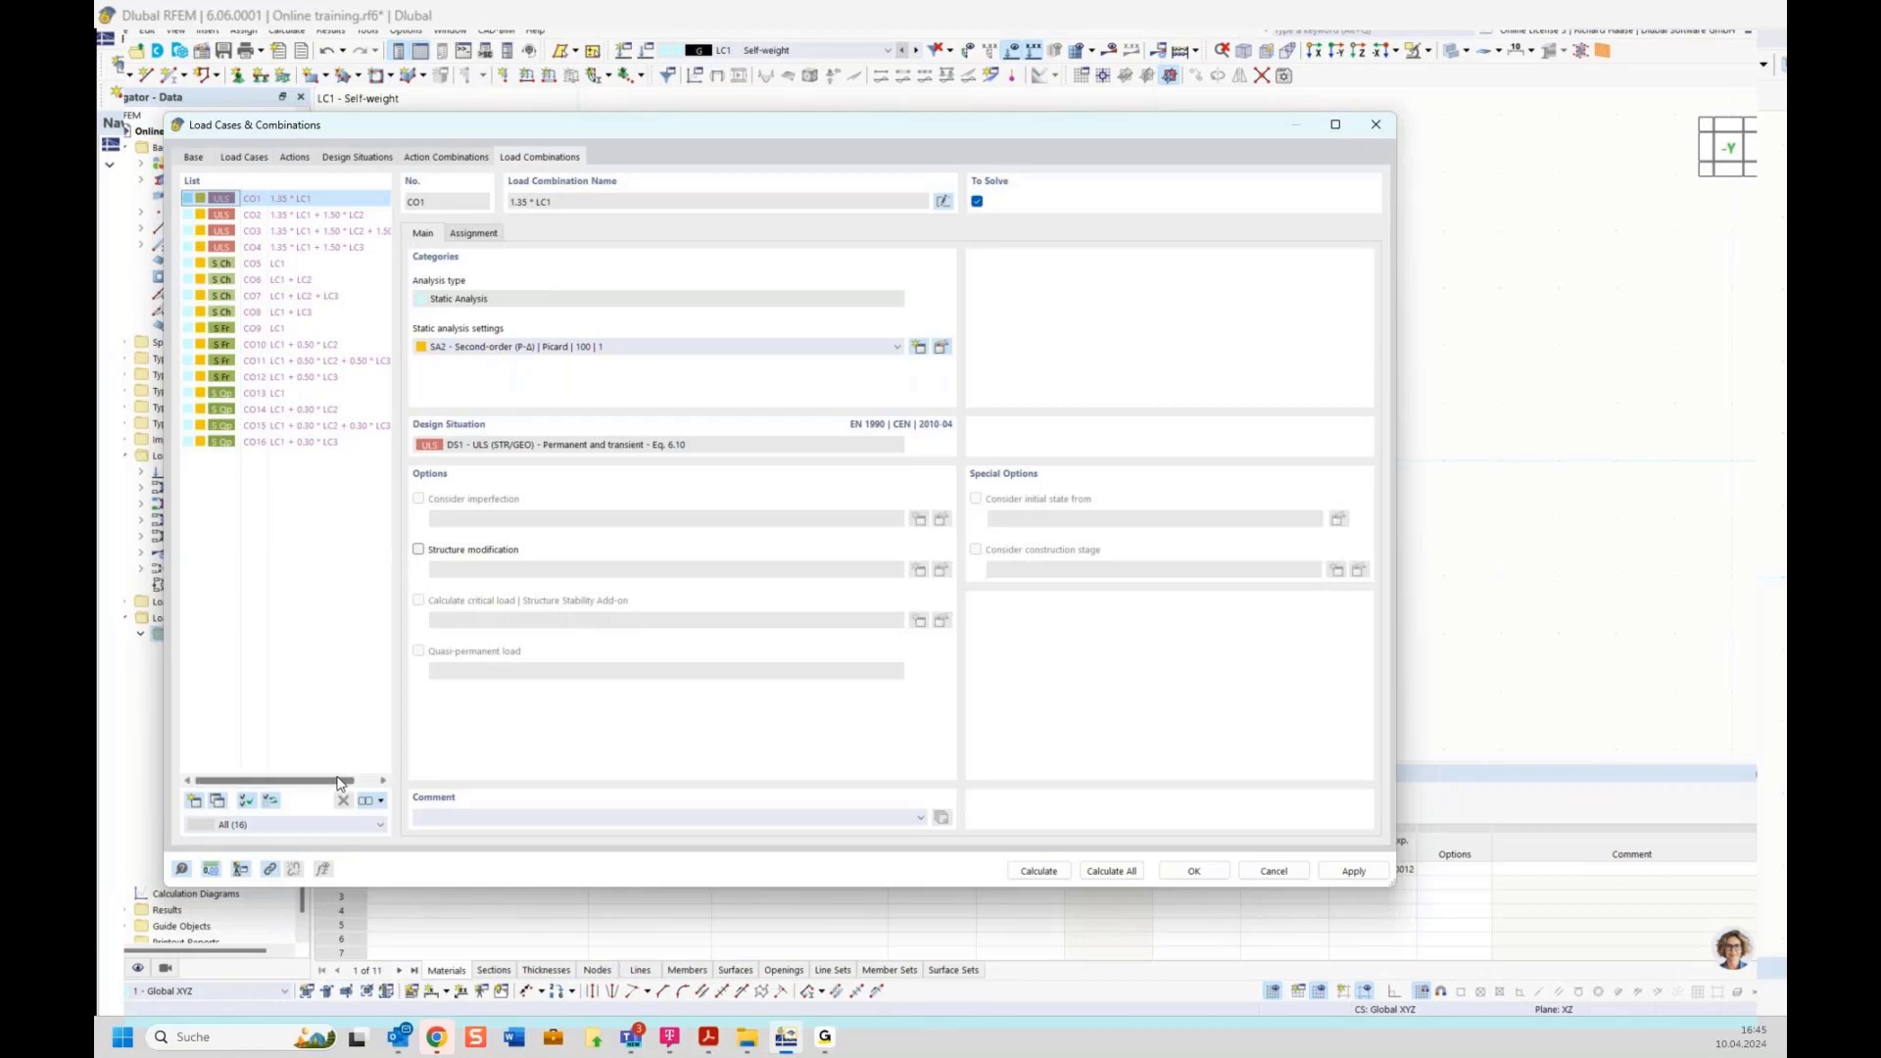
{"action": "left_click_drag", "start_coordinate": [333, 784], "coordinate": [332, 783]}
{"action": "left_click", "coordinate": [331, 234]}
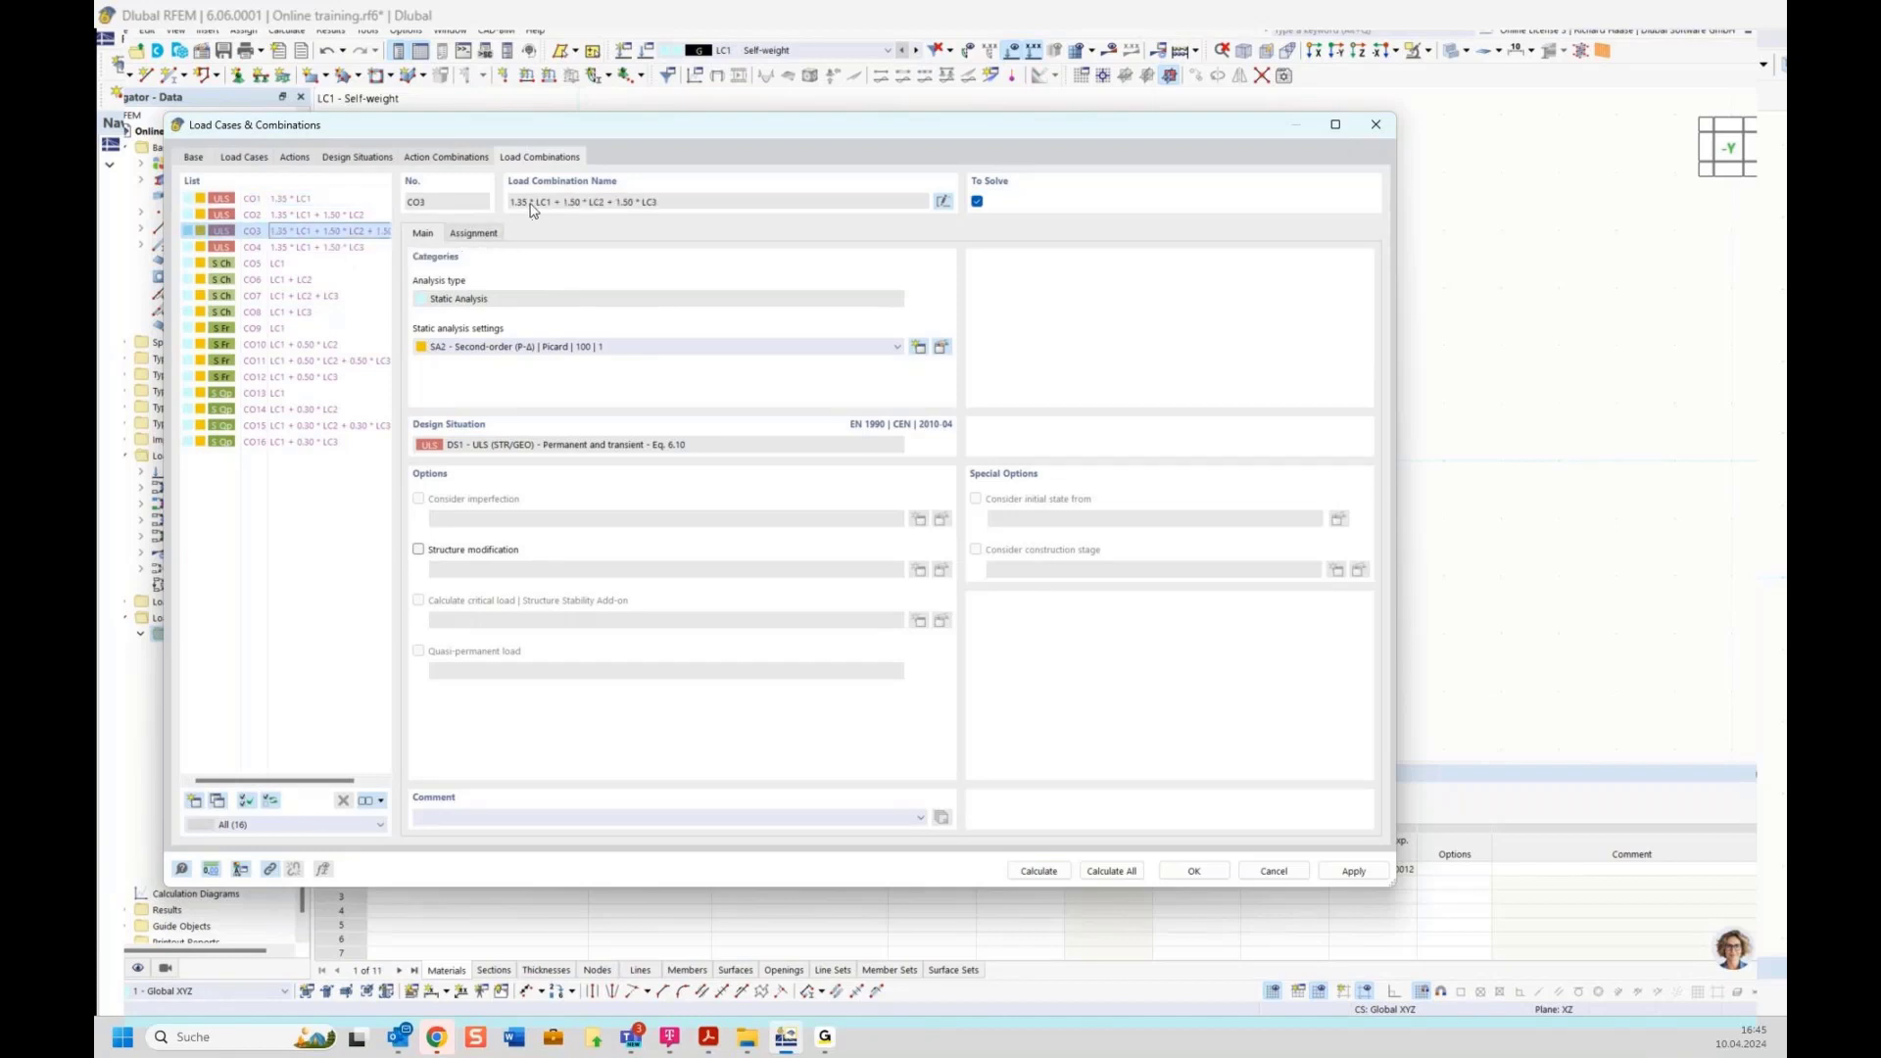
{"action": "key", "text": "Up"}
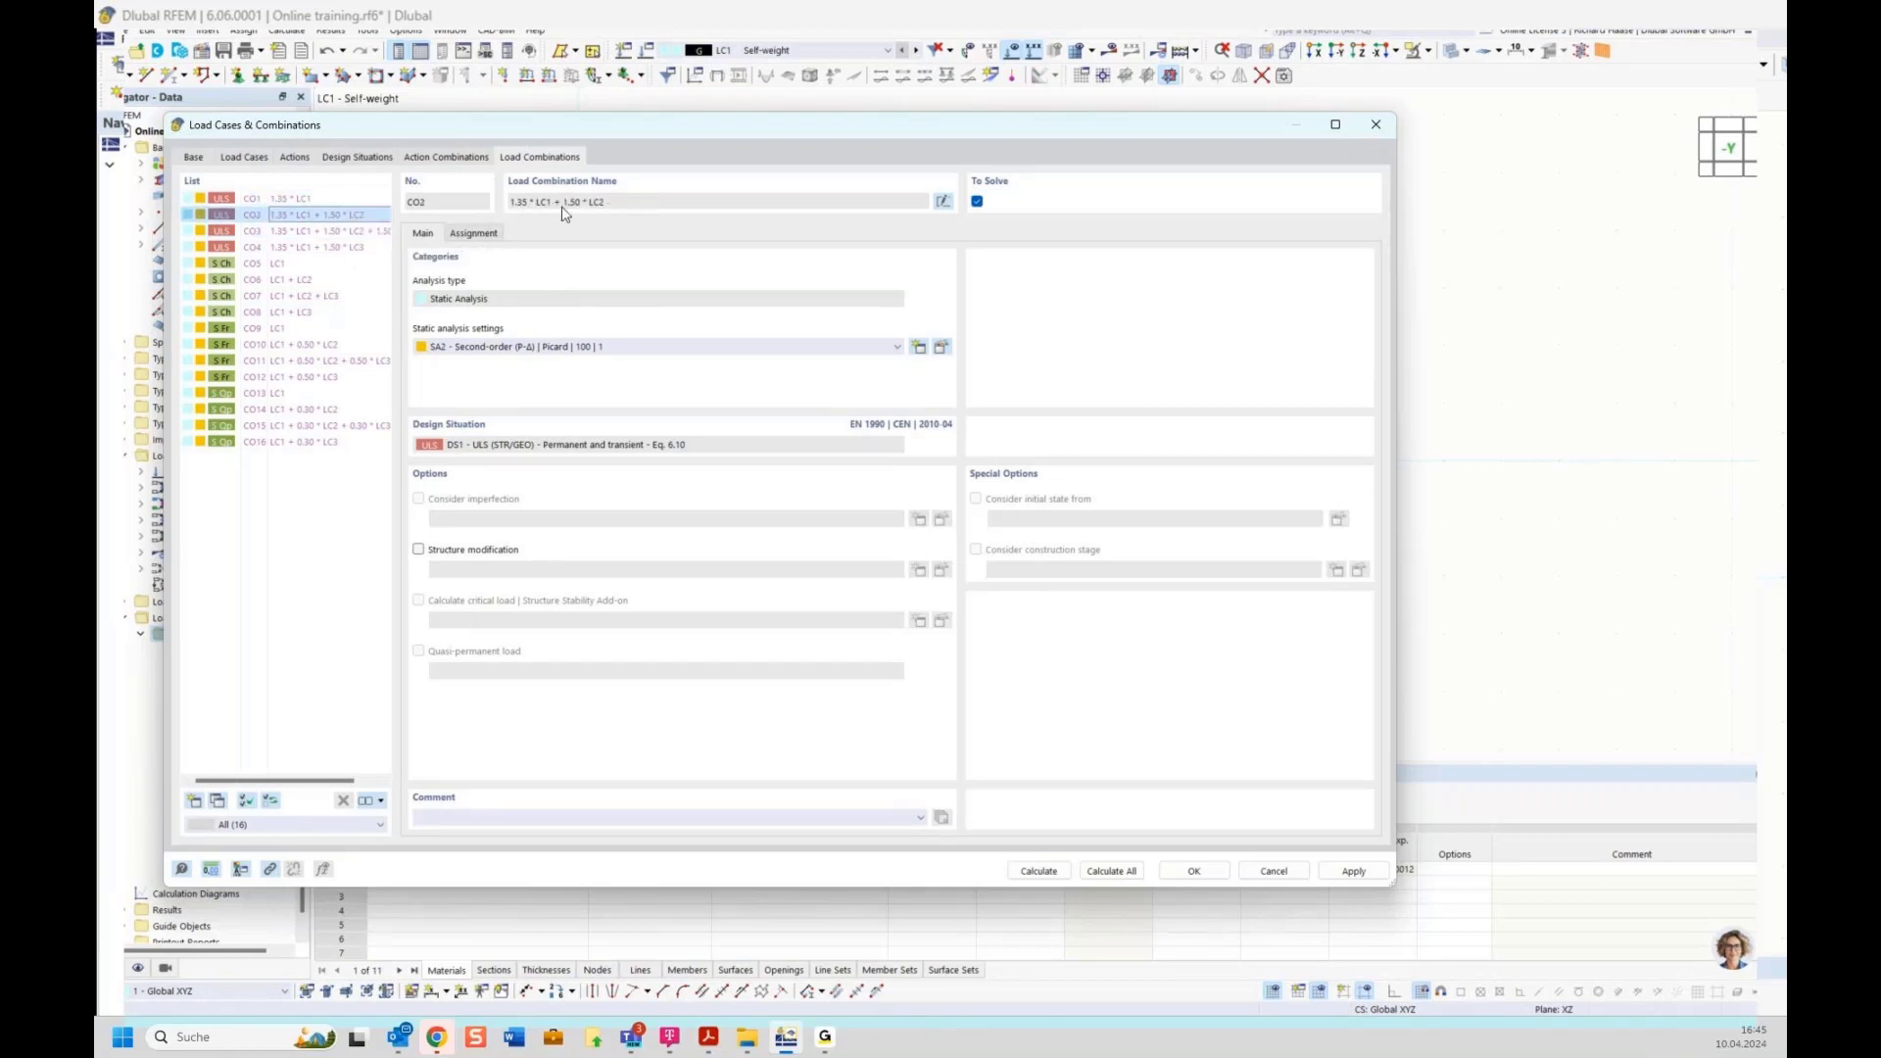
{"action": "left_click", "coordinate": [326, 247]}
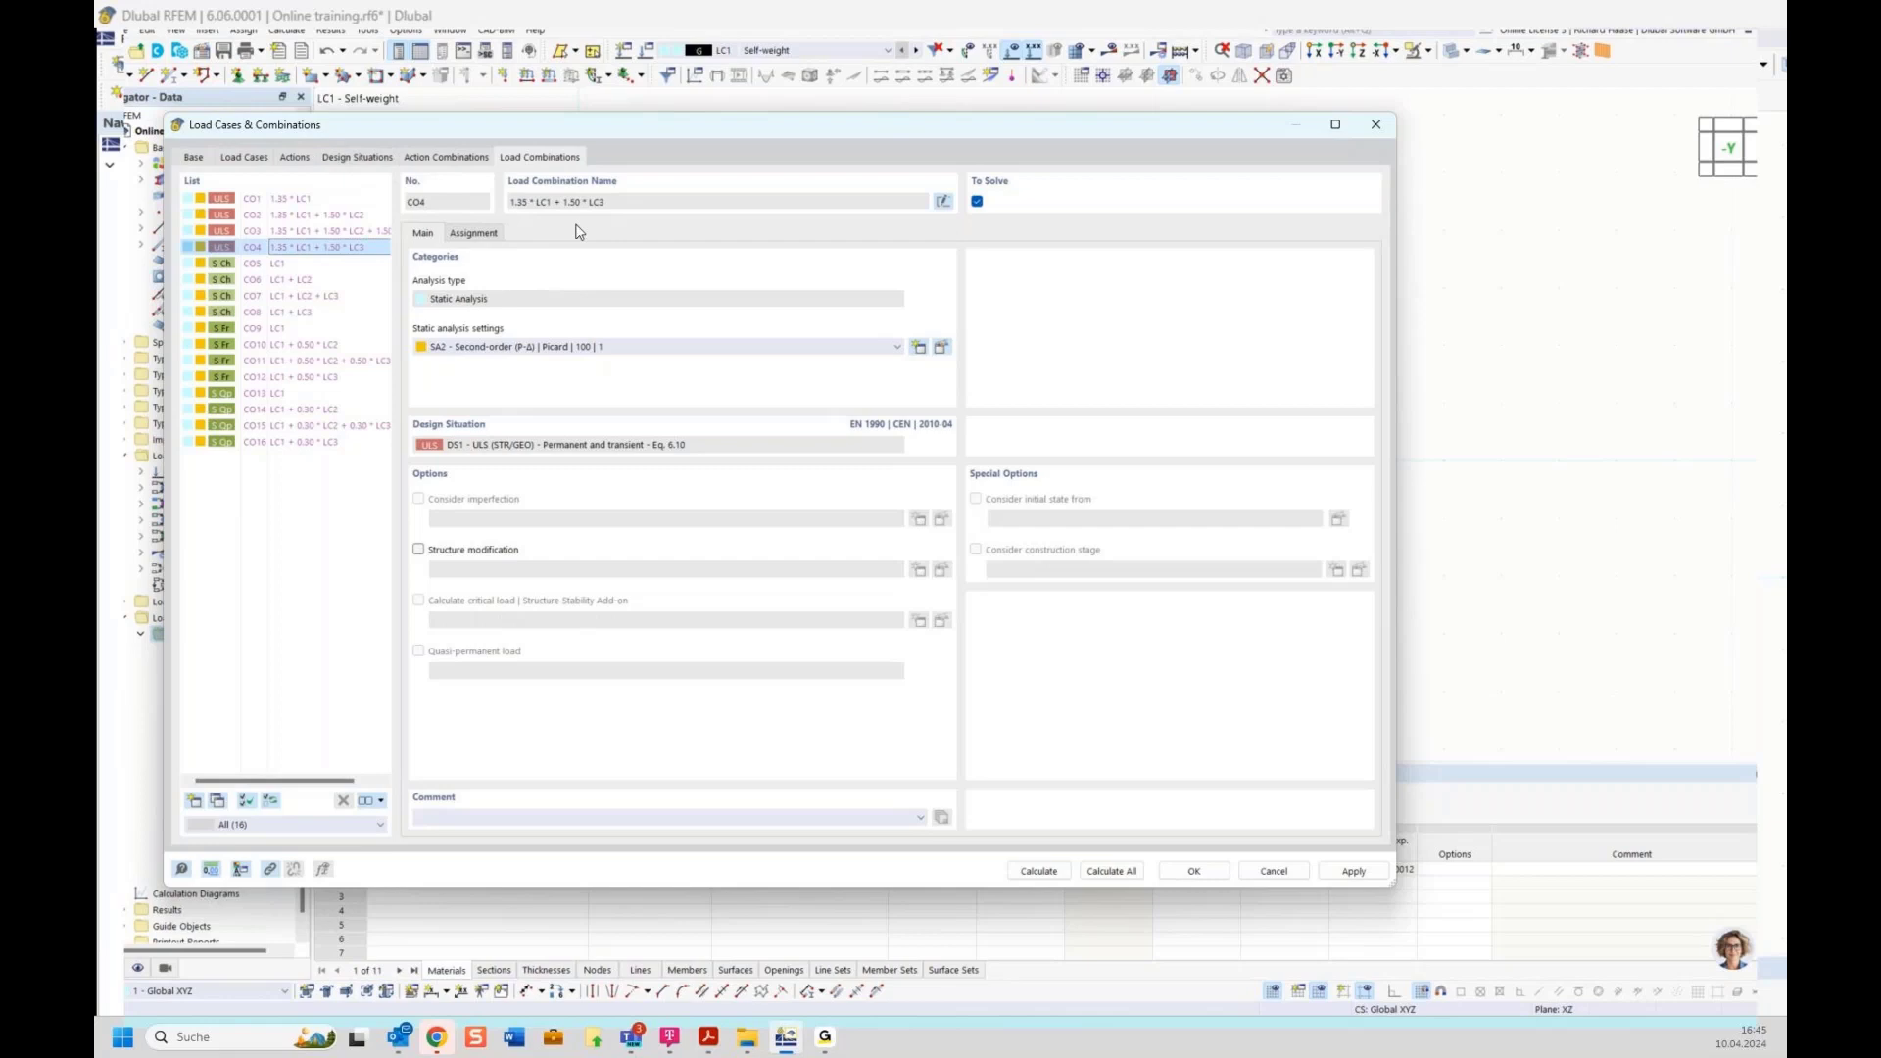
Check the combination statistics and the load case list, and accept the load case and combination settings.
{"action": "left_click", "coordinate": [194, 159]}
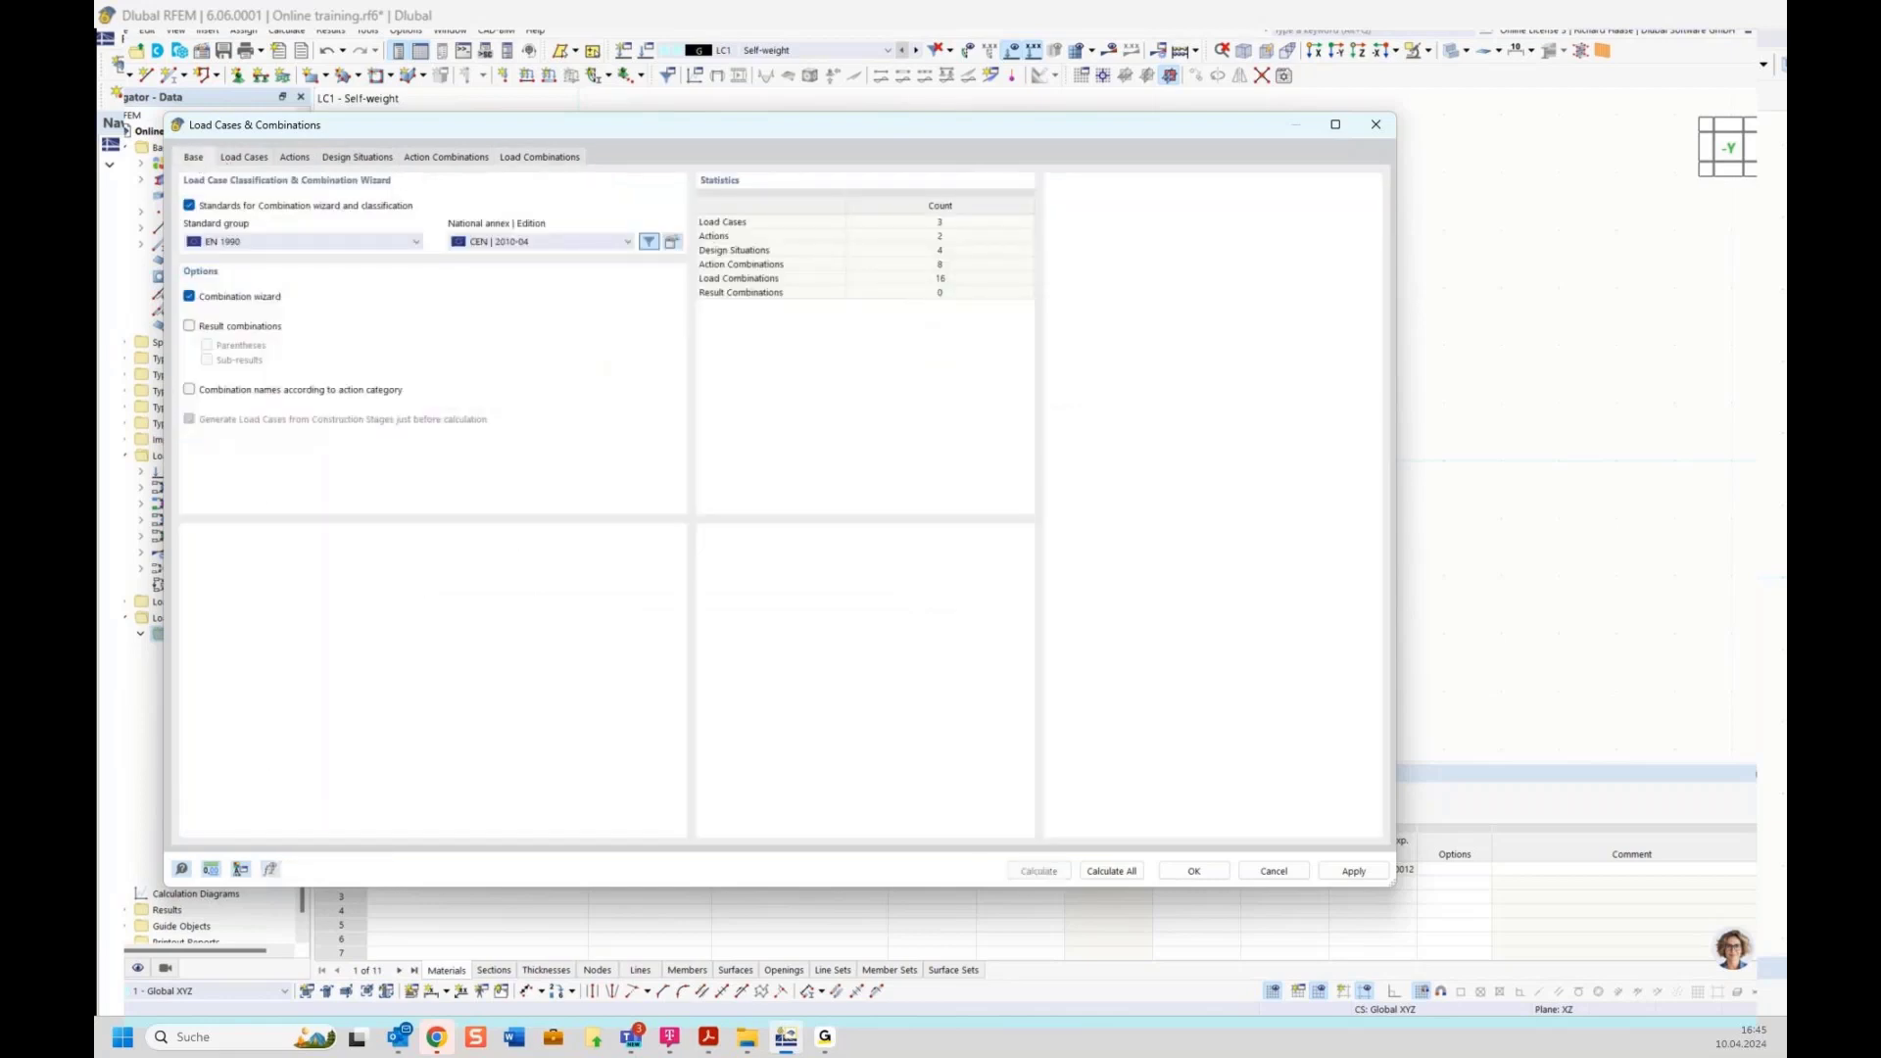
{"action": "left_click", "coordinate": [241, 159]}
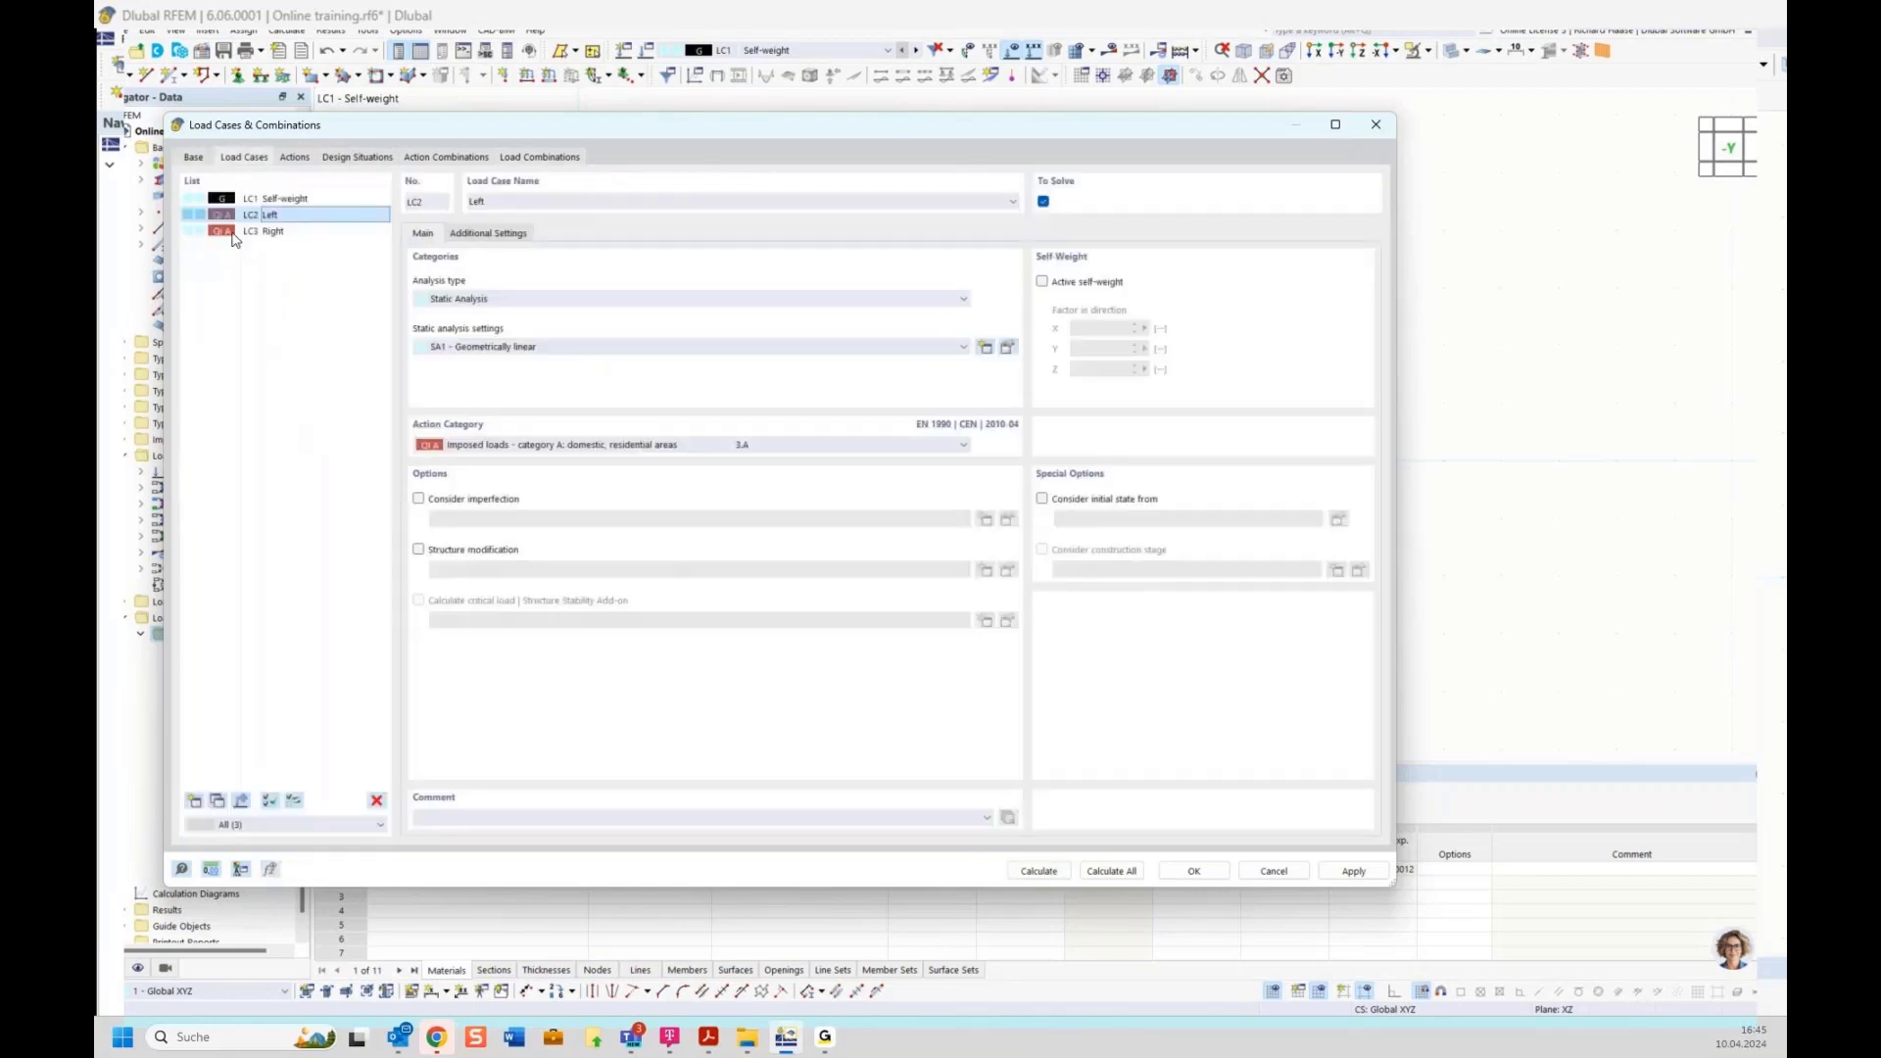
{"action": "left_click", "coordinate": [1202, 875]}
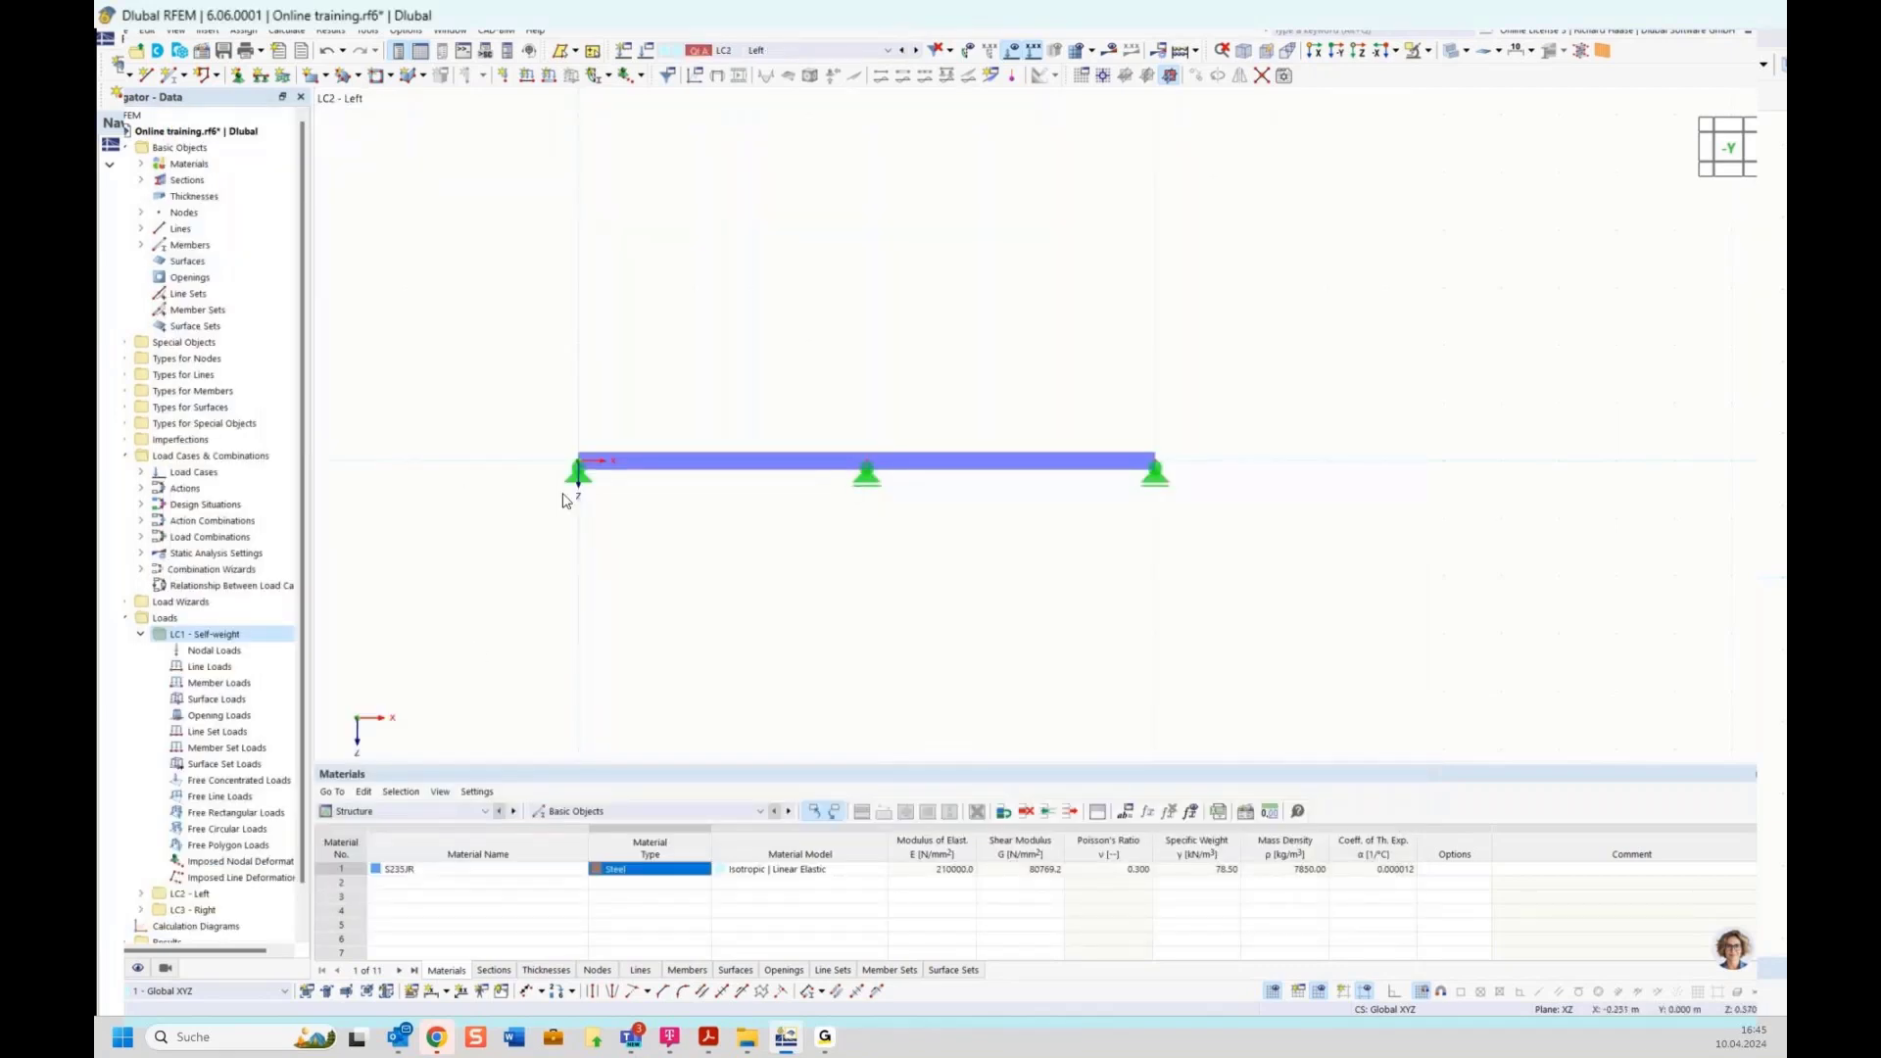
Add a uniform member load of 2.5 kN/m in direction ZL to members 1 and 2 in load case LC1 Self-weight.
{"action": "right_click", "coordinate": [233, 691]}
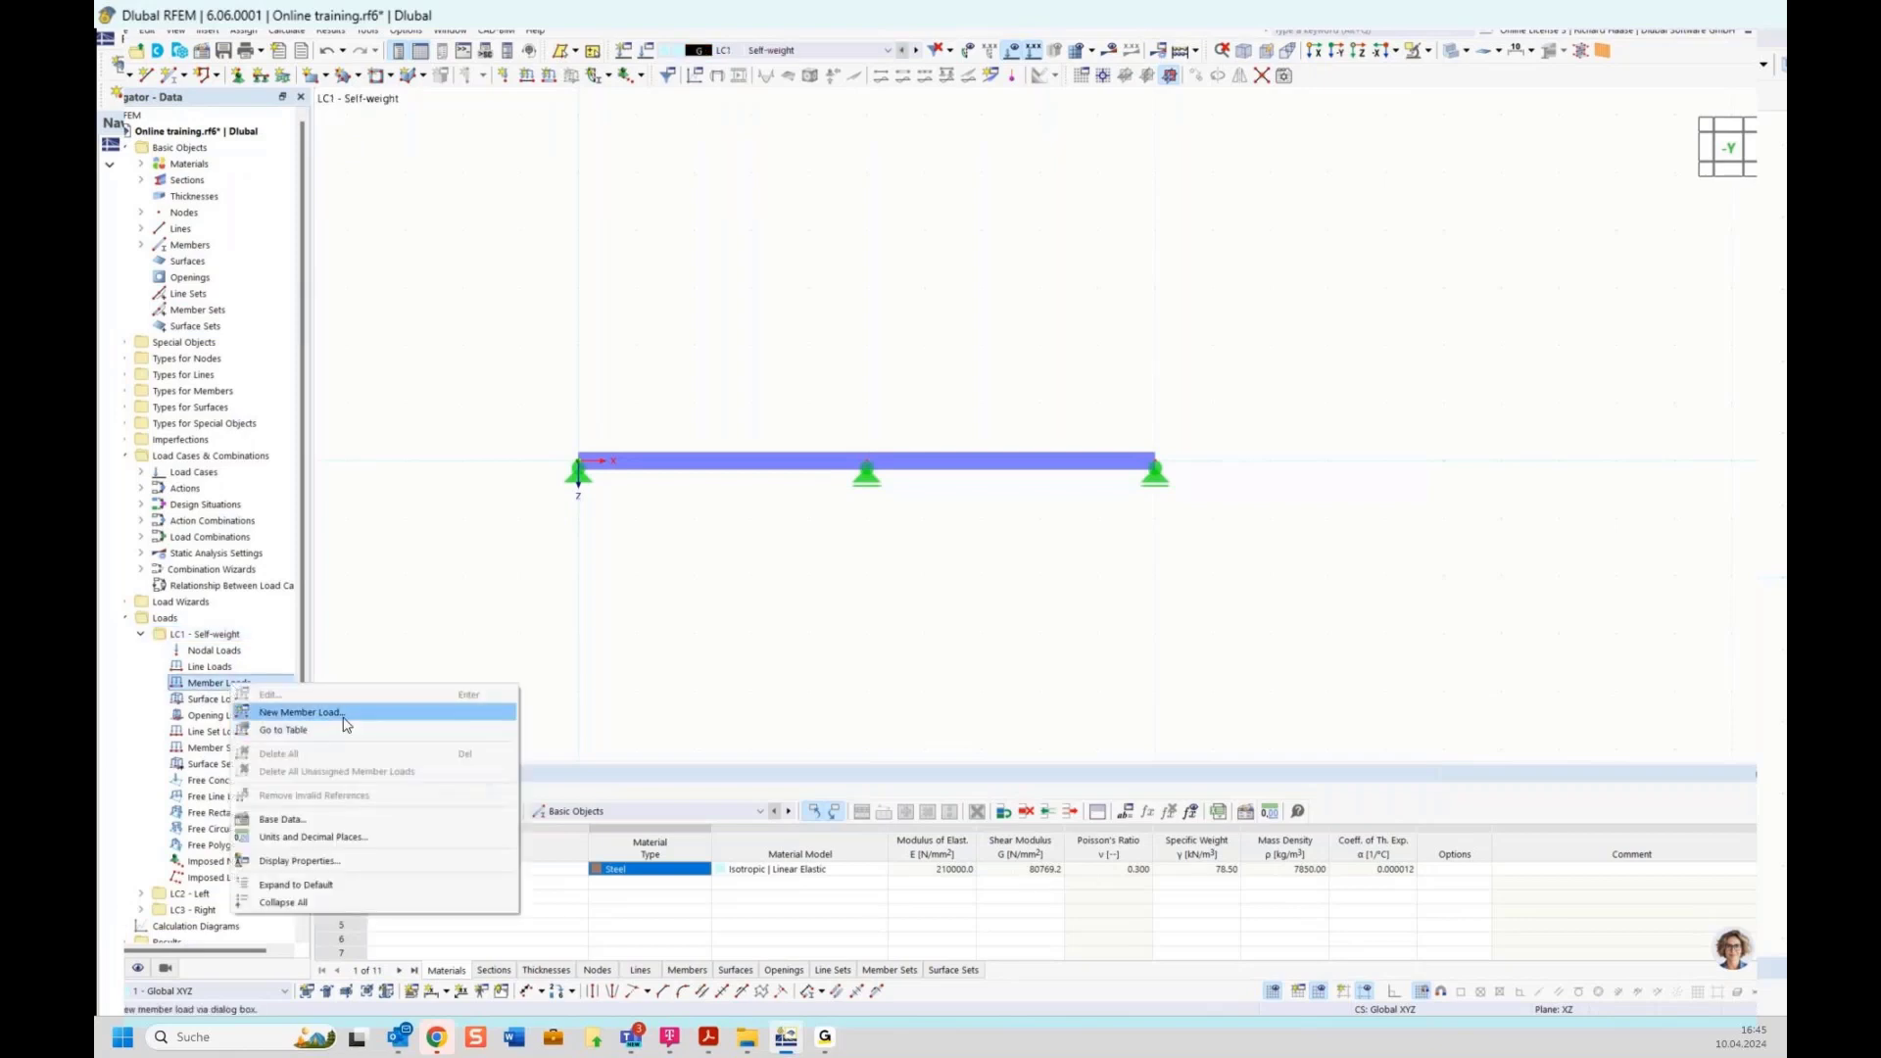
{"action": "left_click", "coordinate": [288, 714]}
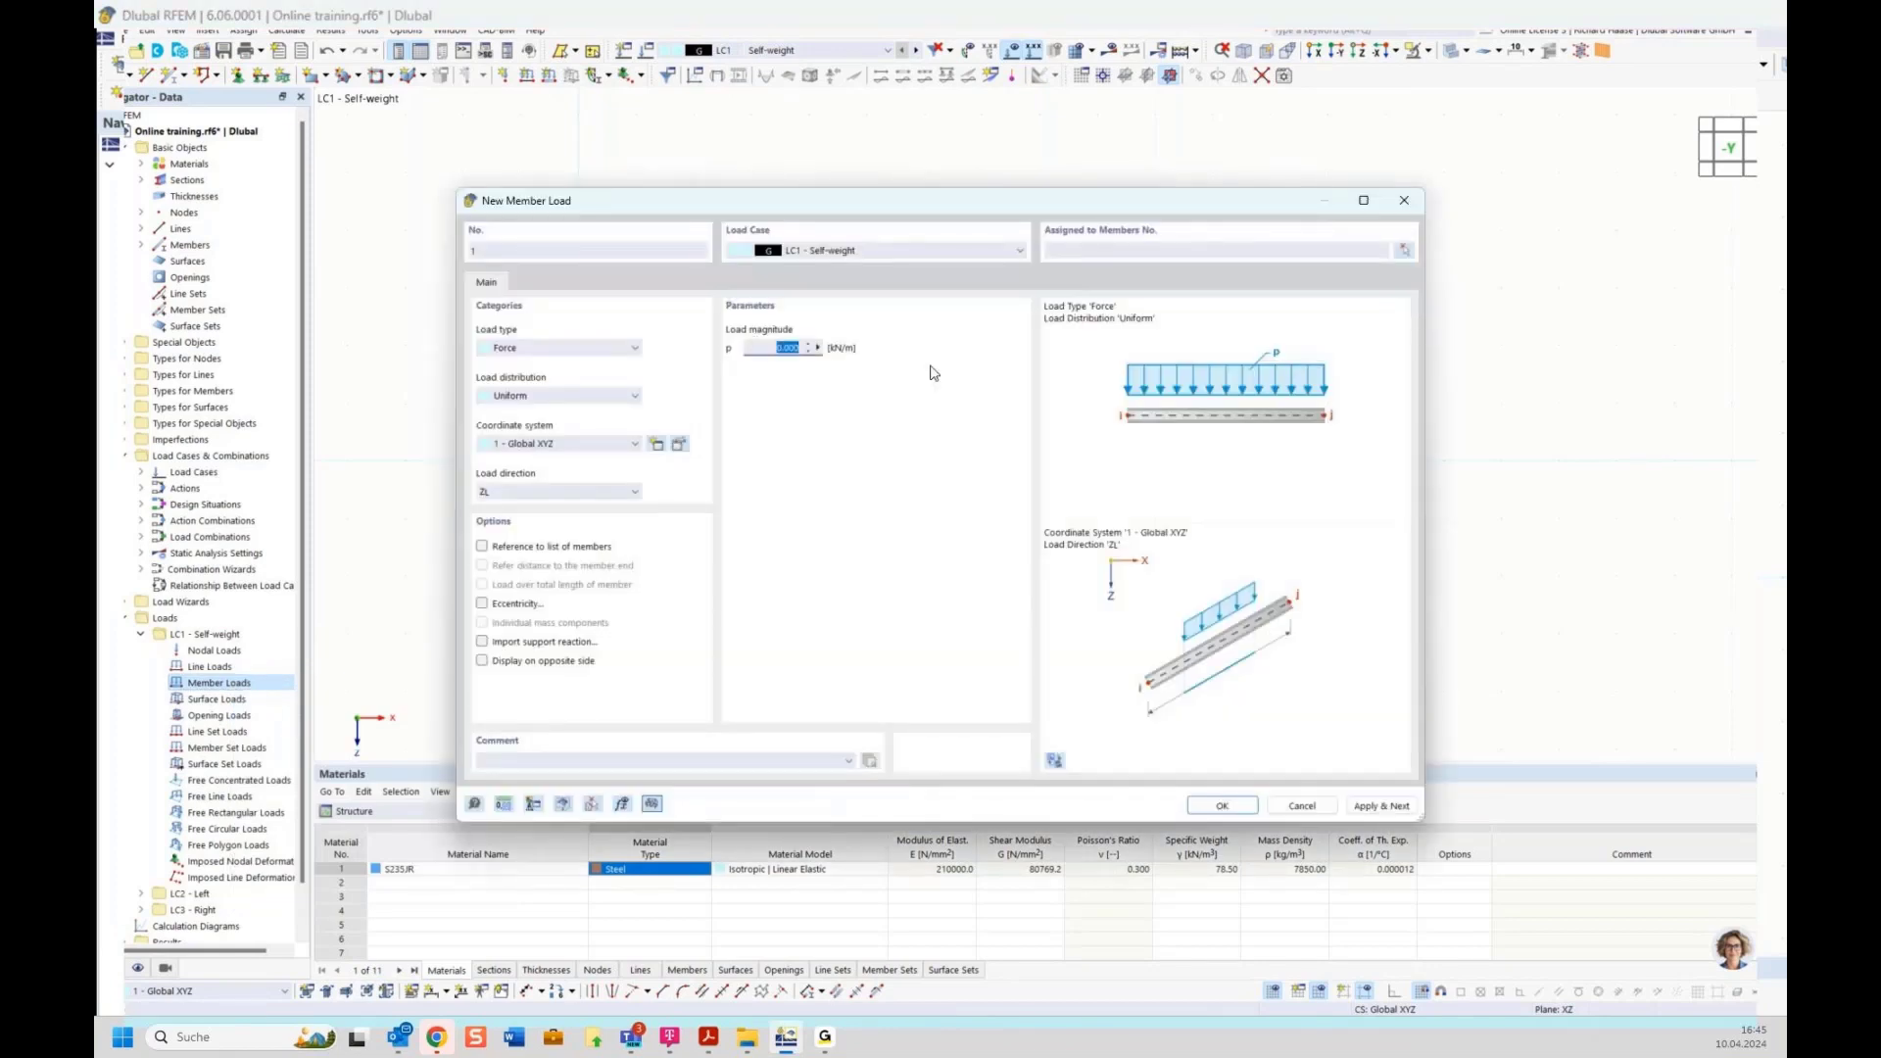
{"action": "type", "text": "2,5"}
{"action": "left_click", "coordinate": [1408, 248]}
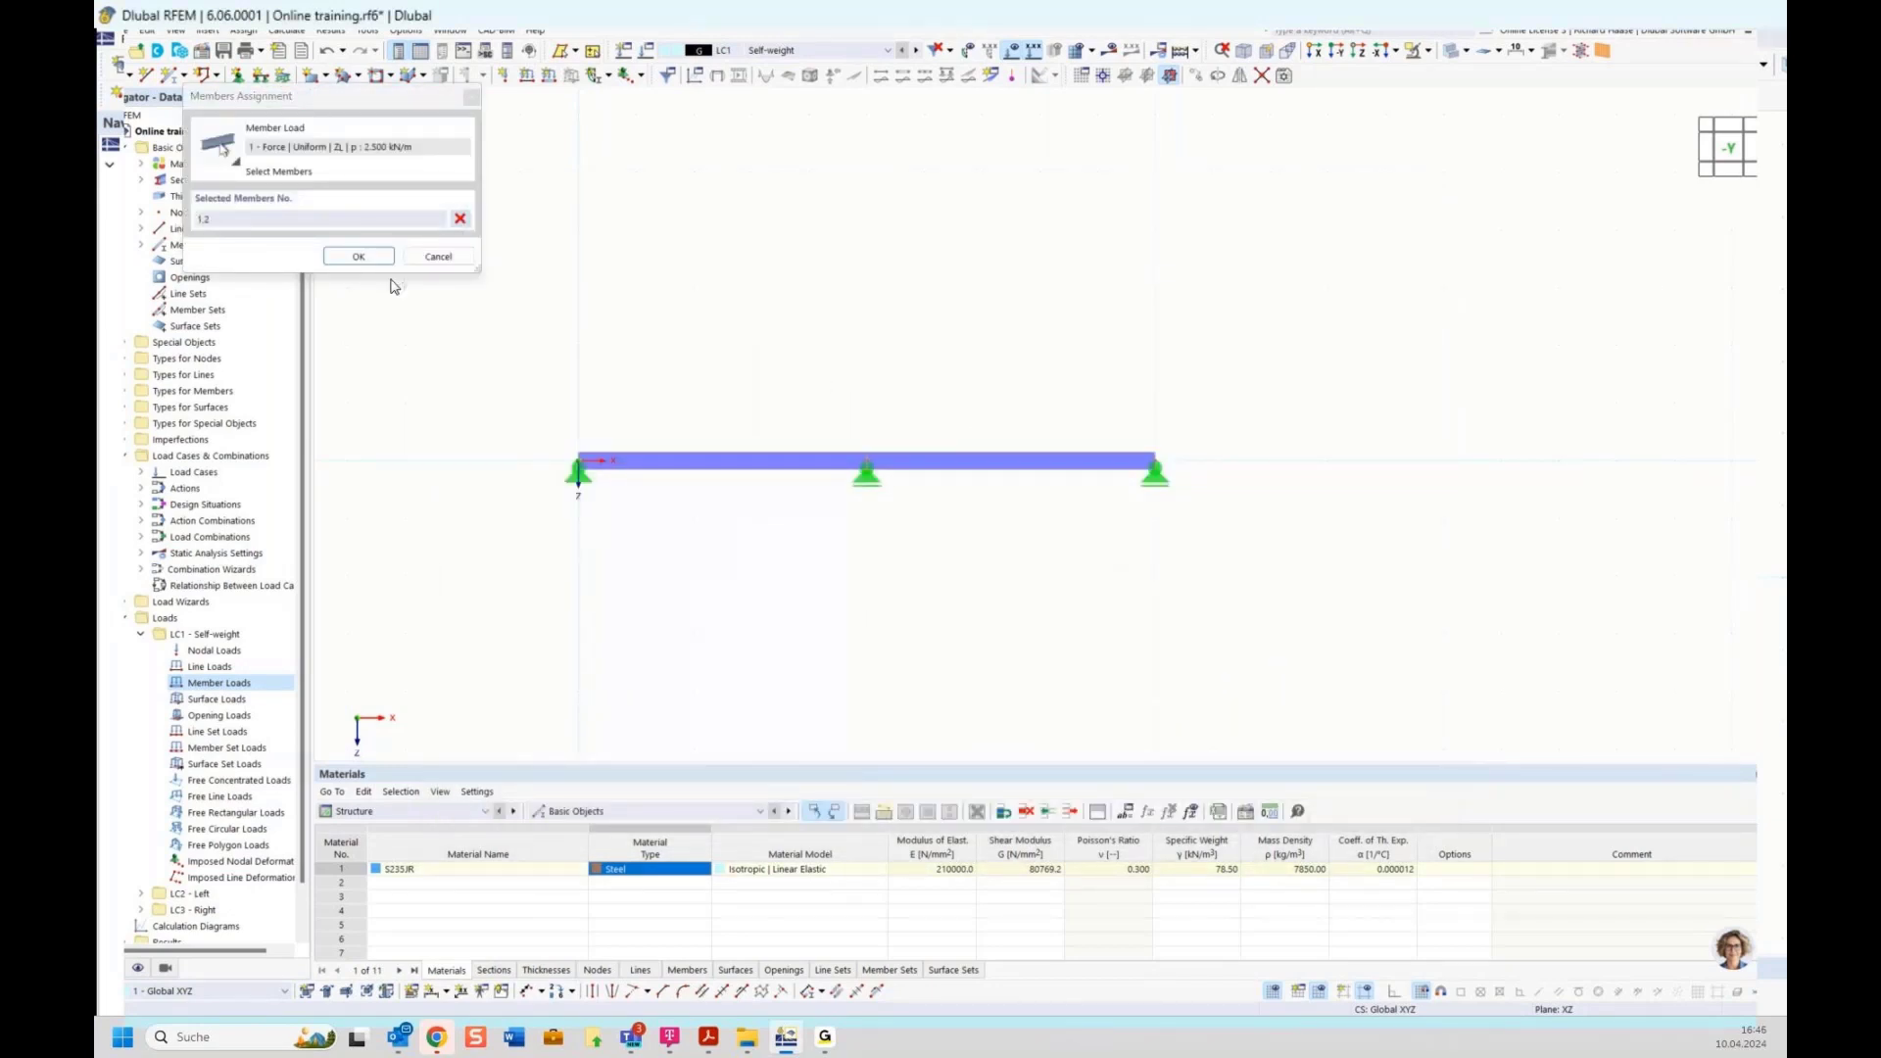
{"action": "key", "text": "Return"}
{"action": "left_click", "coordinate": [1223, 806]}
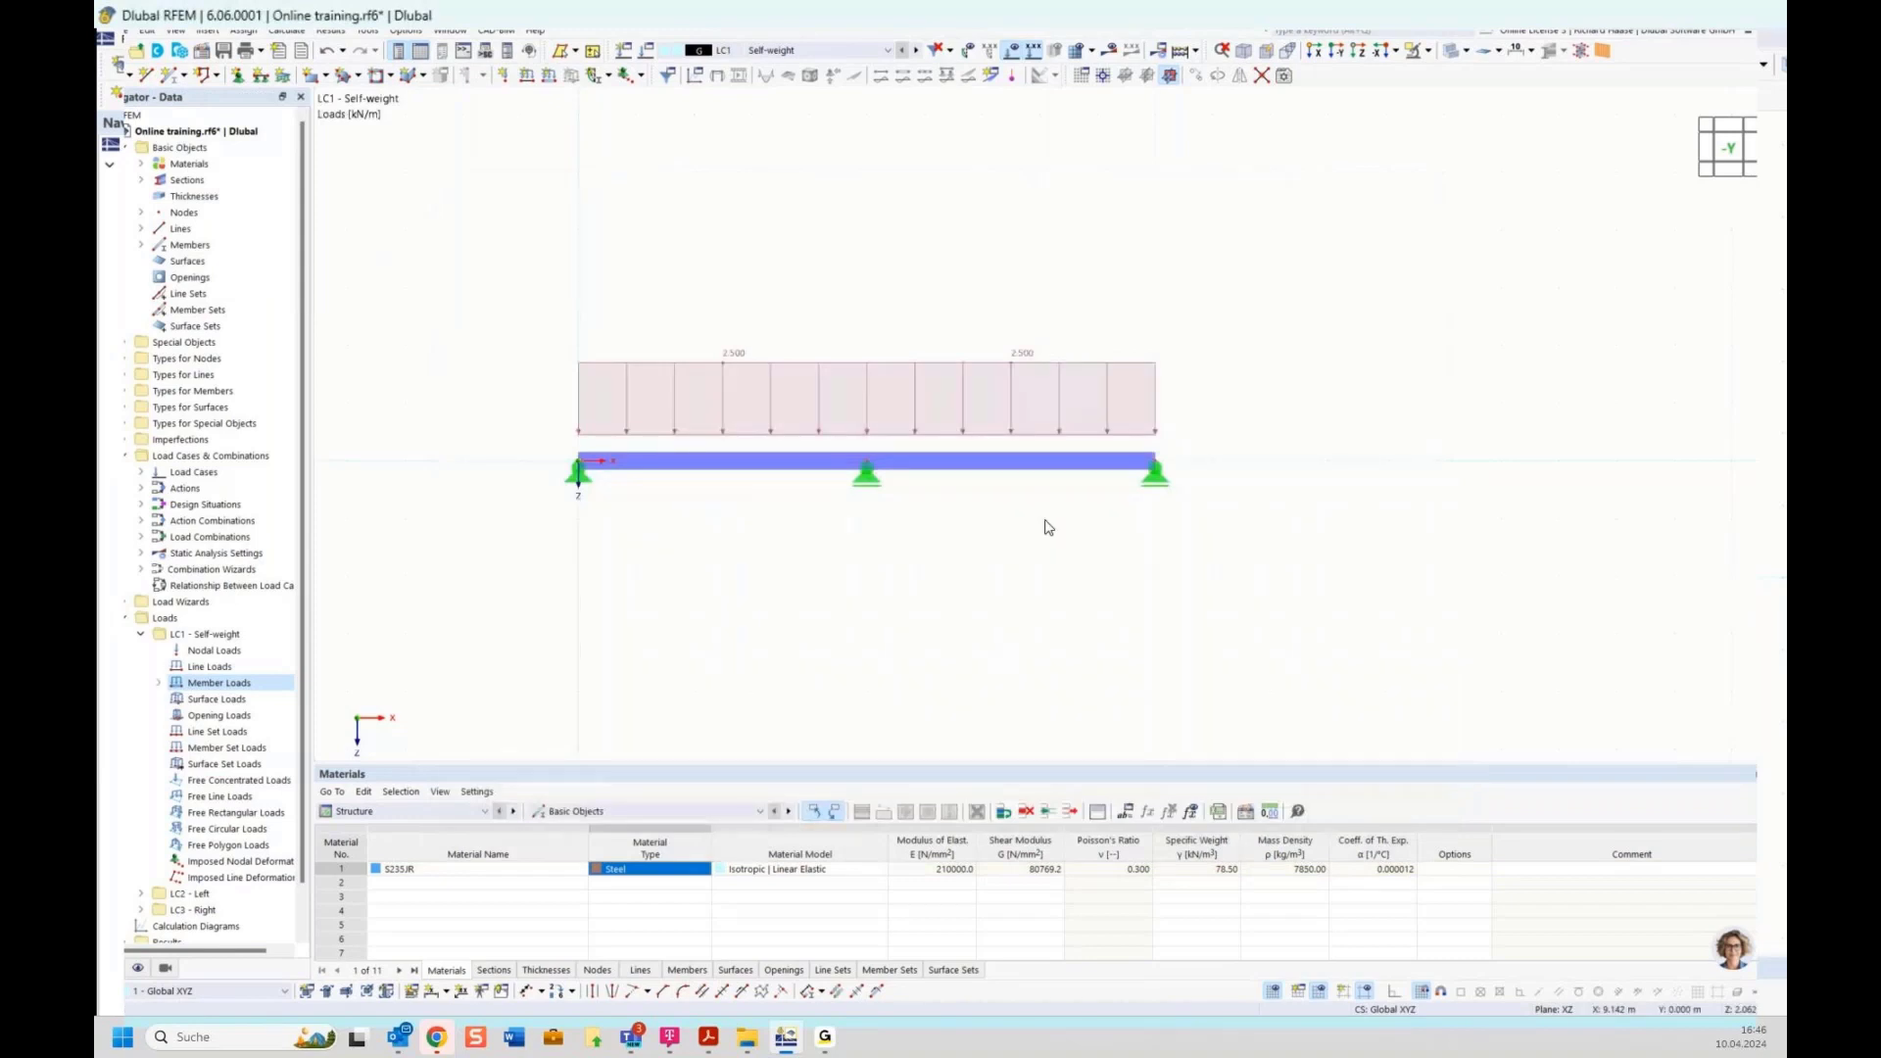
Add a uniform 5 kN/m member load to member 1, the left span, in load case LC2 Left, and continue with another member load.
{"action": "left_click", "coordinate": [139, 639]}
{"action": "left_click", "coordinate": [140, 650]}
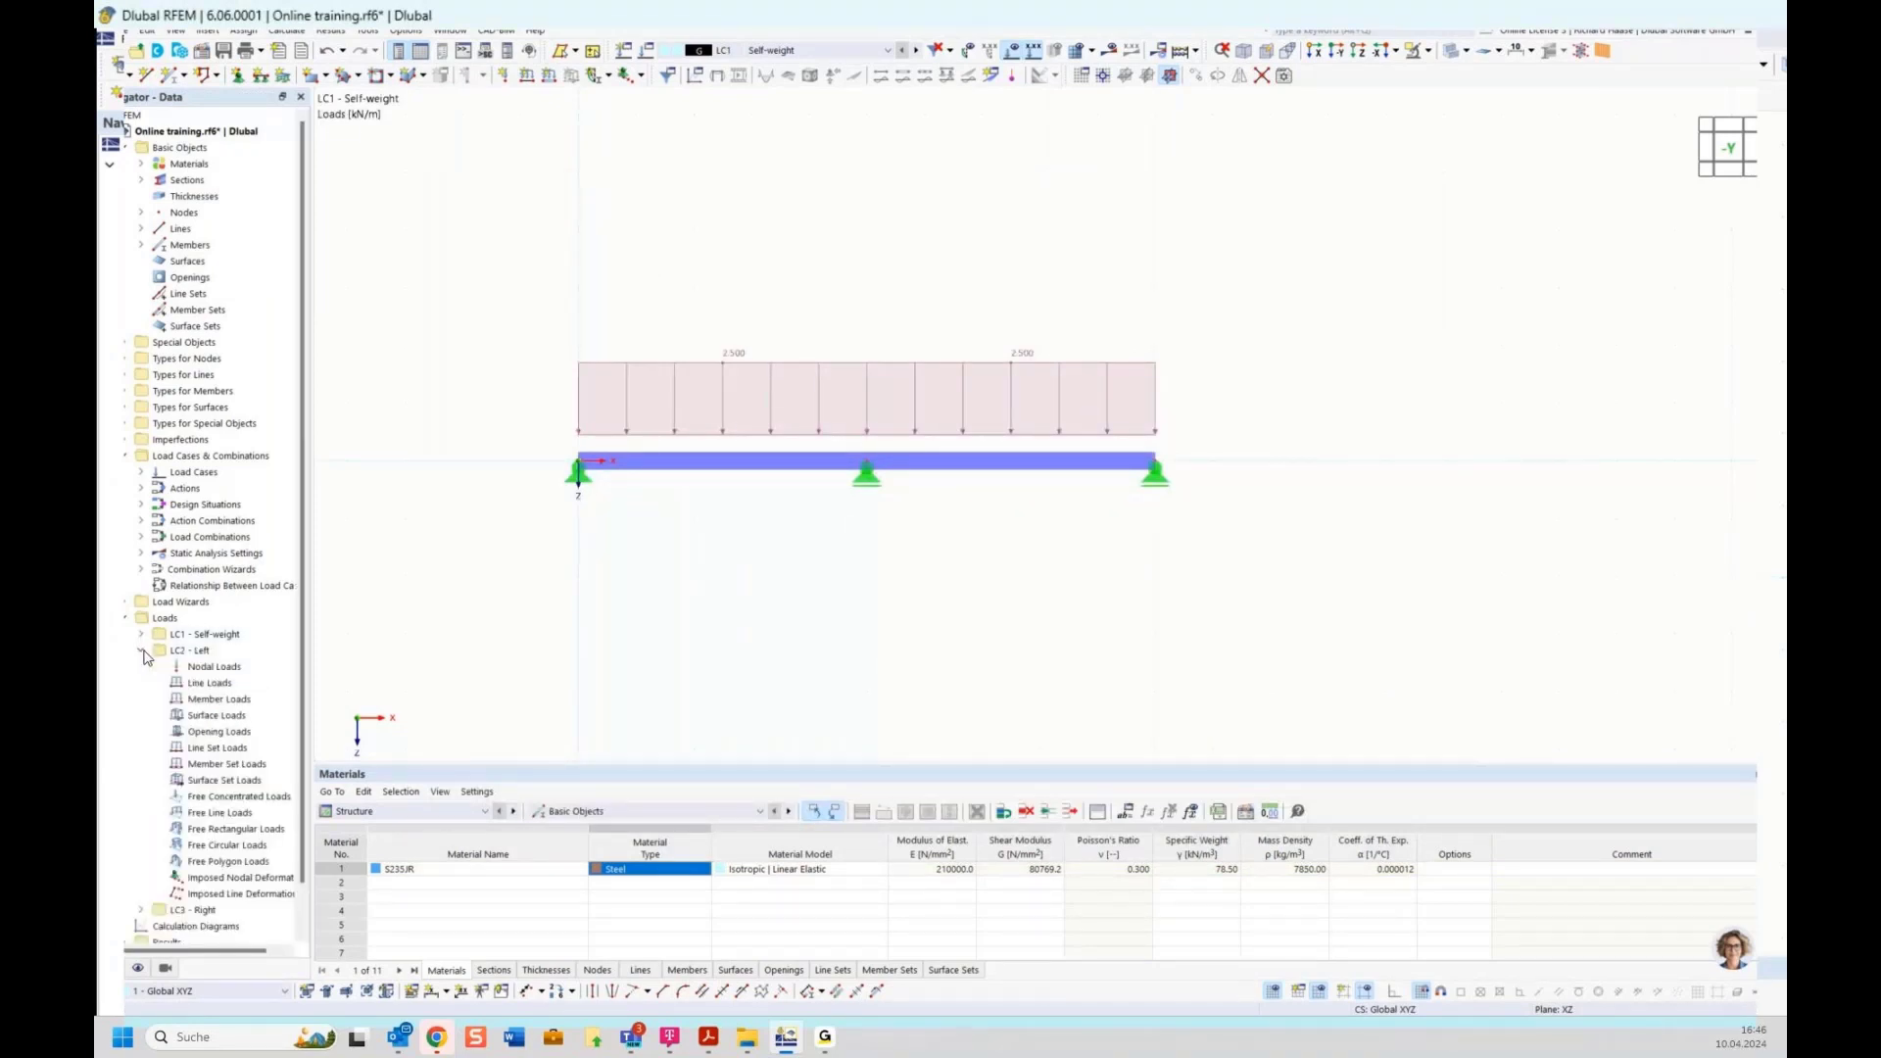
{"action": "right_click", "coordinate": [201, 700]}
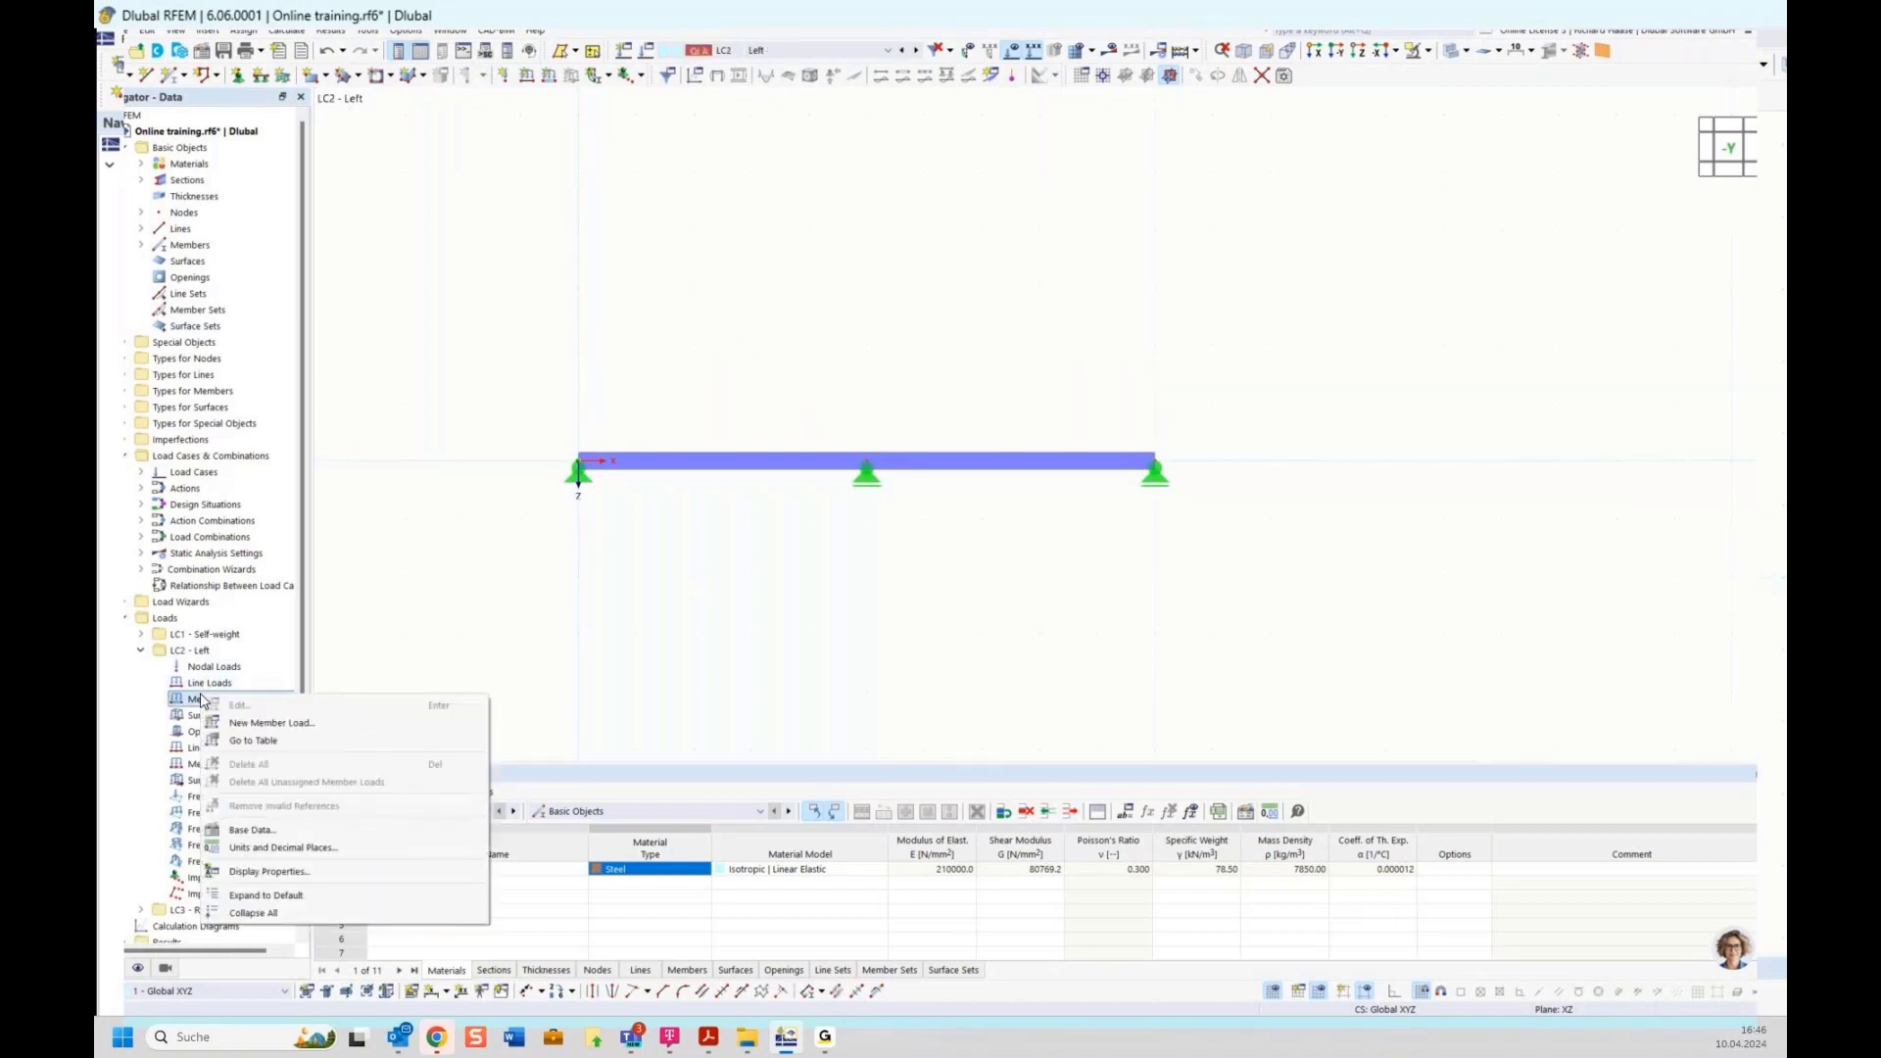
{"action": "left_click", "coordinate": [271, 723]}
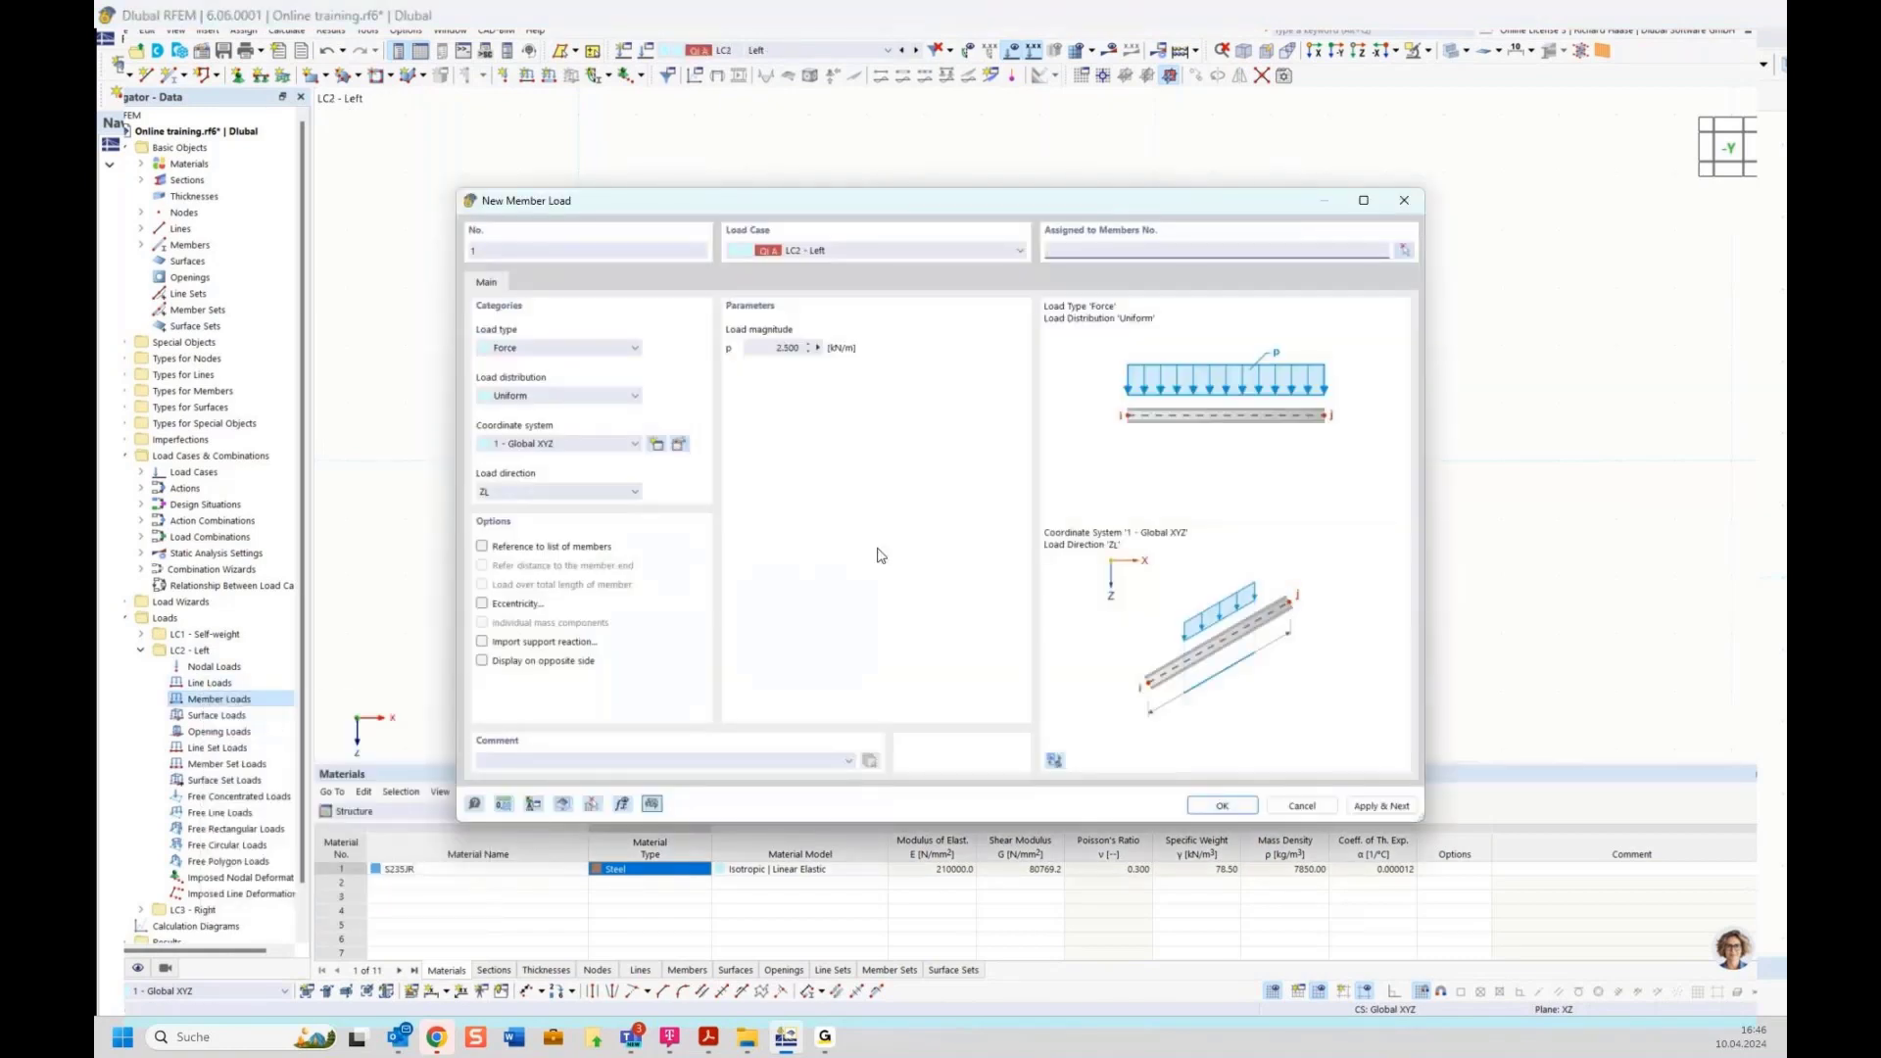
{"action": "left_click", "coordinate": [764, 350]}
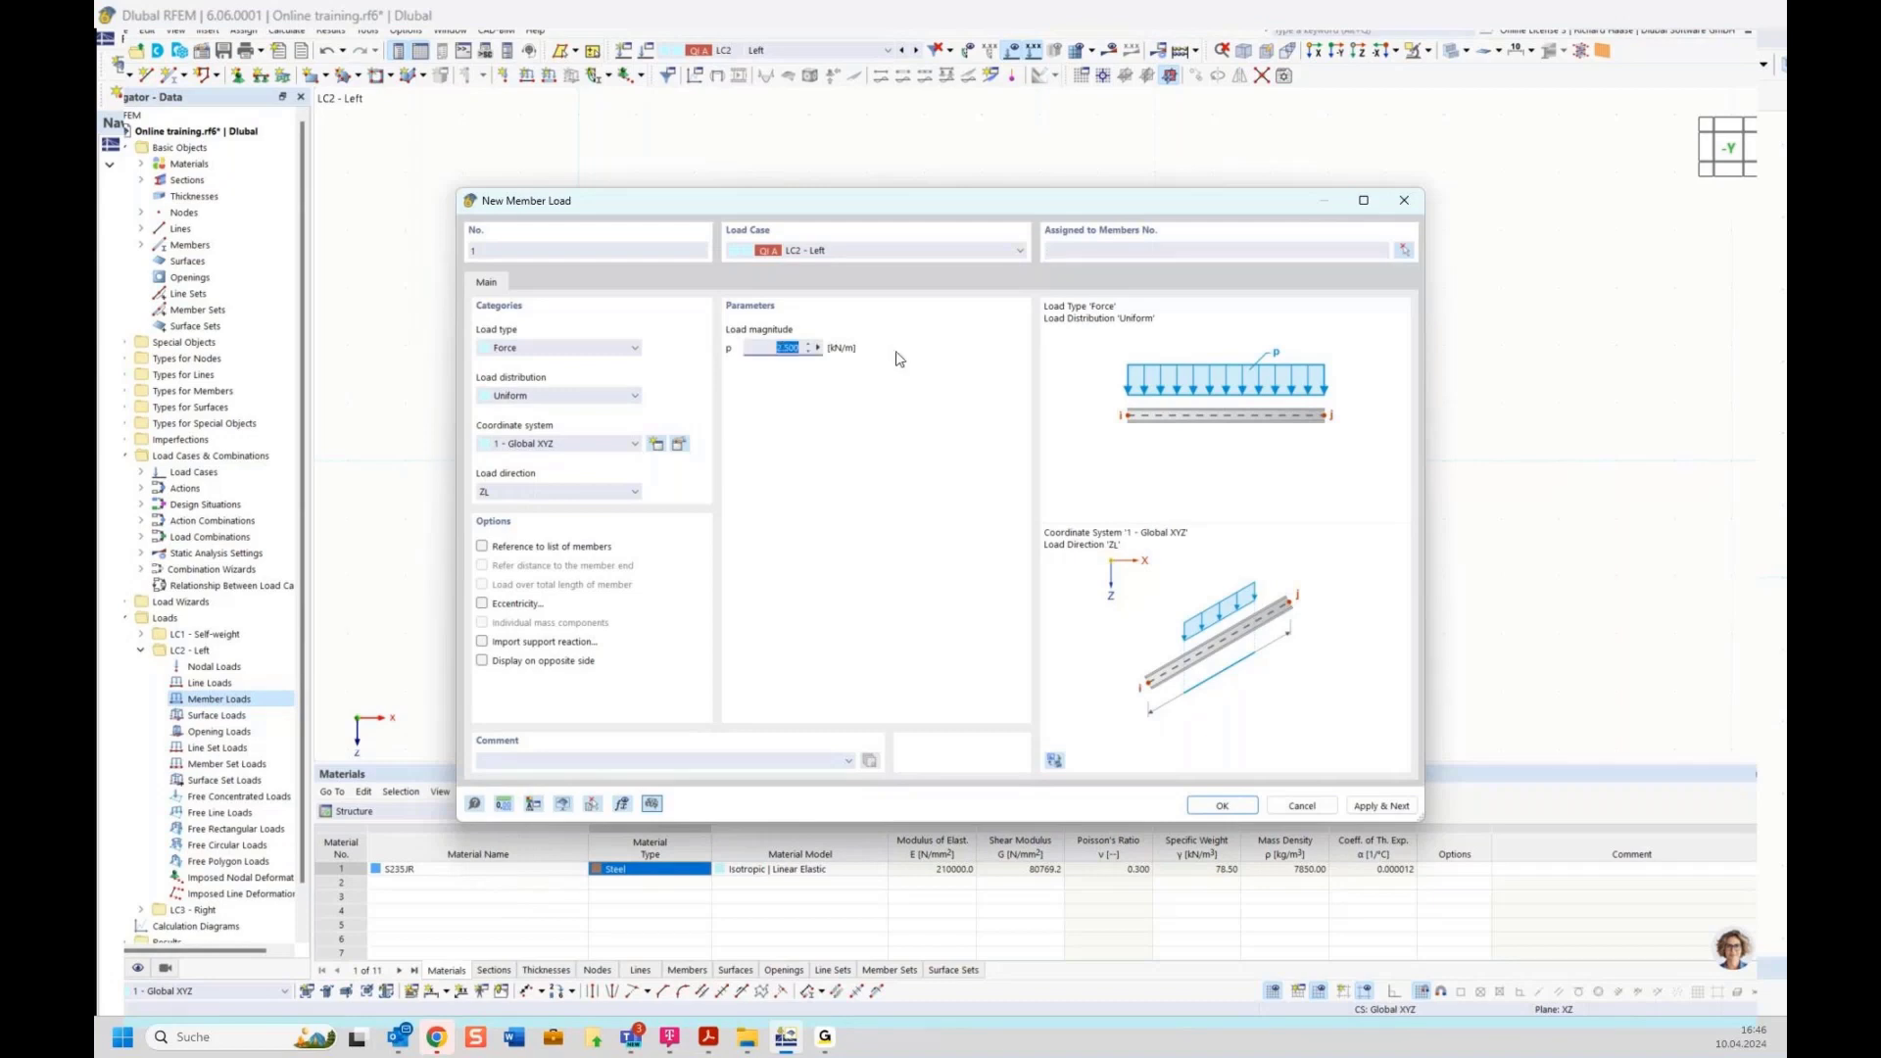
{"action": "type", "text": "5"}
{"action": "left_click", "coordinate": [1404, 251]}
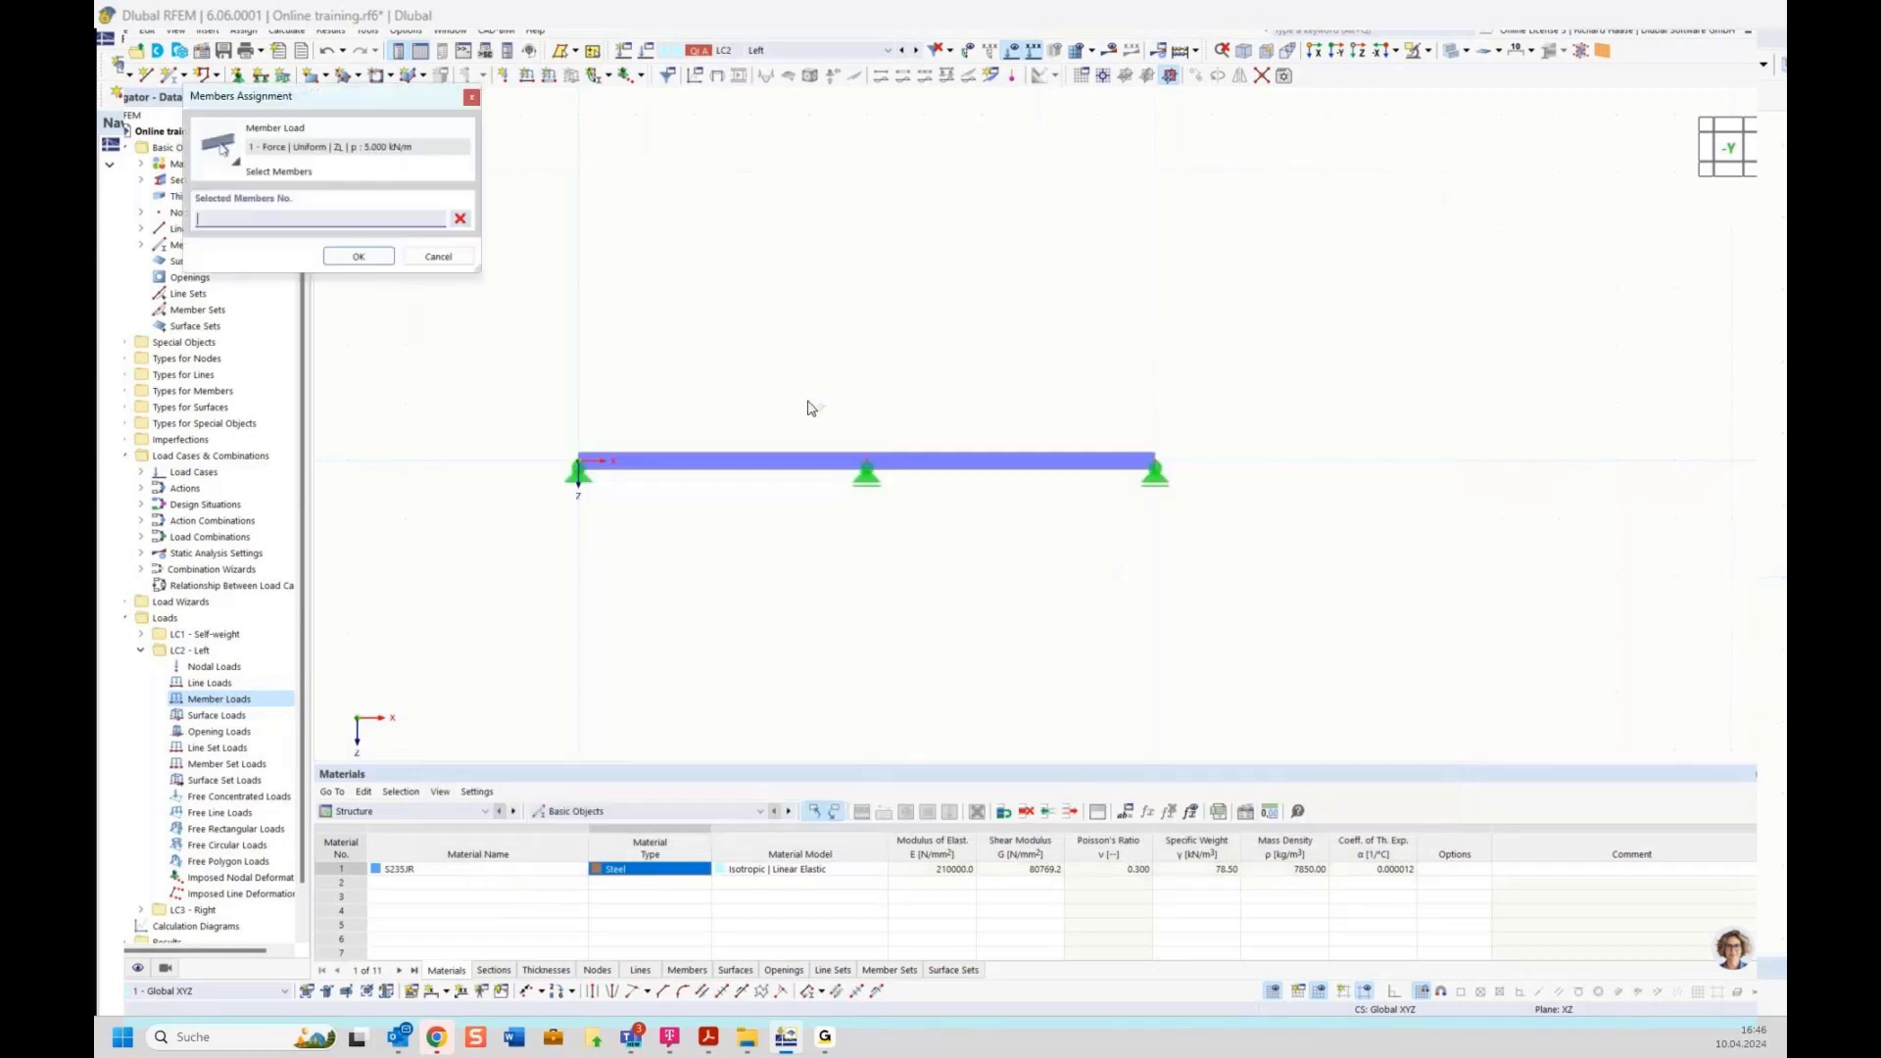
{"action": "left_click", "coordinate": [776, 453]}
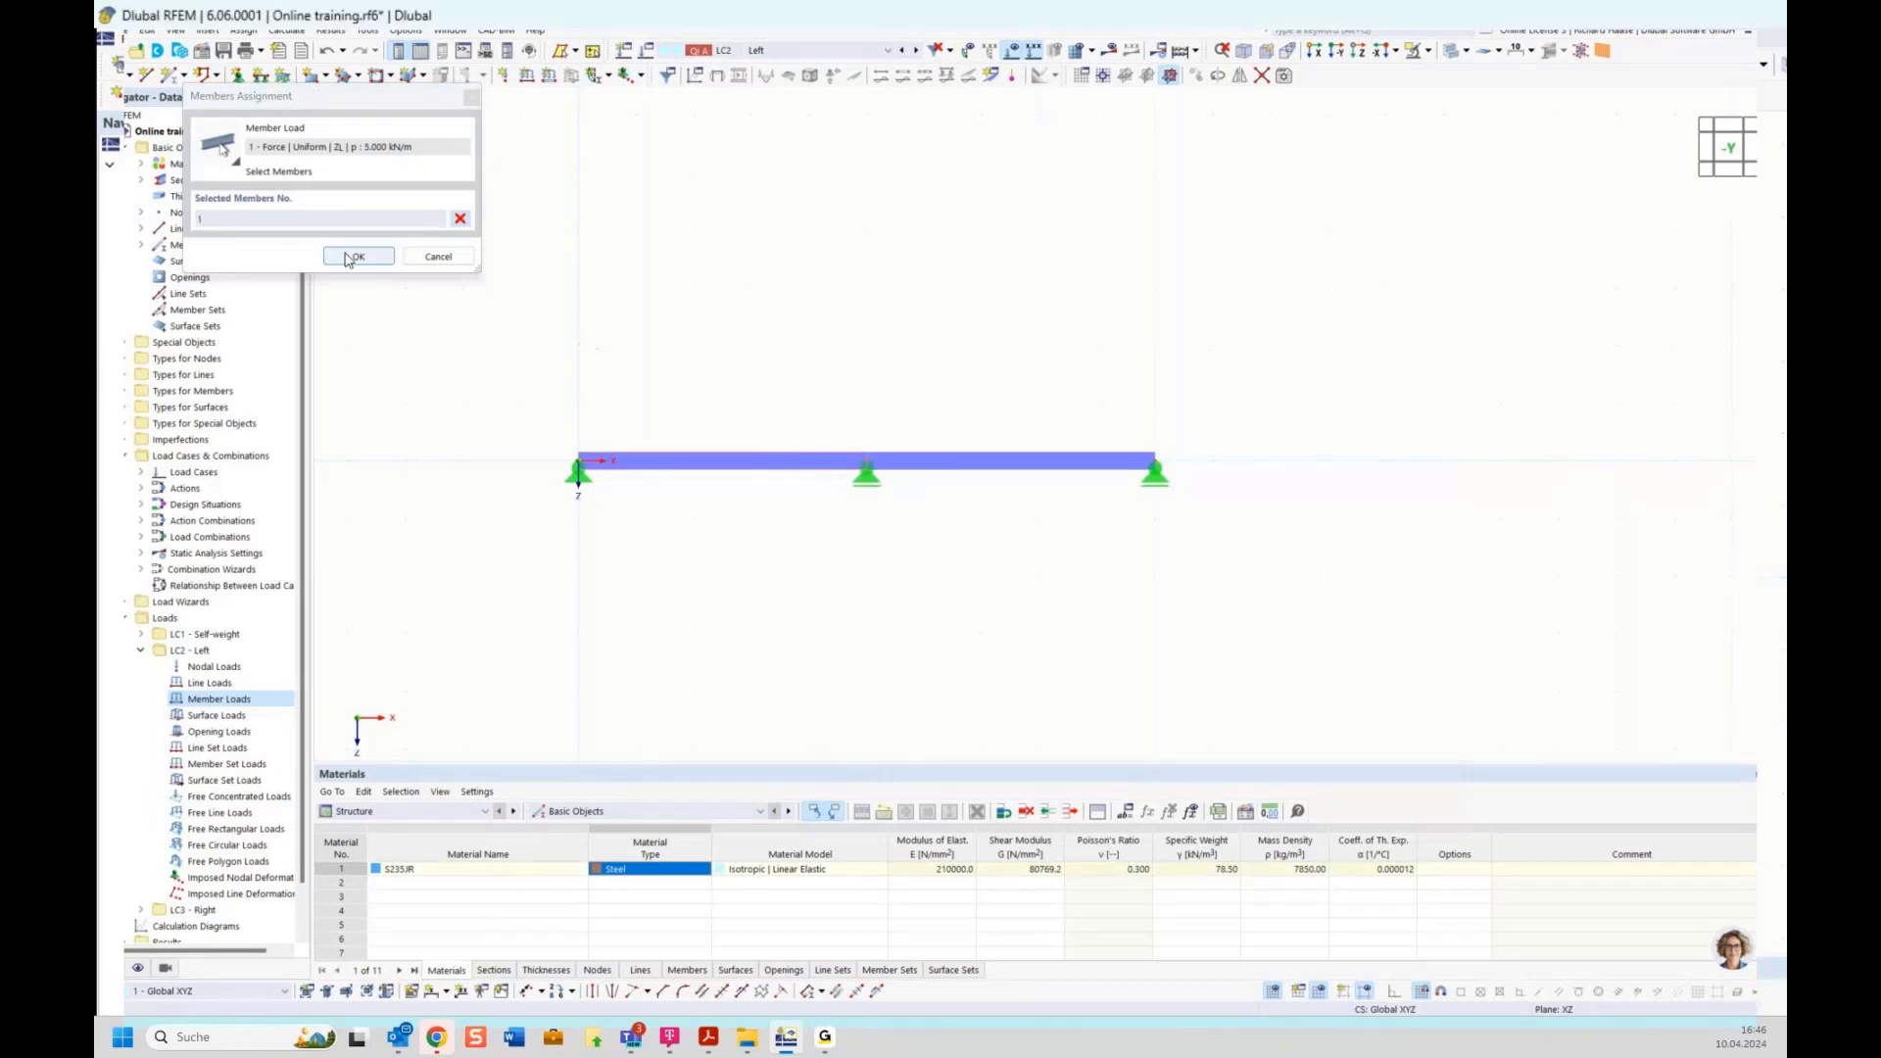
{"action": "left_click", "coordinate": [354, 257]}
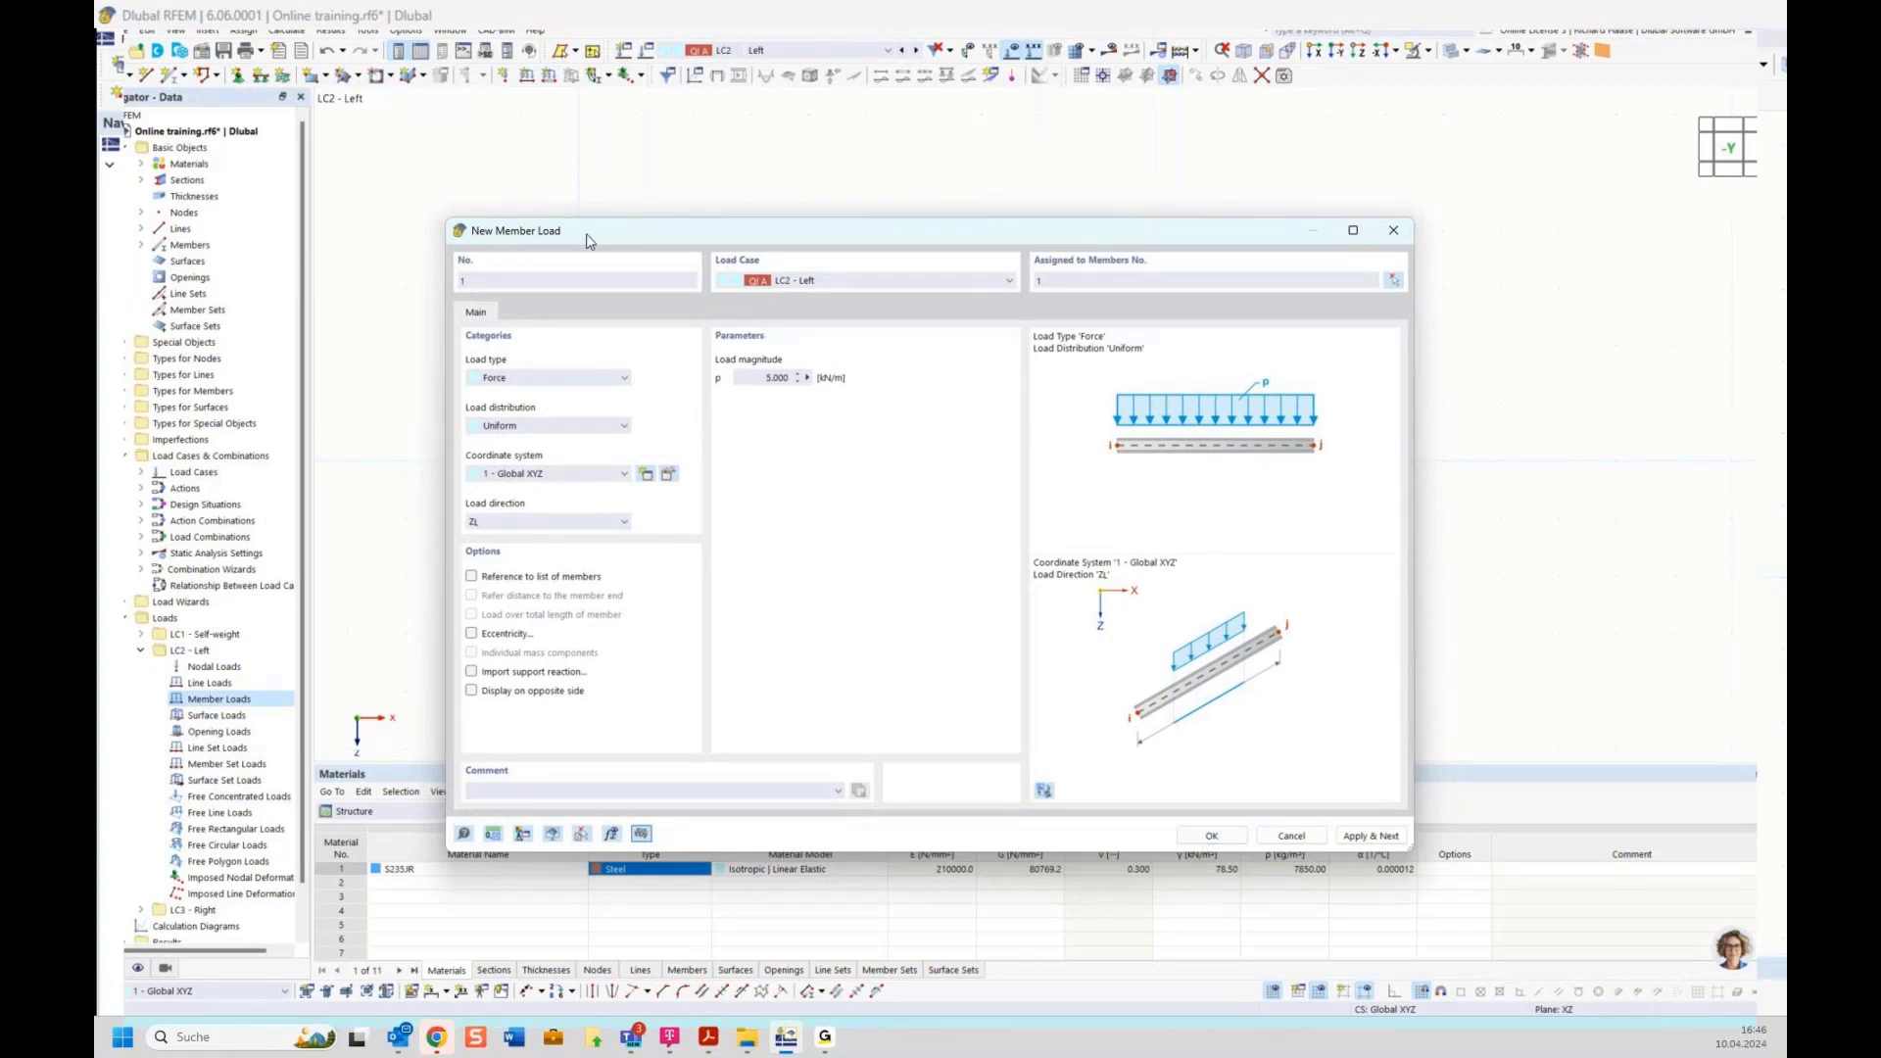
{"action": "left_click_drag", "start_coordinate": [586, 242], "coordinate": [584, 365]}
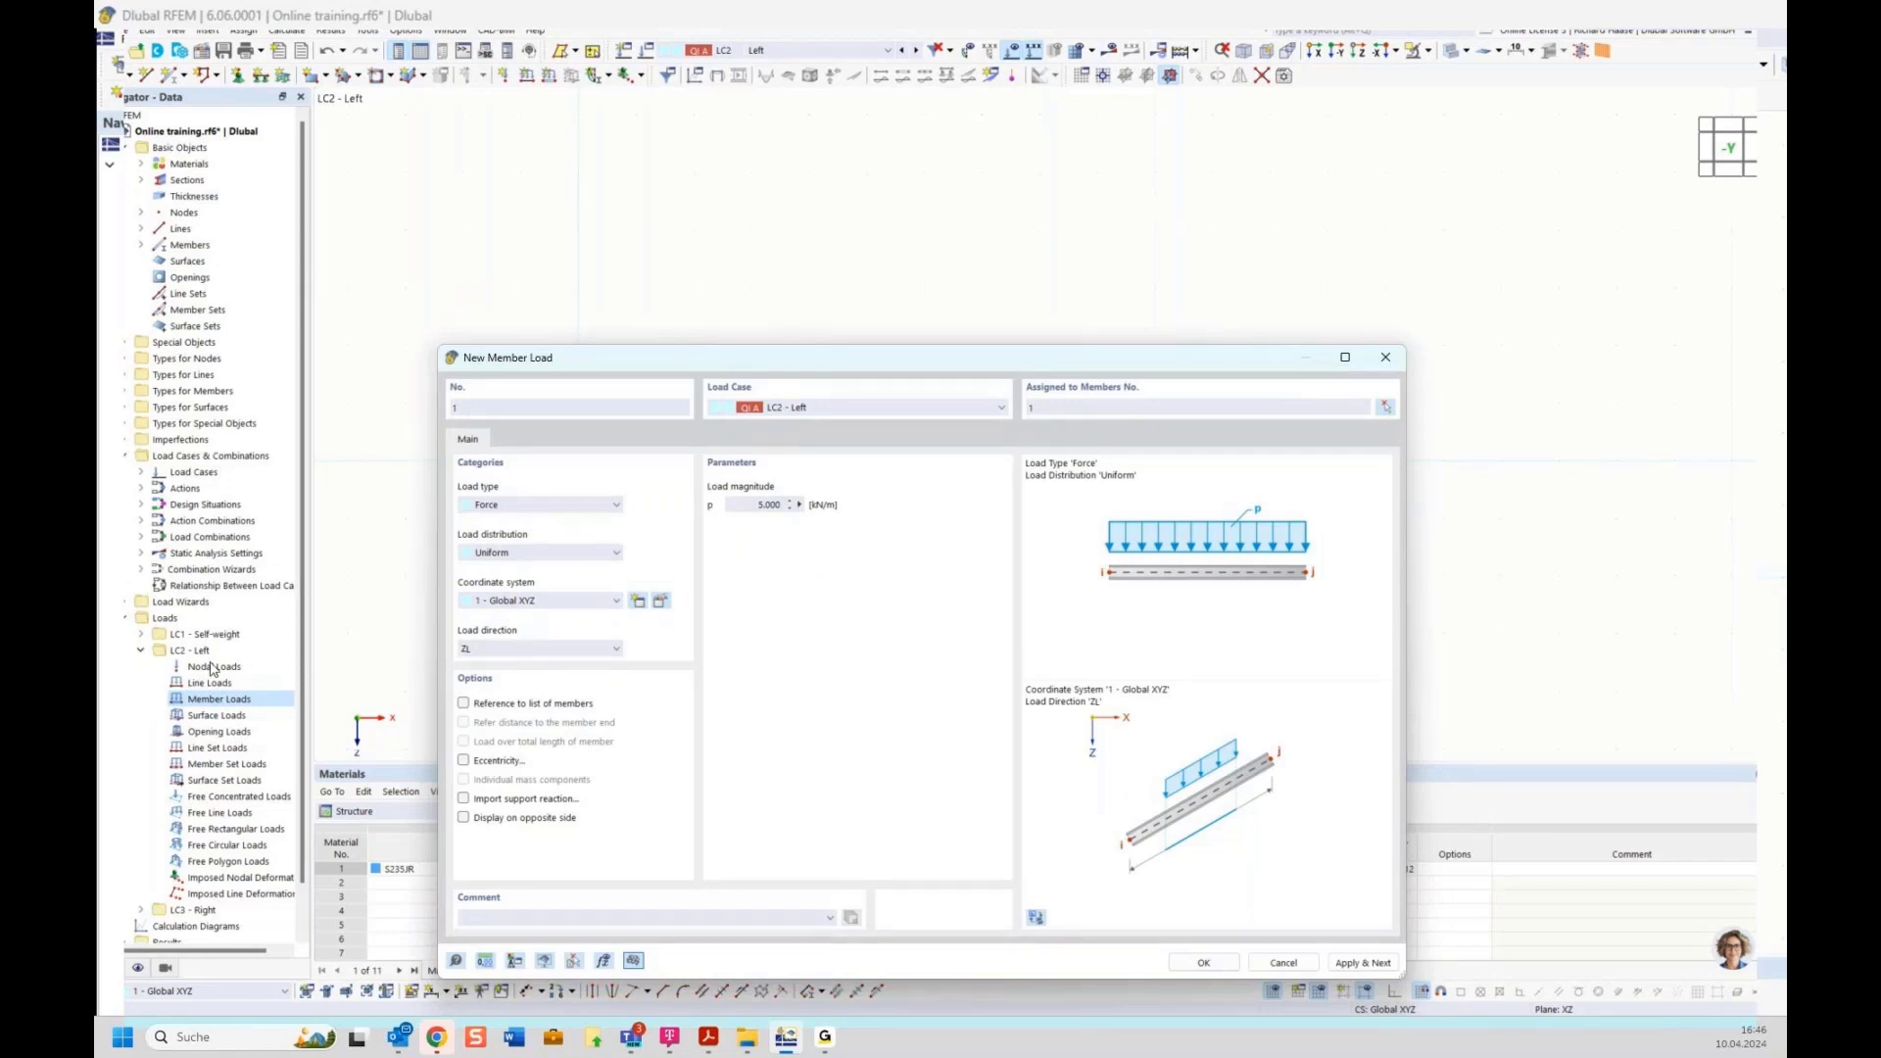
{"action": "left_click_drag", "start_coordinate": [787, 370], "coordinate": [709, 289]}
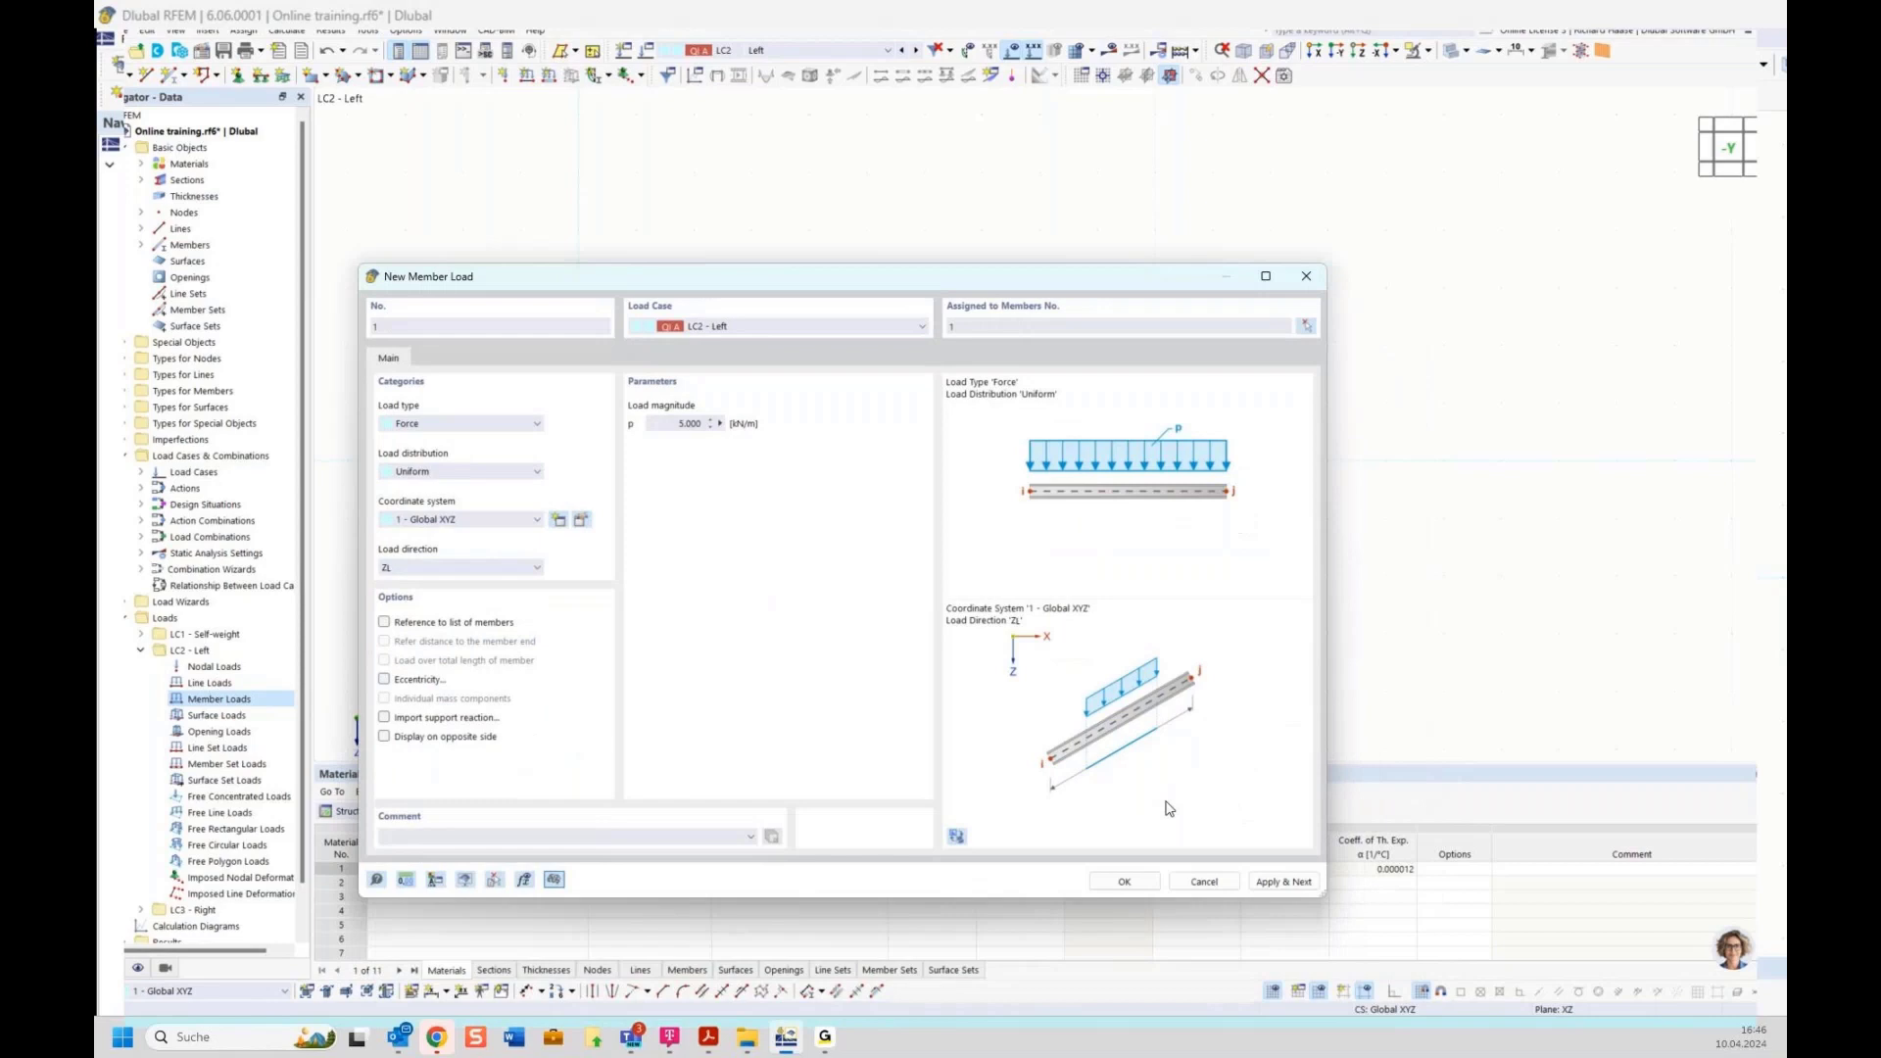
{"action": "left_click", "coordinate": [1278, 882]}
Assign the new uniform 5 kN/m member load to load case LC3 Right and apply it to member 2, the right span.
{"action": "left_click_drag", "start_coordinate": [806, 286], "coordinate": [875, 540]}
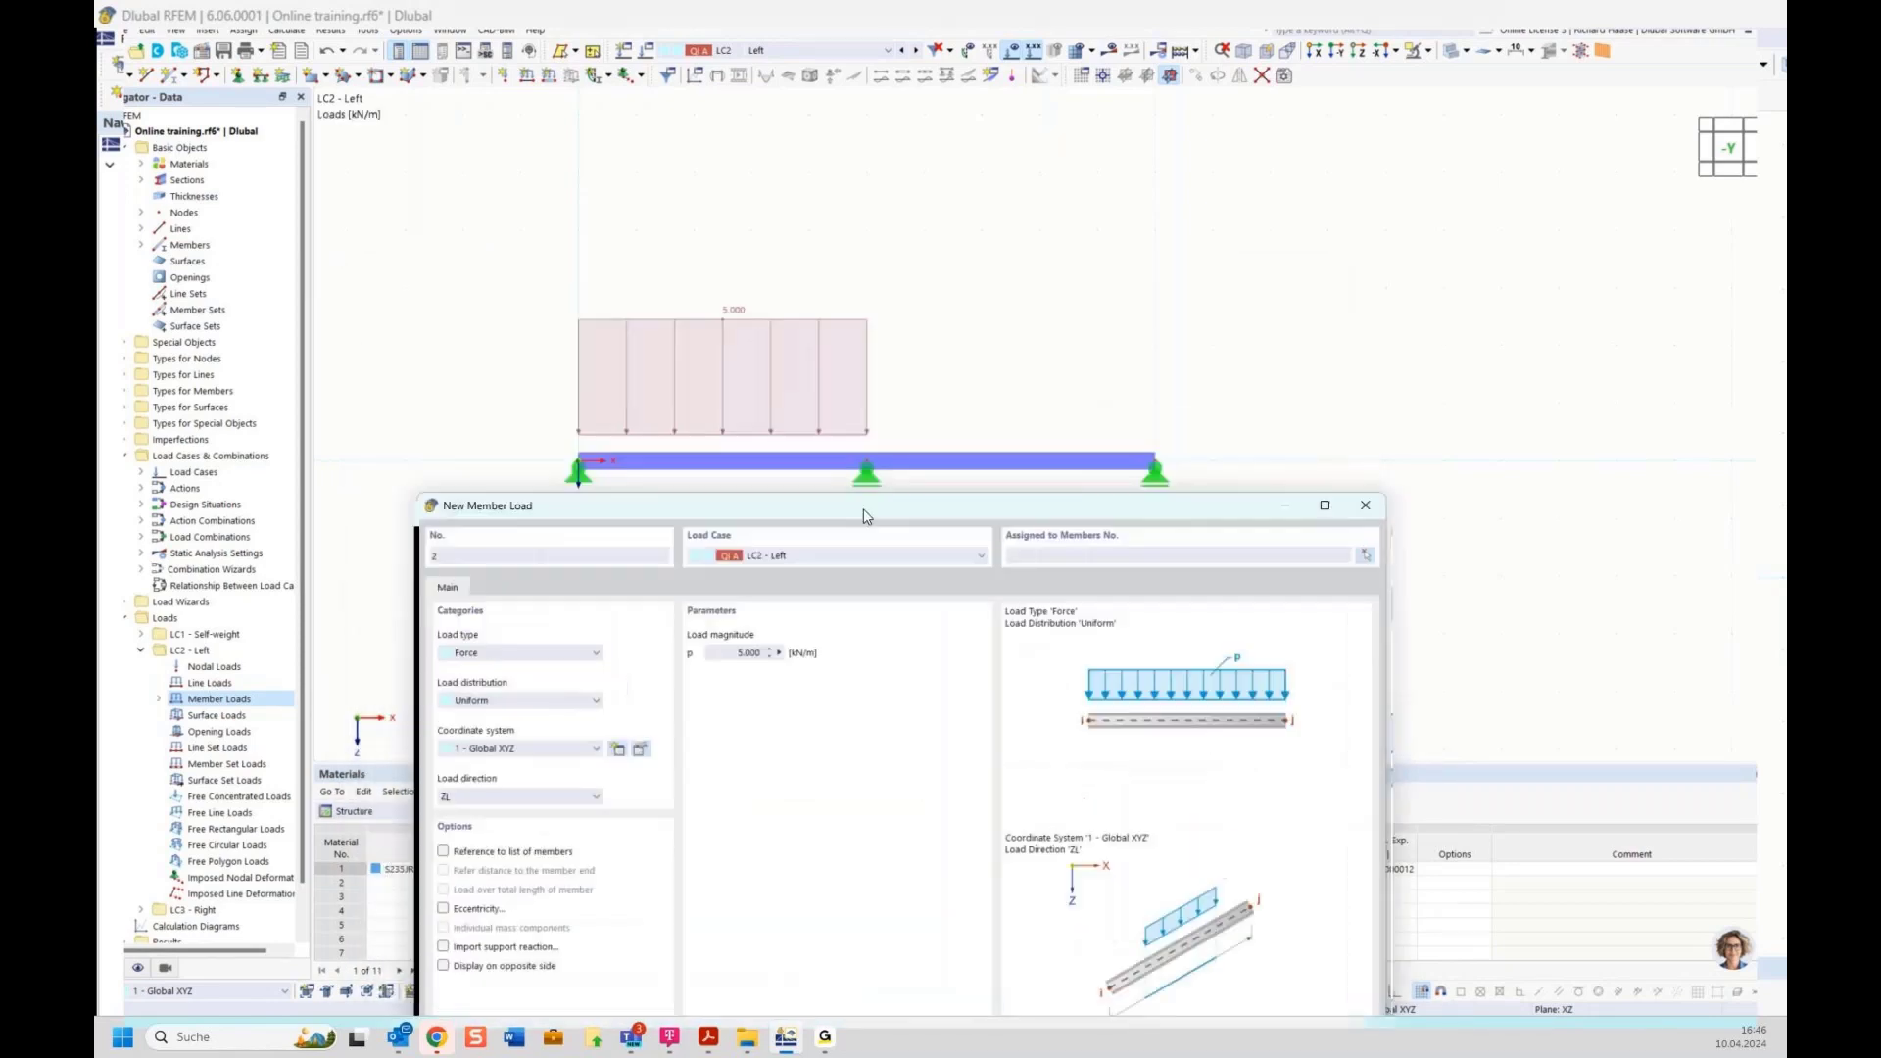
{"action": "left_click", "coordinate": [802, 580]}
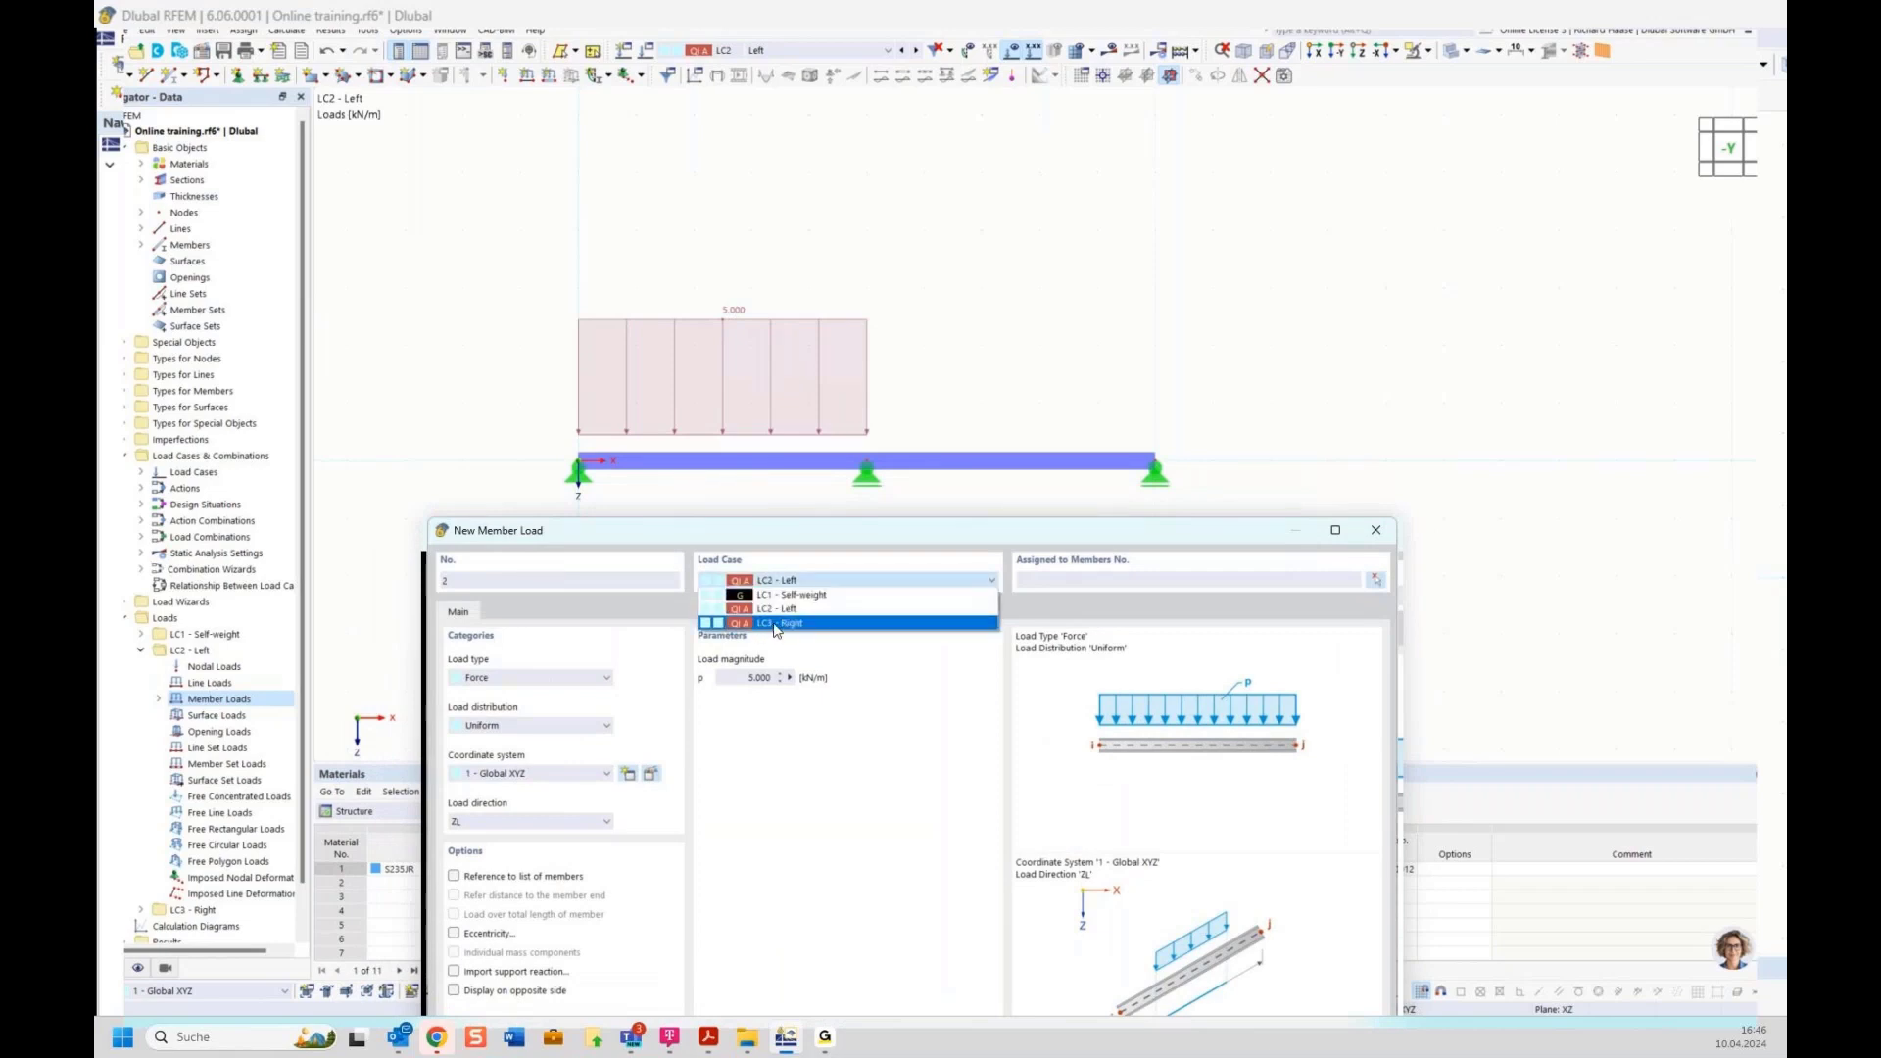
{"action": "left_click", "coordinate": [776, 625]}
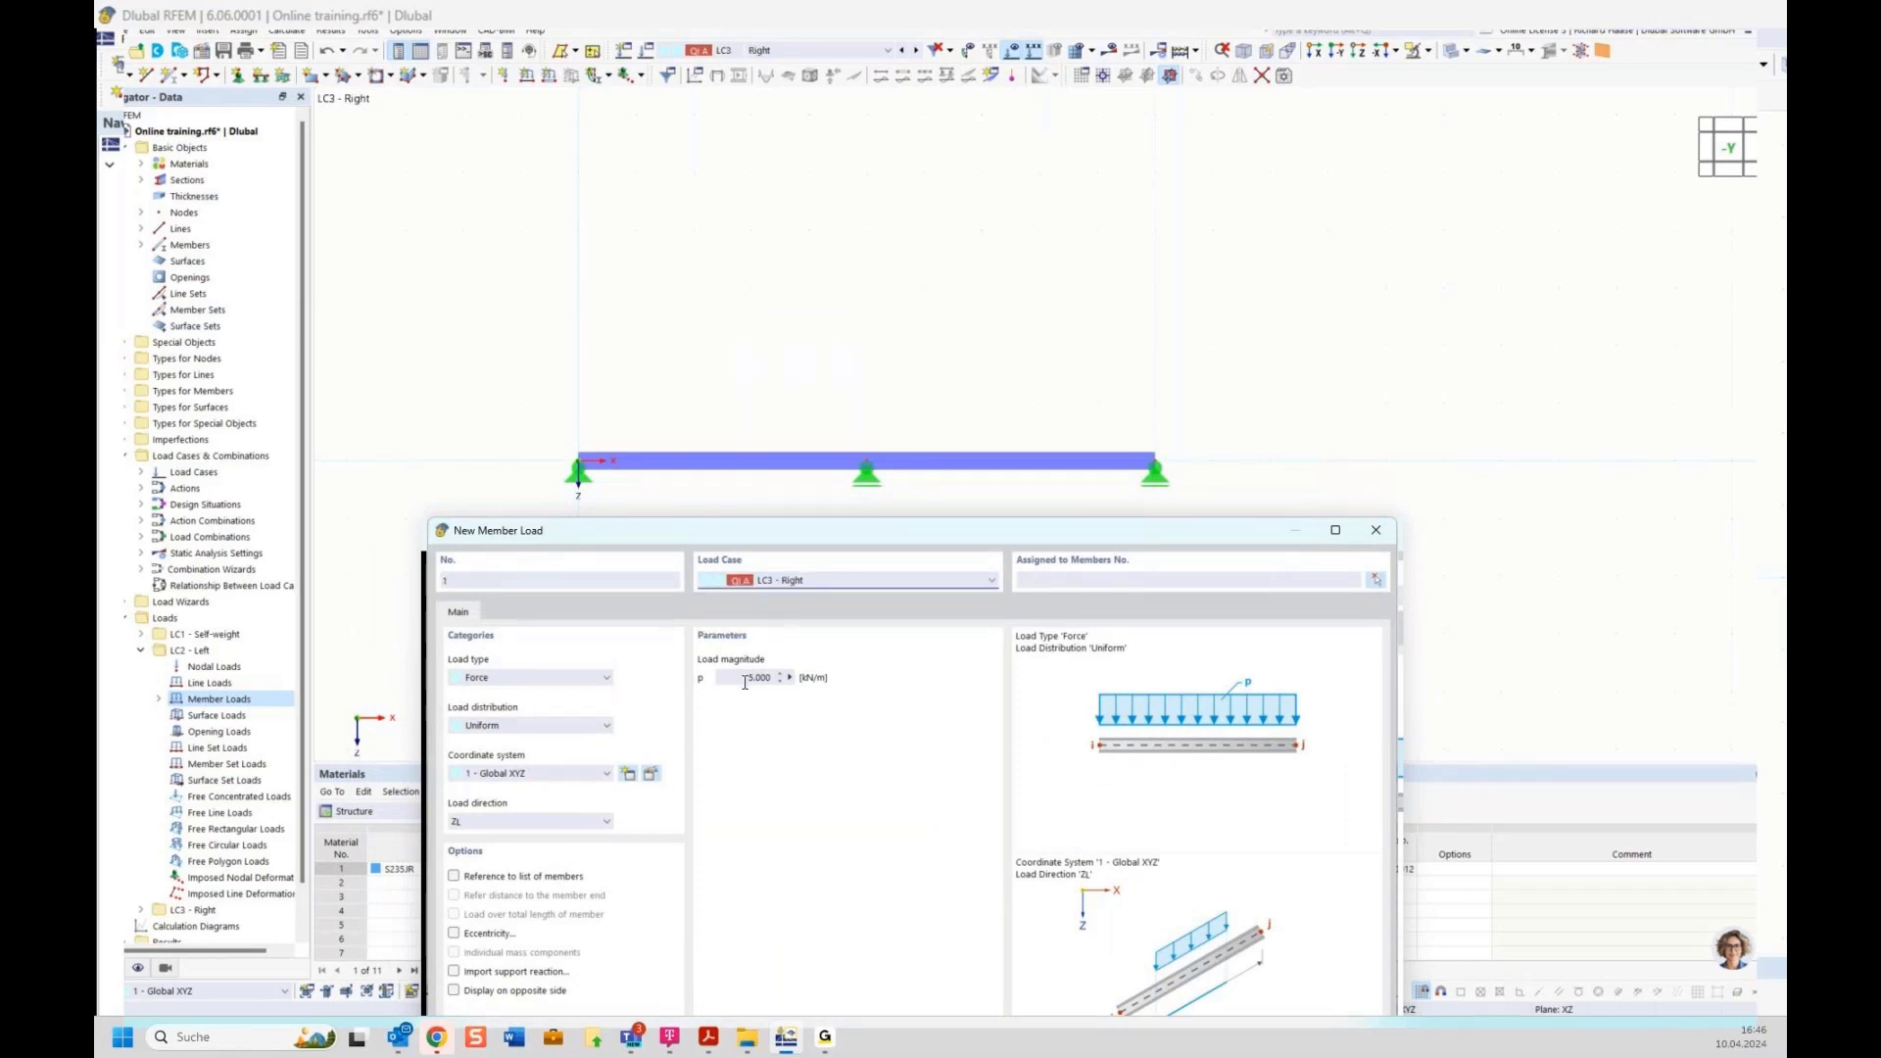
{"action": "left_click", "coordinate": [1375, 585]}
{"action": "left_click", "coordinate": [1047, 456]}
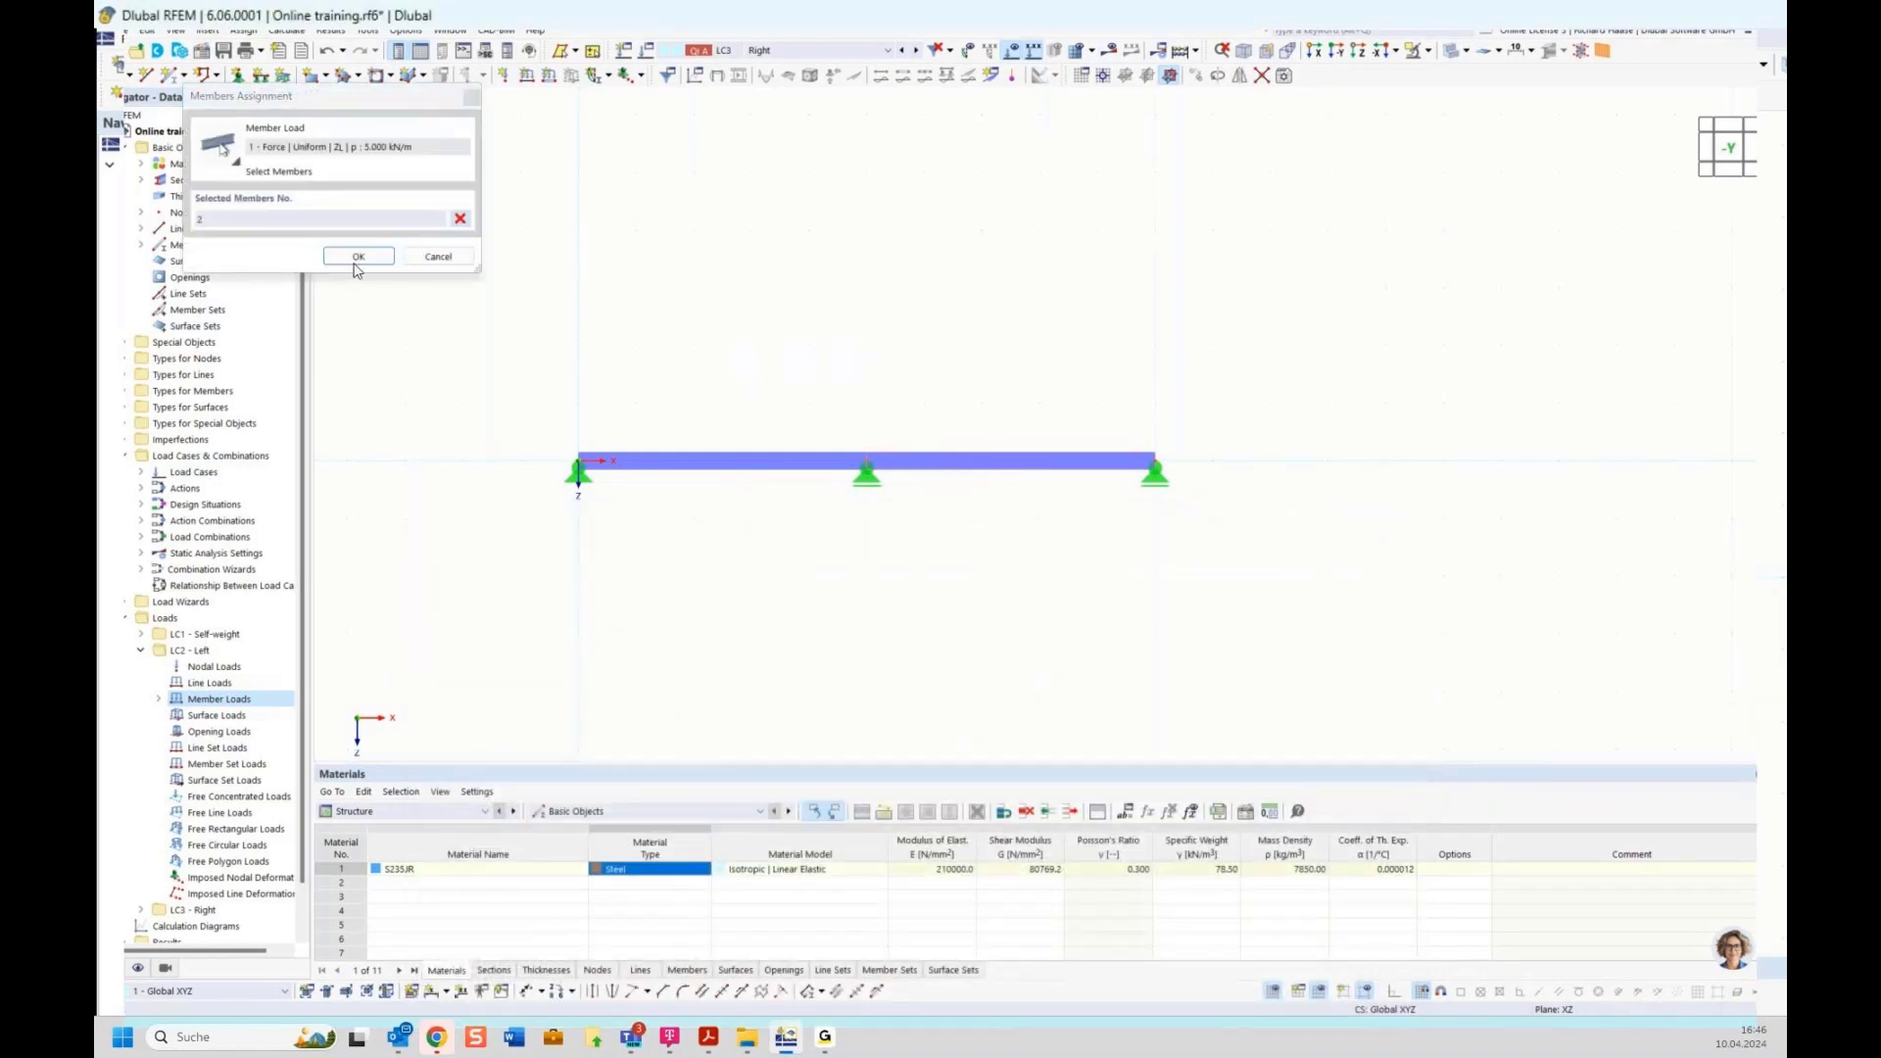
{"action": "left_click", "coordinate": [358, 257]}
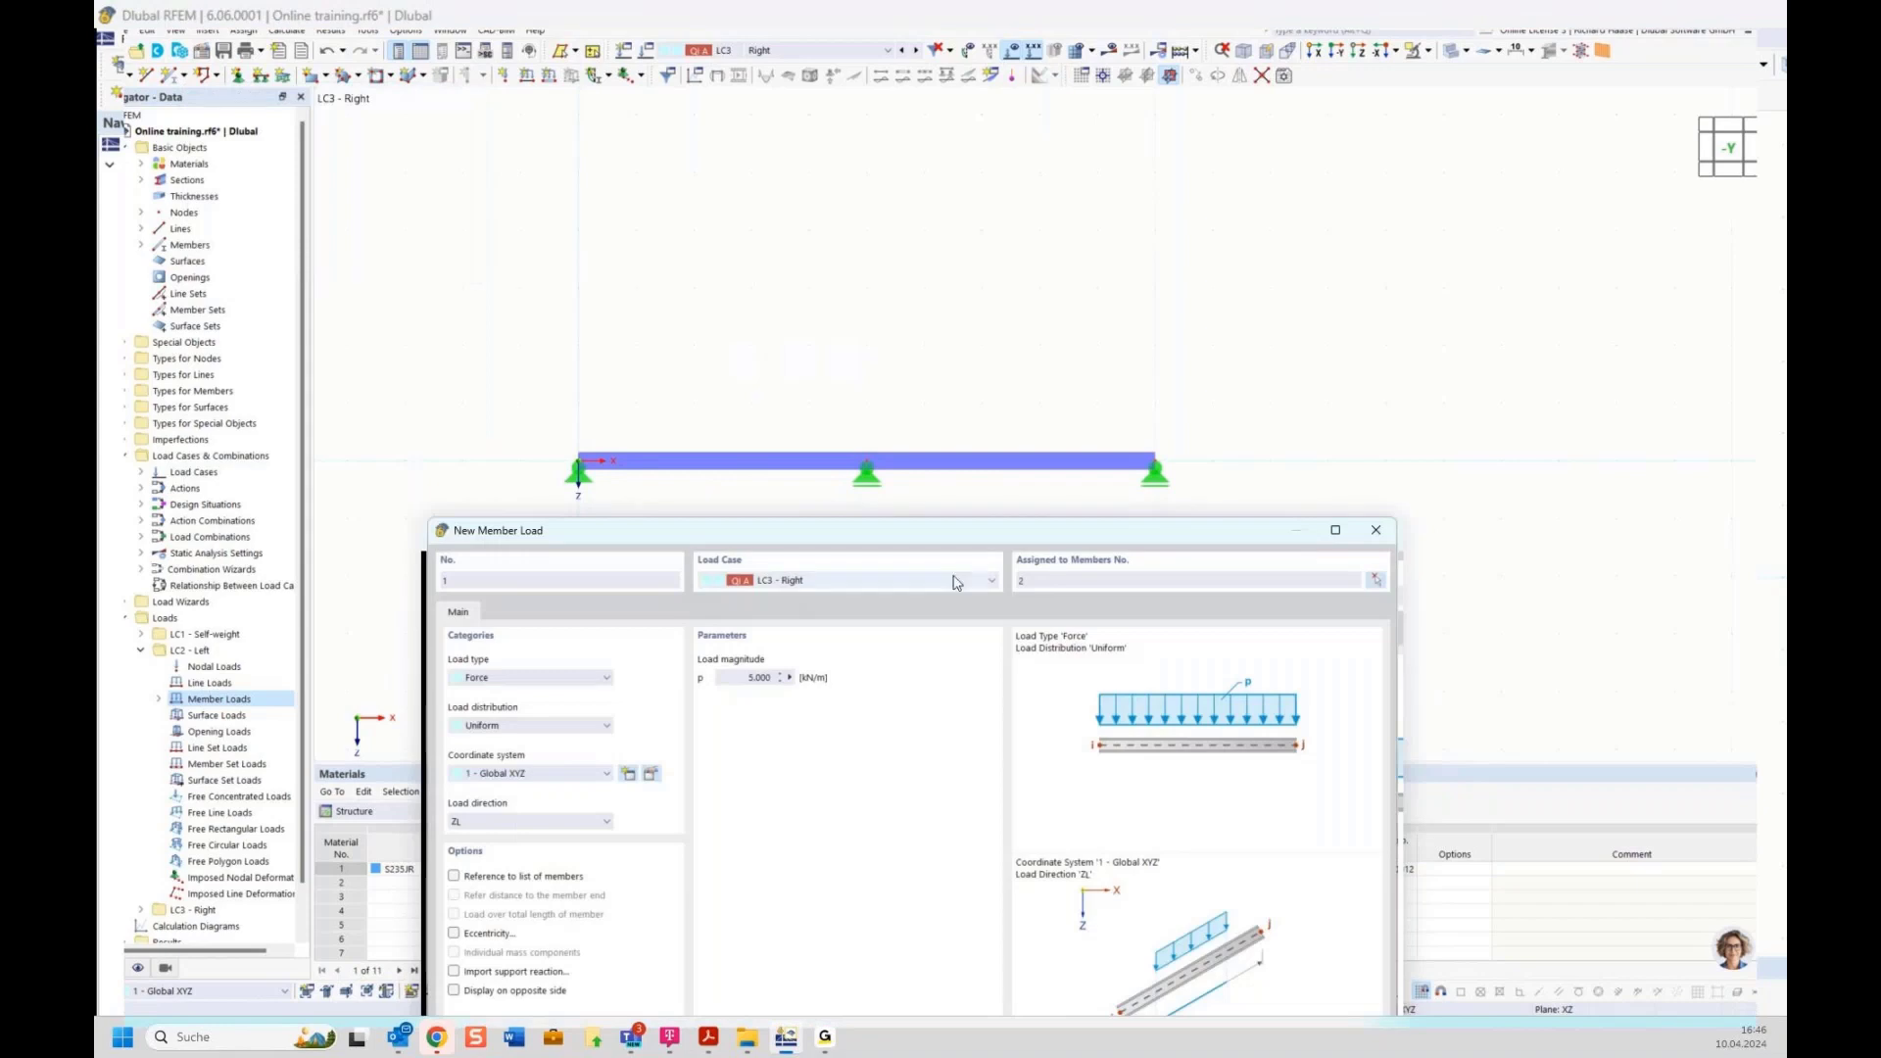
{"action": "left_click_drag", "start_coordinate": [970, 531], "coordinate": [817, 129]}
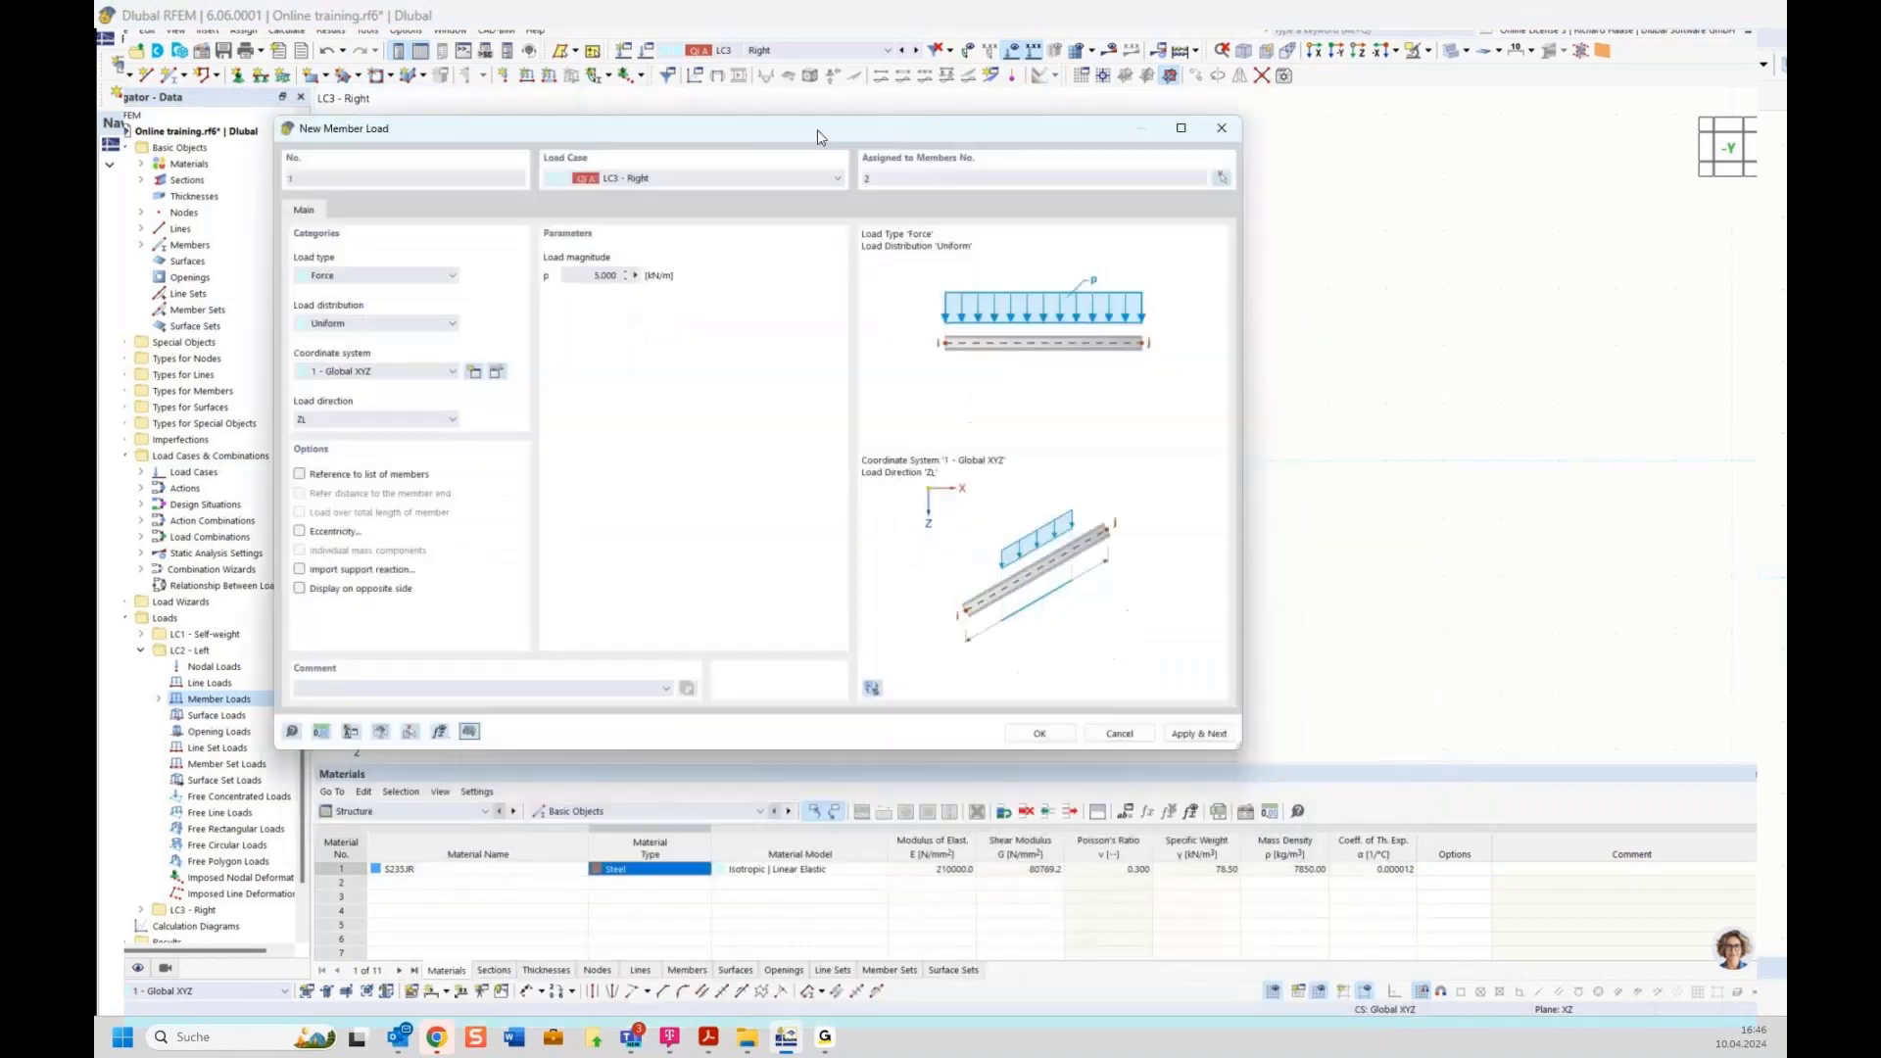
{"action": "left_click", "coordinate": [1040, 735]}
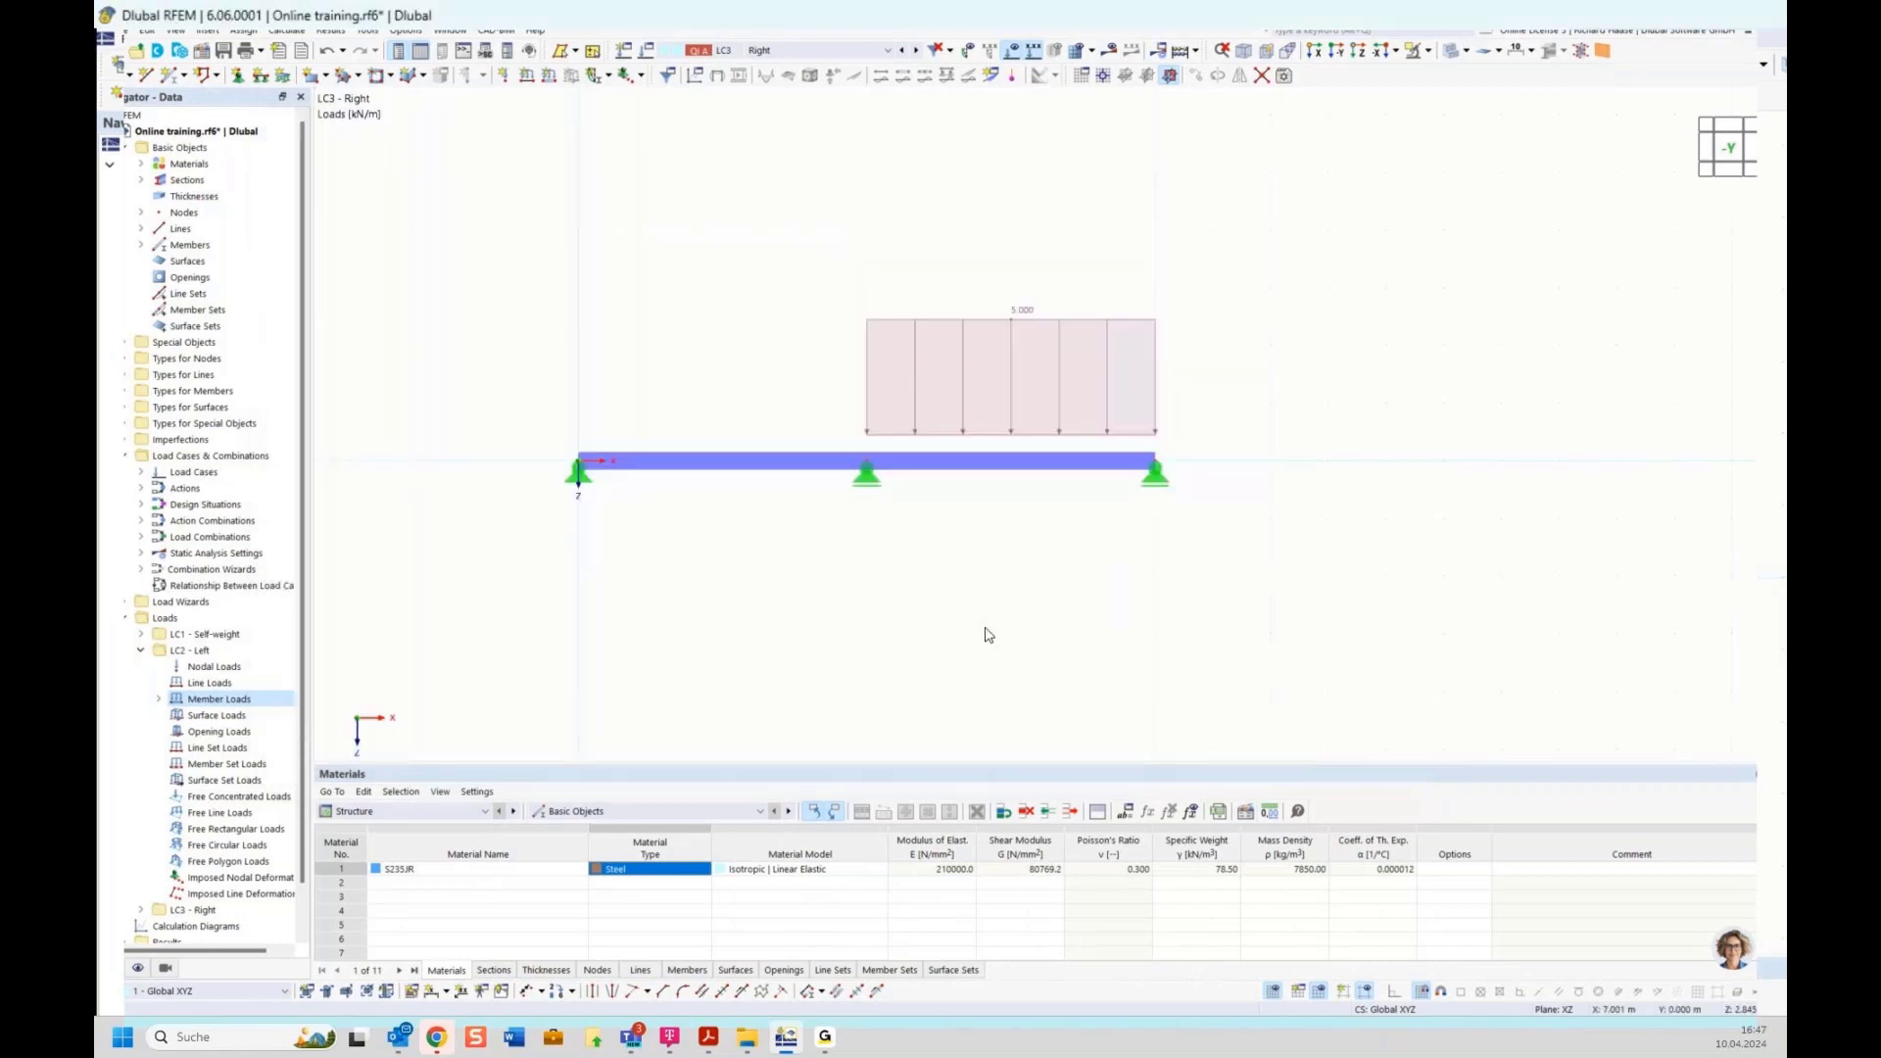
Check the loads of LC1, LC2 and LC3 on the beam, temporarily displaying the self-weight load in LC1.
{"action": "left_click", "coordinate": [766, 51]}
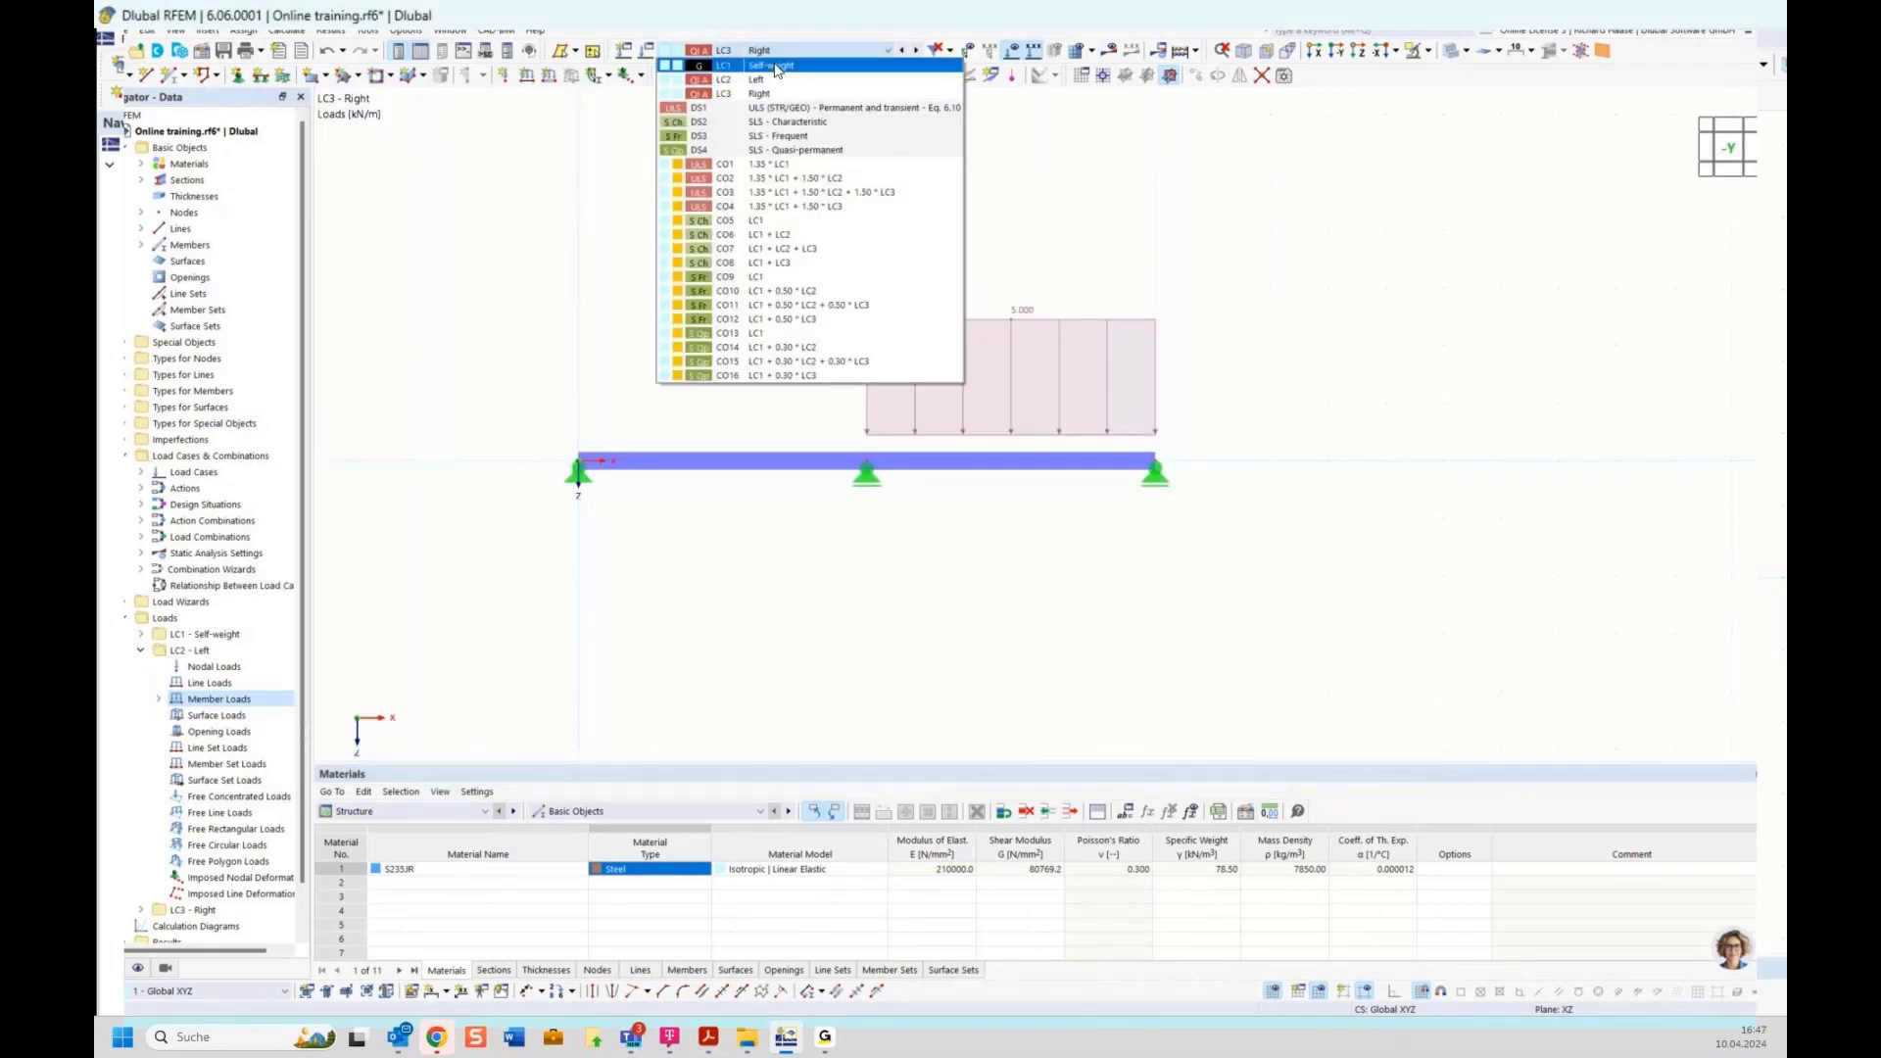
{"action": "left_click", "coordinate": [775, 65]}
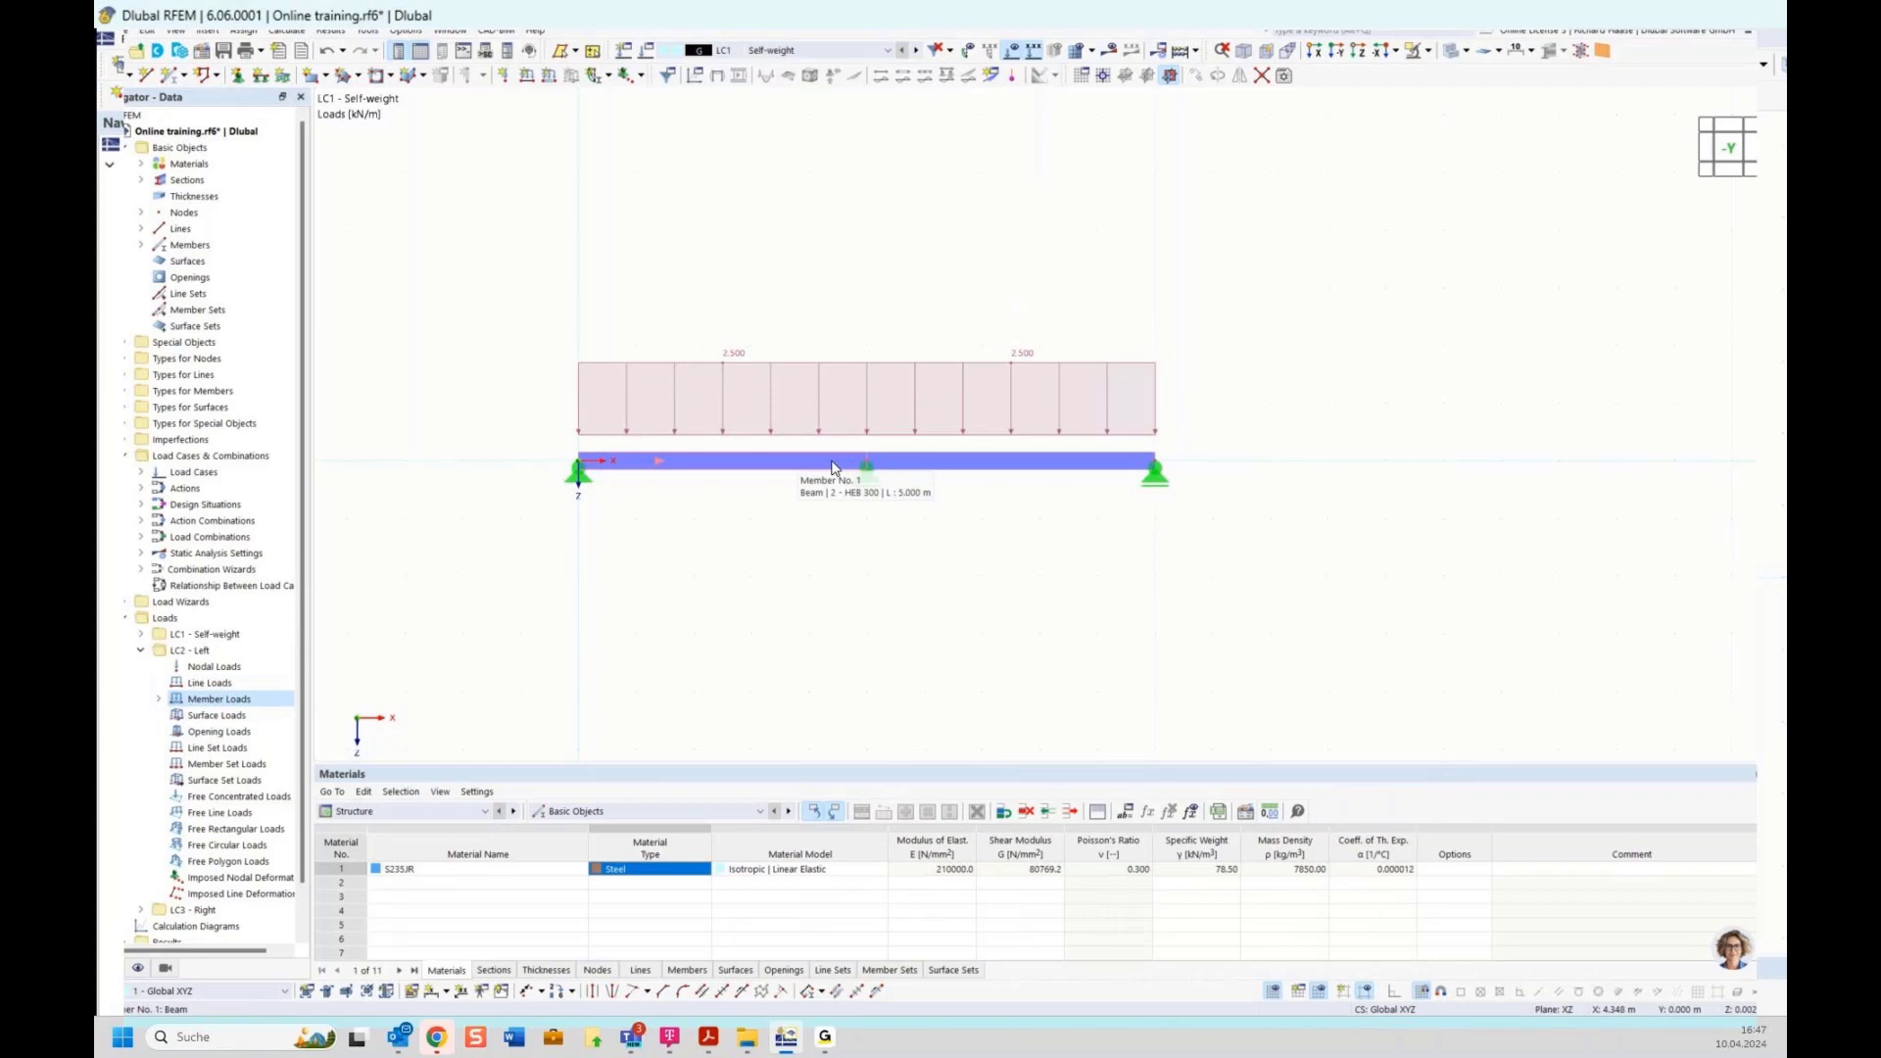
{"action": "left_click", "coordinate": [138, 969]}
{"action": "left_click", "coordinate": [139, 585]}
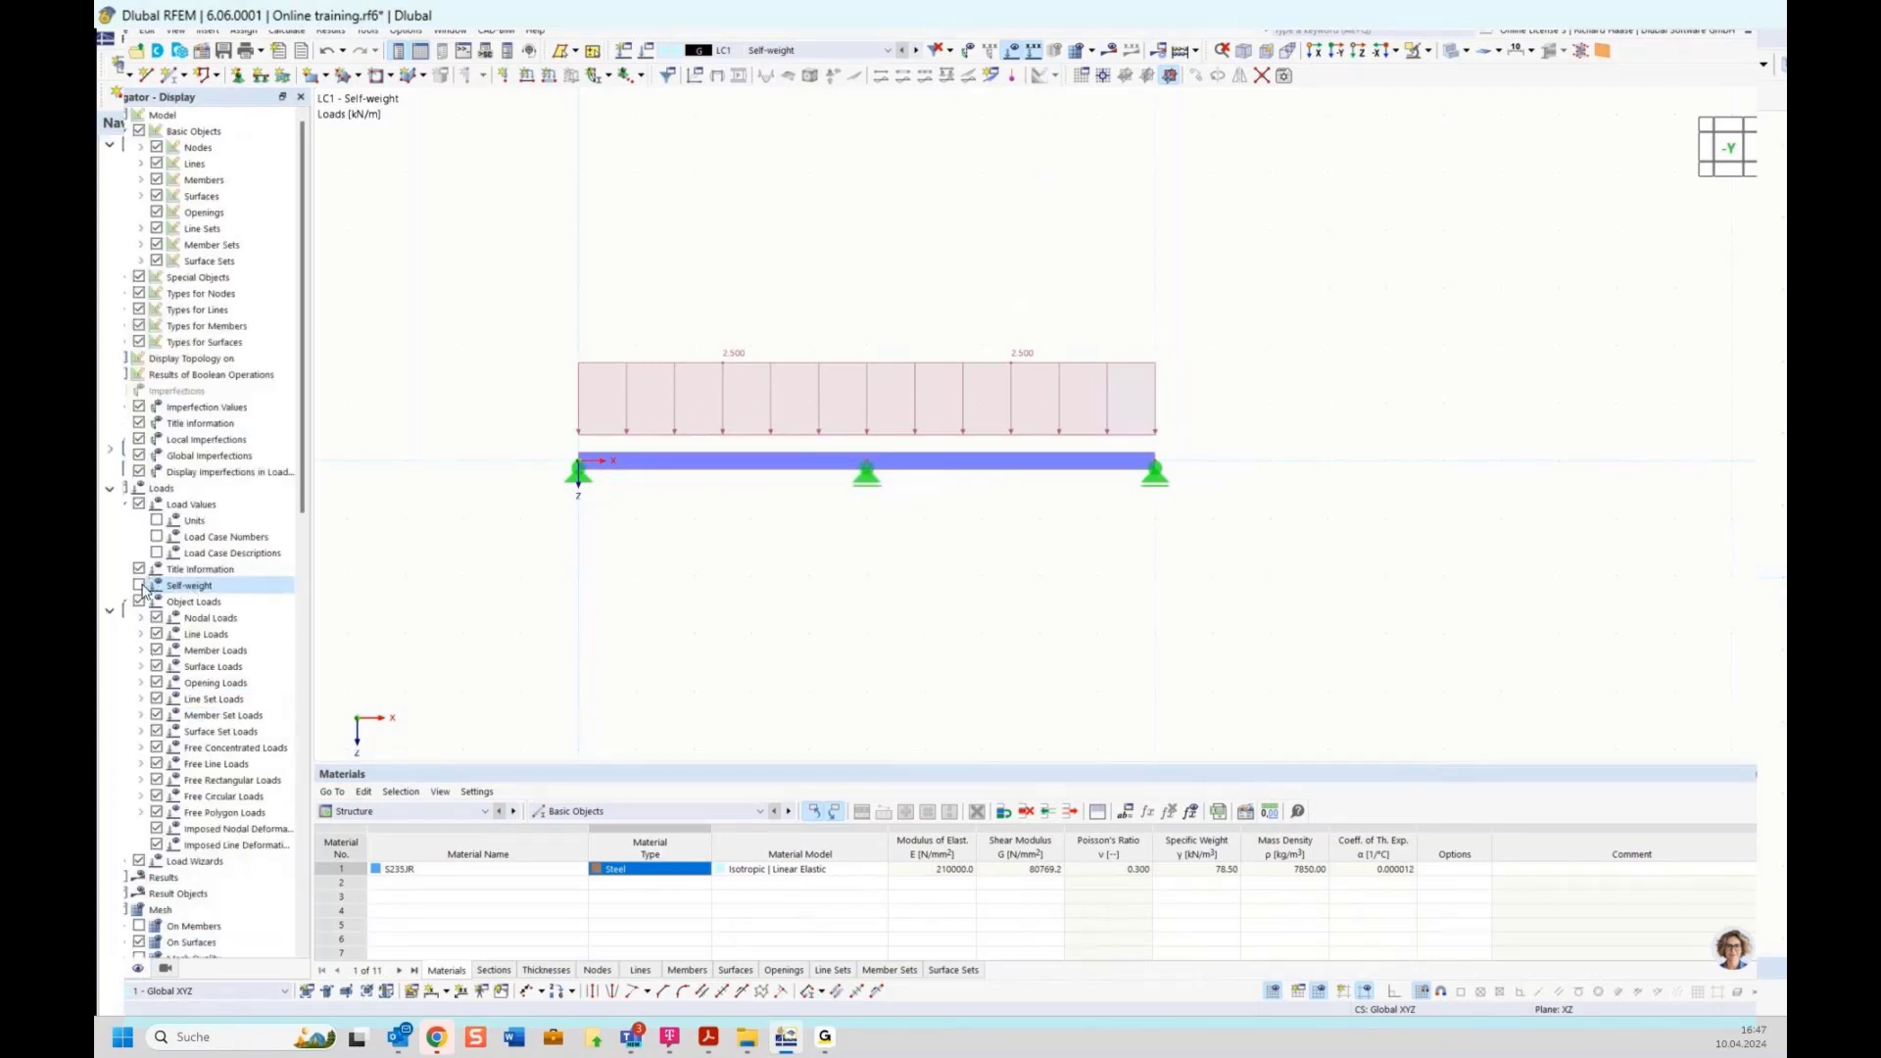
{"action": "left_click", "coordinate": [139, 585]}
{"action": "left_click", "coordinate": [139, 585]}
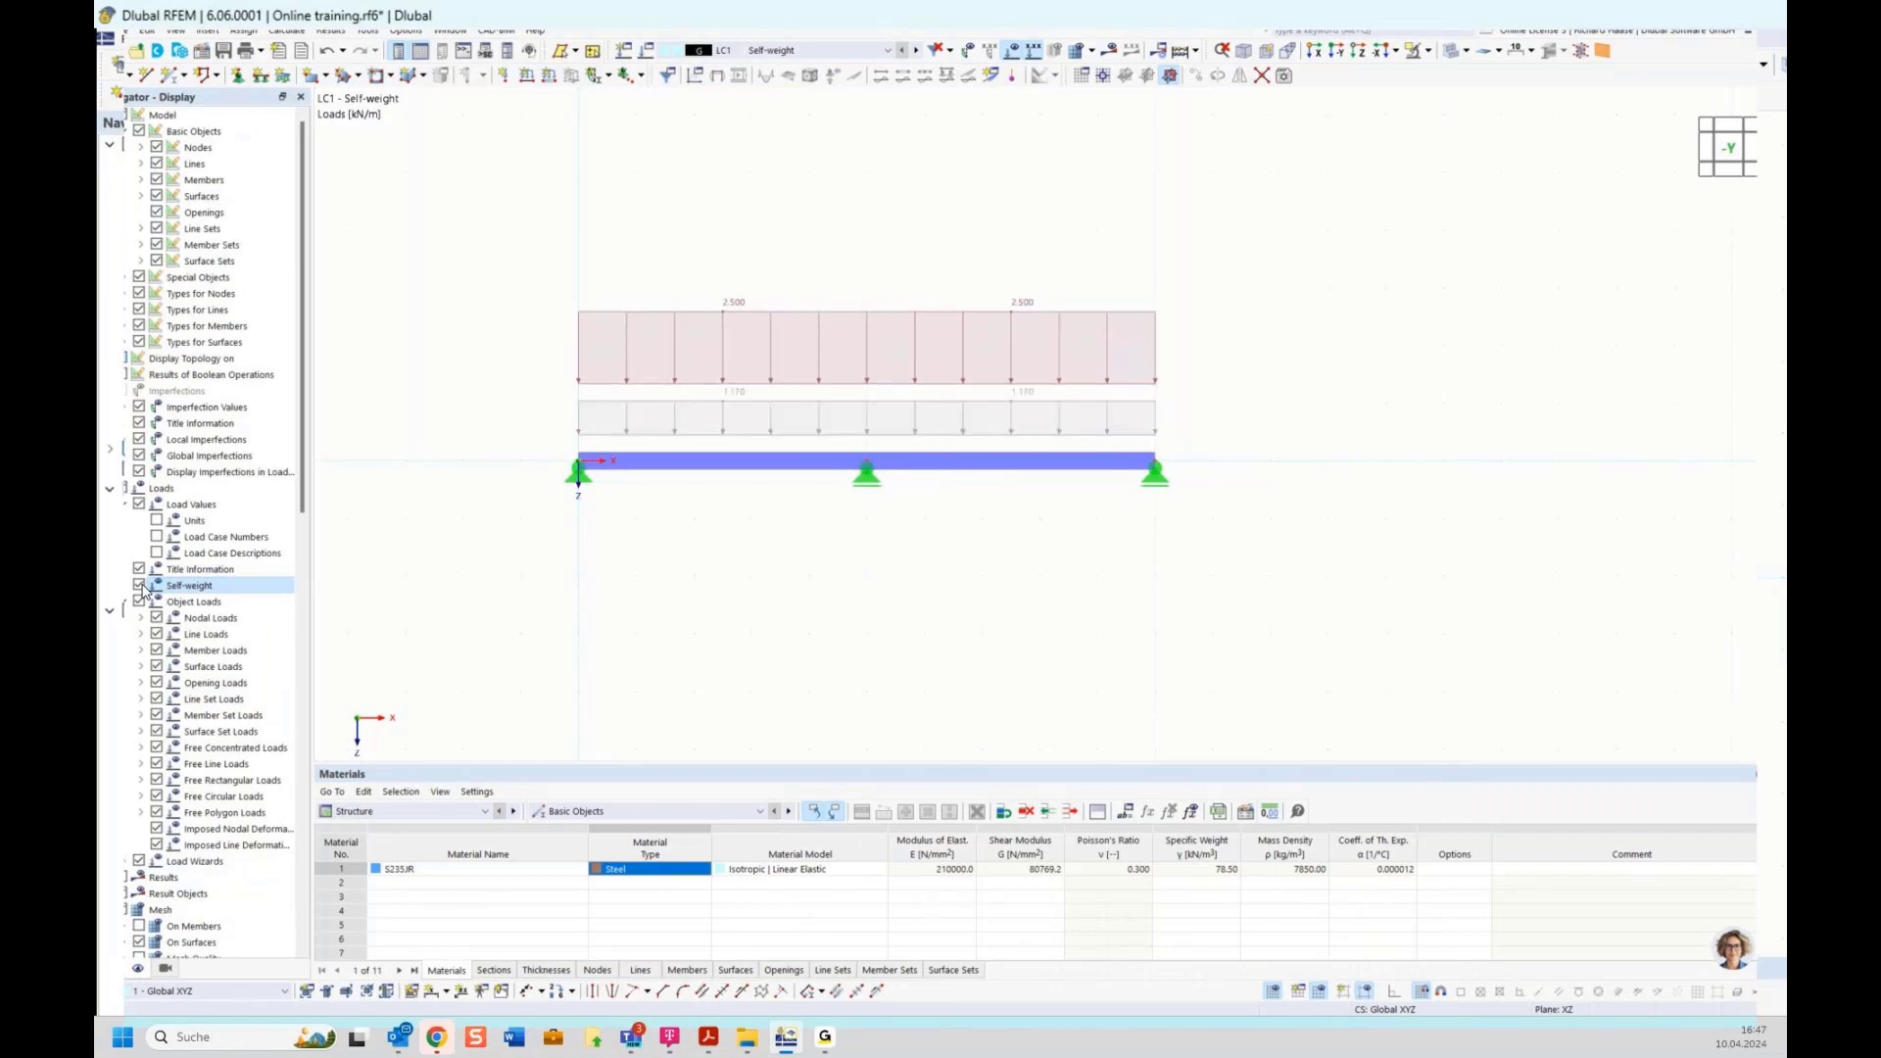
{"action": "left_click", "coordinate": [139, 585]}
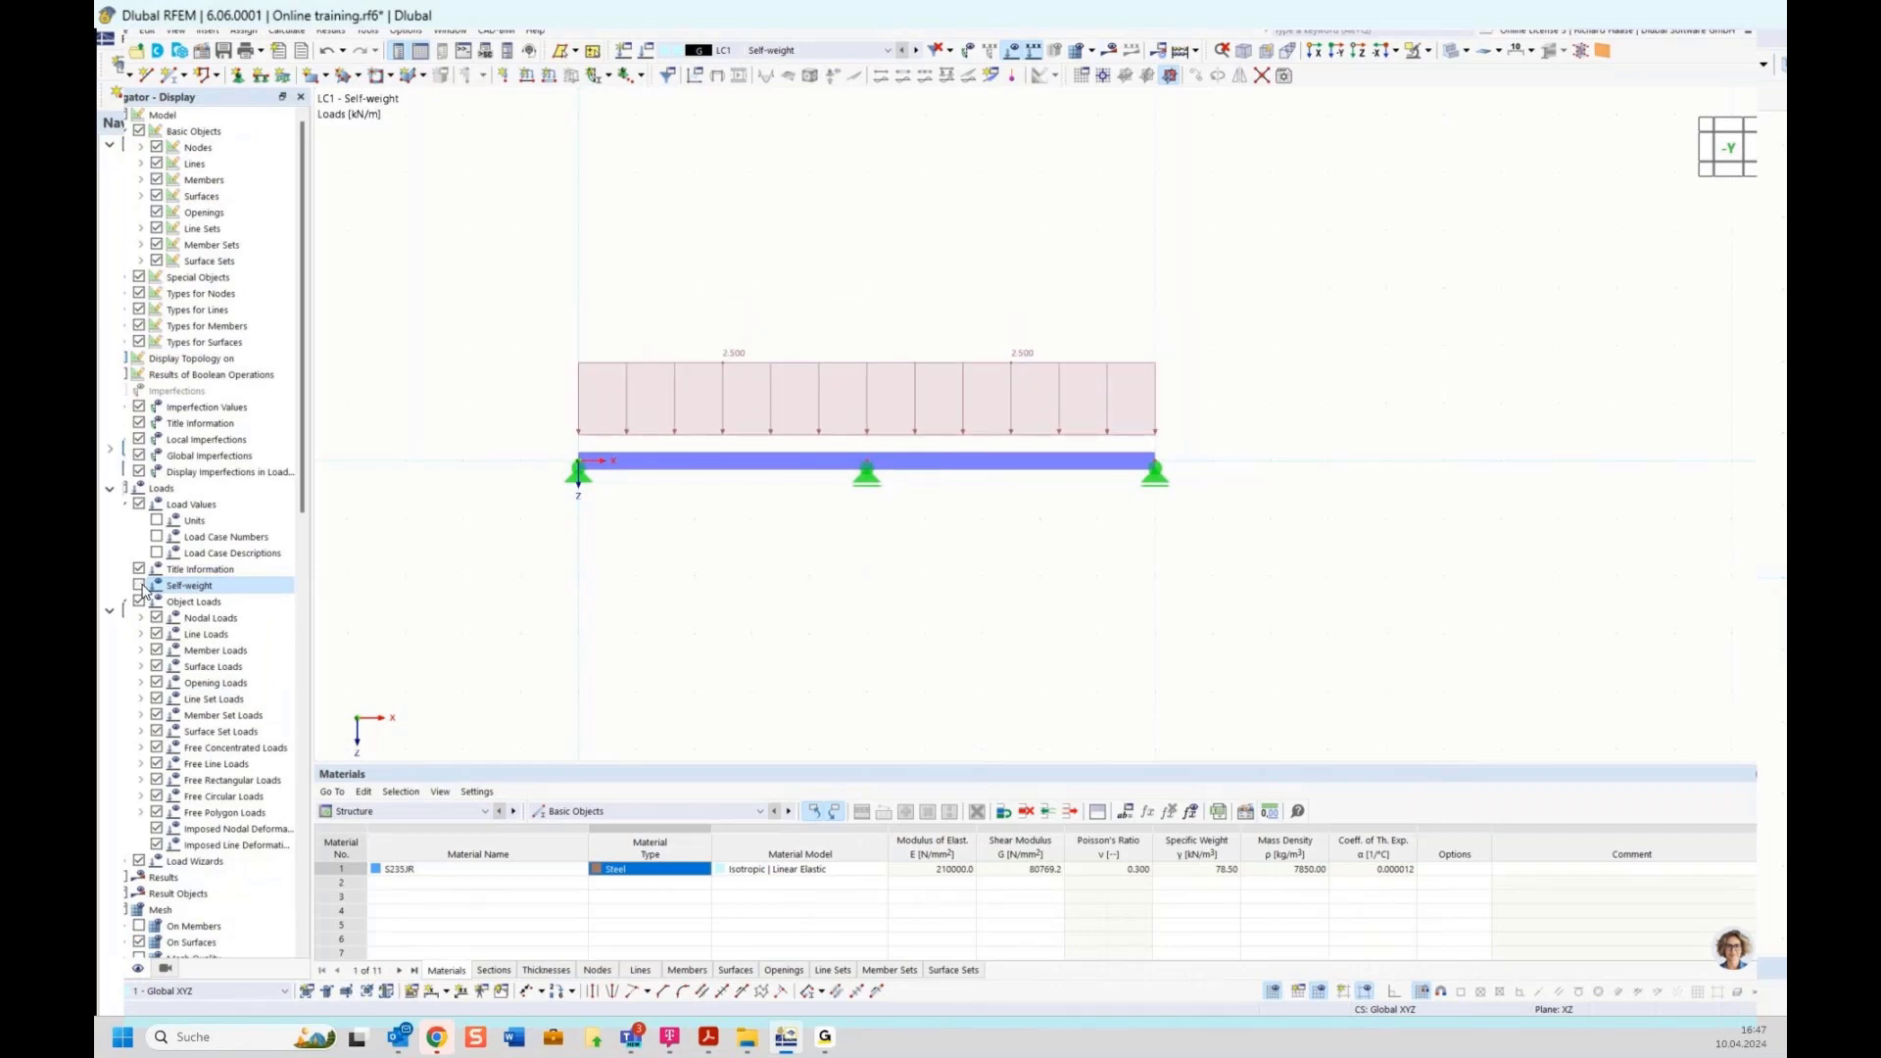
{"action": "left_click", "coordinate": [916, 50]}
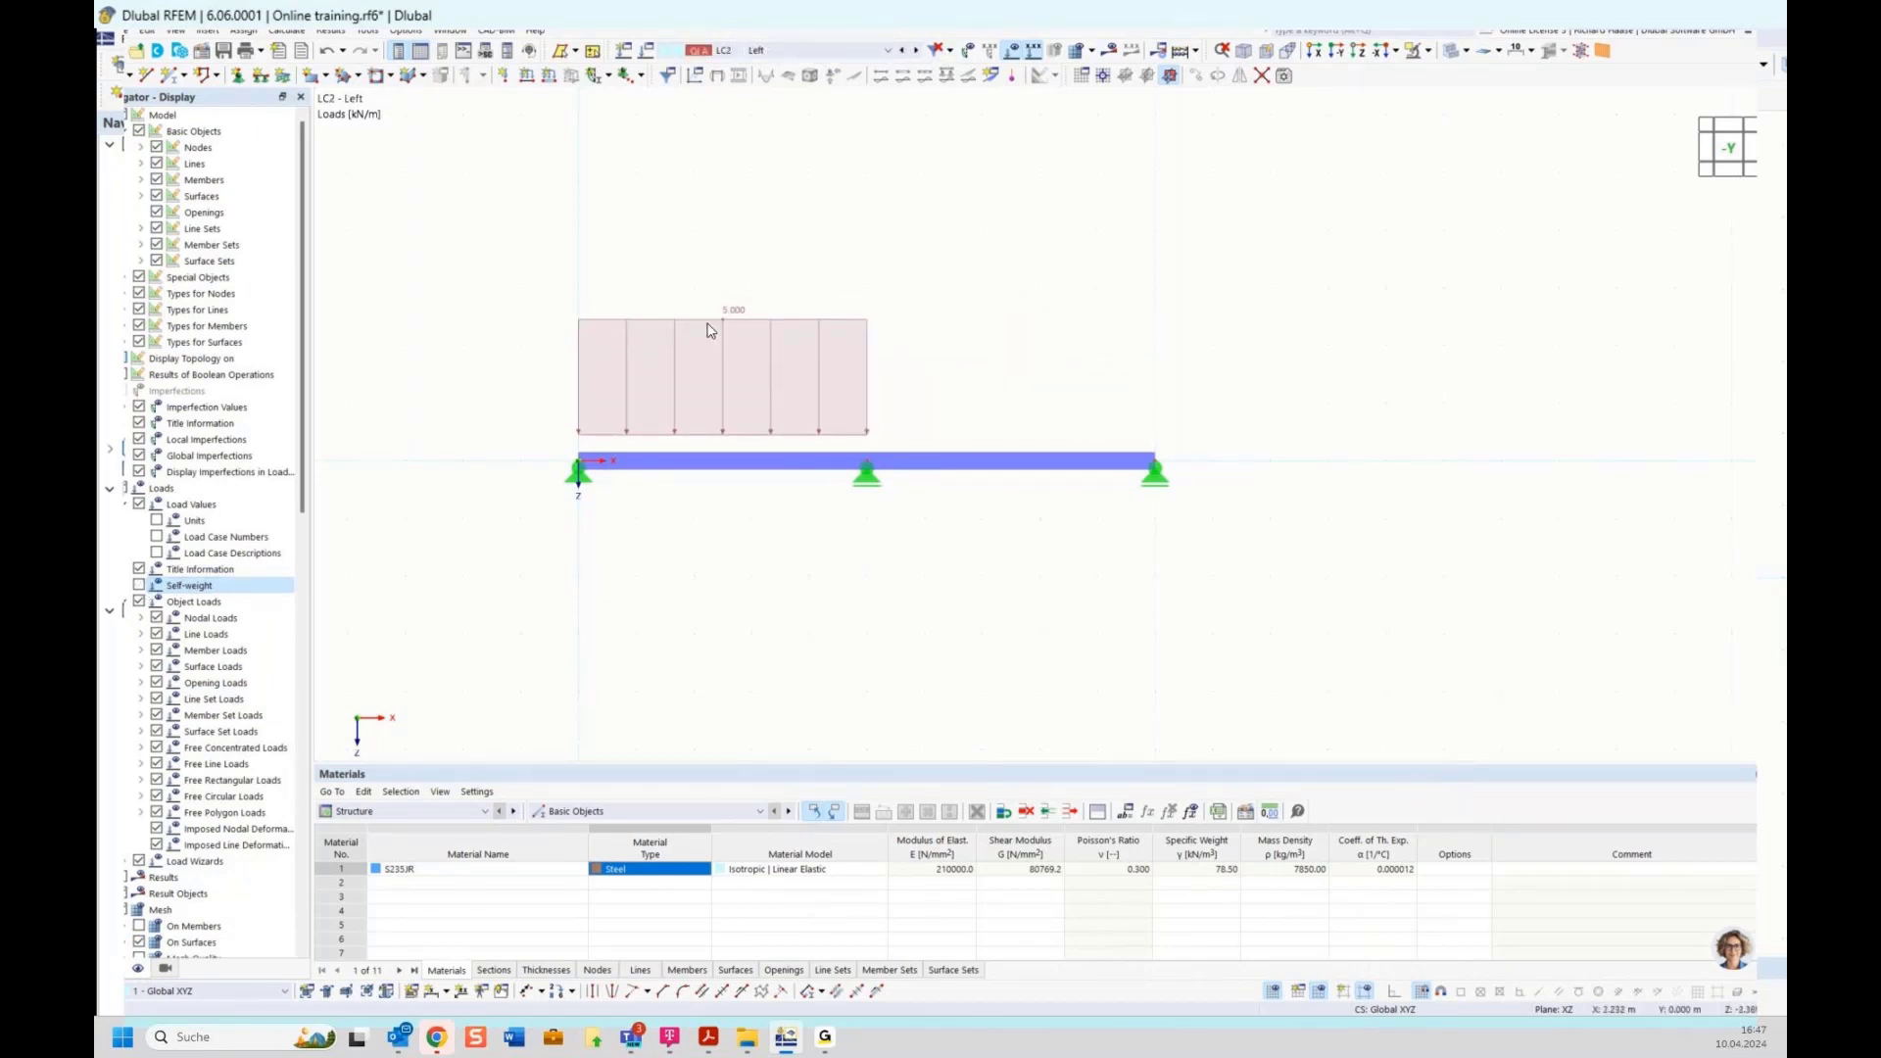
{"action": "left_click", "coordinate": [915, 52]}
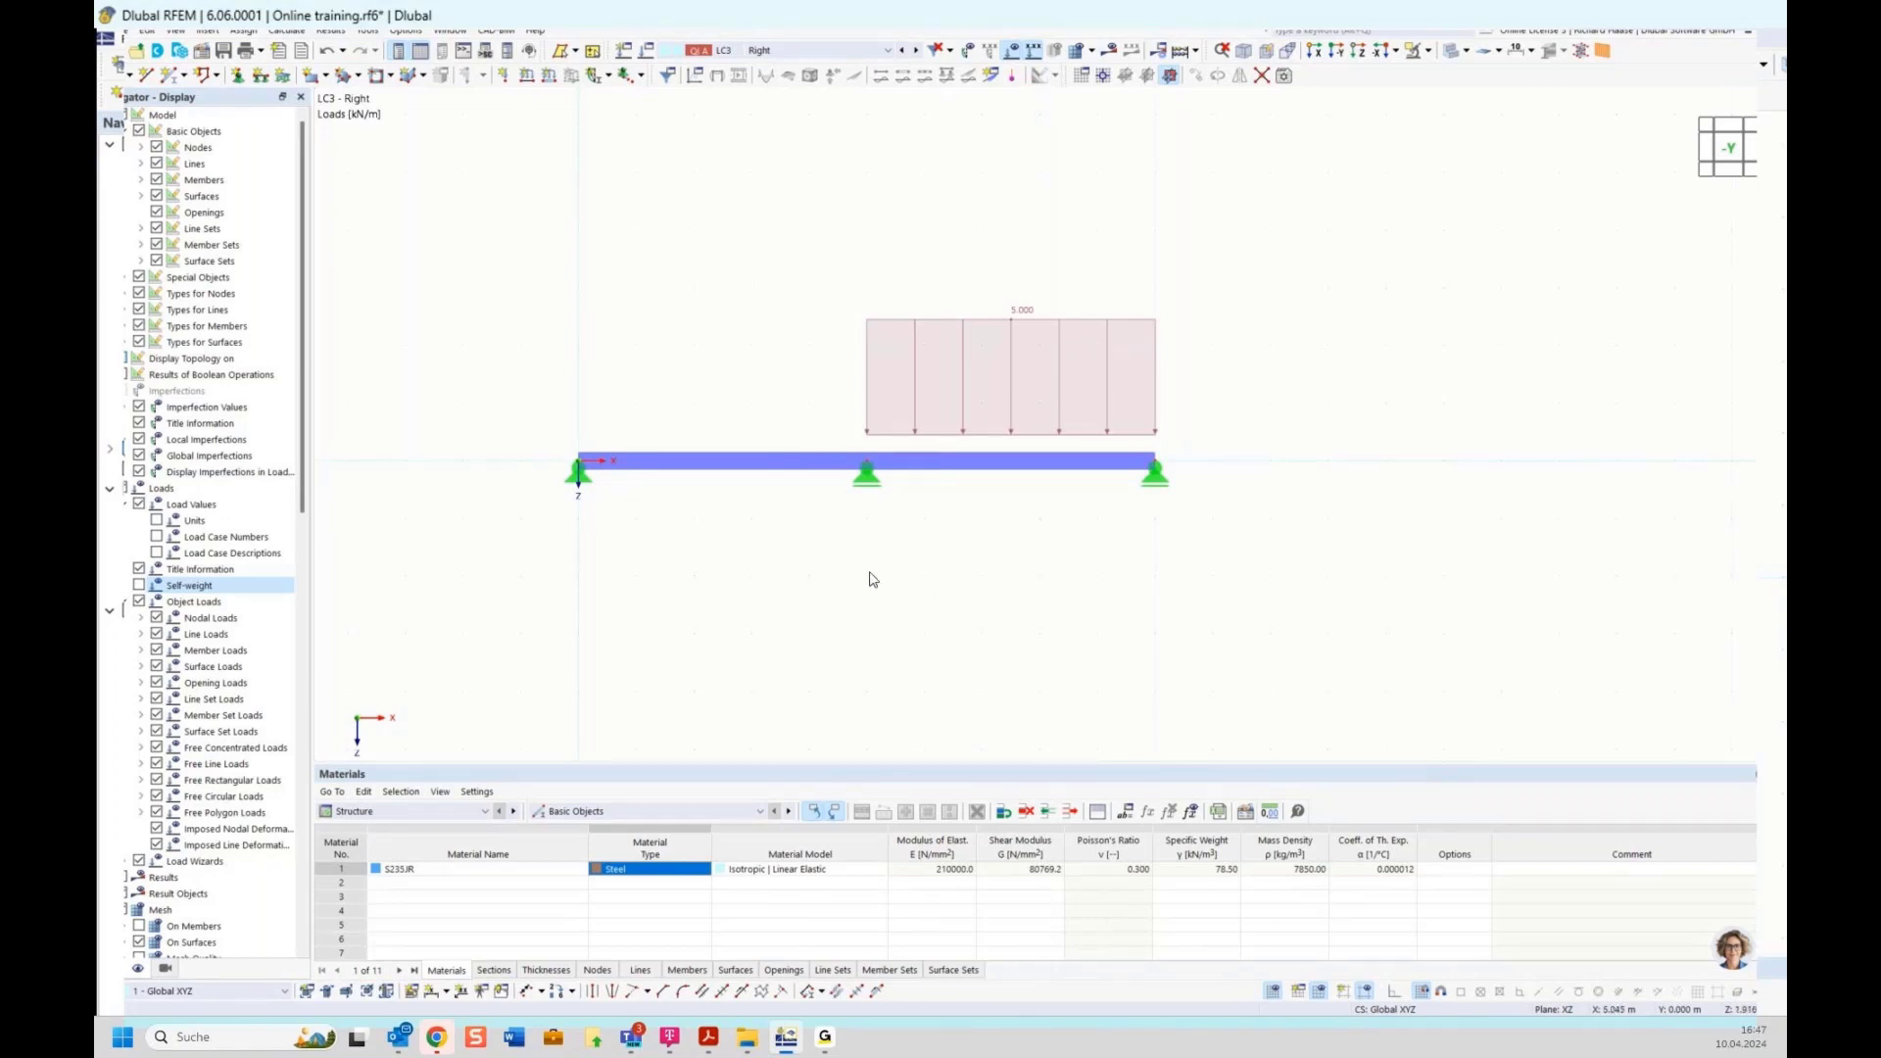
Open the HEB 300 section for editing, try deactivating its shear stiffness, and restore it before accepting.
{"action": "left_click", "coordinate": [111, 973]}
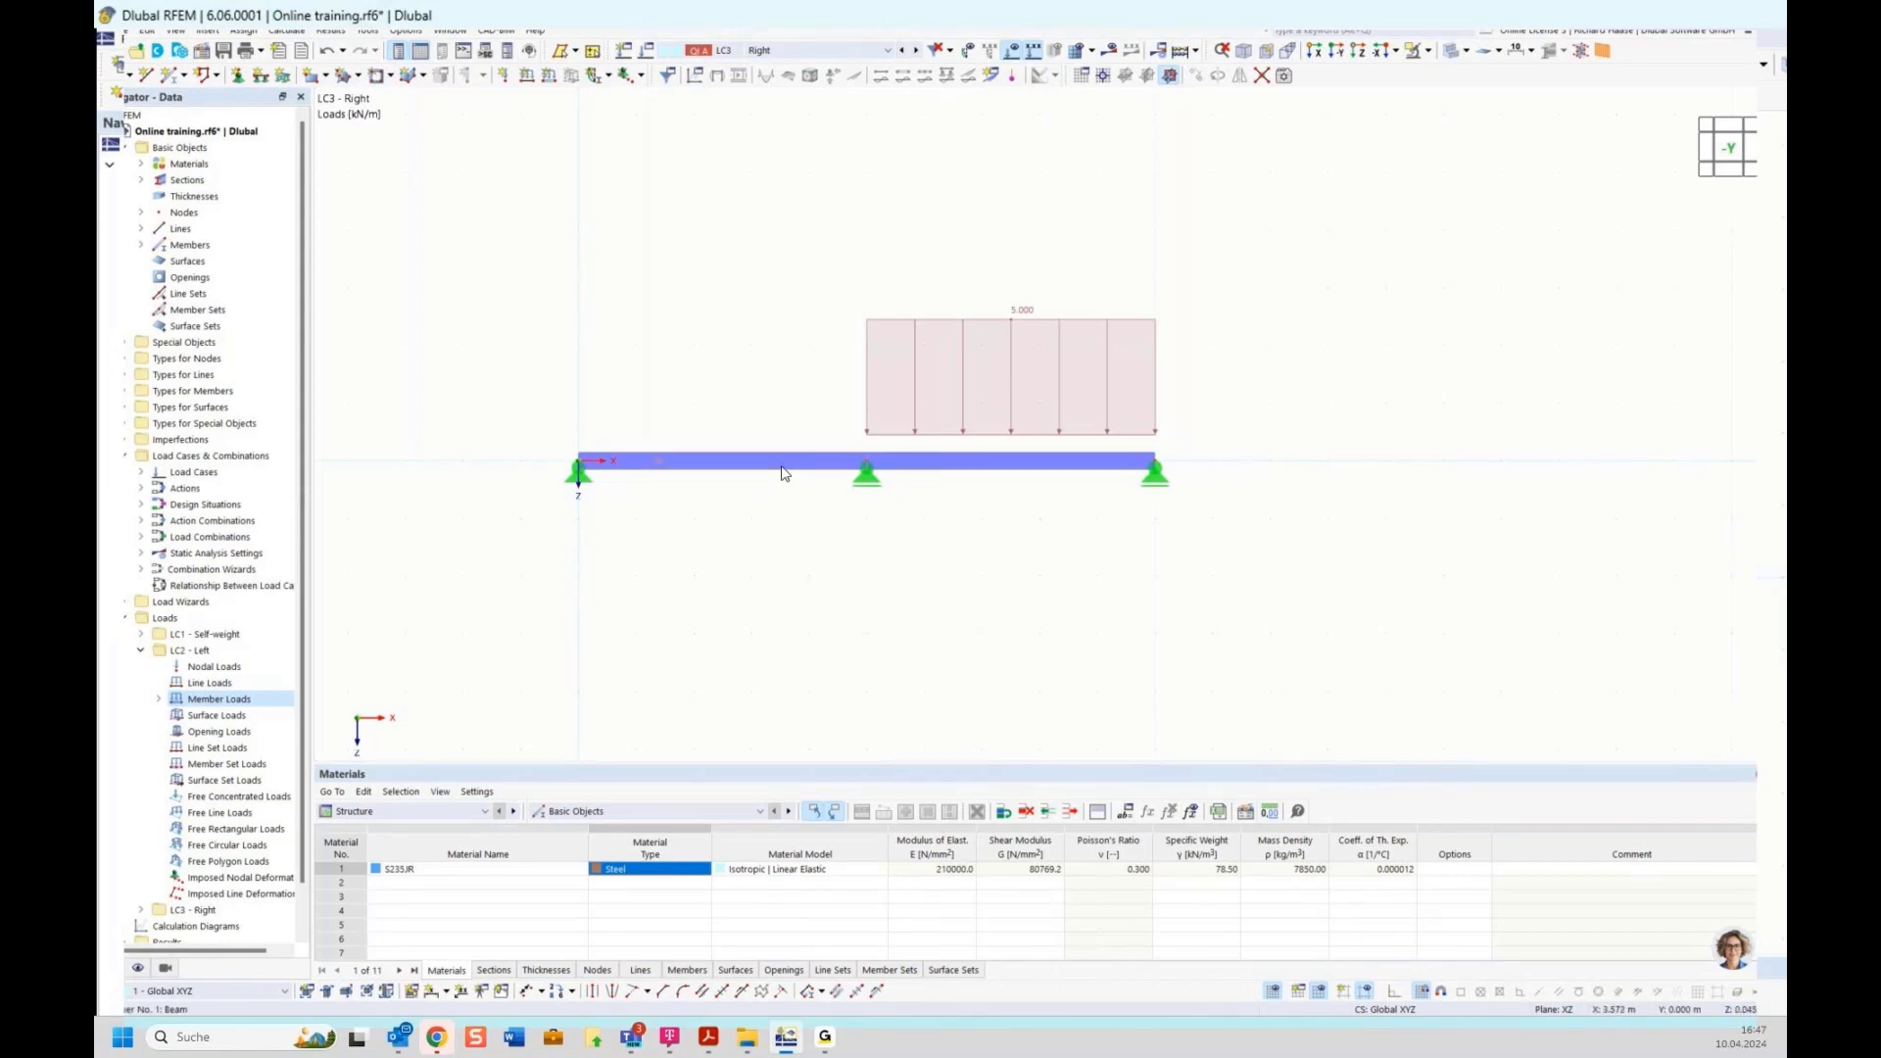
{"action": "left_click", "coordinate": [143, 181]}
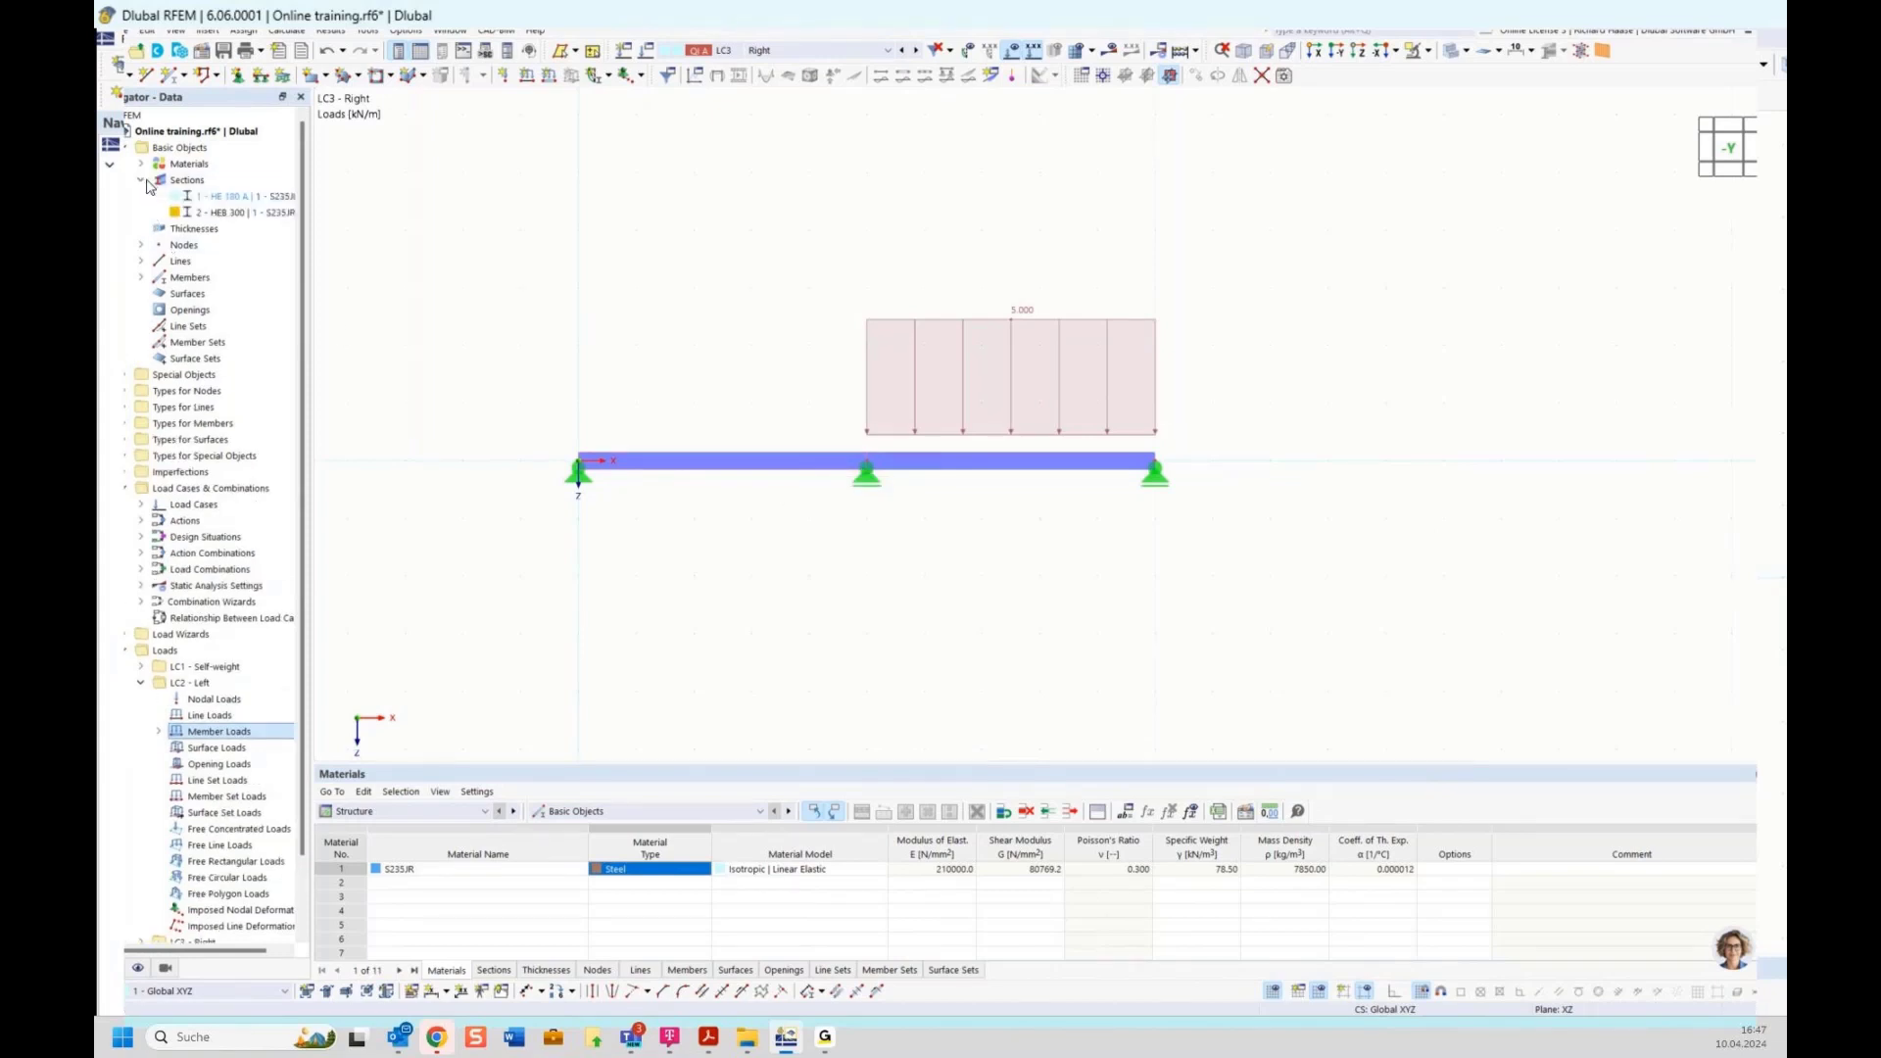
{"action": "double_click", "coordinate": [226, 214]}
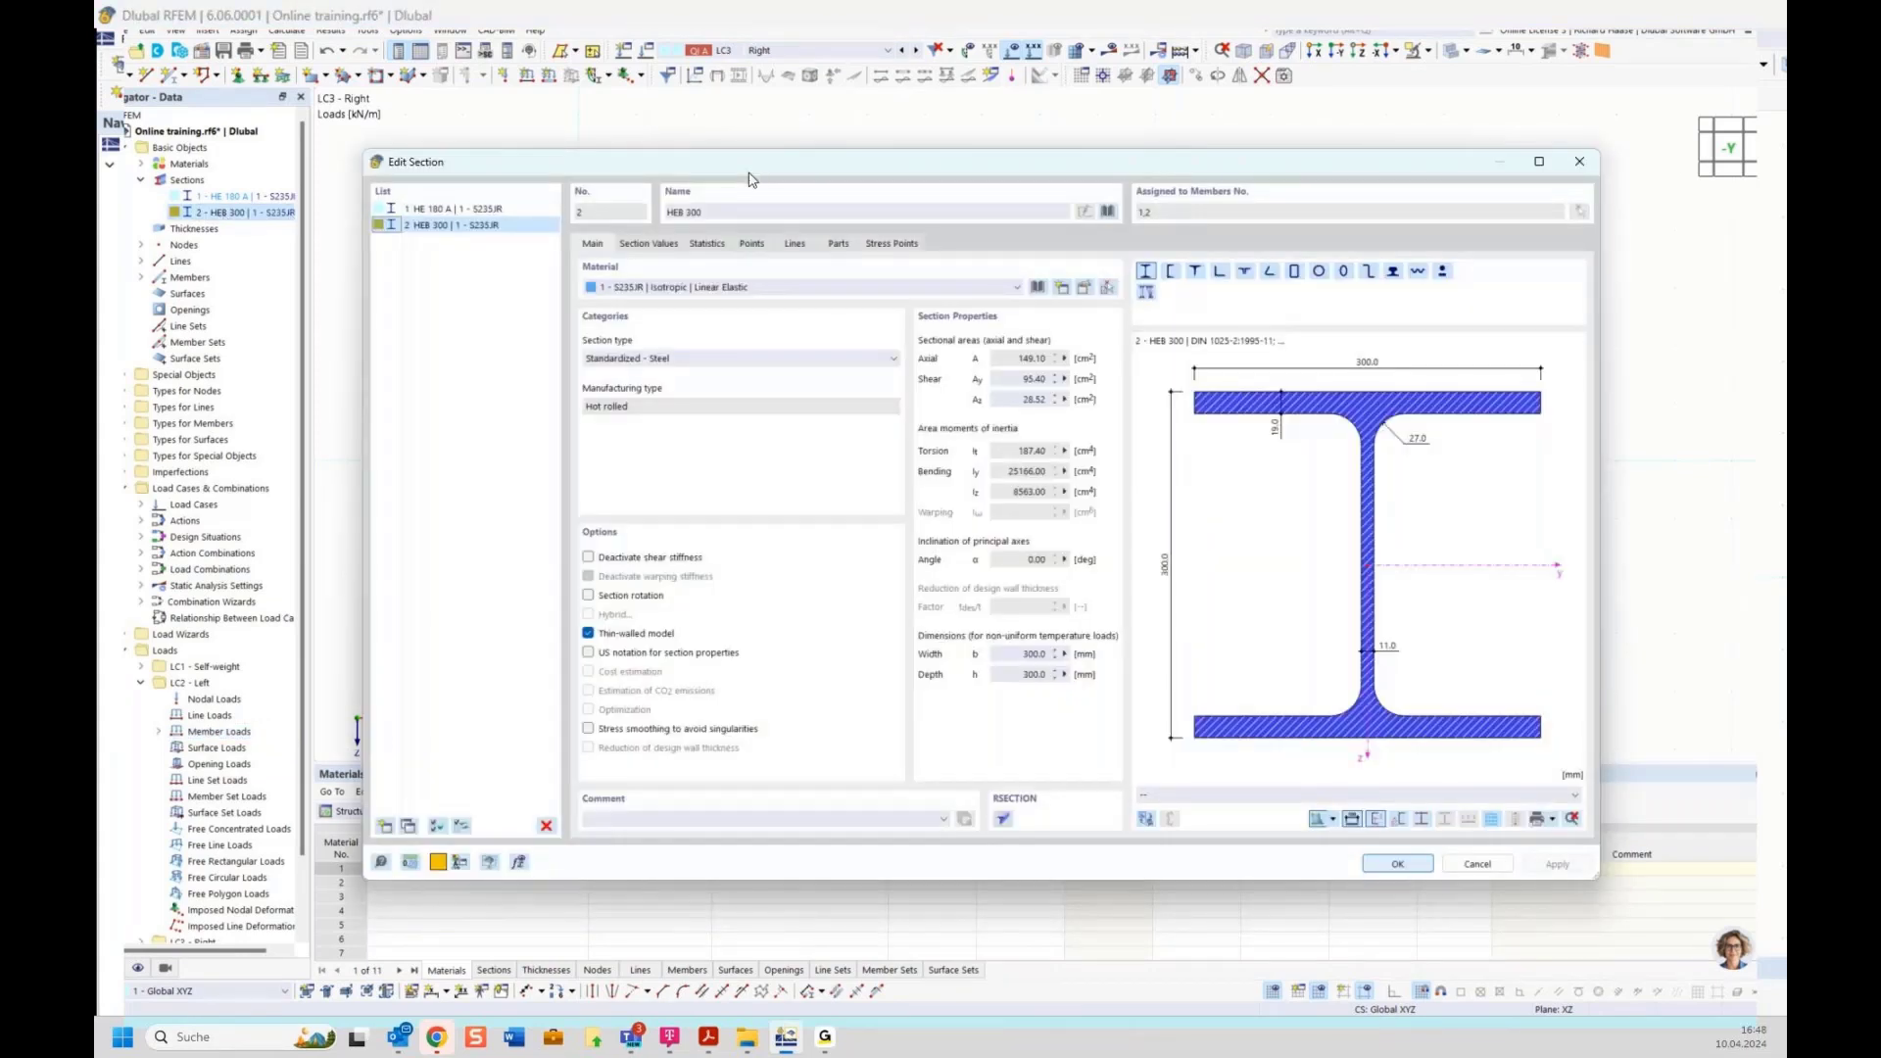
{"action": "left_click_drag", "start_coordinate": [750, 179], "coordinate": [730, 247]}
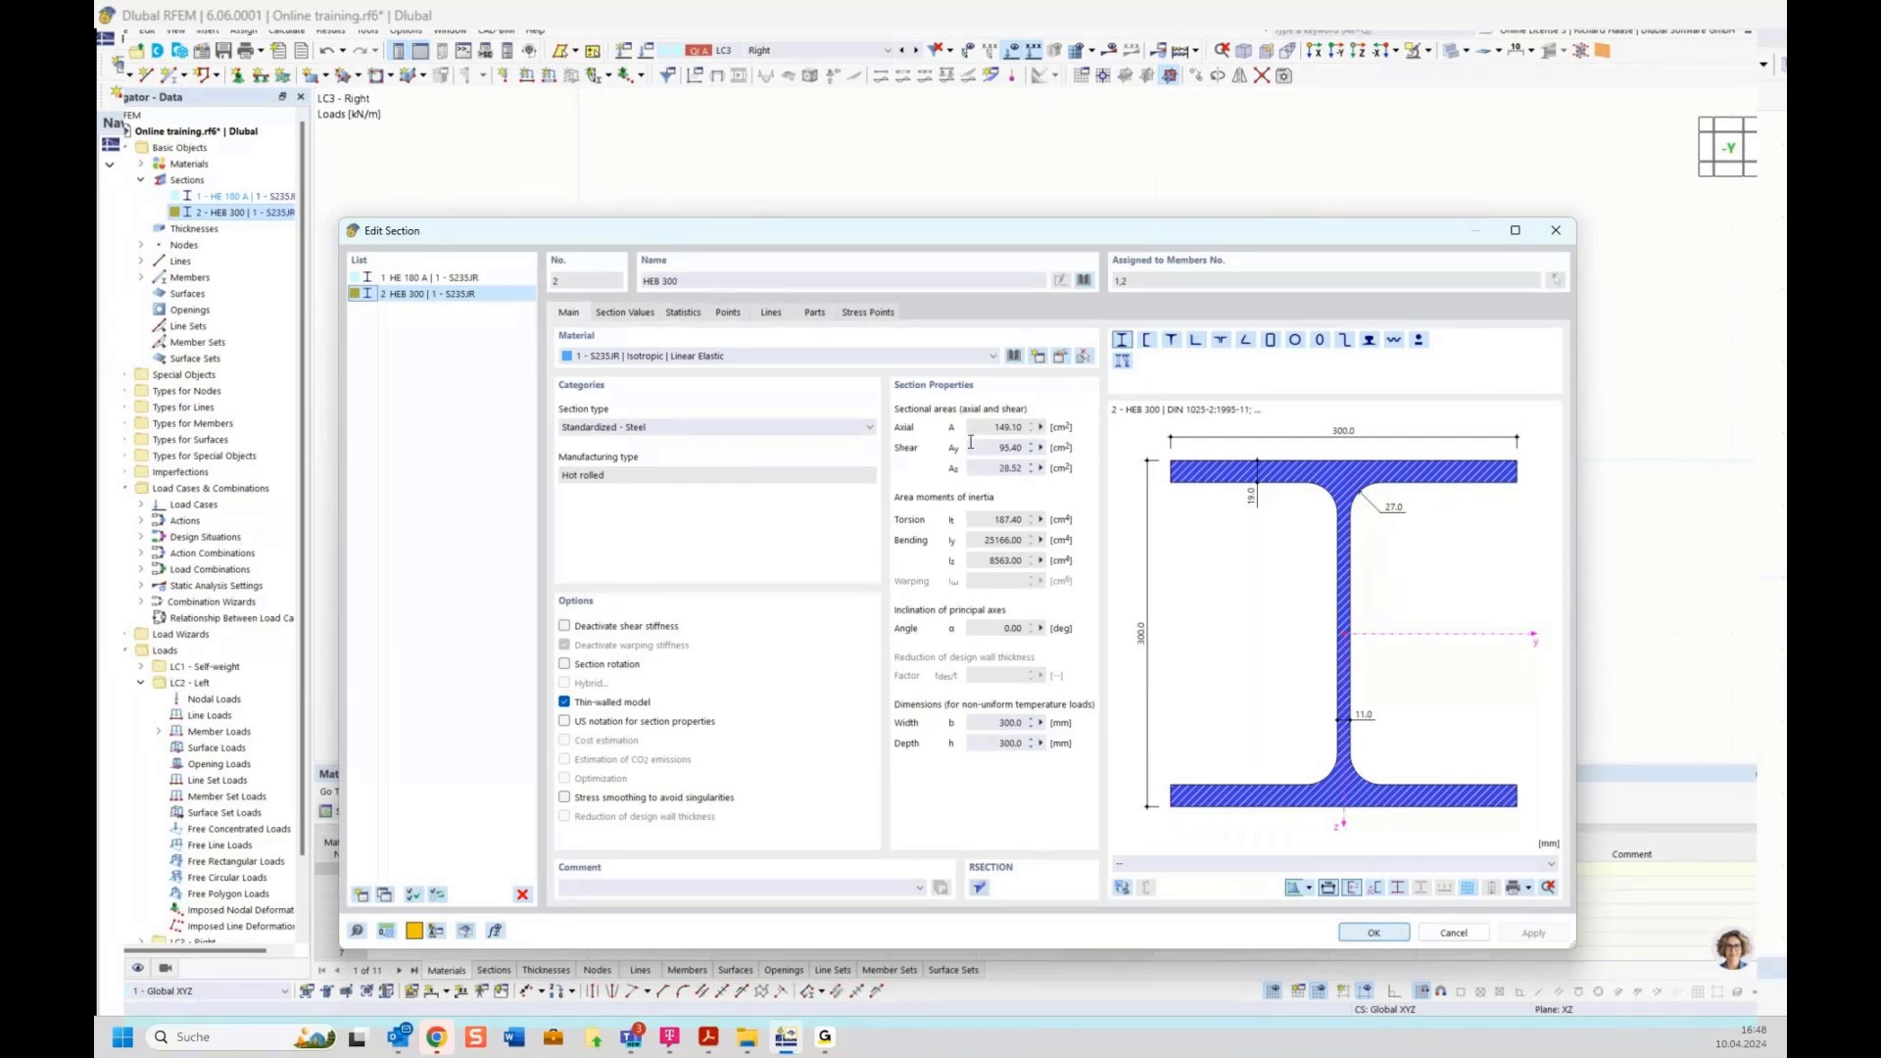
{"action": "left_click", "coordinate": [618, 628]}
{"action": "left_click_drag", "start_coordinate": [892, 240], "coordinate": [906, 187]}
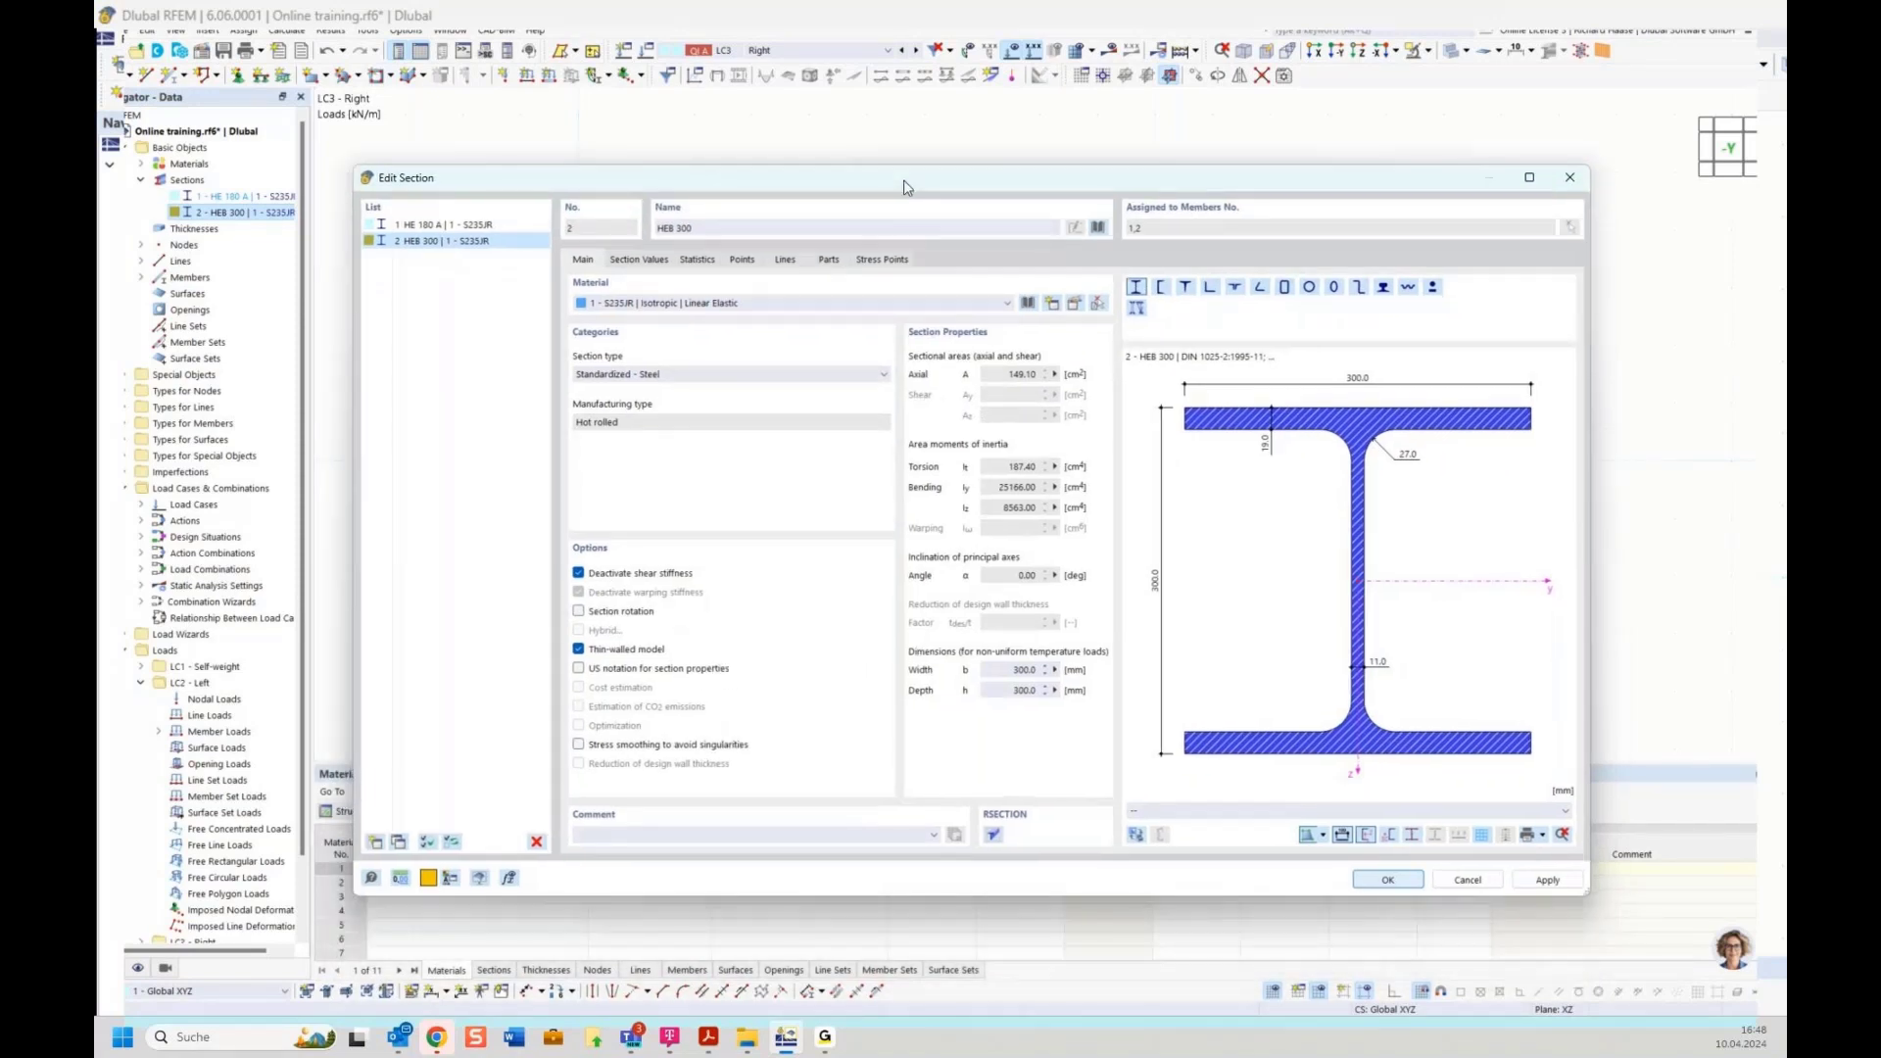
{"action": "left_click", "coordinate": [650, 577]}
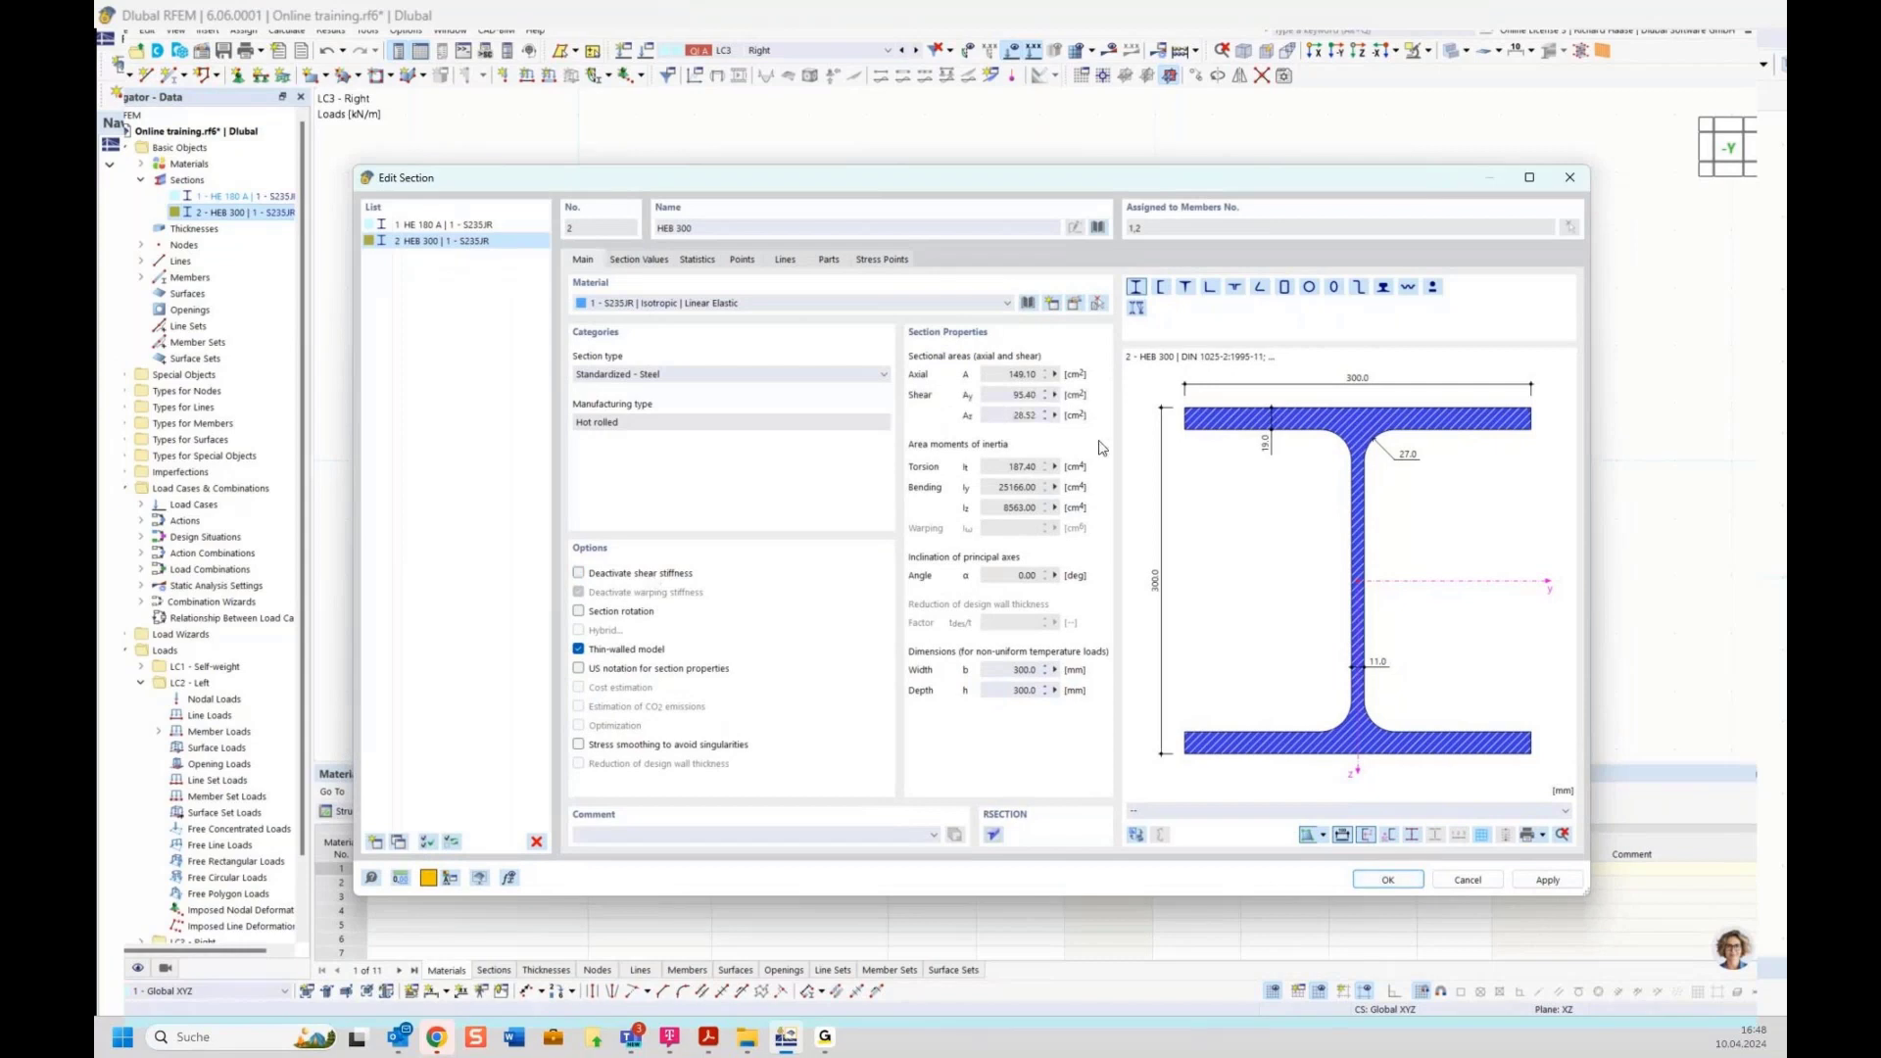
{"action": "left_click", "coordinate": [1388, 880]}
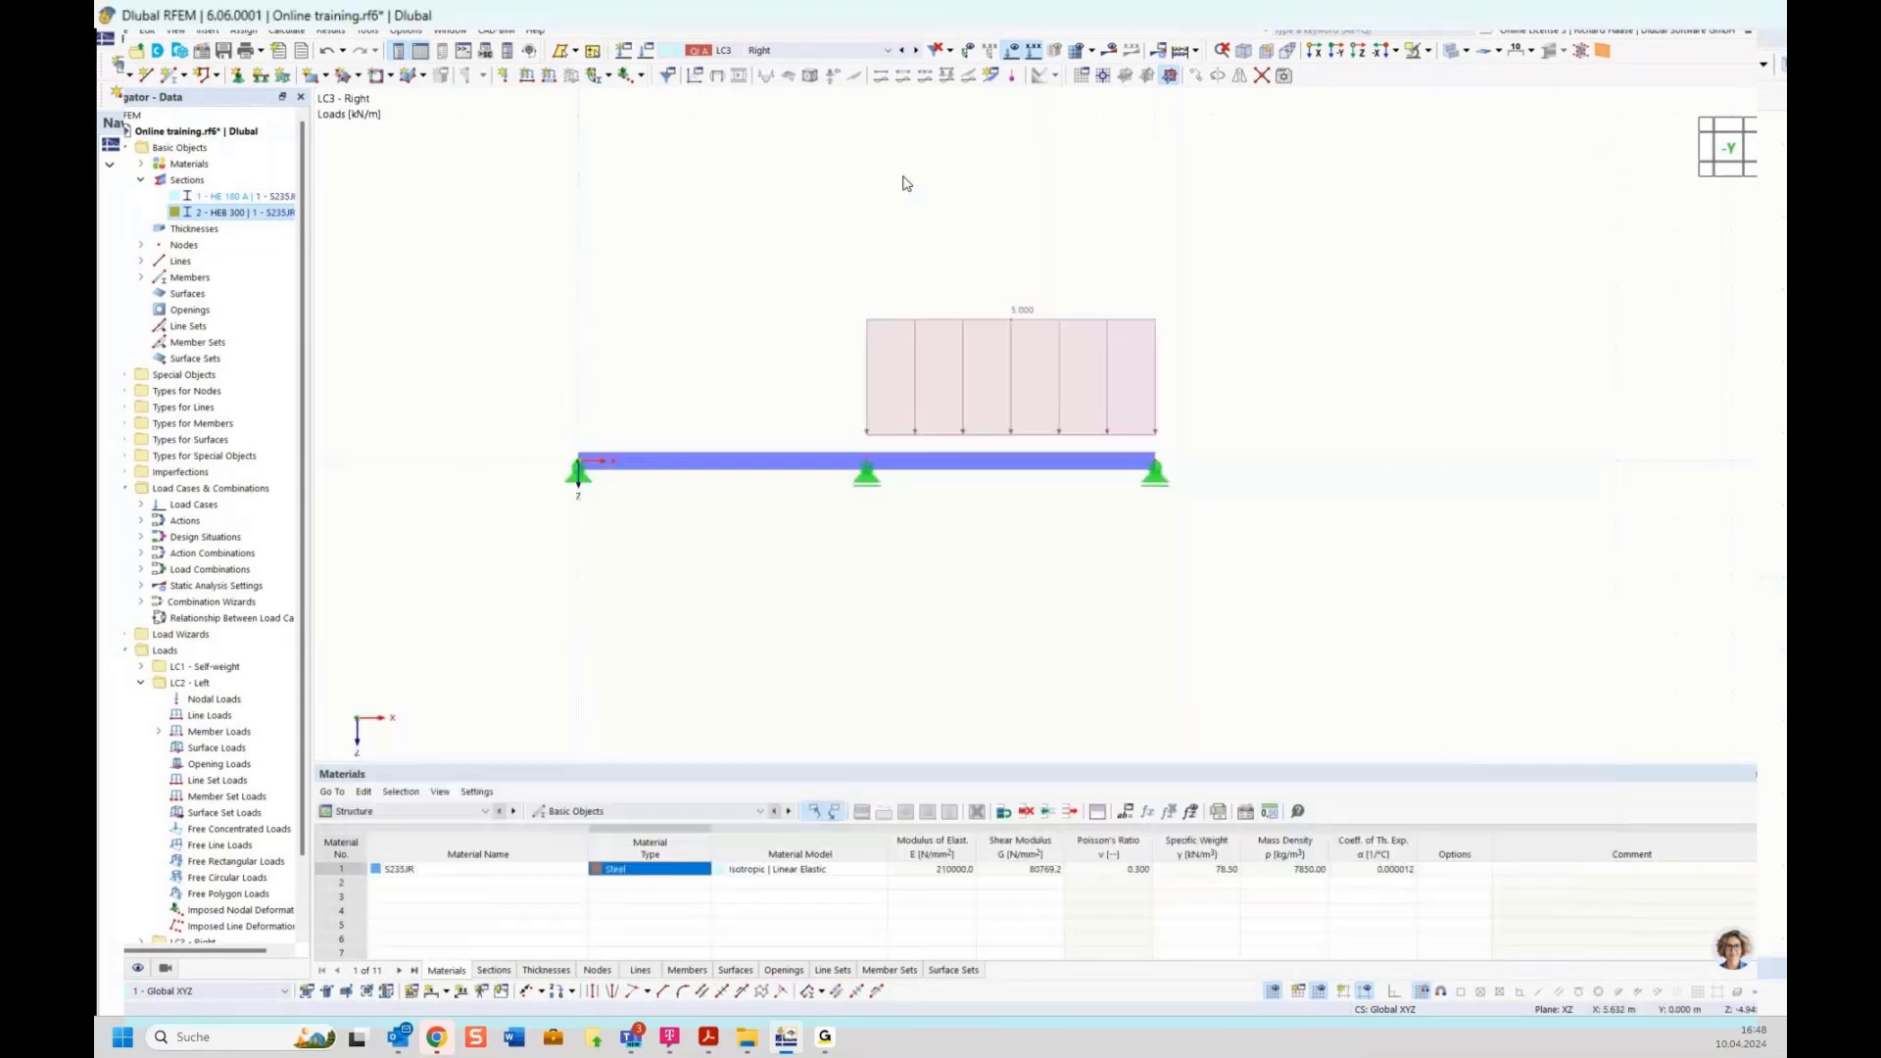
Calculate only load case LC1 Self-weight and hide the support reactions in its deformation results.
{"action": "left_click", "coordinate": [826, 53]}
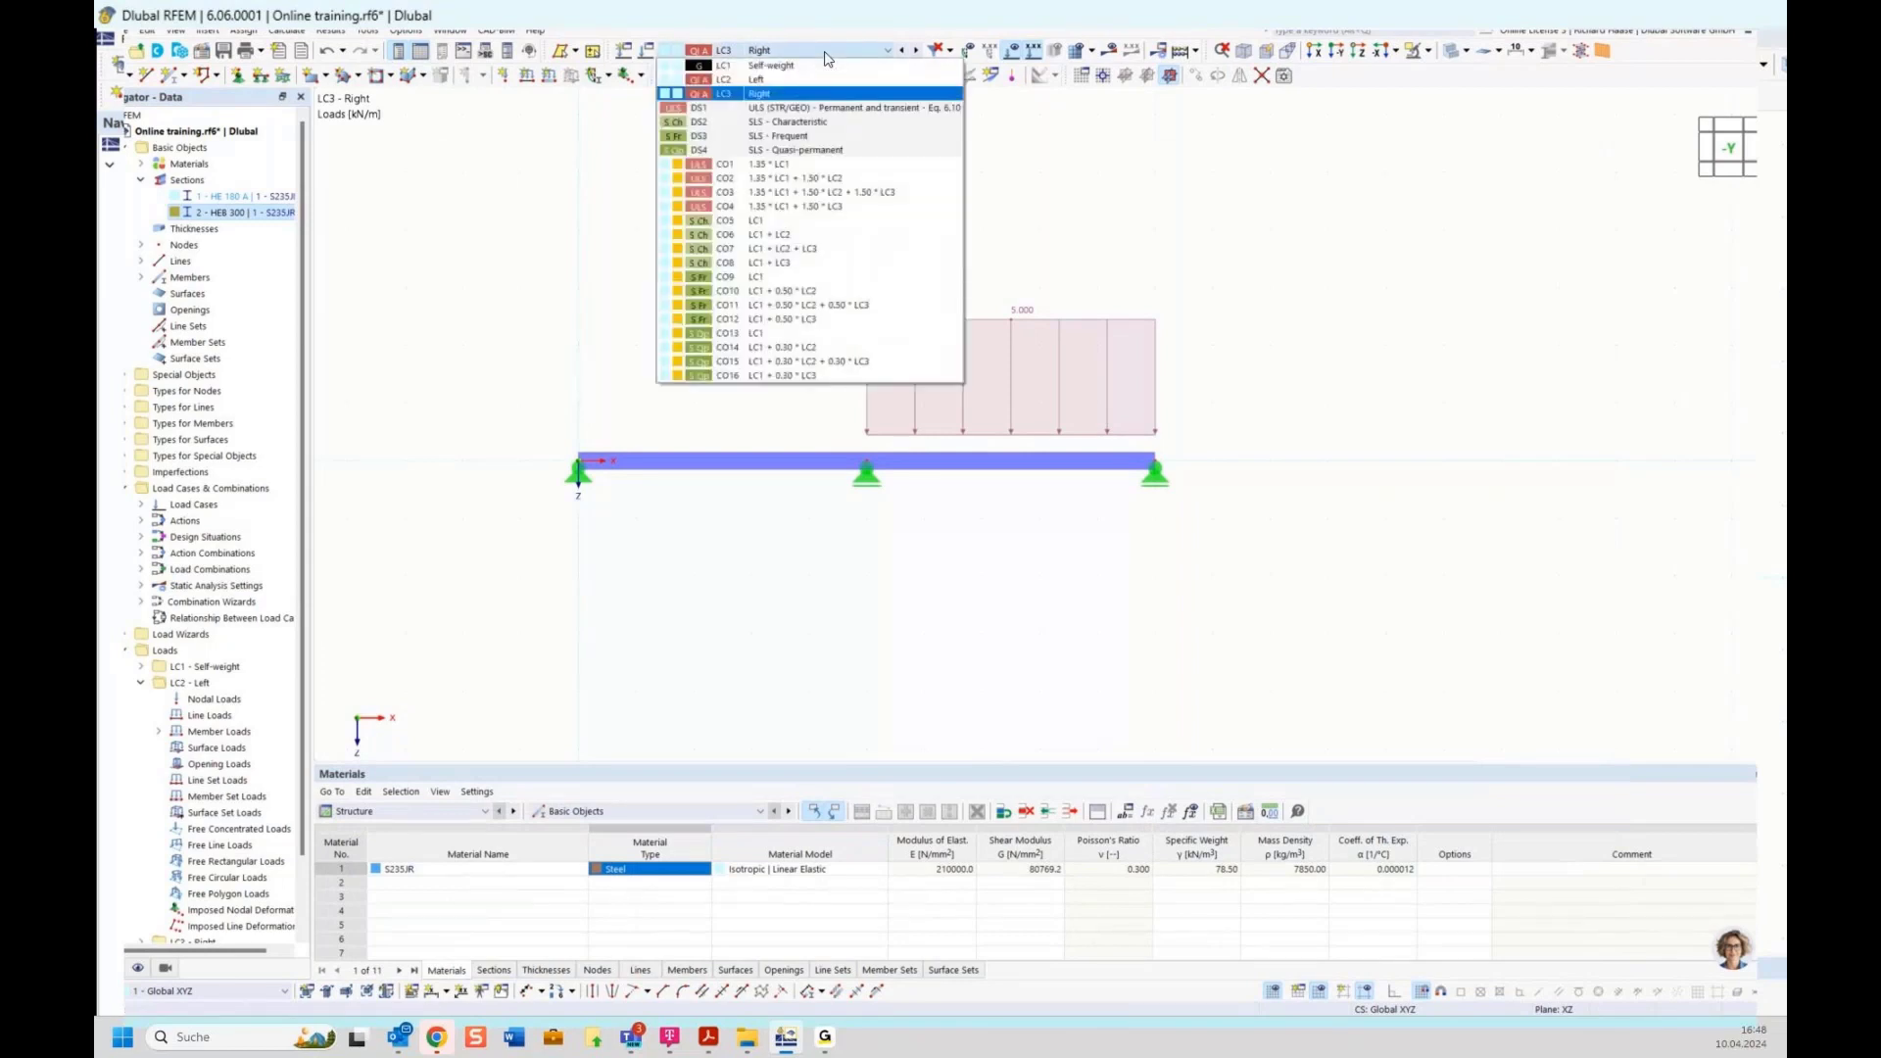
{"action": "left_click", "coordinate": [821, 66]}
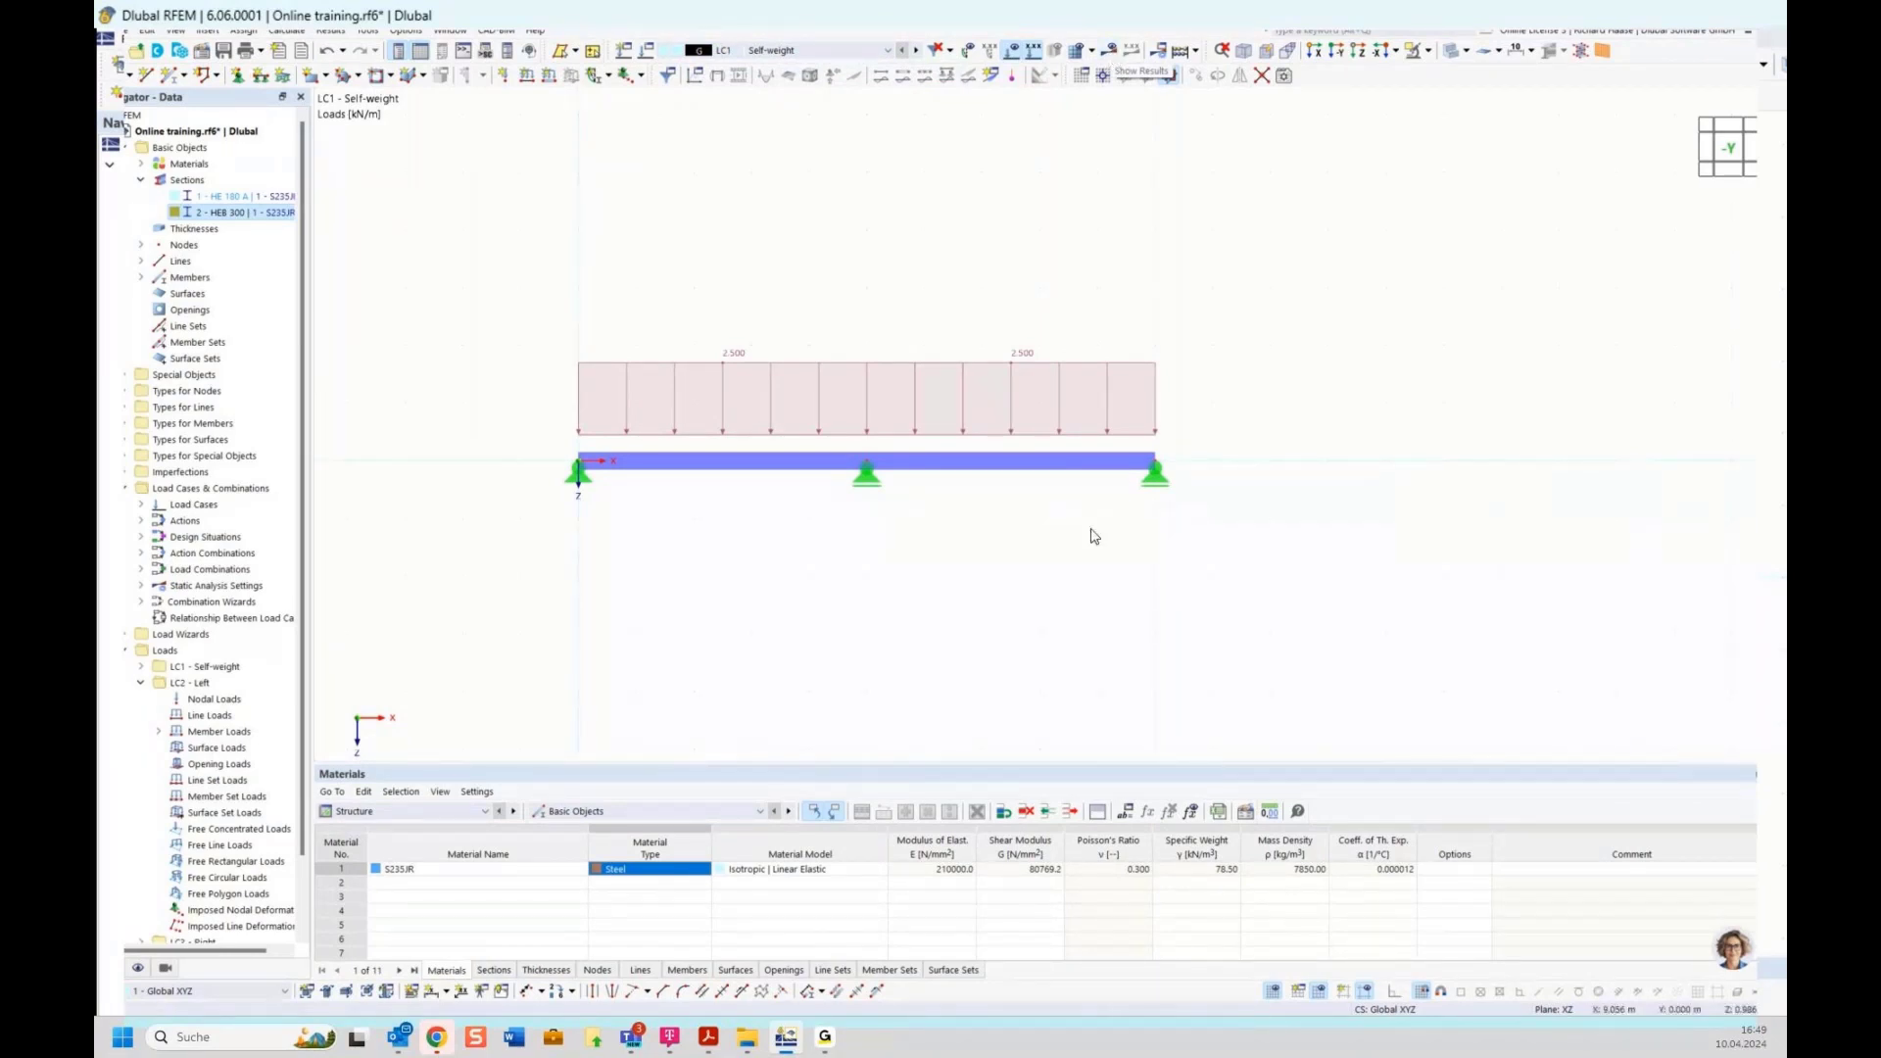
{"action": "left_click", "coordinate": [288, 30]}
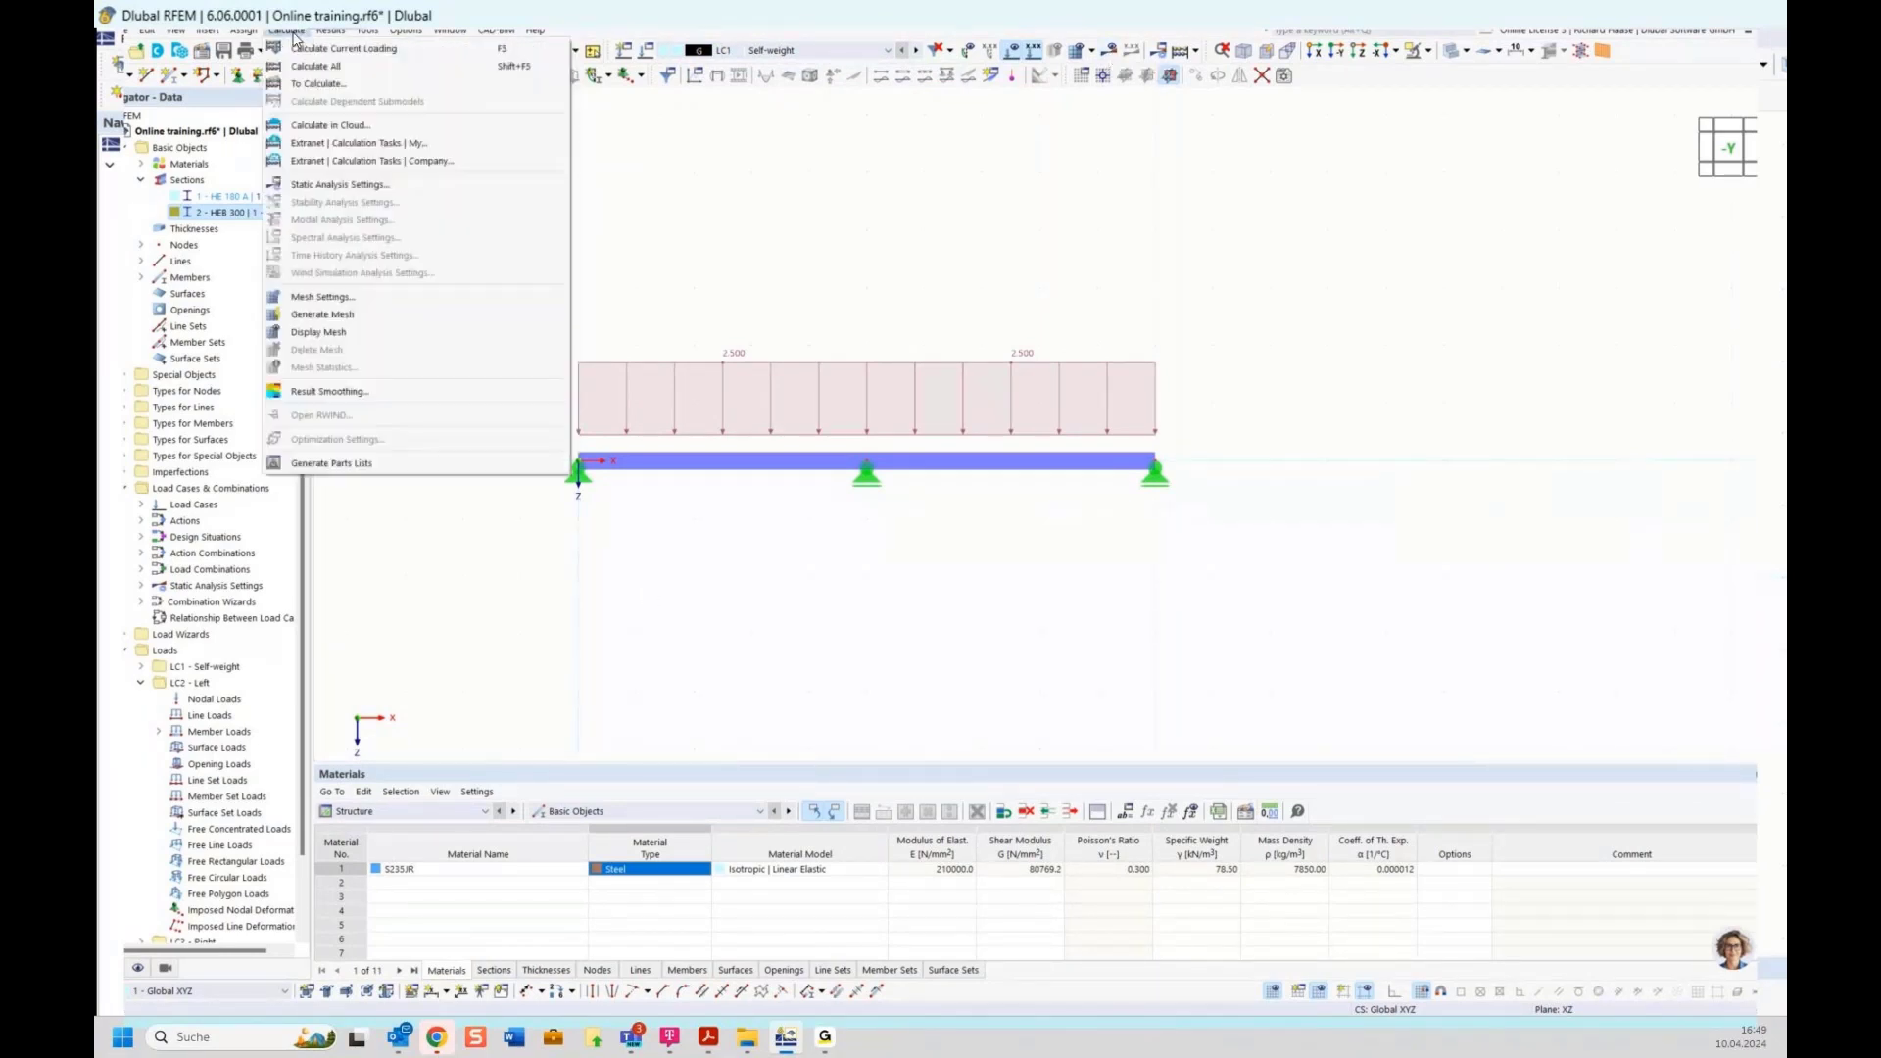
{"action": "left_click", "coordinate": [321, 85]}
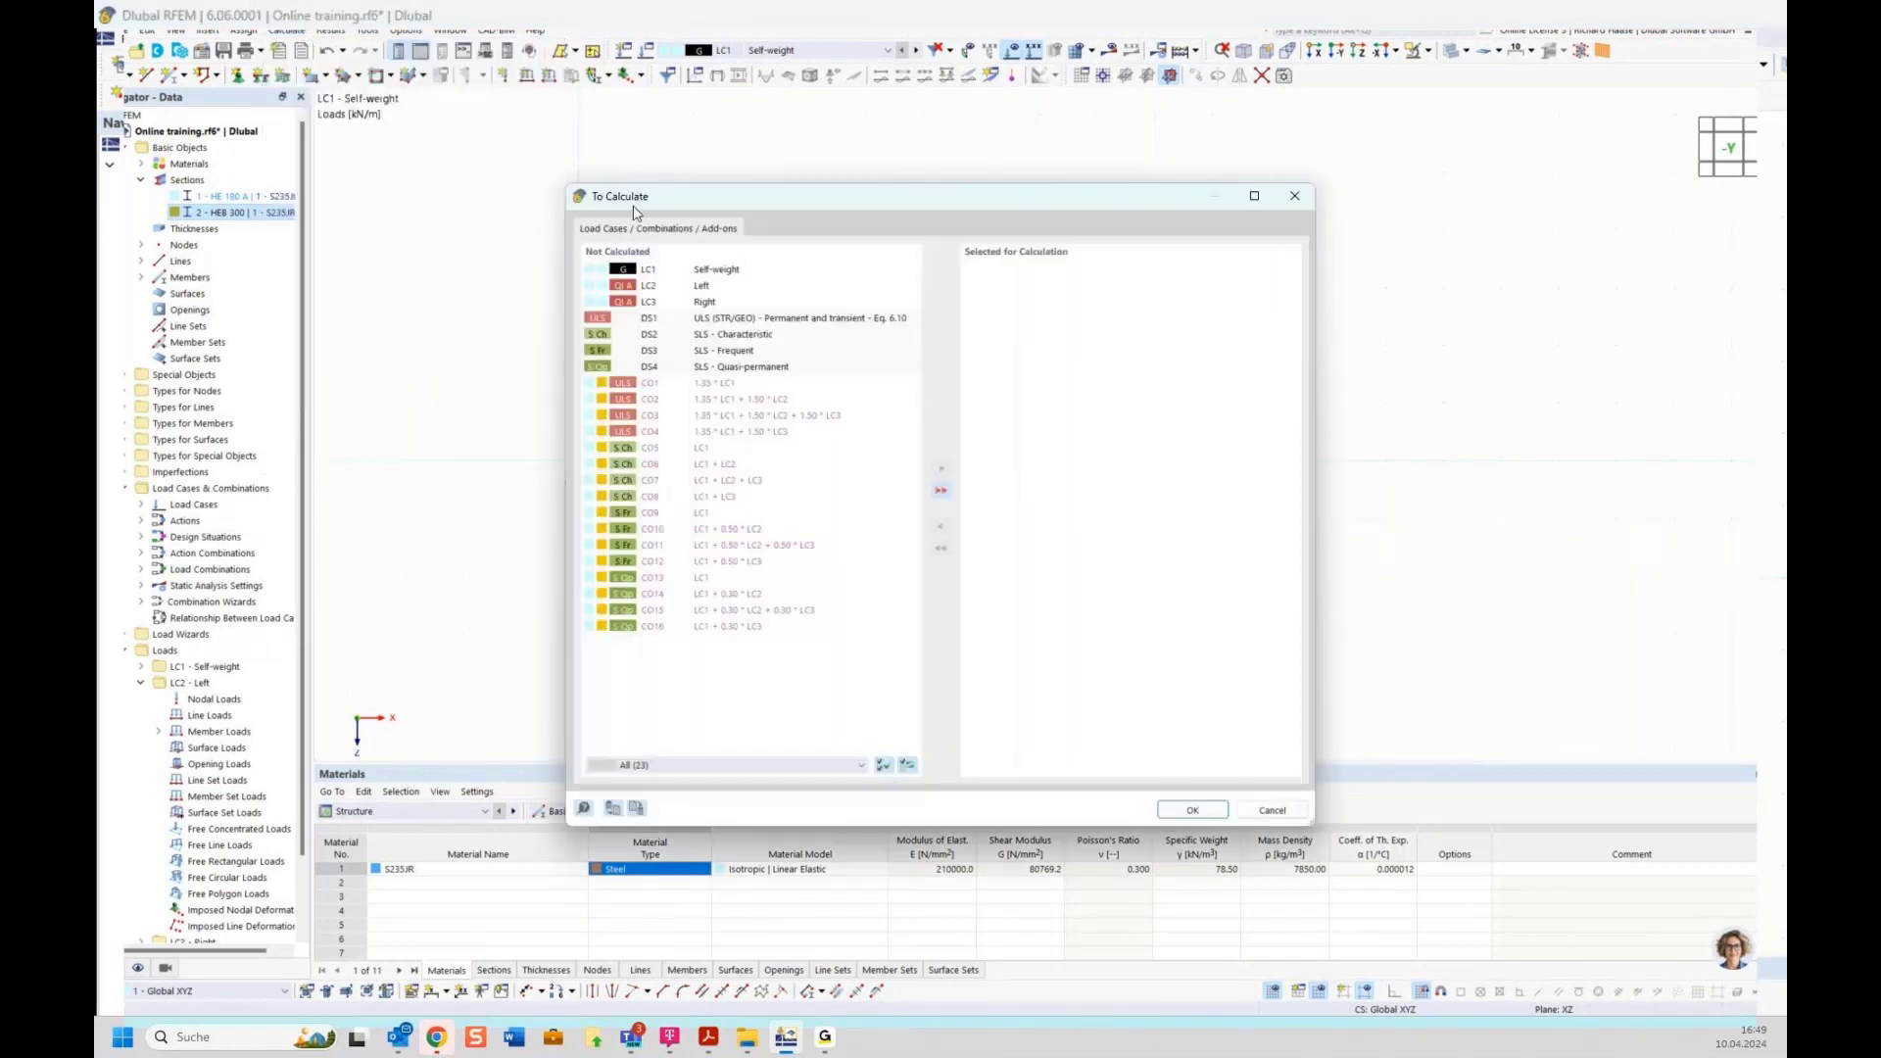
{"action": "double_click", "coordinate": [733, 272]}
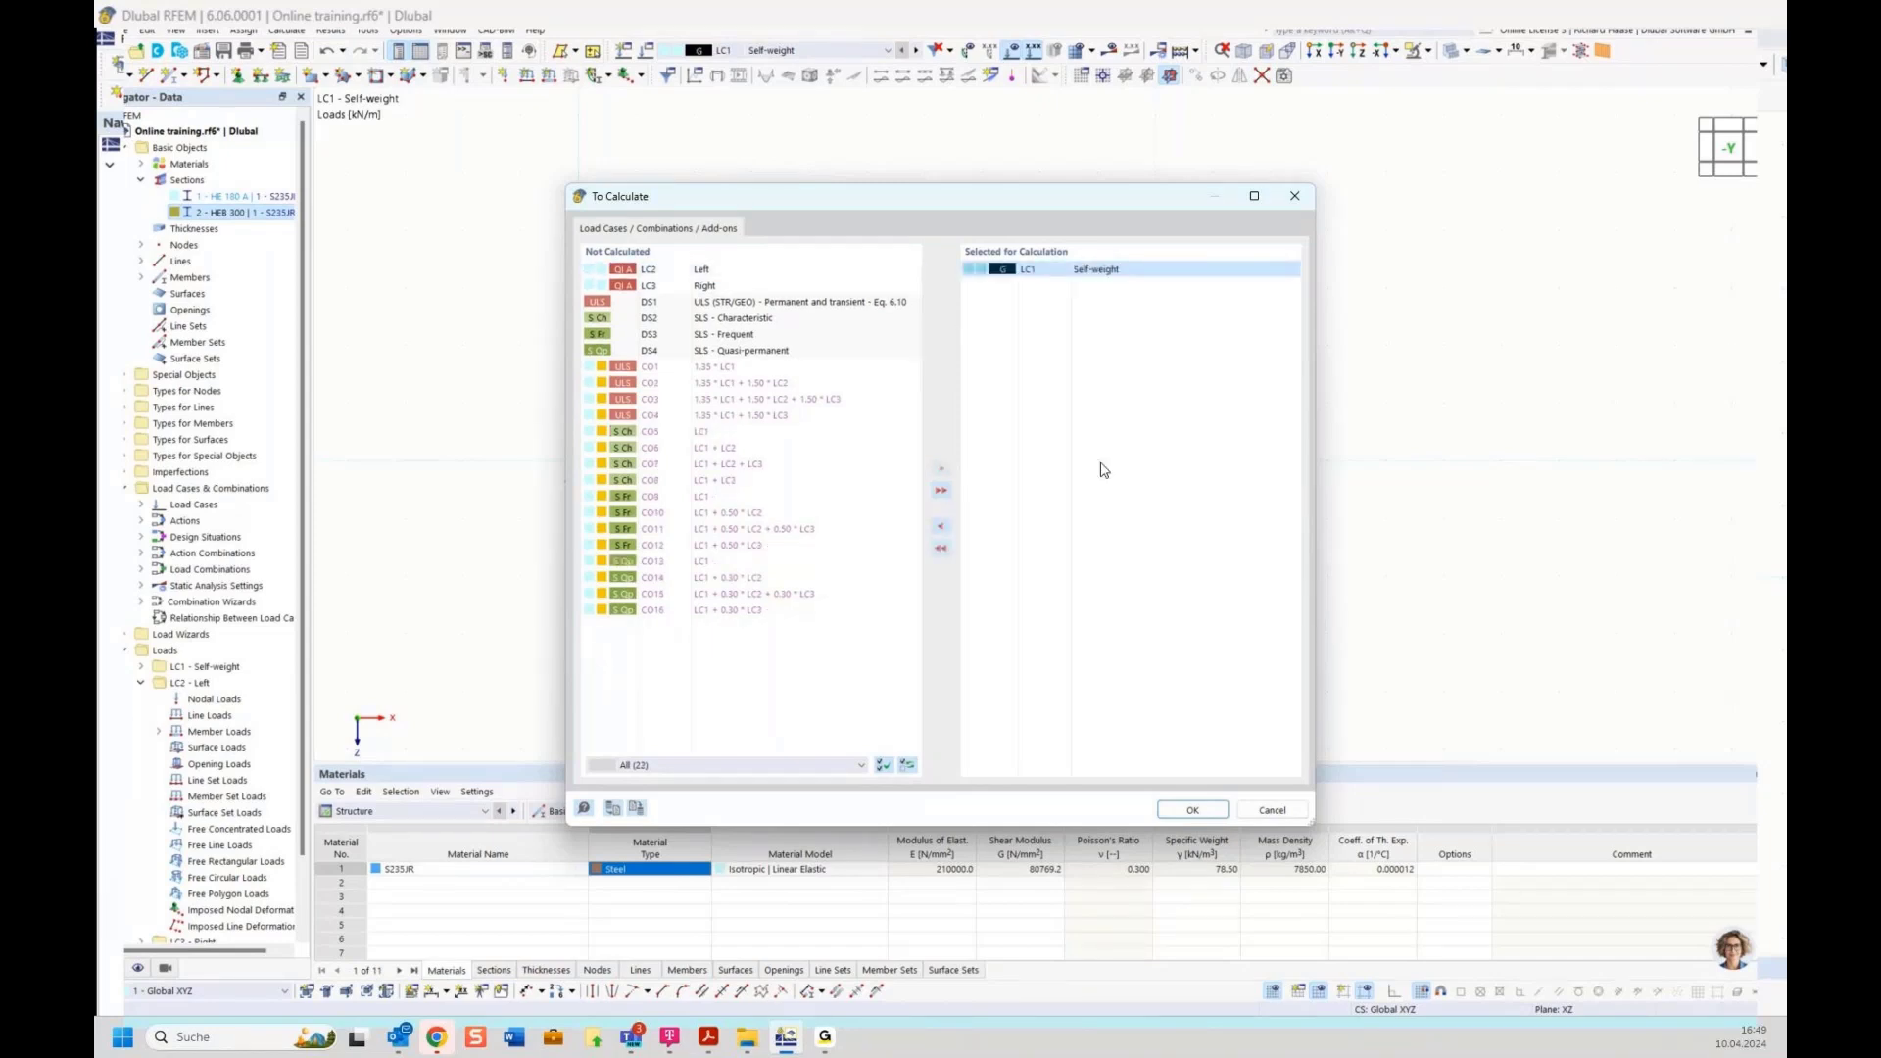
{"action": "key", "text": "Return"}
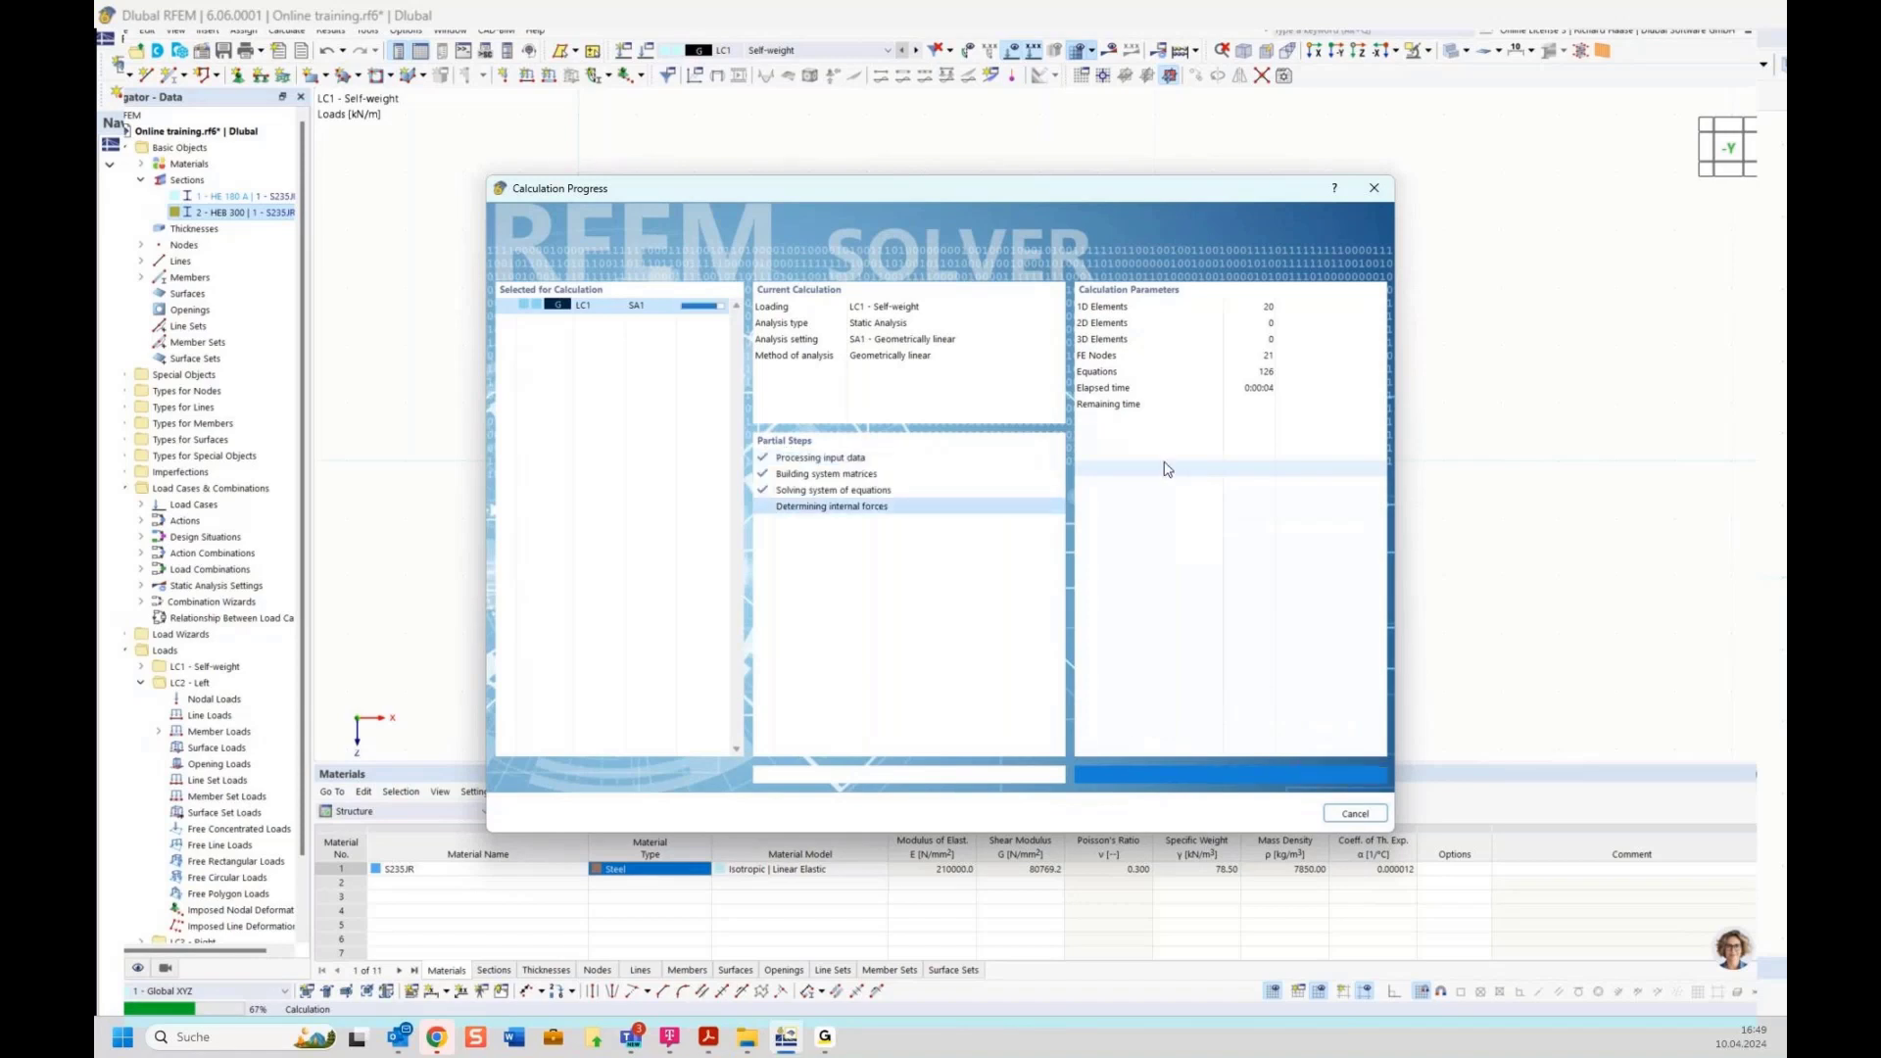
{"action": "middle_click_drag", "start_coordinate": [1032, 461], "coordinate": [1094, 446]}
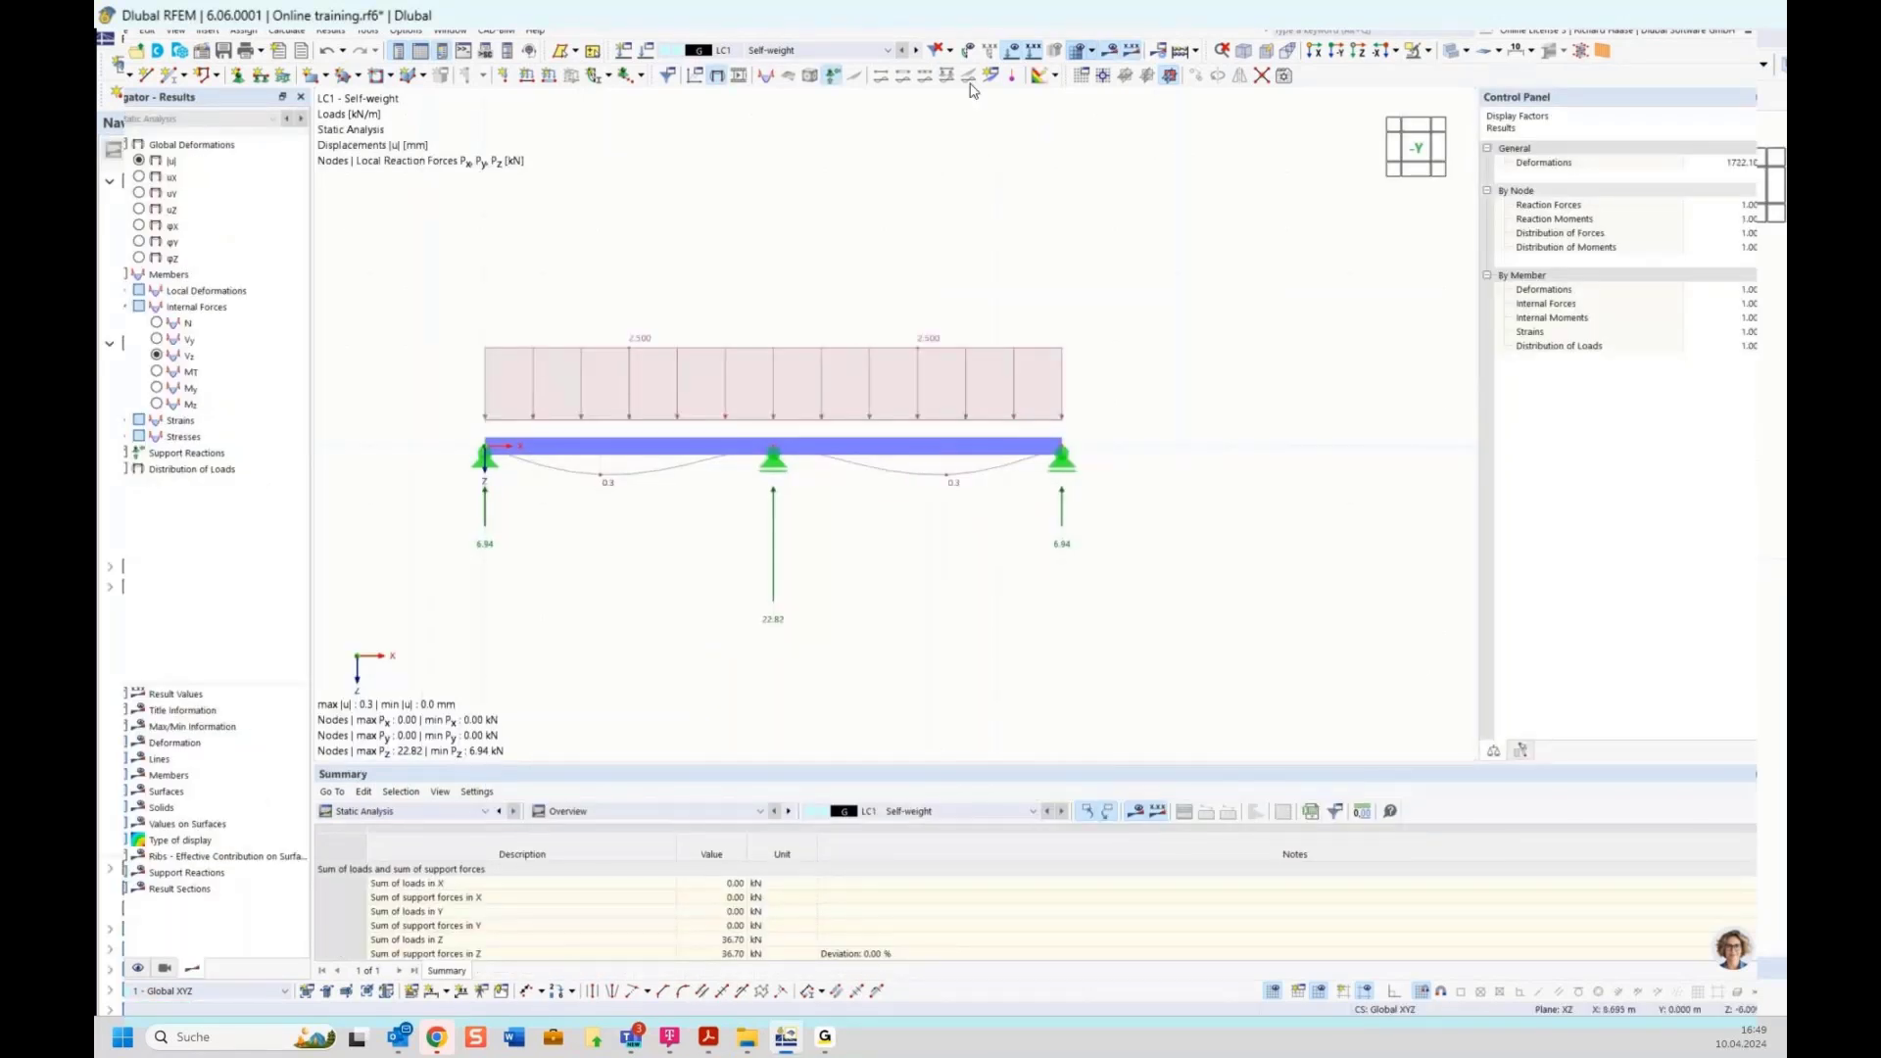
{"action": "left_click", "coordinate": [832, 75]}
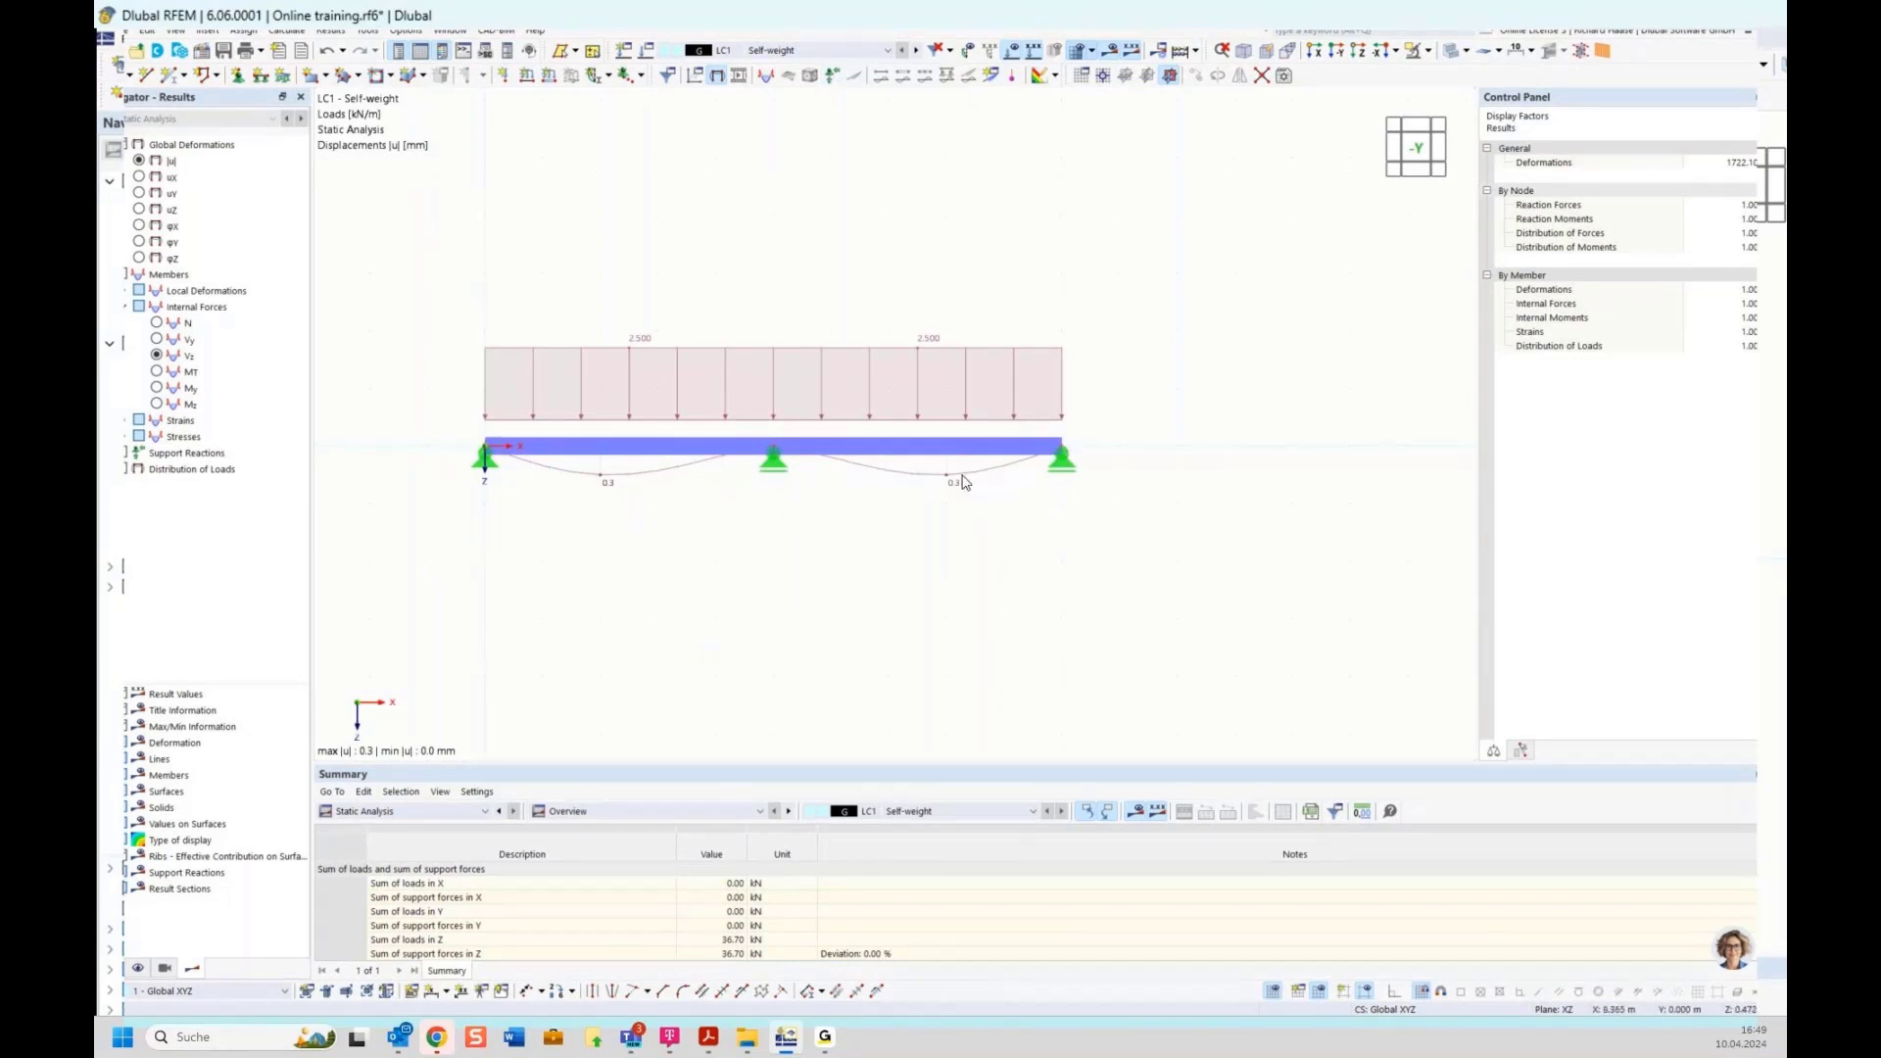
Deactivate the shear stiffness of the HEB 300 section and recalculate LC1 to compare the deformation.
{"action": "left_click", "coordinate": [110, 969]}
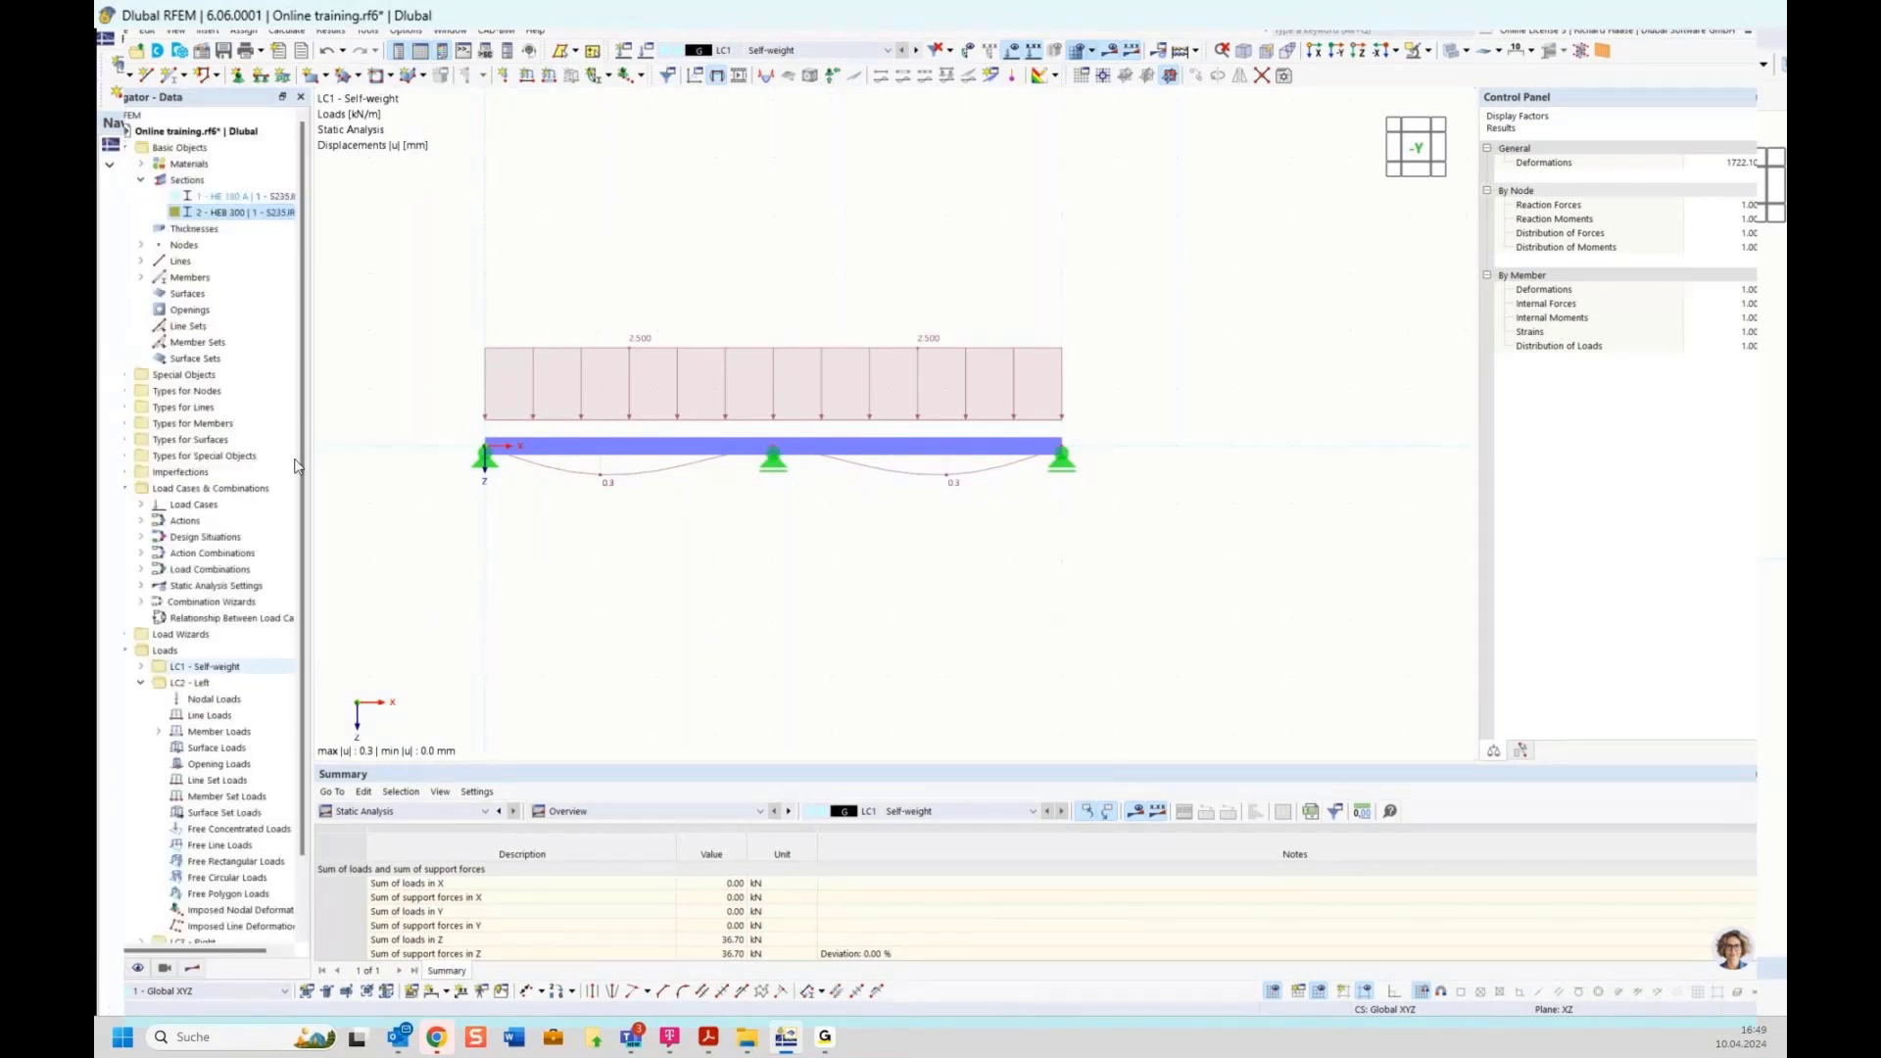
{"action": "double_click", "coordinate": [227, 214]}
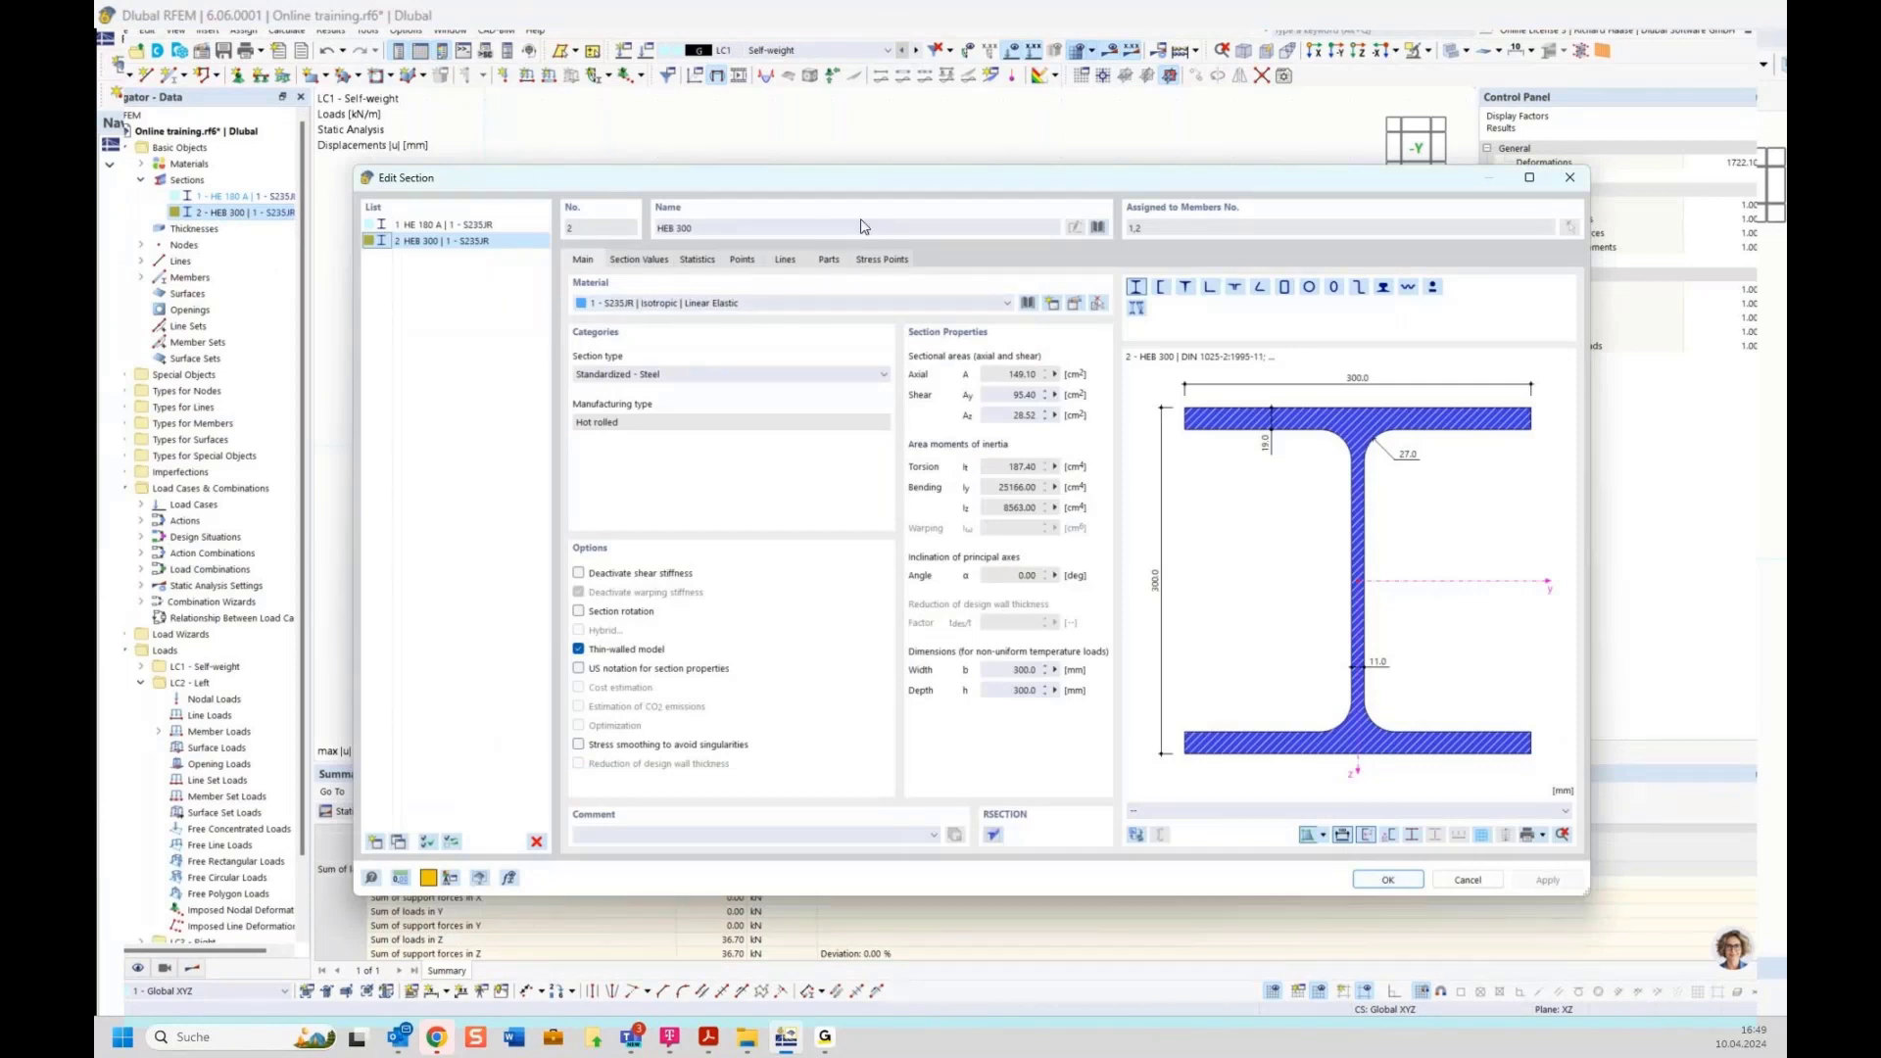
{"action": "left_click_drag", "start_coordinate": [862, 179], "coordinate": [858, 550]}
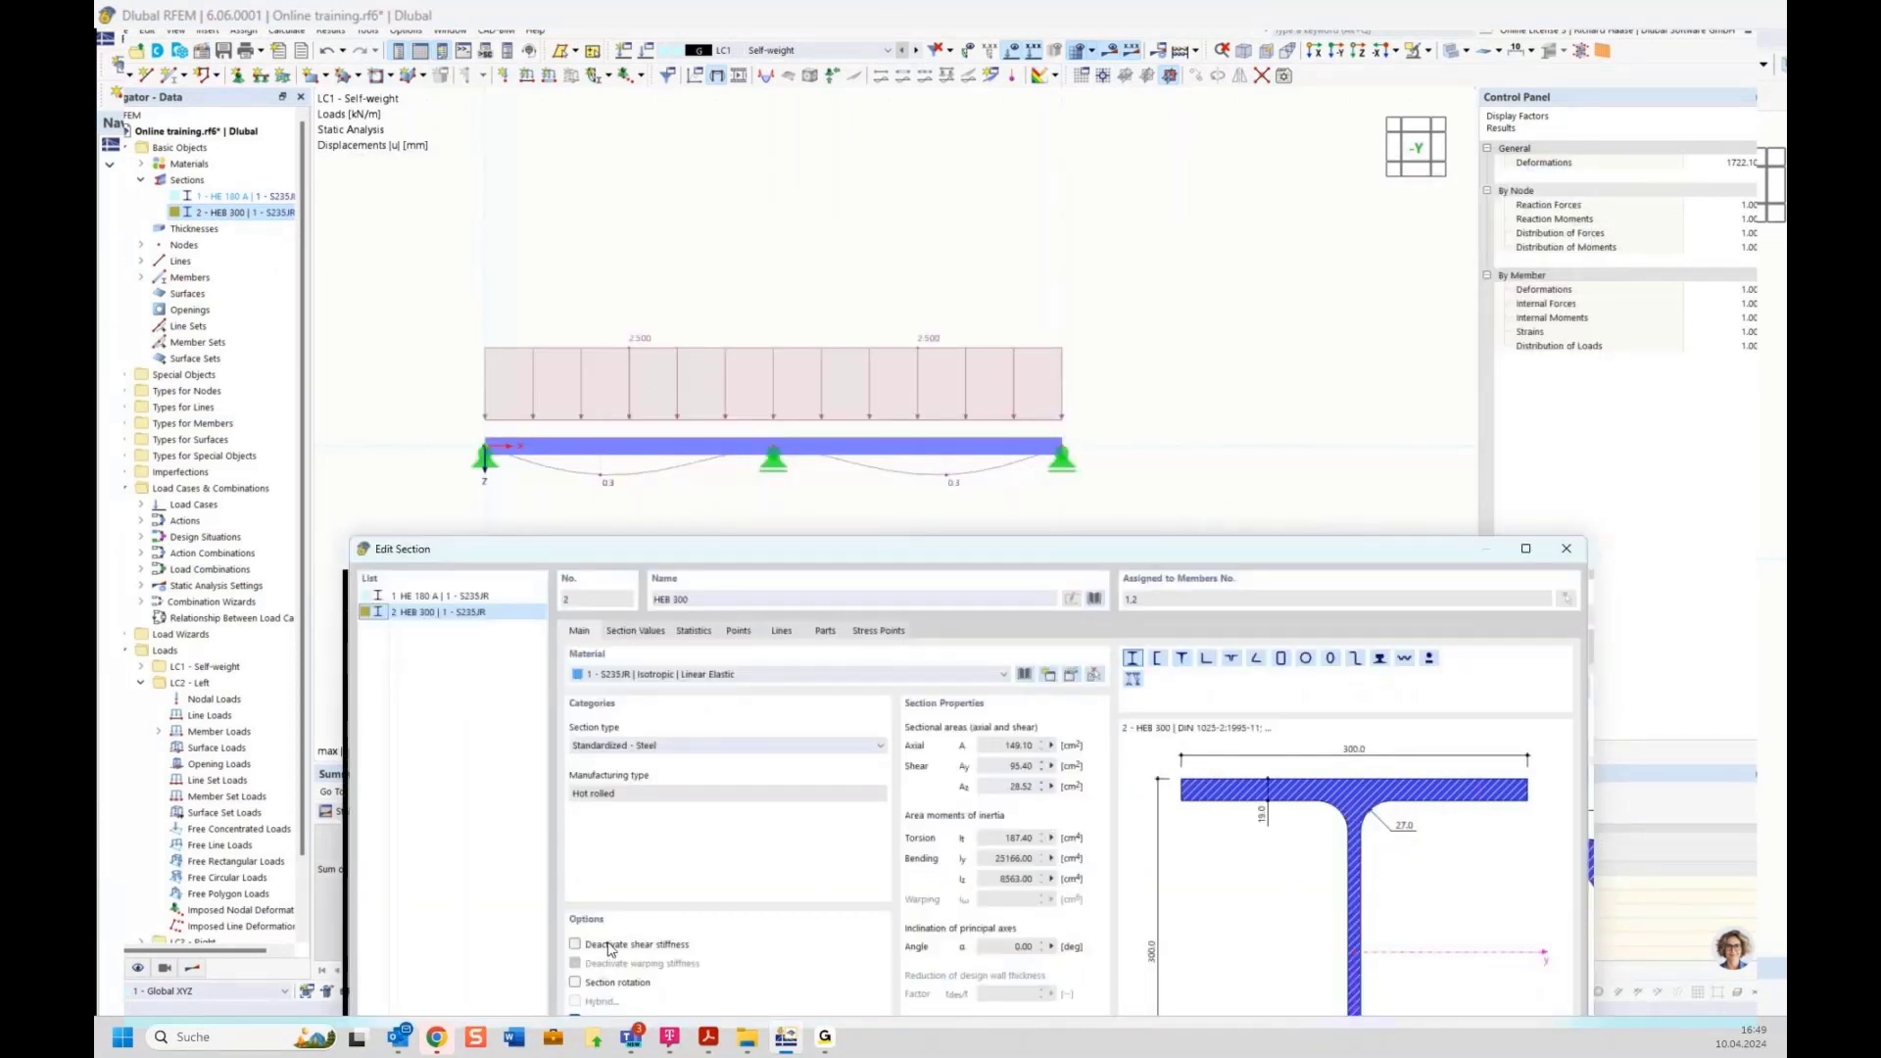
{"action": "left_click", "coordinate": [608, 946]}
{"action": "left_click_drag", "start_coordinate": [1015, 566], "coordinate": [852, 627]}
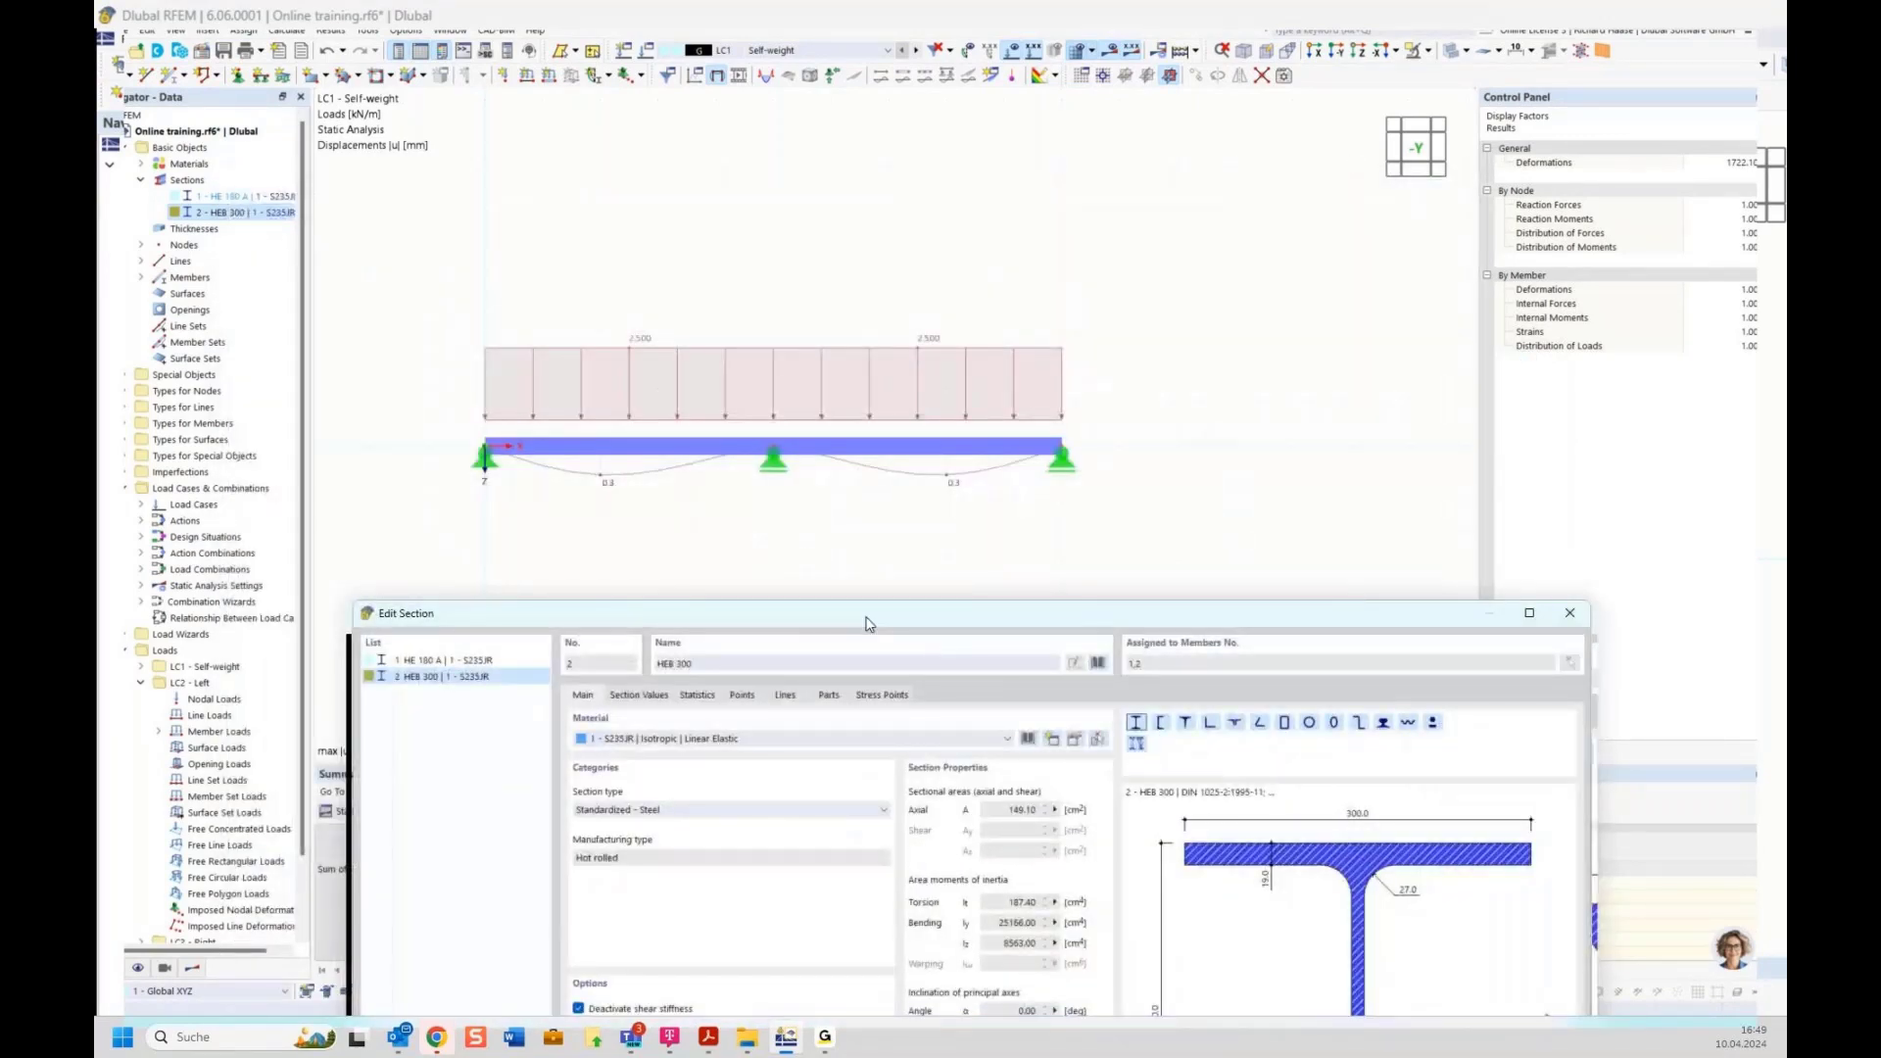
{"action": "left_click_drag", "start_coordinate": [866, 619], "coordinate": [787, 233]}
{"action": "left_click", "coordinate": [1292, 933]}
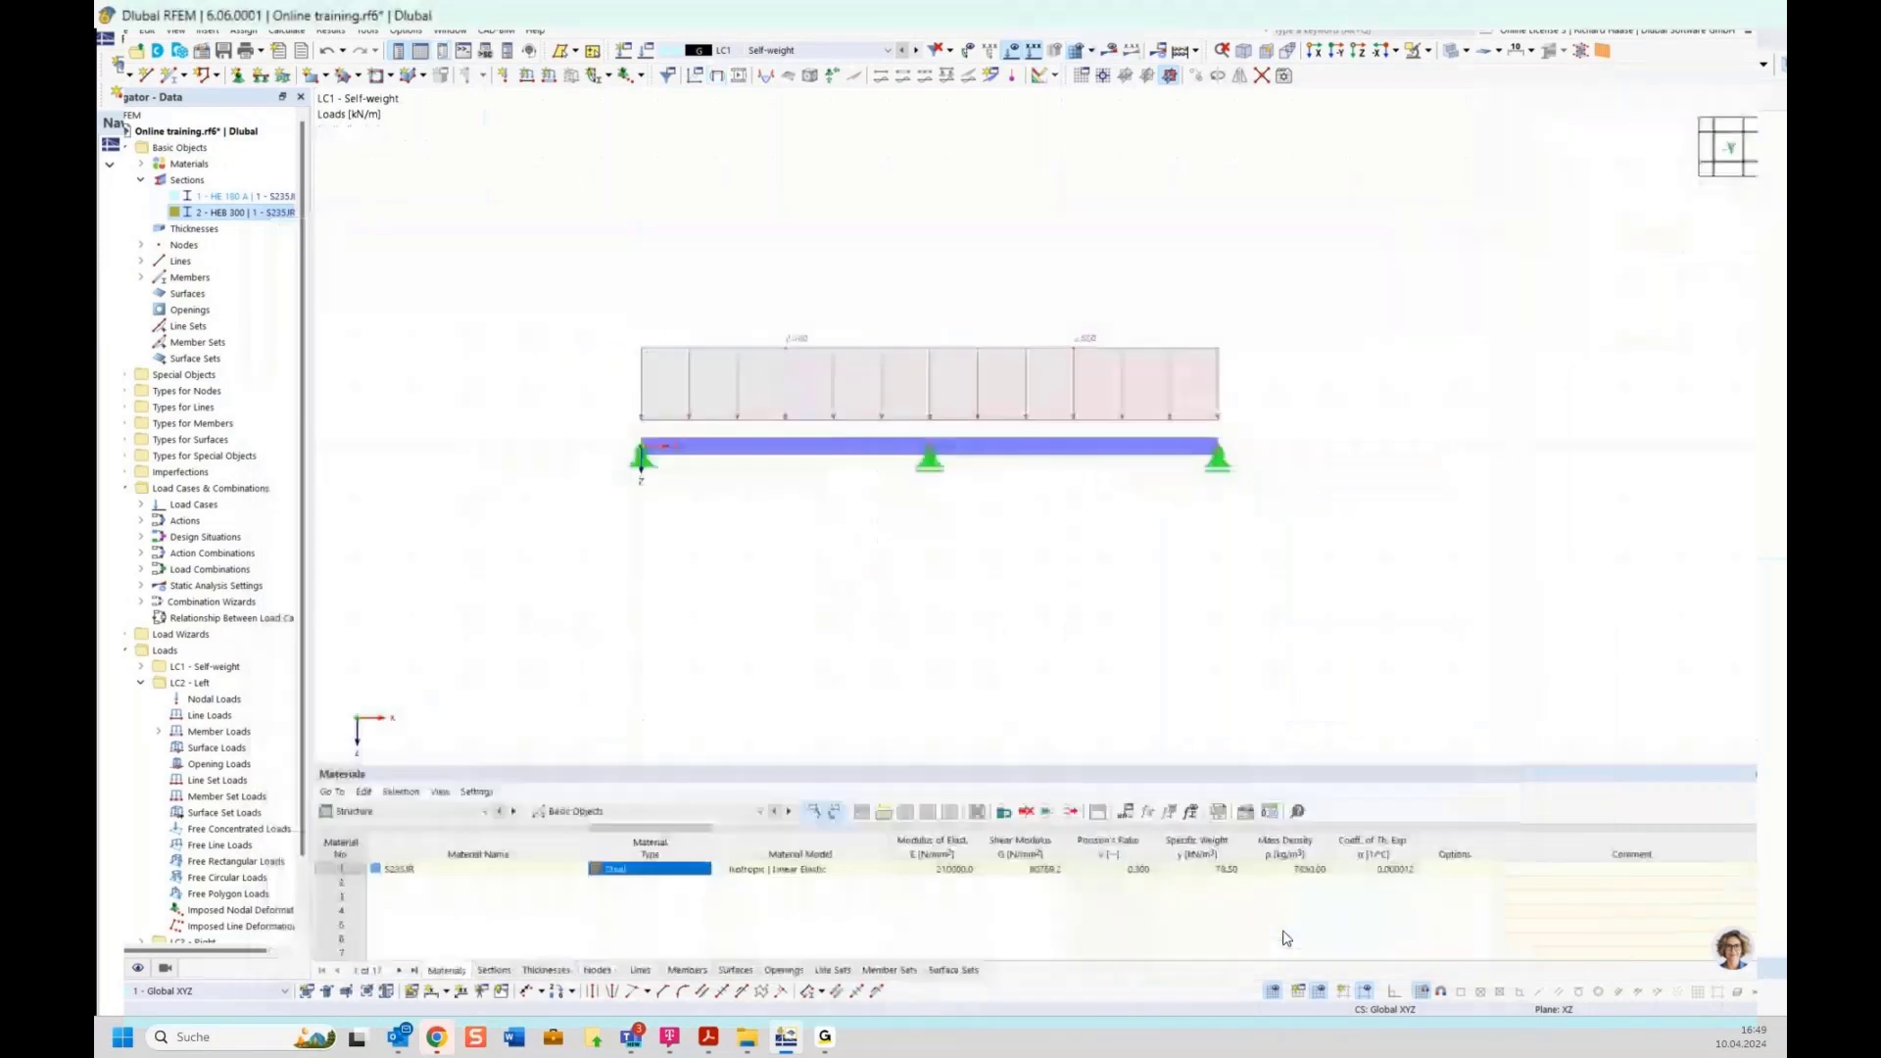
{"action": "left_click", "coordinate": [1111, 53]}
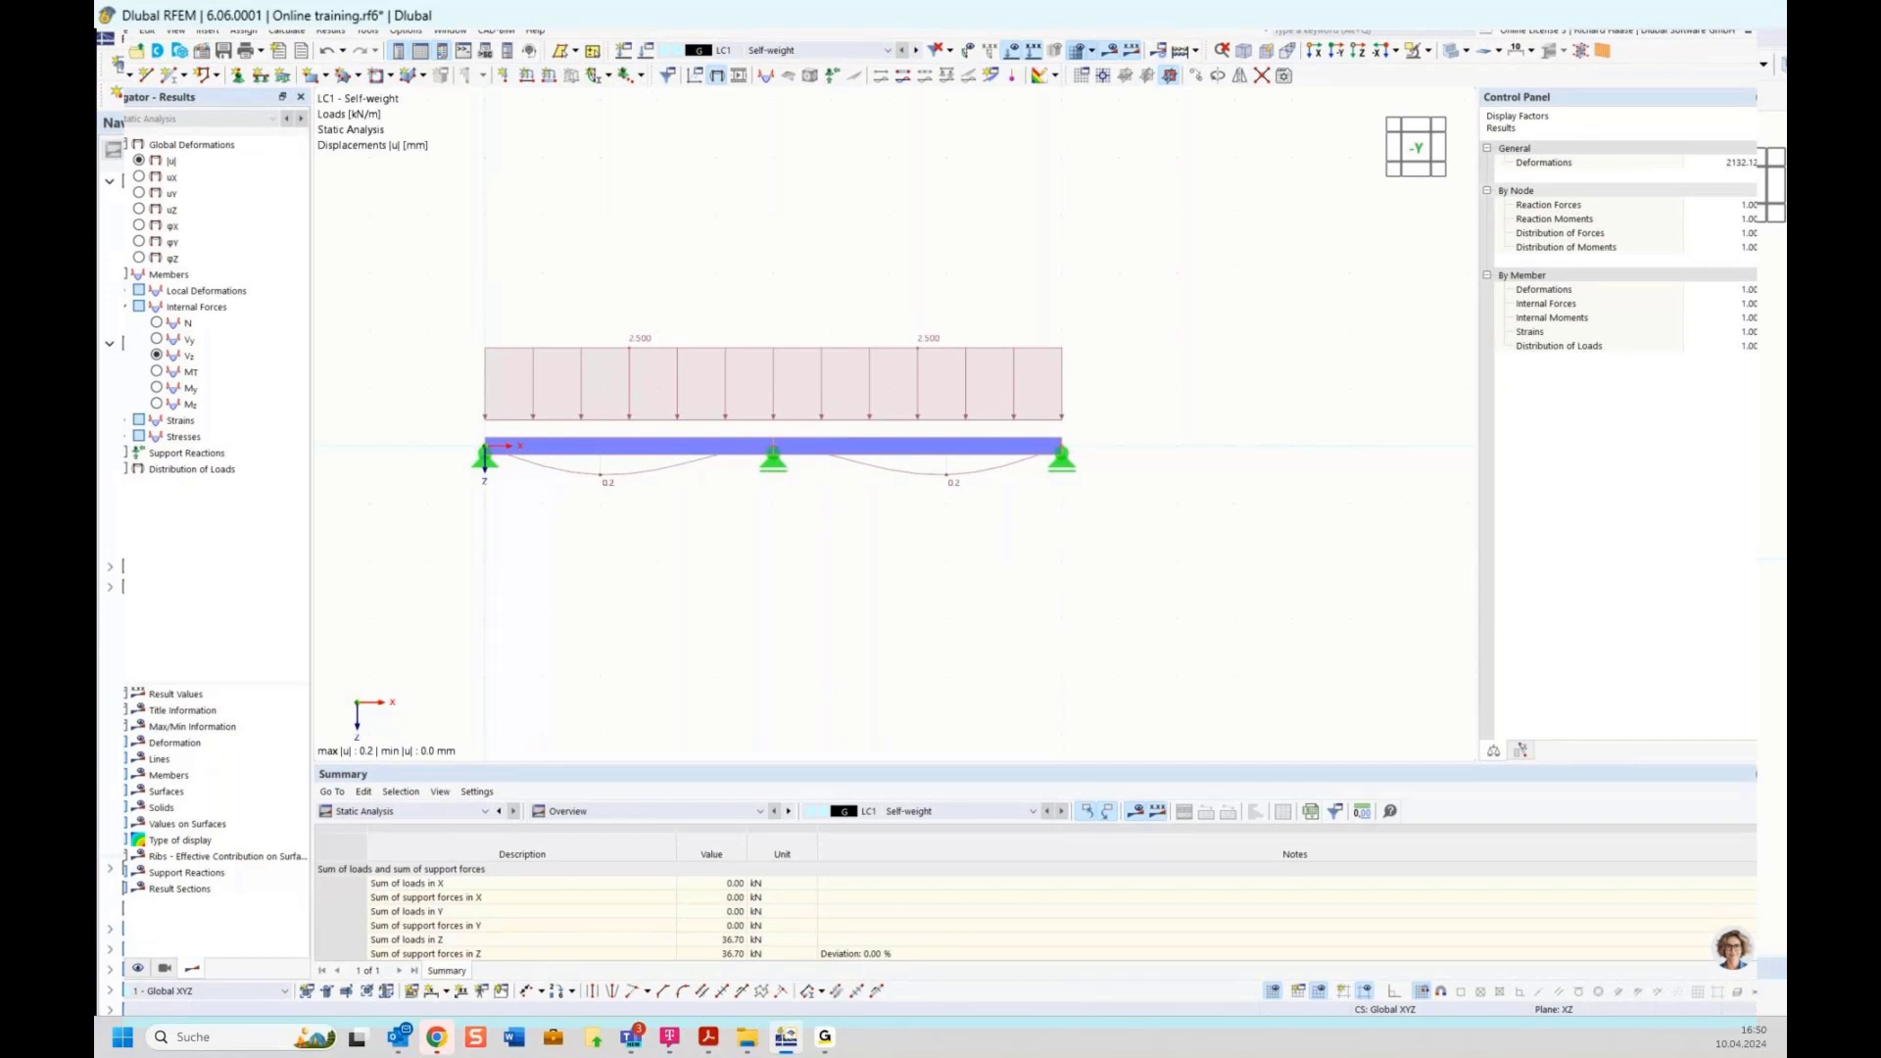
Reactivate the shear stiffness of the HEB 300 section and accept the section settings.
{"action": "left_click", "coordinate": [113, 968]}
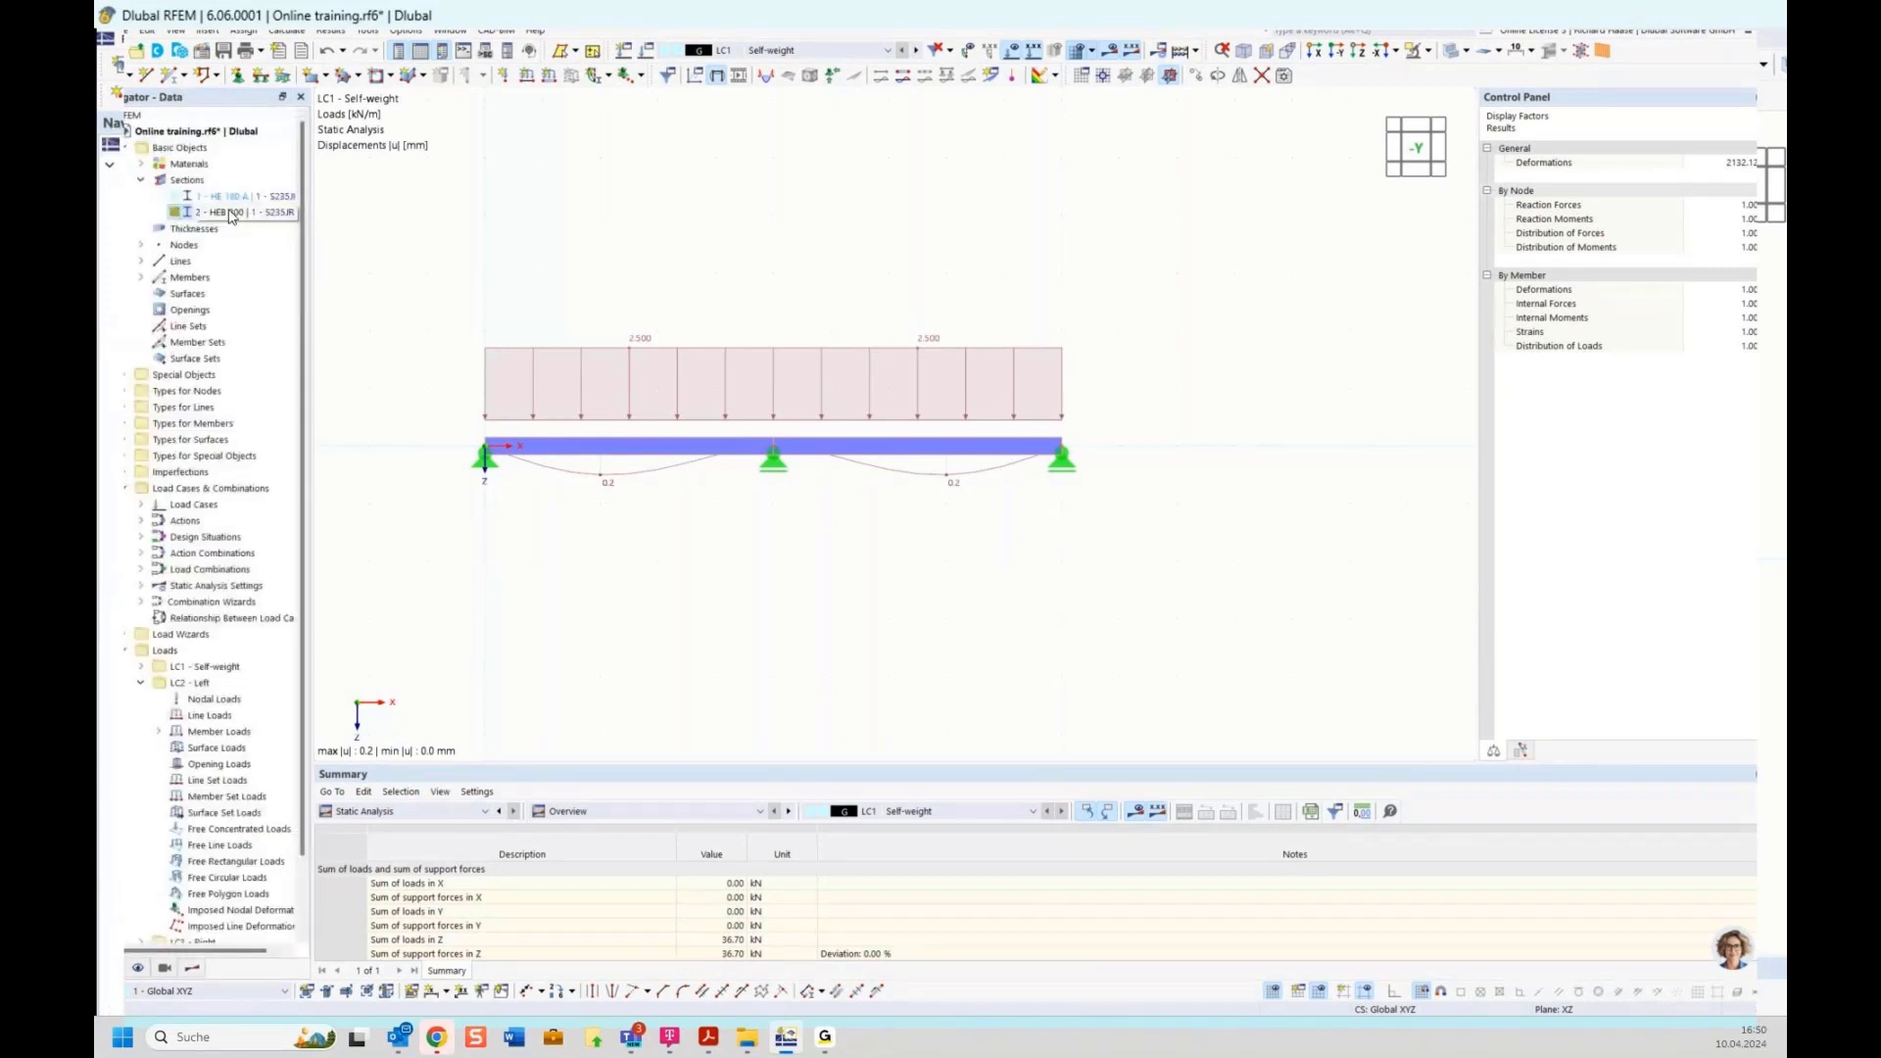
{"action": "double_click", "coordinate": [231, 214]}
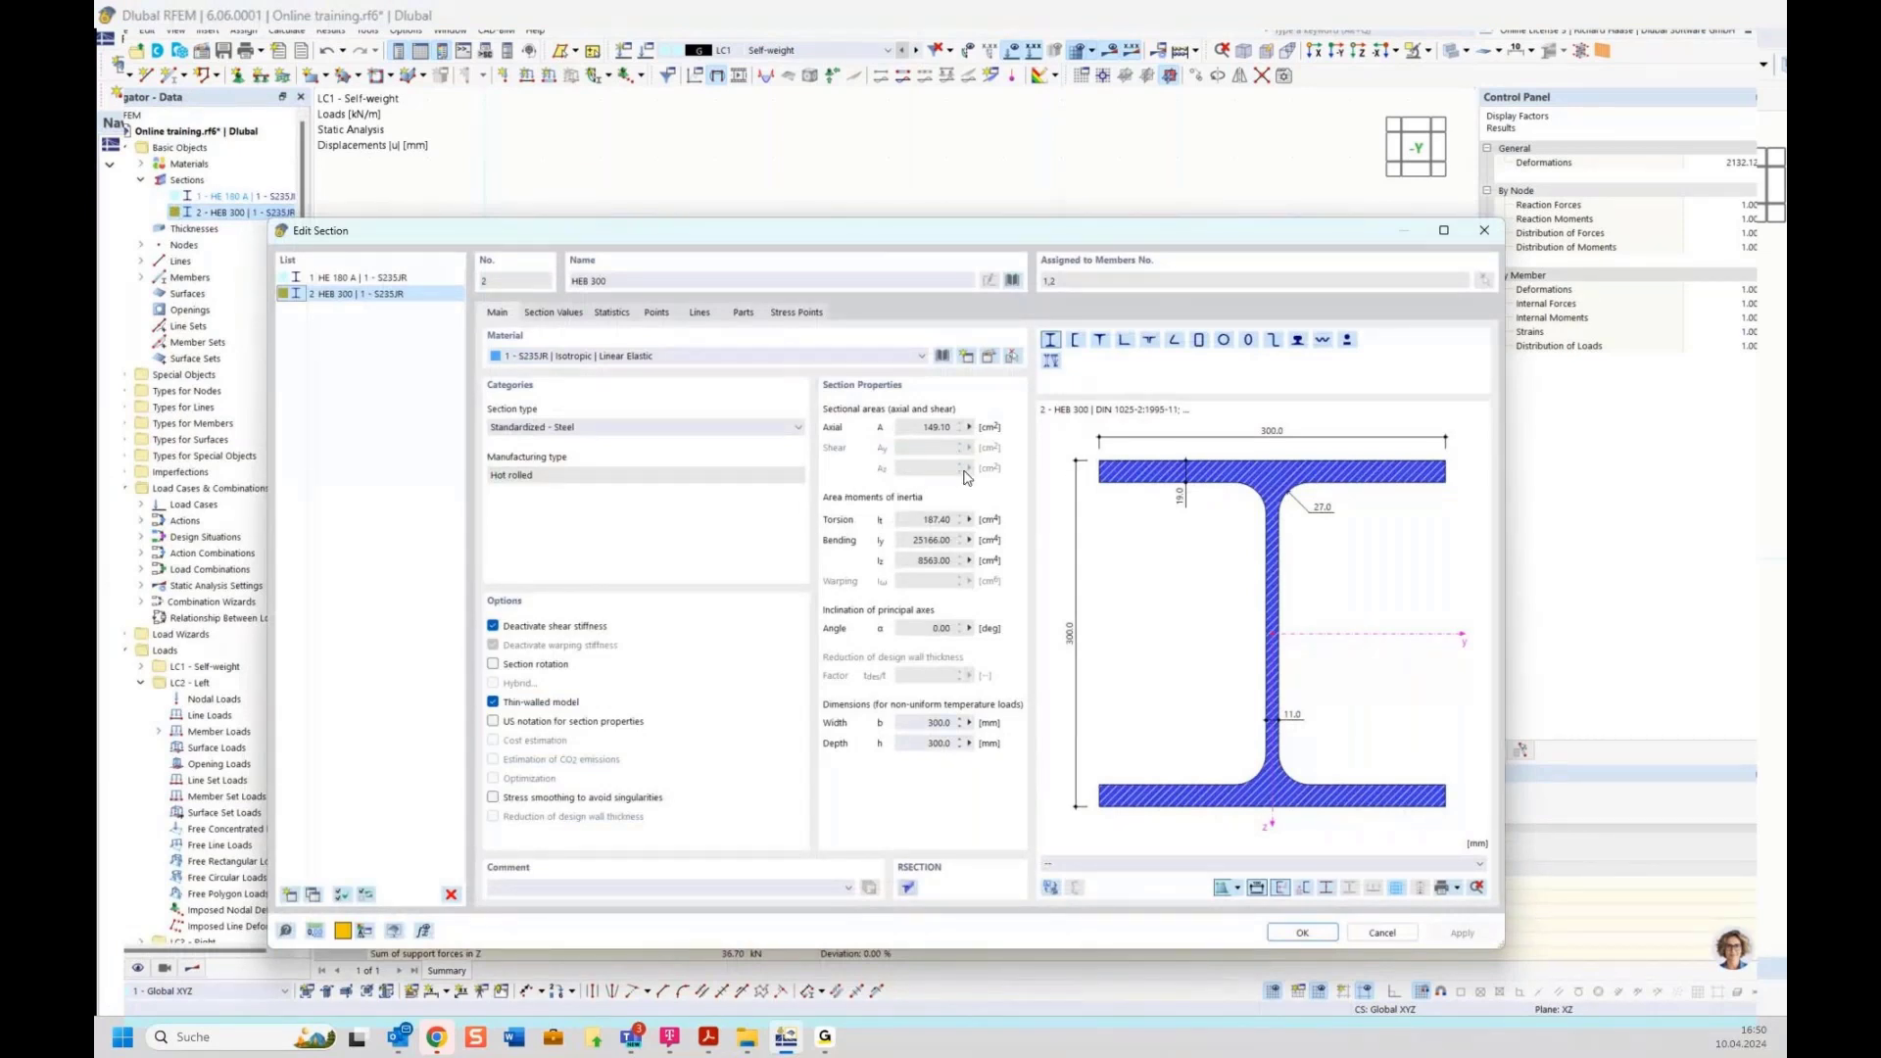
{"action": "left_click", "coordinate": [569, 630]}
{"action": "left_click", "coordinate": [493, 625]}
{"action": "left_click", "coordinate": [552, 625]}
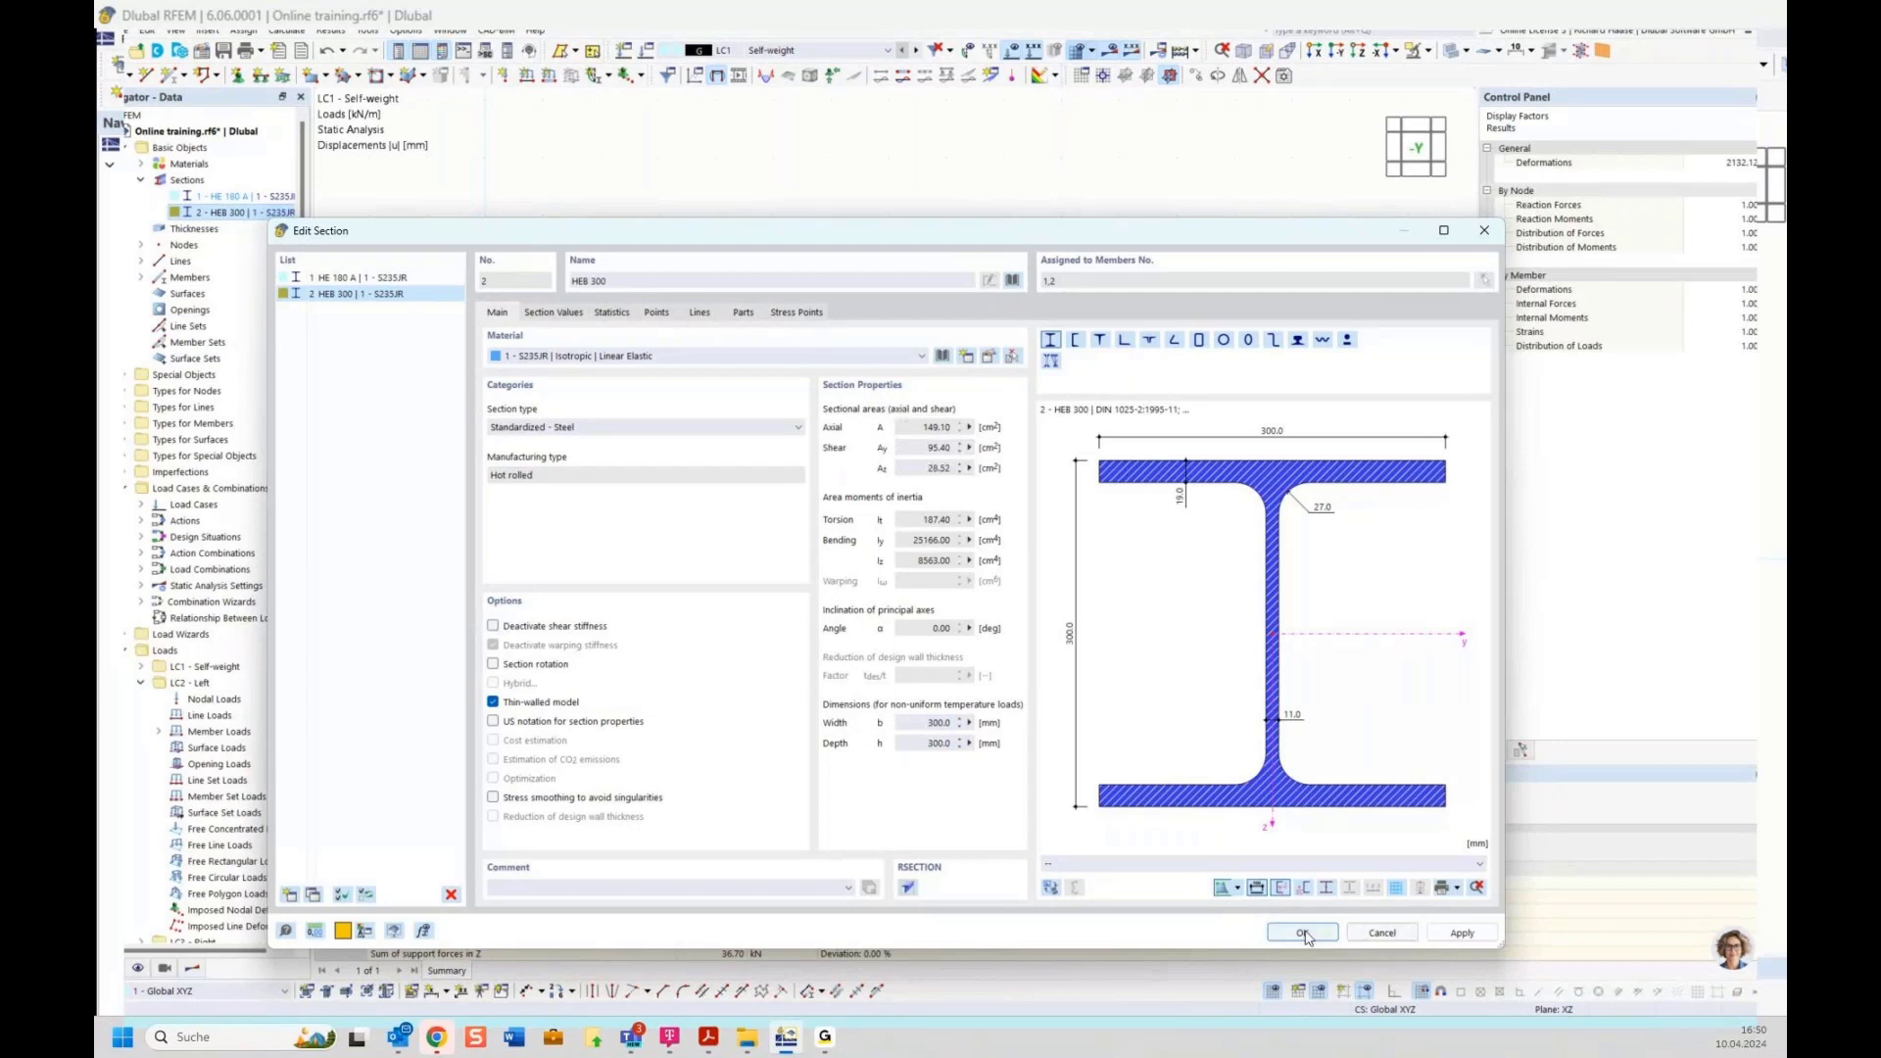
{"action": "left_click", "coordinate": [1304, 936]}
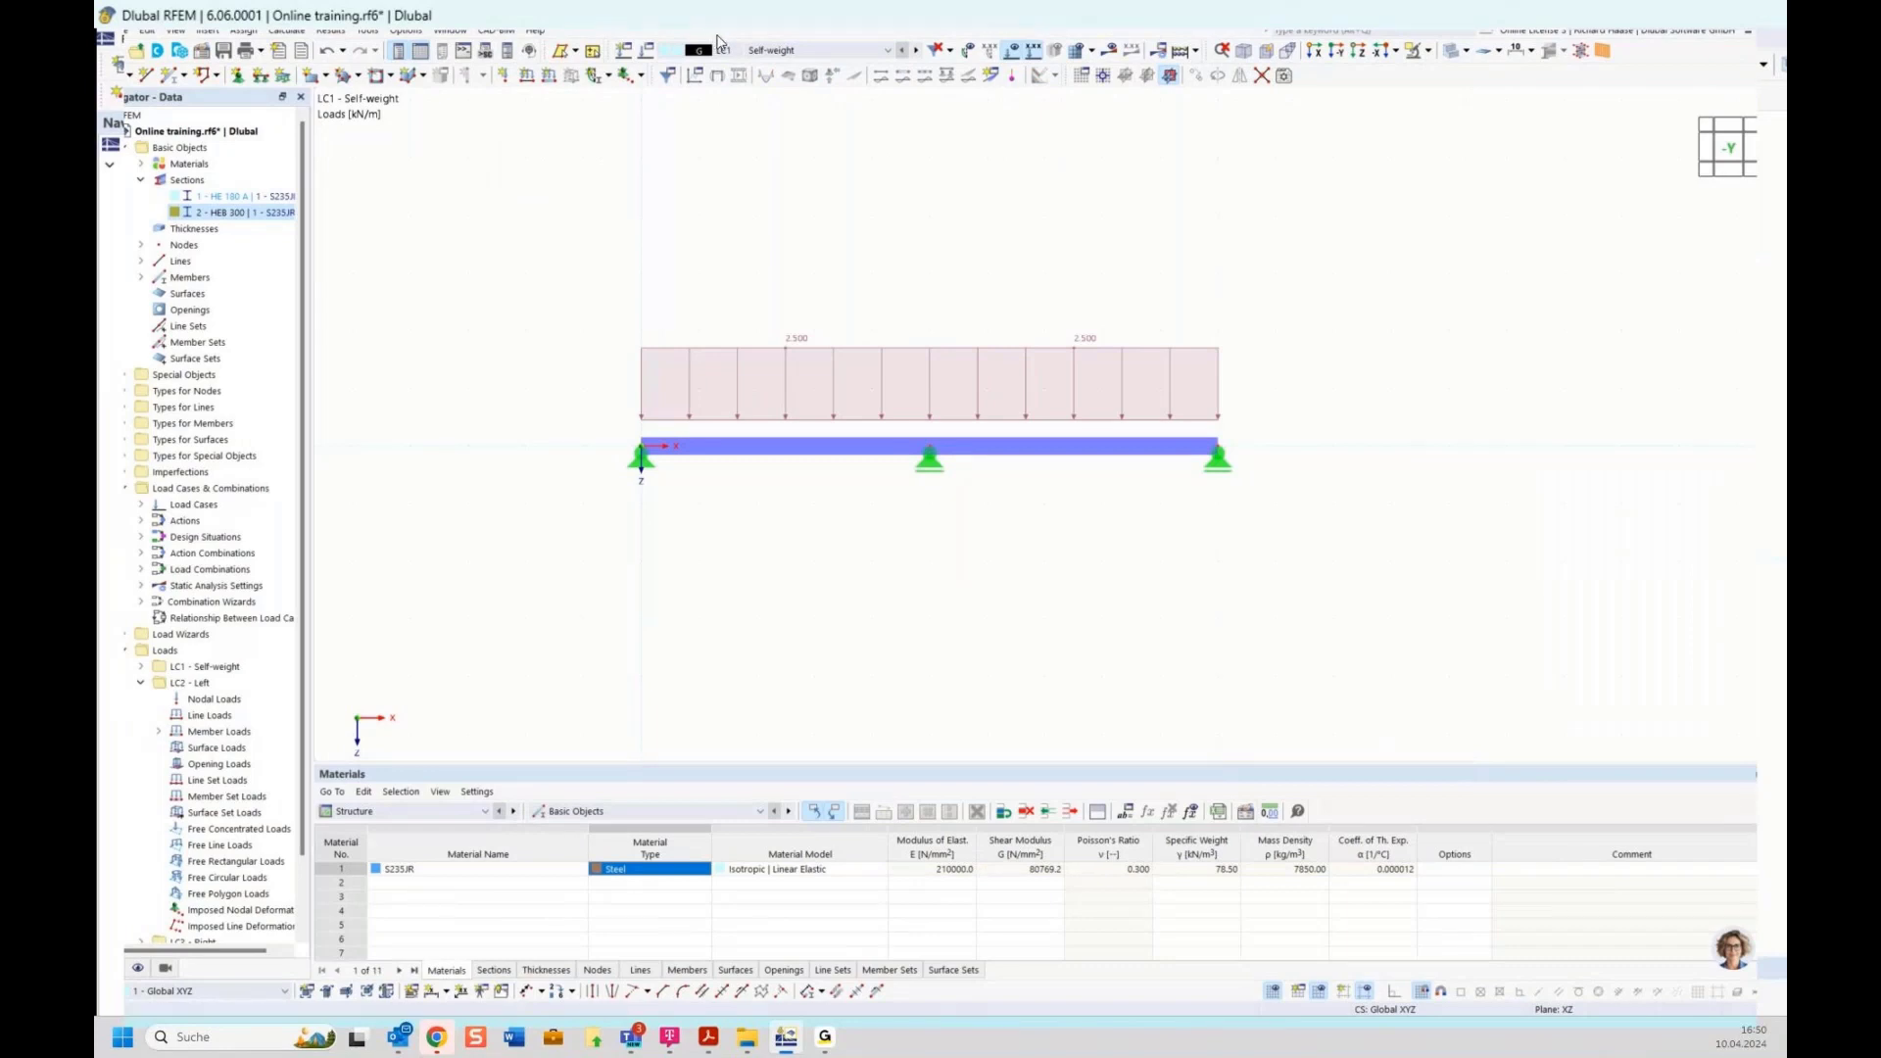
Calculate all load cases and combinations, and display the beam as a wireframe model.
{"action": "left_click", "coordinate": [287, 31]}
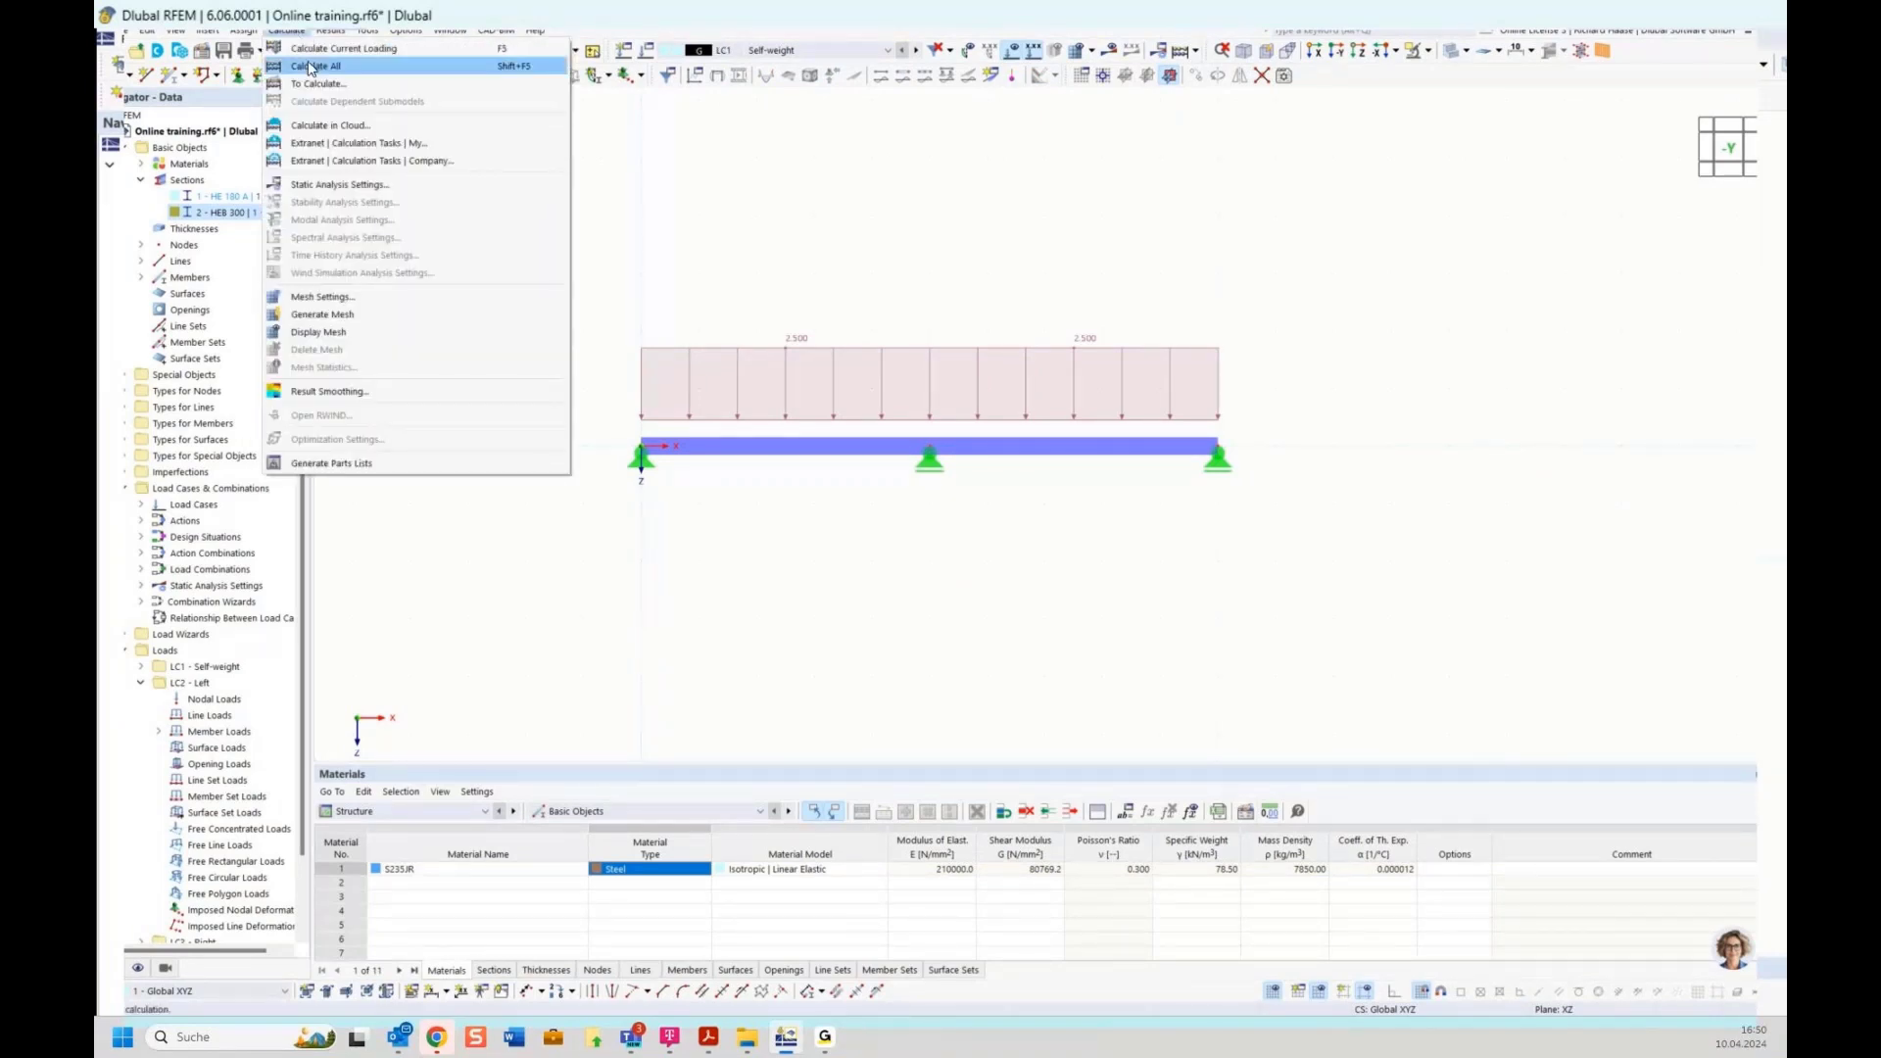
{"action": "left_click", "coordinate": [312, 67]}
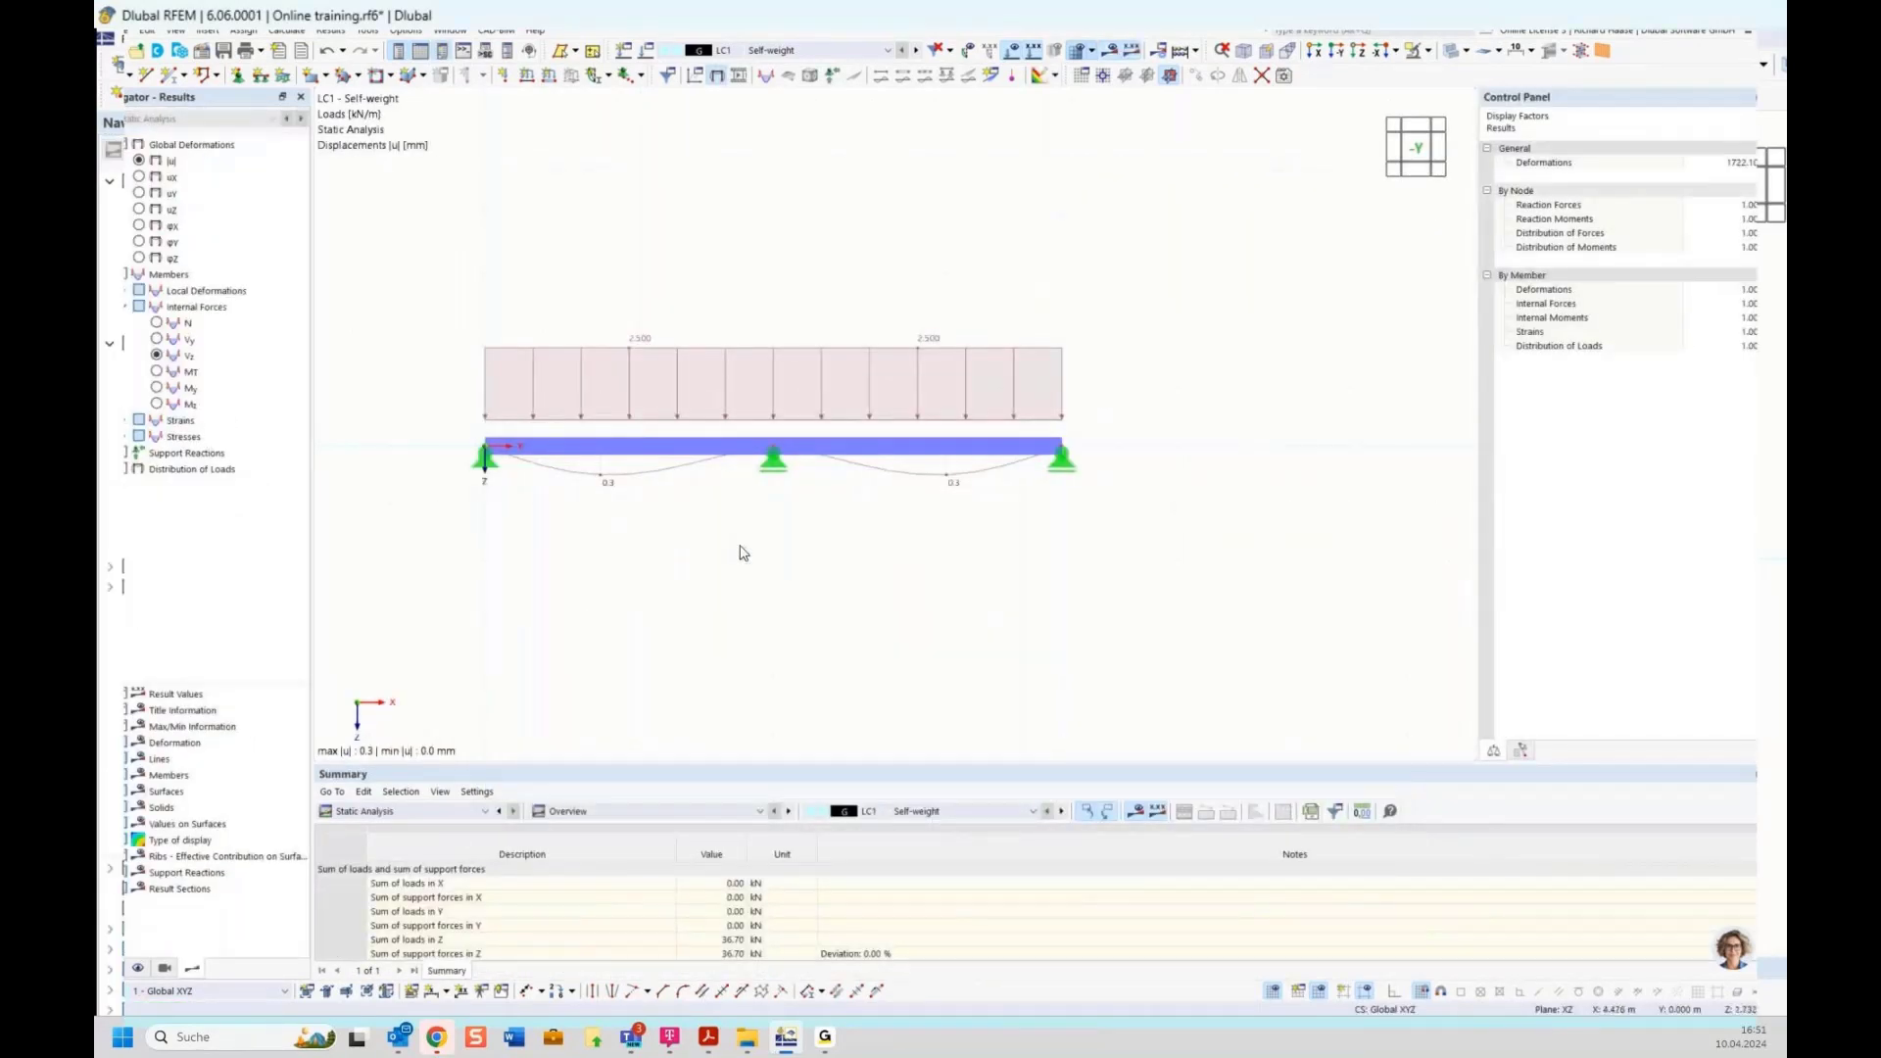
{"action": "left_click", "coordinate": [1465, 51]}
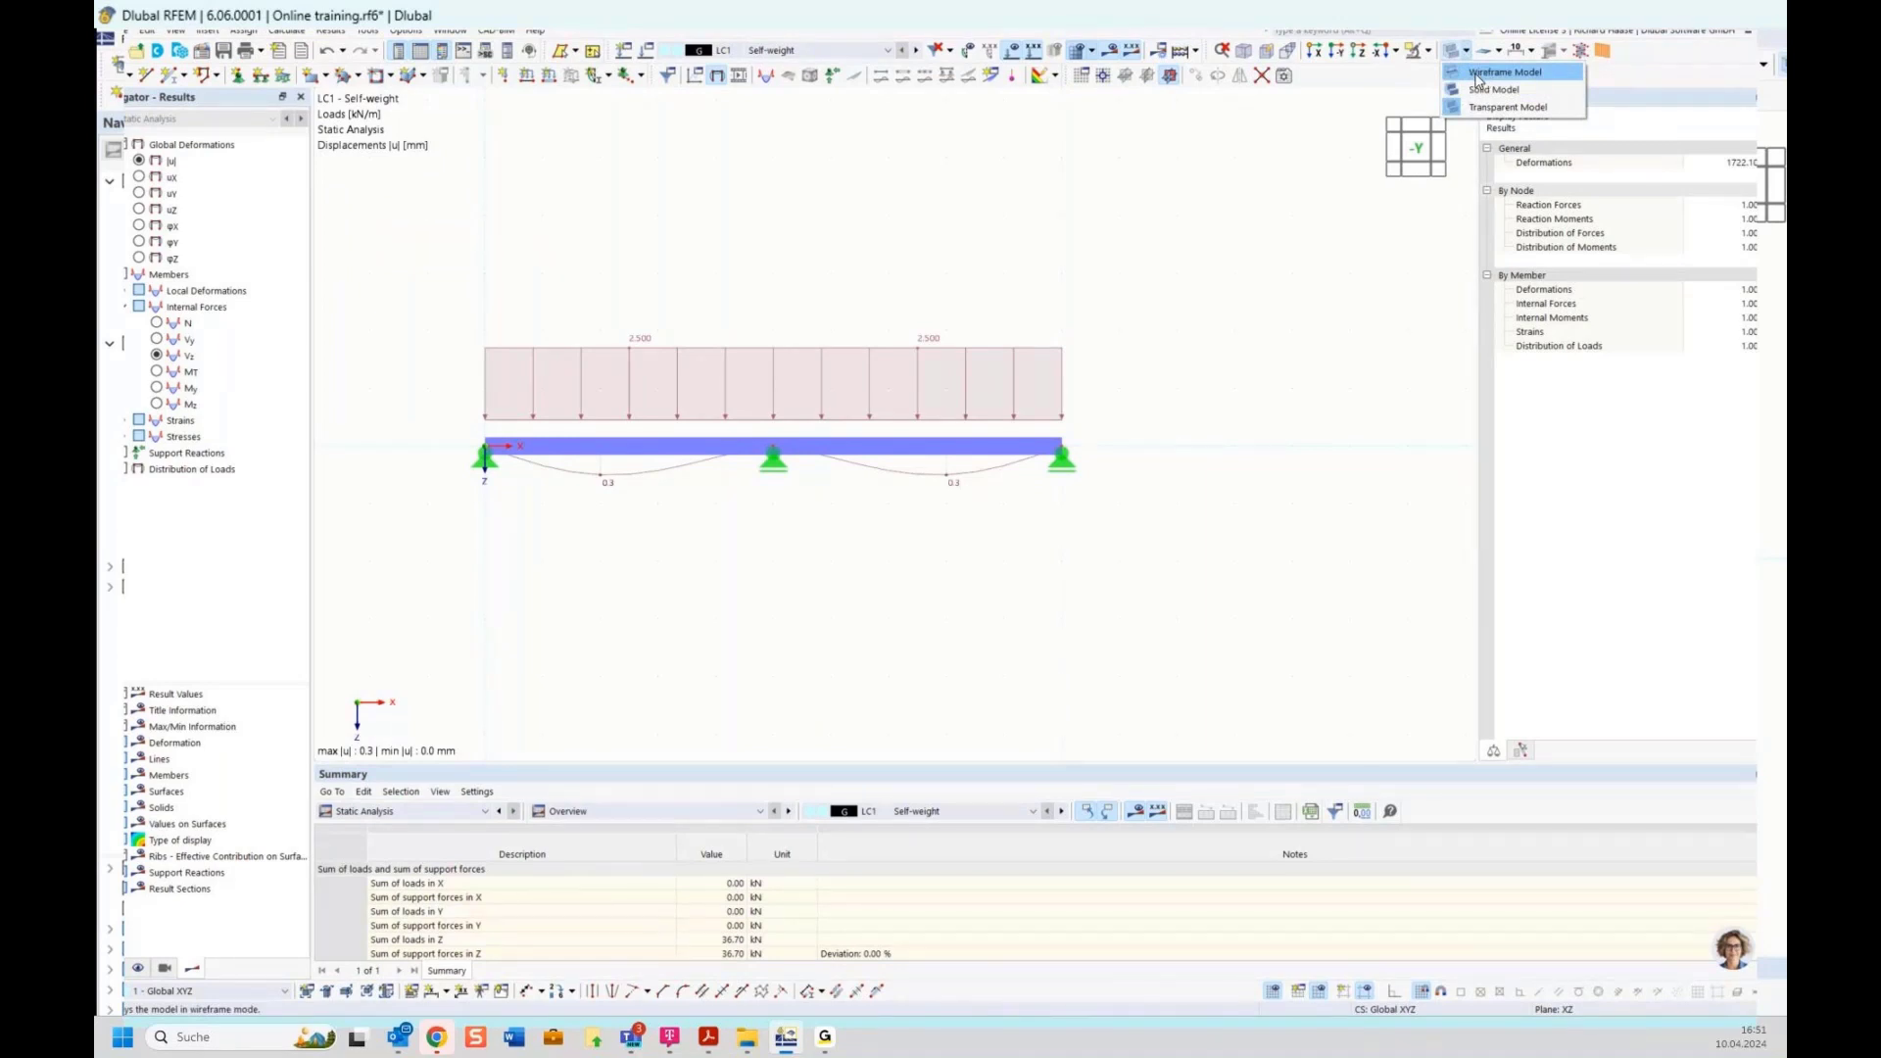
{"action": "left_click", "coordinate": [1479, 73]}
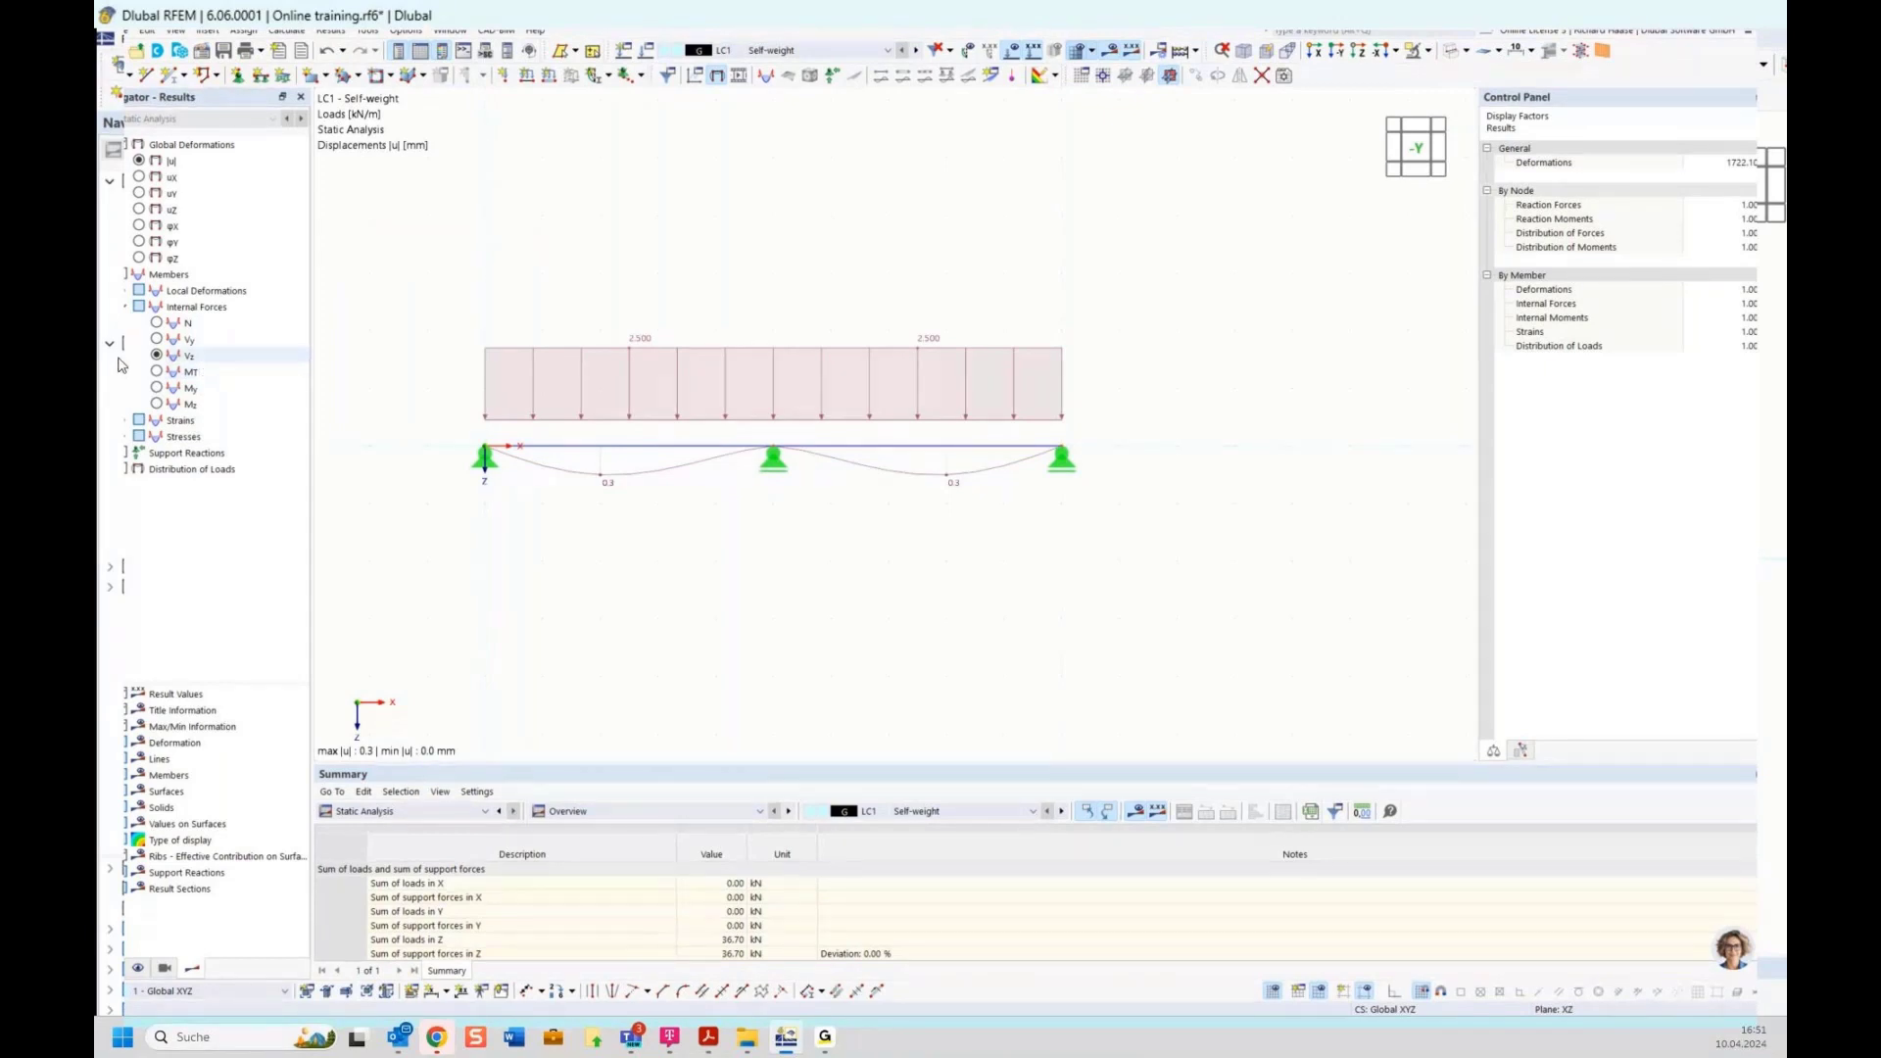
Display the moments My without loads for design situation DS1 ULS (STR/GEO), and expand the envelope value options.
{"action": "left_click", "coordinate": [156, 389]}
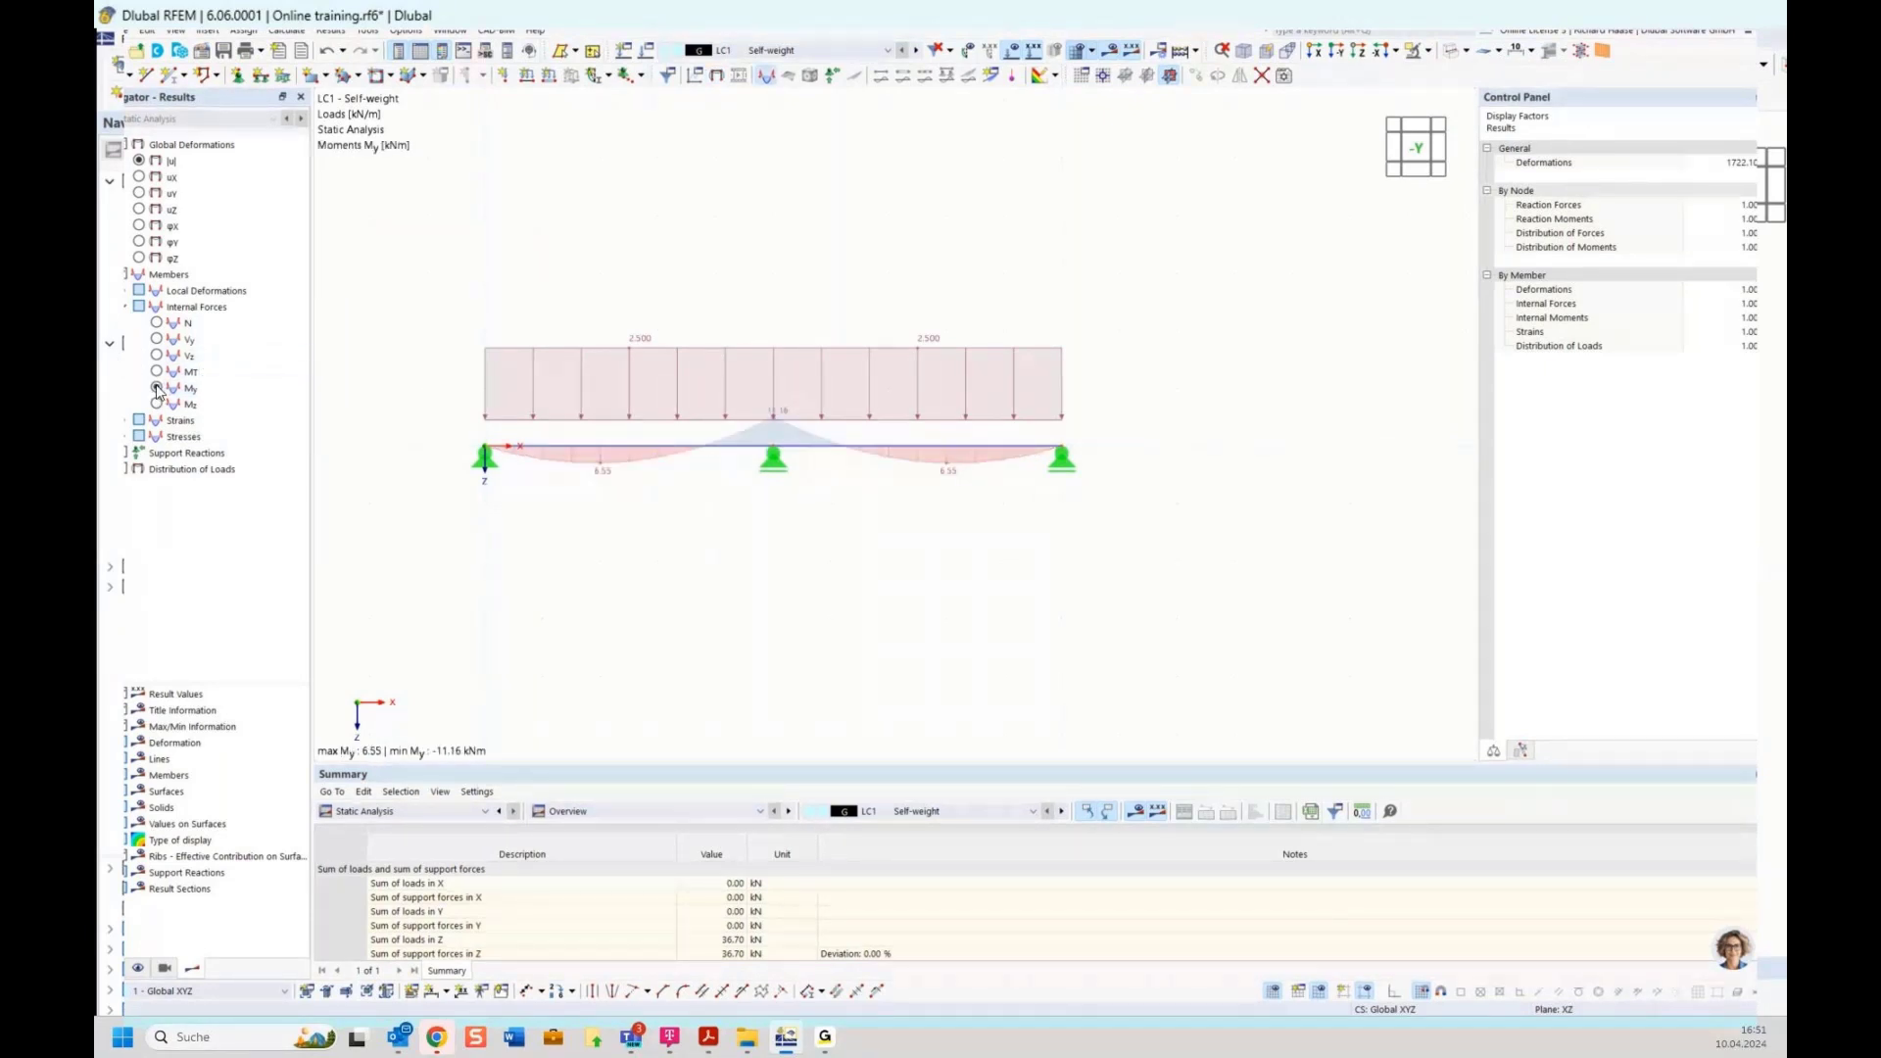
{"action": "left_click", "coordinate": [1012, 54]}
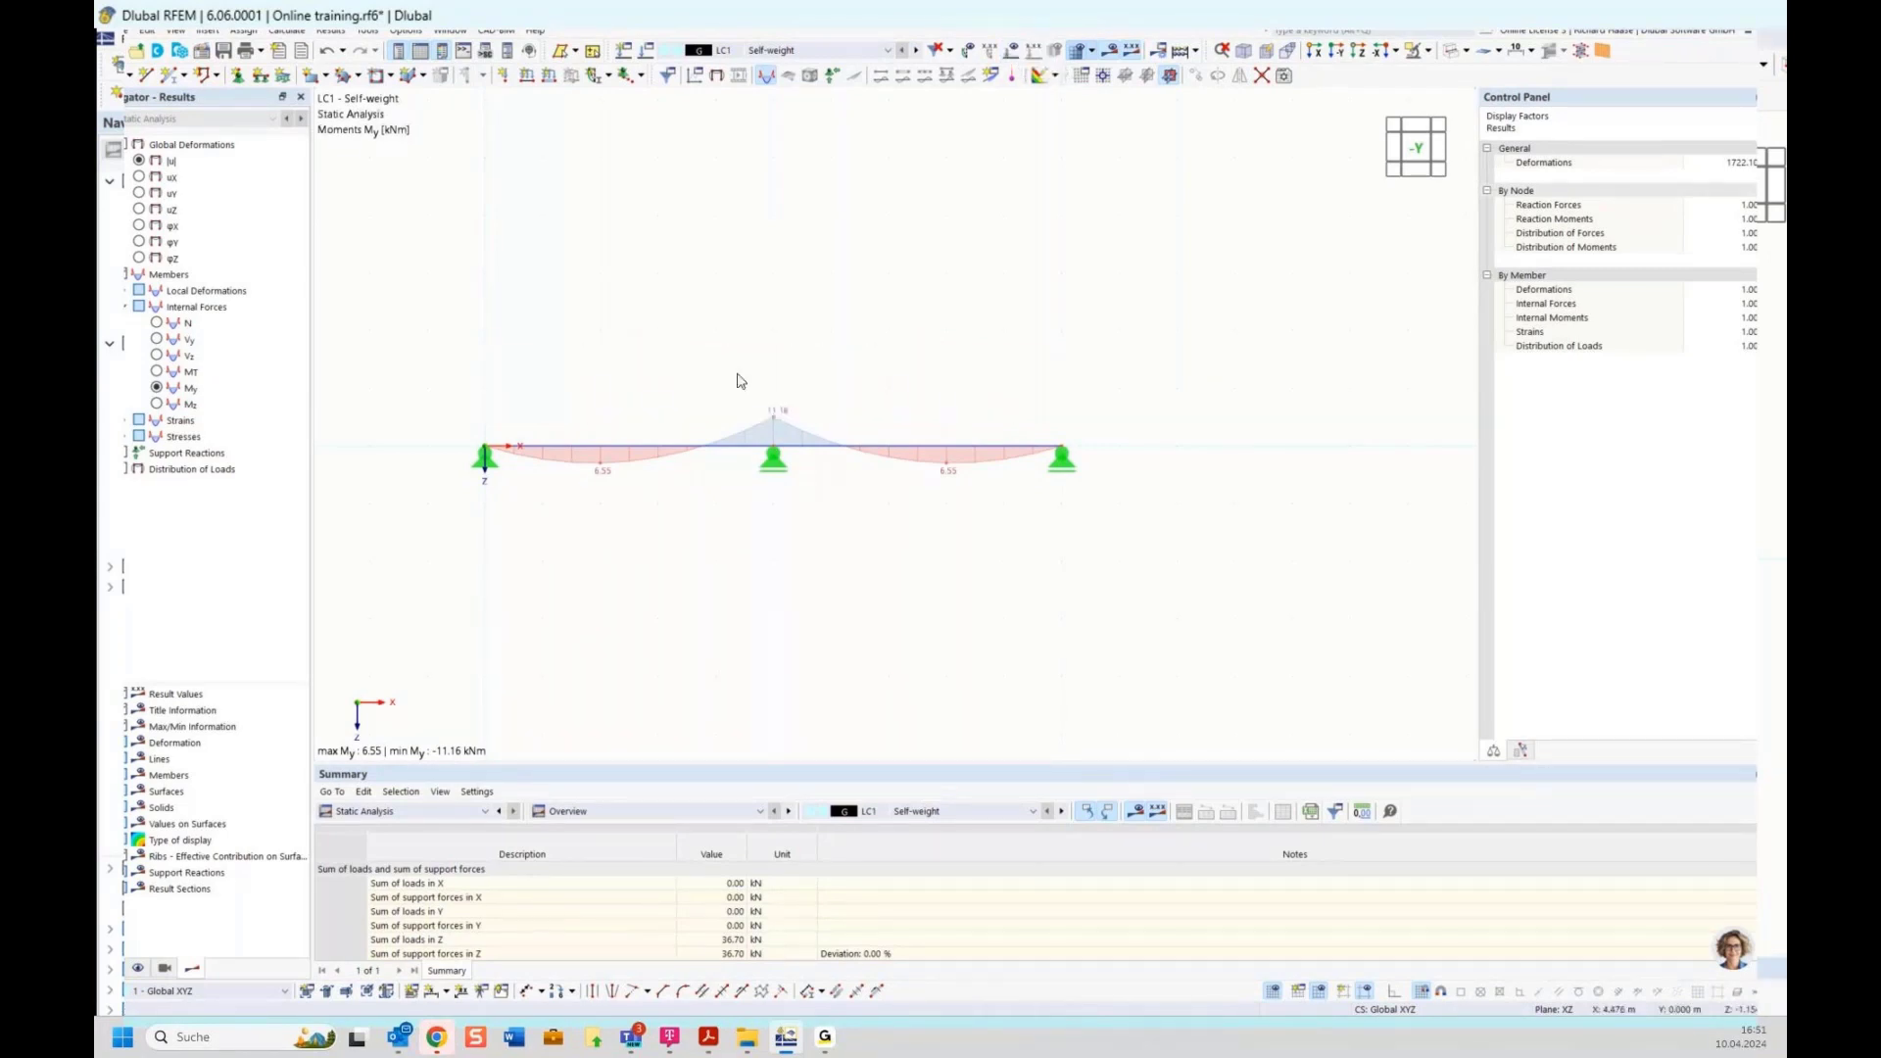
{"action": "left_click", "coordinate": [821, 51]}
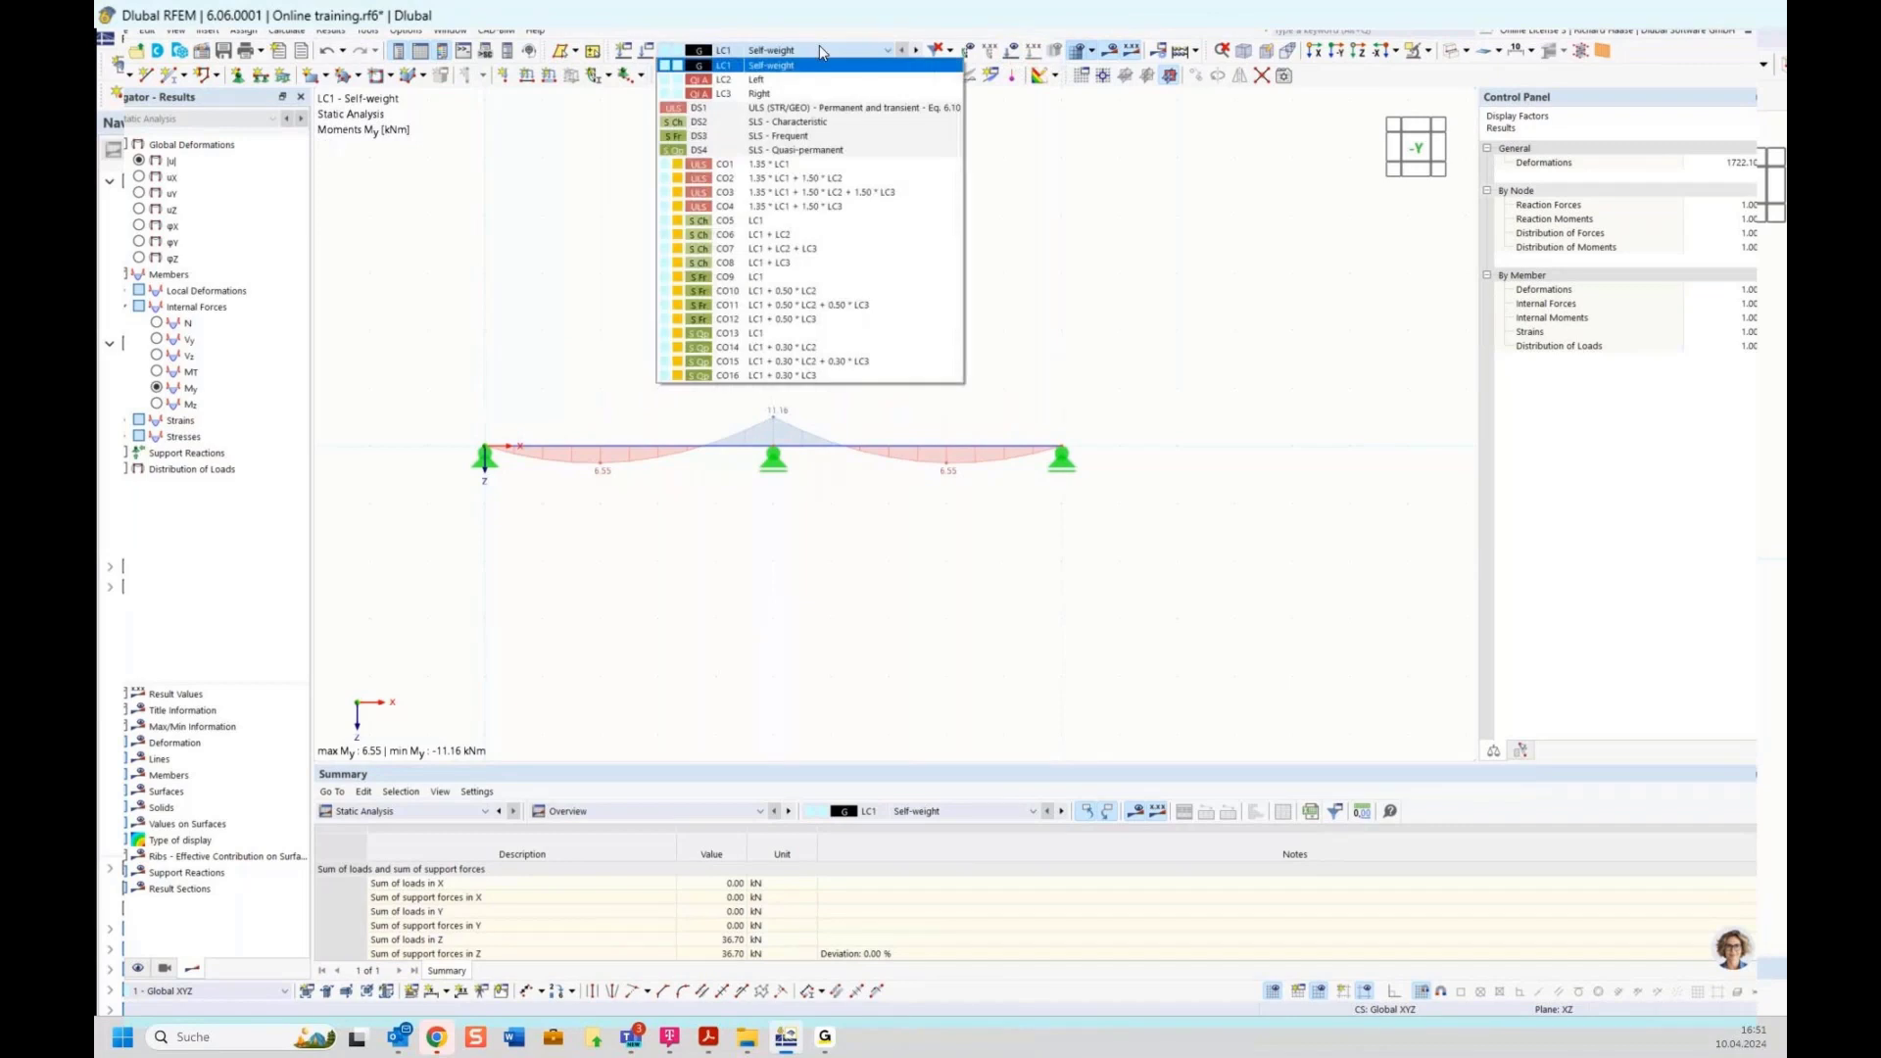
{"action": "left_click", "coordinate": [743, 109]}
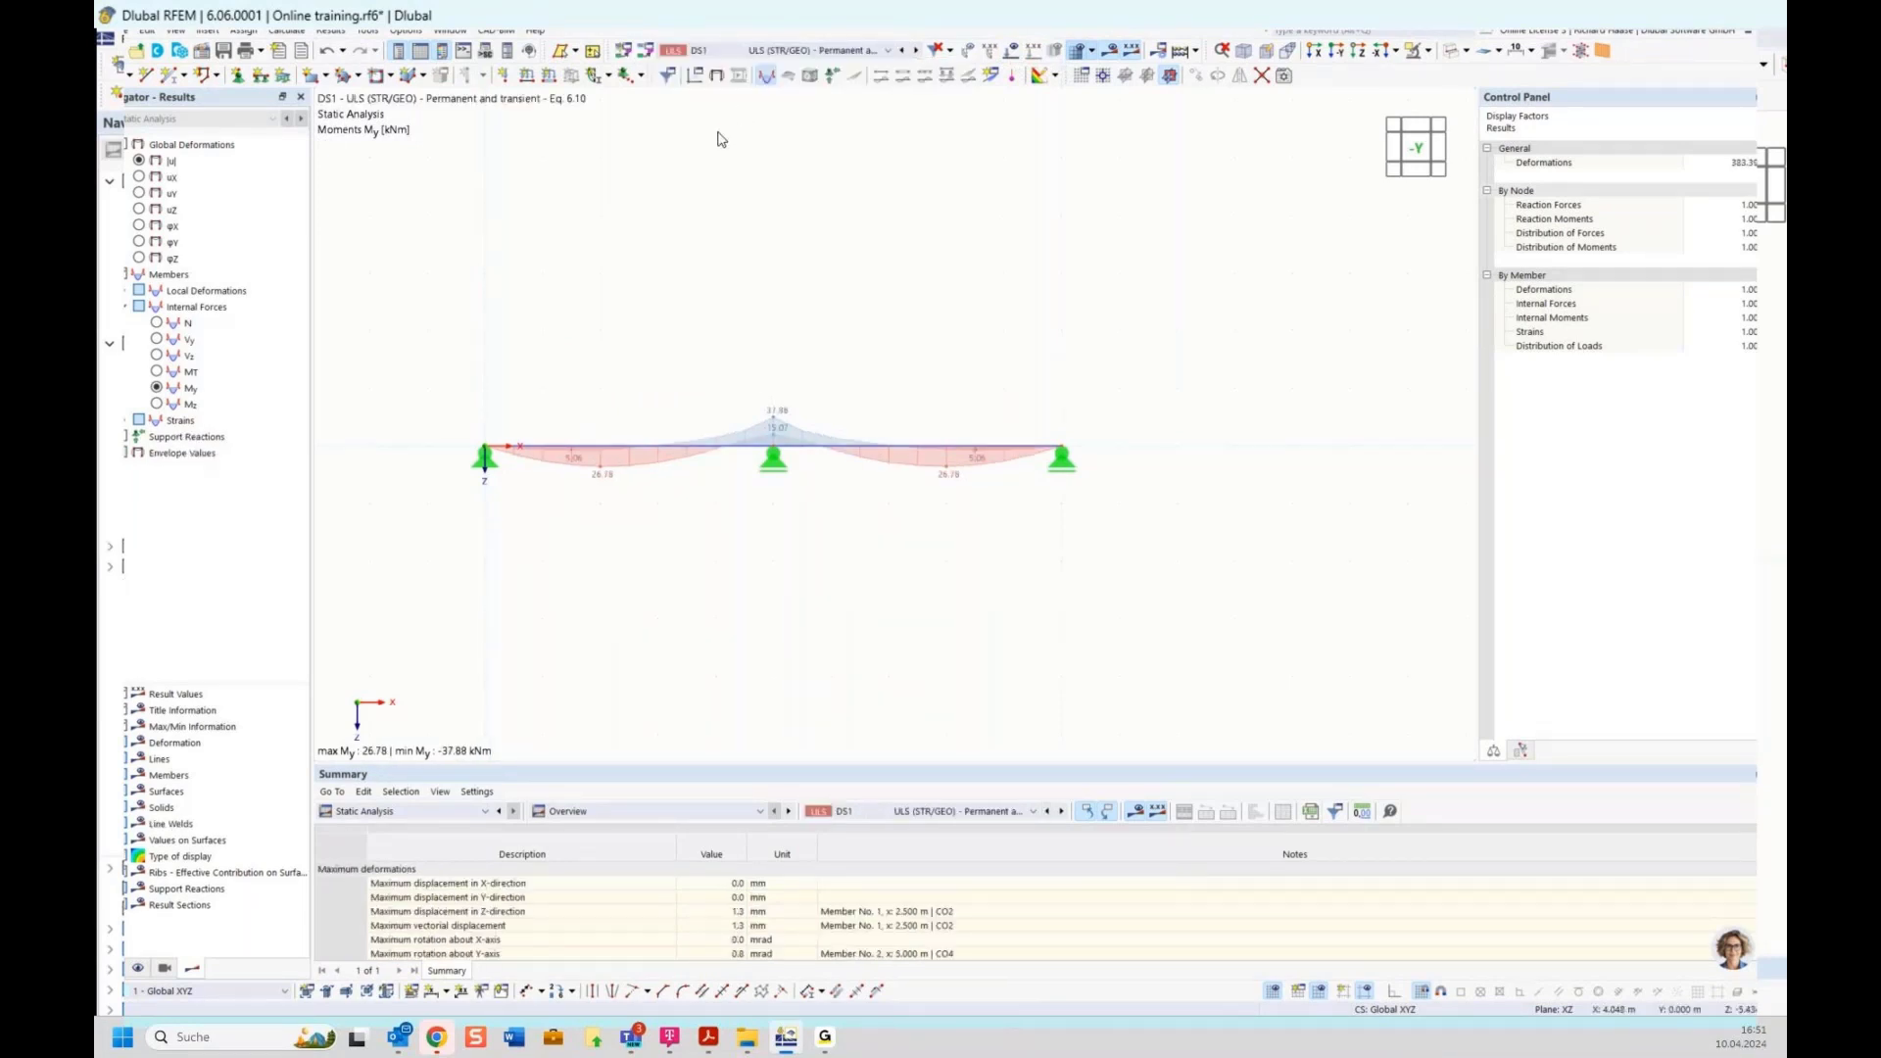
{"action": "scroll", "coordinate": [765, 438], "scroll_direction": "up", "scroll_amount": 3}
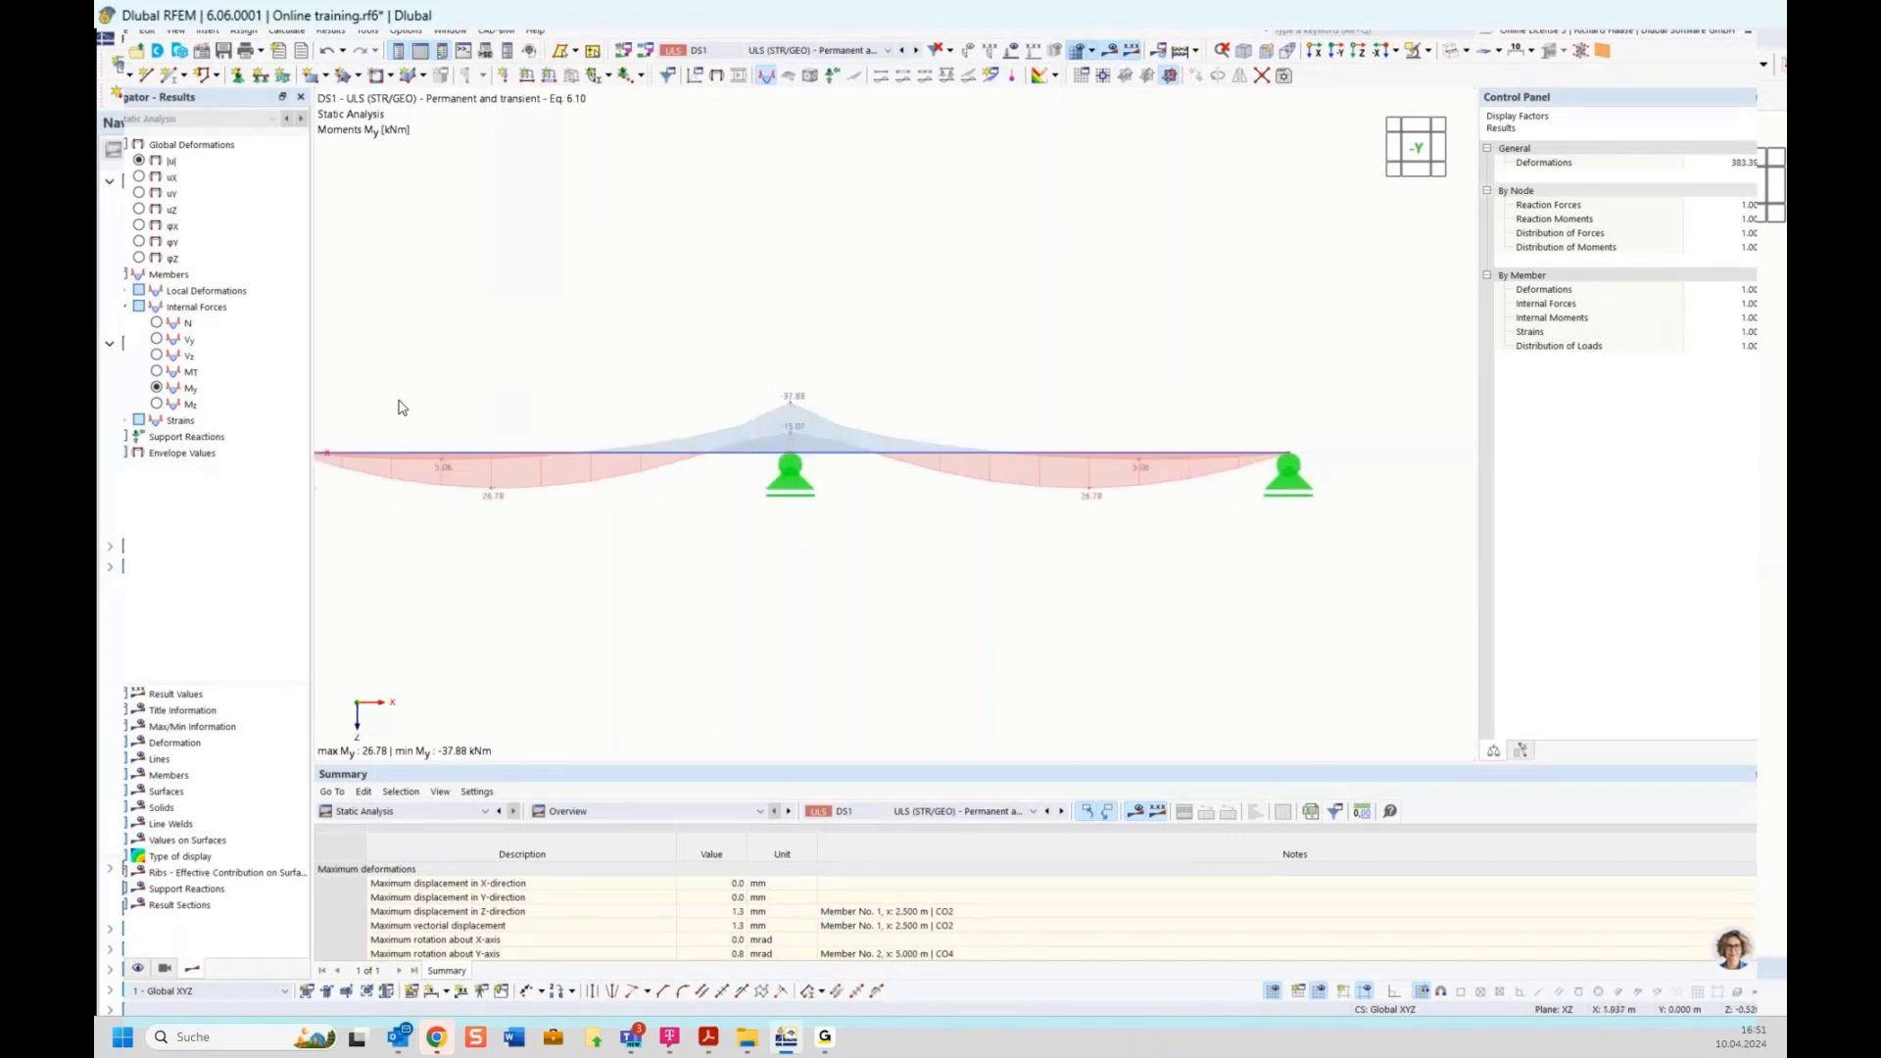
{"action": "left_click", "coordinate": [125, 452]}
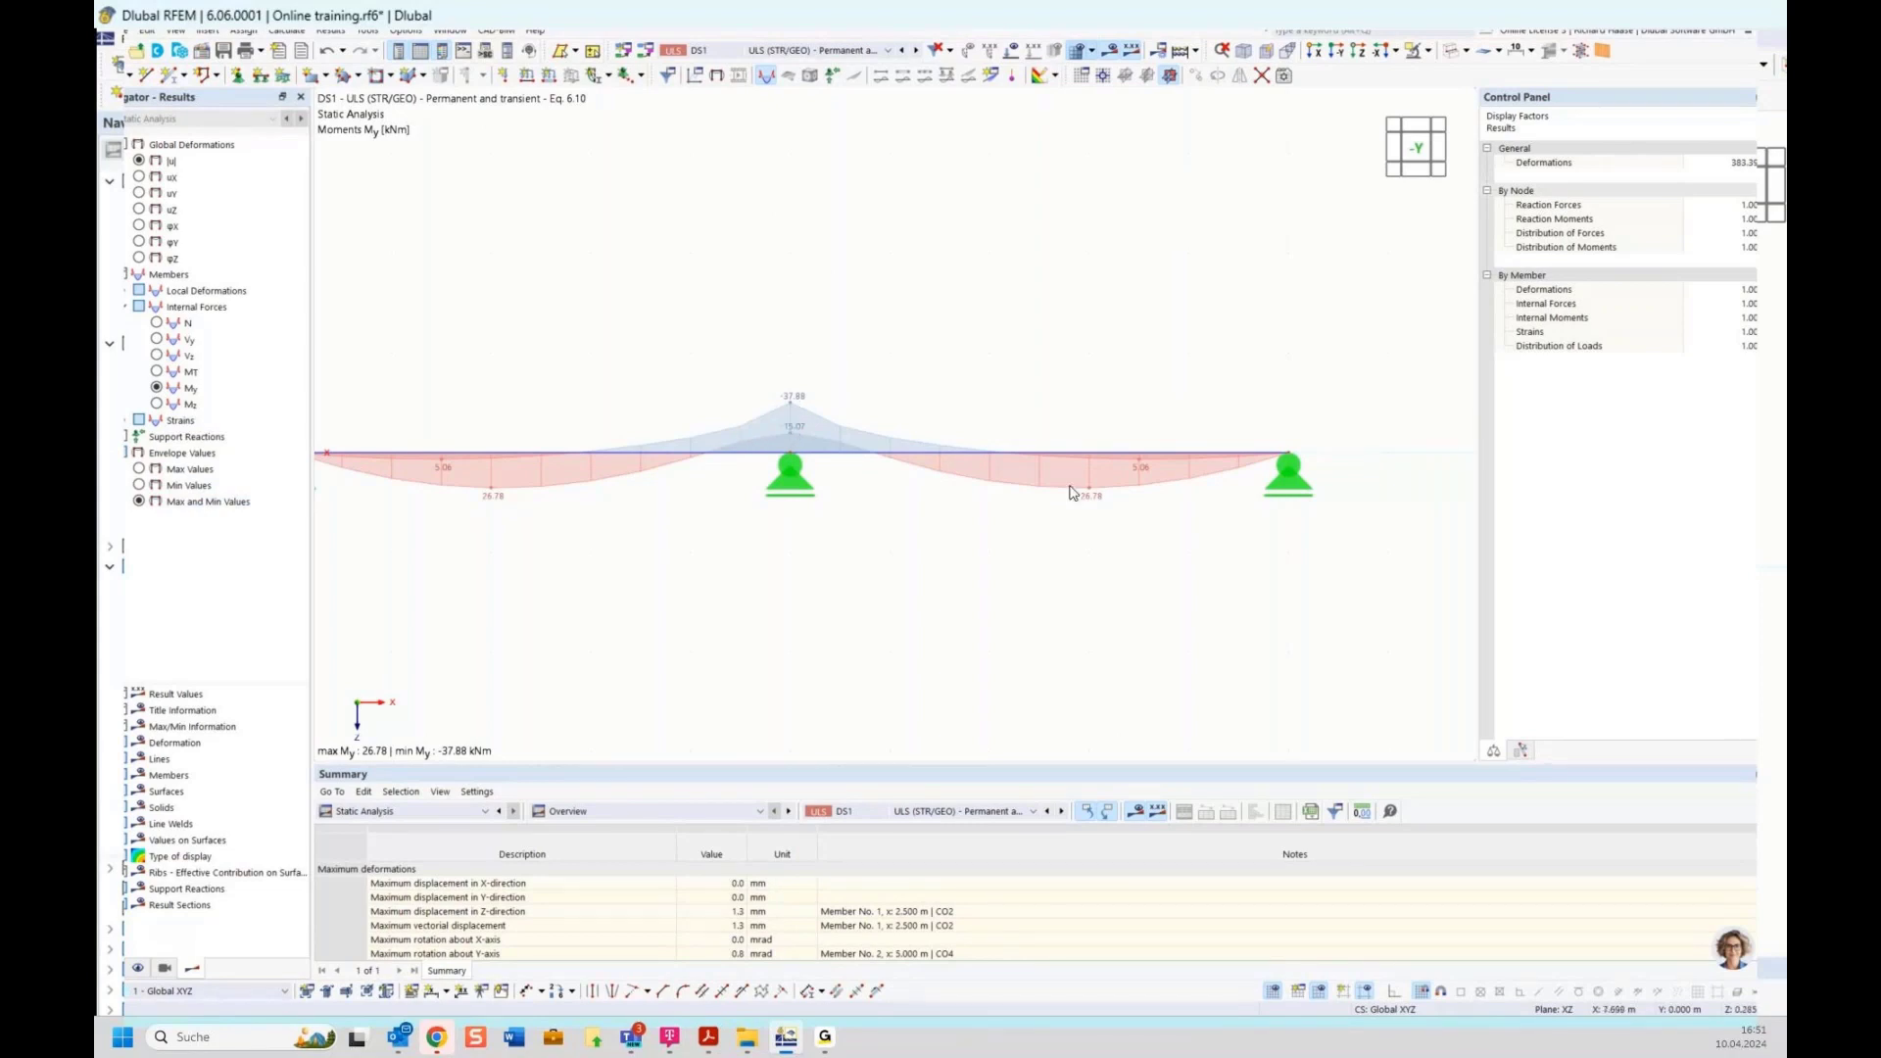
Open the load cases and combinations settings from the model data and examine the list of load combinations.
{"action": "left_click", "coordinate": [113, 970]}
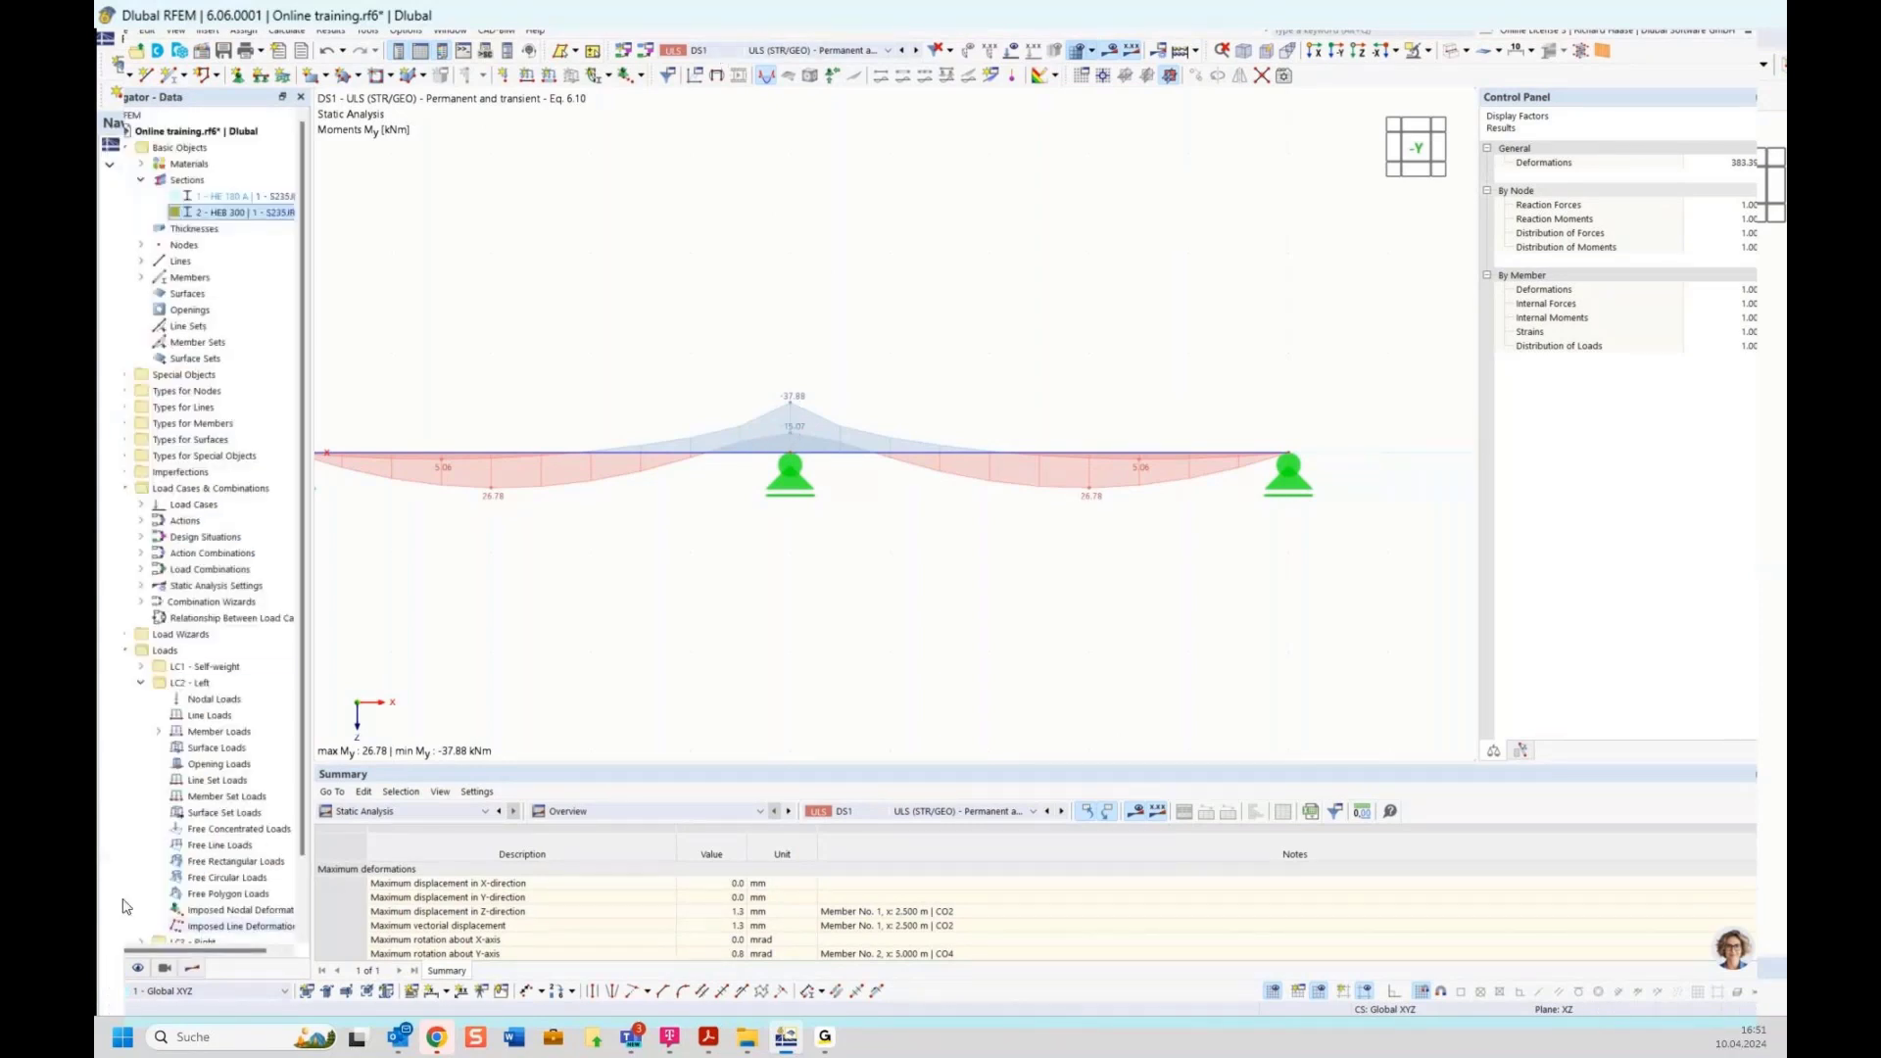
{"action": "right_click", "coordinate": [188, 666]}
{"action": "left_click", "coordinate": [219, 675]}
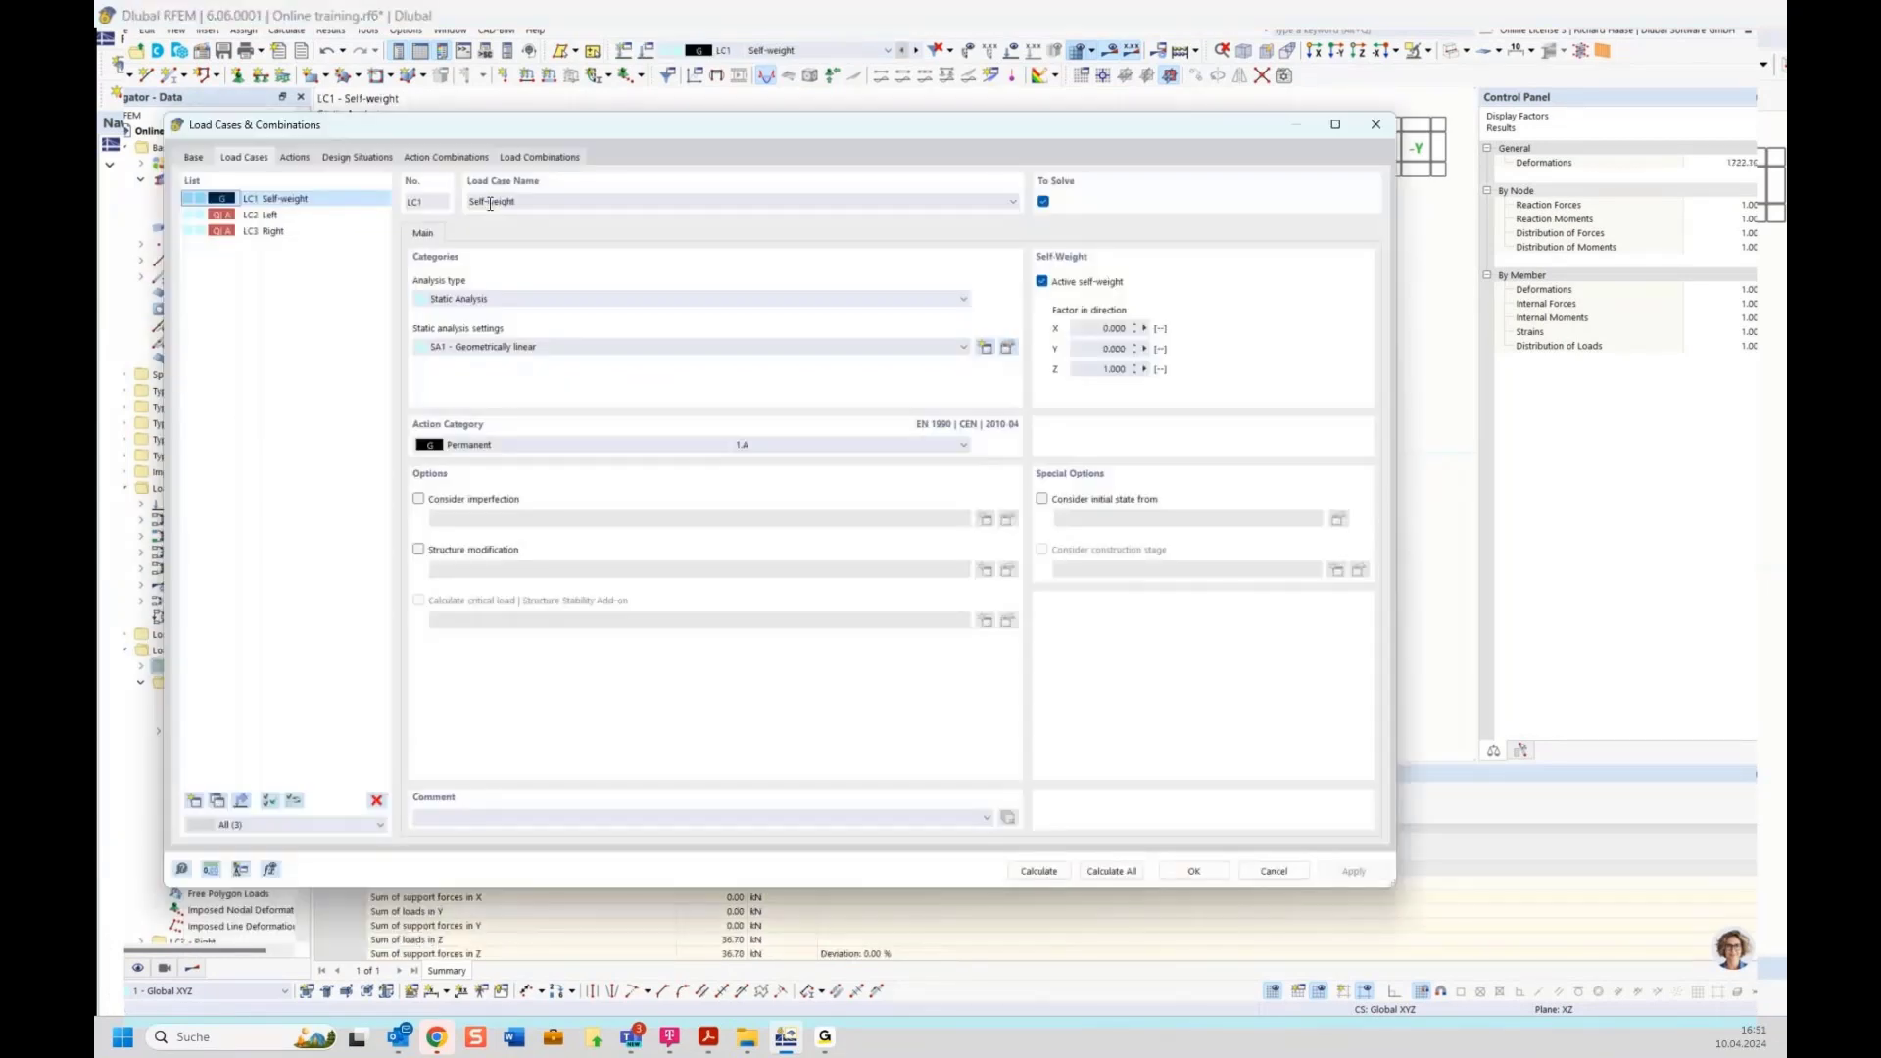
{"action": "left_click", "coordinate": [535, 158]}
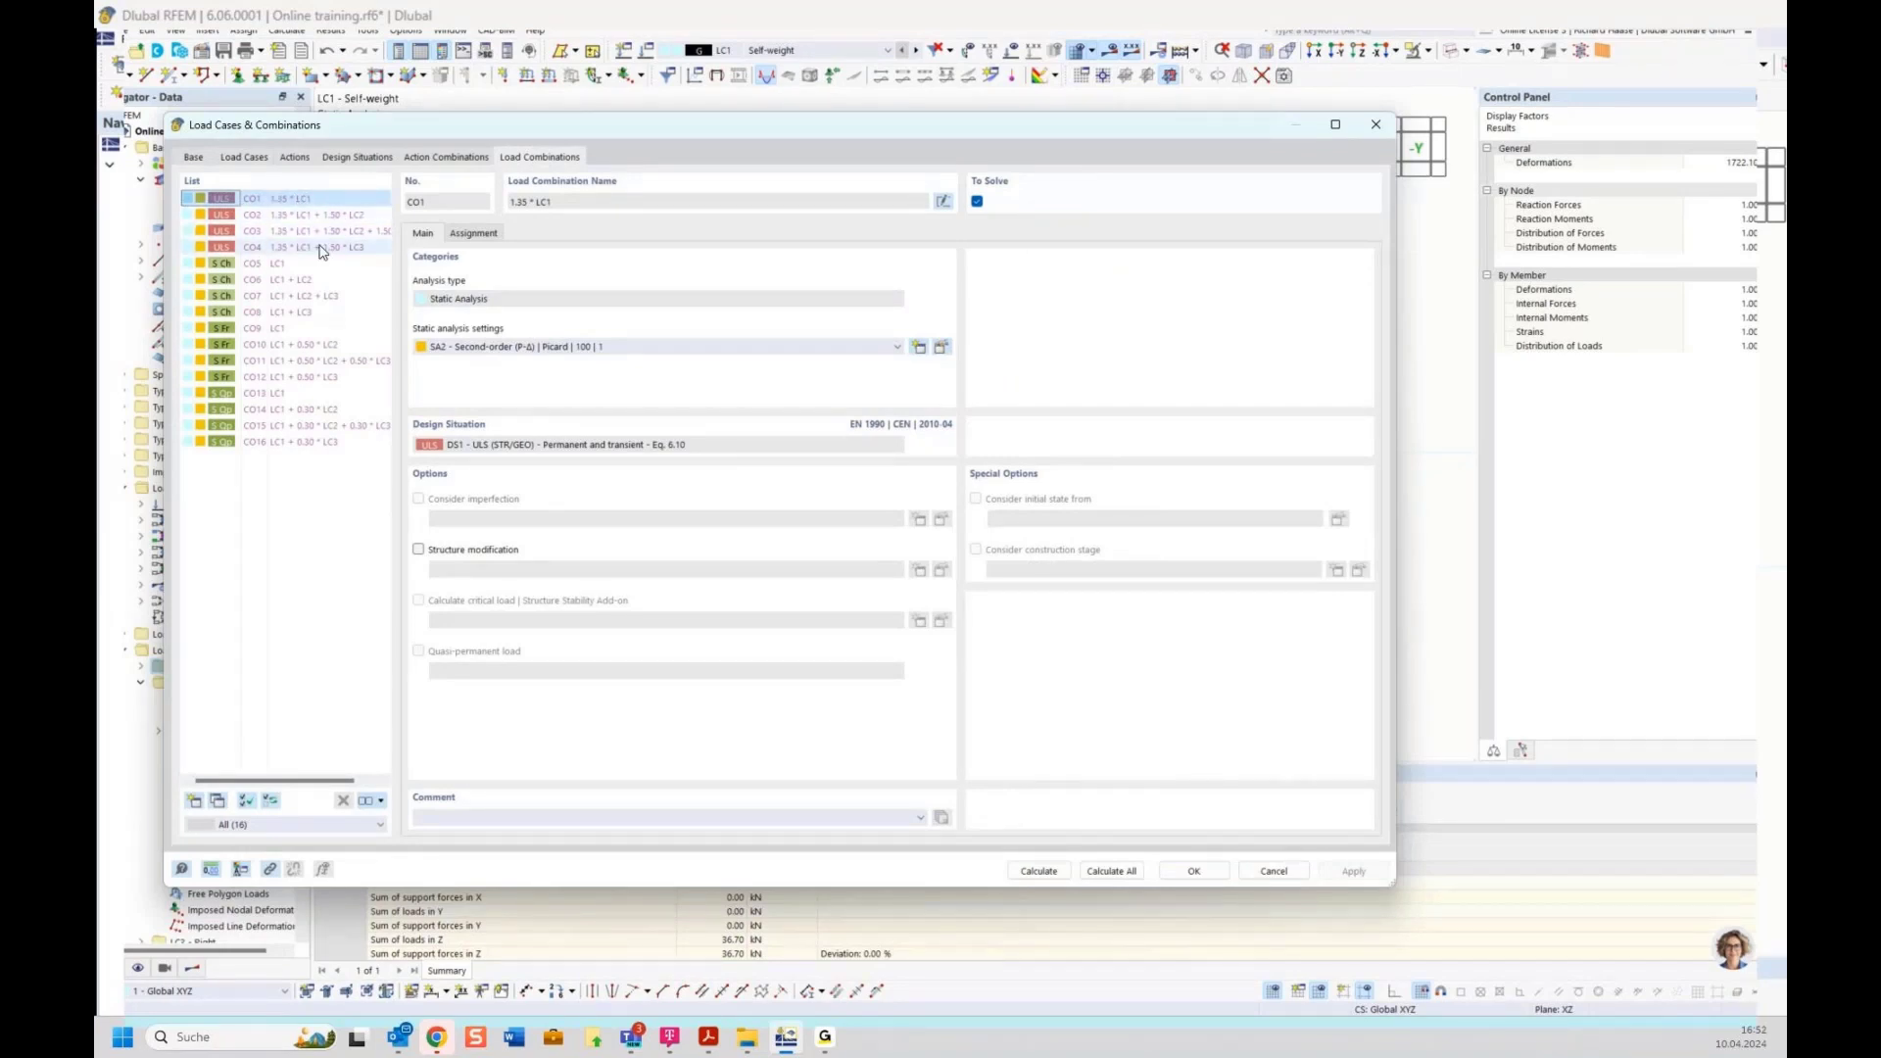
Examine which load combinations are assigned to design situation DS1, then close the settings and return to the DS1 moment results.
{"action": "left_click", "coordinate": [376, 159]}
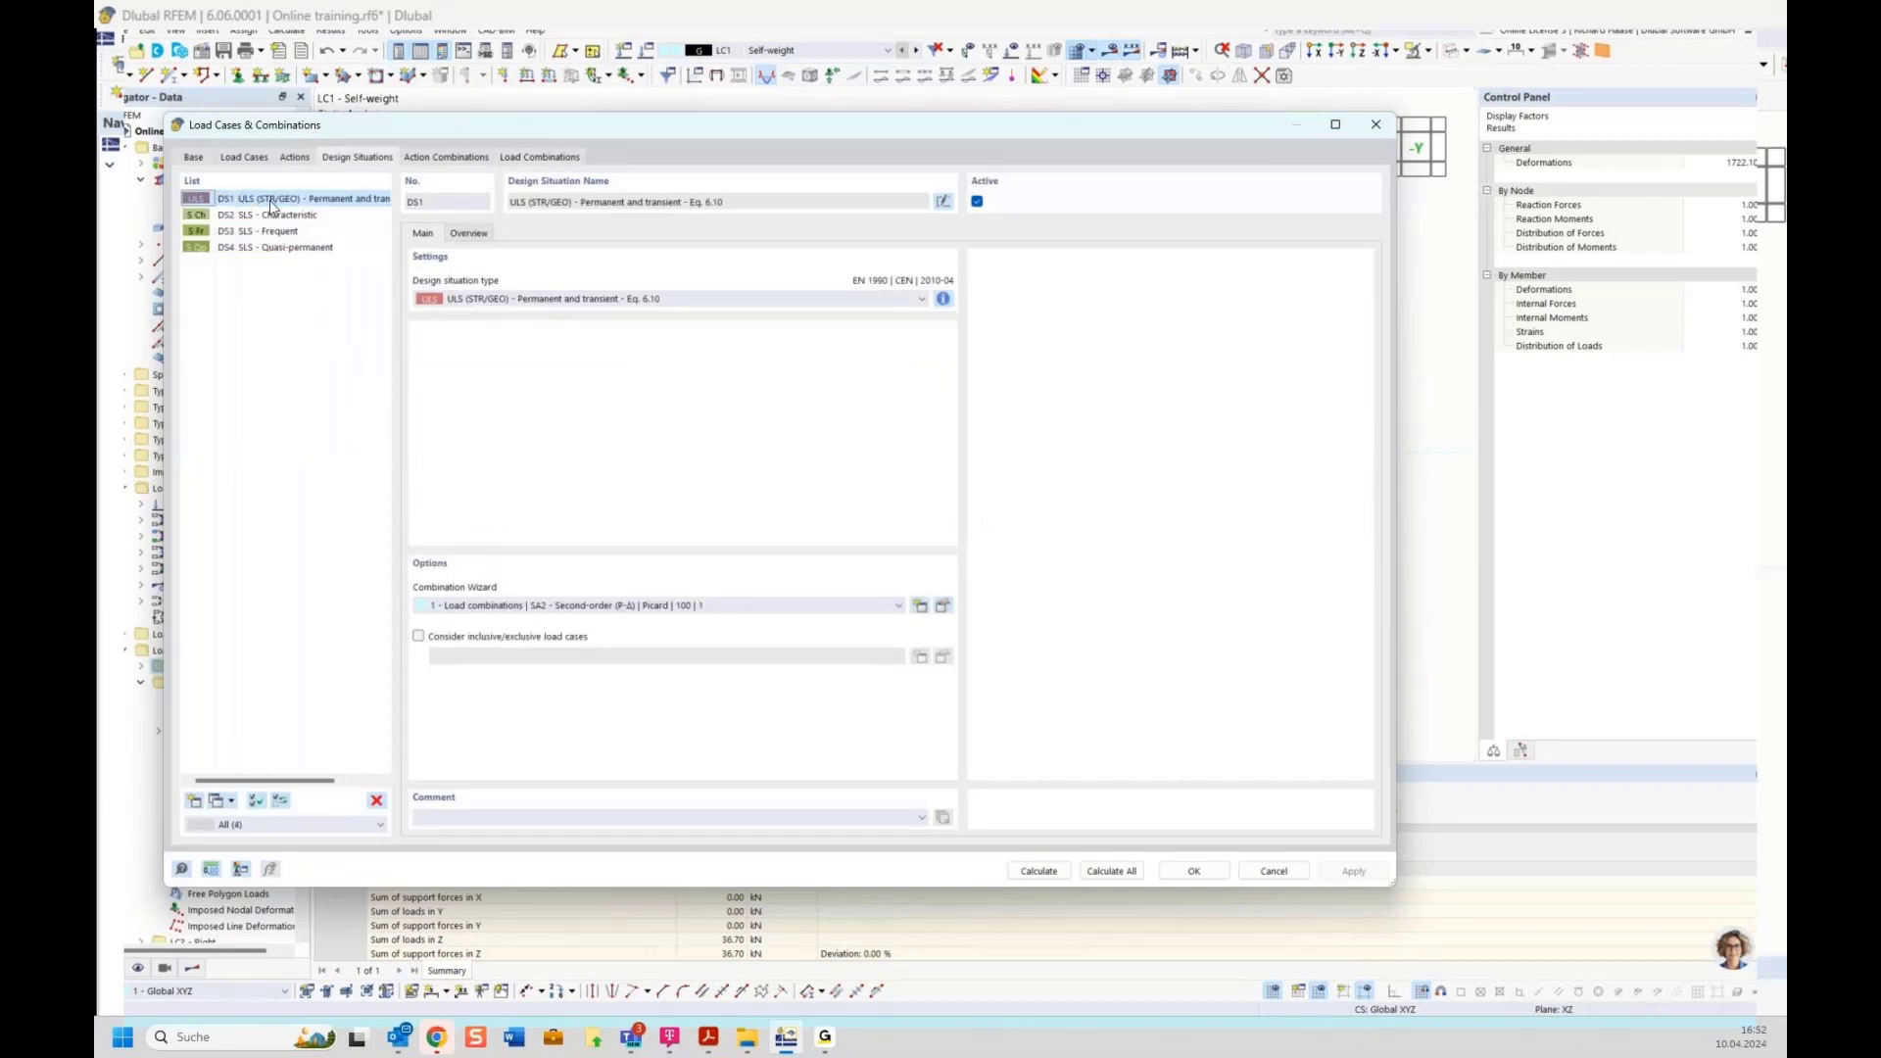
{"action": "left_click", "coordinate": [468, 235]}
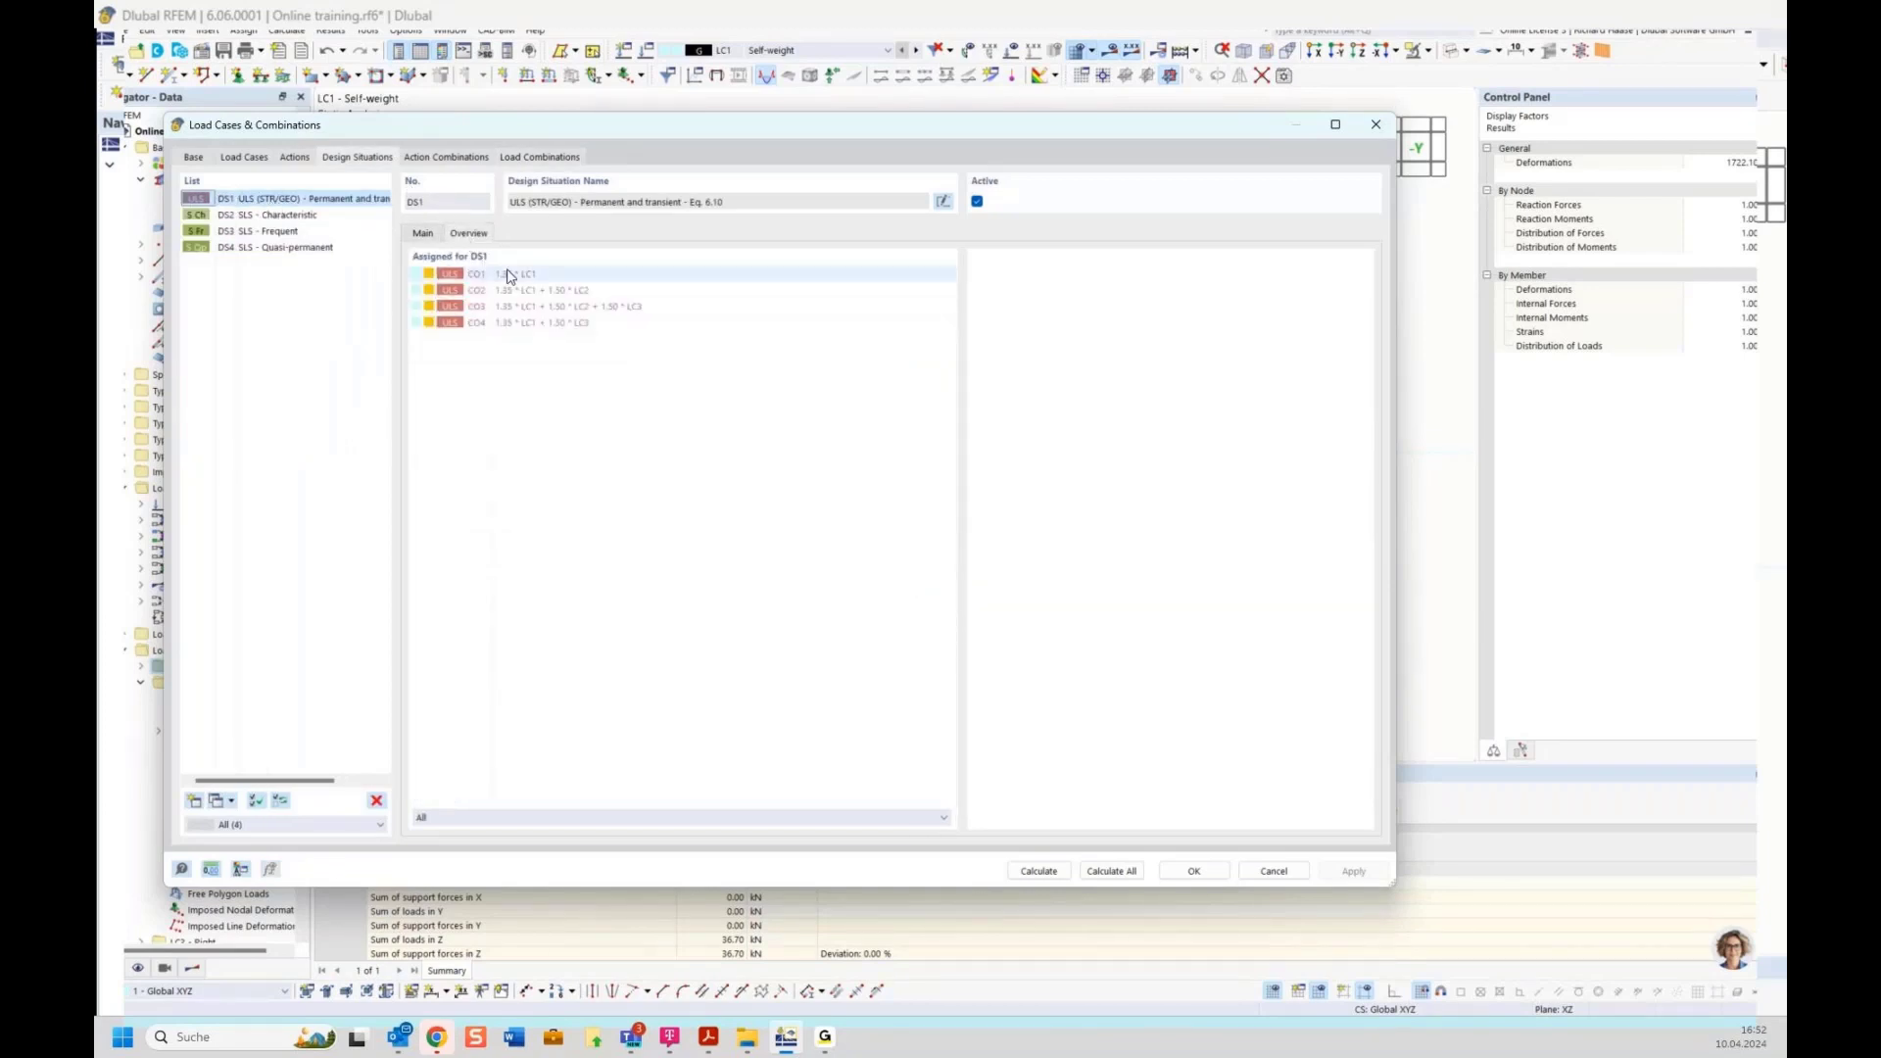
{"action": "left_click", "coordinate": [521, 292]}
{"action": "left_click", "coordinate": [519, 309]}
{"action": "left_click", "coordinate": [519, 324]}
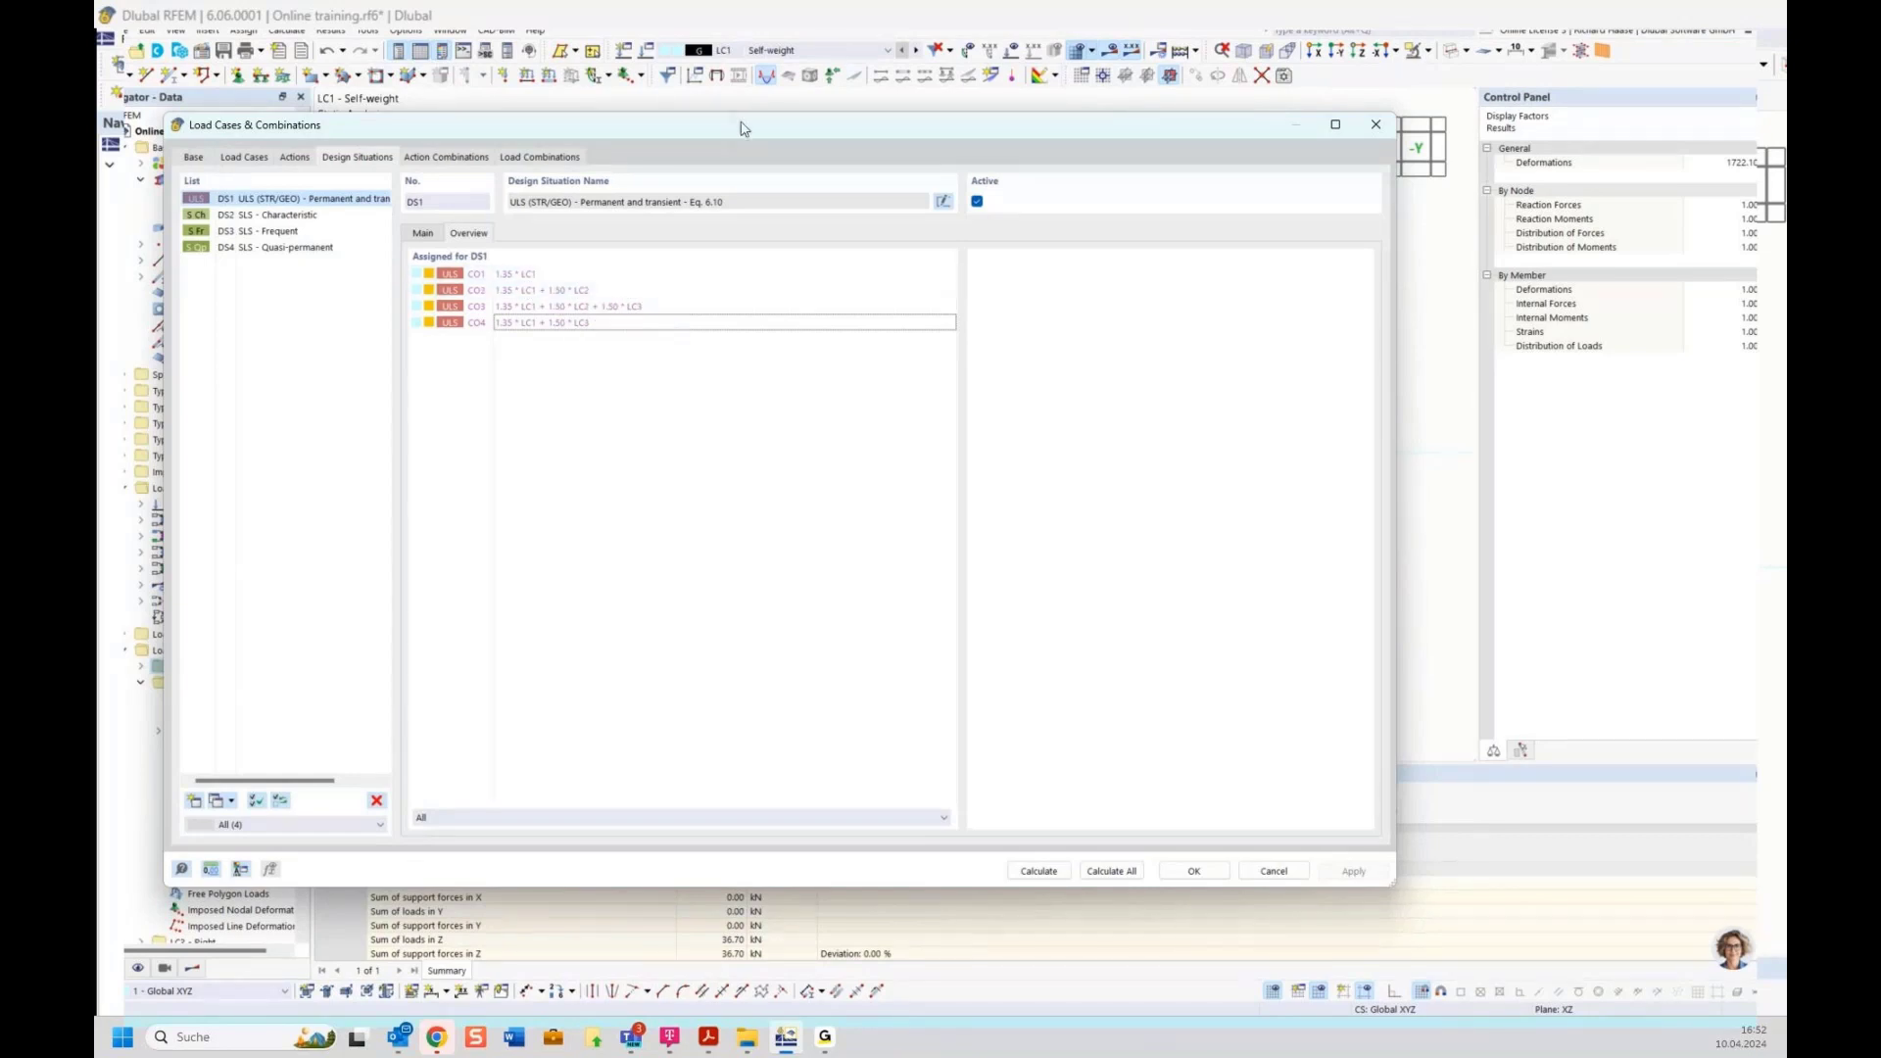
{"action": "left_click_drag", "start_coordinate": [741, 128], "coordinate": [932, 651]}
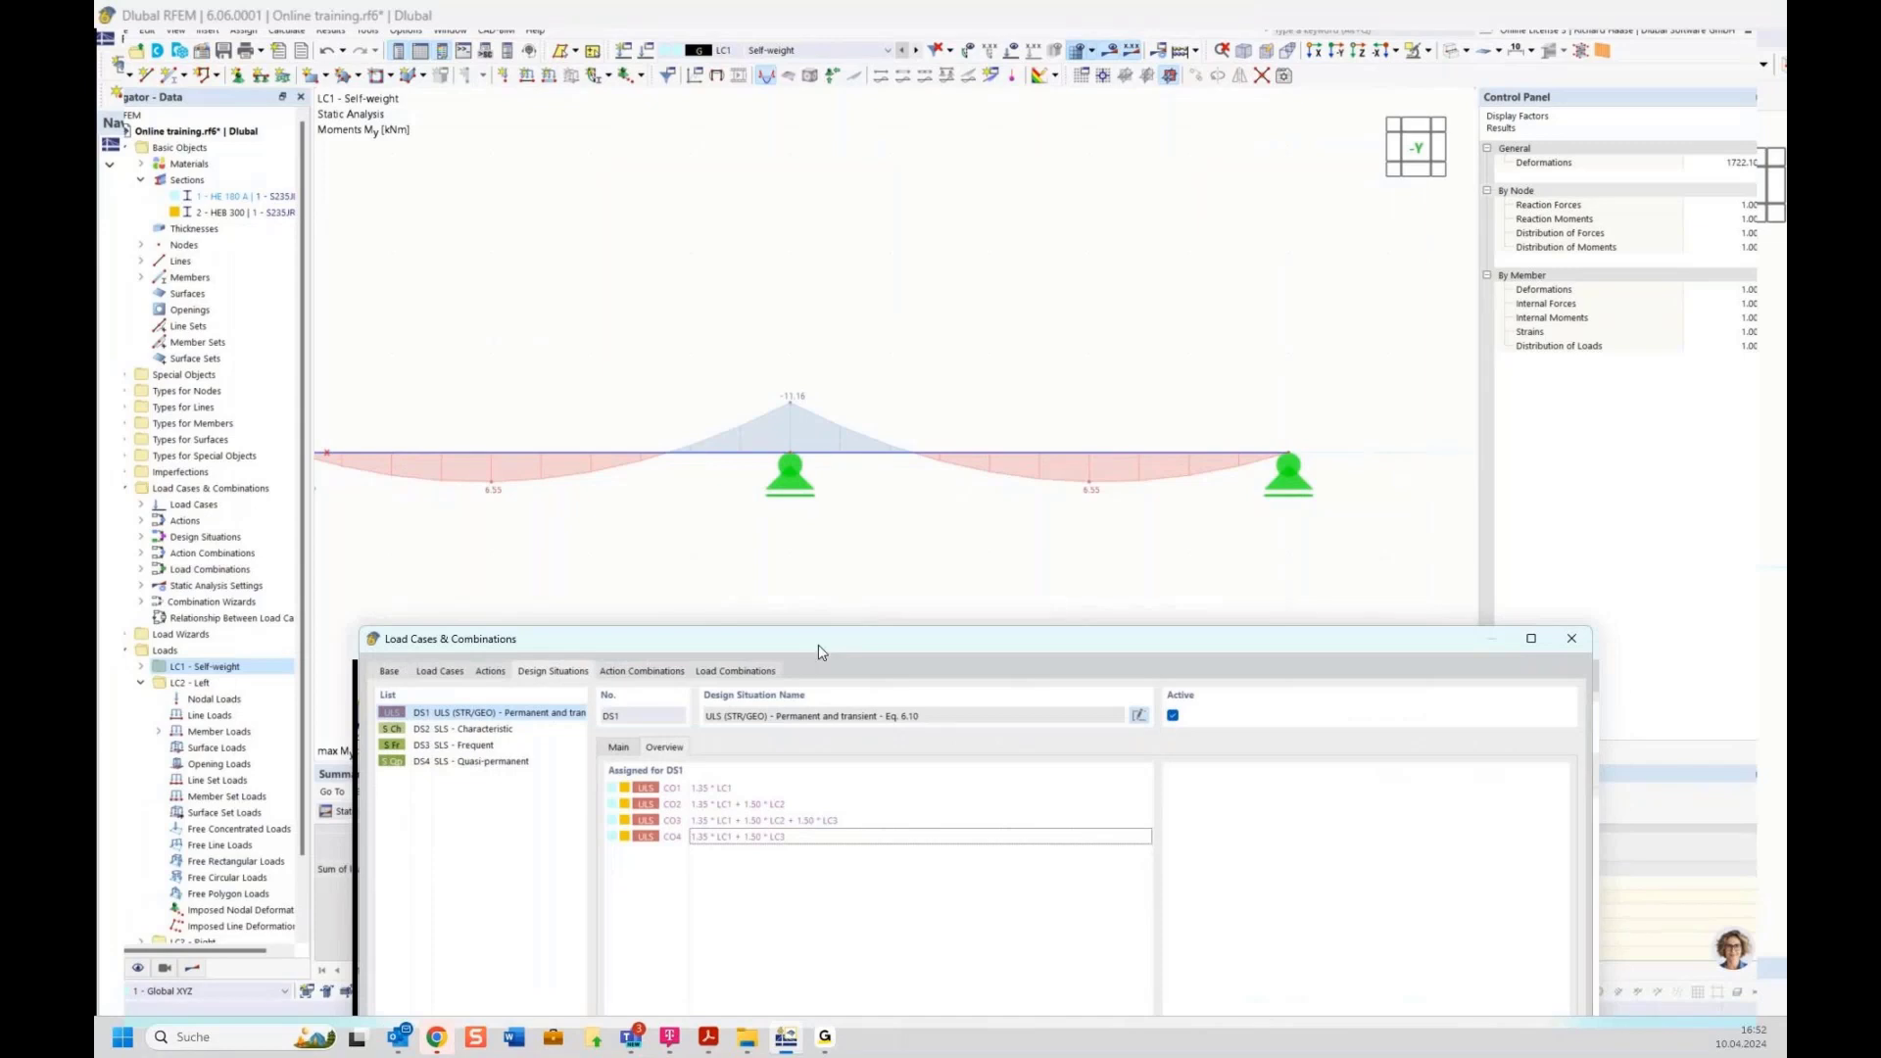
{"action": "left_click_drag", "start_coordinate": [819, 649], "coordinate": [738, 560]}
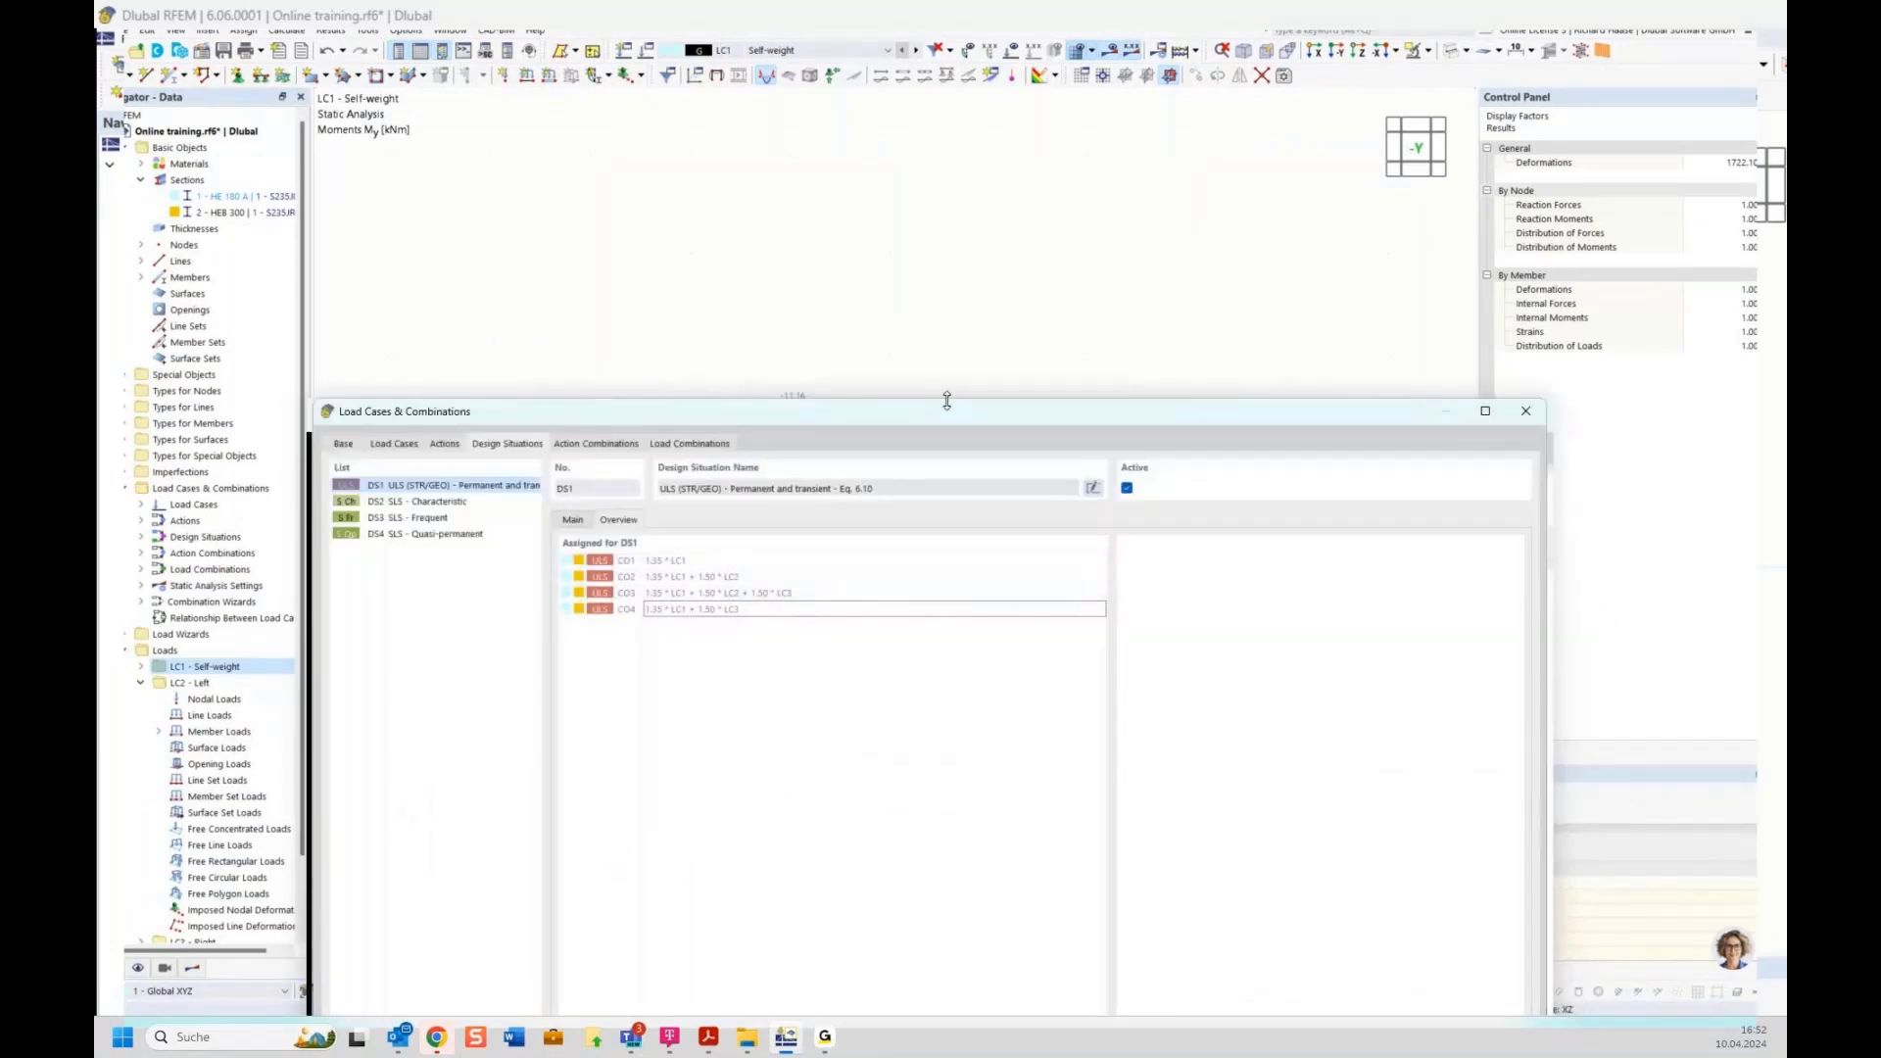
{"action": "left_click_drag", "start_coordinate": [944, 423], "coordinate": [863, 133]}
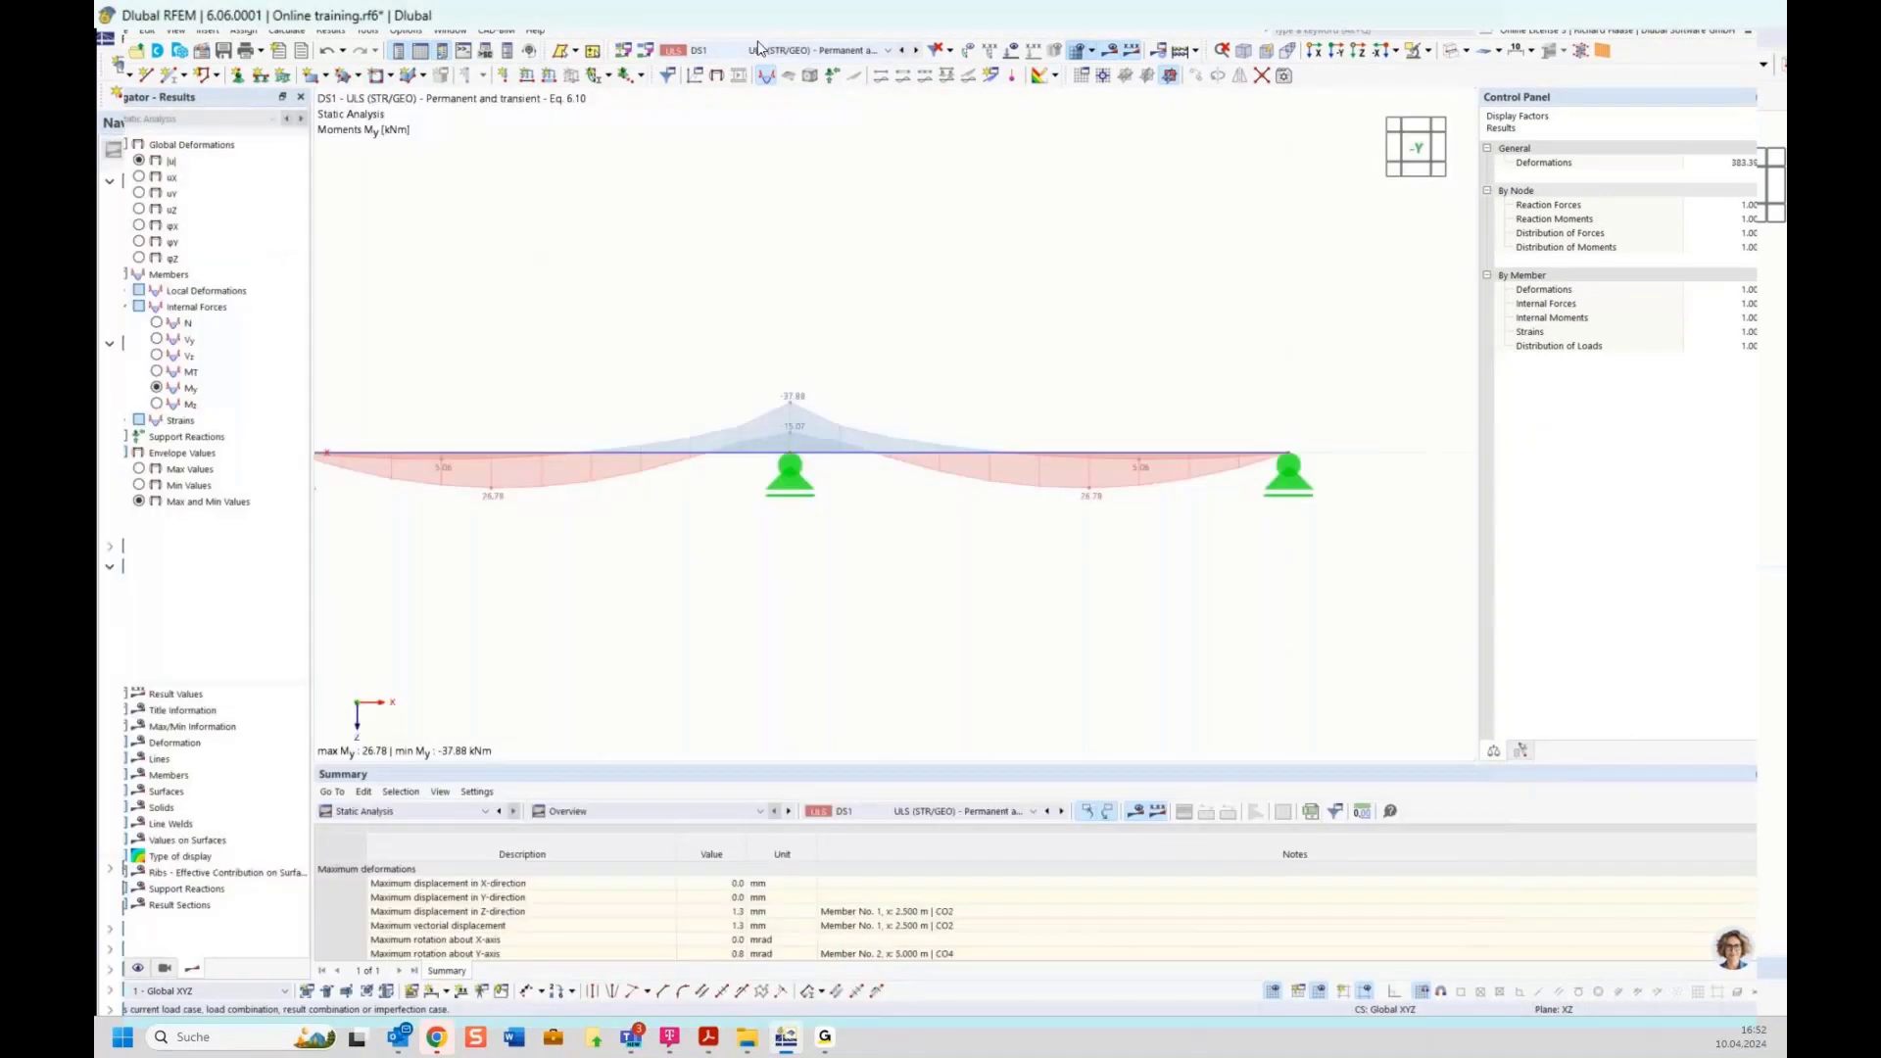
Enlarge the results table and switch it to the internal forces results by member for DS1.
{"action": "middle_click_drag", "start_coordinate": [899, 377], "coordinate": [938, 369]}
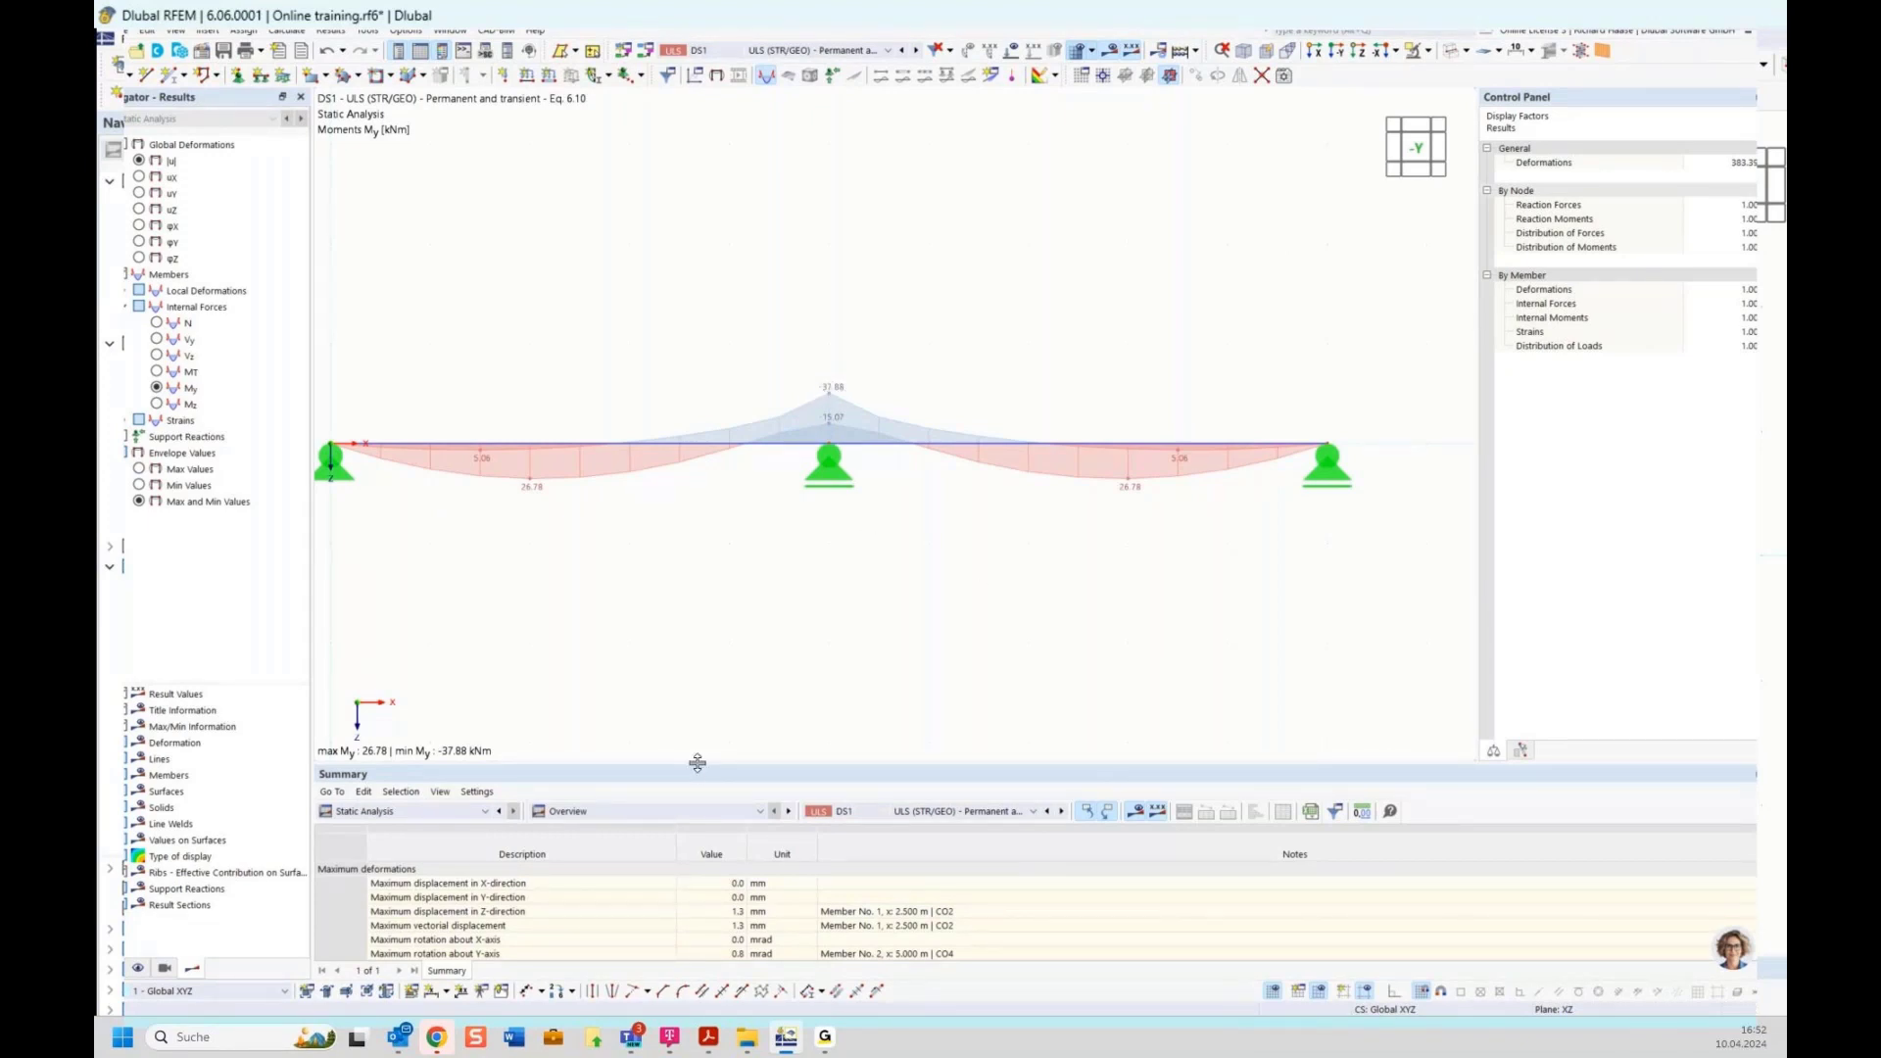
{"action": "left_click_drag", "start_coordinate": [699, 762], "coordinate": [684, 620]}
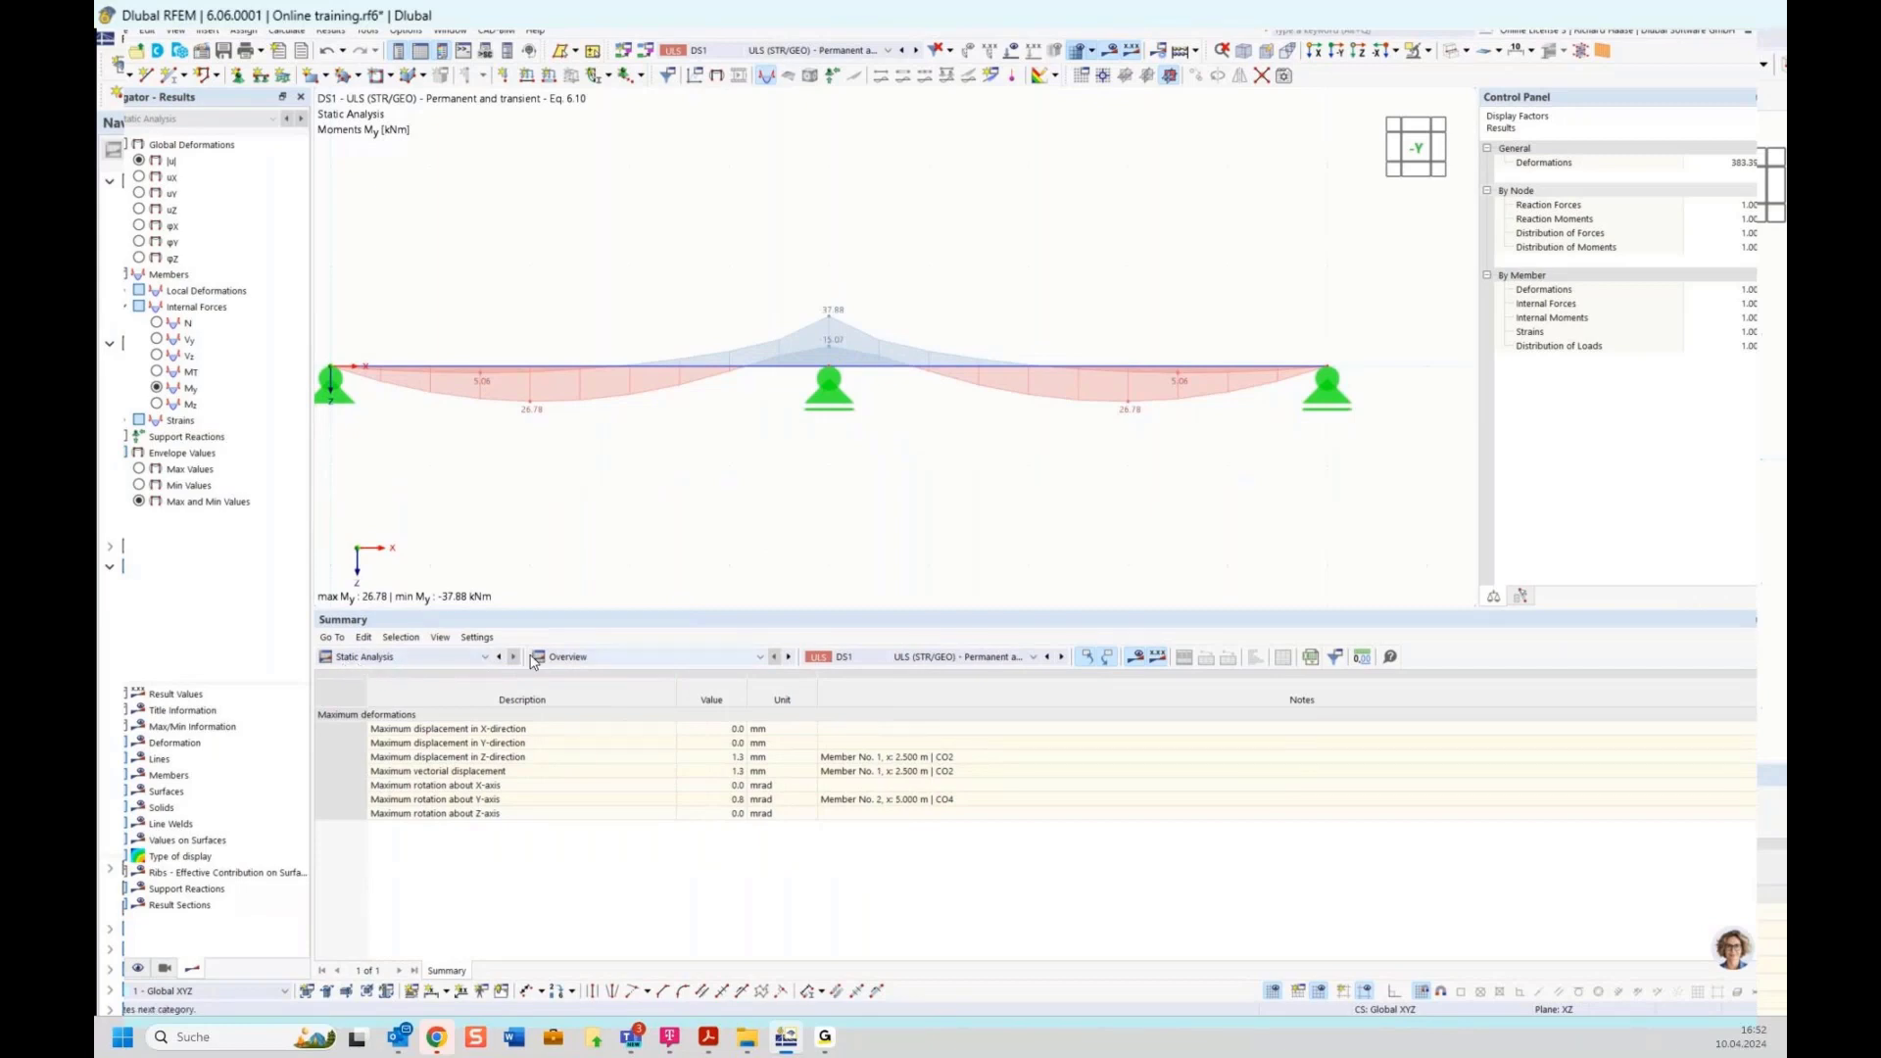
{"action": "left_click", "coordinate": [573, 657]}
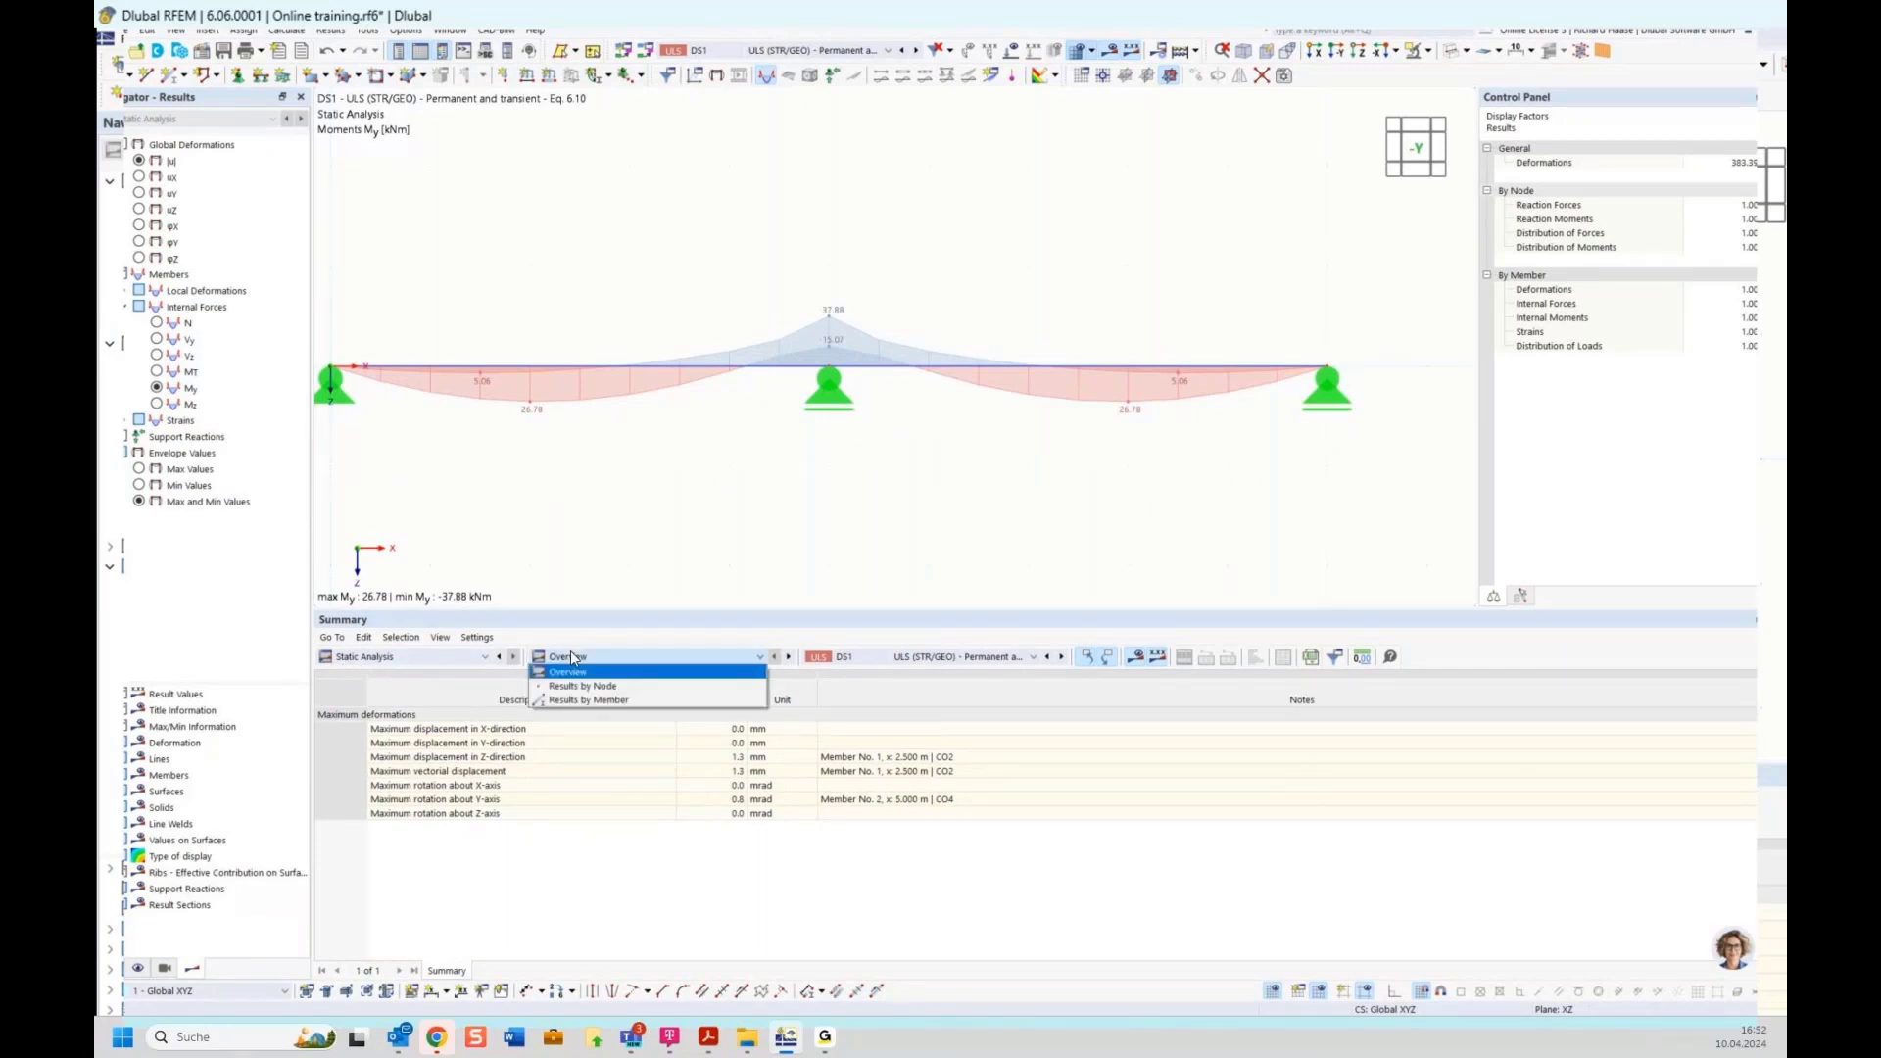
{"action": "left_click", "coordinate": [586, 699]}
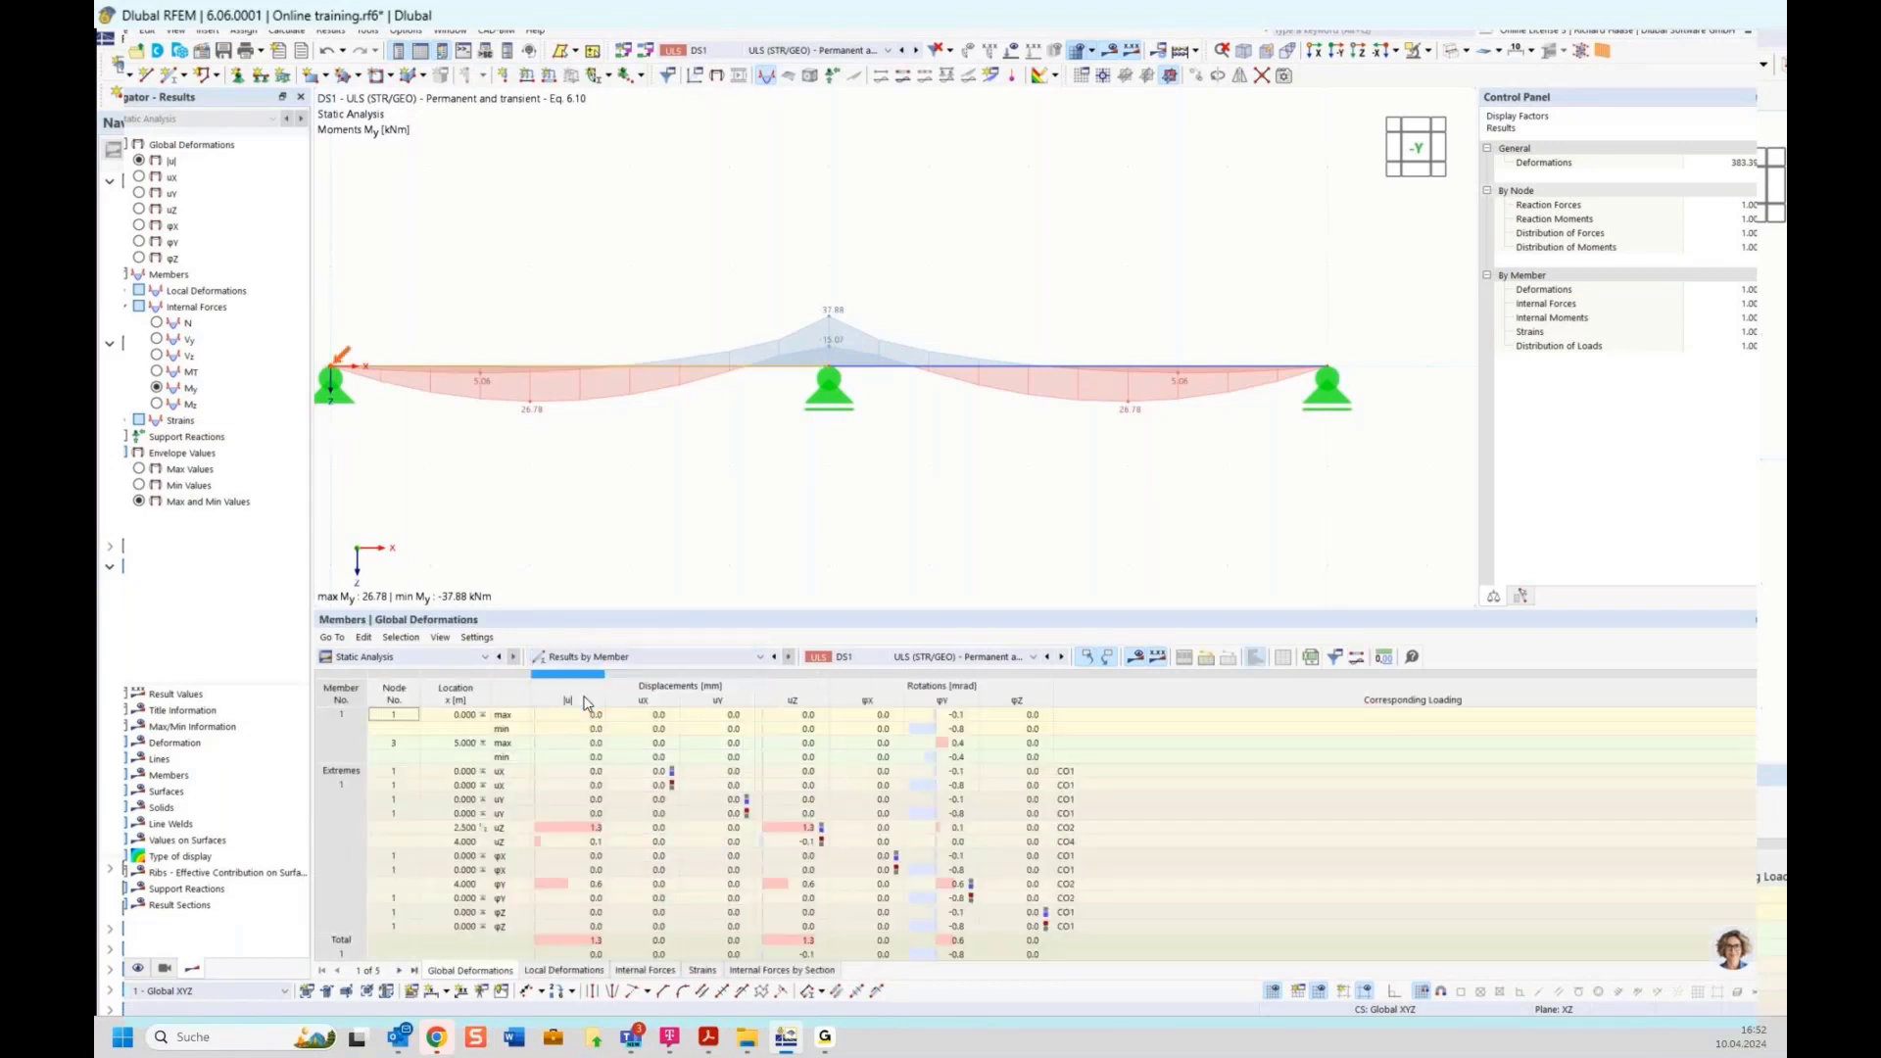
{"action": "left_click", "coordinate": [648, 972]}
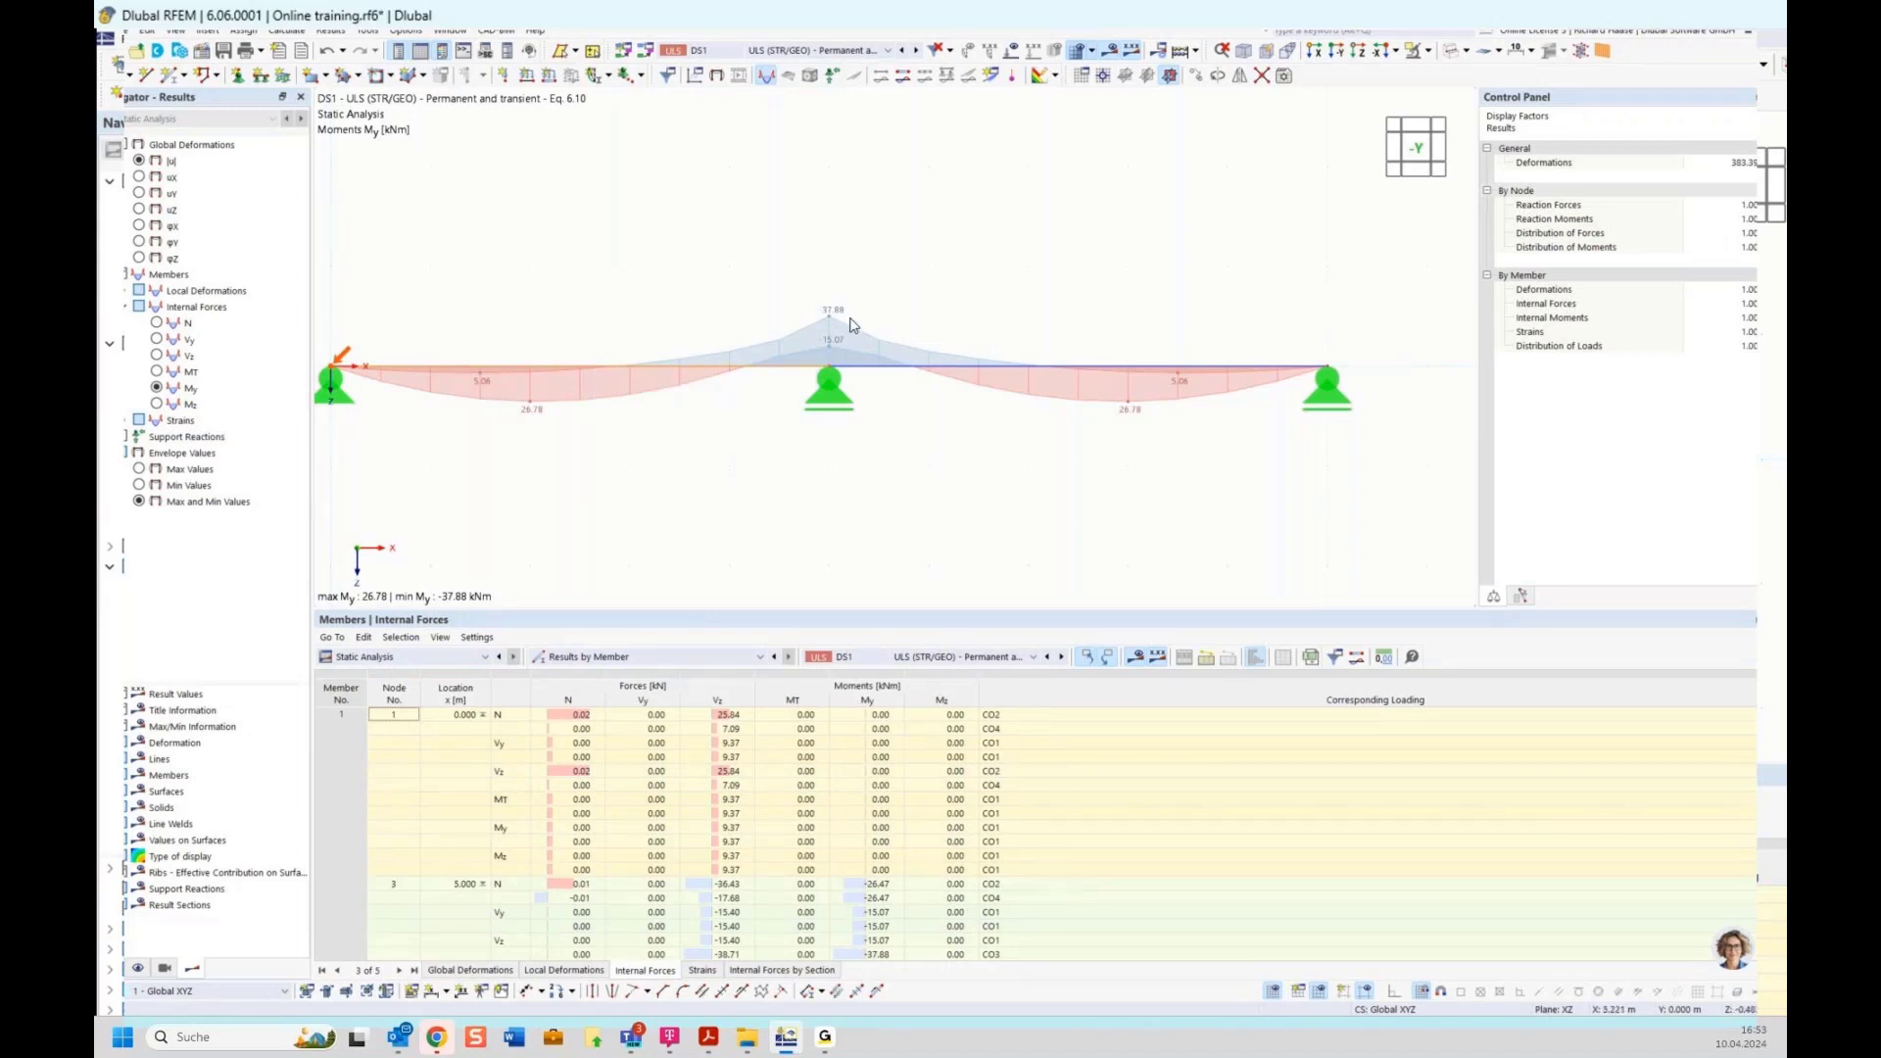
Find the corresponding loading for the minimum moment My among the extreme internal forces of member 1.
{"action": "scroll", "coordinate": [656, 801], "scroll_direction": "down", "scroll_amount": 5}
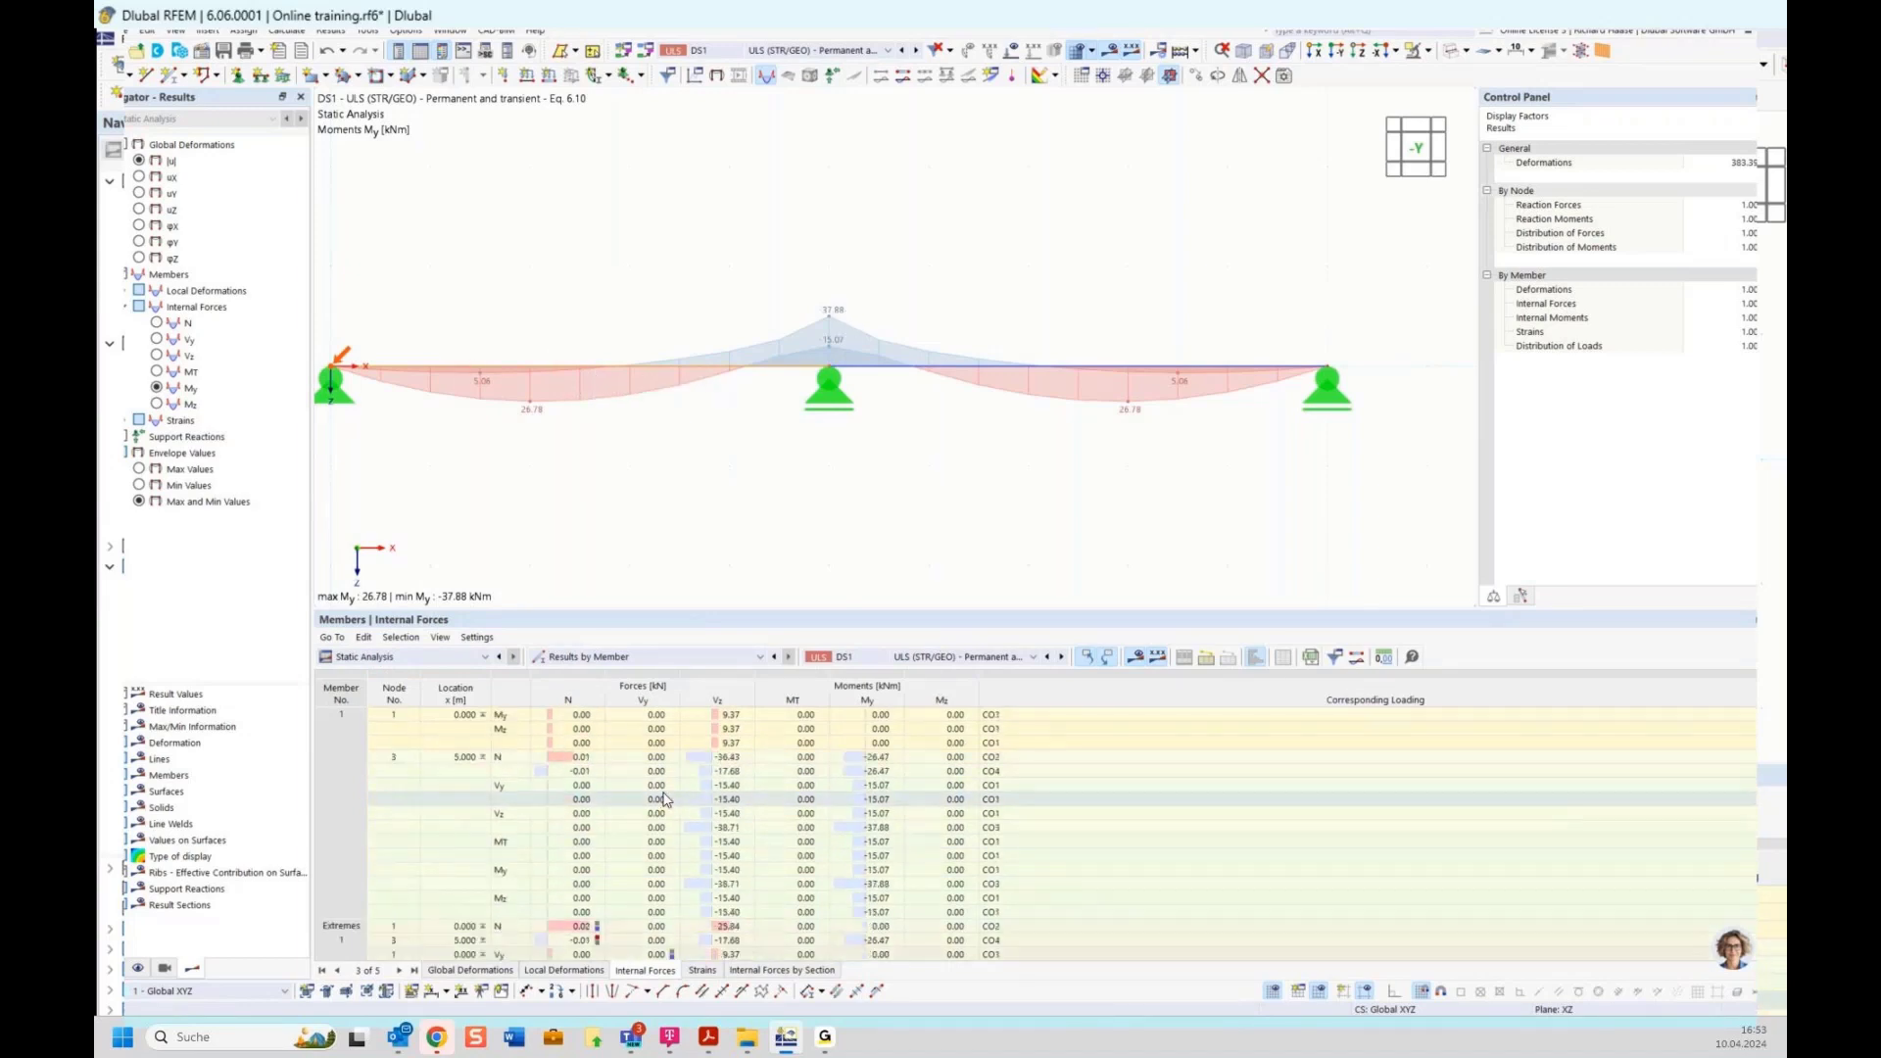
{"action": "scroll", "coordinate": [863, 929], "scroll_direction": "up", "scroll_amount": 3}
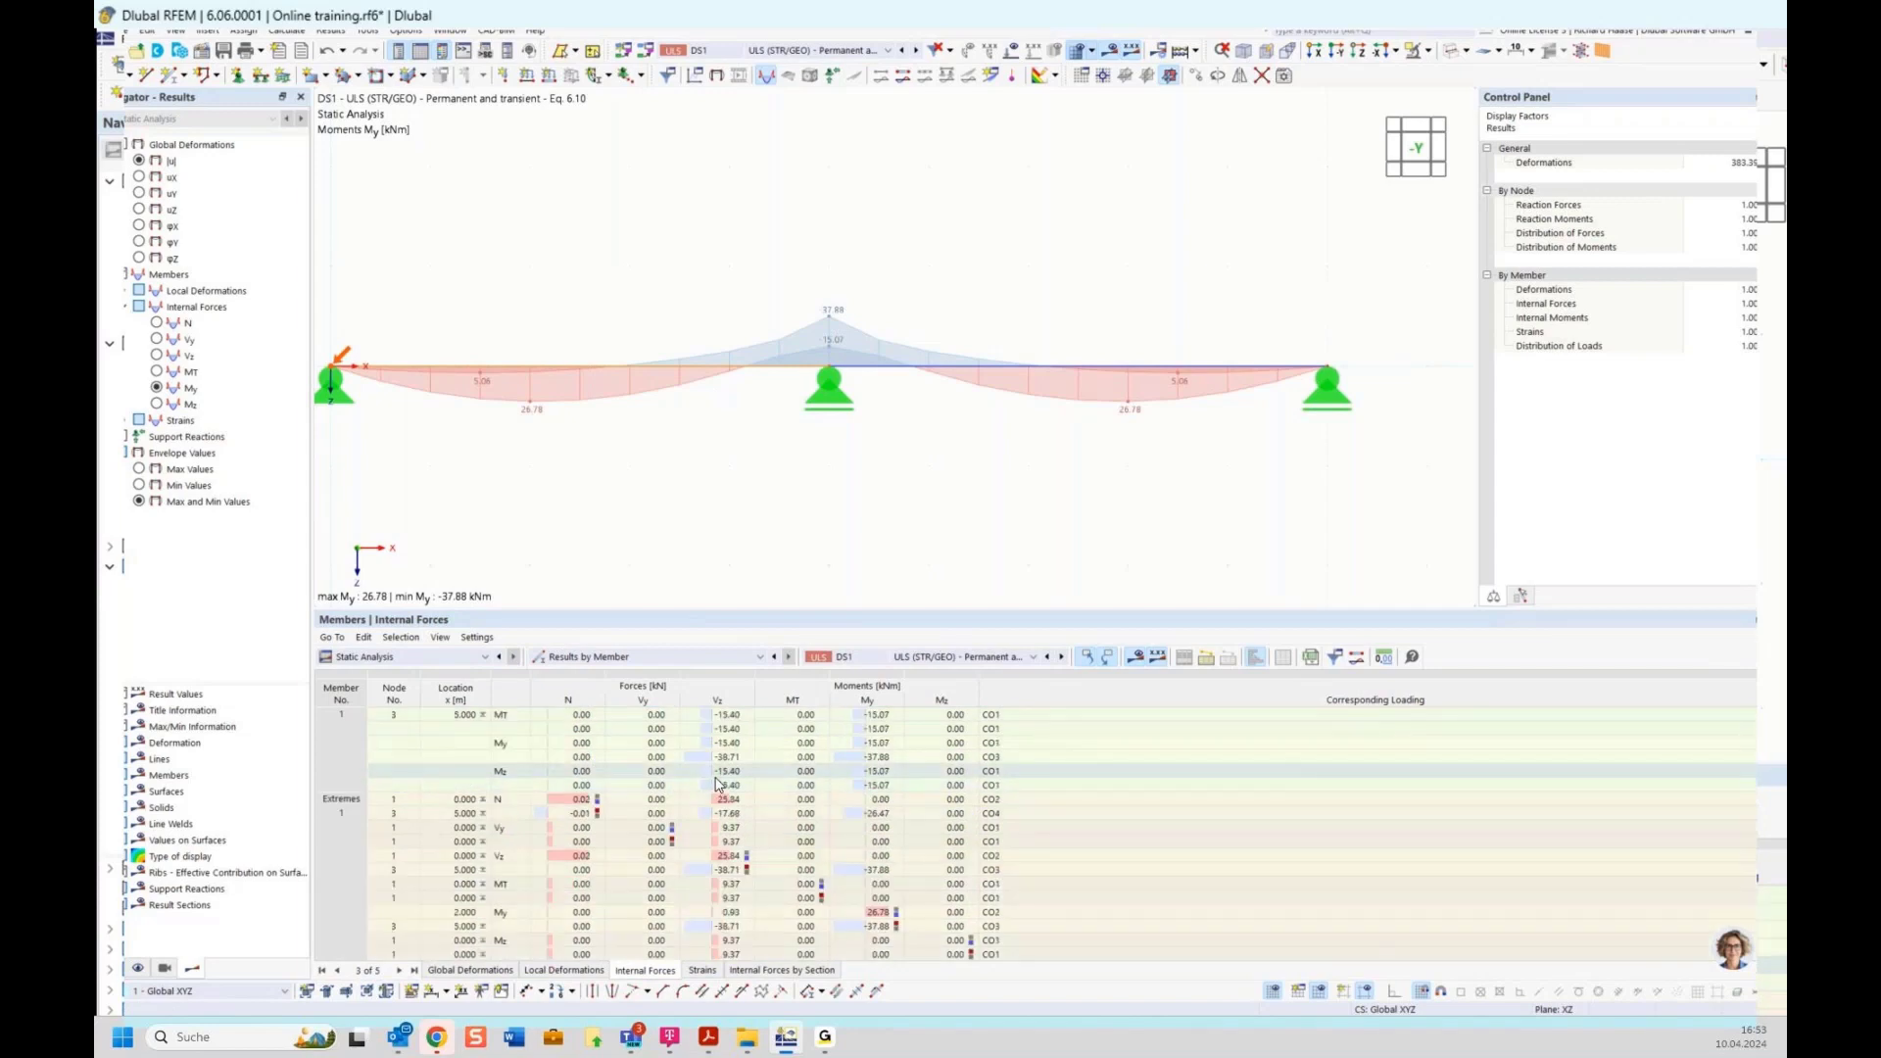
{"action": "left_click", "coordinate": [320, 801]}
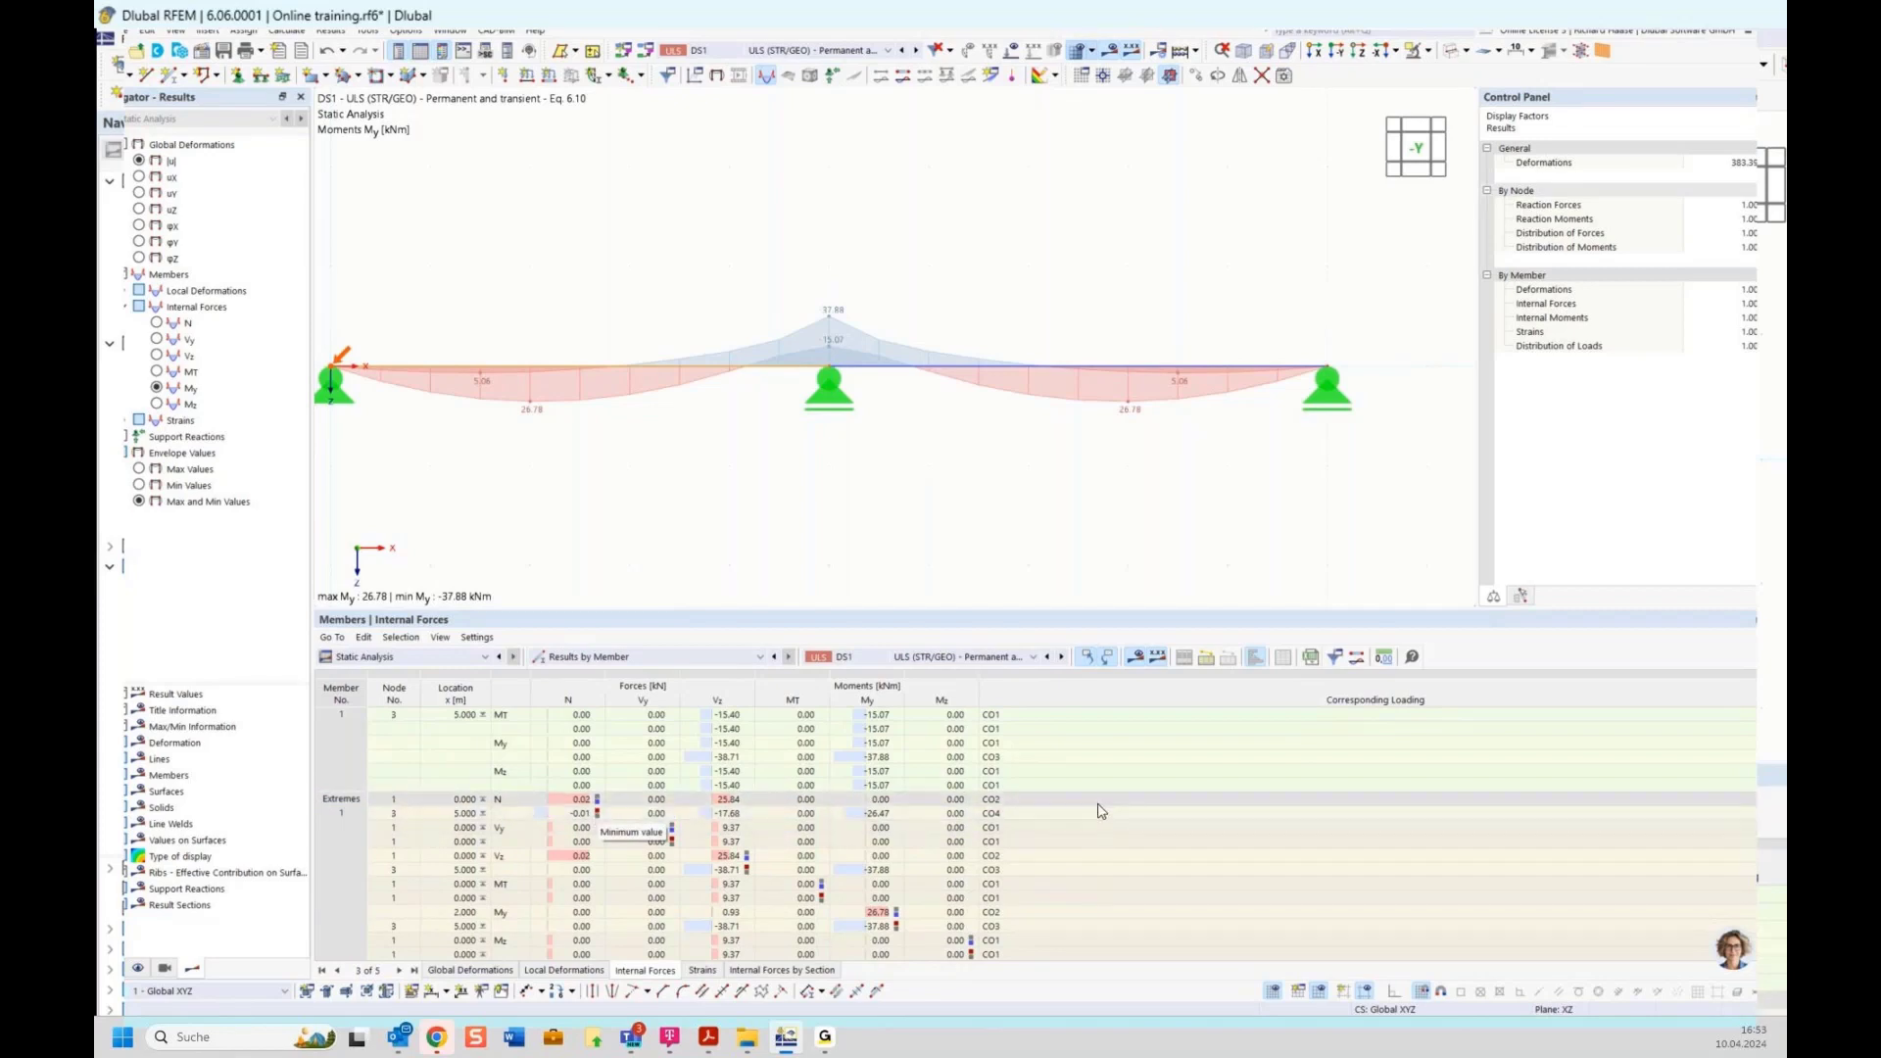
{"action": "scroll", "coordinate": [1029, 843], "scroll_direction": "down", "scroll_amount": 1}
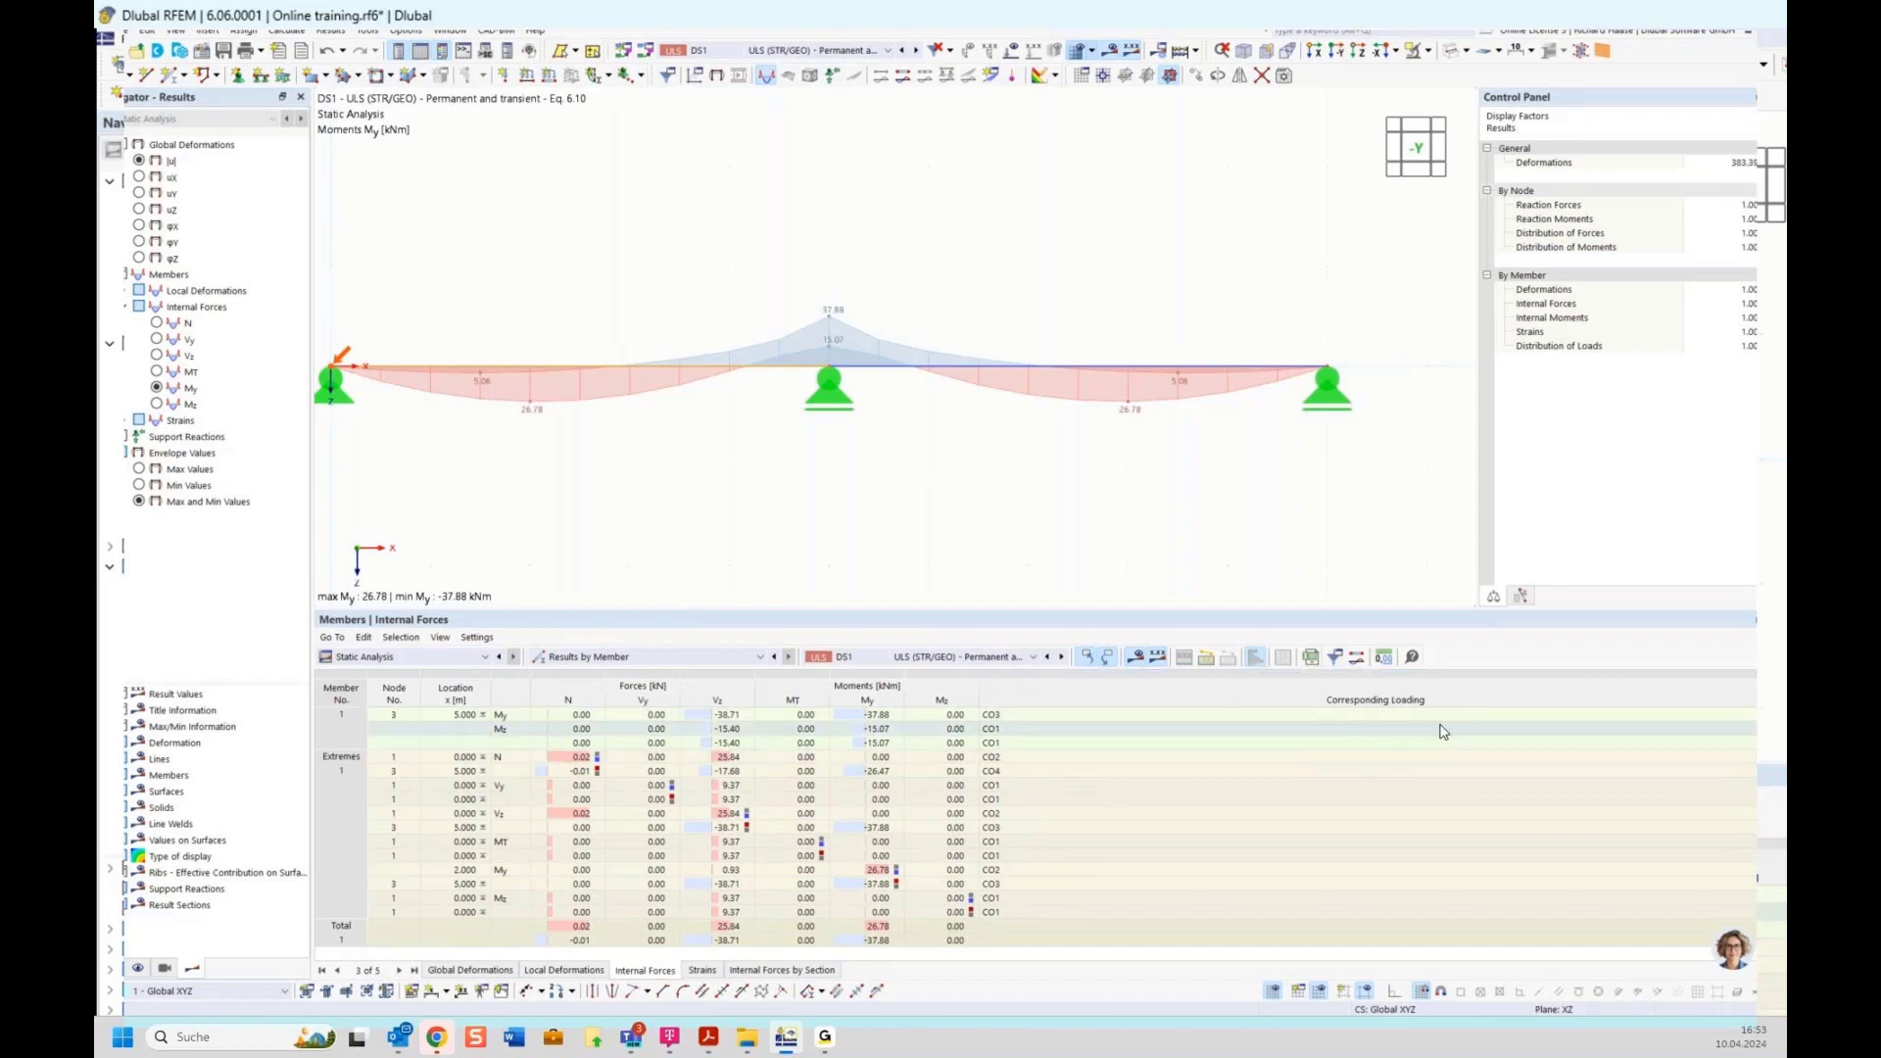
{"action": "left_click", "coordinate": [985, 886]}
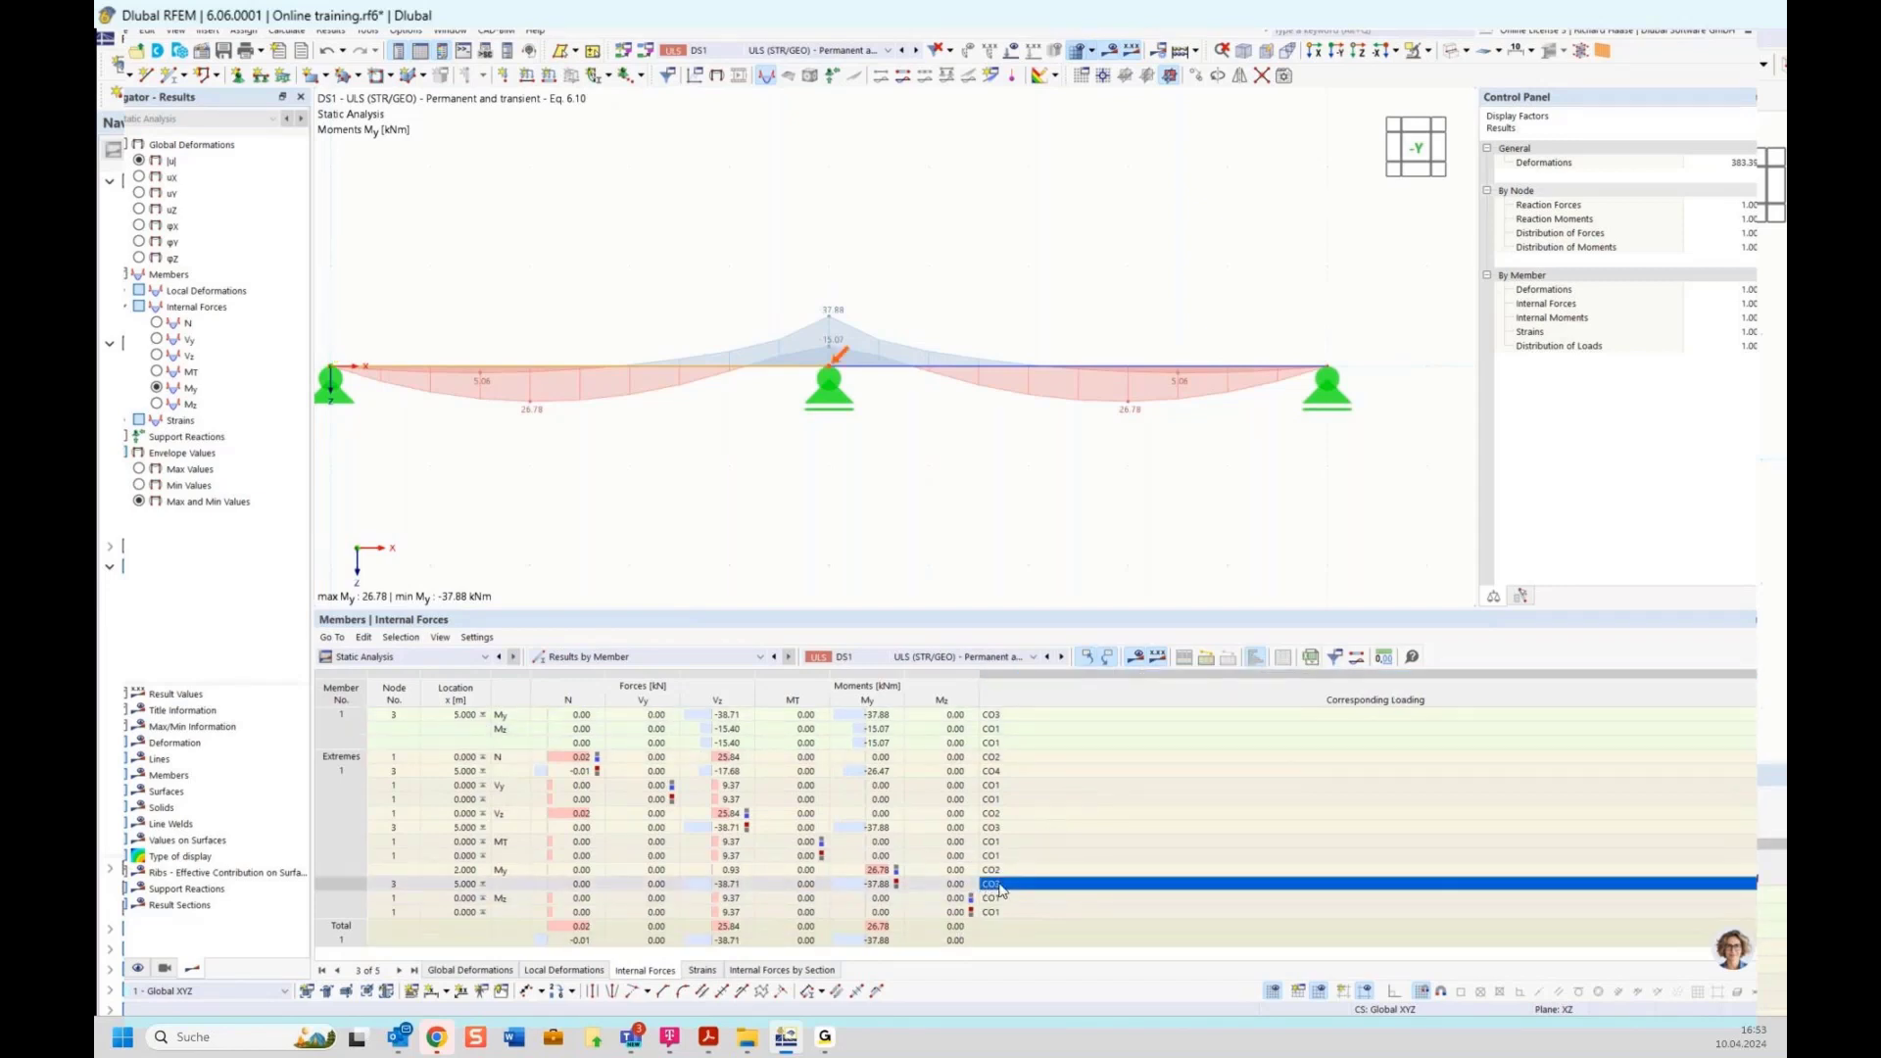
{"action": "left_click", "coordinate": [875, 888]}
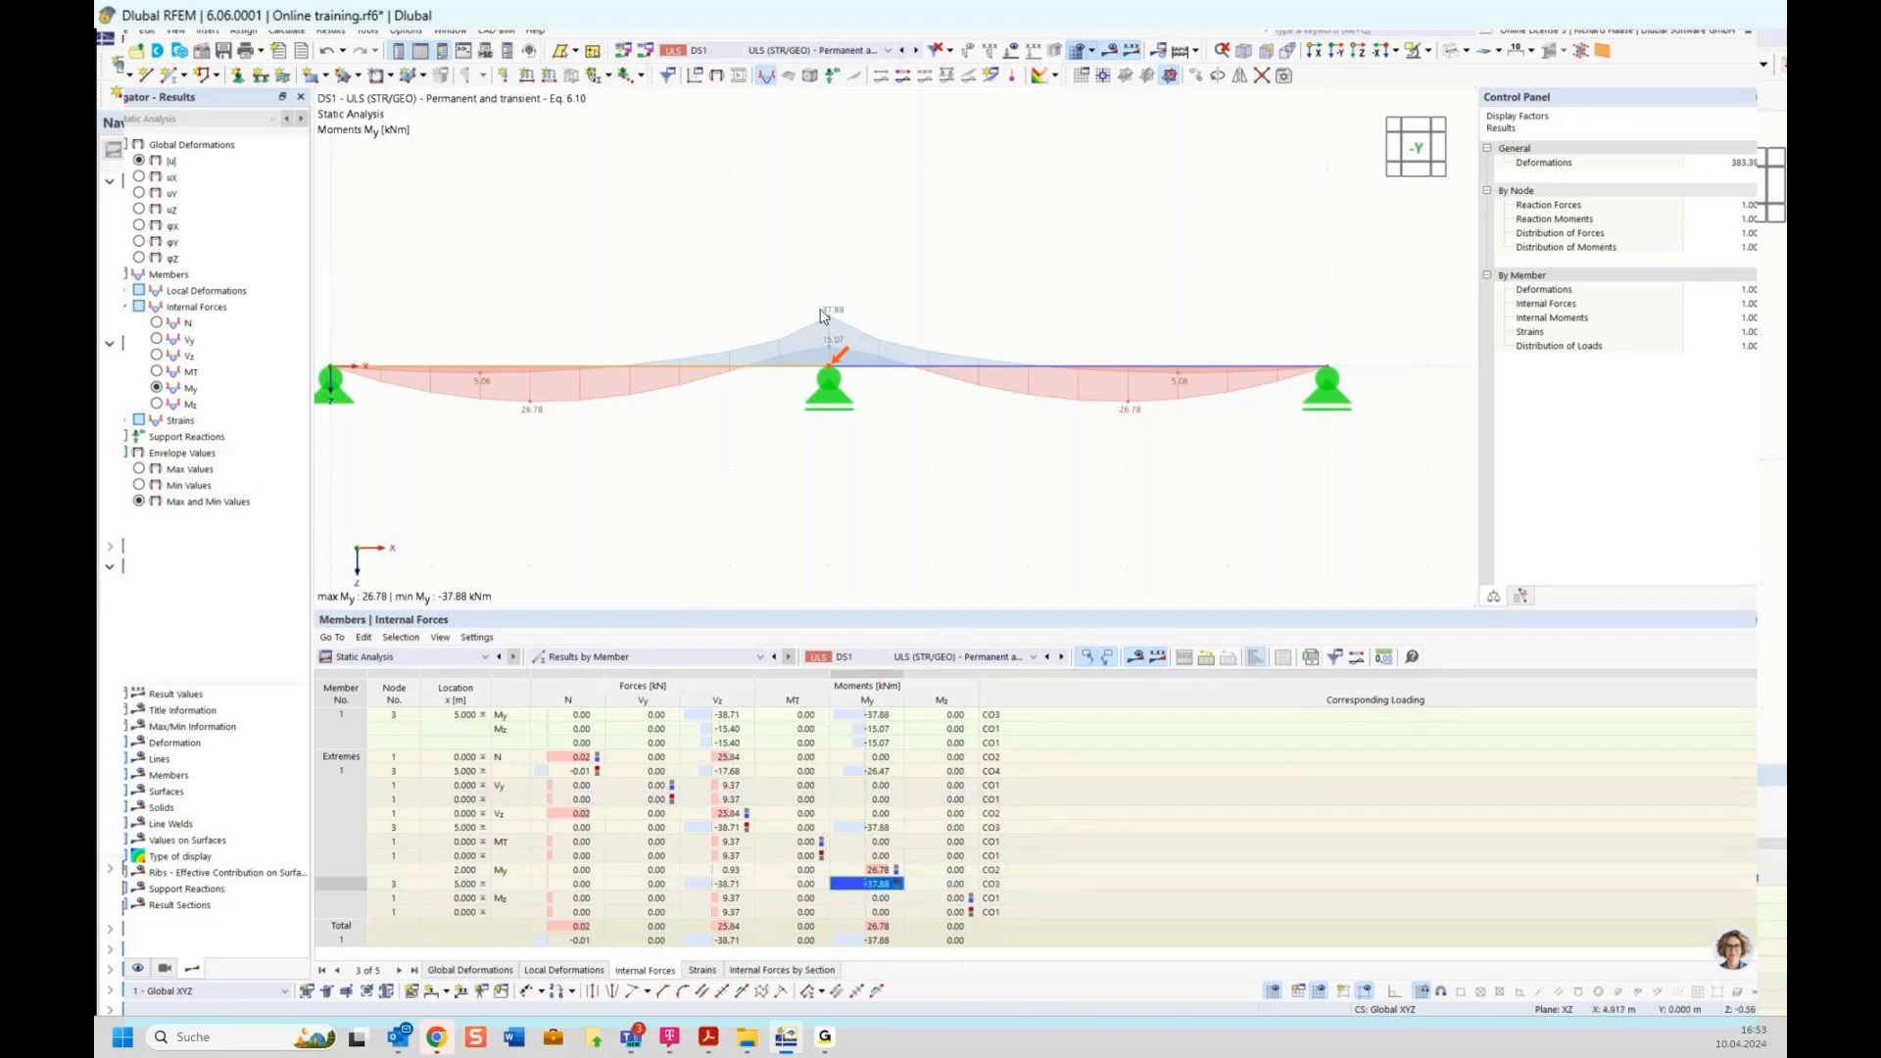
Display the moments My of load combination CO3 together with its loads, and inspect both member loads.
{"action": "left_click", "coordinate": [822, 51]}
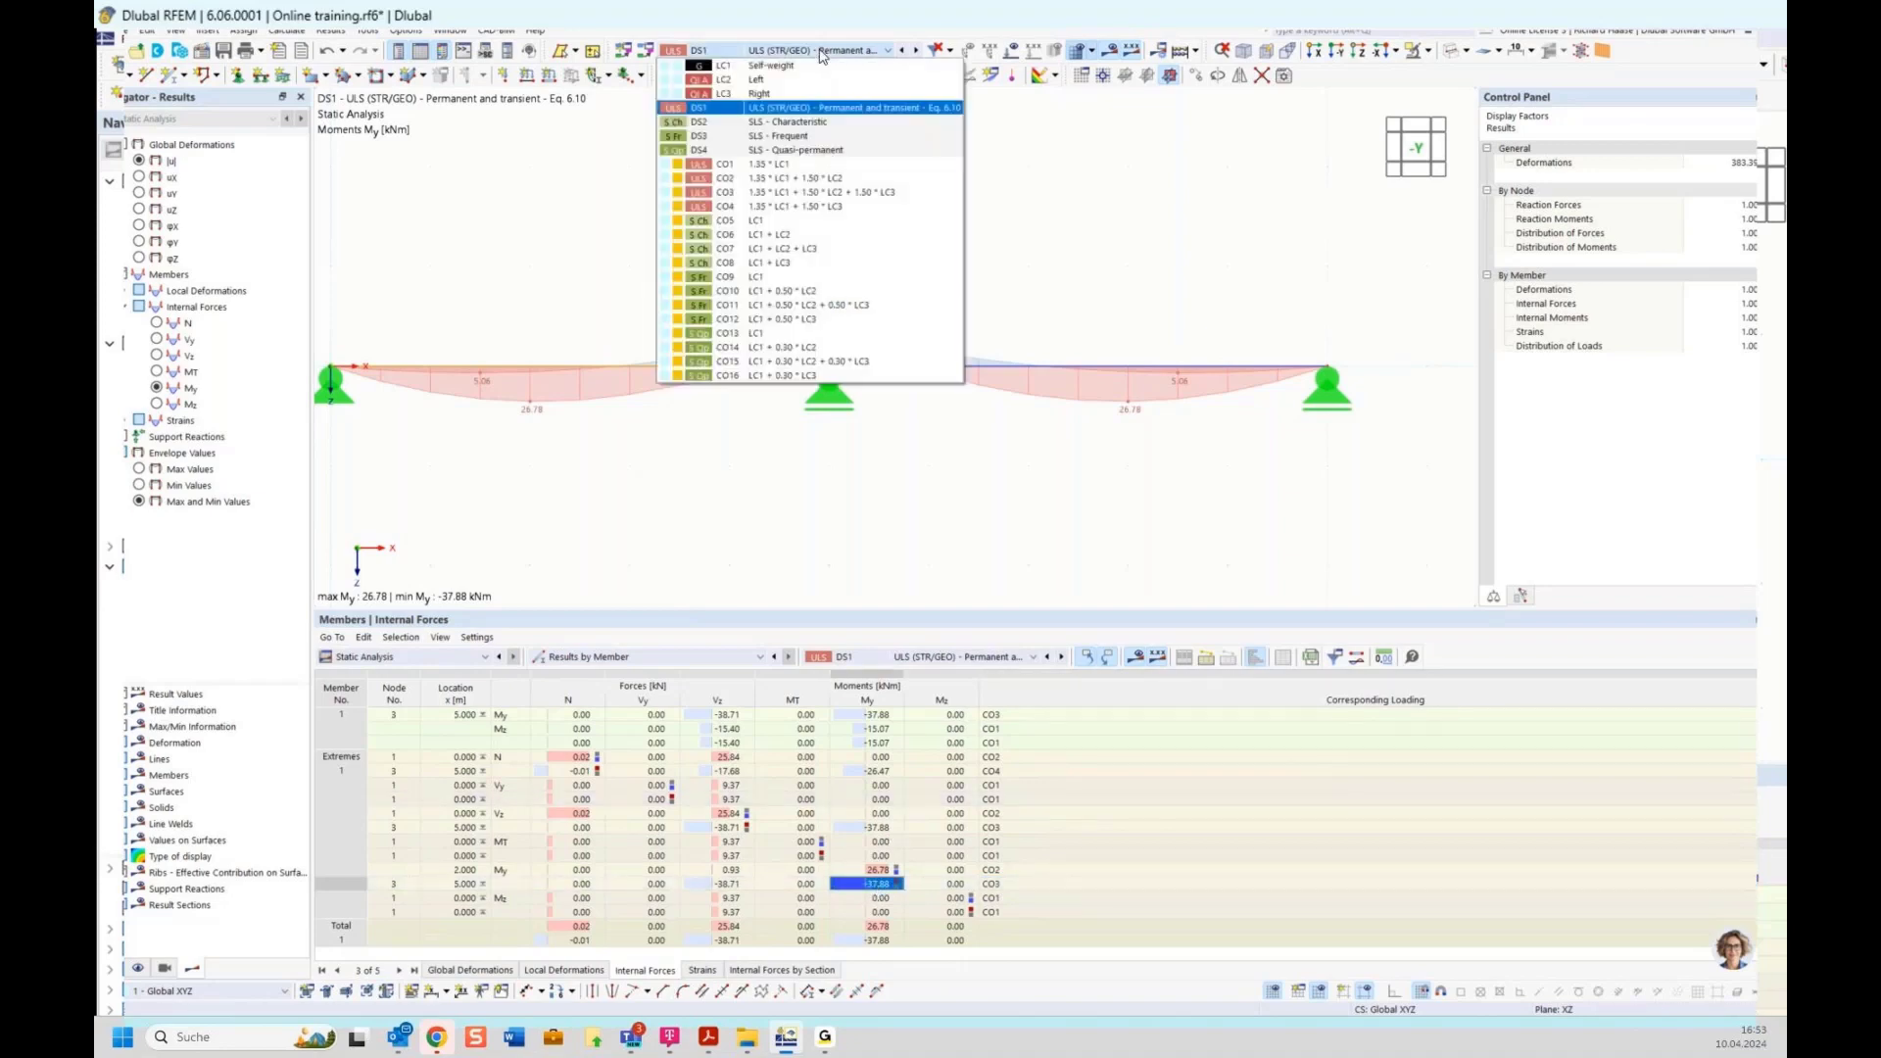
{"action": "left_click", "coordinate": [796, 199]}
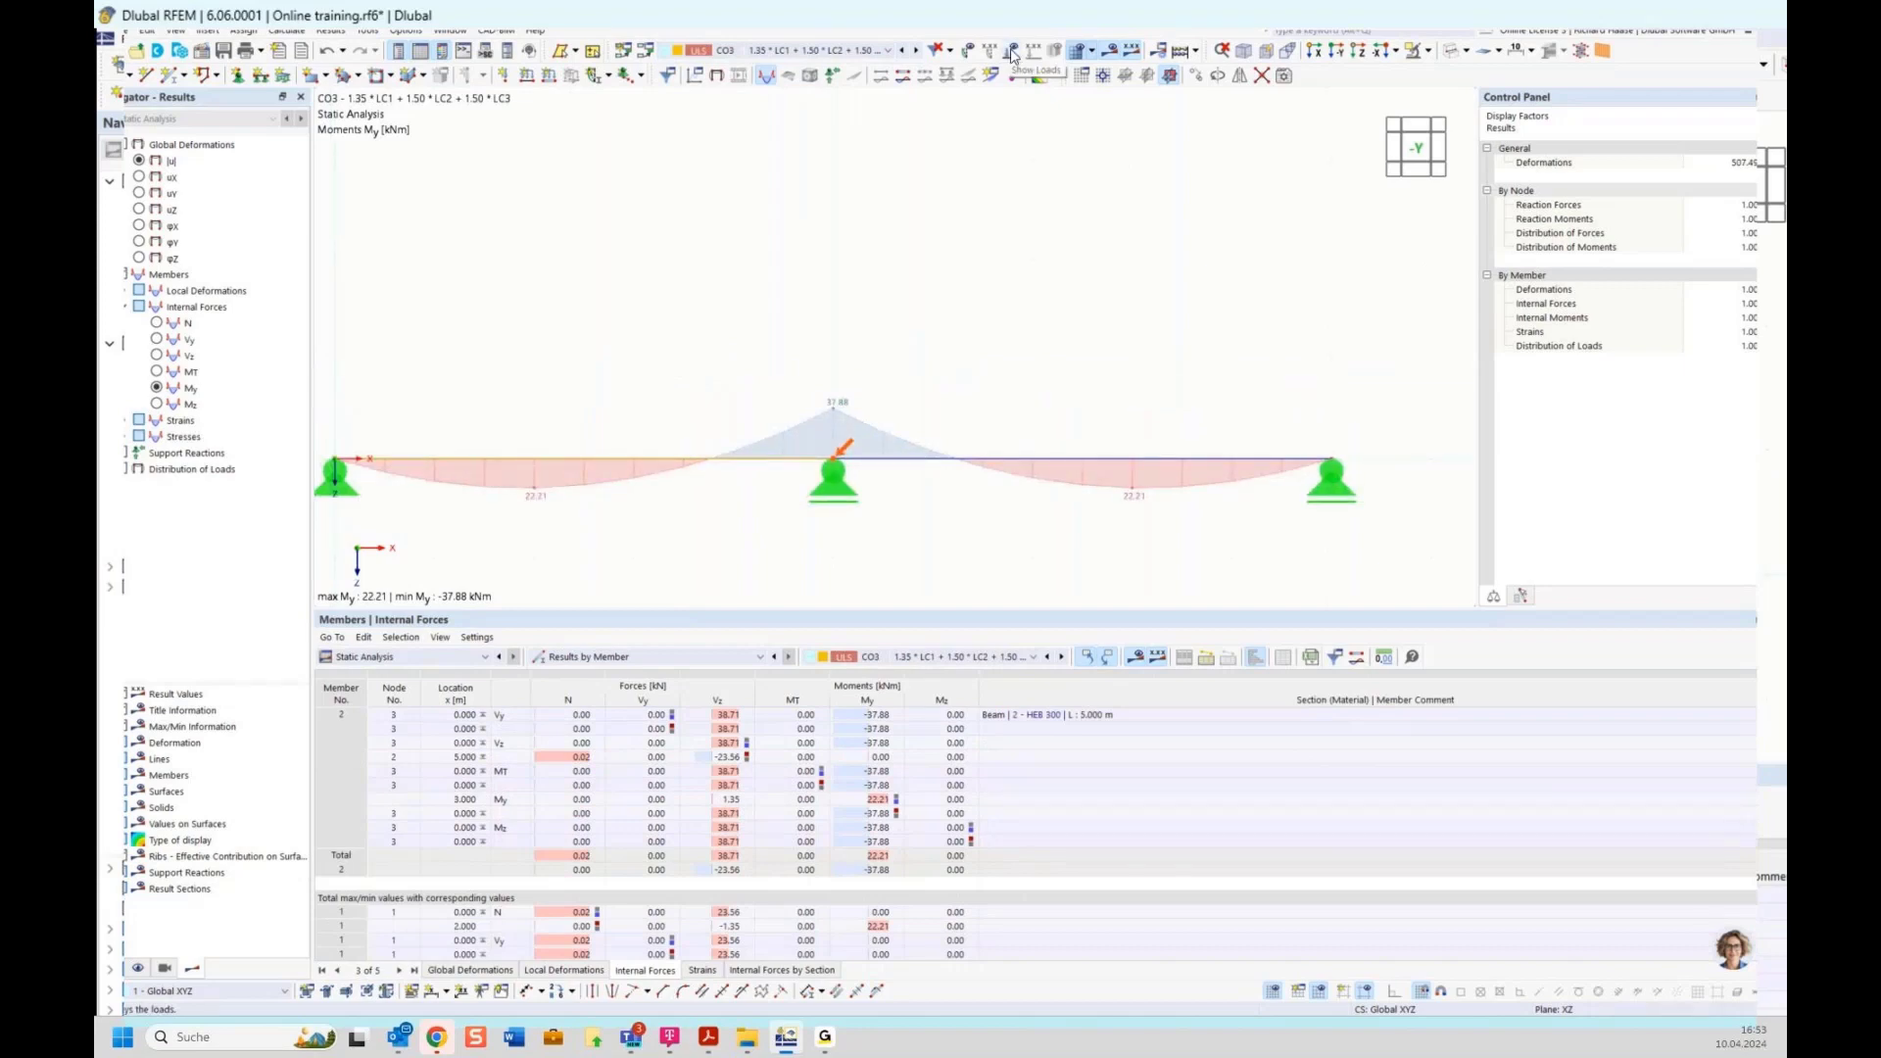
{"action": "left_click", "coordinate": [1011, 50]}
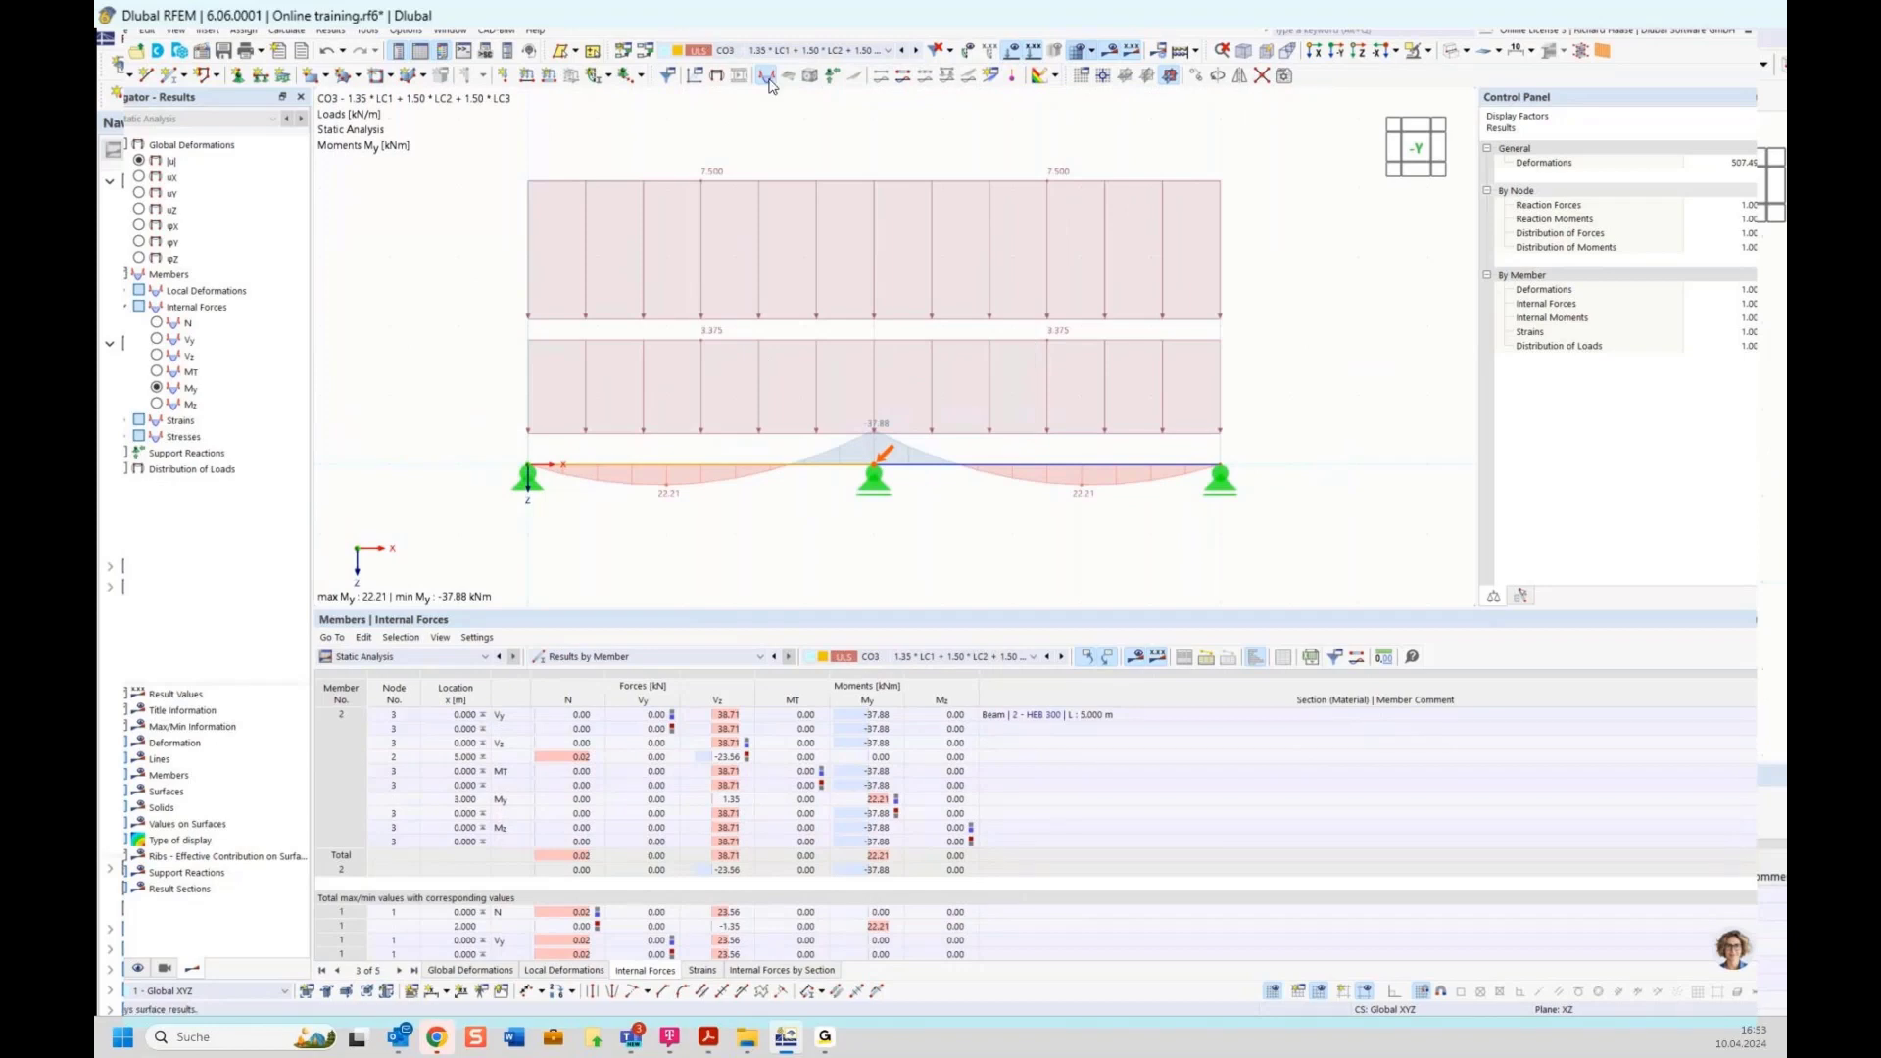
{"action": "mouse_move", "coordinate": [729, 340]}
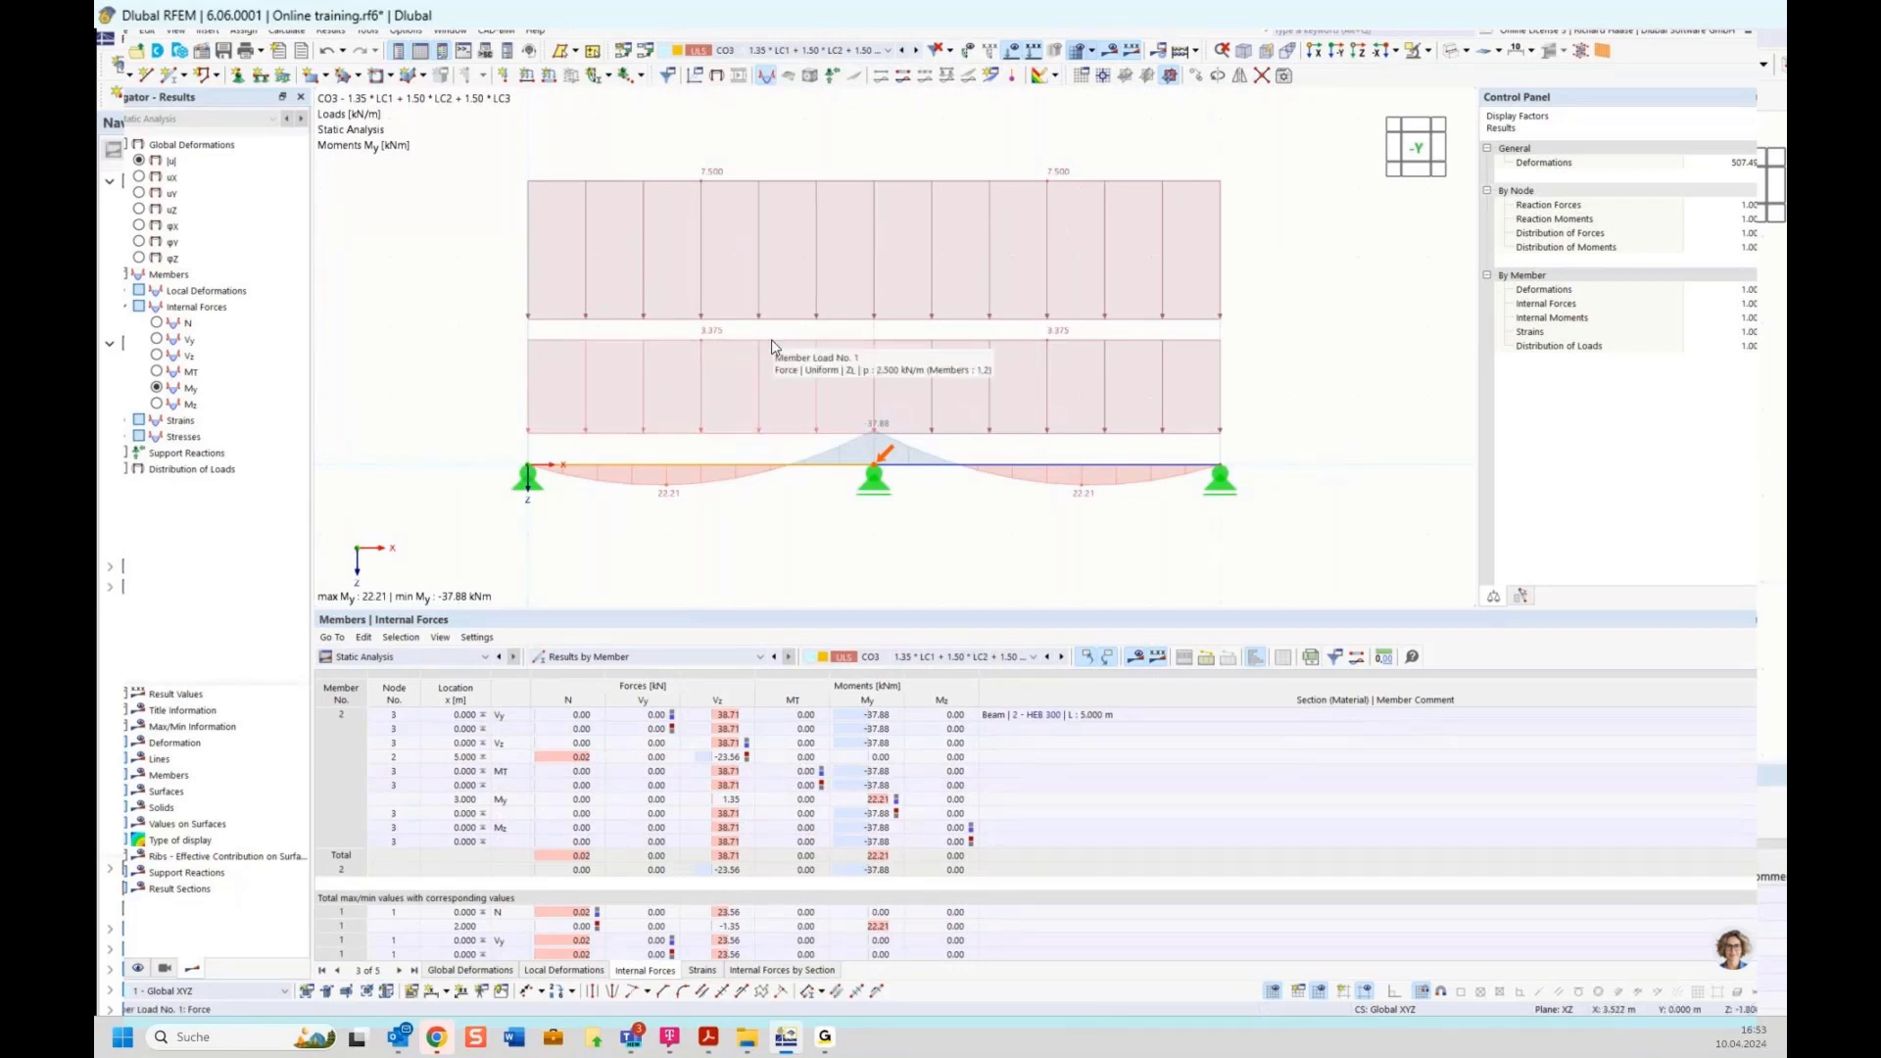
{"action": "mouse_move", "coordinate": [764, 188]}
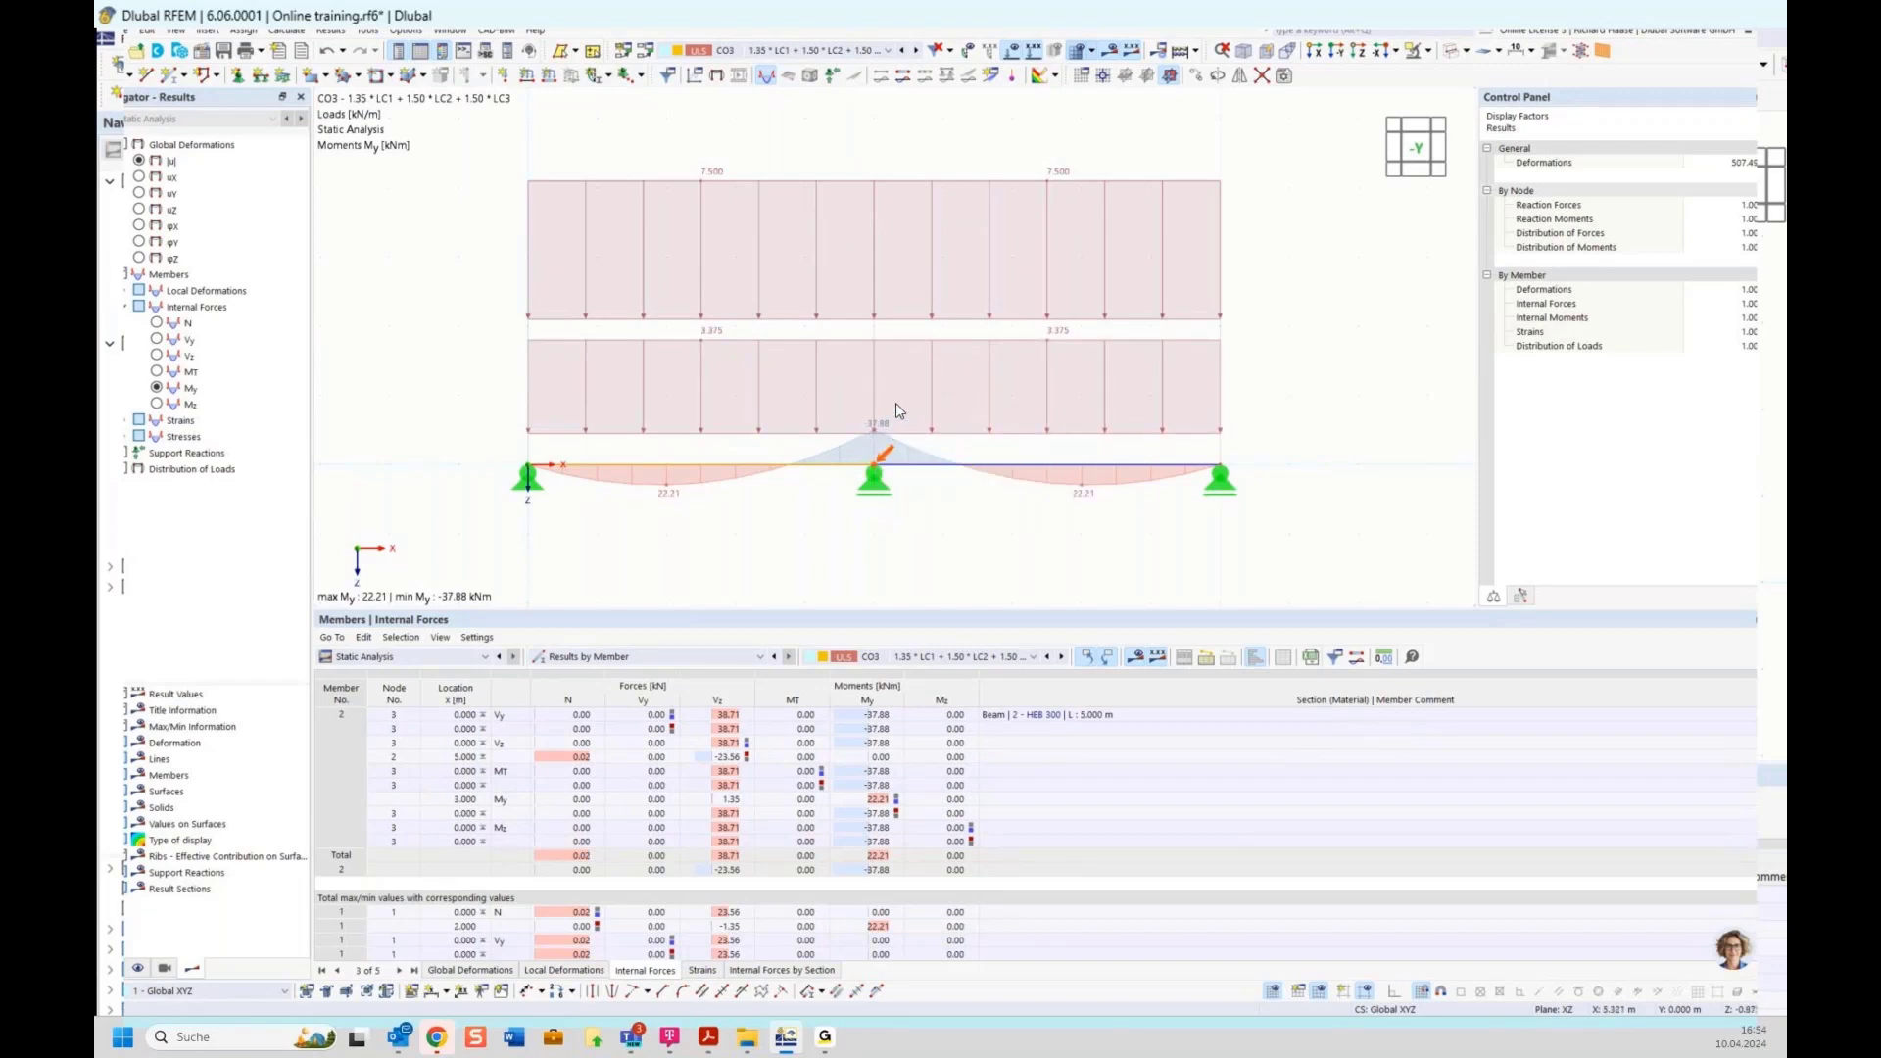
Switch back to design situation DS1 and find the corresponding loading for the maximum moment My of member 1.
{"action": "left_click", "coordinate": [810, 51]}
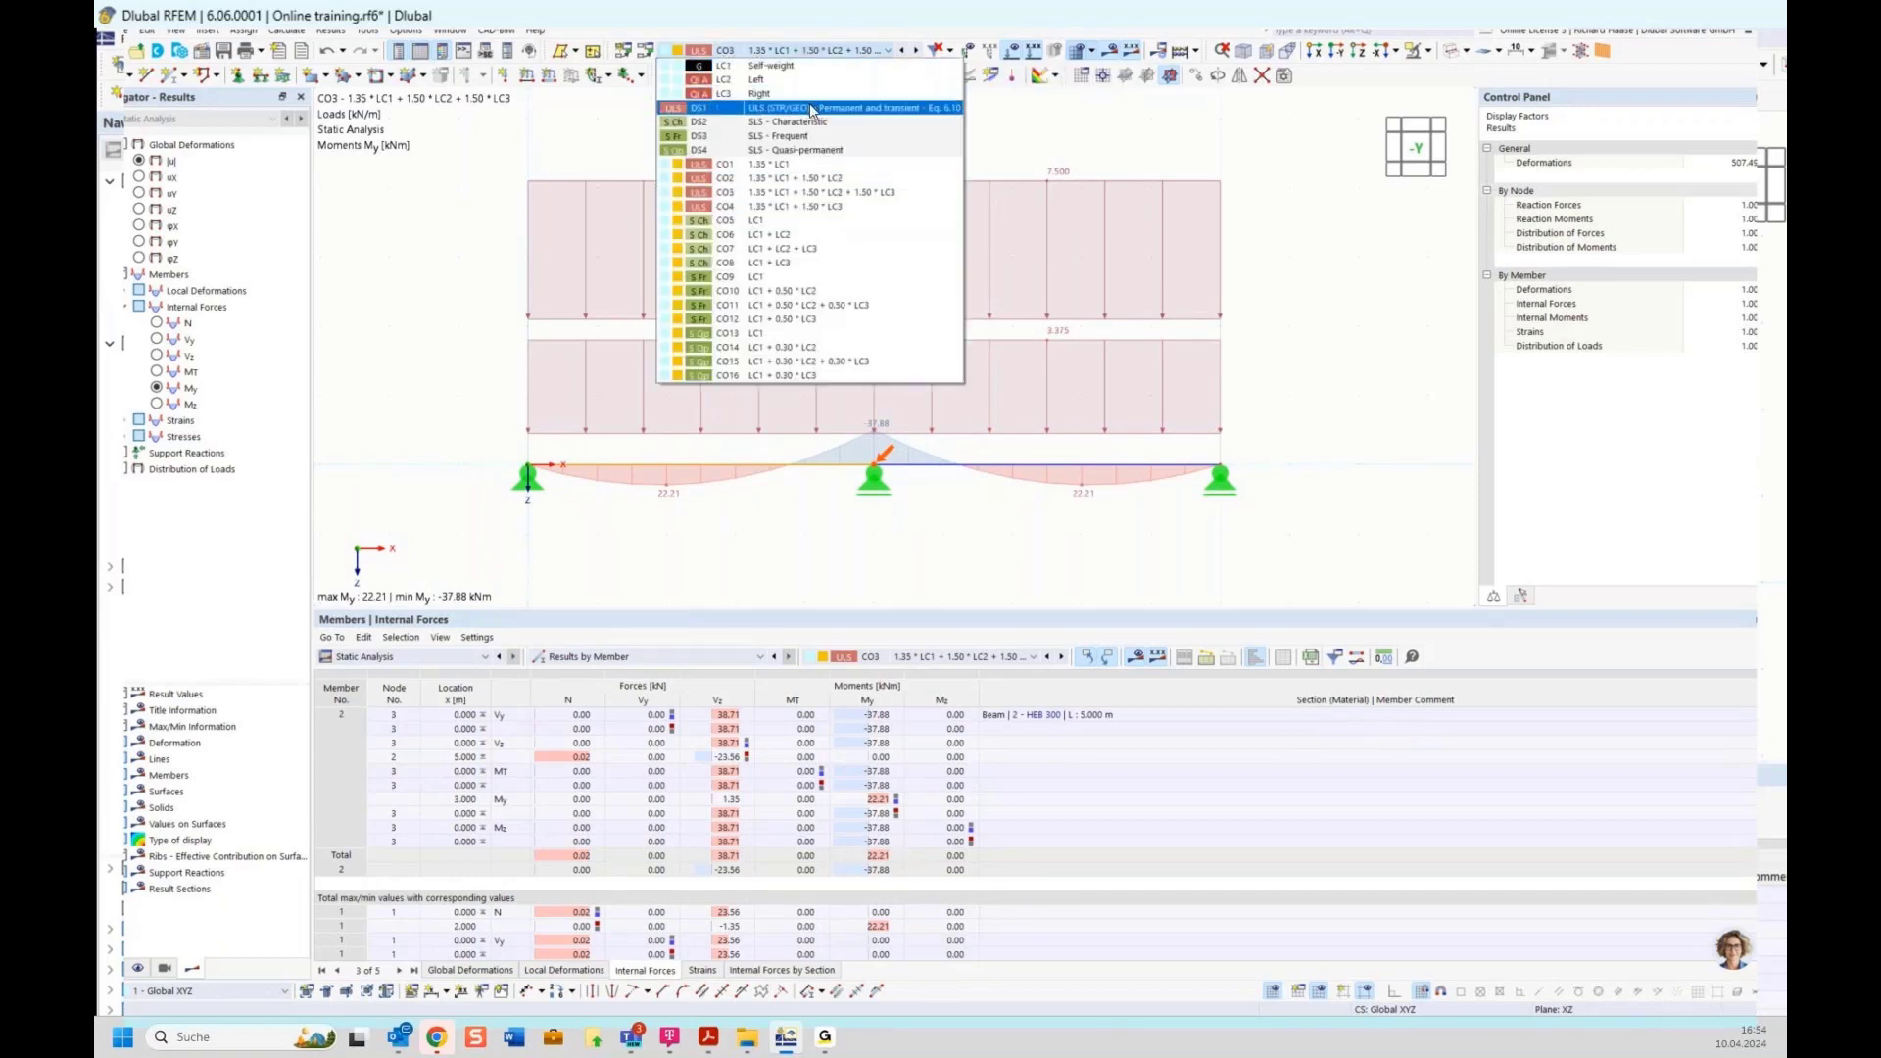
{"action": "left_click", "coordinate": [811, 109]}
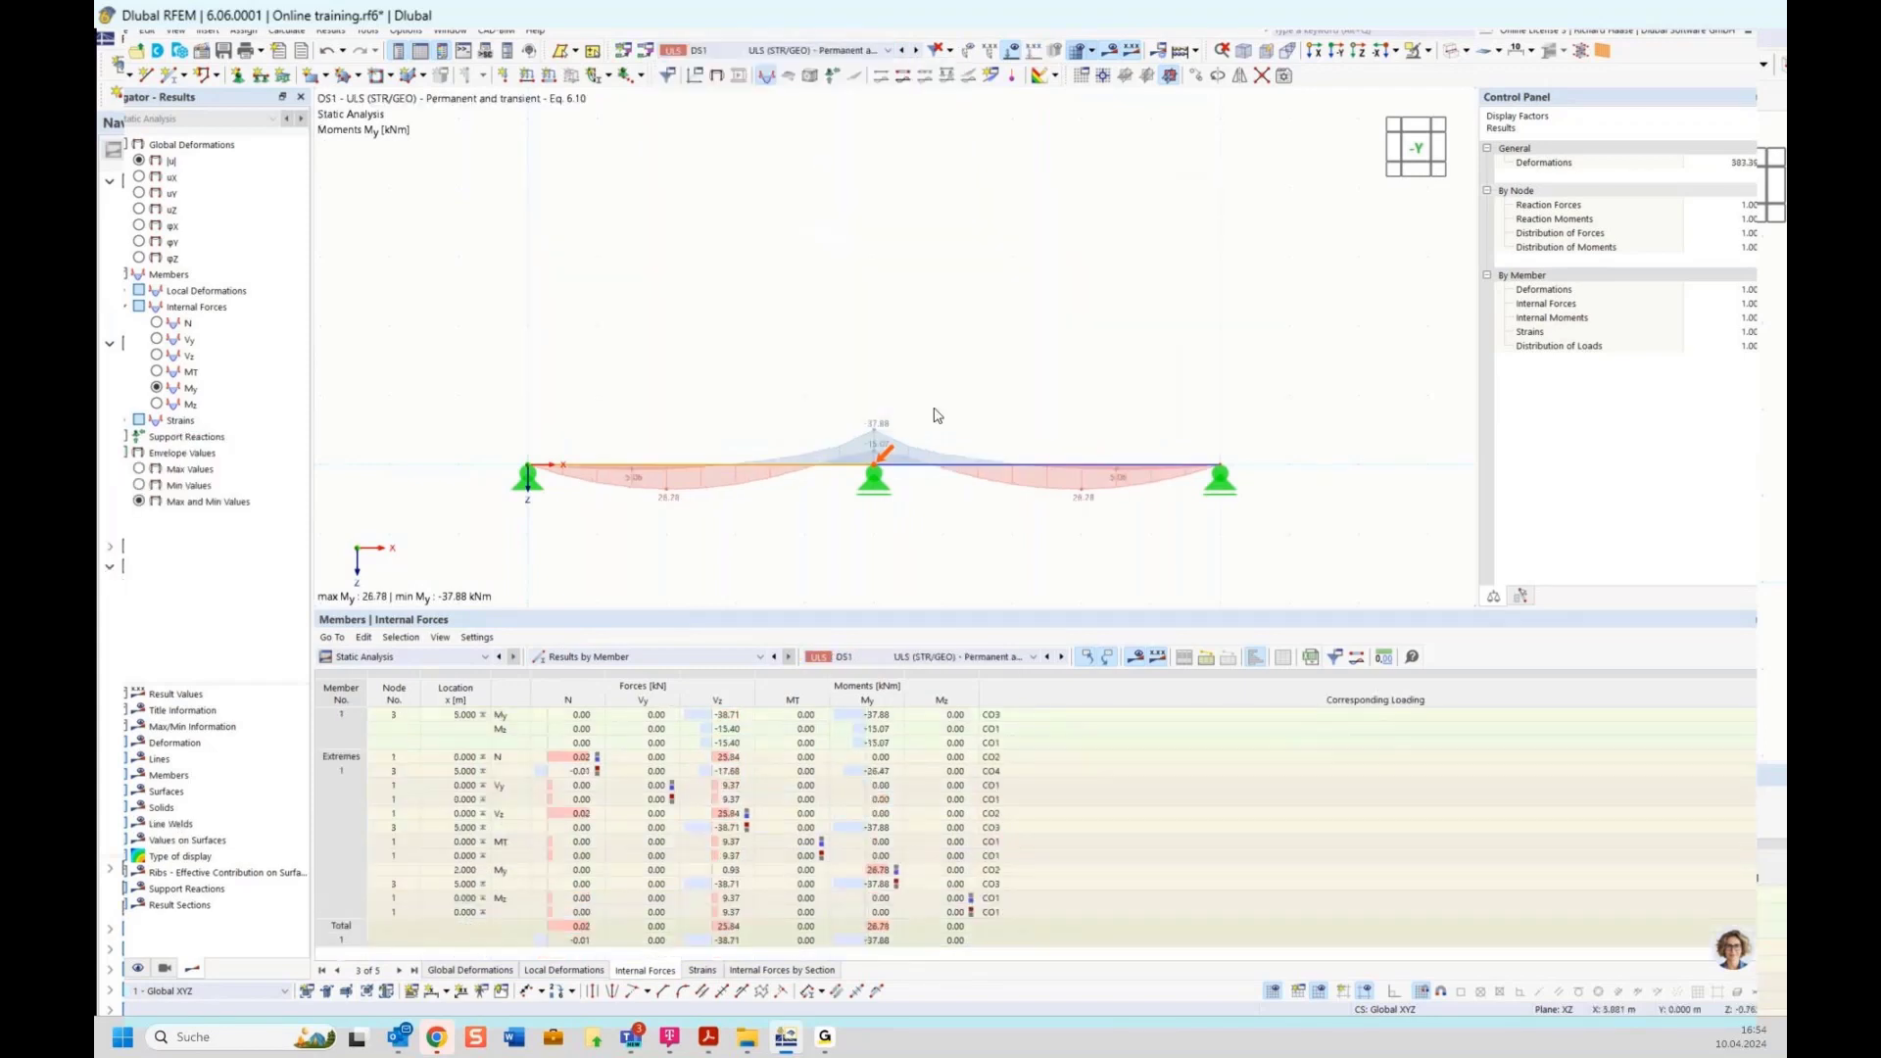
{"action": "scroll", "coordinate": [659, 510], "scroll_direction": "up", "scroll_amount": 2}
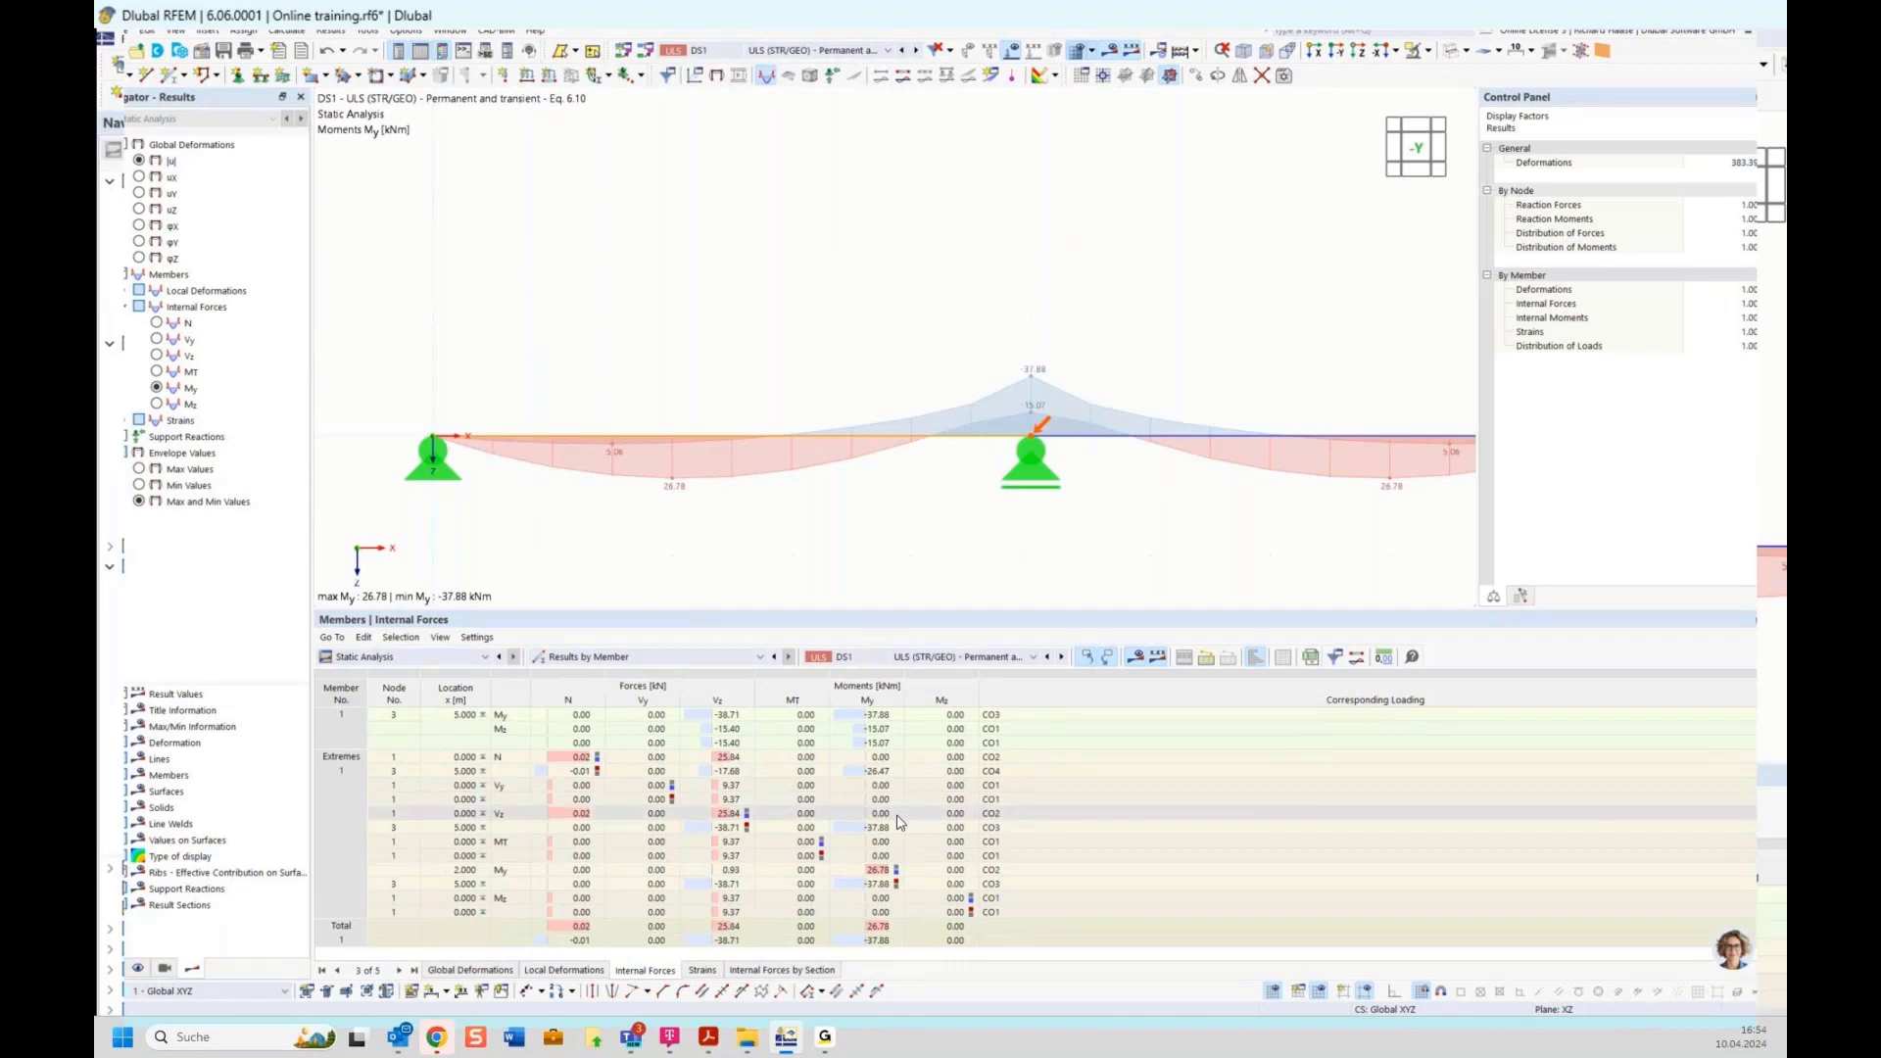
{"action": "left_click", "coordinate": [1008, 874]}
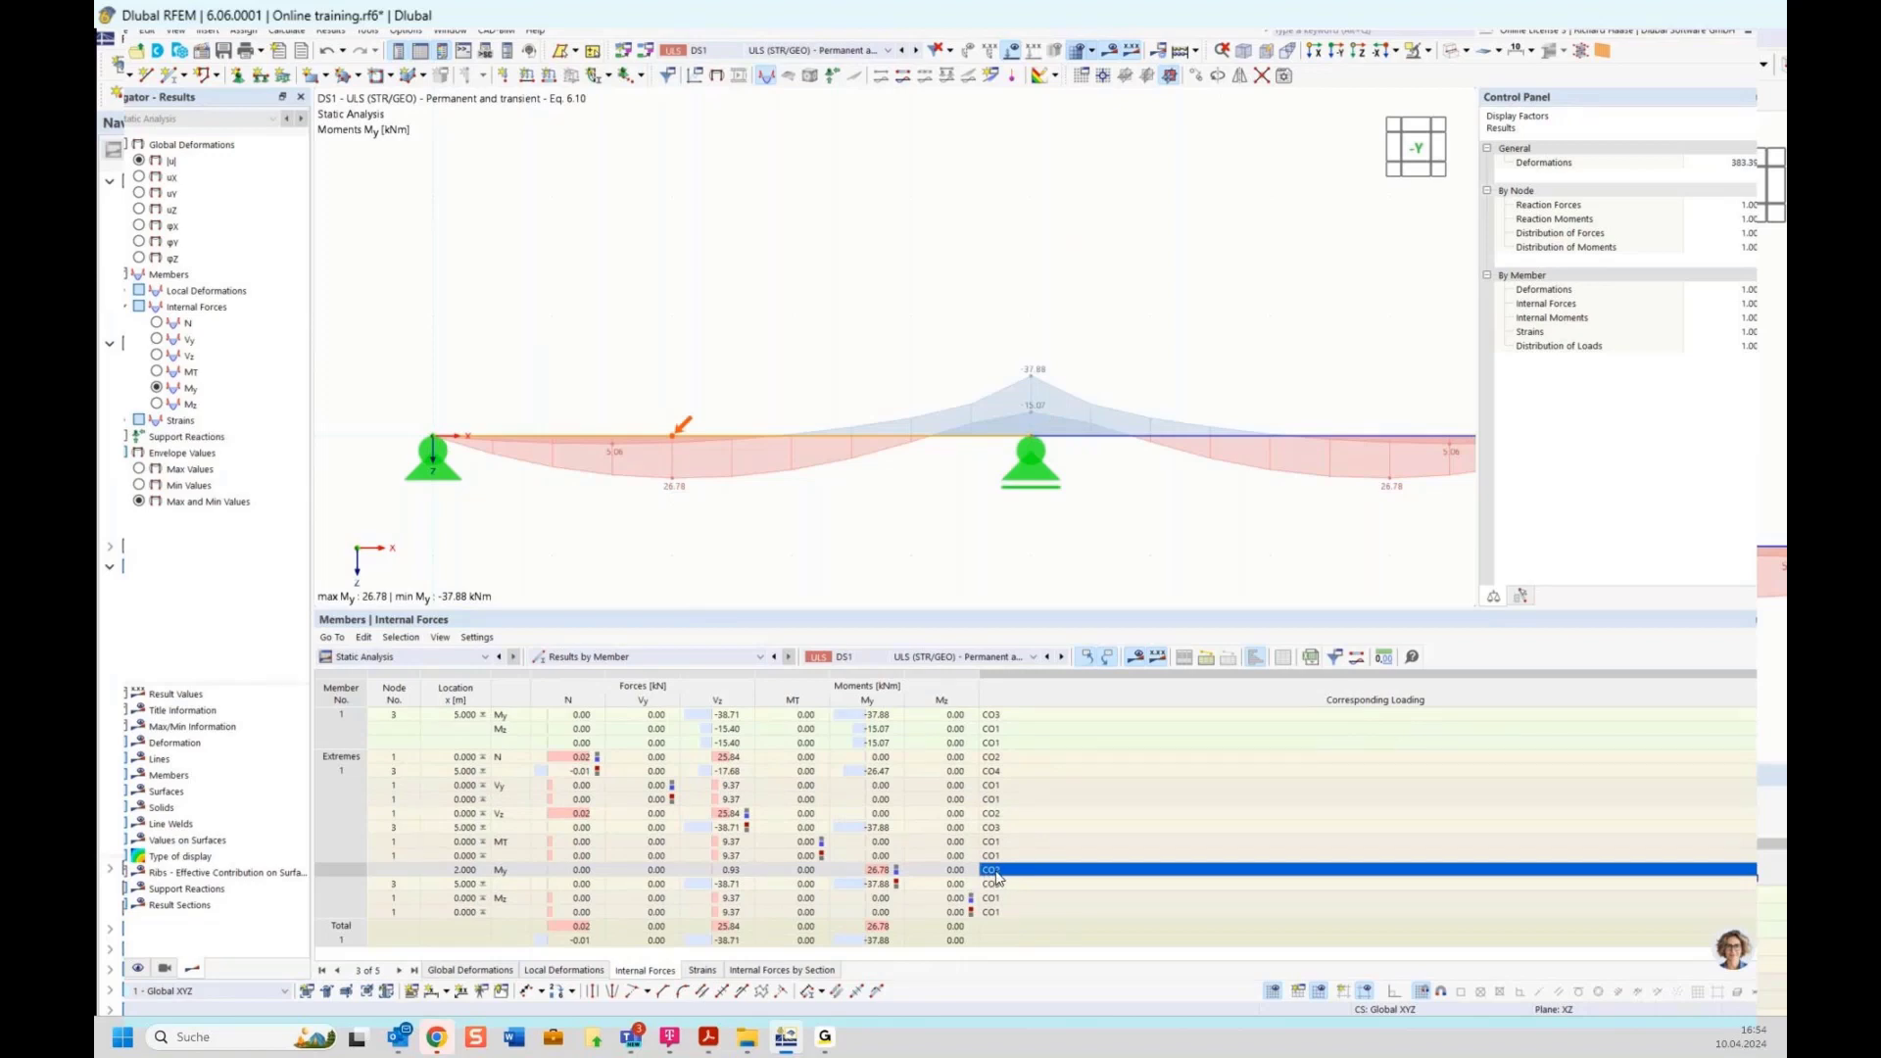
{"action": "scroll", "coordinate": [661, 332], "scroll_direction": "down", "scroll_amount": 3}
Keep design situation DS1 active and hide the member result diagrams on the beam.
{"action": "left_click", "coordinate": [775, 51]}
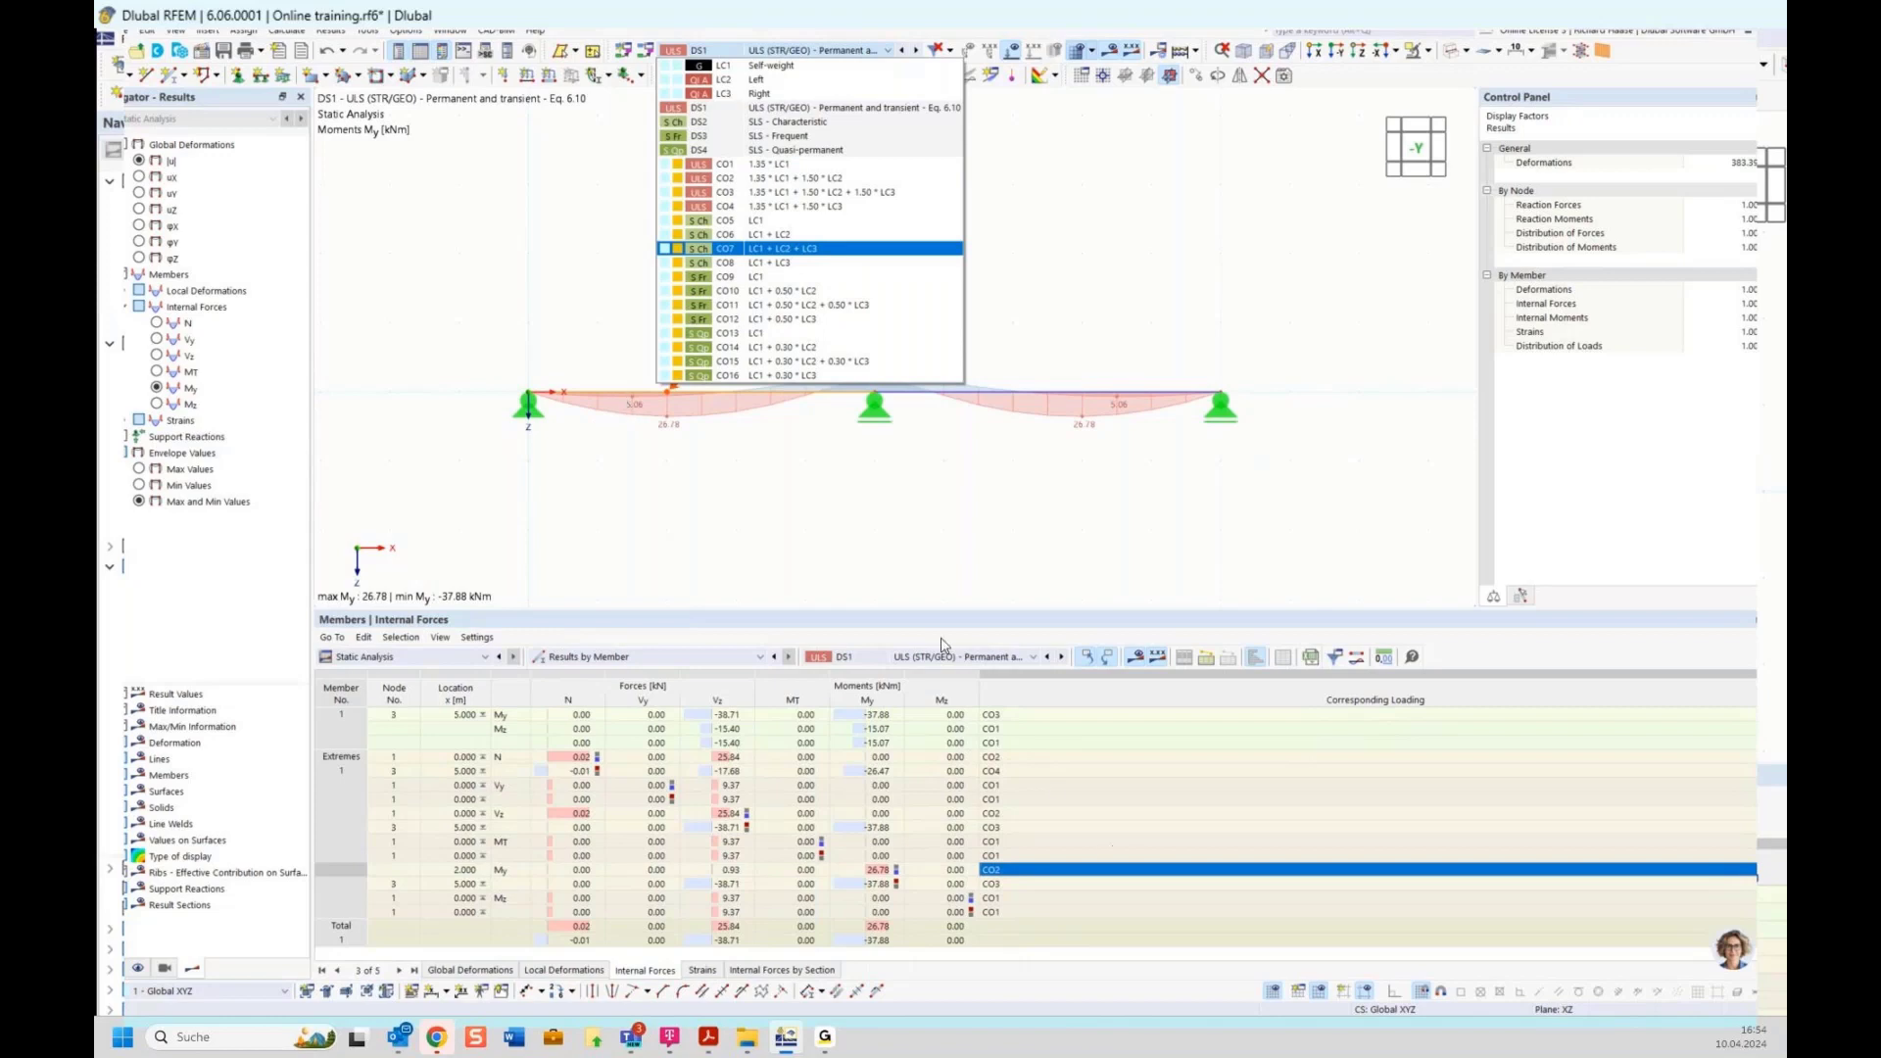
{"action": "left_click", "coordinate": [812, 499]}
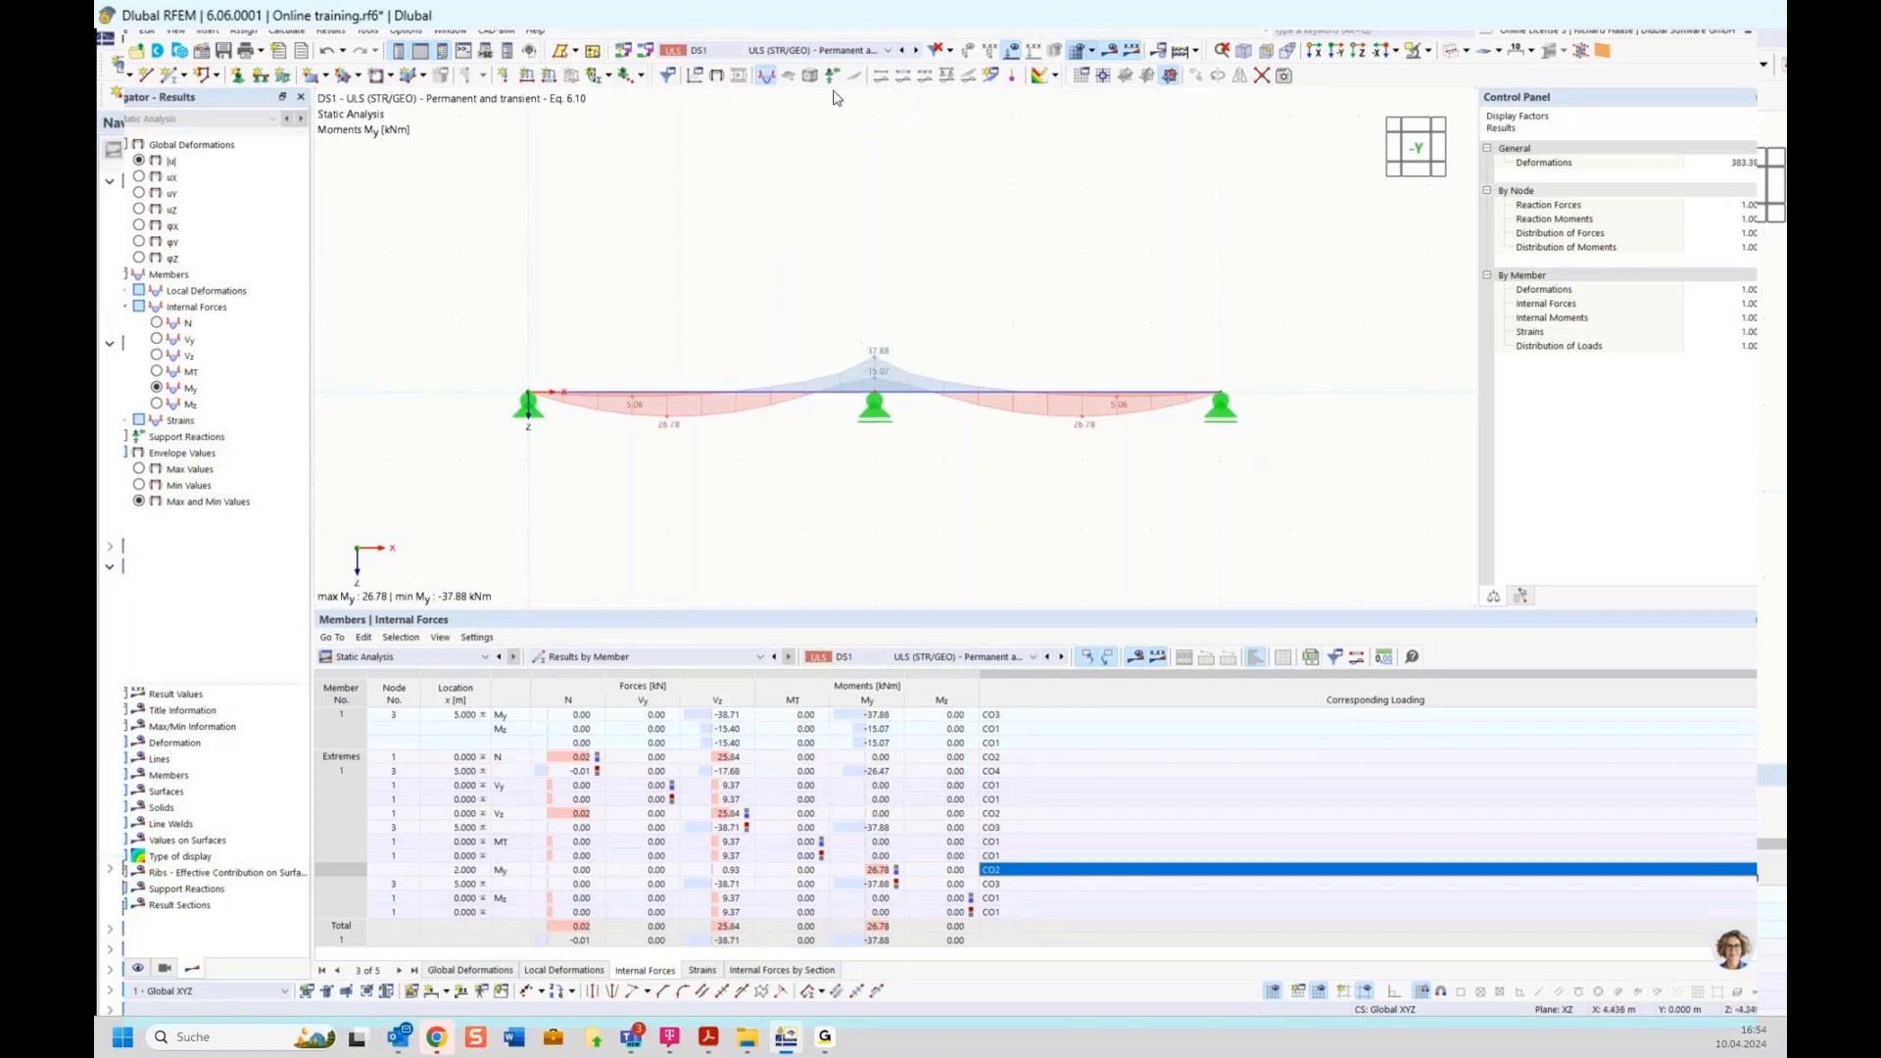
{"action": "left_click", "coordinate": [767, 79]}
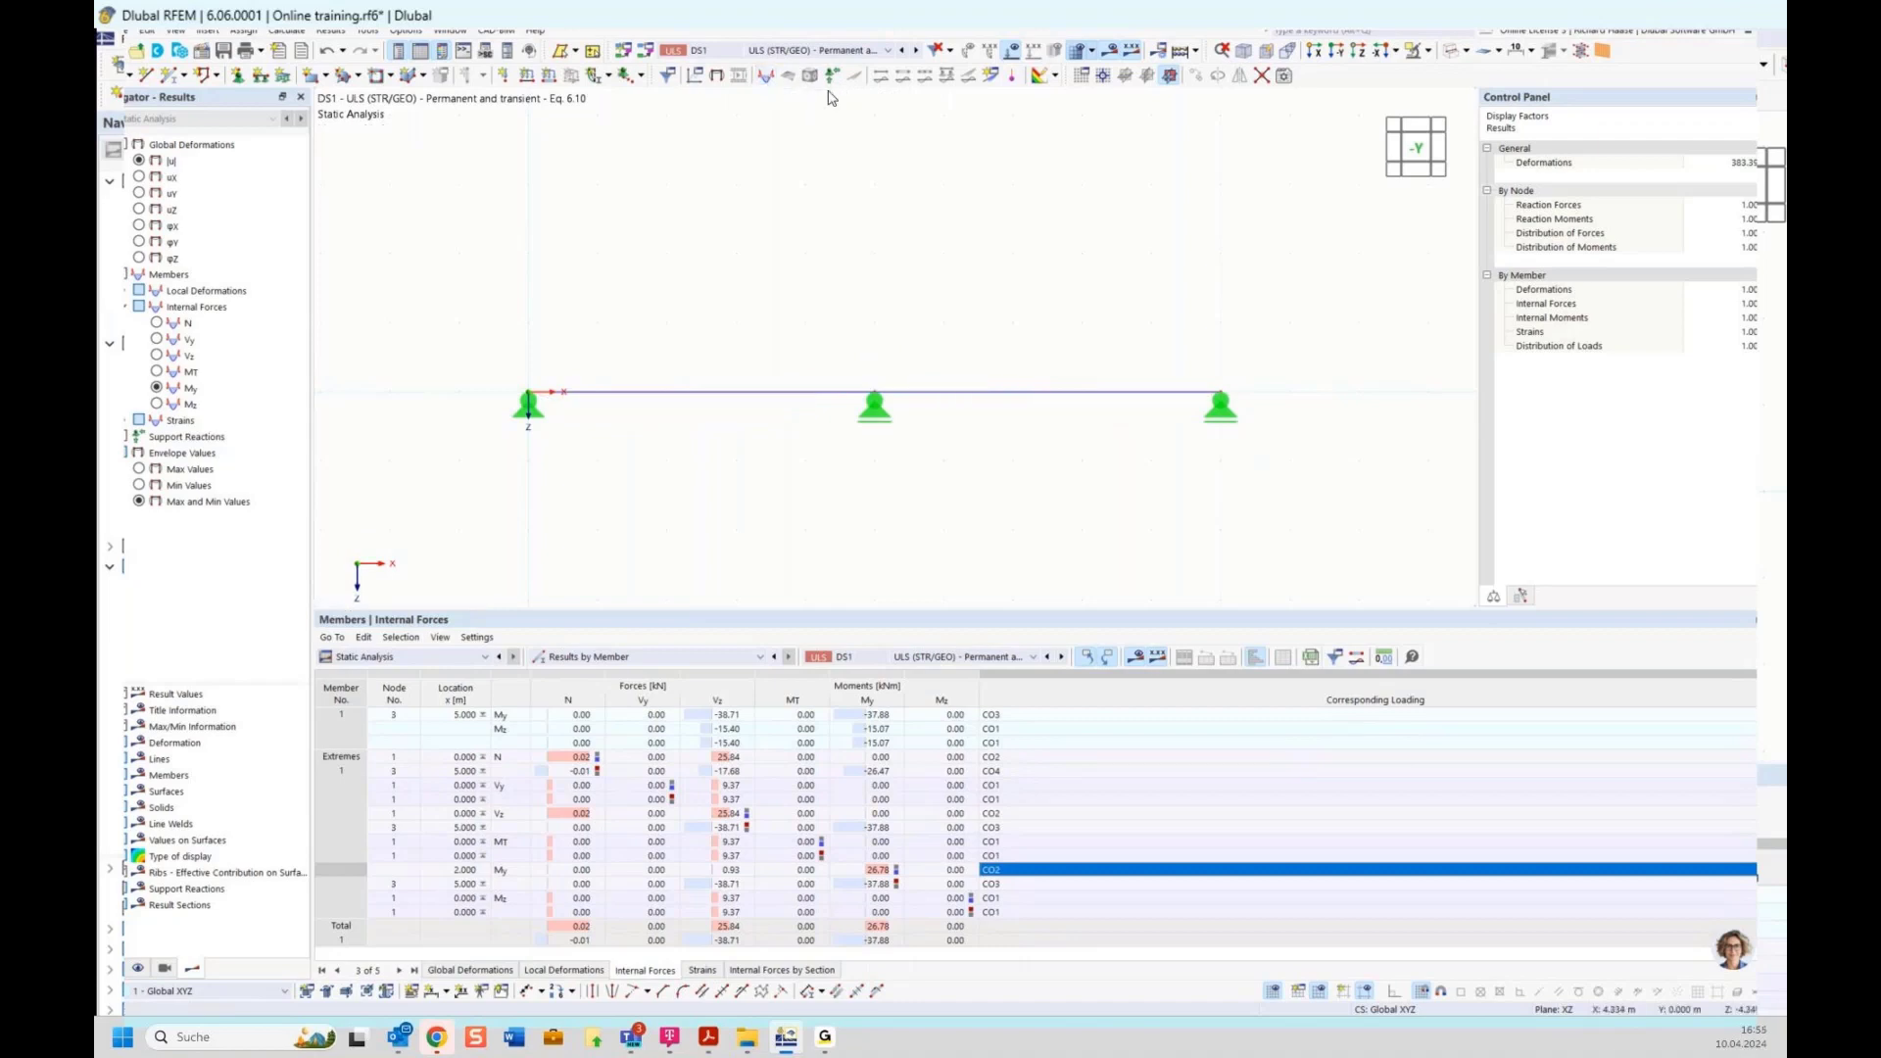
Display the support reactions on the beam and list the support forces in the results by node.
{"action": "left_click", "coordinate": [832, 78]}
{"action": "middle_click_drag", "start_coordinate": [974, 511], "coordinate": [915, 311]}
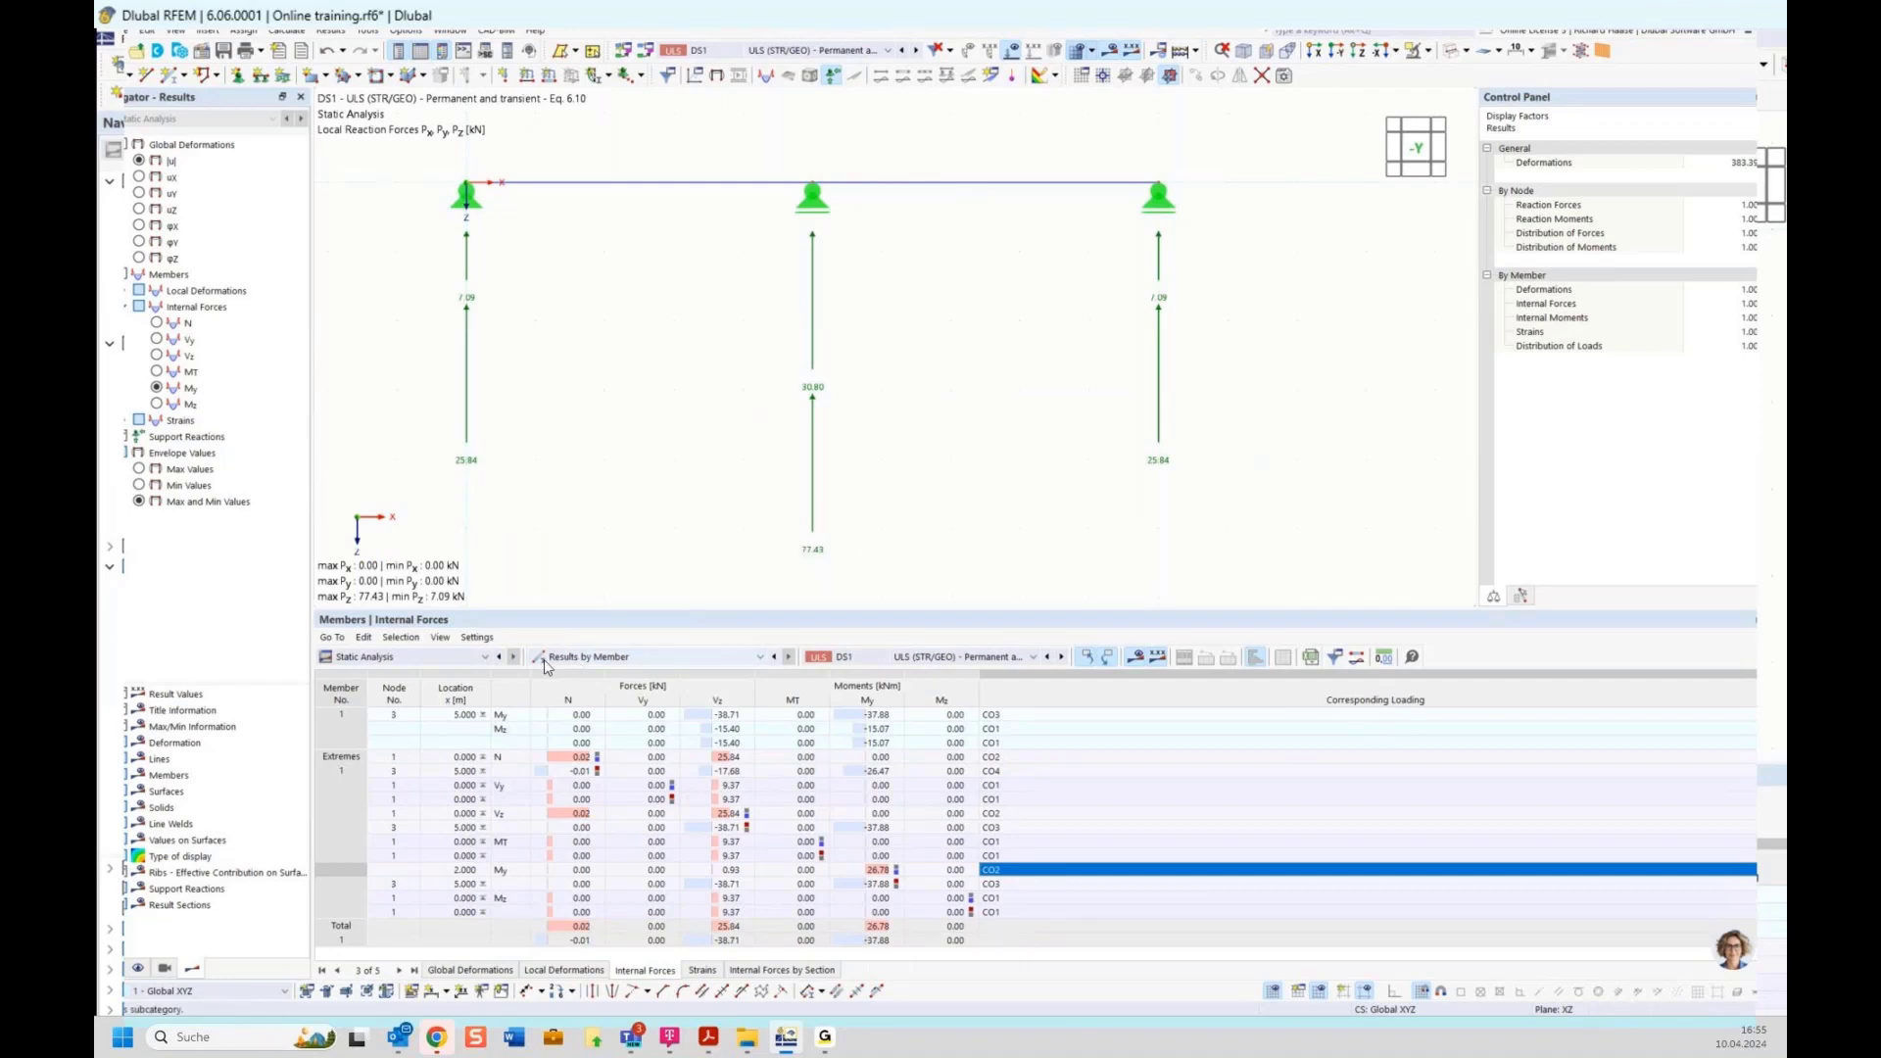
{"action": "left_click", "coordinate": [616, 658]}
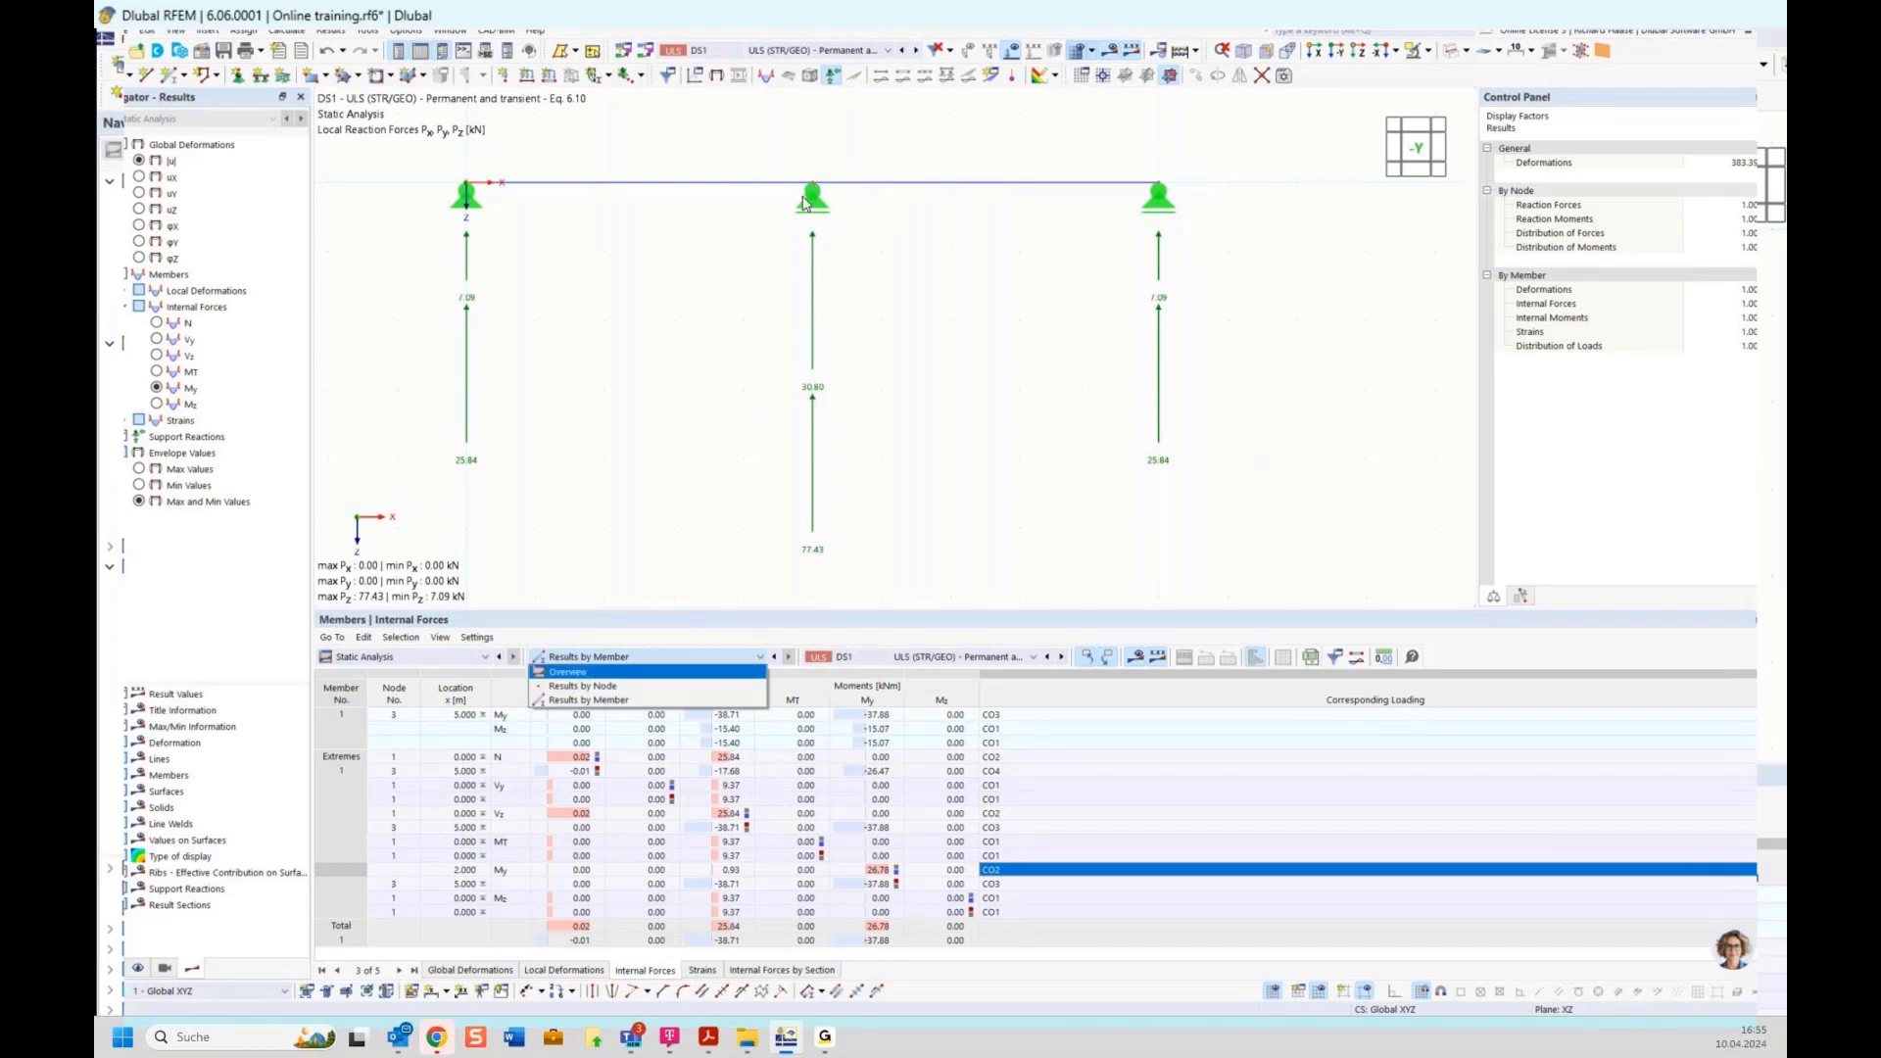
{"action": "left_click", "coordinate": [585, 687]}
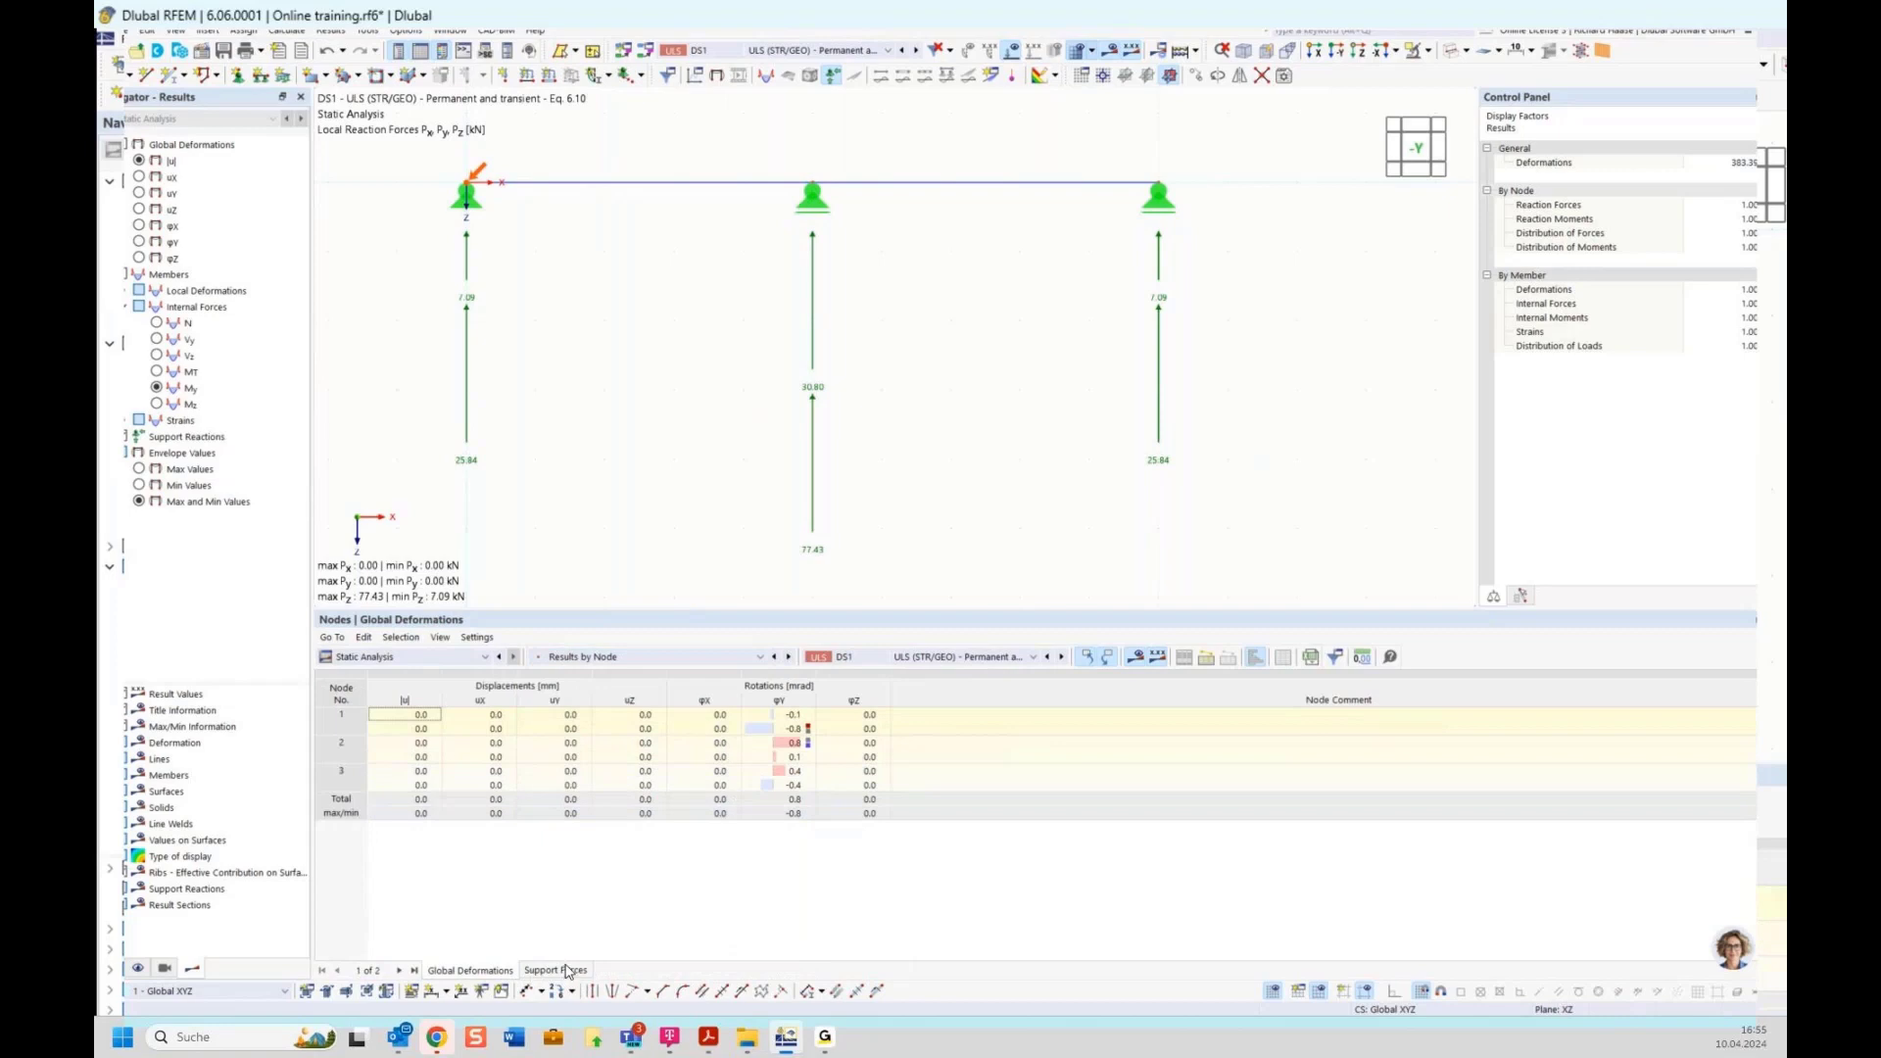
{"action": "left_click", "coordinate": [556, 971]}
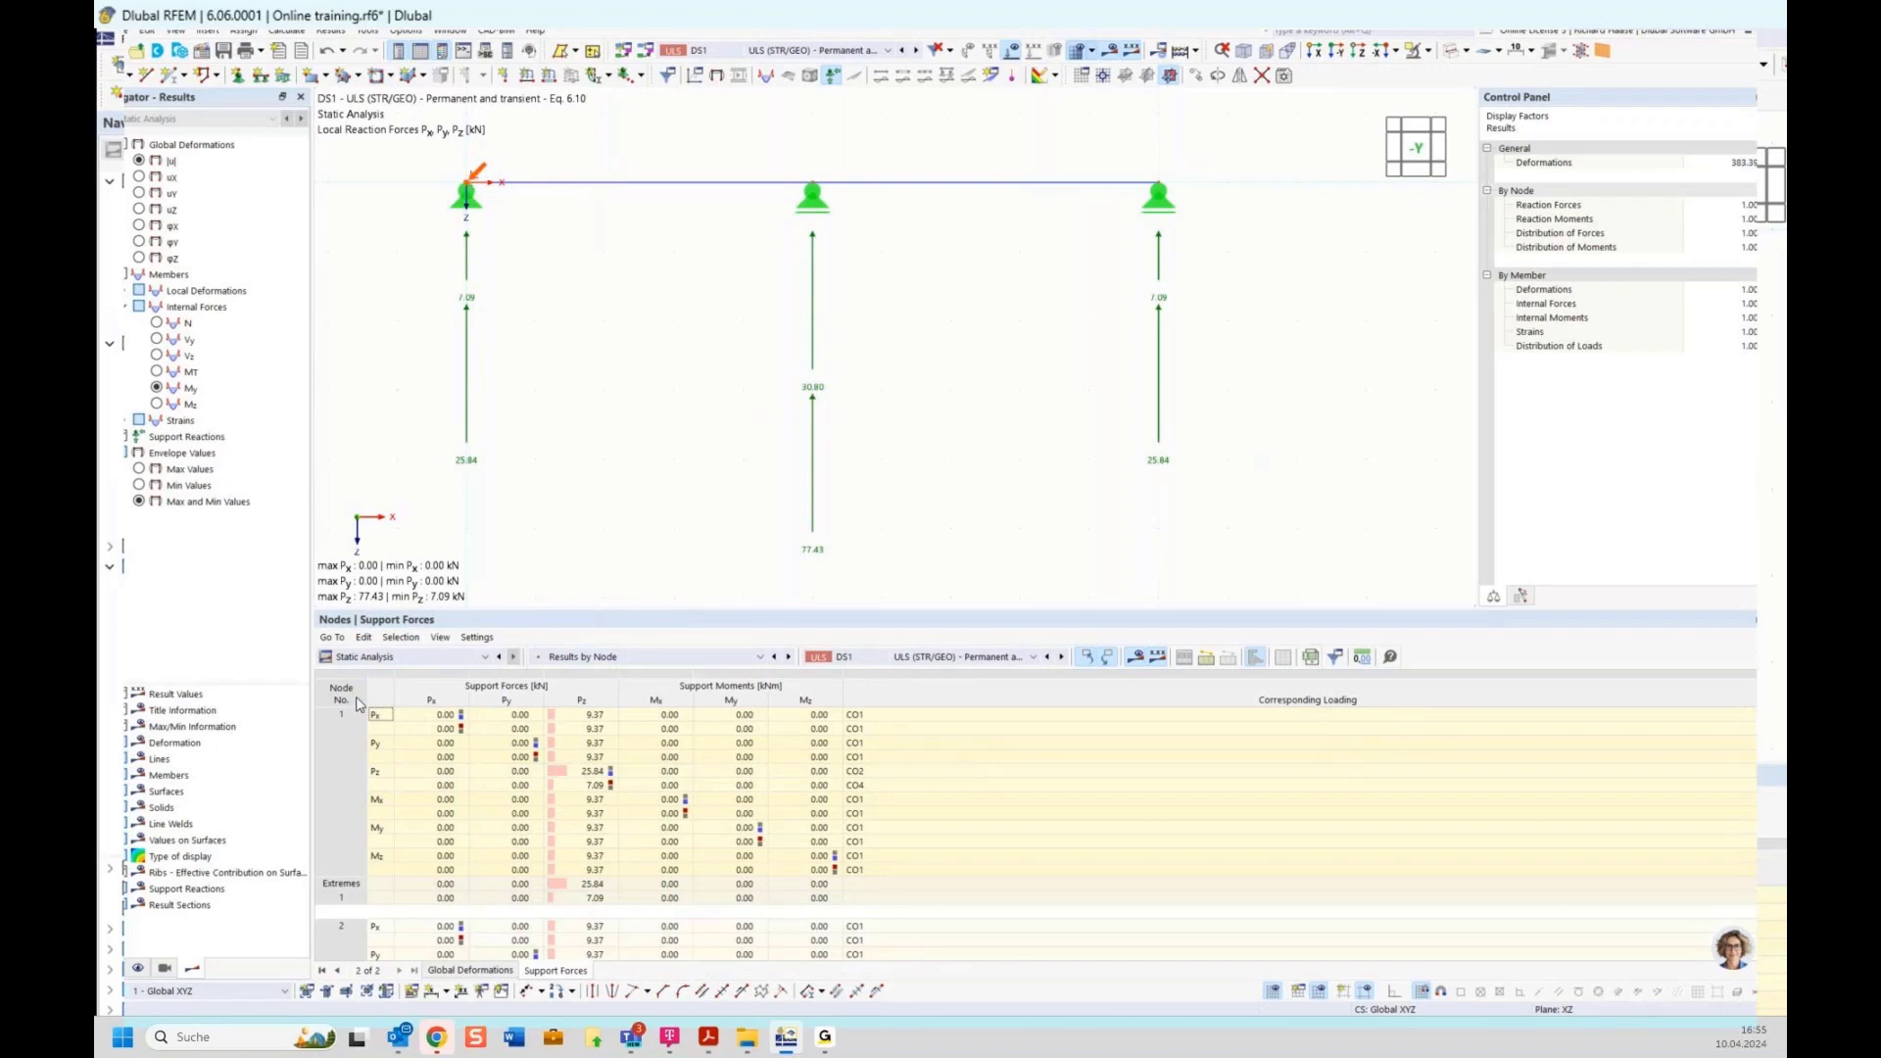
Examine the maximum vertical support force Pz at the middle support and the load combination that causes it.
{"action": "left_click", "coordinate": [812, 188]}
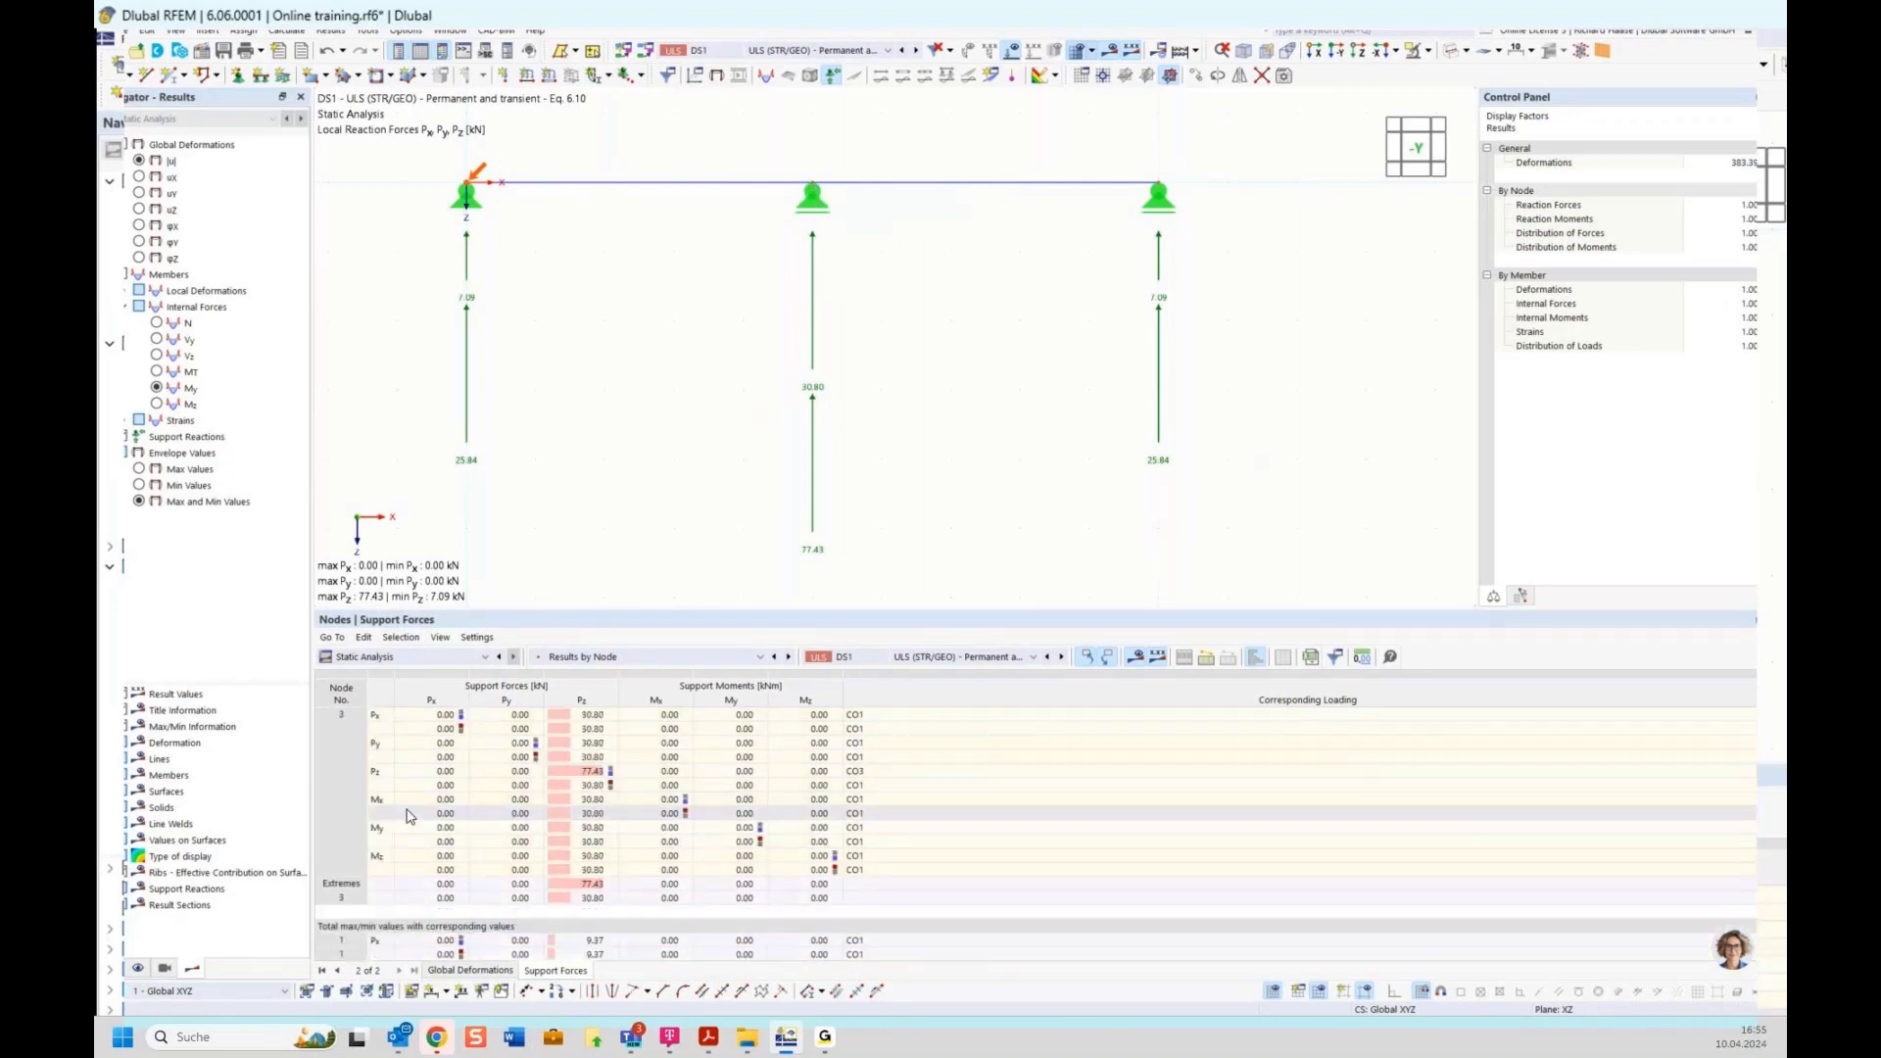
{"action": "scroll", "coordinate": [402, 815], "scroll_direction": "down", "scroll_amount": 2}
{"action": "left_click", "coordinate": [343, 803]}
{"action": "scroll", "coordinate": [345, 811], "scroll_direction": "down", "scroll_amount": 1}
{"action": "left_click", "coordinate": [350, 774]}
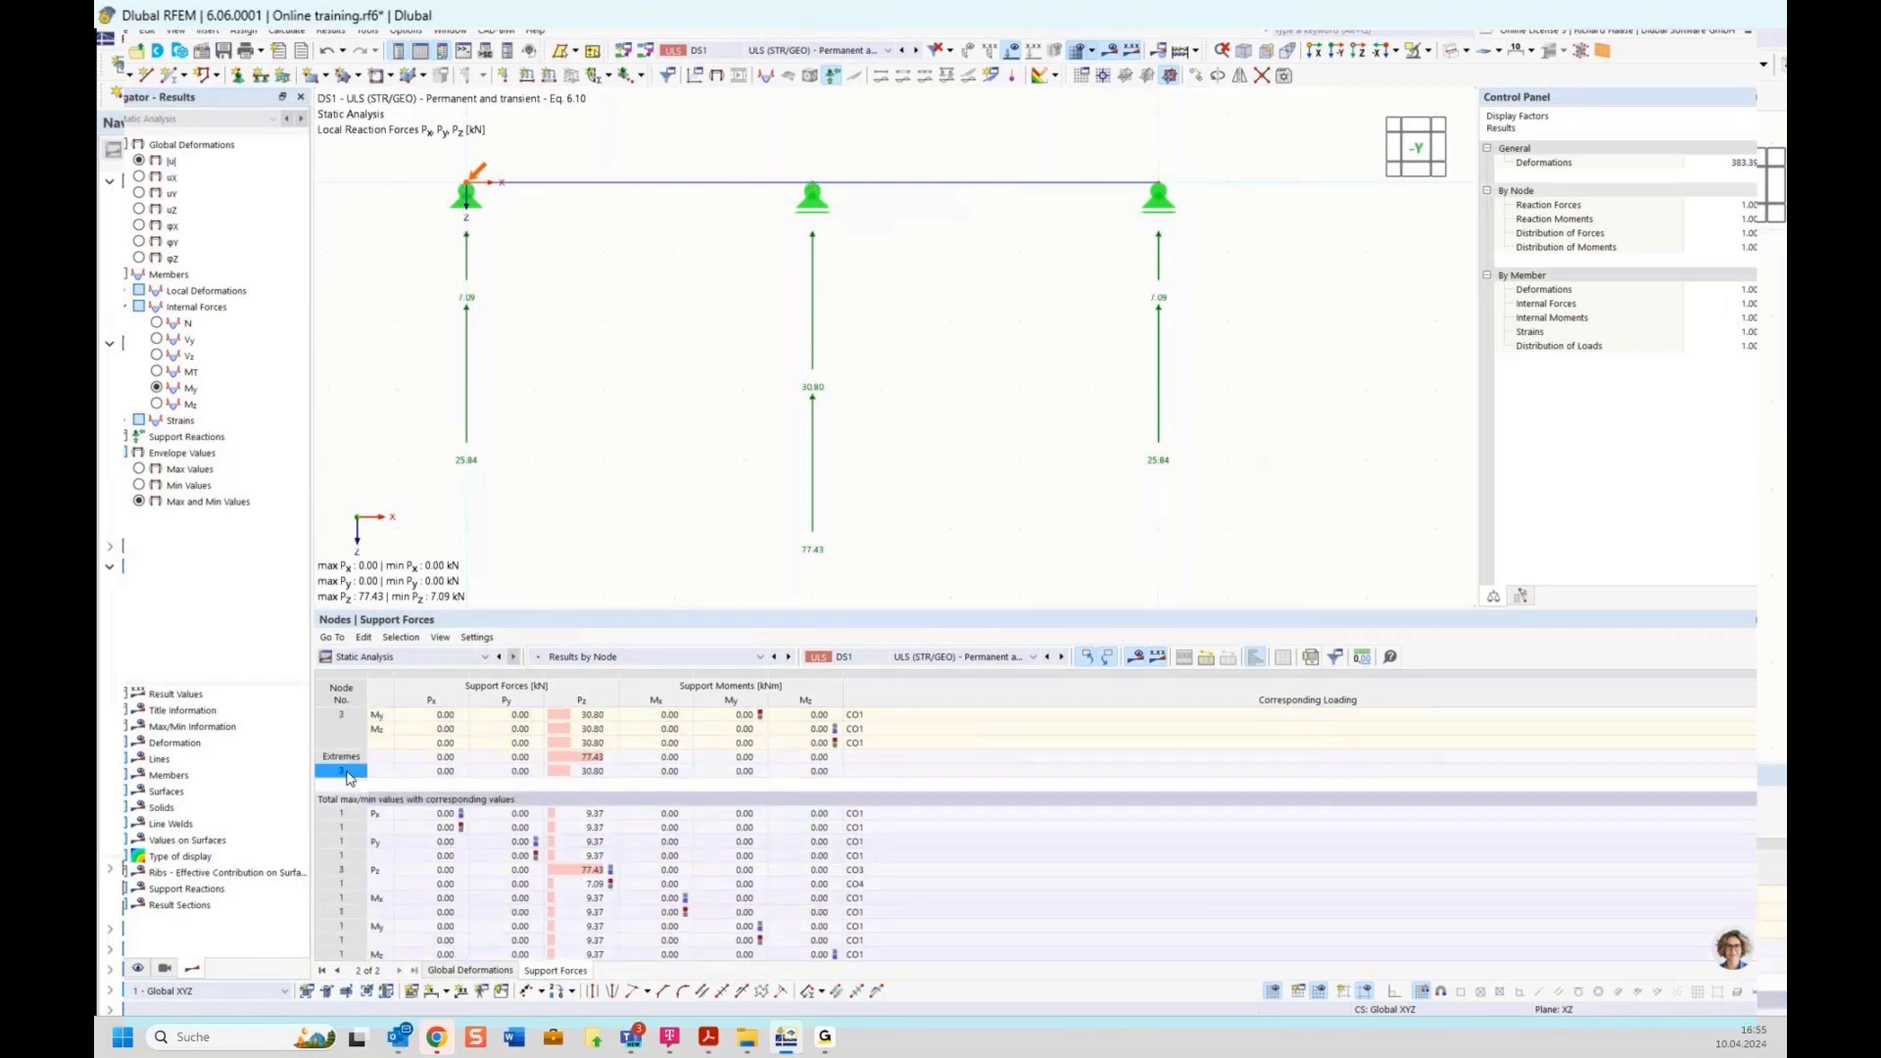
{"action": "scroll", "coordinate": [635, 752], "scroll_direction": "up", "scroll_amount": 2}
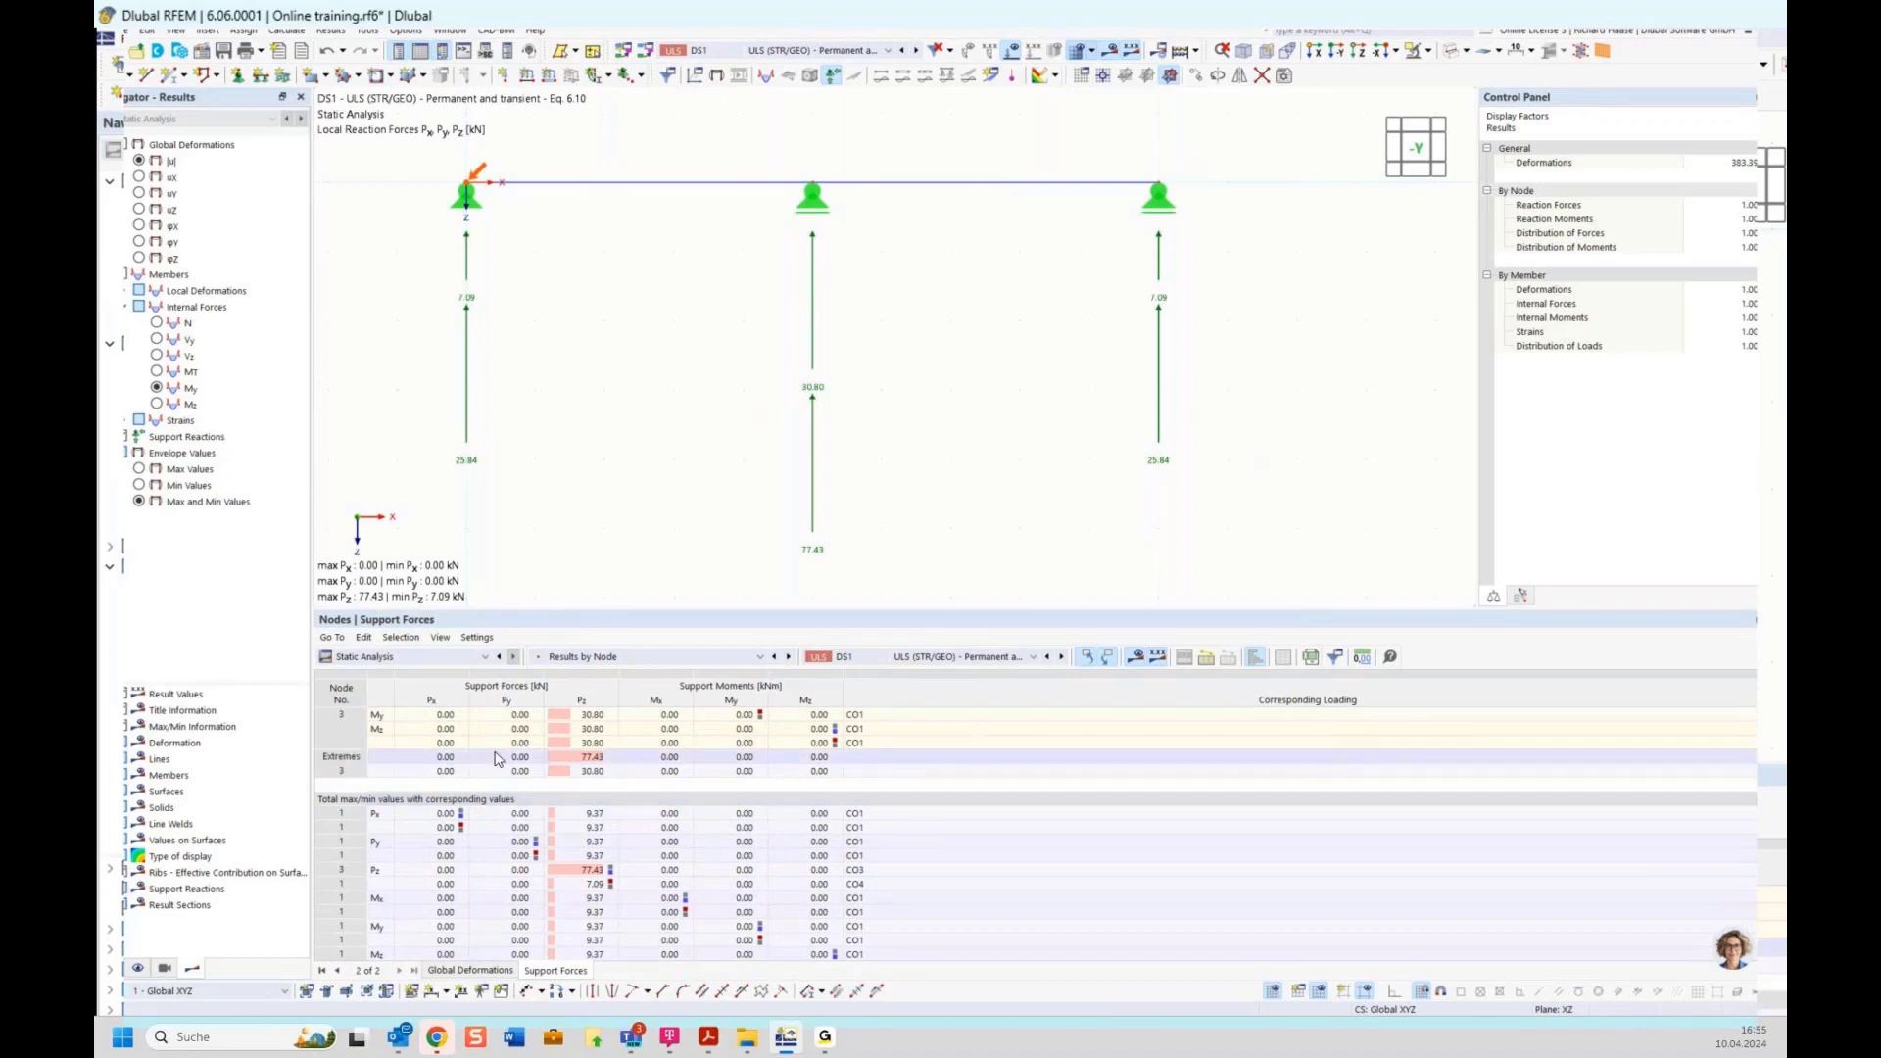
{"action": "scroll", "coordinate": [635, 752], "scroll_direction": "up", "scroll_amount": 3}
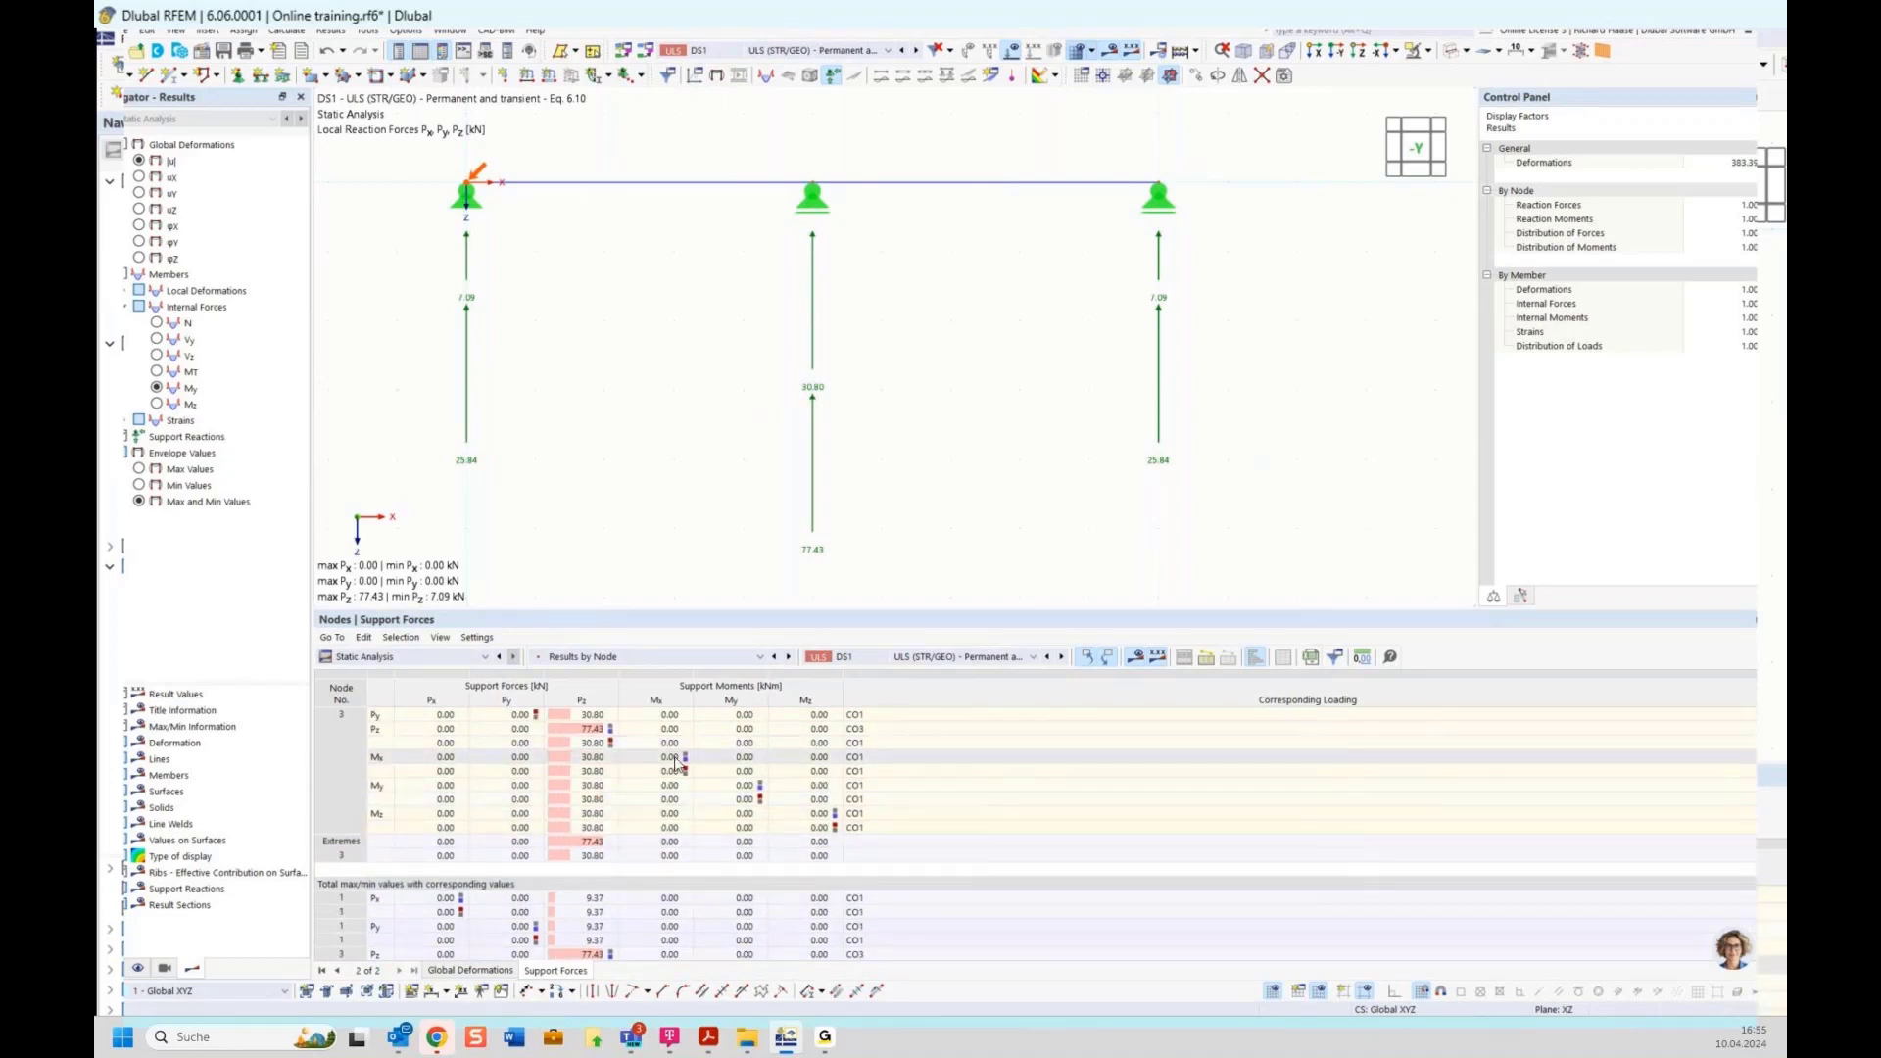
{"action": "left_click", "coordinate": [600, 731]}
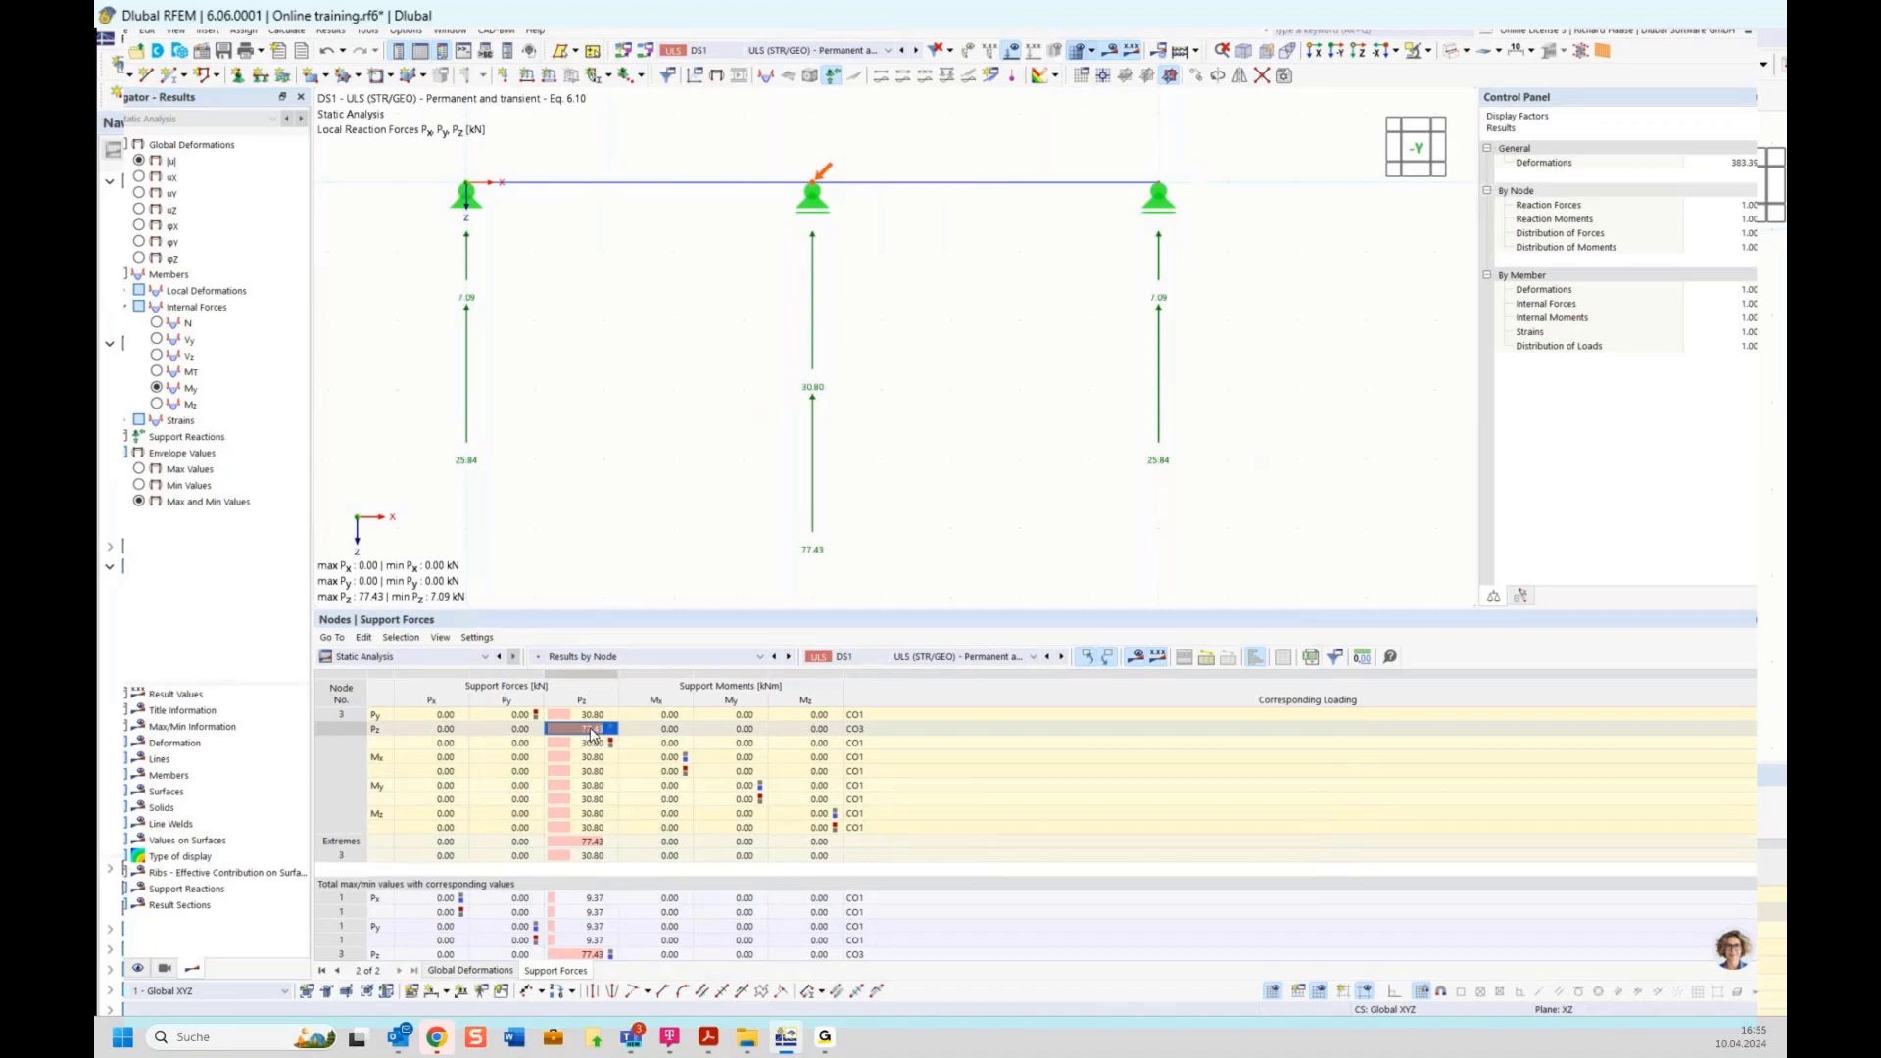
{"action": "left_click", "coordinate": [869, 730]}
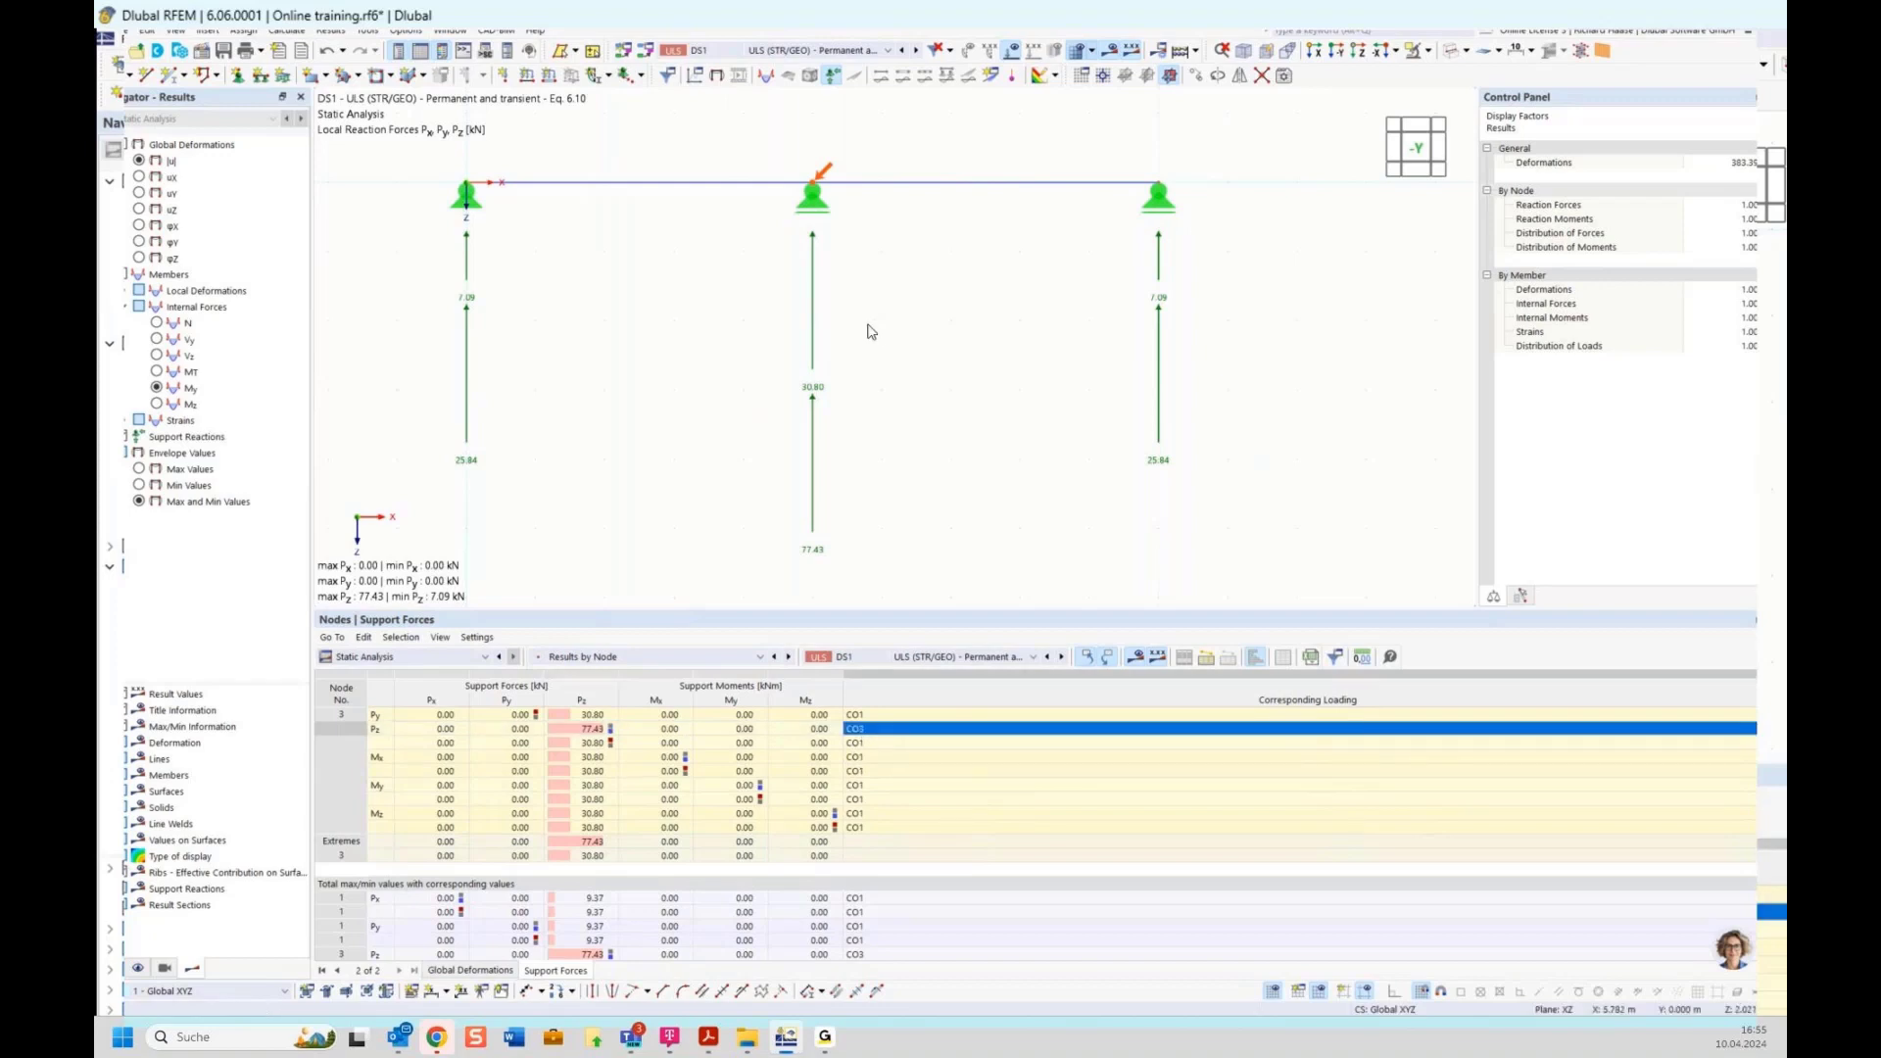
Check which load cases and factors make up load combination CO3.
{"action": "scroll", "coordinate": [898, 328], "scroll_direction": "down", "scroll_amount": 1}
{"action": "middle_click_drag", "start_coordinate": [952, 306], "coordinate": [923, 418]}
{"action": "left_click", "coordinate": [828, 51]}
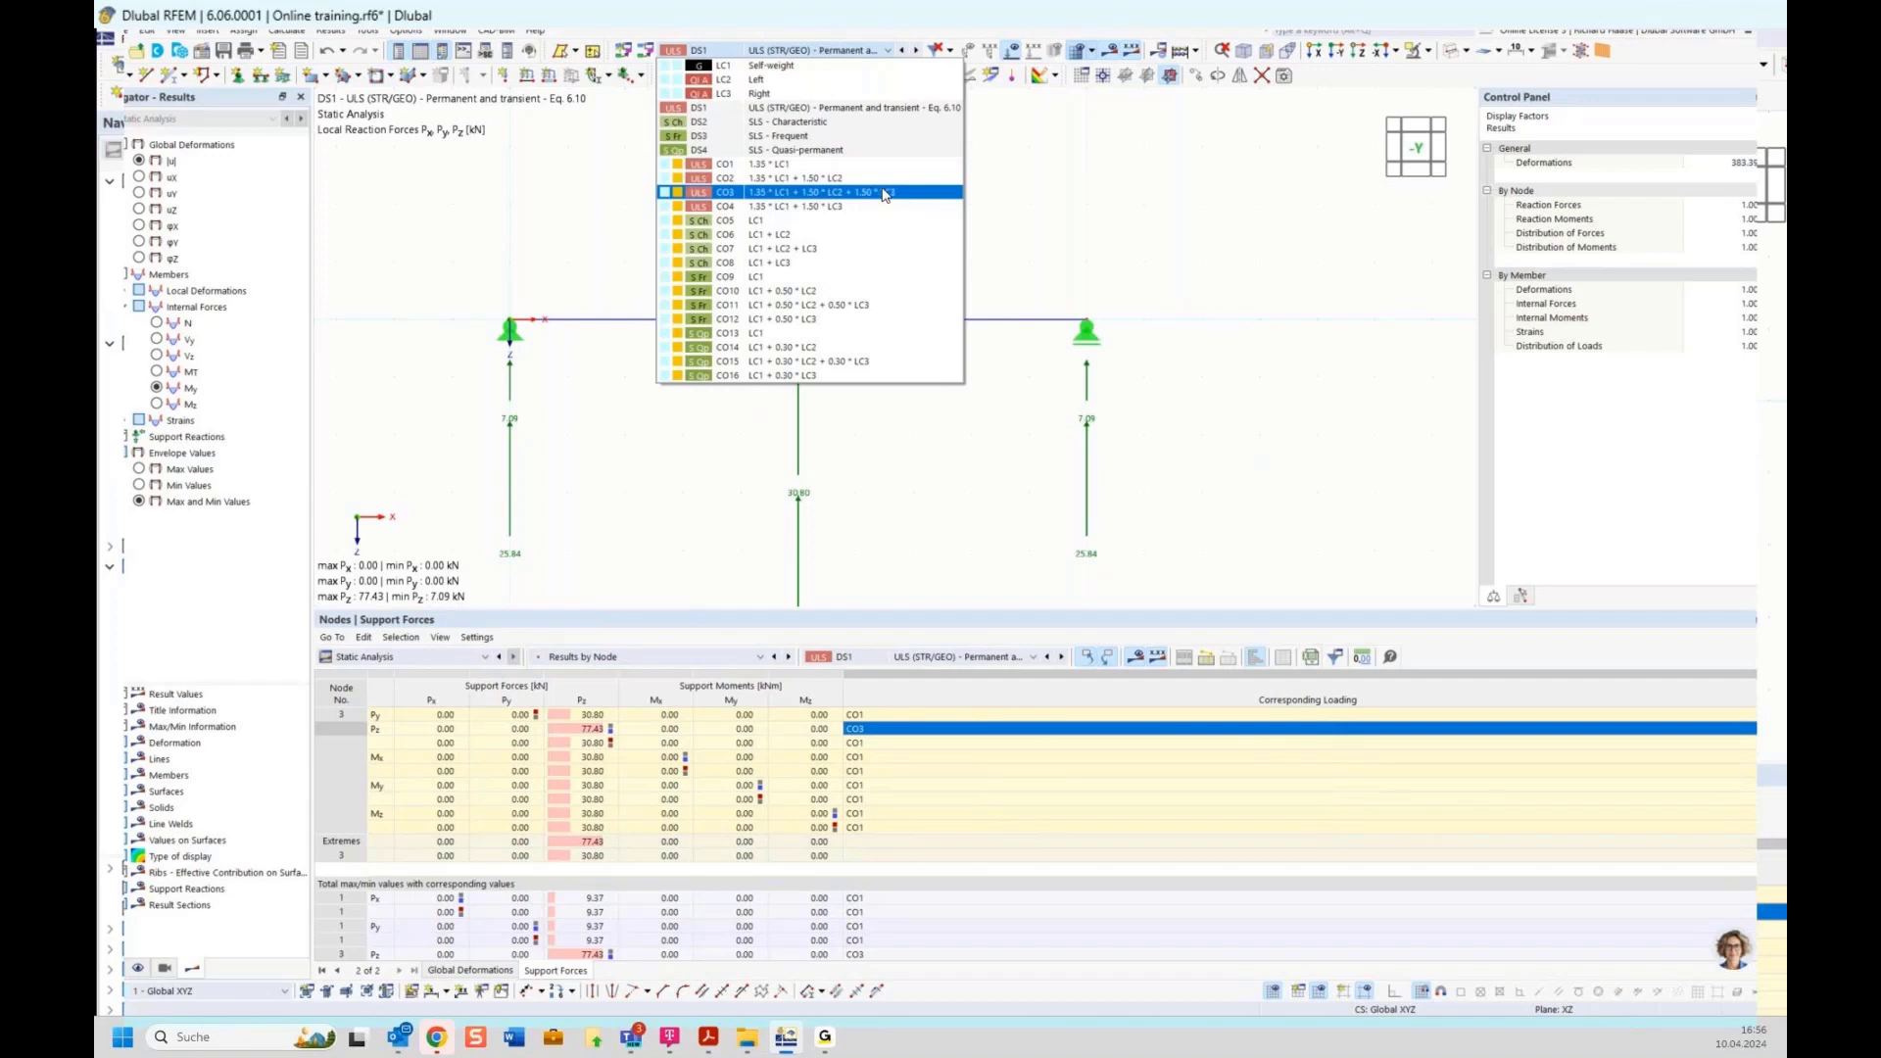
{"action": "left_click", "coordinate": [1024, 196]}
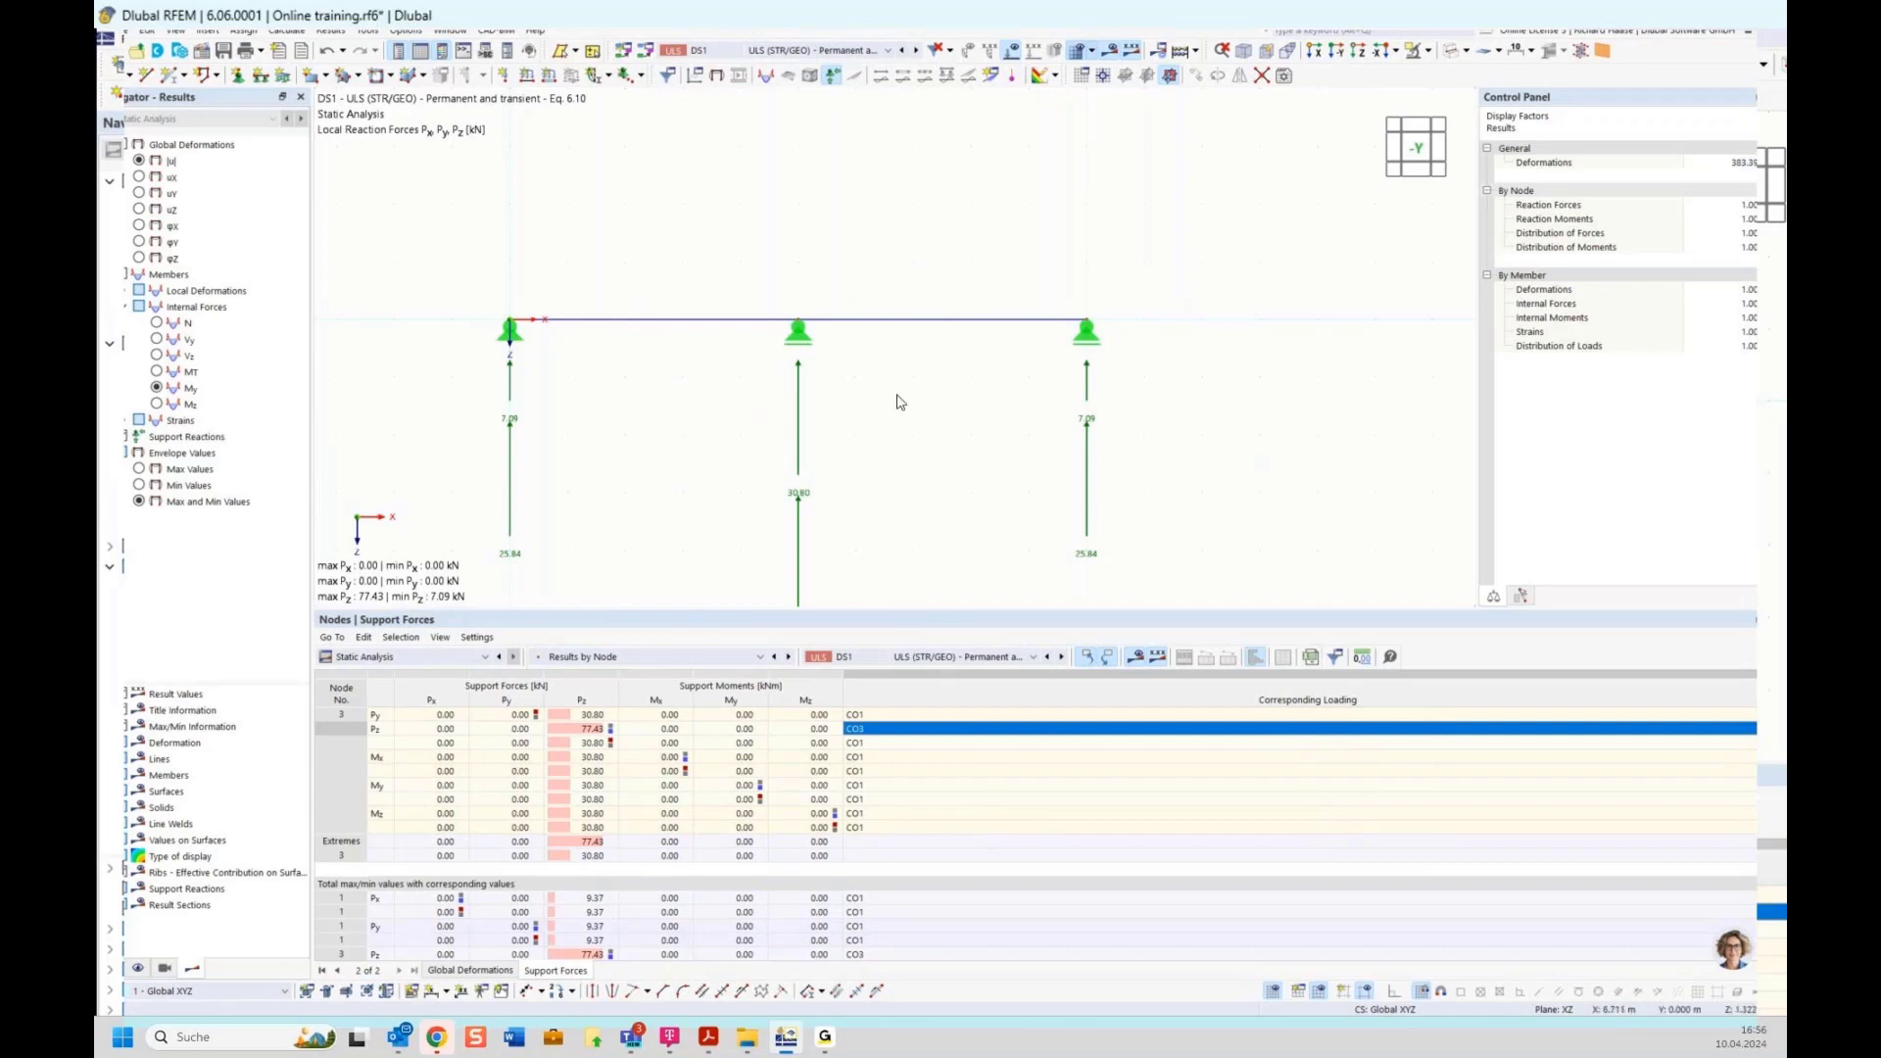
{"action": "scroll", "coordinate": [916, 407], "scroll_direction": "down", "scroll_amount": 1}
{"action": "middle_click_drag", "start_coordinate": [921, 437], "coordinate": [931, 382]}
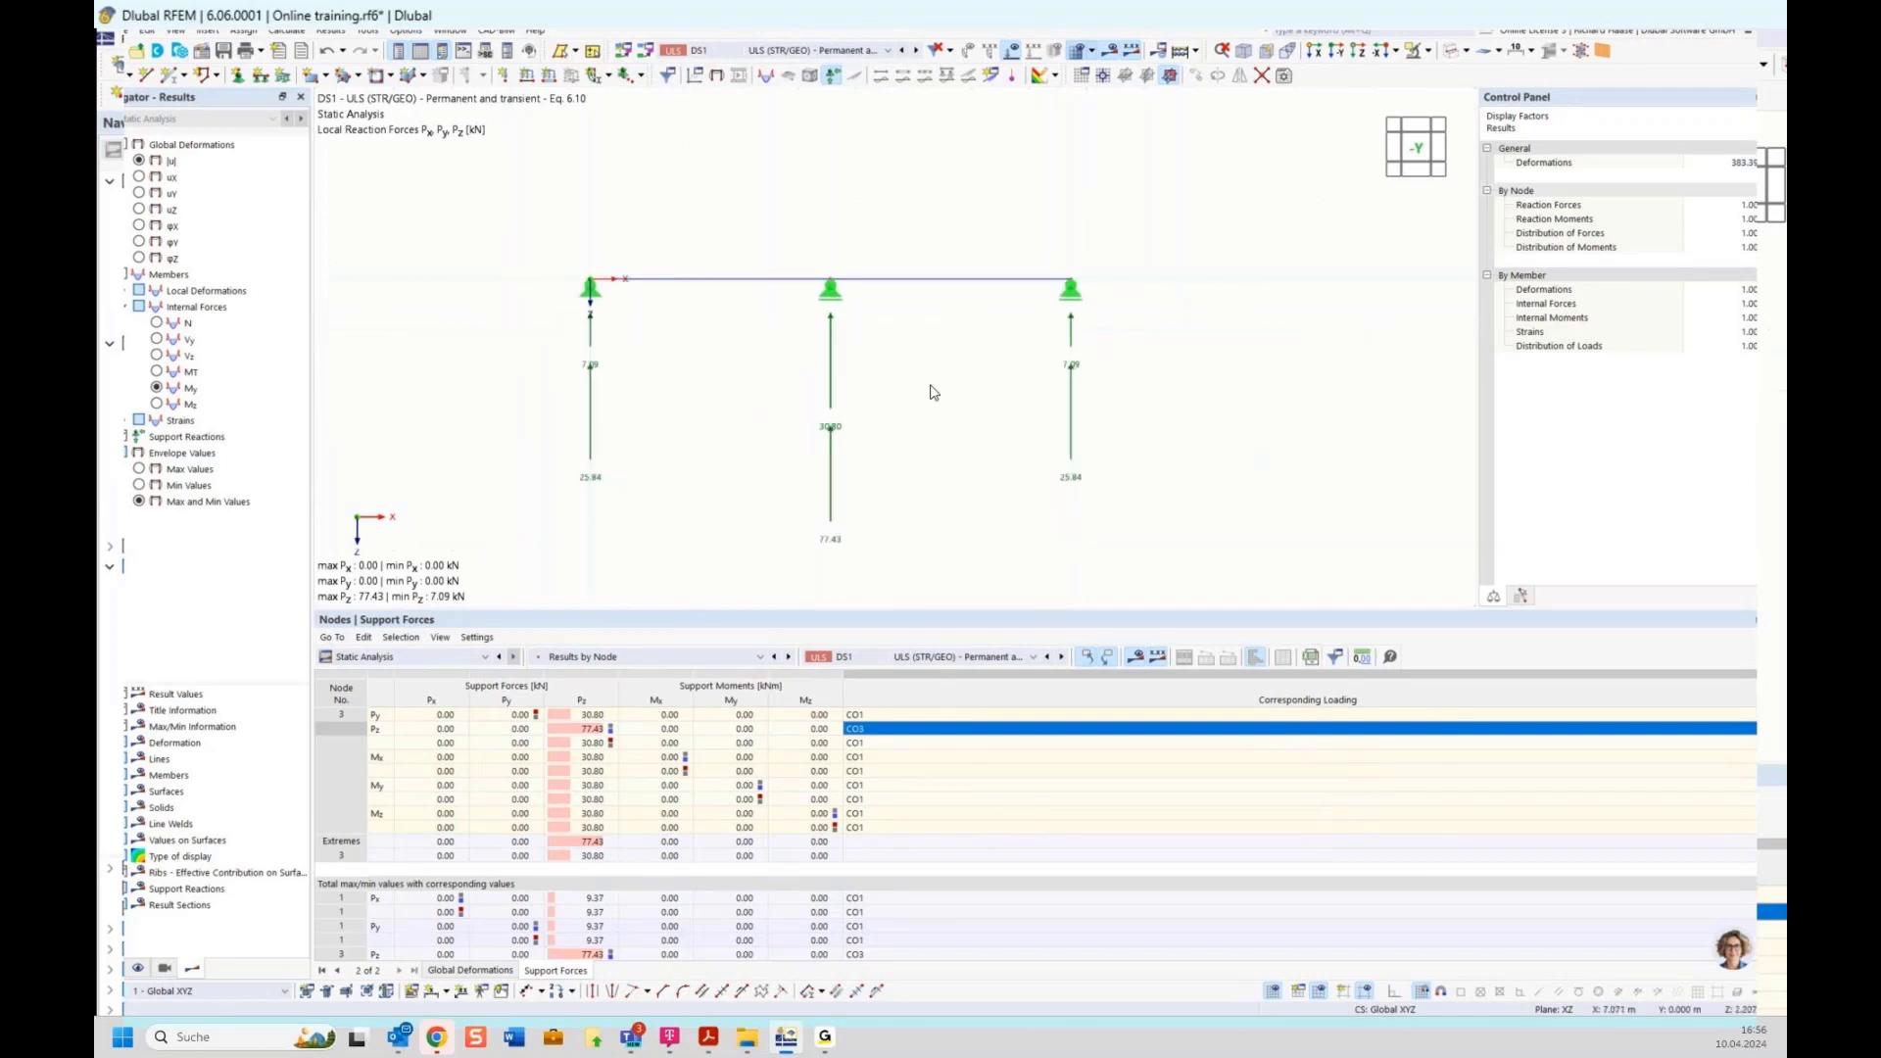
Switch to the presentation slides in the PDF reader and go to the "Gerber beam / Hinged beam" example on page 9.
{"action": "mouse_move", "coordinate": [709, 1047]}
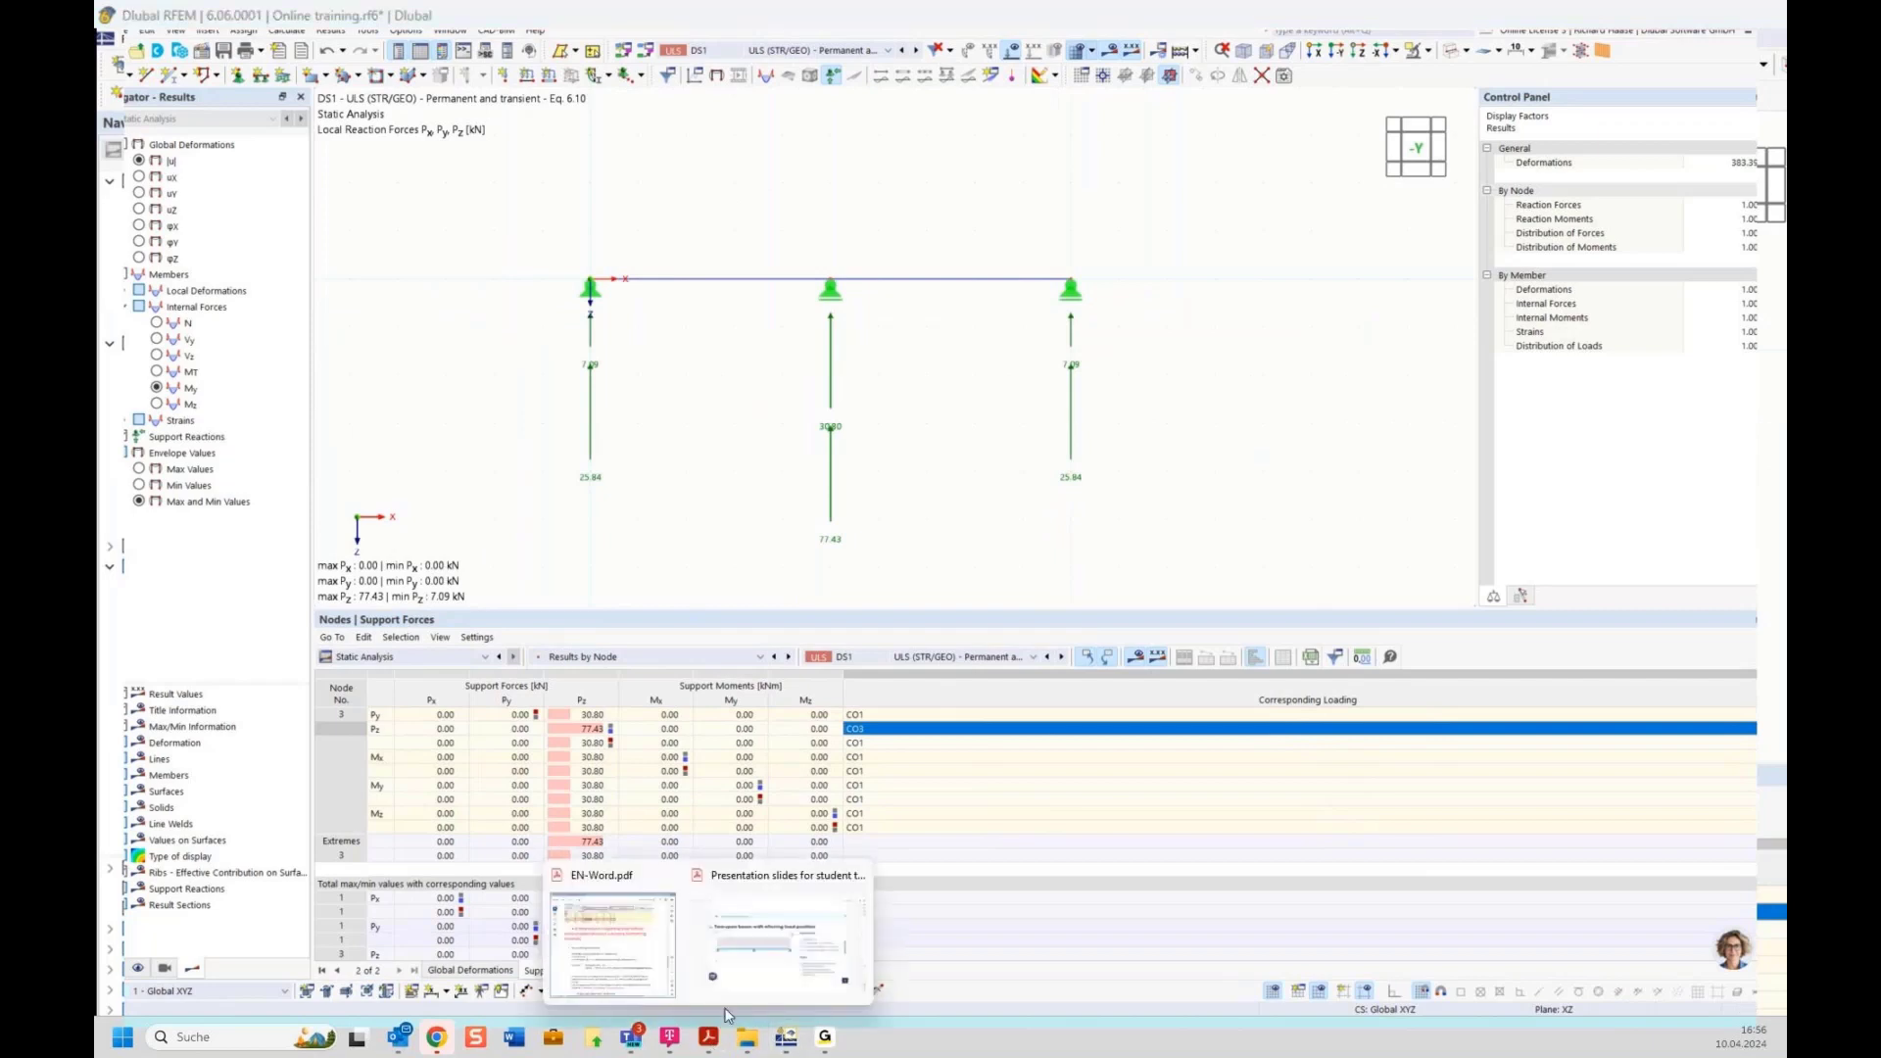
{"action": "mouse_move", "coordinate": [764, 946]}
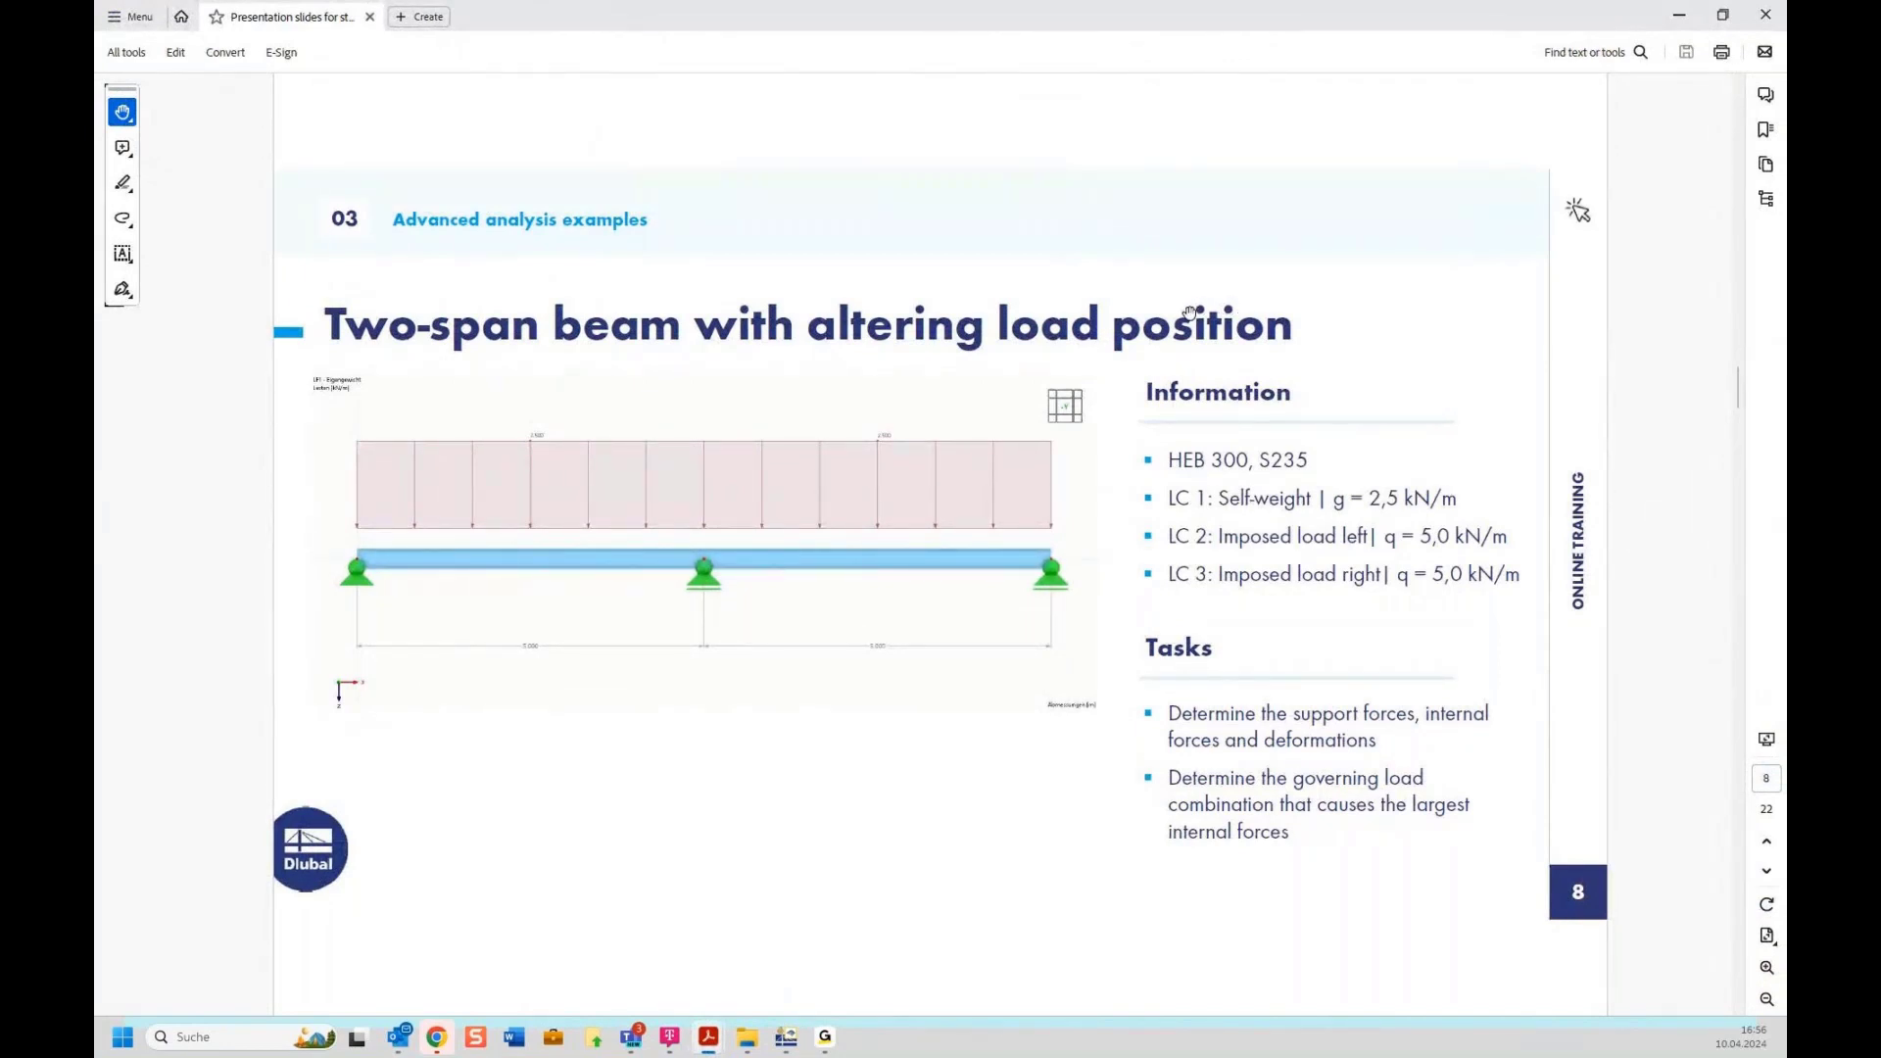
{"action": "scroll", "coordinate": [1189, 314], "scroll_direction": "down", "scroll_amount": 1}
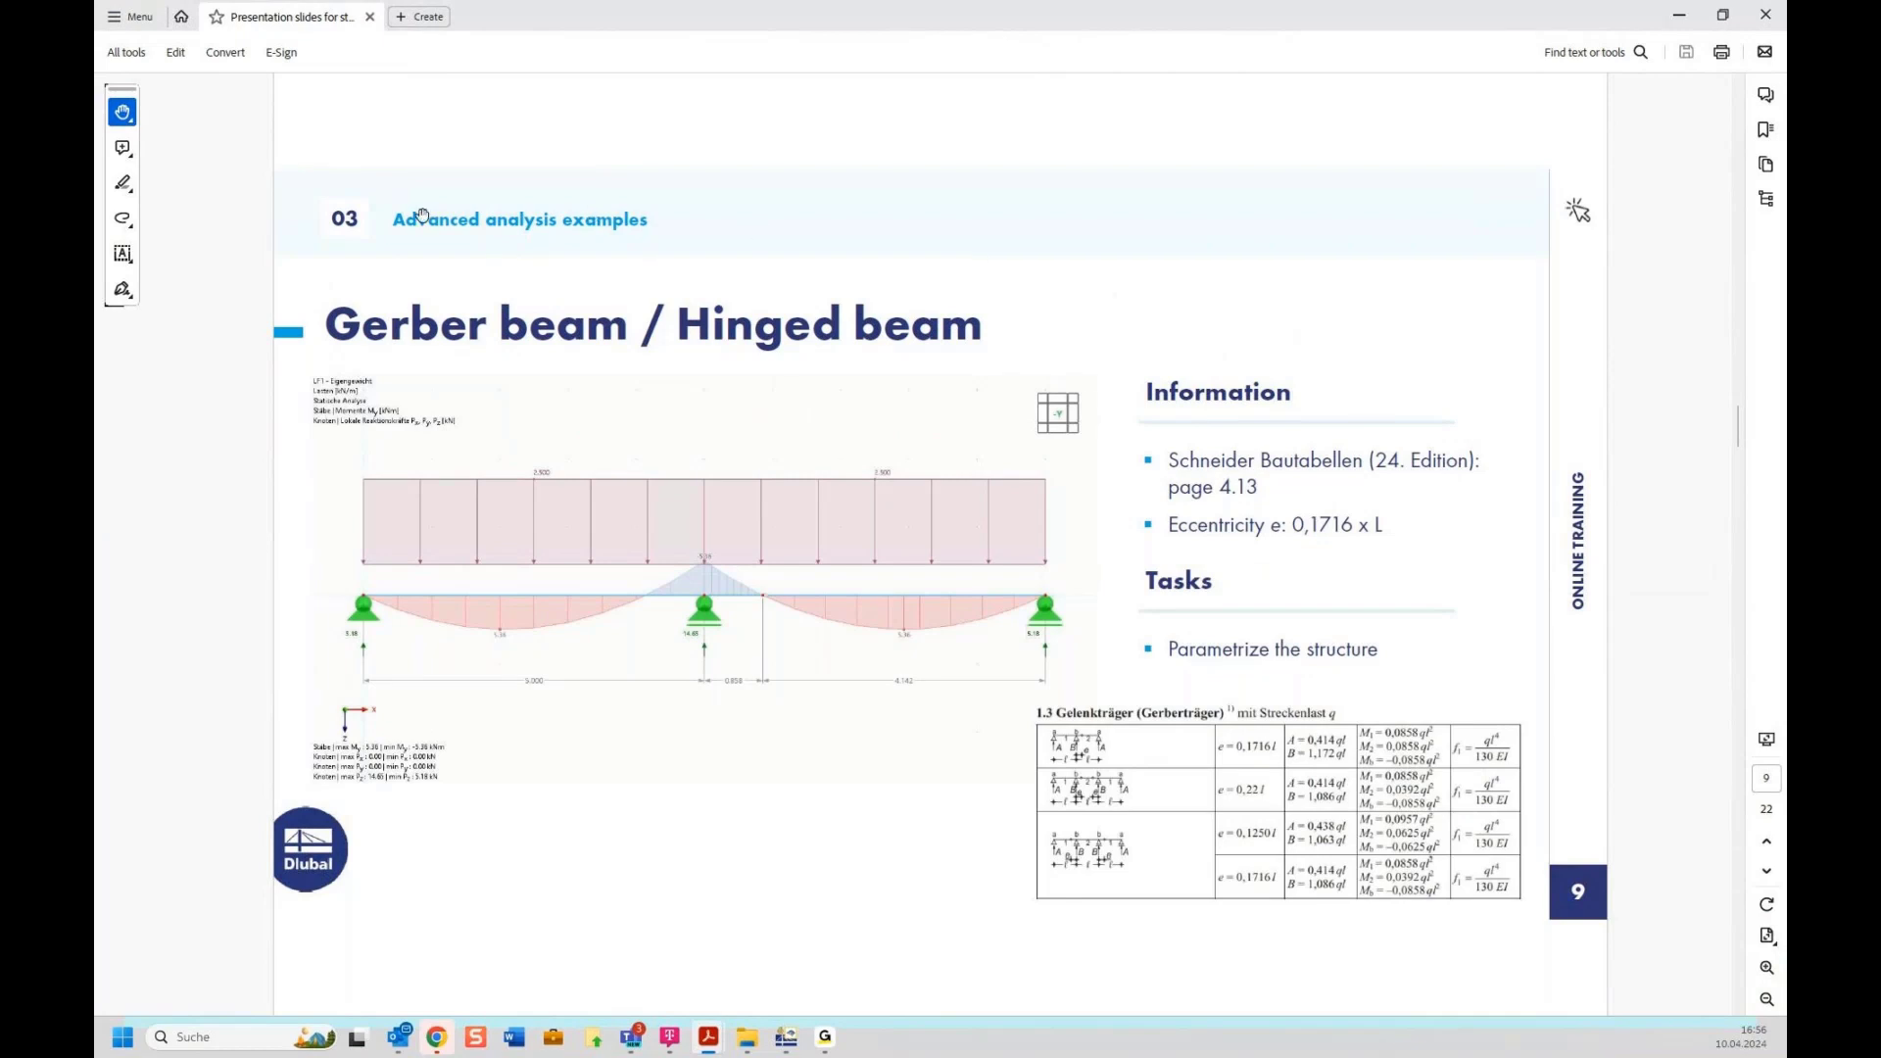
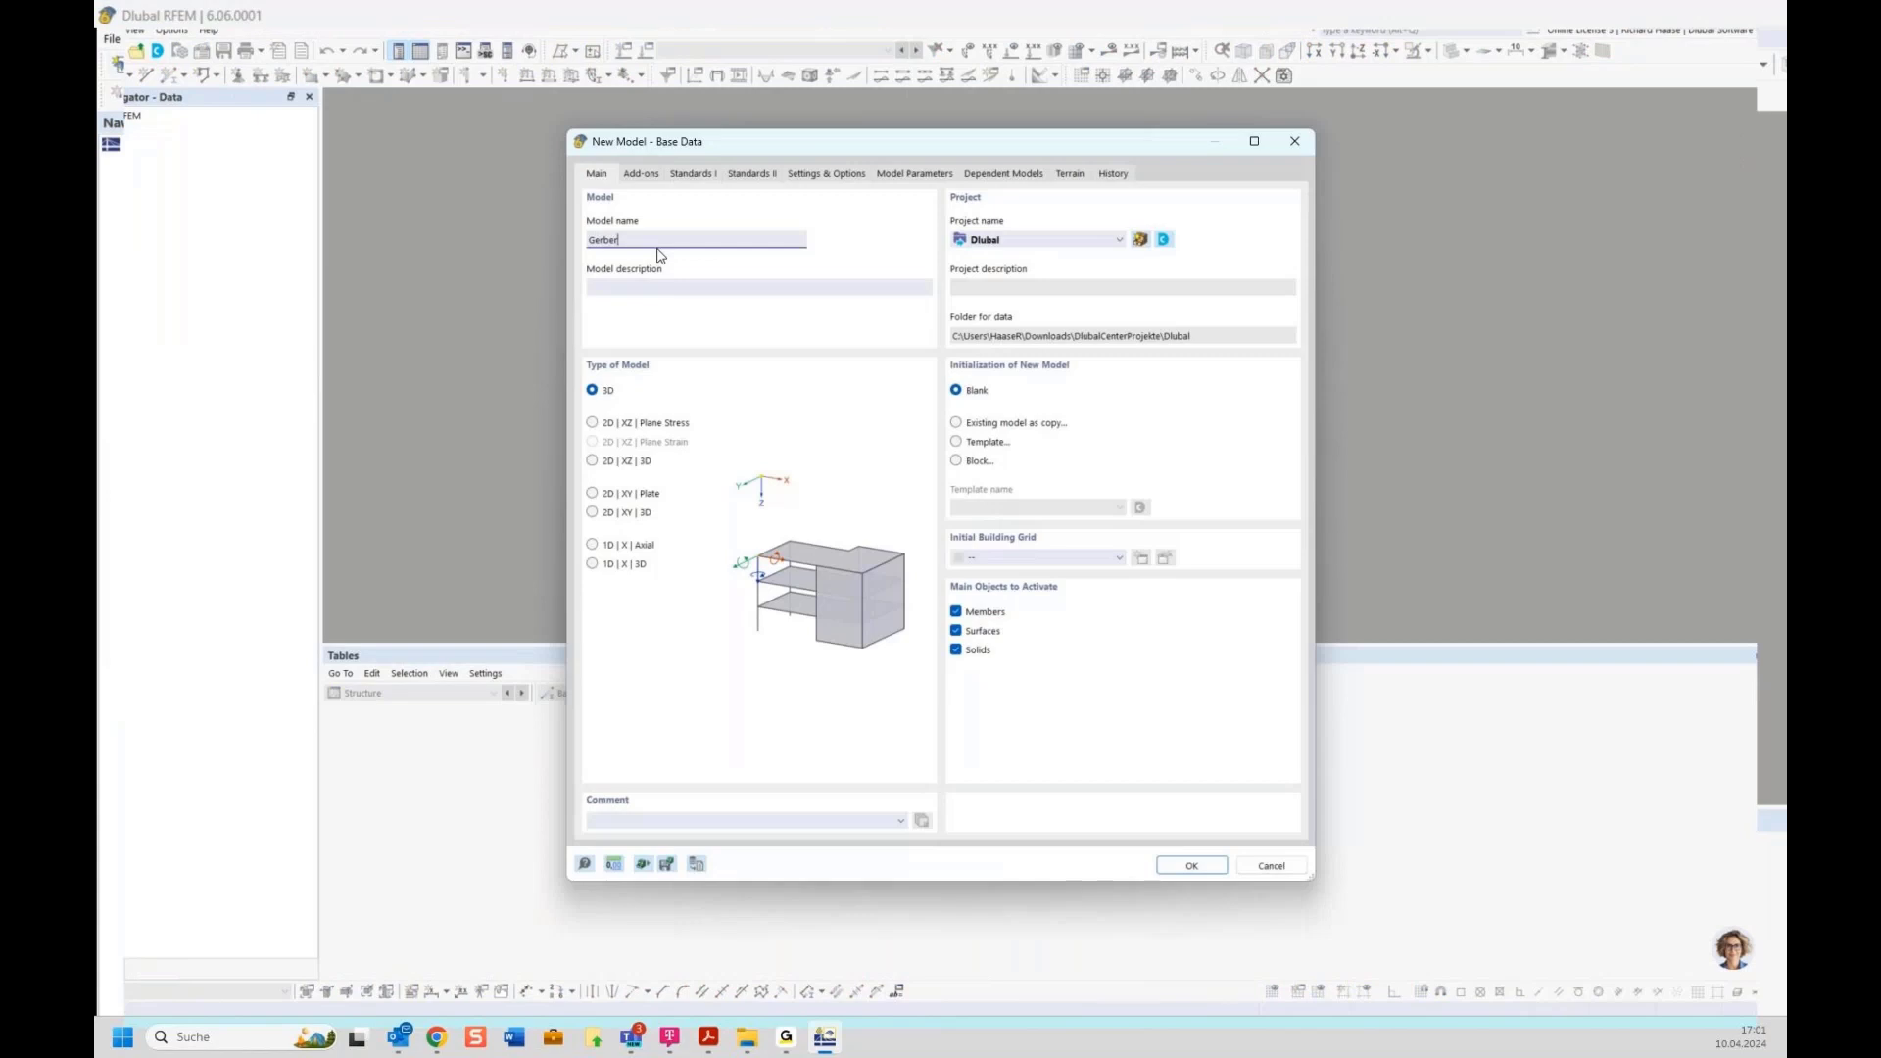
Create the new model Gerber with the model type 2D | XZ | Plane Stress.
{"action": "left_click", "coordinate": [622, 425]}
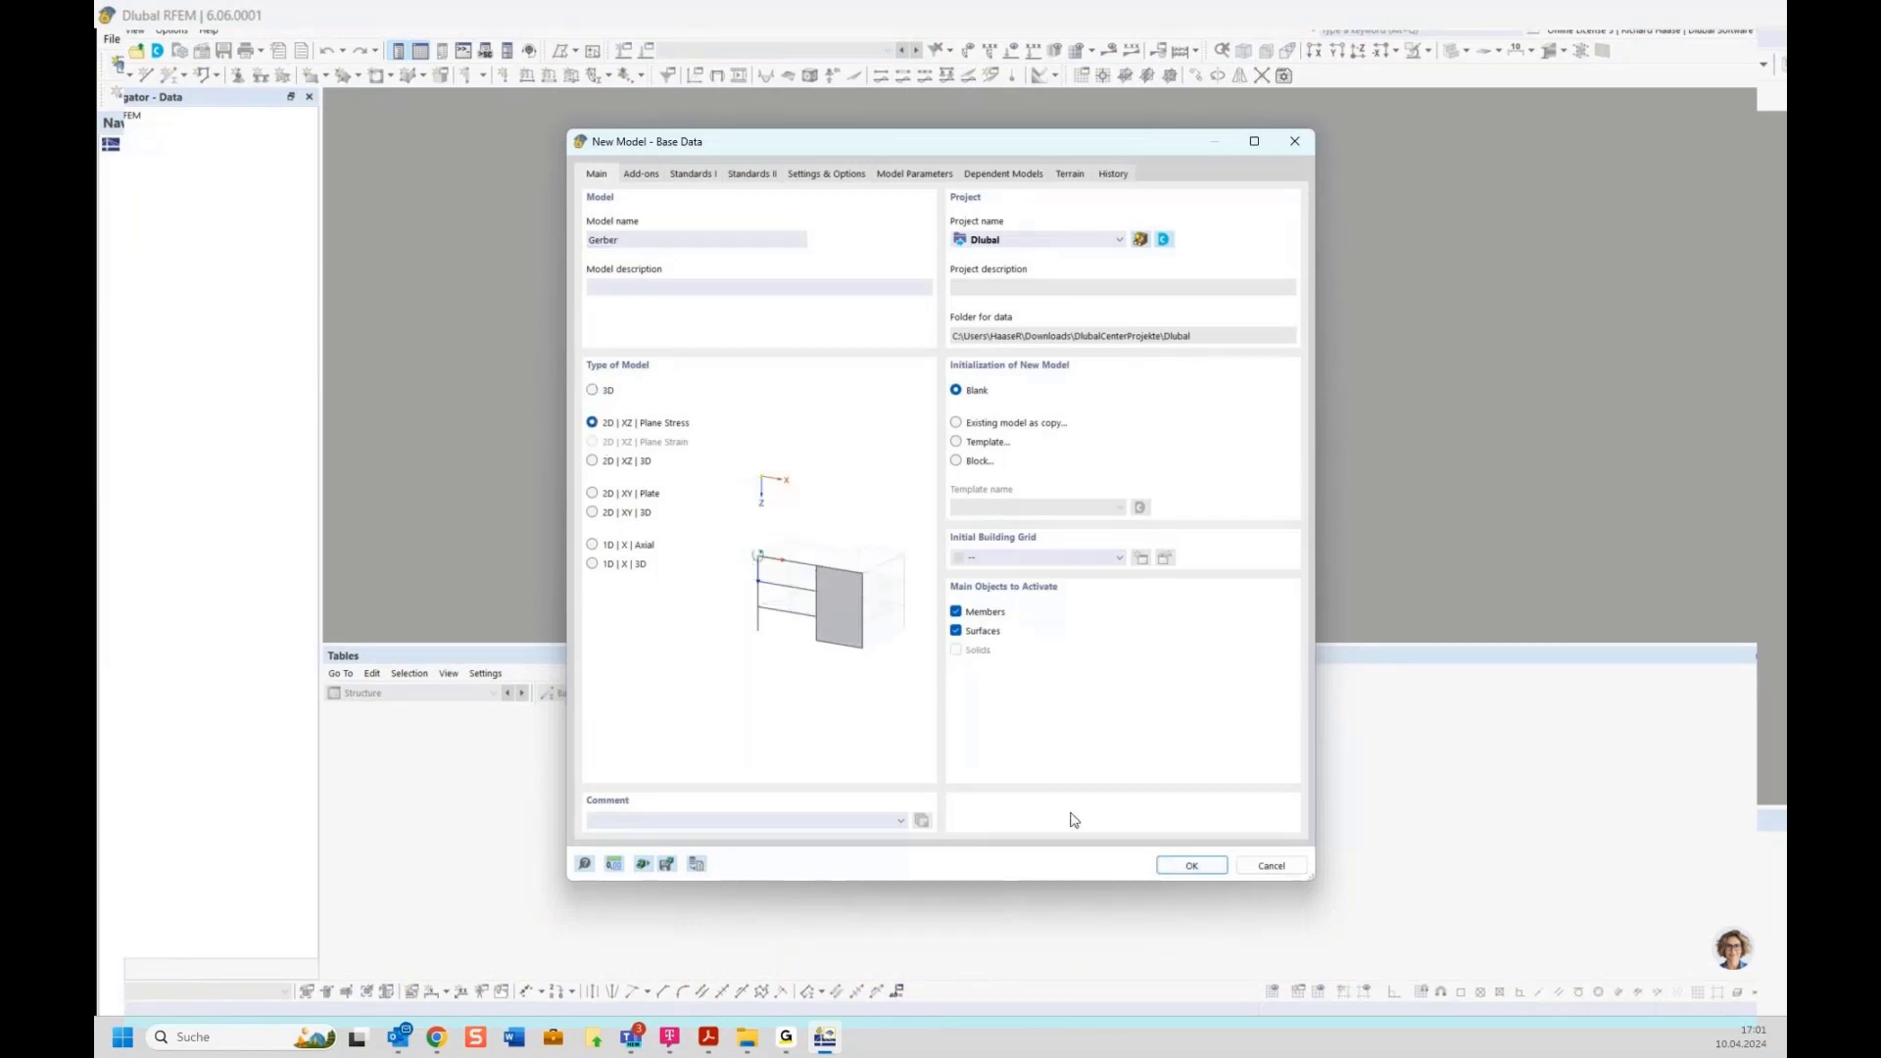
{"action": "left_click", "coordinate": [1191, 866]}
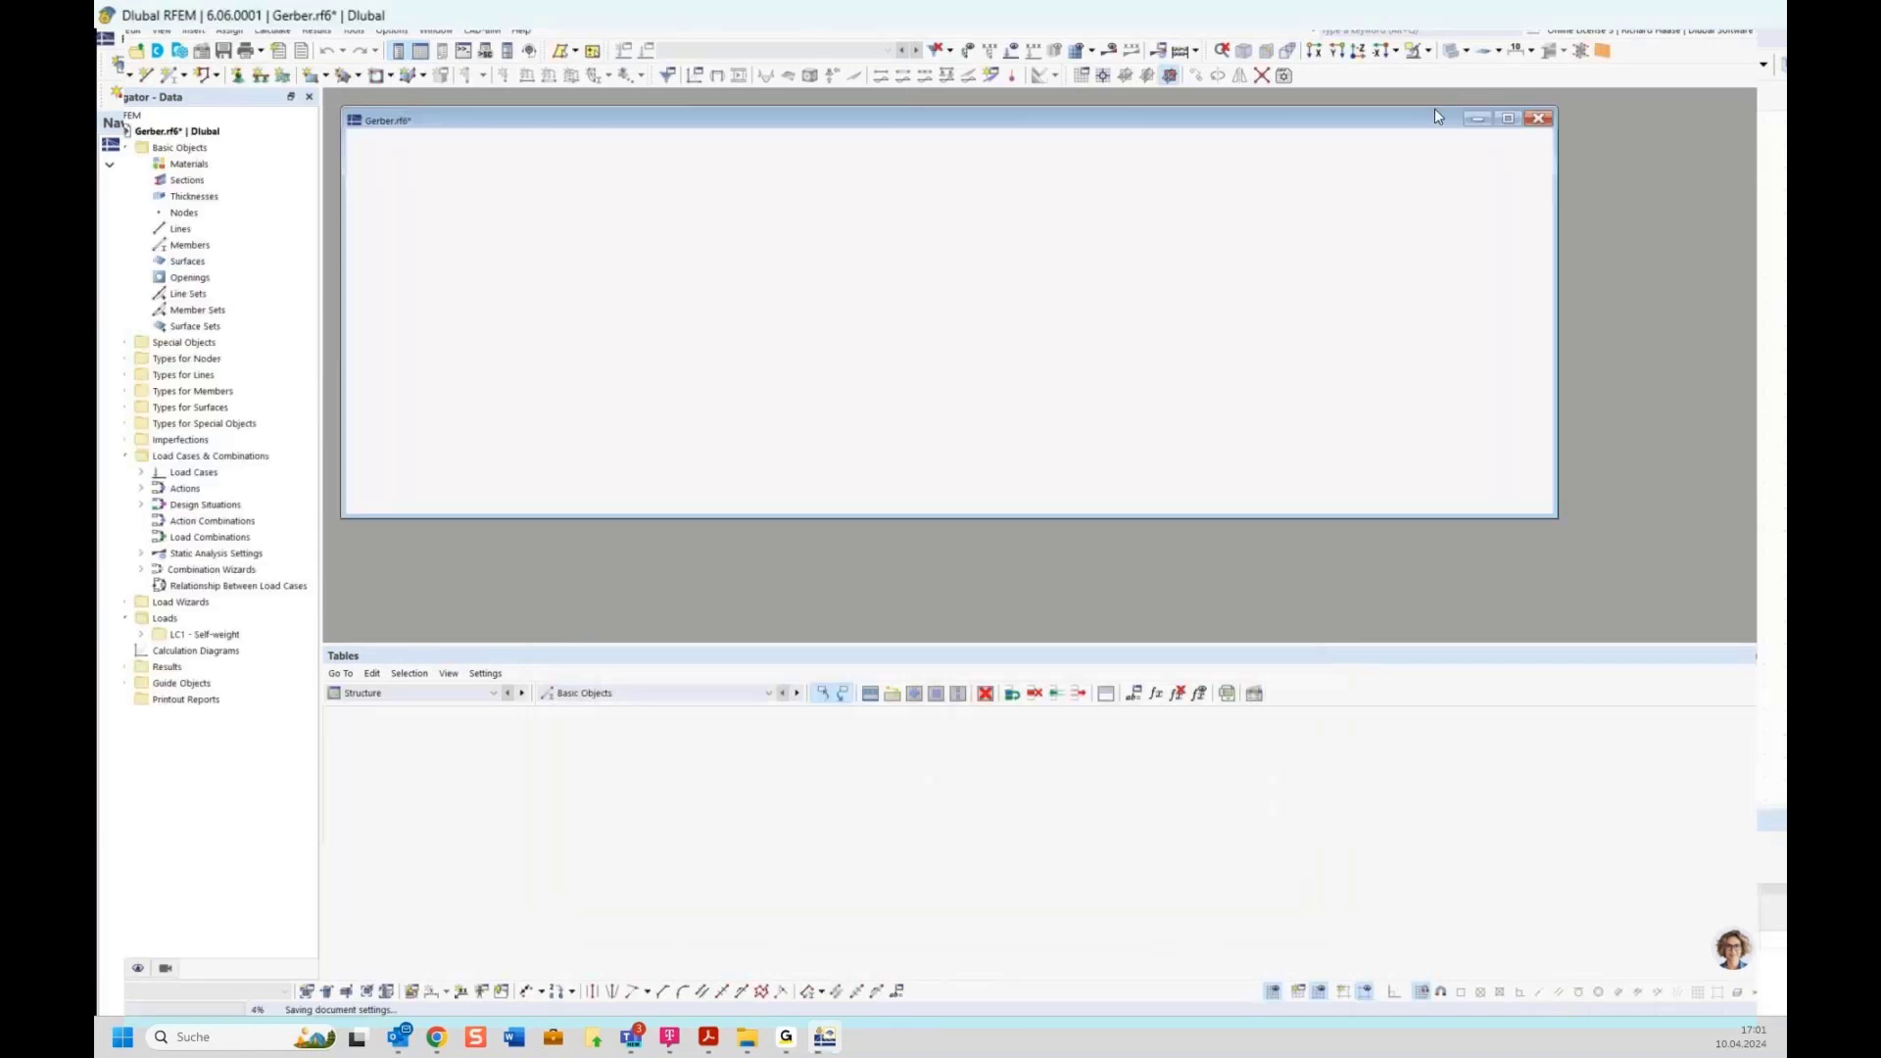
{"action": "left_click", "coordinate": [1731, 164]}
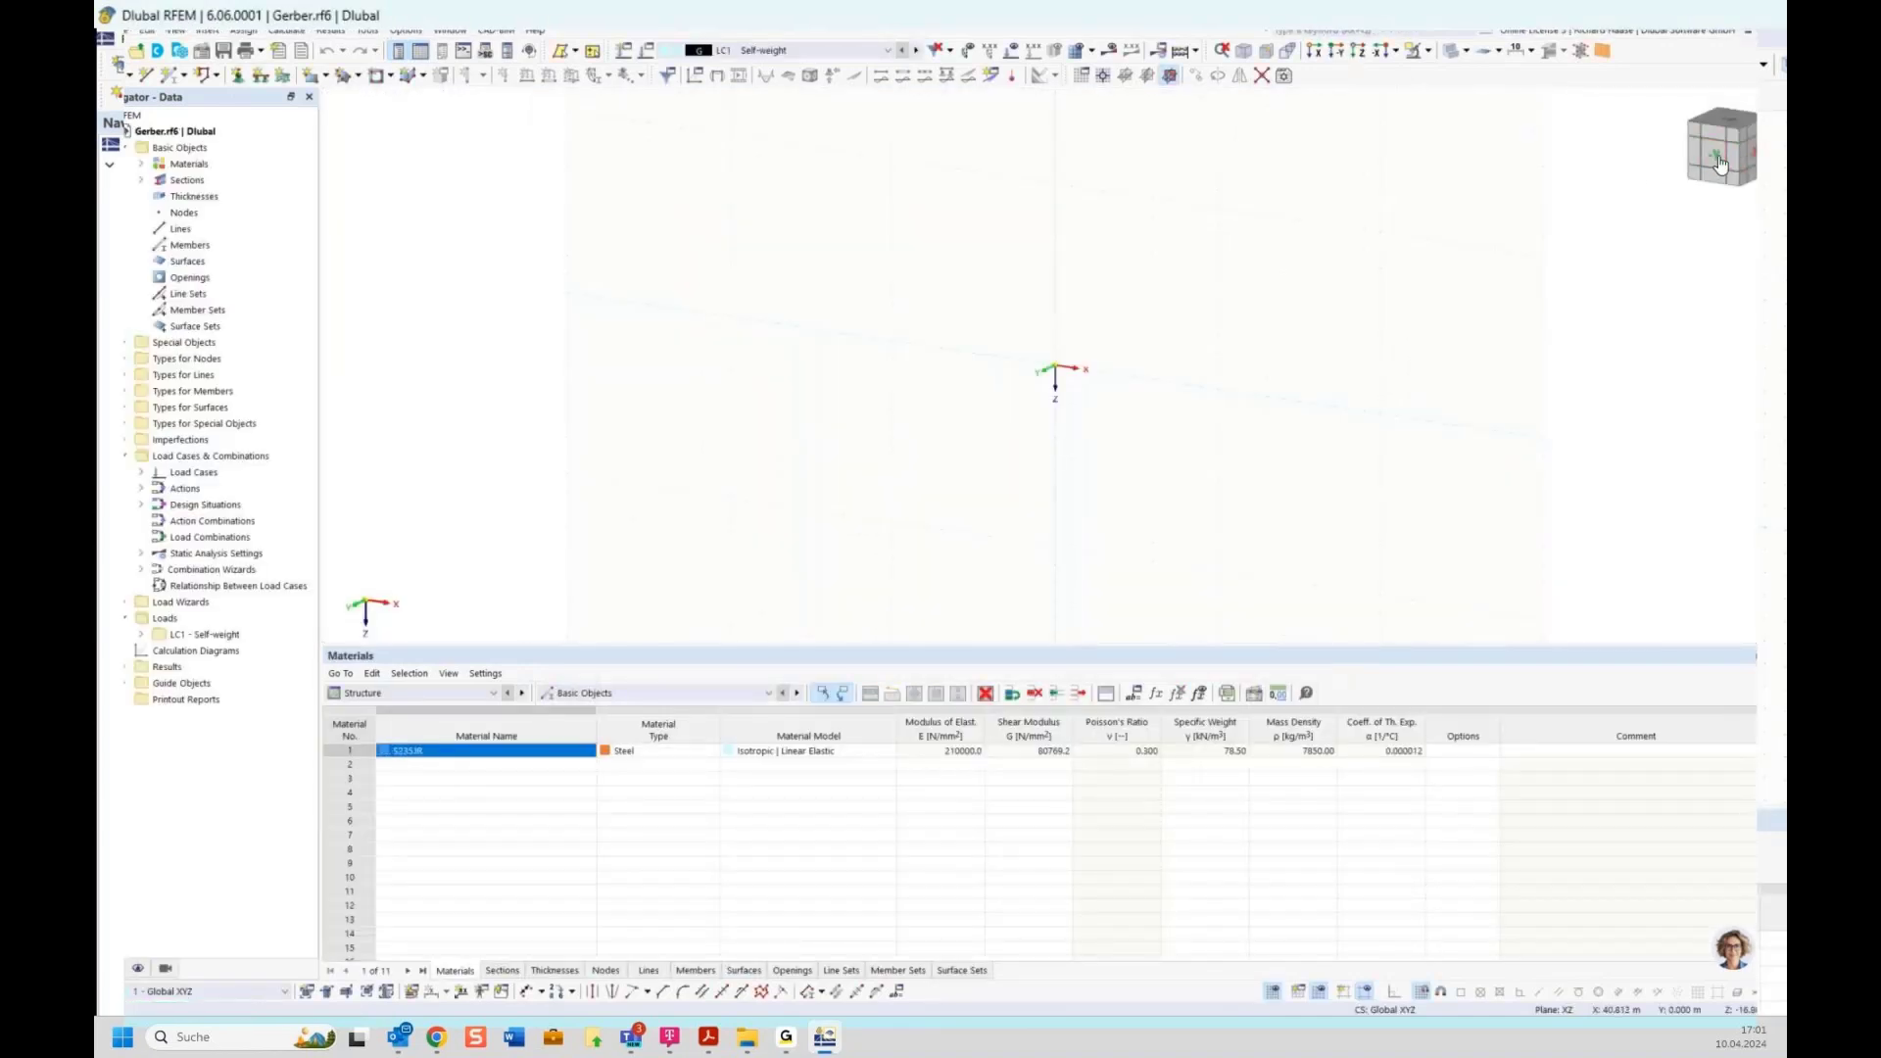
Draw a single 10 m beam member along the X-axis, starting at the origin.
{"action": "left_click", "coordinate": [177, 76]}
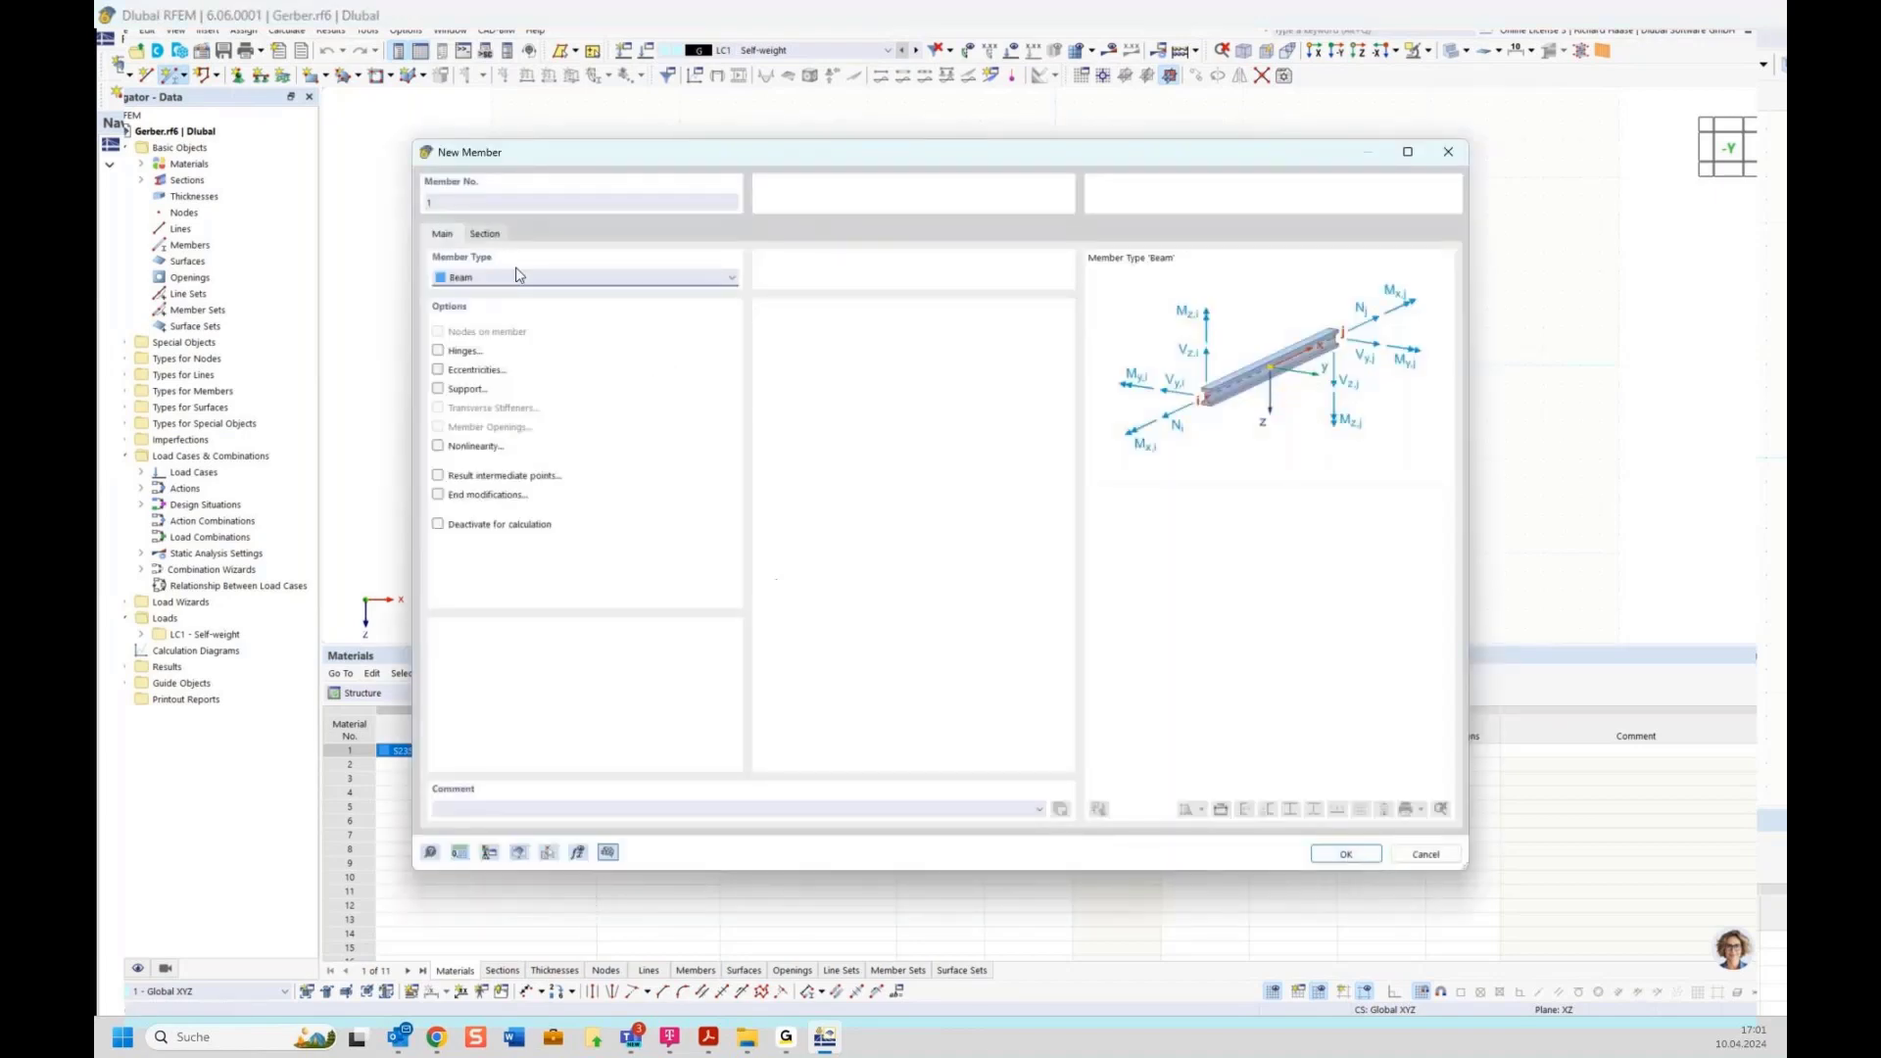
{"action": "left_click", "coordinate": [1348, 854]}
{"action": "left_click", "coordinate": [1055, 365]}
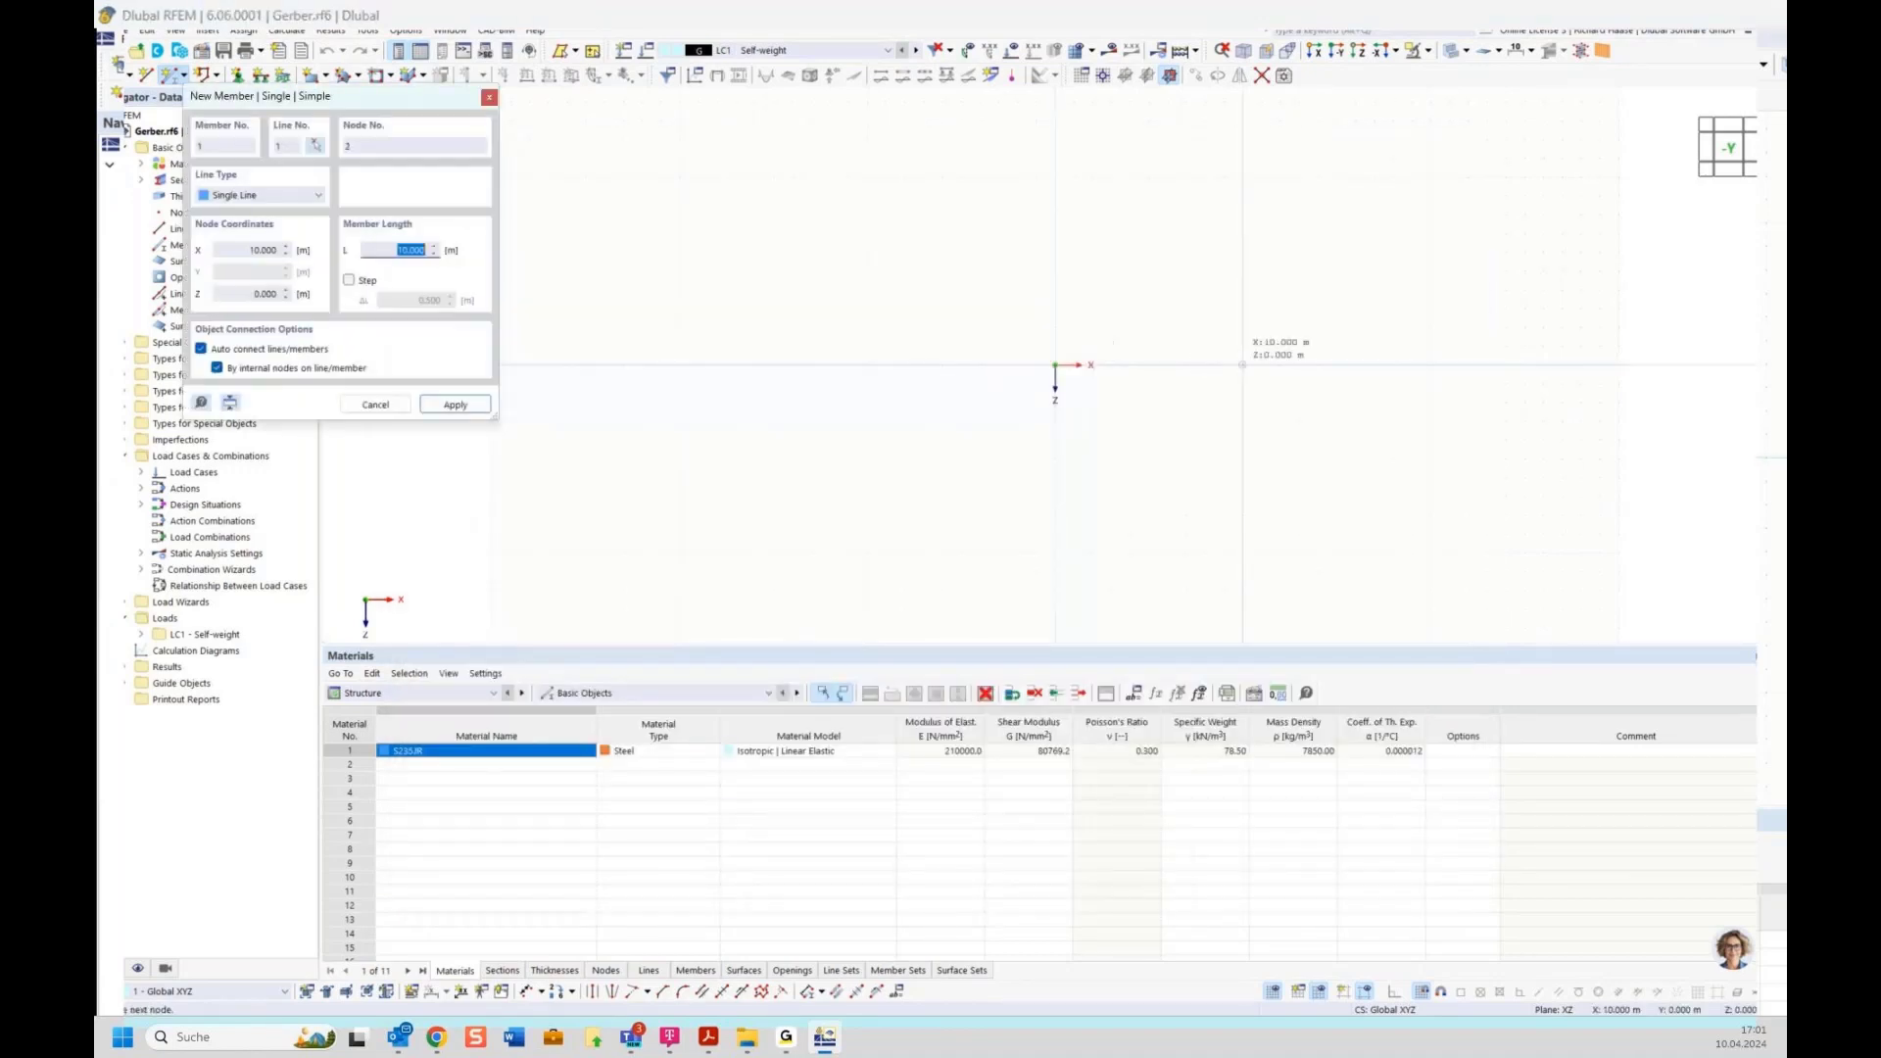
{"action": "left_click", "coordinate": [1242, 364]}
{"action": "right_click", "coordinate": [1183, 357]}
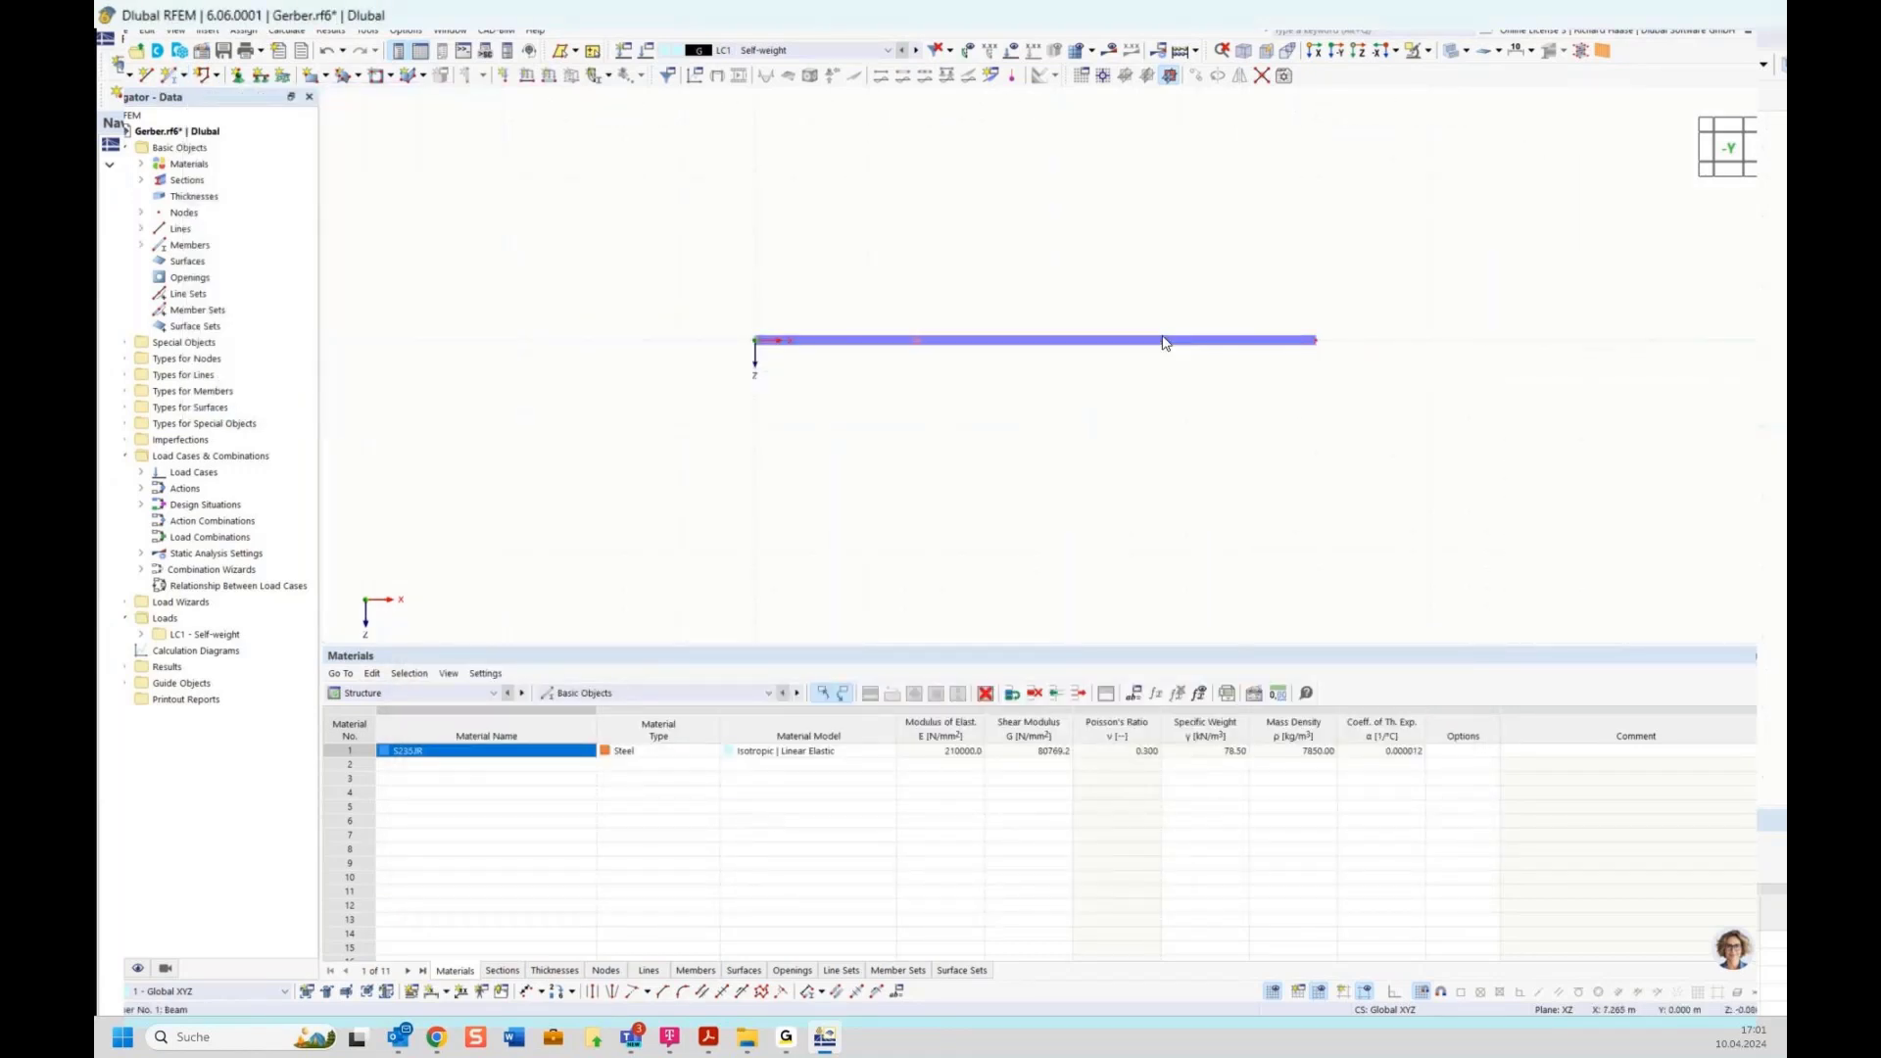
Divide the beam member at its midpoint using the distance method.
{"action": "right_click", "coordinate": [1162, 336]}
{"action": "mouse_move", "coordinate": [1519, 387]}
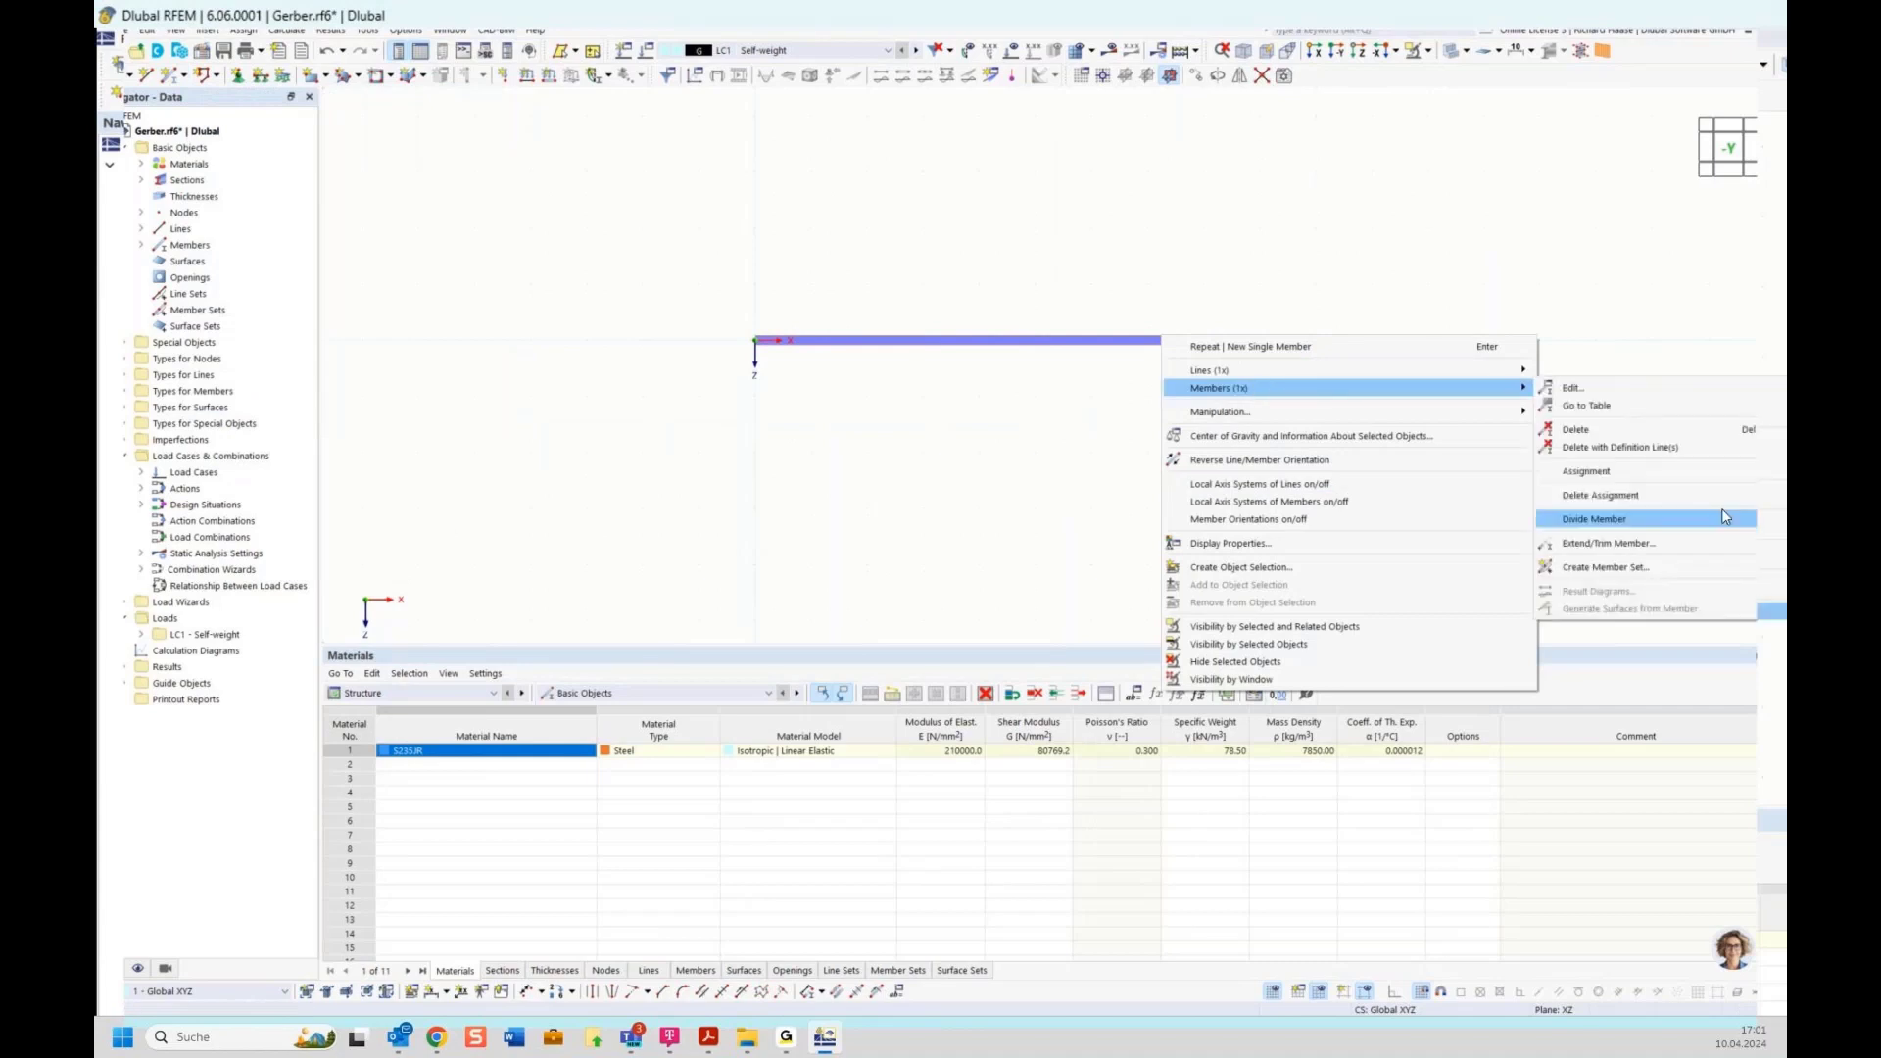
{"action": "mouse_move", "coordinate": [1625, 527]}
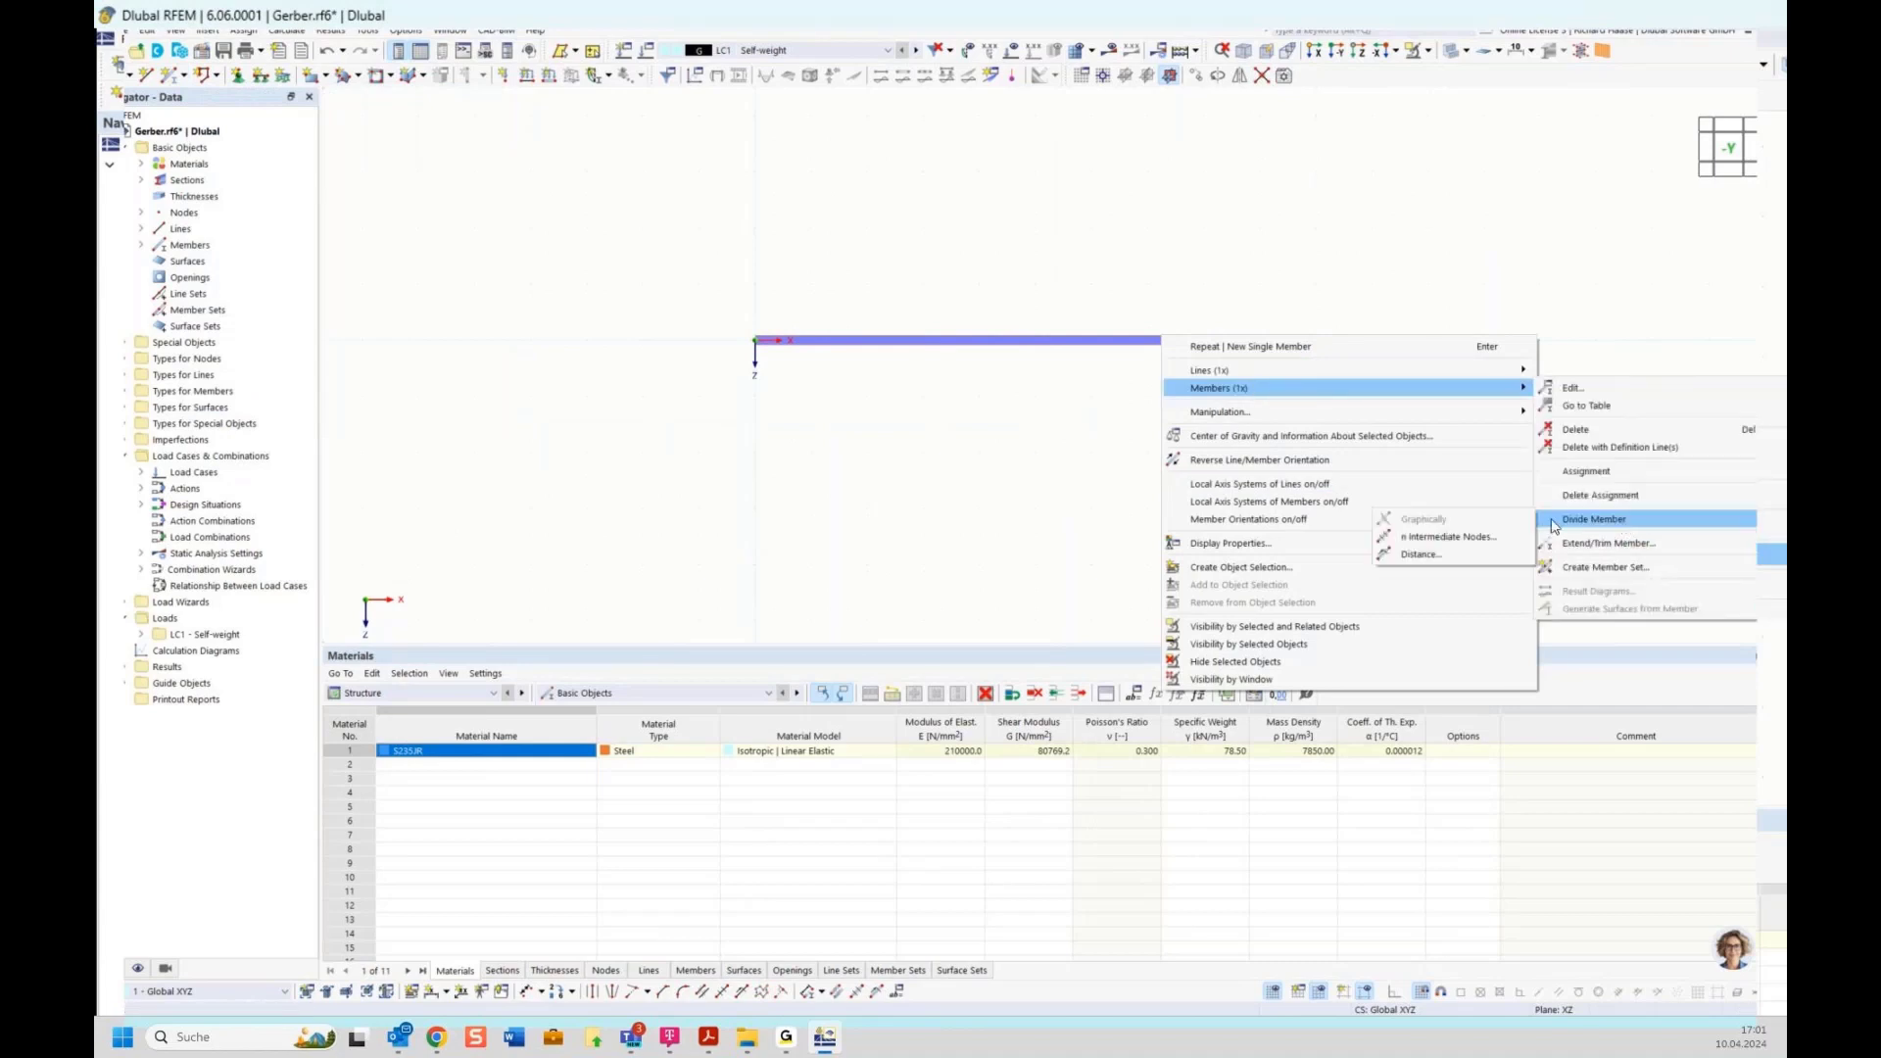
{"action": "left_click", "coordinate": [1460, 549]}
{"action": "left_click", "coordinate": [1112, 791]}
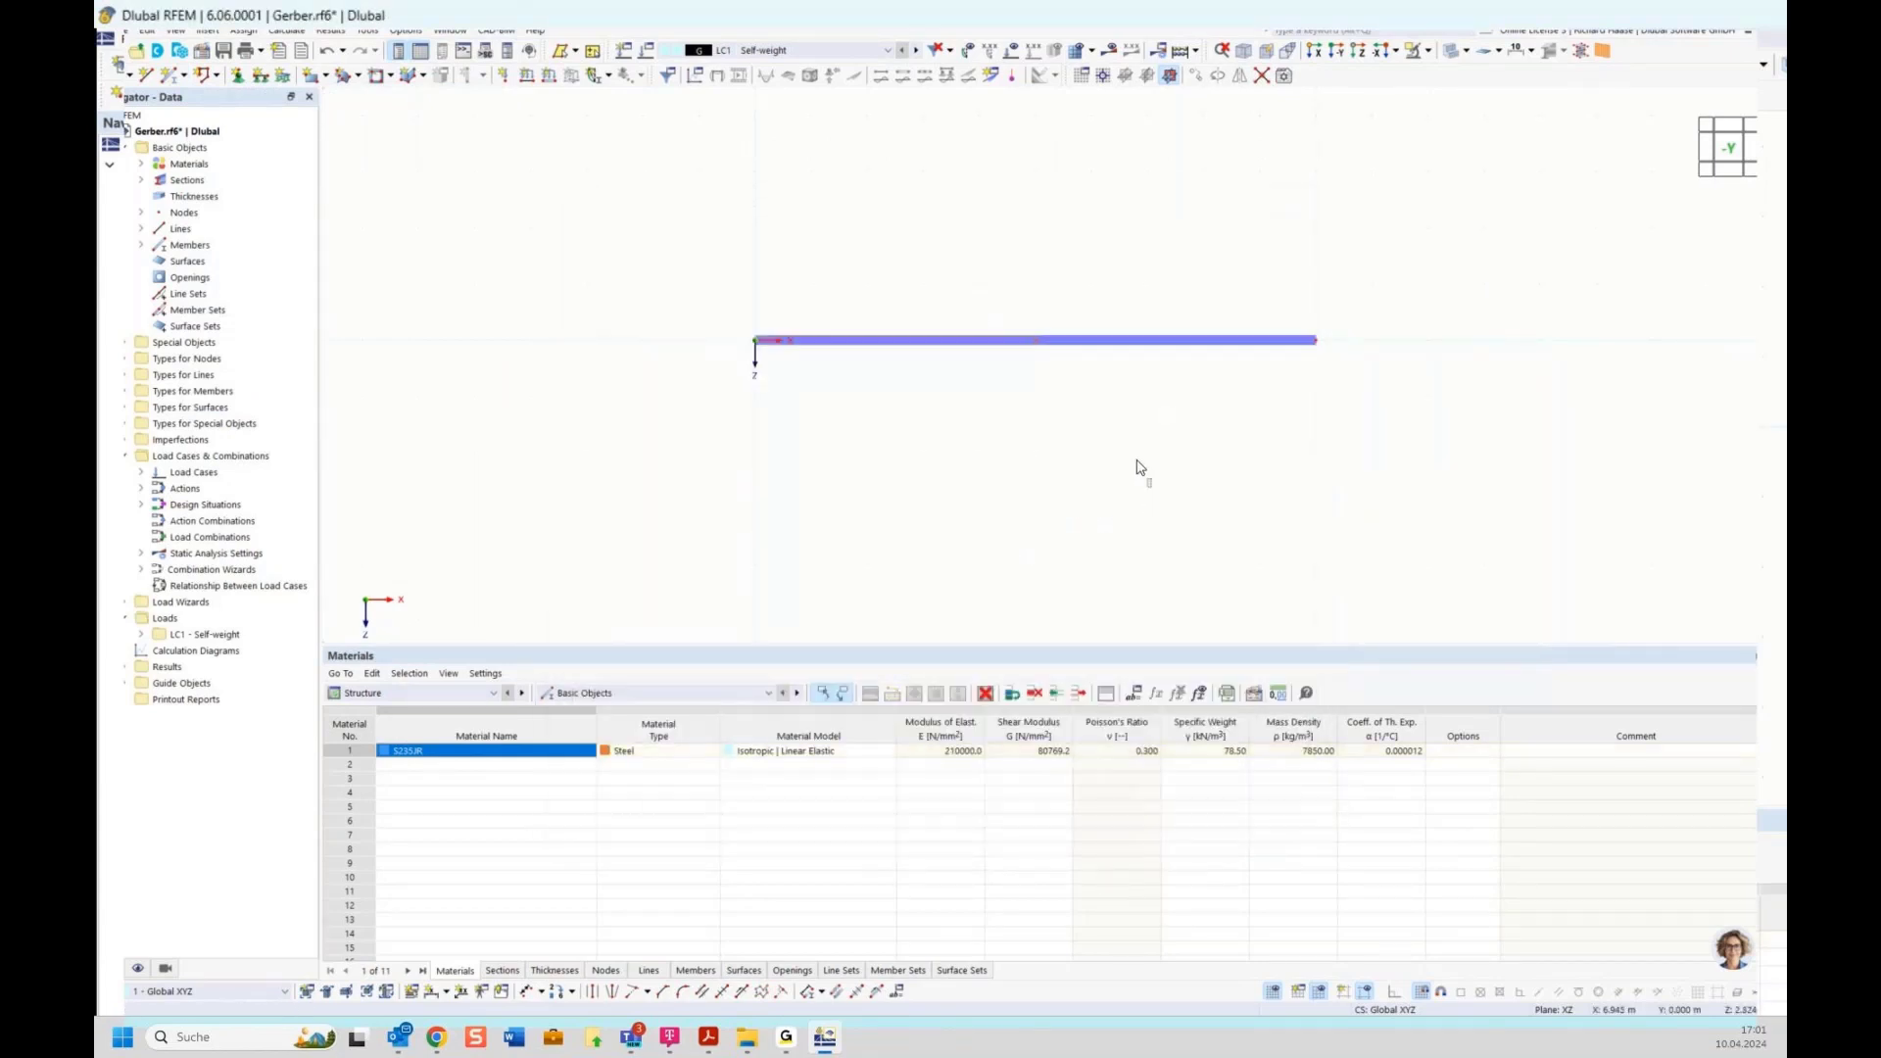
Divide the second half of the beam by distance, placing a new node a short way beyond the middle node.
{"action": "right_click", "coordinate": [1103, 344]}
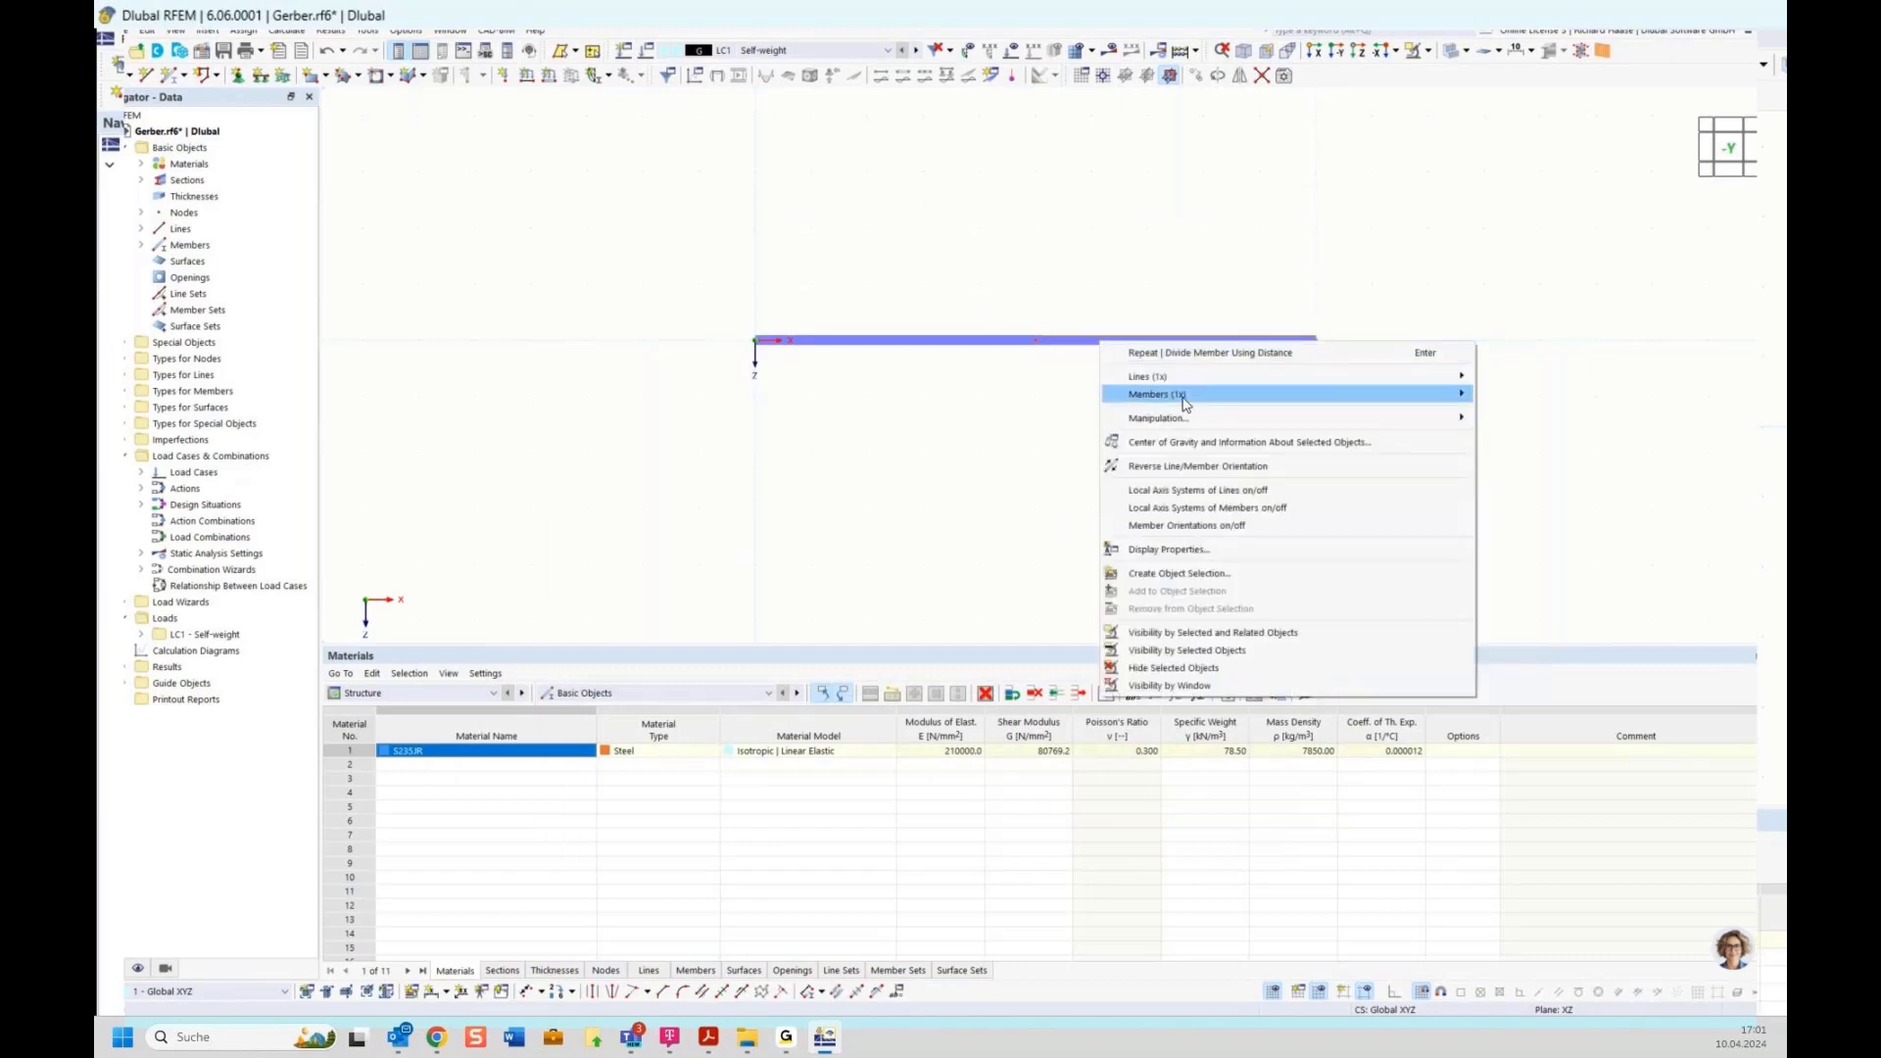
{"action": "mouse_move", "coordinate": [1184, 396]}
{"action": "mouse_move", "coordinate": [1568, 535]}
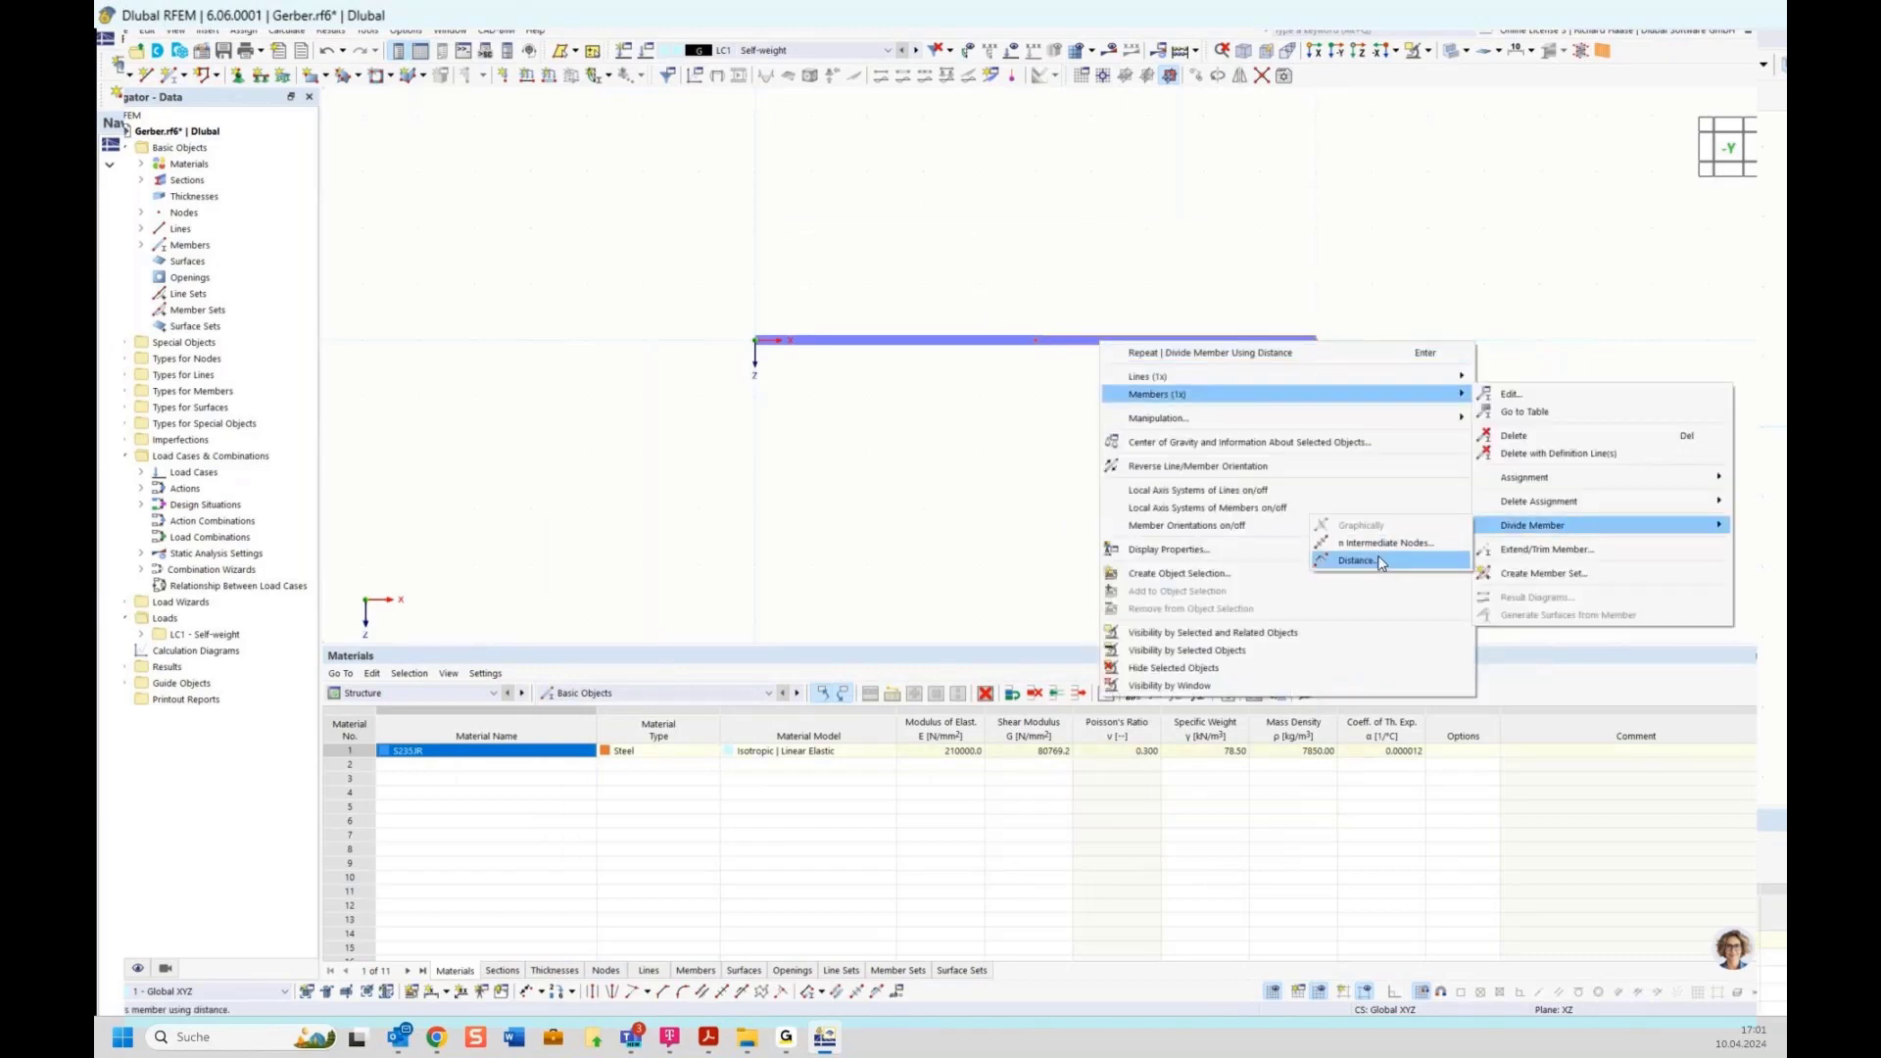
{"action": "left_click", "coordinate": [1411, 561]}
{"action": "left_click", "coordinate": [644, 360]}
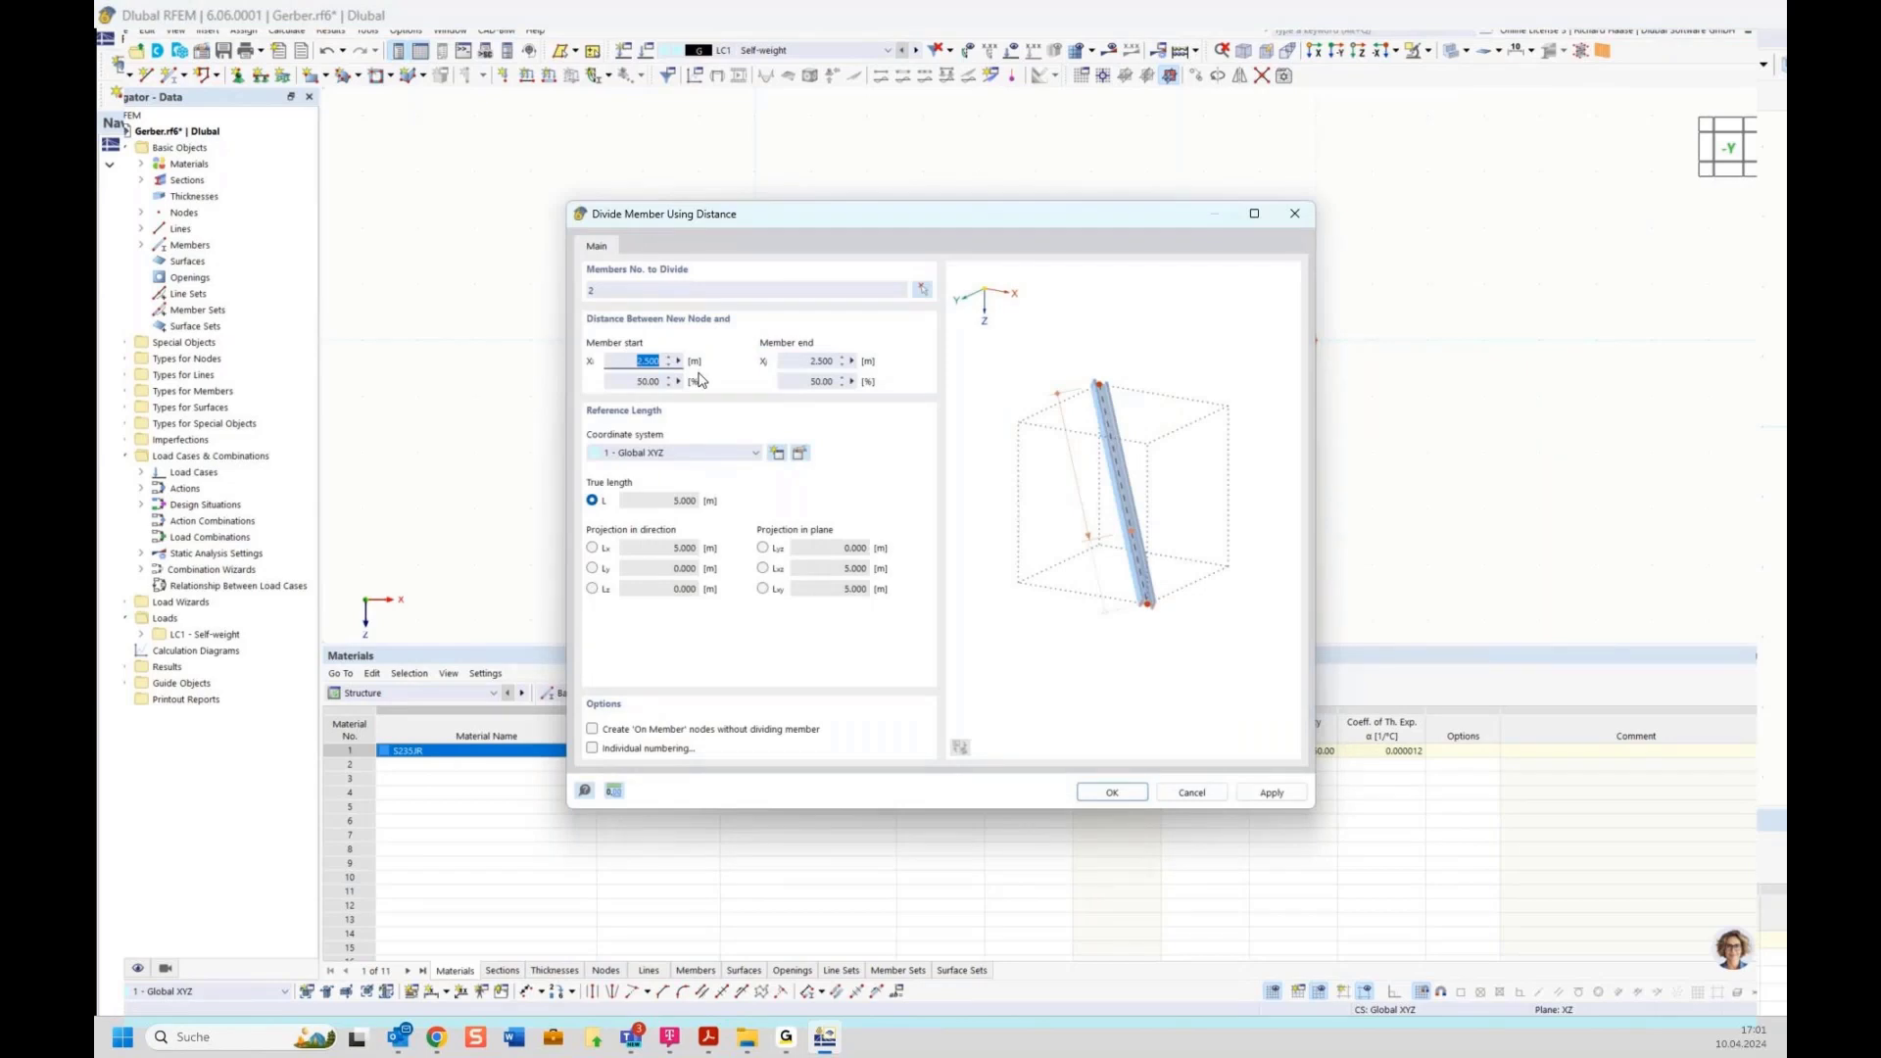
{"action": "key", "text": "Return"}
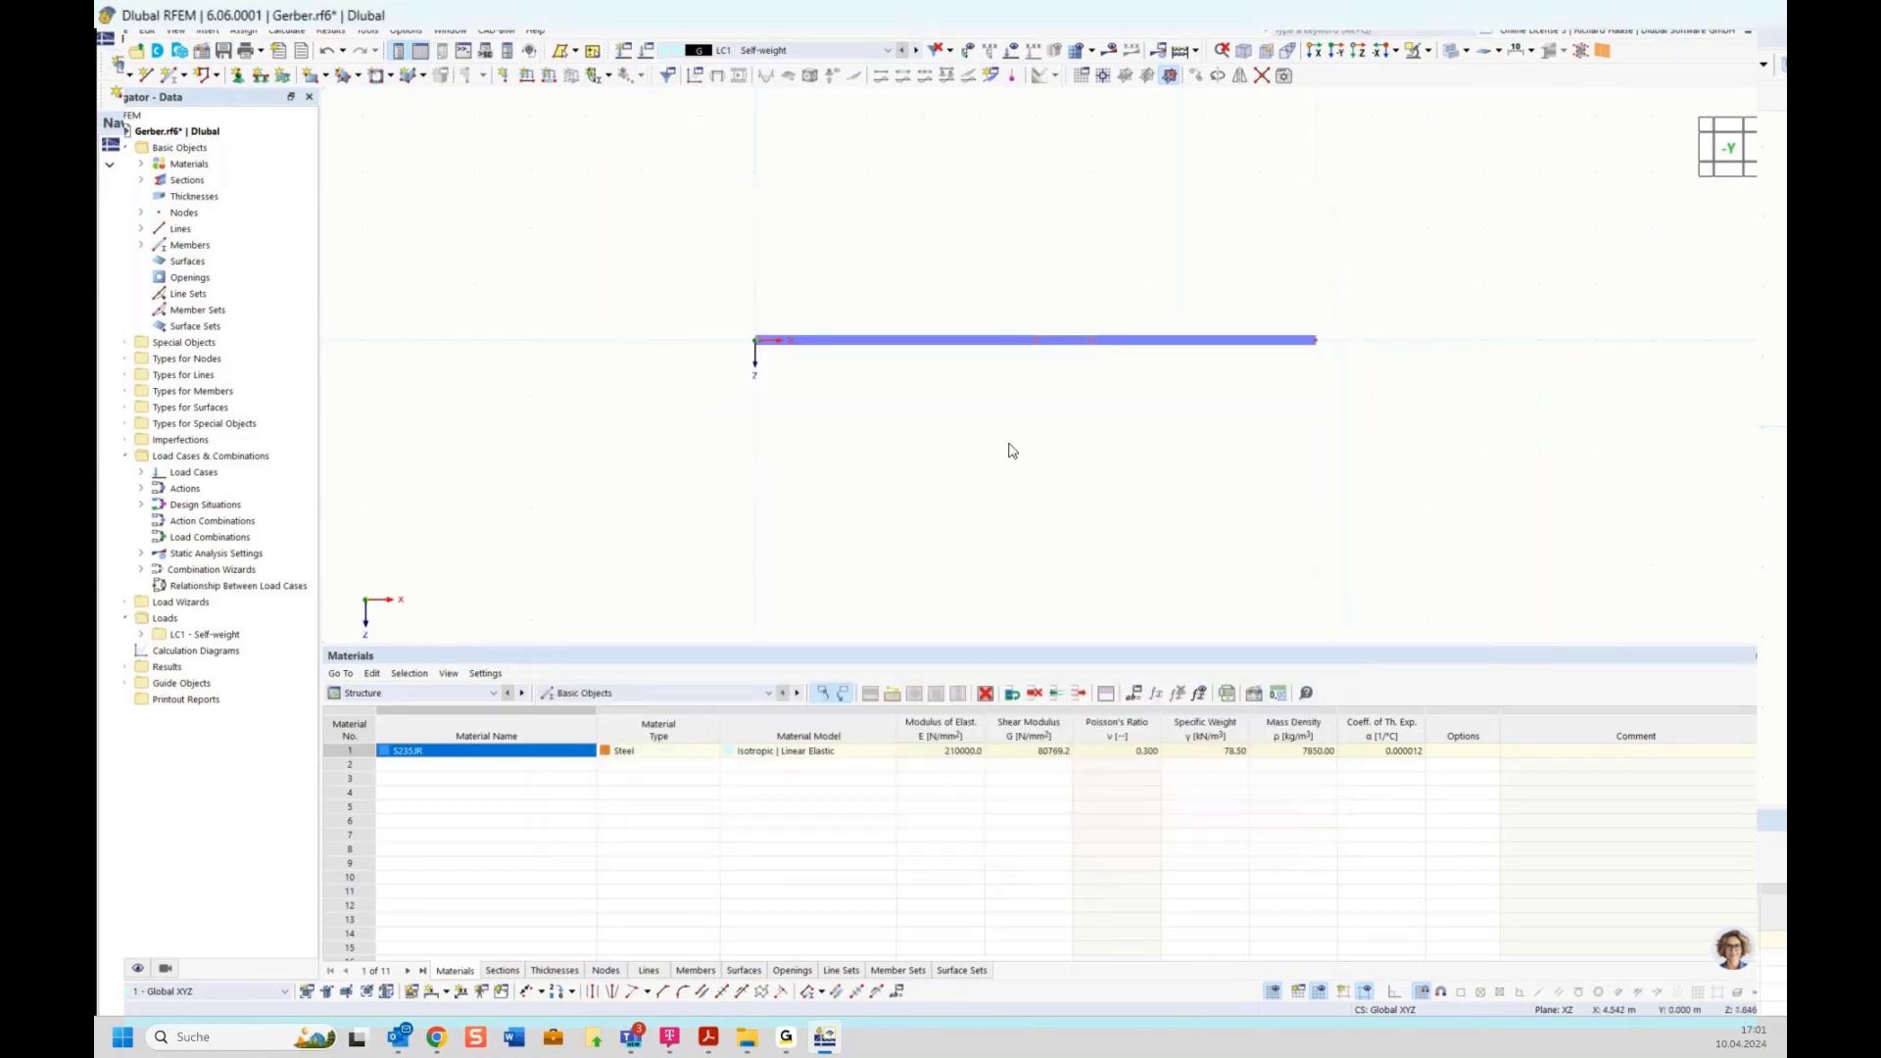
Assign a hinged nodal support to node 1 at the beam's start.
{"action": "left_click", "coordinate": [245, 81]}
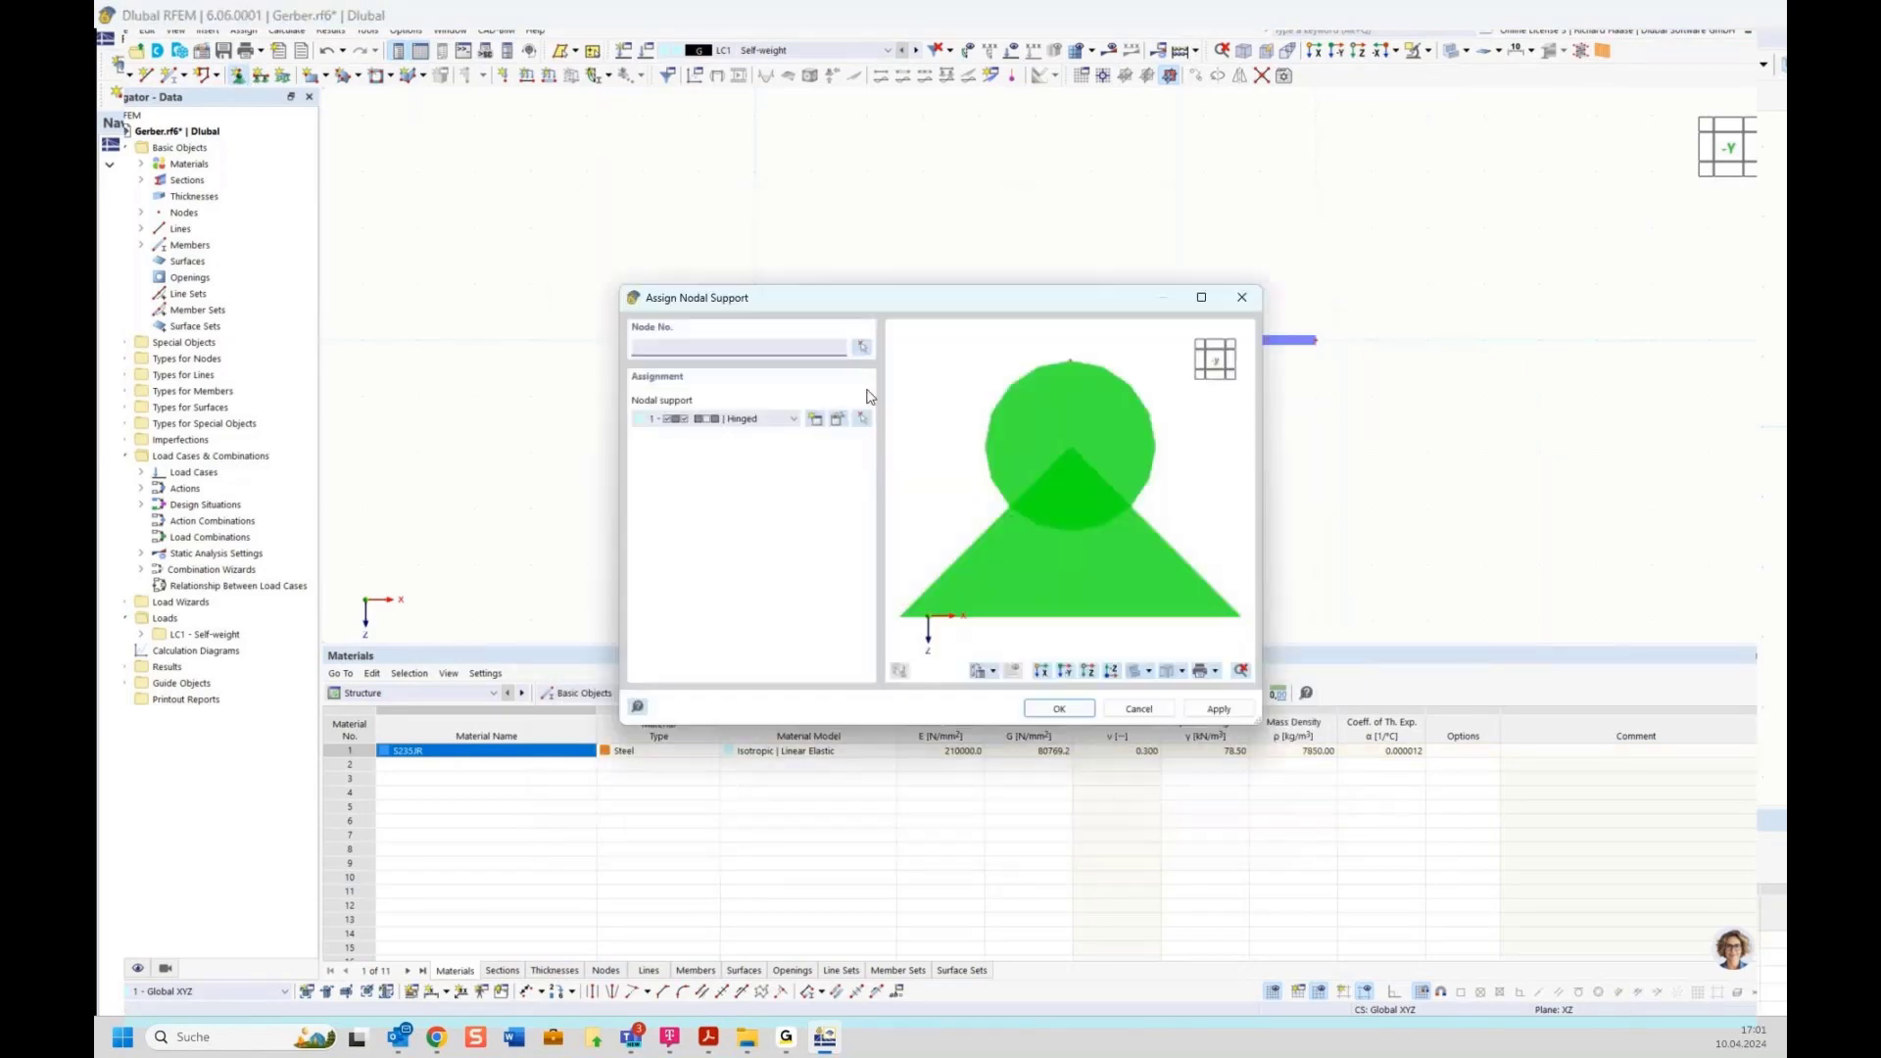
{"action": "key", "text": "Return"}
{"action": "left_click_drag", "start_coordinate": [718, 294], "coordinate": [838, 413]}
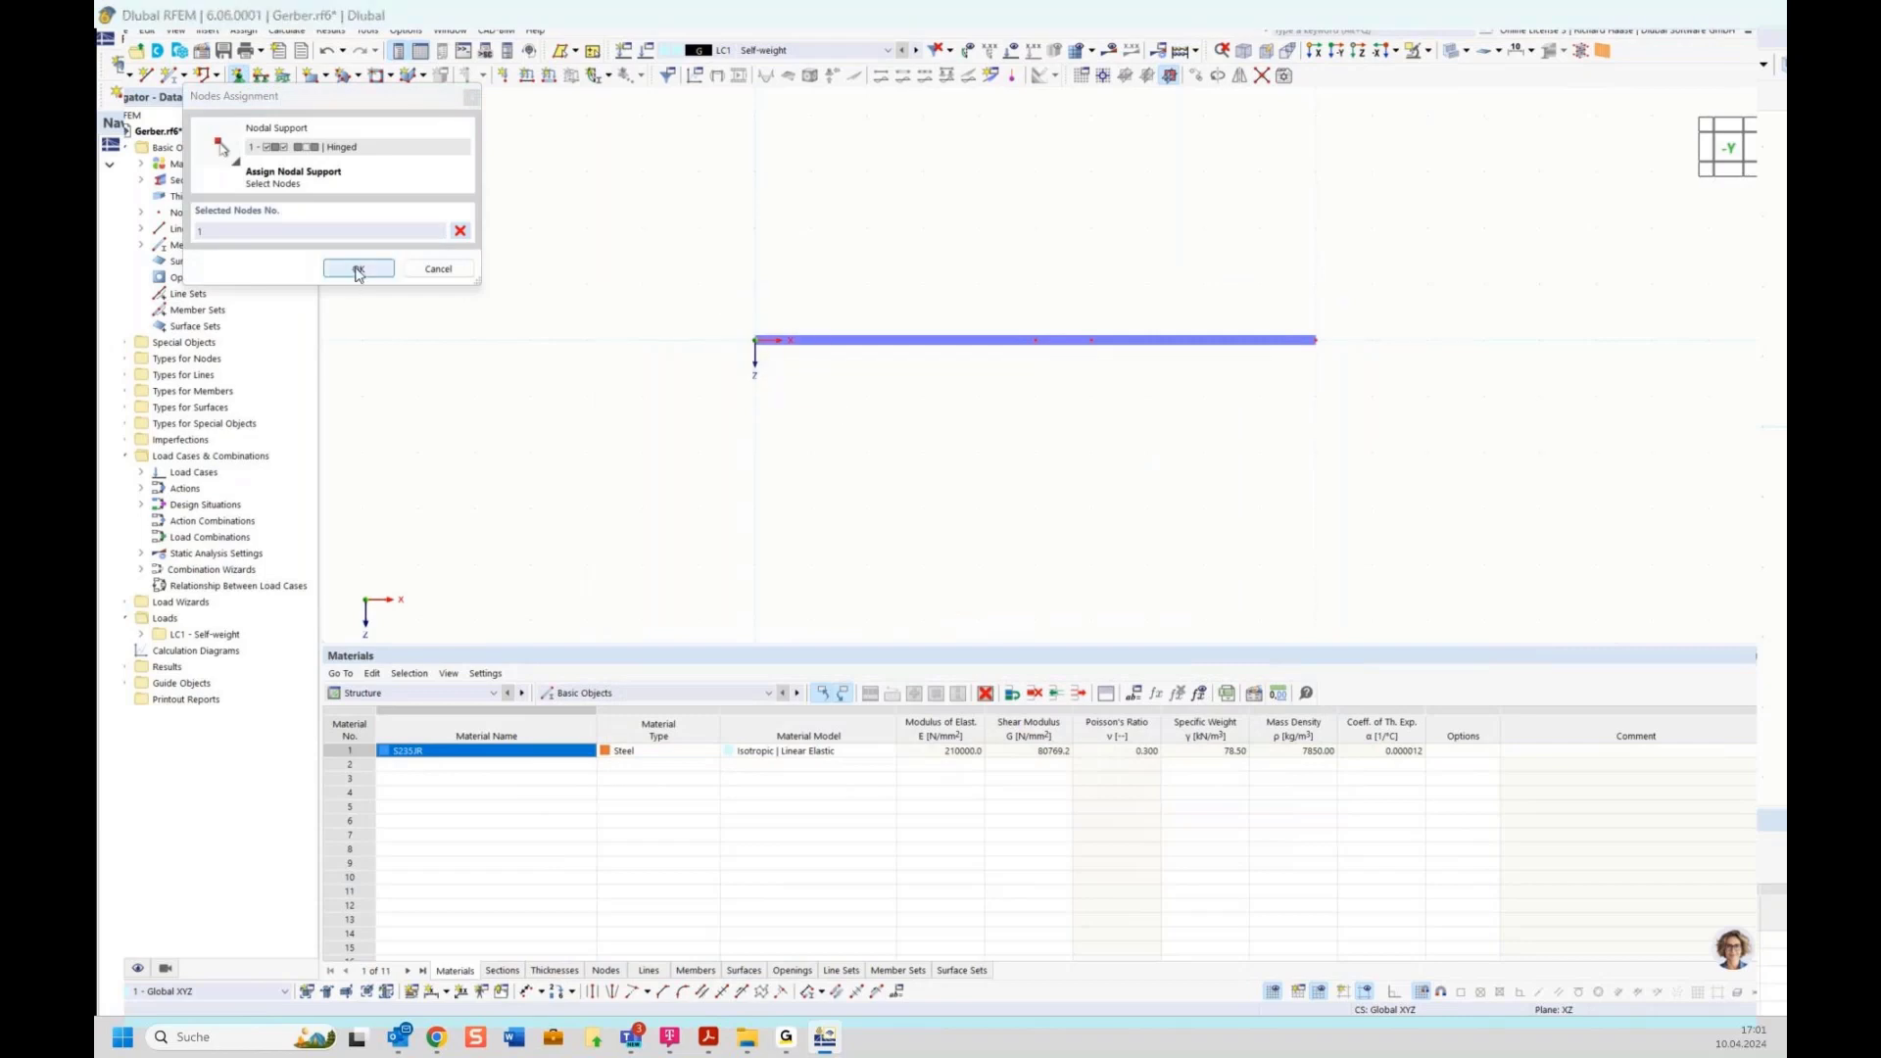
{"action": "left_click", "coordinate": [357, 269]}
{"action": "key", "text": "Return"}
Assign a roller nodal support to nodes 2 and 3 at the beam's middle and end.
{"action": "left_click", "coordinate": [245, 76]}
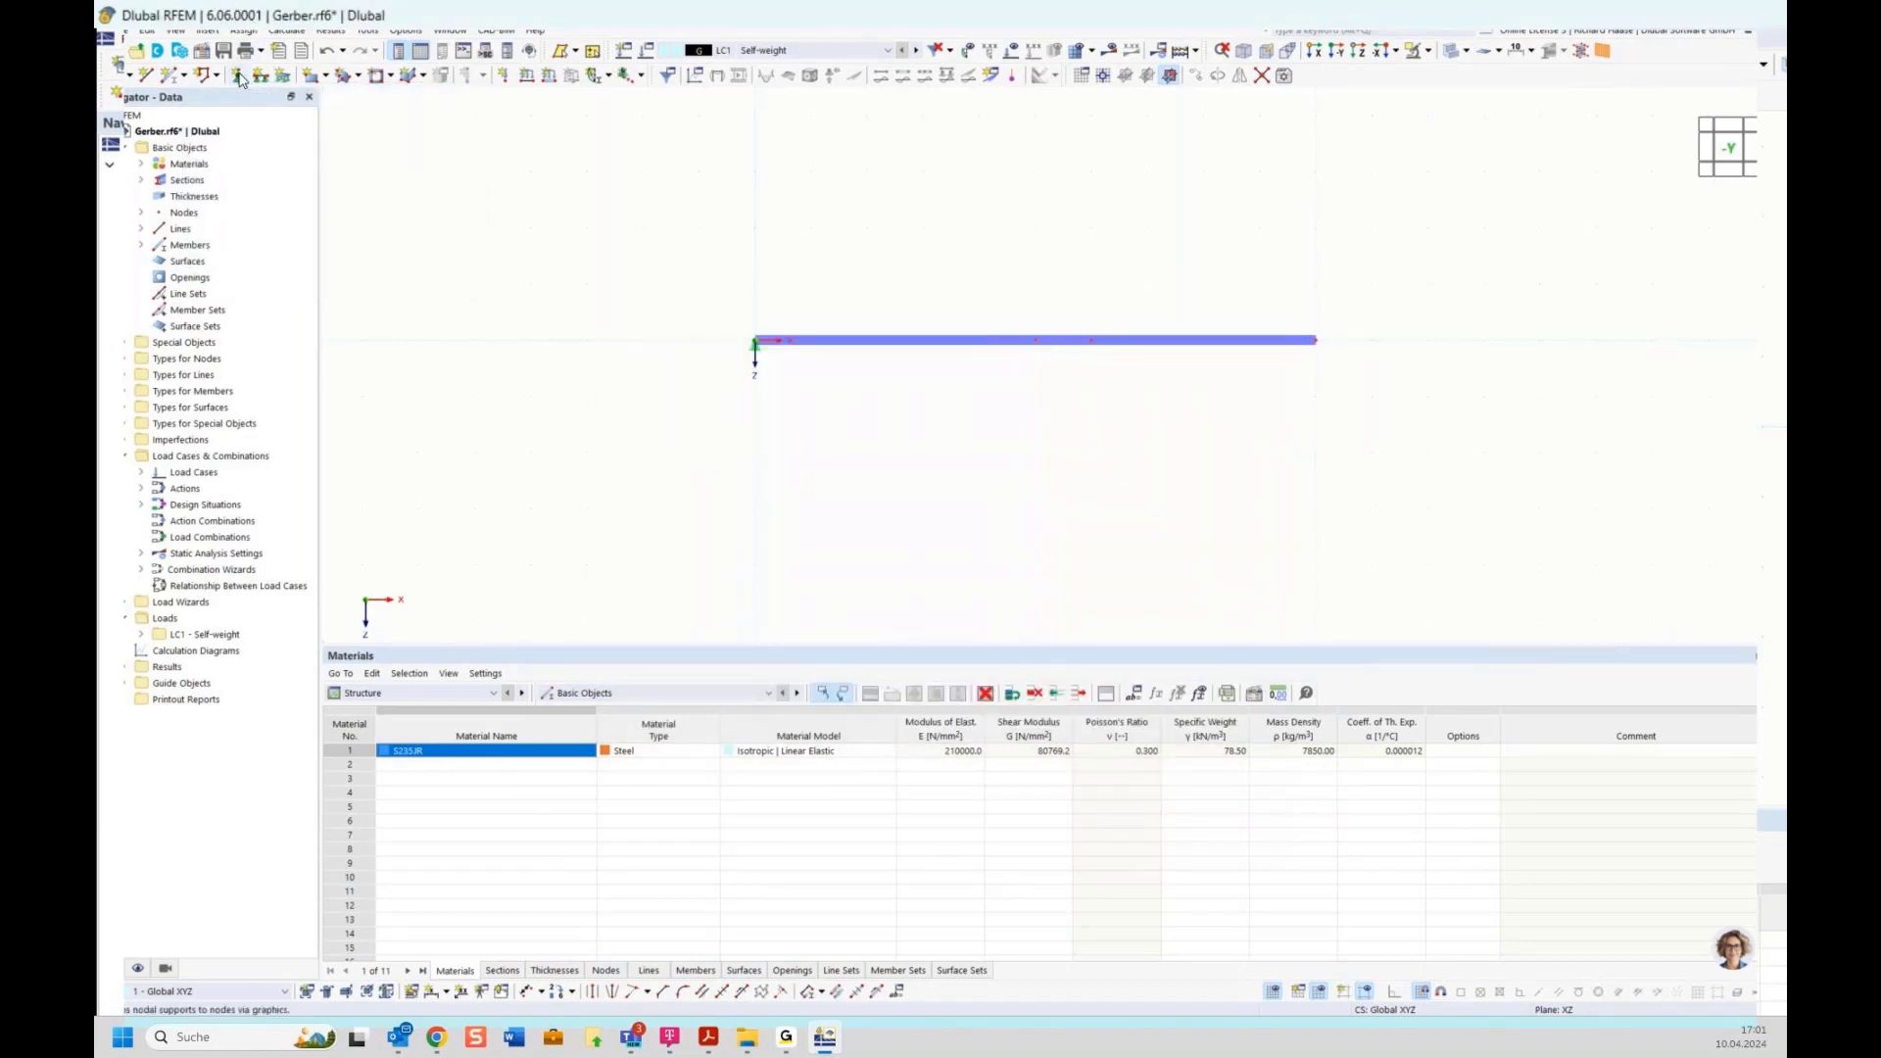
{"action": "left_click", "coordinate": [745, 419]}
{"action": "left_click", "coordinate": [740, 475]}
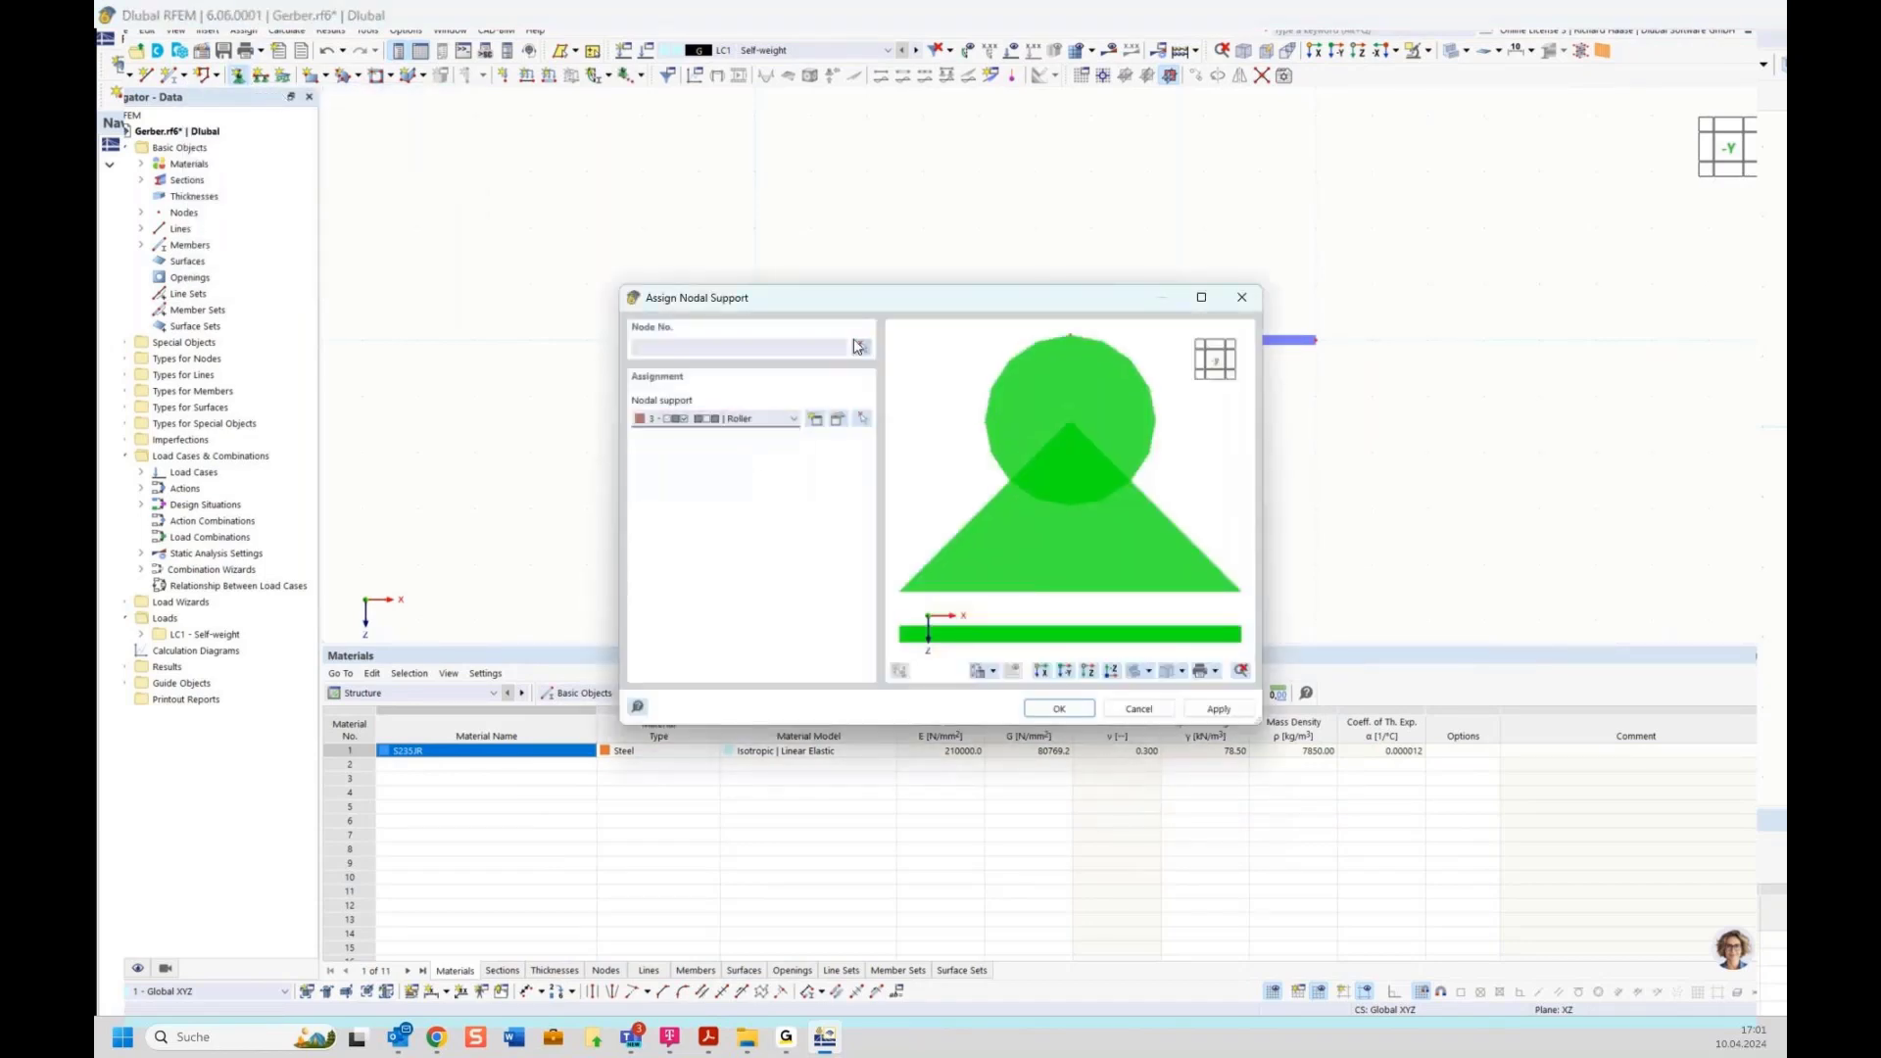
{"action": "key", "text": "Return"}
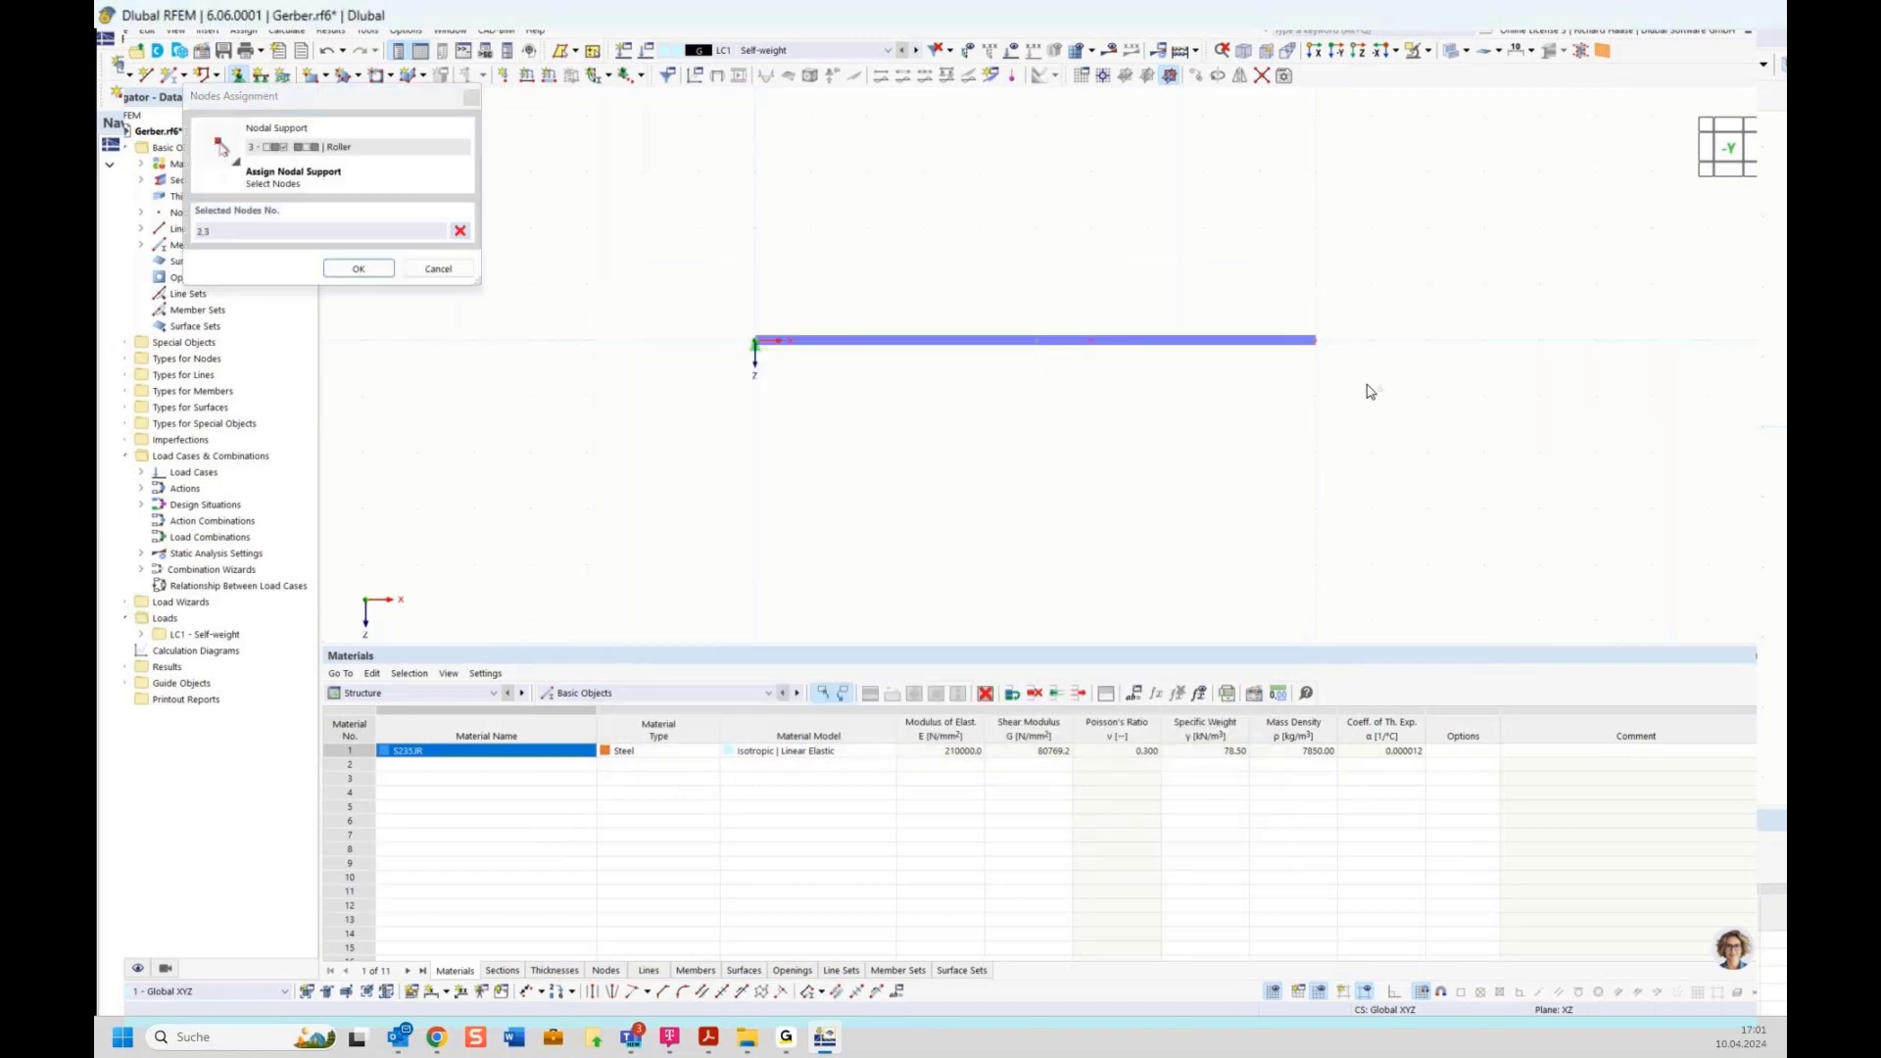
{"action": "left_click", "coordinate": [358, 268]}
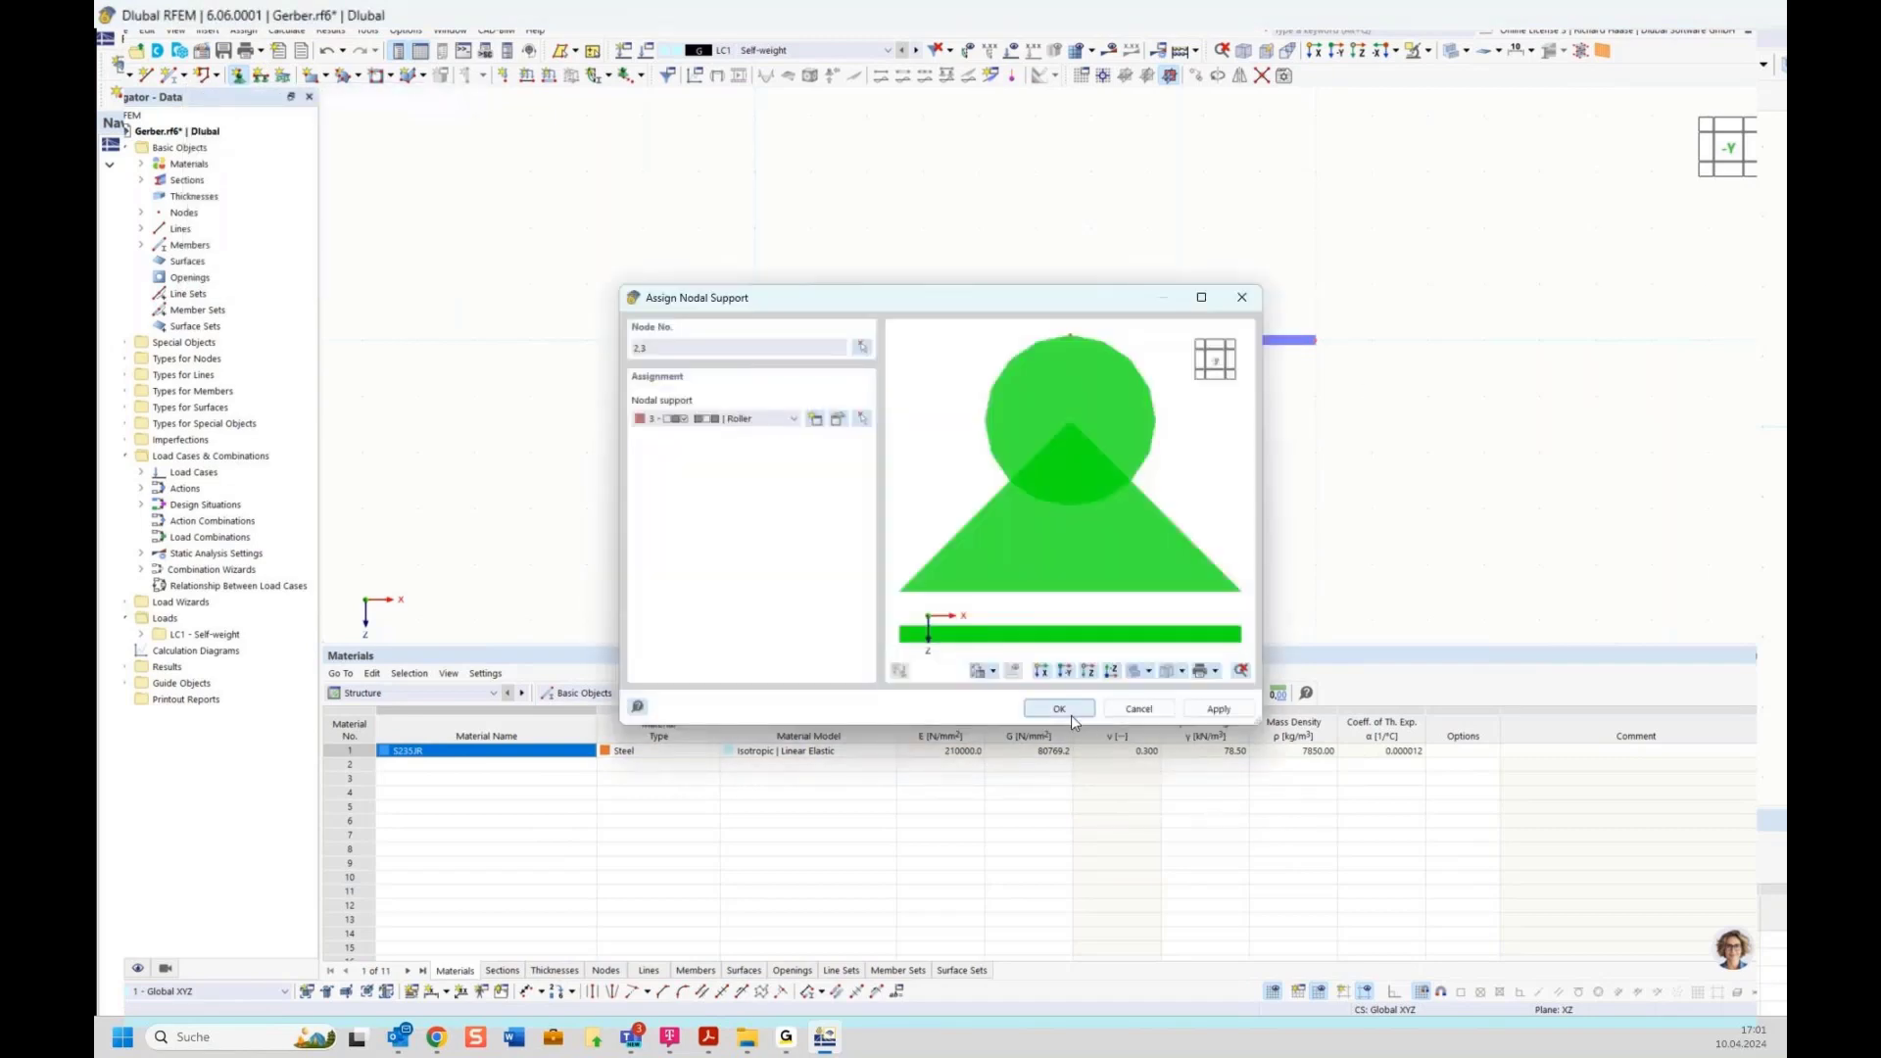
{"action": "left_click", "coordinate": [1072, 714]}
Enlarge the displayed nodal support symbols on the beam.
{"action": "right_click", "coordinate": [1036, 347]}
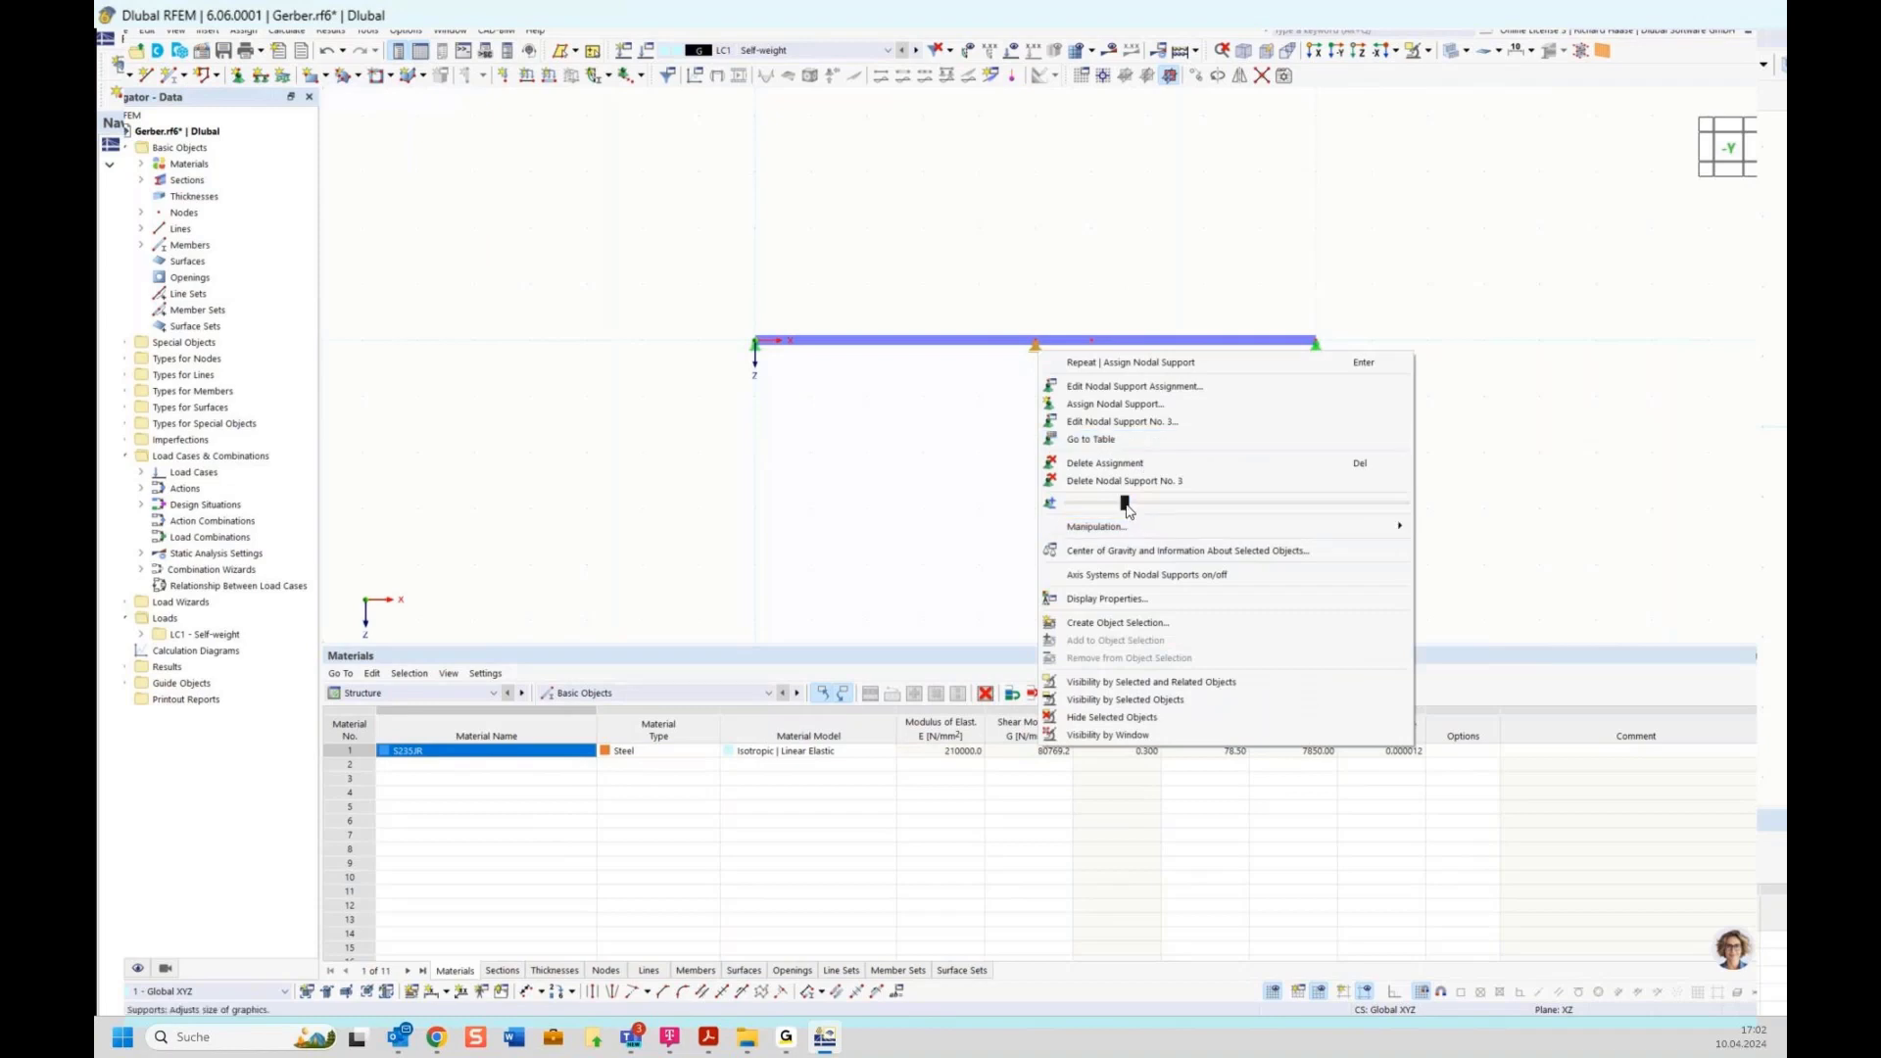
{"action": "left_click", "coordinate": [1522, 291]}
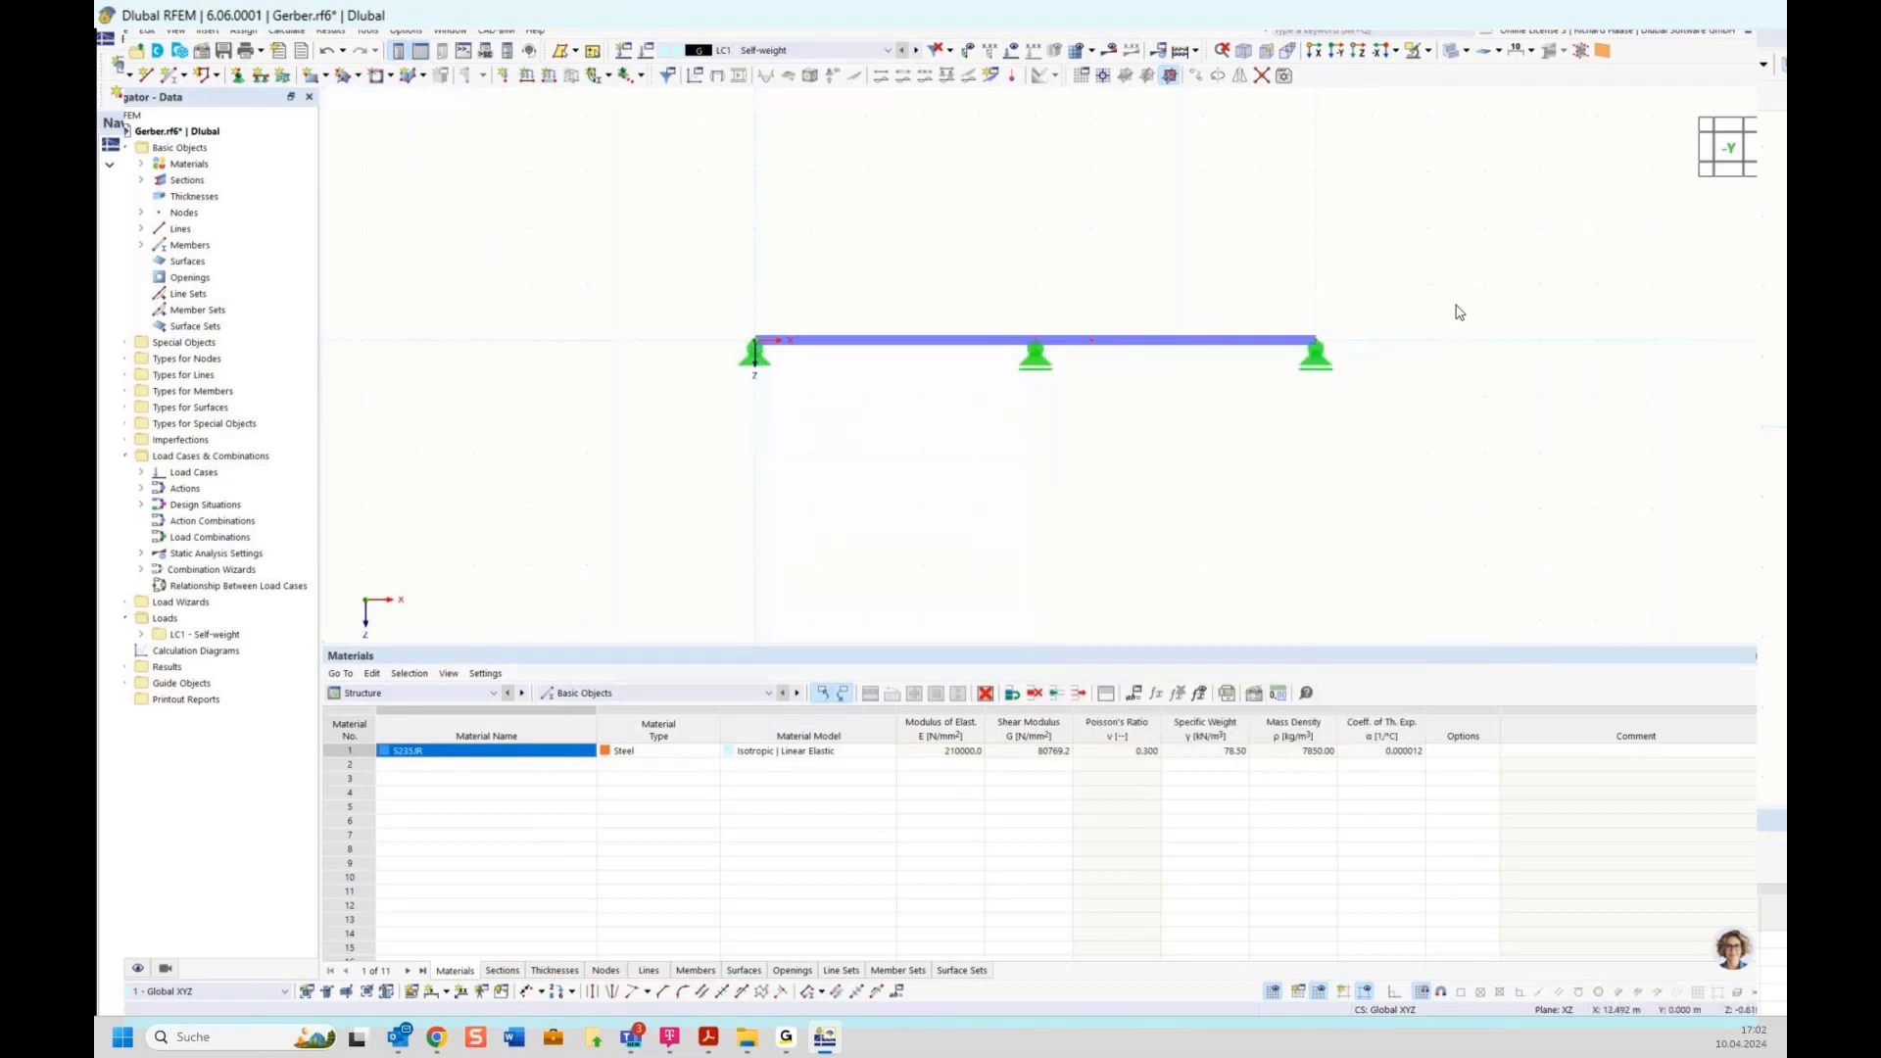
{"action": "middle_click_drag", "start_coordinate": [1457, 310], "coordinate": [1335, 395]}
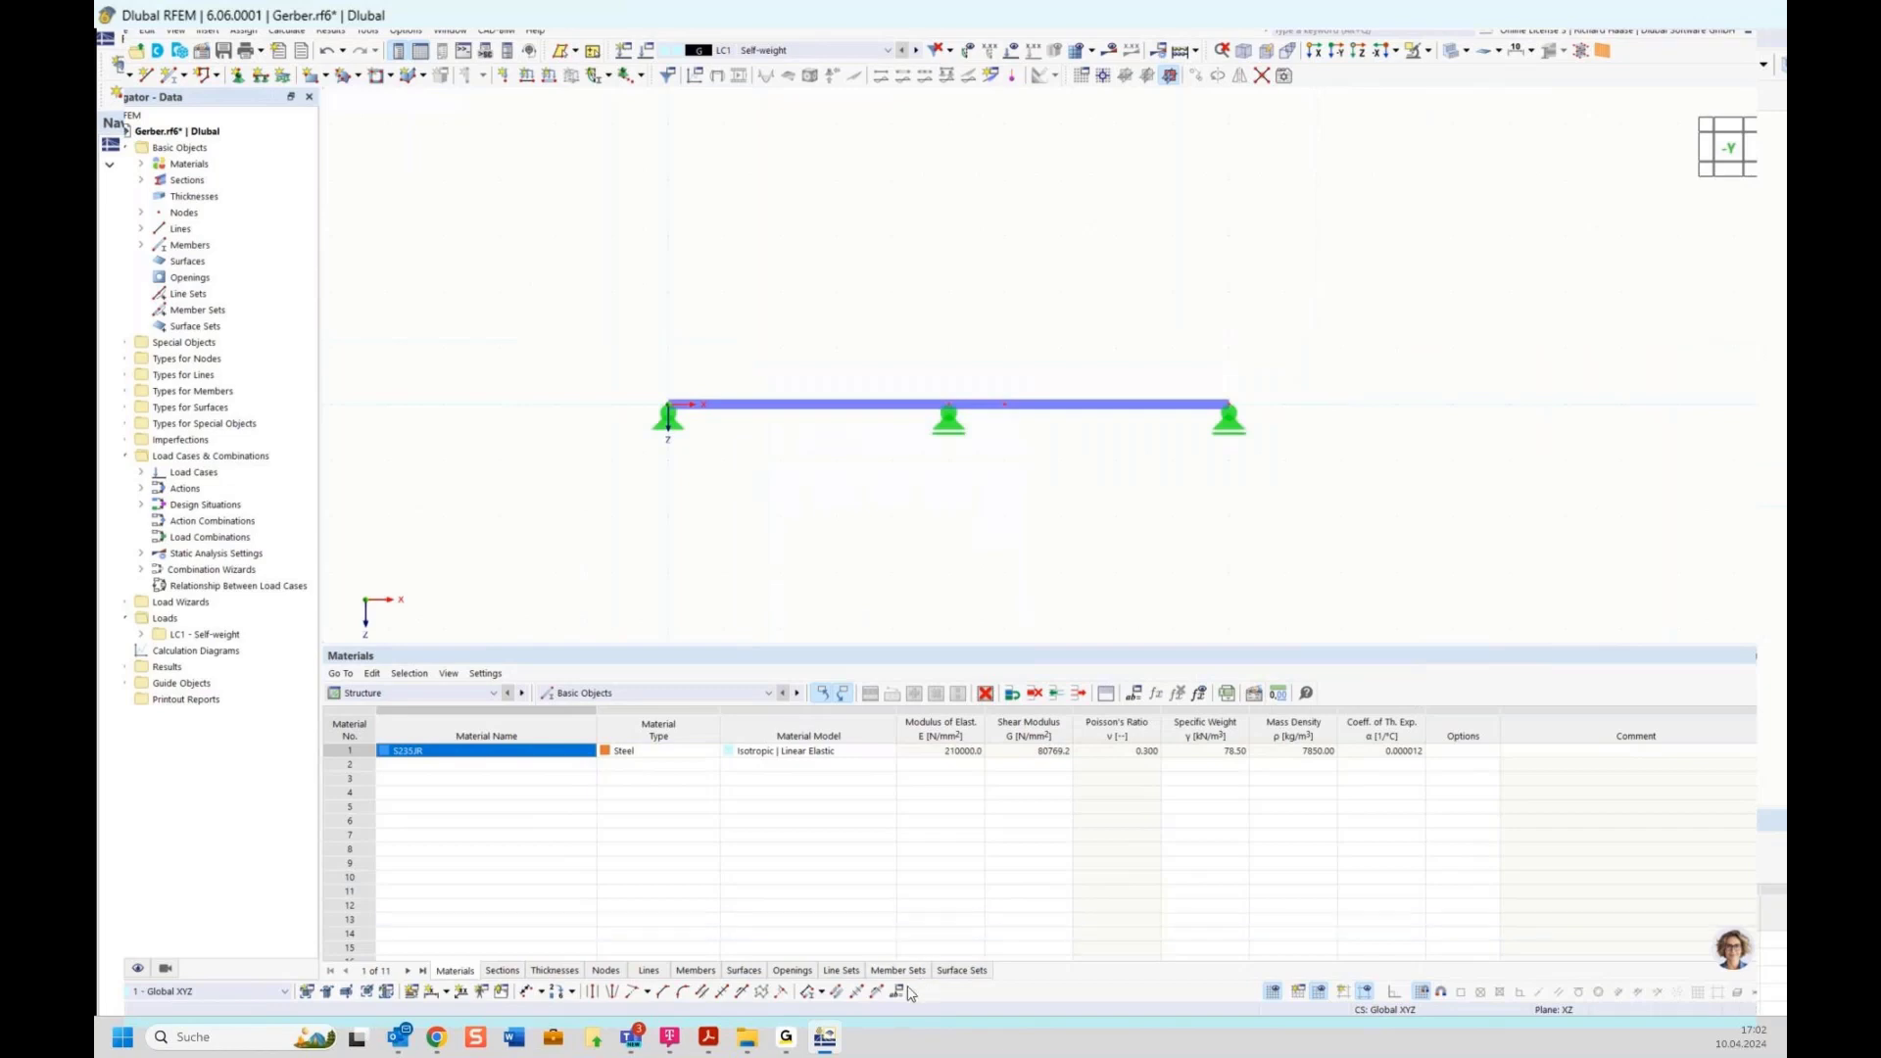
Restore the default layout of the program window.
{"action": "left_click", "coordinate": [166, 31]}
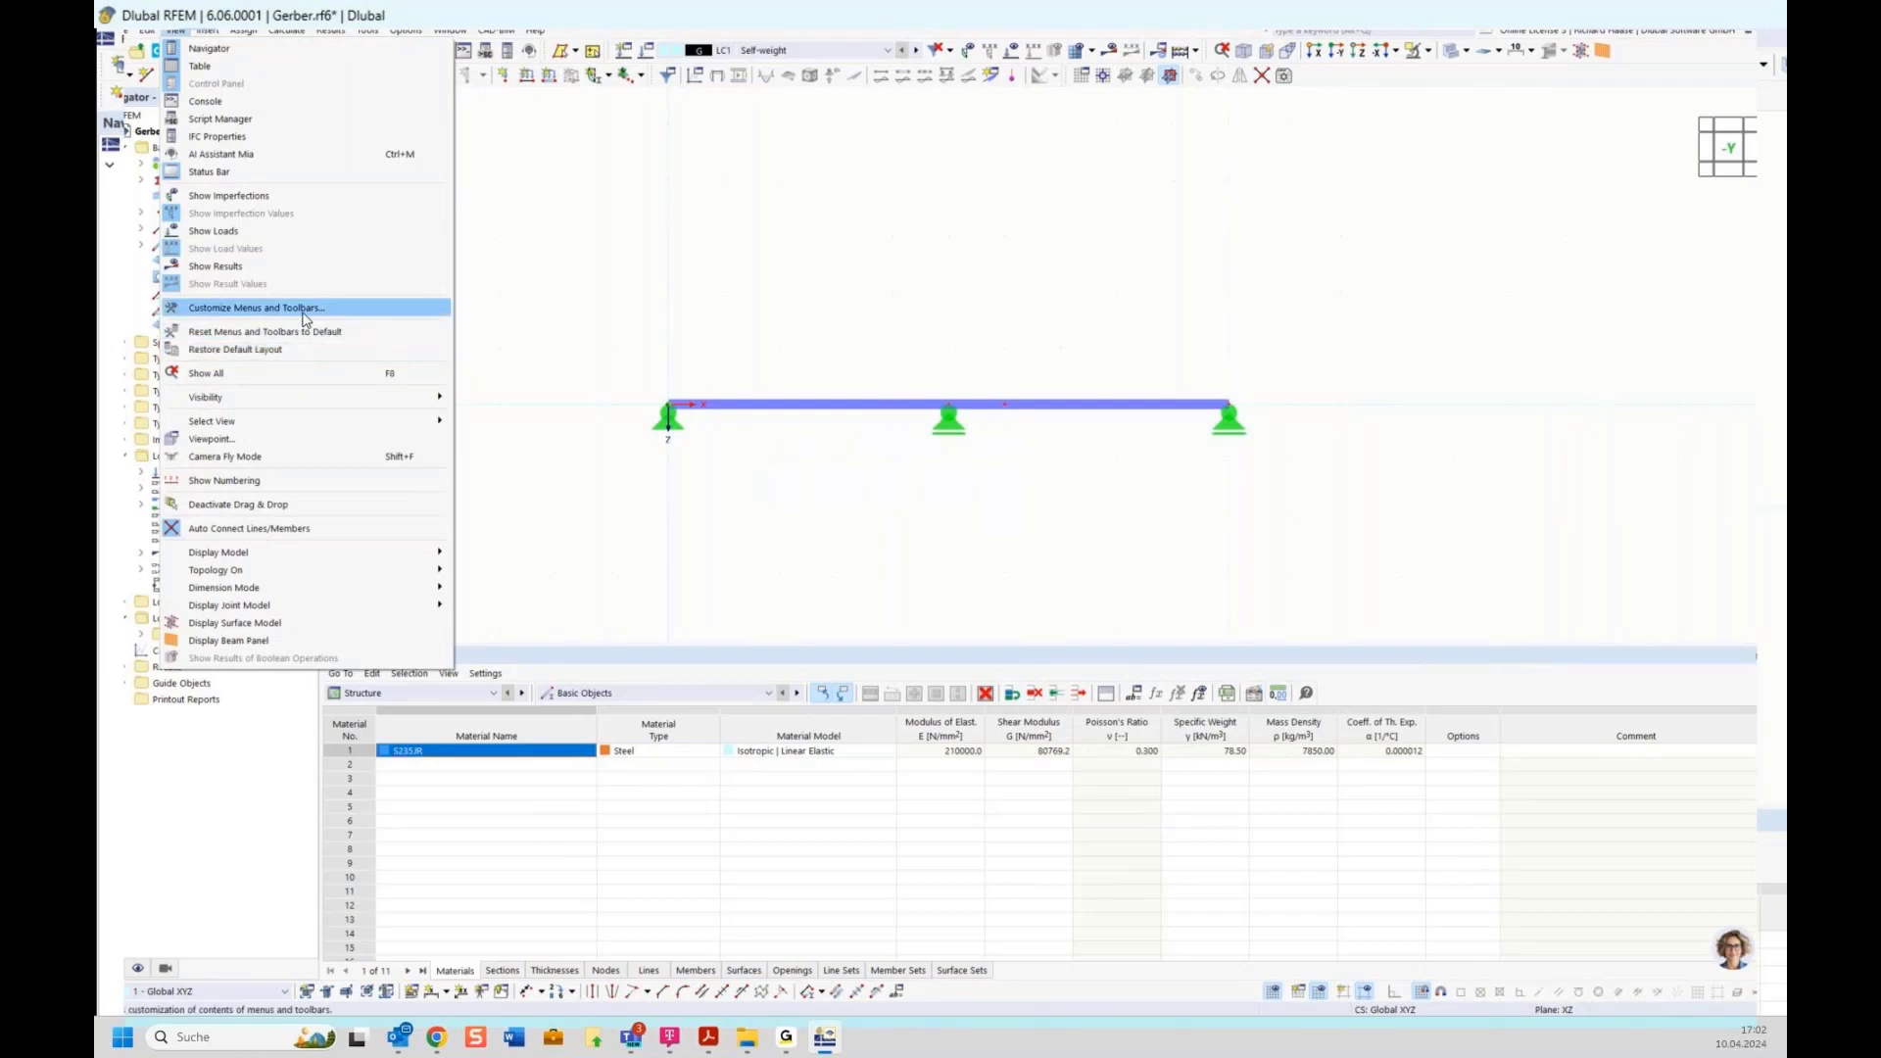
{"action": "left_click", "coordinate": [256, 308]}
{"action": "key", "text": "Escape"}
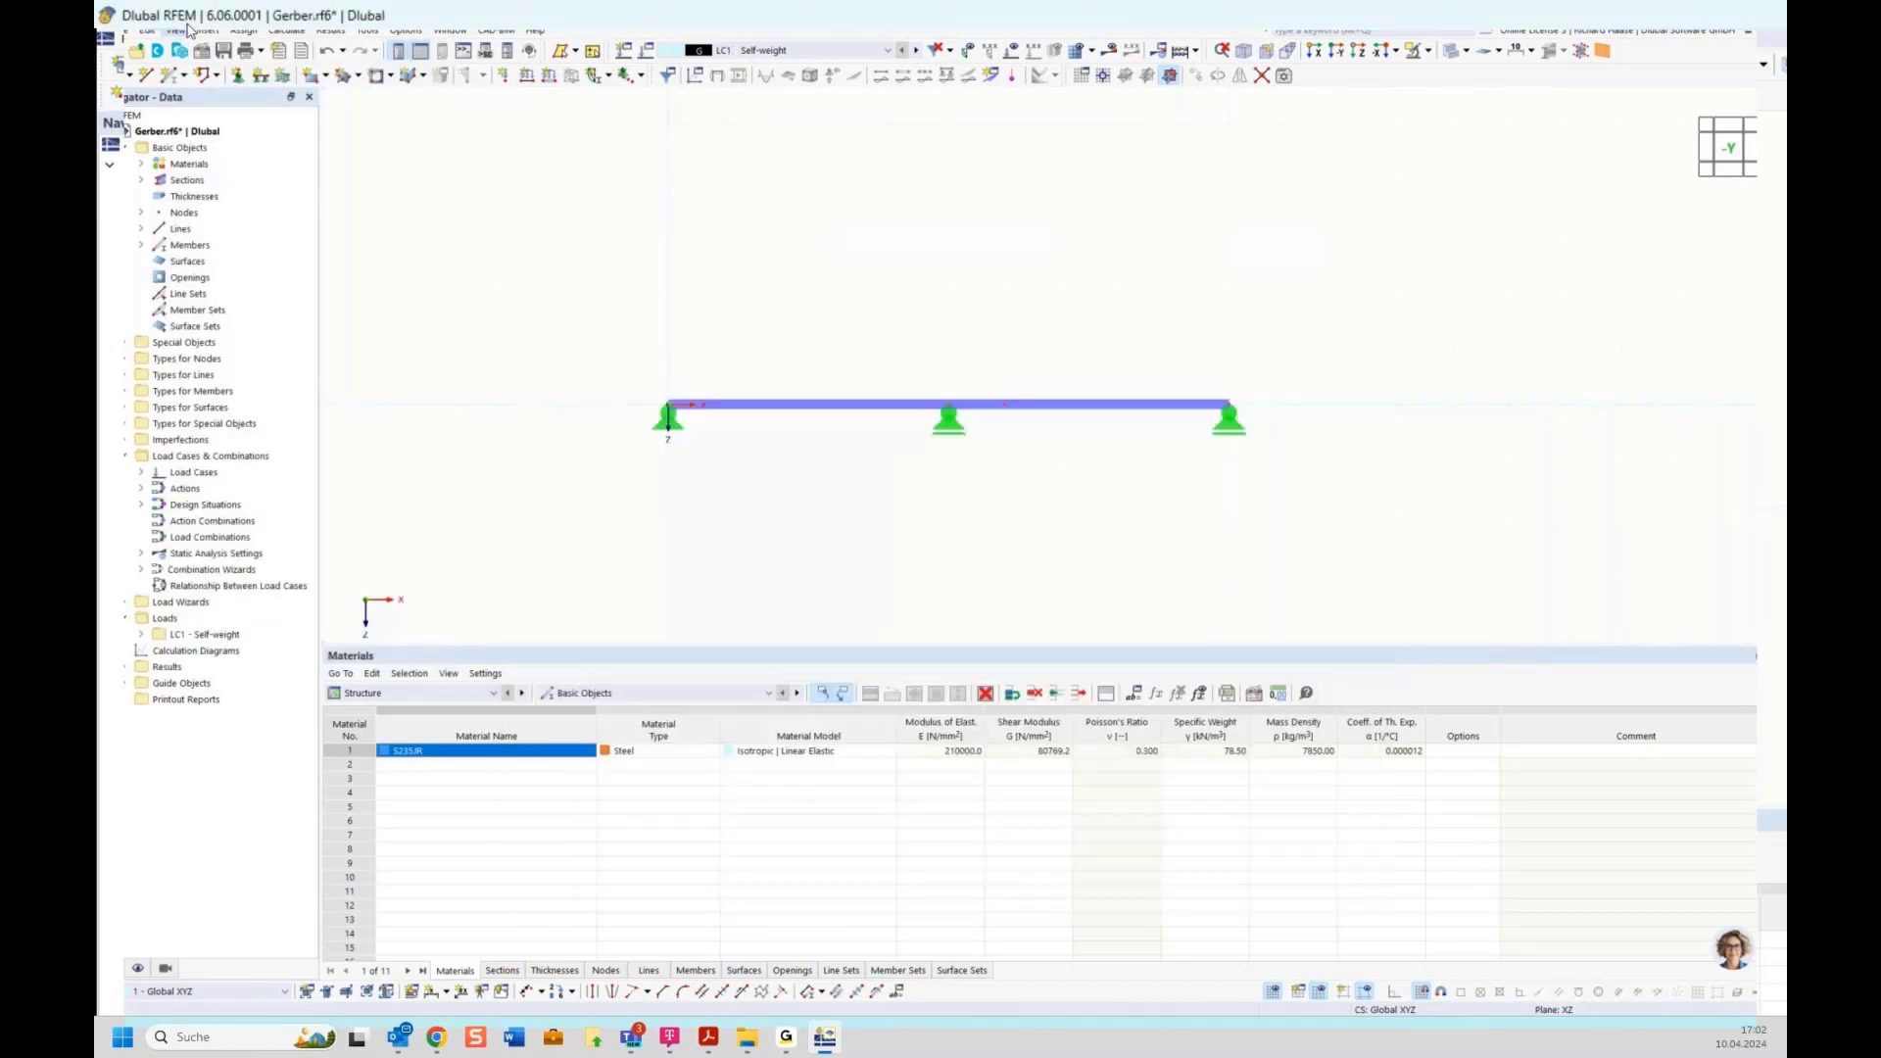
{"action": "left_click", "coordinate": [242, 32]}
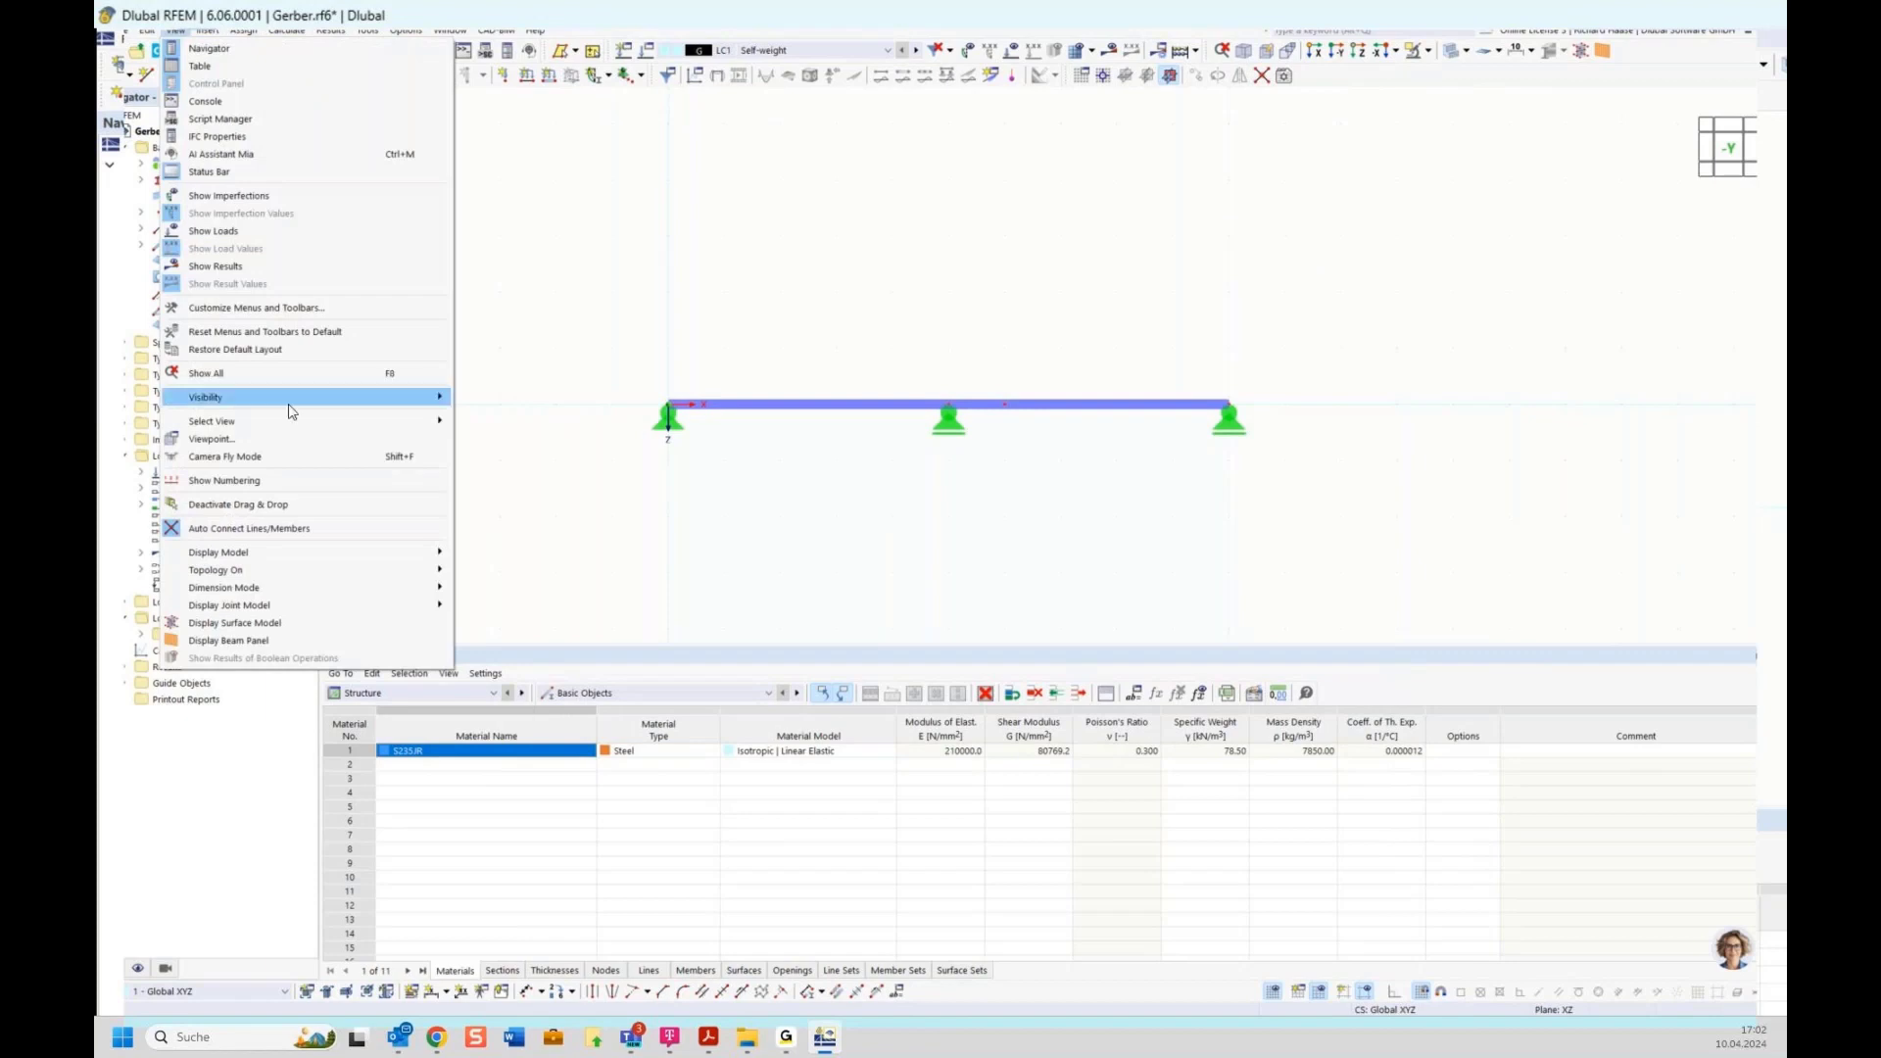
{"action": "left_click", "coordinate": [259, 353]}
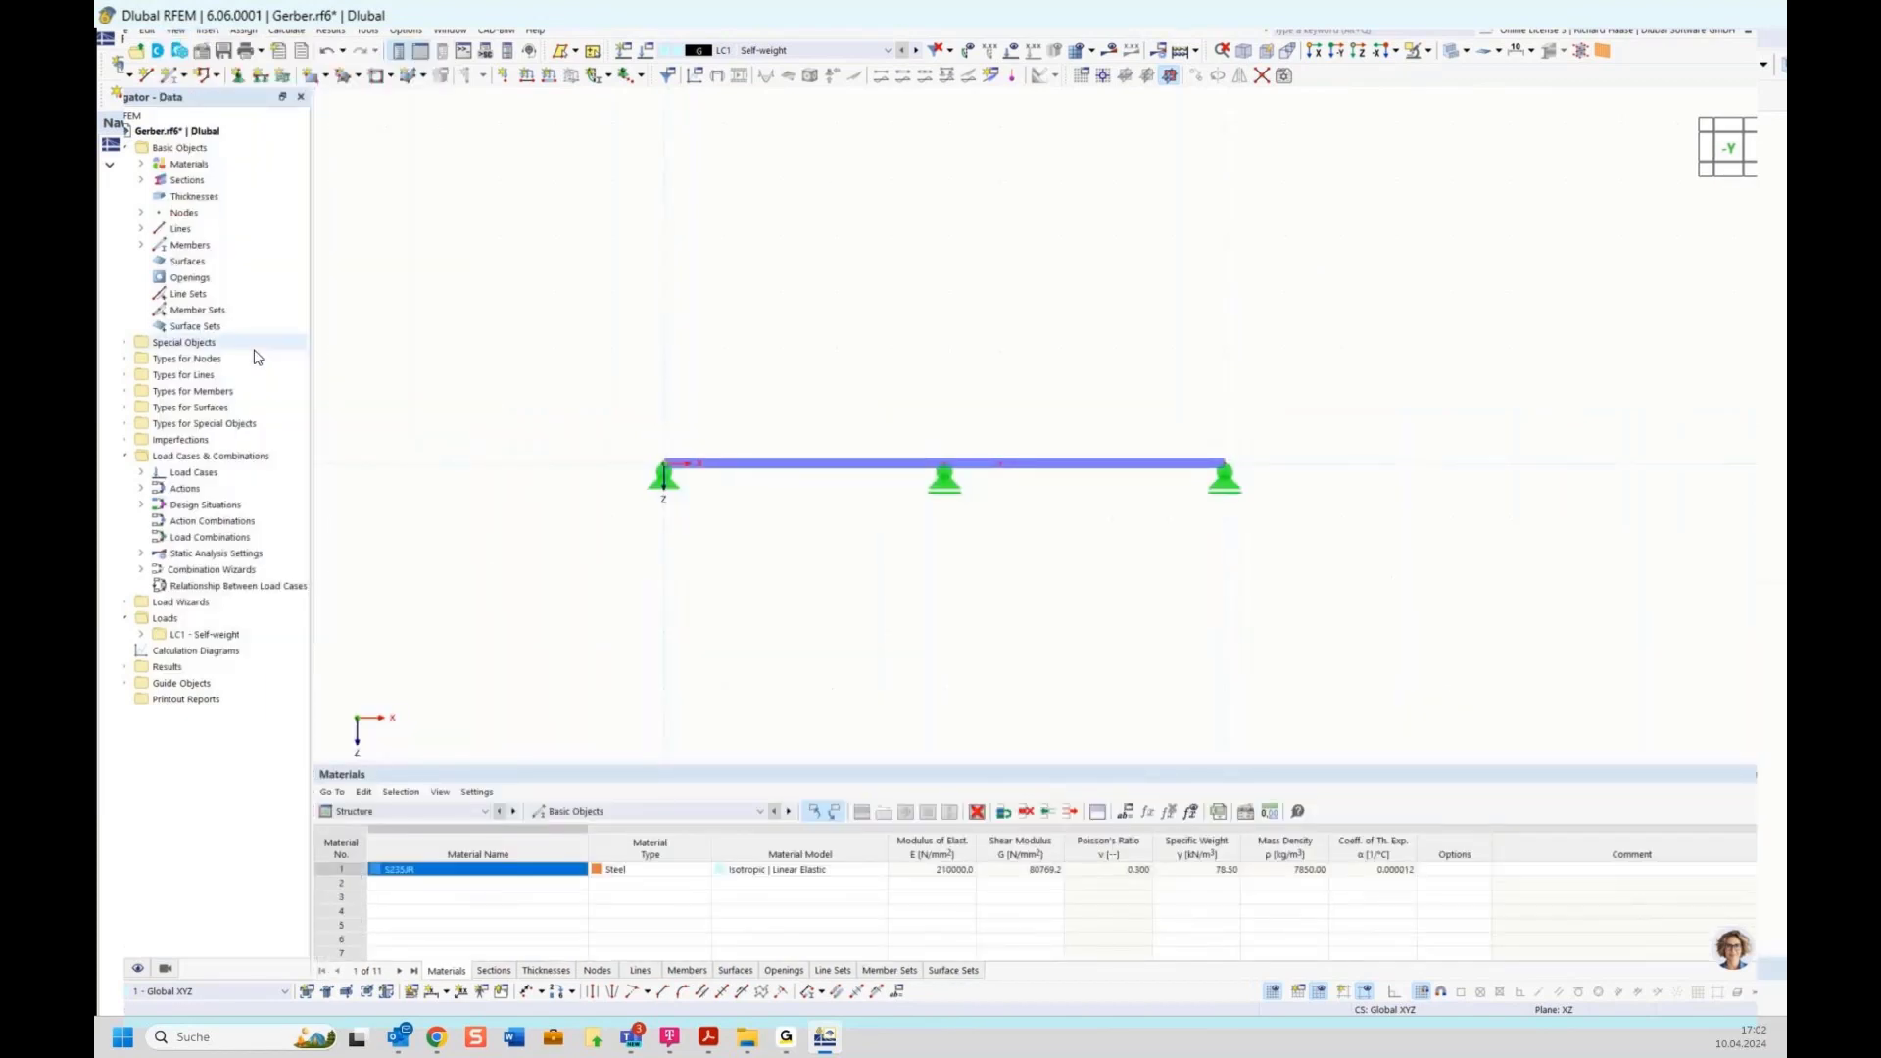
Reset all menus and toolbars to their defaults.
{"action": "left_click", "coordinate": [175, 32]}
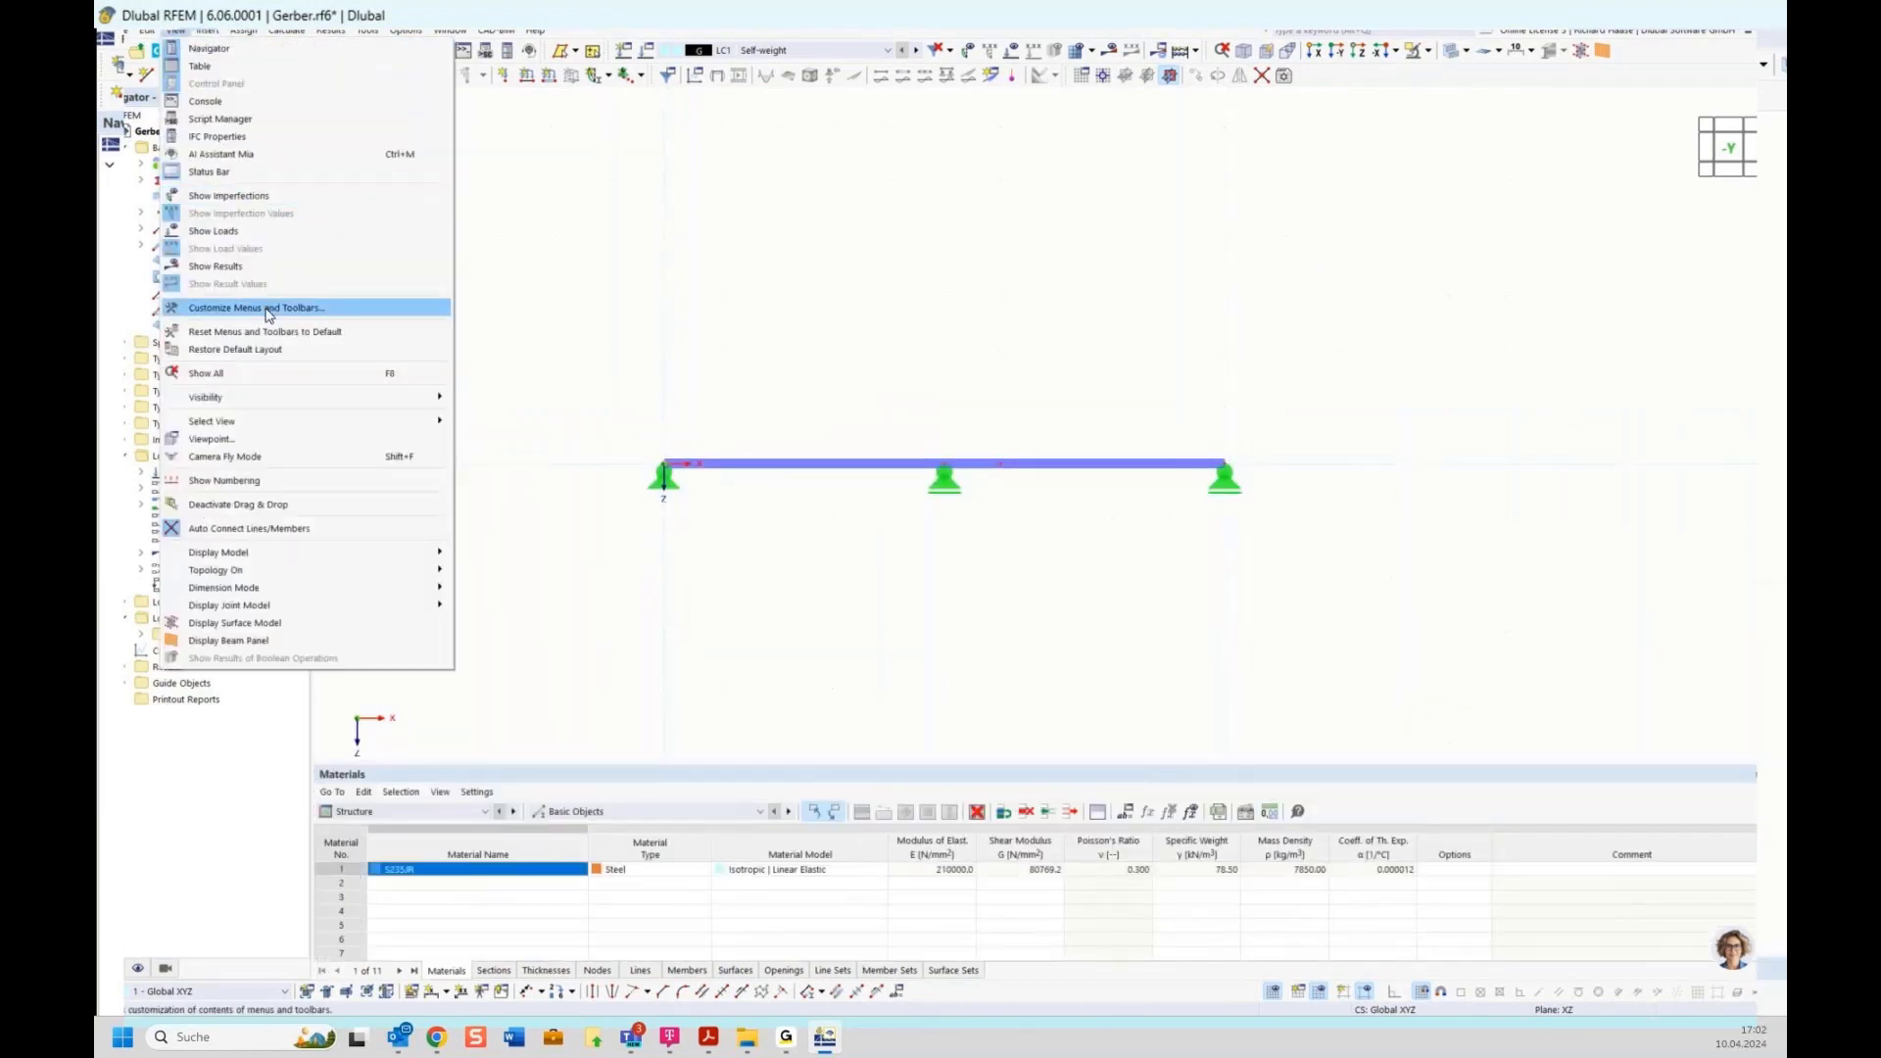
{"action": "left_click", "coordinate": [275, 333]}
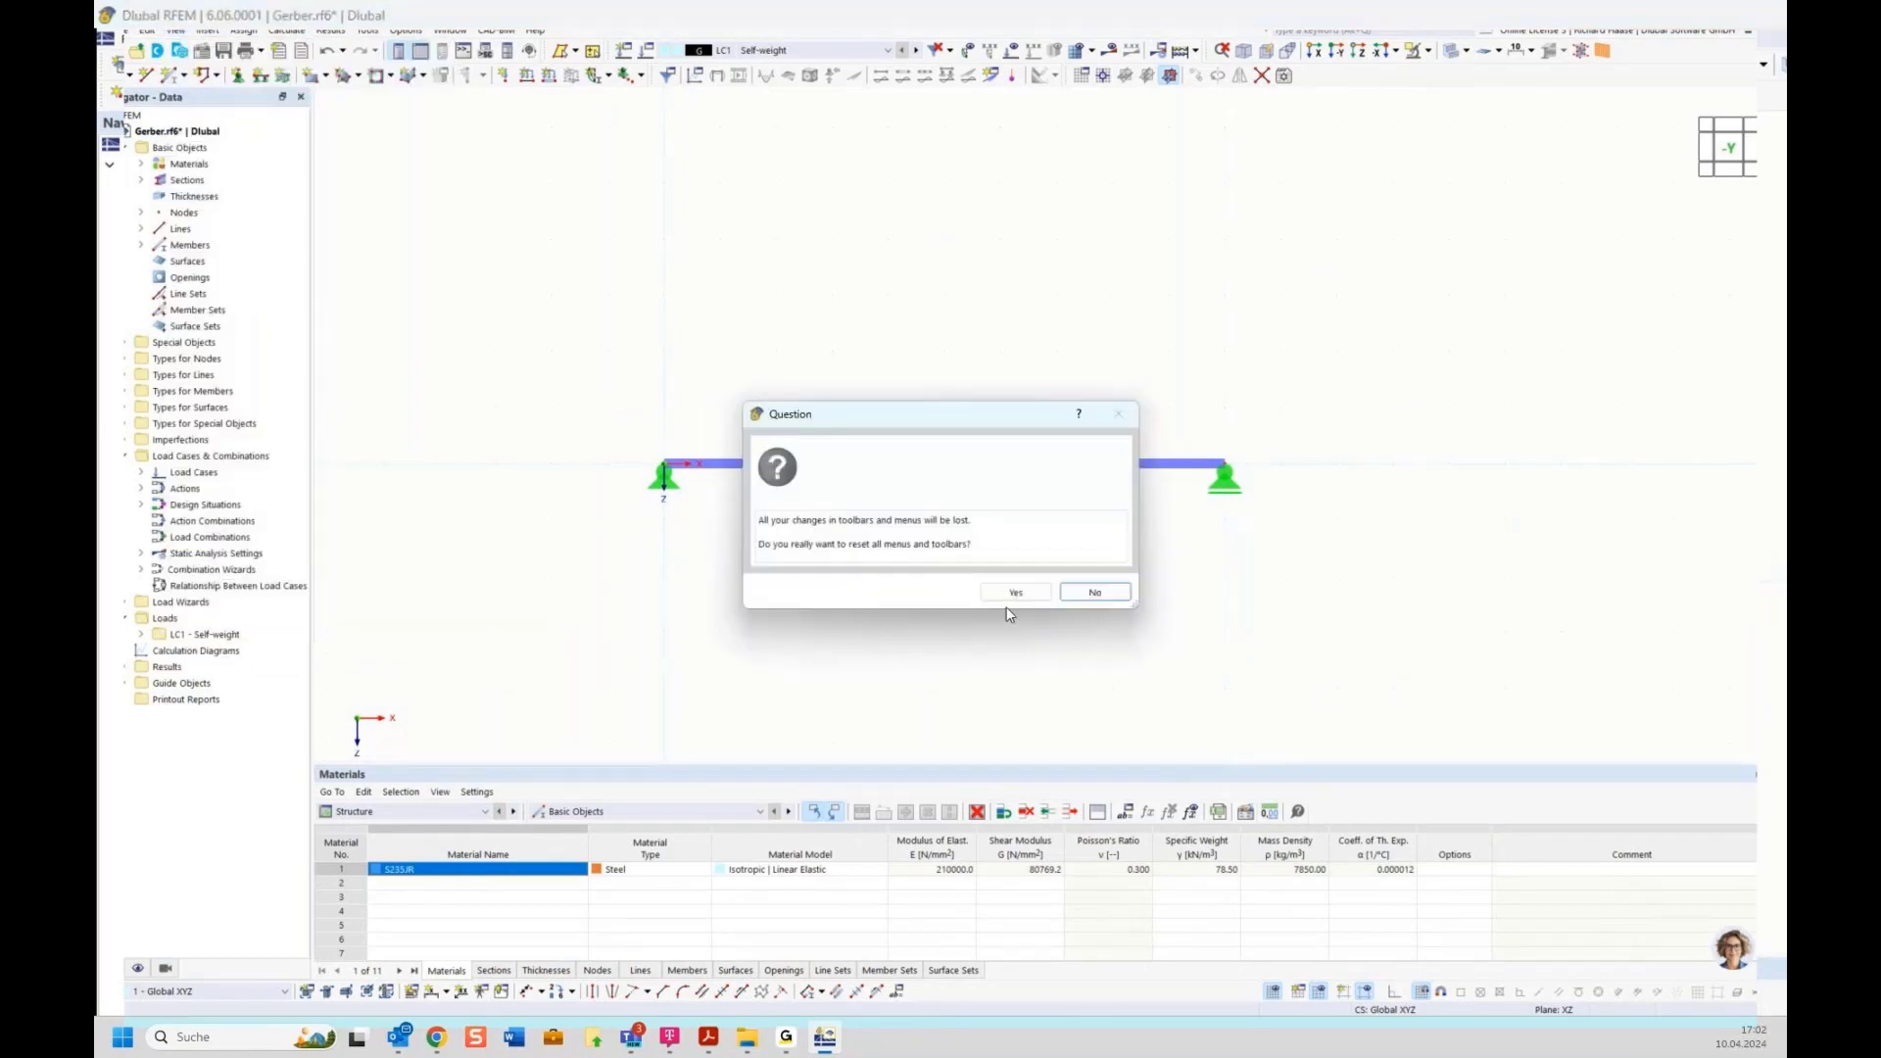
{"action": "left_click", "coordinate": [1010, 594]}
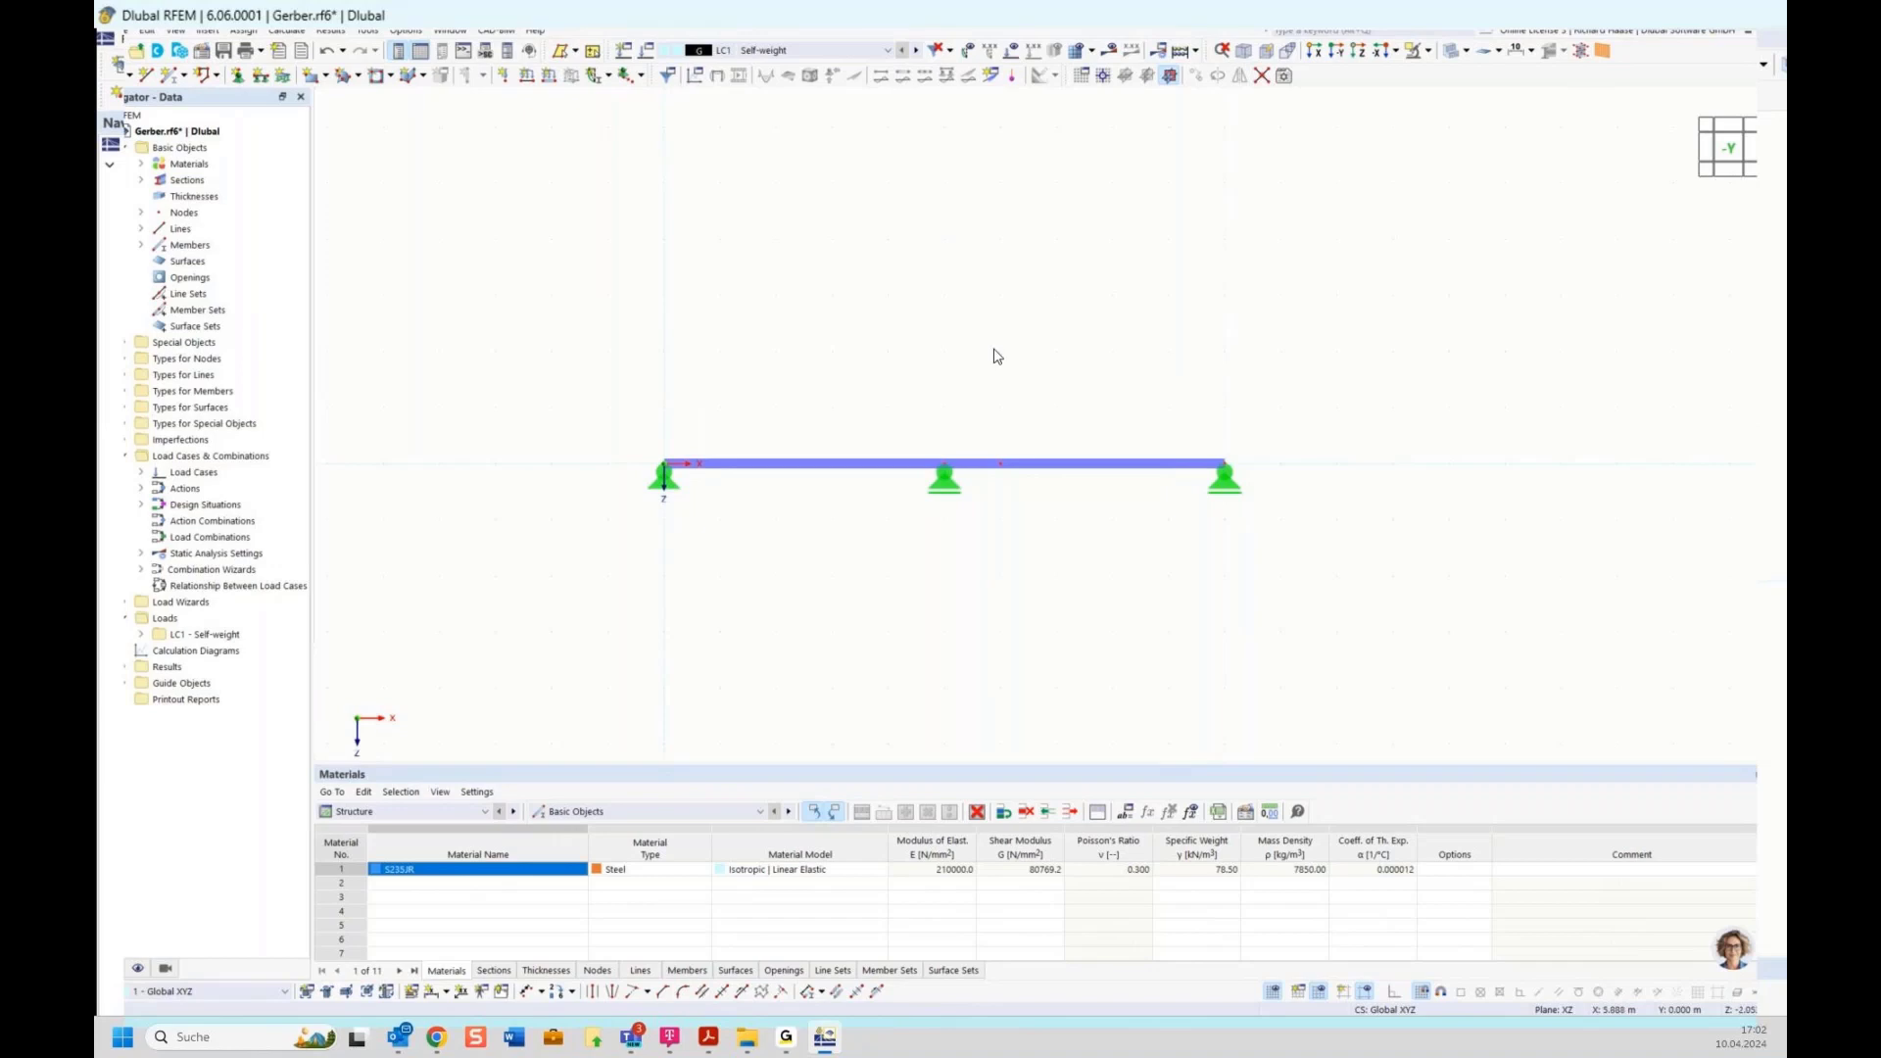
Locate the global parameters command, also searching the commands for "global".
{"action": "left_click", "coordinate": [149, 31]}
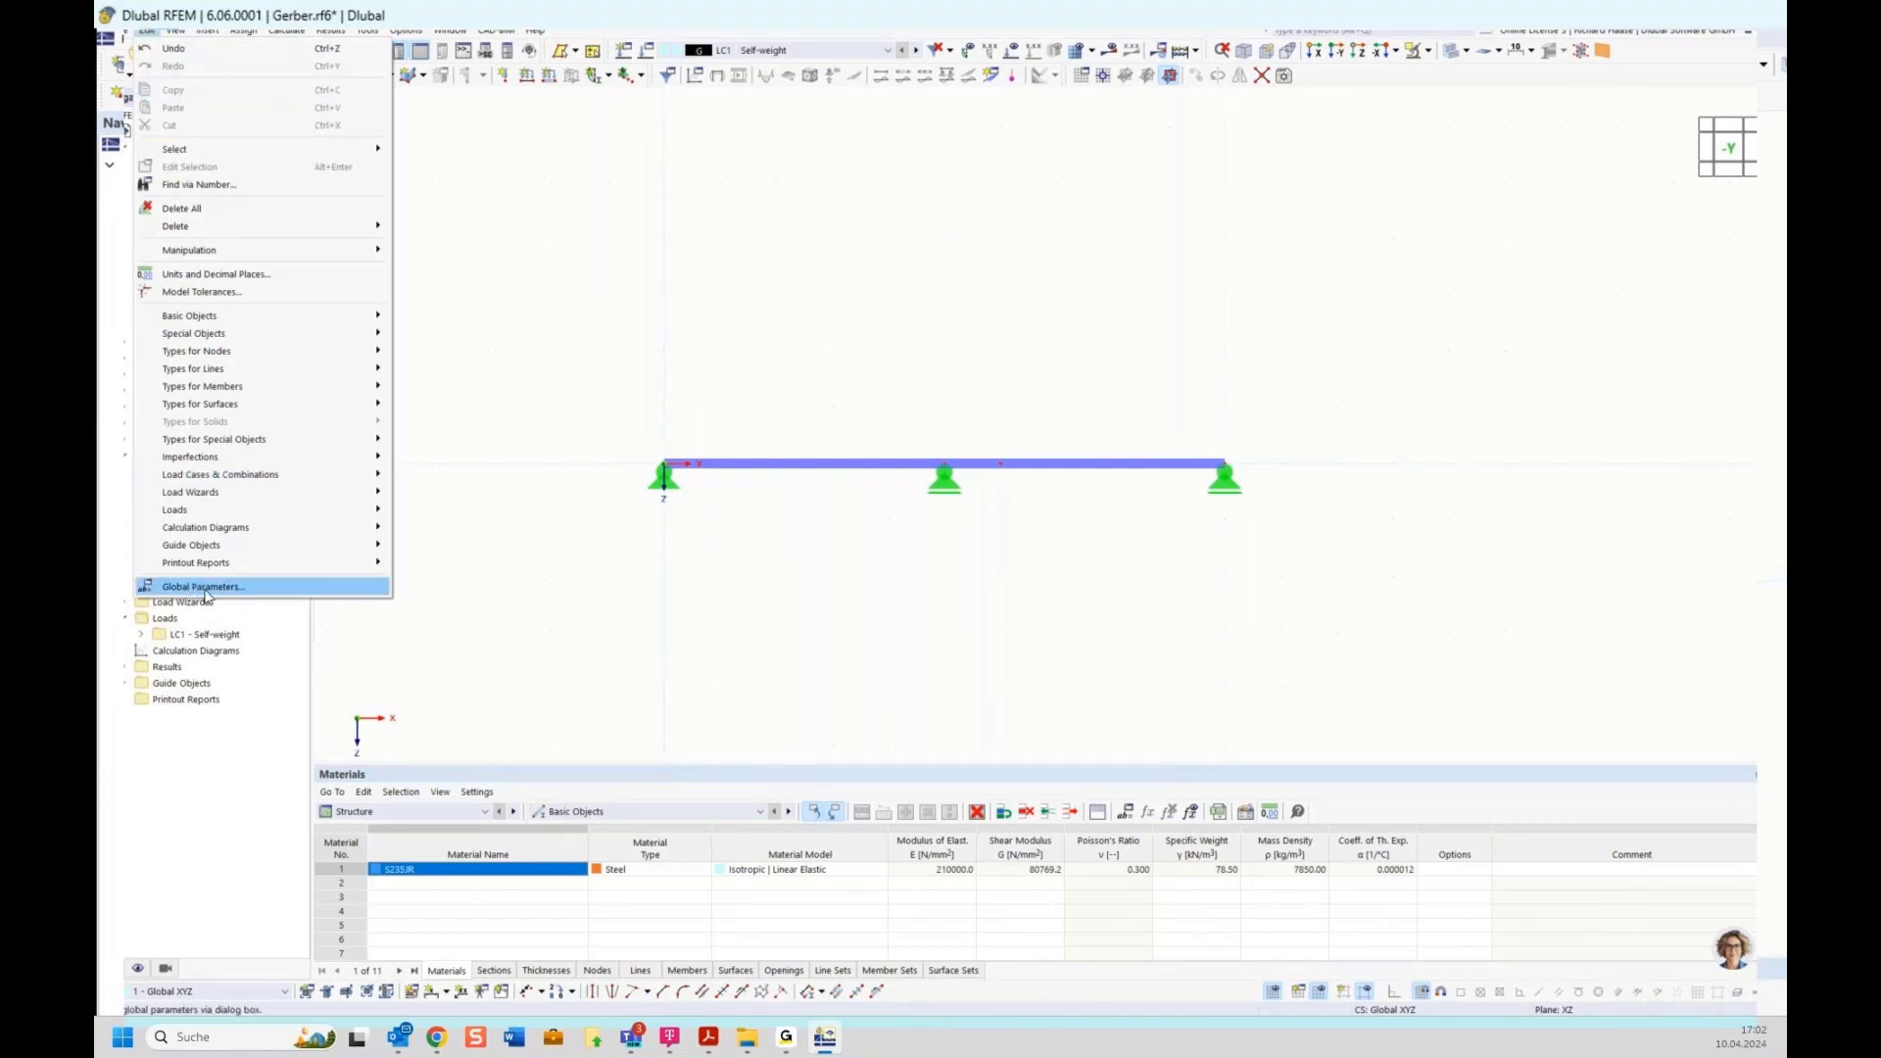
{"action": "left_click", "coordinate": [586, 263]}
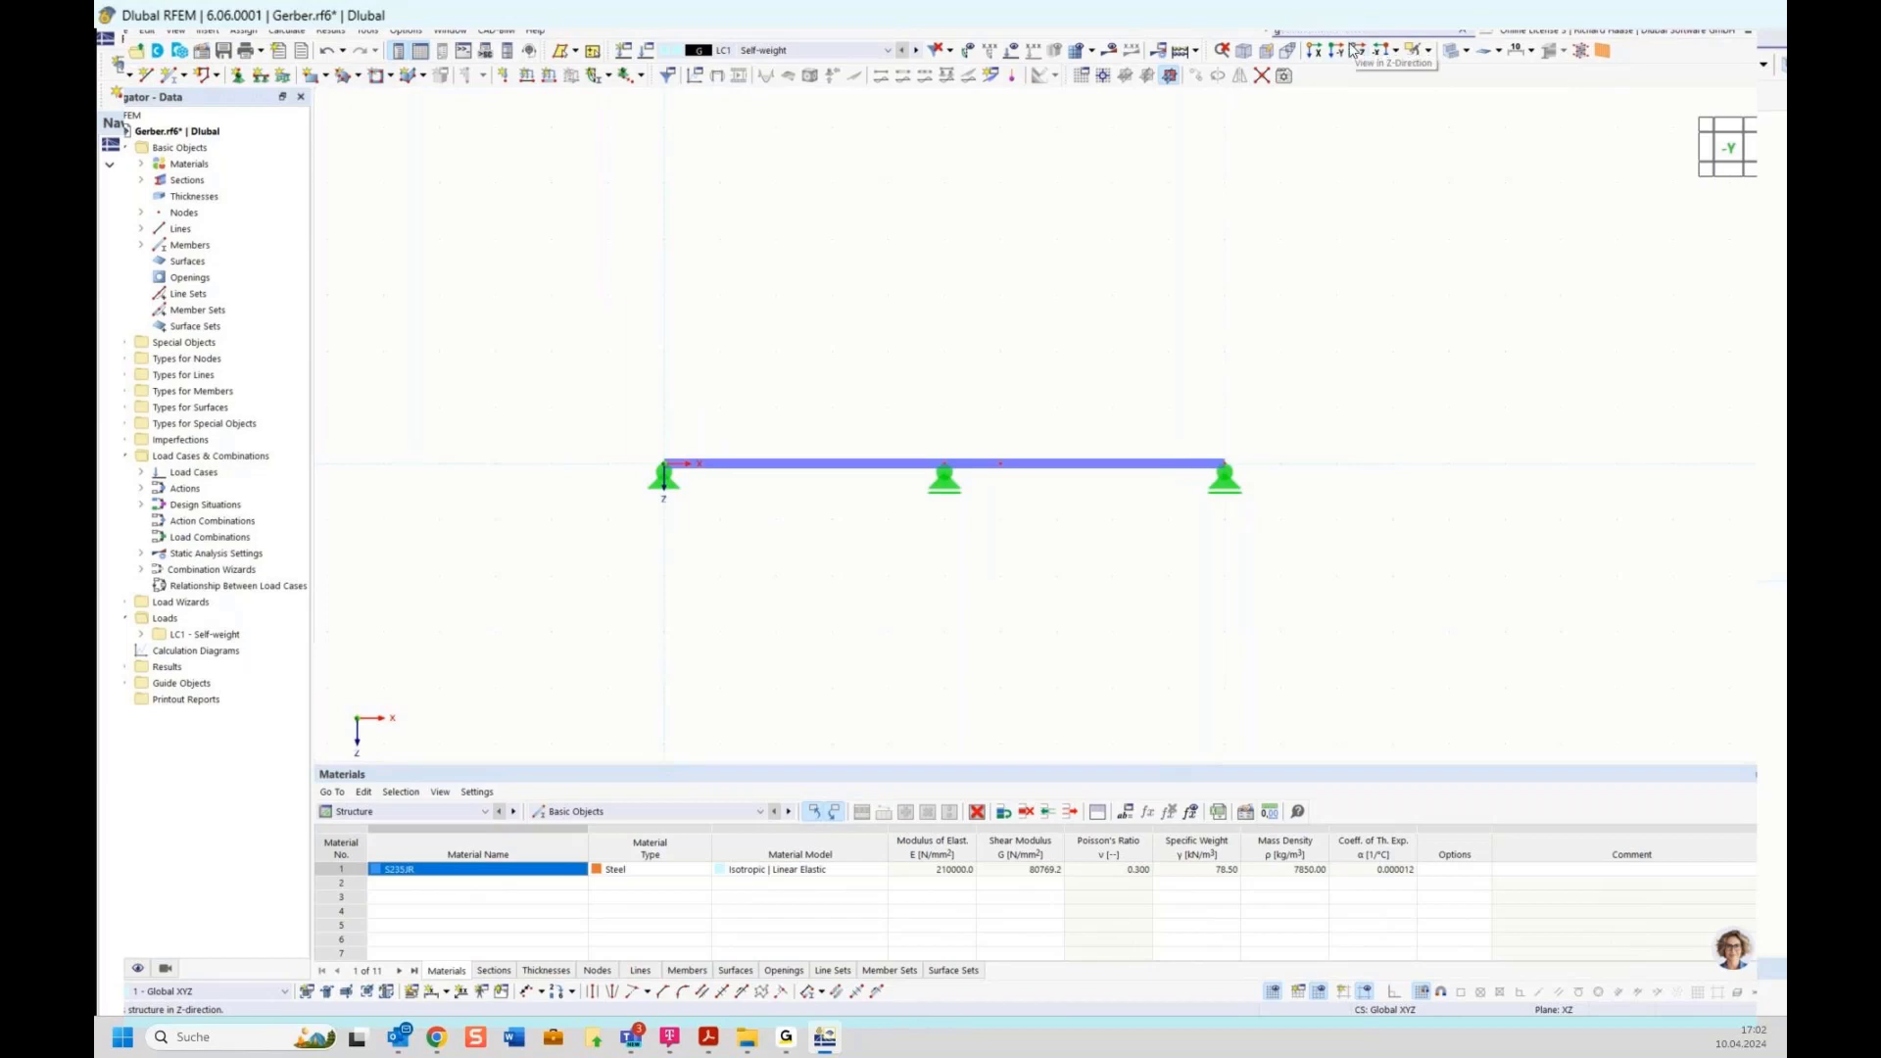
{"action": "type", "text": "lobal"}
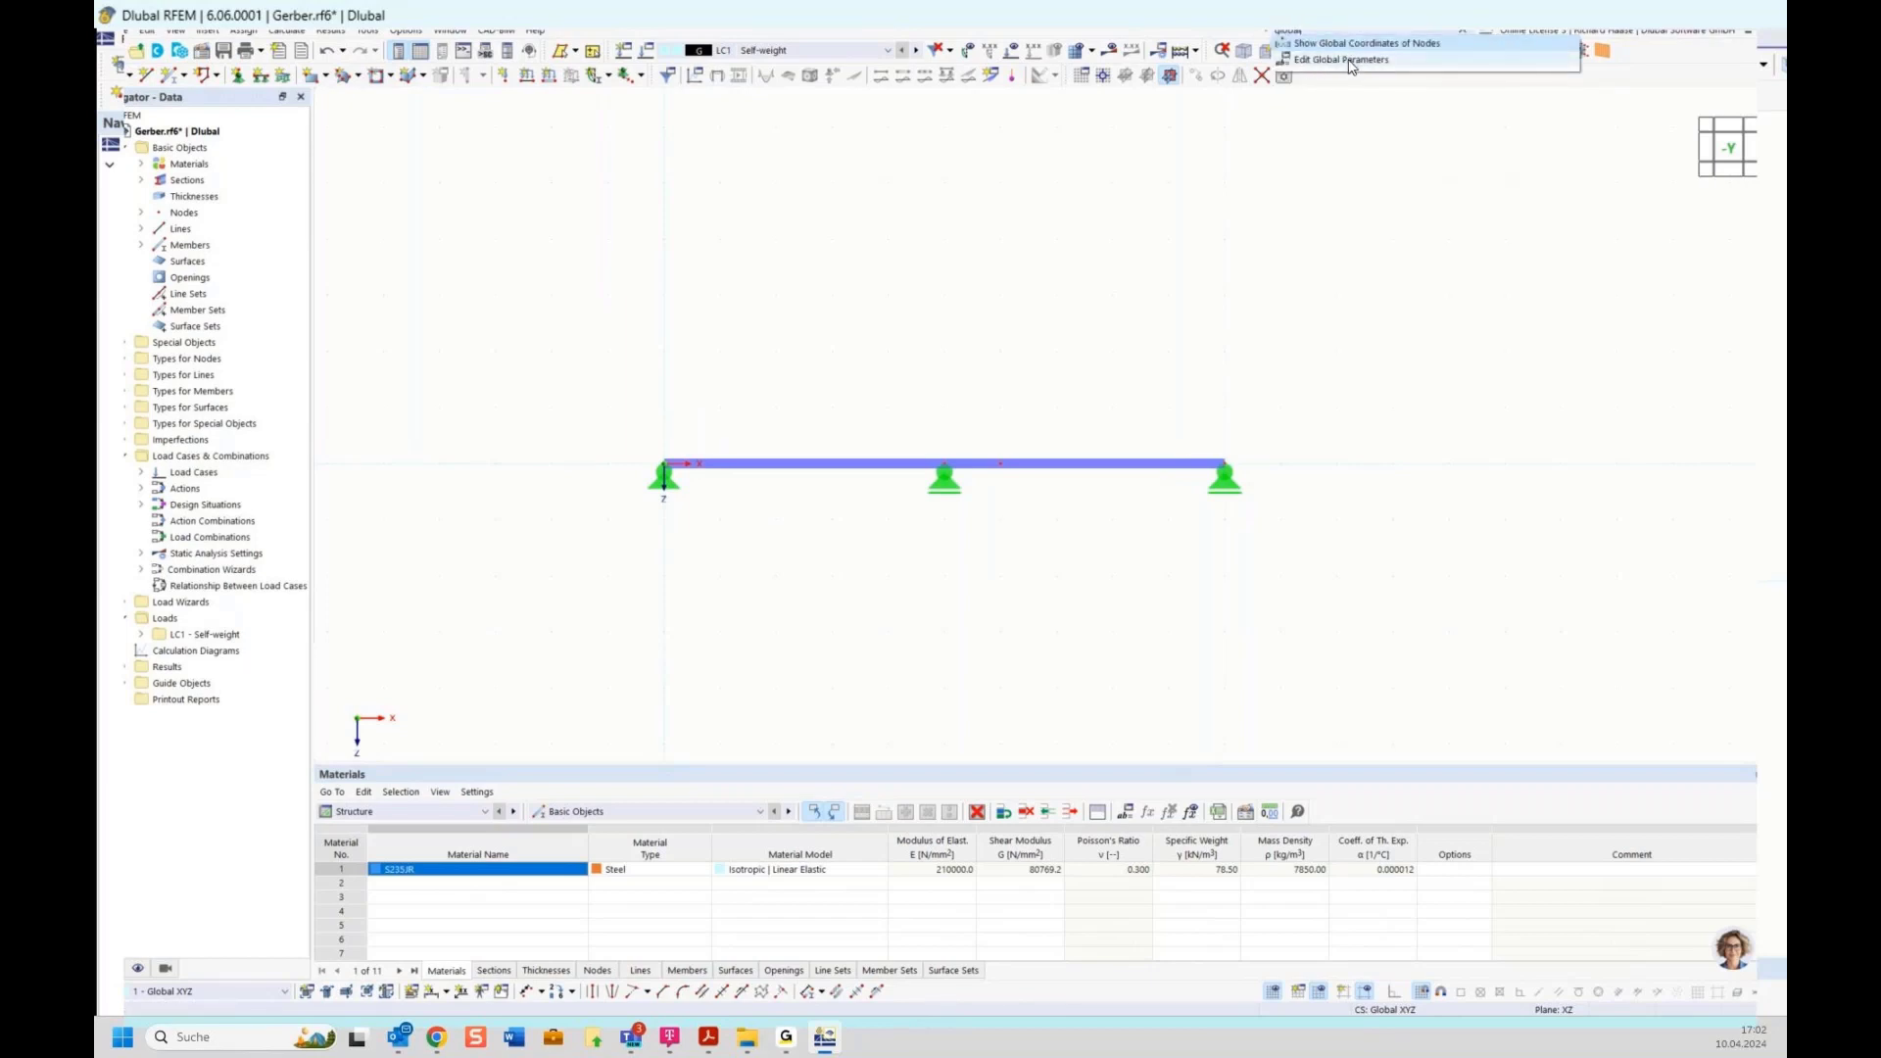
{"action": "left_click", "coordinate": [1293, 223]}
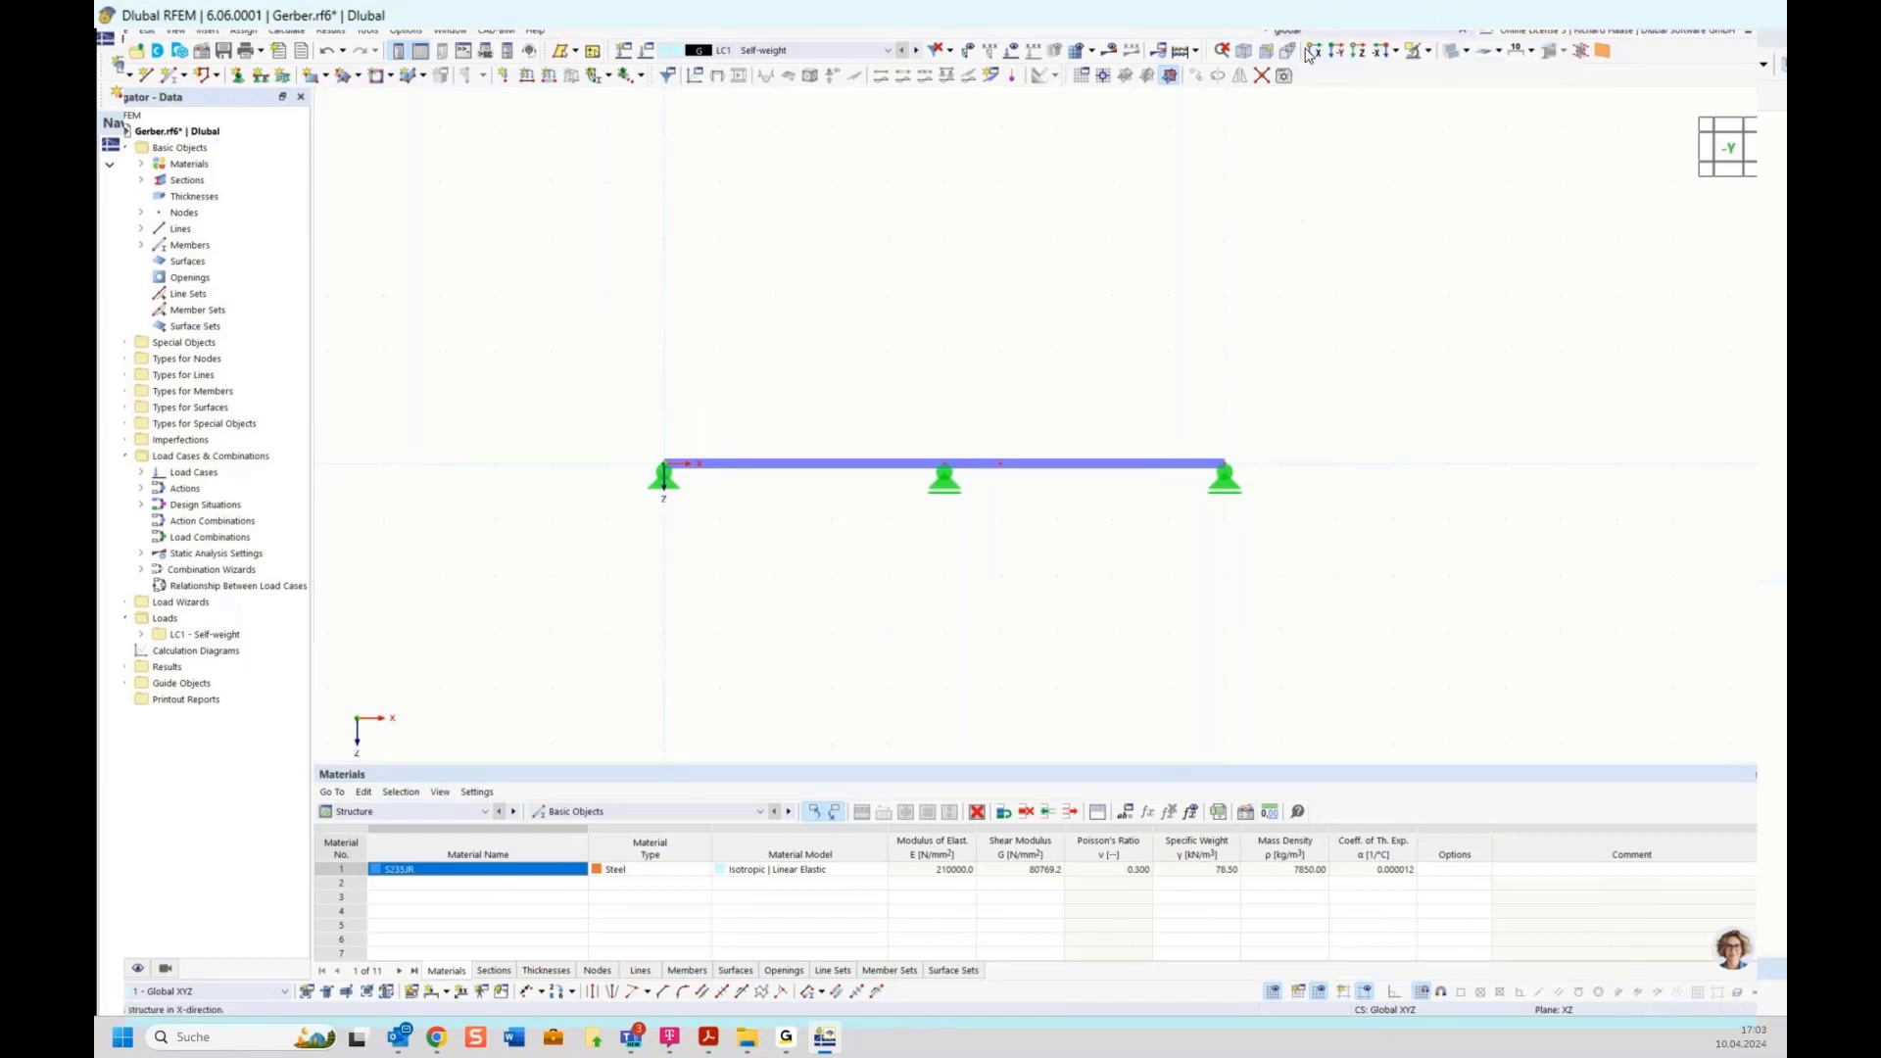
{"action": "left_click_drag", "start_coordinate": [1310, 33], "coordinate": [1192, 37]}
{"action": "key", "text": "BackSpace"}
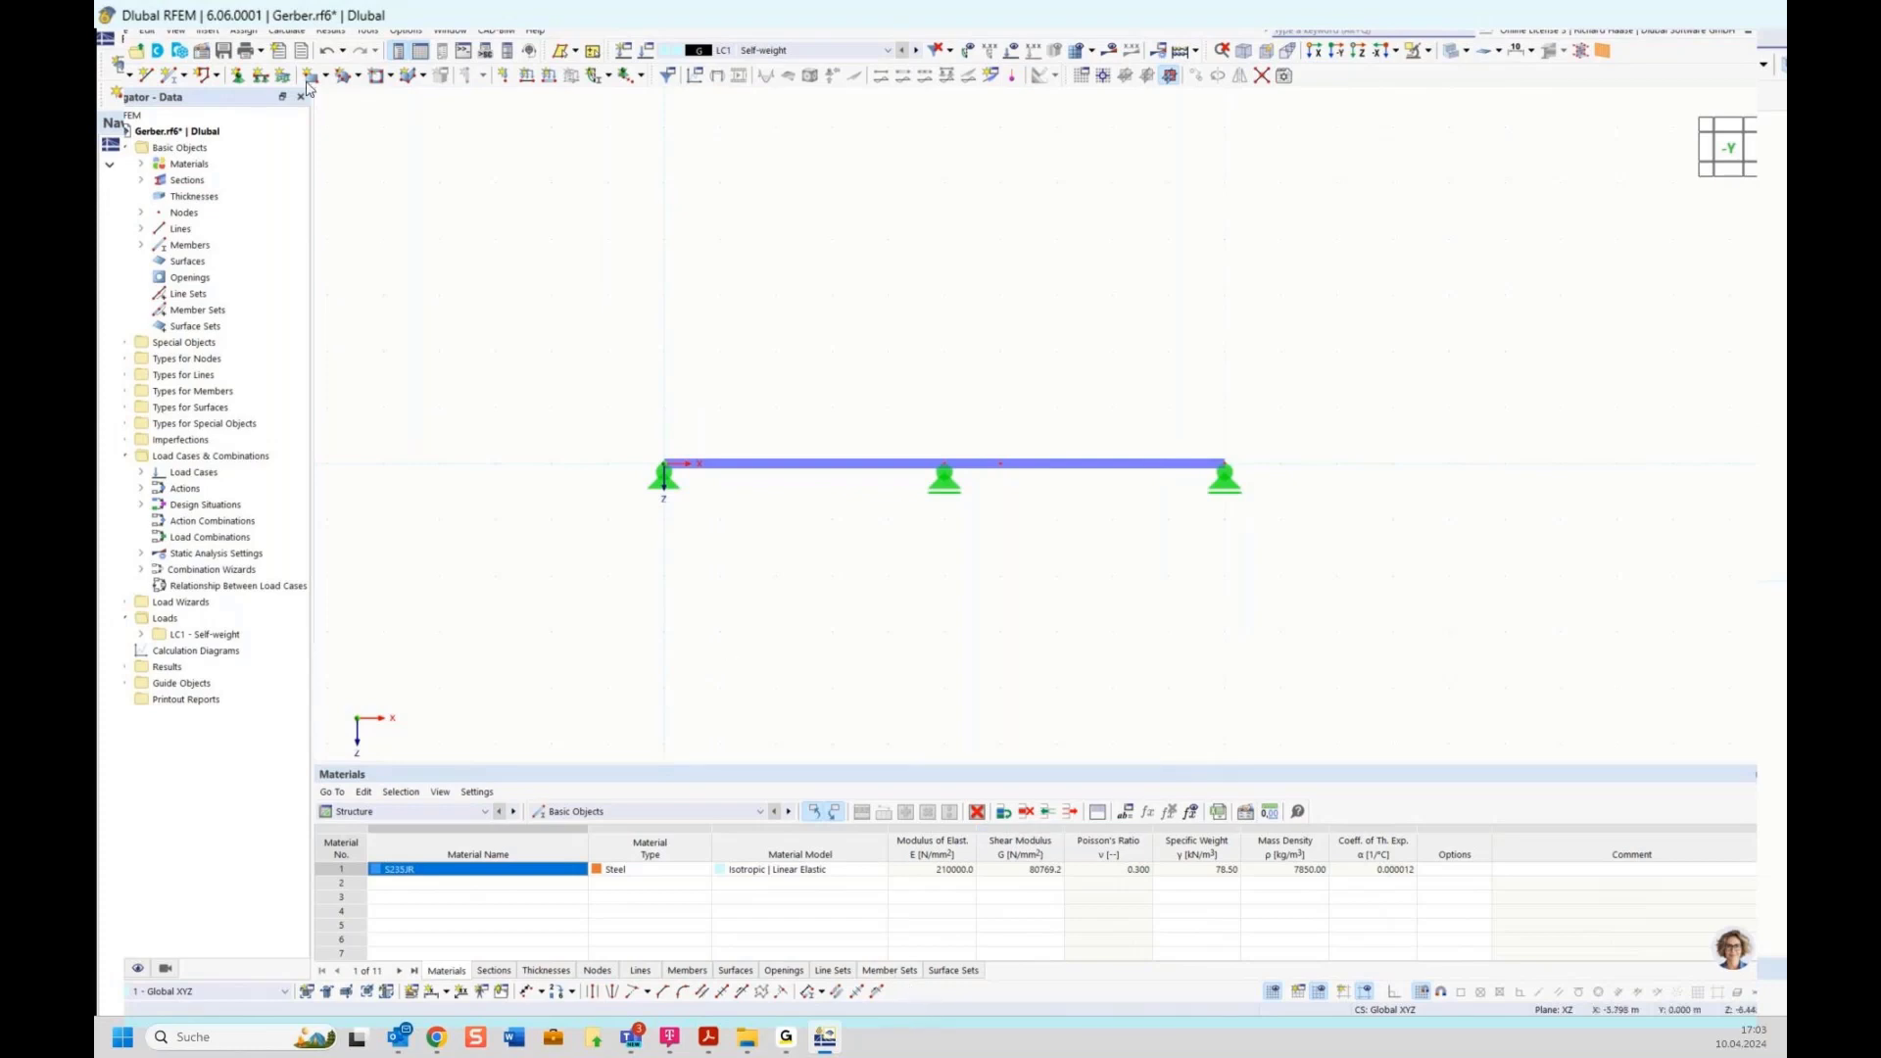
Customize the toolbars by adding the Edit Global Parameters command, found by searching the command list for "global par".
{"action": "left_click", "coordinate": [176, 30]}
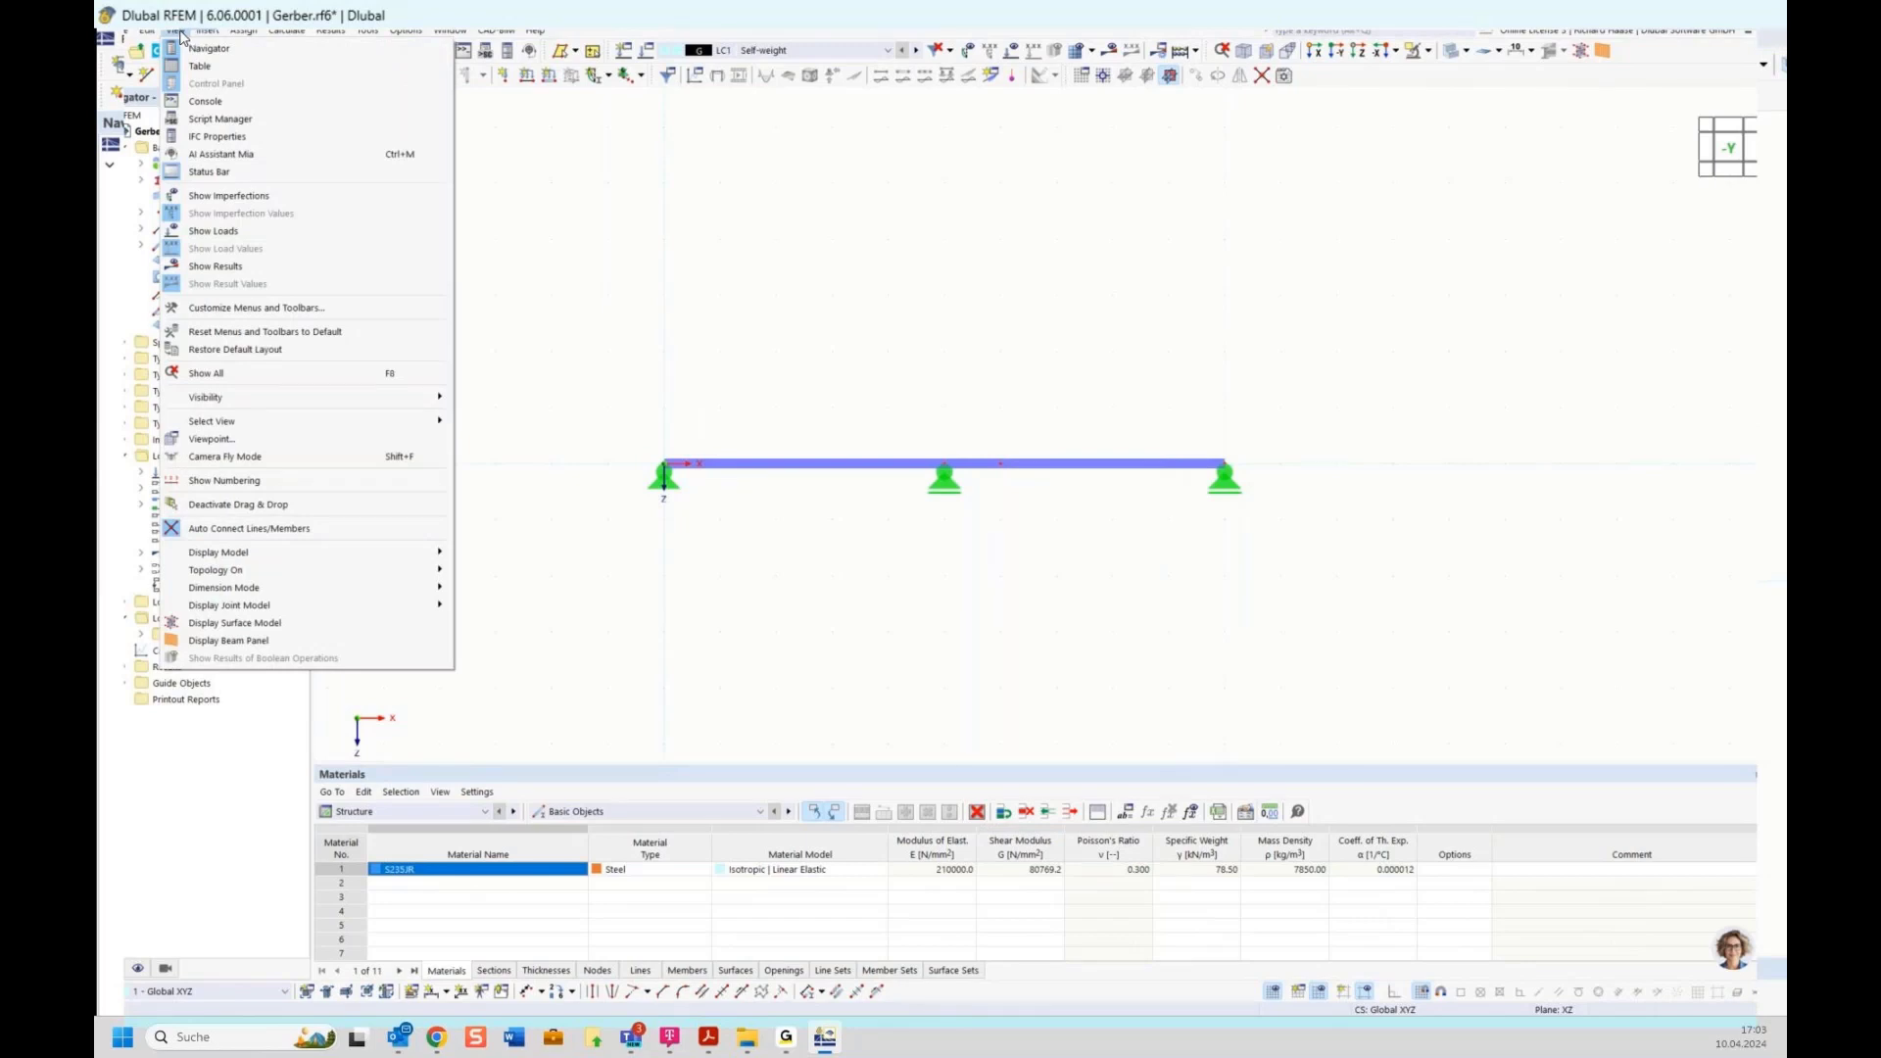
{"action": "left_click", "coordinate": [241, 314]}
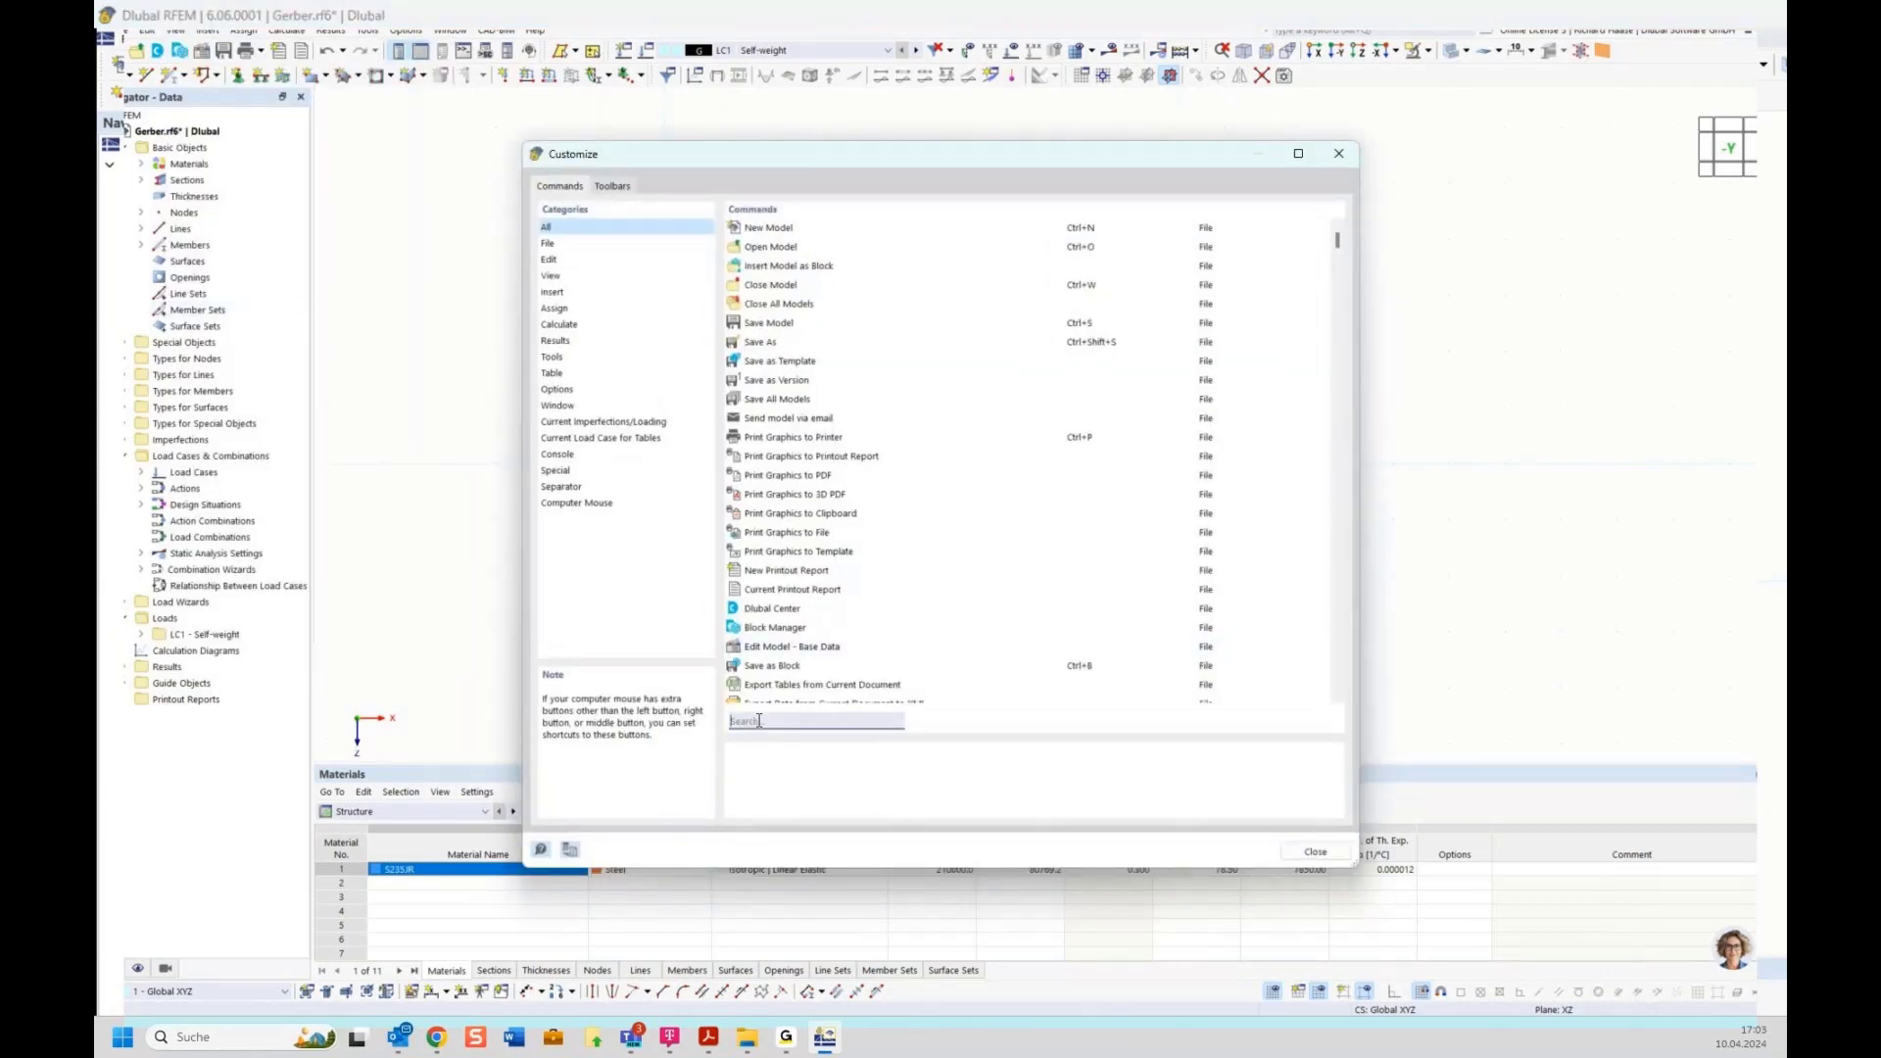
{"action": "left_click", "coordinate": [760, 720]}
{"action": "type", "text": "global"}
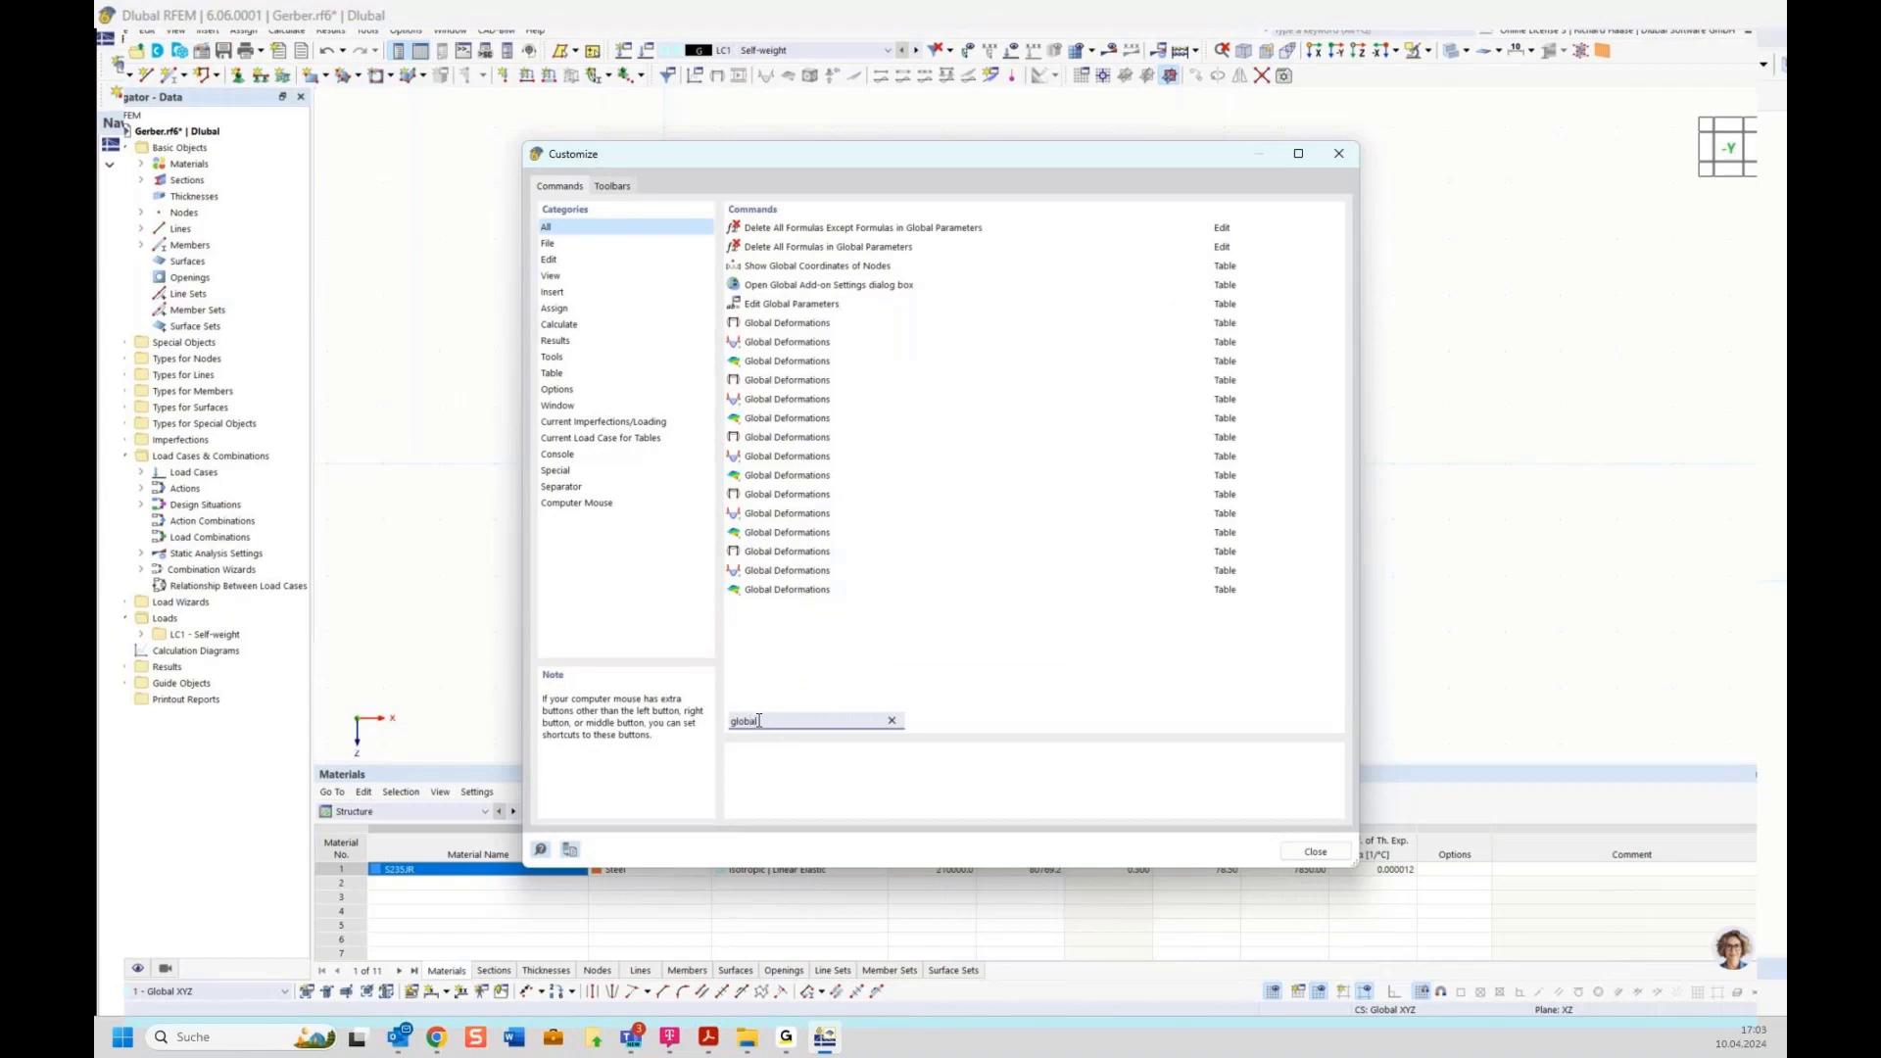
{"action": "type", "text": " par"}
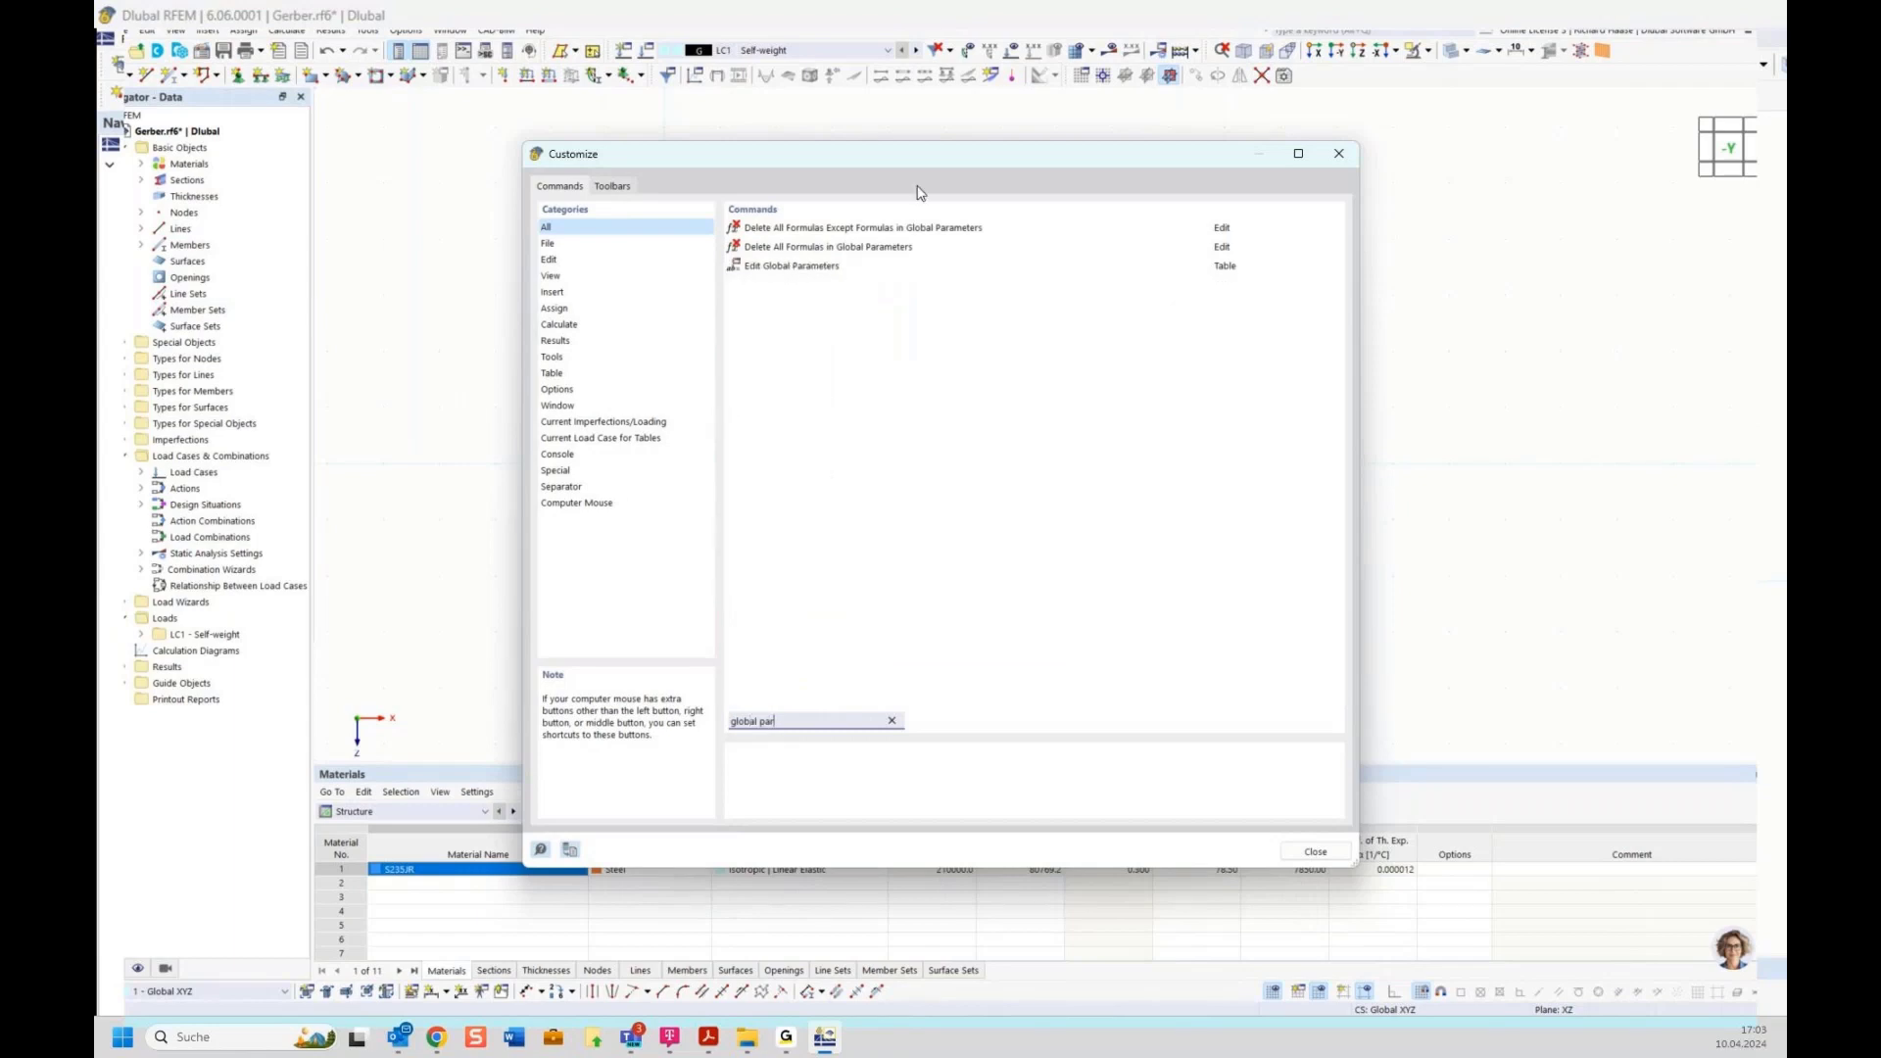
{"action": "left_click_drag", "start_coordinate": [940, 159], "coordinate": [918, 105]}
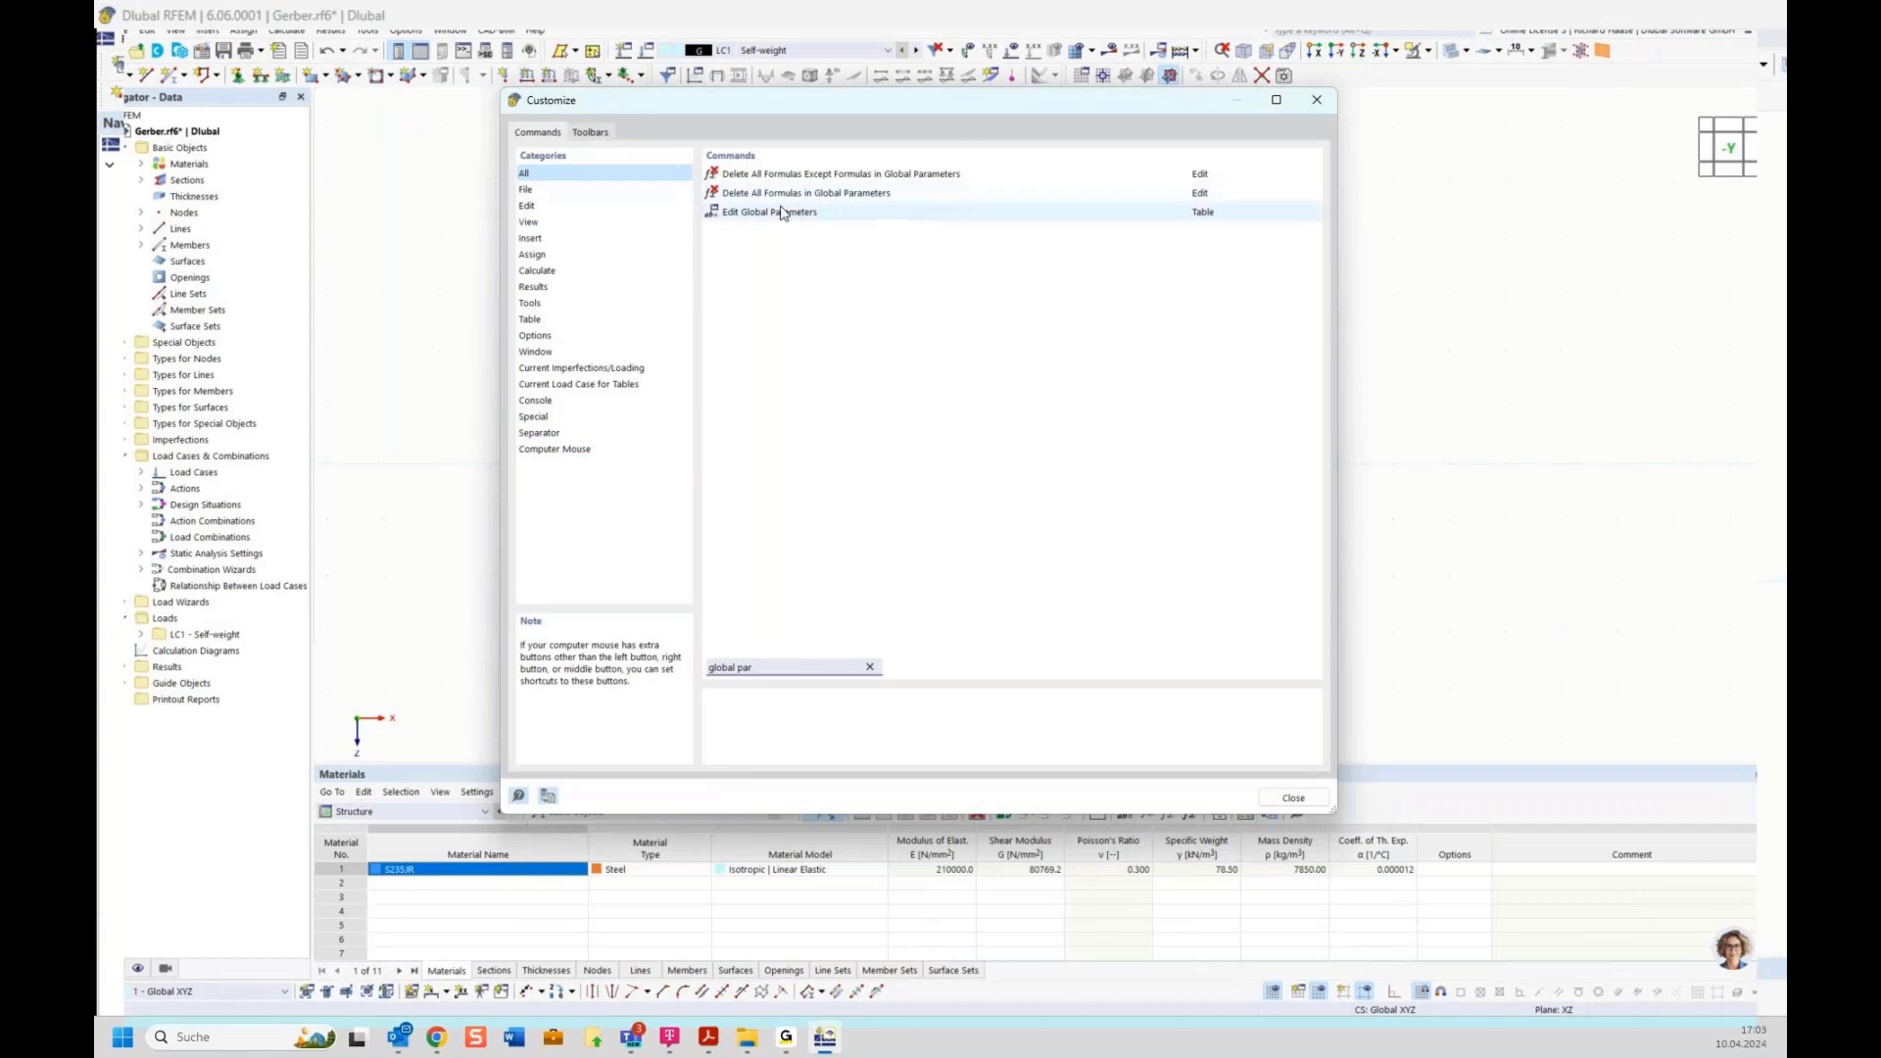
{"action": "left_click_drag", "start_coordinate": [821, 105], "coordinate": [760, 77]}
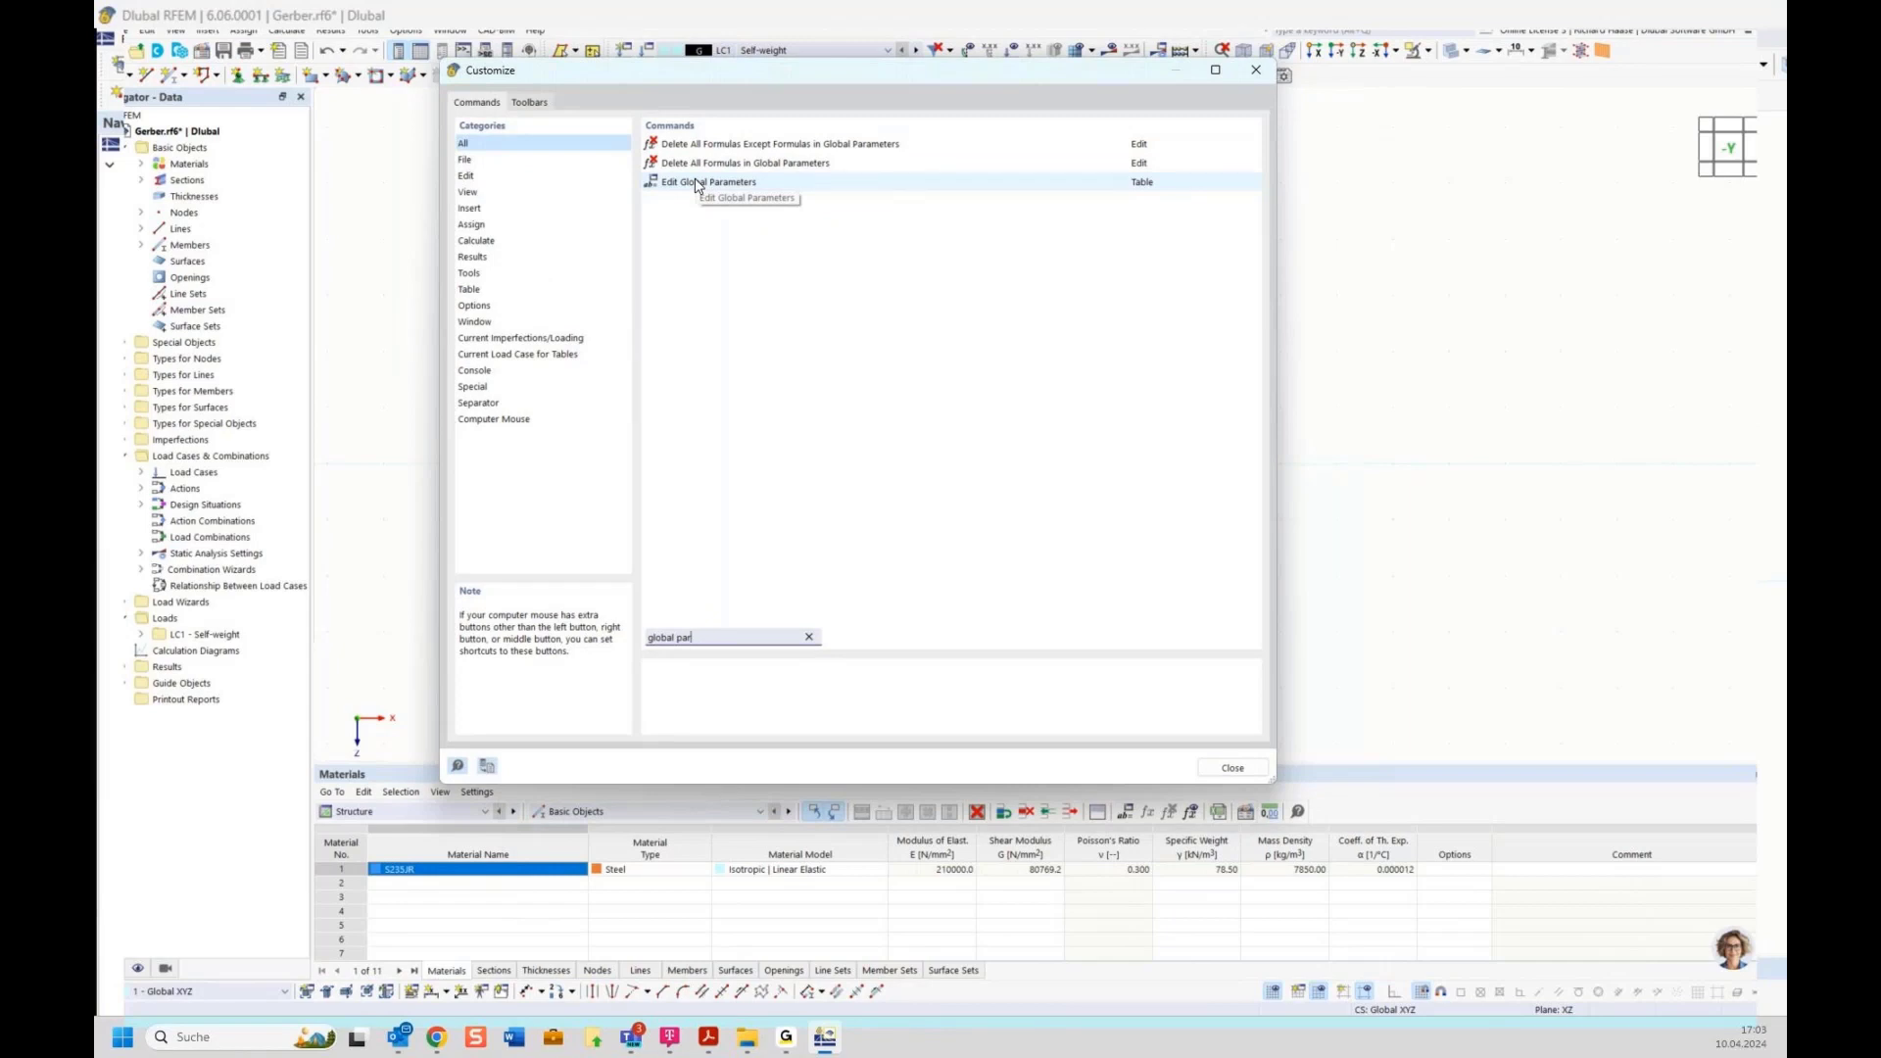
{"action": "mouse_move", "coordinate": [697, 186]}
{"action": "left_mouse_down"}
{"action": "mouse_move", "coordinate": [755, 215]}
{"action": "mouse_move", "coordinate": [795, 300]}
{"action": "mouse_move", "coordinate": [893, 806]}
{"action": "mouse_move", "coordinate": [907, 996]}
{"action": "left_mouse_up"}
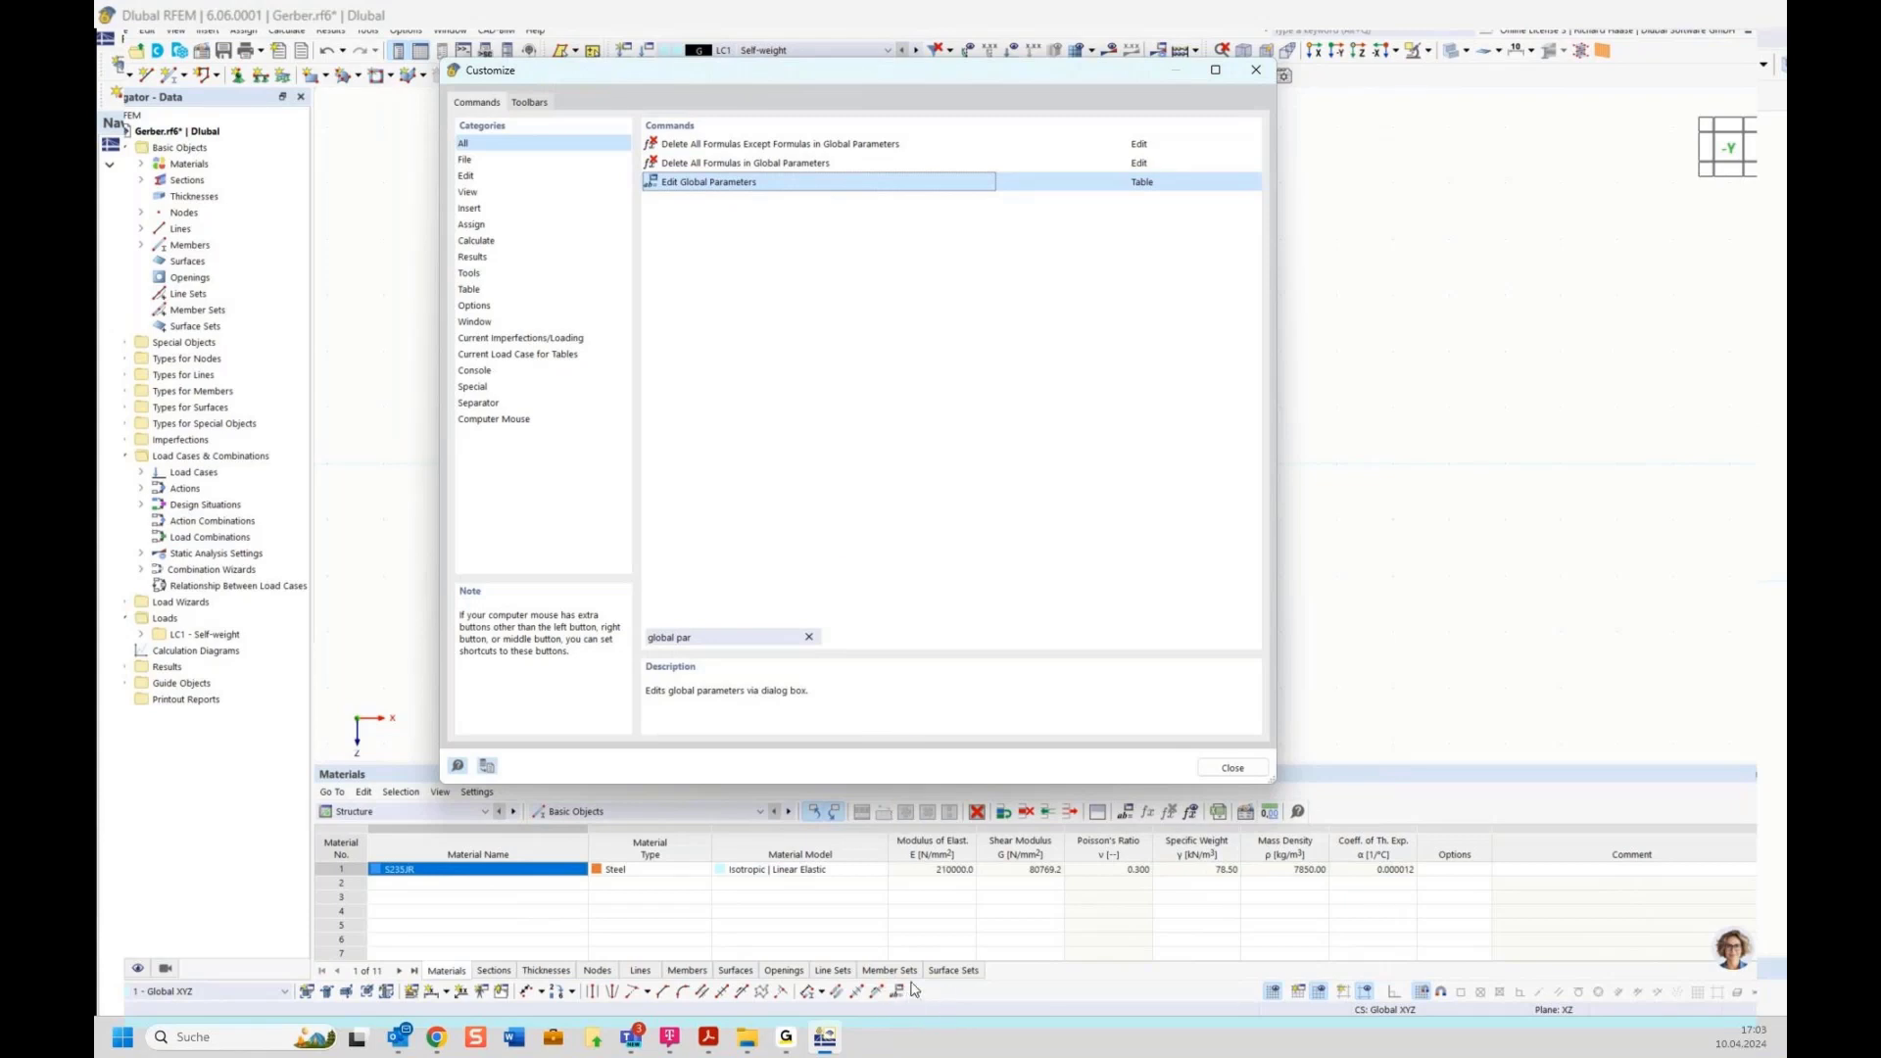
{"action": "left_click", "coordinate": [1235, 768]}
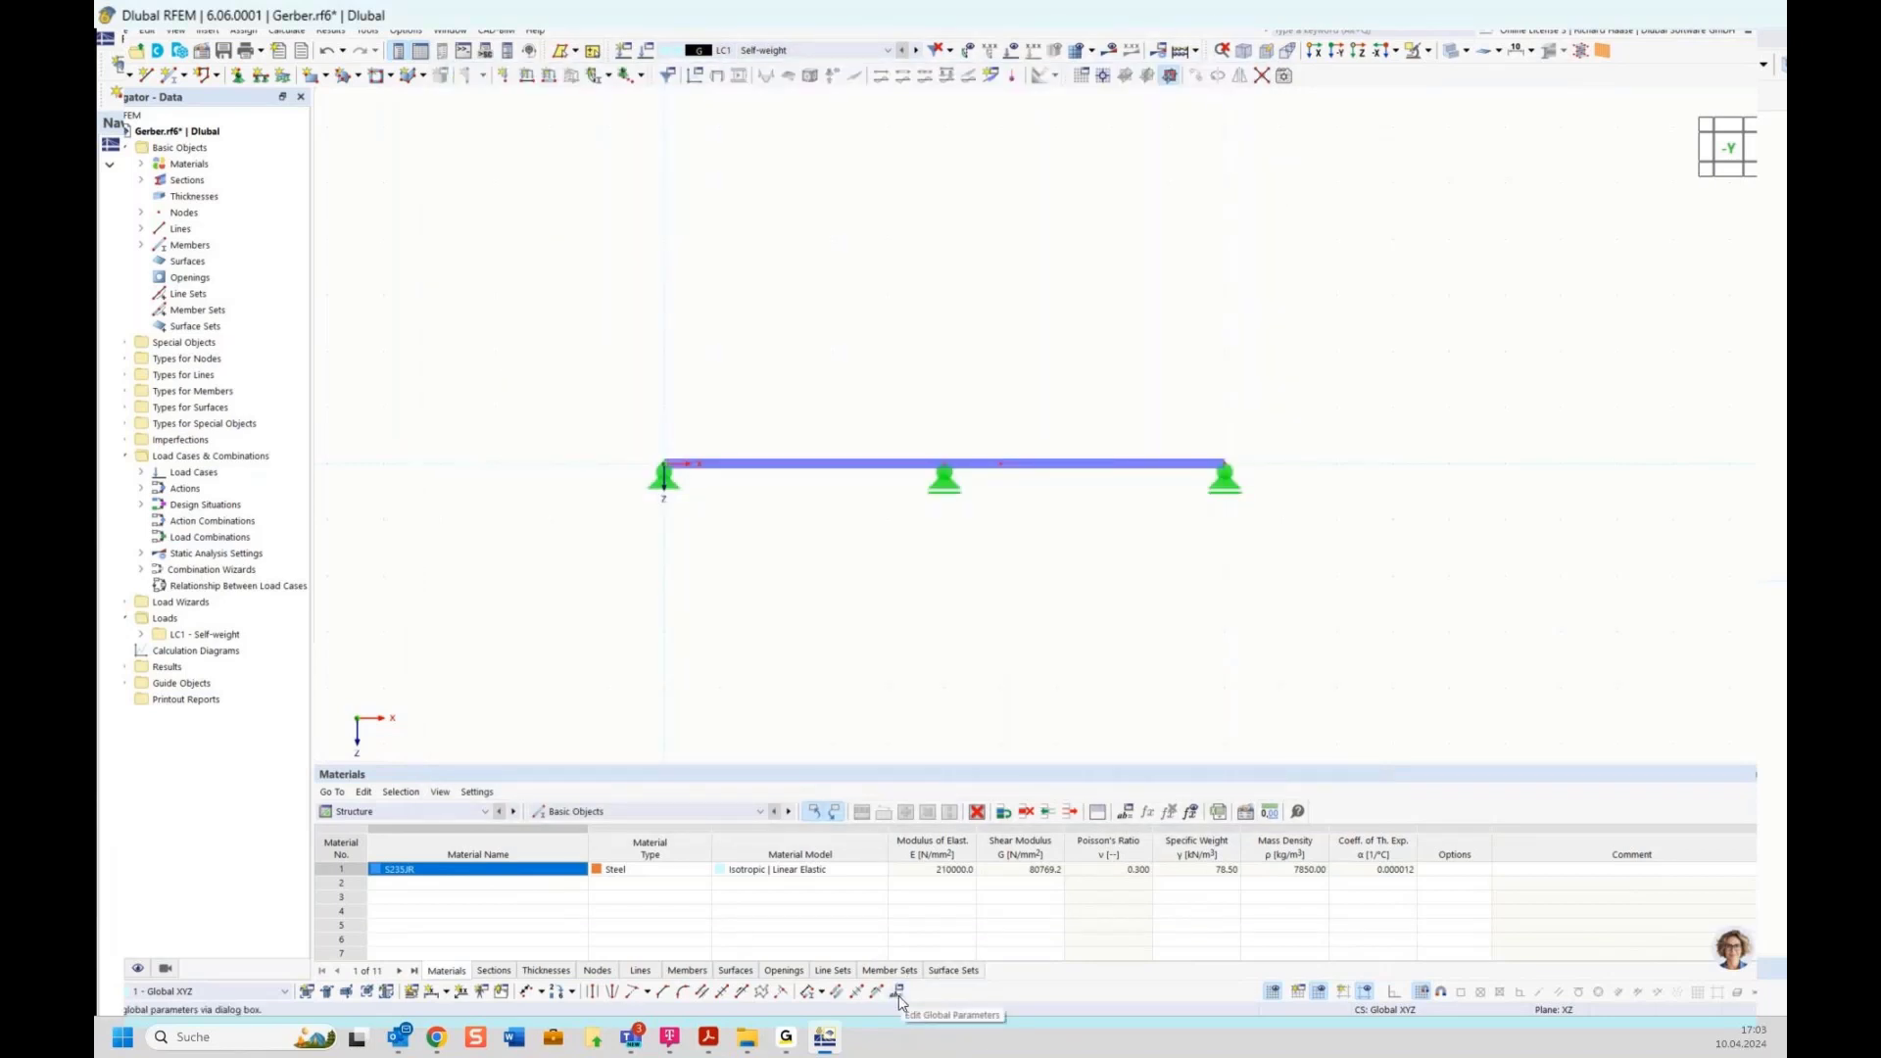
Create a global parameter named field in the Lengths unit group with a value of 5 m.
{"action": "left_click", "coordinate": [898, 993]}
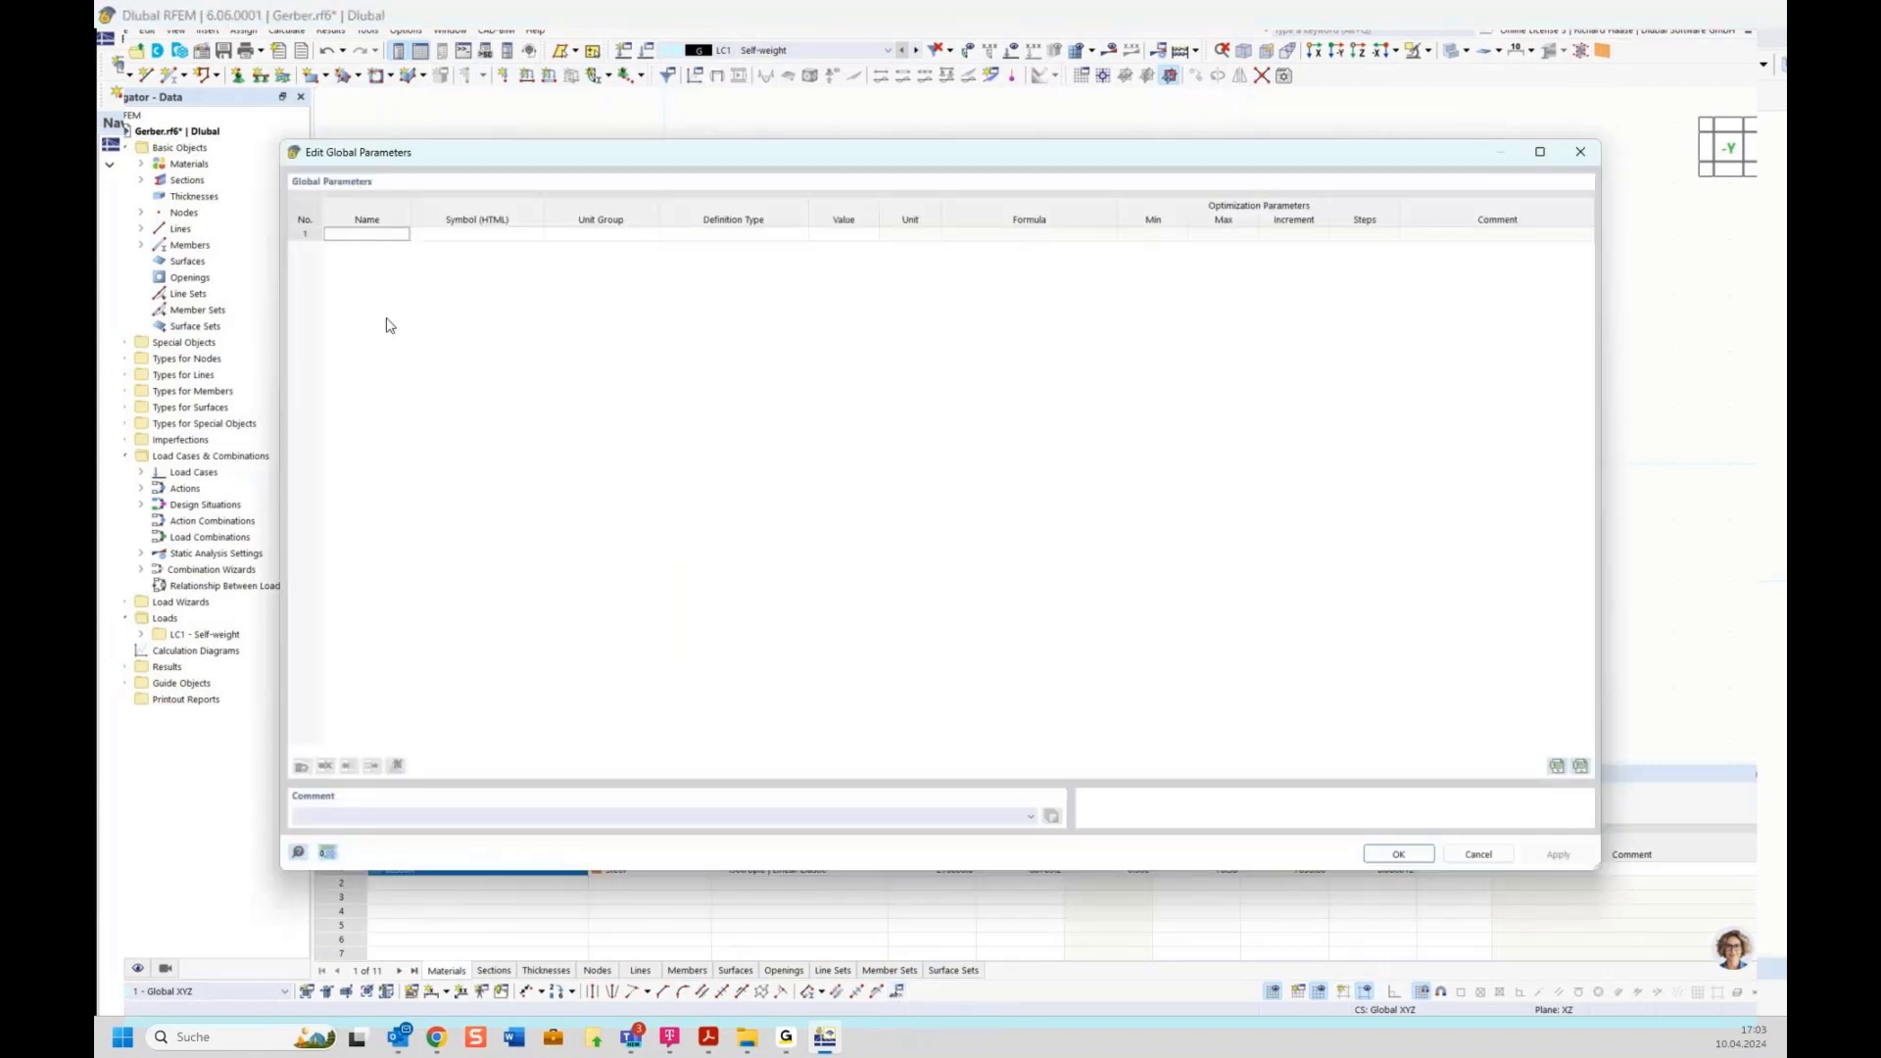
{"action": "left_click", "coordinate": [376, 235]}
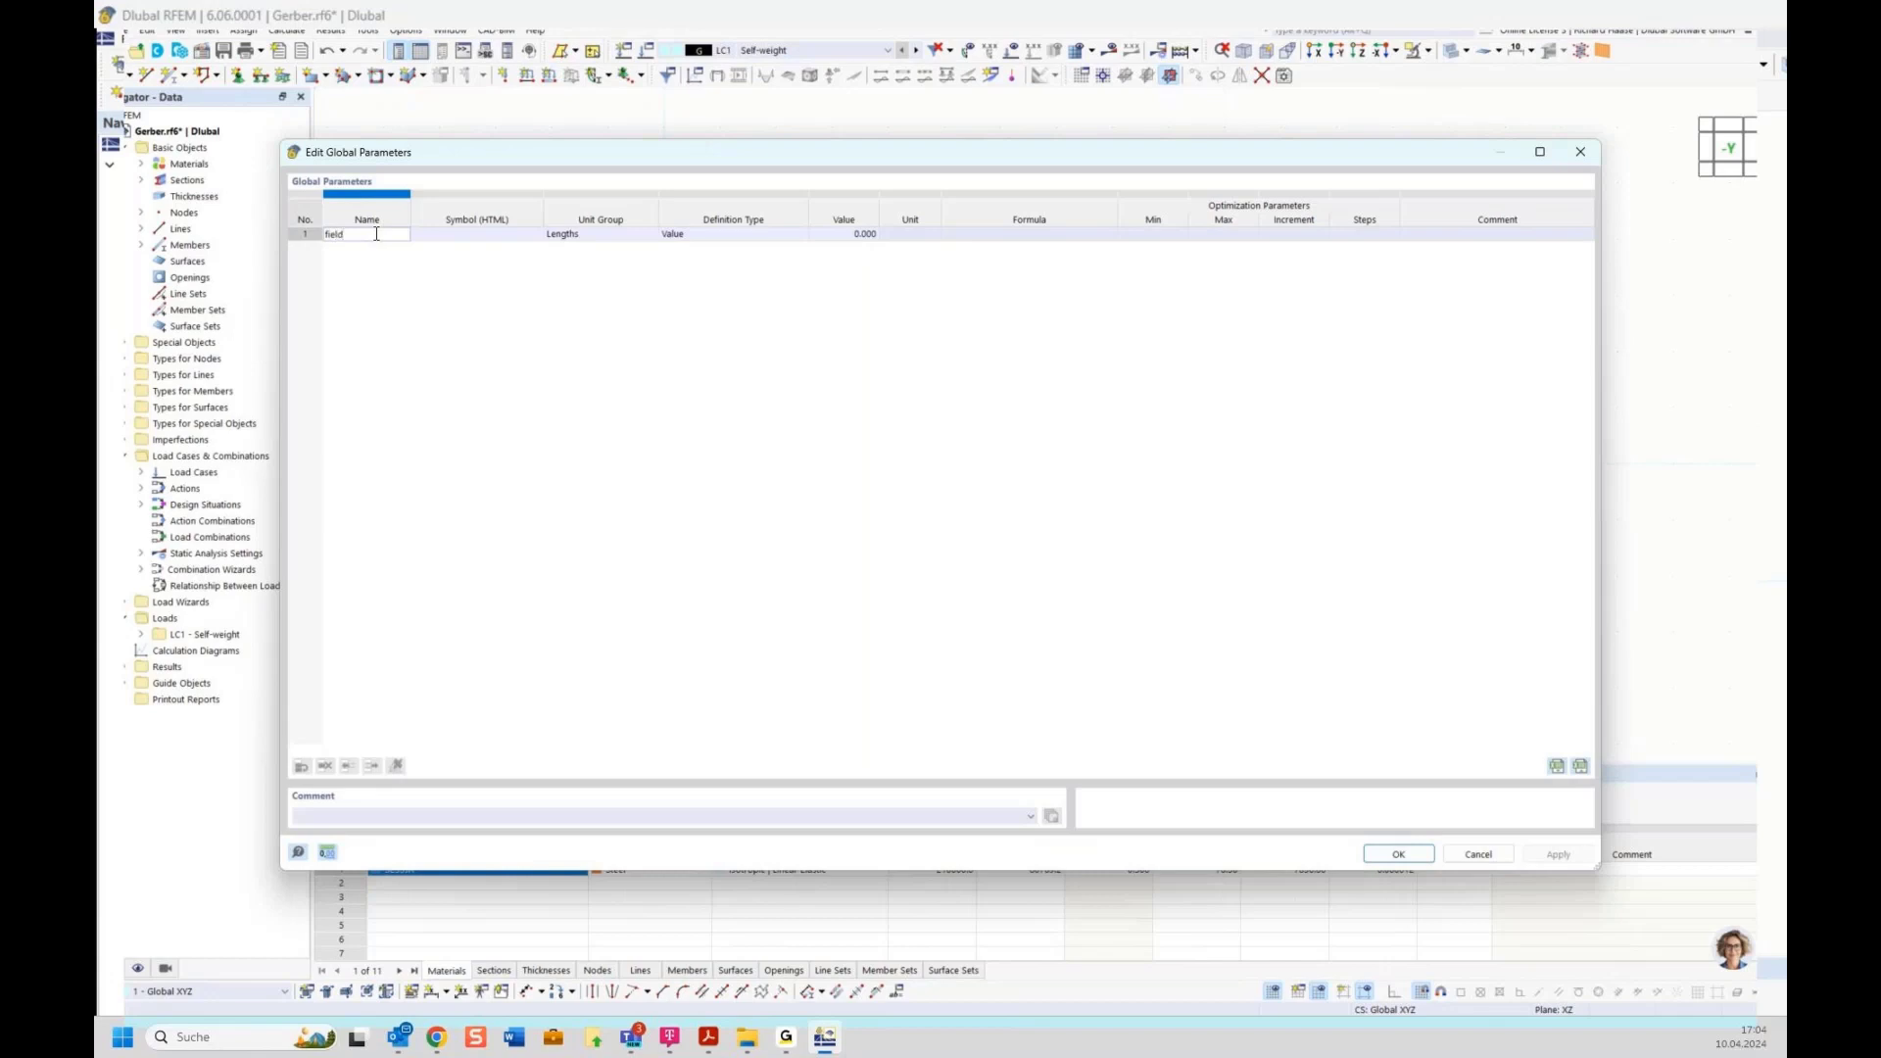
{"action": "left_click", "coordinate": [442, 290]}
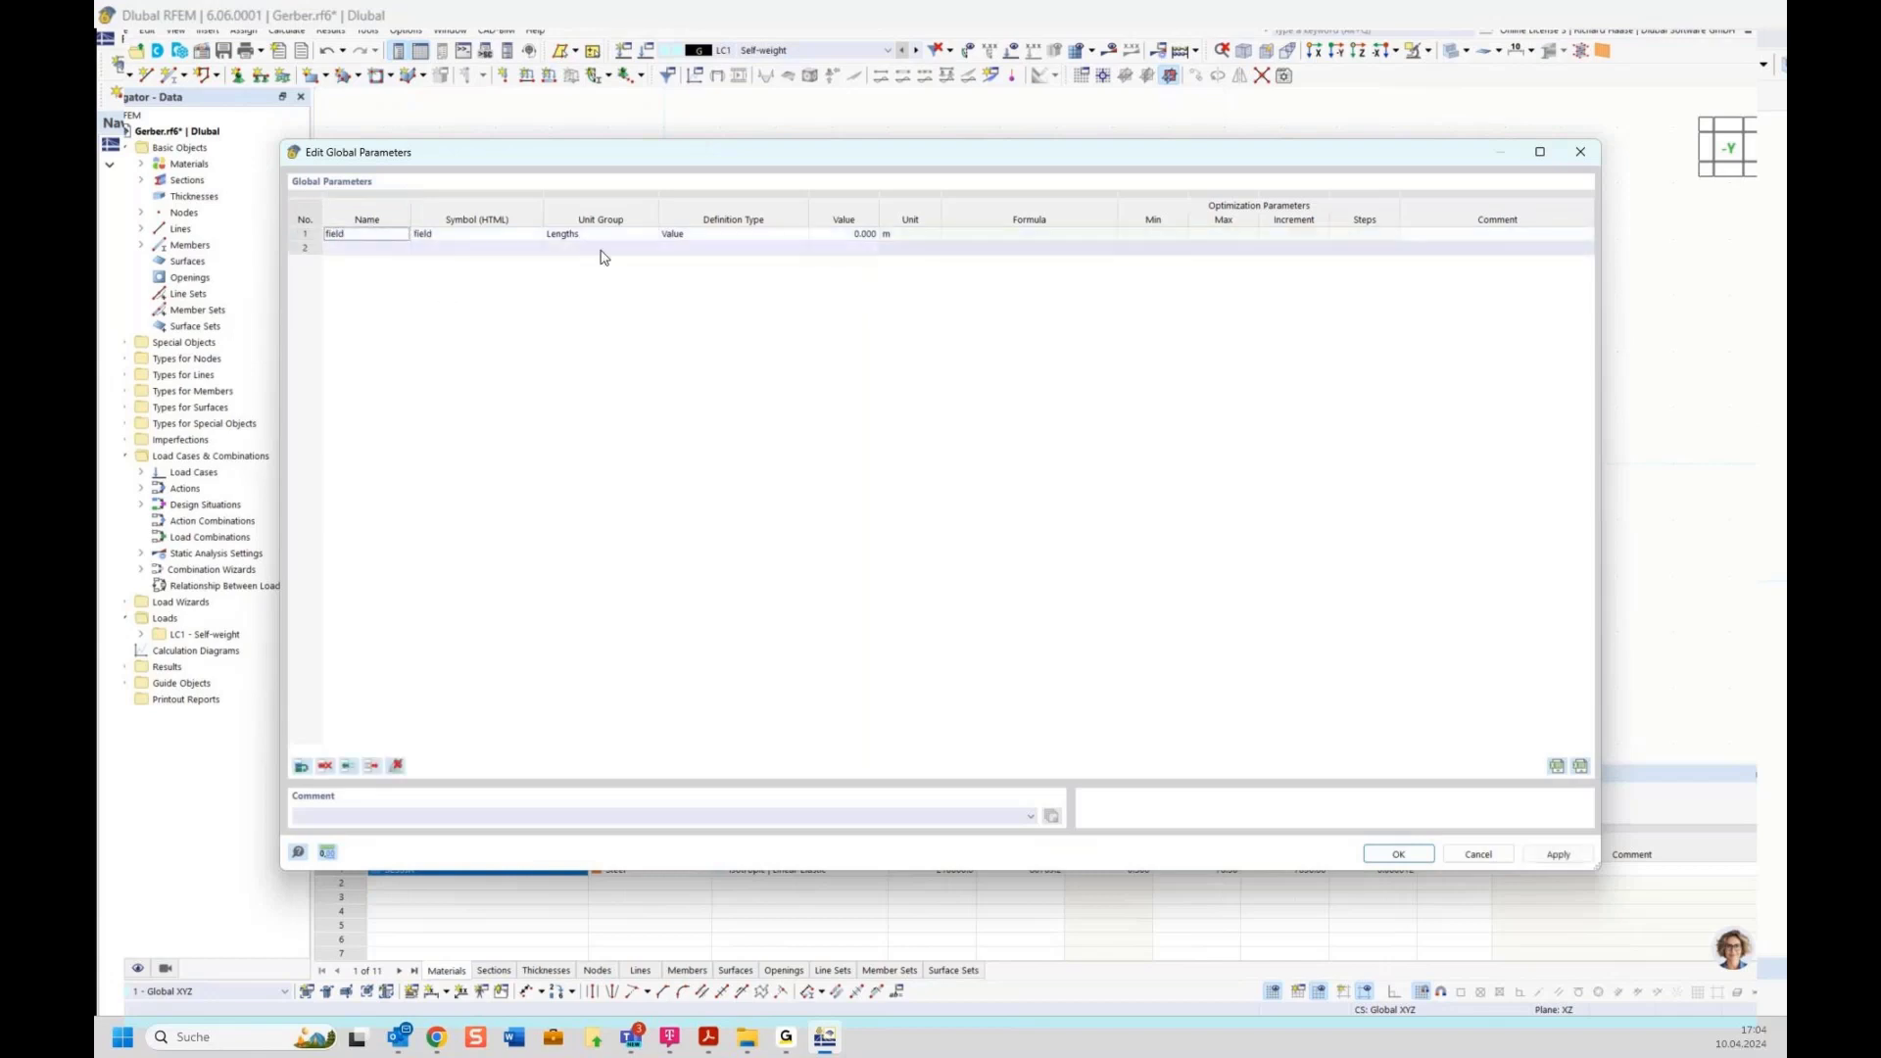
{"action": "left_click", "coordinate": [828, 233]}
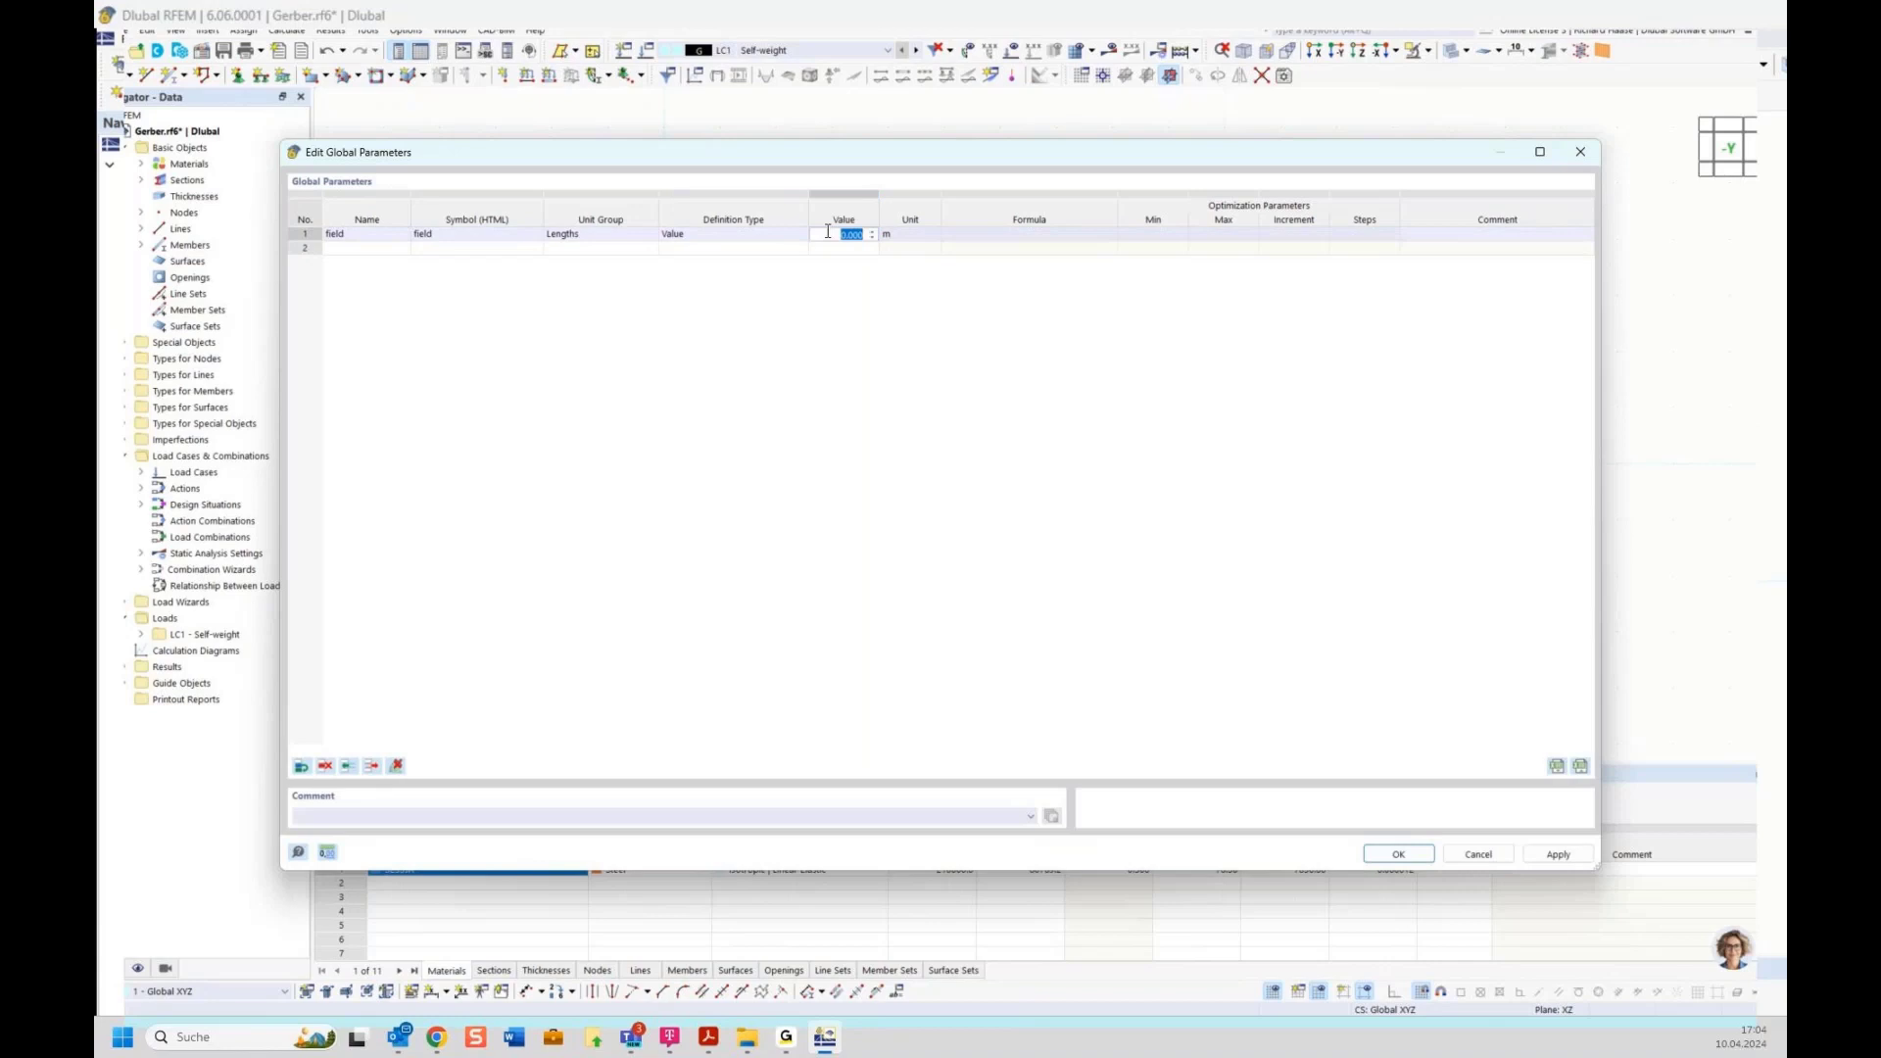
{"action": "type", "text": "5"}
{"action": "key", "text": "Return"}
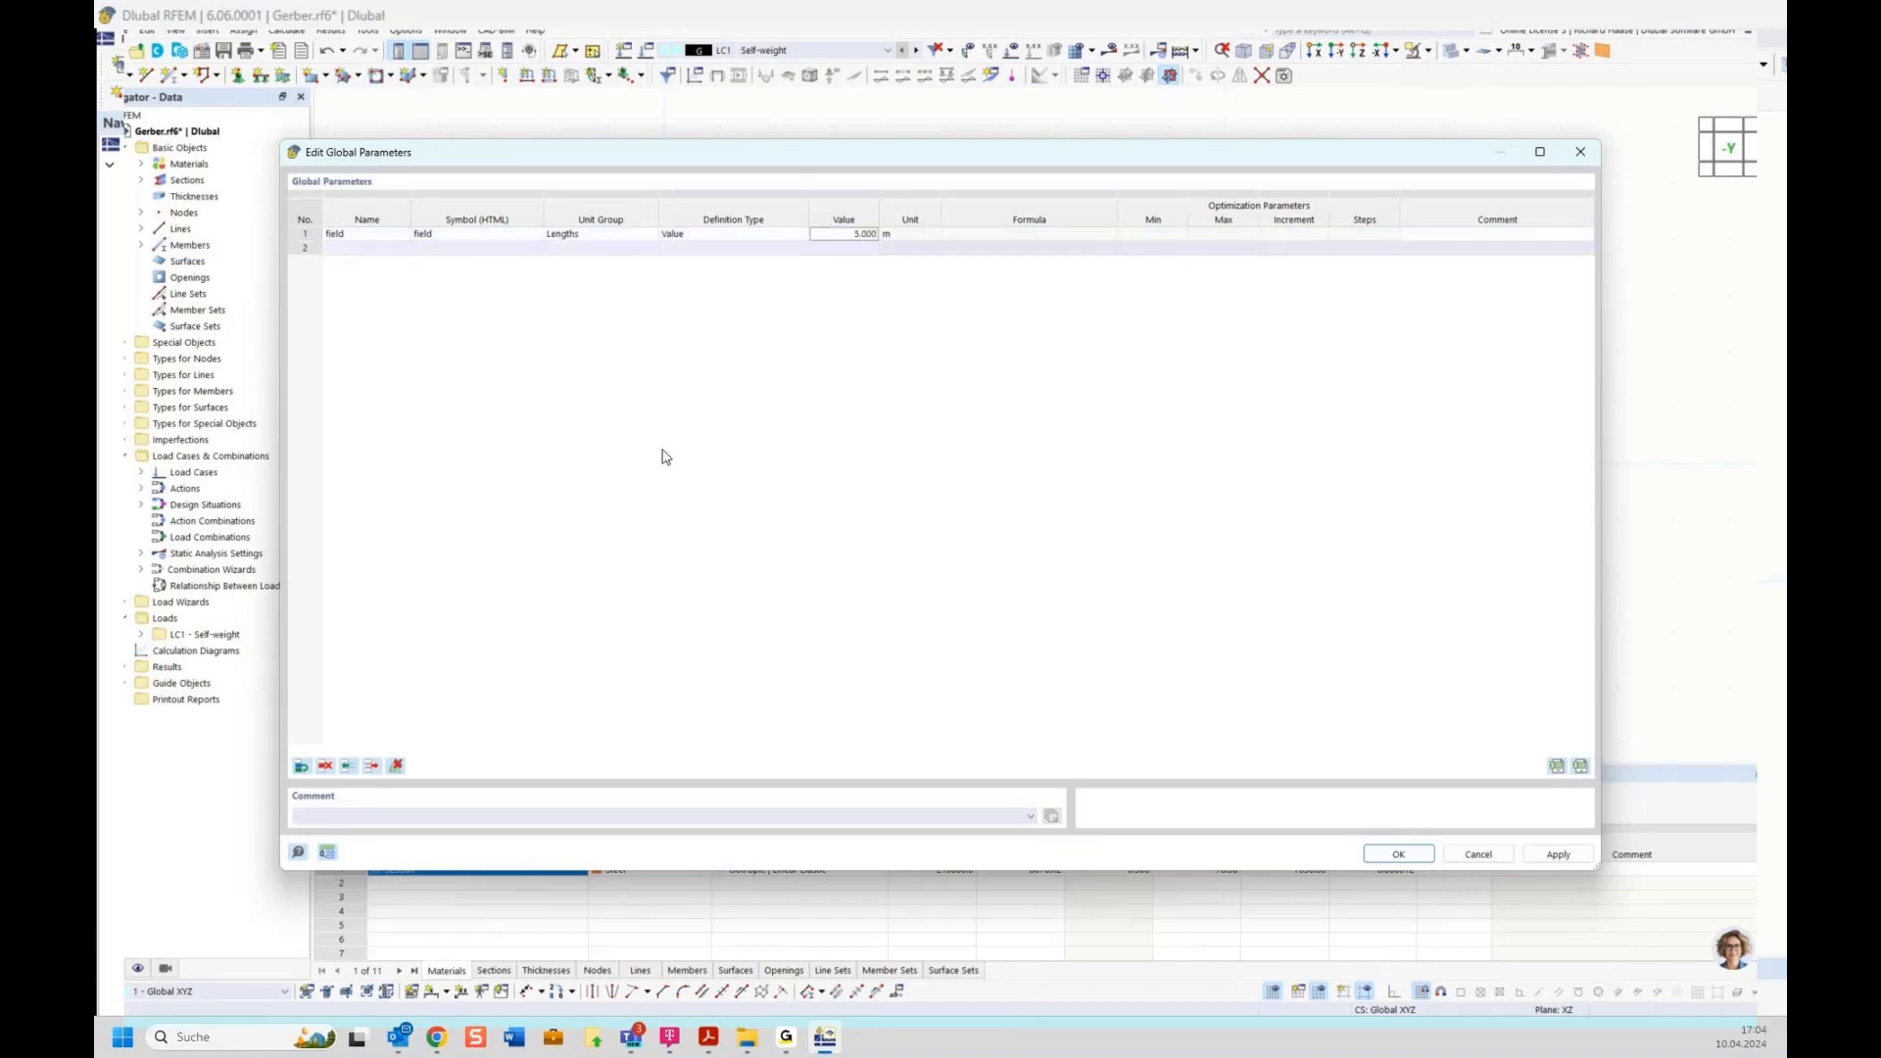
Add a second global parameter named gerber in the Lengths unit group.
{"action": "mouse_move", "coordinate": [709, 1035]}
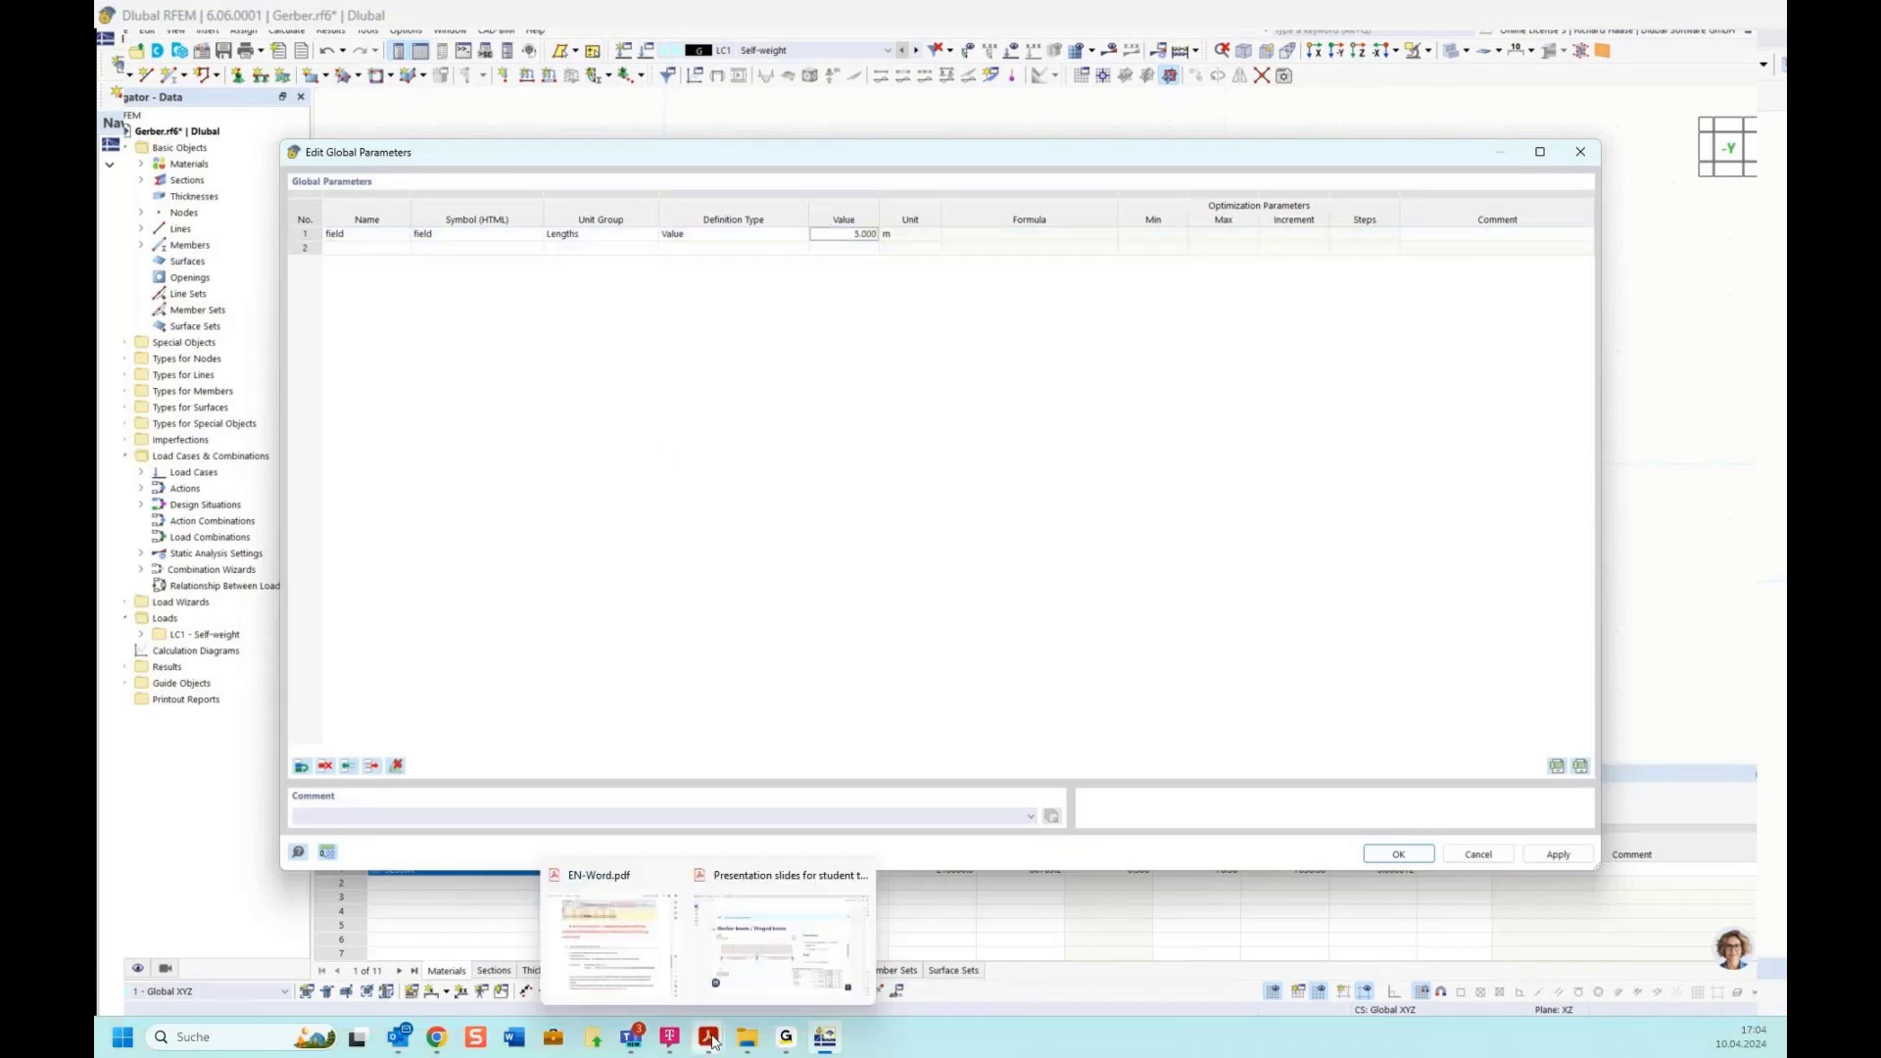
{"action": "left_click", "coordinate": [614, 971]}
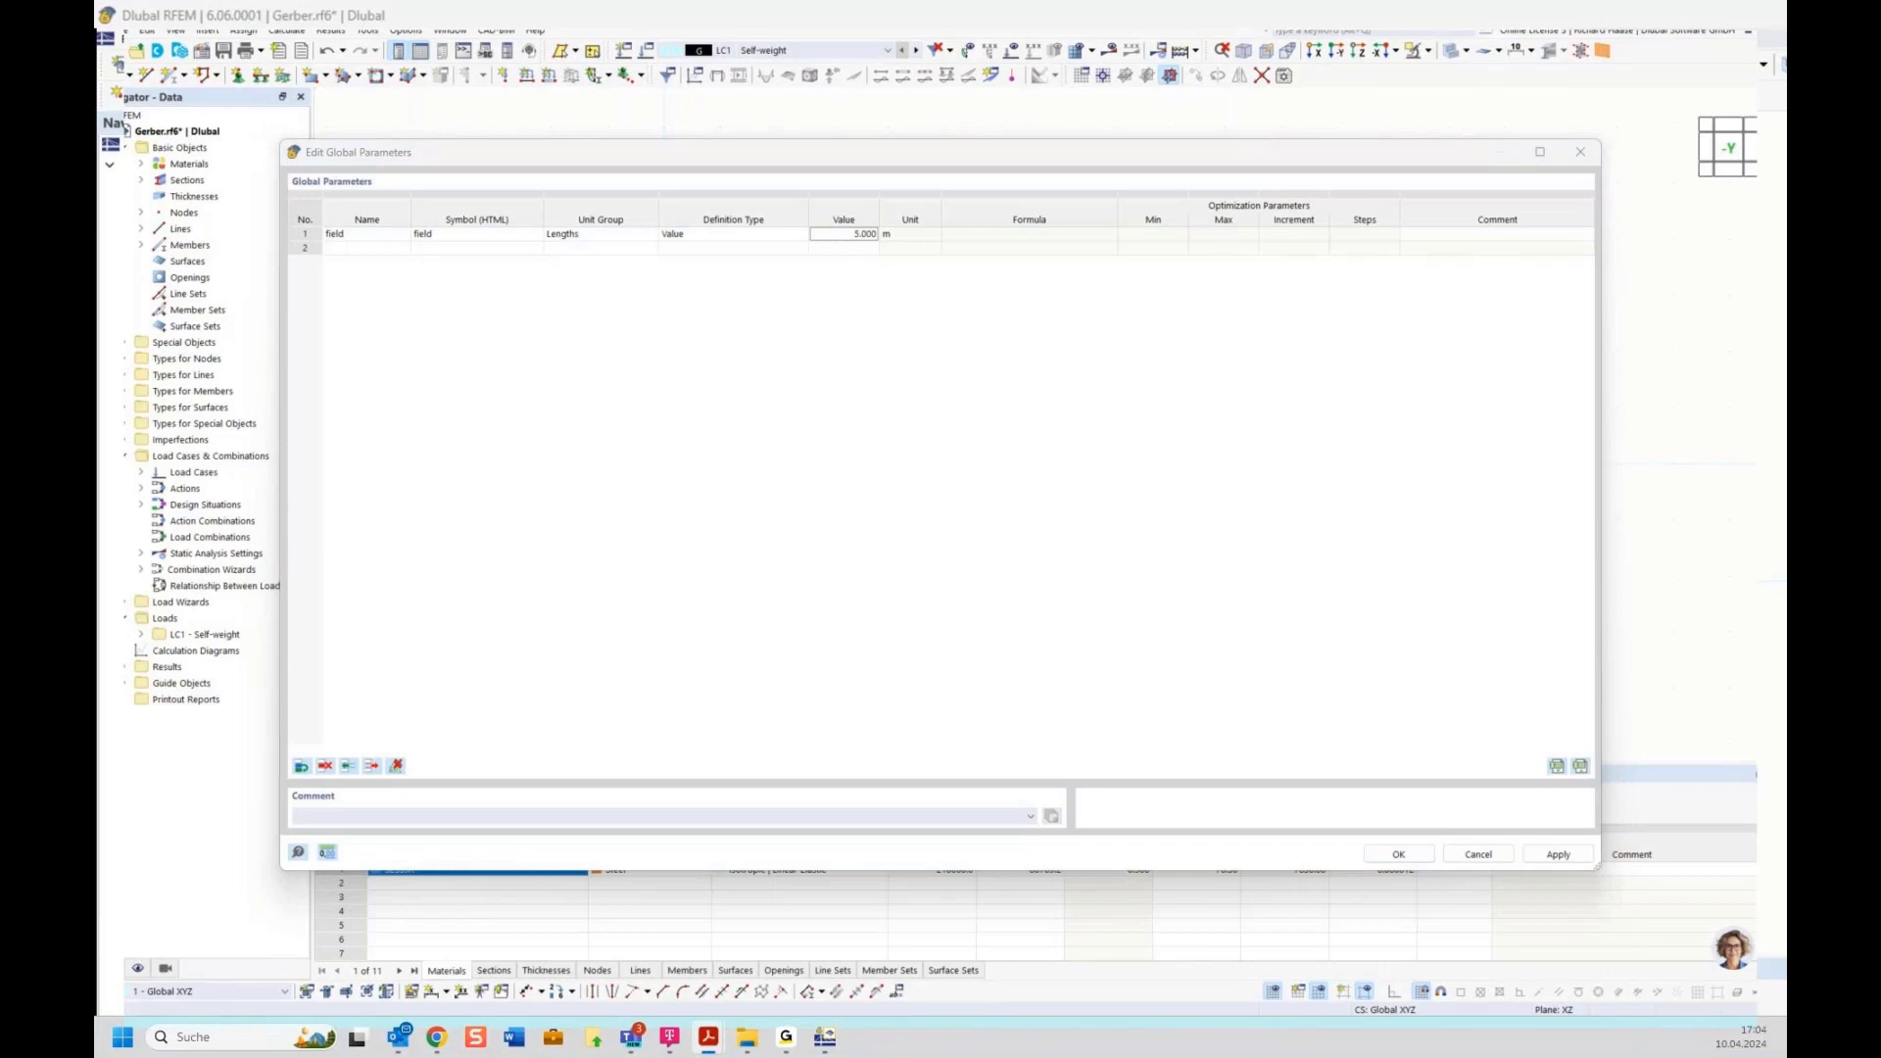
{"action": "left_click", "coordinate": [366, 249]}
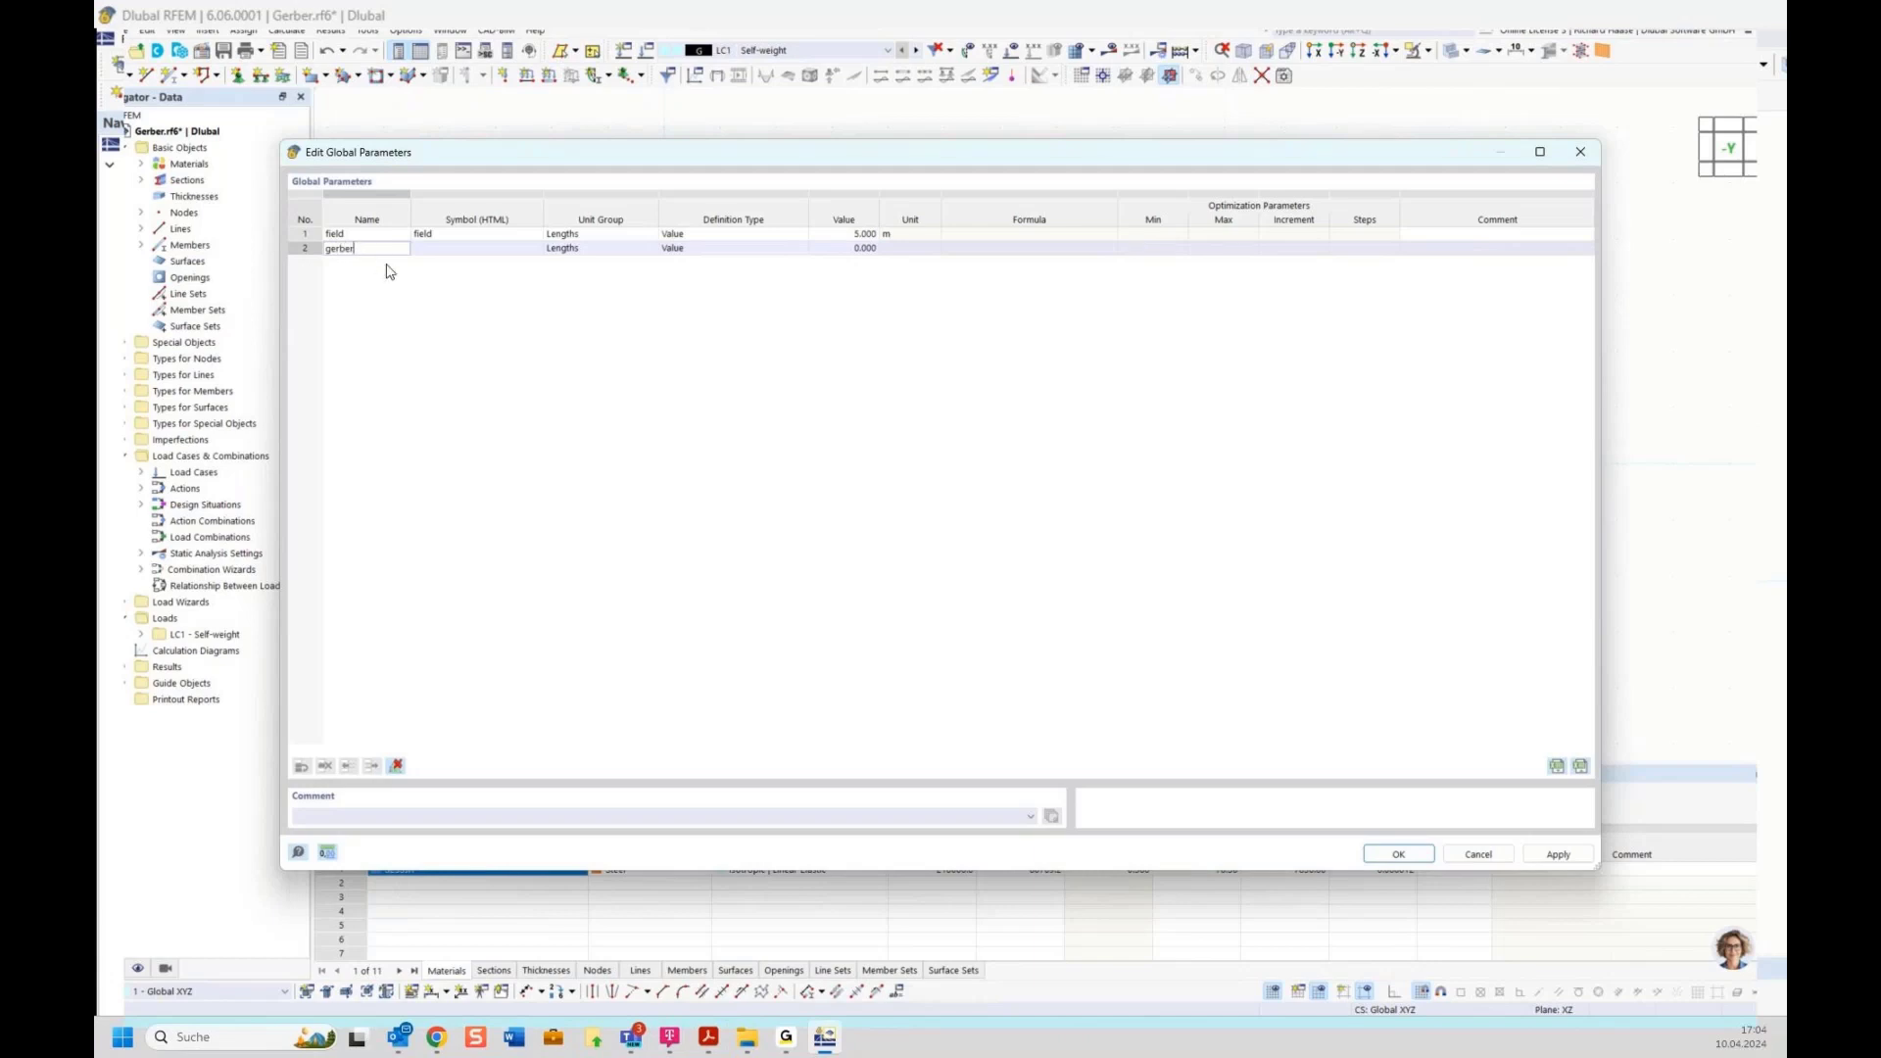
{"action": "left_click", "coordinate": [419, 302]}
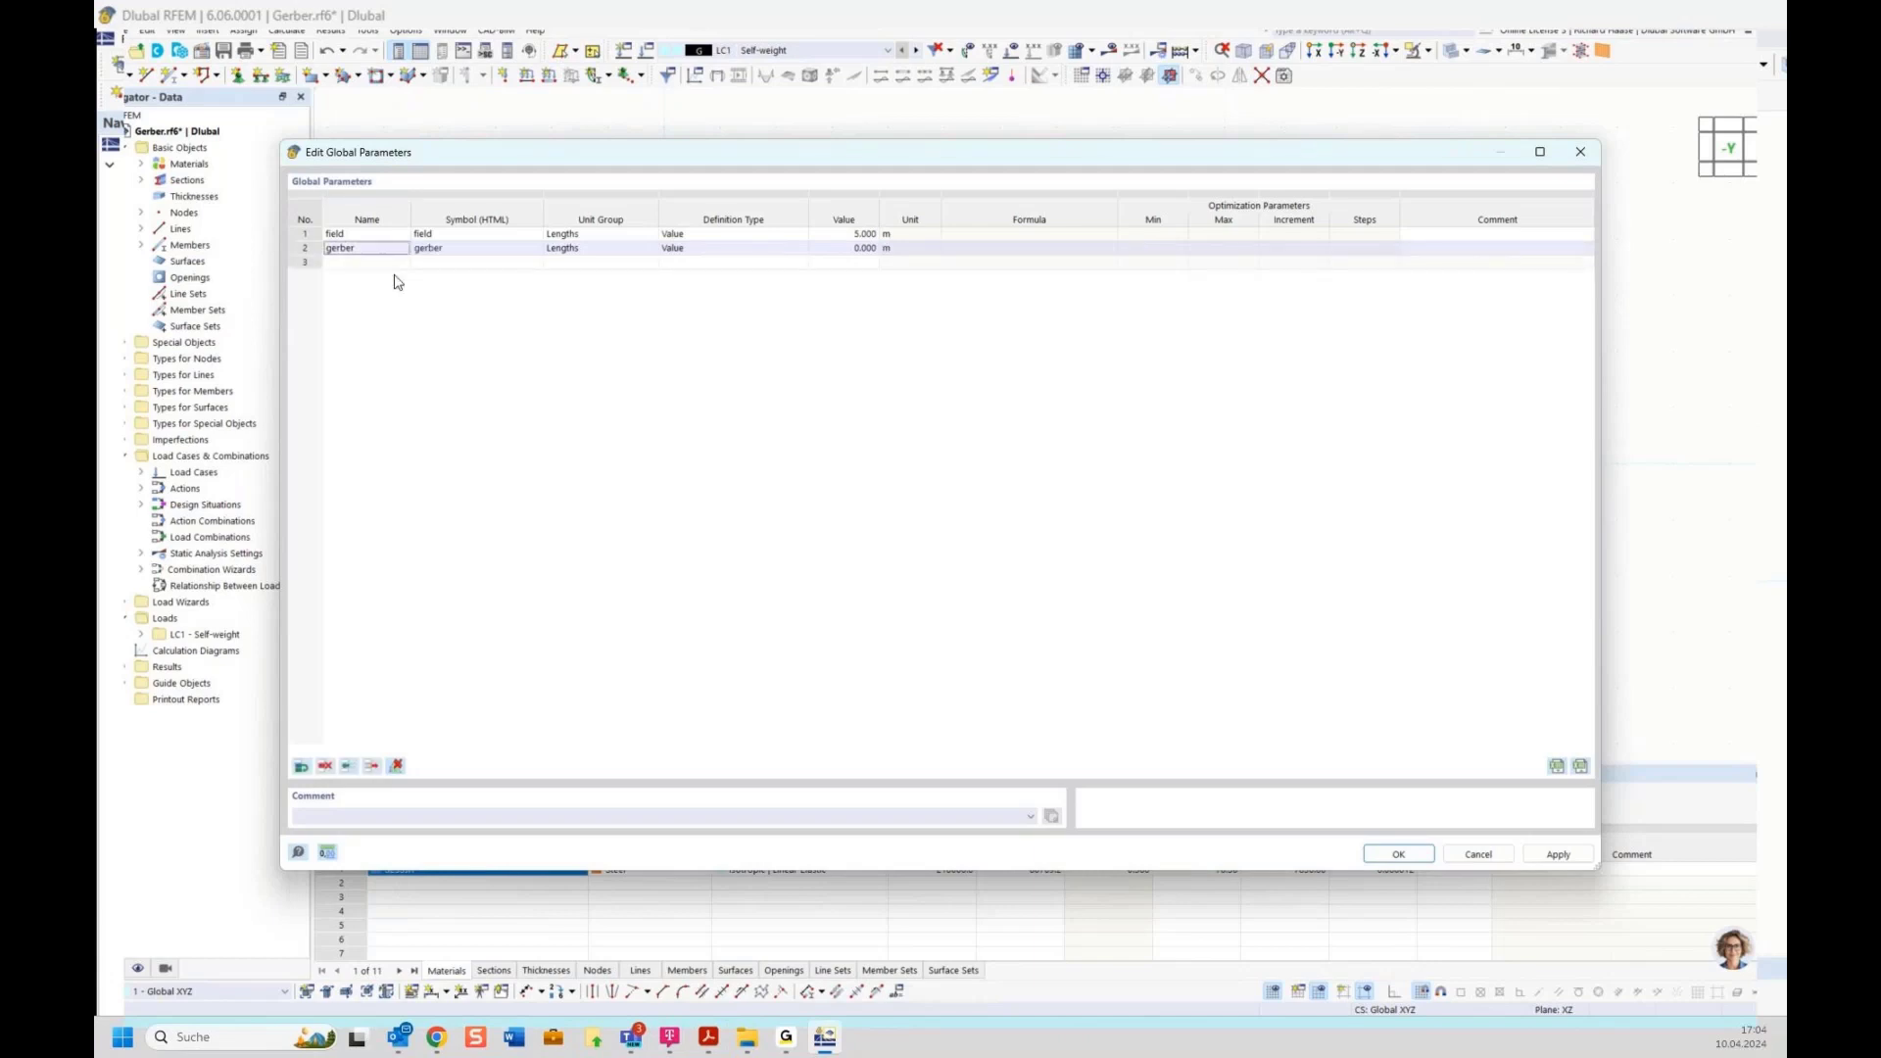
Consult the Gerber beam slide for the eccentricity and set the gerber parameter's definition type to Formula.
{"action": "left_click", "coordinate": [712, 251]}
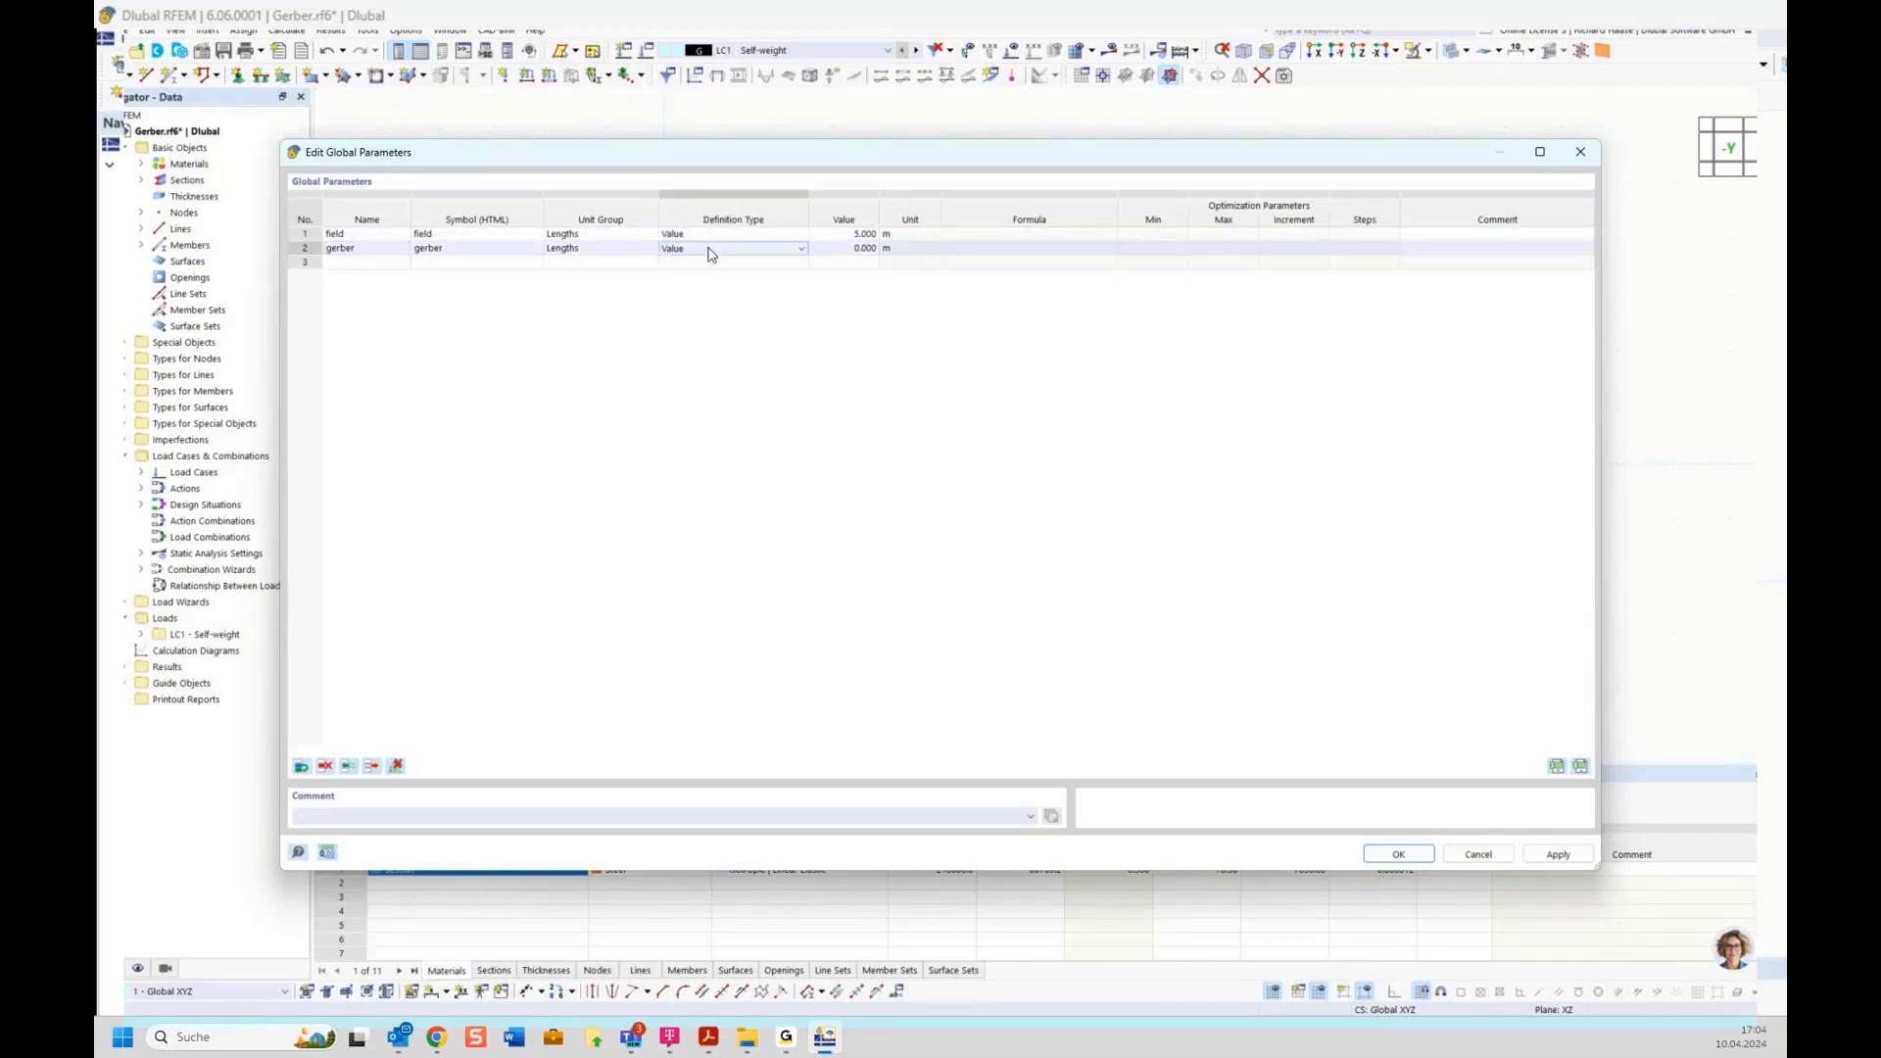
{"action": "mouse_move", "coordinate": [708, 1037]}
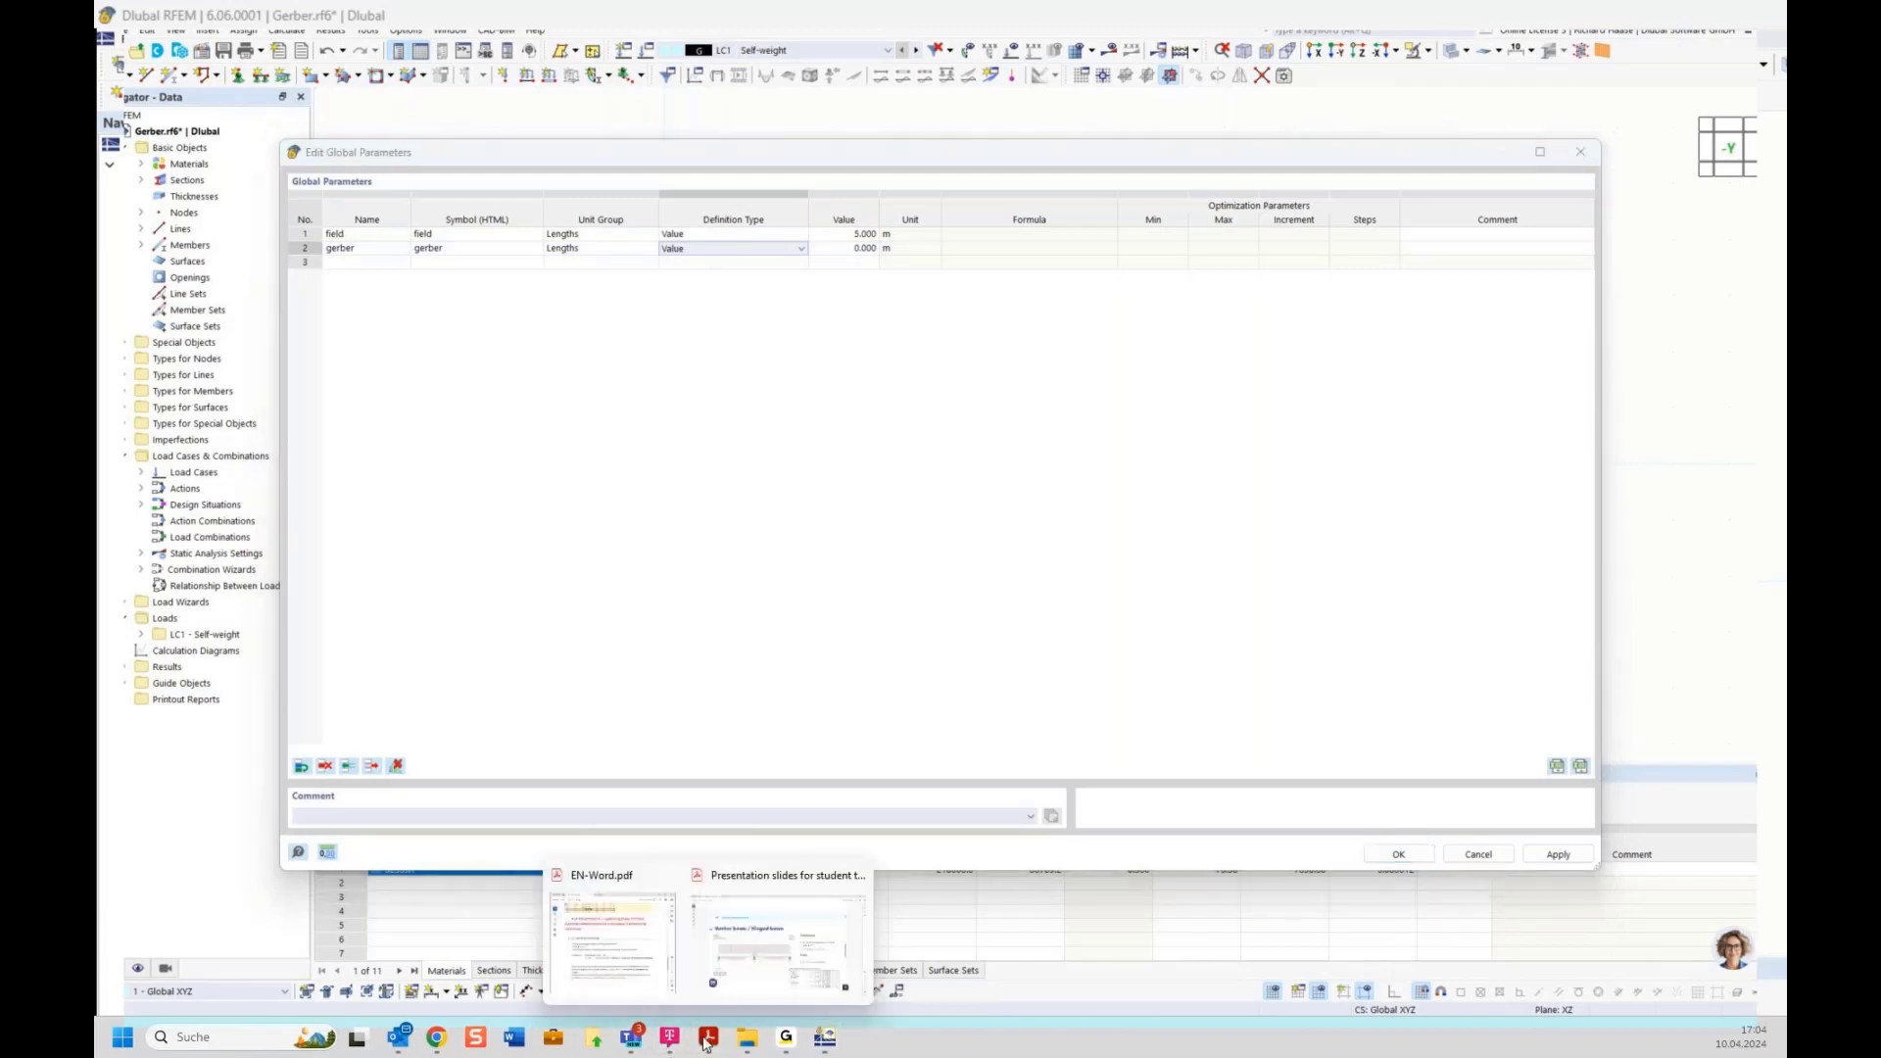
{"action": "mouse_move", "coordinate": [762, 954]}
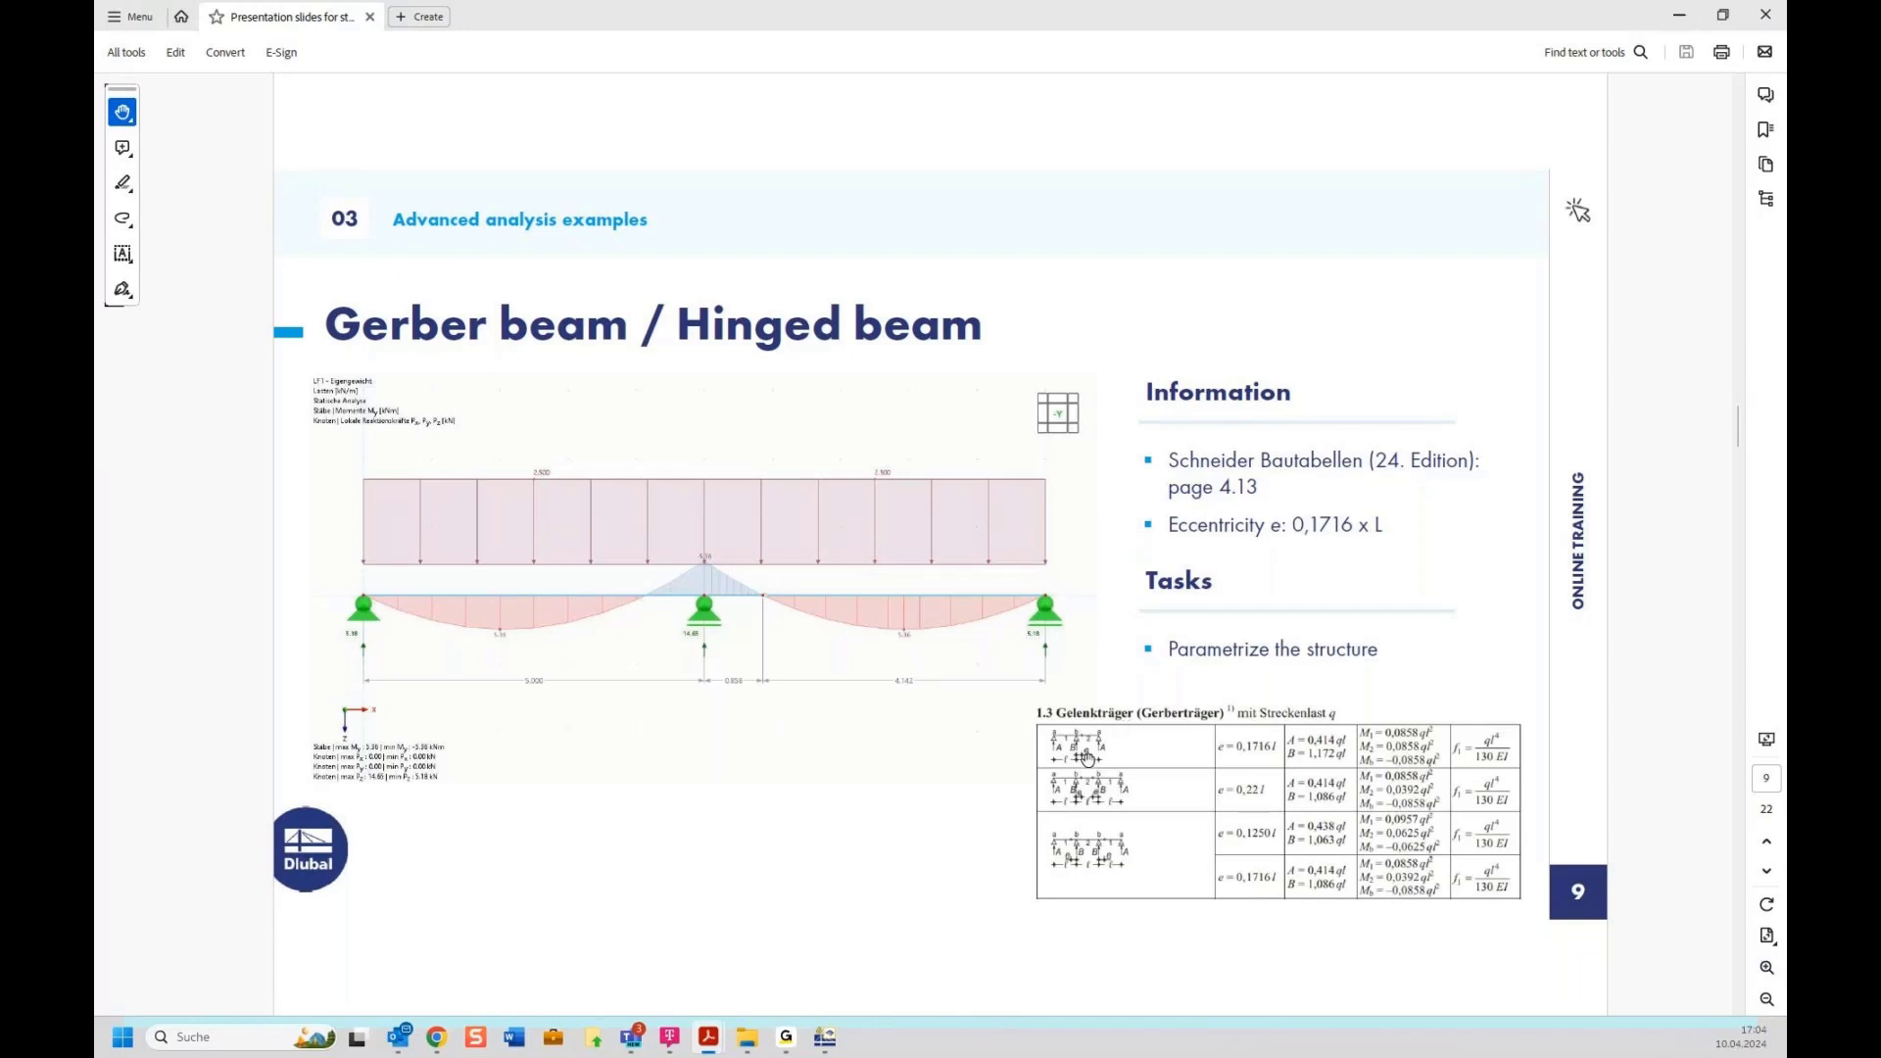
{"action": "left_click", "coordinate": [1667, 22]}
{"action": "left_click", "coordinate": [730, 249]}
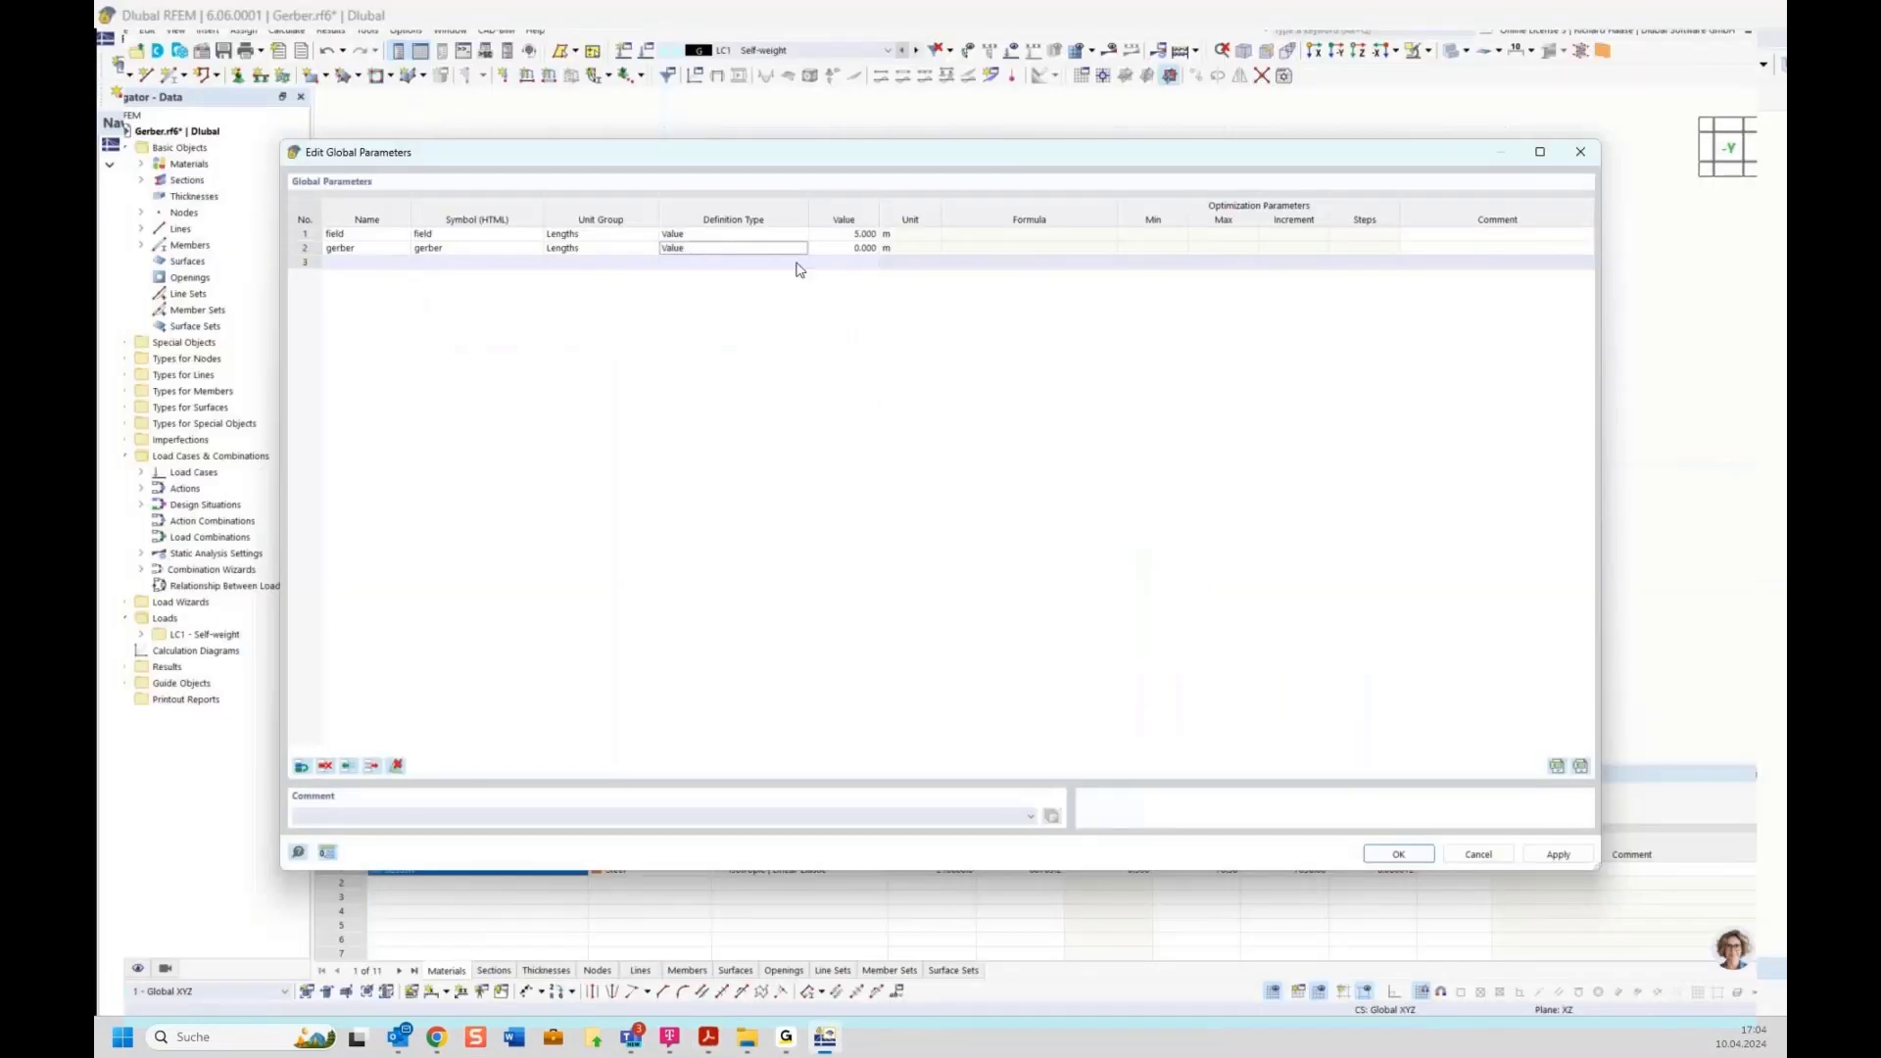
{"action": "left_click", "coordinate": [698, 254]}
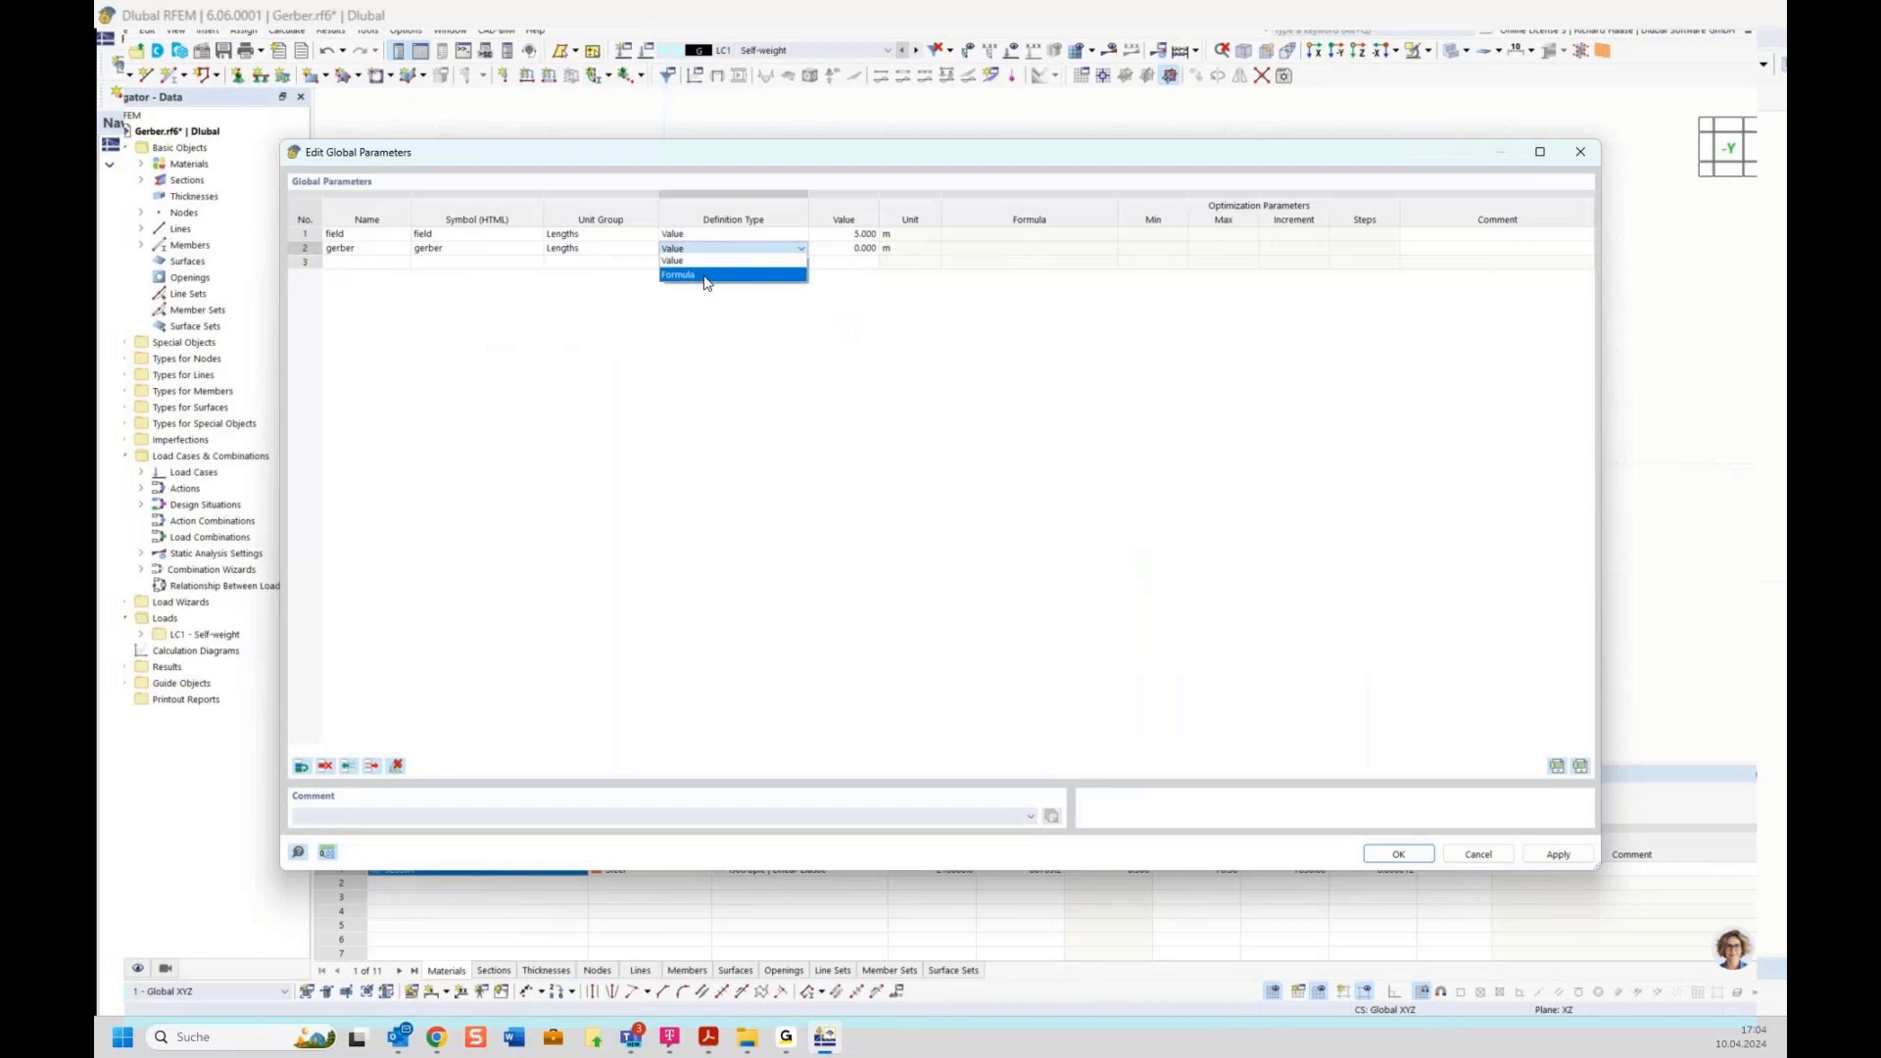
{"action": "left_click", "coordinate": [707, 275]}
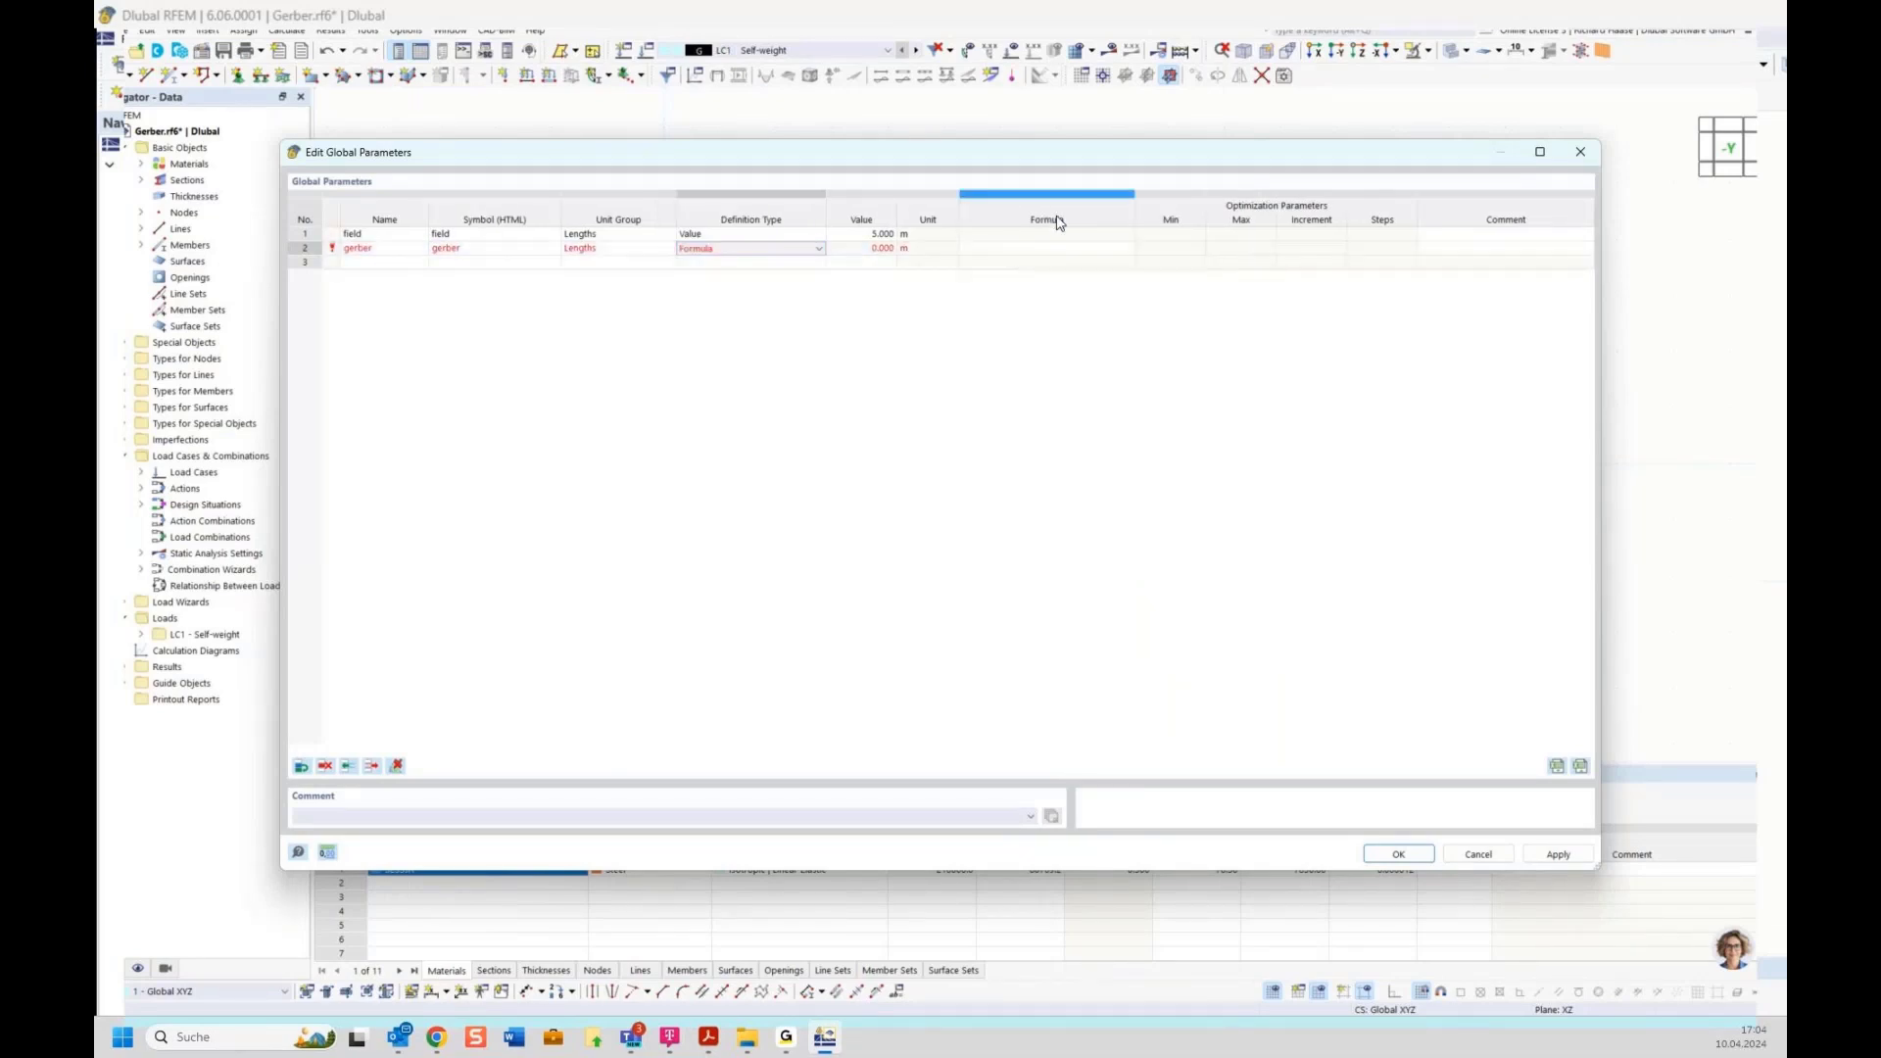
Define the gerber parameter with the formula 0.1716*field+field and accept the global parameters.
{"action": "left_click", "coordinate": [1005, 251]}
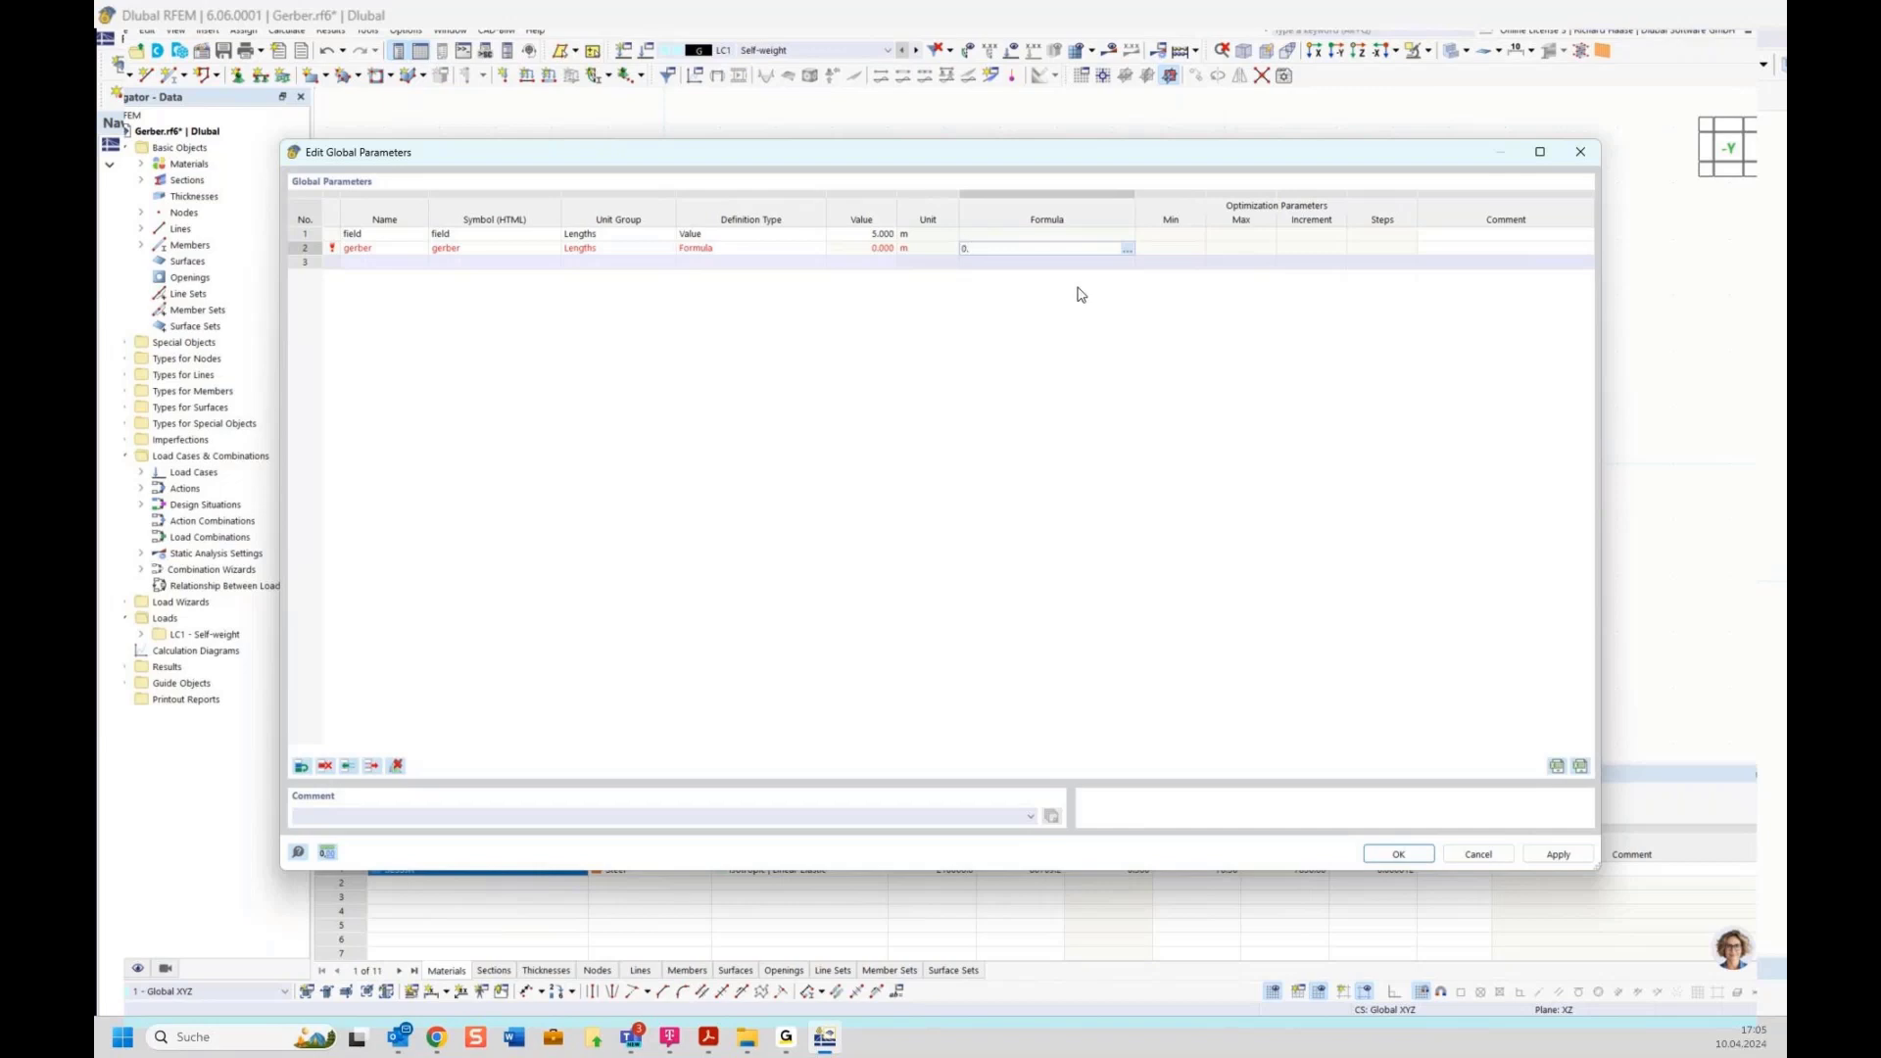
{"action": "type", "text": "7"}
{"action": "type", "text": "16*field"}
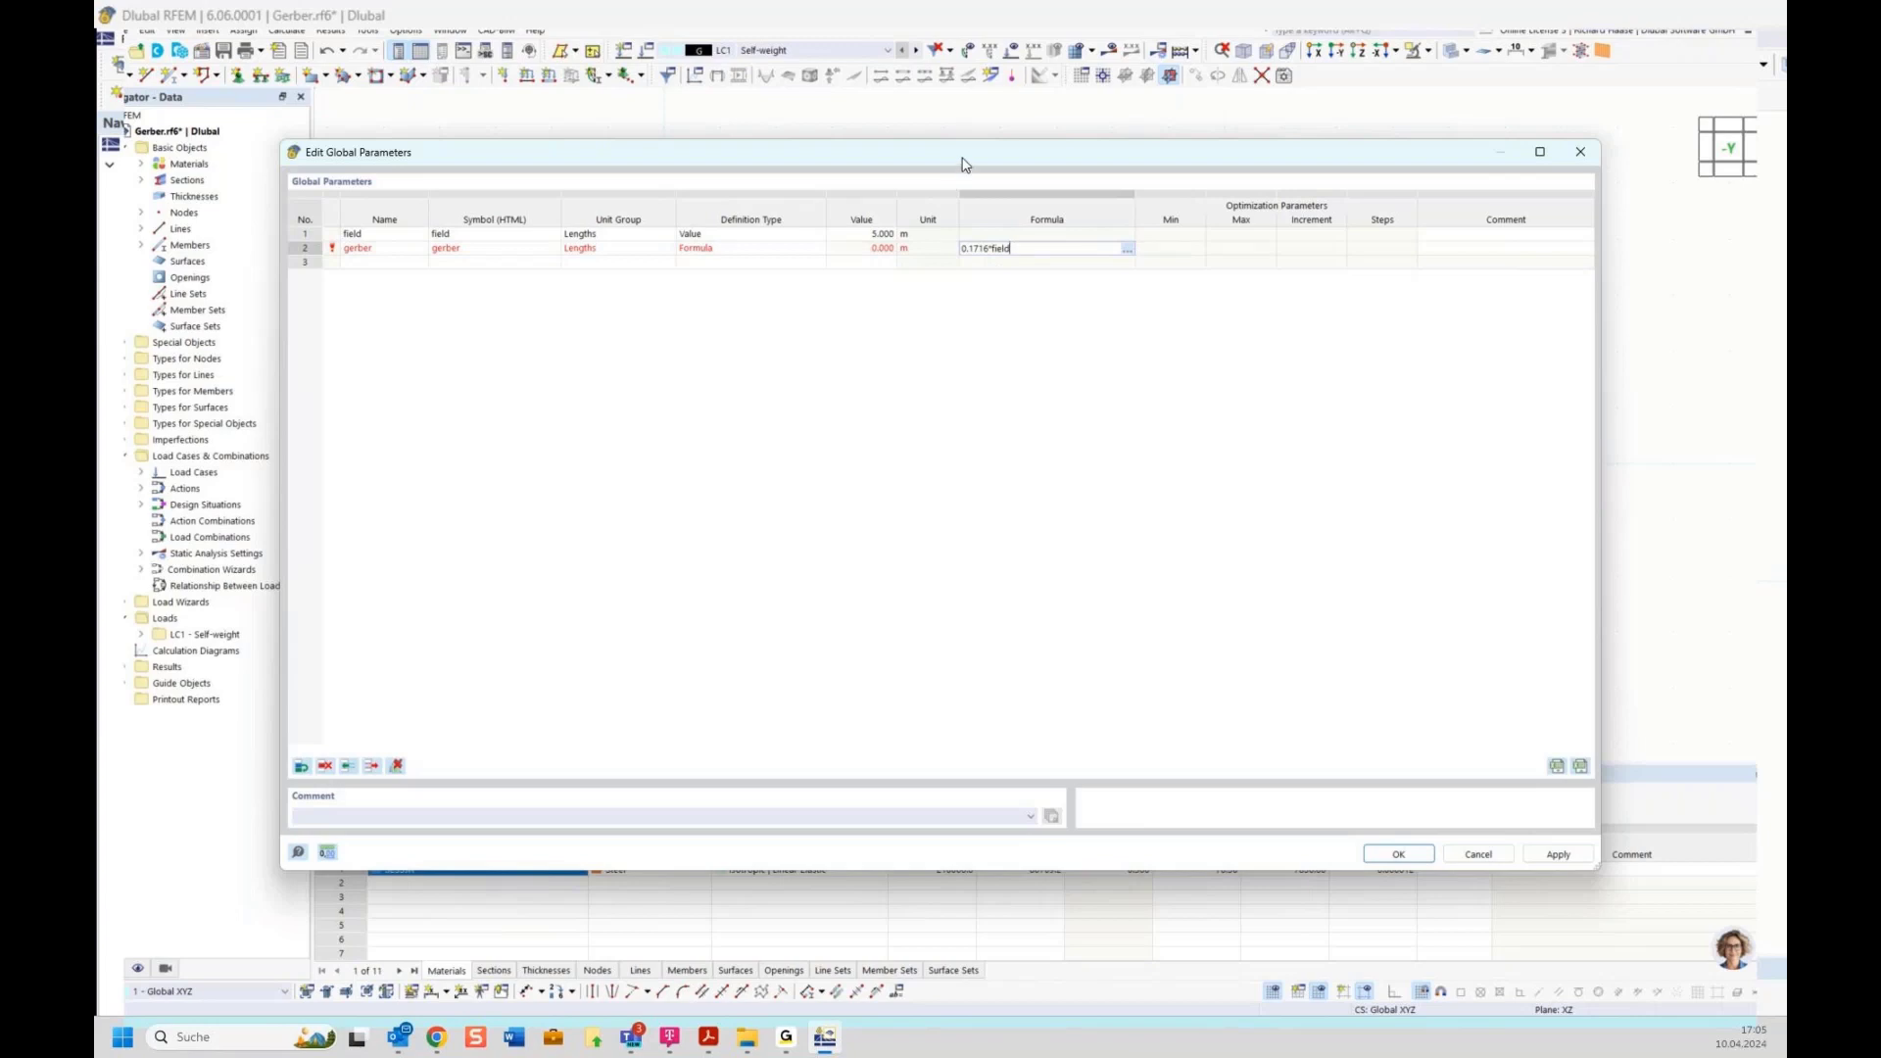
{"action": "left_click_drag", "start_coordinate": [961, 154], "coordinate": [982, 566]}
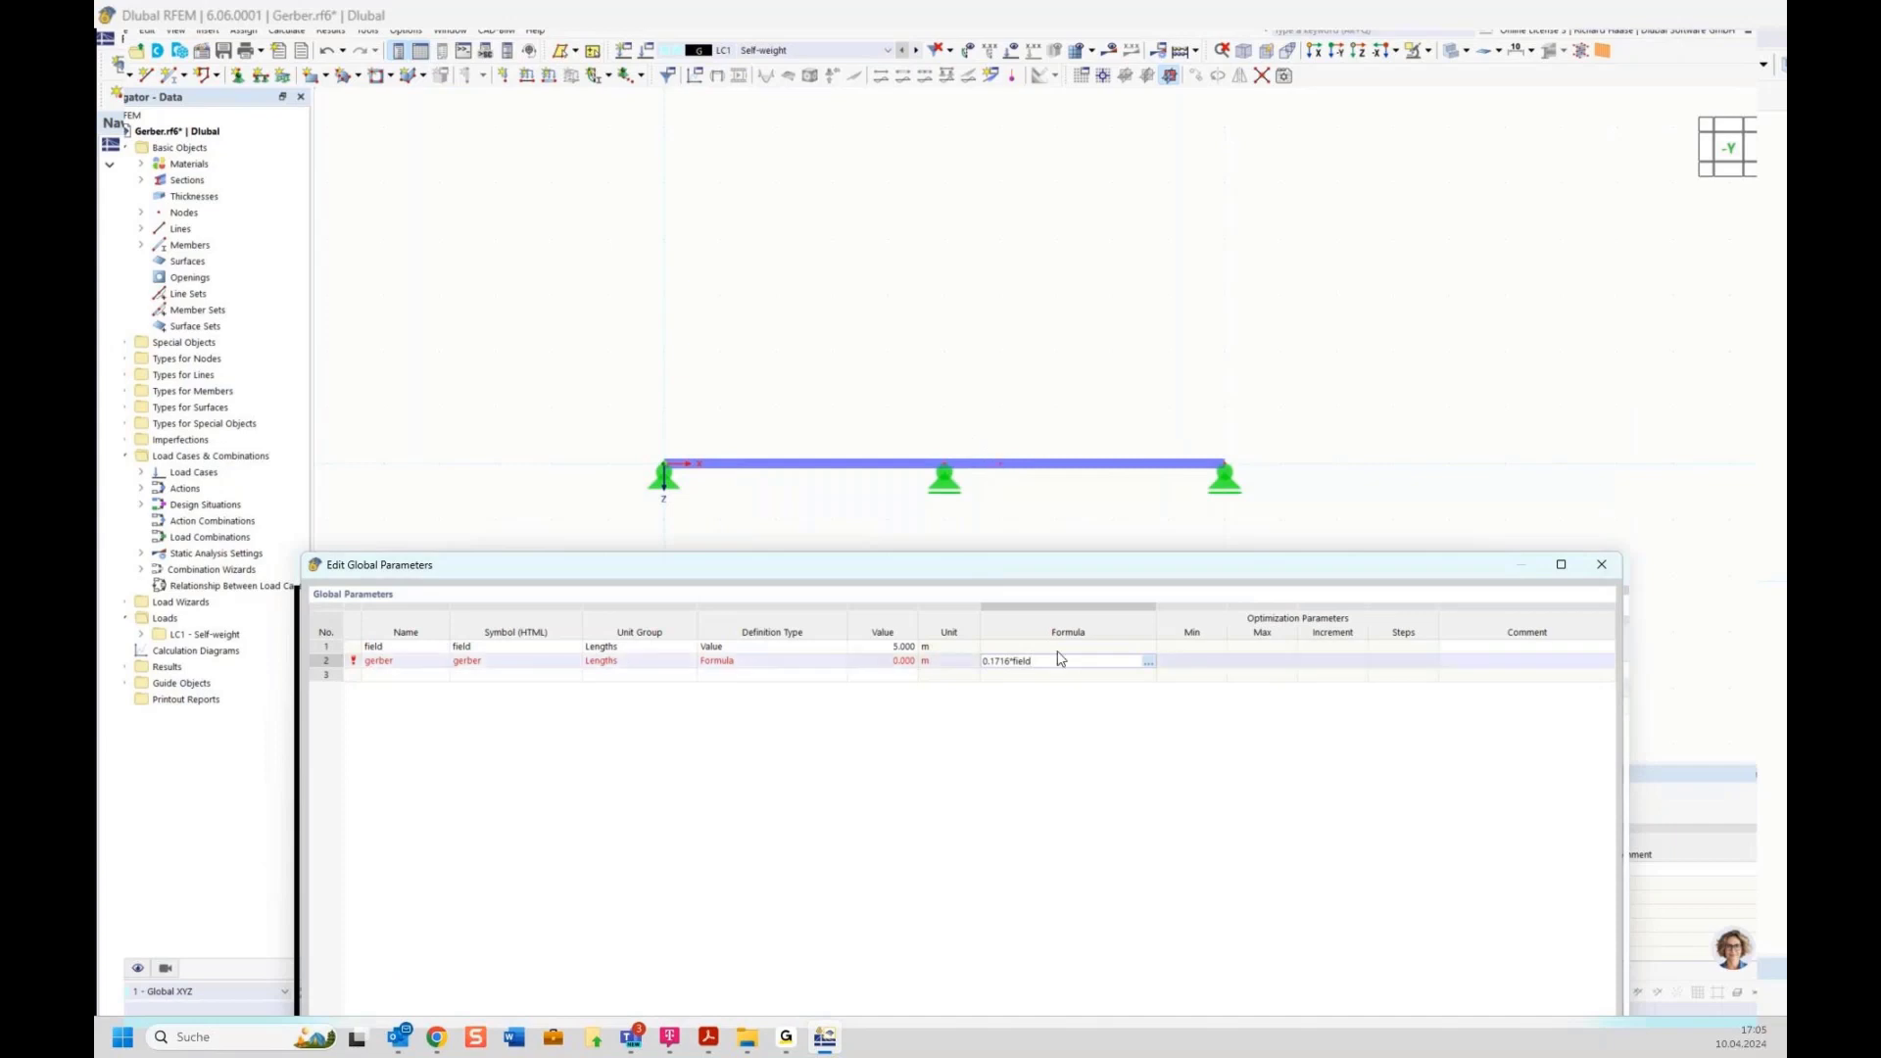
{"action": "type", "text": "+field"}
{"action": "key", "text": "Return"}
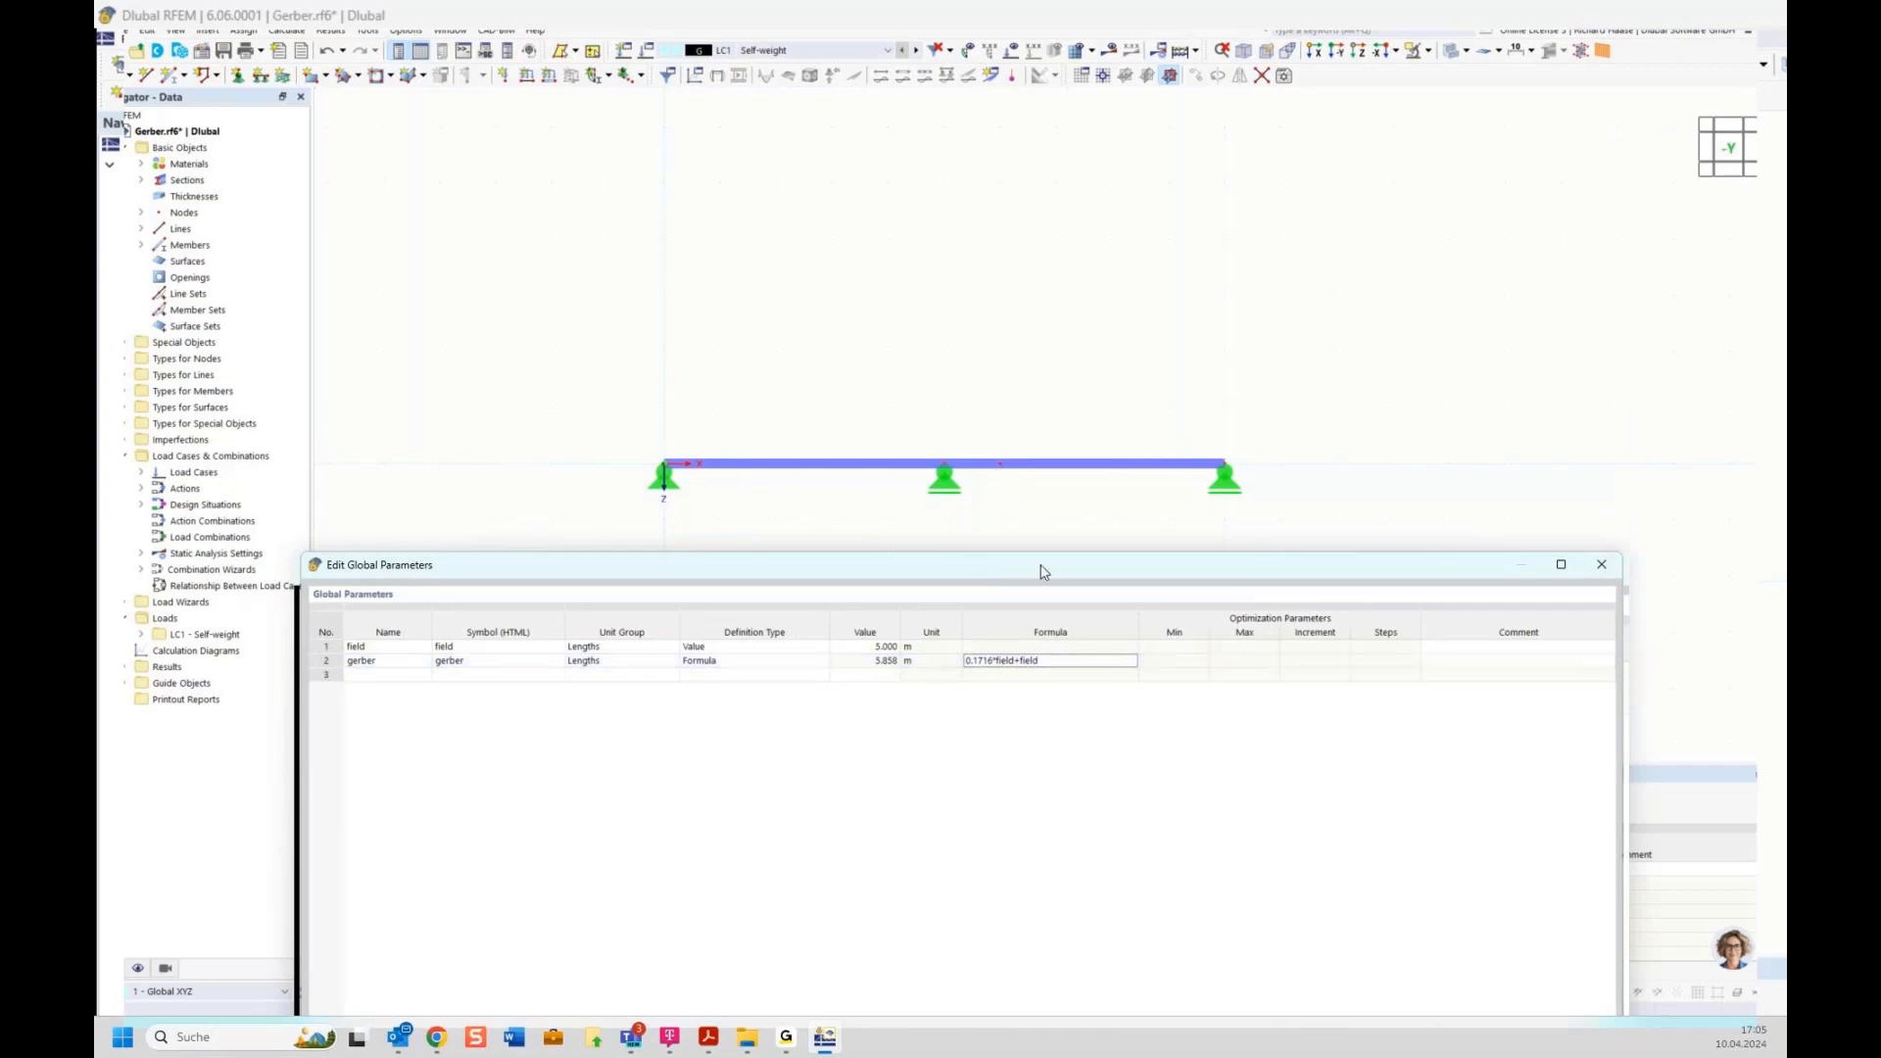
{"action": "left_click_drag", "start_coordinate": [1044, 573], "coordinate": [1009, 209]}
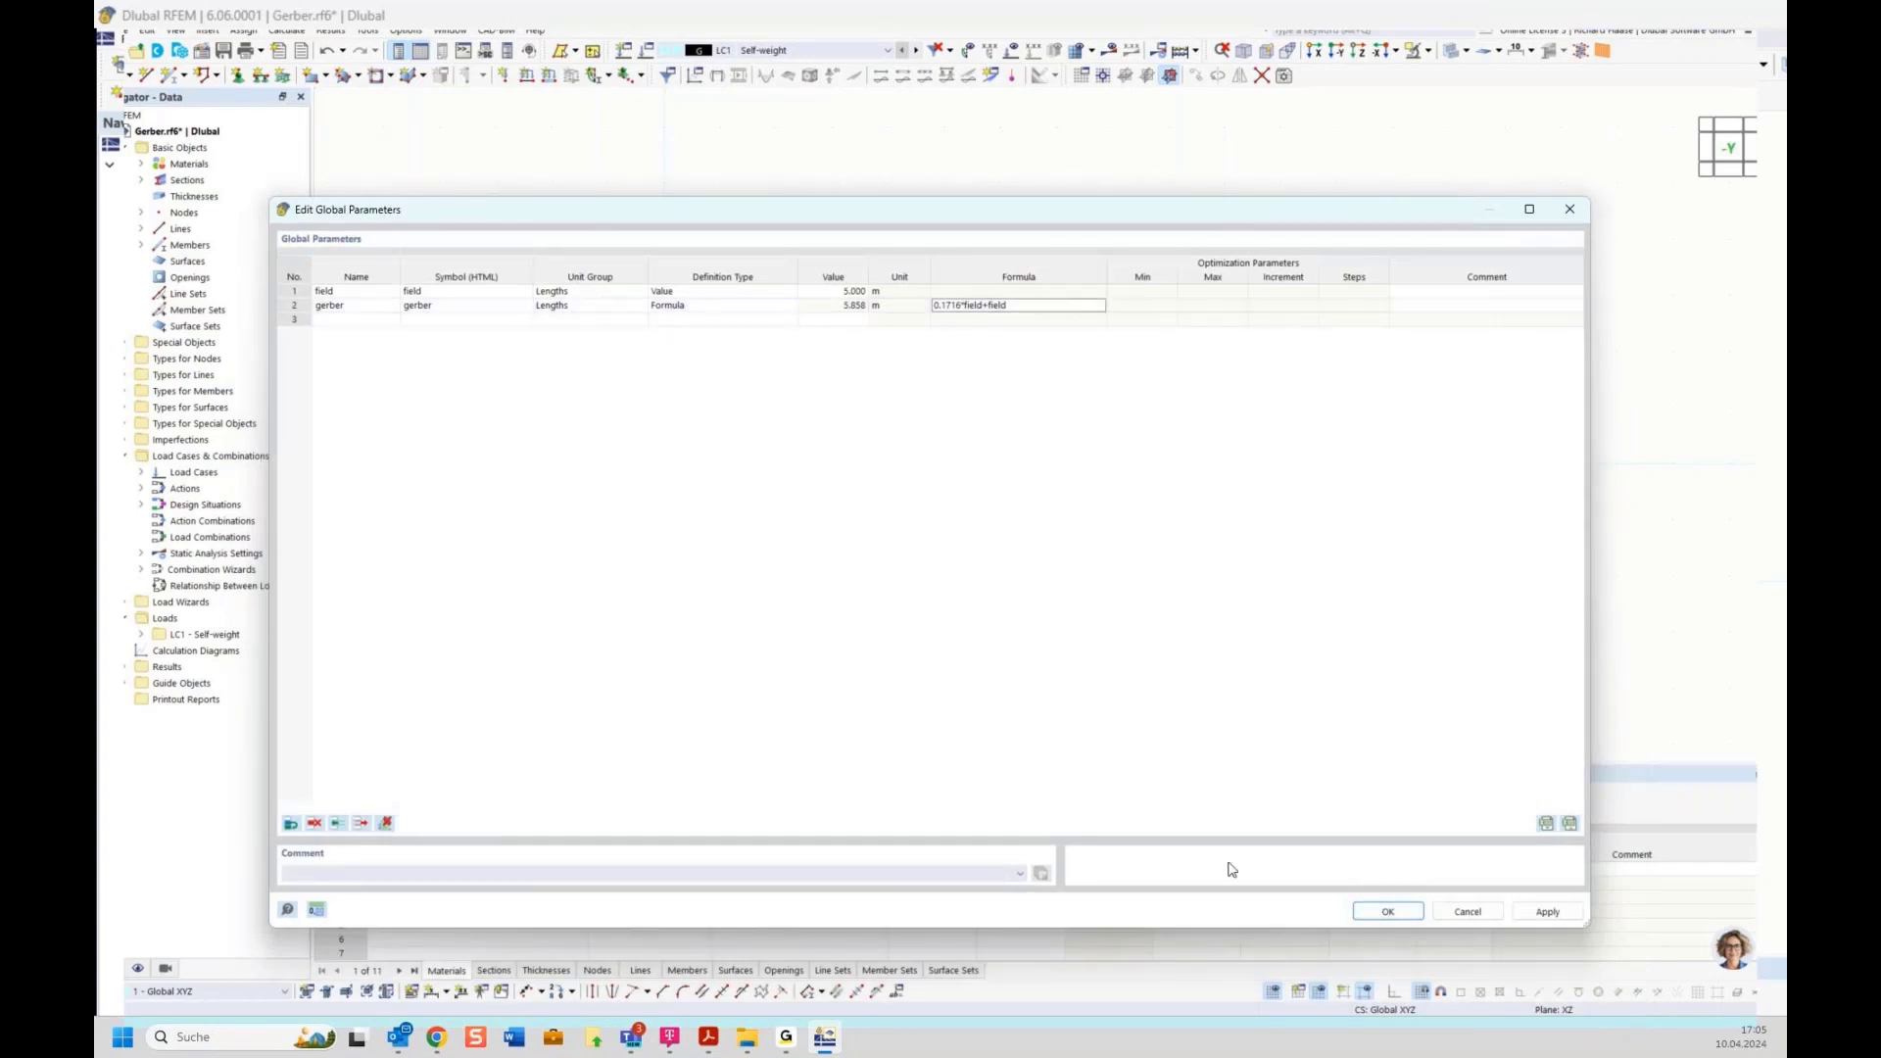
{"action": "left_click", "coordinate": [1397, 916]}
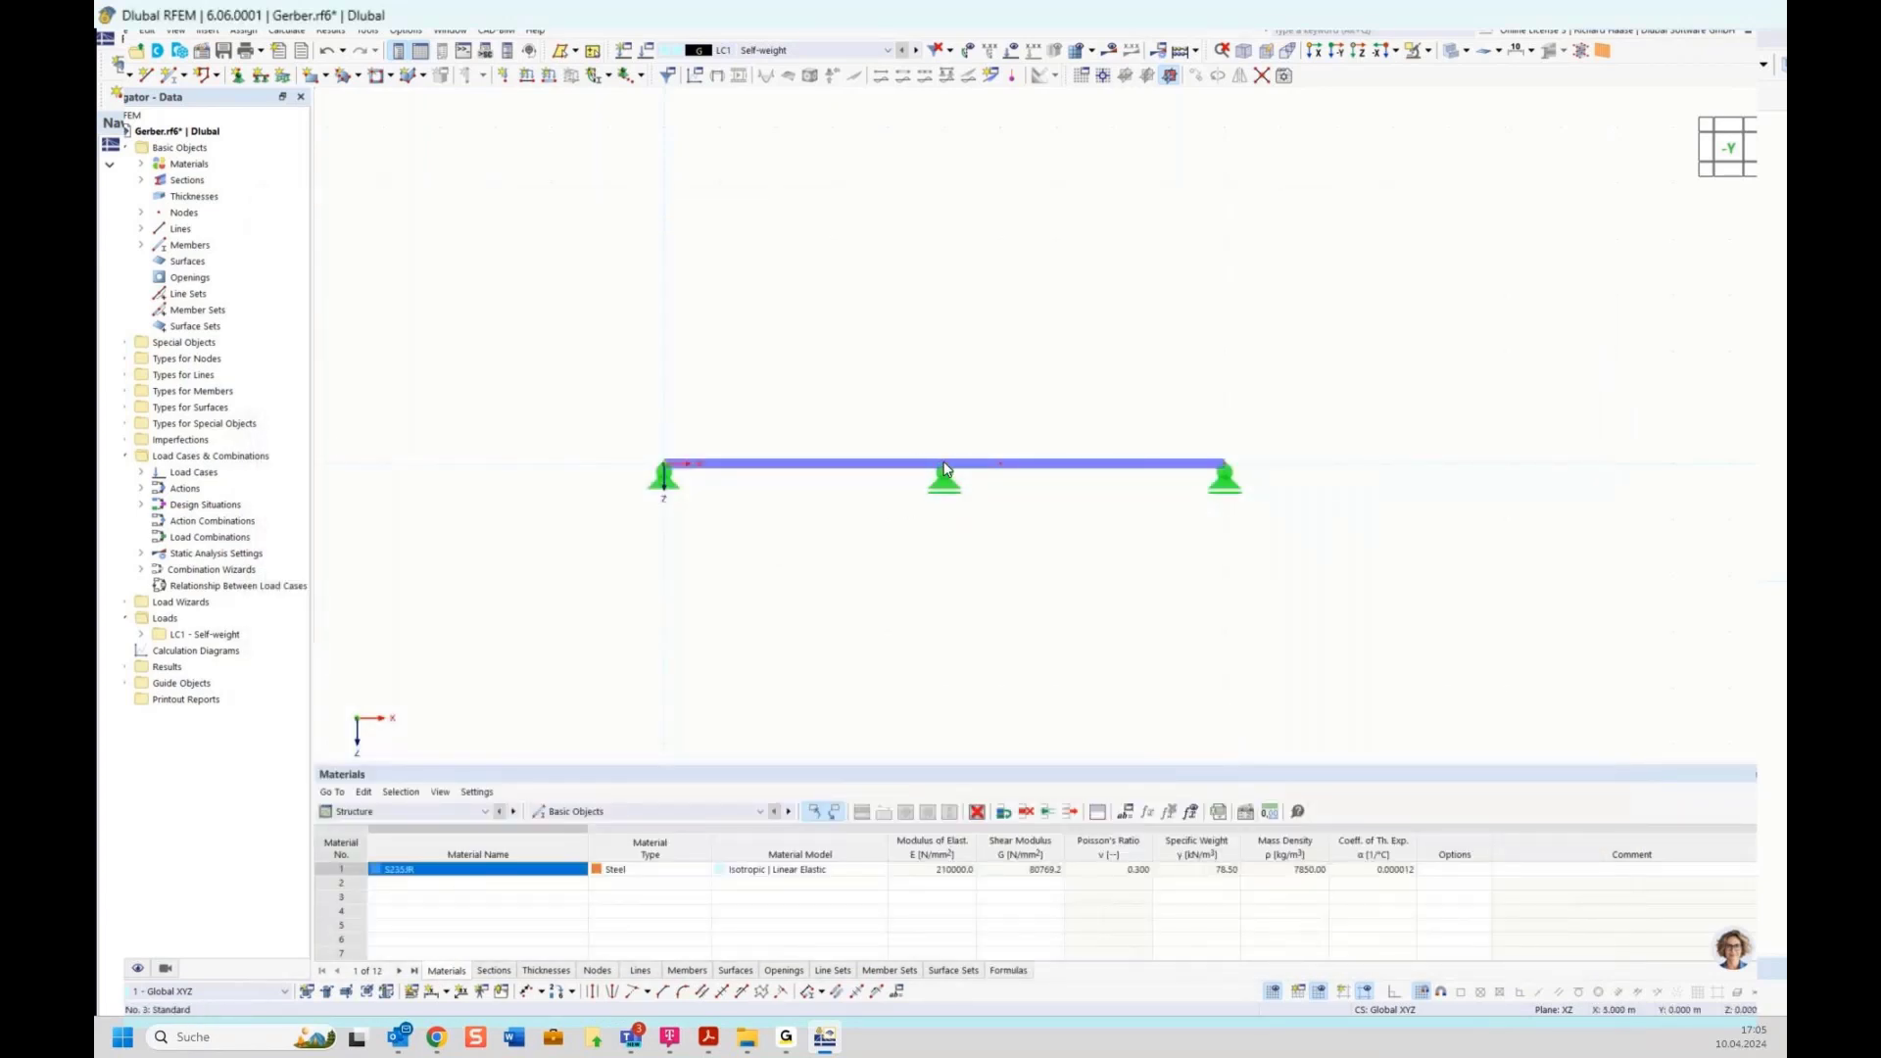
Add a linear dimension chain in the second plane below the beam through the supports and hinge node, and save the model.
{"action": "mouse_move", "coordinate": [944, 470]}
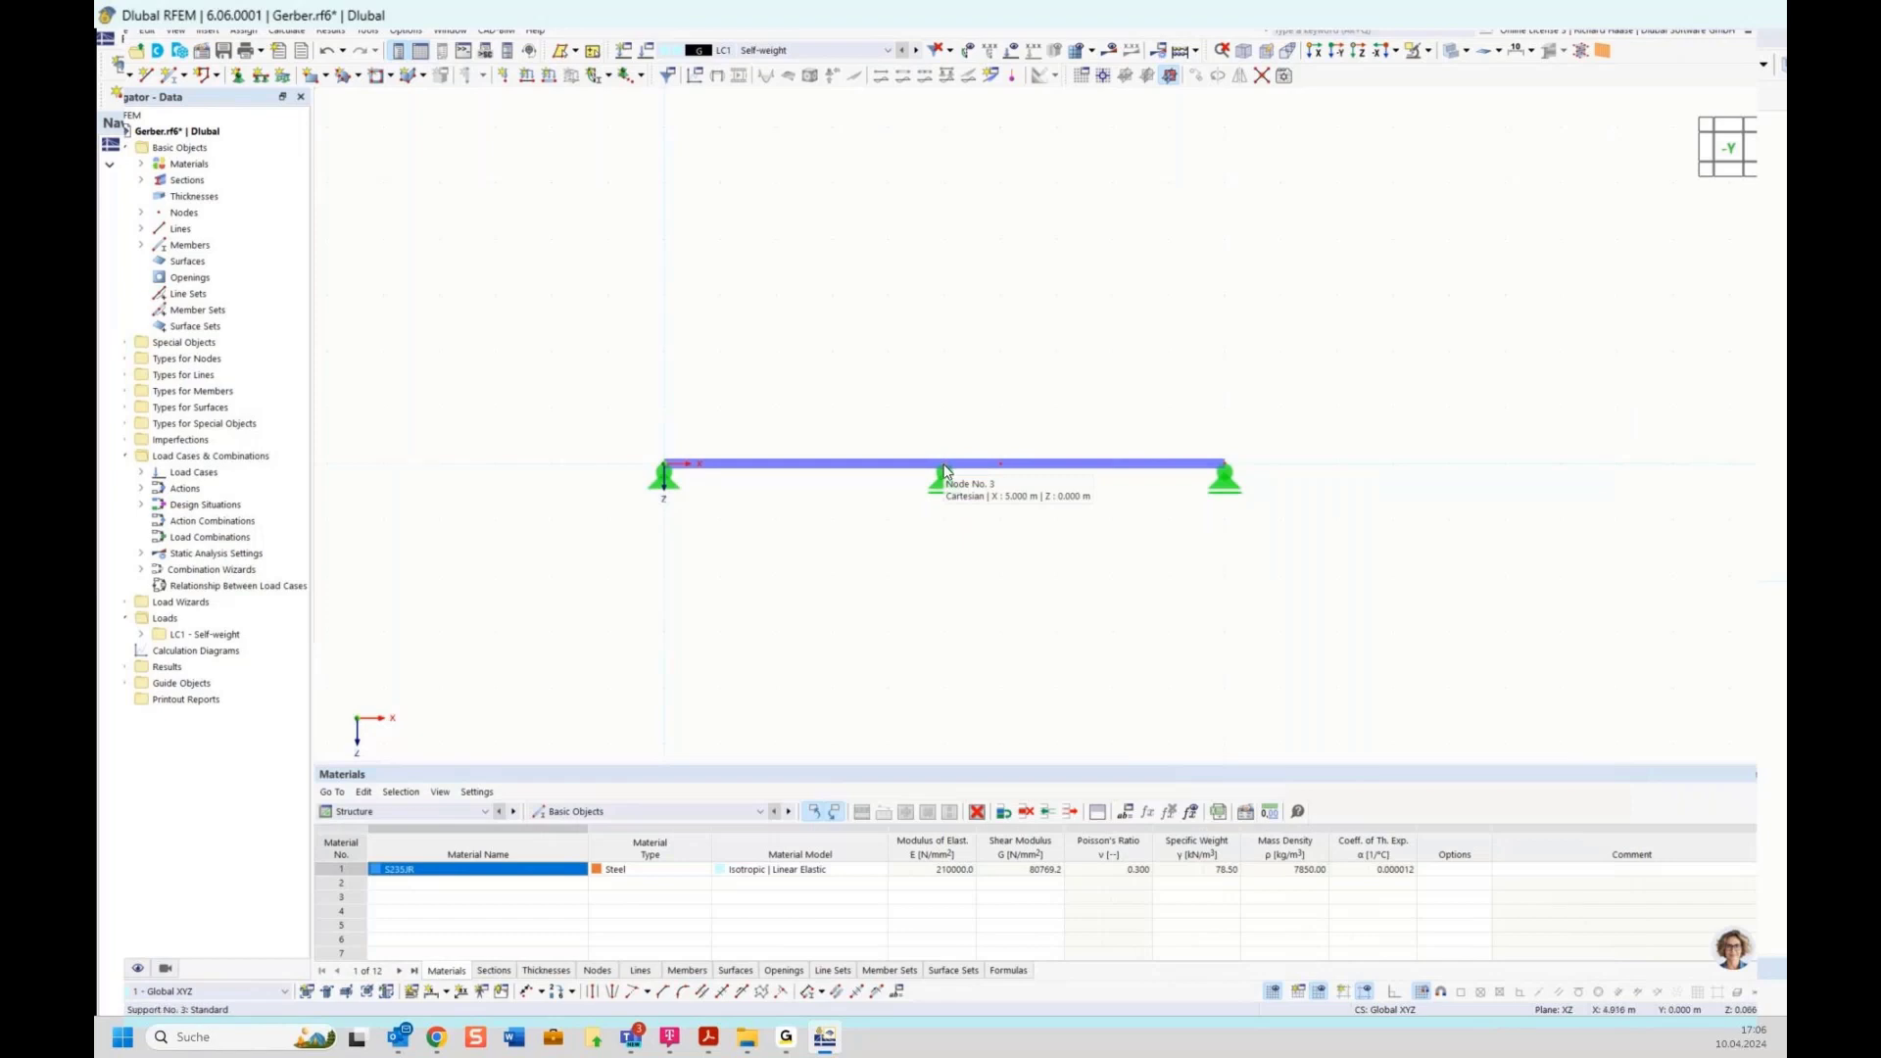
{"action": "left_click", "coordinate": [446, 994]}
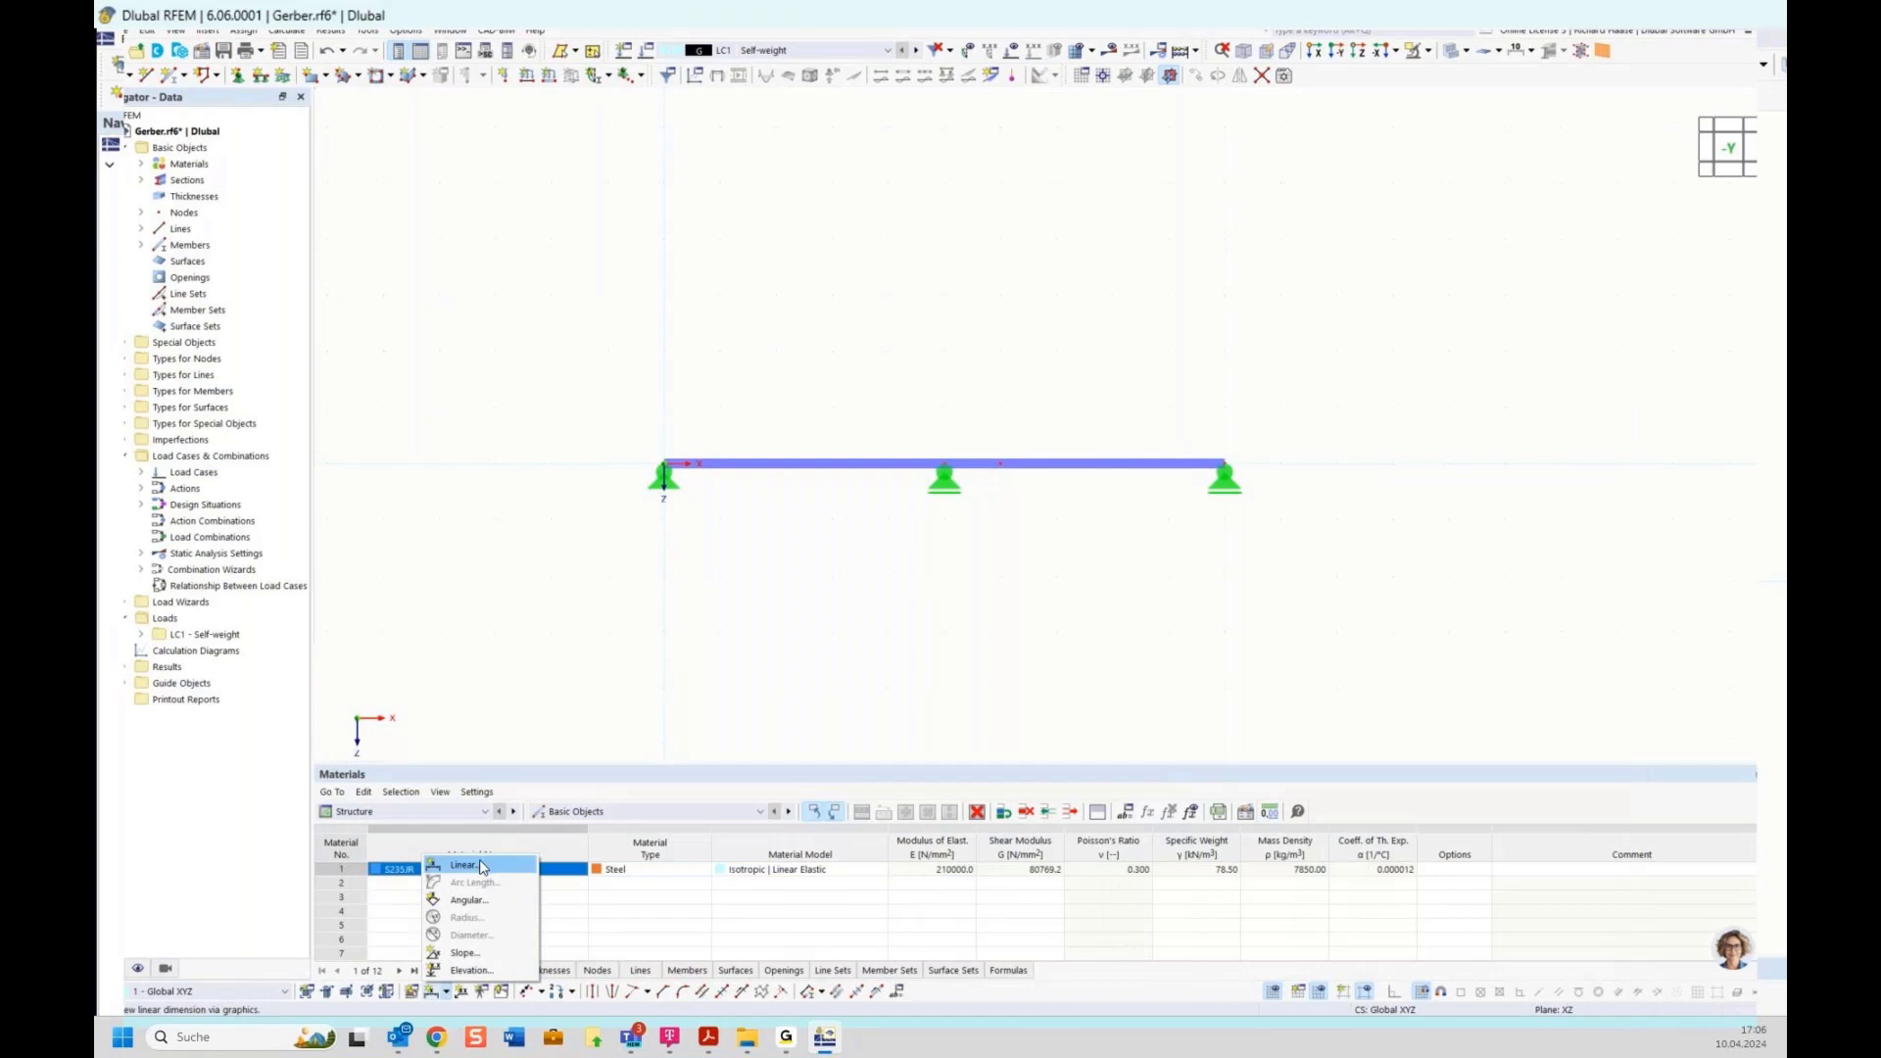
{"action": "left_click", "coordinate": [482, 866]}
{"action": "left_click", "coordinate": [391, 269]}
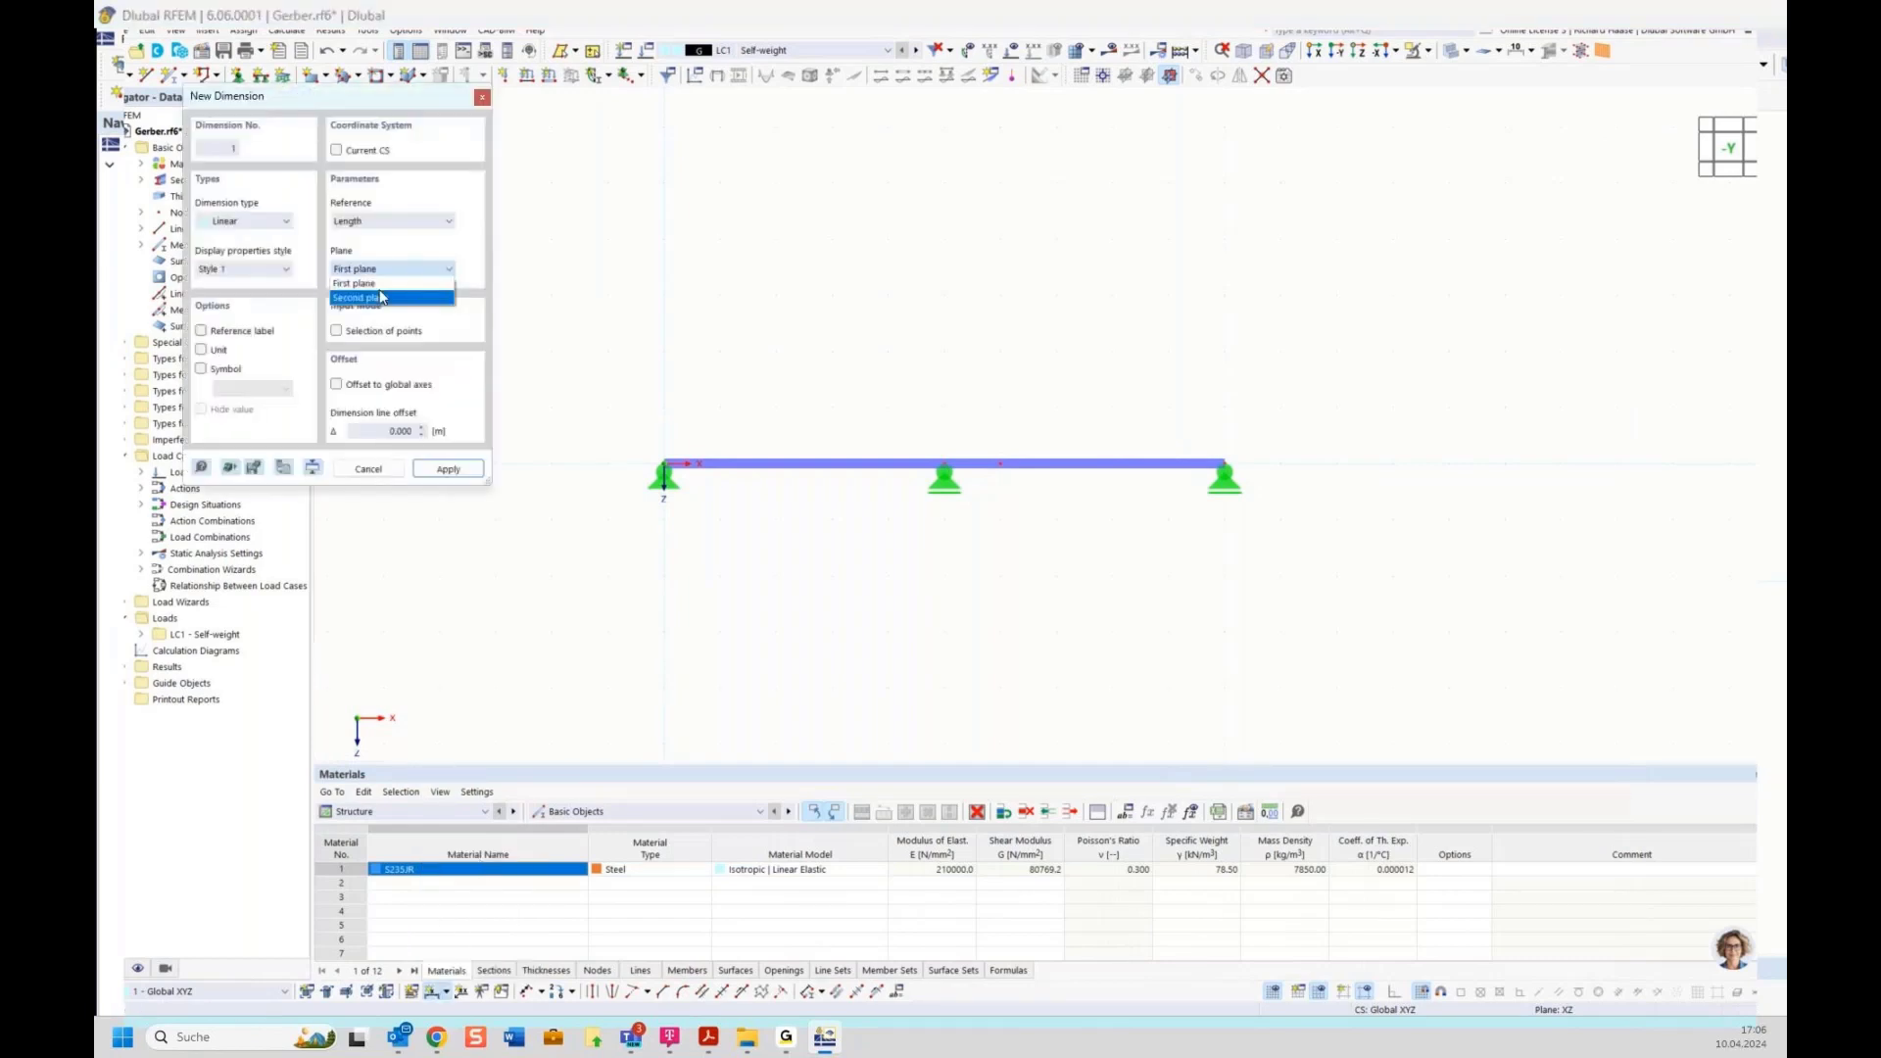
{"action": "left_click", "coordinate": [387, 296]}
{"action": "left_click", "coordinate": [663, 463]}
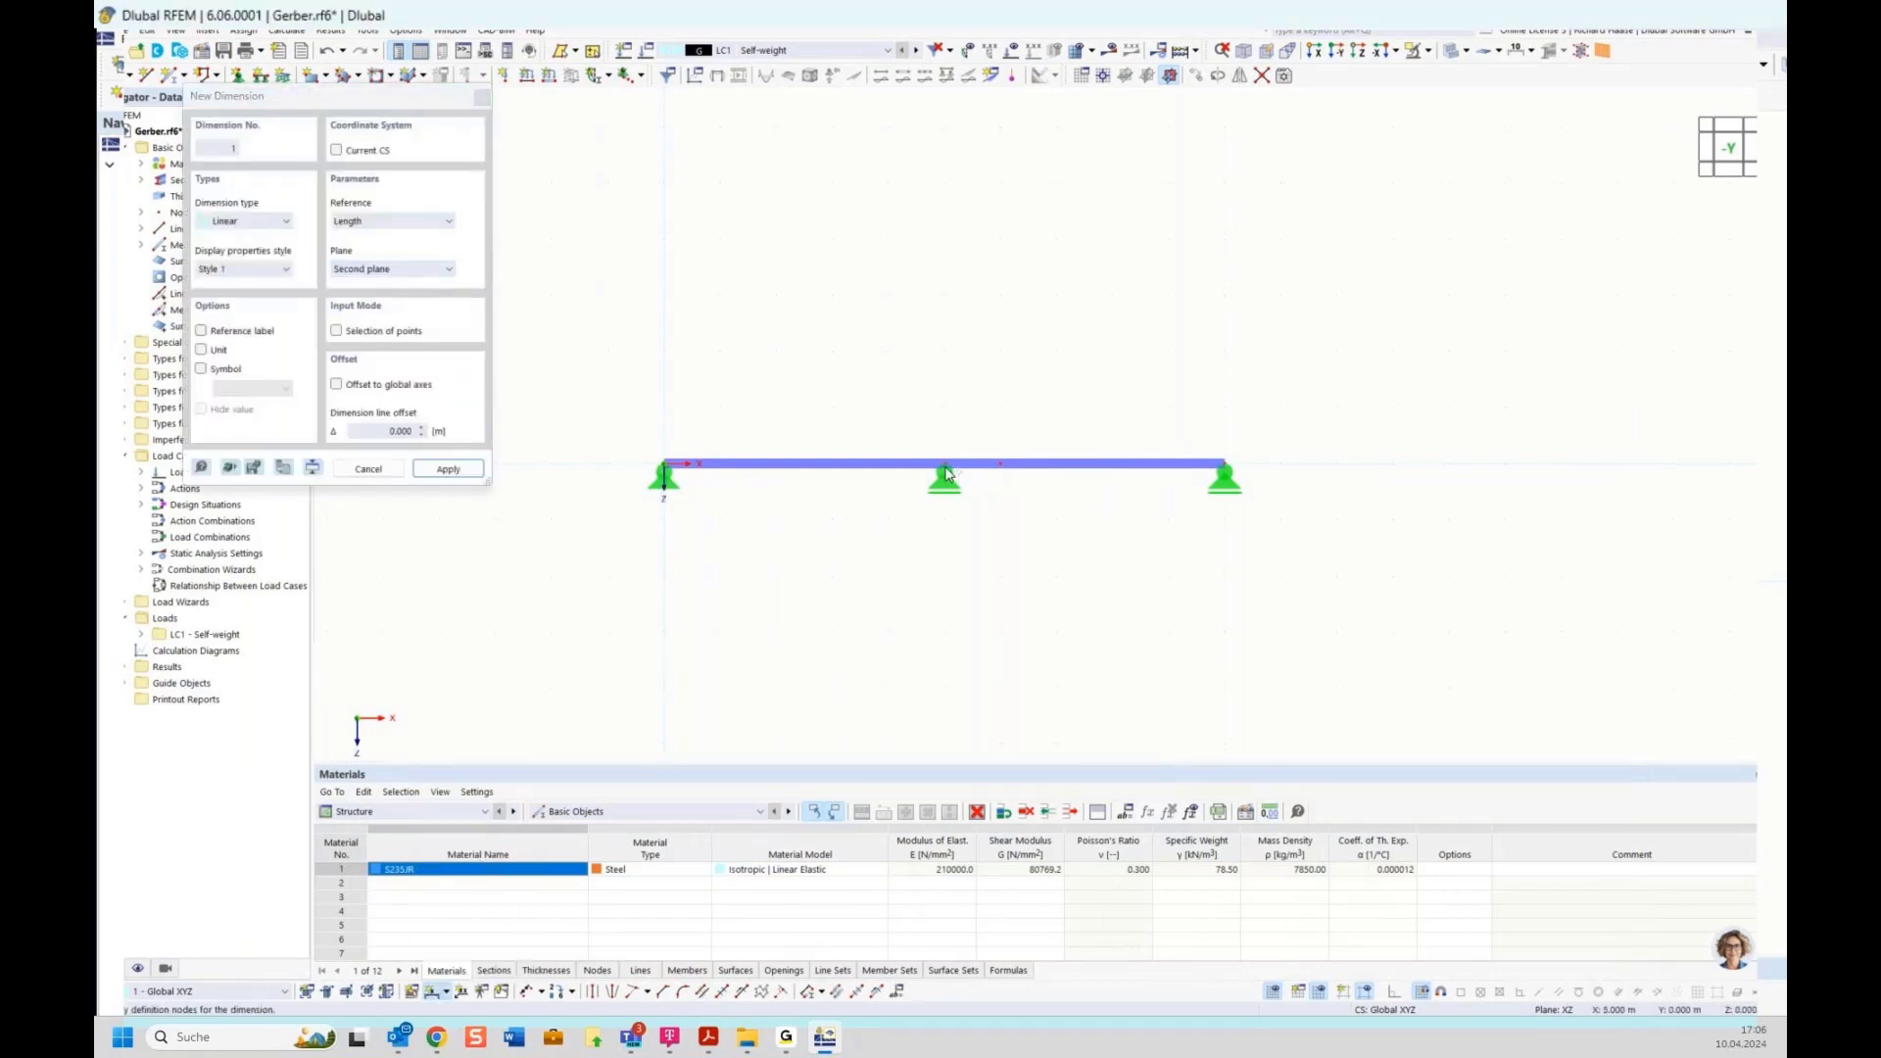
{"action": "left_click", "coordinate": [943, 464]}
{"action": "left_click", "coordinate": [1223, 461]}
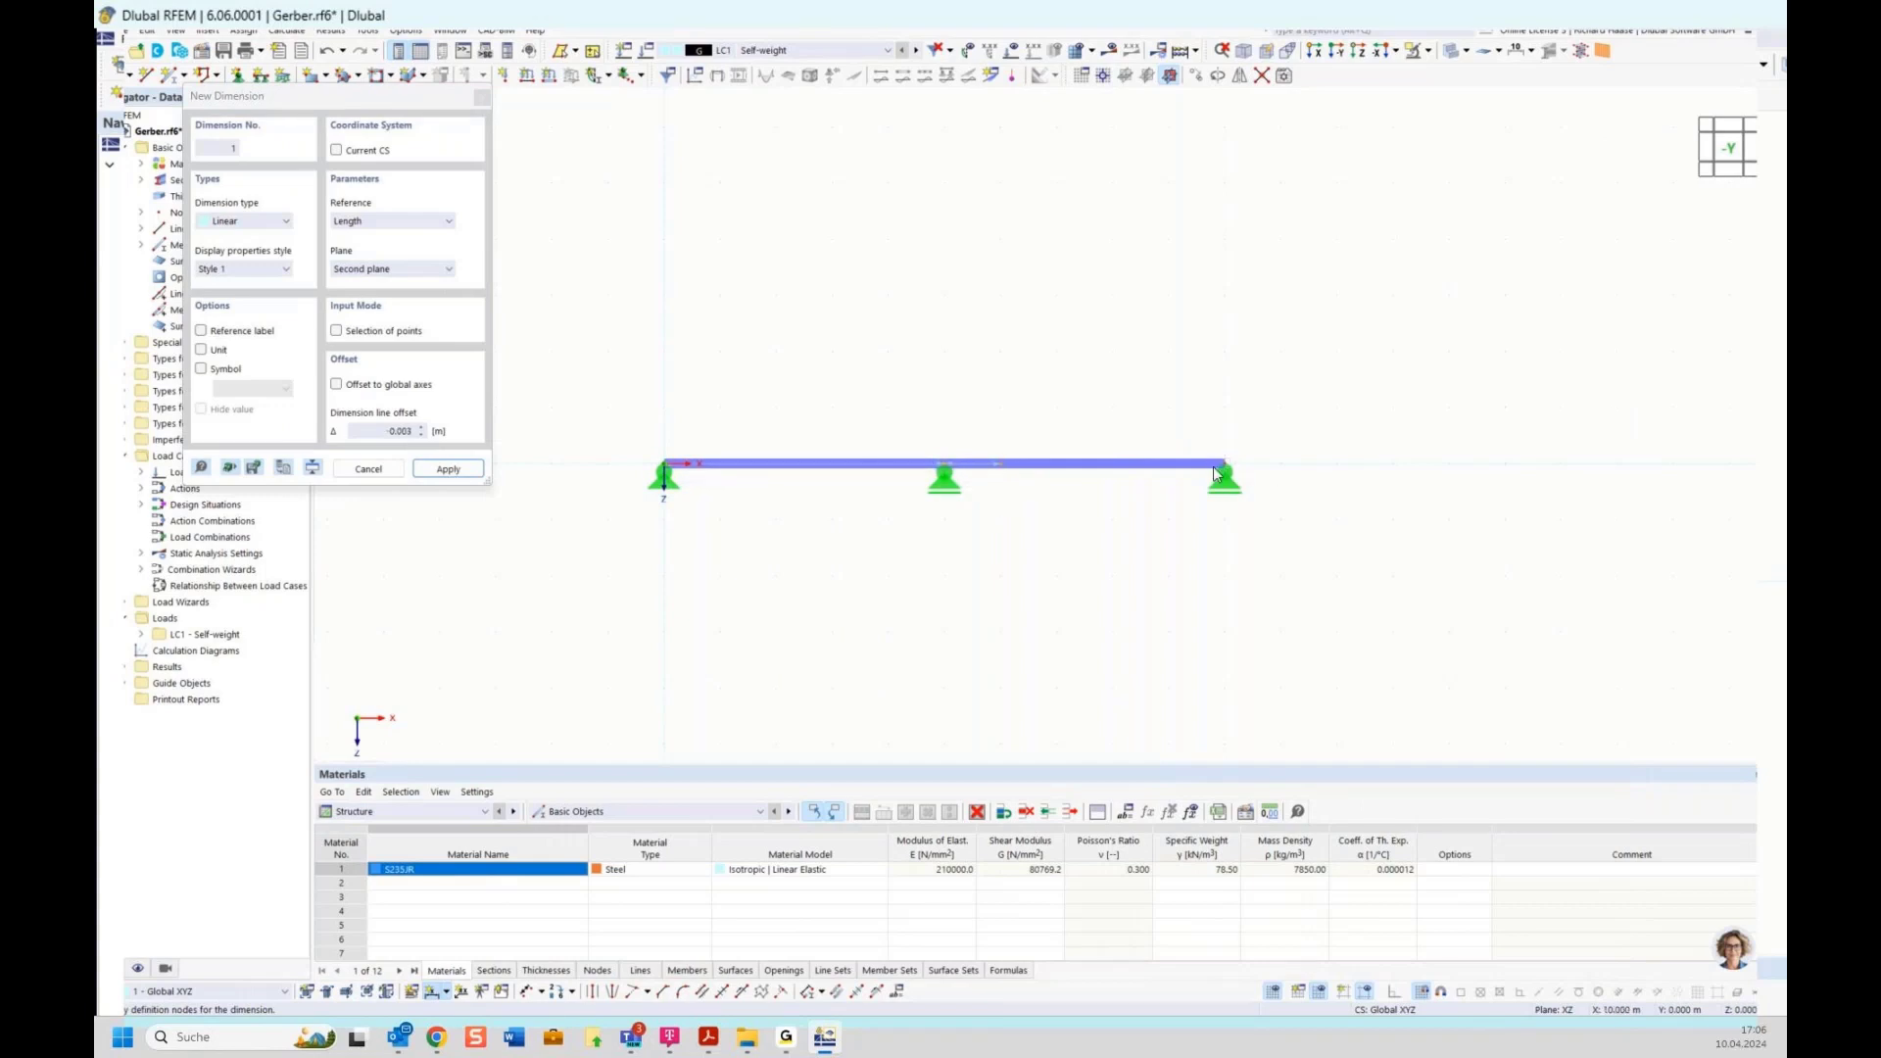
{"action": "left_click", "coordinate": [1056, 528]}
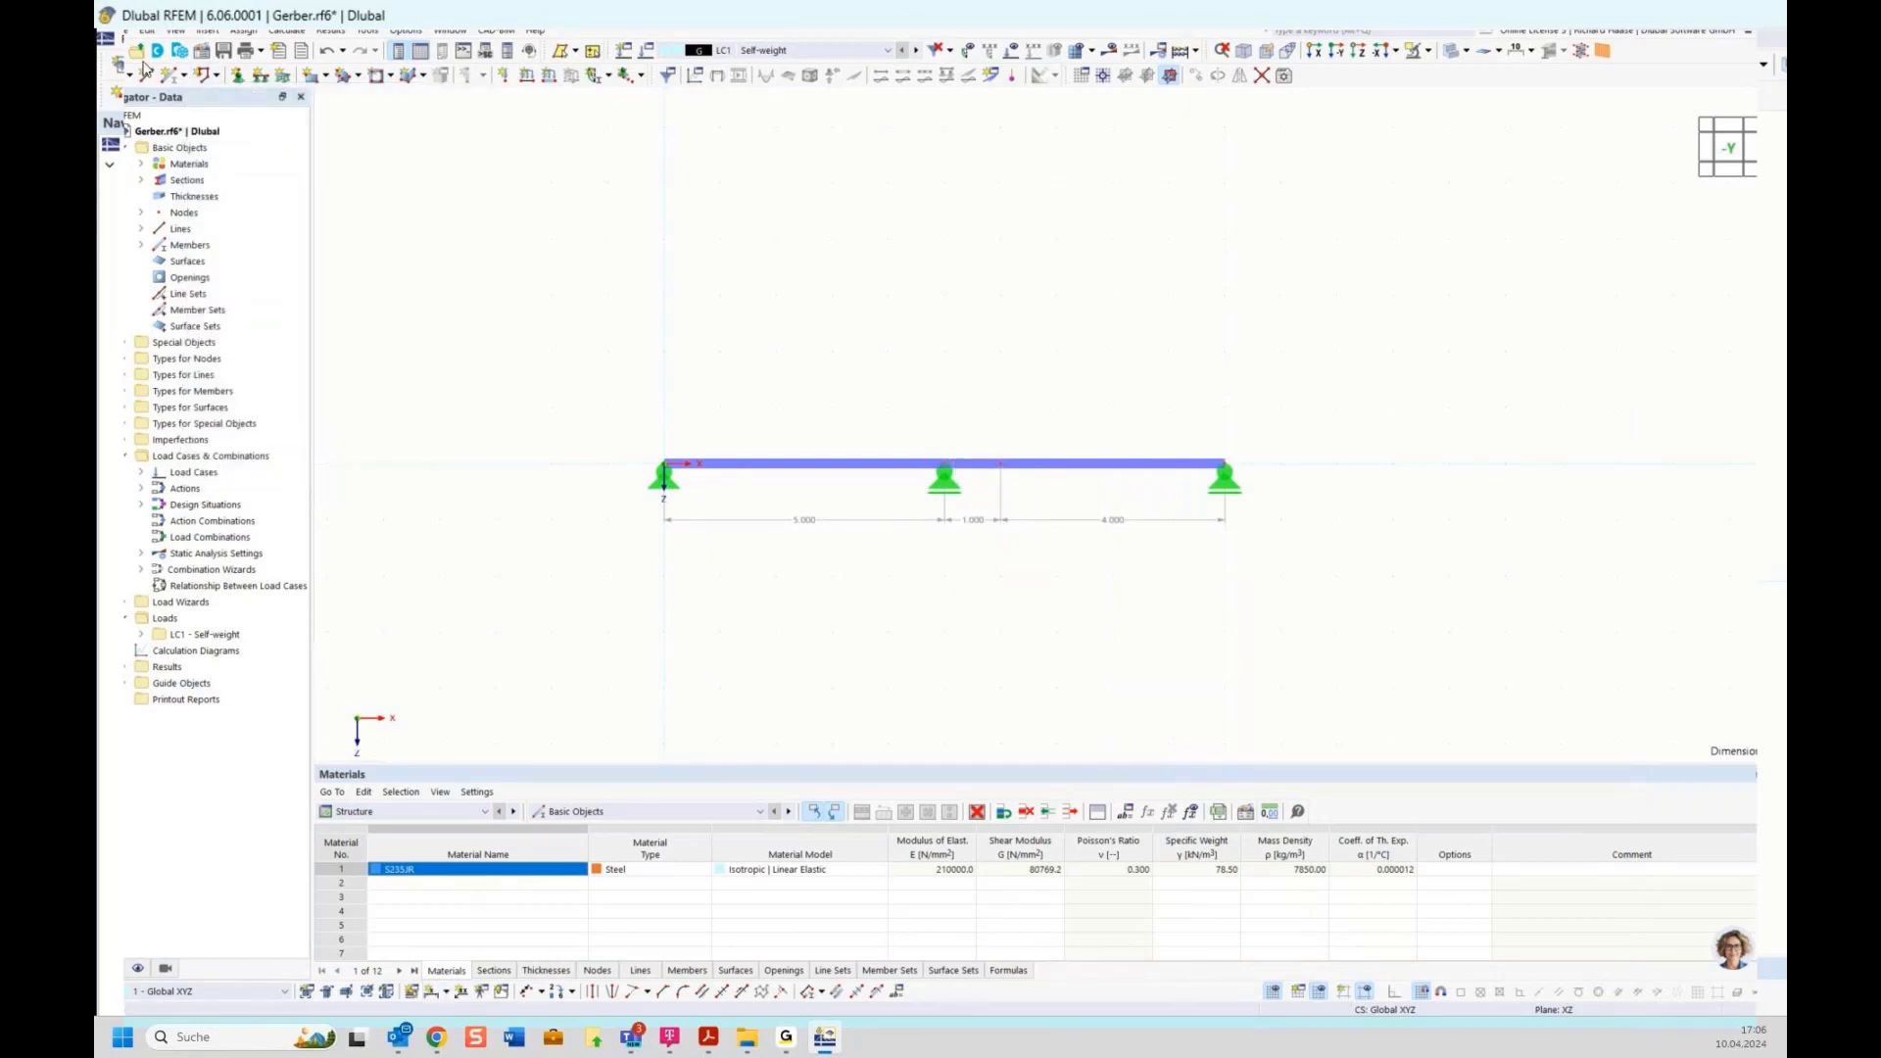
{"action": "left_click", "coordinate": [125, 31]}
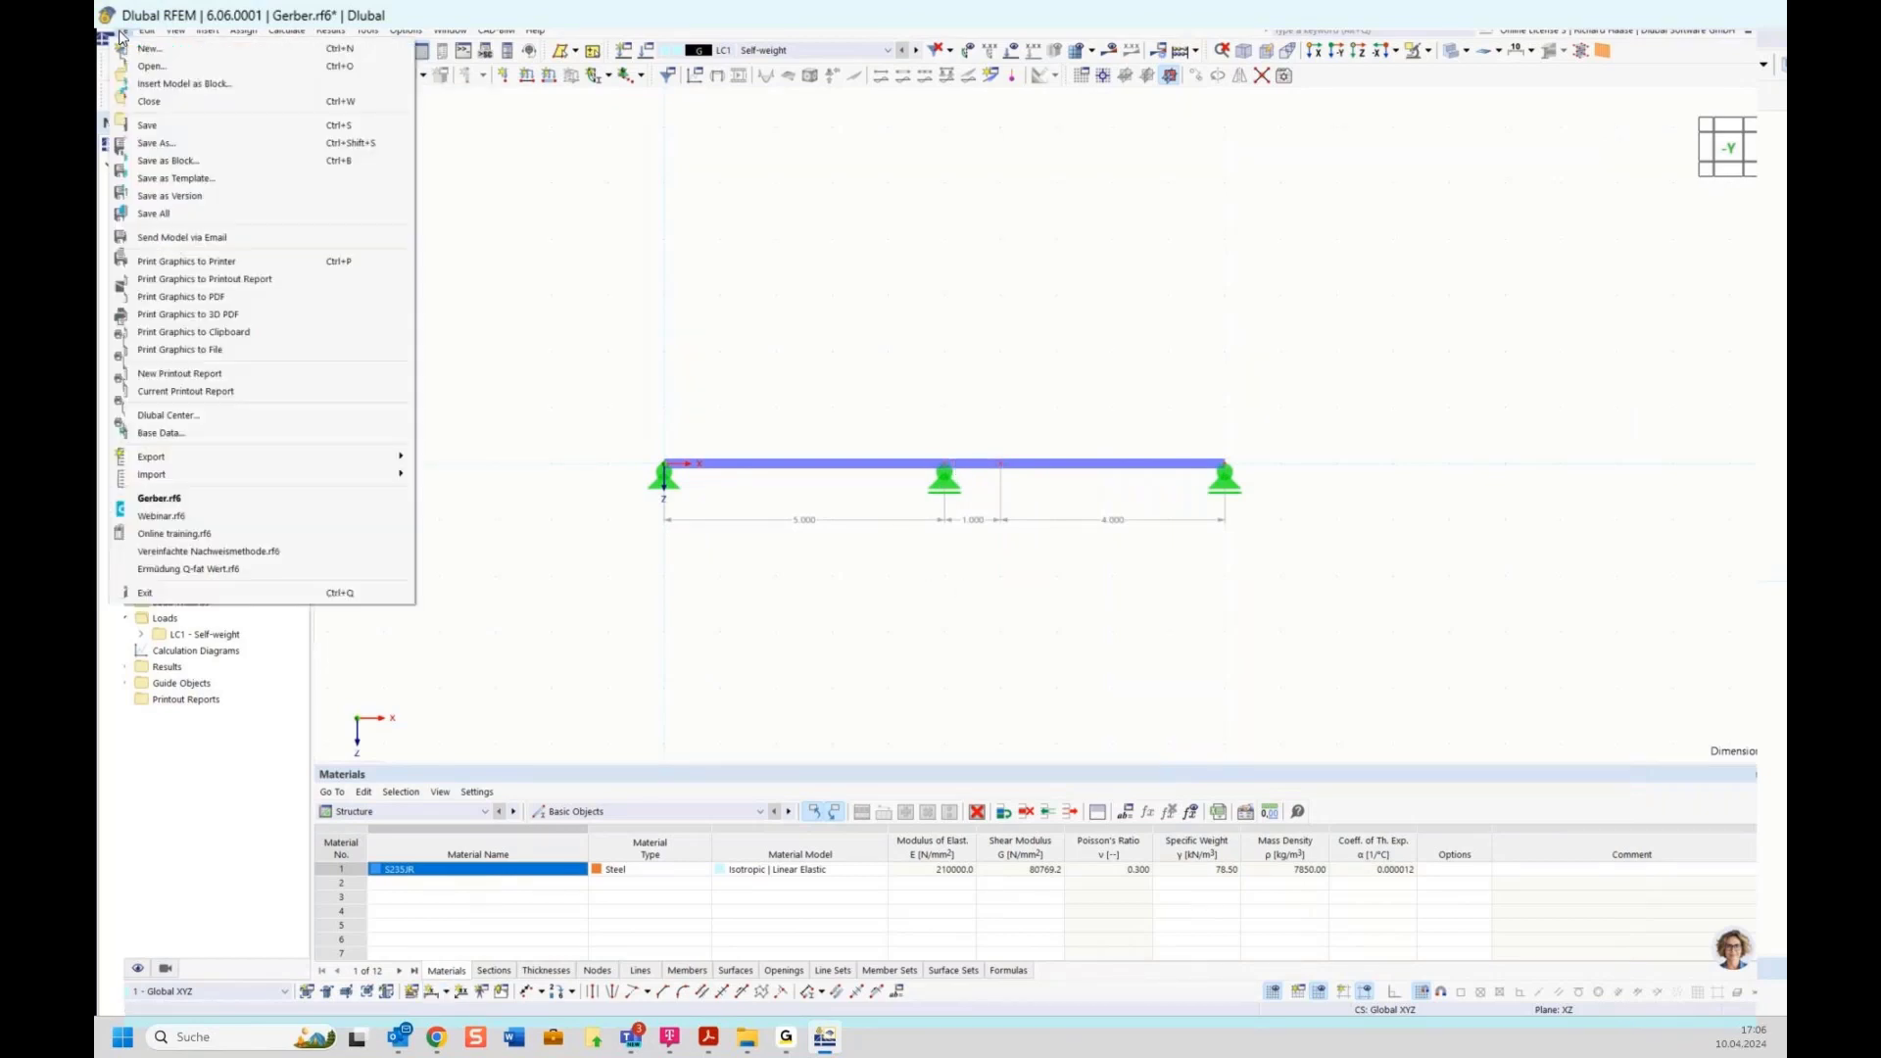
{"action": "left_click", "coordinate": [167, 132]}
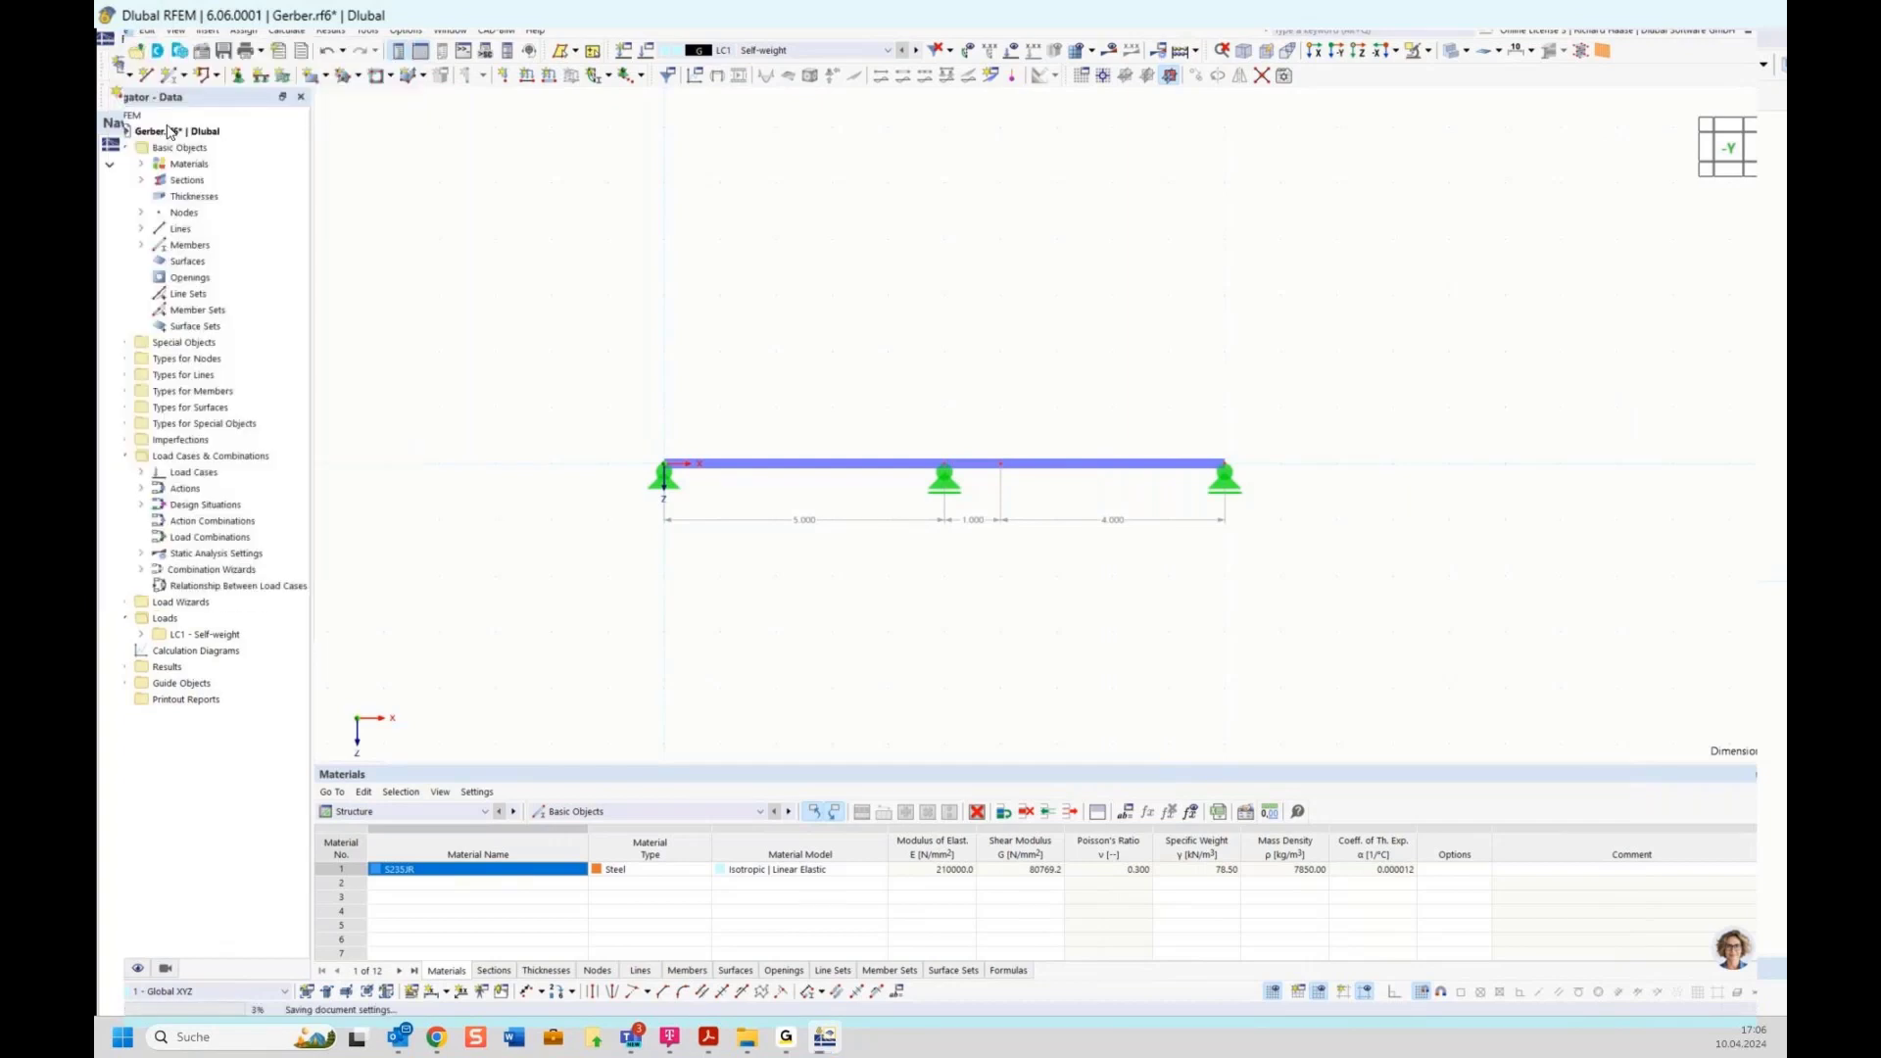
Link the middle support node's X coordinate to the global parameter field.
{"action": "double_click", "coordinate": [947, 471]}
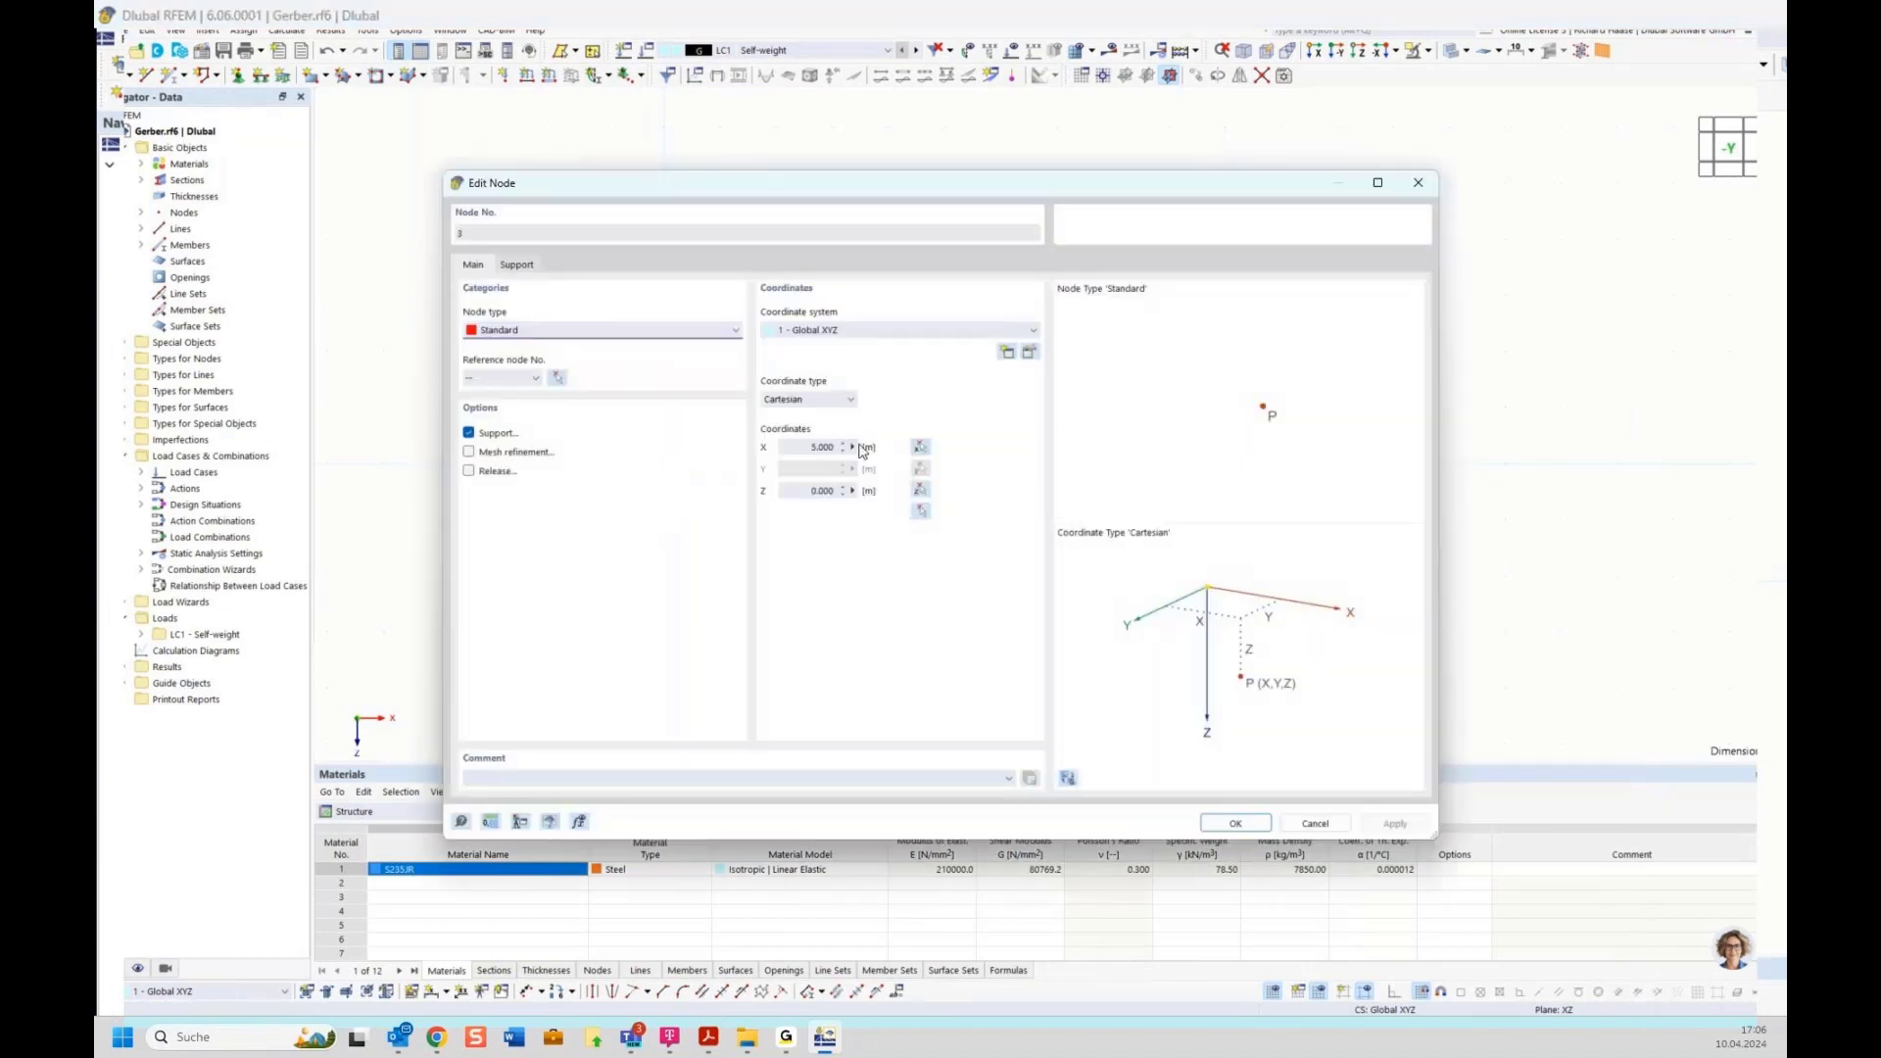
{"action": "left_click", "coordinate": [852, 447]}
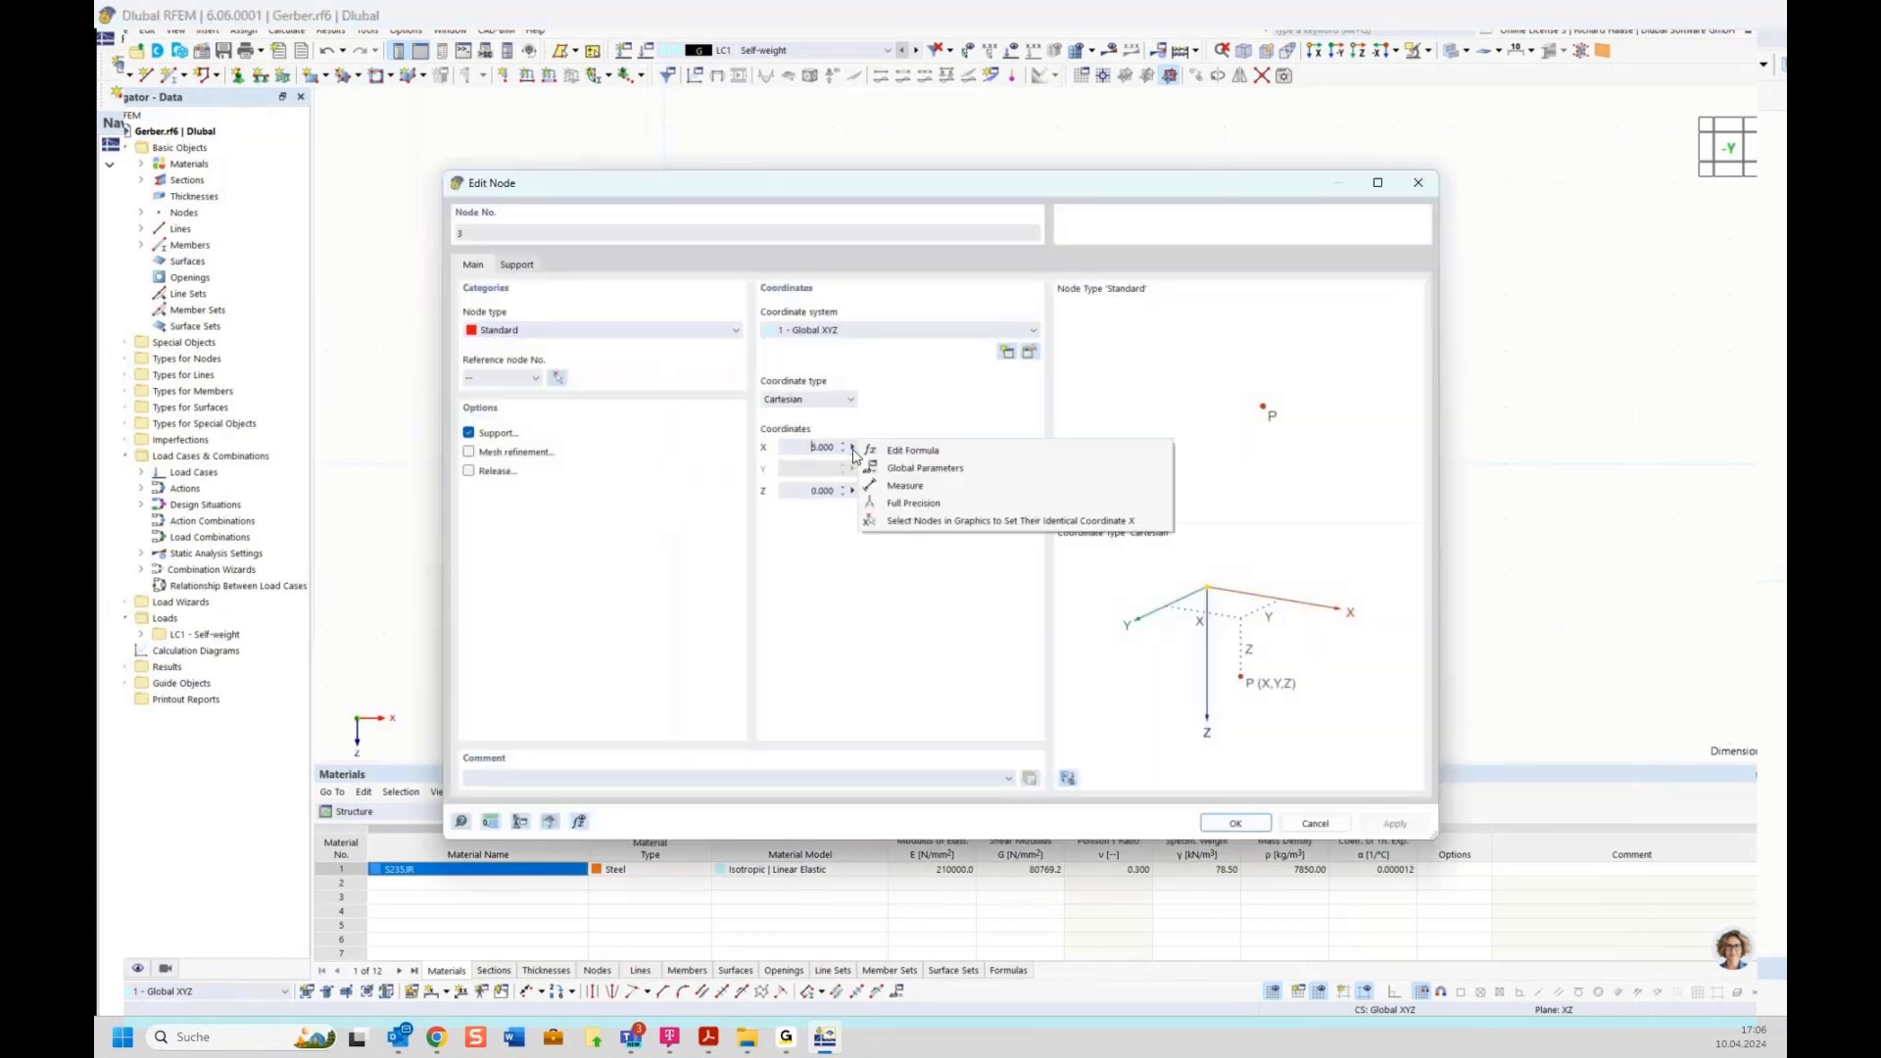
{"action": "left_click", "coordinate": [921, 468]}
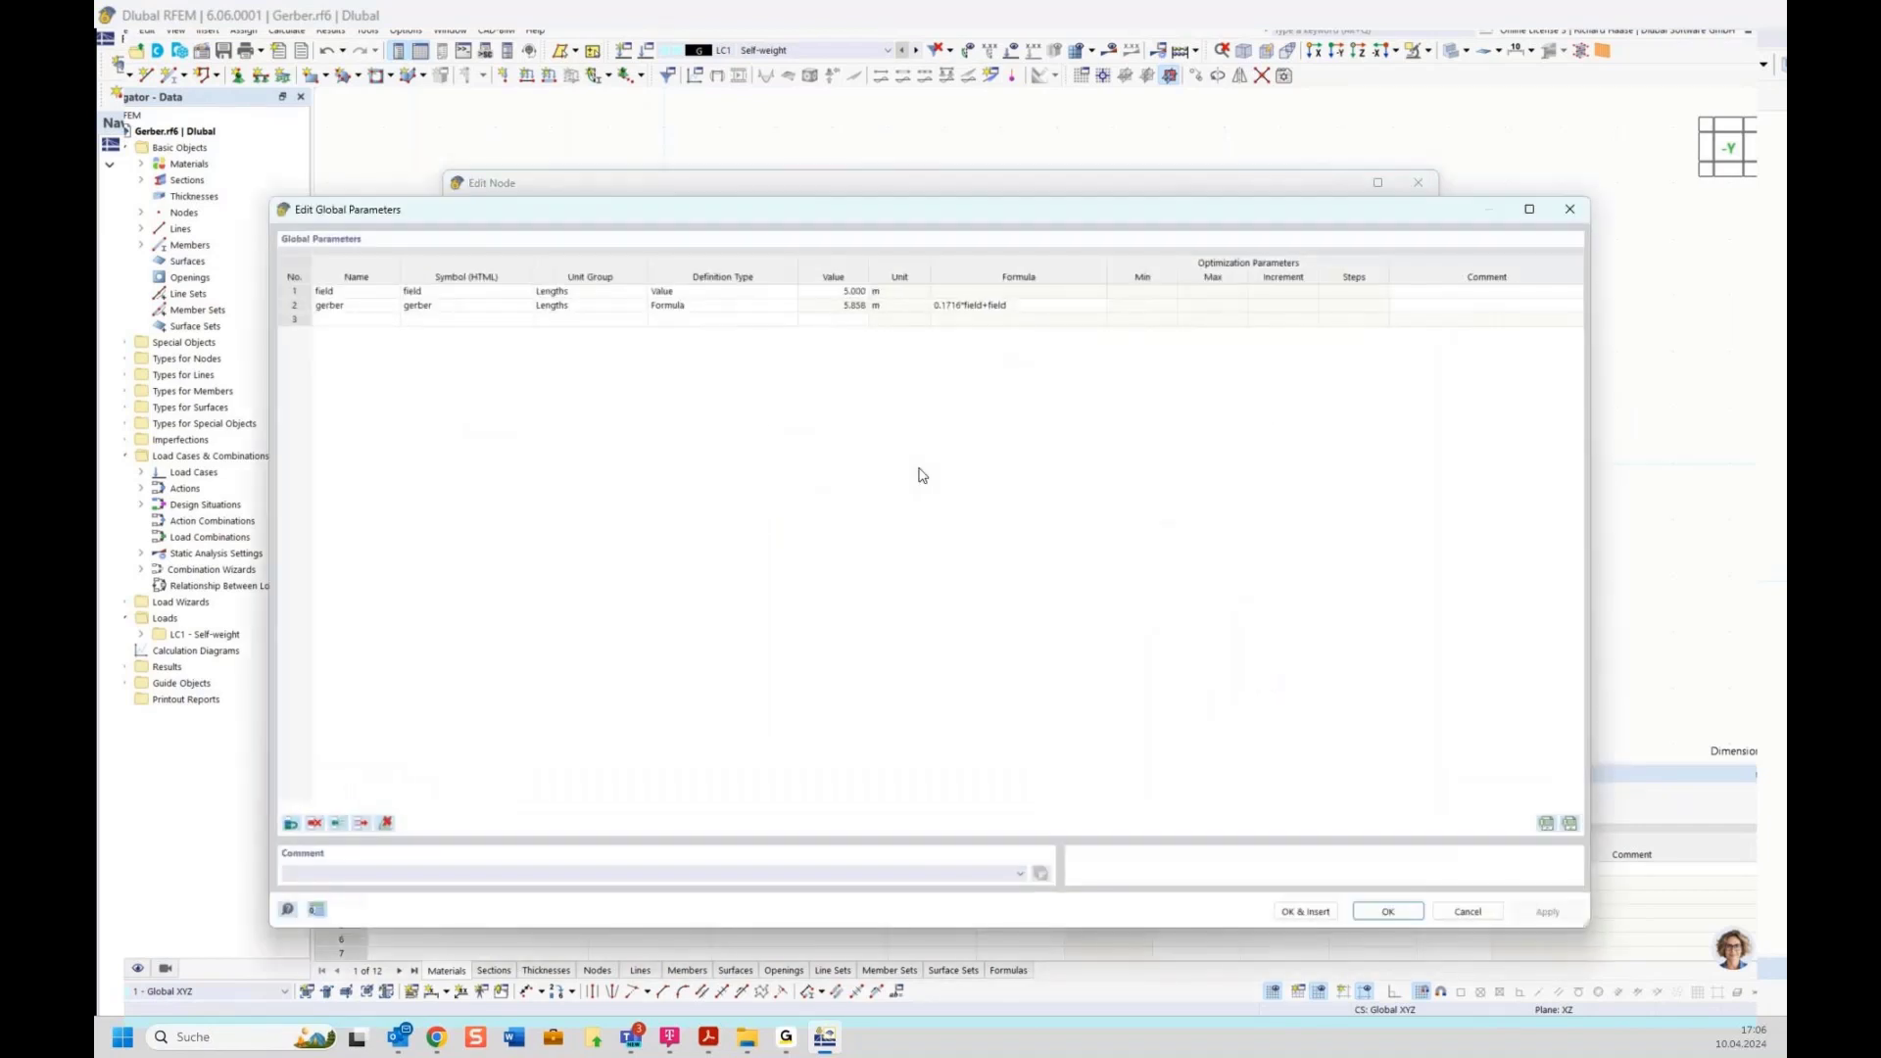
{"action": "left_click", "coordinate": [348, 293]}
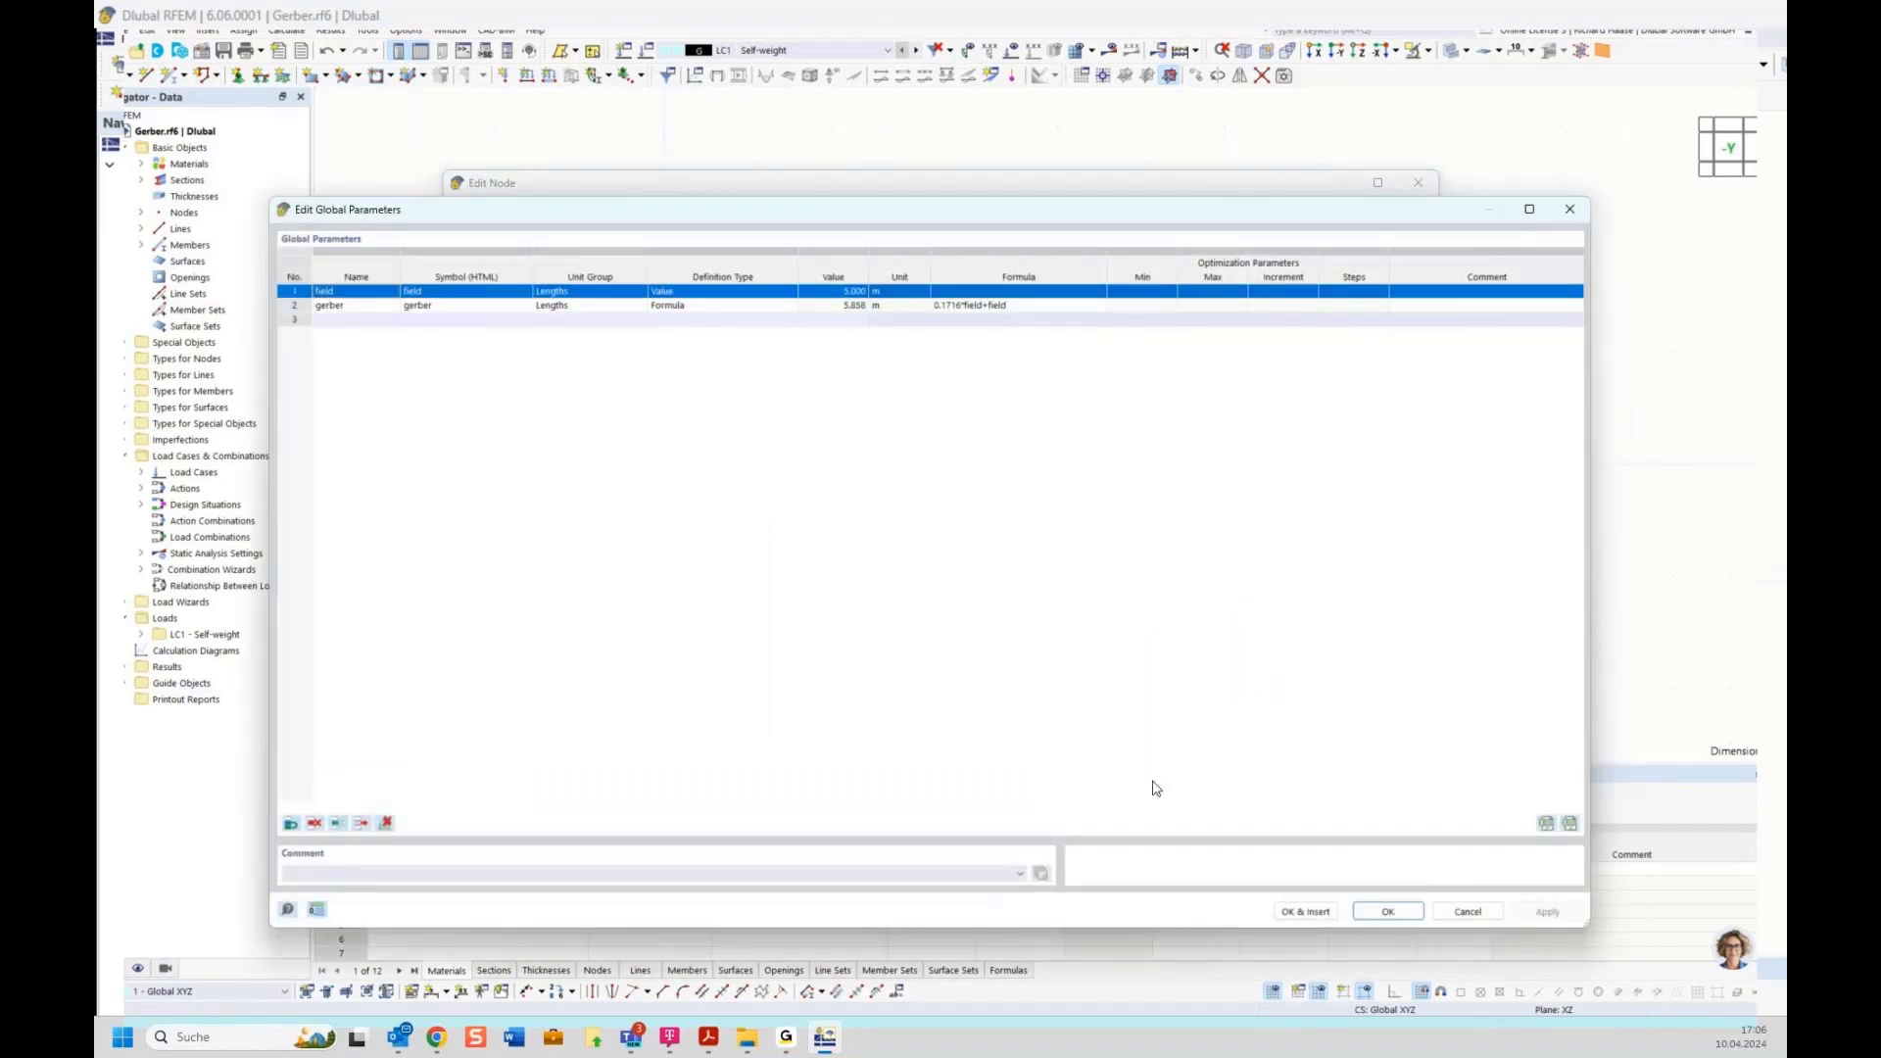
{"action": "left_click", "coordinate": [1305, 911]}
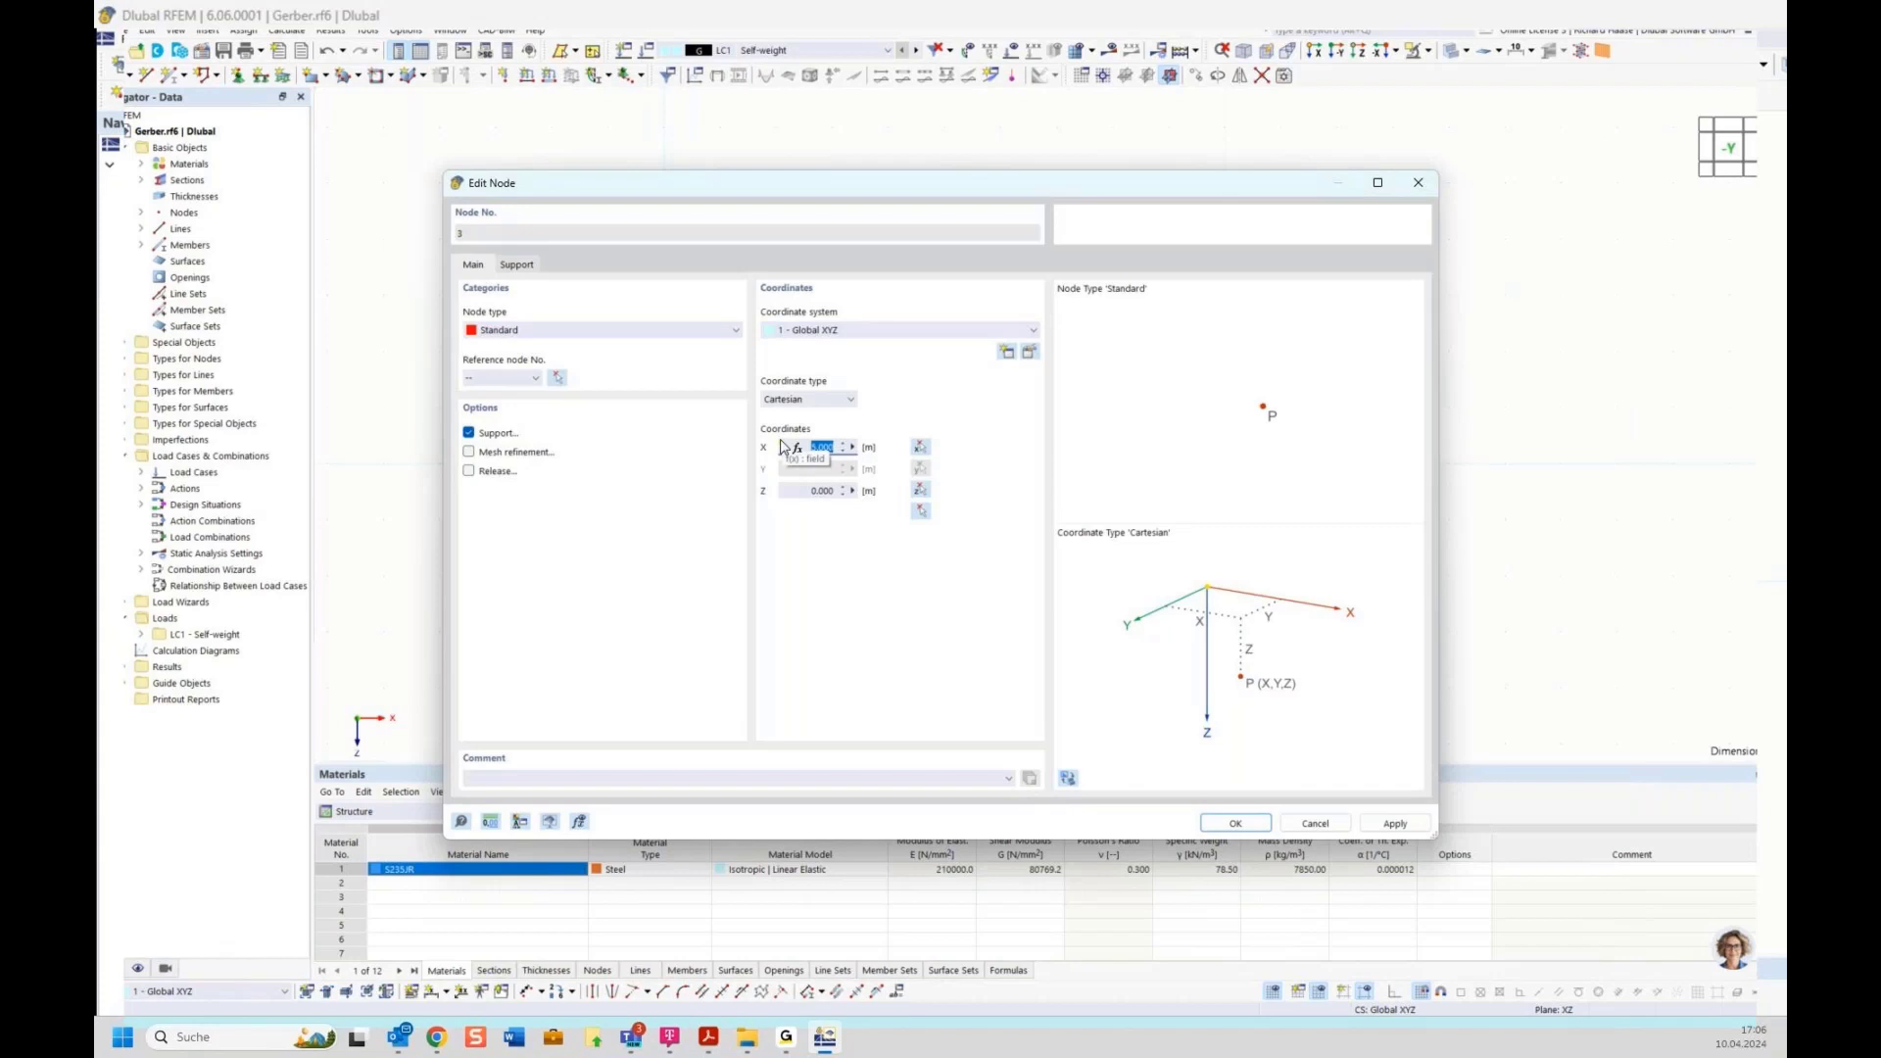
{"action": "left_click", "coordinate": [1220, 823]}
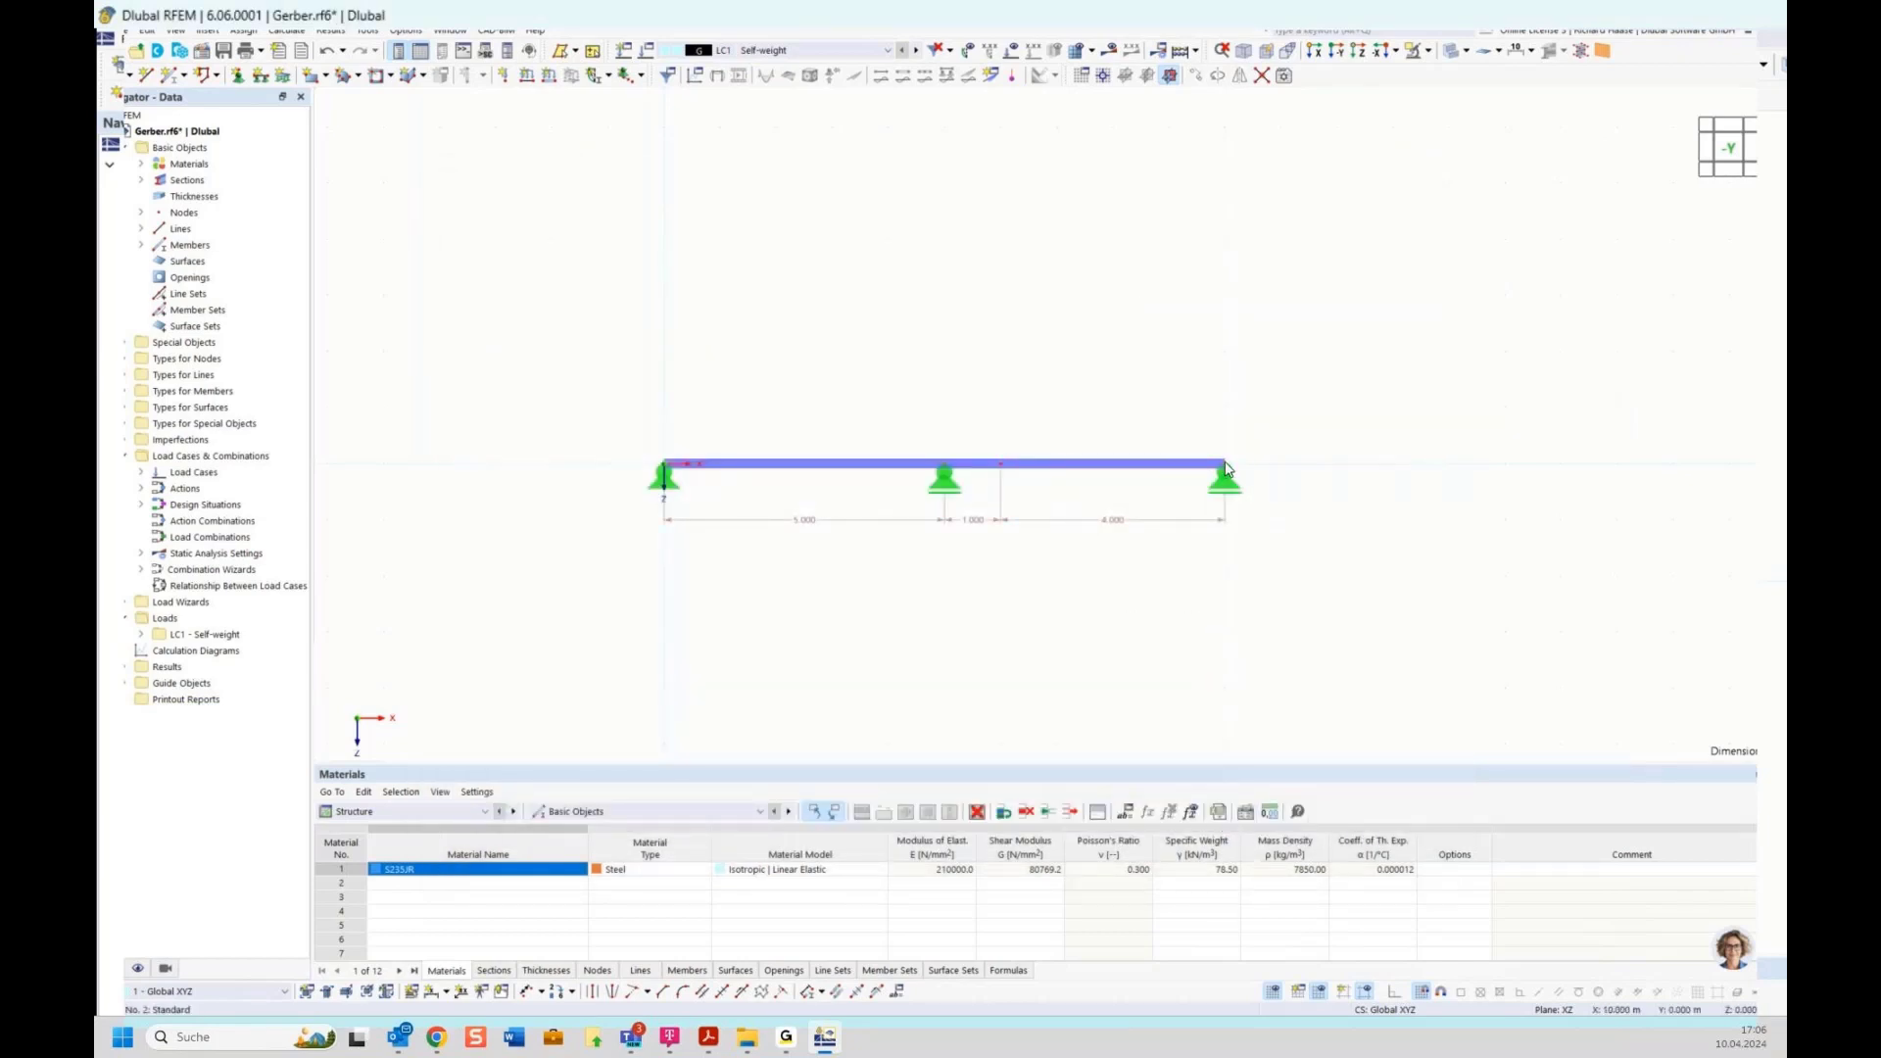
Define the right end support node's X coordinate with the formula 2*field.
{"action": "mouse_move", "coordinate": [1226, 470]}
{"action": "double_click", "coordinate": [1226, 470]}
{"action": "left_click", "coordinate": [853, 448]}
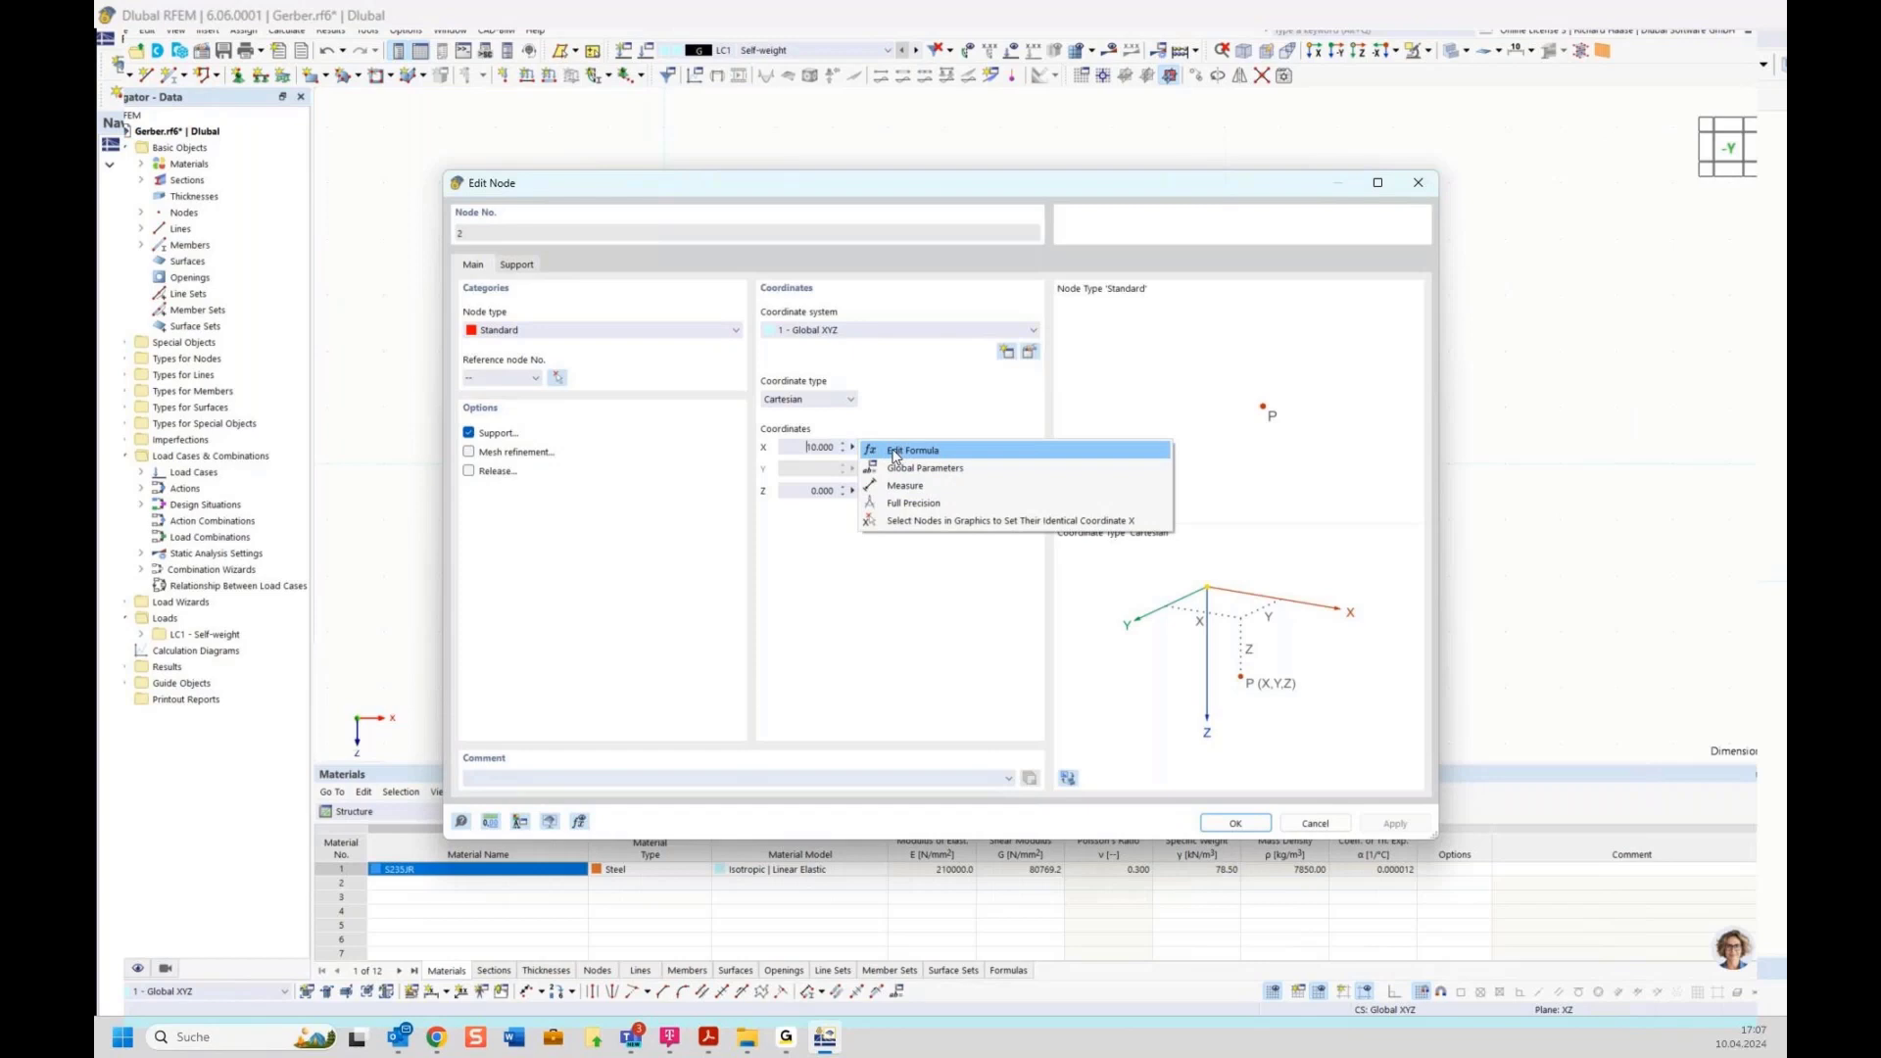
{"action": "left_click", "coordinate": [894, 453]}
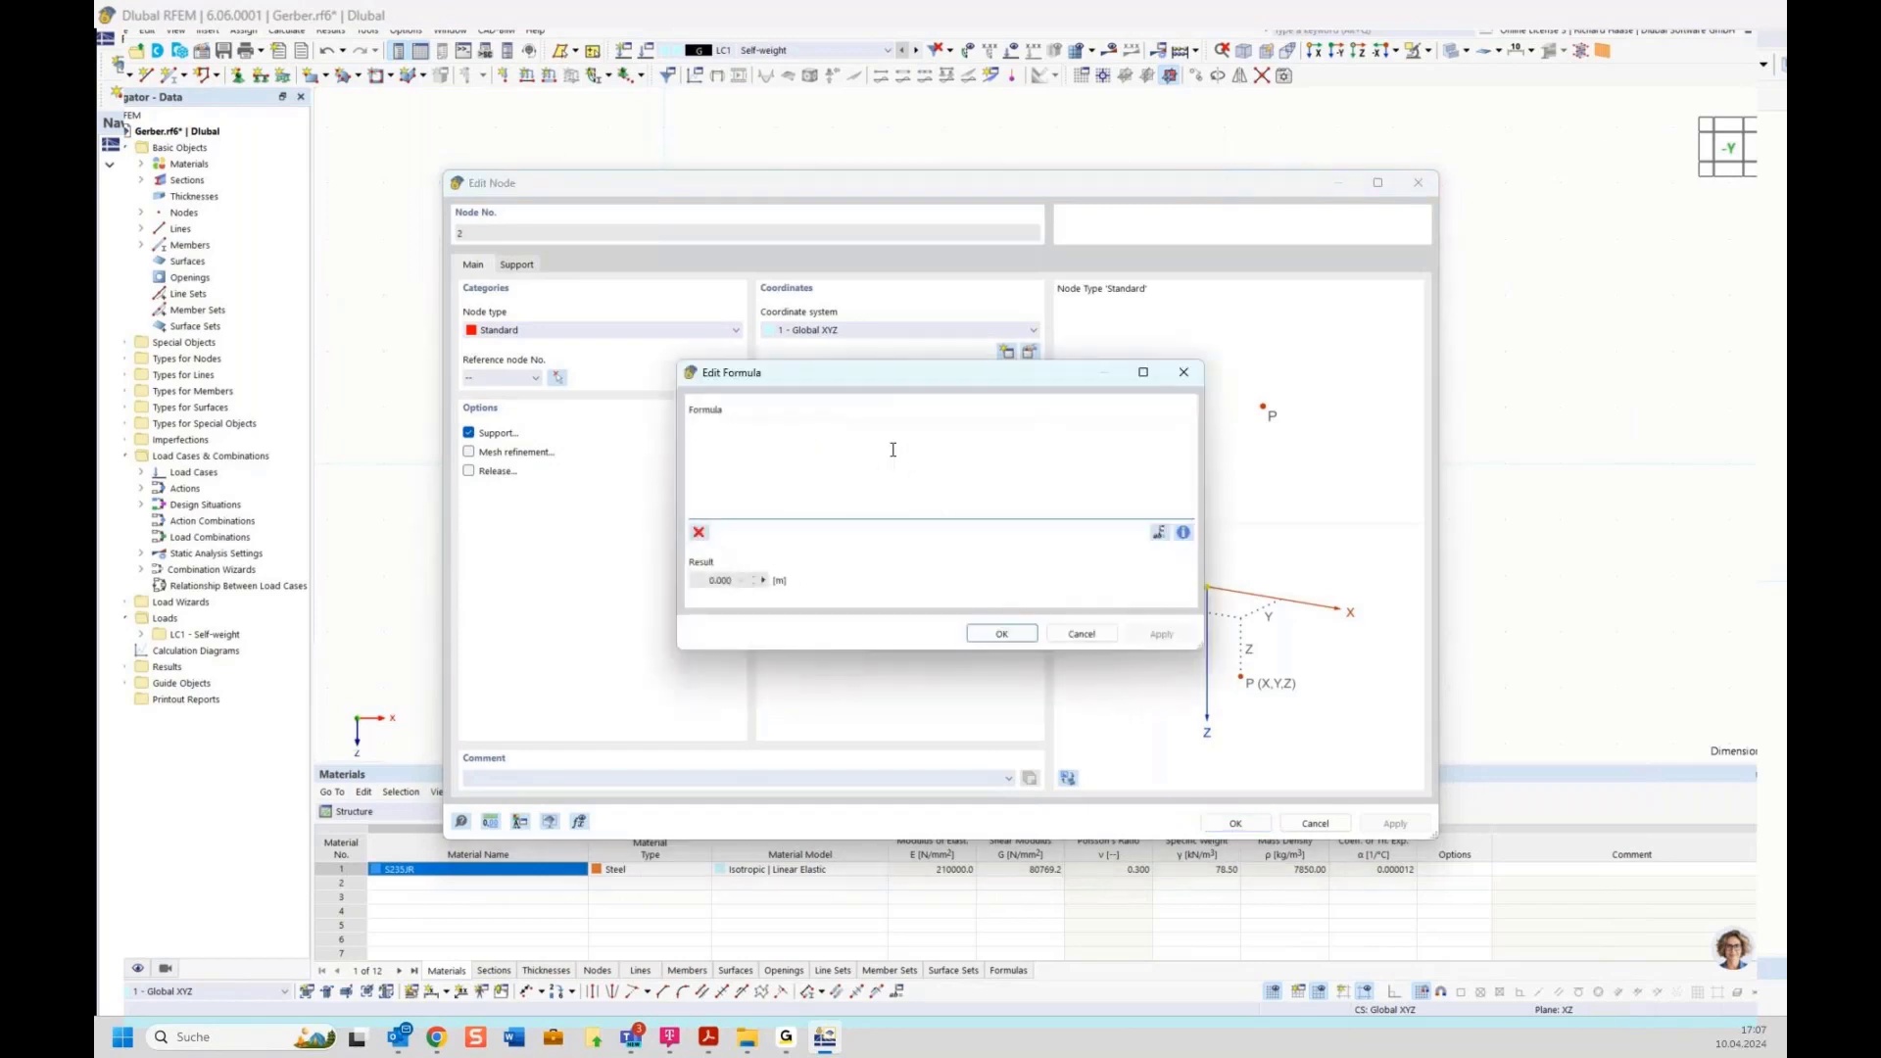
{"action": "type", "text": "2*fie"}
{"action": "left_click", "coordinate": [727, 442]}
{"action": "left_click", "coordinate": [1007, 634]}
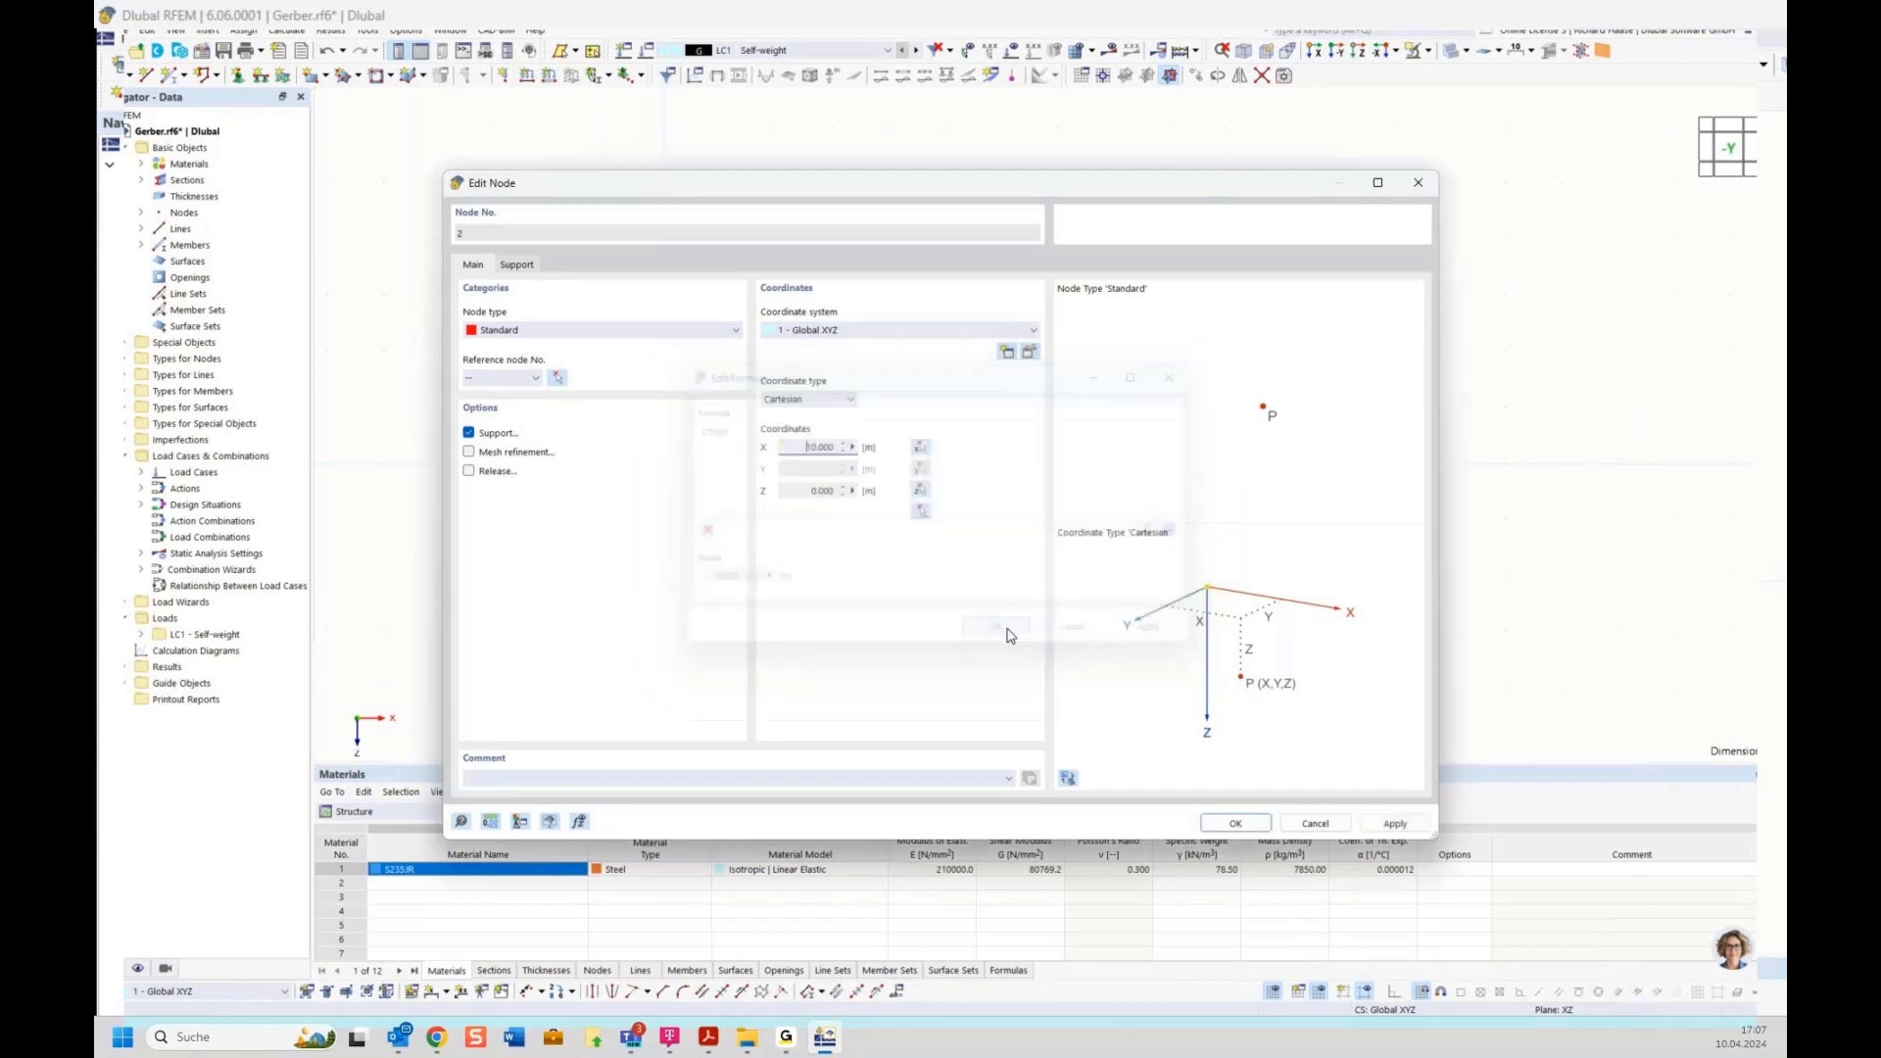
{"action": "left_click", "coordinate": [1236, 824]}
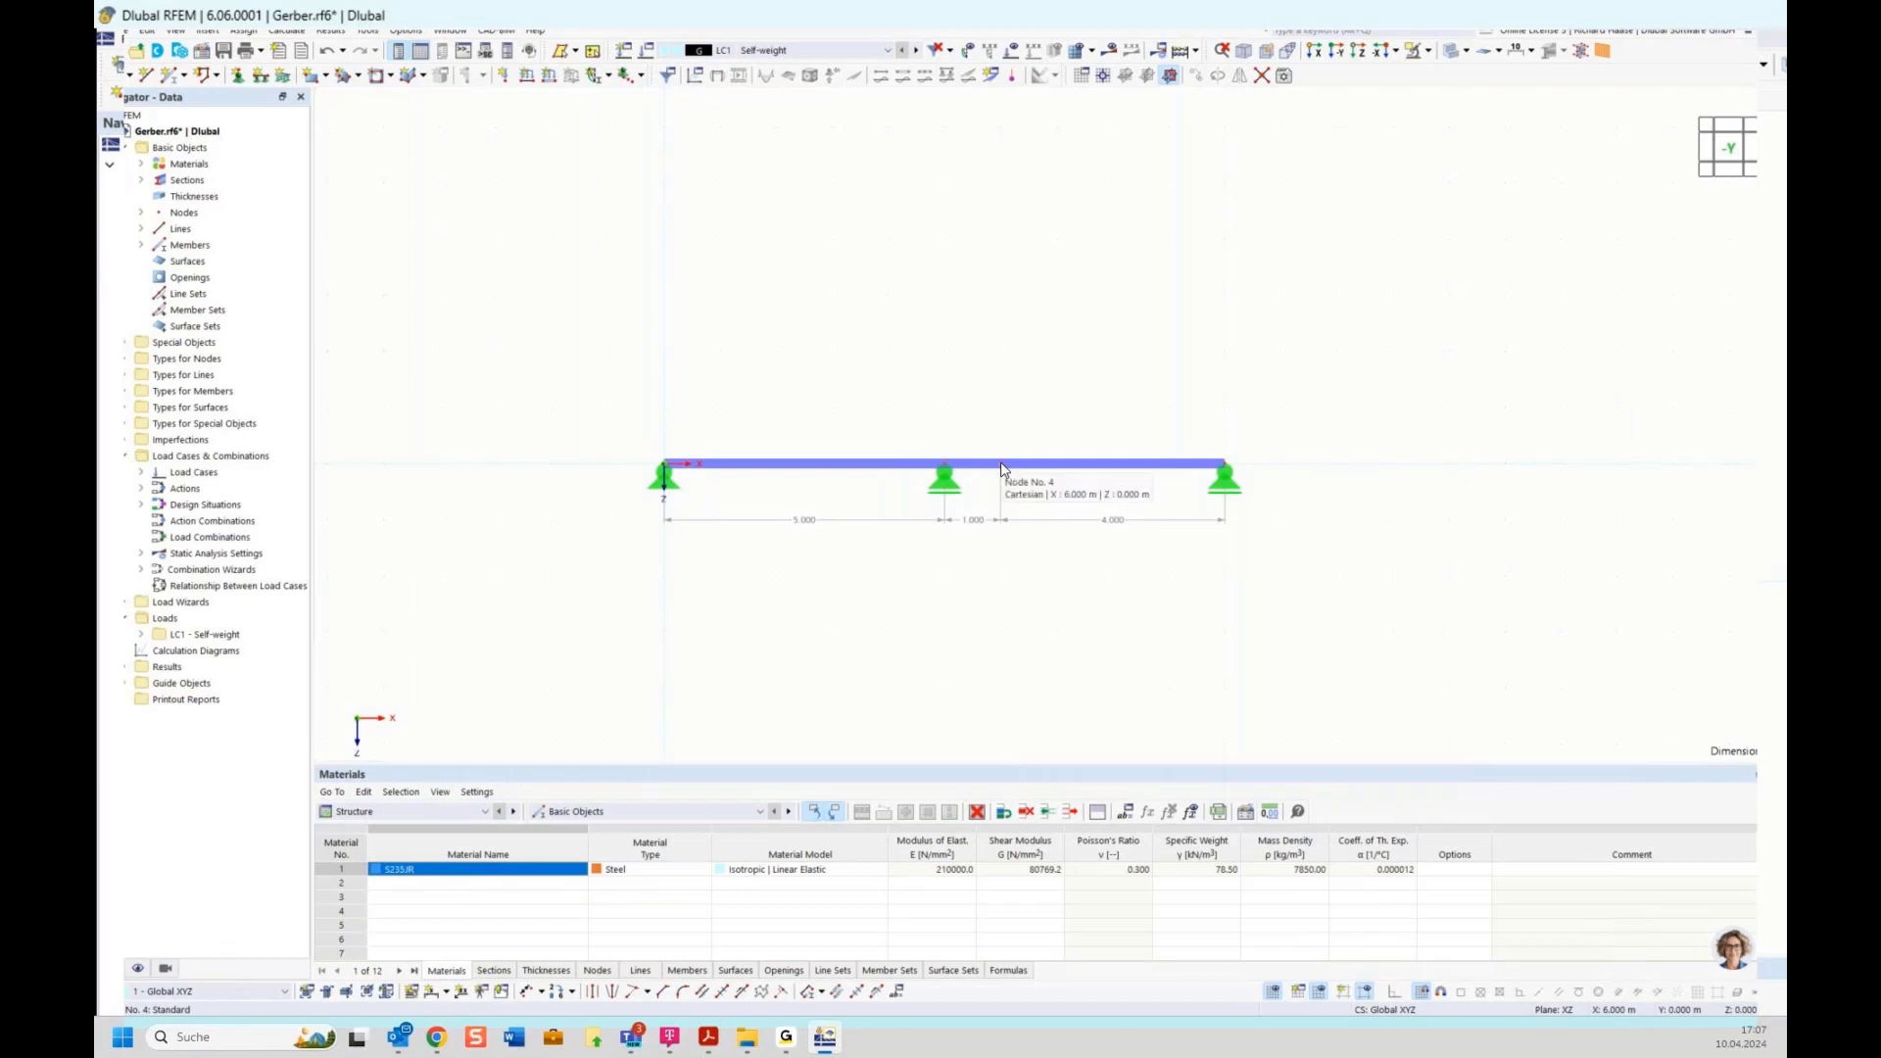
Link the hinge node's X coordinate to the global parameter gerber.
{"action": "double_click", "coordinate": [1003, 470]}
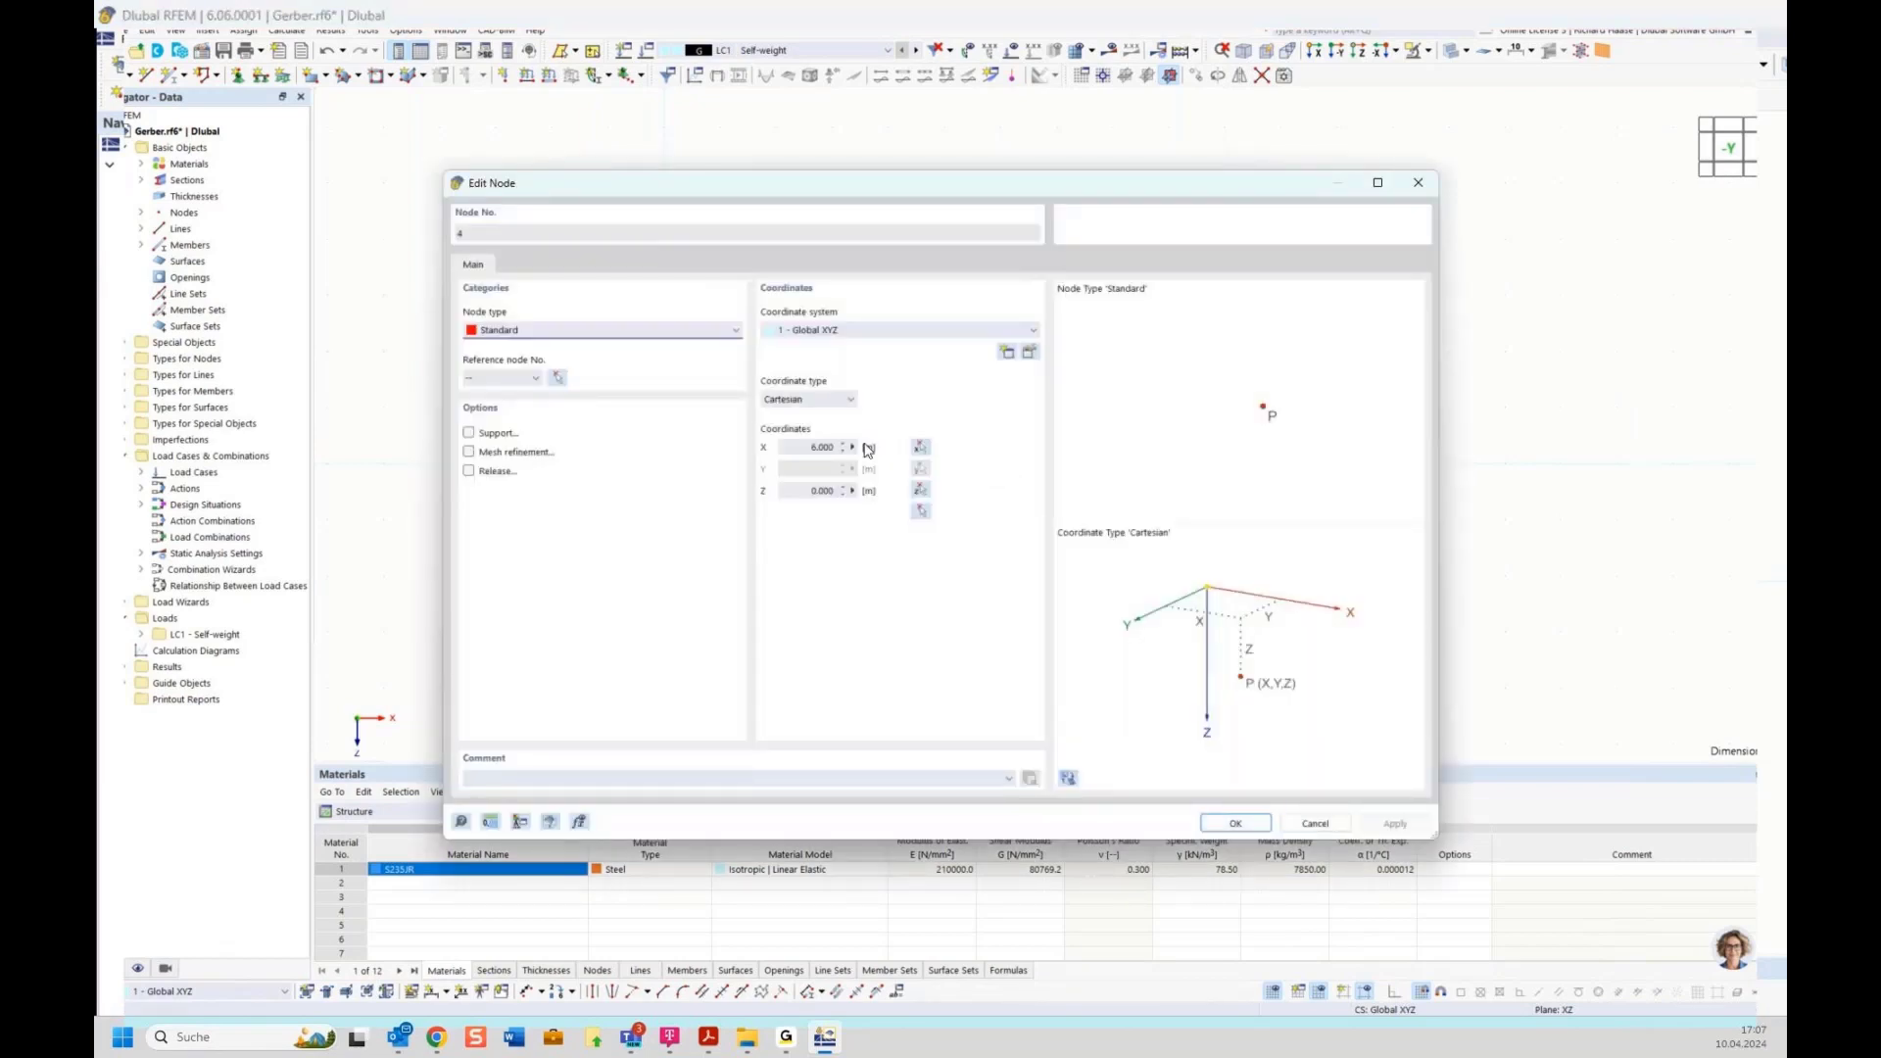
{"action": "left_click", "coordinate": [854, 449]}
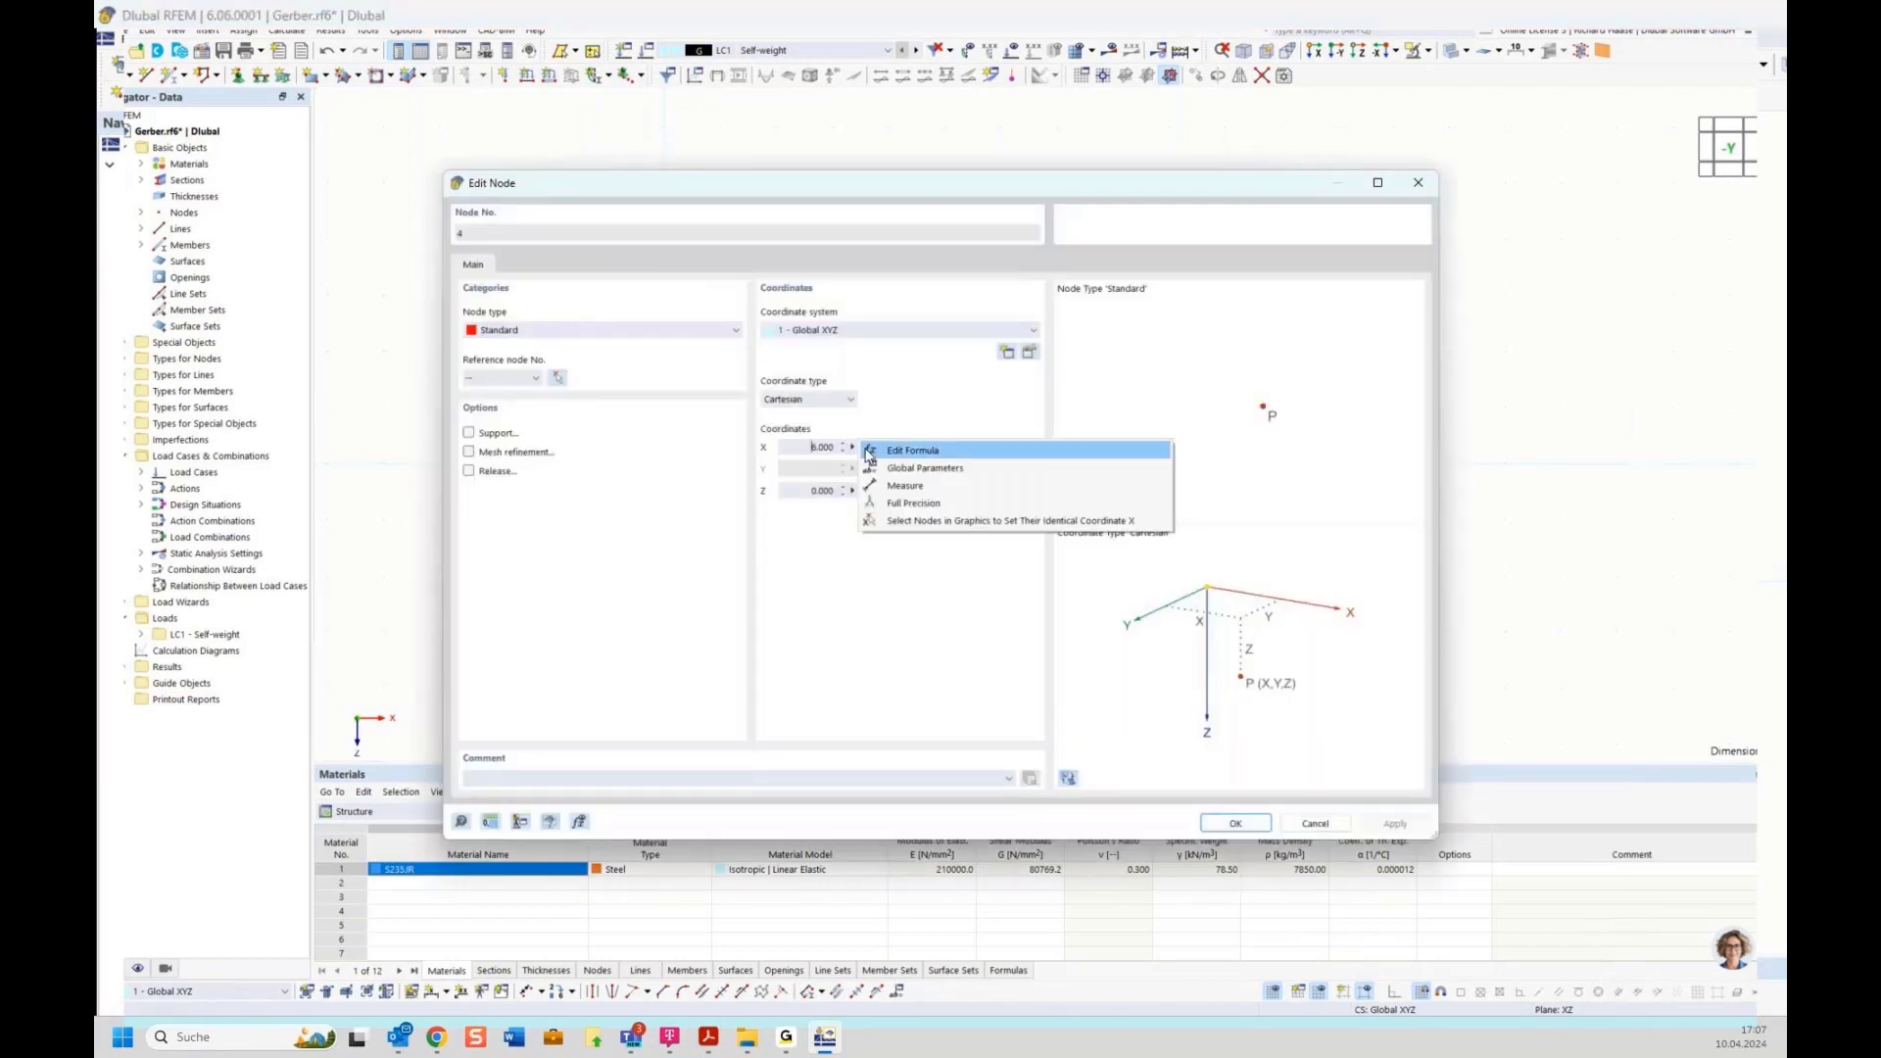
{"action": "left_click", "coordinate": [893, 468]}
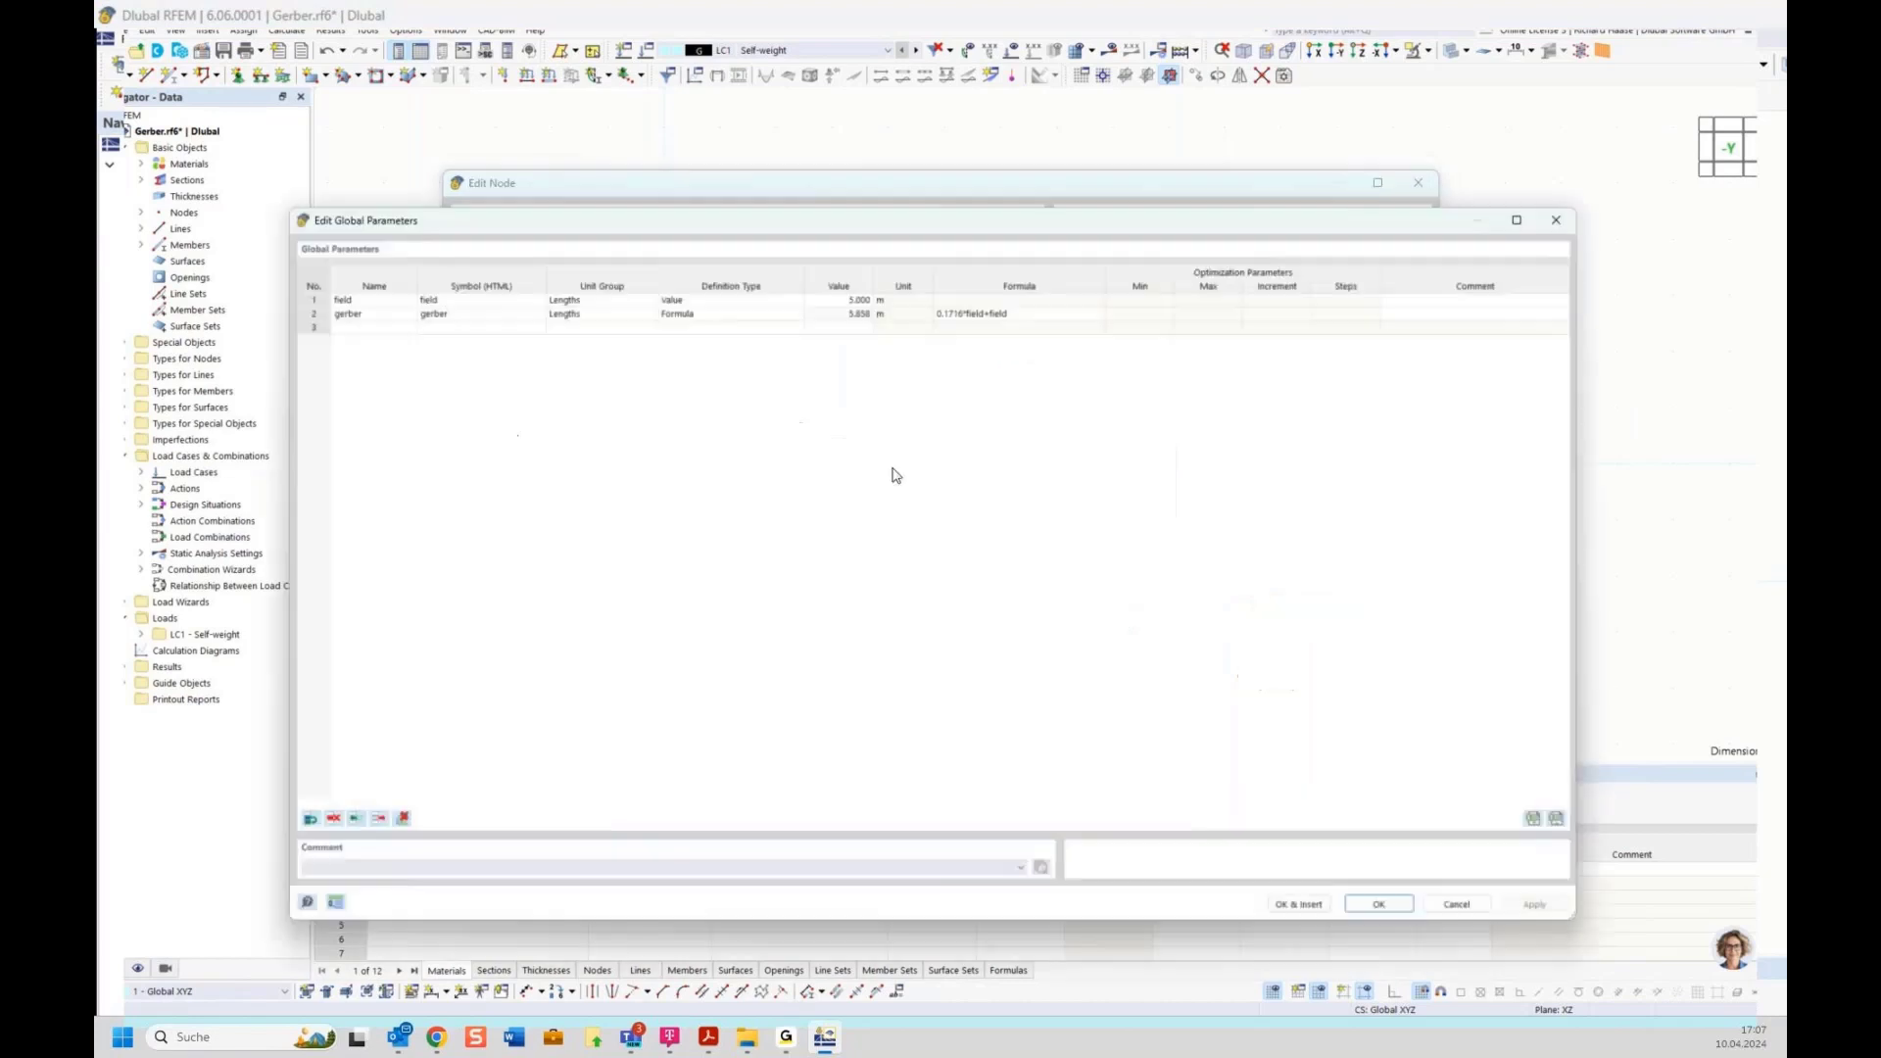
{"action": "double_click", "coordinate": [358, 306]}
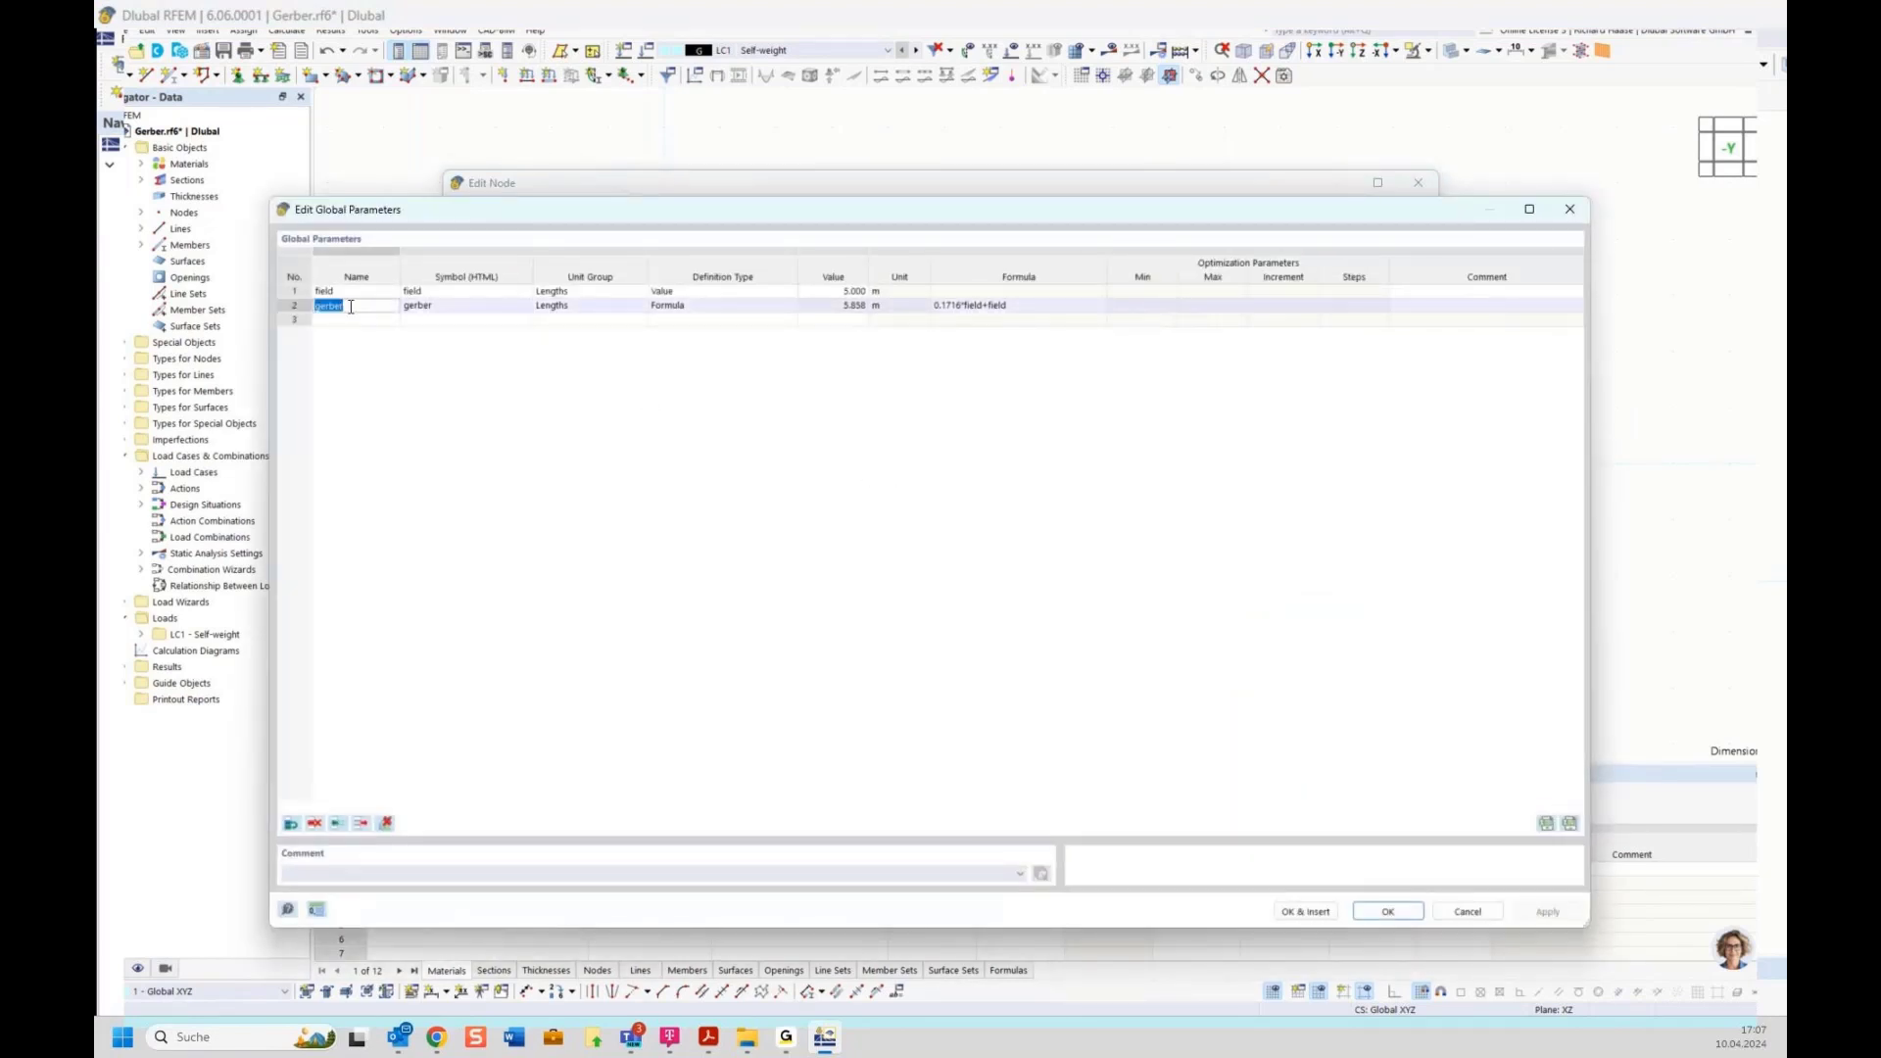
{"action": "left_click", "coordinate": [1306, 911]}
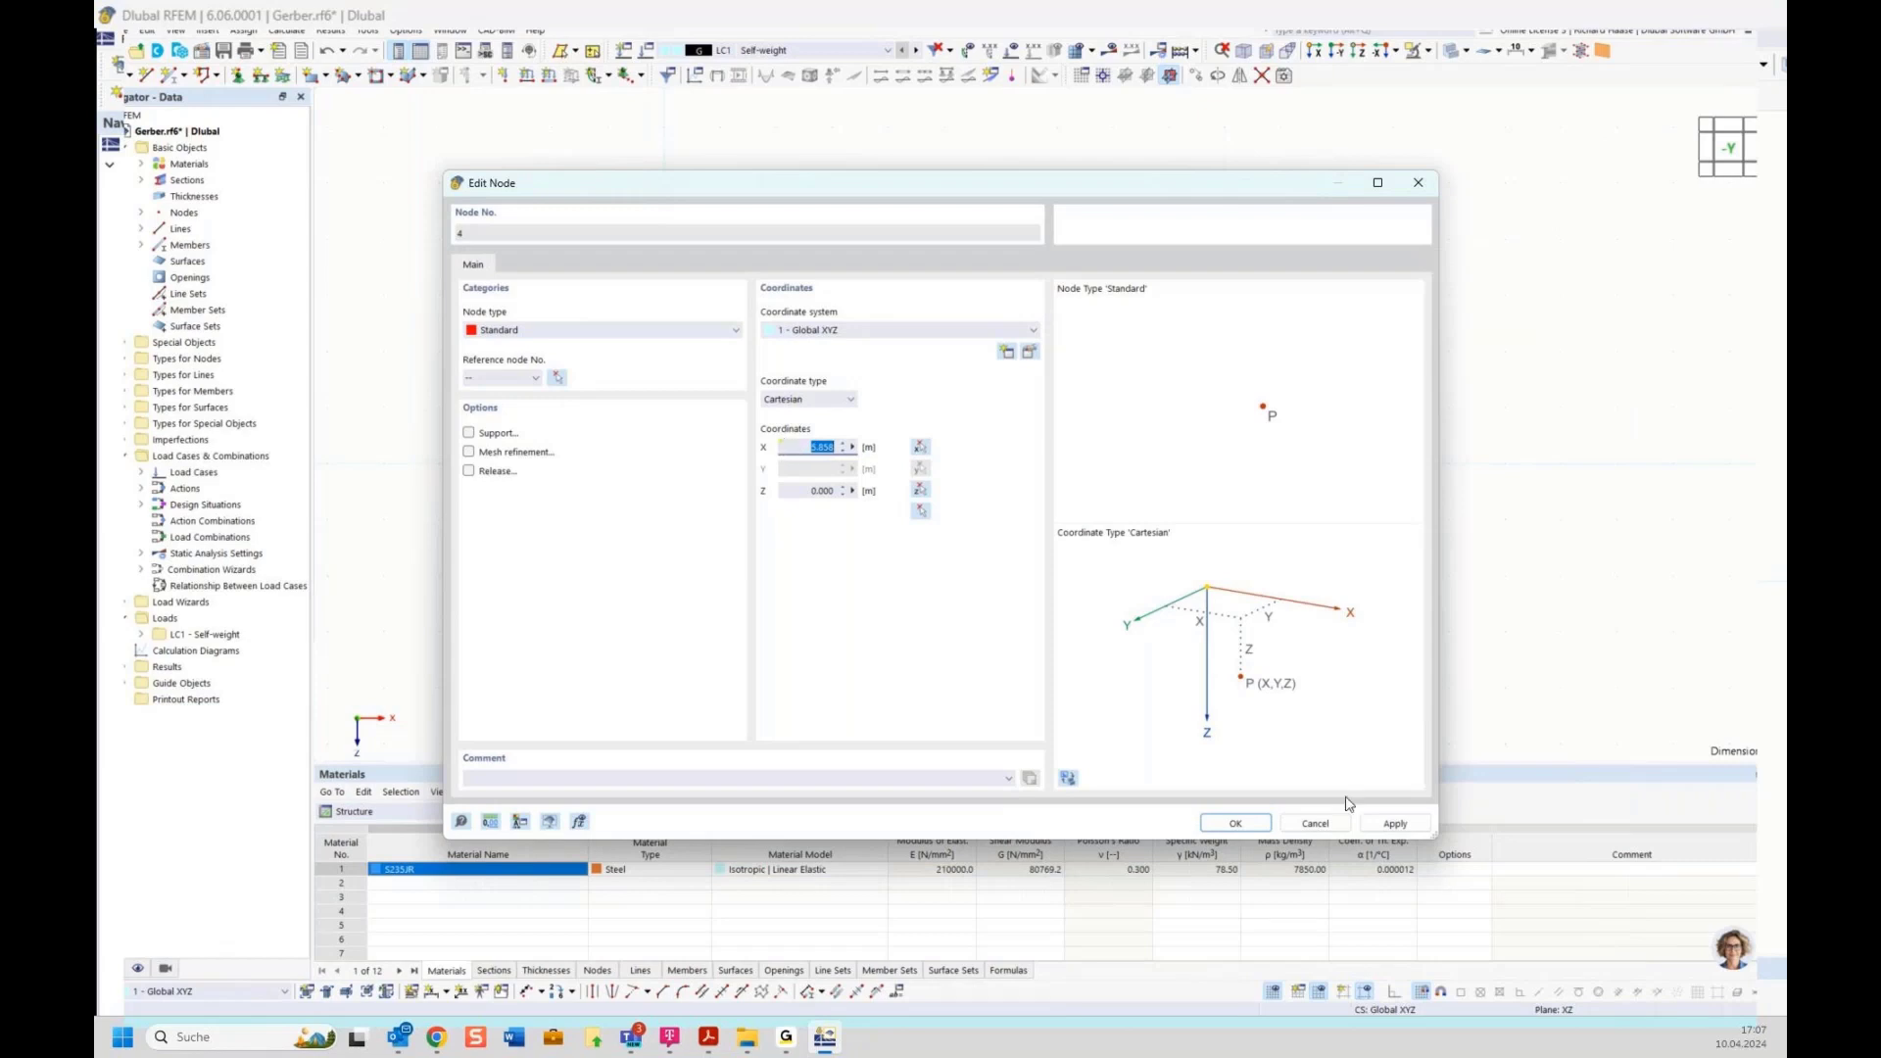
{"action": "left_click", "coordinate": [1236, 824]}
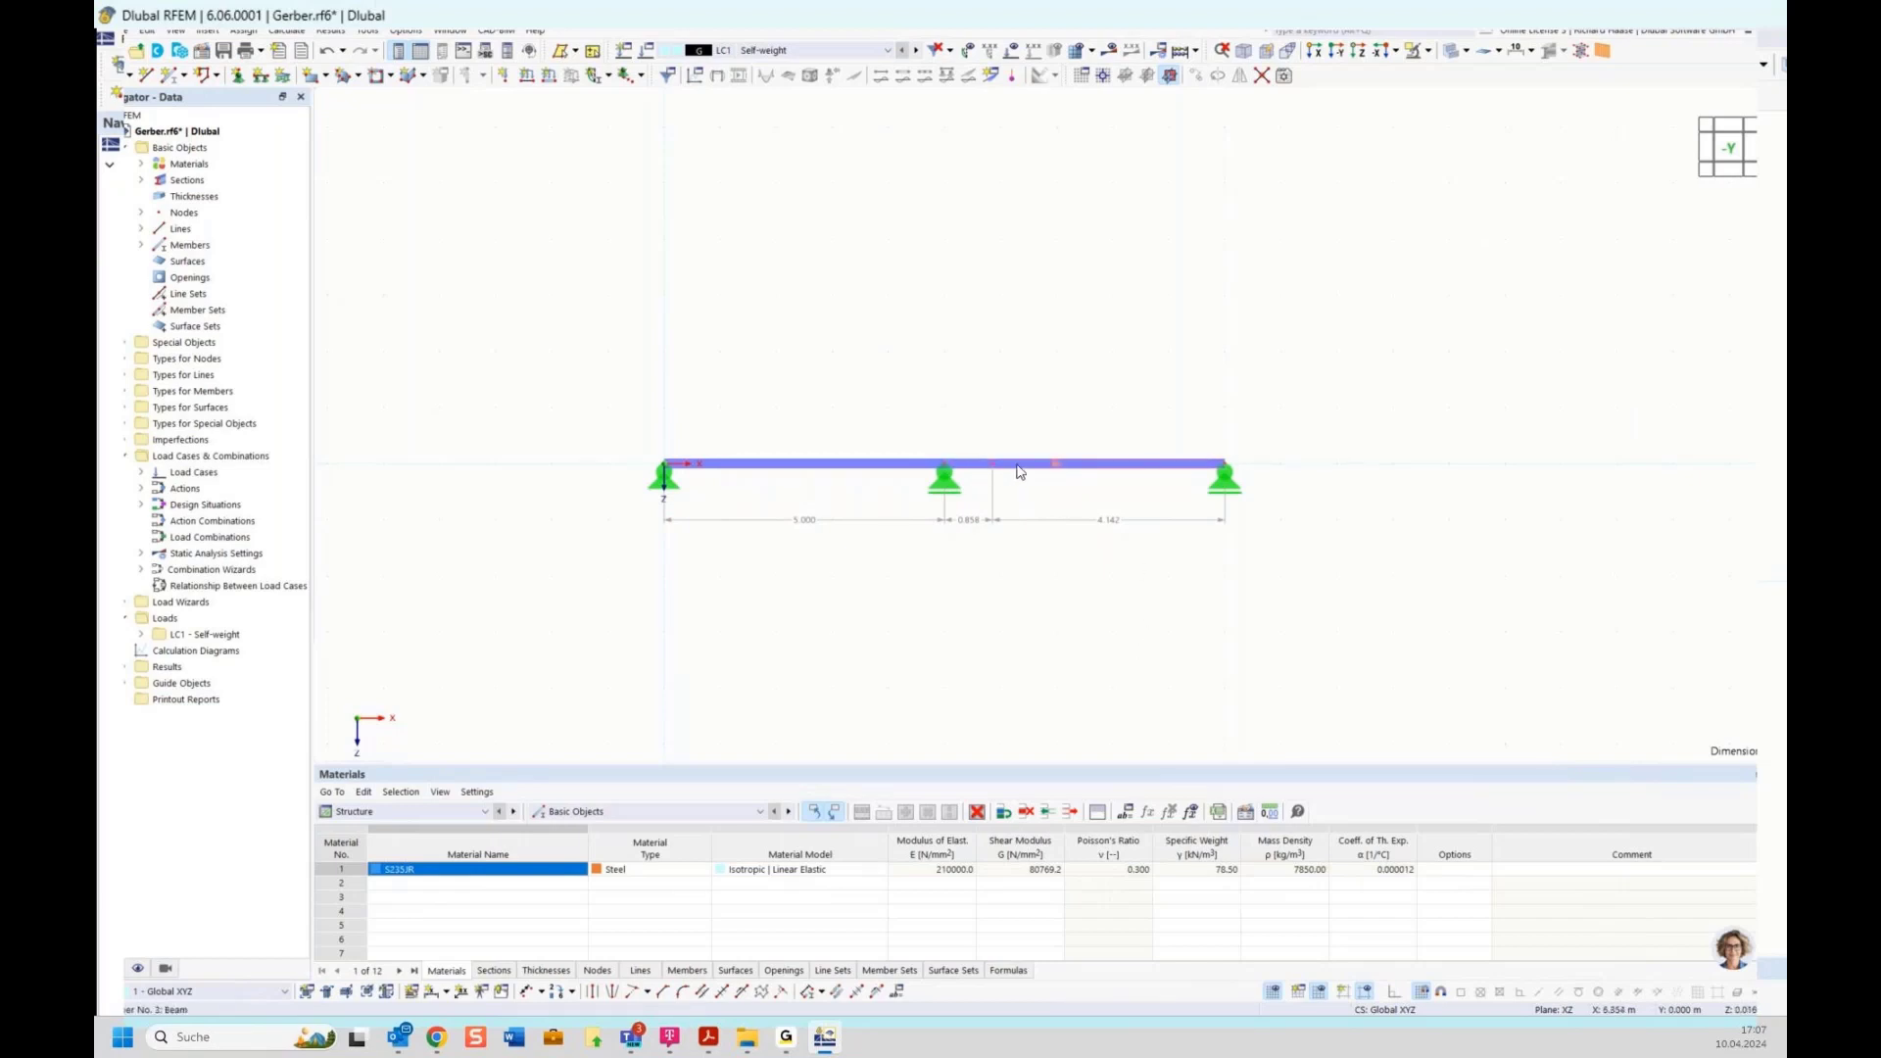
{"action": "scroll", "coordinate": [996, 470], "scroll_direction": "up", "scroll_amount": 2}
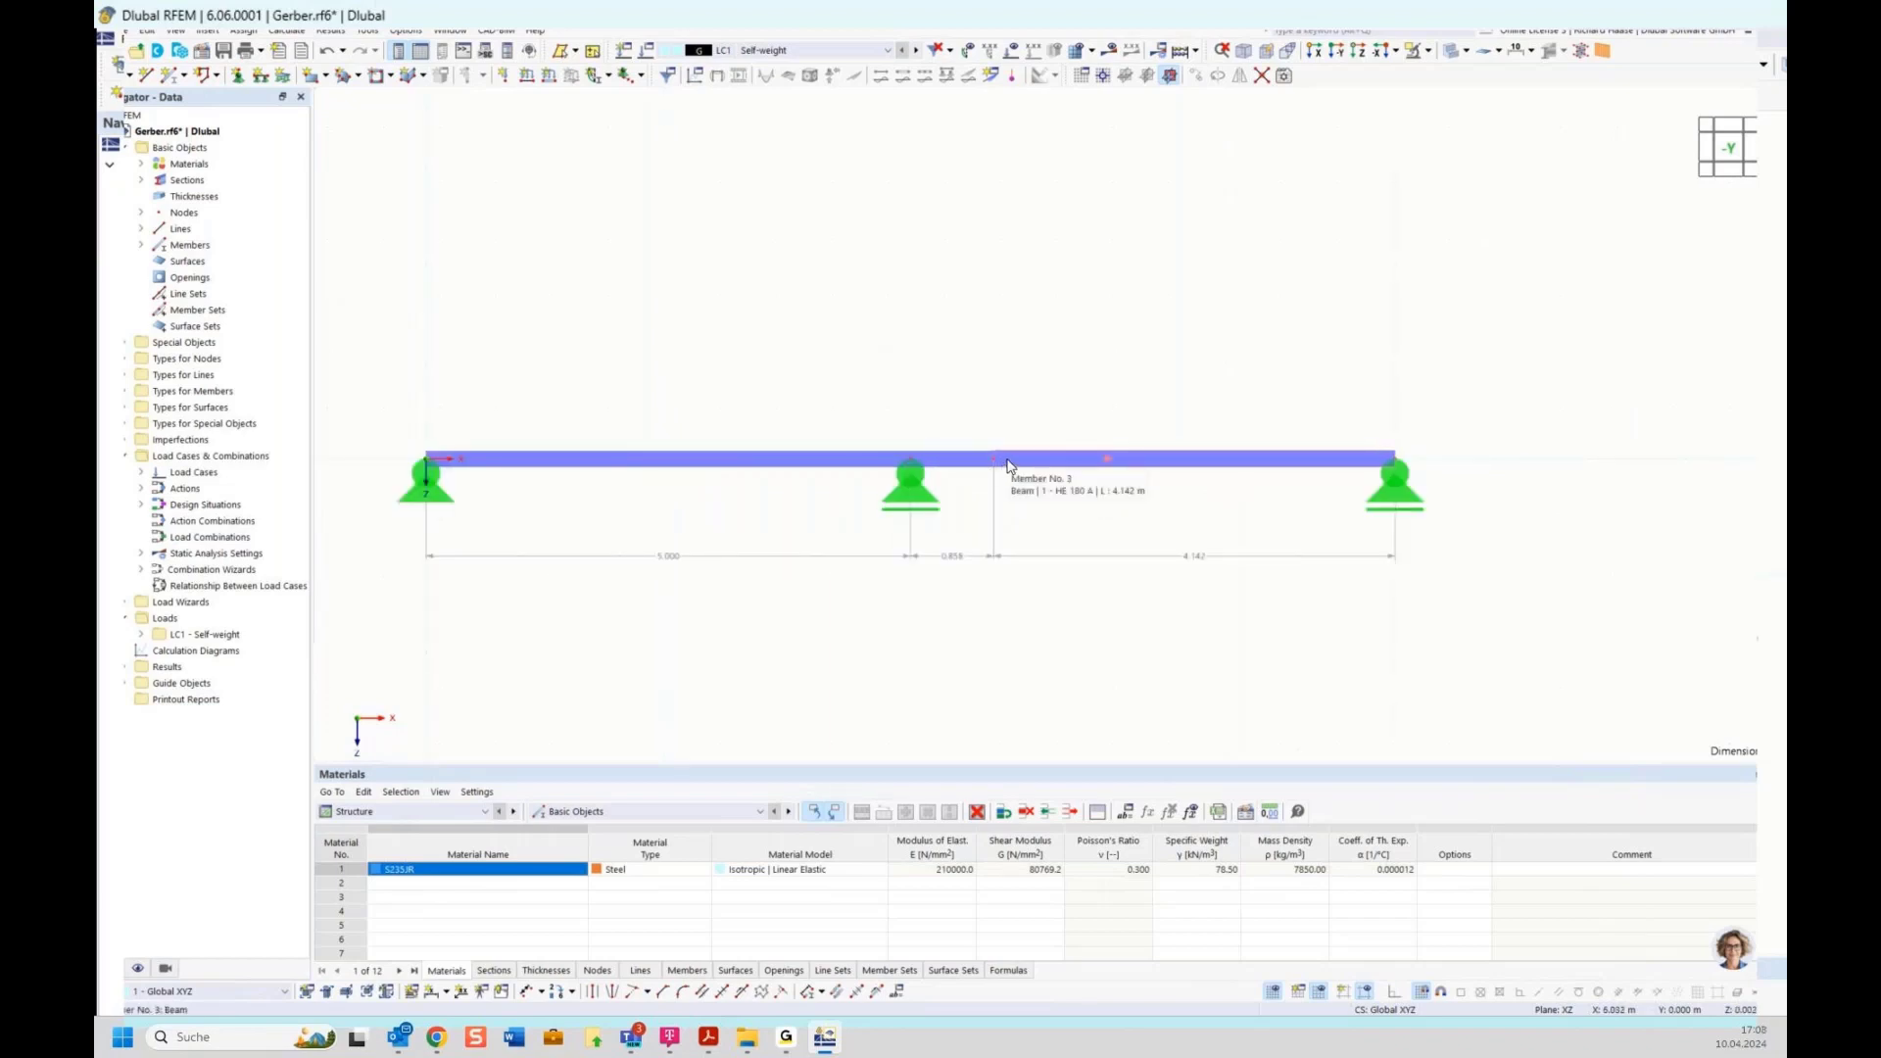
{"action": "double_click", "coordinate": [1010, 467]}
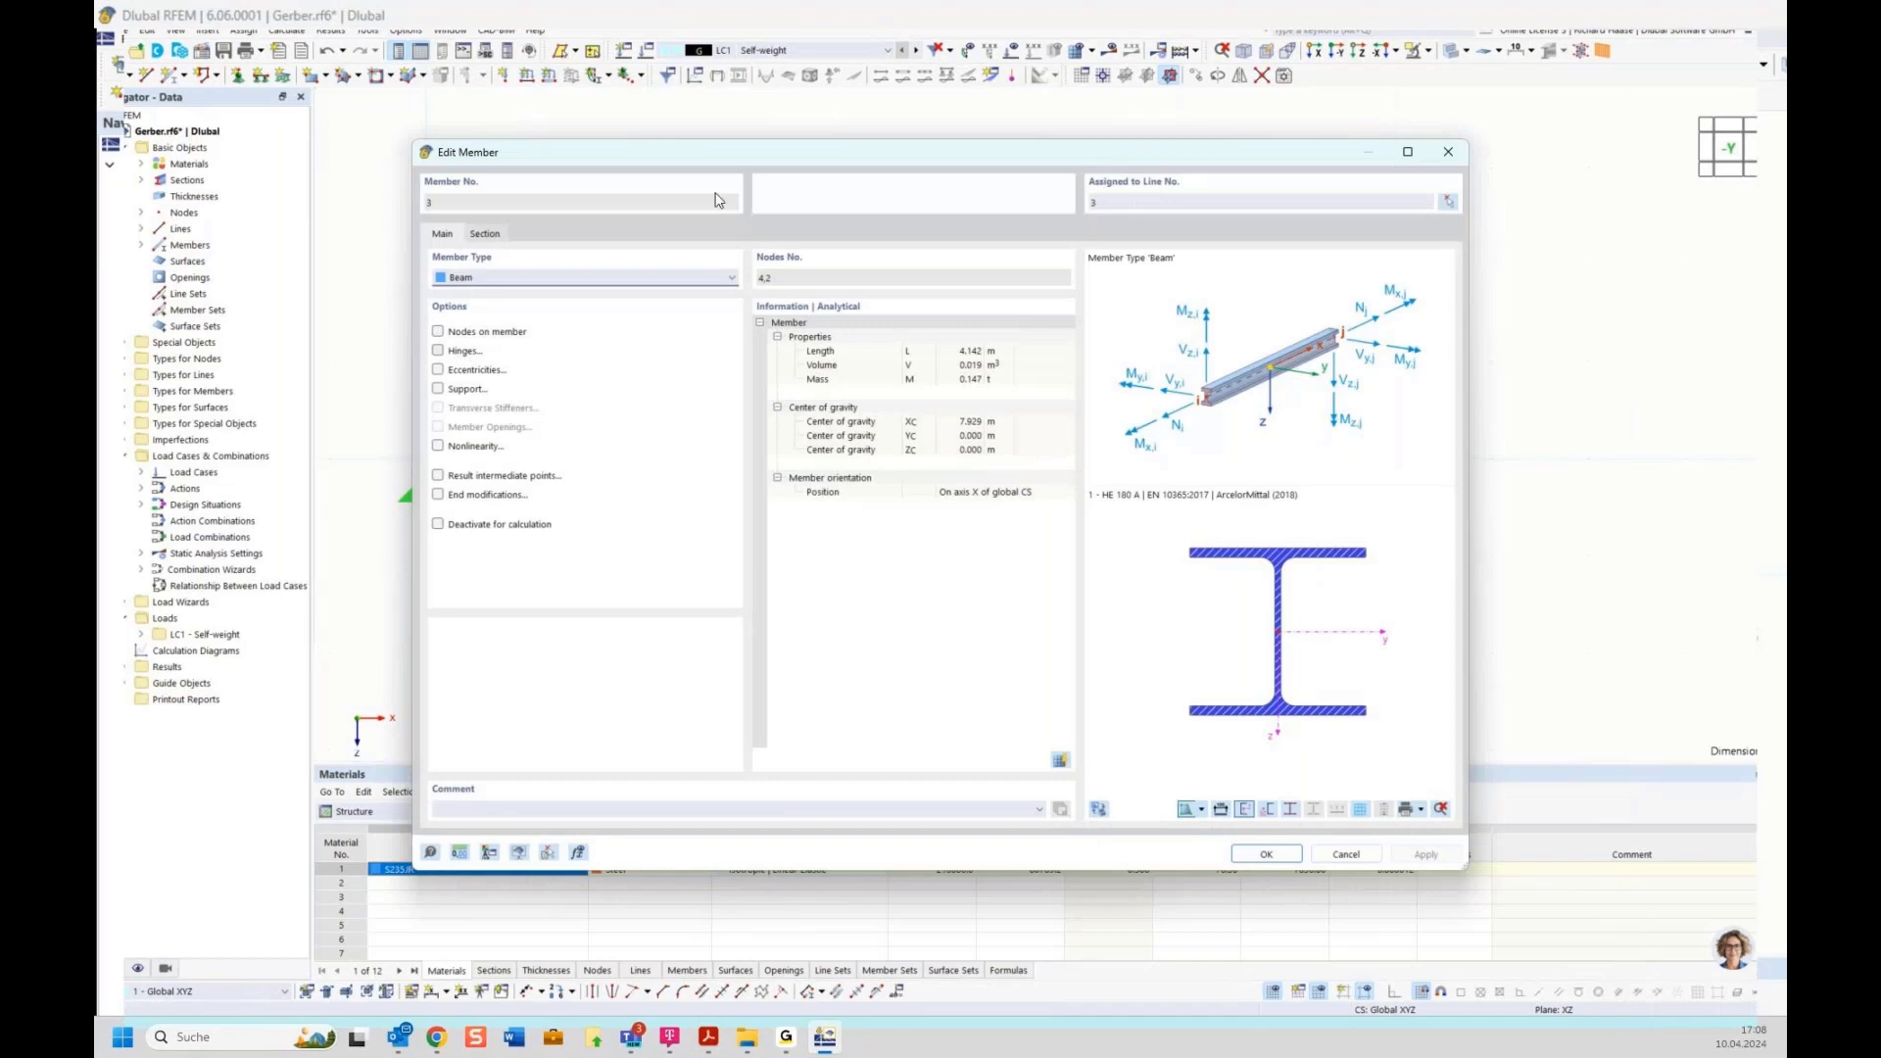
{"action": "left_click_drag", "start_coordinate": [740, 157], "coordinate": [811, 556]}
{"action": "left_click", "coordinate": [1499, 551]}
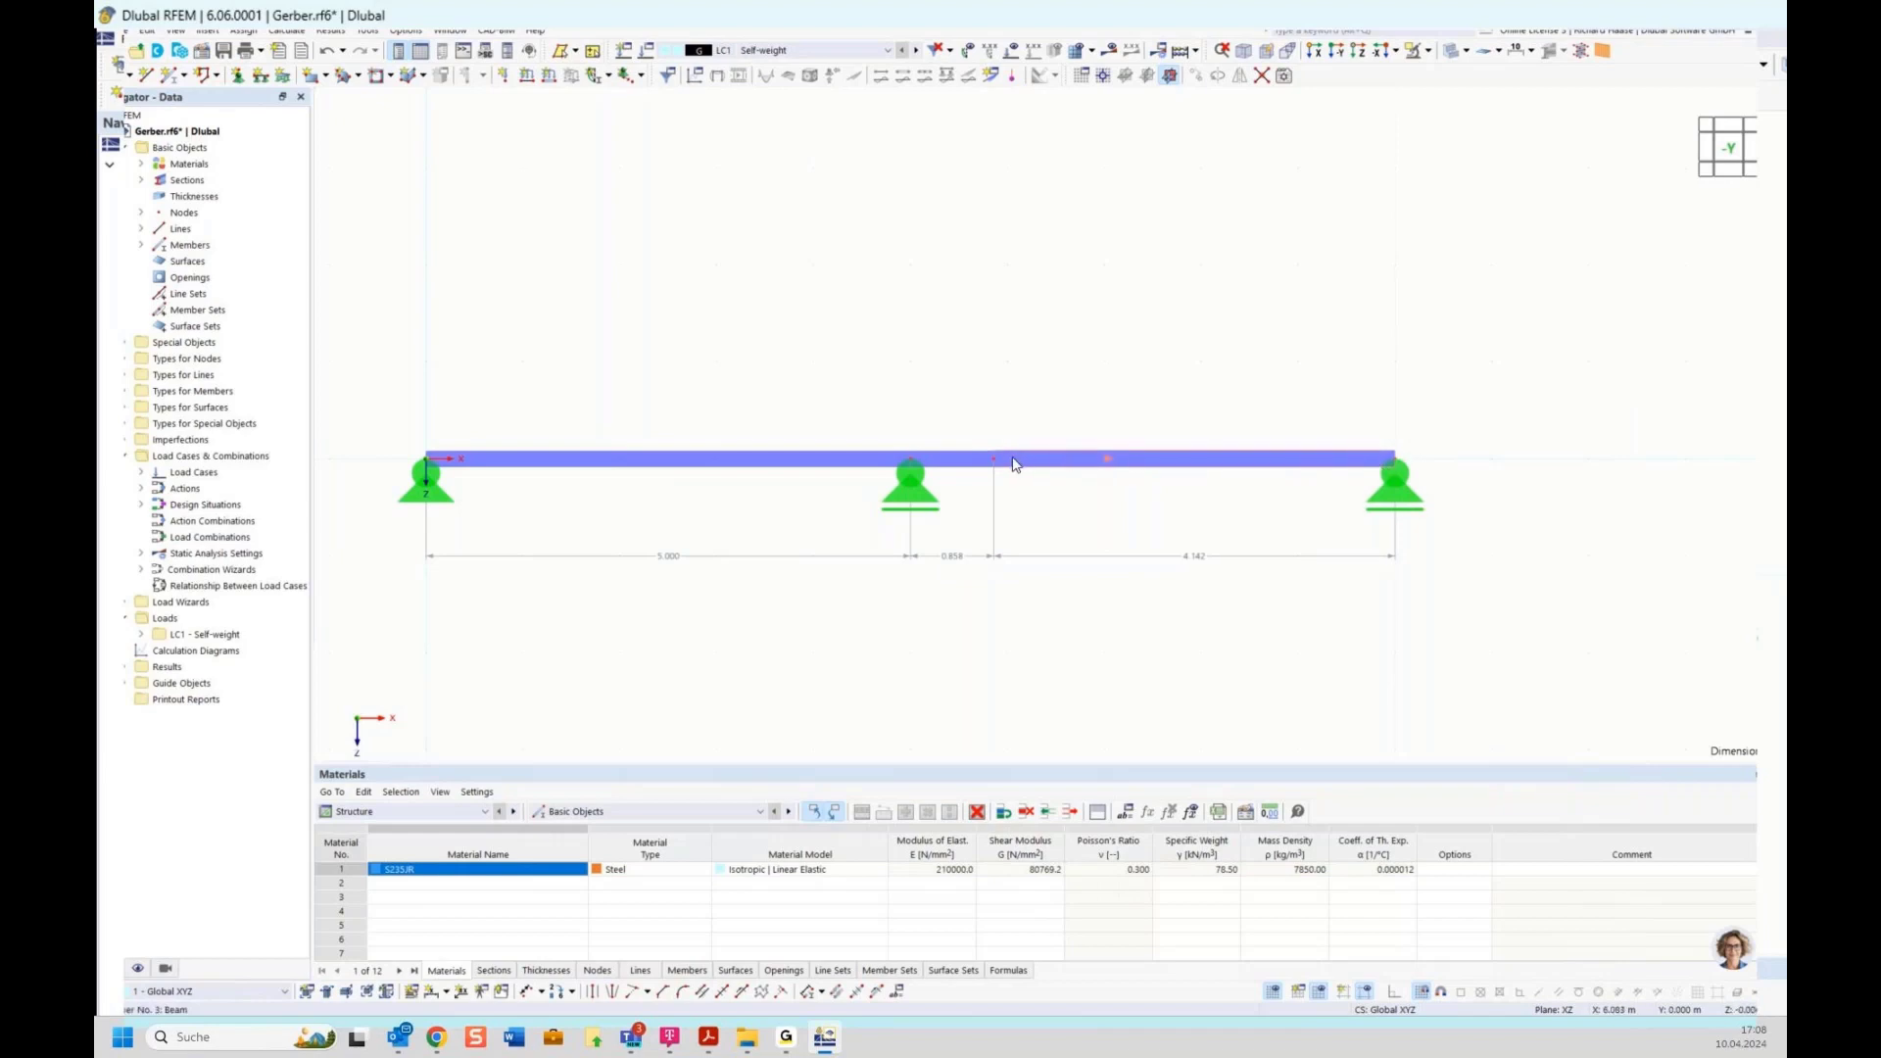
Create a member hinge released in rotation φy and assign it to the start of the right-hand member.
{"action": "double_click", "coordinate": [1113, 463]}
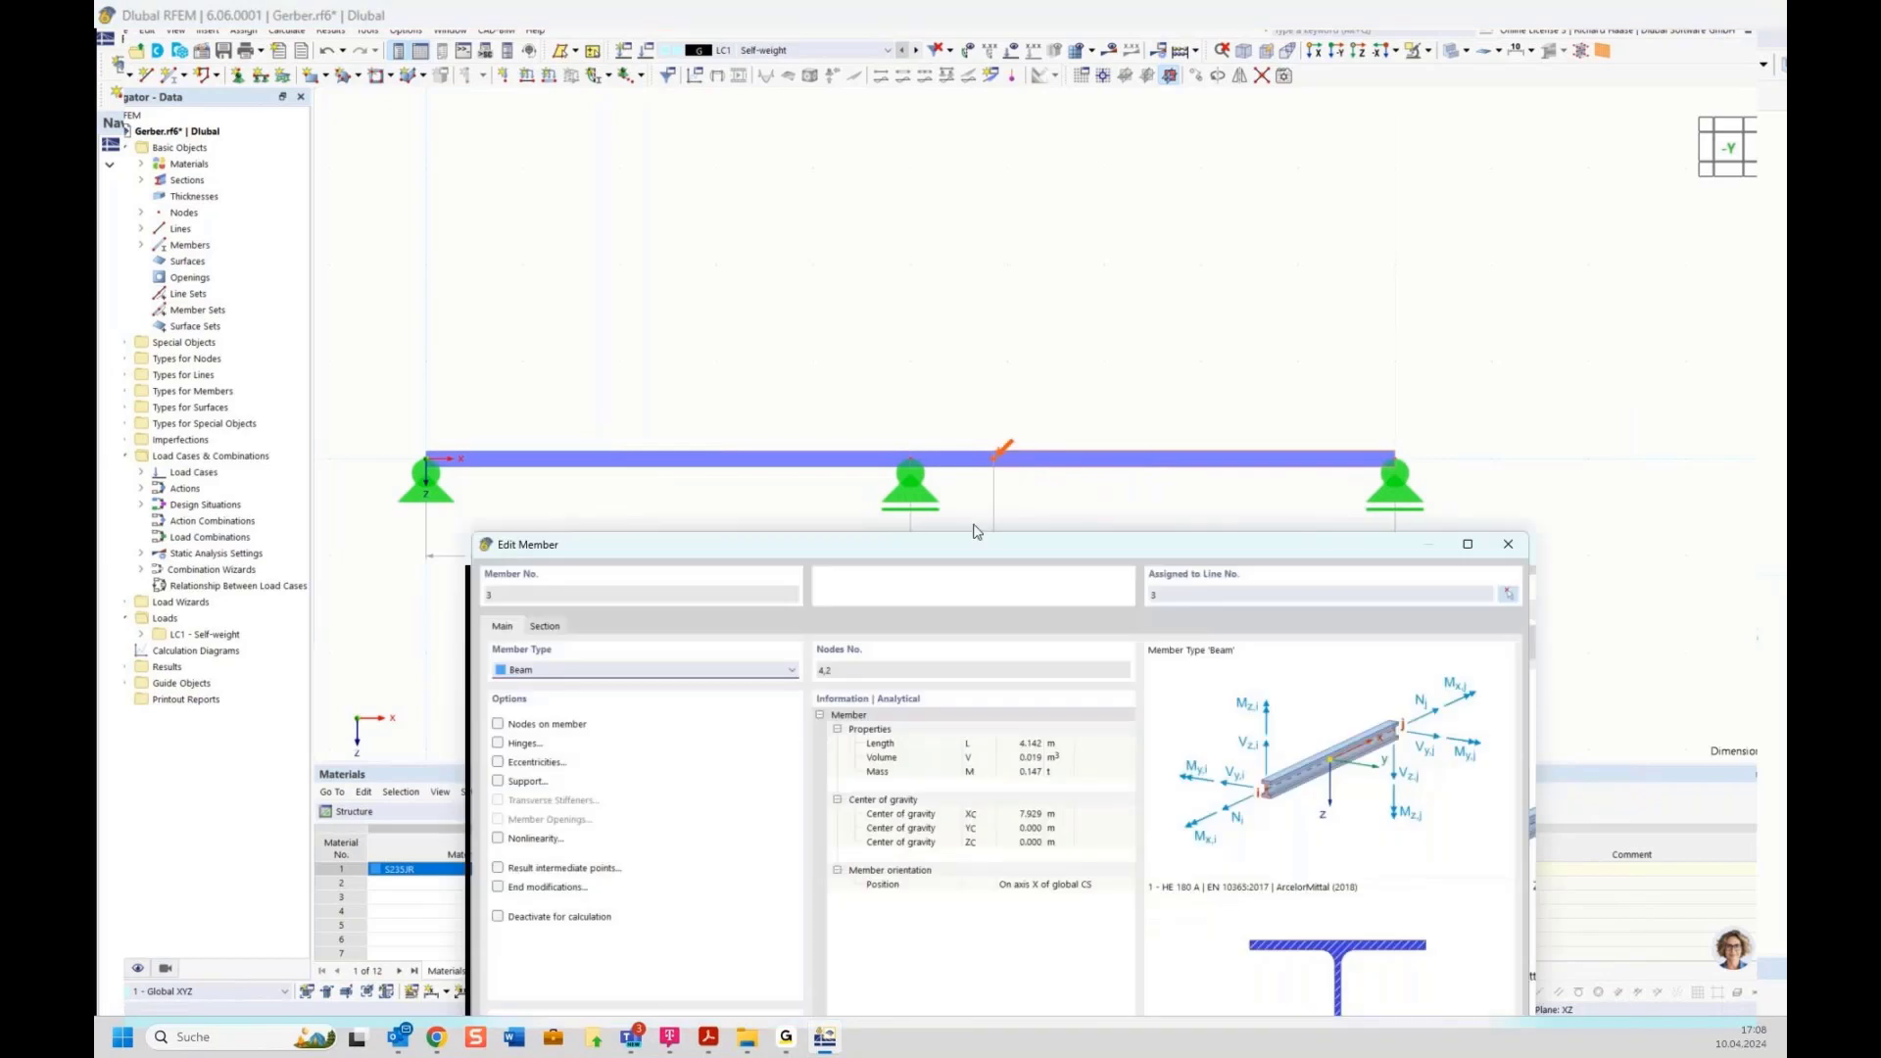
{"action": "left_click", "coordinate": [524, 569]}
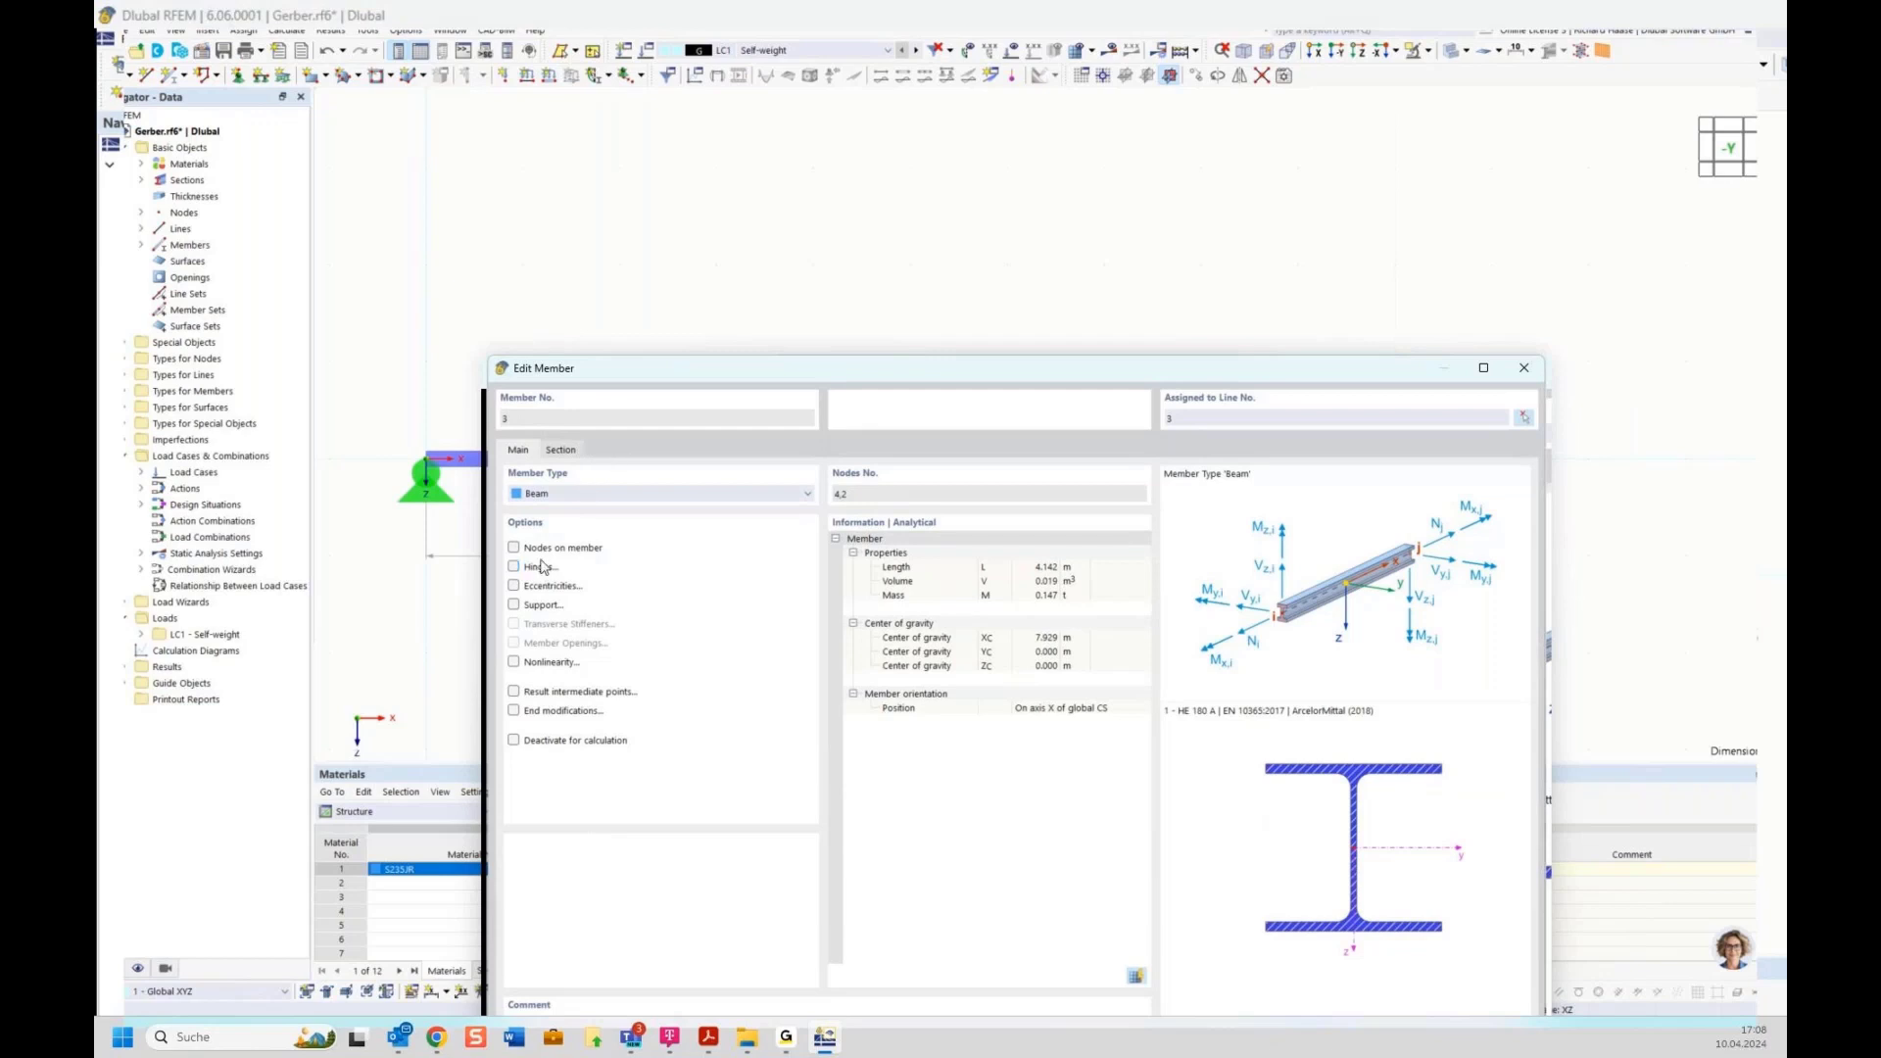
{"action": "left_click", "coordinate": [603, 451]}
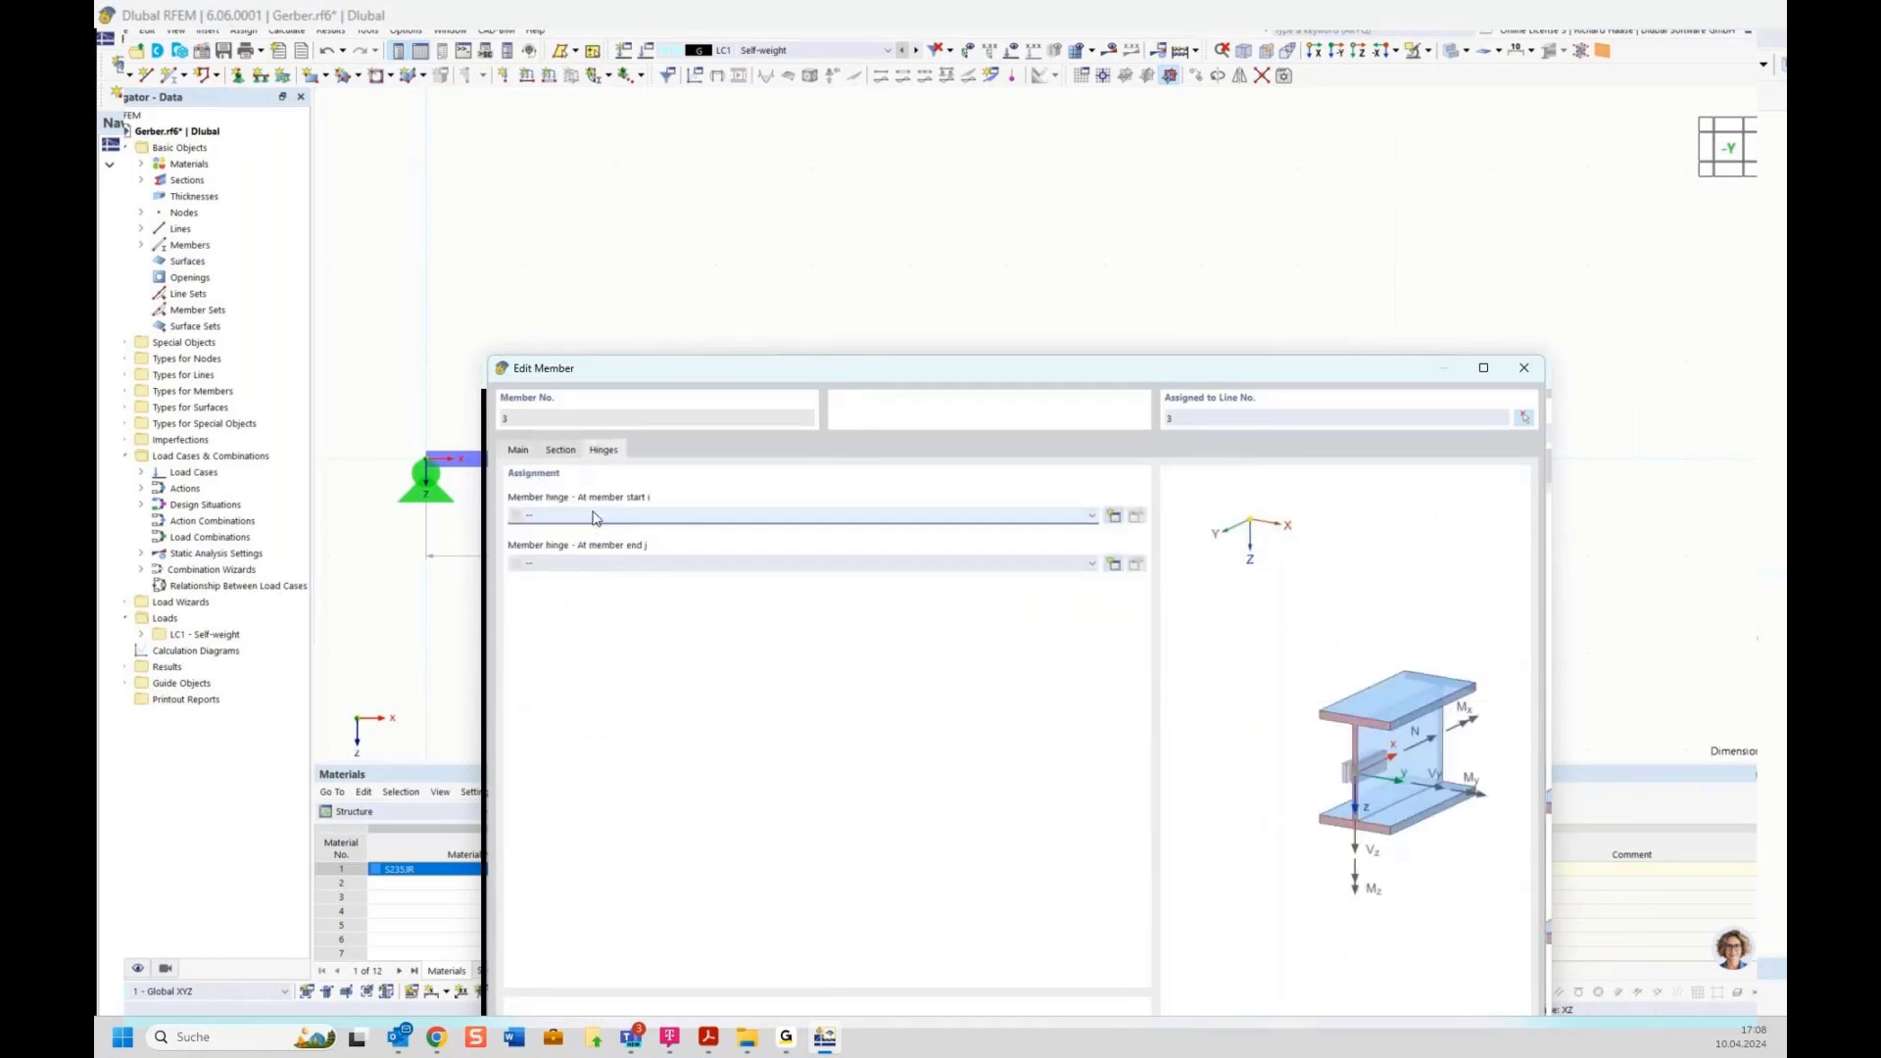
{"action": "left_click", "coordinate": [1115, 518]}
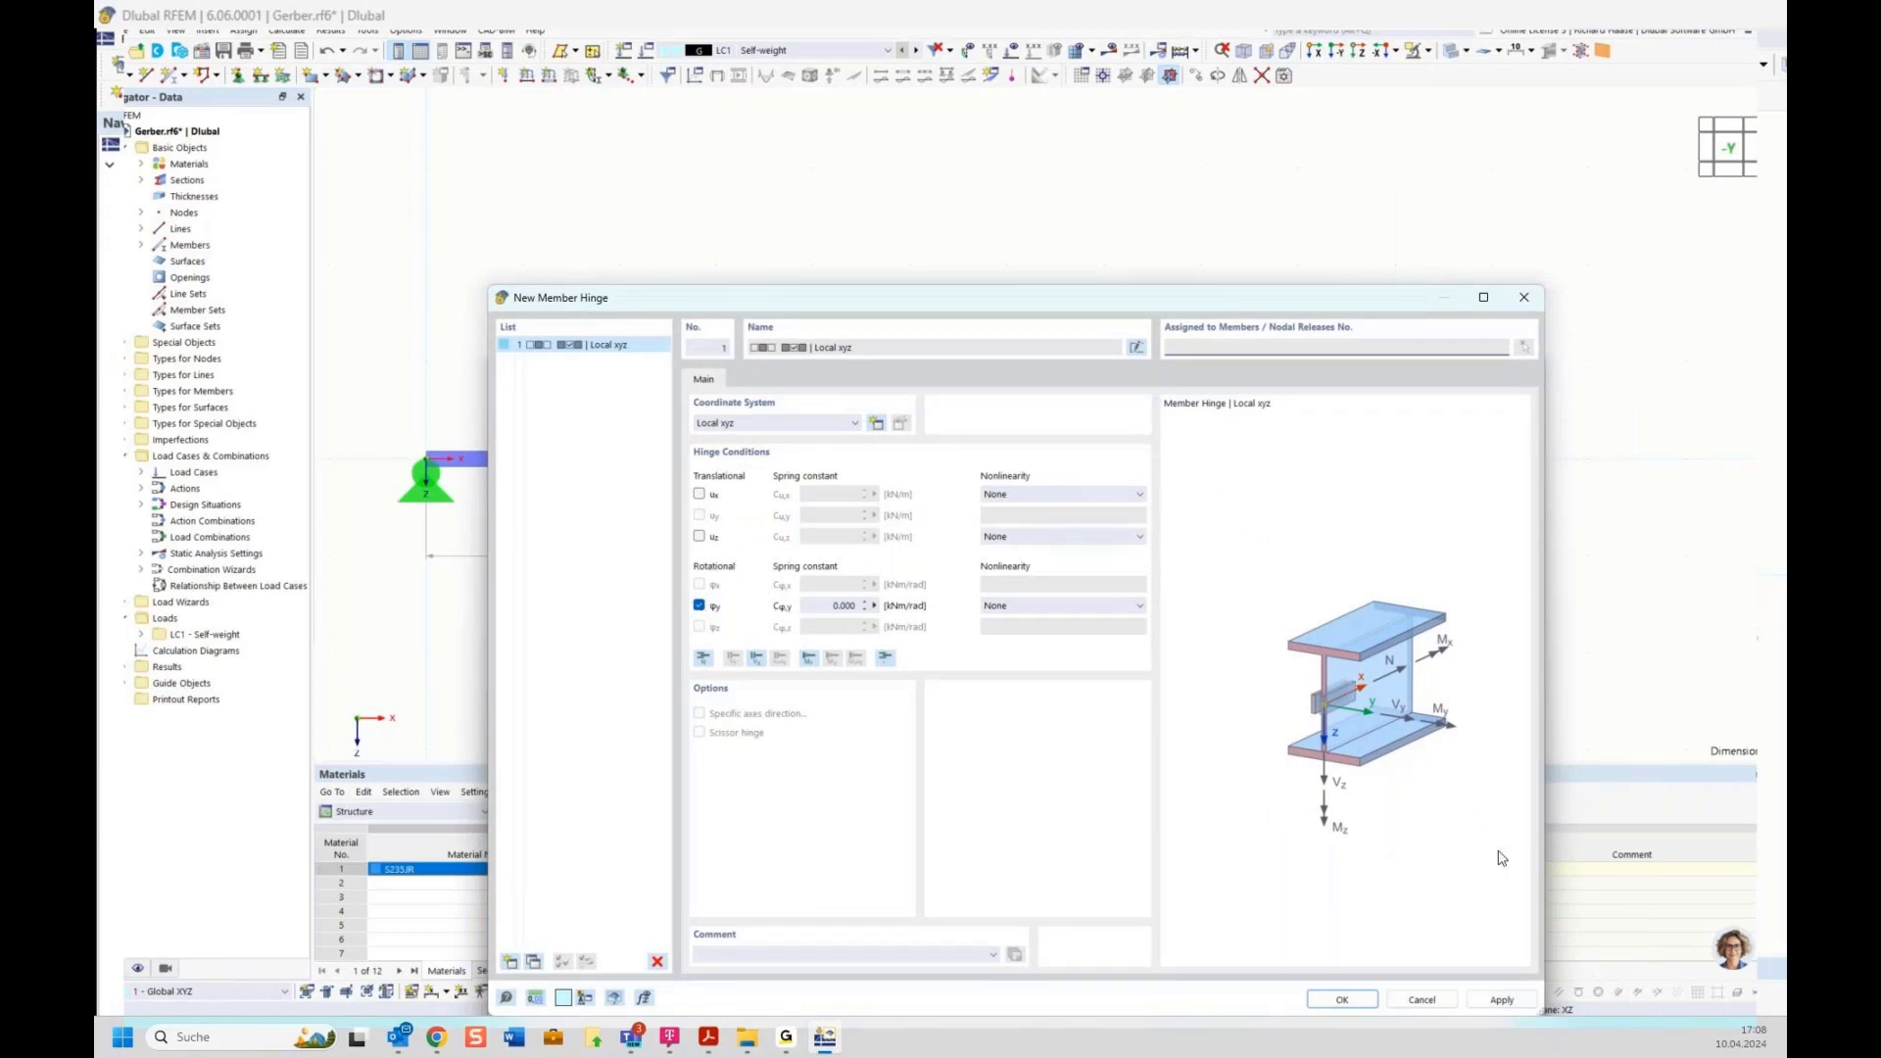
{"action": "left_click", "coordinate": [1344, 999]}
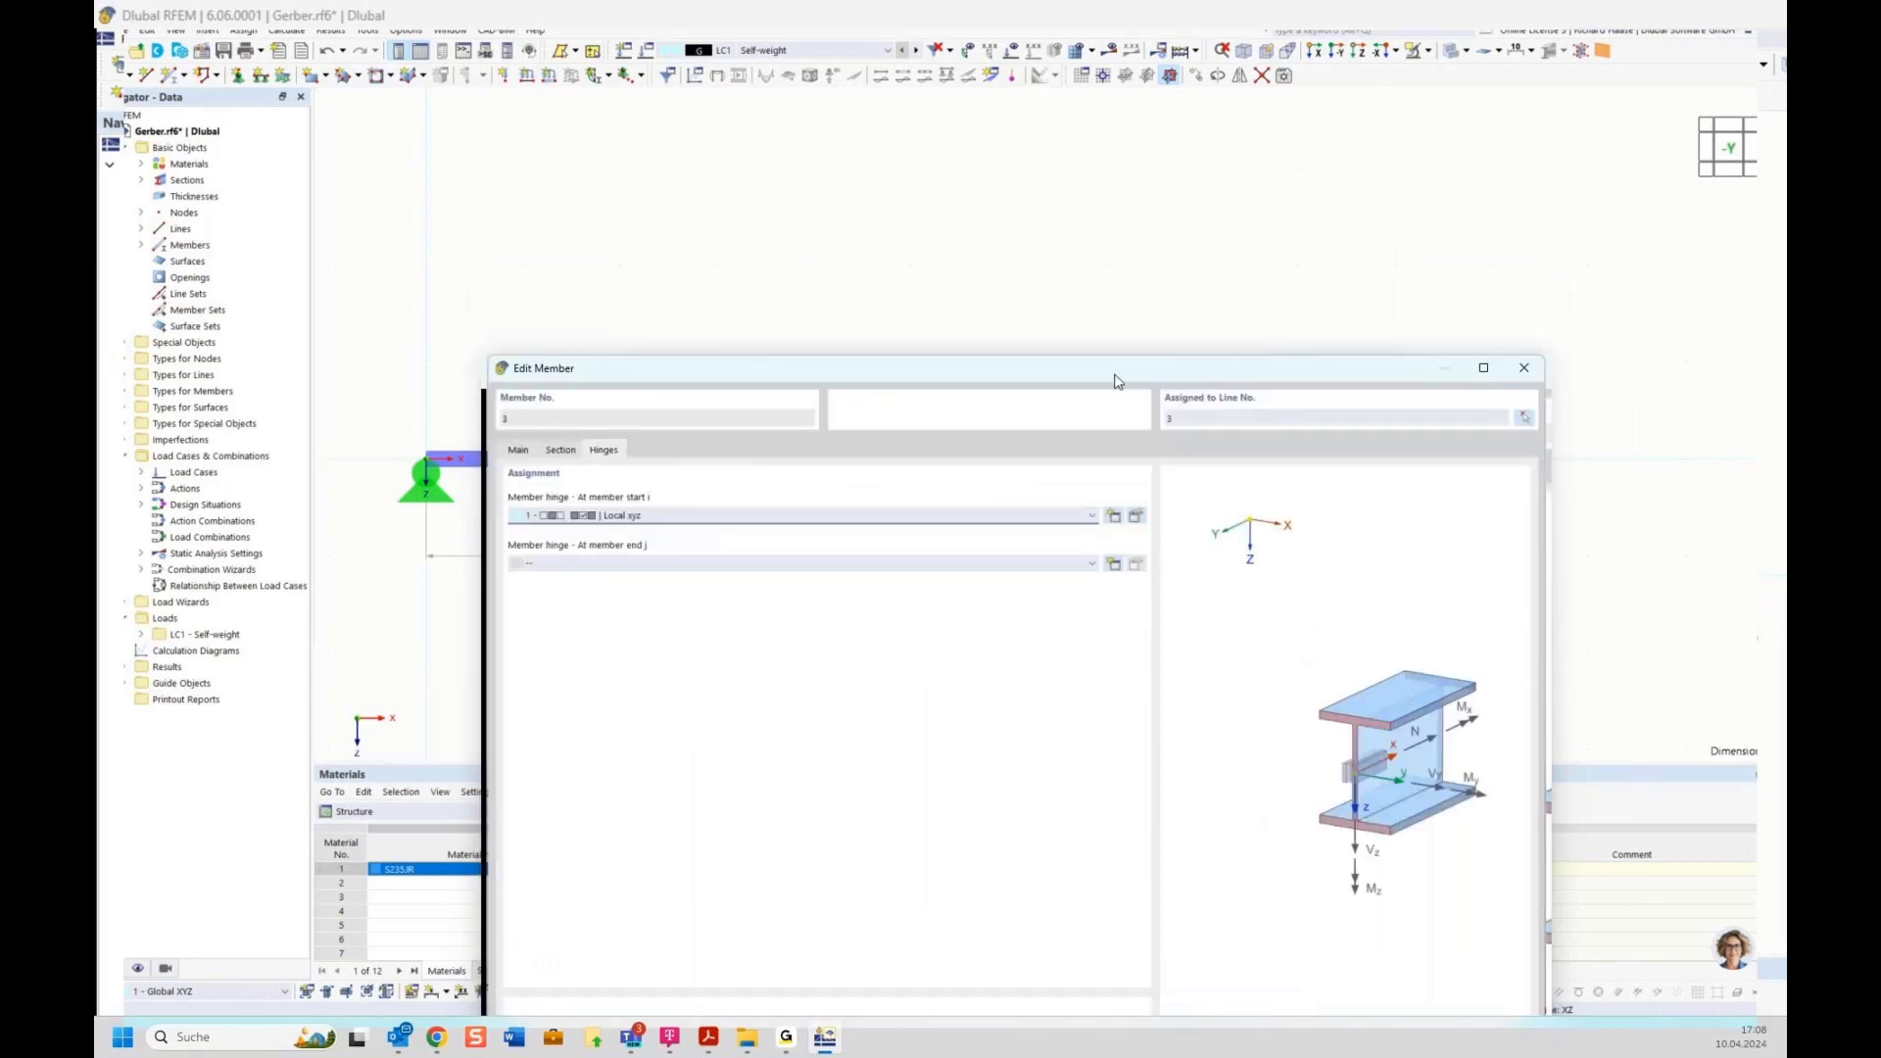
{"action": "left_click", "coordinate": [1280, 865]}
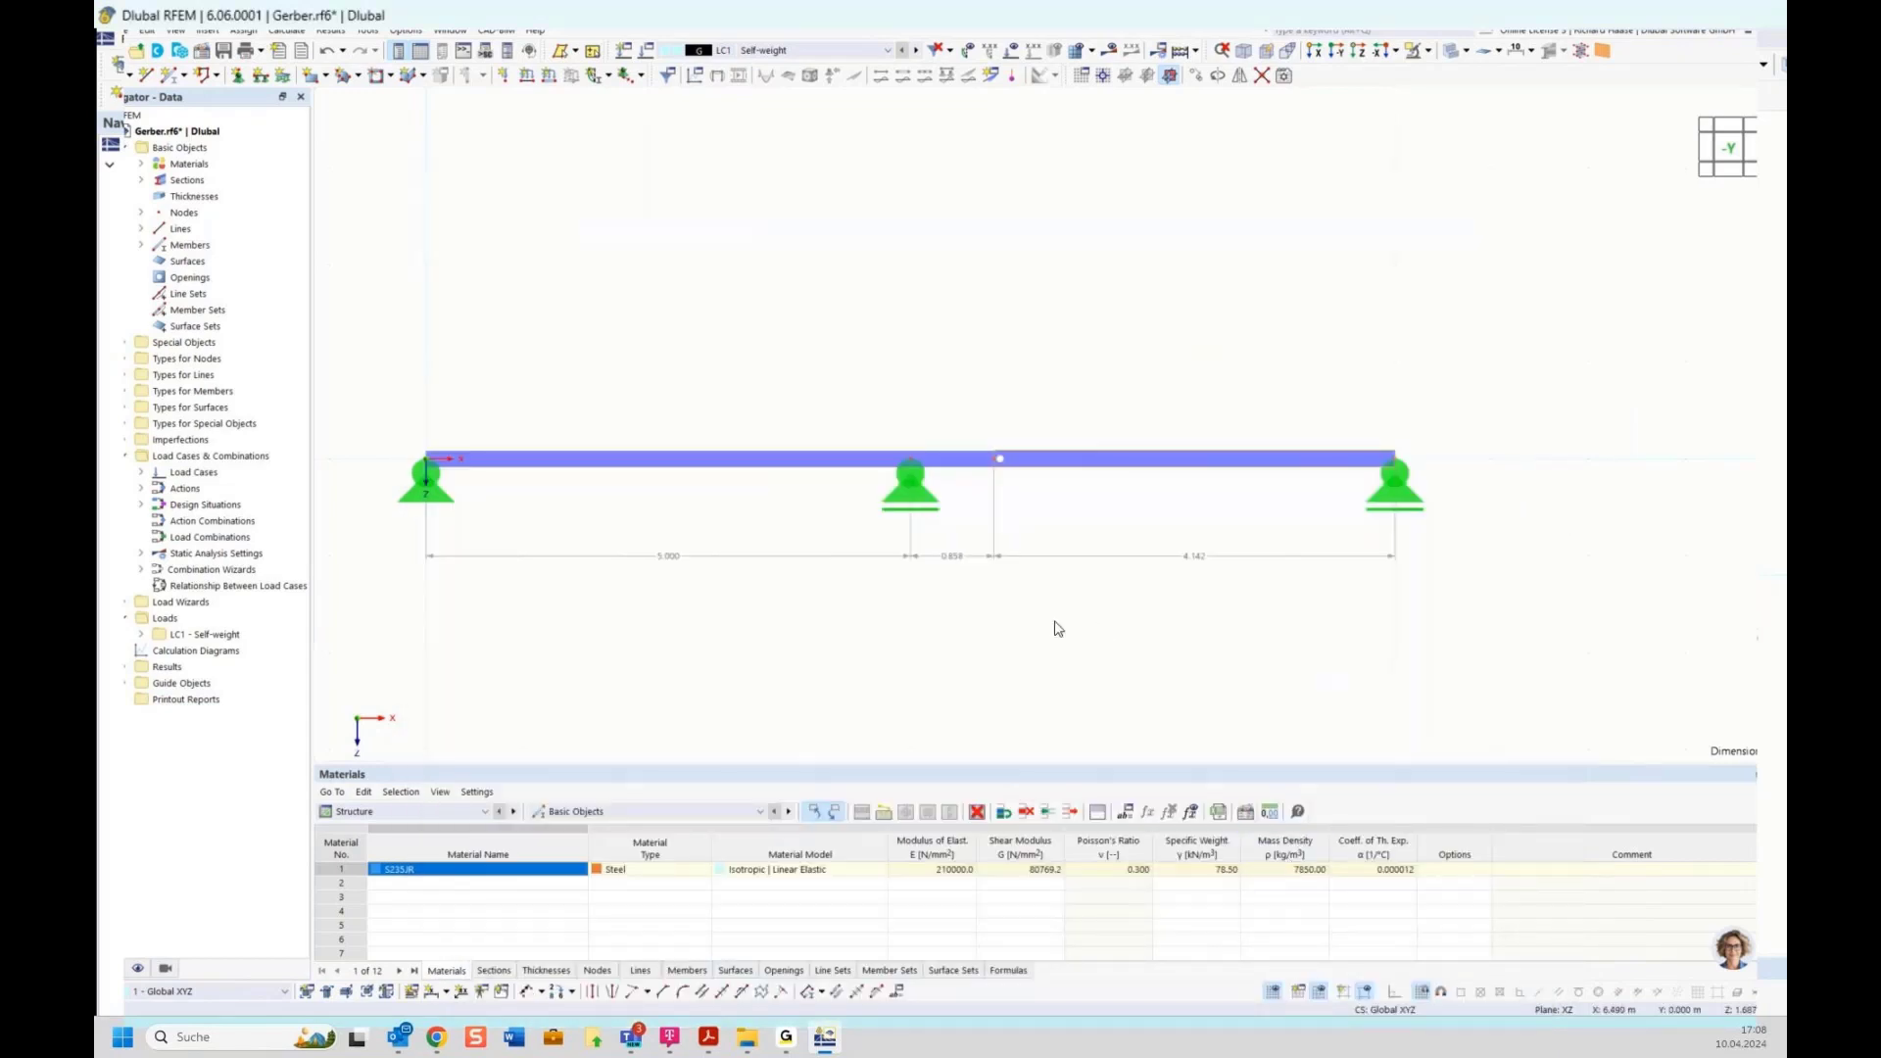
Adjust the display size of the member hinge symbol in the graphic.
{"action": "right_click", "coordinate": [1001, 462]}
{"action": "left_click", "coordinate": [1272, 356]}
{"action": "right_click", "coordinate": [1002, 462]}
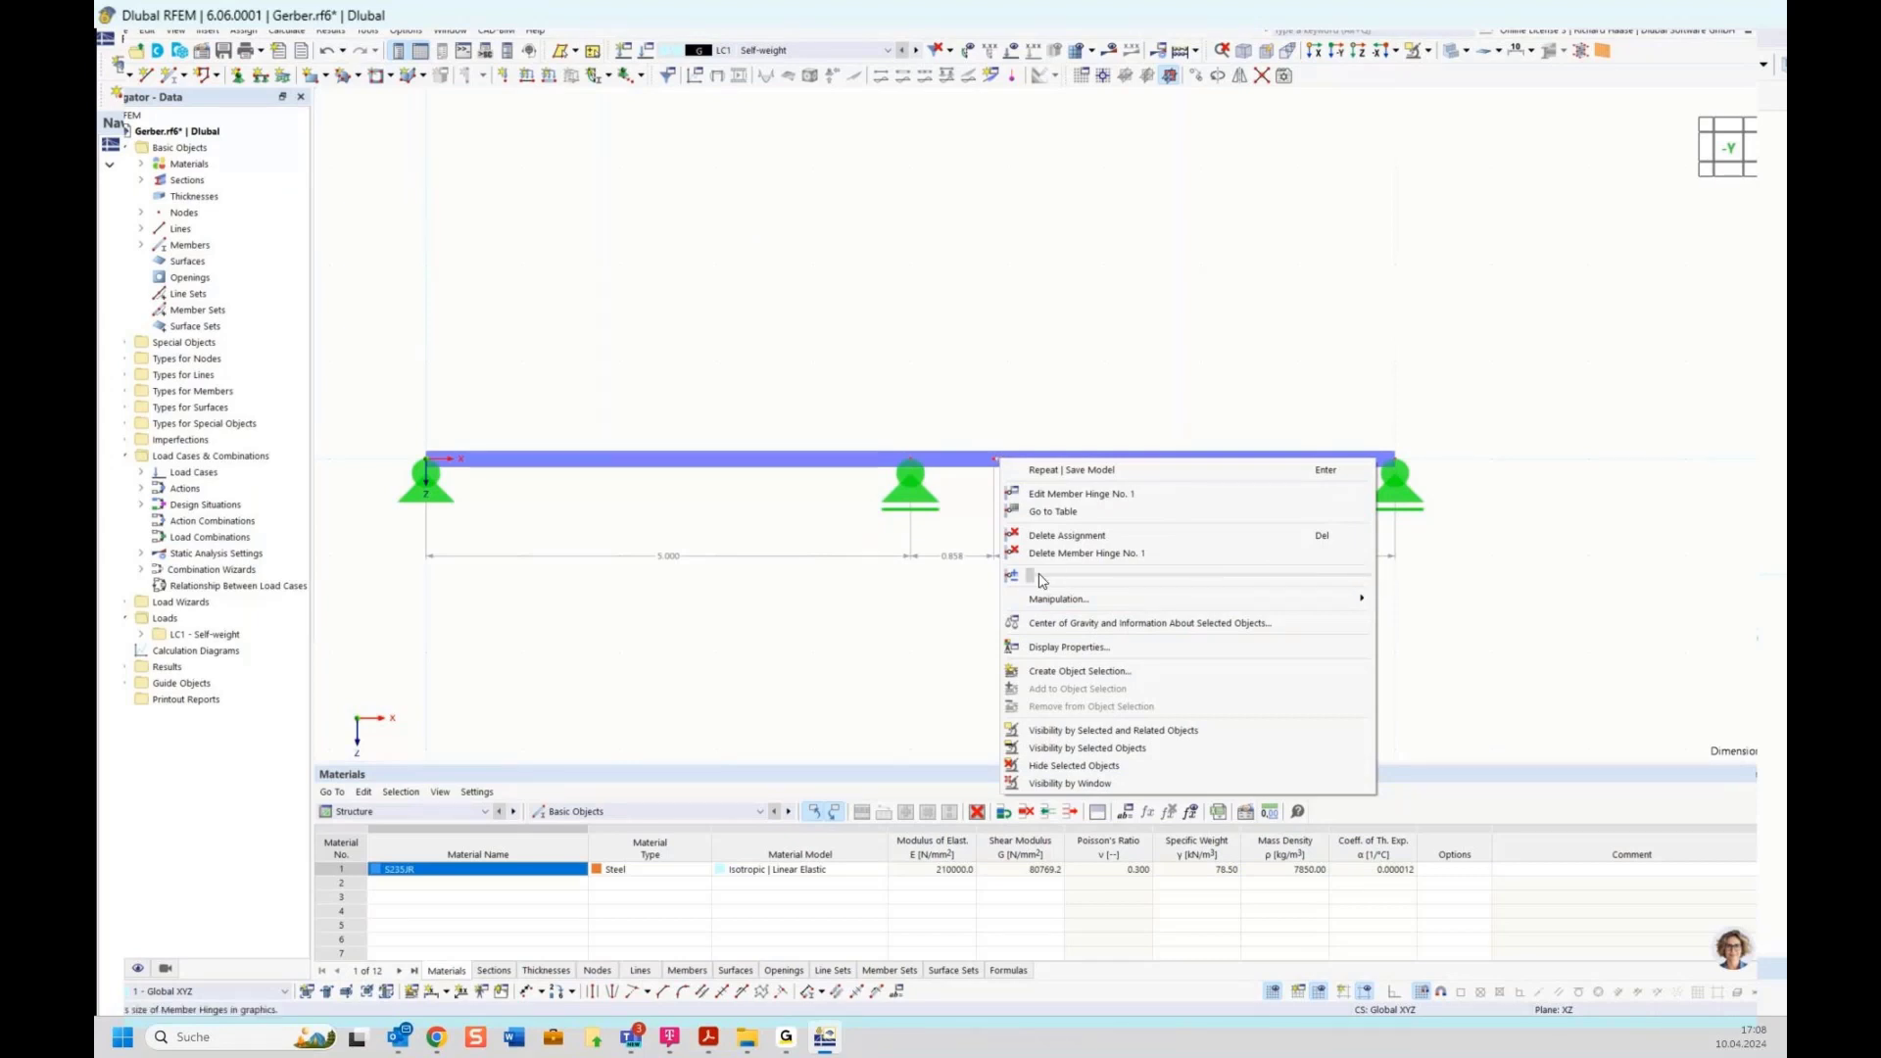
{"action": "left_click_drag", "start_coordinate": [1041, 580], "coordinate": [1449, 609]}
{"action": "left_click", "coordinate": [1450, 610]}
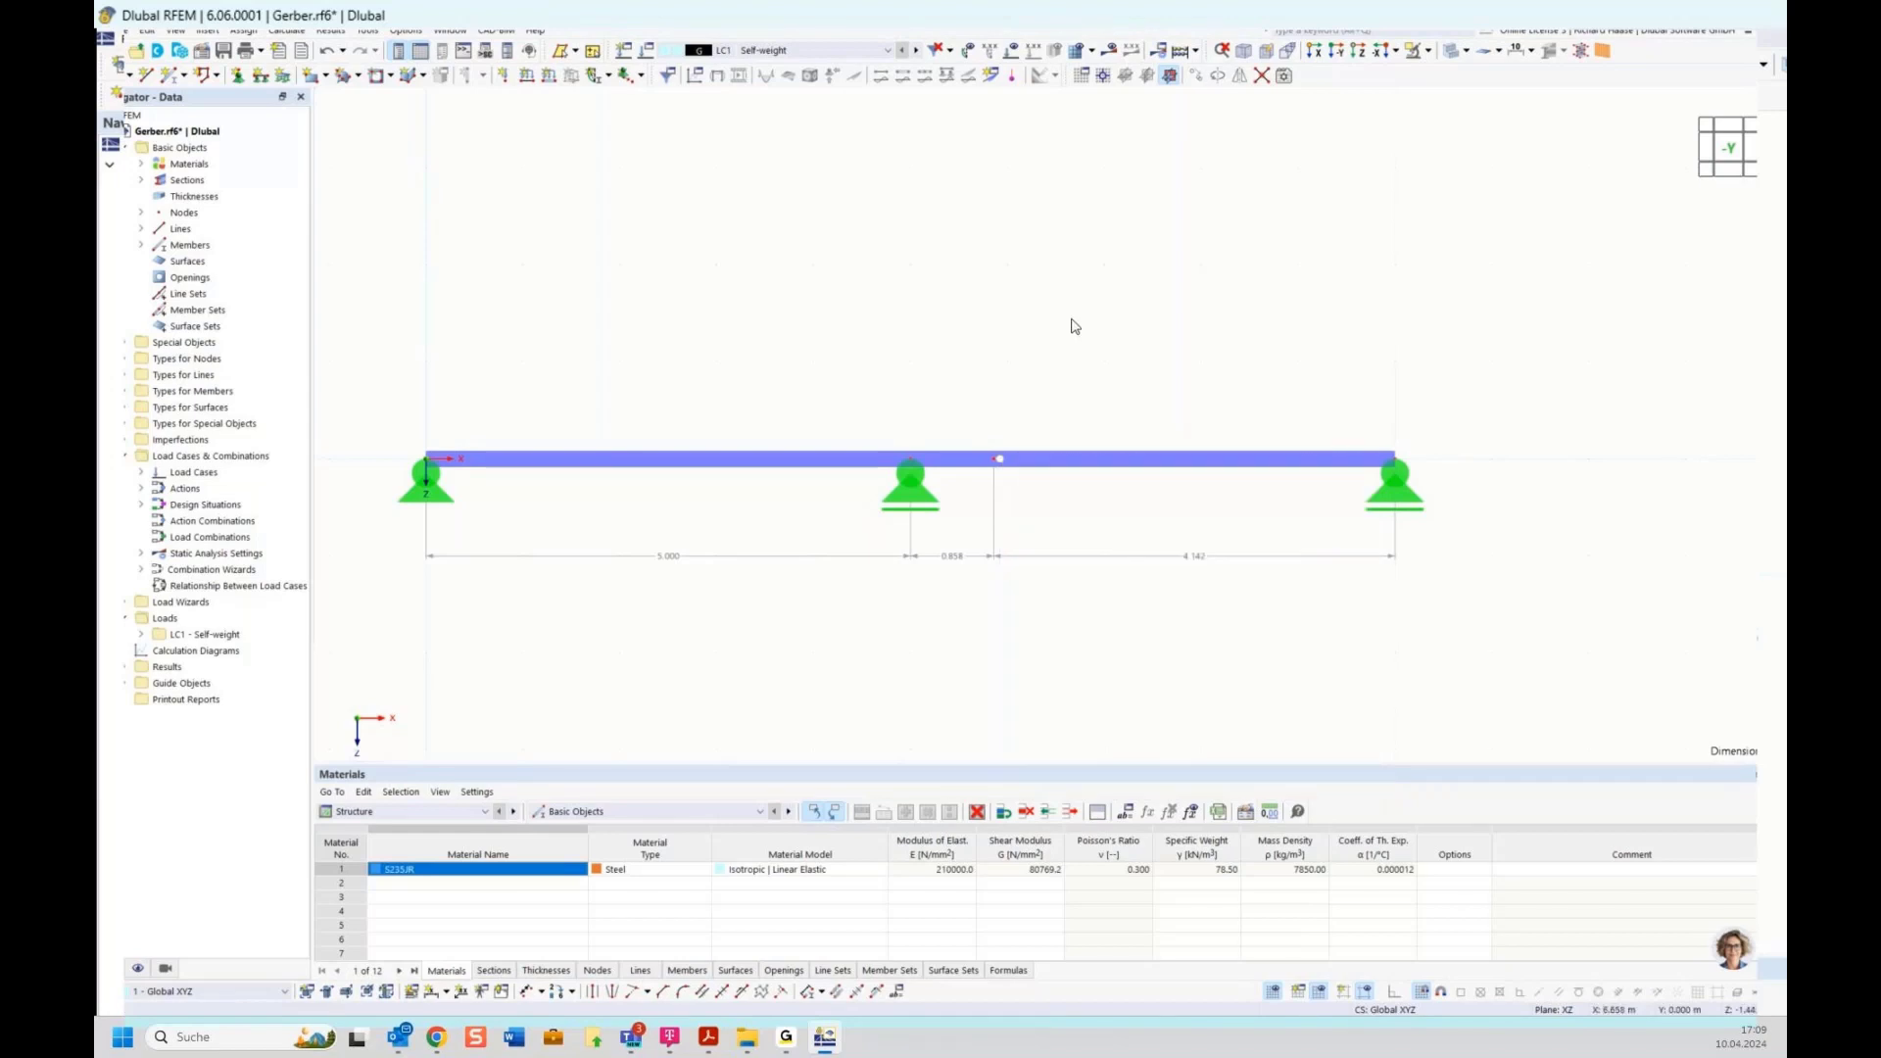
Calculate the self-weight load case and display the members' My moment diagram.
{"action": "scroll", "coordinate": [983, 294], "scroll_direction": "down", "scroll_amount": 1}
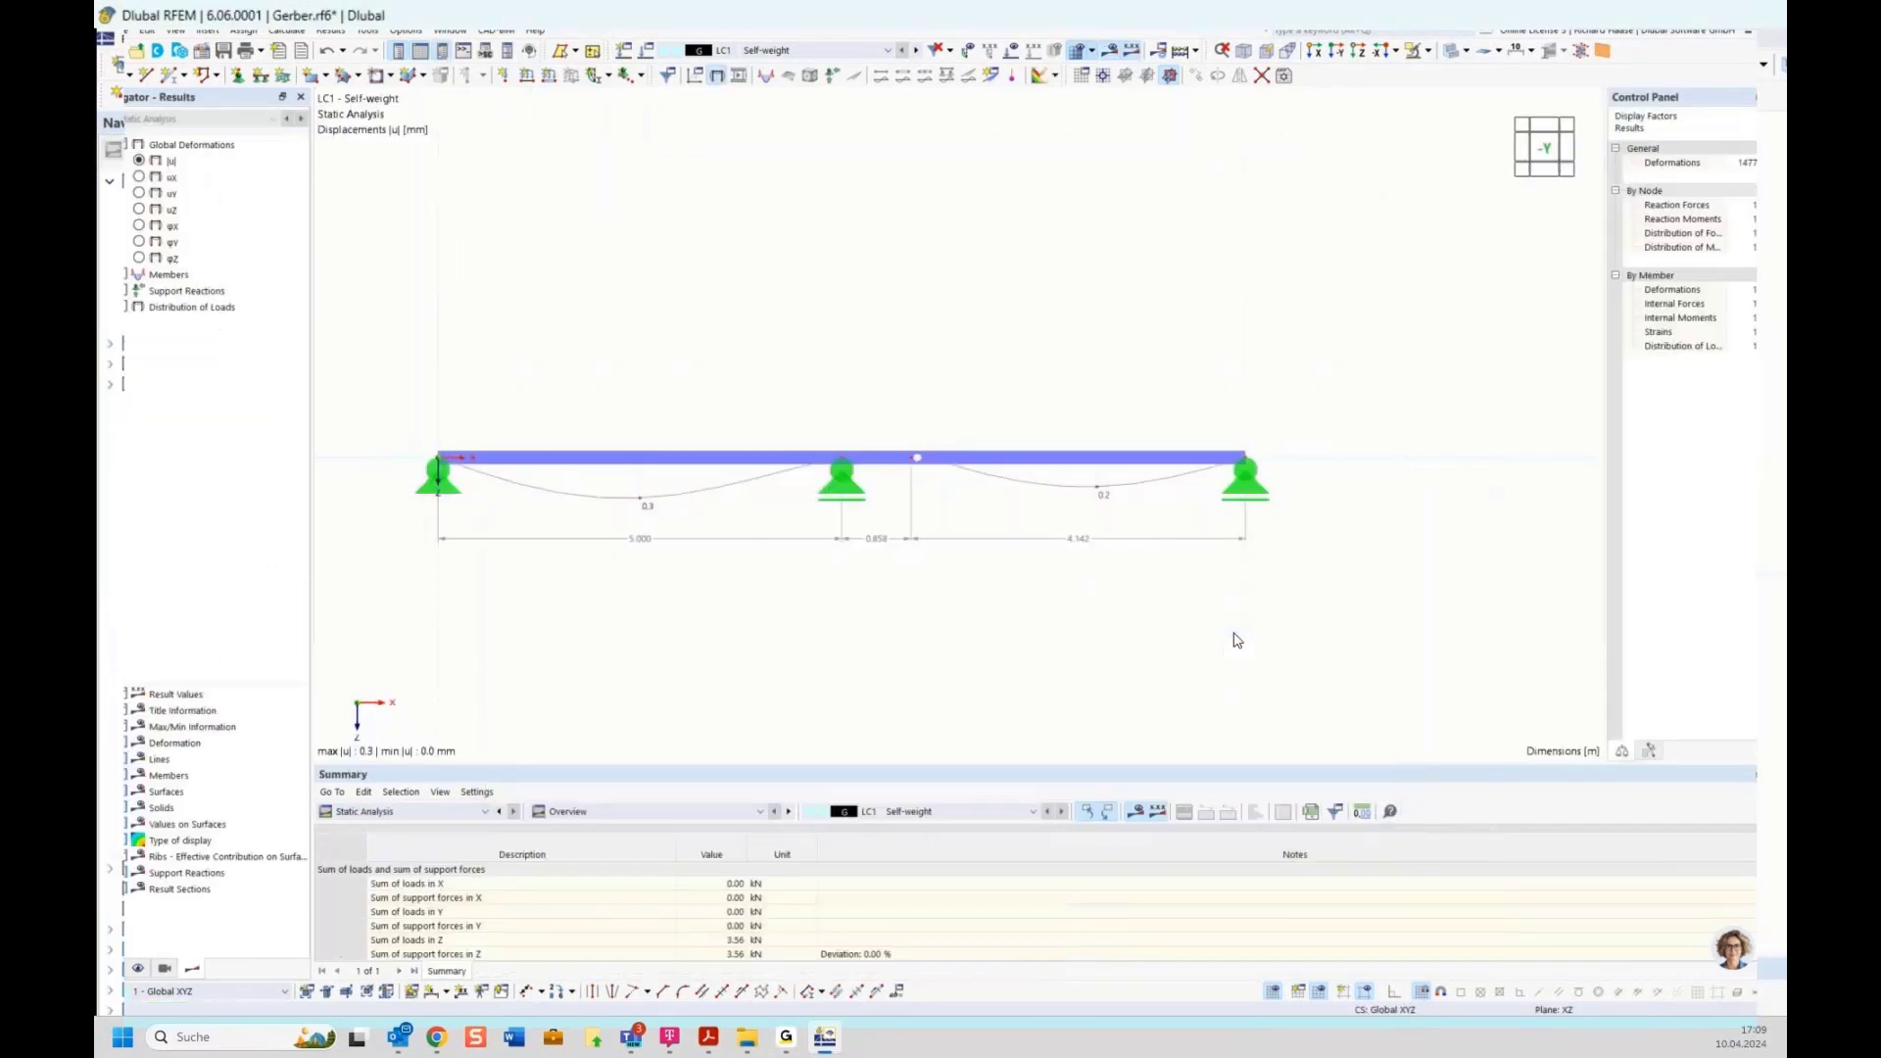
{"action": "left_click", "coordinate": [106, 276]}
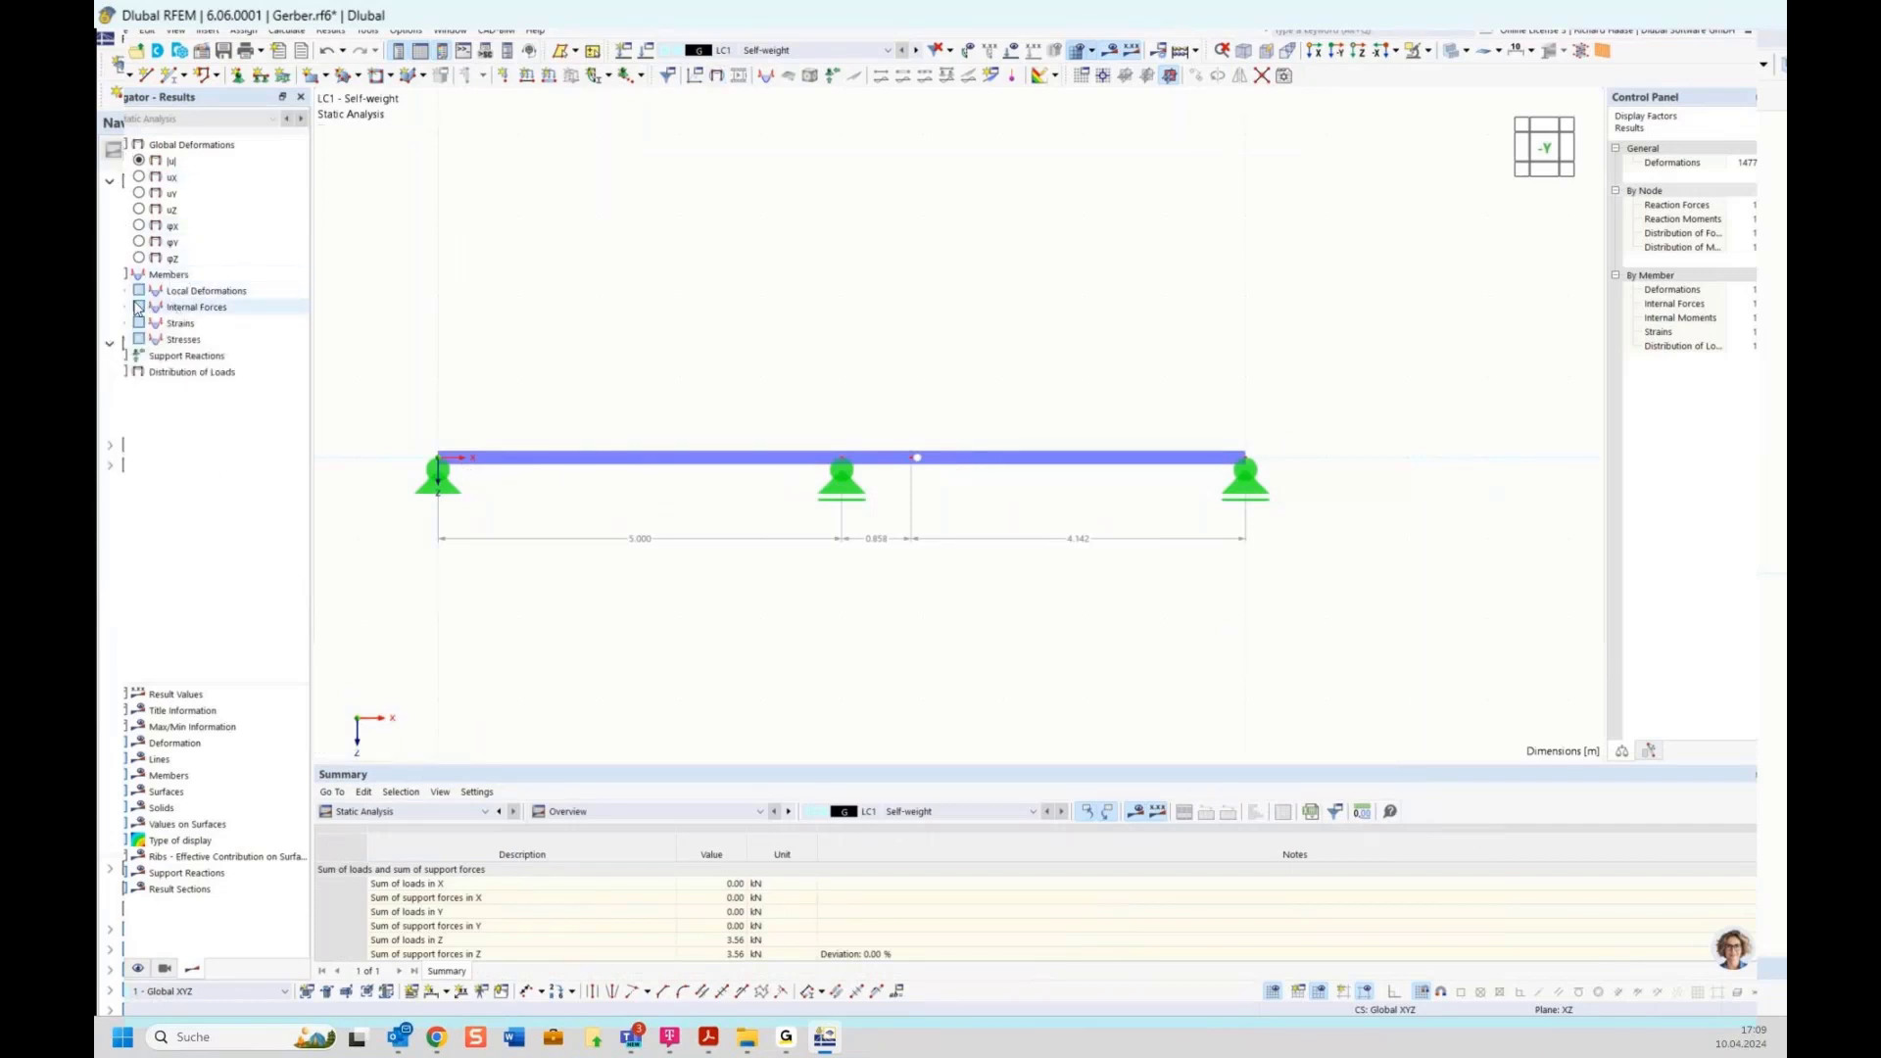
{"action": "left_click", "coordinate": [125, 308]}
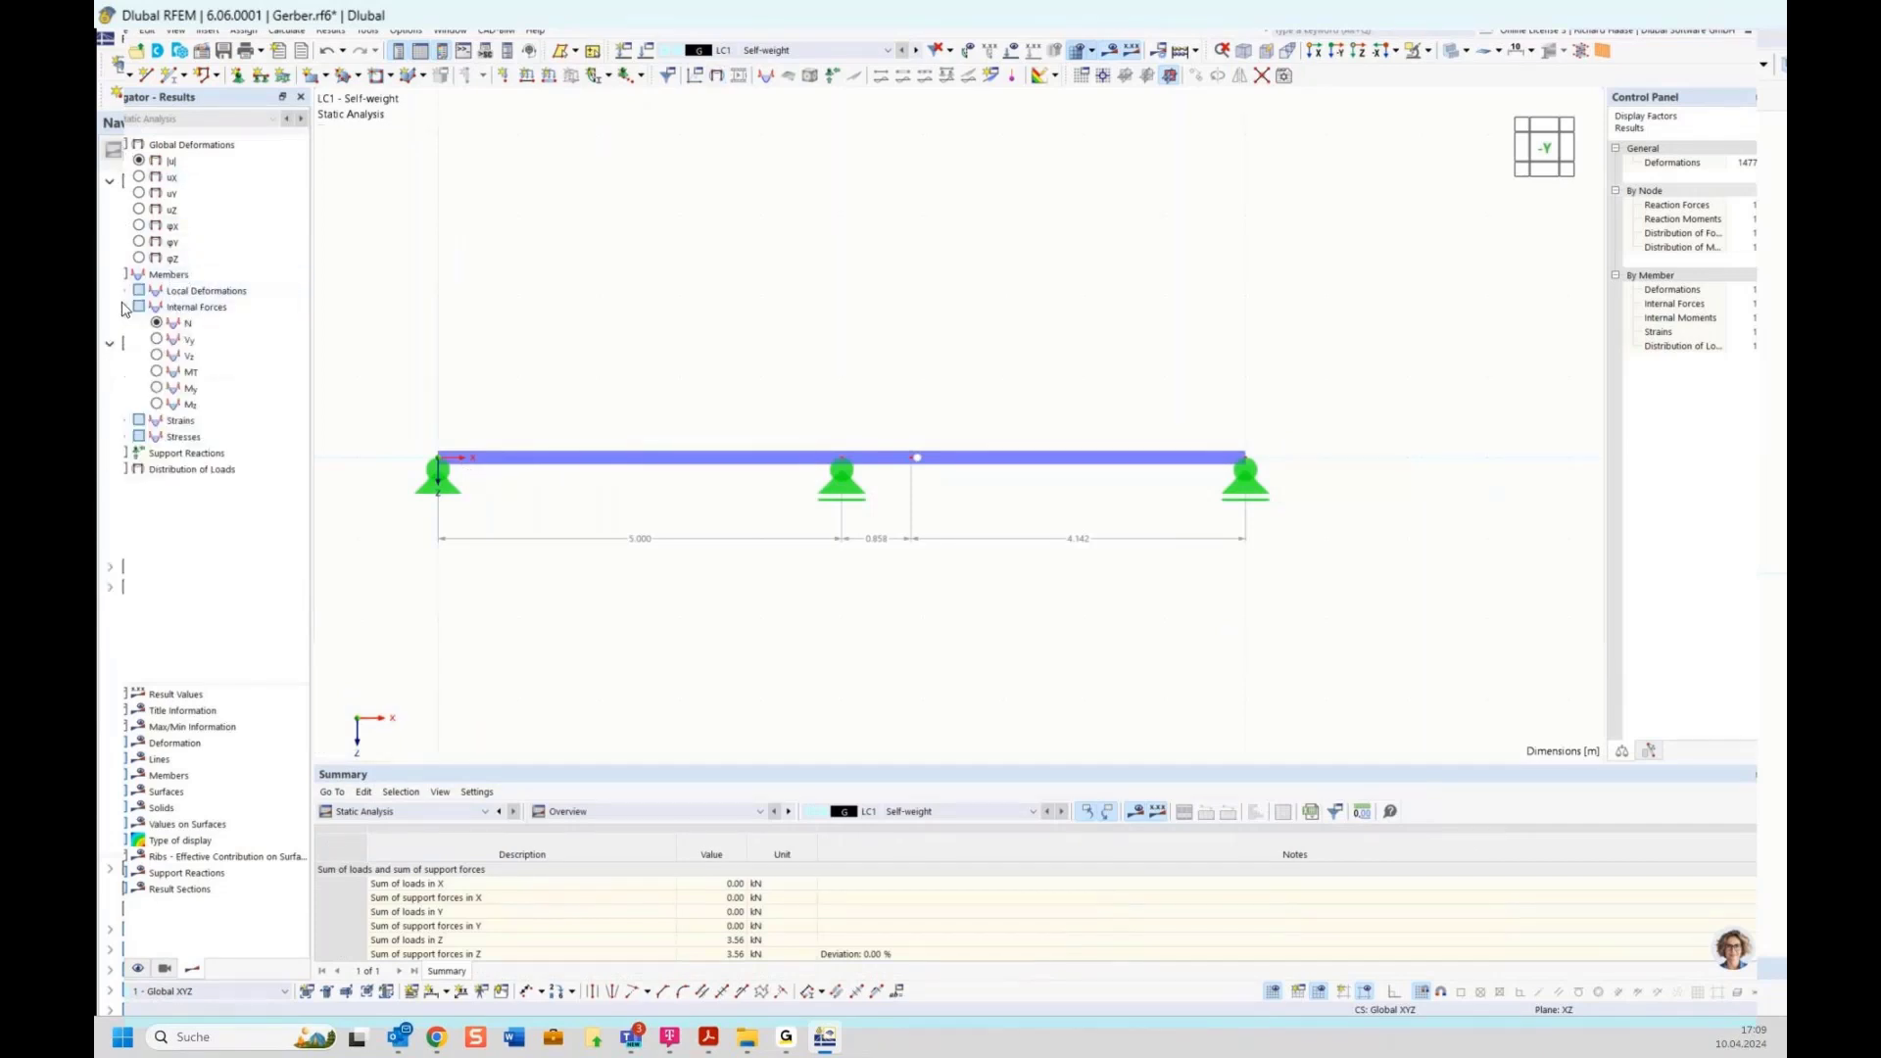
{"action": "left_click", "coordinate": [157, 390]}
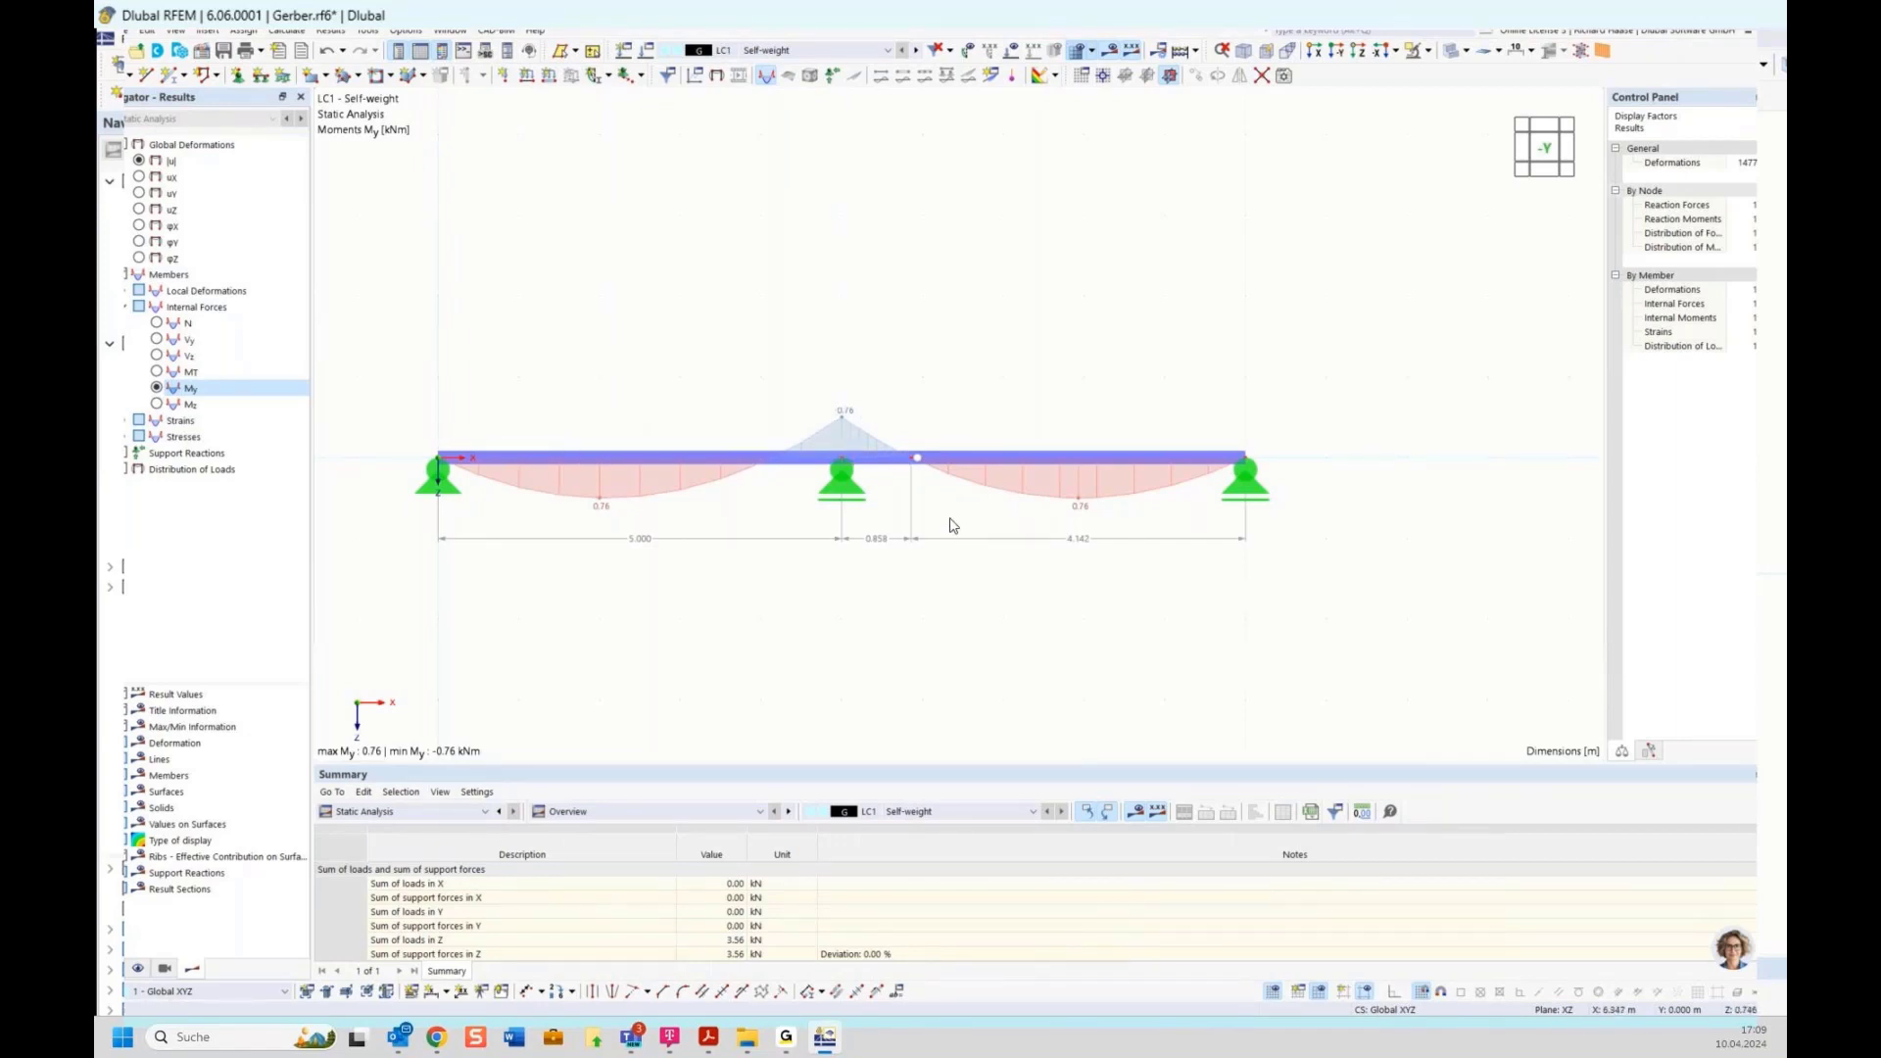
Set the global parameter field to 7 m and accept the global parameters.
{"action": "left_click", "coordinate": [421, 813]}
{"action": "left_click", "coordinate": [422, 813]}
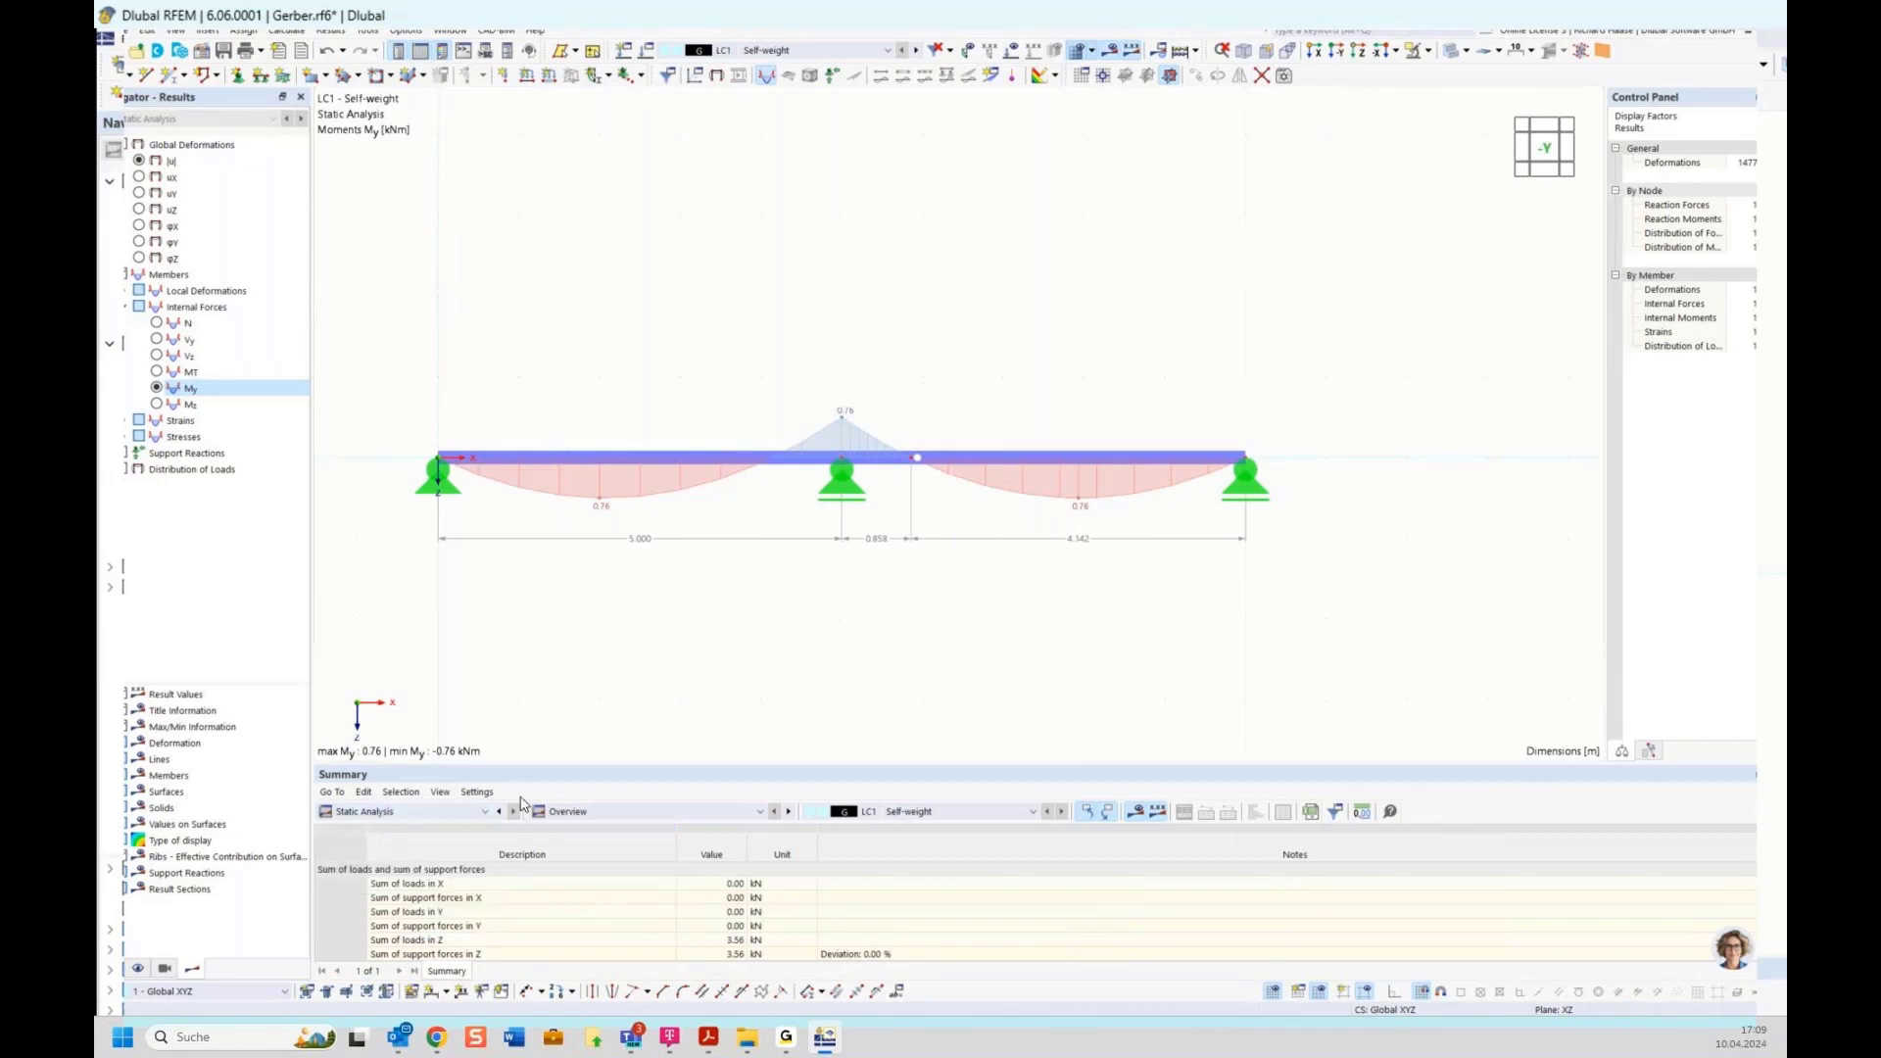
{"action": "left_click", "coordinate": [897, 993]}
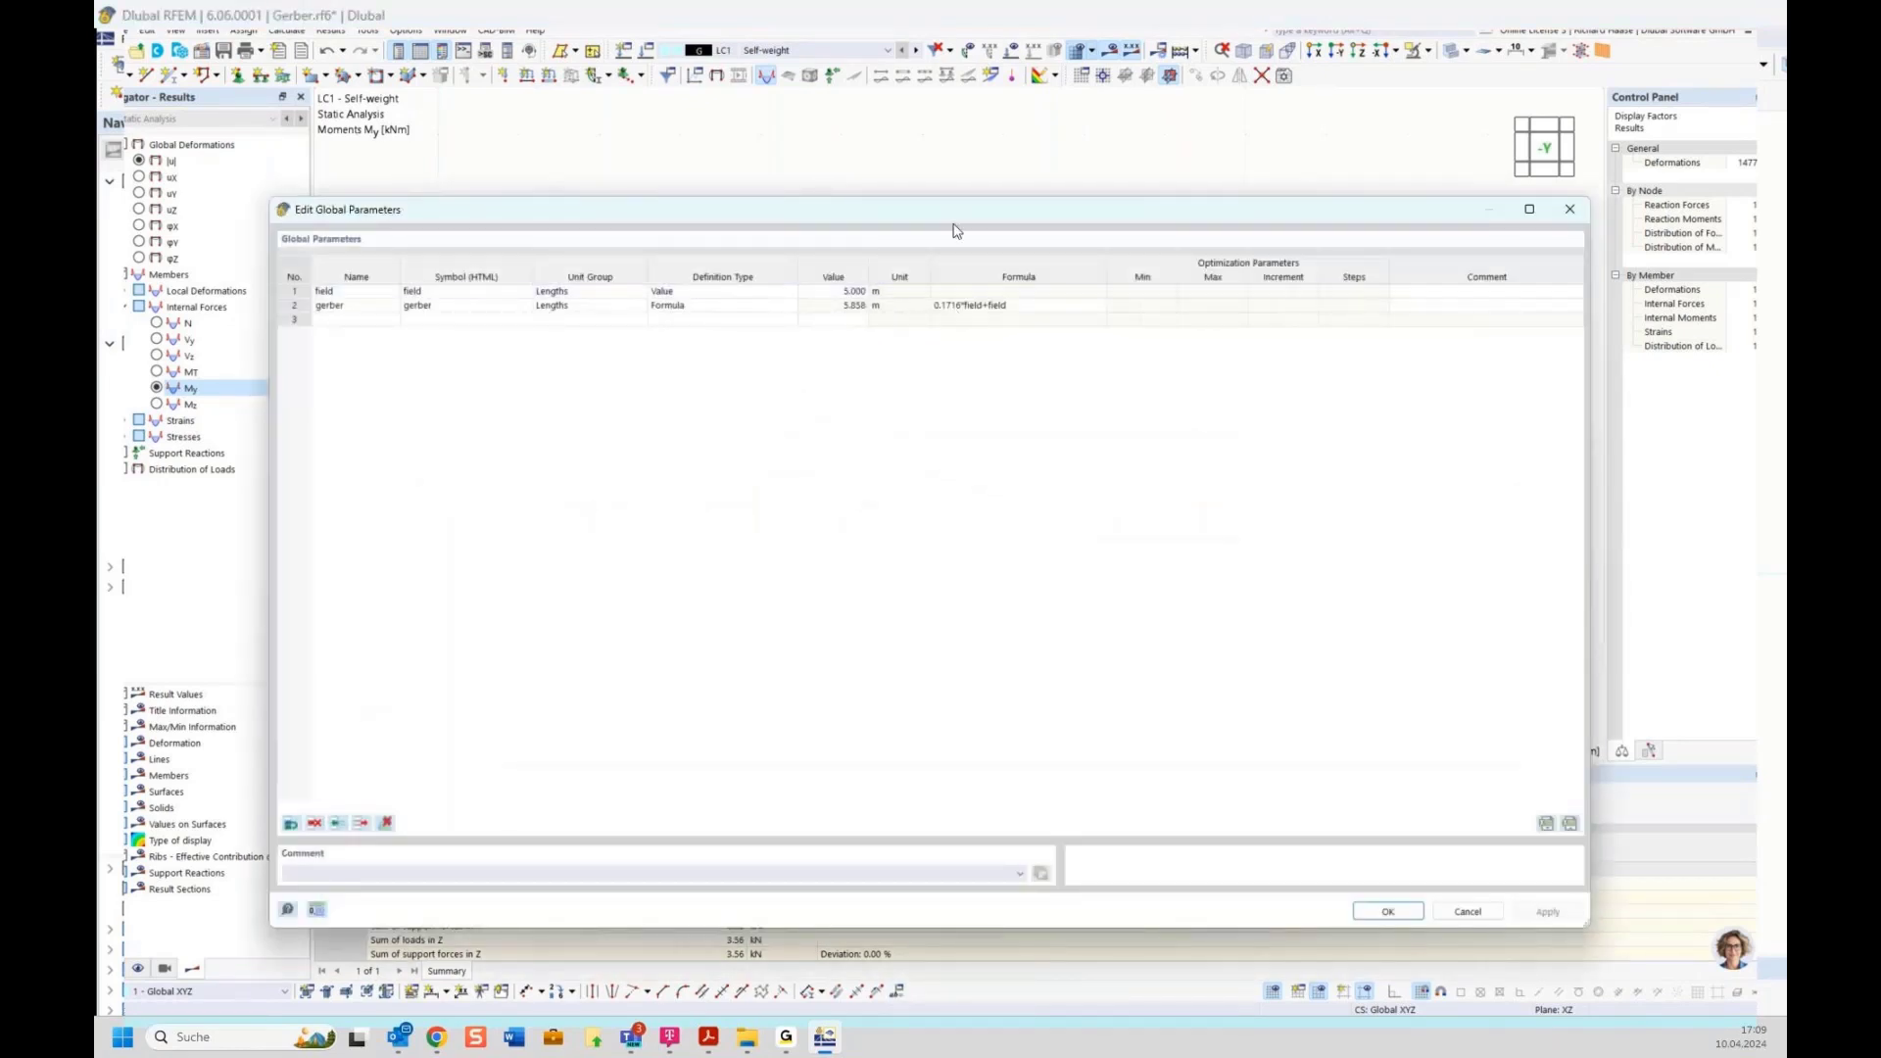
{"action": "left_click_drag", "start_coordinate": [955, 212], "coordinate": [989, 629]}
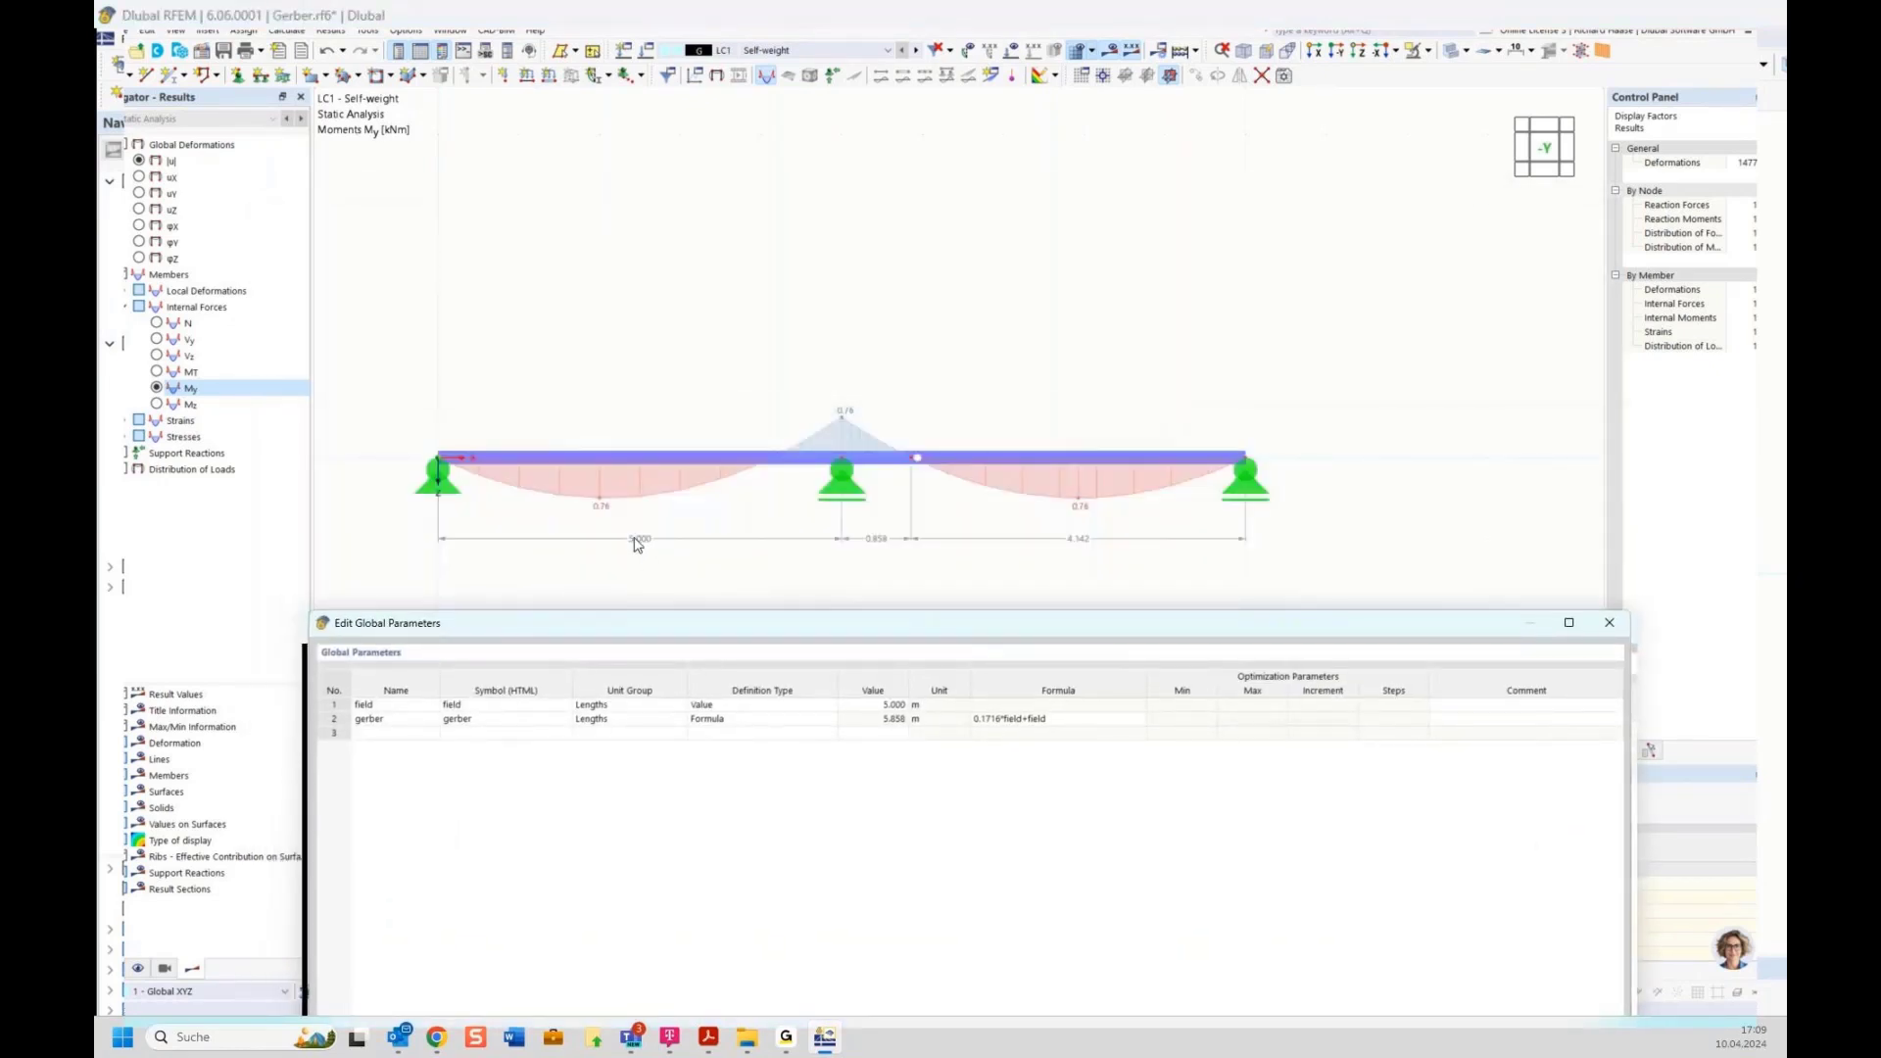
{"action": "left_click", "coordinate": [884, 707]}
{"action": "left_click", "coordinate": [884, 707]}
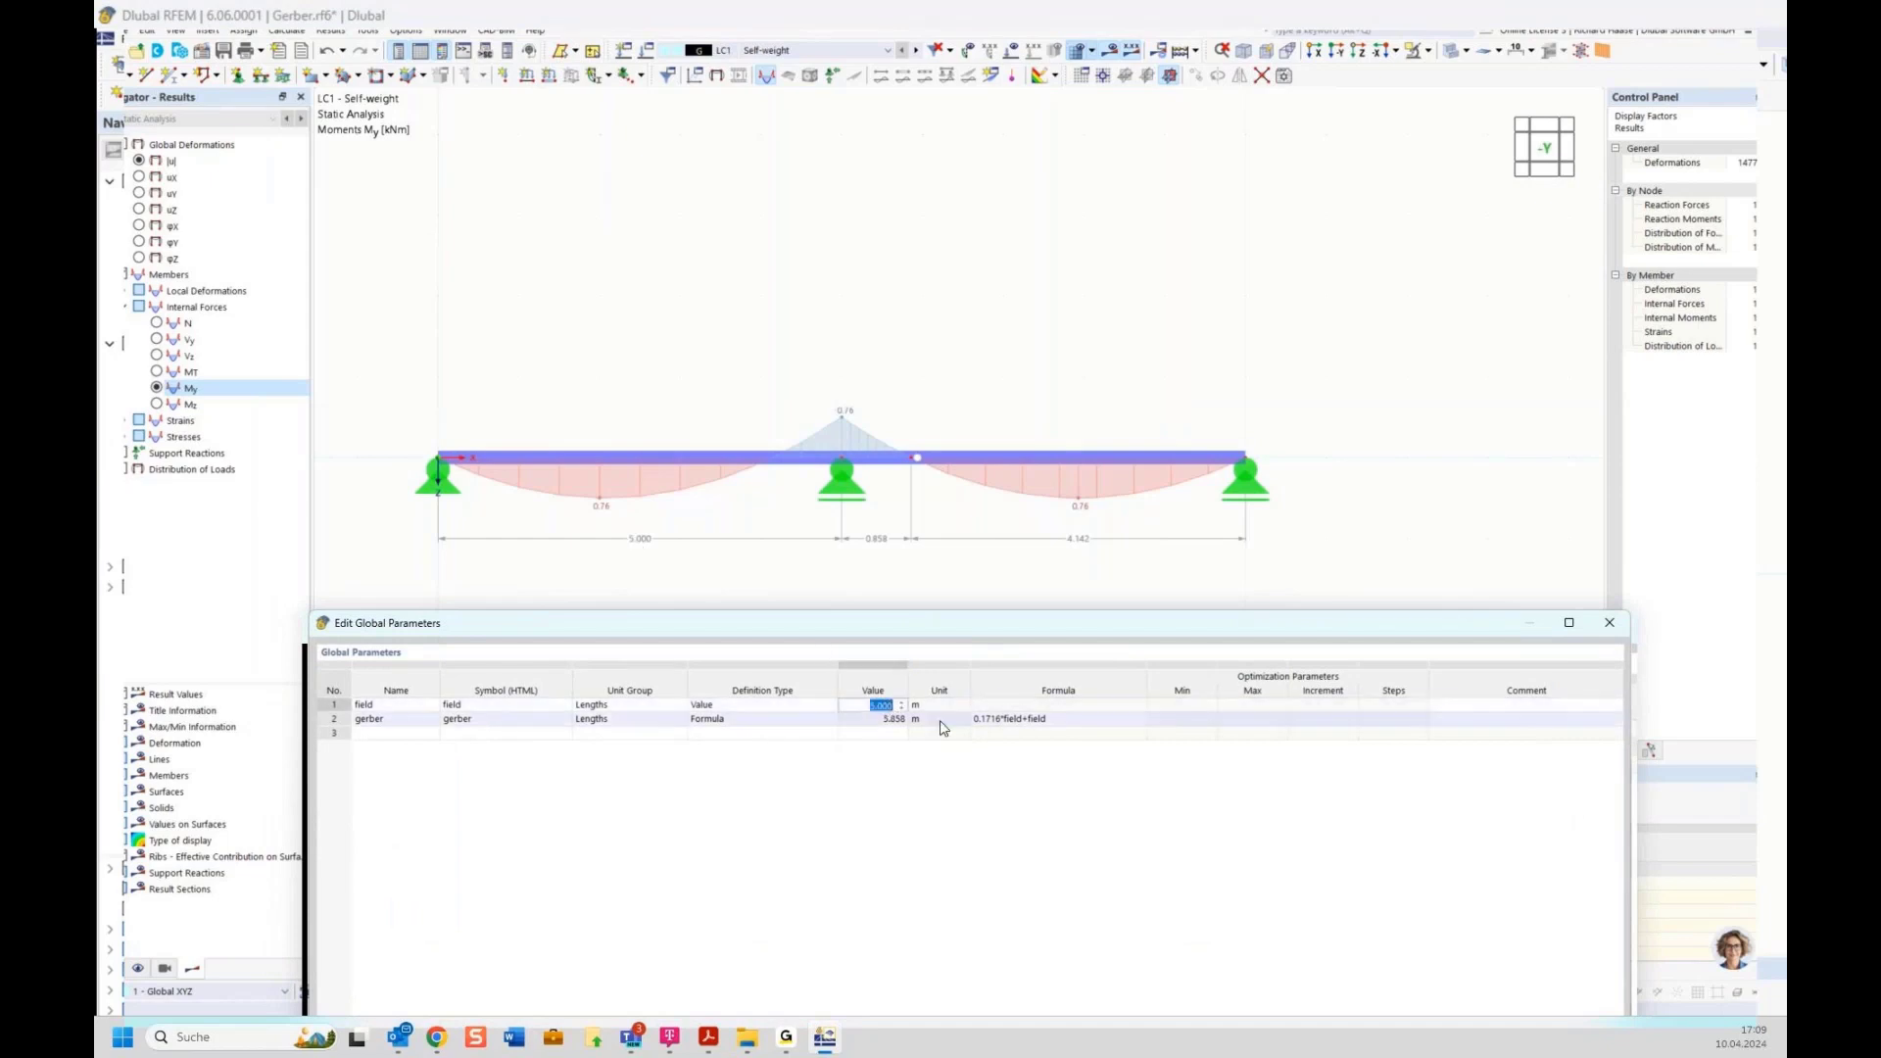
{"action": "type", "text": "7"}
{"action": "left_click_drag", "start_coordinate": [988, 629], "coordinate": [896, 335]}
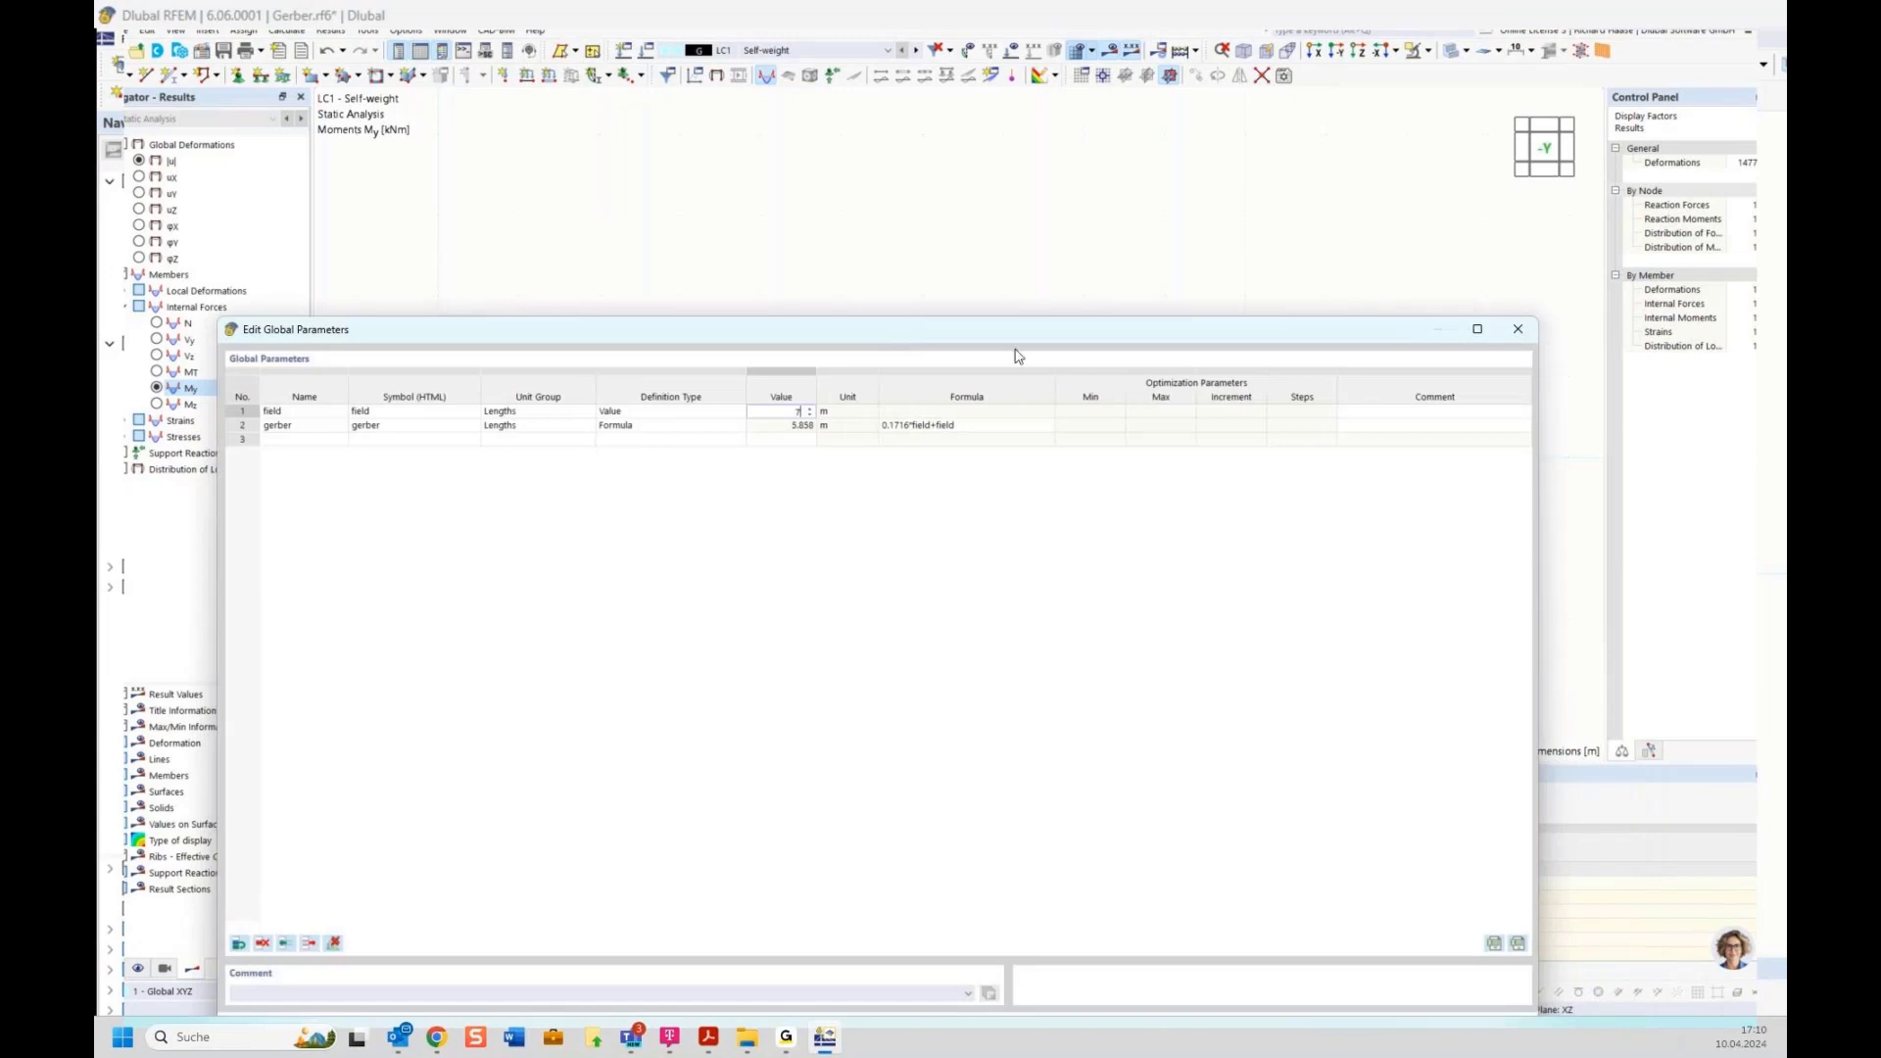
{"action": "left_click_drag", "start_coordinate": [1032, 338], "coordinate": [1033, 190]}
{"action": "left_click_drag", "start_coordinate": [1535, 898], "coordinate": [1217, 419]}
{"action": "left_click_drag", "start_coordinate": [961, 181], "coordinate": [1179, 597]}
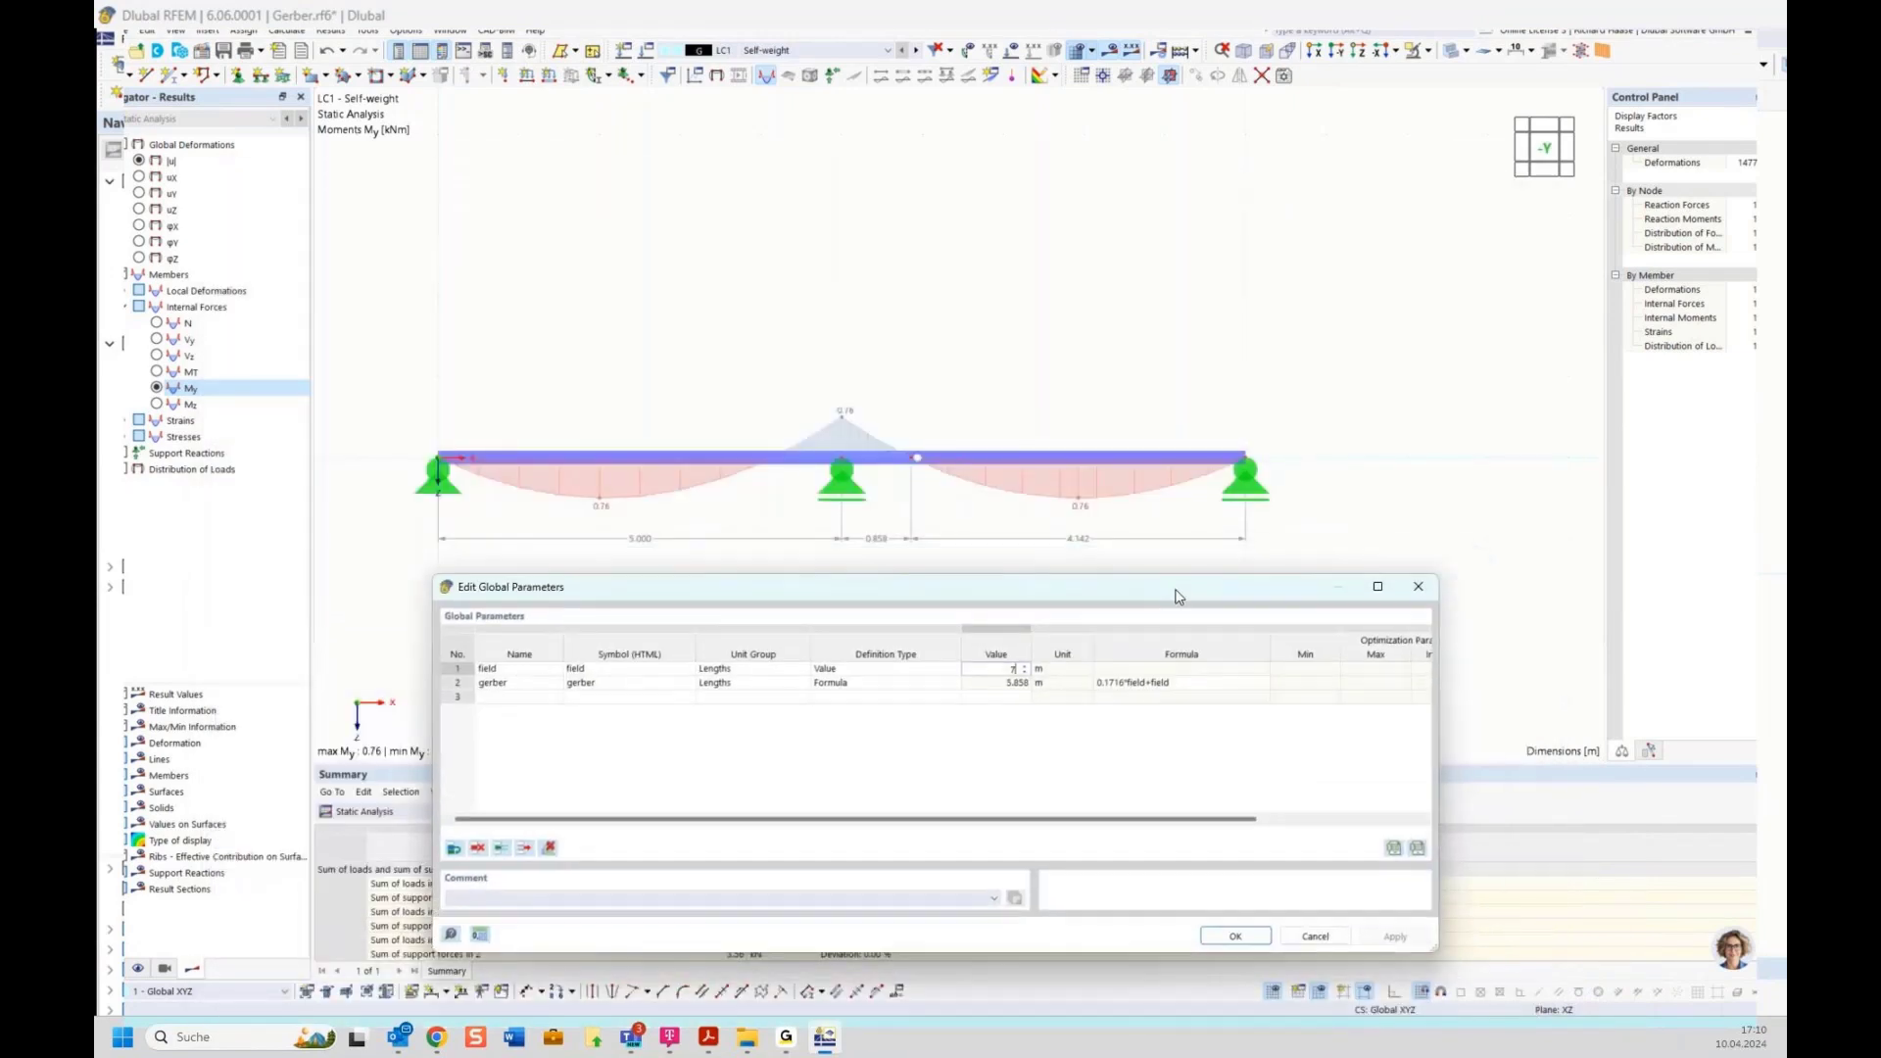
{"action": "key", "text": "Return"}
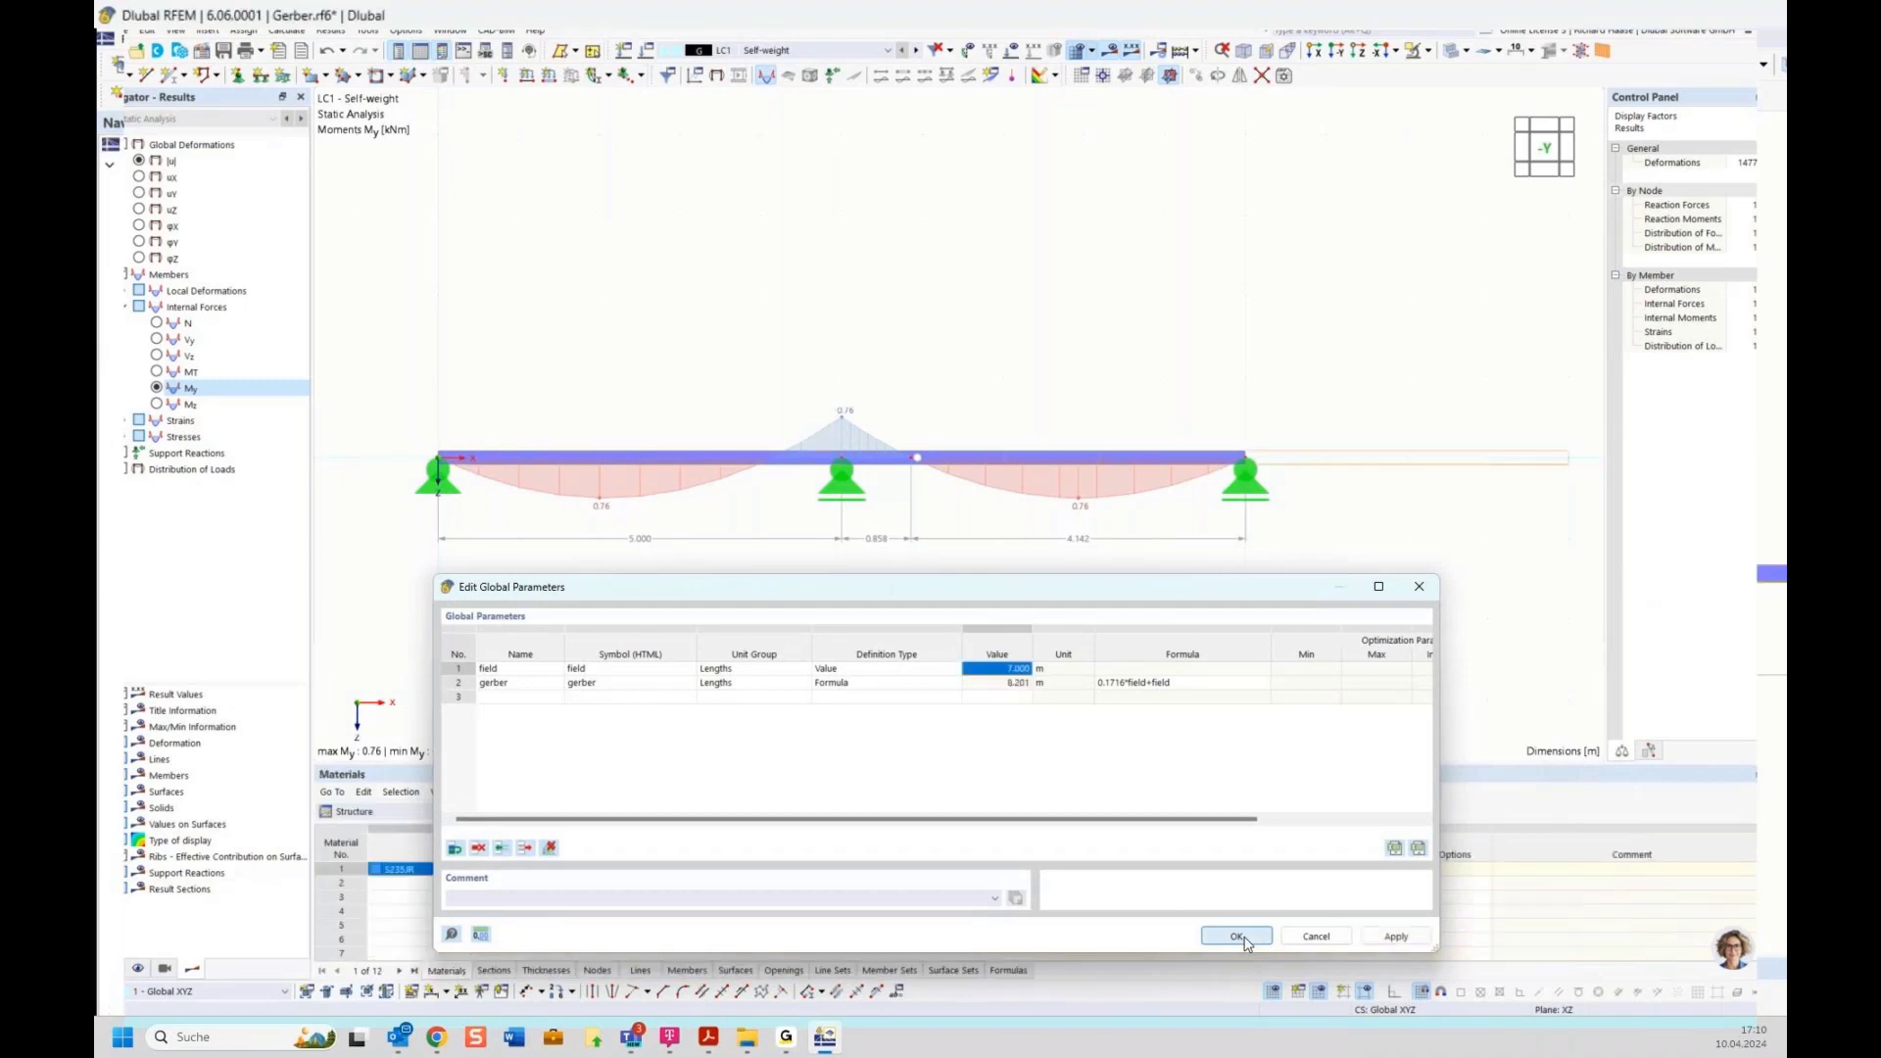
{"action": "left_click", "coordinate": [1236, 937]}
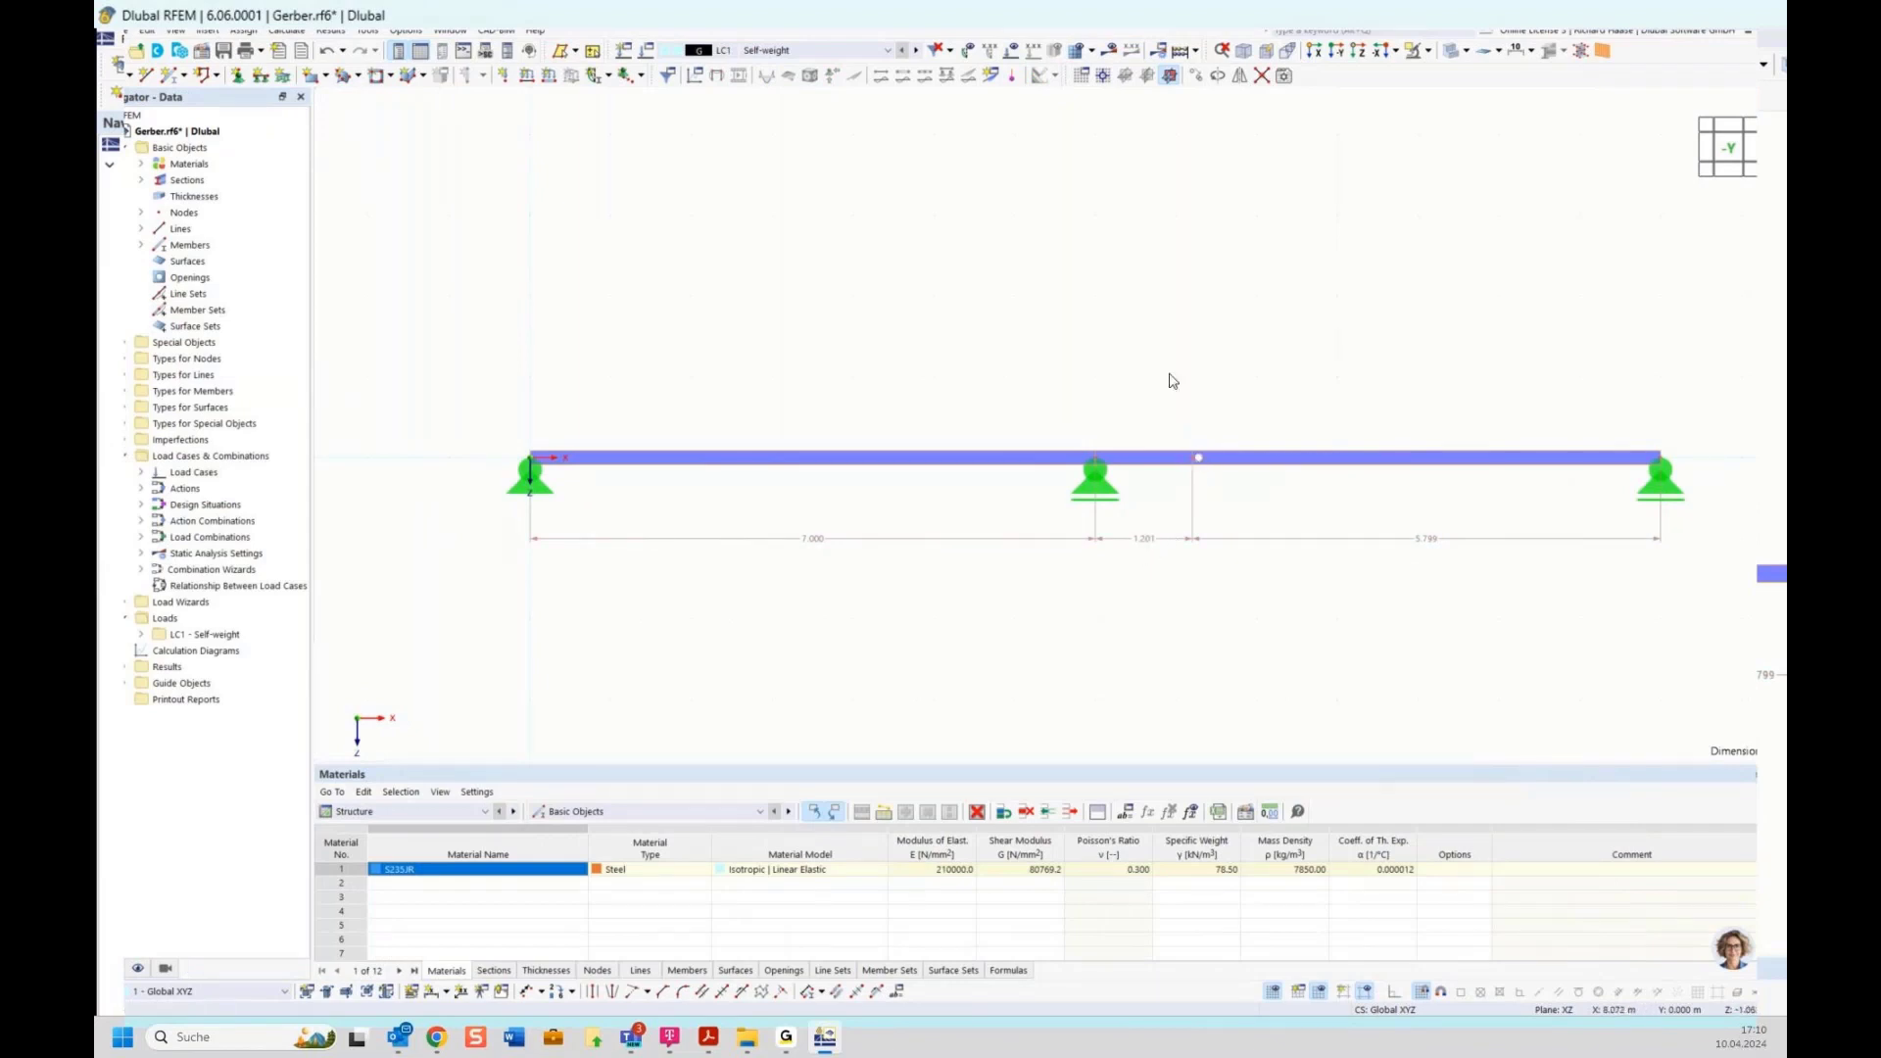
Recalculate the lengthened Gerber beam under self-weight and show its My moment diagram.
{"action": "scroll", "coordinate": [1334, 609], "scroll_direction": "down", "scroll_amount": 1}
{"action": "middle_click_drag", "start_coordinate": [1335, 609], "coordinate": [1105, 571]}
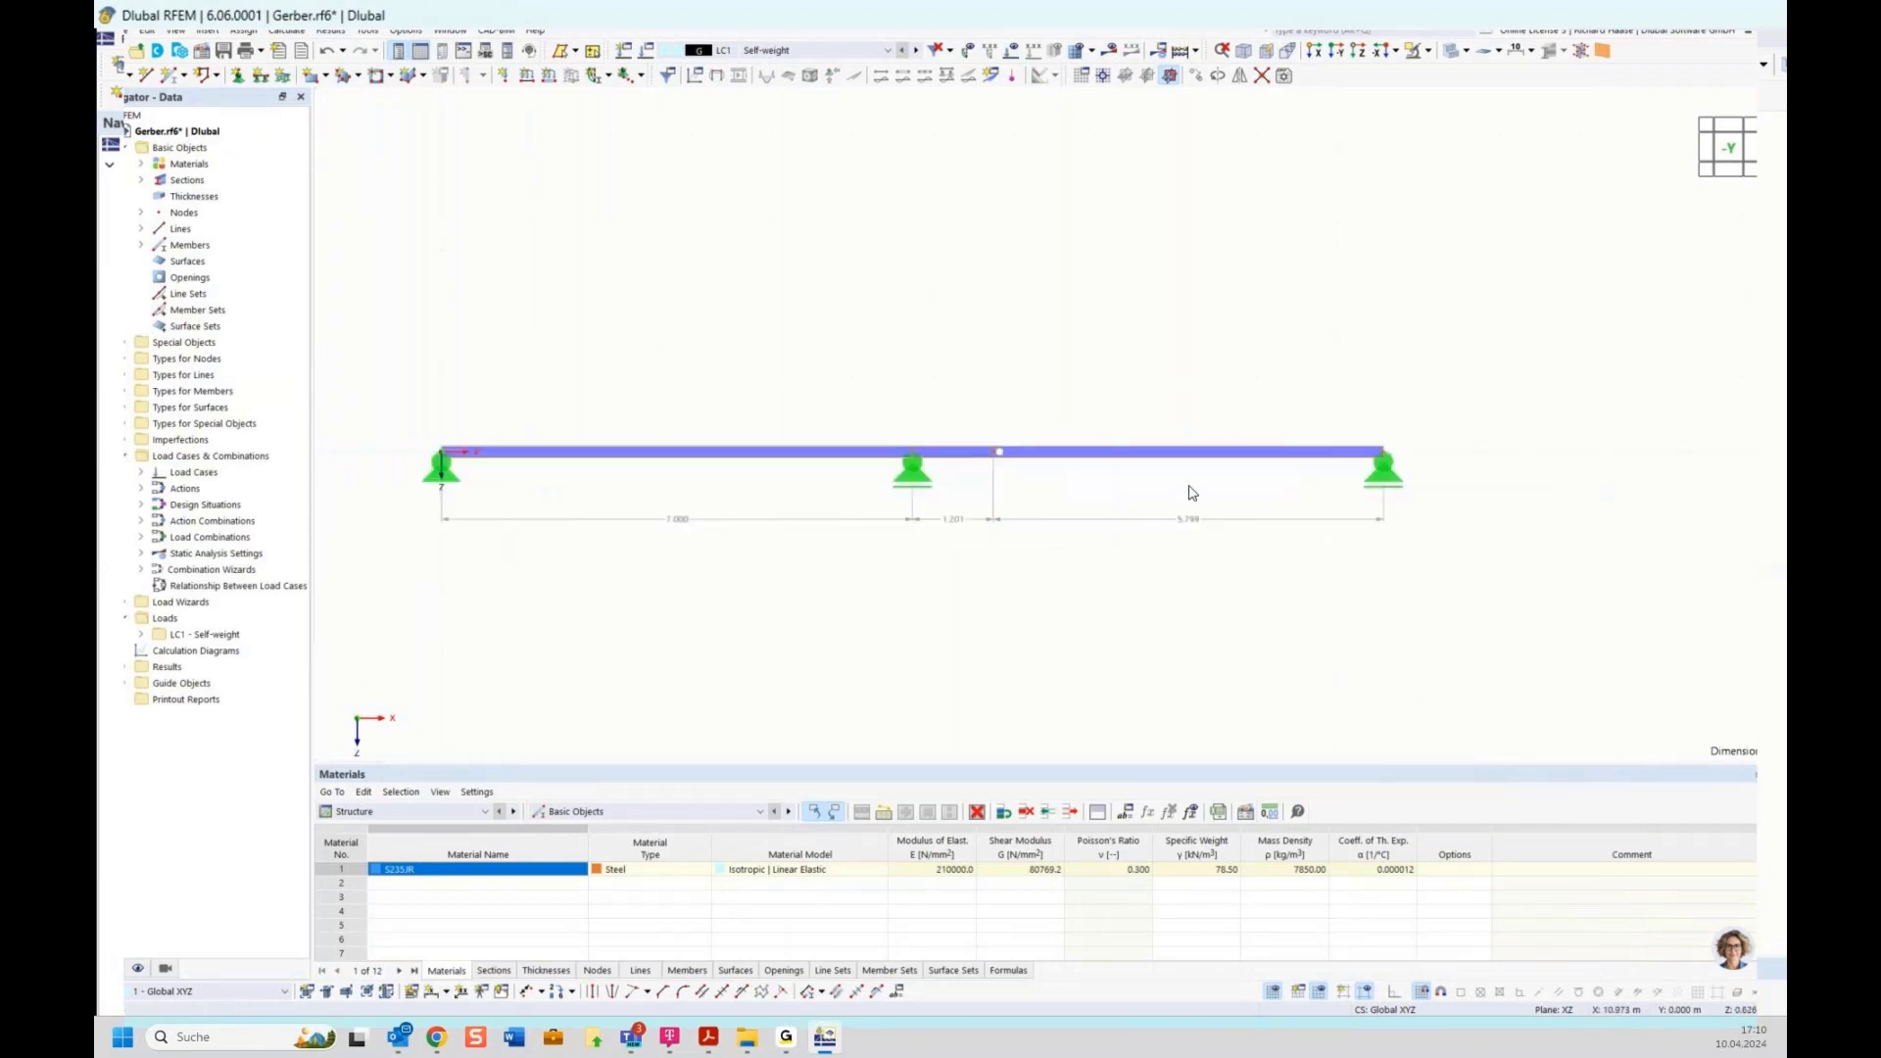
{"action": "left_click", "coordinate": [1110, 52]}
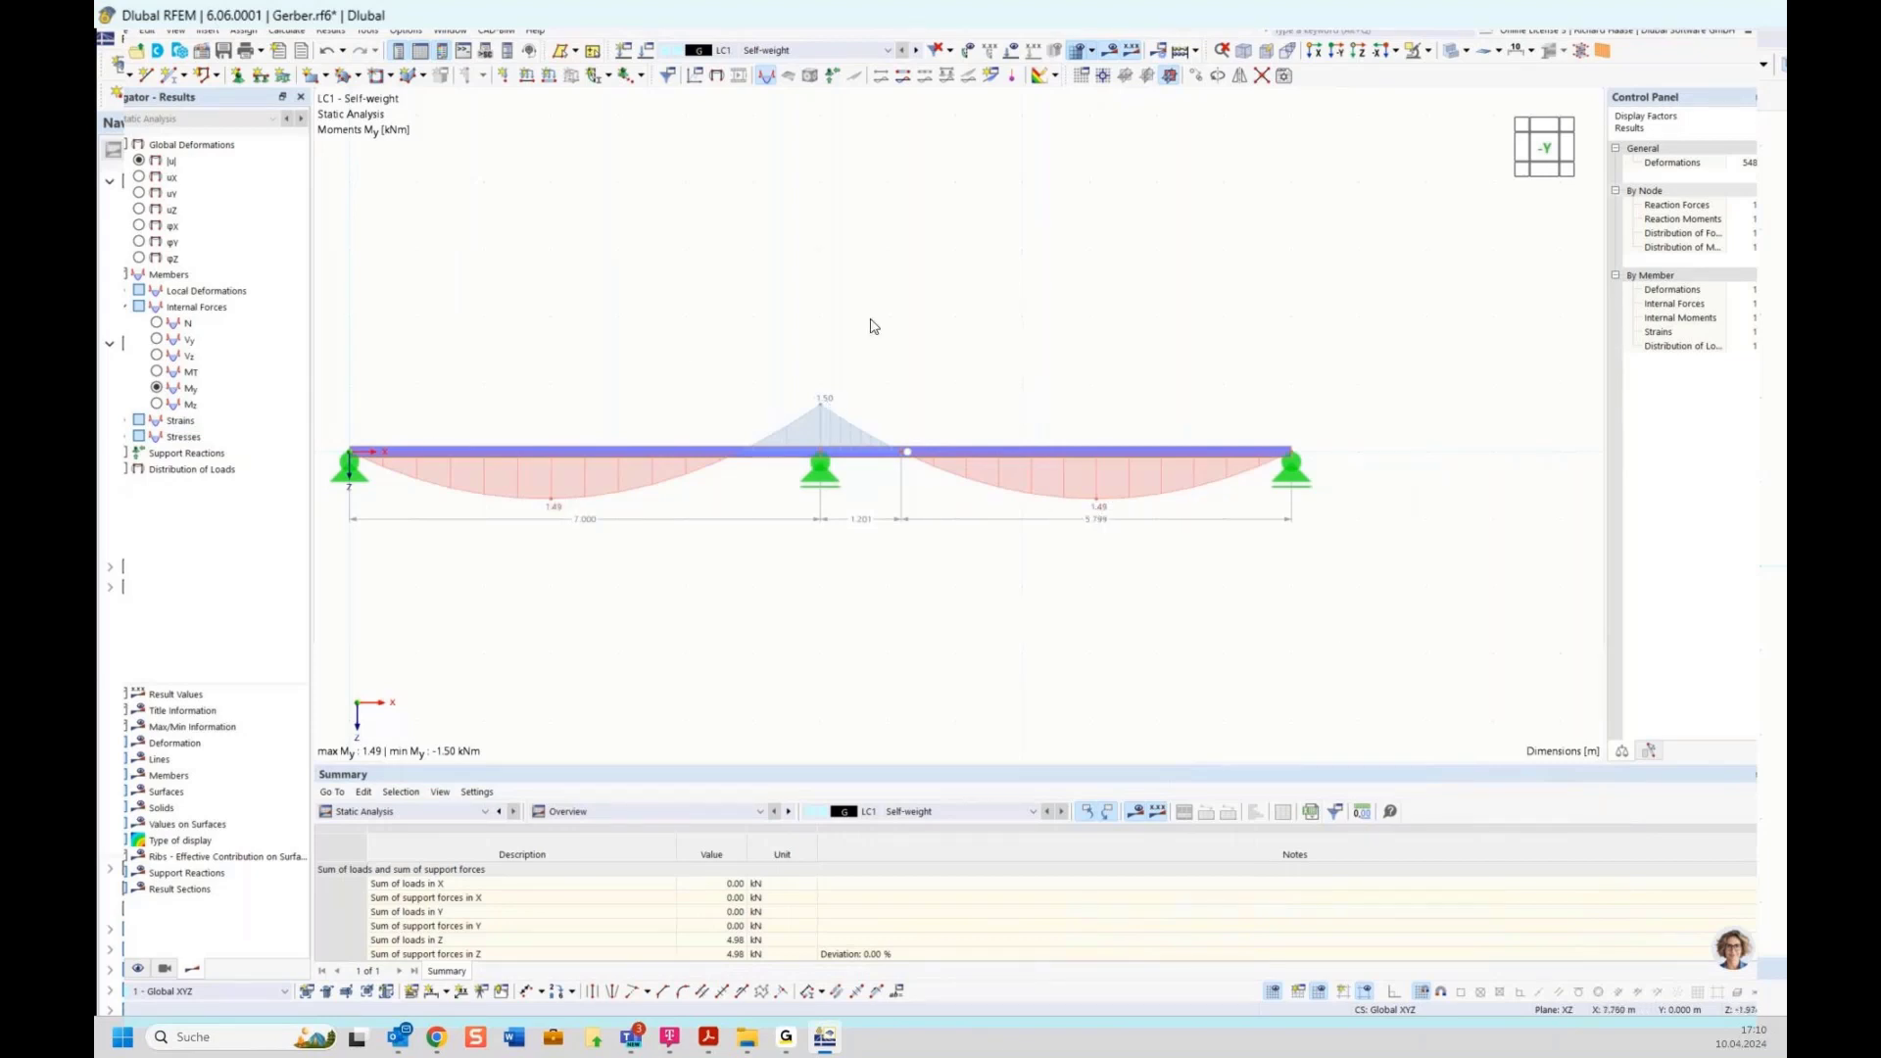
{"action": "scroll", "coordinate": [873, 324], "scroll_direction": "down", "scroll_amount": 2}
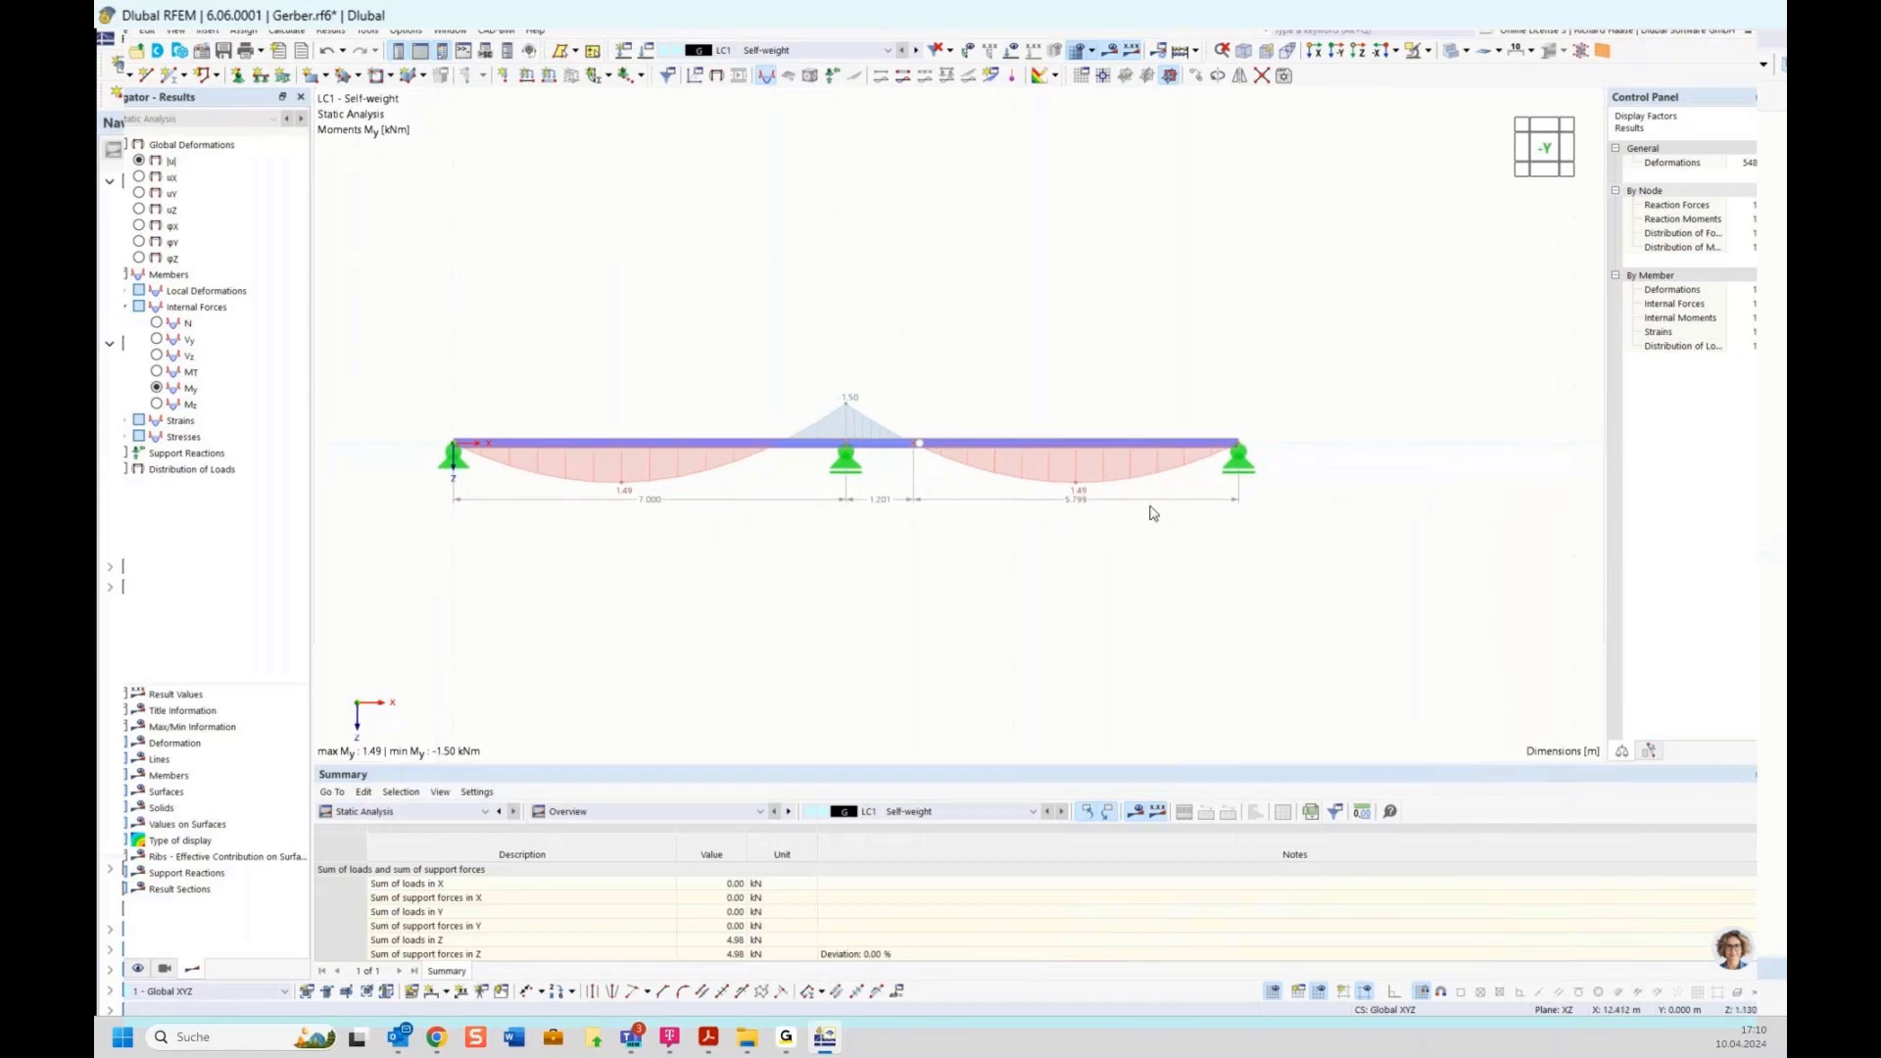
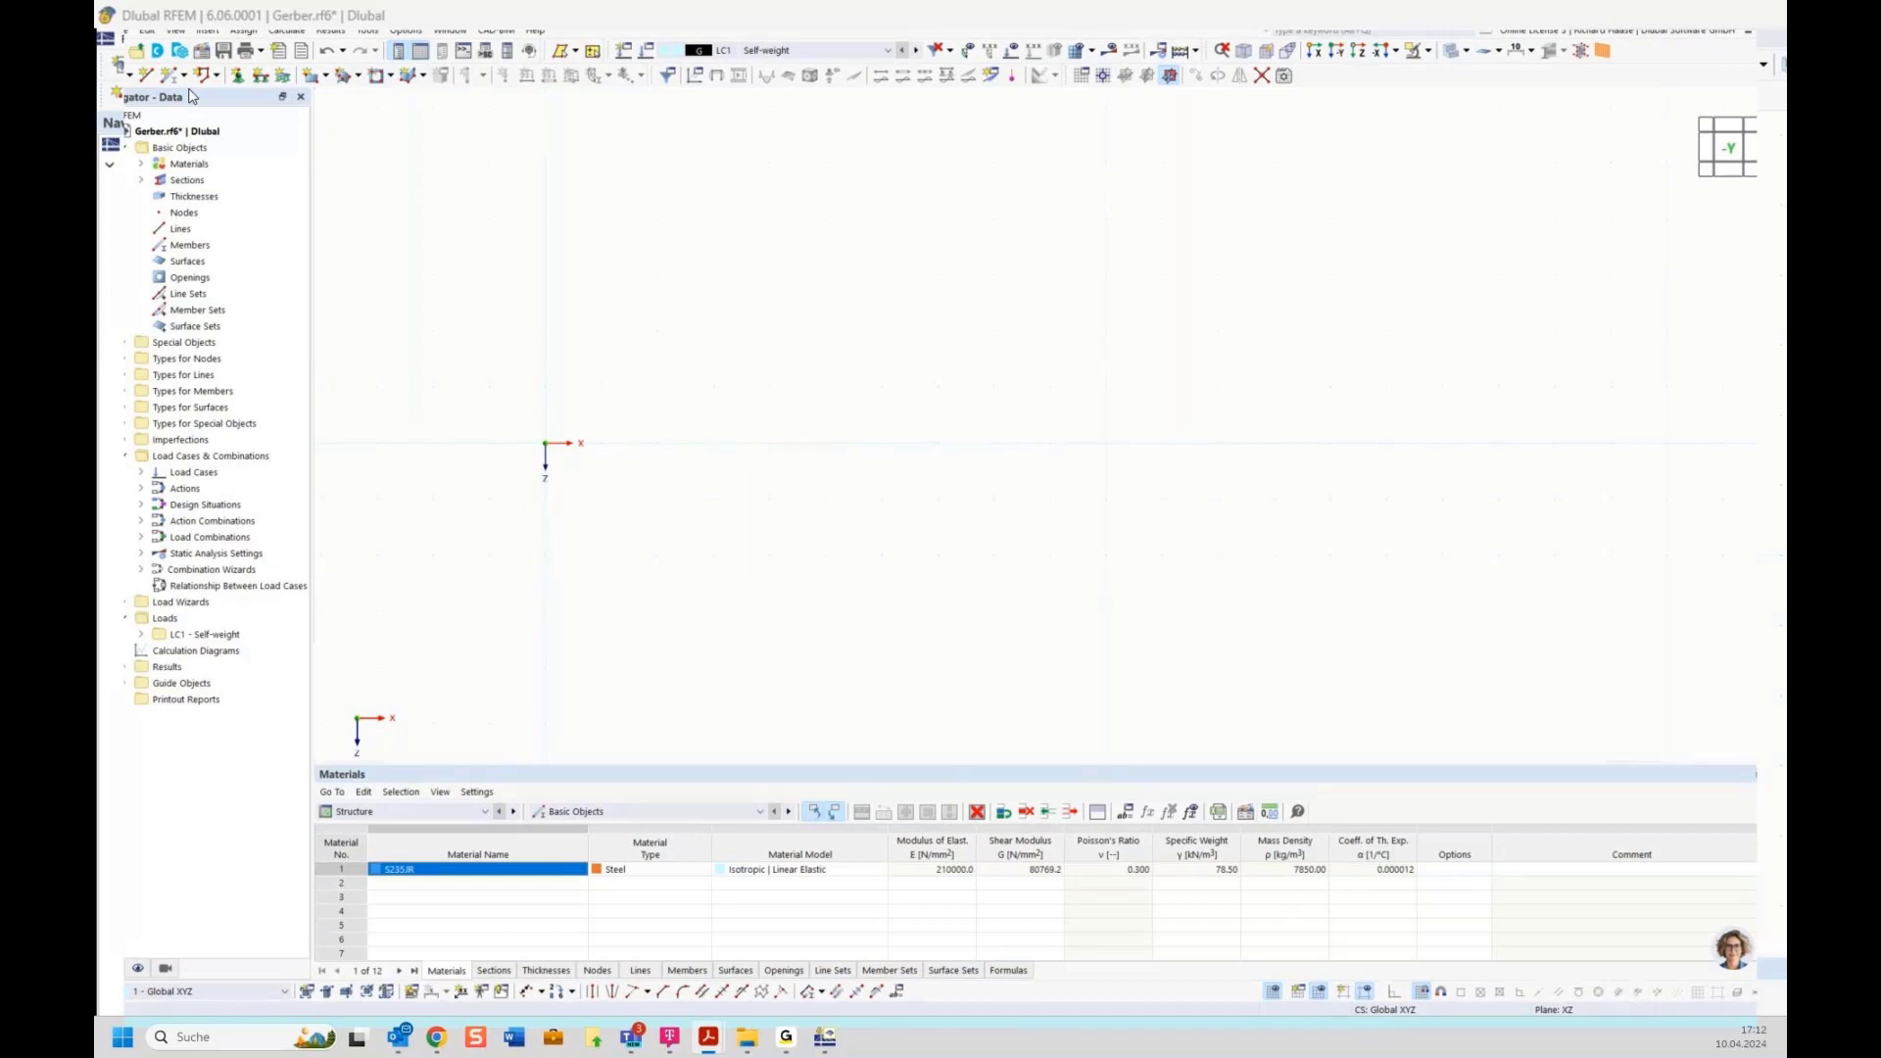
Draw an HEB 300 column from the origin to Z -5 m and a rafter between its upper end and X 5 m, Z -8 m.
{"action": "left_click", "coordinate": [170, 76]}
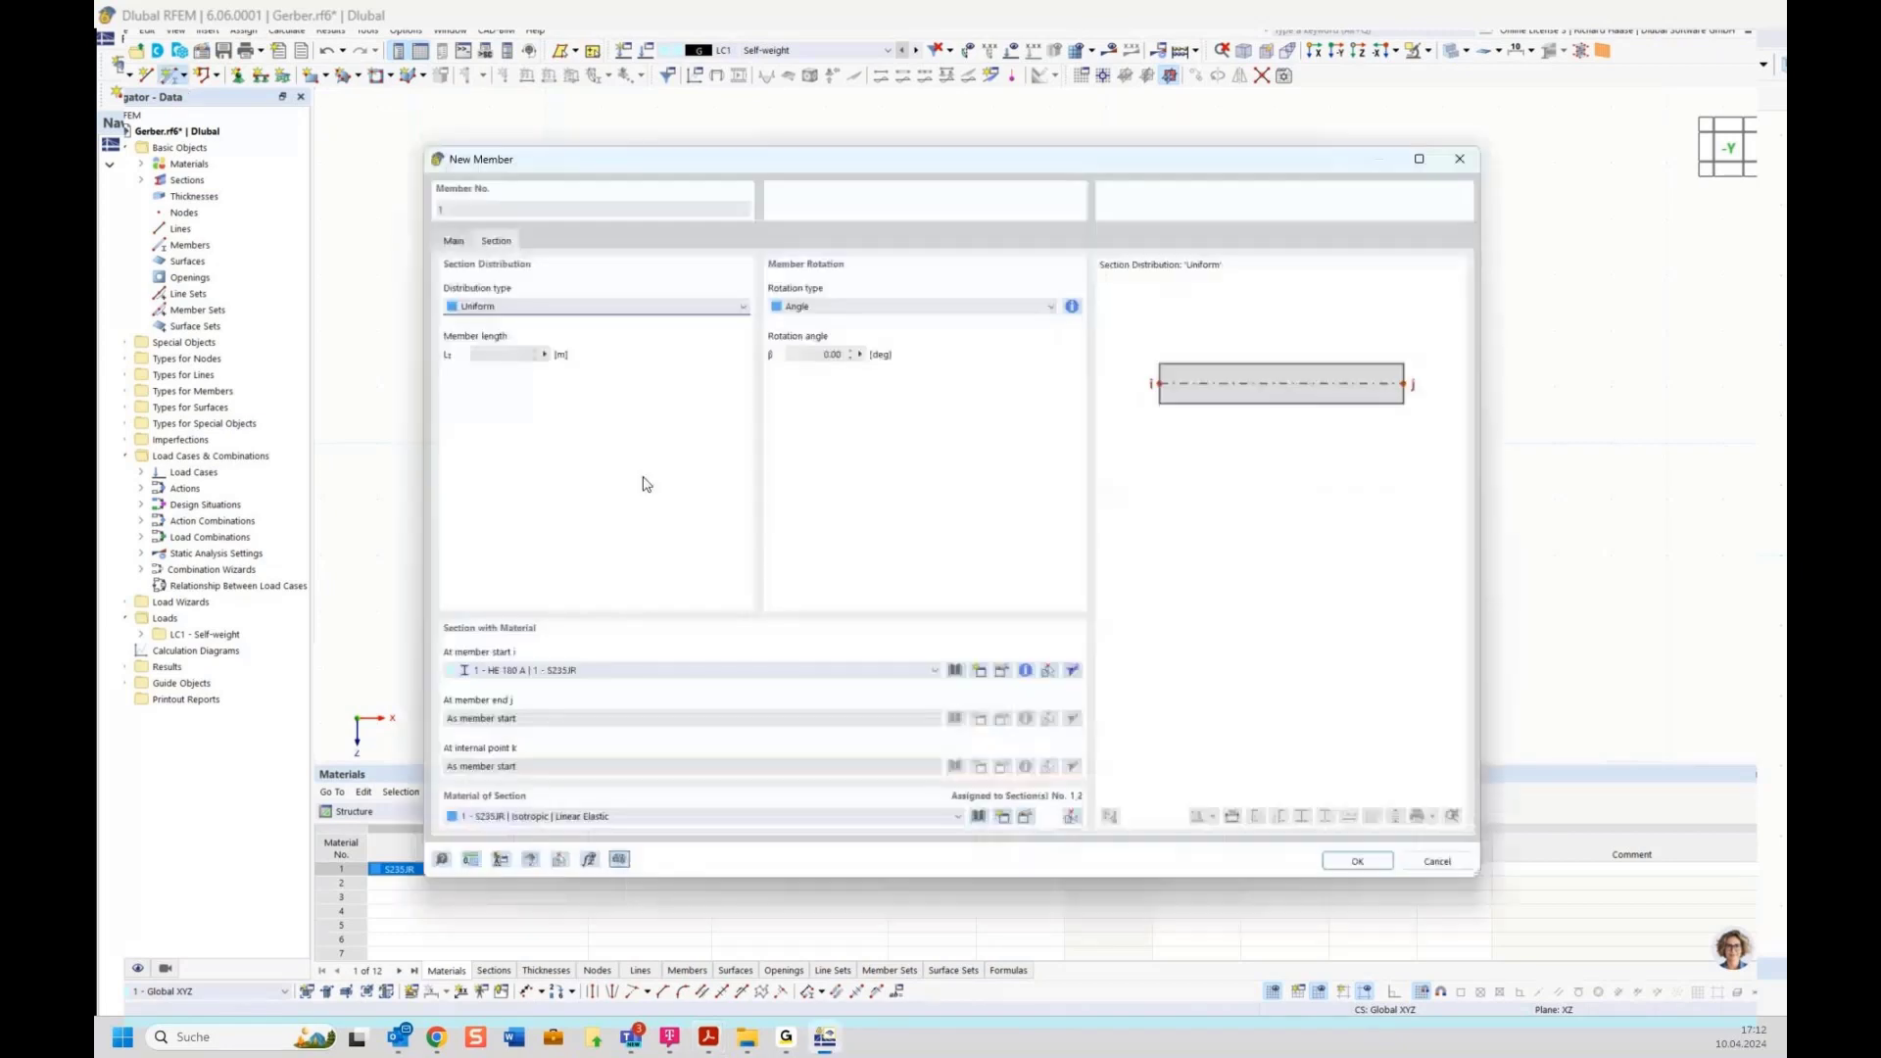
{"action": "left_click", "coordinate": [534, 671]}
{"action": "left_click", "coordinate": [510, 684]}
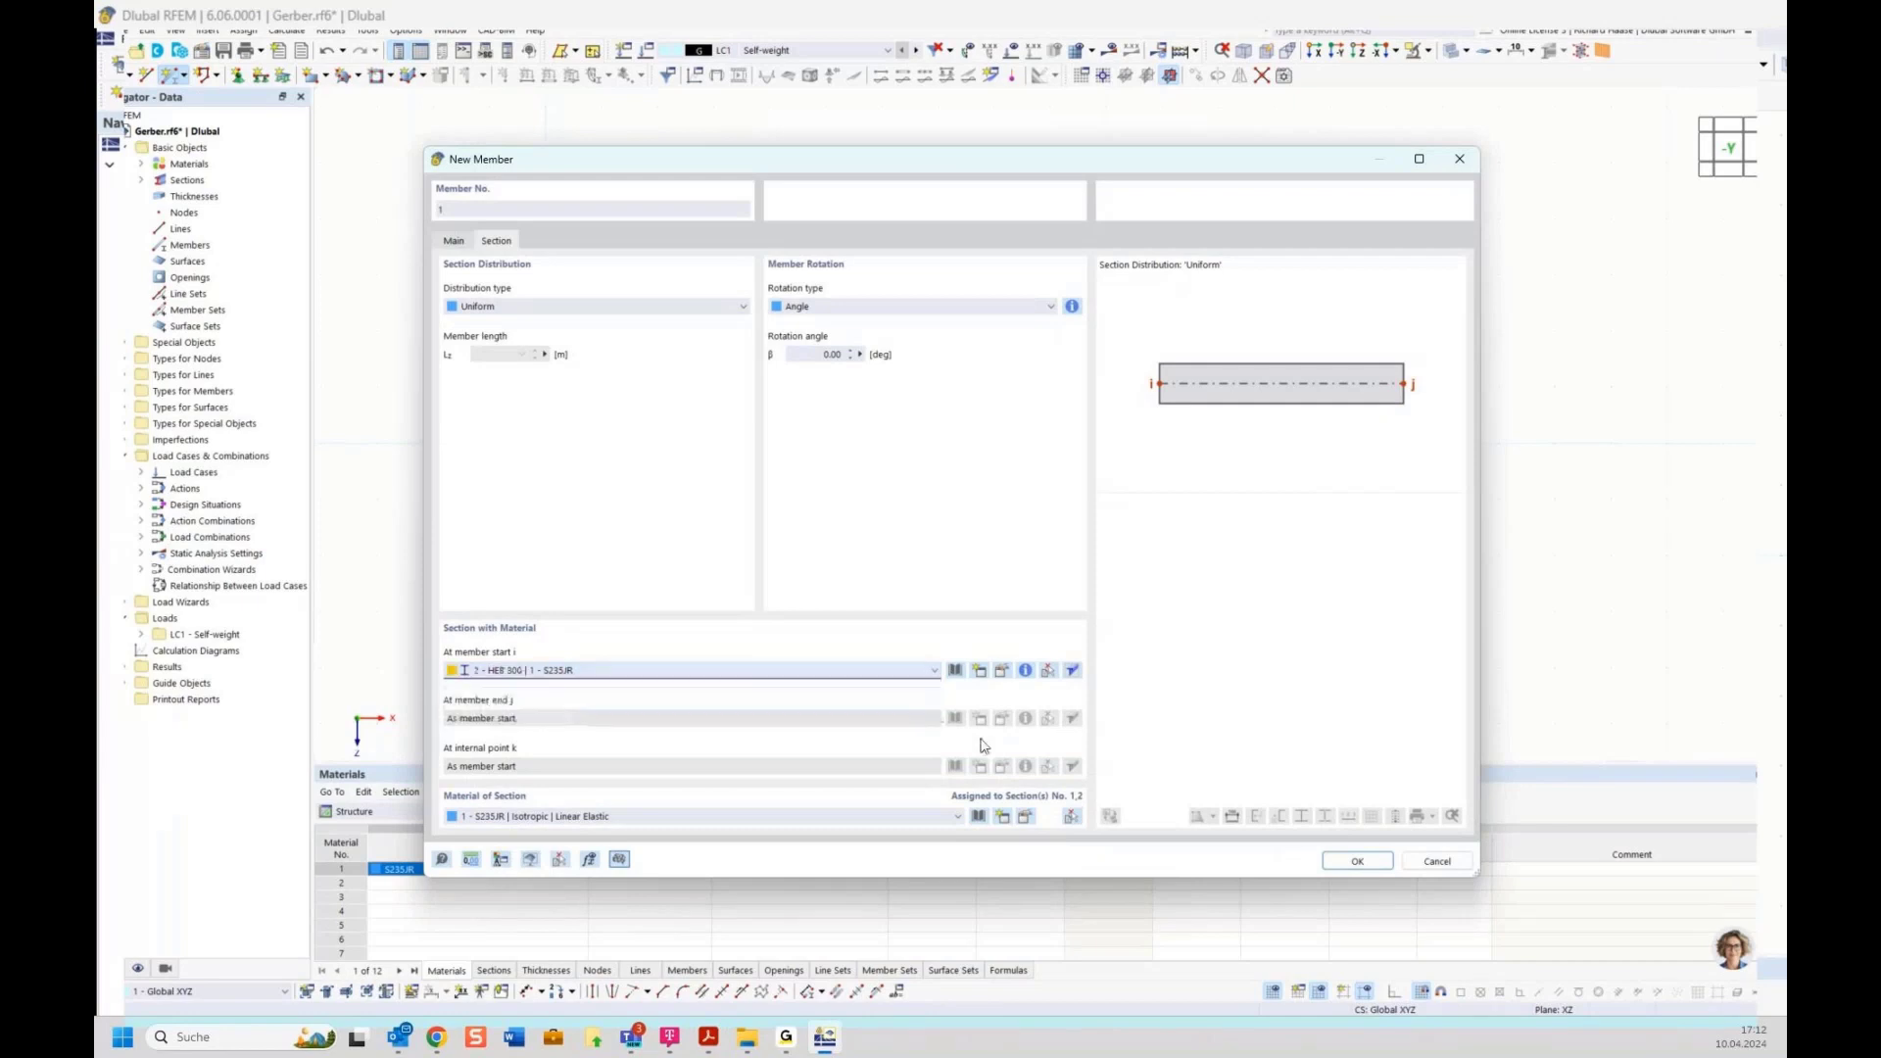
{"action": "left_click", "coordinate": [1358, 862]}
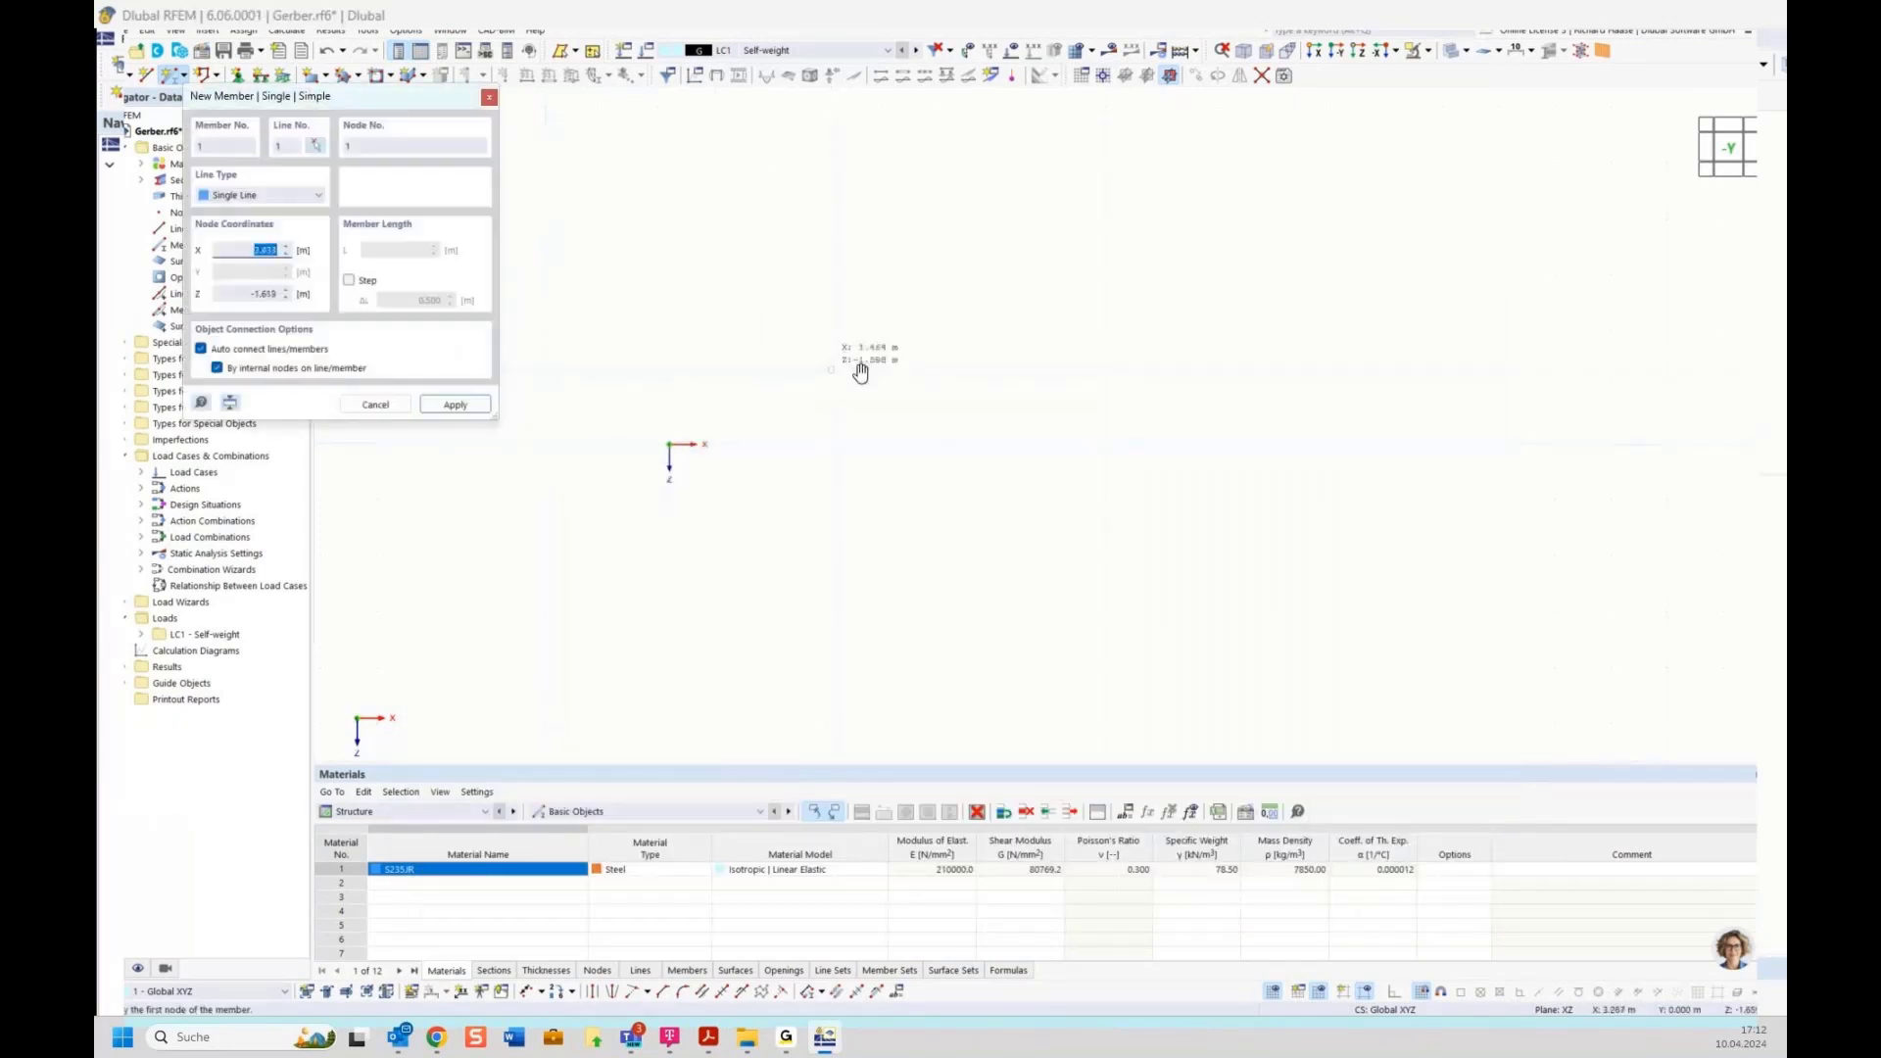
{"action": "left_click", "coordinate": [780, 461]}
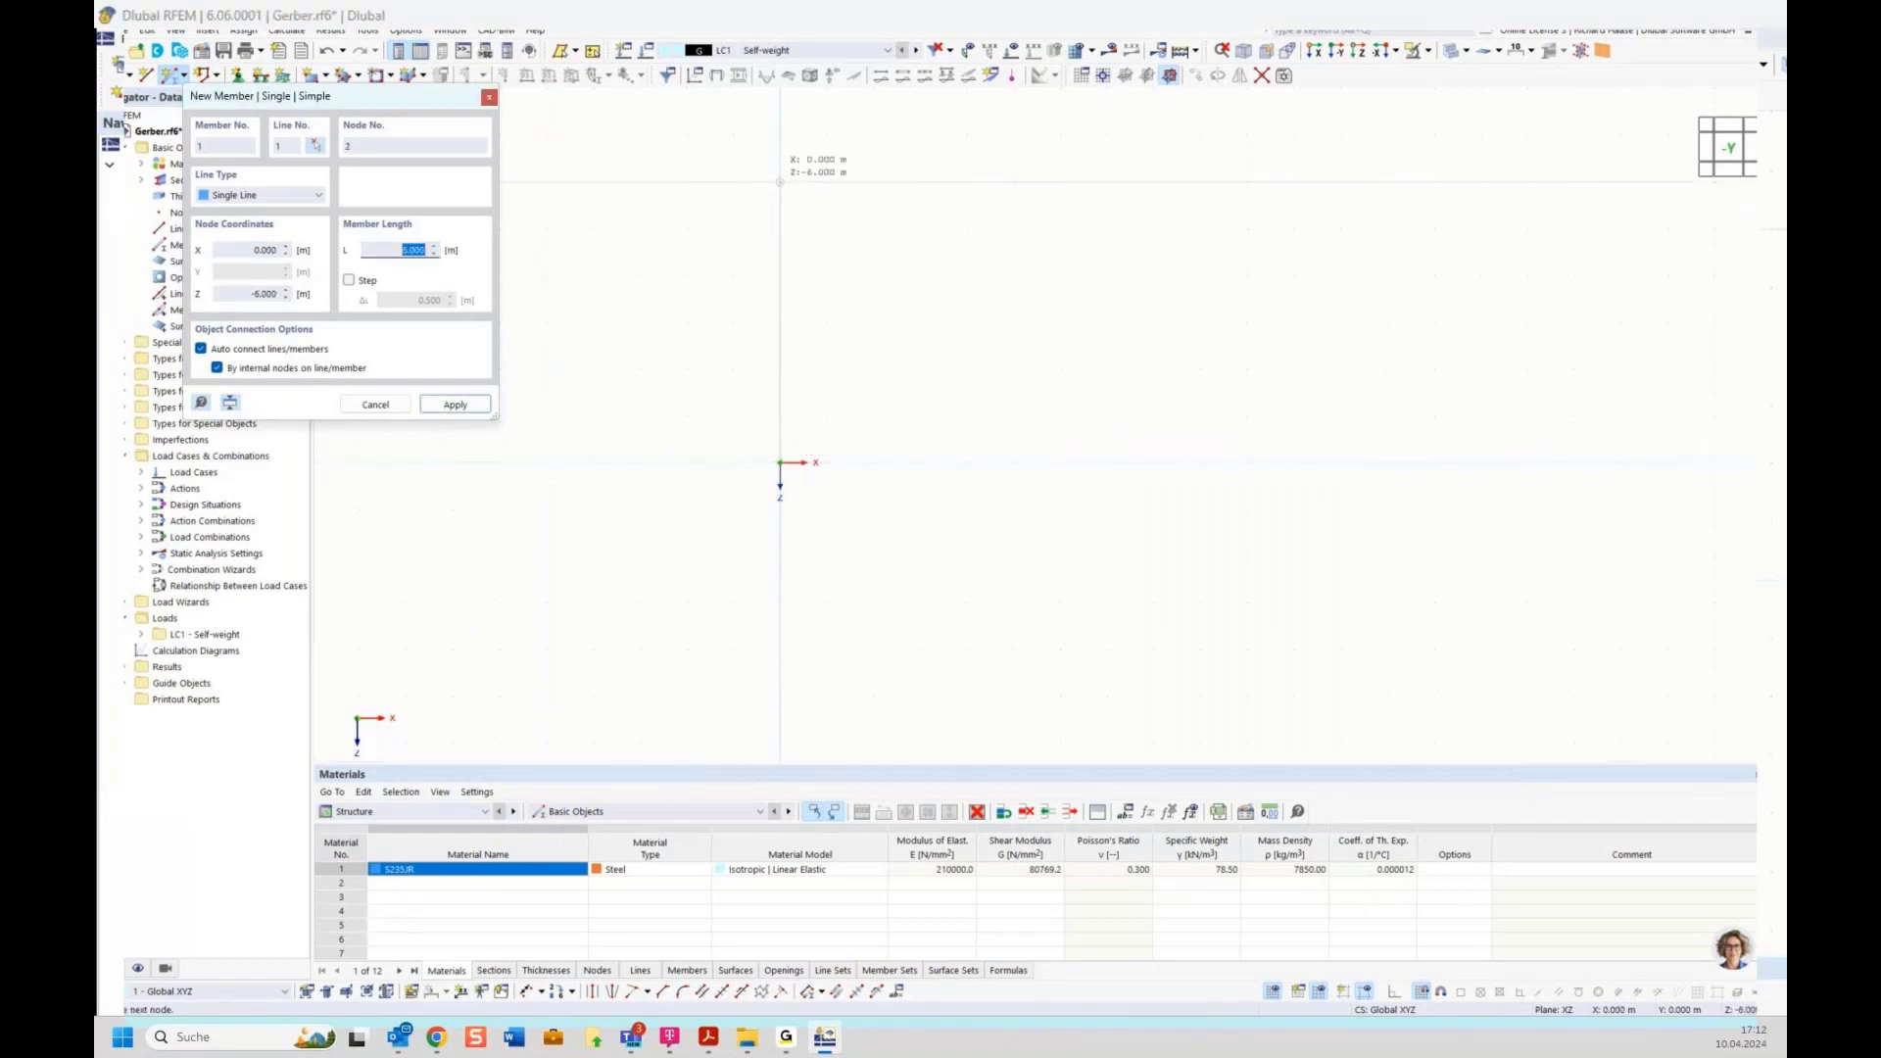
{"action": "left_click", "coordinate": [780, 228]}
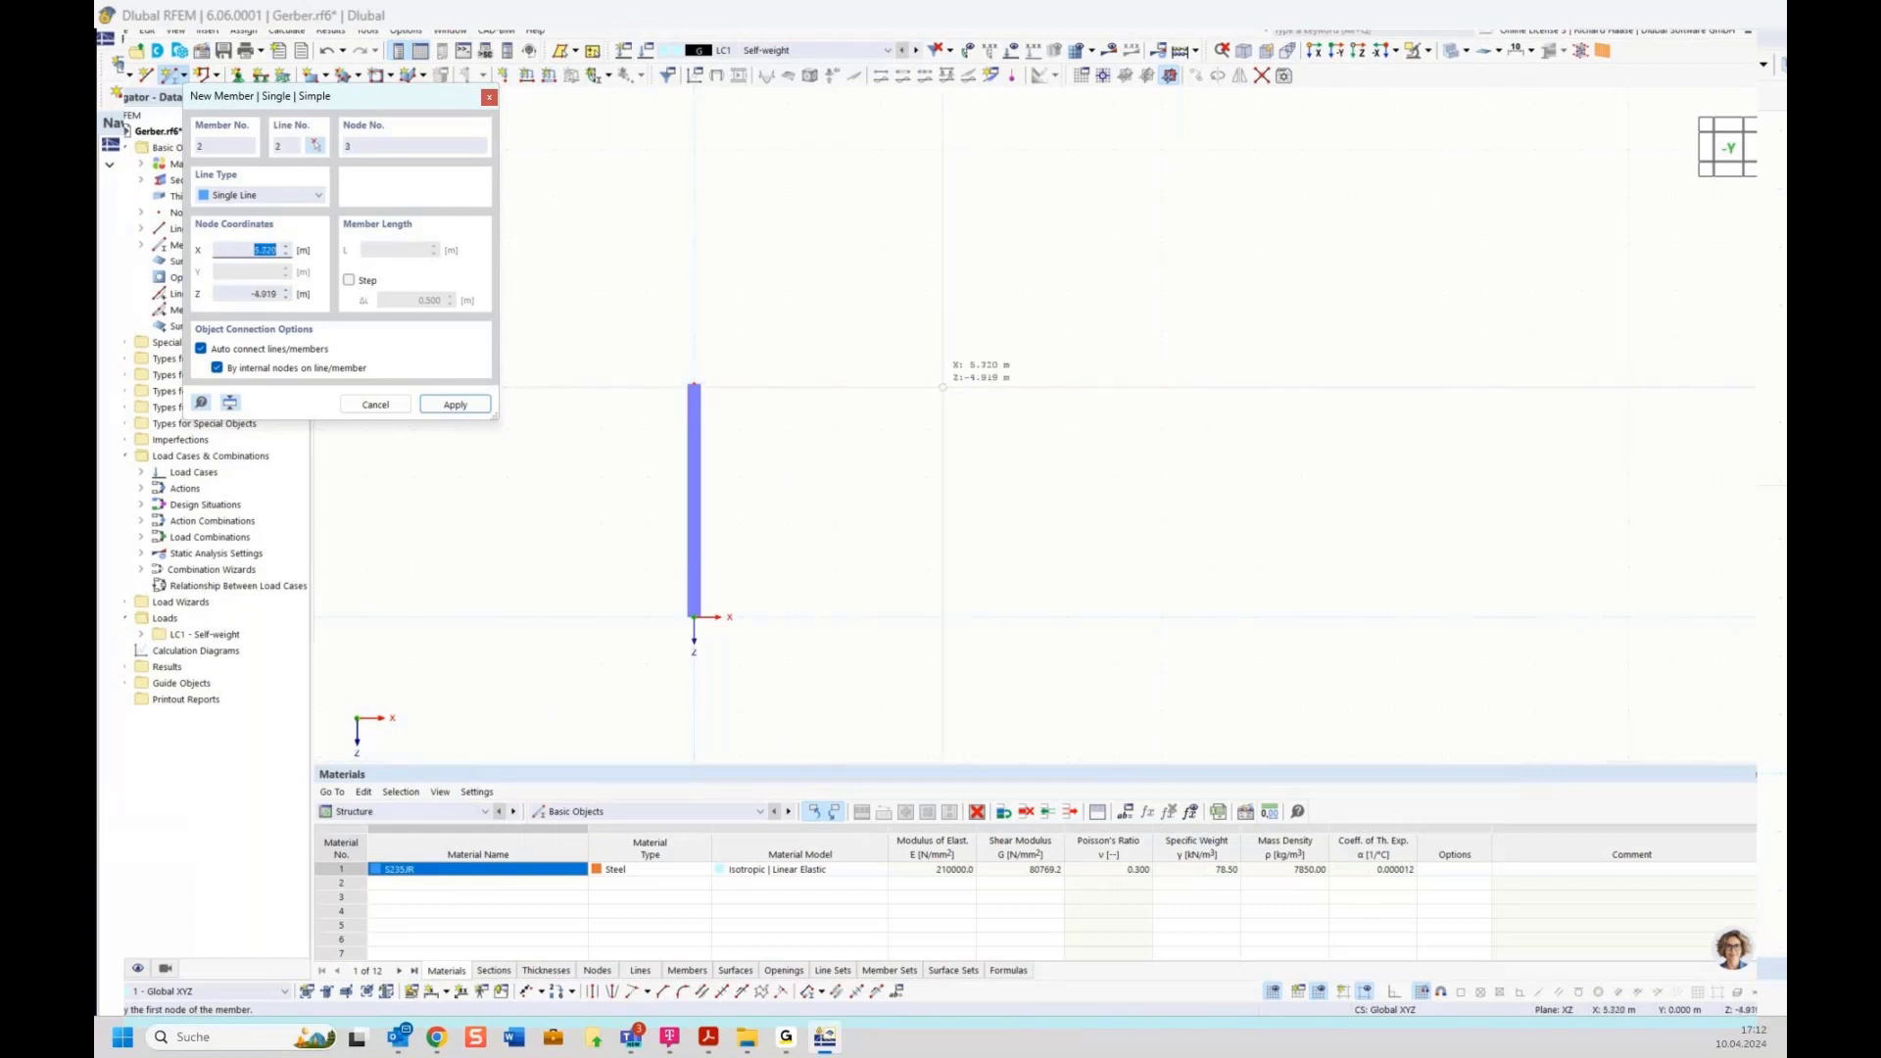
{"action": "left_click", "coordinate": [927, 242]}
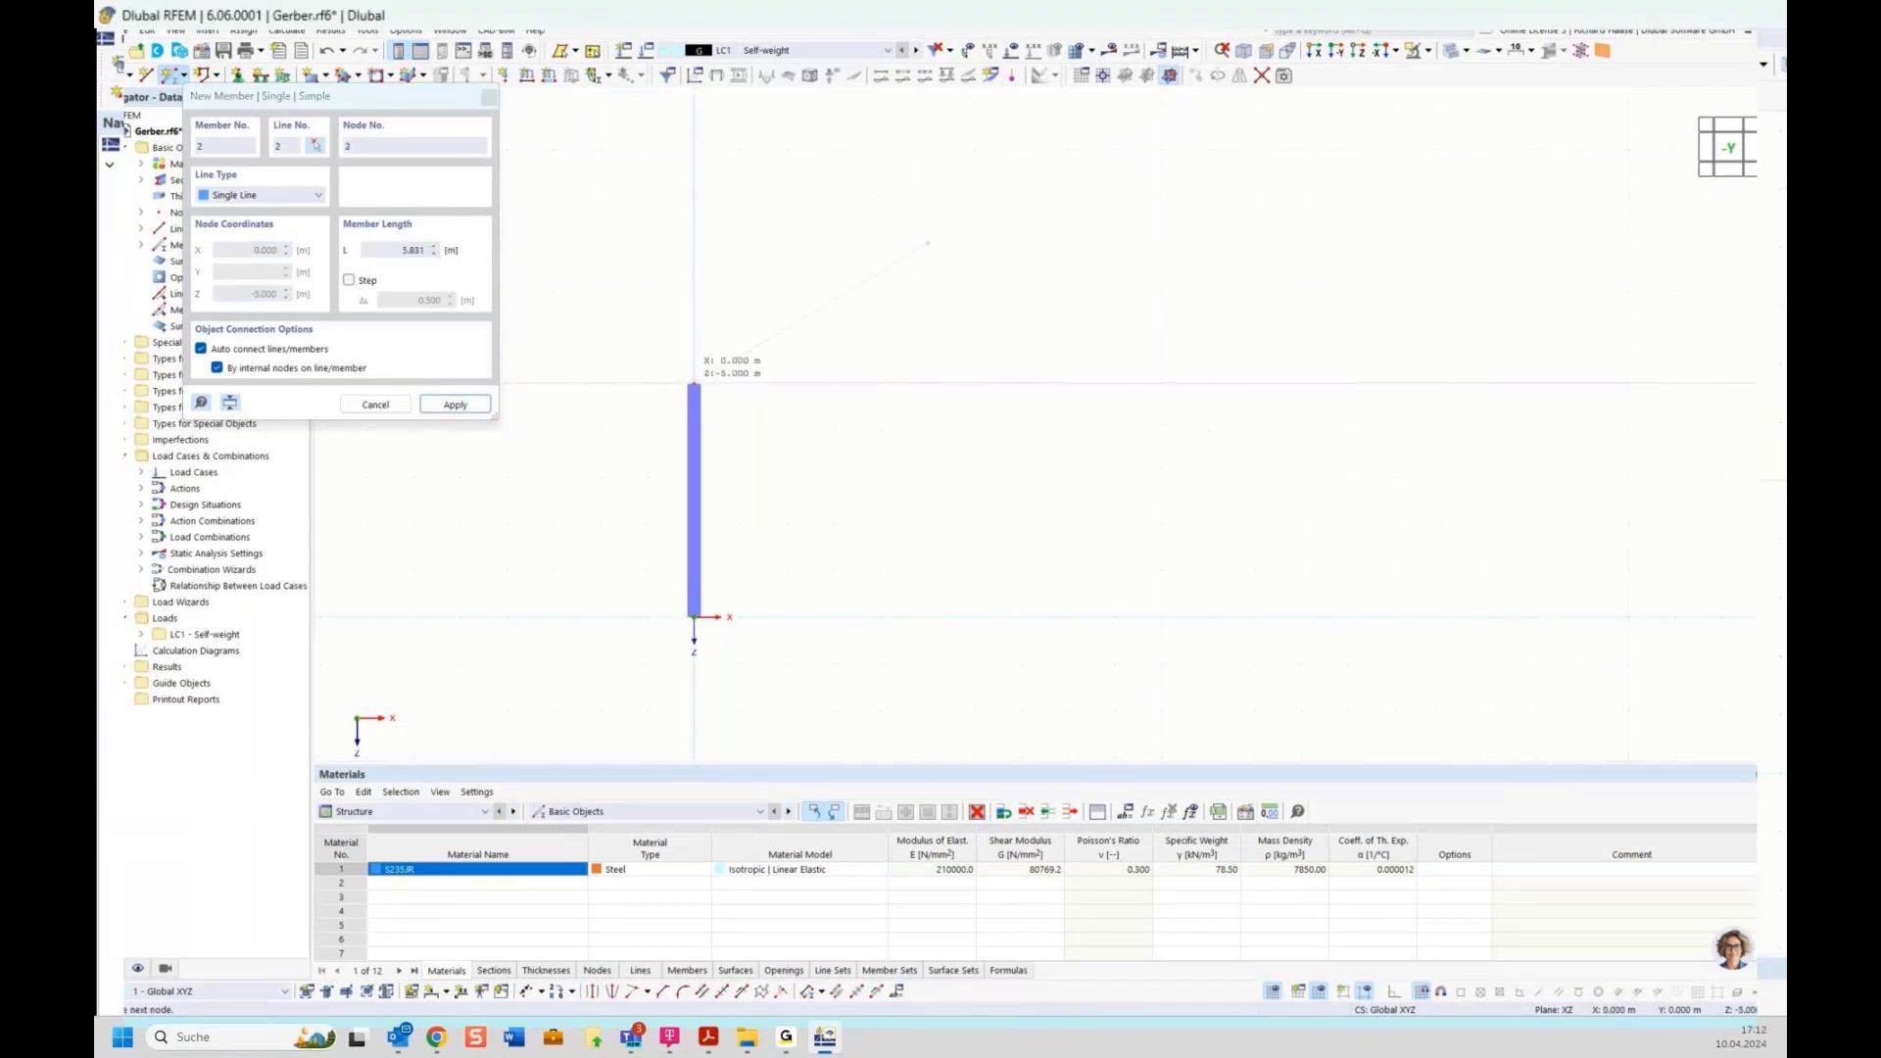
{"action": "key", "text": "Escape"}
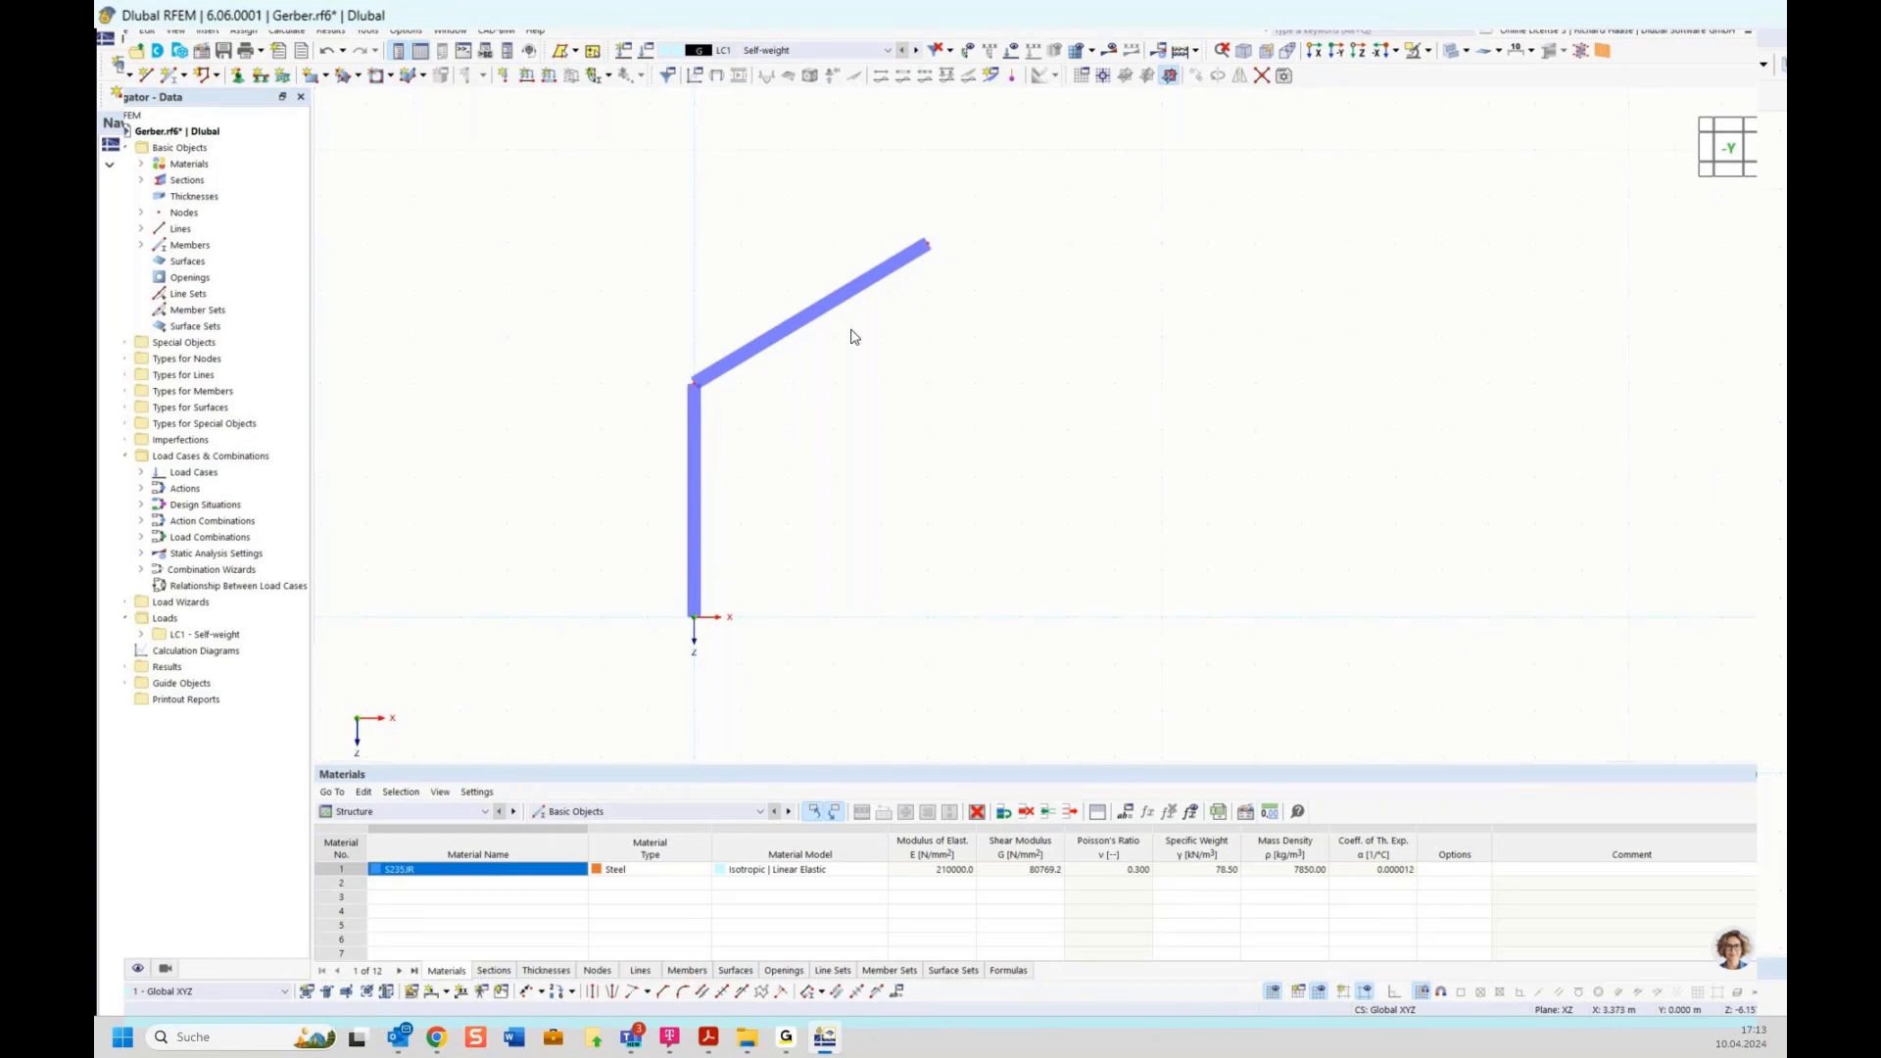
Mirror the column and rafter as a copy about the YZ plane through the rafter's free end node at X 5 m, Z -8 m.
{"action": "left_click_drag", "start_coordinate": [593, 149], "coordinate": [1070, 740]}
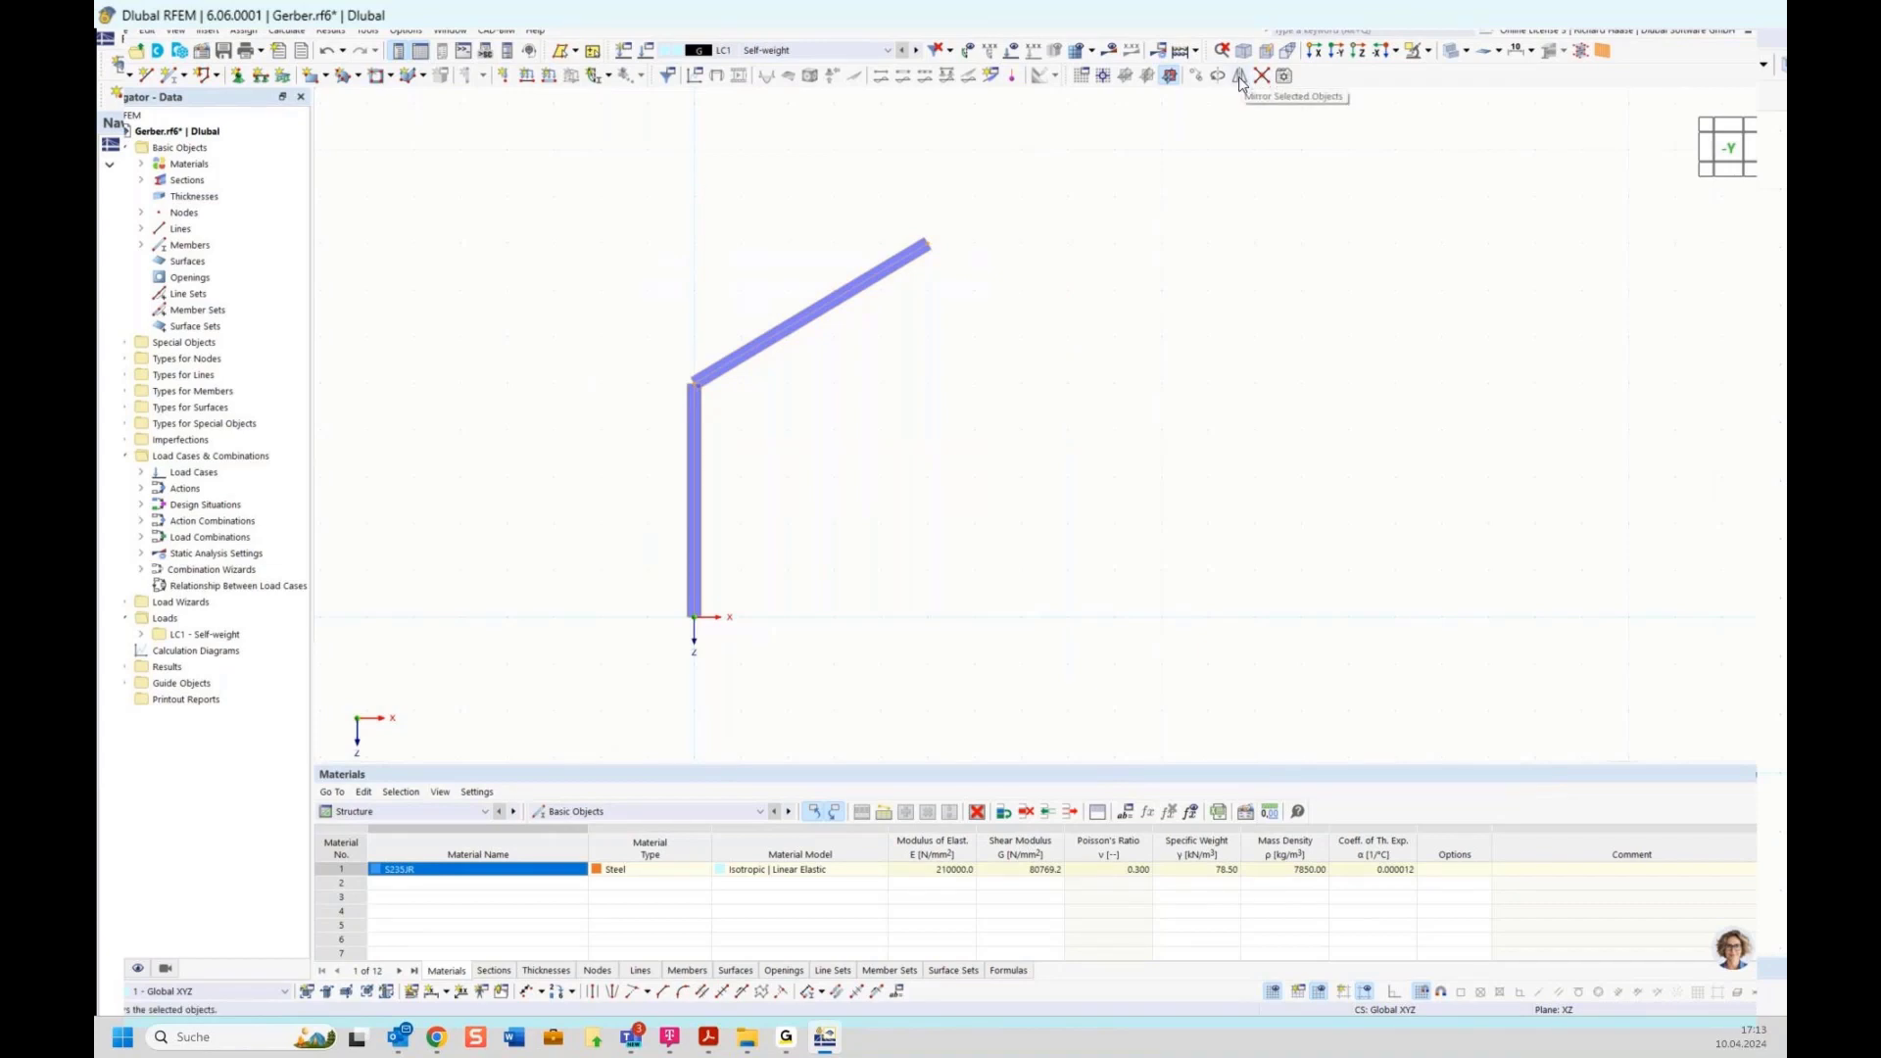
{"action": "middle_click_drag", "start_coordinate": [1020, 445], "coordinate": [886, 471], "text": "ctrl"}
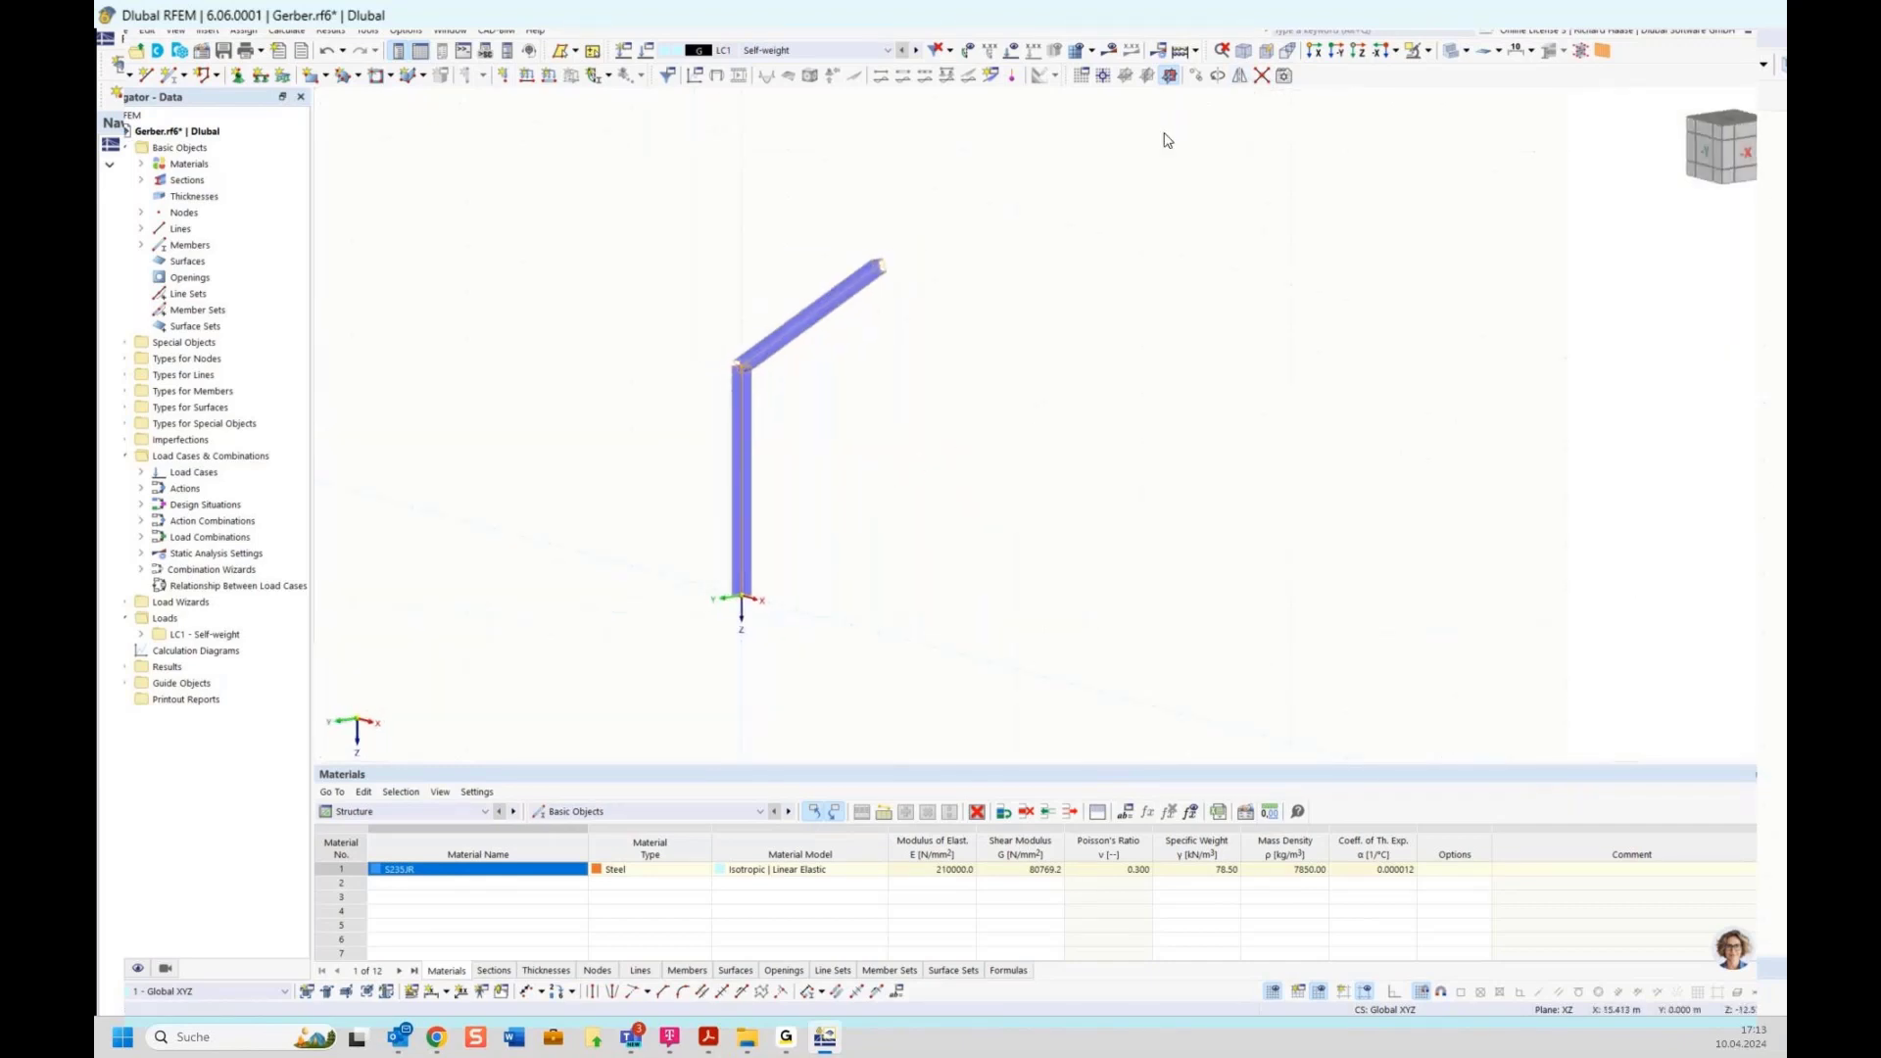
{"action": "left_click_drag", "start_coordinate": [742, 356], "coordinate": [1004, 688]}
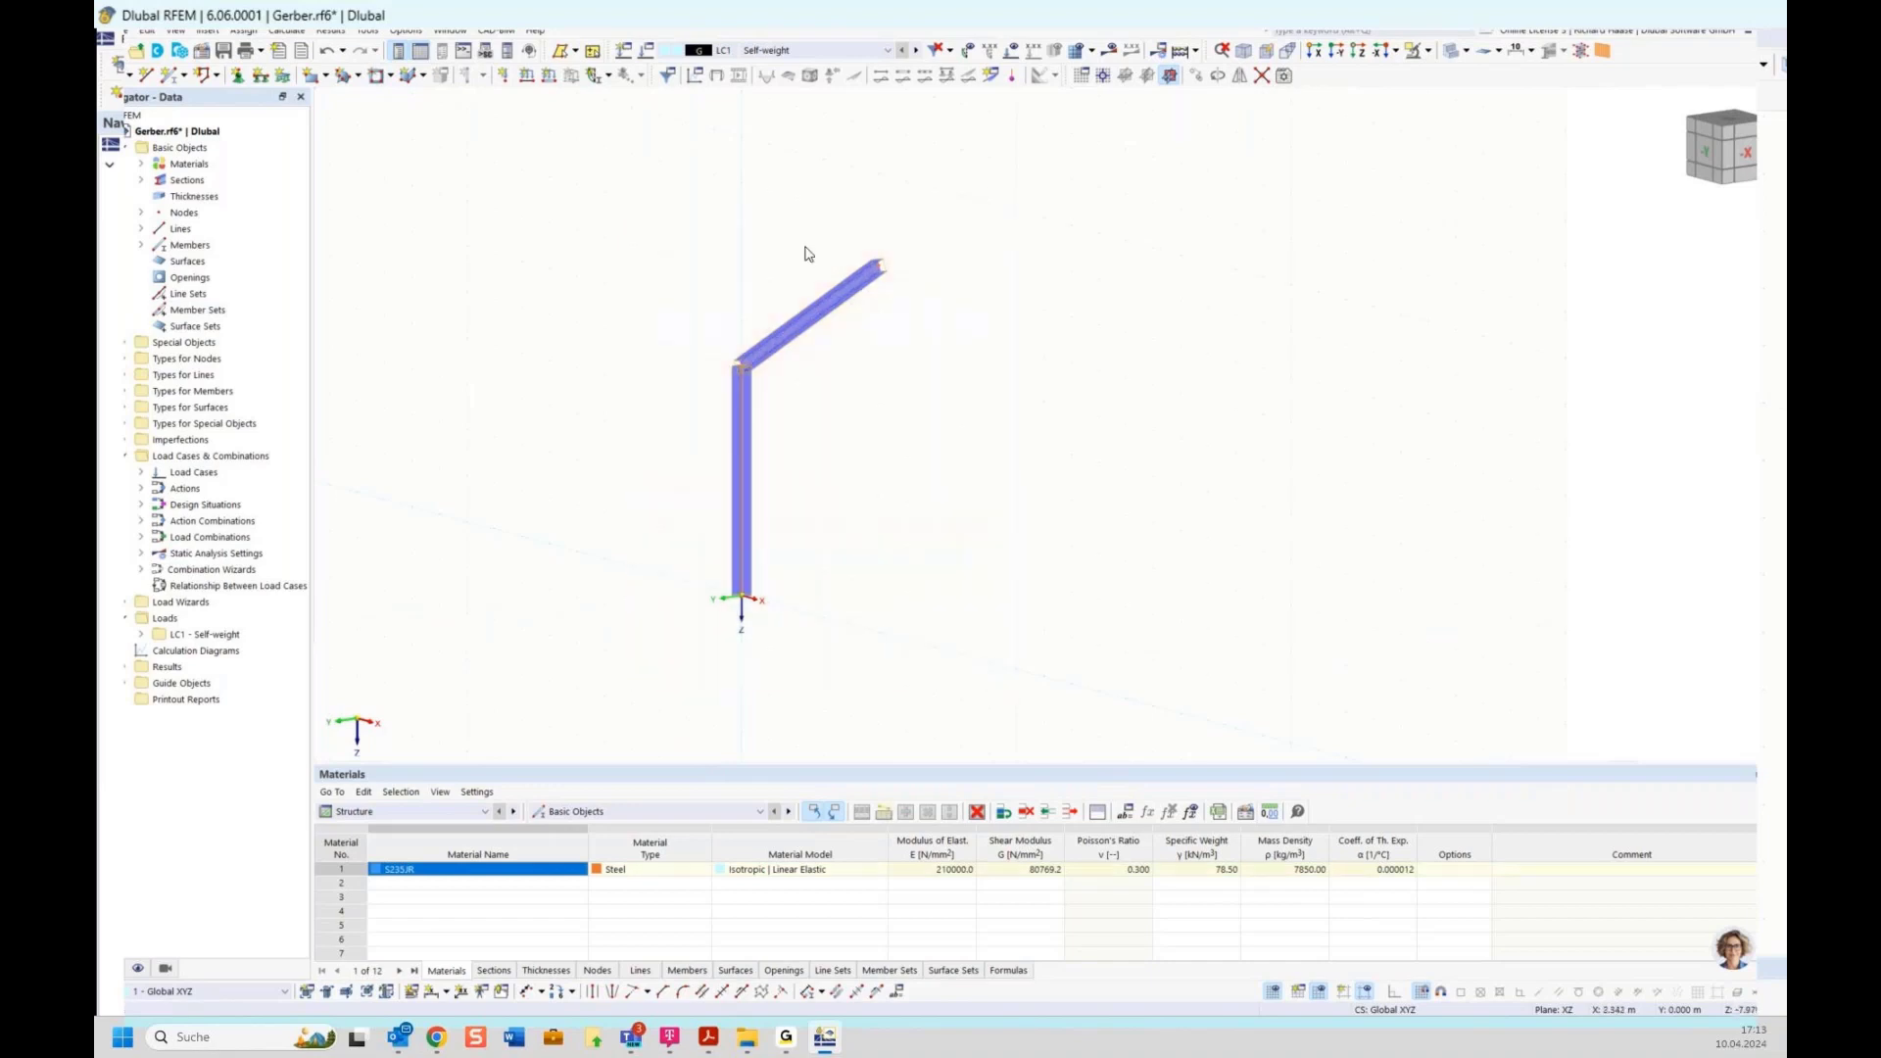
{"action": "left_click", "coordinate": [1240, 77]}
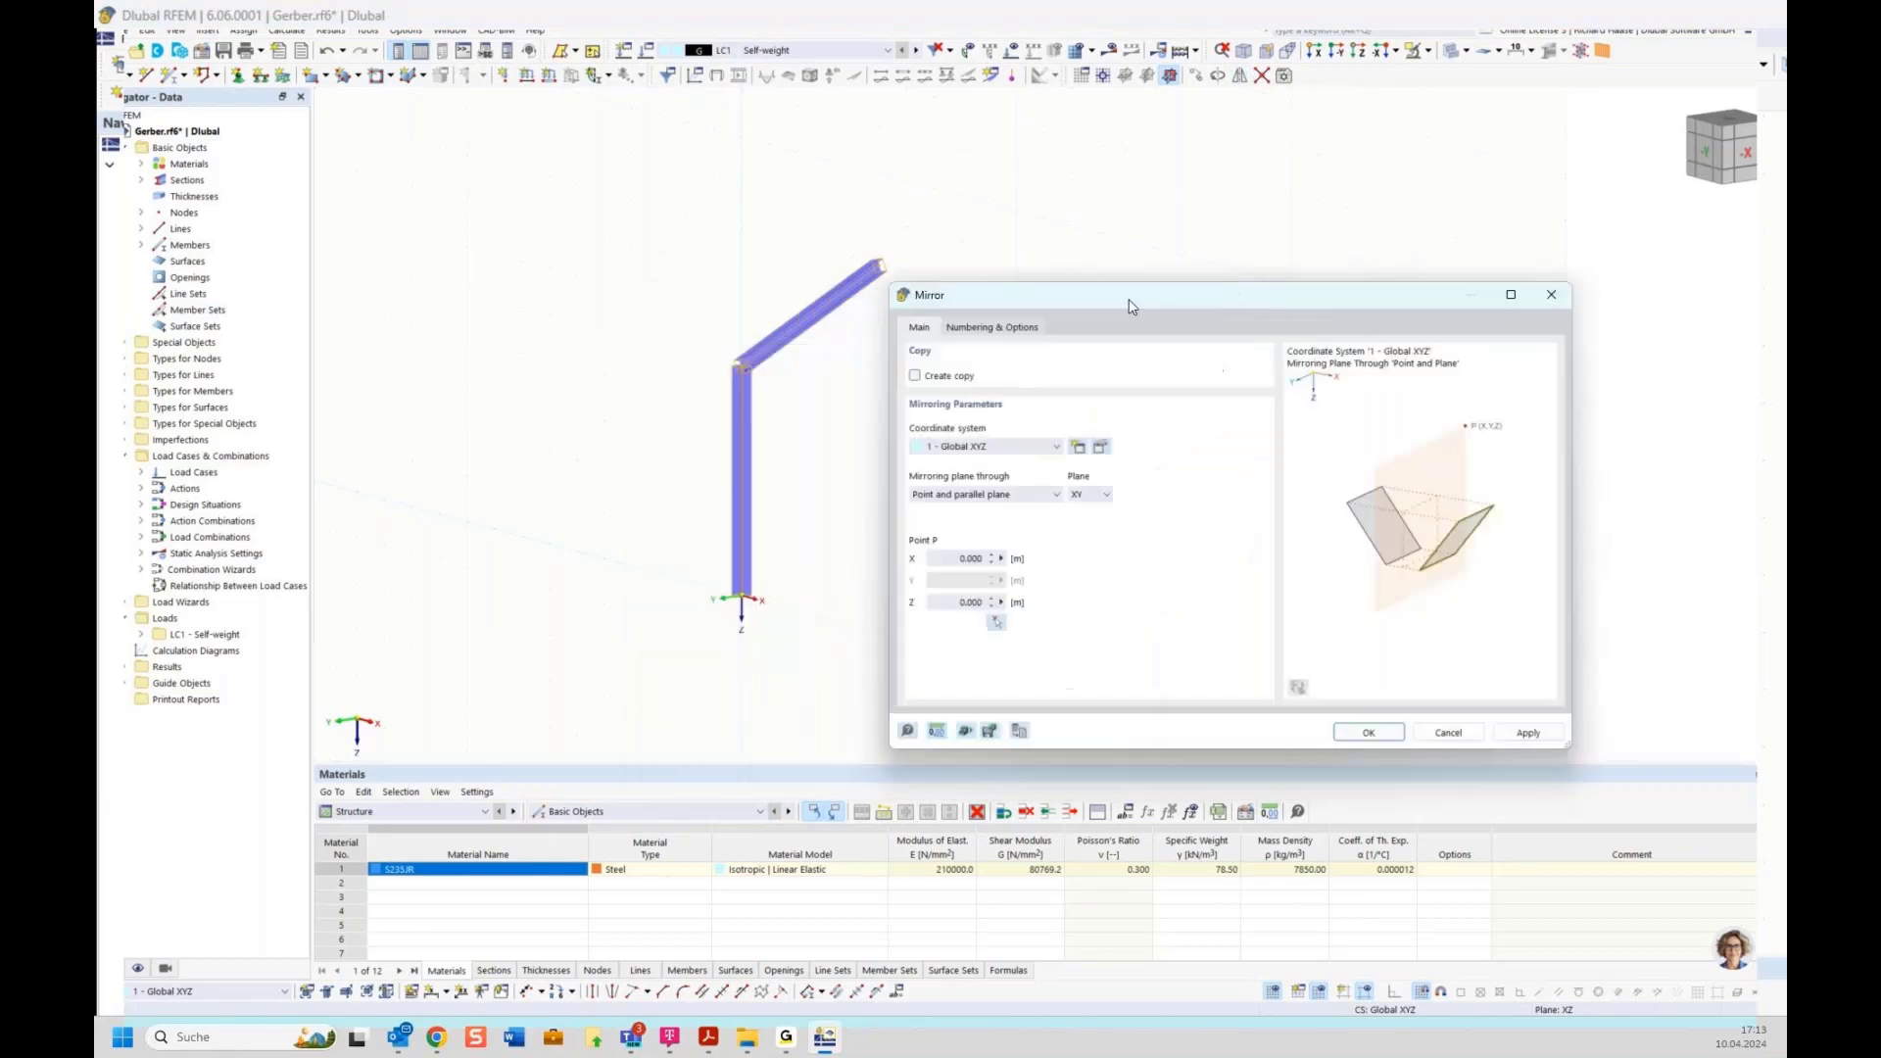
{"action": "left_click_drag", "start_coordinate": [1129, 298], "coordinate": [1196, 260]}
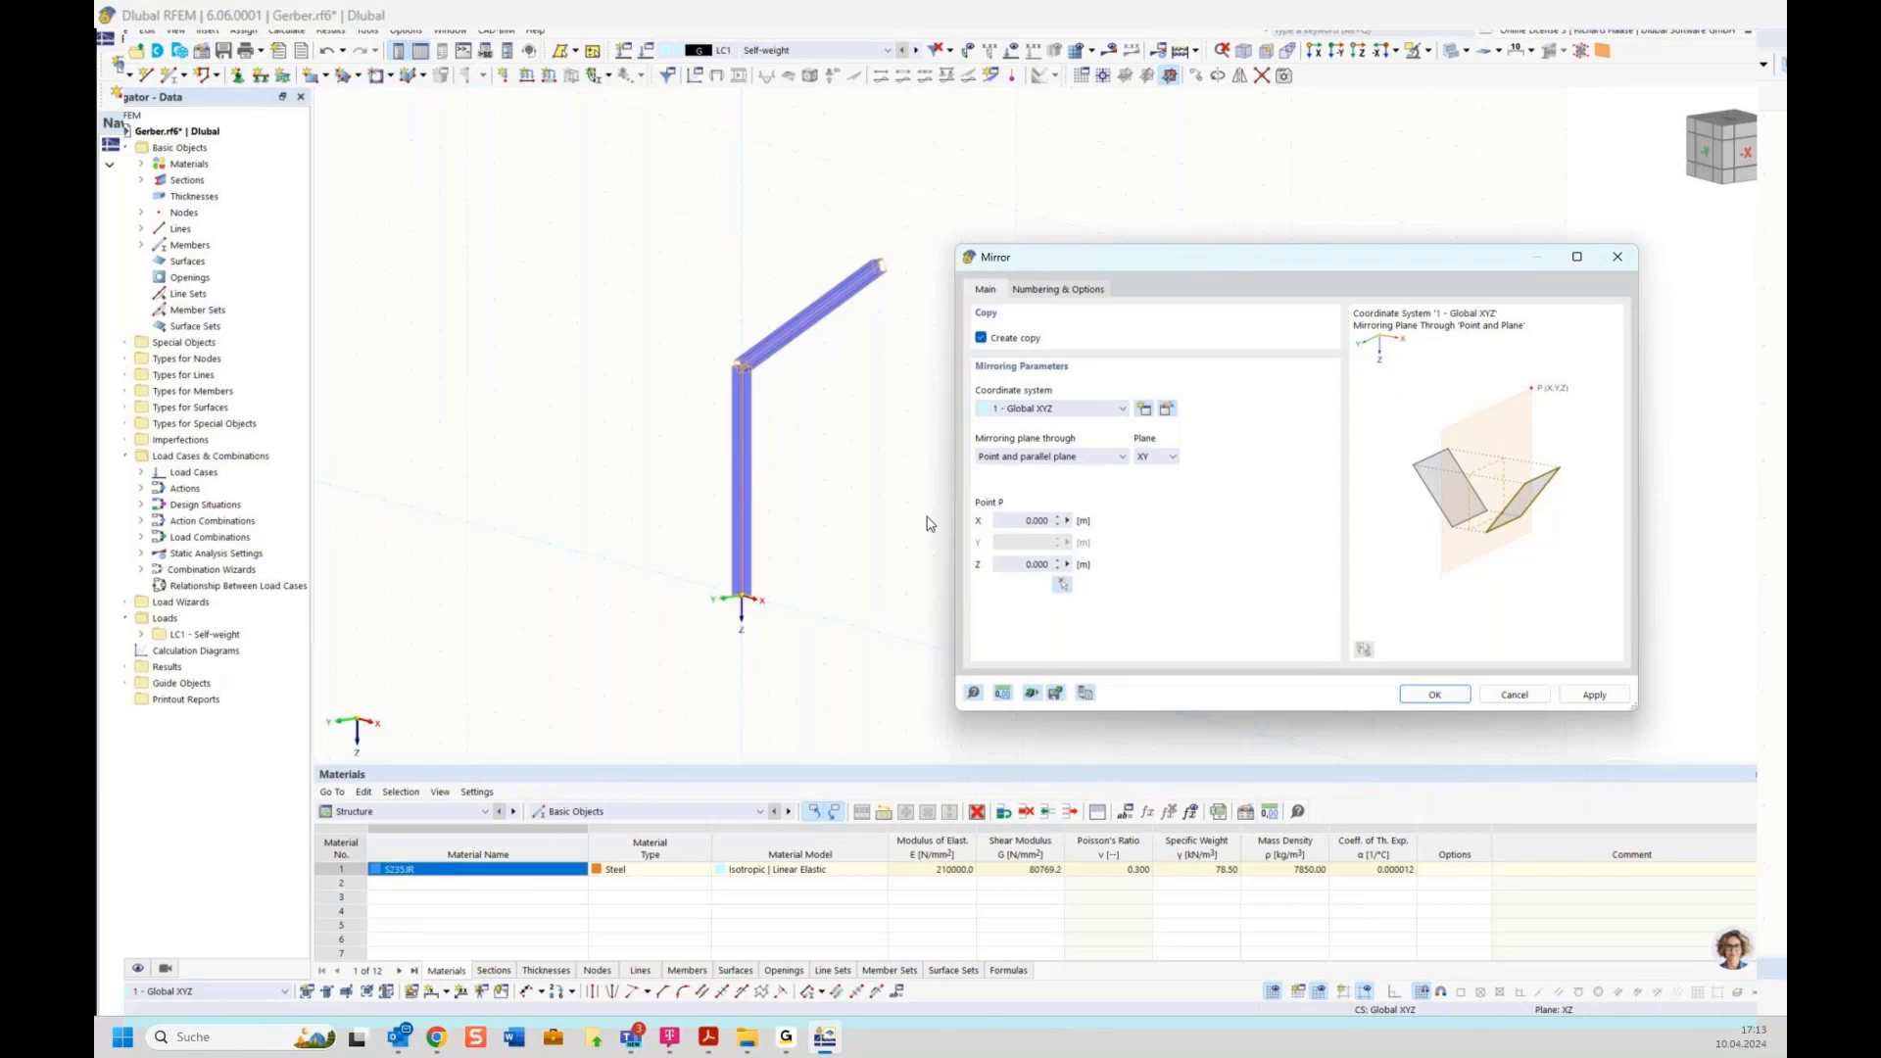
{"action": "left_click", "coordinate": [1156, 459]}
{"action": "left_click", "coordinate": [1155, 486]}
{"action": "left_click", "coordinate": [1064, 586]}
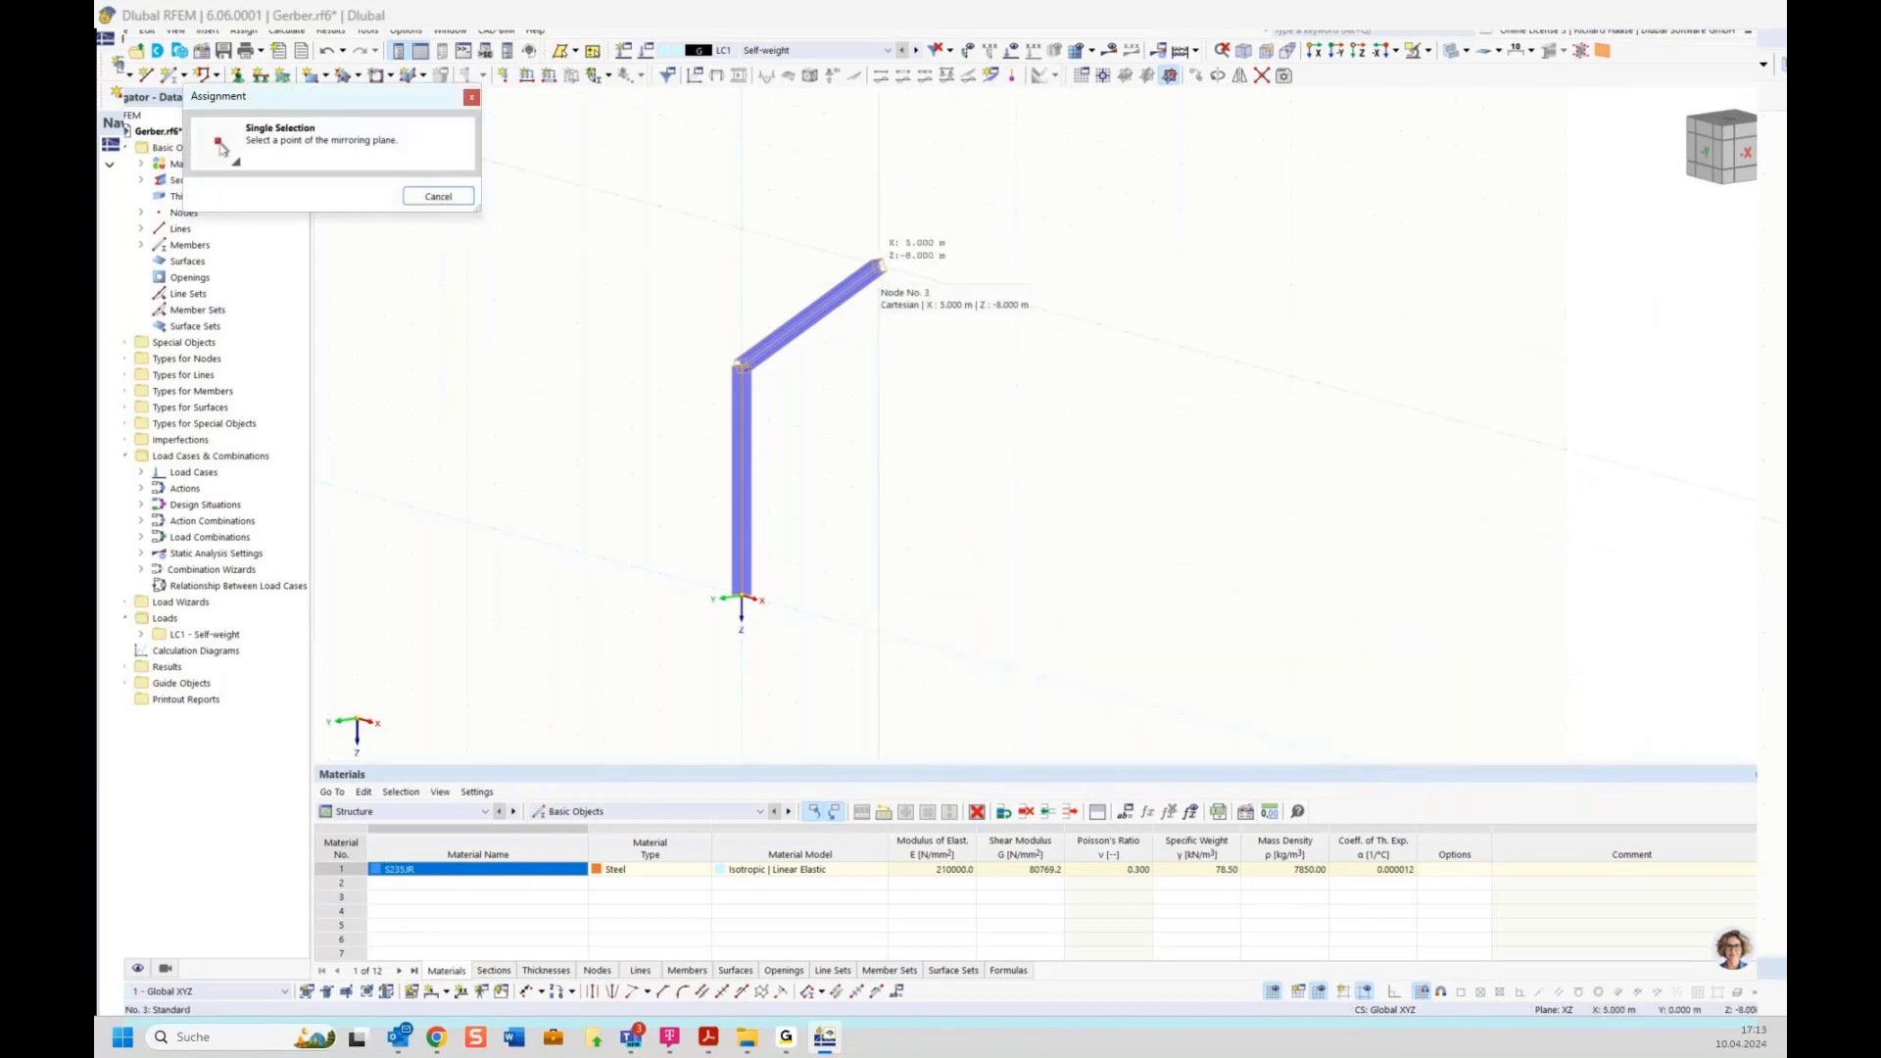
{"action": "left_click", "coordinate": [877, 264]}
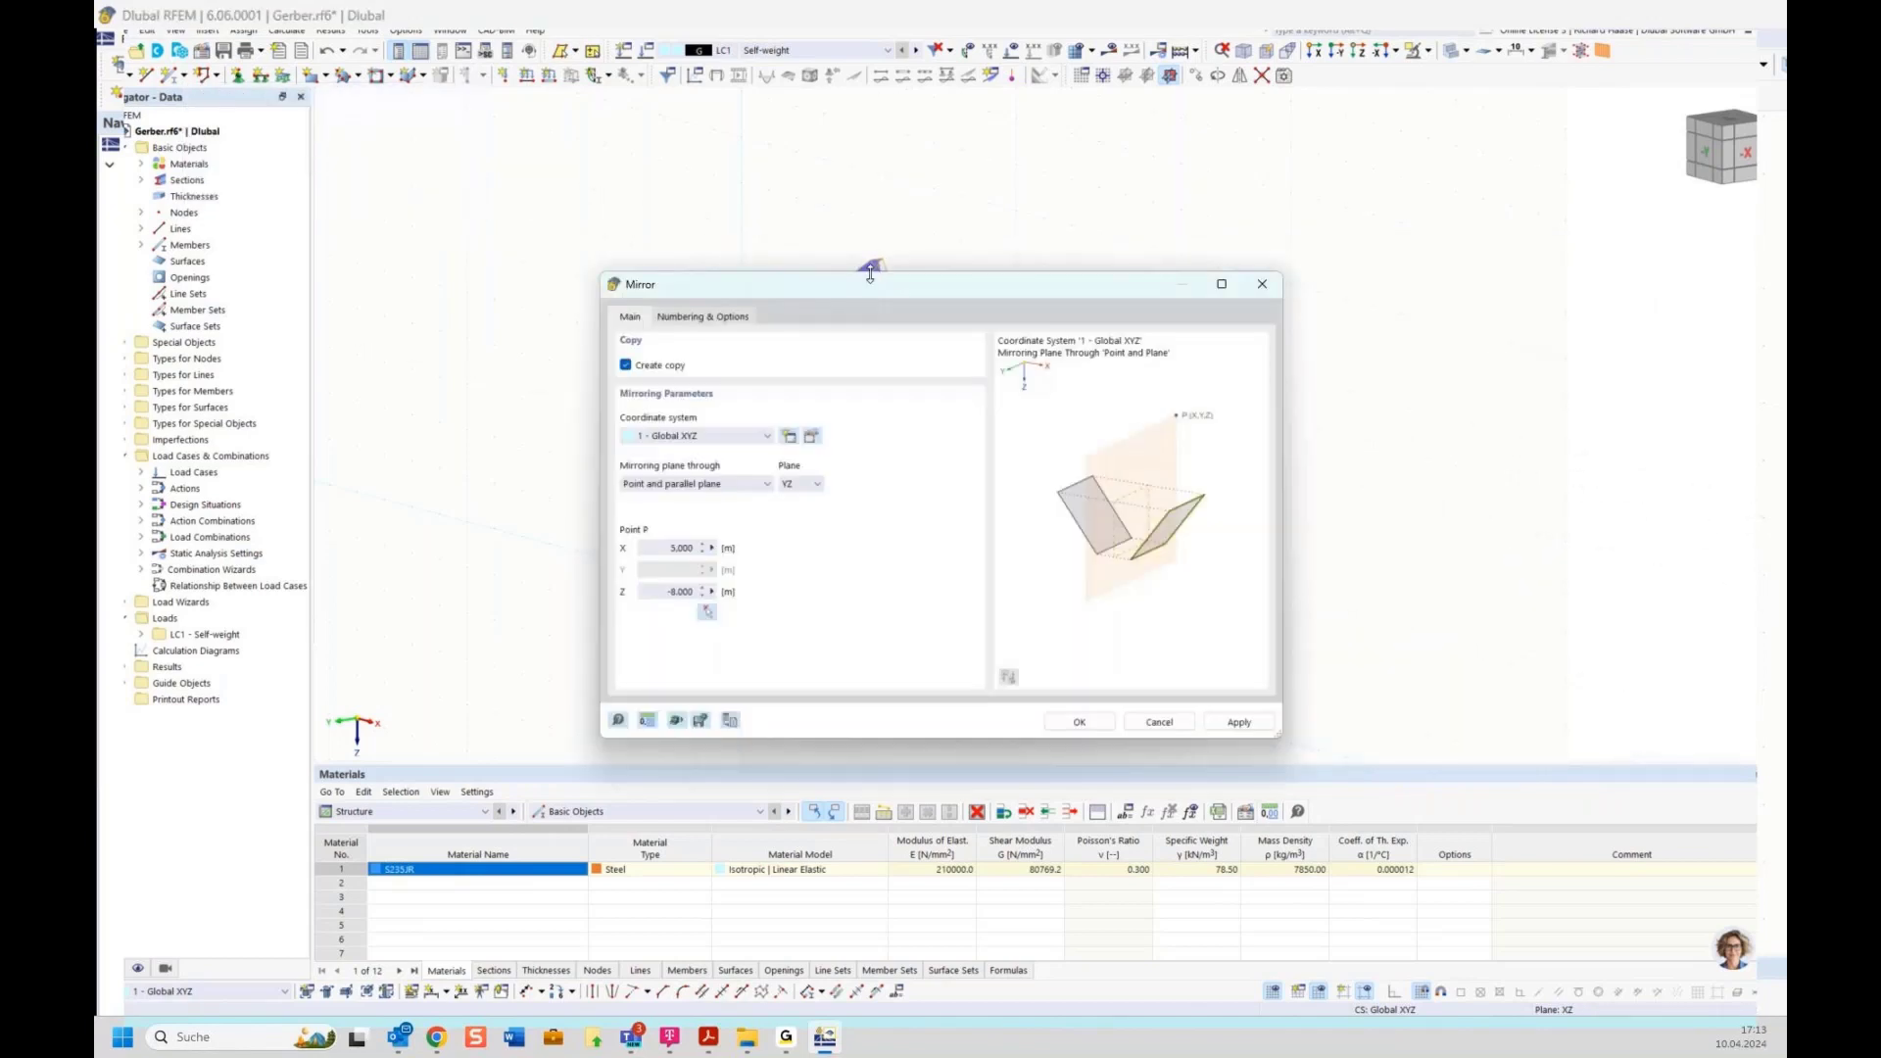
{"action": "left_click_drag", "start_coordinate": [871, 294], "coordinate": [1049, 431]}
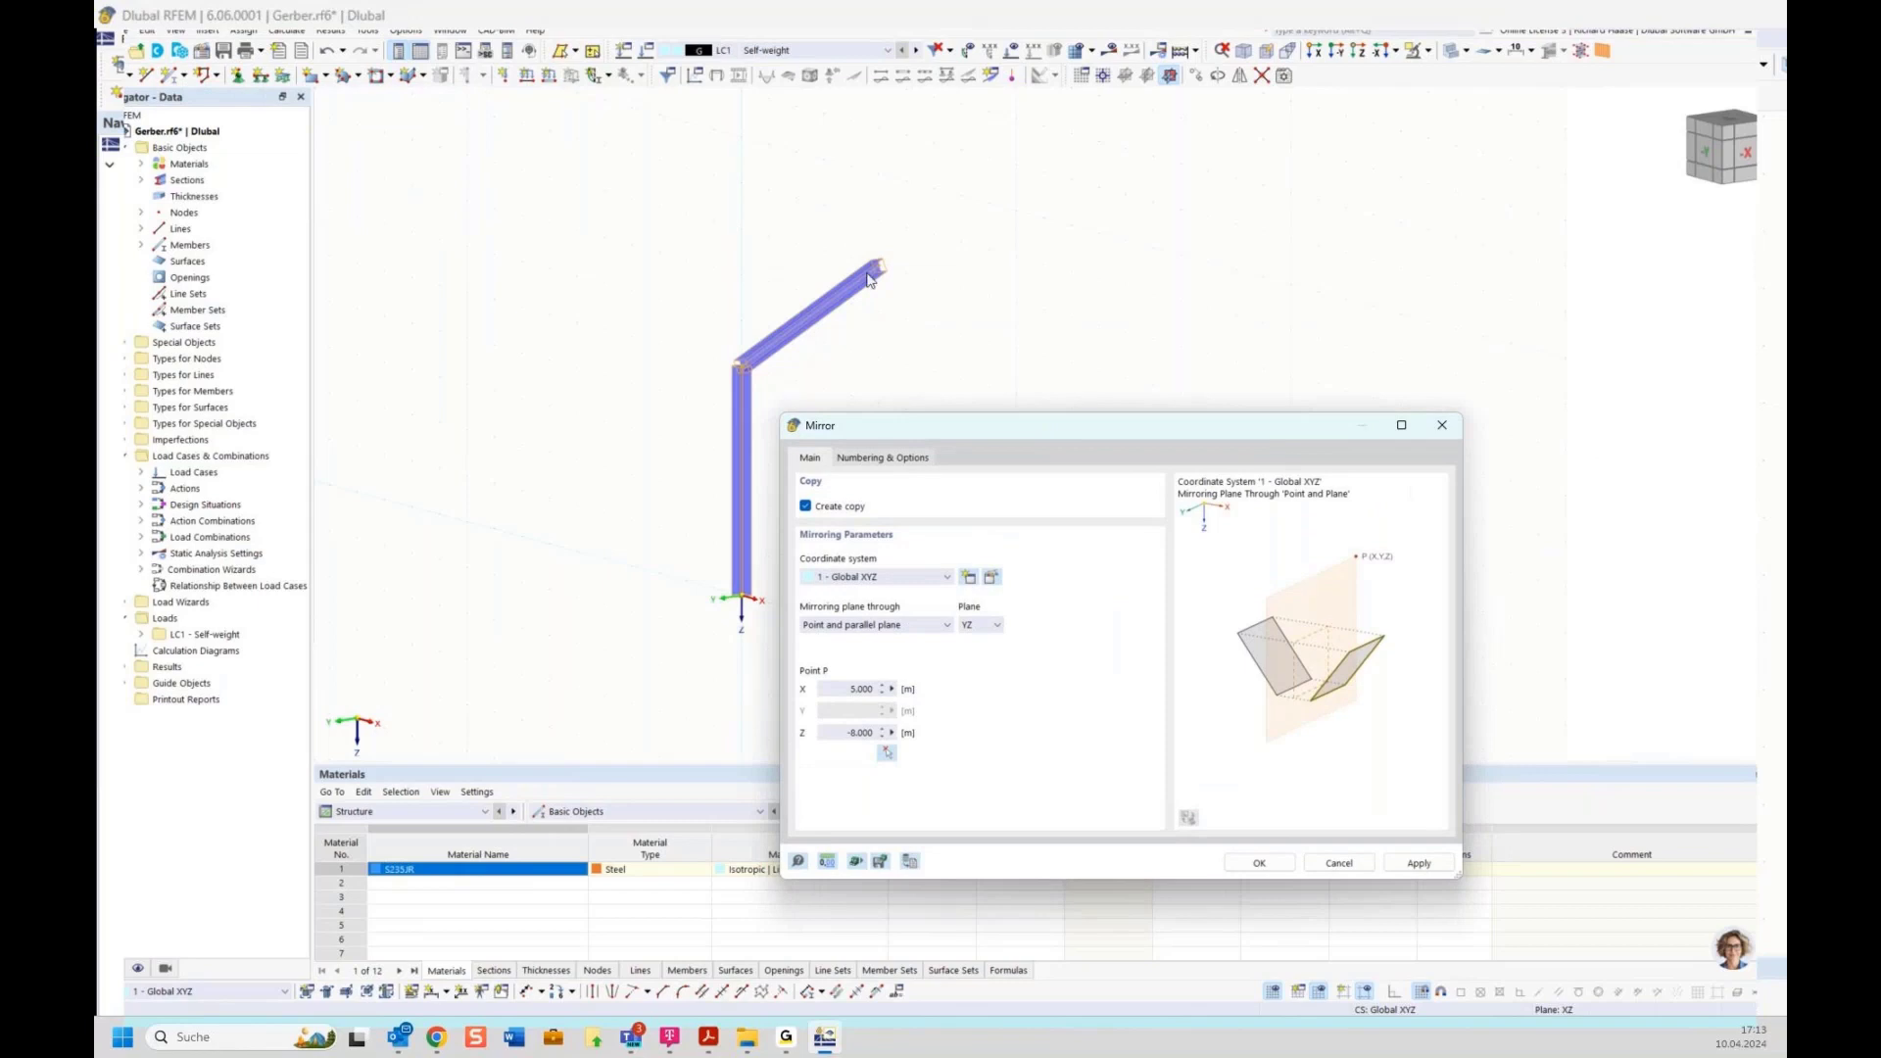
{"action": "left_click", "coordinate": [1279, 866]}
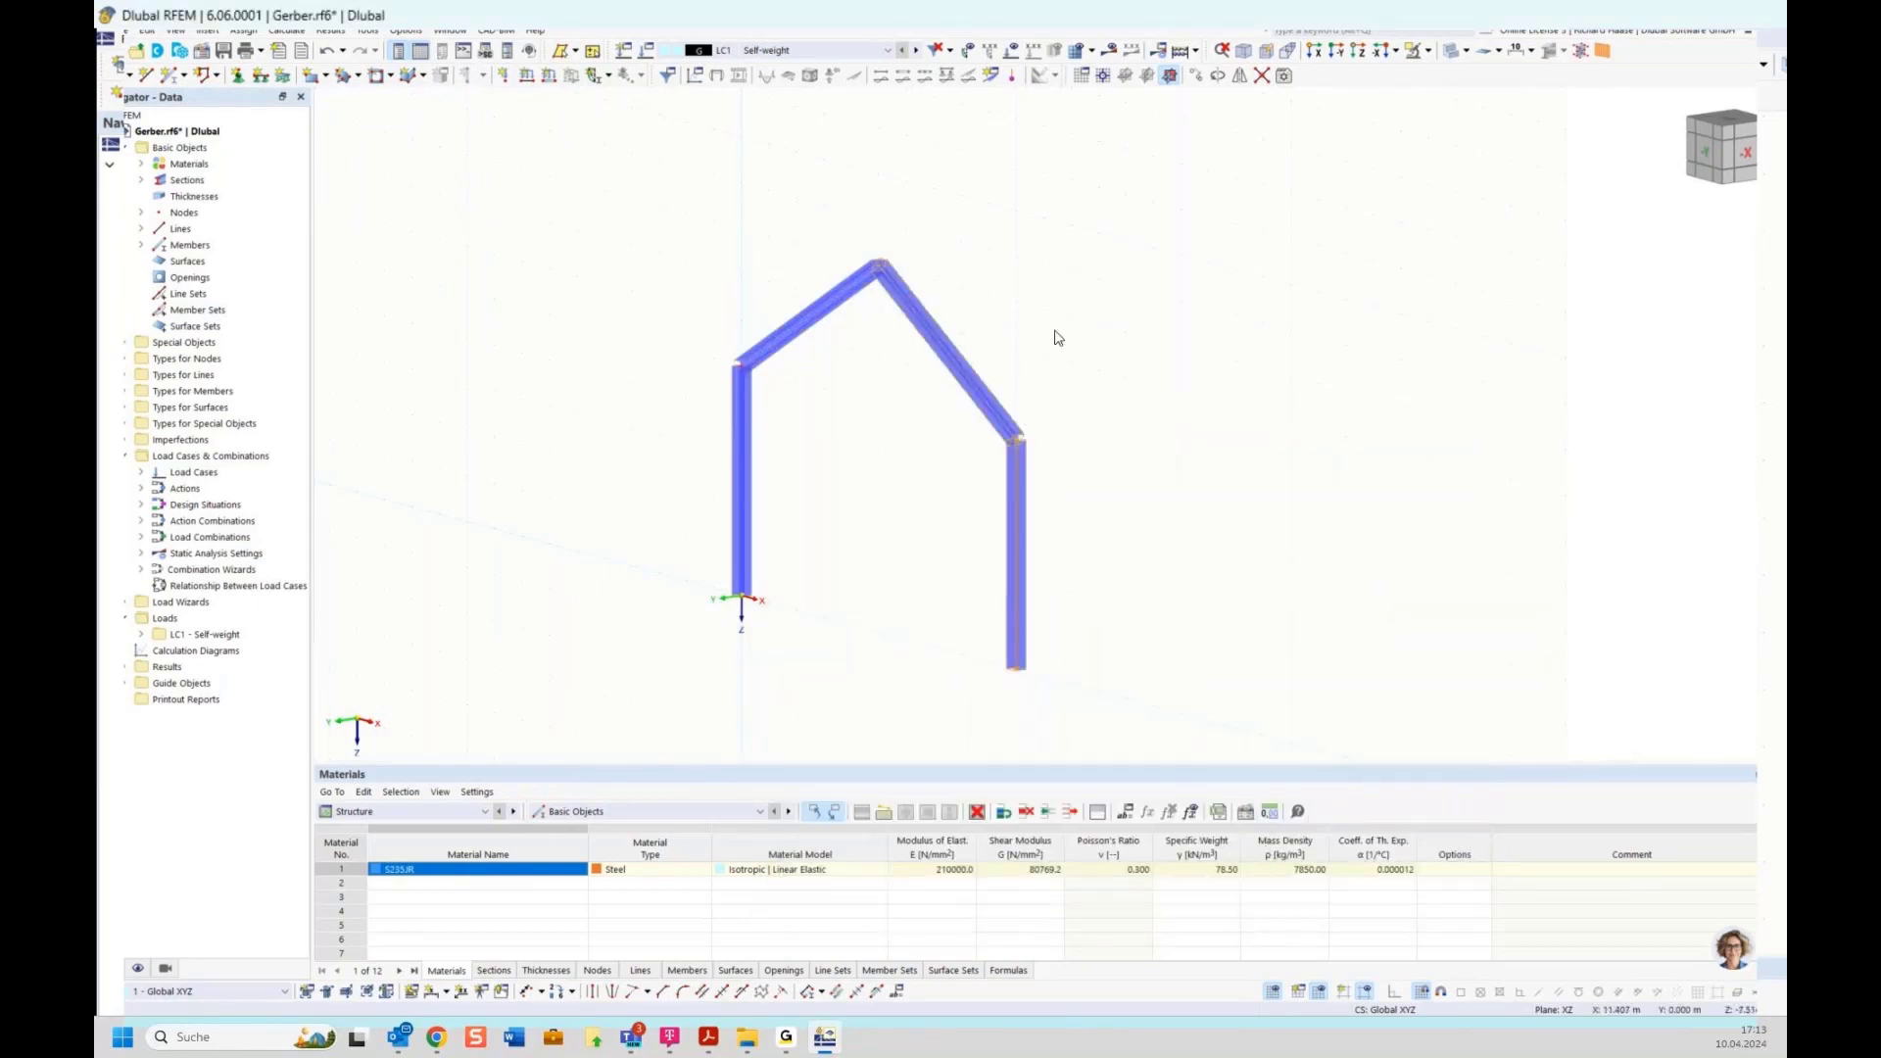
Assign the Hinged nodal support to the base nodes of both columns.
{"action": "middle_click_drag", "start_coordinate": [1050, 331], "coordinate": [1190, 333], "text": "ctrl"}
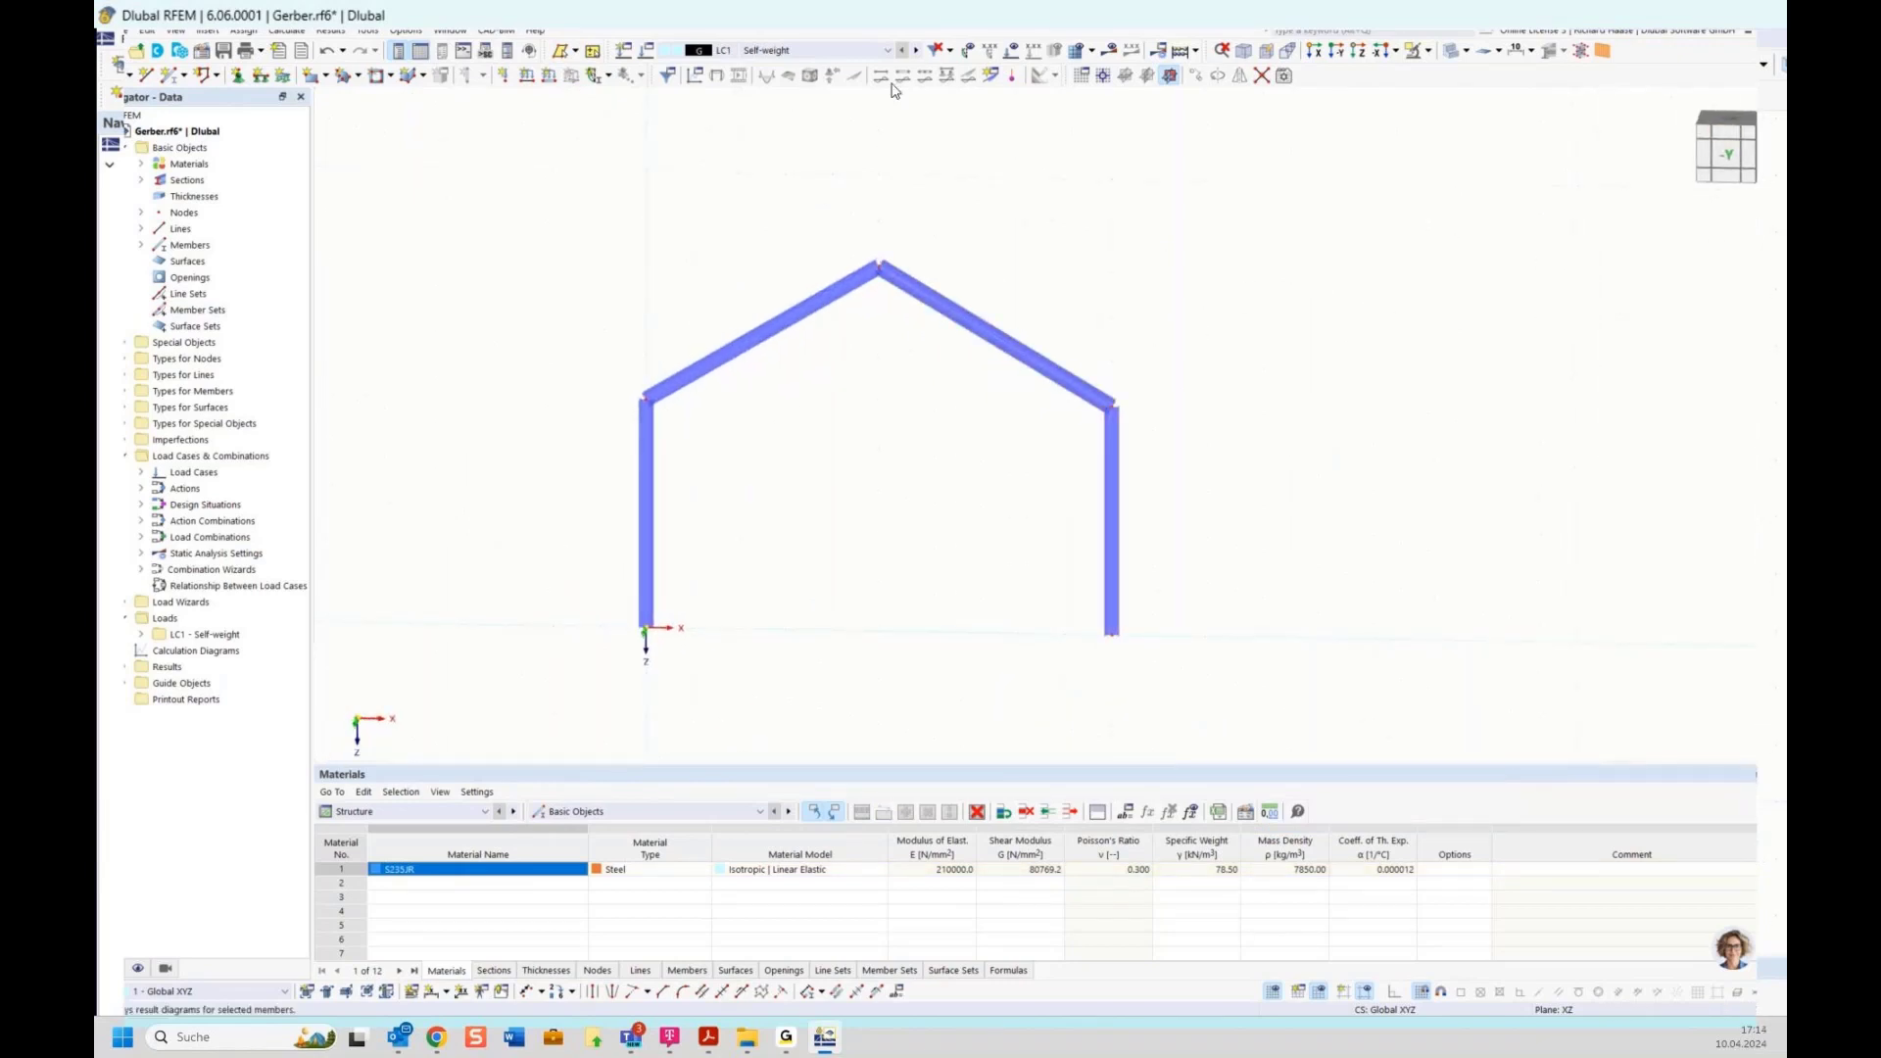
{"action": "middle_click_drag", "start_coordinate": [873, 252], "coordinate": [852, 307], "text": "ctrl"}
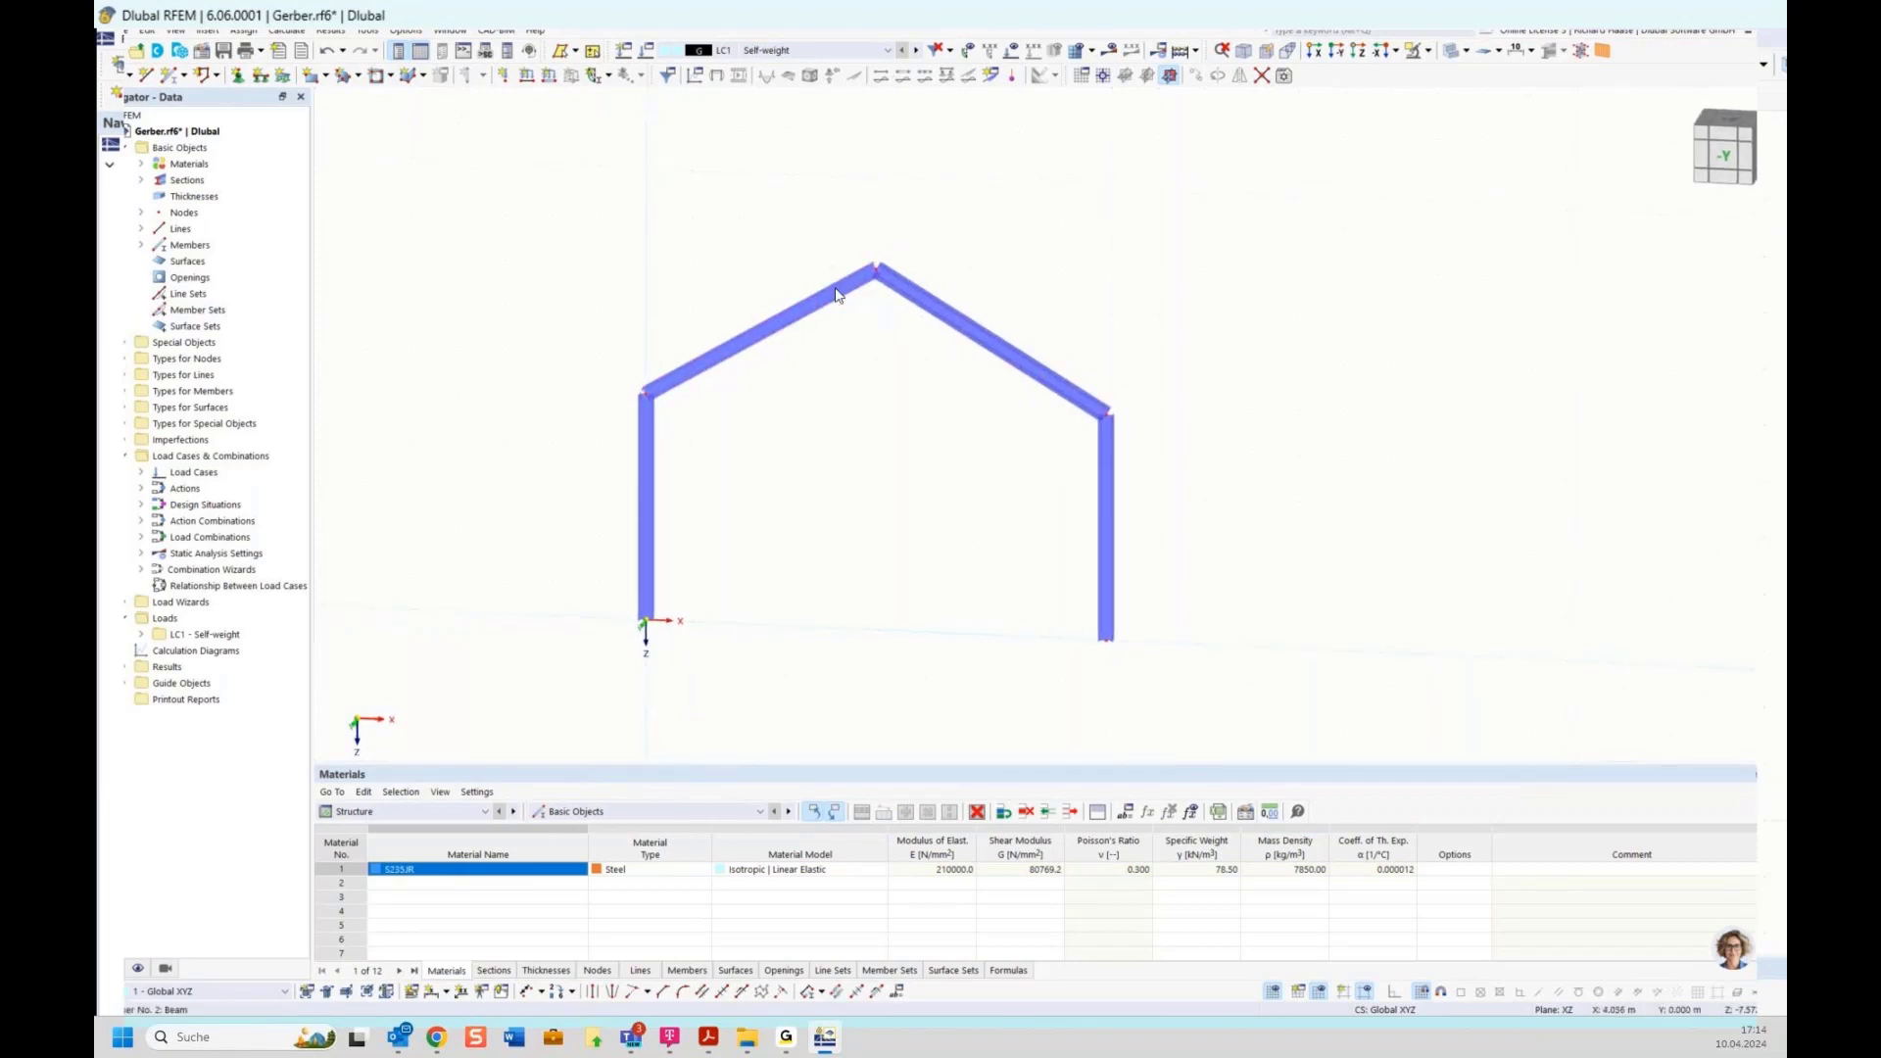
{"action": "left_click", "coordinate": [1729, 157]}
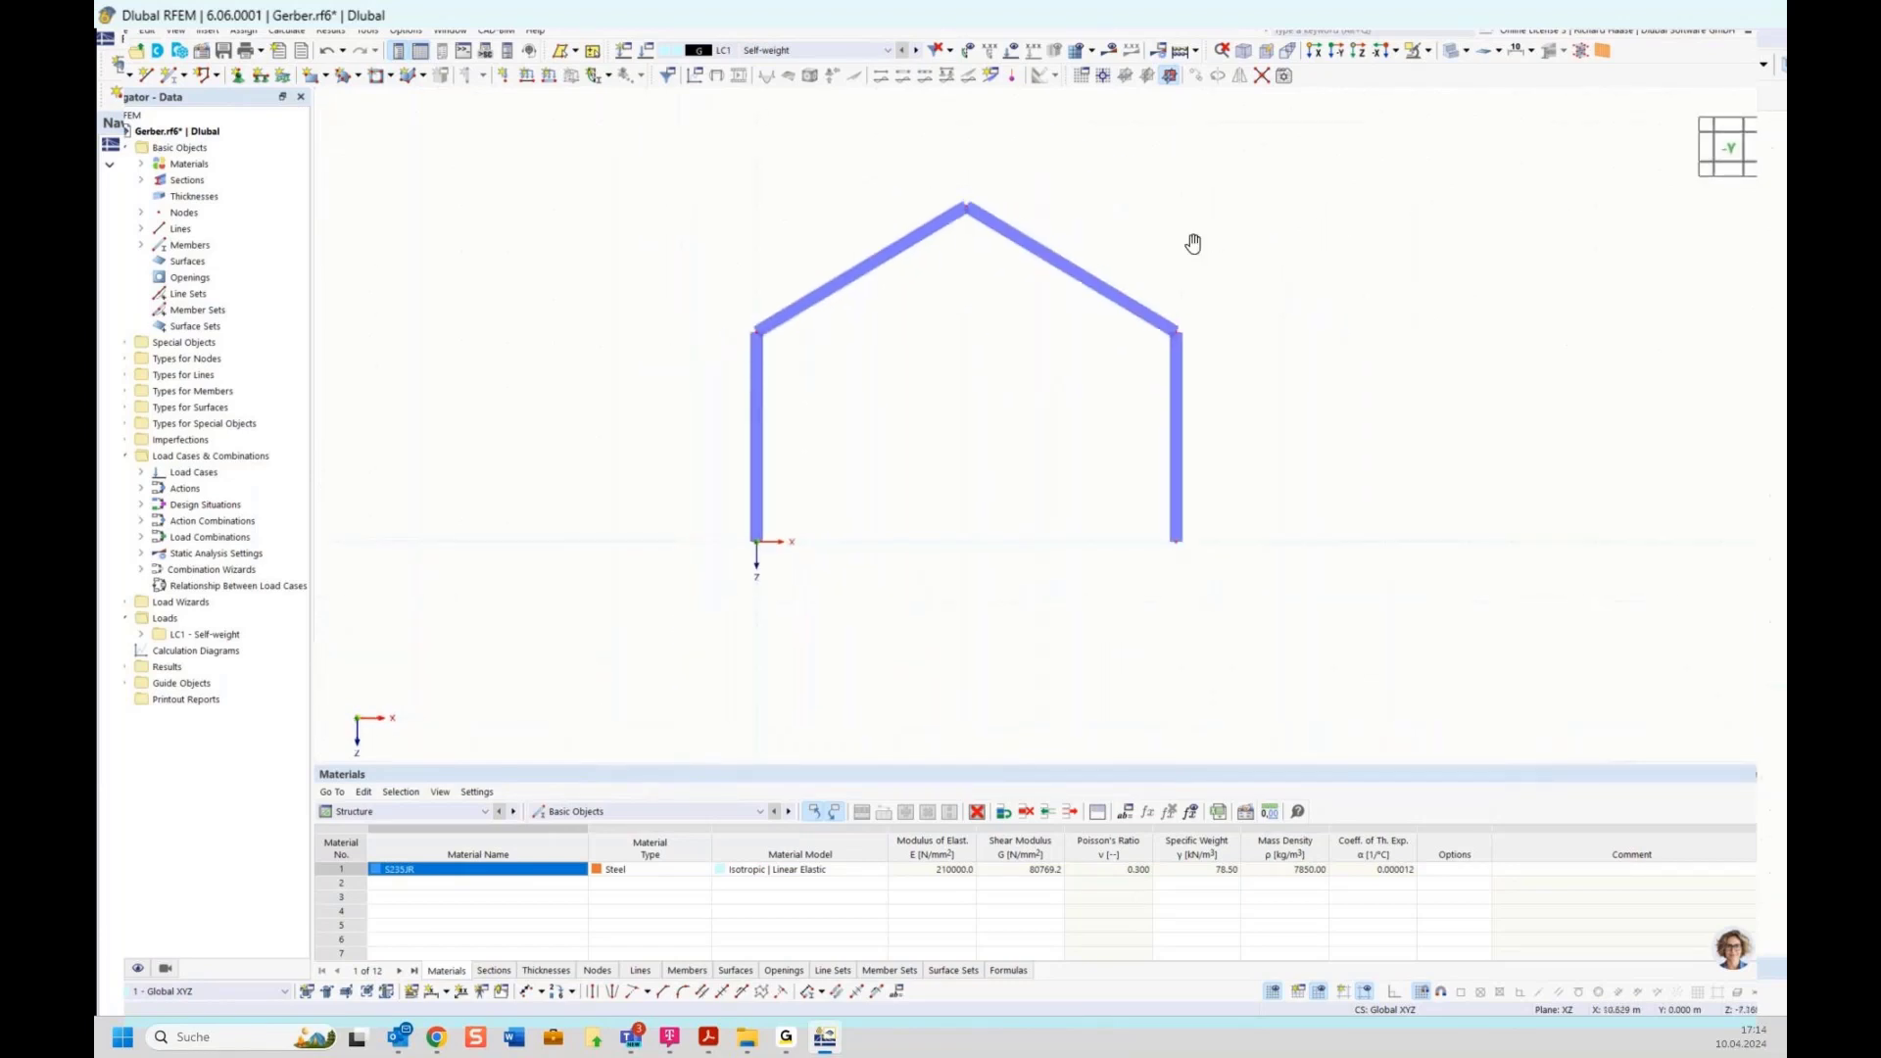
{"action": "left_click", "coordinate": [237, 77]}
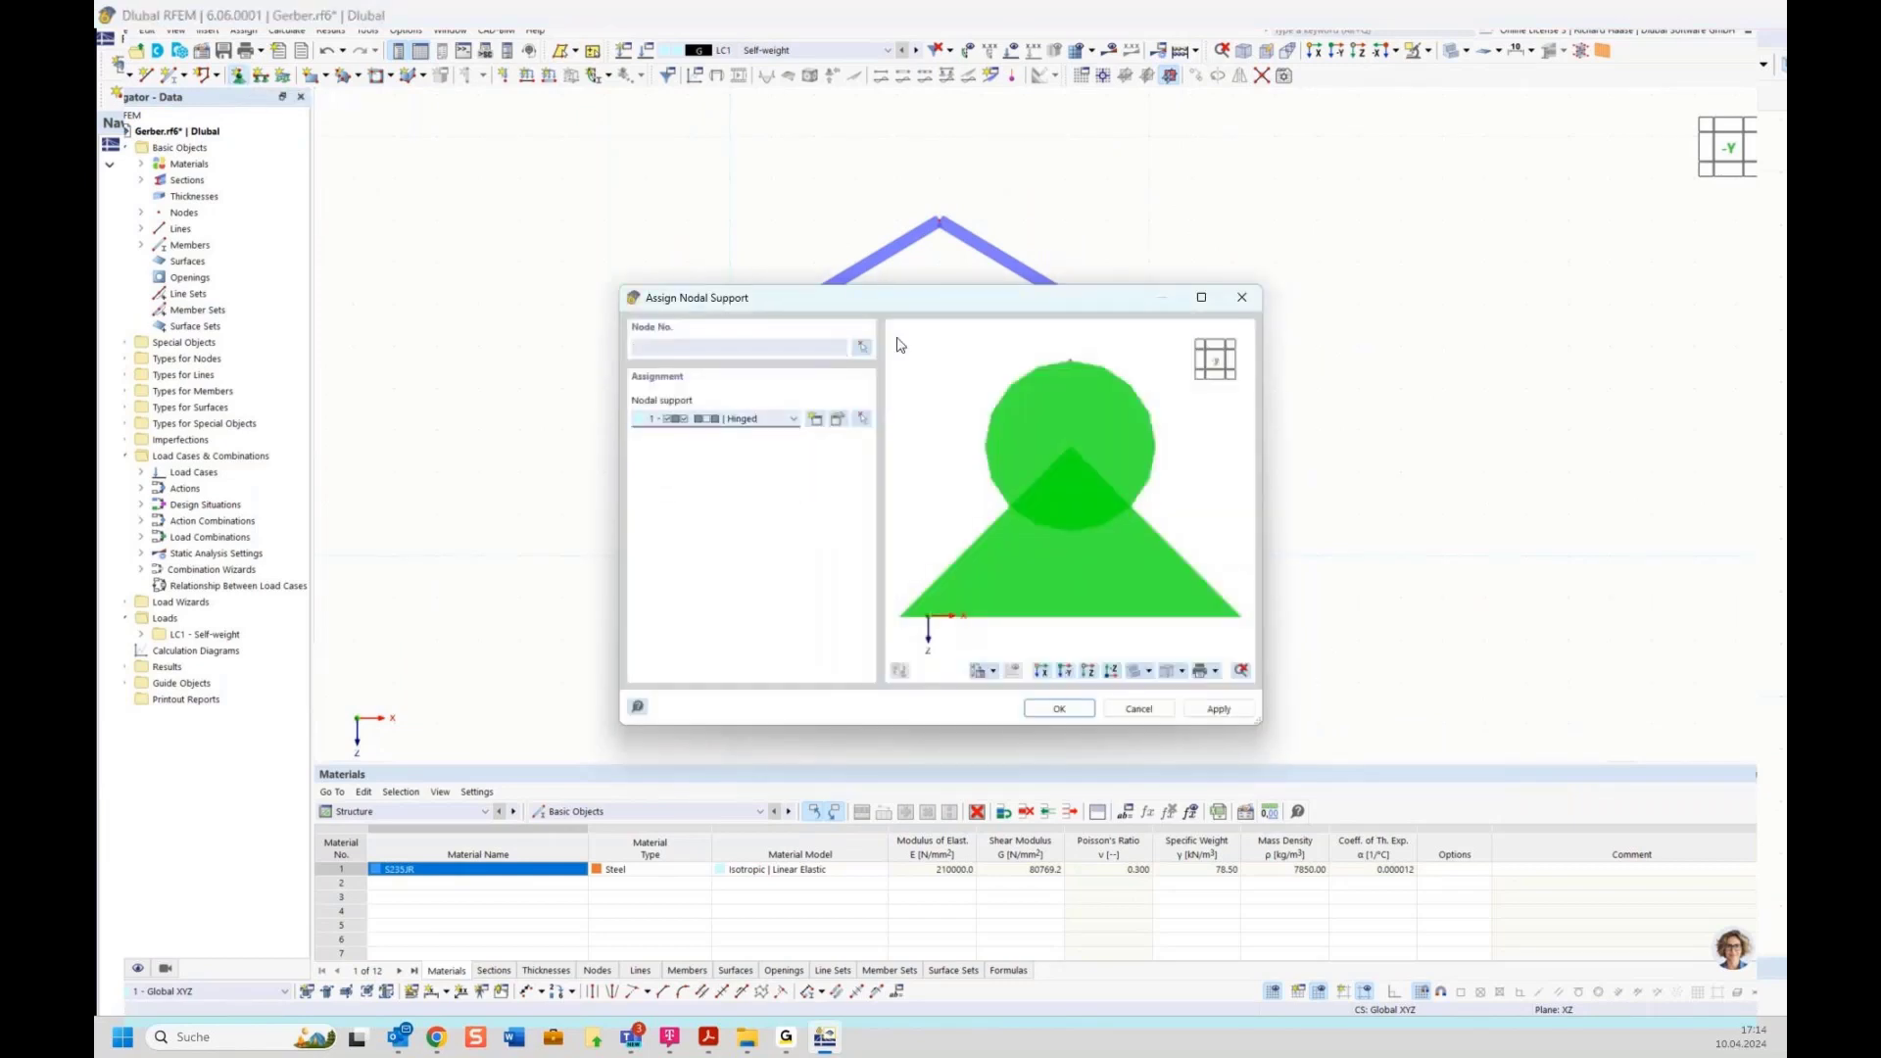
{"action": "left_click", "coordinate": [863, 348]}
{"action": "left_click", "coordinate": [729, 555]}
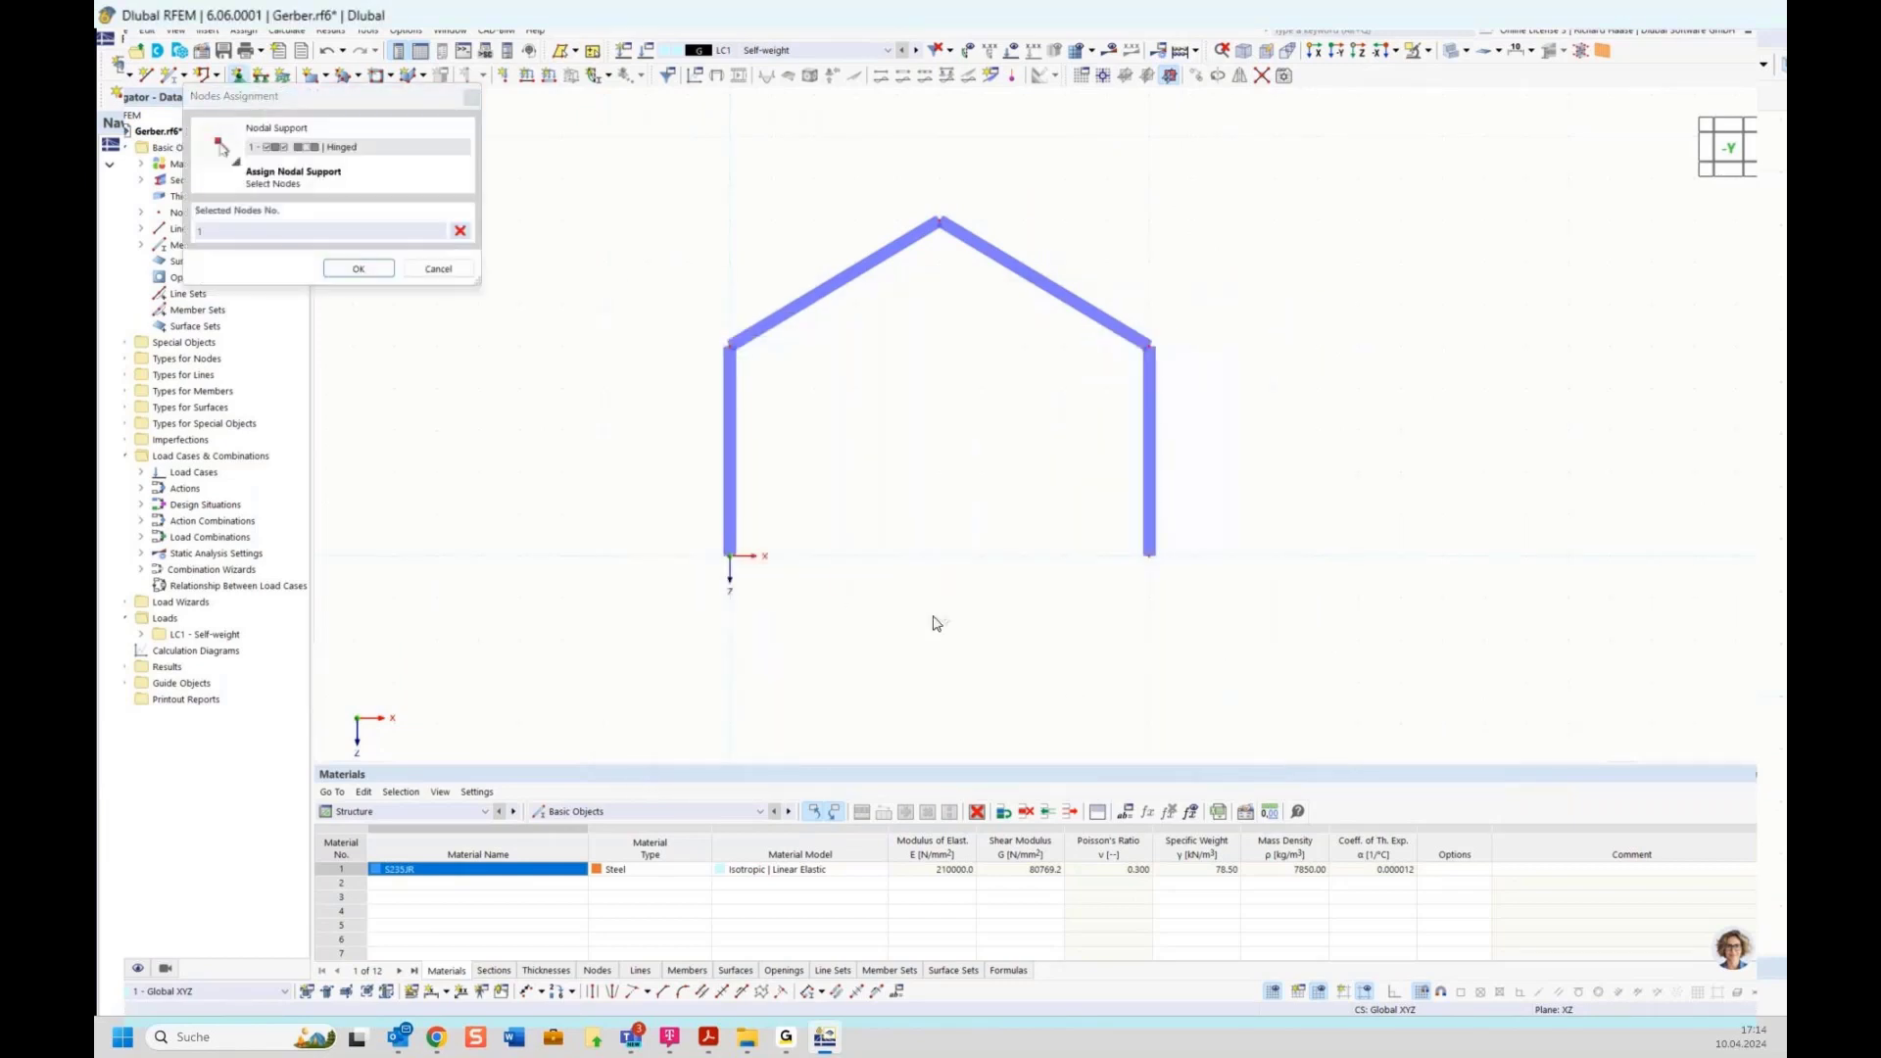
{"action": "left_click", "coordinate": [1149, 553]}
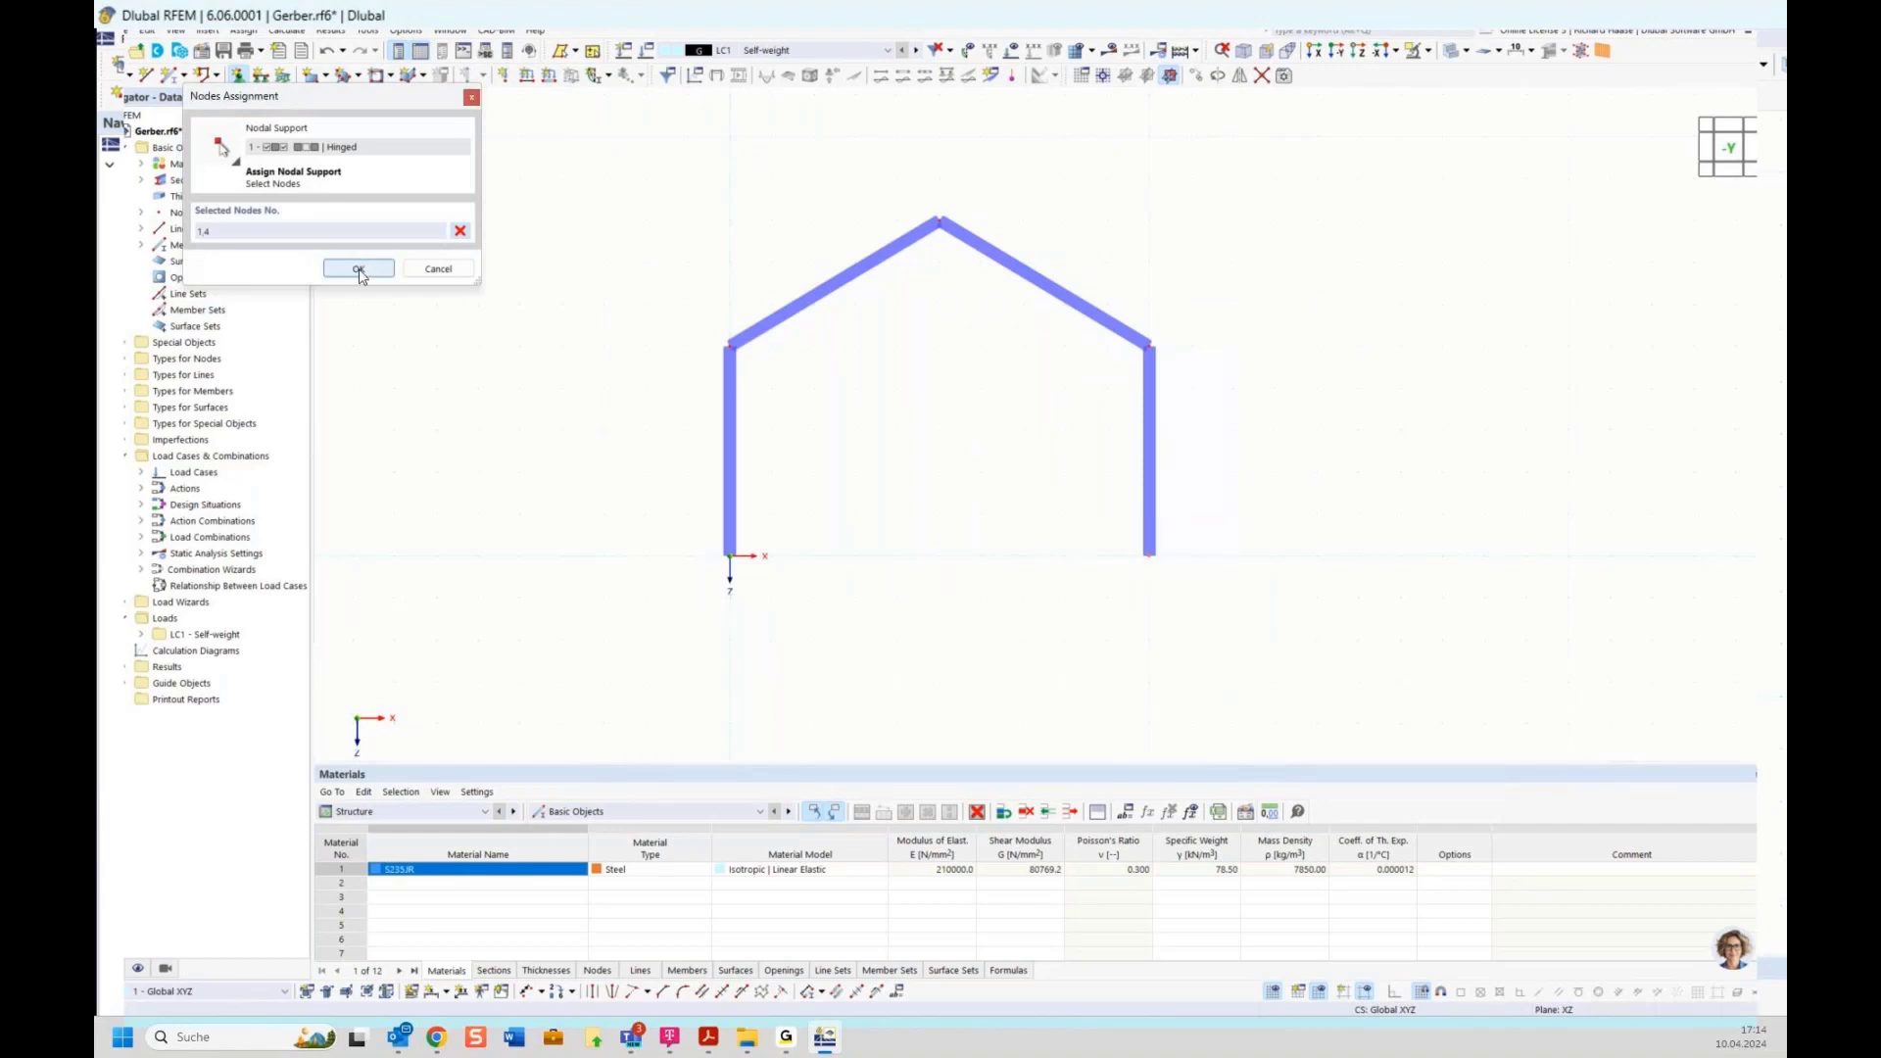
{"action": "left_click", "coordinate": [359, 269]}
{"action": "left_click", "coordinate": [1059, 708]}
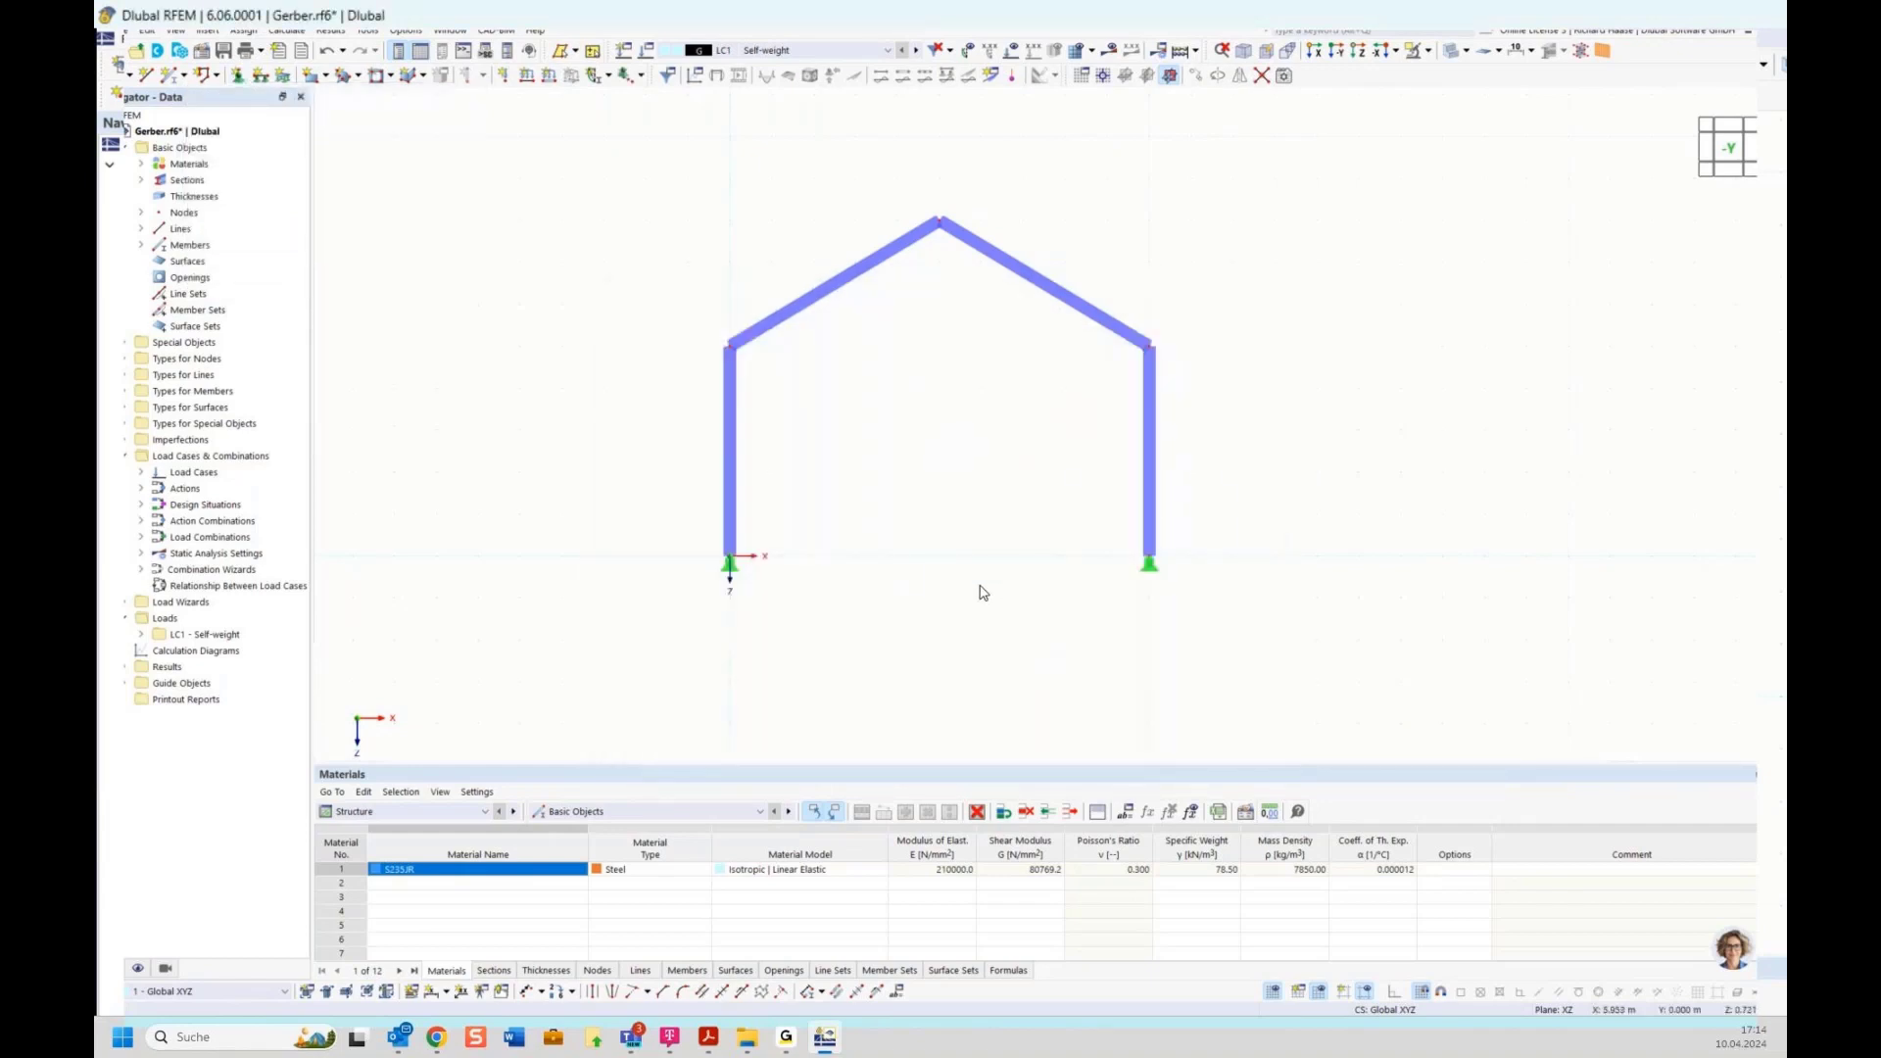
Enlarge the display size of the nodal support symbols in the graphic.
{"action": "right_click", "coordinate": [720, 566]}
{"action": "left_click_drag", "start_coordinate": [875, 713], "coordinate": [994, 718]}
{"action": "left_click", "coordinate": [1361, 548]}
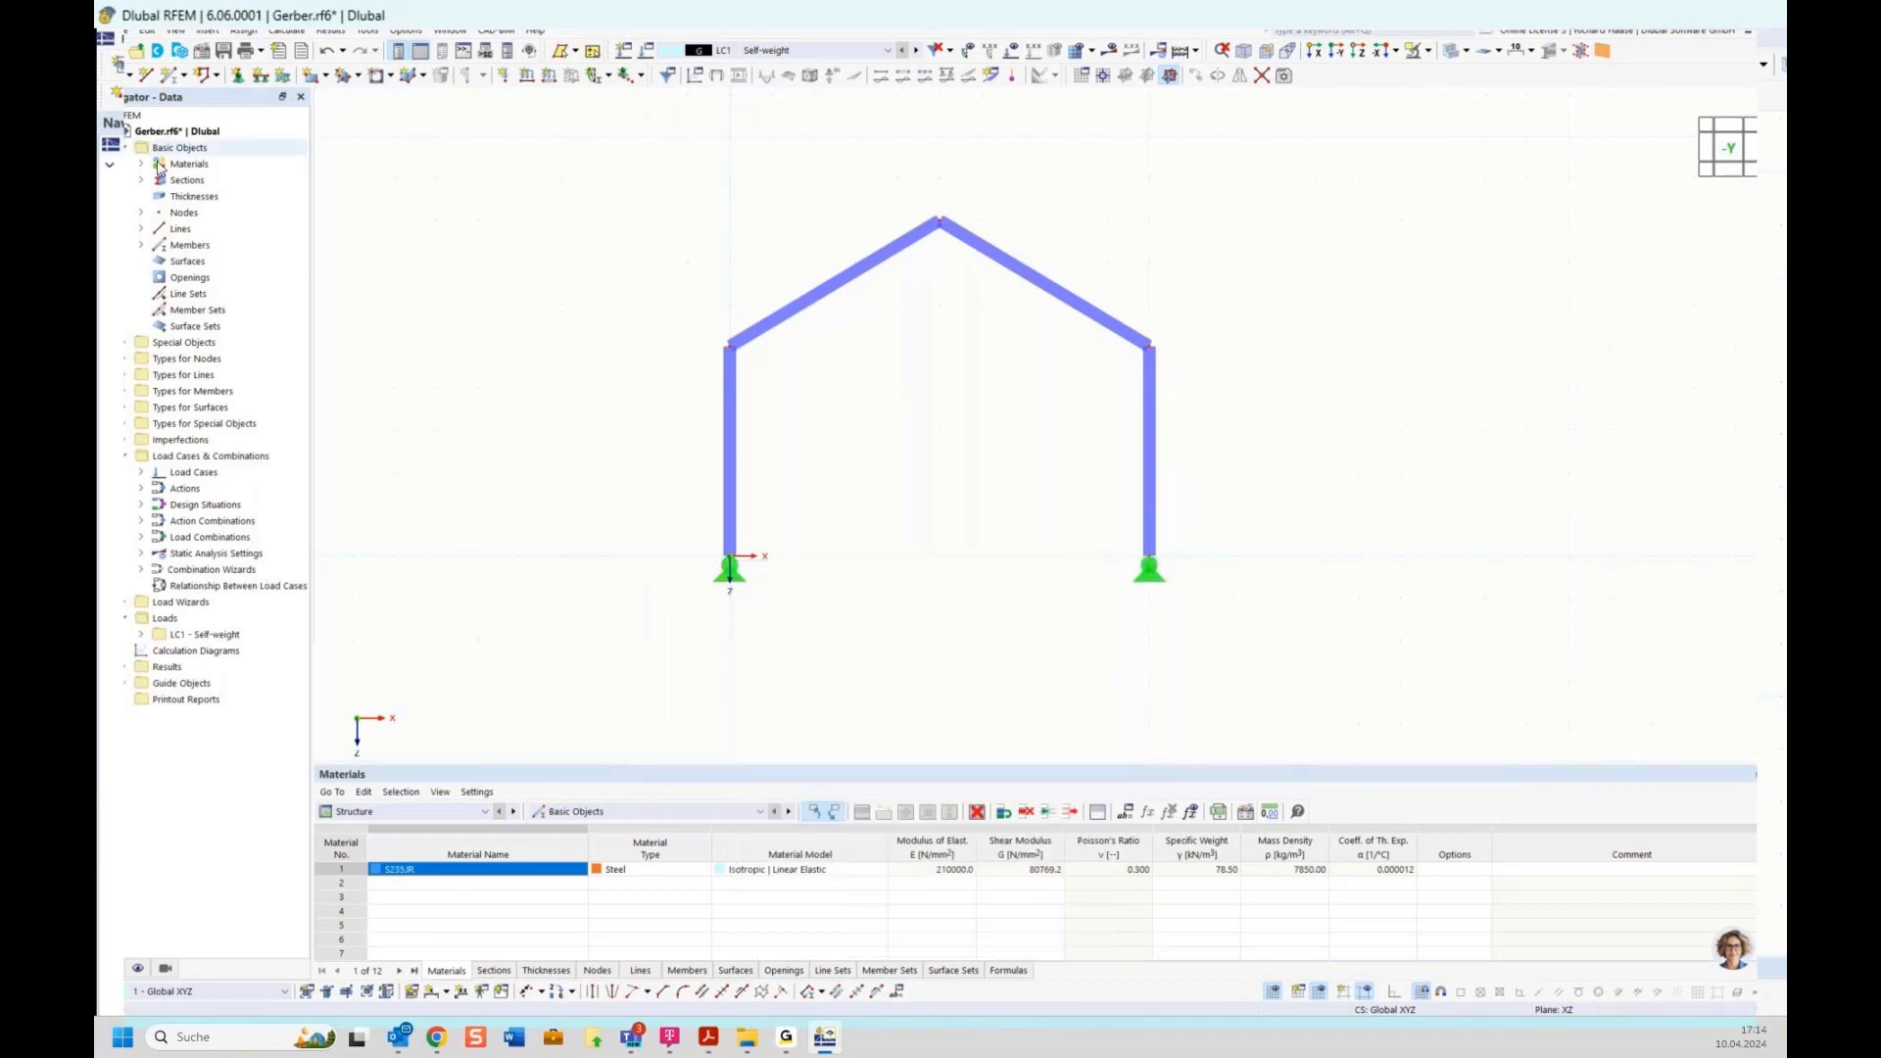
Draw a horizontal member of type Tension between the upper ends of the two columns.
{"action": "left_click", "coordinate": [171, 76]}
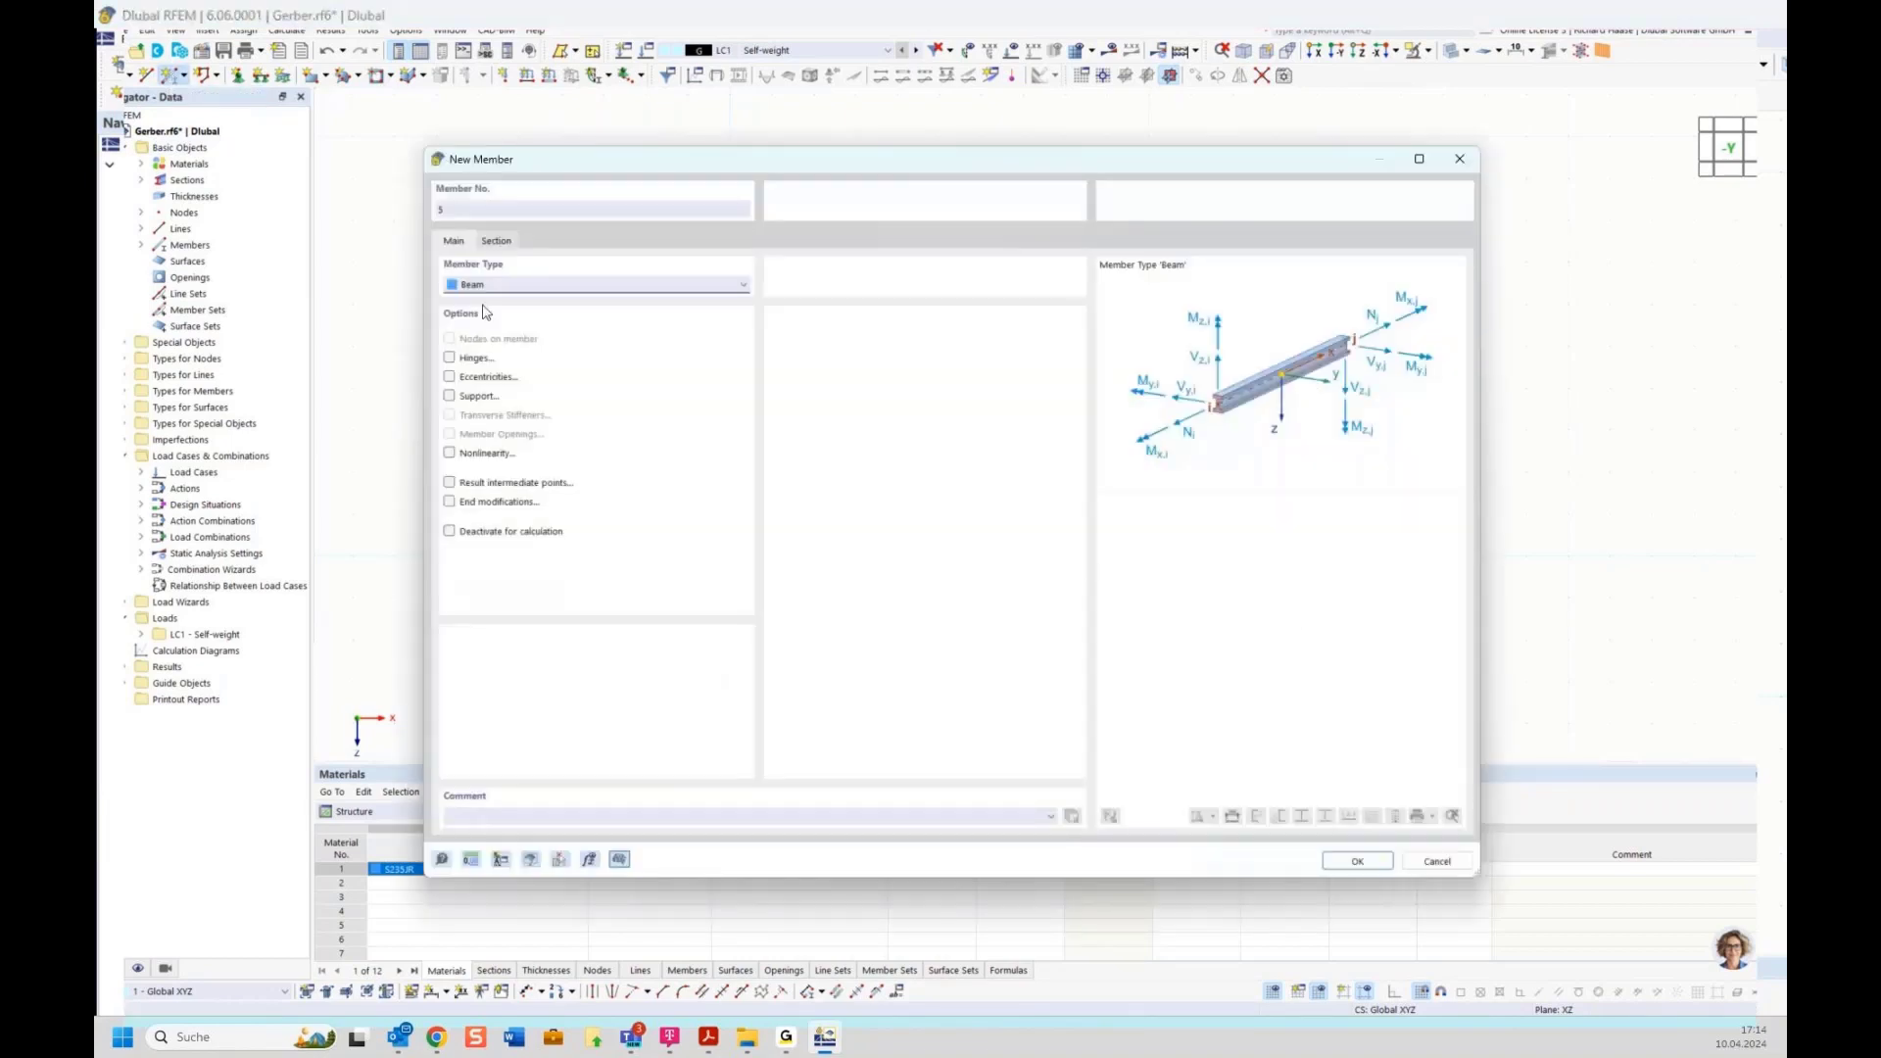
{"action": "left_click", "coordinate": [503, 285]}
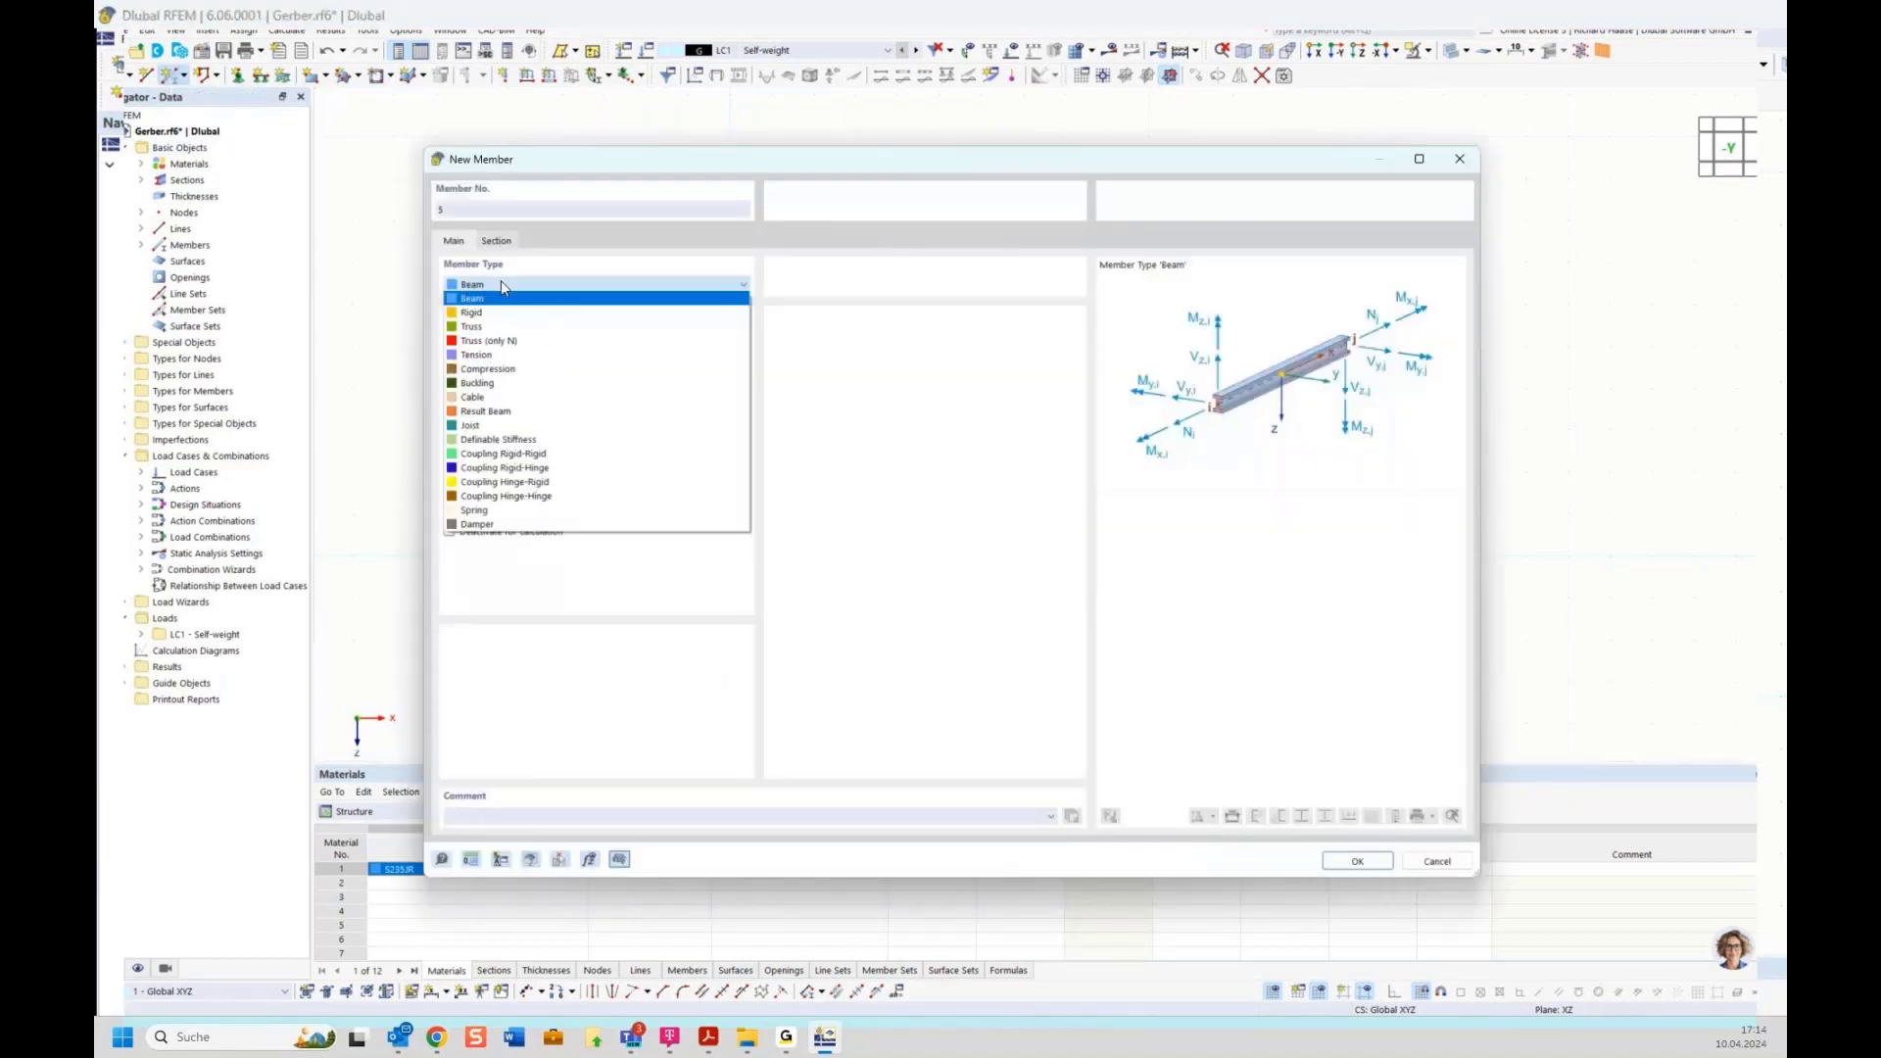
{"action": "left_click", "coordinate": [495, 359]}
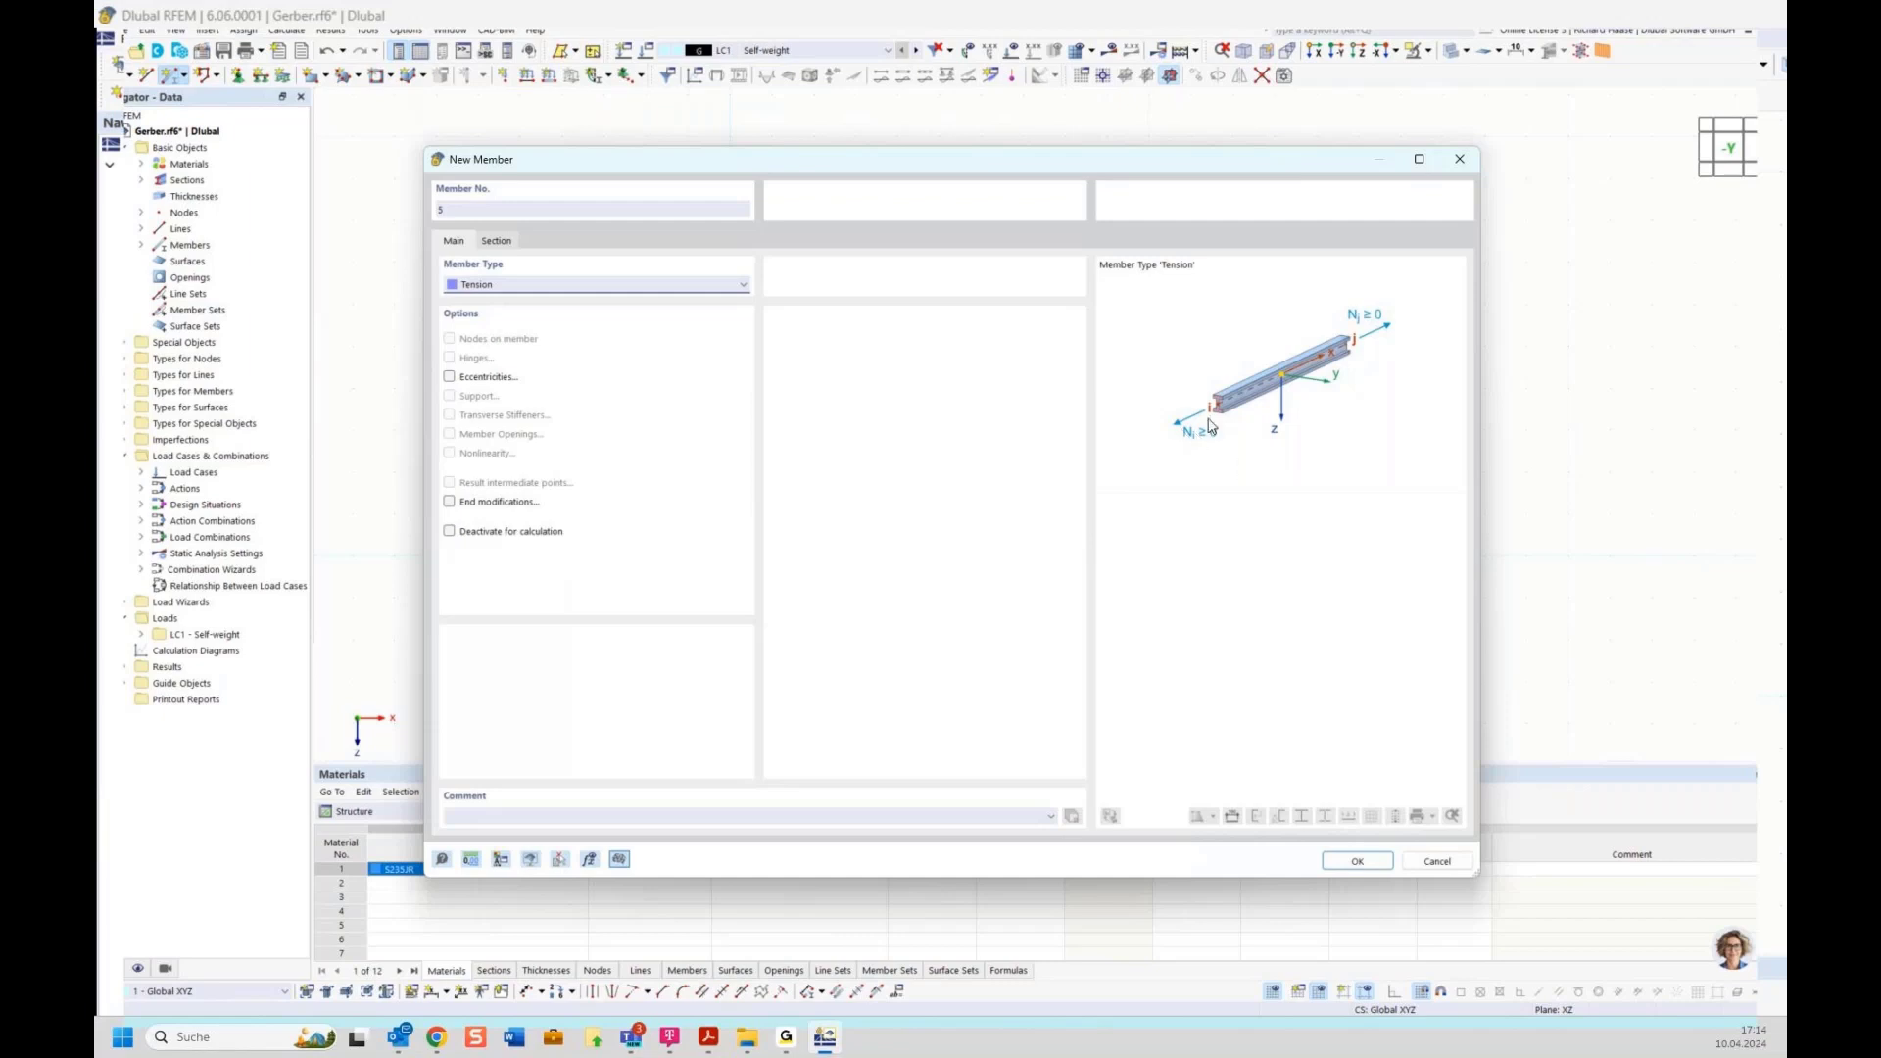
{"action": "left_click", "coordinate": [1368, 867]}
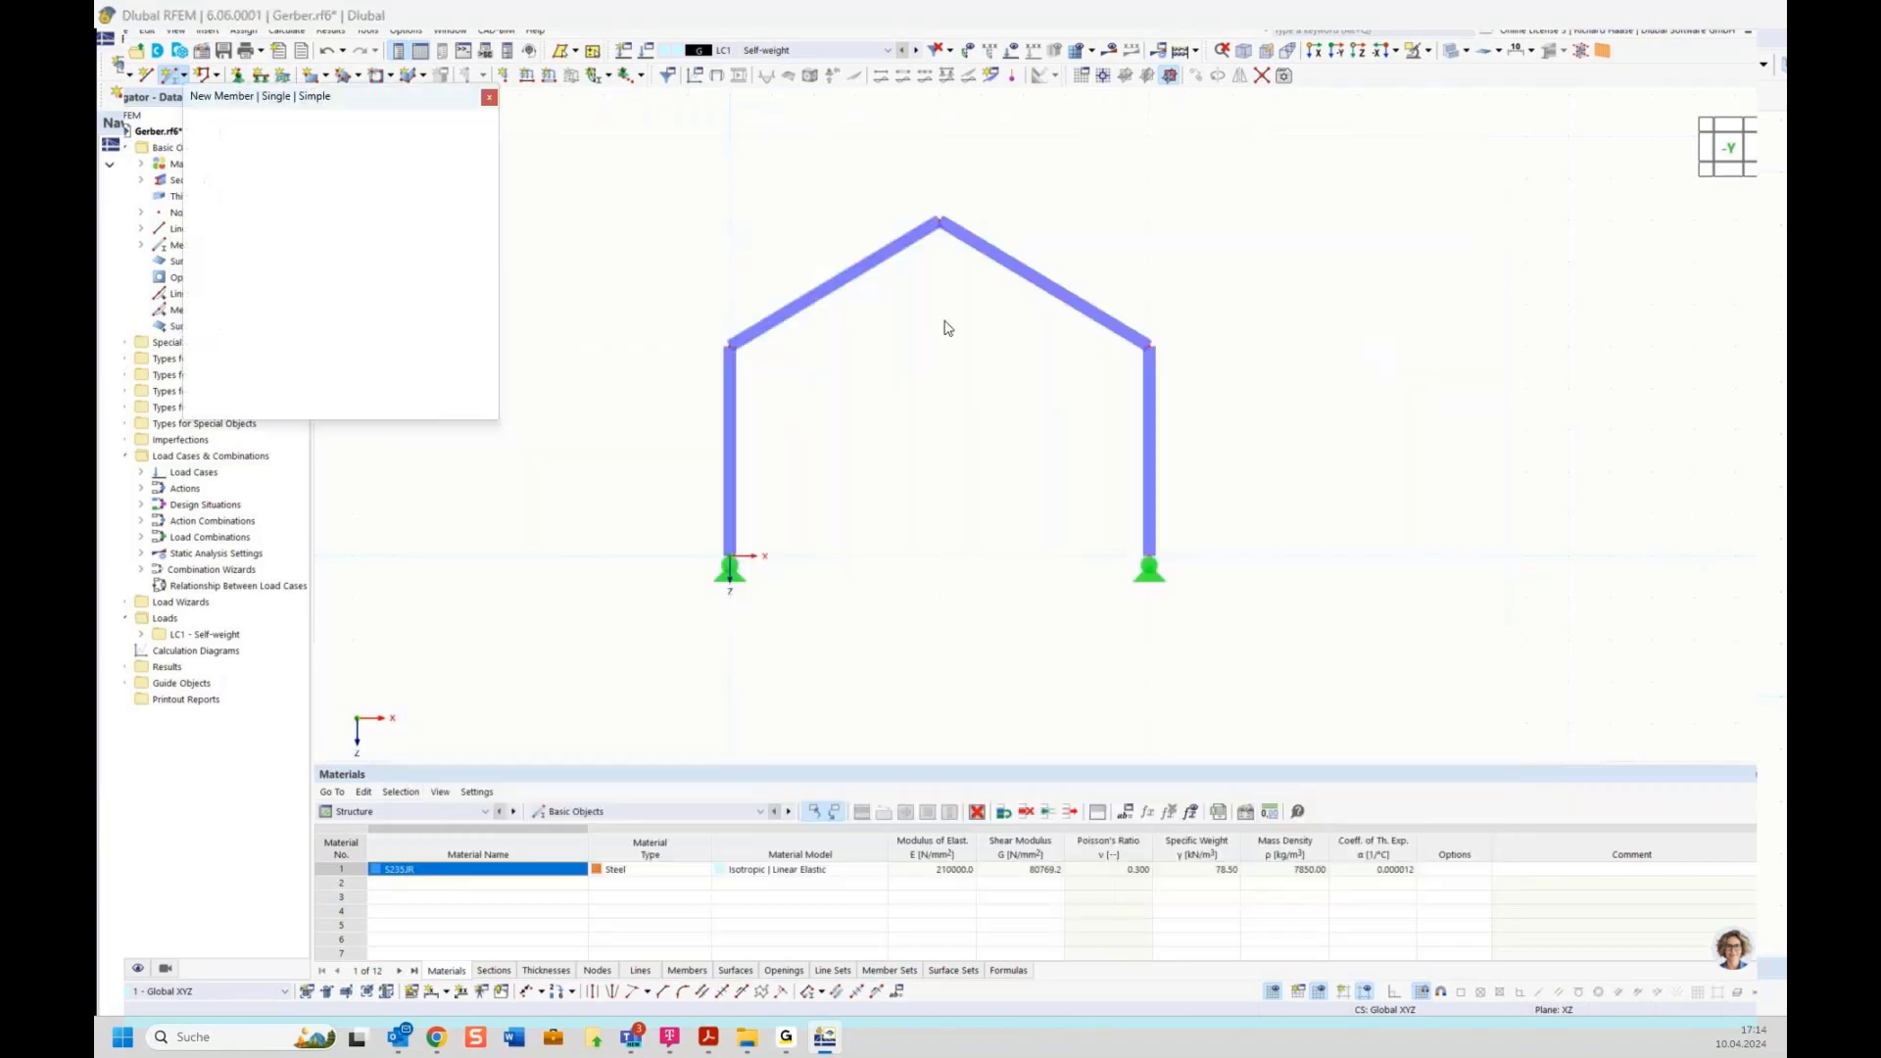
{"action": "left_click", "coordinate": [730, 345]}
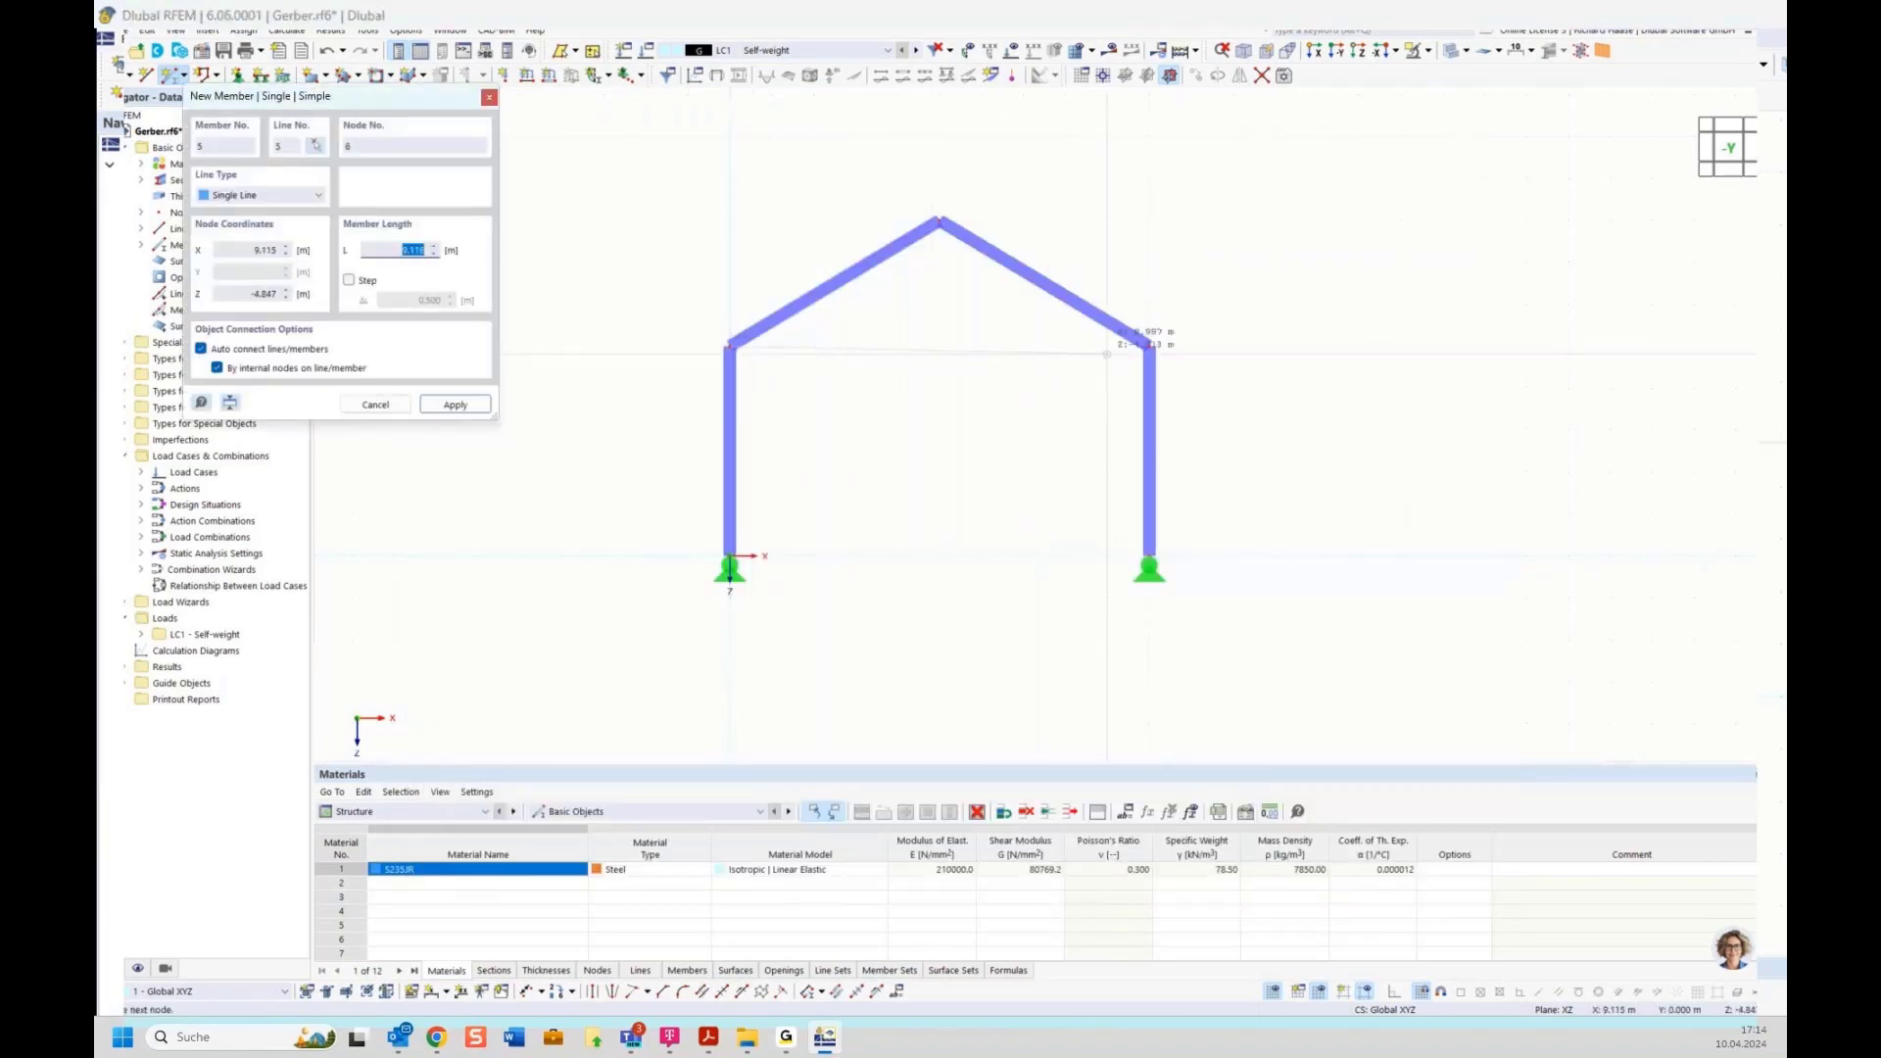
{"action": "left_click", "coordinate": [1150, 345]}
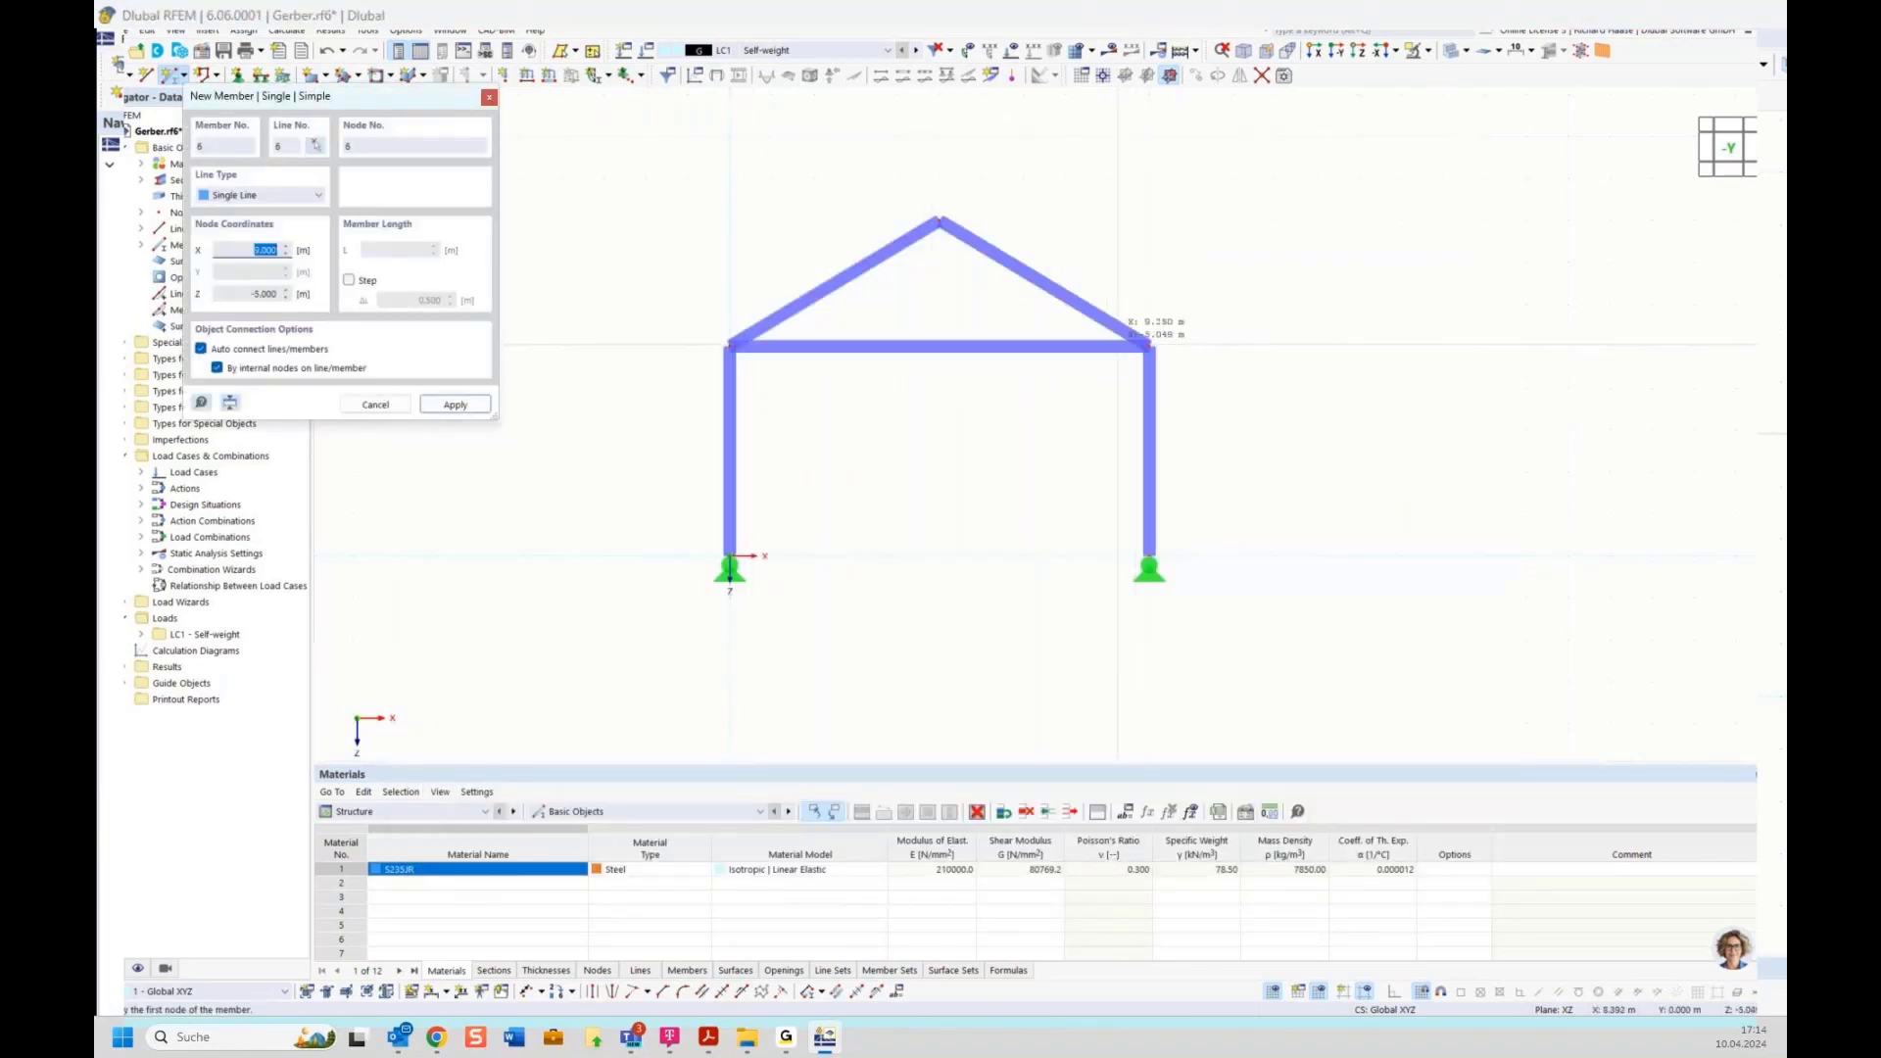
{"action": "key", "text": "Escape"}
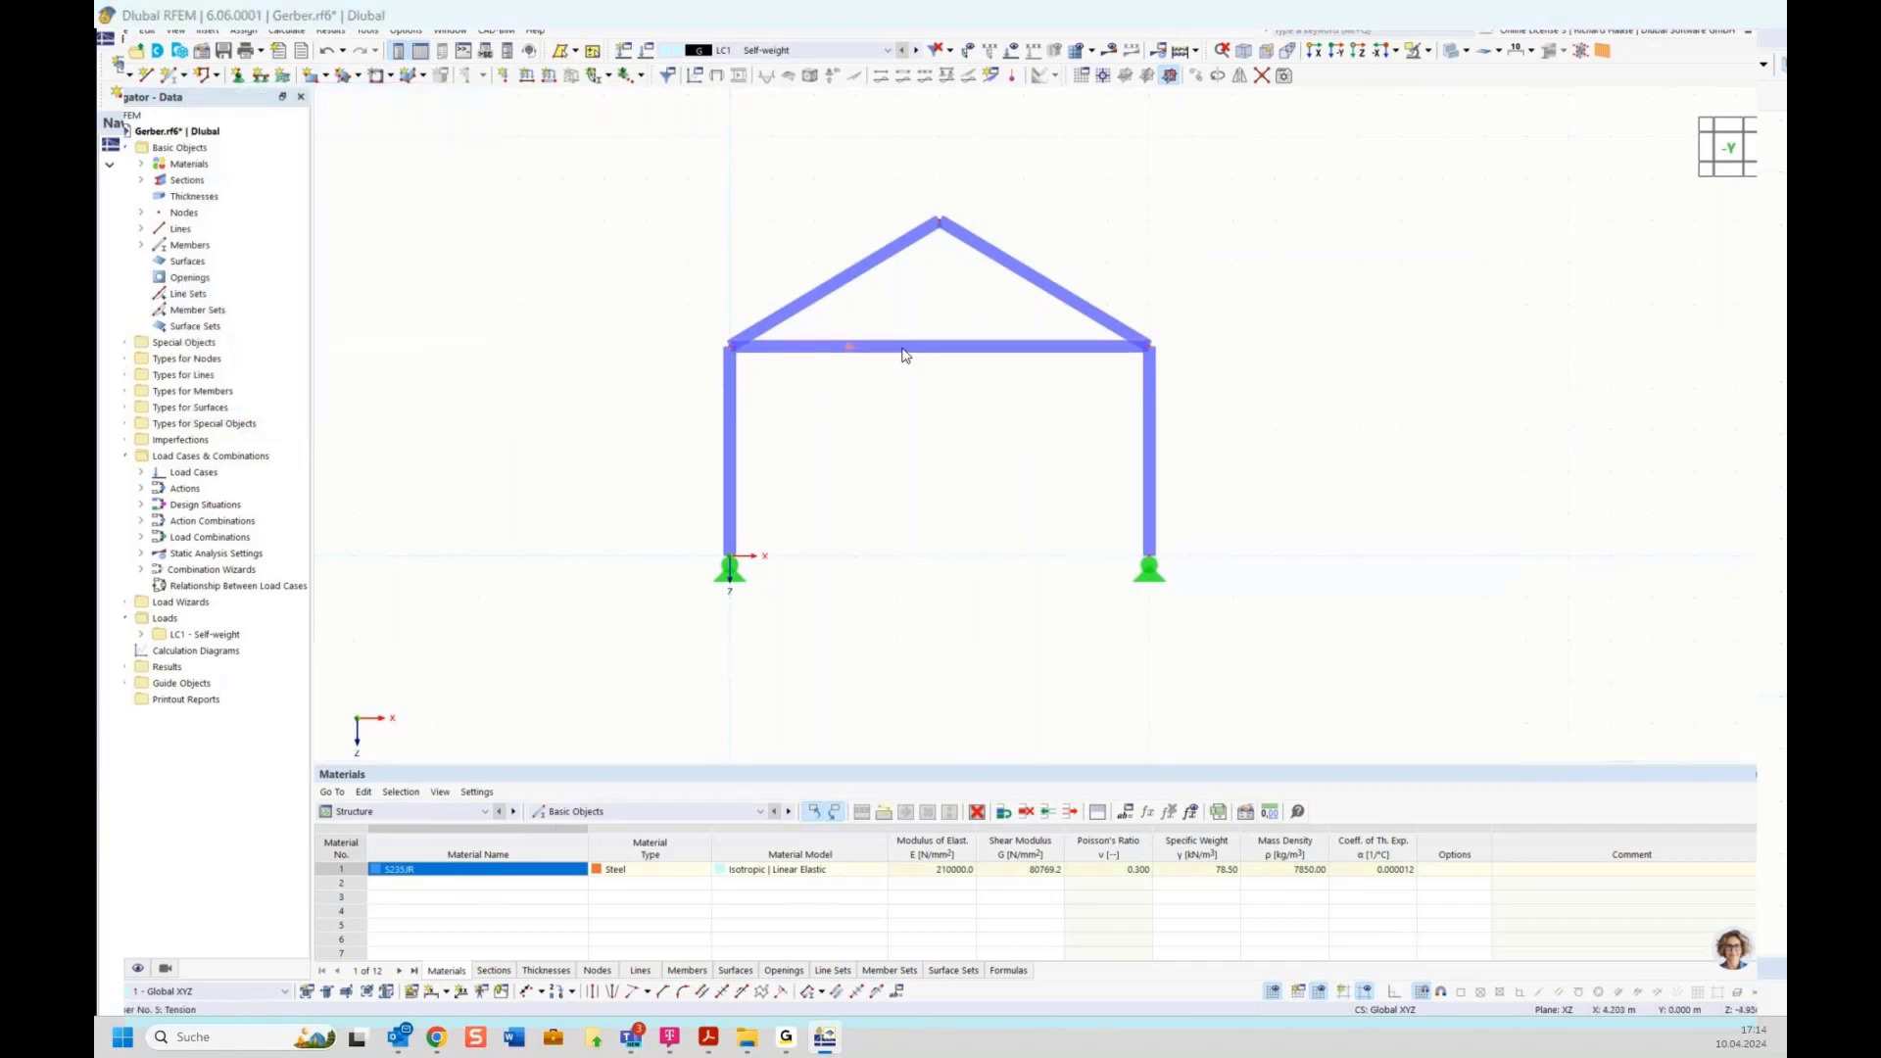
Assign a new solid round bar section with a diameter of 30 mm to the horizontal tension member.
{"action": "double_click", "coordinate": [902, 349]}
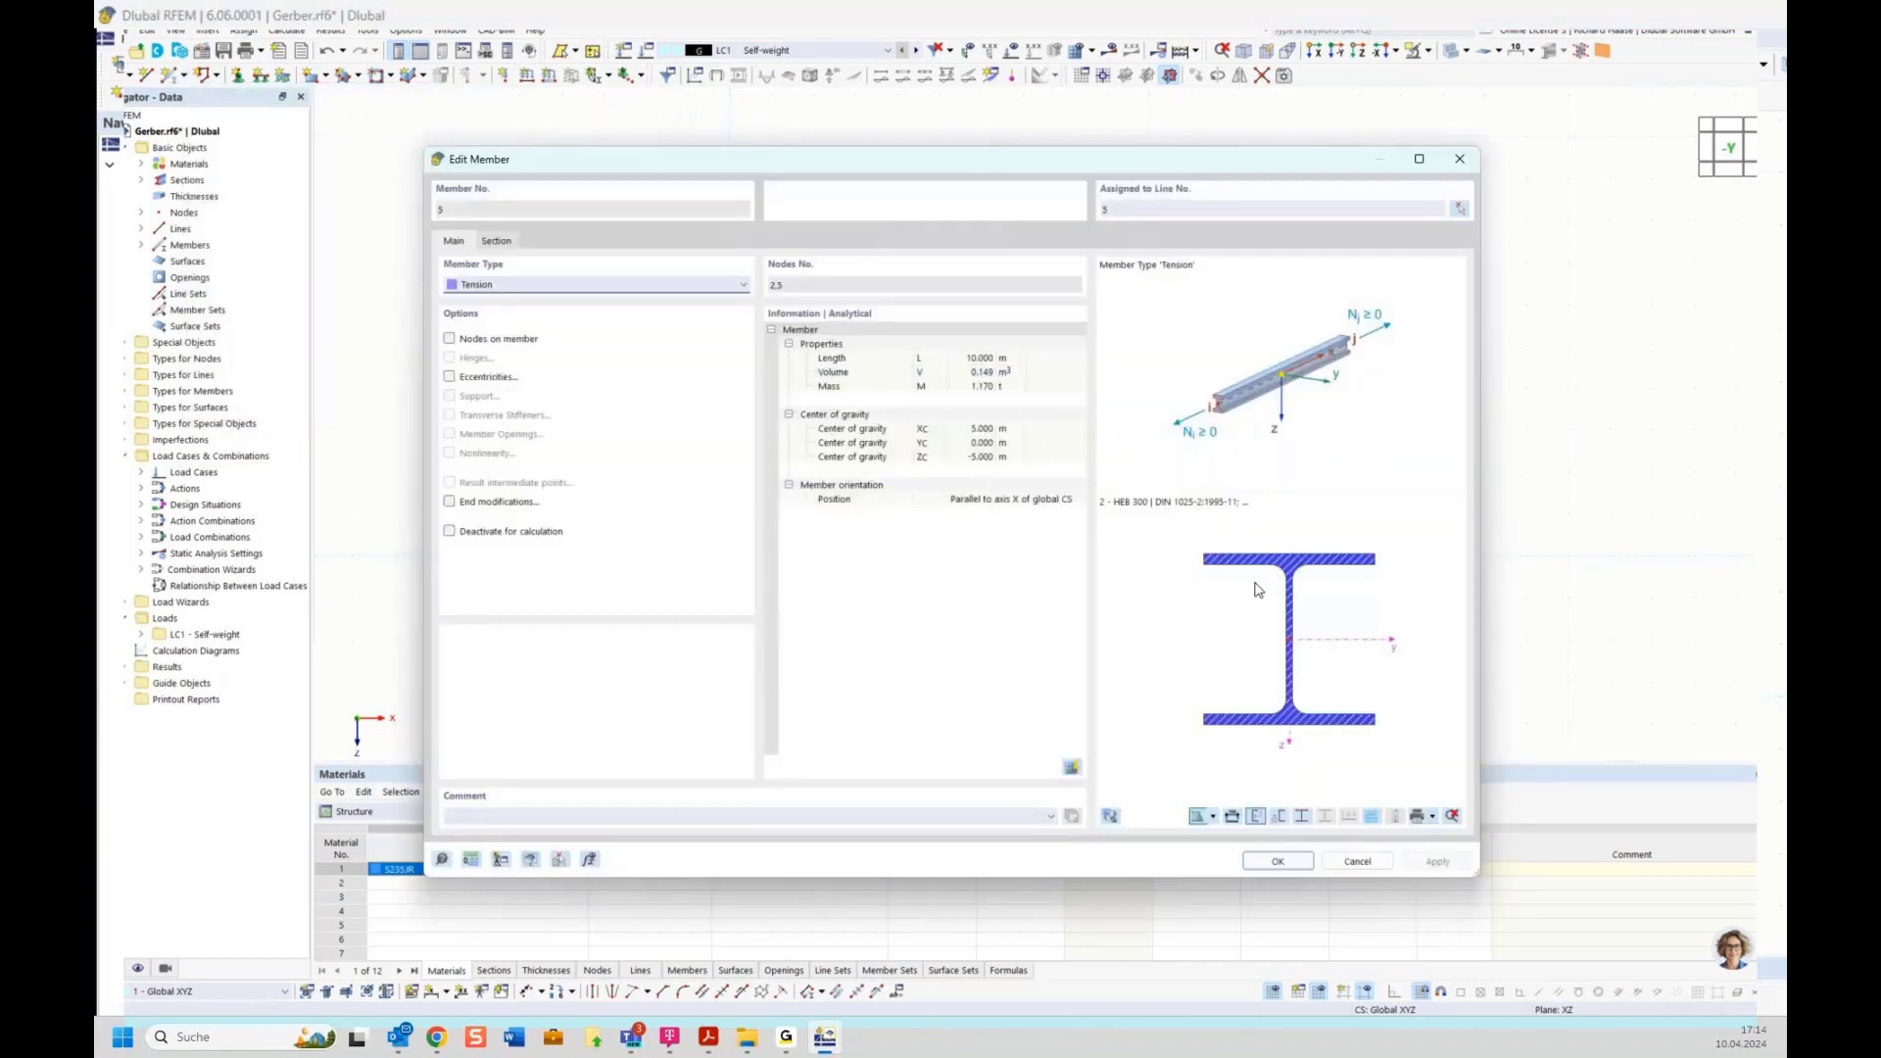
{"action": "left_click", "coordinate": [497, 241]}
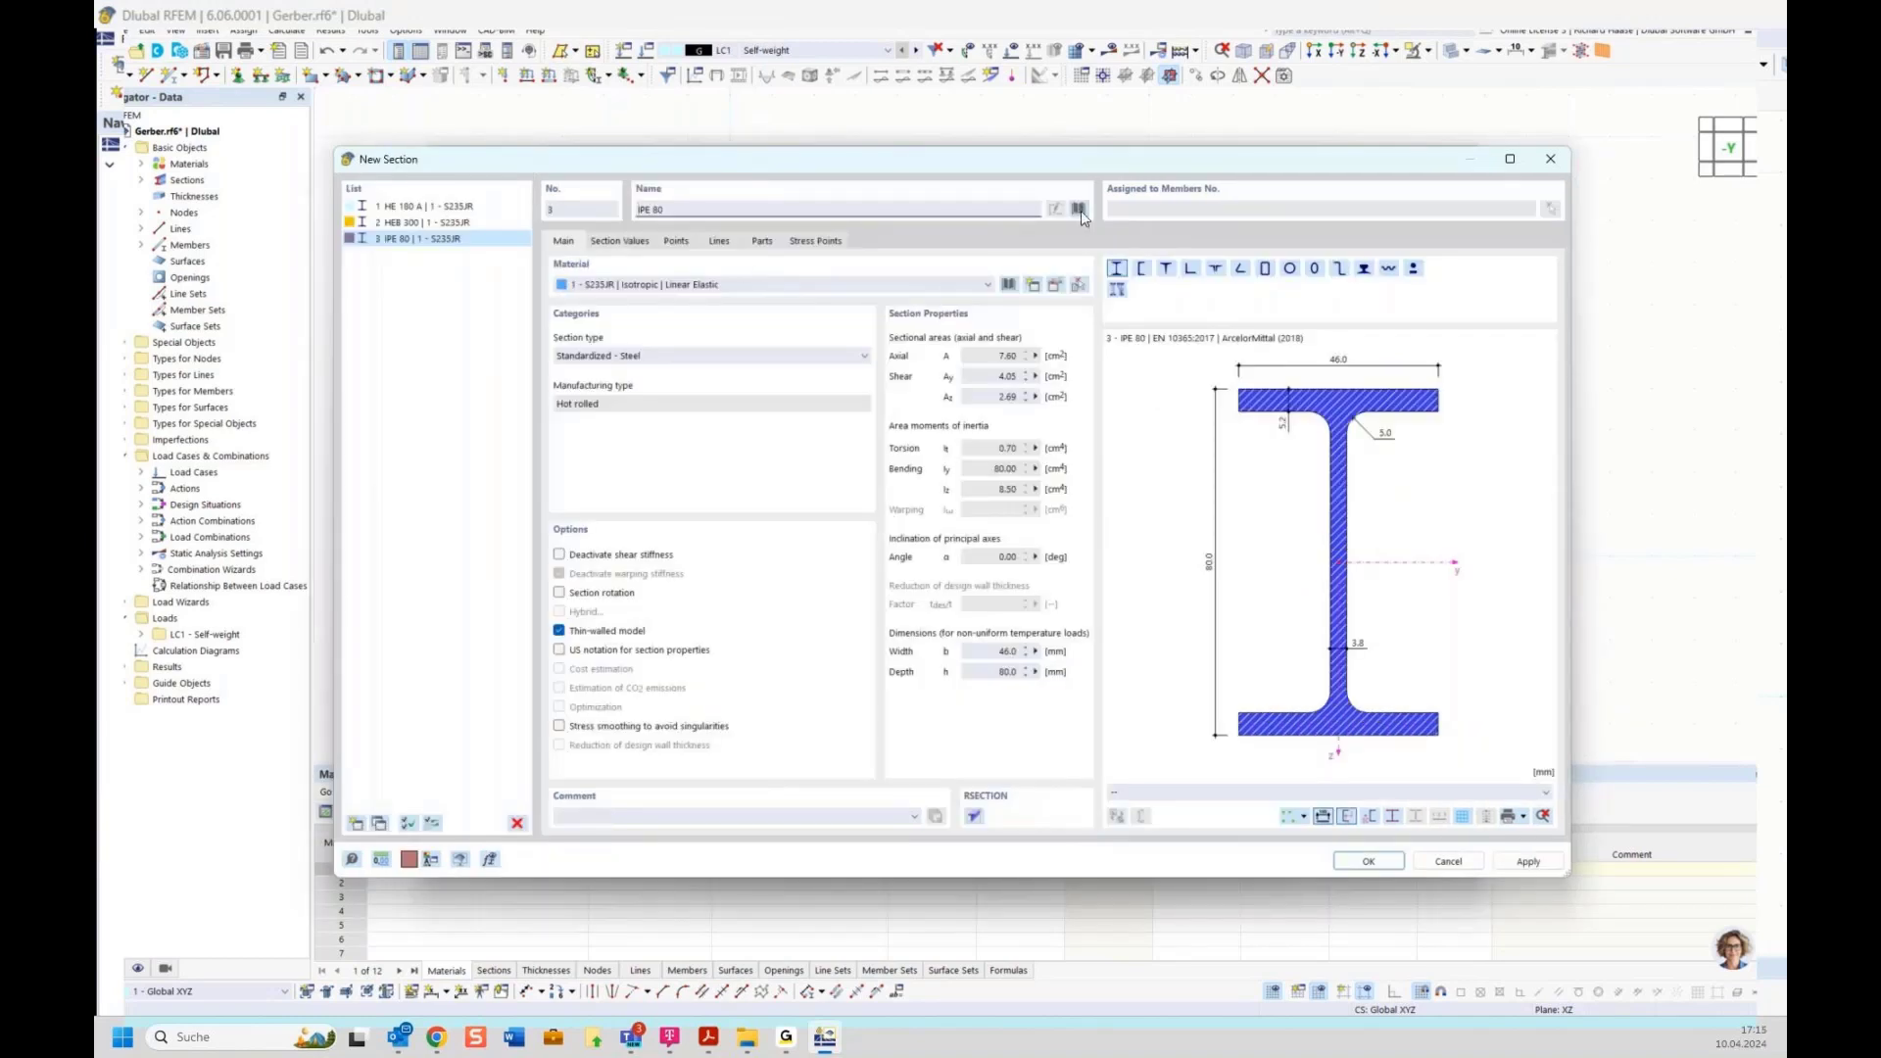
{"action": "left_click", "coordinate": [1080, 210]}
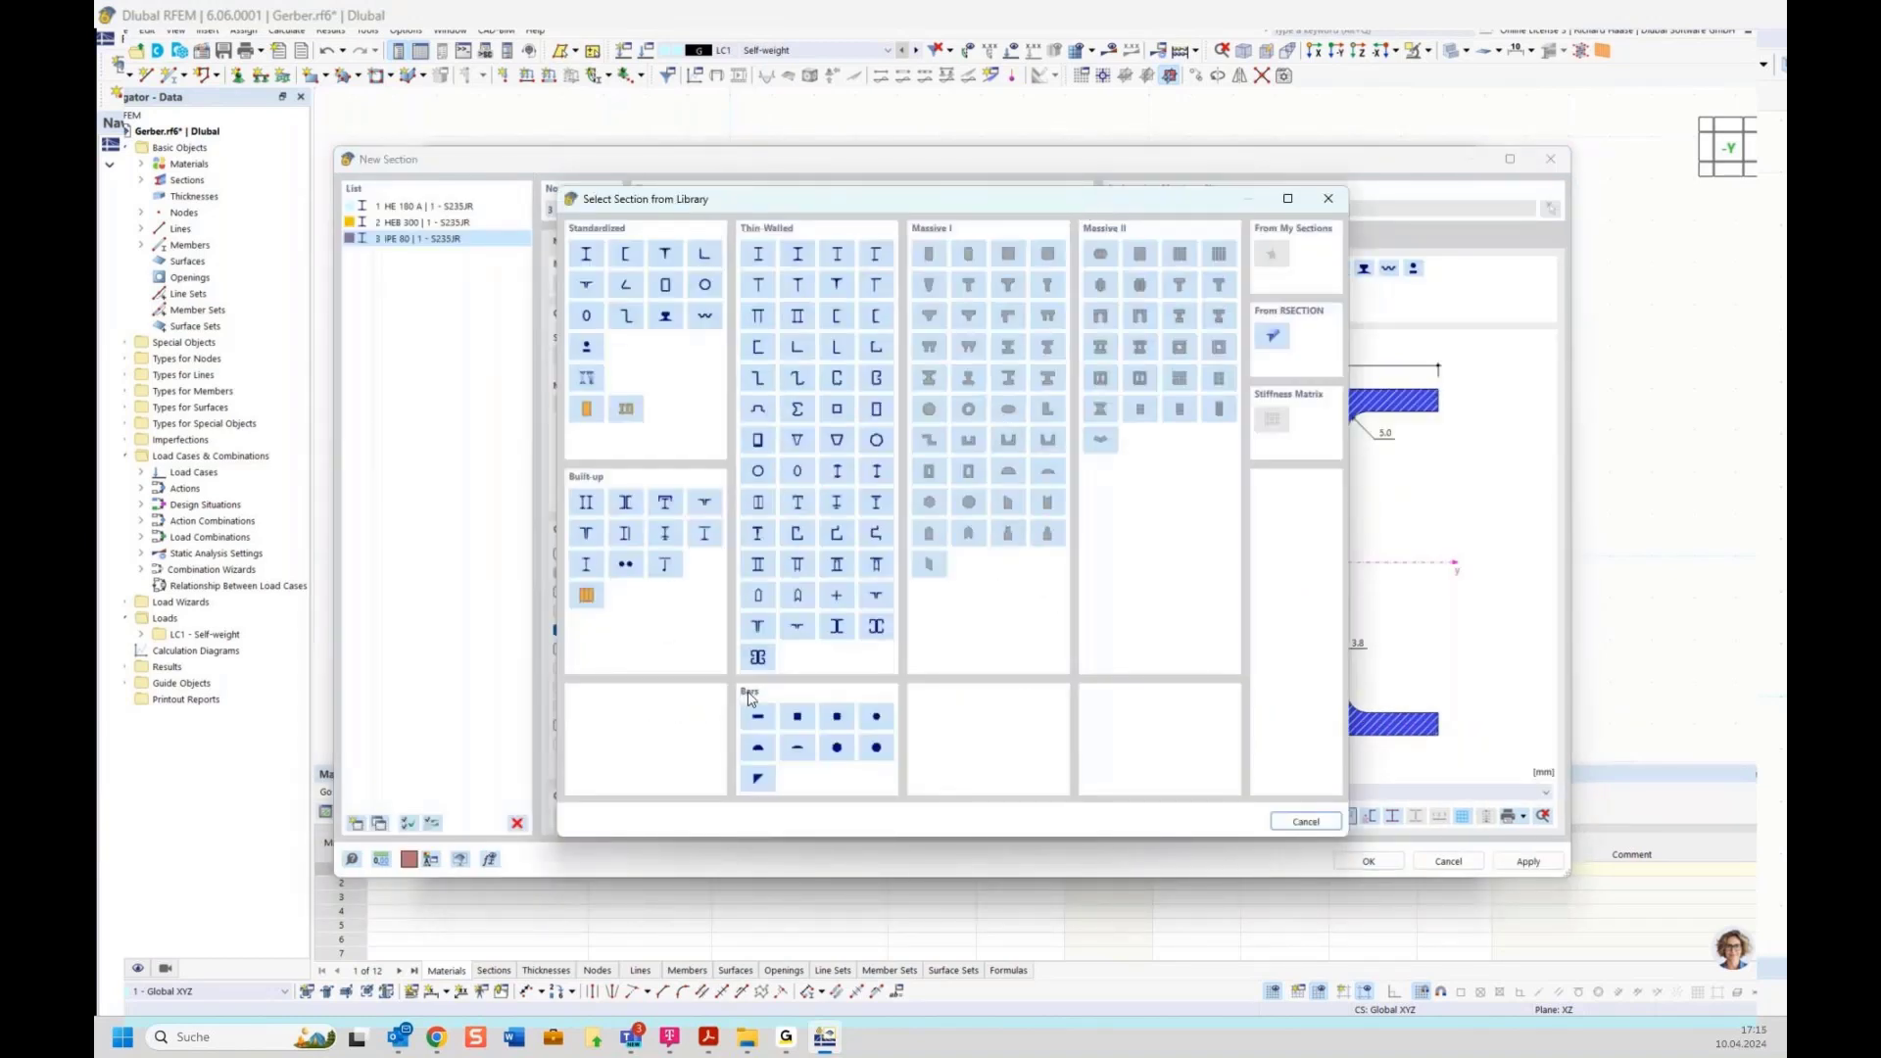
{"action": "double_click", "coordinate": [876, 718]}
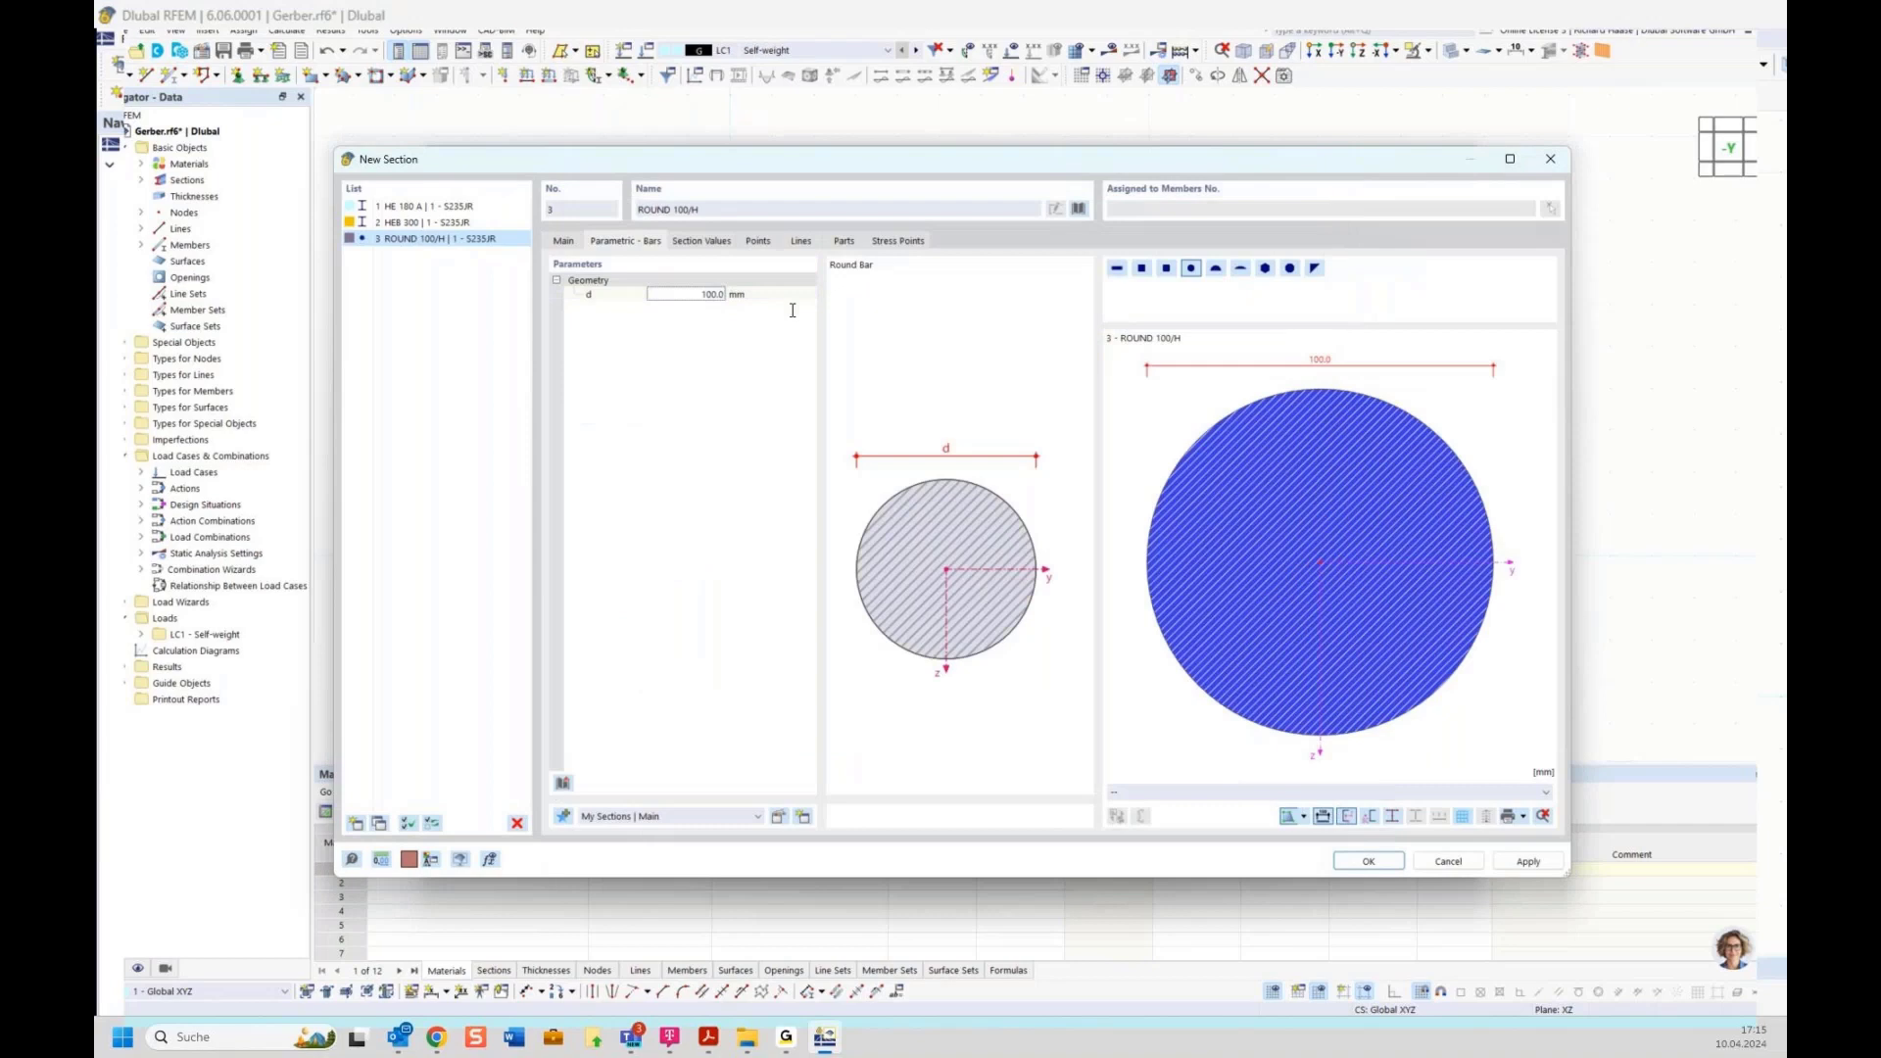
{"action": "left_click", "coordinate": [703, 294]}
{"action": "left_click", "coordinate": [1369, 862]}
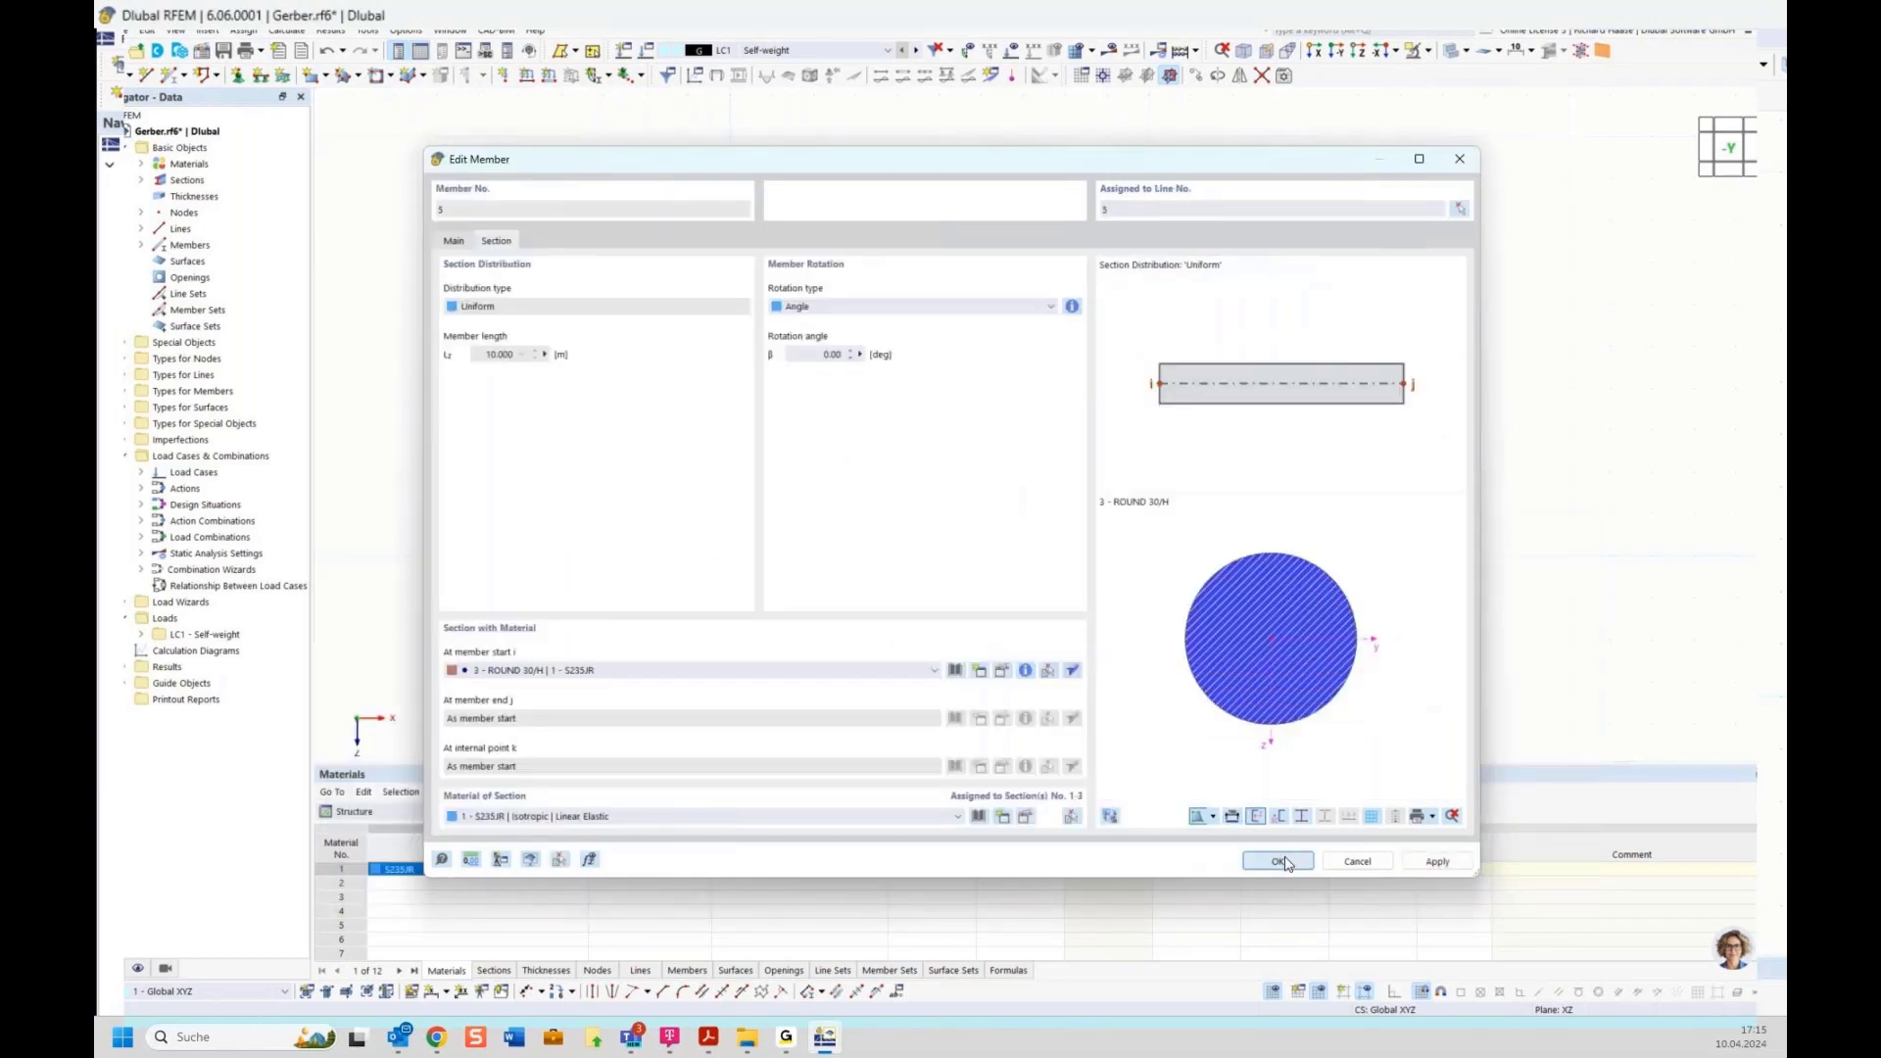
{"action": "left_click", "coordinate": [1284, 863]}
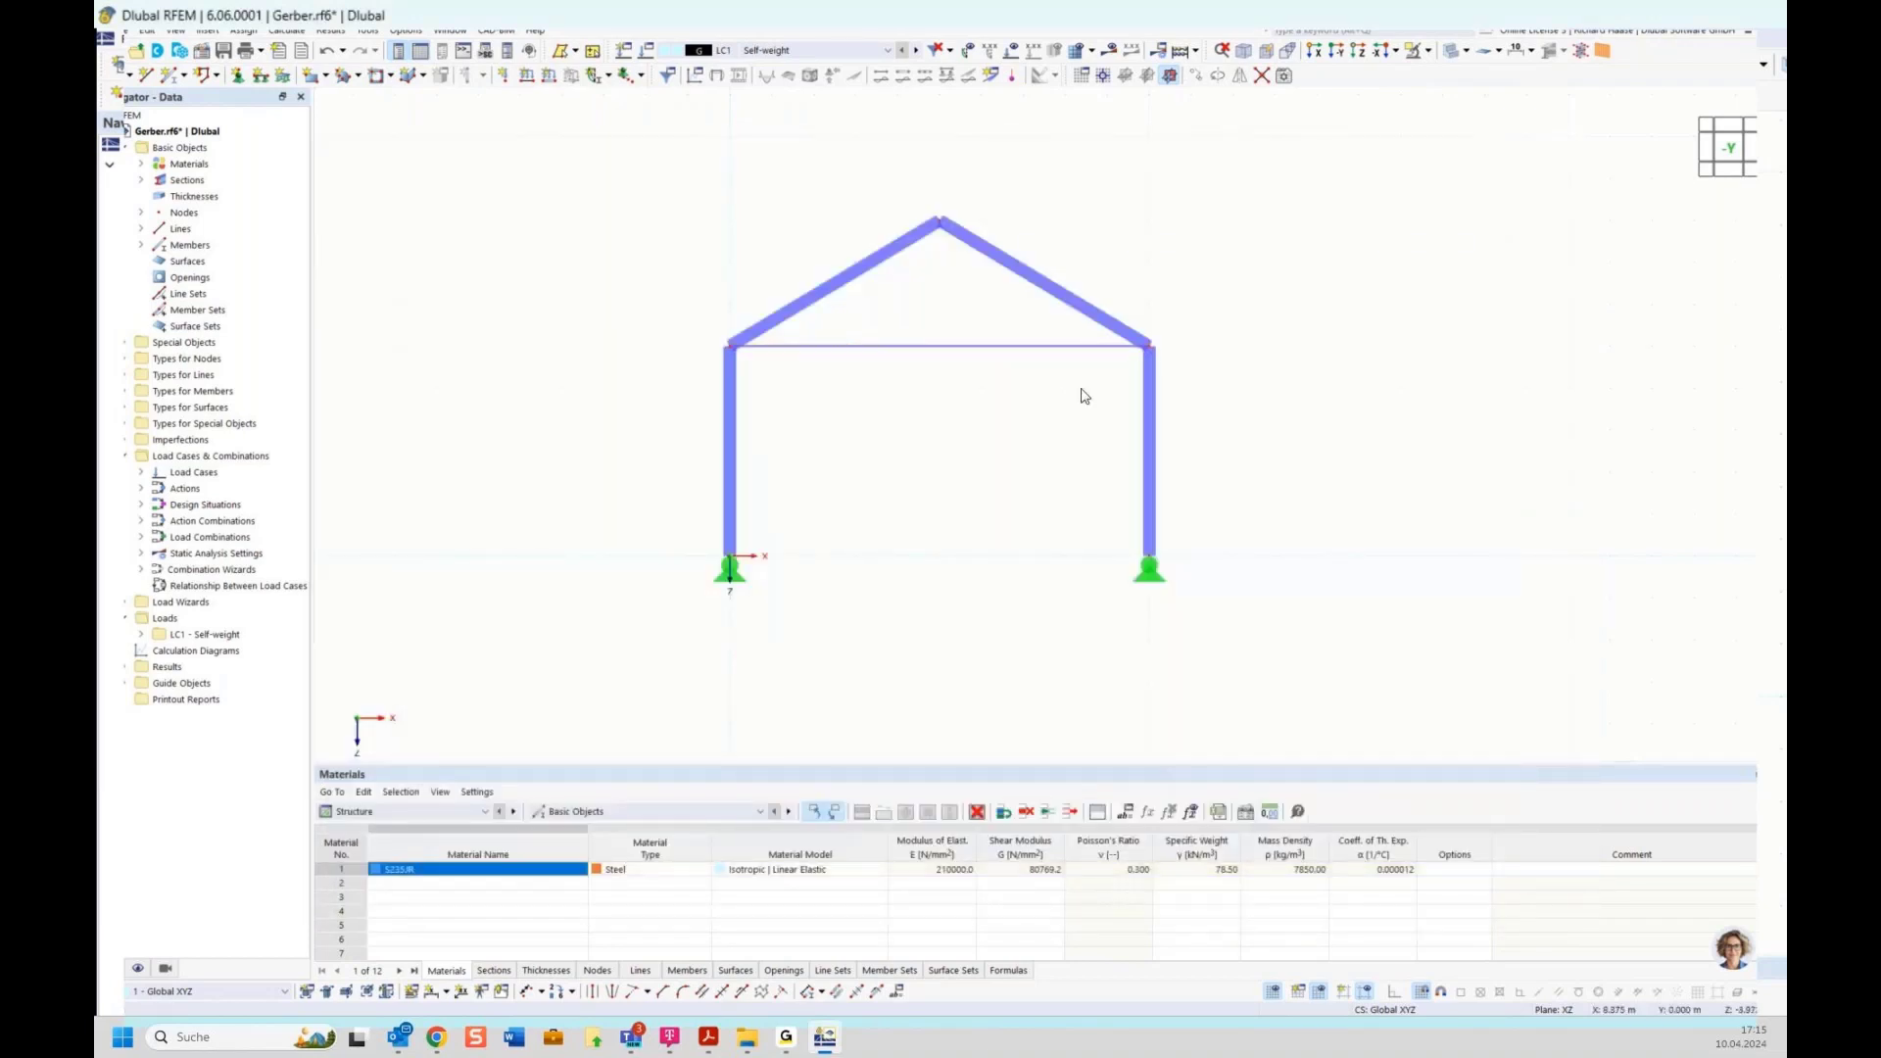
{"action": "middle_click_drag", "start_coordinate": [1083, 396], "coordinate": [951, 355], "text": "ctrl"}
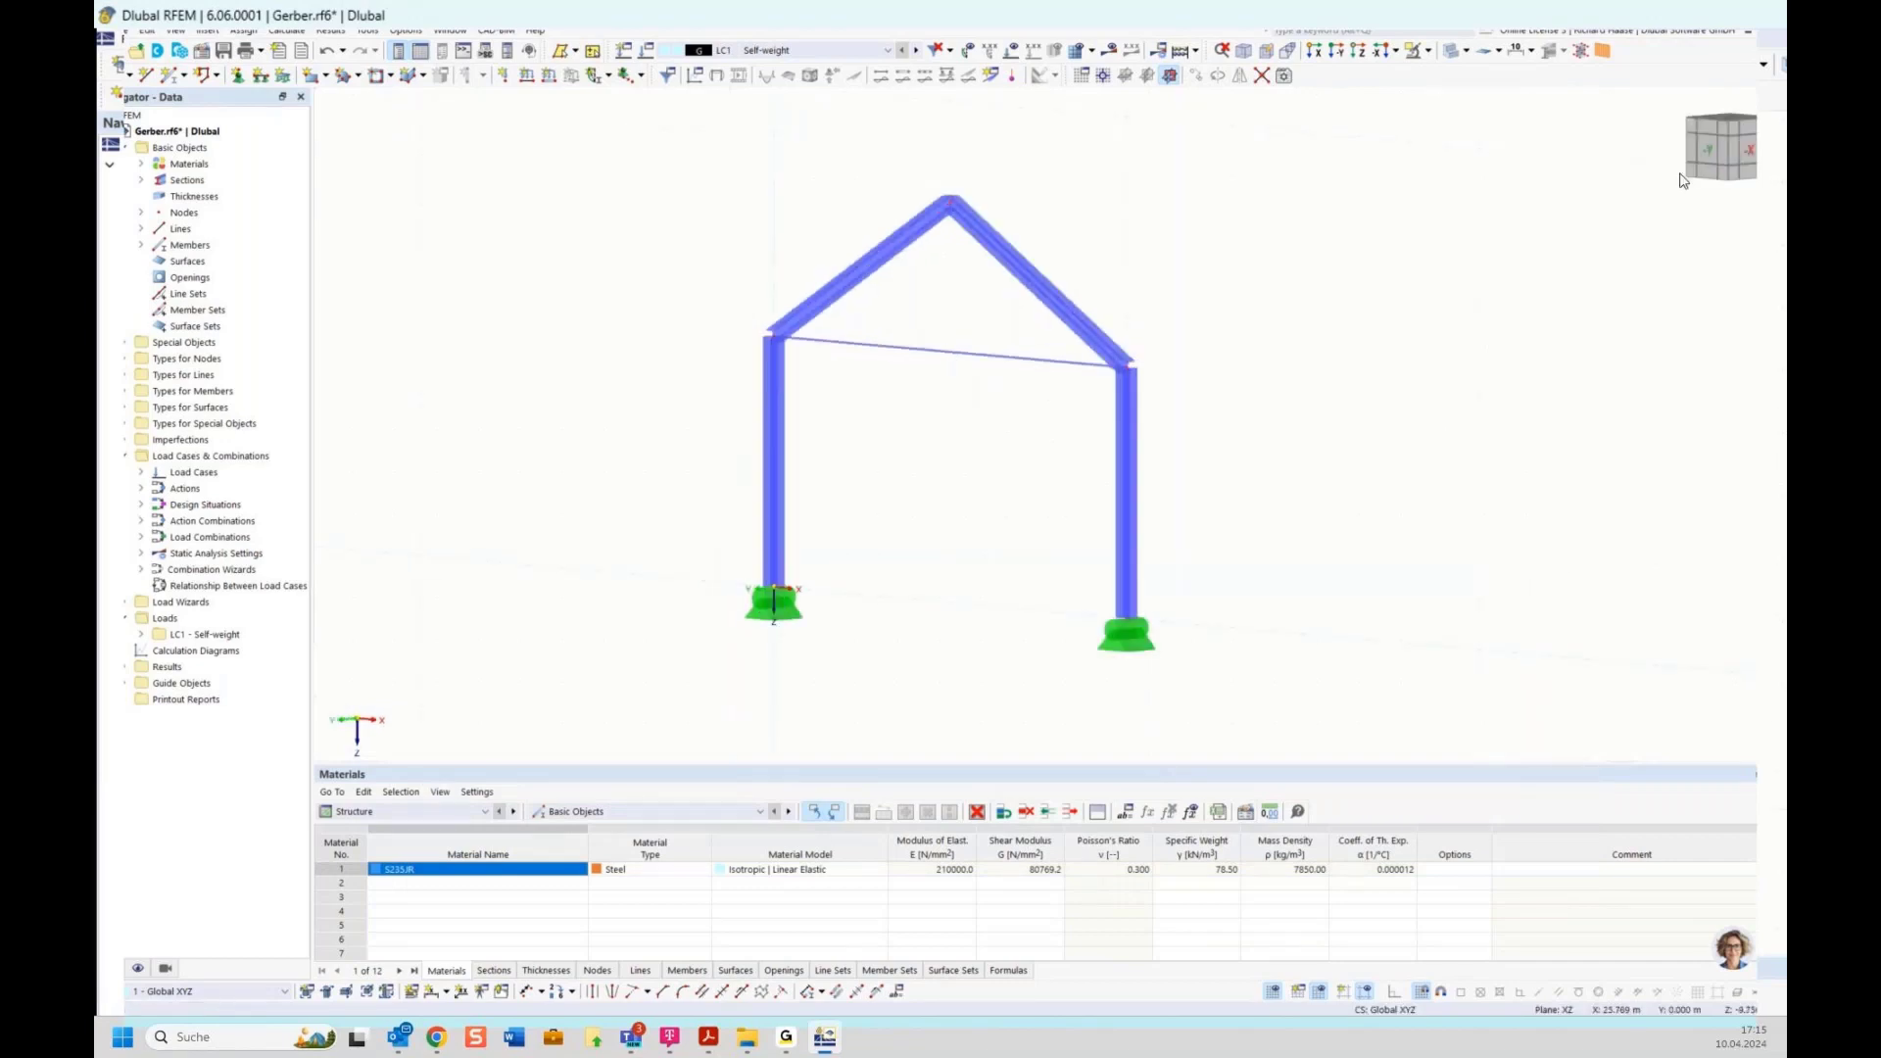
{"action": "left_click", "coordinate": [1698, 149]}
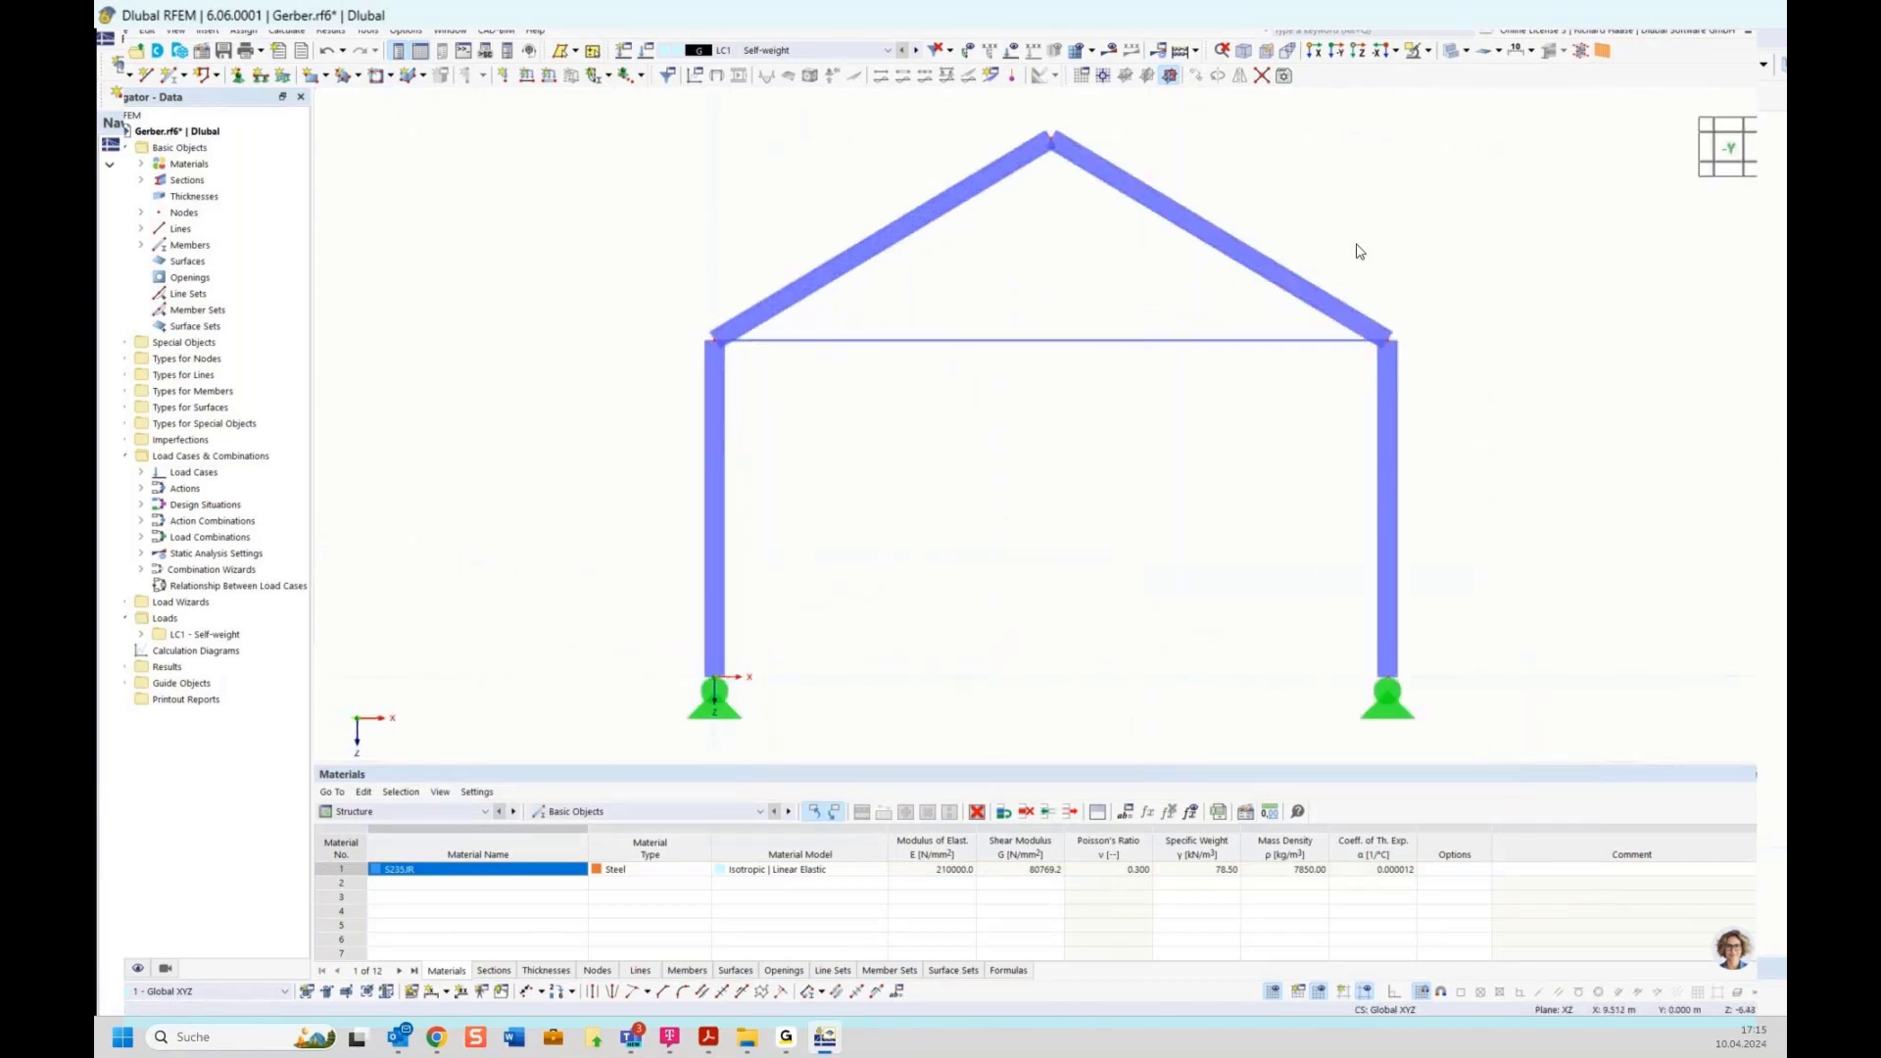
{"action": "scroll", "coordinate": [1066, 453], "scroll_direction": "down", "scroll_amount": 4}
{"action": "middle_click_drag", "start_coordinate": [1010, 474], "coordinate": [982, 467]}
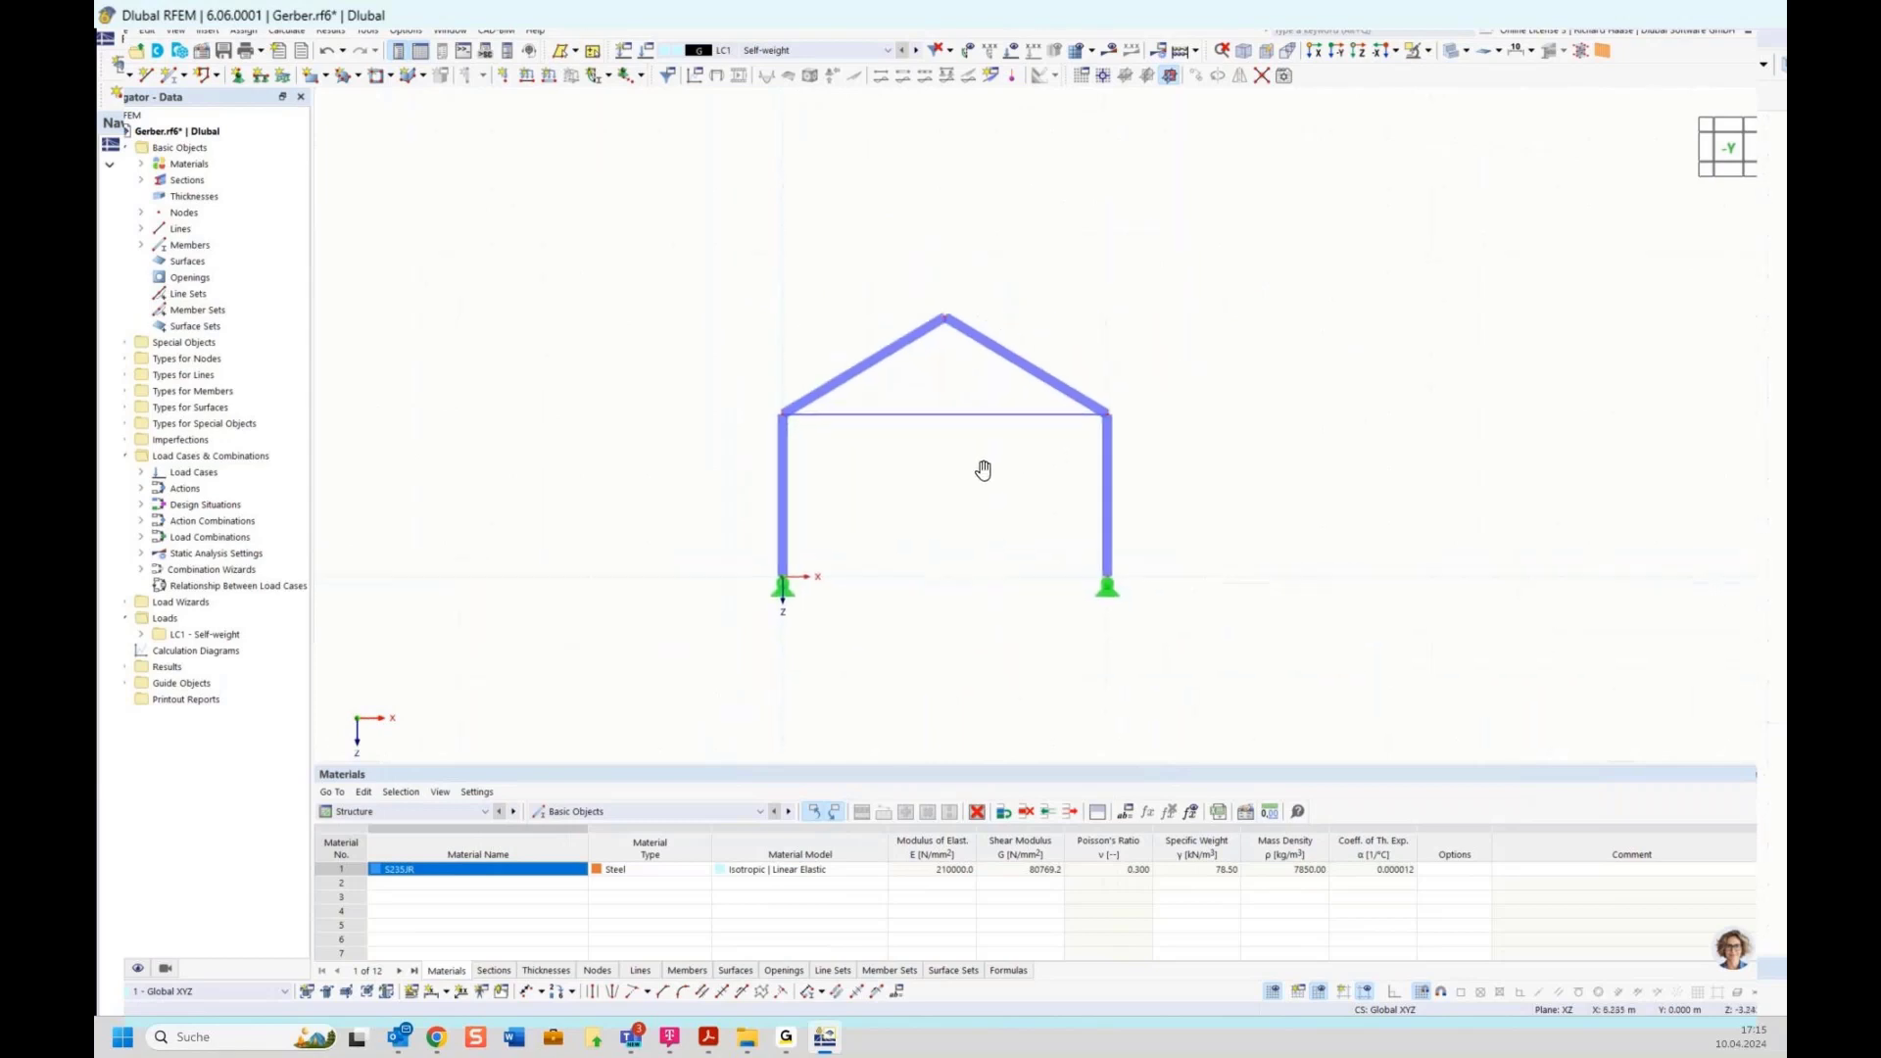
Add a load case named Snow with the action category Snow/ice loads - H <= 1000 m.
{"action": "right_click", "coordinate": [159, 620]}
{"action": "left_click", "coordinate": [157, 621]}
{"action": "left_click", "coordinate": [173, 637]}
{"action": "right_click", "coordinate": [176, 639]}
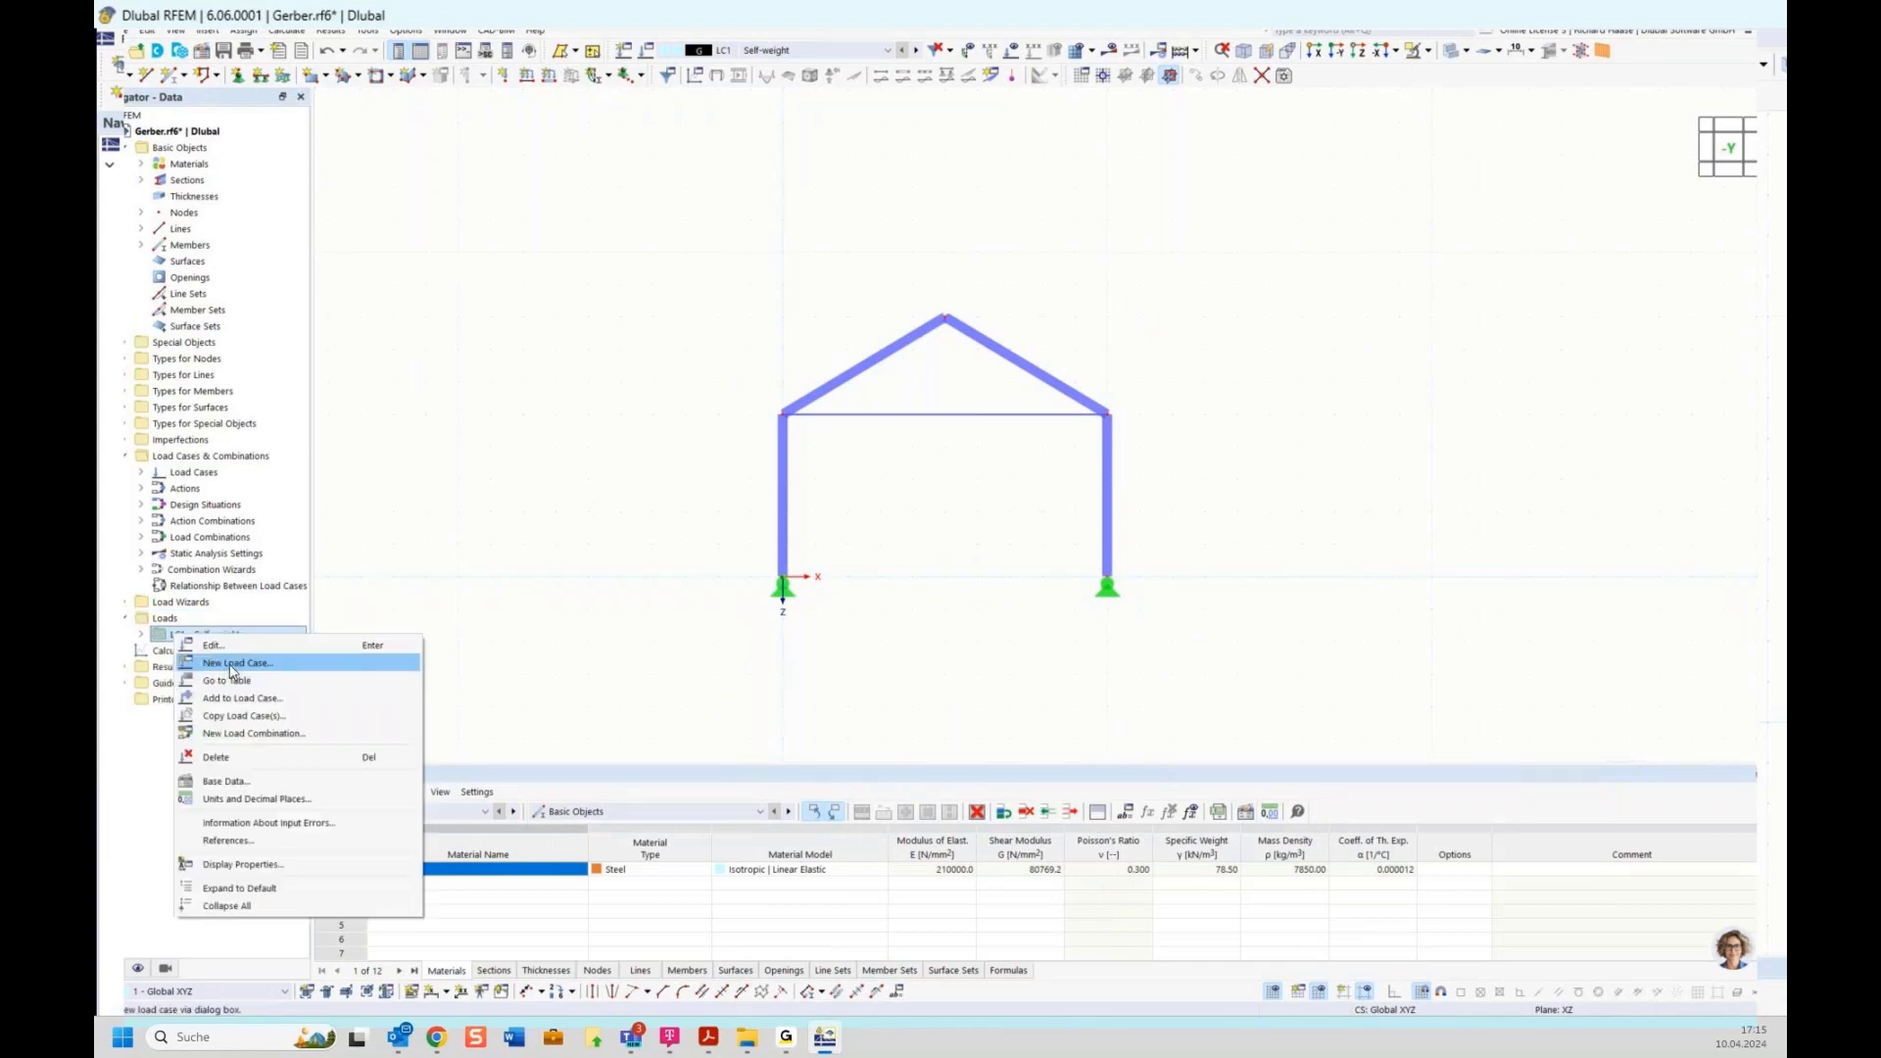
{"action": "left_click", "coordinate": [232, 663]}
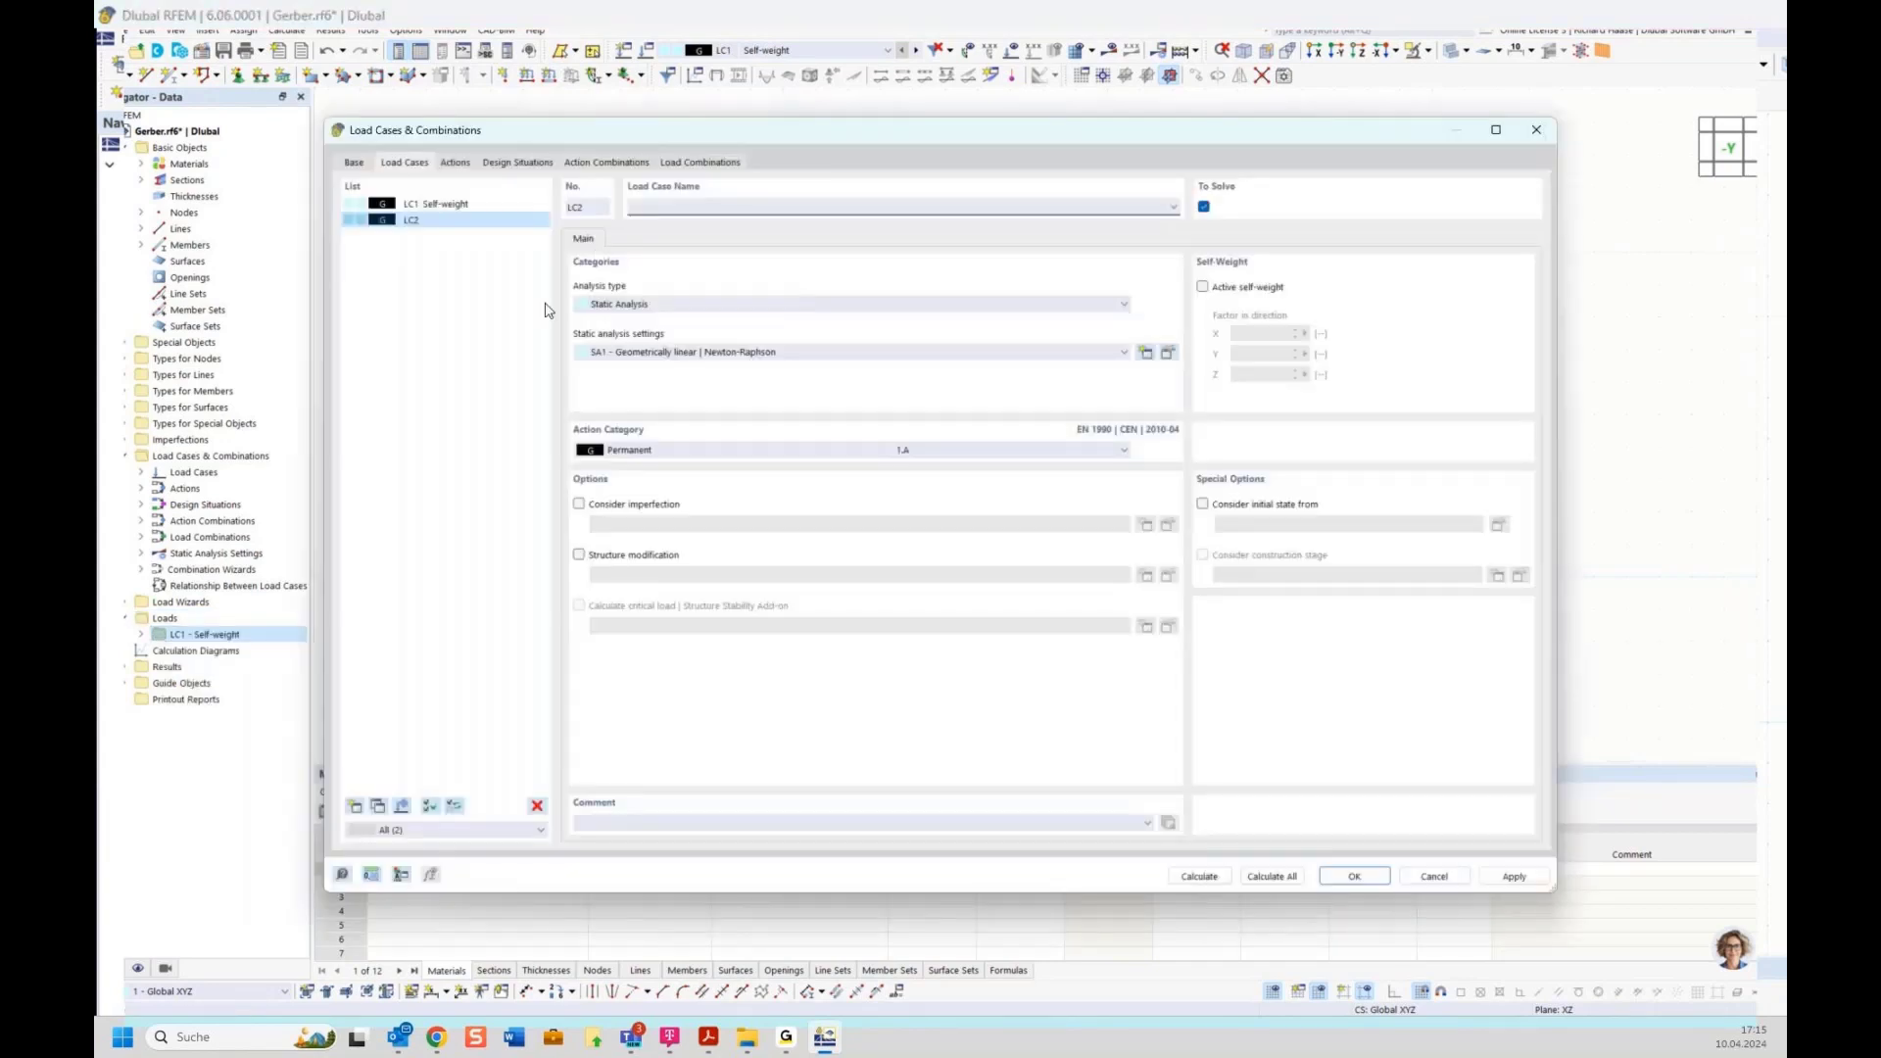
{"action": "left_click", "coordinate": [637, 453]}
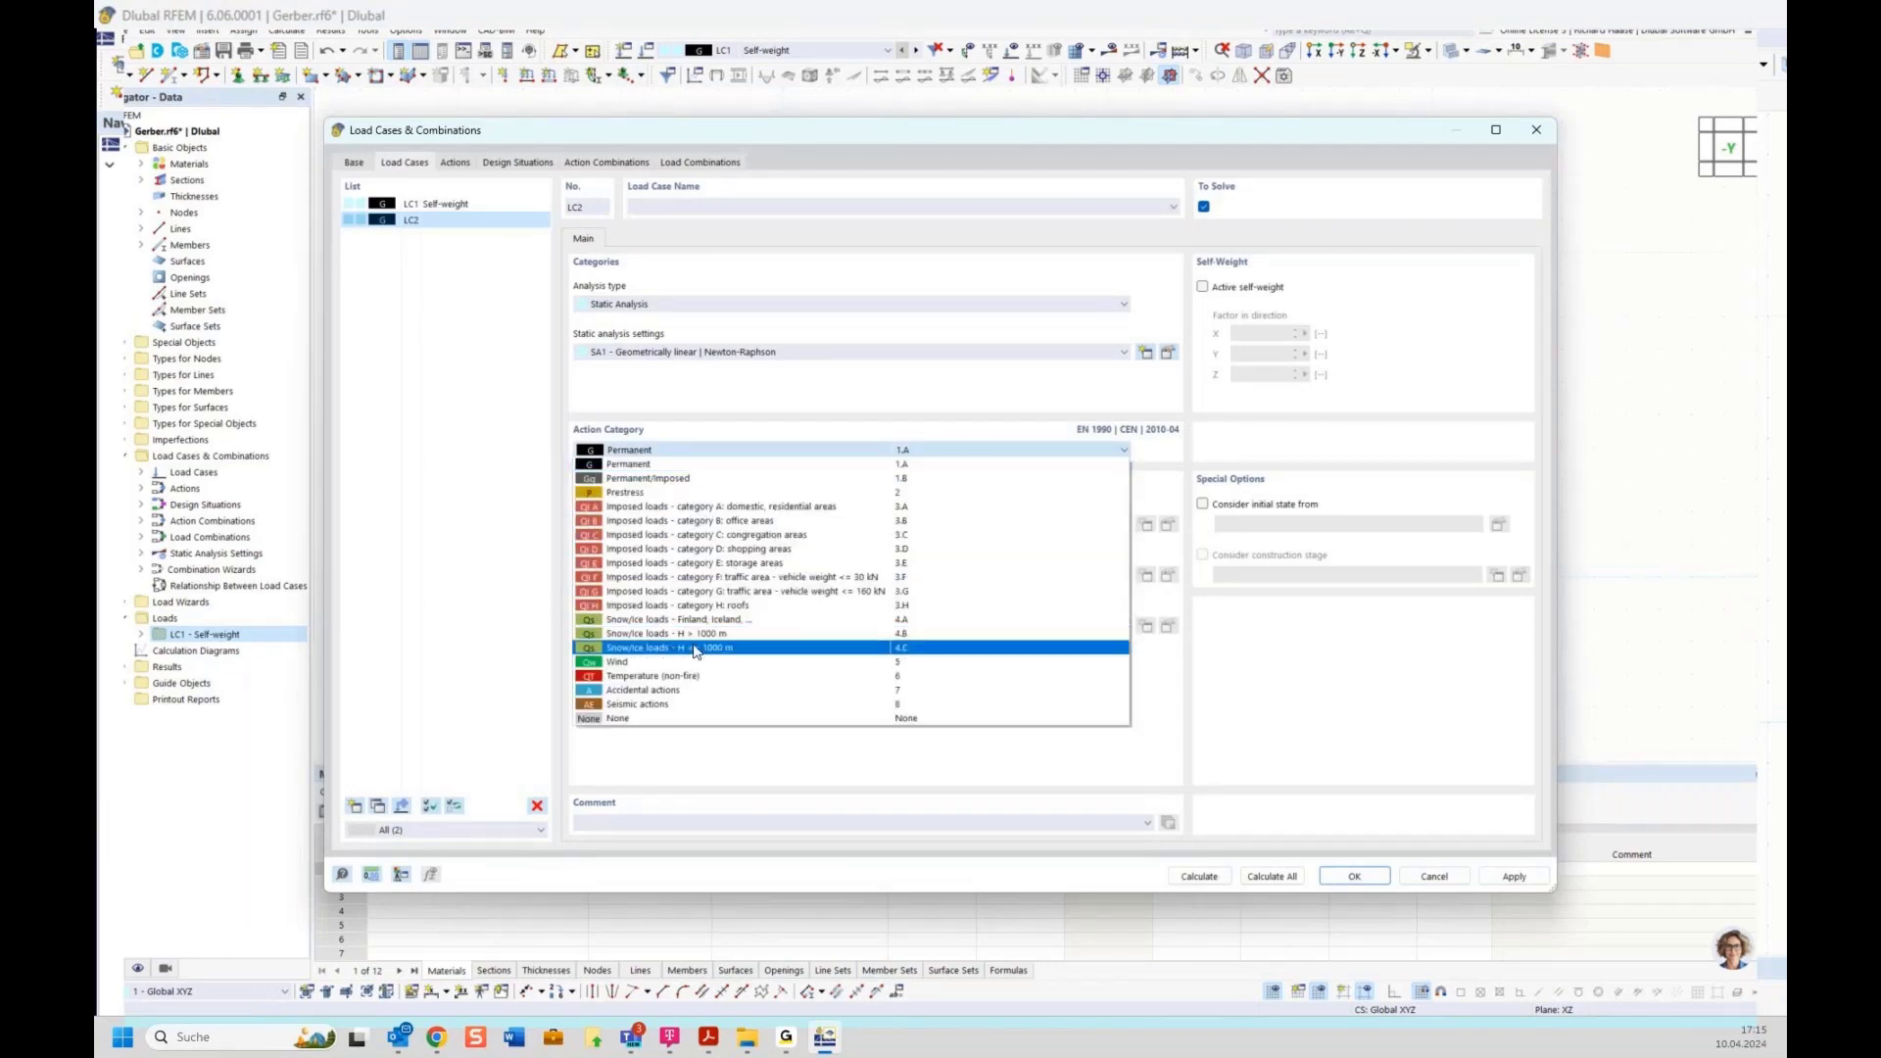
{"action": "left_click", "coordinate": [713, 655]}
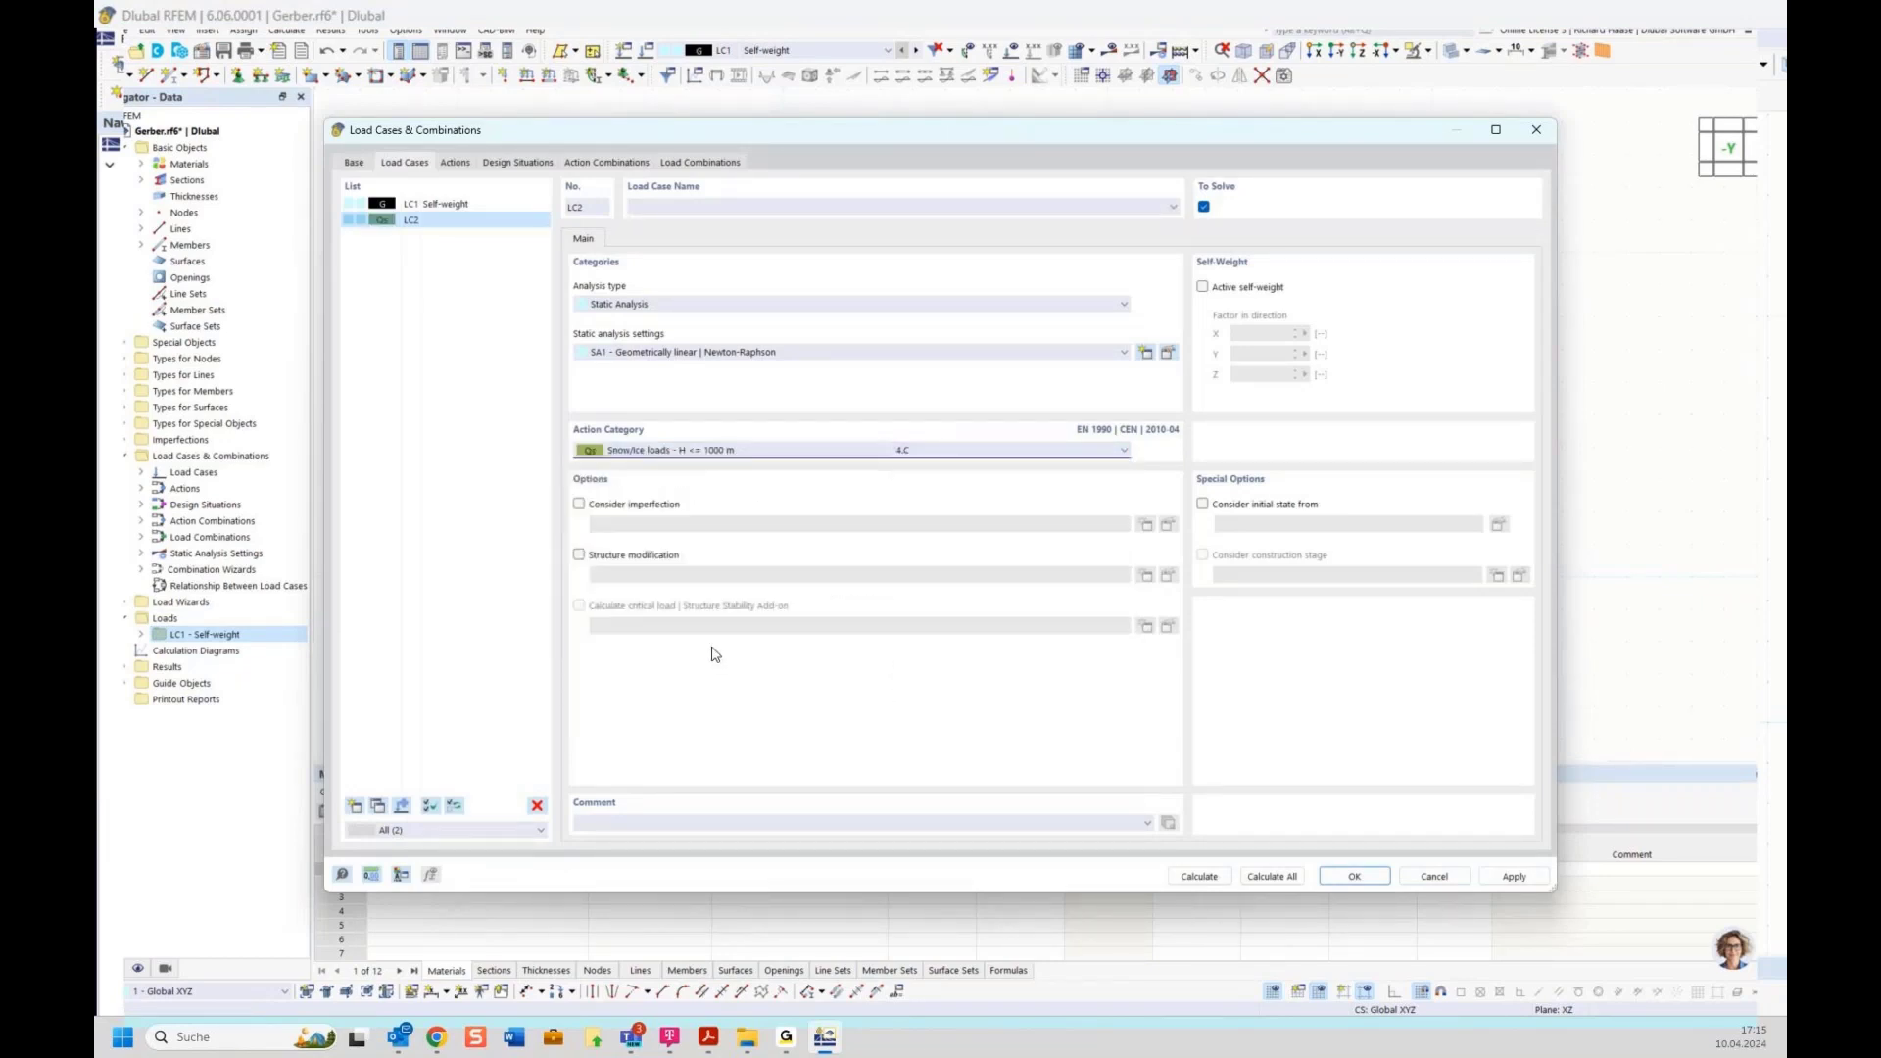
{"action": "left_click", "coordinate": [716, 209]}
{"action": "type", "text": "Snow"}
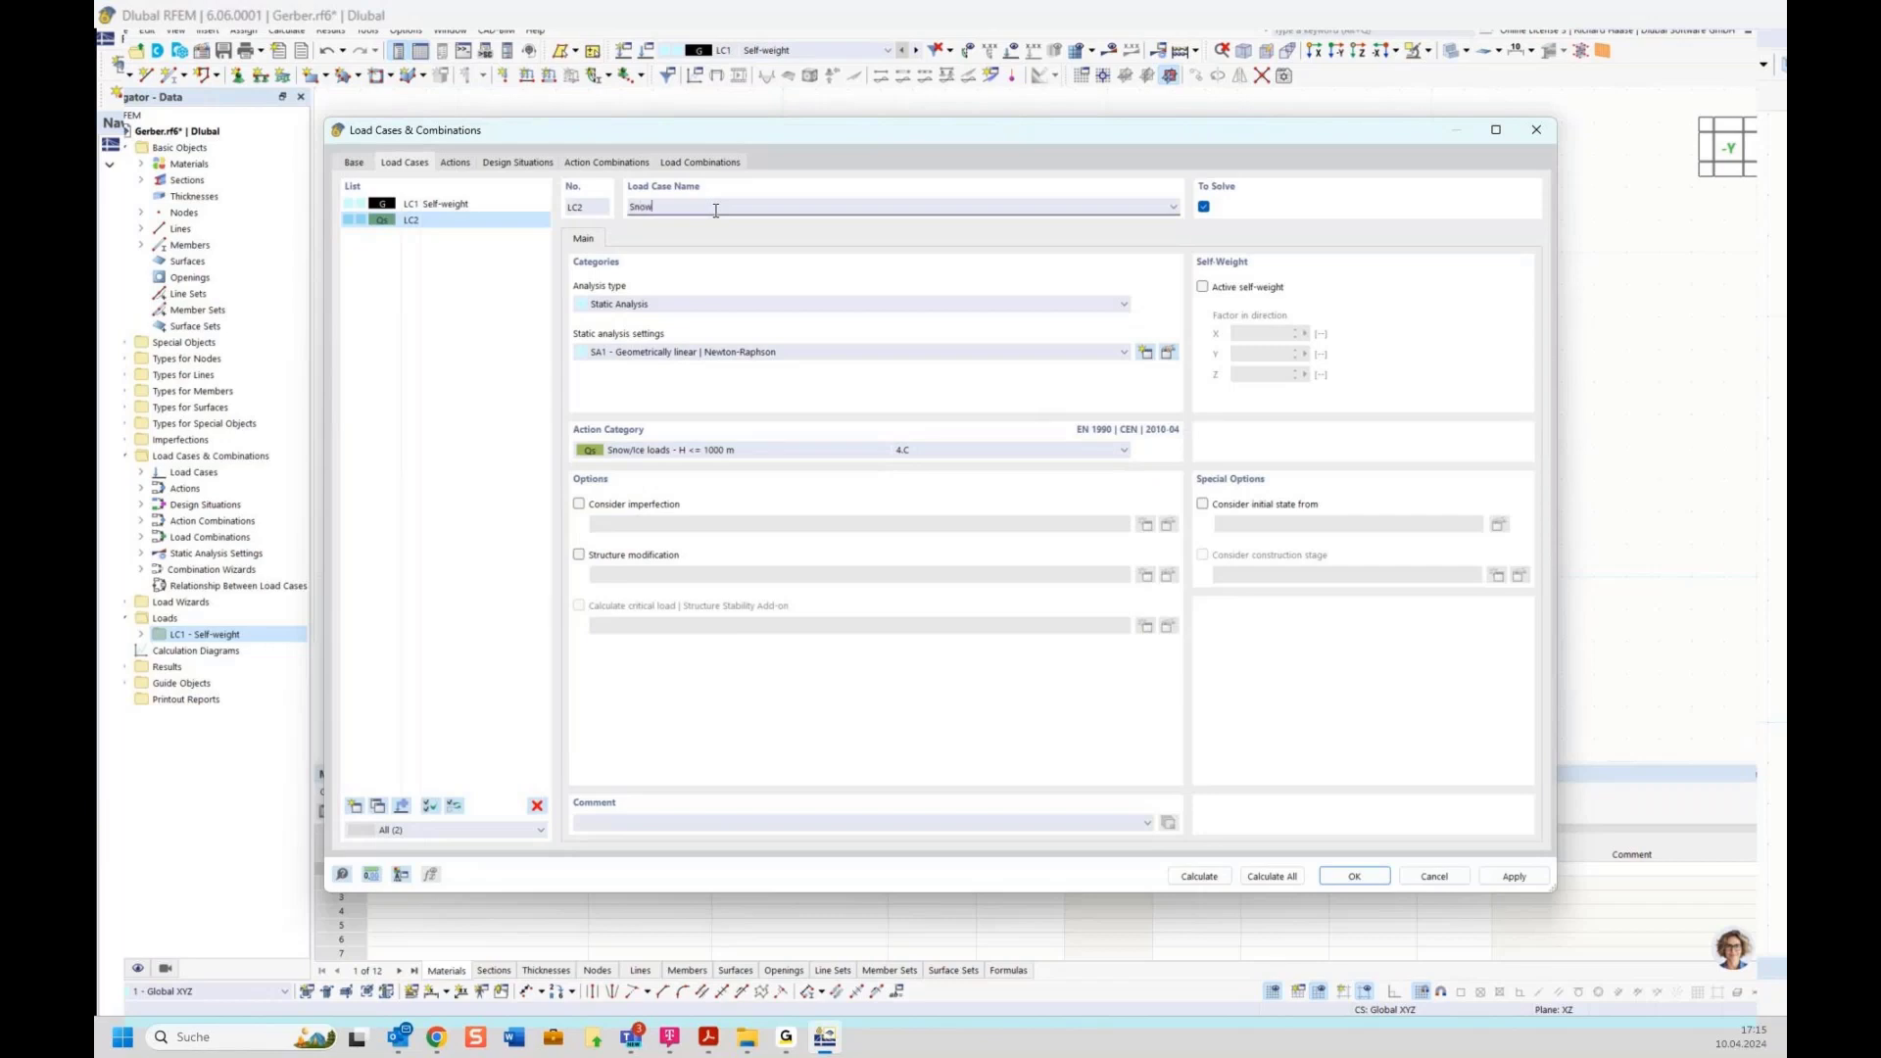
Add a third load case named Wind with the action category Wind.
{"action": "left_click", "coordinate": [355, 806]}
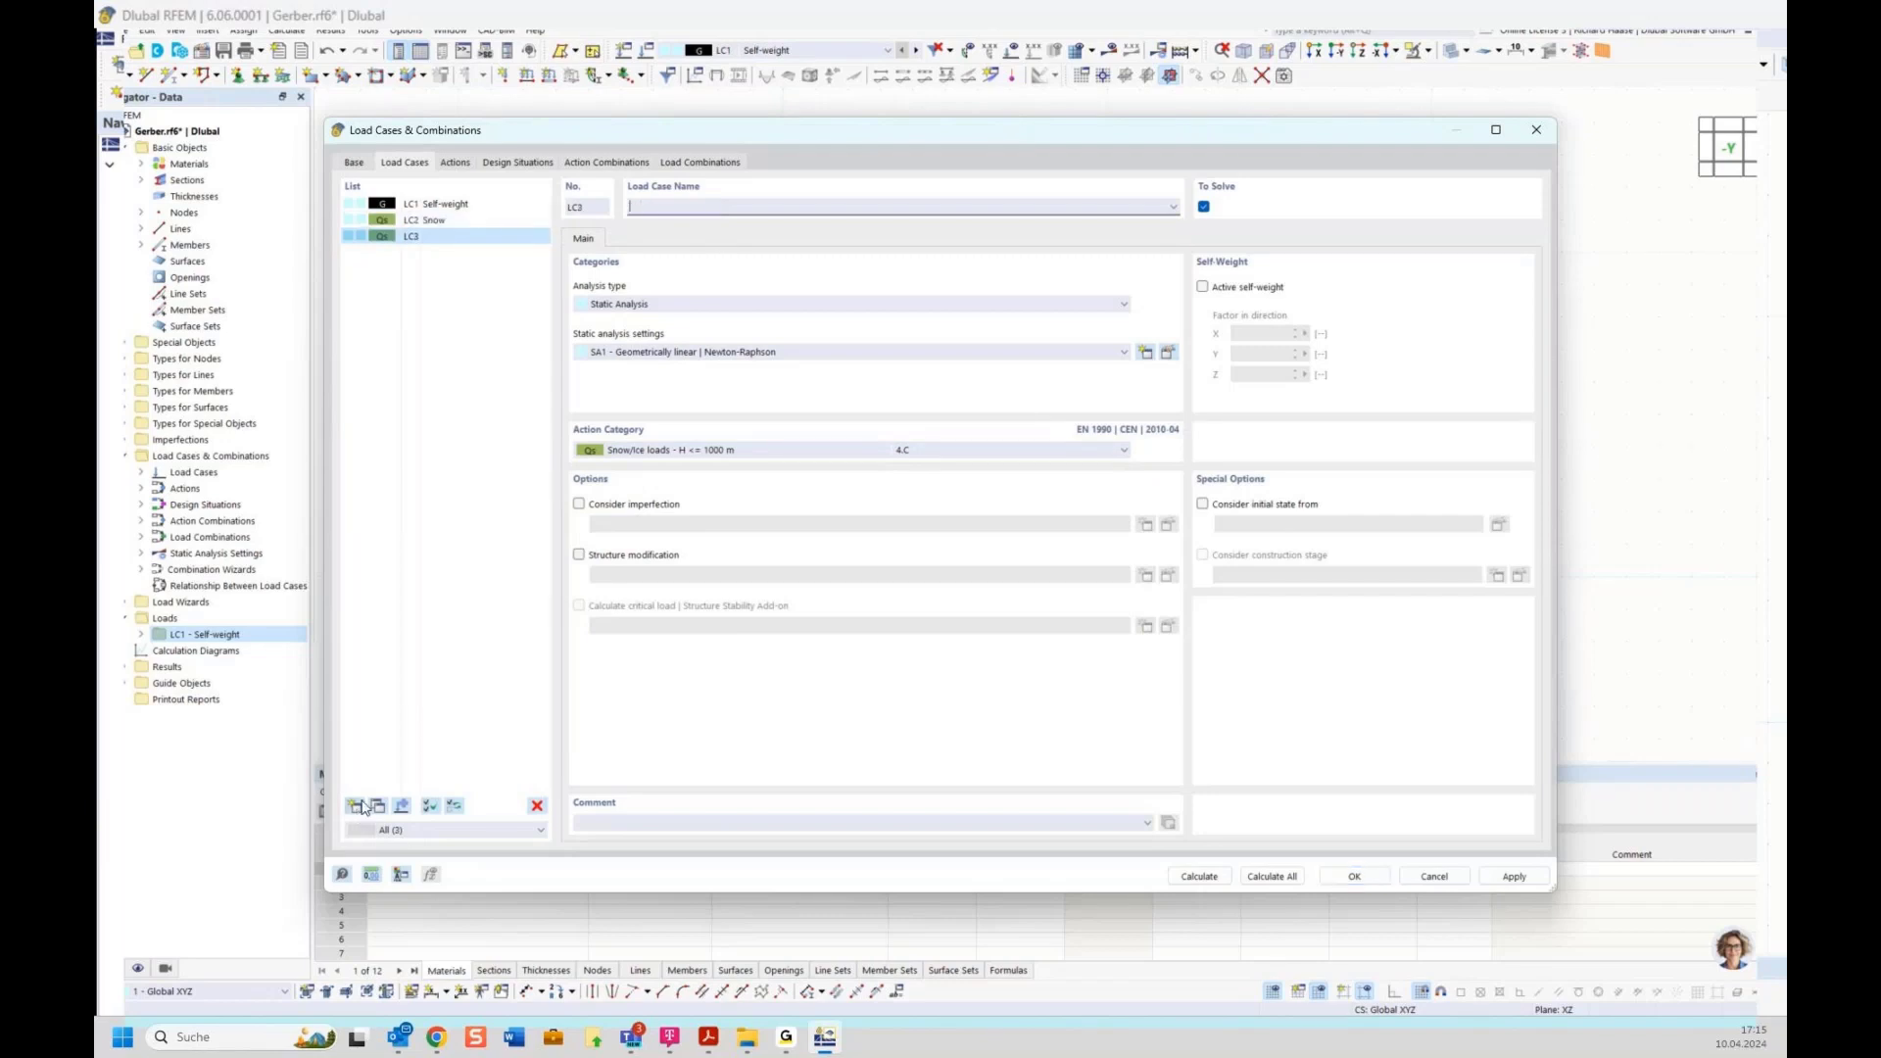
{"action": "left_click", "coordinate": [684, 204]}
{"action": "type", "text": "Wind"}
{"action": "left_click", "coordinate": [662, 453]}
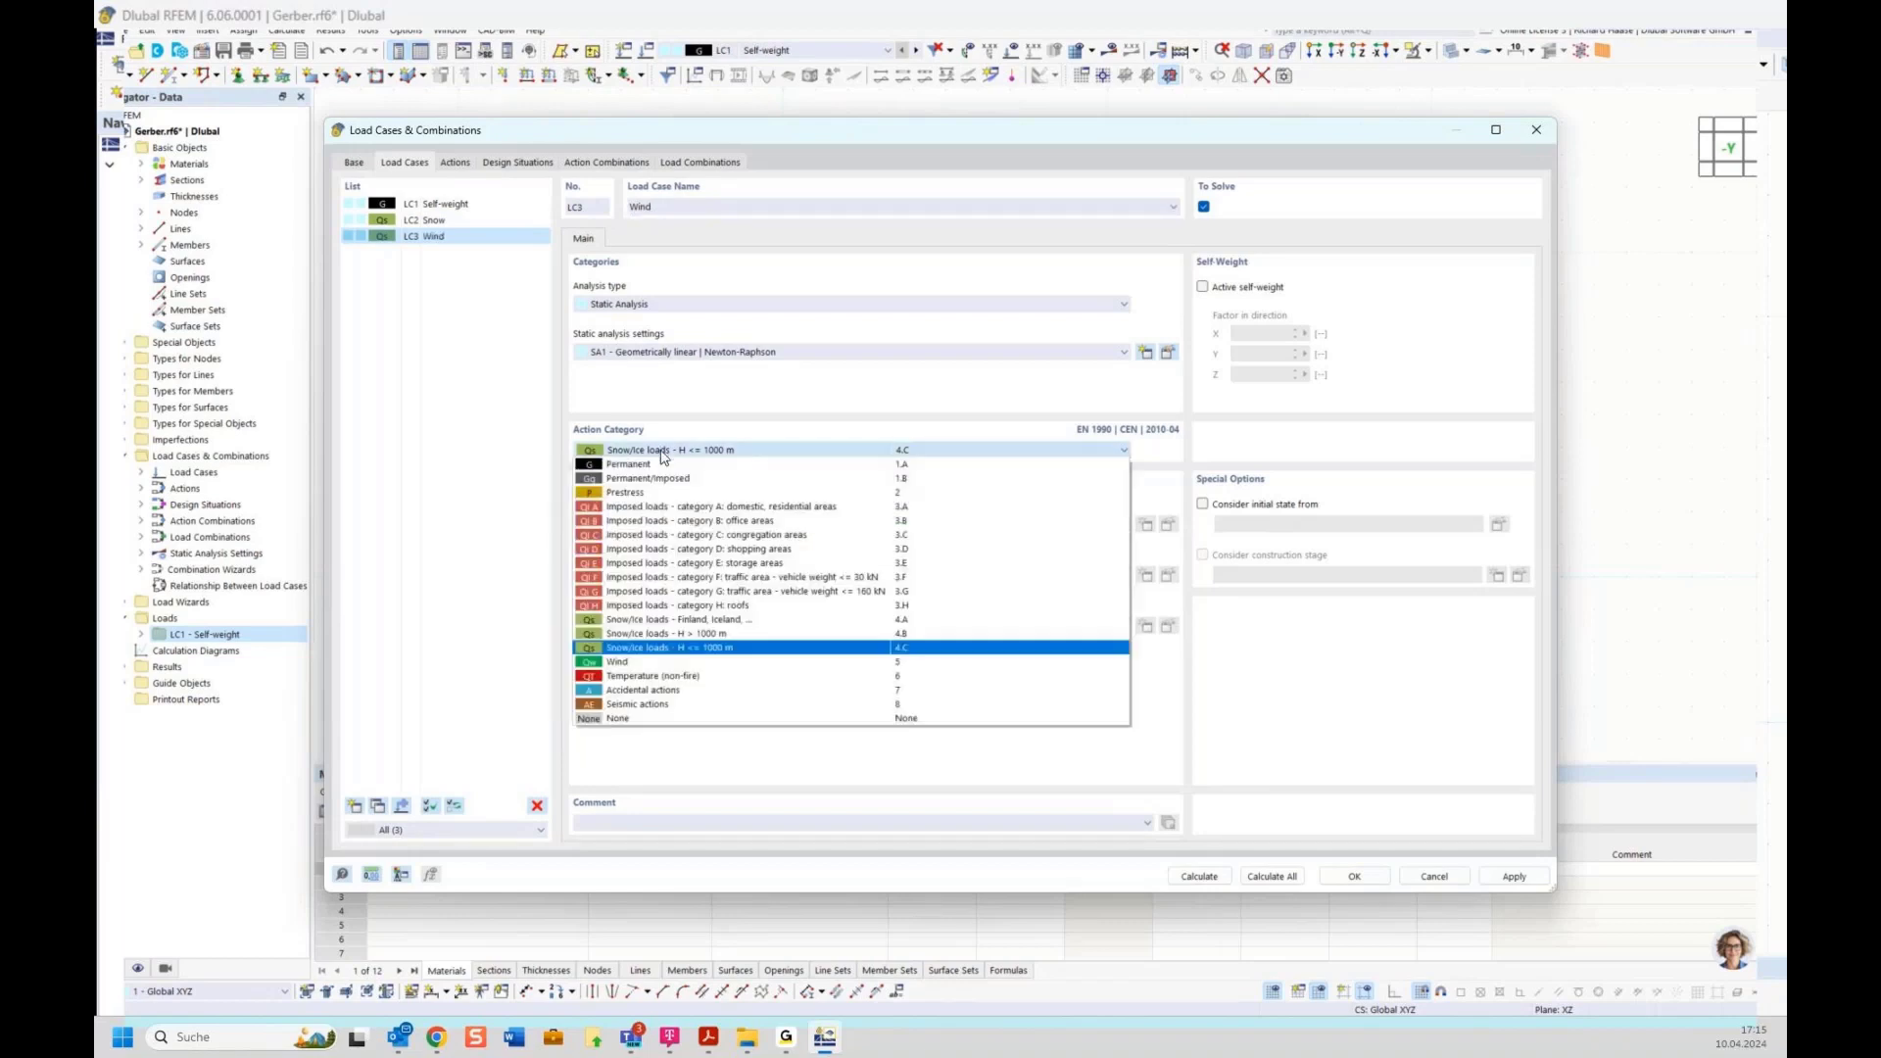
{"action": "left_click", "coordinate": [639, 663]}
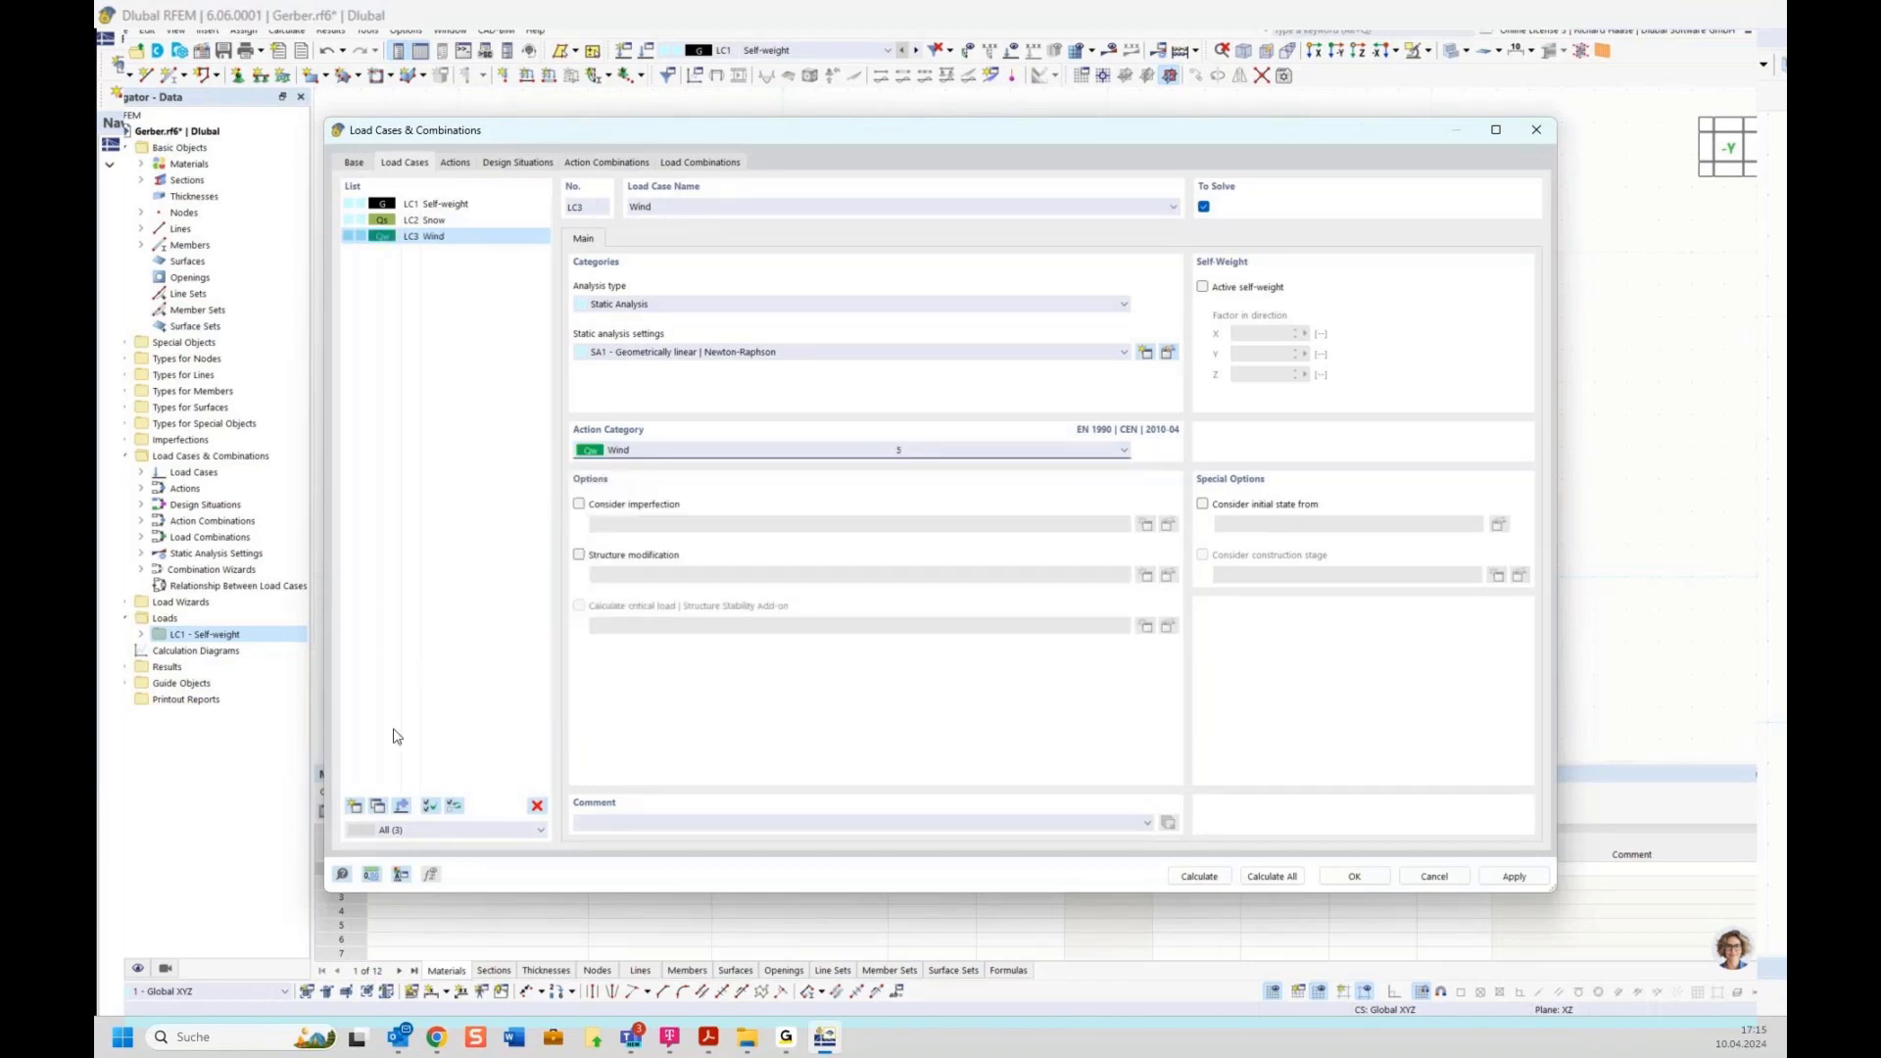
Add a fourth load case named Temperature with the action category Temperature (non-fire).
{"action": "left_click", "coordinate": [355, 806]}
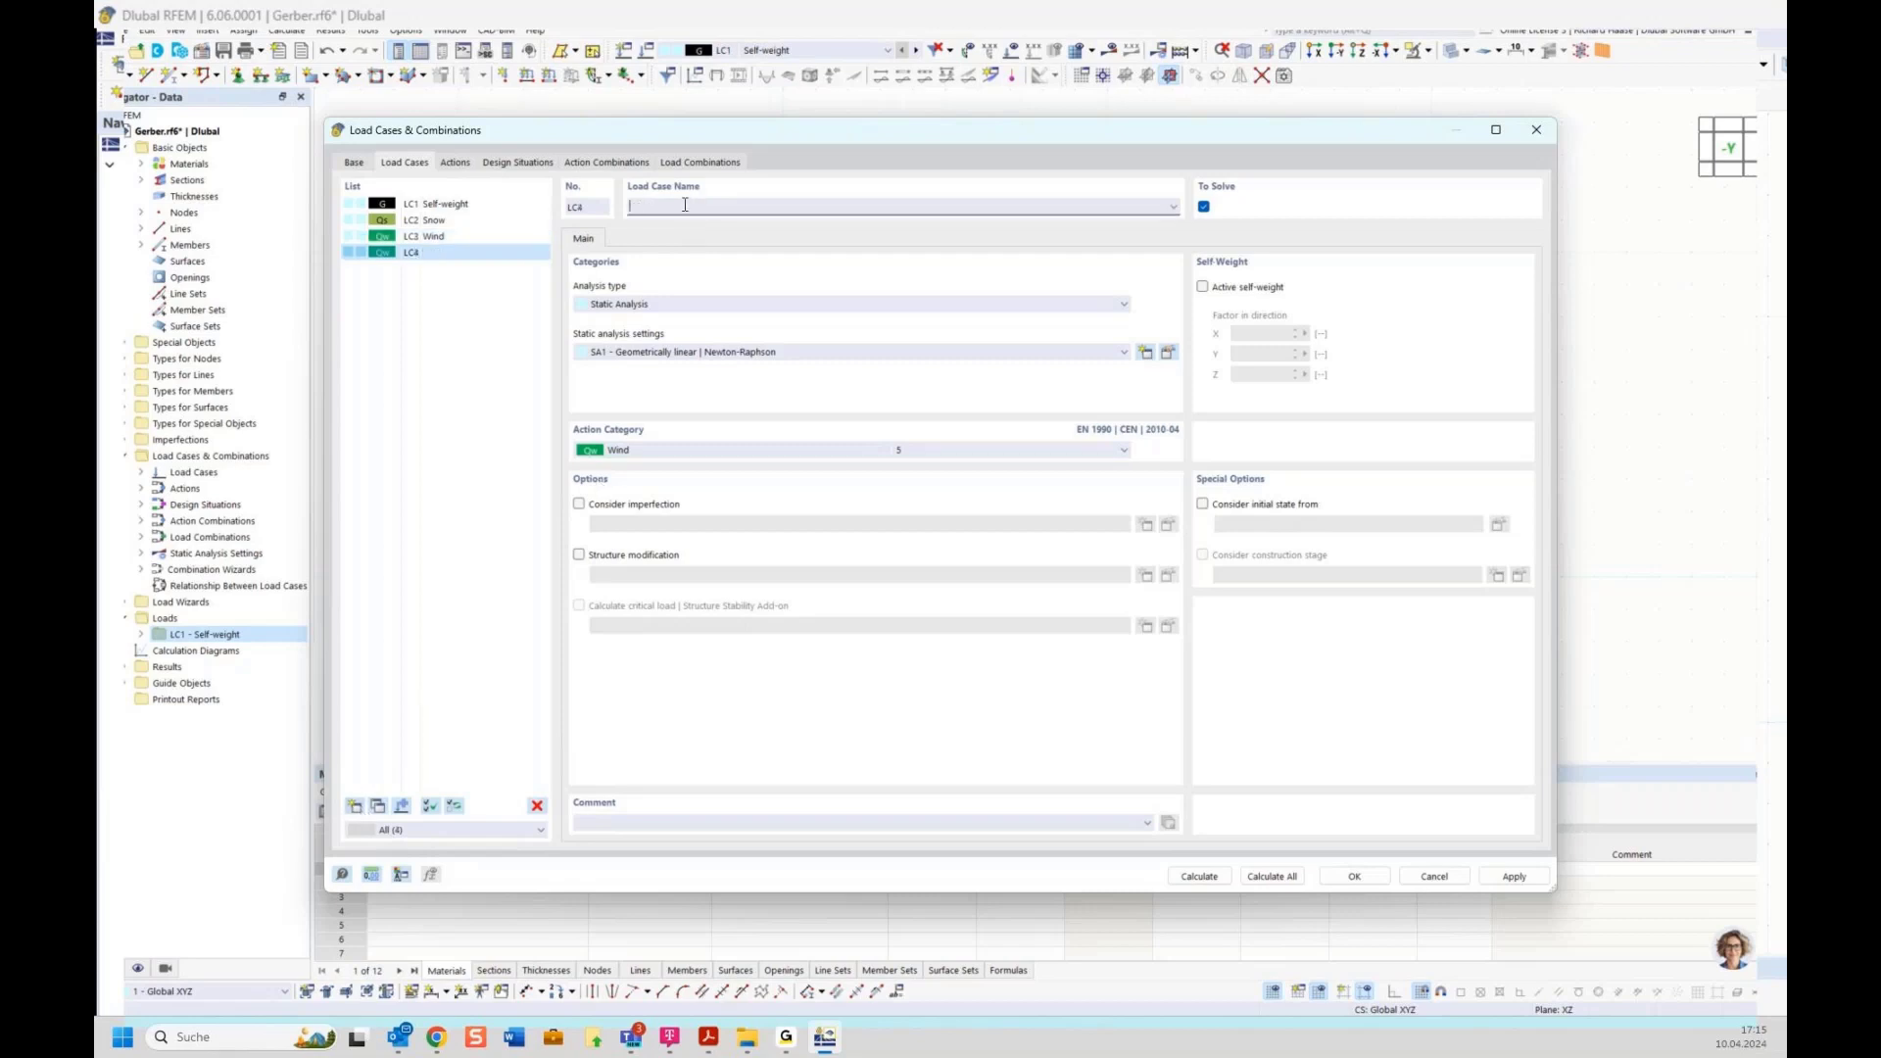
{"action": "type", "text": "Temperature"}
{"action": "left_click", "coordinate": [655, 453]}
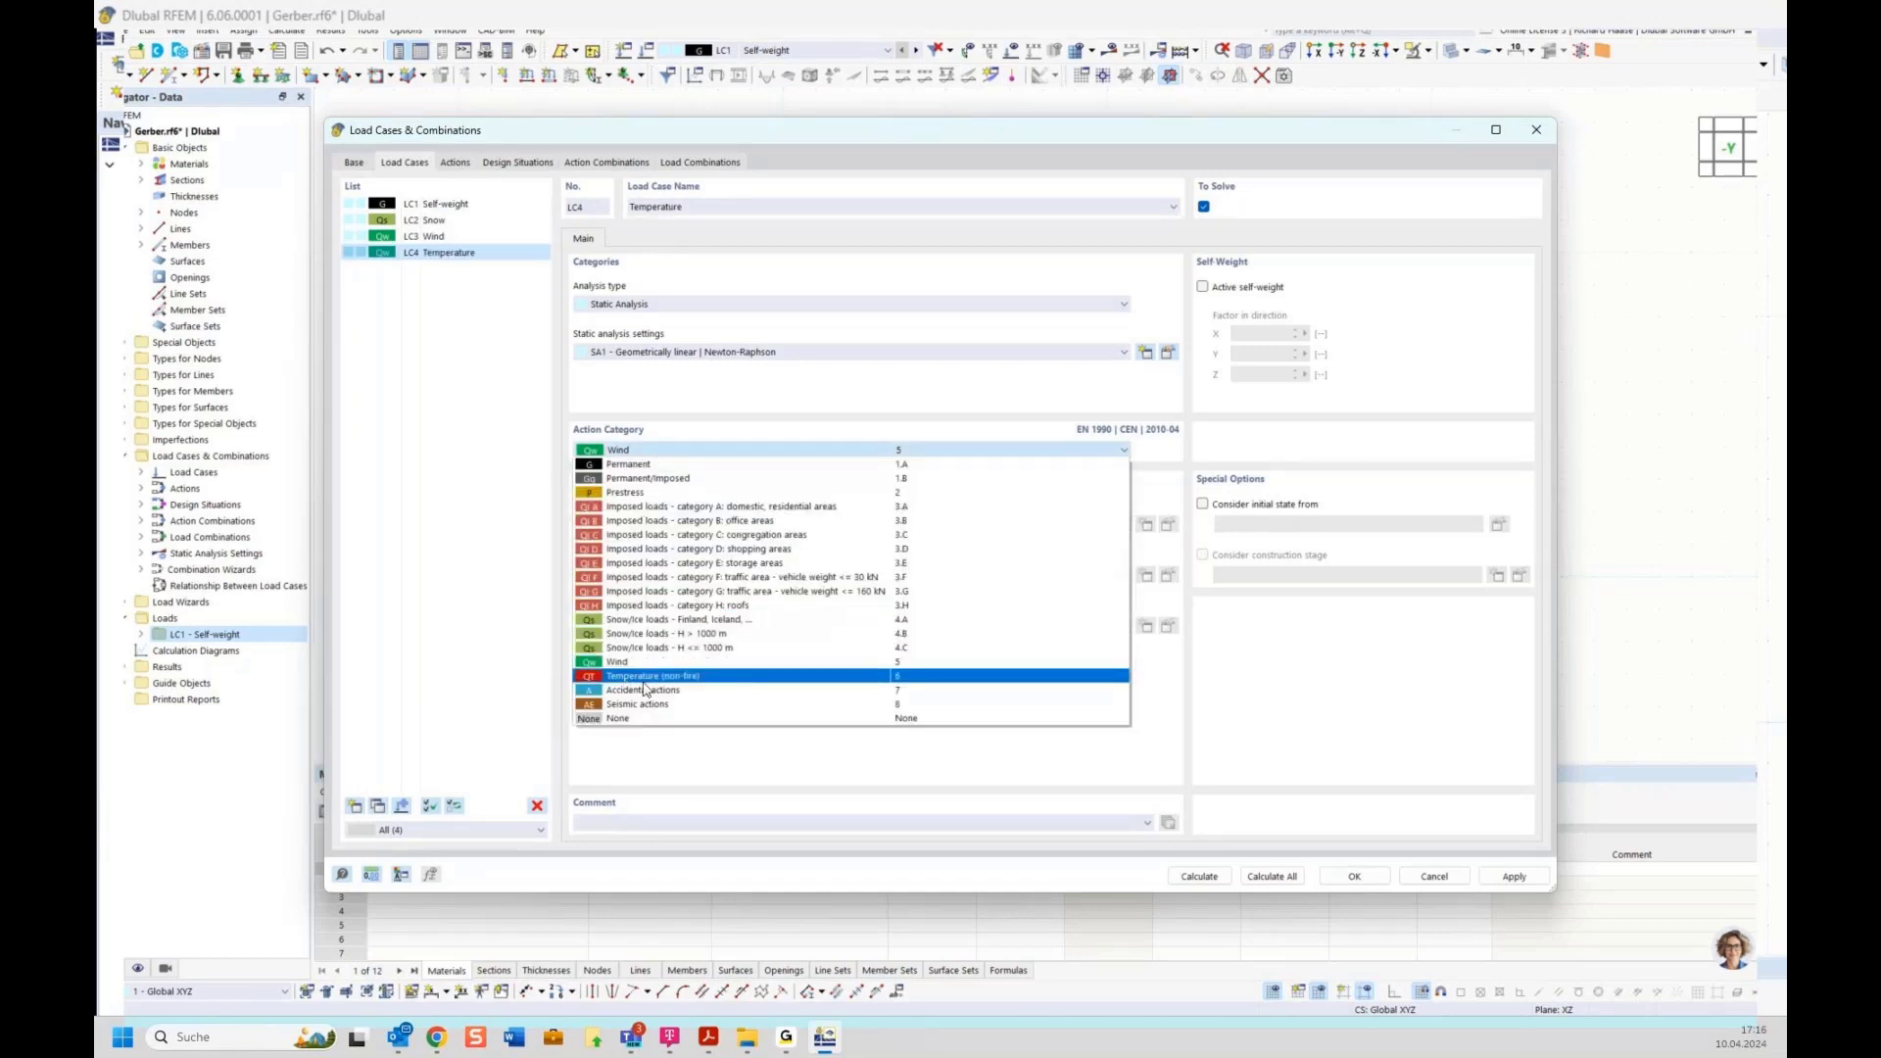
{"action": "left_click", "coordinate": [684, 677]}
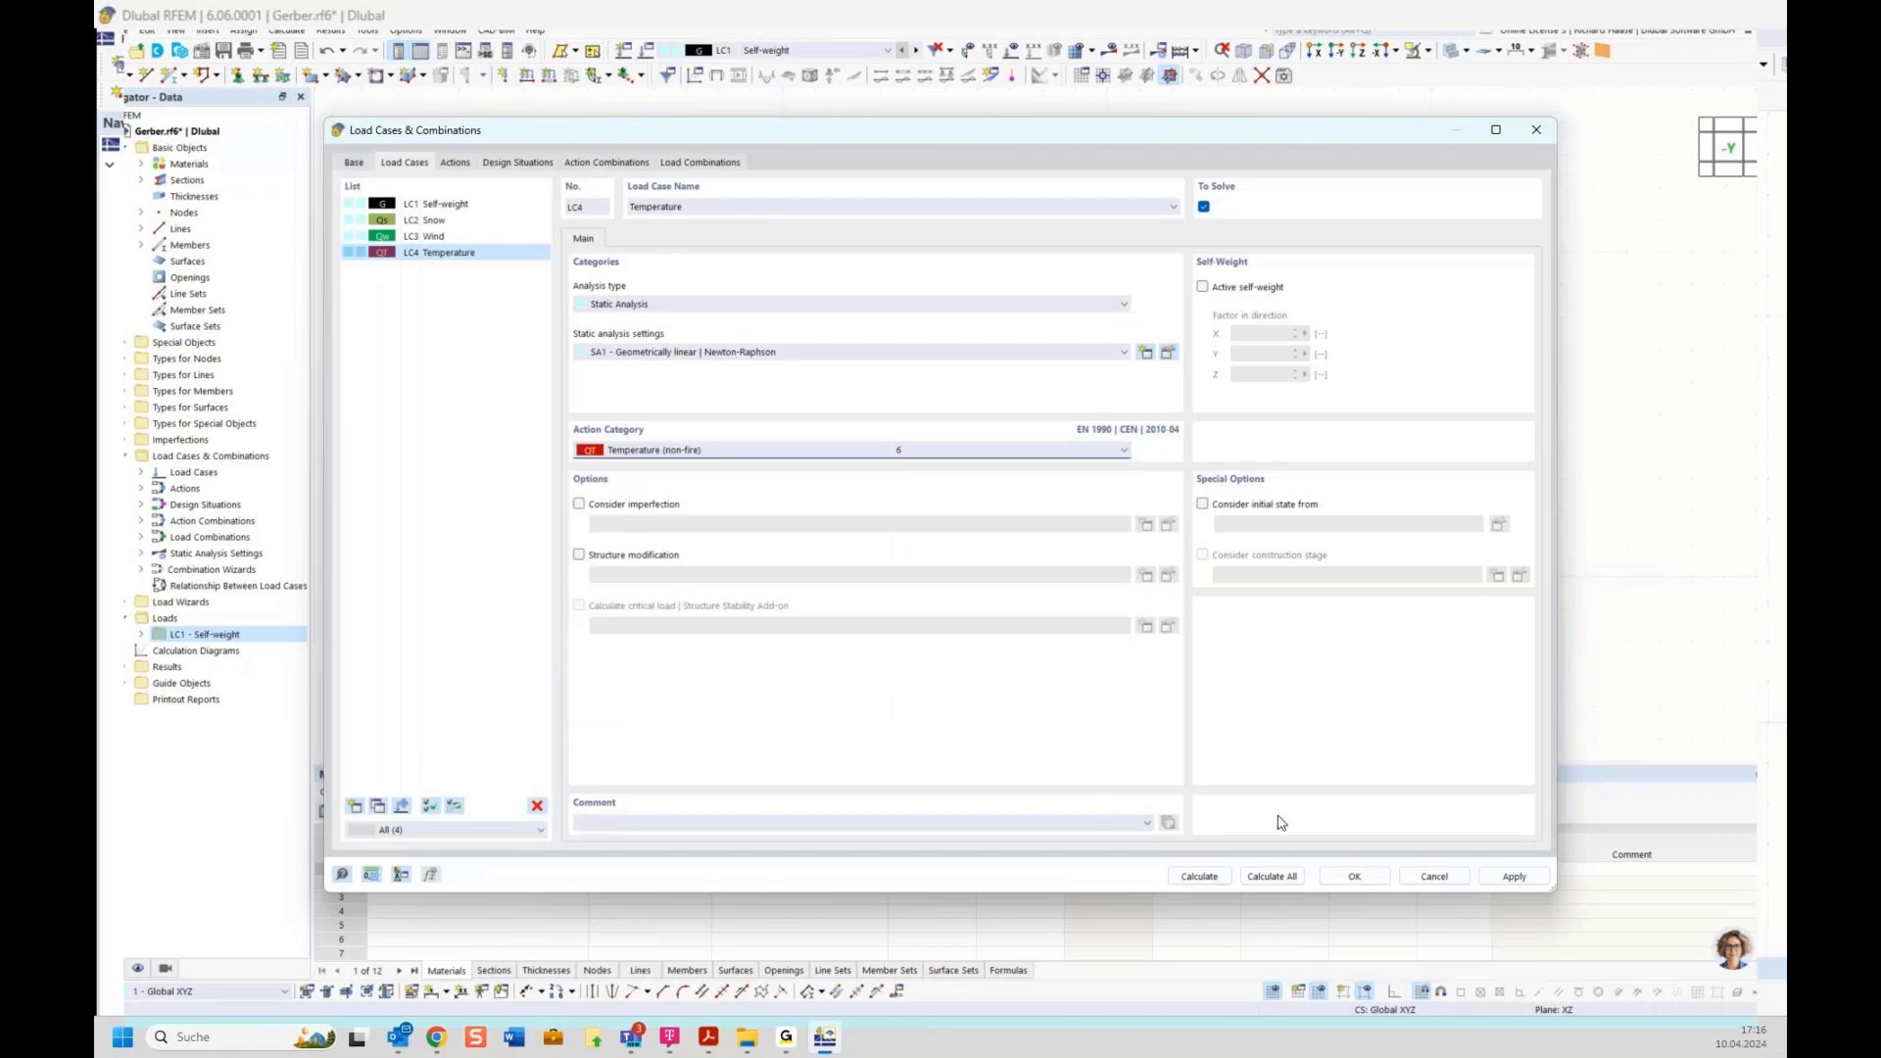
Review the generated actions, the combination standard settings and the load case factors assigned in load combinations CO7 and CO8.
{"action": "left_click", "coordinate": [466, 167]}
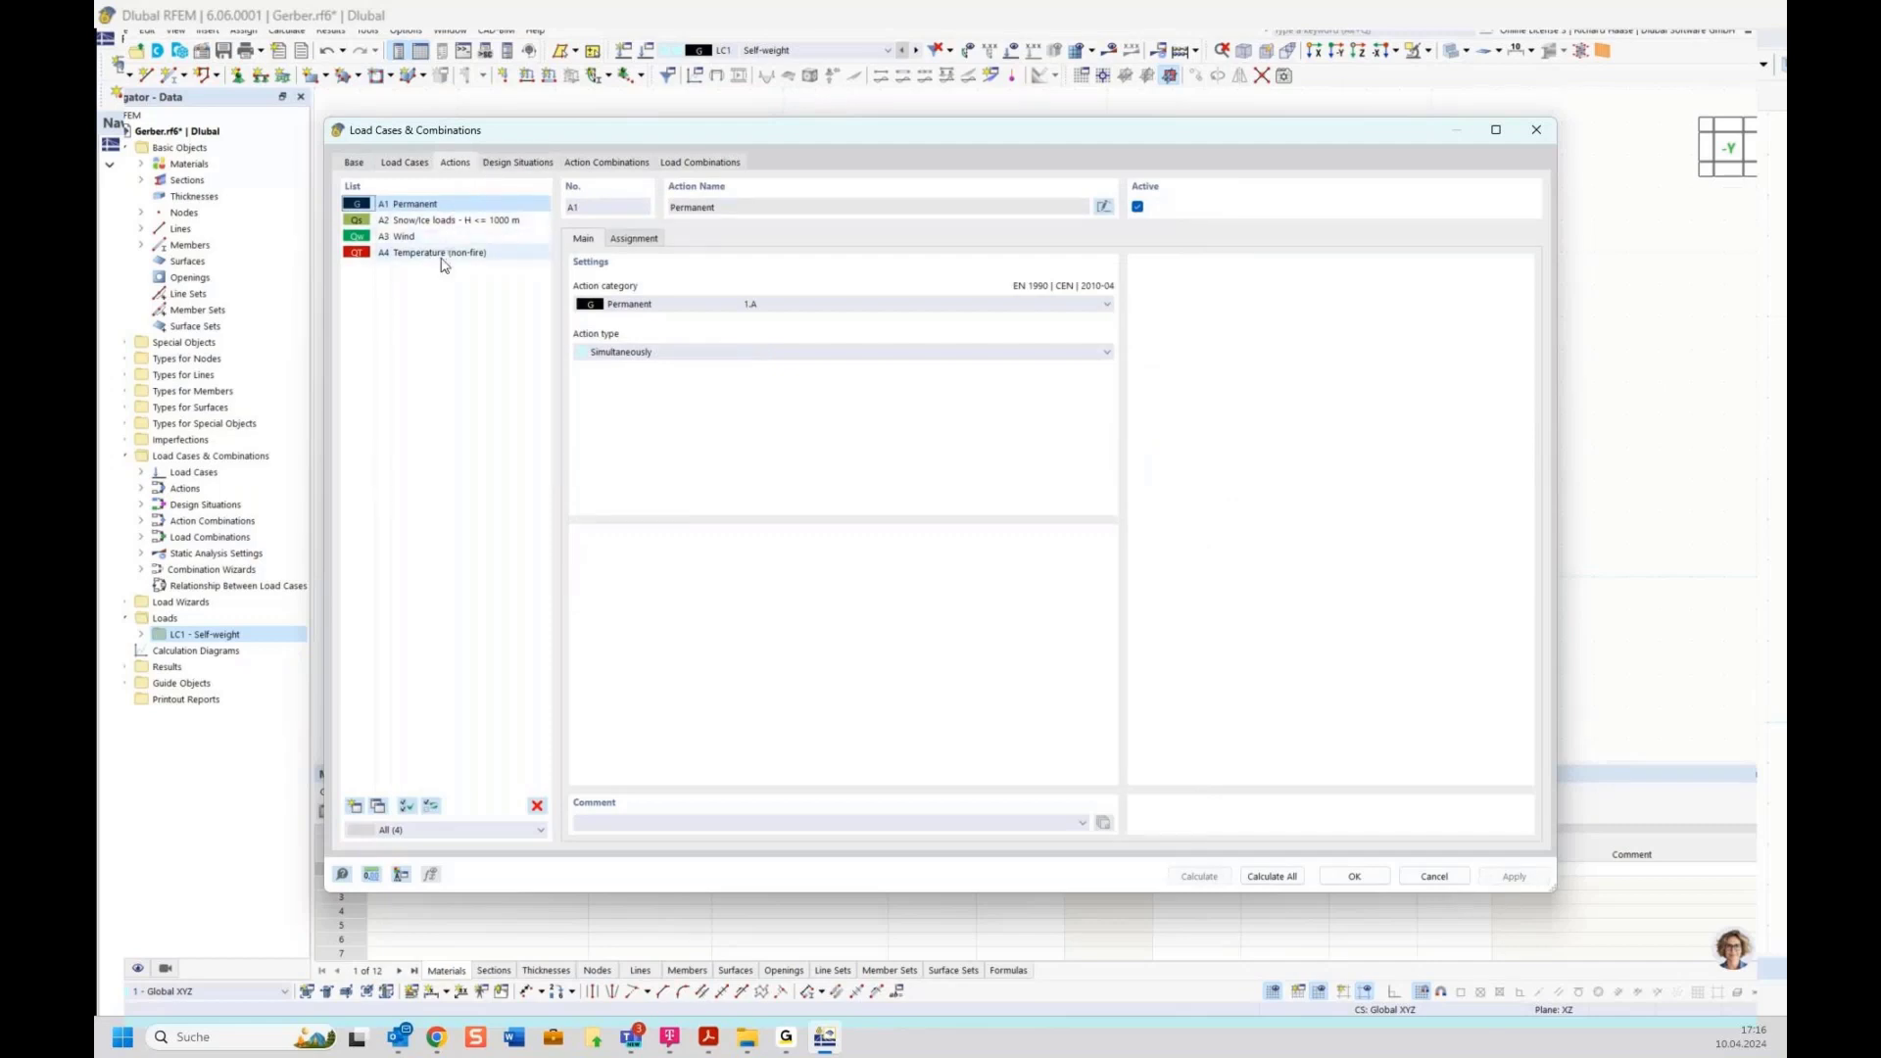
{"action": "left_click", "coordinate": [404, 162]}
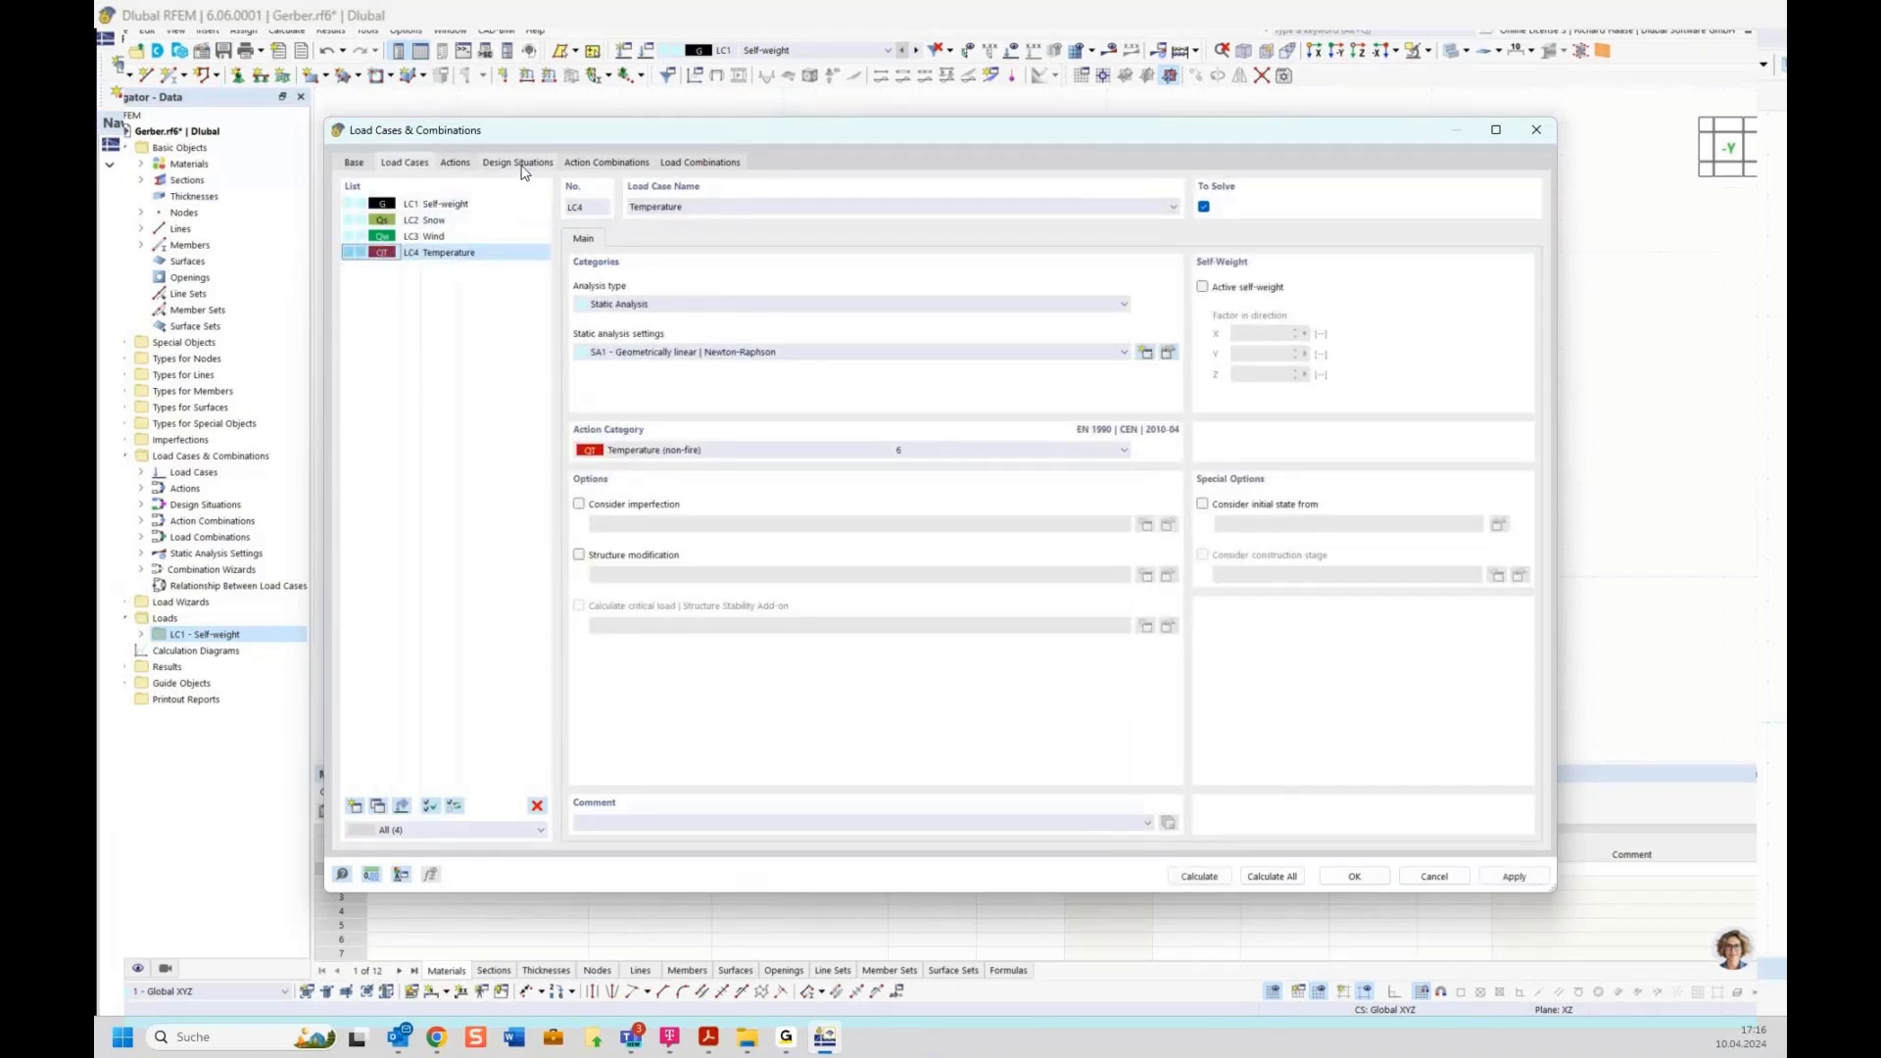
{"action": "left_click", "coordinate": [697, 163]}
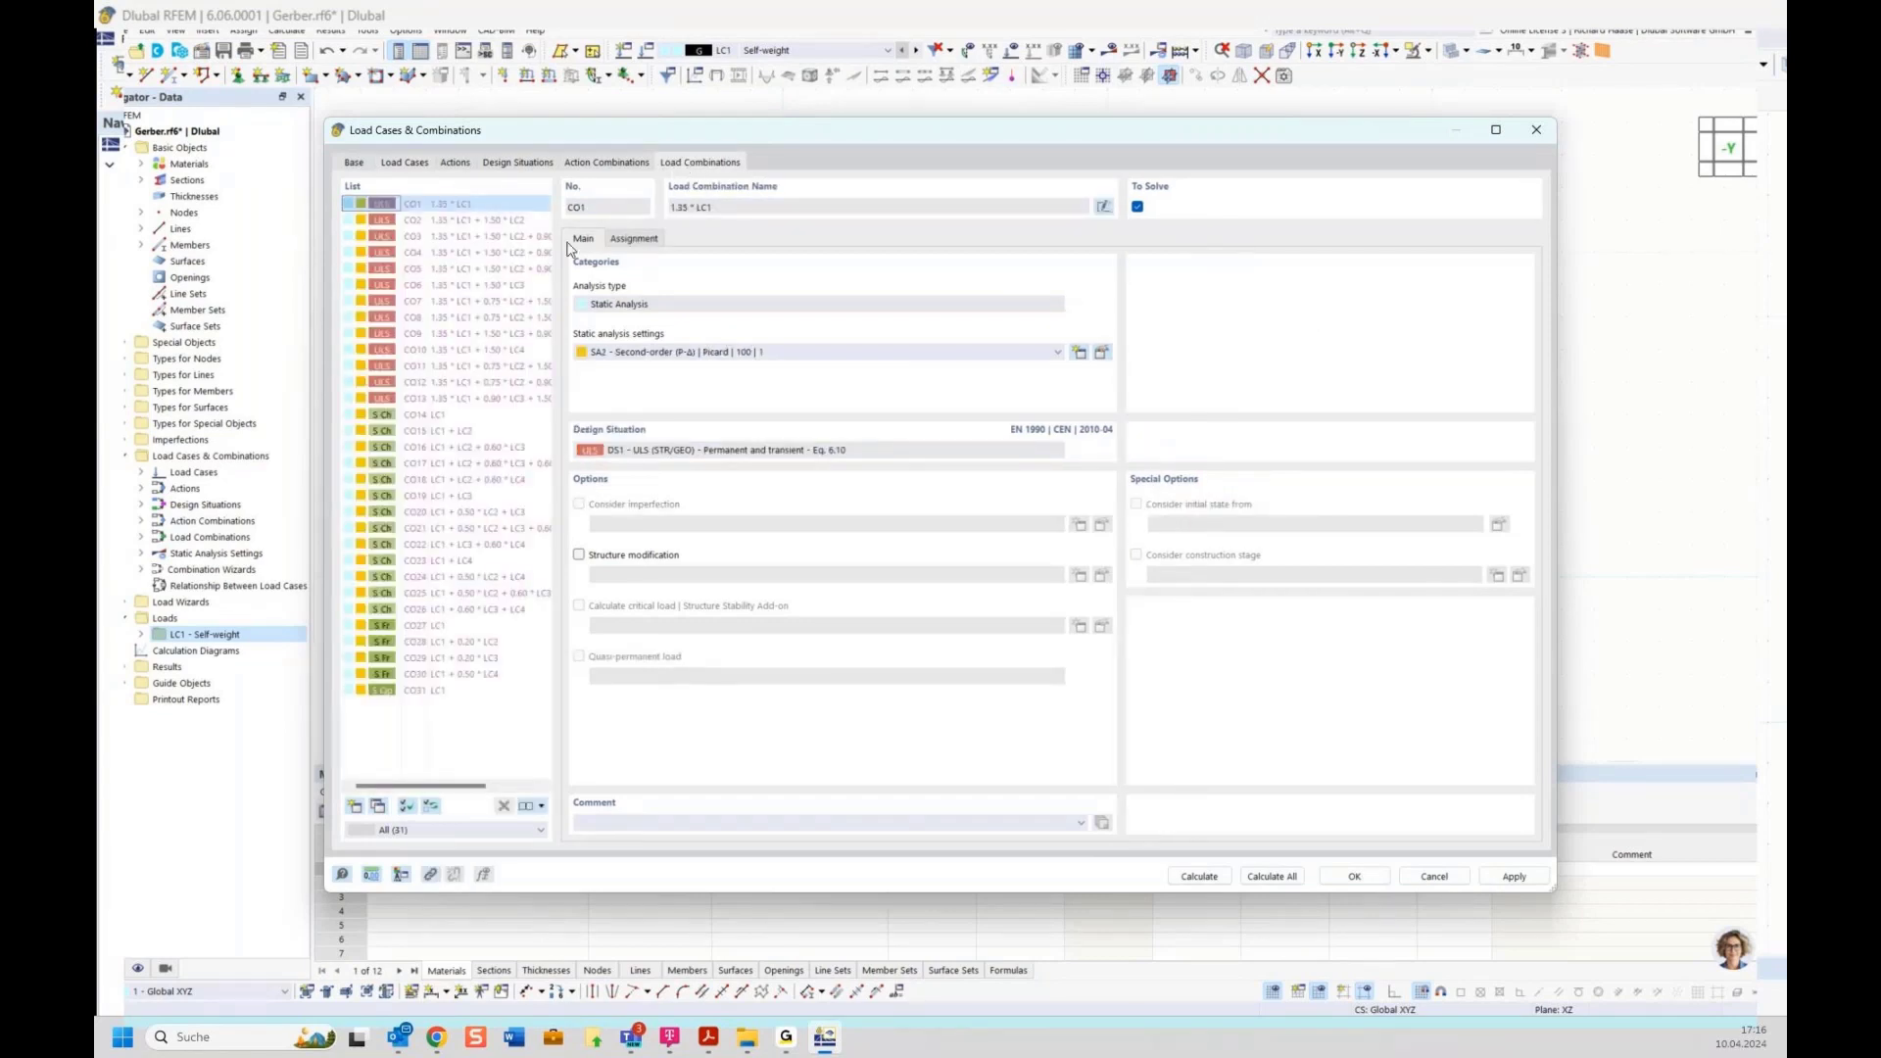
{"action": "left_click", "coordinate": [355, 164]}
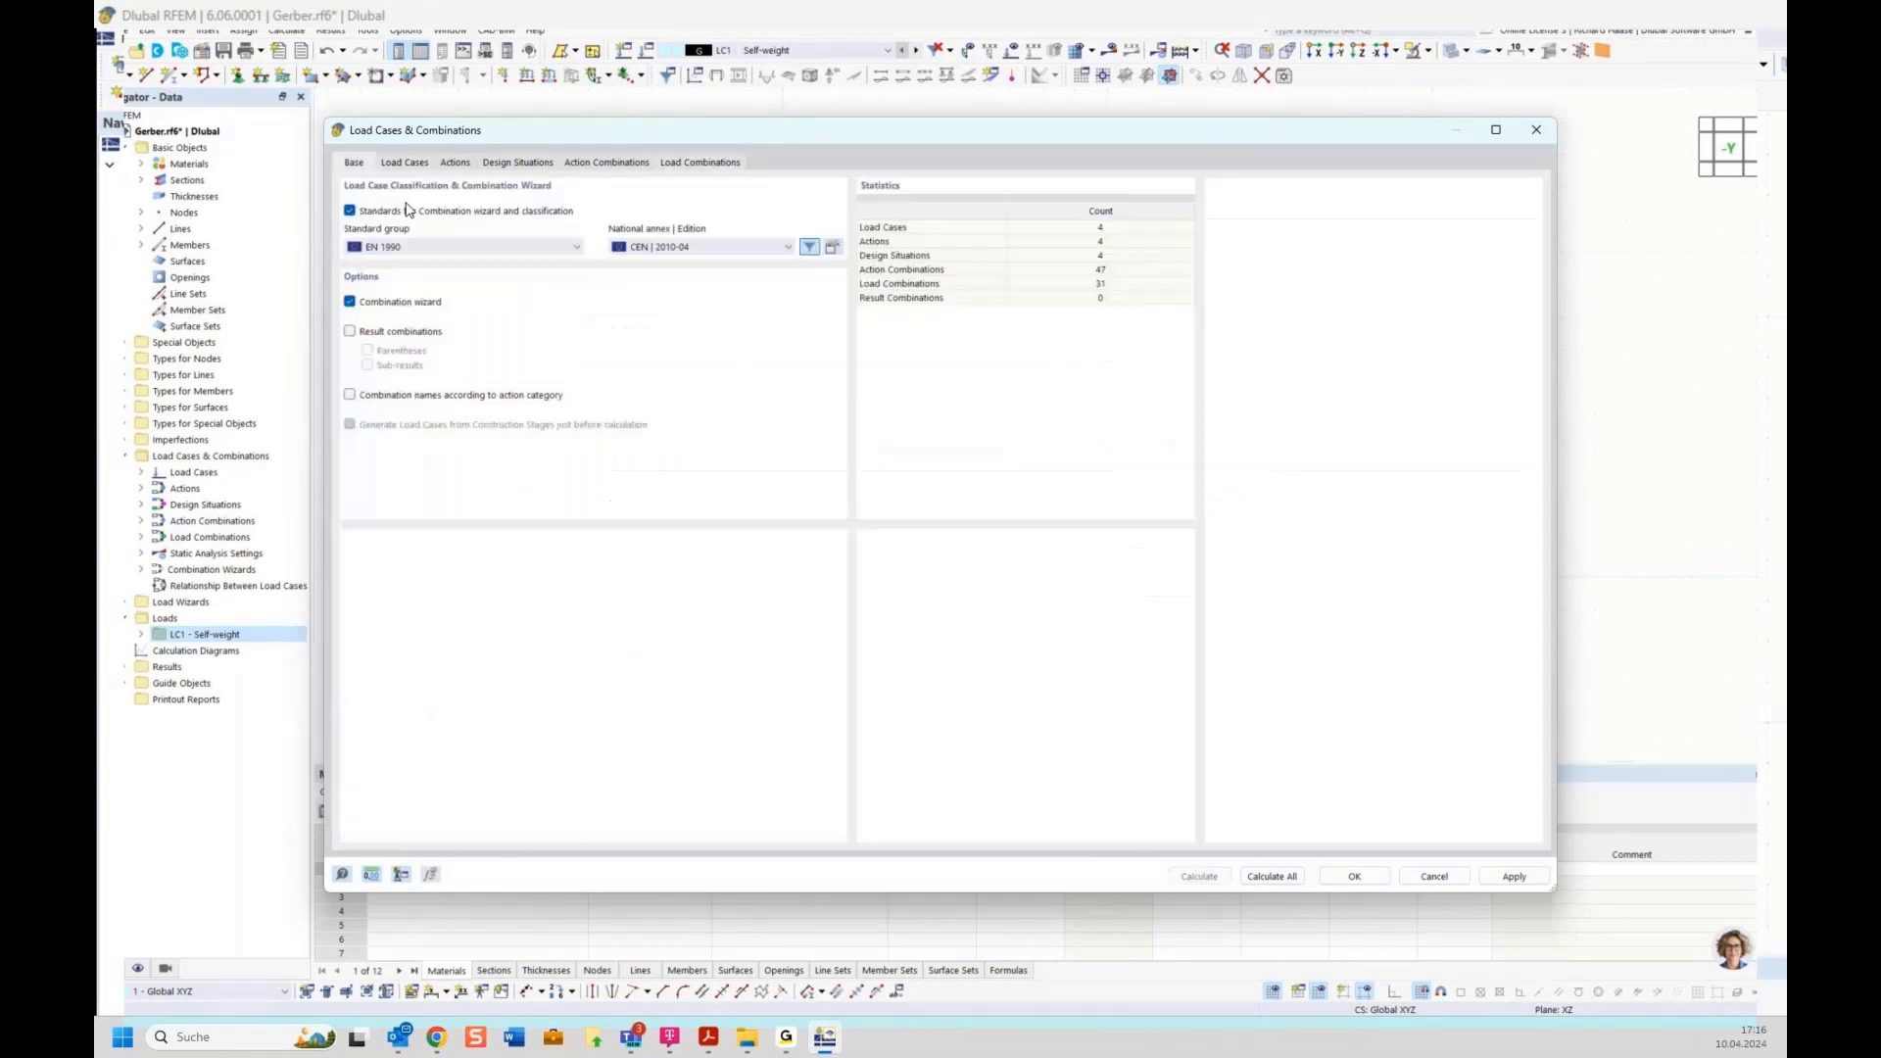
{"action": "left_click", "coordinate": [700, 163]}
{"action": "left_click", "coordinate": [634, 238]}
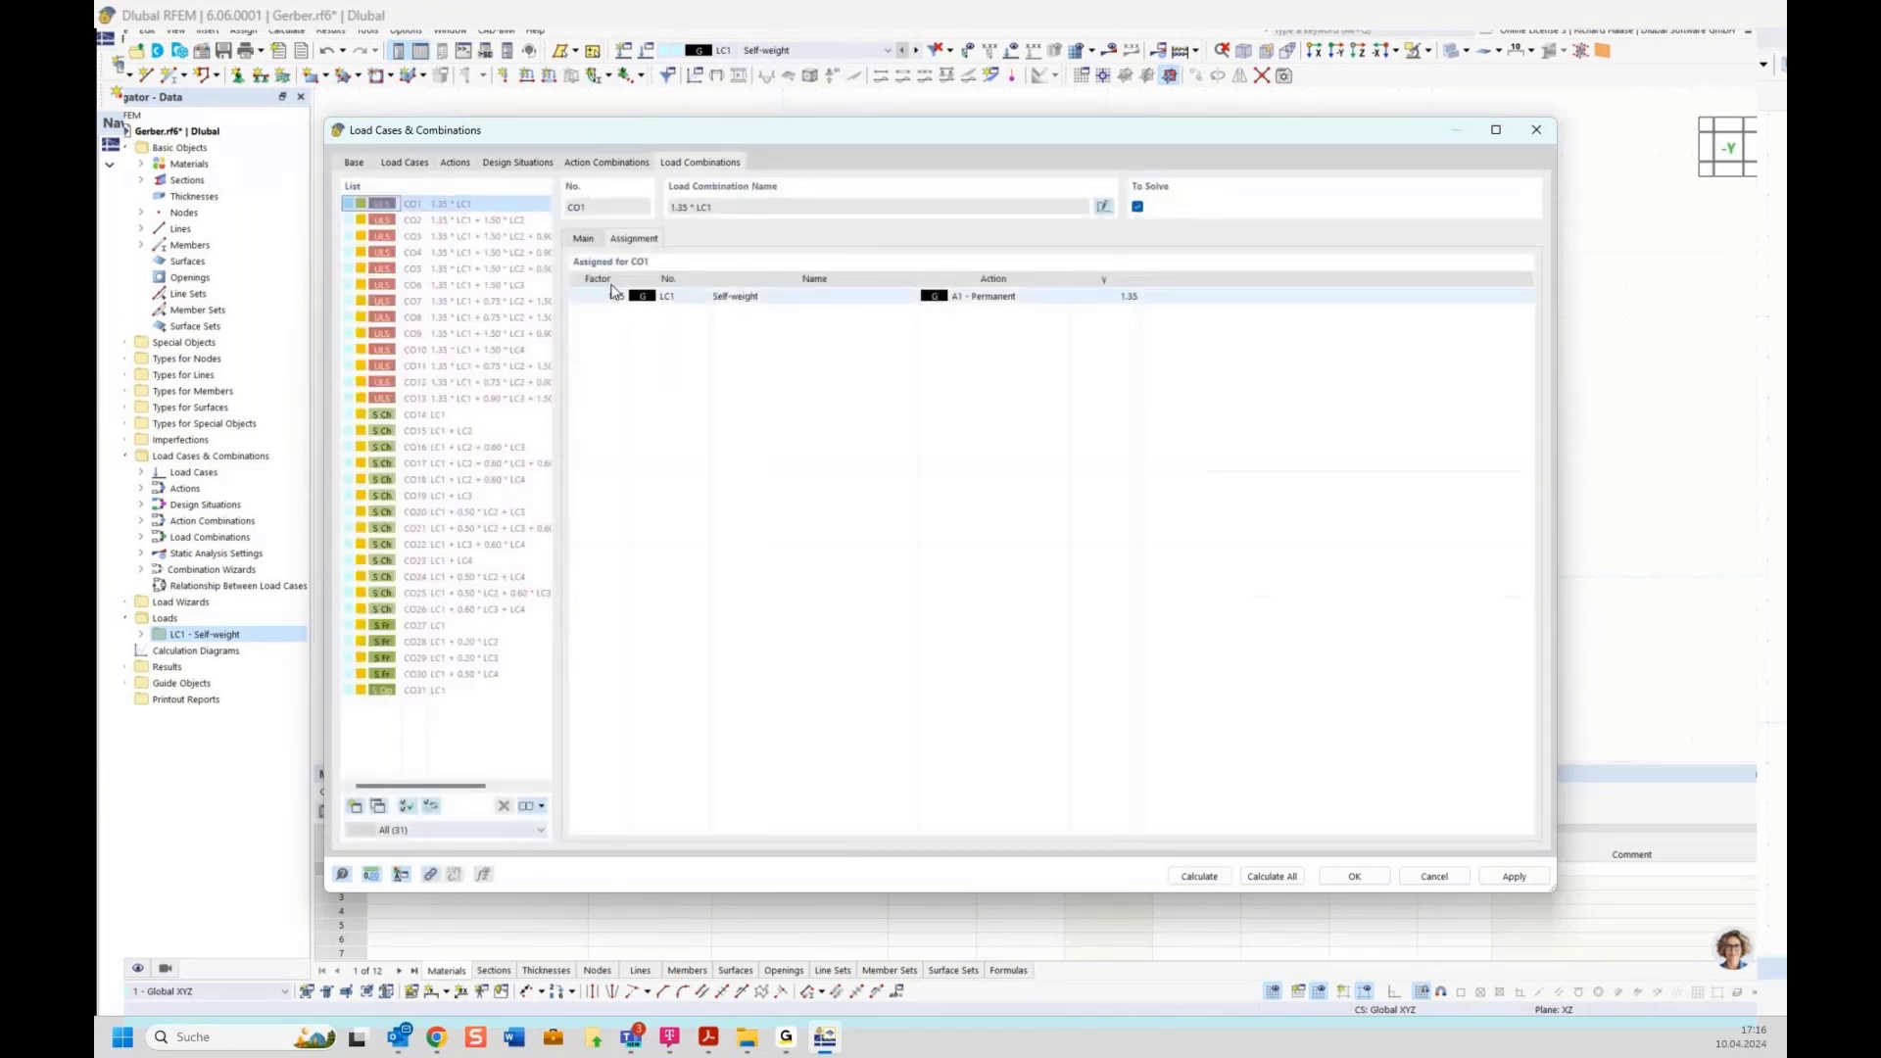
{"action": "left_click", "coordinate": [500, 301]}
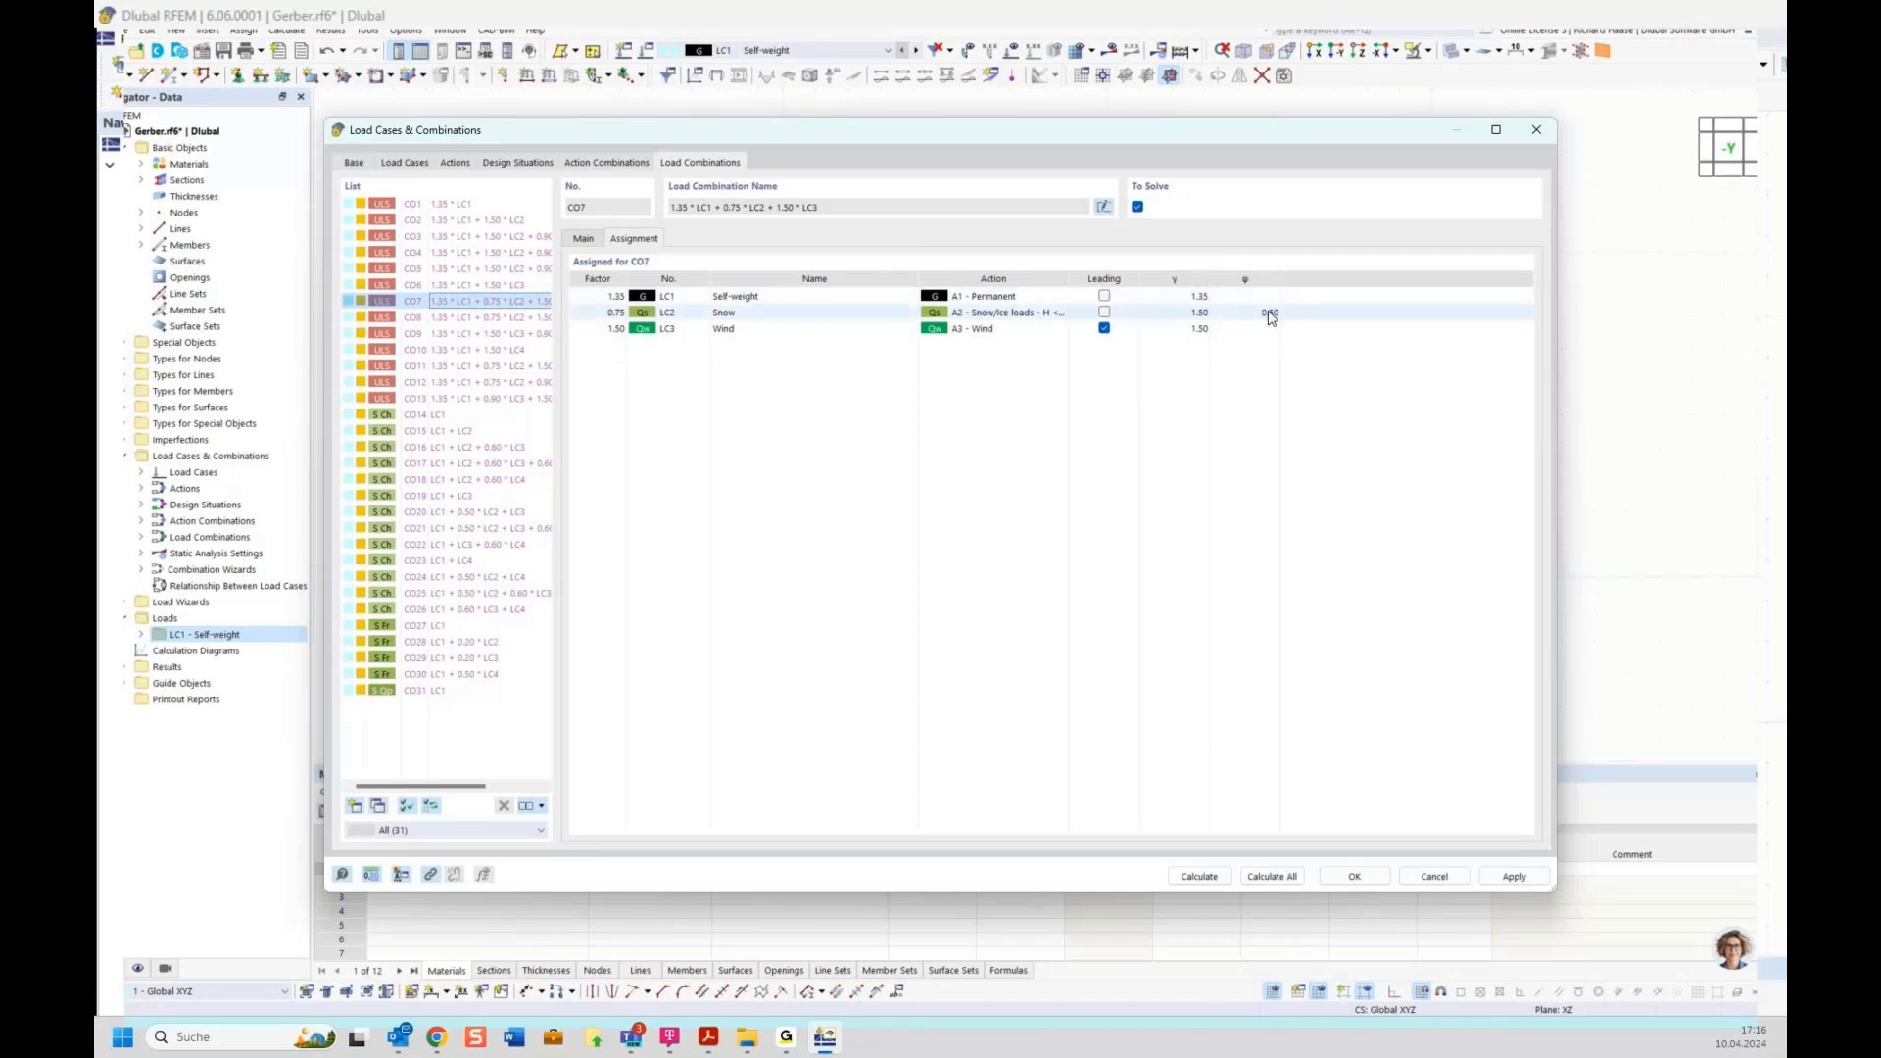
{"action": "left_click", "coordinate": [510, 316]}
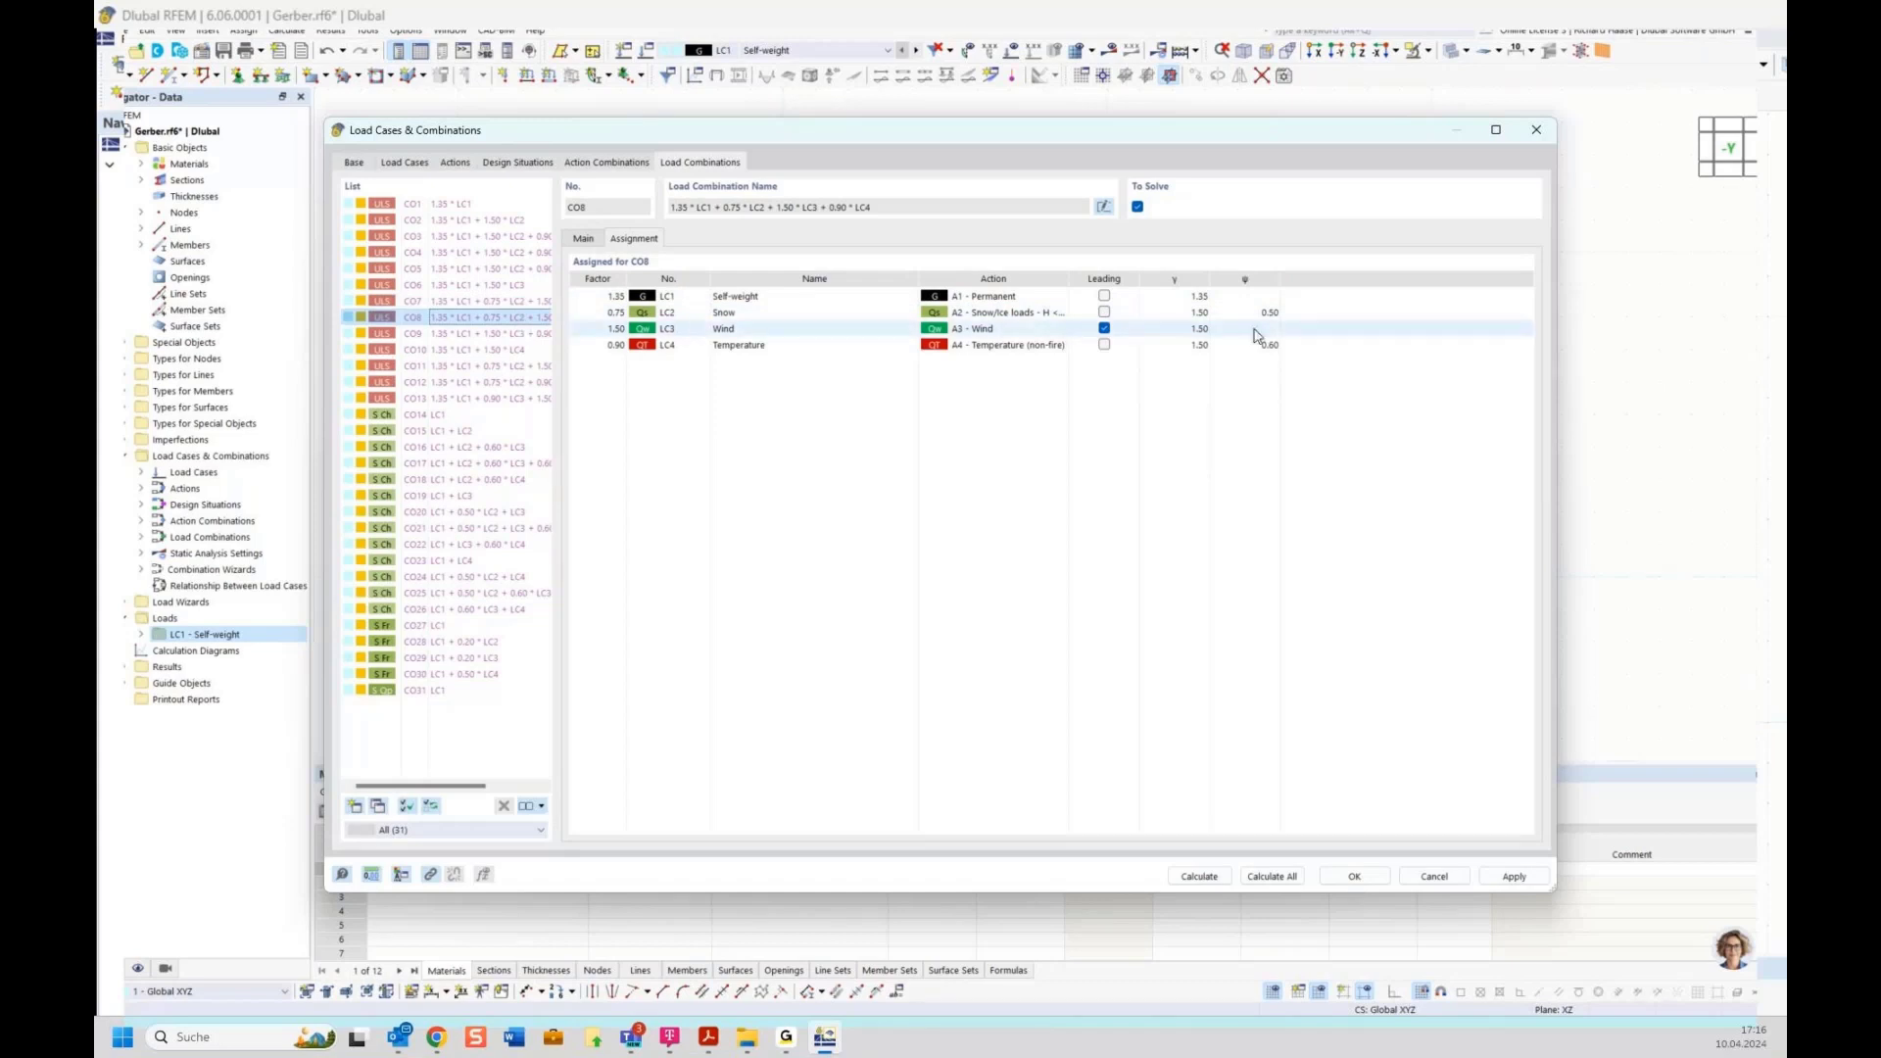
Examine the combination rule and the available types for the ULS design situation, and compare them with the load combinations.
{"action": "left_click", "coordinate": [522, 163]}
{"action": "left_click", "coordinate": [1104, 304]}
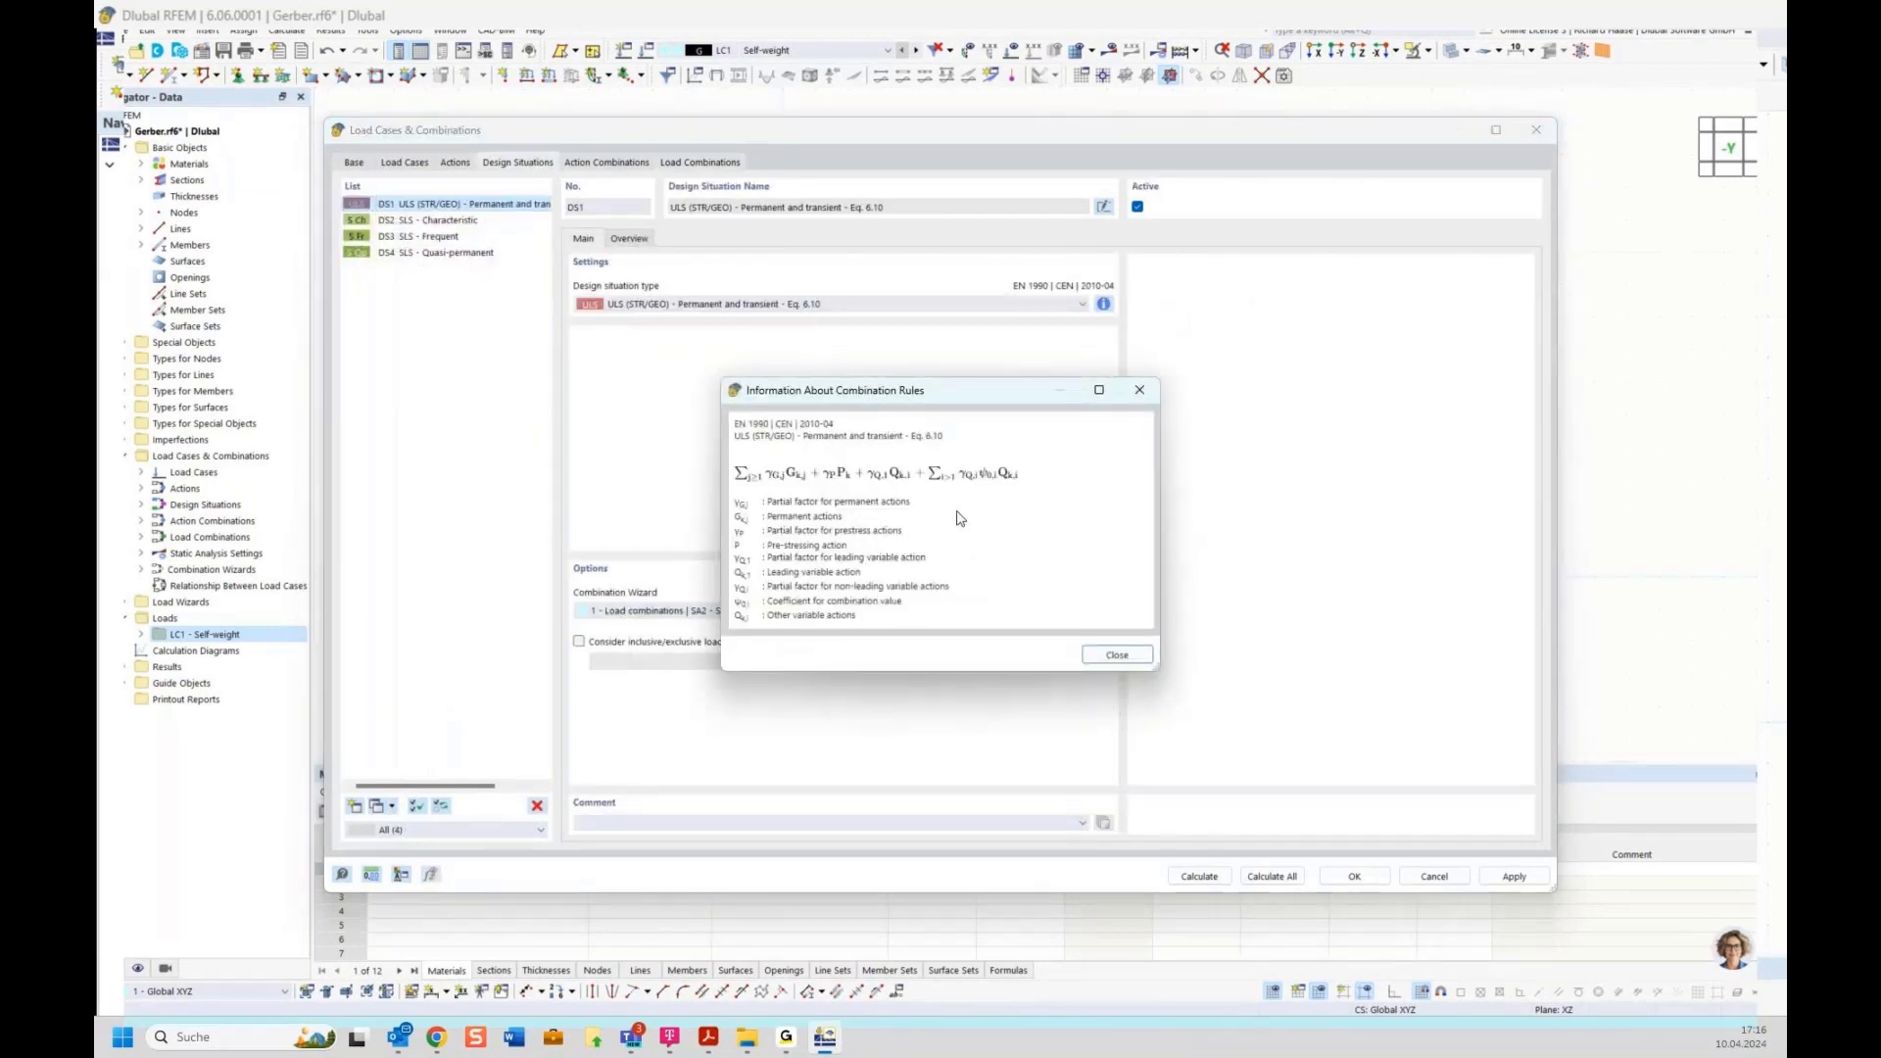
{"action": "left_click", "coordinate": [1140, 389]}
{"action": "left_click", "coordinate": [709, 304]}
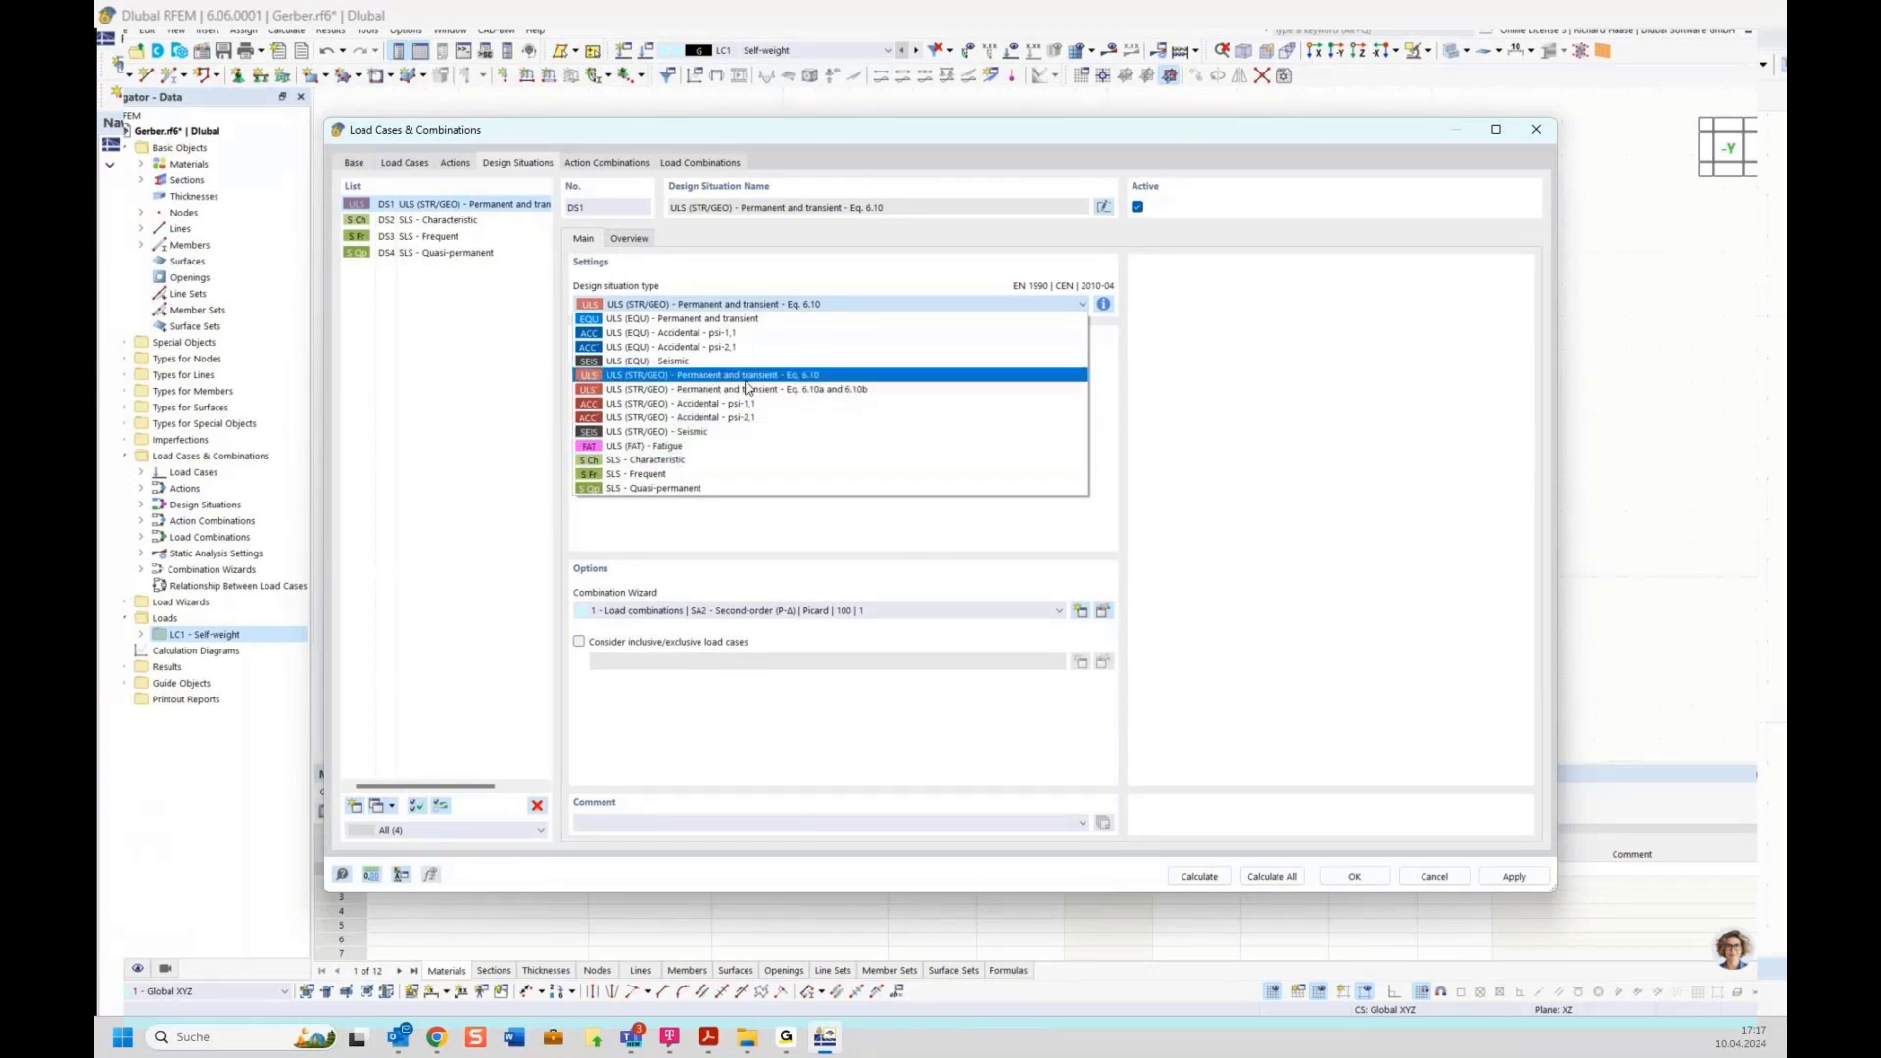
{"action": "left_click", "coordinate": [728, 278]}
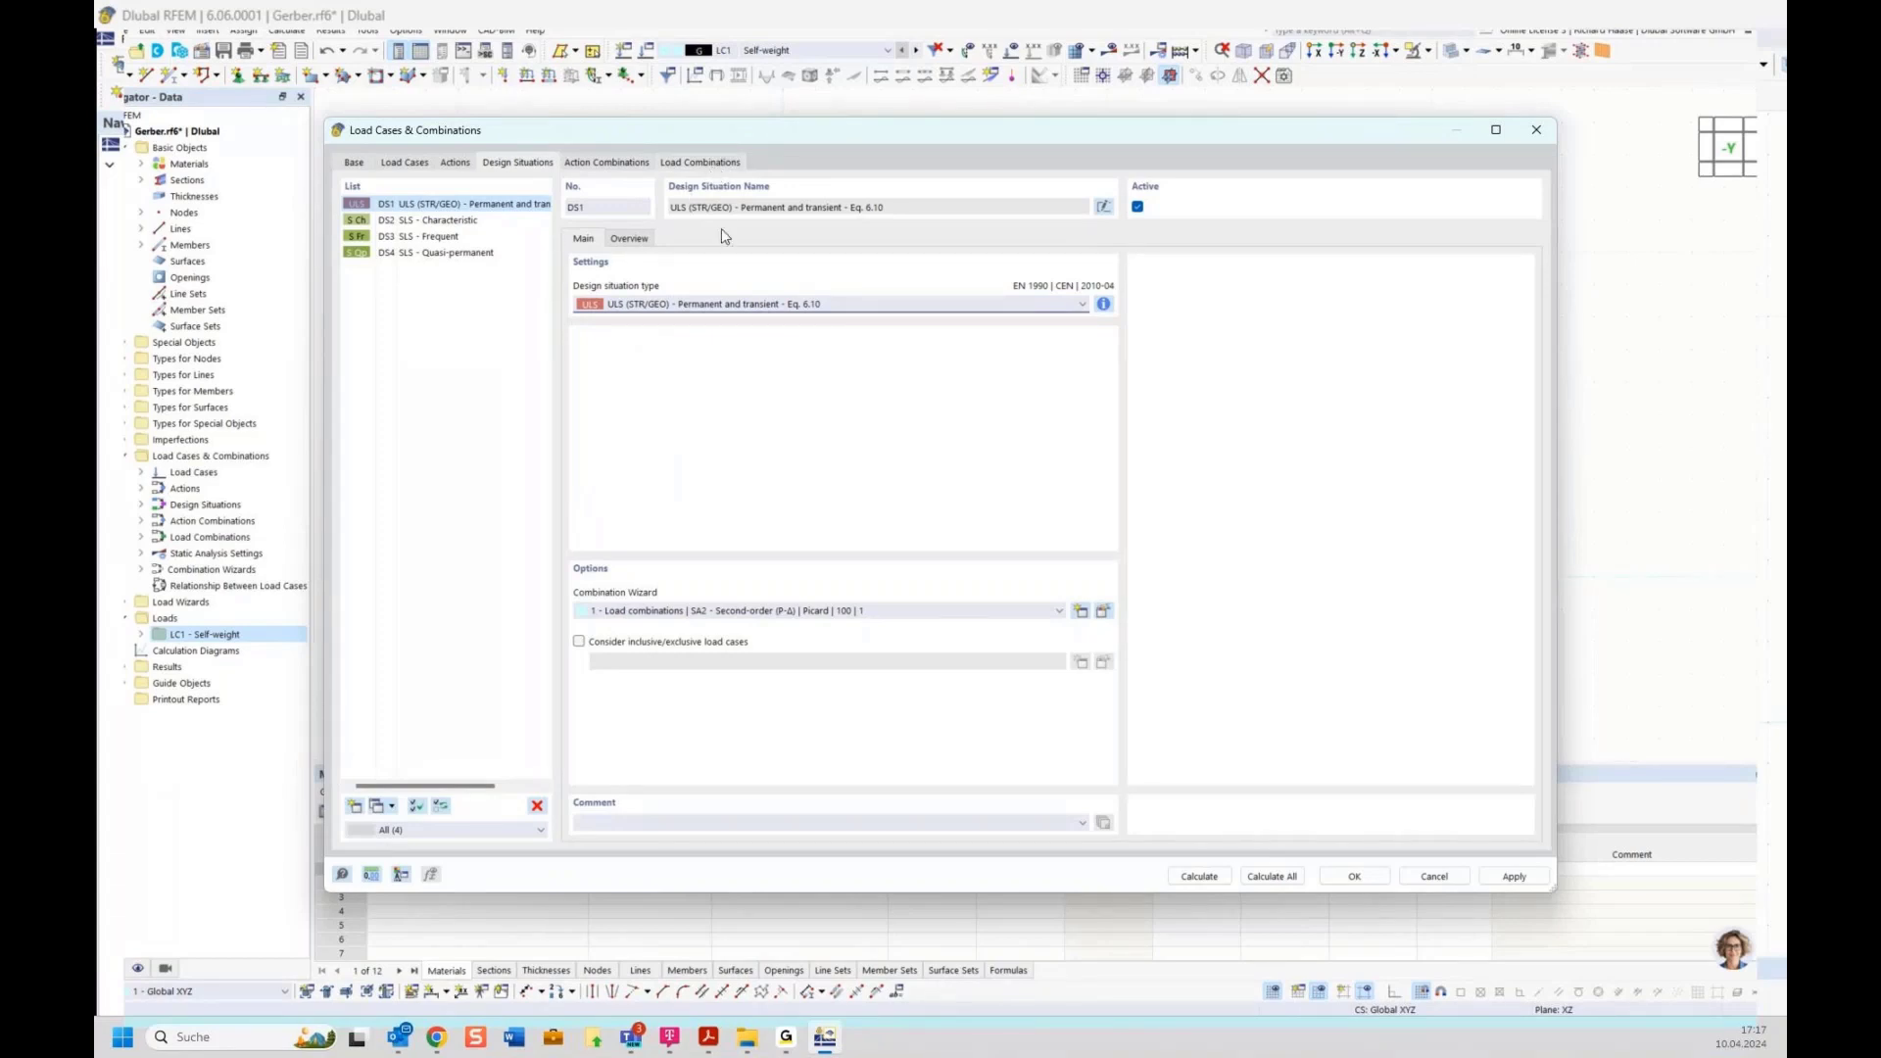
{"action": "left_click", "coordinate": [666, 167]}
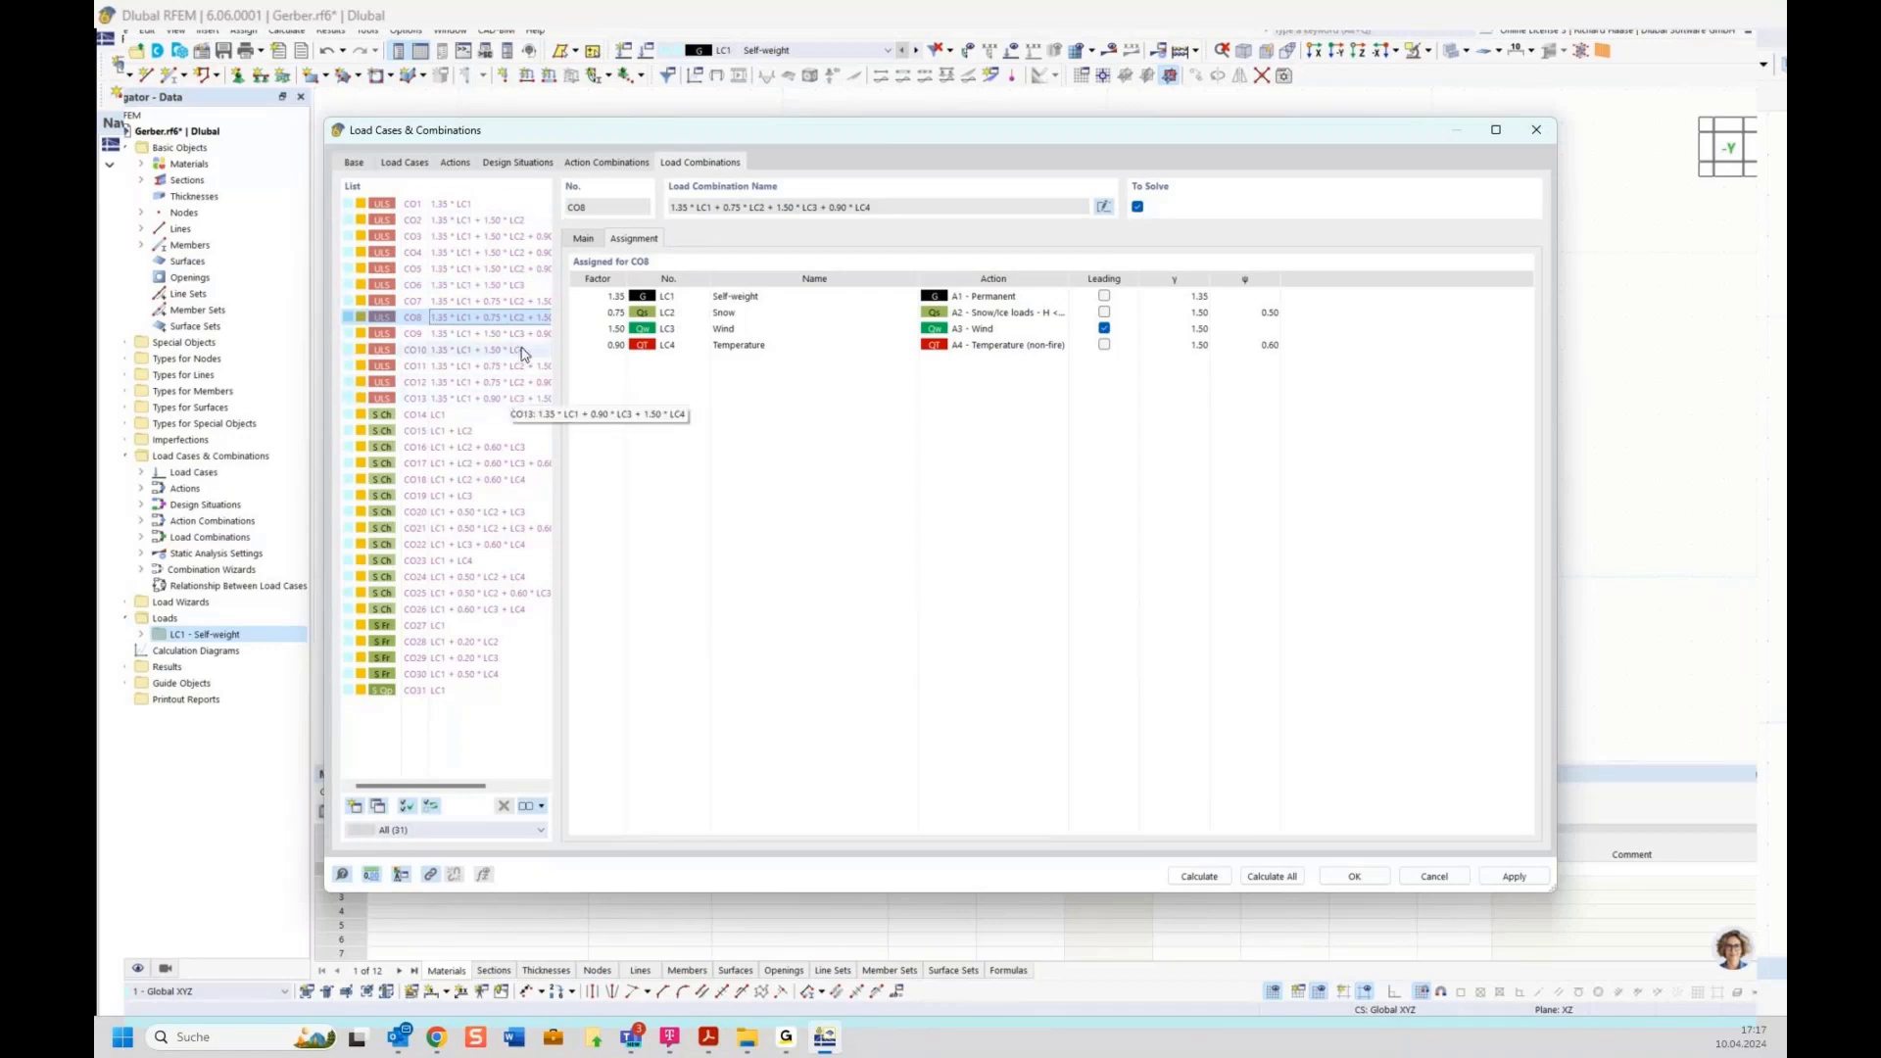
{"action": "left_click", "coordinate": [355, 162]}
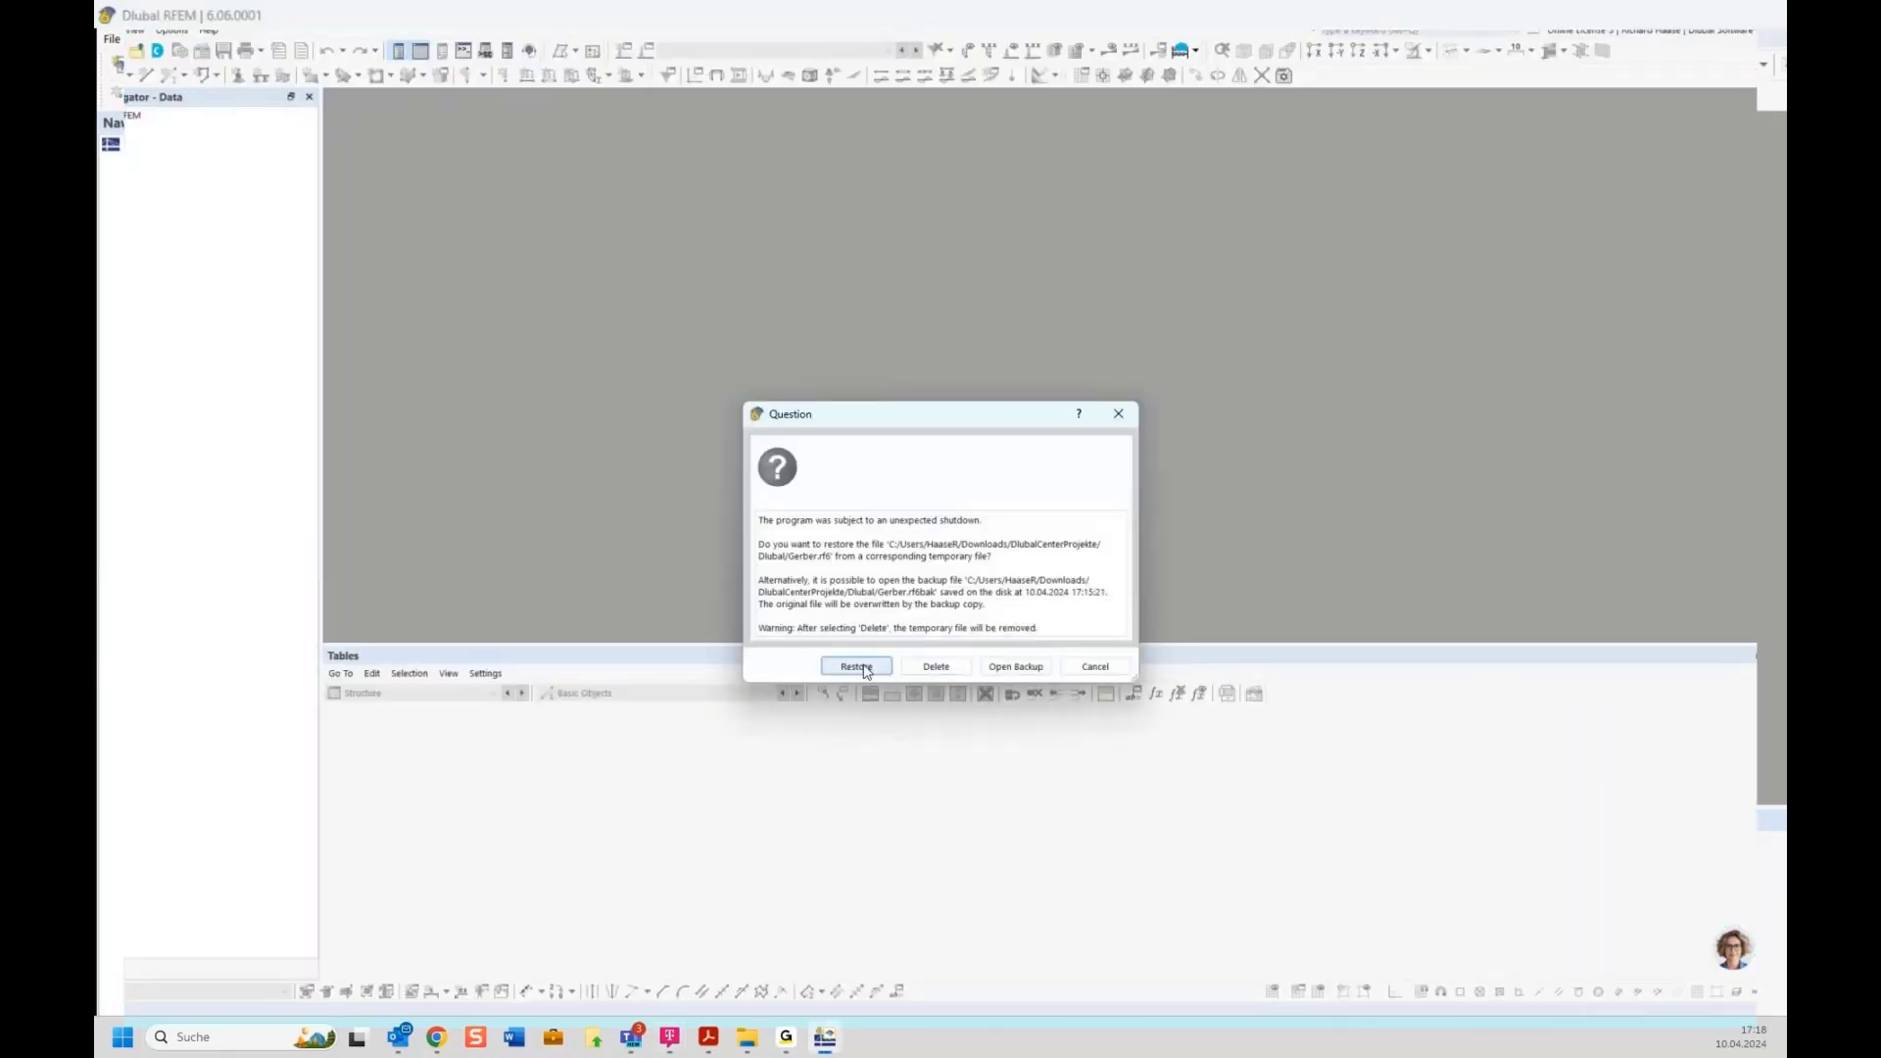
Try to restore the Gerber.rf6 file from its temporary file.
{"action": "left_click", "coordinate": [850, 665]}
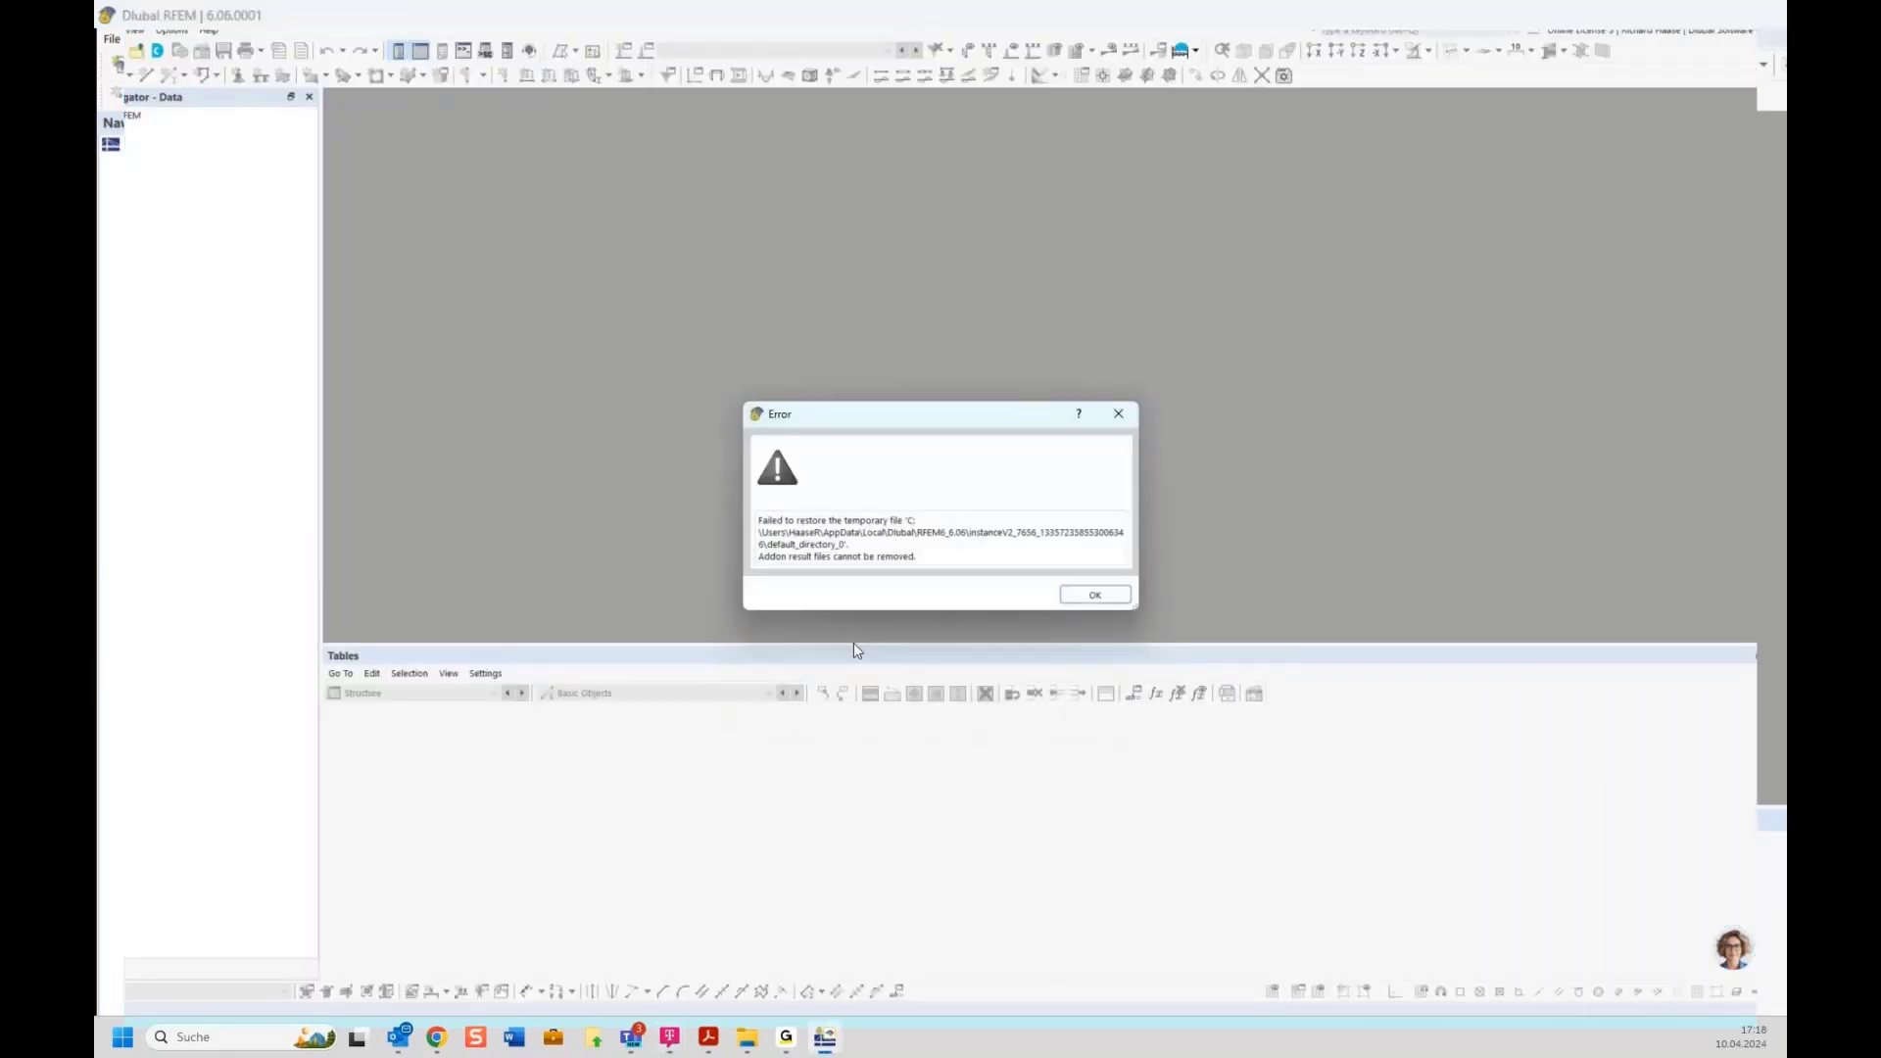
{"action": "left_click", "coordinate": [1079, 597]}
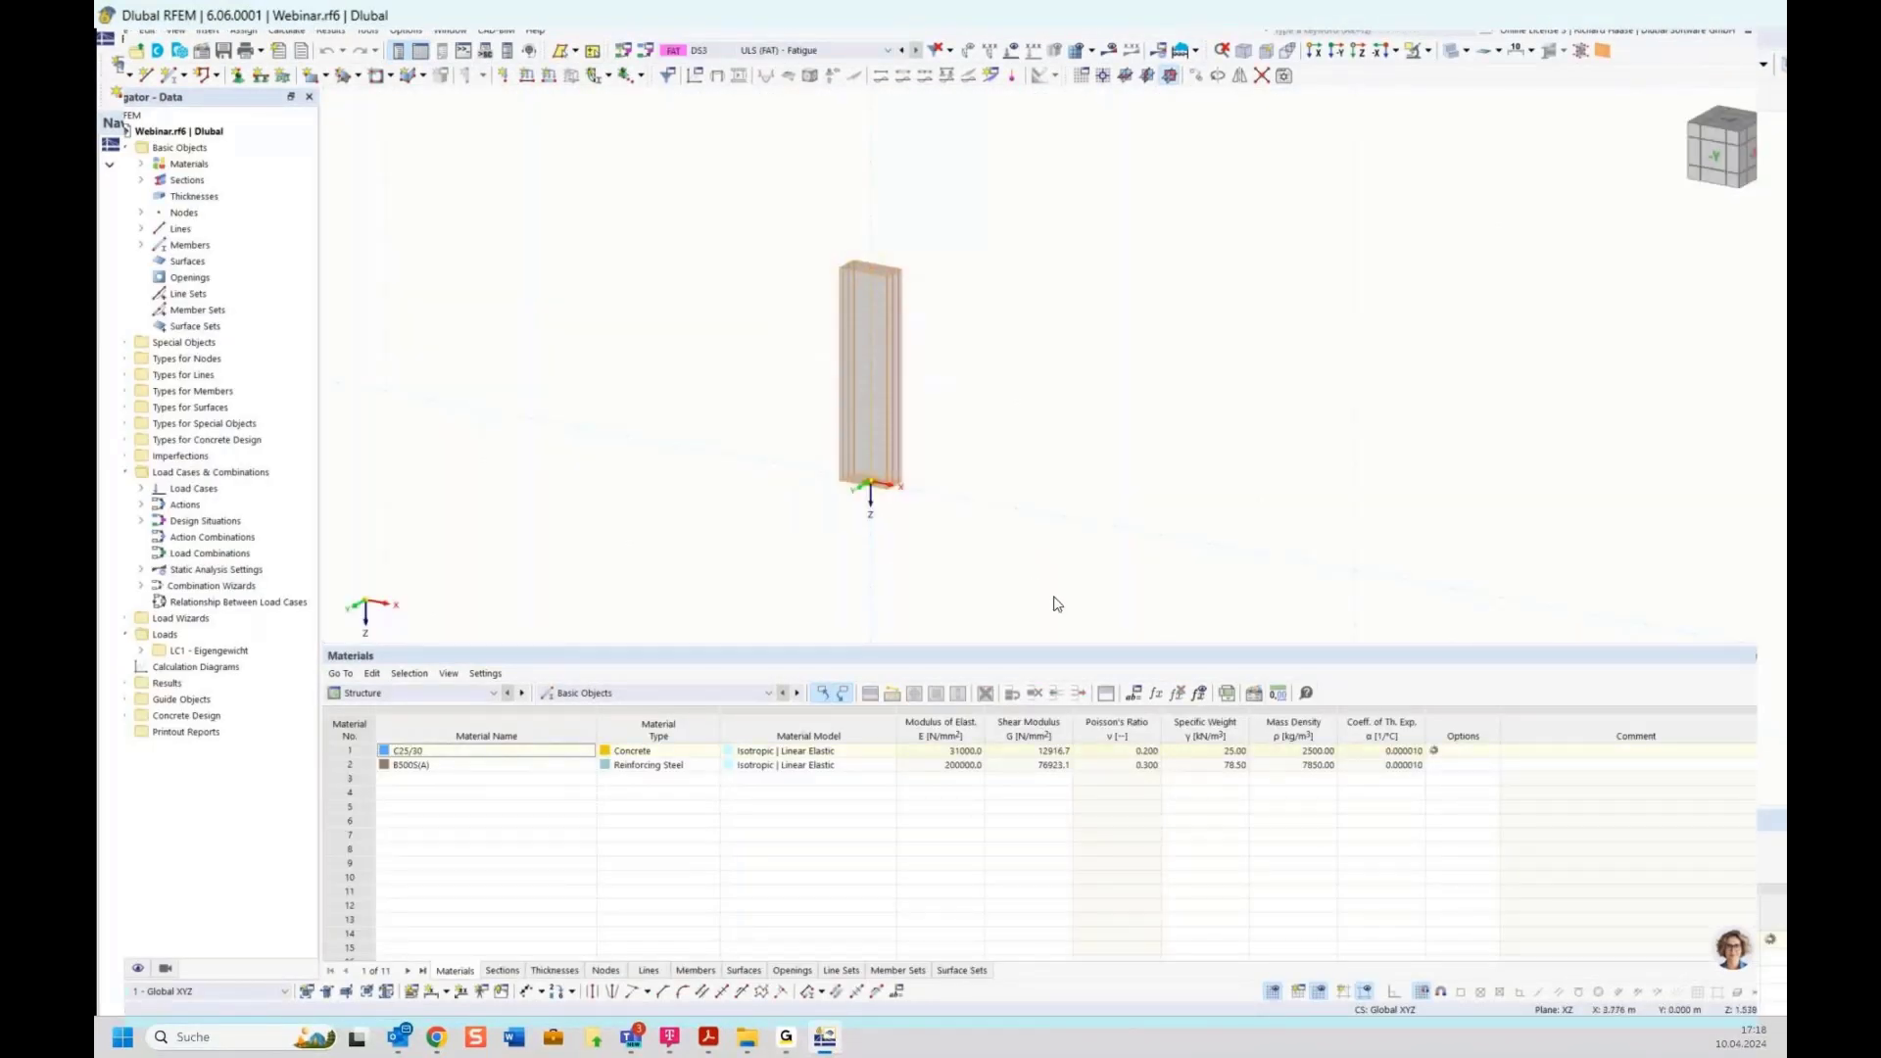
Delete the existing column from the Webinar.rf6 model and show the work area in the -Y view.
{"action": "key", "text": "Delete"}
{"action": "left_click", "coordinate": [1715, 156]}
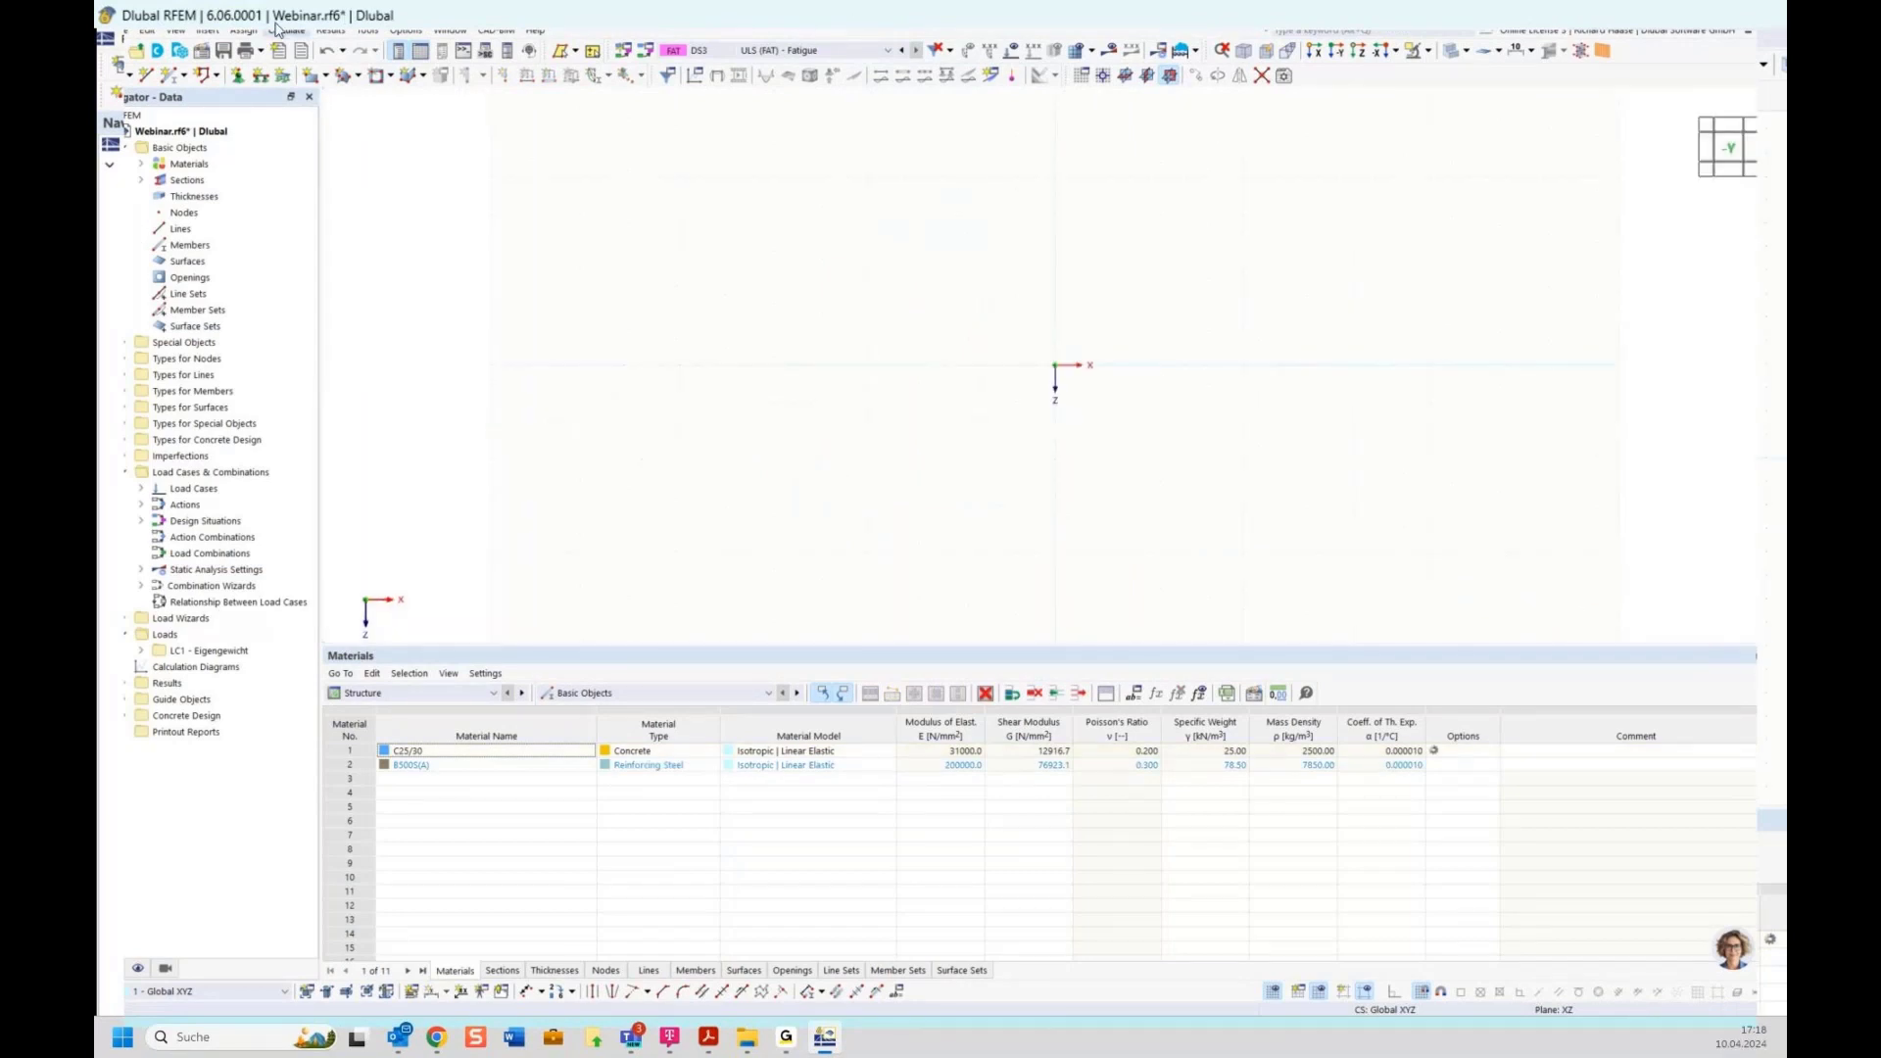
{"action": "left_click", "coordinate": [167, 84]}
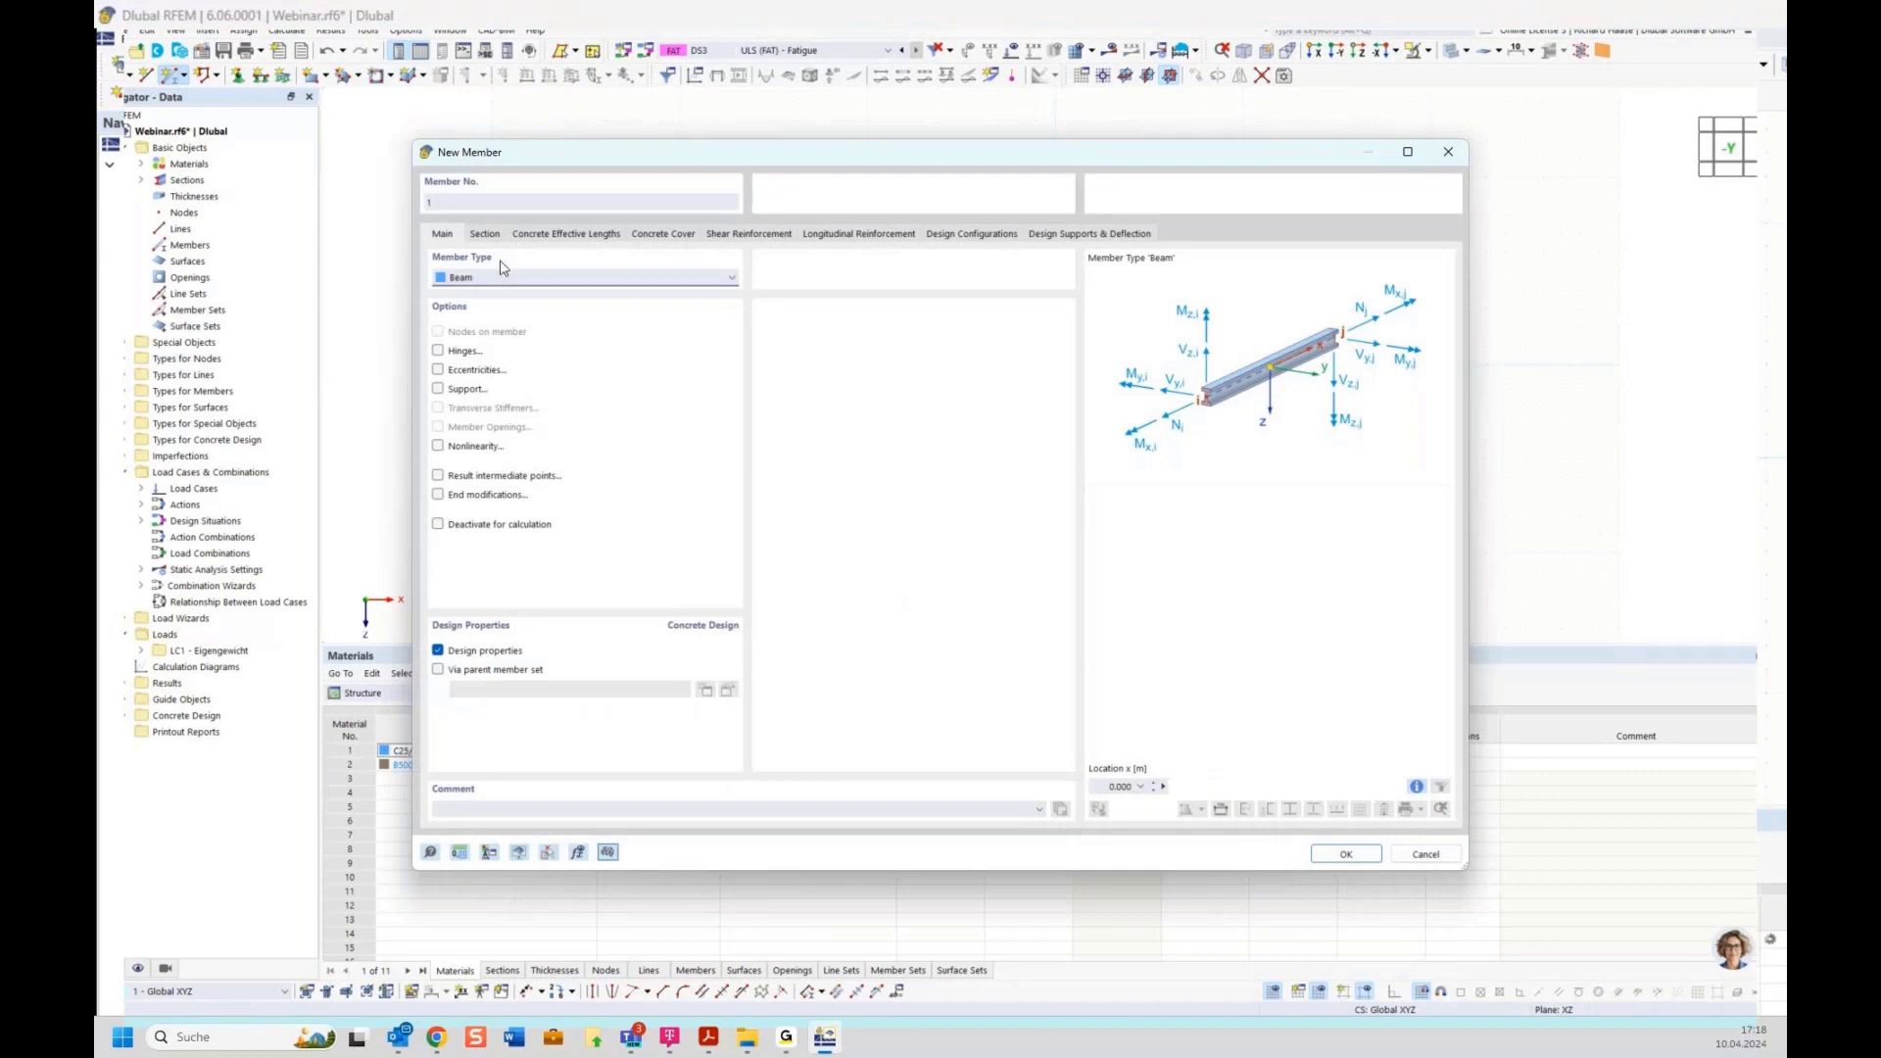
{"action": "left_click", "coordinate": [634, 663]}
{"action": "left_click", "coordinate": [634, 664]}
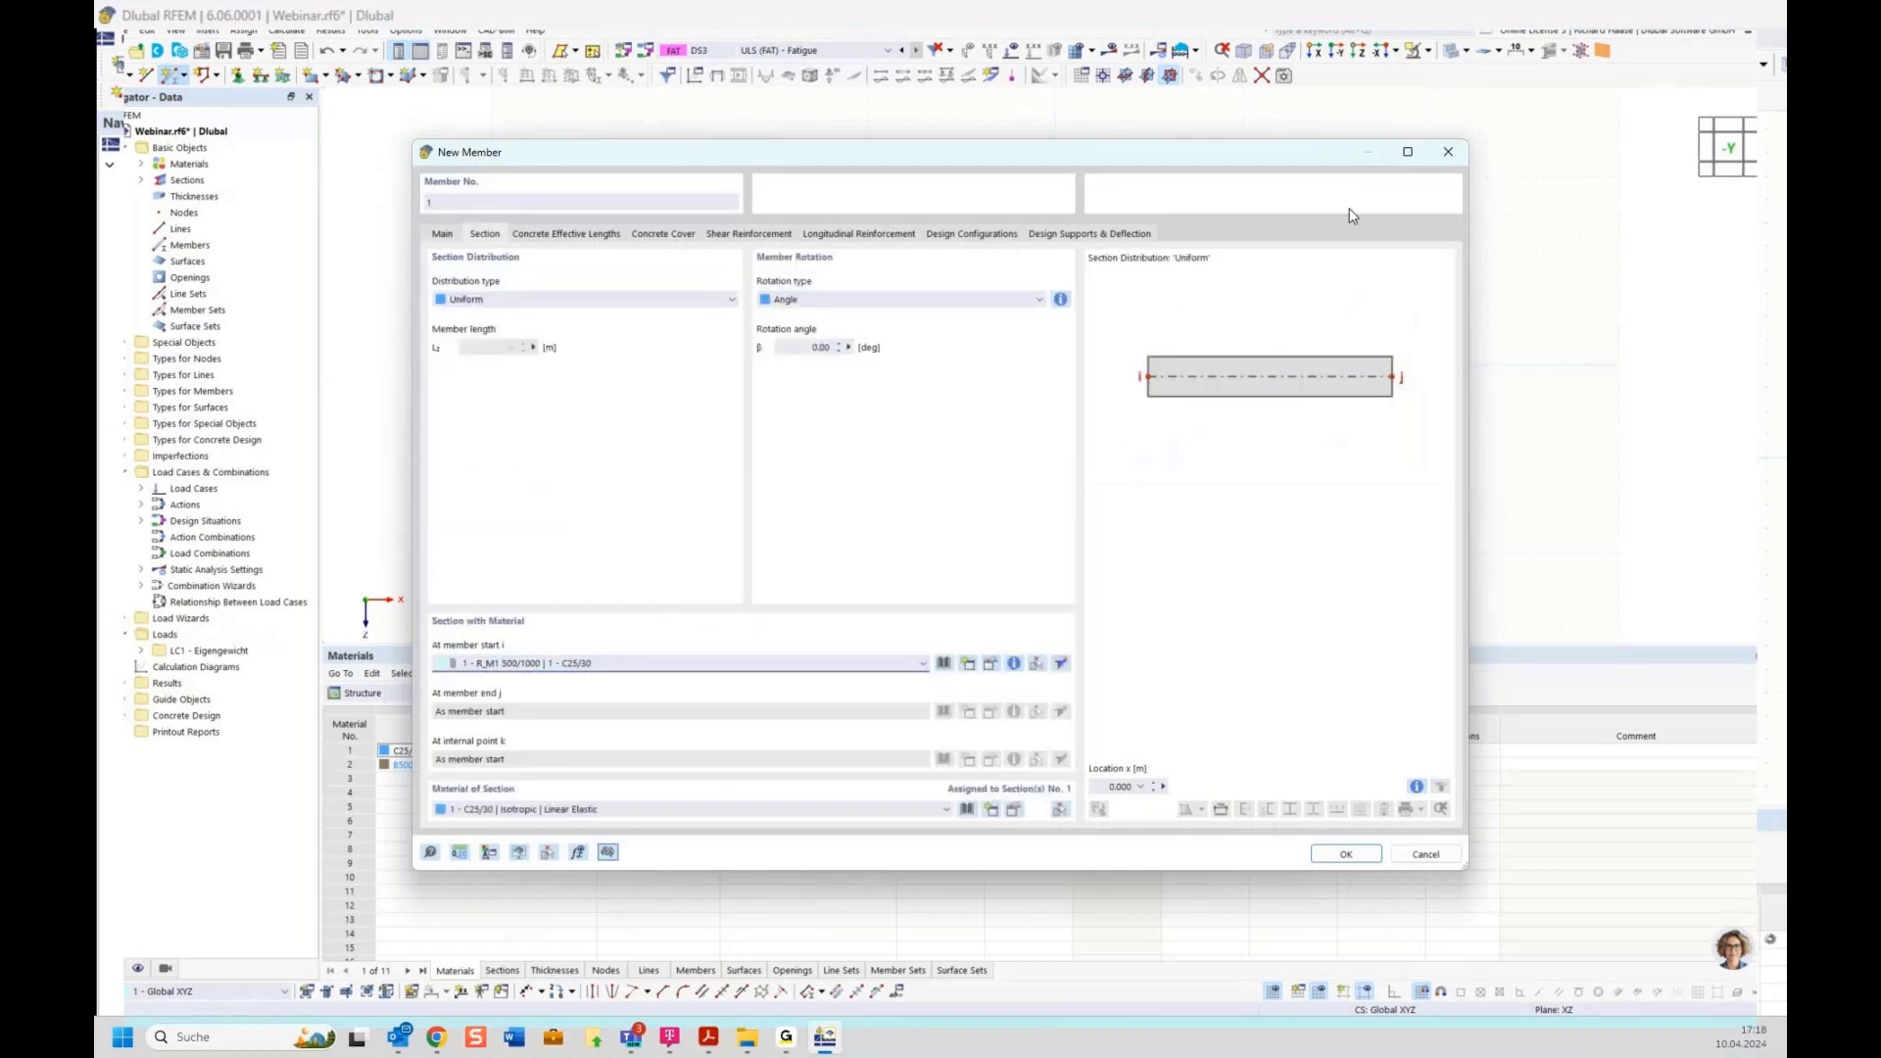
{"action": "left_click", "coordinate": [1450, 152]}
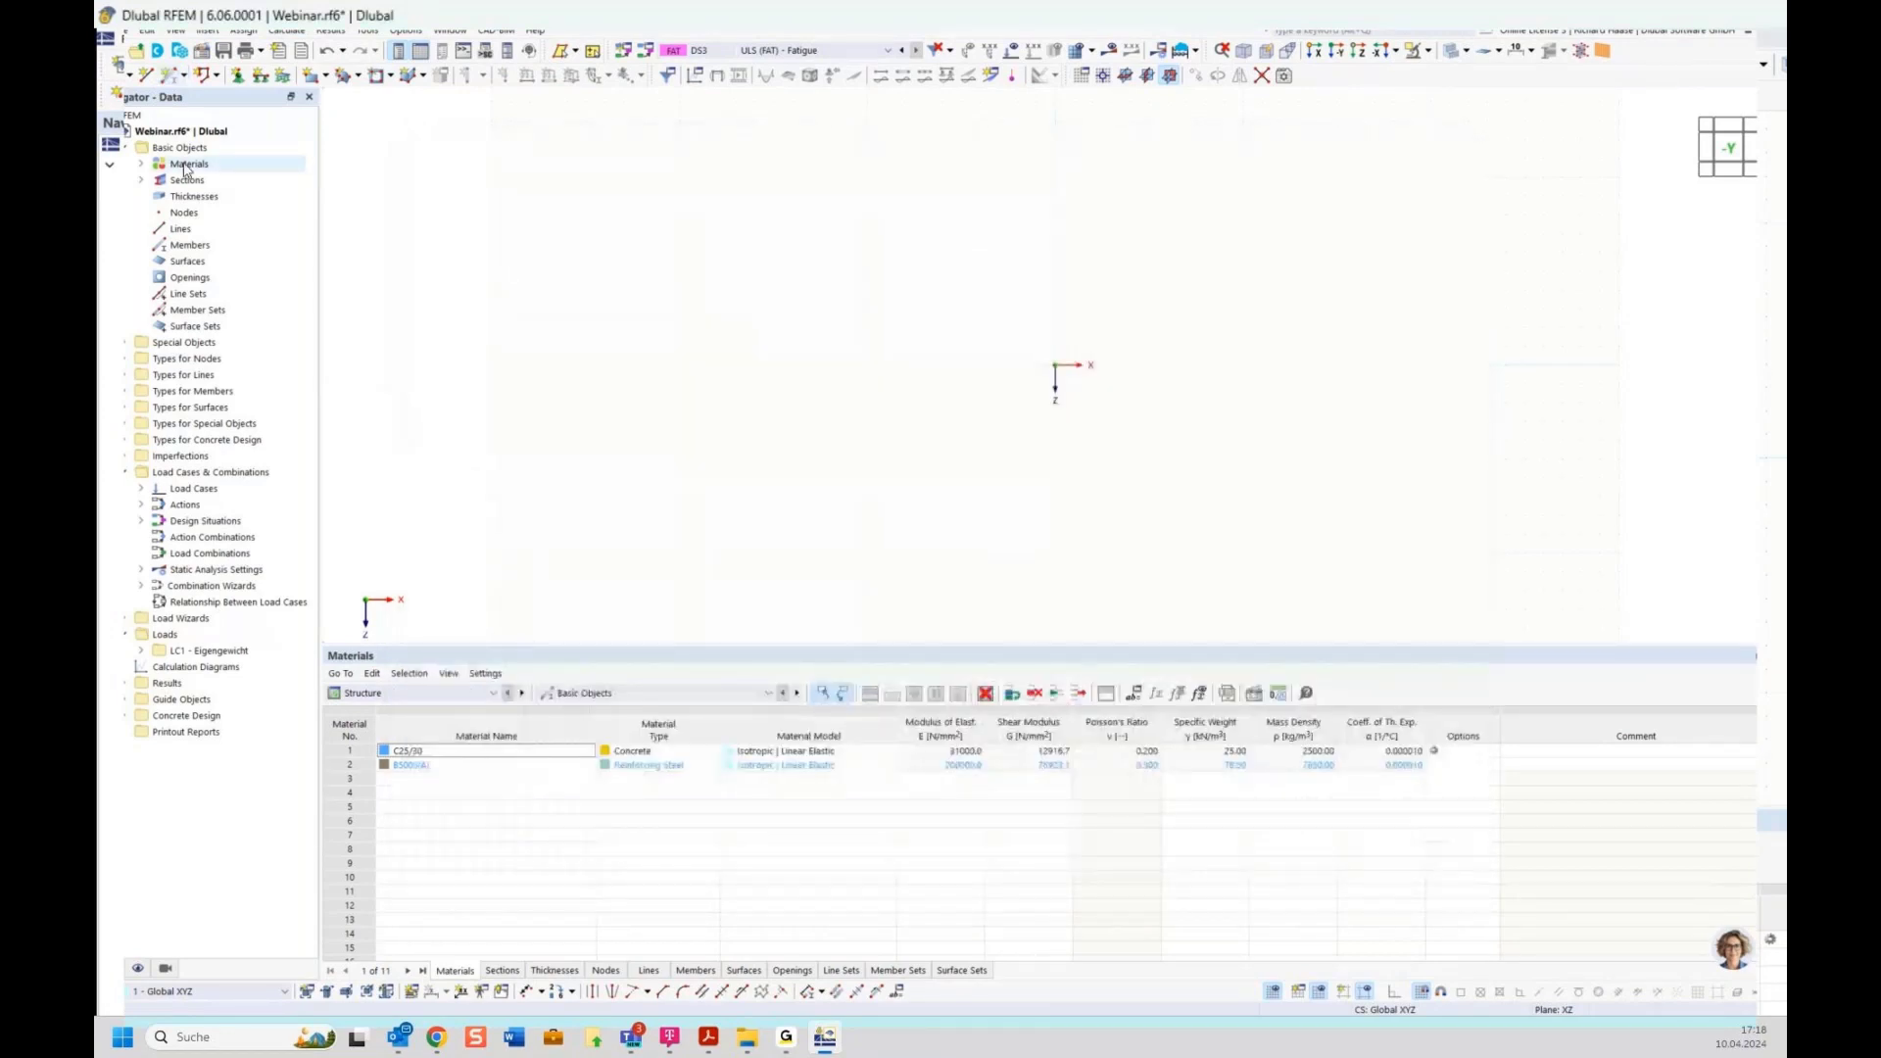
Open Gerber.rf6 from the Dlubal folder in DlubalCenterProjekte and delete the existing beam from the model.
{"action": "key", "text": "ctrl+o"}
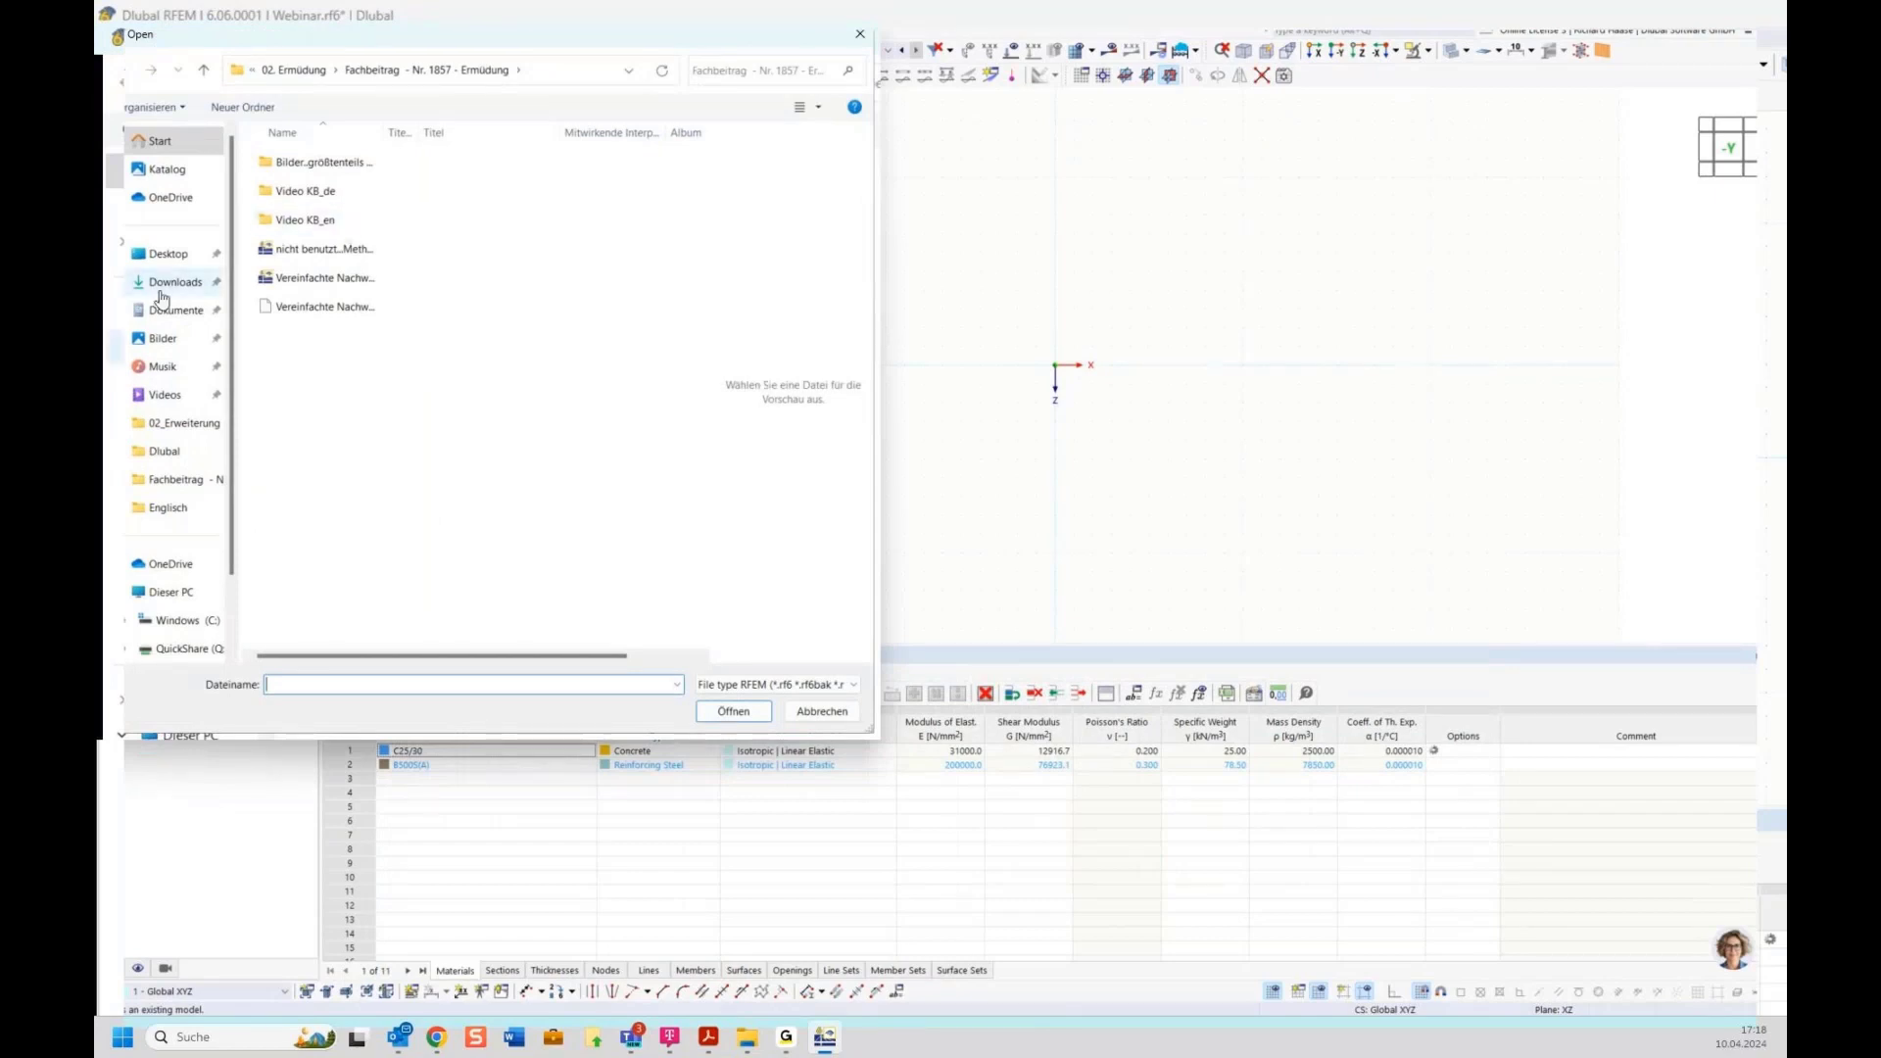
{"action": "left_click", "coordinate": [172, 283]}
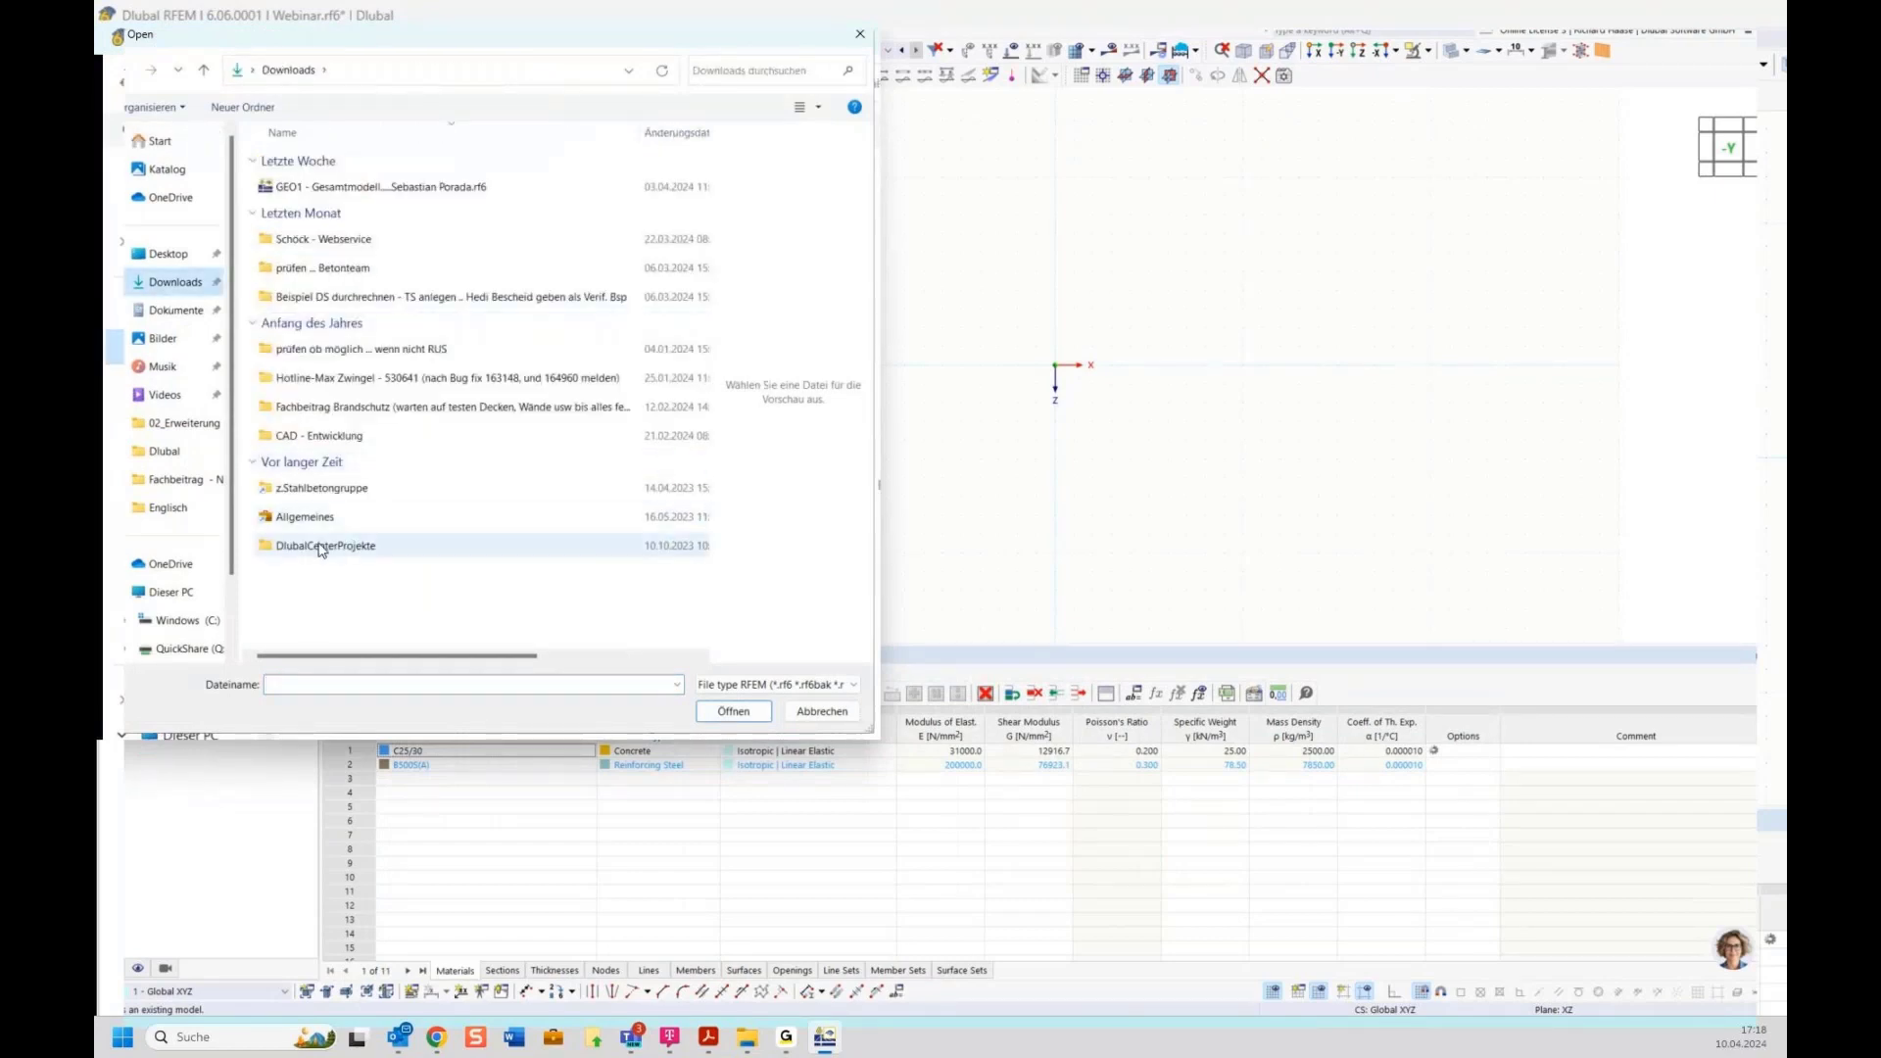
{"action": "double_click", "coordinate": [311, 546]}
{"action": "double_click", "coordinate": [345, 196]}
{"action": "left_click", "coordinate": [333, 213]}
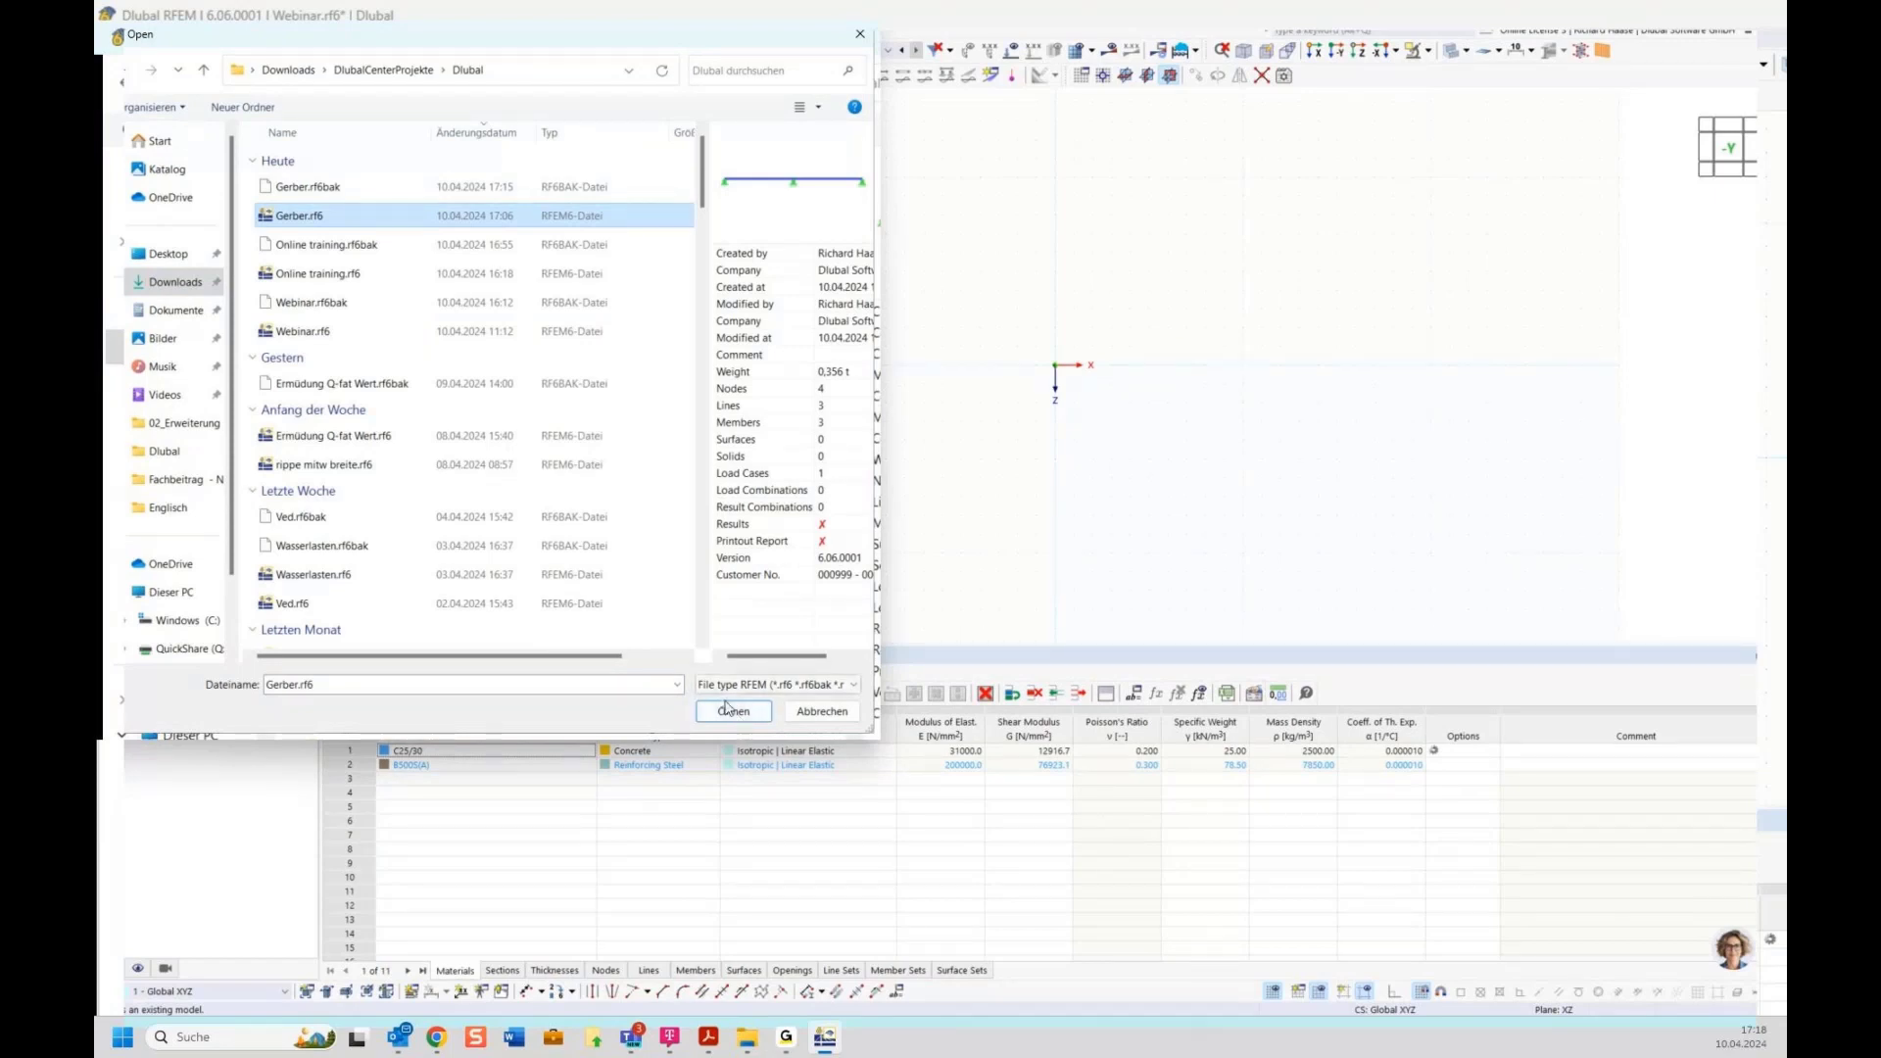
{"action": "left_click", "coordinate": [733, 710]}
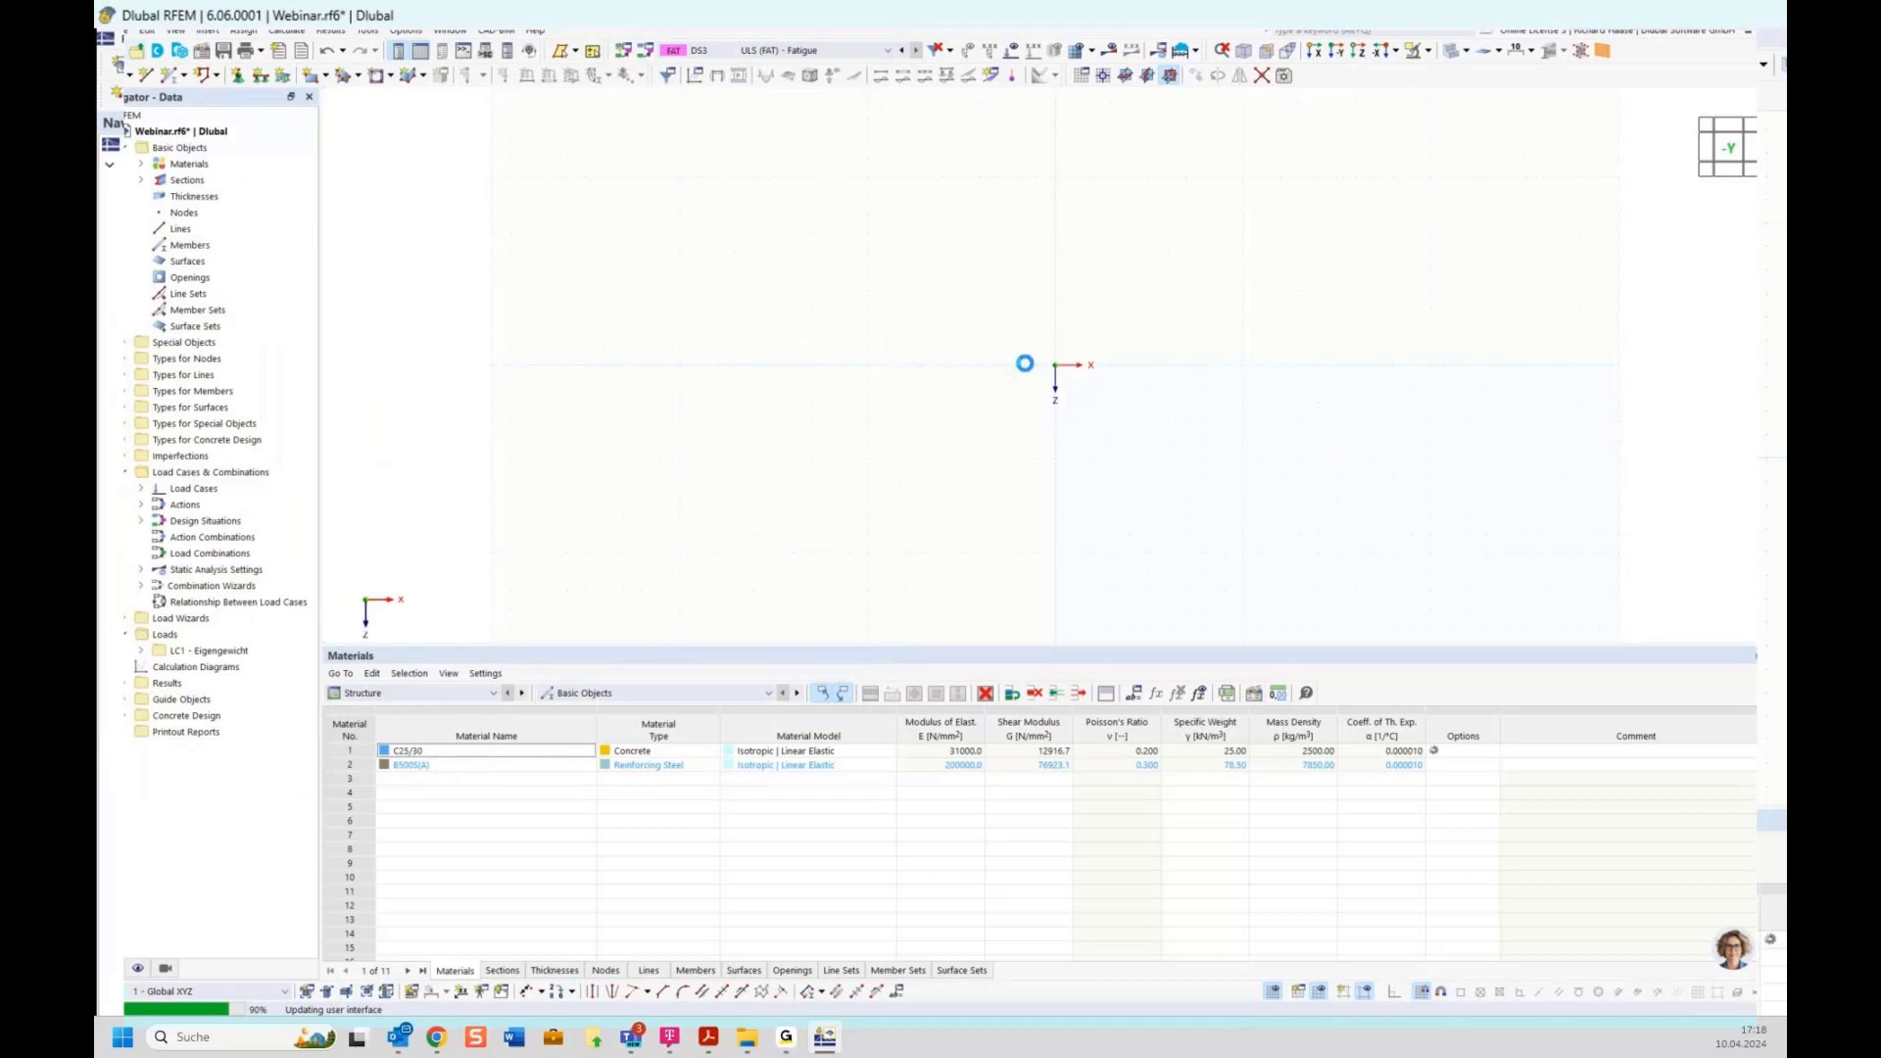
{"action": "left_click_drag", "start_coordinate": [581, 339], "coordinate": [1607, 613]}
{"action": "key", "text": "Delete"}
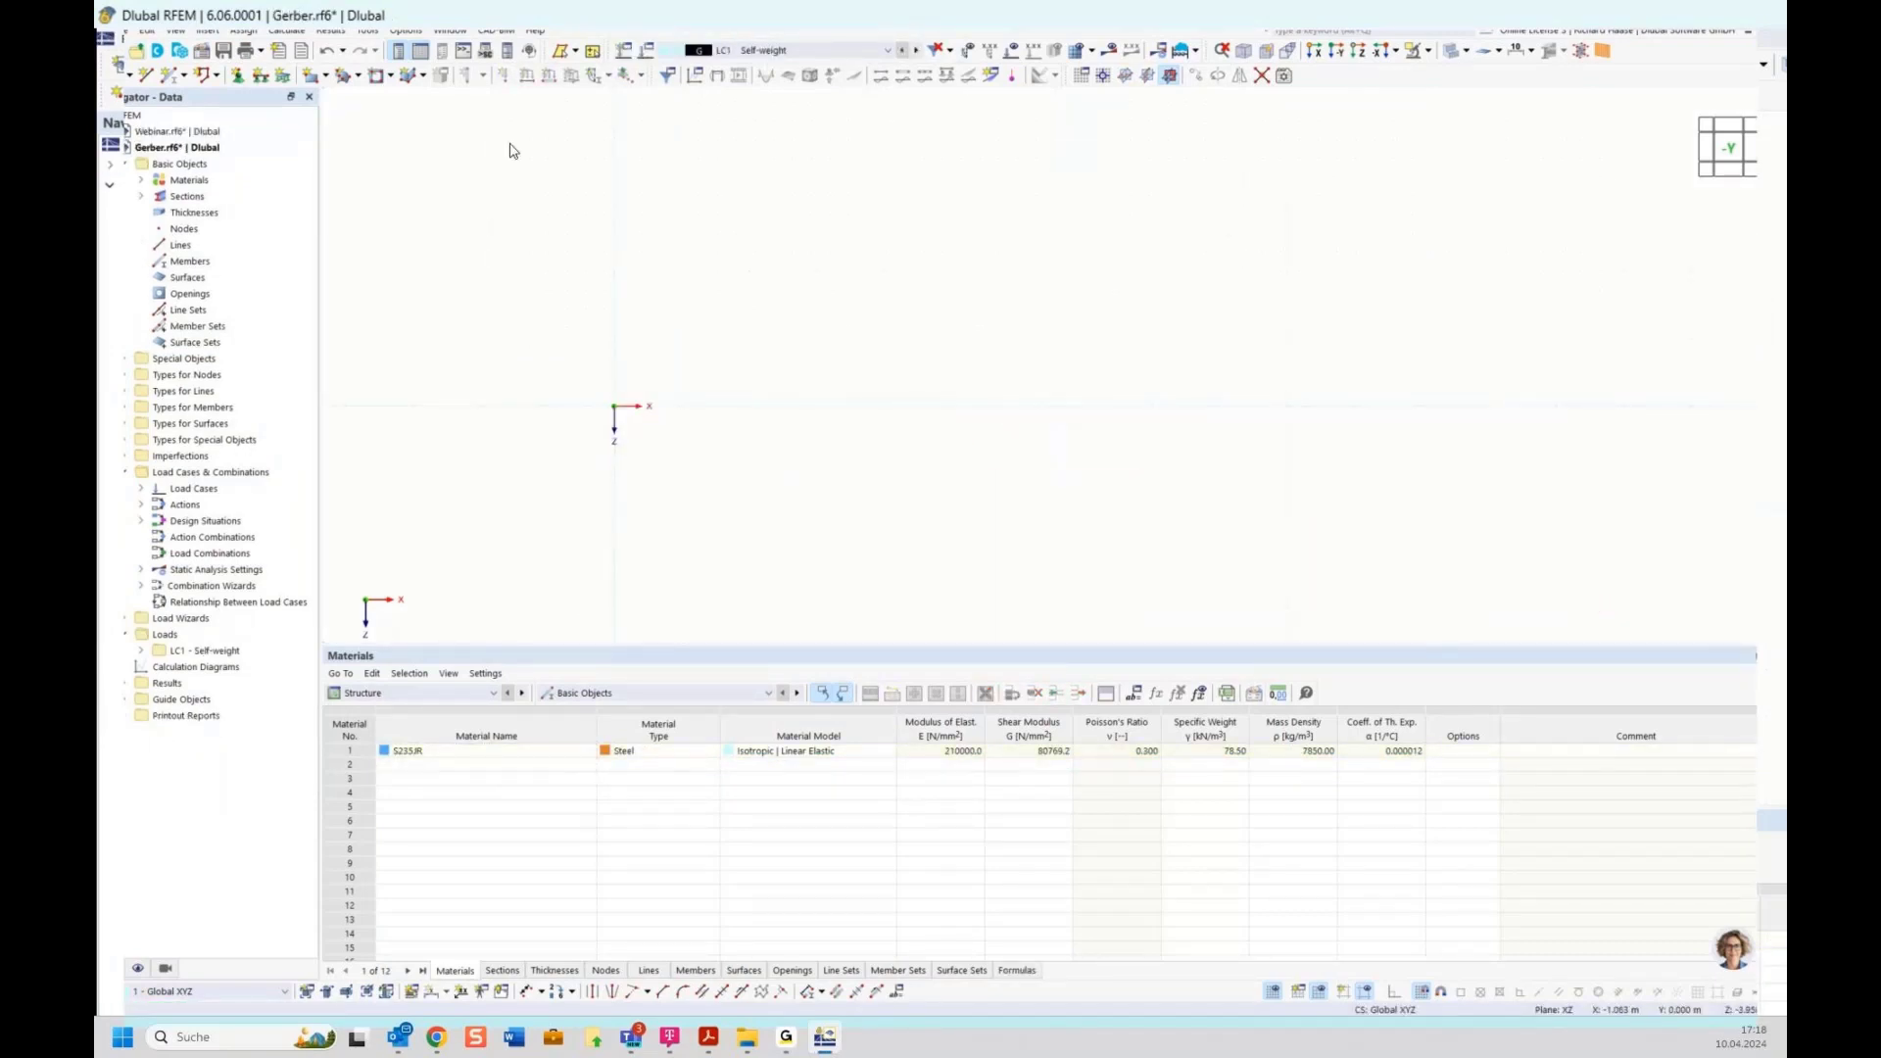
Draw a vertical beam member upward from the coordinate origin in the Gerber.rf6 model.
{"action": "left_click", "coordinate": [170, 77]}
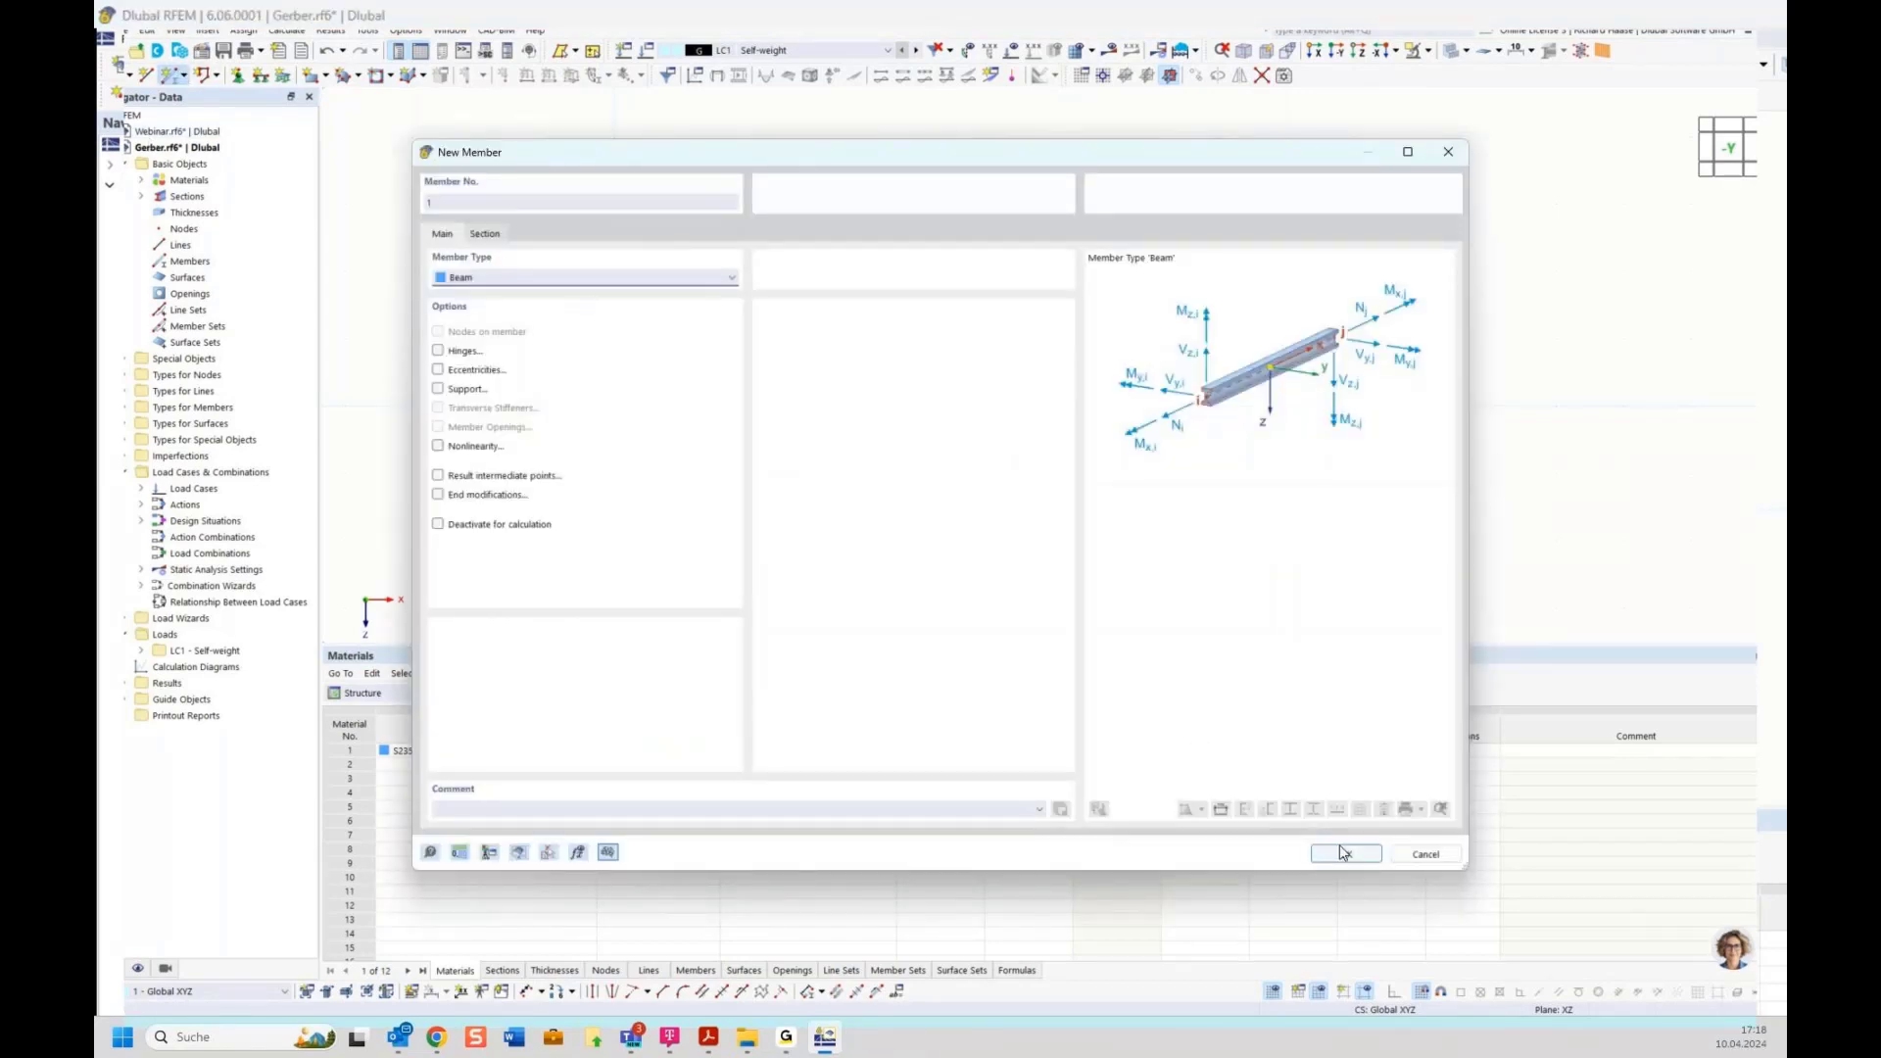
{"action": "left_click", "coordinate": [1345, 854]}
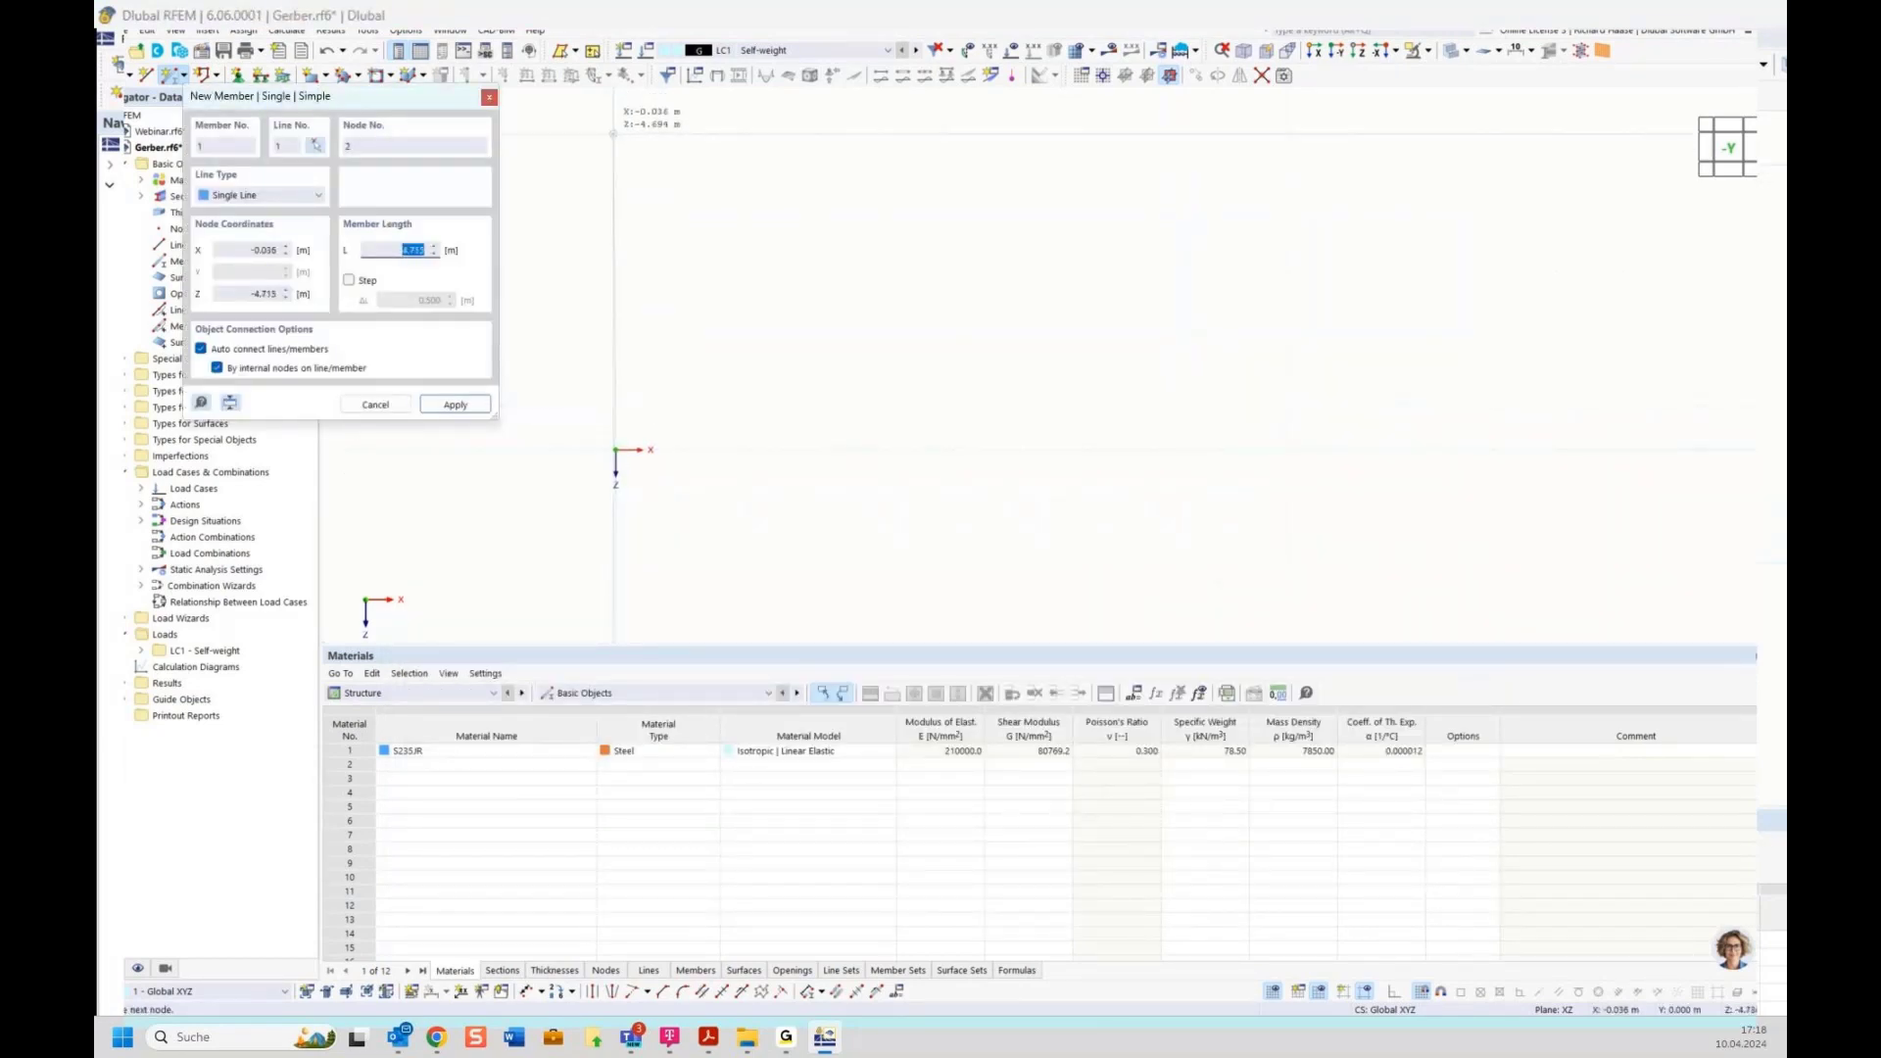
{"action": "scroll", "coordinate": [854, 326], "scroll_direction": "down", "scroll_amount": 3}
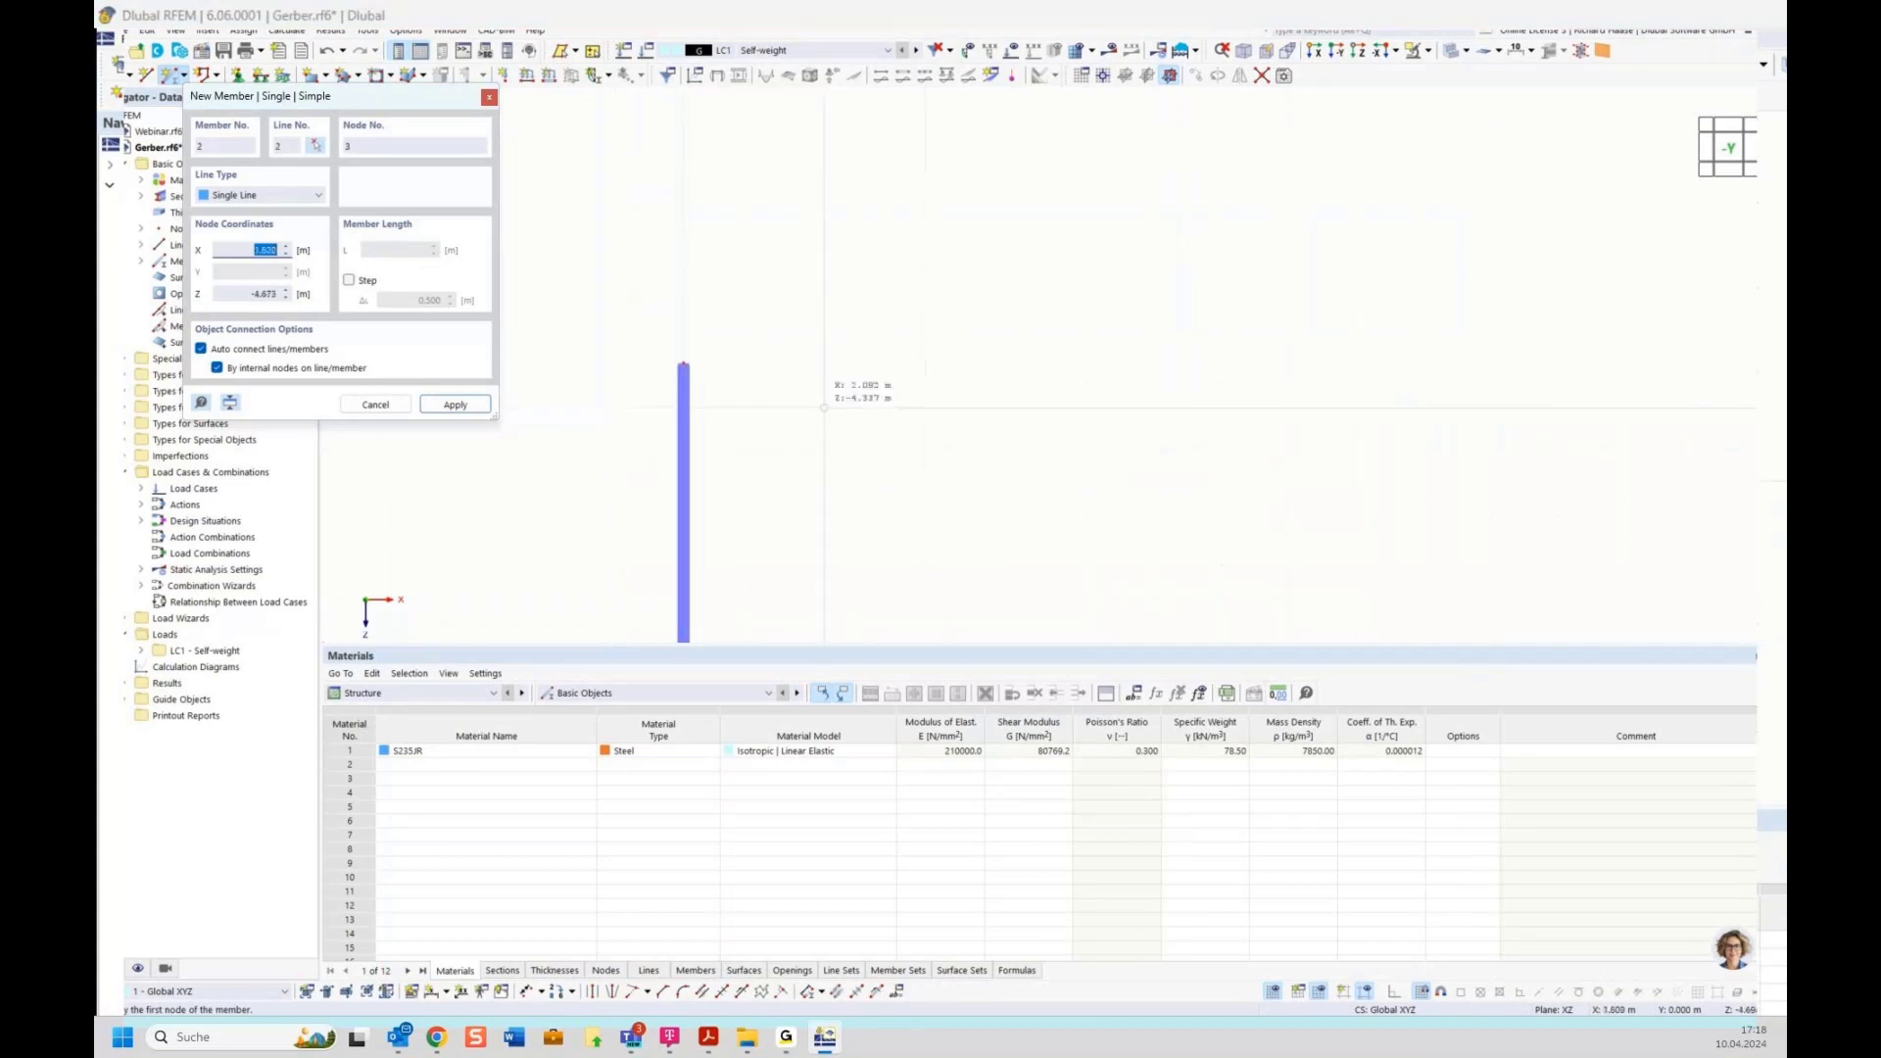
{"action": "left_click", "coordinate": [734, 373]}
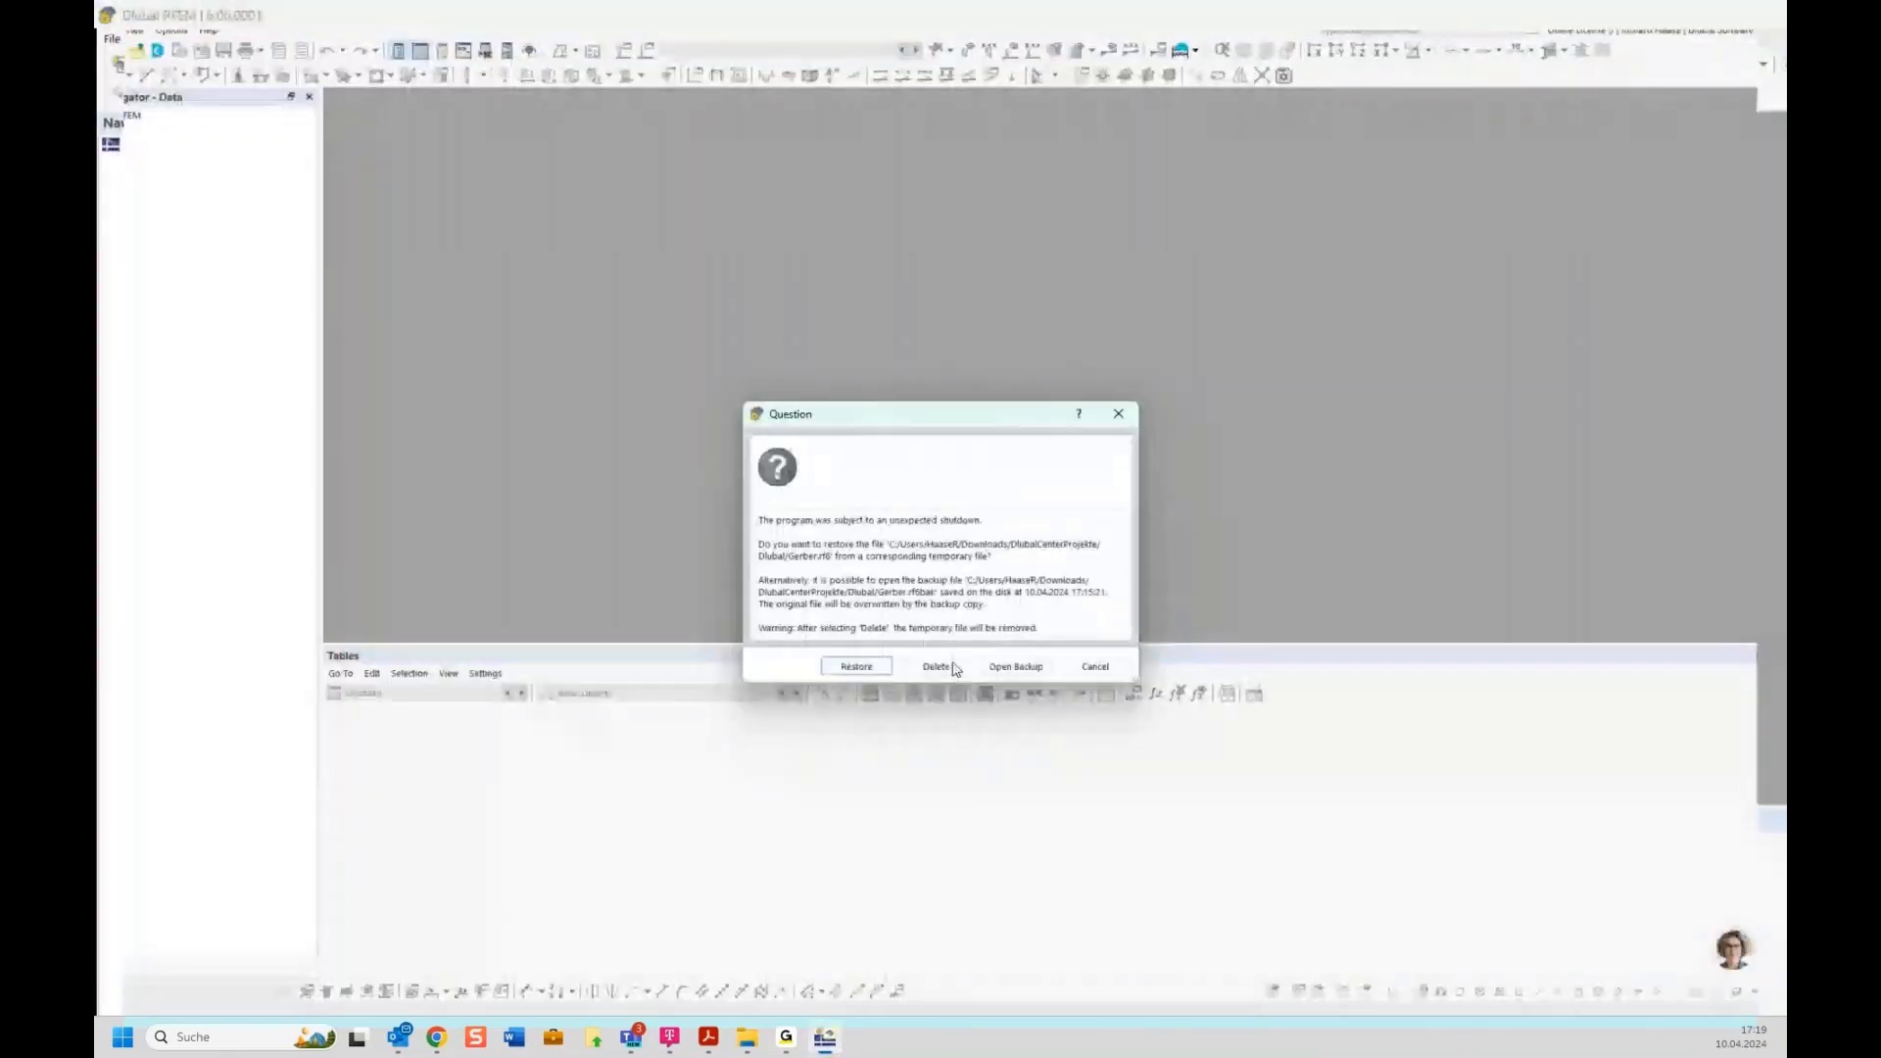
Try again to restore the Gerber.rf6 file from its temporary file after the program restart.
{"action": "left_click", "coordinate": [854, 668]}
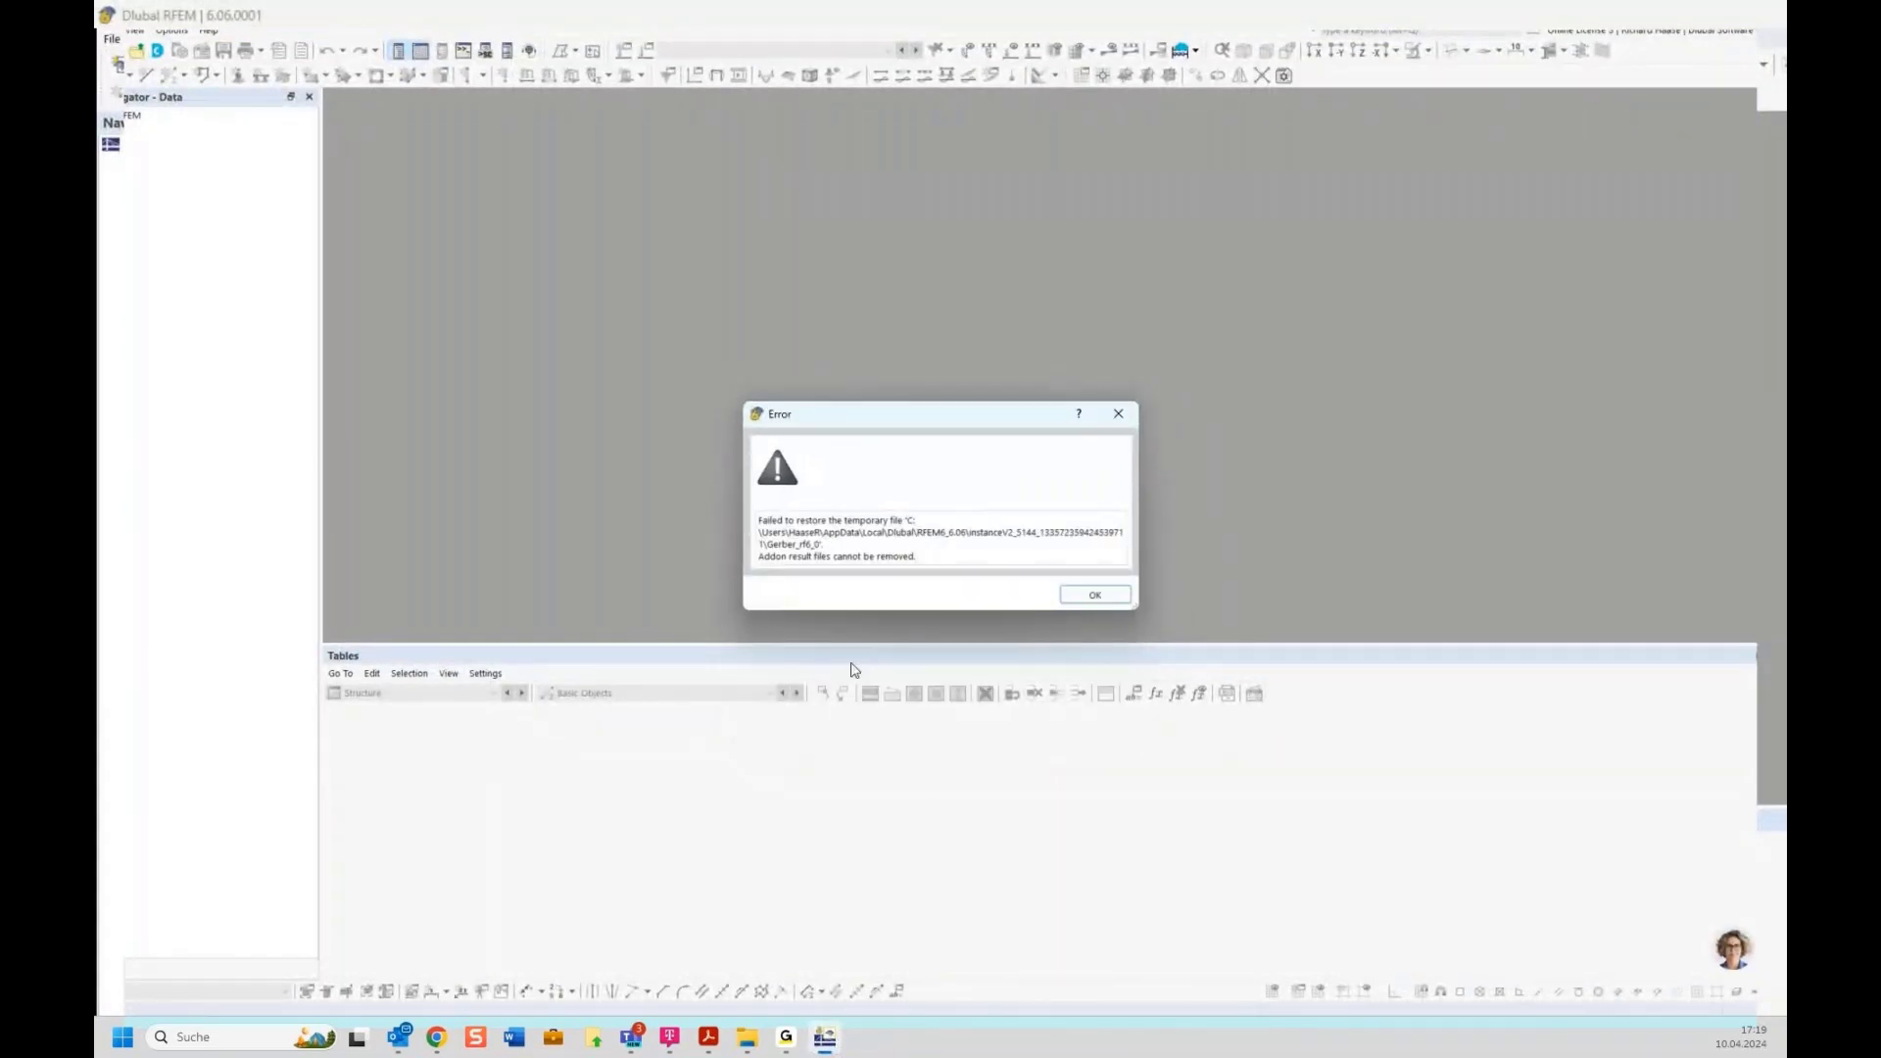
{"action": "left_click", "coordinate": [1095, 596]}
{"action": "left_click", "coordinate": [854, 667]}
{"action": "left_click", "coordinate": [1094, 595]}
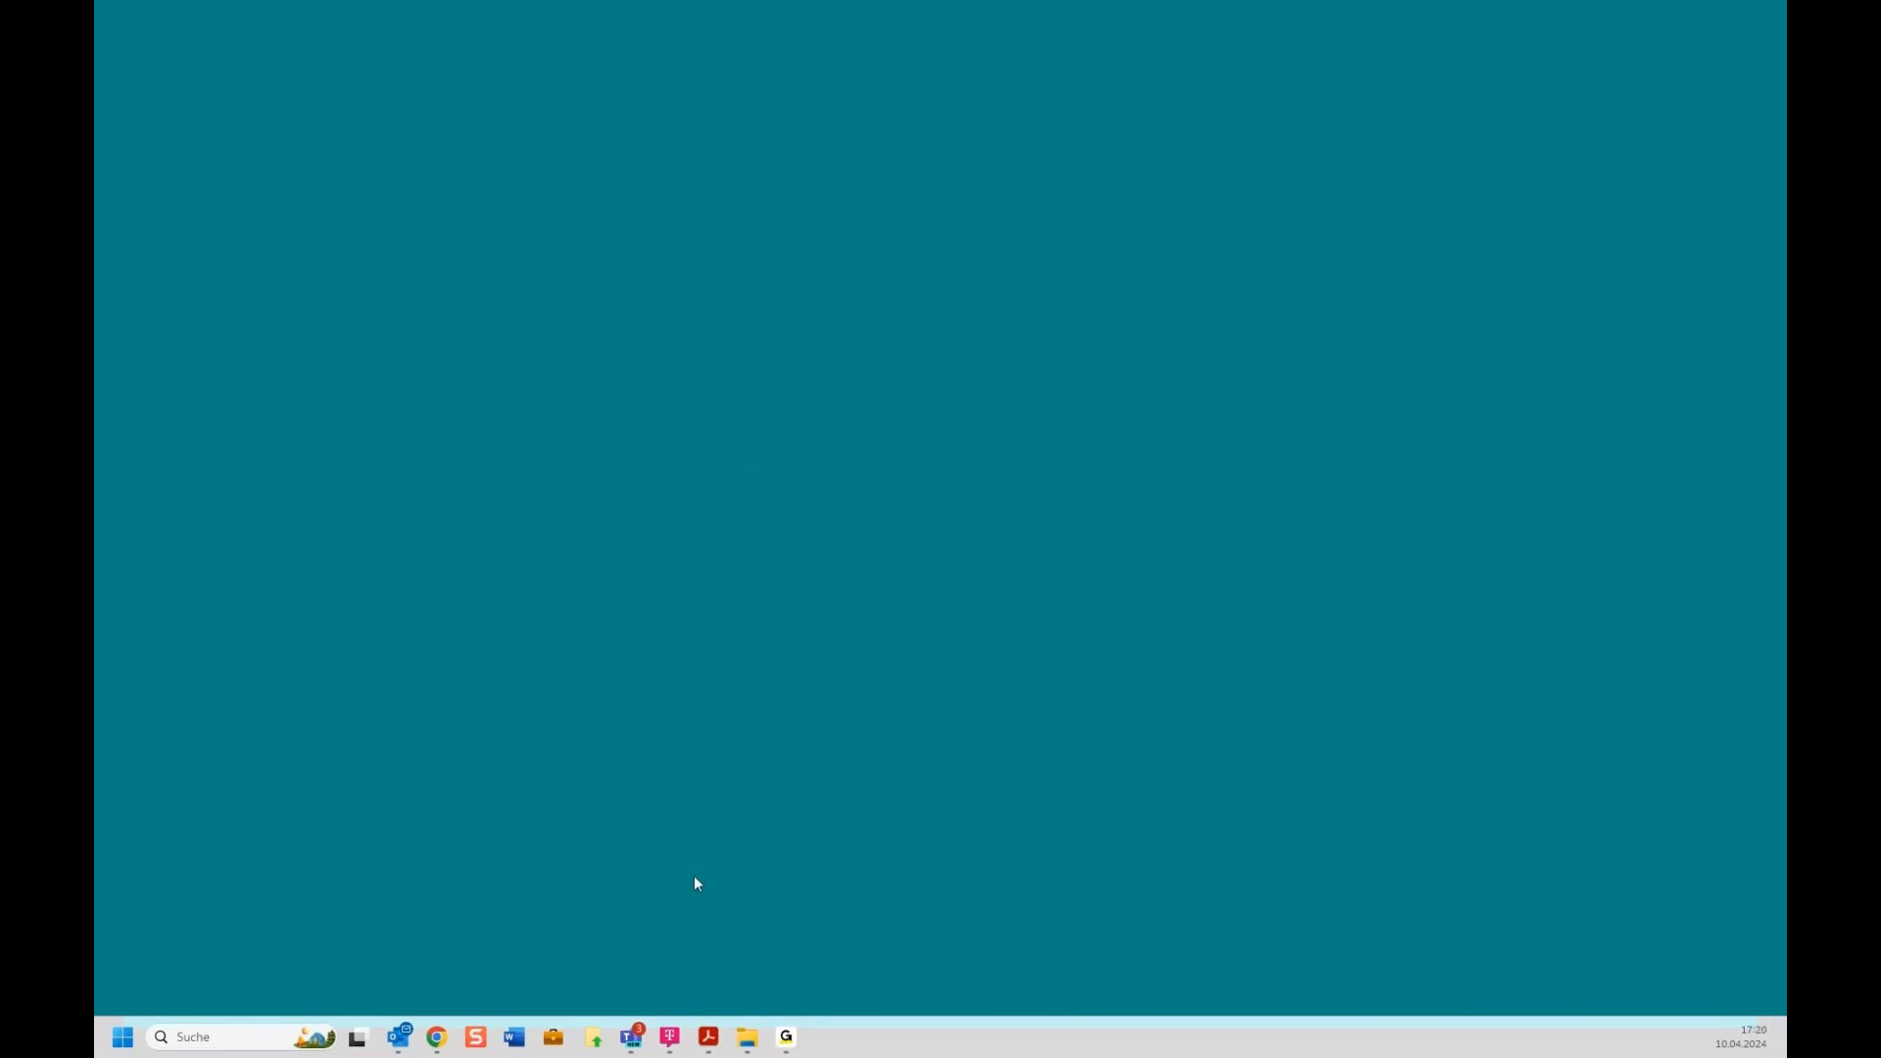
Switch to the presentation slides PDF and advance from the two-hinged frame with tie rod to the Coffee Break slide.
{"action": "mouse_move", "coordinate": [786, 1037]}
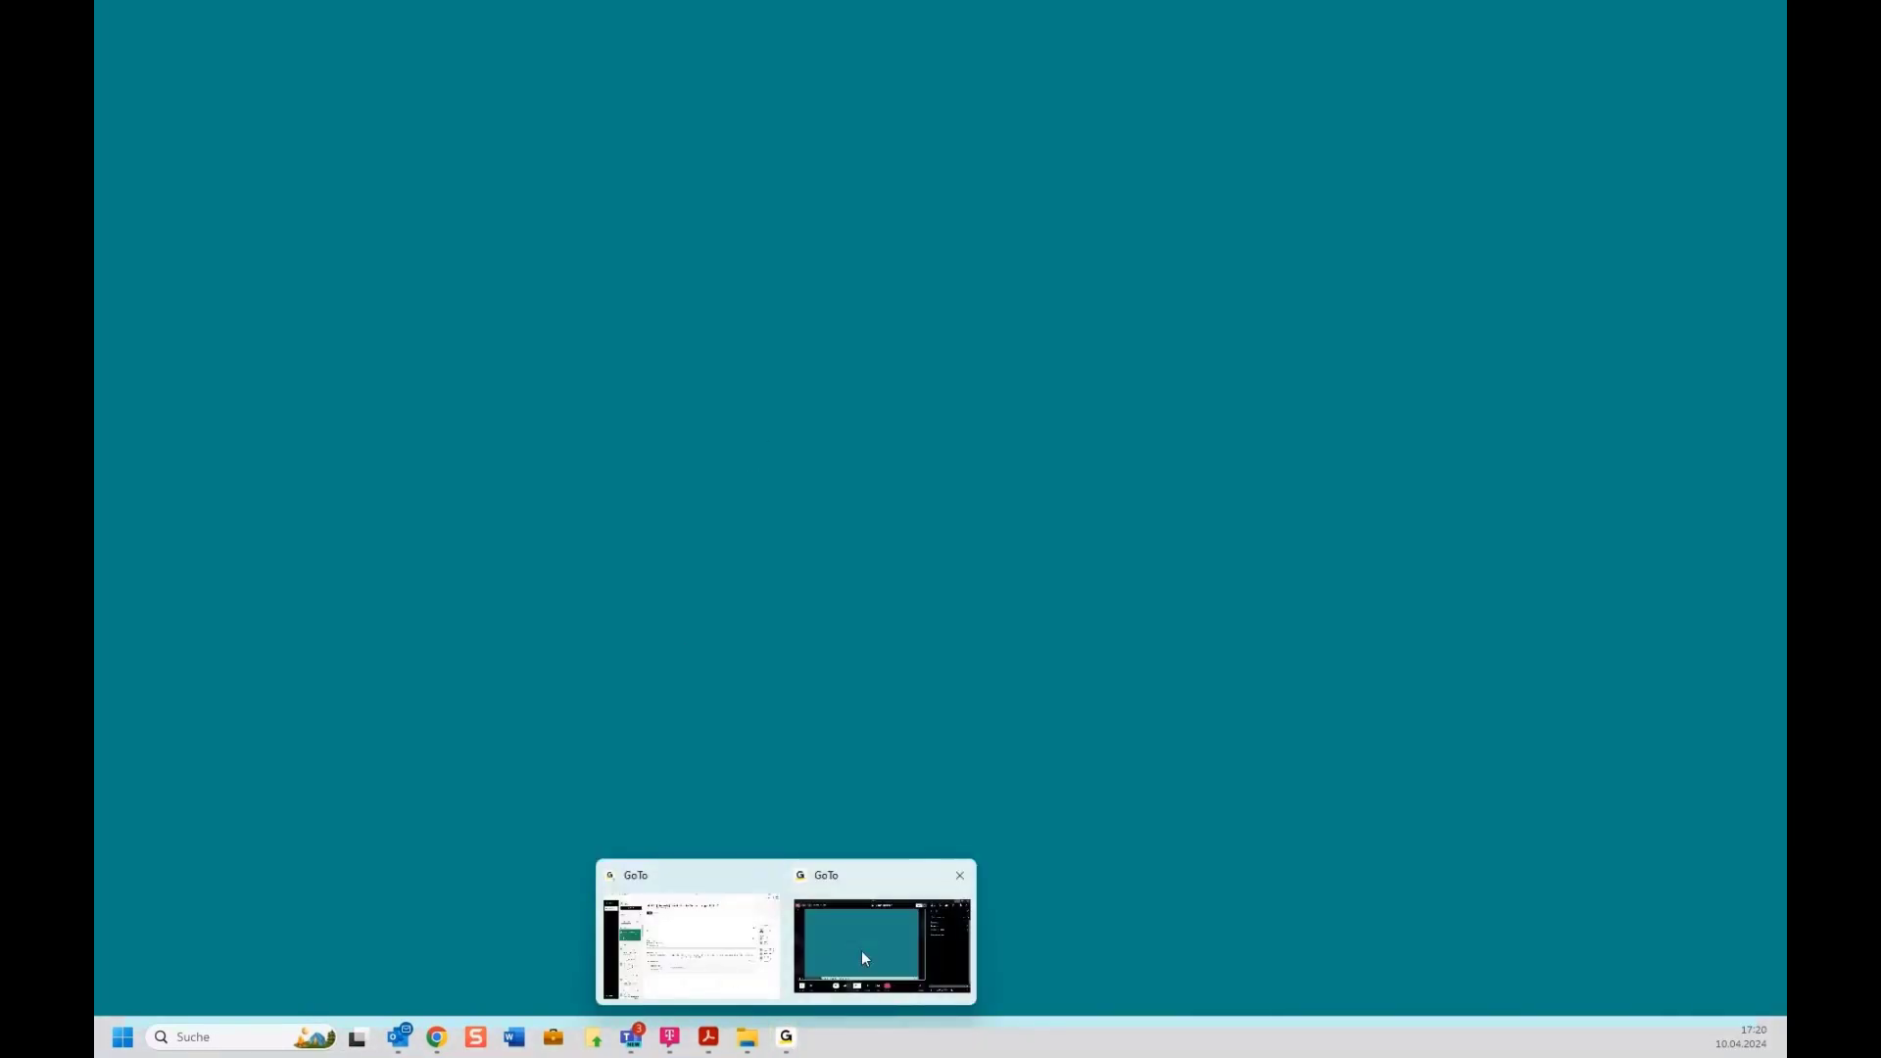
{"action": "left_click", "coordinate": [862, 950]}
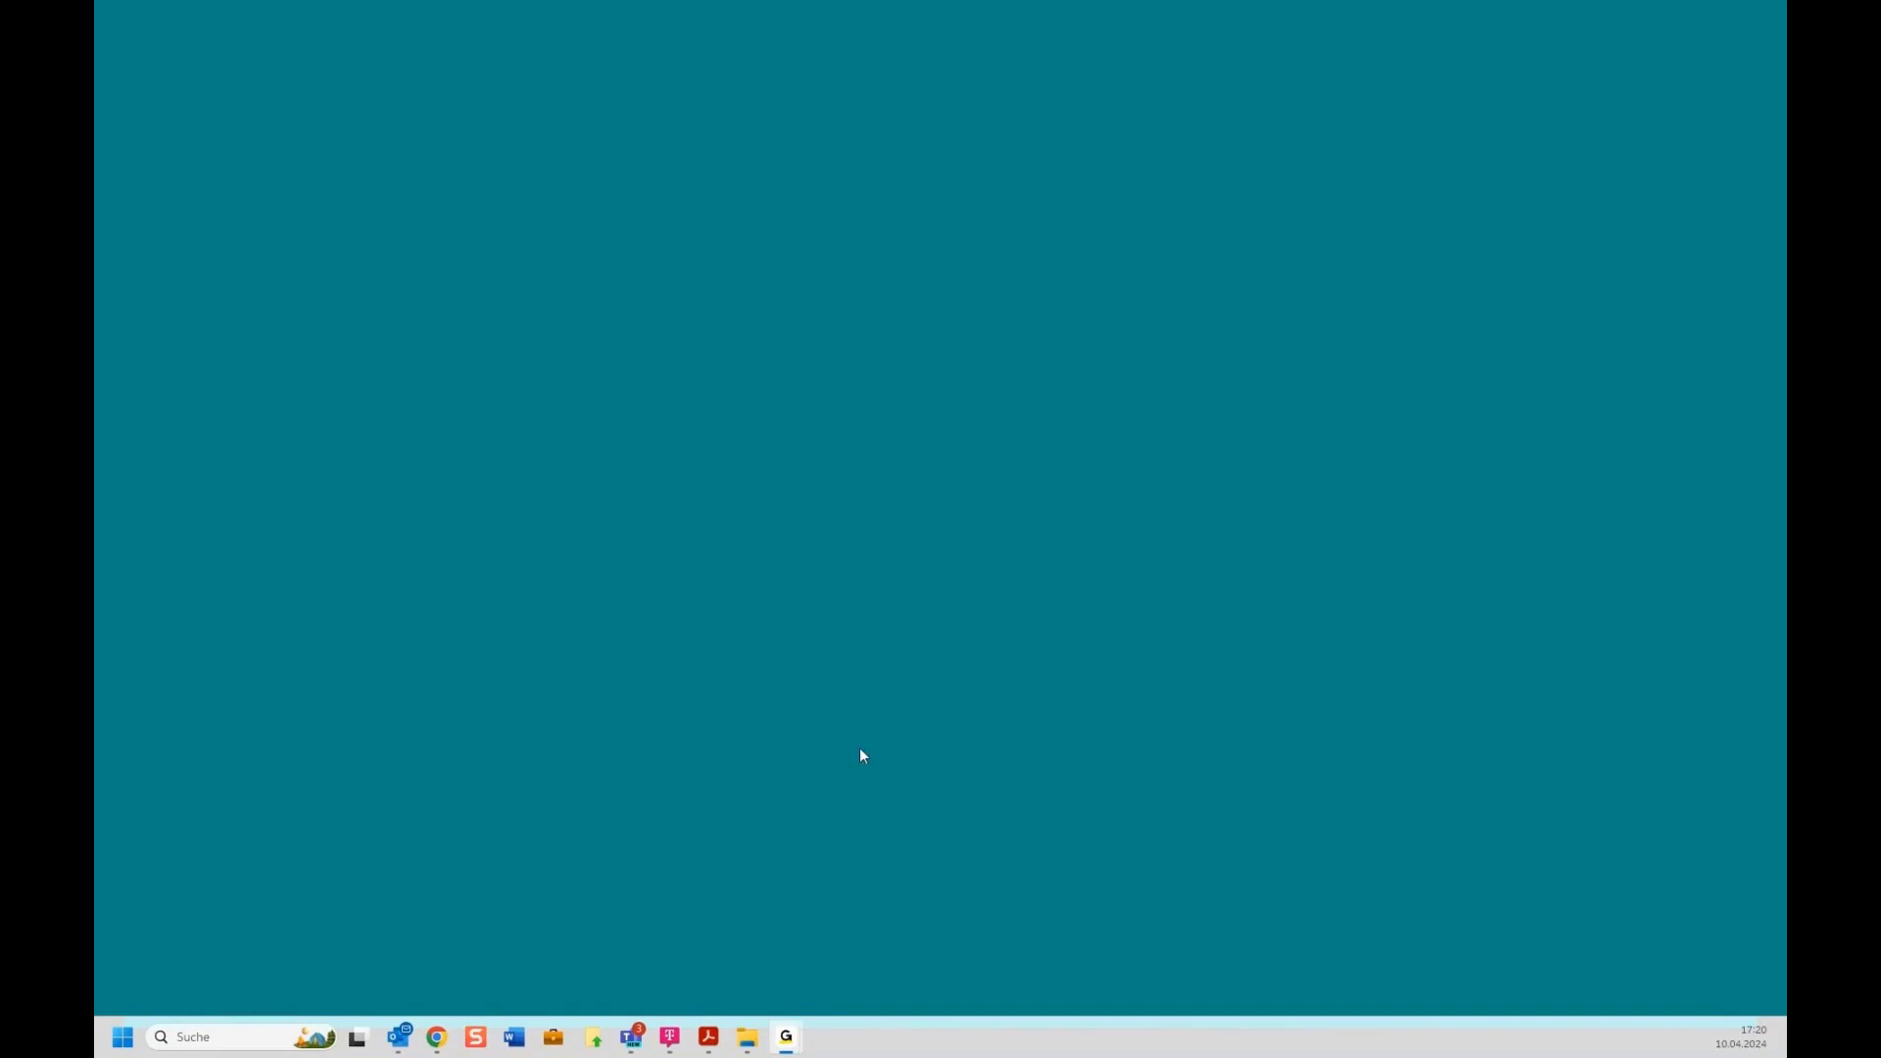
{"action": "mouse_move", "coordinate": [709, 1037]}
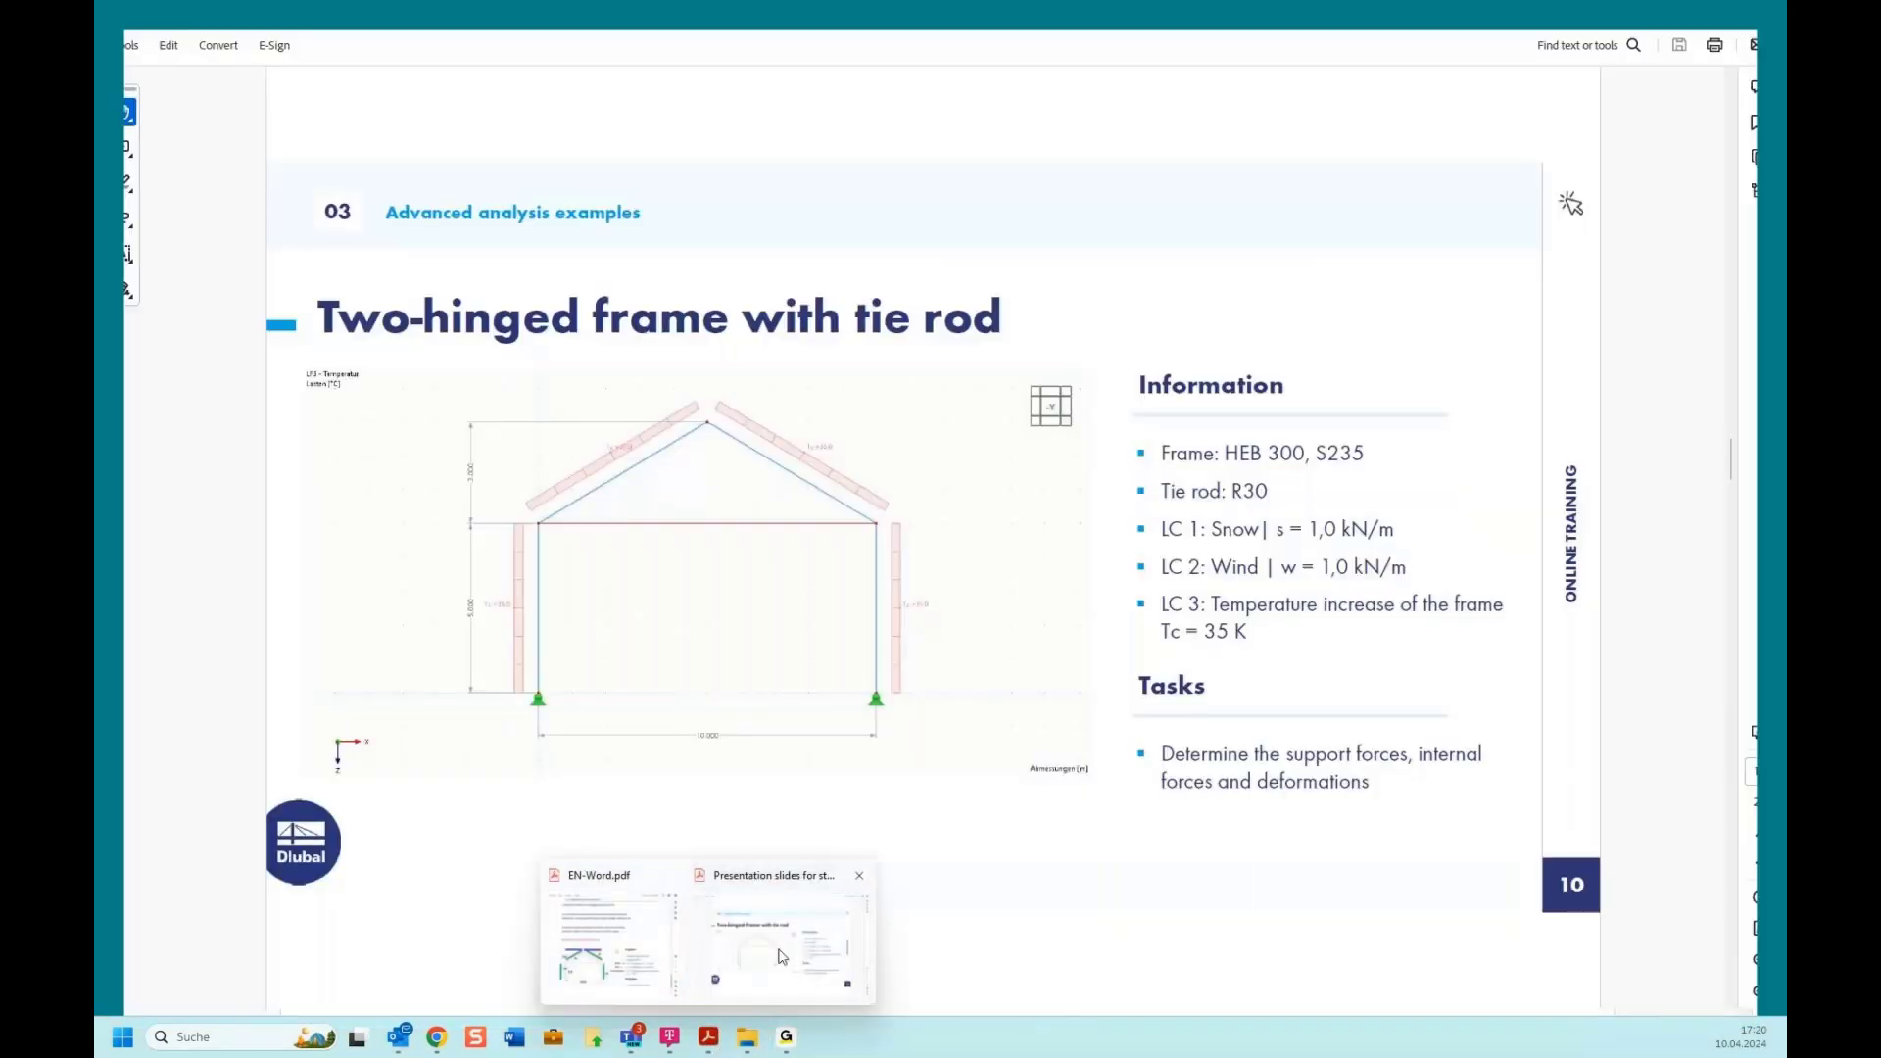
{"action": "left_click", "coordinate": [782, 956]}
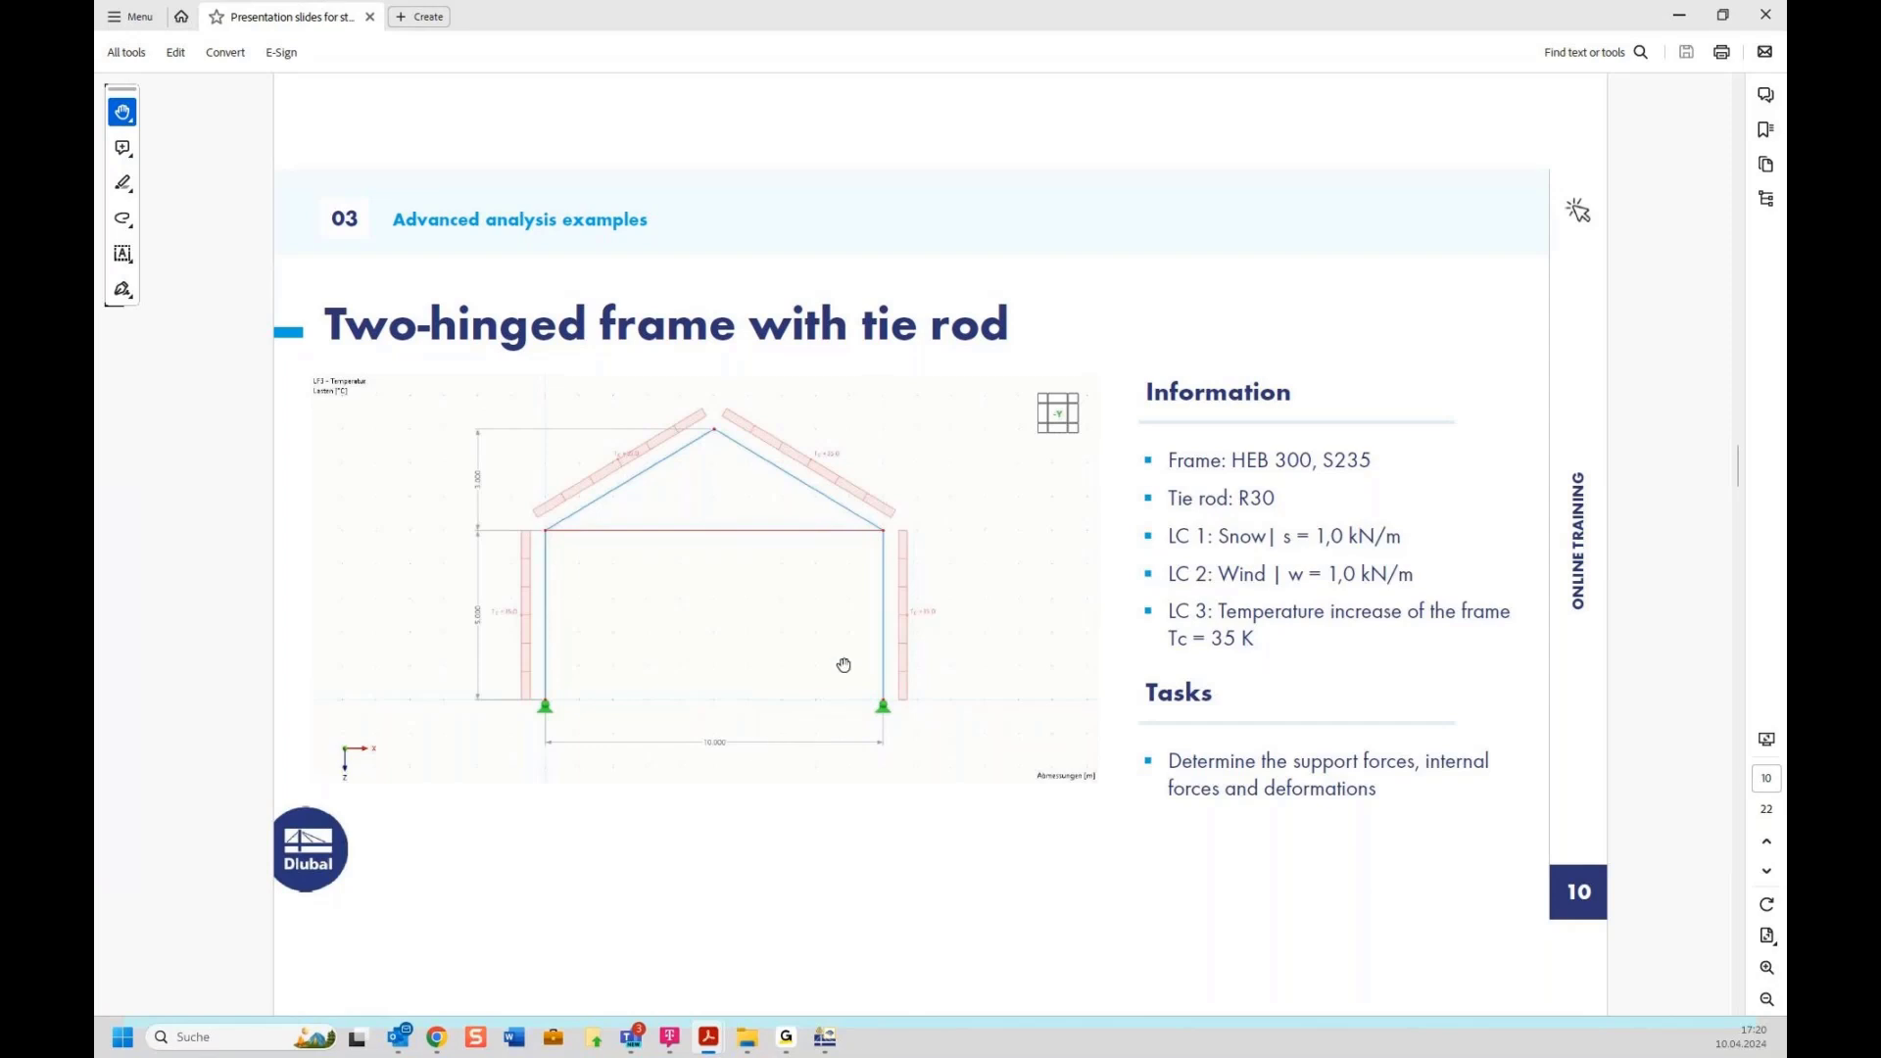
{"action": "scroll", "coordinate": [844, 668], "scroll_direction": "down", "scroll_amount": 1}
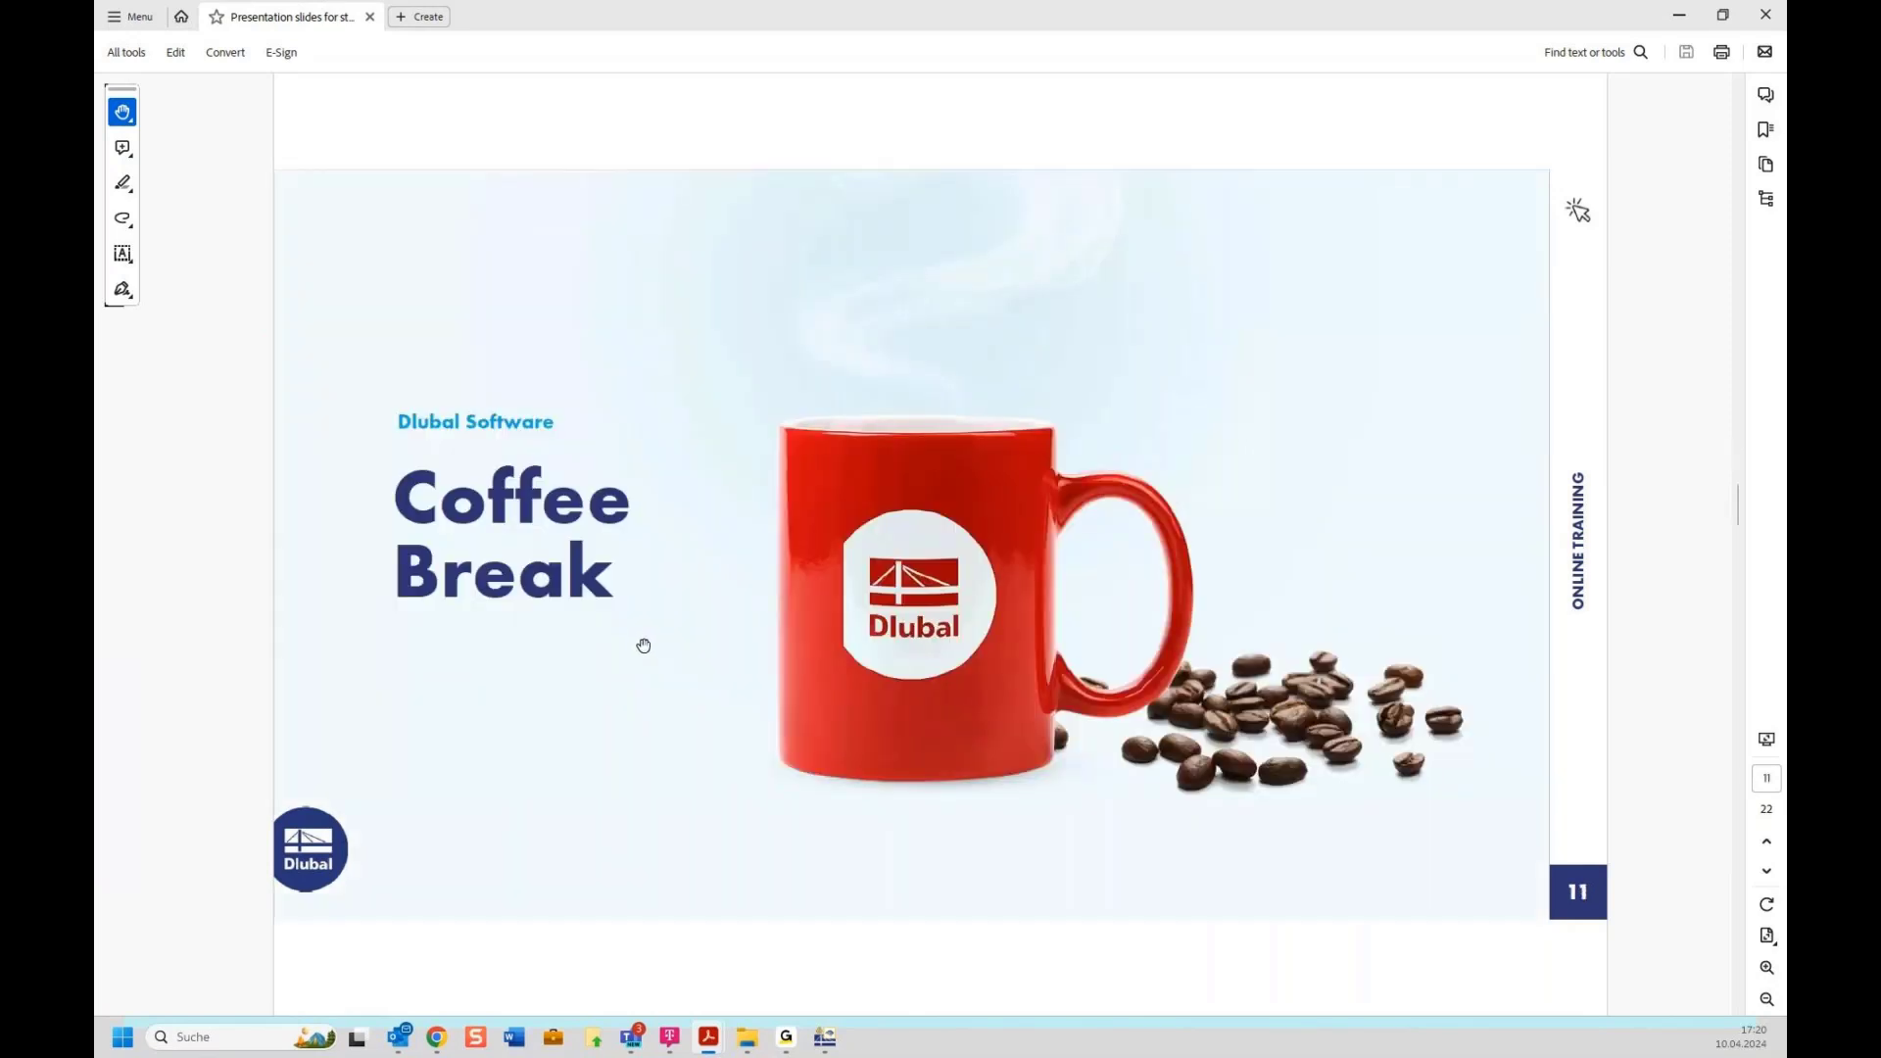
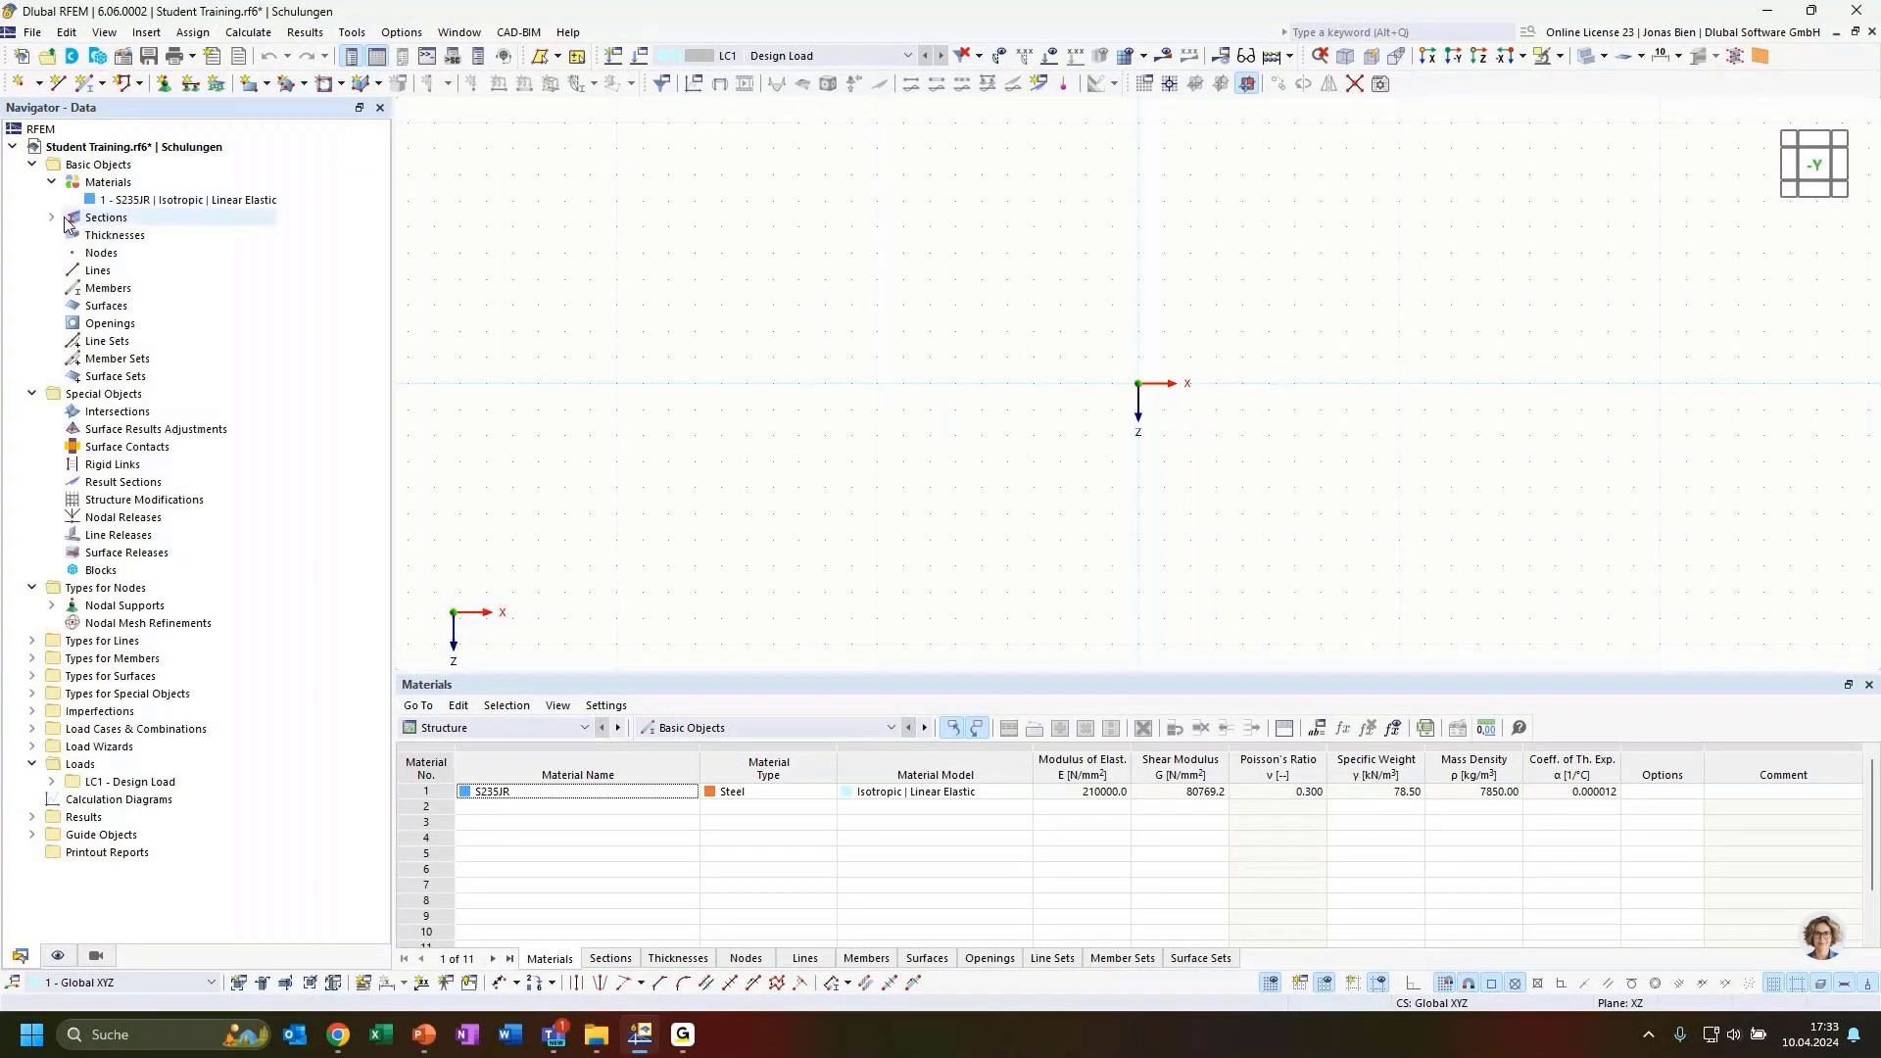
Review the S235JR material entry and the model type in the base data of the Student Training model.
{"action": "left_click", "coordinate": [177, 201]}
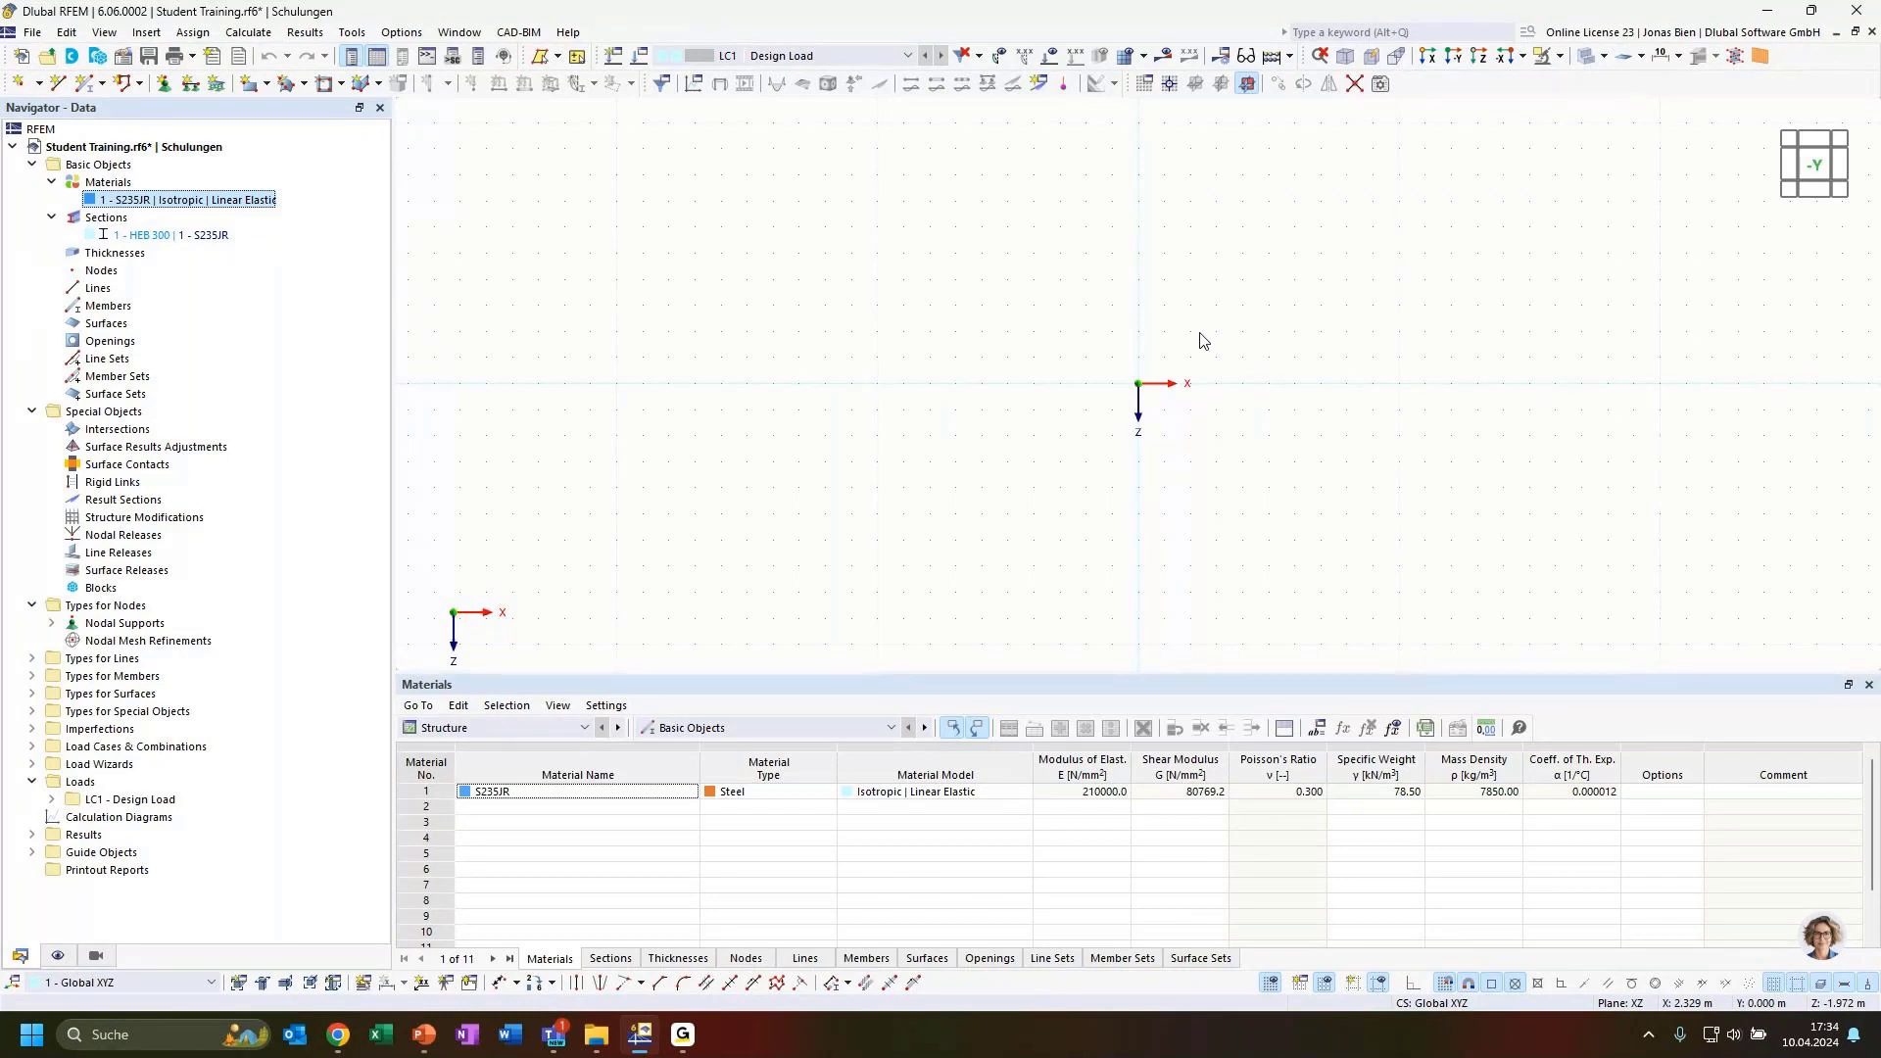
{"action": "left_click", "coordinate": [195, 148]}
{"action": "right_click", "coordinate": [195, 149]}
{"action": "left_click", "coordinate": [235, 160]}
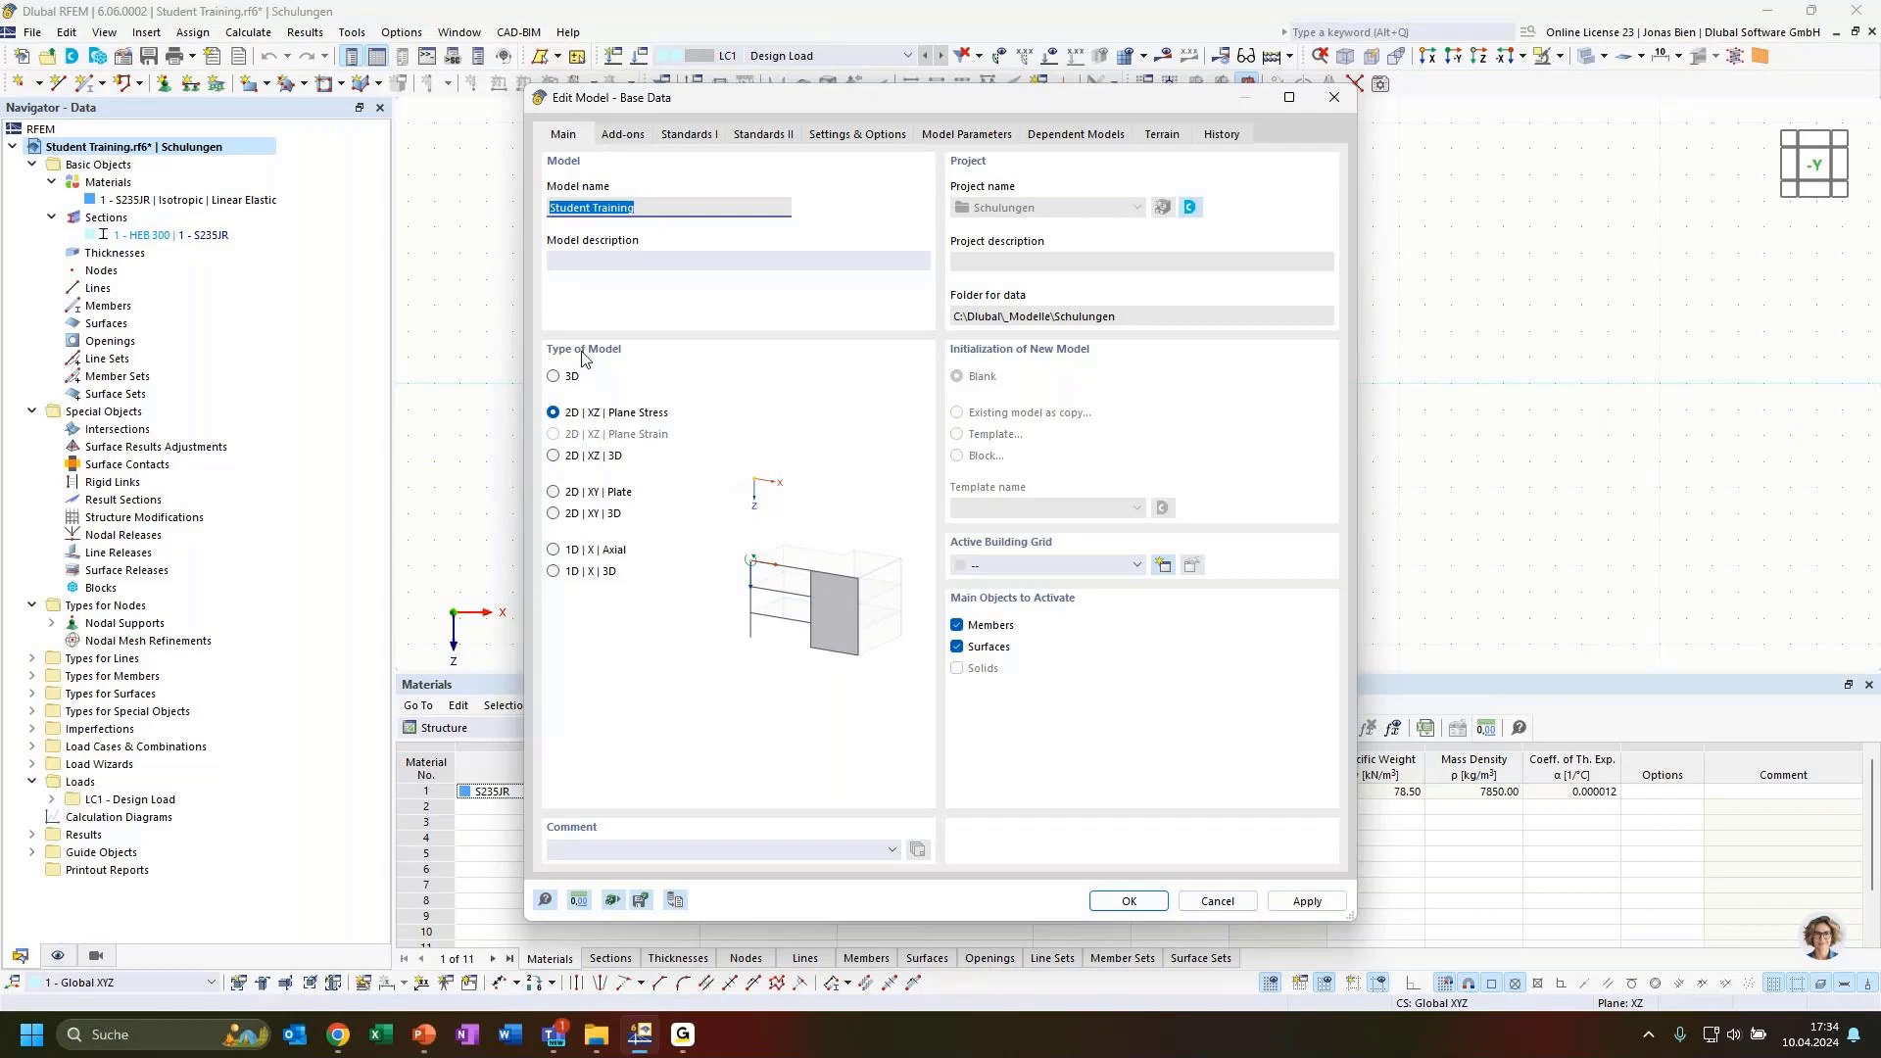
{"action": "left_click", "coordinate": [1218, 902]}
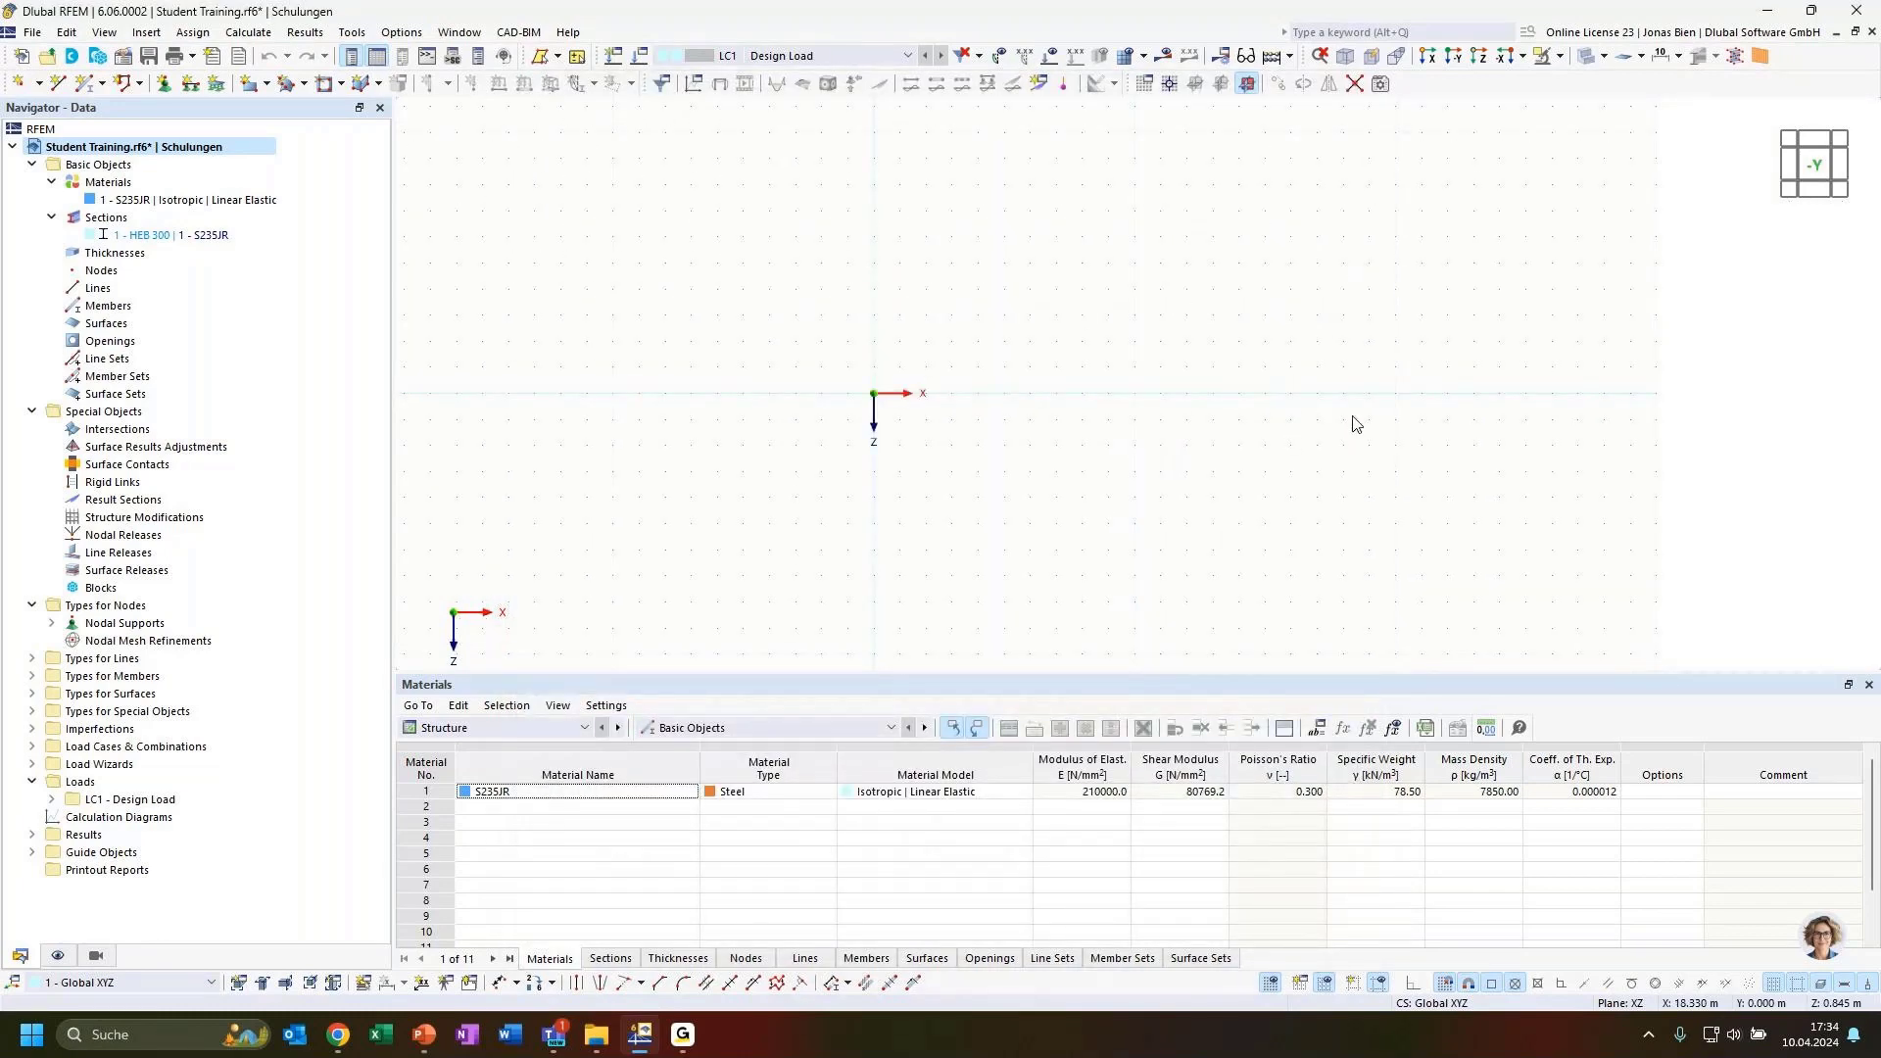
Draw a horizontal HEB 300 beam member in S235JR, 16.5 m long, from the coordinate origin along X.
{"action": "left_click", "coordinate": [86, 86]}
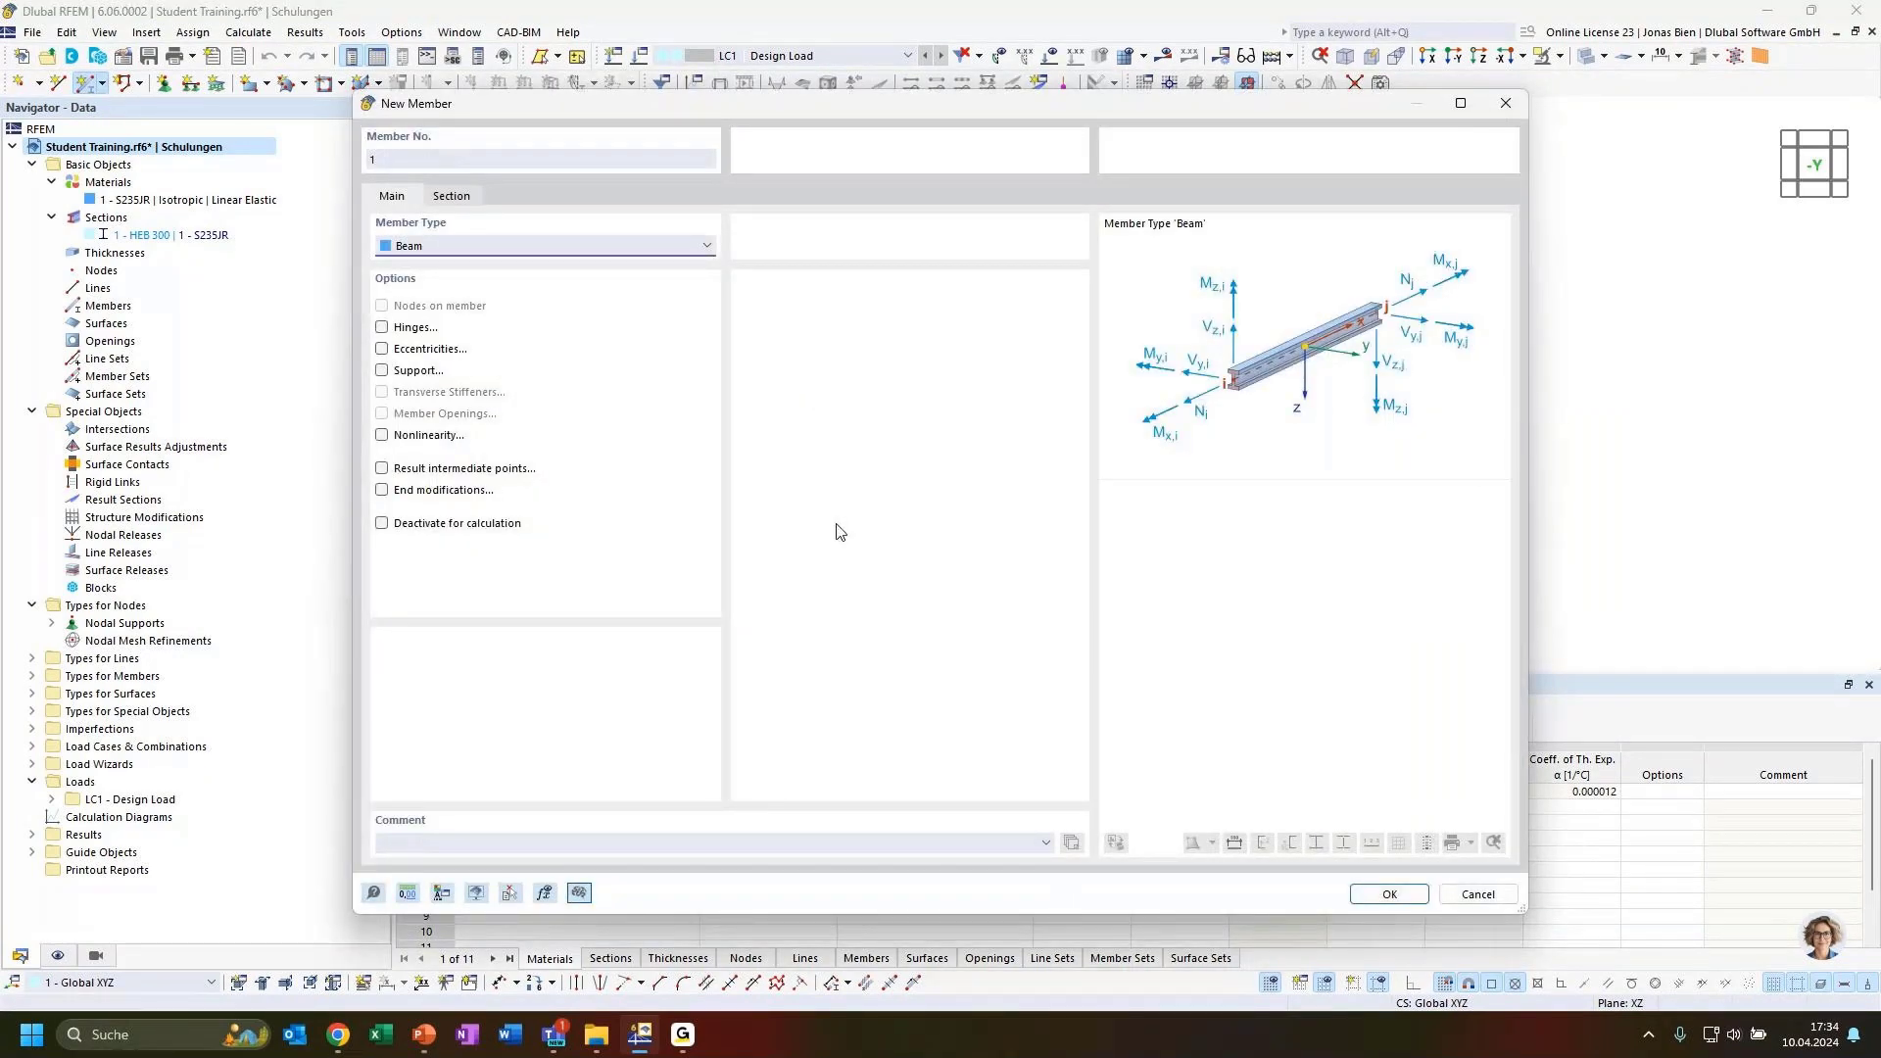
{"action": "left_click", "coordinate": [440, 892]}
{"action": "left_click", "coordinate": [453, 197]}
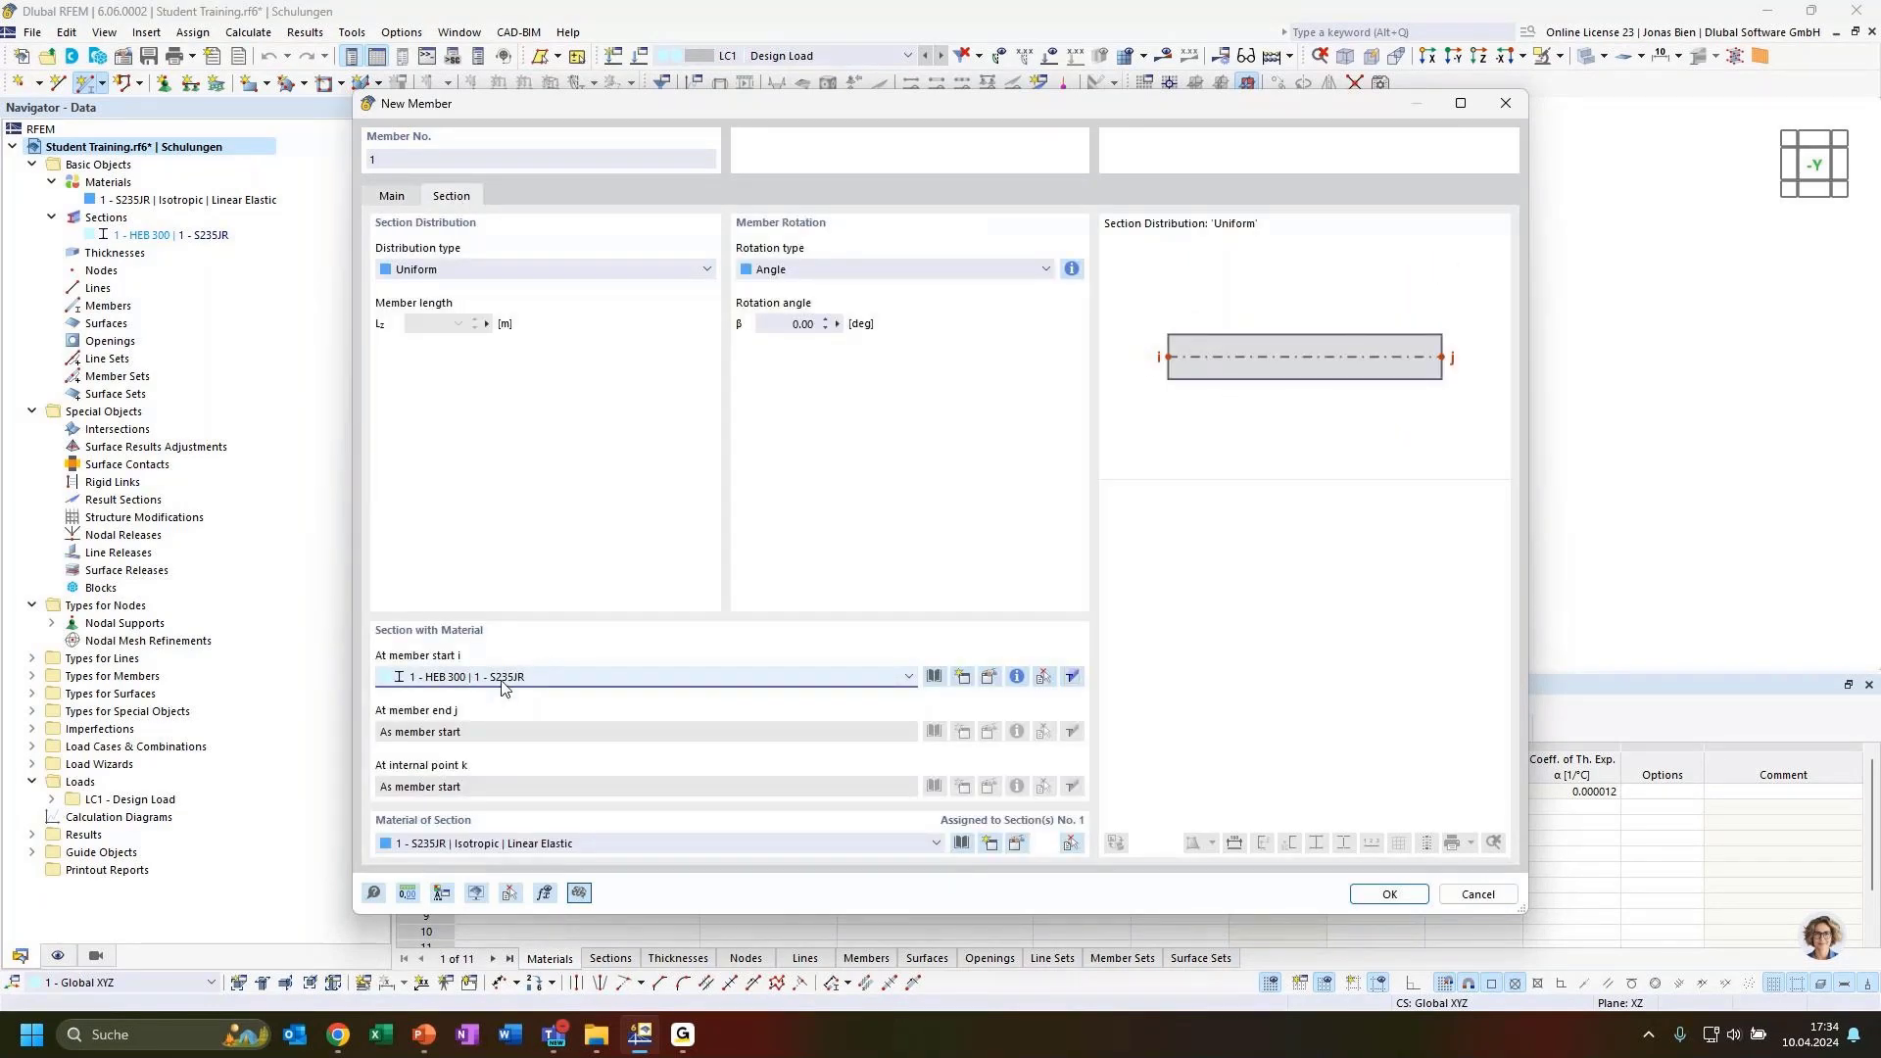
{"action": "left_click", "coordinate": [406, 199]}
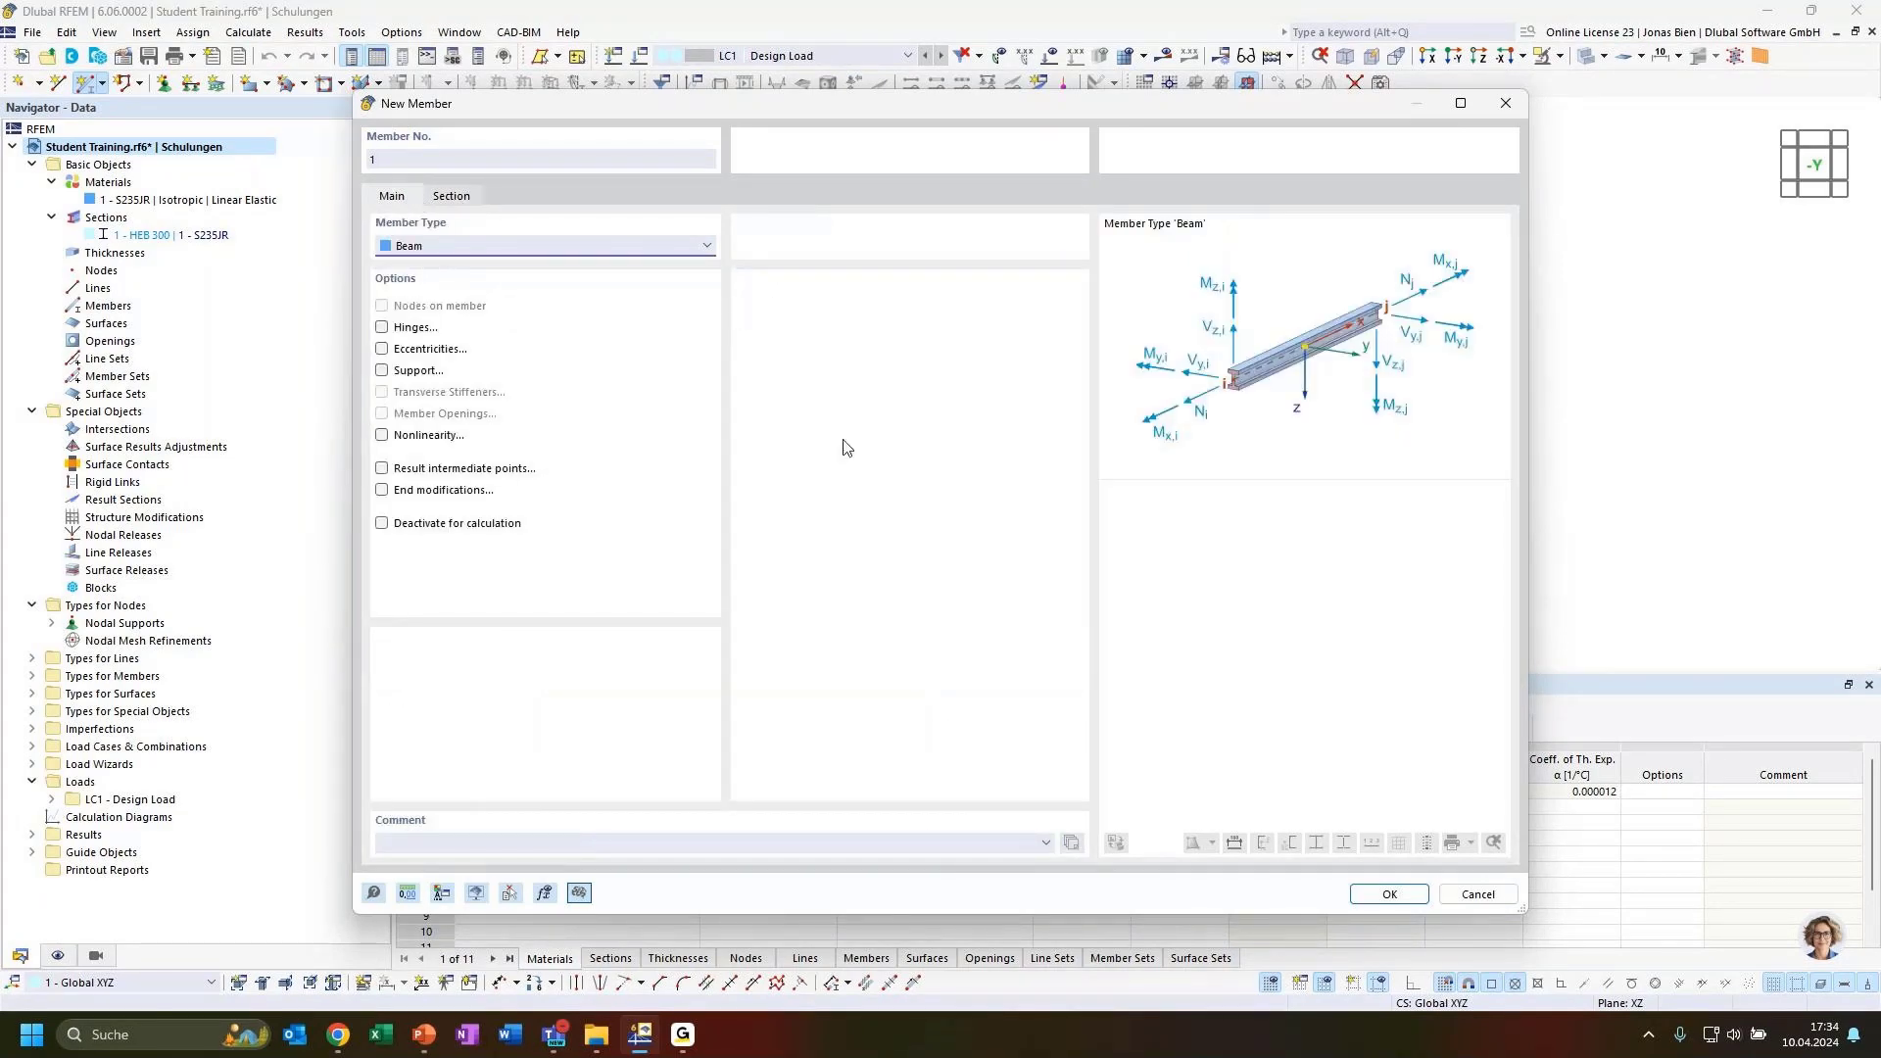
{"action": "left_click", "coordinate": [1392, 894]}
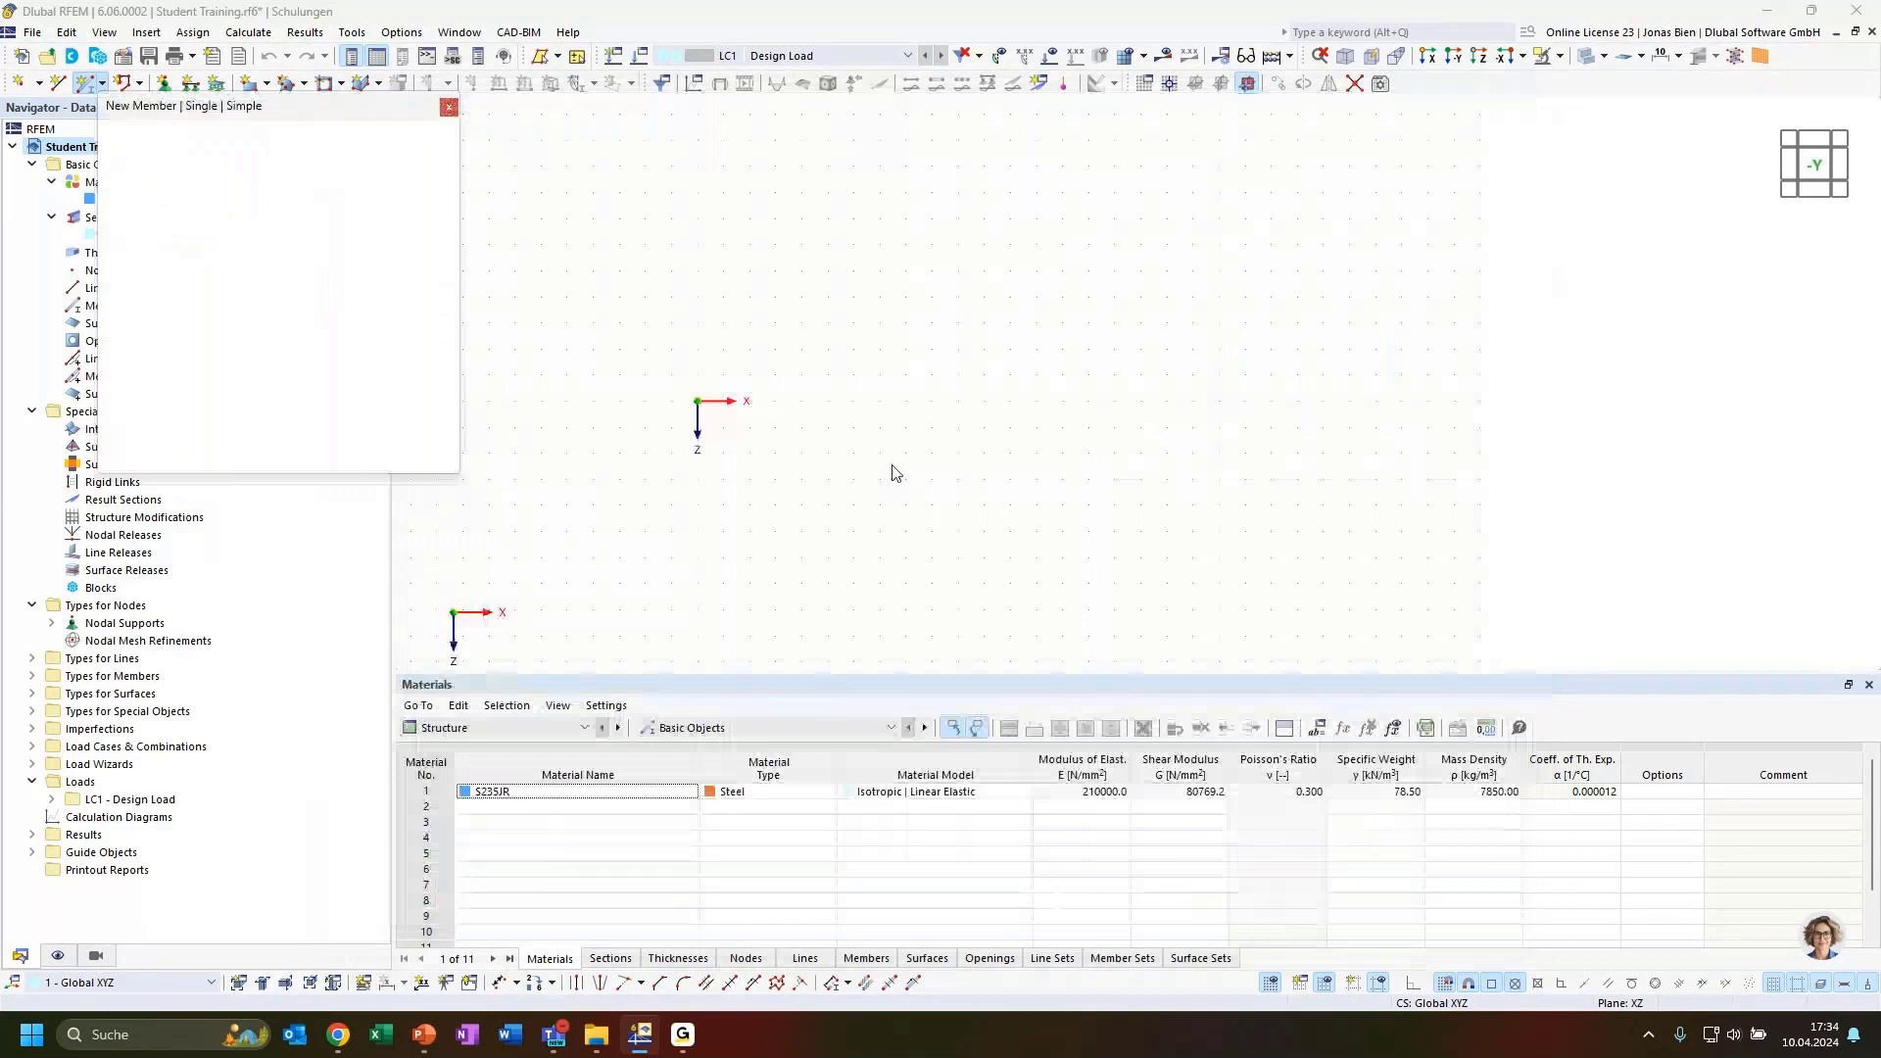
{"action": "left_click", "coordinate": [697, 401]}
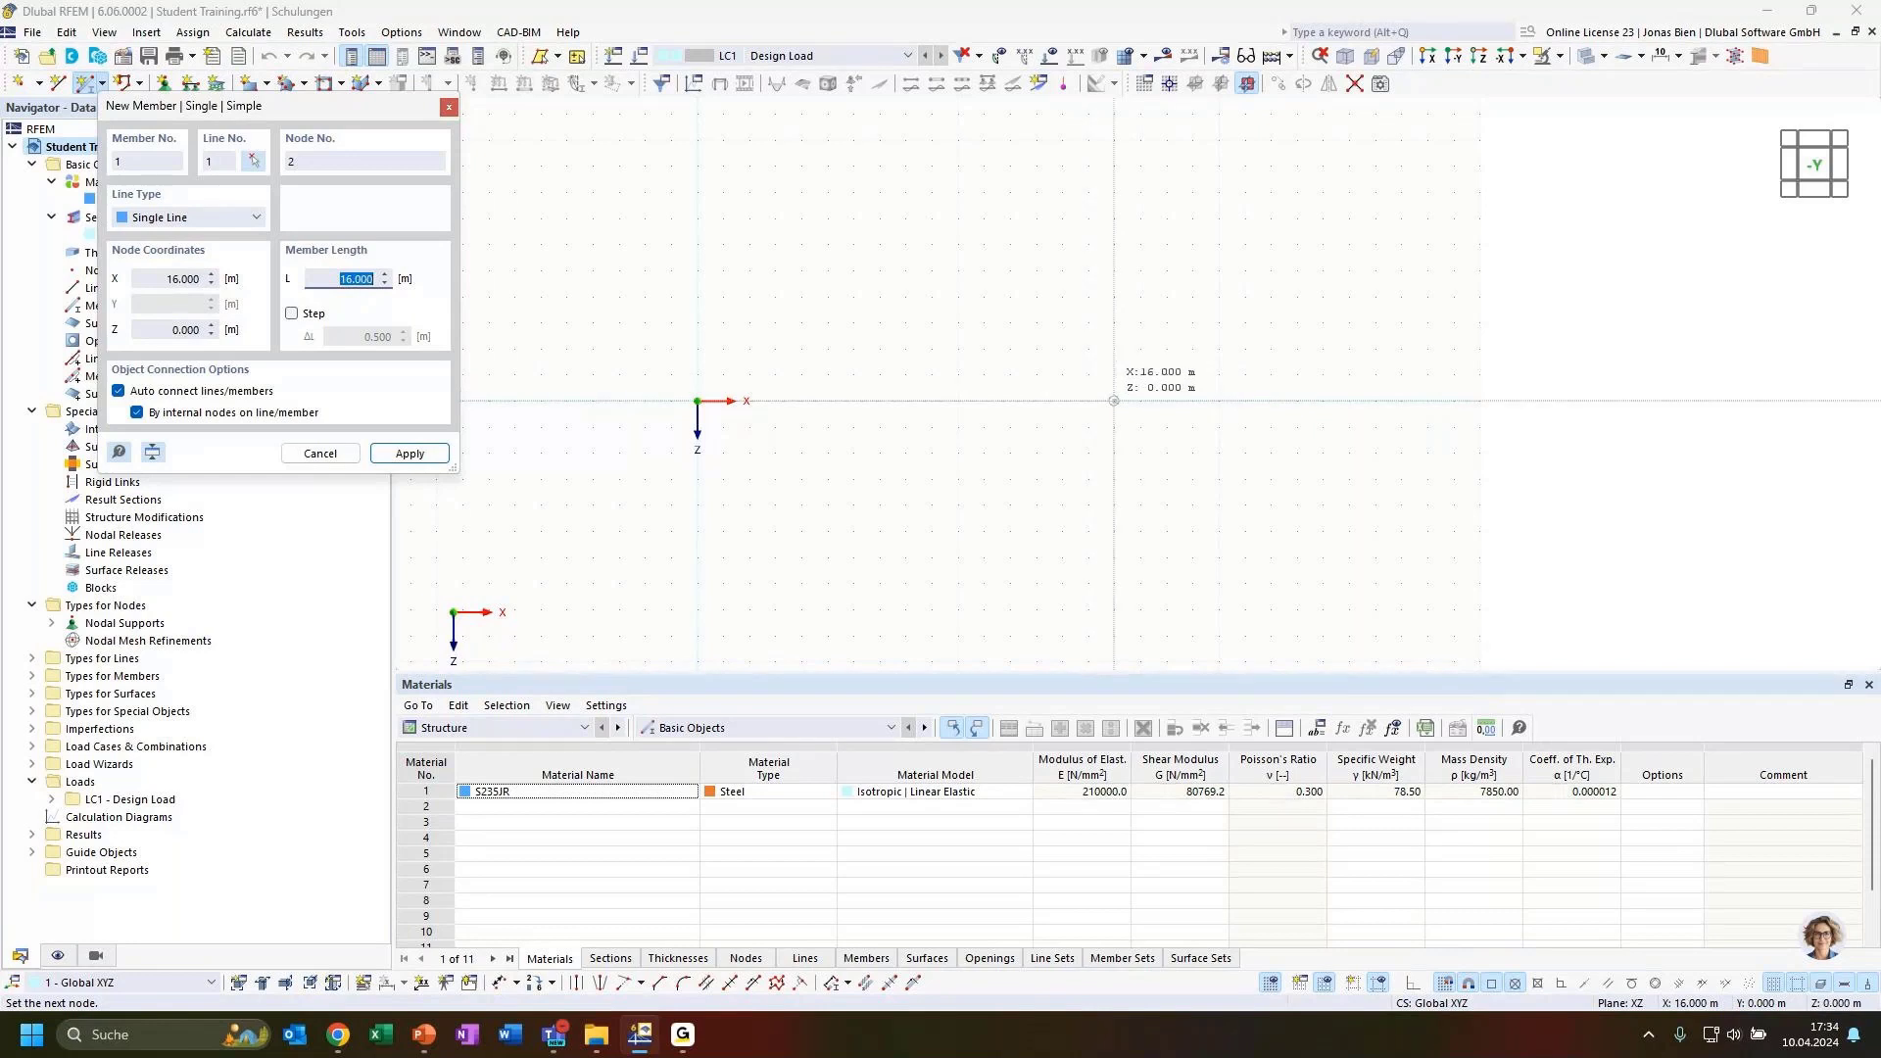
{"action": "scroll", "coordinate": [1127, 403], "scroll_direction": "up", "scroll_amount": 3}
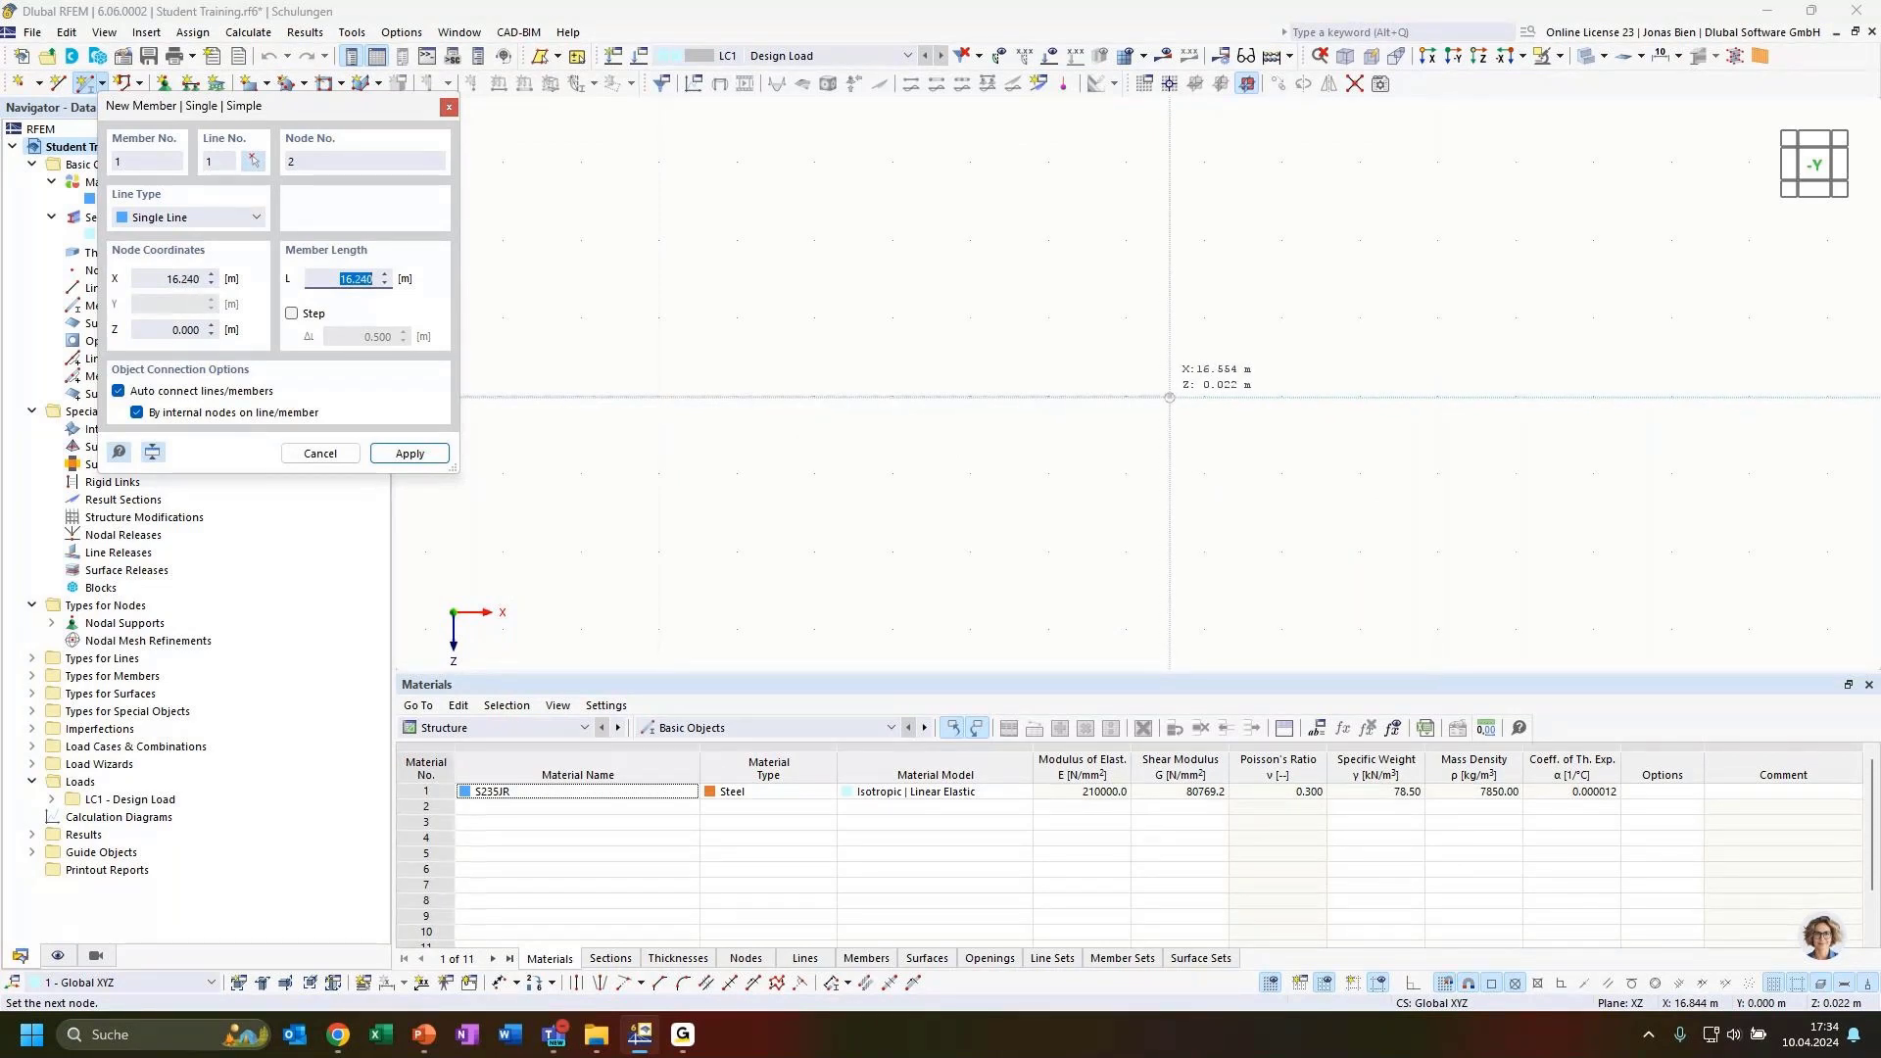
{"action": "scroll", "coordinate": [985, 396], "scroll_direction": "up", "scroll_amount": 4}
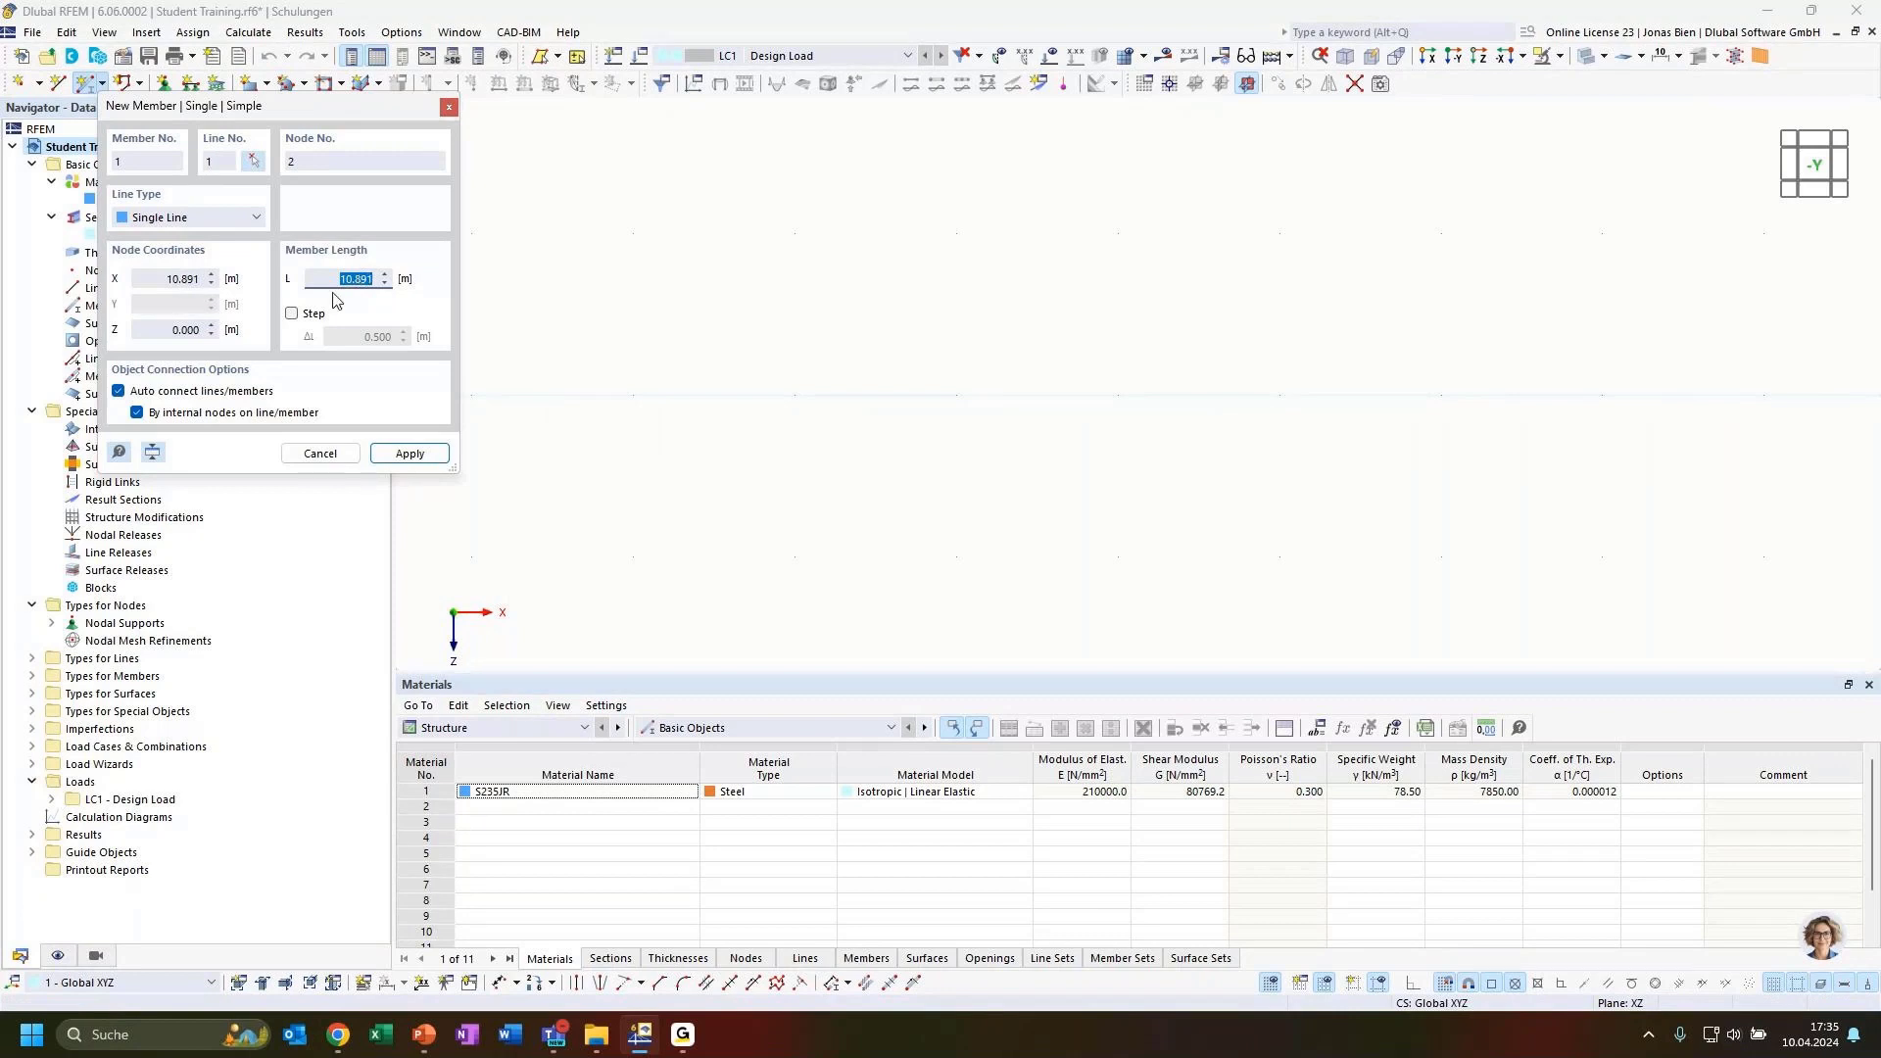
{"action": "type", "text": "16"}
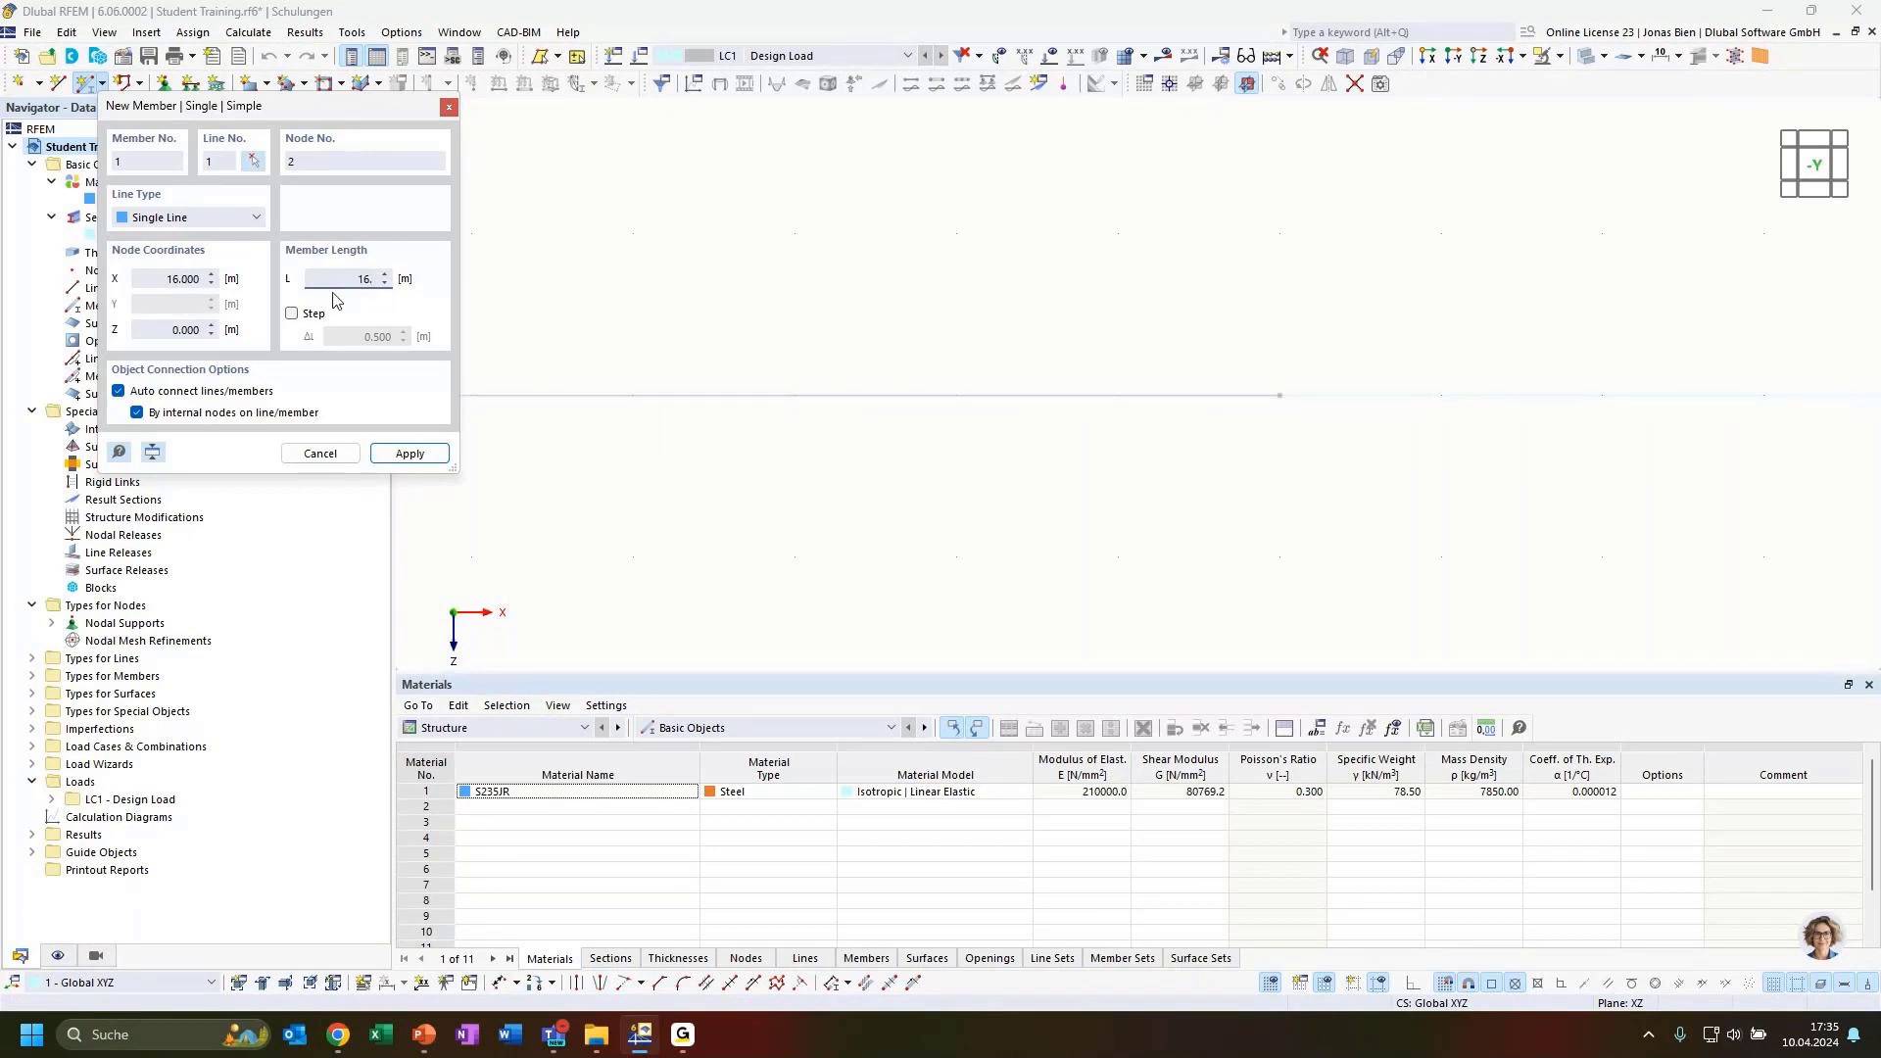
{"action": "type", "text": ".5"}
{"action": "key", "text": "Return"}
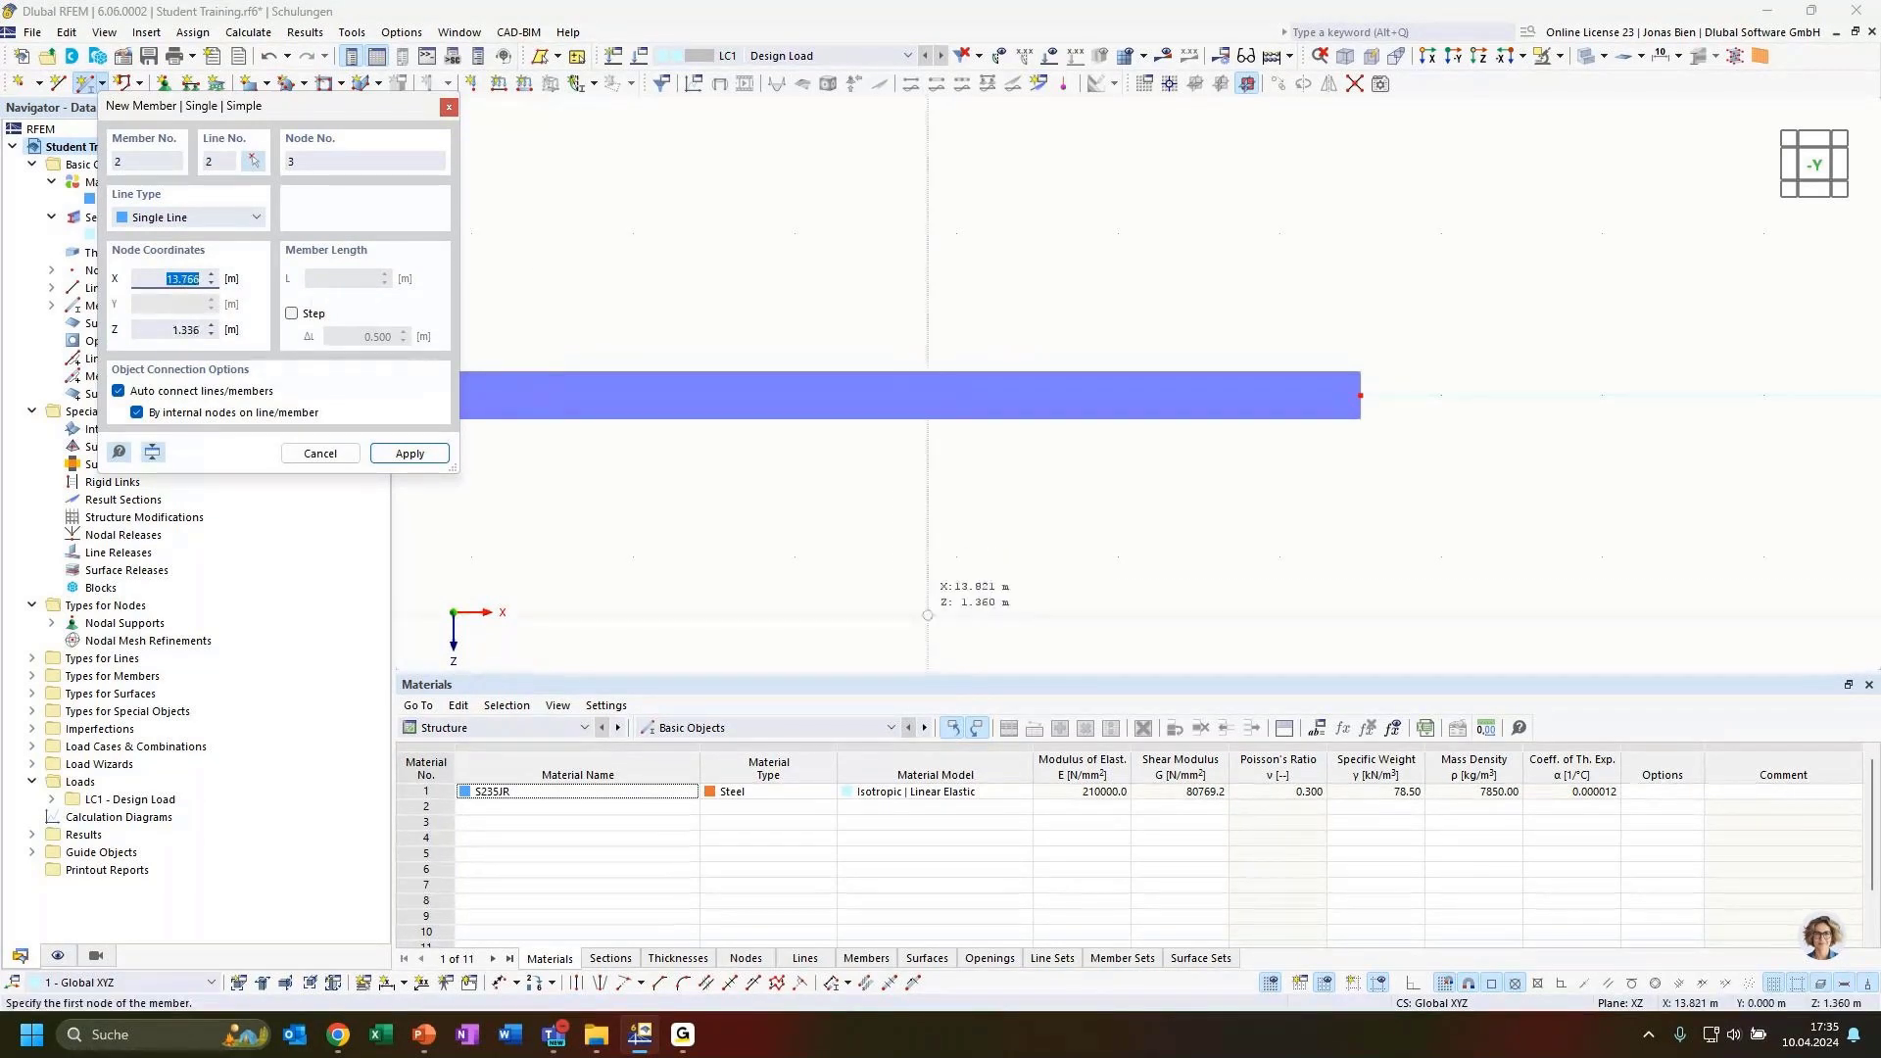
{"action": "left_click", "coordinate": [873, 242]}
{"action": "scroll", "coordinate": [876, 244], "scroll_direction": "down", "scroll_amount": 4}
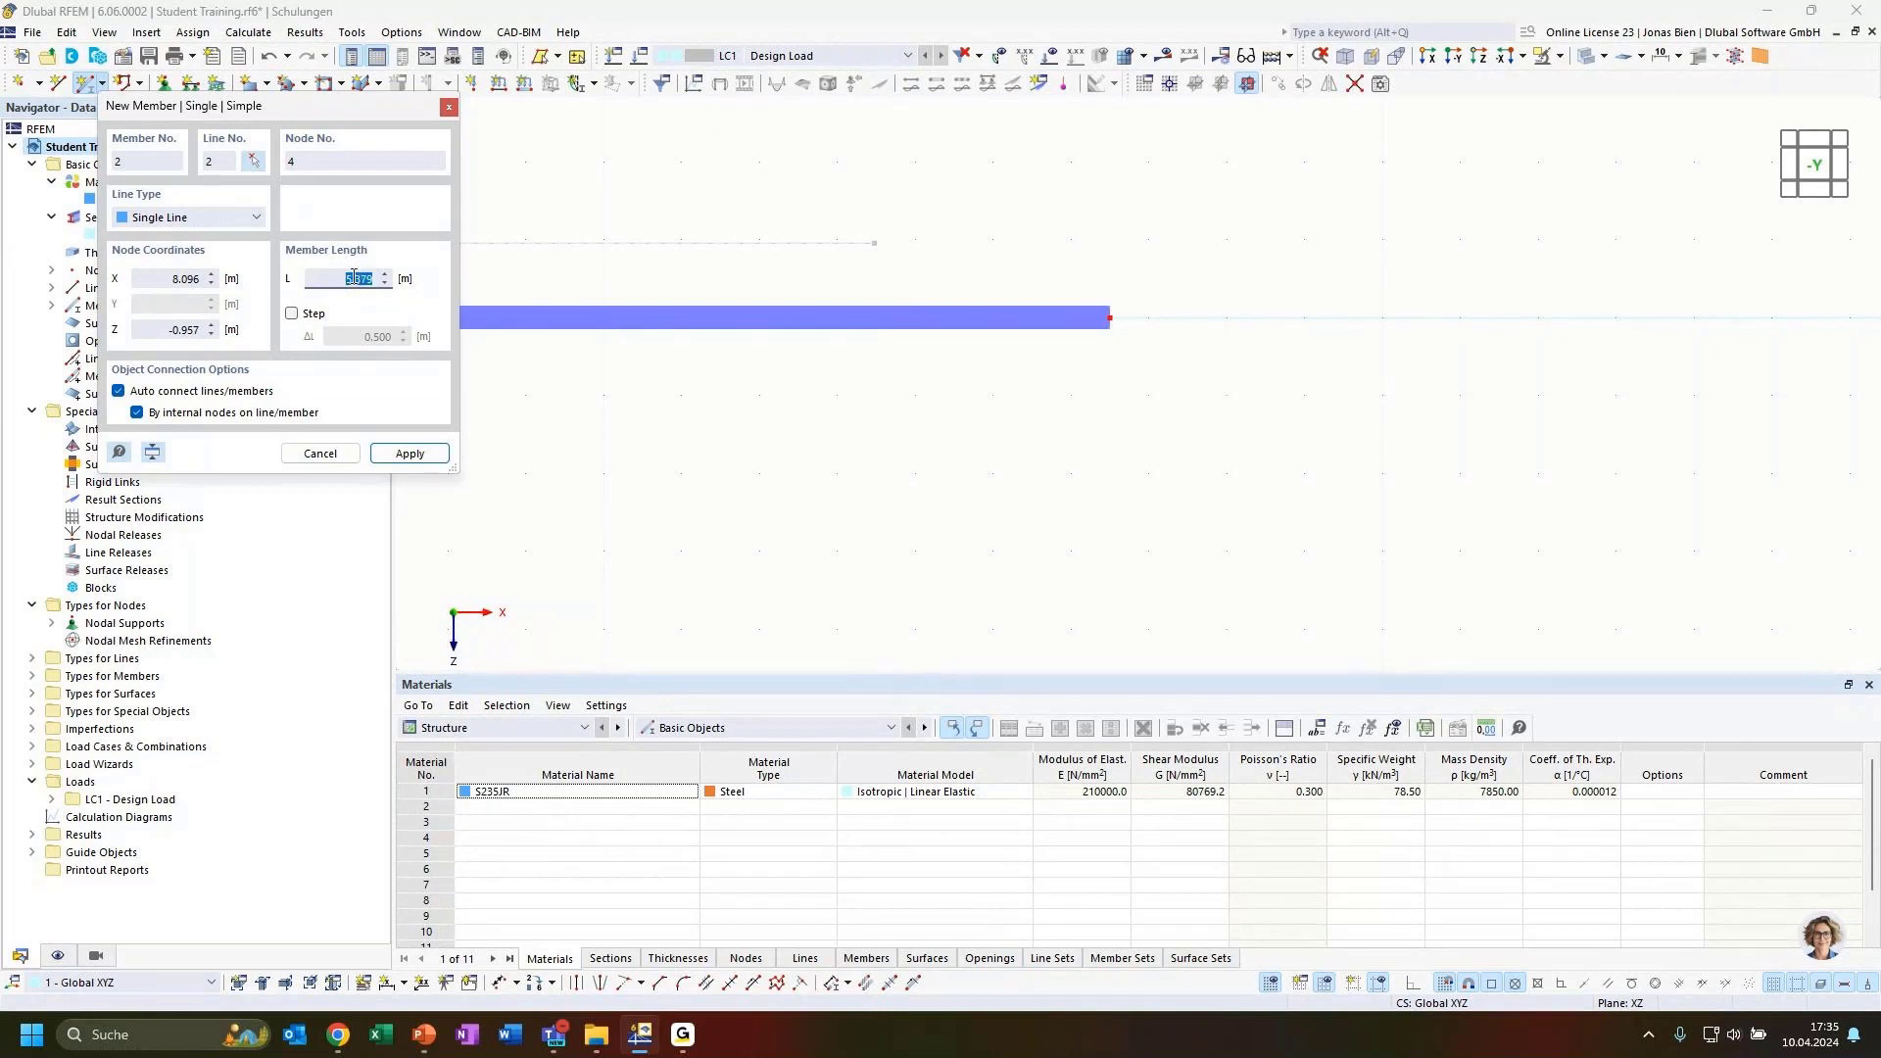
{"action": "type", "text": "12"}
{"action": "left_click", "coordinate": [449, 107]}
{"action": "scroll", "coordinate": [895, 320], "scroll_direction": "down", "scroll_amount": 6}
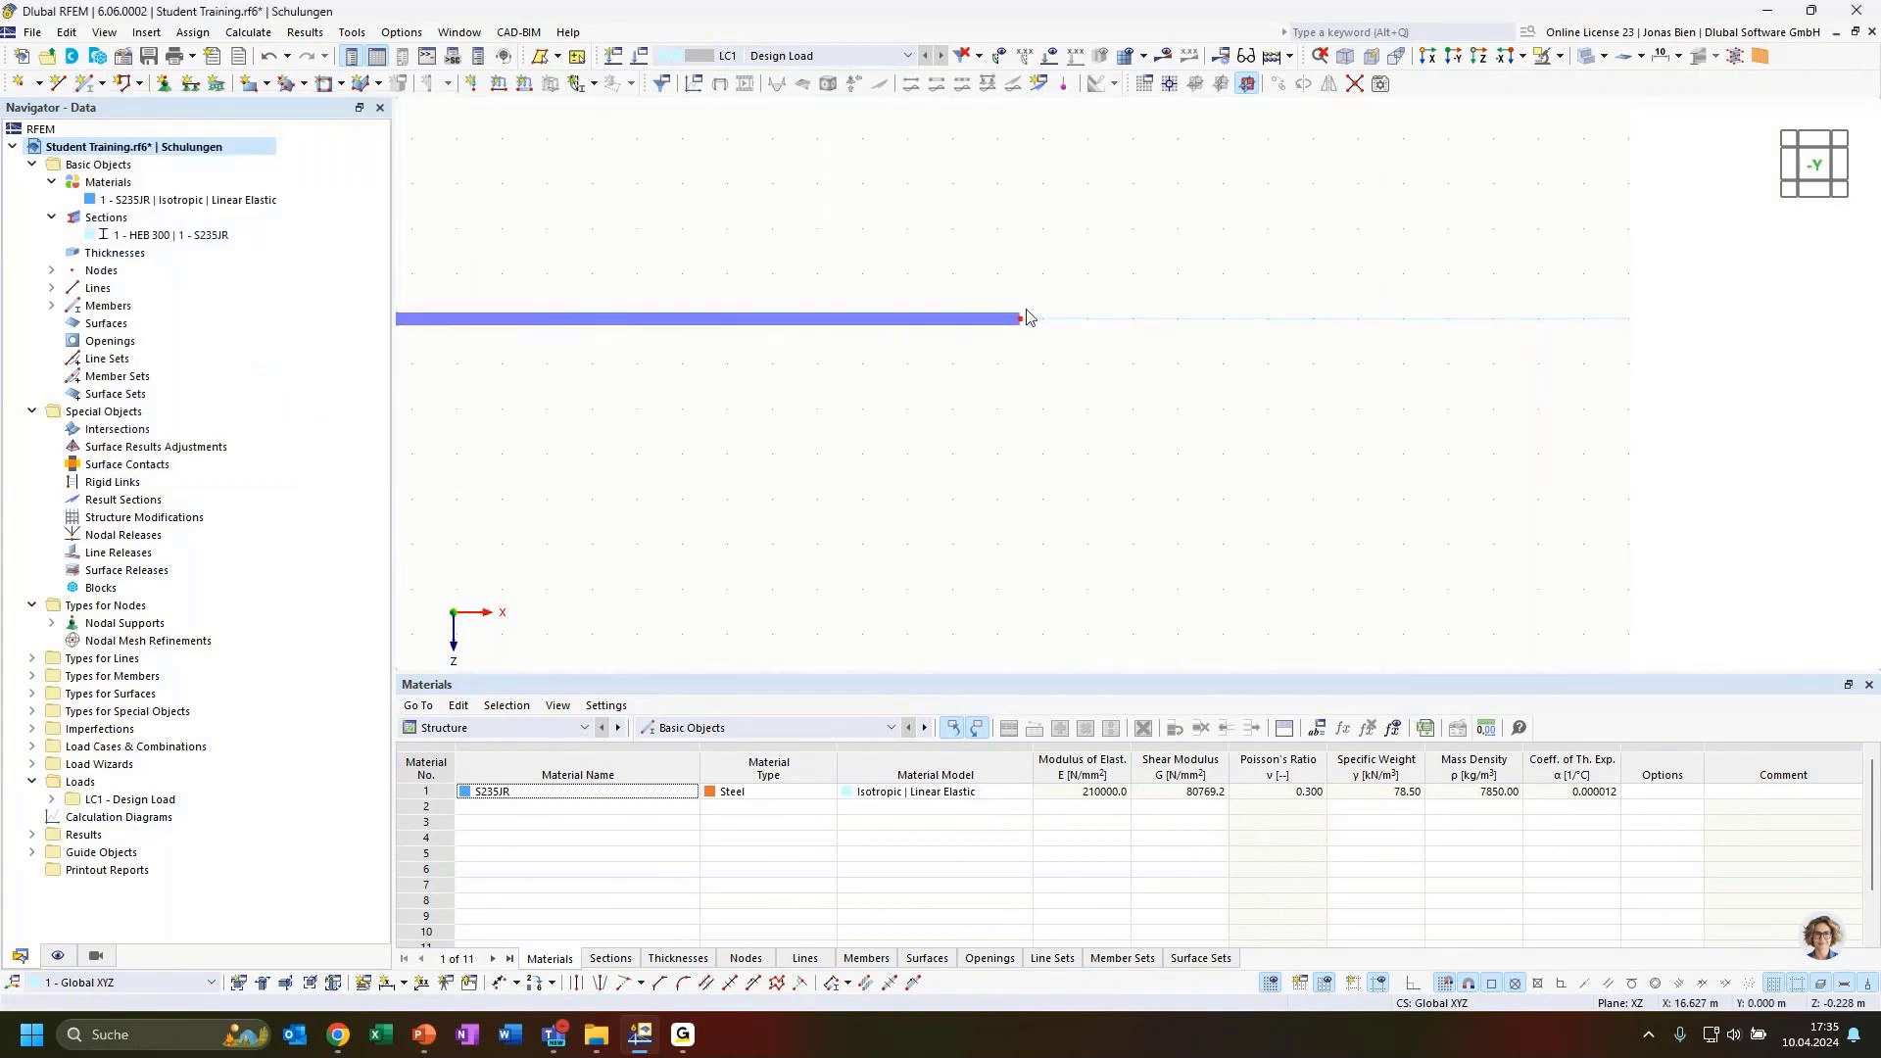
{"action": "middle_click_drag", "start_coordinate": [1054, 298], "coordinate": [1093, 264]}
{"action": "scroll", "coordinate": [981, 254], "scroll_direction": "up", "scroll_amount": 3}
{"action": "scroll", "coordinate": [910, 278], "scroll_direction": "down", "scroll_amount": 1}
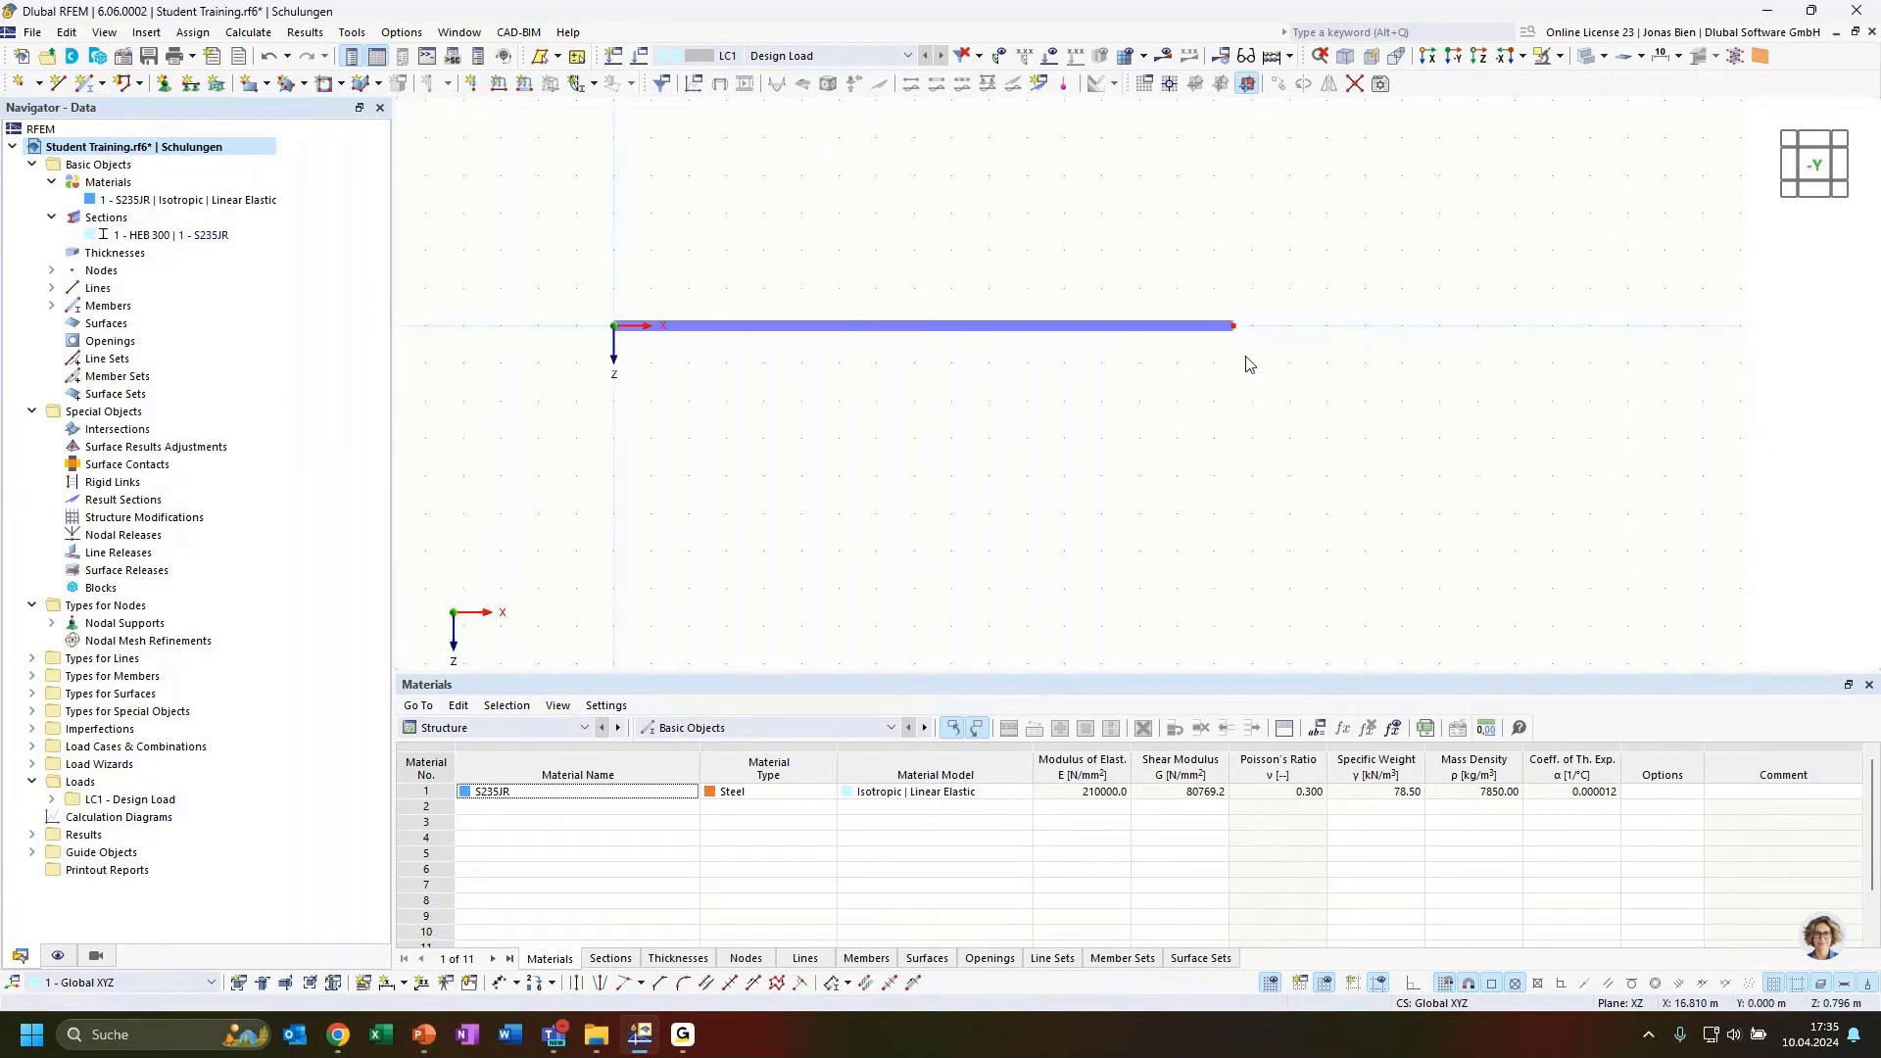
Check the beam's end node, and add two intermediate on-member nodes to the beam without dividing it.
{"action": "double_click", "coordinate": [1235, 329]}
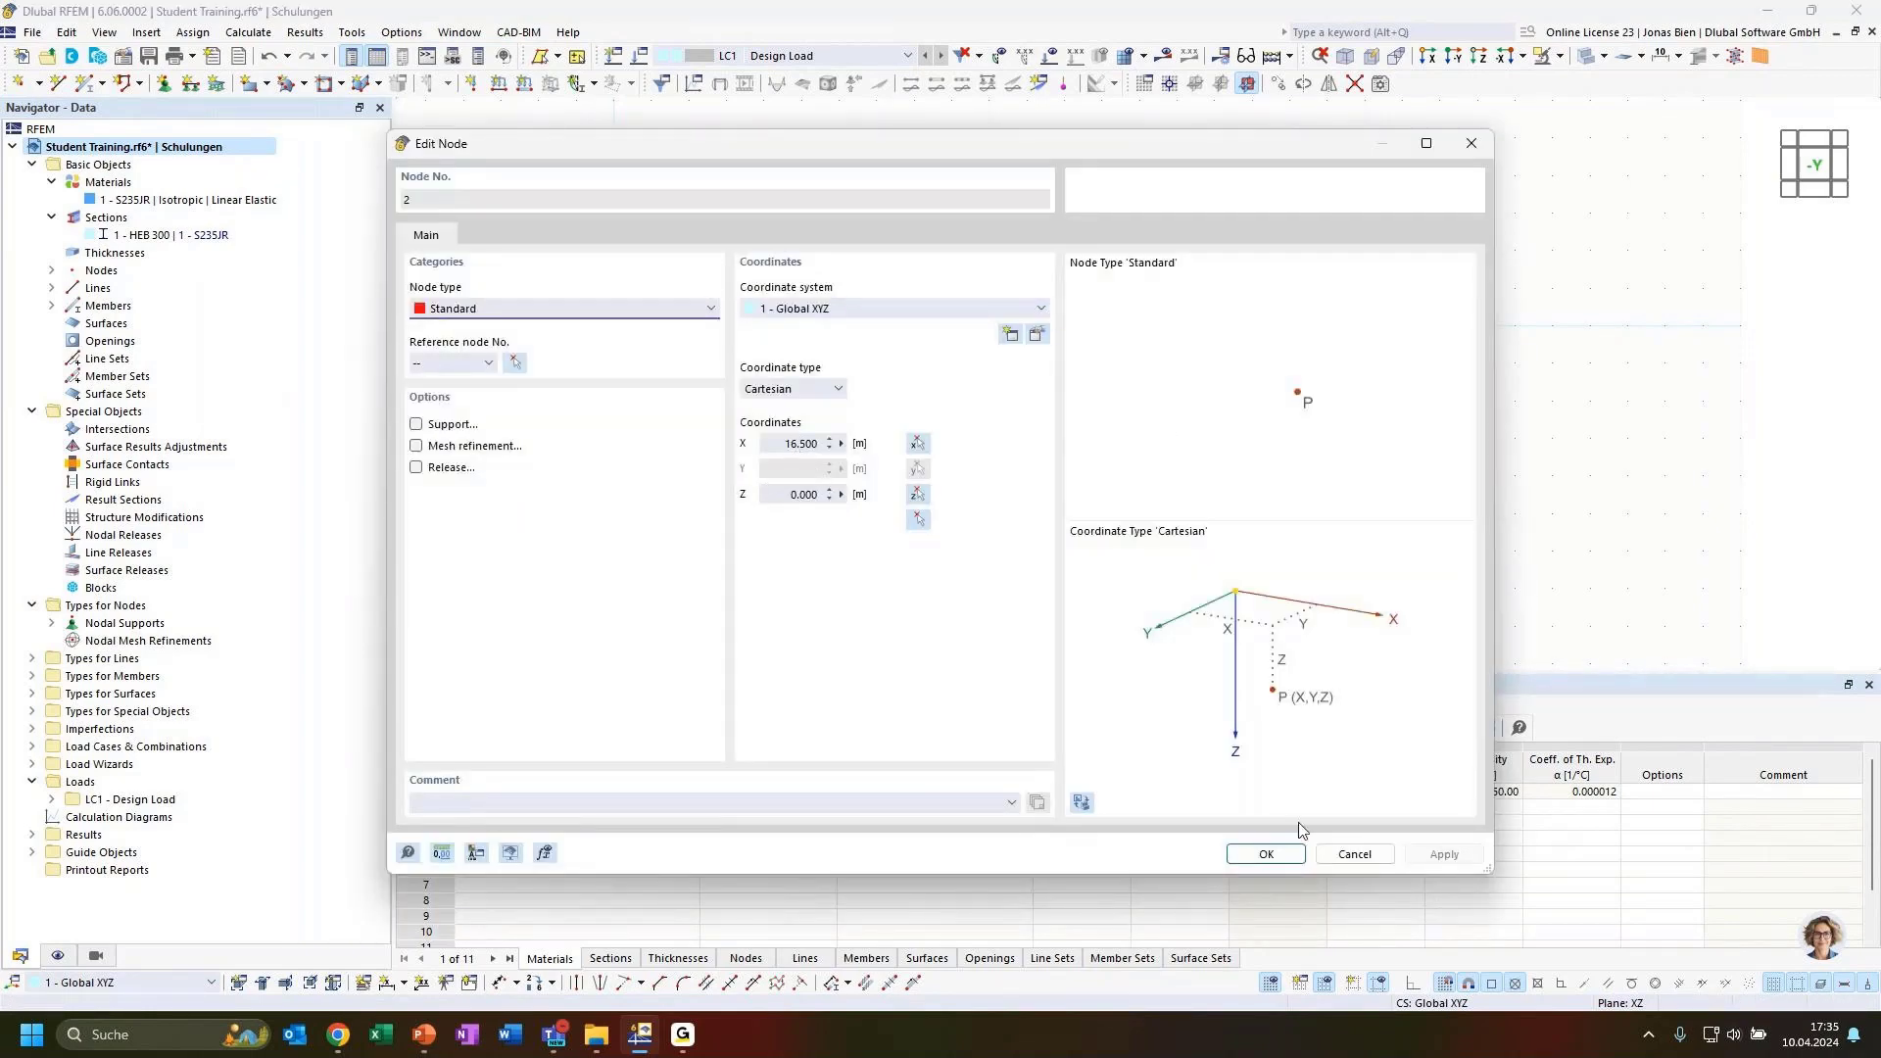
{"action": "left_click", "coordinate": [1355, 854]}
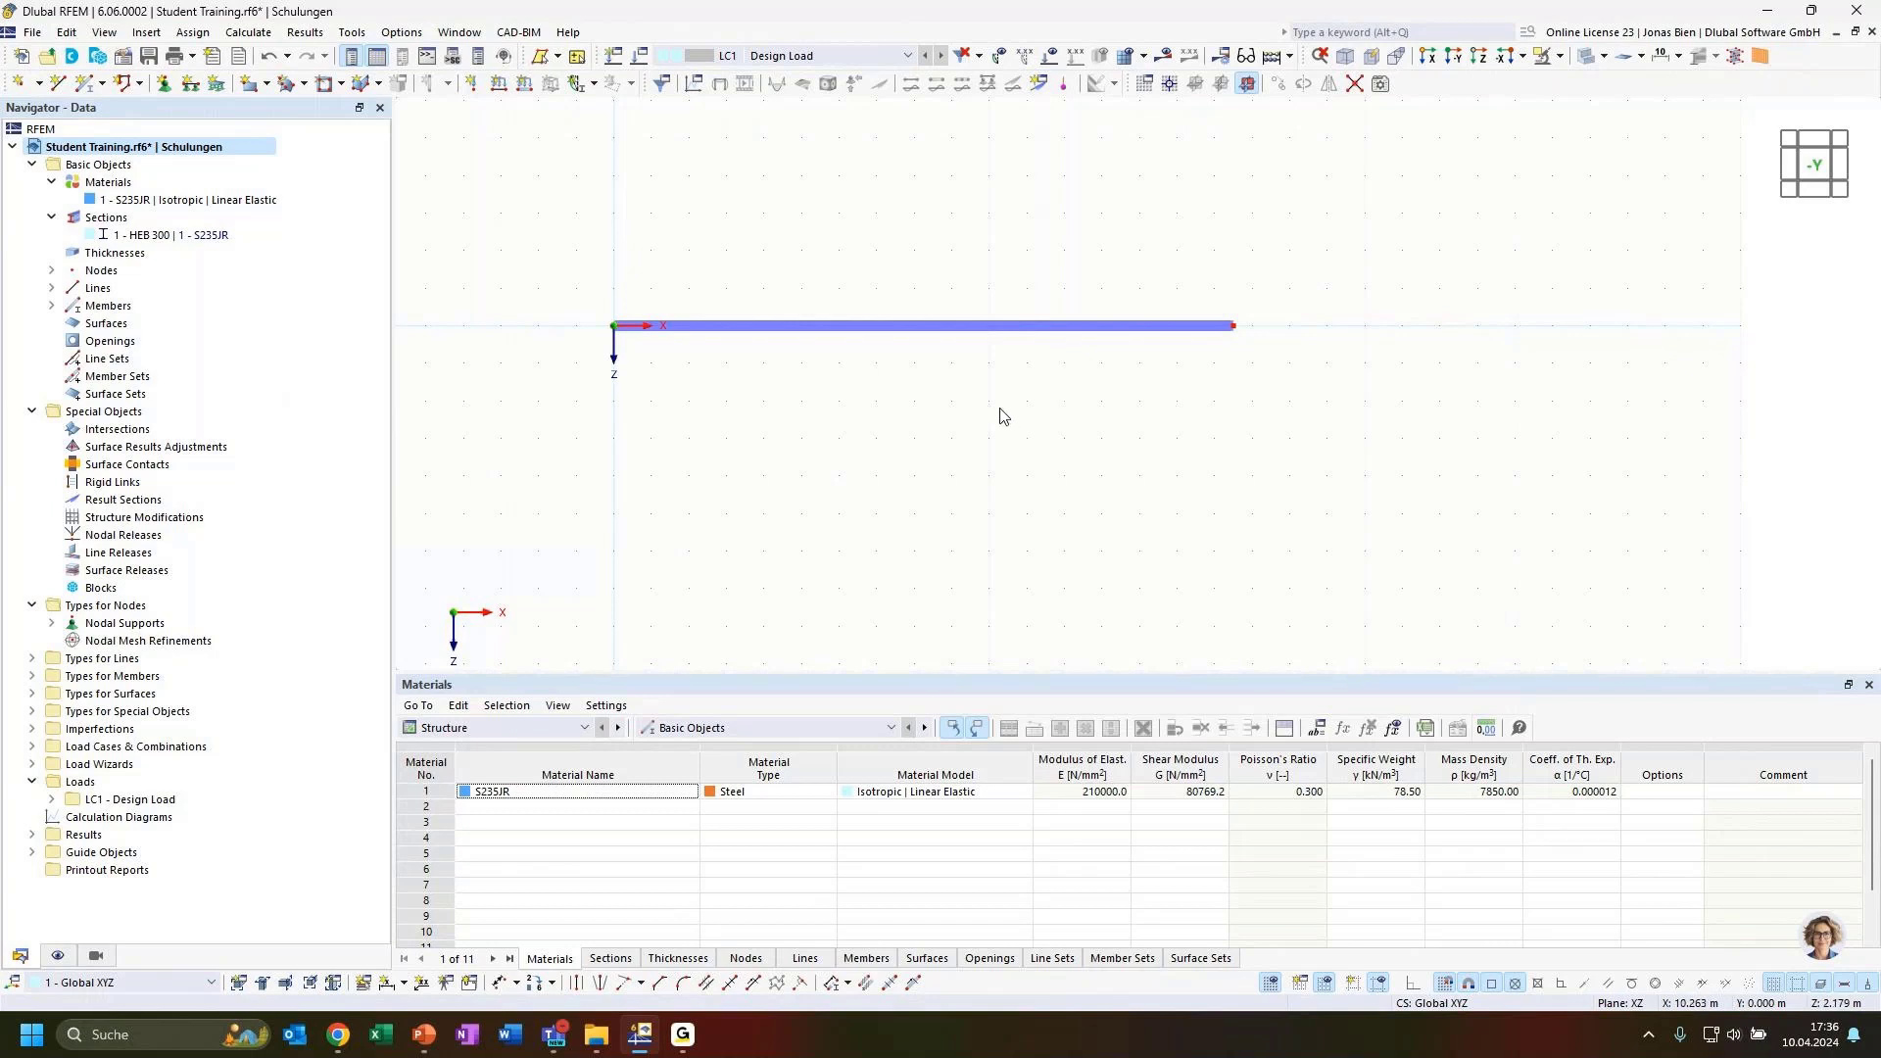
{"action": "right_click", "coordinate": [895, 338]}
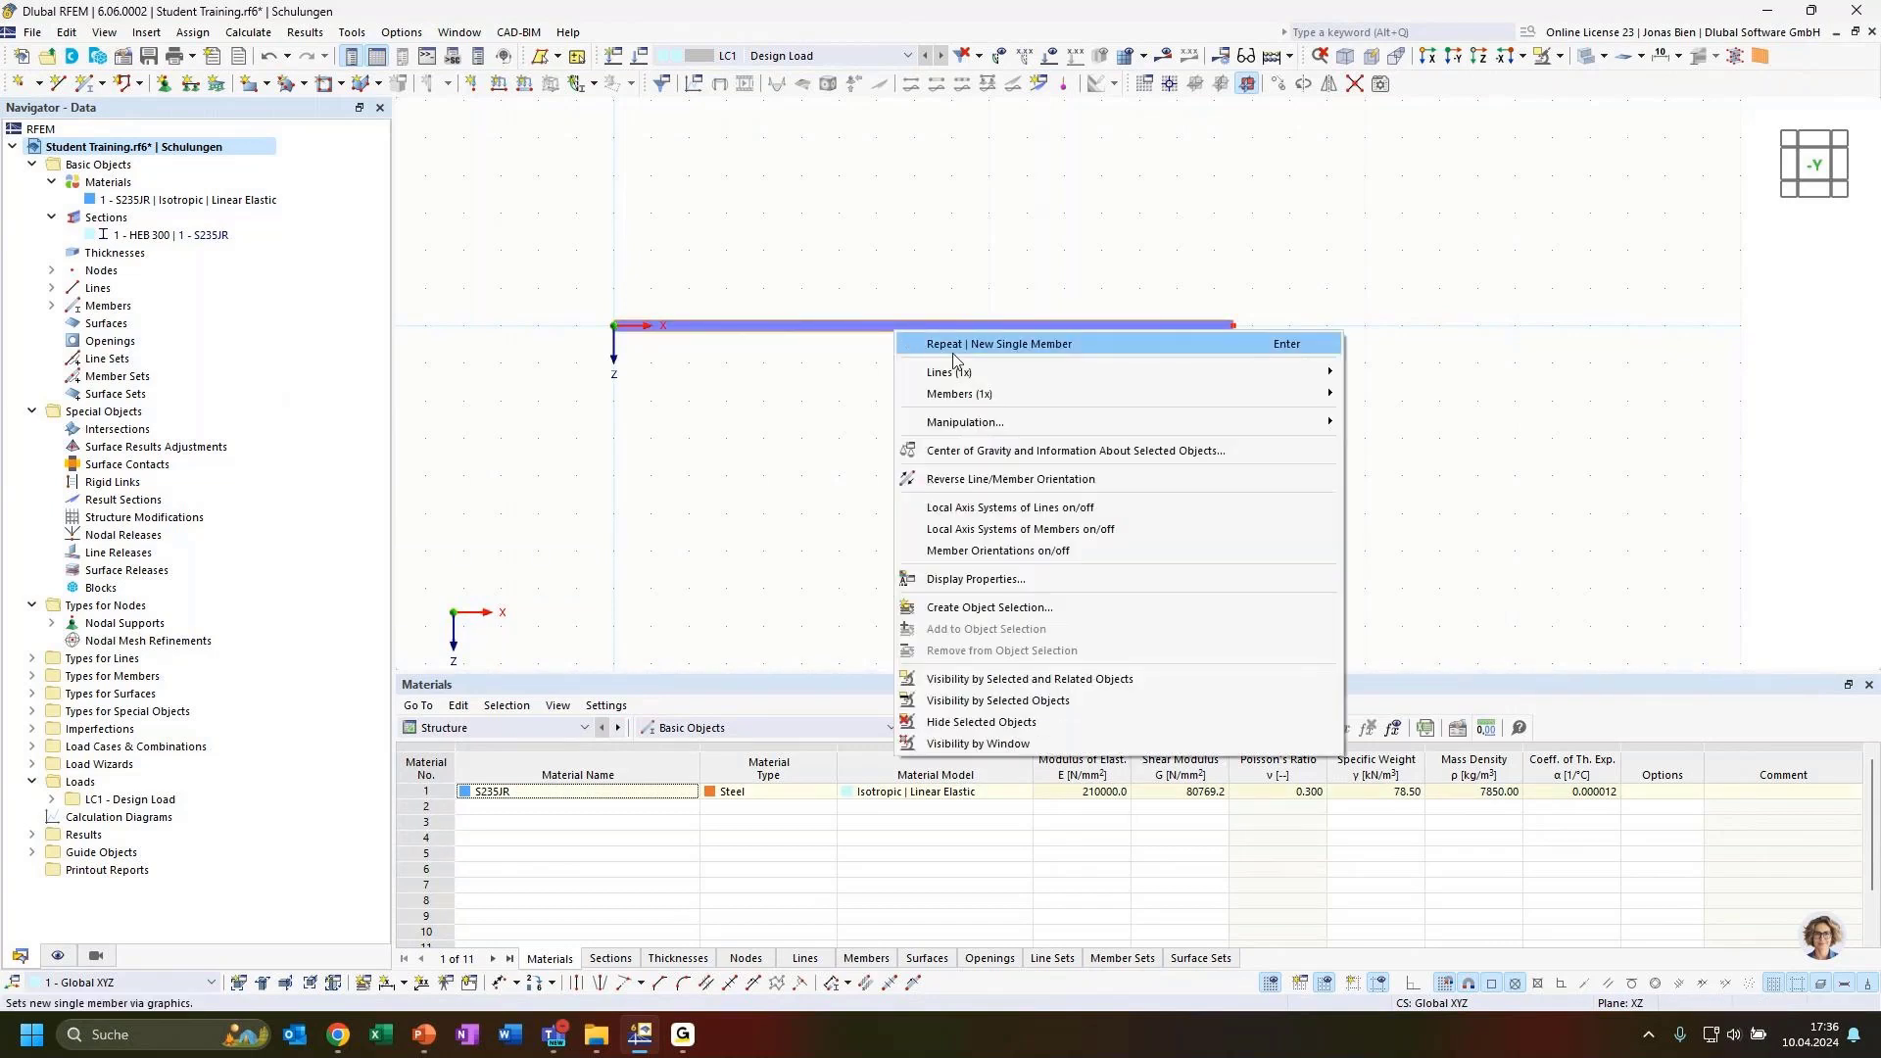
{"action": "mouse_move", "coordinate": [977, 394]}
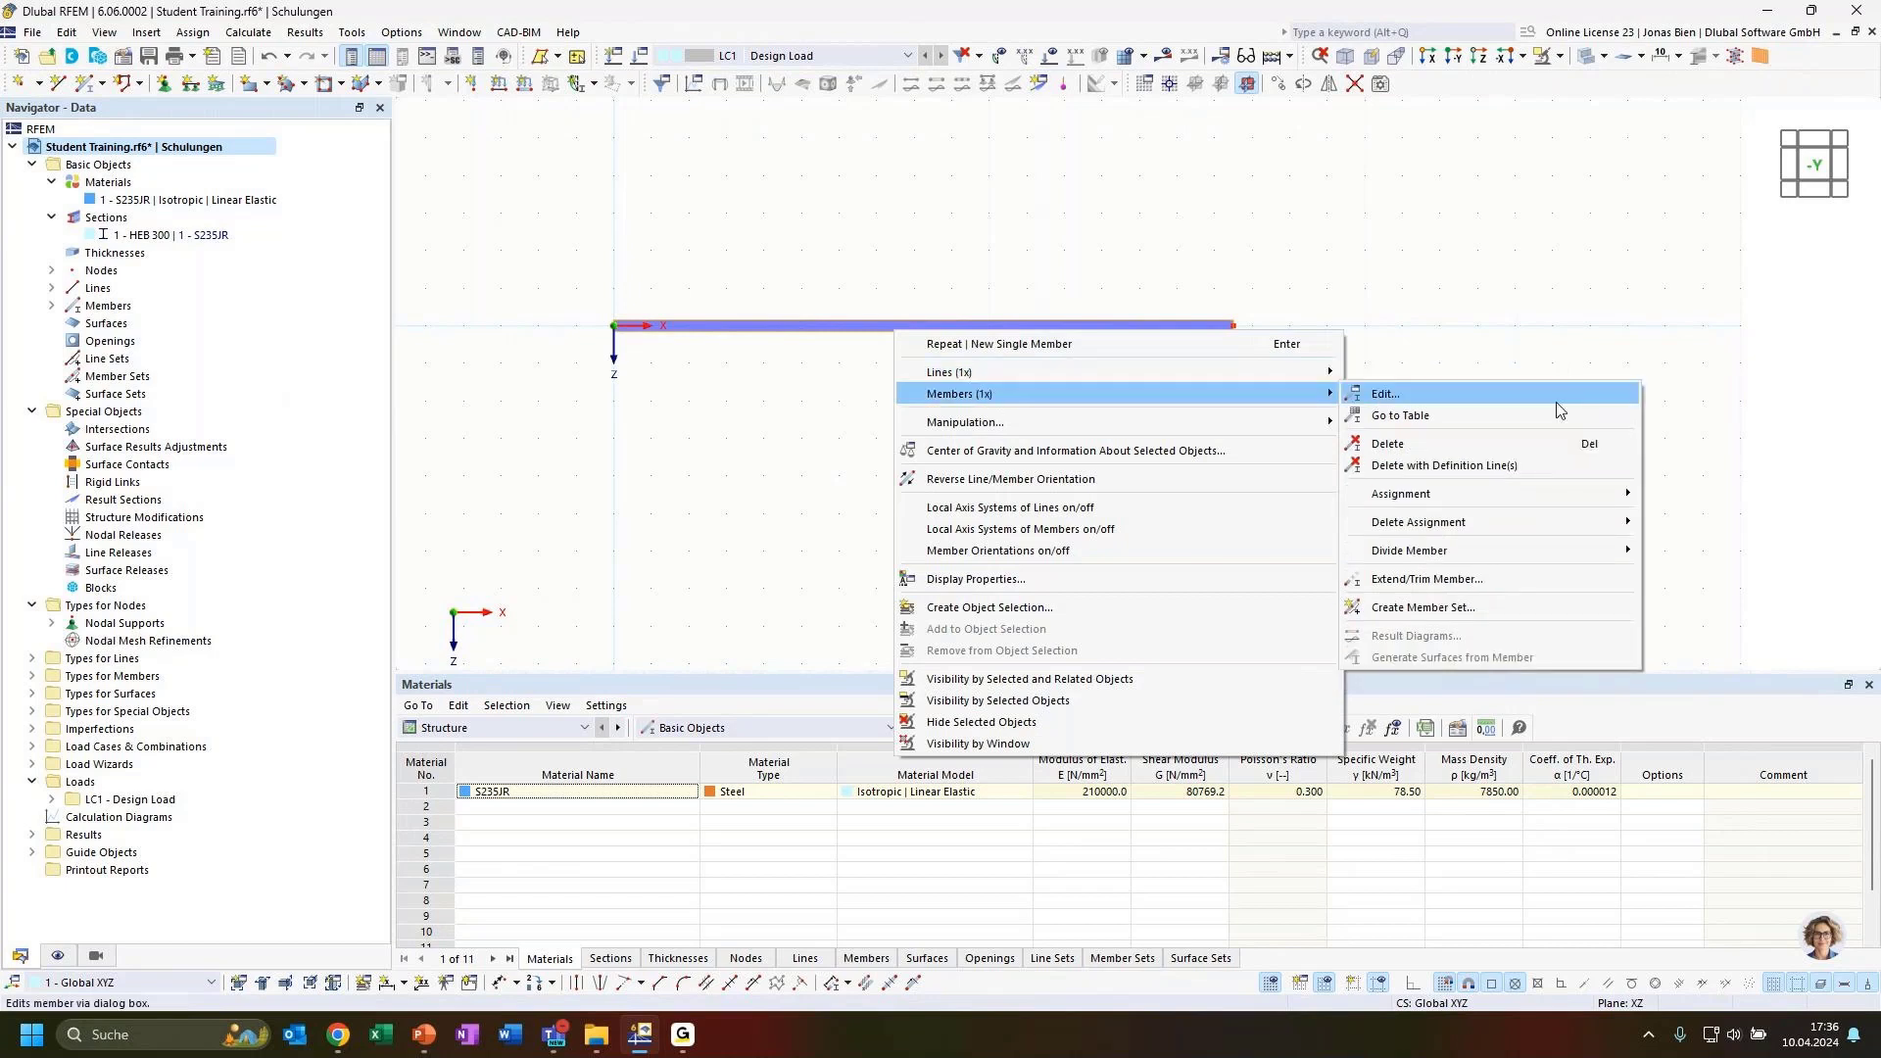
{"action": "mouse_move", "coordinate": [1461, 551]}
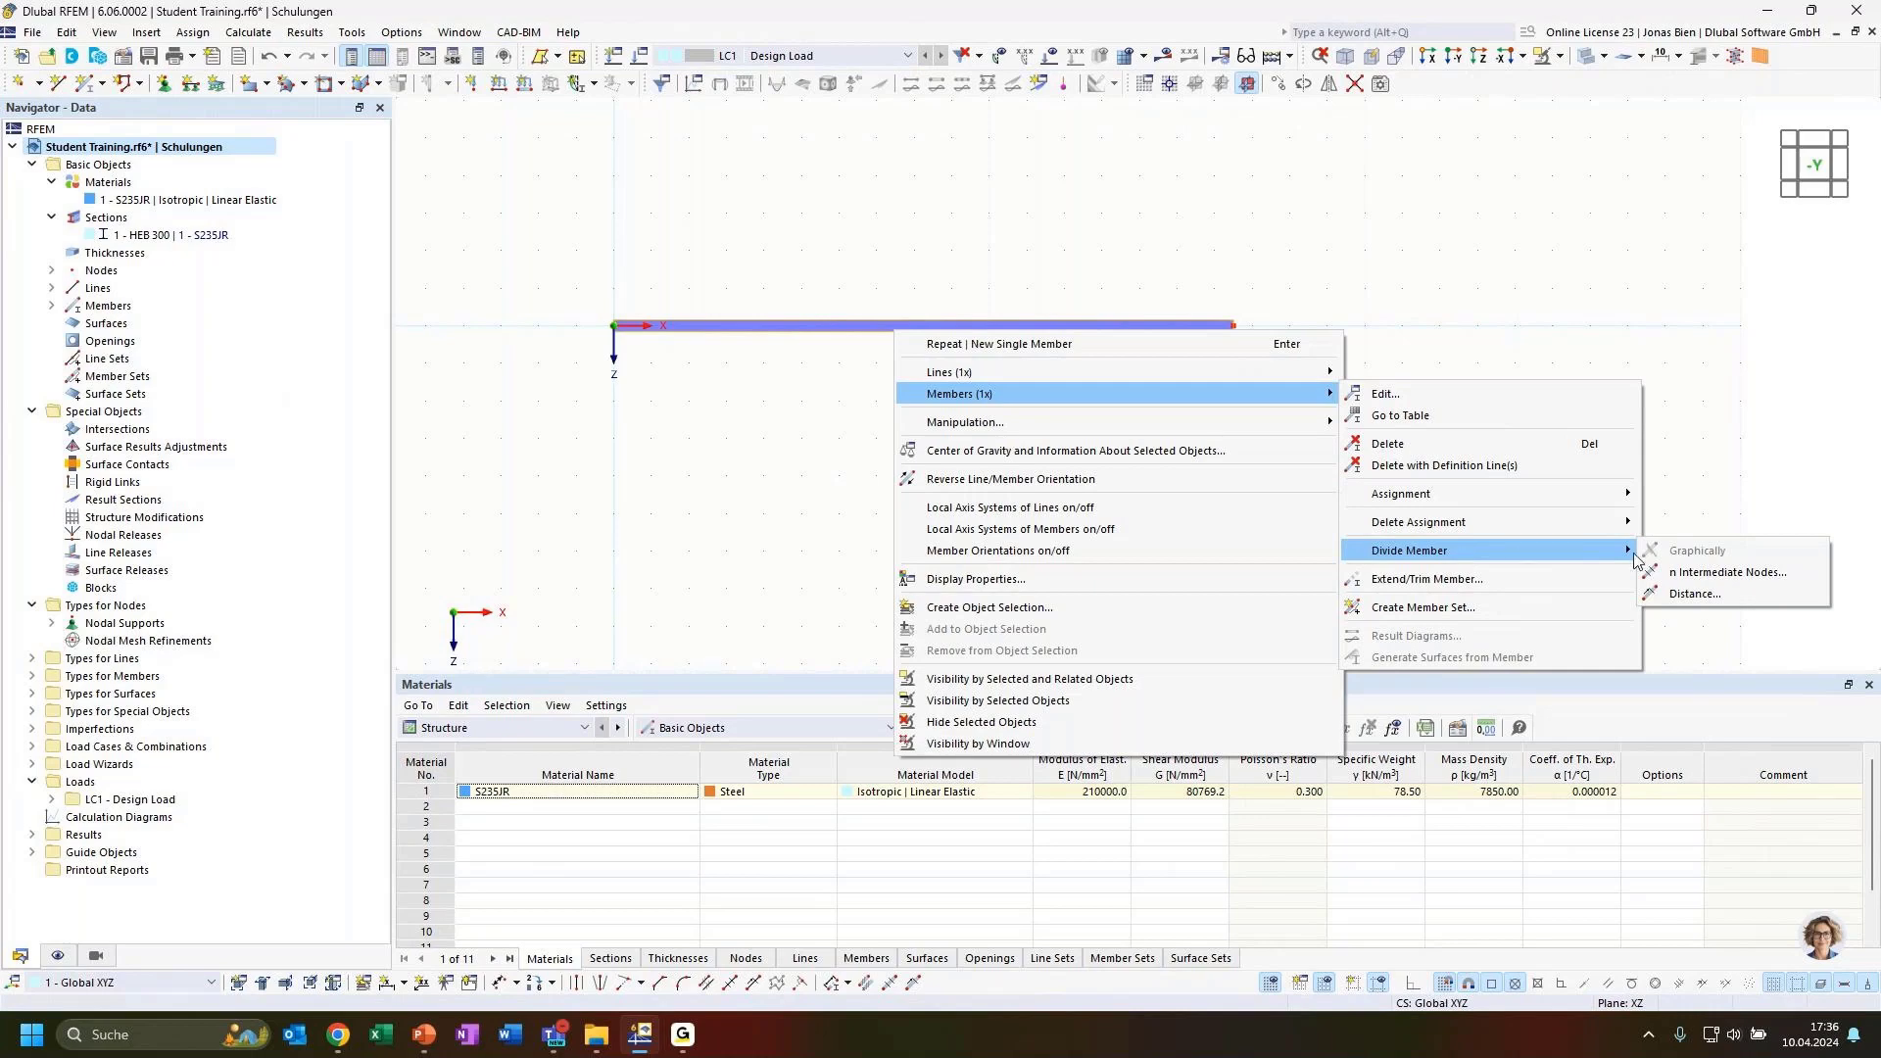
{"action": "left_click", "coordinate": [1710, 573]}
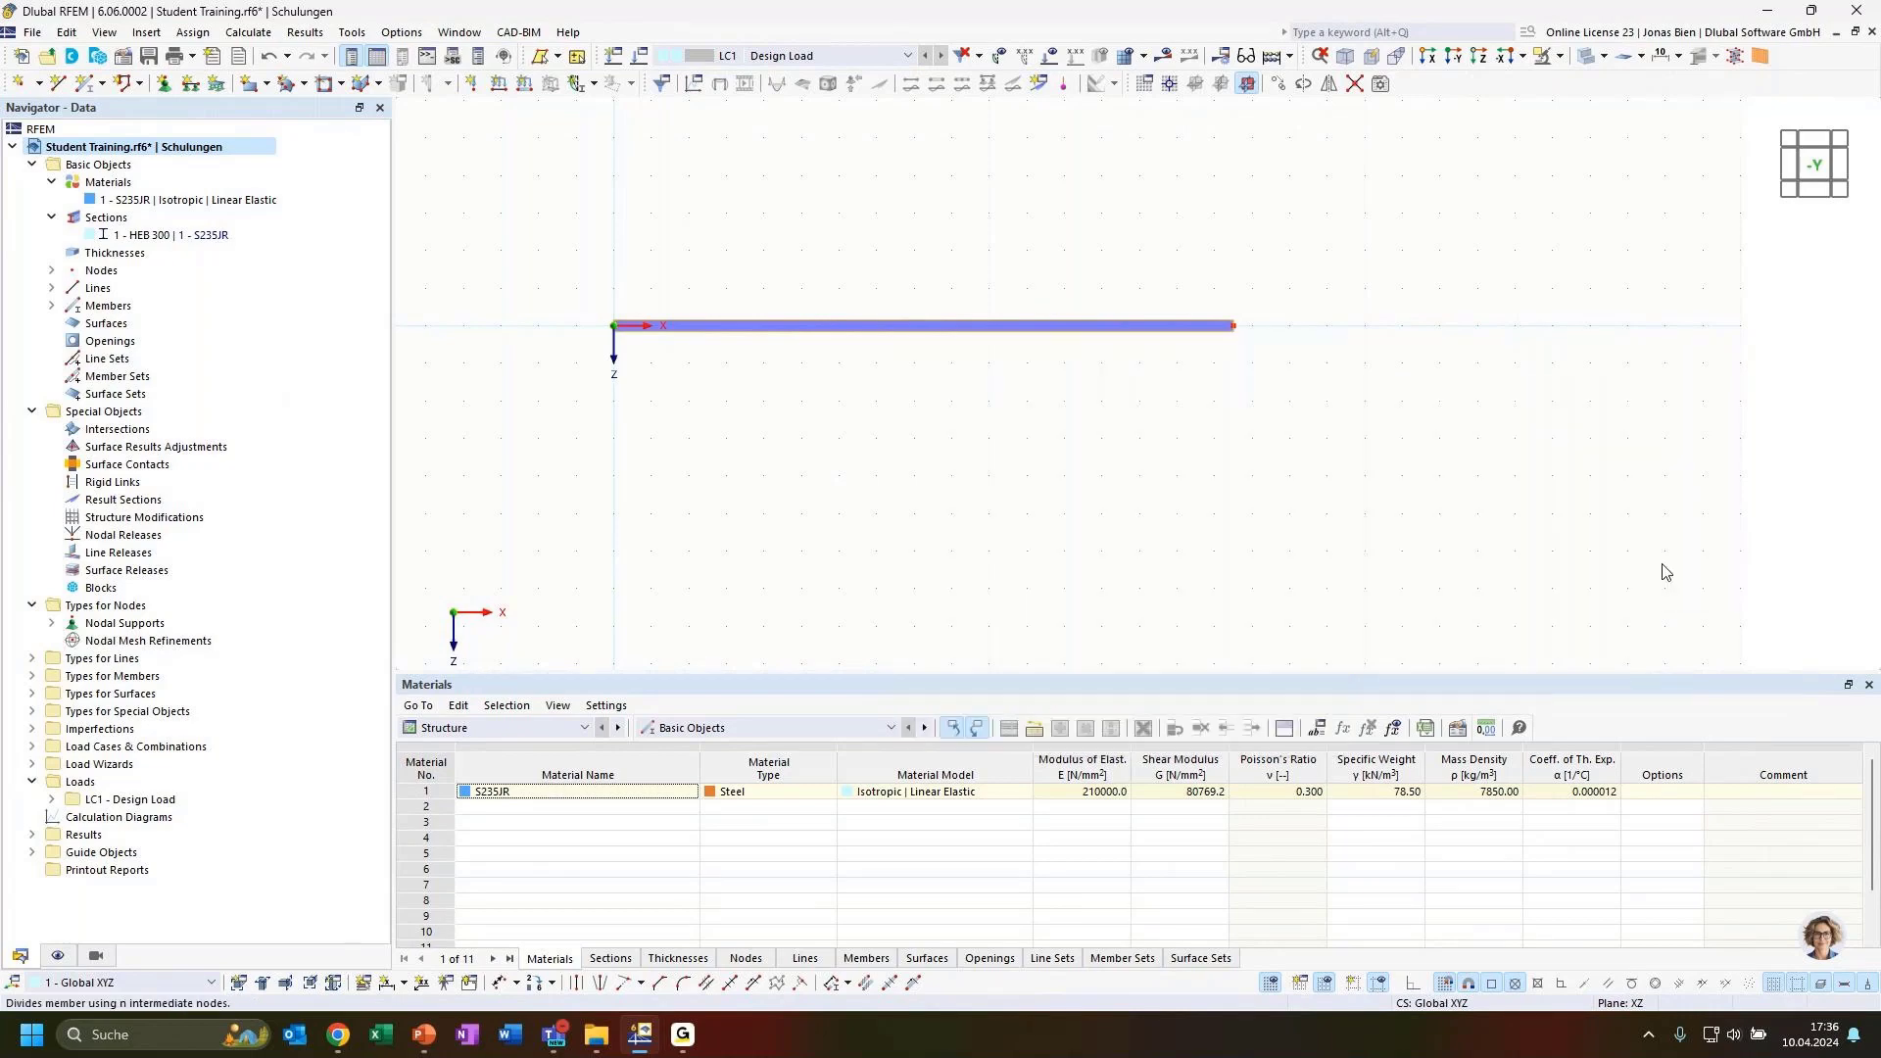
{"action": "type", "text": "2"}
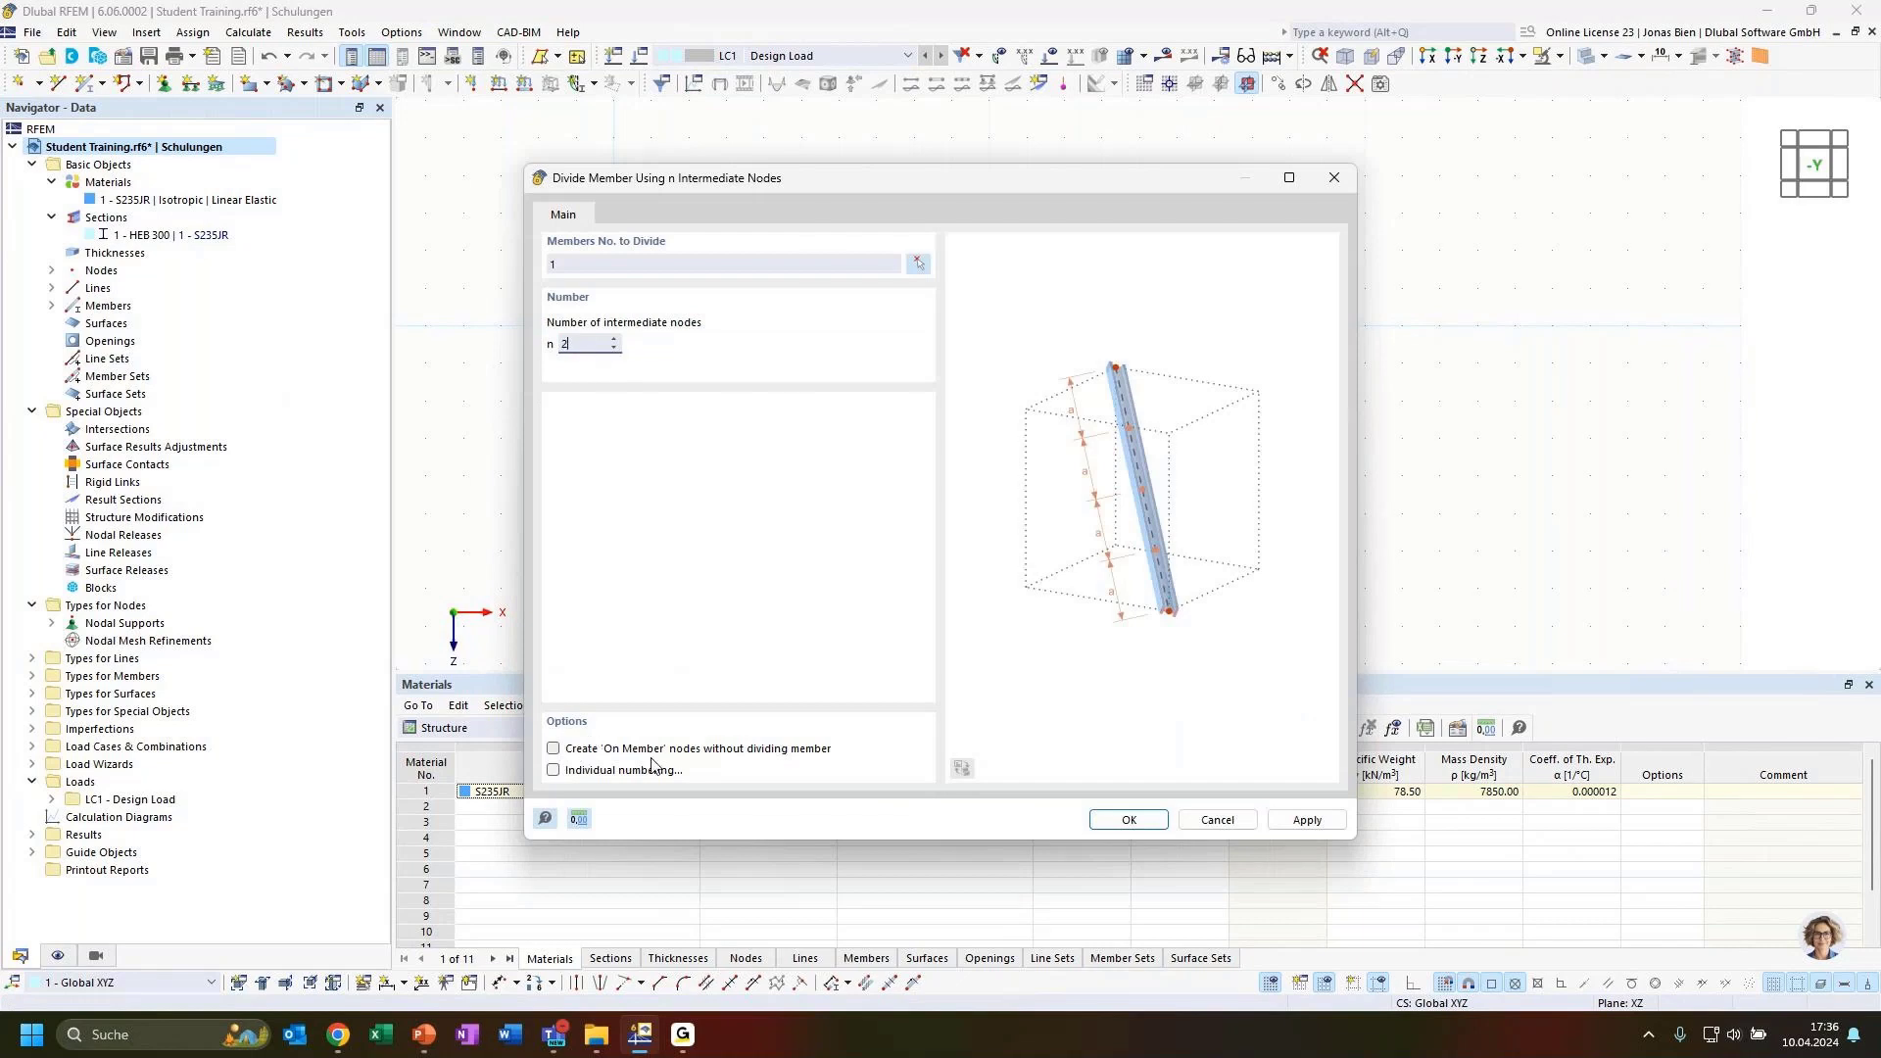
{"action": "left_click", "coordinate": [554, 750]}
{"action": "left_click", "coordinate": [1143, 820]}
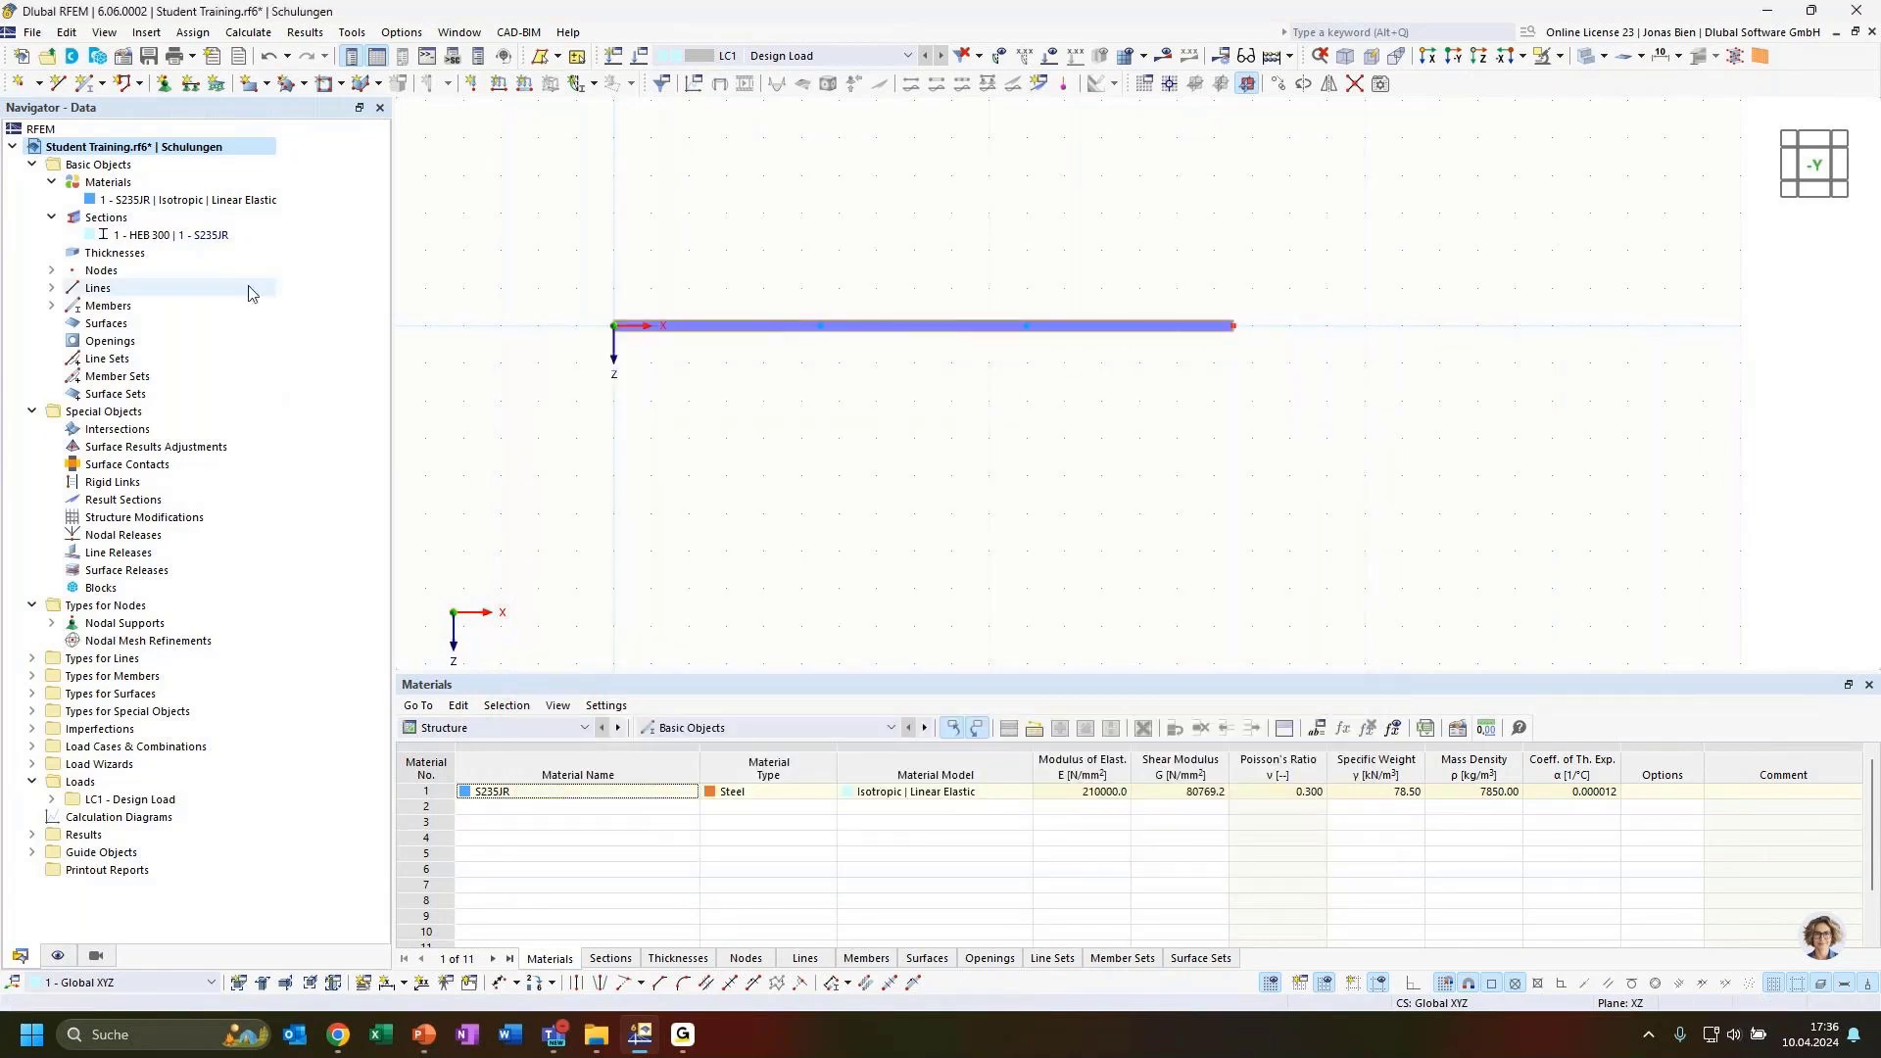
Check the beam in the member list, and consult the Suspended single-span beam slide in the presentation.
{"action": "left_click", "coordinate": [52, 306]}
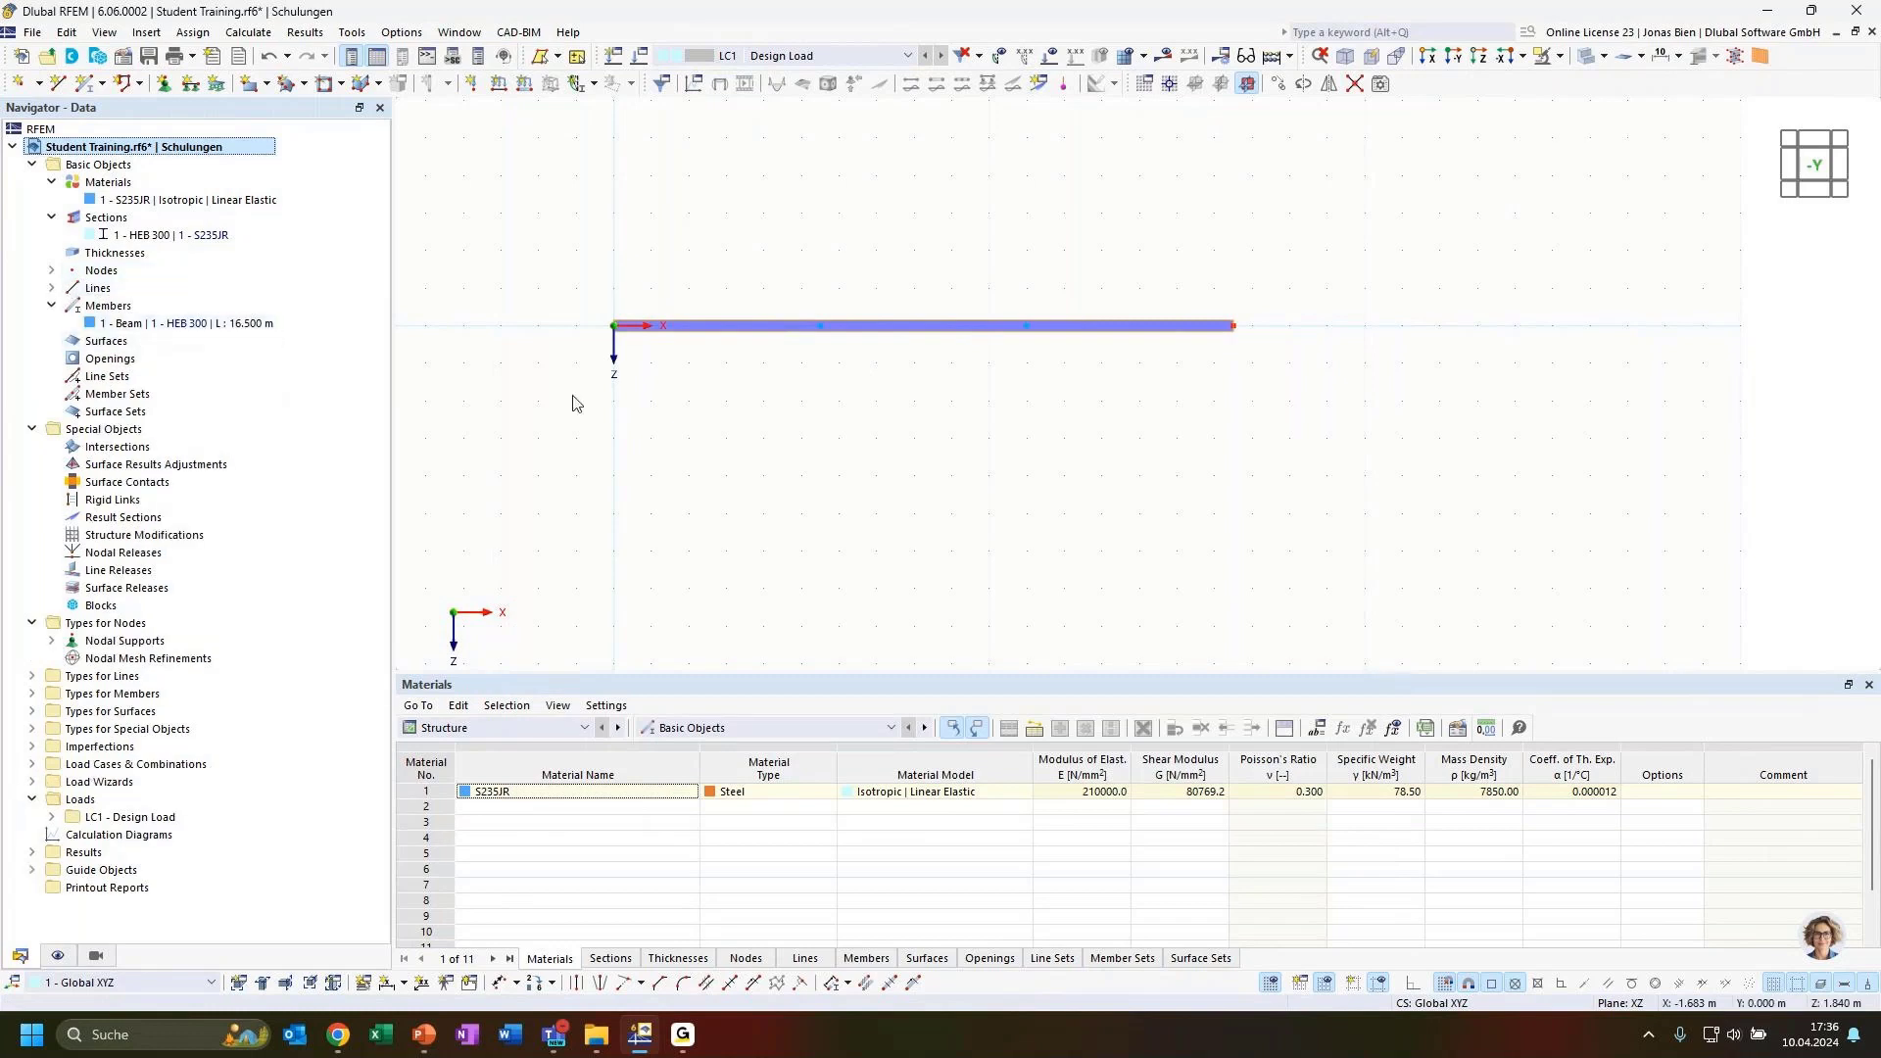
{"action": "middle_click_drag", "start_coordinate": [932, 386], "coordinate": [977, 501]}
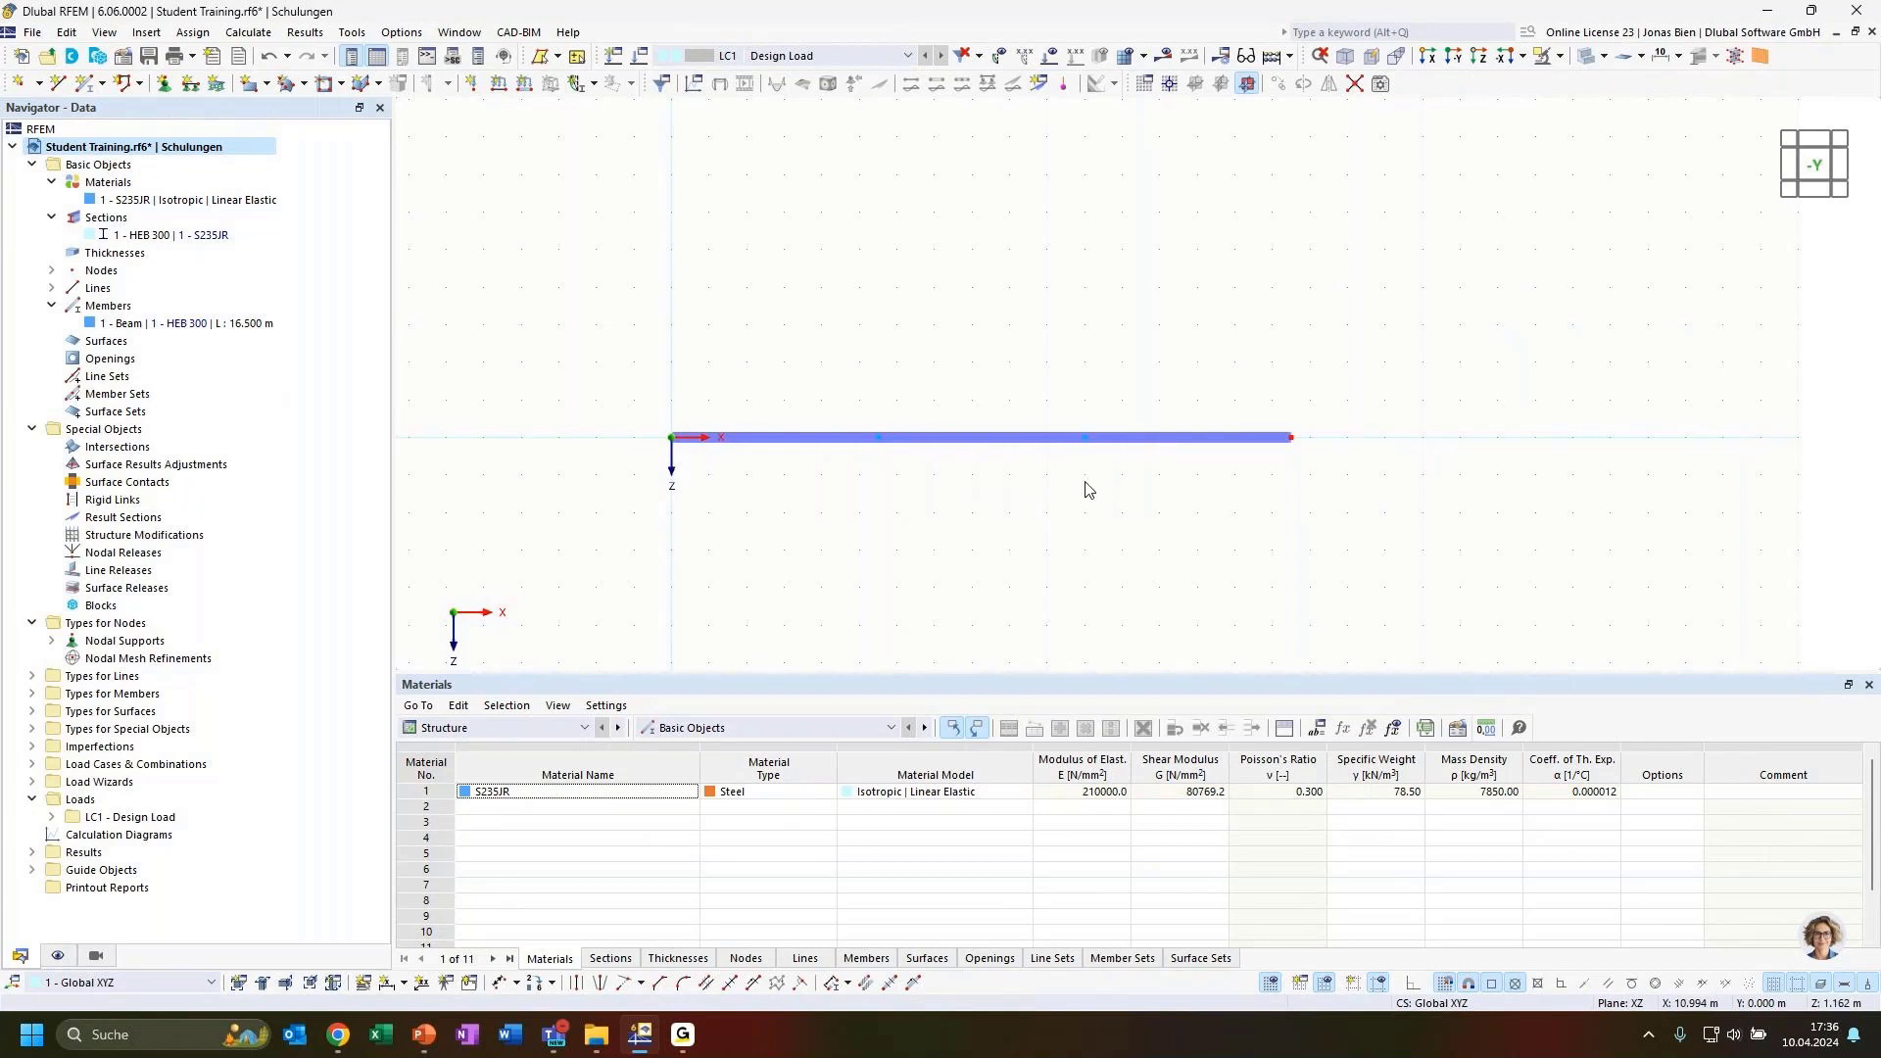
{"action": "middle_click_drag", "start_coordinate": [1135, 517], "coordinate": [1086, 531]}
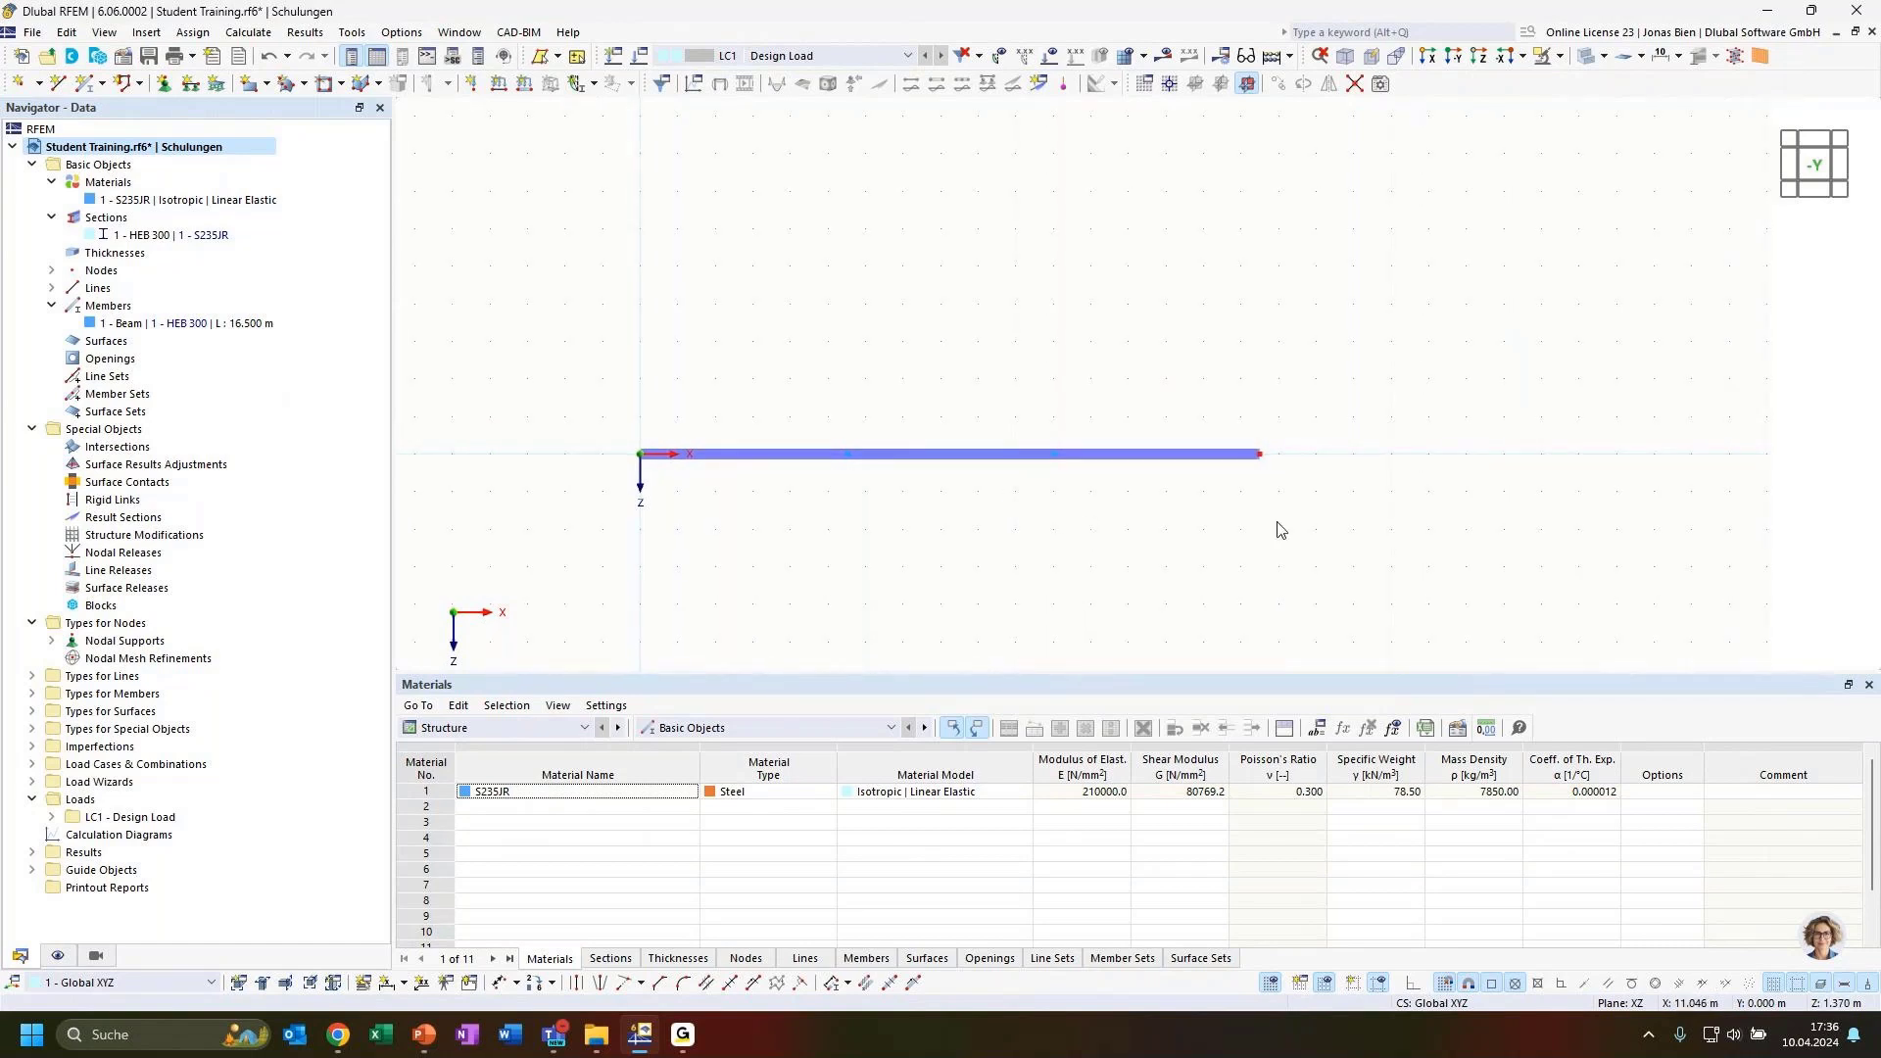
{"action": "left_click", "coordinate": [423, 1034]}
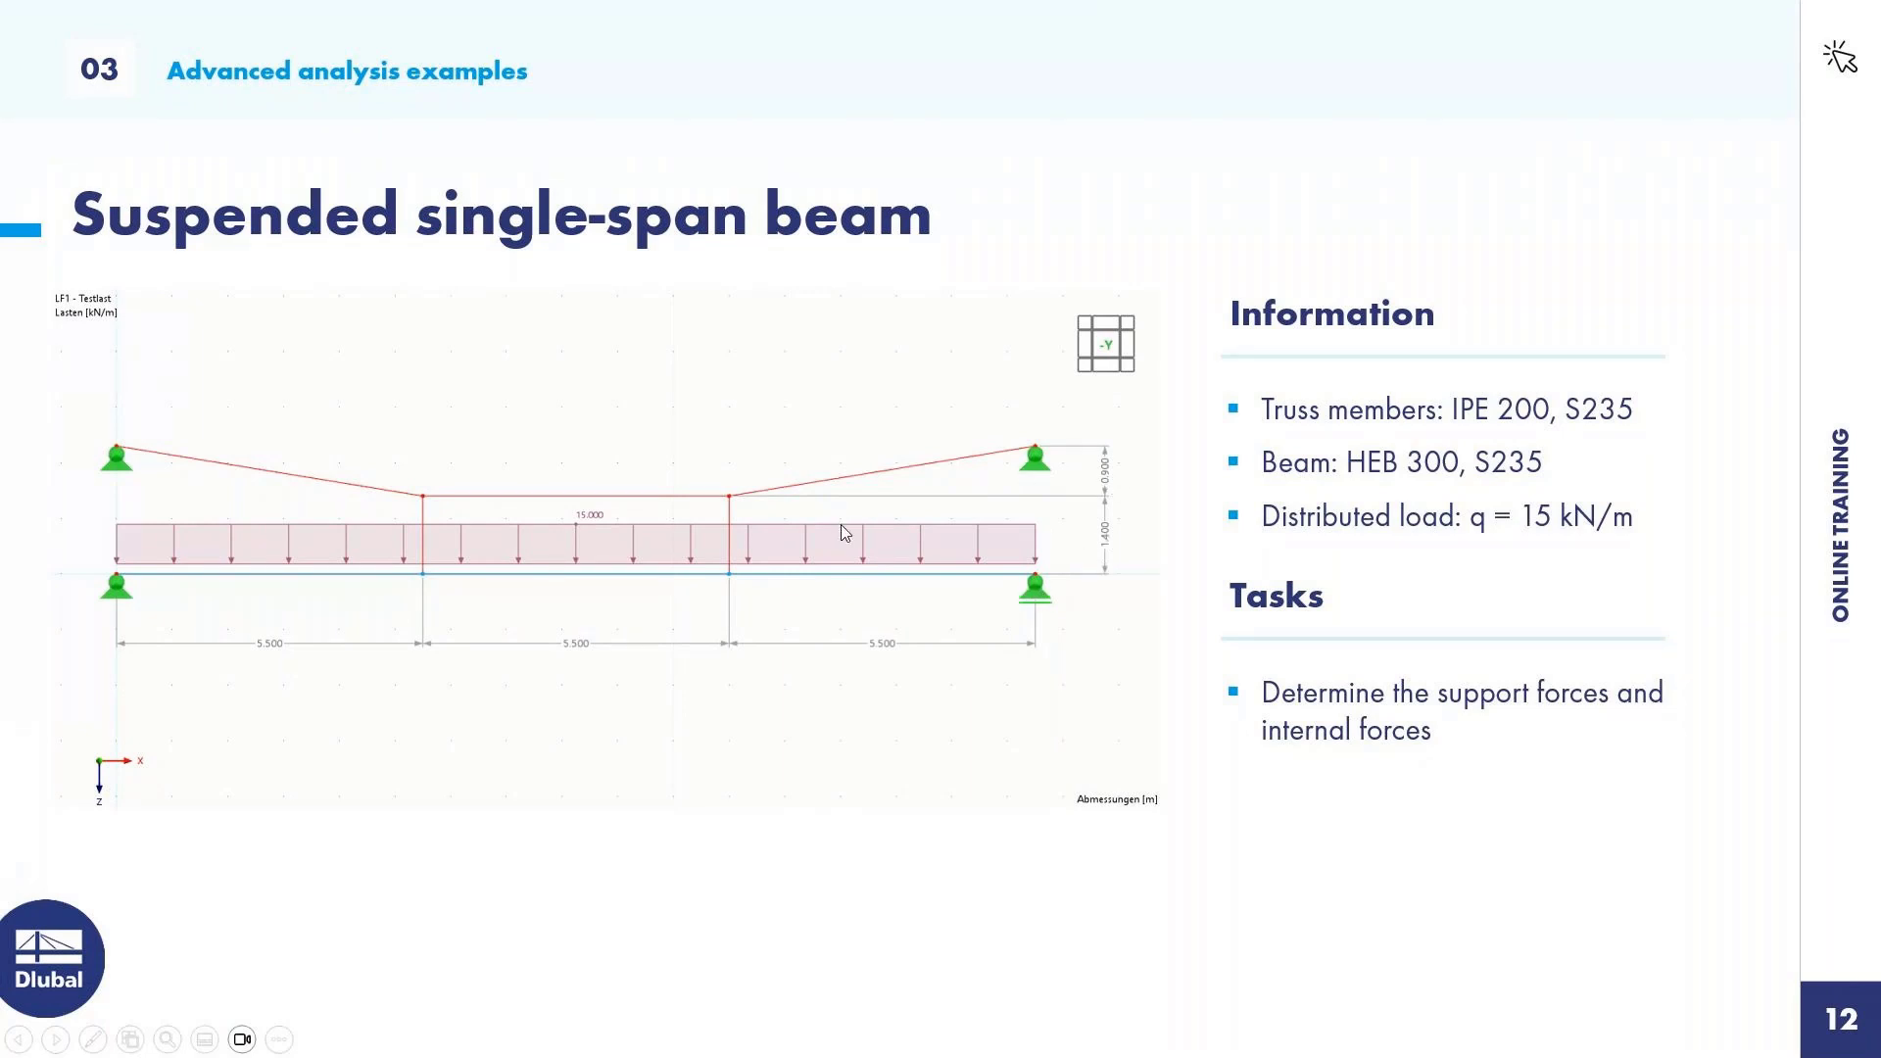
{"action": "key", "text": "alt+Tab"}
Copy the beam's two on-member nodes by -1.400 m in Z, and check the first copied node's properties.
{"action": "left_click_drag", "start_coordinate": [811, 376], "coordinate": [1096, 509]}
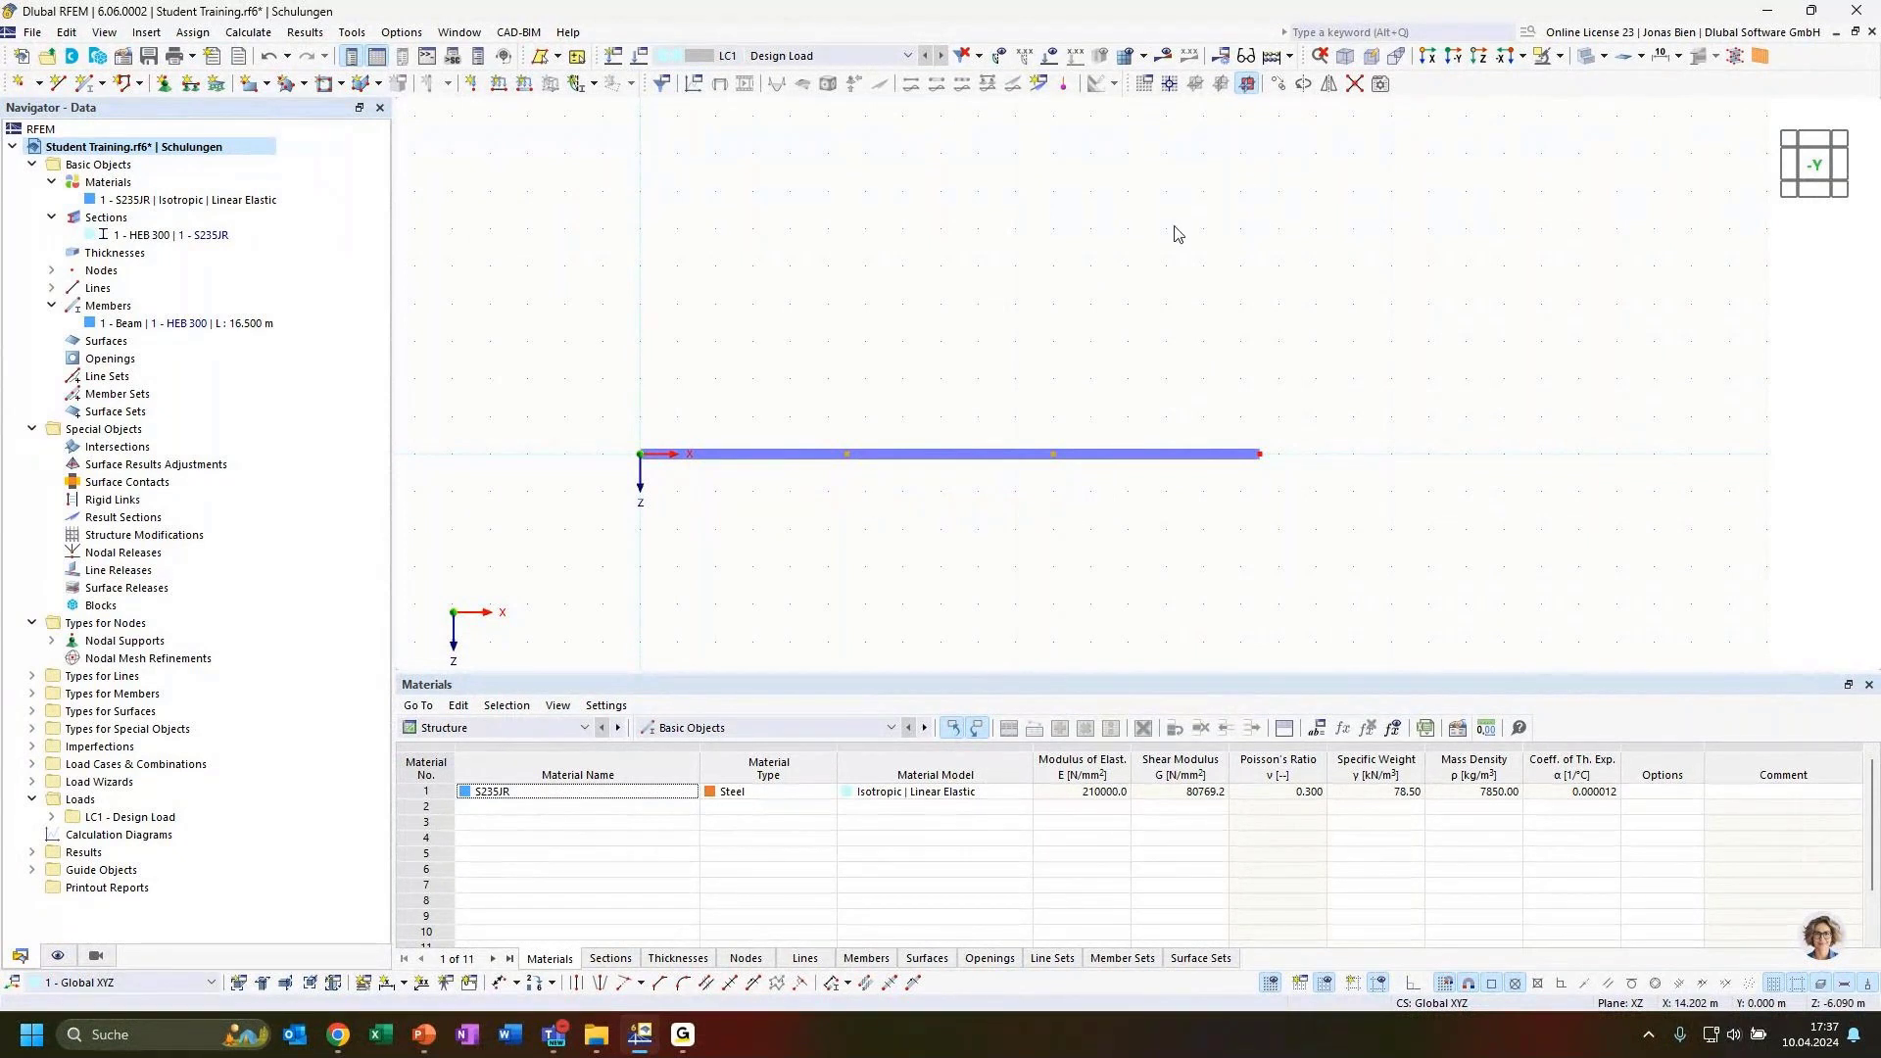
{"action": "left_click", "coordinate": [830, 409]}
{"action": "left_click_drag", "start_coordinate": [826, 400], "coordinate": [1078, 480]}
{"action": "left_click", "coordinate": [1283, 85]}
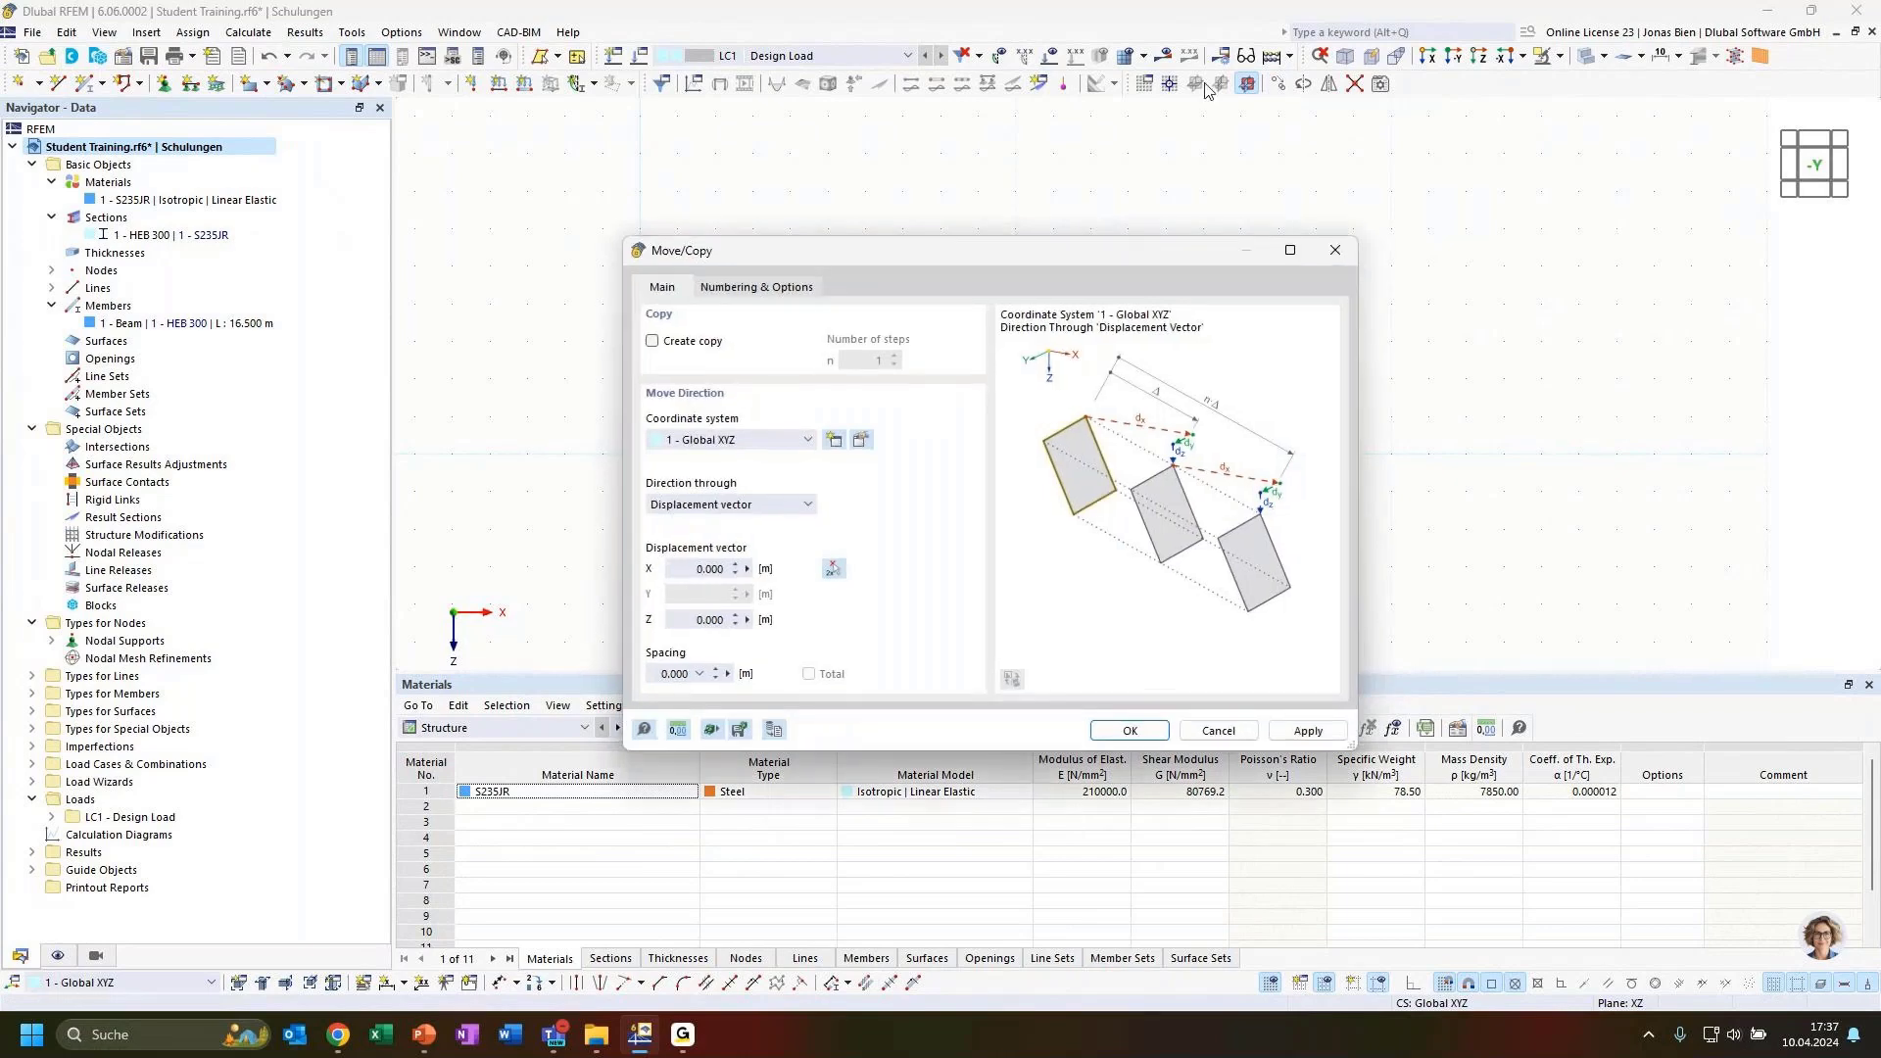
{"action": "left_click_drag", "start_coordinate": [1084, 251], "coordinate": [1305, 172]}
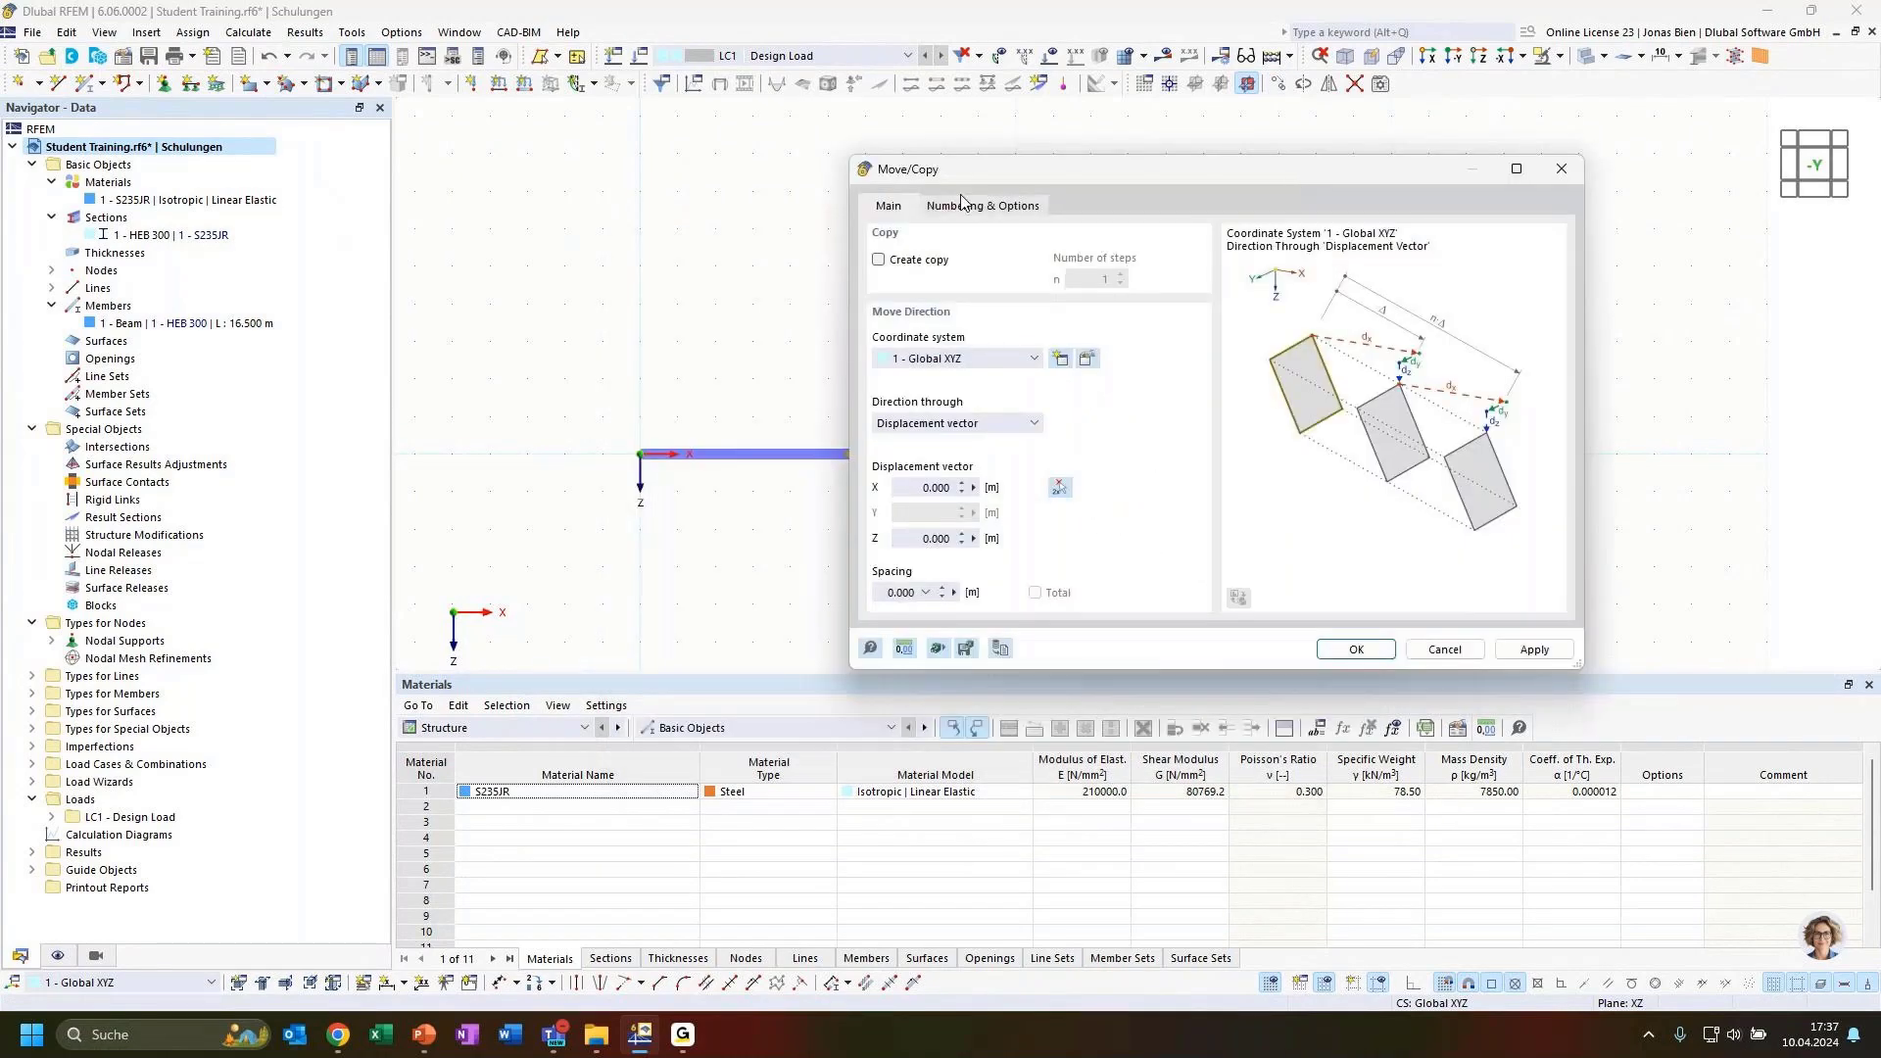
{"action": "left_click", "coordinate": [918, 541]}
{"action": "type", "text": "-1"}
{"action": "left_click", "coordinate": [920, 261]}
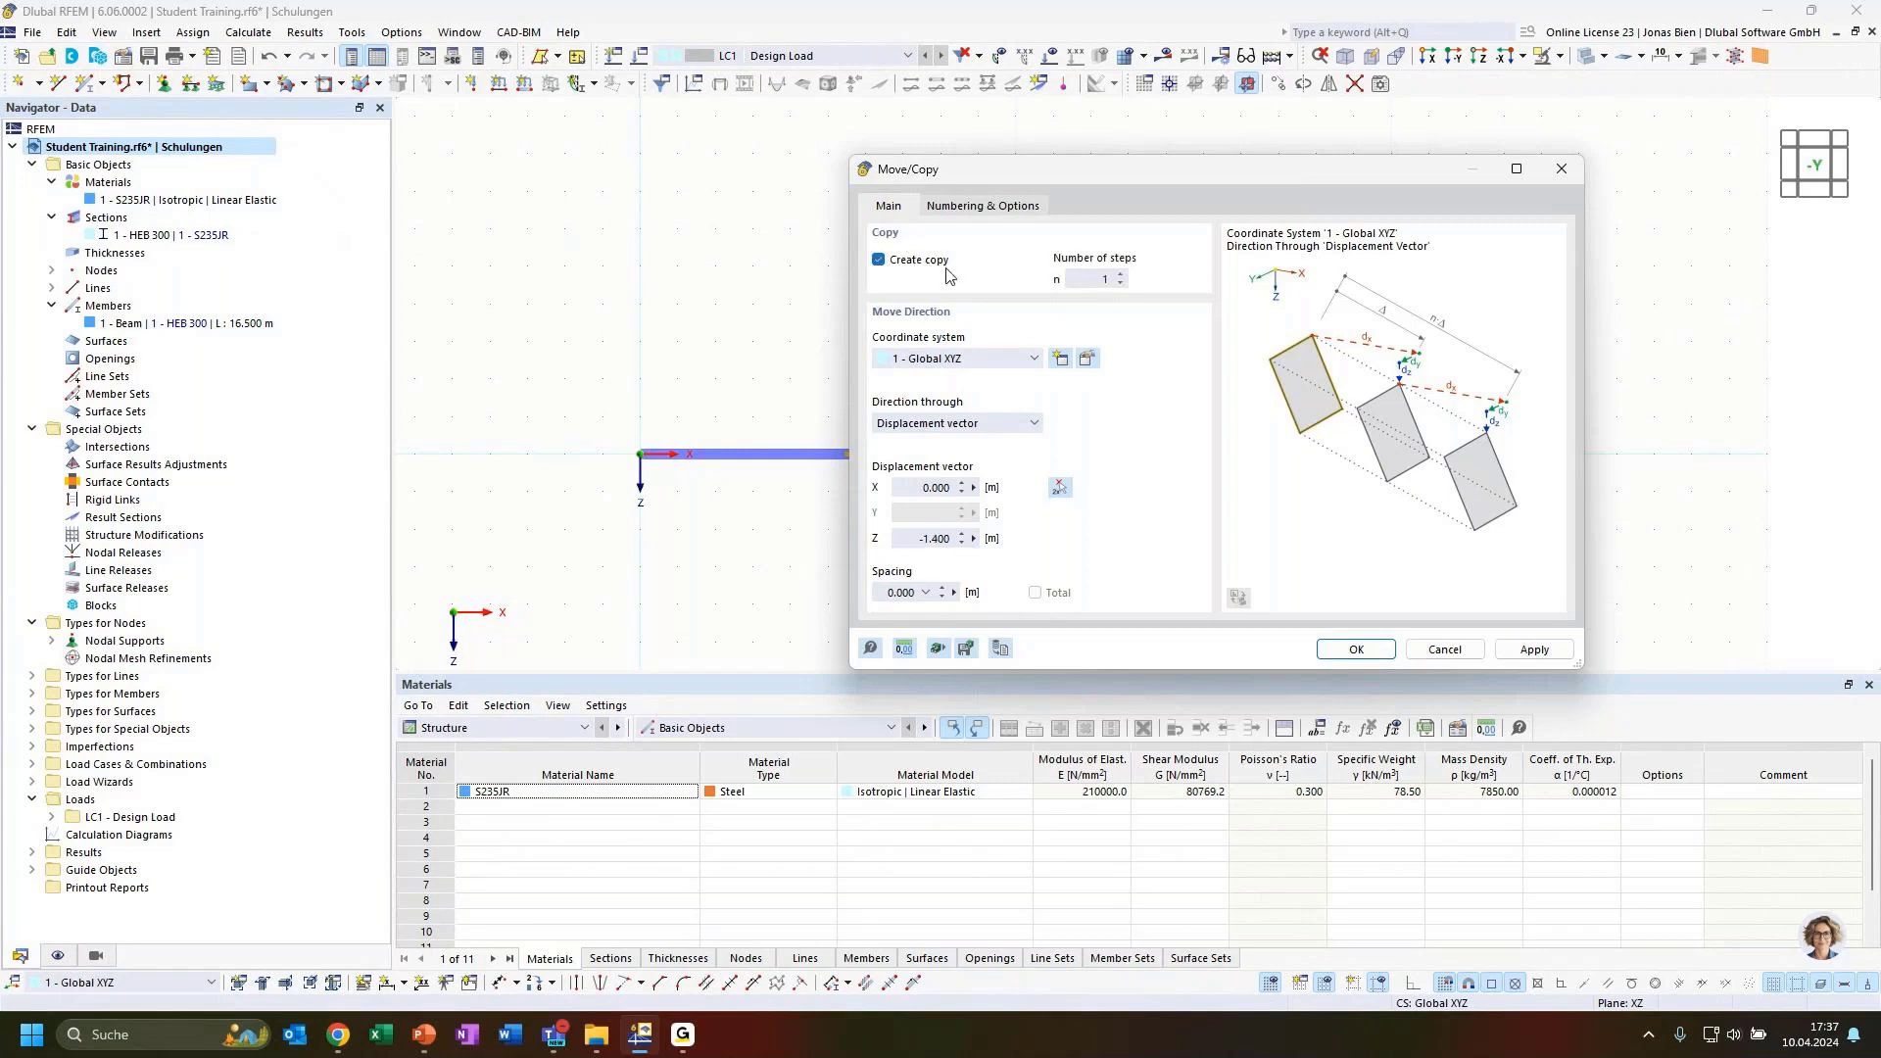
{"action": "left_click", "coordinate": [1372, 649]}
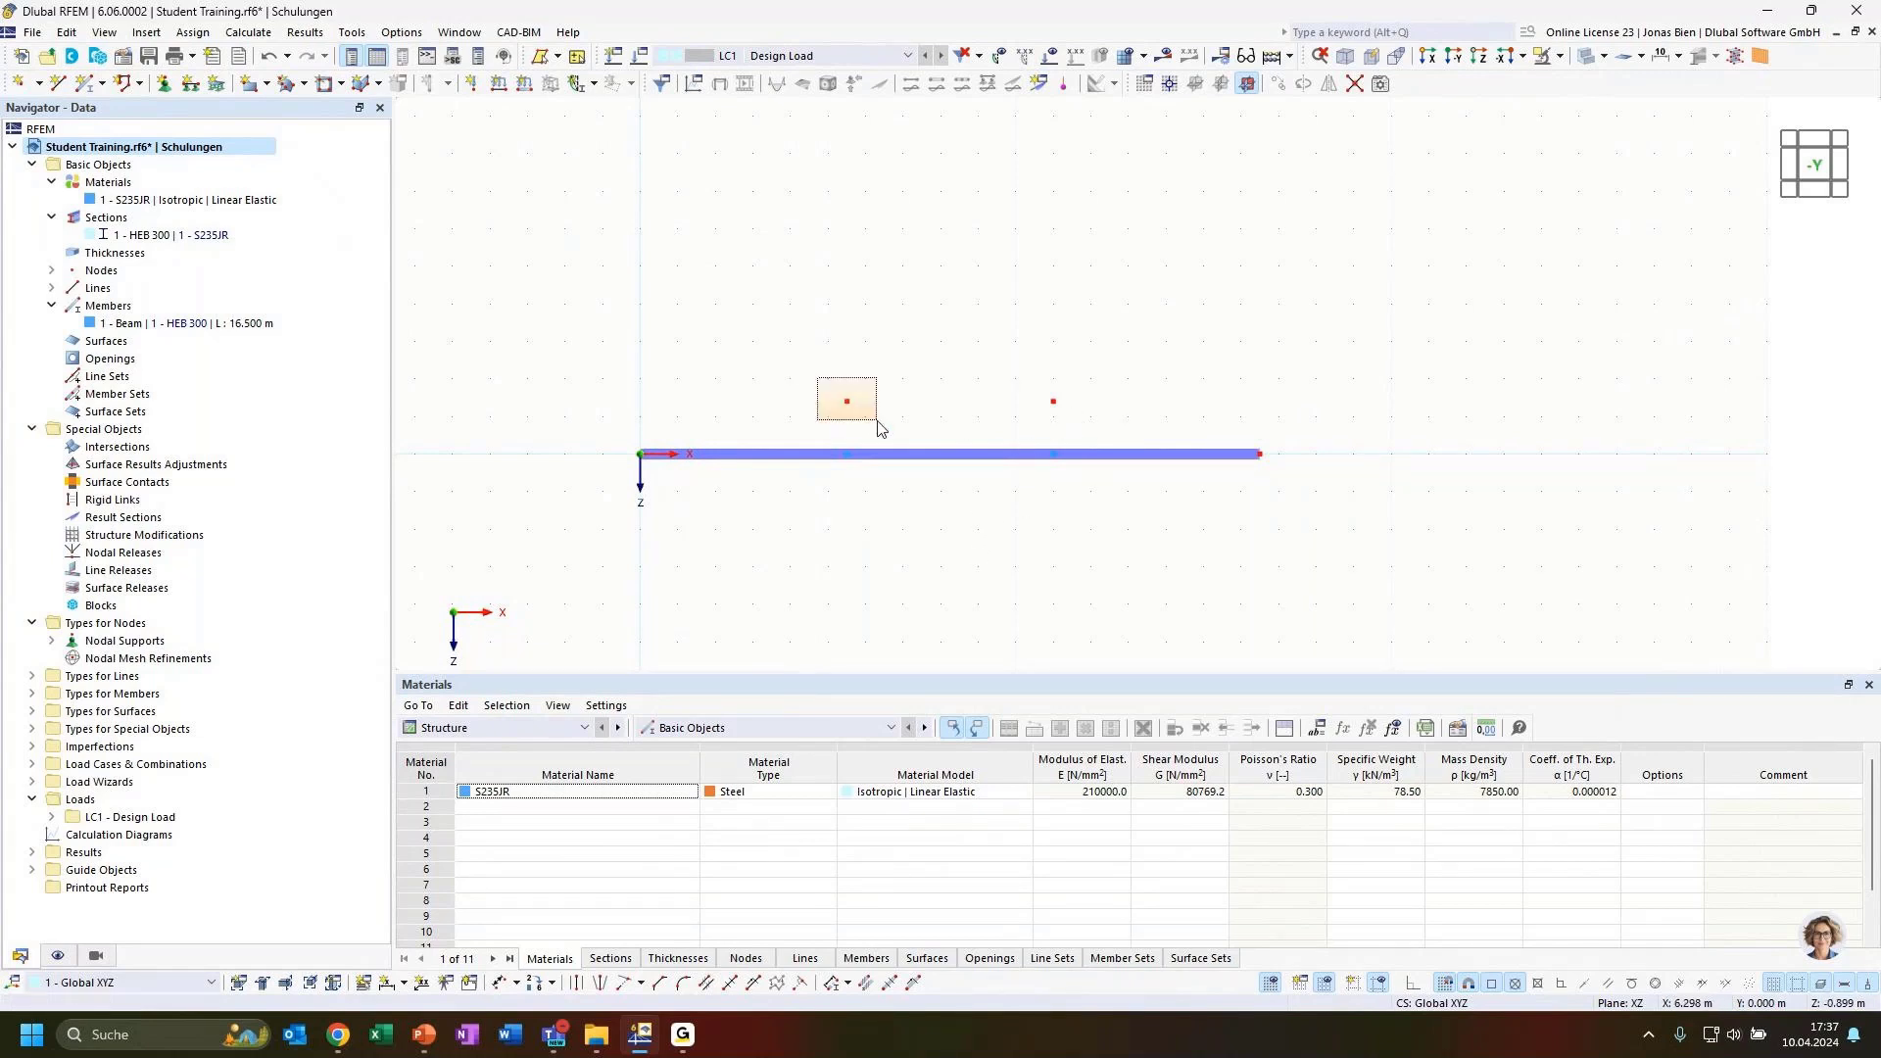
{"action": "double_click", "coordinate": [848, 403]}
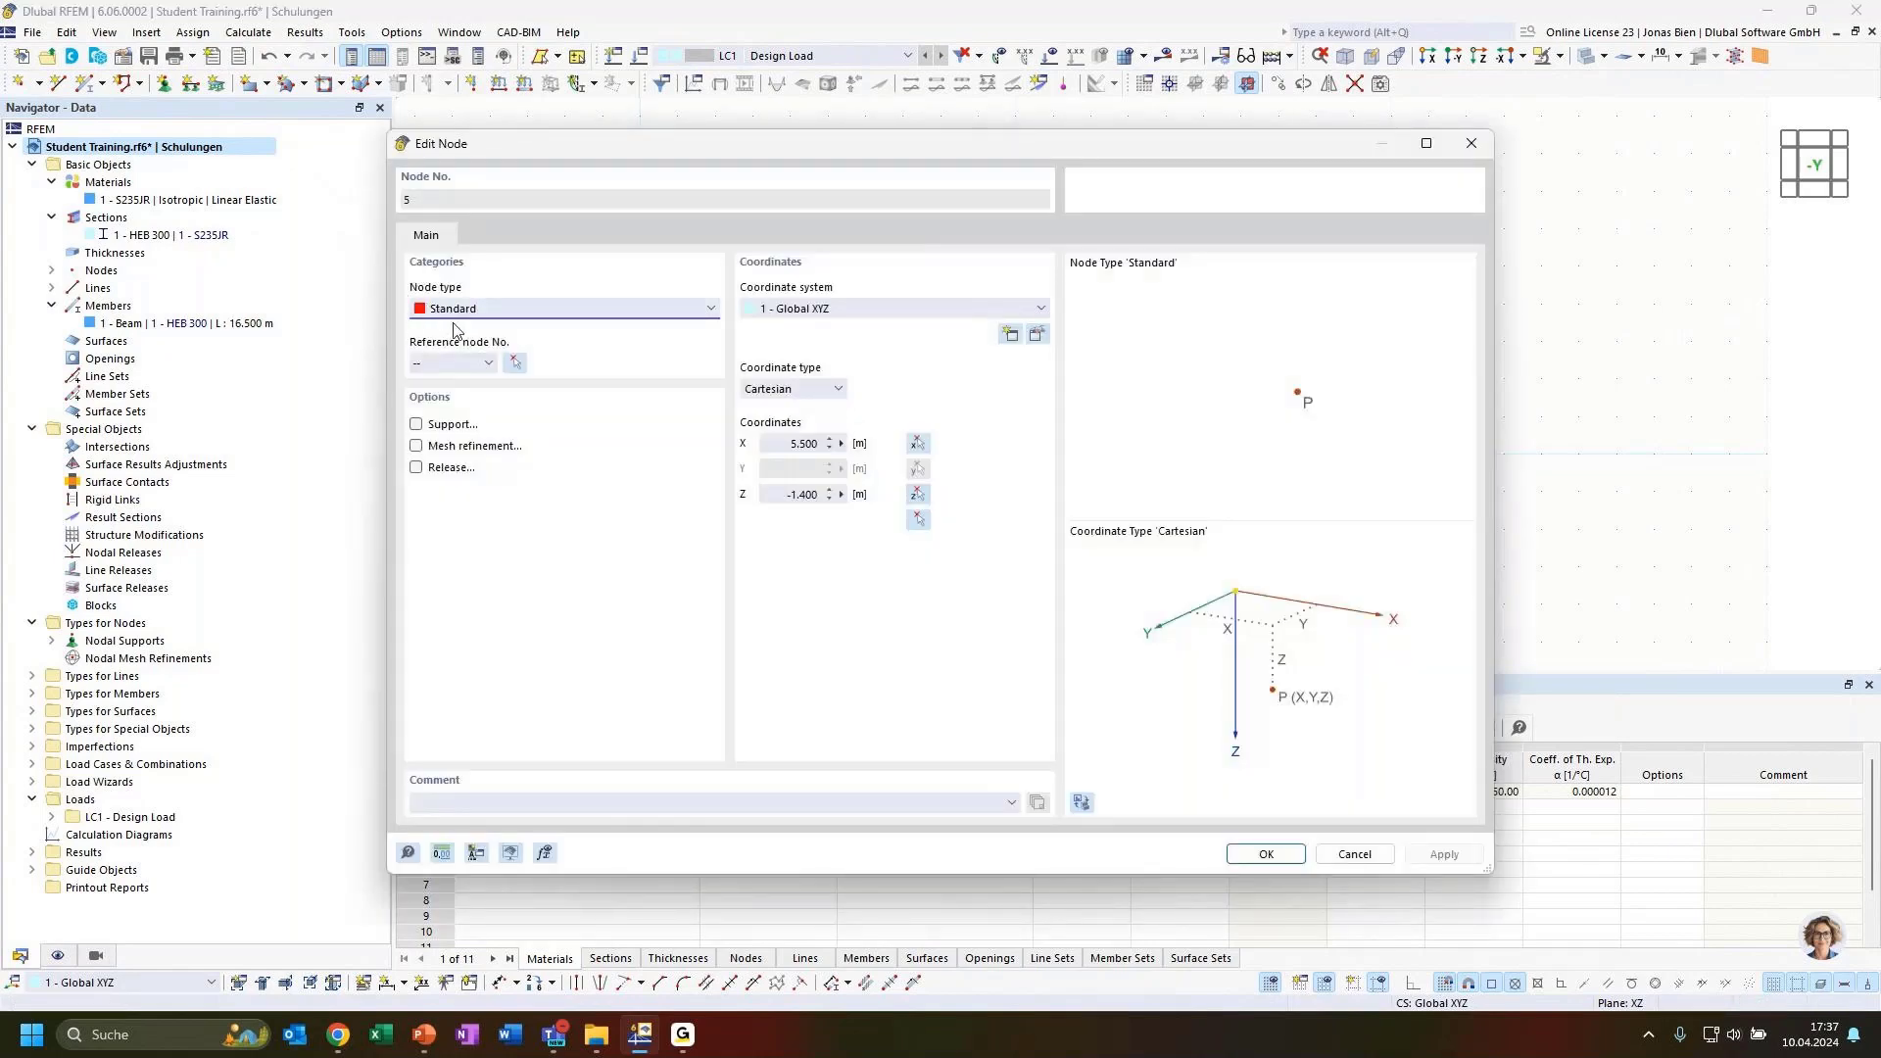
{"action": "left_click", "coordinate": [1467, 149]}
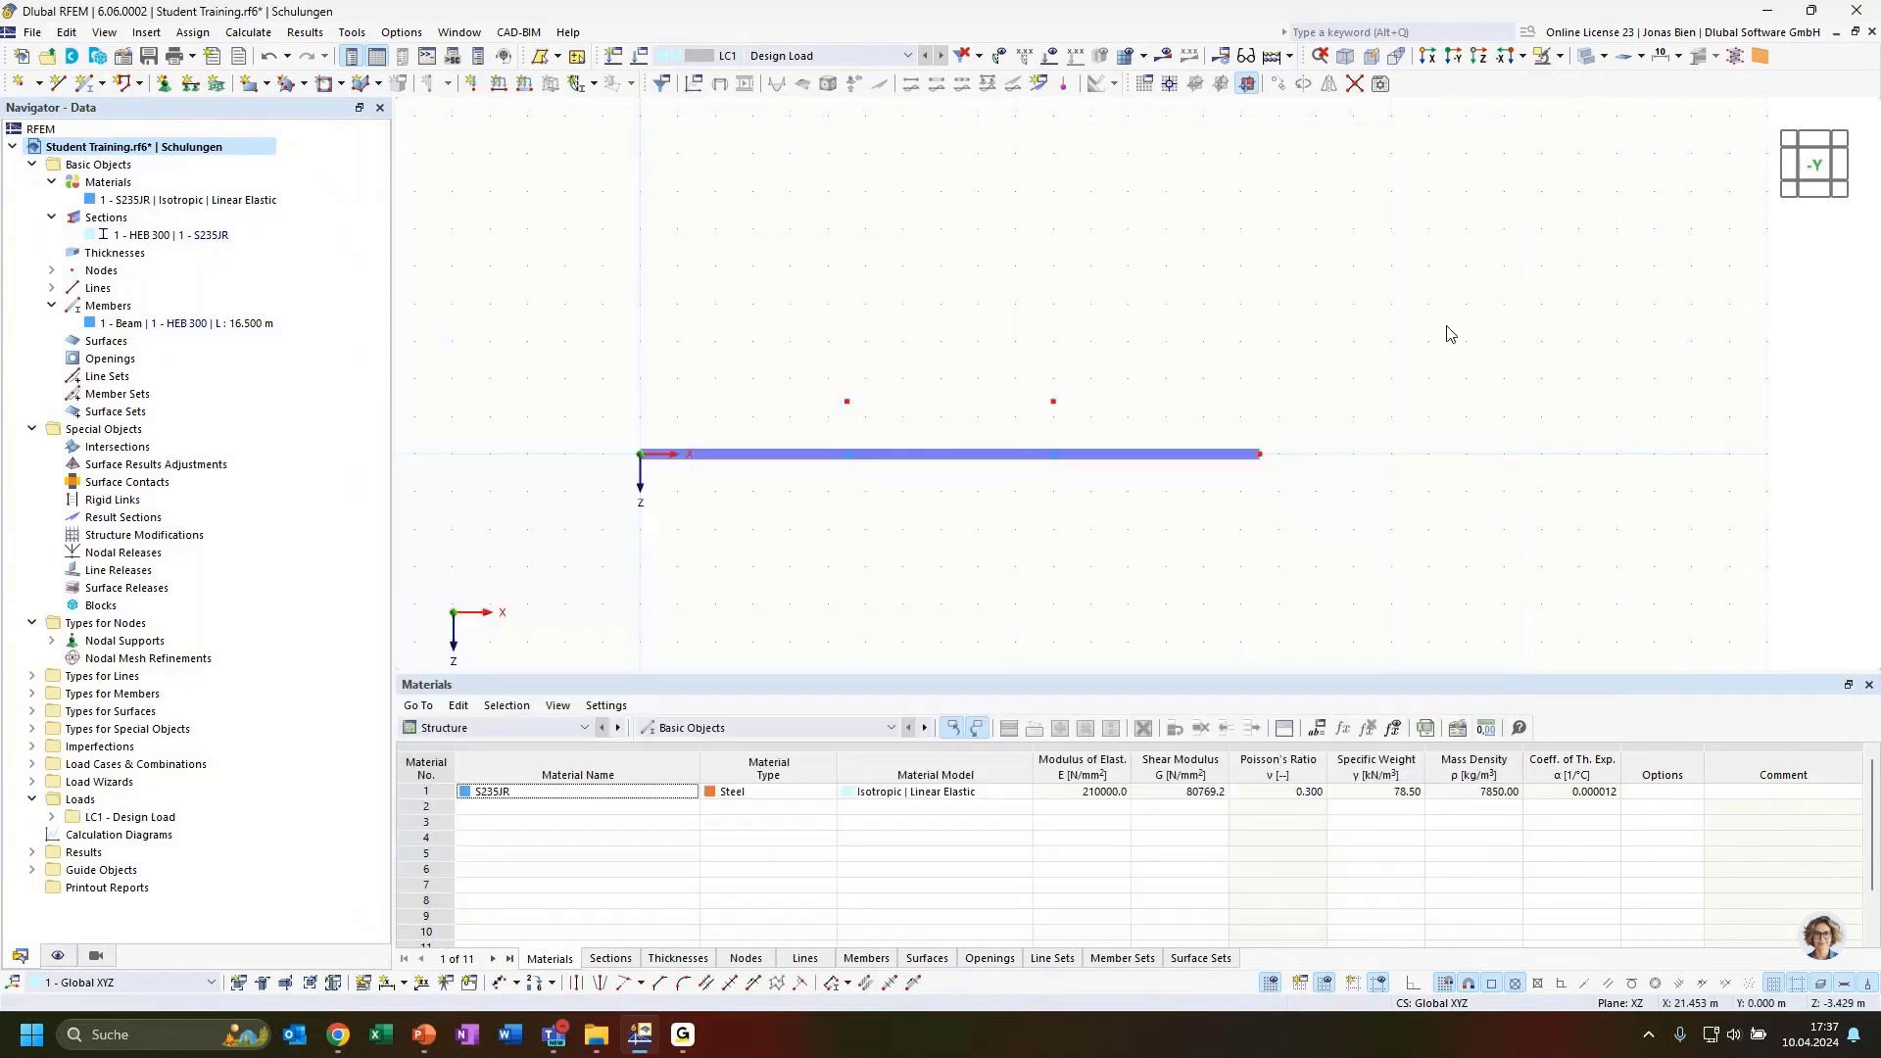
{"action": "left_click", "coordinate": [88, 84]}
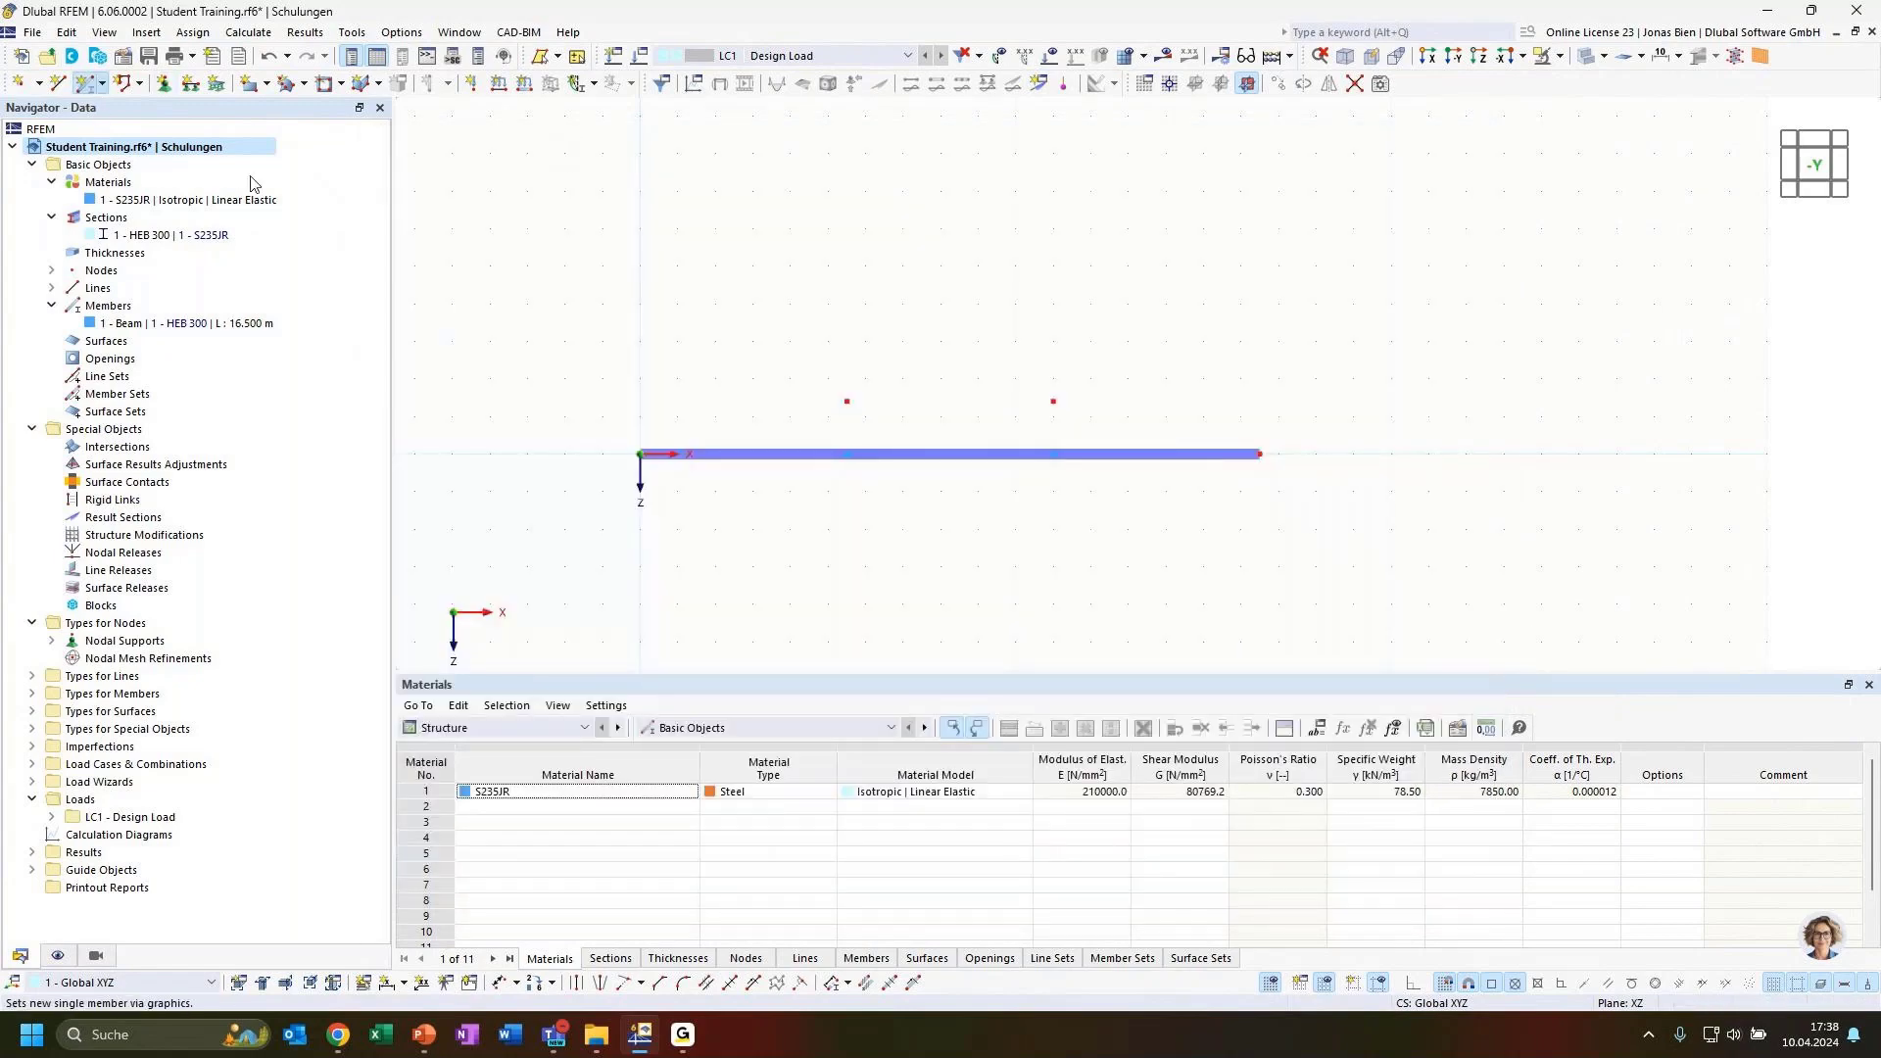
{"action": "left_click", "coordinate": [448, 246]}
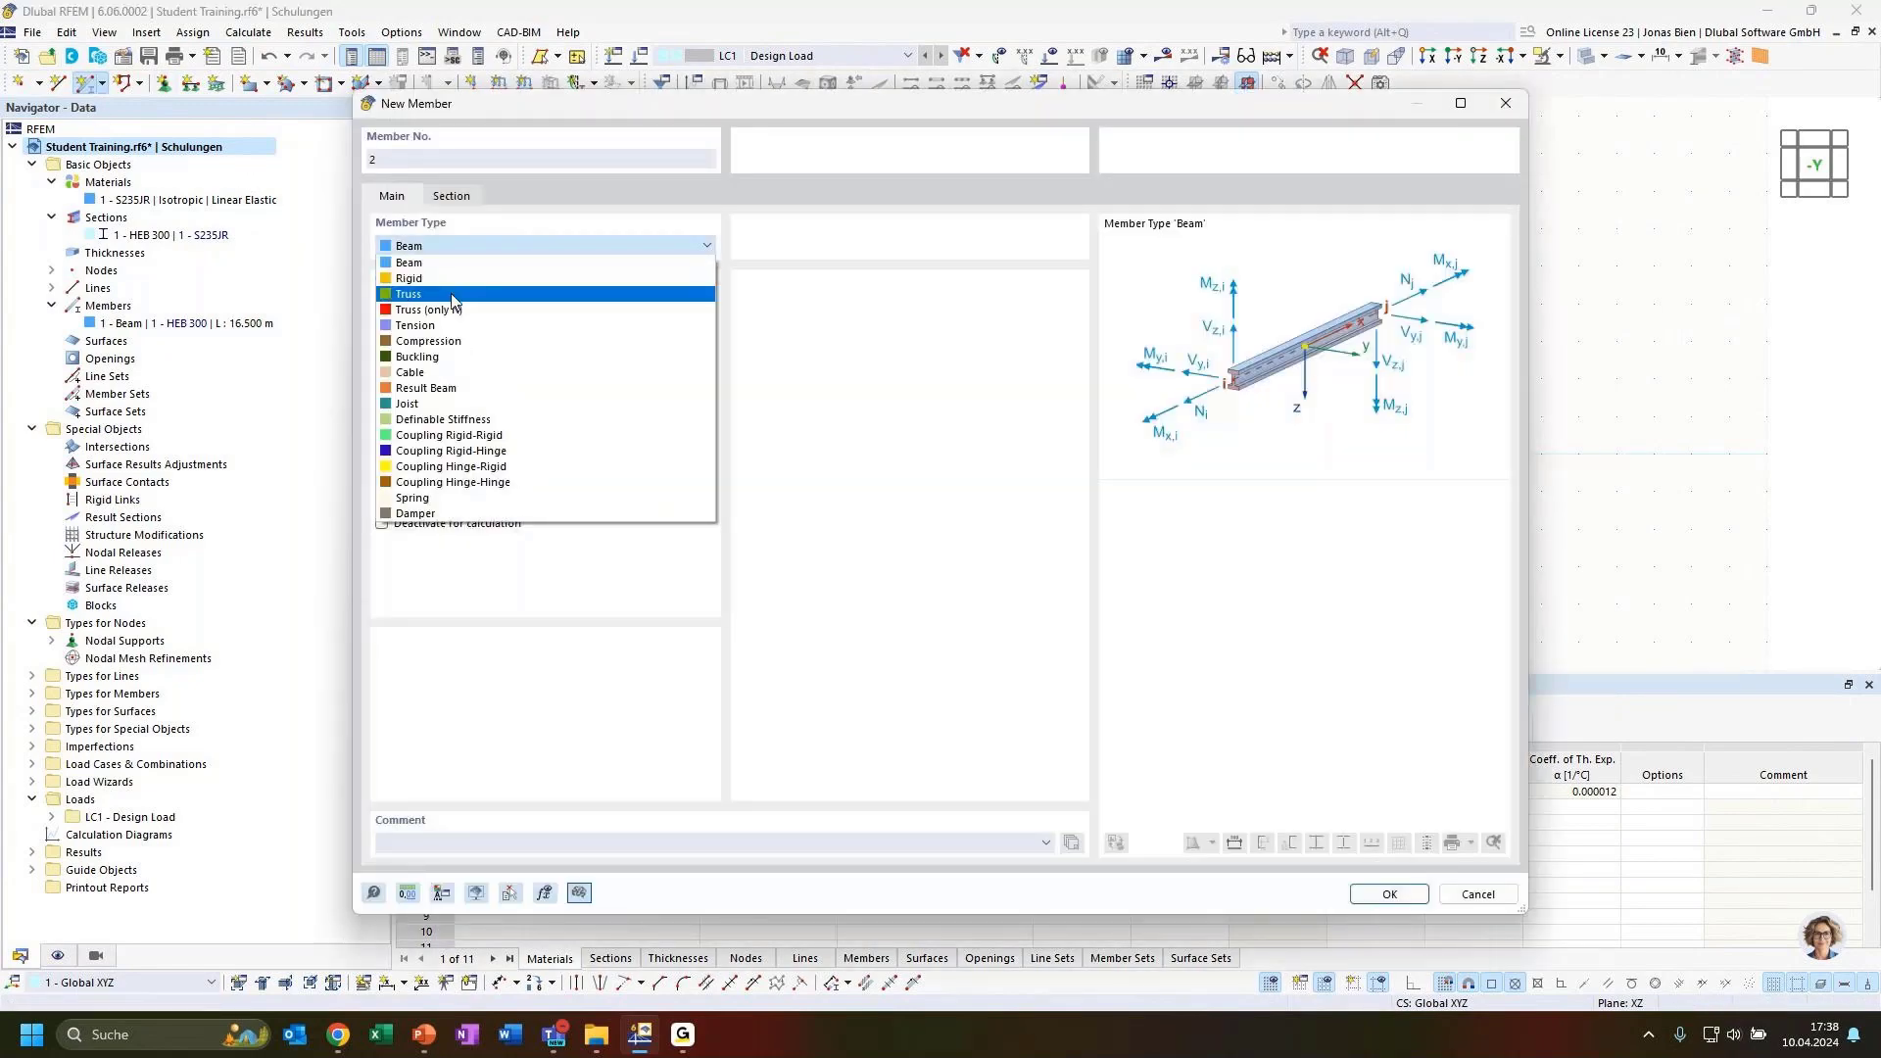
{"action": "left_click", "coordinate": [448, 295]}
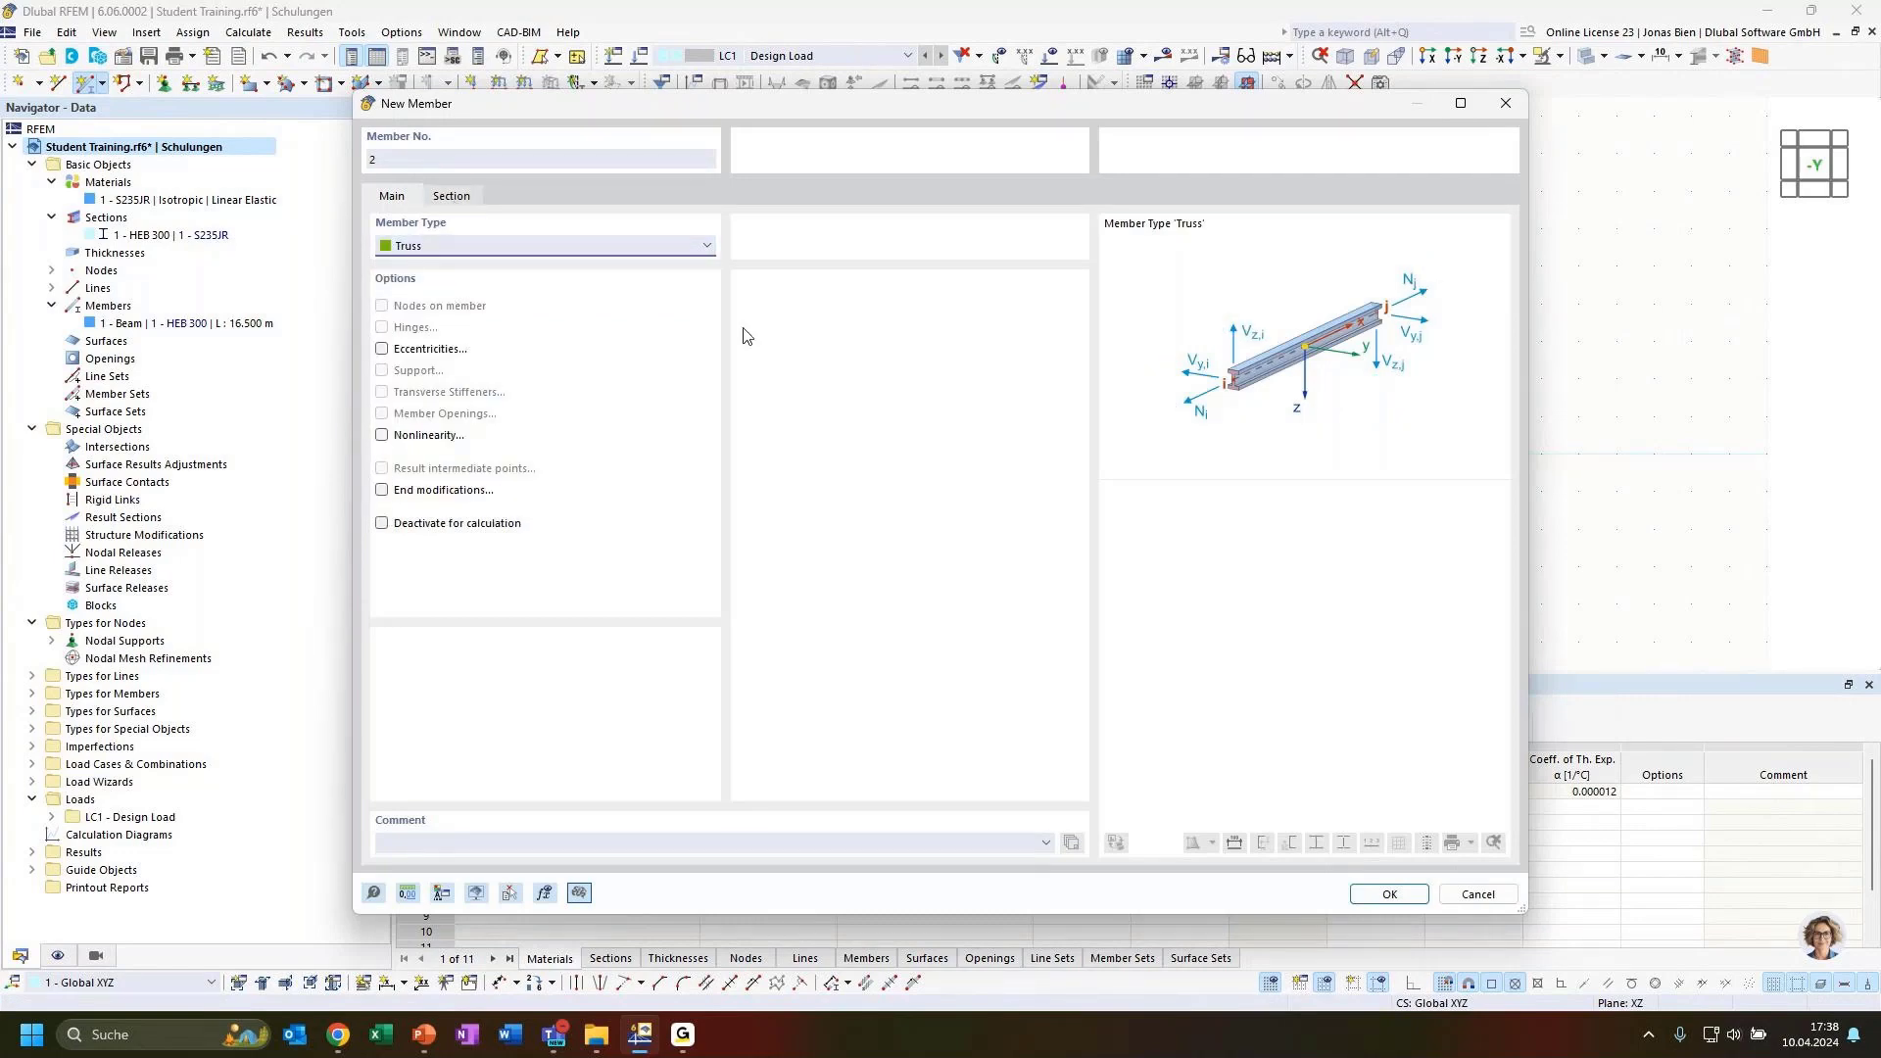
{"action": "left_click", "coordinate": [1475, 896]}
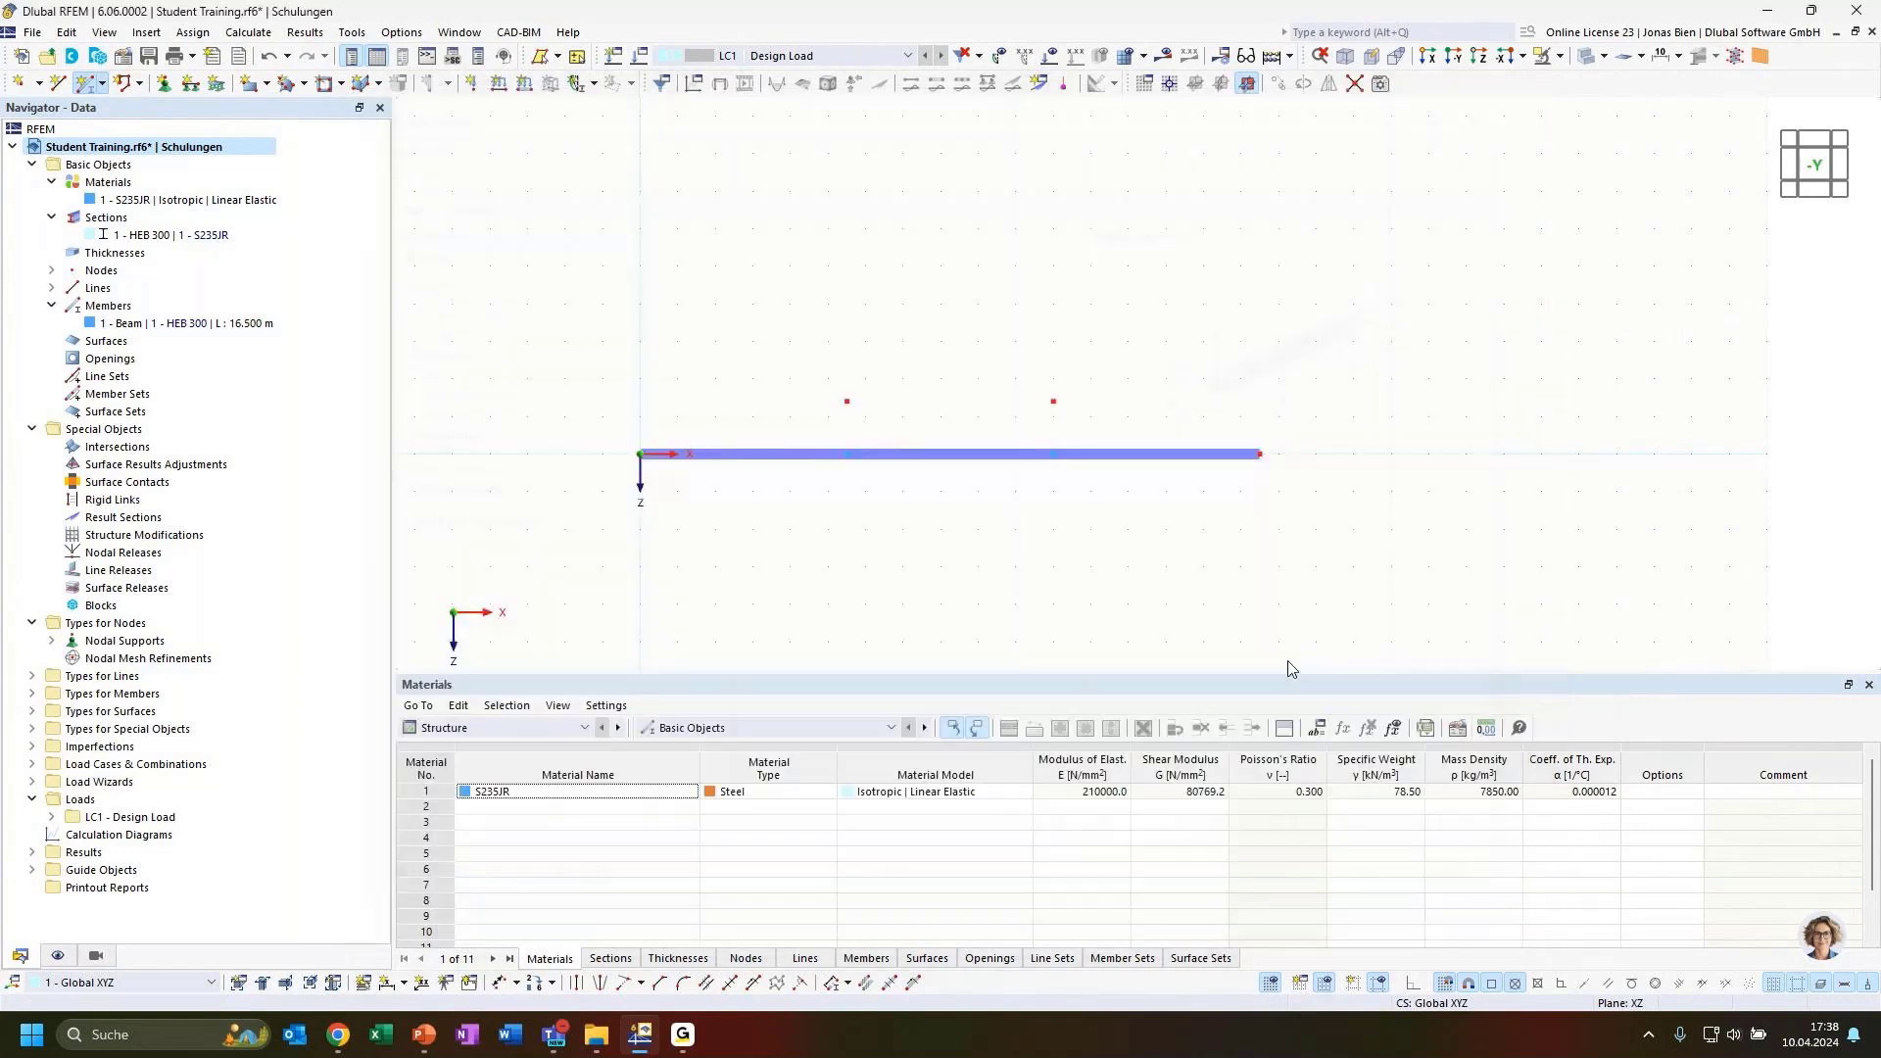
Delete the two copied nodes above the beam.
{"action": "left_click_drag", "start_coordinate": [769, 365], "coordinate": [1108, 434]}
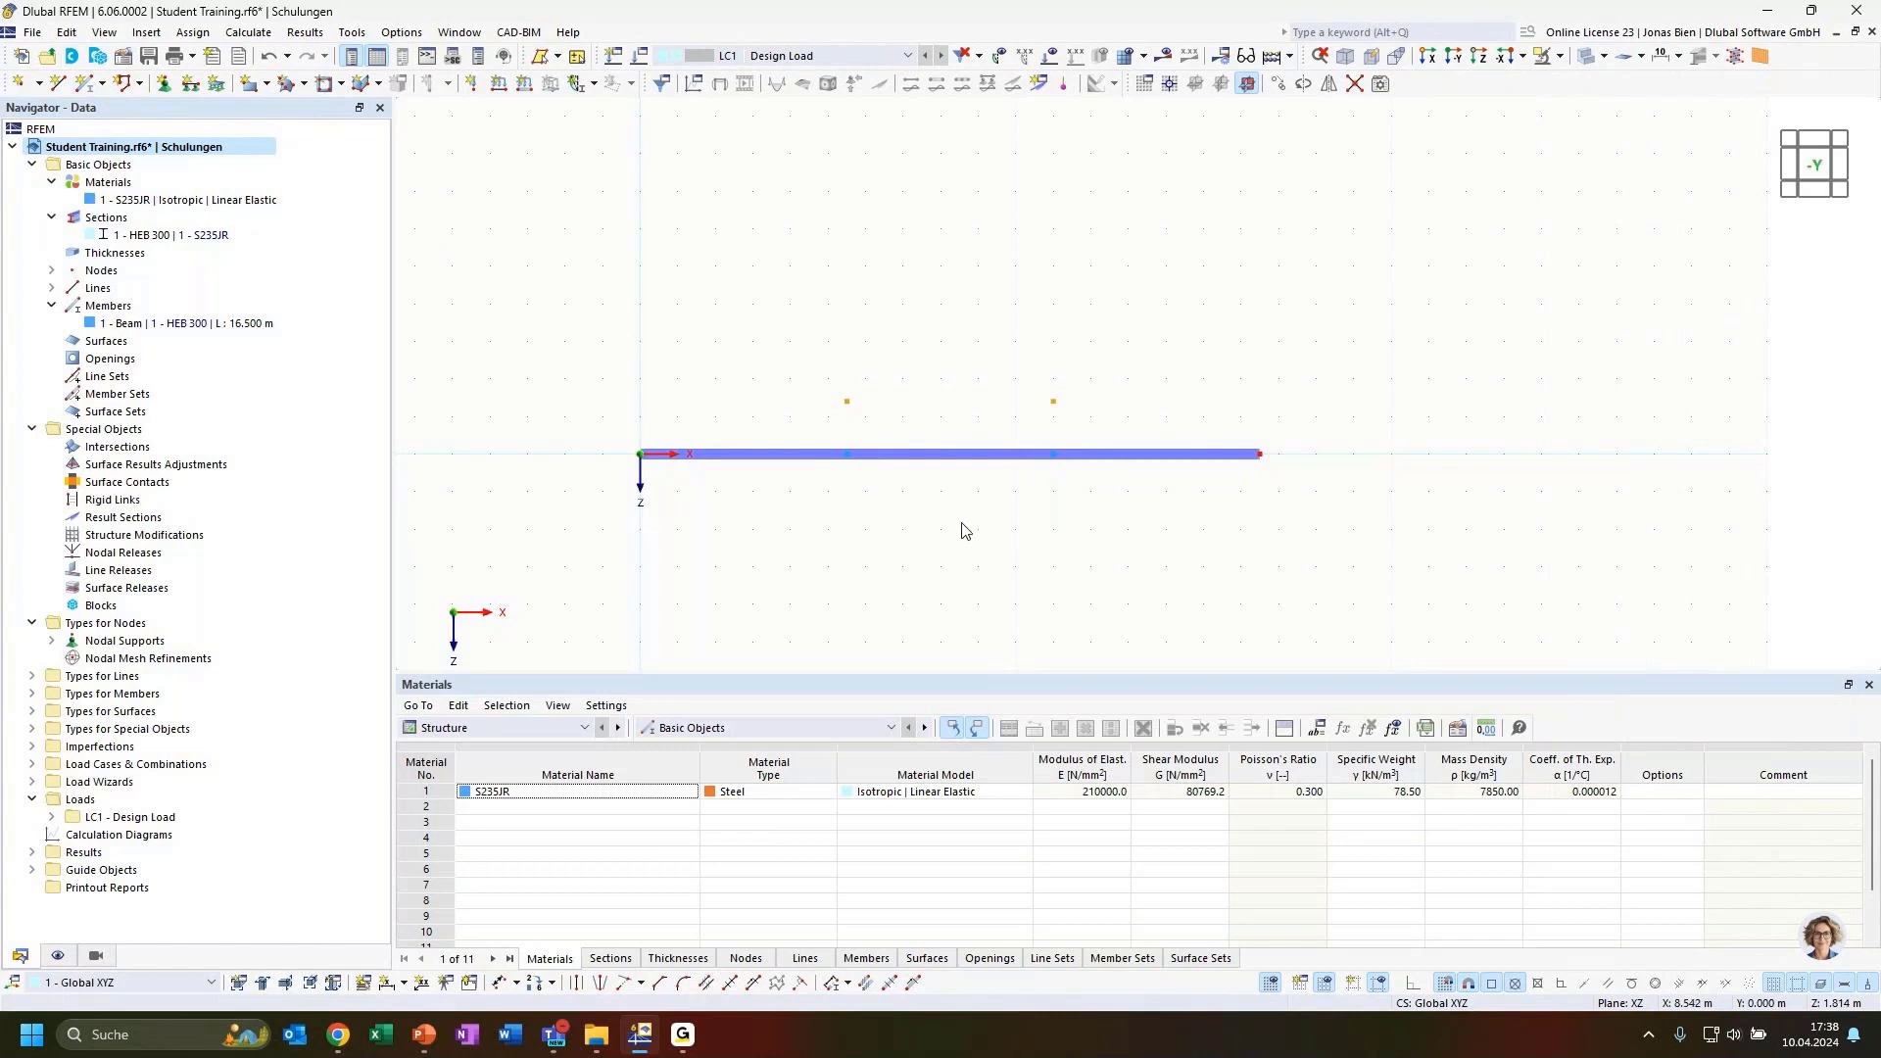
Set up a copy of the beam's two on-member nodes with step links that connect the nodes by lines and members.
{"action": "left_click_drag", "start_coordinate": [813, 397], "coordinate": [1085, 529]}
{"action": "left_click", "coordinate": [1280, 85]}
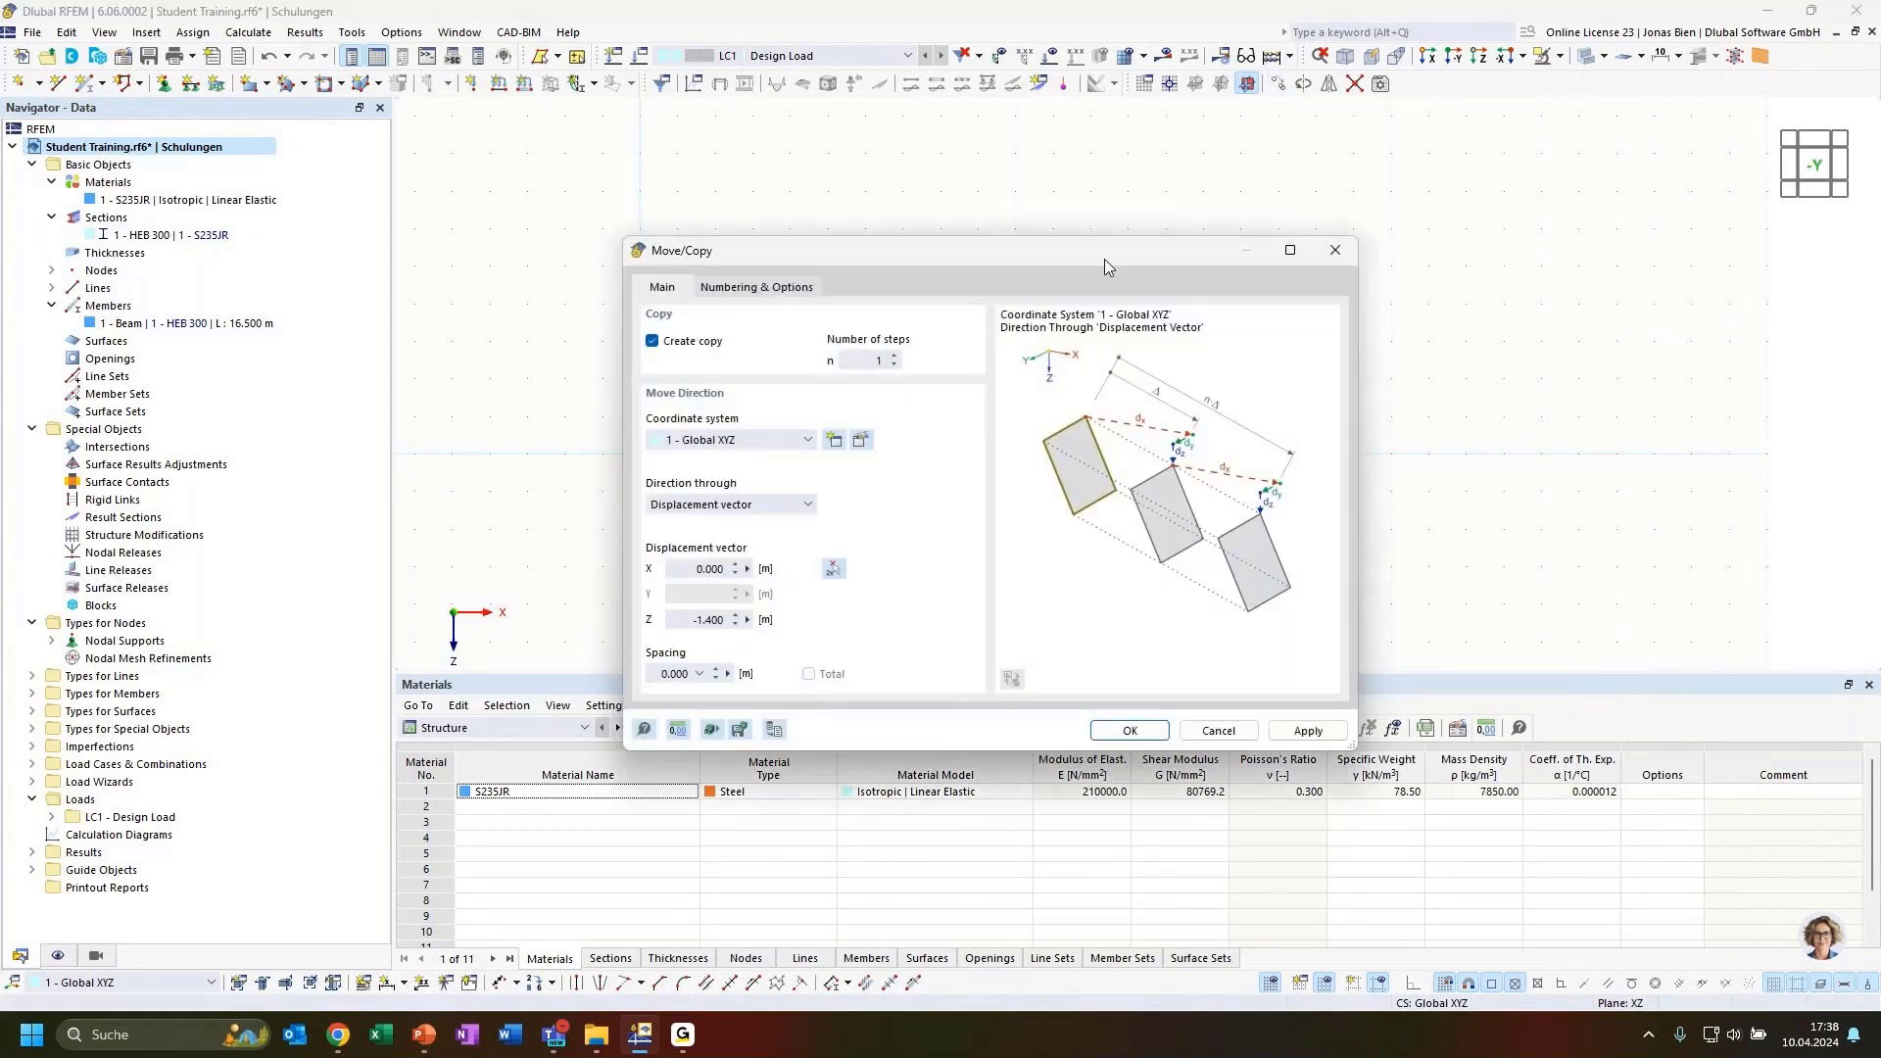
{"action": "left_click_drag", "start_coordinate": [868, 256], "coordinate": [993, 208]}
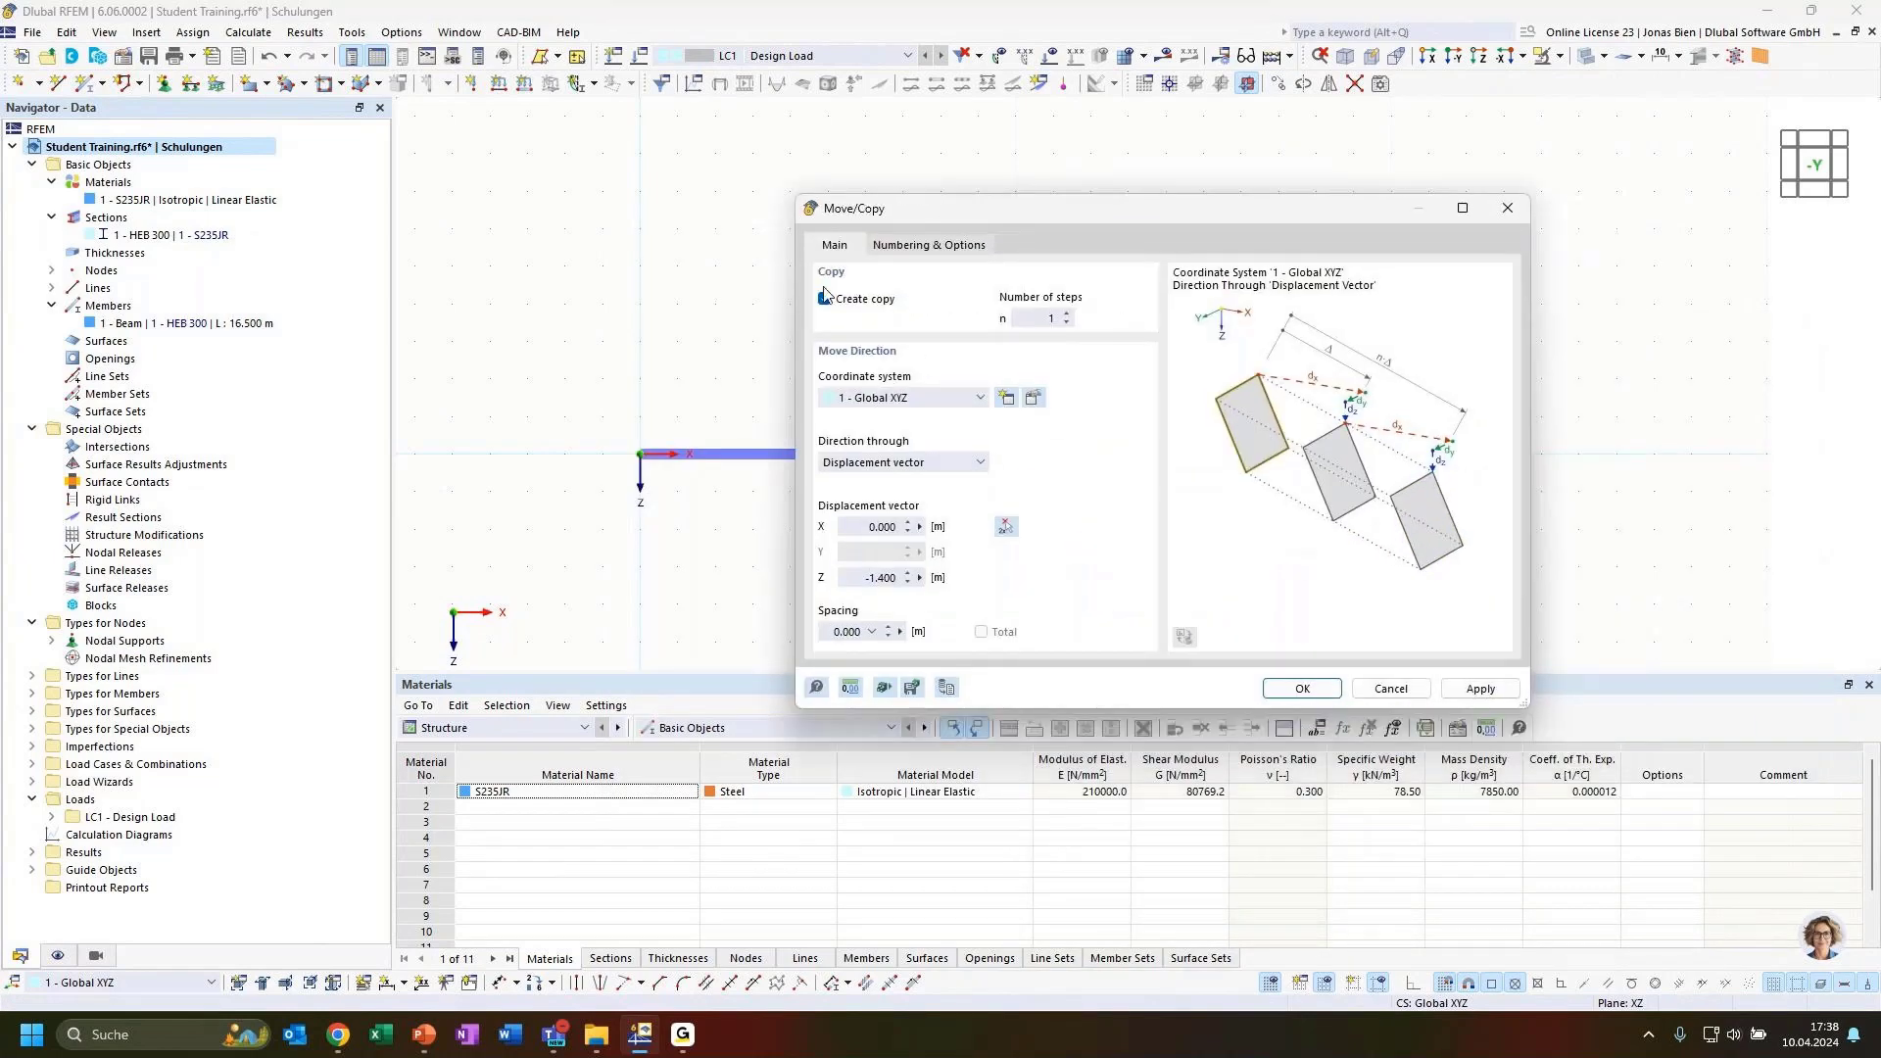
{"action": "left_click", "coordinate": [928, 244]}
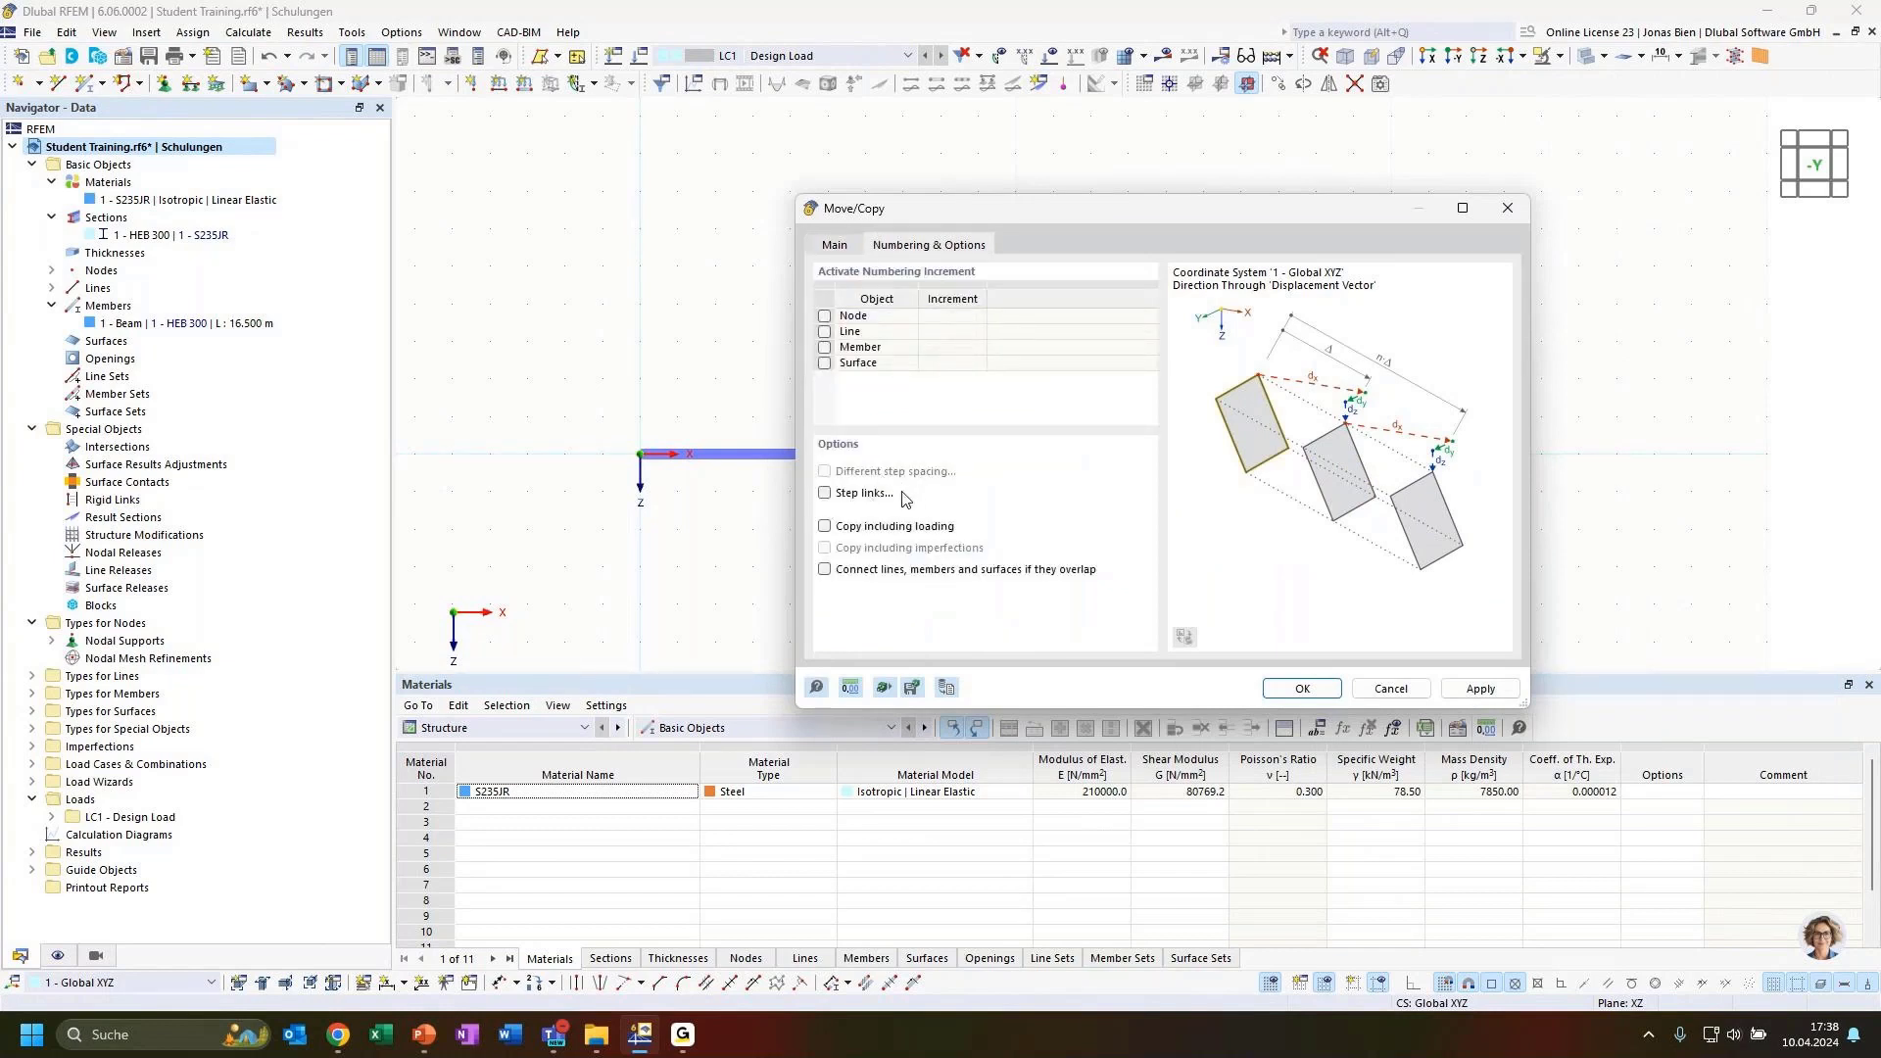
{"action": "left_click", "coordinate": [828, 495]}
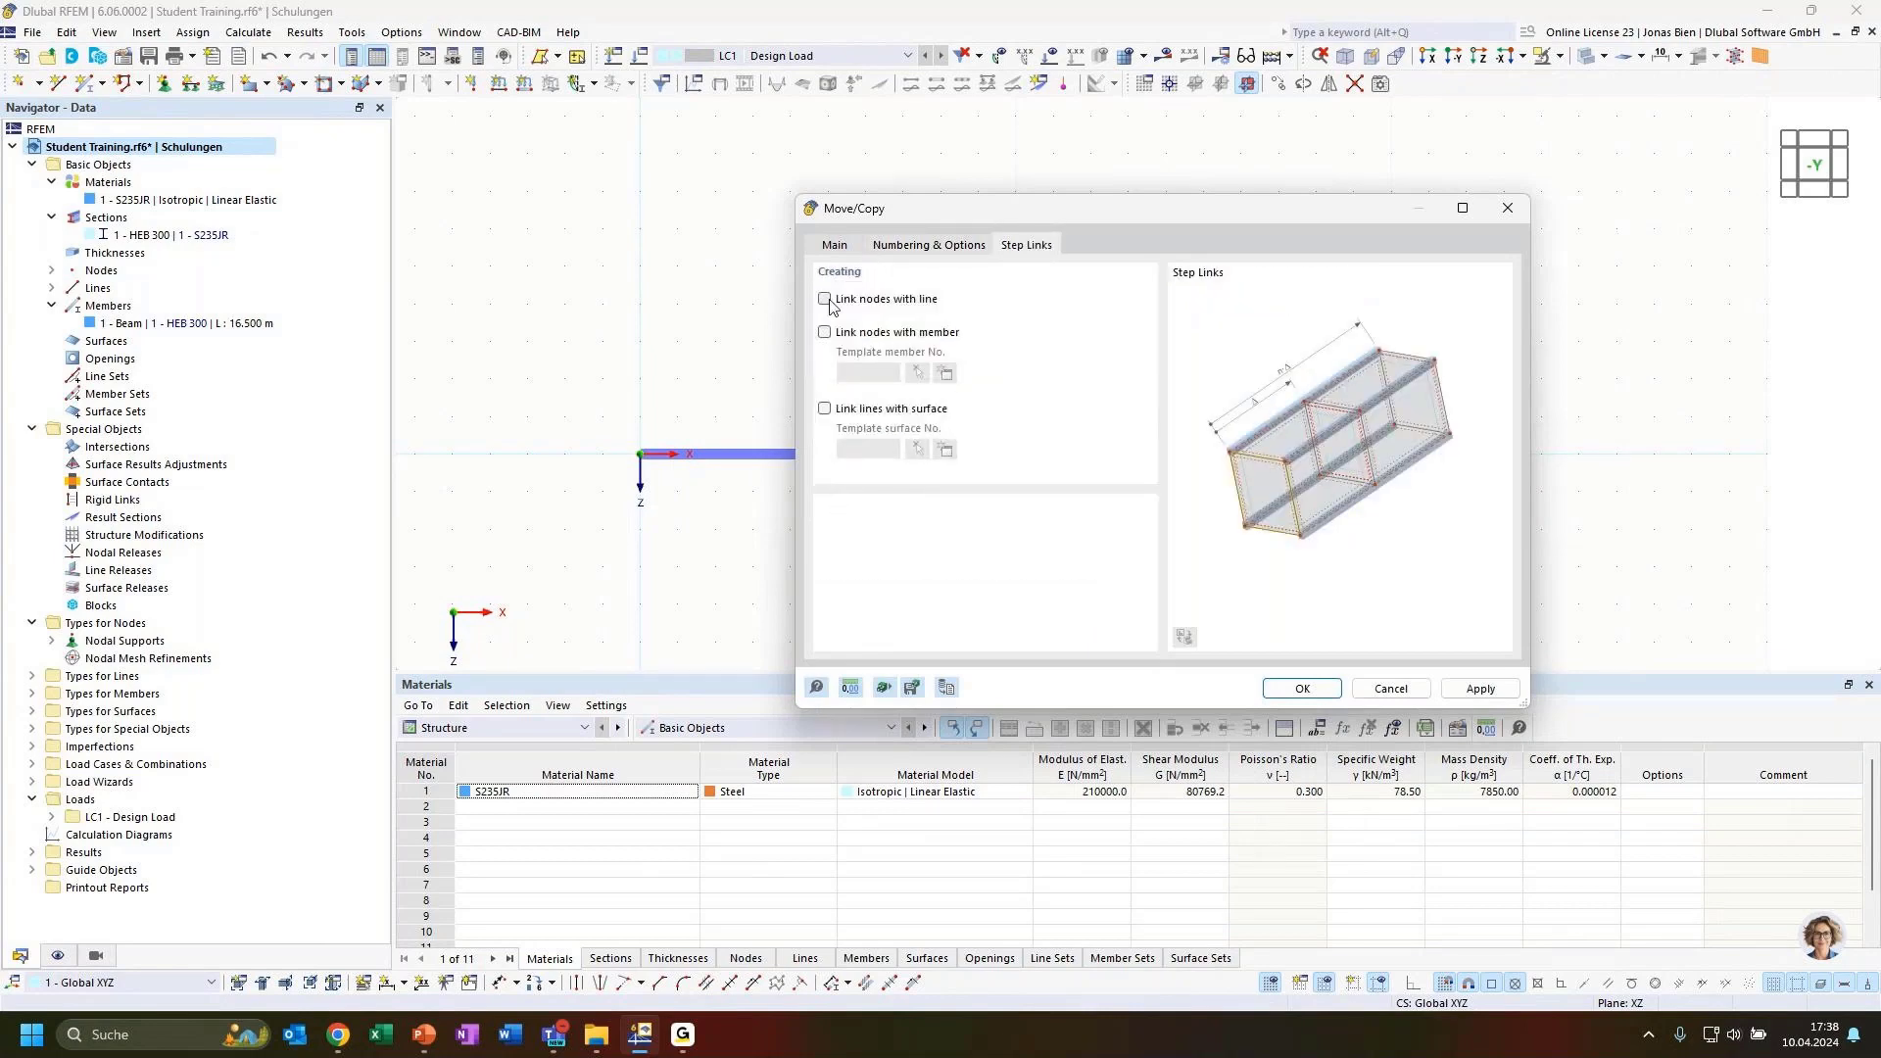
{"action": "left_click_drag", "start_coordinate": [966, 208], "coordinate": [1279, 231]}
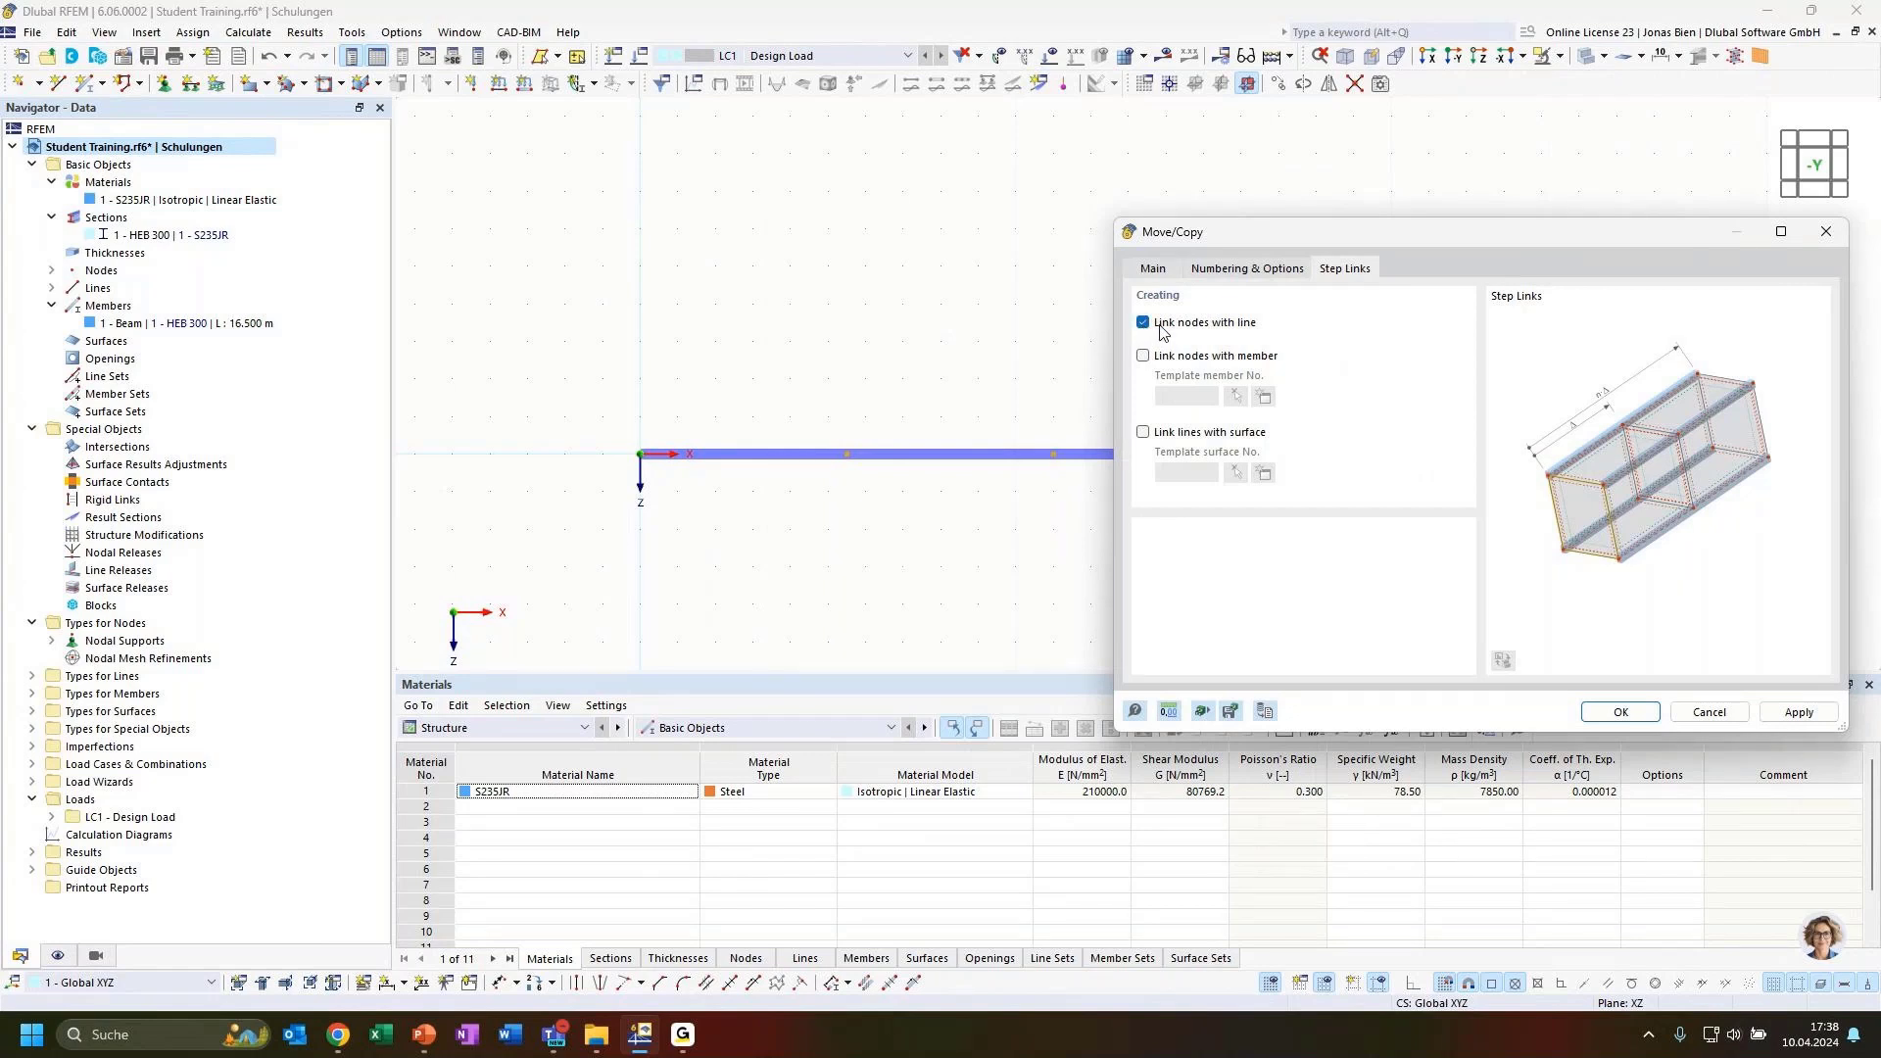
{"action": "left_click", "coordinate": [1143, 356]}
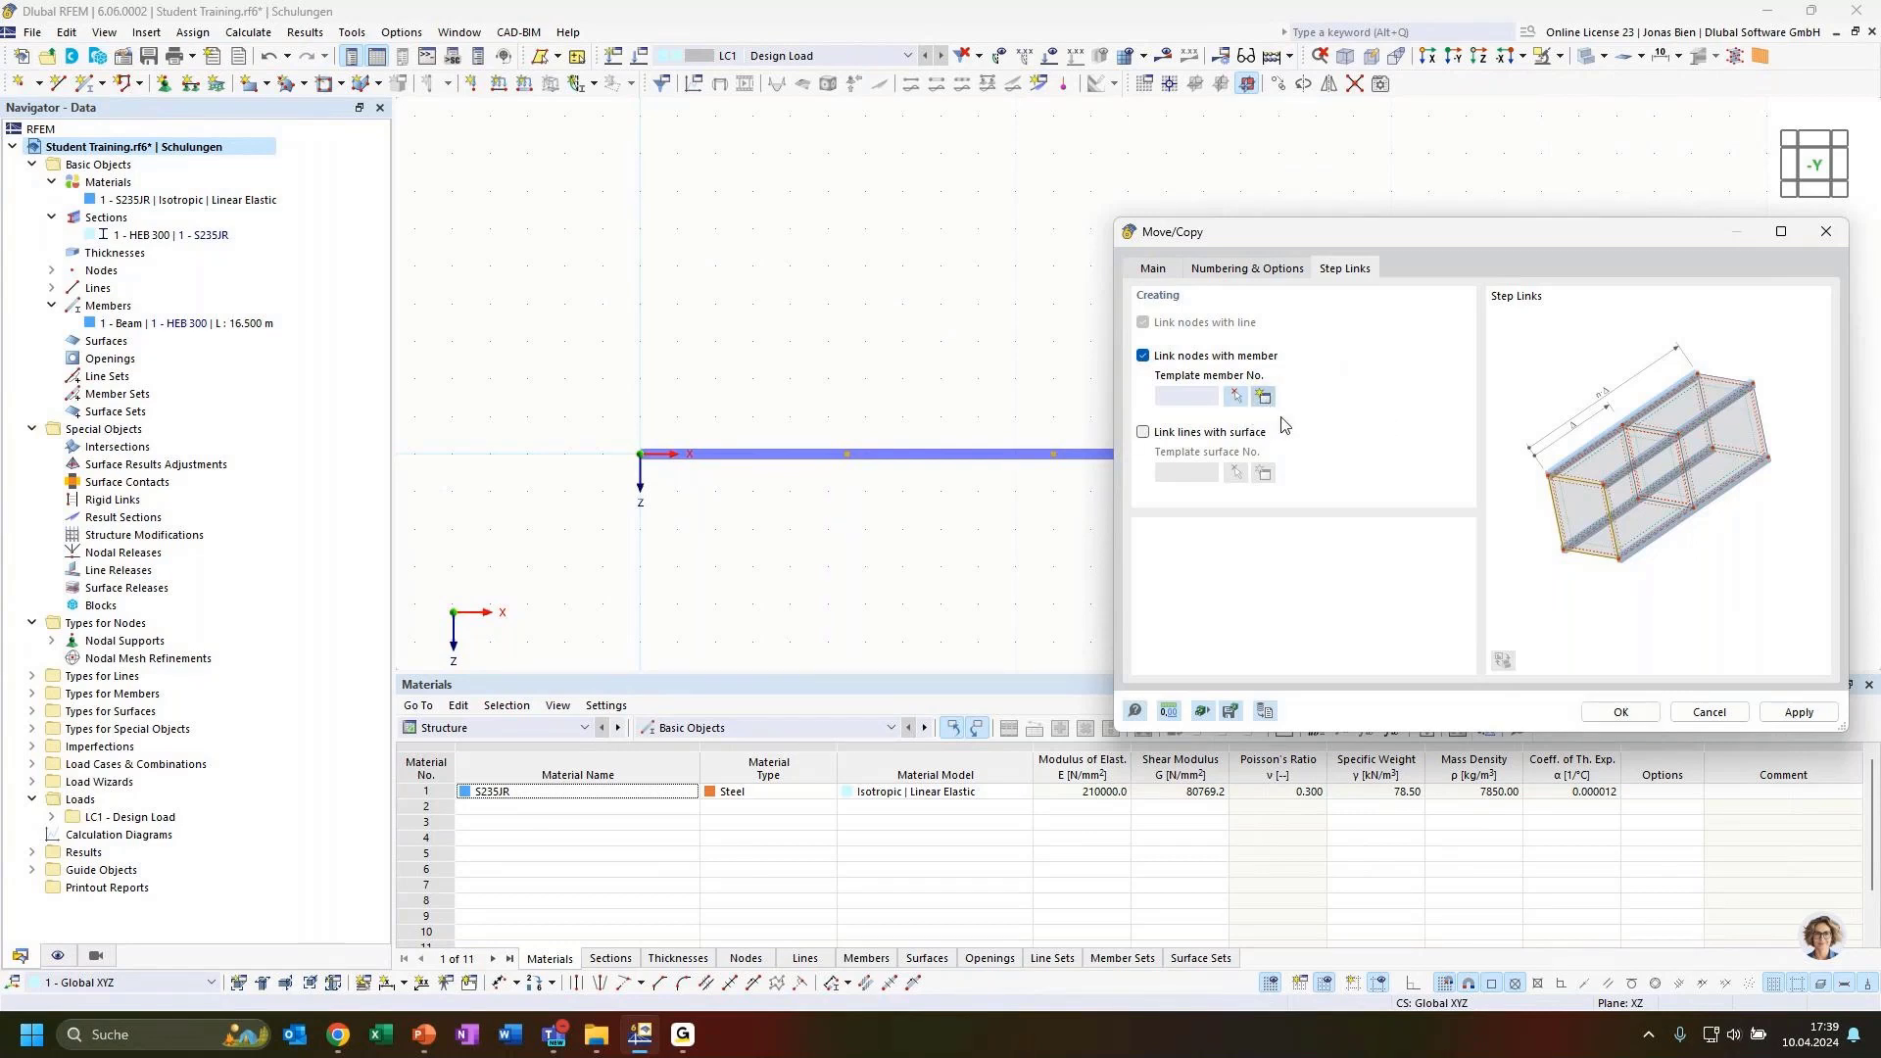
Create a new template member for the step links and set its member type to Truss.
{"action": "left_click", "coordinate": [1264, 398]}
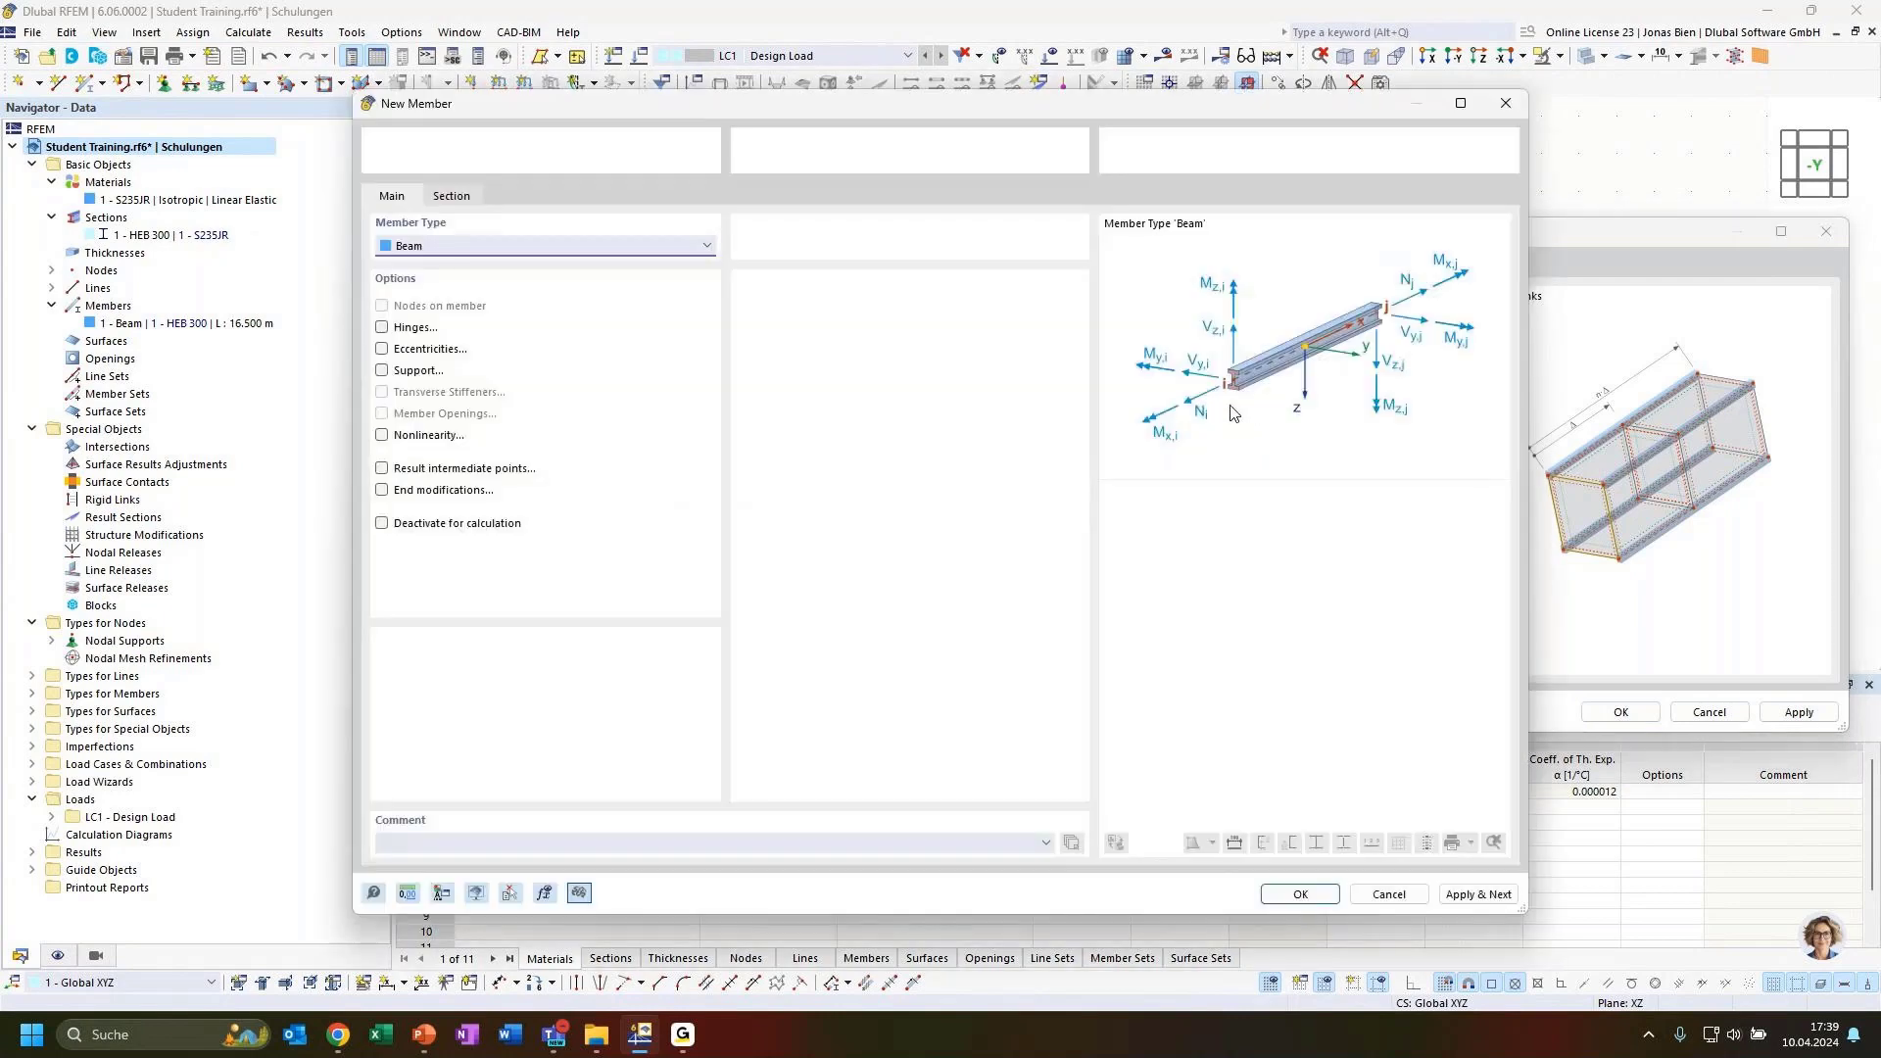
{"action": "left_click", "coordinate": [560, 247]}
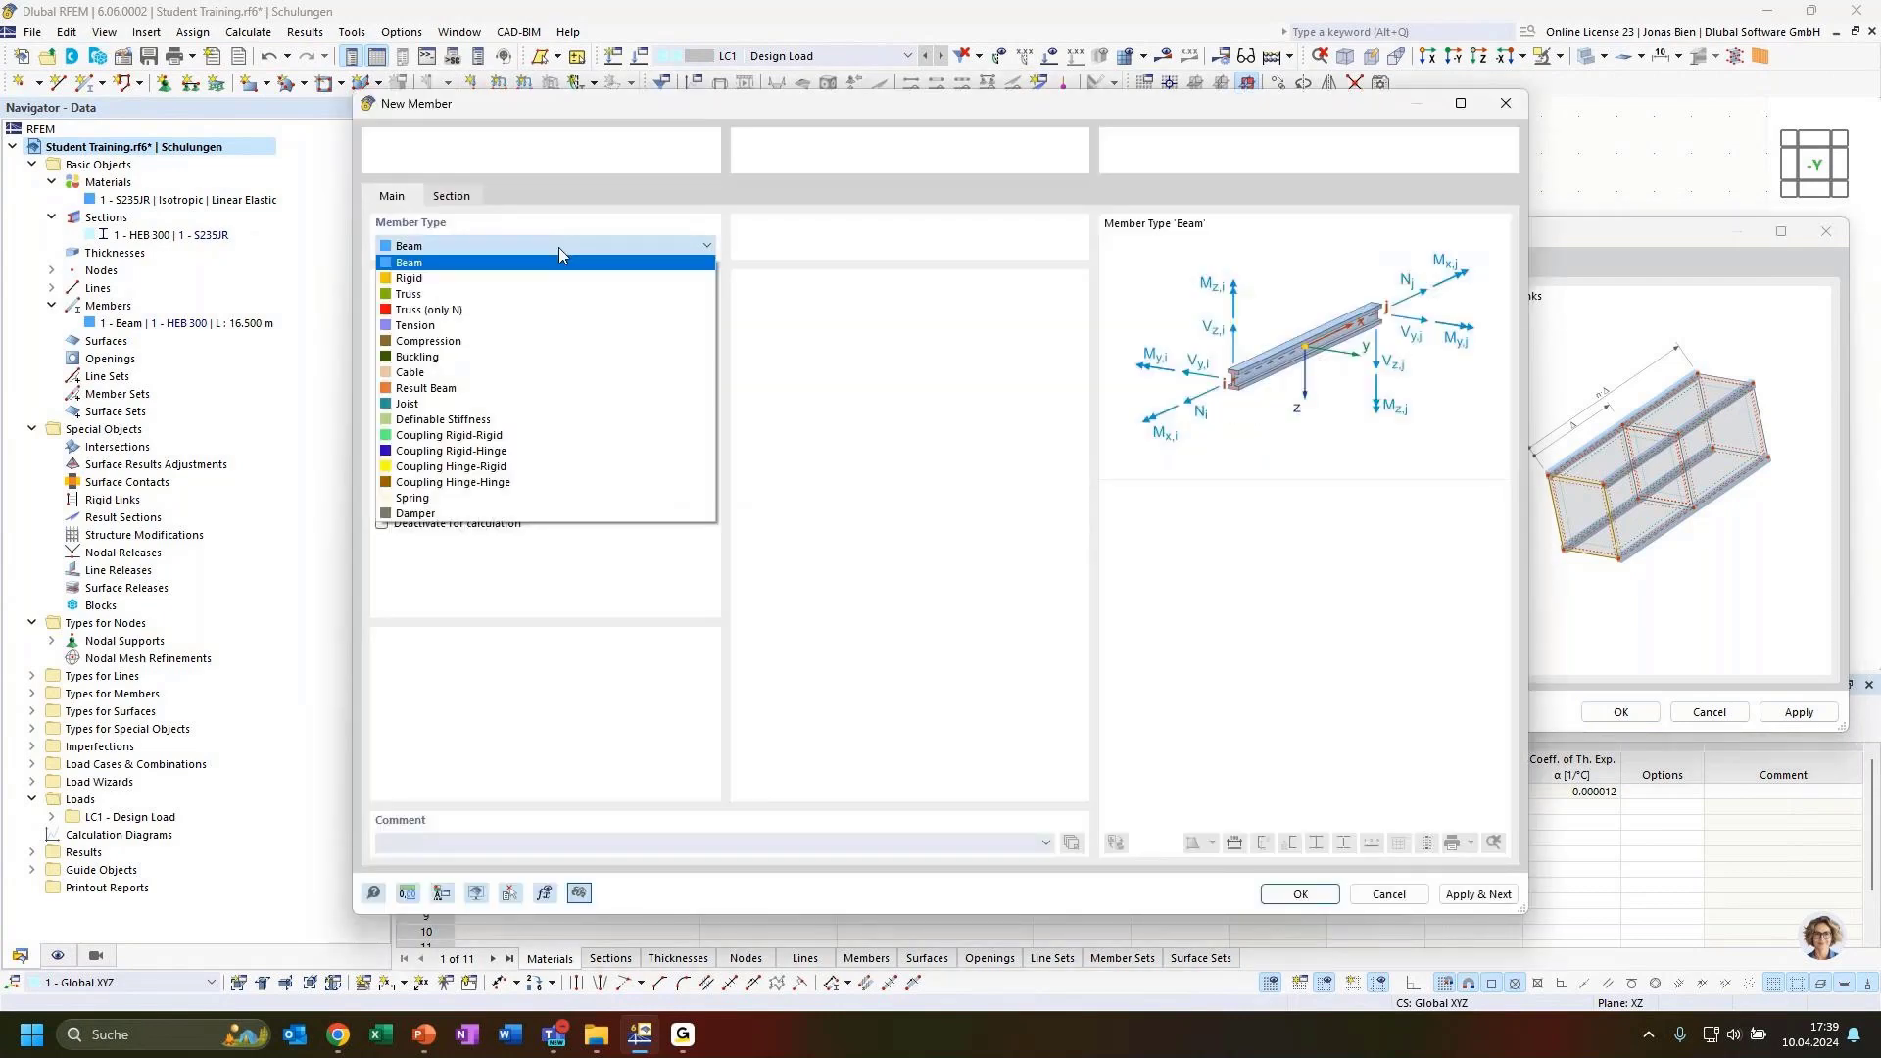
{"action": "left_click", "coordinate": [410, 297]}
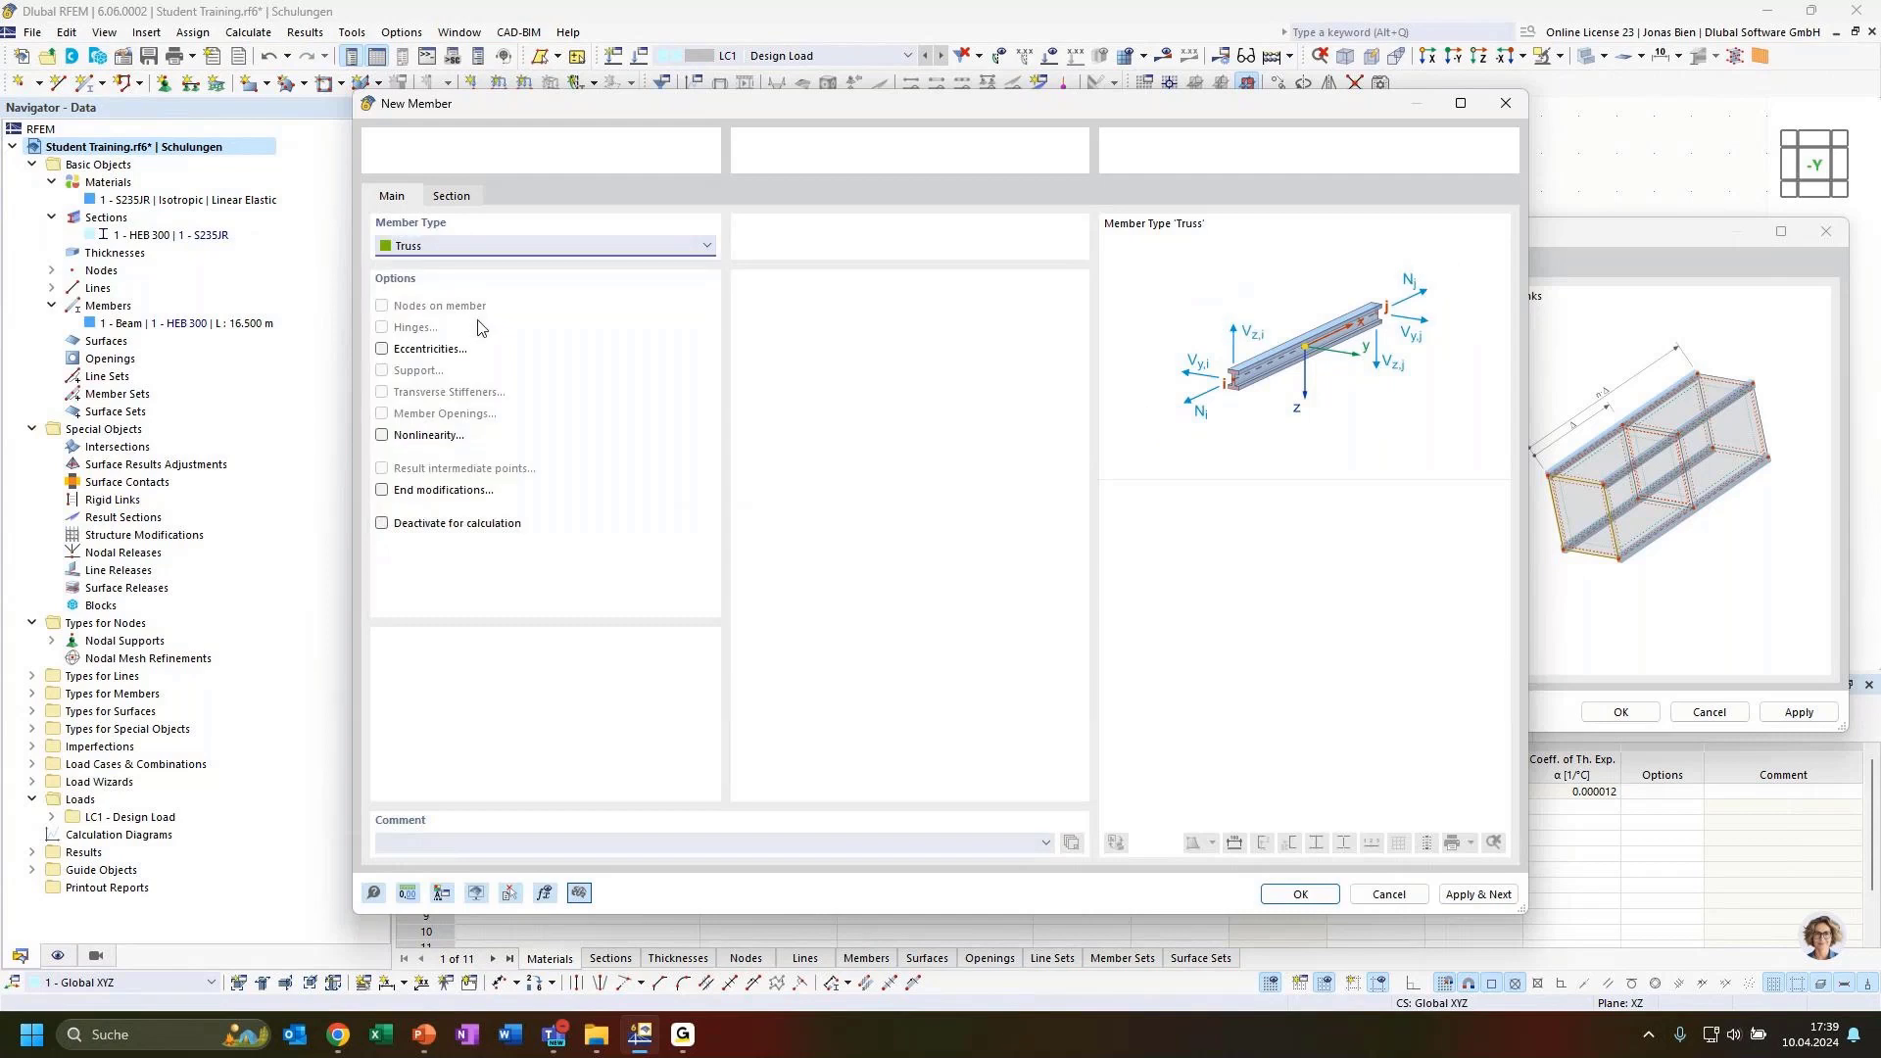
Create a new IPE 200 section per DIN 1025-5:1994-03; Euronorm 19-57 for the start of the truss member.
{"action": "left_click", "coordinate": [456, 197]}
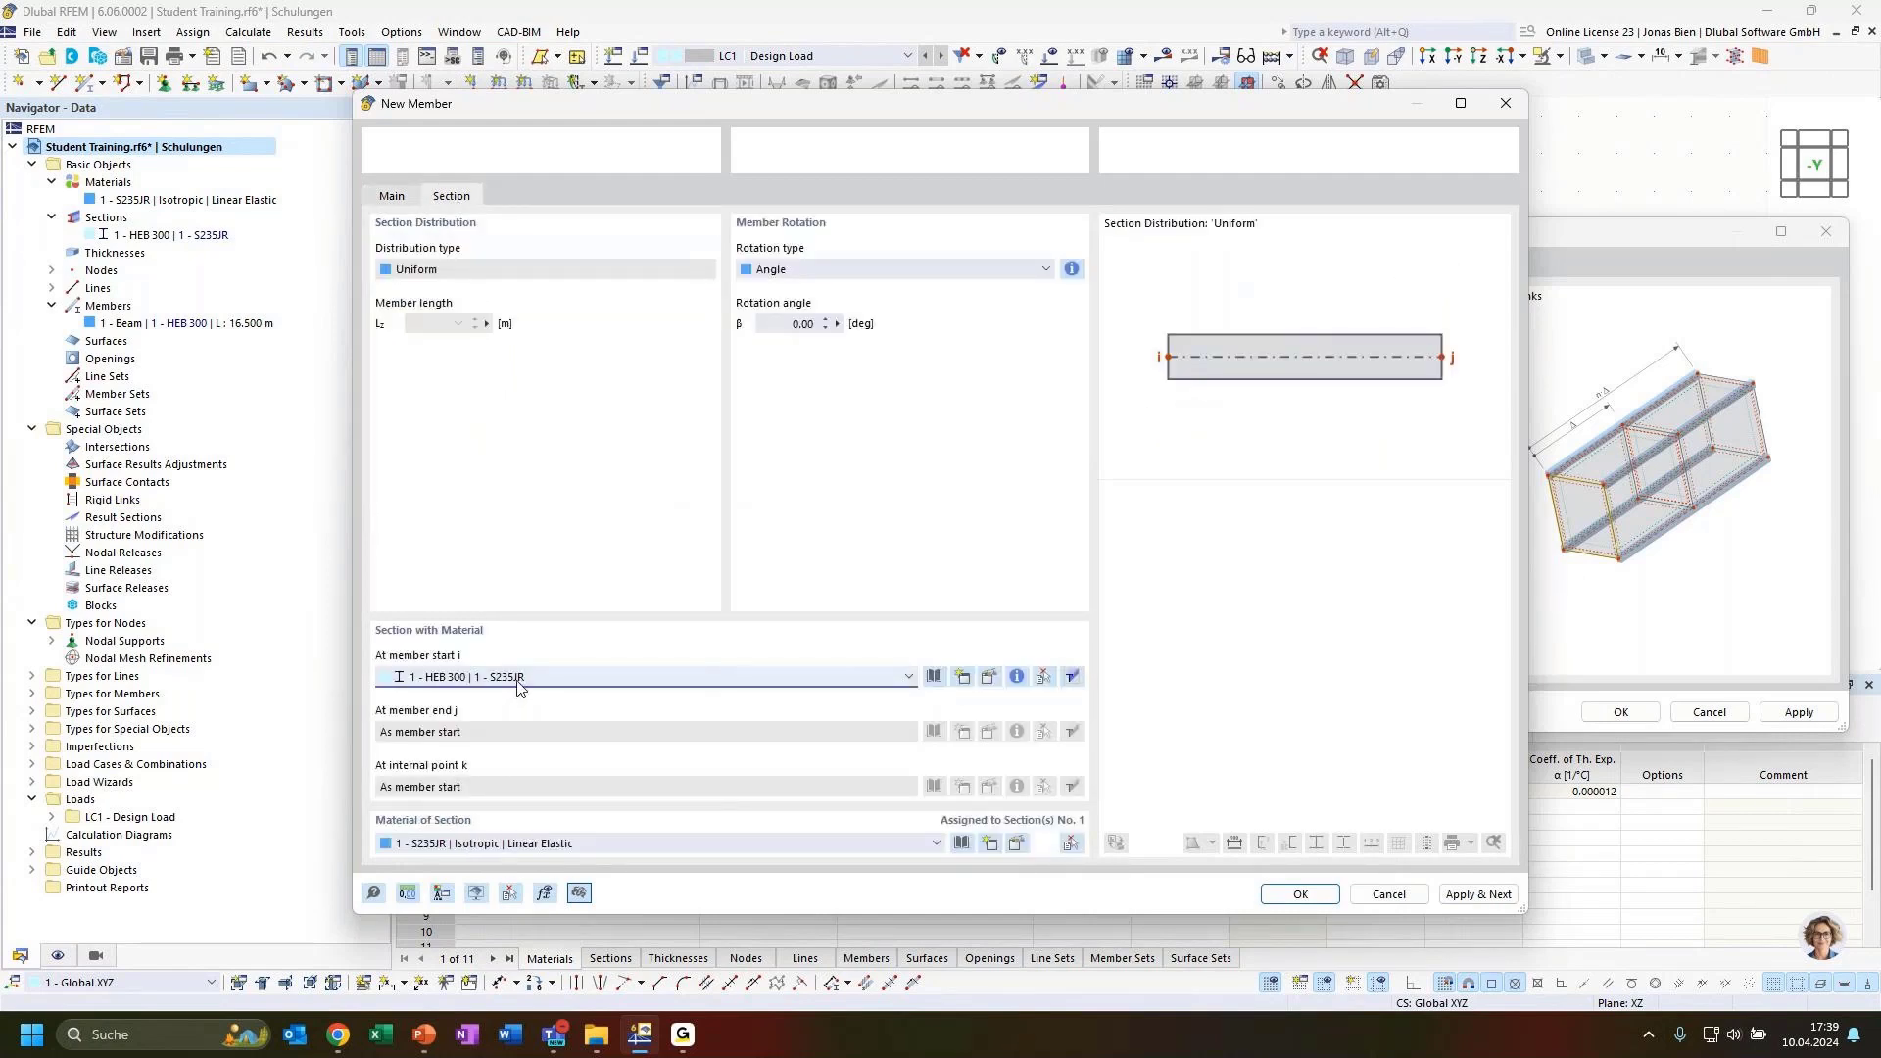
{"action": "left_click", "coordinate": [964, 678]}
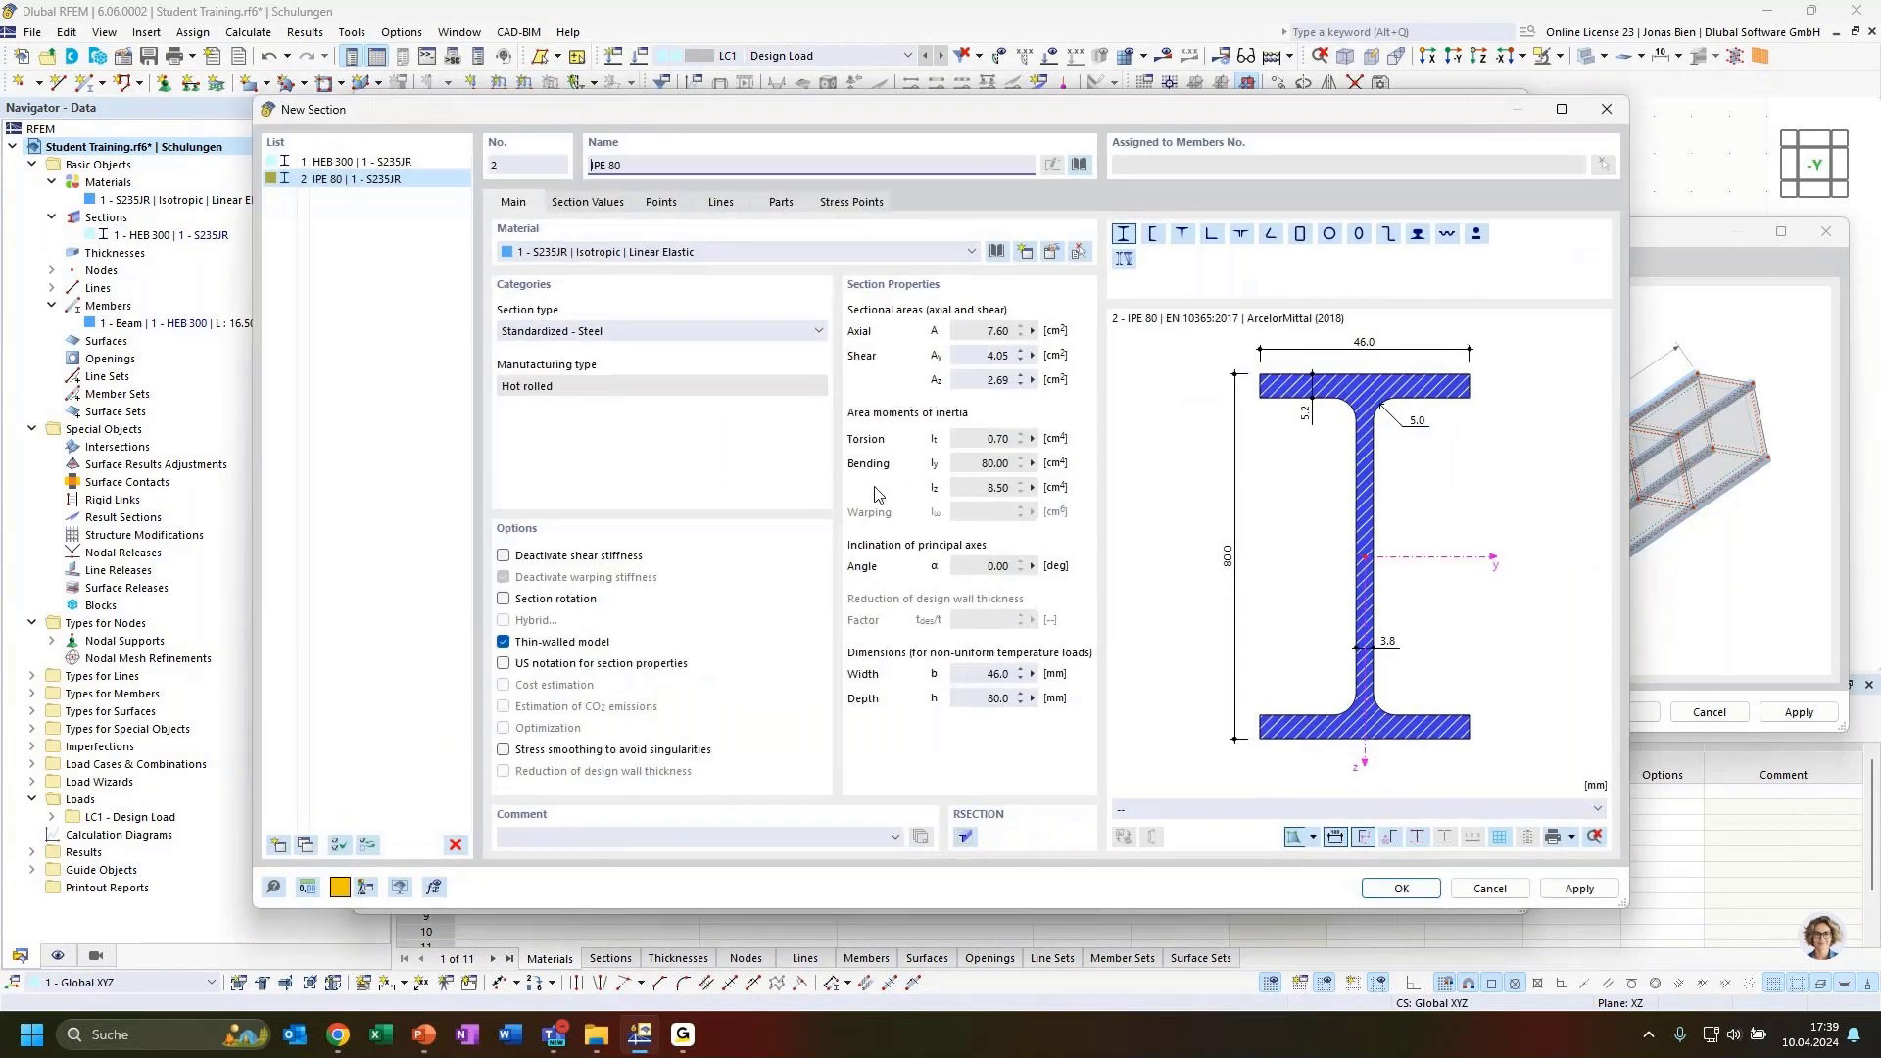
{"action": "type", "text": "200"}
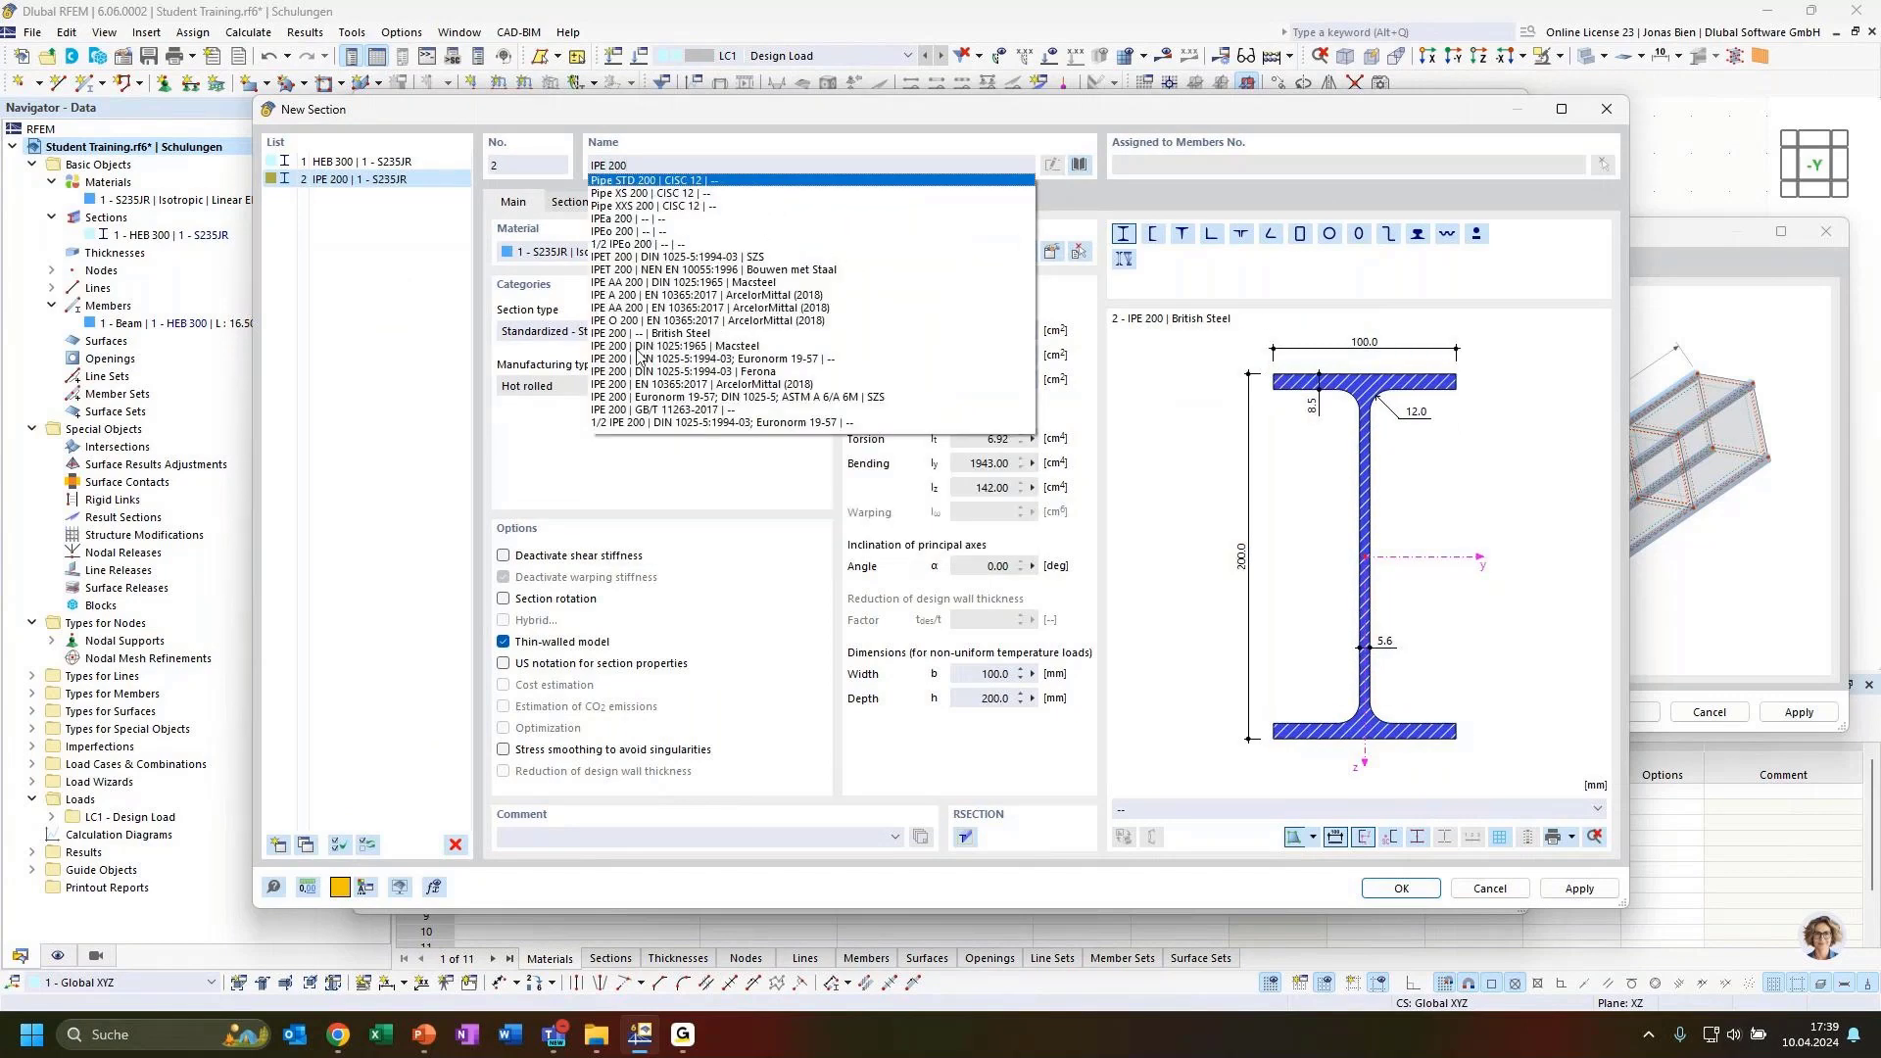
{"action": "left_click", "coordinate": [691, 359]}
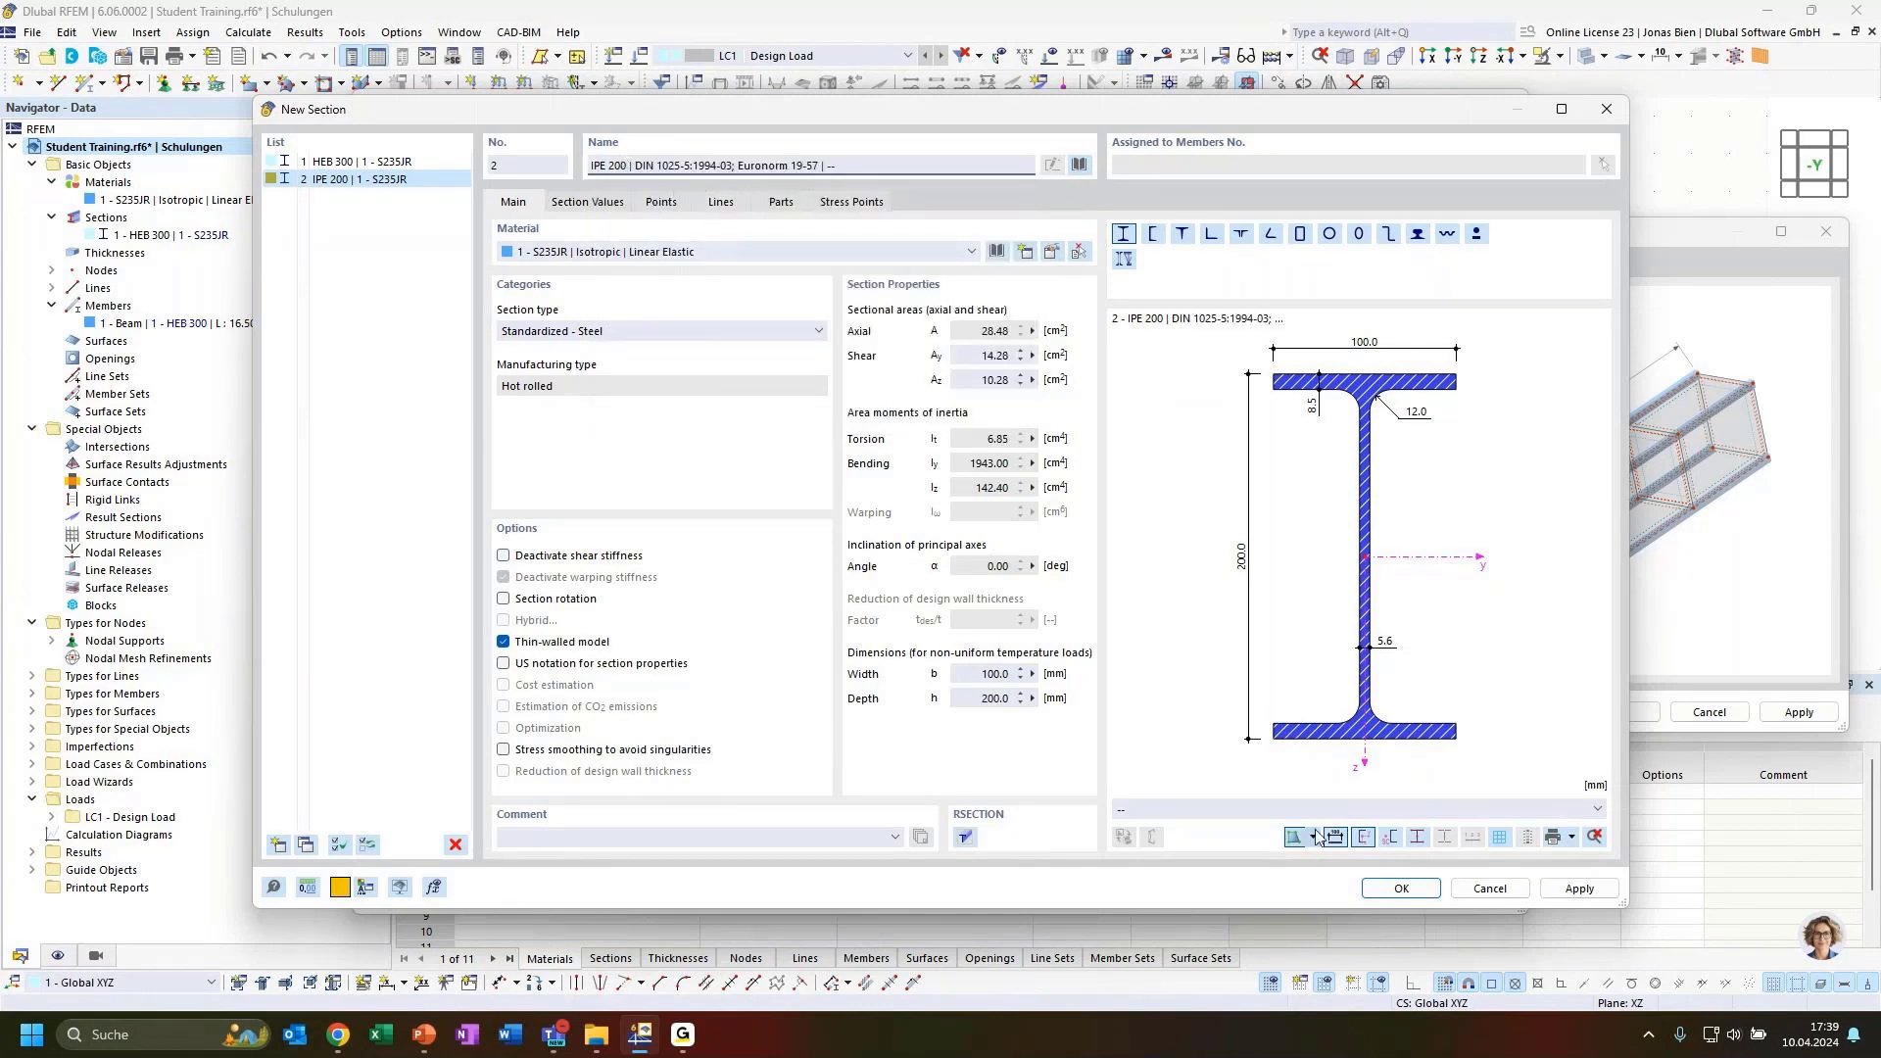
{"action": "left_click", "coordinate": [1399, 889]}
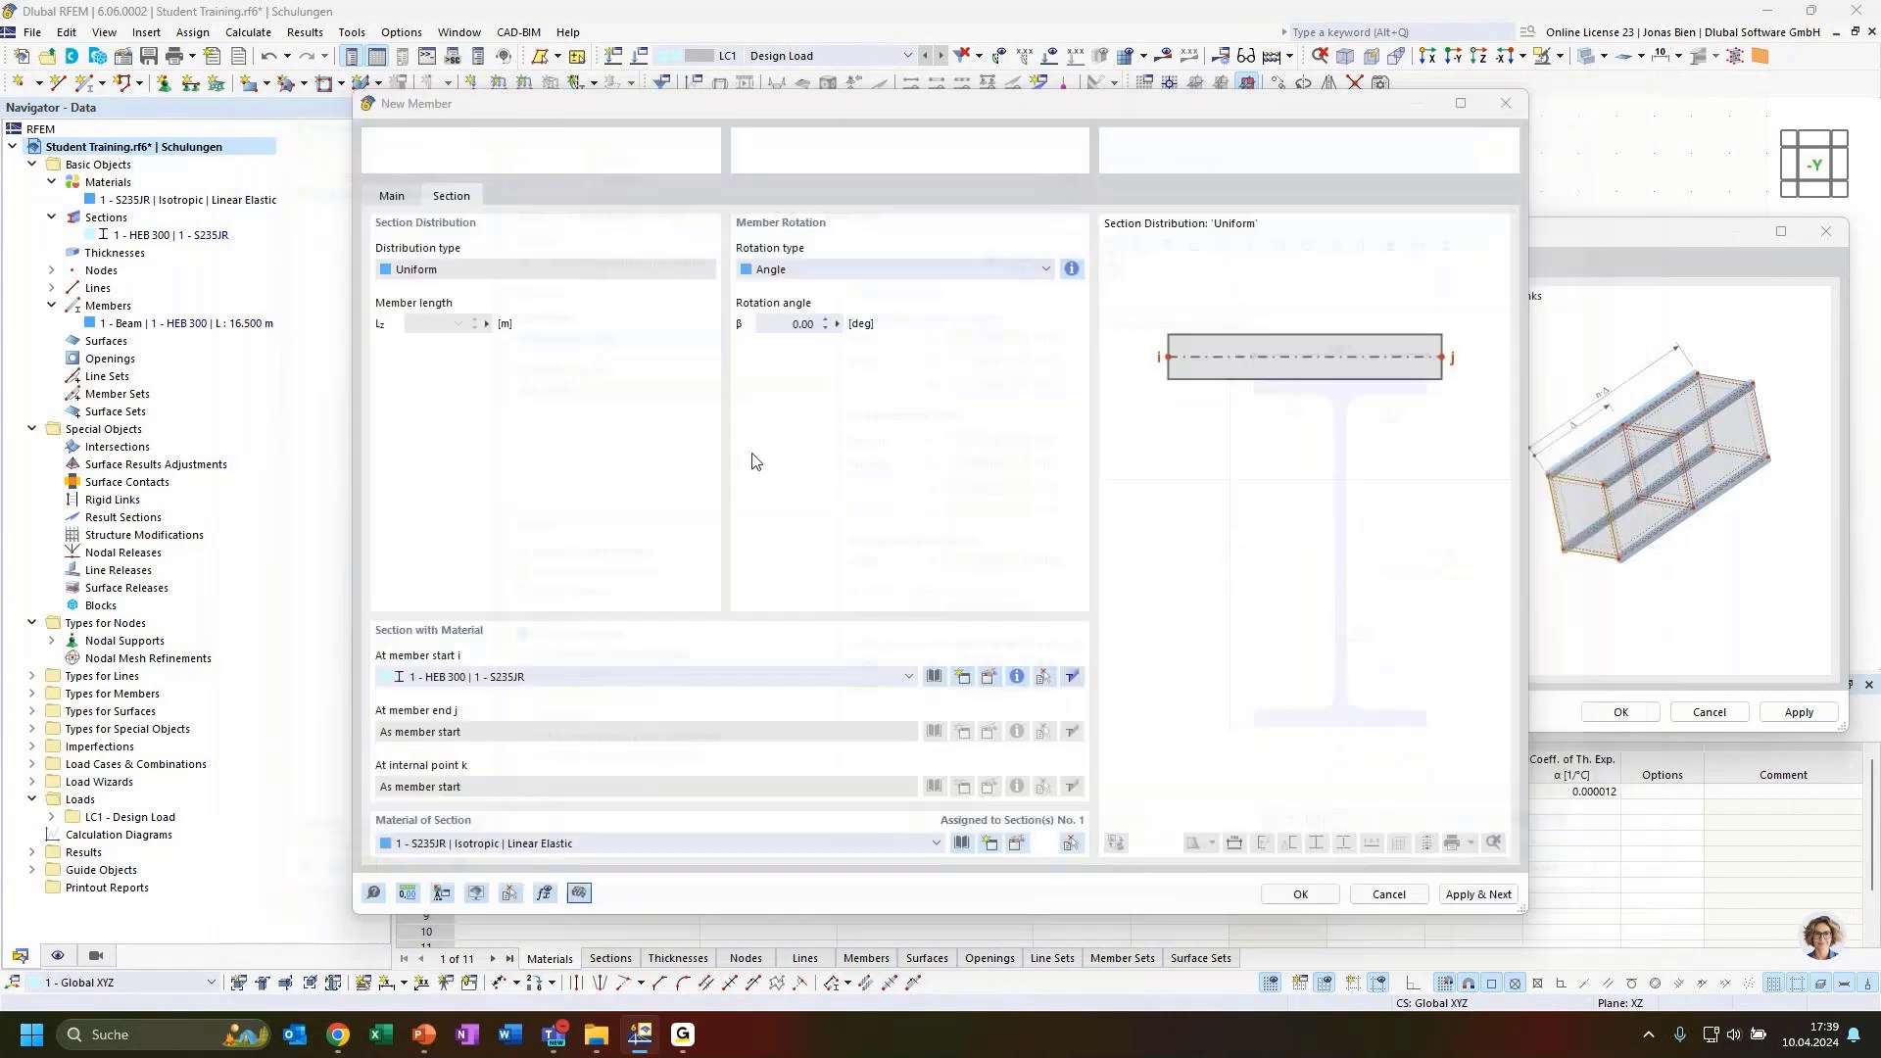
Review the member types available for the new truss member, keeping Truss selected.
{"action": "left_click", "coordinate": [401, 202]}
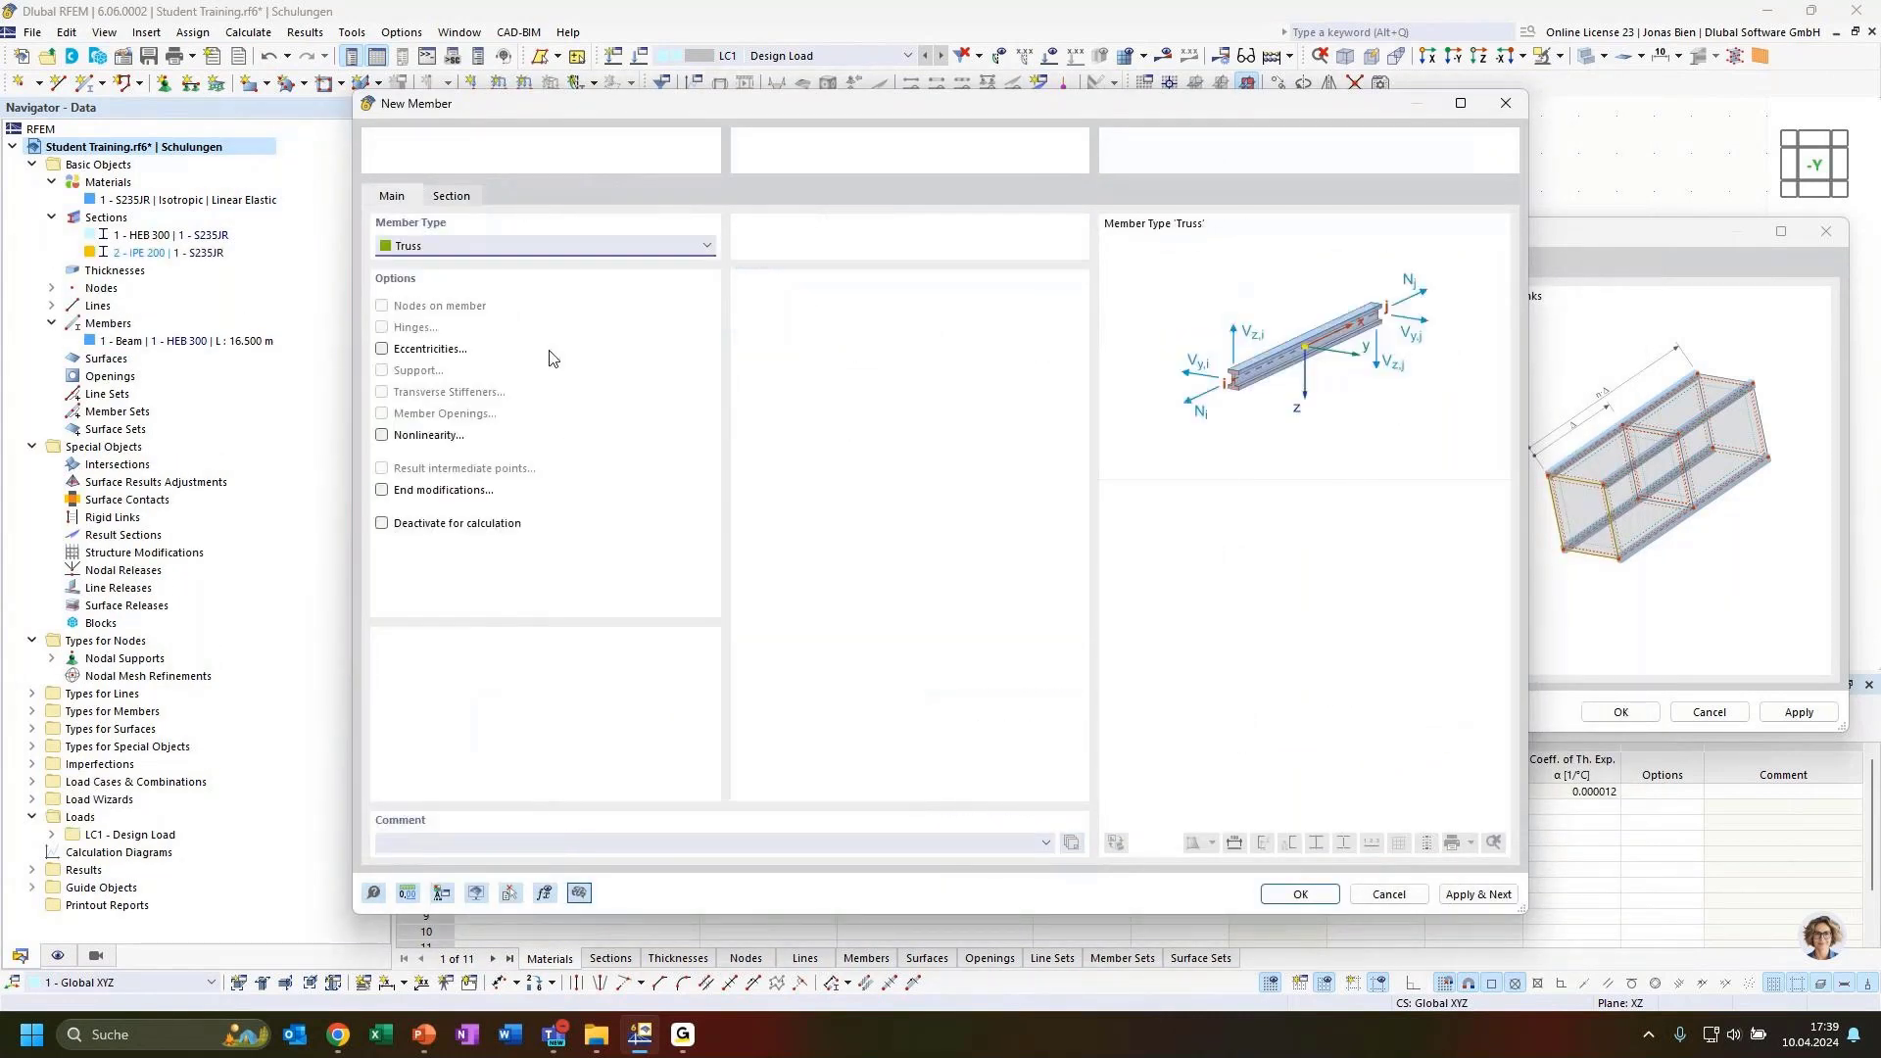
{"action": "left_click", "coordinate": [495, 247]}
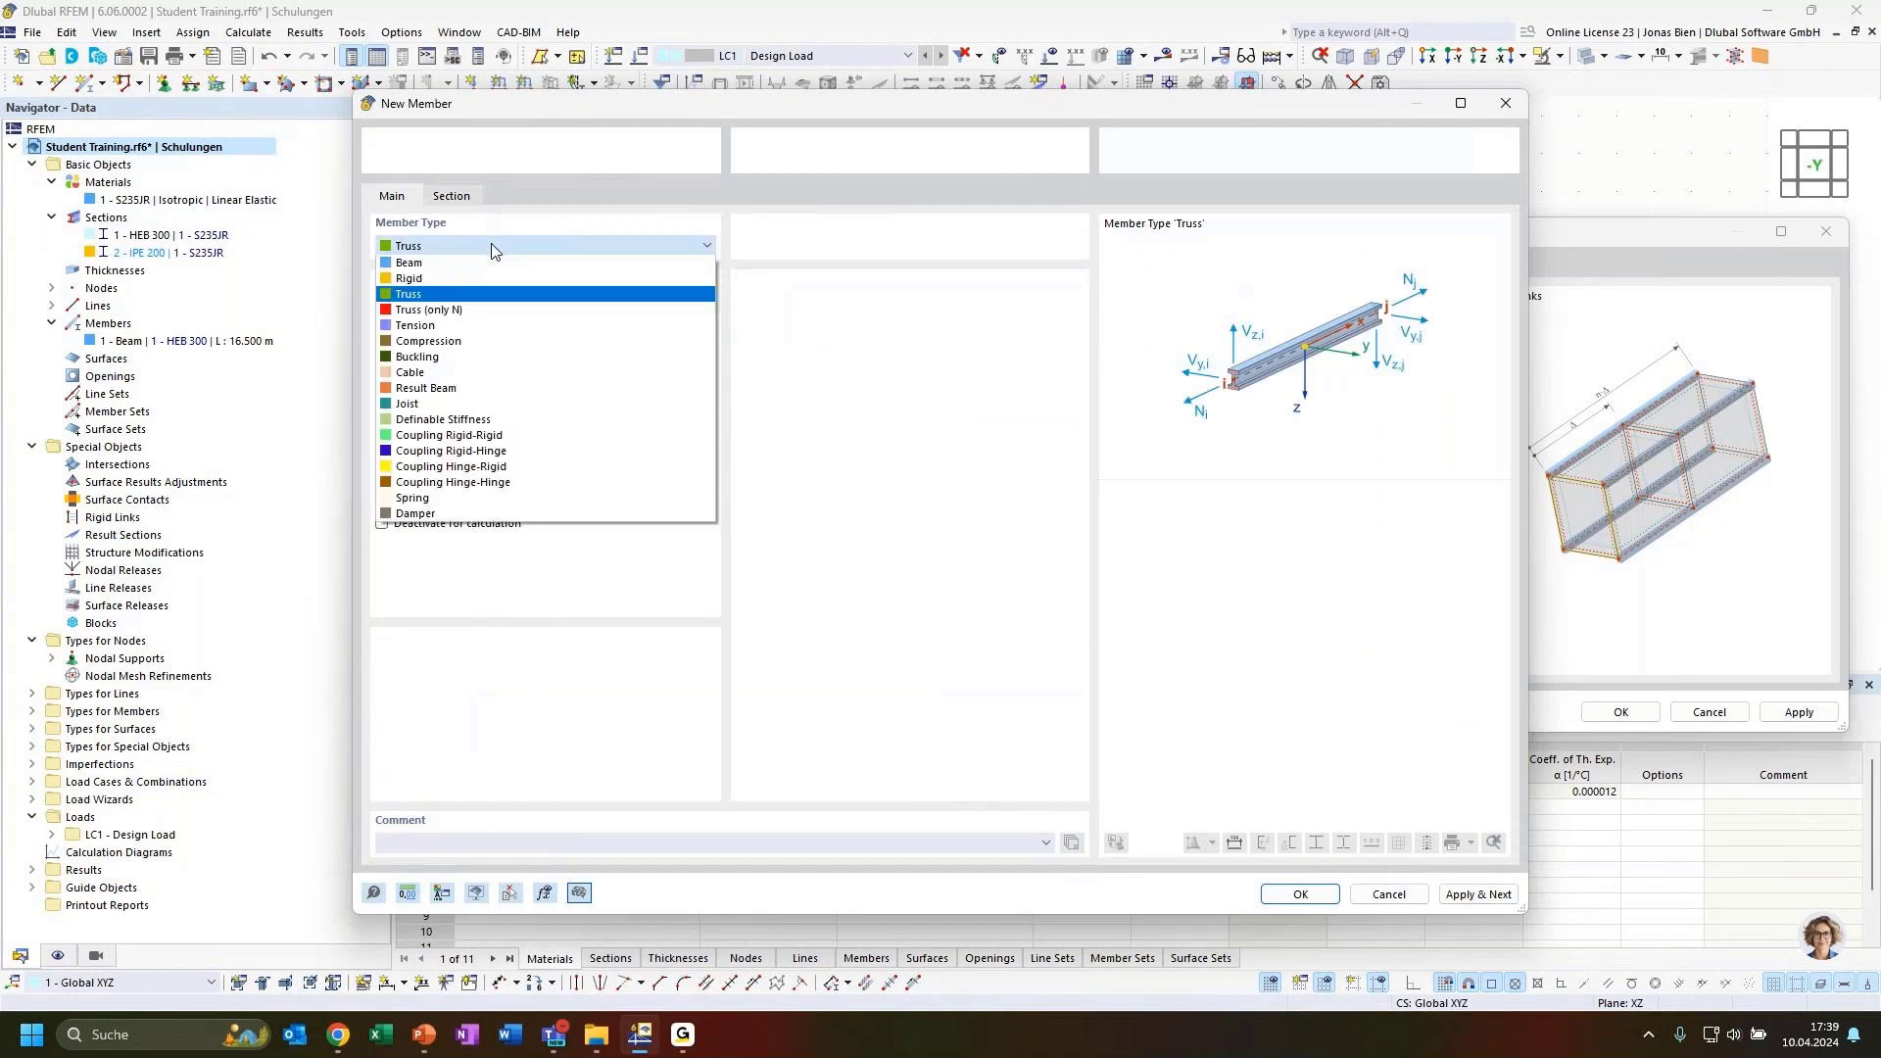
{"action": "left_click", "coordinate": [492, 249]}
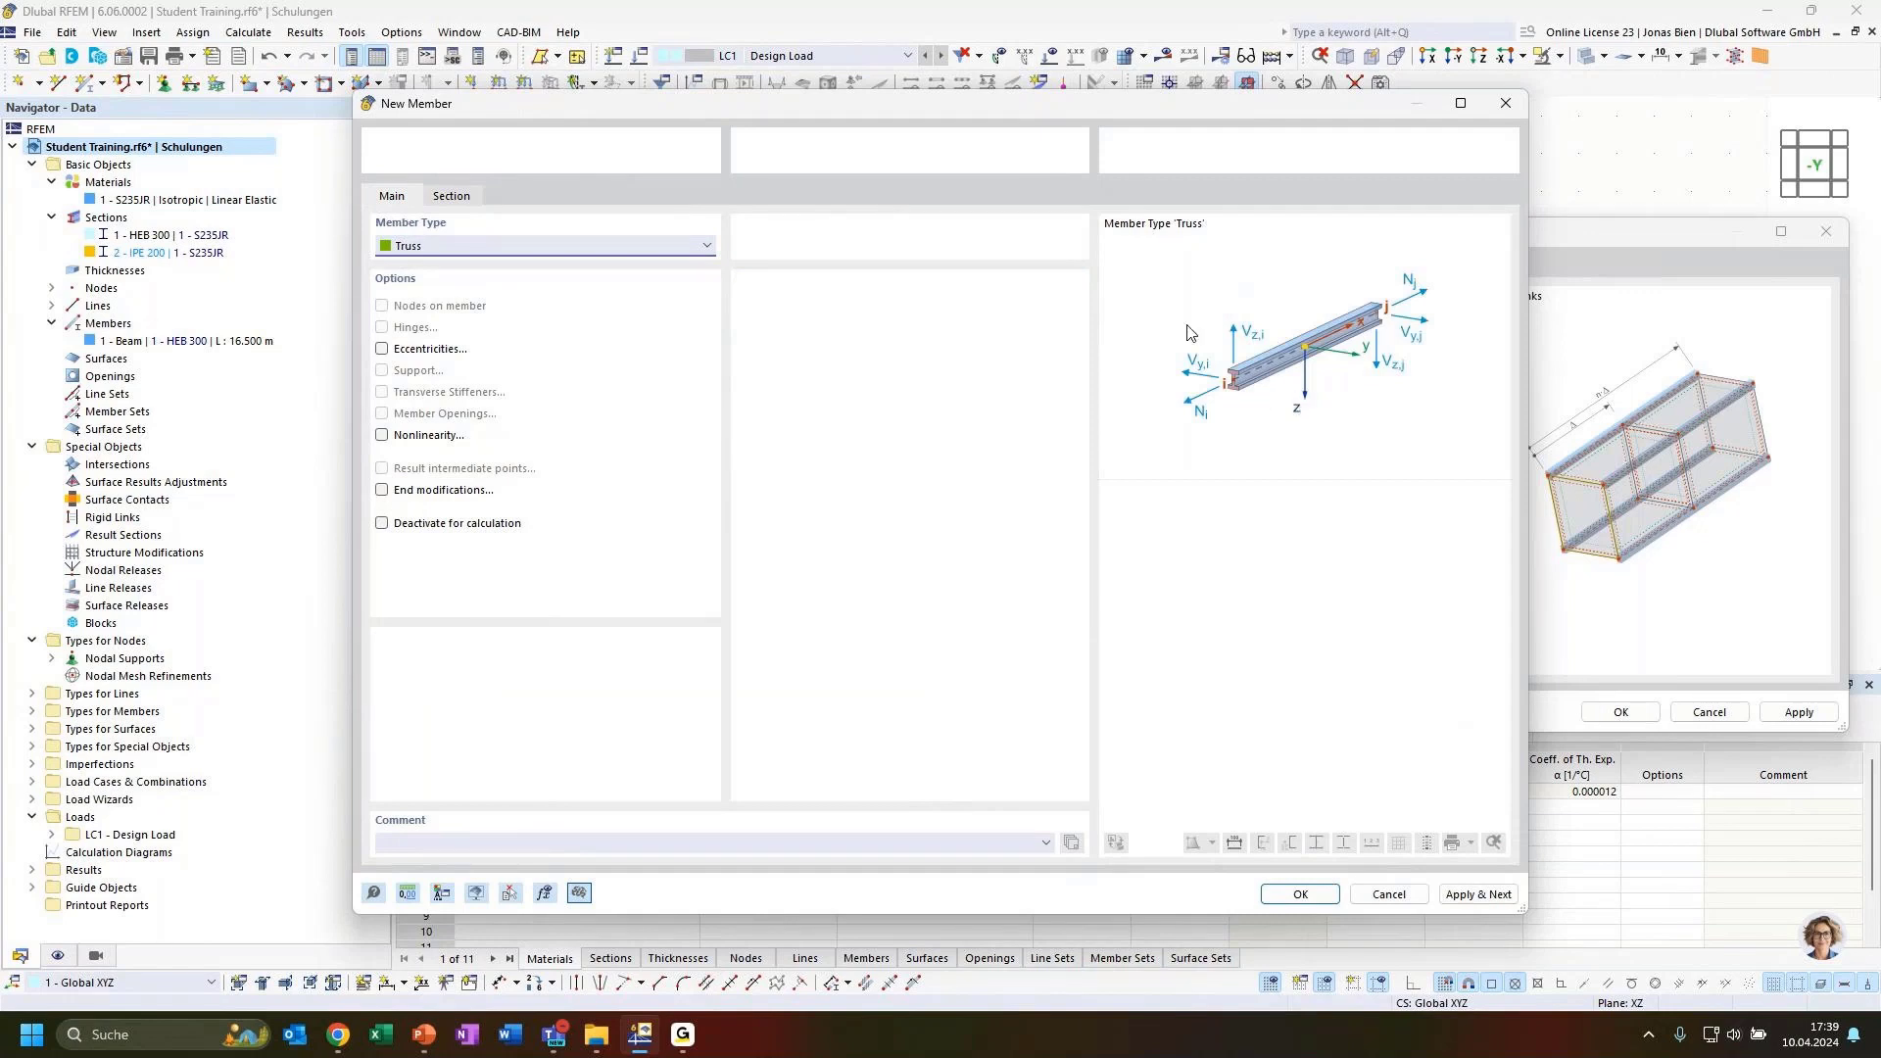
{"action": "left_click", "coordinate": [617, 251]}
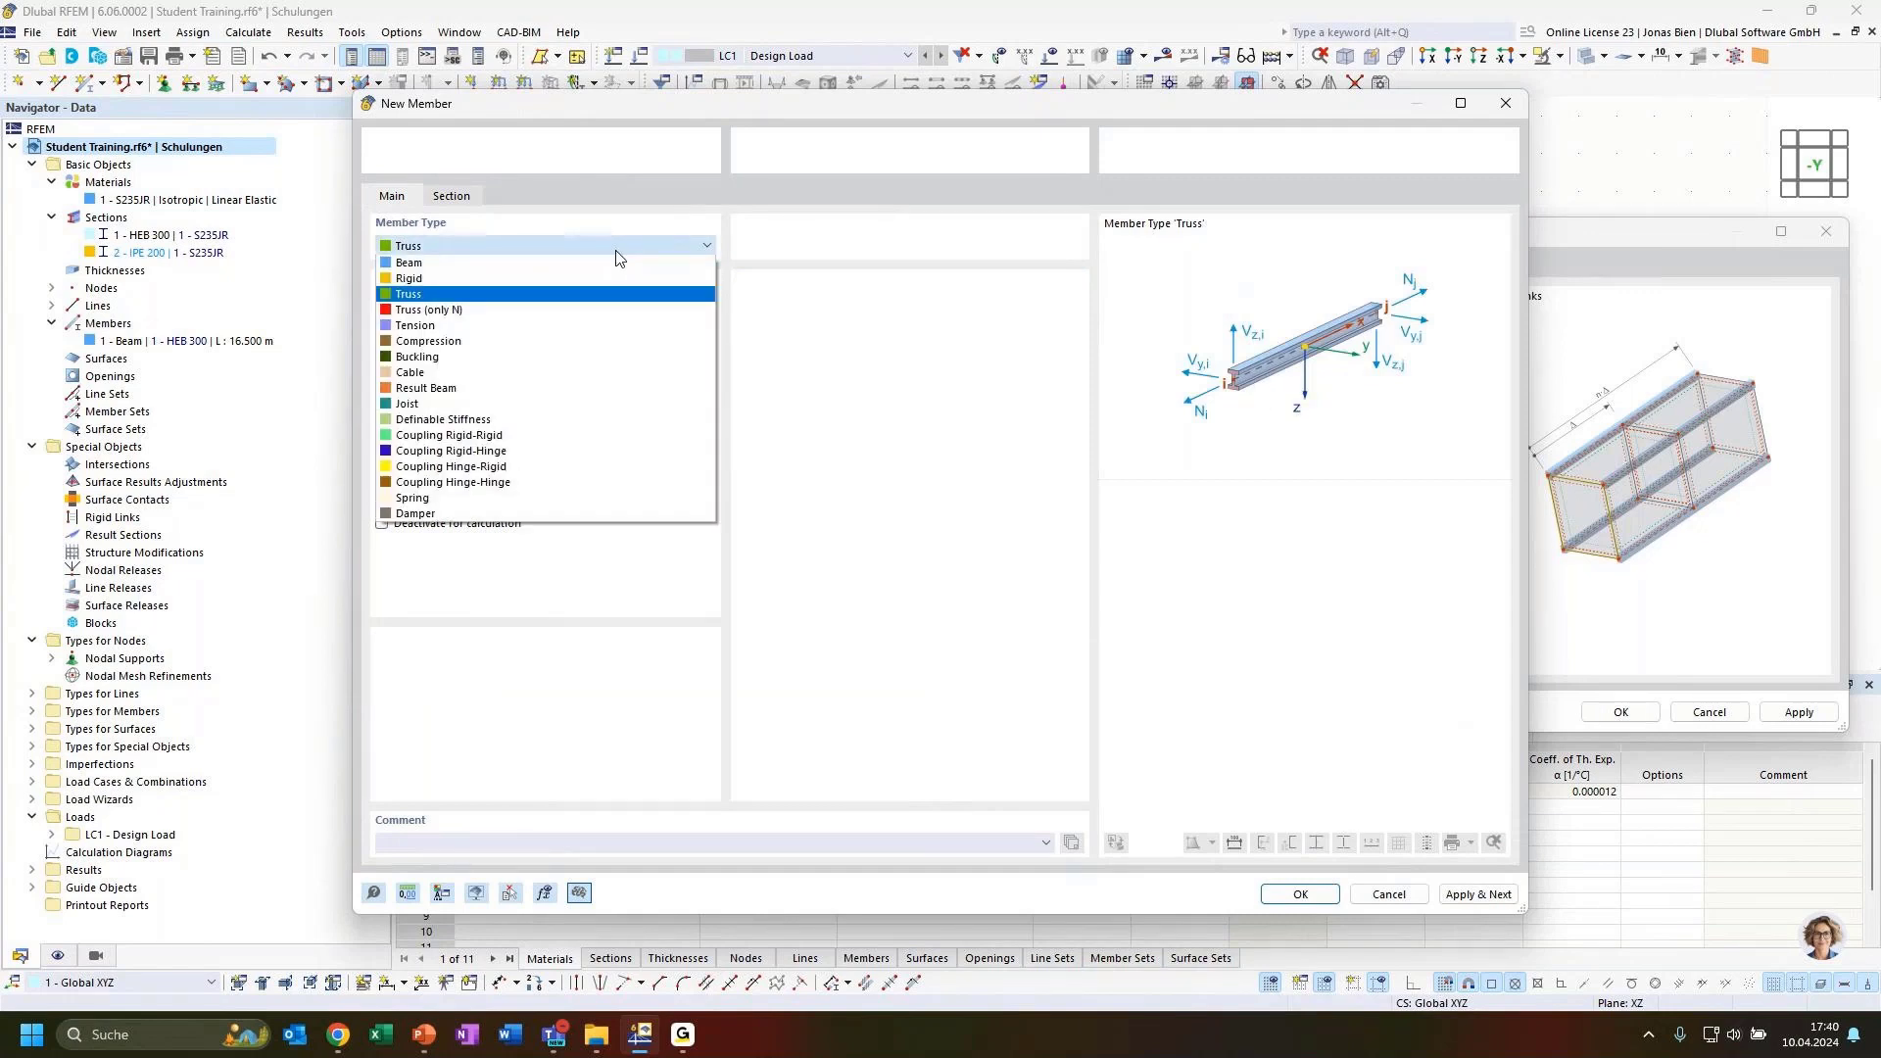
{"action": "left_click", "coordinate": [616, 252]}
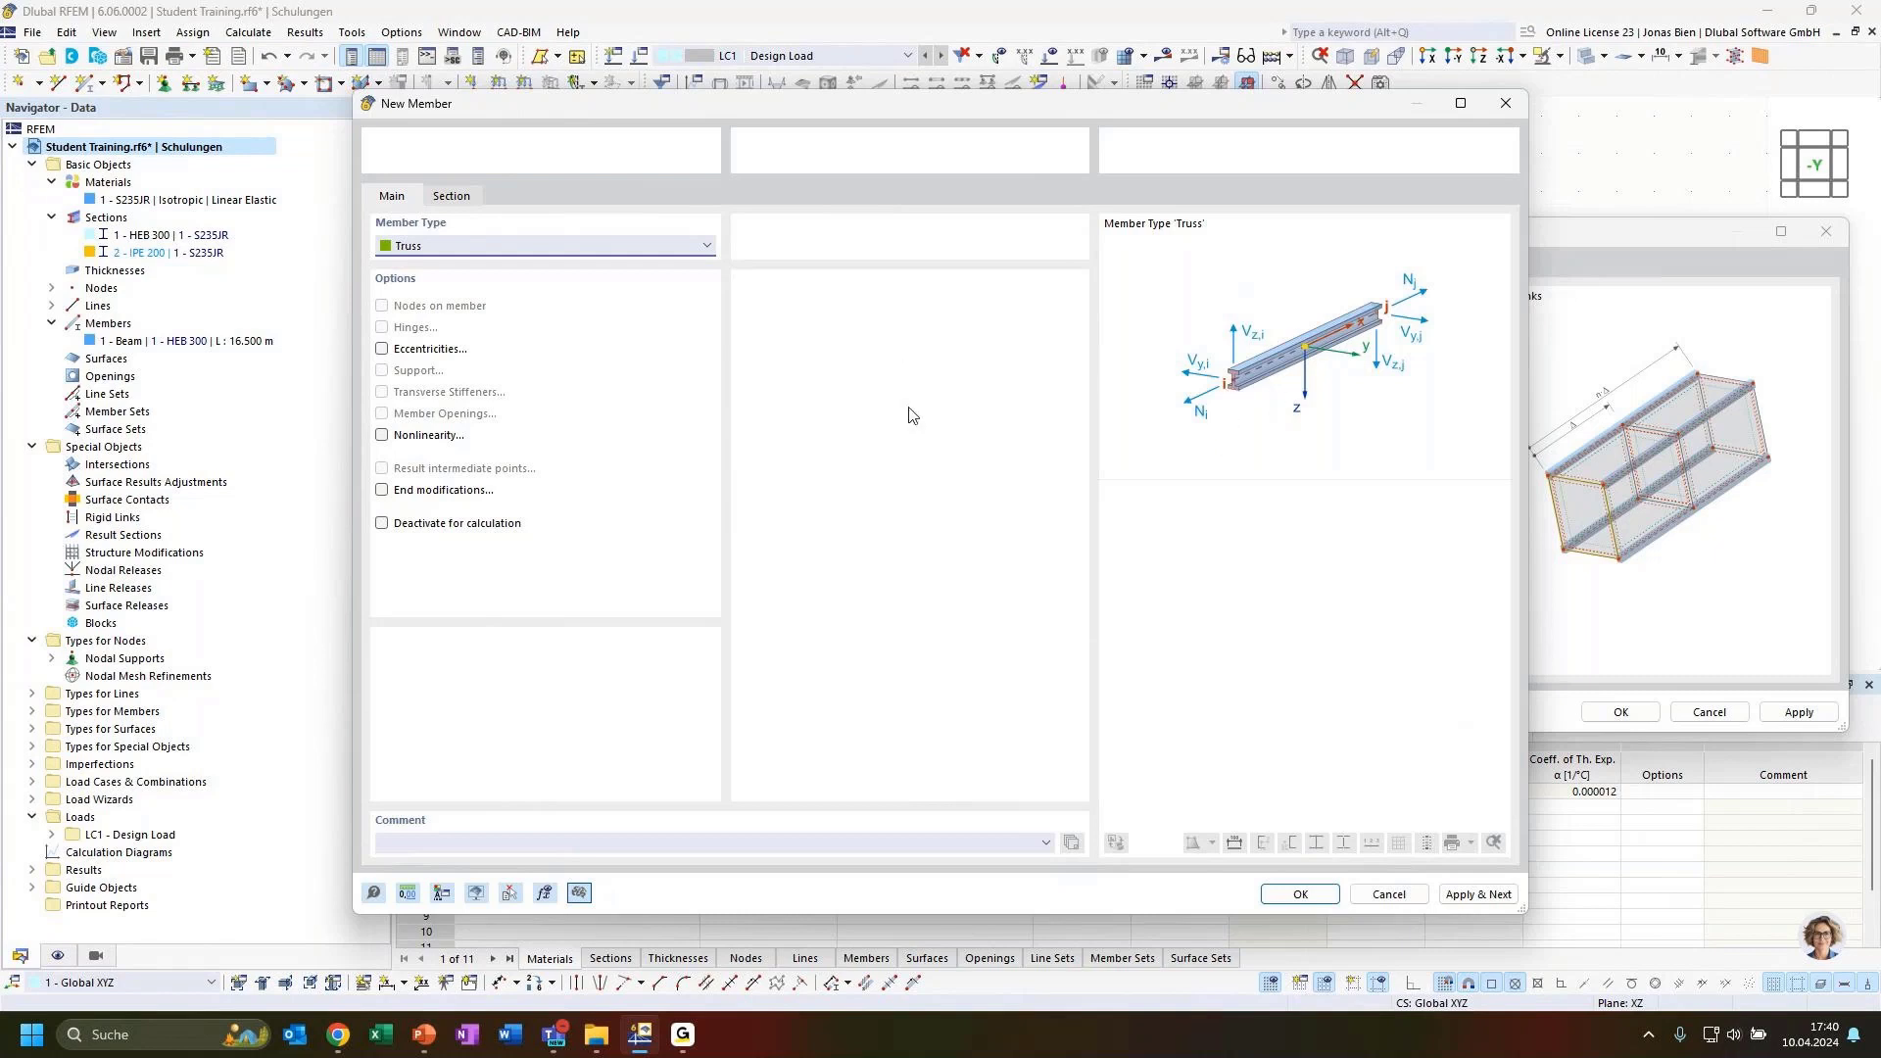
Open the RFEM 6 online manual page for the member's main parameters in the browser and examine its introduction and dialog illustration.
{"action": "left_click", "coordinate": [376, 894]}
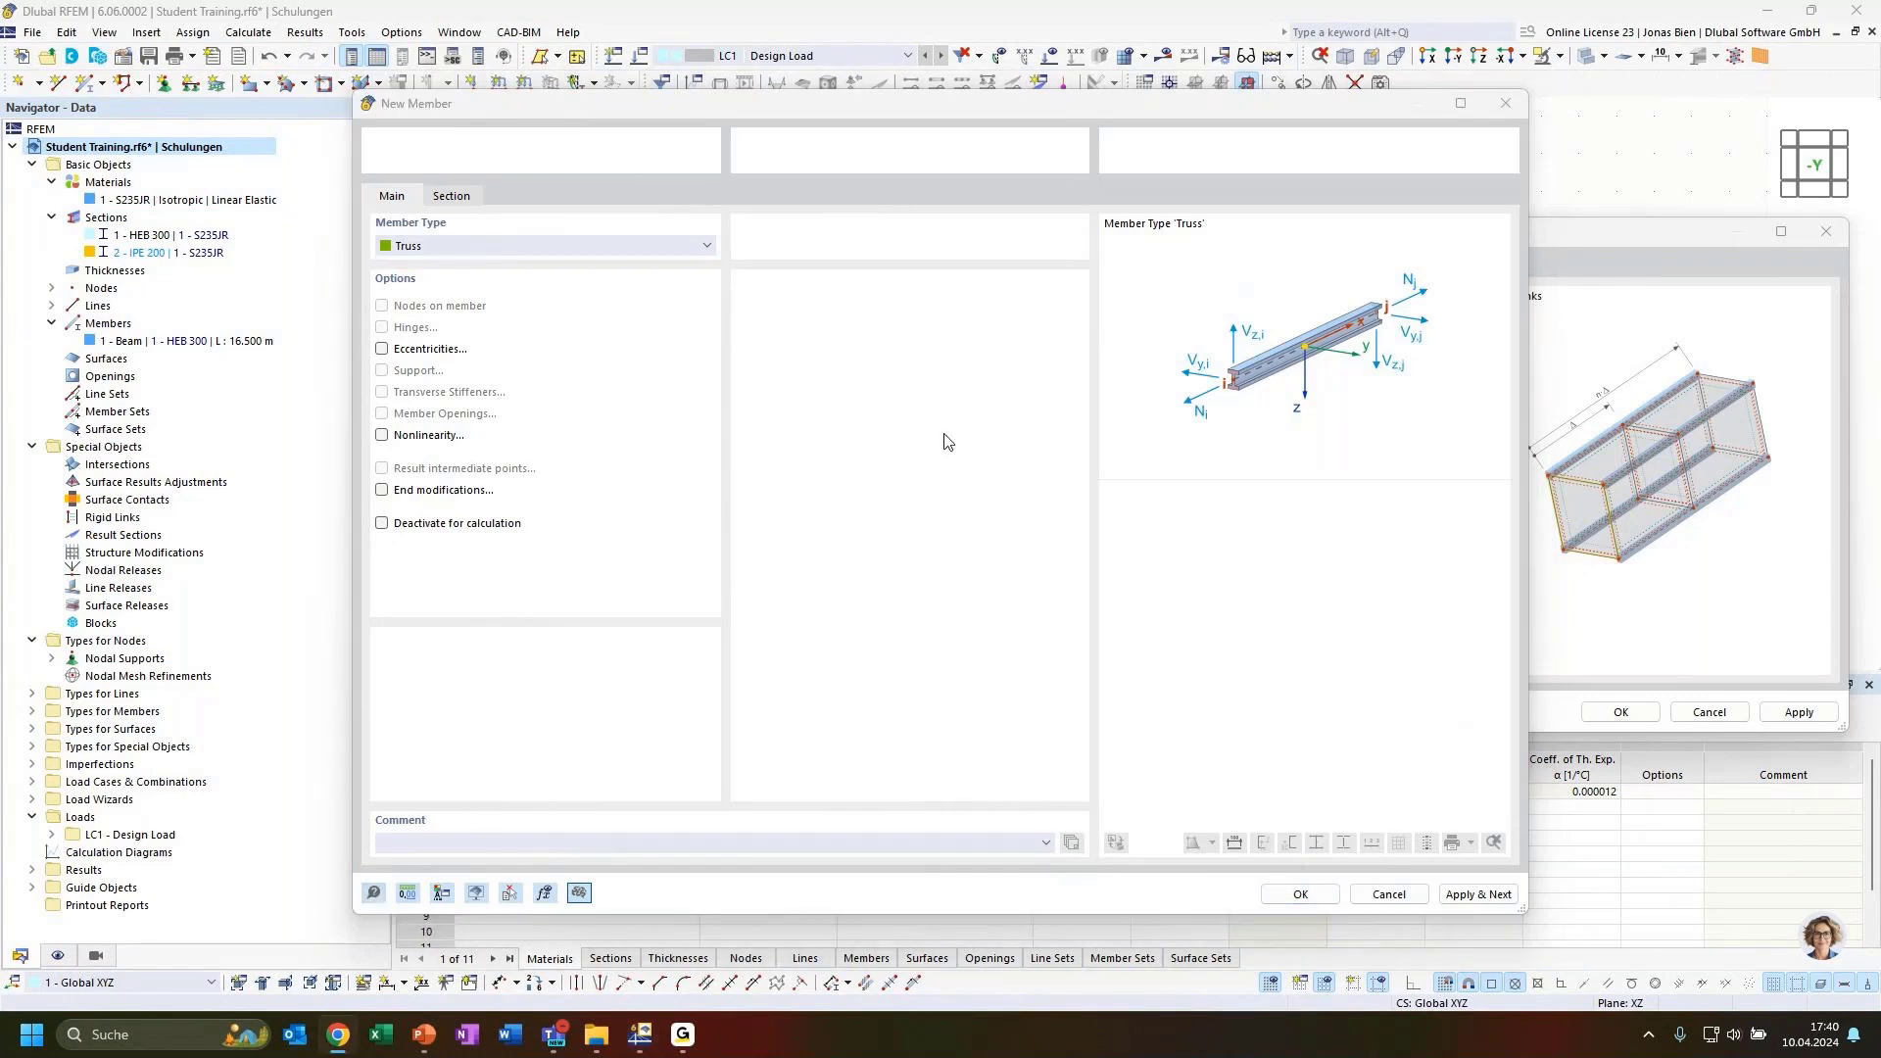
{"action": "left_click_drag", "start_coordinate": [1880, 274], "coordinate": [1176, 171]}
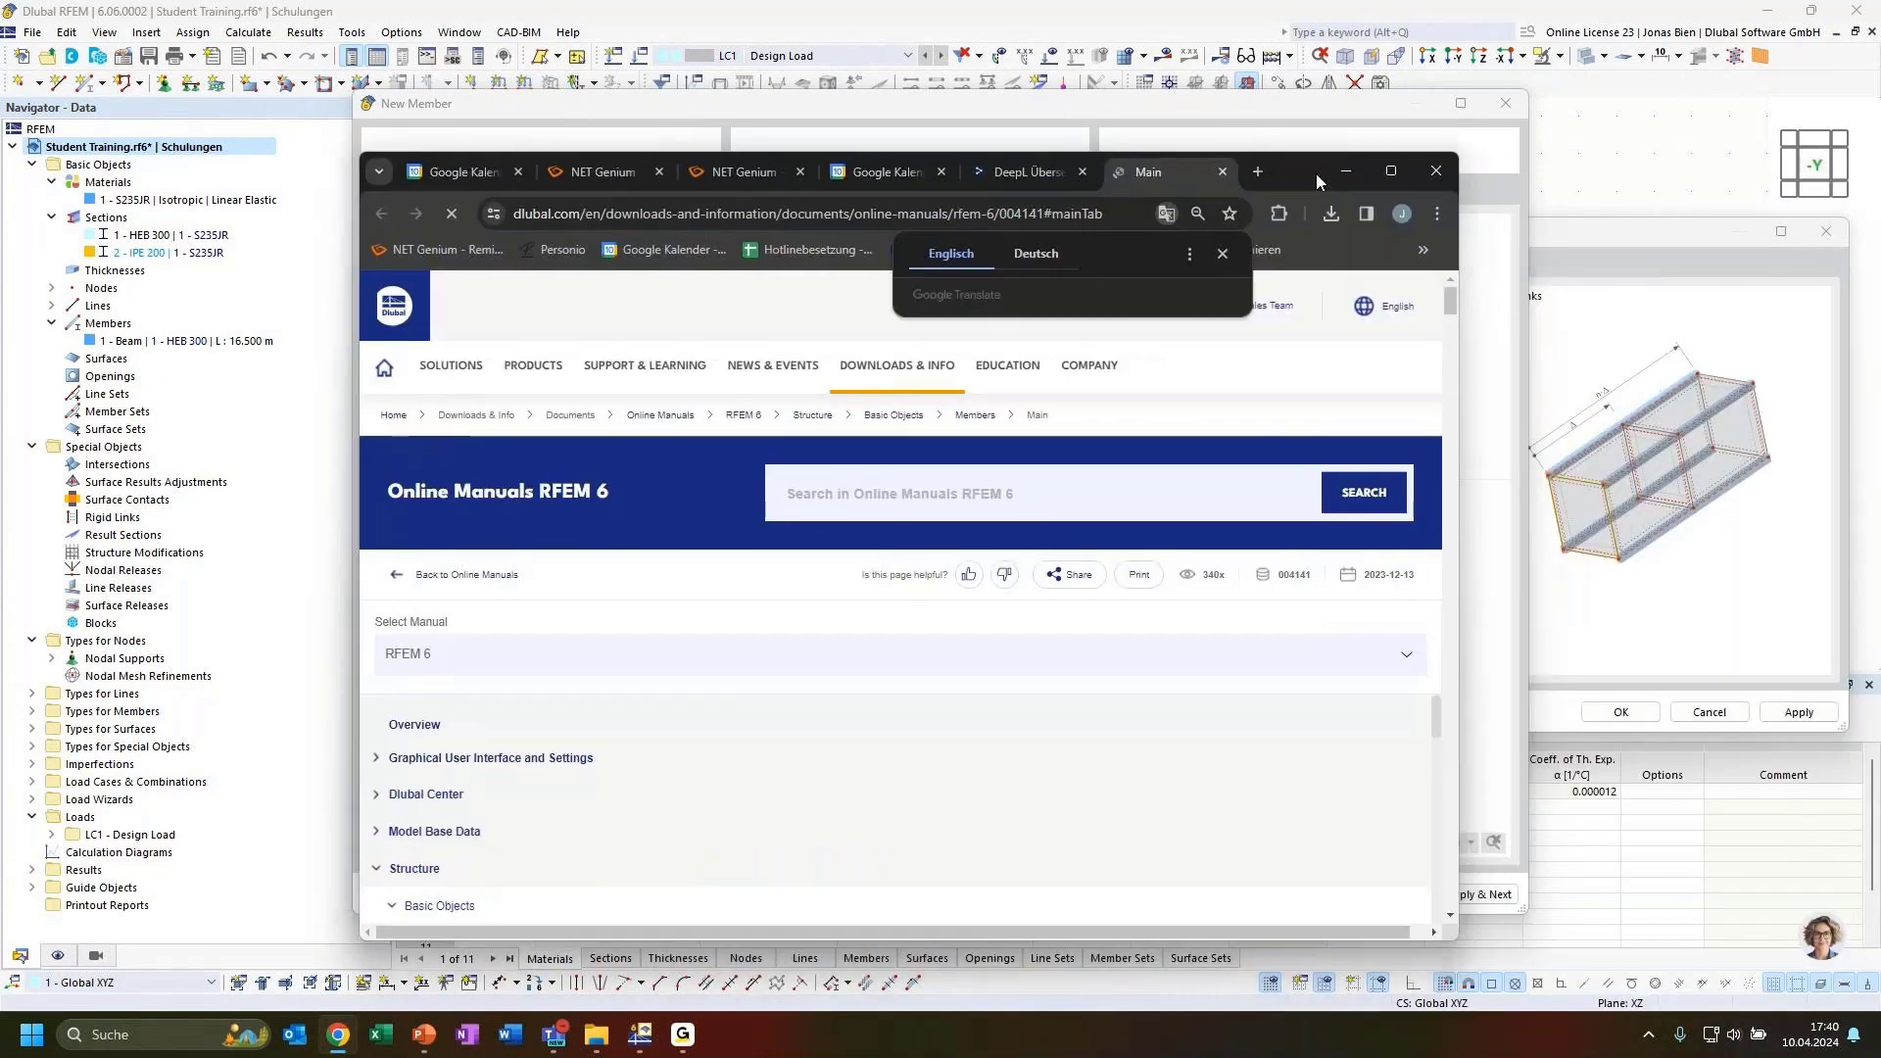
{"action": "left_click", "coordinate": [1394, 177]}
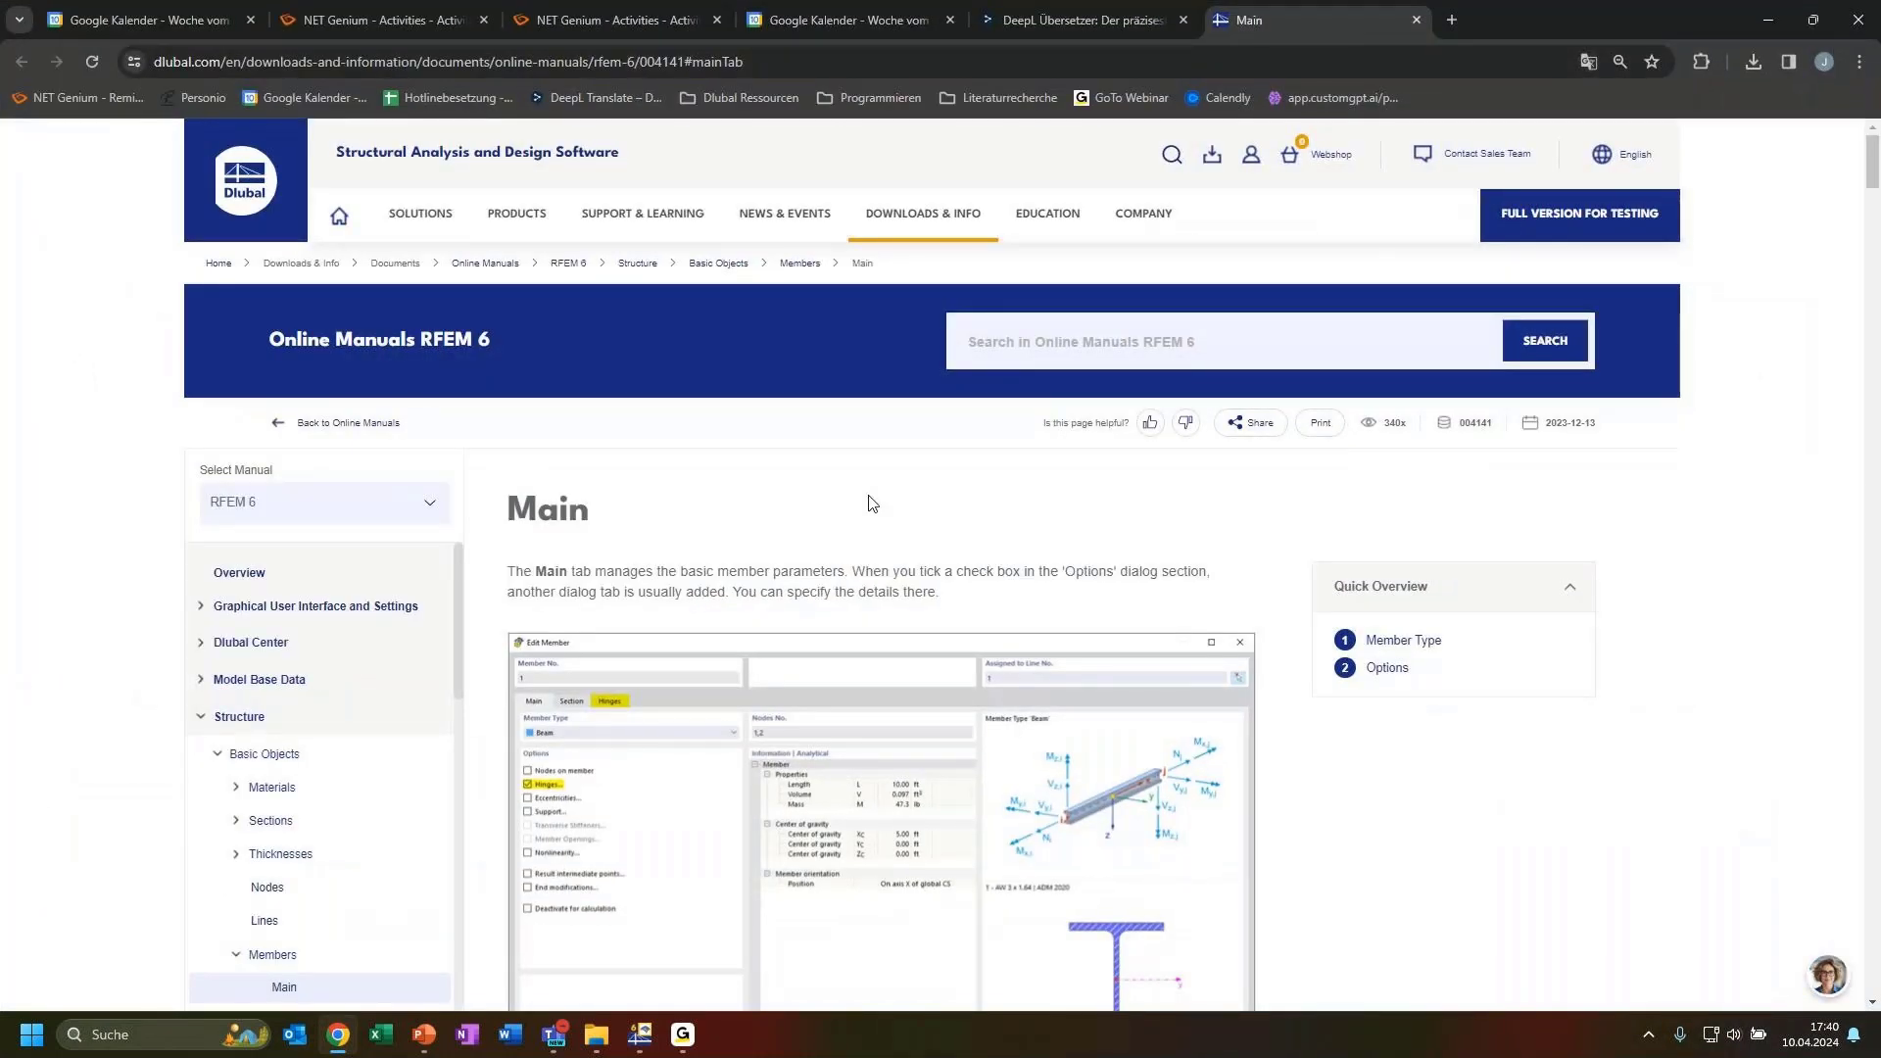
{"action": "scroll", "coordinate": [769, 552], "scroll_direction": "down", "scroll_amount": 1}
{"action": "scroll", "coordinate": [769, 552], "scroll_direction": "down", "scroll_amount": 3}
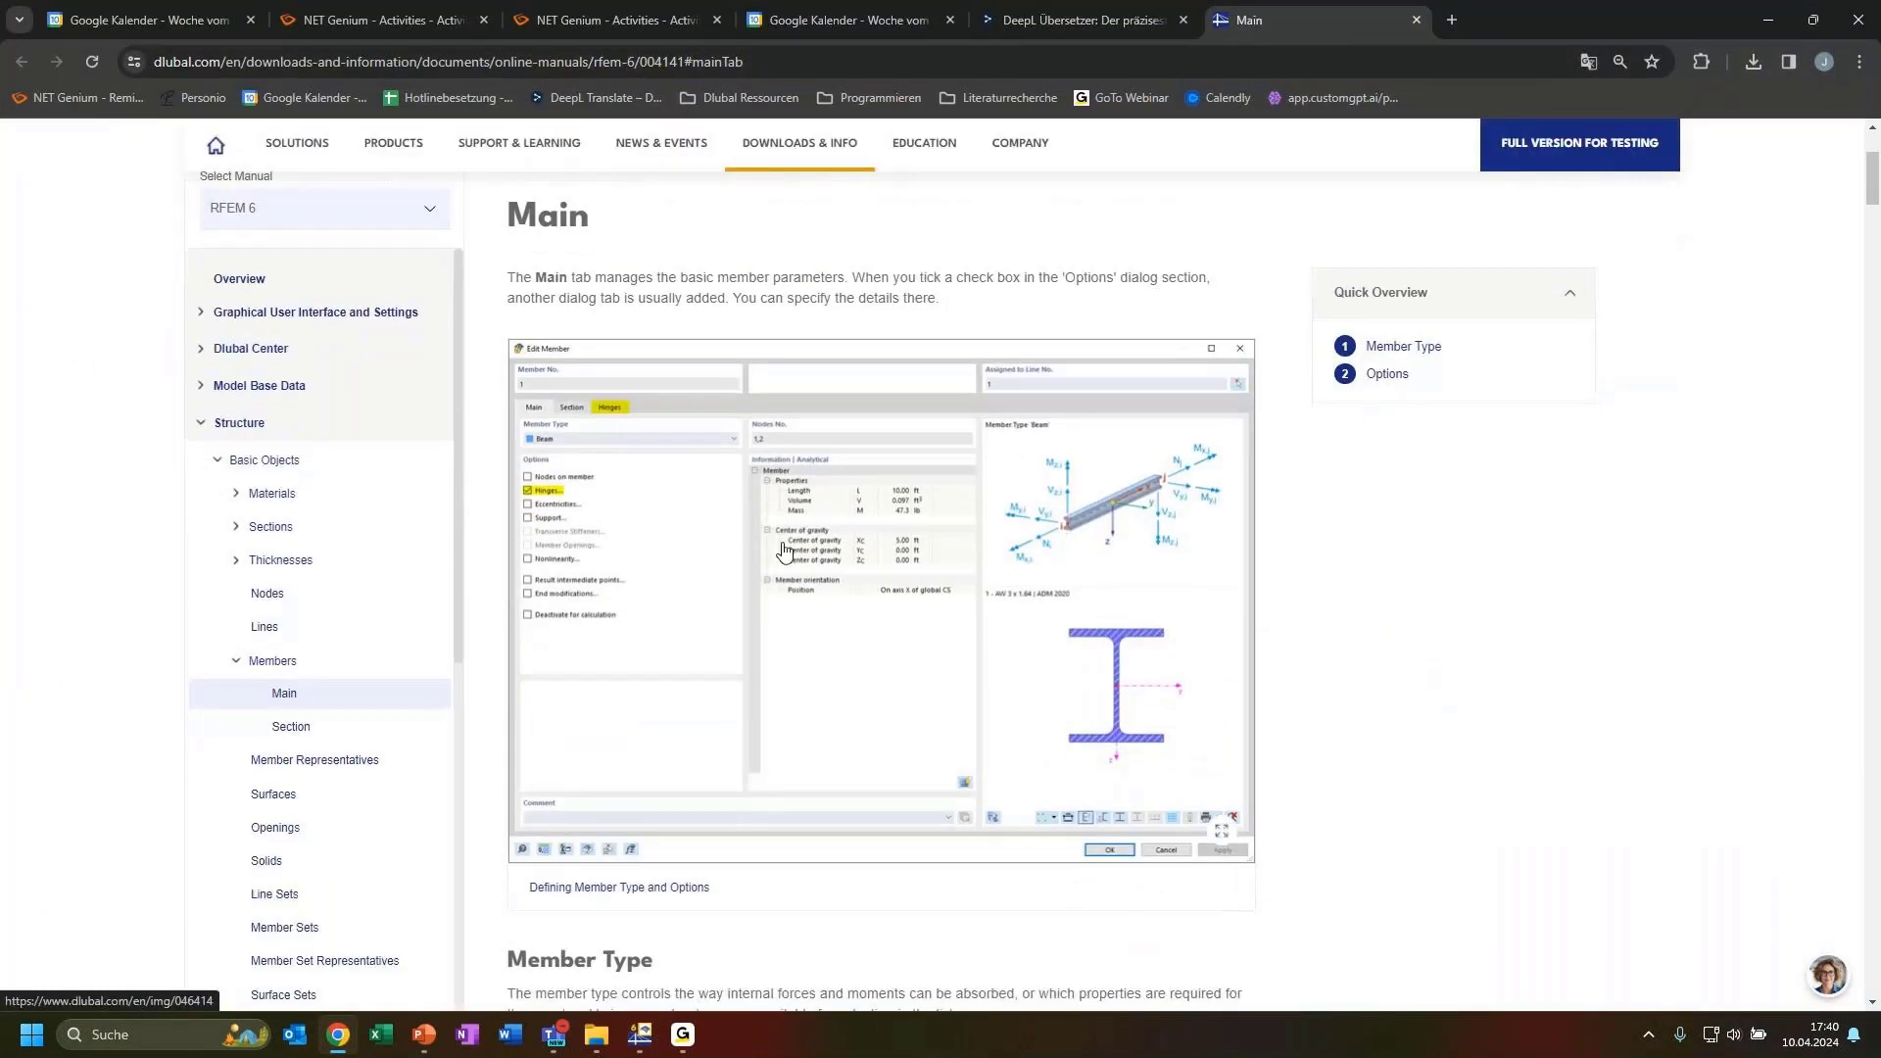
{"action": "scroll", "coordinate": [784, 550], "scroll_direction": "up", "scroll_amount": 2}
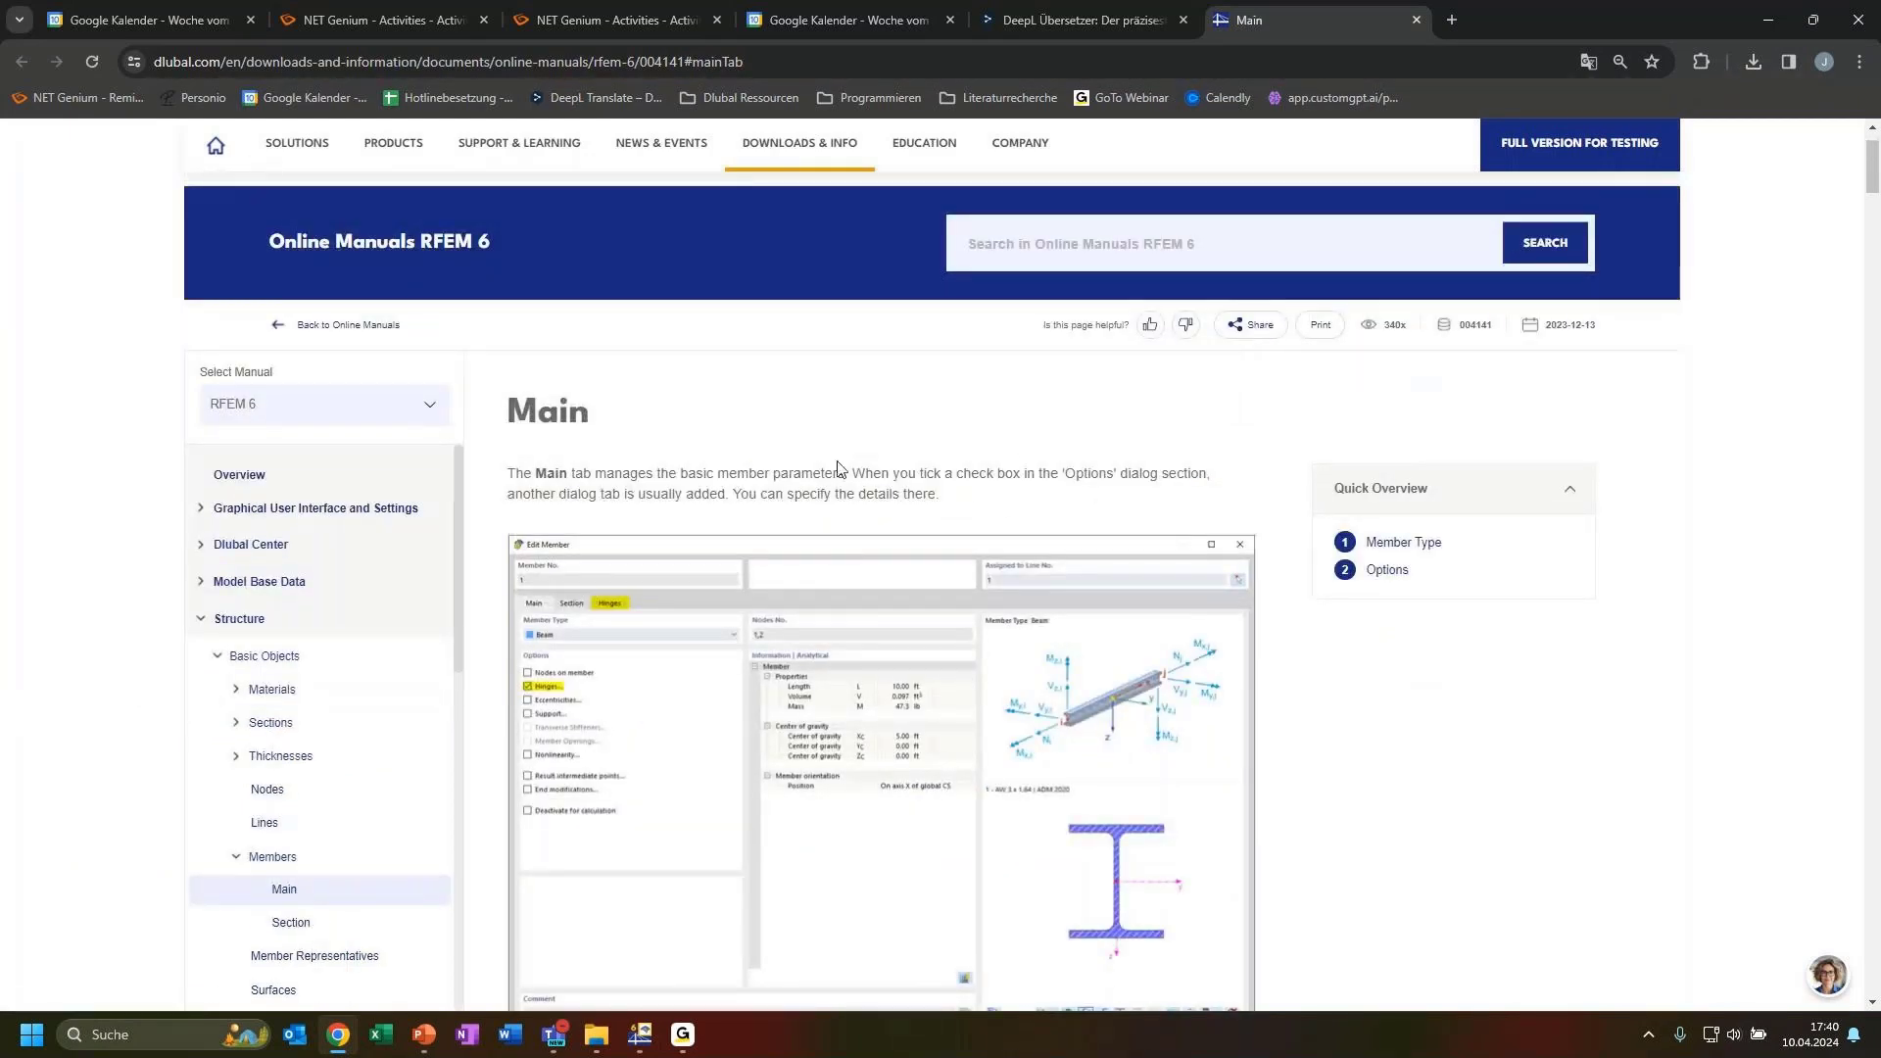
{"action": "scroll", "coordinate": [784, 480], "scroll_direction": "down", "scroll_amount": 2}
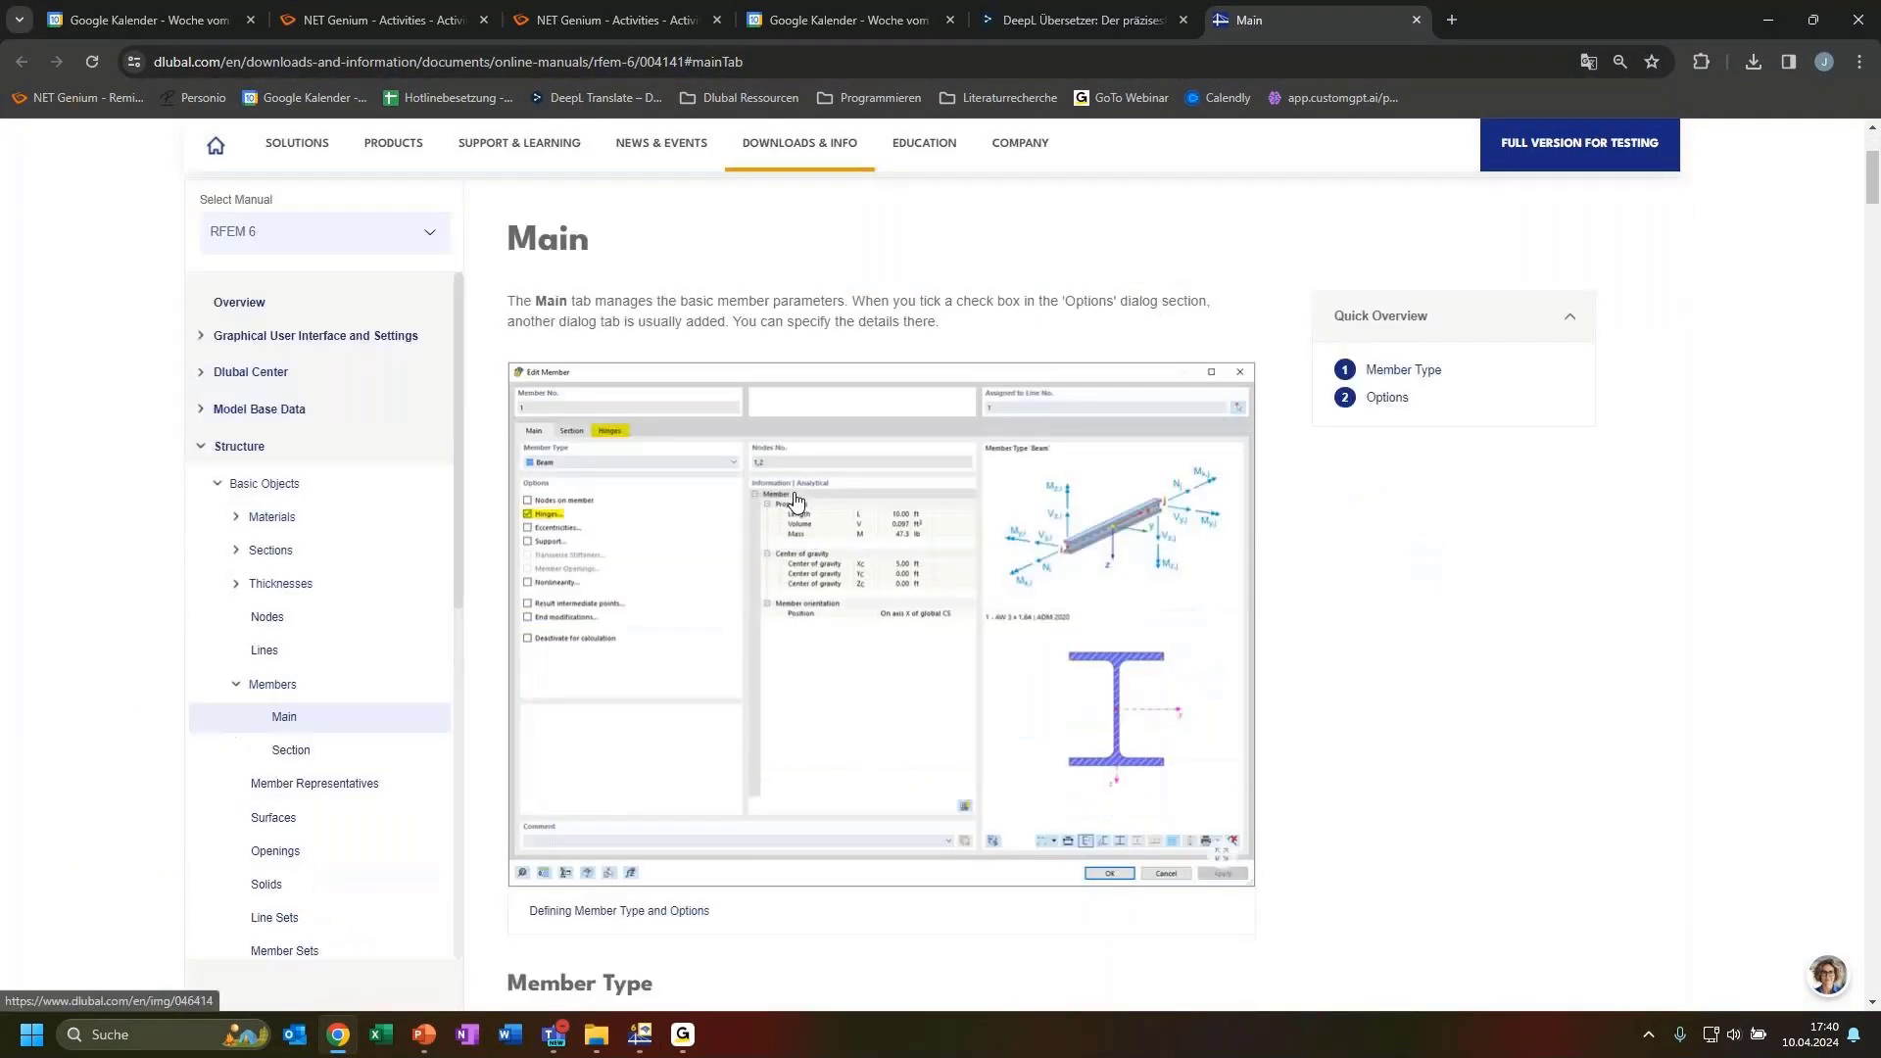
{"action": "scroll", "coordinate": [804, 502], "scroll_direction": "down", "scroll_amount": 1}
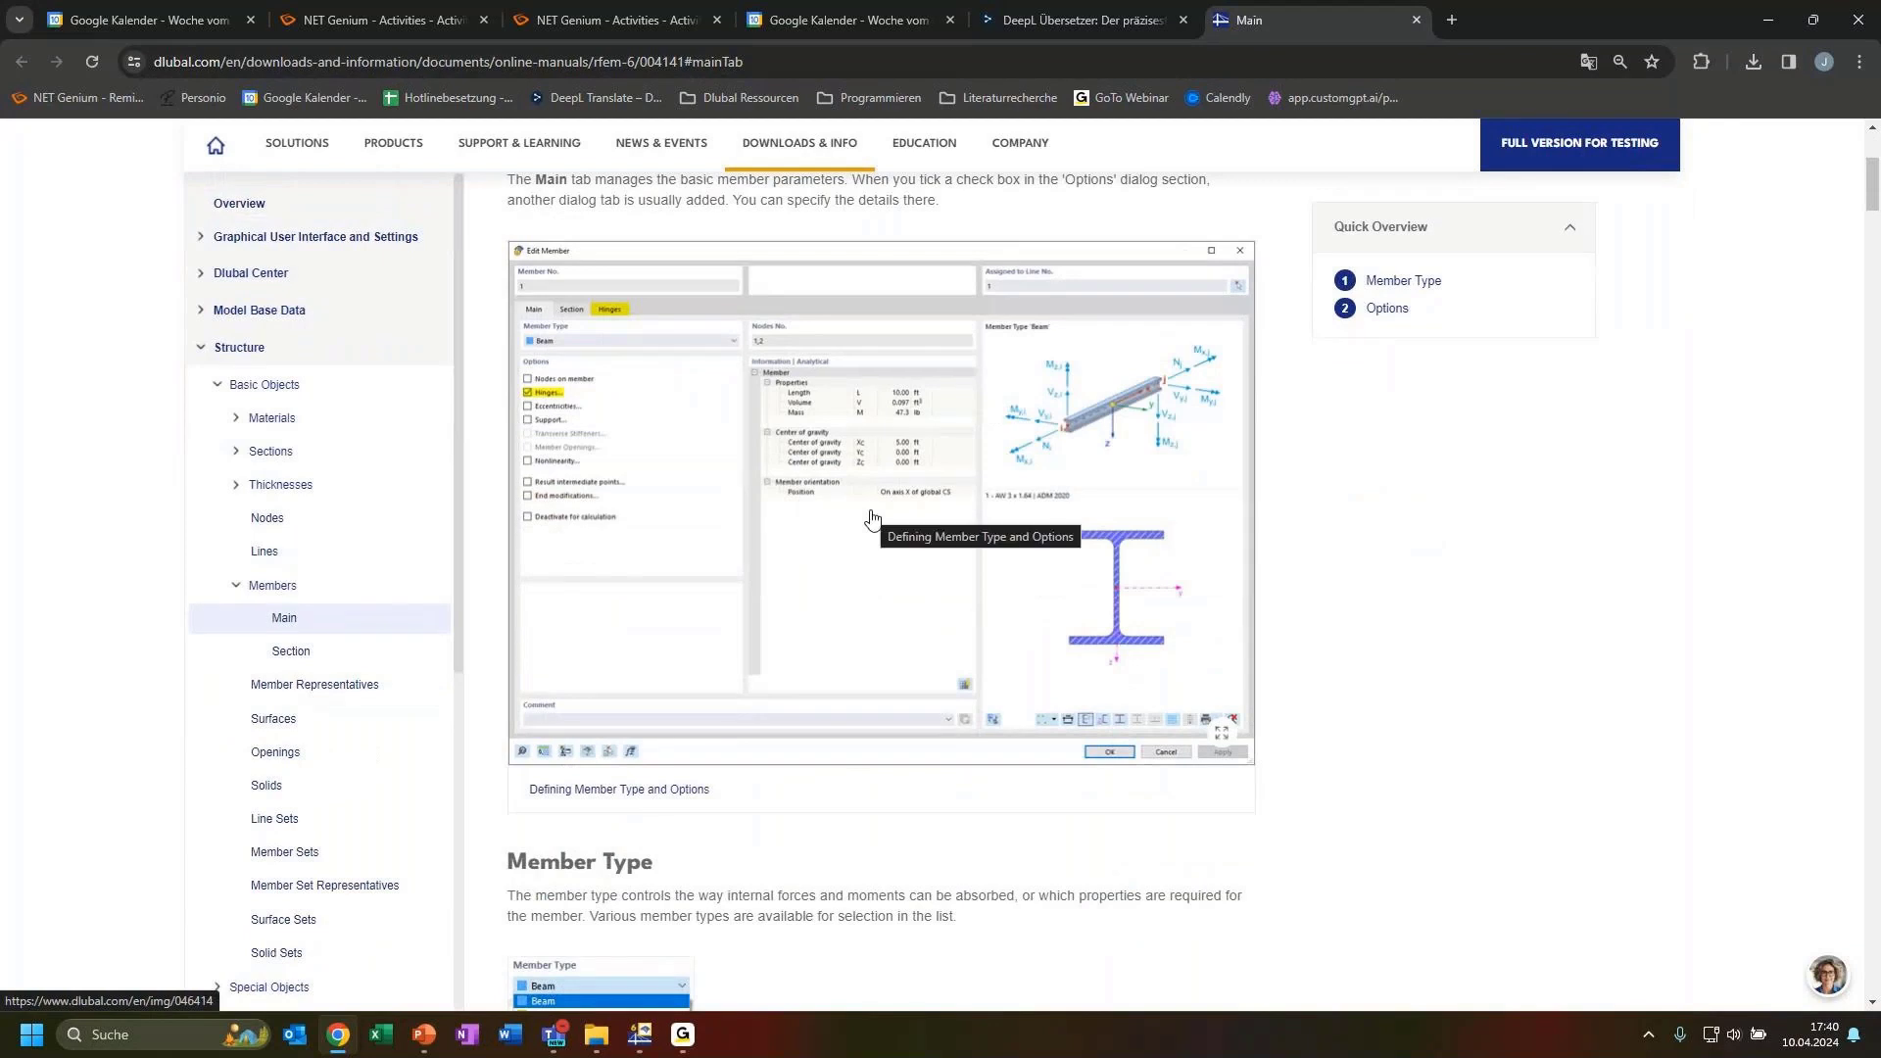
{"action": "scroll", "coordinate": [887, 525], "scroll_direction": "up", "scroll_amount": 1}
{"action": "scroll", "coordinate": [910, 534], "scroll_direction": "down", "scroll_amount": 2}
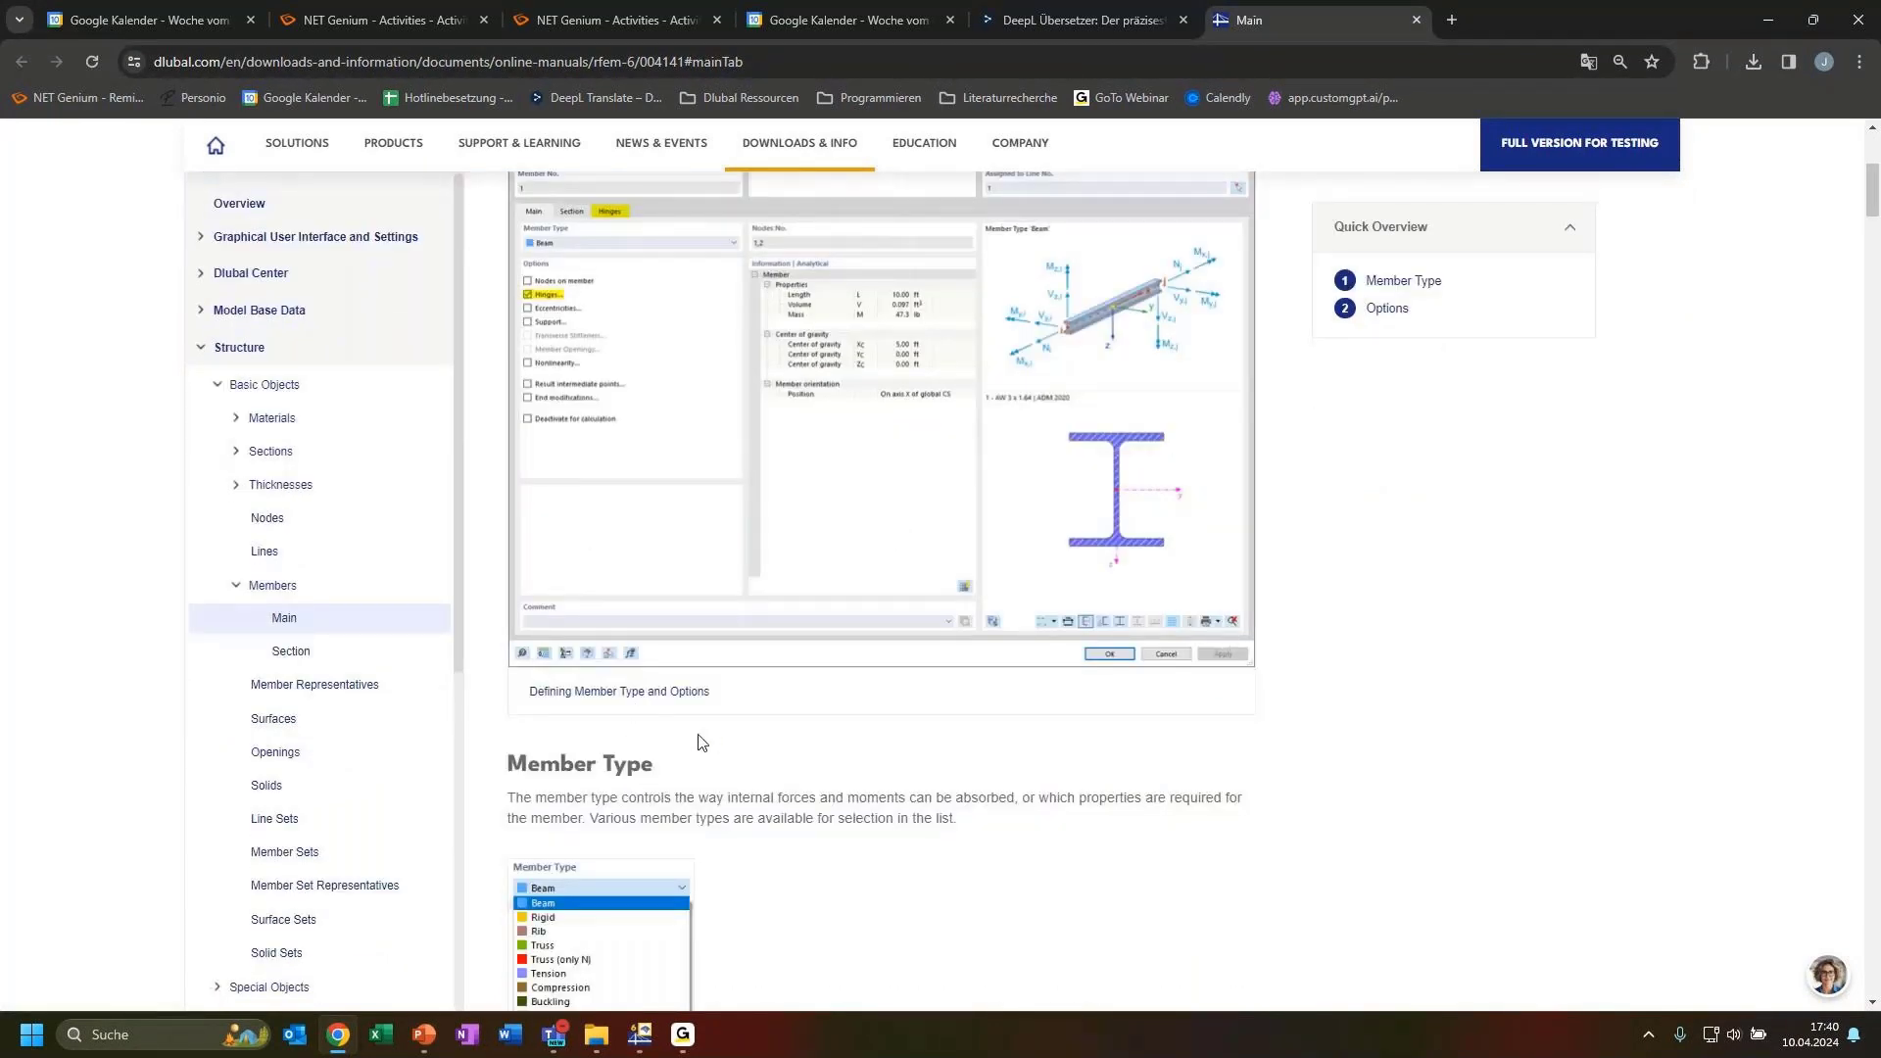
{"action": "scroll", "coordinate": [686, 745], "scroll_direction": "down", "scroll_amount": 7}
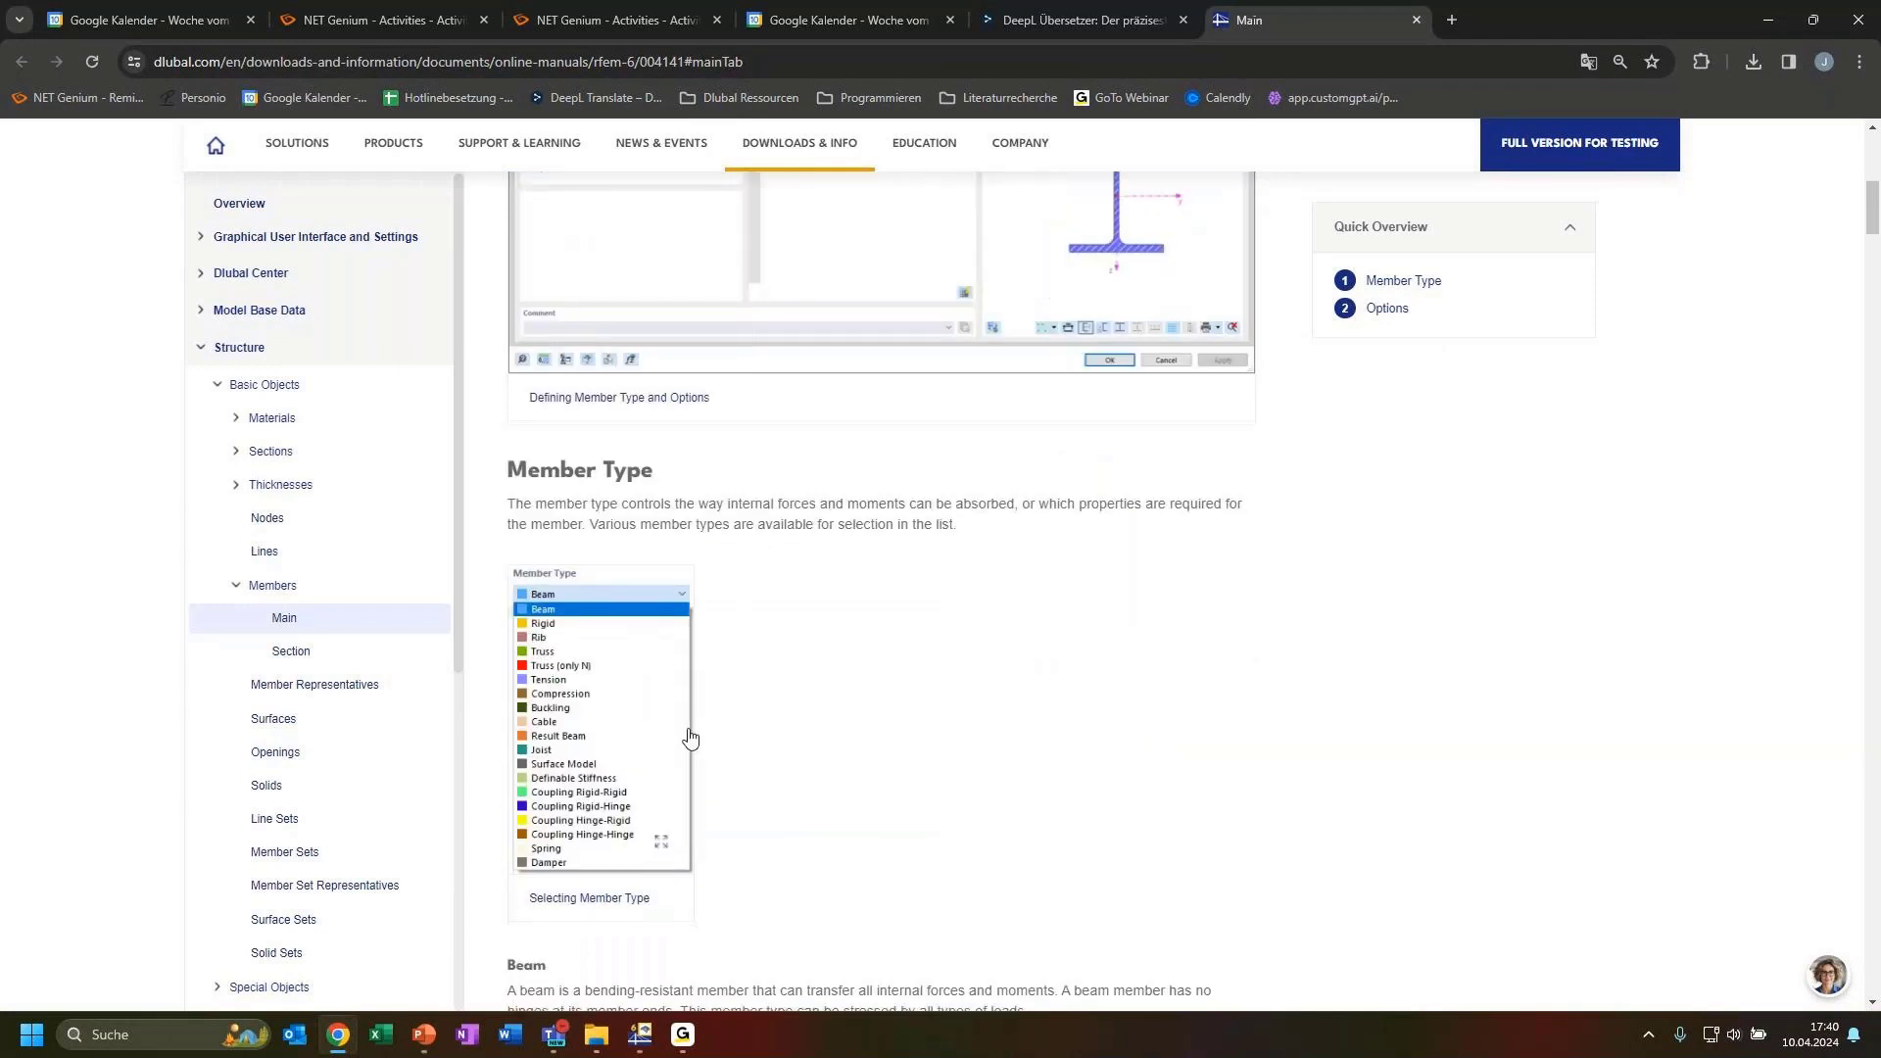
{"action": "scroll", "coordinate": [718, 742], "scroll_direction": "up", "scroll_amount": 10}
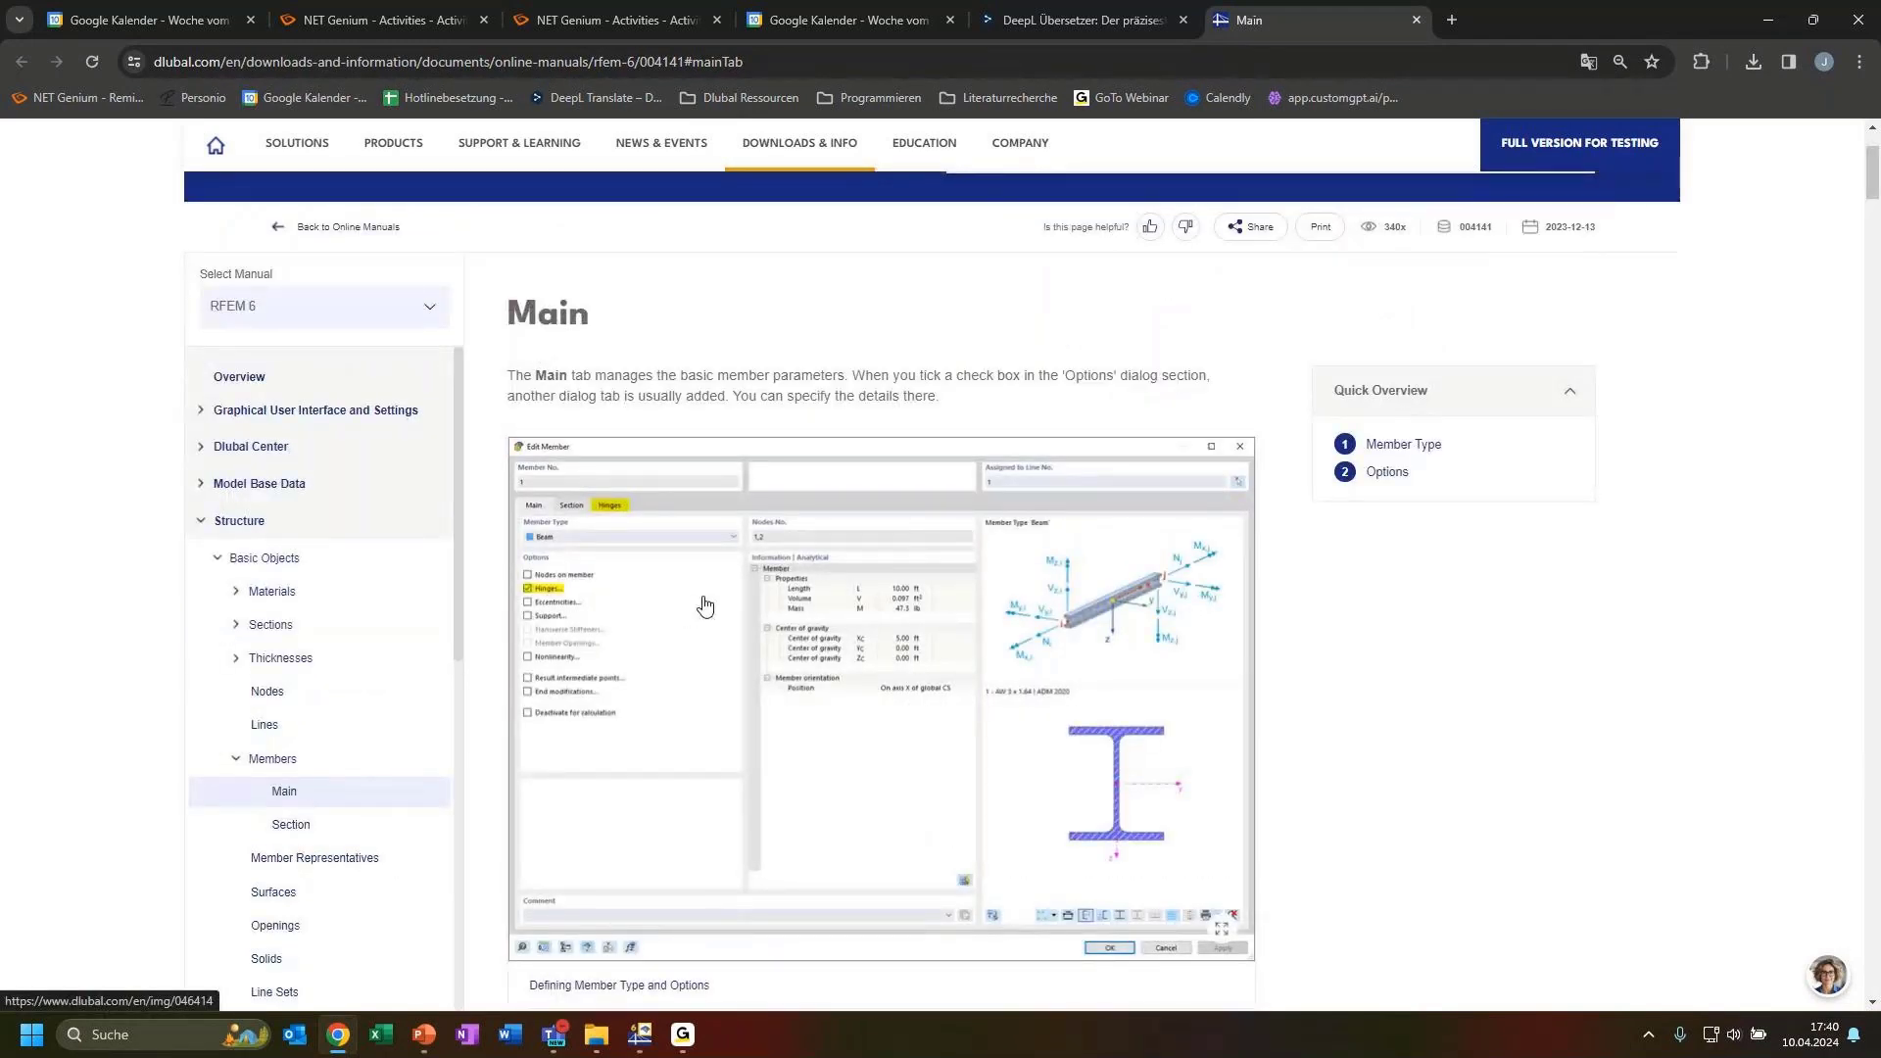
{"action": "scroll", "coordinate": [702, 627], "scroll_direction": "up", "scroll_amount": 2}
{"action": "scroll", "coordinate": [702, 632], "scroll_direction": "down", "scroll_amount": 4}
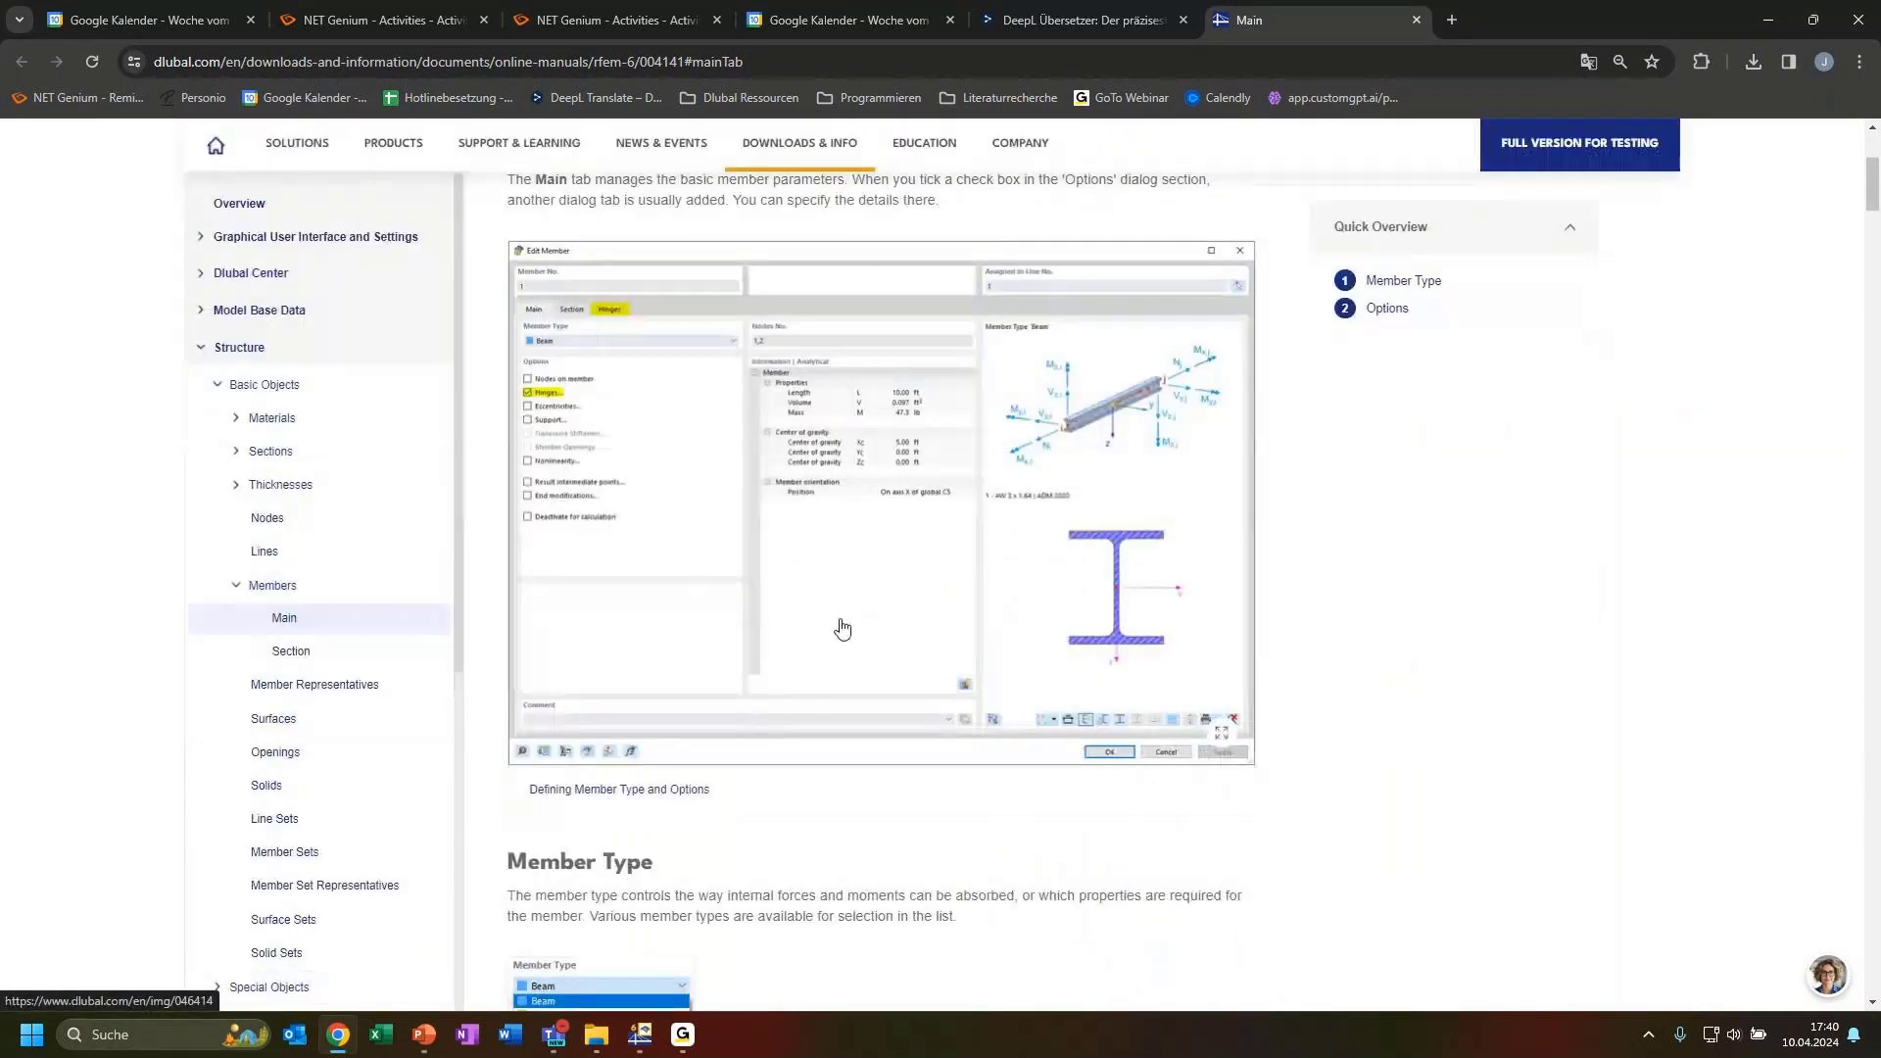
Read the manual's member type descriptions from Beam through Result beam, and return to the new truss member in RFEM.
{"action": "scroll", "coordinate": [816, 703], "scroll_direction": "down", "scroll_amount": 8}
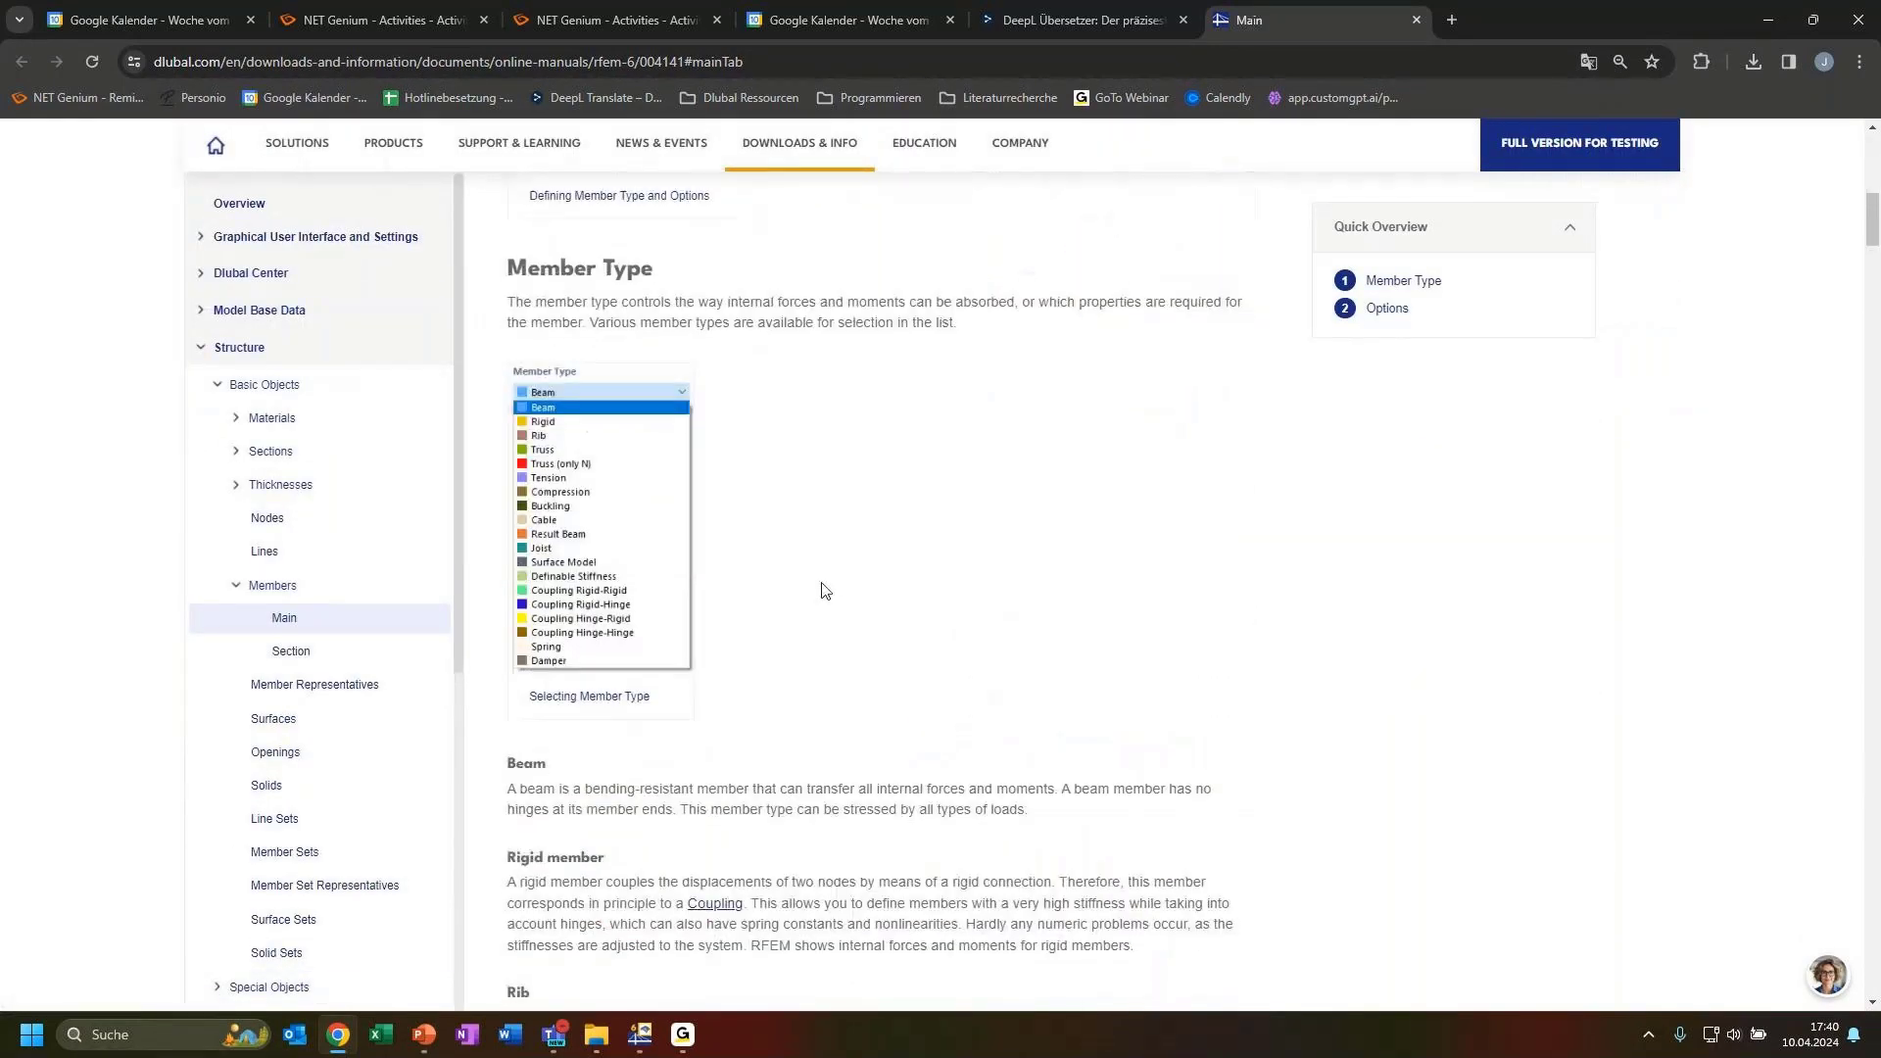
{"action": "scroll", "coordinate": [789, 598], "scroll_direction": "down", "scroll_amount": 2}
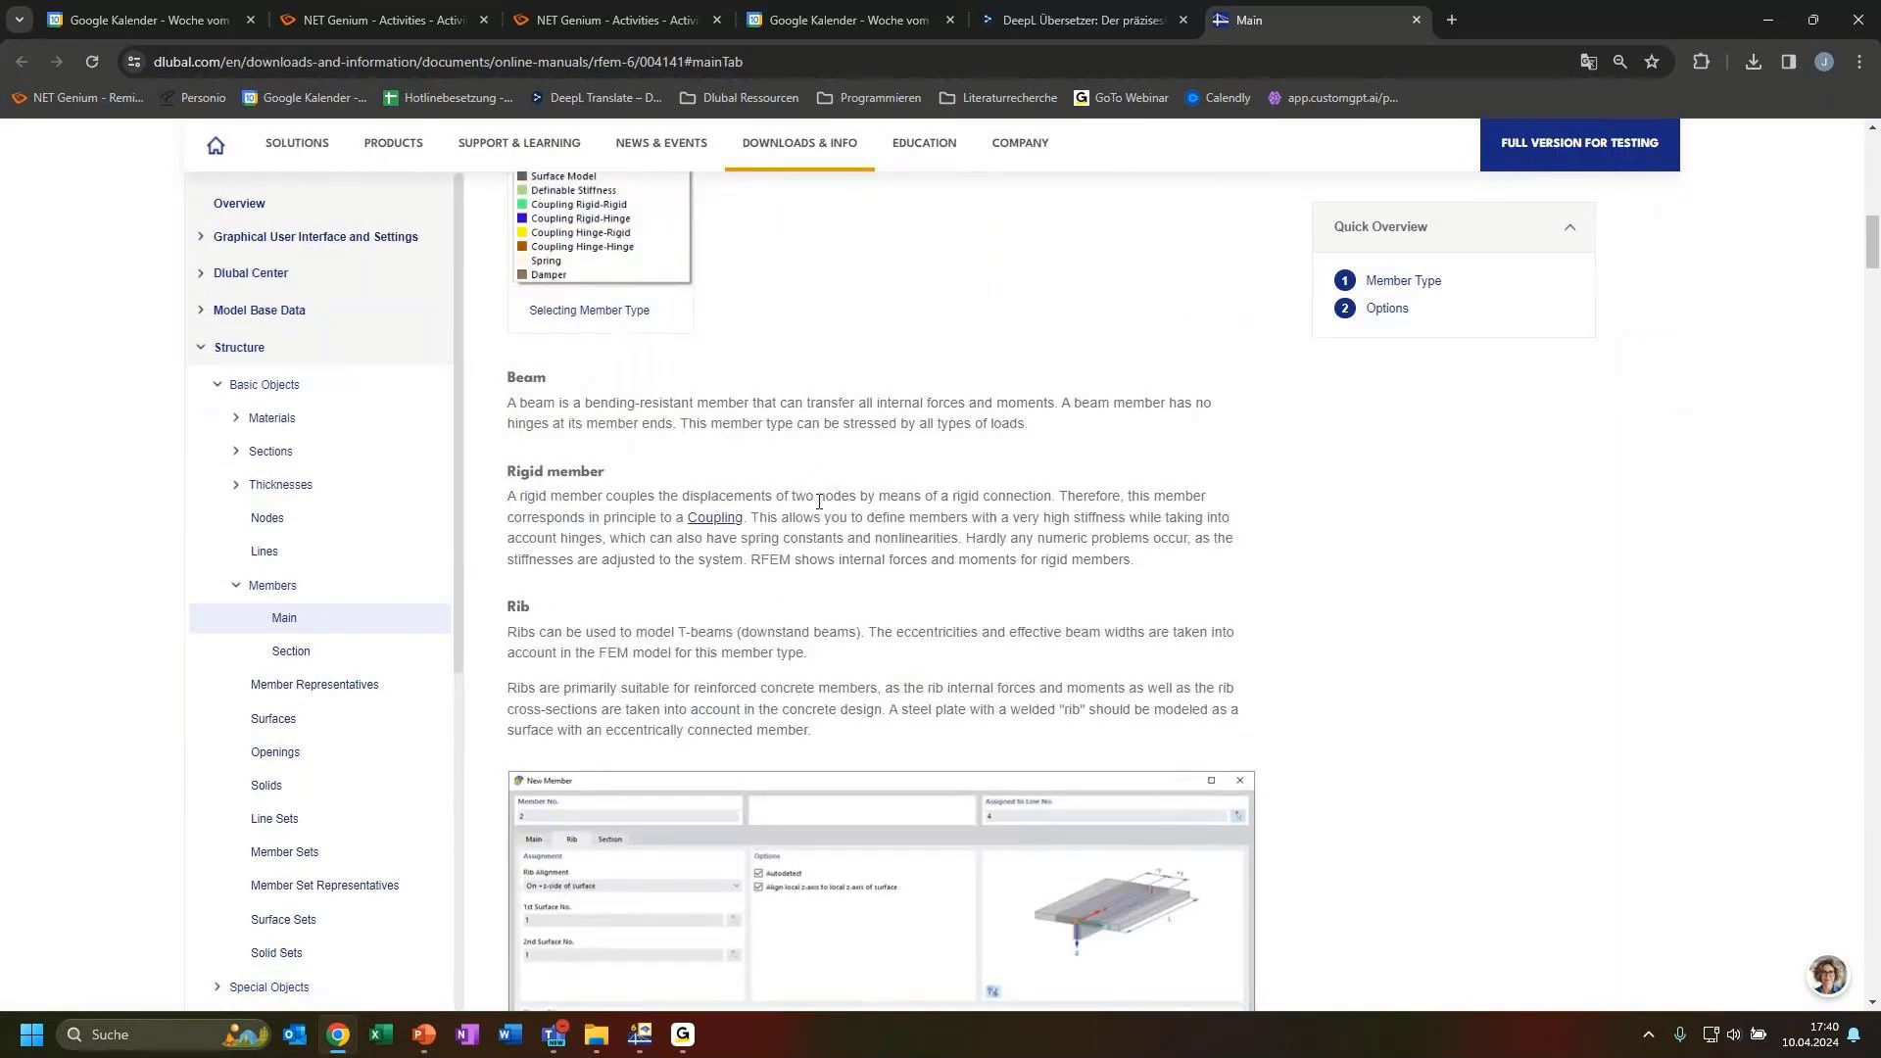
{"action": "scroll", "coordinate": [777, 570], "scroll_direction": "down", "scroll_amount": 10}
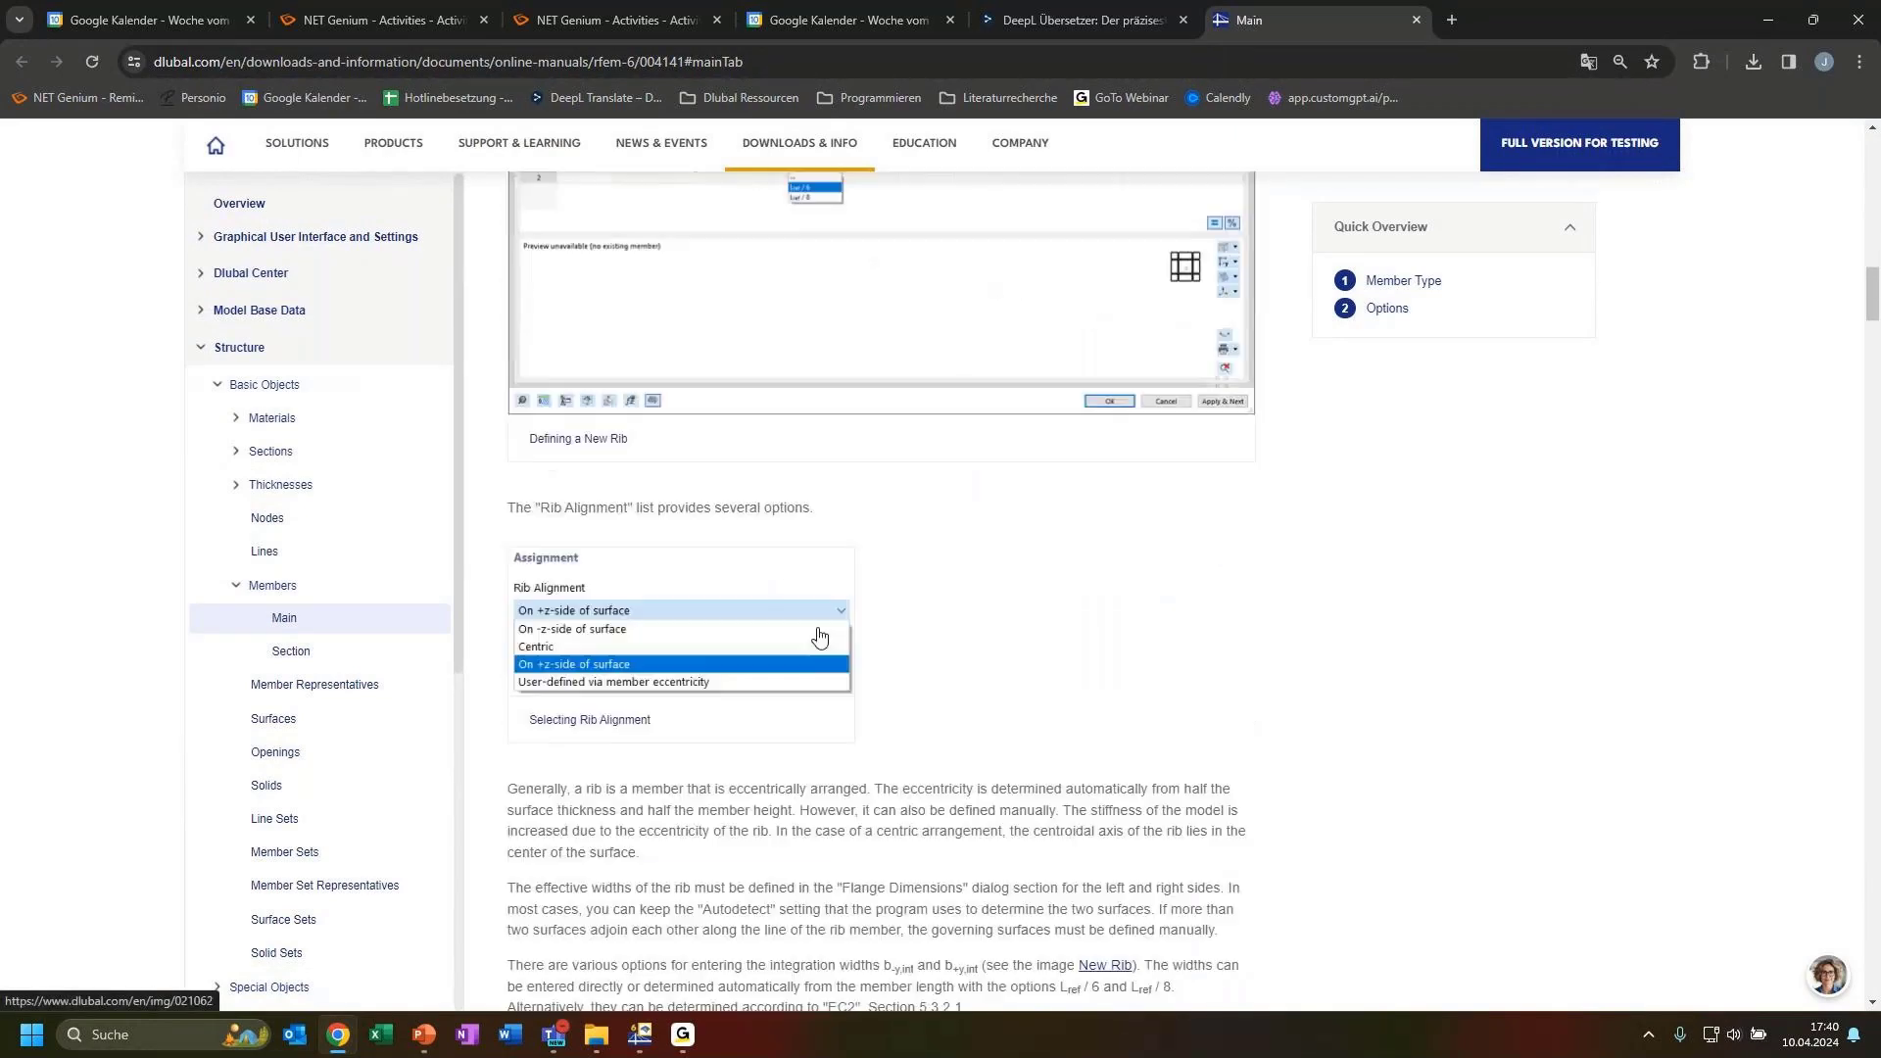
{"action": "scroll", "coordinate": [819, 638], "scroll_direction": "down", "scroll_amount": 15}
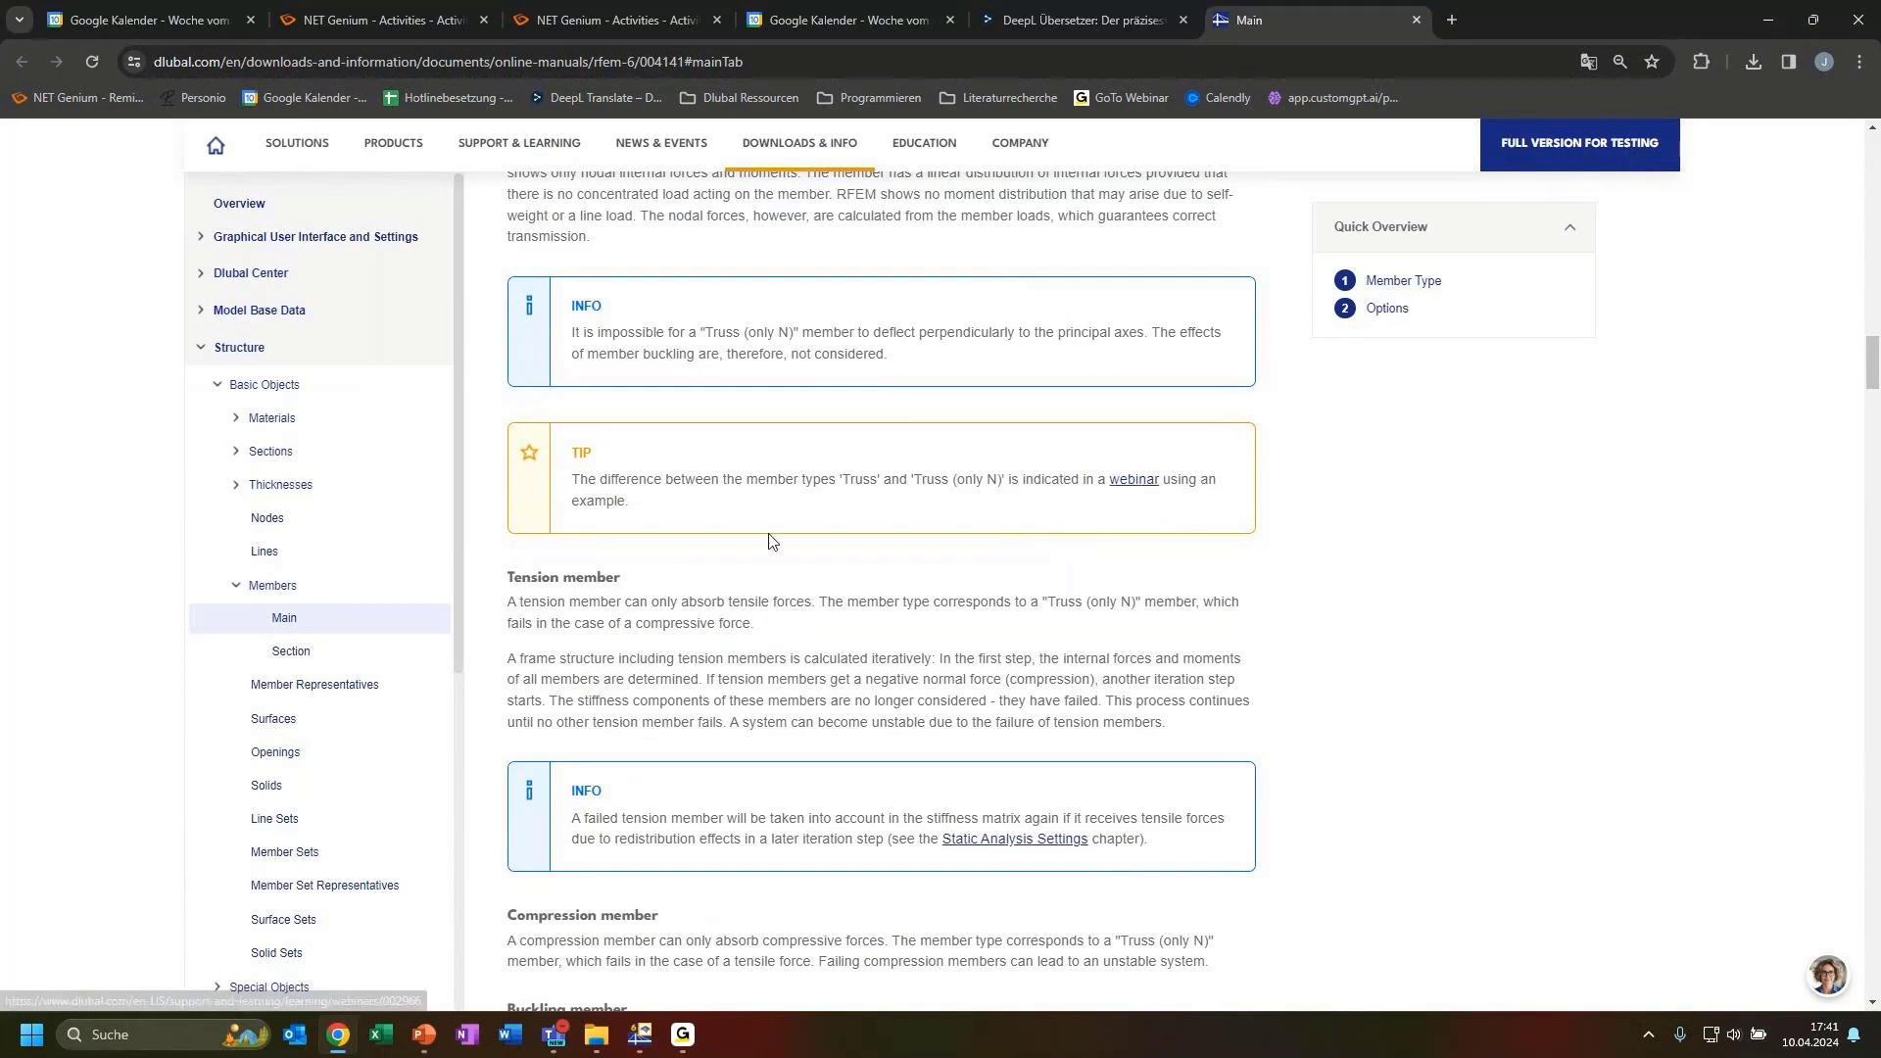
{"action": "scroll", "coordinate": [894, 651], "scroll_direction": "down", "scroll_amount": 2}
{"action": "scroll", "coordinate": [894, 651], "scroll_direction": "down", "scroll_amount": 1}
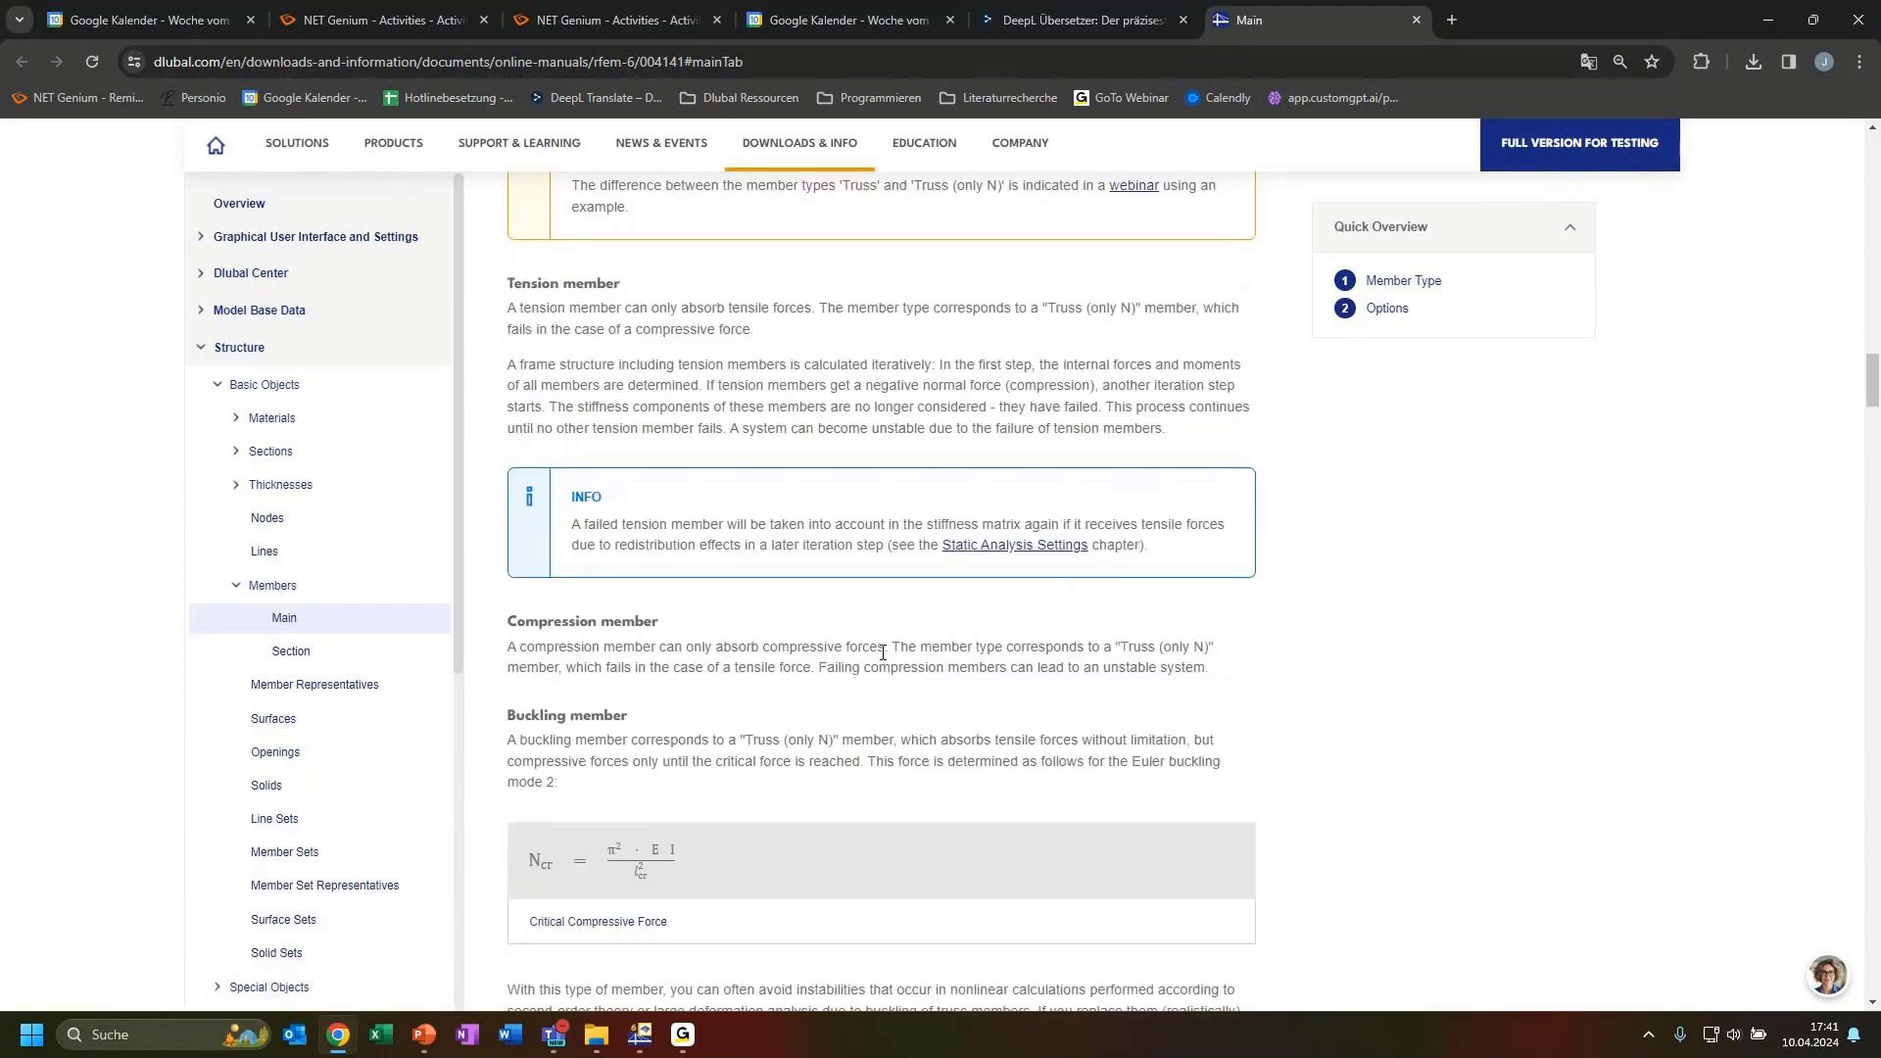
{"action": "scroll", "coordinate": [921, 664], "scroll_direction": "down", "scroll_amount": 5}
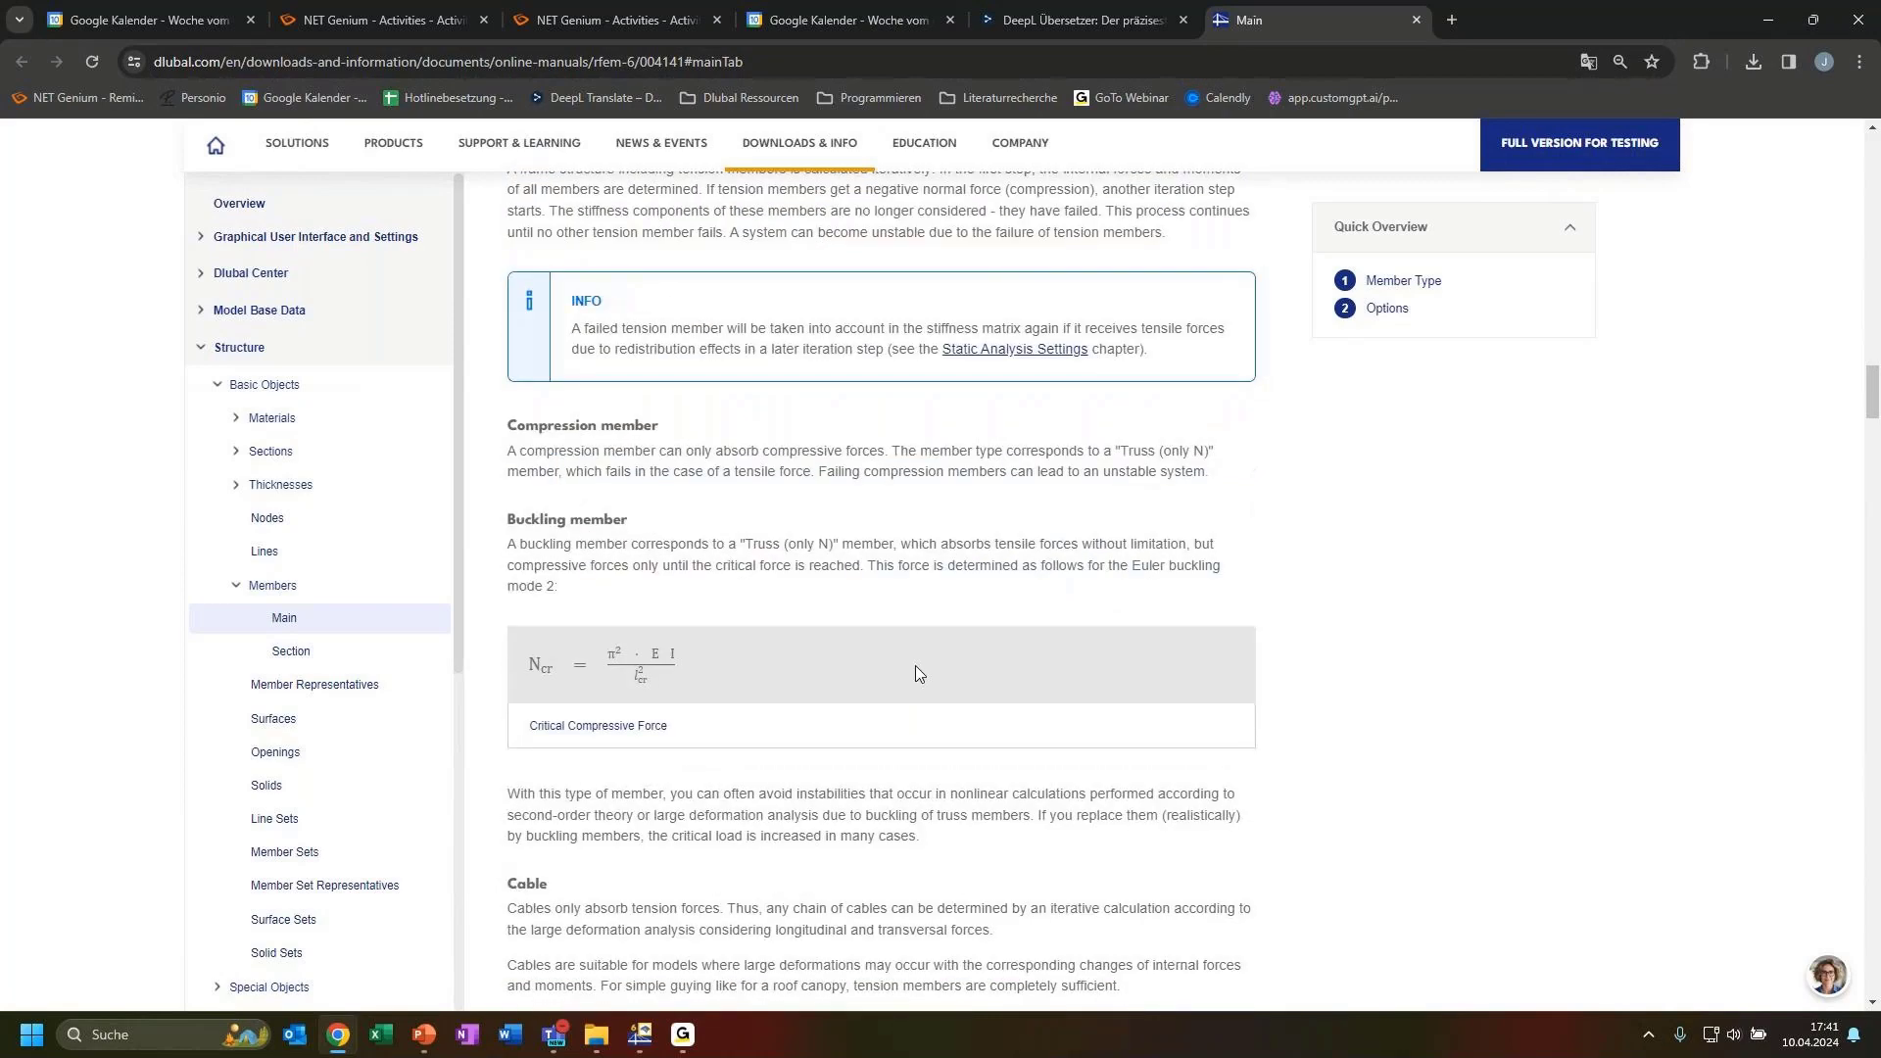
{"action": "scroll", "coordinate": [784, 752], "scroll_direction": "down", "scroll_amount": 2}
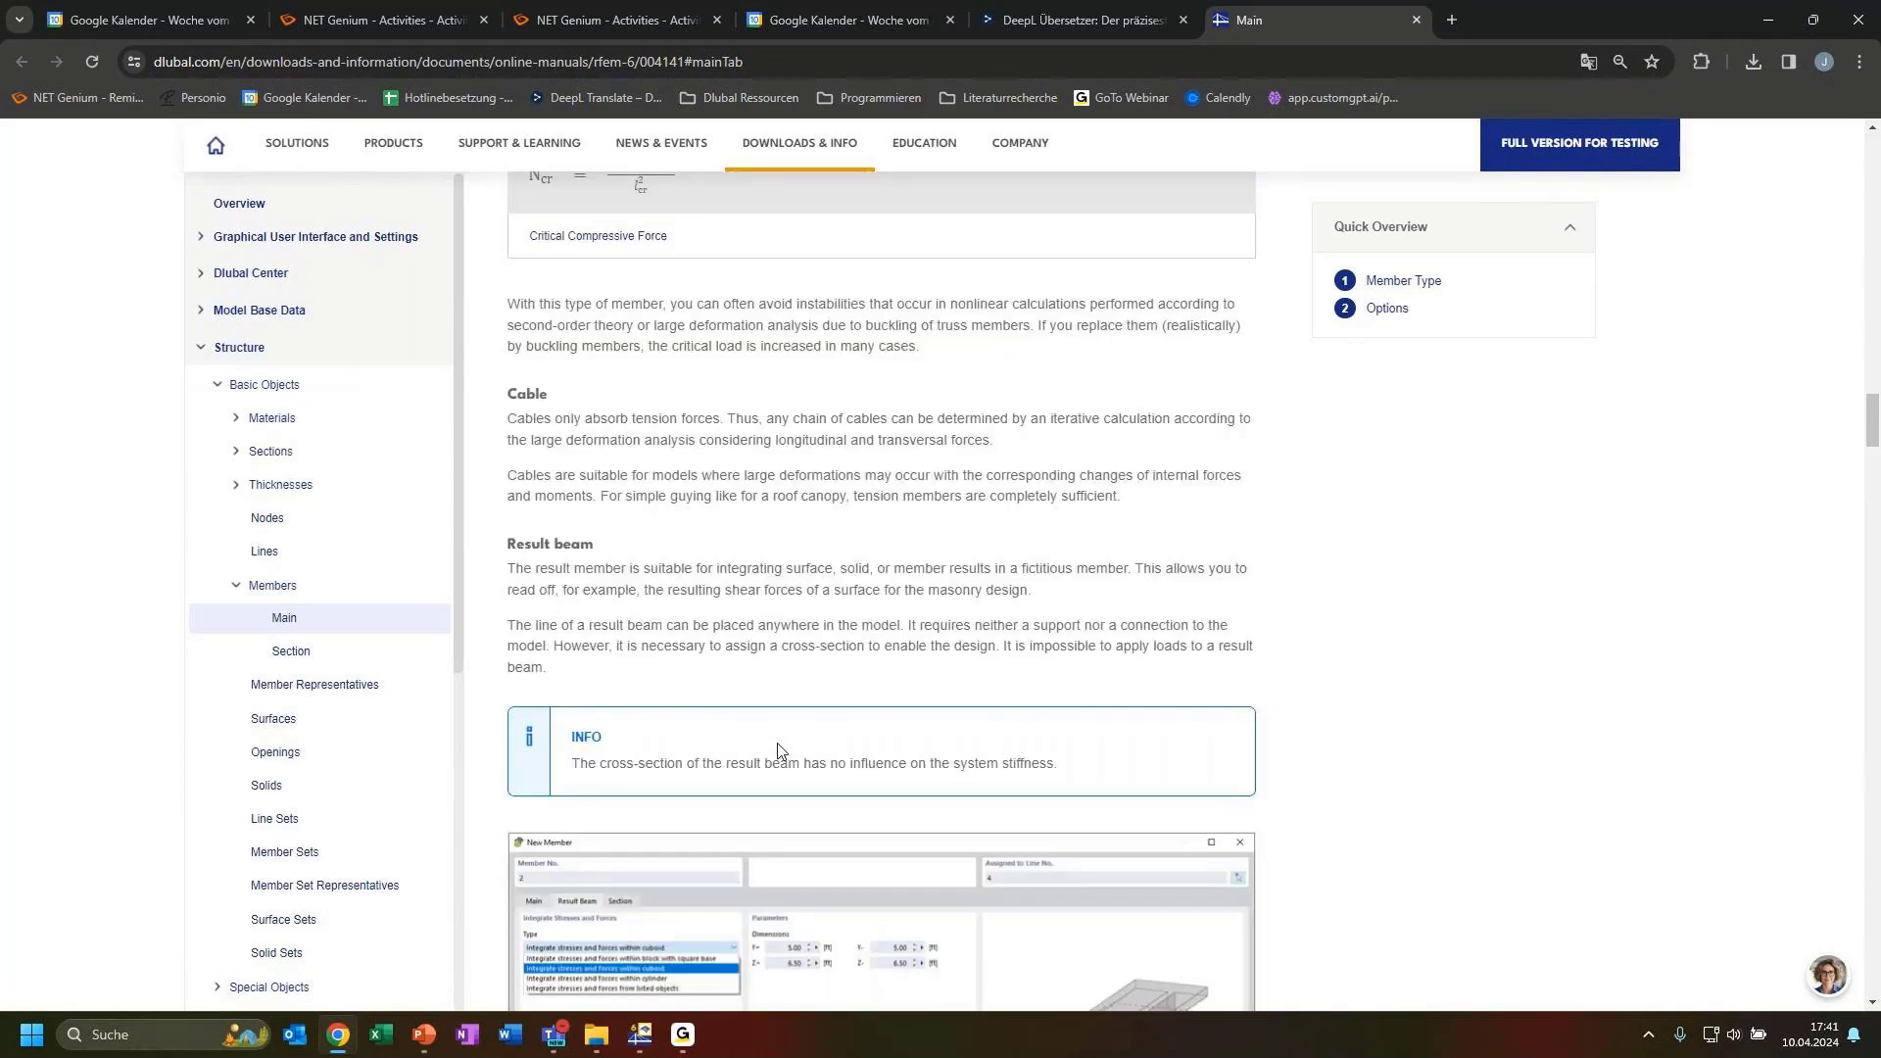
{"action": "scroll", "coordinate": [779, 751], "scroll_direction": "down", "scroll_amount": 10}
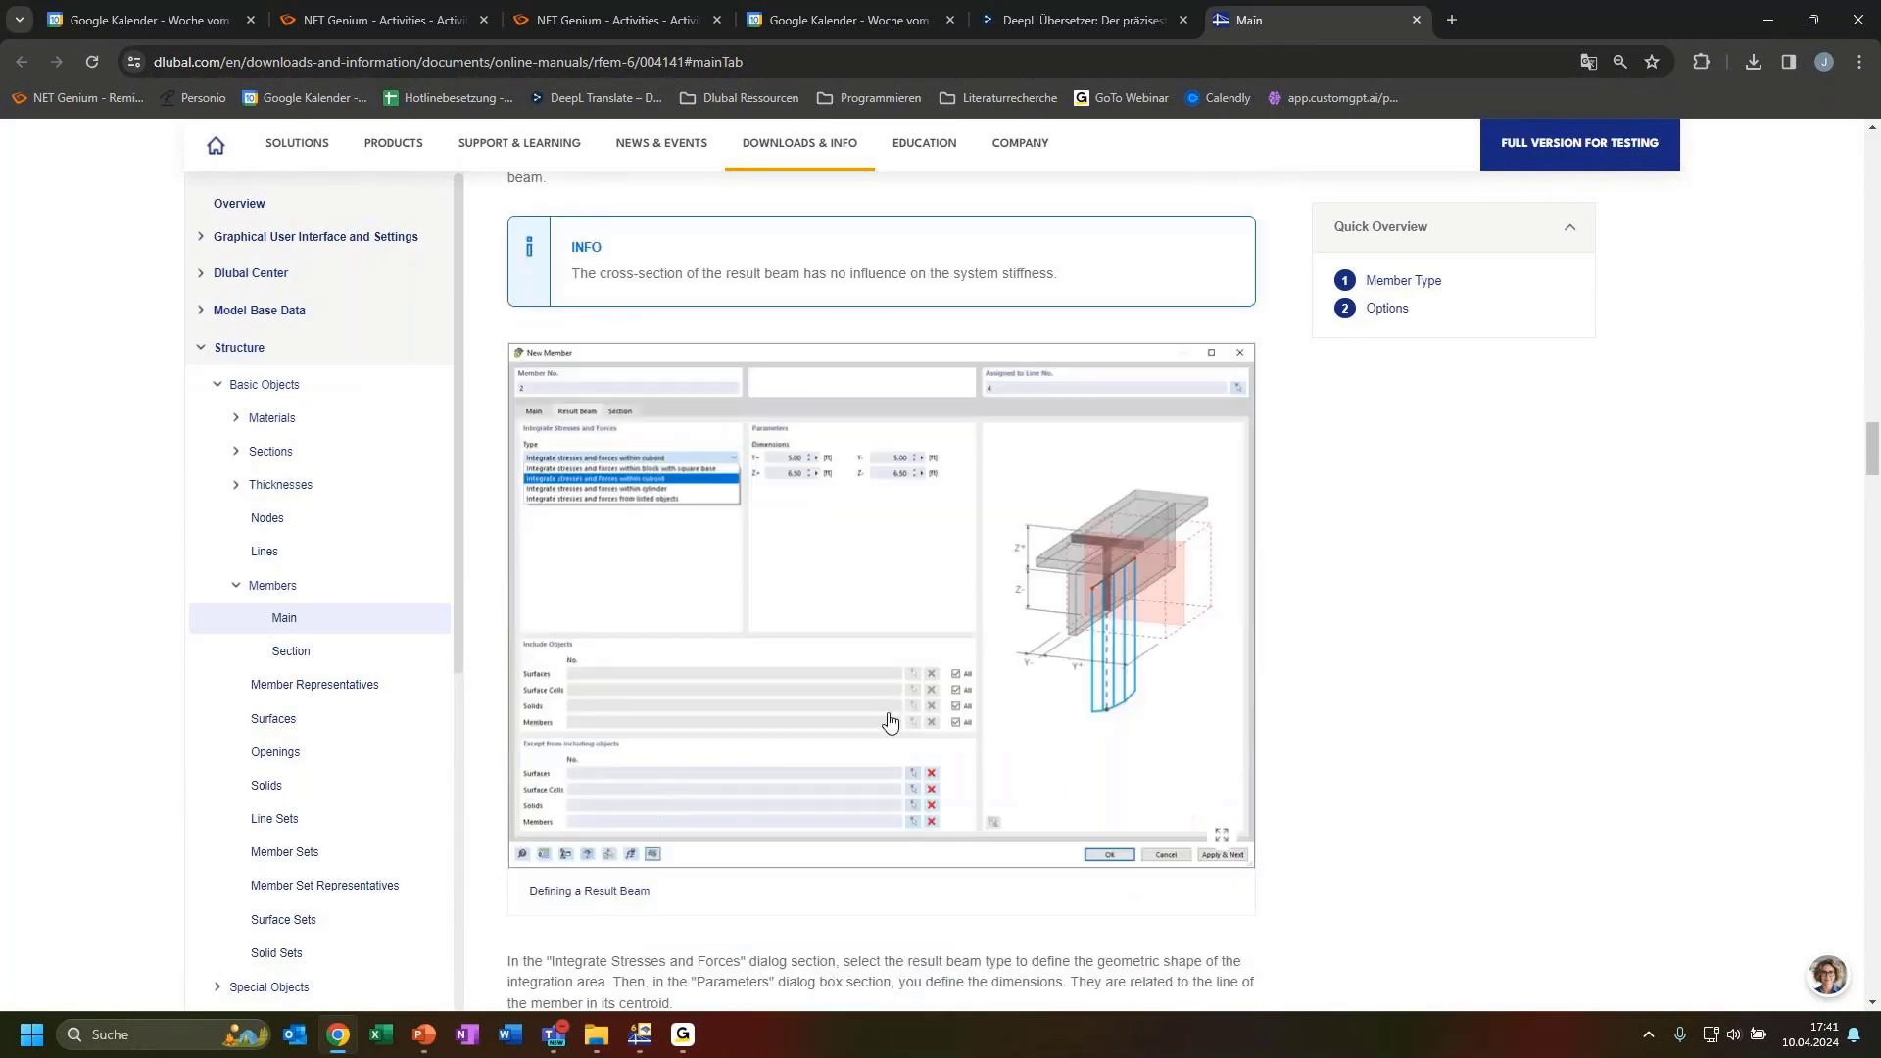
{"action": "scroll", "coordinate": [1101, 700], "scroll_direction": "up", "scroll_amount": 15}
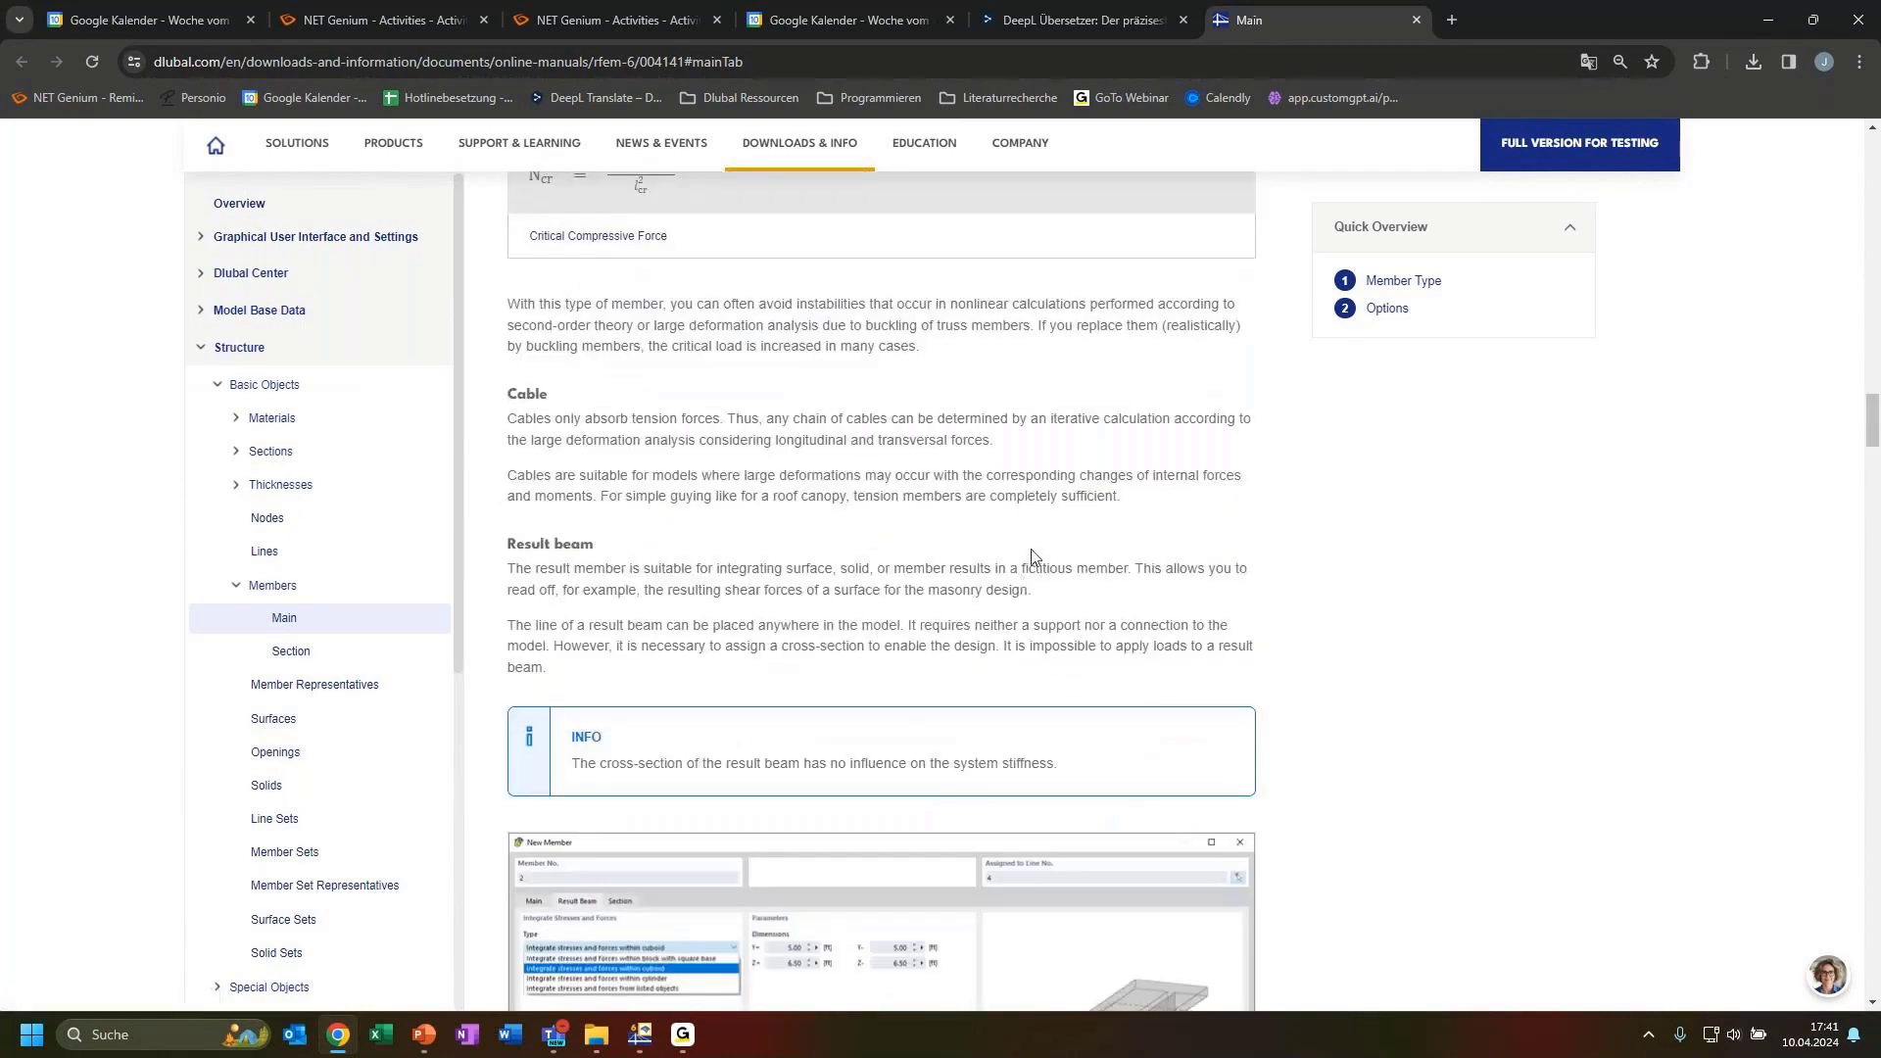
{"action": "scroll", "coordinate": [1019, 622], "scroll_direction": "up", "scroll_amount": 4}
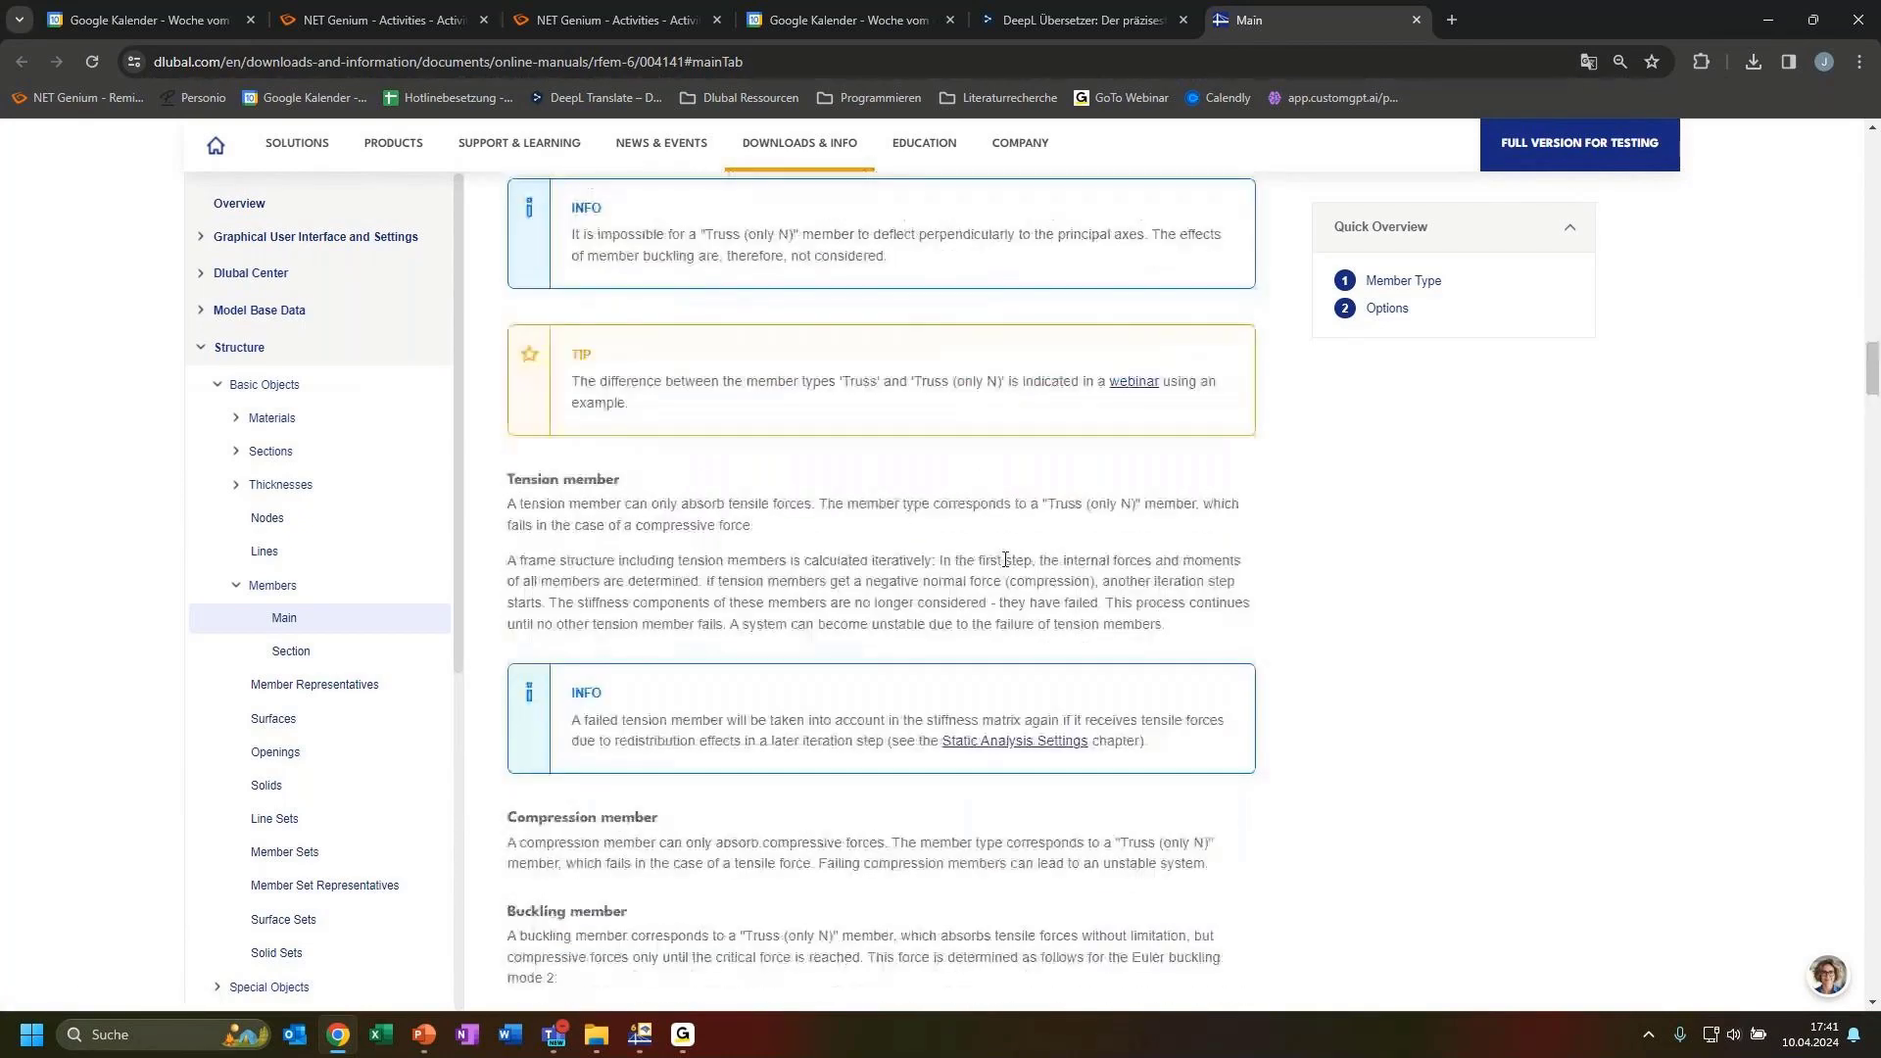
{"action": "left_click", "coordinate": [1769, 20]}
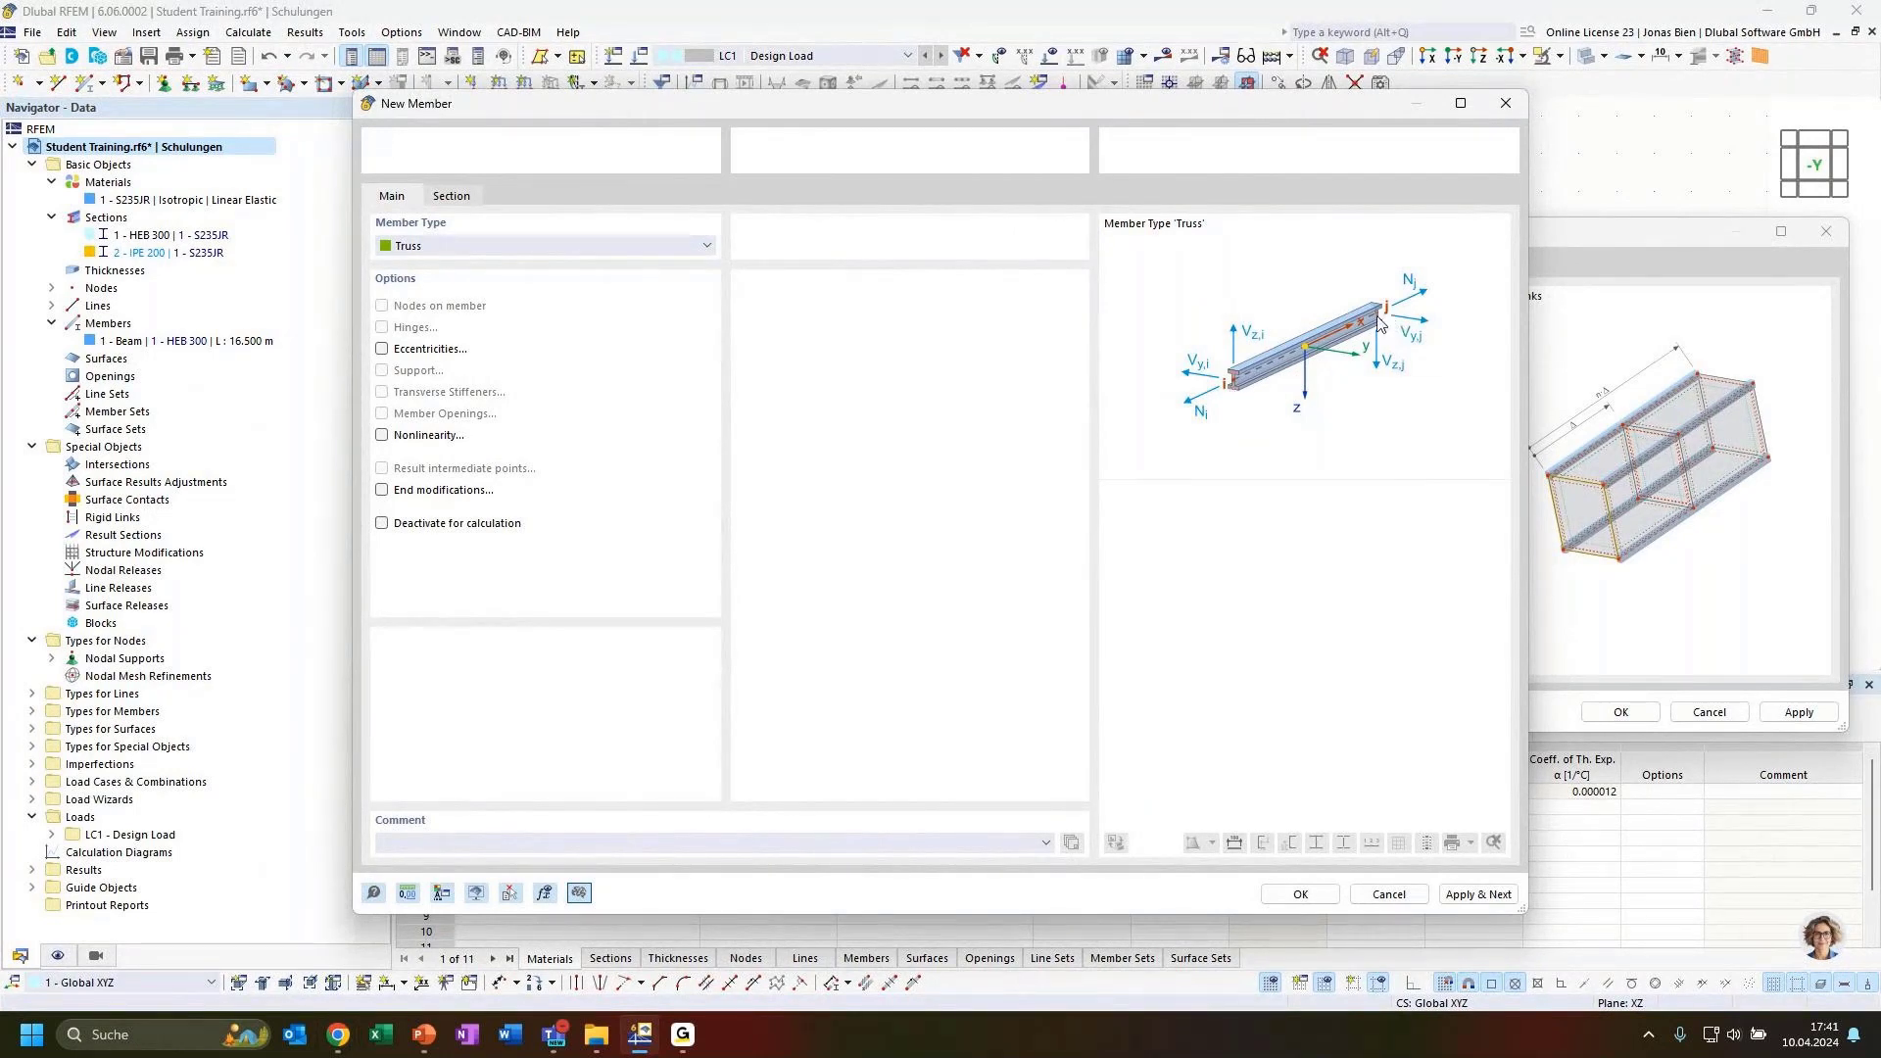
Accept the IPE 200 truss as template member and copy the beam's two intermediate nodes with step links to create the vertical trusses.
{"action": "left_click", "coordinate": [1299, 896]}
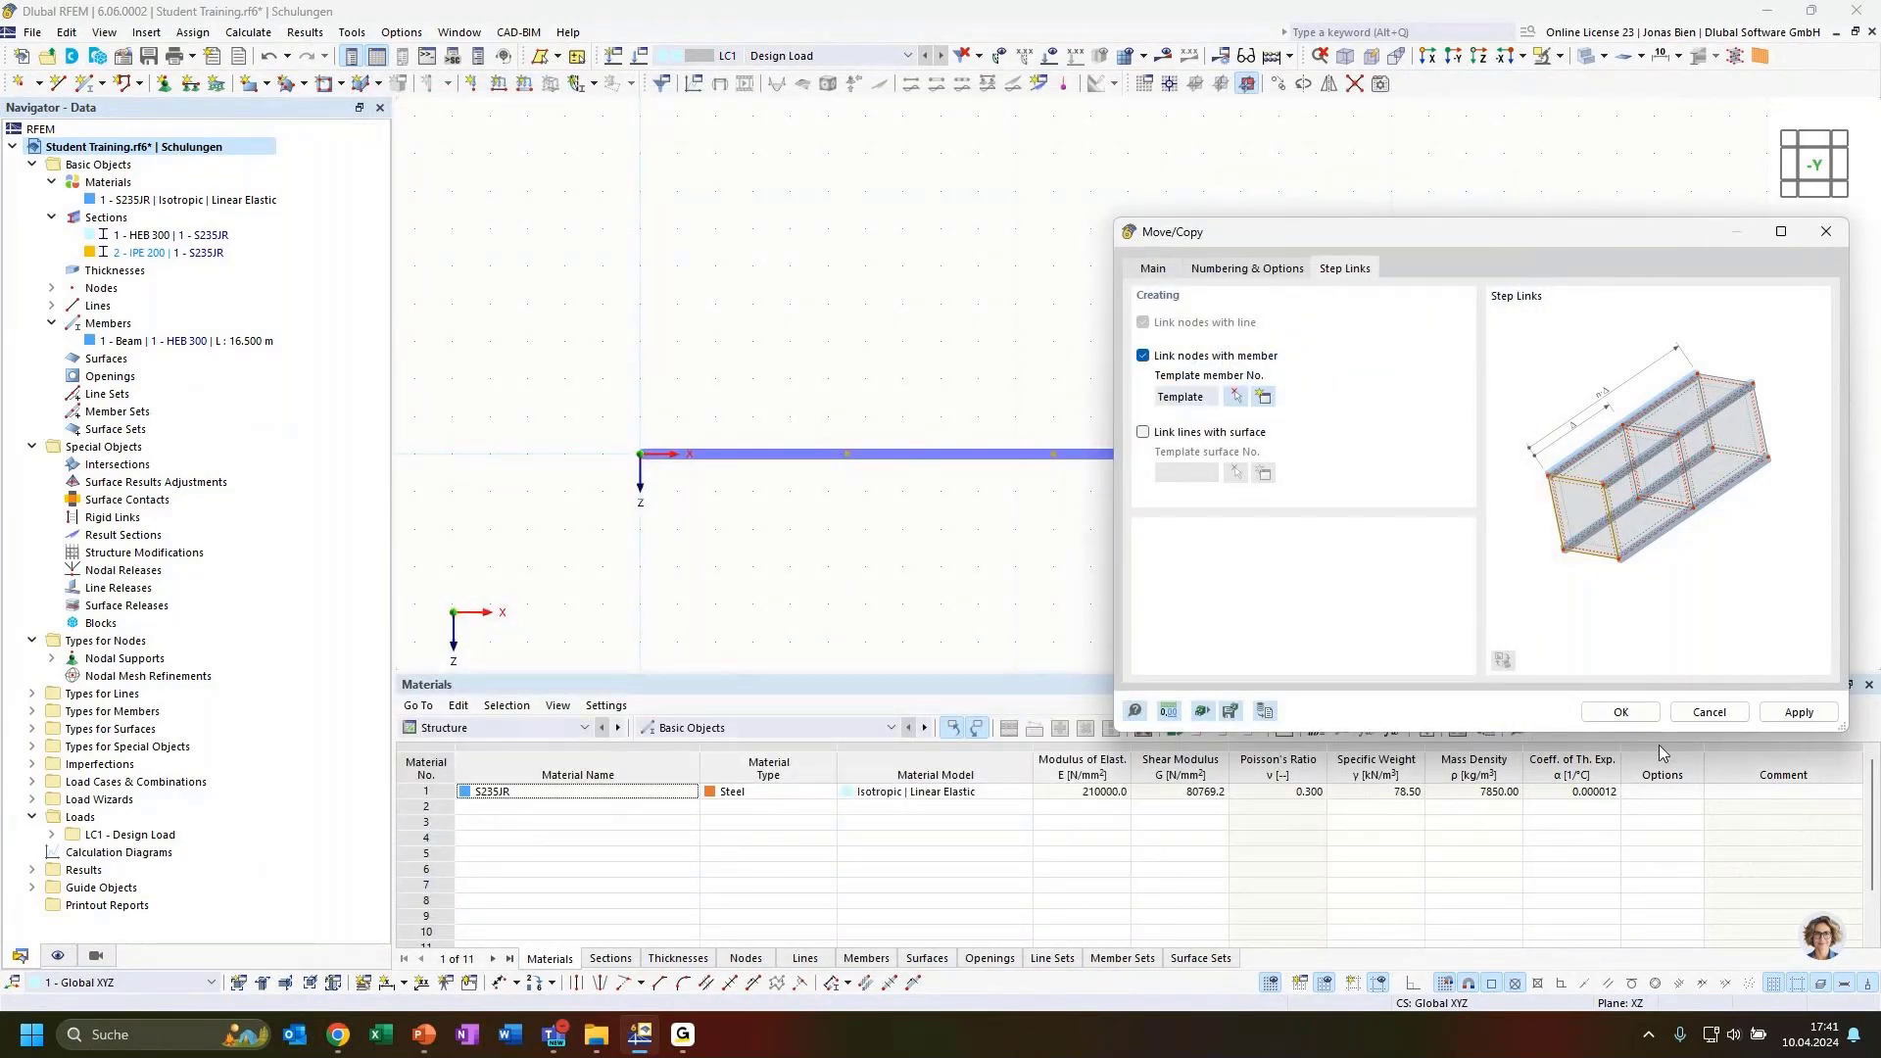
{"action": "left_click_drag", "start_coordinate": [1407, 233], "coordinate": [1153, 513]}
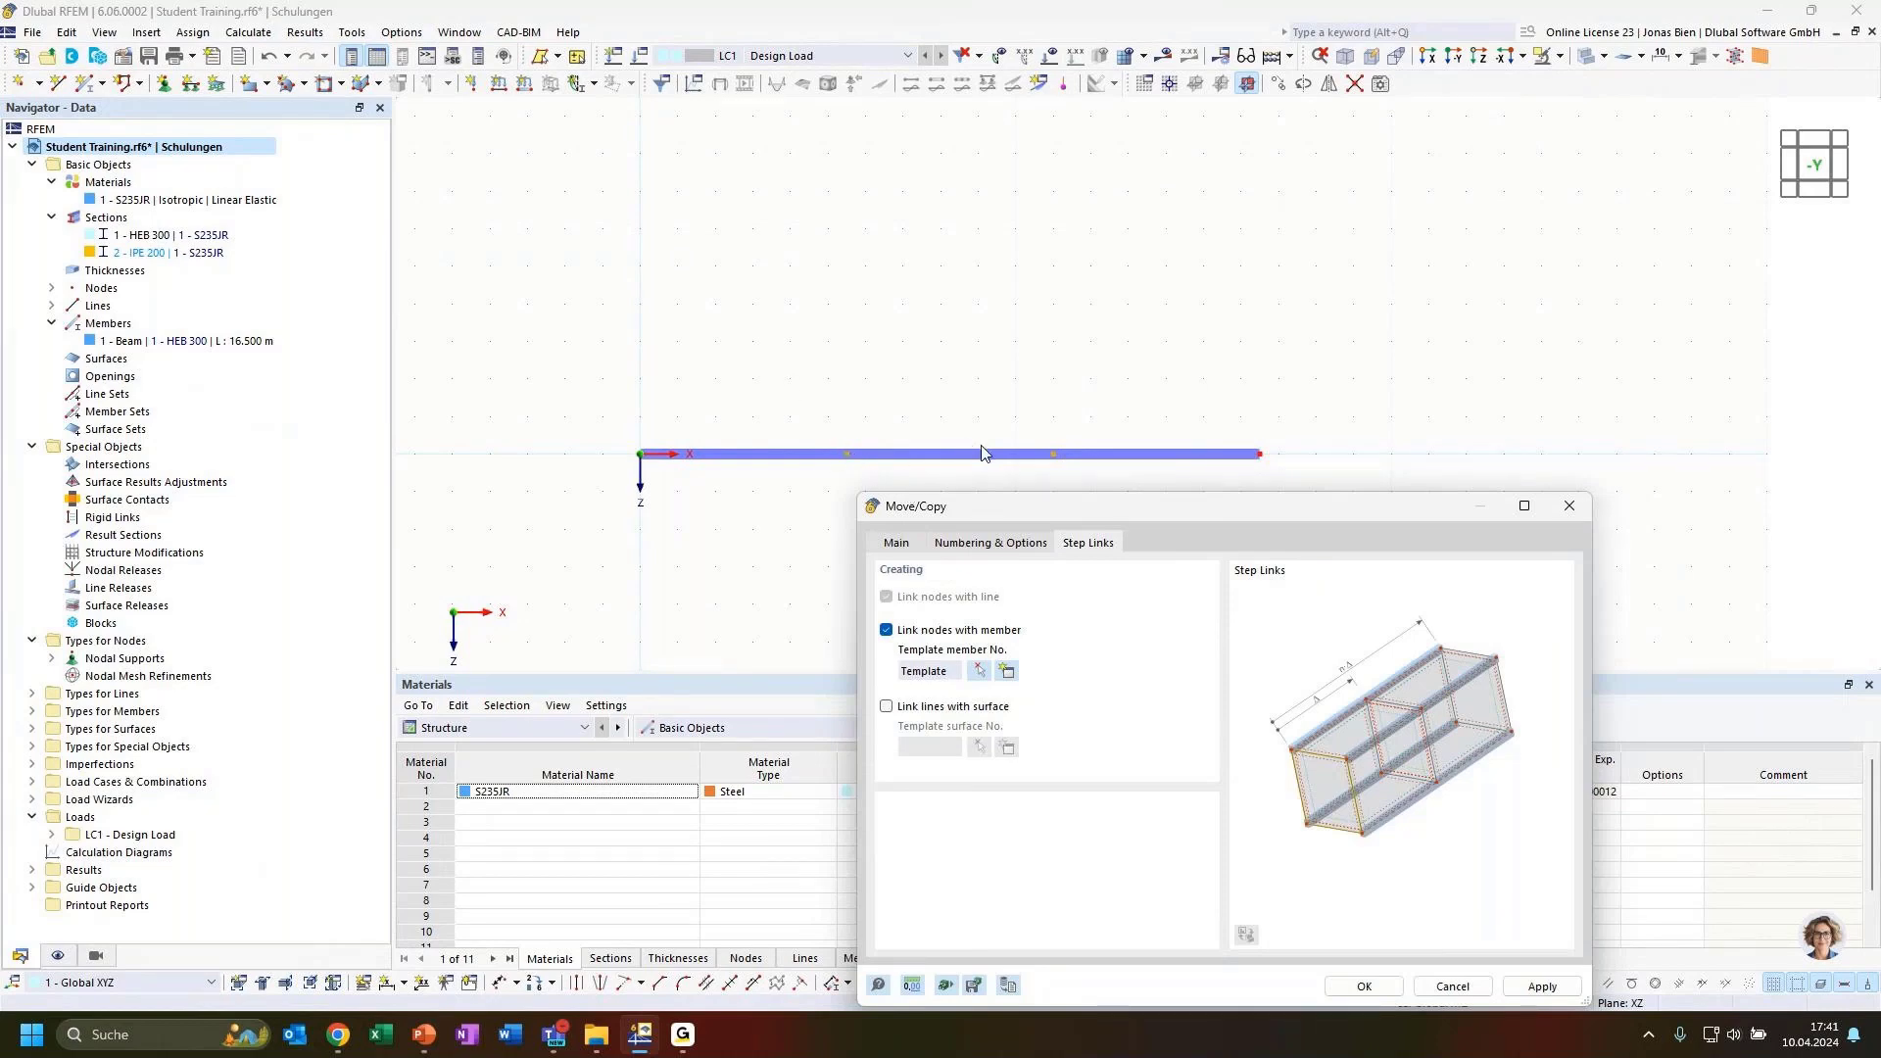
{"action": "left_click_drag", "start_coordinate": [1033, 508], "coordinate": [1209, 167]}
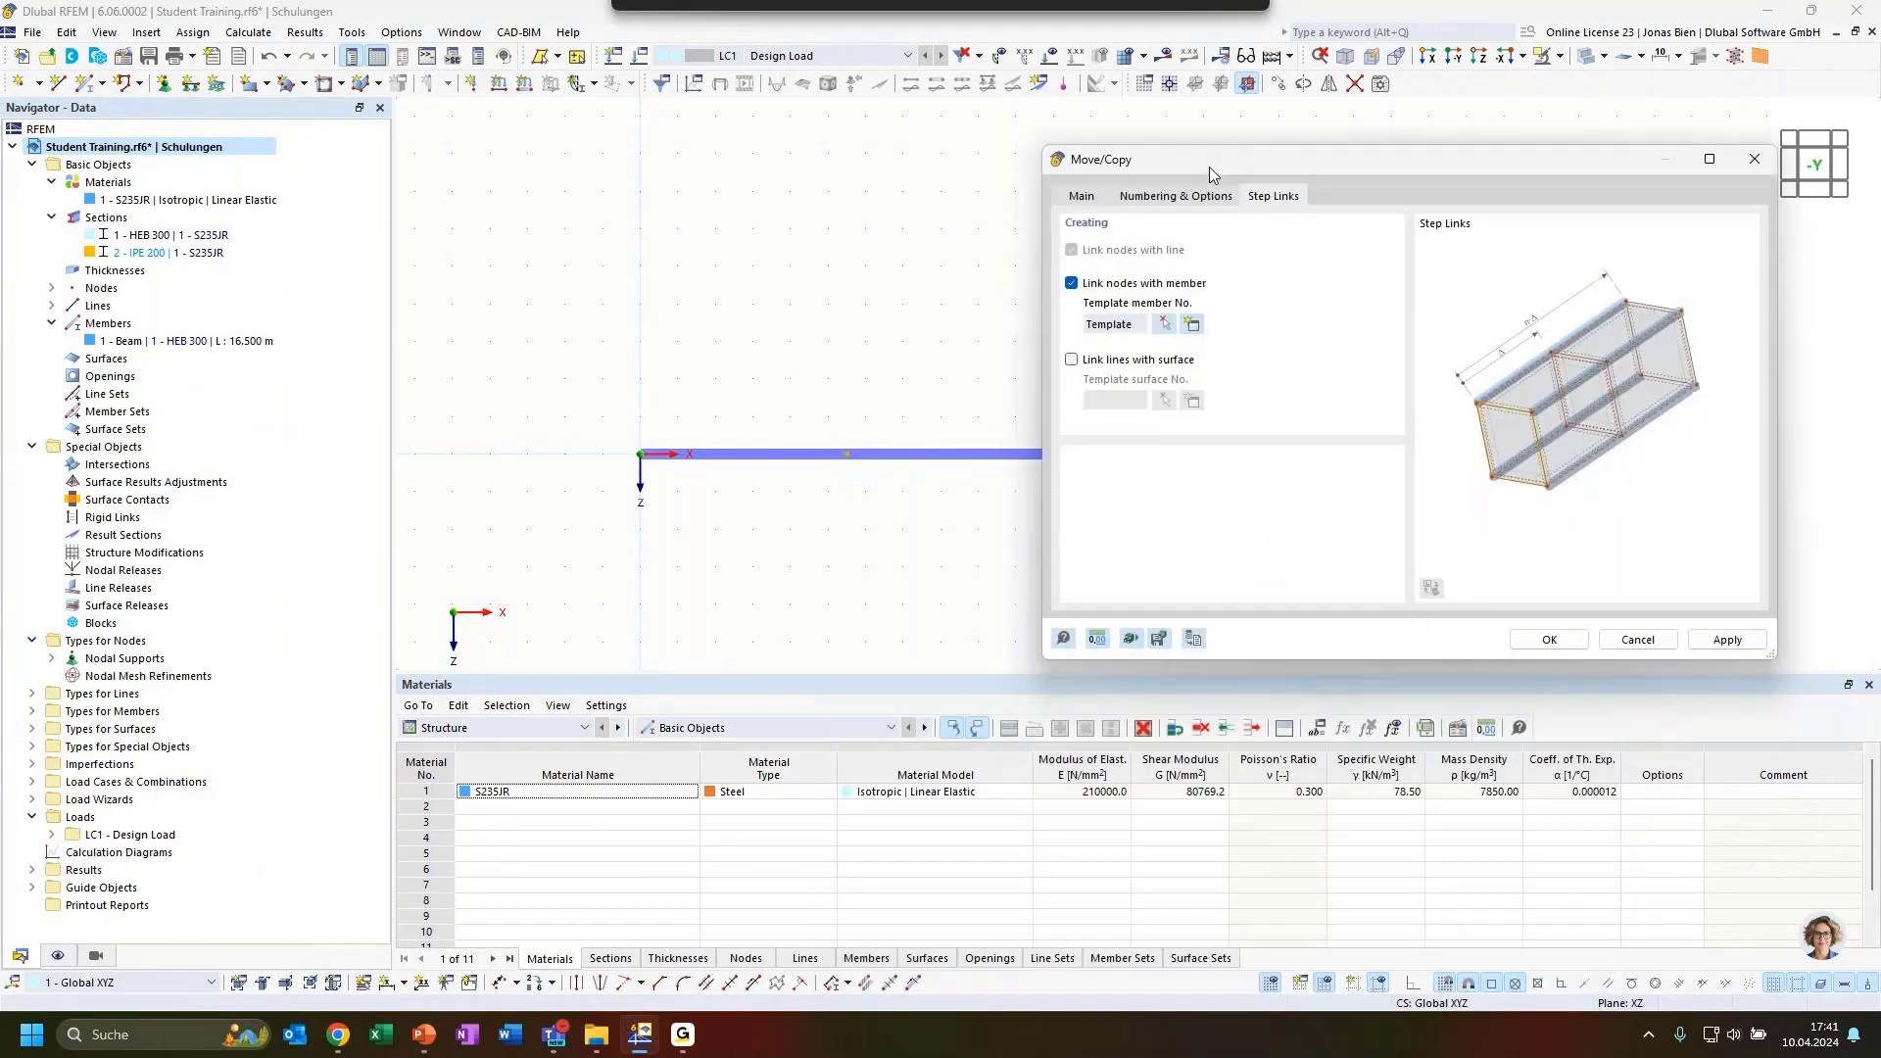
{"action": "left_click", "coordinate": [1549, 639]}
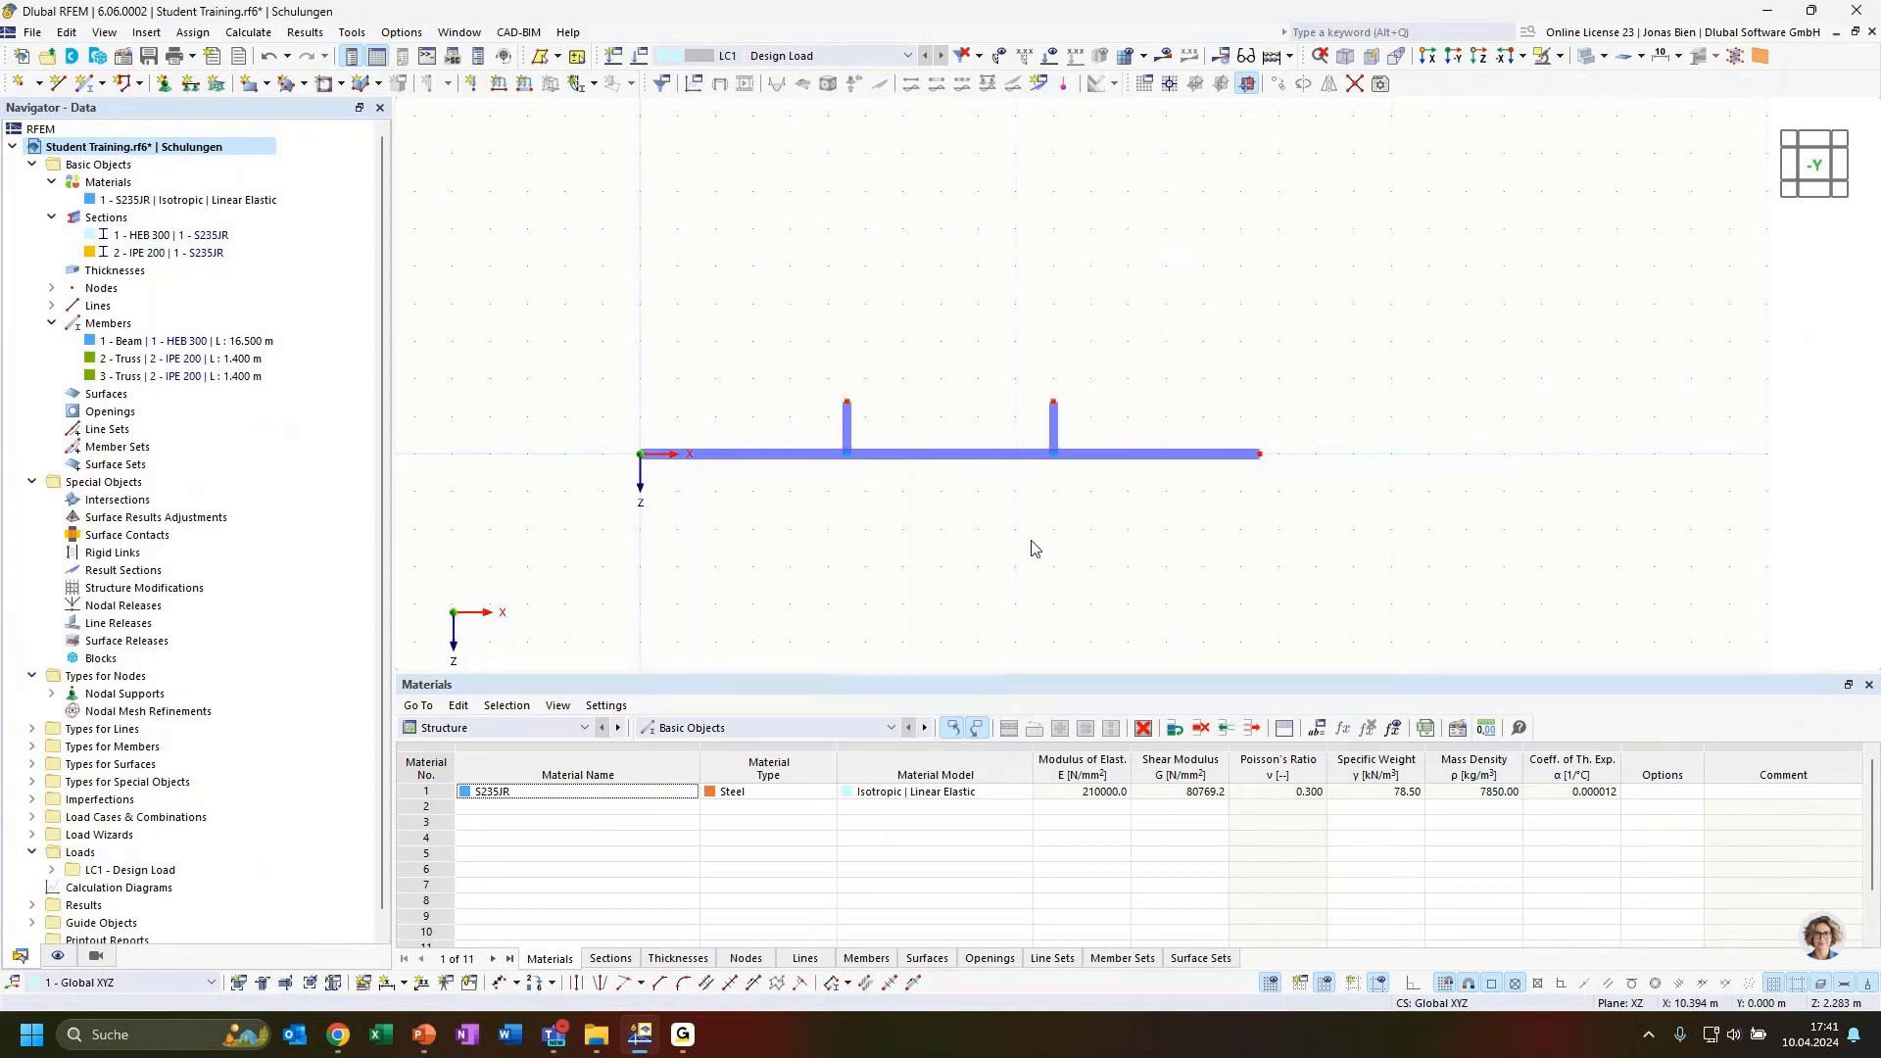
{"action": "middle_click_drag", "start_coordinate": [890, 522], "coordinate": [1050, 534], "text": "ctrl"}
{"action": "scroll", "coordinate": [873, 415], "scroll_direction": "up", "scroll_amount": 6}
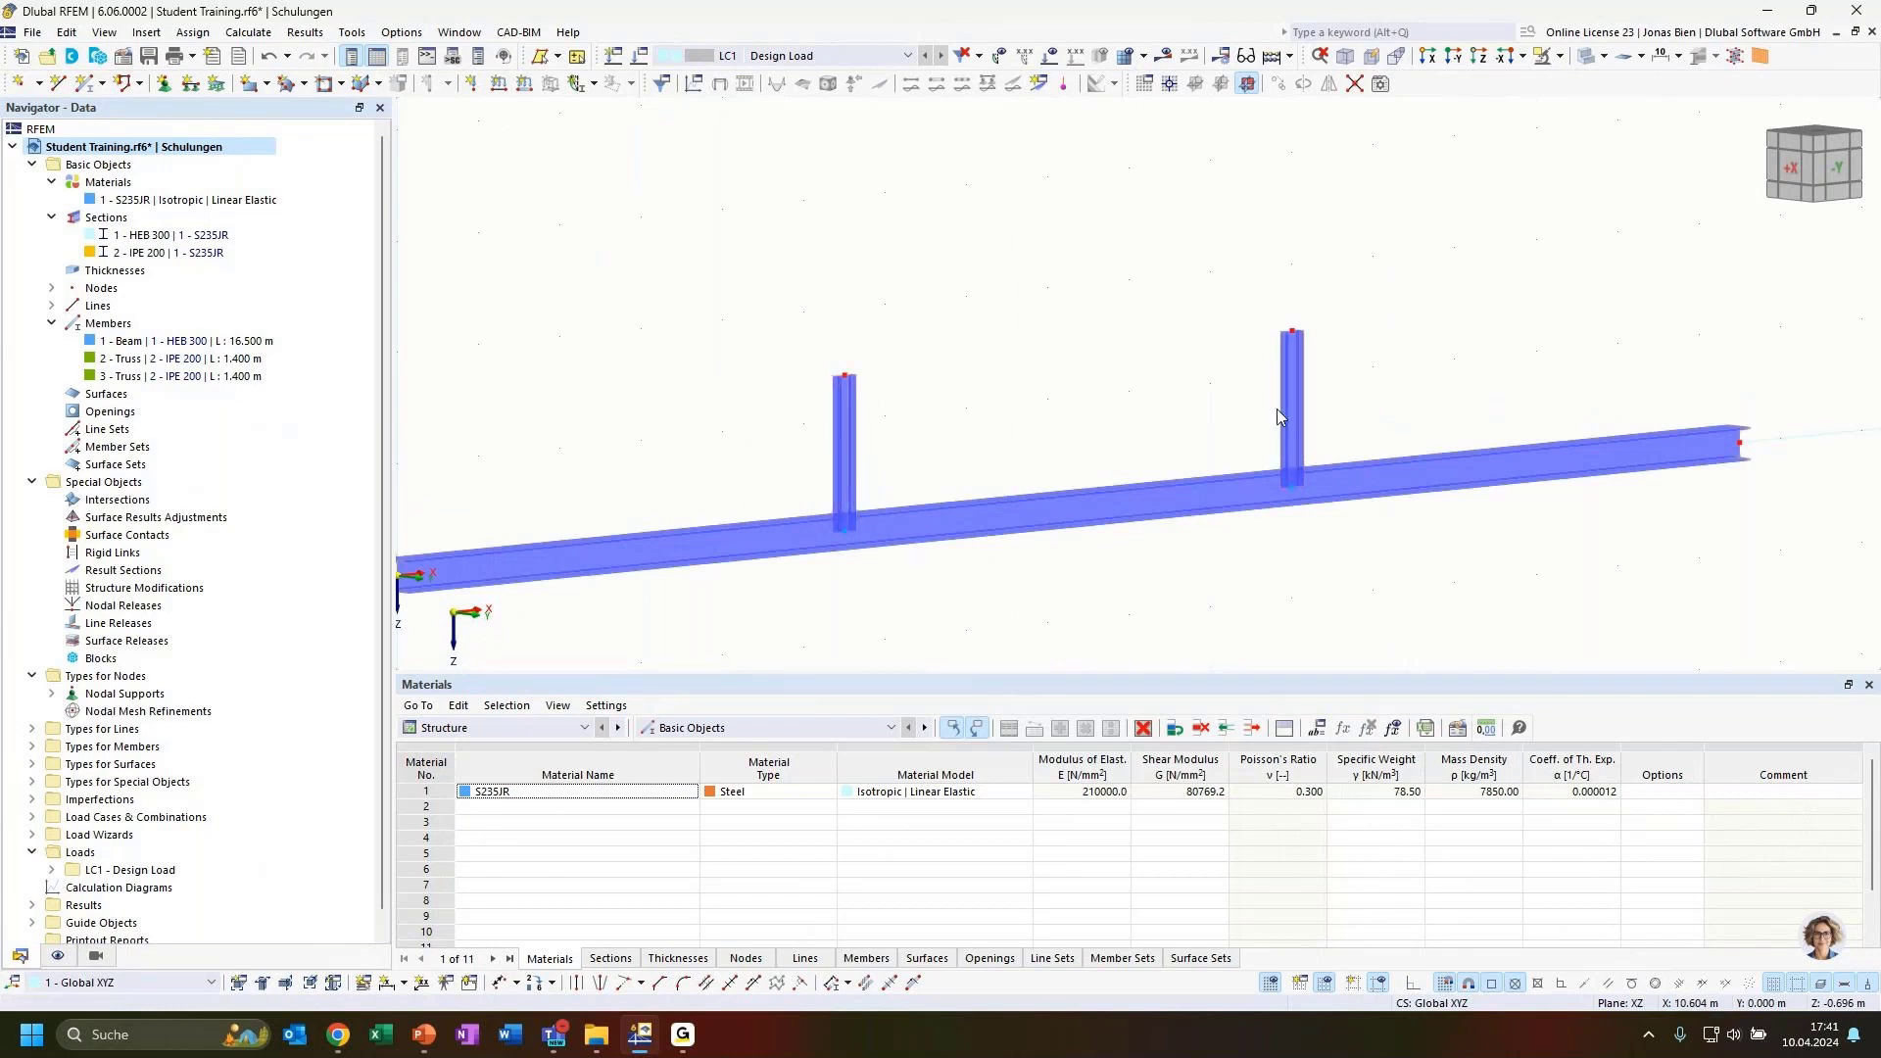
{"action": "middle_click_drag", "start_coordinate": [1398, 576], "coordinate": [1263, 596], "text": "ctrl"}
{"action": "scroll", "coordinate": [1319, 578], "scroll_direction": "down", "scroll_amount": 6}
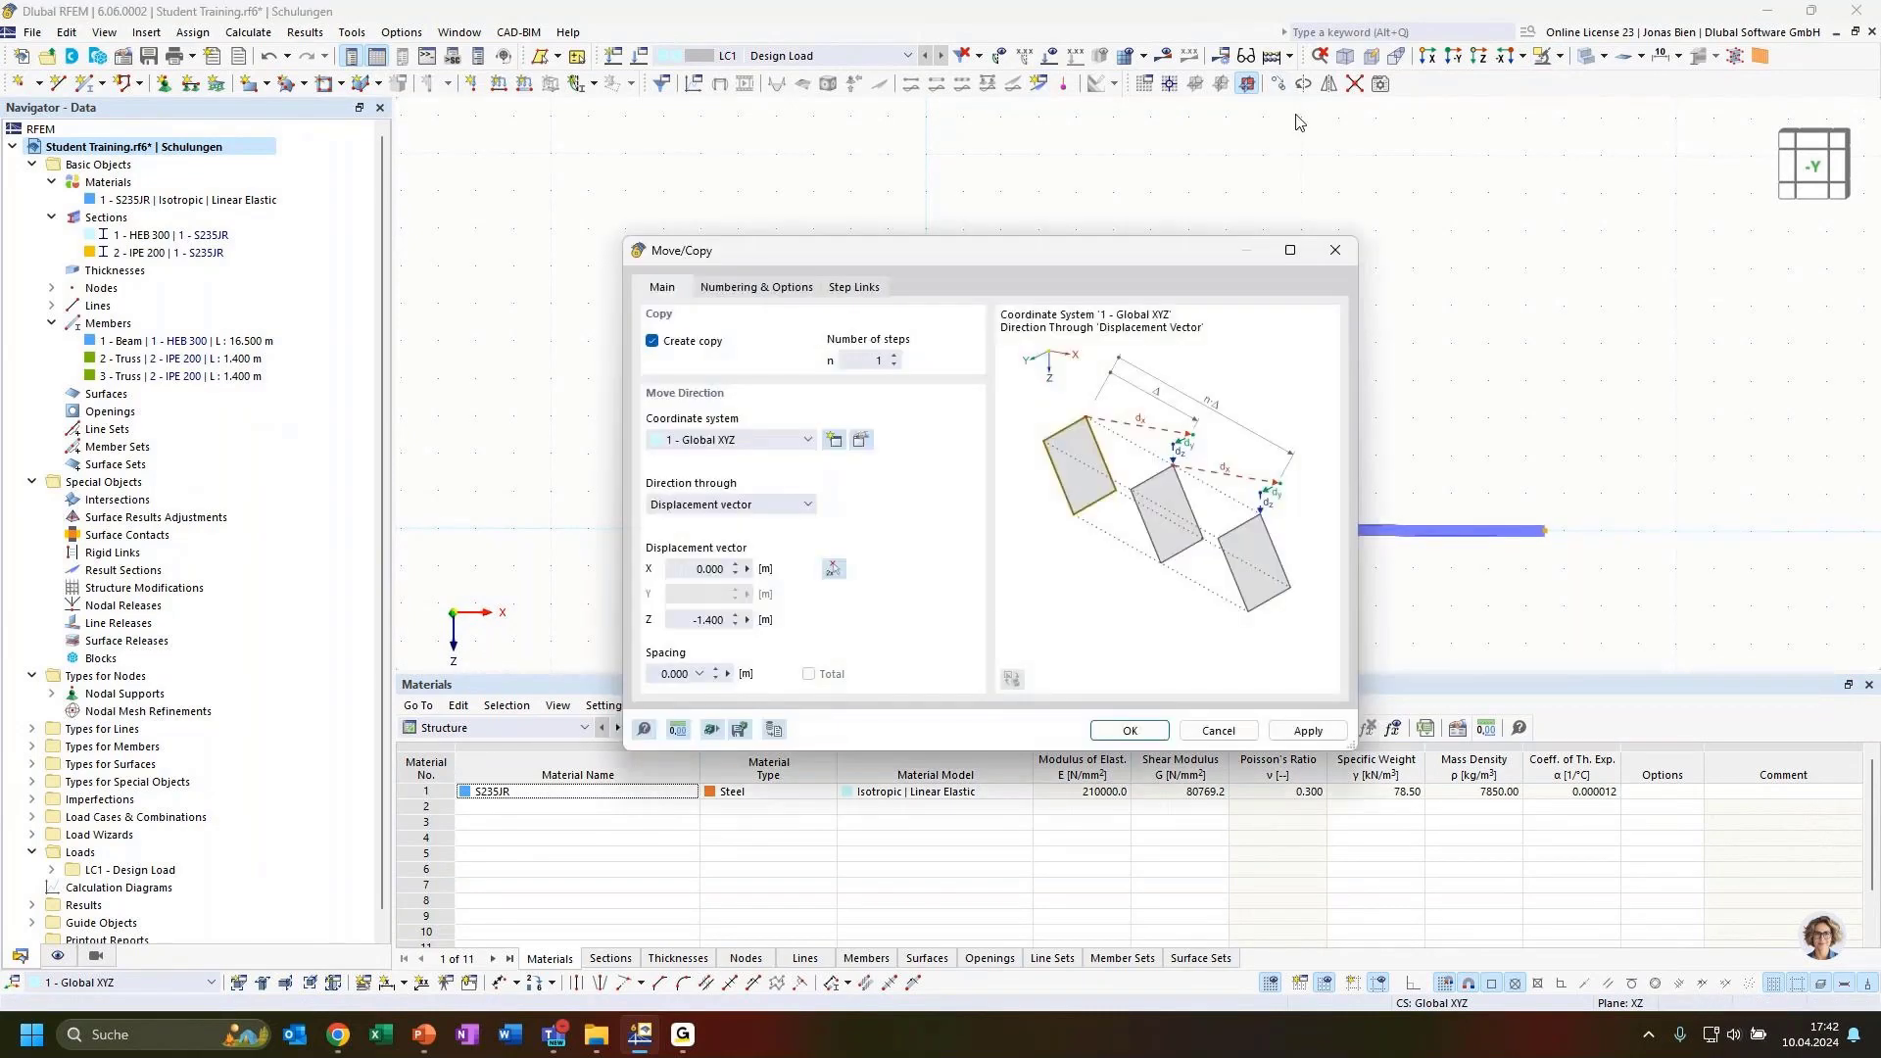
Copy the beam's two end nodes with a displacement of 0 m in X and -1.4-0.9 m in Z.
{"action": "double_click", "coordinate": [699, 620]}
{"action": "type", "text": "-2.3"}
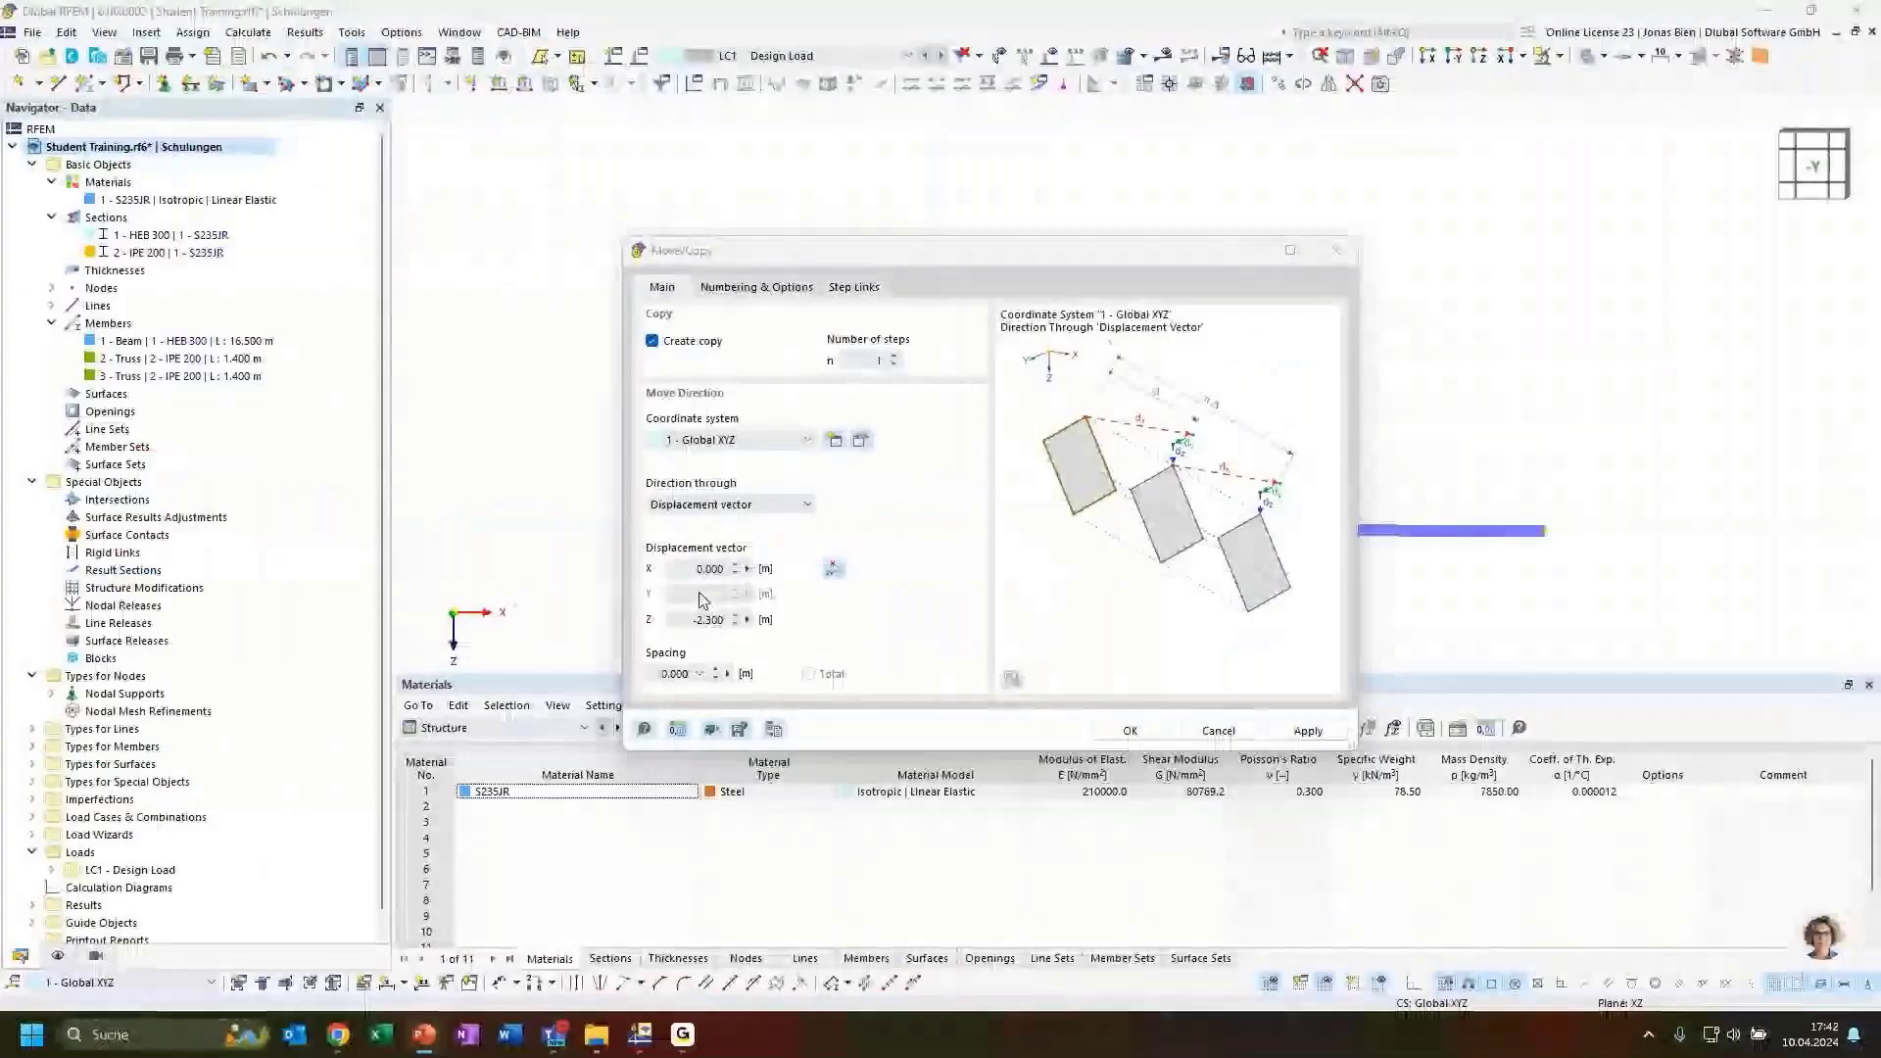
{"action": "double_click", "coordinate": [710, 621]}
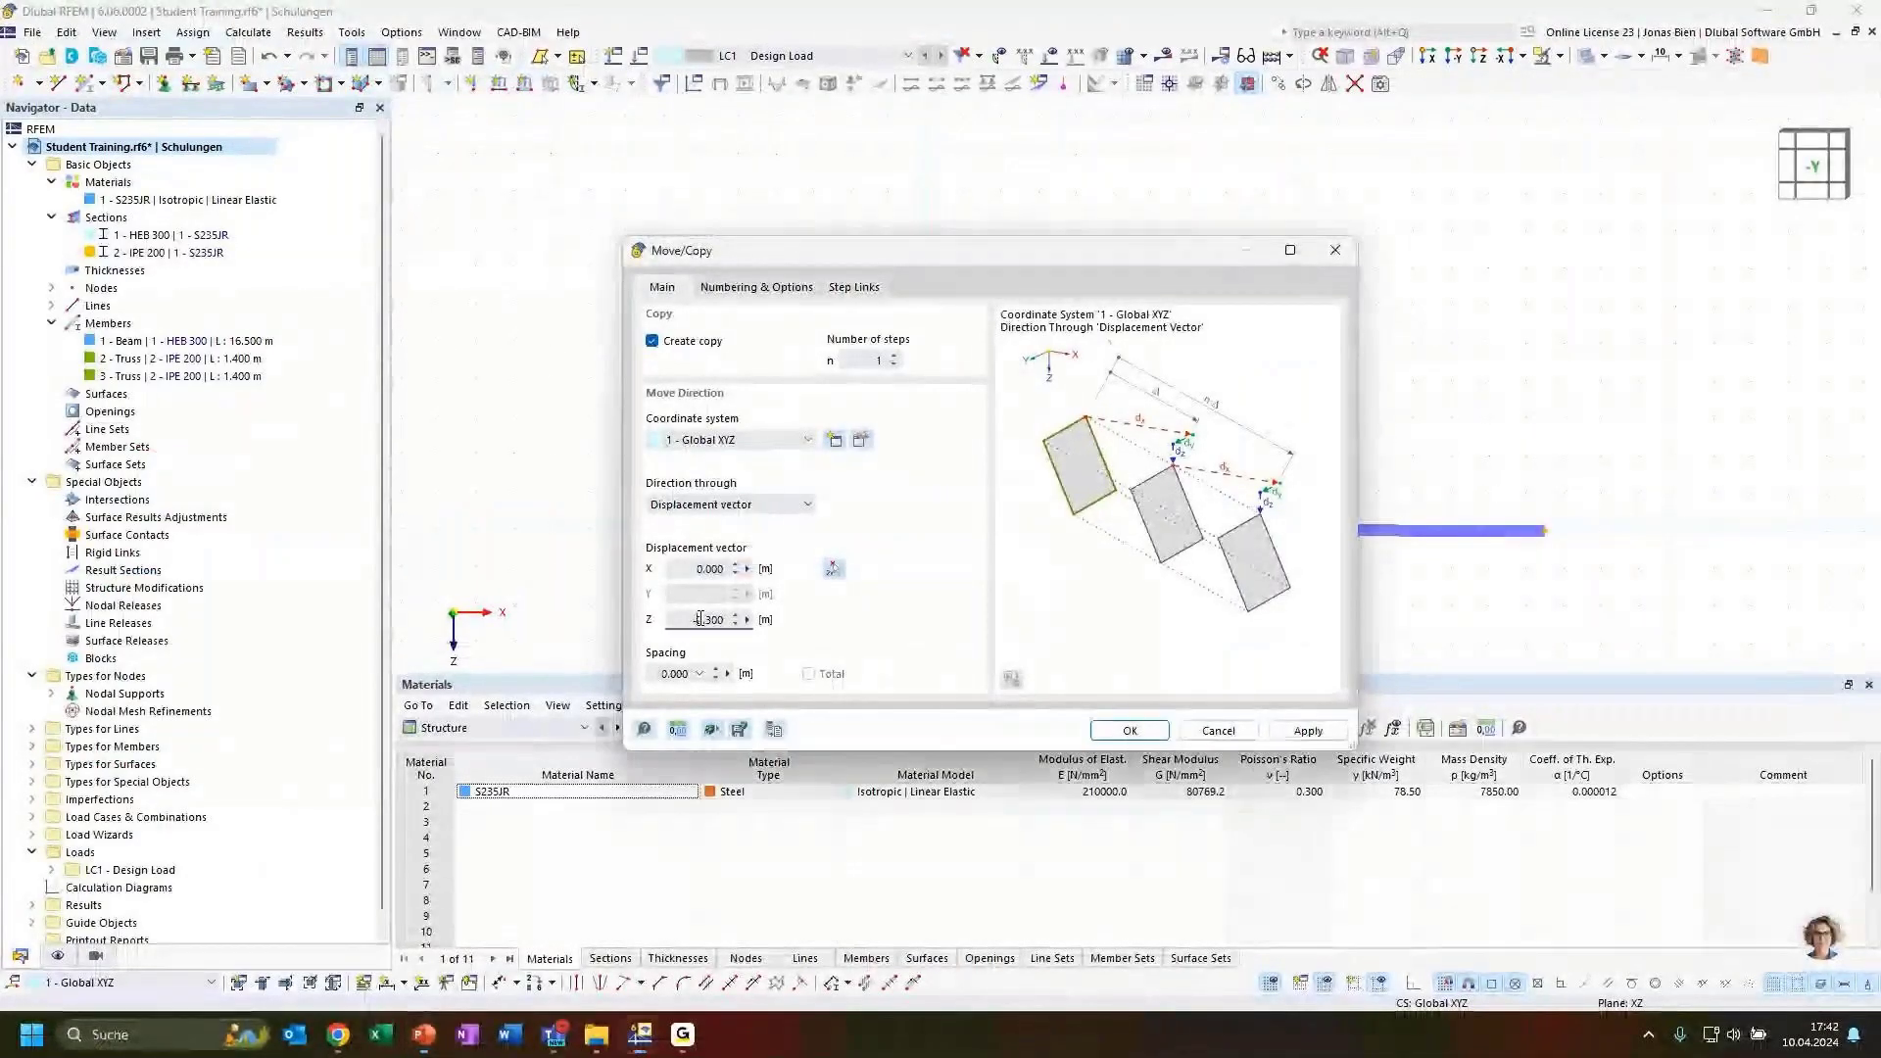
{"action": "type", "text": "1."}
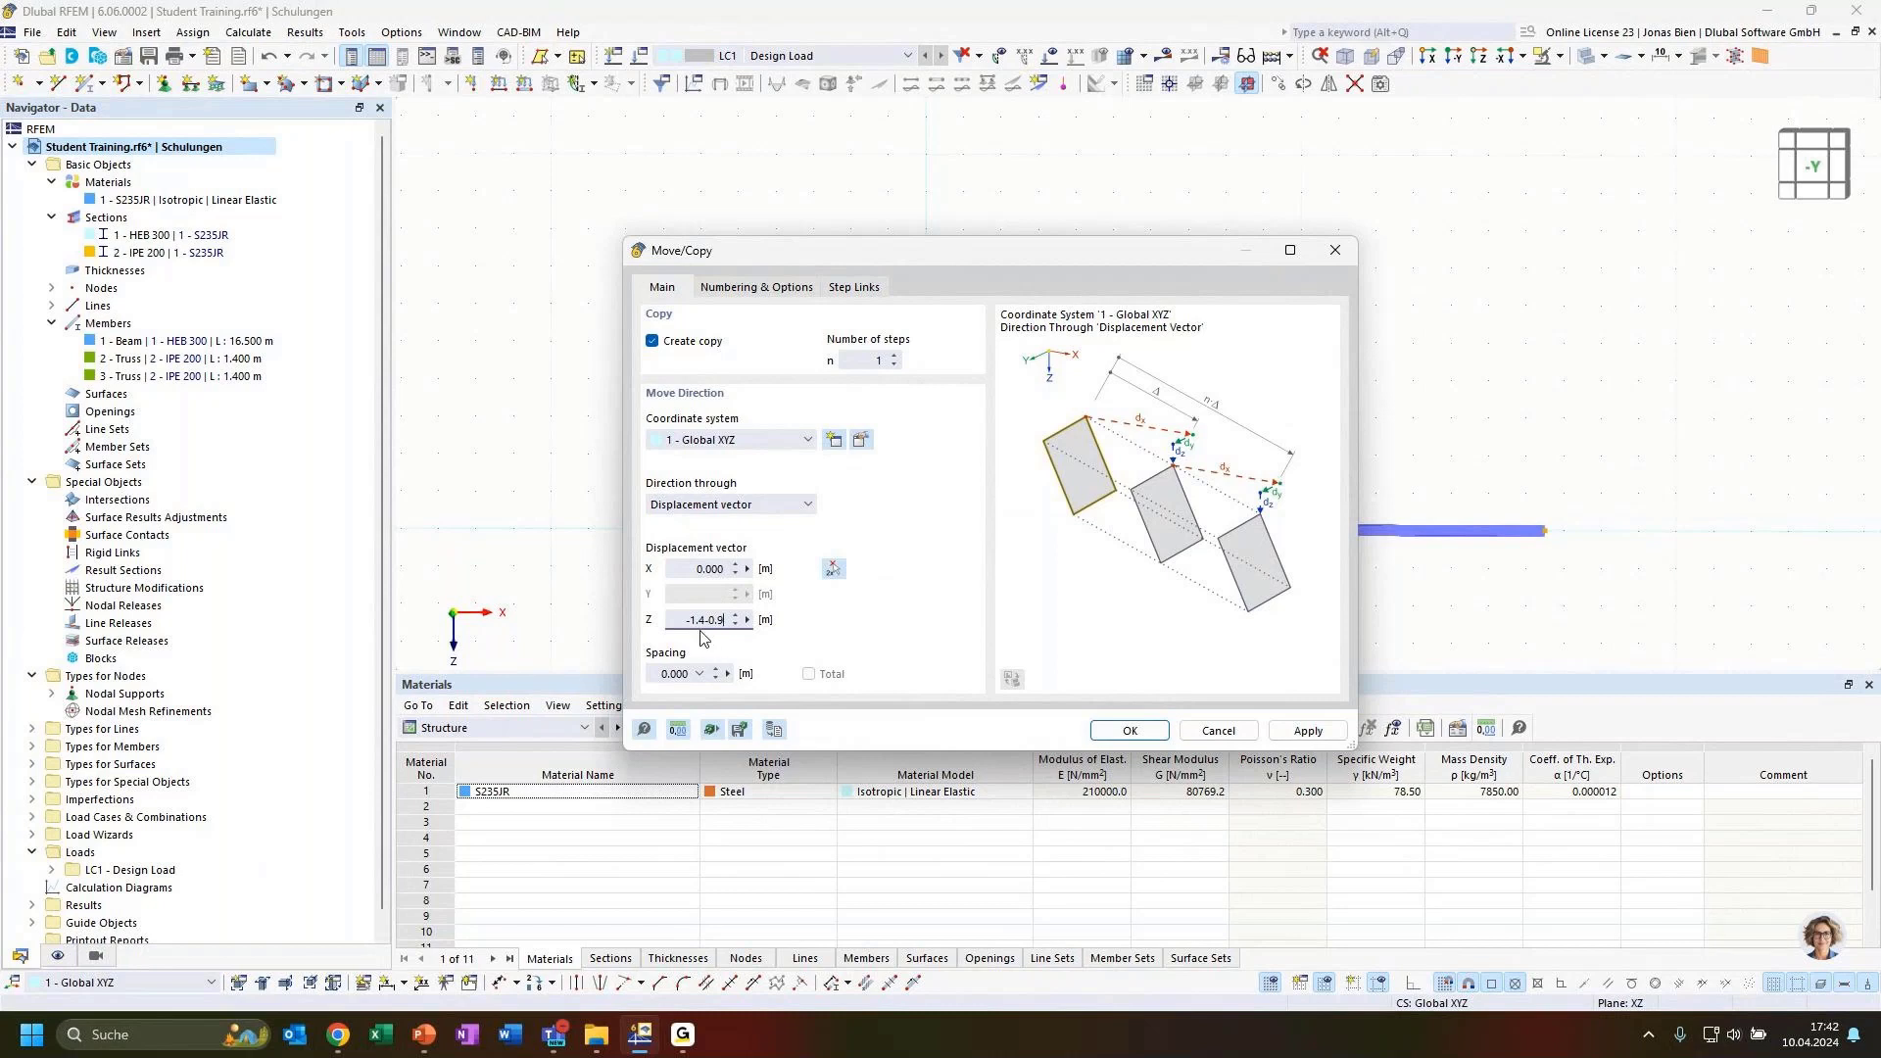
{"action": "left_click", "coordinate": [710, 572]}
{"action": "left_click", "coordinate": [1130, 733]}
{"action": "left_click_drag", "start_coordinate": [686, 619], "coordinate": [868, 619]}
{"action": "left_click", "coordinate": [716, 566]}
{"action": "left_click", "coordinate": [1127, 730]}
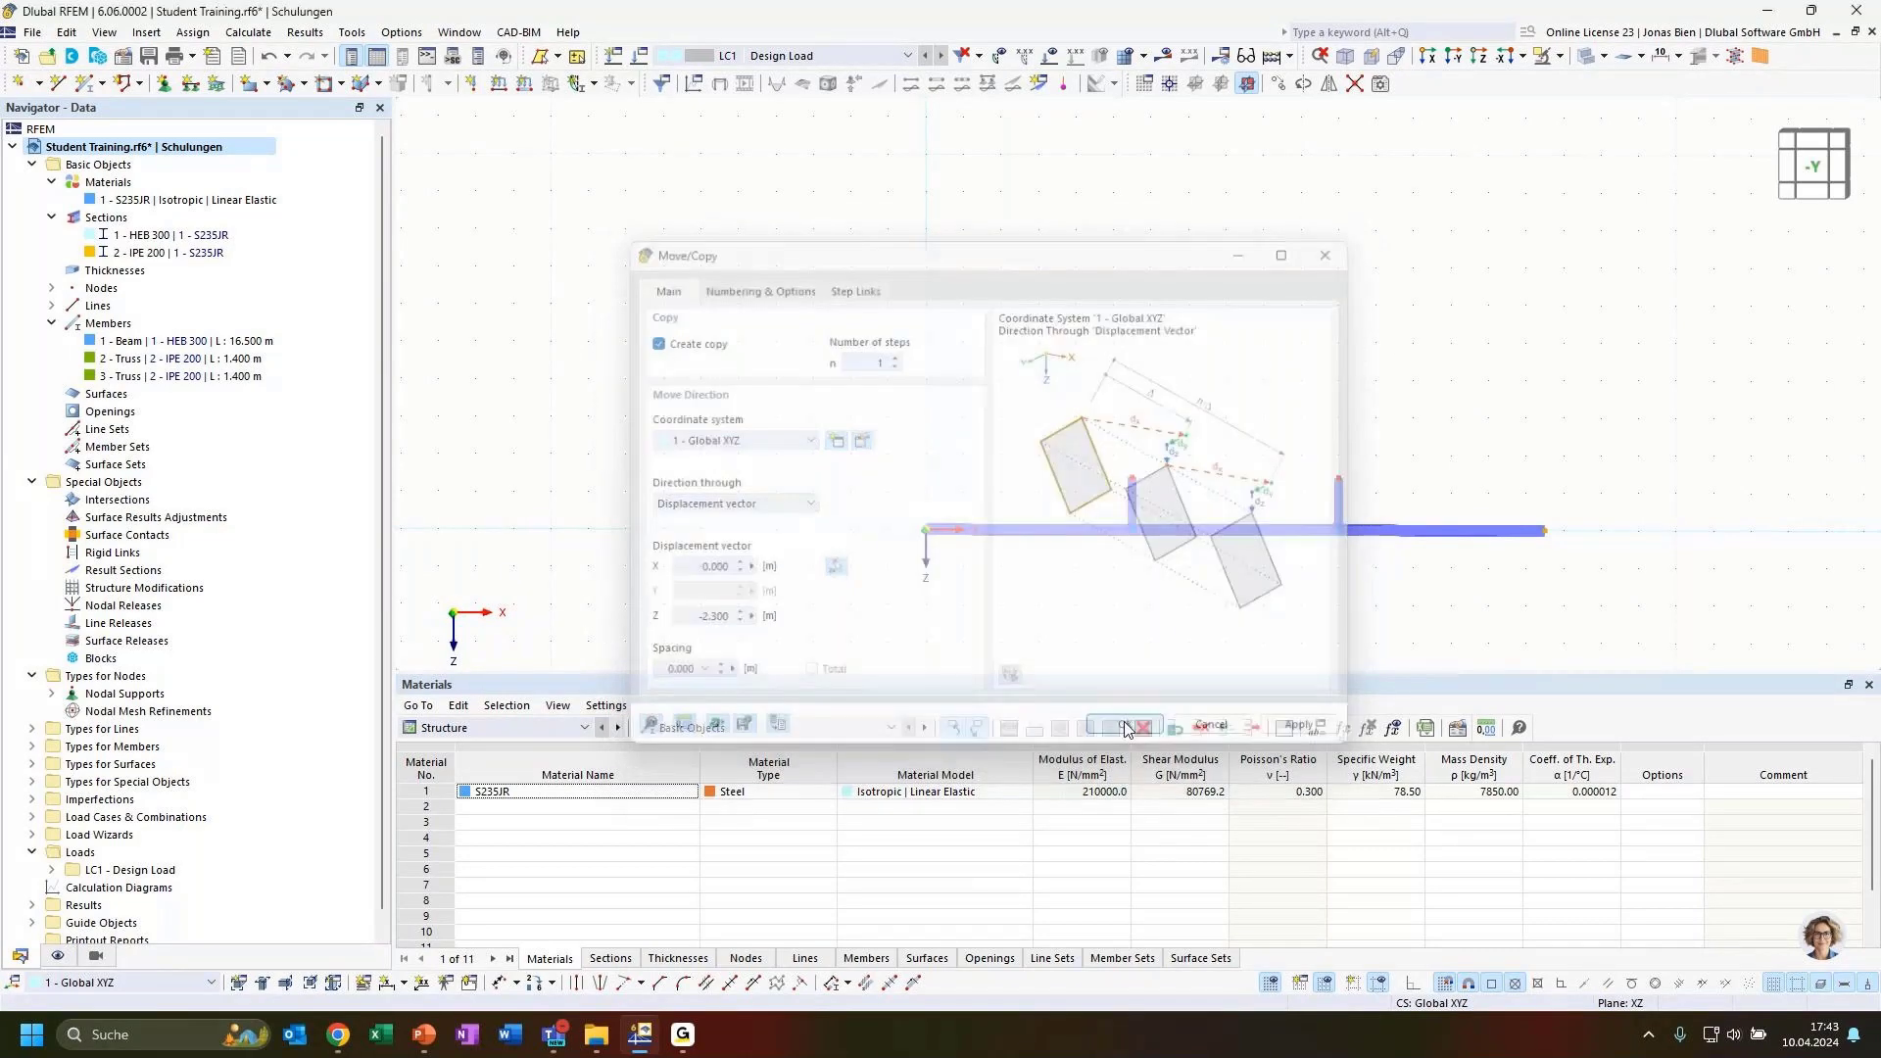
Delete the two vertical truss members at the beam ends while keeping their upper nodes.
{"action": "middle_click_drag", "start_coordinate": [1619, 514], "coordinate": [1492, 484]}
{"action": "scroll", "coordinate": [1183, 510], "scroll_direction": "up", "scroll_amount": 2}
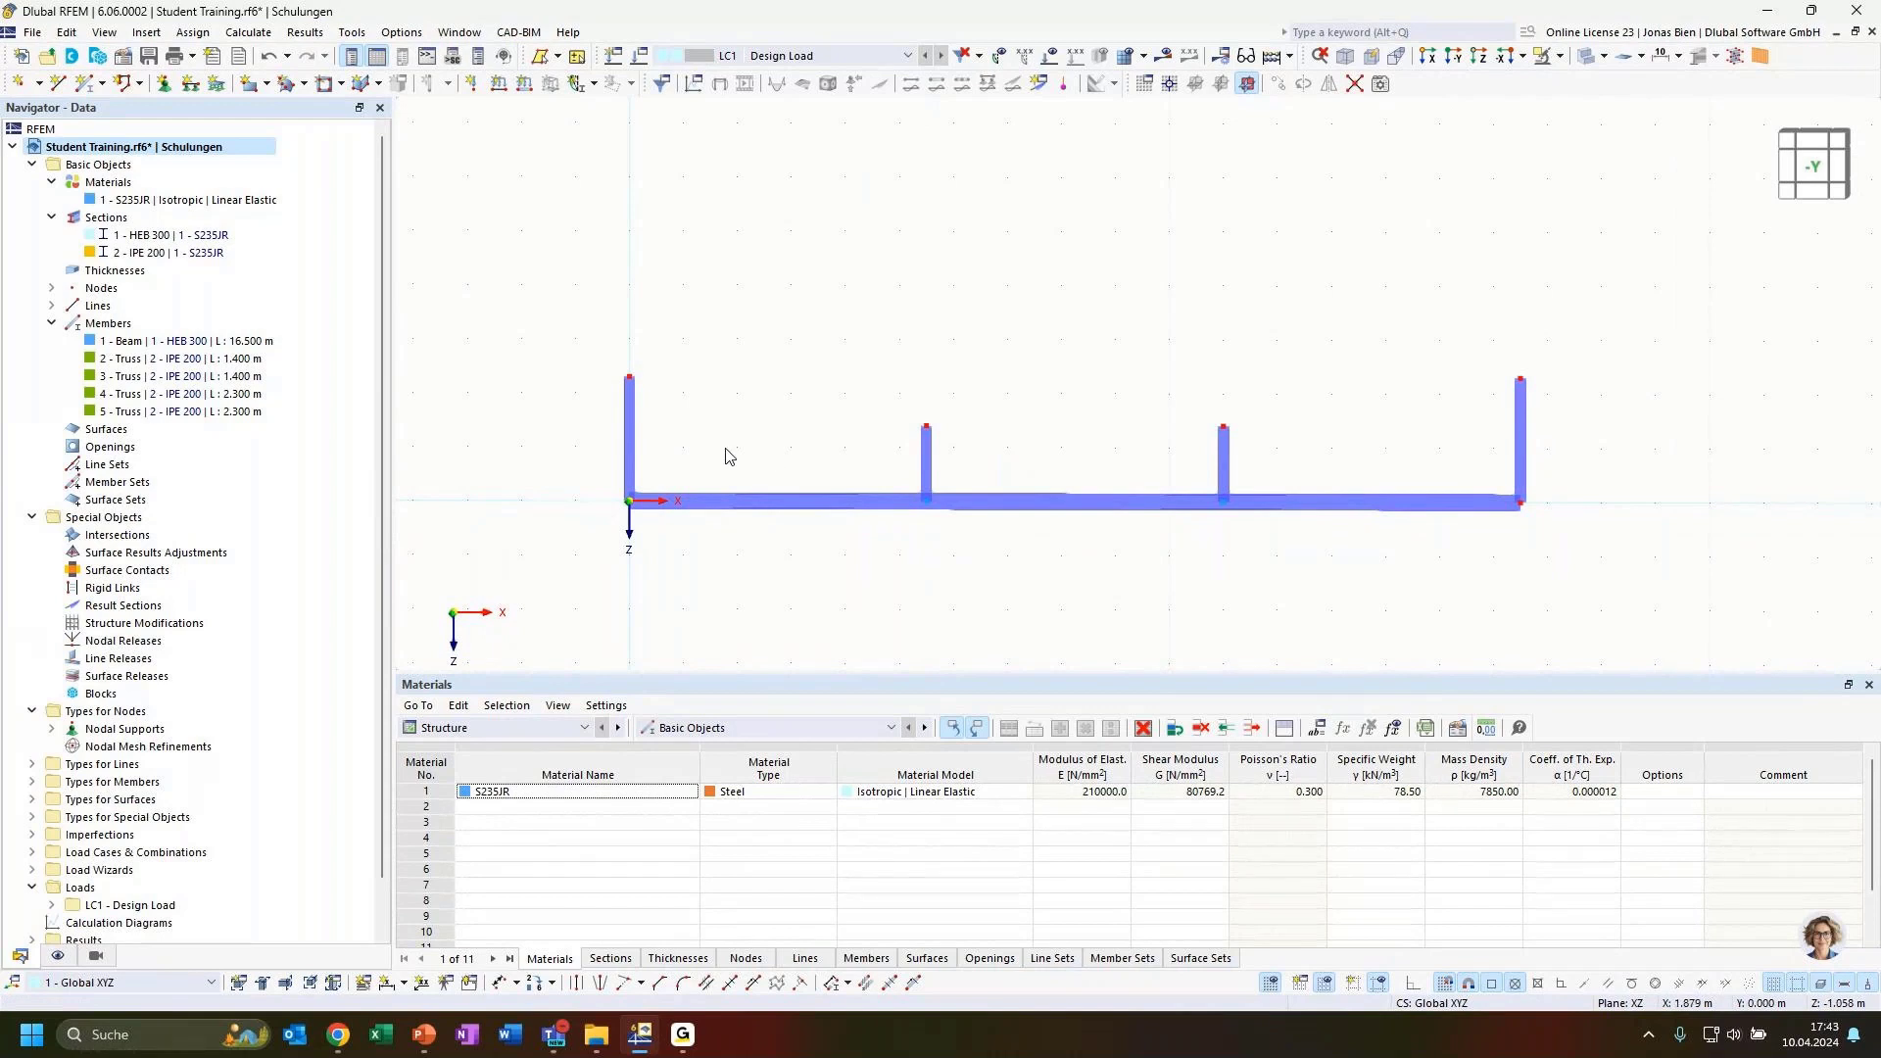
{"action": "left_click", "coordinate": [632, 461]}
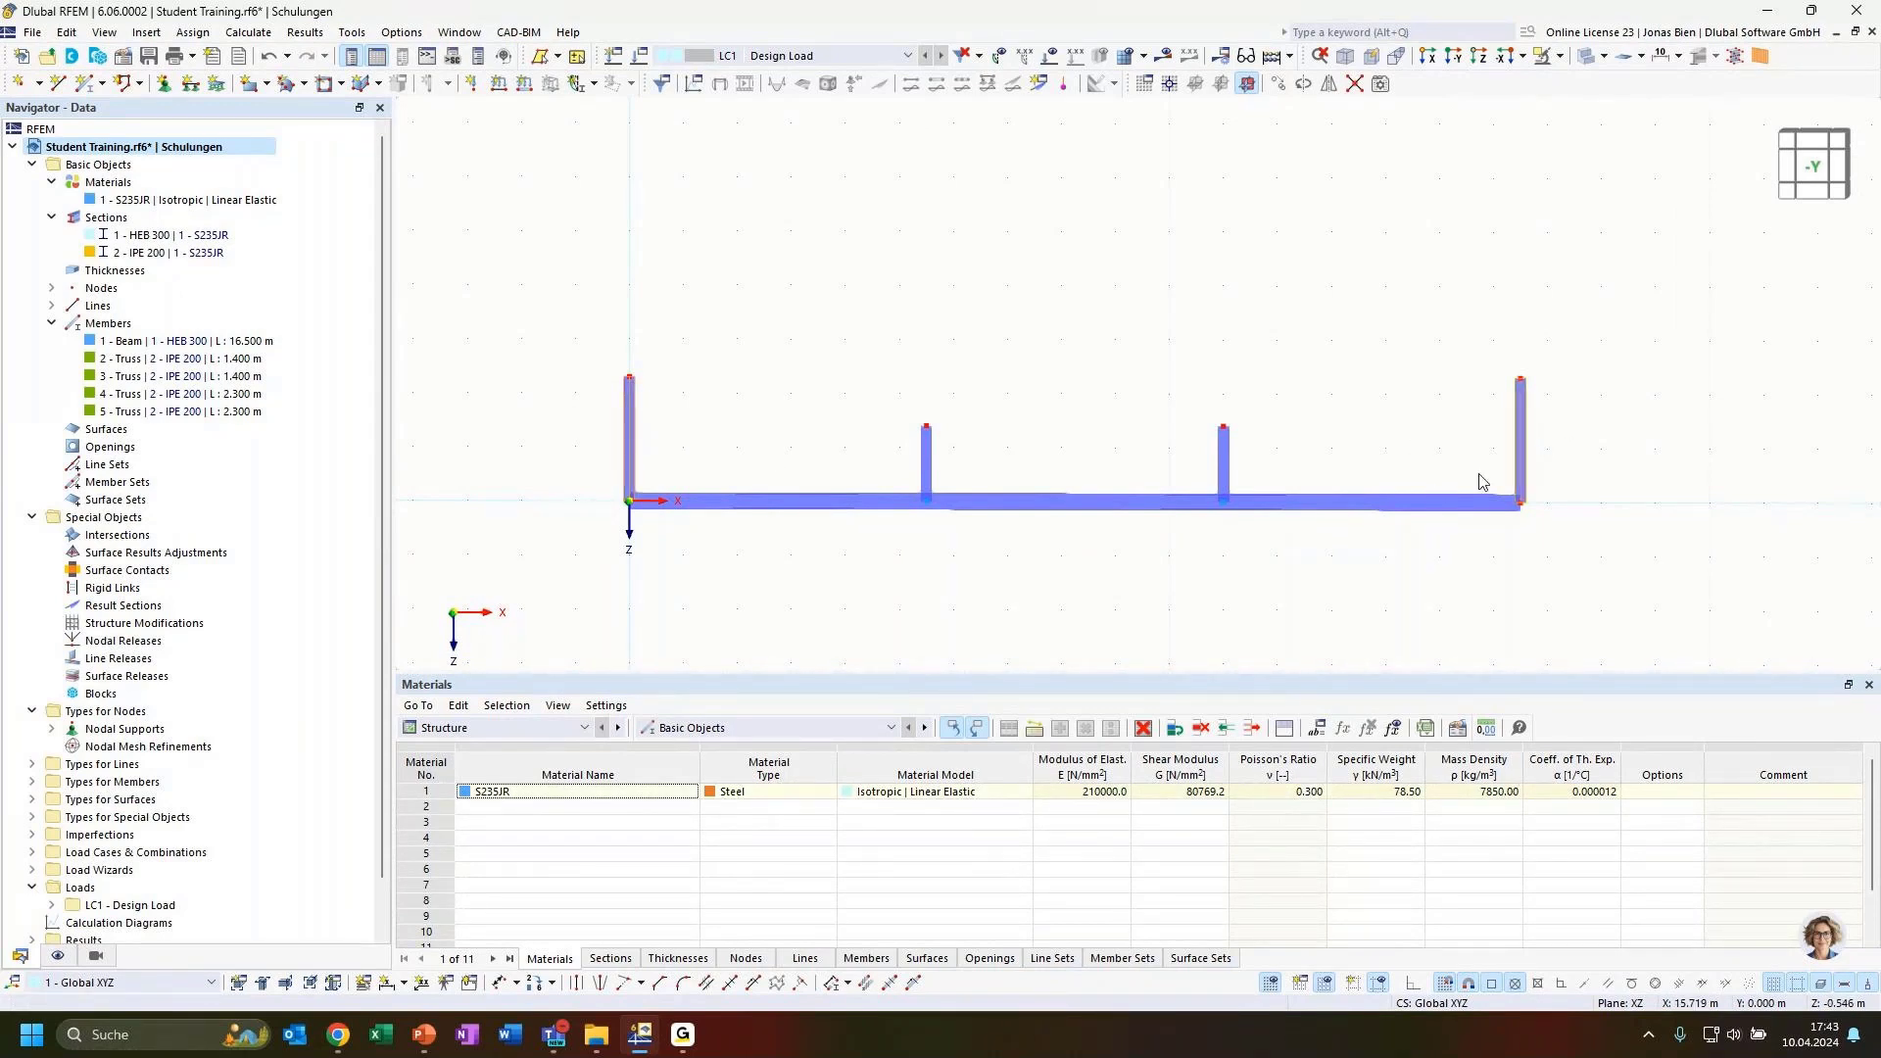
{"action": "key", "text": "Delete"}
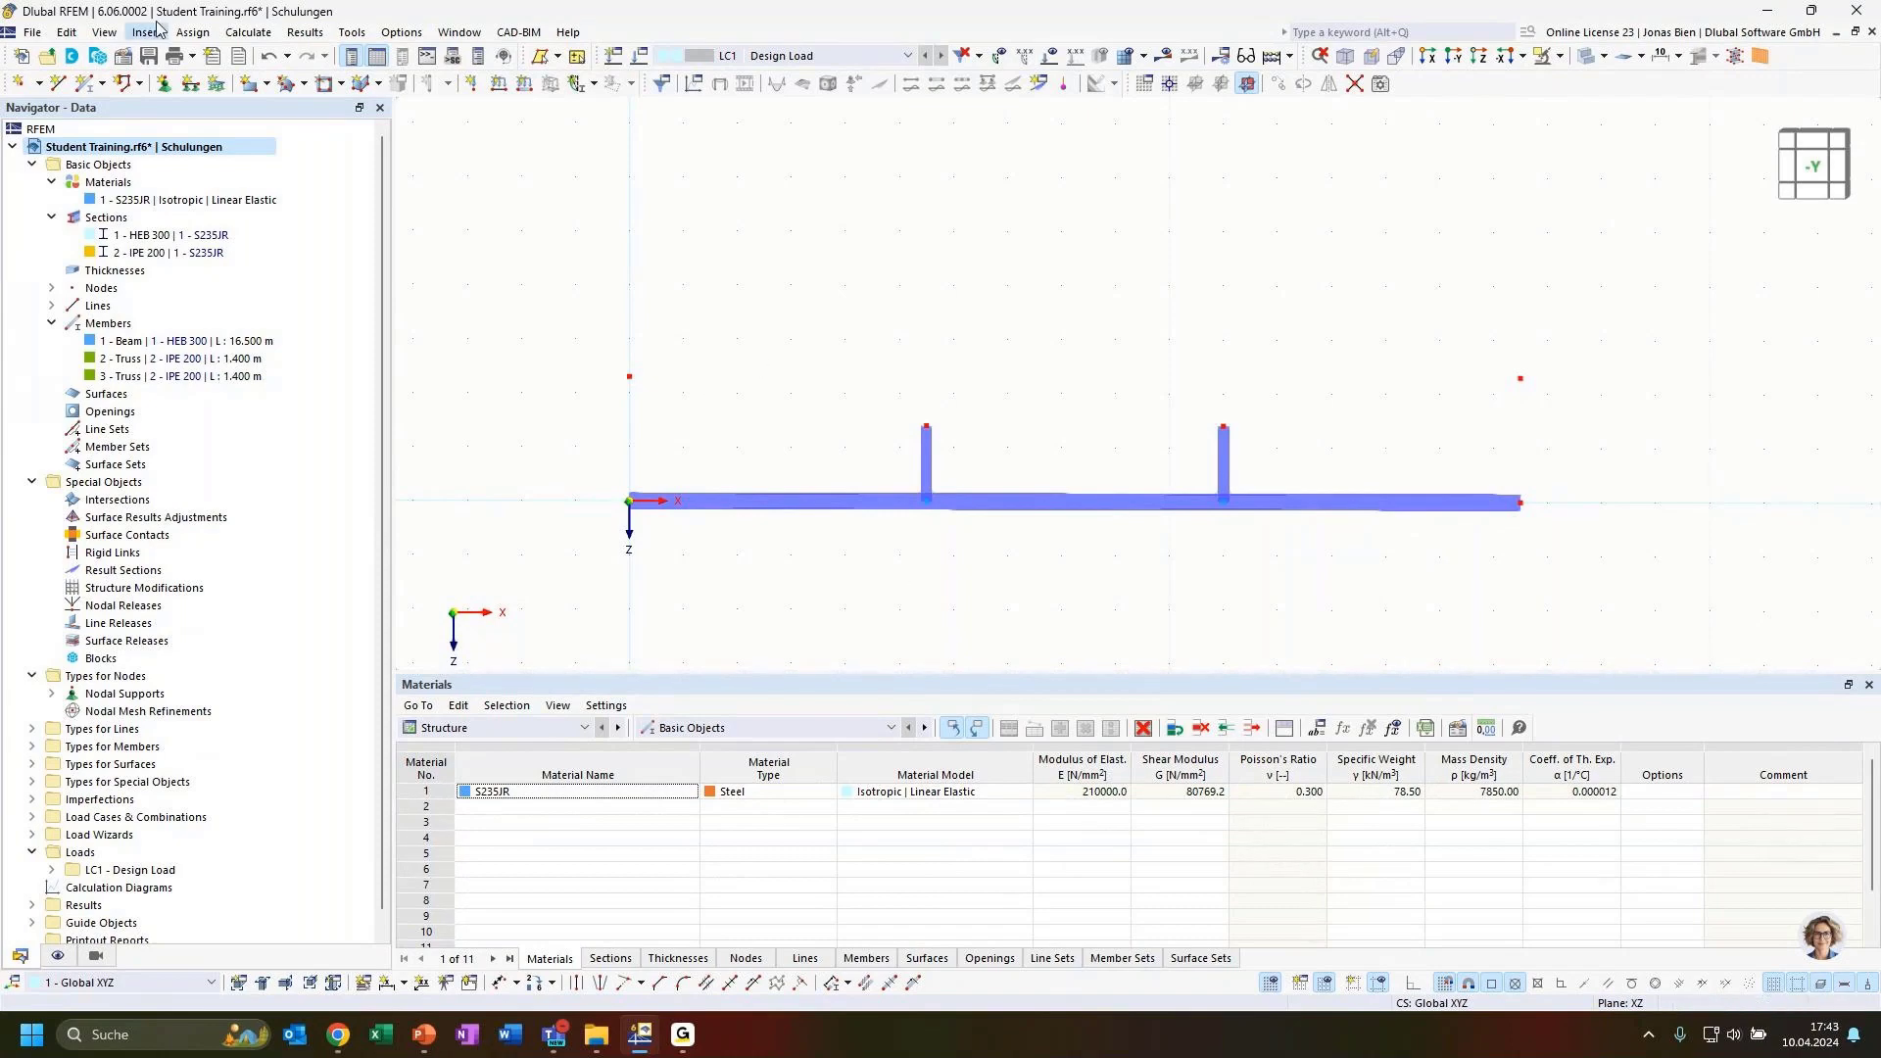
Draw IPE 200 truss members from the free node above the beam's start to the first post top and on to the second.
{"action": "left_click", "coordinate": [85, 83]}
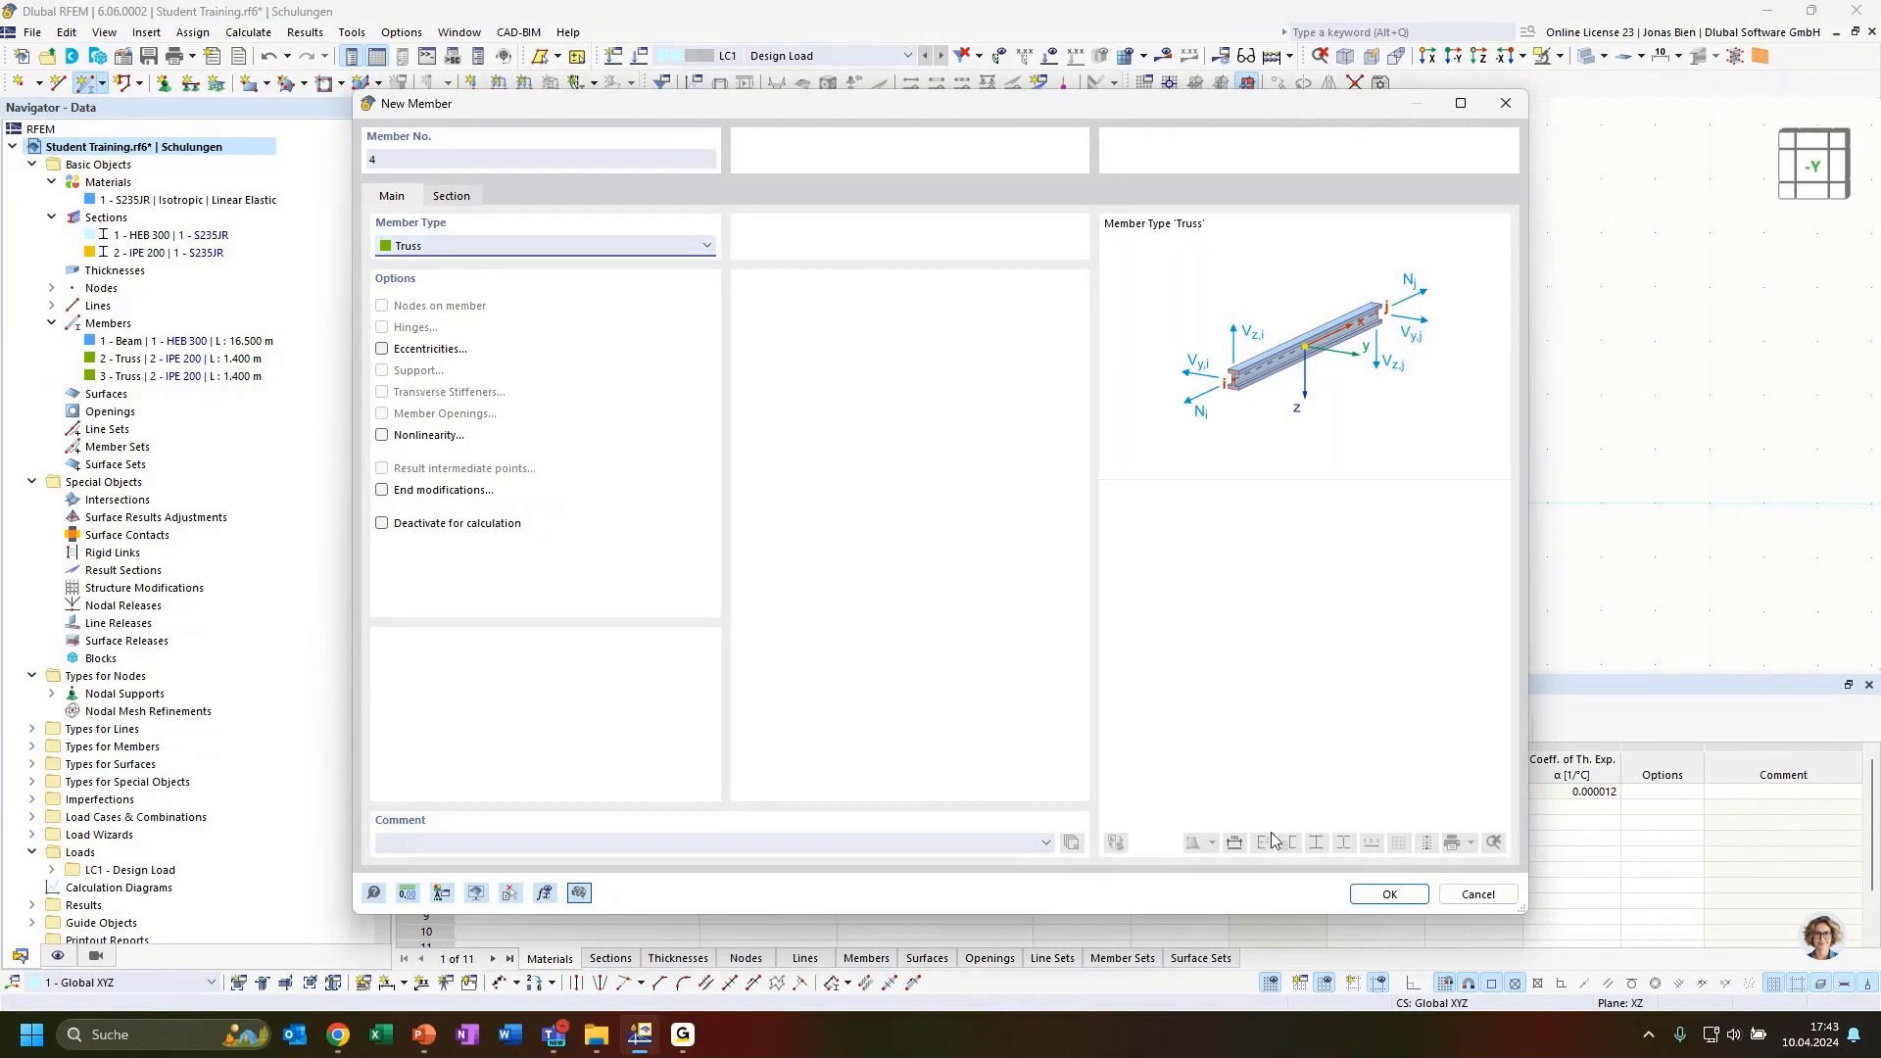
{"action": "left_click", "coordinate": [1387, 894]}
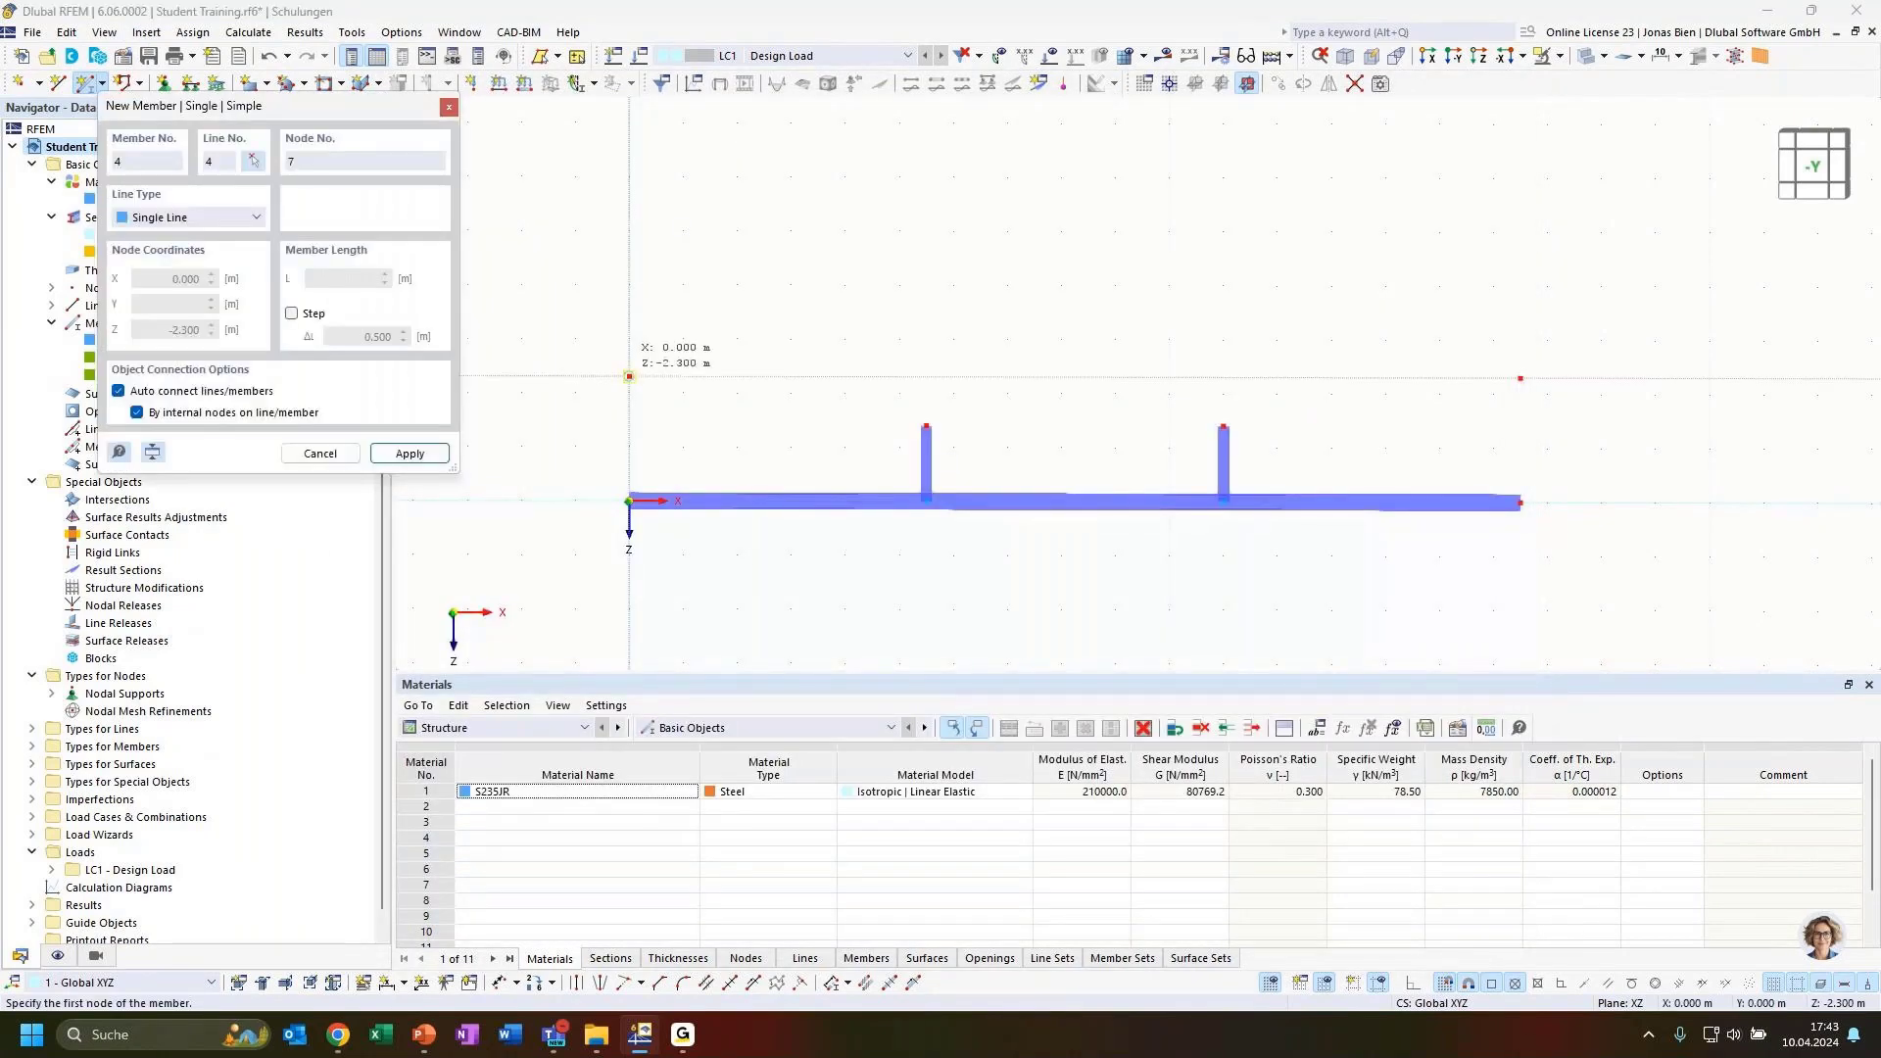
{"action": "left_click", "coordinate": [629, 376]}
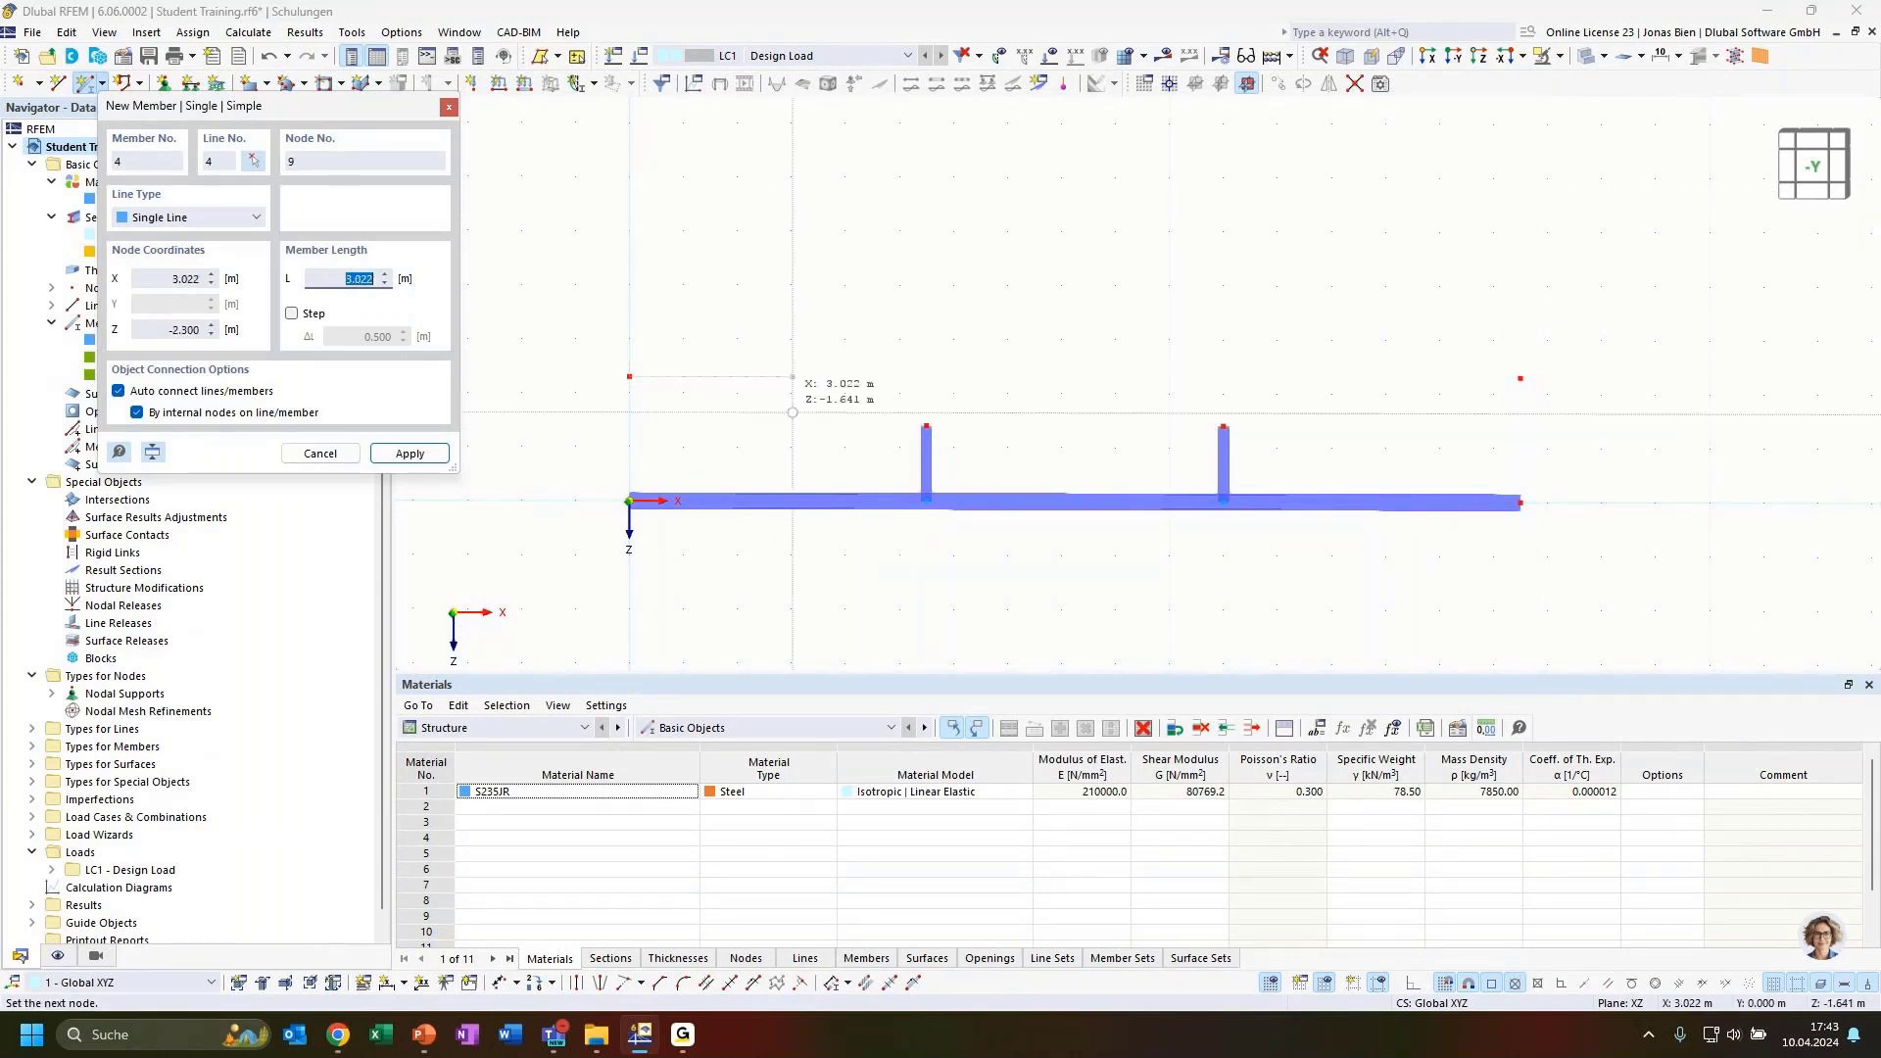
{"action": "left_click", "coordinate": [926, 426]}
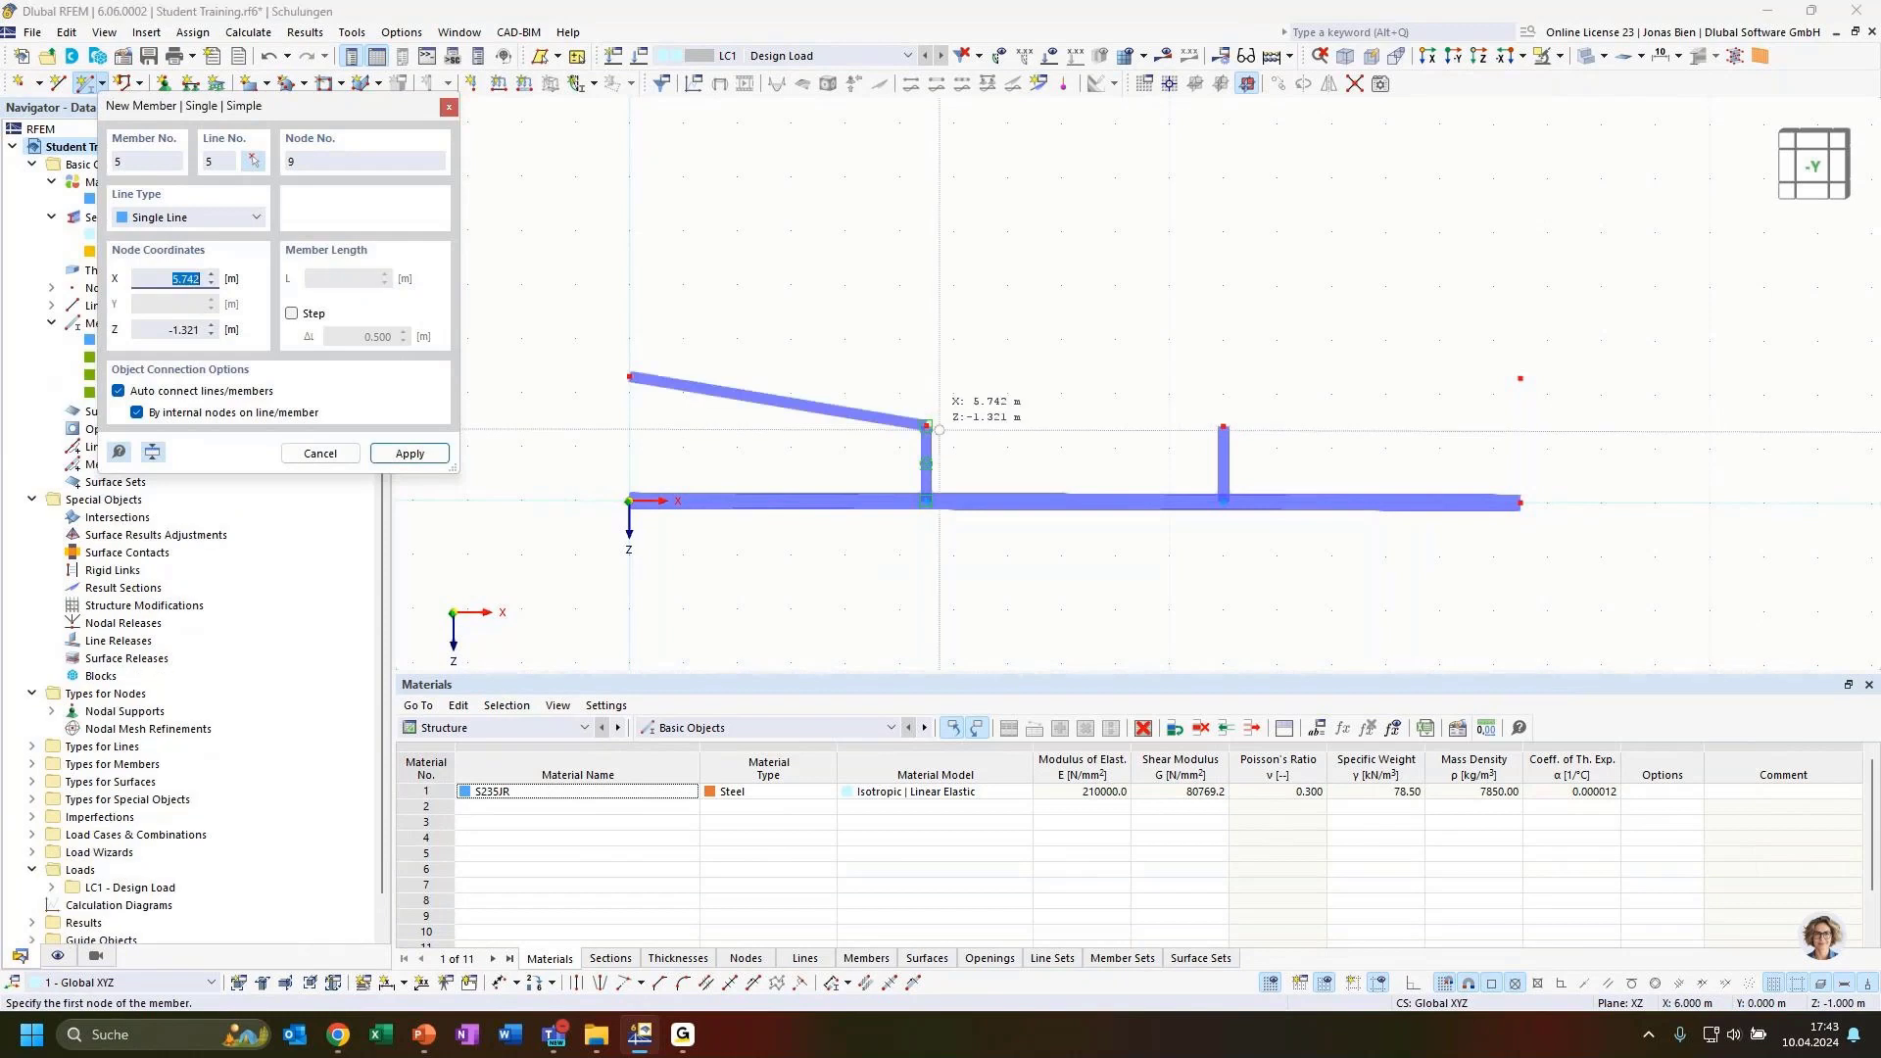
{"action": "left_click", "coordinate": [1223, 426]}
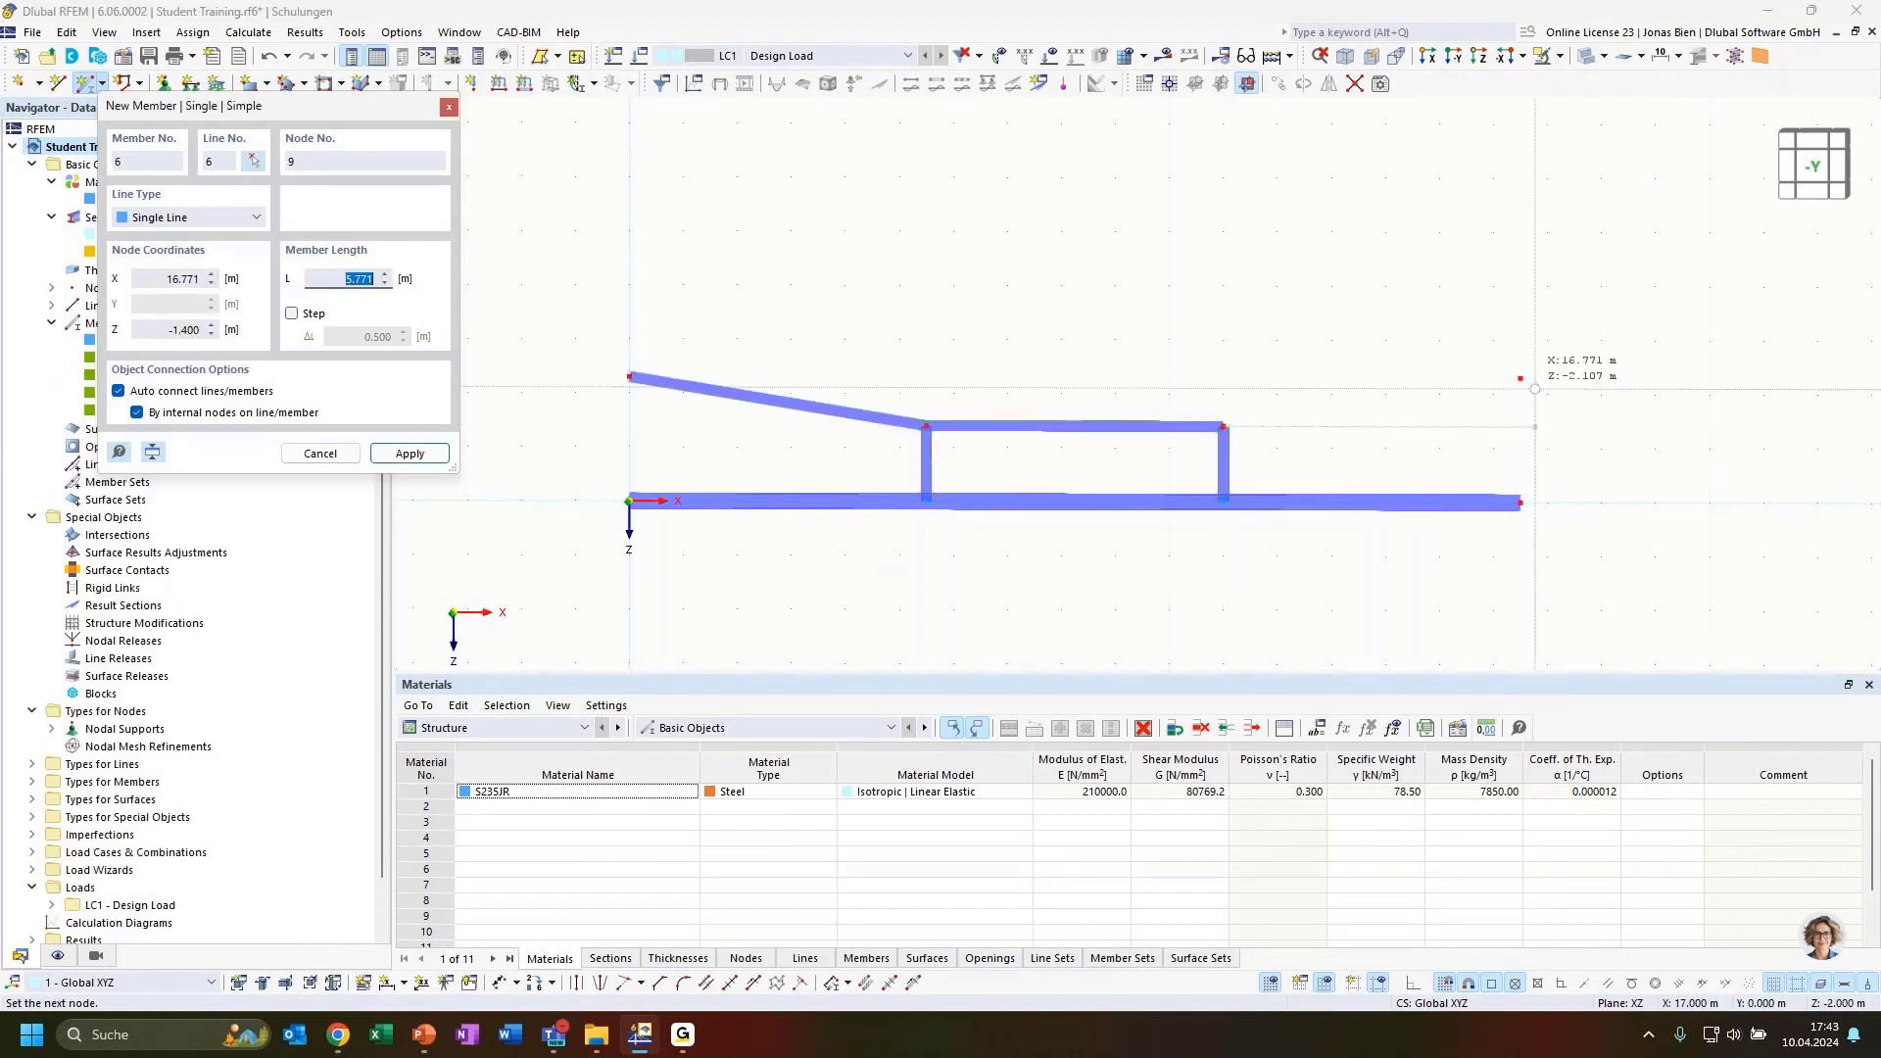
Draw a third truss member from the second post's top and move its free end onto the node above the beam's far end.
{"action": "left_click", "coordinate": [1509, 427]}
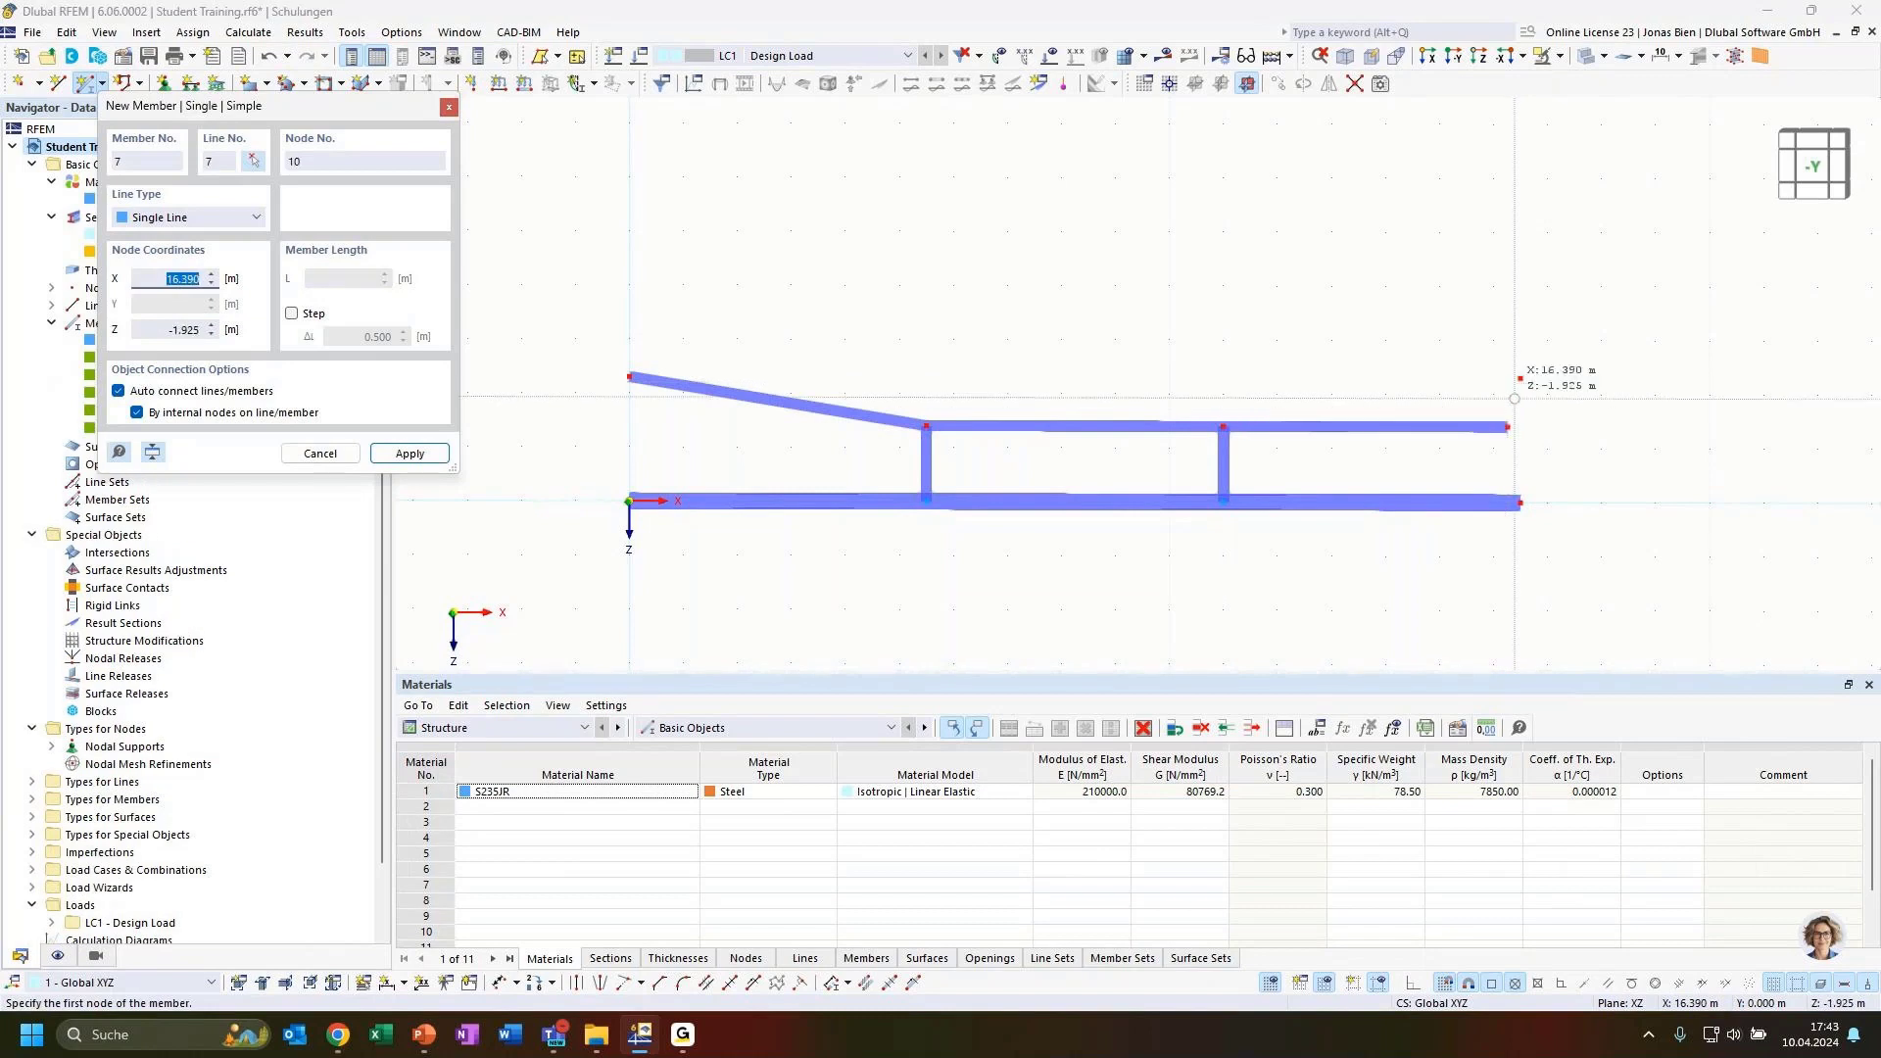
{"action": "key", "text": "Escape"}
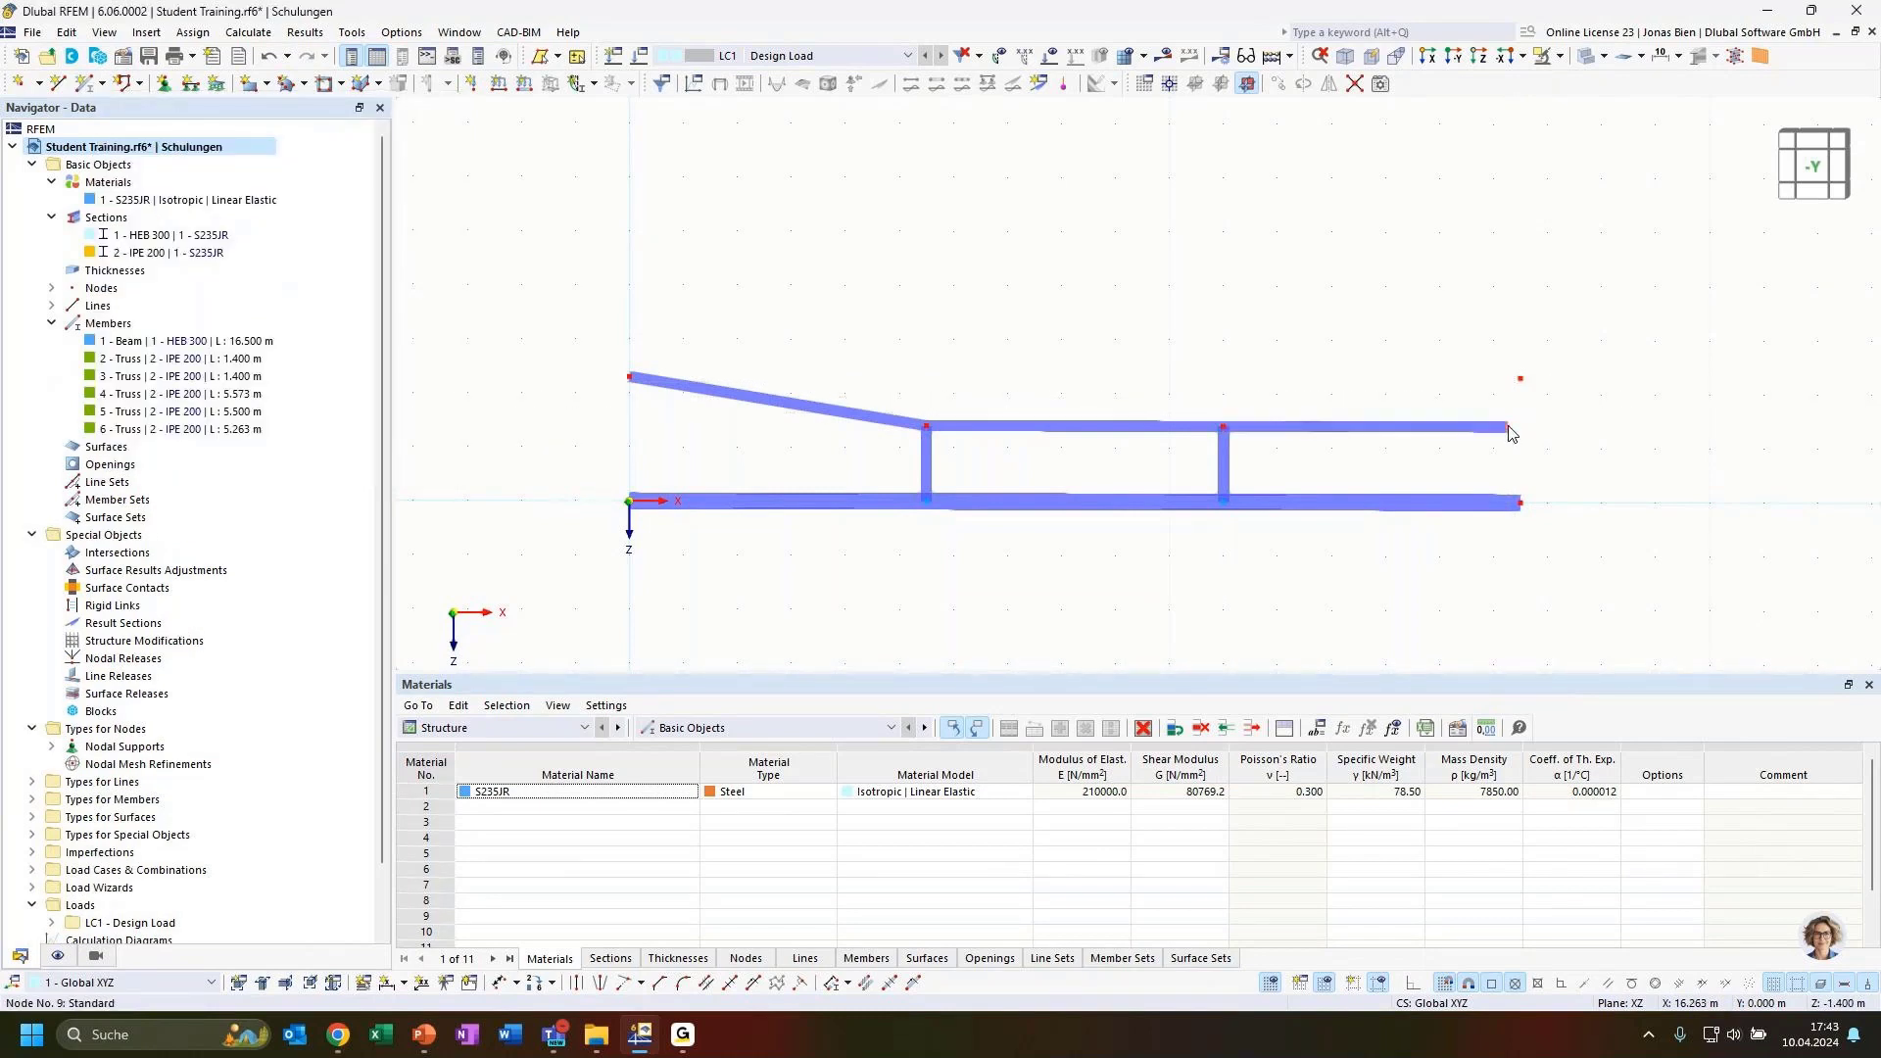
{"action": "left_click_drag", "start_coordinate": [1506, 427], "coordinate": [1520, 382]}
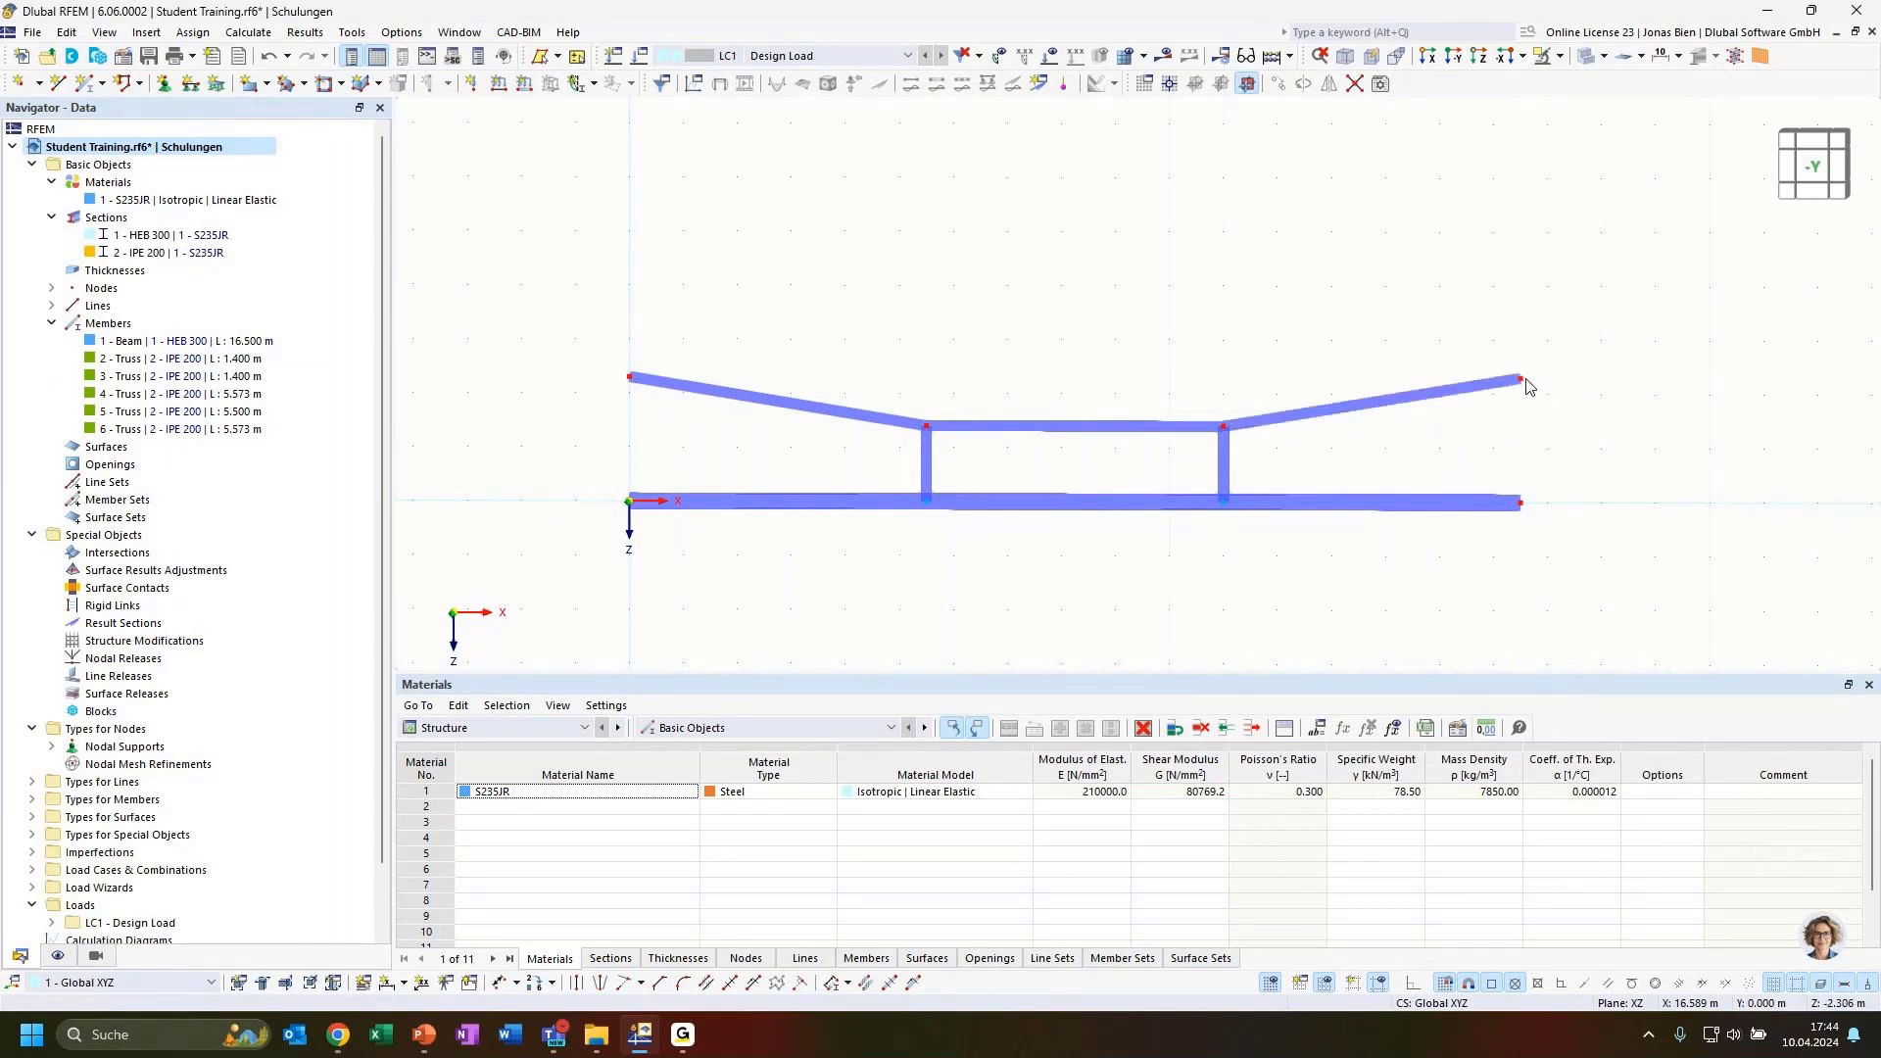
Switch the model display from transparent to wireframe and on to solid rendering.
{"action": "scroll", "coordinate": [1534, 394], "scroll_direction": "up", "scroll_amount": 2}
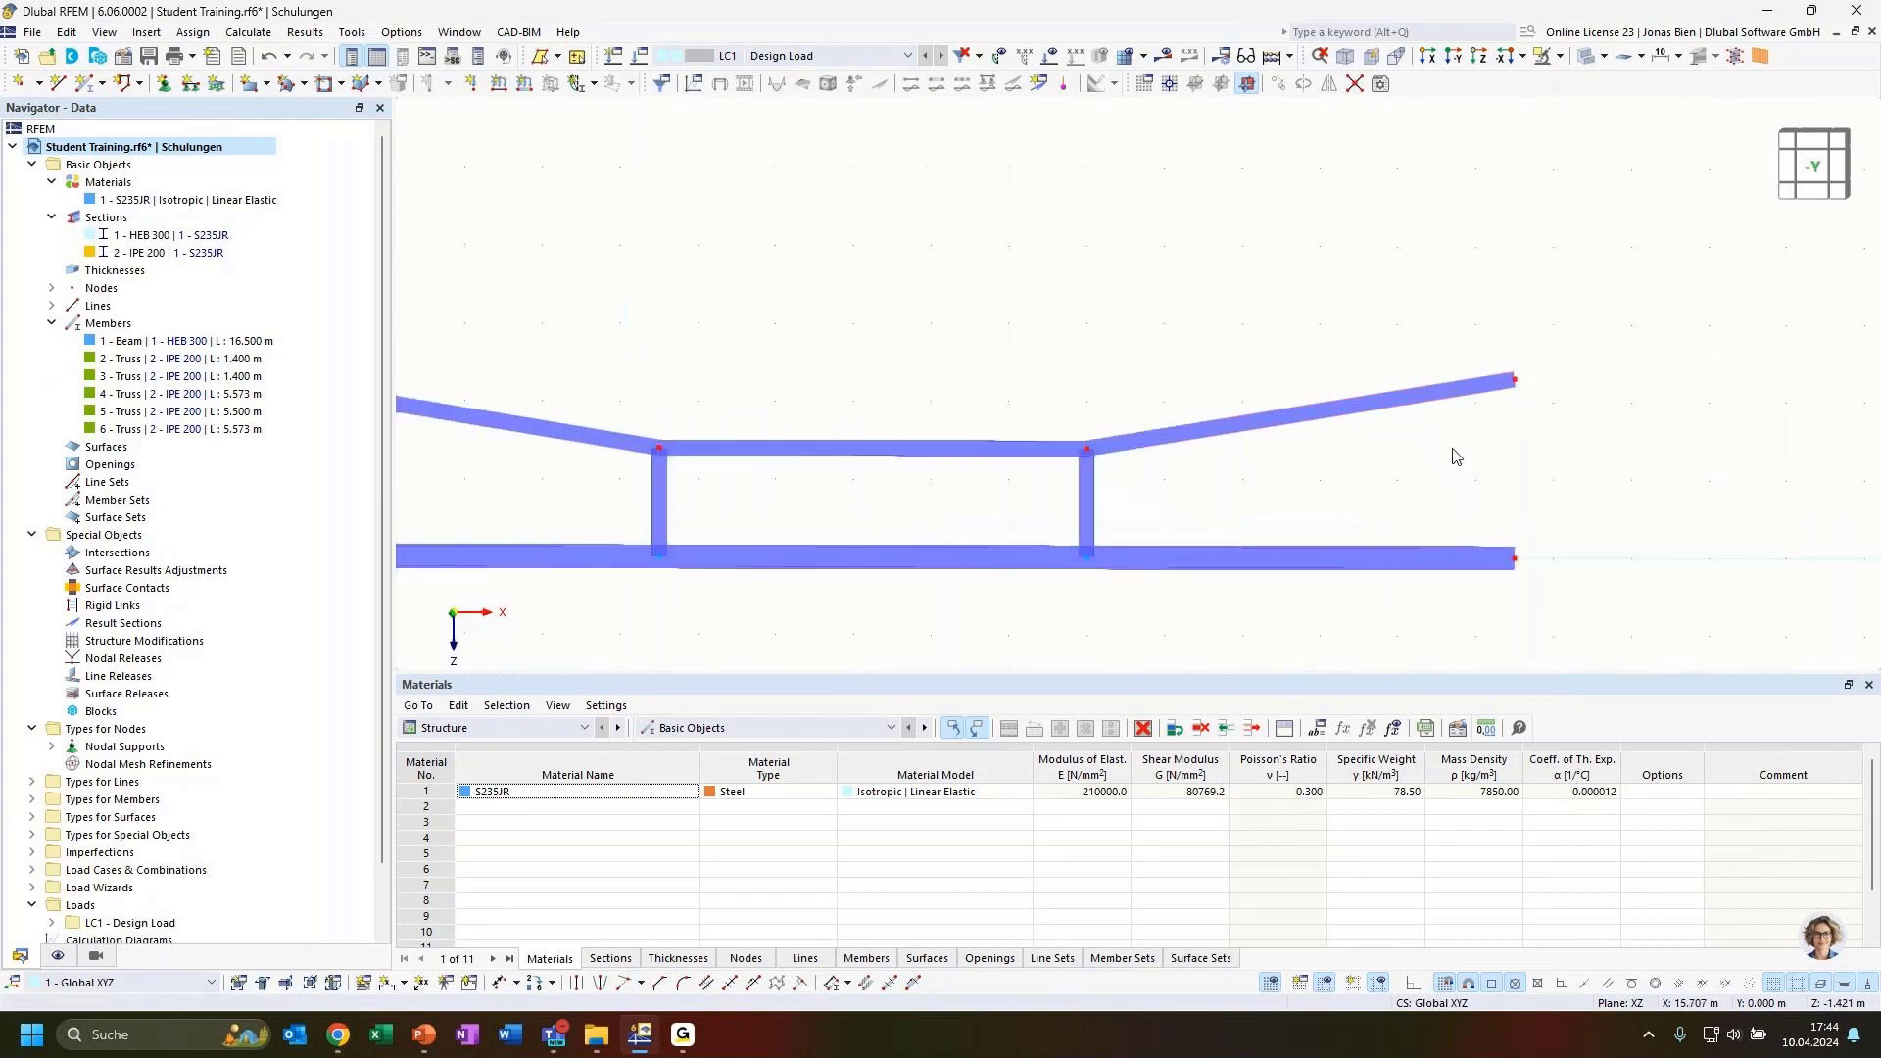
{"action": "scroll", "coordinate": [1446, 453], "scroll_direction": "down", "scroll_amount": 1}
{"action": "scroll", "coordinate": [1166, 372], "scroll_direction": "down", "scroll_amount": 1}
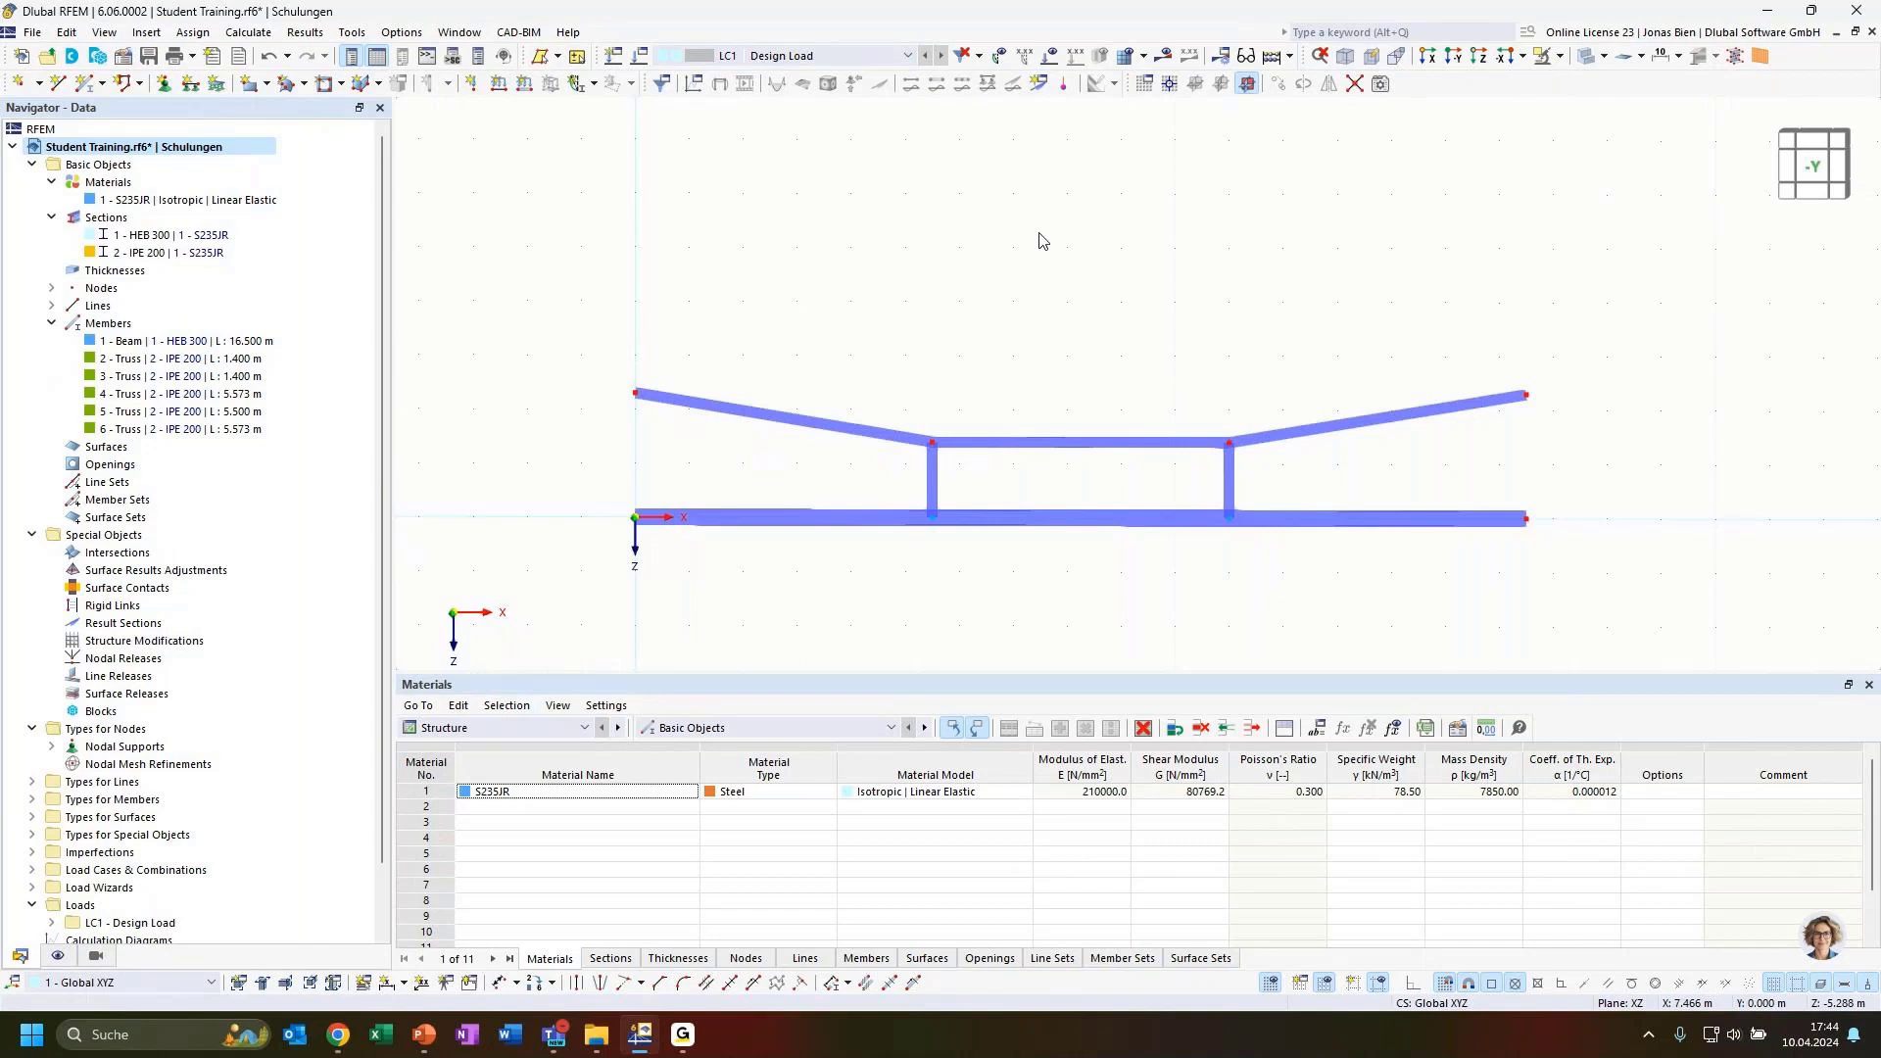
{"action": "middle_click_drag", "start_coordinate": [932, 359], "coordinate": [1113, 417], "text": "ctrl"}
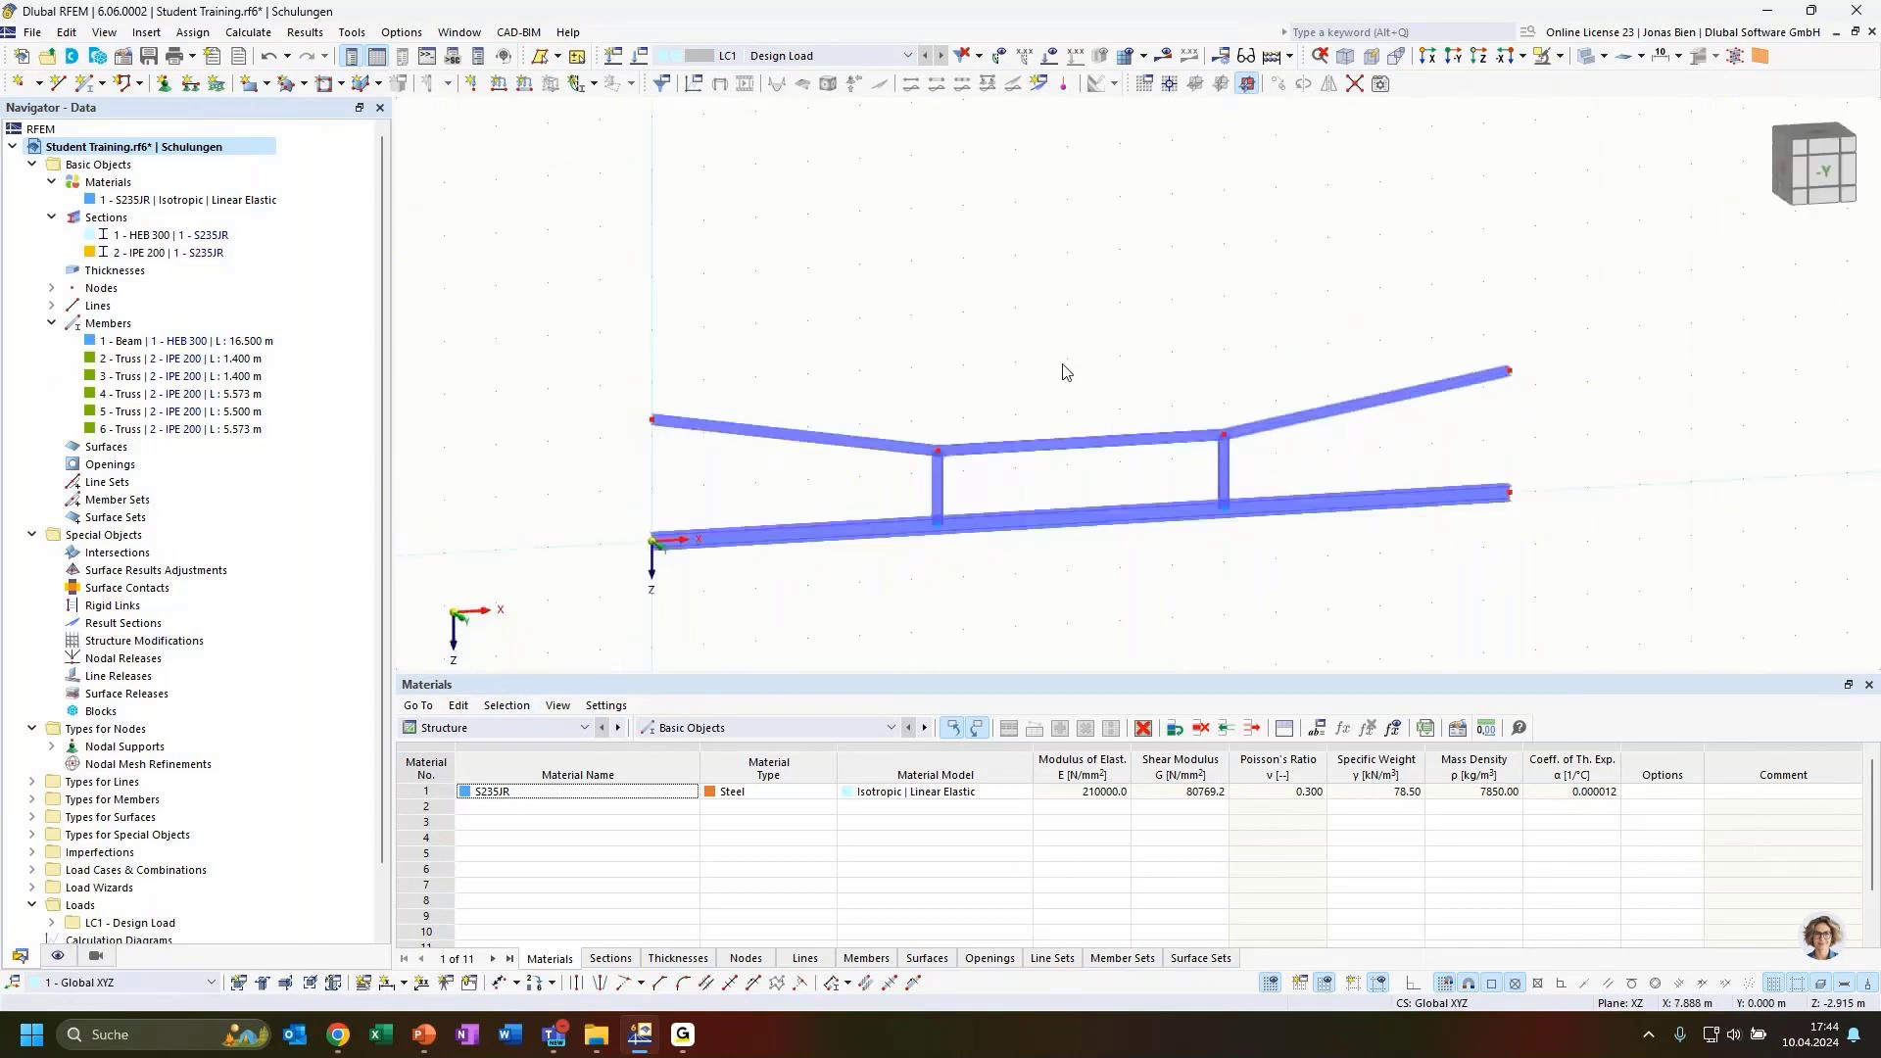
{"action": "scroll", "coordinate": [1086, 300], "scroll_direction": "up", "scroll_amount": 5}
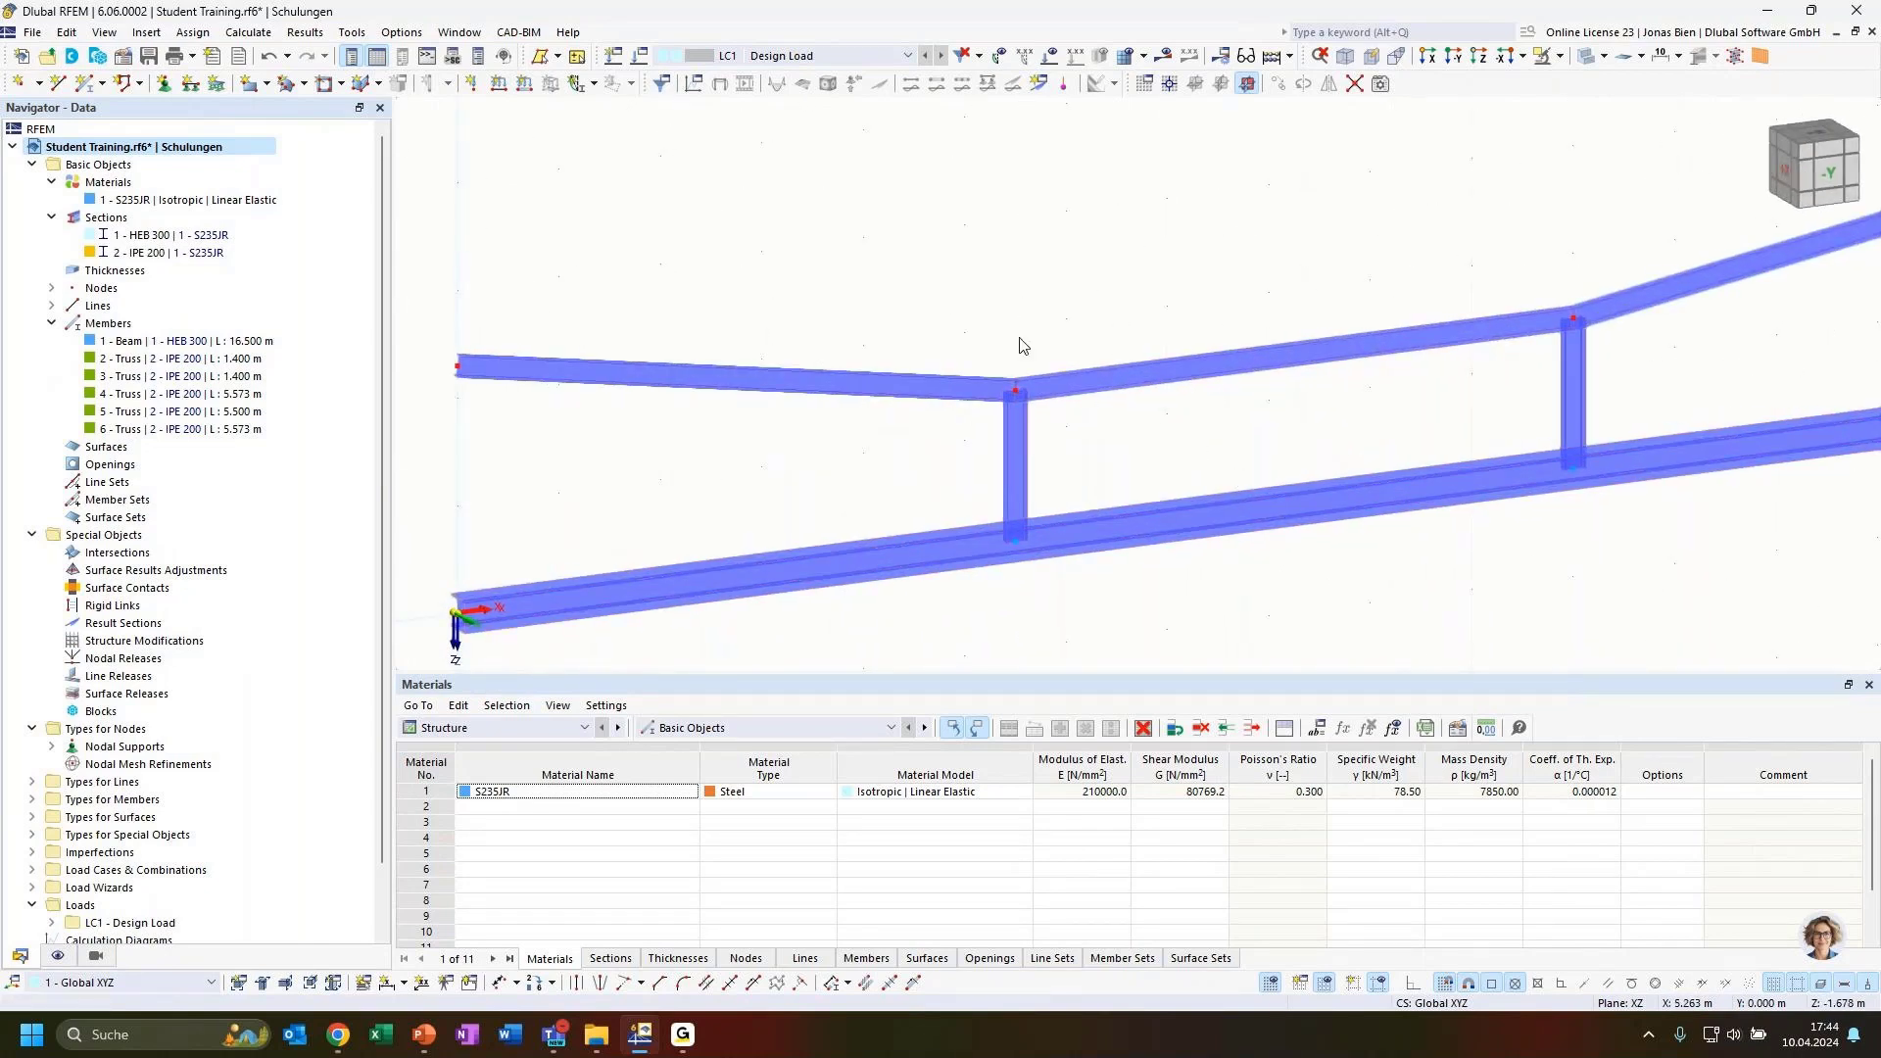
{"action": "left_click", "coordinate": [1588, 57]}
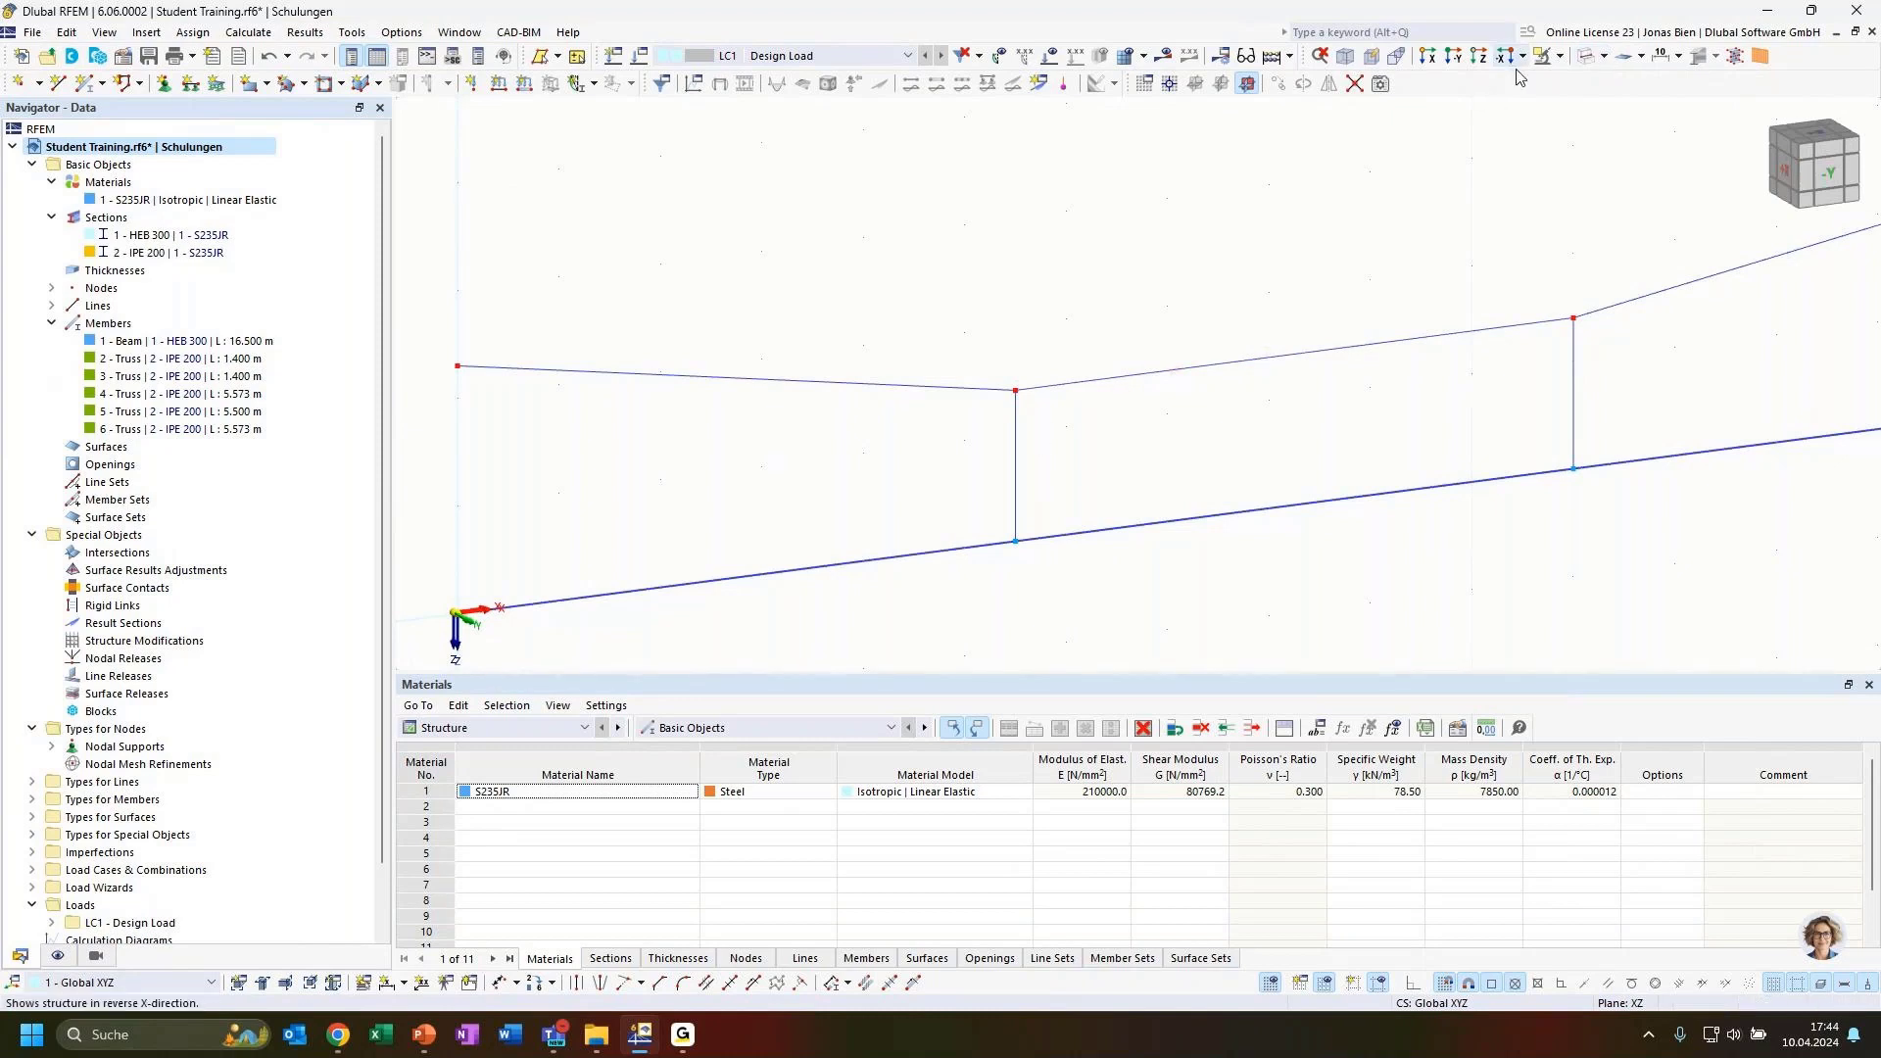
{"action": "left_click", "coordinate": [1588, 57]}
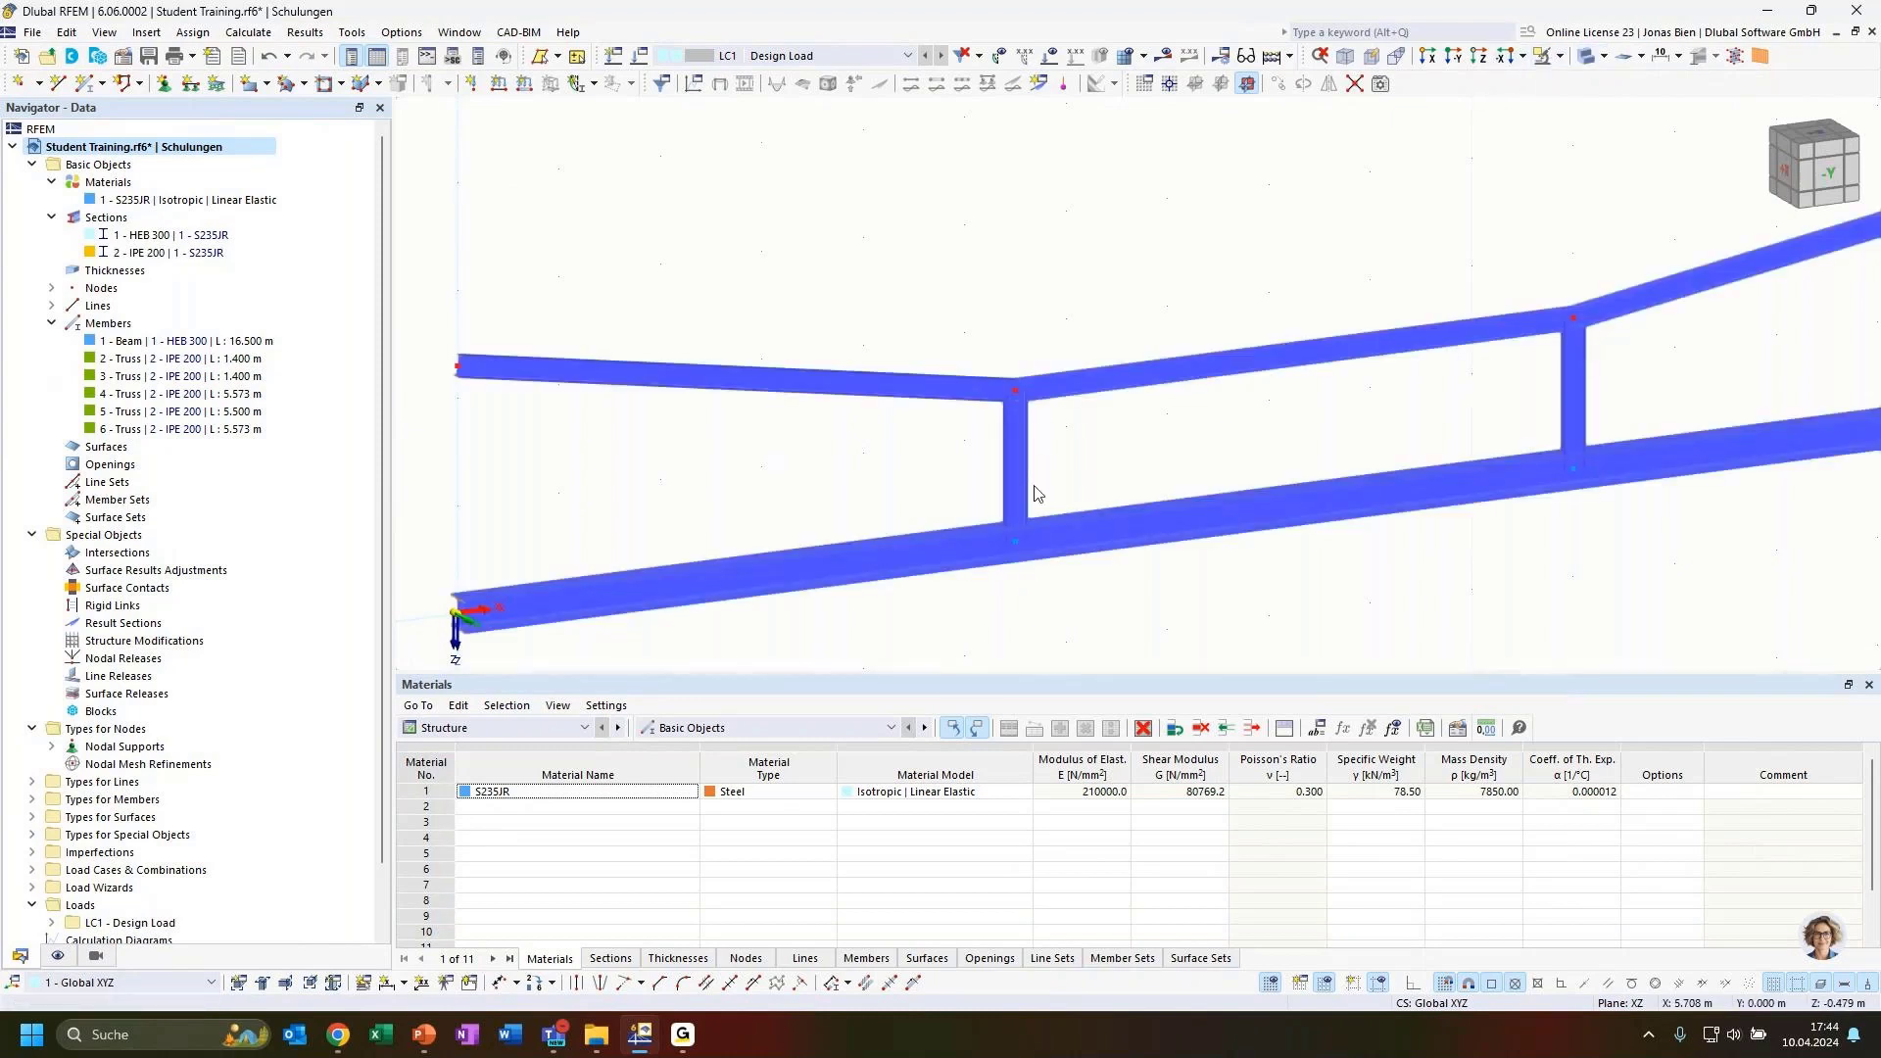
Examine how the posts meet the beam and upper truss members in the solid model, finishing in the -Y view.
{"action": "scroll", "coordinate": [1009, 487], "scroll_direction": "up", "scroll_amount": 1}
{"action": "scroll", "coordinate": [1010, 487], "scroll_direction": "down", "scroll_amount": 1}
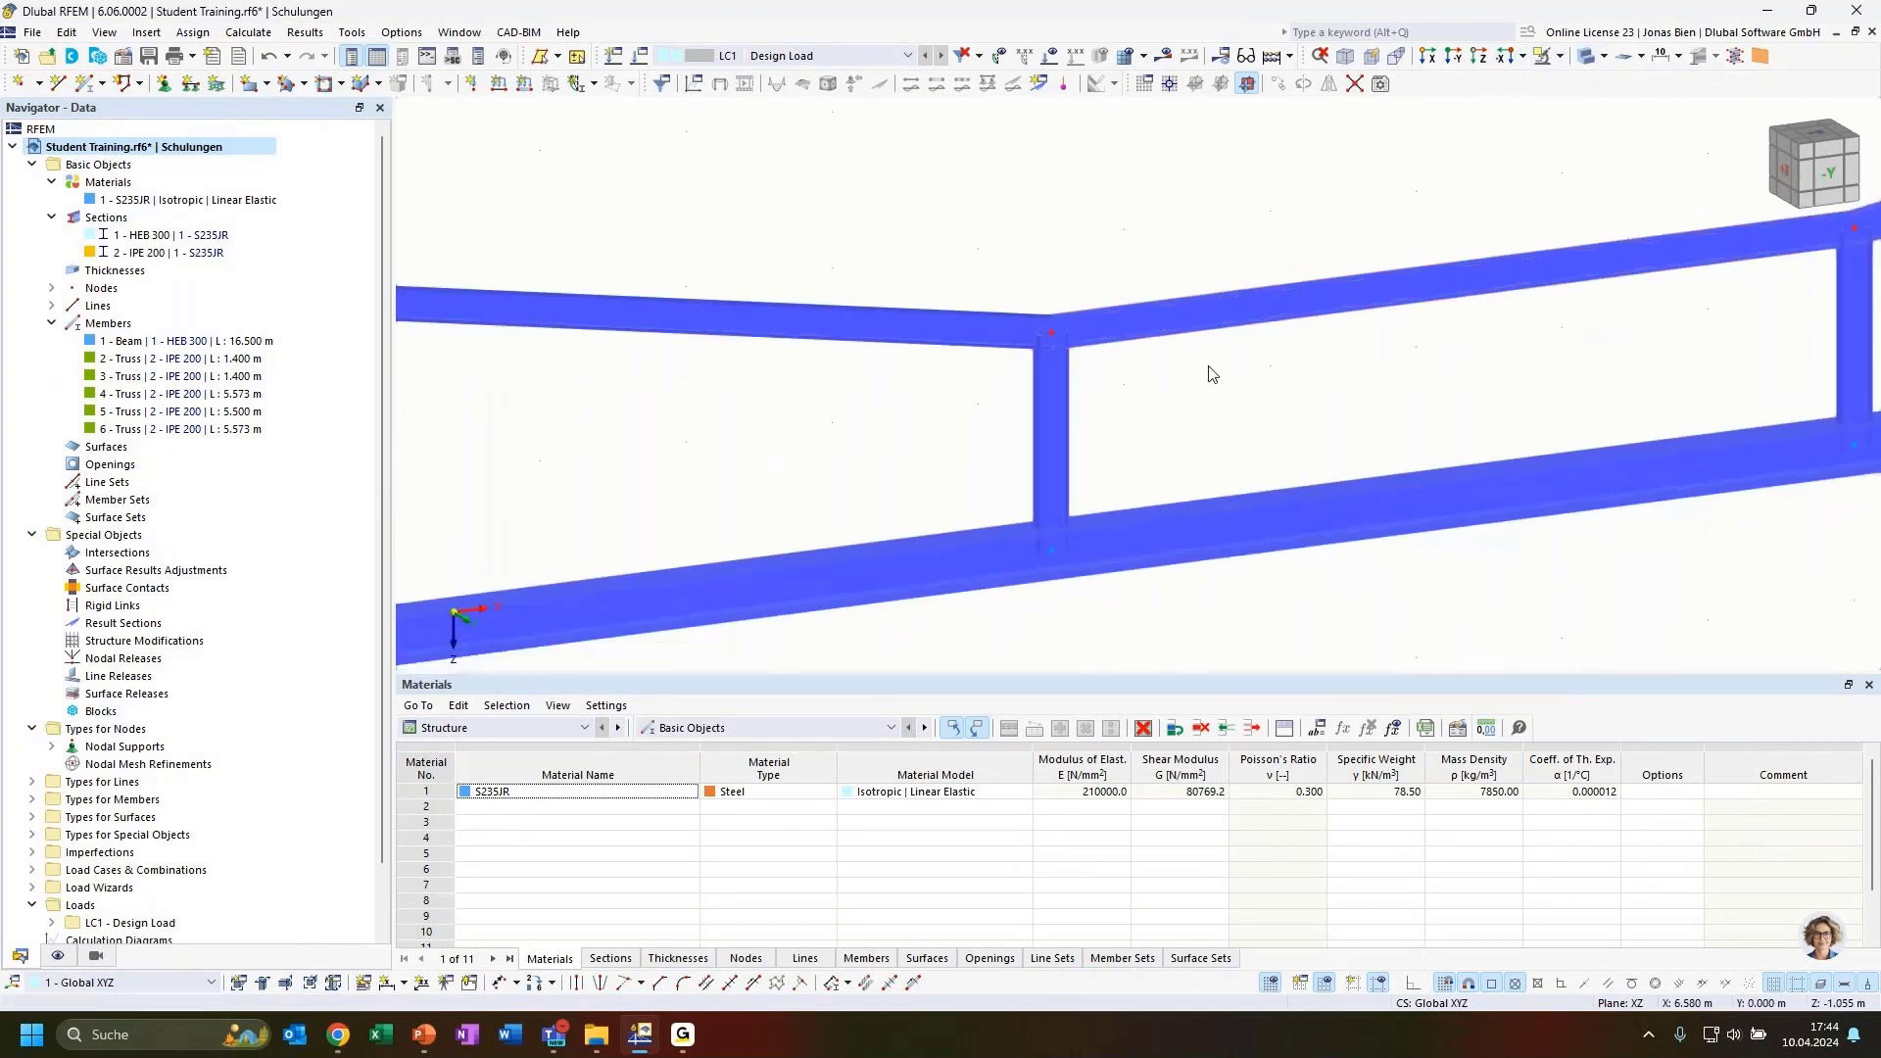
{"action": "scroll", "coordinate": [1212, 384], "scroll_direction": "down", "scroll_amount": 1}
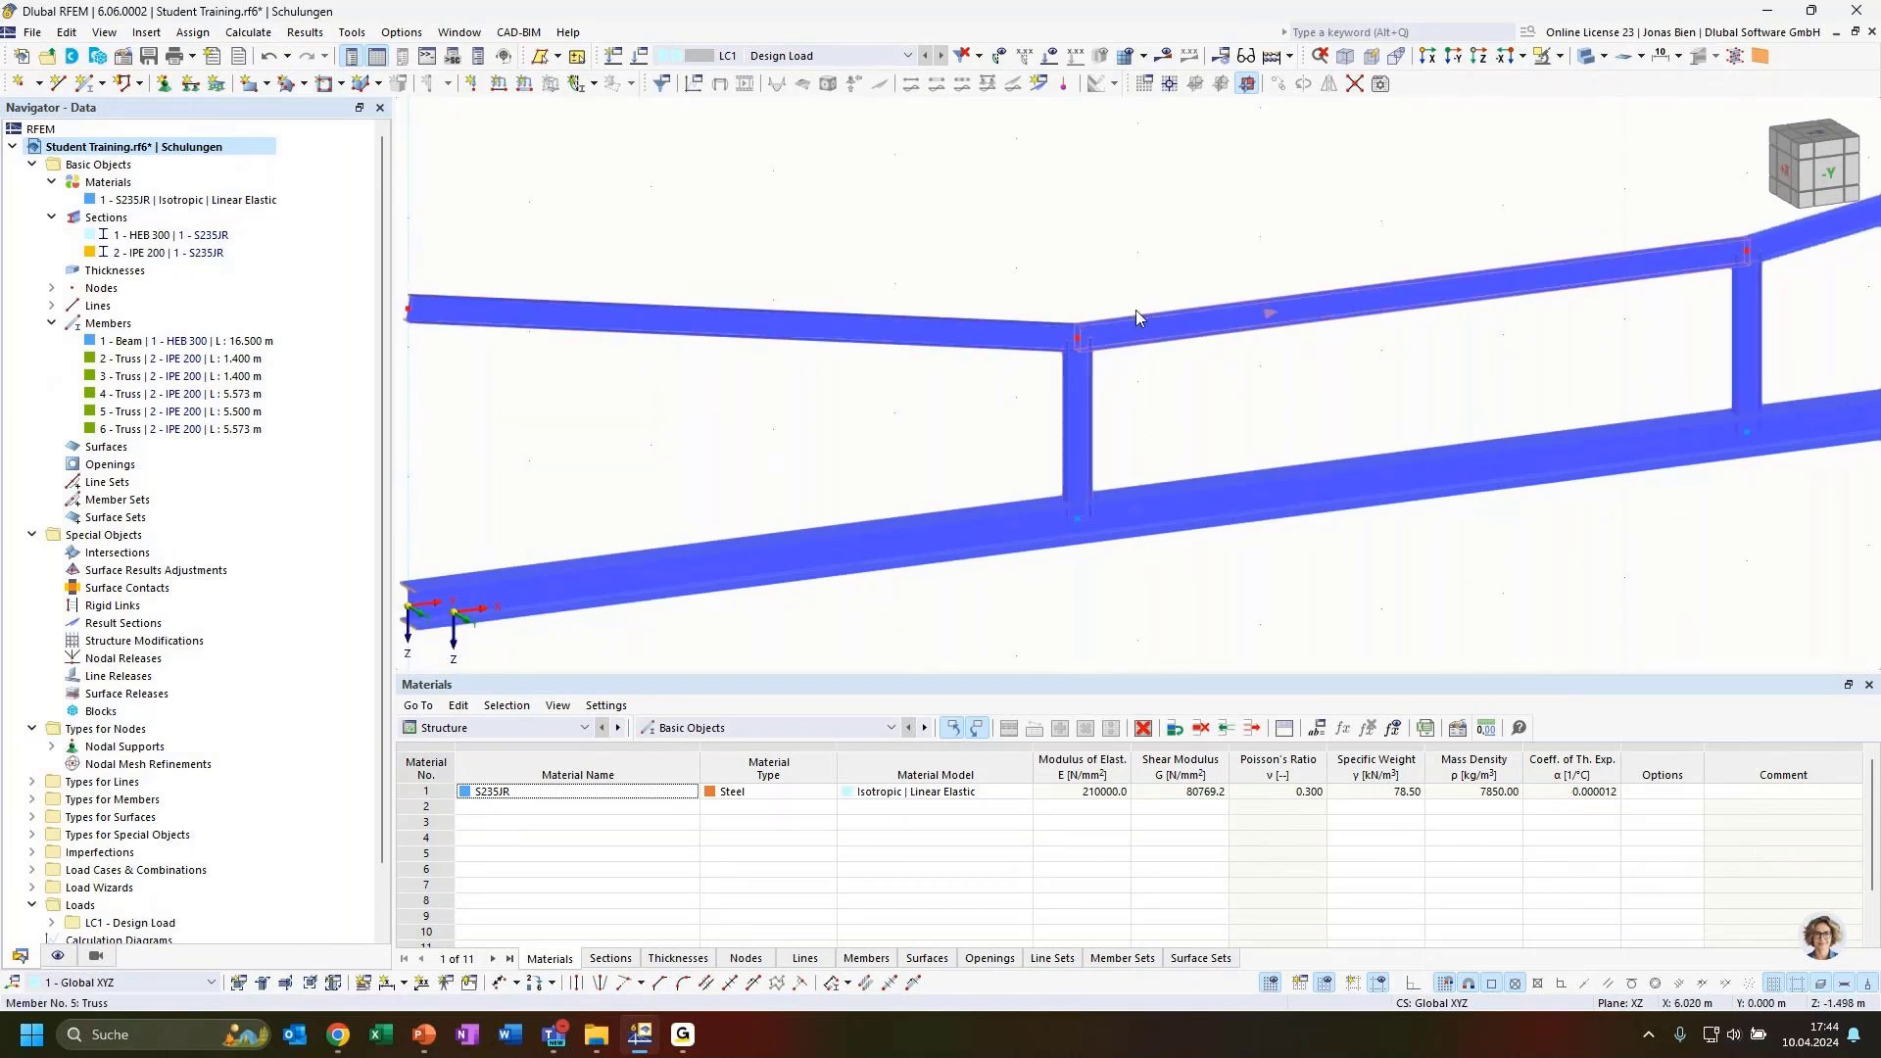
{"action": "middle_click_drag", "start_coordinate": [1319, 407], "coordinate": [1176, 306]}
{"action": "scroll", "coordinate": [1161, 364], "scroll_direction": "down", "scroll_amount": 1}
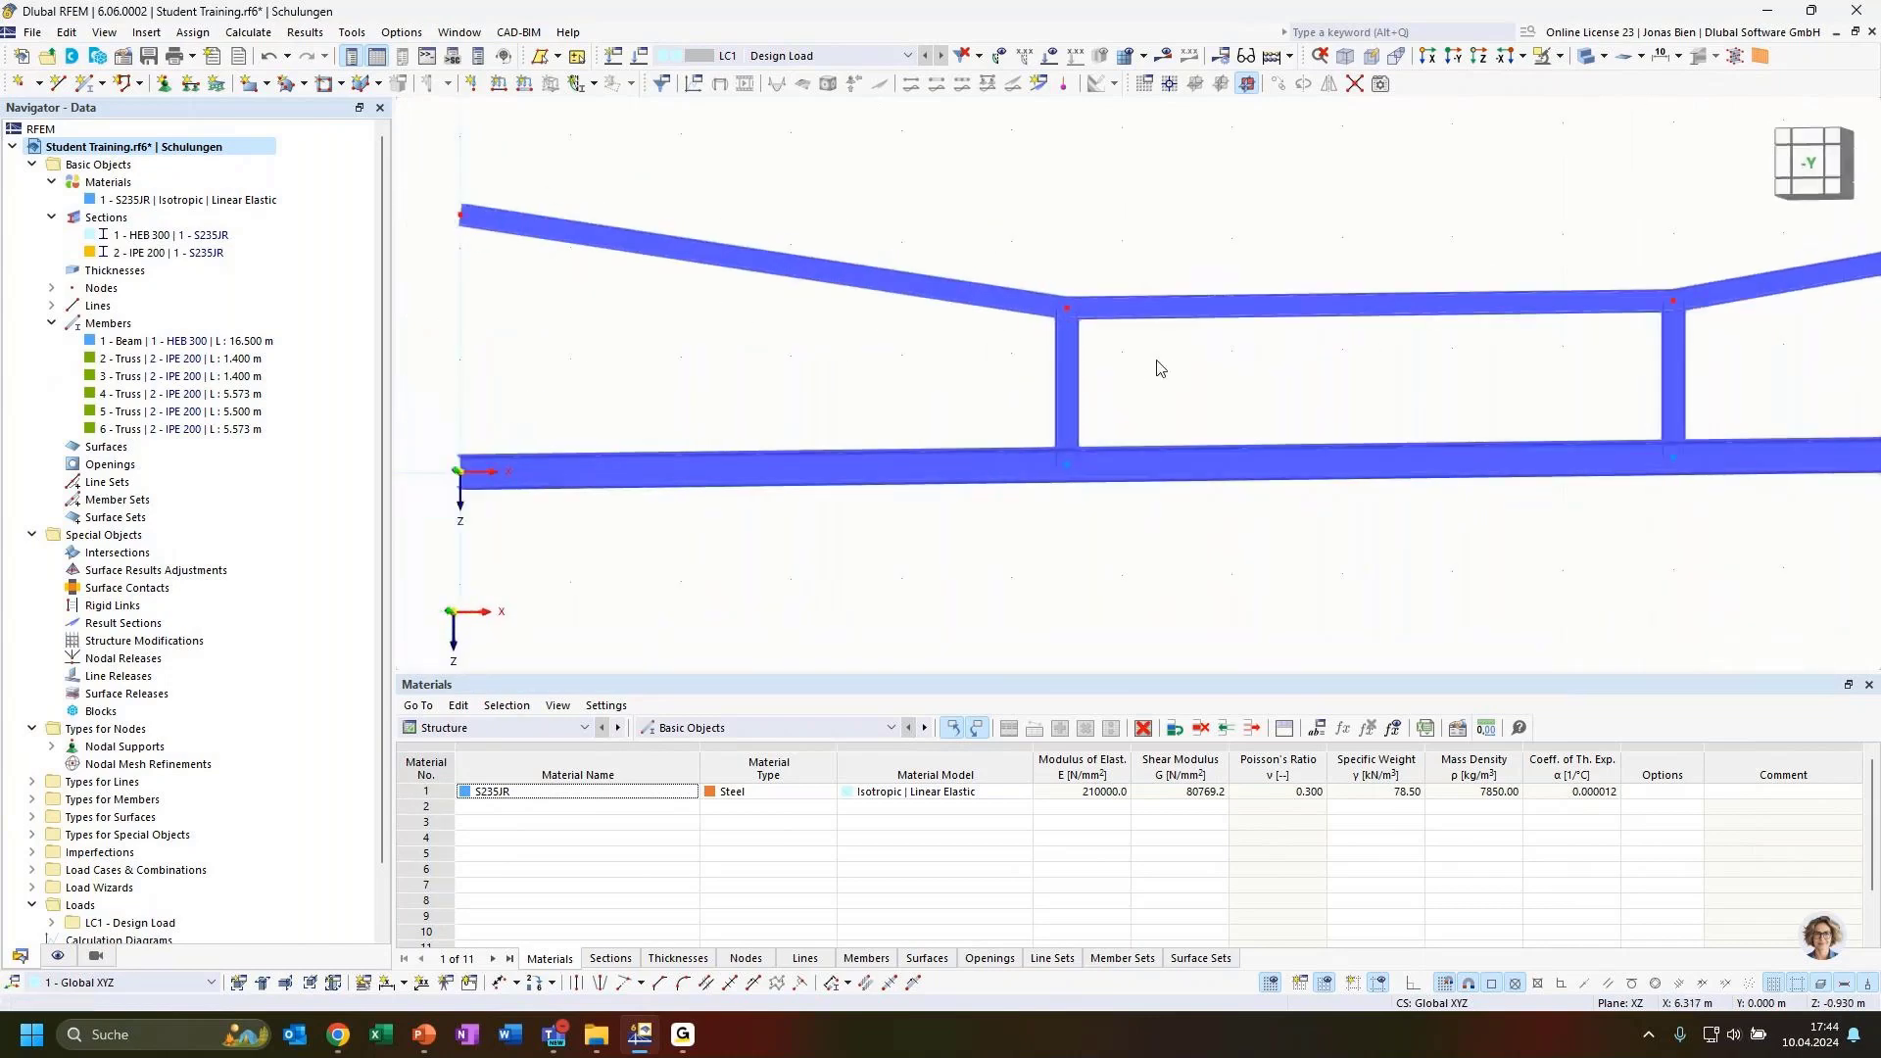
{"action": "scroll", "coordinate": [1281, 379], "scroll_direction": "down", "scroll_amount": 1}
{"action": "scroll", "coordinate": [1280, 378], "scroll_direction": "up", "scroll_amount": 1}
{"action": "scroll", "coordinate": [1281, 378], "scroll_direction": "down", "scroll_amount": 2}
{"action": "middle_click_drag", "start_coordinate": [1282, 369], "coordinate": [1219, 379]}
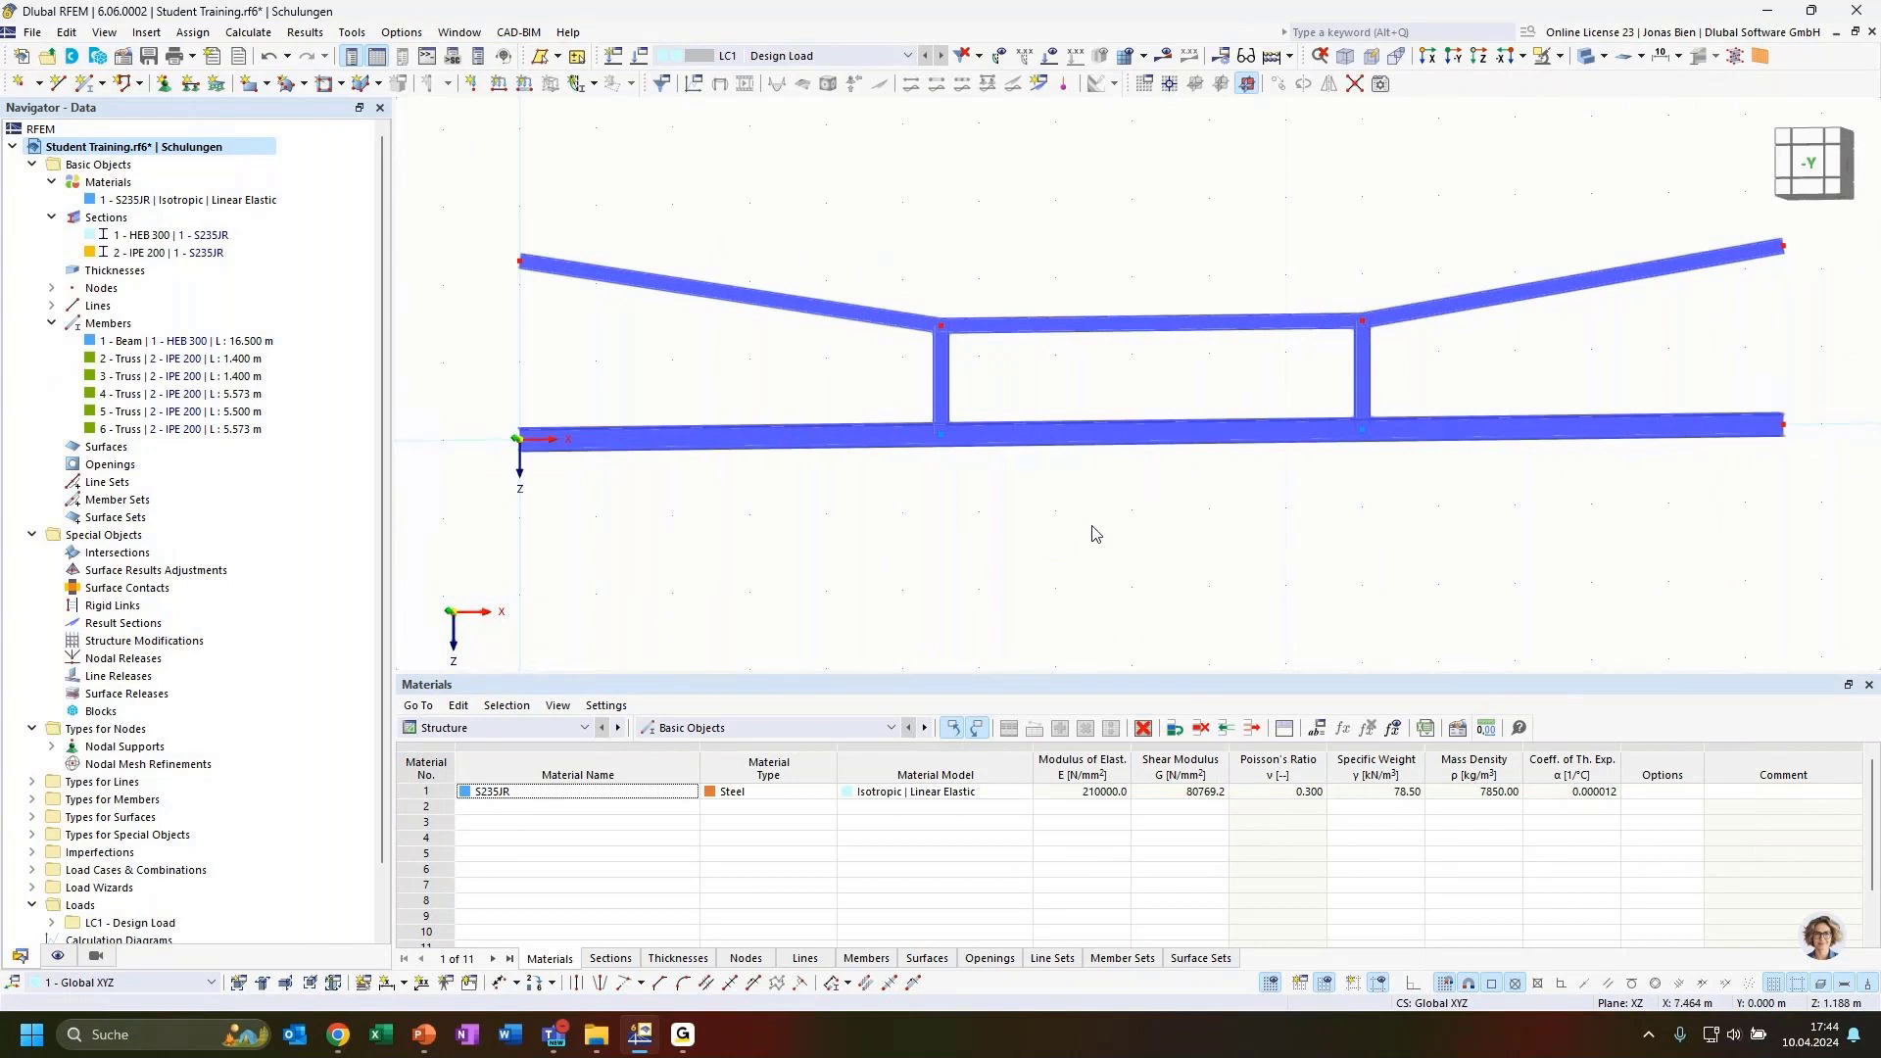
{"action": "left_click", "coordinate": [1811, 164]}
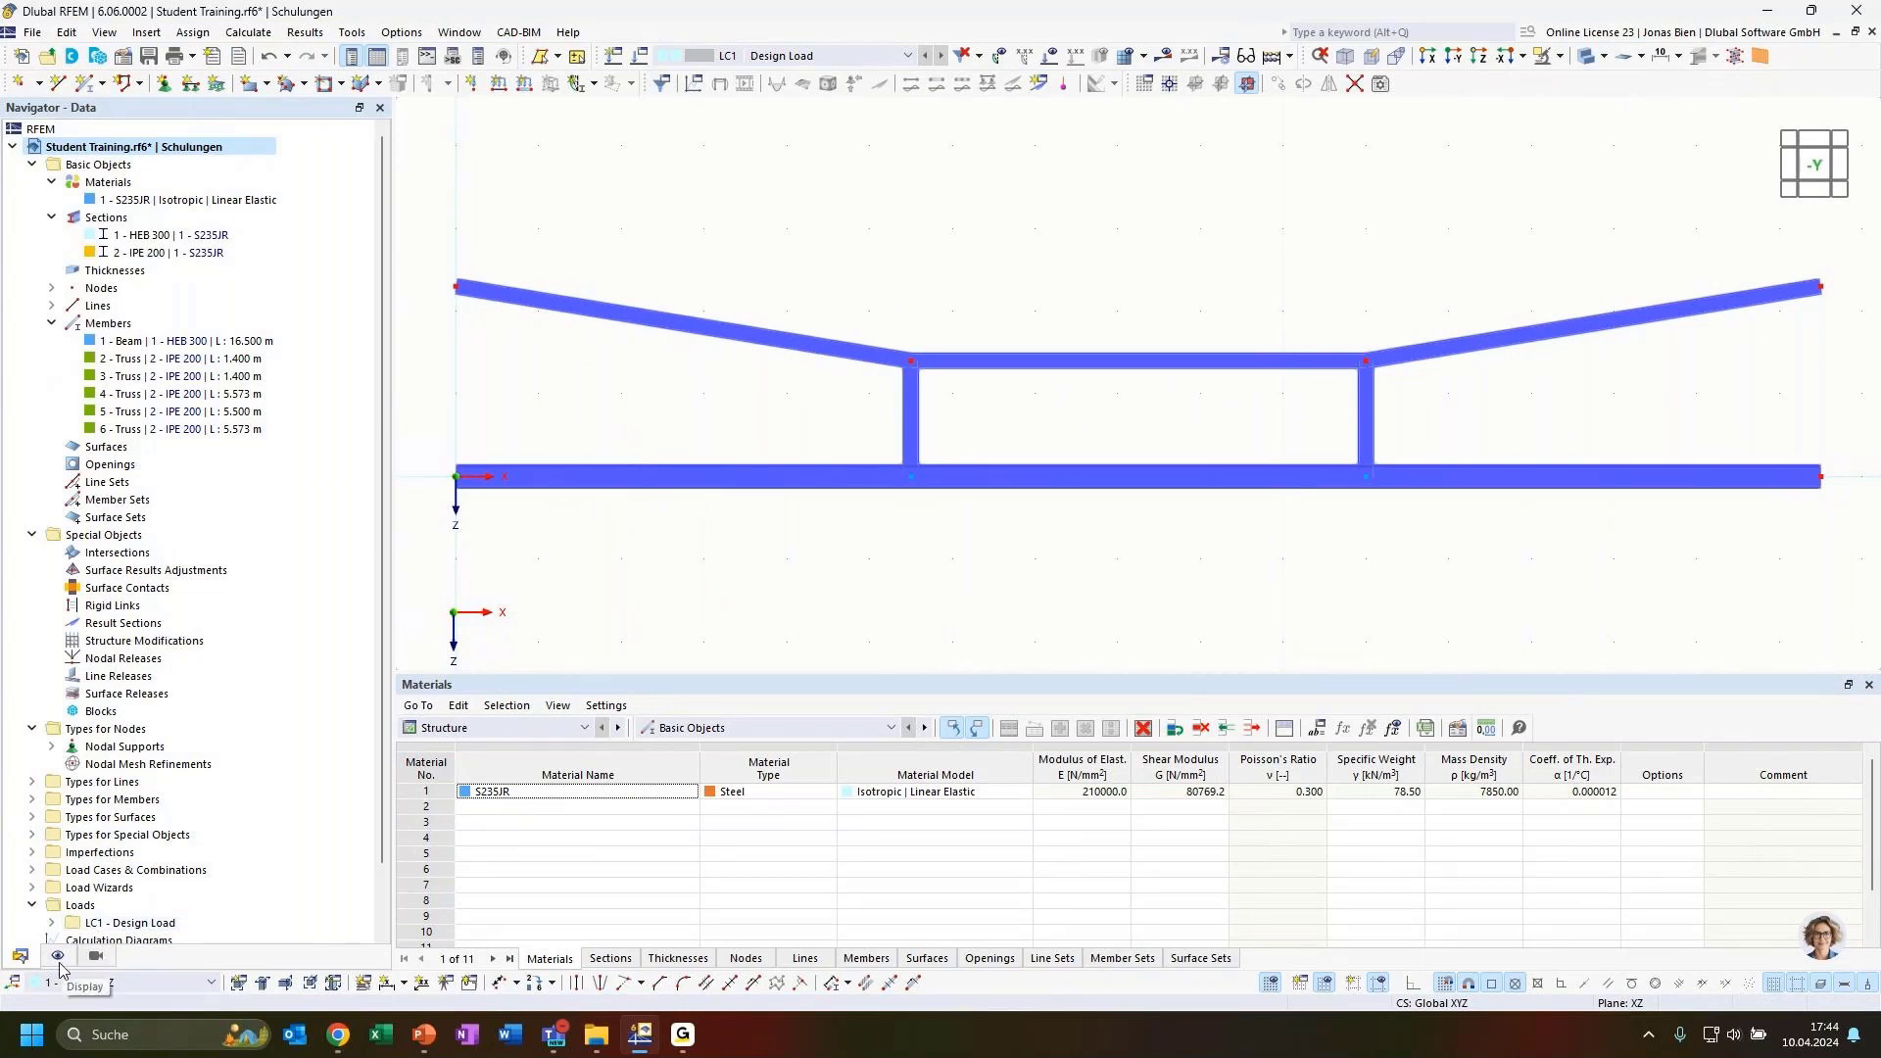
Color the rendered members by the object property Member Type.
{"action": "left_click", "coordinate": [58, 958]}
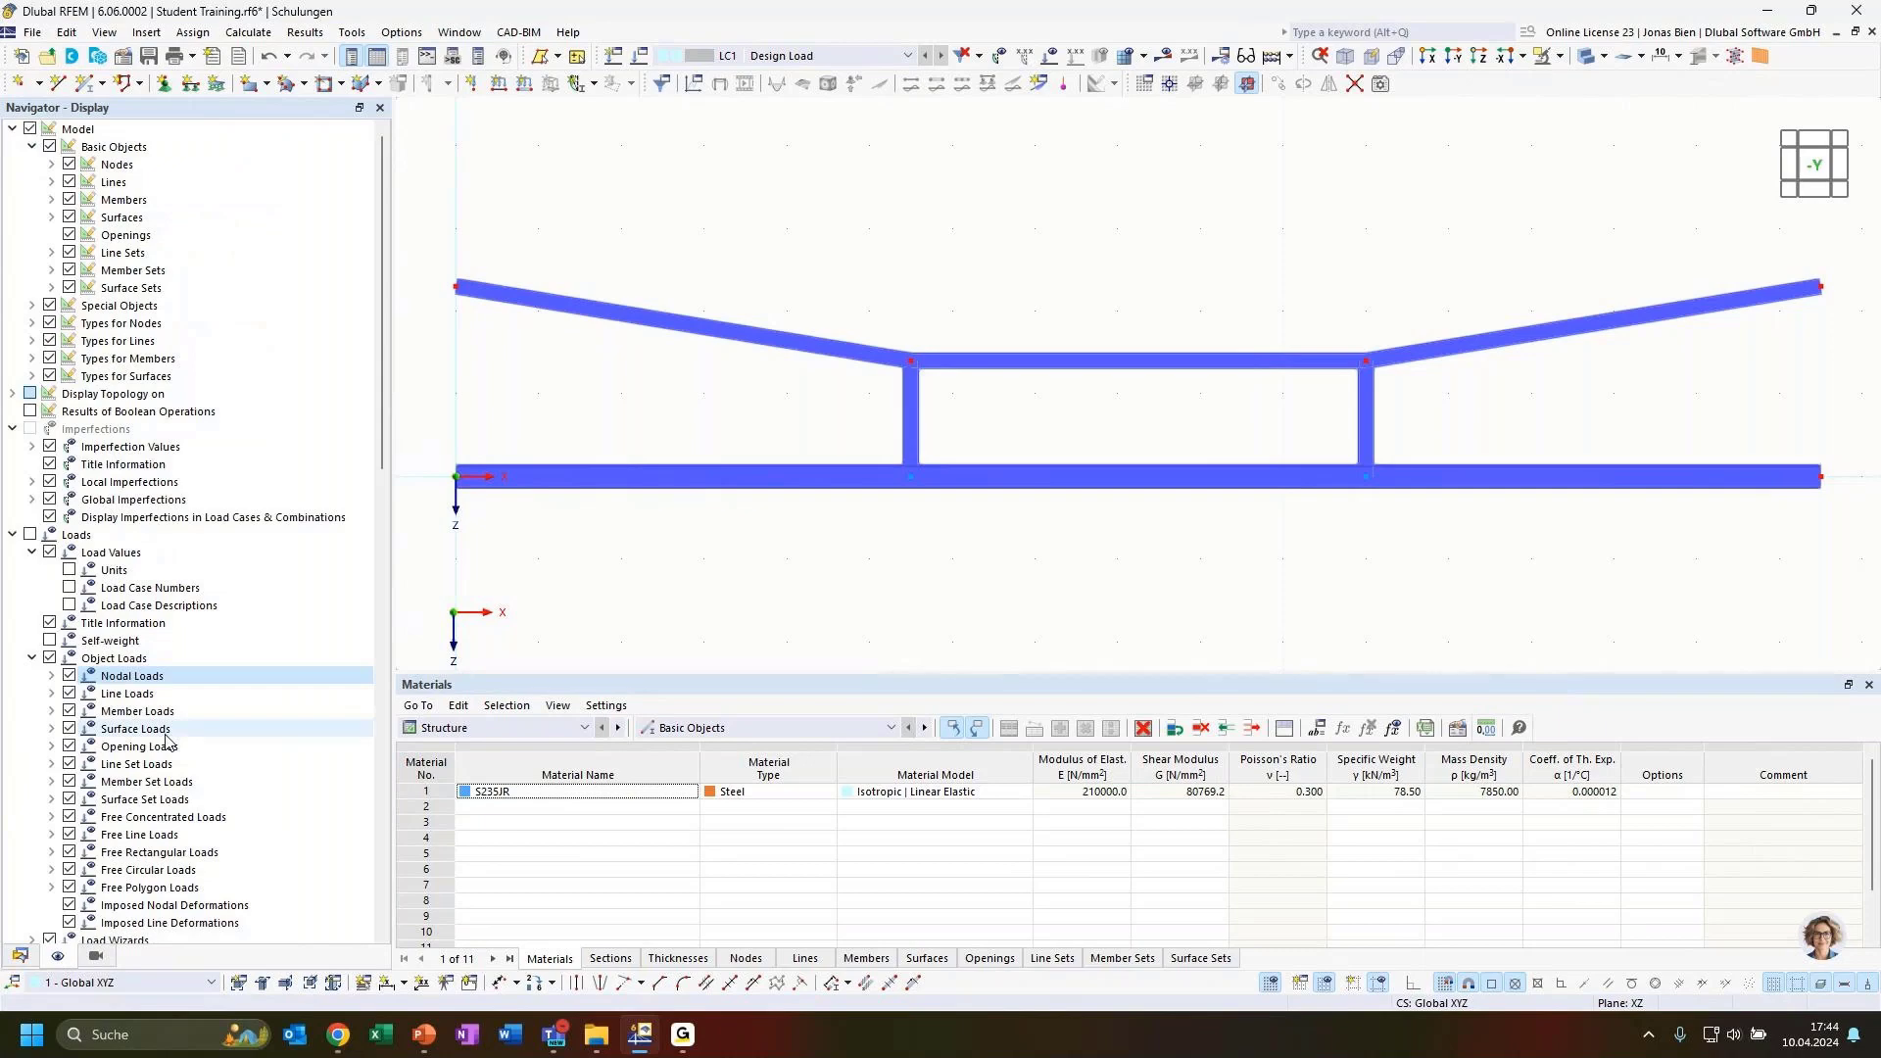
{"action": "scroll", "coordinate": [165, 725], "scroll_direction": "down", "scroll_amount": 13}
{"action": "scroll", "coordinate": [154, 702], "scroll_direction": "down", "scroll_amount": 5}
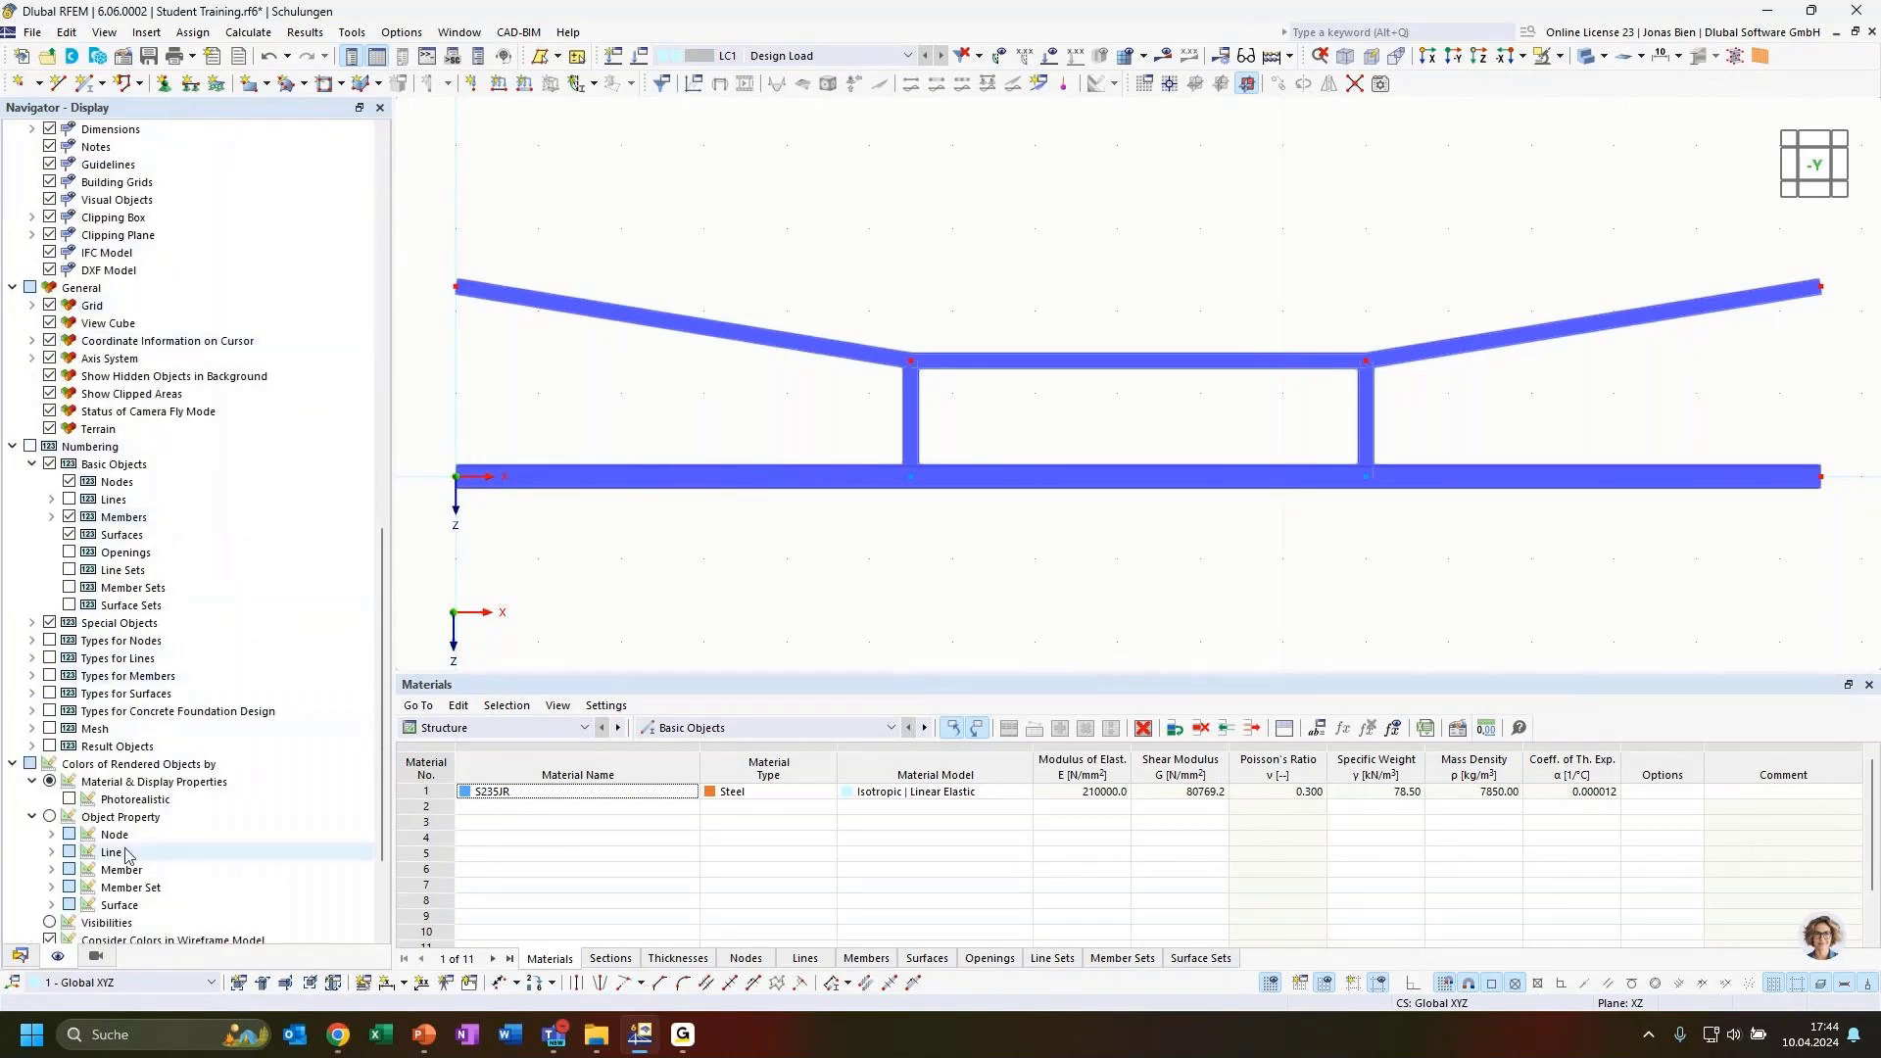
{"action": "left_click", "coordinate": [22, 958]}
{"action": "left_click", "coordinate": [54, 959]}
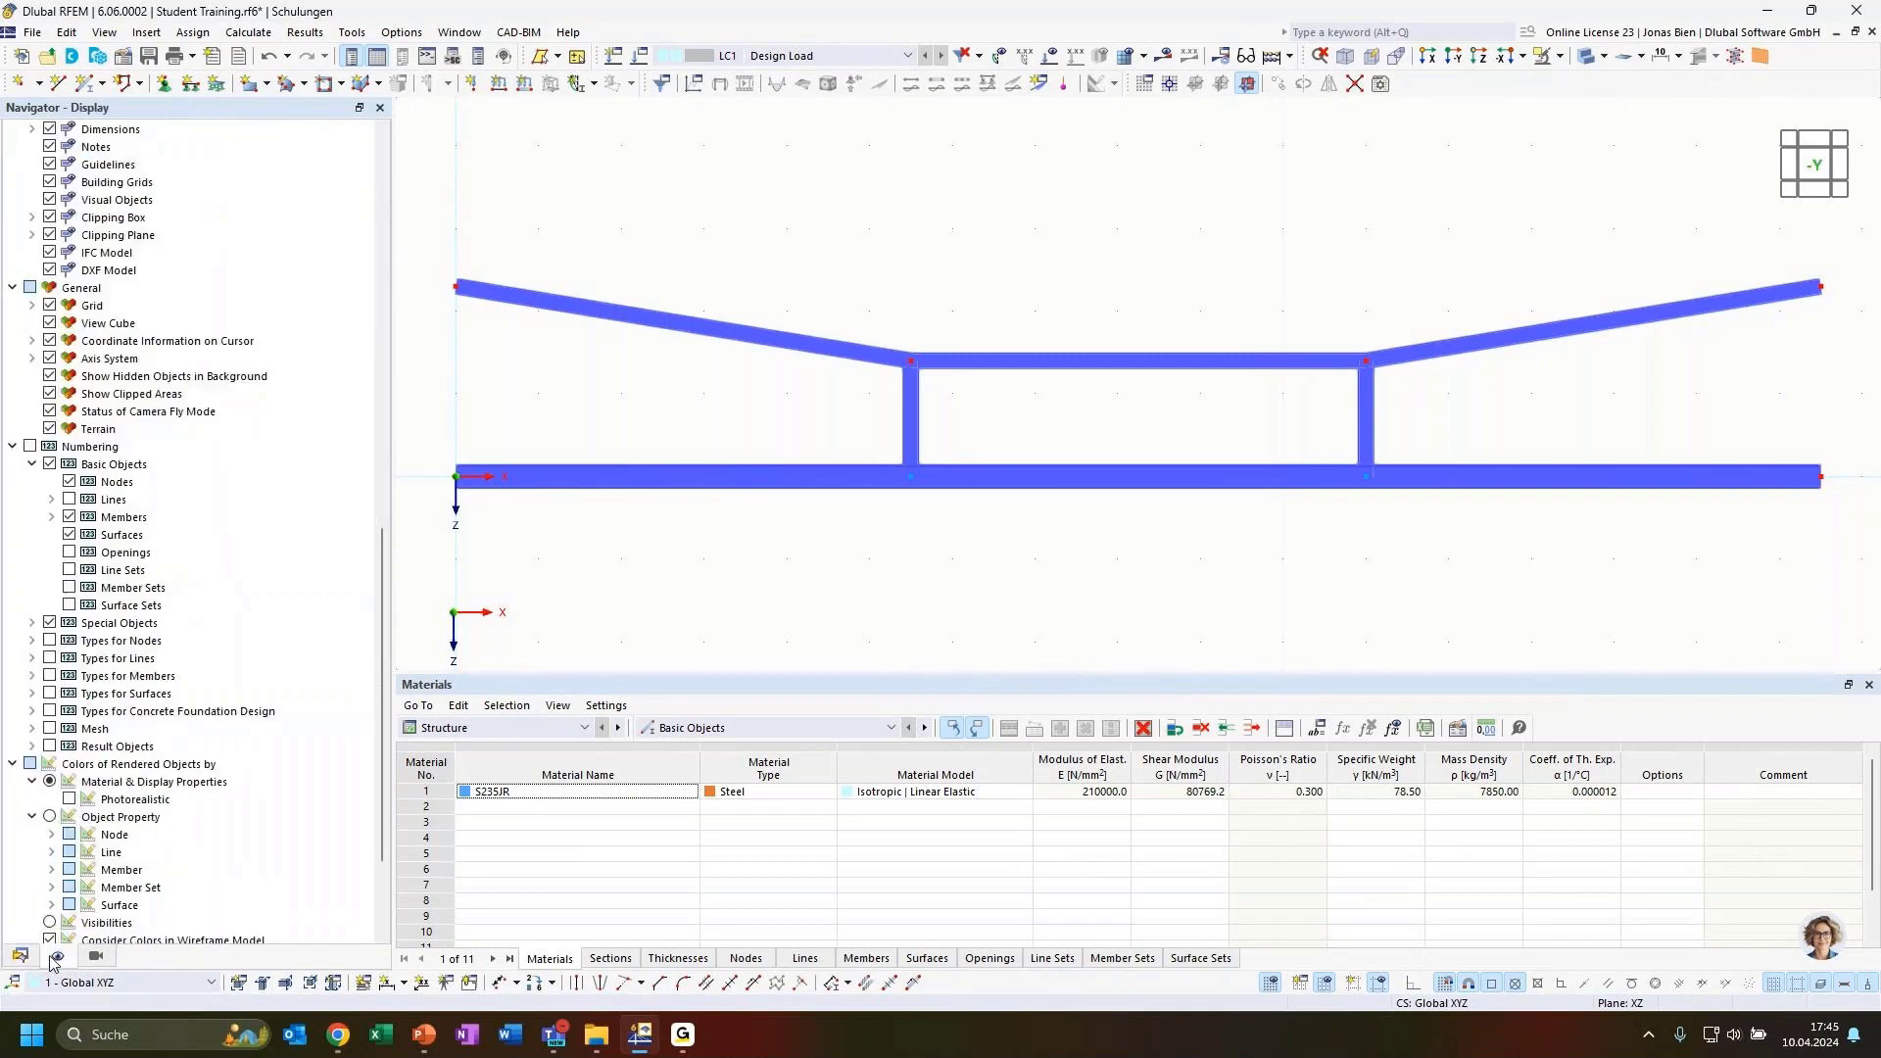
{"action": "scroll", "coordinate": [122, 894], "scroll_direction": "down", "scroll_amount": 3}
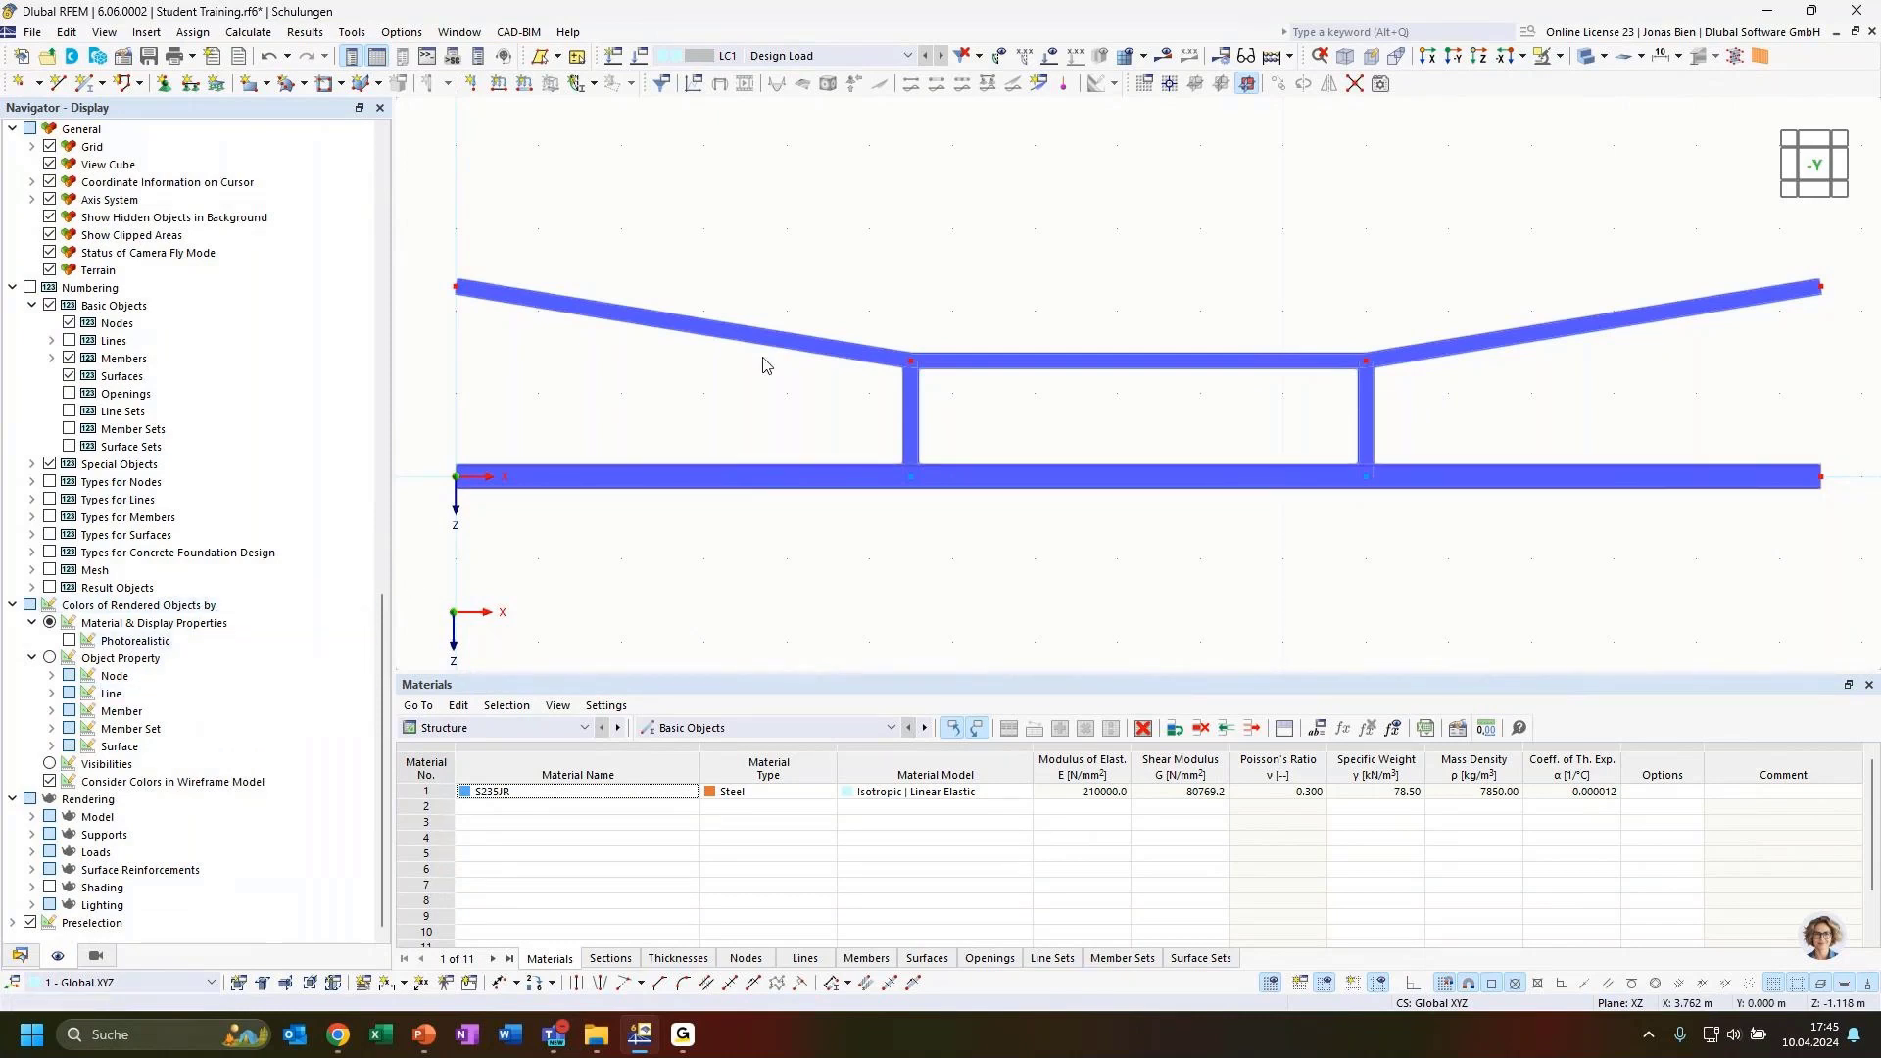
{"action": "left_click", "coordinate": [52, 711]}
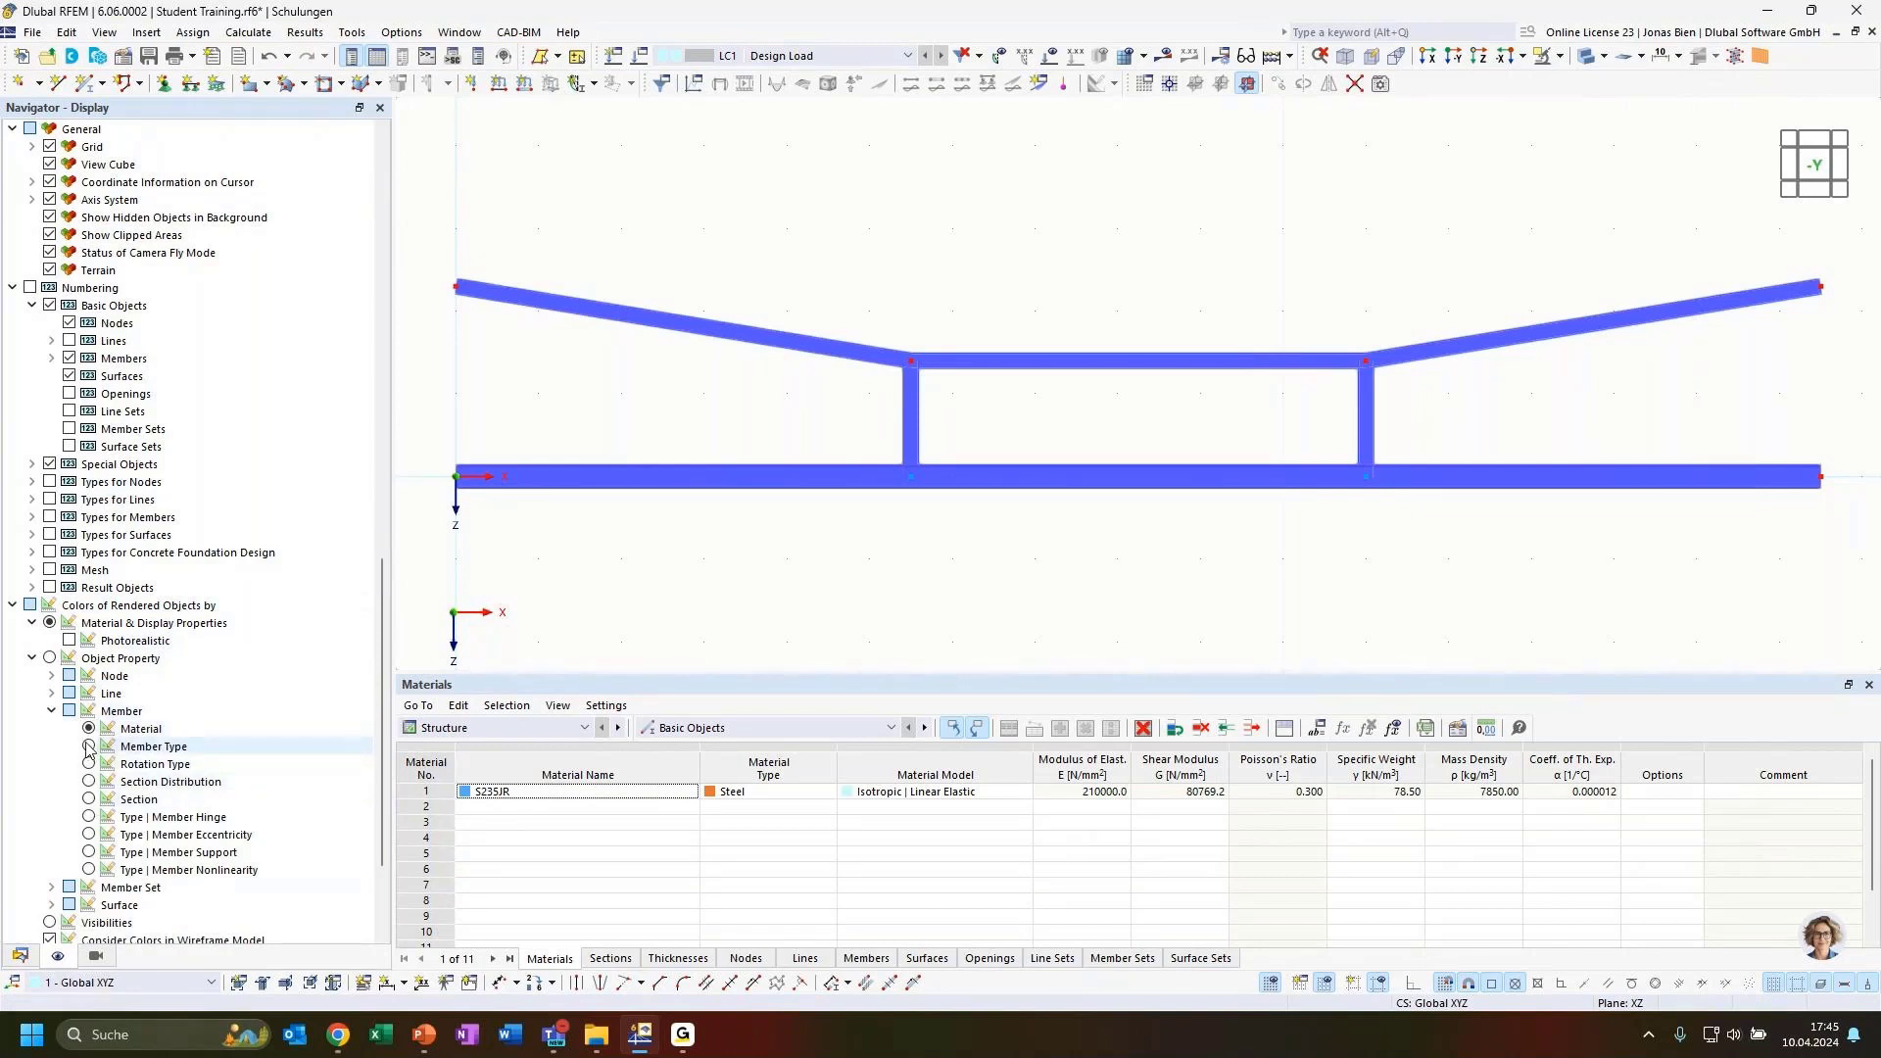
{"action": "left_click", "coordinate": [88, 747]}
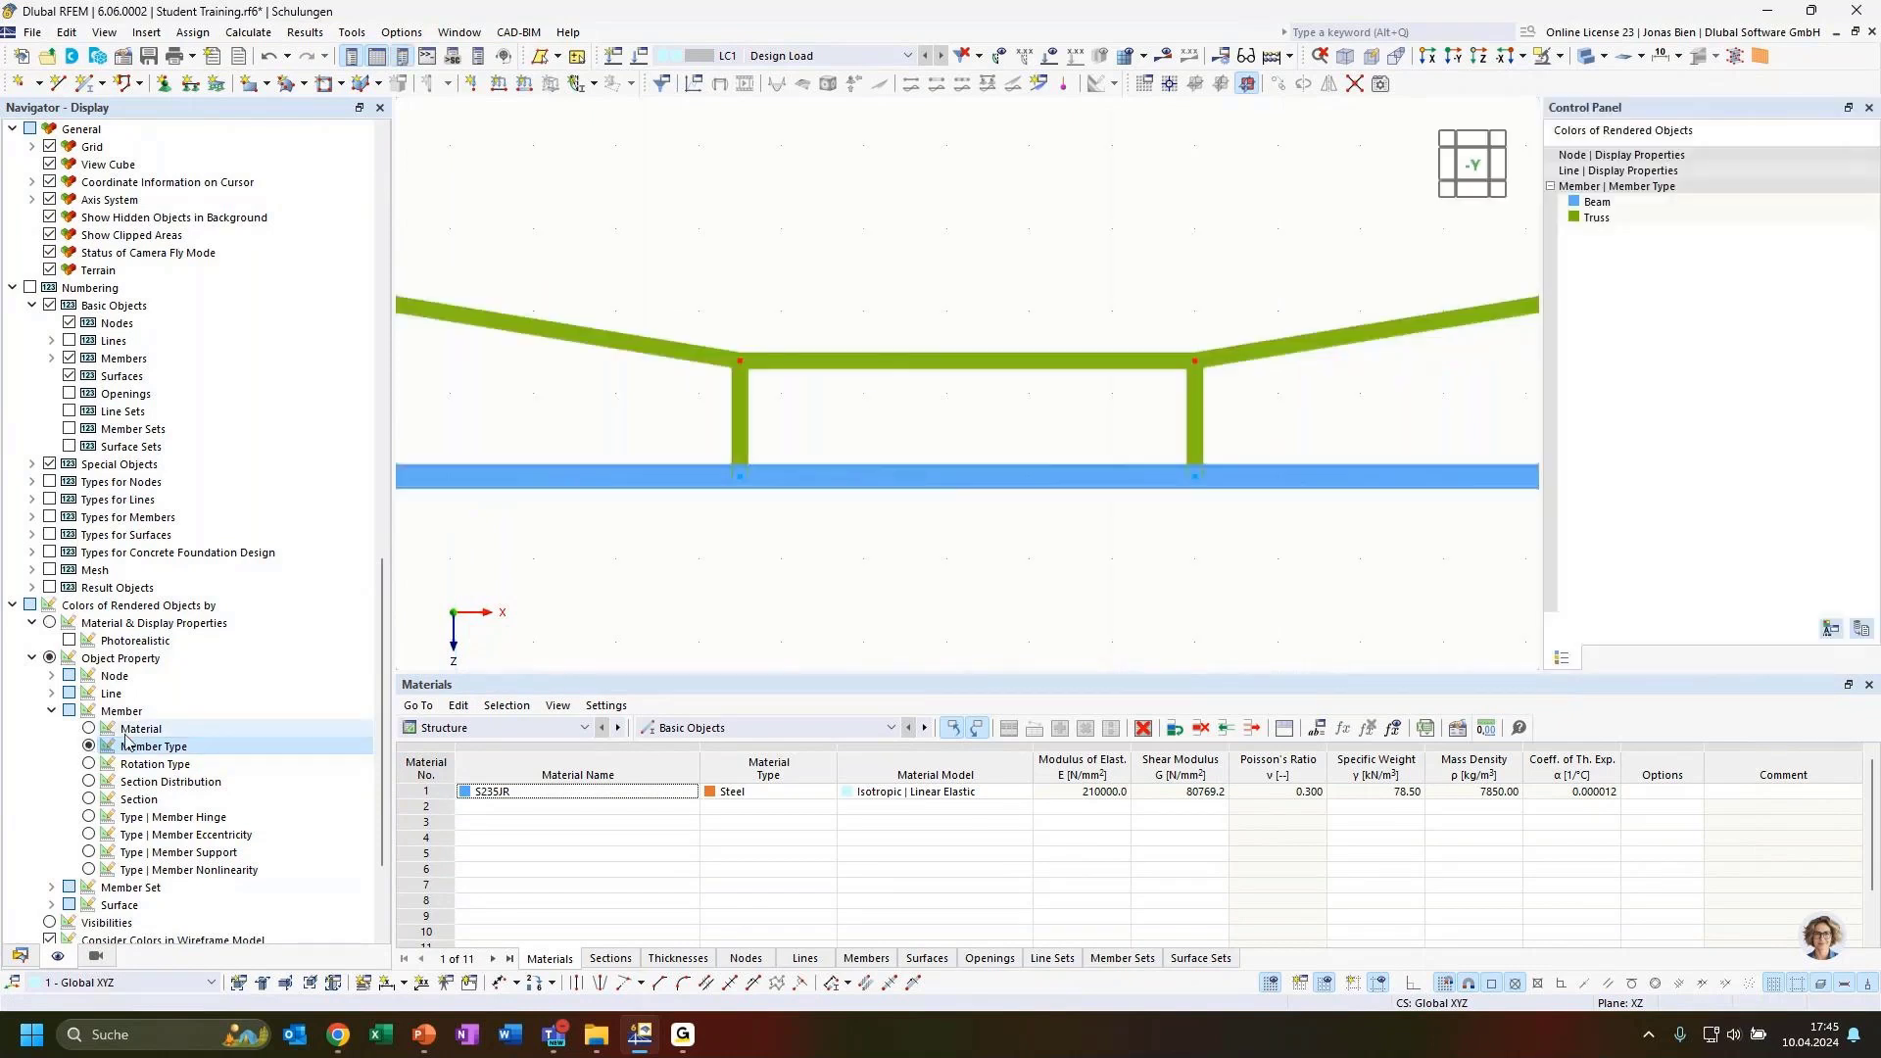
{"action": "middle_click_drag", "start_coordinate": [841, 615], "coordinate": [861, 533]}
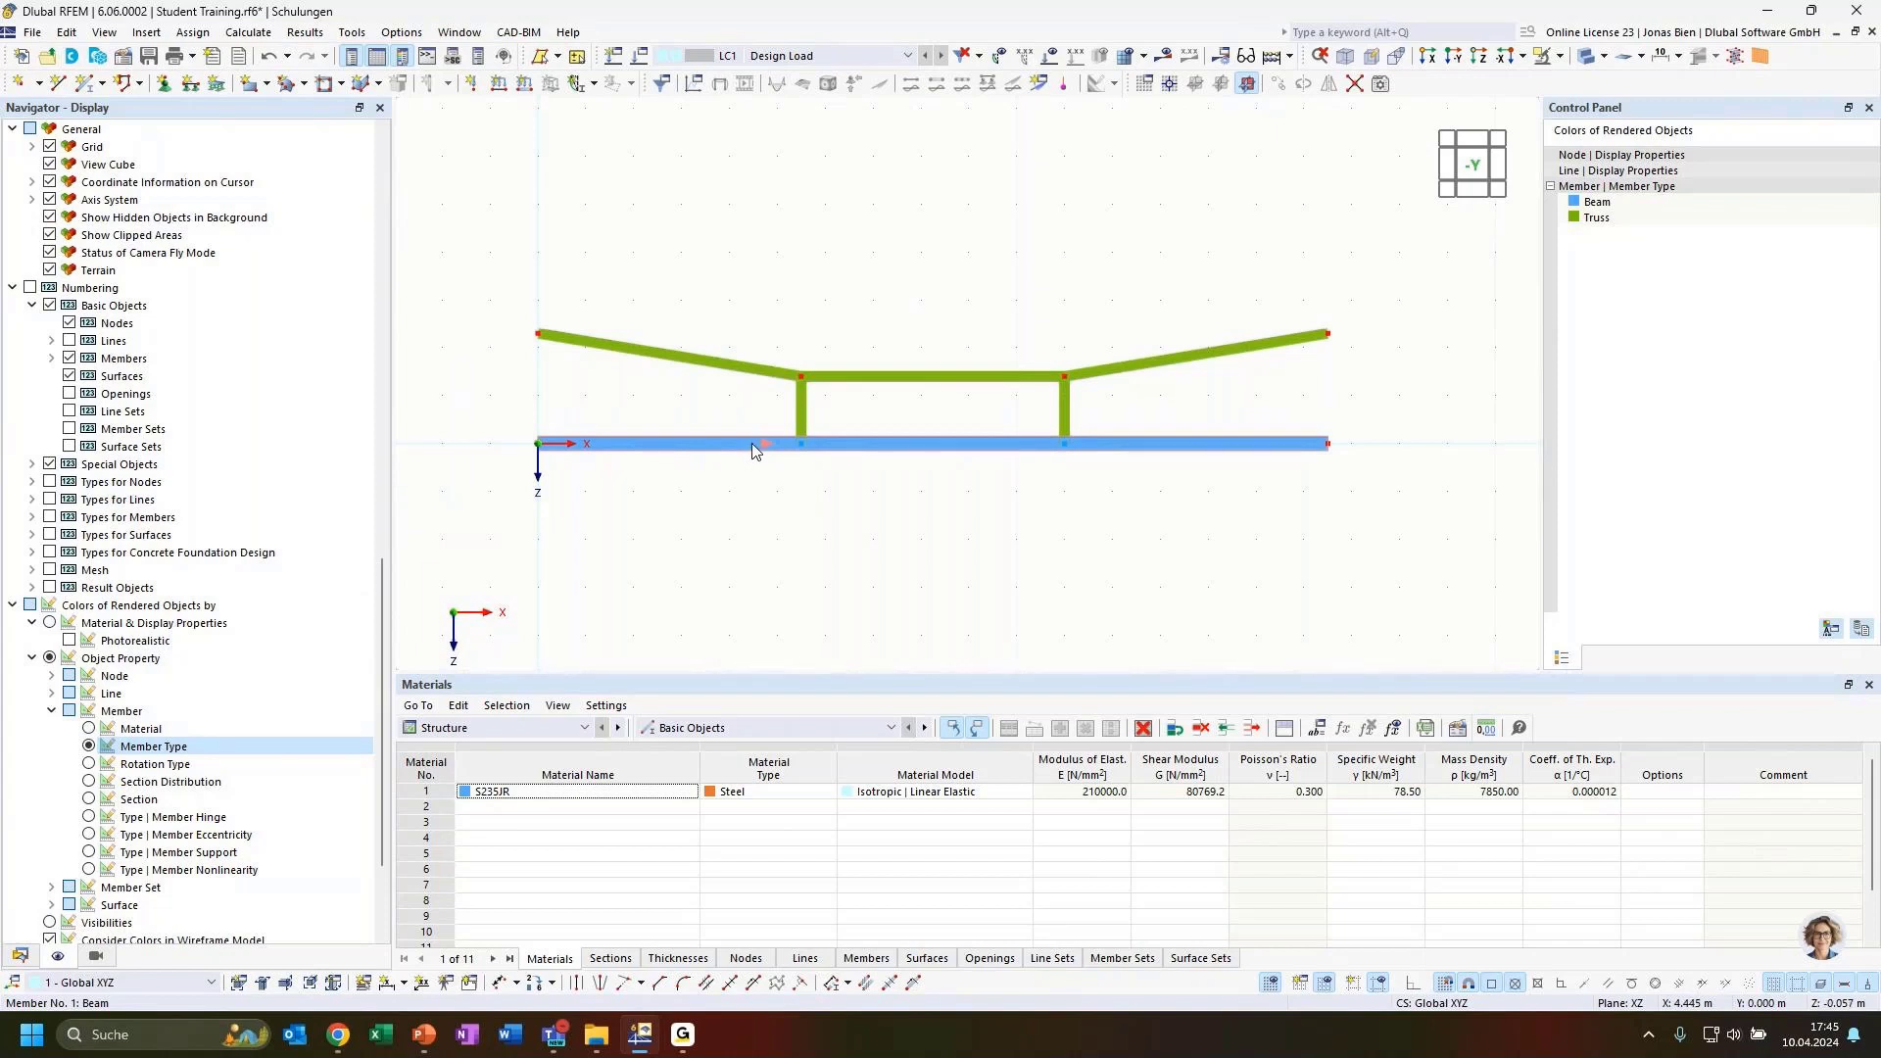
Color the rendered members by section instead of by member type.
{"action": "left_click", "coordinate": [1595, 203]}
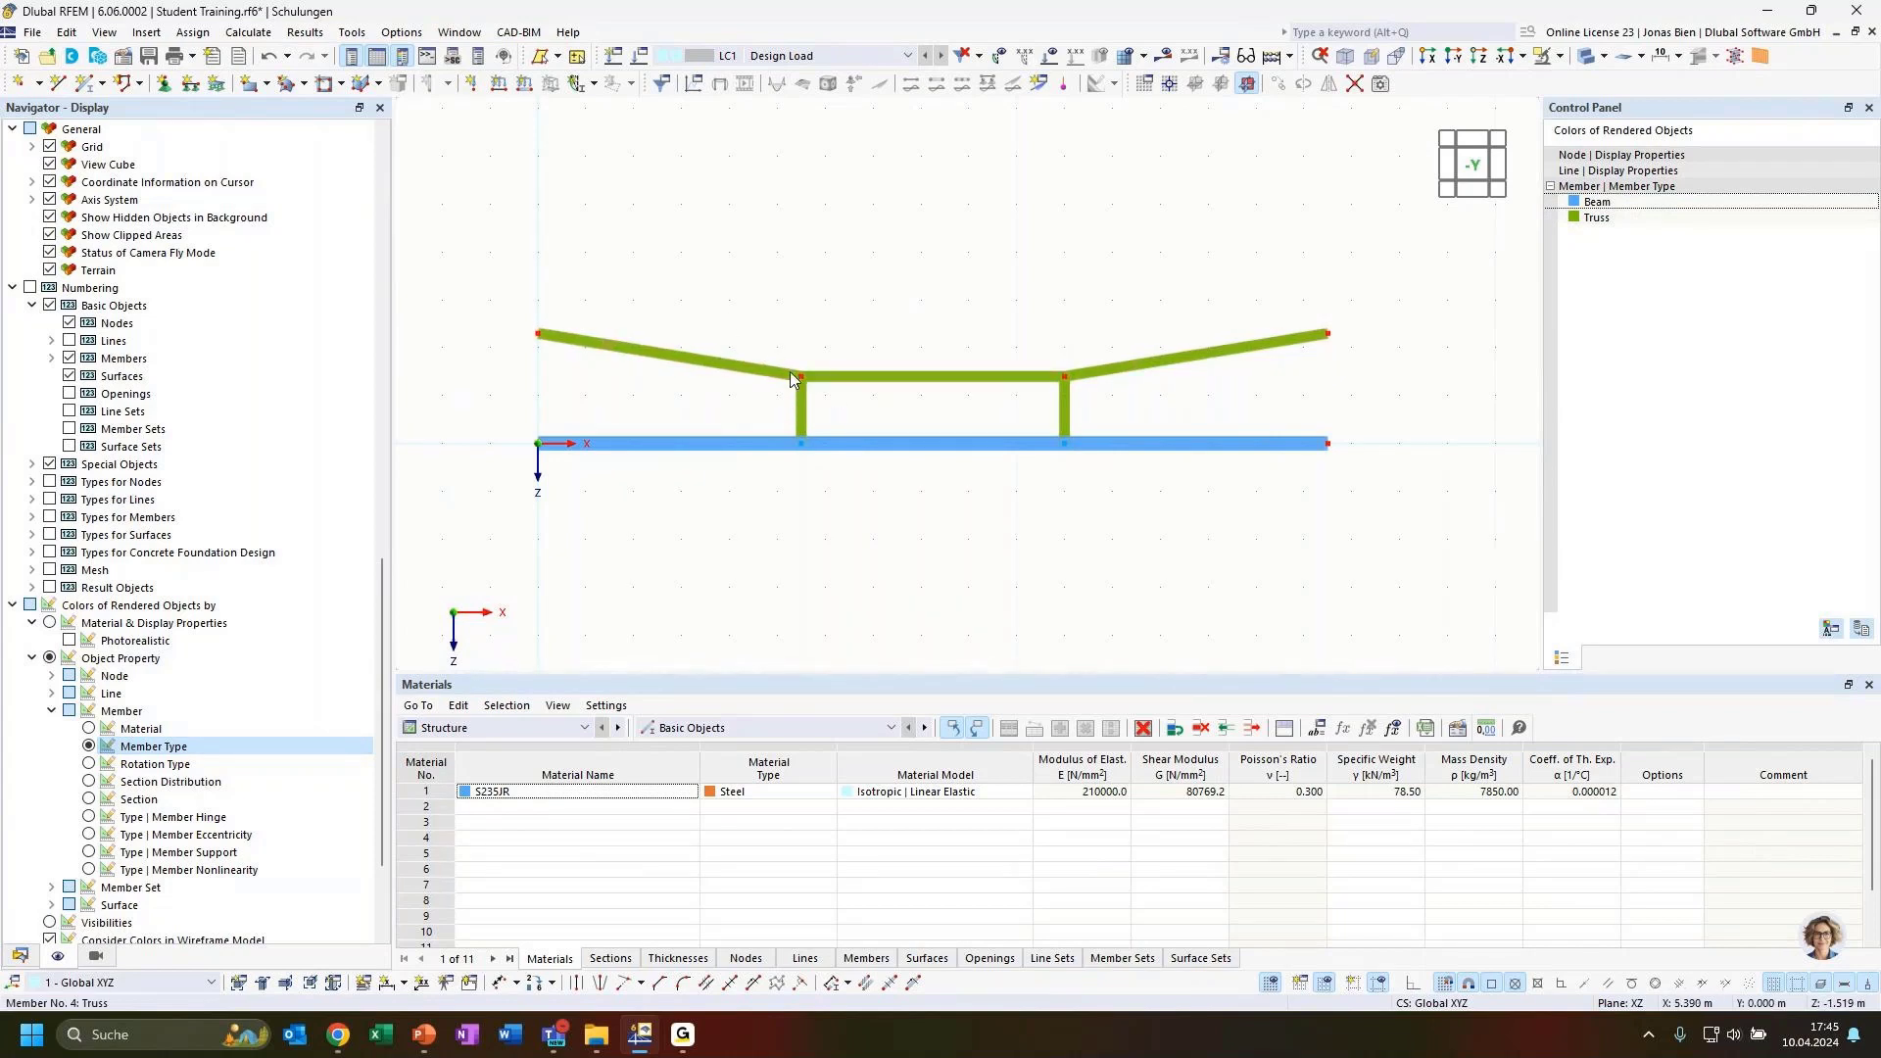
{"action": "left_click", "coordinate": [1611, 219]}
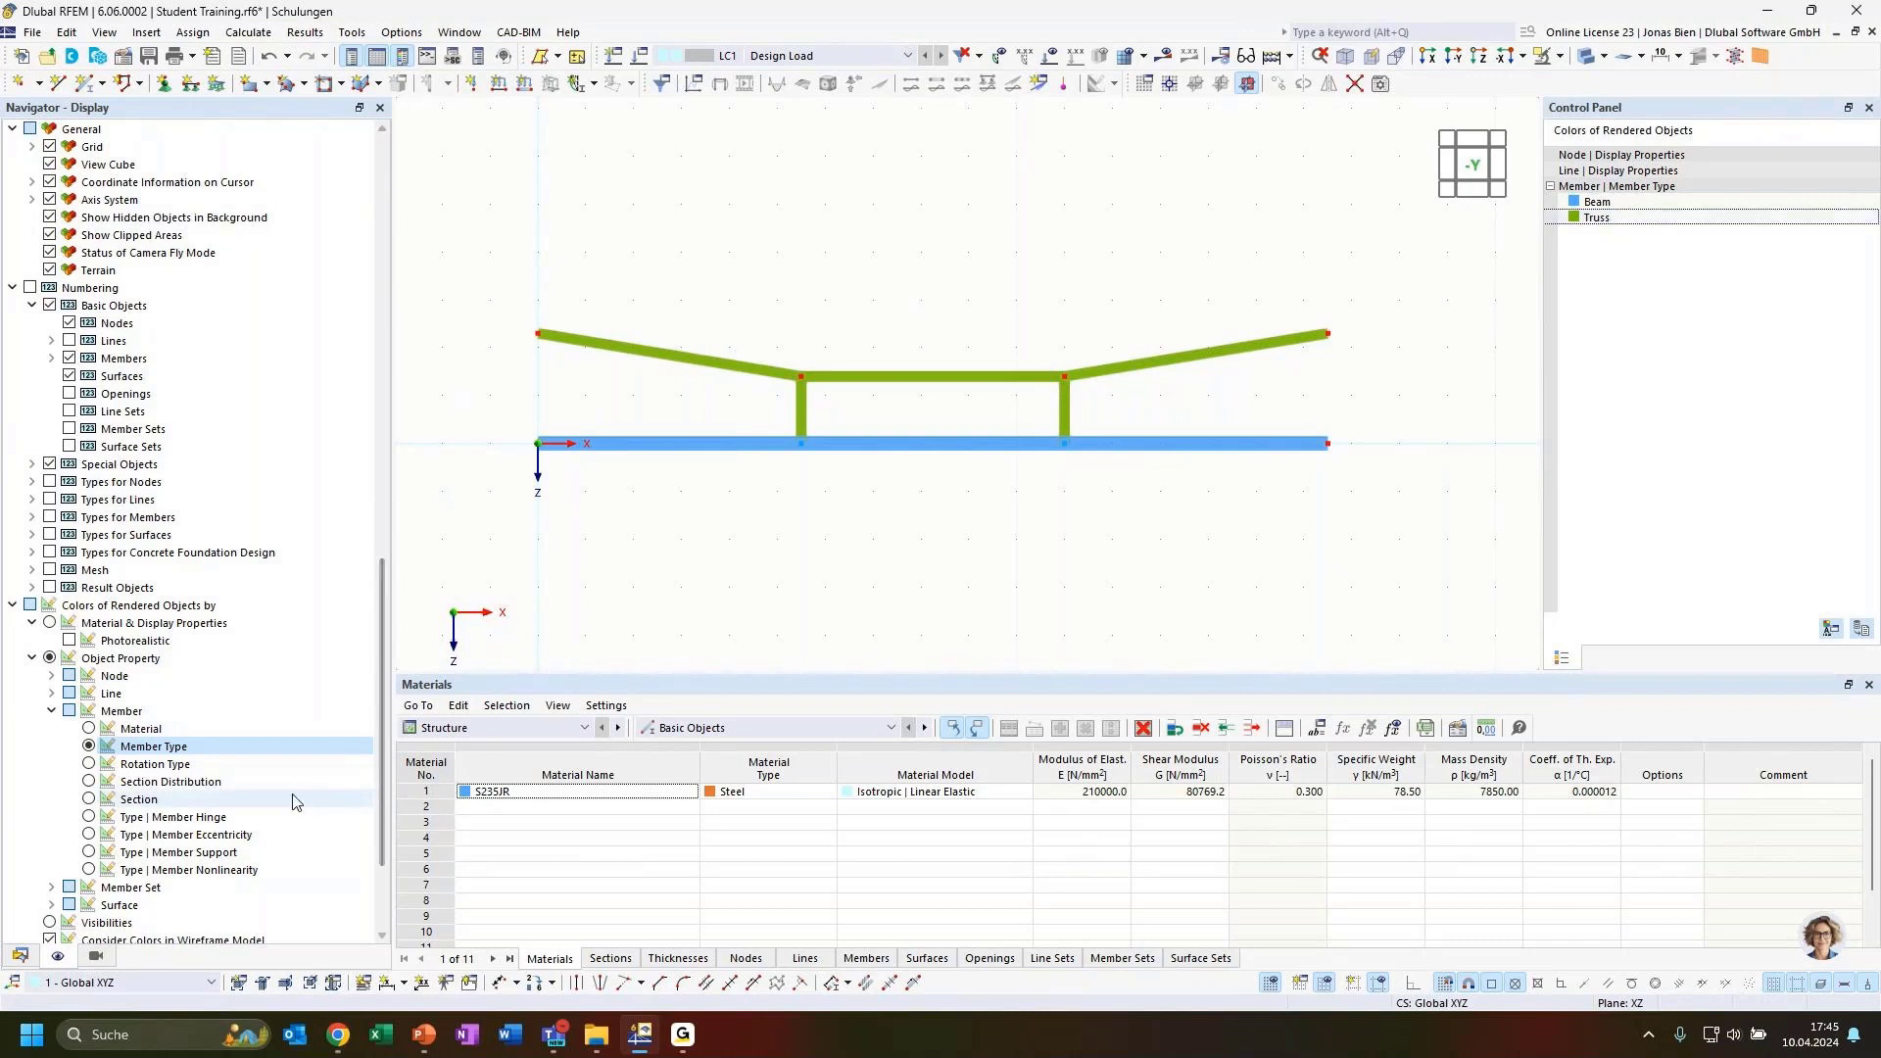
{"action": "left_click", "coordinate": [89, 800]}
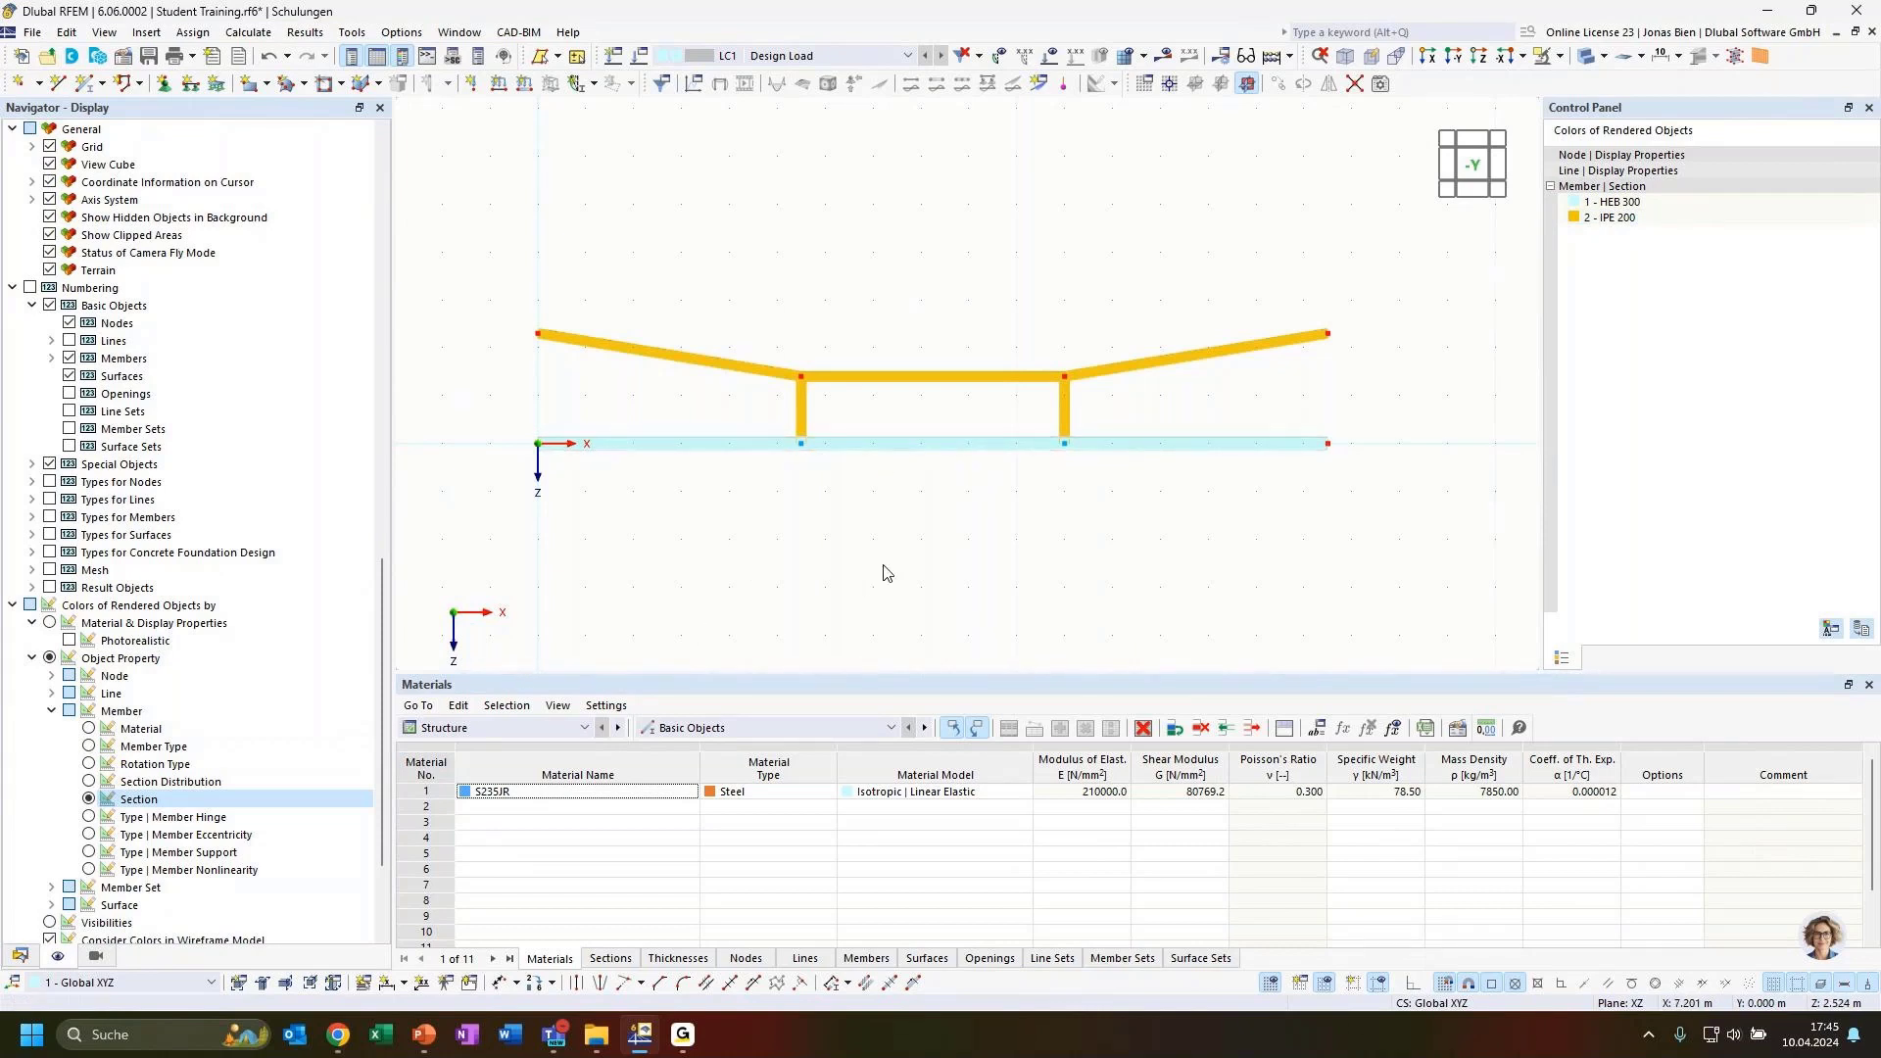
Assign the Hinged nodal support to the beam's start node at the origin and both outer end nodes of the upper truss chord.
{"action": "middle_click_drag", "start_coordinate": [909, 537], "coordinate": [974, 496], "text": "ctrl"}
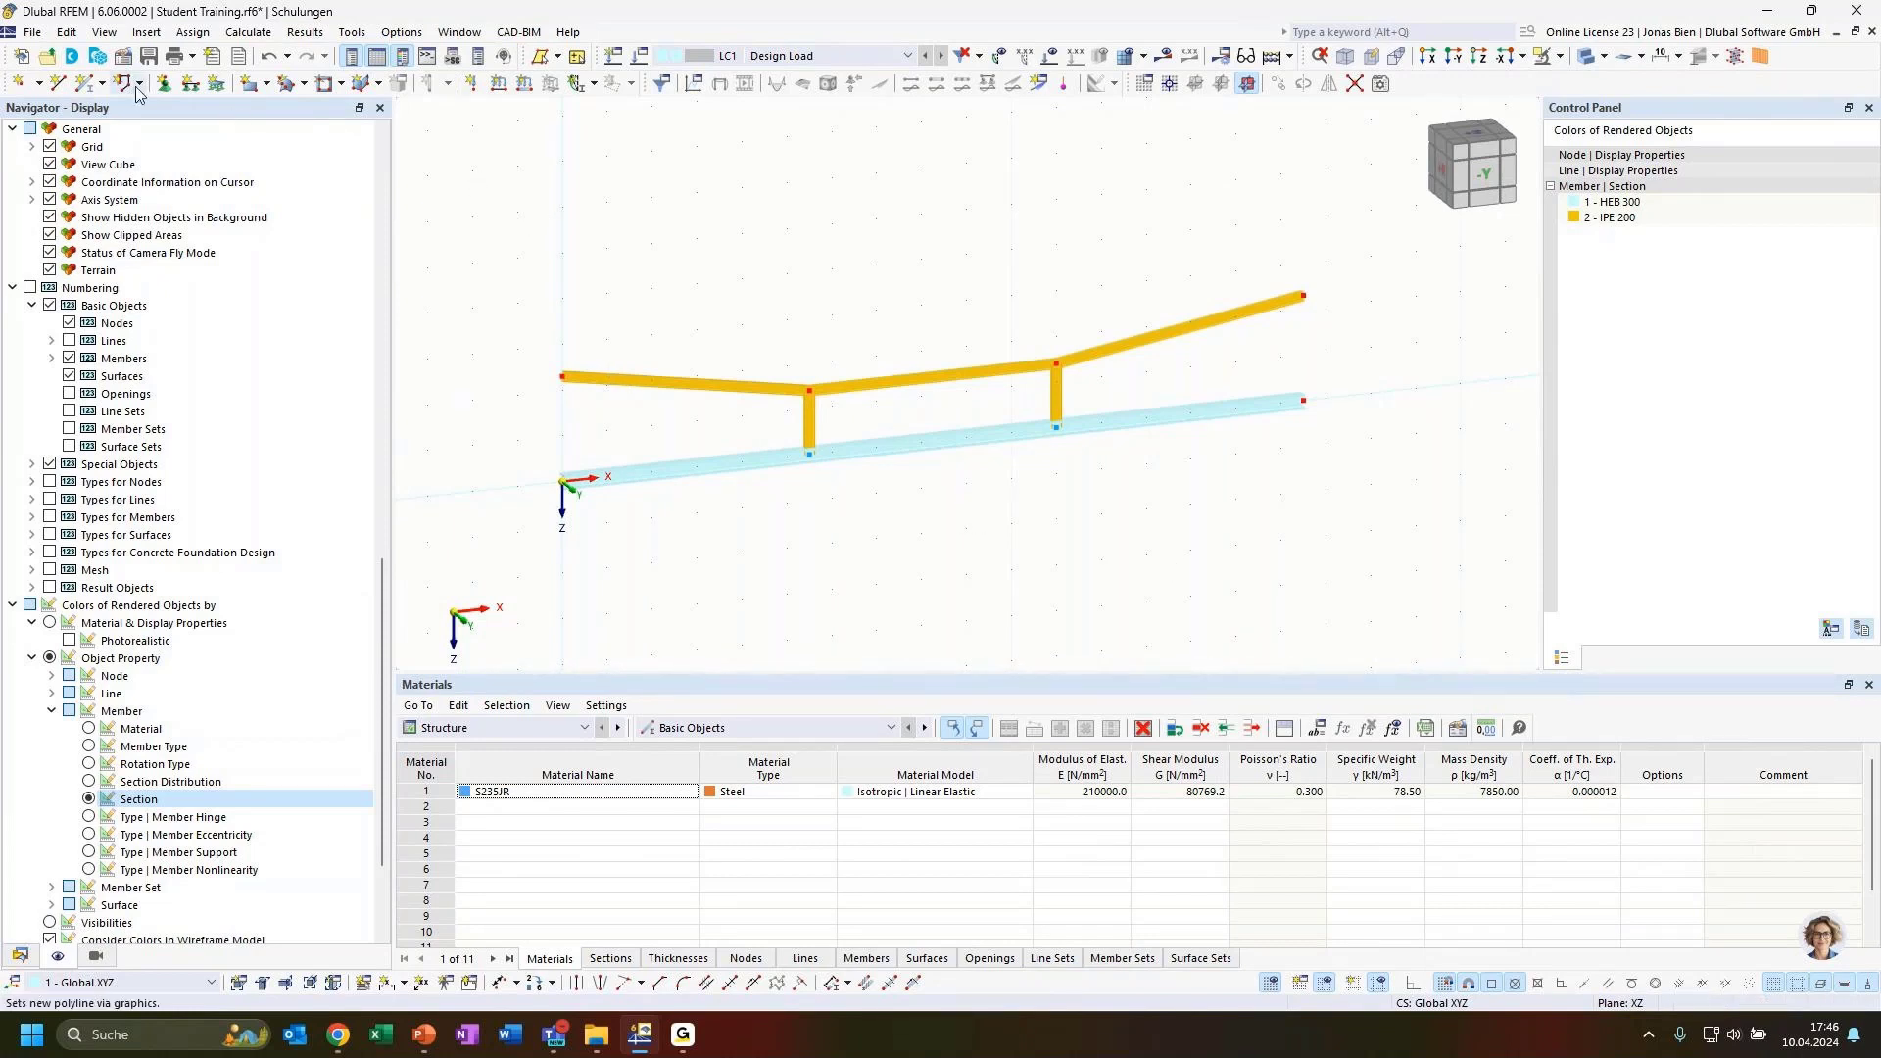
{"action": "left_click", "coordinate": [162, 85]}
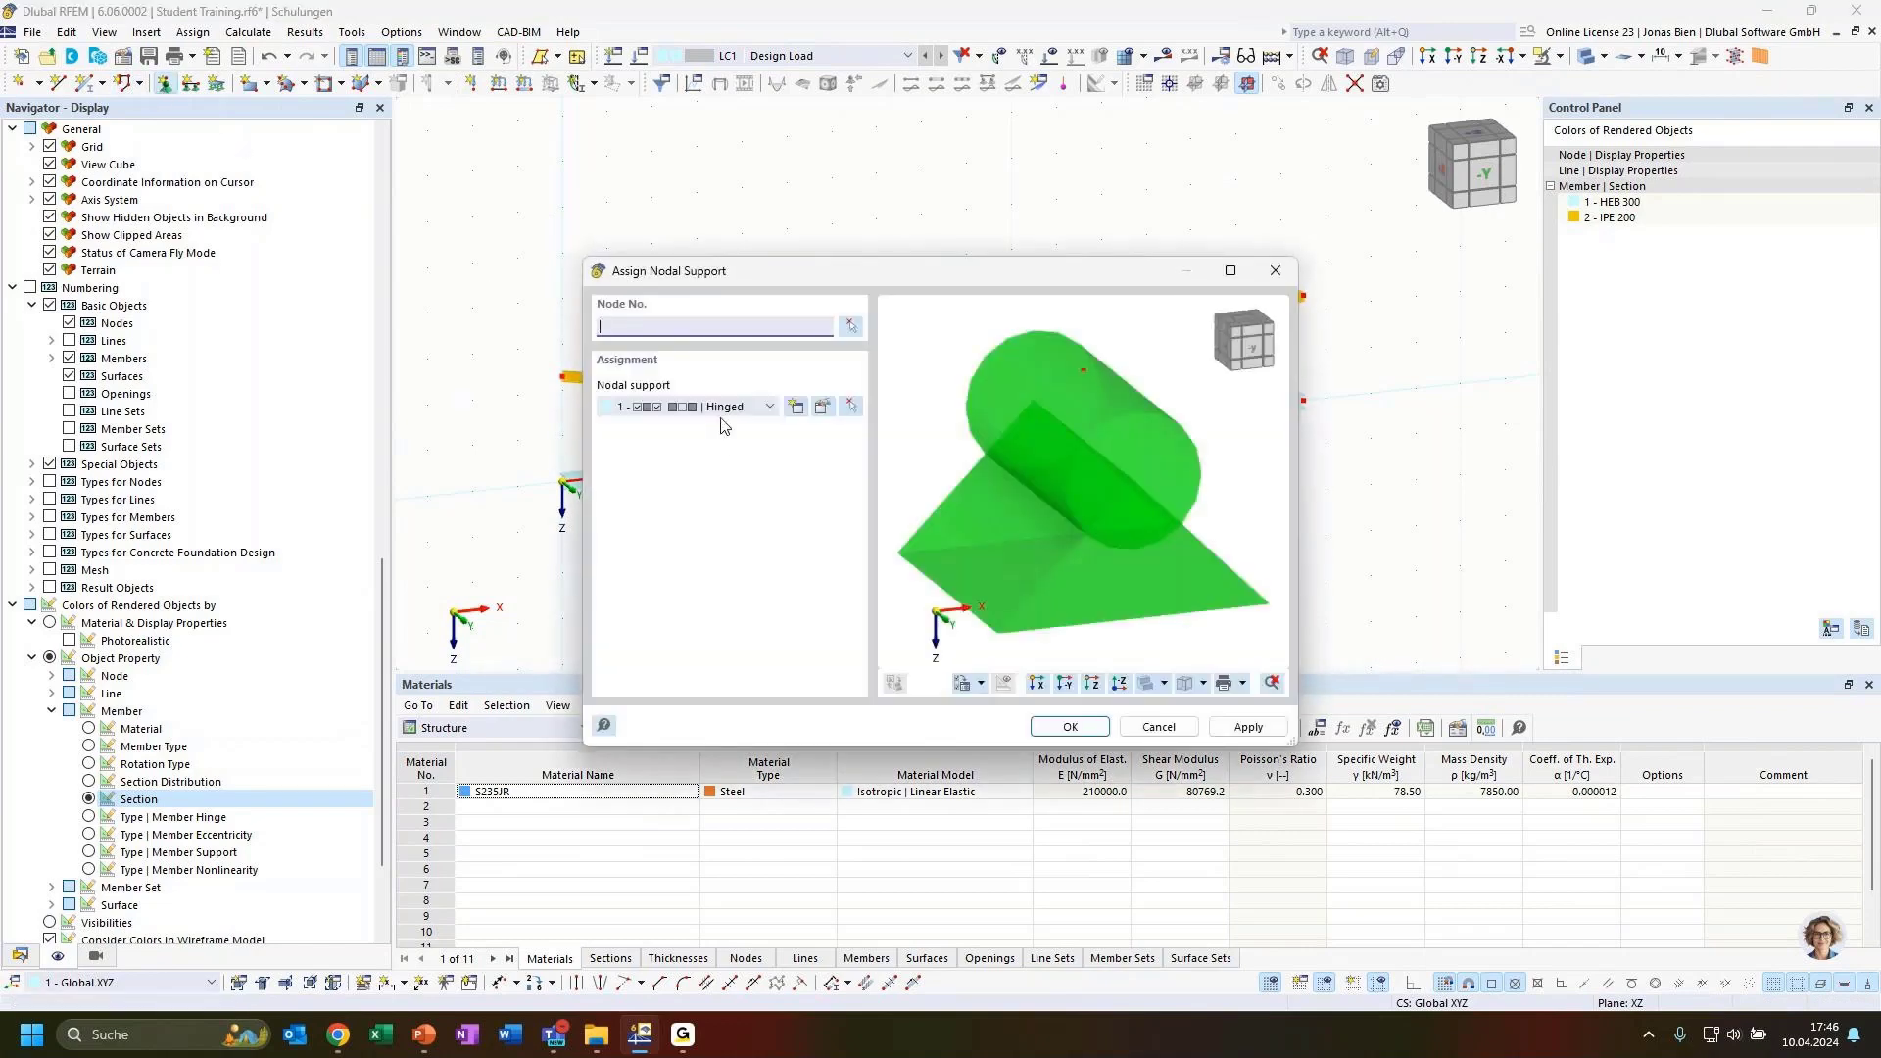
{"action": "left_click", "coordinate": [854, 327]}
{"action": "left_click_drag", "start_coordinate": [595, 521], "coordinate": [520, 462]}
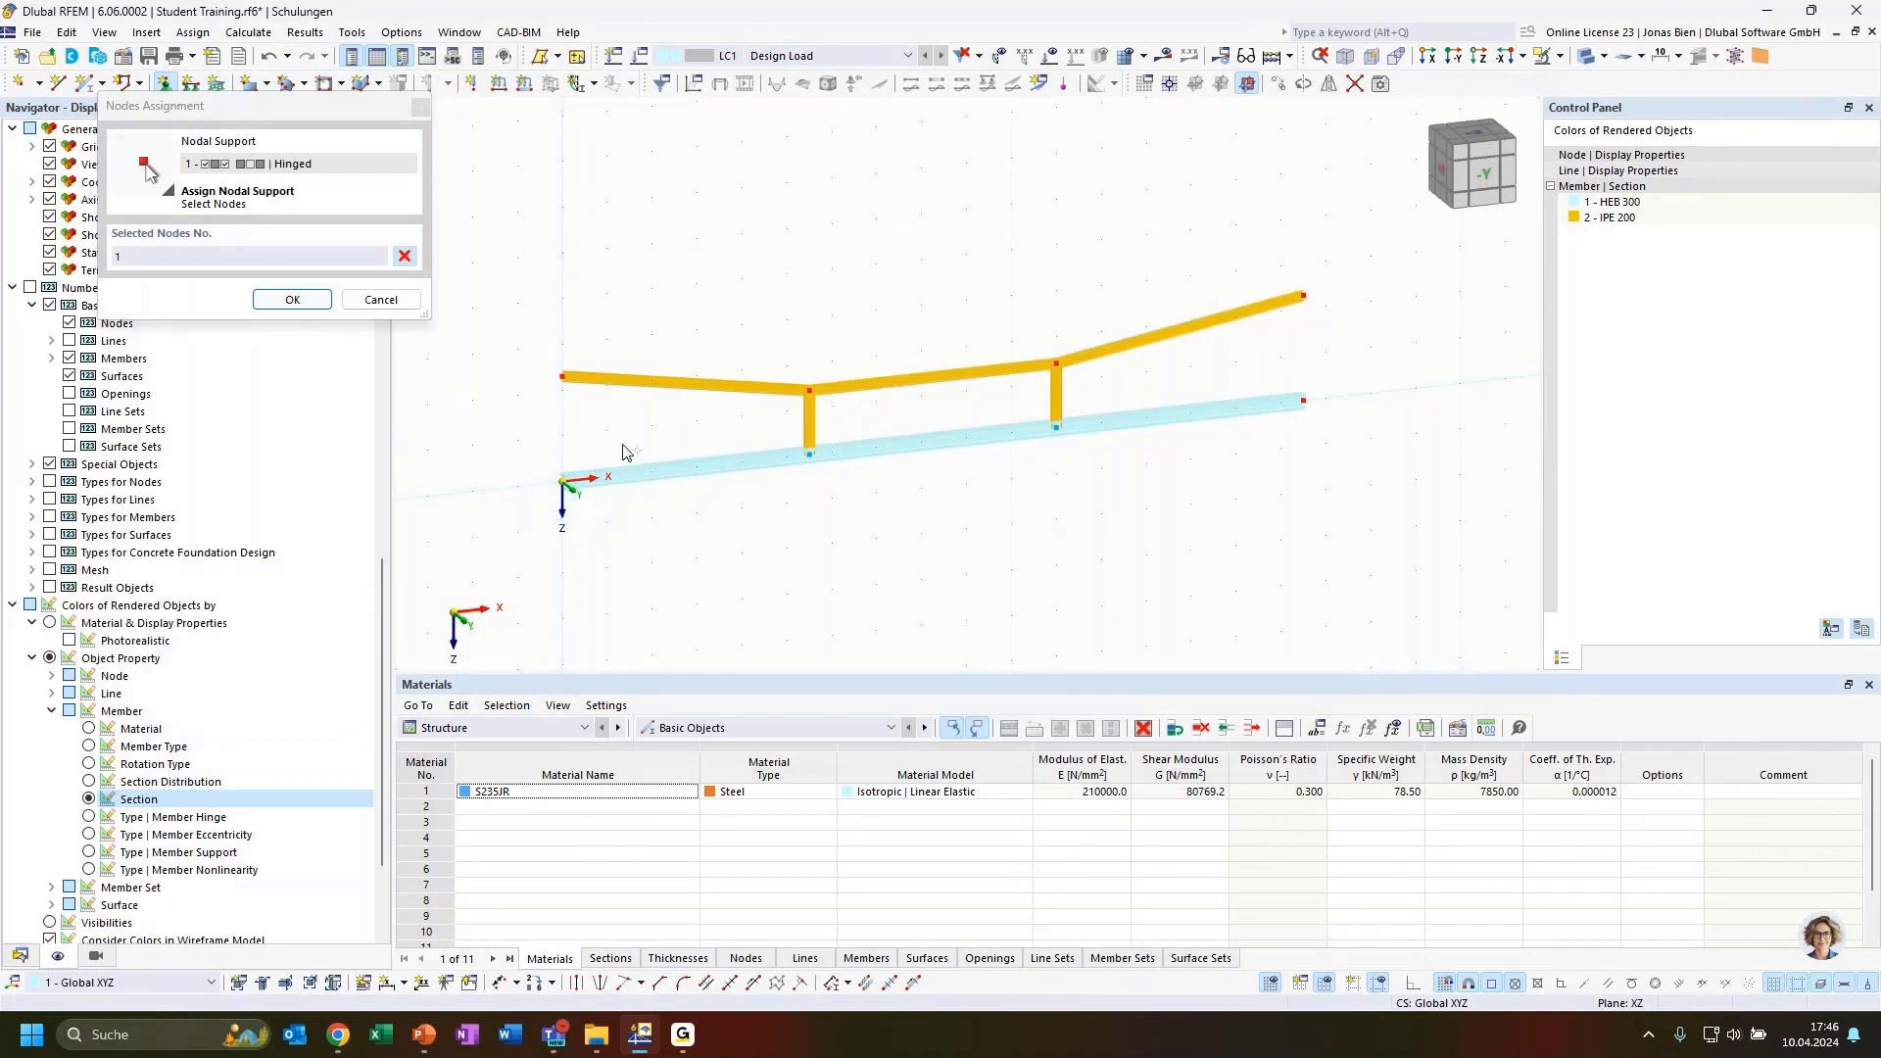
{"action": "left_click_drag", "start_coordinate": [605, 427], "coordinate": [529, 350]}
{"action": "left_click_drag", "start_coordinate": [1331, 333], "coordinate": [1268, 276]}
{"action": "left_click", "coordinate": [293, 301]}
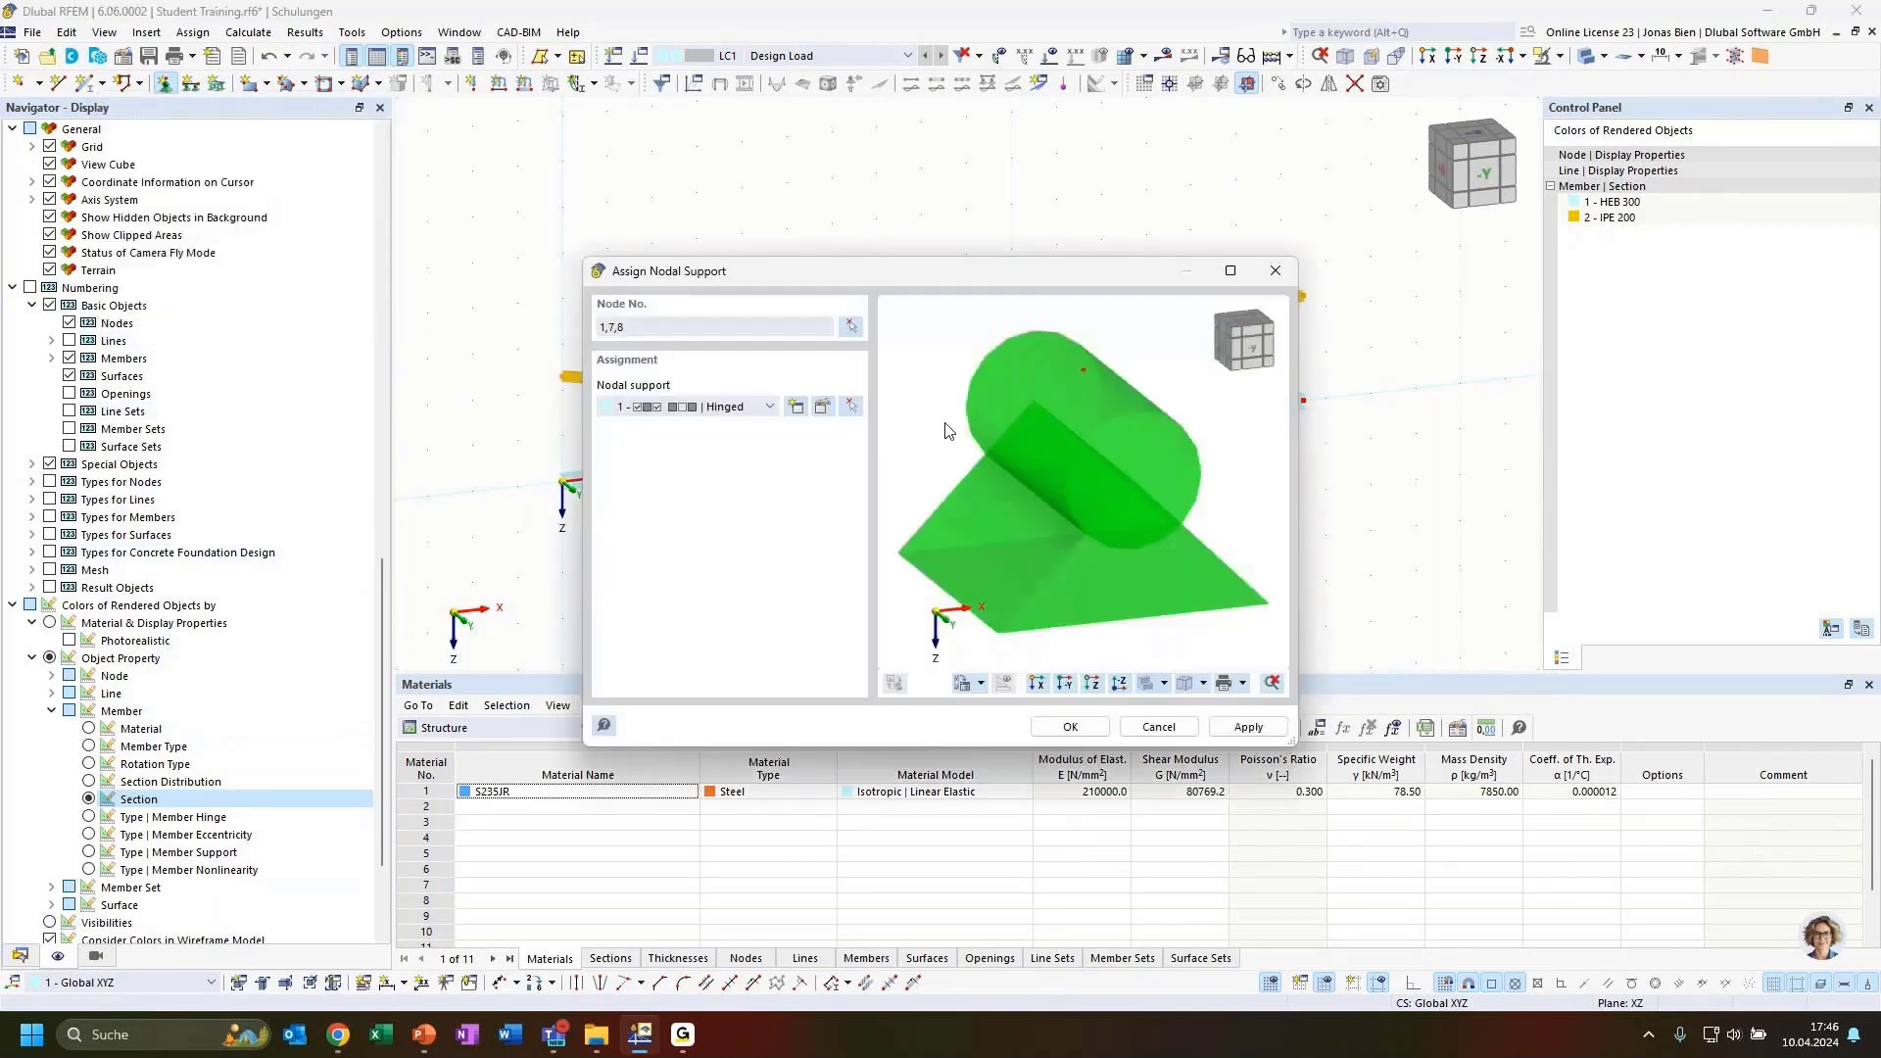
{"action": "left_click", "coordinate": [1070, 726]}
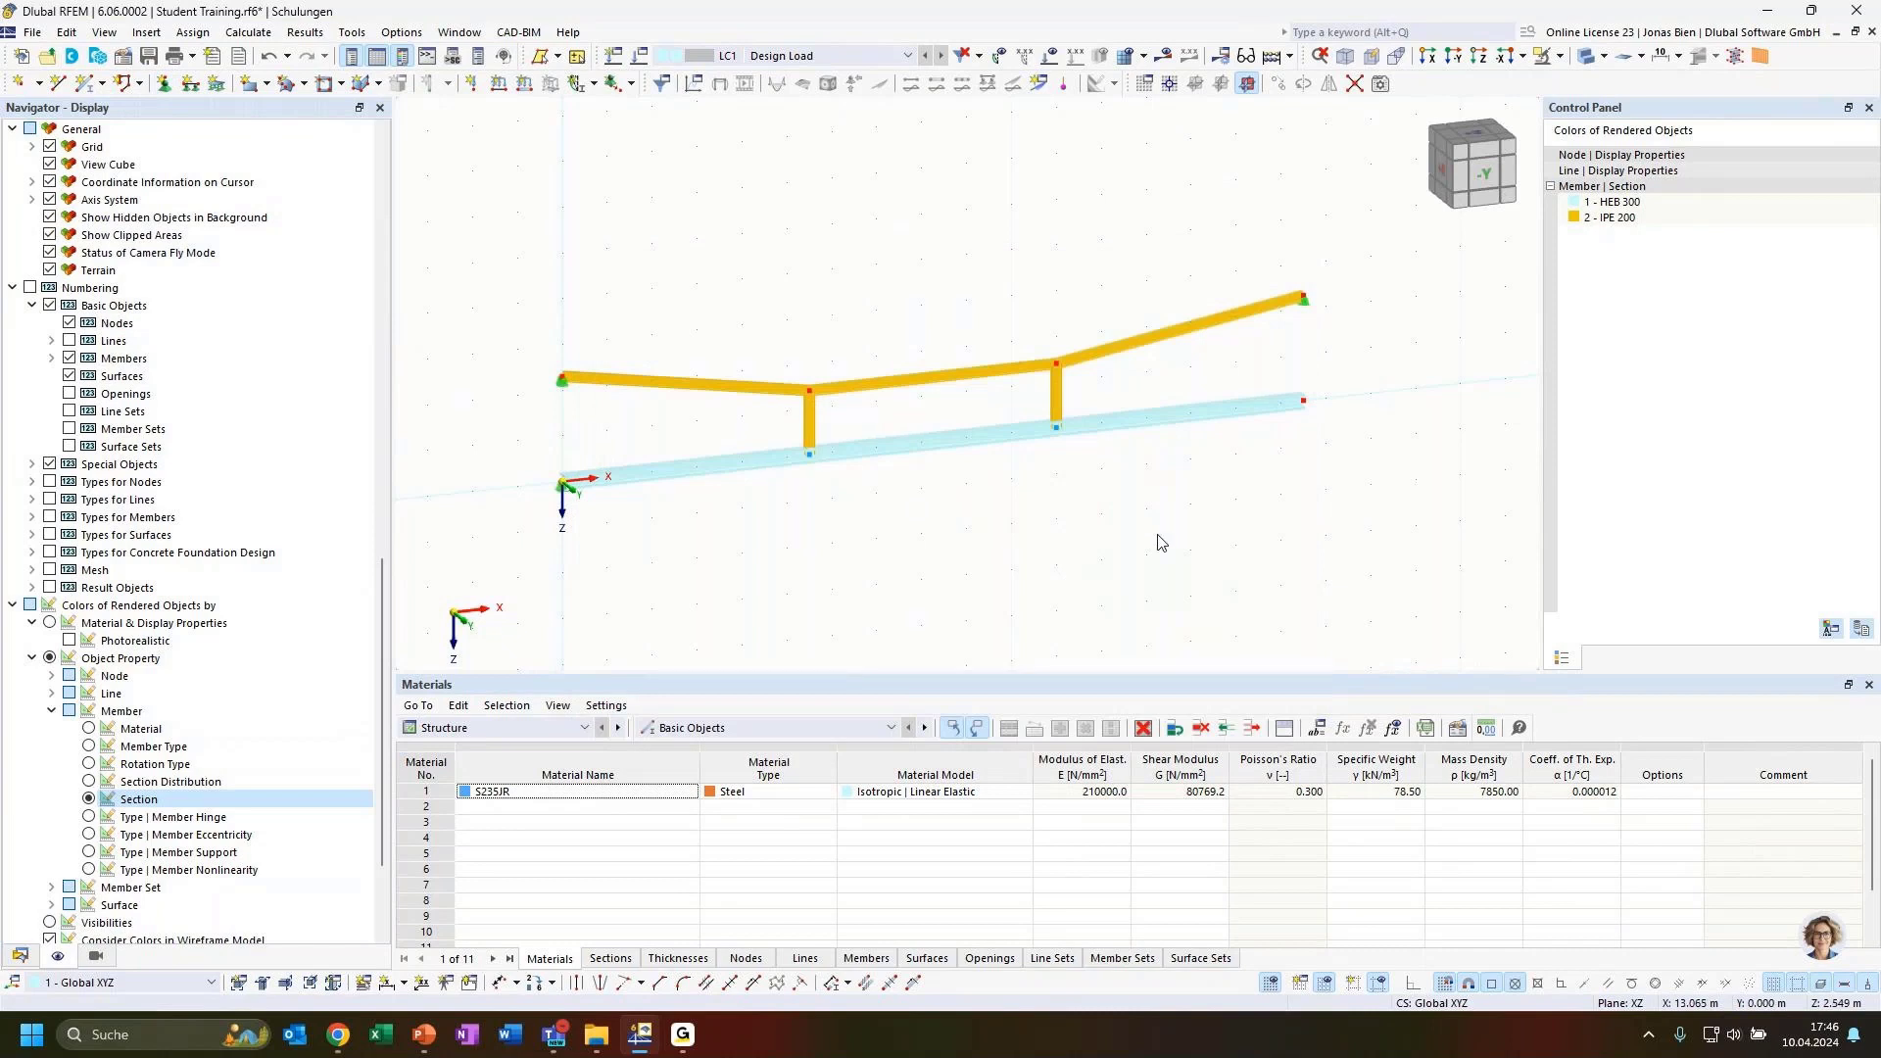
Assign the Roller nodal support to node 2 at the far end of the HEB 300 beam.
{"action": "middle_click_drag", "start_coordinate": [1245, 497], "coordinate": [1120, 481], "text": "ctrl"}
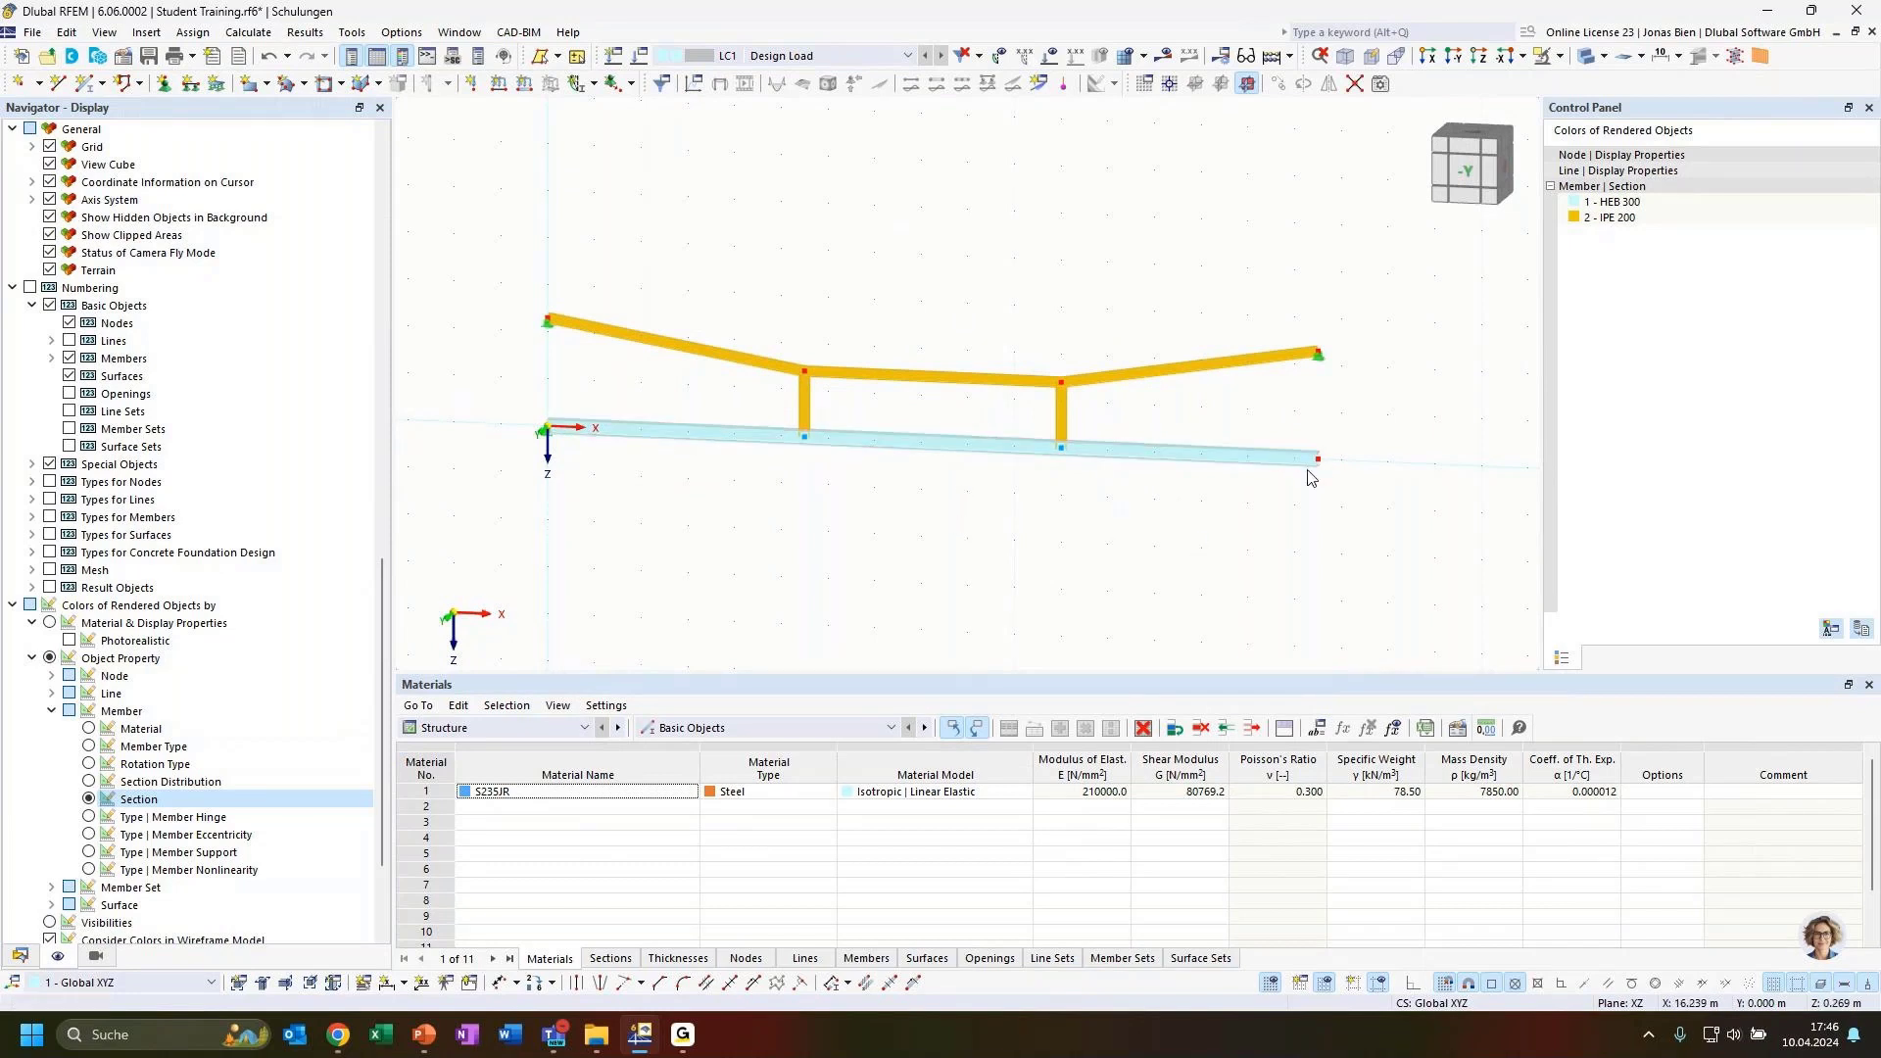
{"action": "middle_click_drag", "start_coordinate": [1033, 542], "coordinate": [1085, 526], "text": "ctrl"}
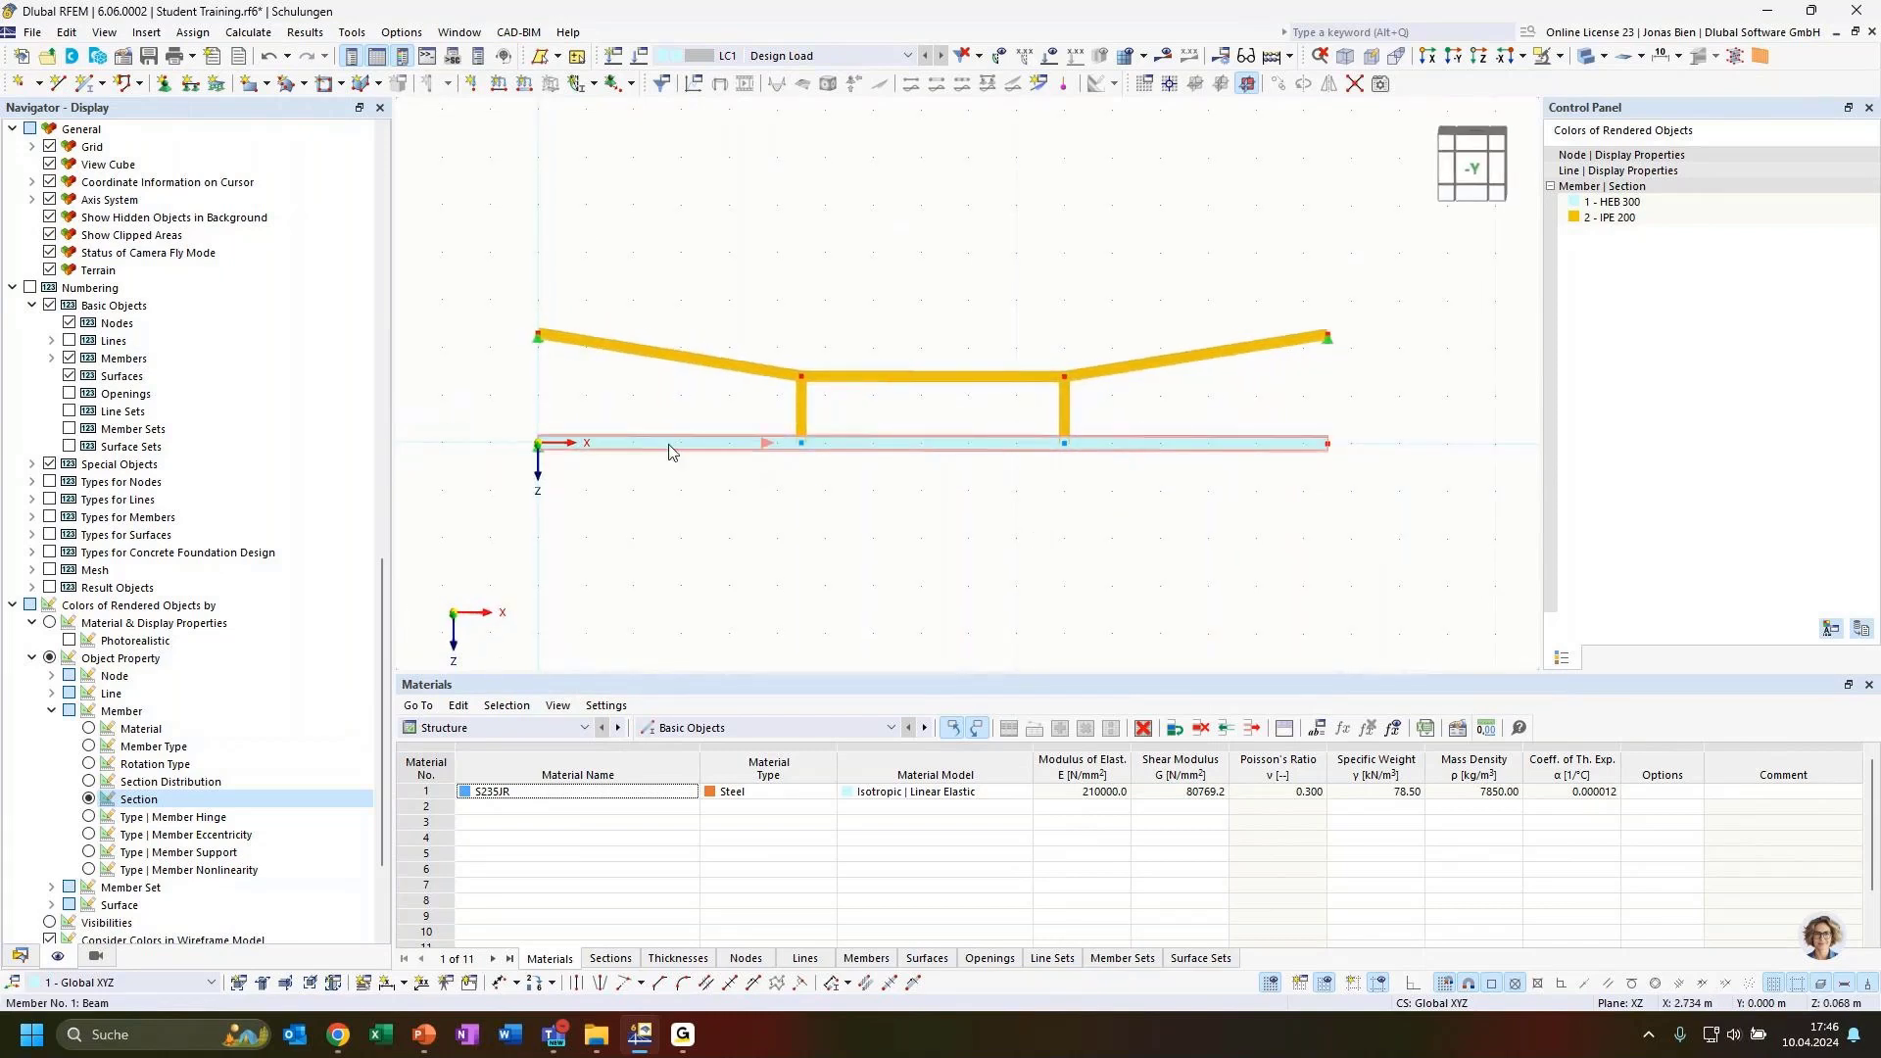
{"action": "left_click", "coordinate": [165, 83]}
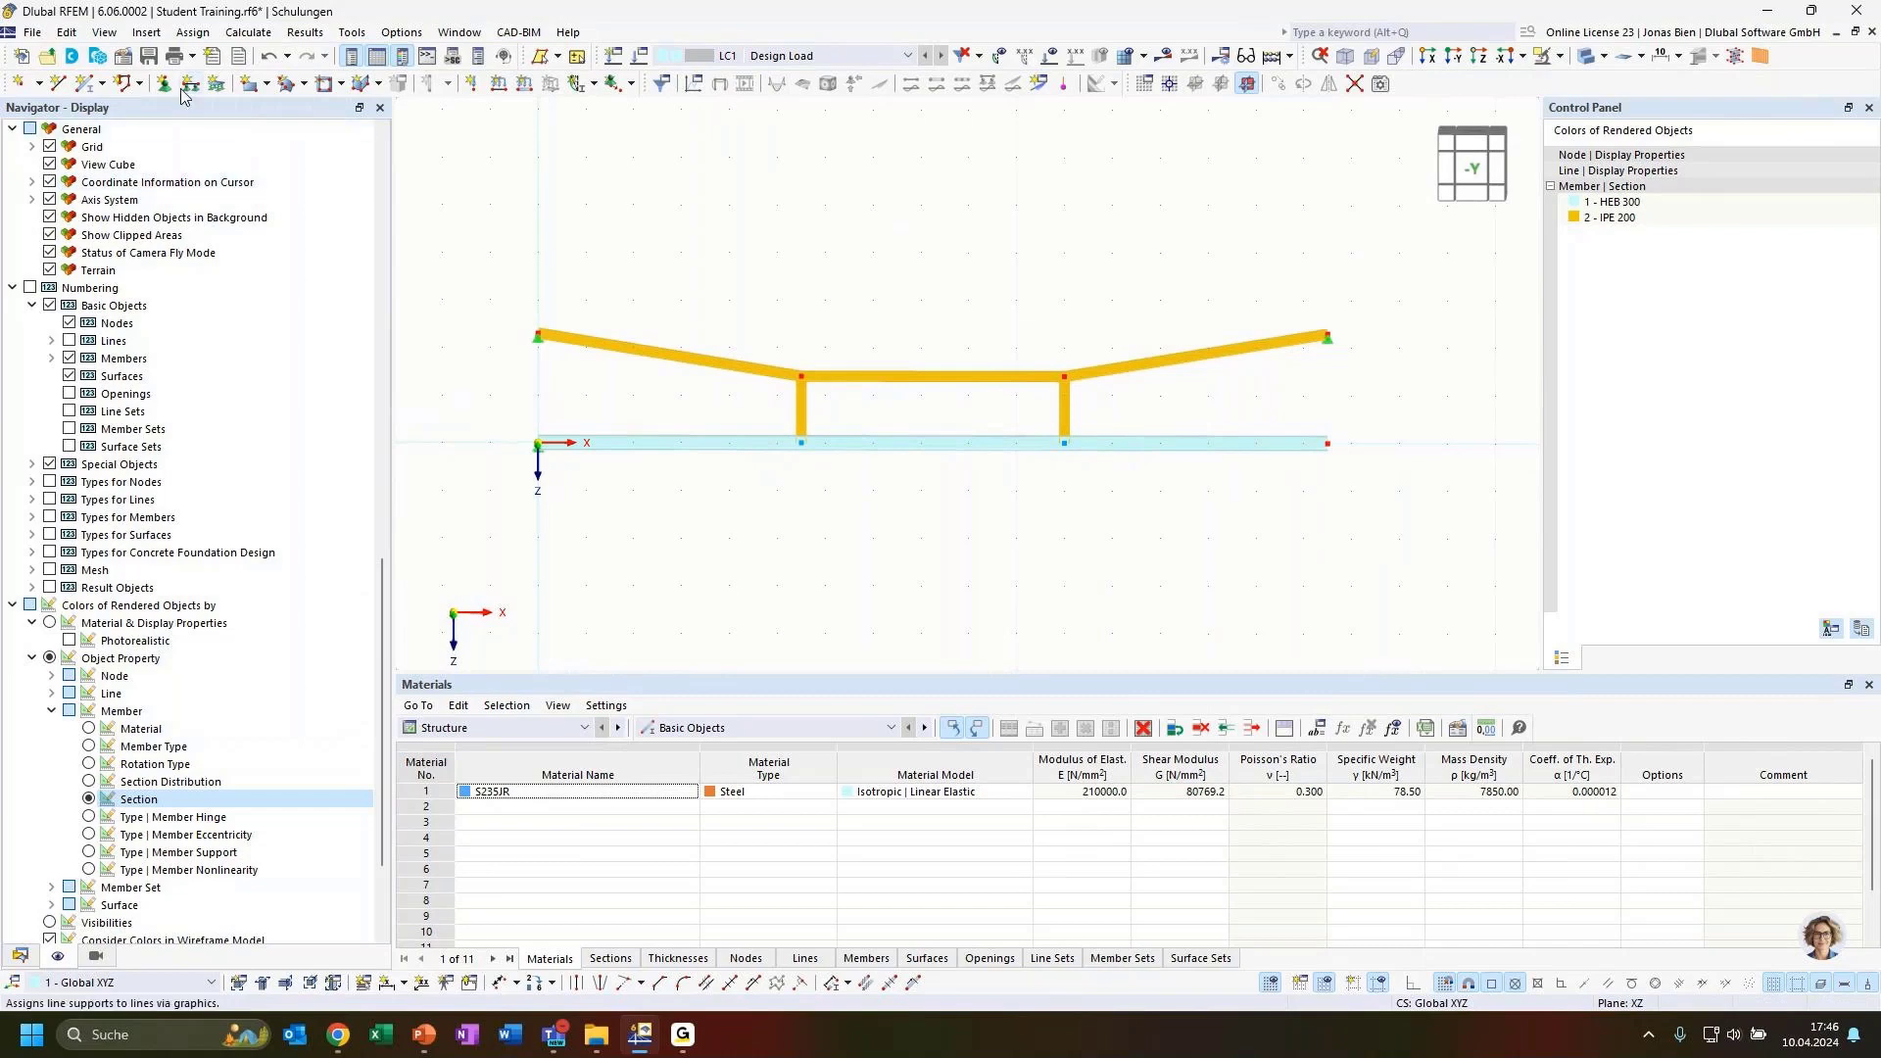
{"action": "left_click", "coordinate": [745, 407]}
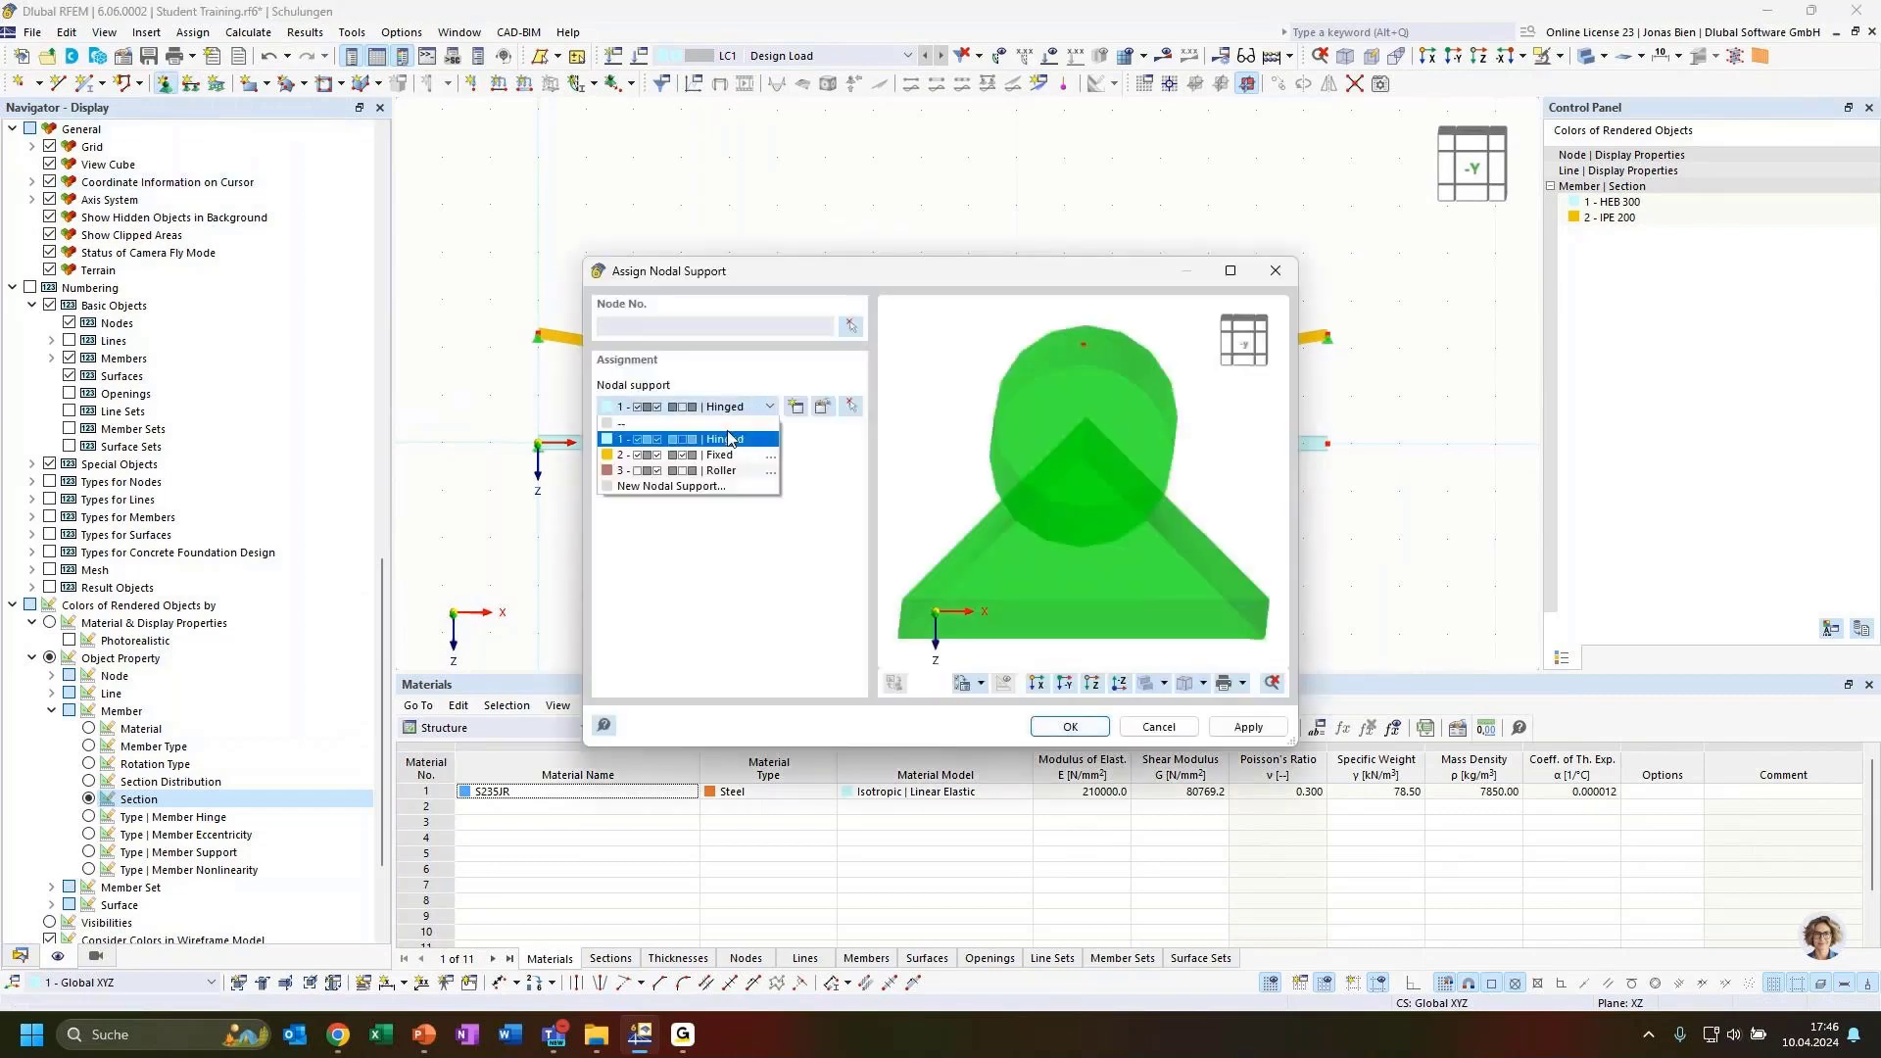
{"action": "left_click", "coordinate": [723, 473]}
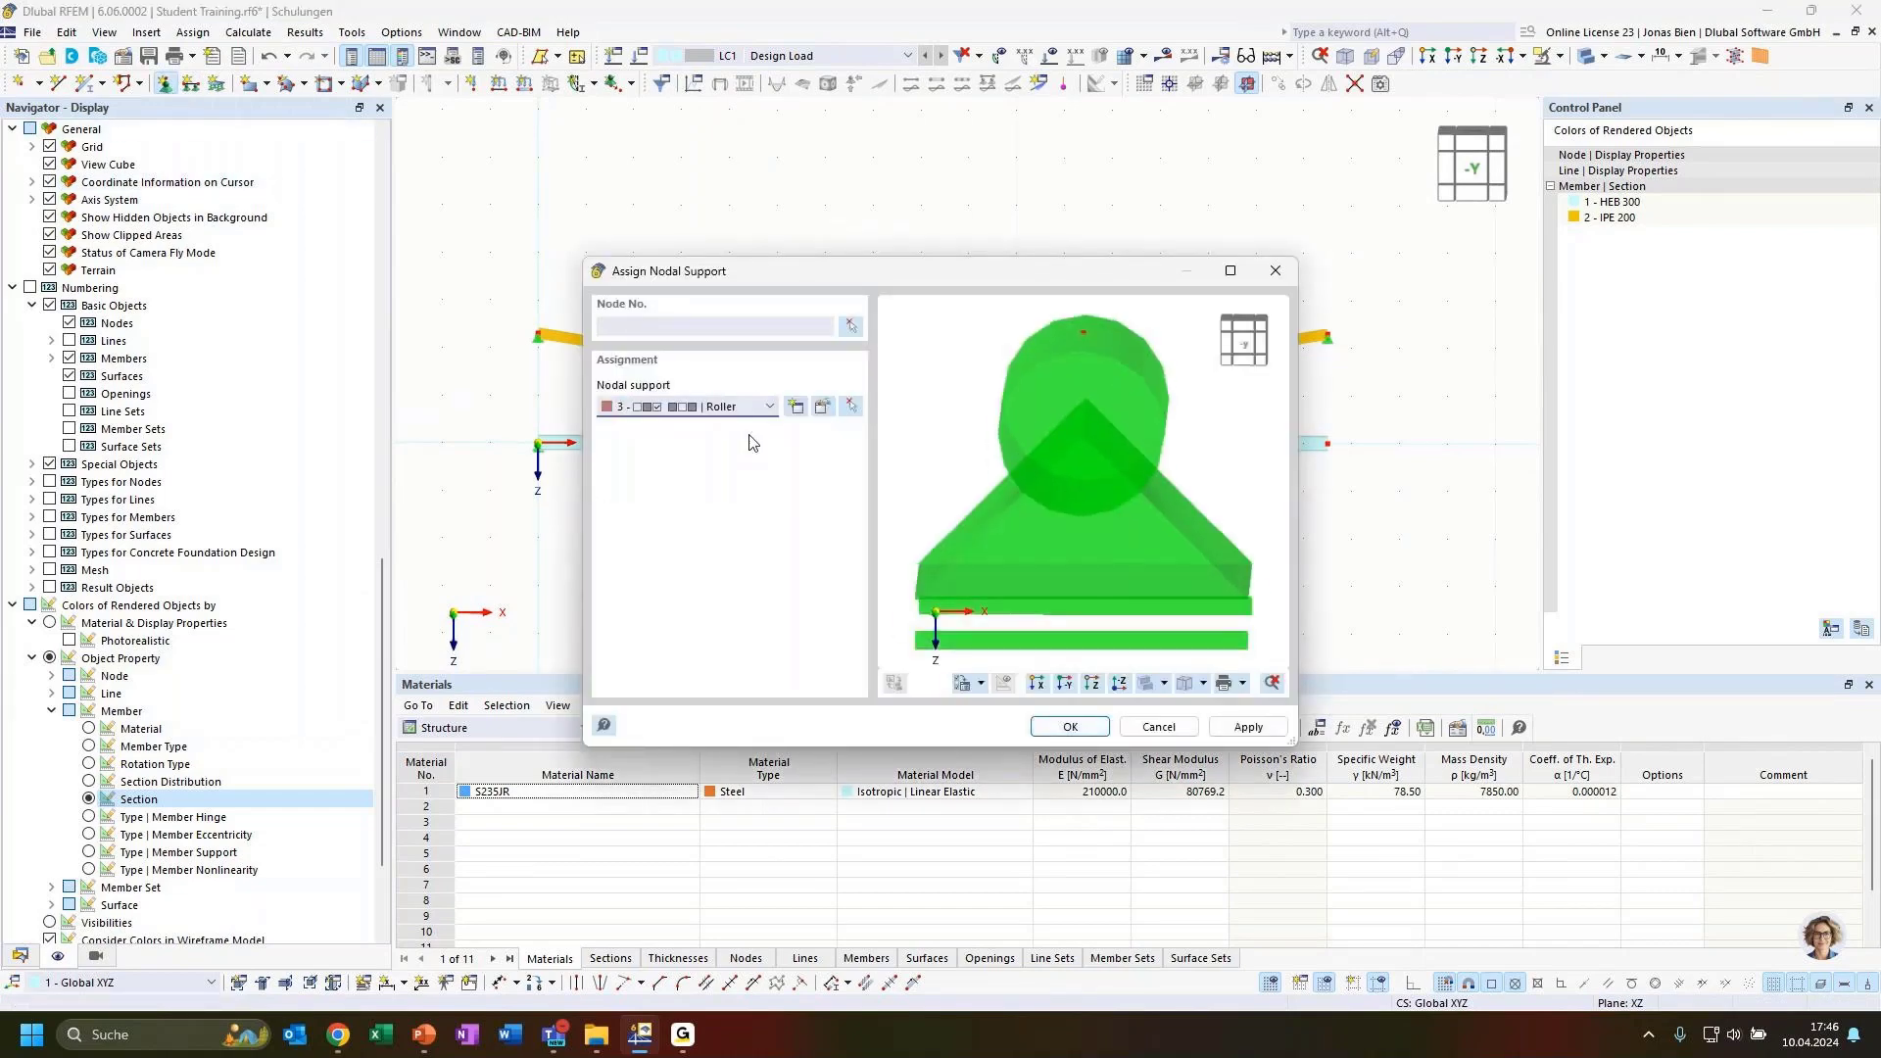
{"action": "left_click", "coordinate": [855, 328]}
{"action": "left_click", "coordinate": [1323, 449]}
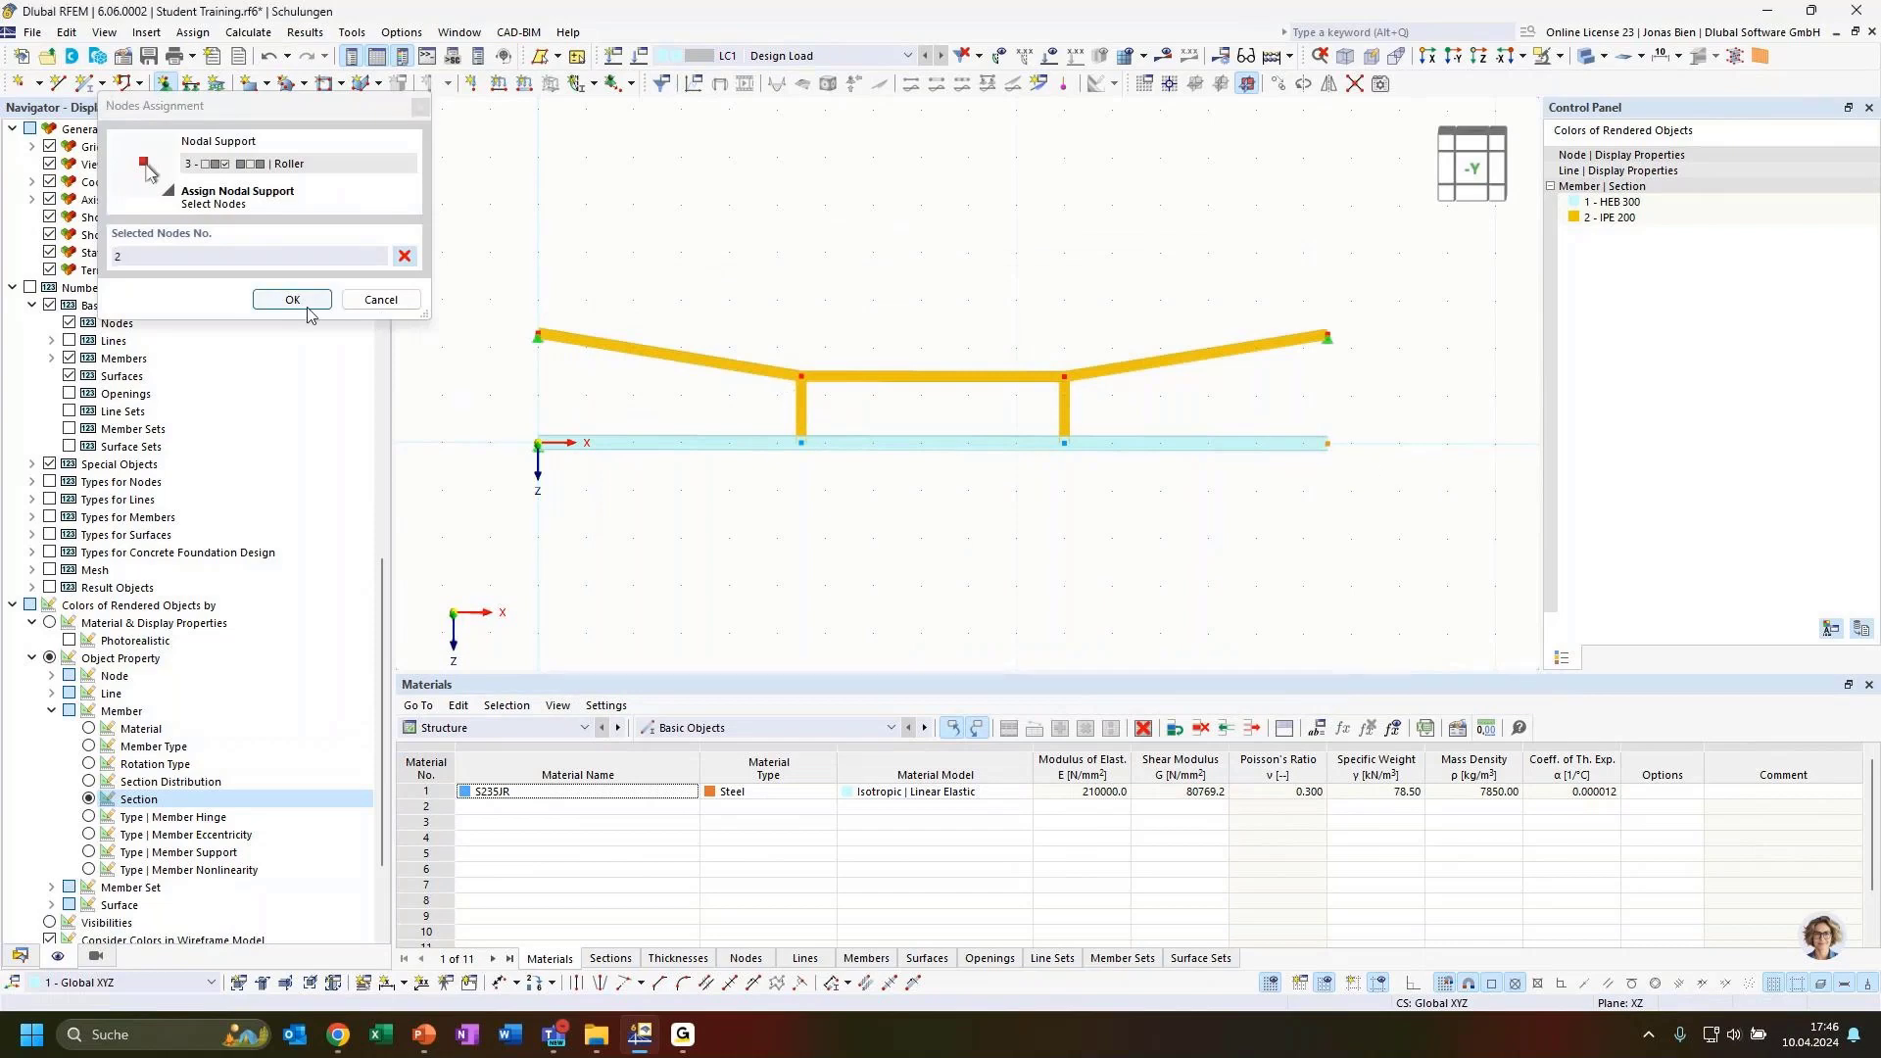
{"action": "left_click", "coordinate": [293, 300]}
{"action": "left_click", "coordinate": [1070, 726]}
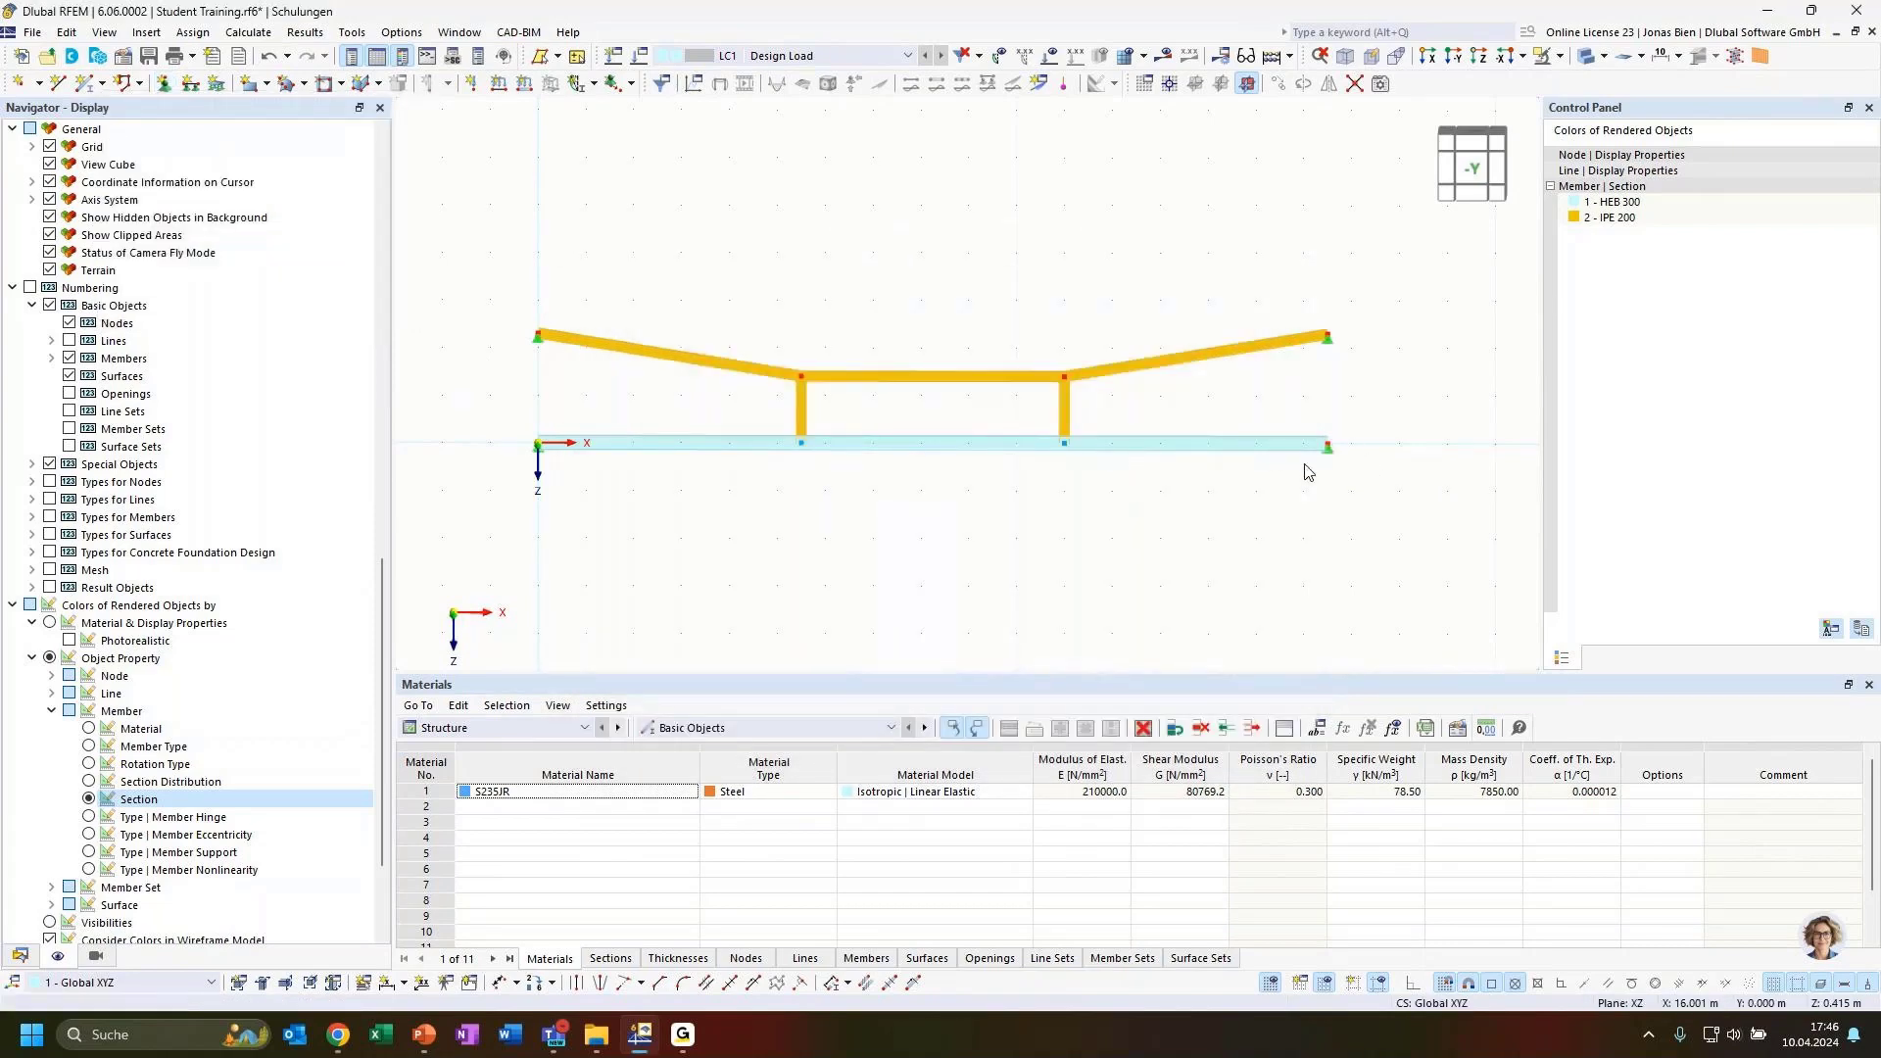
Apply a uniform 15 kN/m force member load in global Z to beam member 1 in load case LC1 - Design Load.
{"action": "middle_click_drag", "start_coordinate": [1159, 525], "coordinate": [1255, 562], "text": "ctrl"}
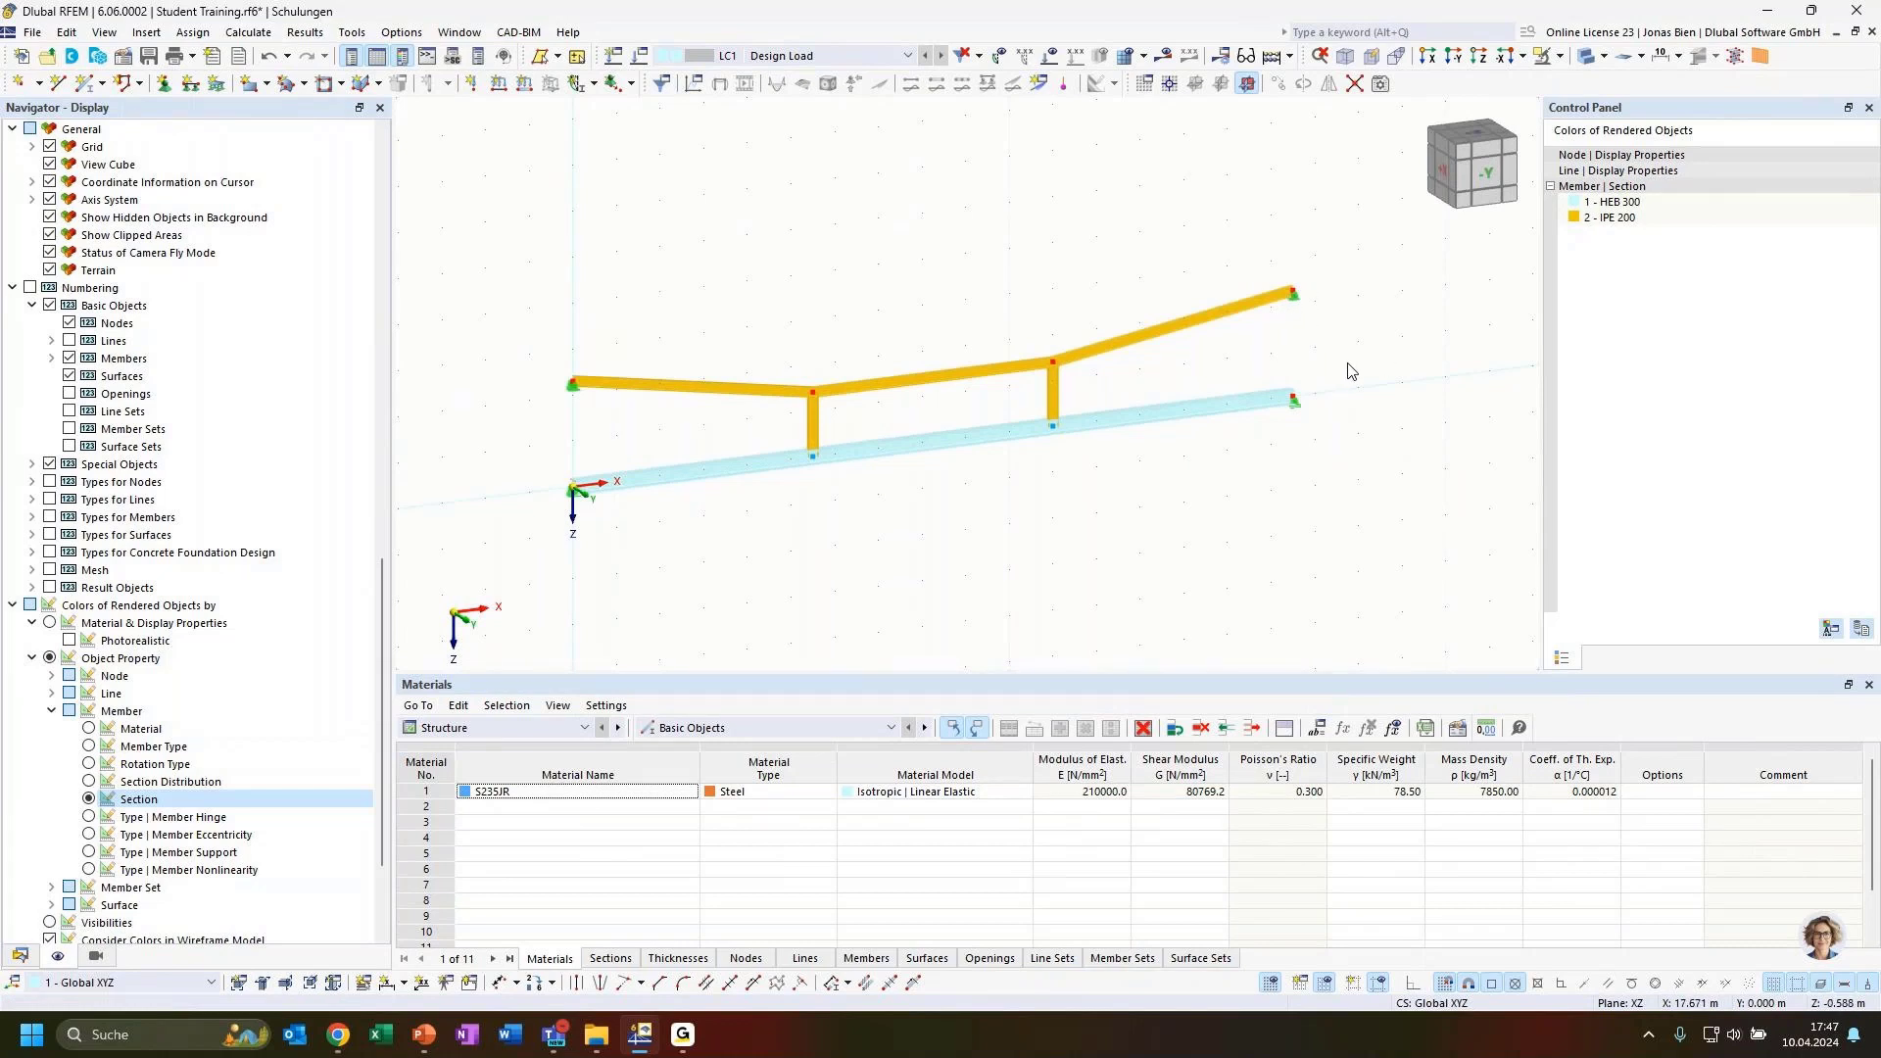
{"action": "middle_click_drag", "start_coordinate": [1345, 362], "coordinate": [1361, 349], "text": "ctrl"}
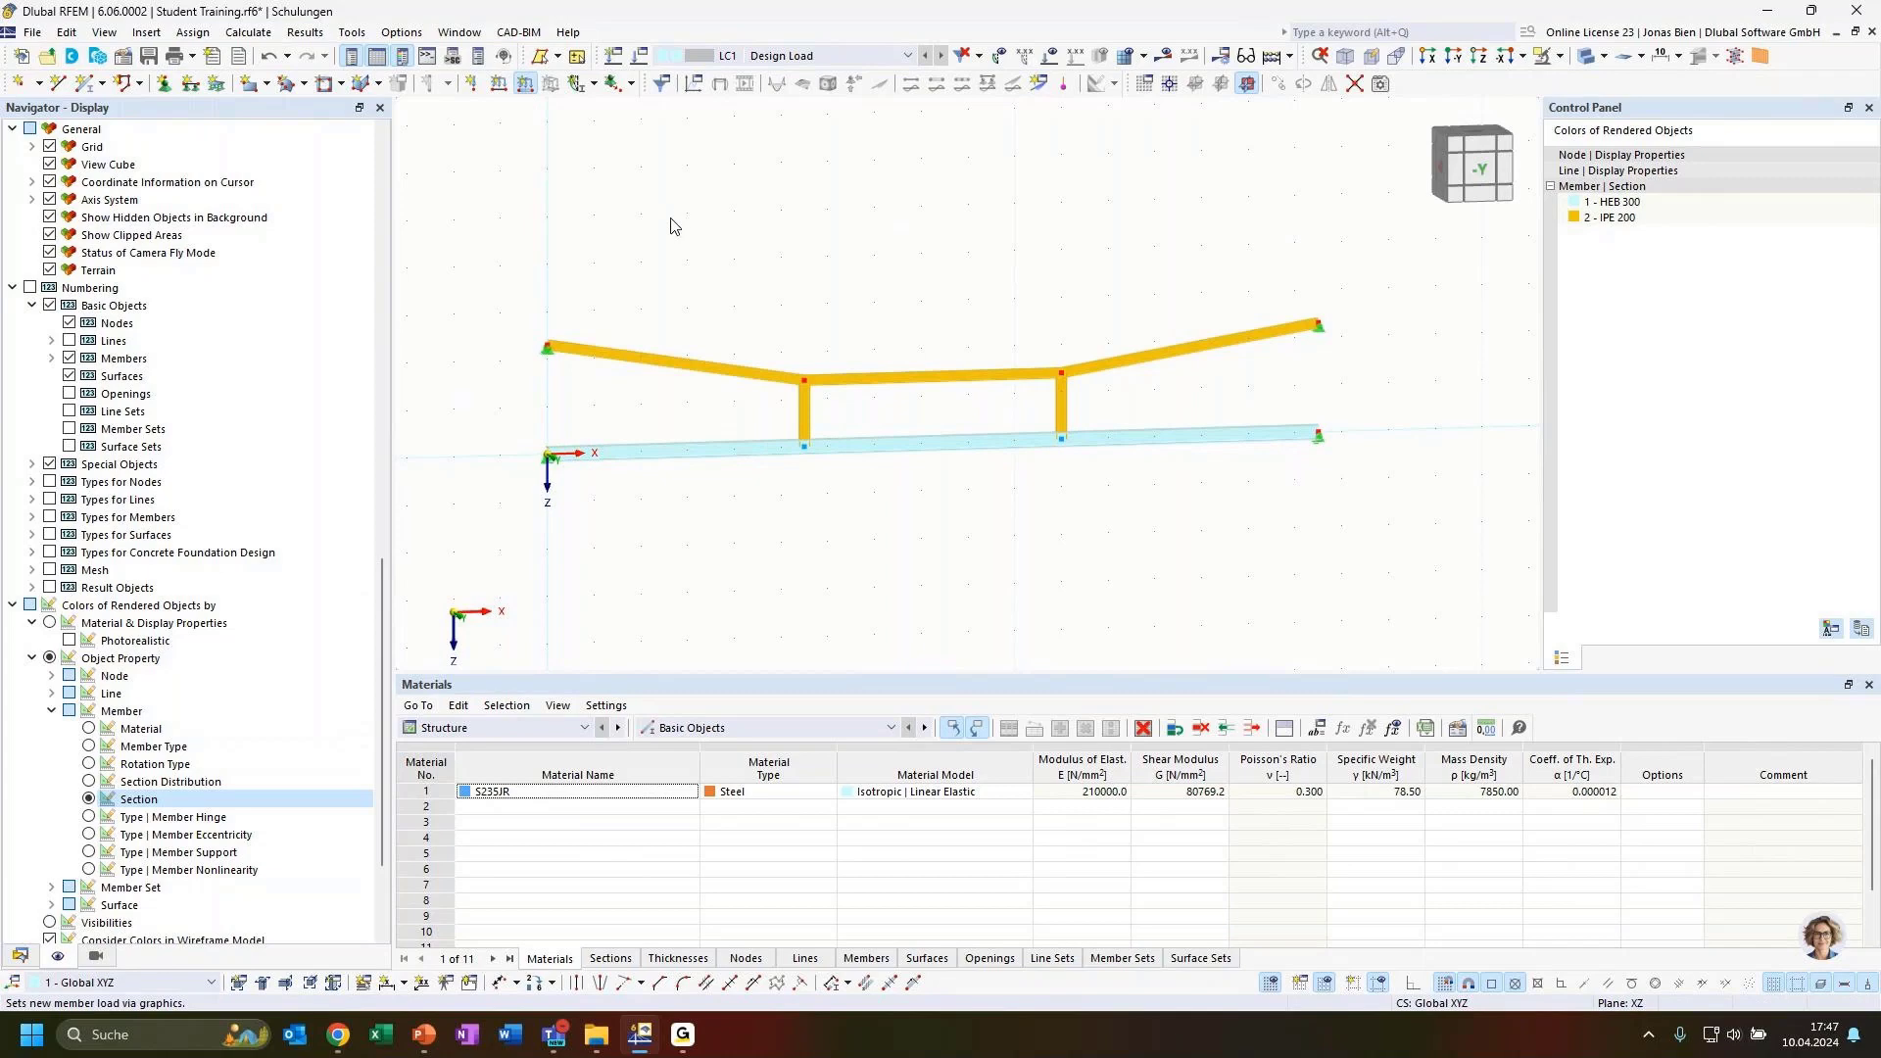
{"action": "left_click", "coordinate": [753, 328]}
{"action": "type", "text": "15"}
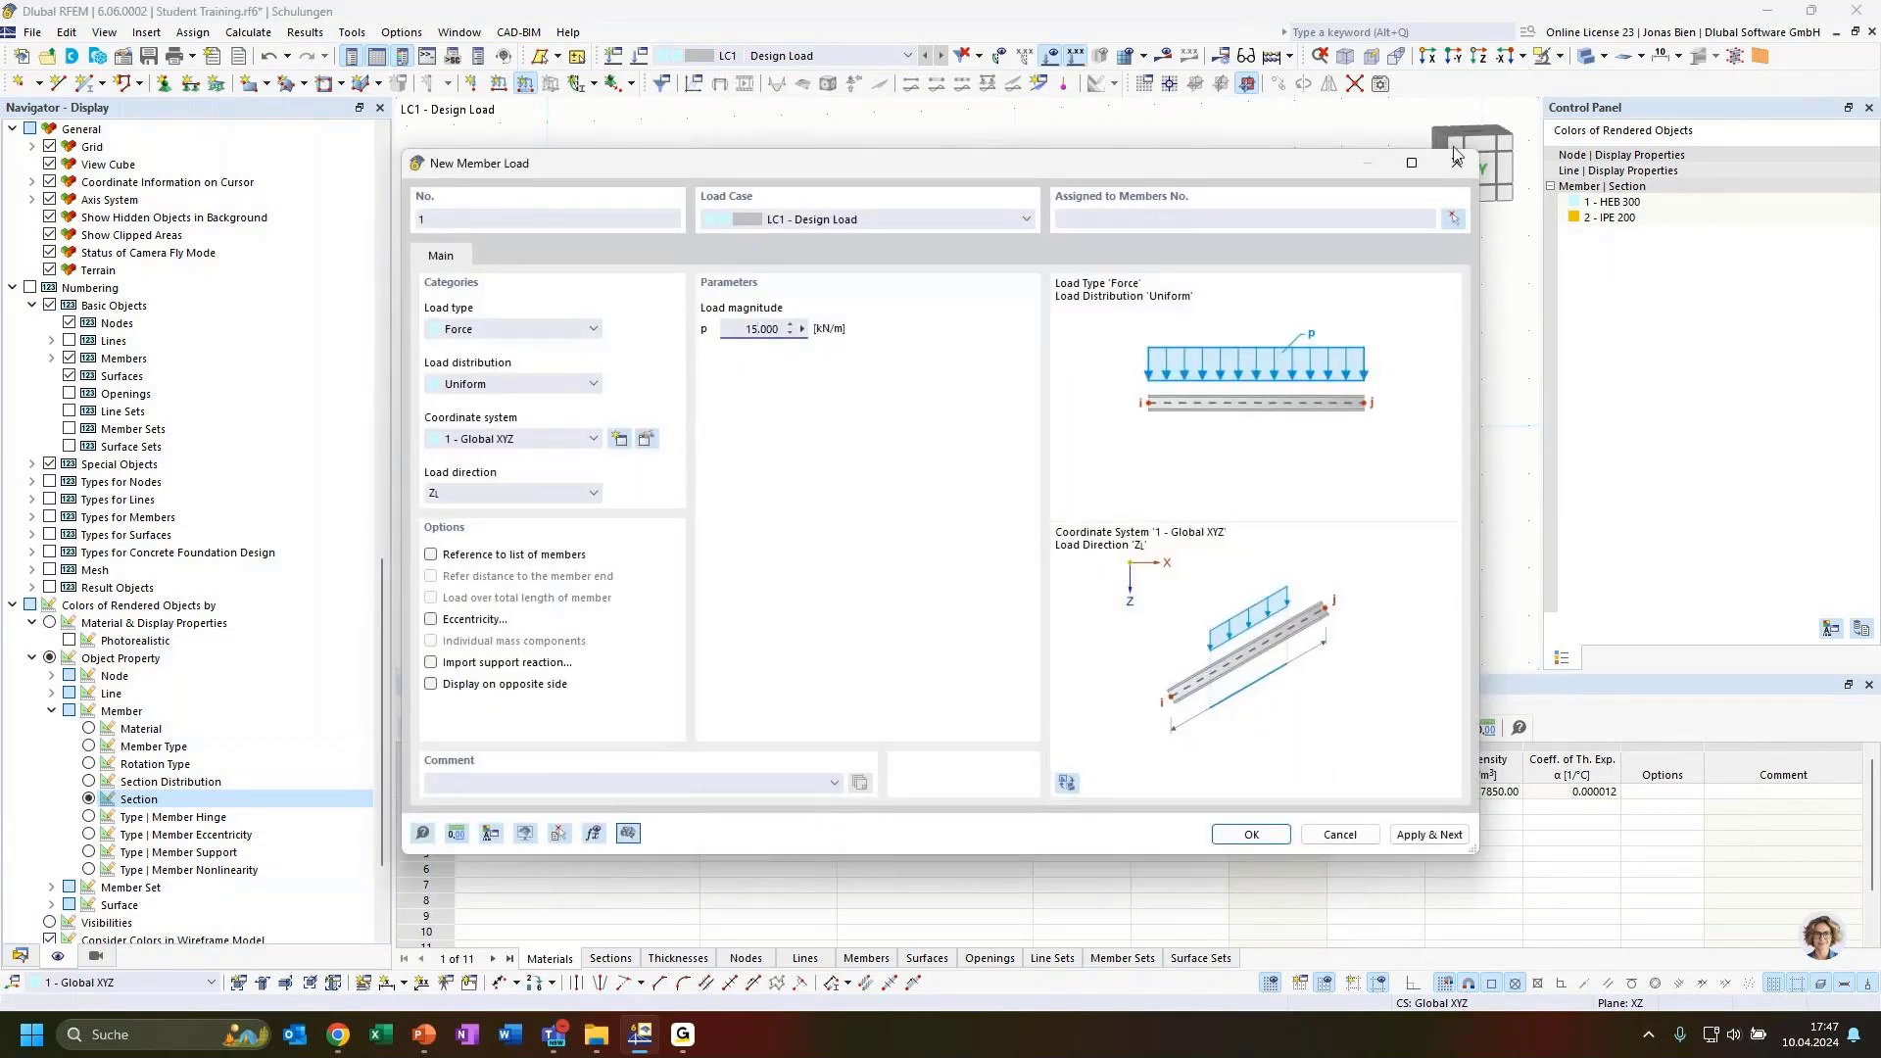
{"action": "left_click", "coordinate": [1454, 218]}
{"action": "left_click", "coordinate": [975, 440]}
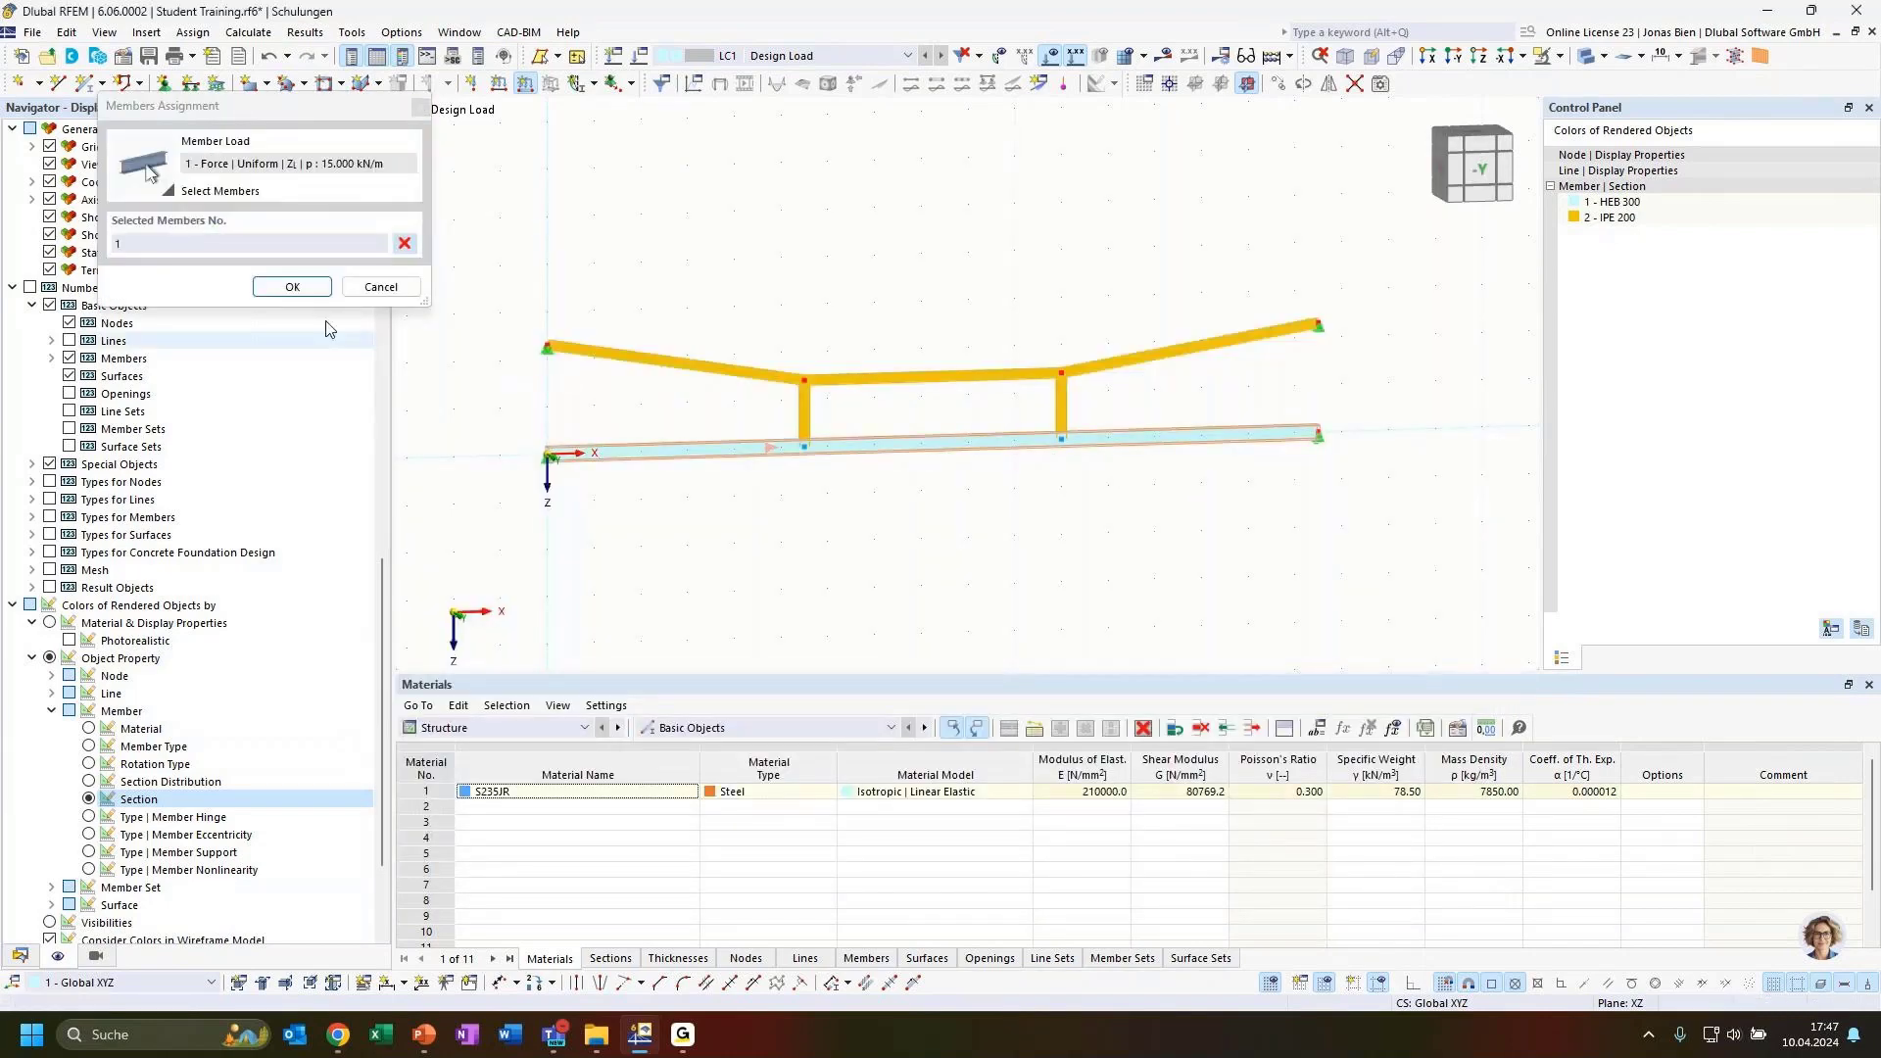
{"action": "left_click", "coordinate": [302, 287]}
{"action": "left_click", "coordinate": [1255, 833]}
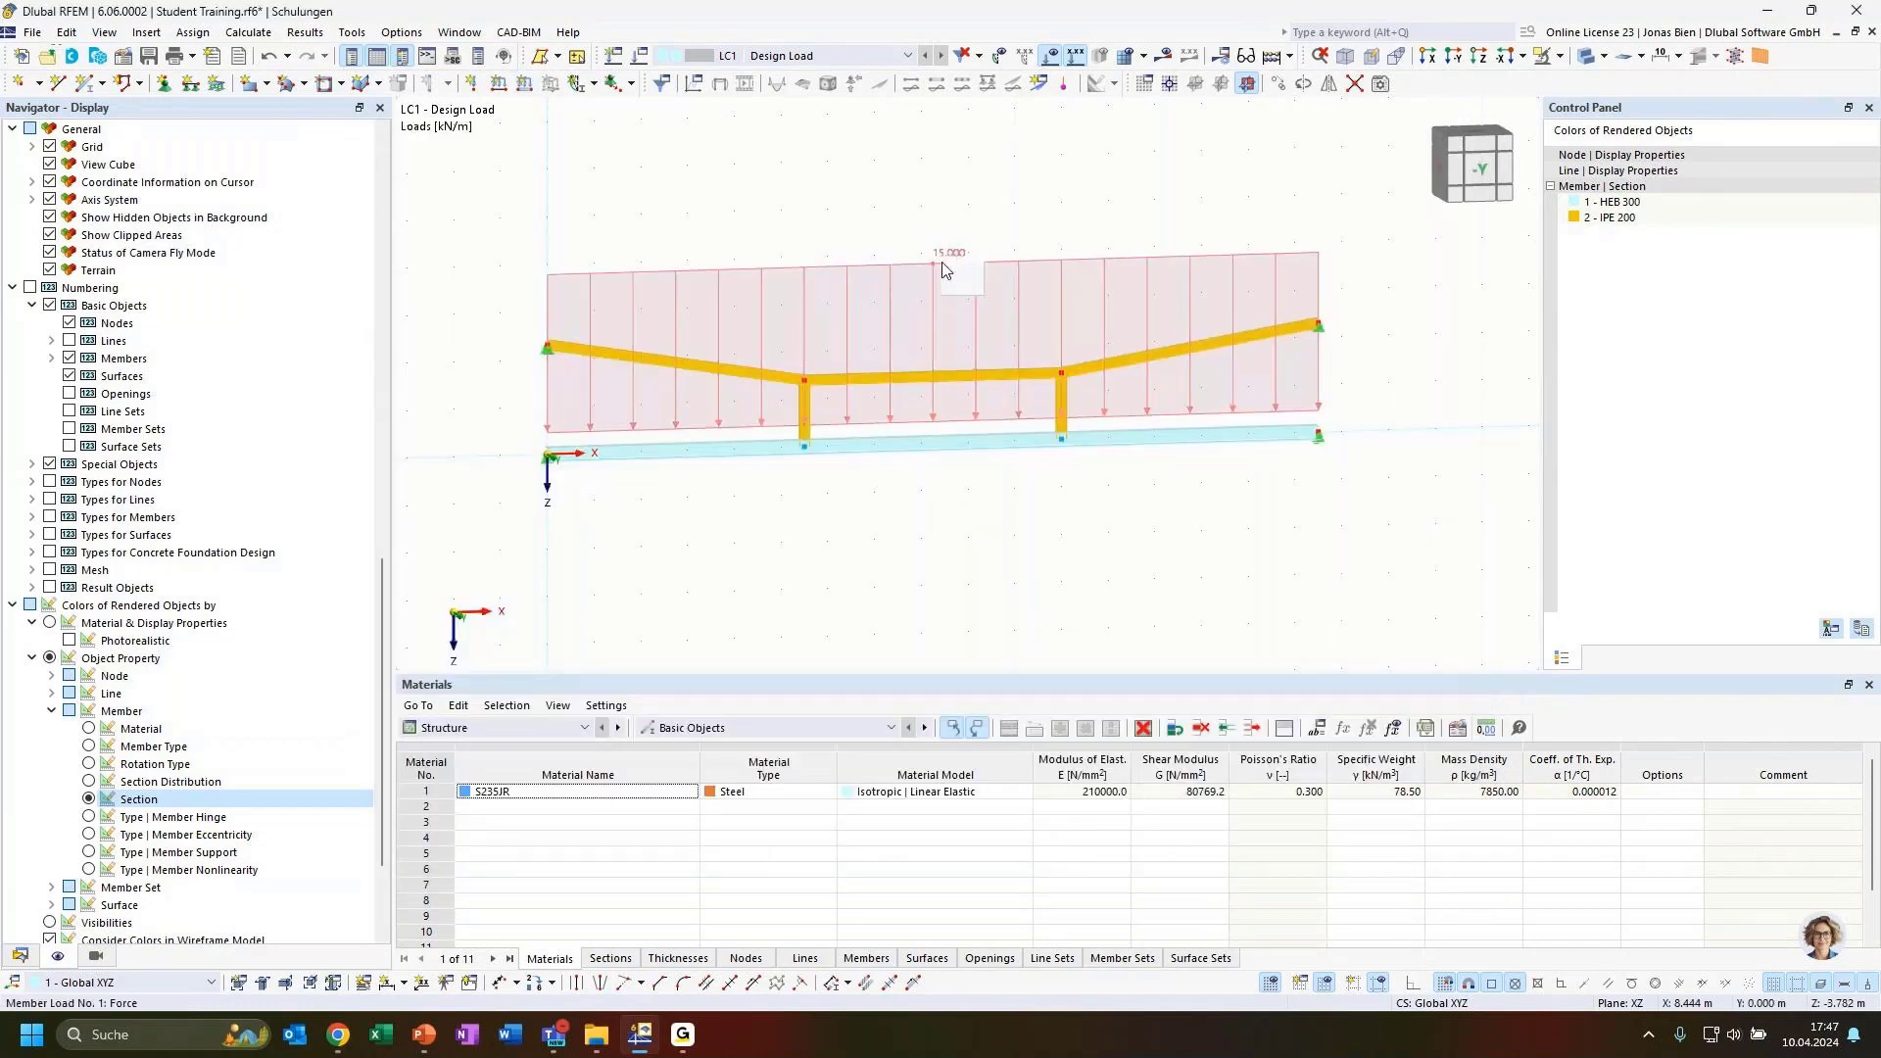
Reduce the graphical display size of the member load on the beam.
{"action": "right_click", "coordinate": [946, 270]}
{"action": "left_click_drag", "start_coordinate": [1181, 404], "coordinate": [1046, 406]}
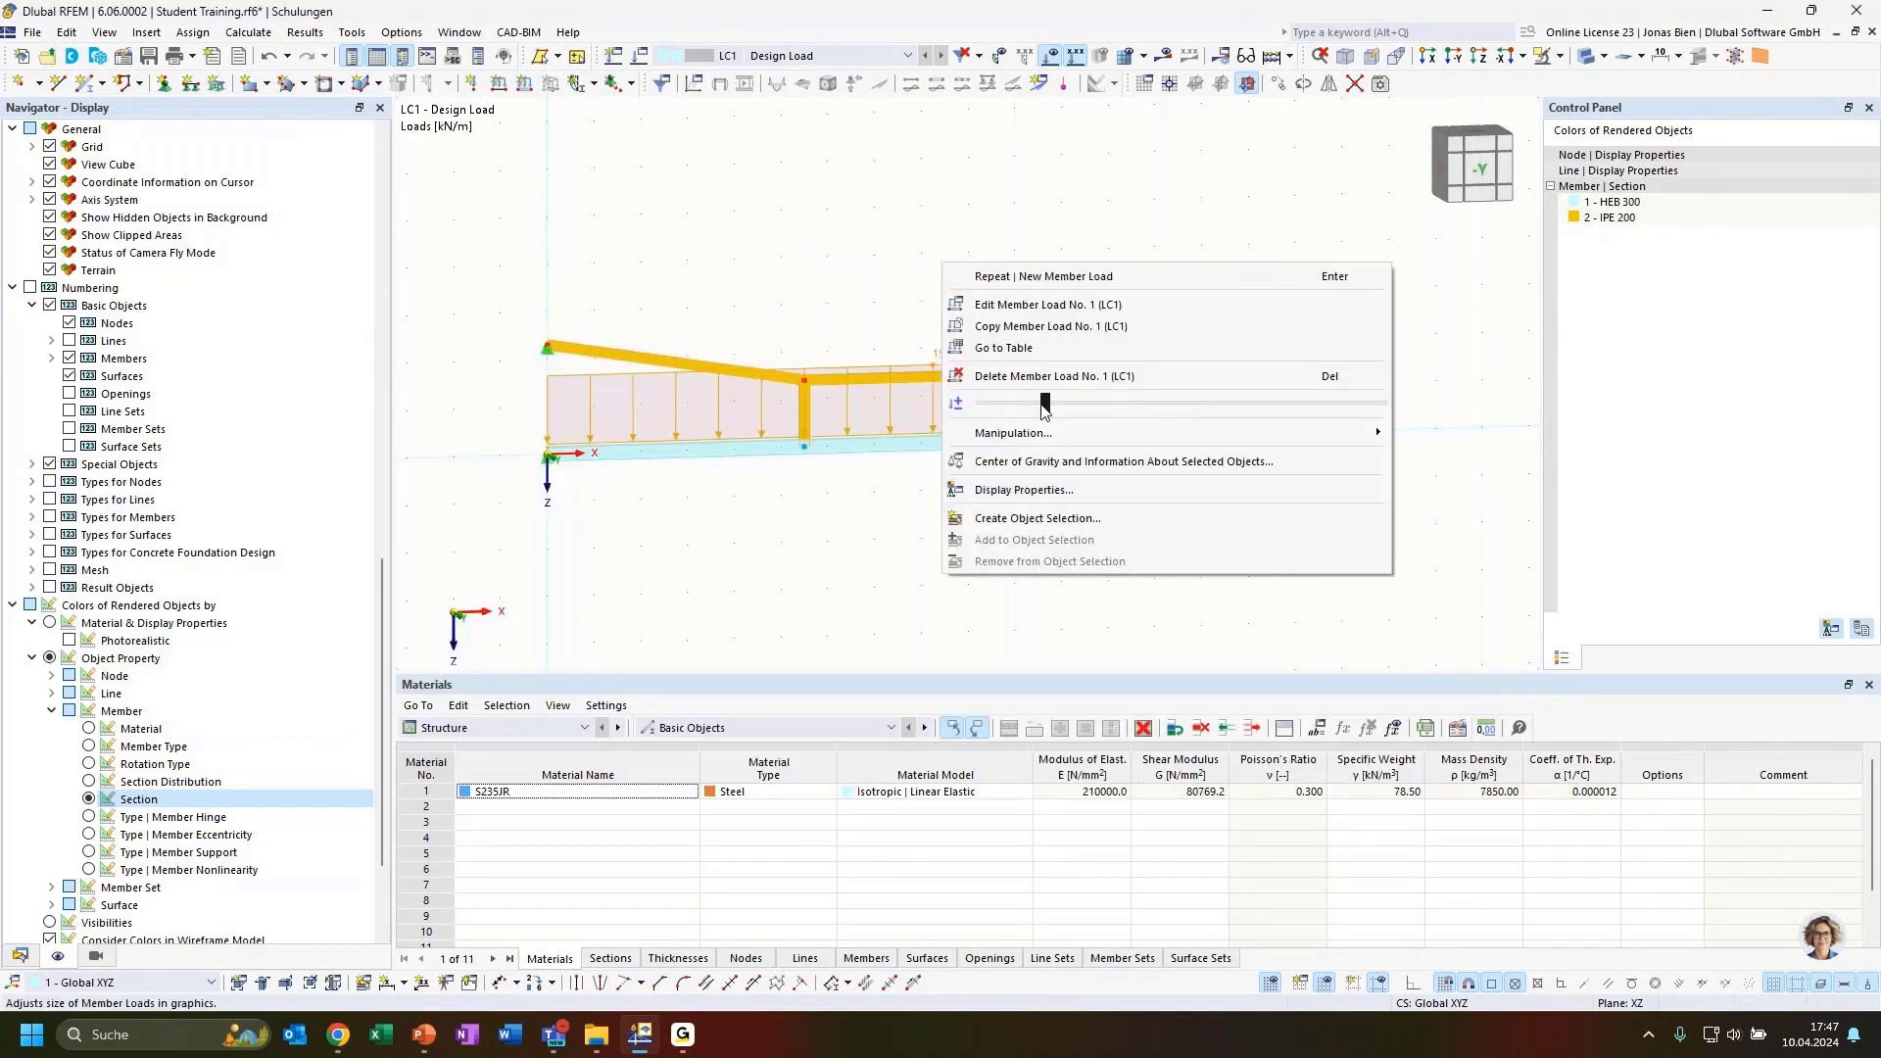
{"action": "left_click", "coordinate": [827, 336]}
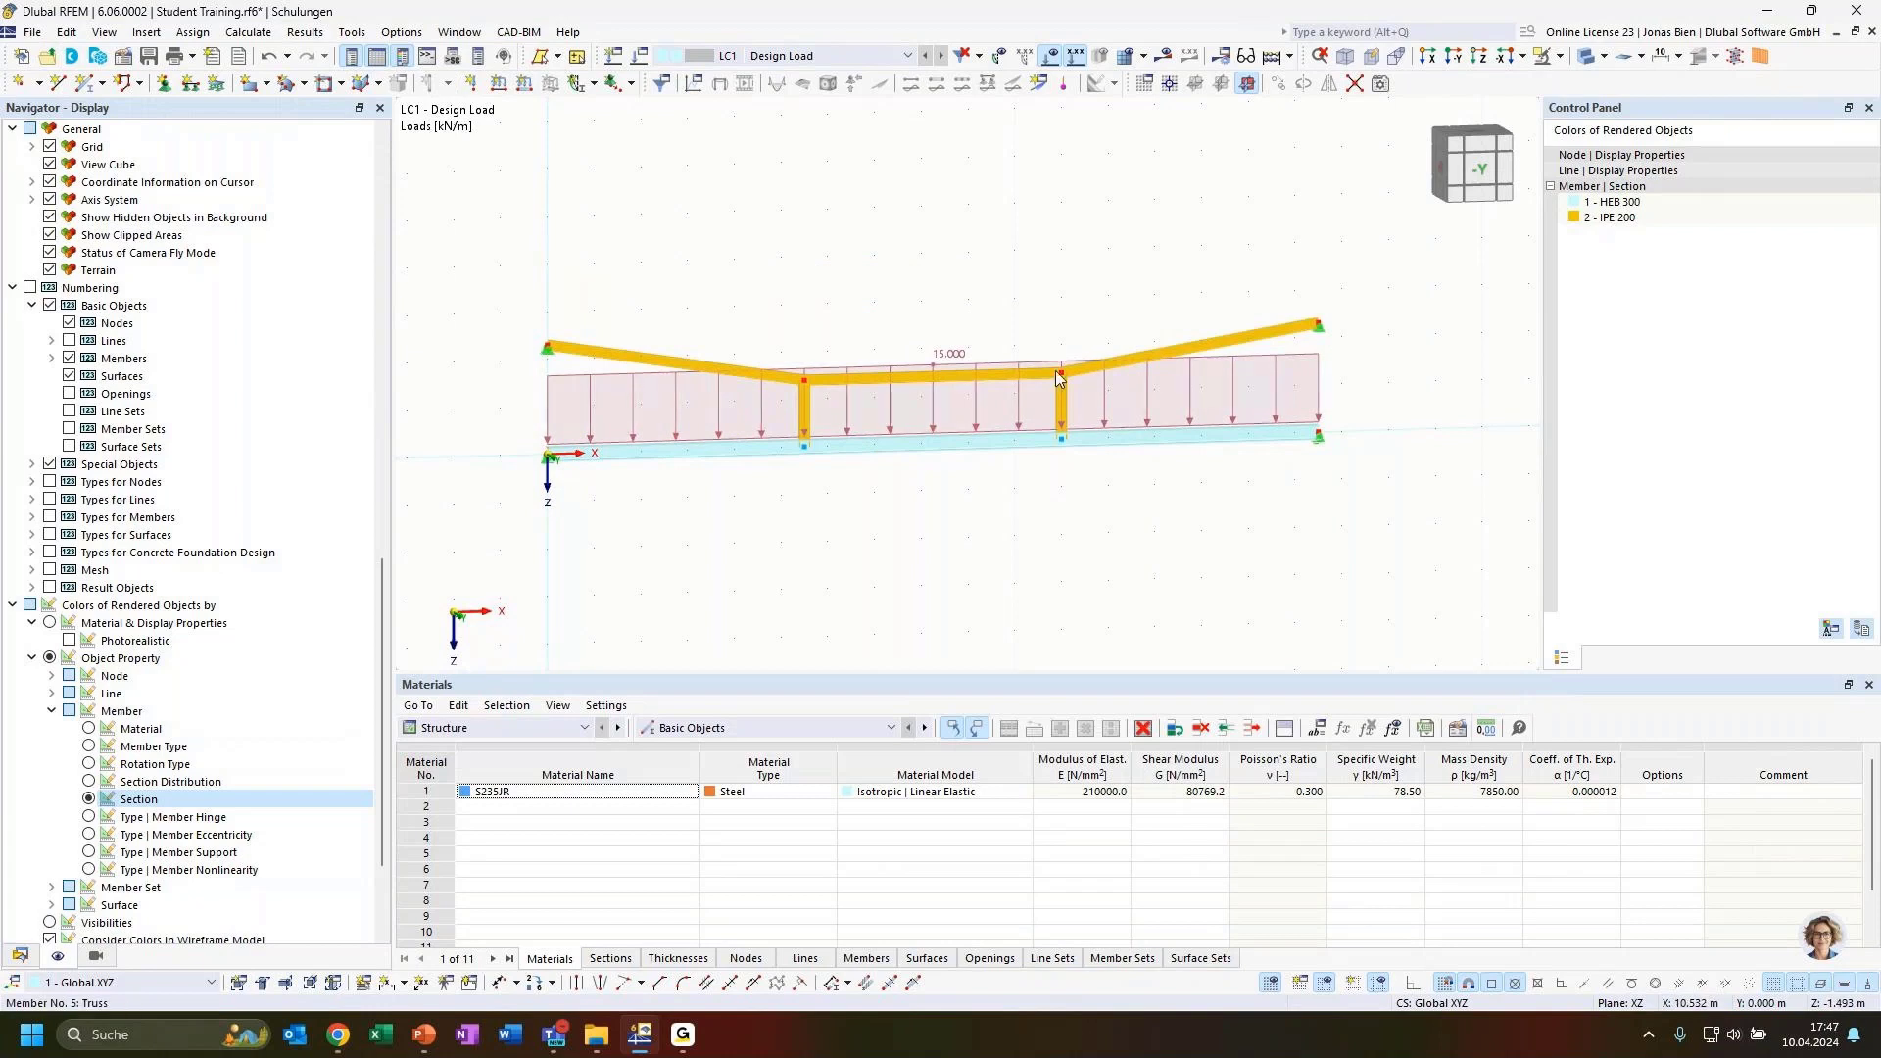
Calculate the static analysis results for LC1 - Design Load and hide the loads in the model view.
{"action": "middle_click_drag", "start_coordinate": [1093, 302], "coordinate": [1041, 292], "text": "ctrl"}
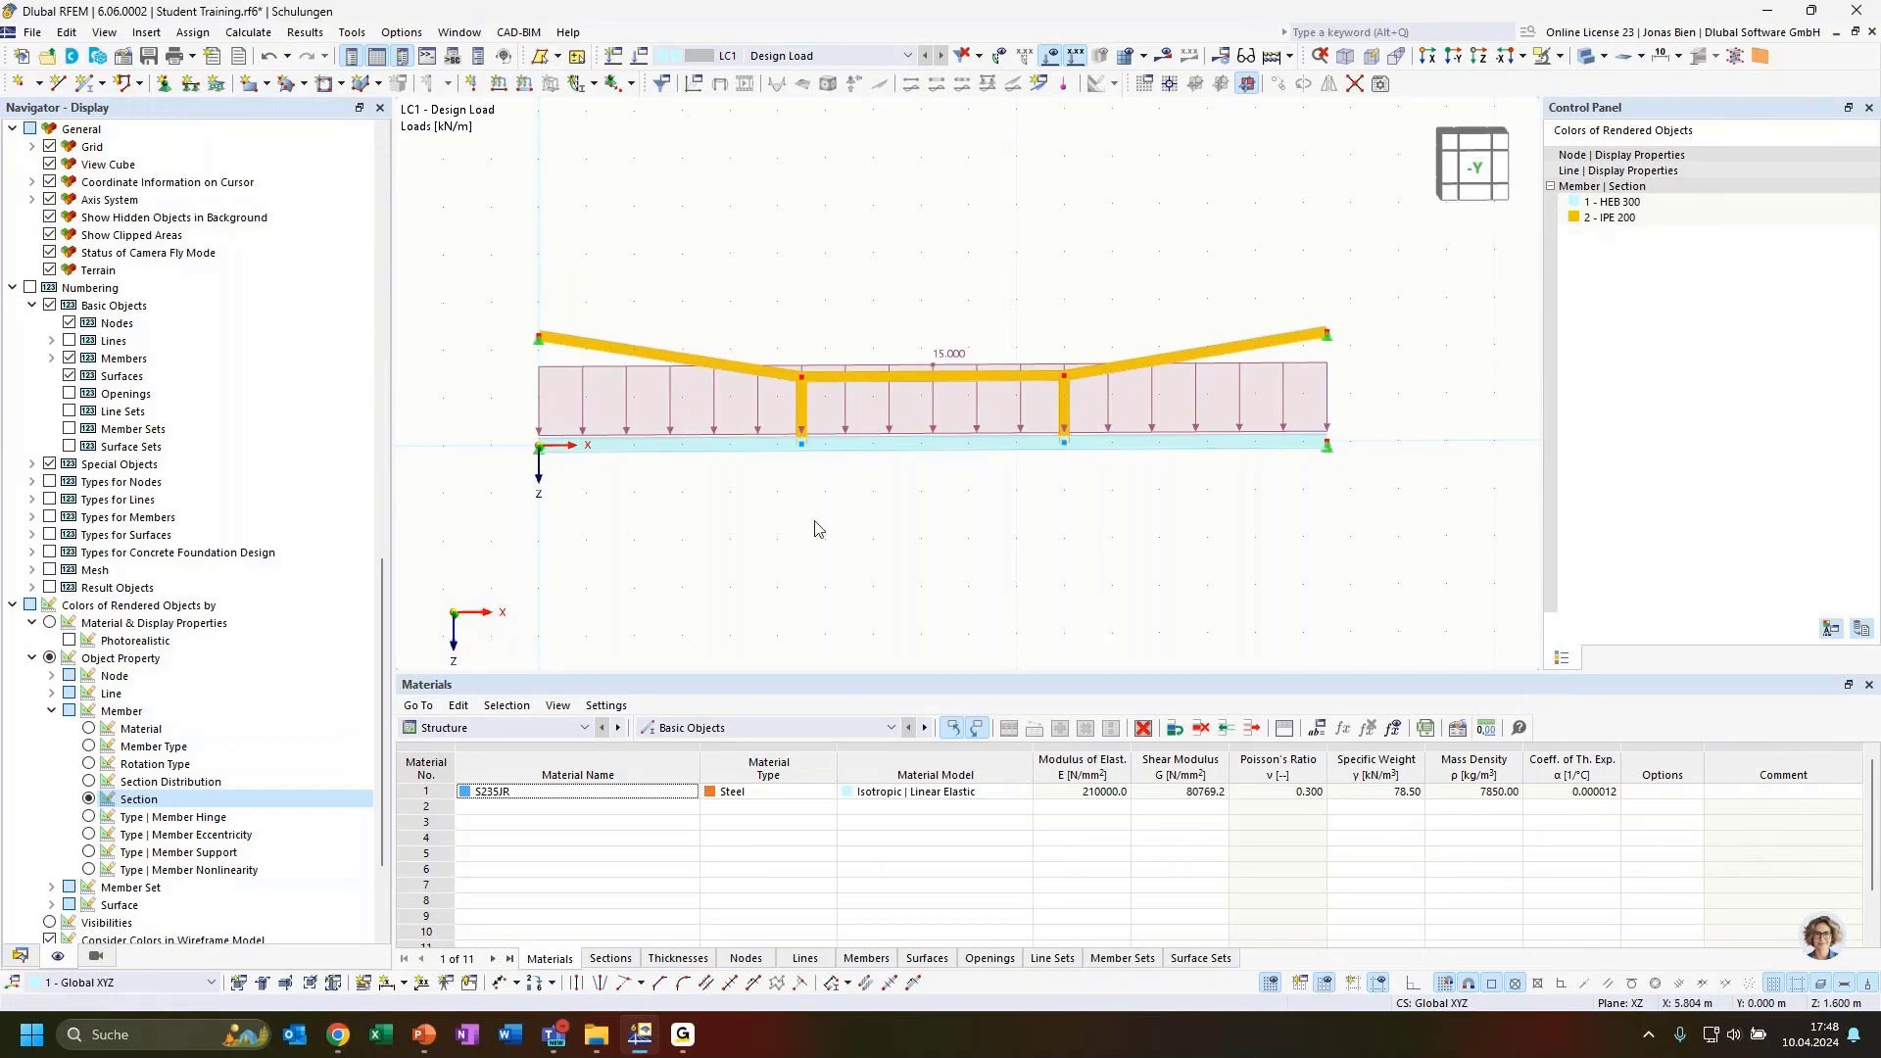
{"action": "left_click", "coordinate": [20, 955]}
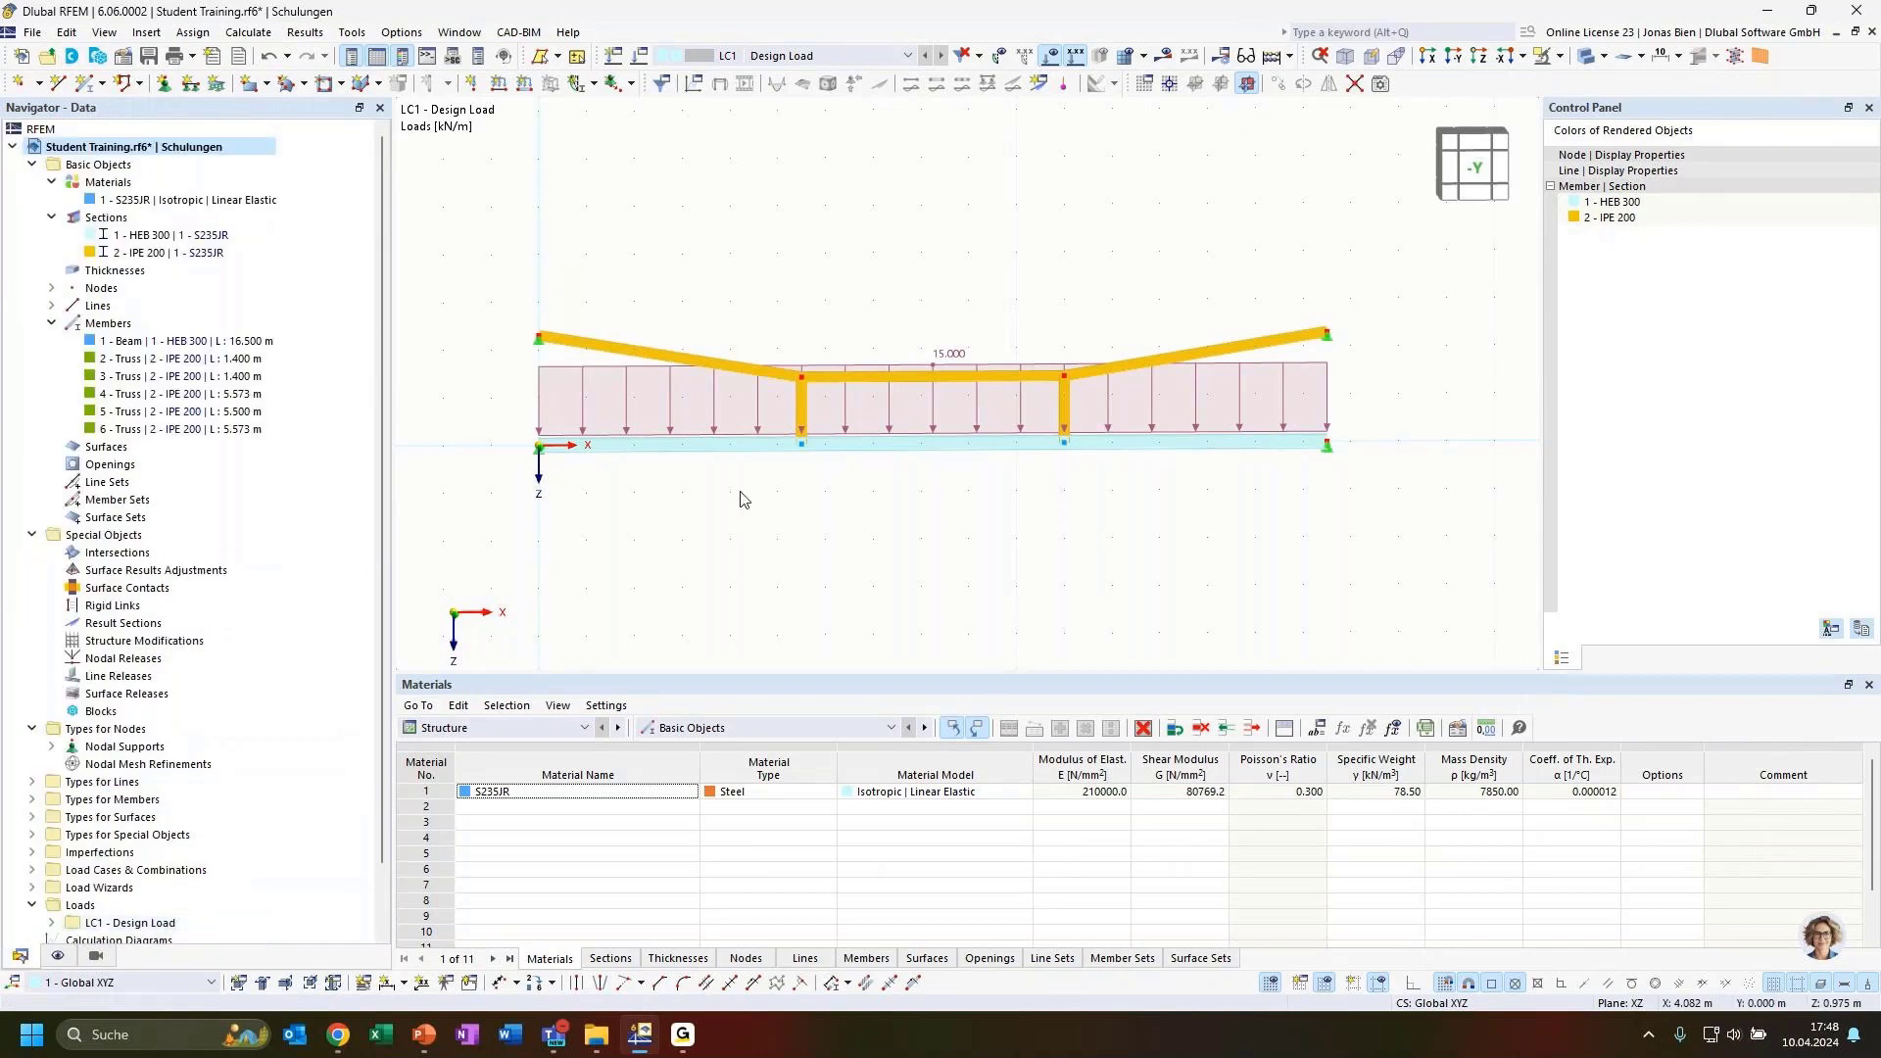
{"action": "middle_click_drag", "start_coordinate": [744, 498], "coordinate": [801, 518], "text": "ctrl"}
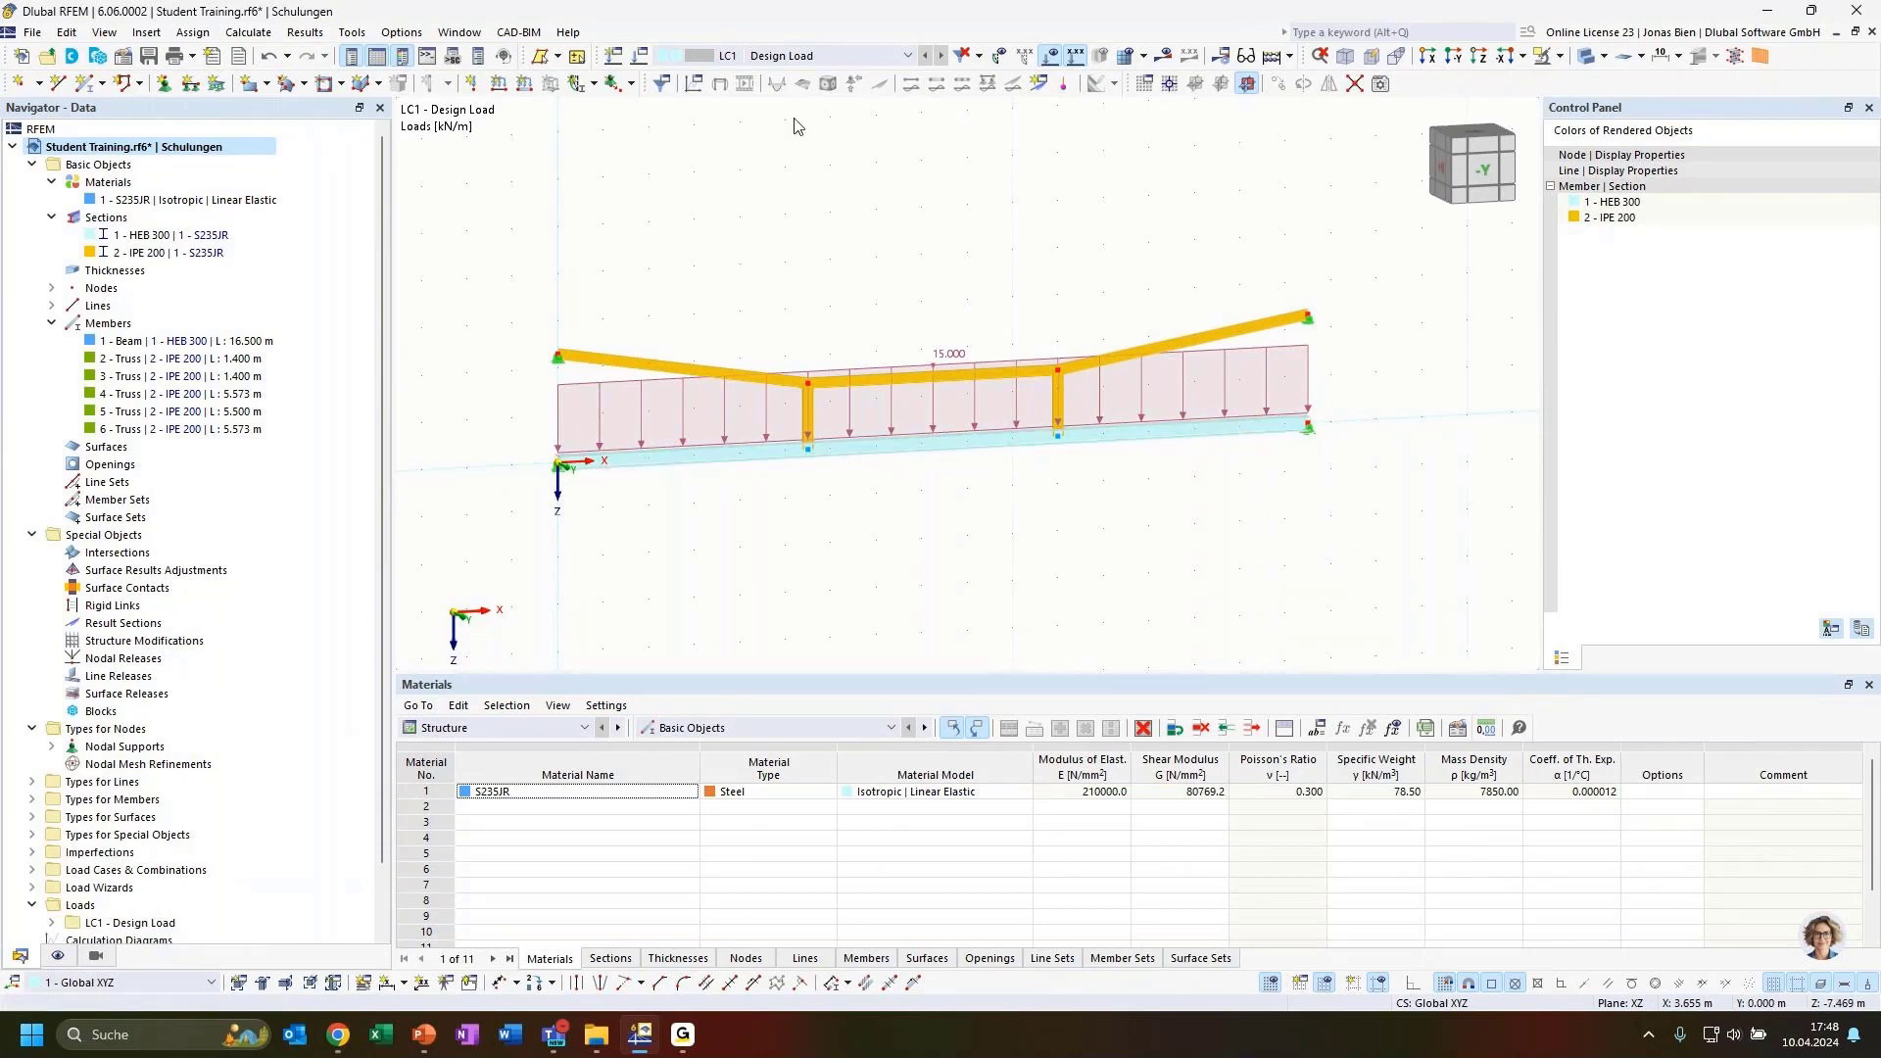
{"action": "left_click", "coordinate": [1166, 57]}
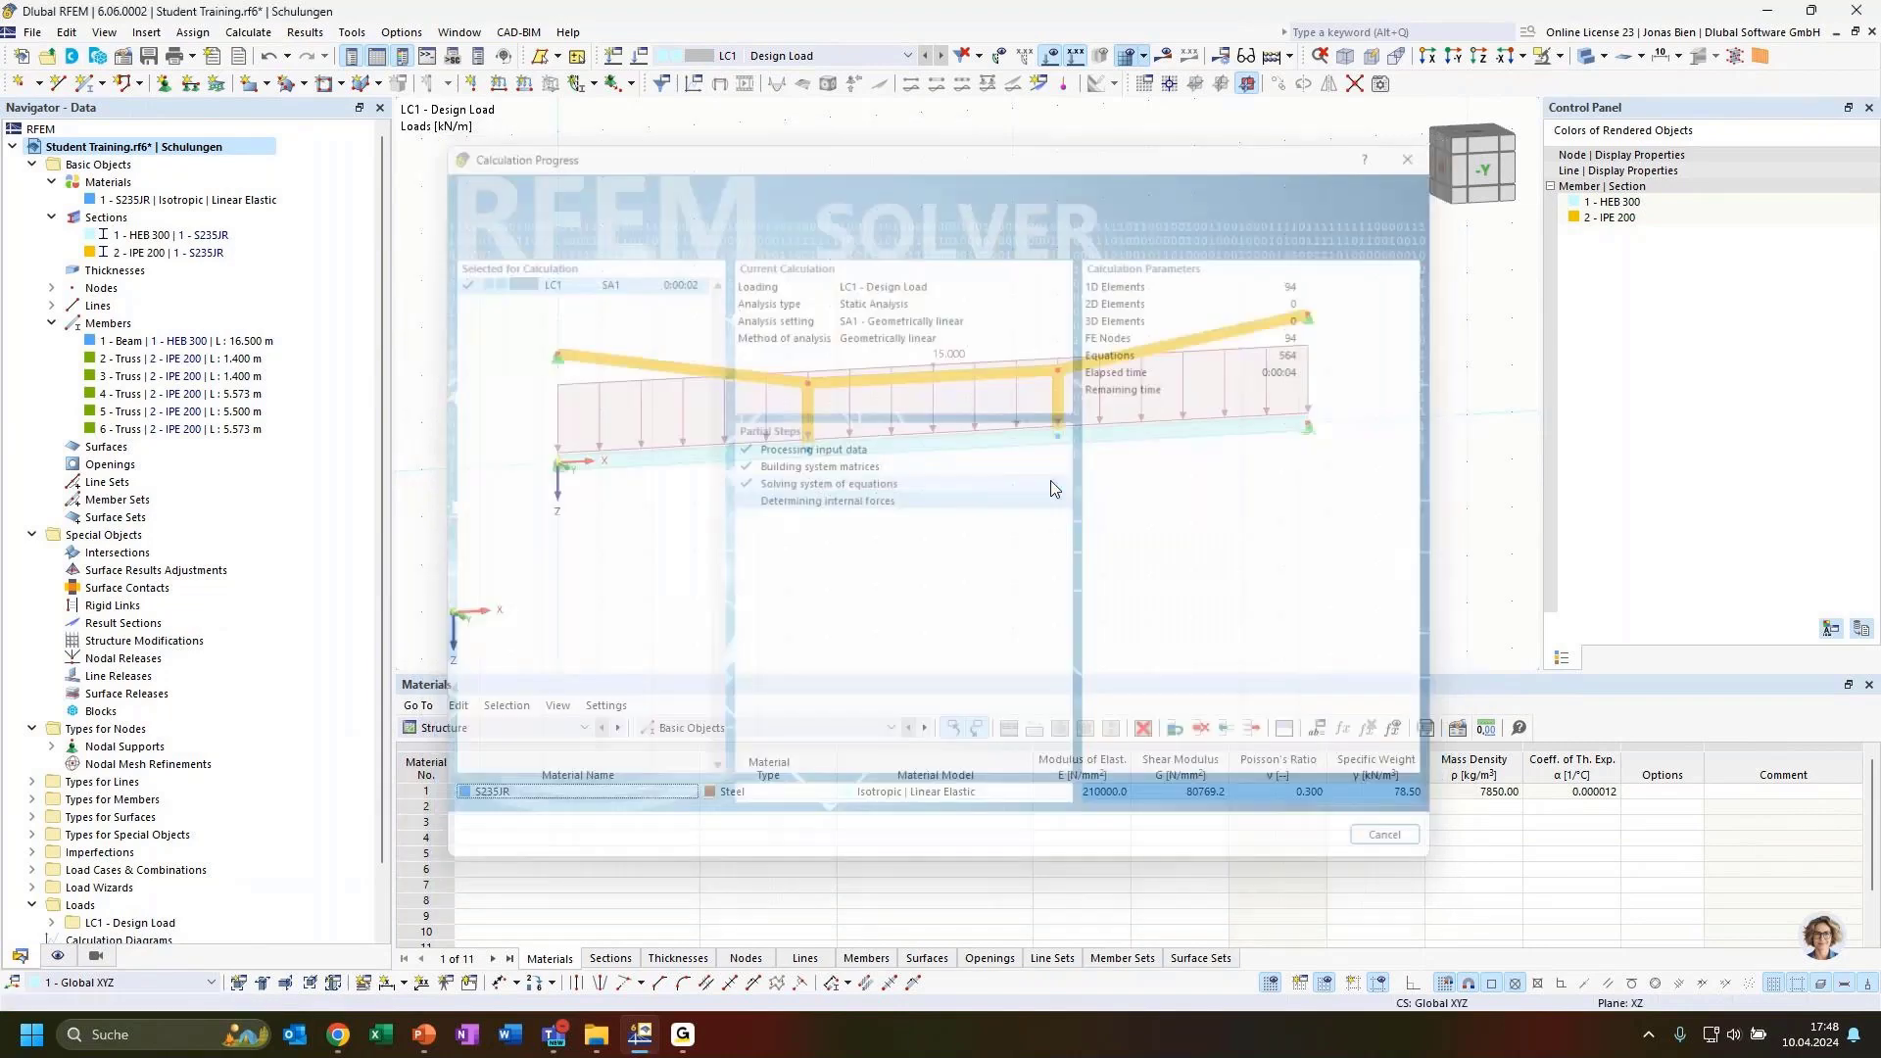
{"action": "middle_click_drag", "start_coordinate": [1245, 556], "coordinate": [1199, 578], "text": "ctrl"}
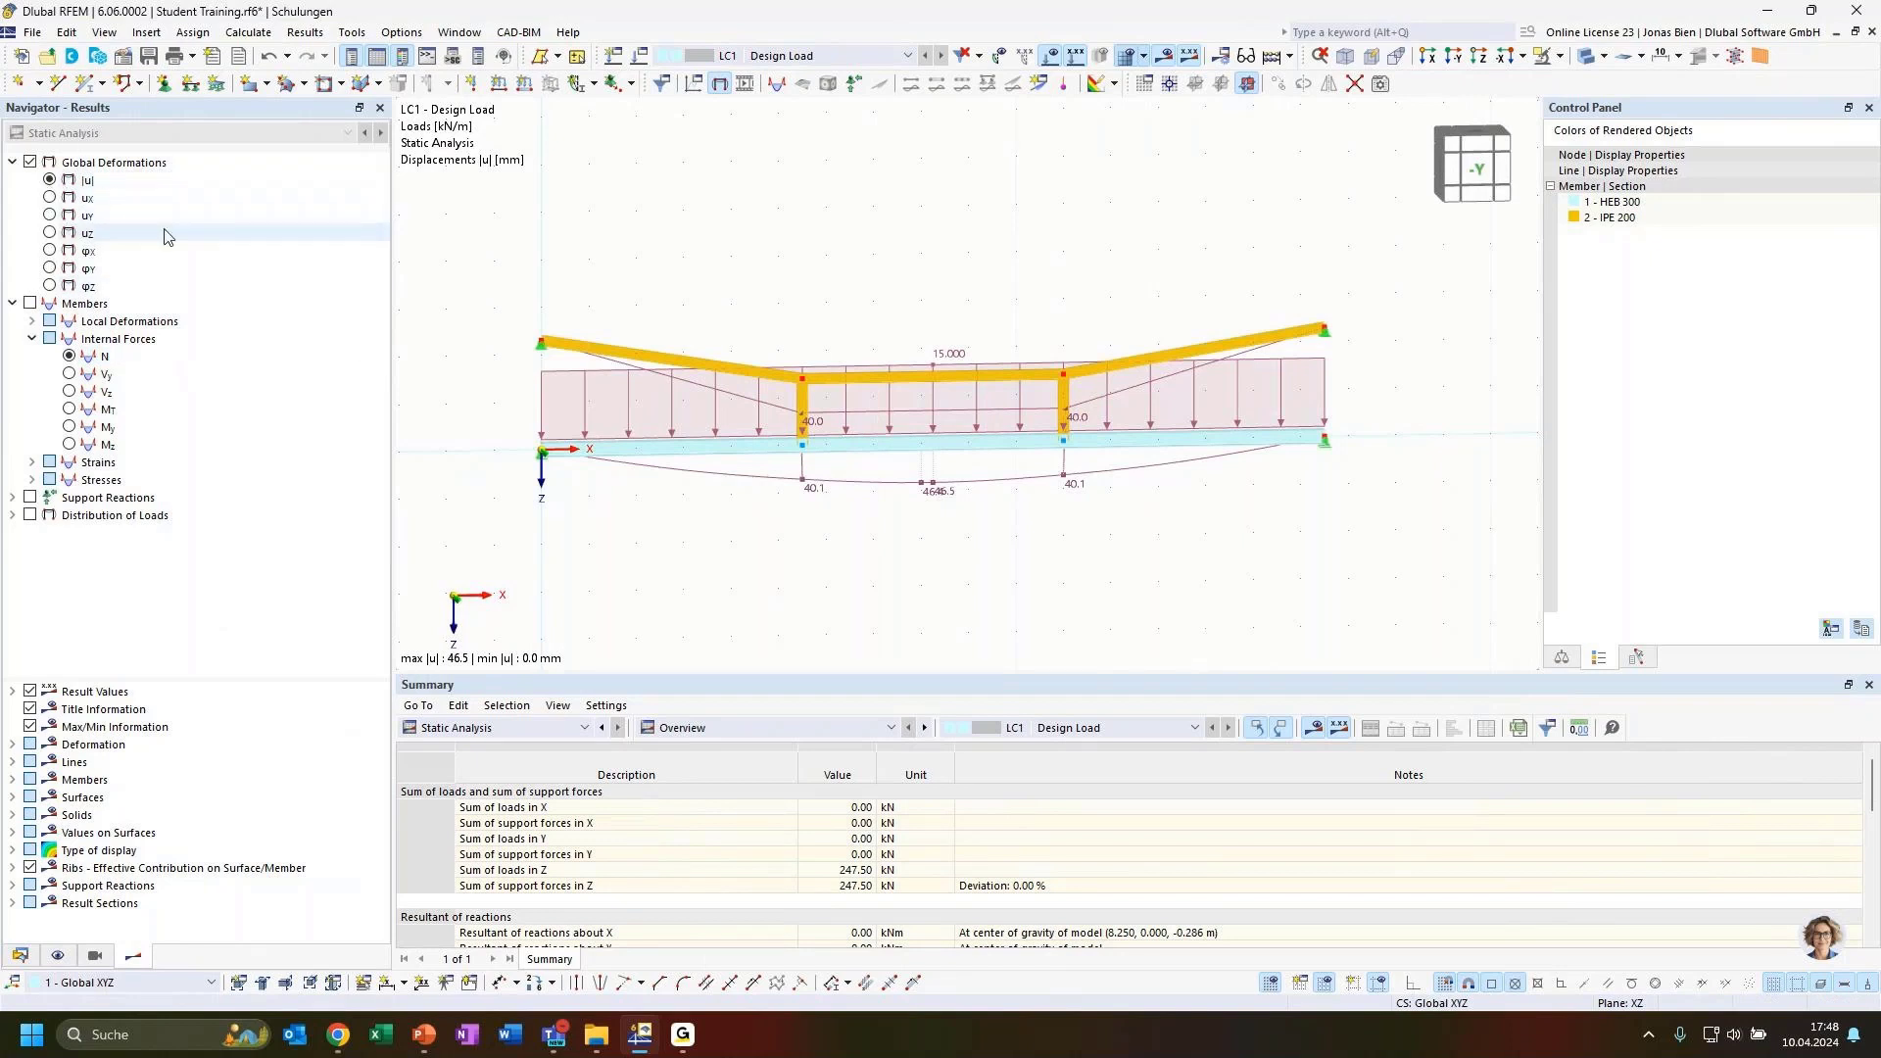
{"action": "left_click", "coordinate": [1053, 56]}
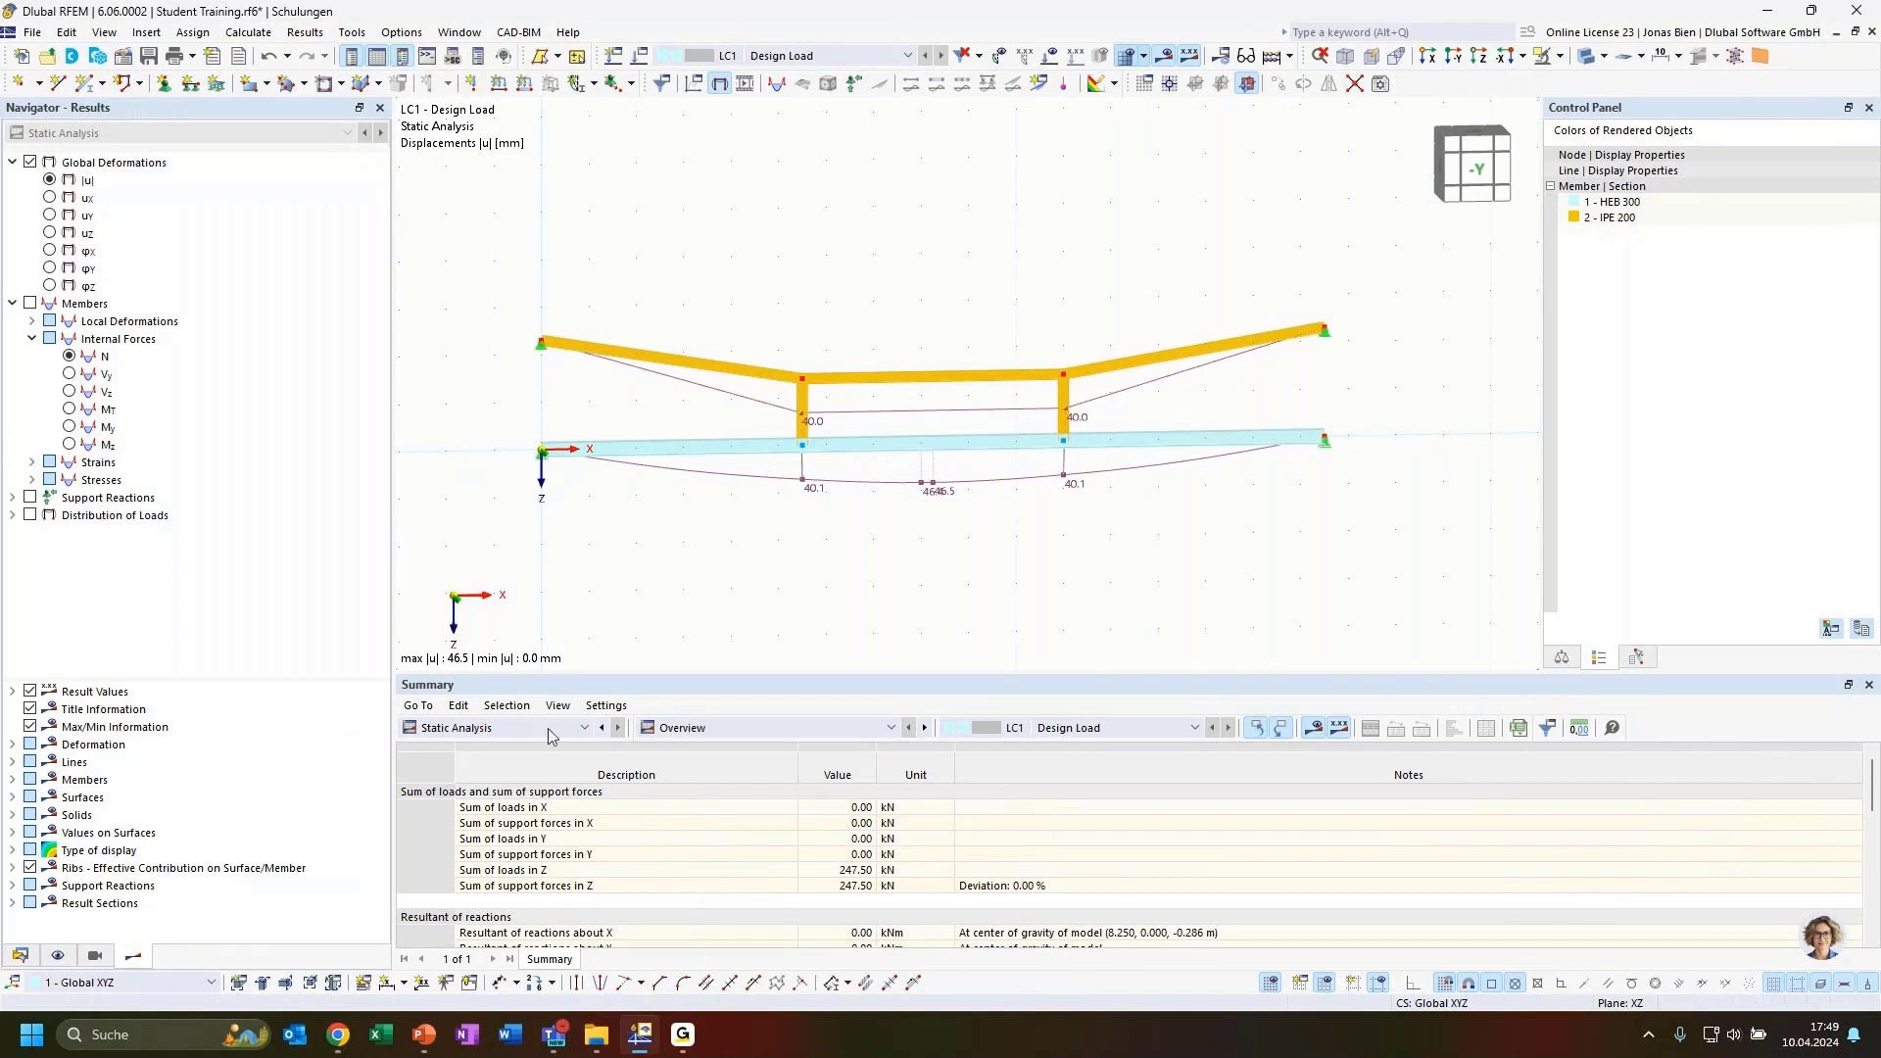
Display the members' global deformation as Section Colored.
{"action": "left_click", "coordinate": [13, 745]}
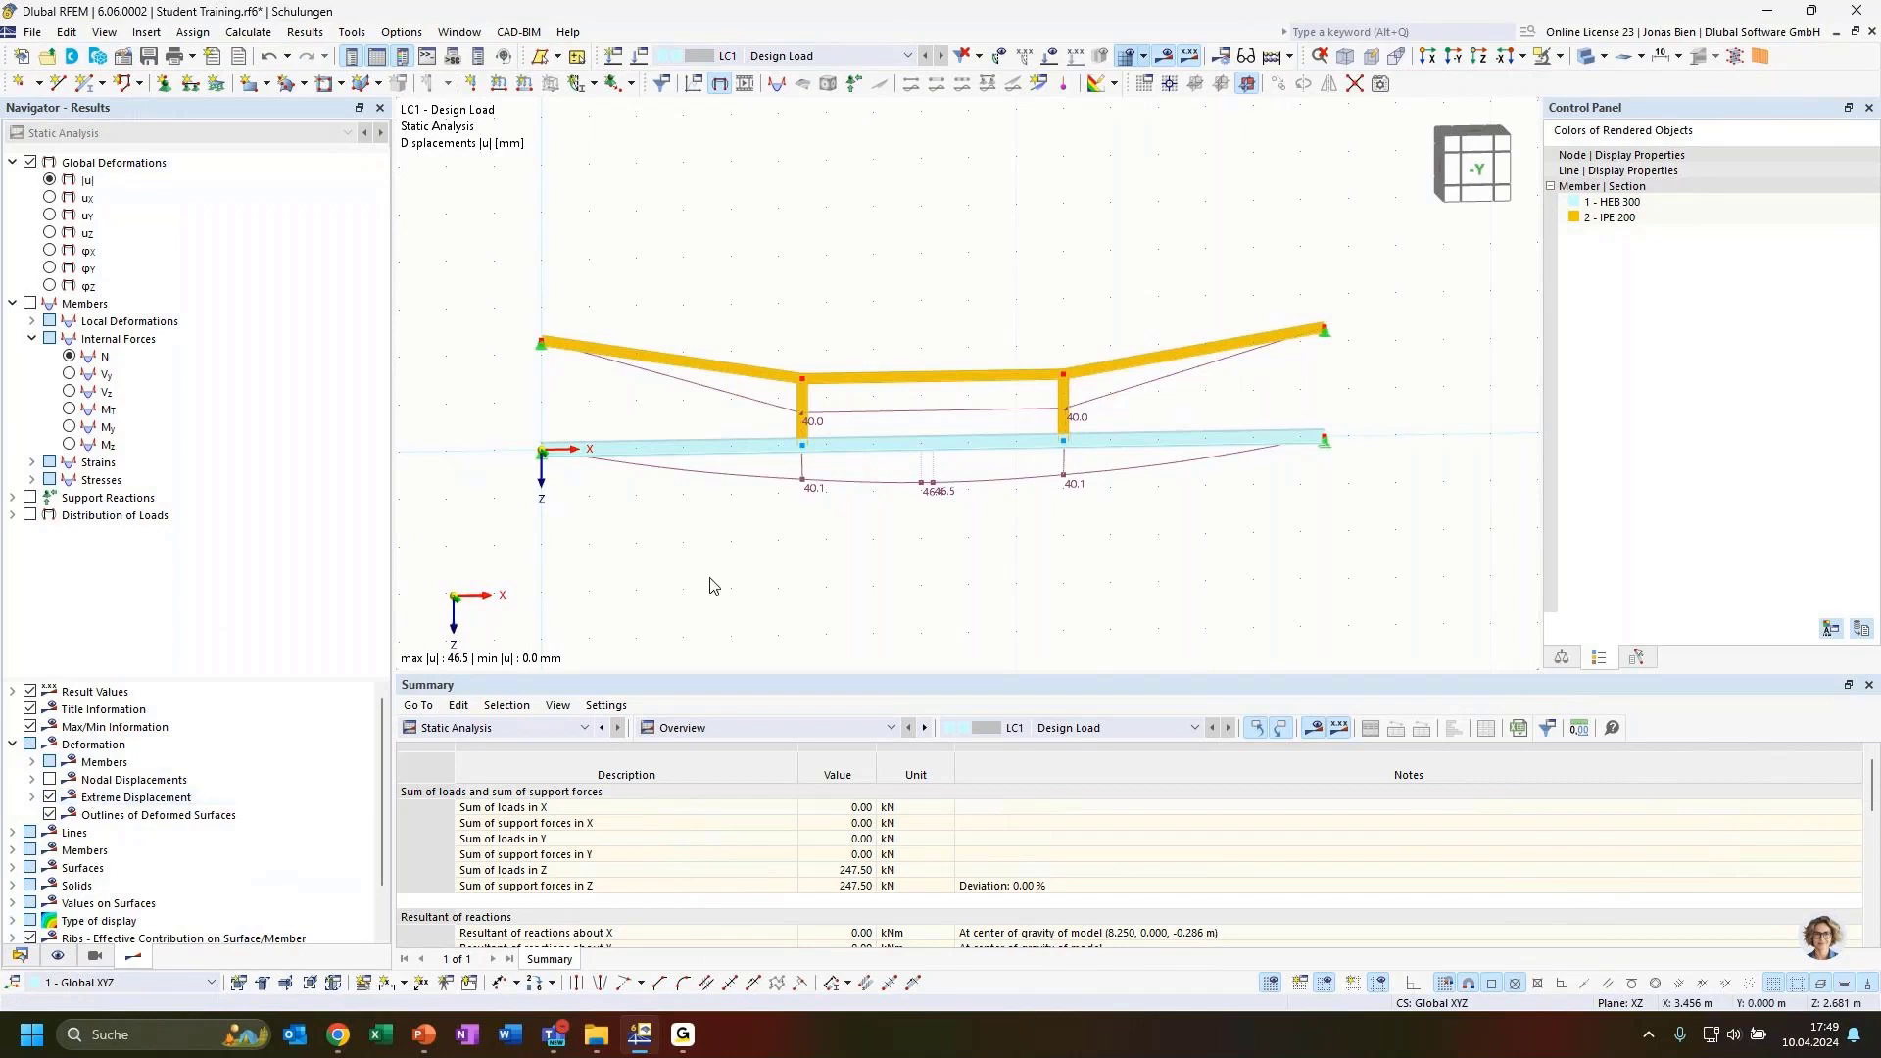
{"action": "middle_click_drag", "start_coordinate": [911, 586], "coordinate": [1065, 560], "text": "ctrl"}
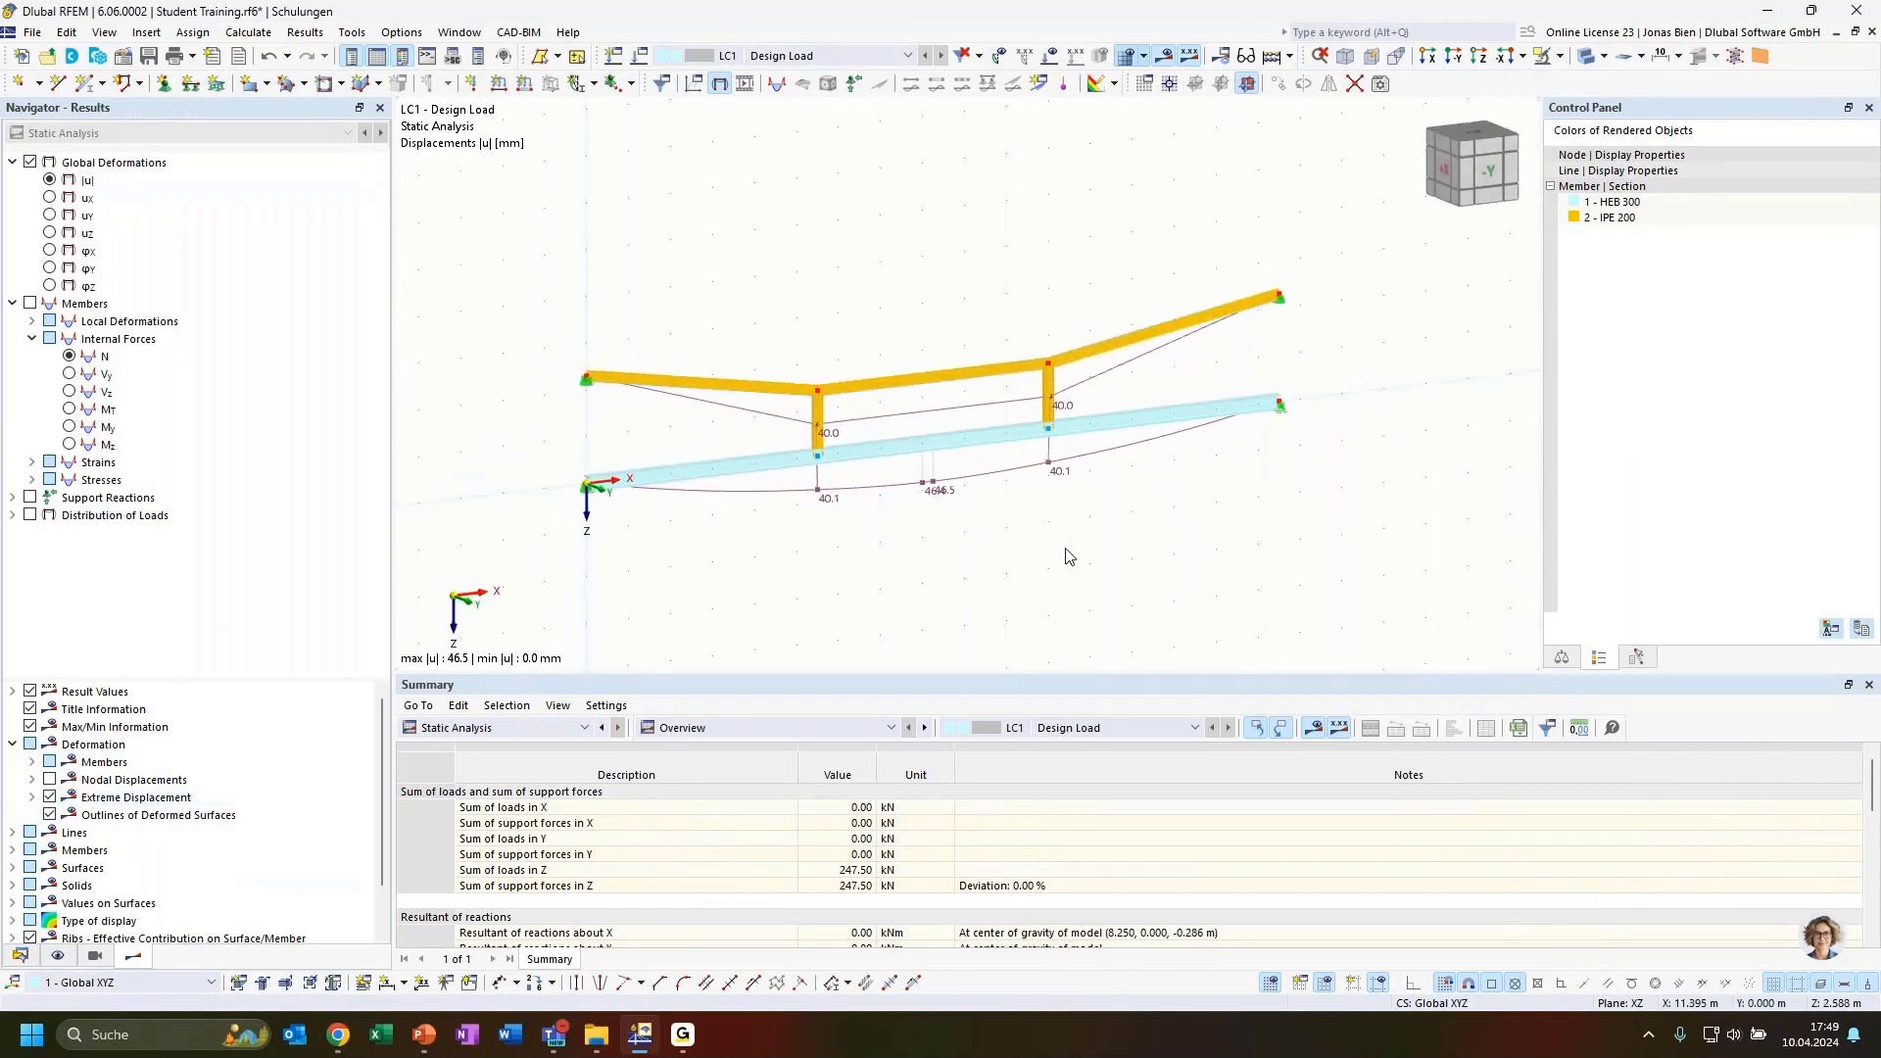
{"action": "scroll", "coordinate": [887, 331], "scroll_direction": "up", "scroll_amount": 1}
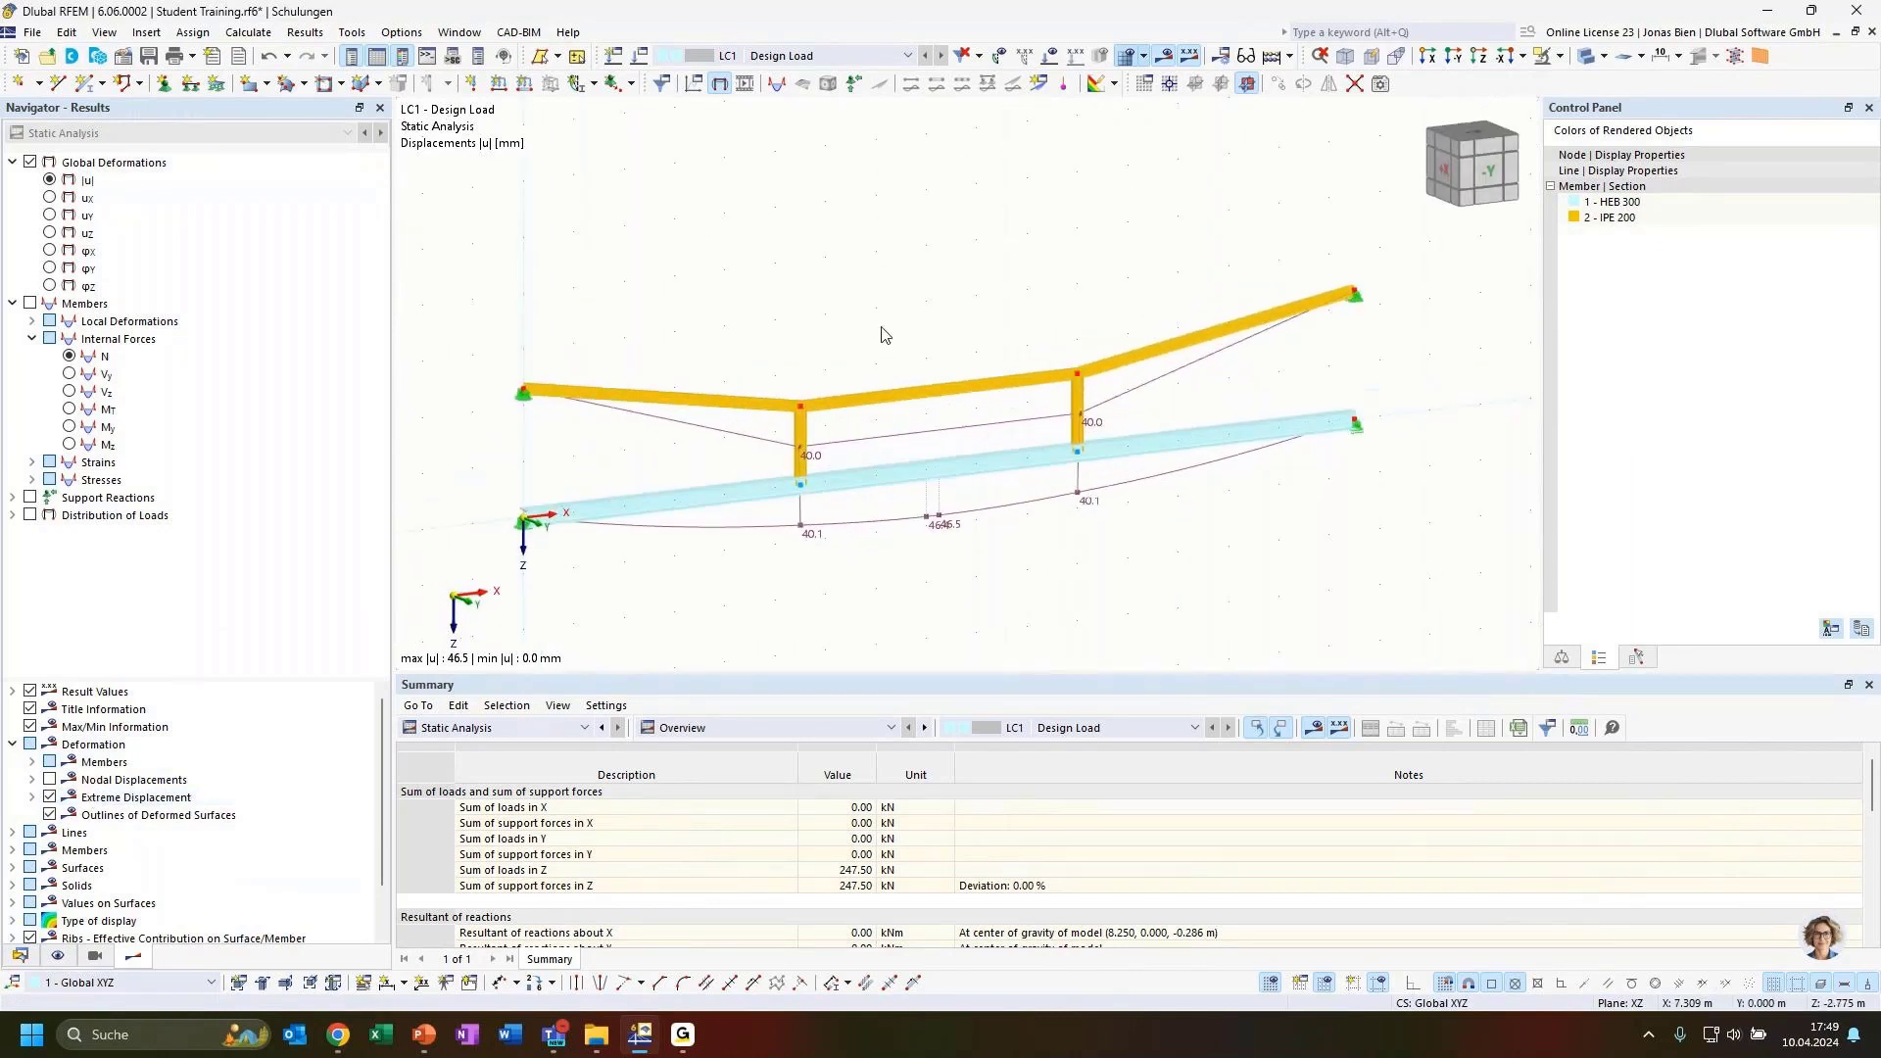
{"action": "left_click", "coordinate": [33, 763]}
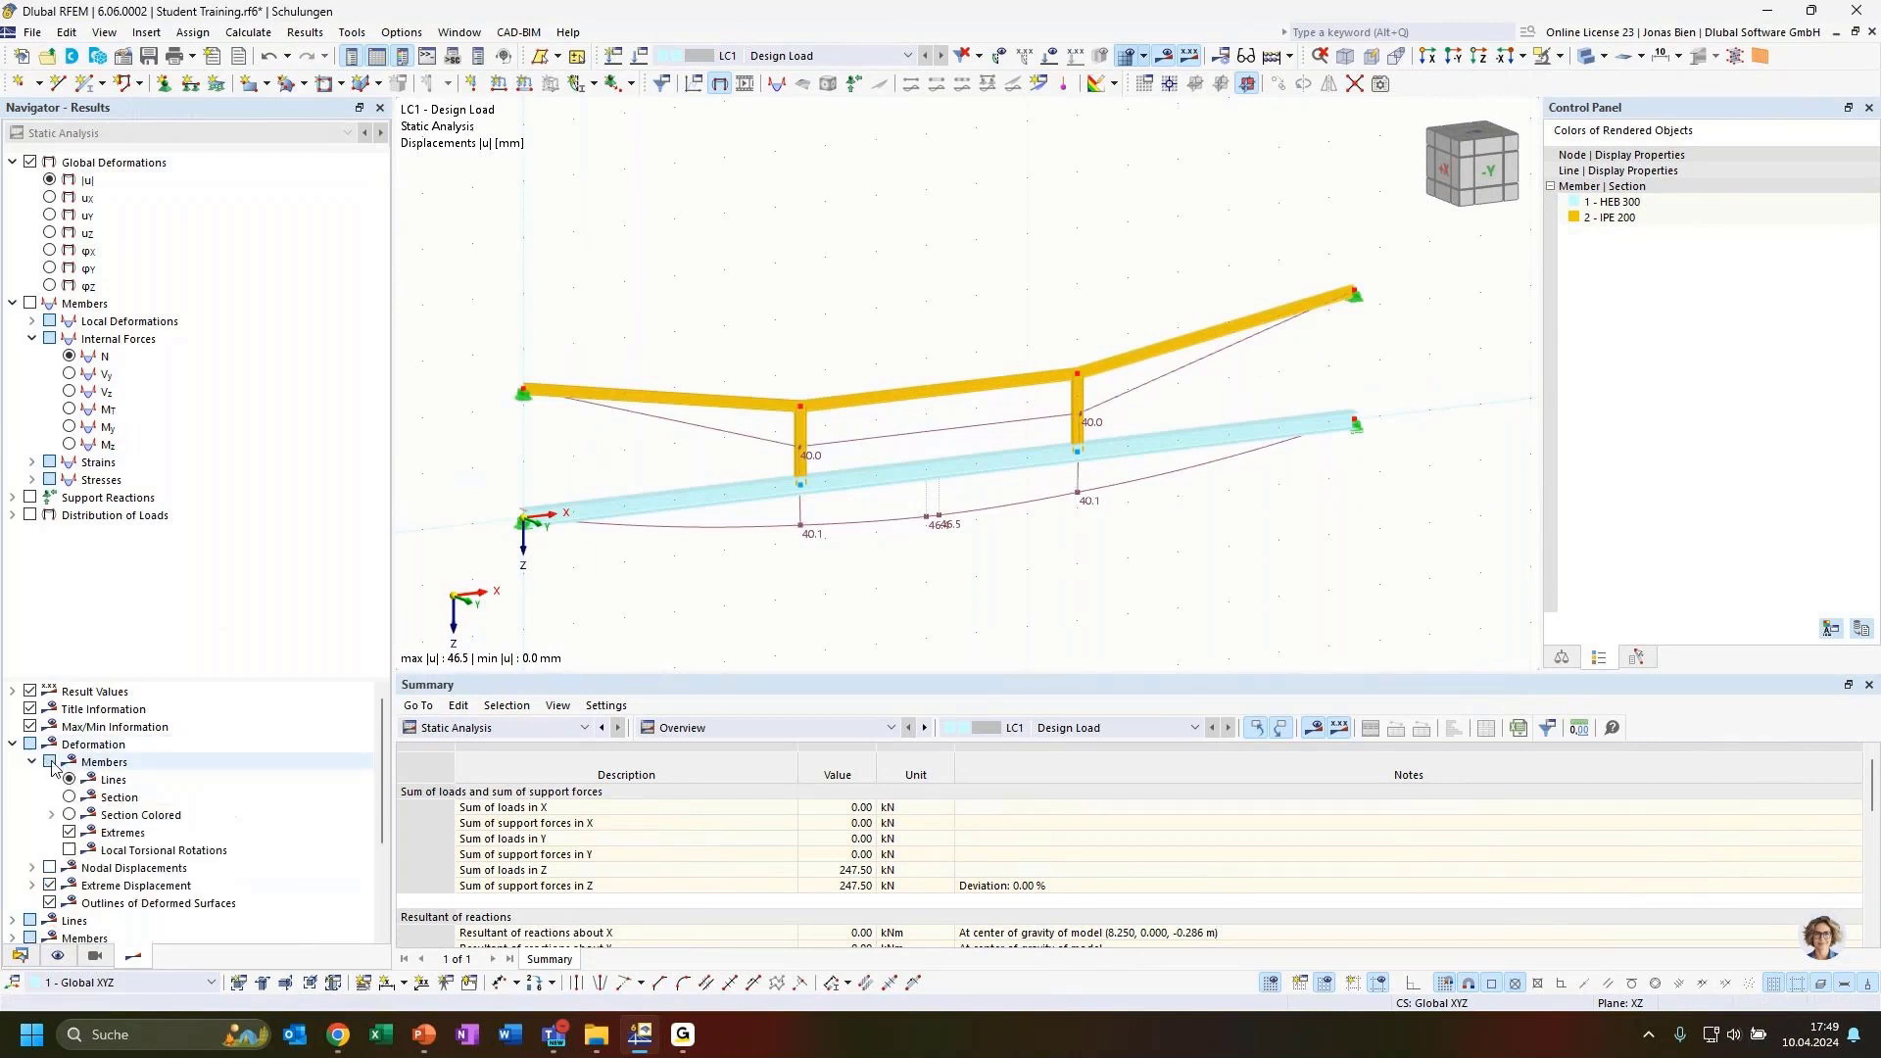
{"action": "left_click", "coordinate": [69, 815]}
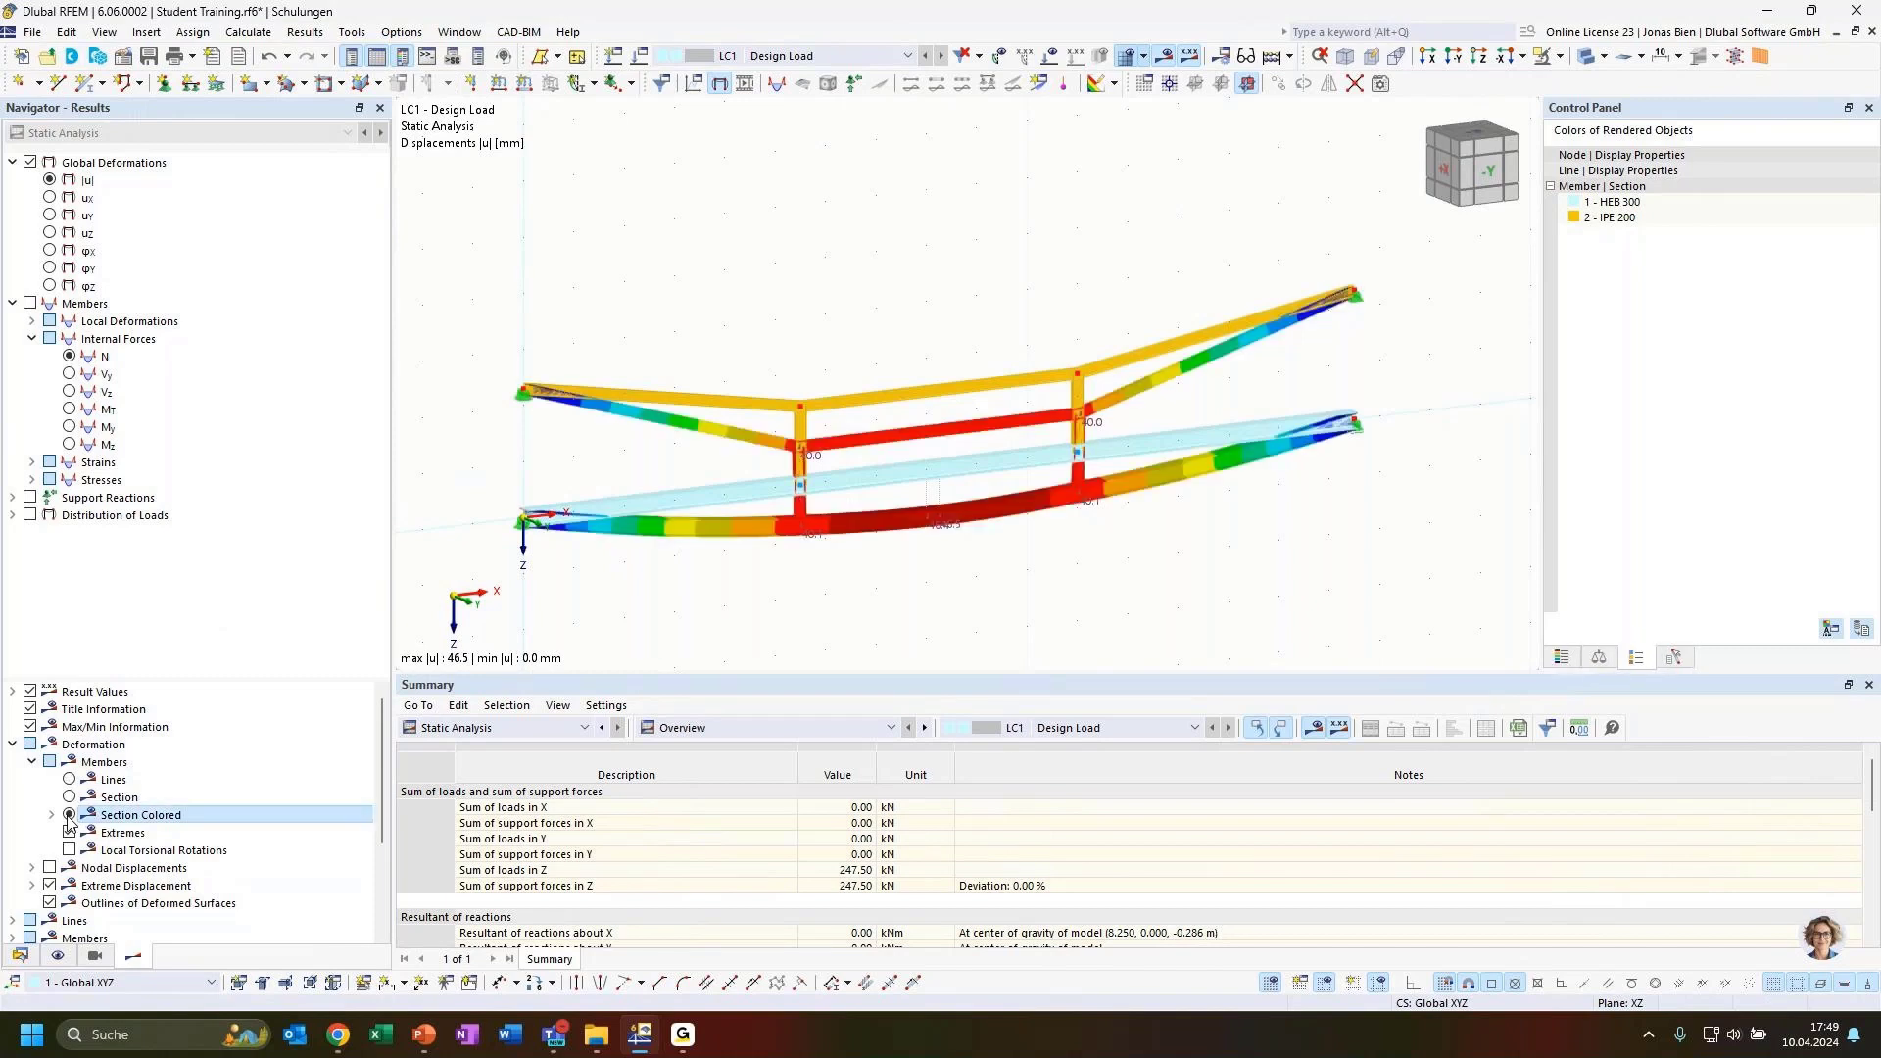
{"action": "left_click", "coordinate": [69, 832]}
{"action": "middle_click_drag", "start_coordinate": [1003, 576], "coordinate": [1044, 574], "text": "ctrl"}
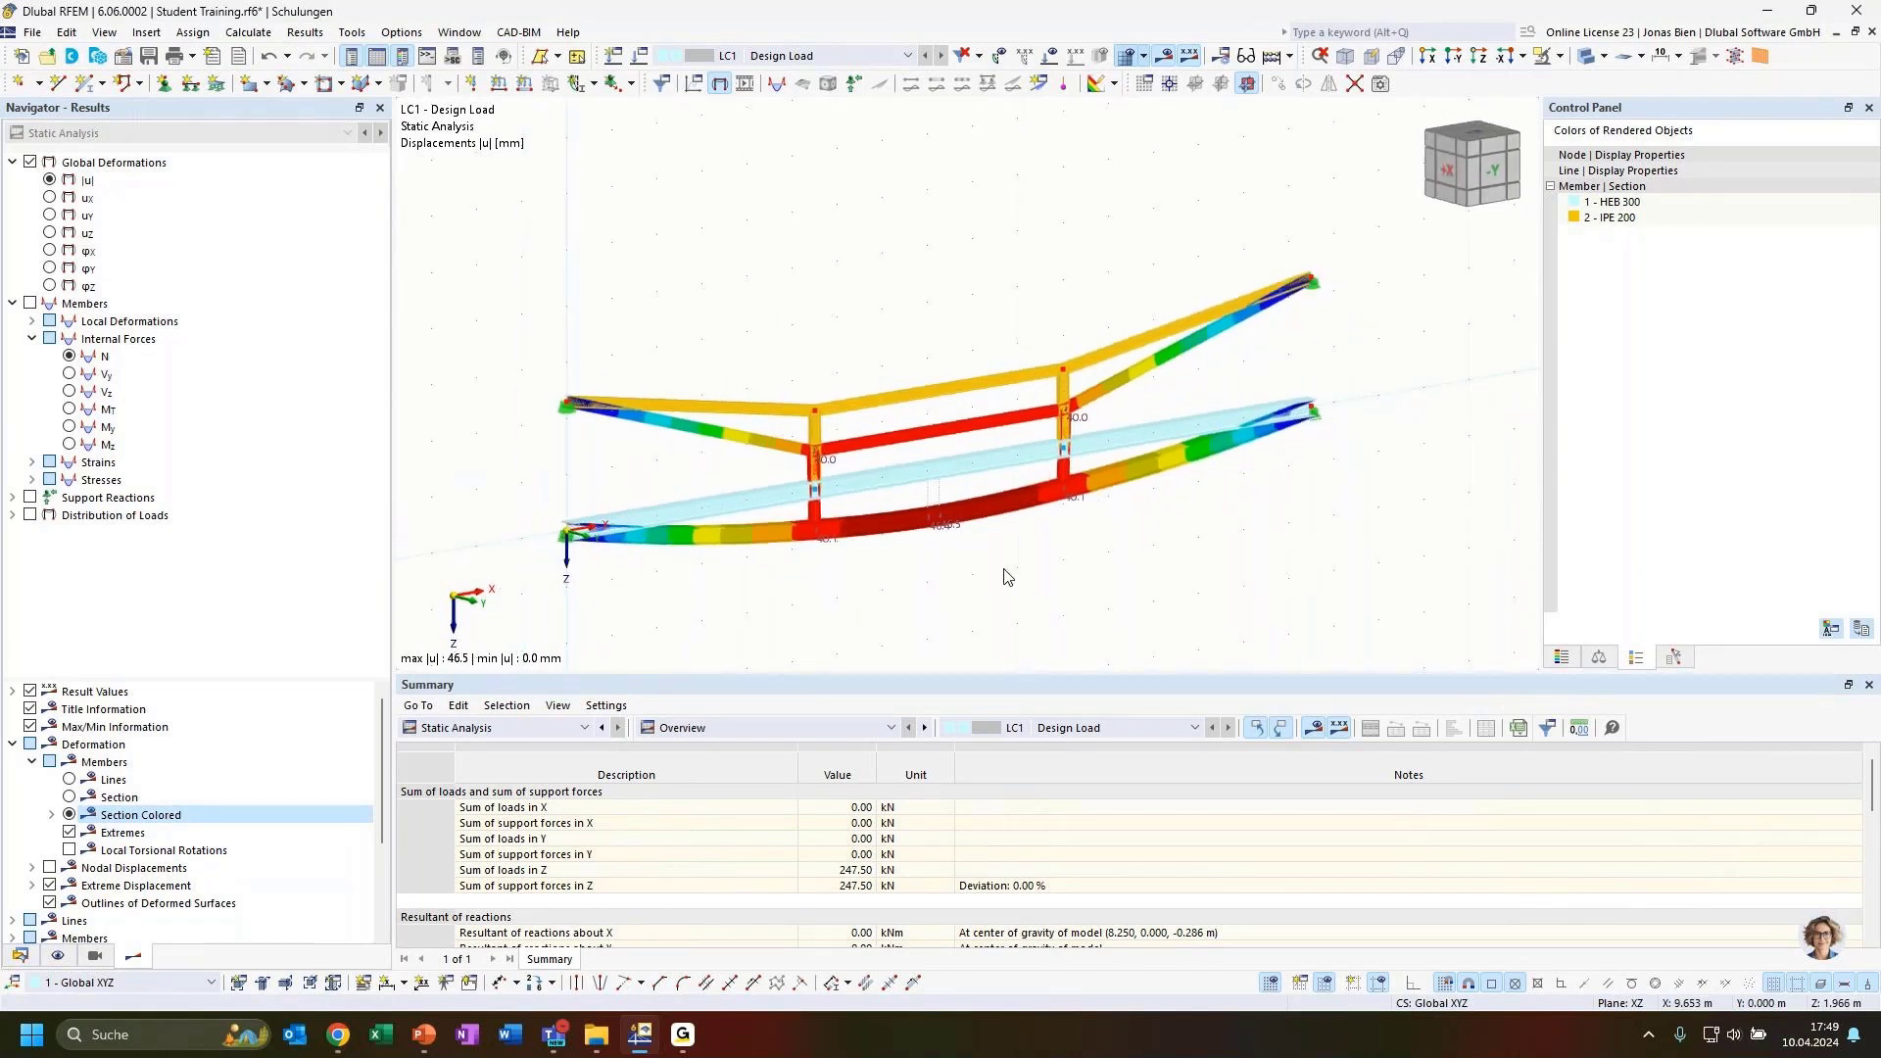
{"action": "scroll", "coordinate": [832, 547], "scroll_direction": "up", "scroll_amount": 1}
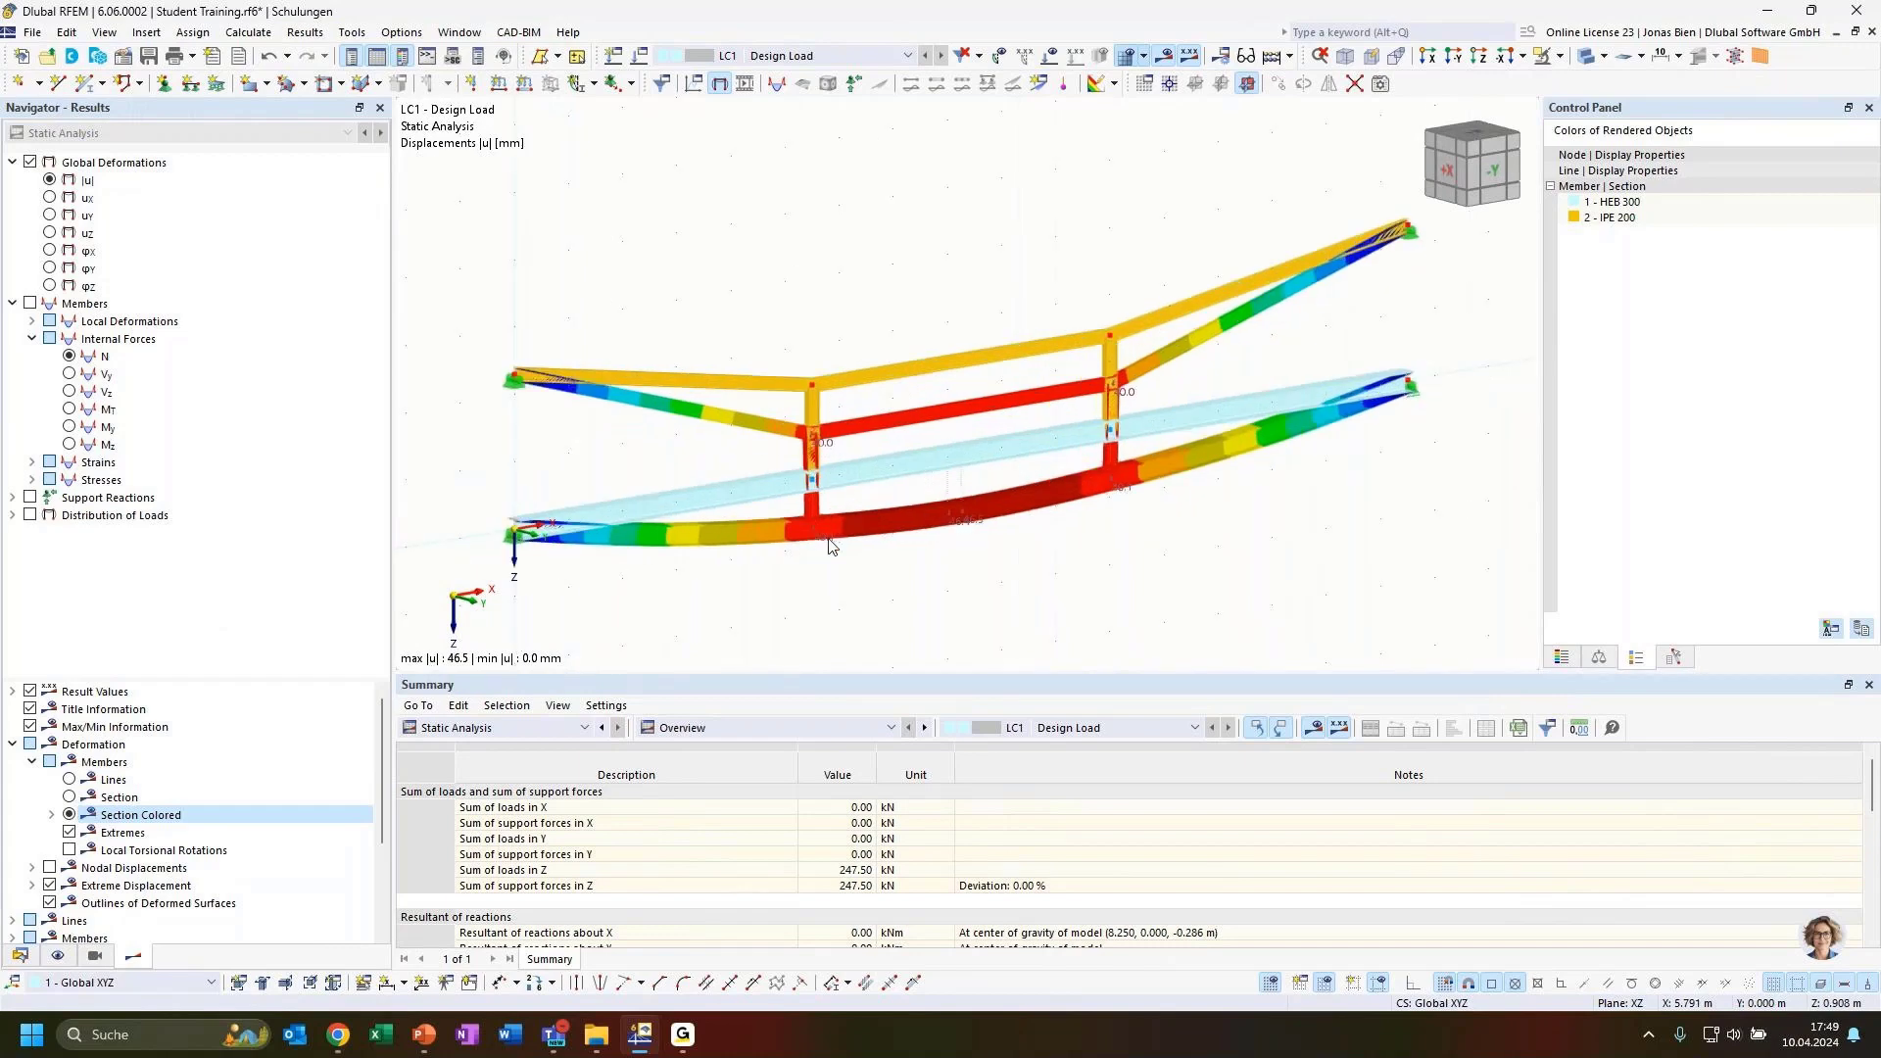
Examine the members' global deformation from several angles and compare the Lines display with Section Colored.
{"action": "scroll", "coordinate": [832, 547], "scroll_direction": "up", "scroll_amount": 2}
{"action": "scroll", "coordinate": [938, 586], "scroll_direction": "down", "scroll_amount": 1}
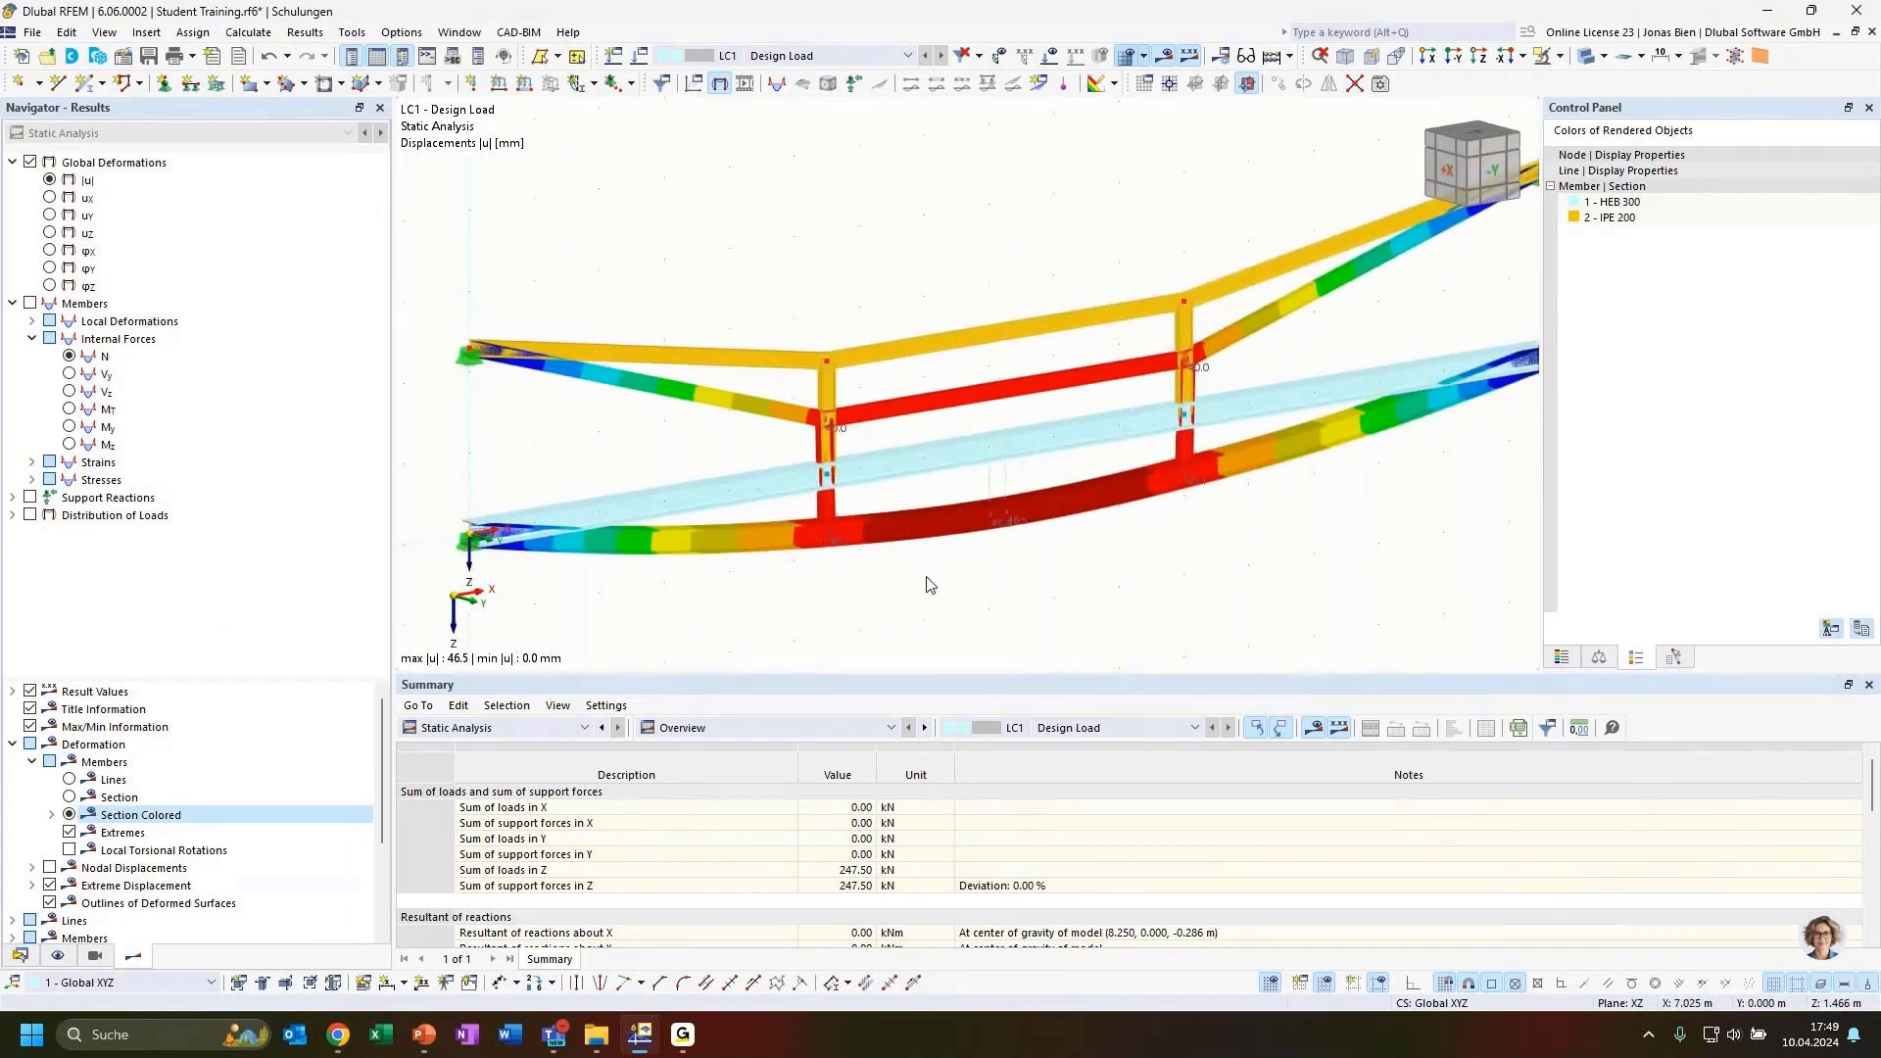
{"action": "middle_click_drag", "start_coordinate": [912, 583], "coordinate": [949, 587]}
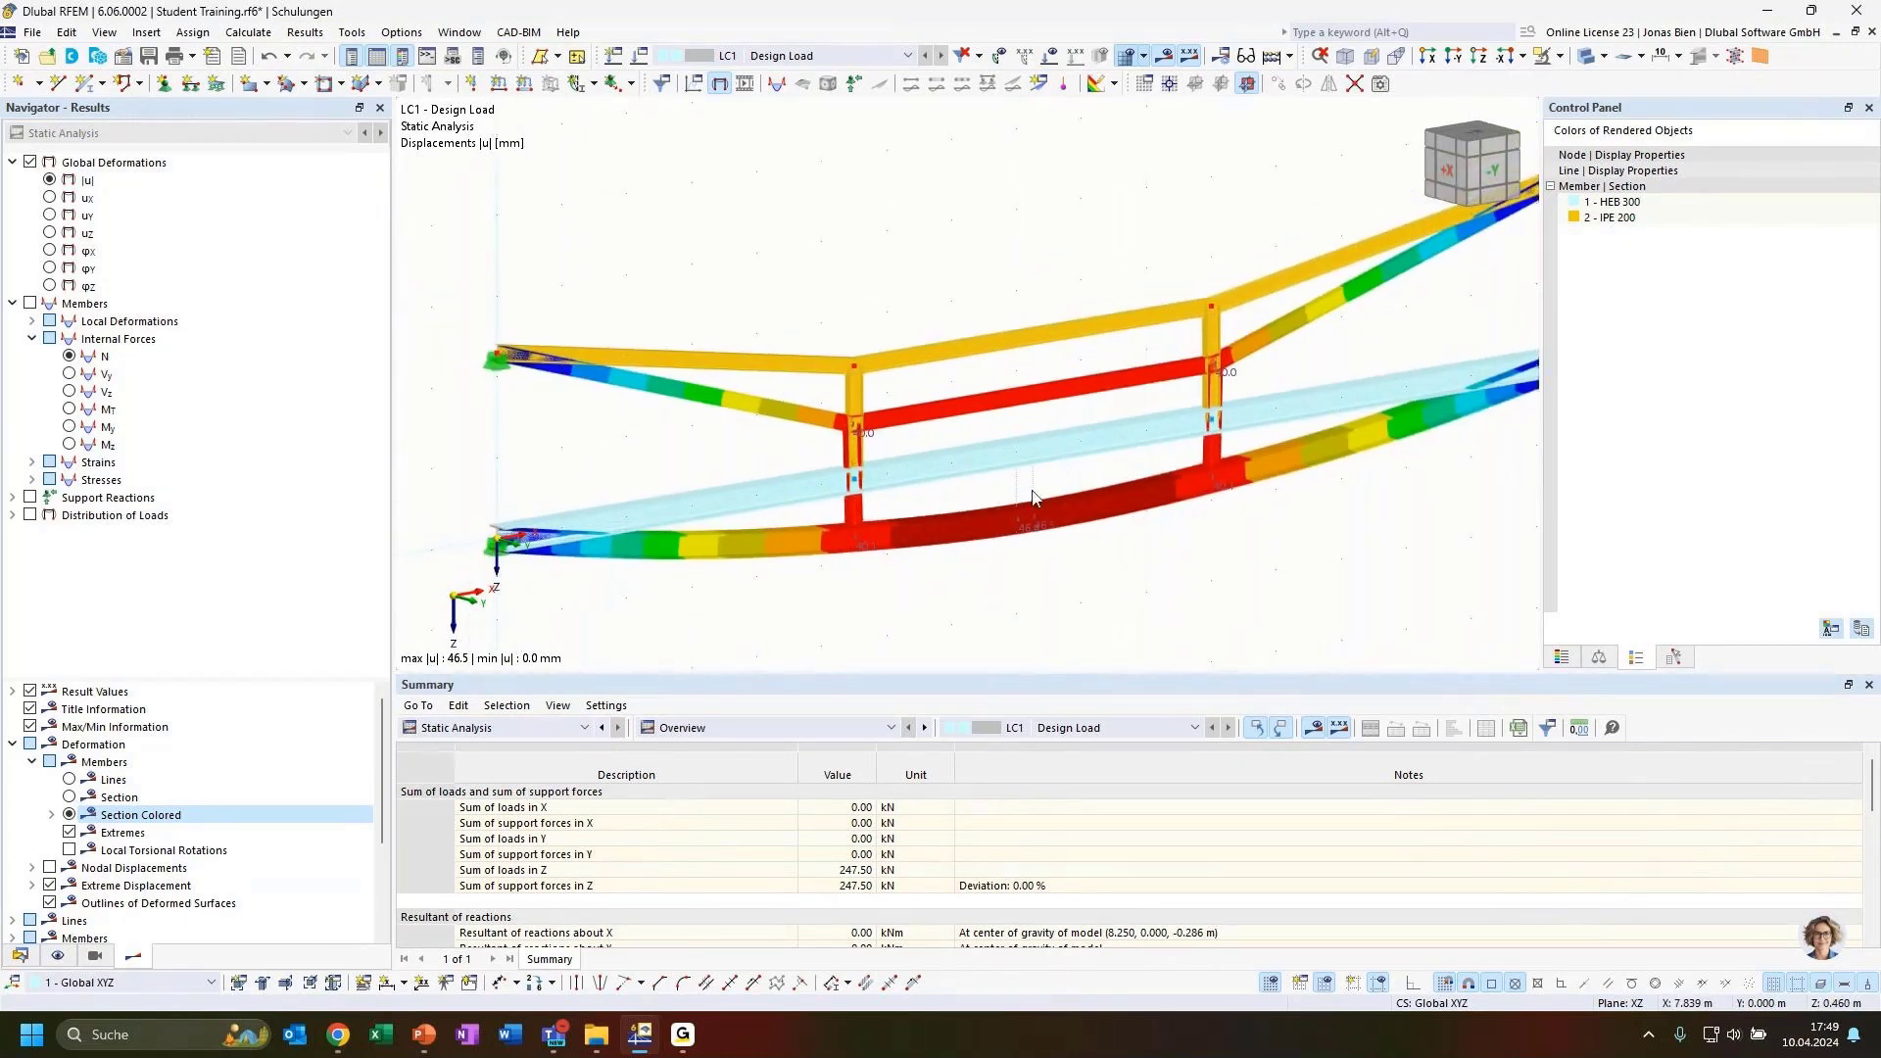
{"action": "scroll", "coordinate": [1078, 304], "scroll_direction": "down", "scroll_amount": 1}
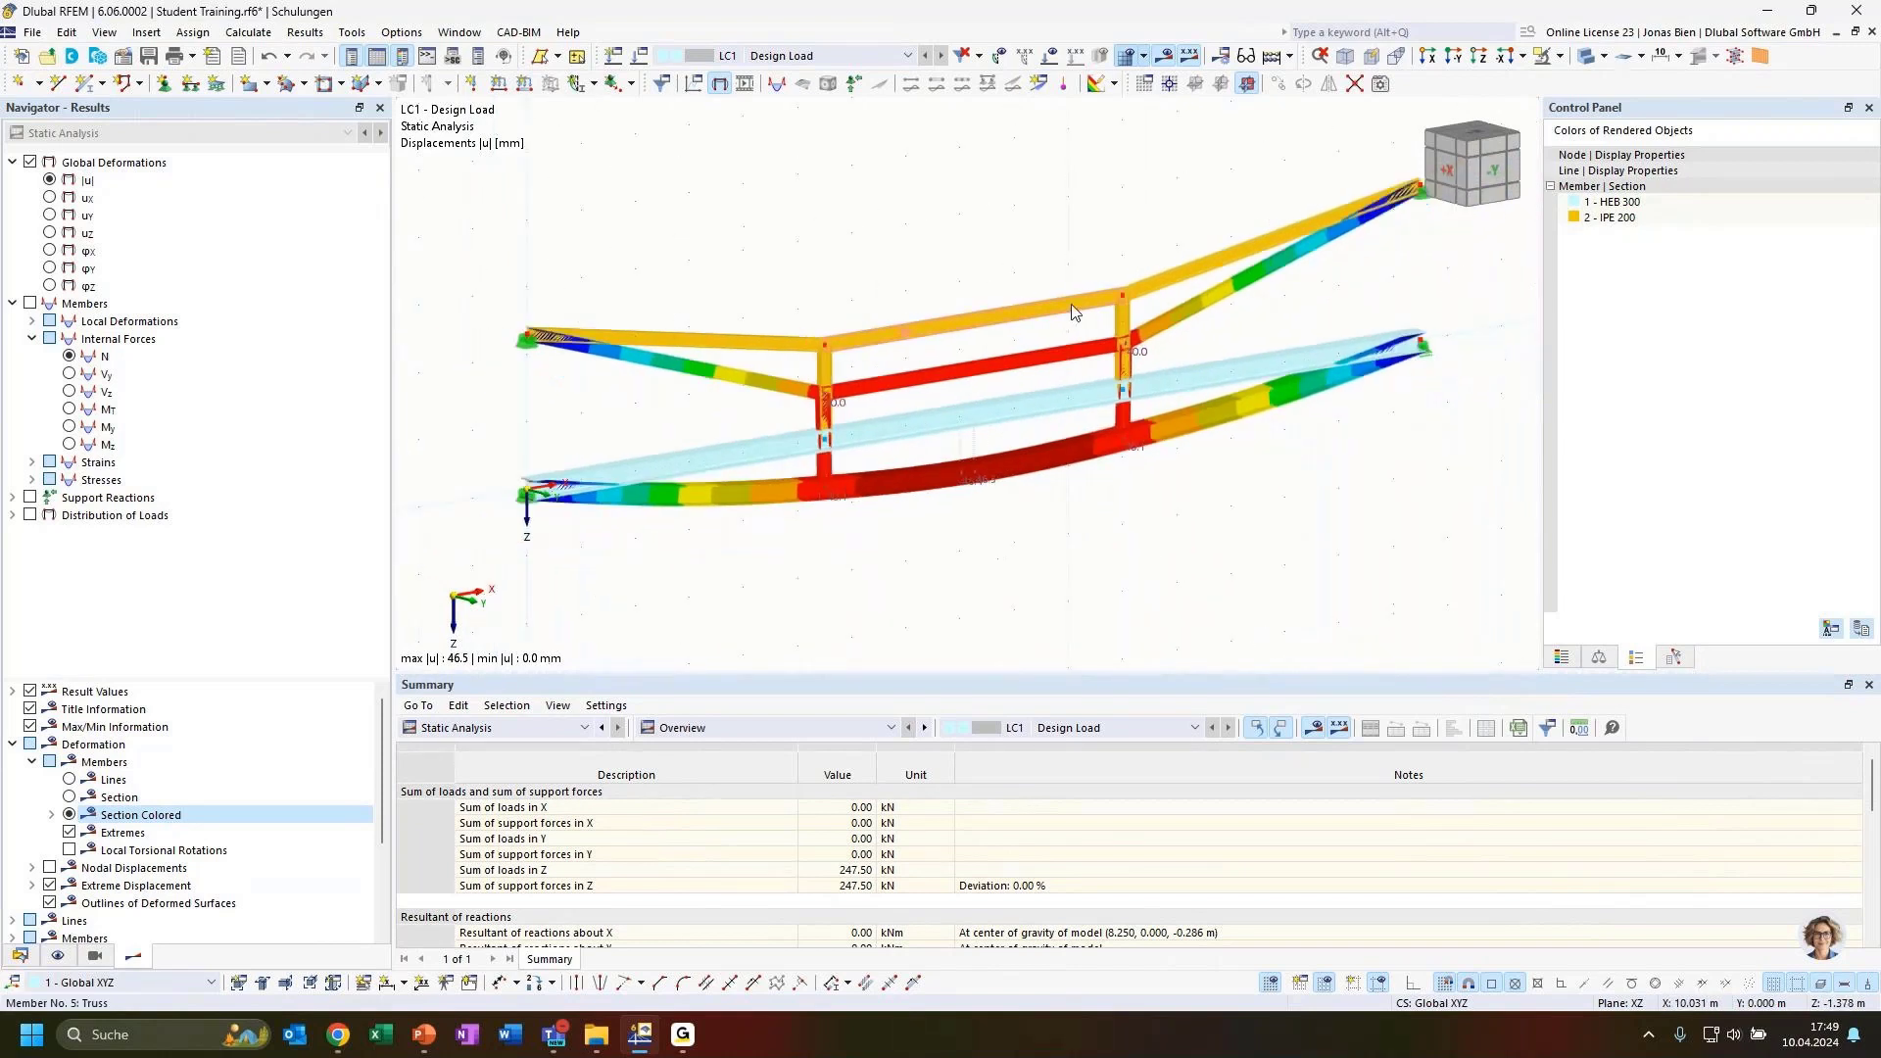
{"action": "middle_click_drag", "start_coordinate": [1078, 279], "coordinate": [1051, 294]}
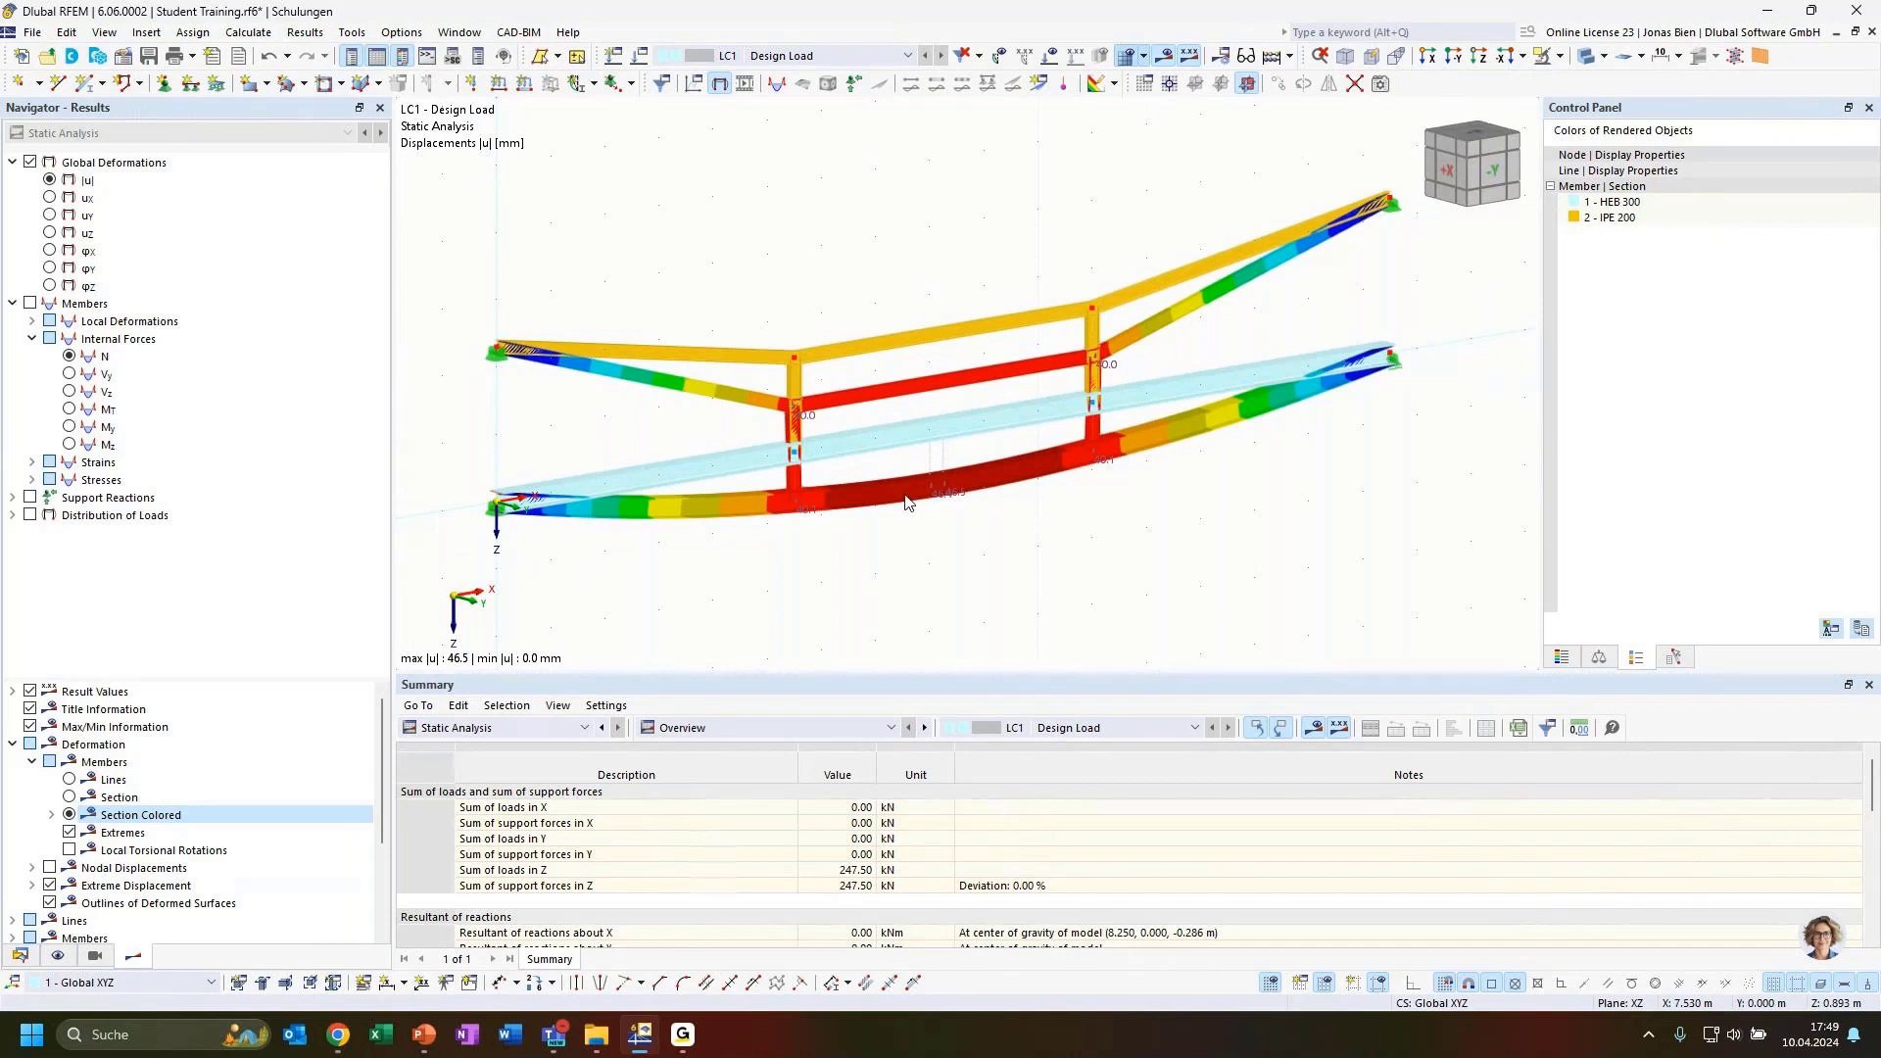
{"action": "middle_click_drag", "start_coordinate": [939, 592], "coordinate": [1075, 525], "text": "ctrl"}
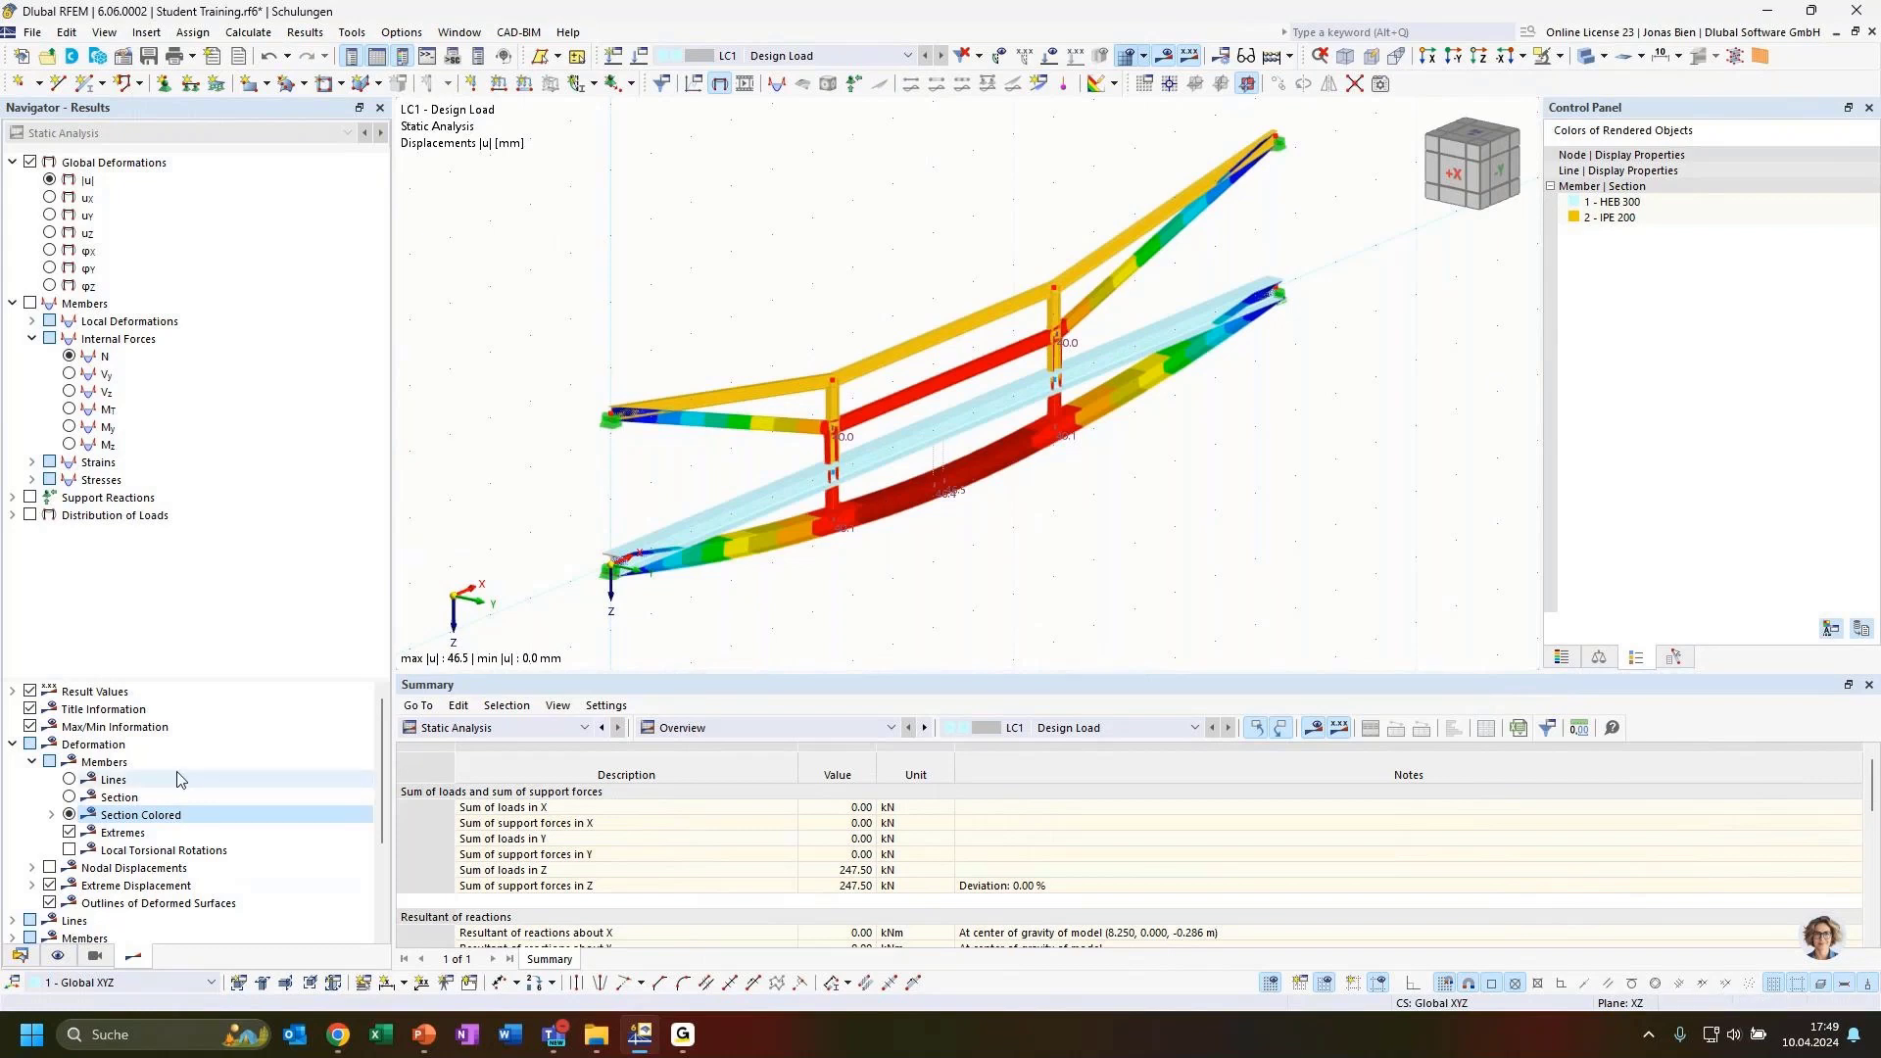
{"action": "left_click", "coordinate": [70, 780]}
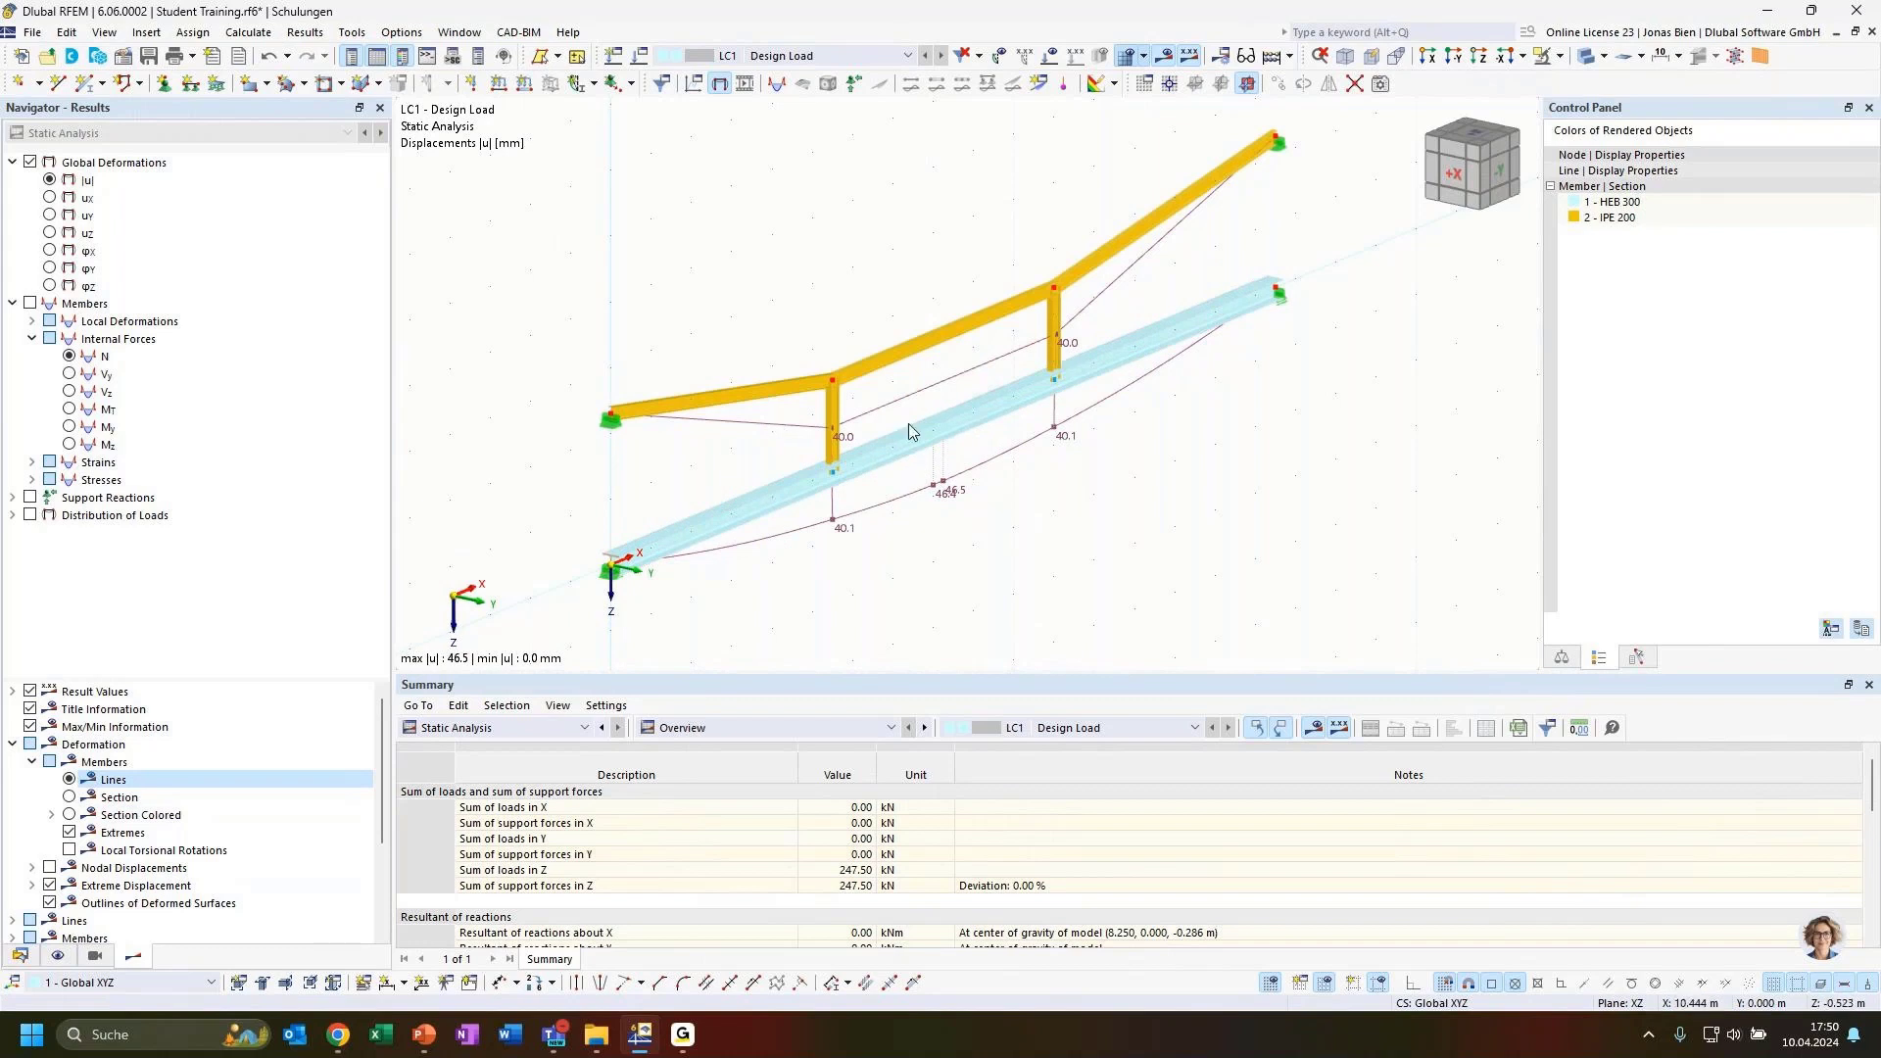
{"action": "left_click", "coordinate": [68, 815]}
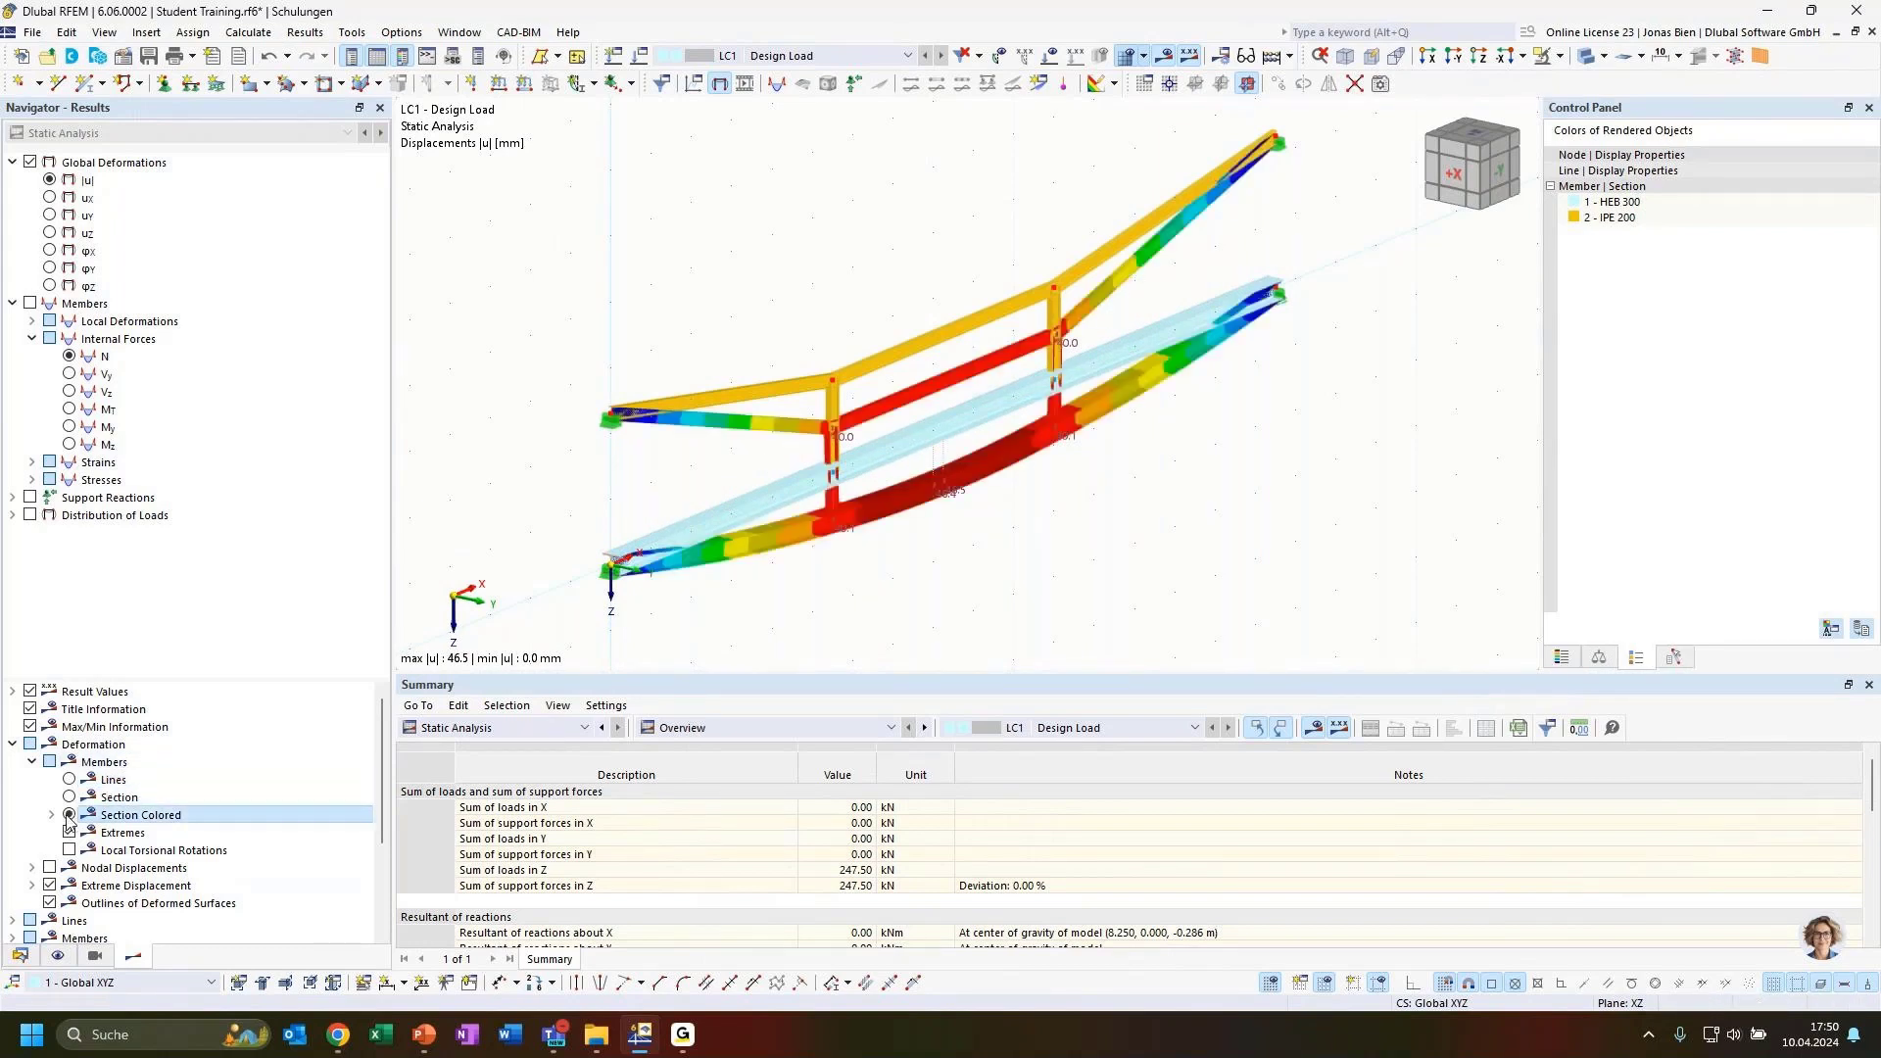
Display the members' axial forces N with the model as wireframe and examine the diagrams along the truss.
{"action": "middle_click_drag", "start_coordinate": [1079, 554], "coordinate": [966, 479], "text": "ctrl"}
{"action": "scroll", "coordinate": [1214, 575], "scroll_direction": "down", "scroll_amount": 3}
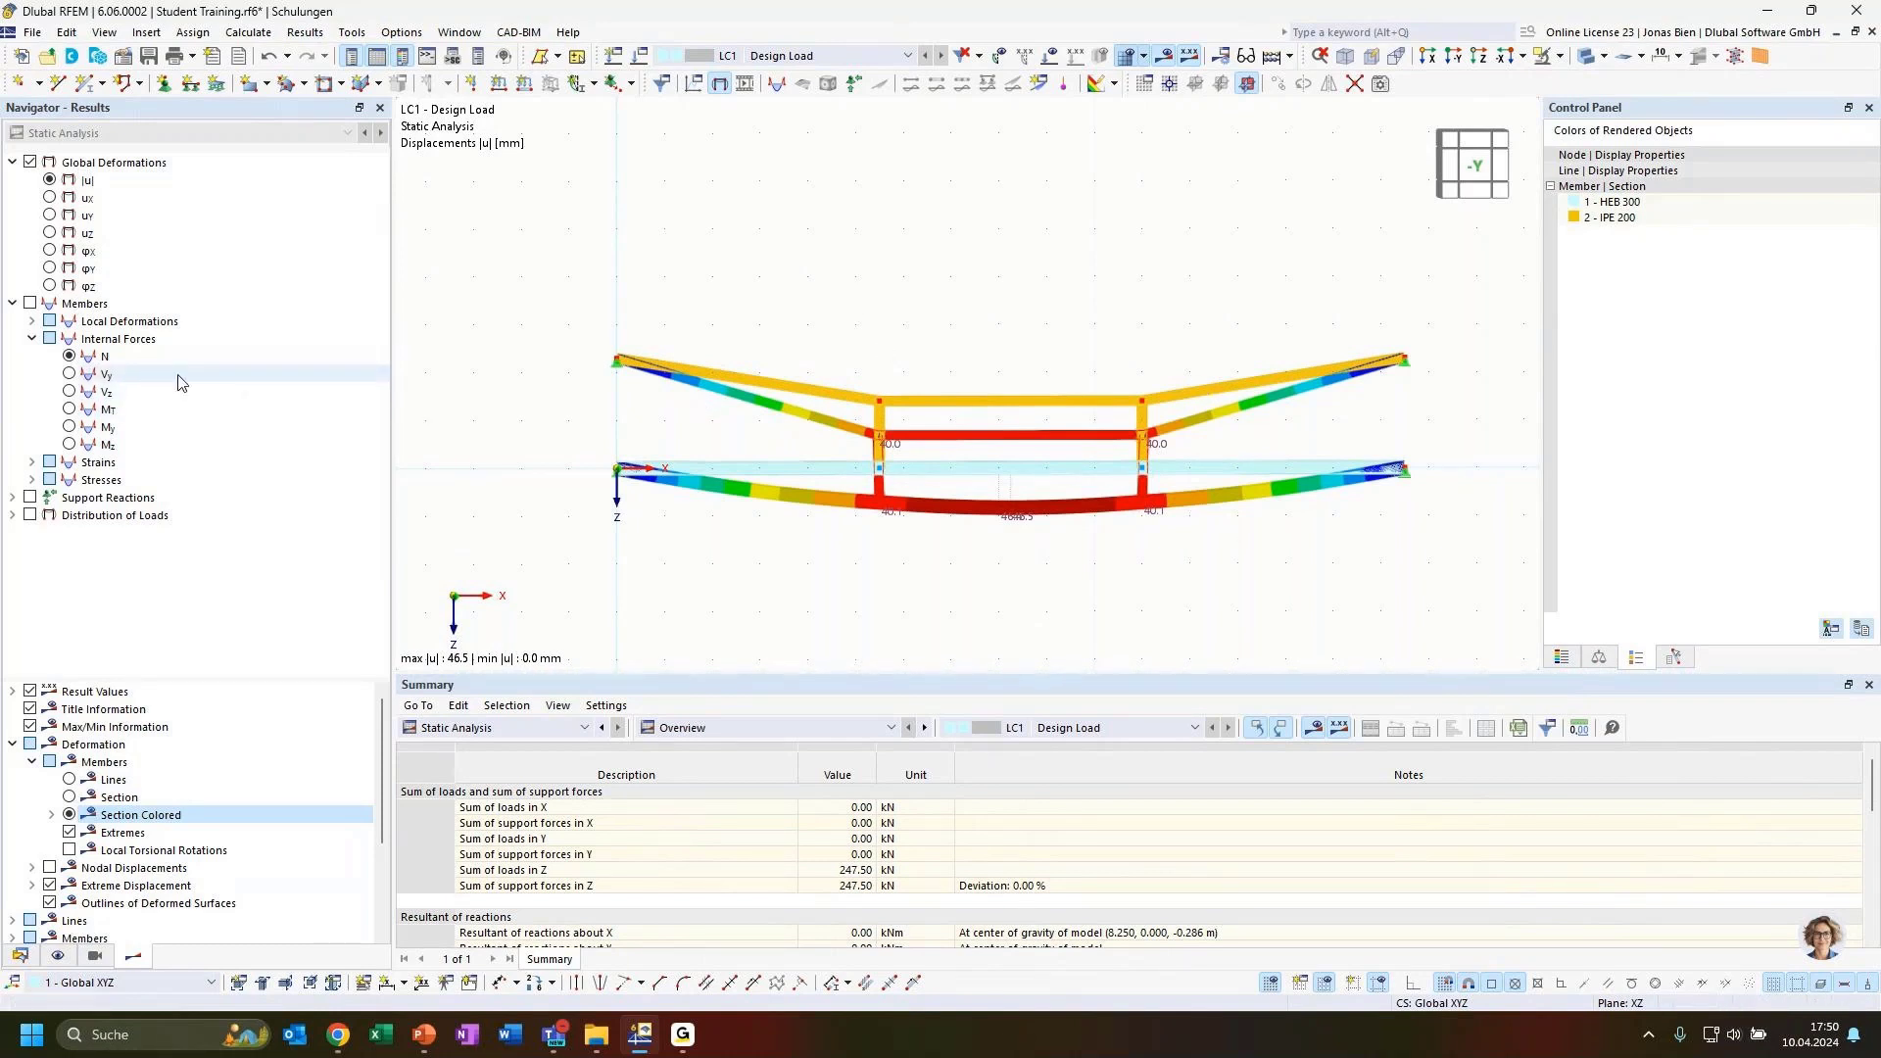
{"action": "left_click", "coordinate": [69, 359]}
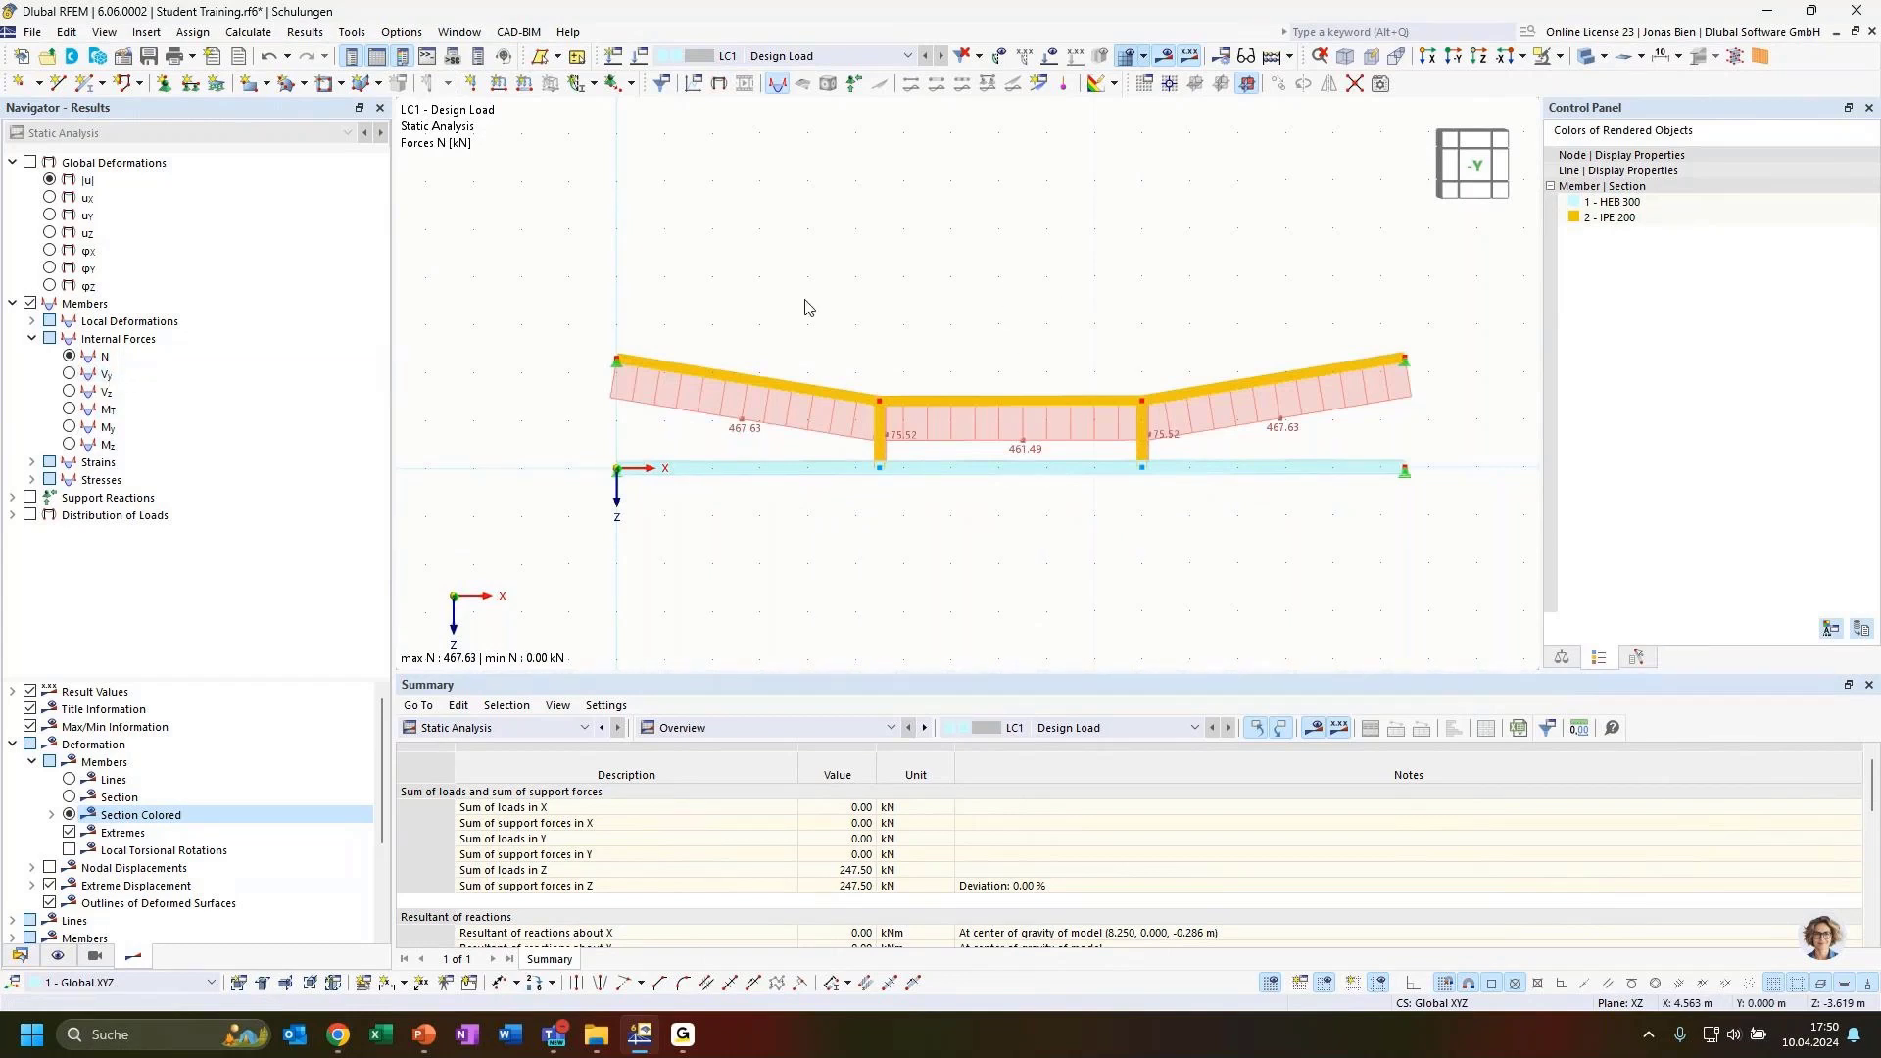
{"action": "left_click", "coordinate": [1588, 58]}
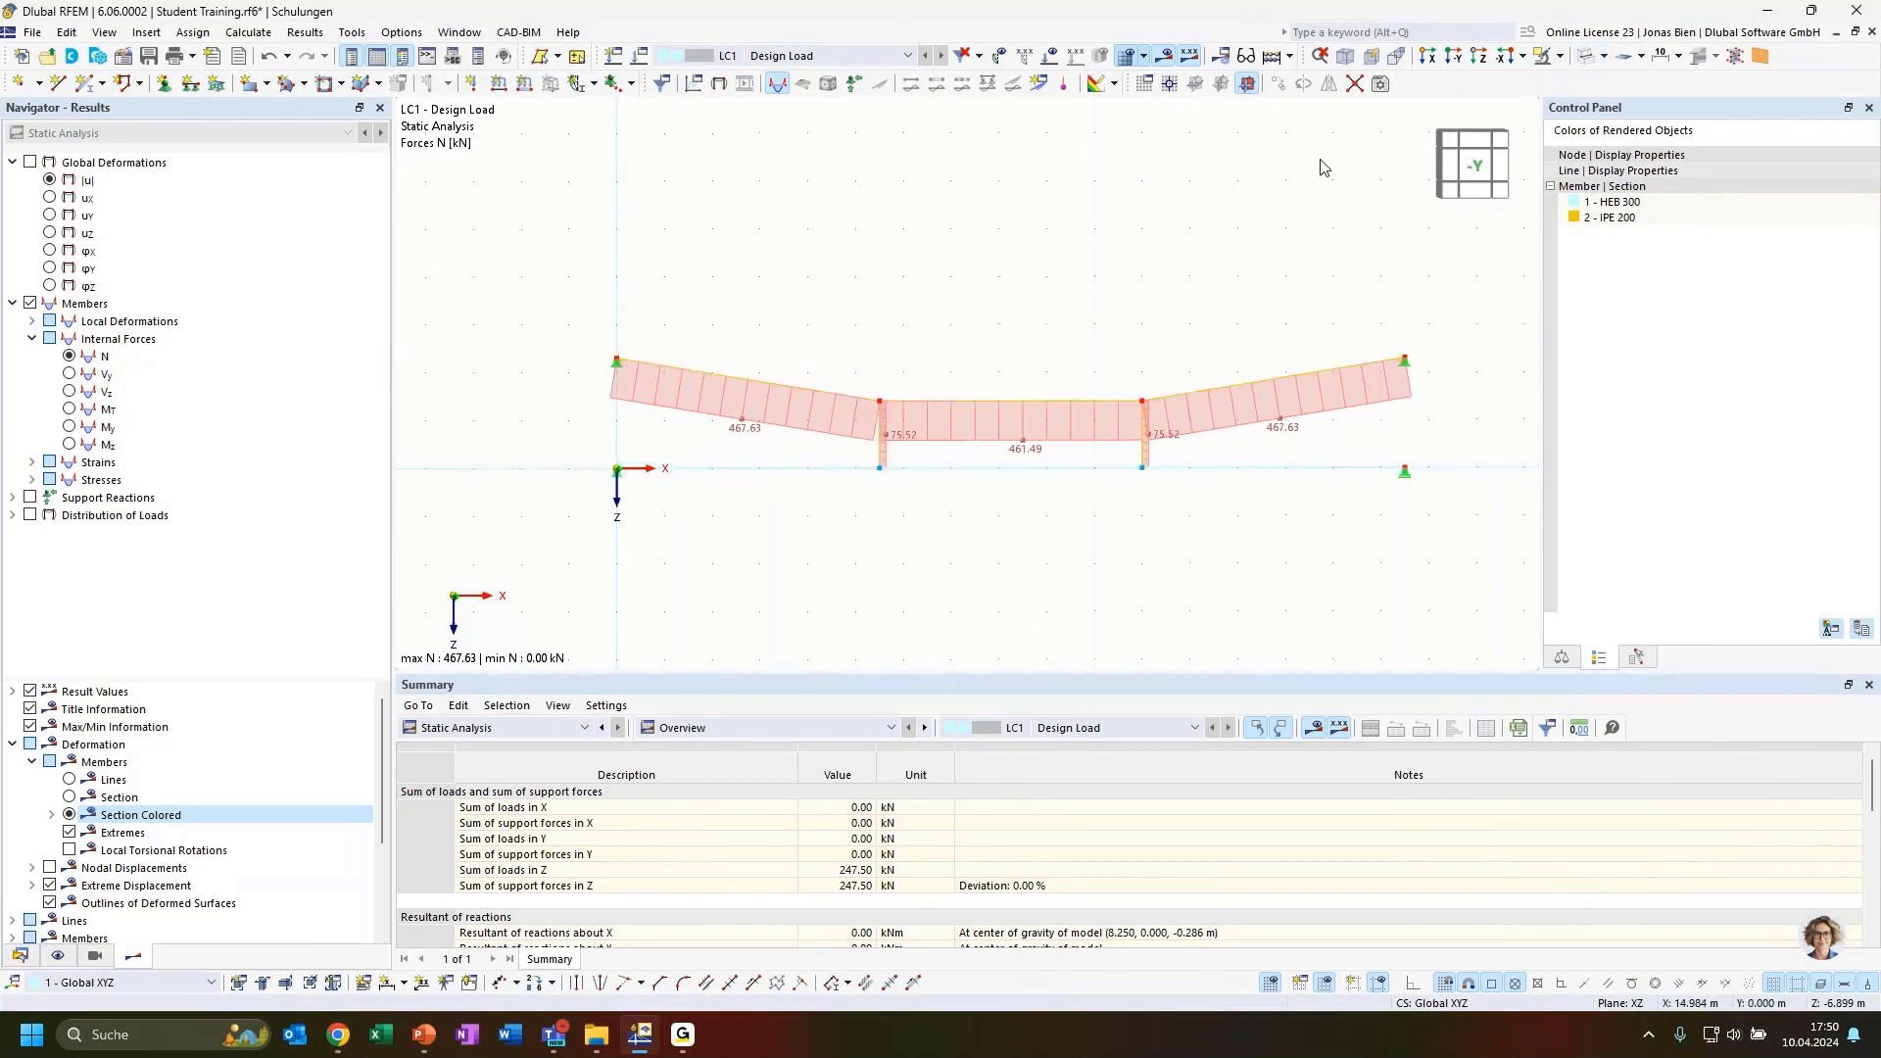
{"action": "middle_click_drag", "start_coordinate": [928, 527], "coordinate": [1051, 529], "text": "ctrl"}
{"action": "scroll", "coordinate": [1176, 496], "scroll_direction": "up", "scroll_amount": 1}
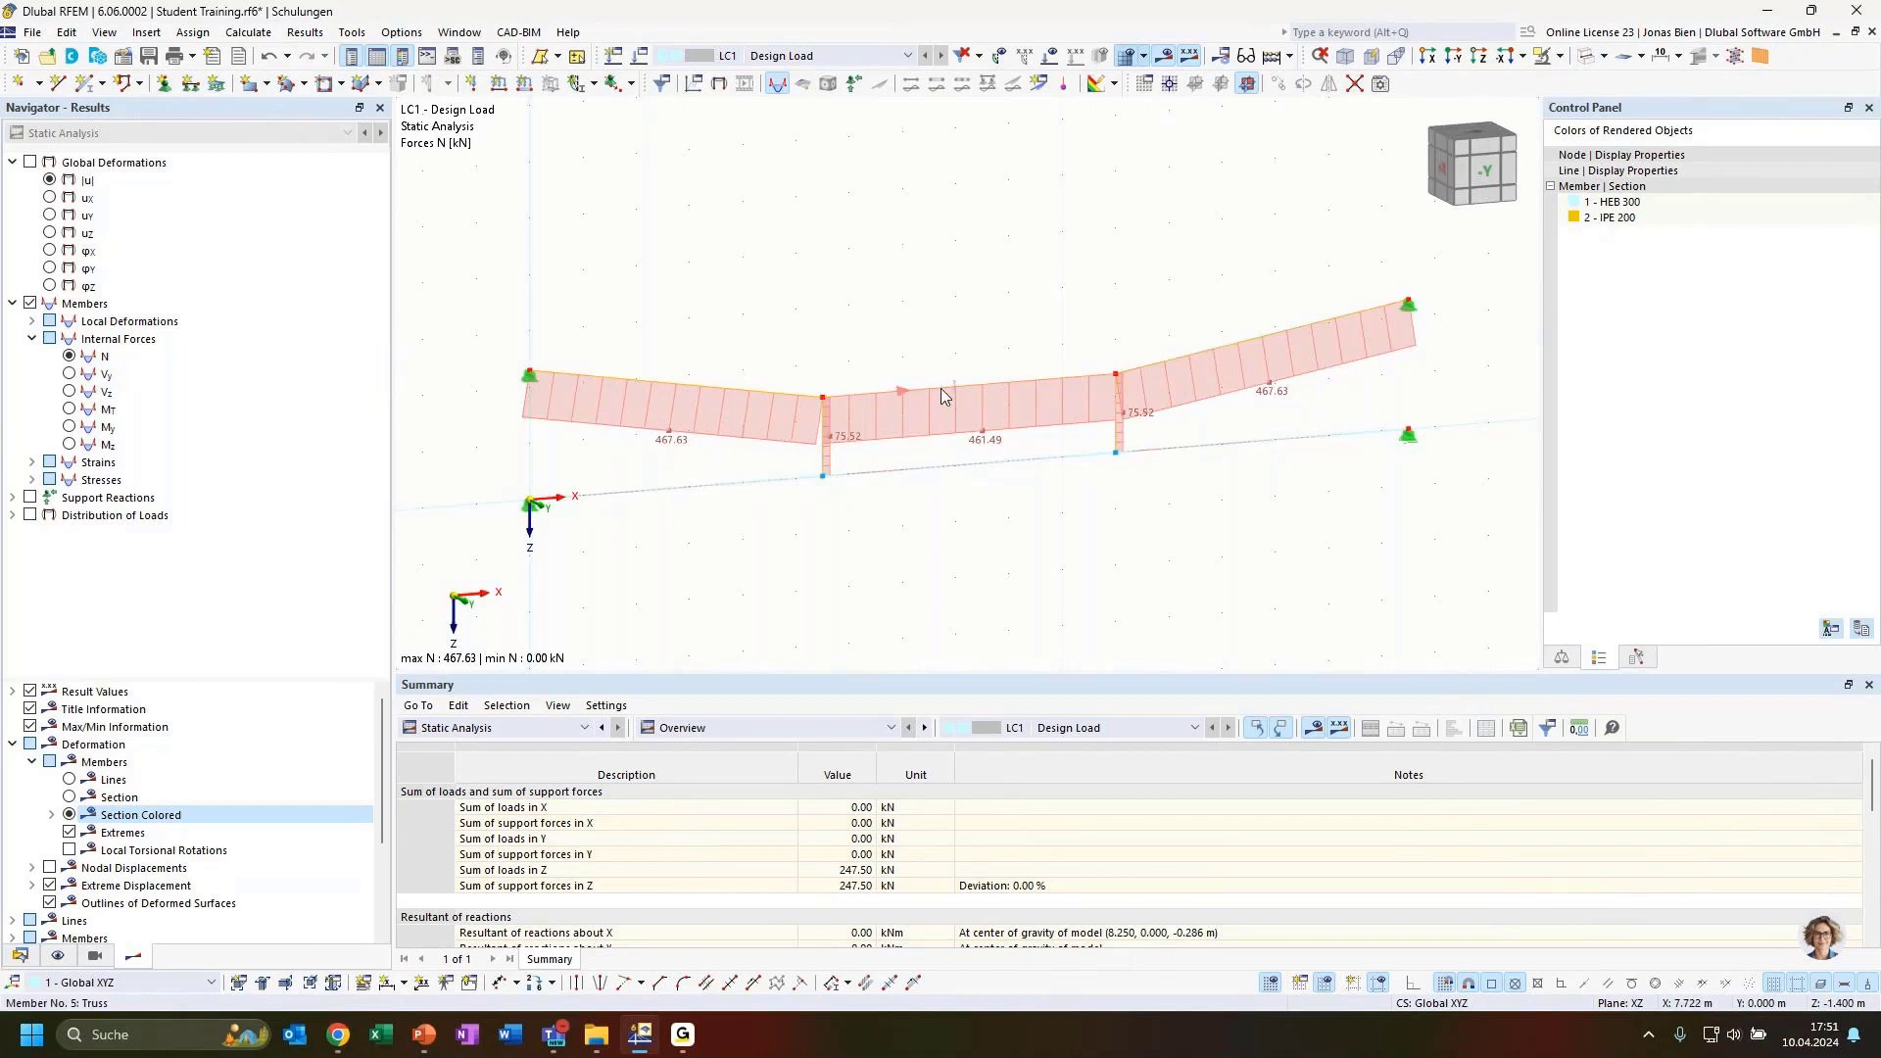
{"action": "middle_click_drag", "start_coordinate": [974, 547], "coordinate": [828, 446], "text": "ctrl"}
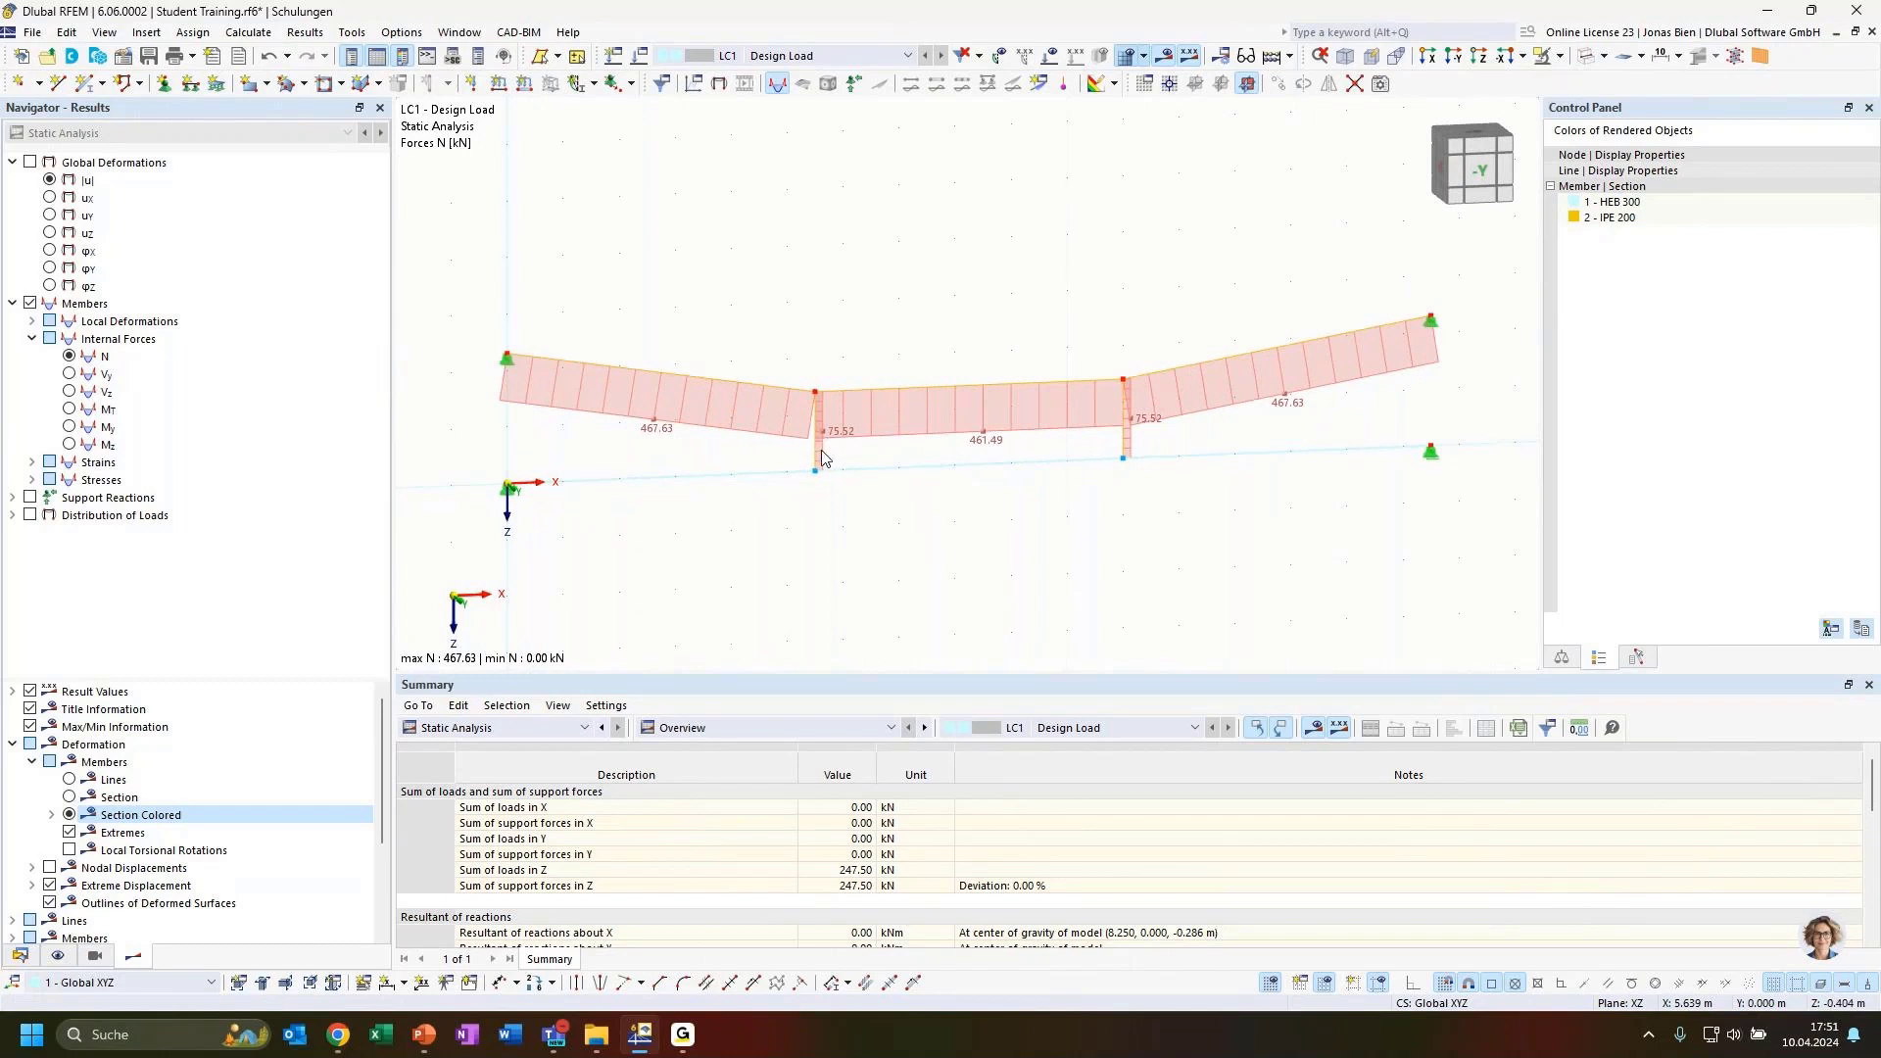
{"action": "middle_click_drag", "start_coordinate": [963, 528], "coordinate": [825, 463], "text": "ctrl"}
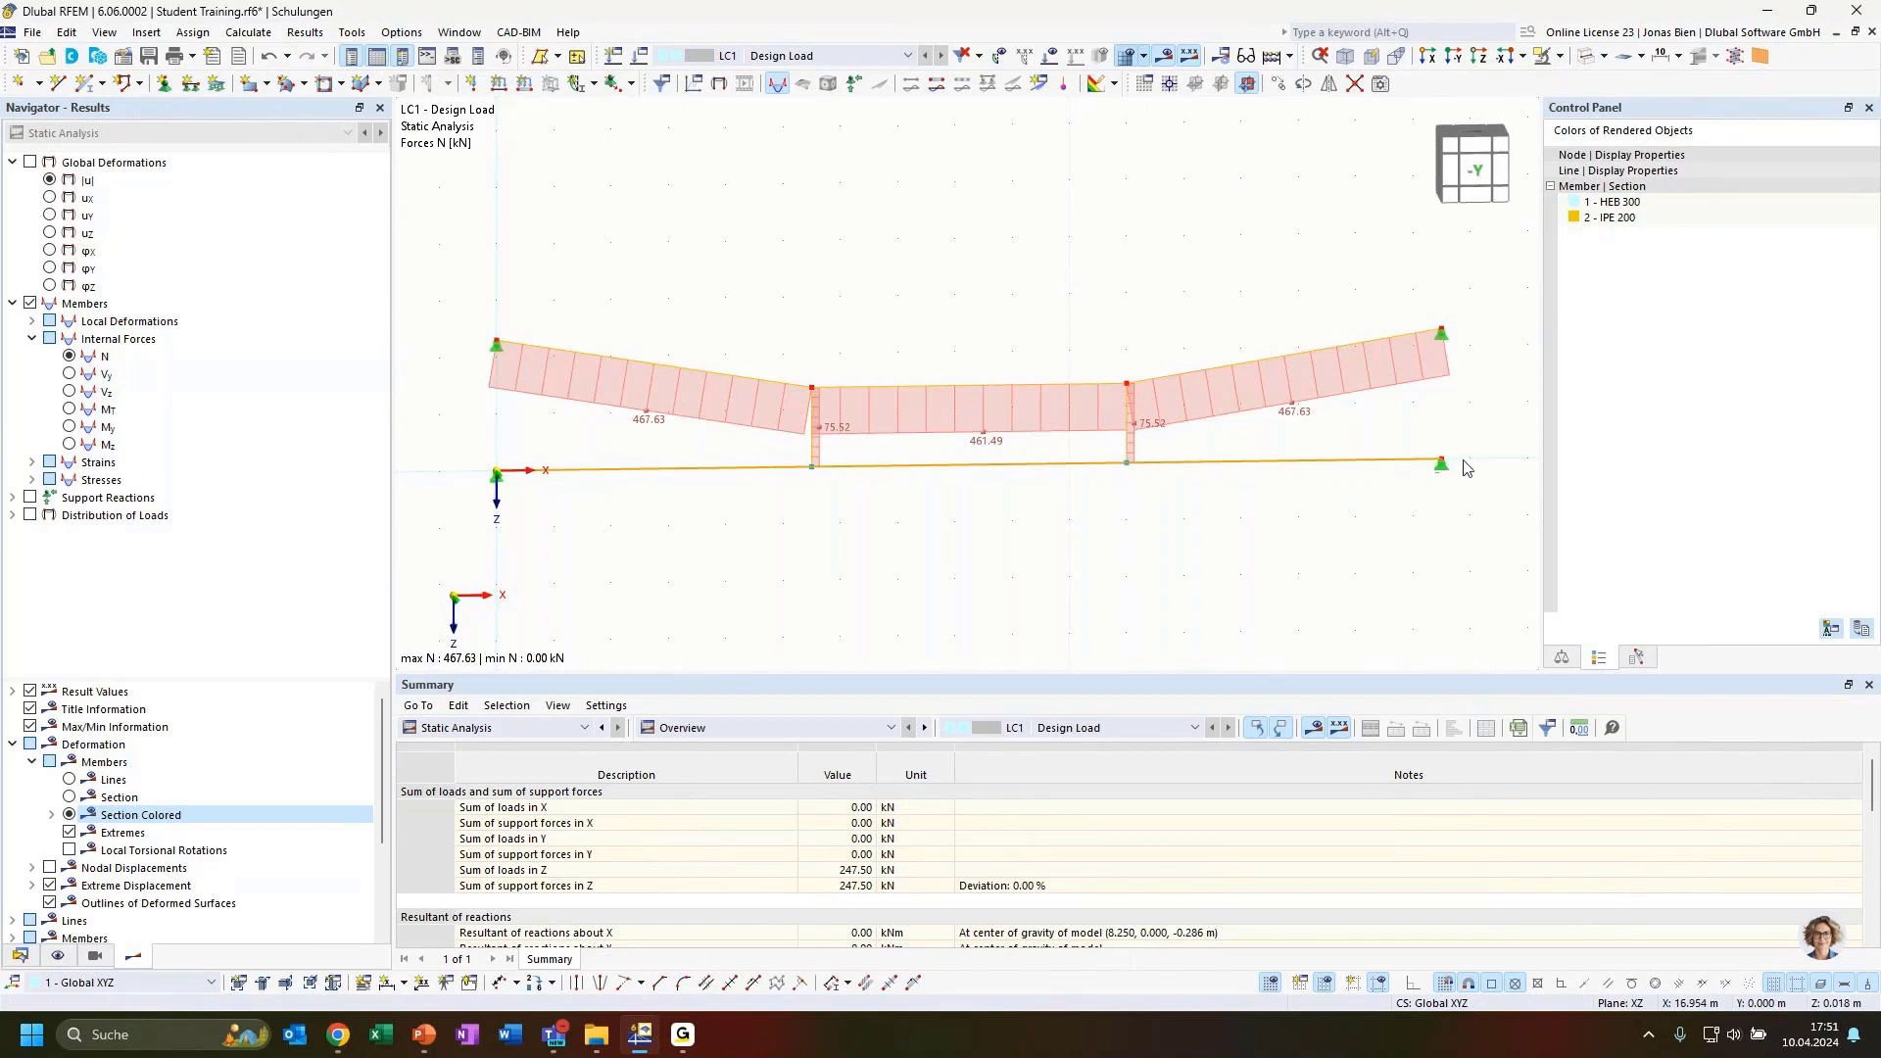
{"action": "middle_click_drag", "start_coordinate": [1264, 546], "coordinate": [1385, 524], "text": "ctrl"}
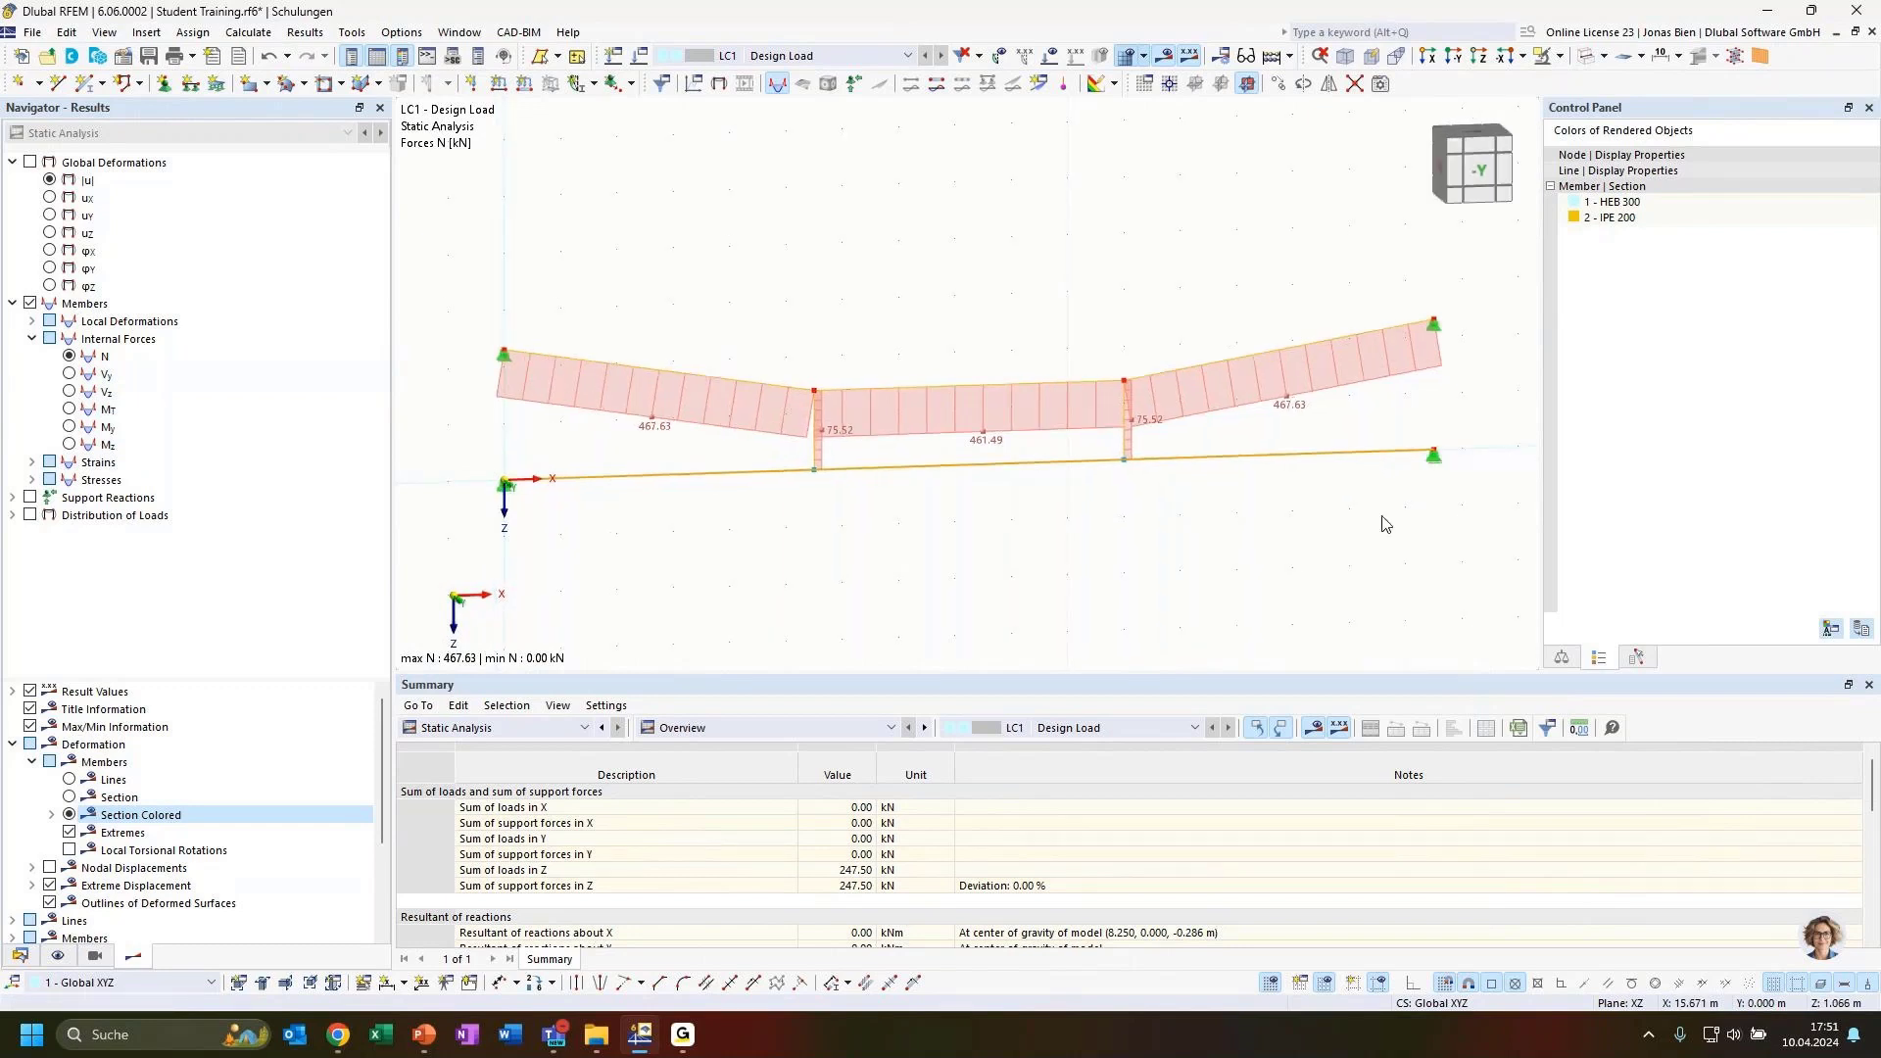
Display the members' shear forces Vz, view the bending moments My for comparison, and return to Vz.
{"action": "left_click", "coordinate": [68, 391]}
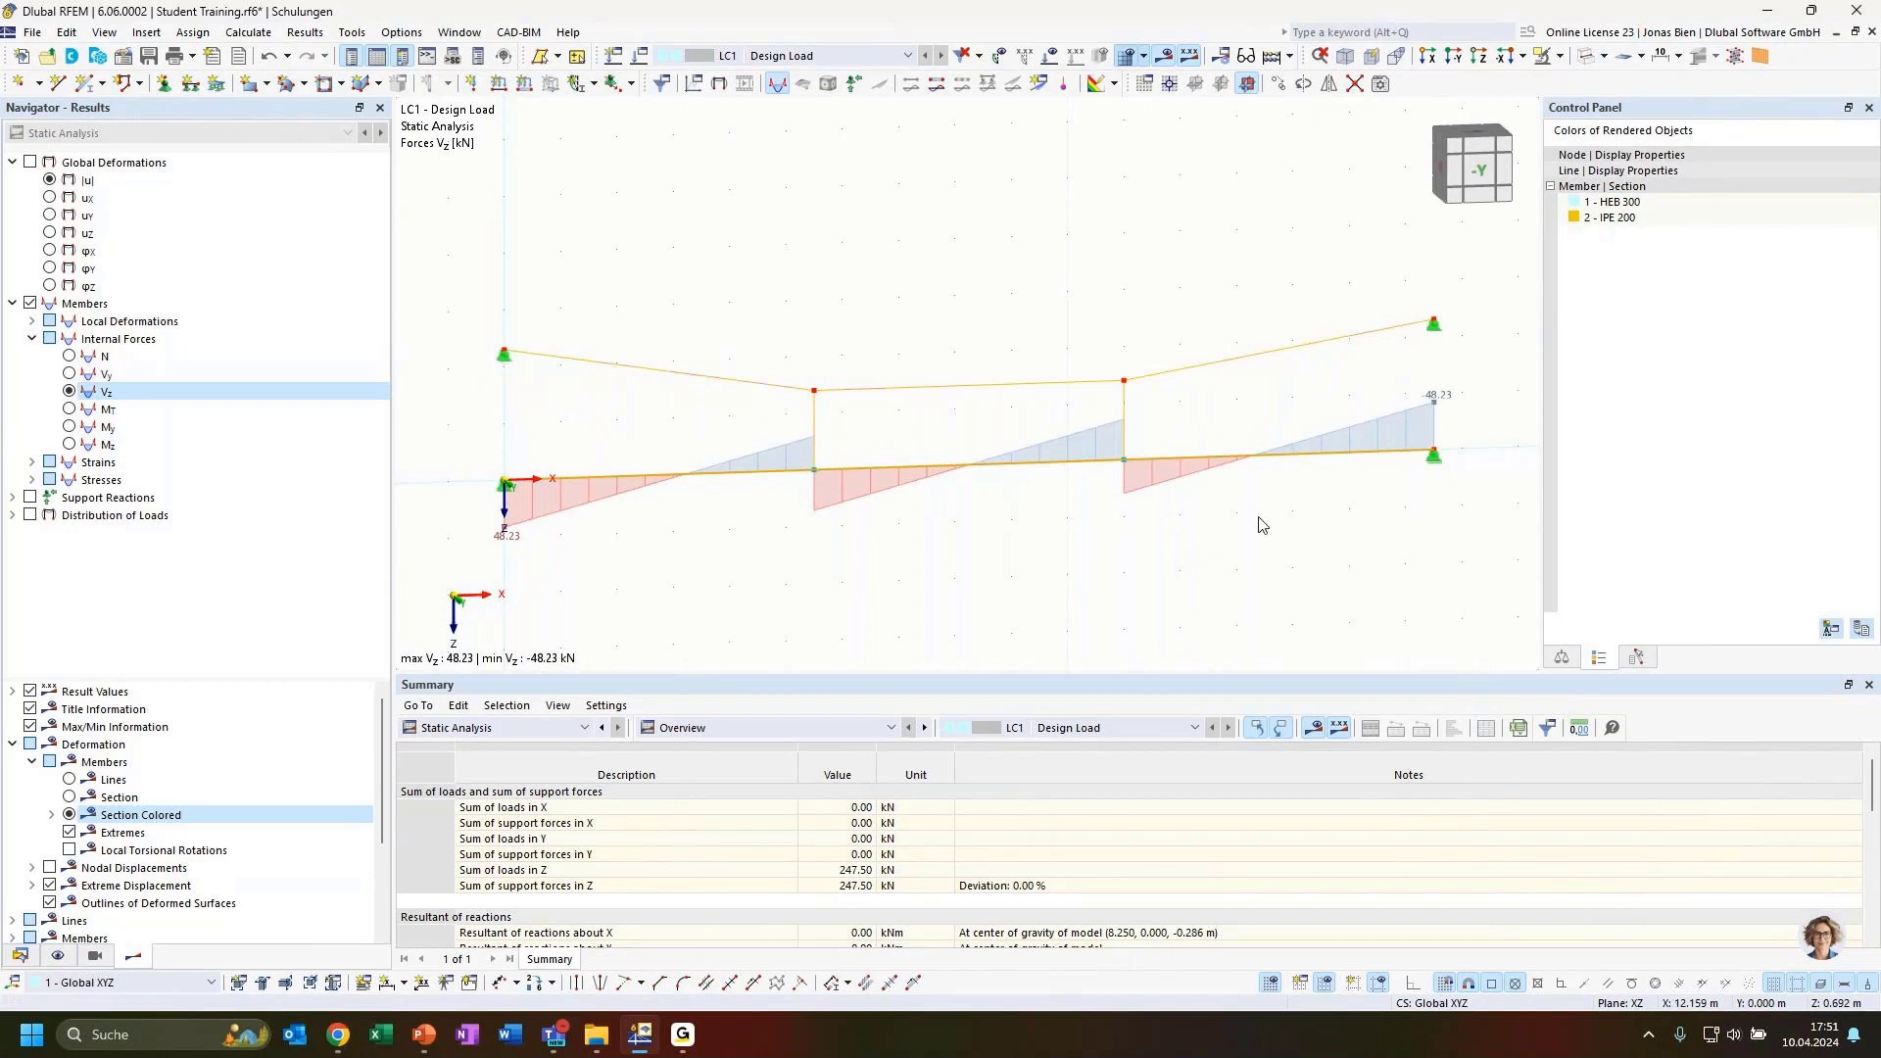
{"action": "left_click", "coordinate": [68, 426]}
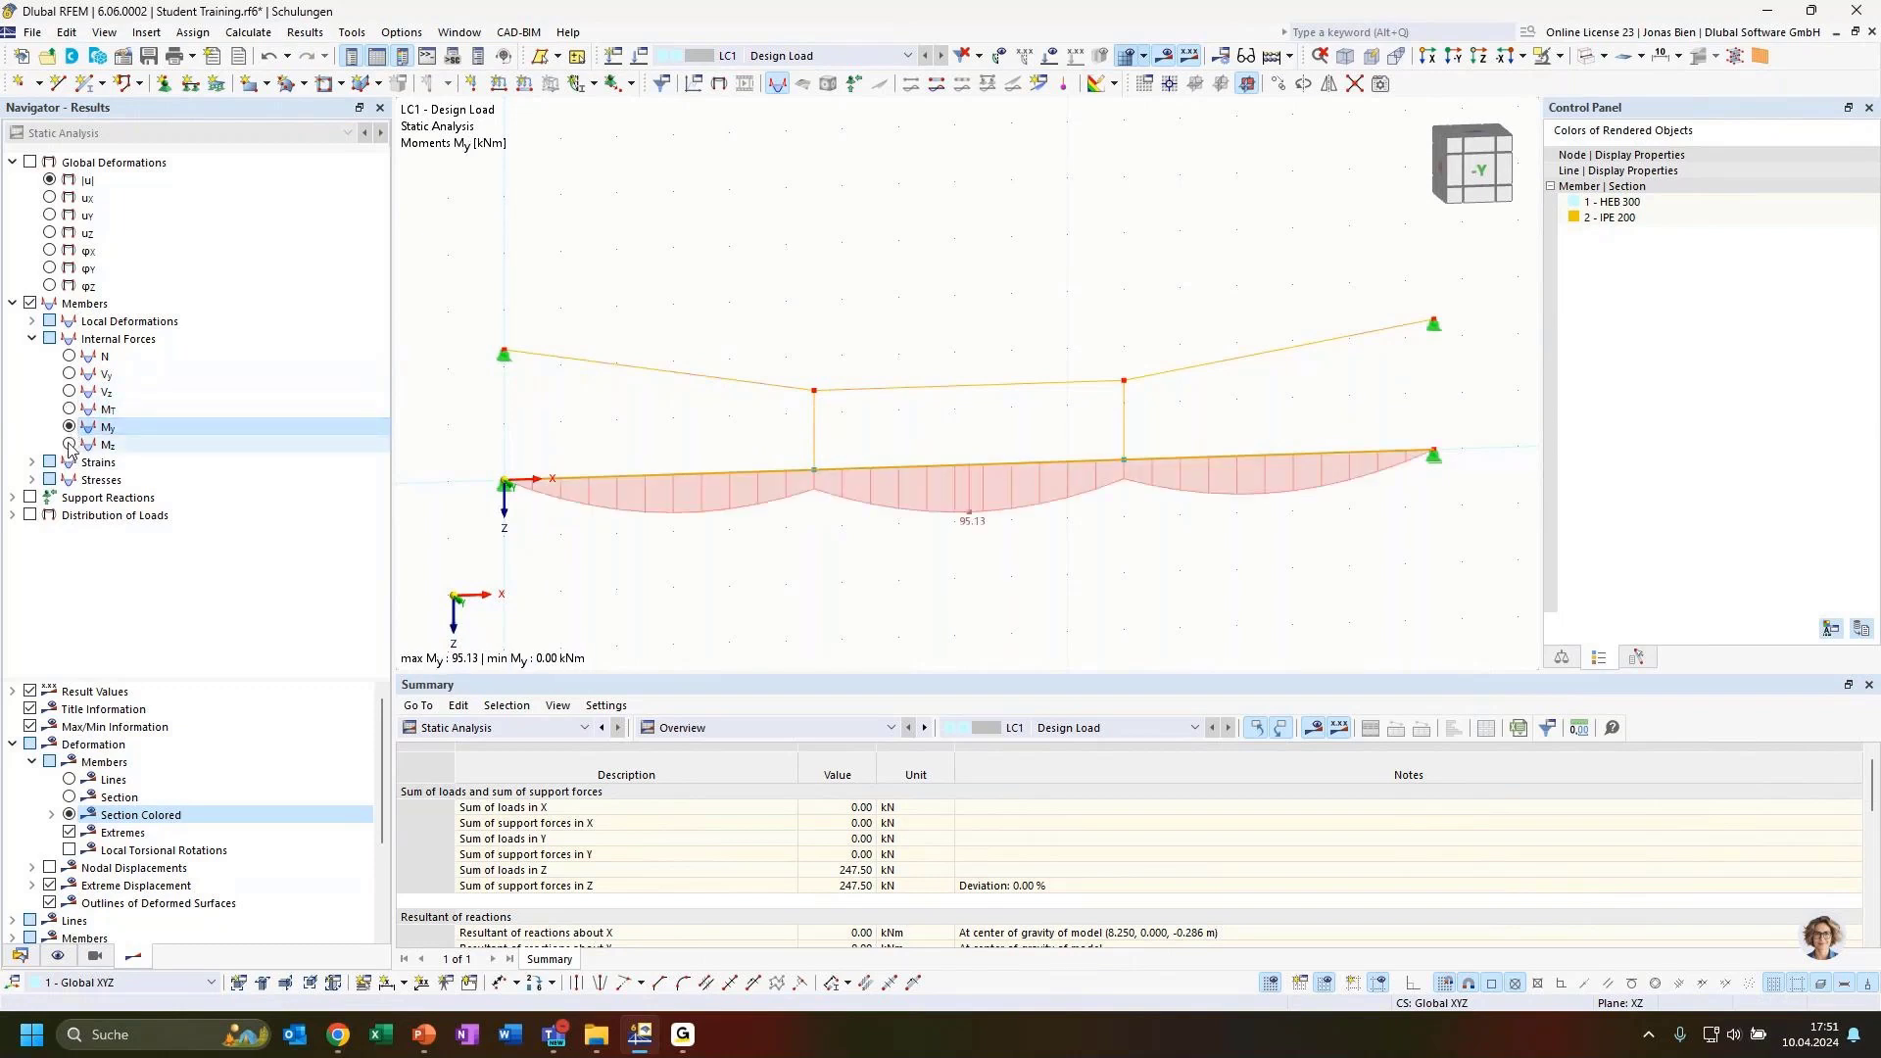
{"action": "left_click", "coordinate": [68, 391]}
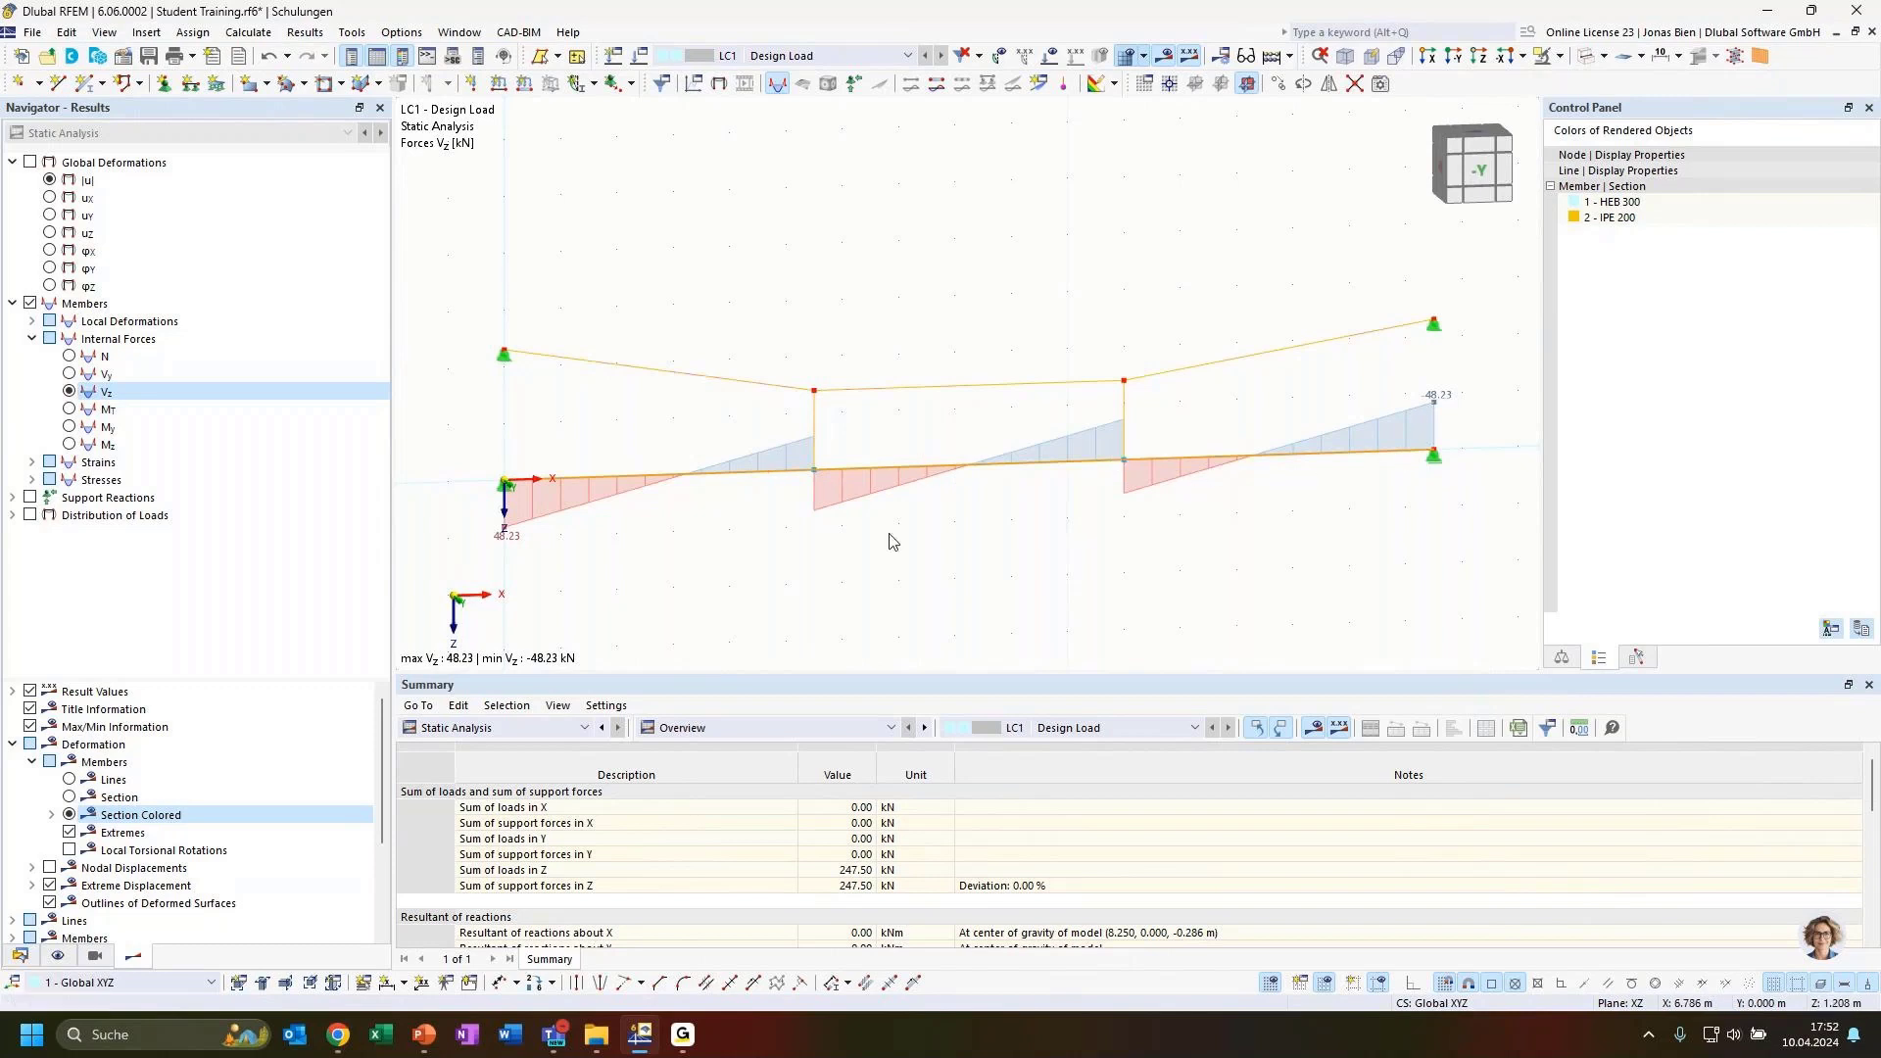
Turn on All Values for the member result diagrams and examine the labelled shear forces Vz.
{"action": "scroll", "coordinate": [157, 803], "scroll_direction": "down", "scroll_amount": 3}
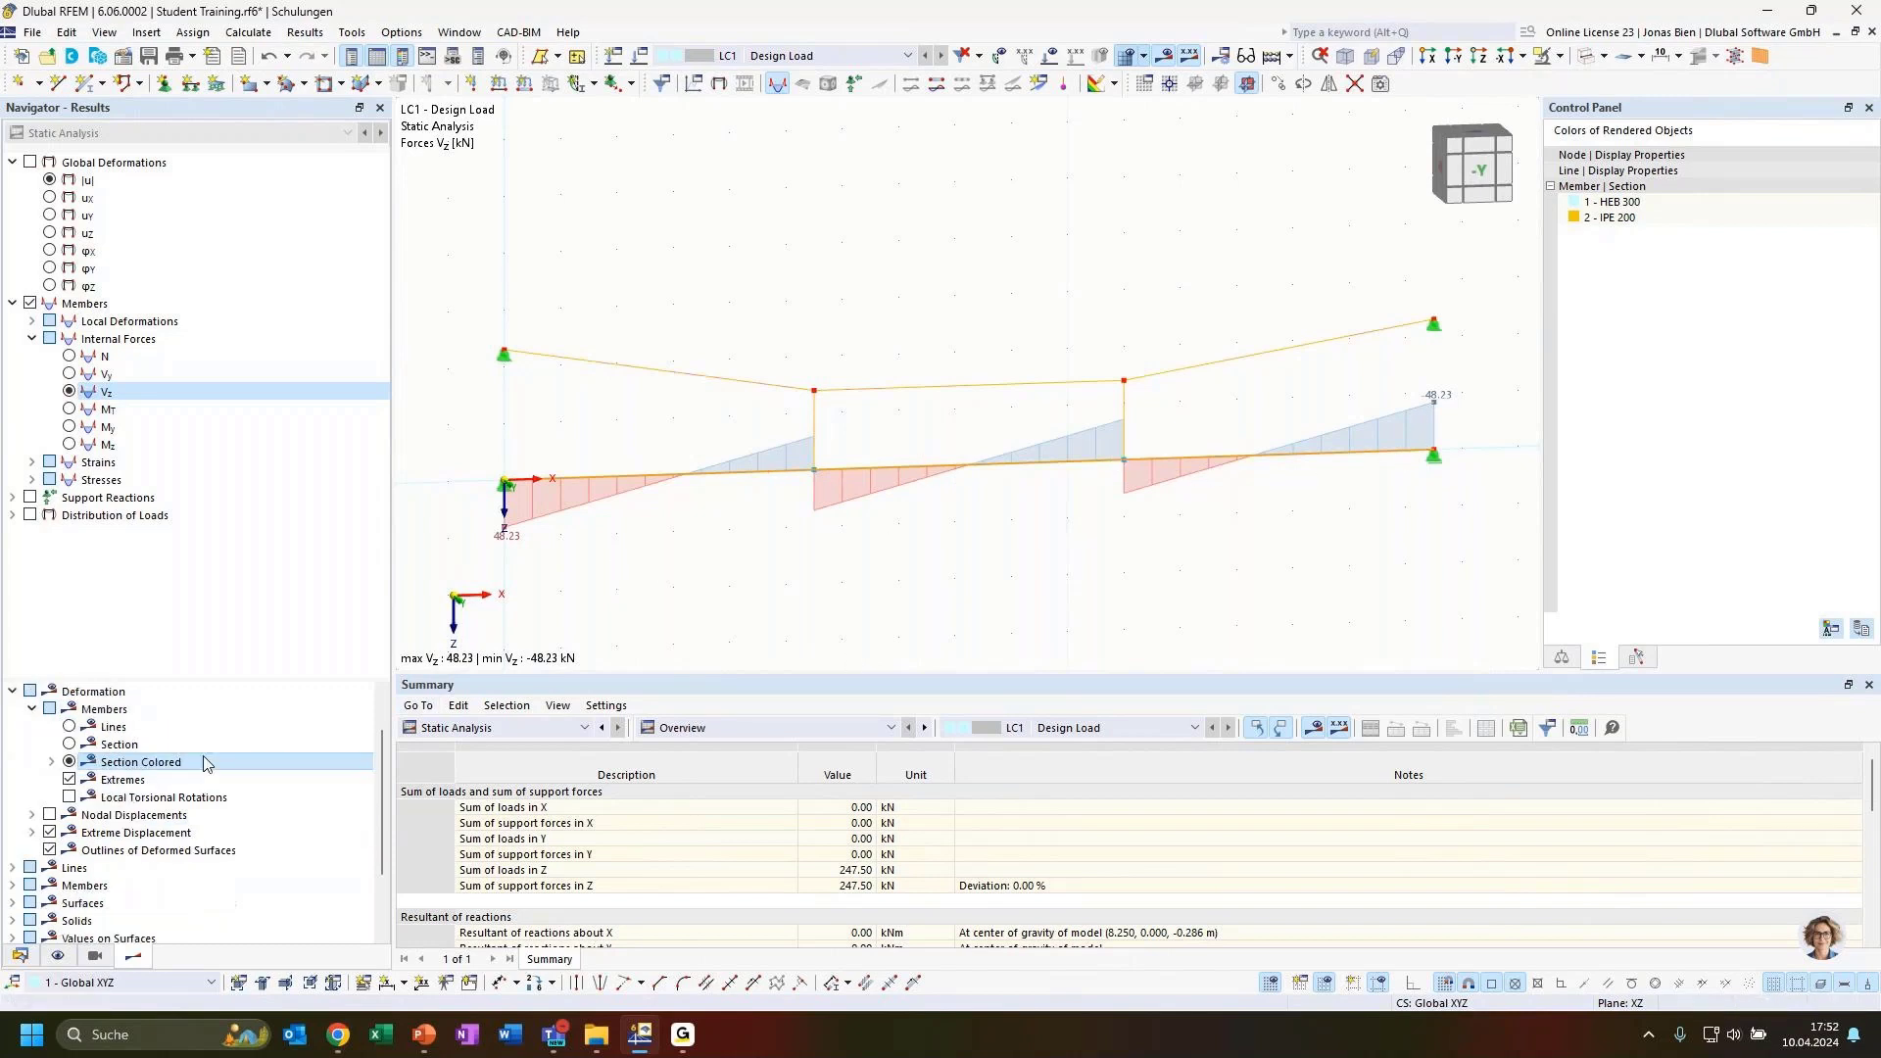
{"action": "scroll", "coordinate": [84, 755], "scroll_direction": "up", "scroll_amount": 3}
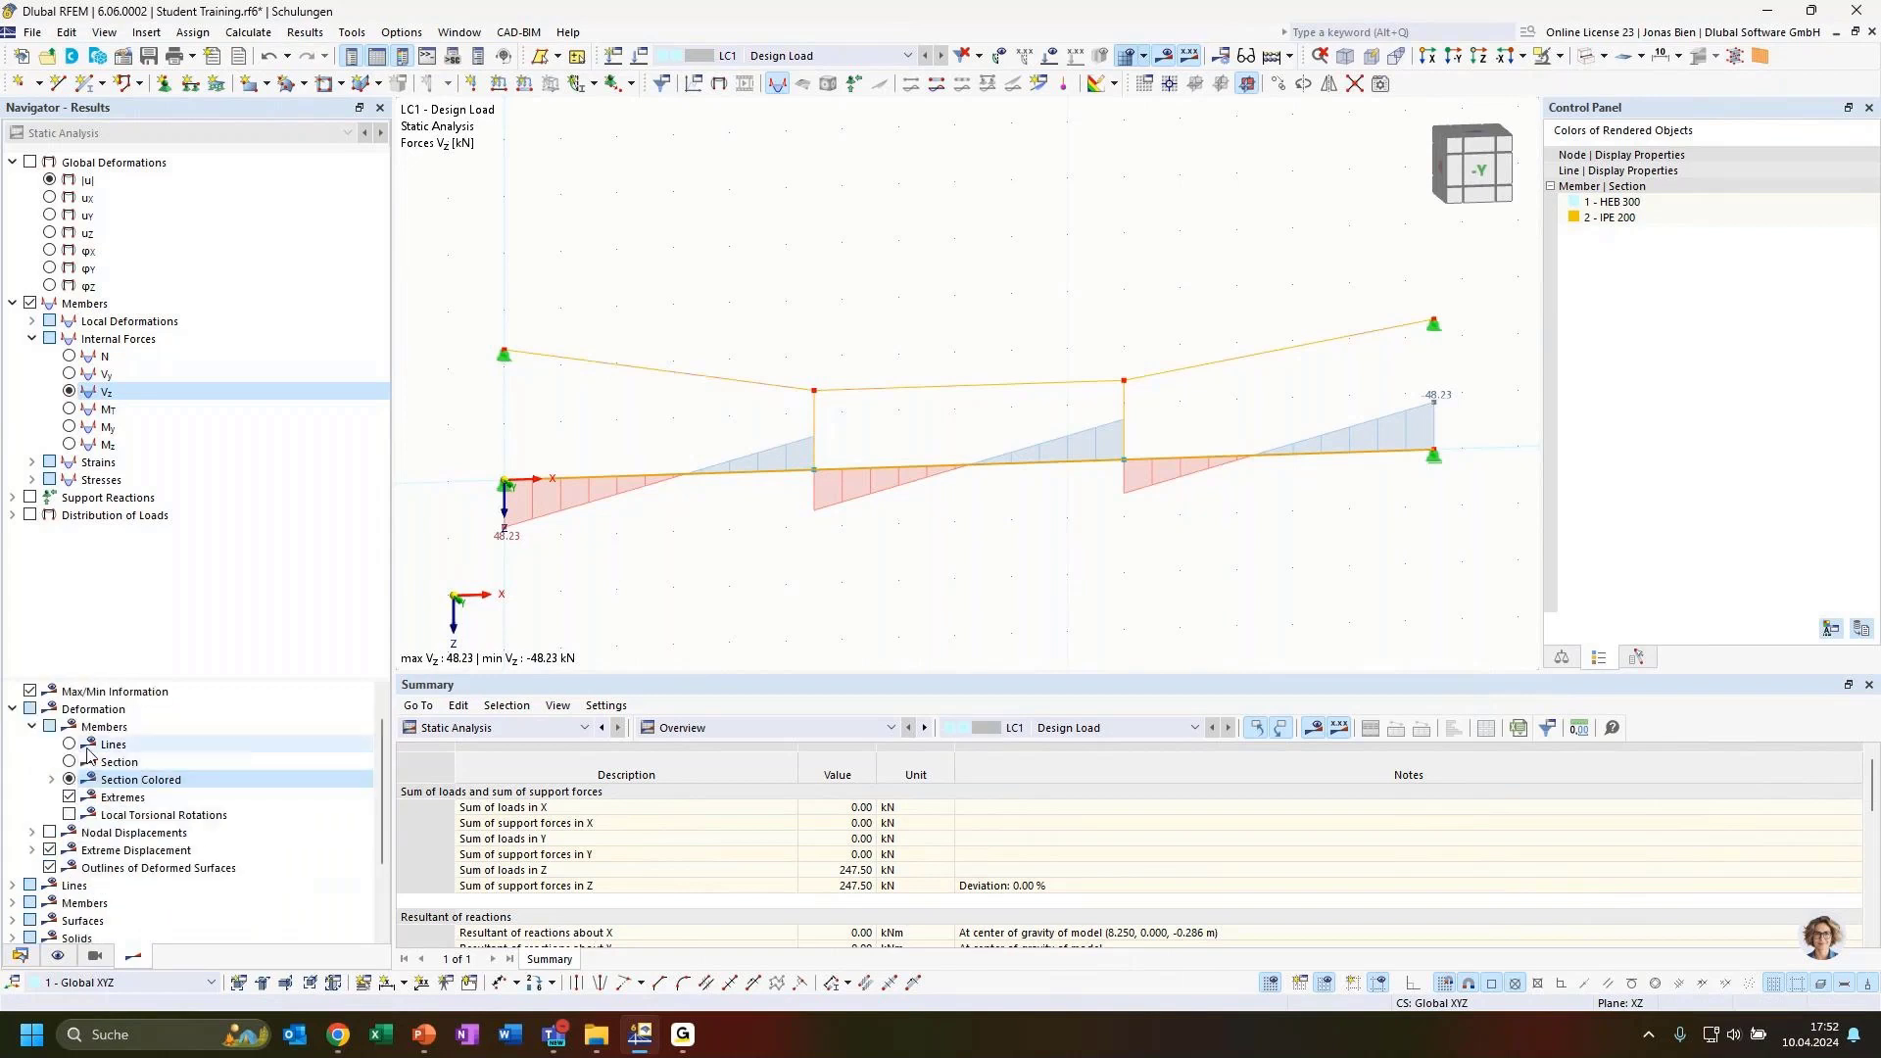
{"action": "scroll", "coordinate": [86, 759], "scroll_direction": "down", "scroll_amount": 1}
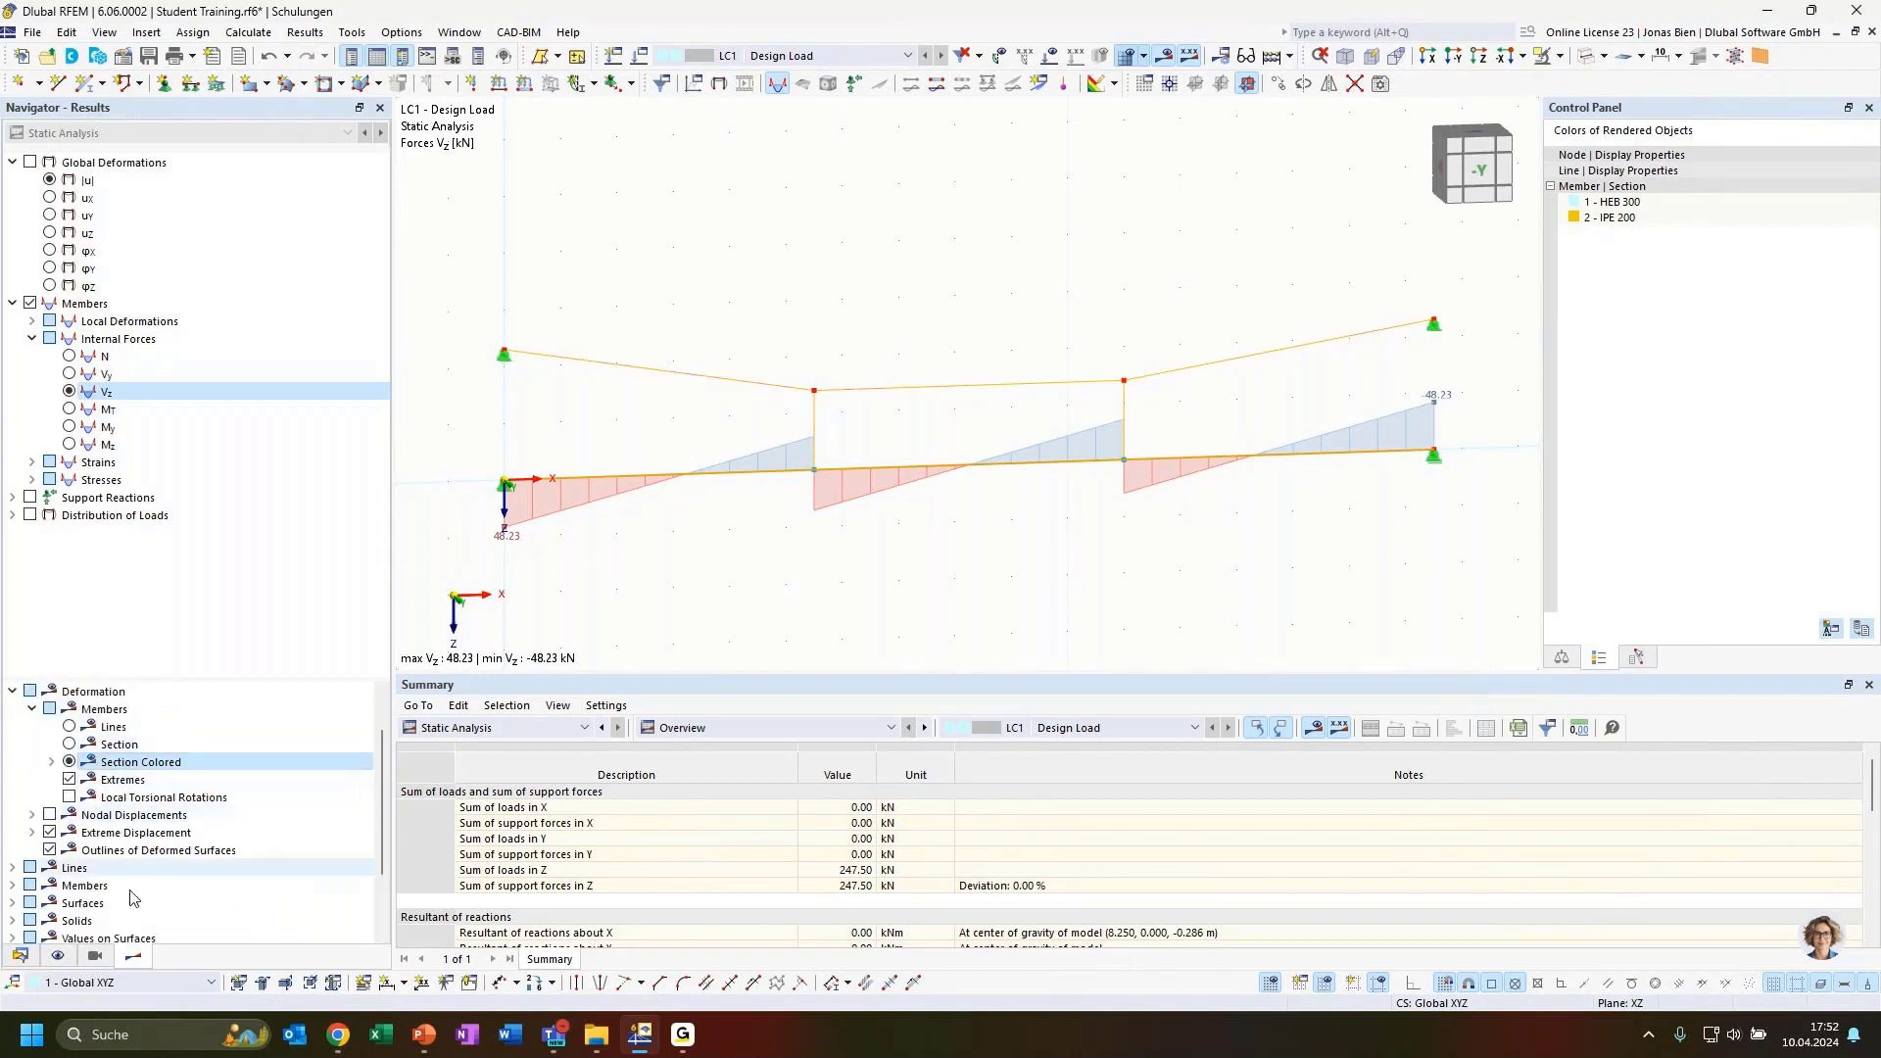
{"action": "left_click", "coordinate": [12, 885]}
{"action": "scroll", "coordinate": [70, 849], "scroll_direction": "down", "scroll_amount": 4}
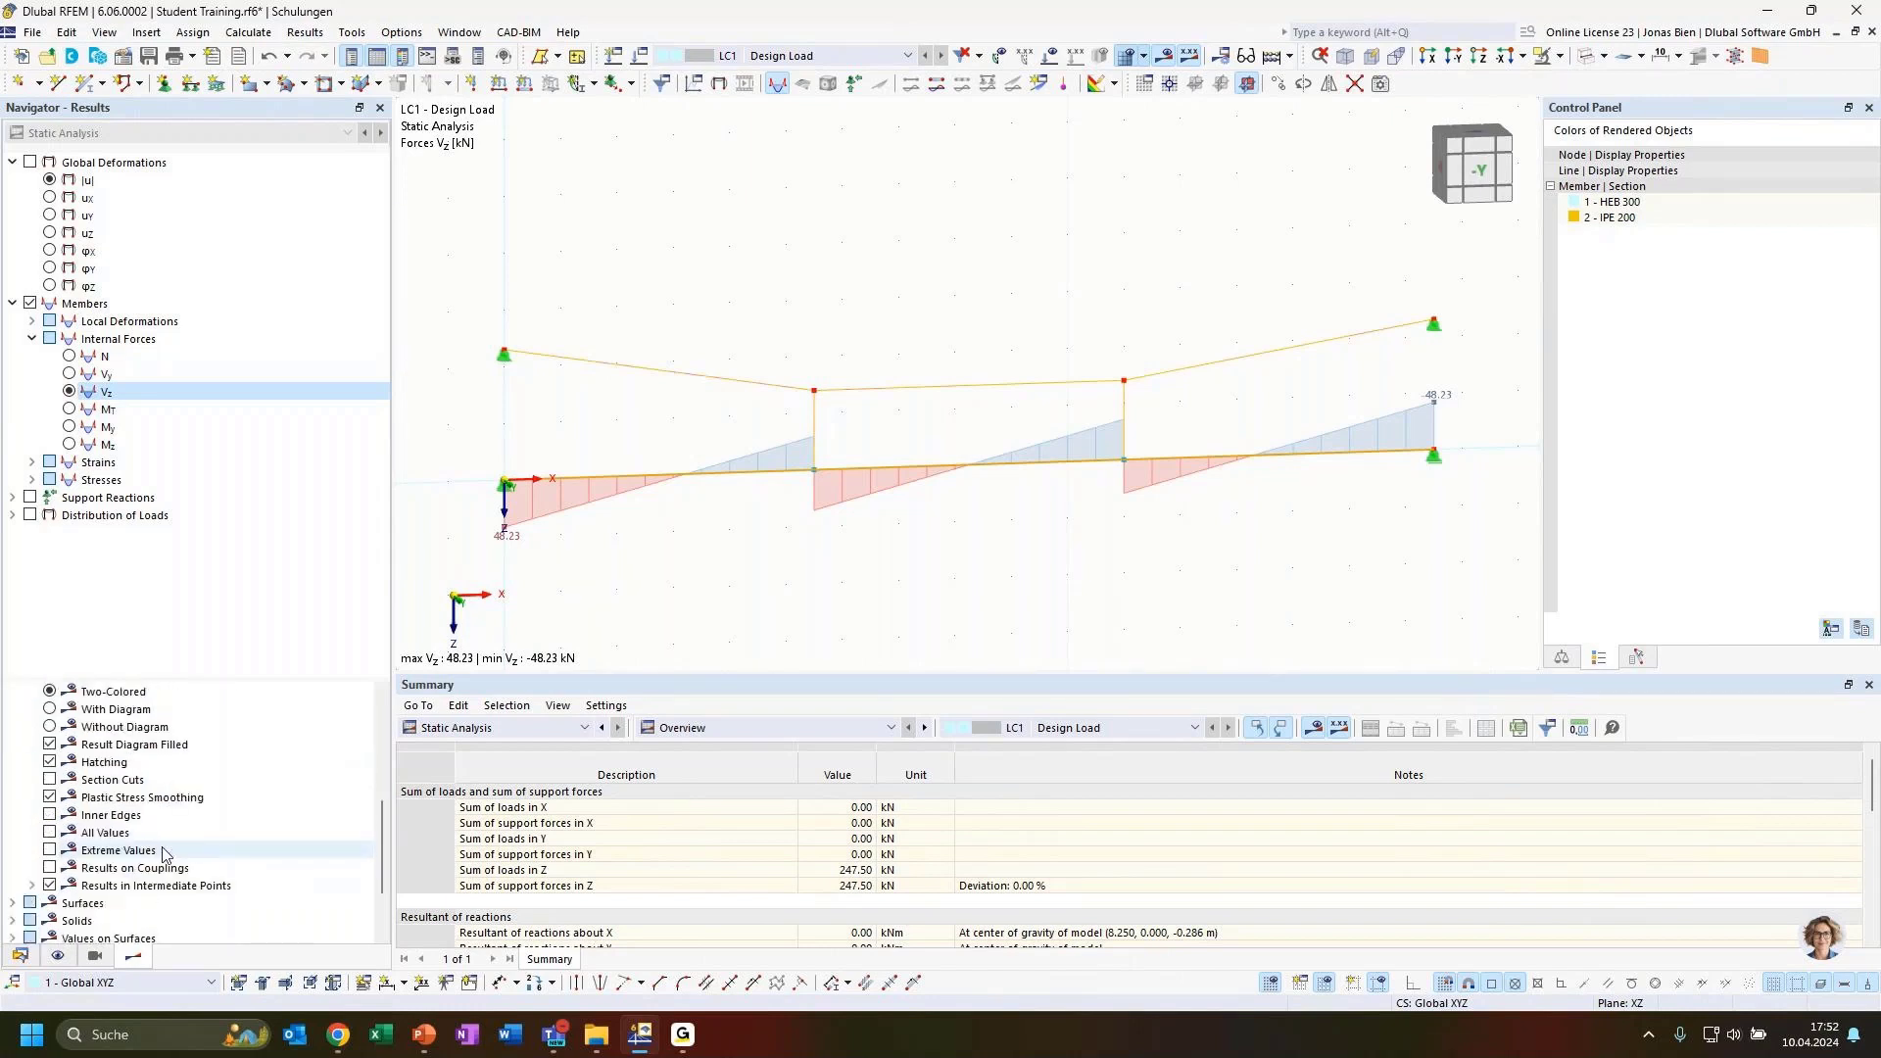
{"action": "left_click", "coordinate": [49, 832]}
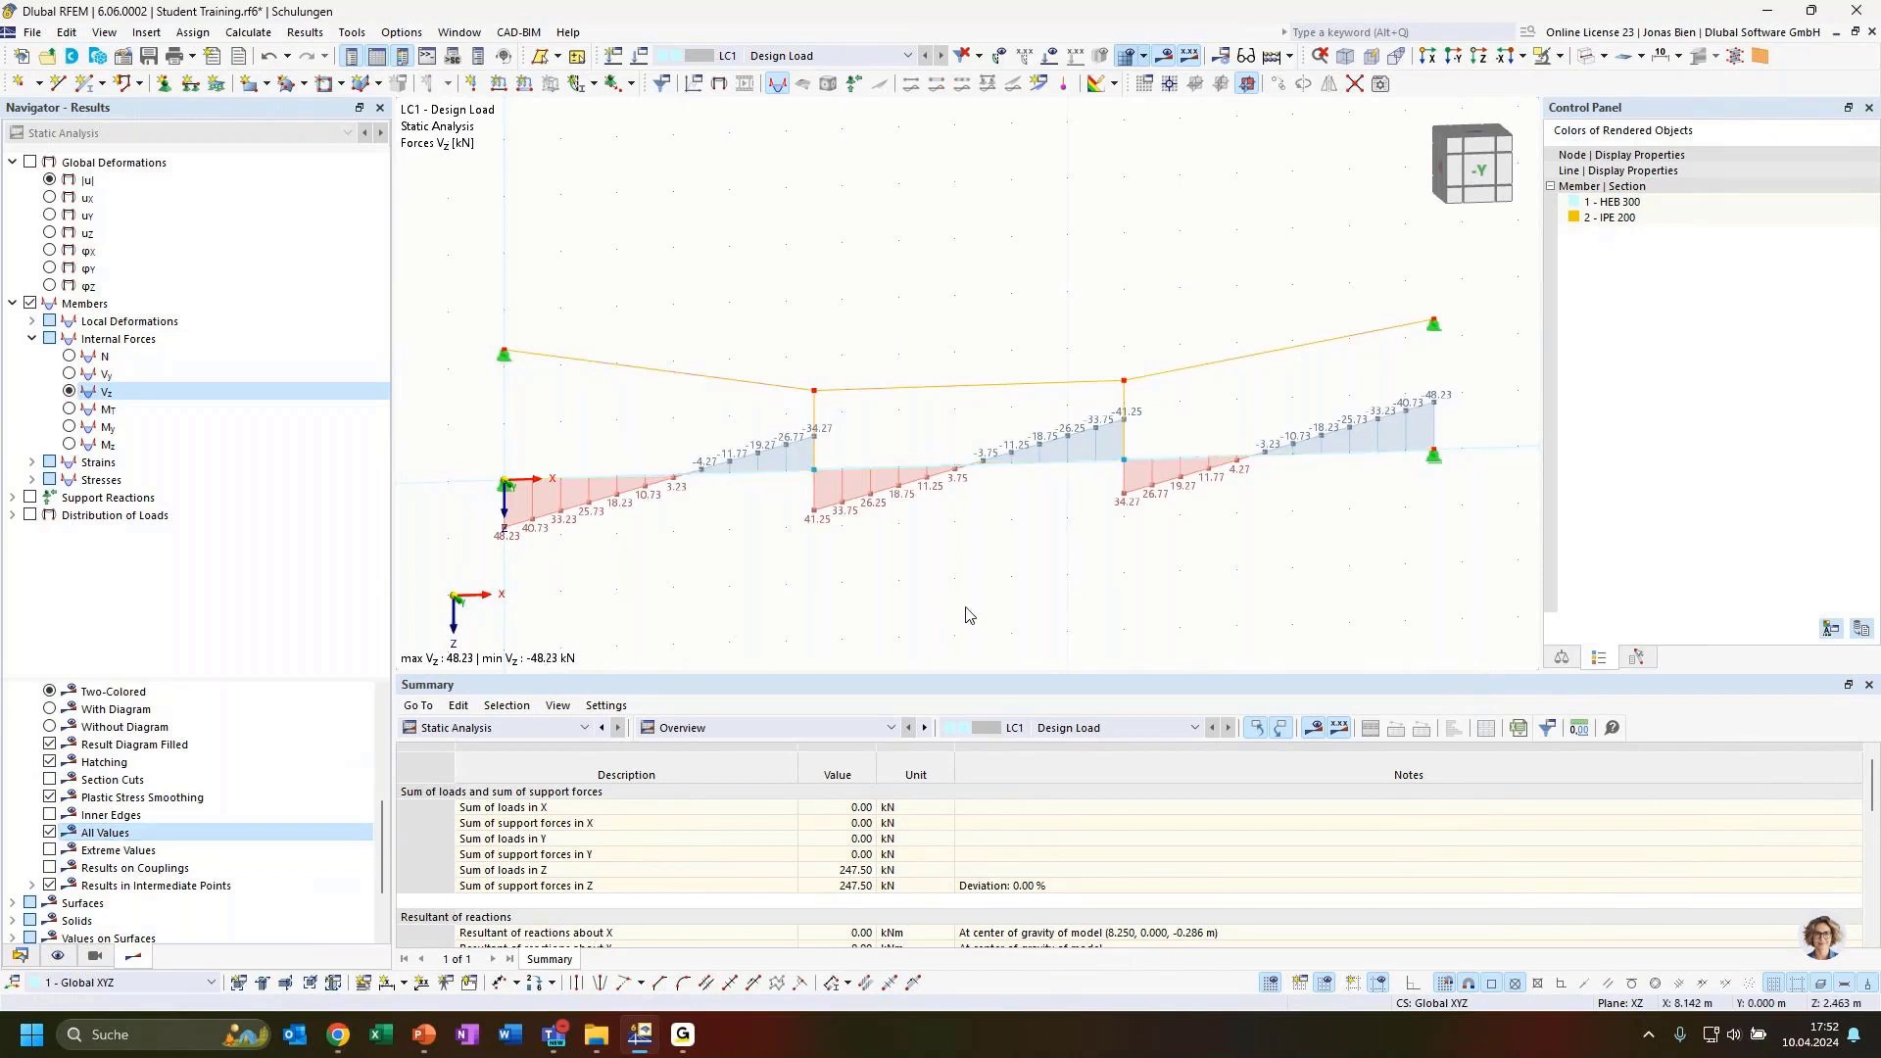
{"action": "middle_click_drag", "start_coordinate": [873, 597], "coordinate": [911, 621], "text": "ctrl"}
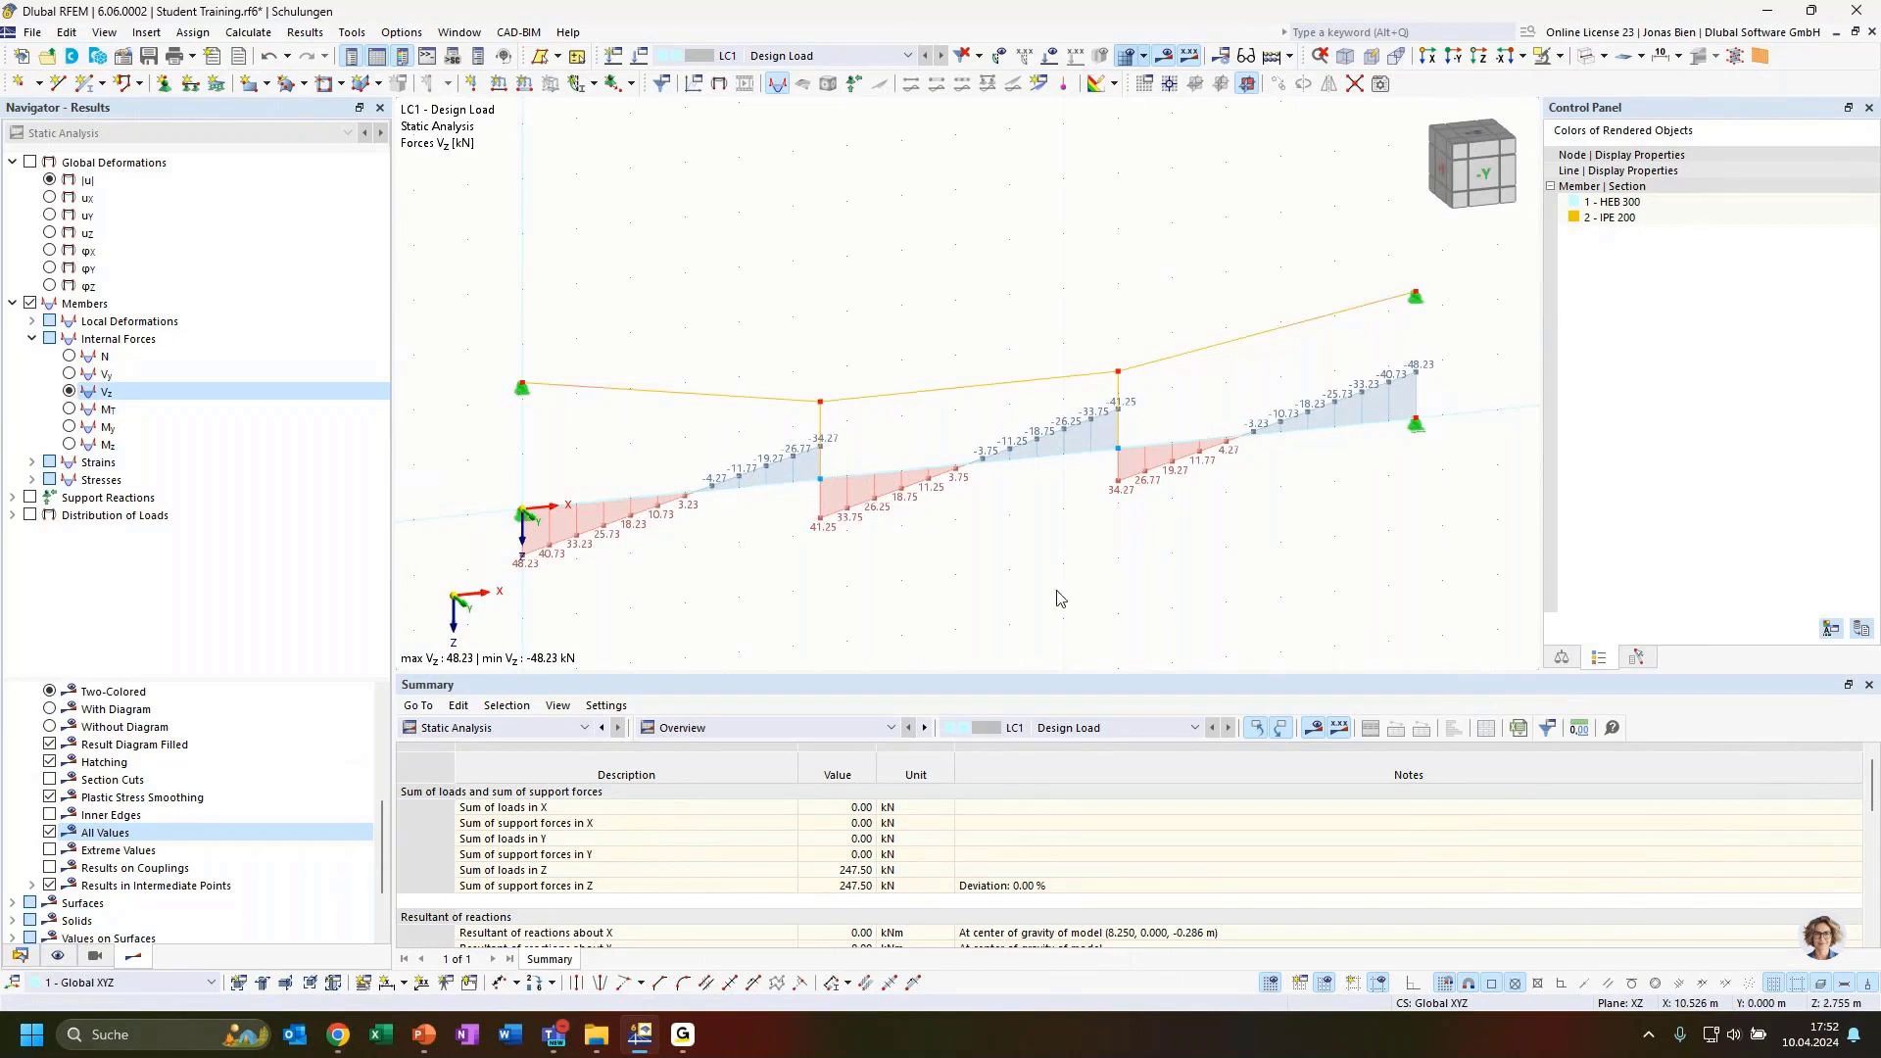
{"action": "middle_click_drag", "start_coordinate": [1119, 557], "coordinate": [1084, 561], "text": "ctrl"}
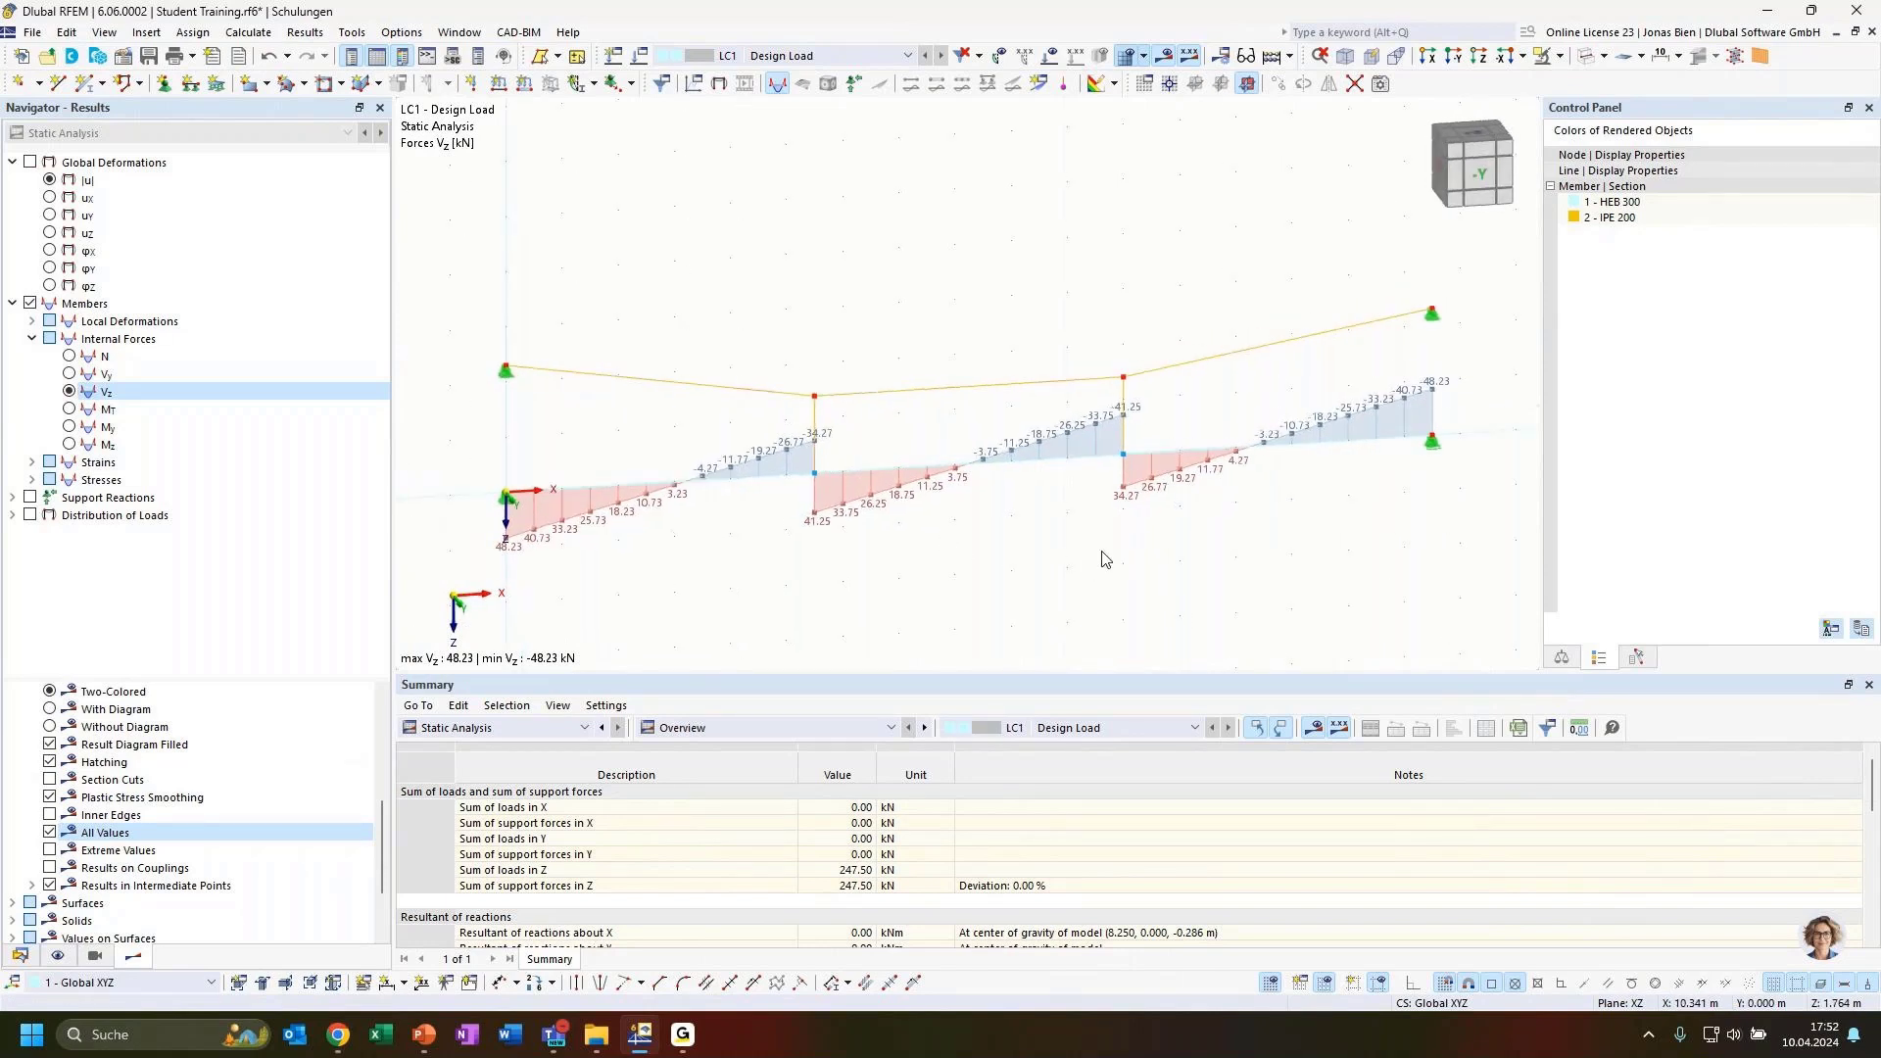
View the model in the -Y direction, open the result diagrams of beam member 1 and add the My moment diagram.
{"action": "left_click", "coordinate": [1477, 186]}
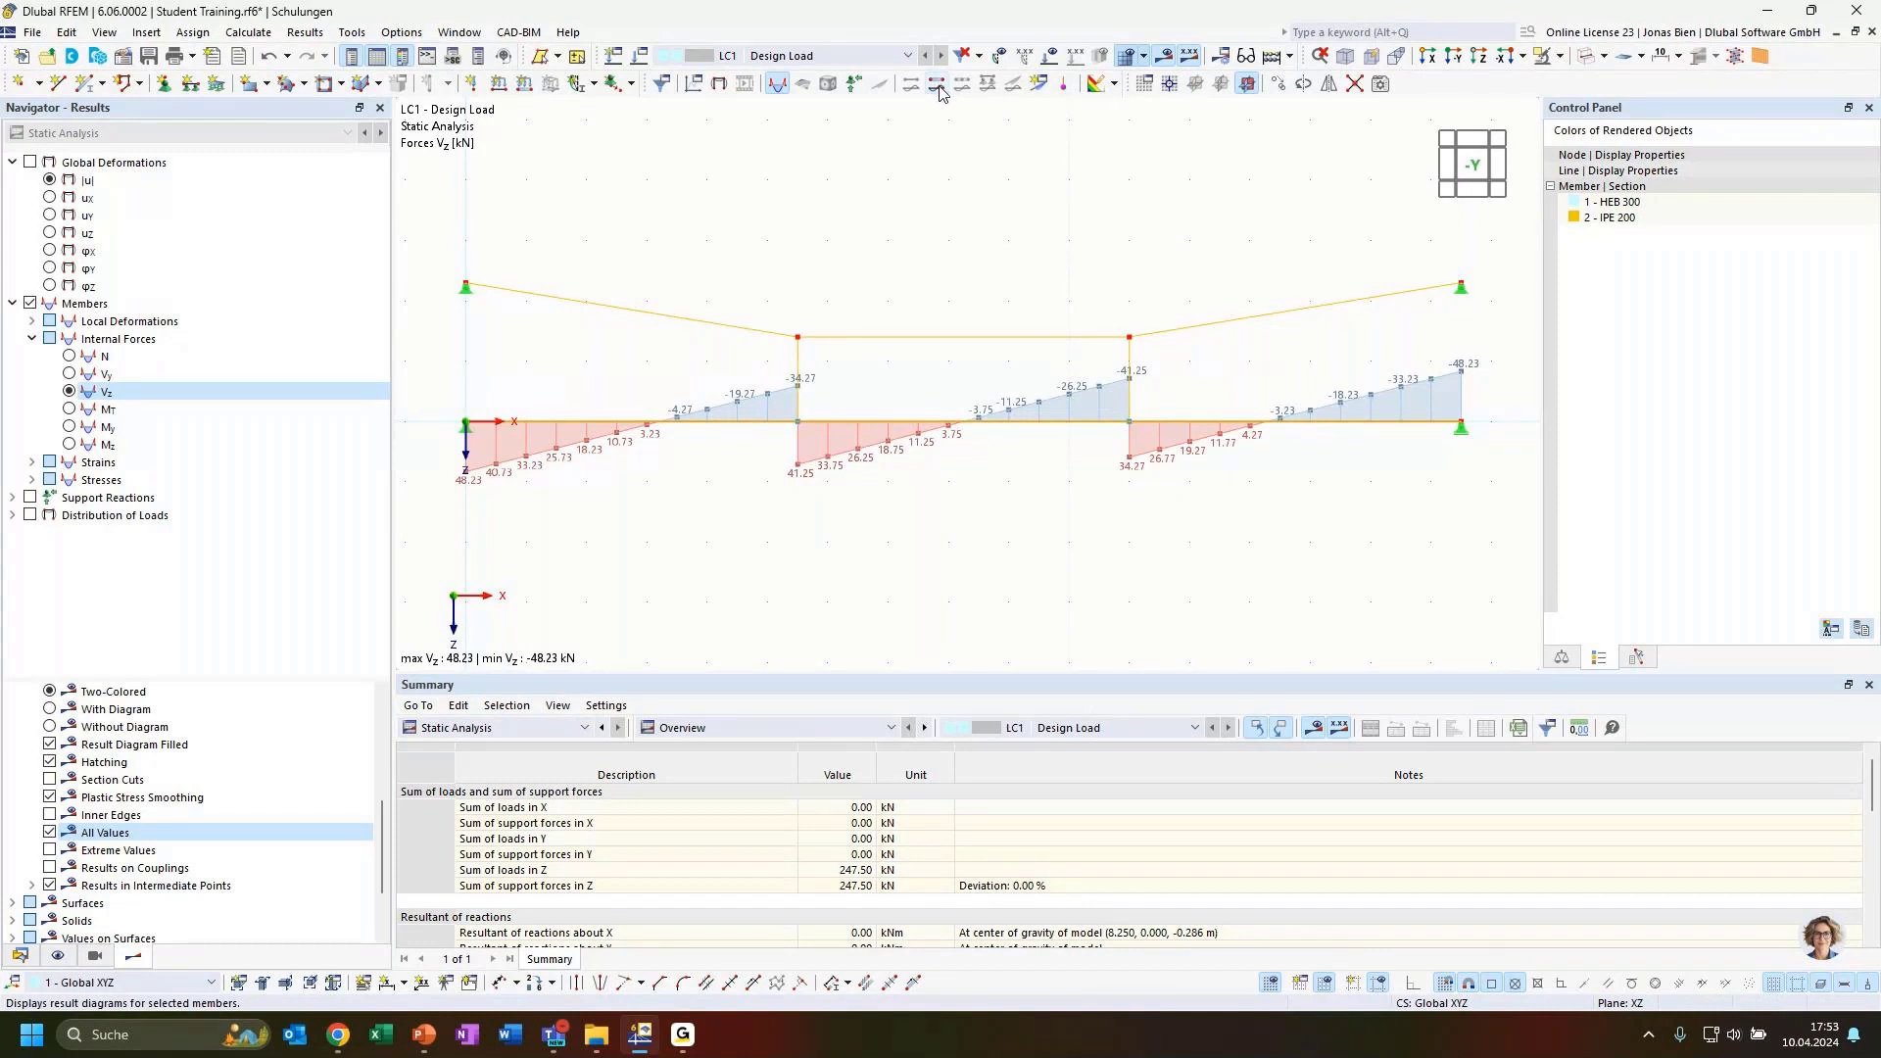
{"action": "right_click", "coordinate": [943, 423]}
{"action": "mouse_move", "coordinate": [1009, 485]}
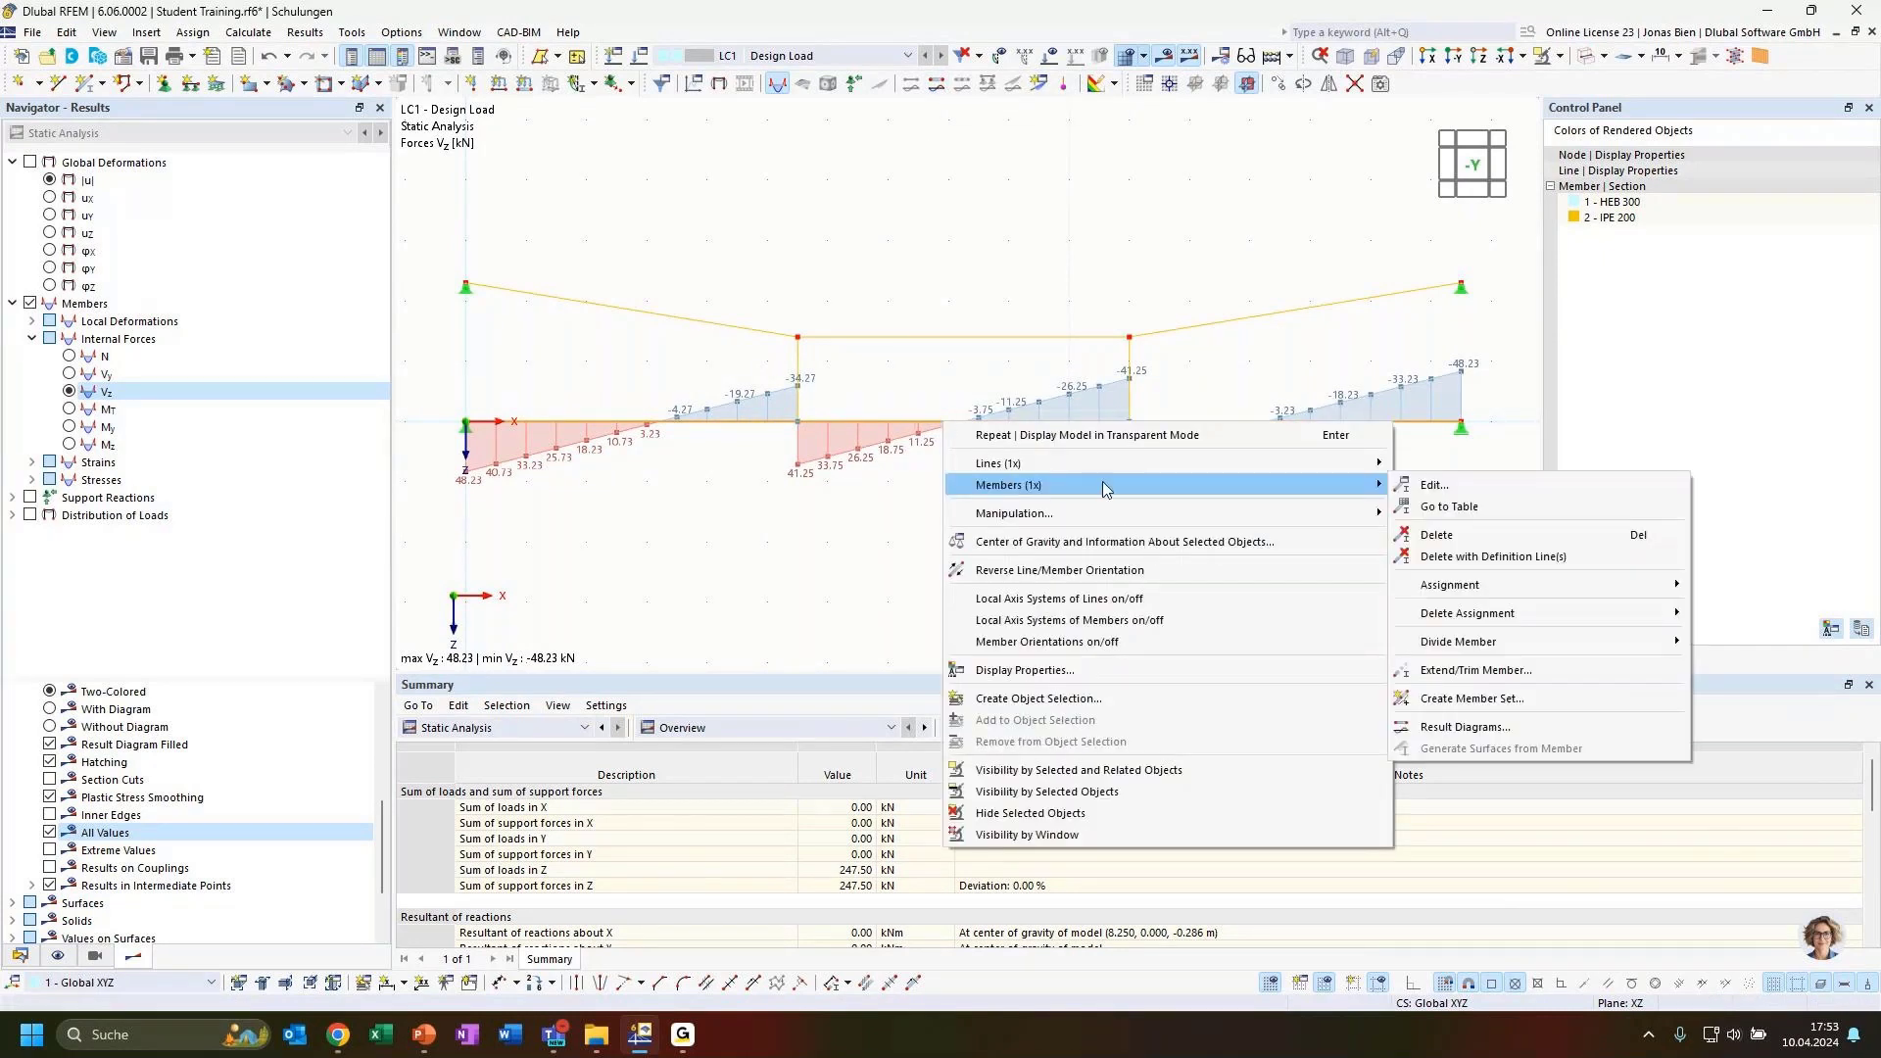
{"action": "left_click", "coordinate": [1451, 731]}
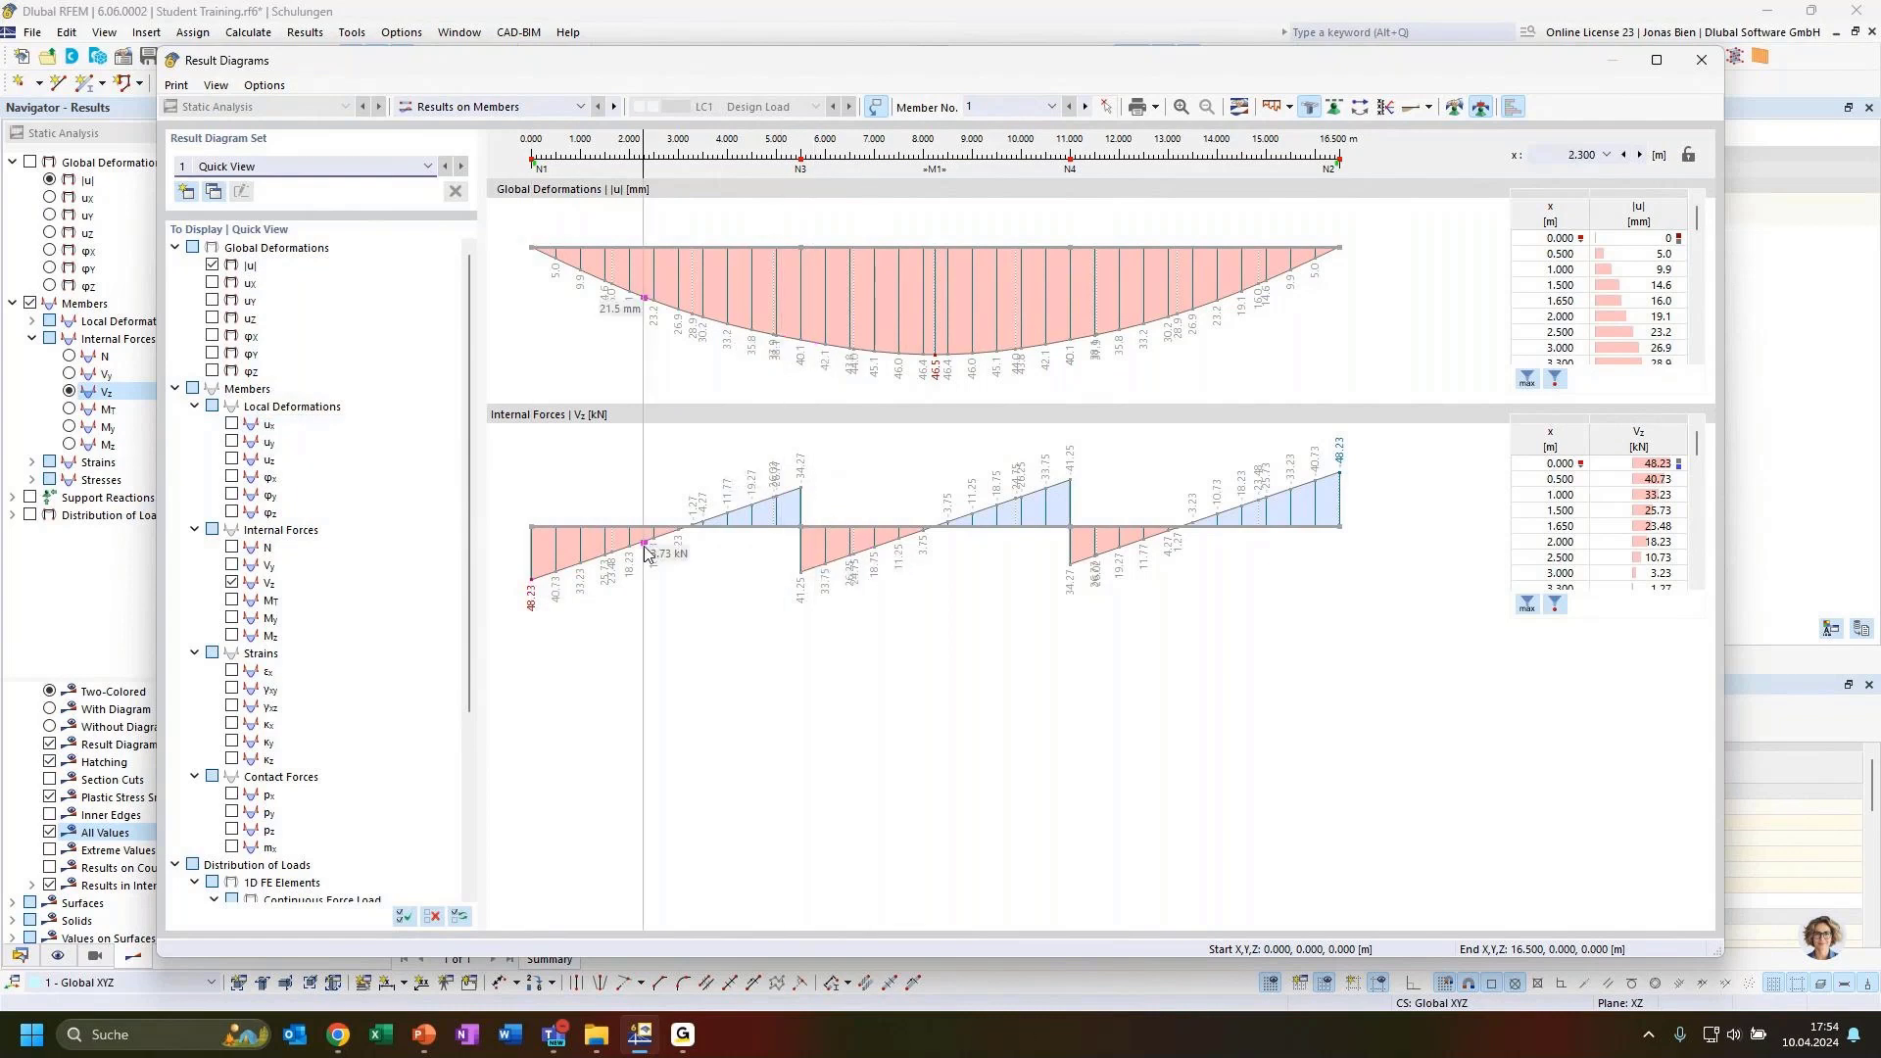
{"action": "left_click", "coordinate": [232, 618]}
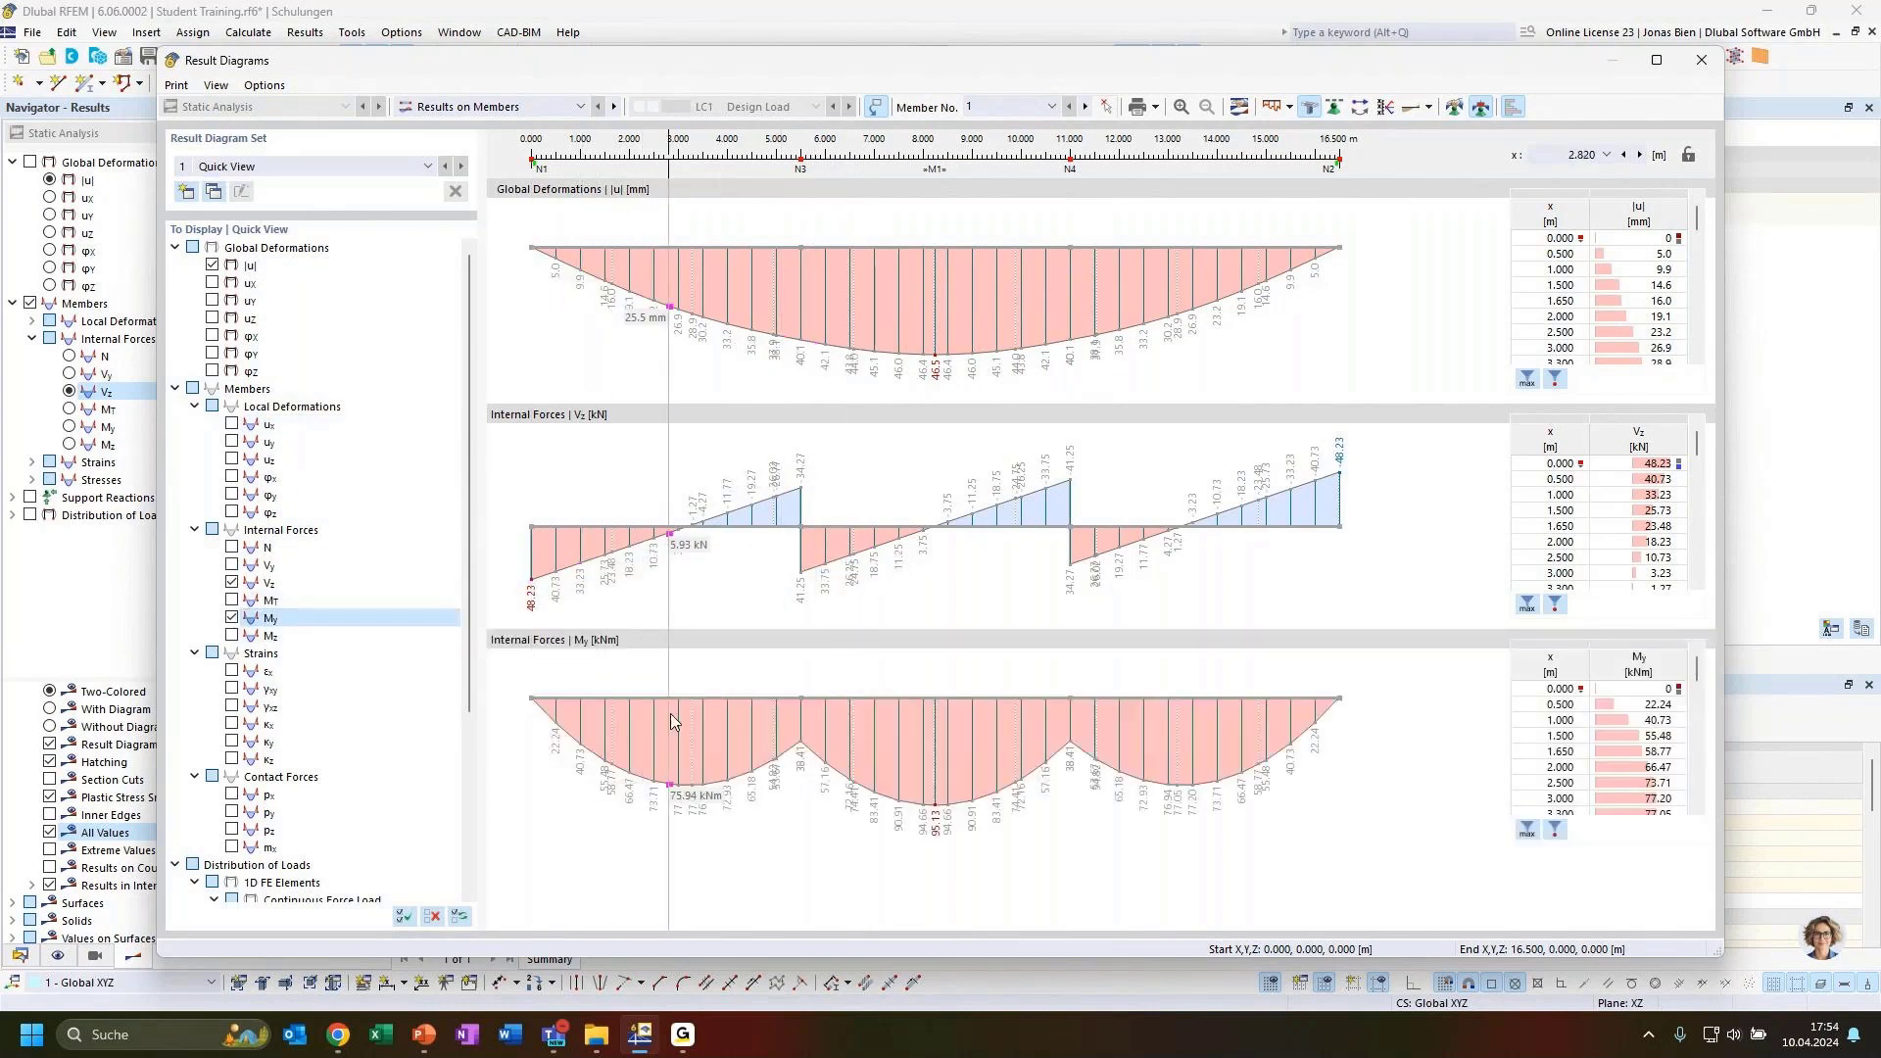
Check the axial force N diagram of beam member 1 and remove it from the displayed results.
{"action": "left_click", "coordinate": [232, 548]}
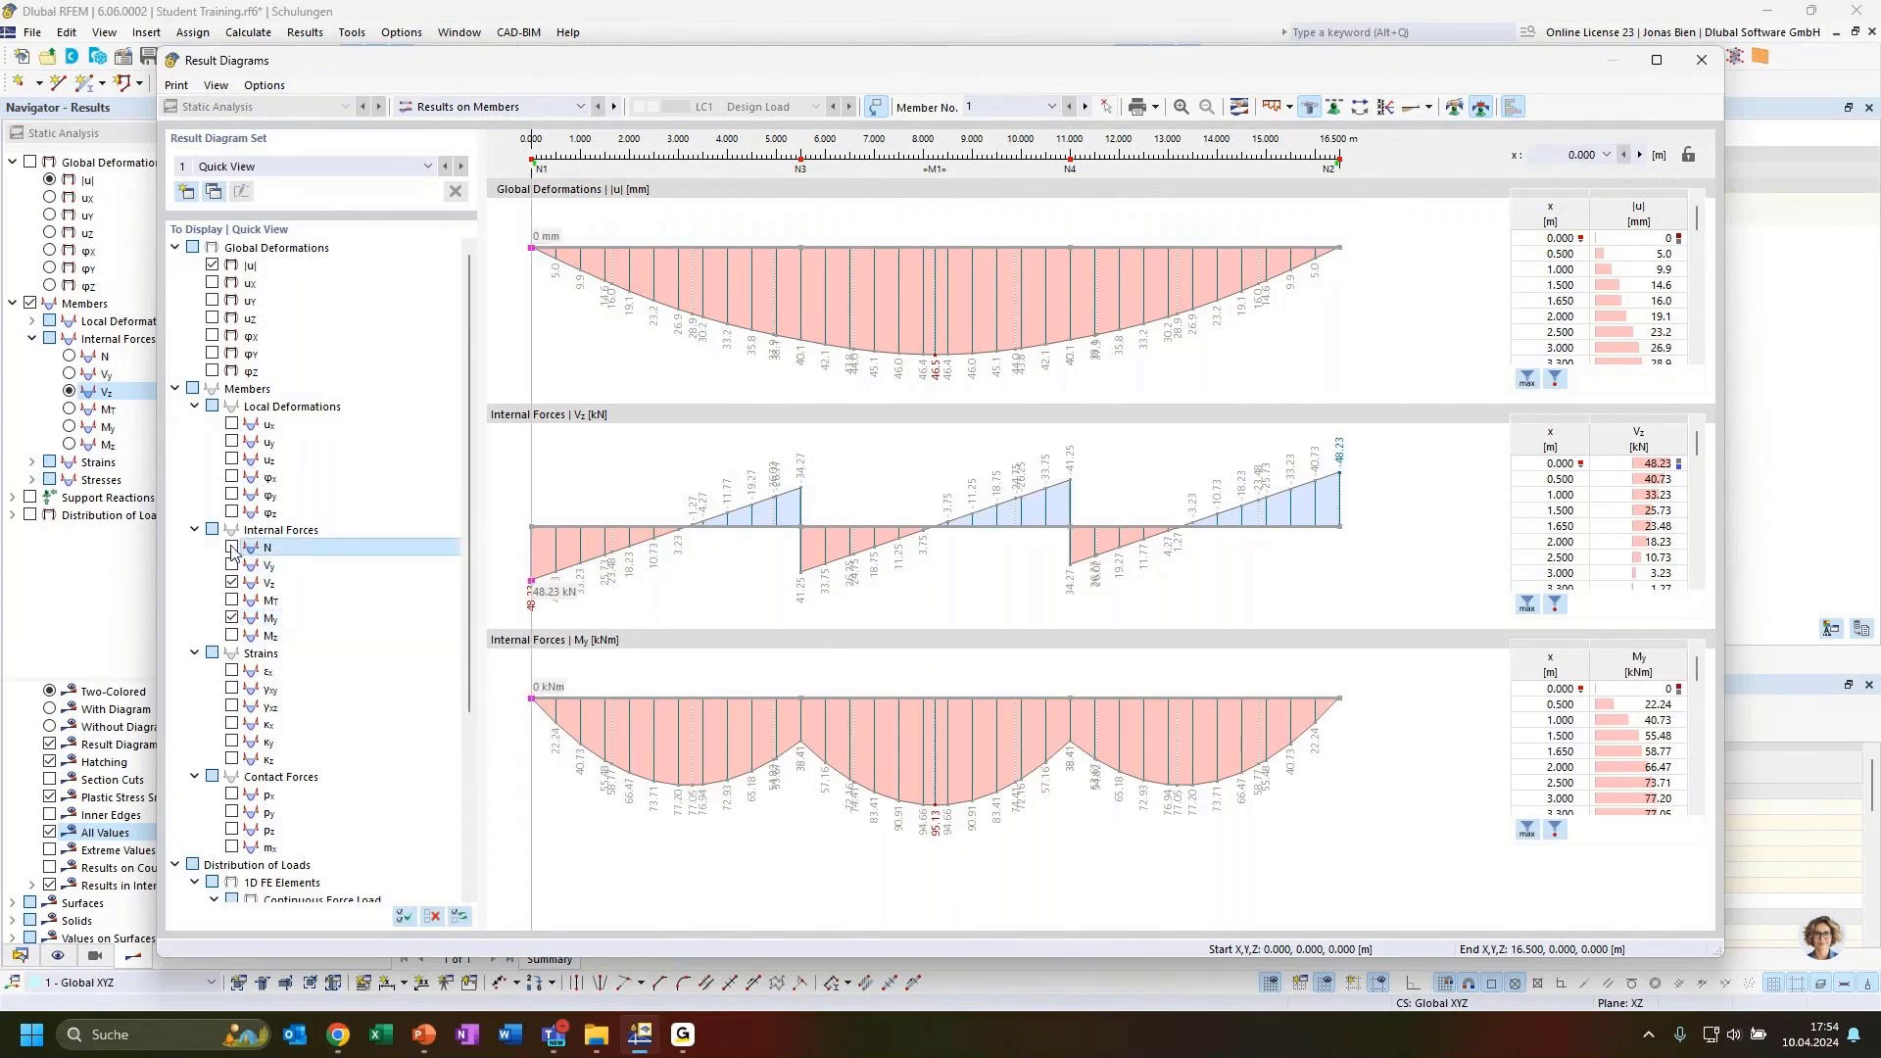
{"action": "scroll", "coordinate": [853, 646], "scroll_direction": "down", "scroll_amount": 3}
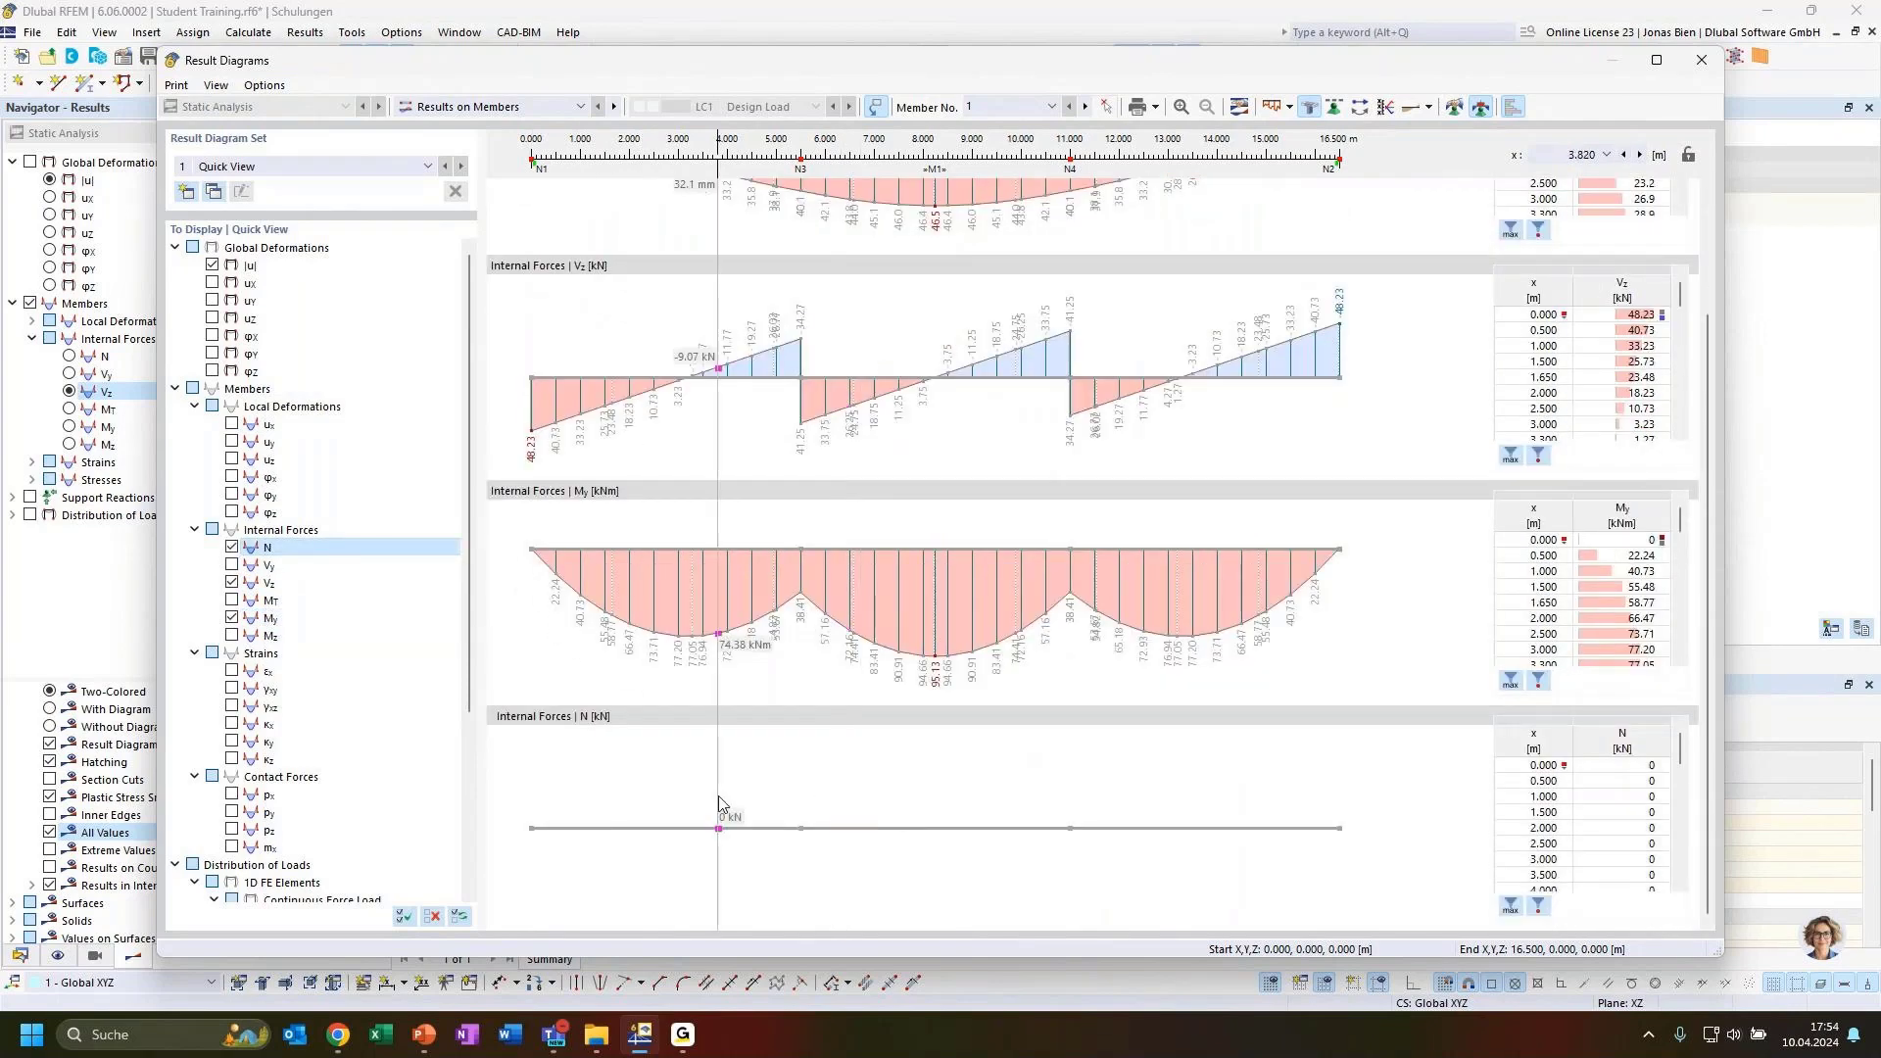
{"action": "left_click", "coordinate": [232, 548]}
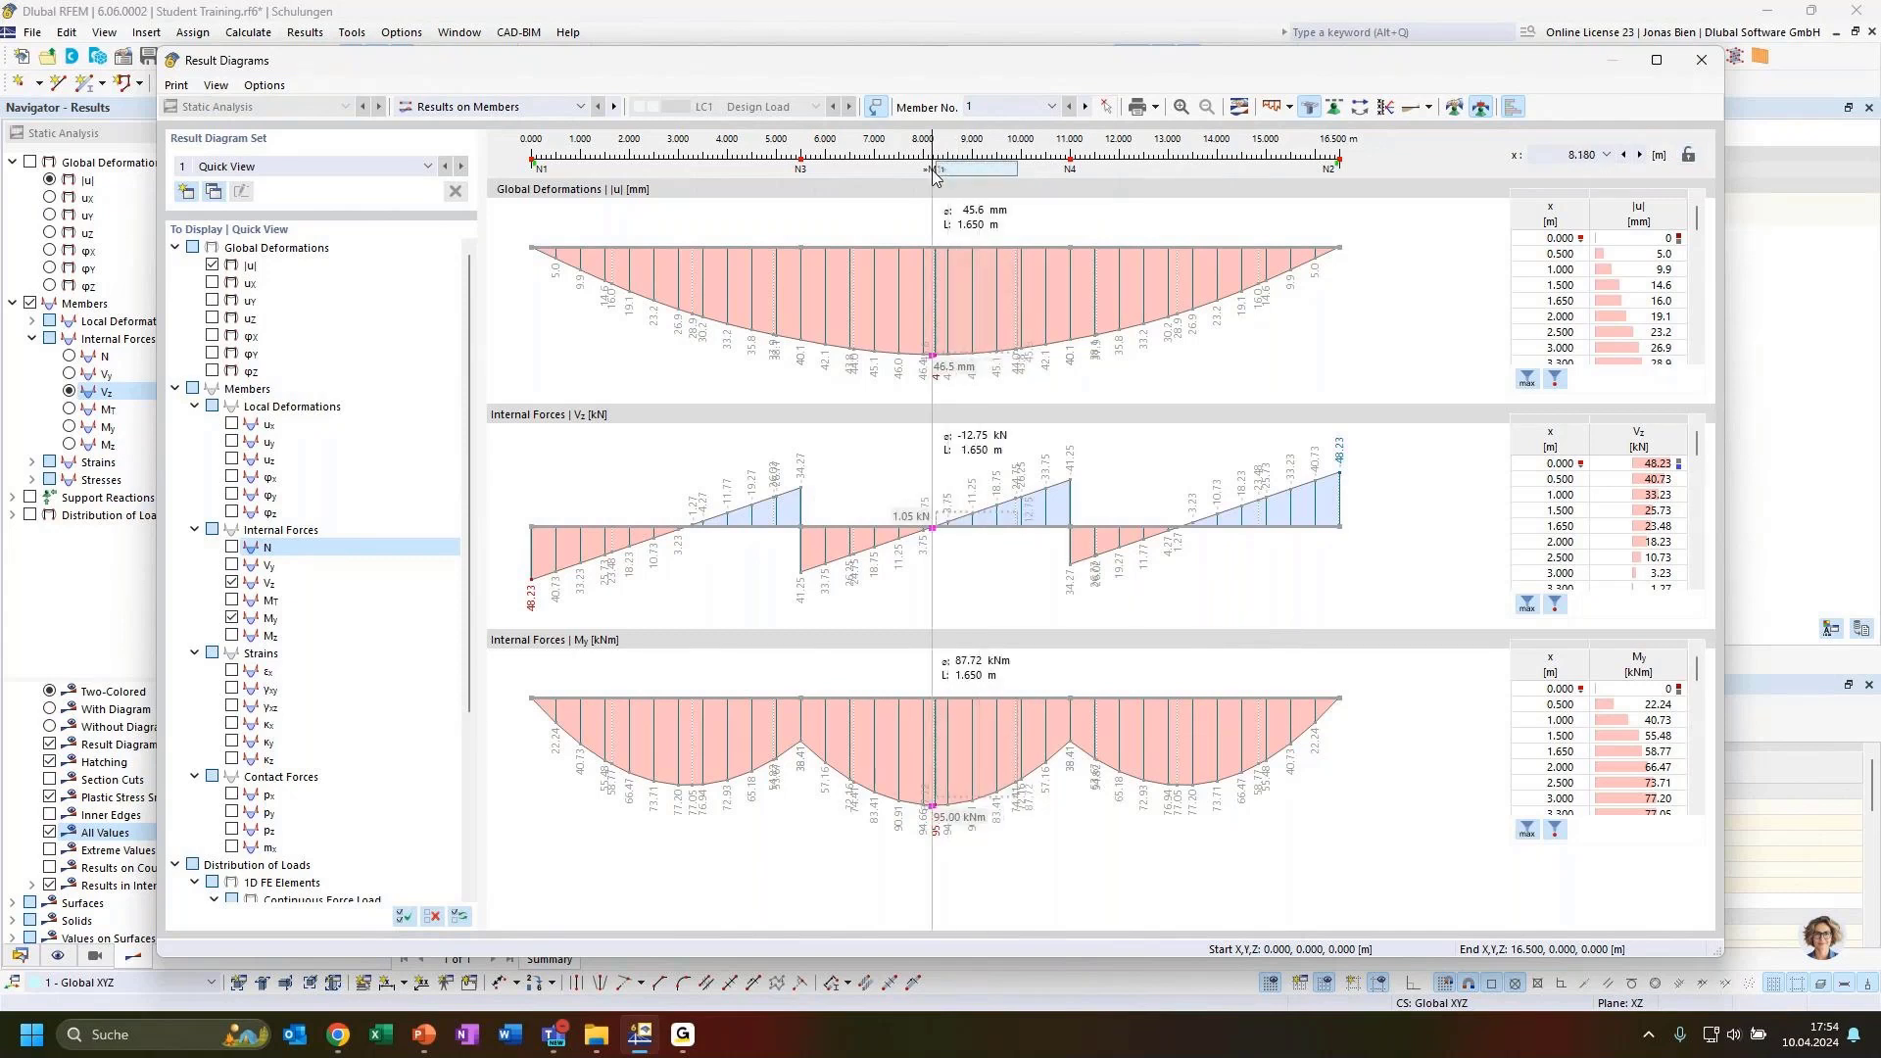
Widen the averaging range to about 3.52 m, check averages at several positions along beam member 1, and close the result diagrams.
{"action": "left_click_drag", "start_coordinate": [937, 168], "coordinate": [860, 168]}
{"action": "left_click_drag", "start_coordinate": [1016, 169], "coordinate": [864, 177]}
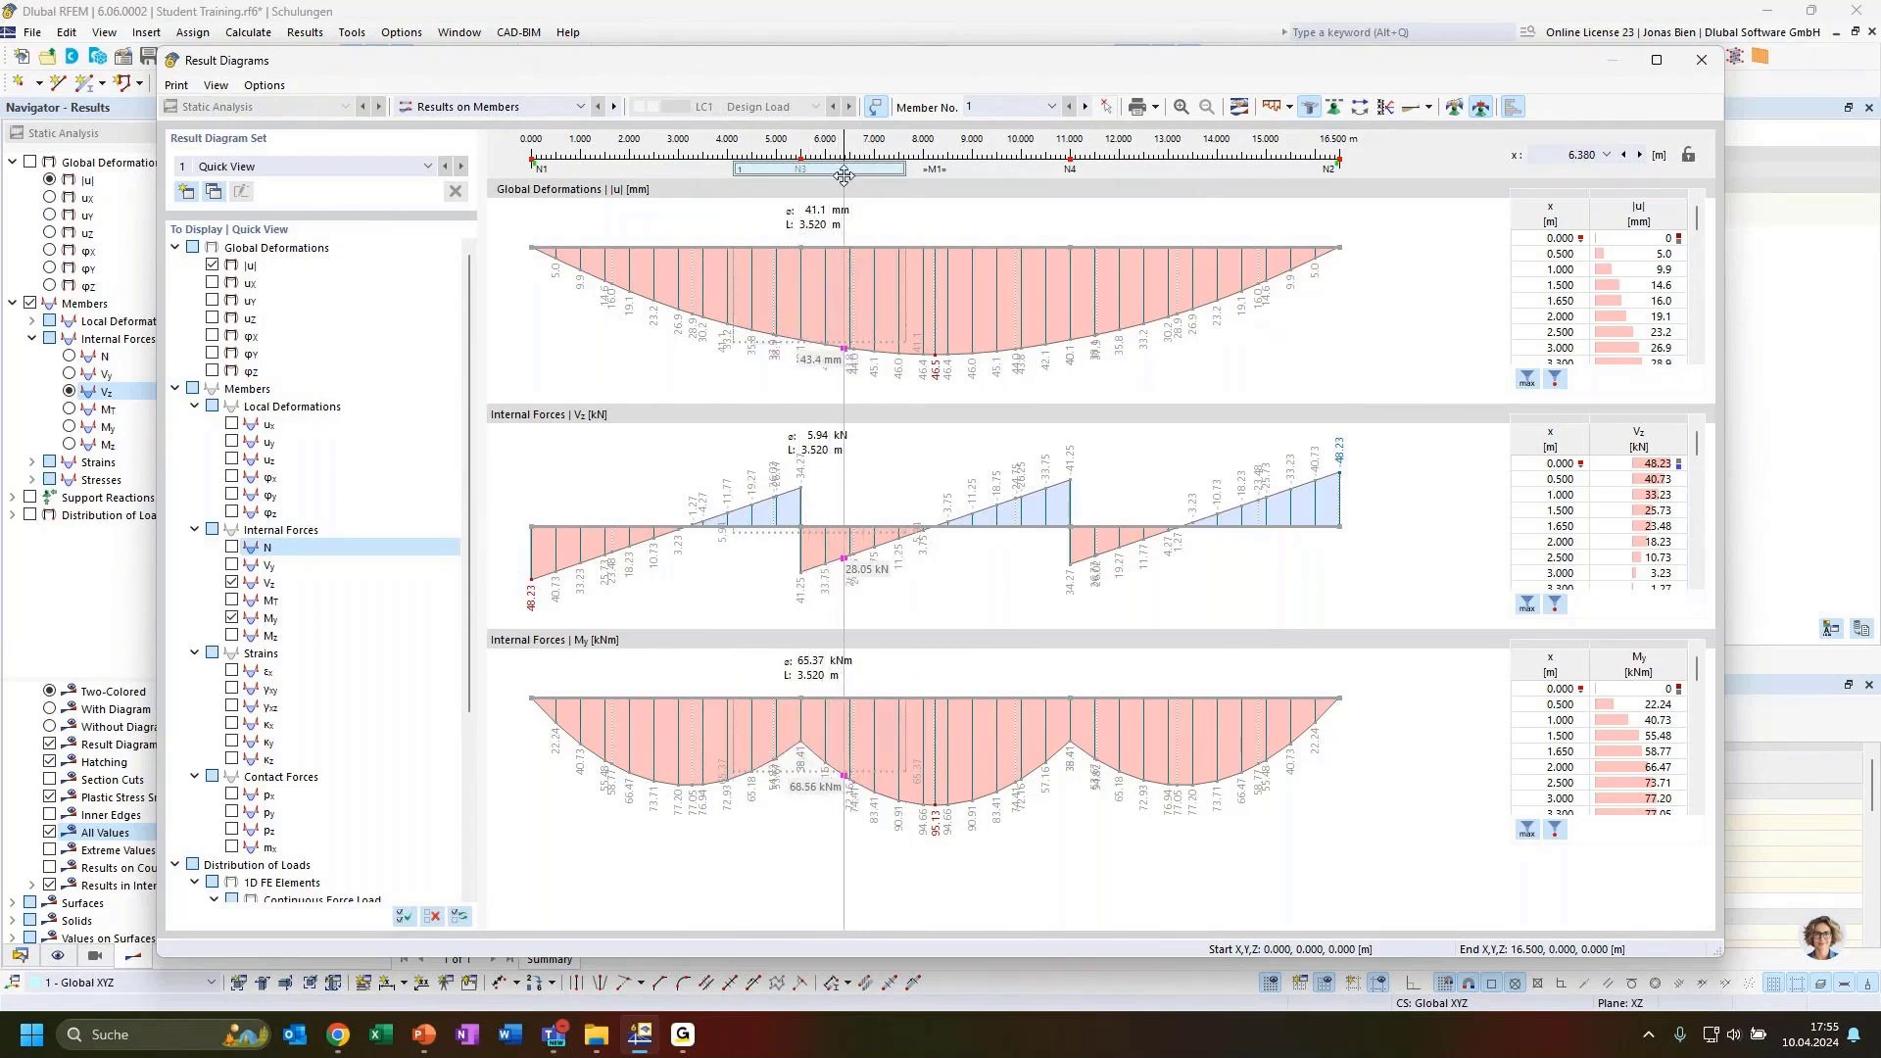
{"action": "left_click_drag", "start_coordinate": [843, 168], "coordinate": [683, 187]}
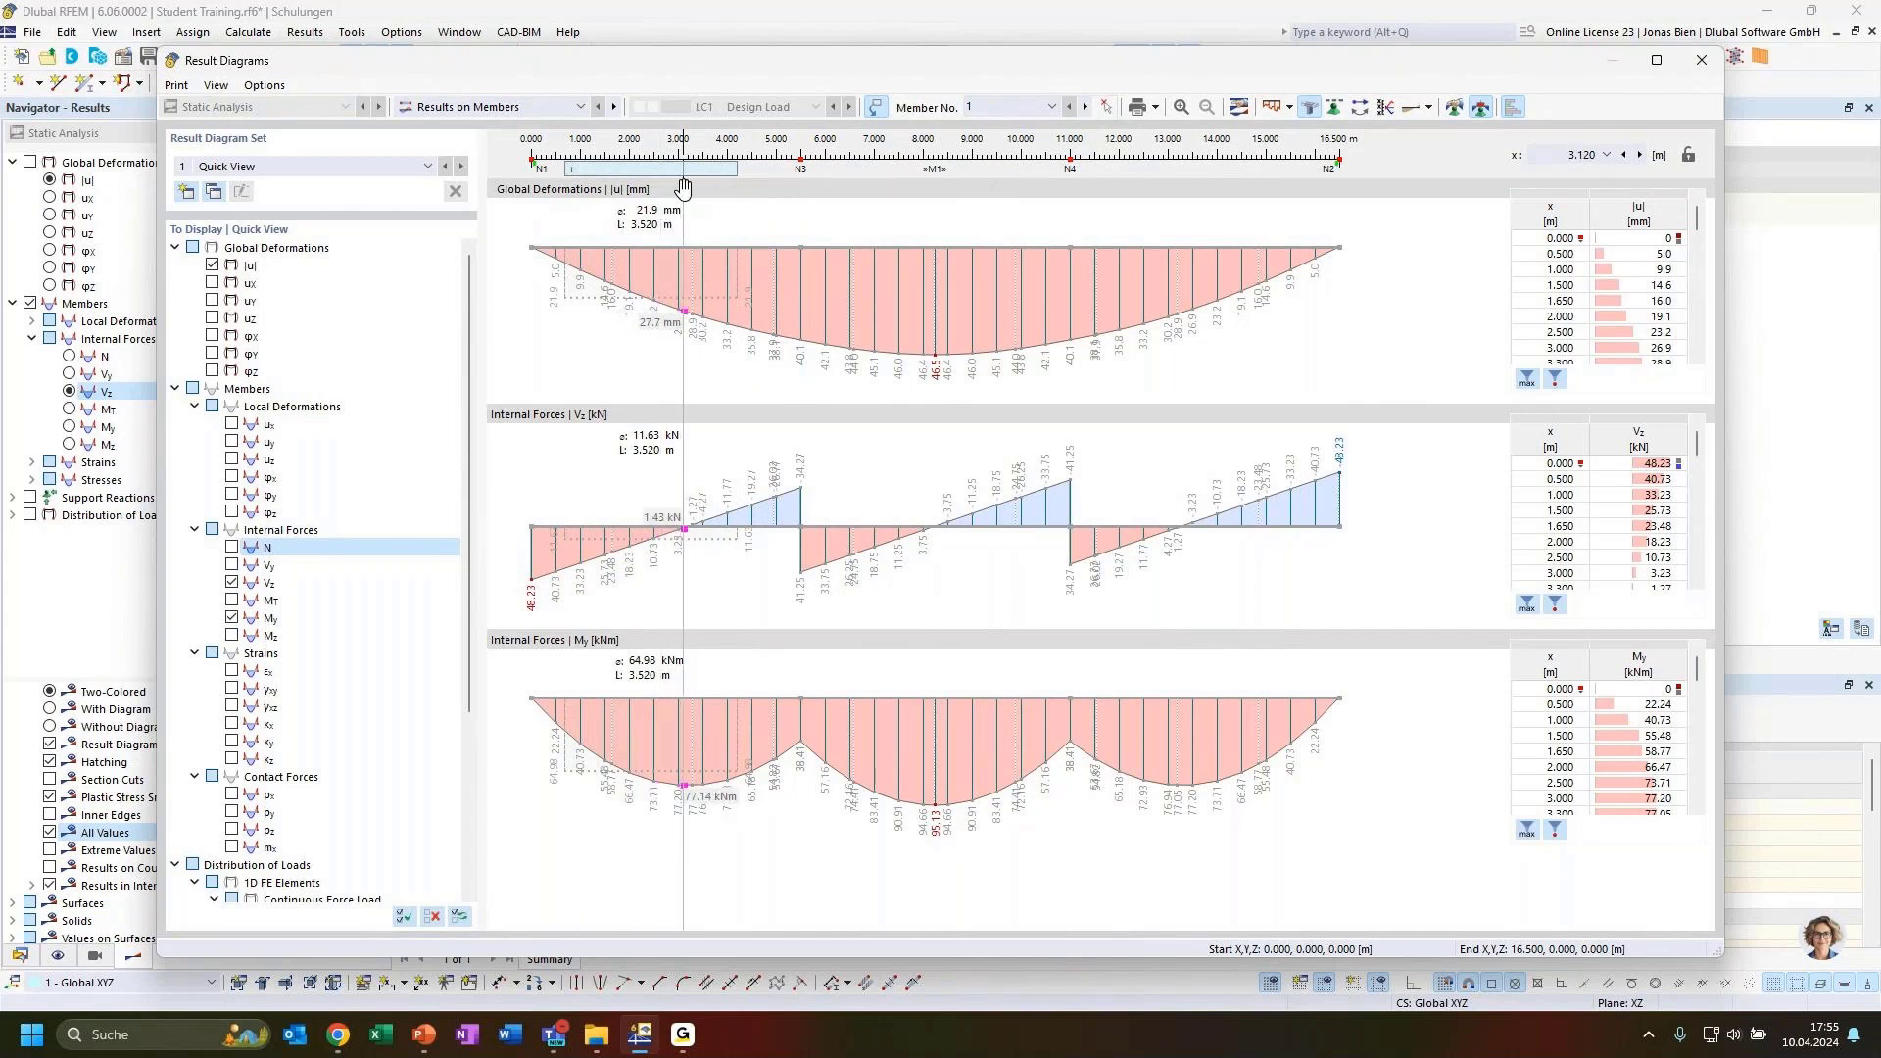
{"action": "left_click_drag", "start_coordinate": [683, 187], "coordinate": [973, 166]}
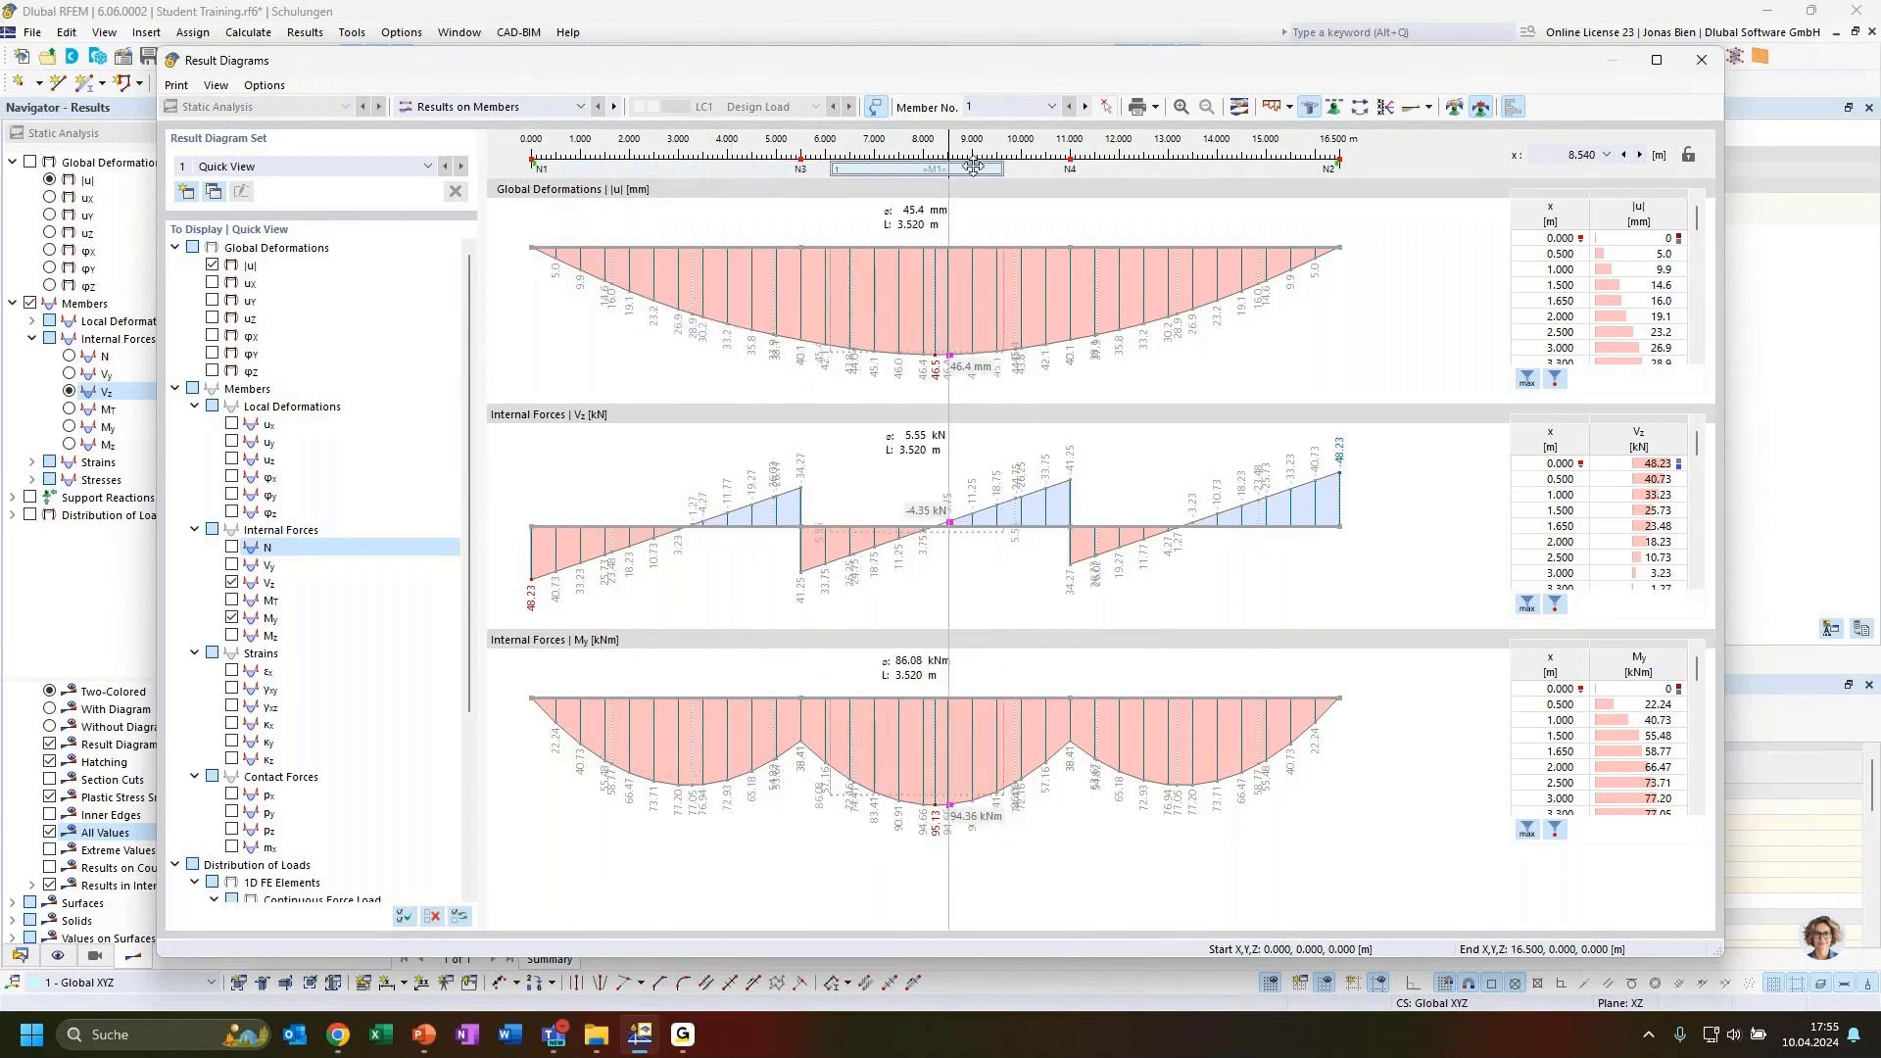
{"action": "left_click", "coordinate": [1706, 63]}
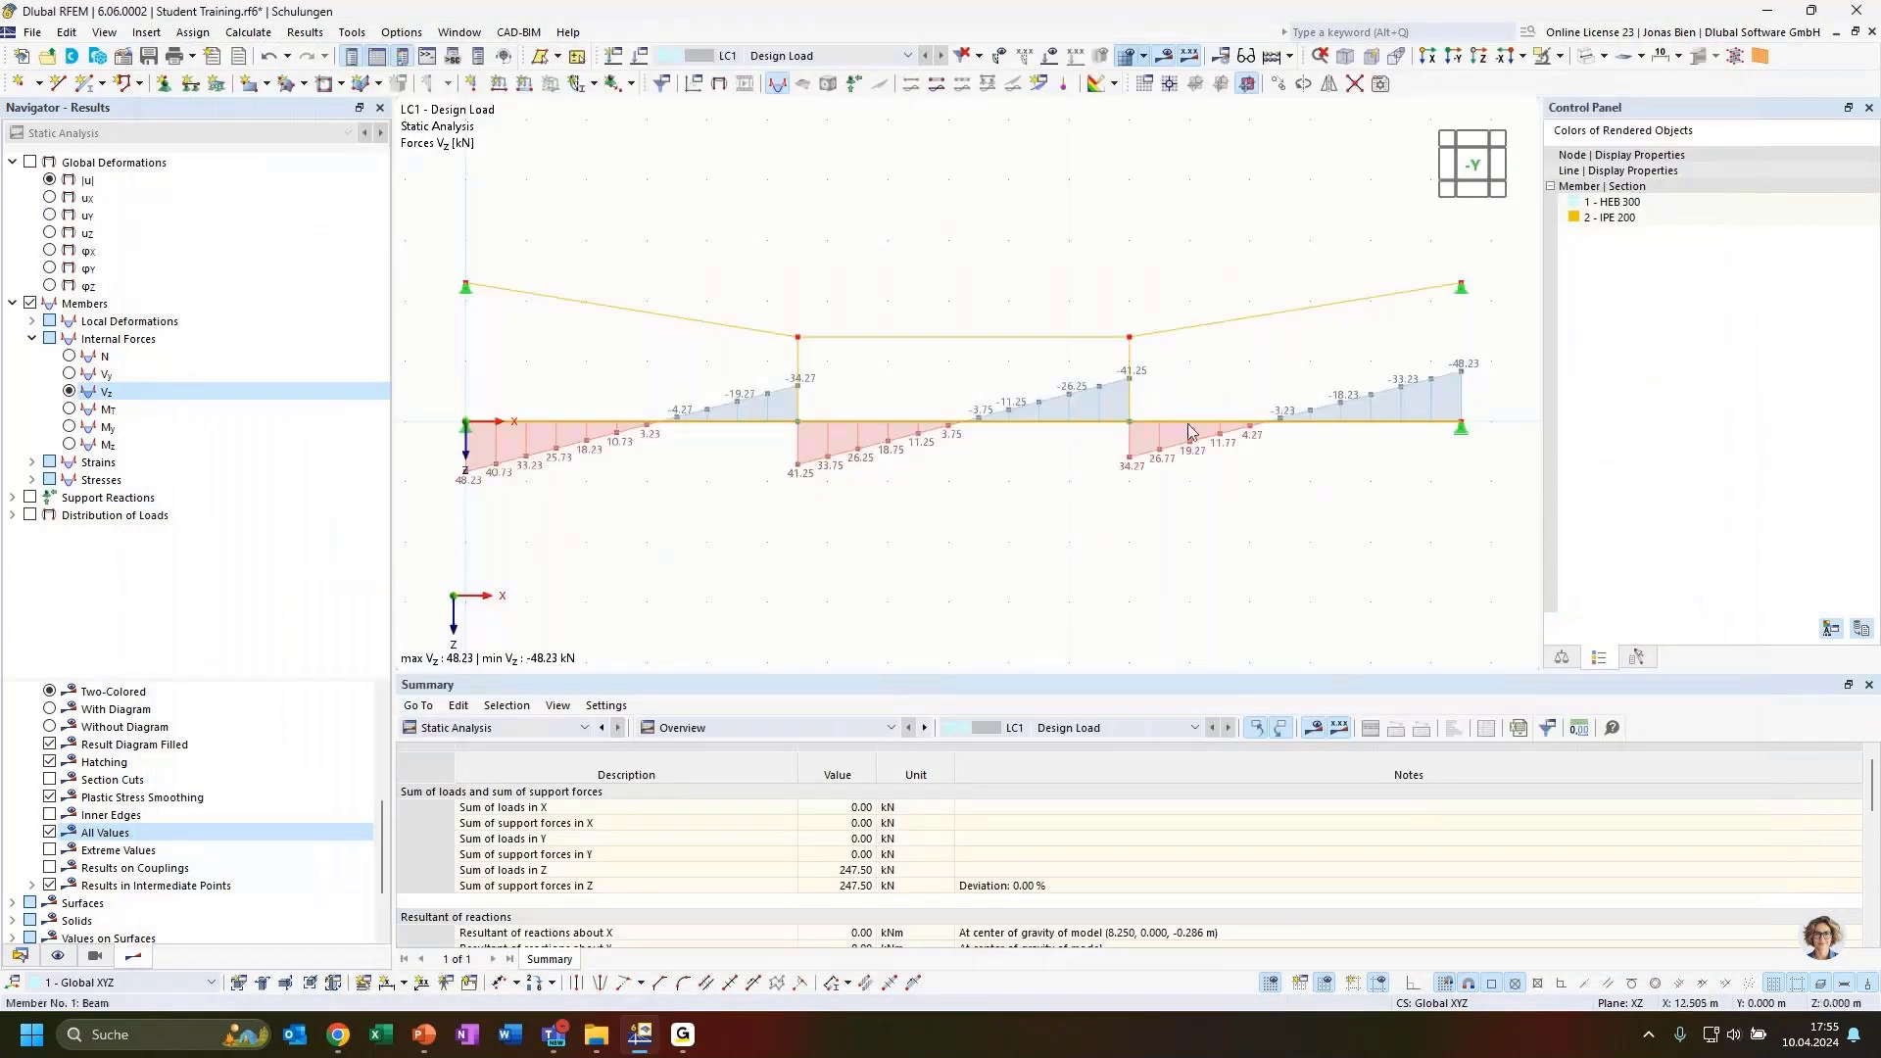
Show the axial forces N and examine the deformation and axial force diagrams of truss members 4-6.
{"action": "left_click", "coordinate": [105, 356]}
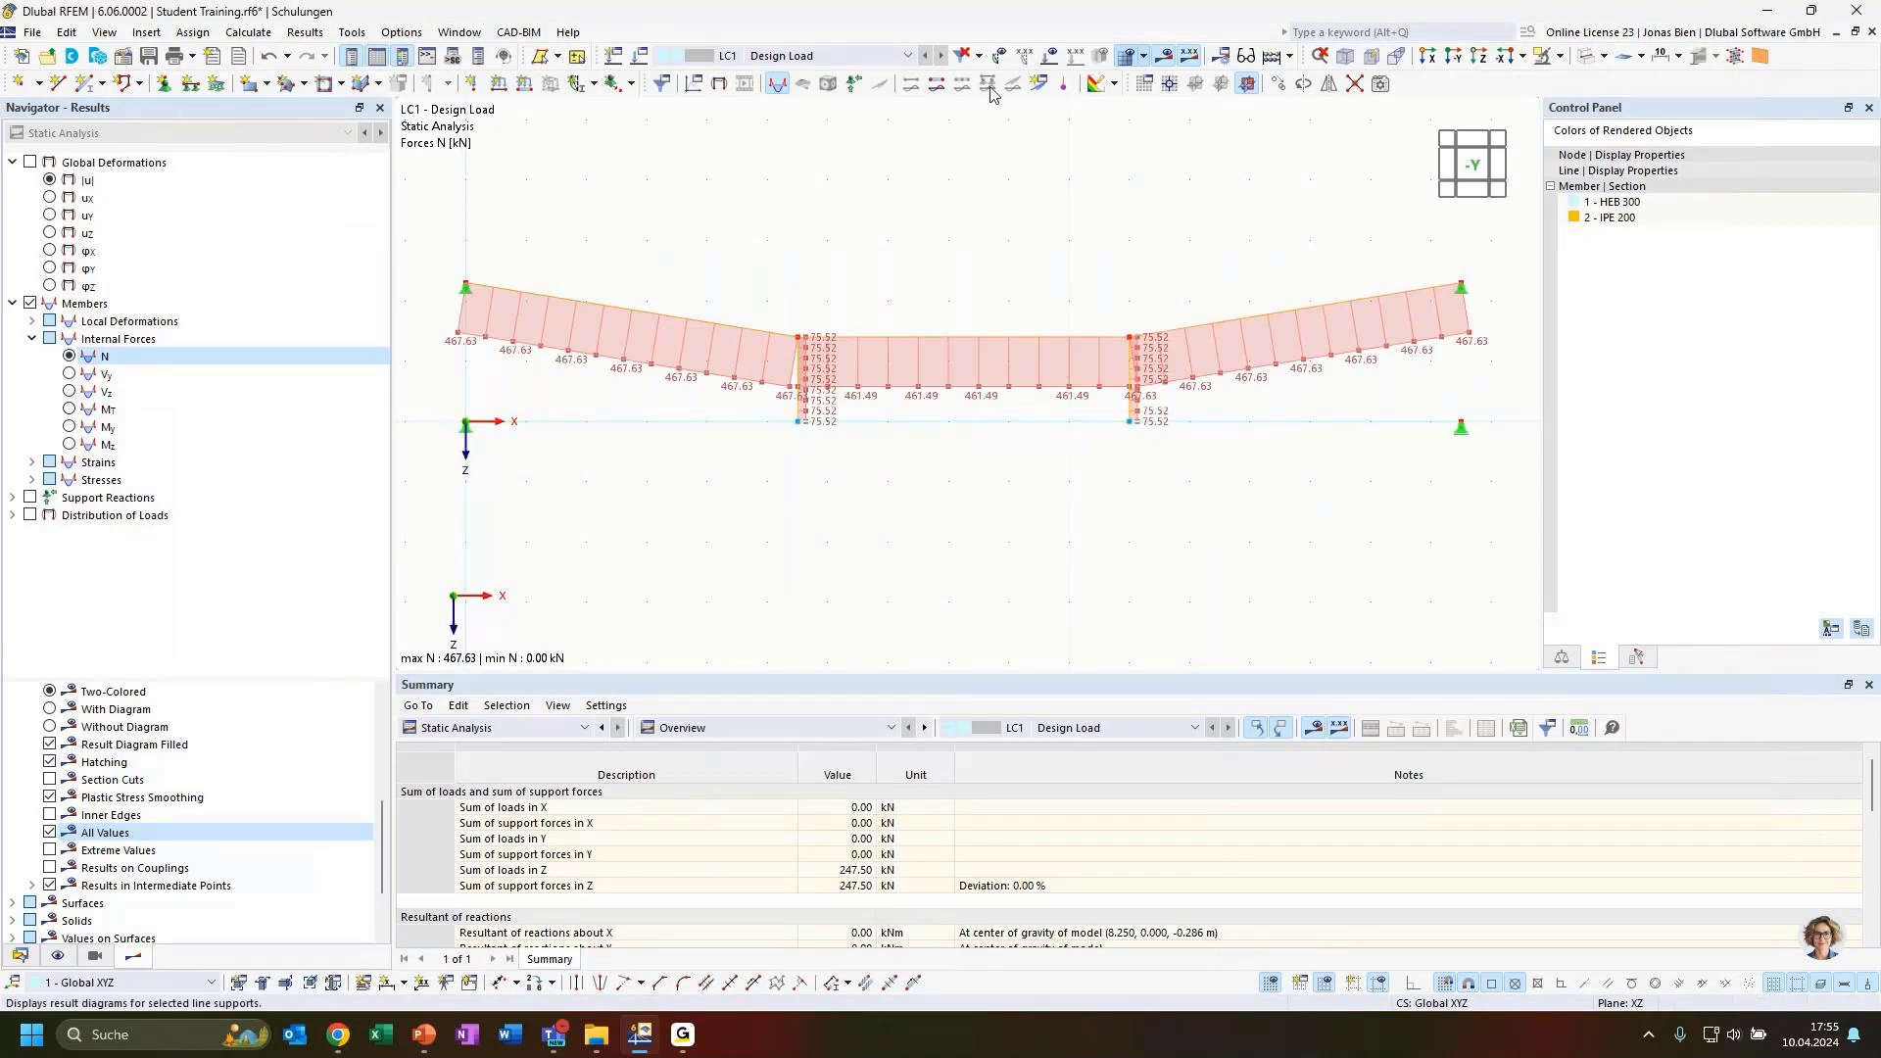
{"action": "left_click", "coordinate": [937, 84]}
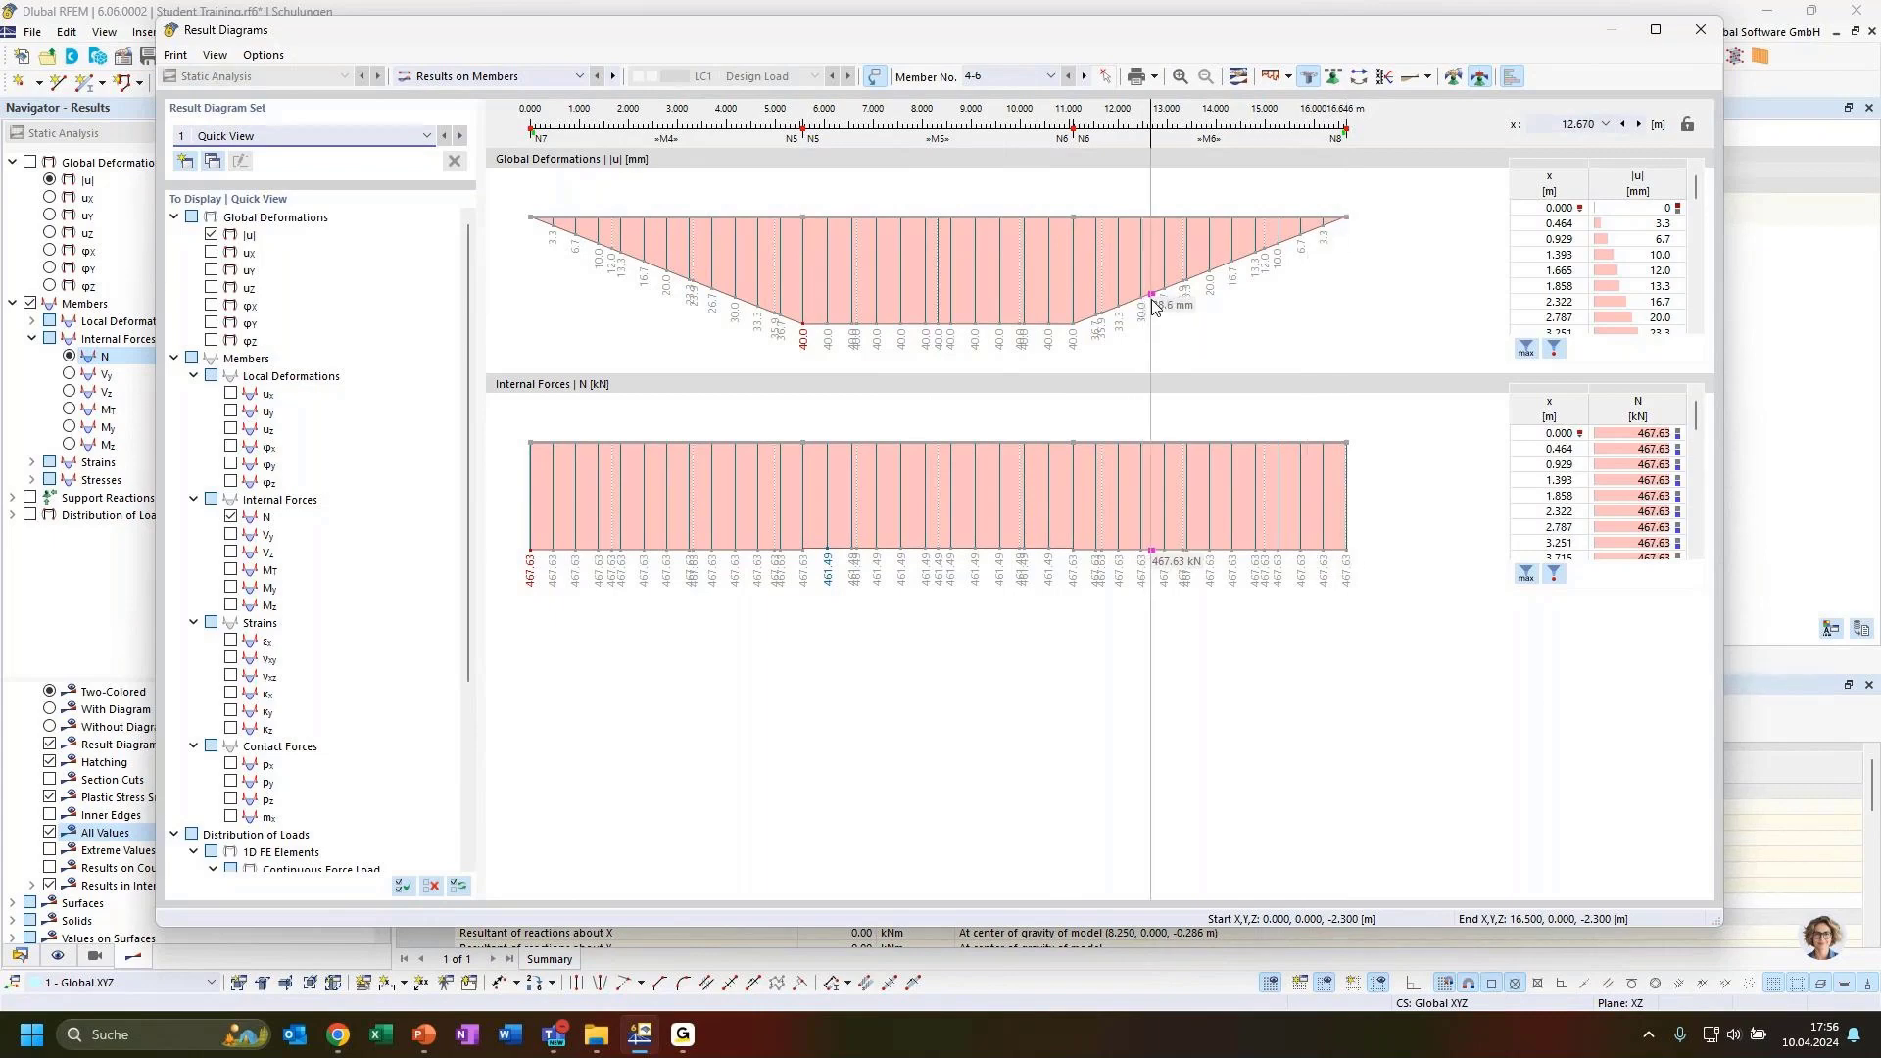
{"action": "left_click", "coordinate": [1701, 30]}
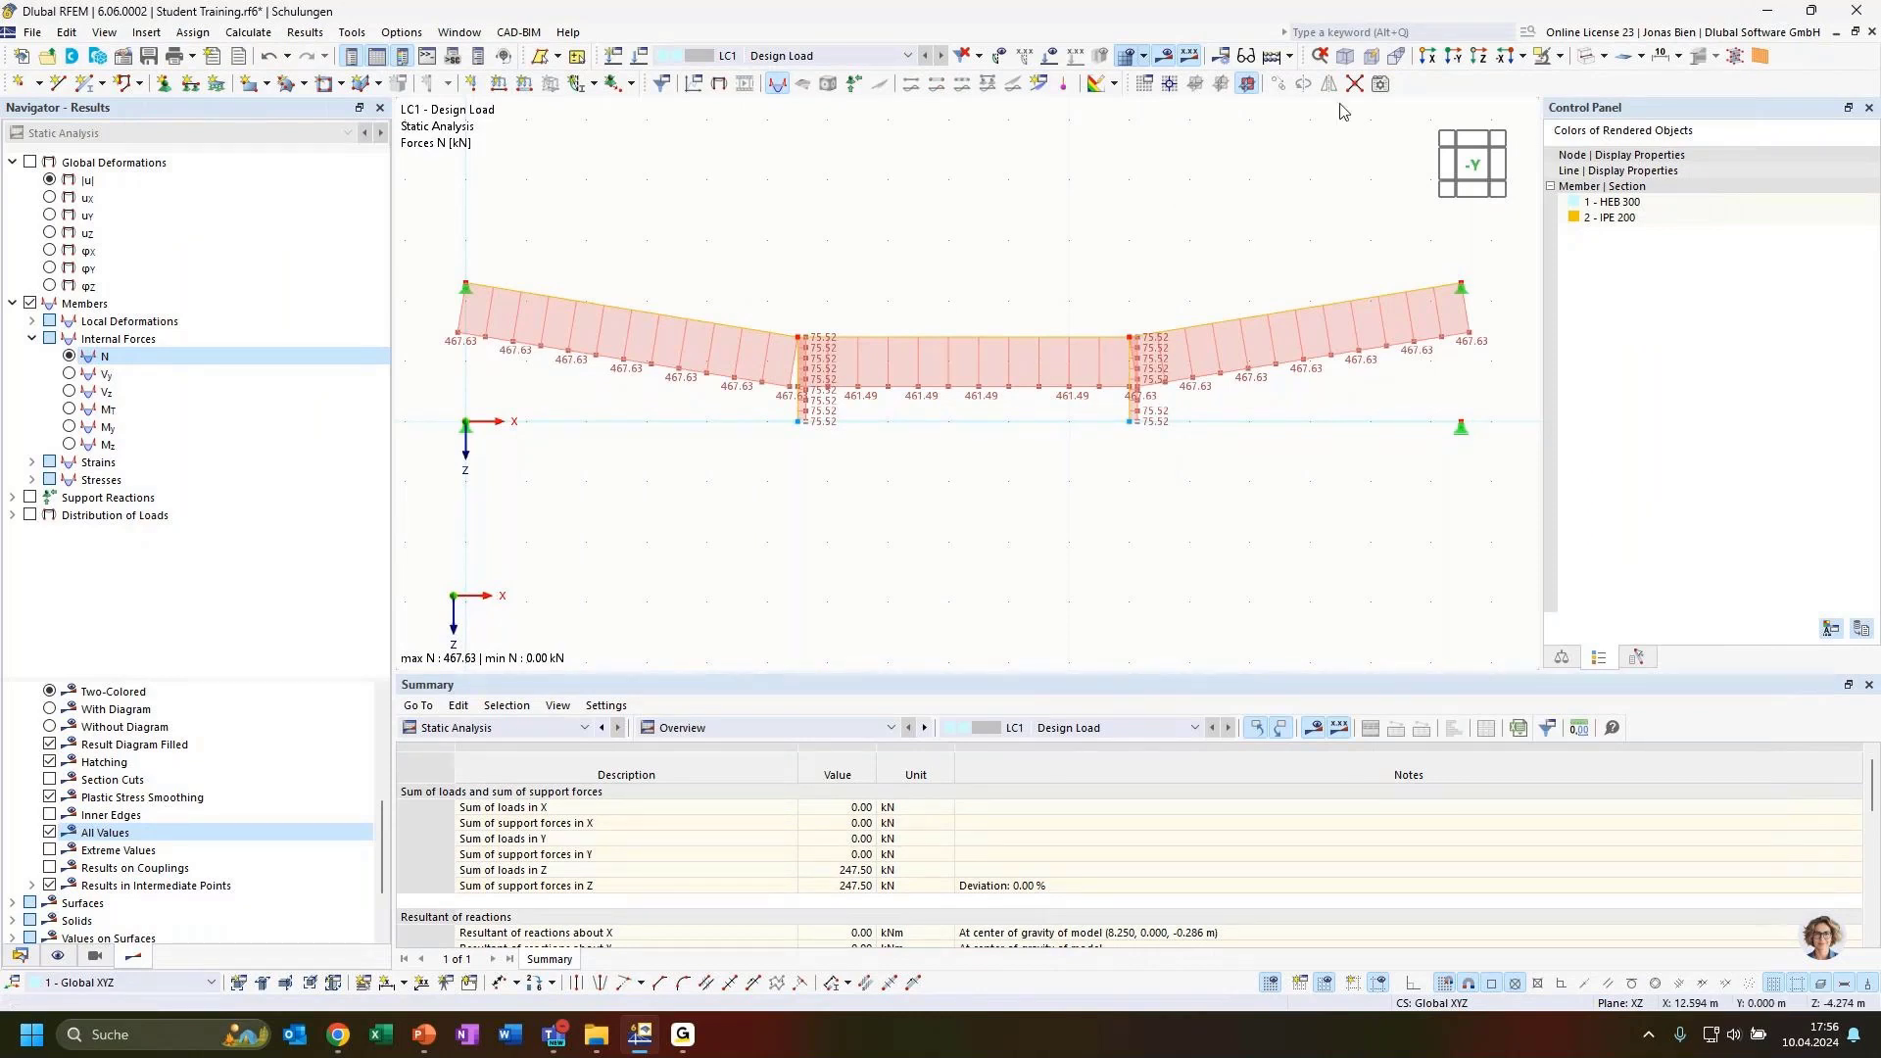
{"action": "left_click", "coordinate": [1561, 57]}
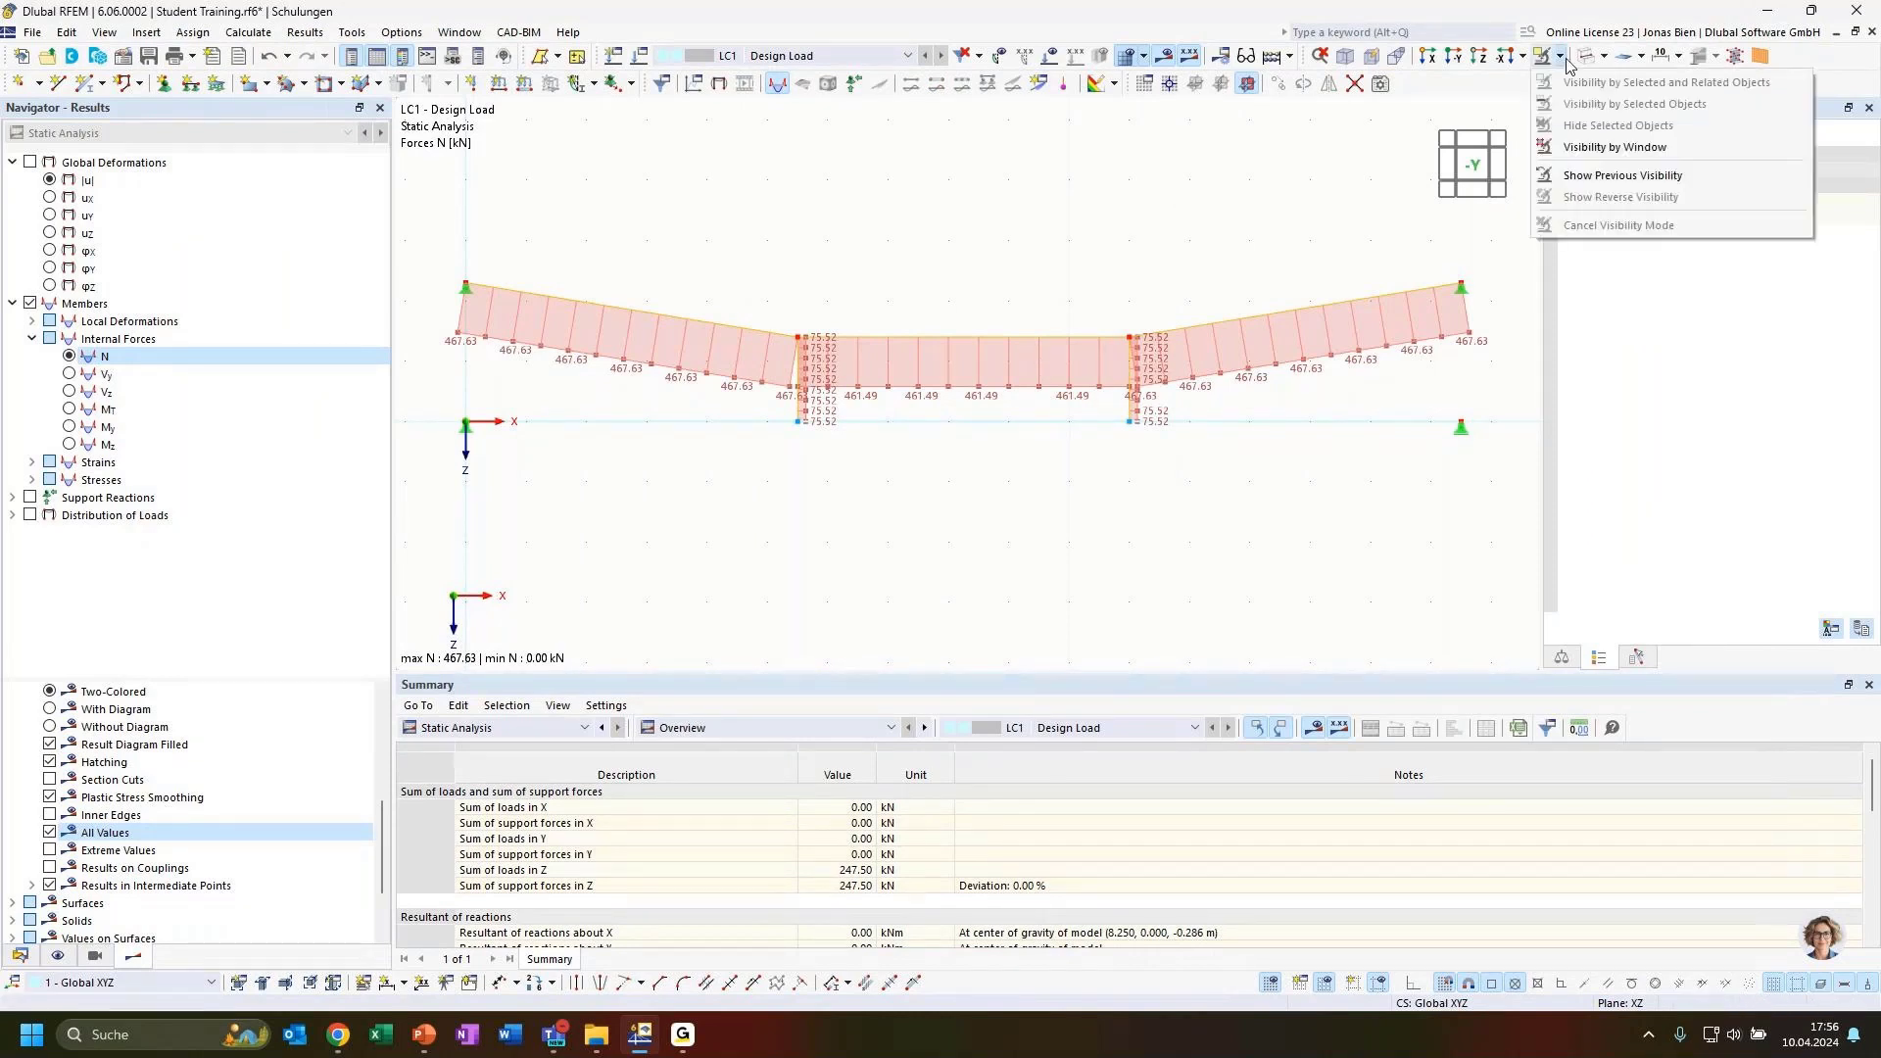
{"action": "left_click", "coordinate": [1212, 193]}
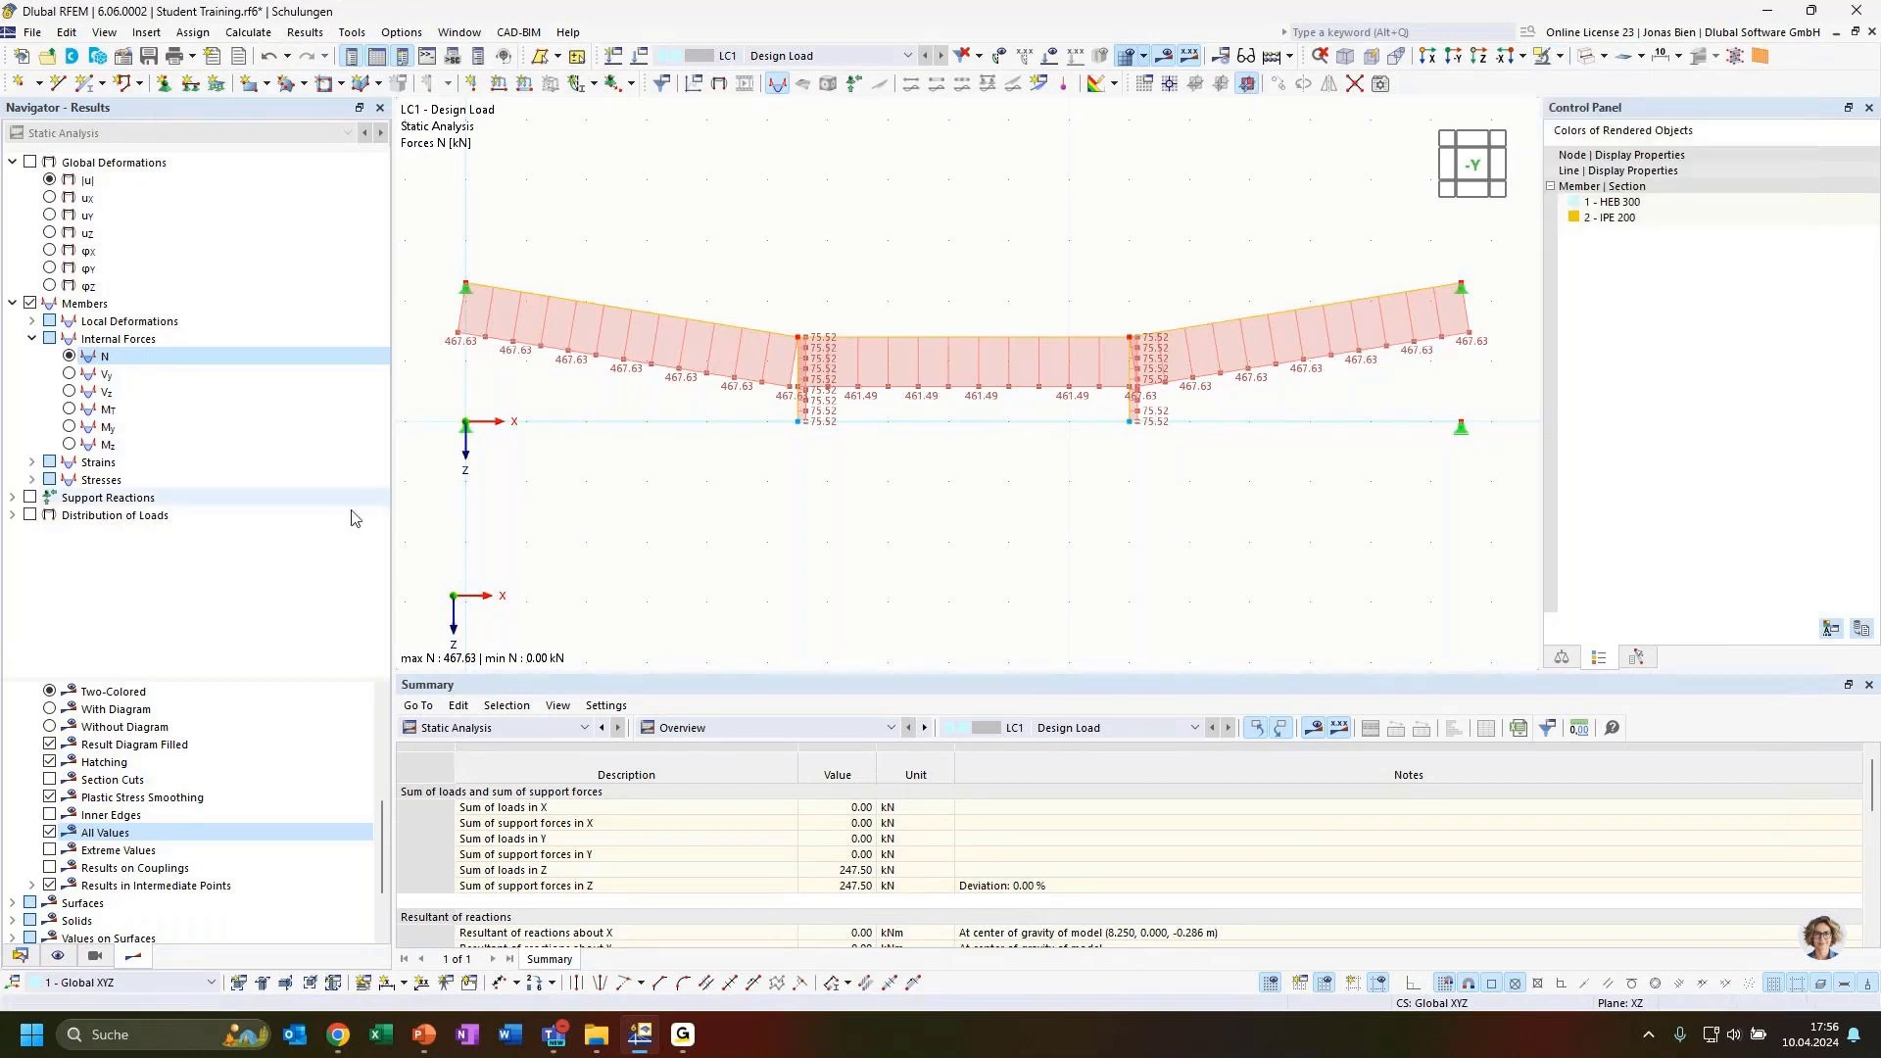
Show the bending moments My on the members.
{"action": "scroll", "coordinate": [809, 530], "scroll_direction": "down", "scroll_amount": 1}
{"action": "scroll", "coordinate": [819, 539], "scroll_direction": "down", "scroll_amount": 1}
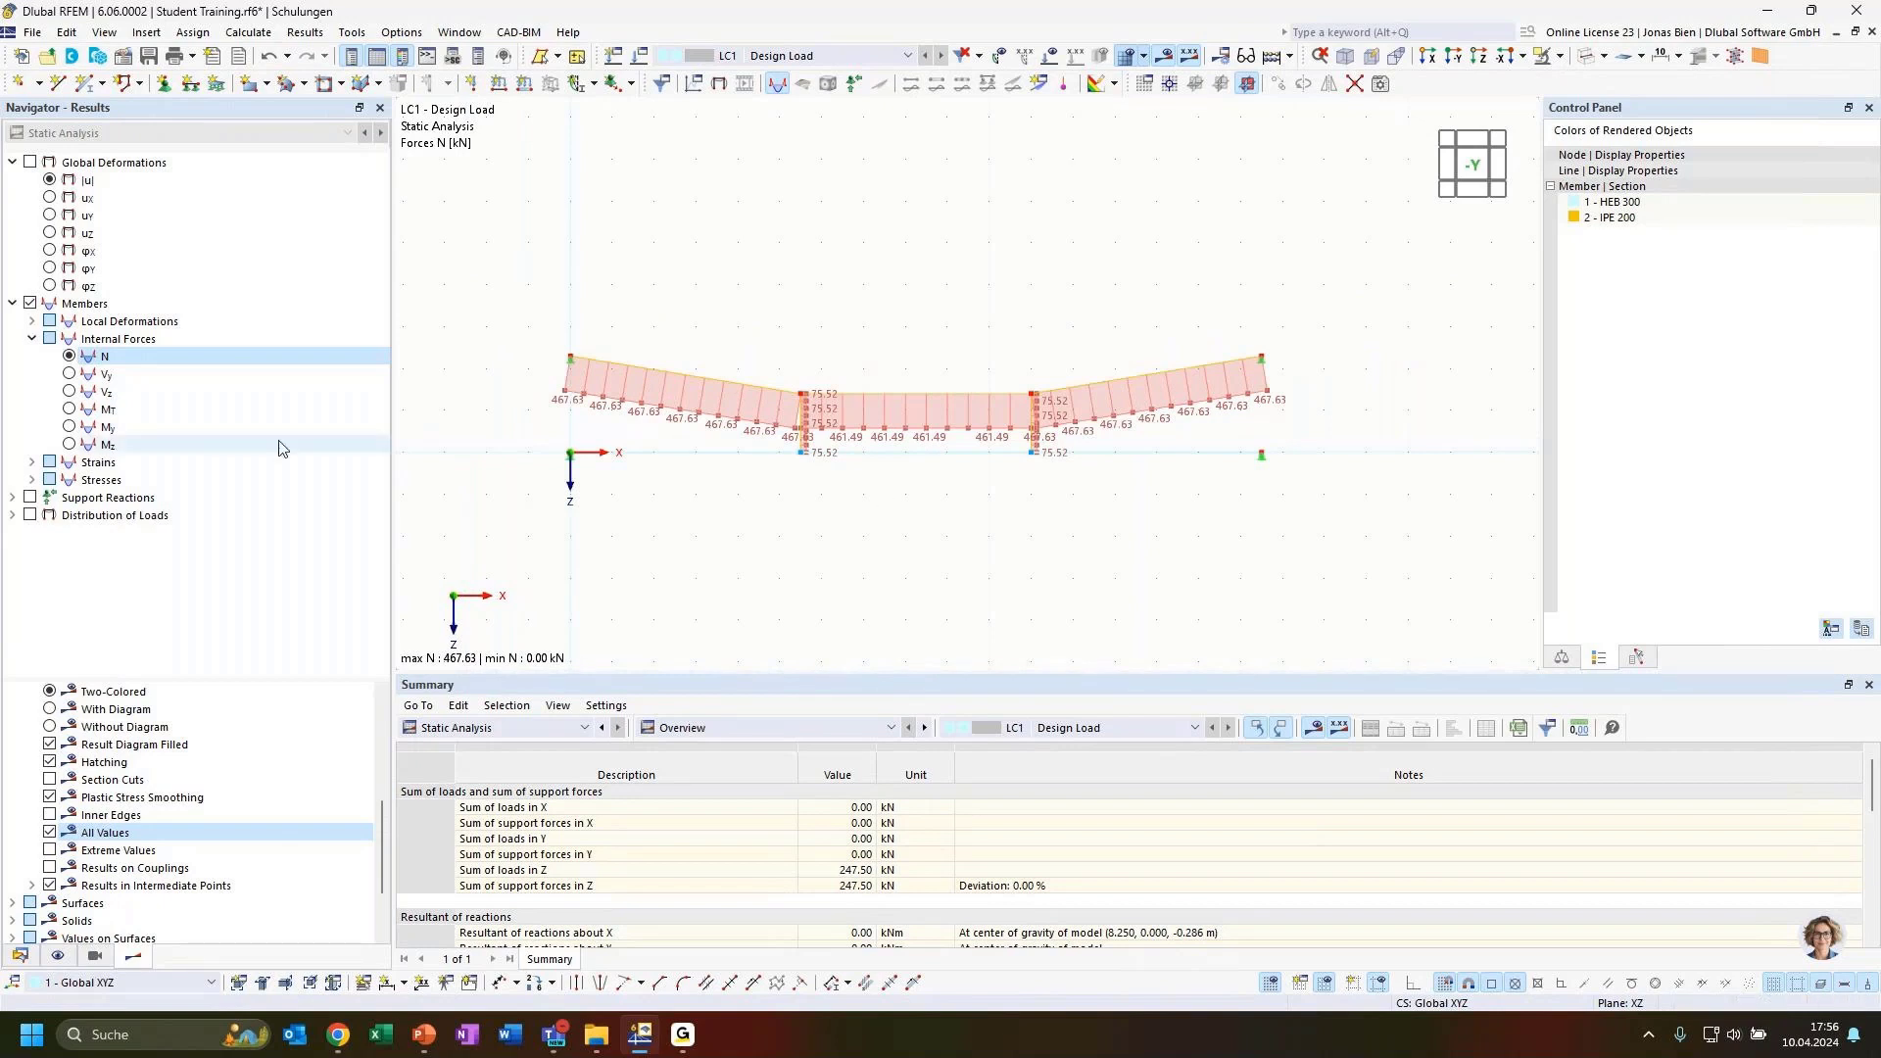
{"action": "left_click", "coordinate": [105, 427]}
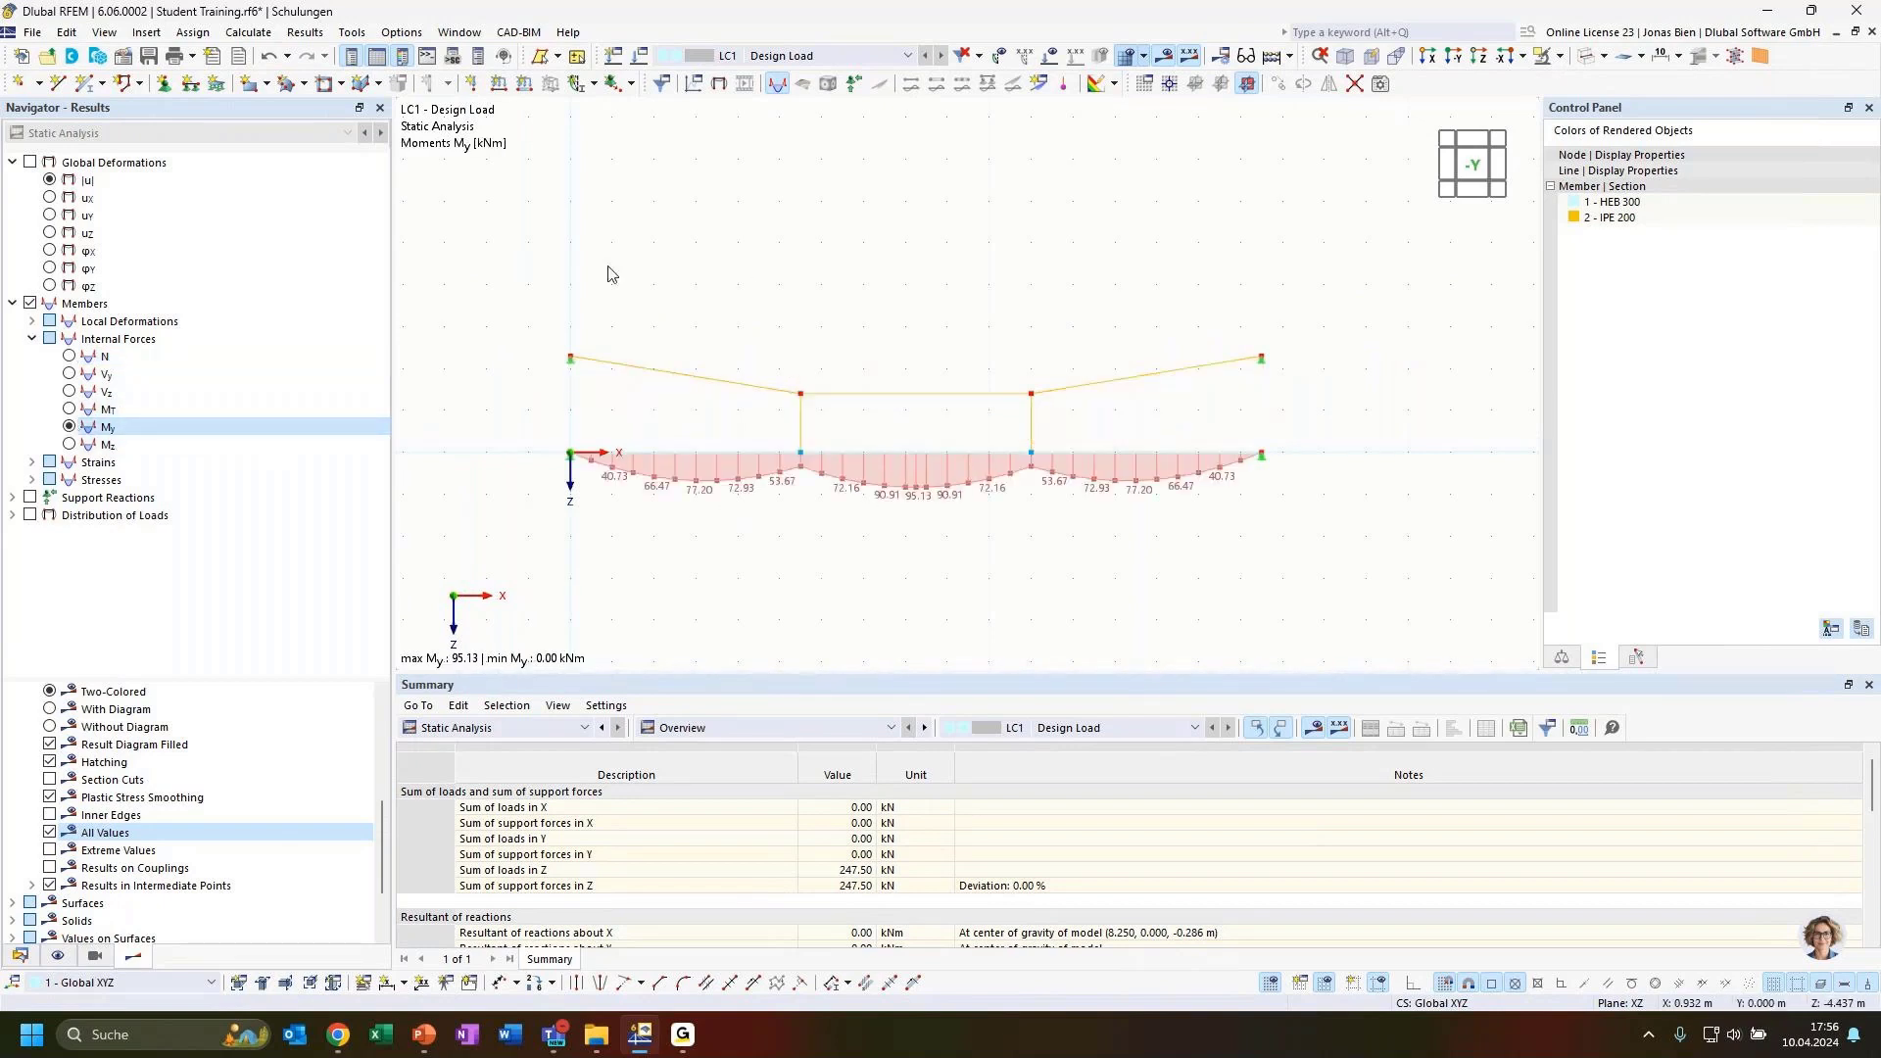
Delete the entire beam-and-truss structure and dismiss the new member settings.
{"action": "left_click_drag", "start_coordinate": [506, 256], "coordinate": [1407, 615]}
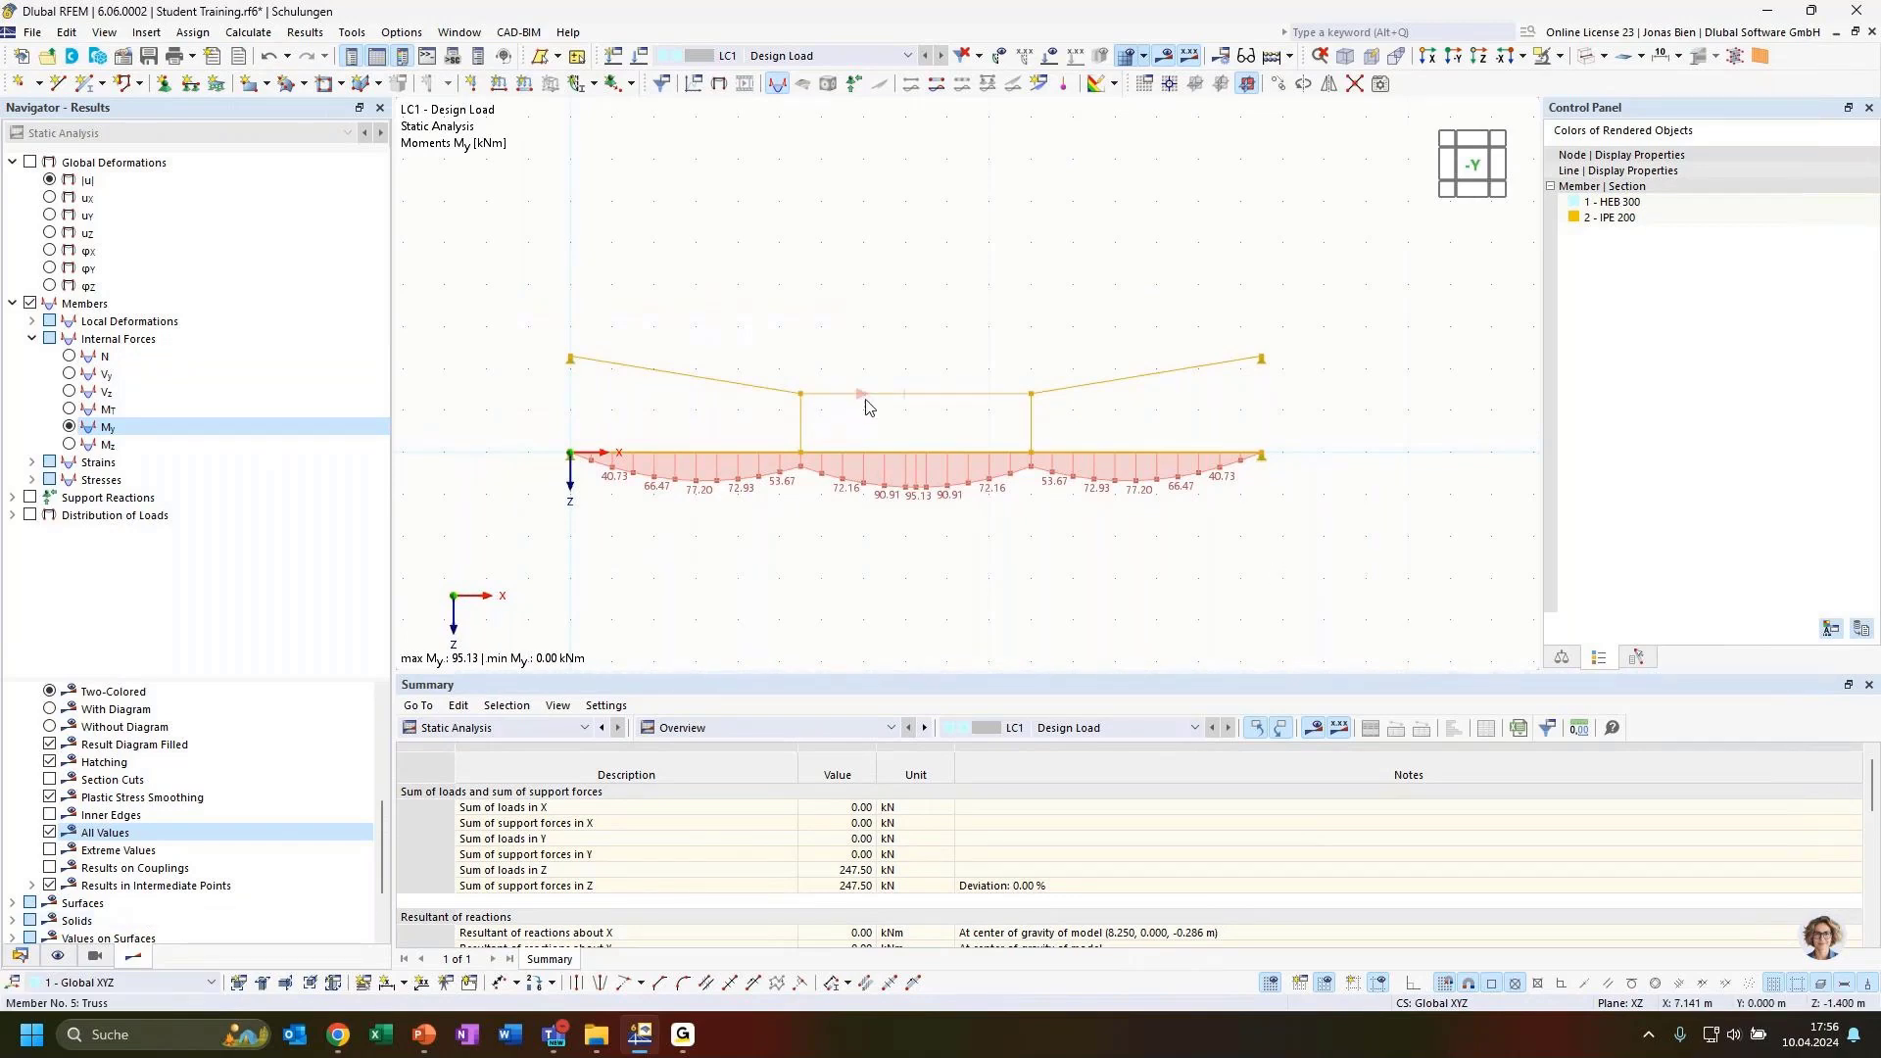
{"action": "key", "text": "Delete"}
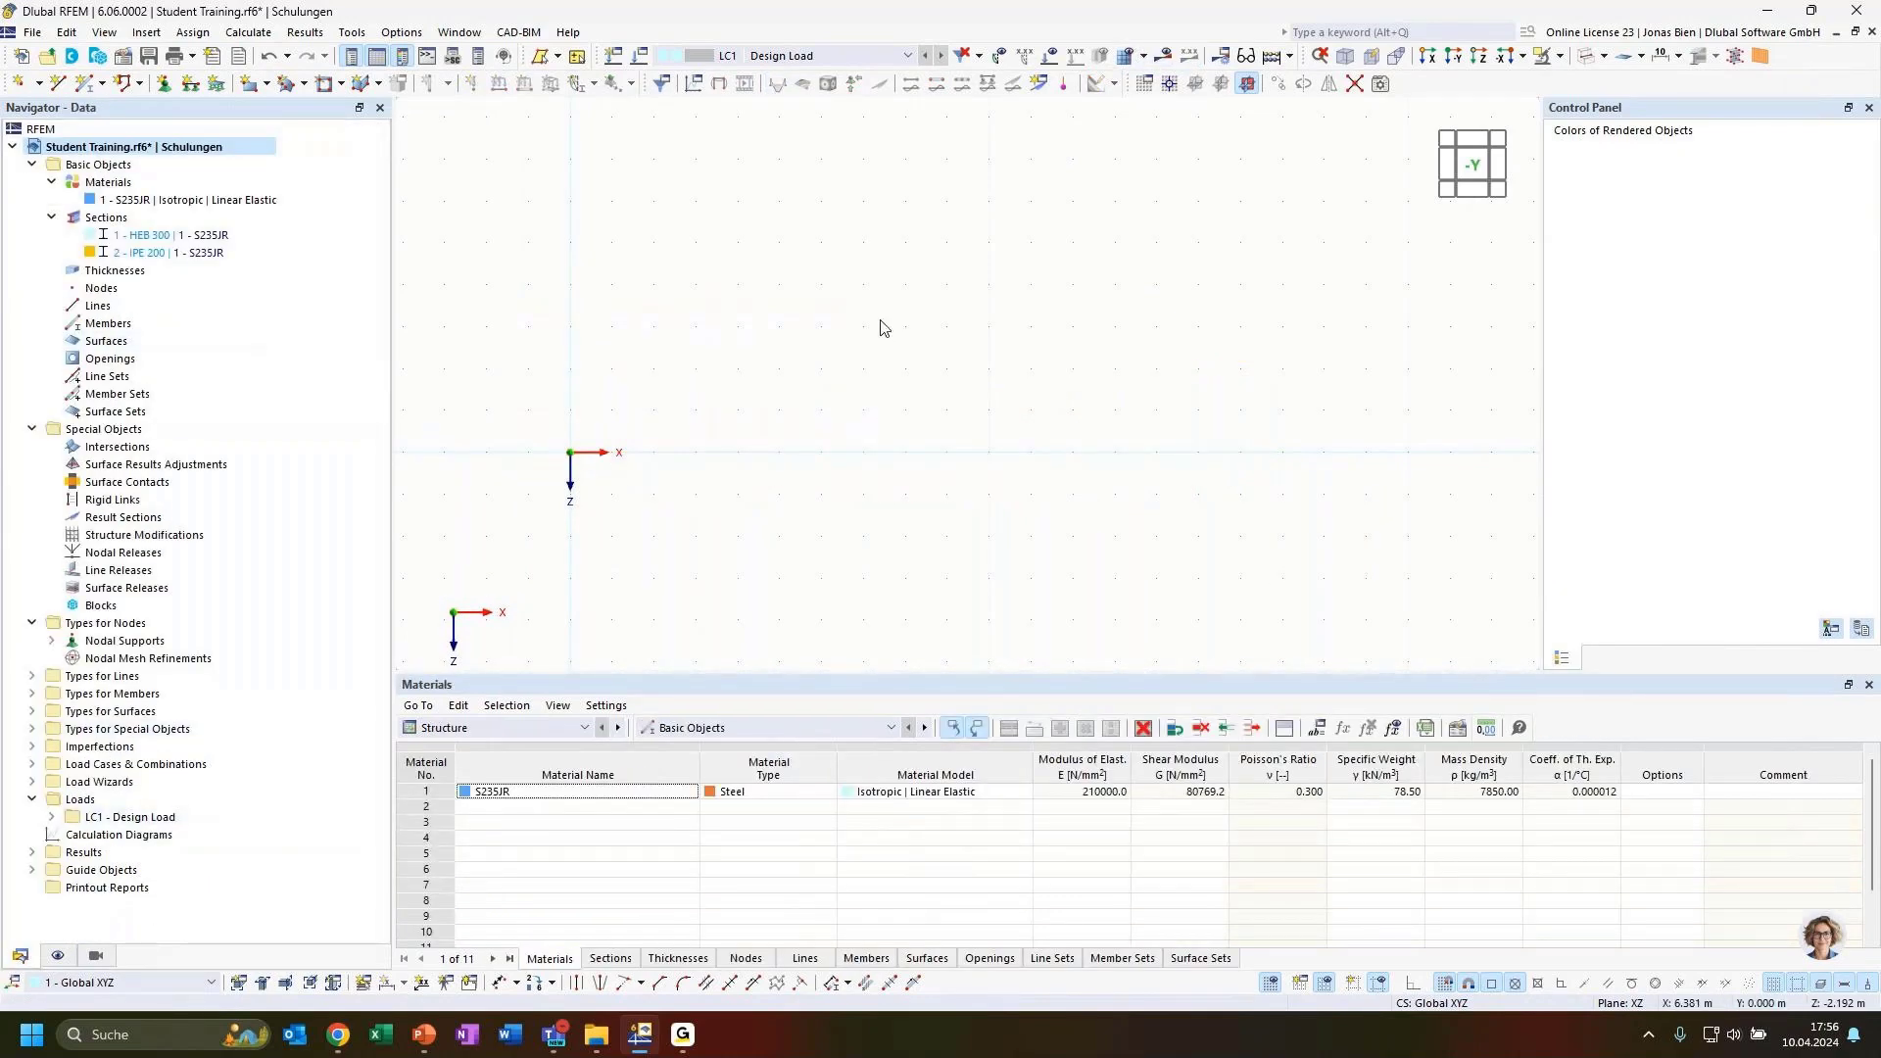
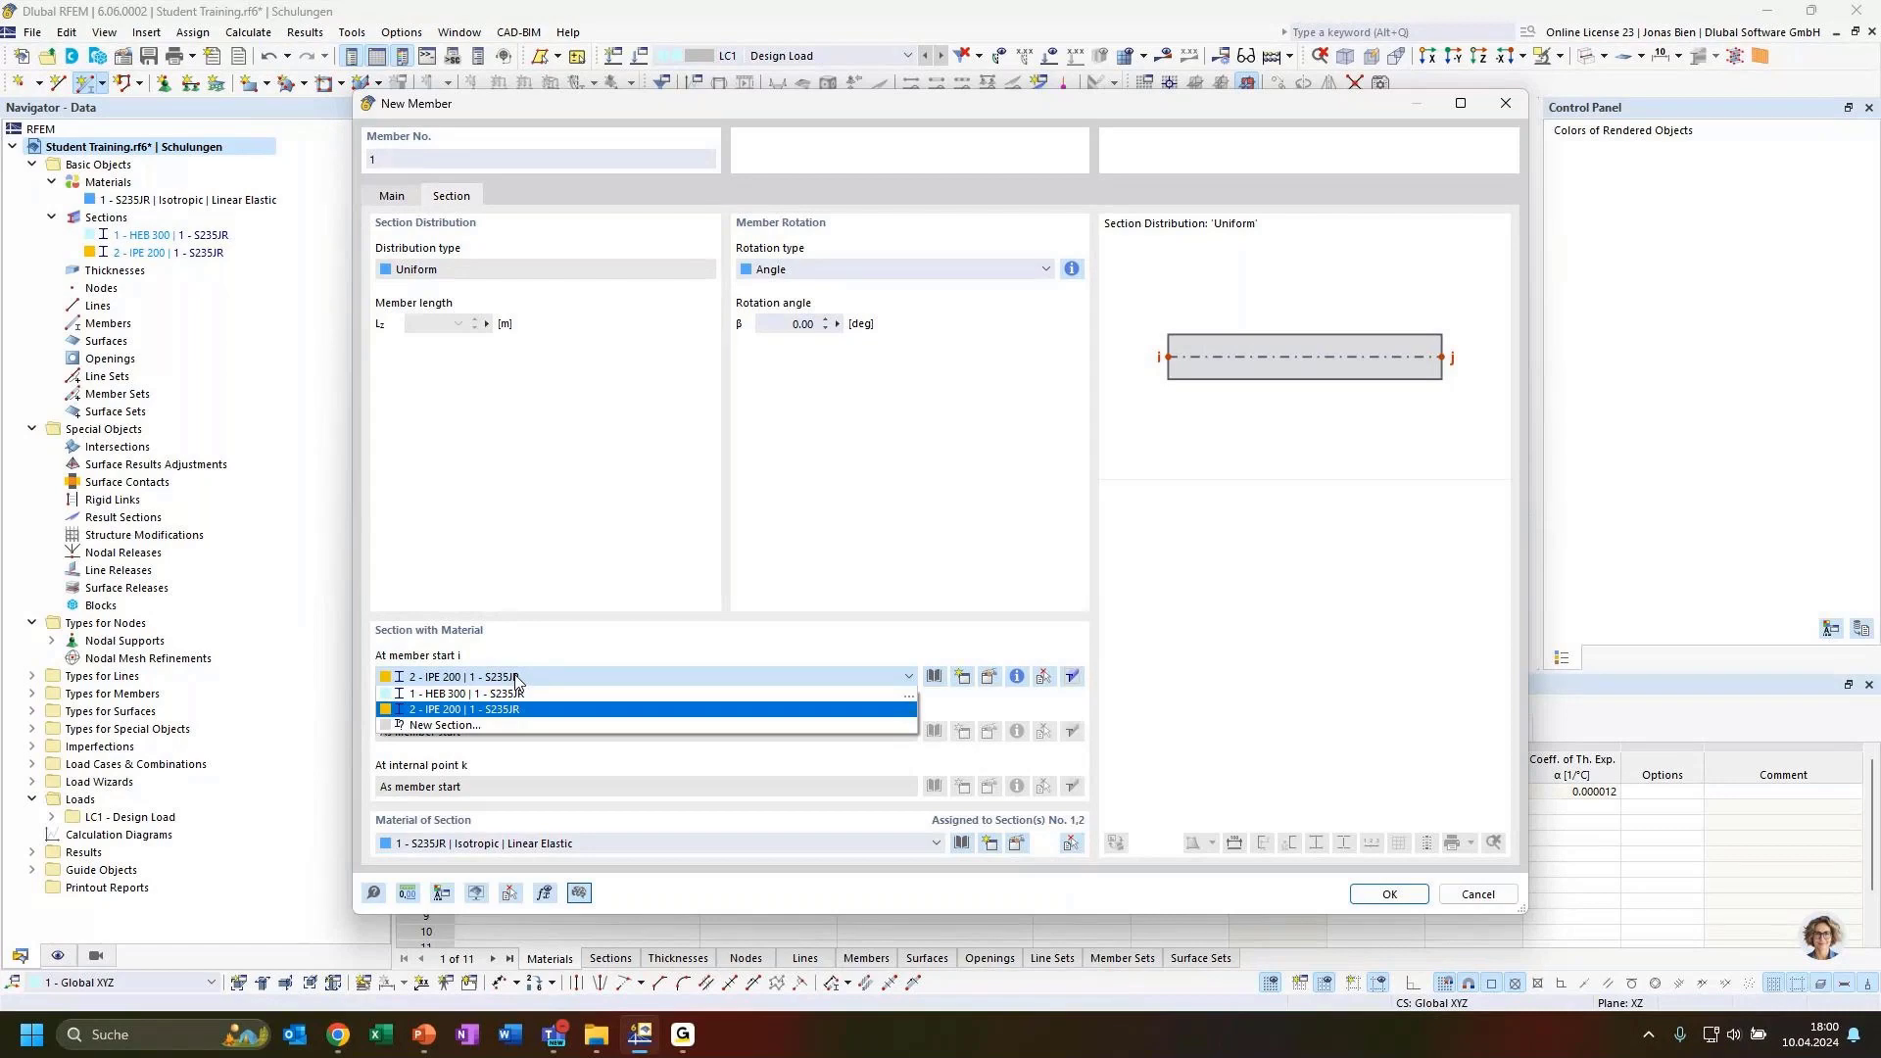
{"action": "left_click", "coordinate": [869, 140]}
{"action": "left_click", "coordinate": [1507, 105]}
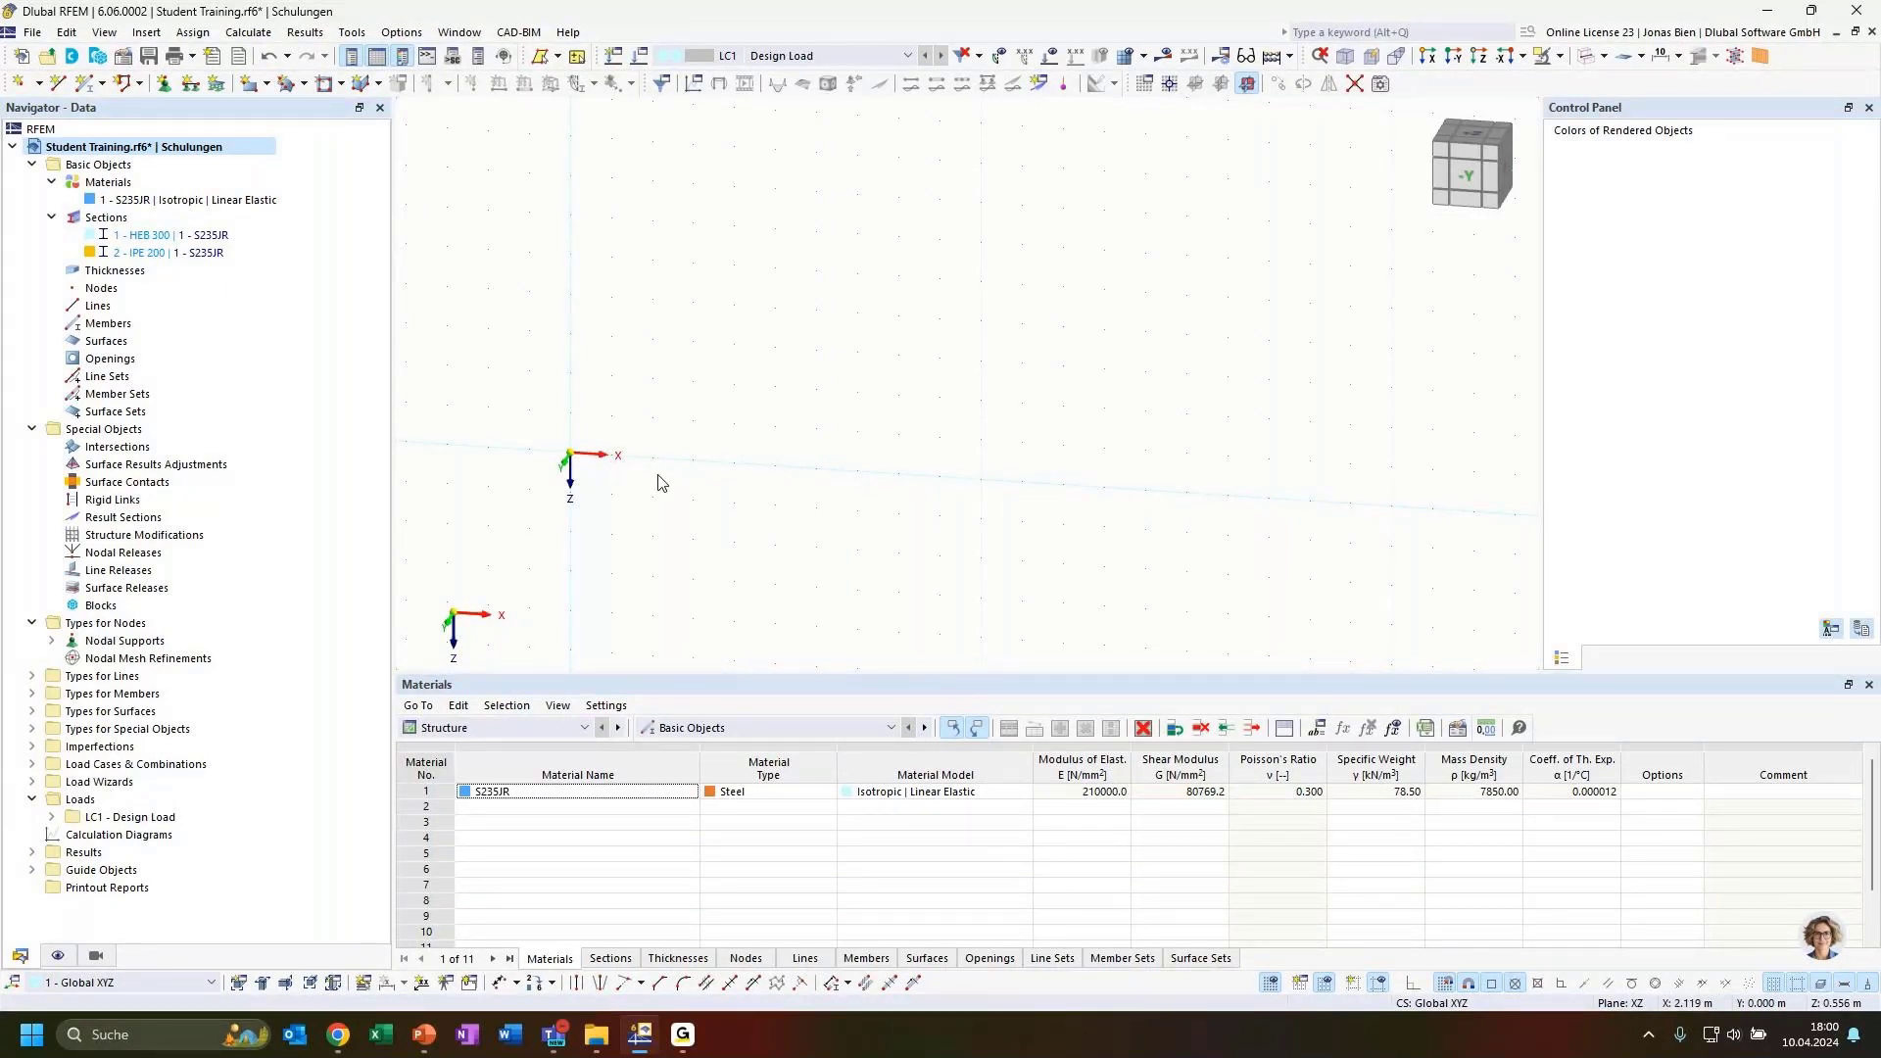
Start a new member in Single | General mode and set its member type to Truss (only N).
{"action": "left_click", "coordinate": [103, 85]}
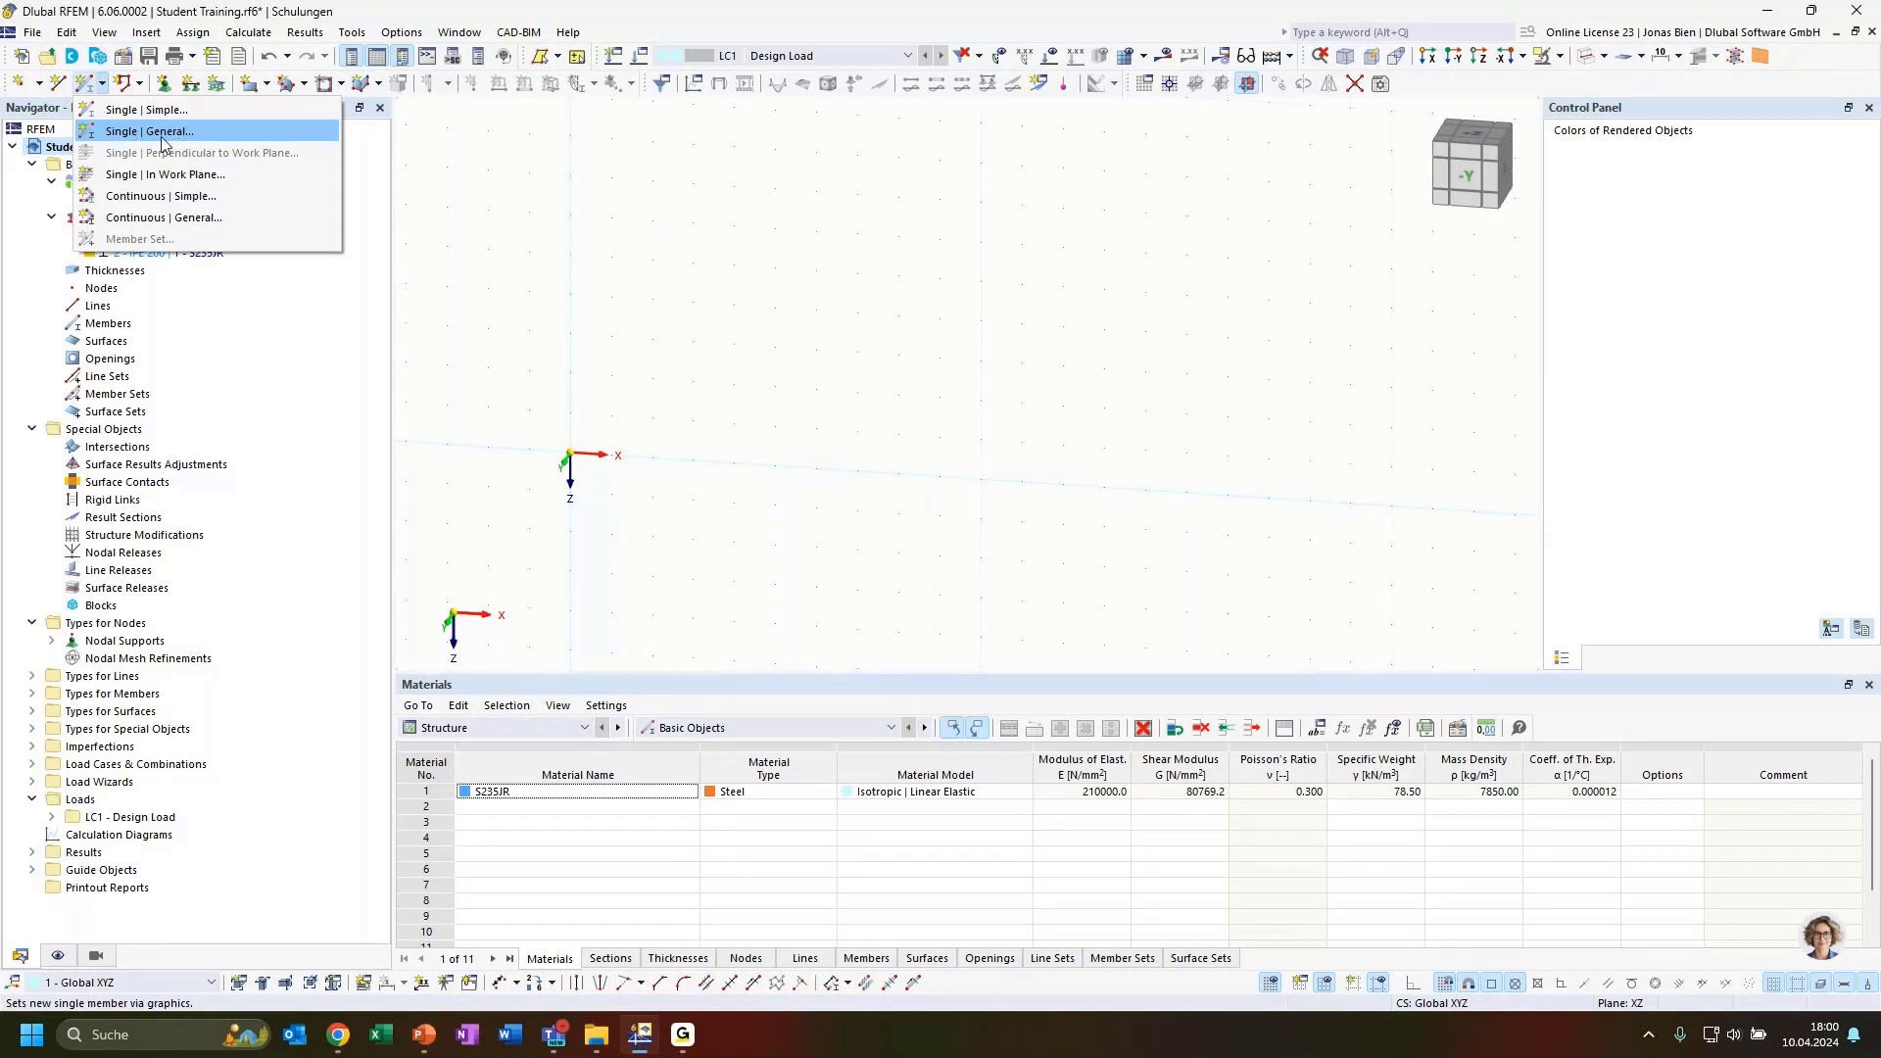
{"action": "left_click", "coordinate": [166, 137]}
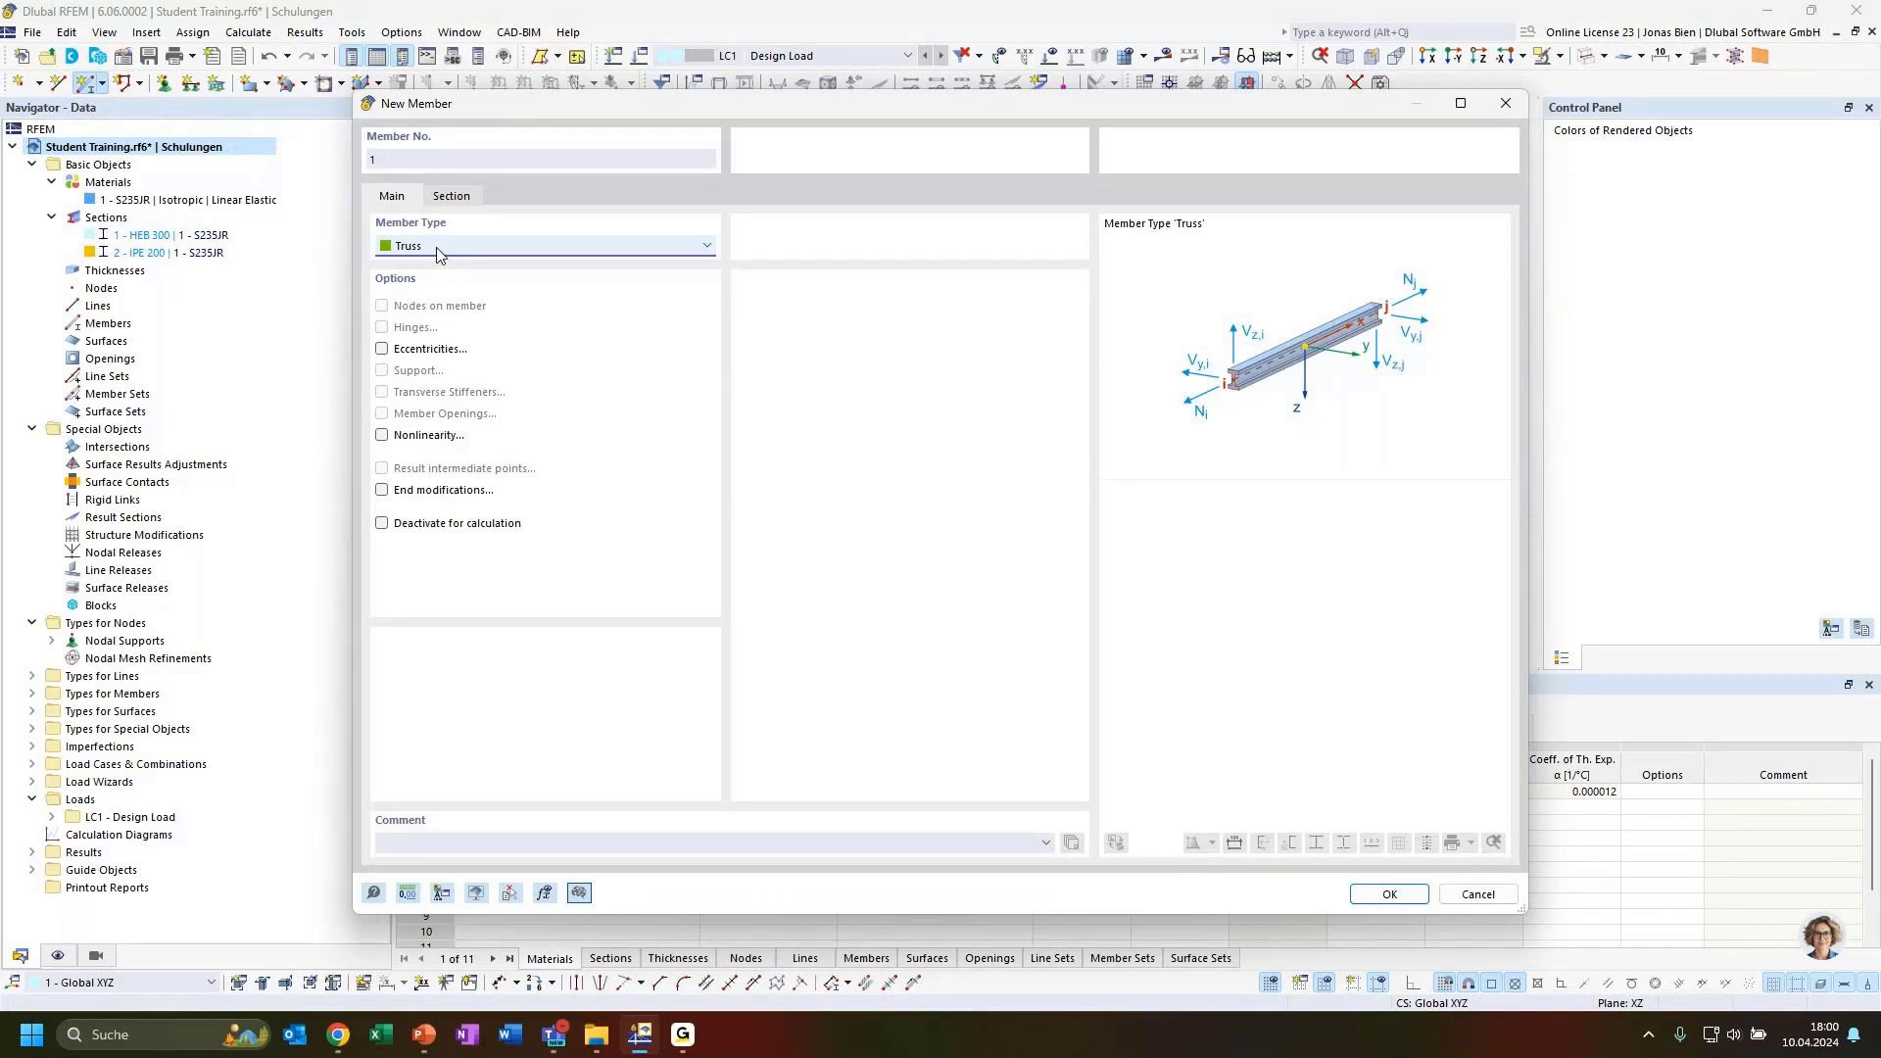
{"action": "left_click", "coordinate": [452, 196]}
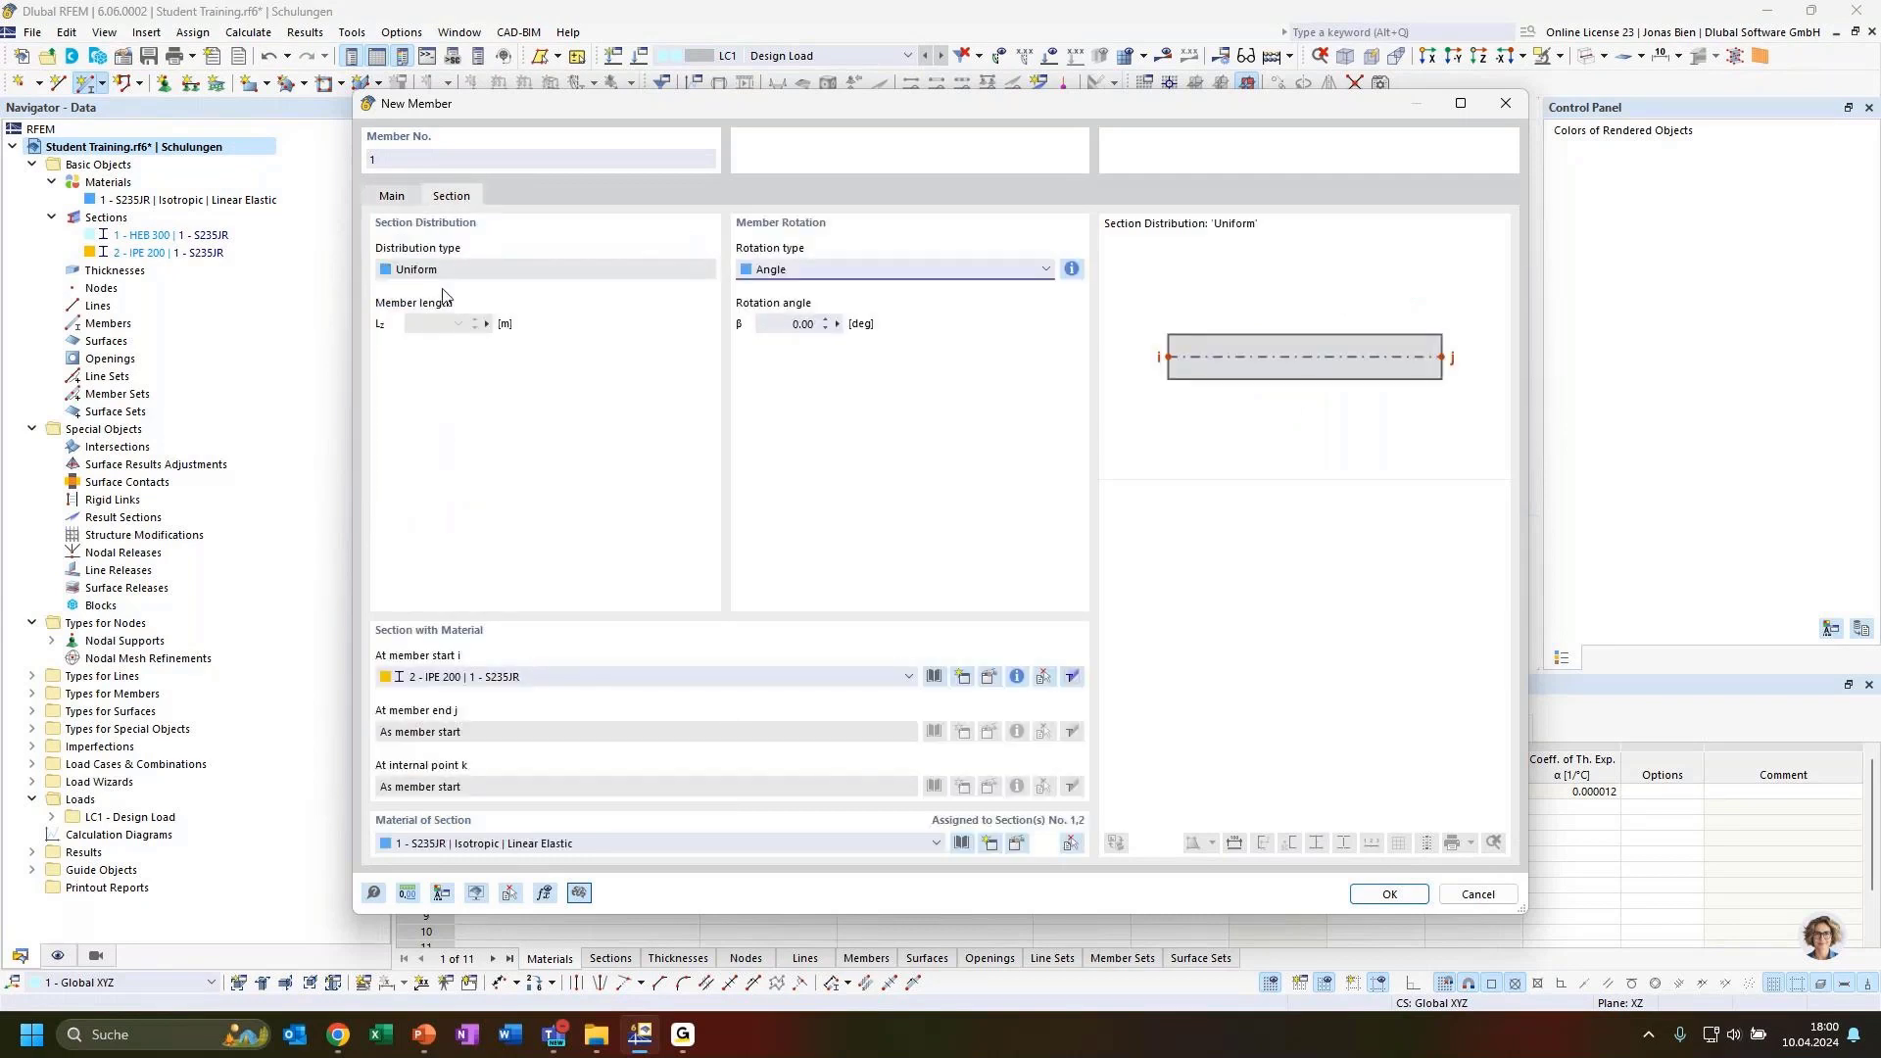
{"action": "left_click", "coordinate": [397, 196]}
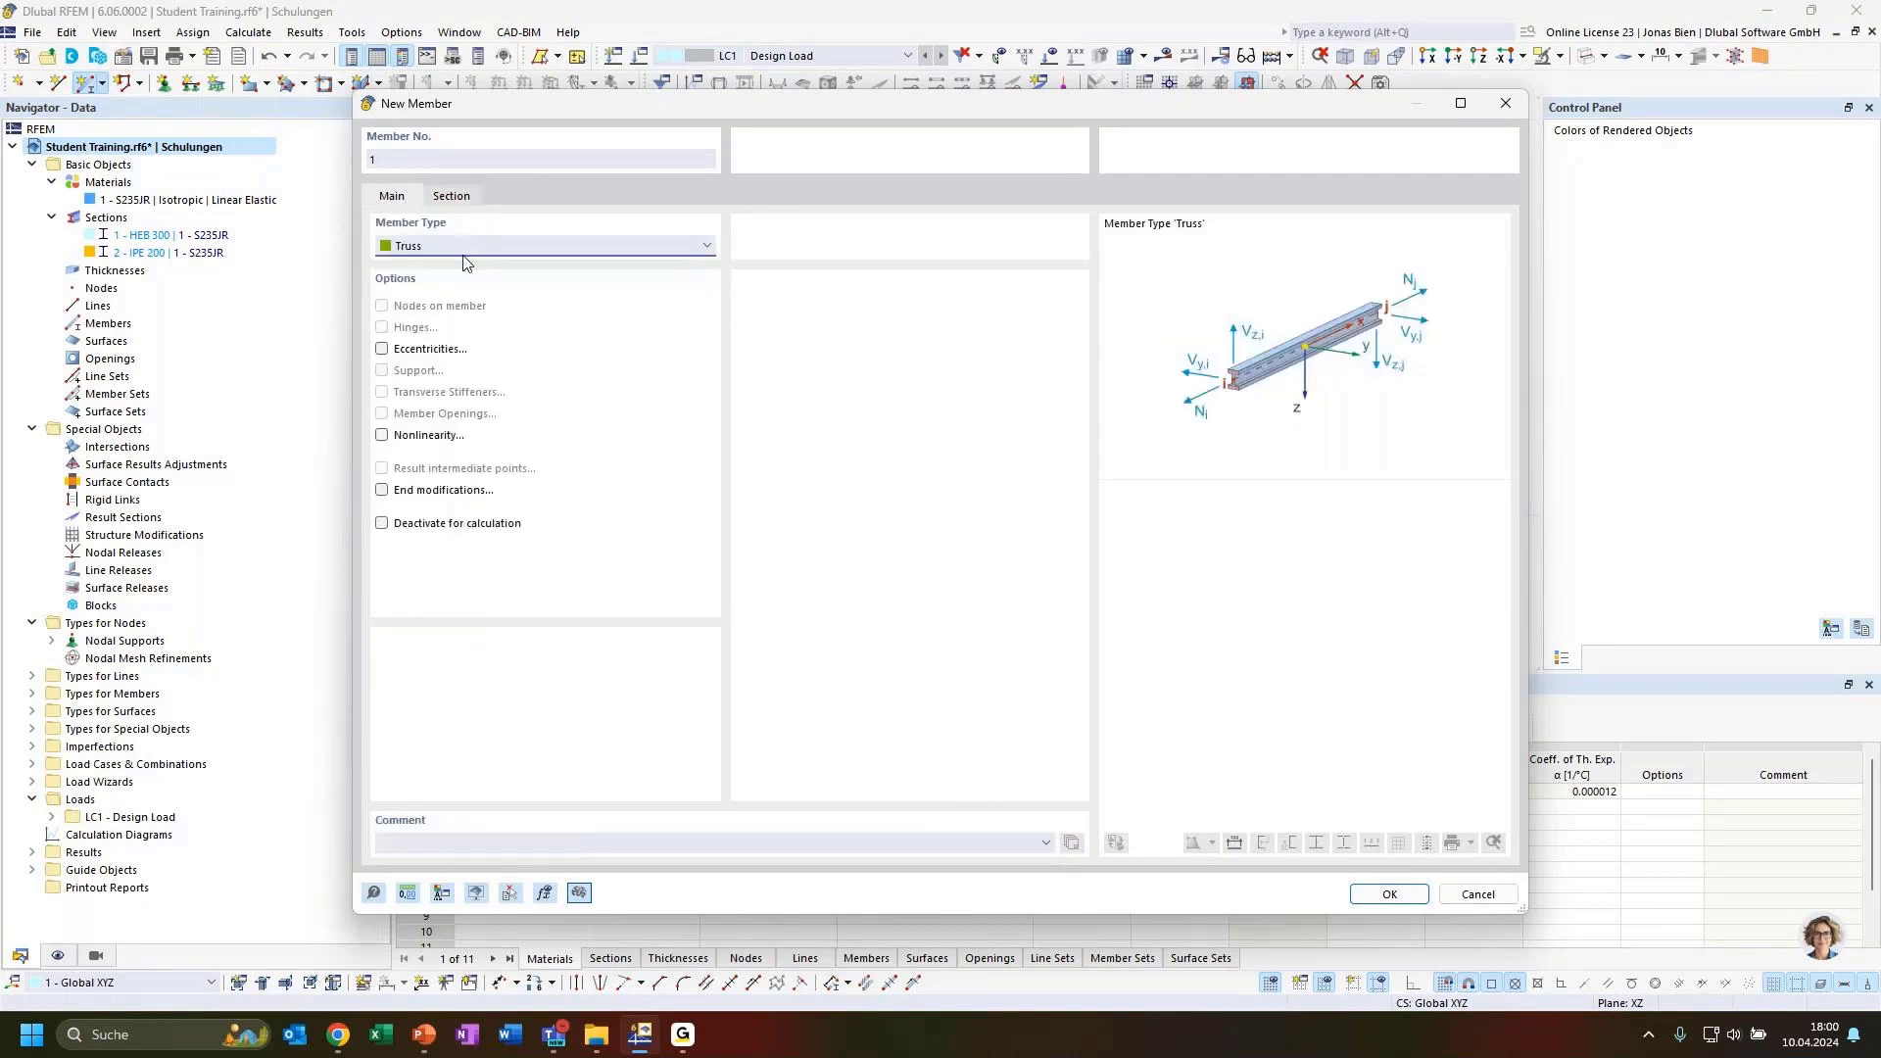
{"action": "left_click", "coordinate": [452, 200]}
{"action": "left_click", "coordinate": [394, 195]}
{"action": "left_click", "coordinate": [449, 249]}
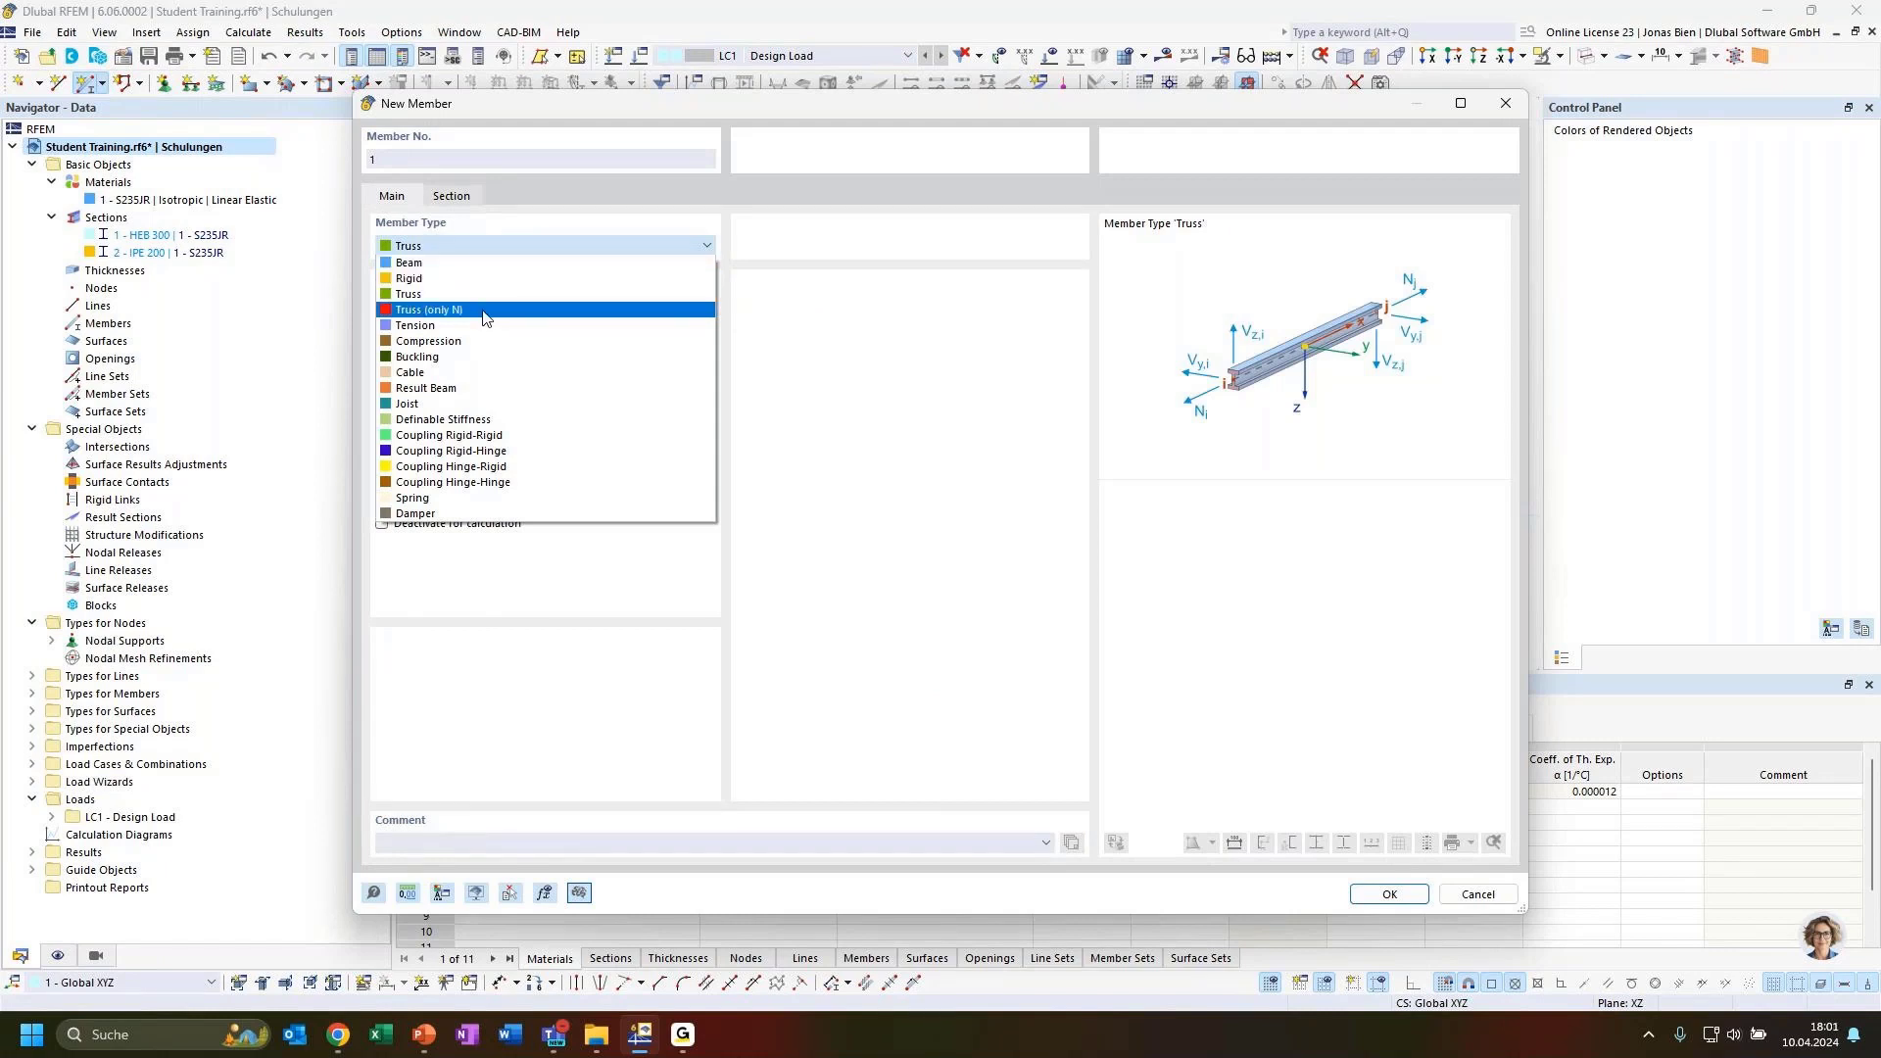
{"action": "left_click", "coordinate": [416, 312]}
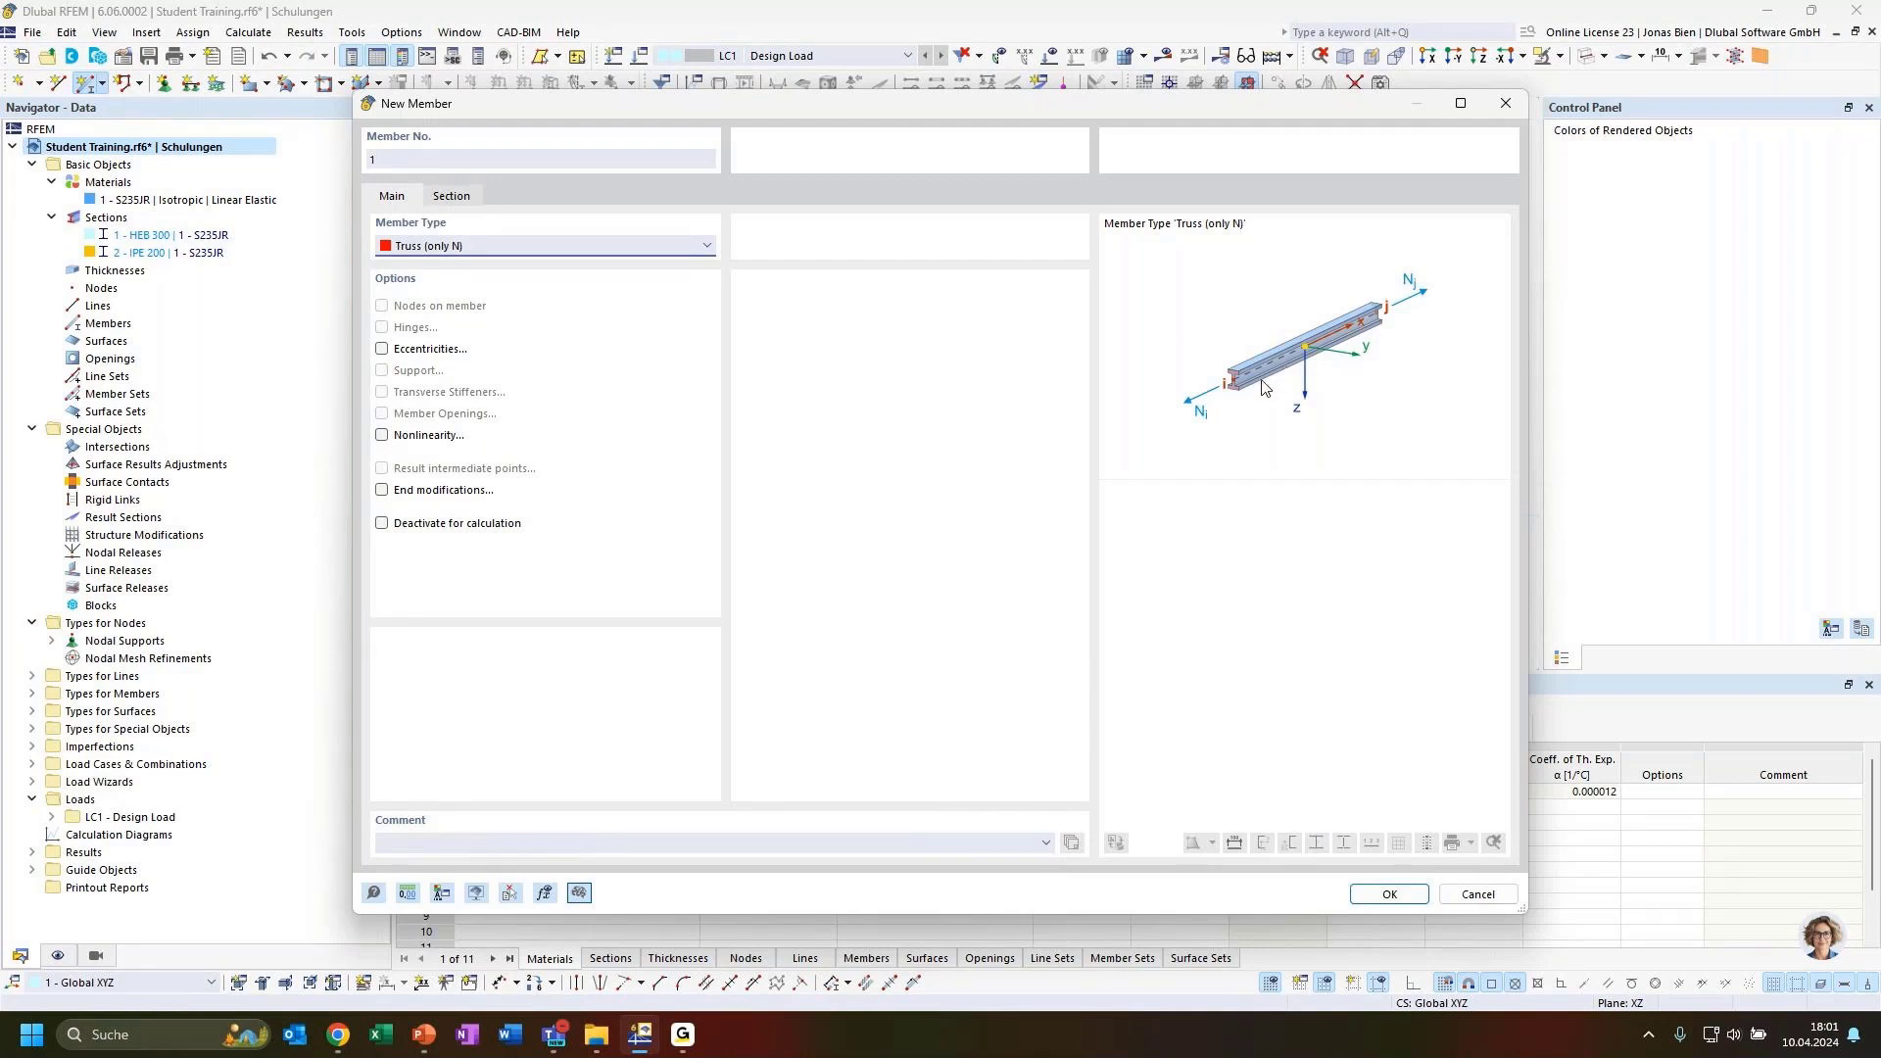
Assign section 1 - HEB 300 in S235JR at the new member's start and accept the member settings.
{"action": "left_click", "coordinate": [459, 197]}
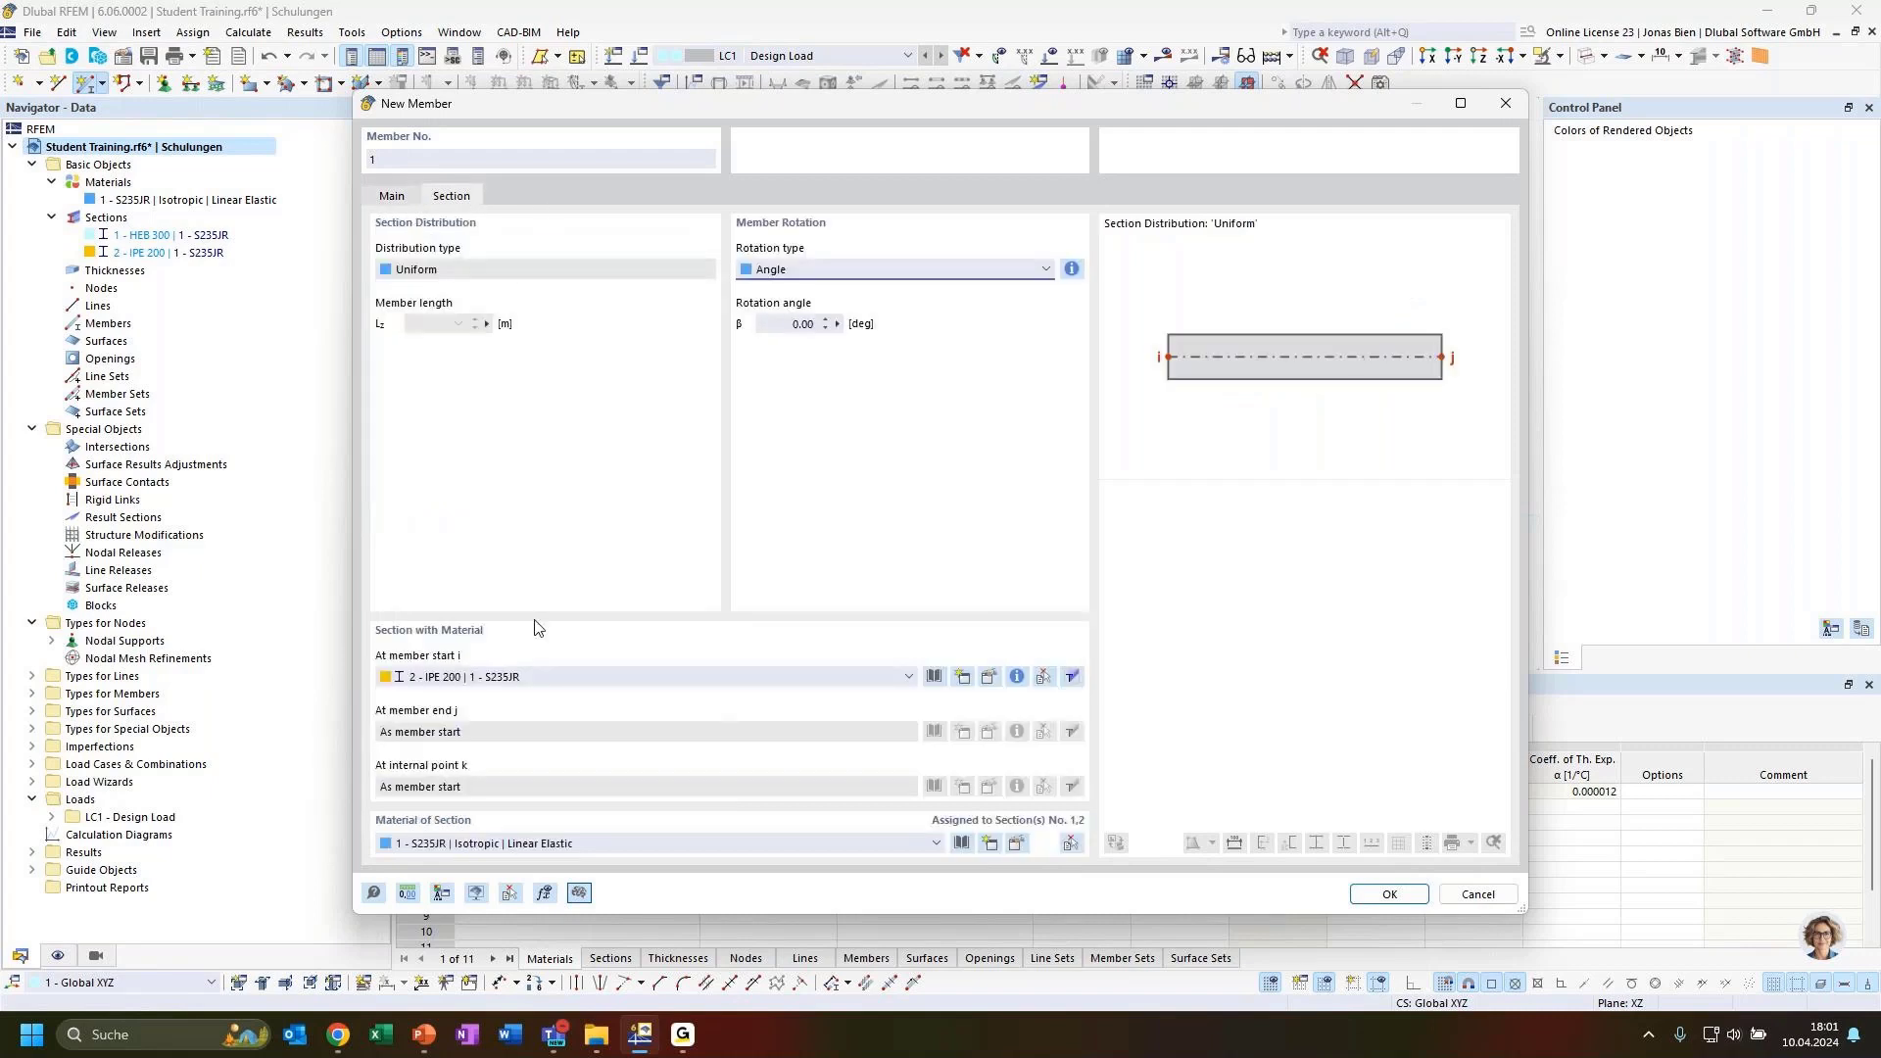
{"action": "left_click", "coordinate": [516, 679]}
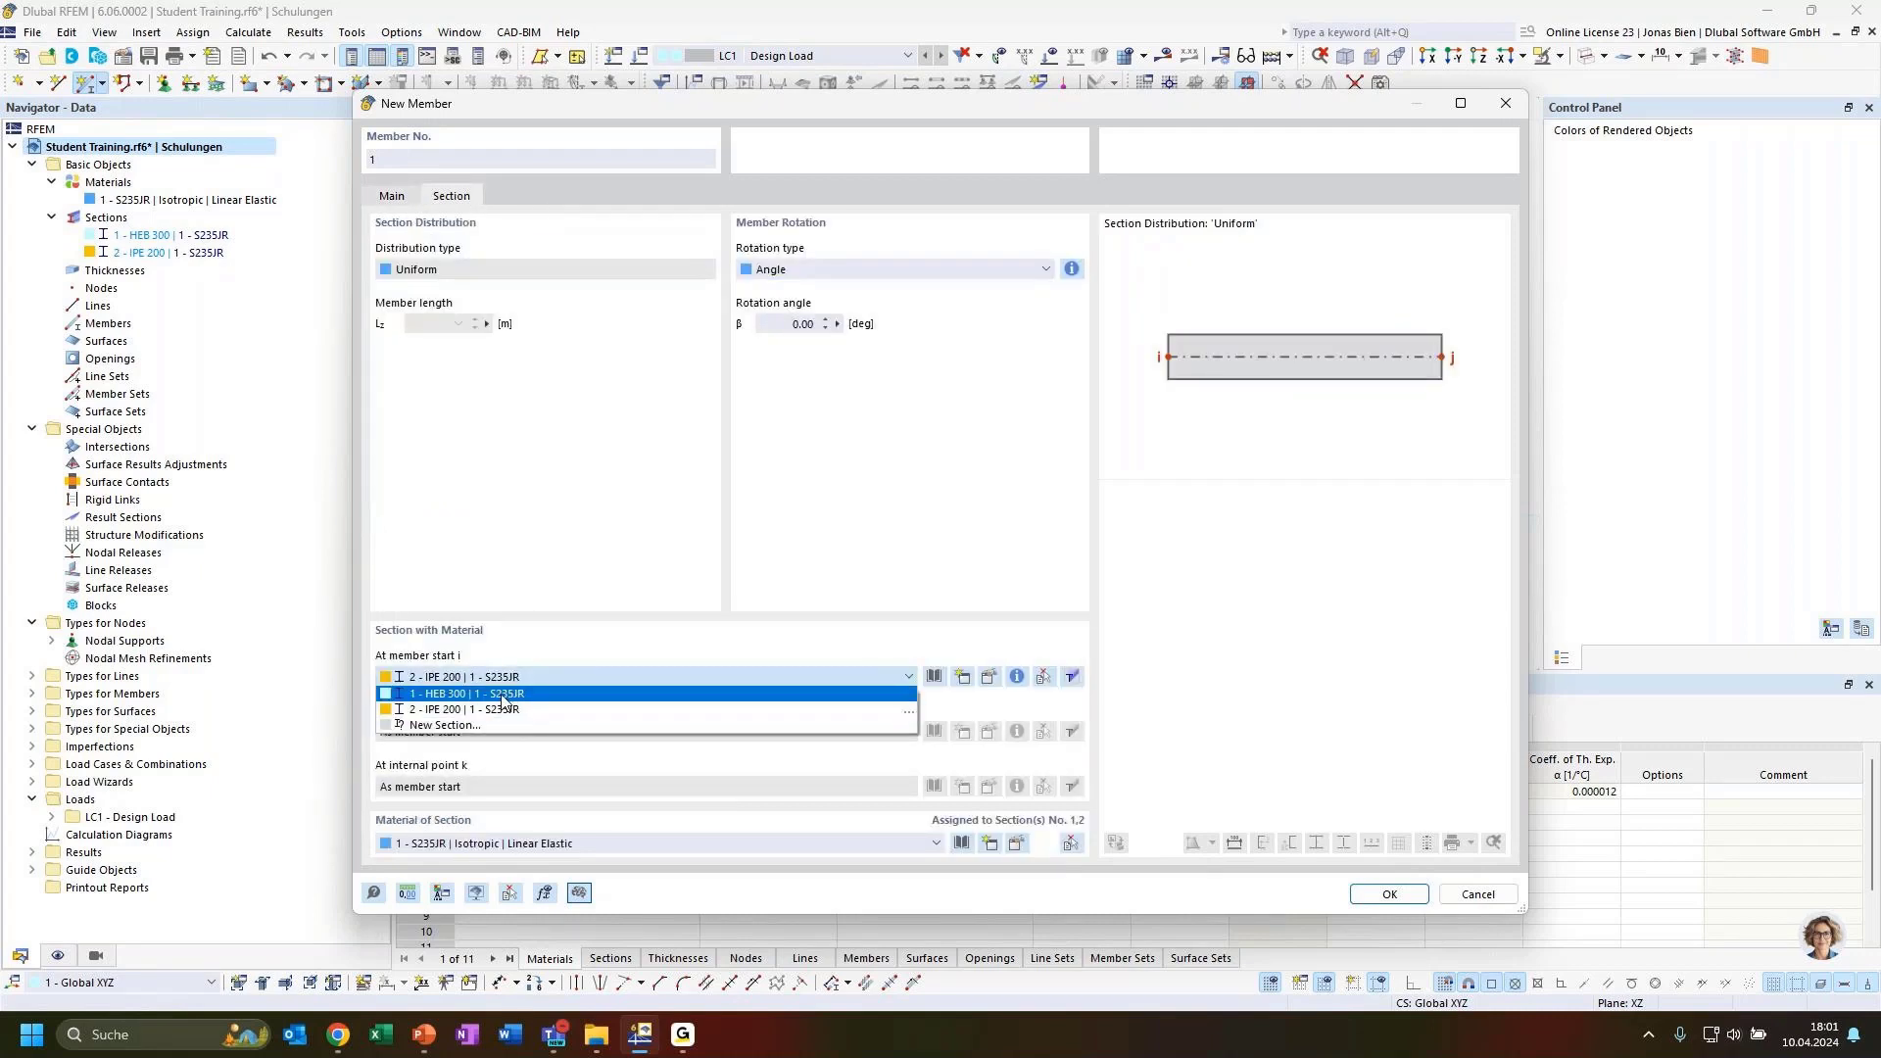
{"action": "left_click", "coordinate": [504, 698]}
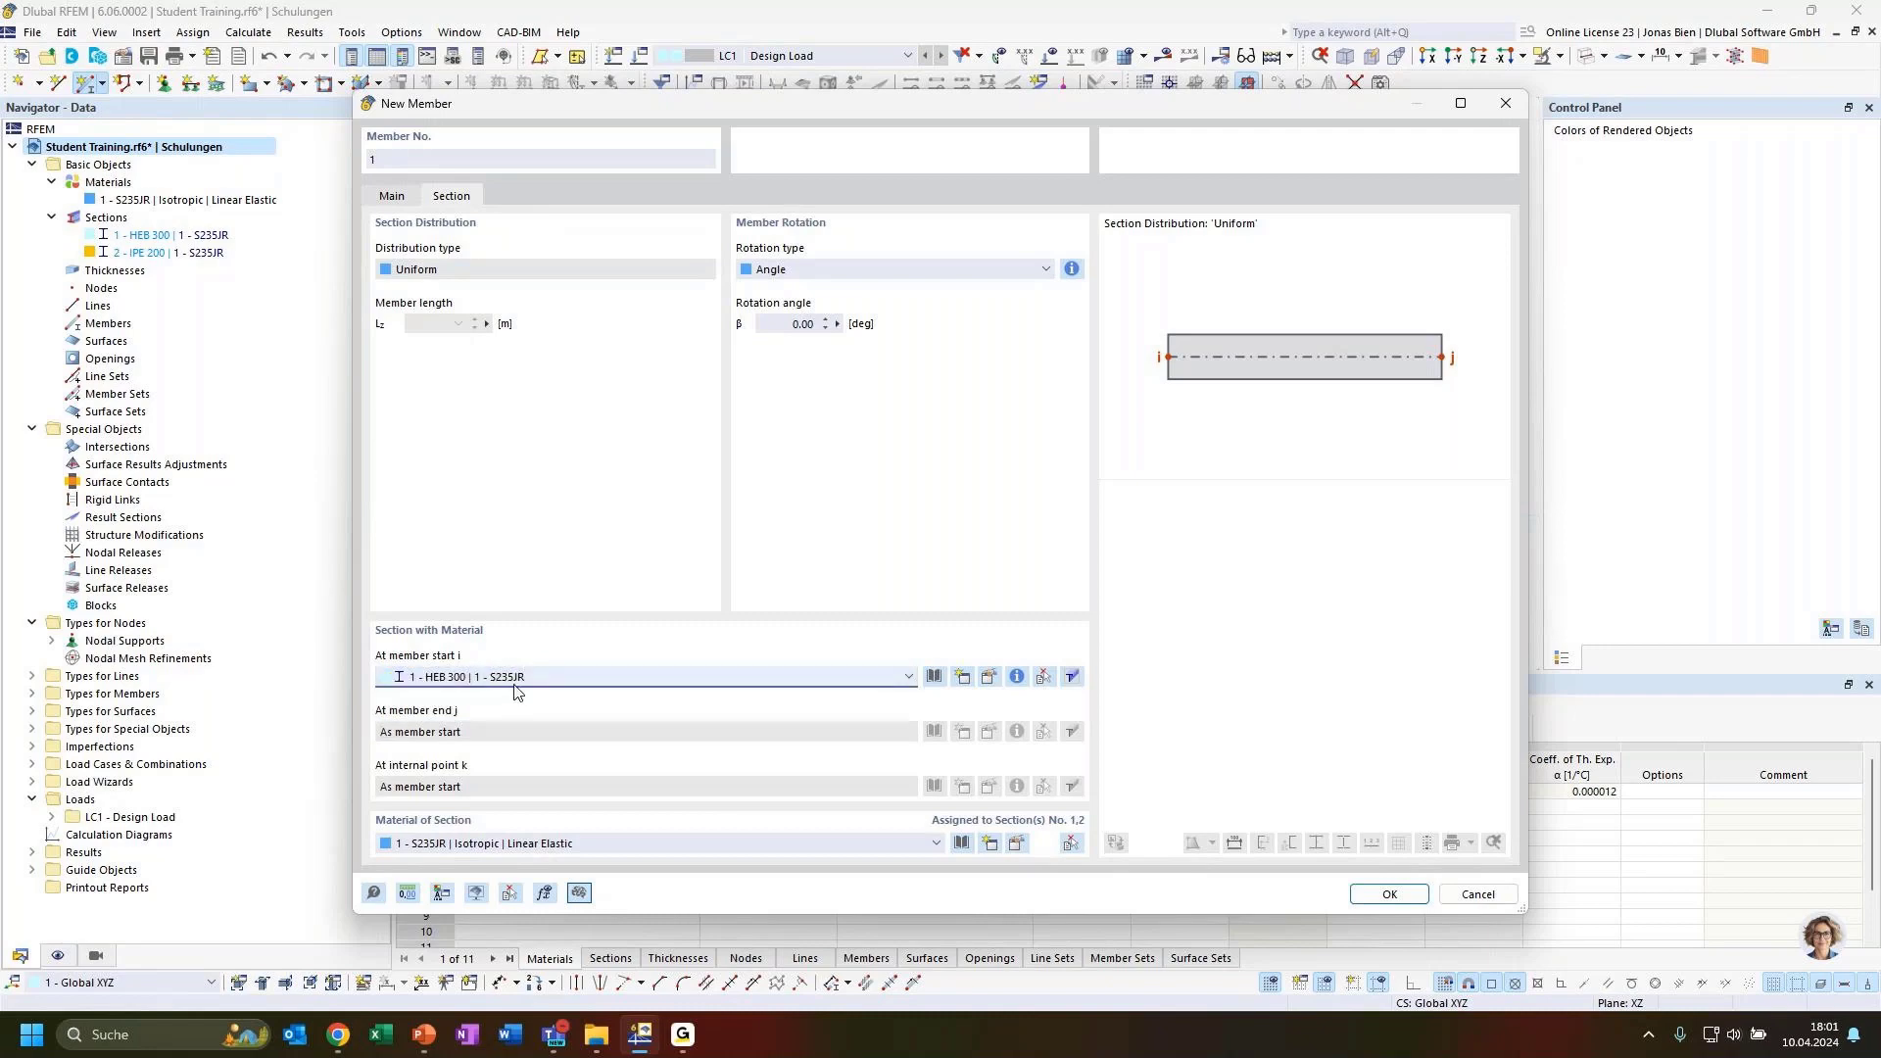
{"action": "left_click", "coordinate": [1376, 906]}
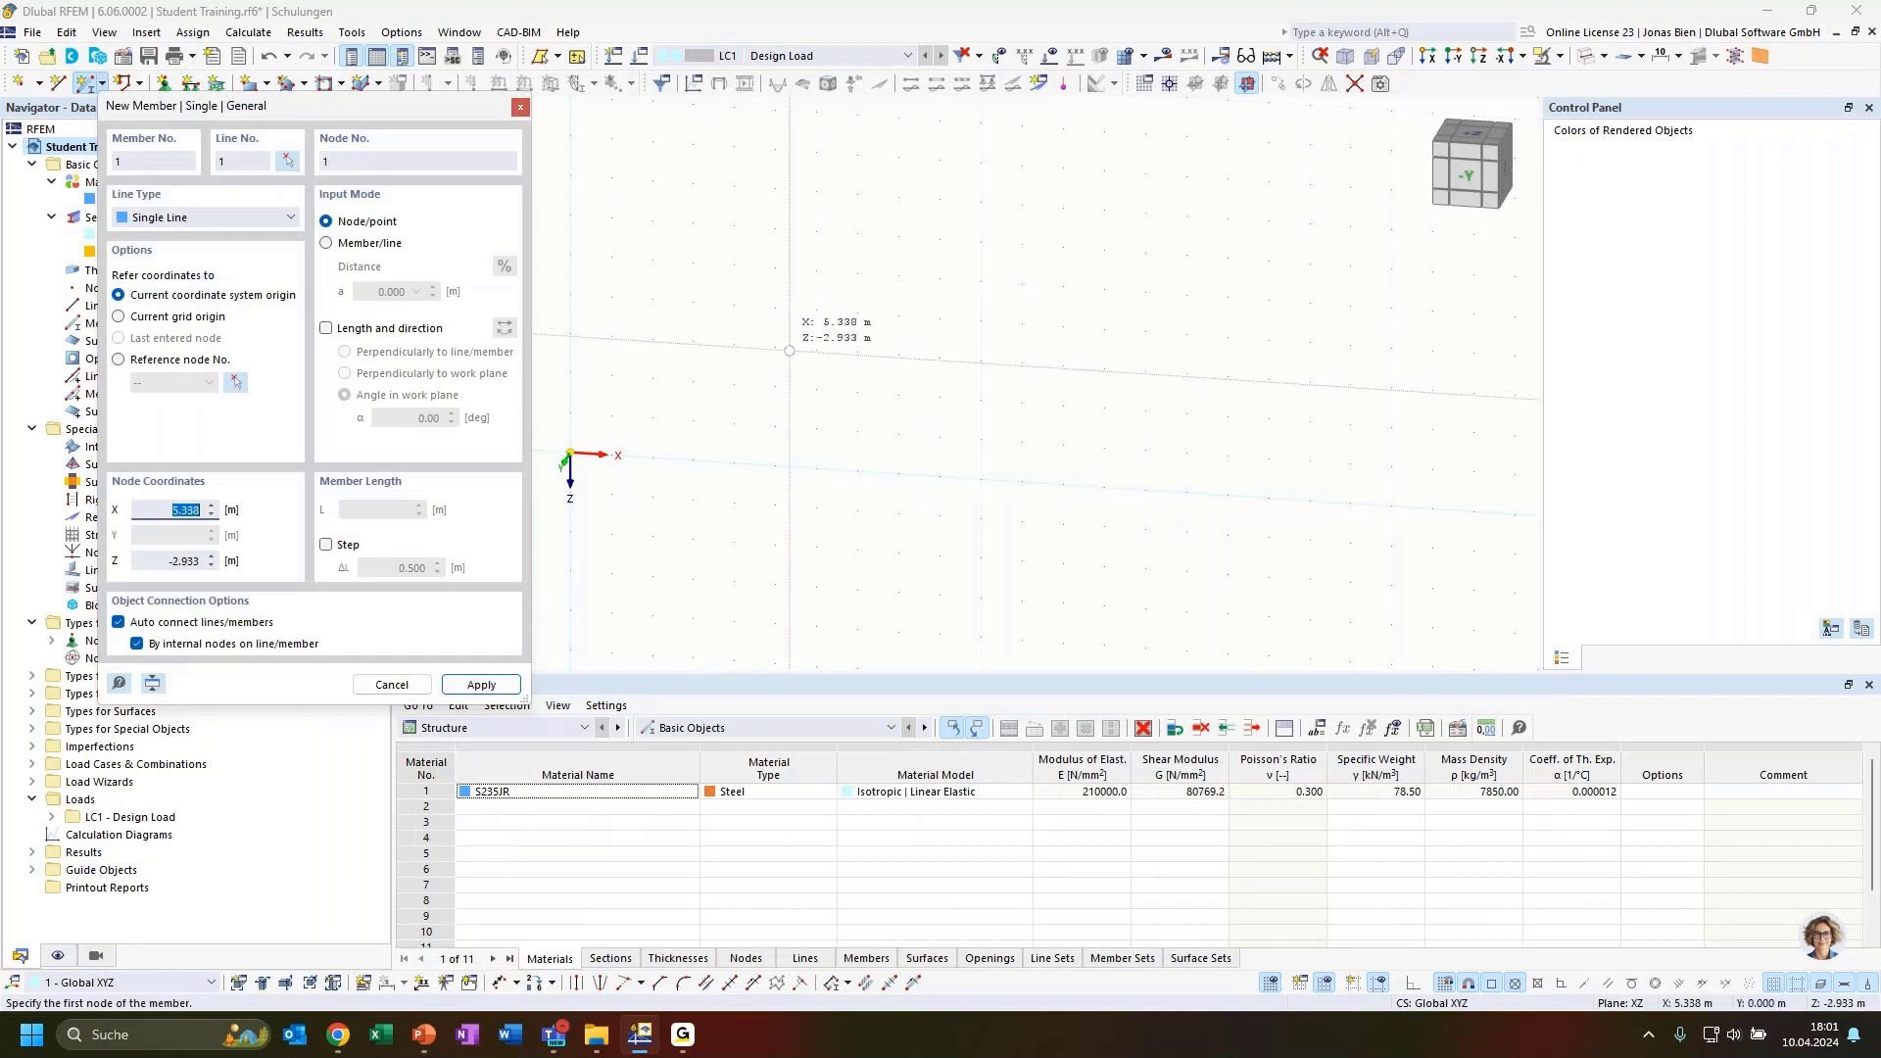
Place one member by length and direction from the coordinate origin, 3 m long at a work-plane angle of 90+60 degrees.
{"action": "left_click", "coordinate": [328, 332]}
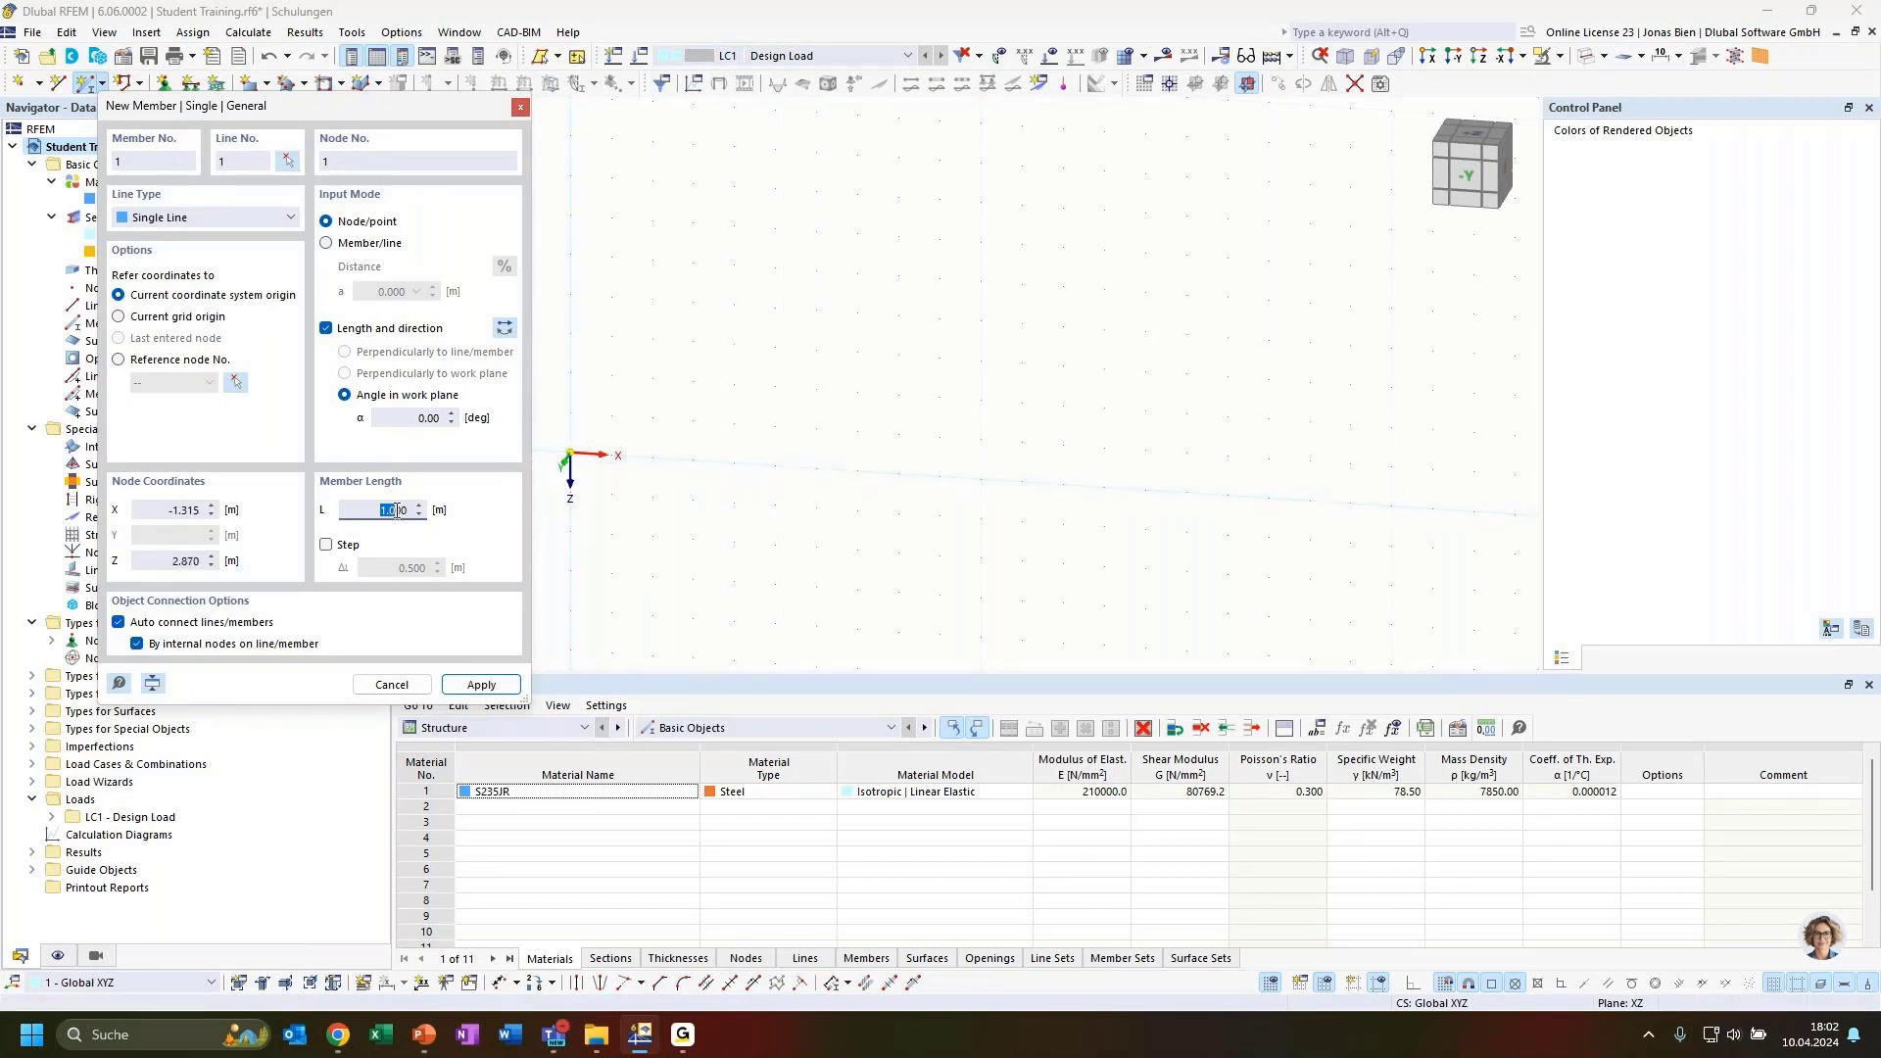
{"action": "left_click_drag", "start_coordinate": [397, 510], "coordinate": [421, 510]}
{"action": "type", "text": "3"}
{"action": "left_click", "coordinate": [402, 418]}
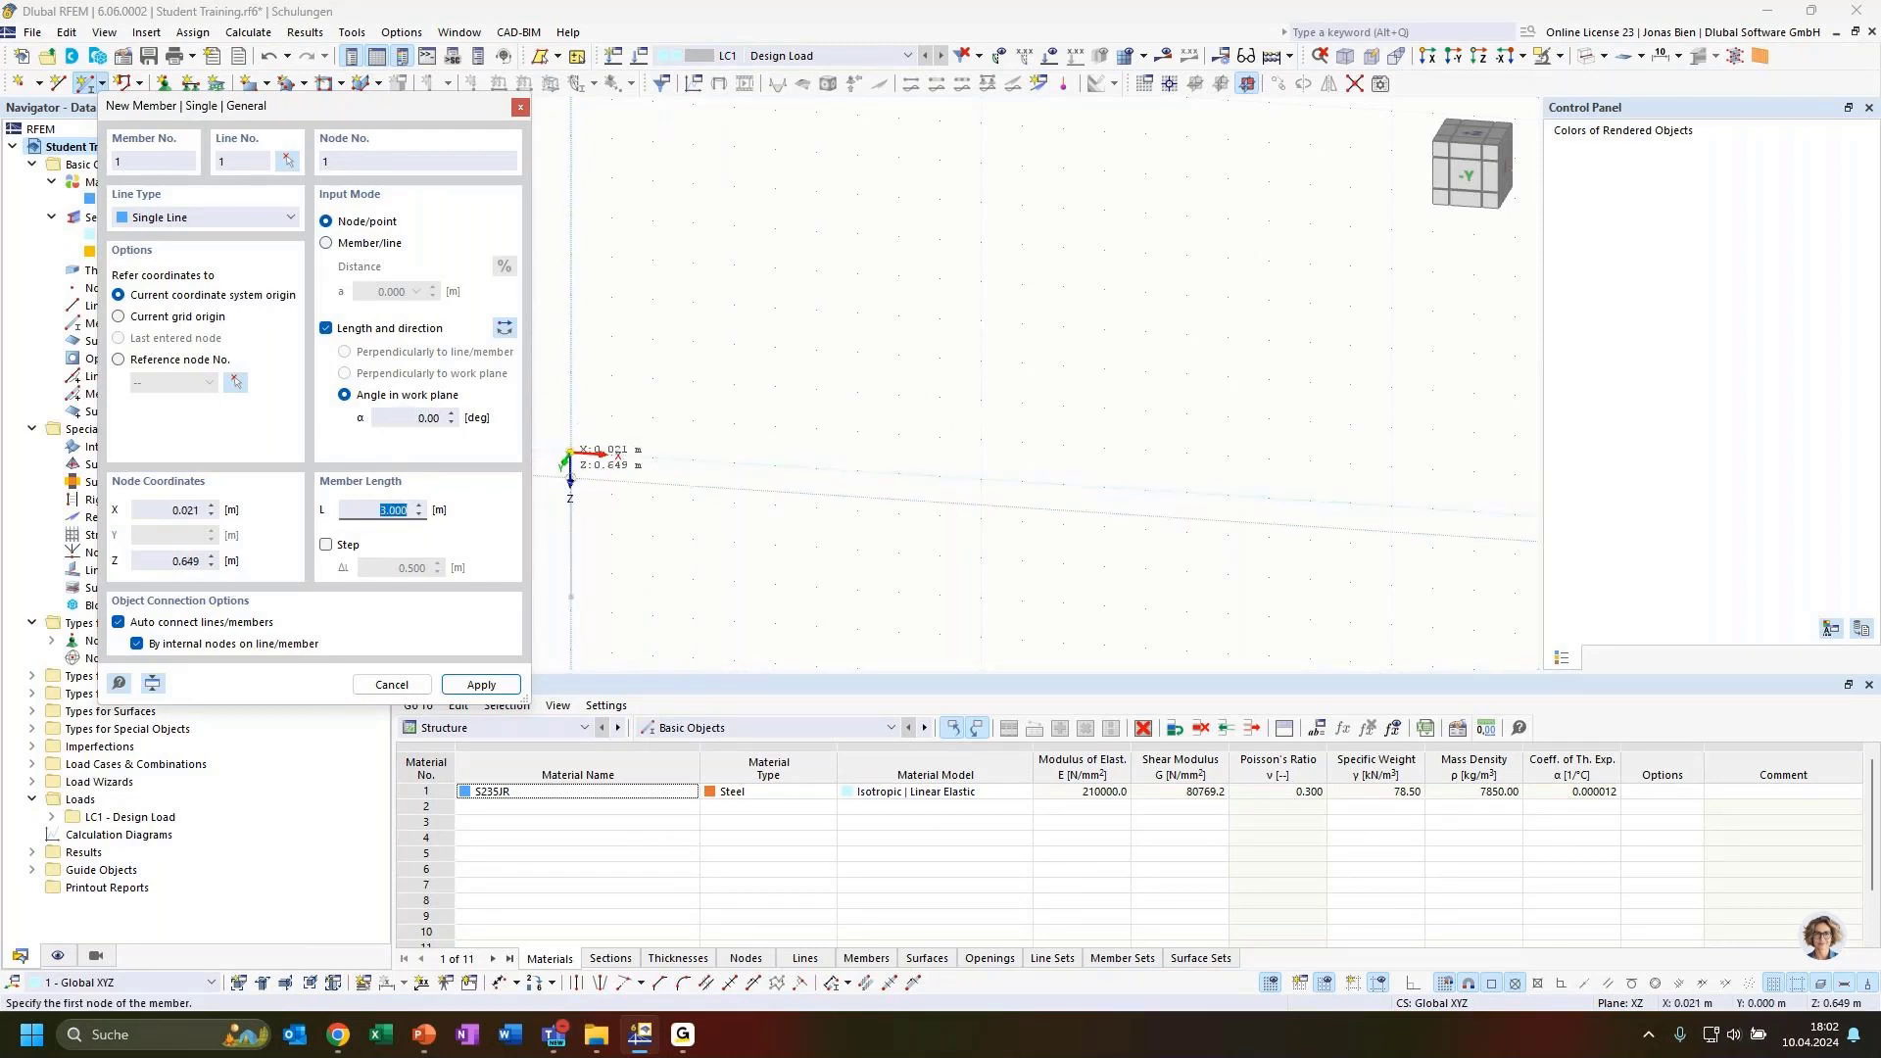
{"action": "left_click_drag", "start_coordinate": [416, 421], "coordinate": [444, 419]}
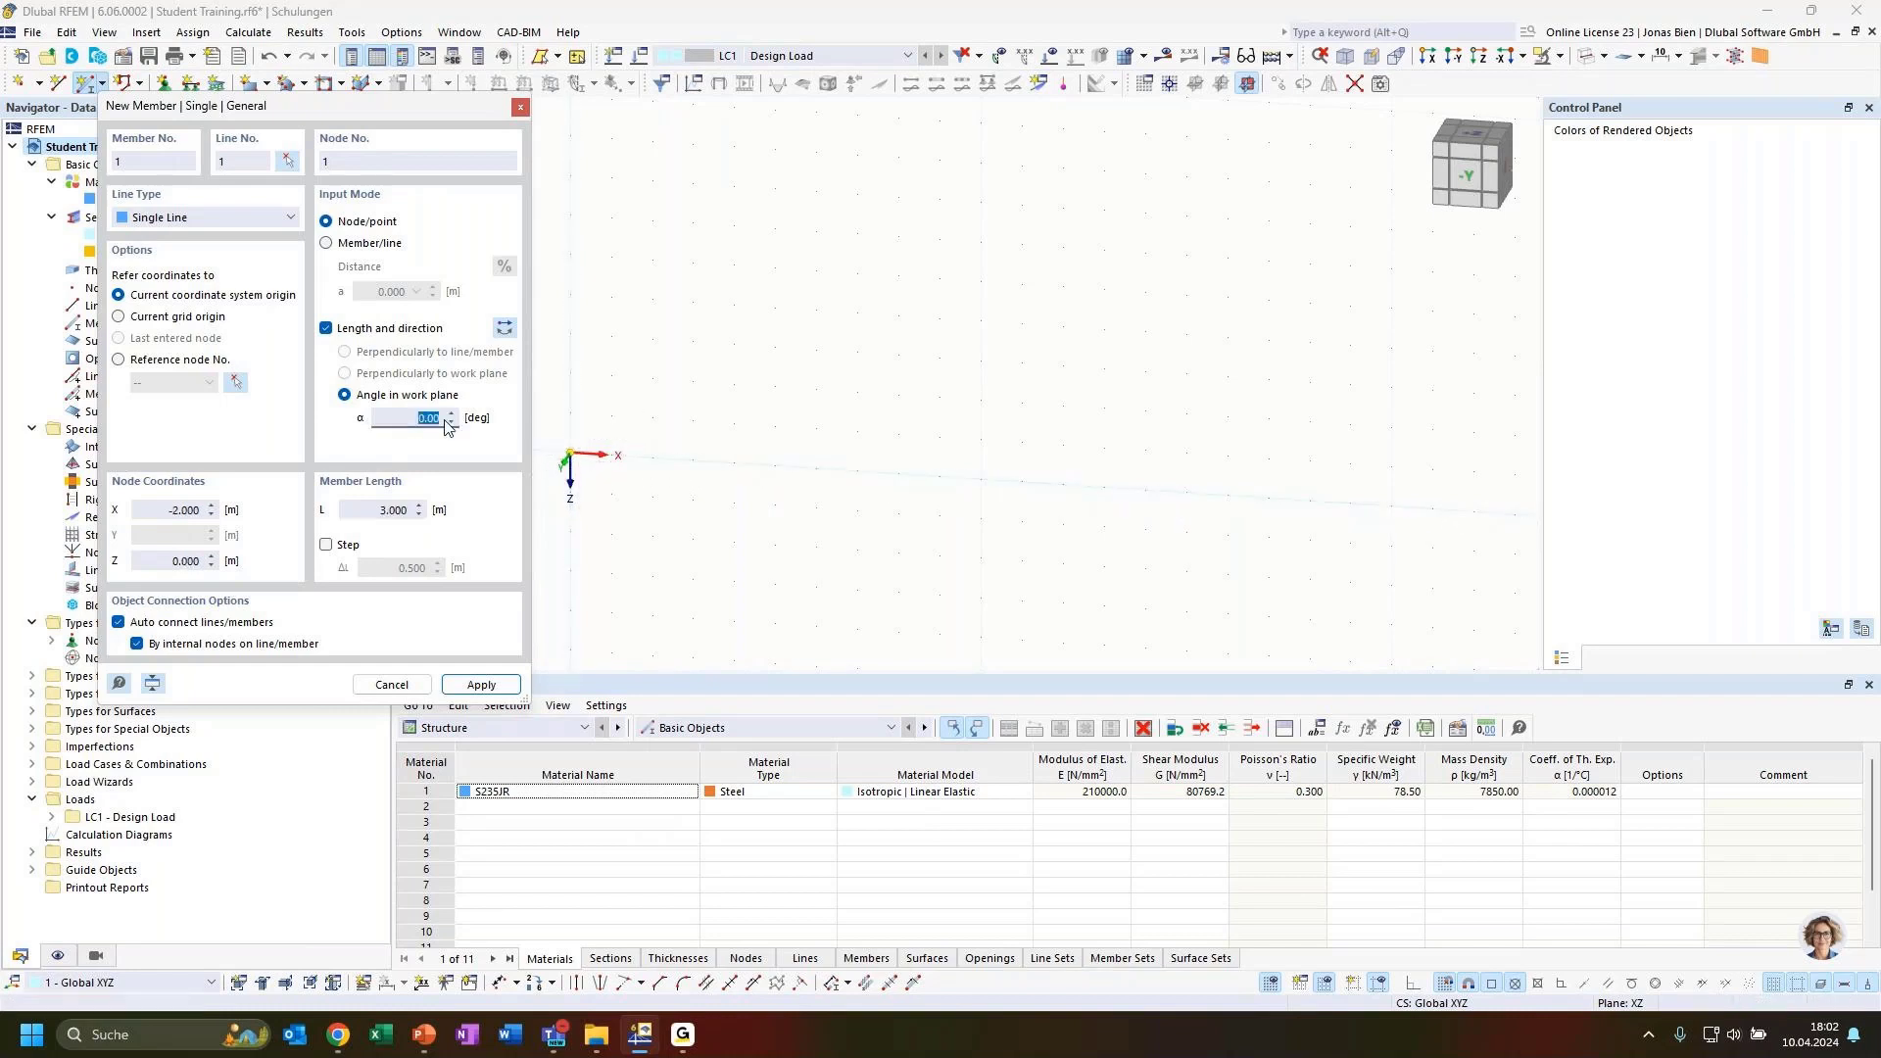
{"action": "type", "text": "90"}
{"action": "left_click", "coordinate": [445, 419]}
{"action": "type", "text": "90+60"}
{"action": "key", "text": "Tab"}
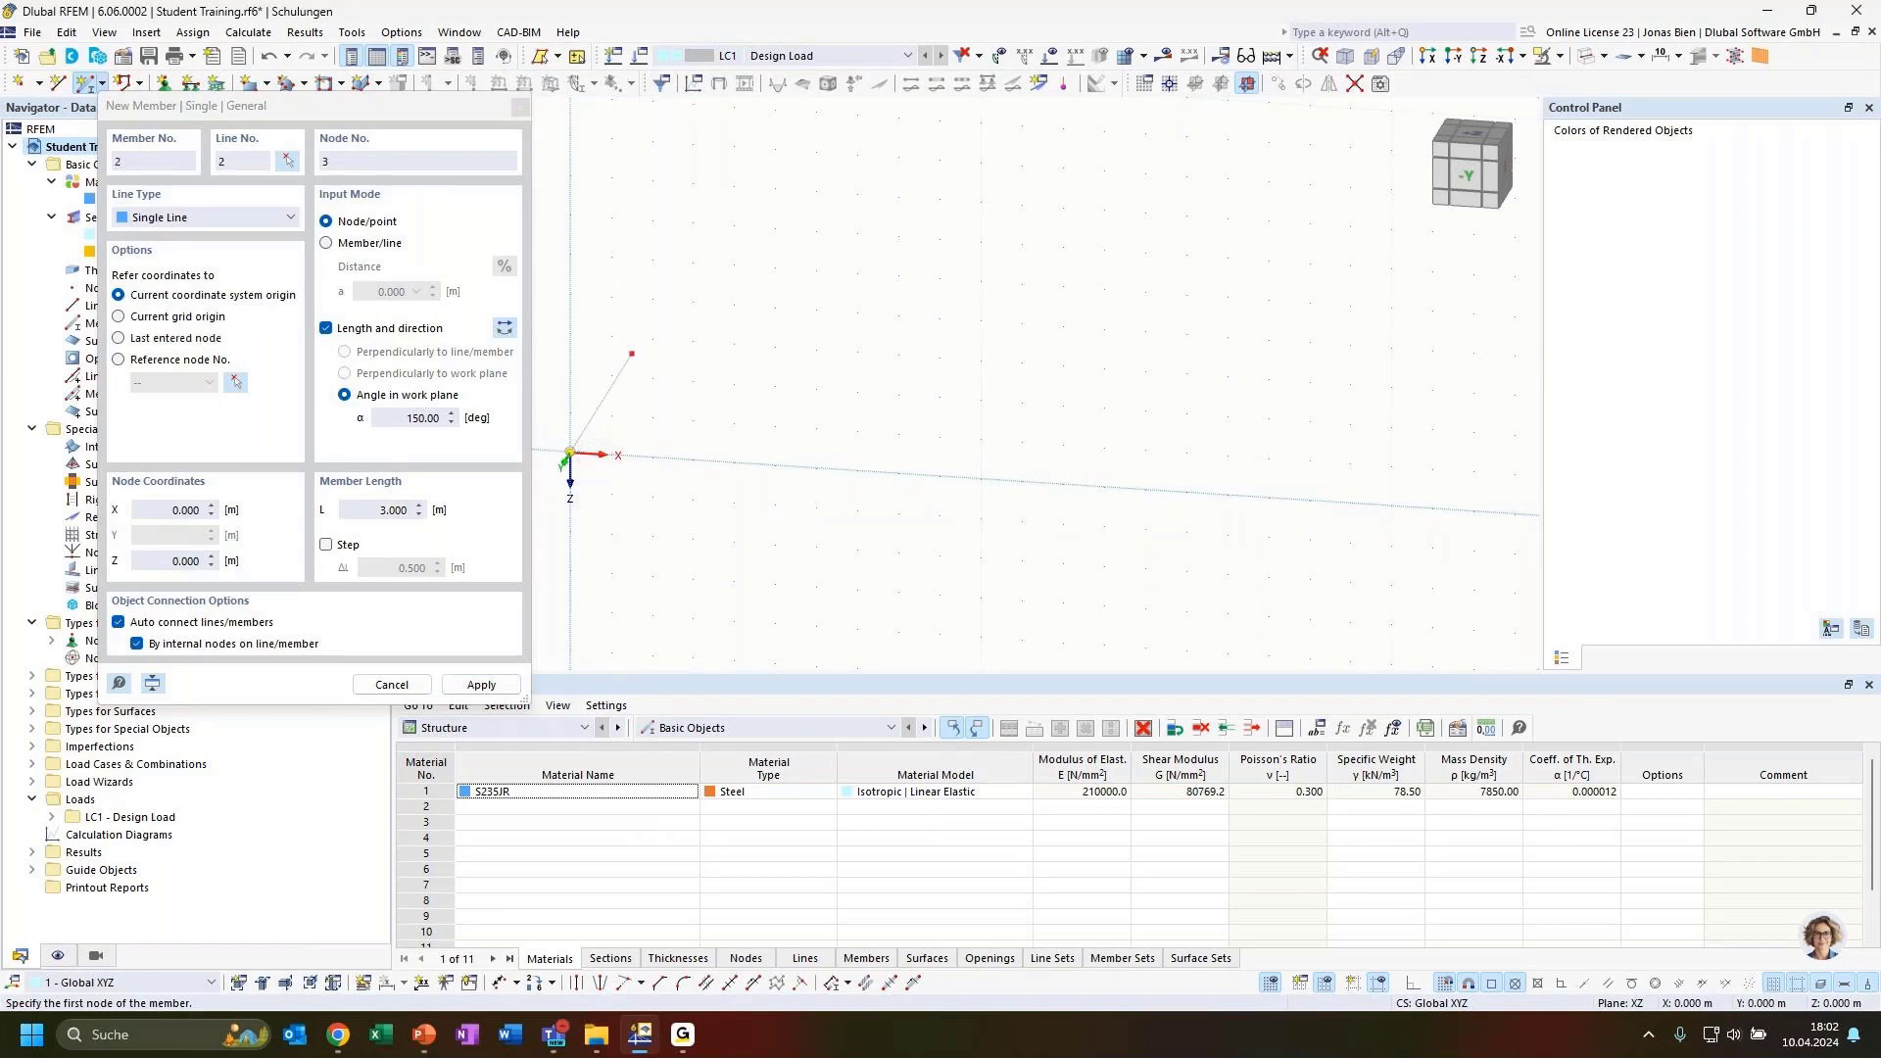
{"action": "left_click", "coordinate": [570, 453]}
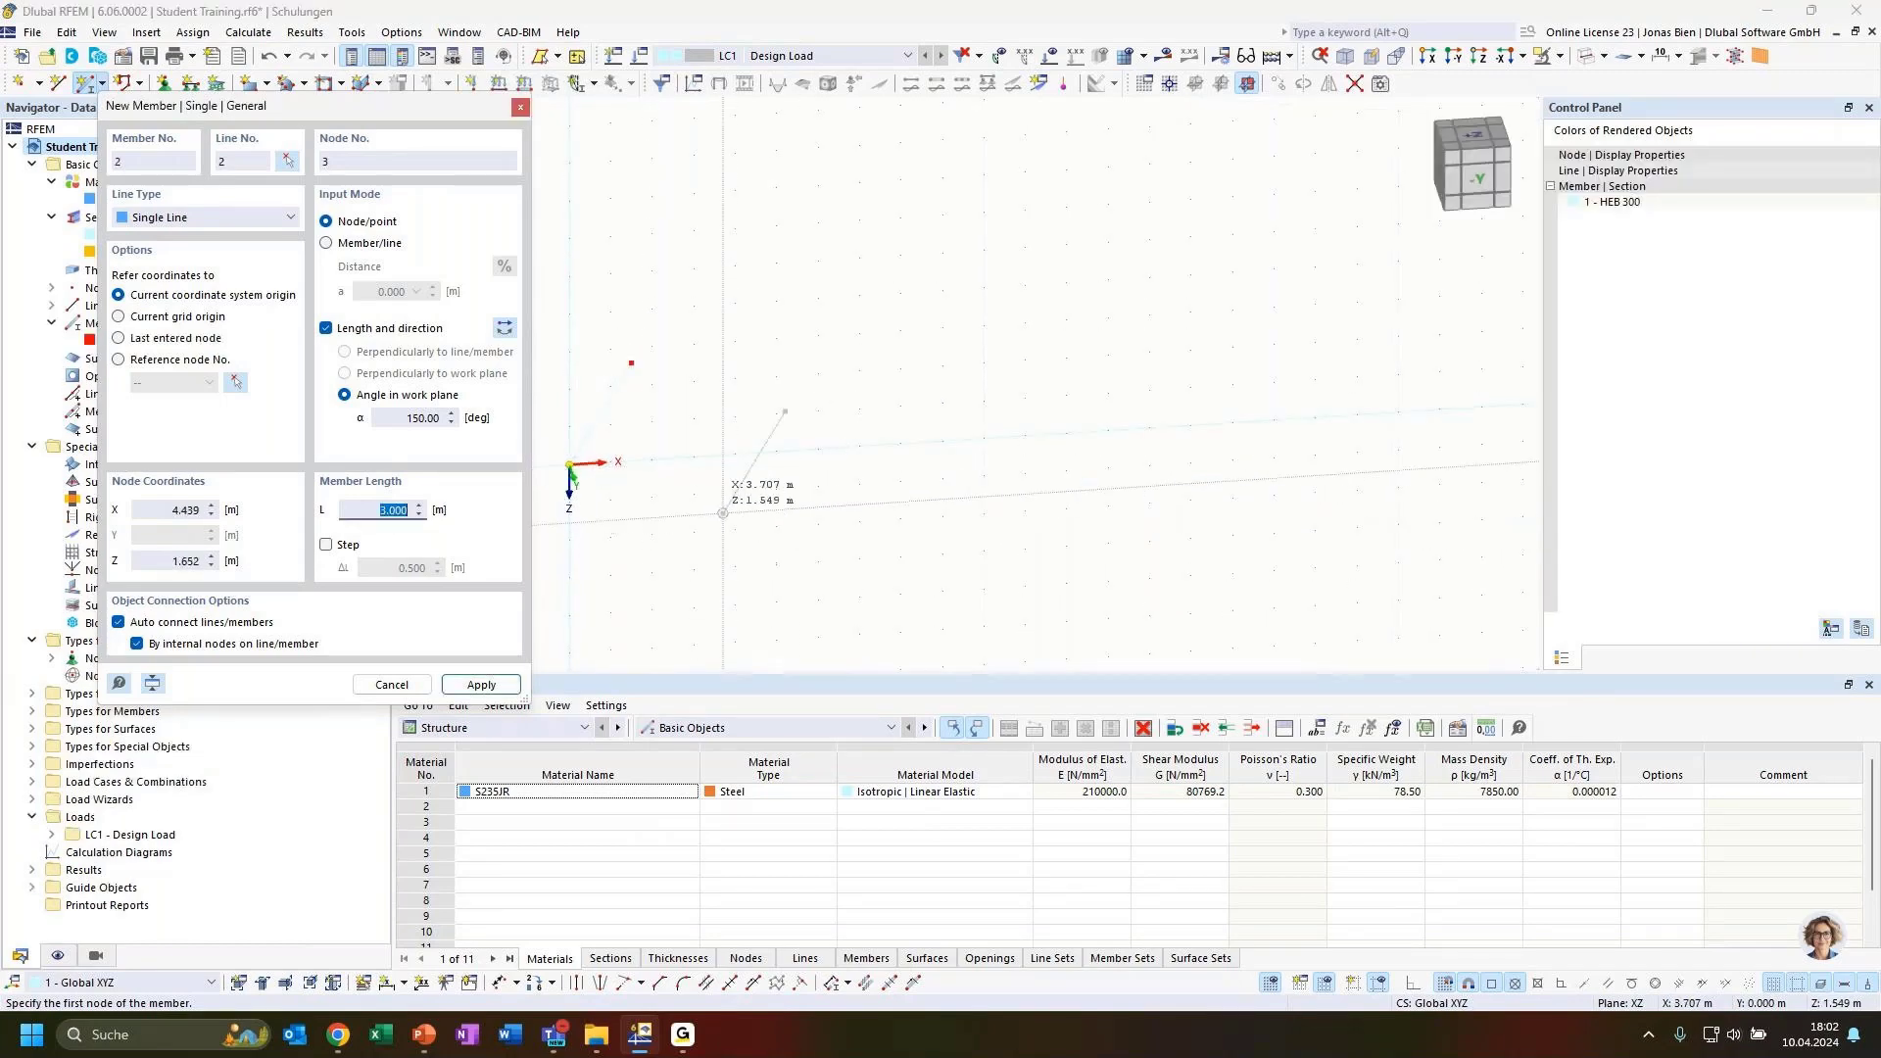
{"action": "key", "text": "Escape"}
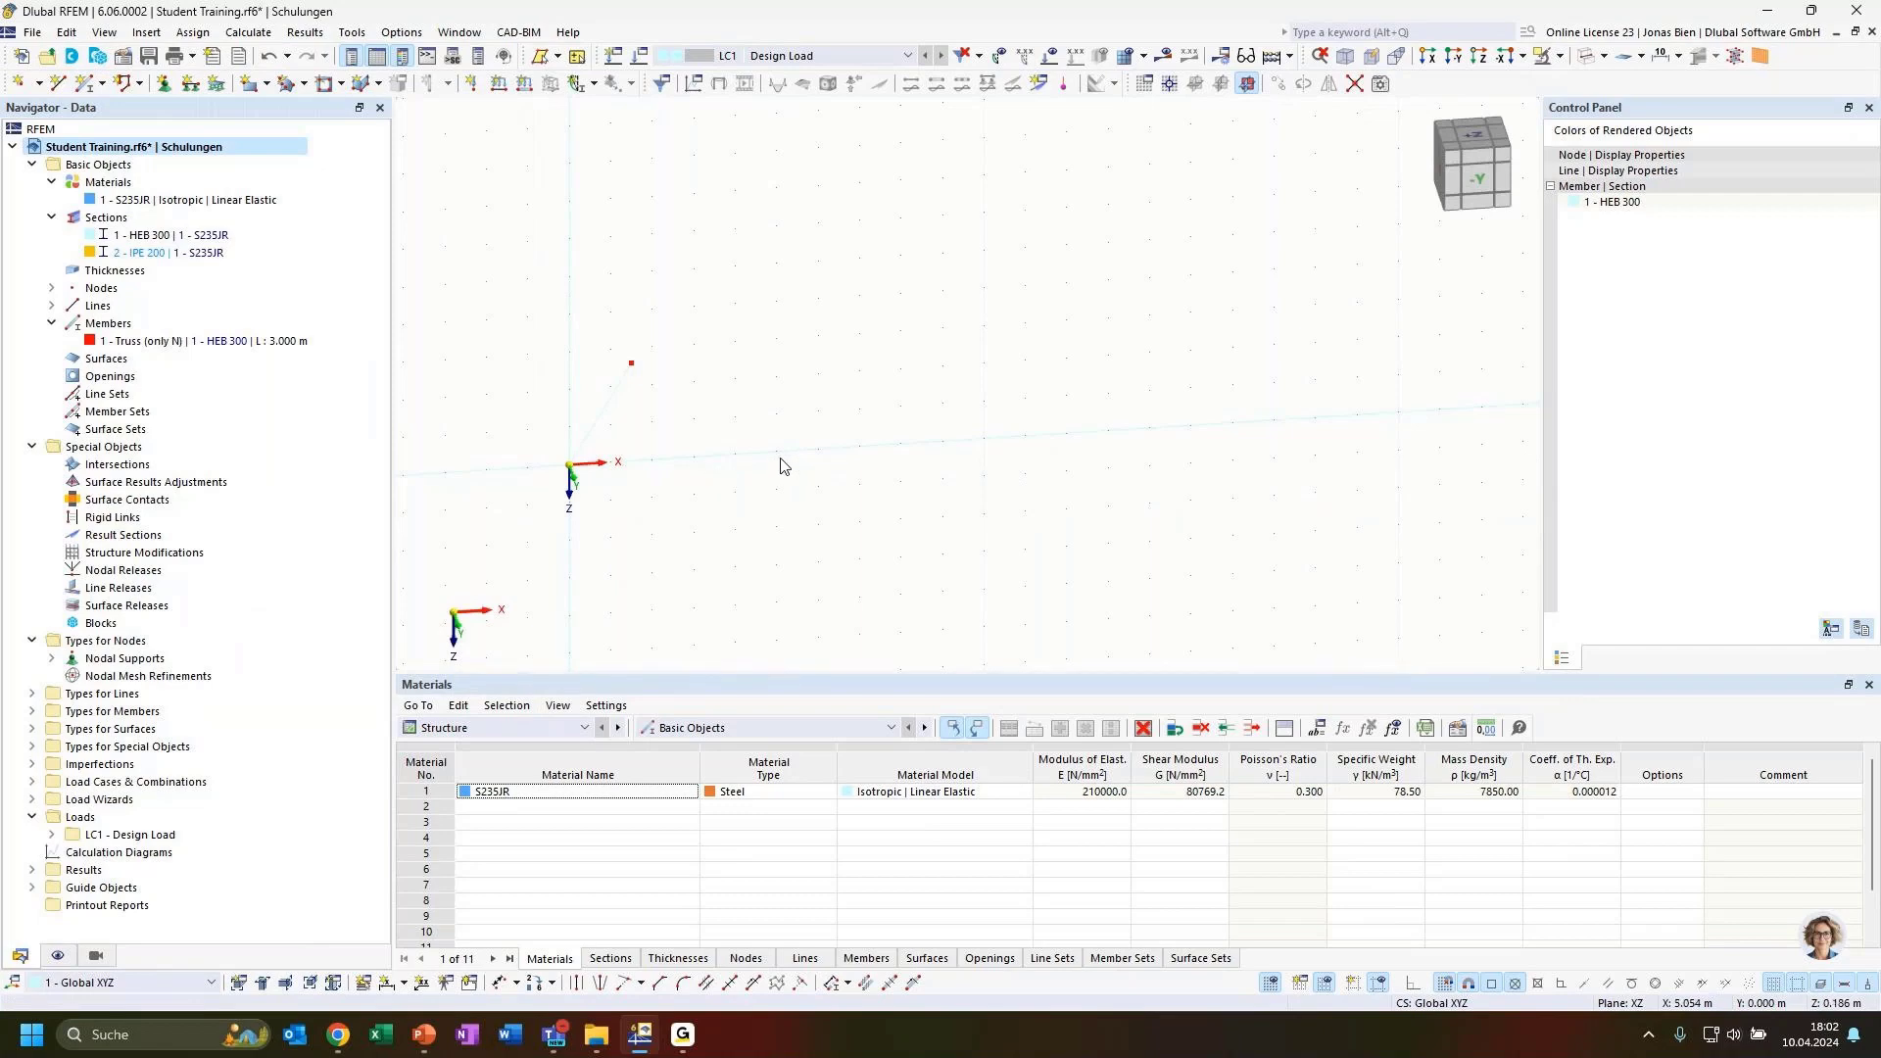
Hide the global coordinate system X, Y, Z displayed in the zero point of the model.
{"action": "left_click", "coordinate": [58, 956]}
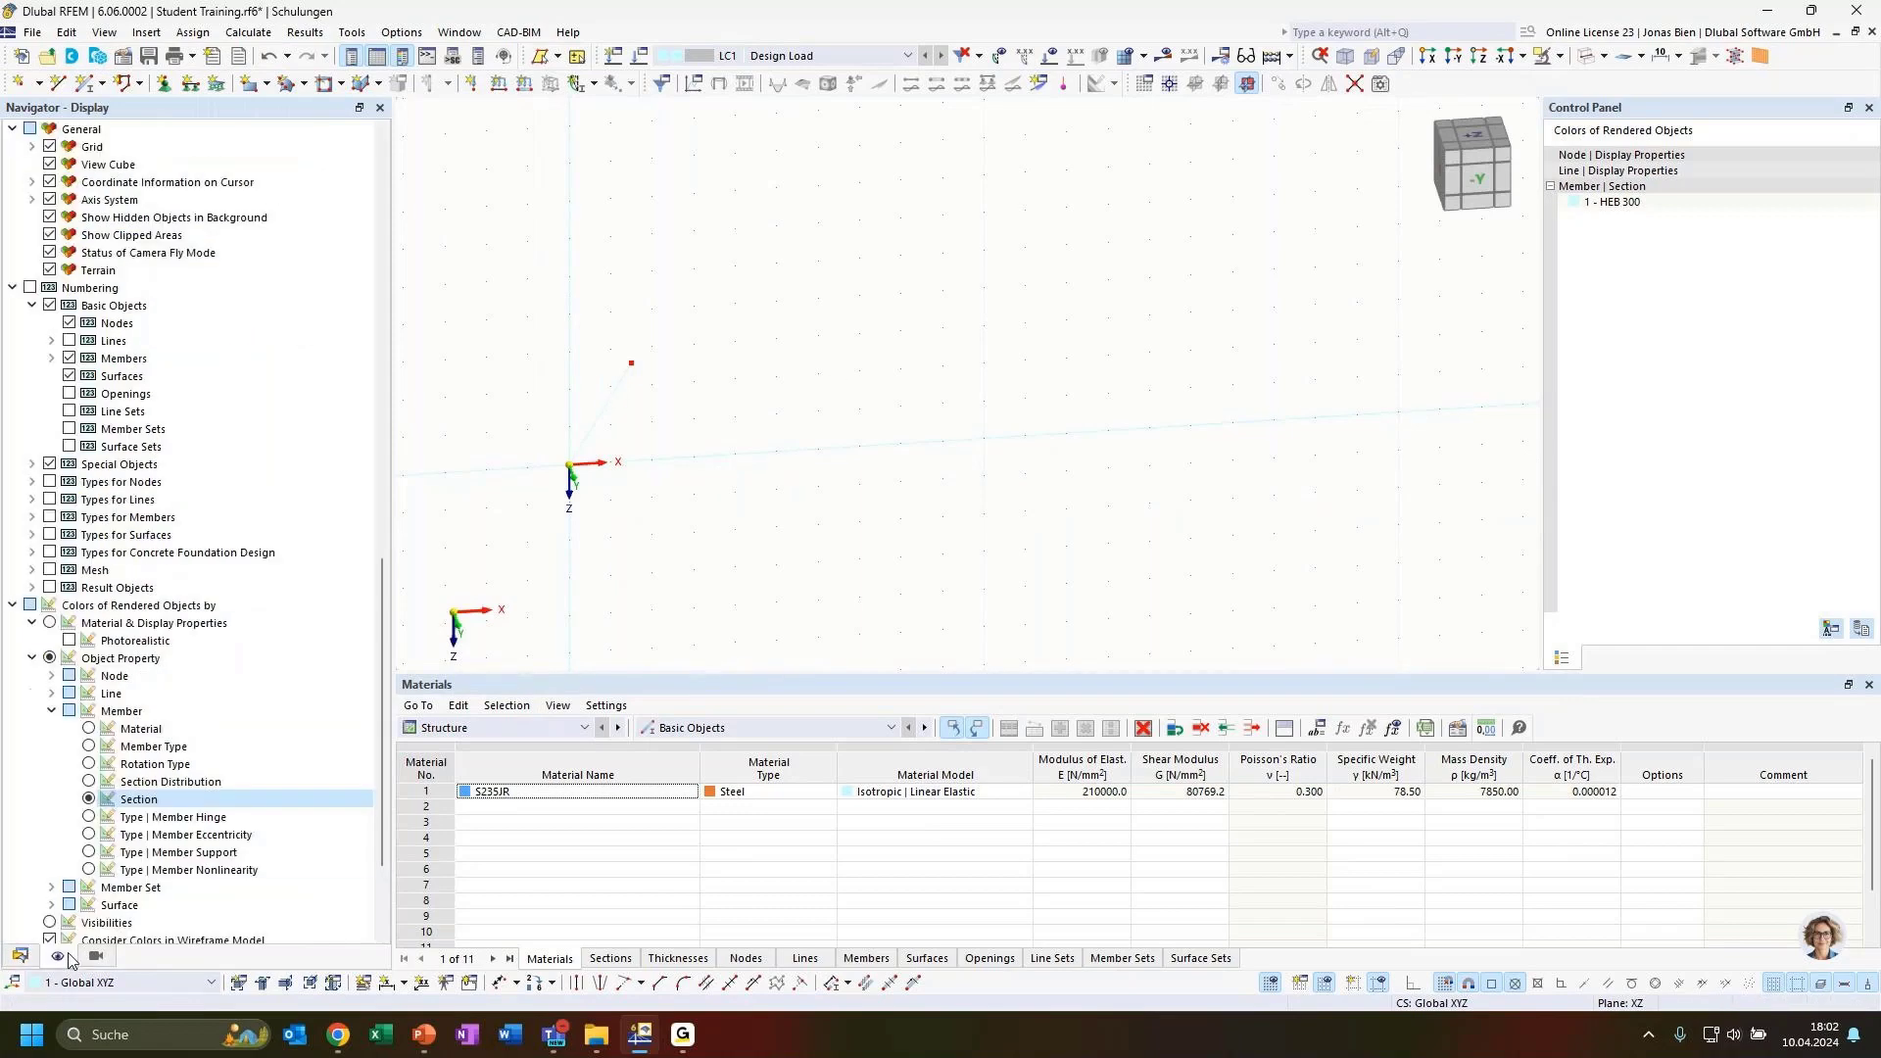
{"action": "scroll", "coordinate": [142, 701], "scroll_direction": "down", "scroll_amount": 1}
{"action": "scroll", "coordinate": [583, 462], "scroll_direction": "up", "scroll_amount": 3}
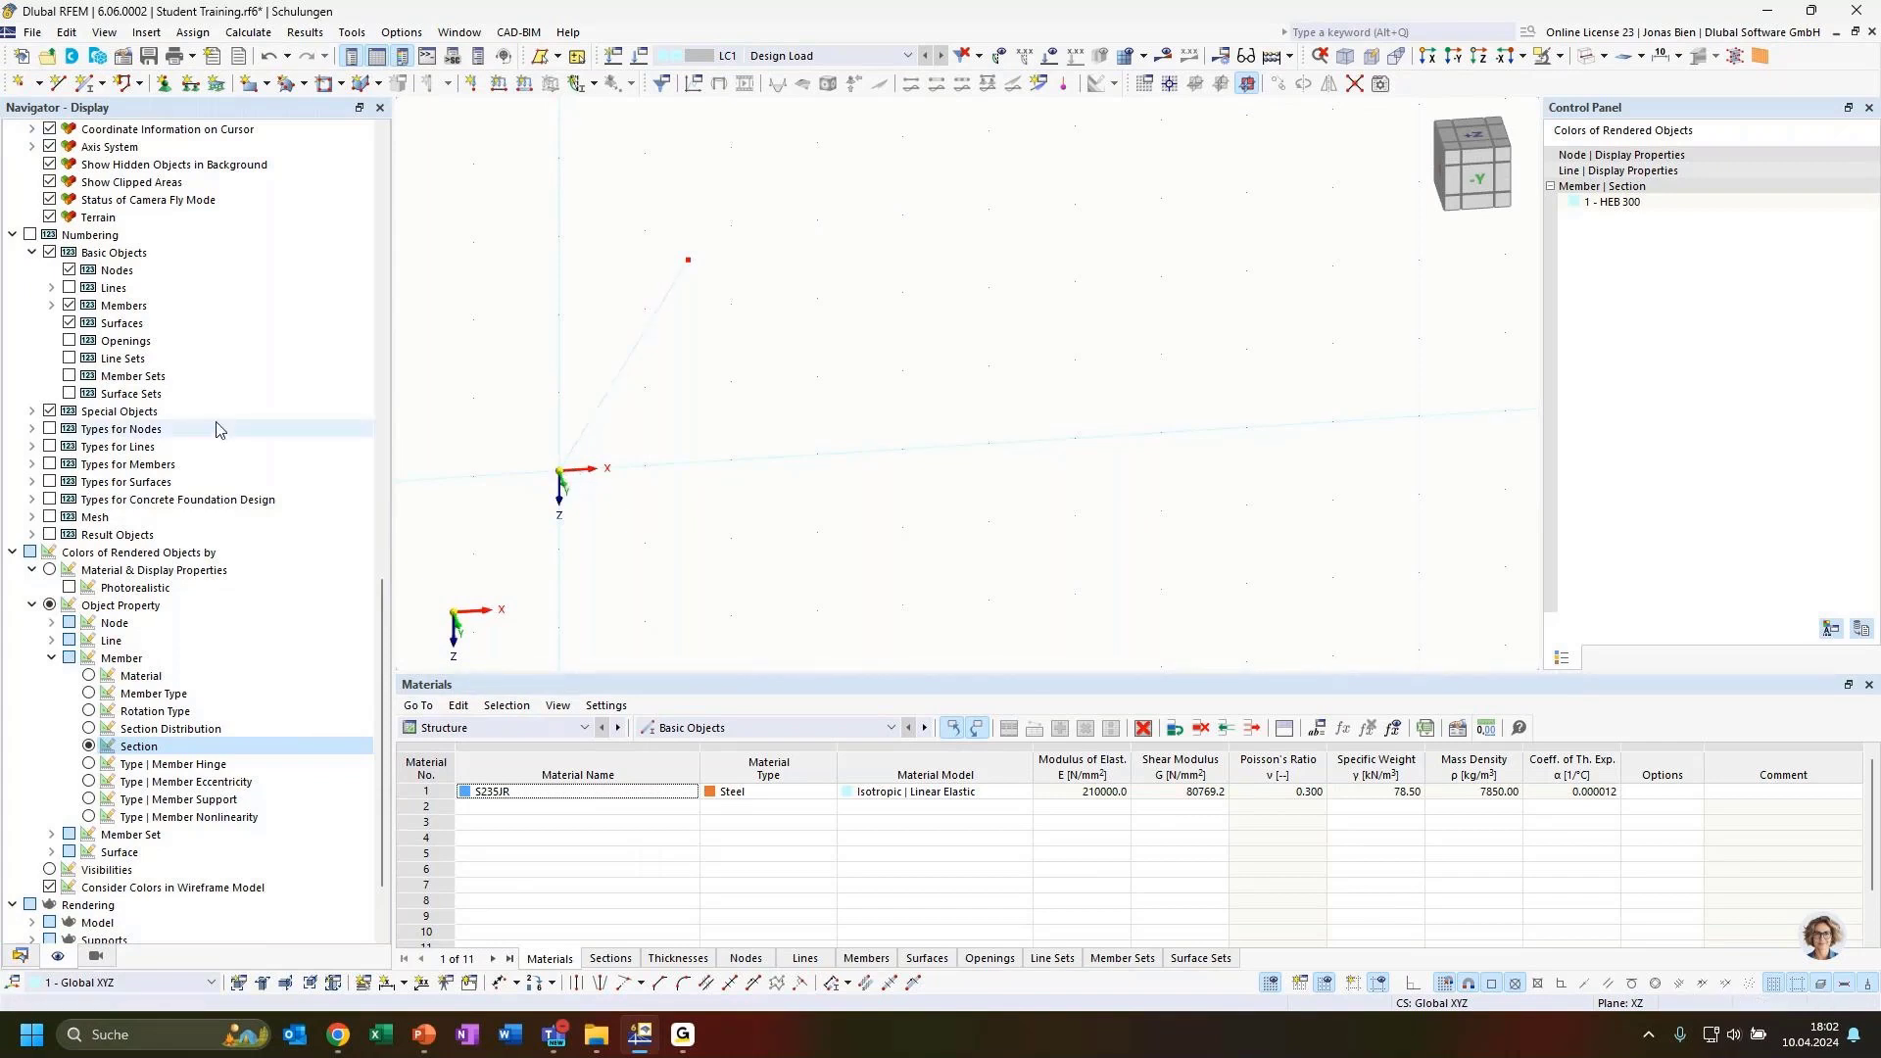
{"action": "scroll", "coordinate": [282, 490], "scroll_direction": "up", "scroll_amount": 1}
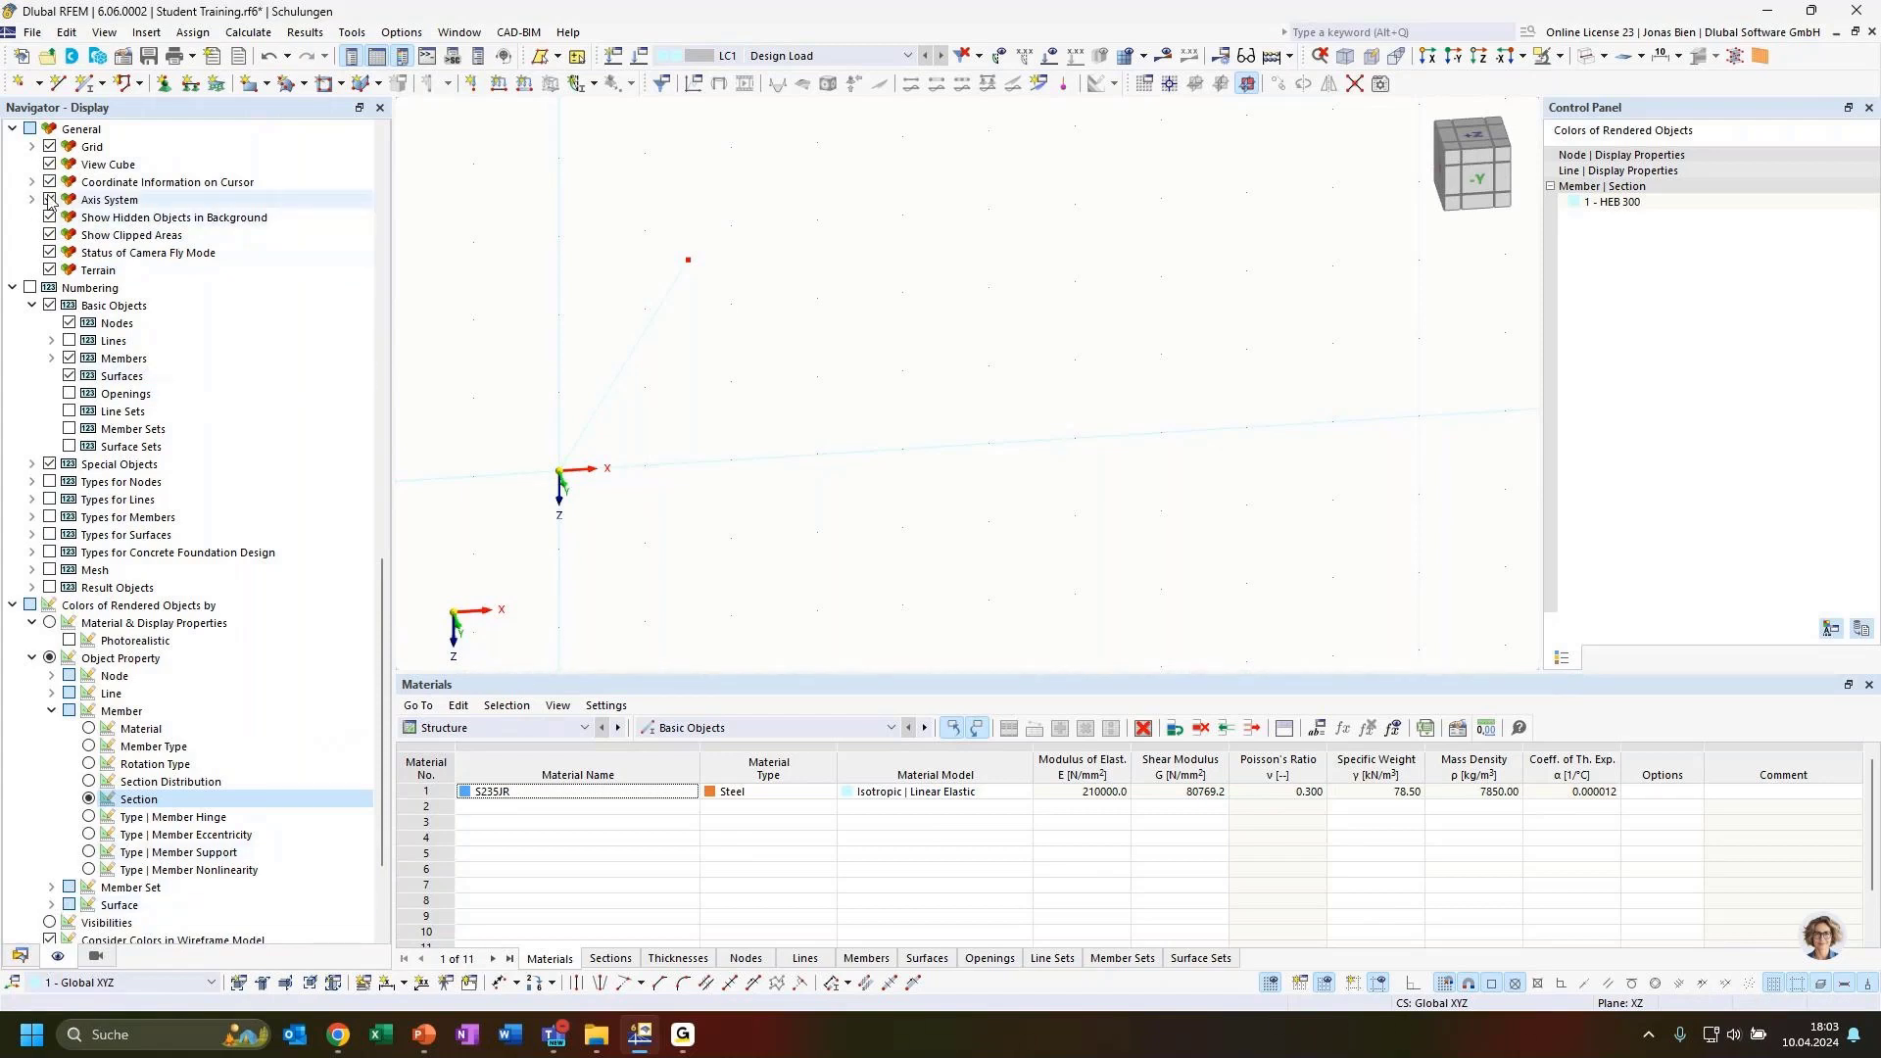
{"action": "scroll", "coordinate": [122, 373], "scroll_direction": "up", "scroll_amount": 6}
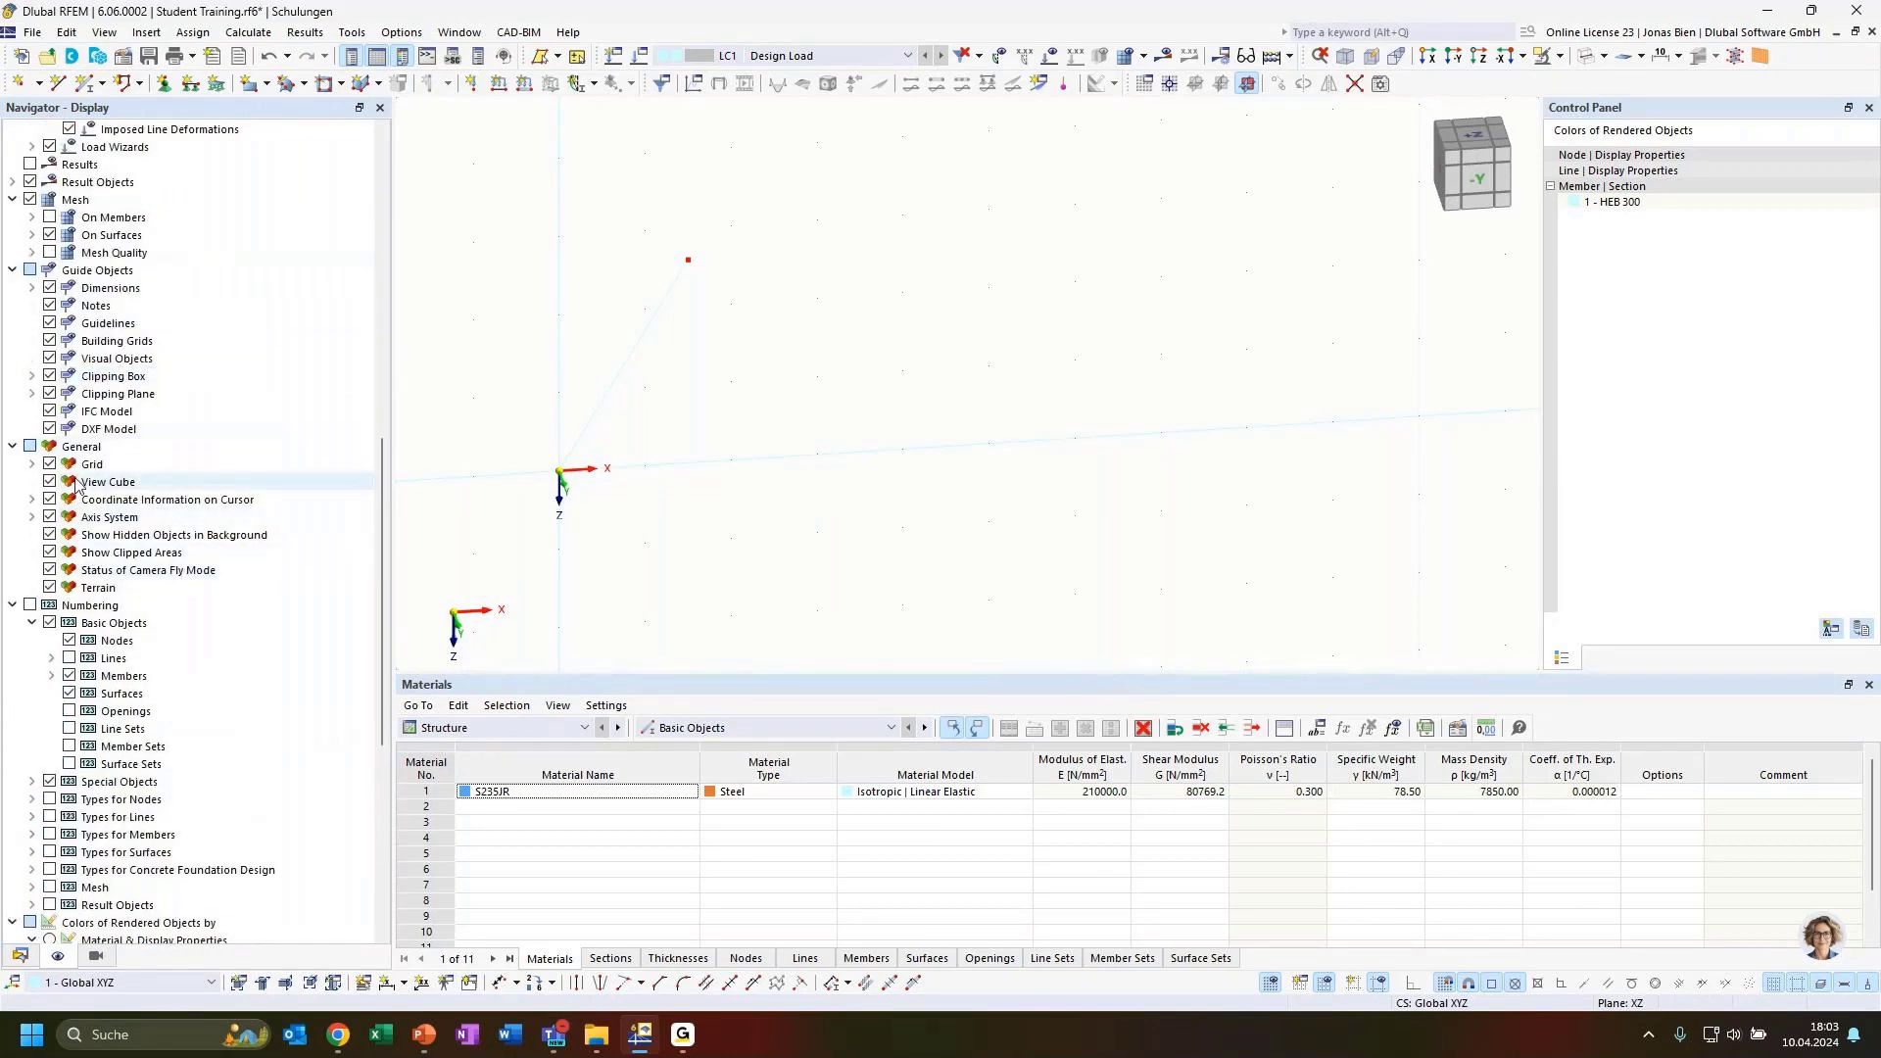
{"action": "left_click", "coordinate": [69, 448]}
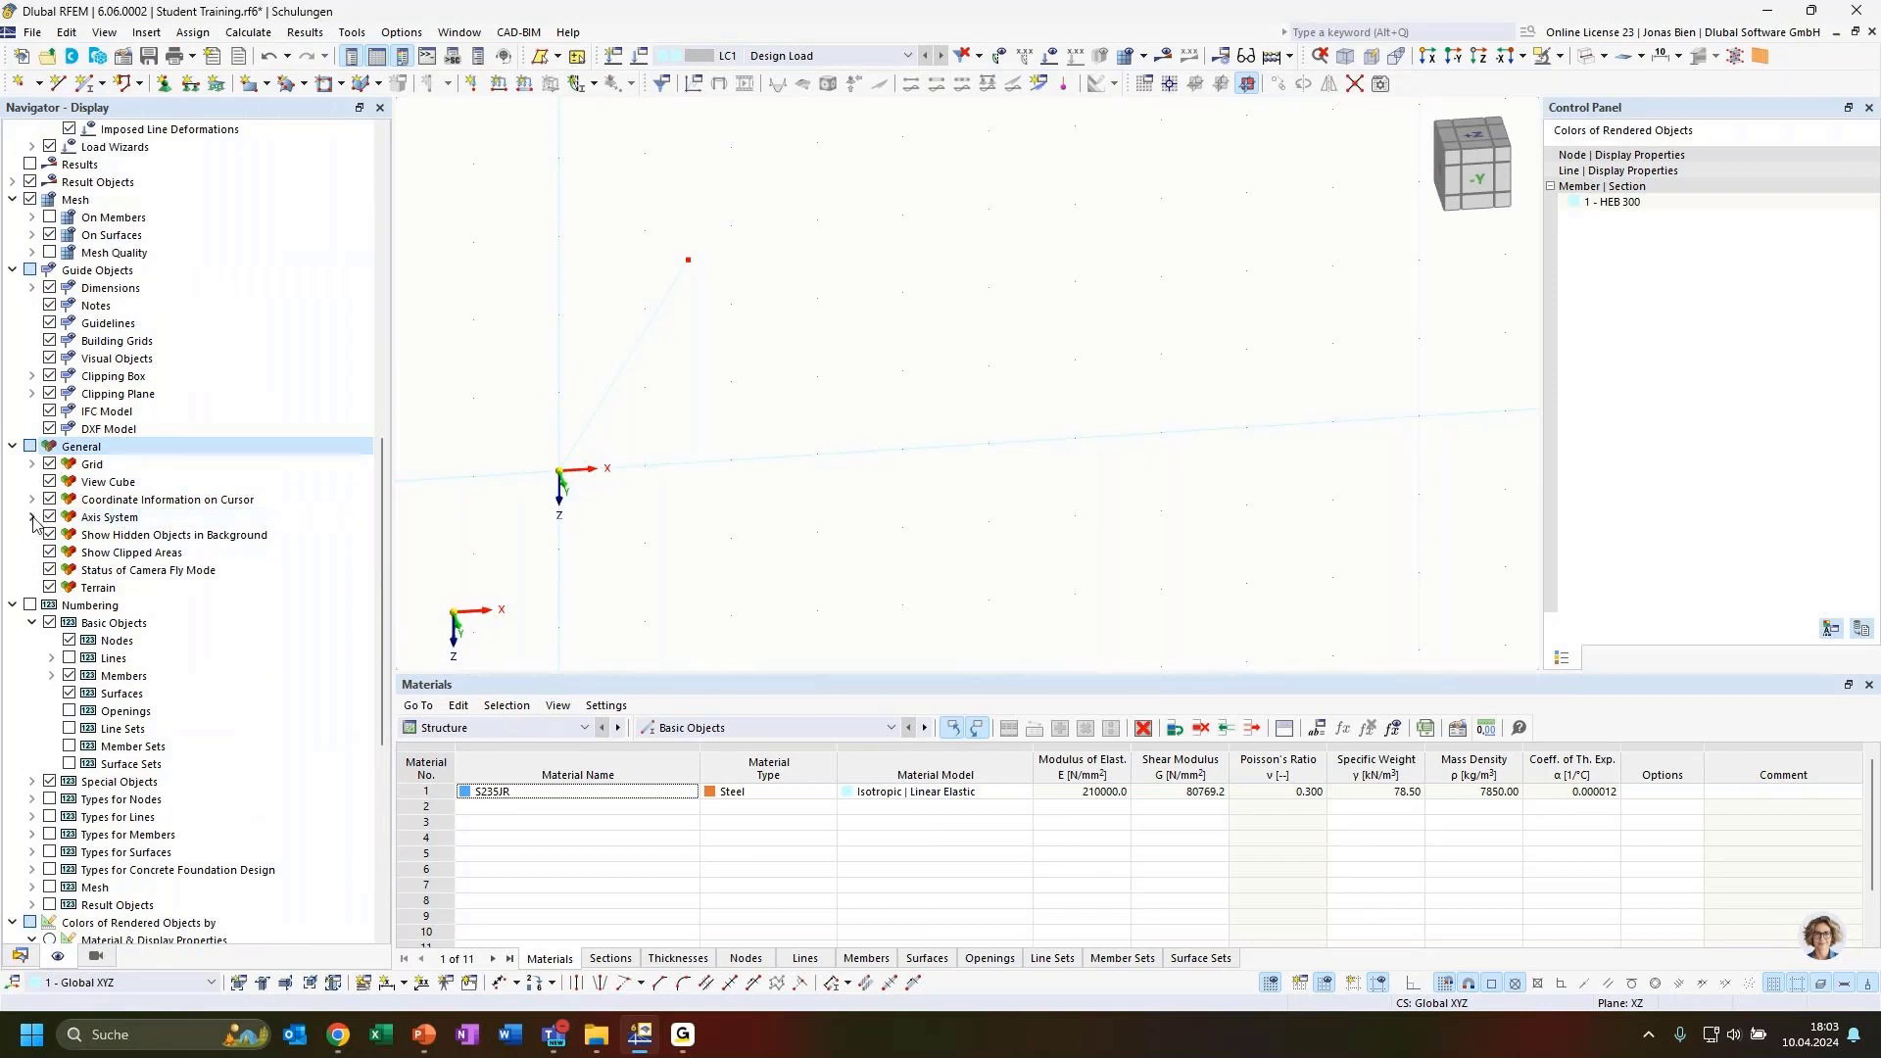
{"action": "left_click", "coordinate": [33, 518]}
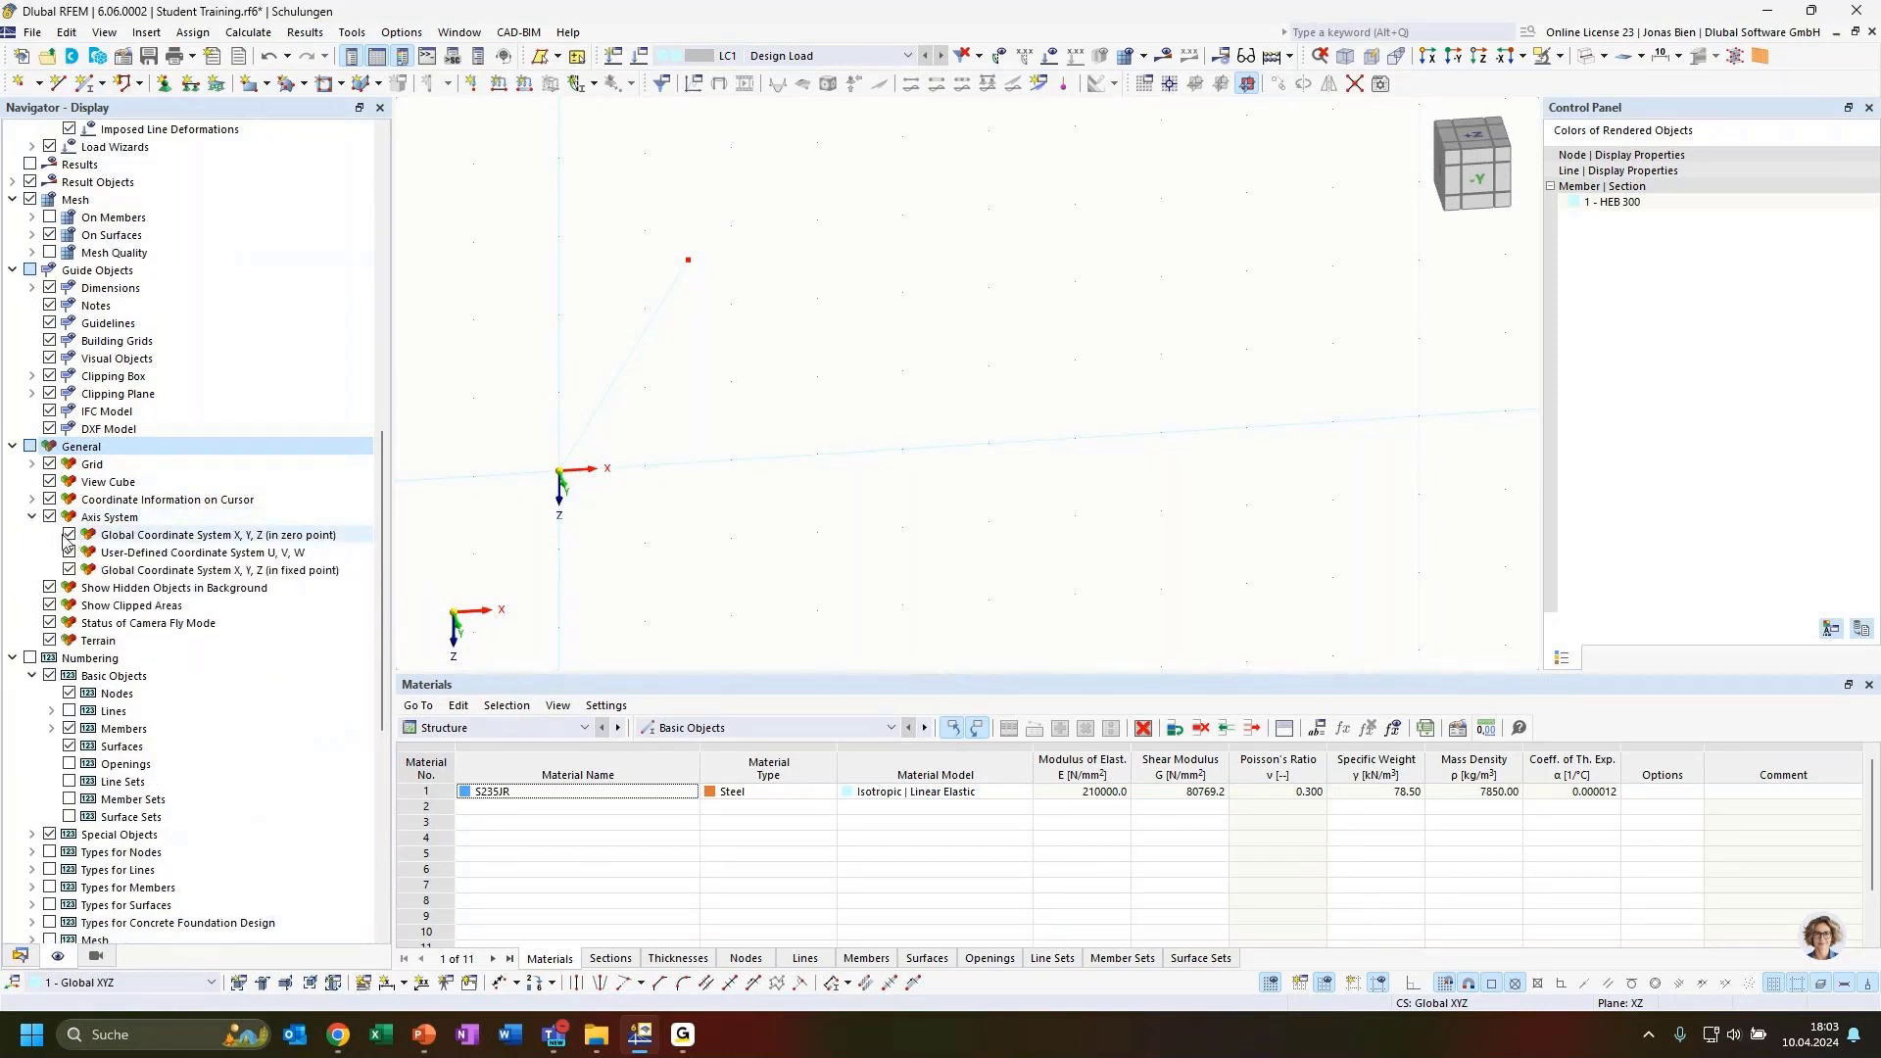
{"action": "left_click", "coordinate": [69, 537]}
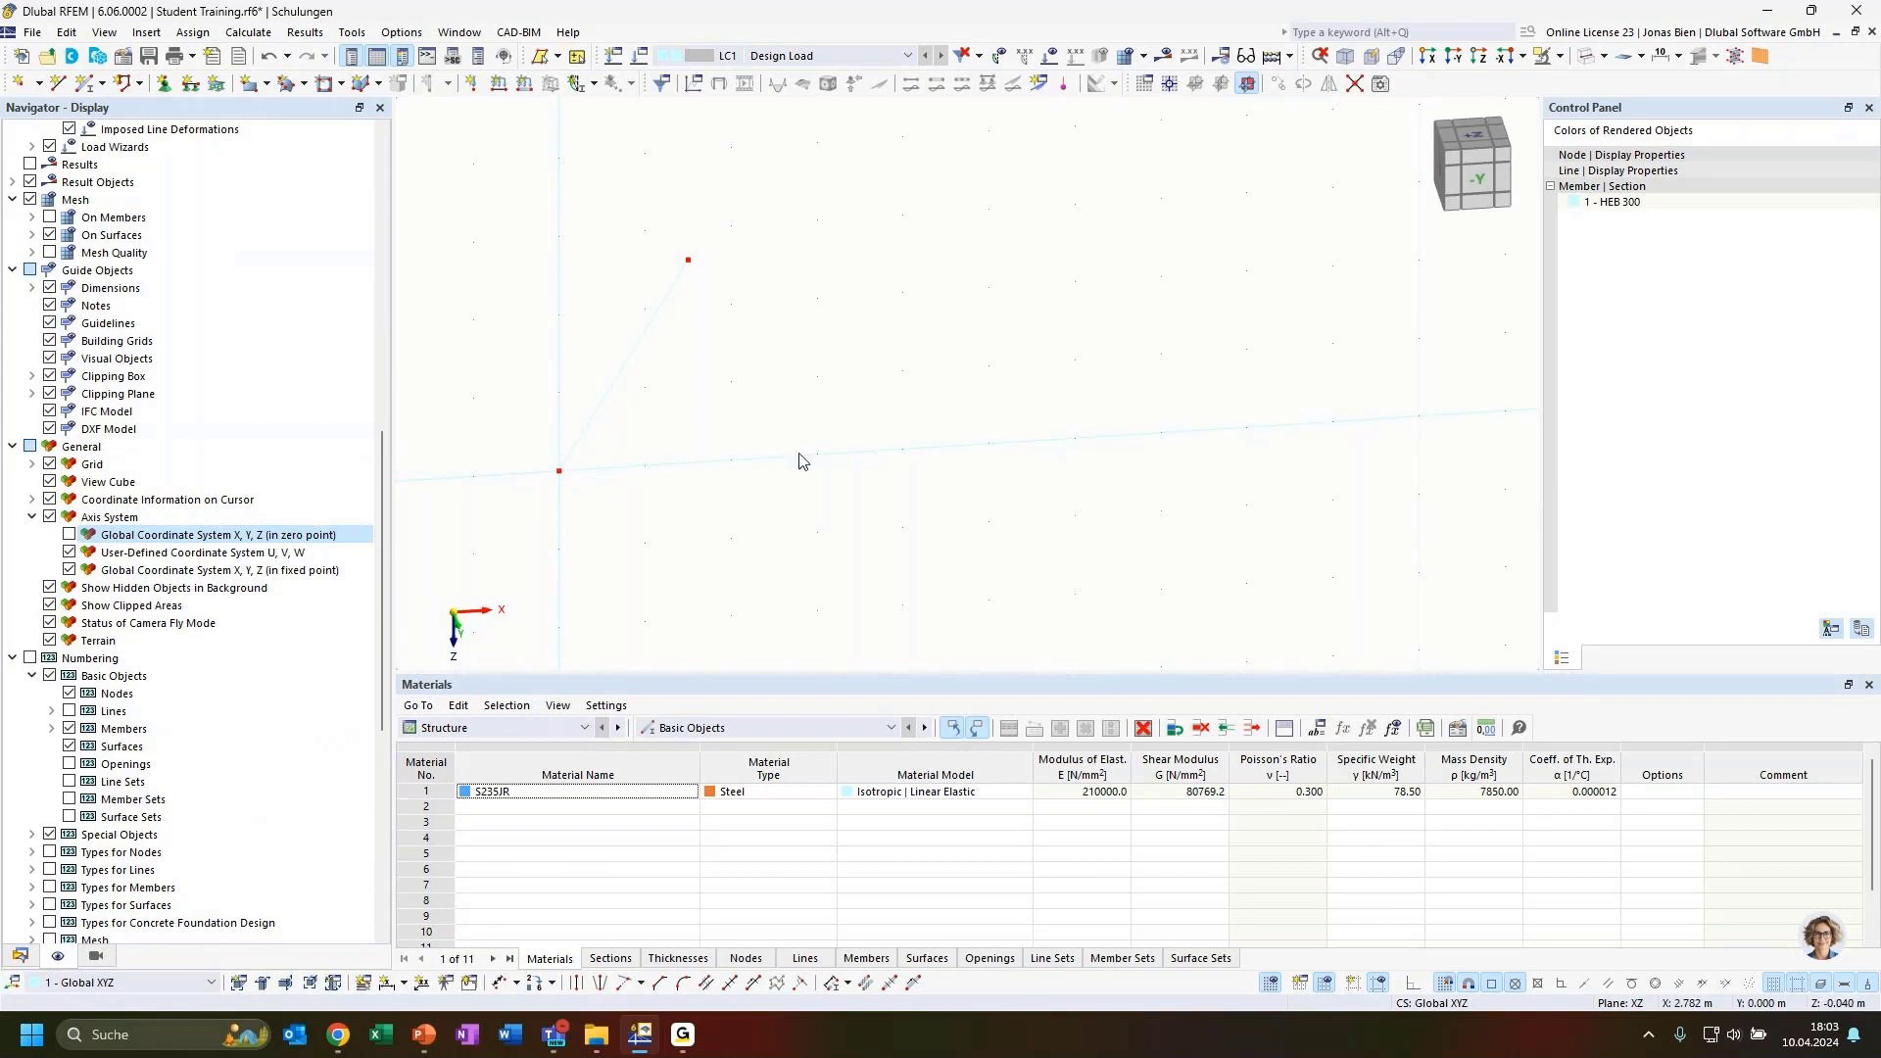
{"action": "middle_click_drag", "start_coordinate": [866, 516], "coordinate": [768, 541], "text": "ctrl"}
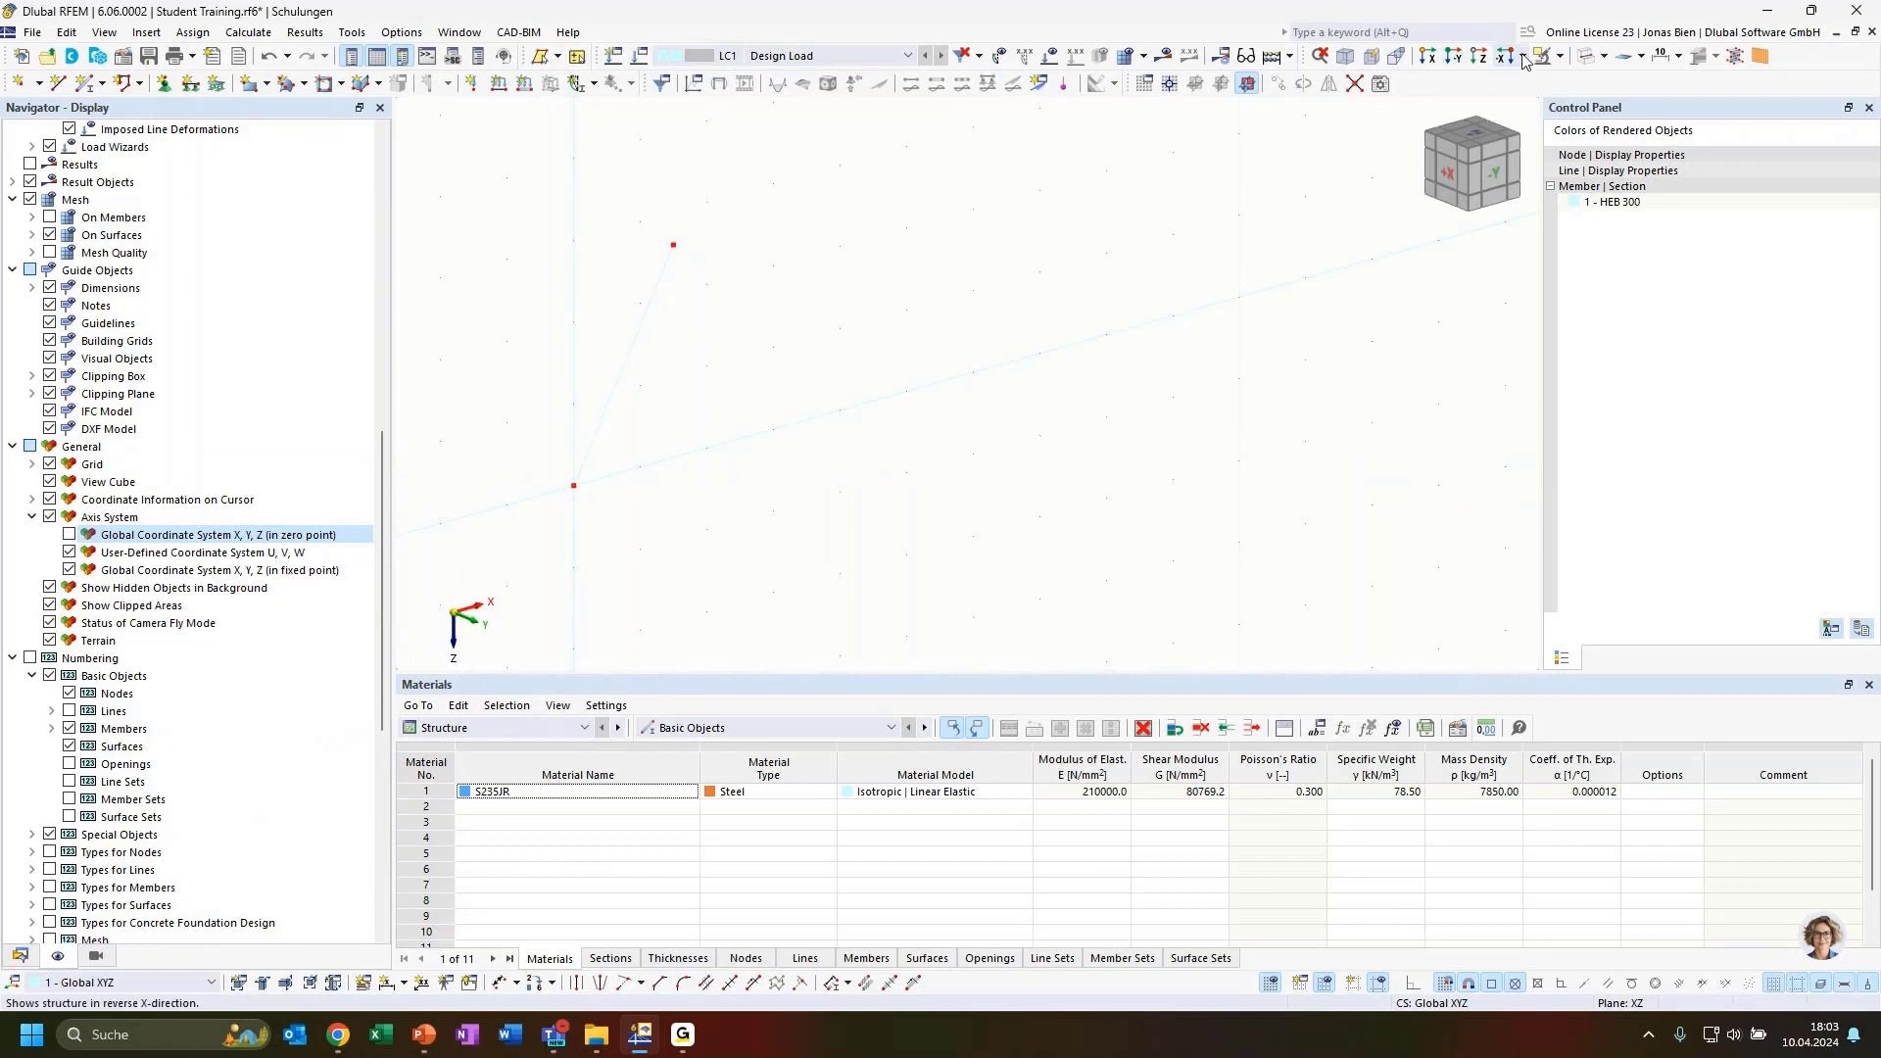
Display the inclined truss member as a rendered solid with its HEB 300 shape, seen in the -Y view.
{"action": "left_click", "coordinate": [1588, 57]}
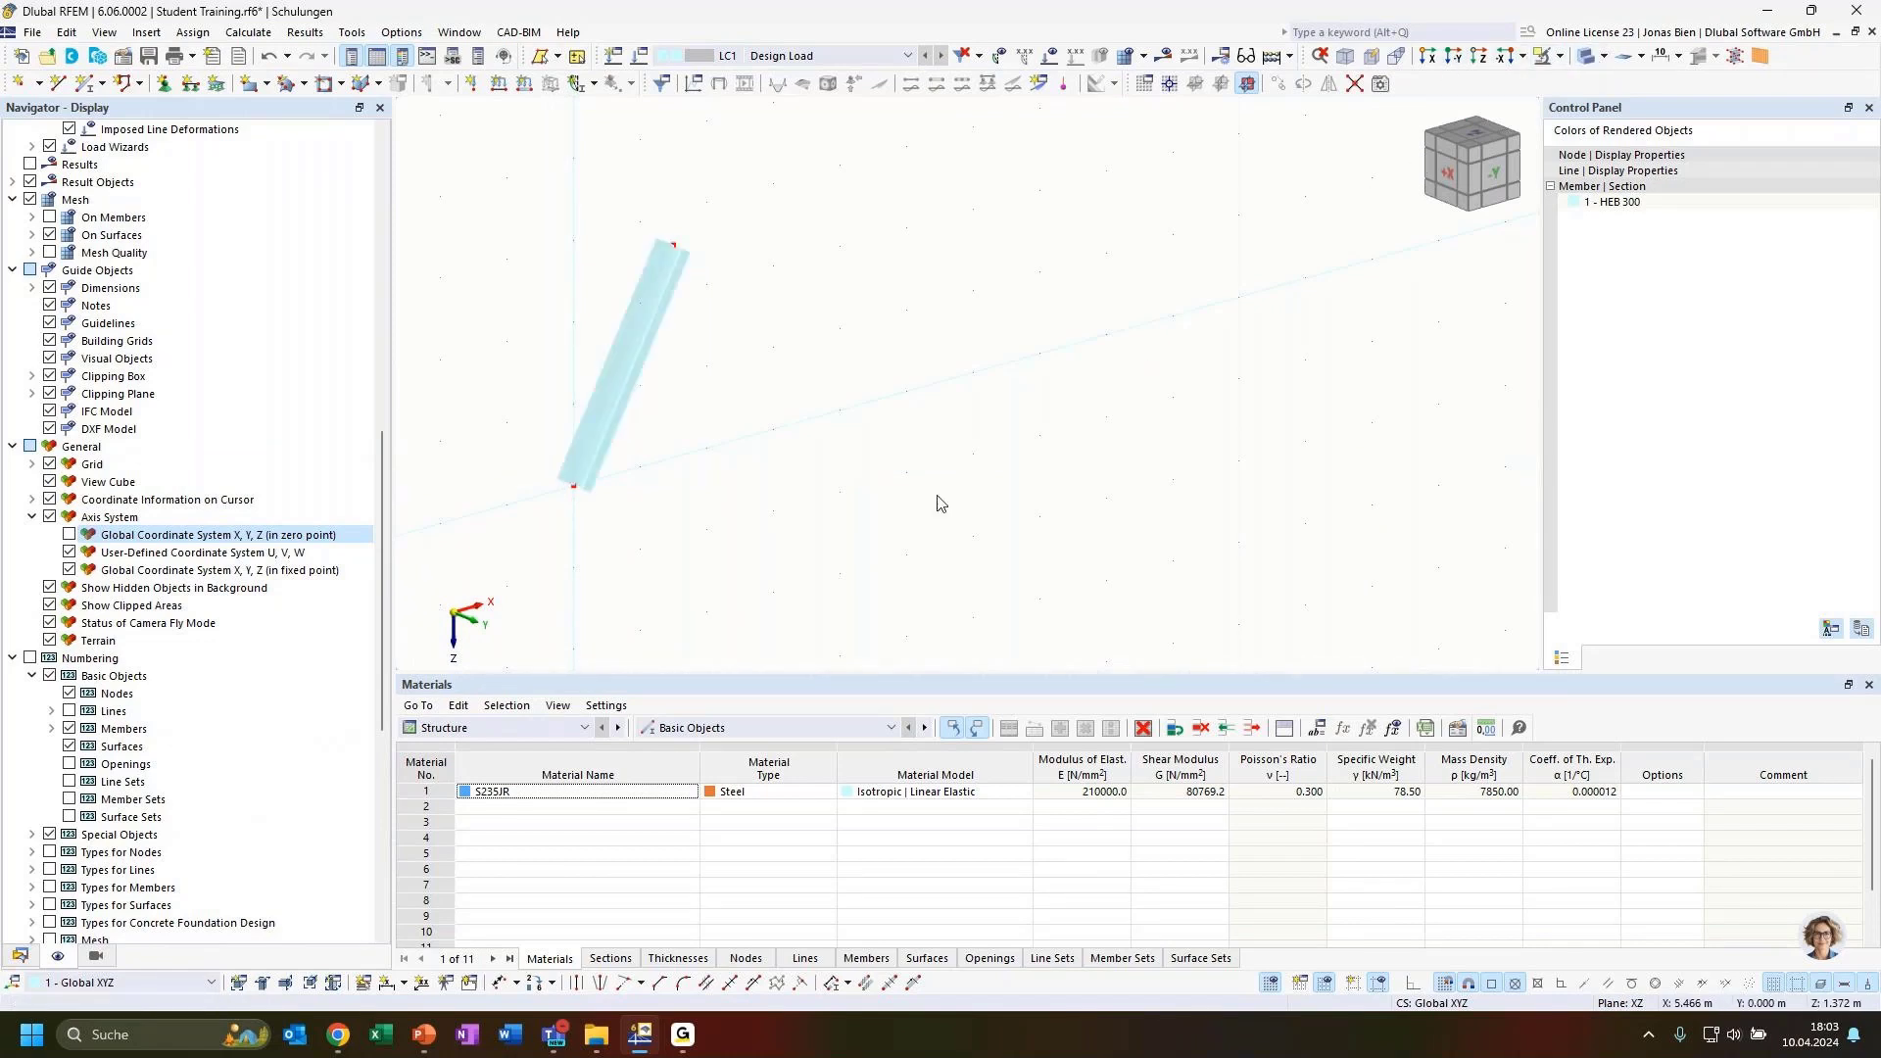
{"action": "middle_click_drag", "start_coordinate": [982, 449], "coordinate": [781, 370], "text": "ctrl"}
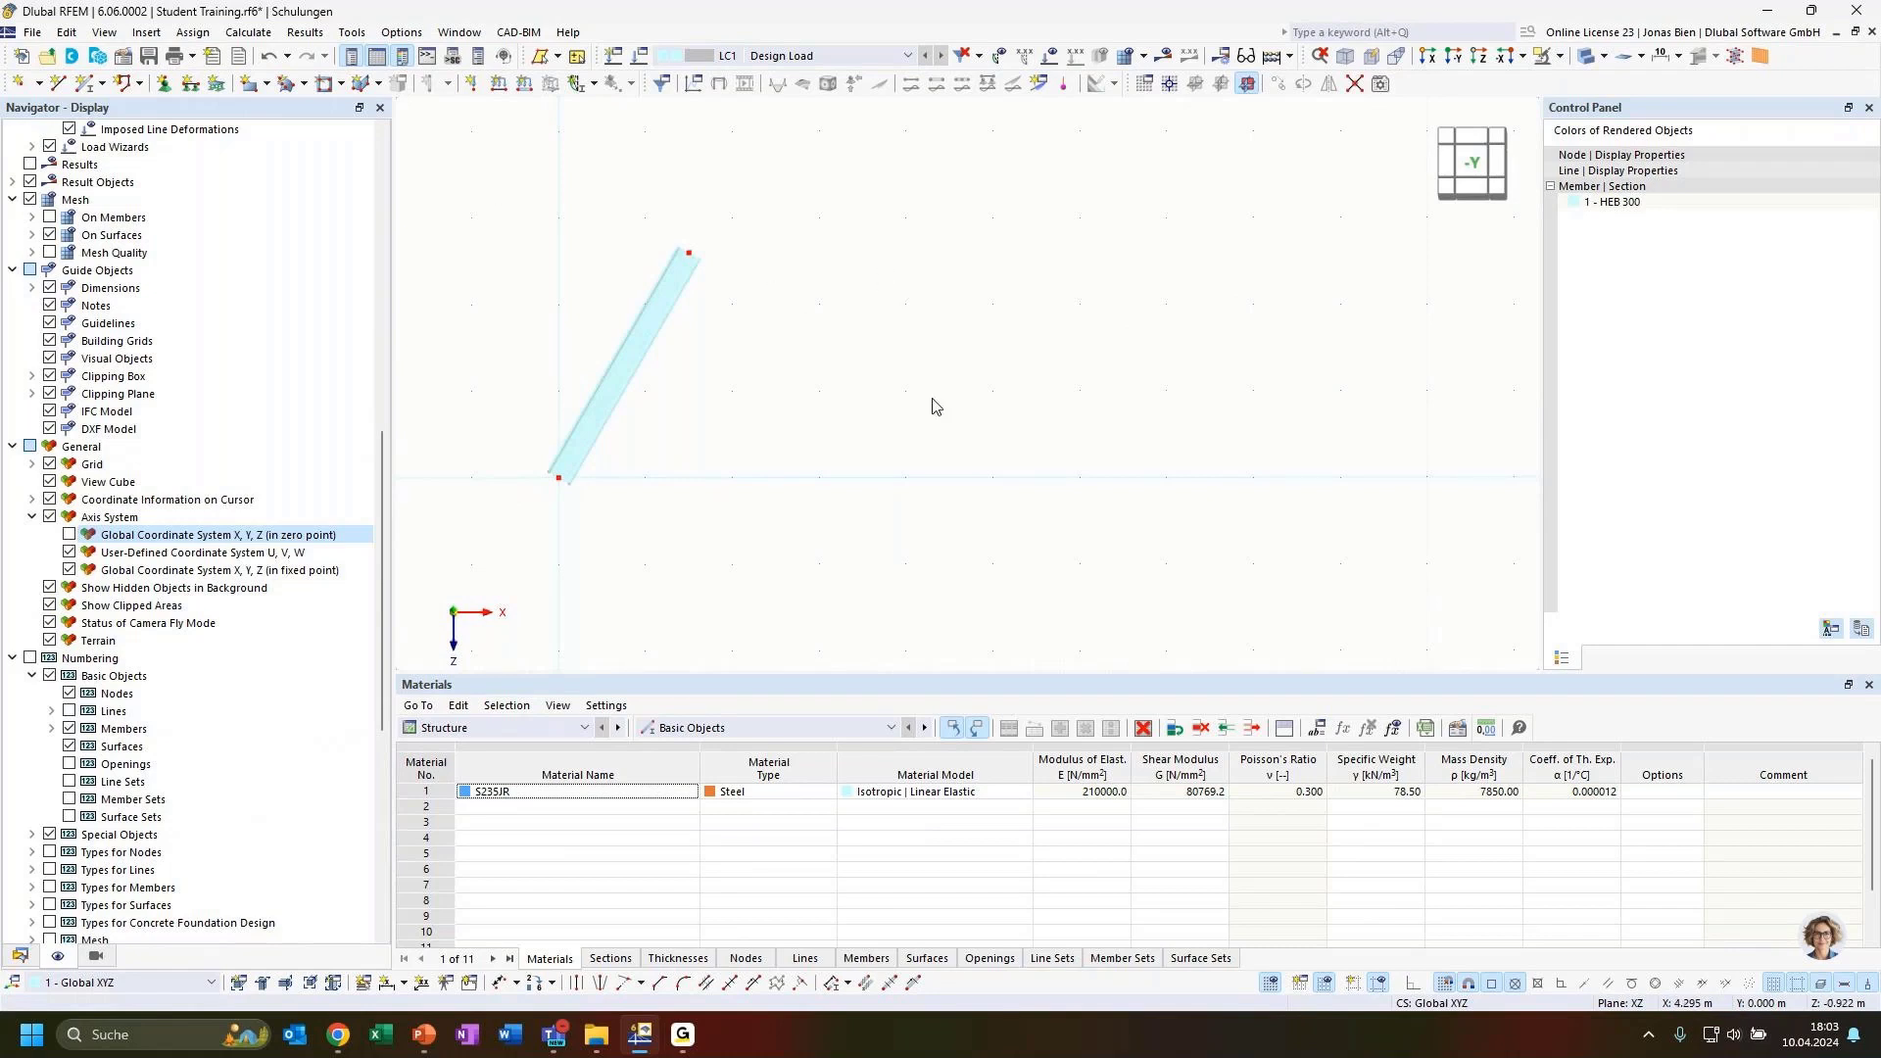
Set up a Rotate operation for the truss member that creates copies in 2 steps with a rotation angle of 60 degrees.
{"action": "left_click_drag", "start_coordinate": [932, 401], "coordinate": [608, 291]}
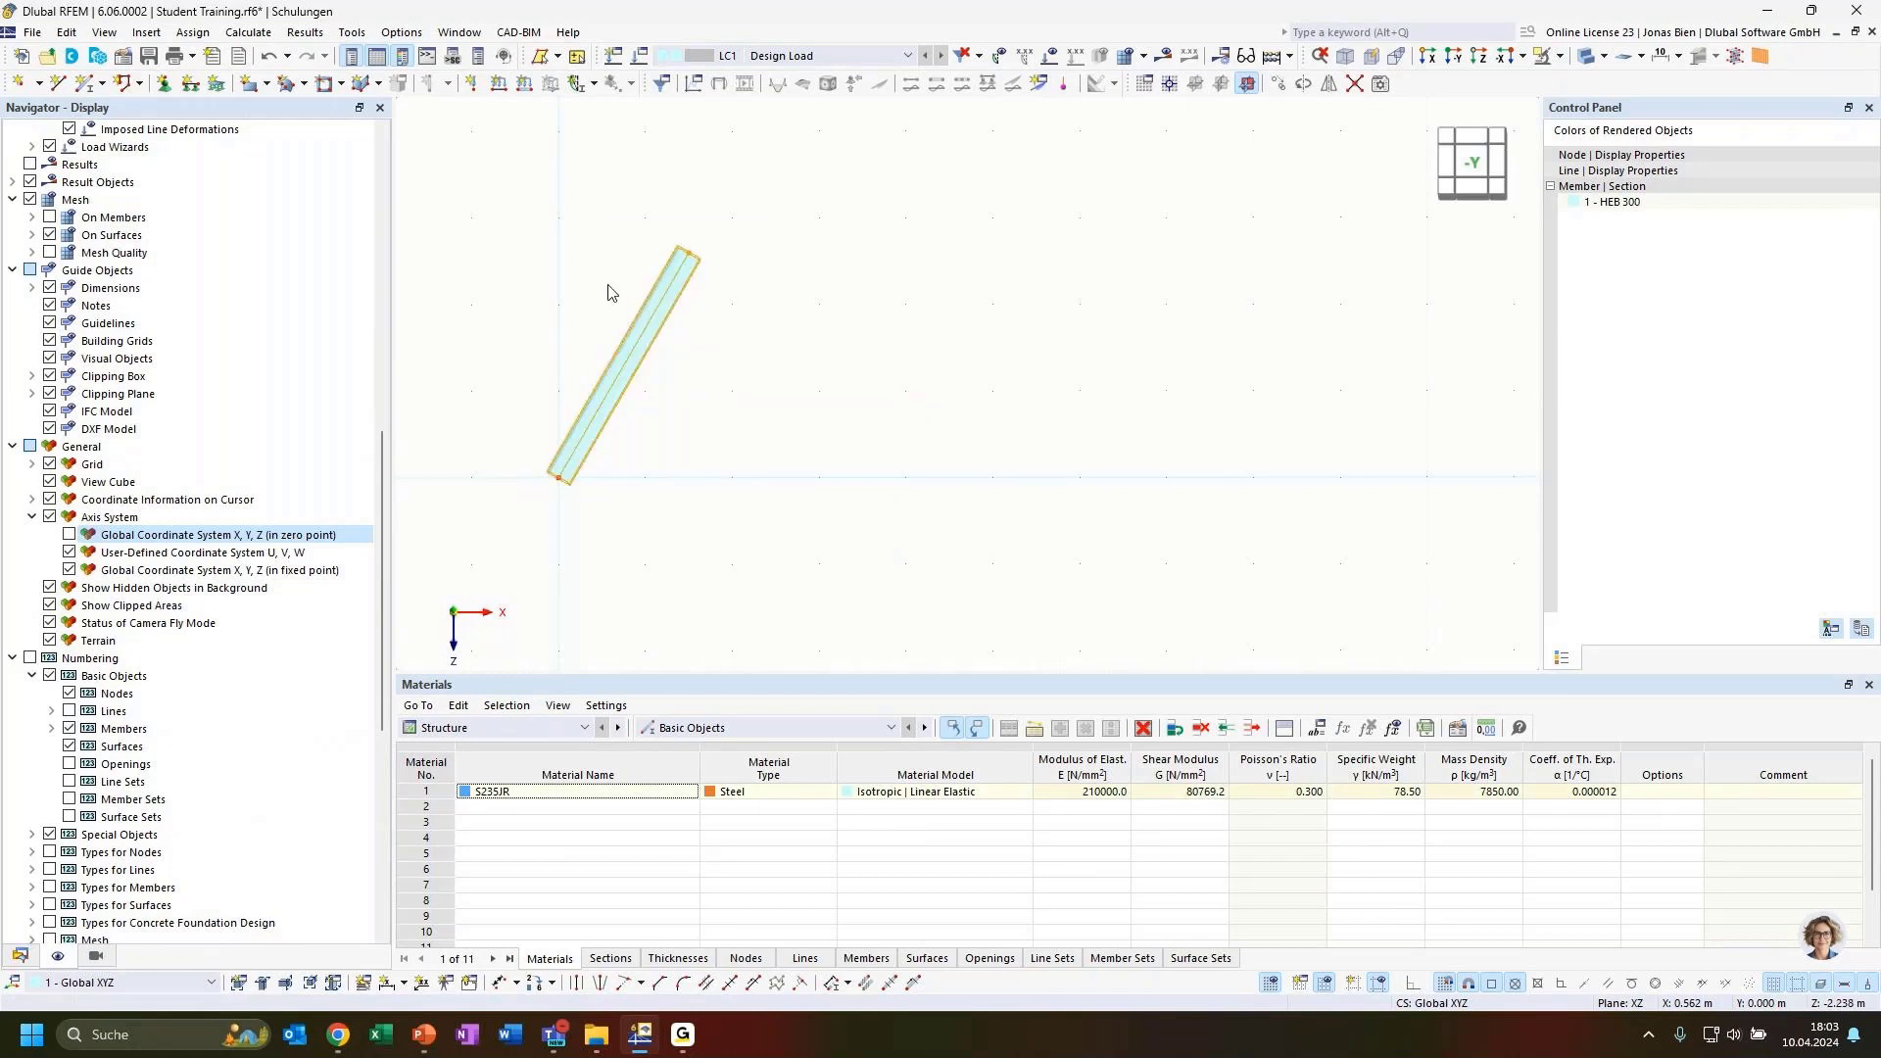
{"action": "left_click", "coordinate": [1304, 85]}
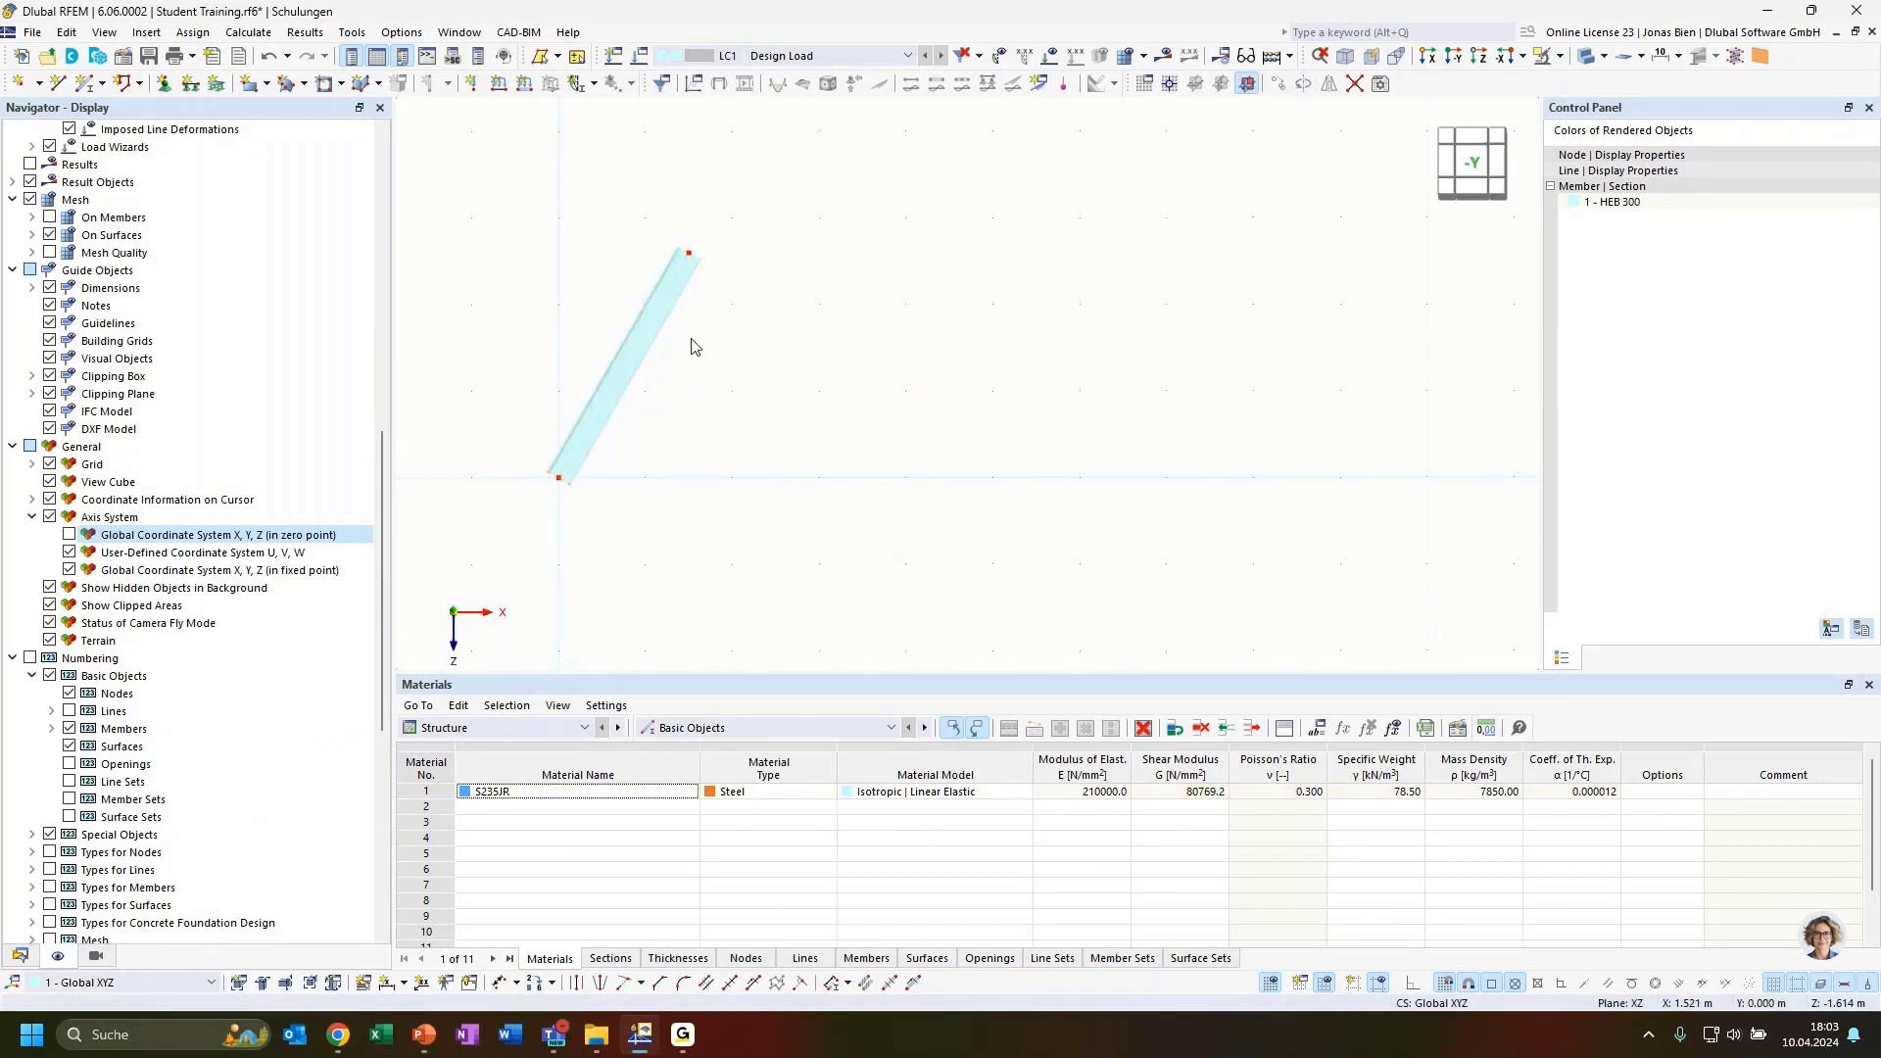
{"action": "left_click_drag", "start_coordinate": [812, 434], "coordinate": [516, 235]}
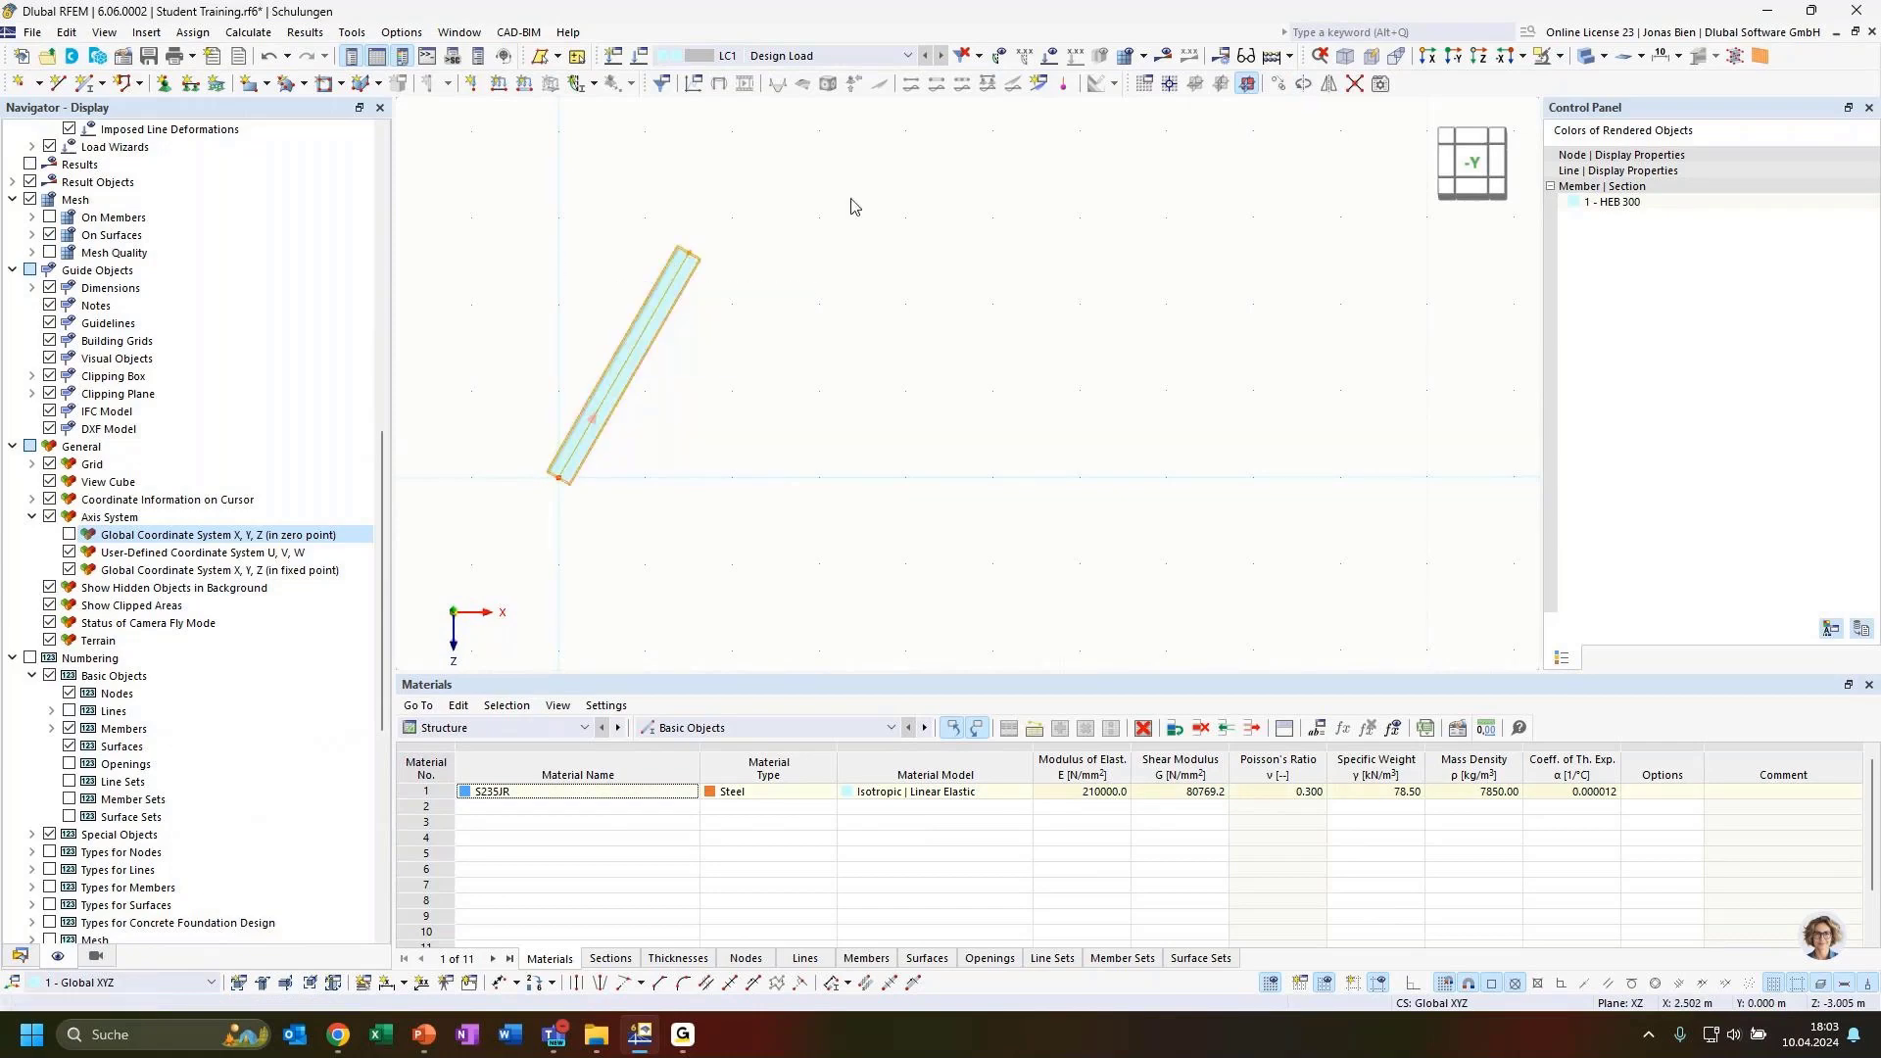
{"action": "left_click", "coordinate": [1304, 83]}
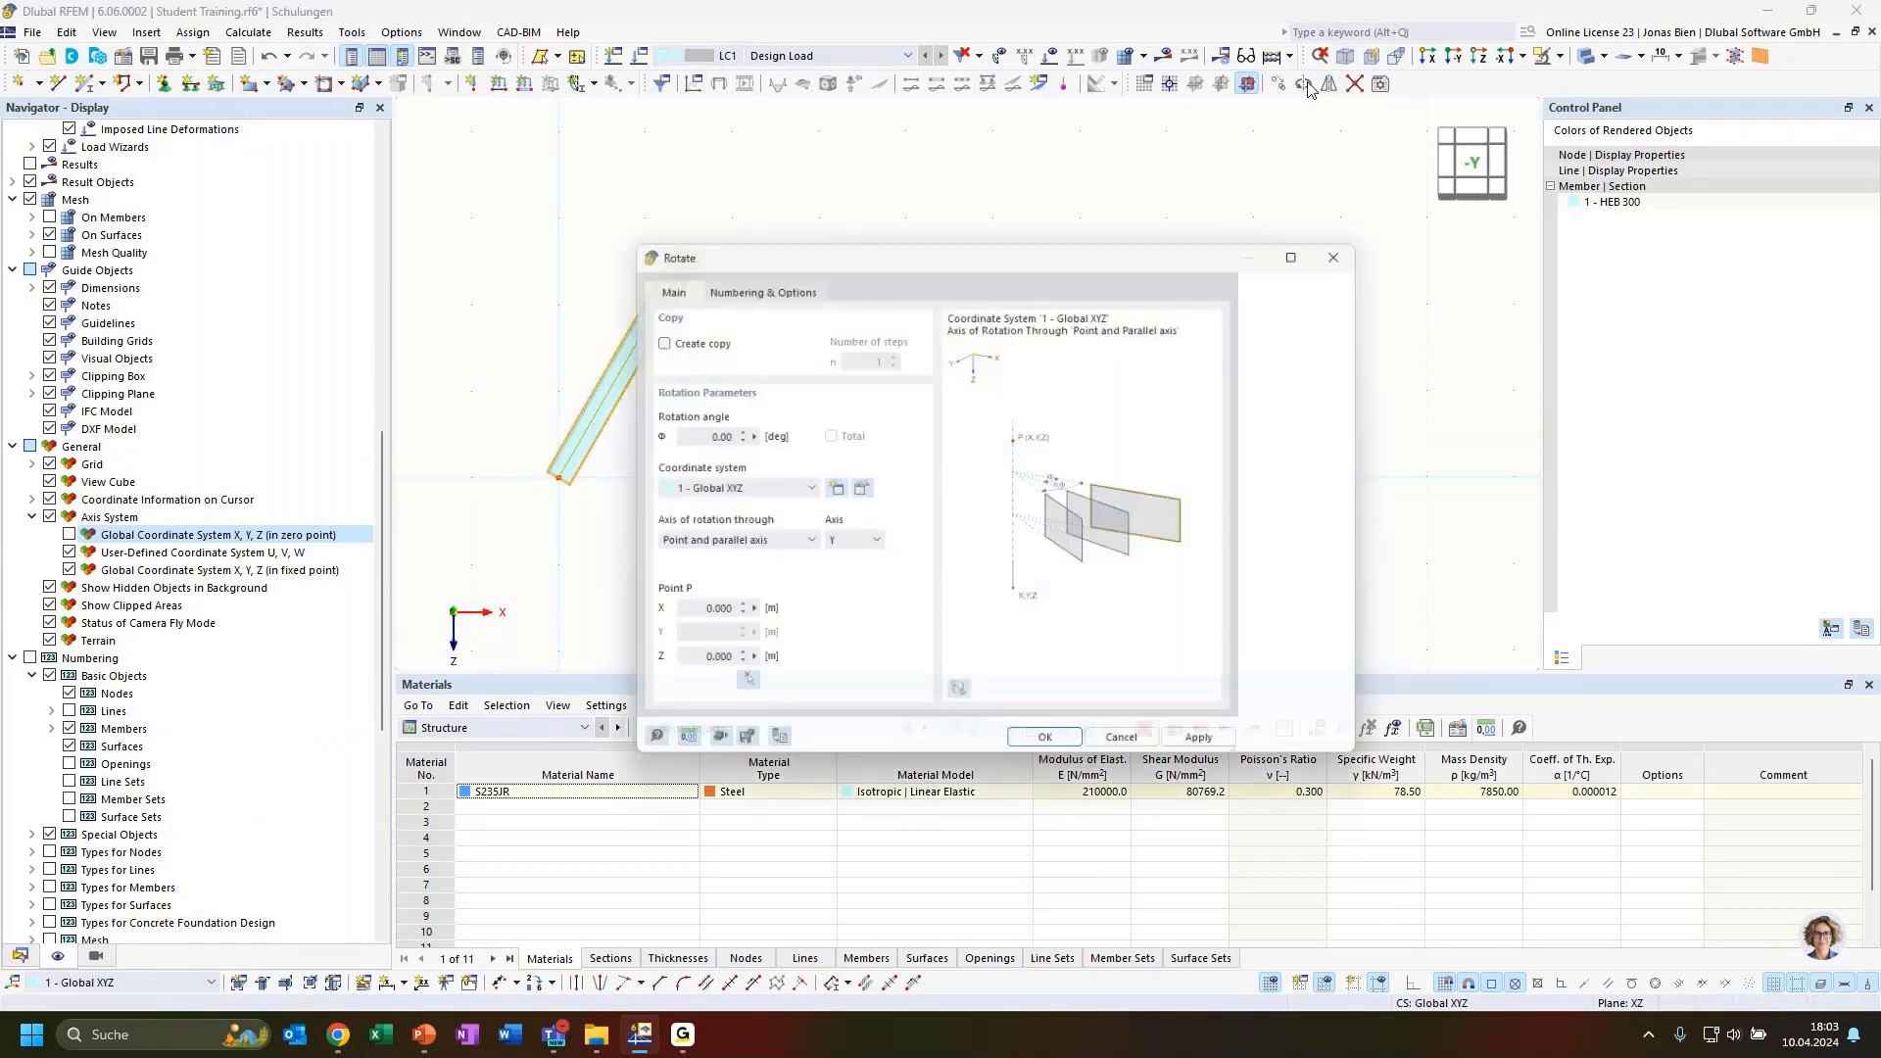
{"action": "left_click_drag", "start_coordinate": [872, 245], "coordinate": [987, 158]}
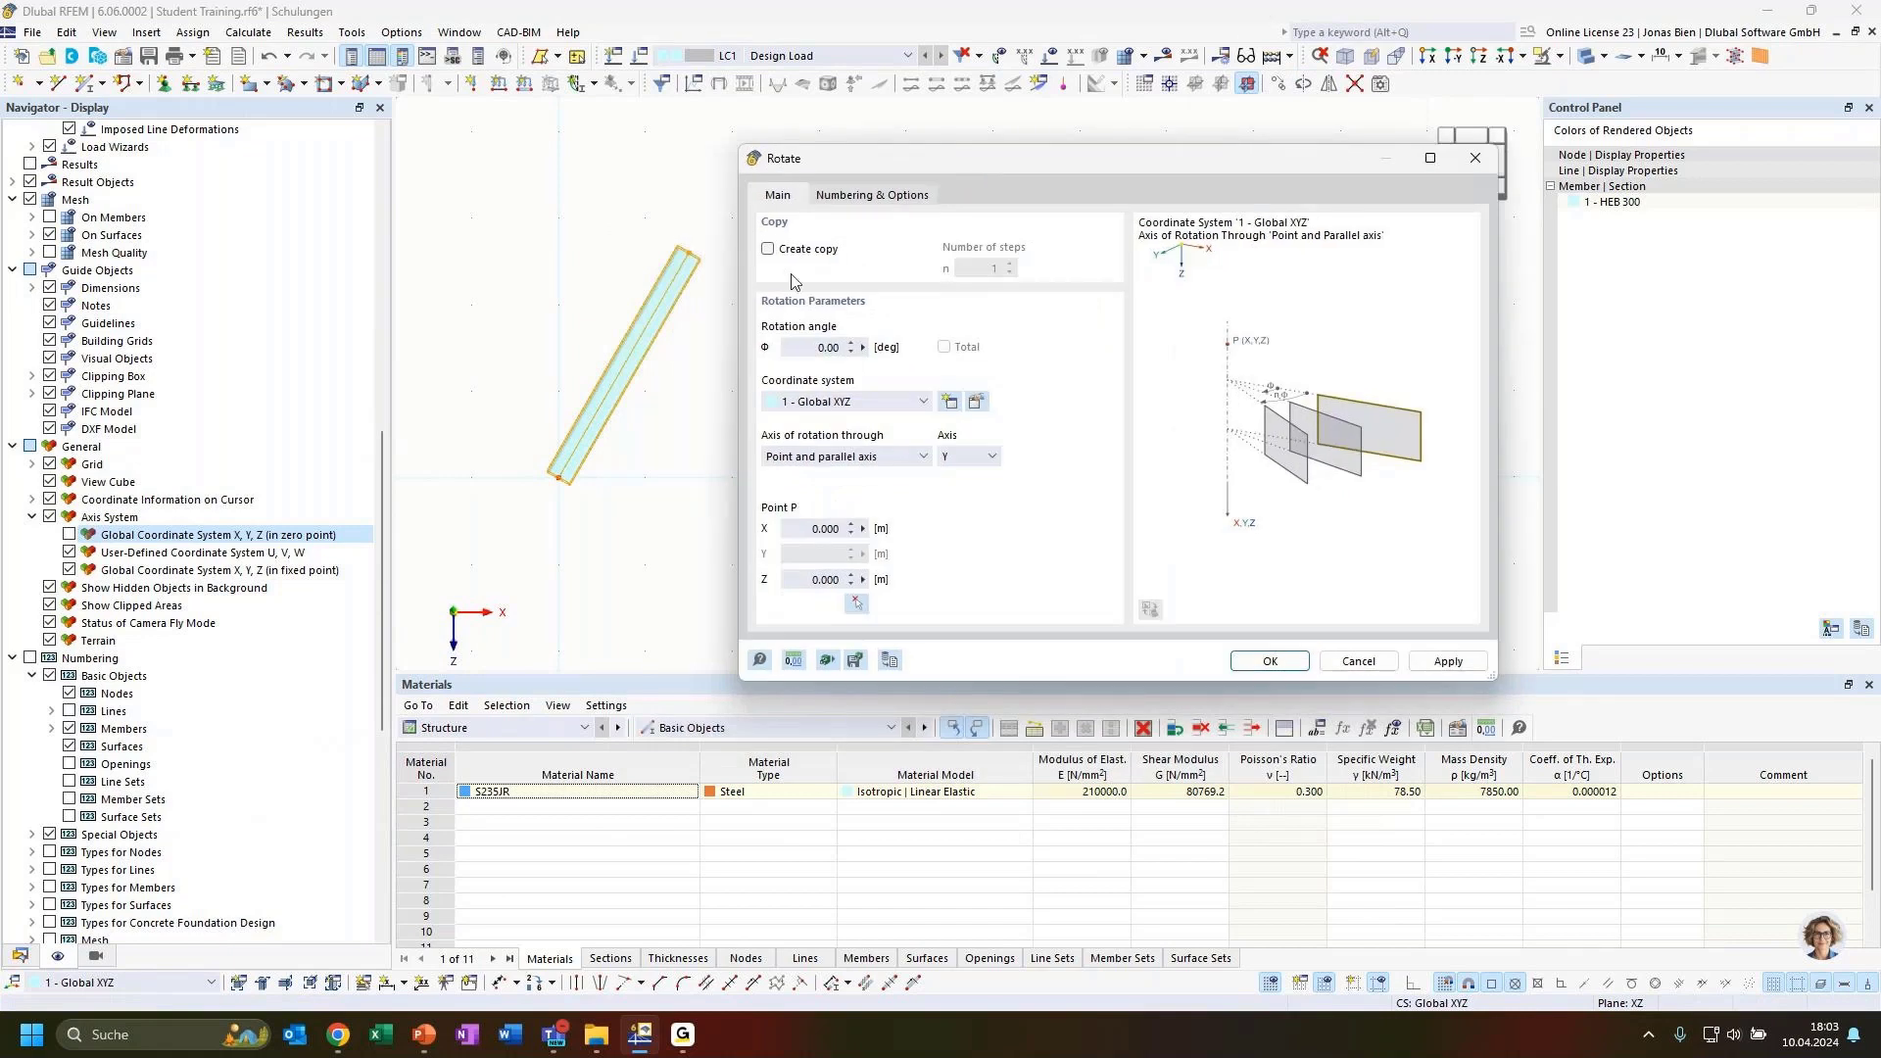
{"action": "left_click", "coordinate": [768, 249]}
{"action": "left_click", "coordinate": [768, 249]}
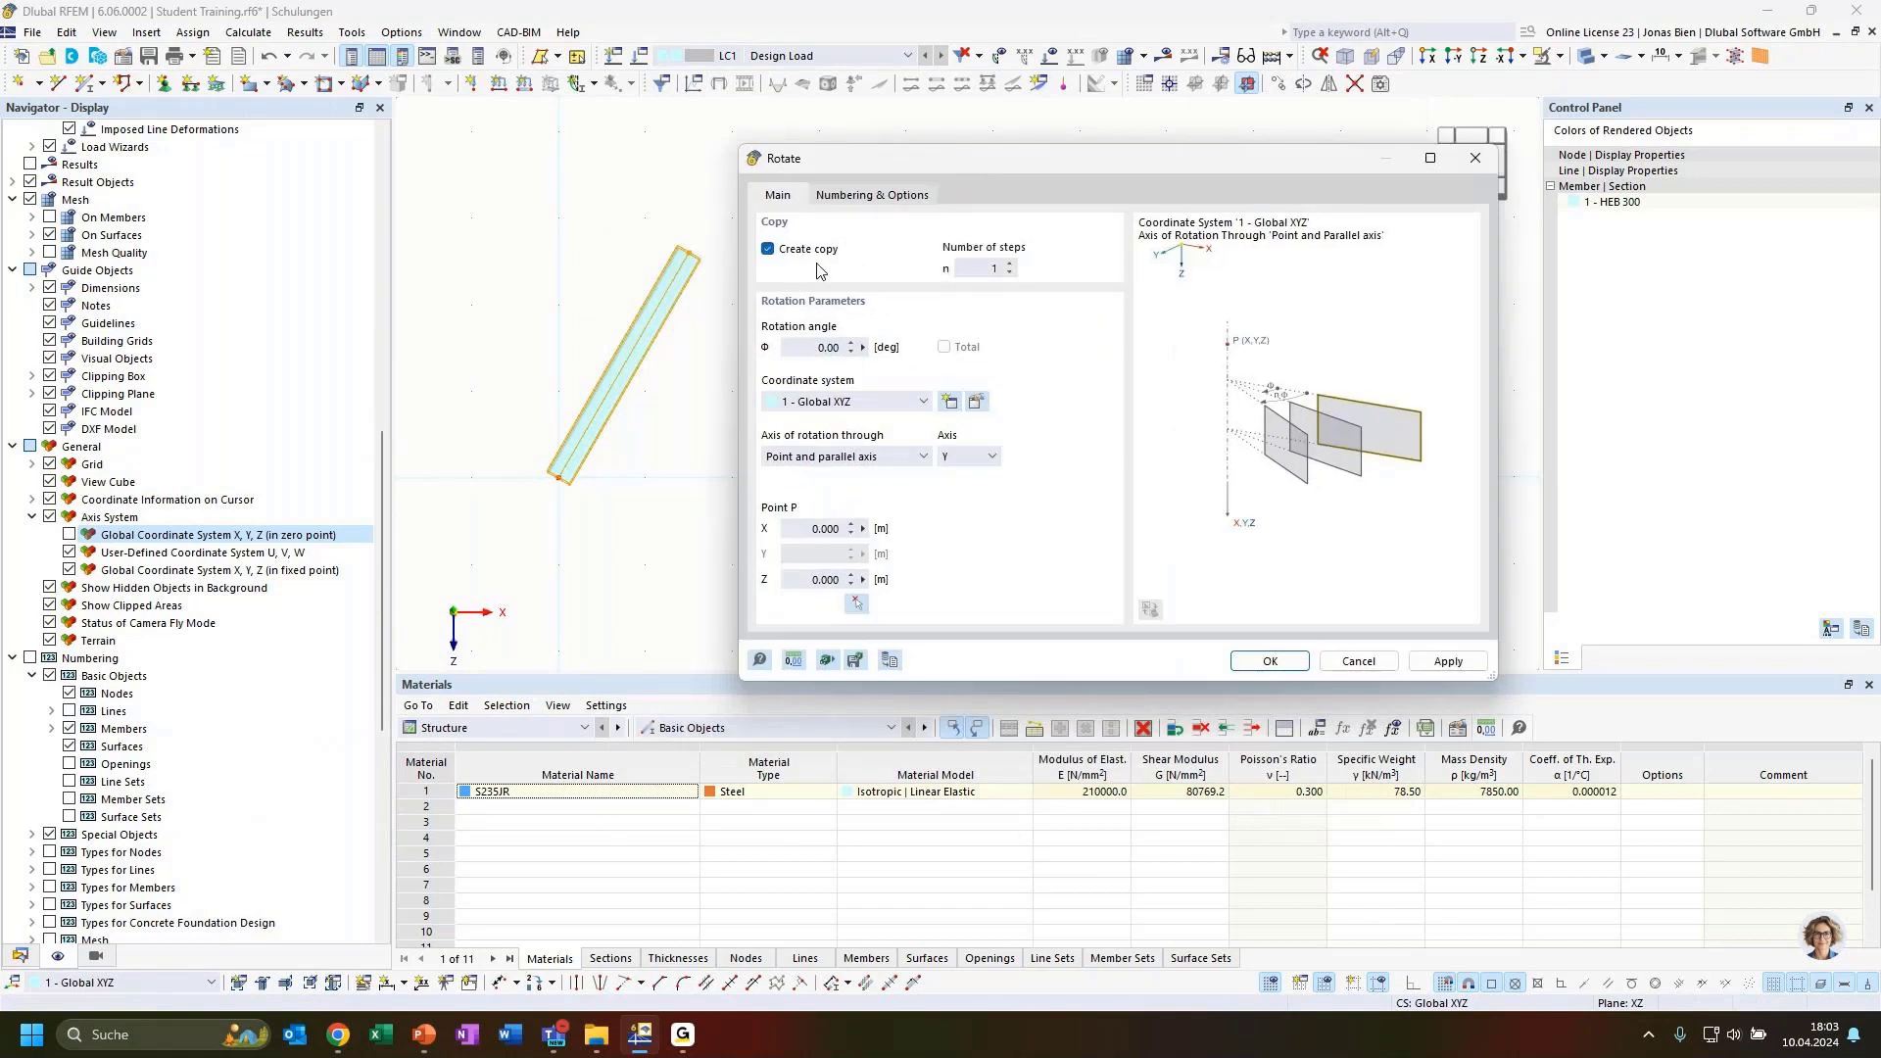
{"action": "left_click", "coordinate": [983, 267]}
{"action": "type", "text": "2"}
{"action": "left_click", "coordinate": [813, 349]}
Take the member's upper end node as the rotation point for the axis parallel to Y and create the rotated copies.
{"action": "left_click", "coordinate": [858, 609]}
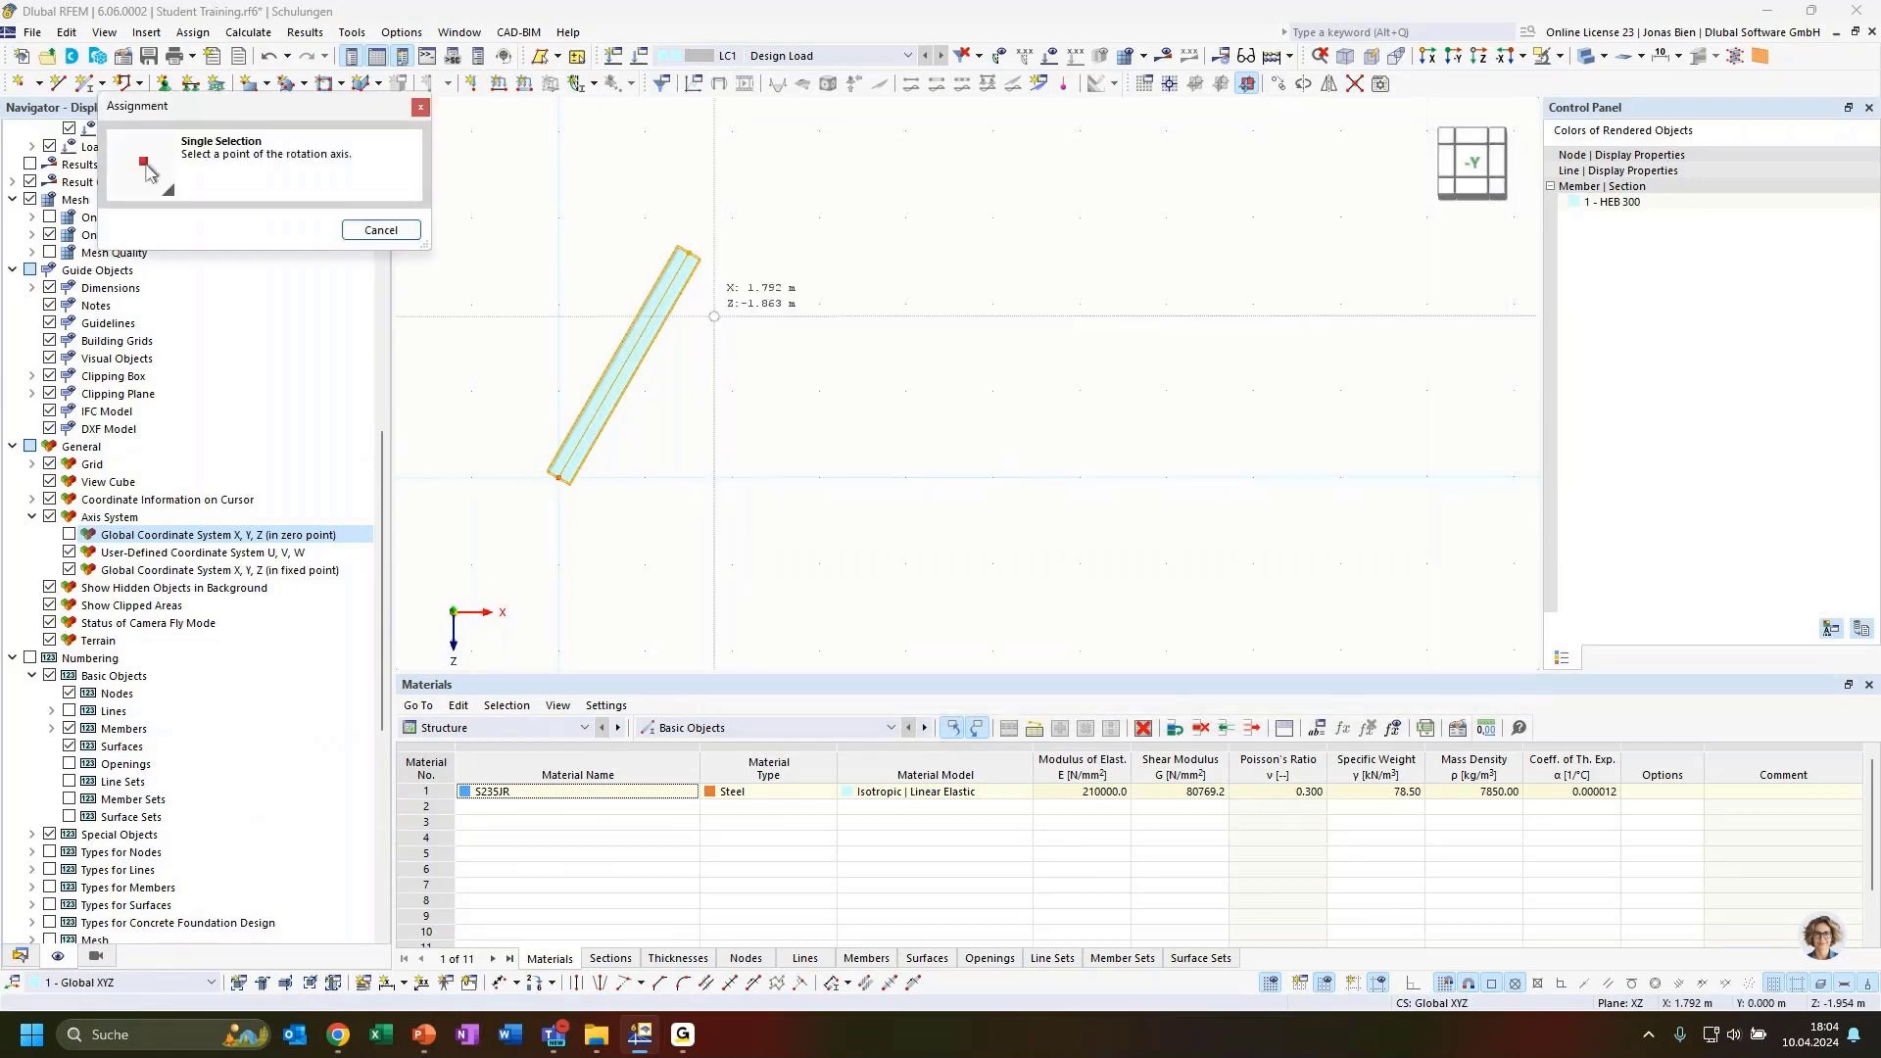
{"action": "left_click", "coordinate": [689, 252]}
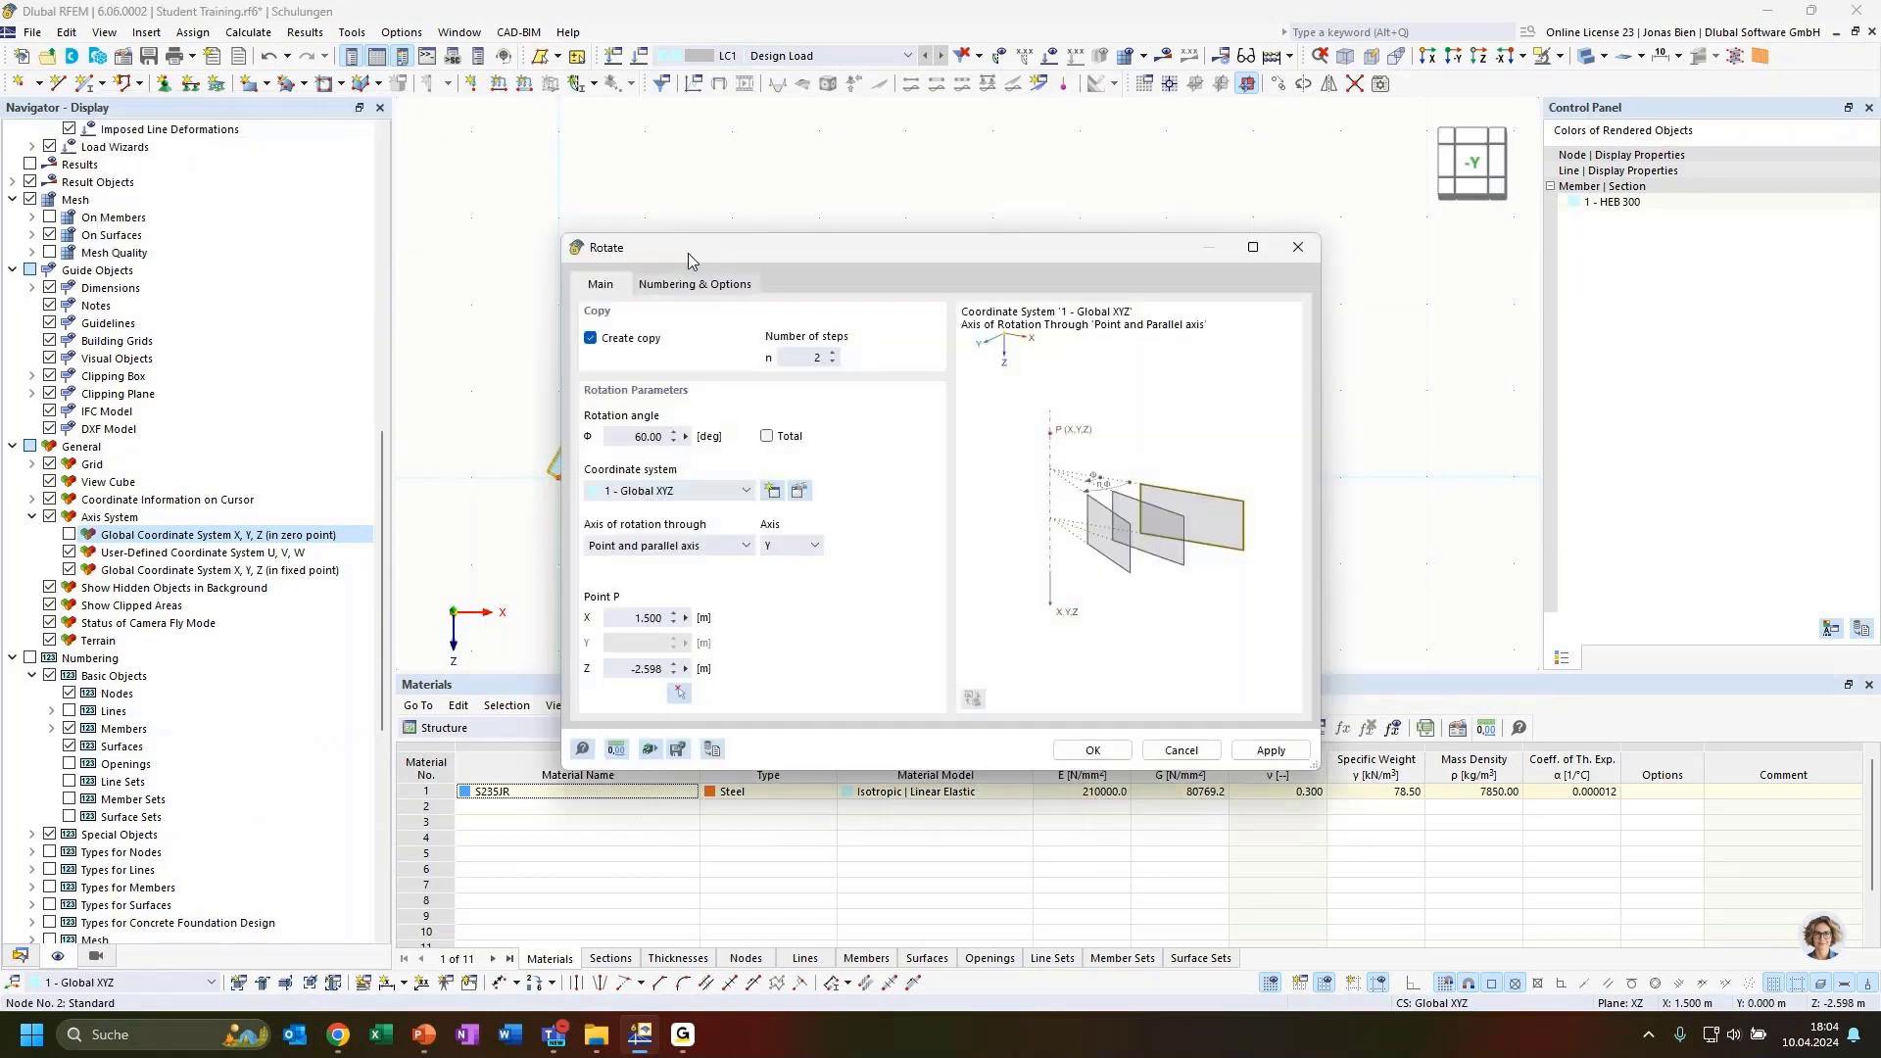
{"action": "left_click_drag", "start_coordinate": [822, 256], "coordinate": [1243, 214]}
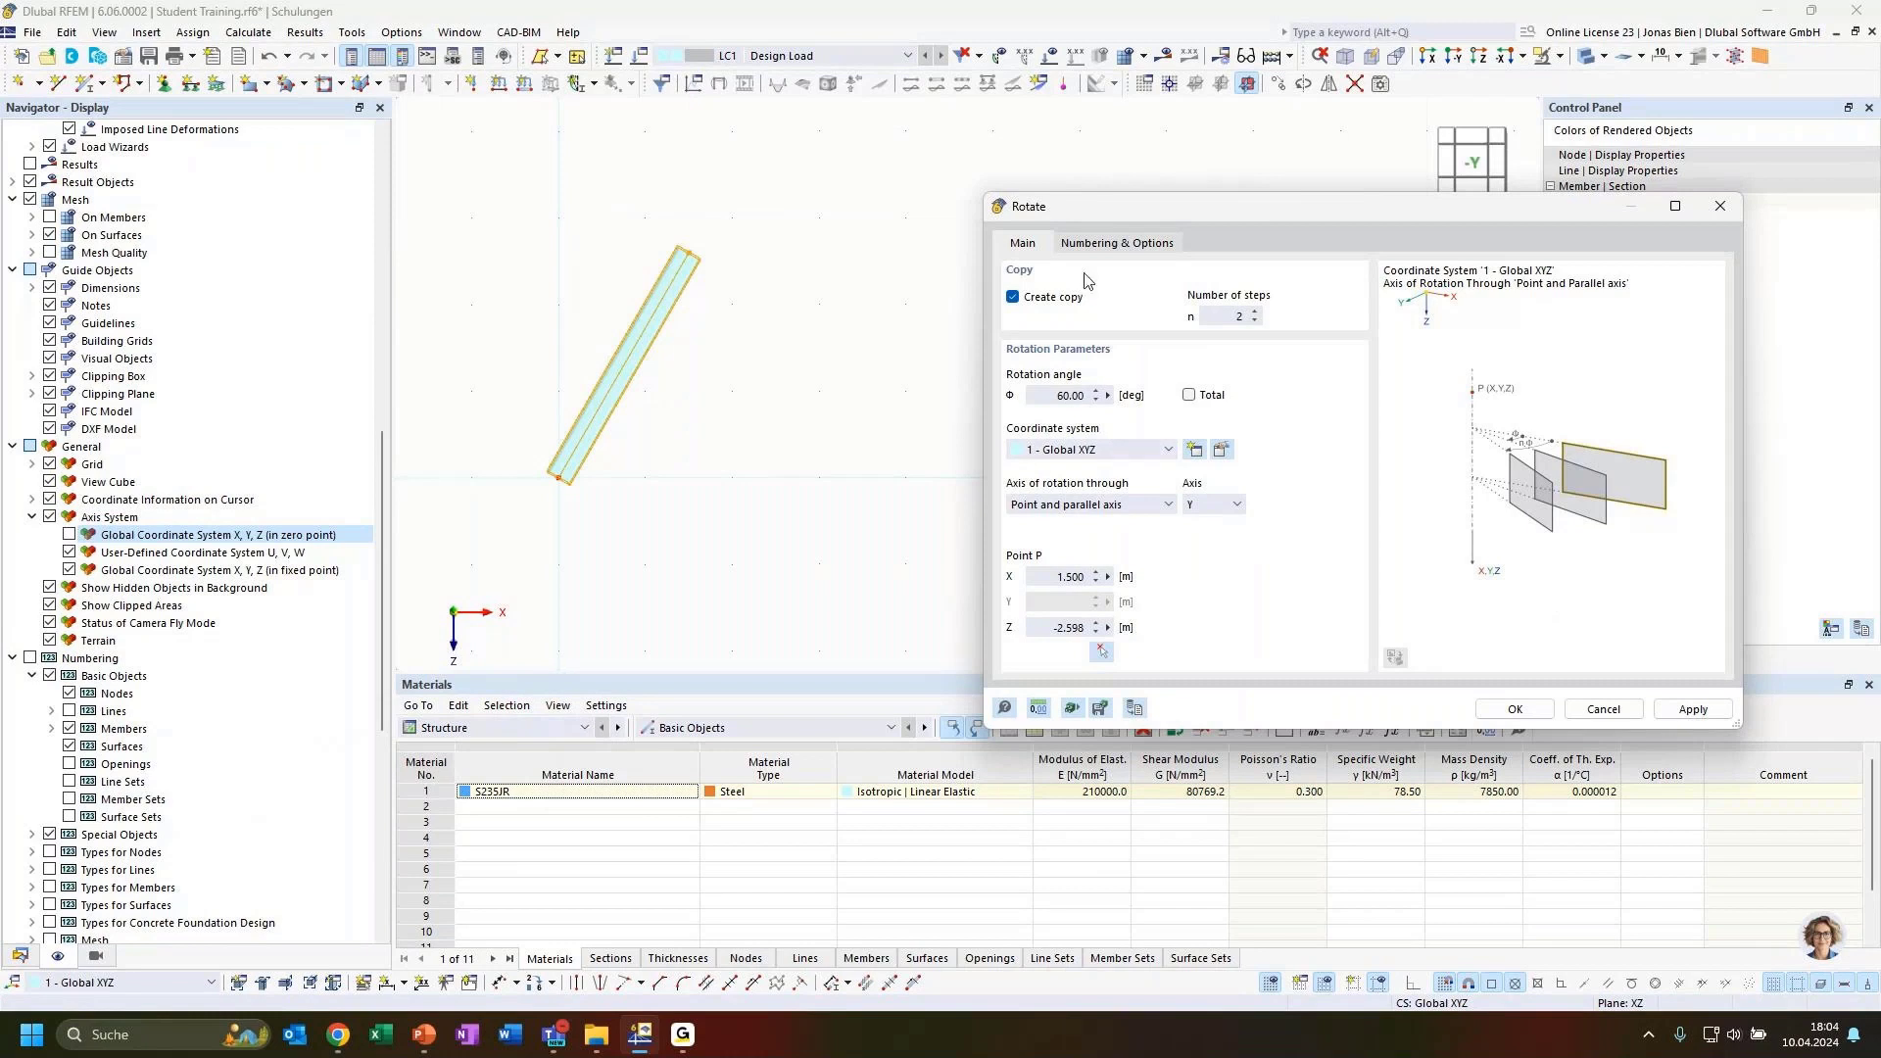
{"action": "left_click", "coordinate": [1515, 709]}
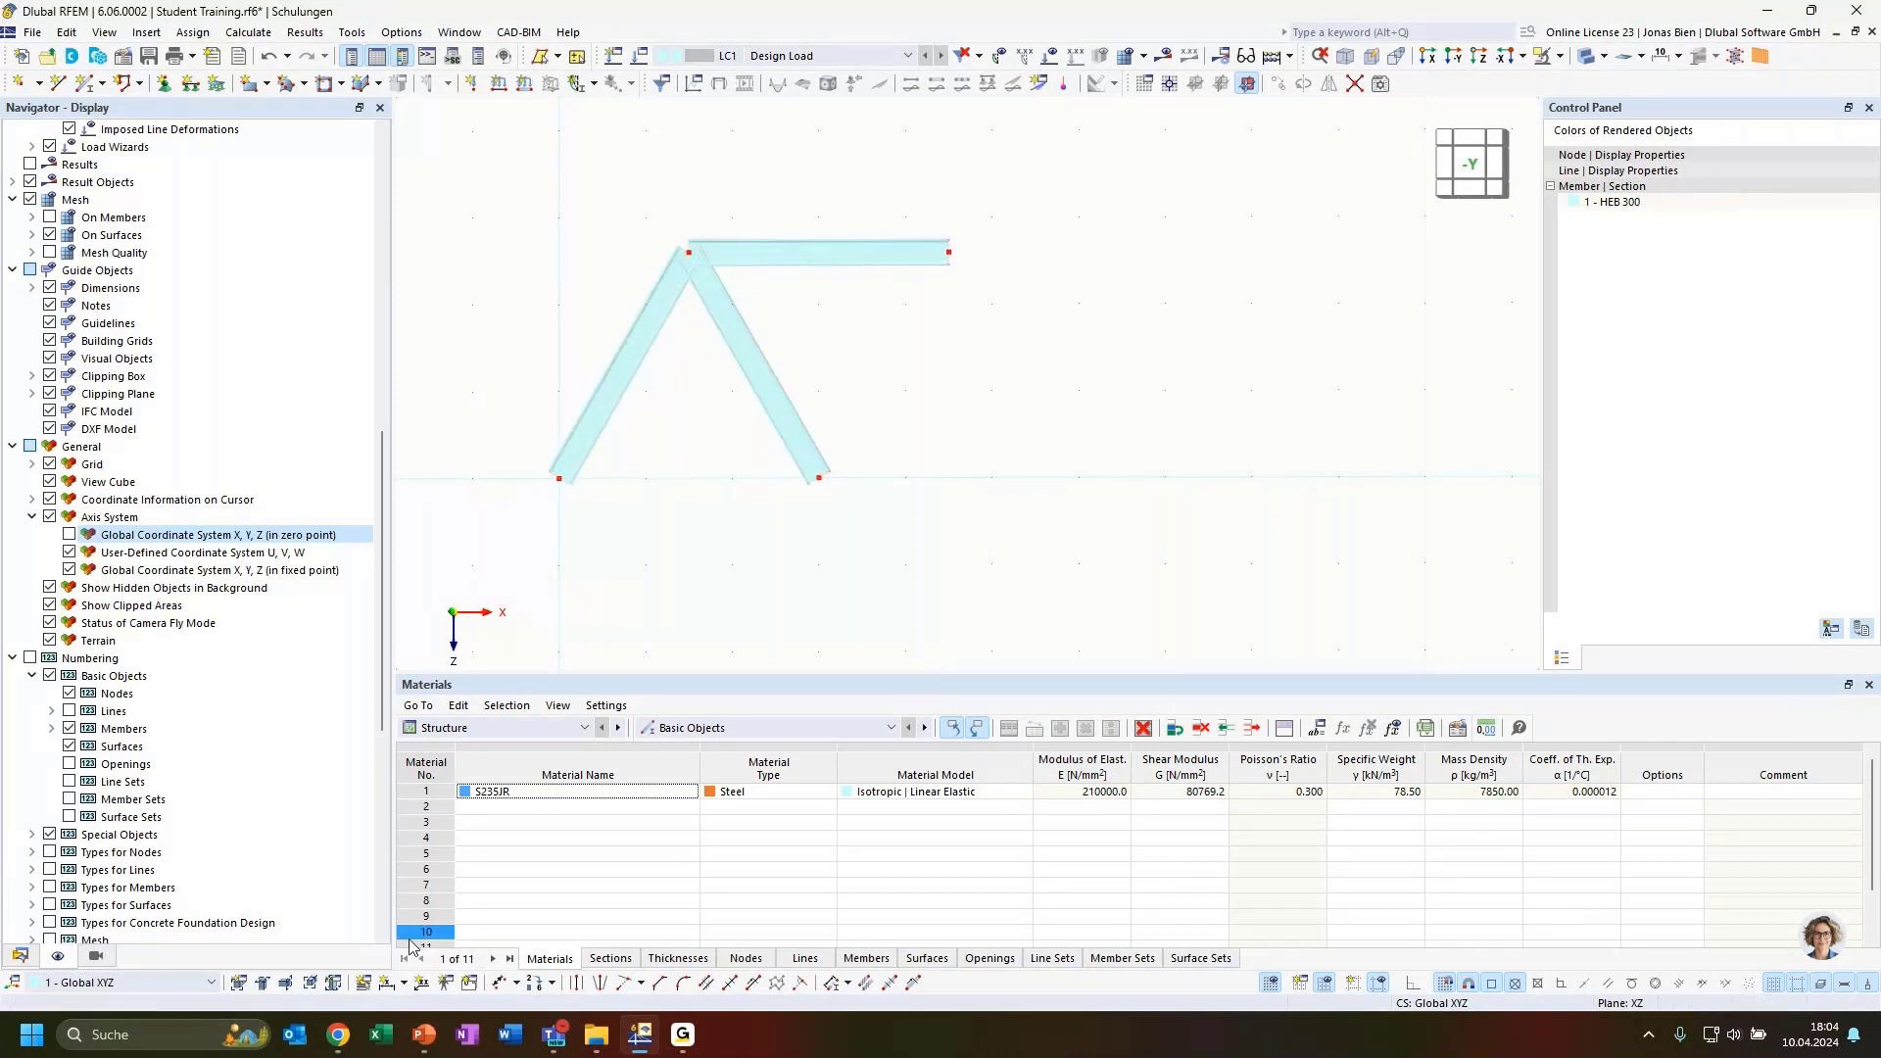
Place an angular dimension between the two inclined members below their common upper node.
{"action": "left_click", "coordinate": [403, 983]}
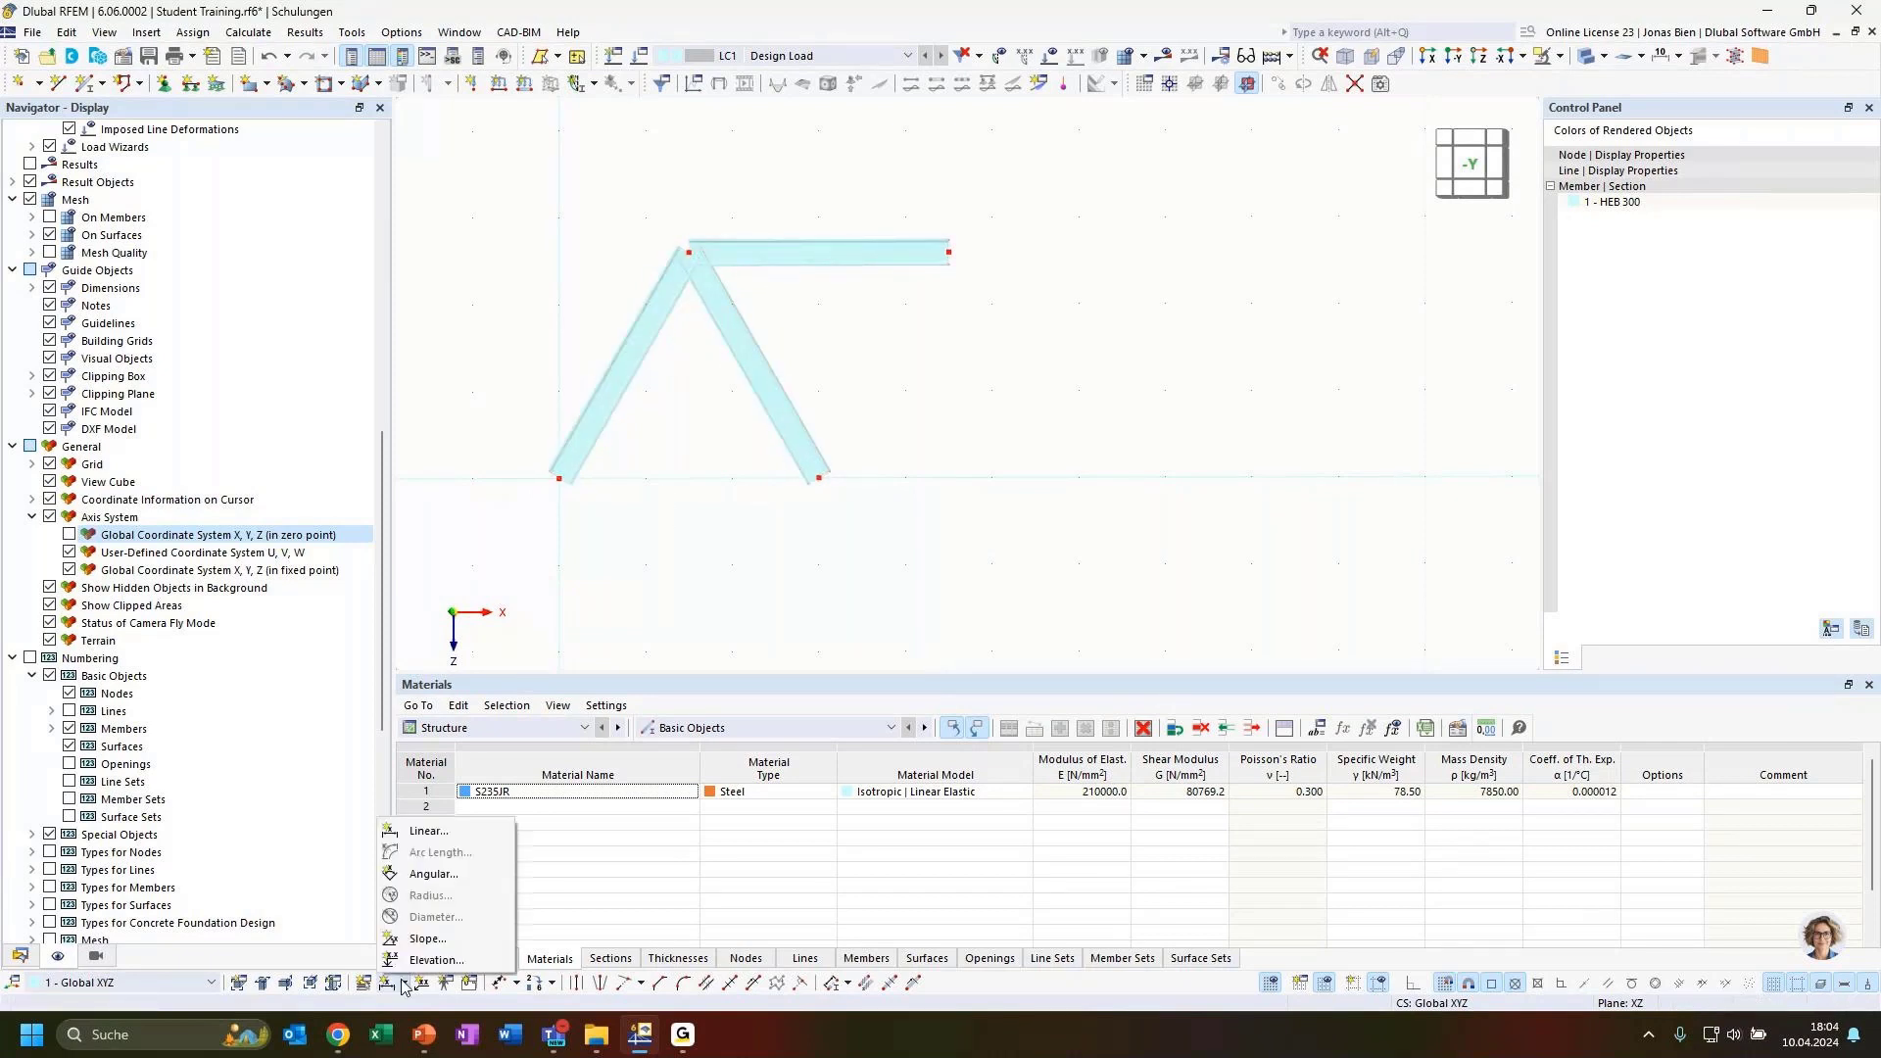
{"action": "left_click", "coordinate": [432, 874]}
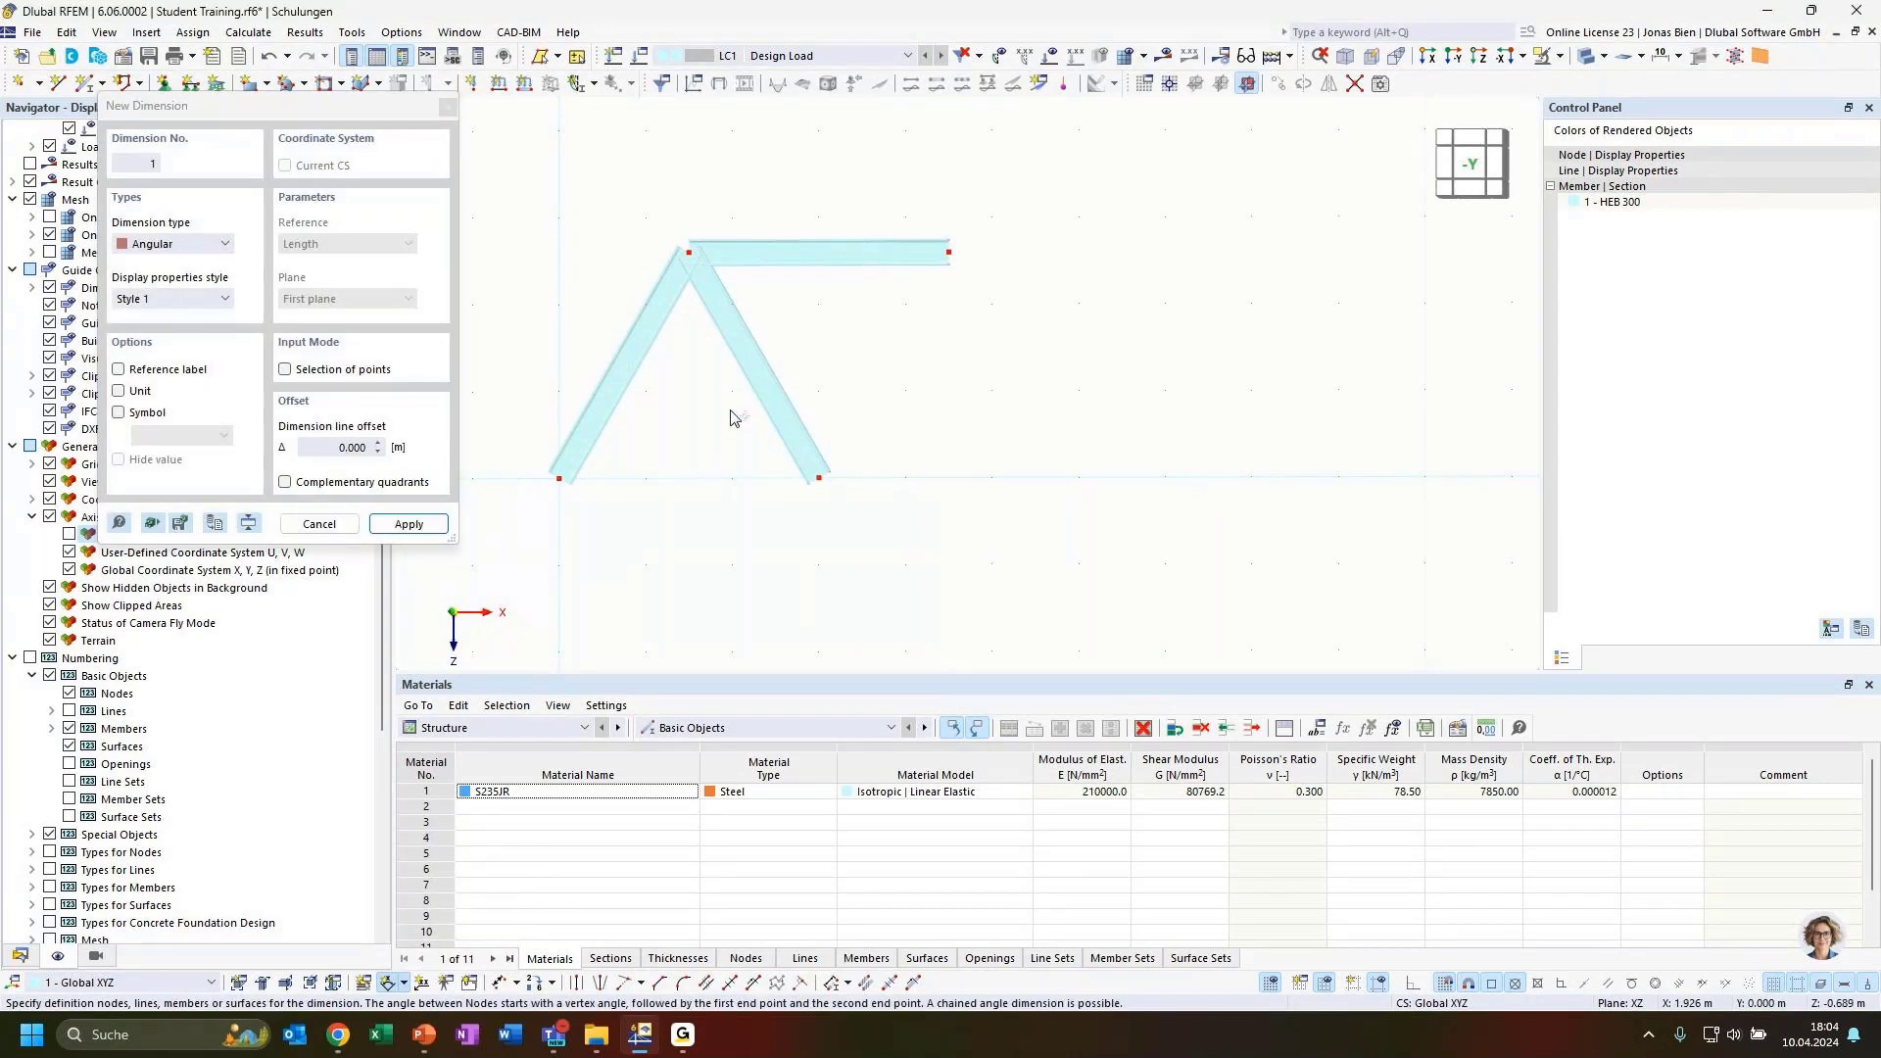
{"action": "left_click", "coordinate": [637, 342]}
{"action": "left_click", "coordinate": [666, 313]}
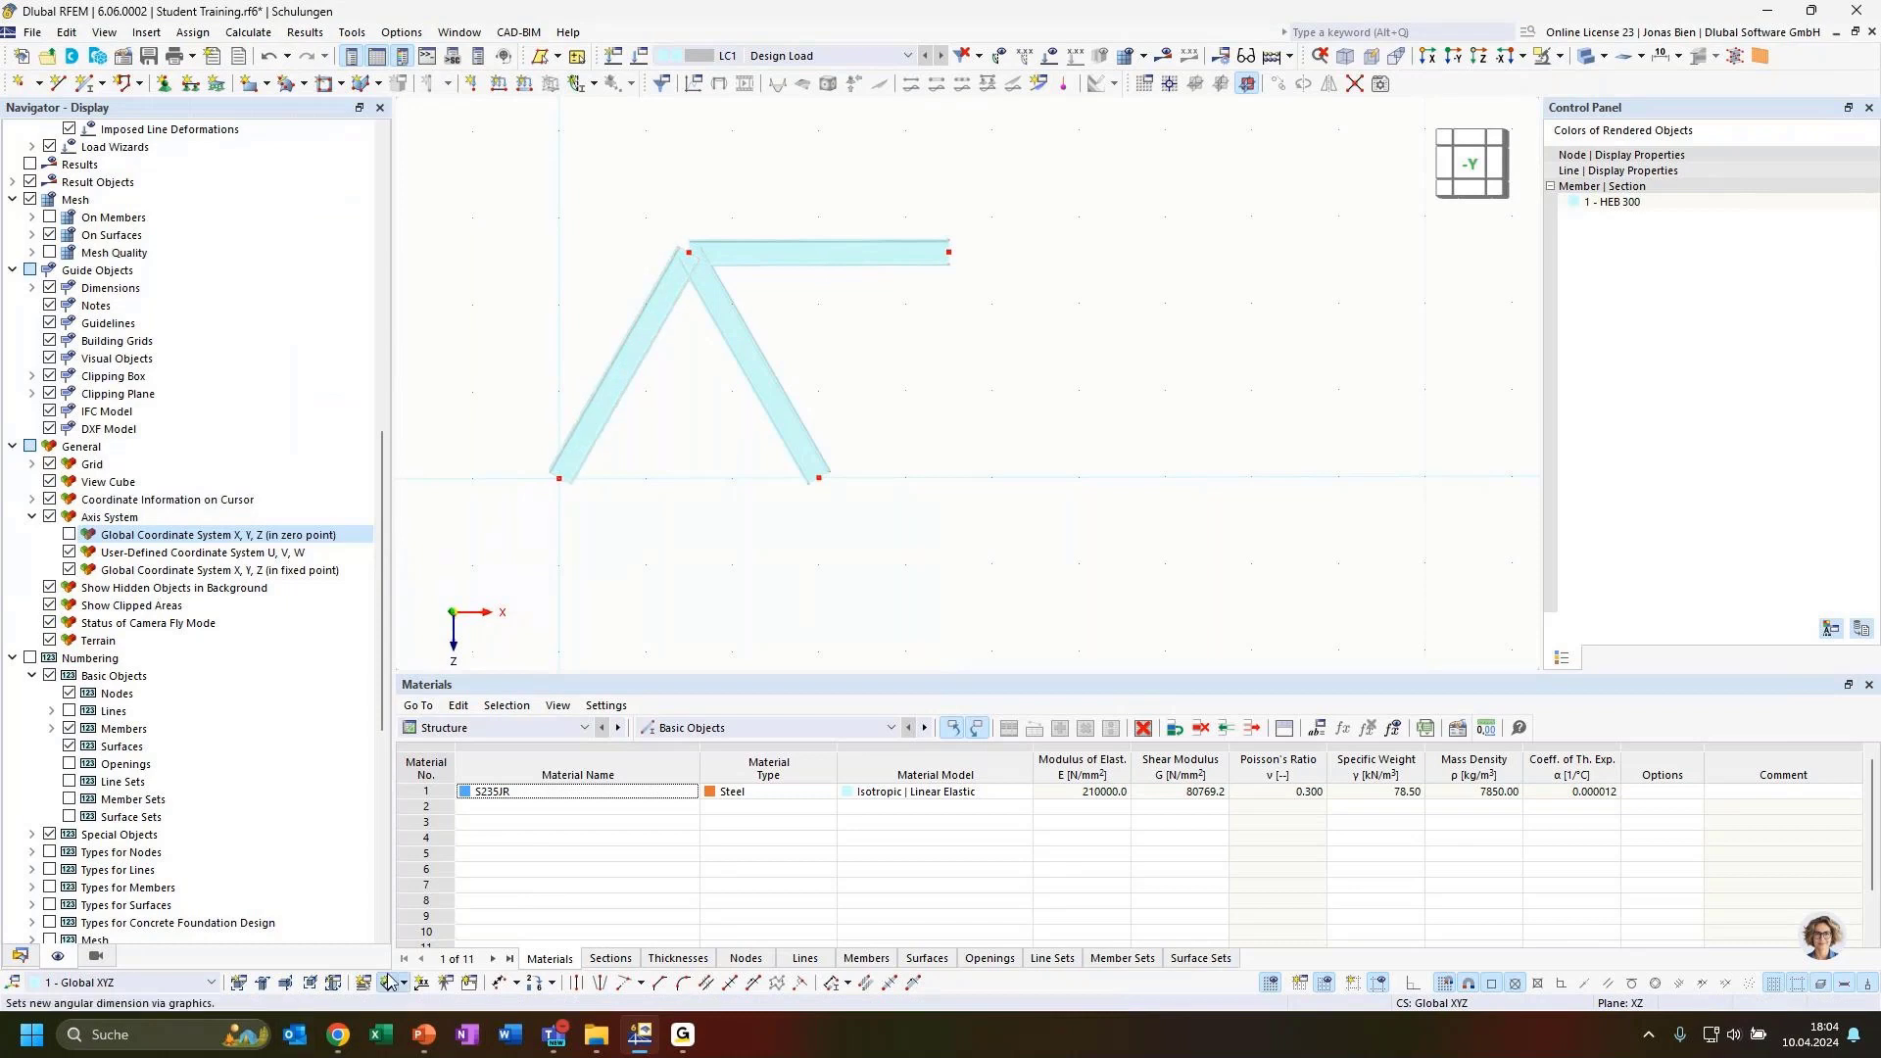
{"action": "left_click", "coordinate": [719, 327]}
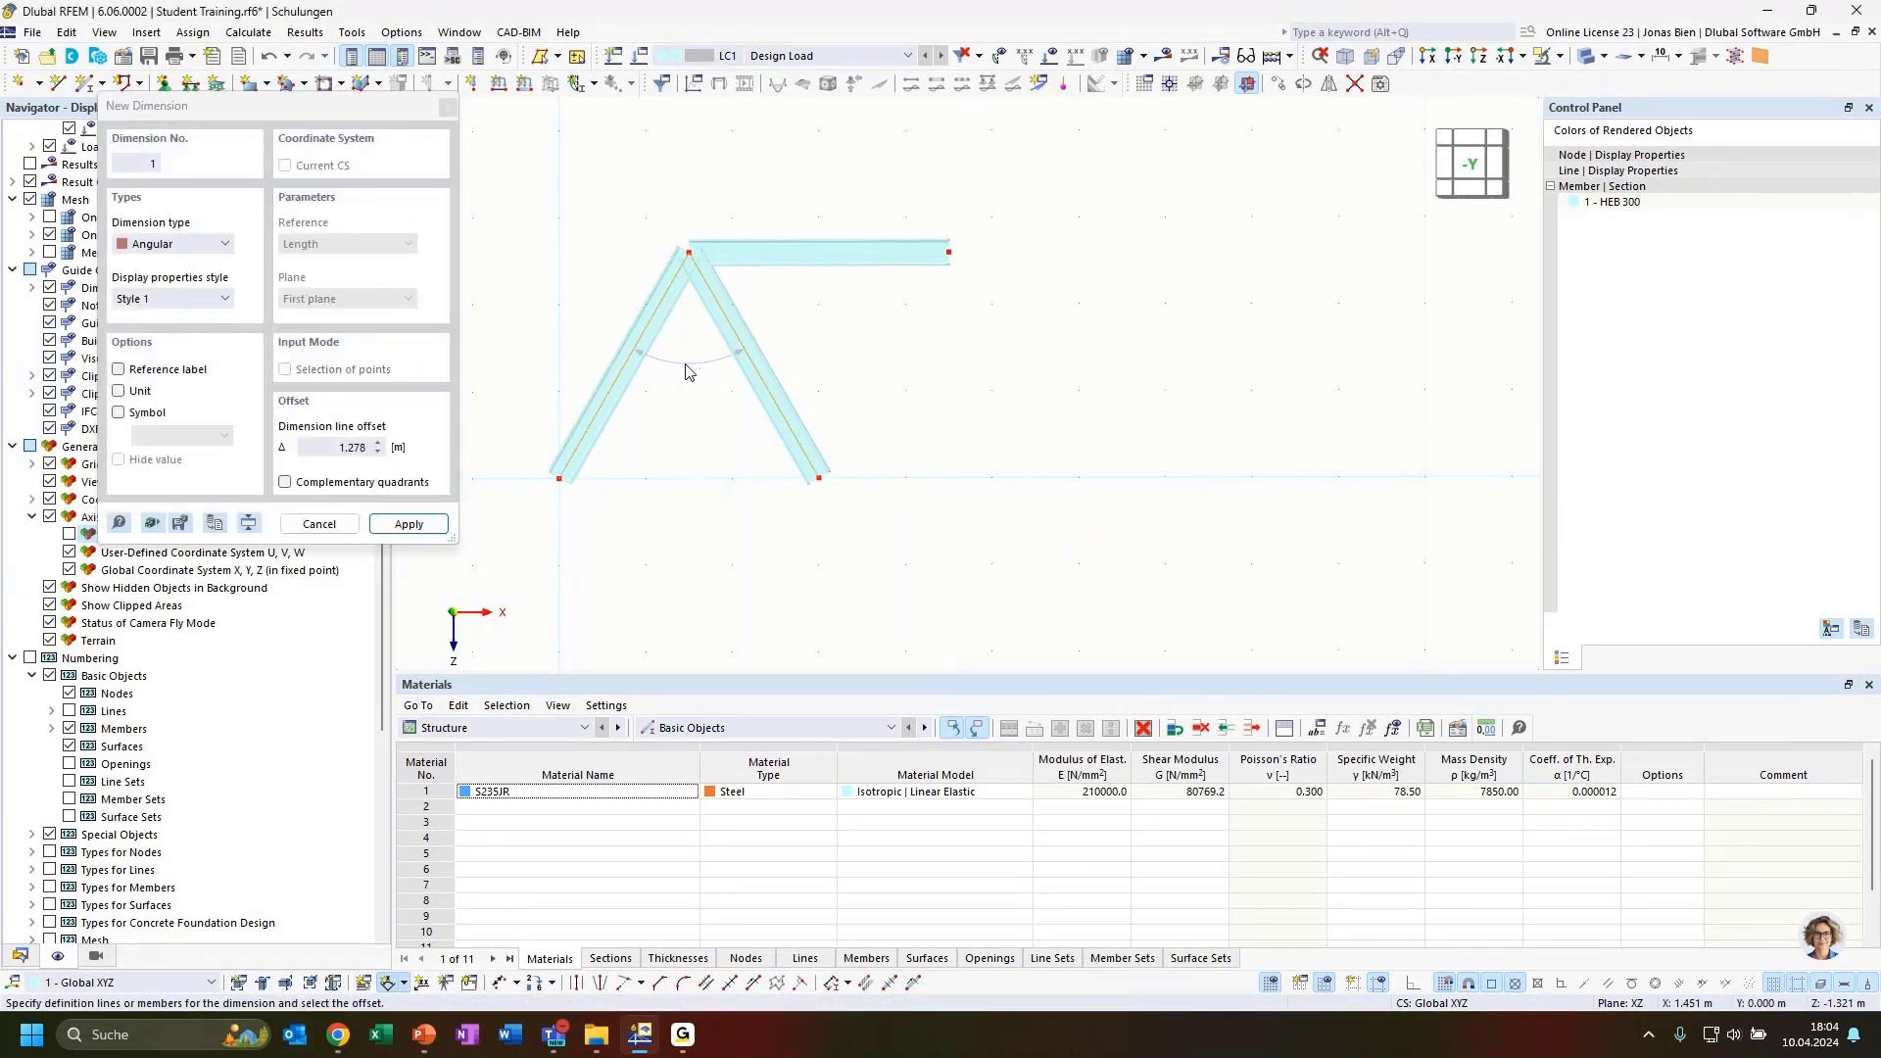
{"action": "left_click", "coordinate": [686, 370]}
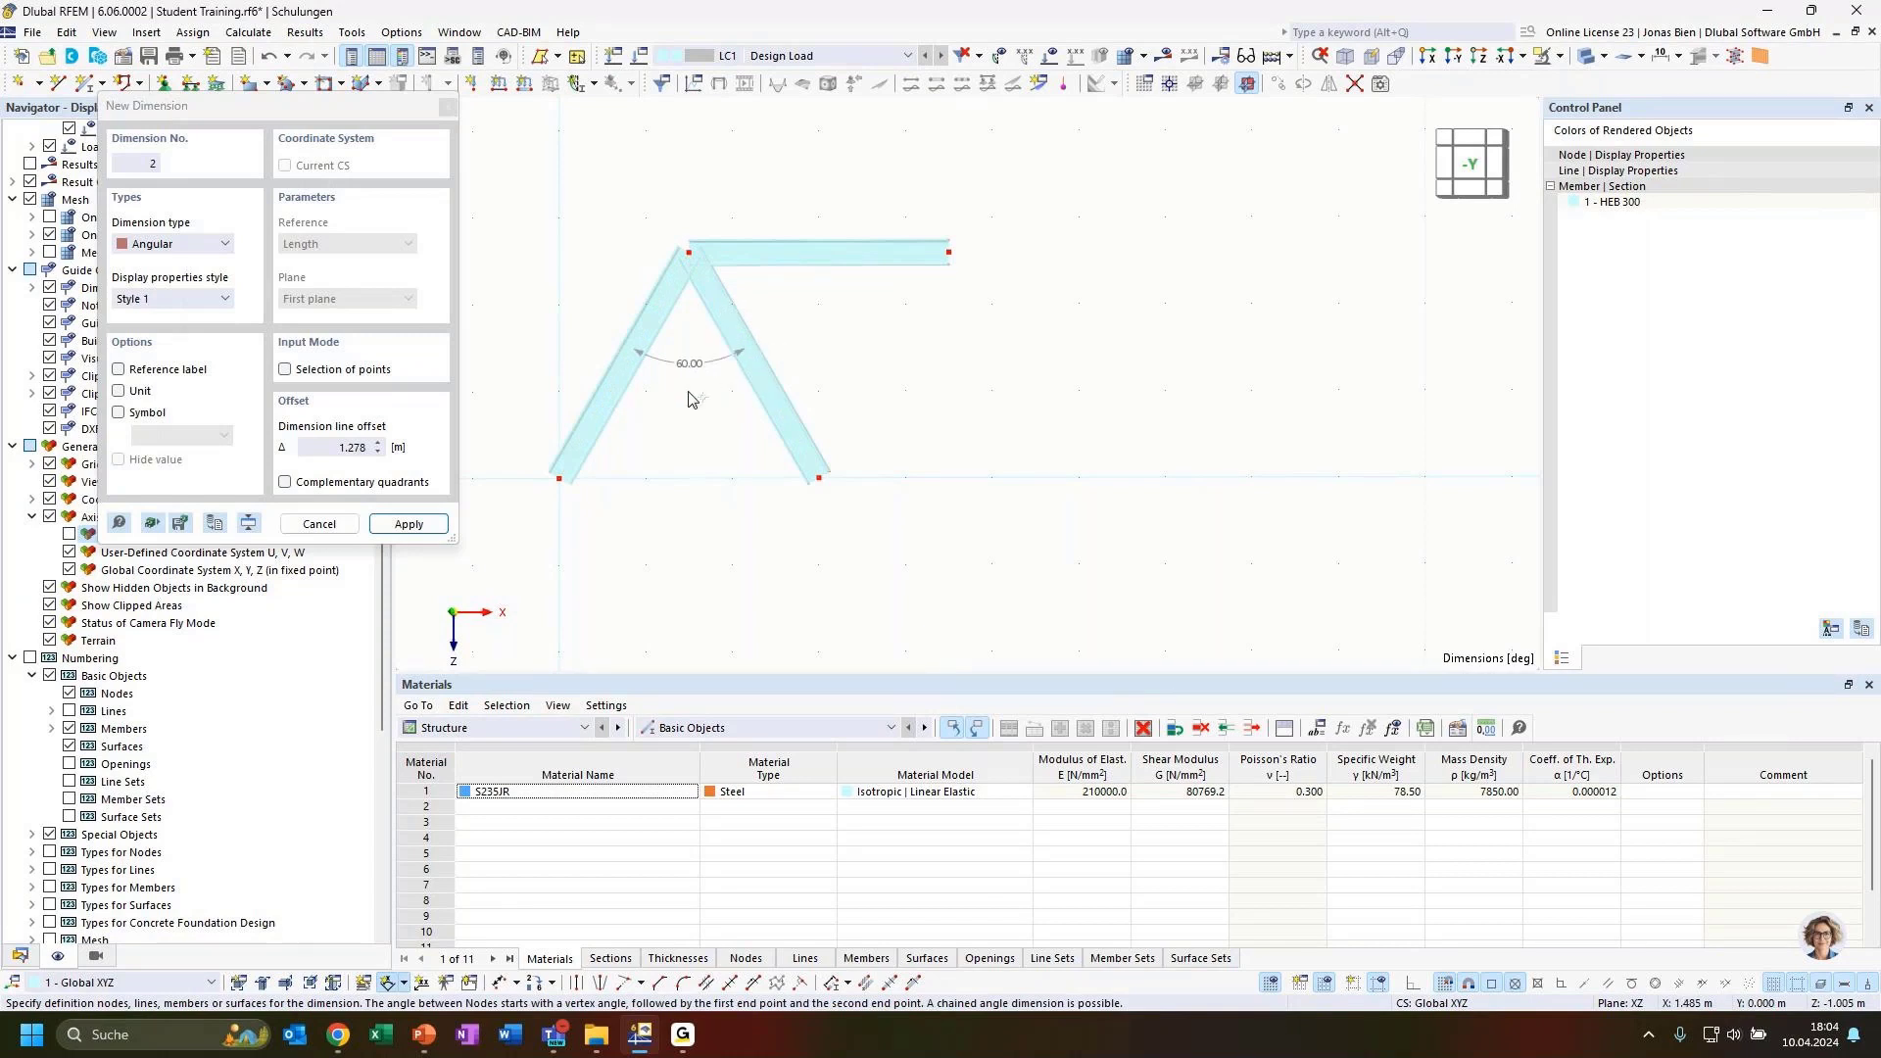
{"action": "key", "text": "Escape"}
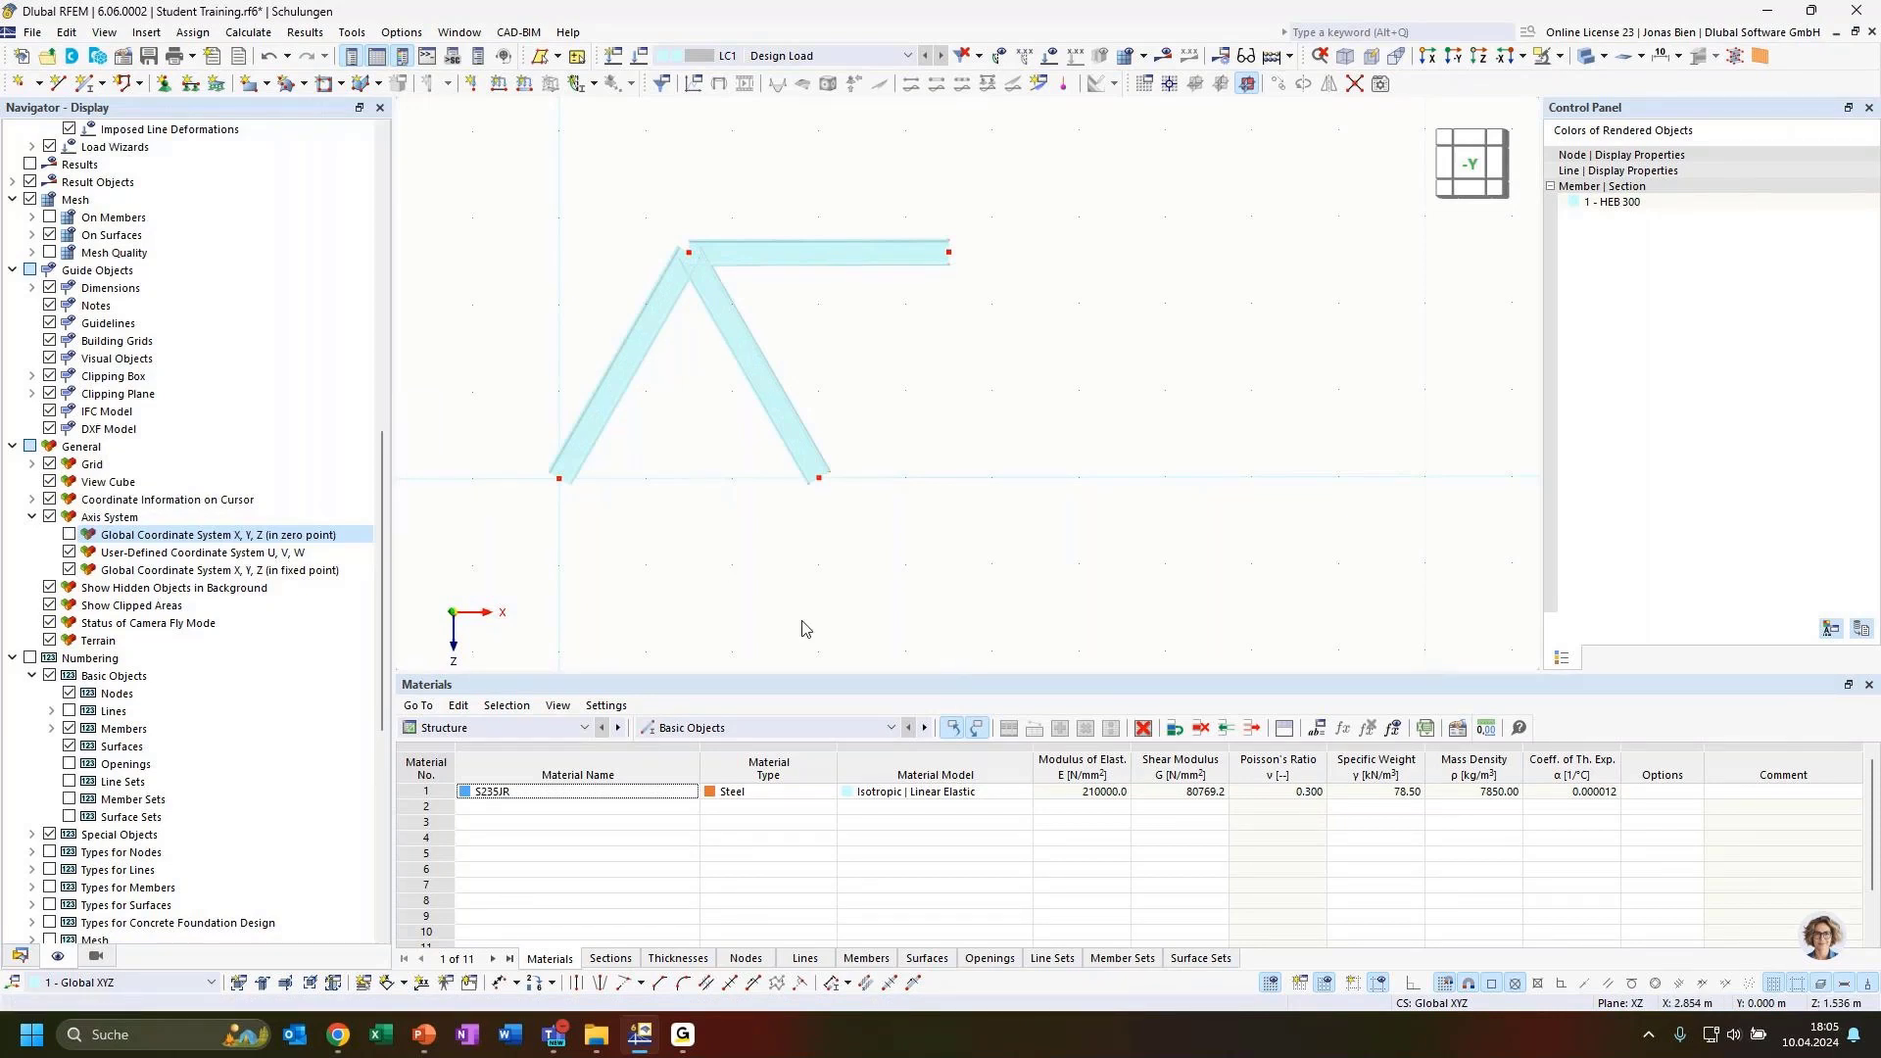
Copy all three members 3 m along X, and copy the second bay's two diagonals one bay further.
{"action": "scroll", "coordinate": [846, 565], "scroll_direction": "down", "scroll_amount": 2}
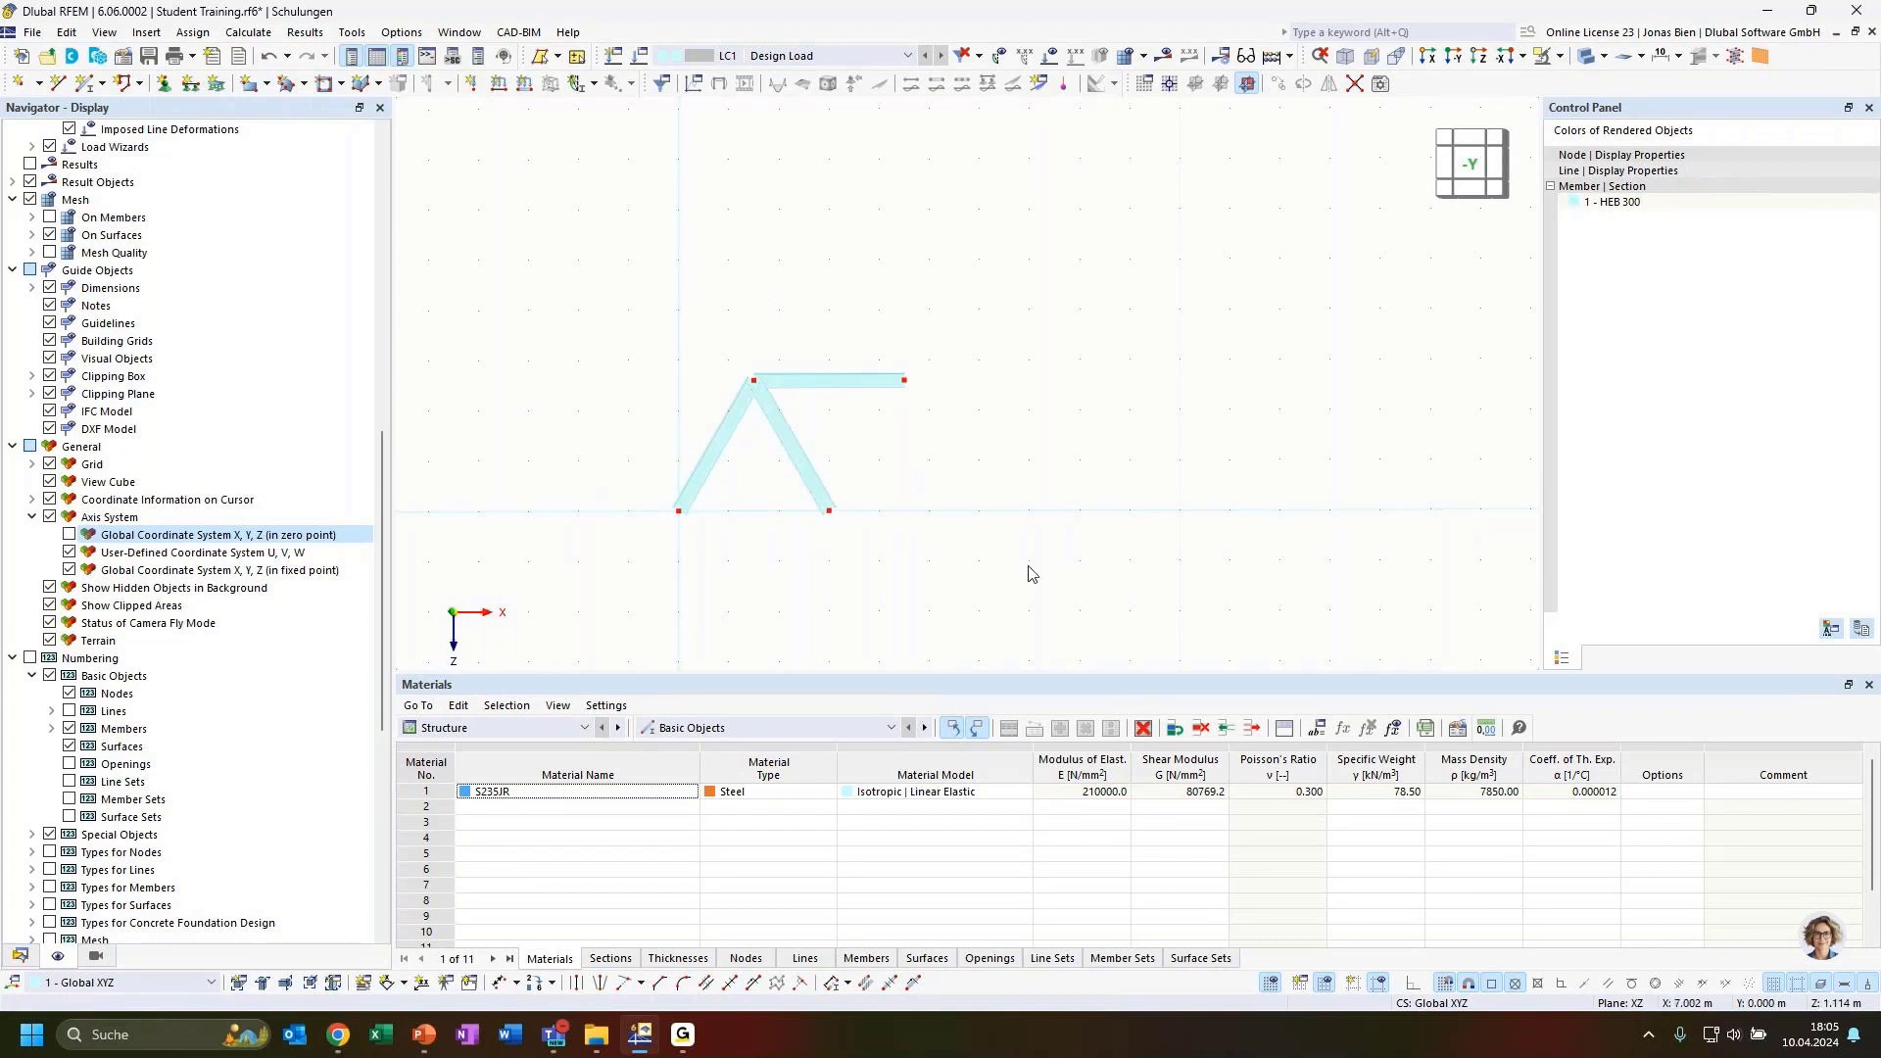
{"action": "left_click_drag", "start_coordinate": [1051, 582], "coordinate": [627, 296]}
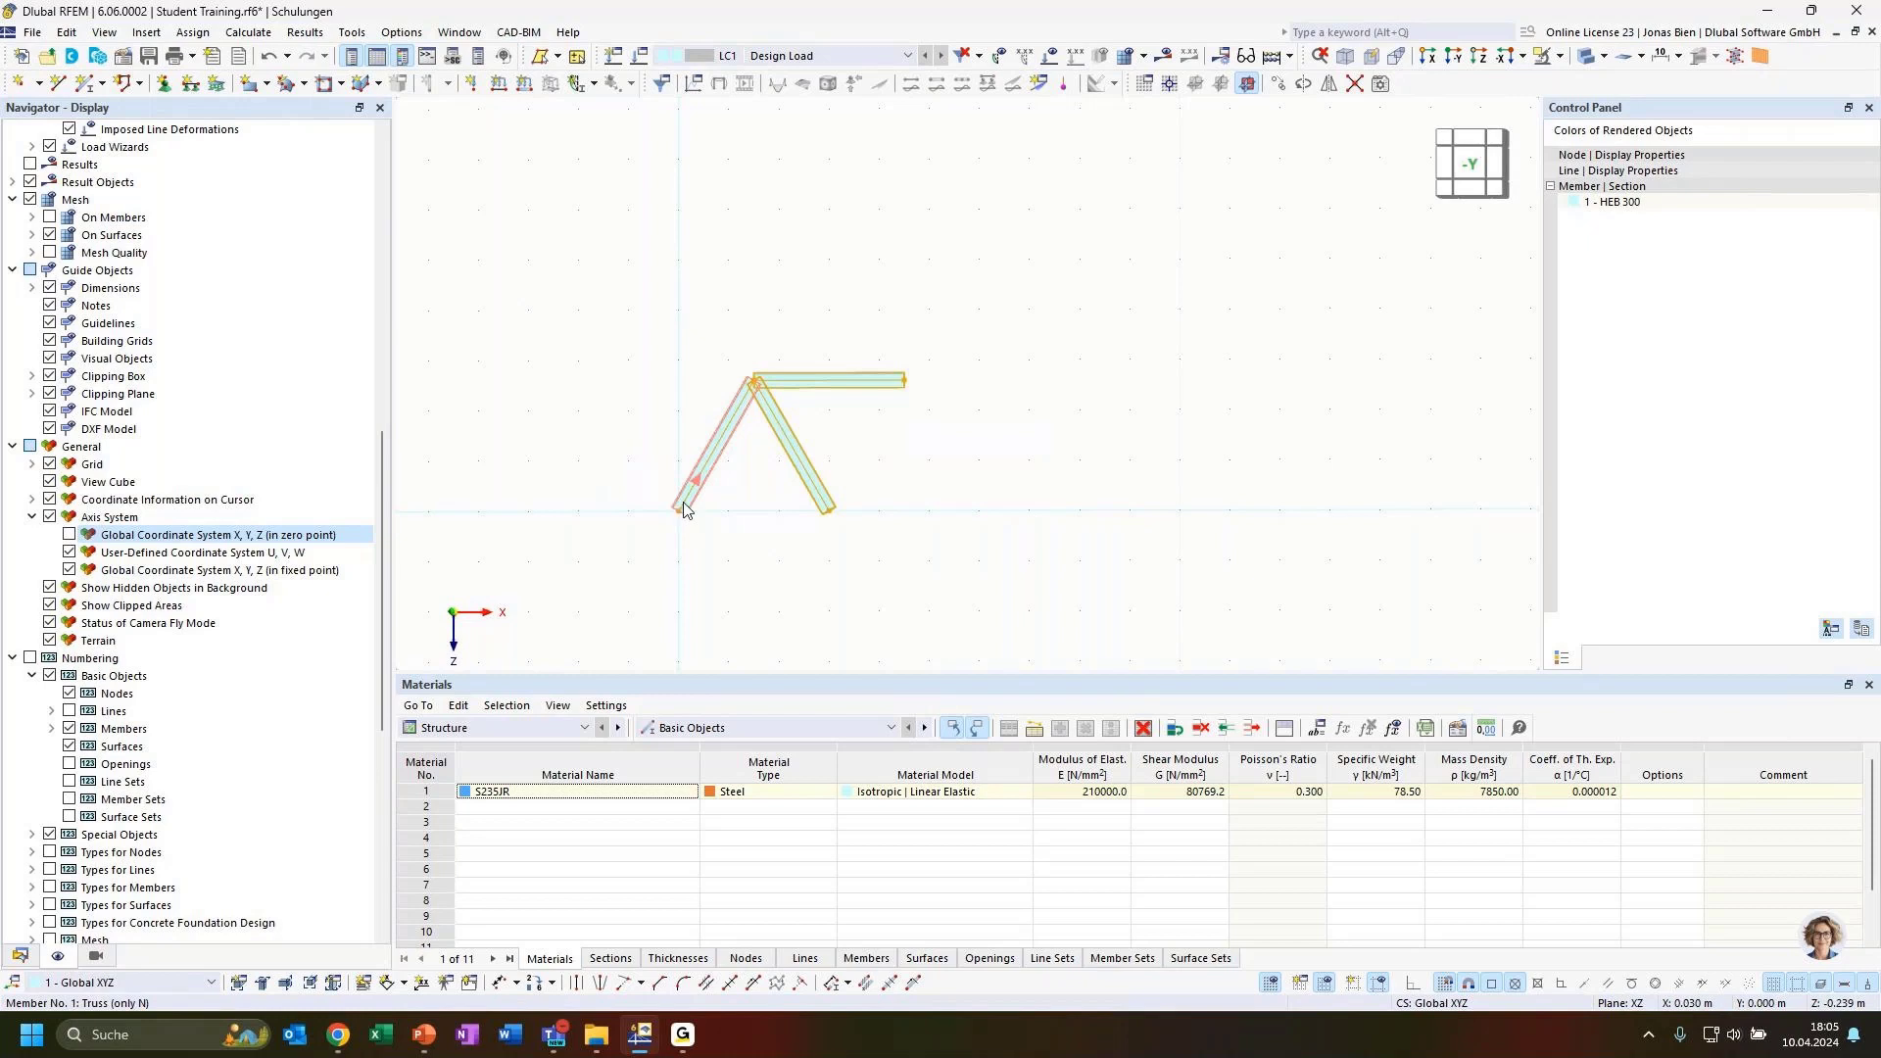
{"action": "mouse_move", "coordinate": [684, 509]}
{"action": "left_click_drag", "start_coordinate": [686, 507], "coordinate": [834, 520], "text": "ctrl"}
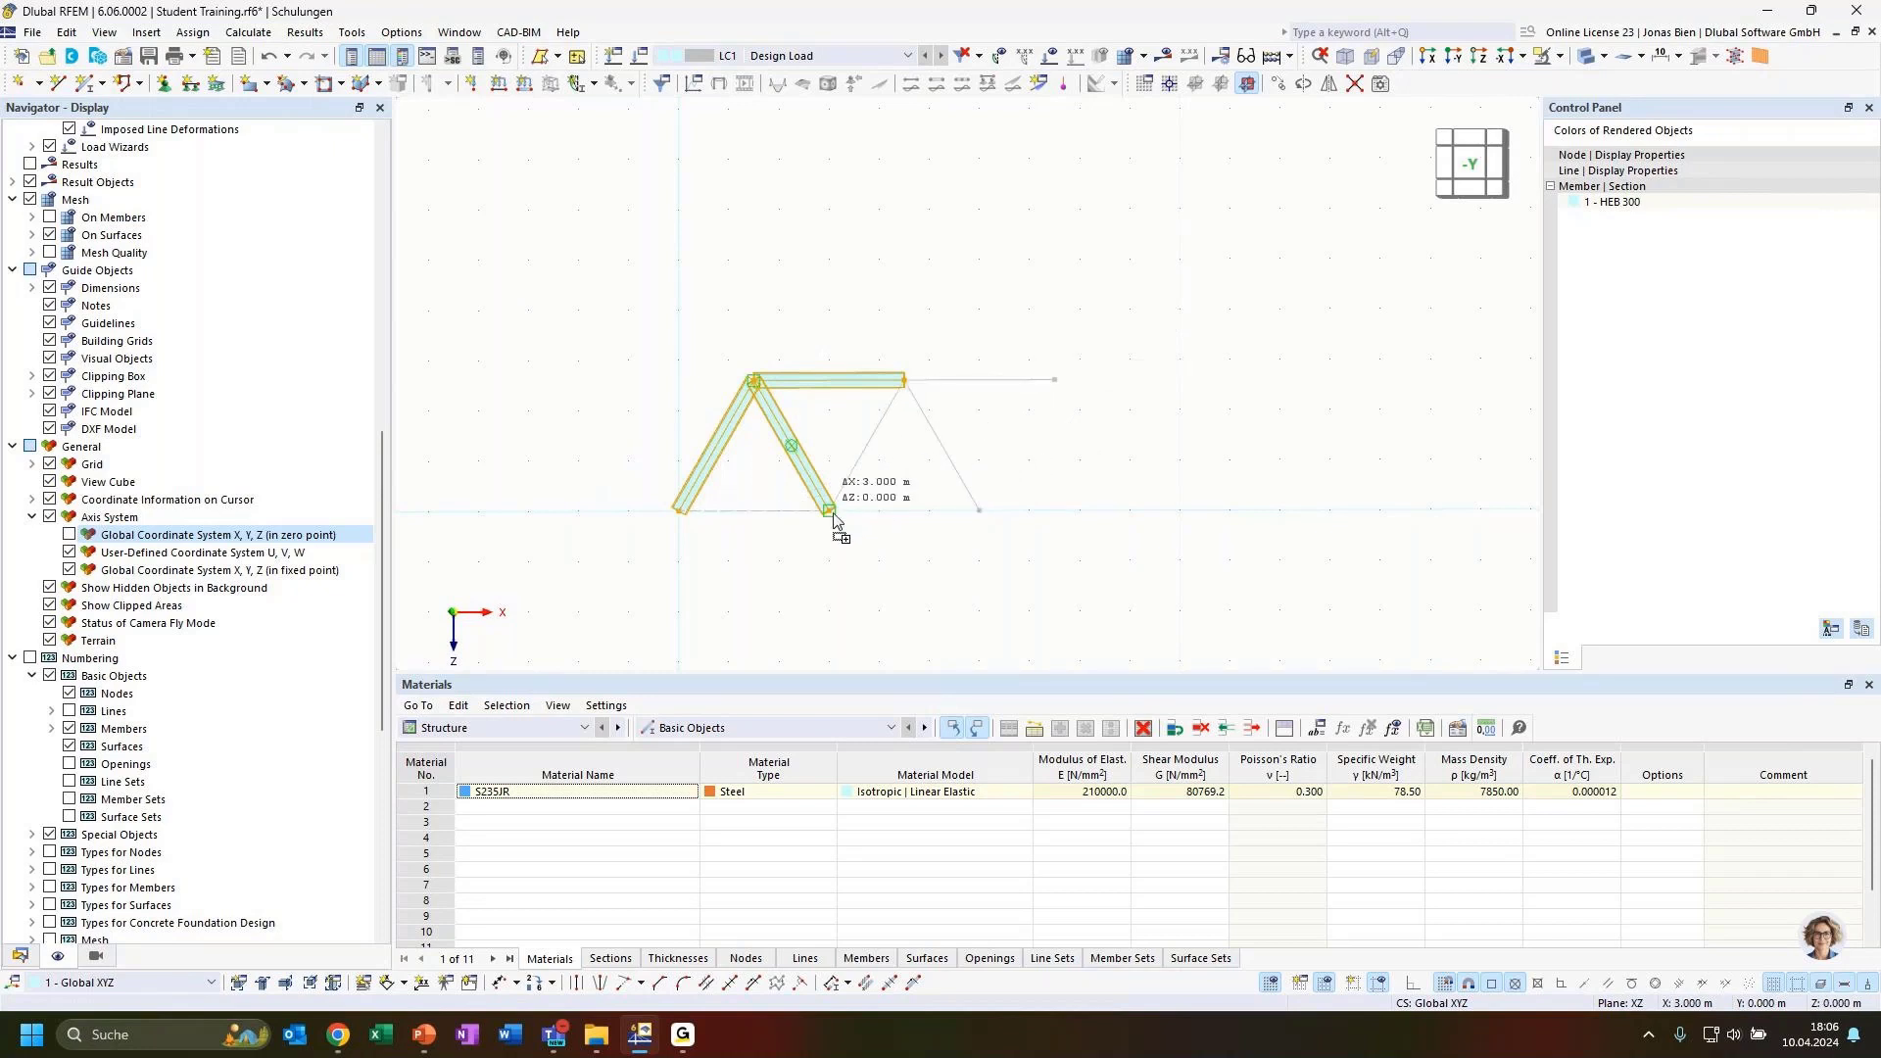
{"action": "left_click_drag", "start_coordinate": [834, 519], "coordinate": [834, 519], "text": "ctrl"}
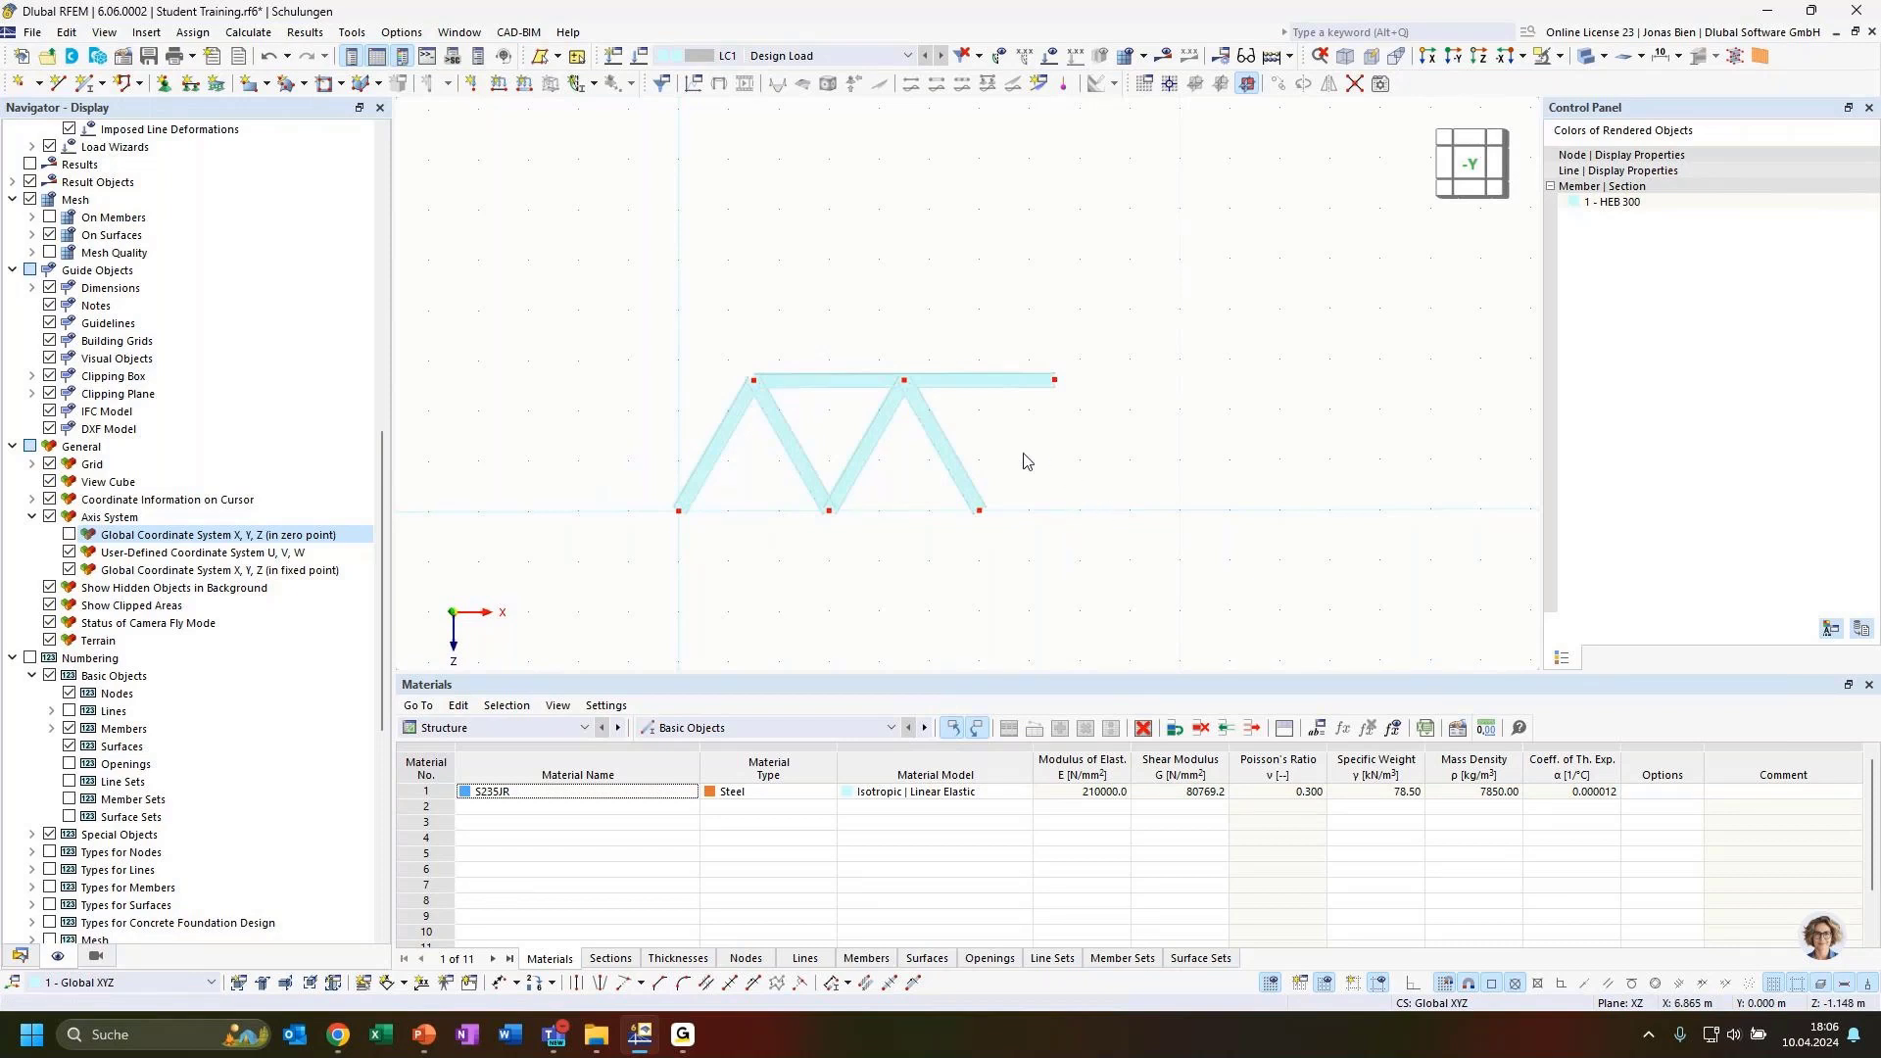
{"action": "left_click_drag", "start_coordinate": [1101, 498], "coordinate": [845, 427]}
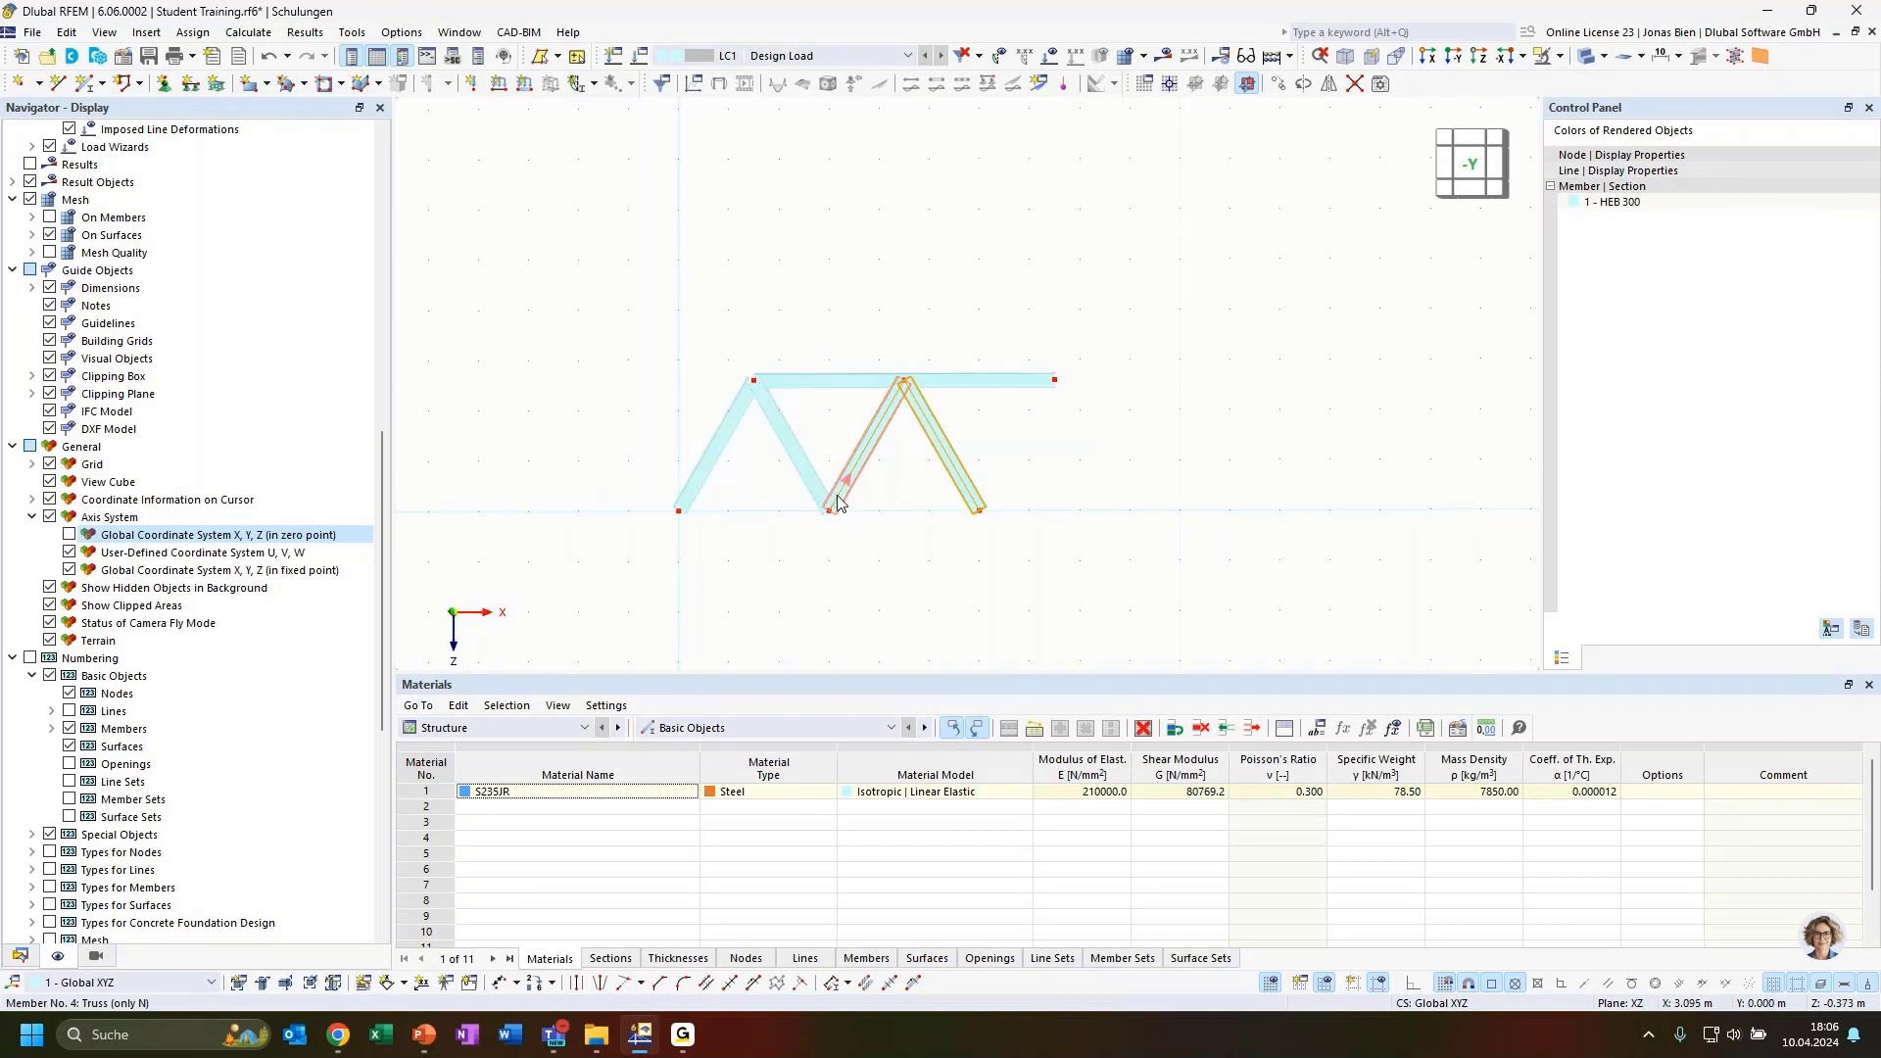
{"action": "left_click_drag", "start_coordinate": [839, 507], "coordinate": [1001, 506], "text": "ctrl"}
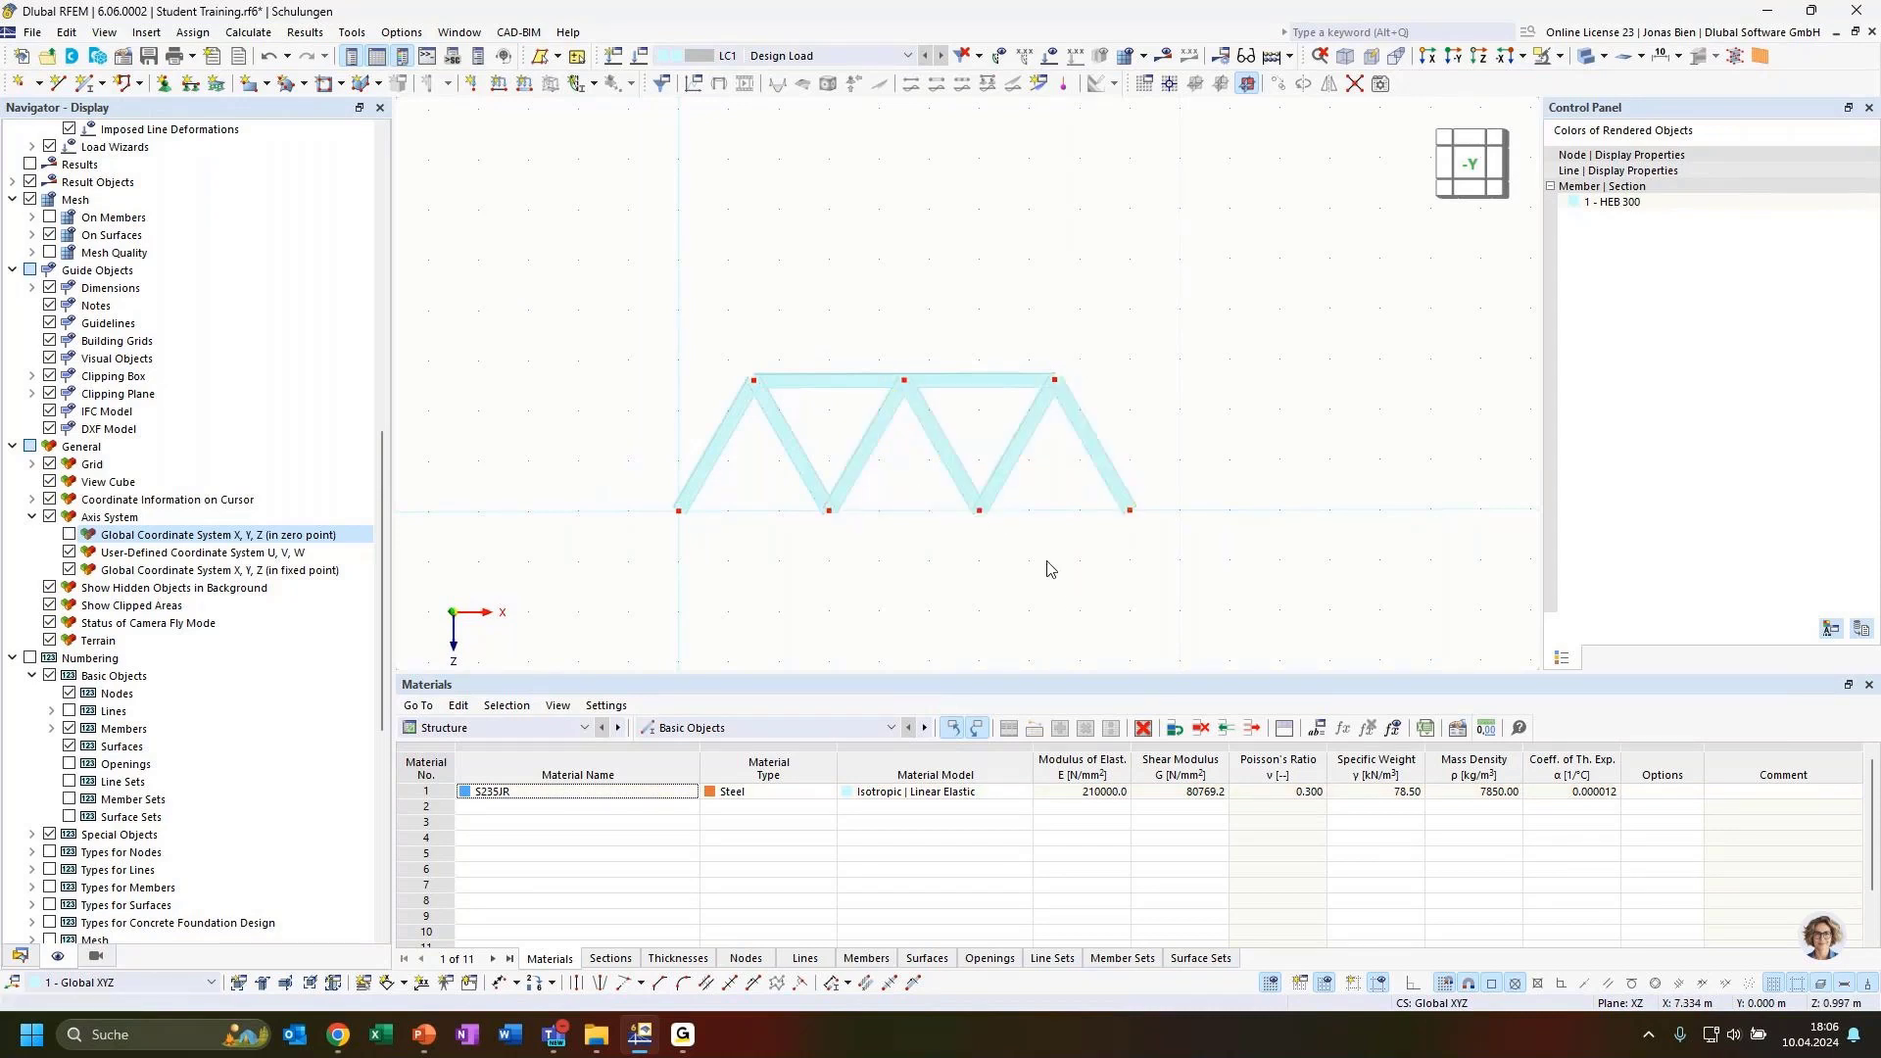
Copy the two top-chord members down to the last two bottom bays, and copy one of them to the first bottom bay.
{"action": "left_click", "coordinate": [999, 382]}
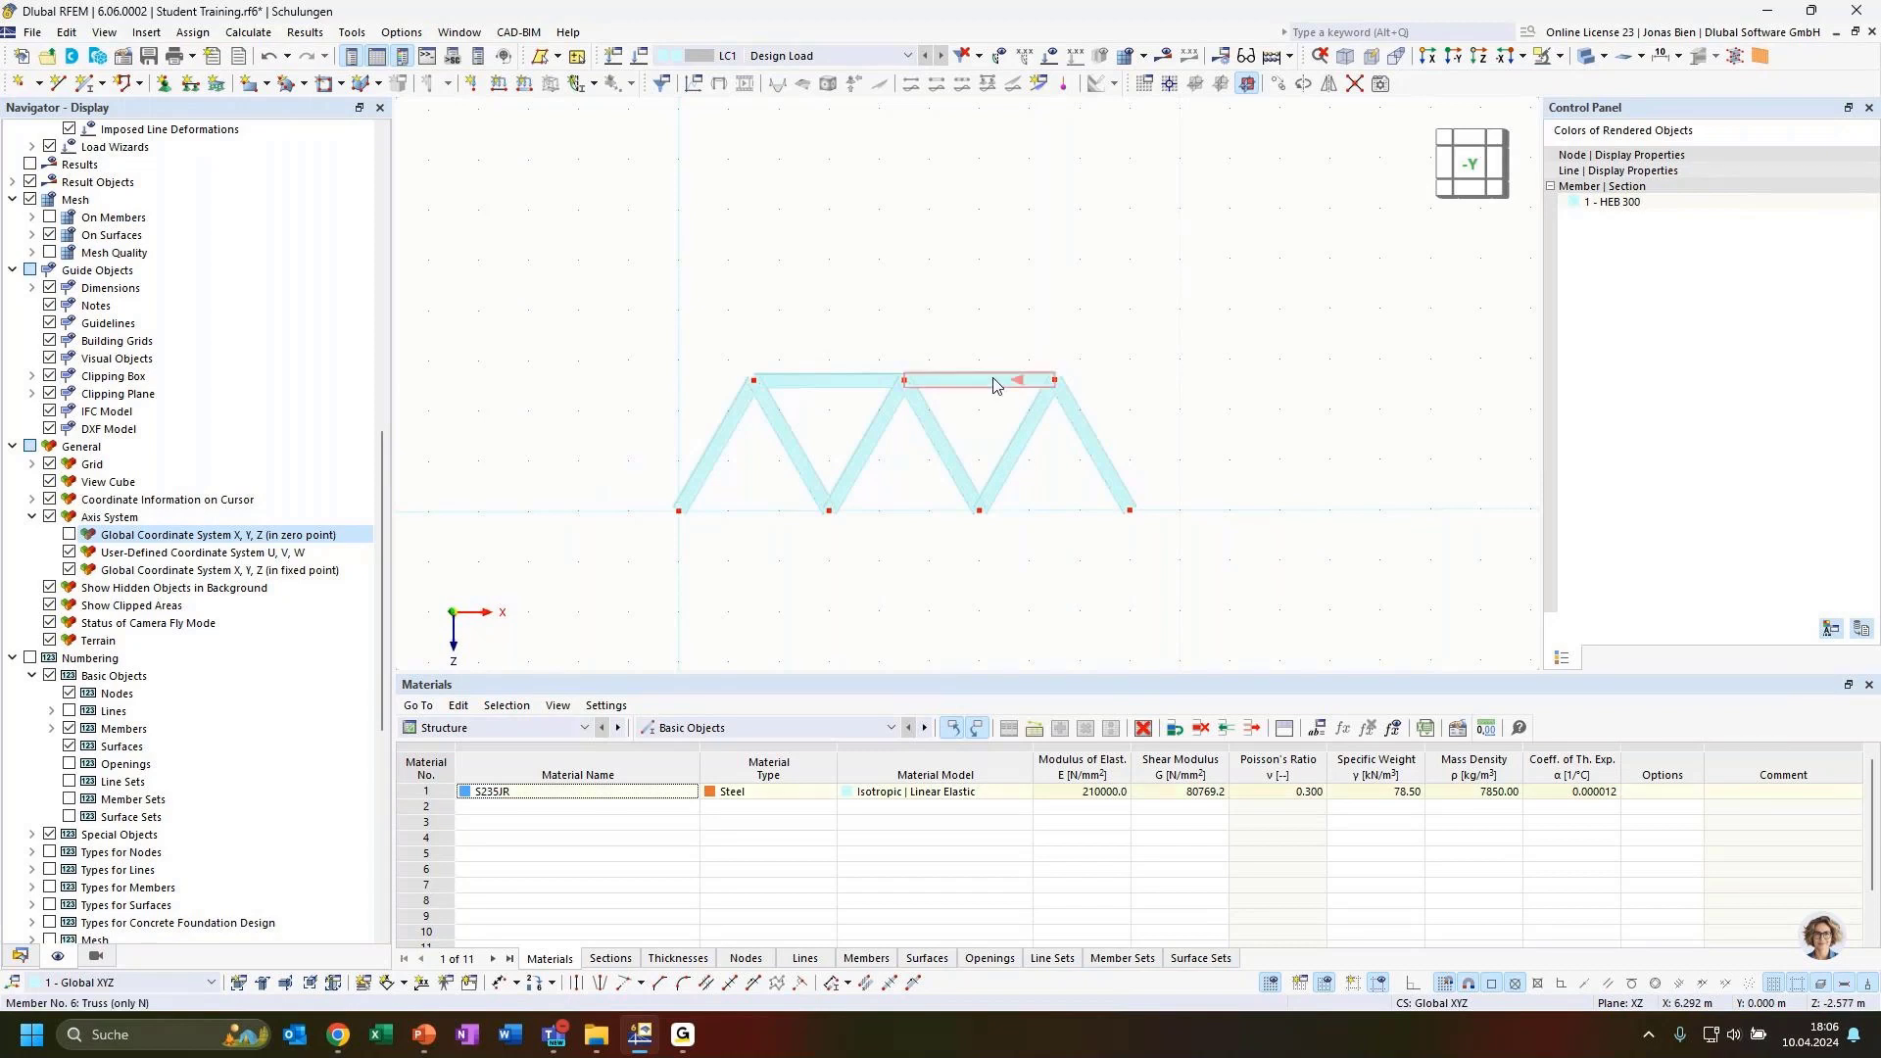
{"action": "left_click", "coordinate": [844, 390], "text": "ctrl"}
{"action": "mouse_move", "coordinate": [1013, 390]}
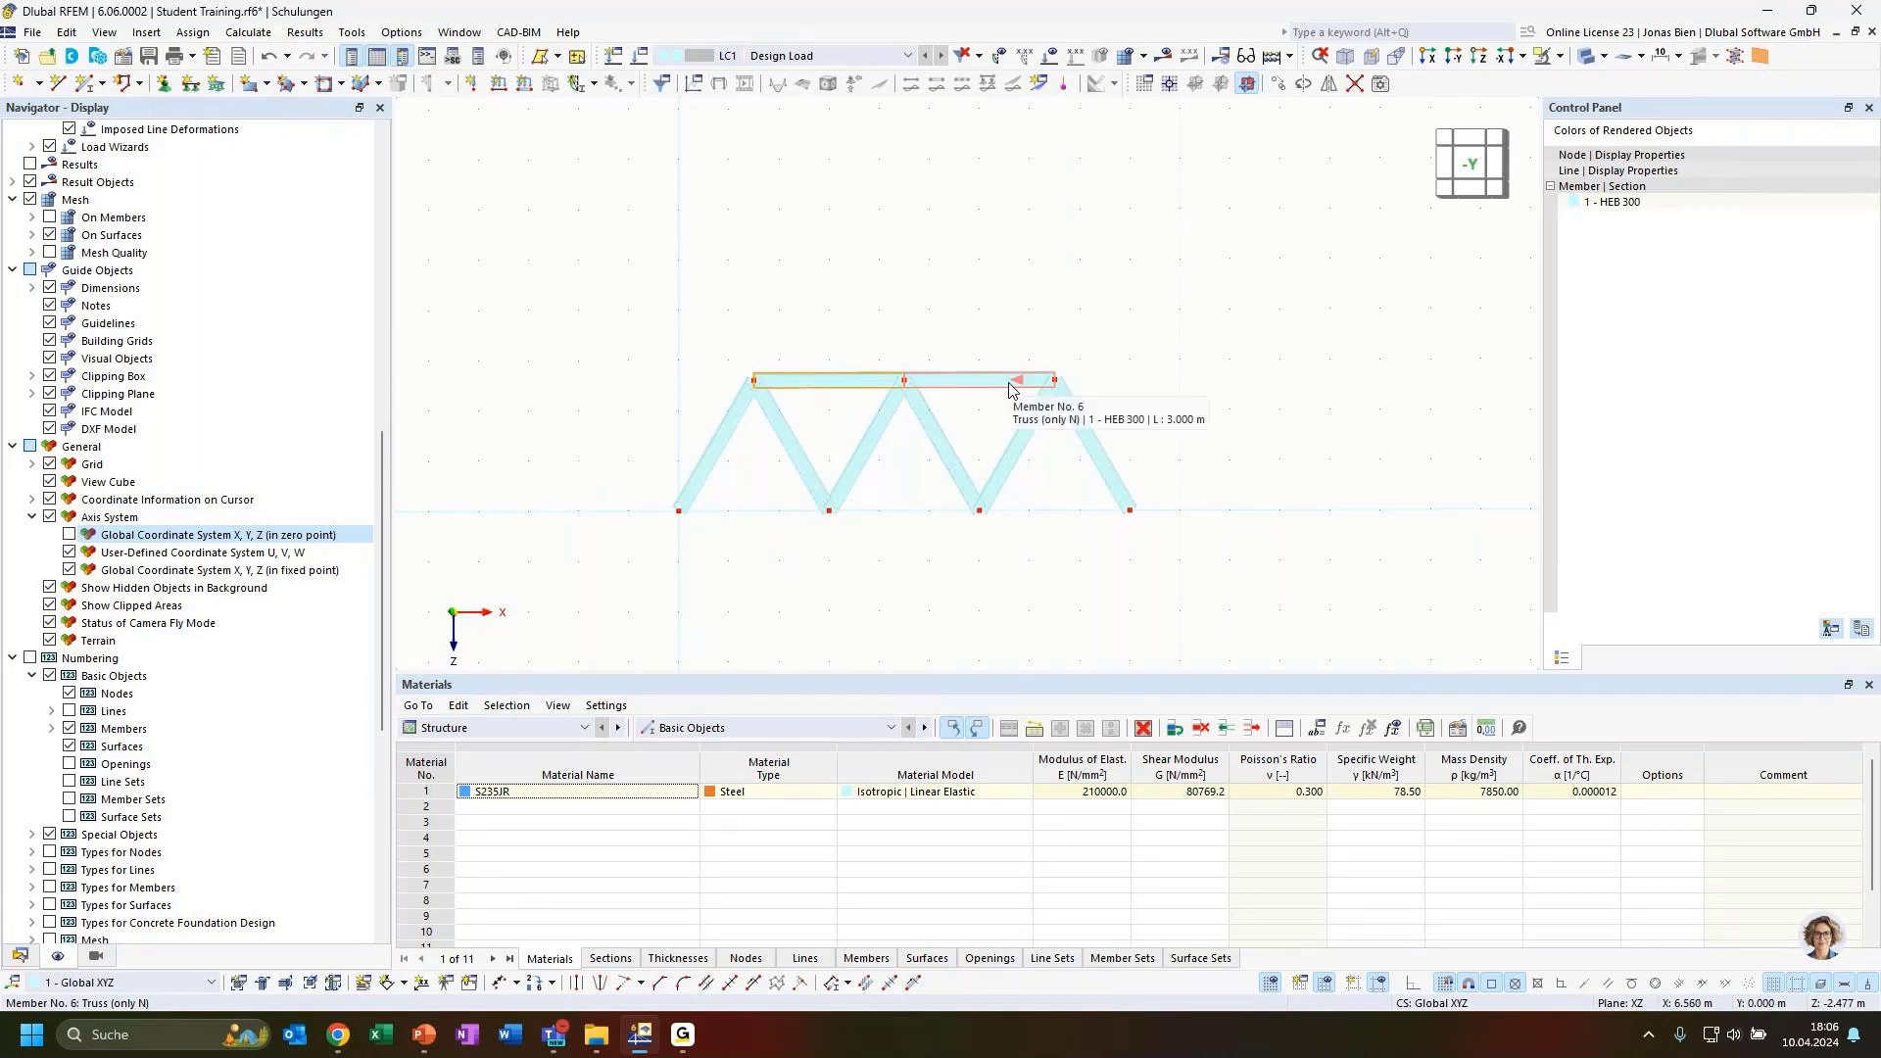
{"action": "left_click", "coordinate": [891, 555]}
{"action": "left_click", "coordinate": [995, 384]}
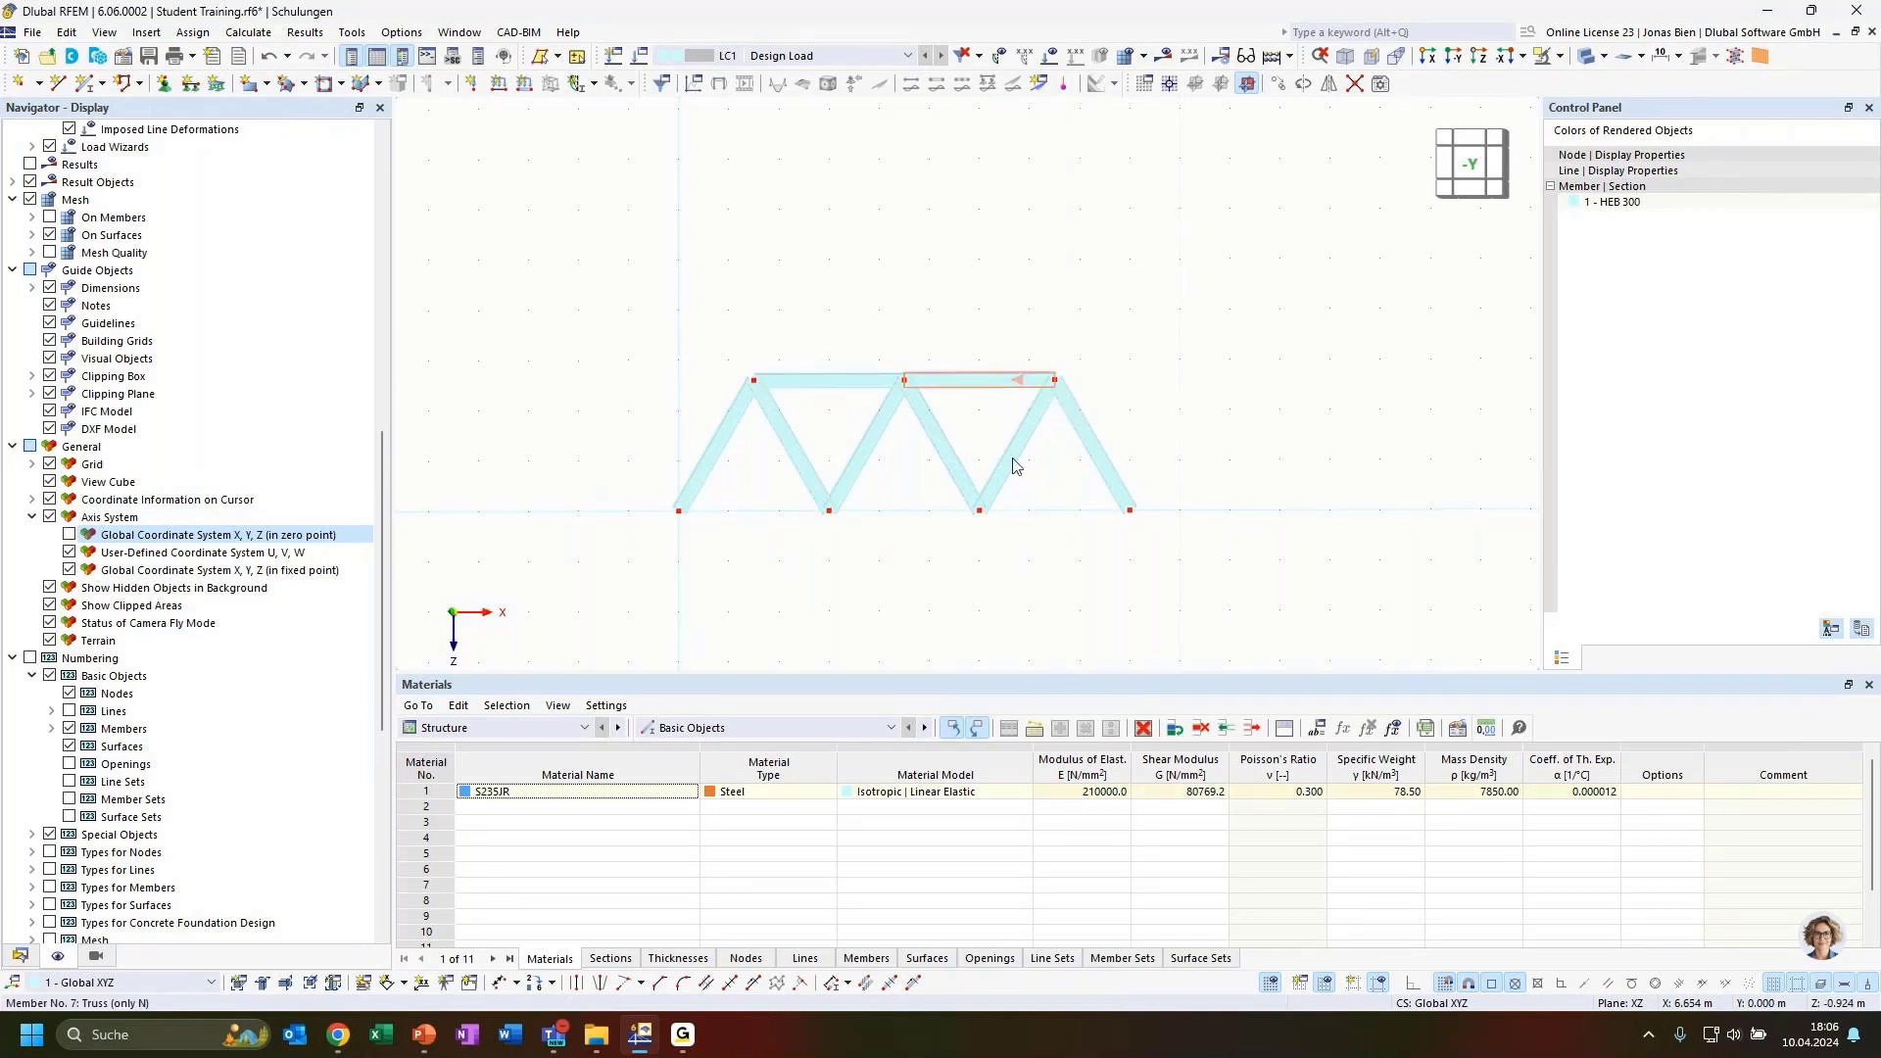
{"action": "left_click", "coordinate": [872, 386], "text": "ctrl"}
{"action": "left_click_drag", "start_coordinate": [1027, 384], "coordinate": [1133, 520]}
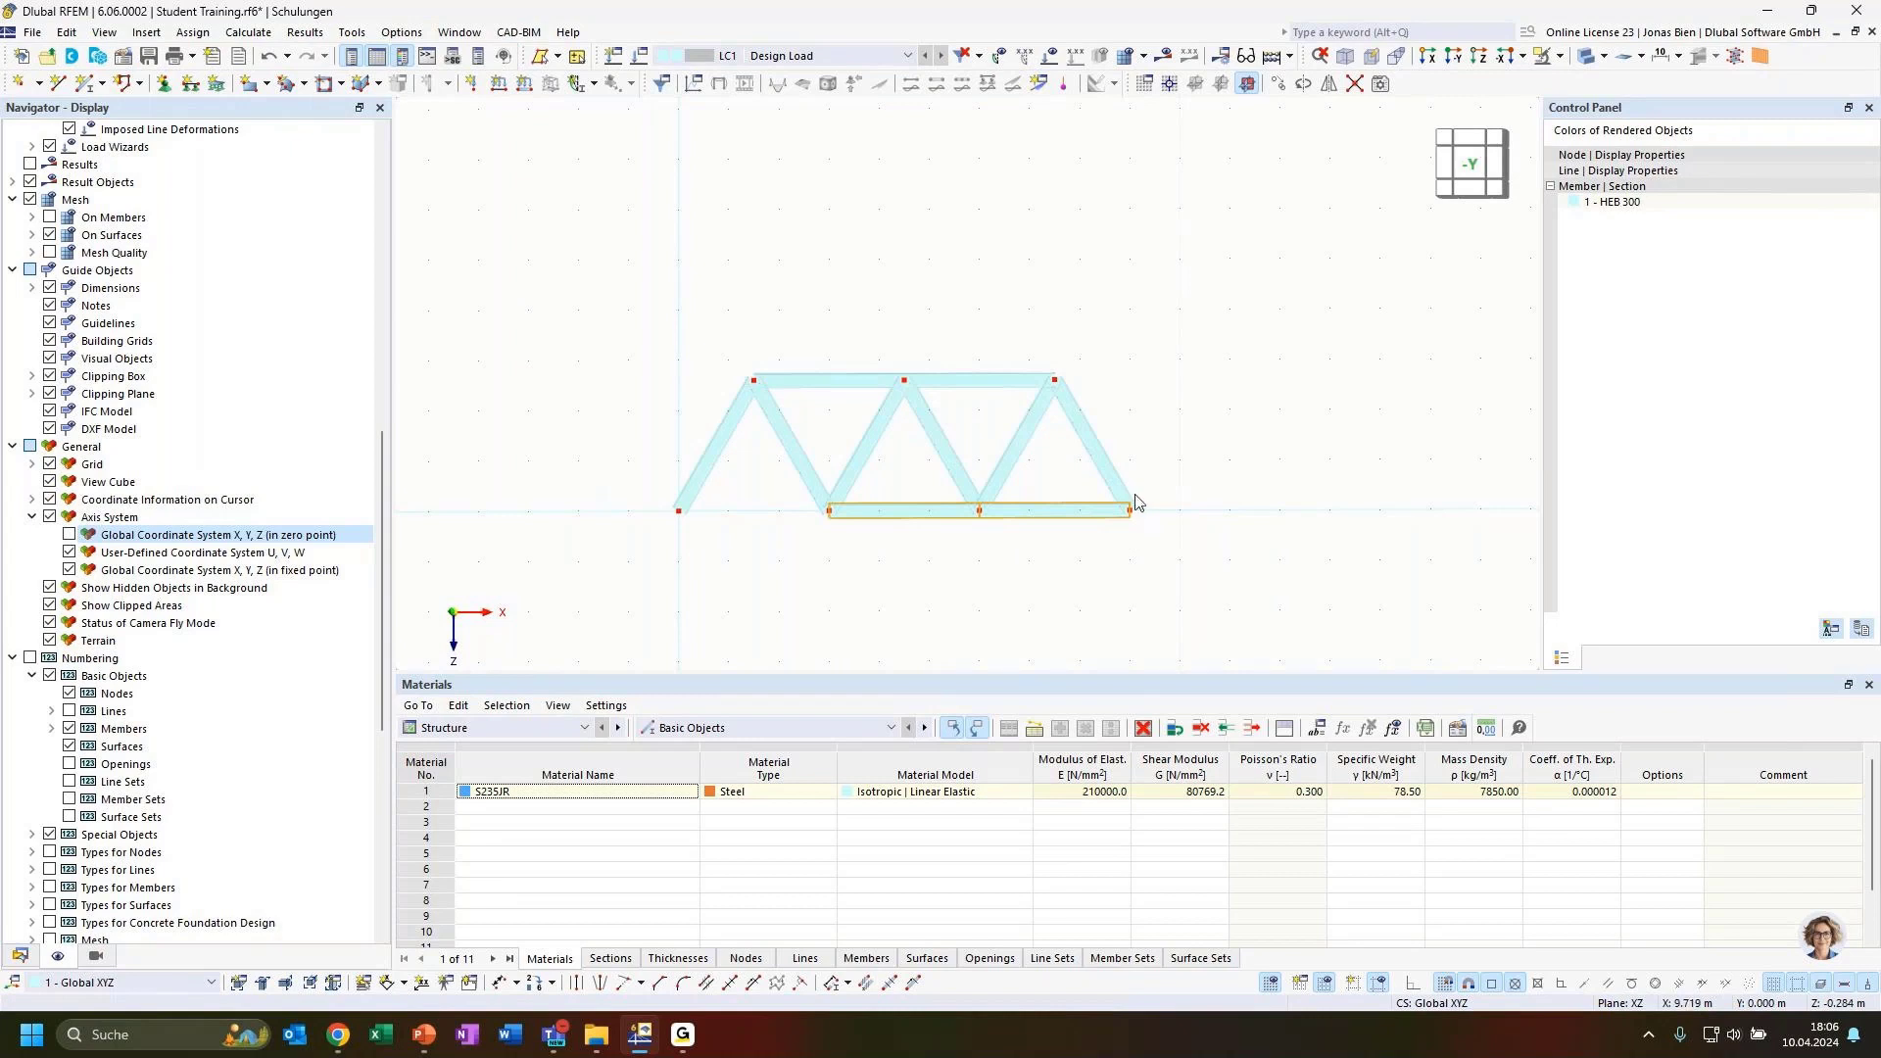
{"action": "left_click", "coordinate": [1085, 560]}
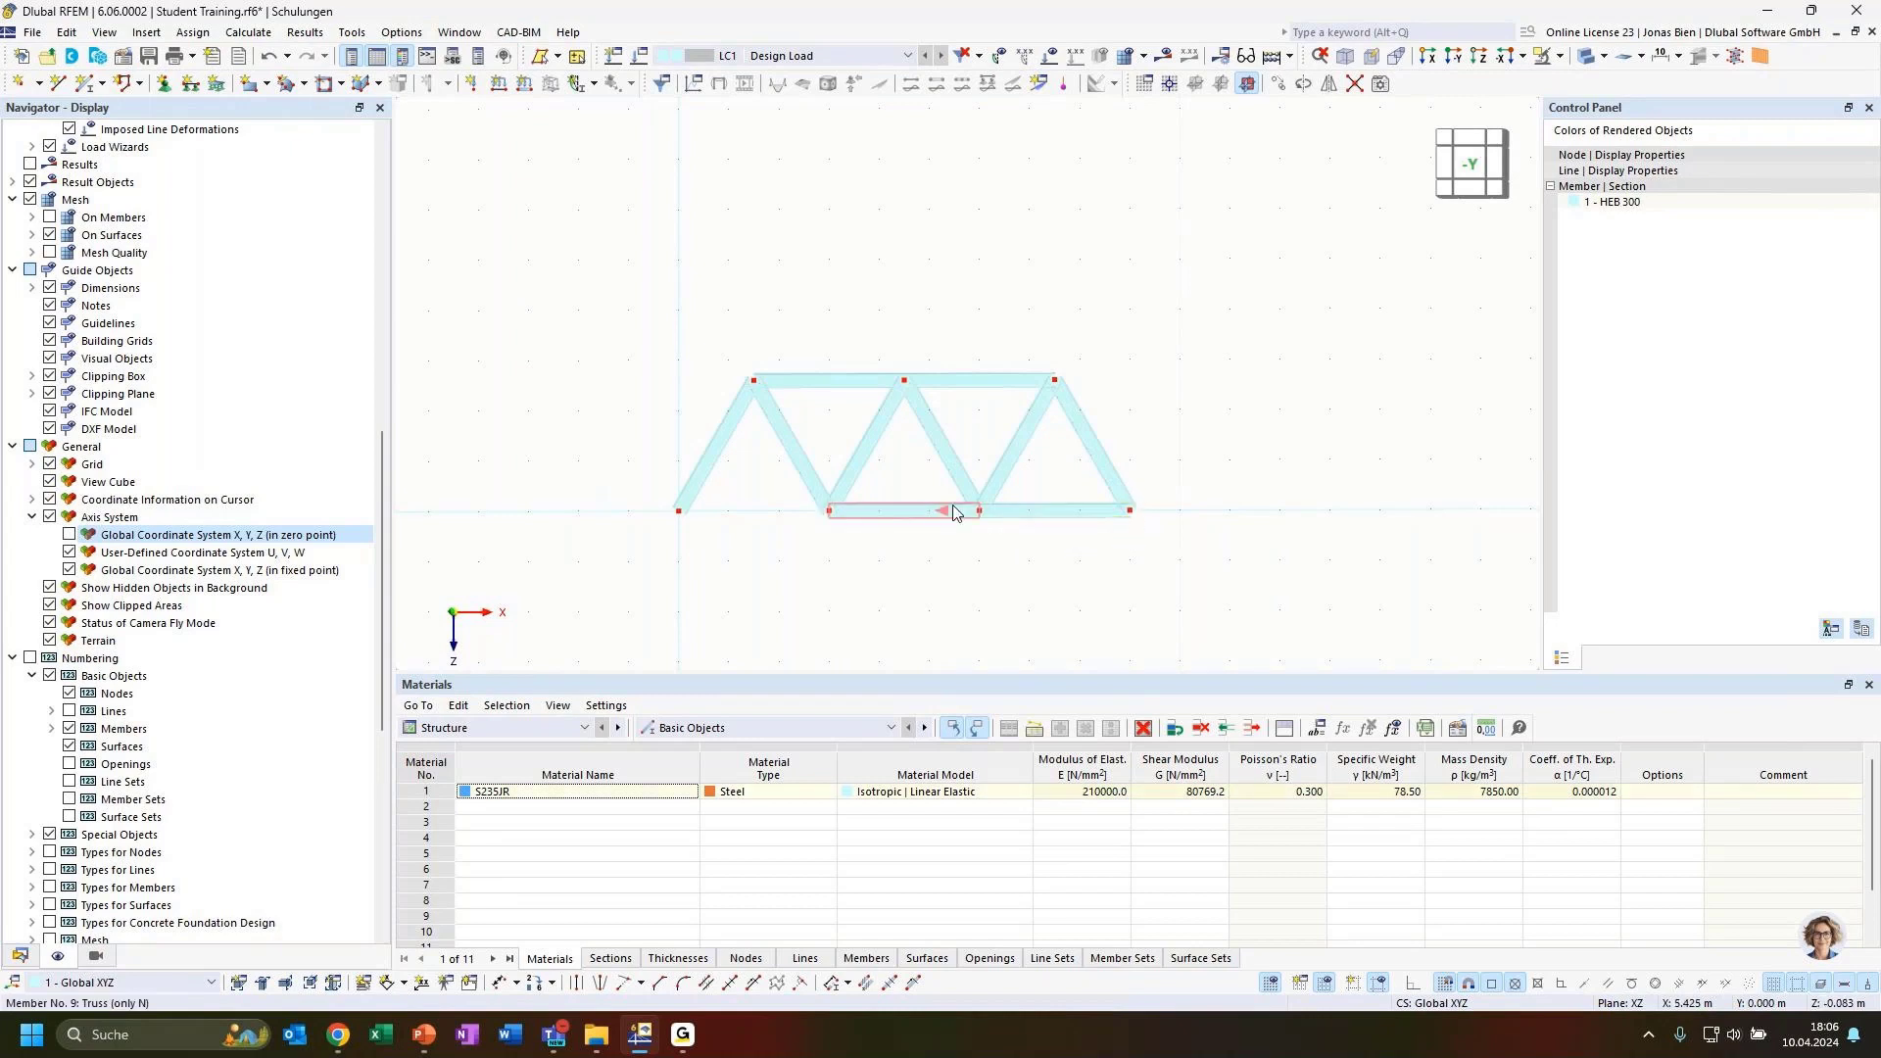
{"action": "left_click_drag", "start_coordinate": [960, 515], "coordinate": [833, 529], "text": "ctrl"}
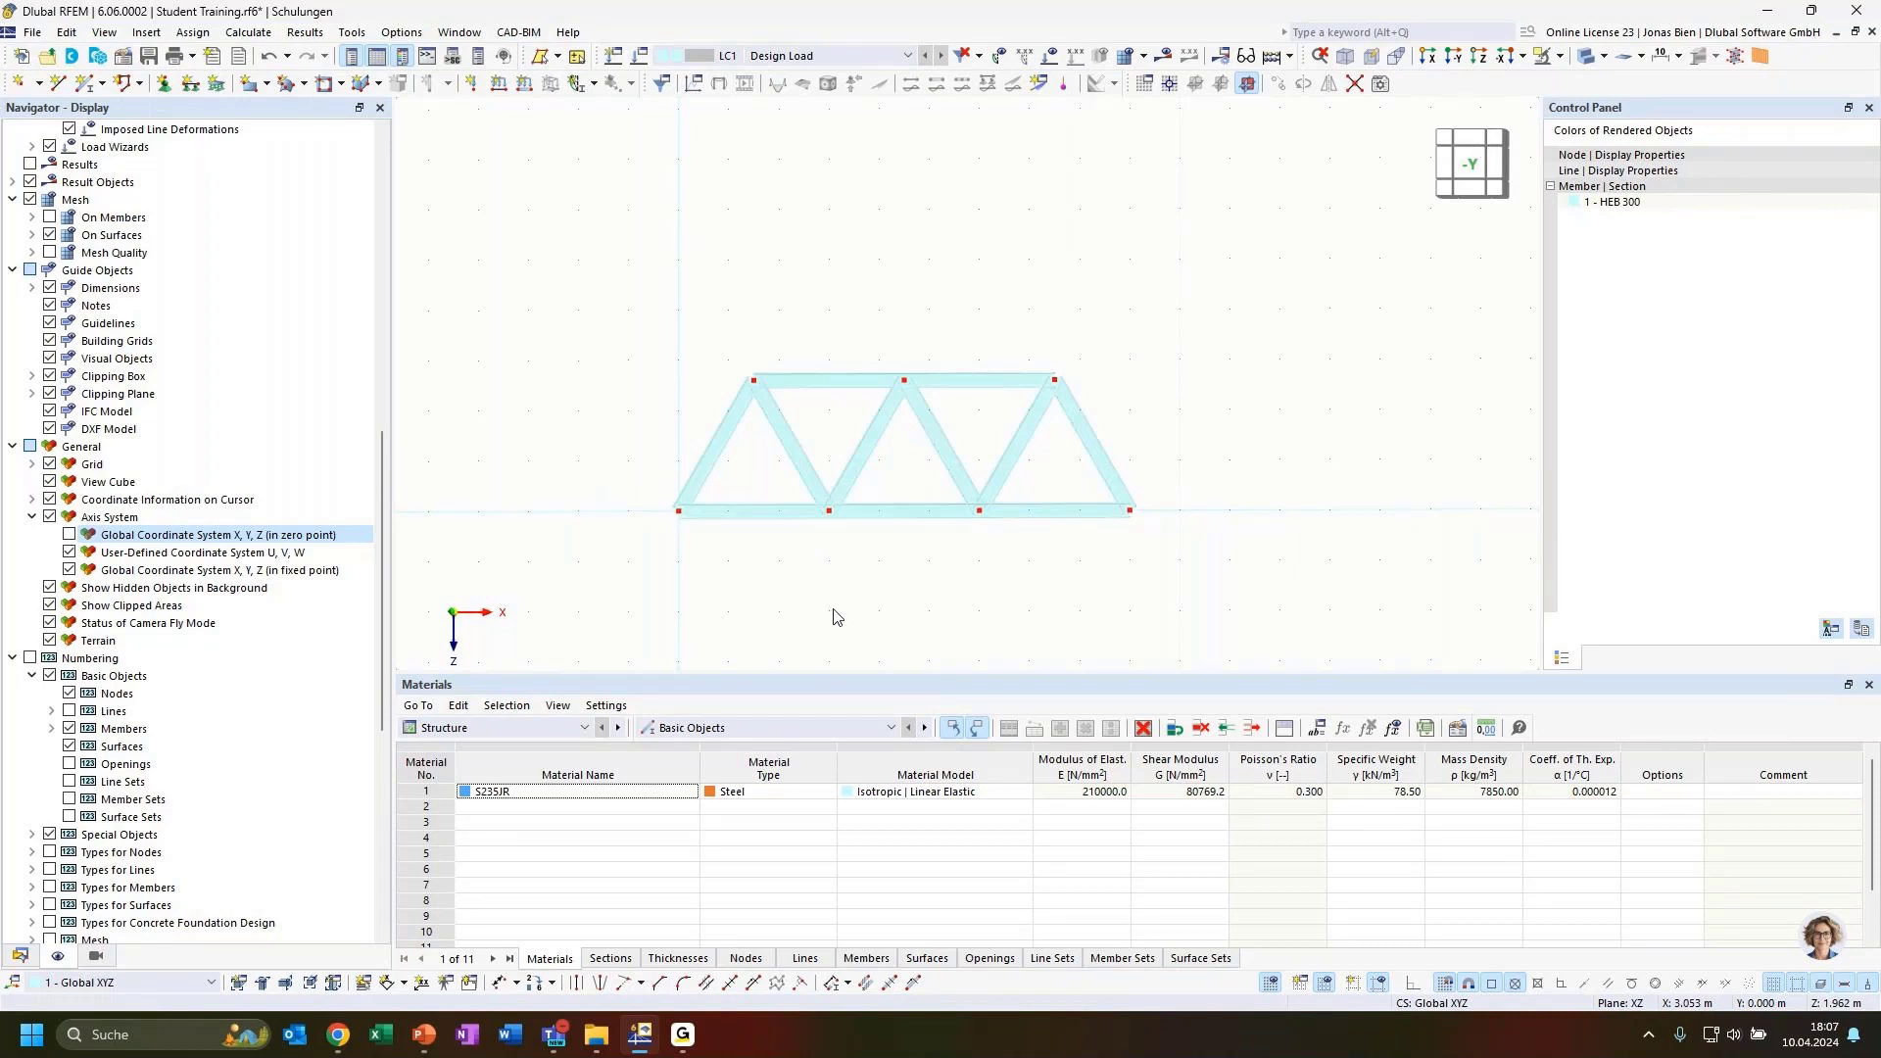
Draw a vertical truss member from the first top-chord node down to the first bottom bay's midpoint at X 1.5 m, Z 0.
{"action": "middle_click_drag", "start_coordinate": [781, 572], "coordinate": [851, 630], "text": "ctrl"}
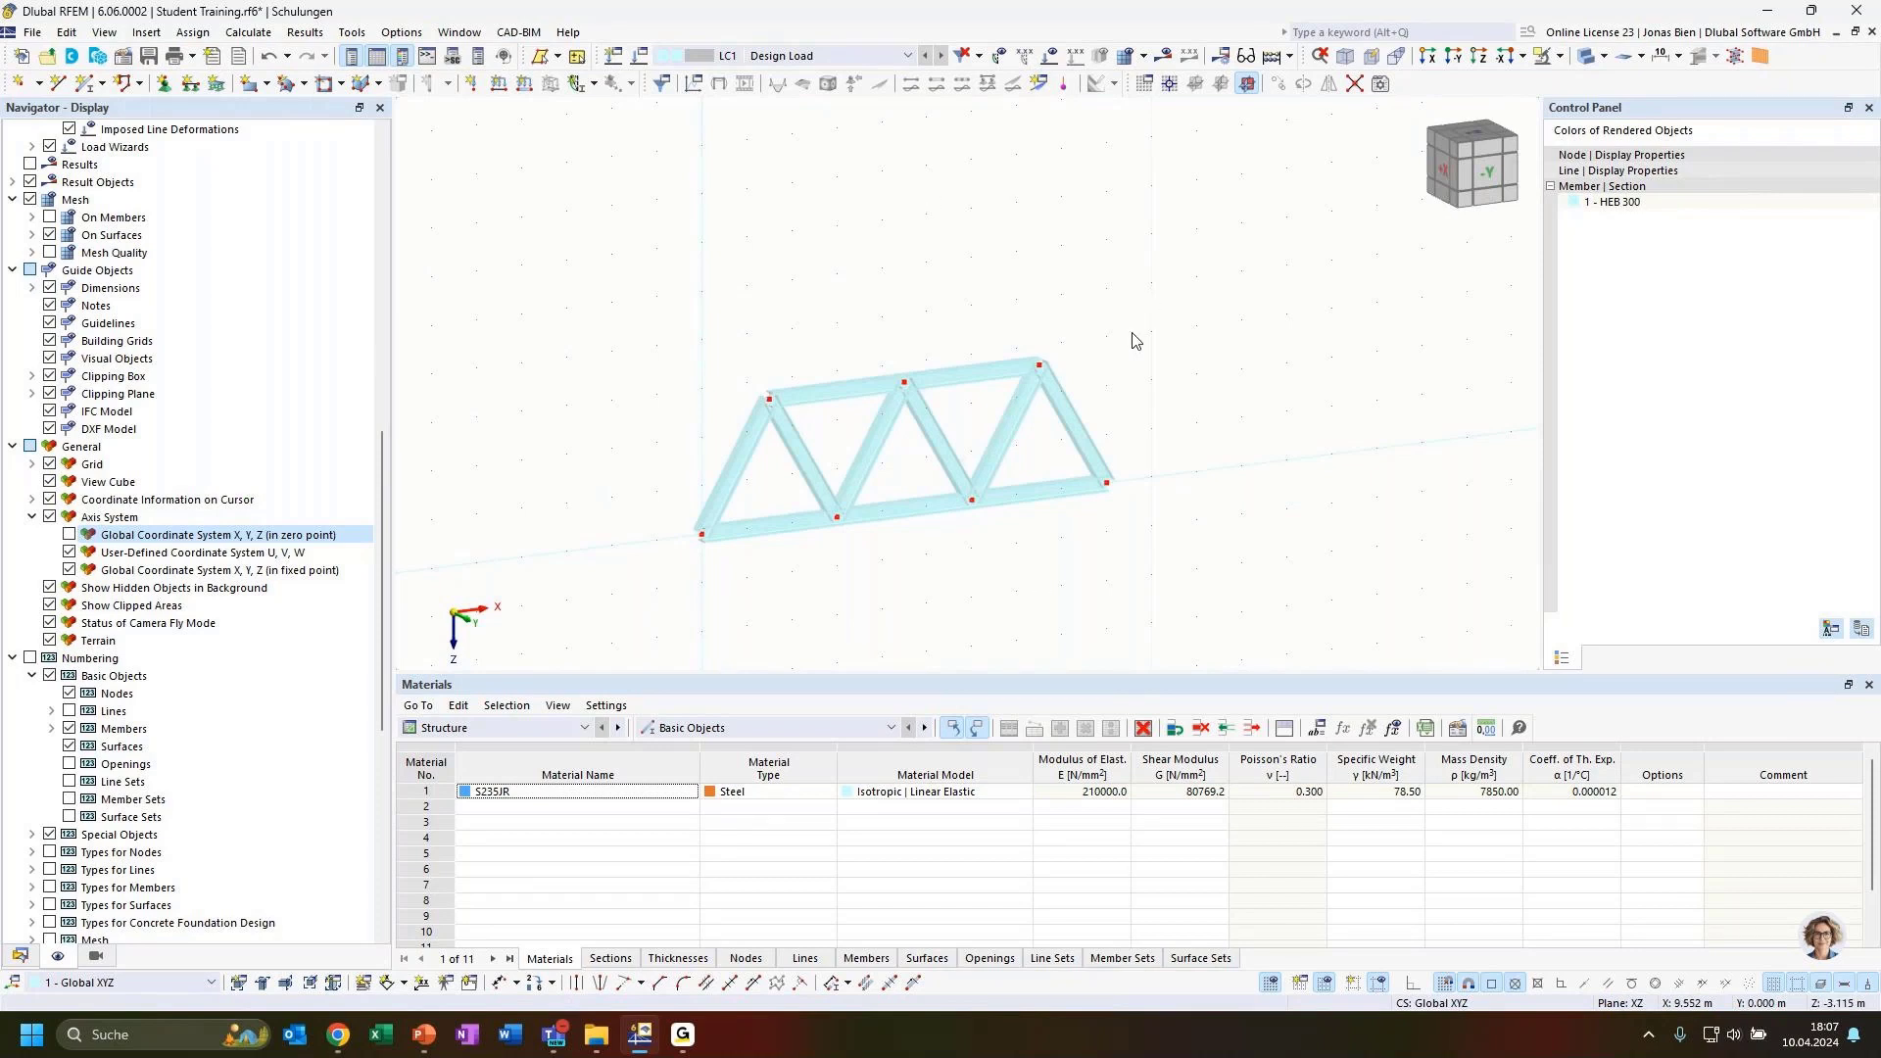
{"action": "middle_click_drag", "start_coordinate": [1121, 417], "coordinate": [1029, 428], "text": "ctrl"}
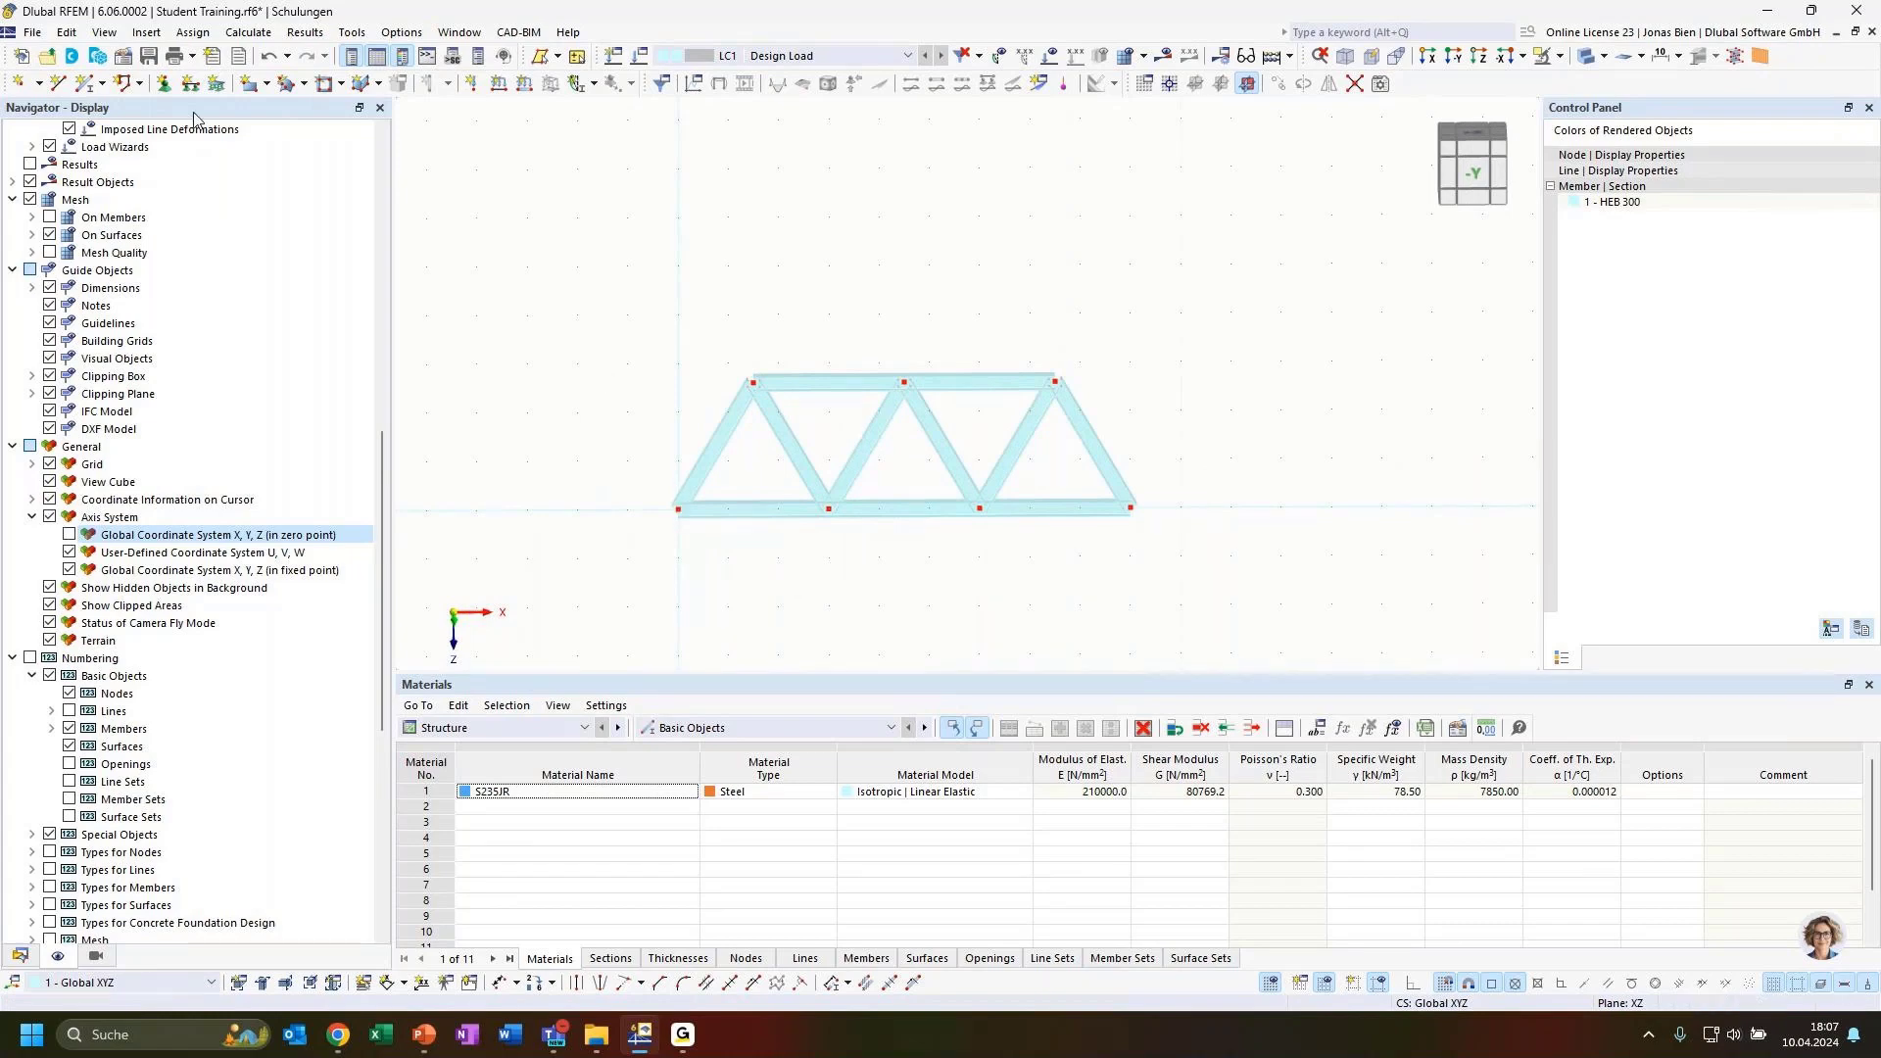
{"action": "left_click", "coordinate": [87, 83]}
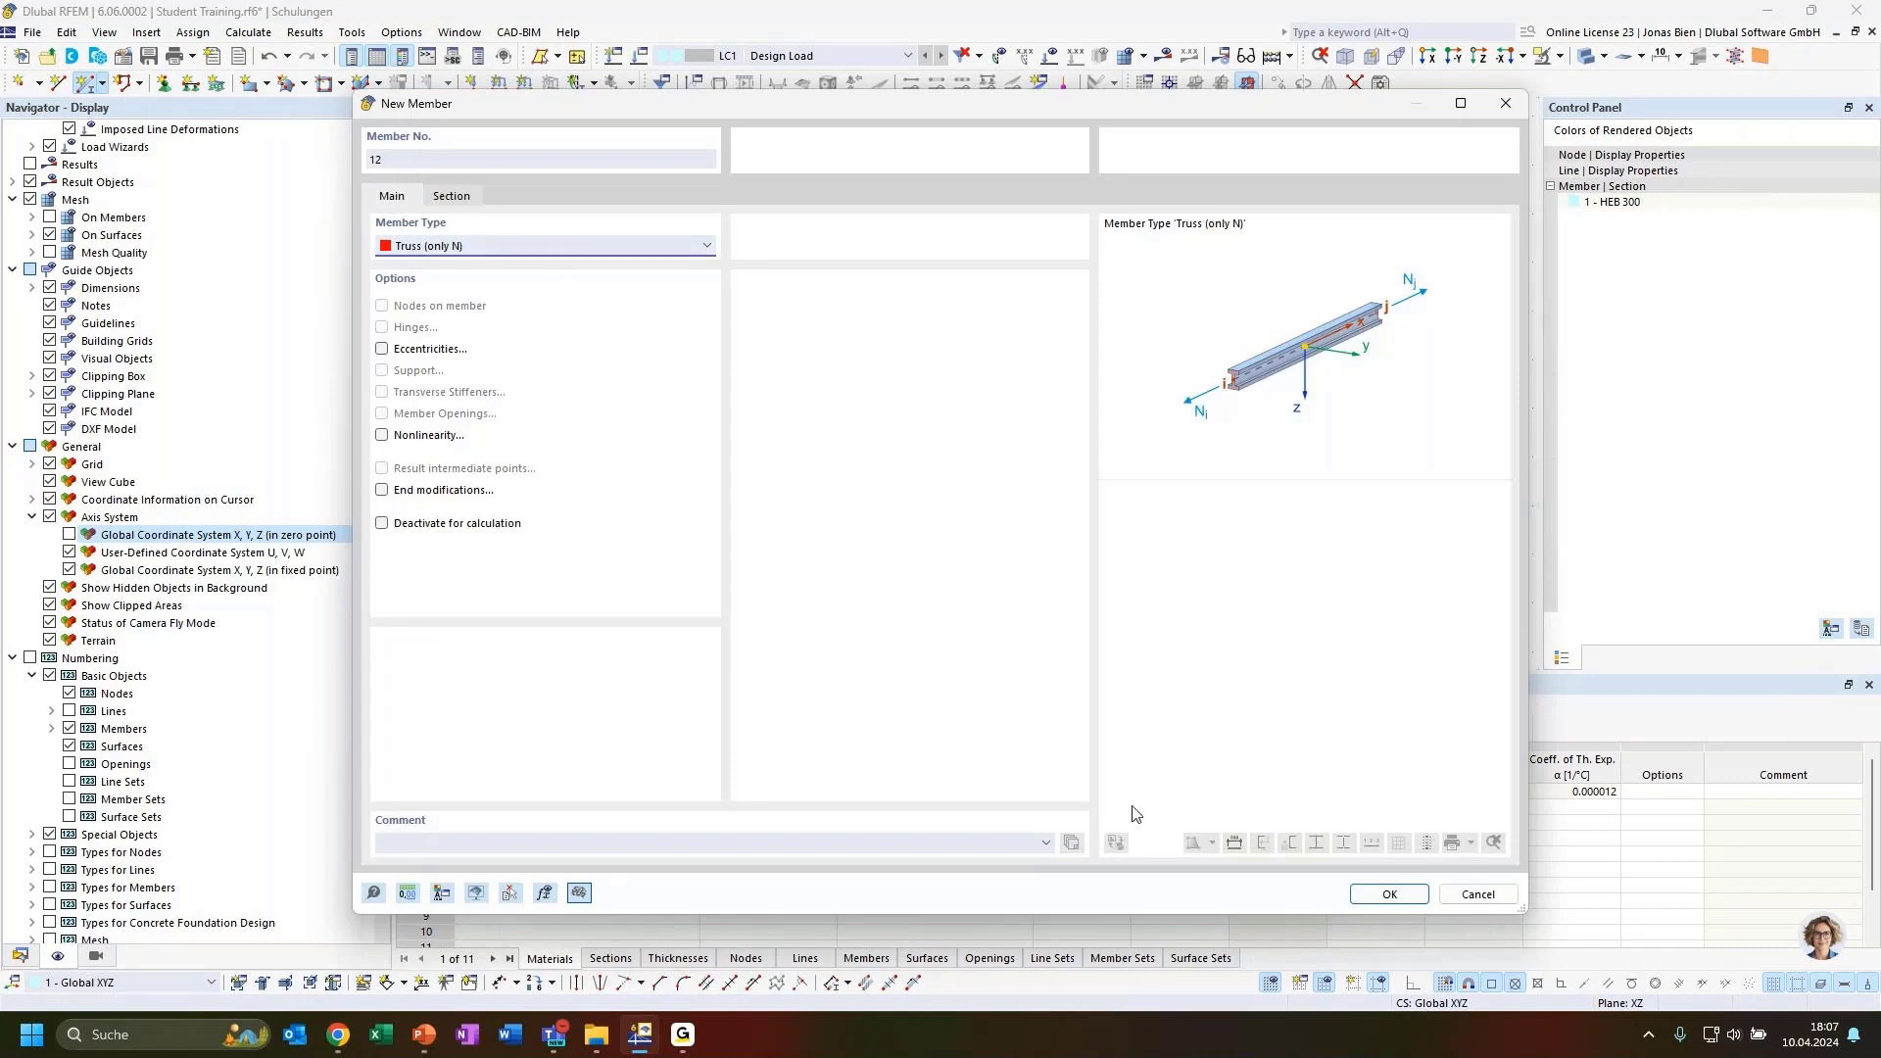
{"action": "left_click", "coordinate": [1416, 900]}
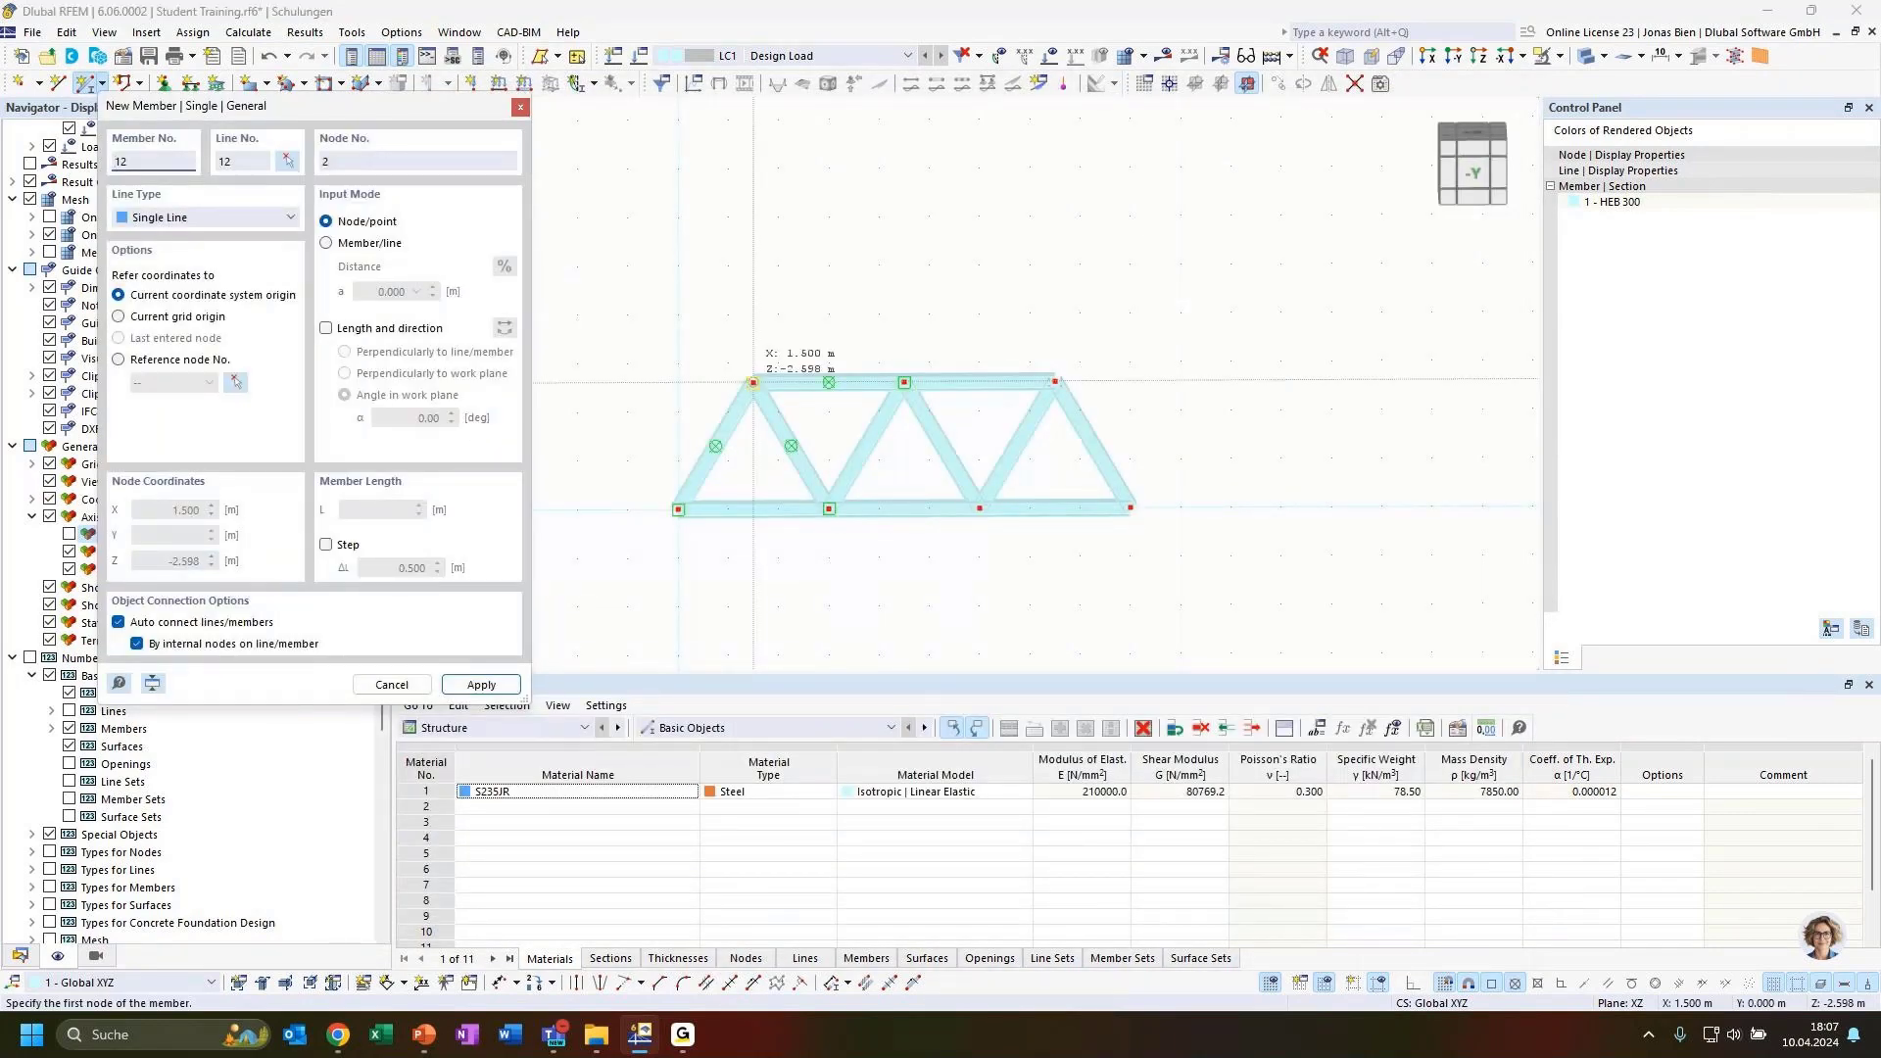
{"action": "left_click", "coordinate": [755, 397]}
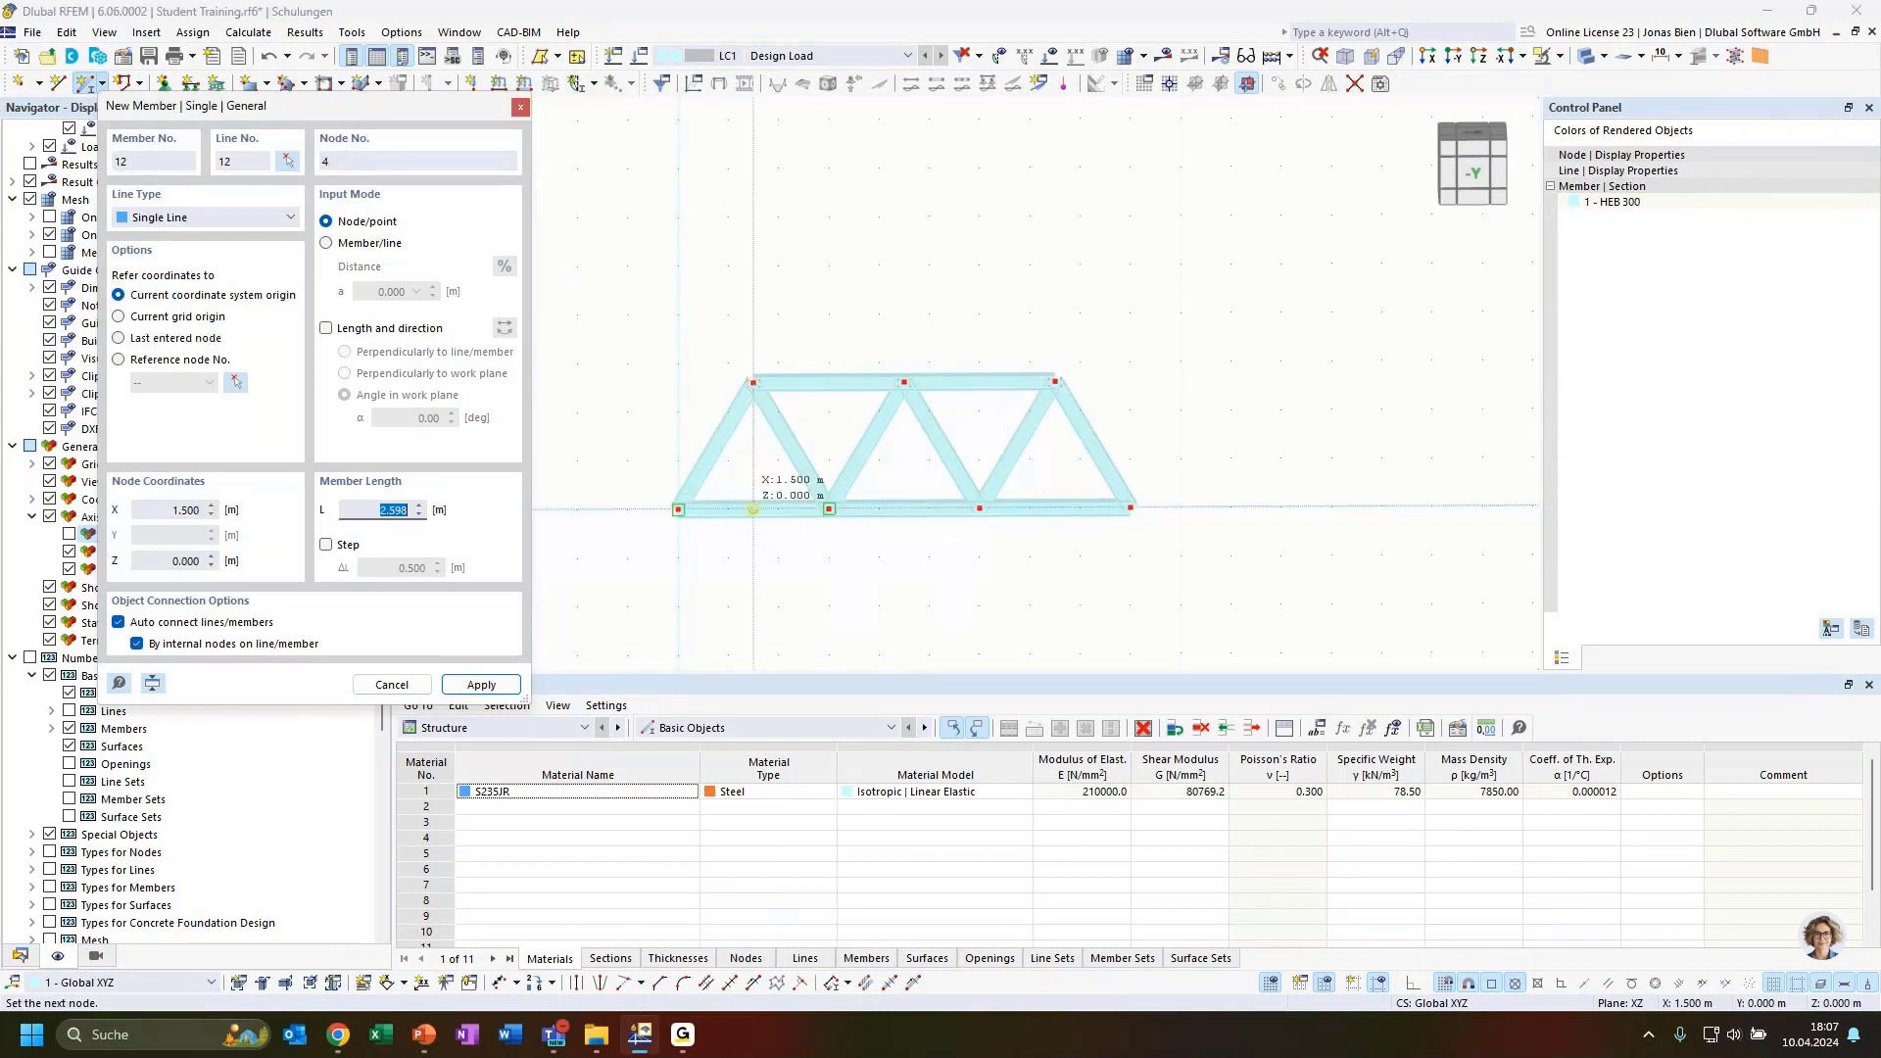
{"action": "scroll", "coordinate": [753, 509], "scroll_direction": "up", "scroll_amount": 2}
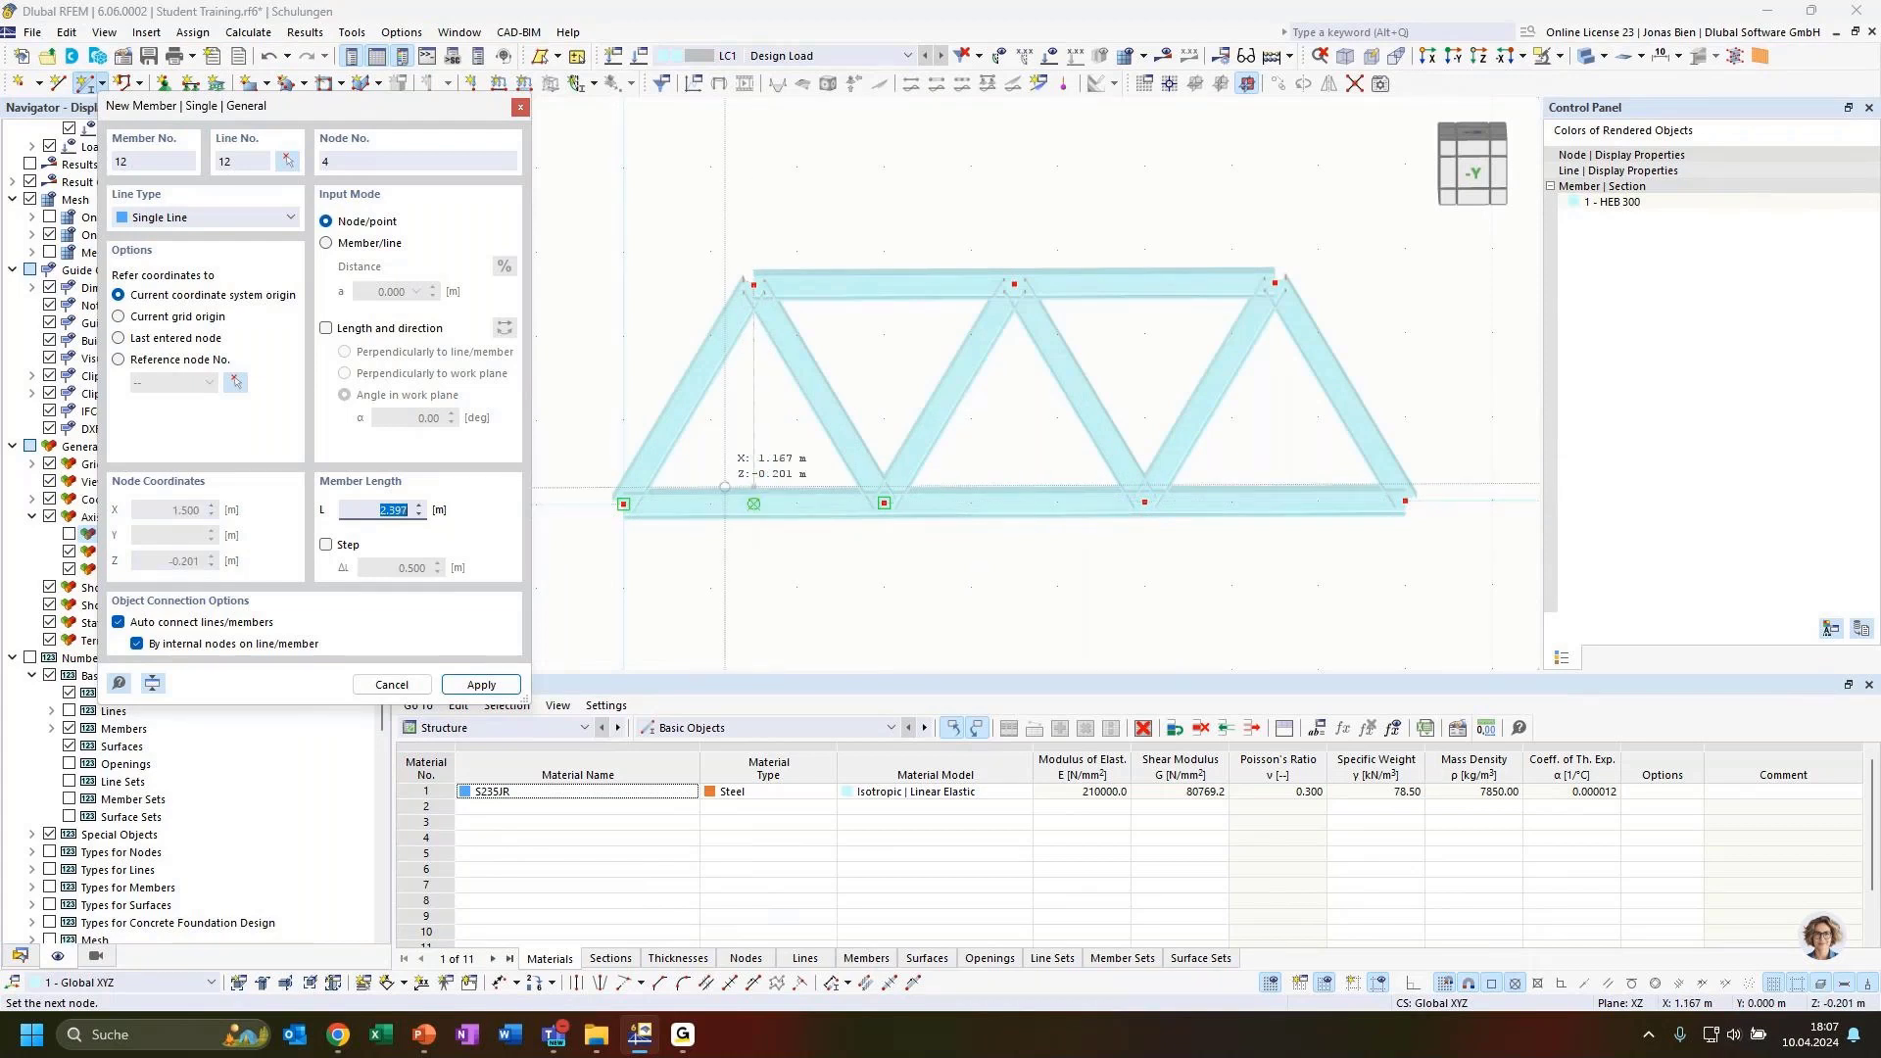
{"action": "left_click", "coordinate": [753, 503]}
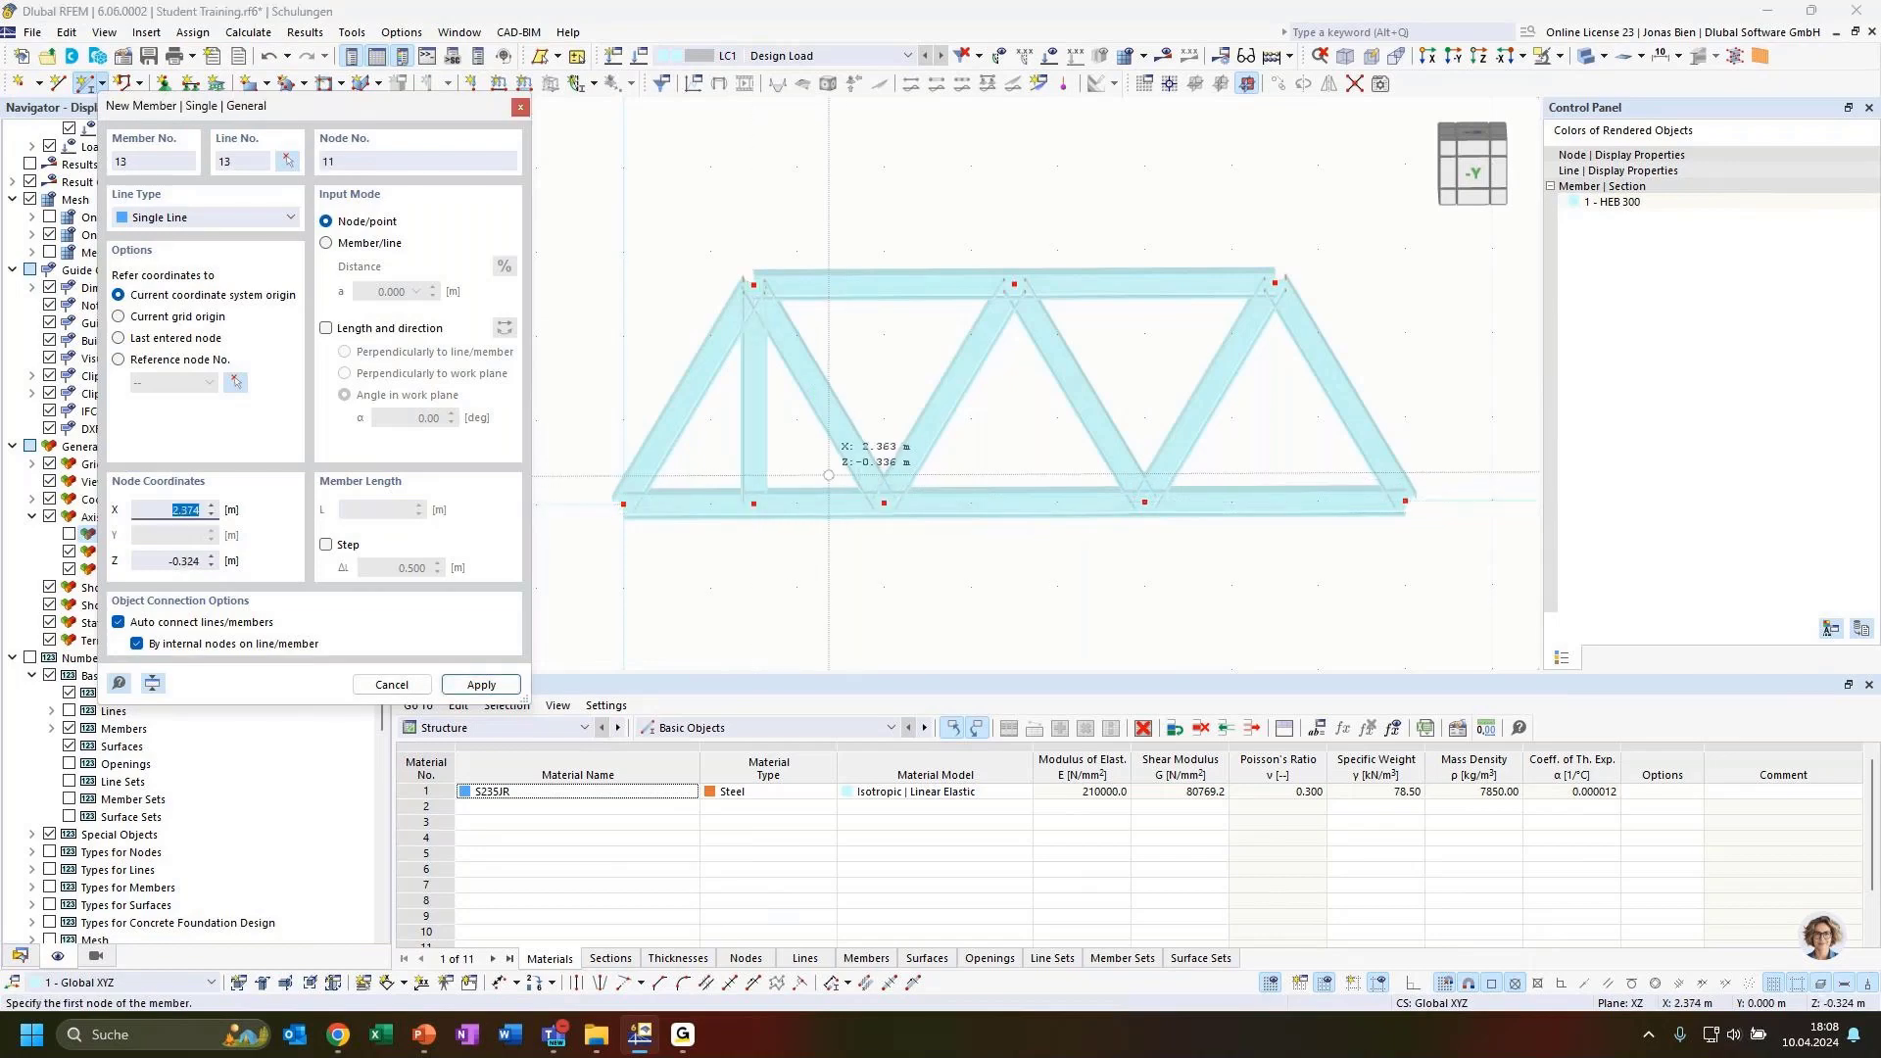
{"action": "key", "text": "Escape"}
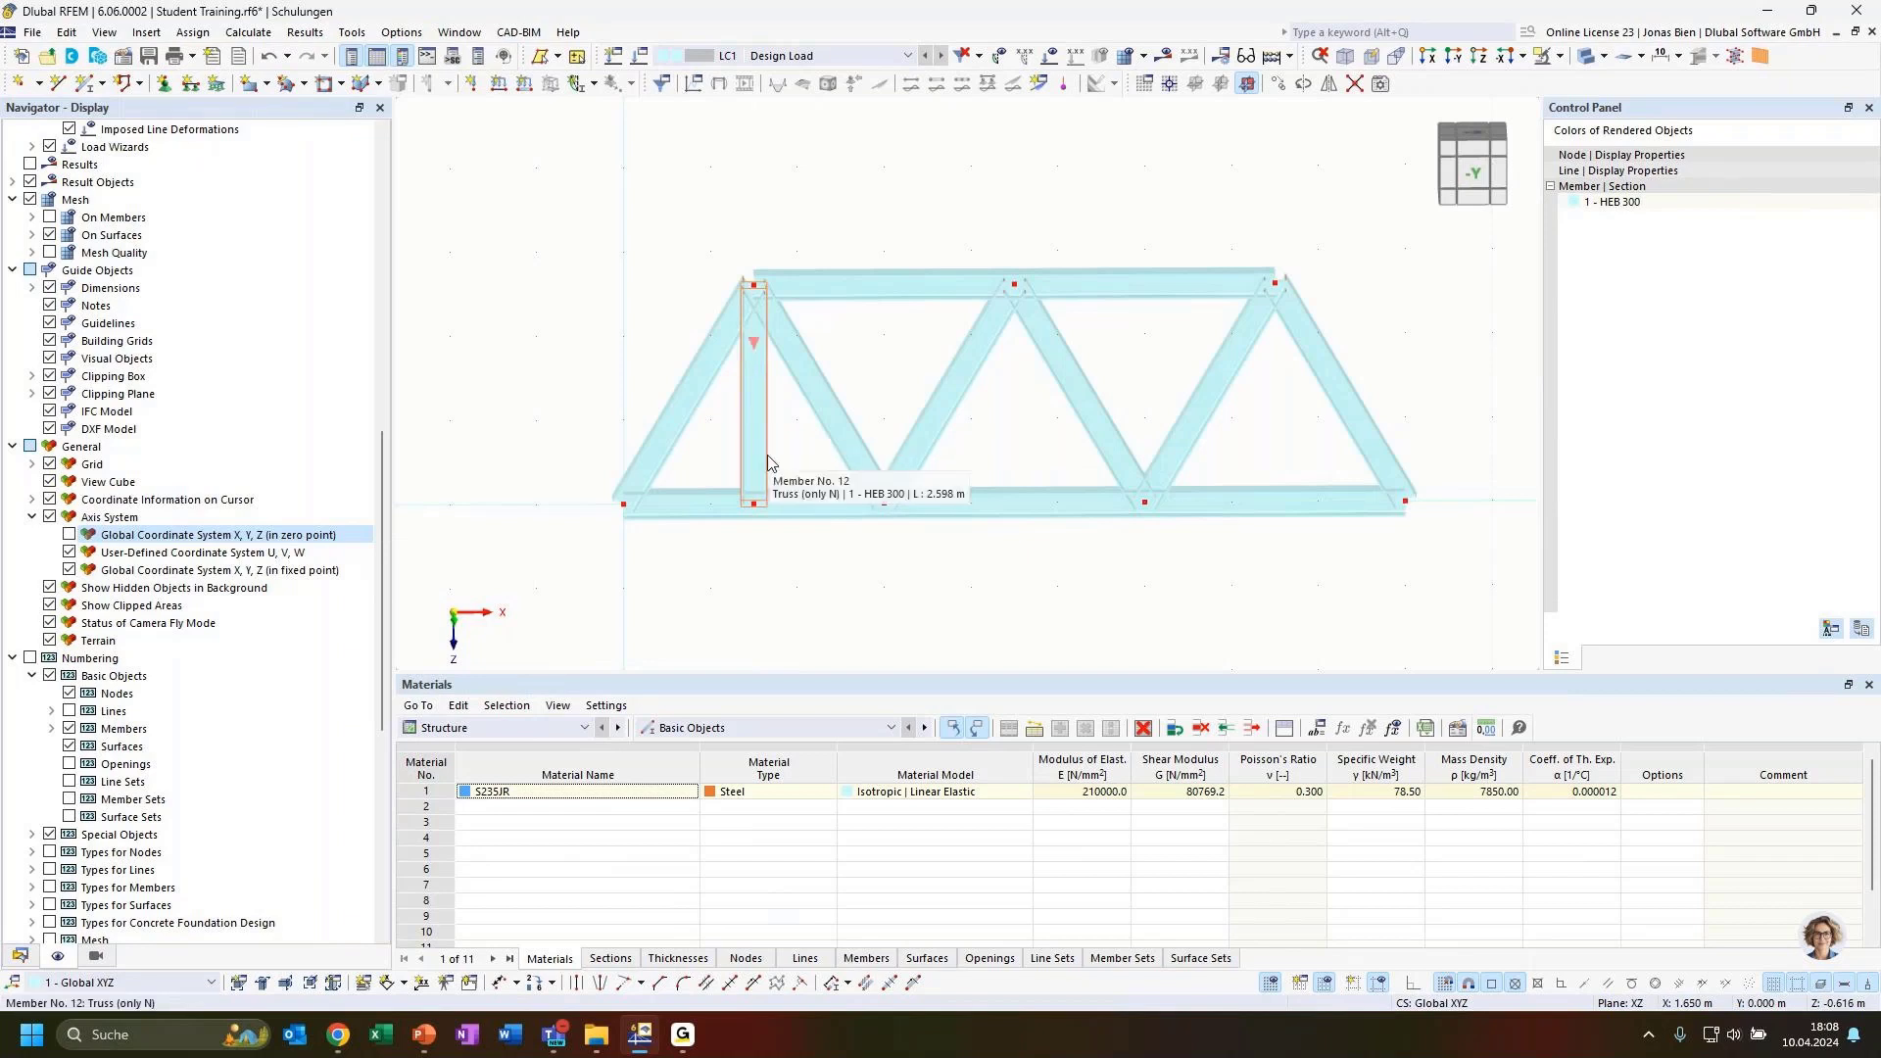
Copy the vertical member 4 times along X at 1.5 m spacing, taking the displacement from its foot to the next bottom-chord node.
{"action": "left_click", "coordinate": [766, 460]}
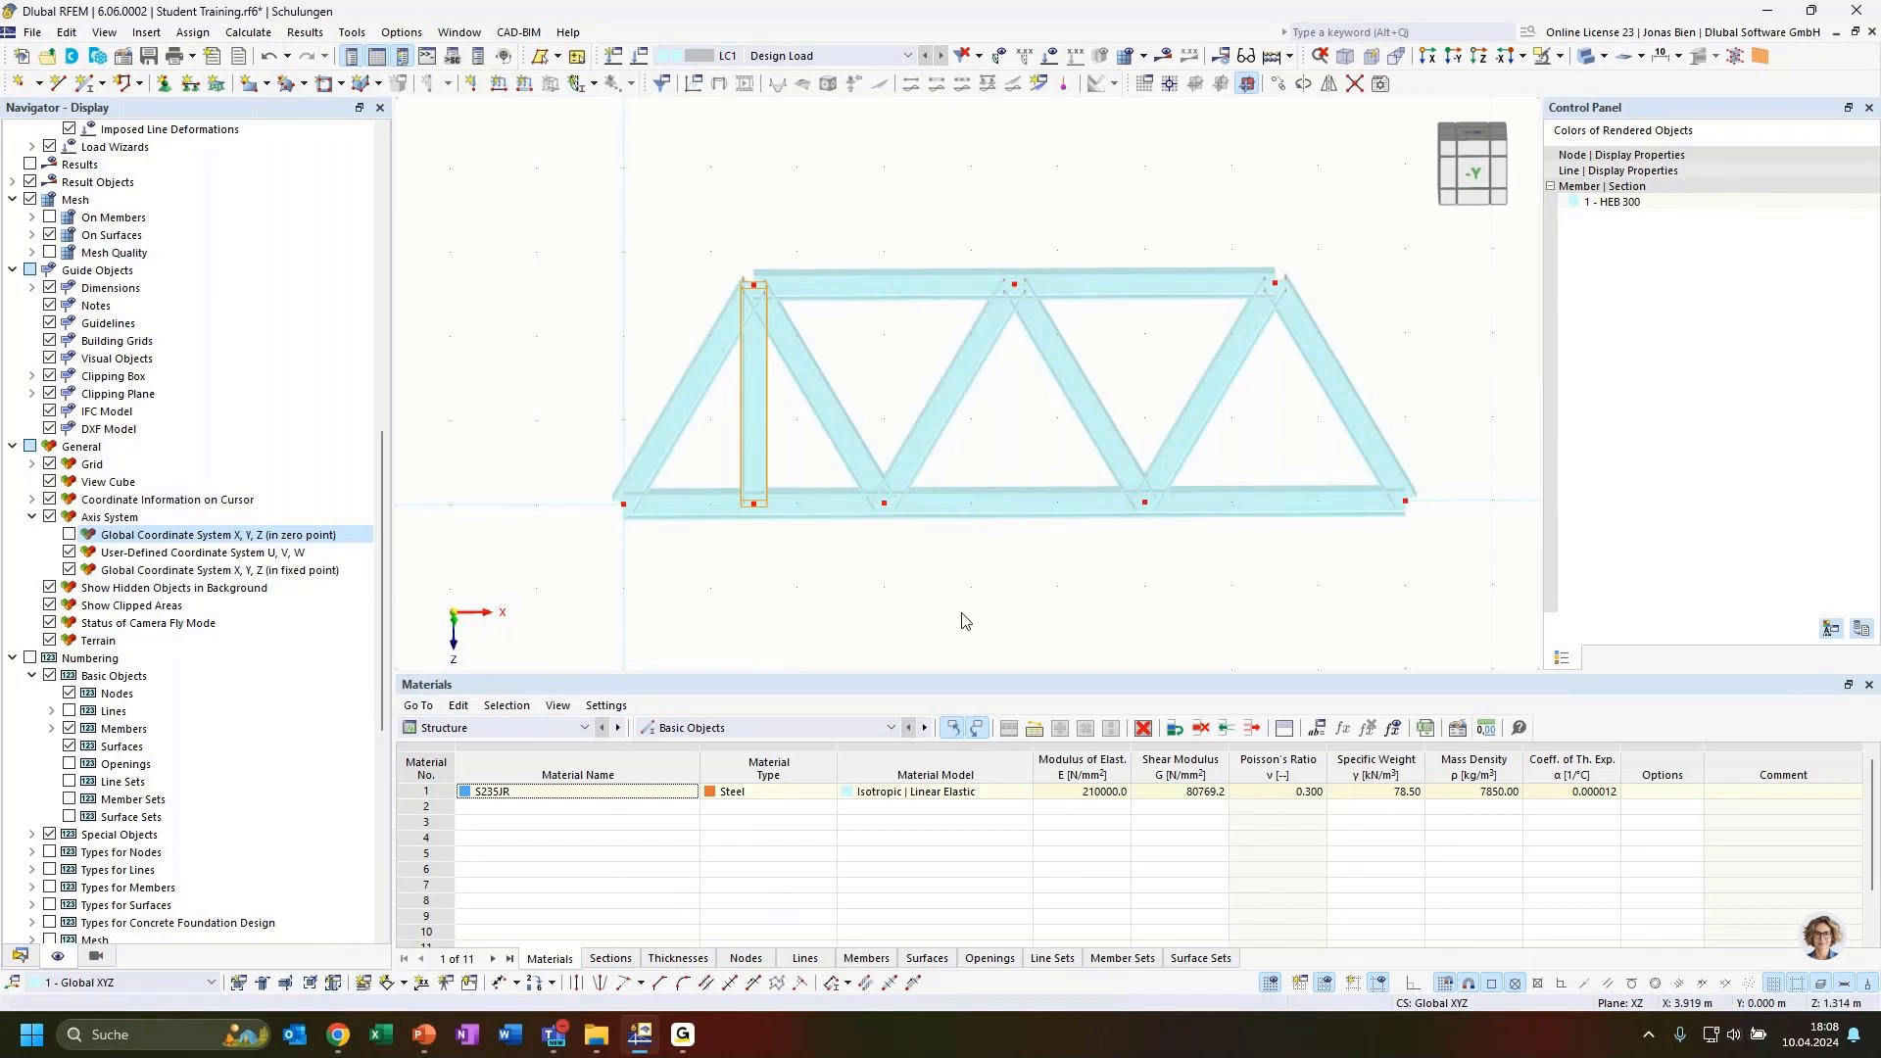
{"action": "middle_click_drag", "start_coordinate": [1035, 570], "coordinate": [1029, 546], "text": "ctrl"}
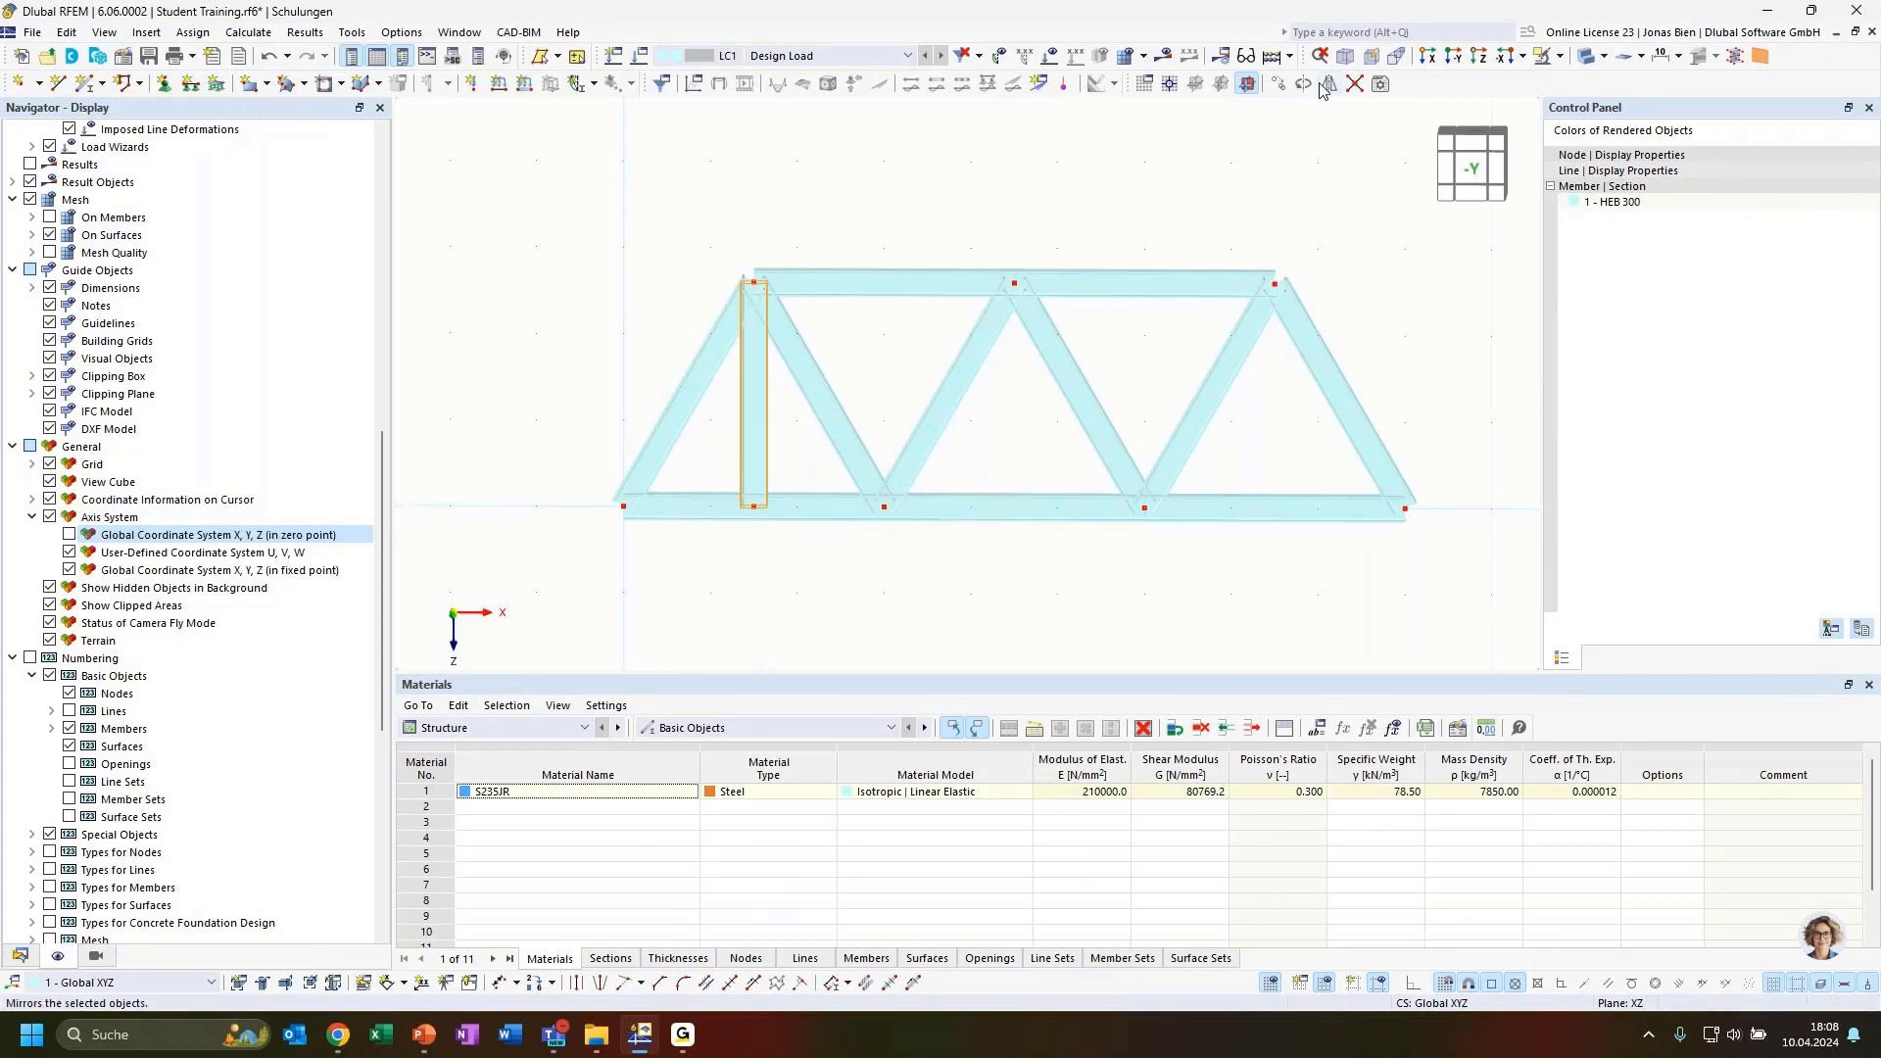
{"action": "left_click", "coordinate": [1280, 83]}
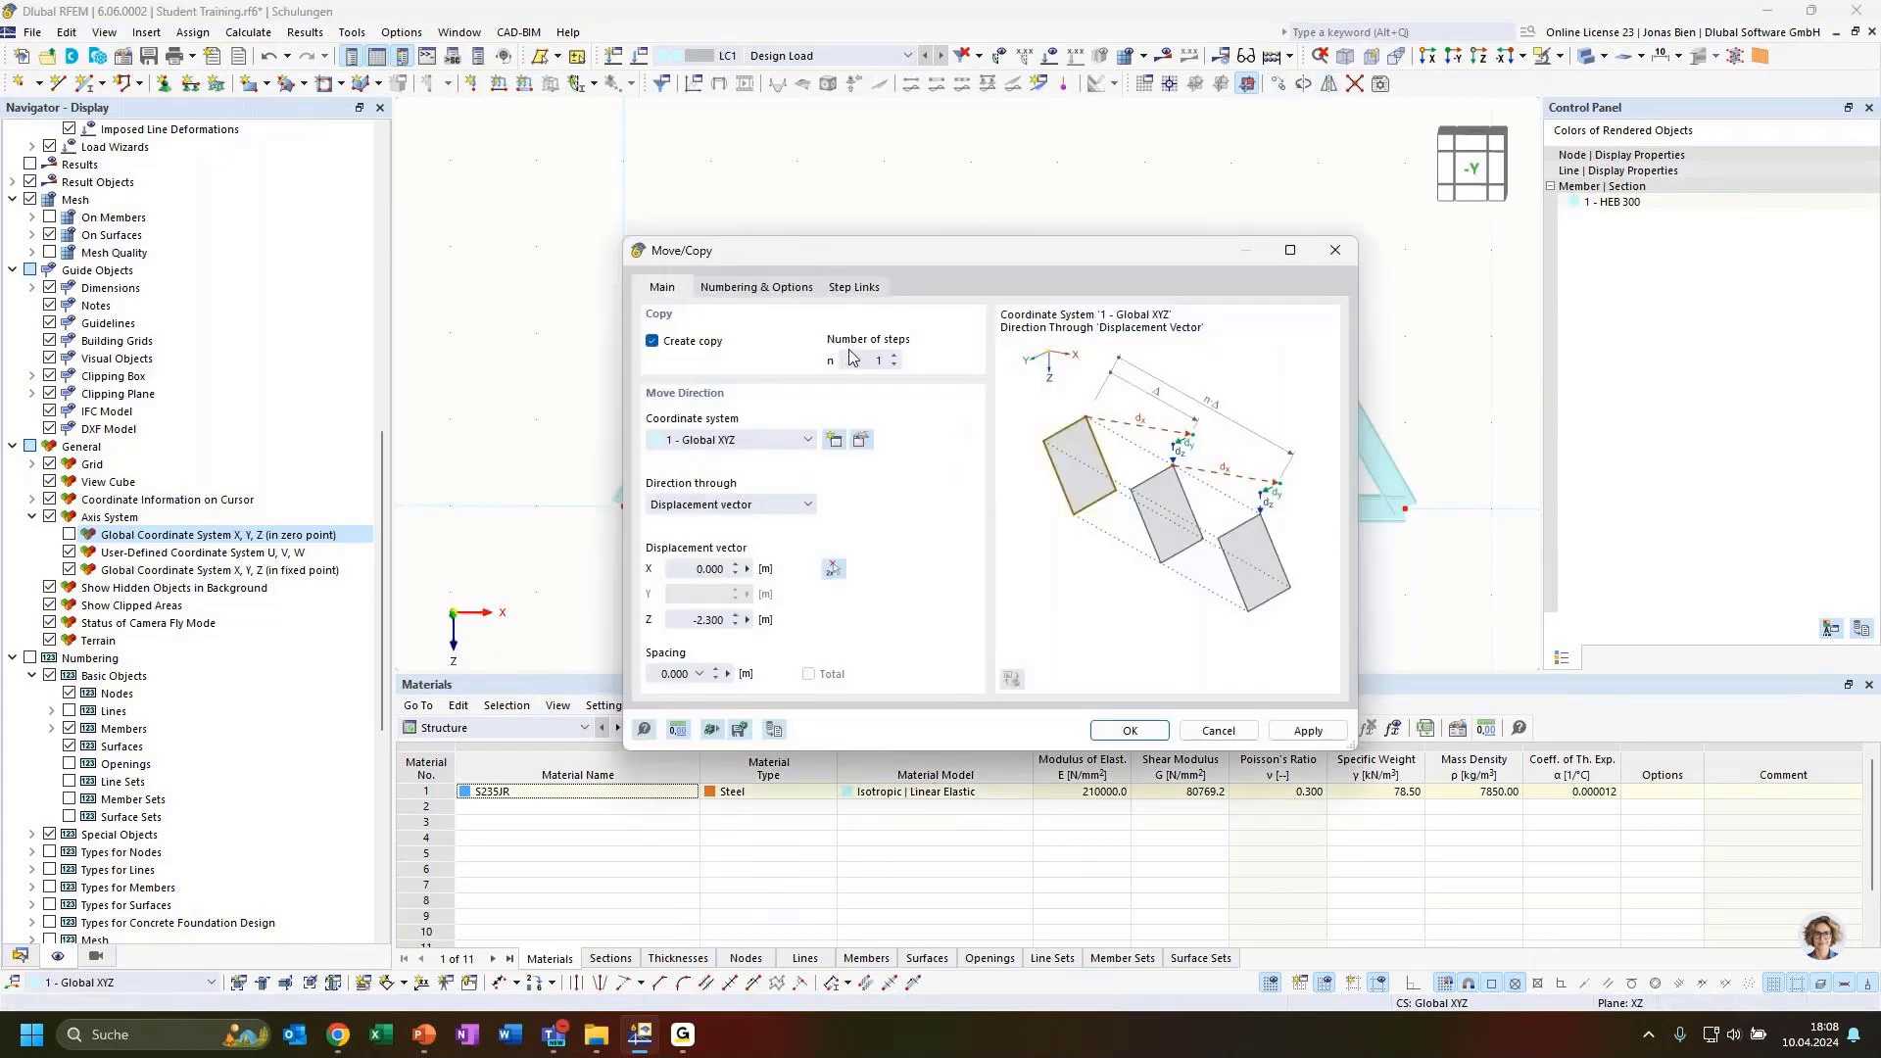
{"action": "left_click", "coordinate": [862, 359]}
{"action": "type", "text": "4"}
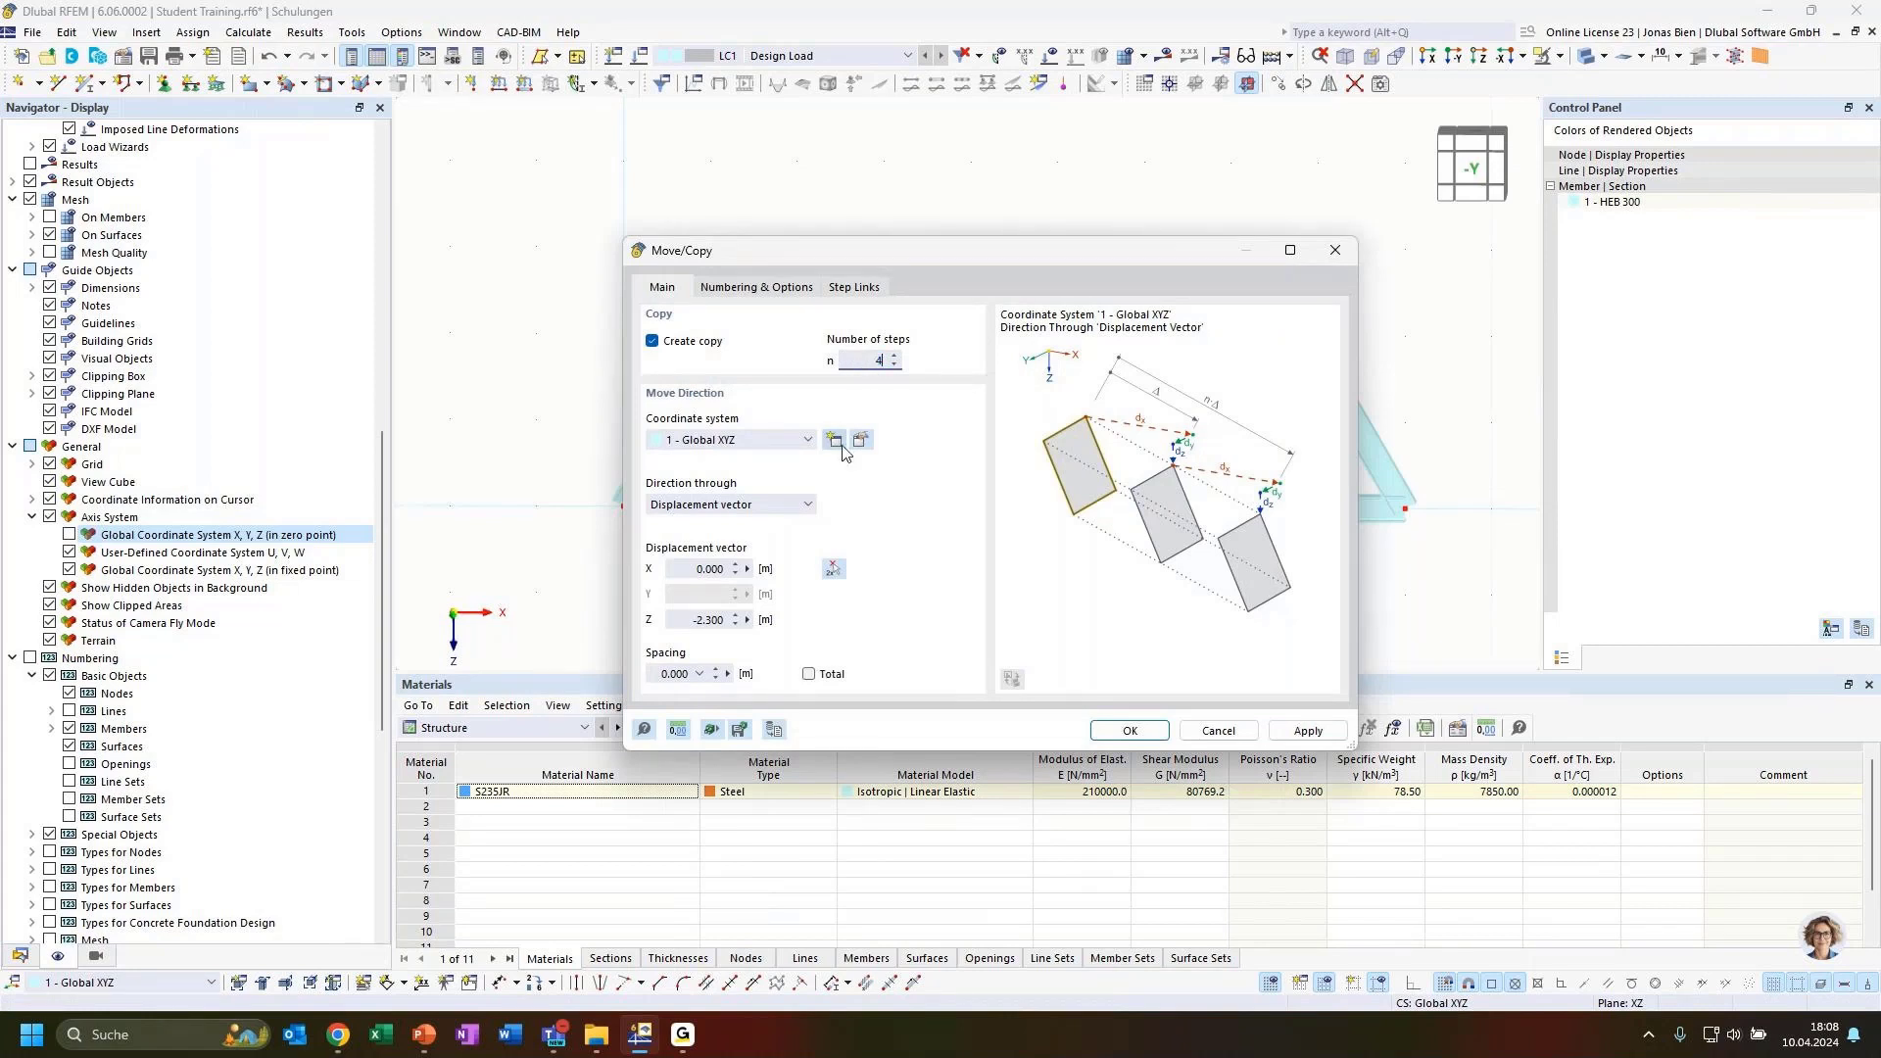
{"action": "left_click", "coordinate": [834, 570]}
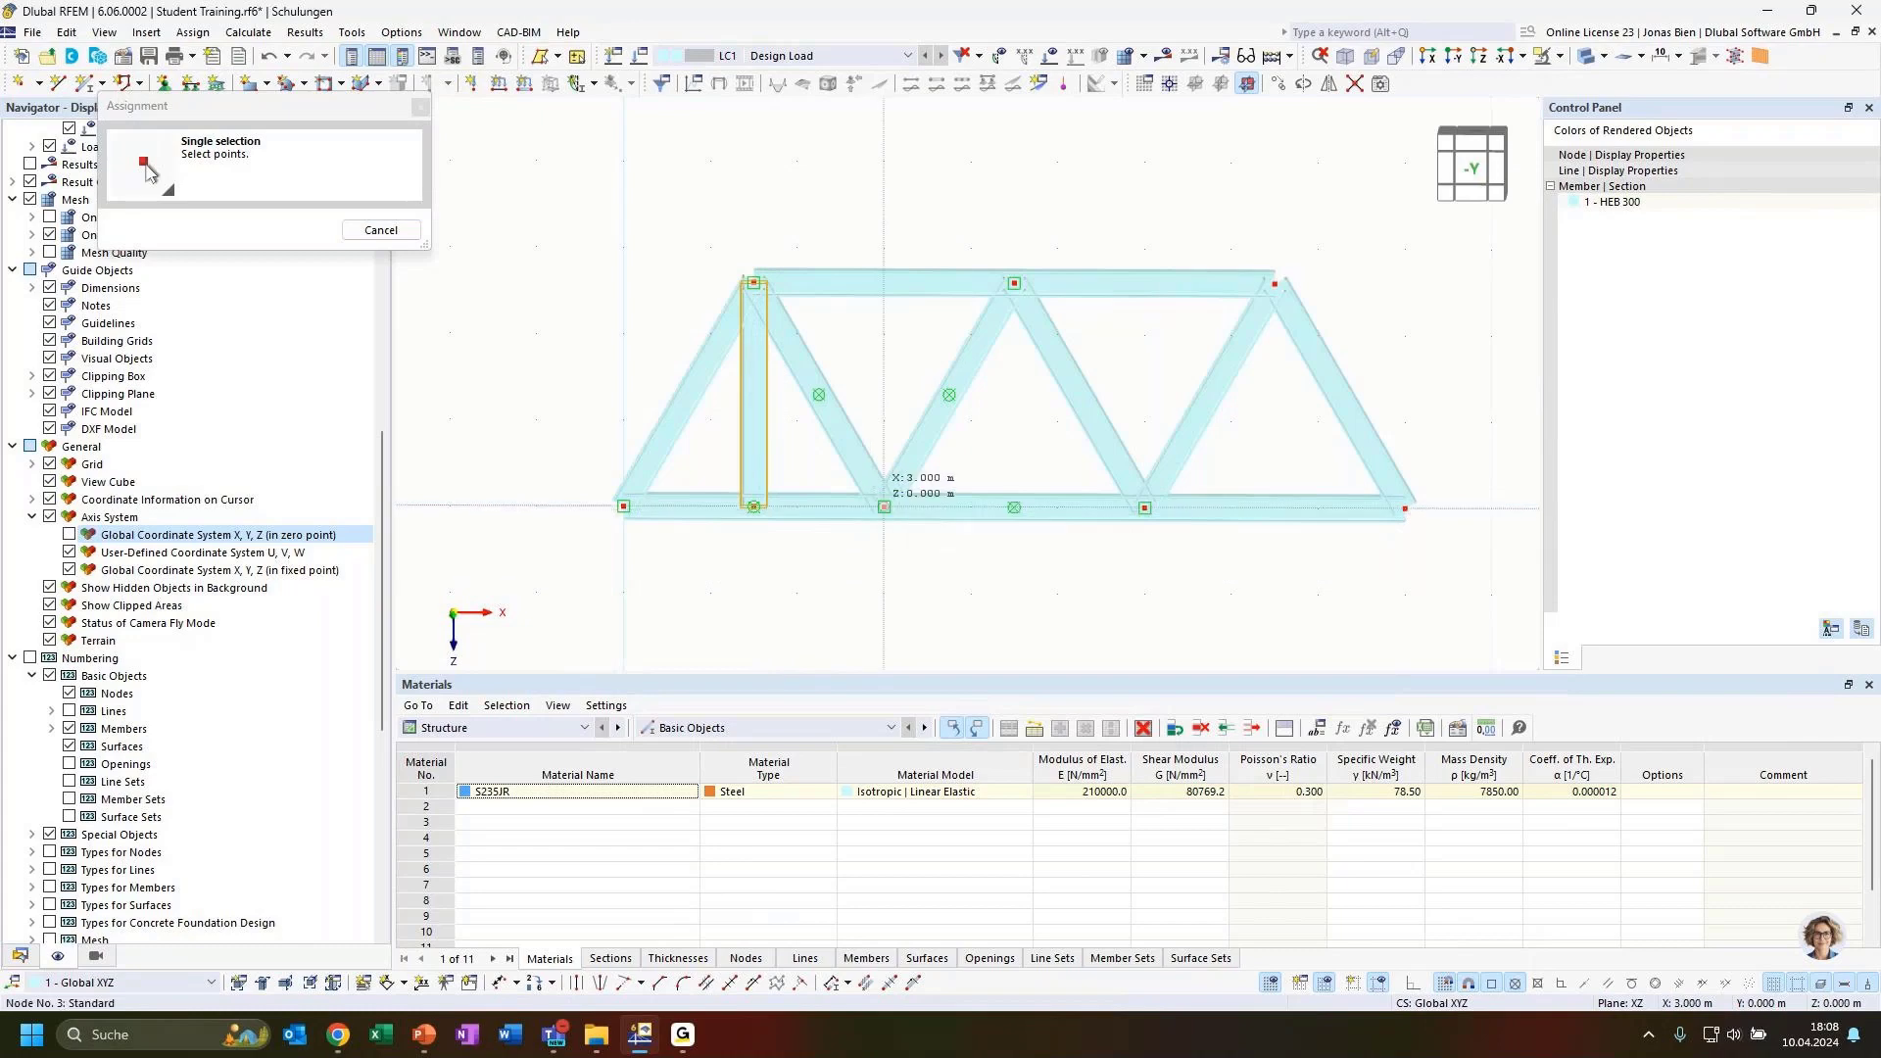
{"action": "left_click", "coordinate": [884, 507]}
{"action": "left_click_drag", "start_coordinate": [810, 265], "coordinate": [1186, 415]}
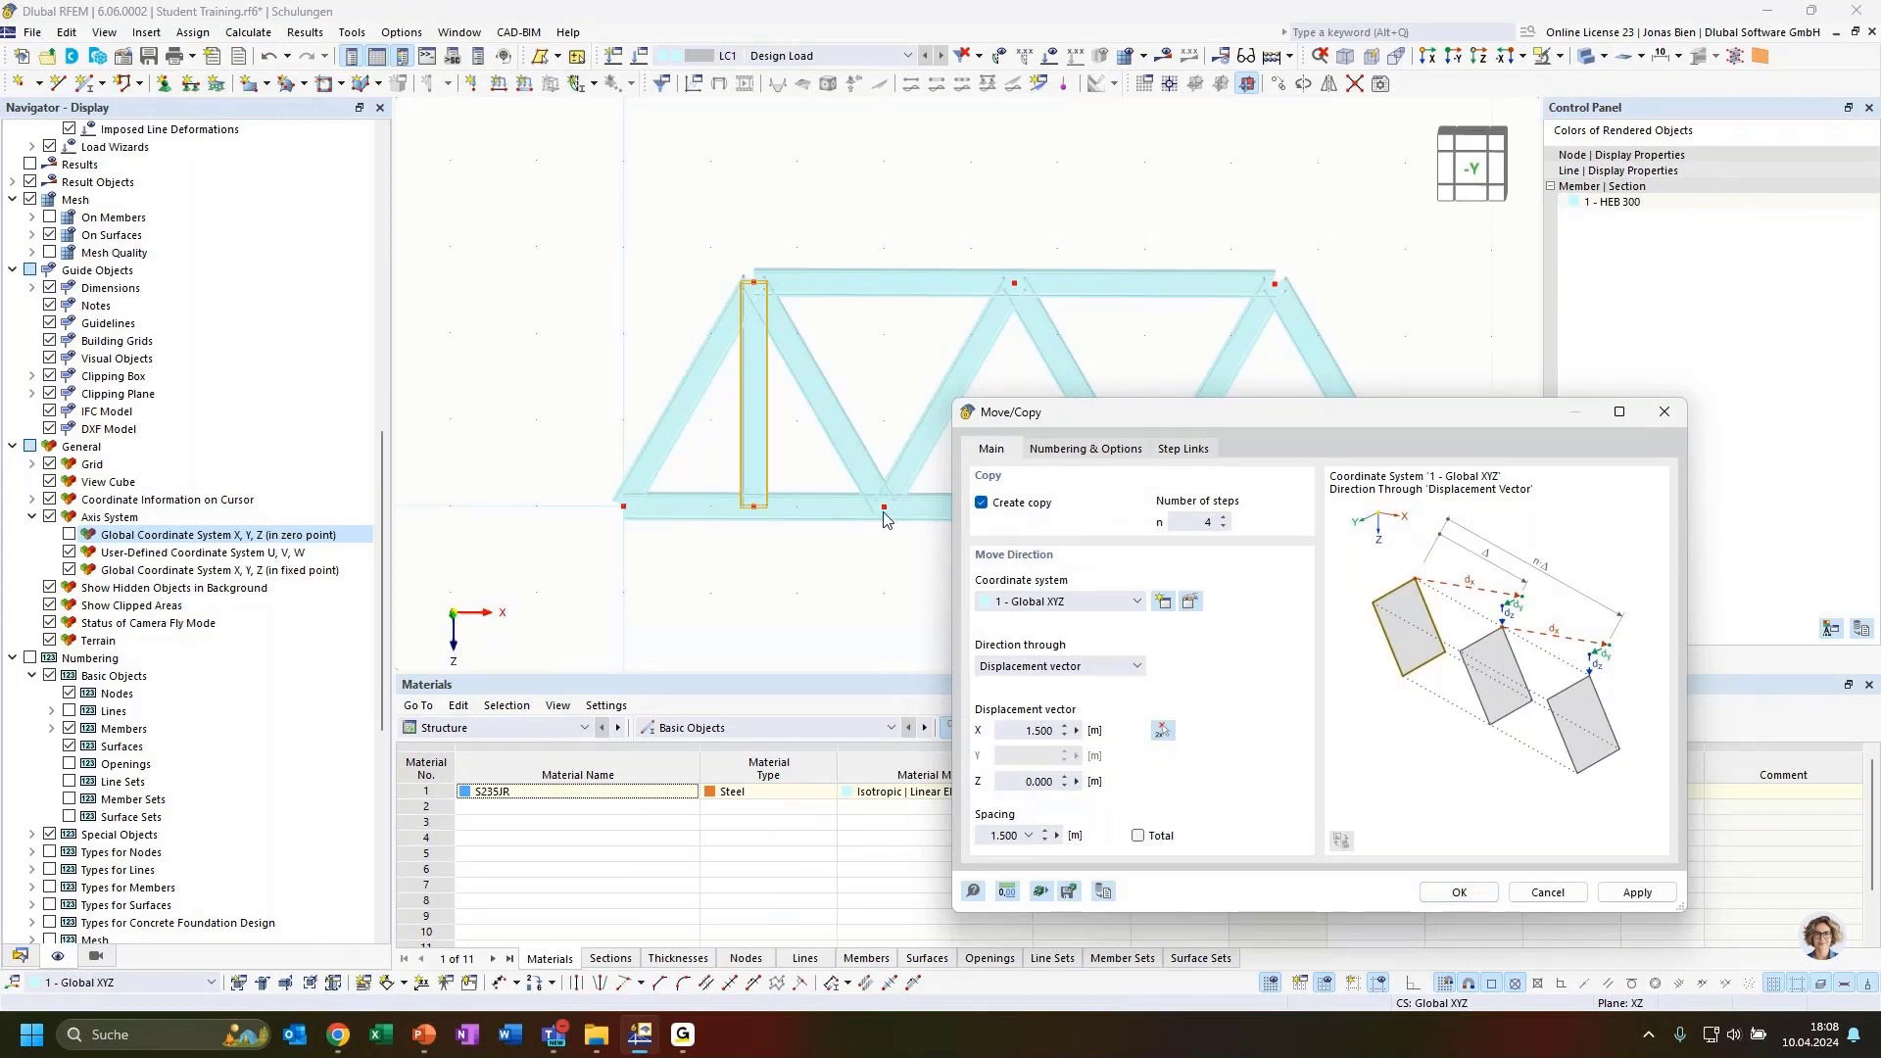
{"action": "left_click", "coordinate": [1194, 521]}
{"action": "left_click", "coordinate": [1446, 890]}
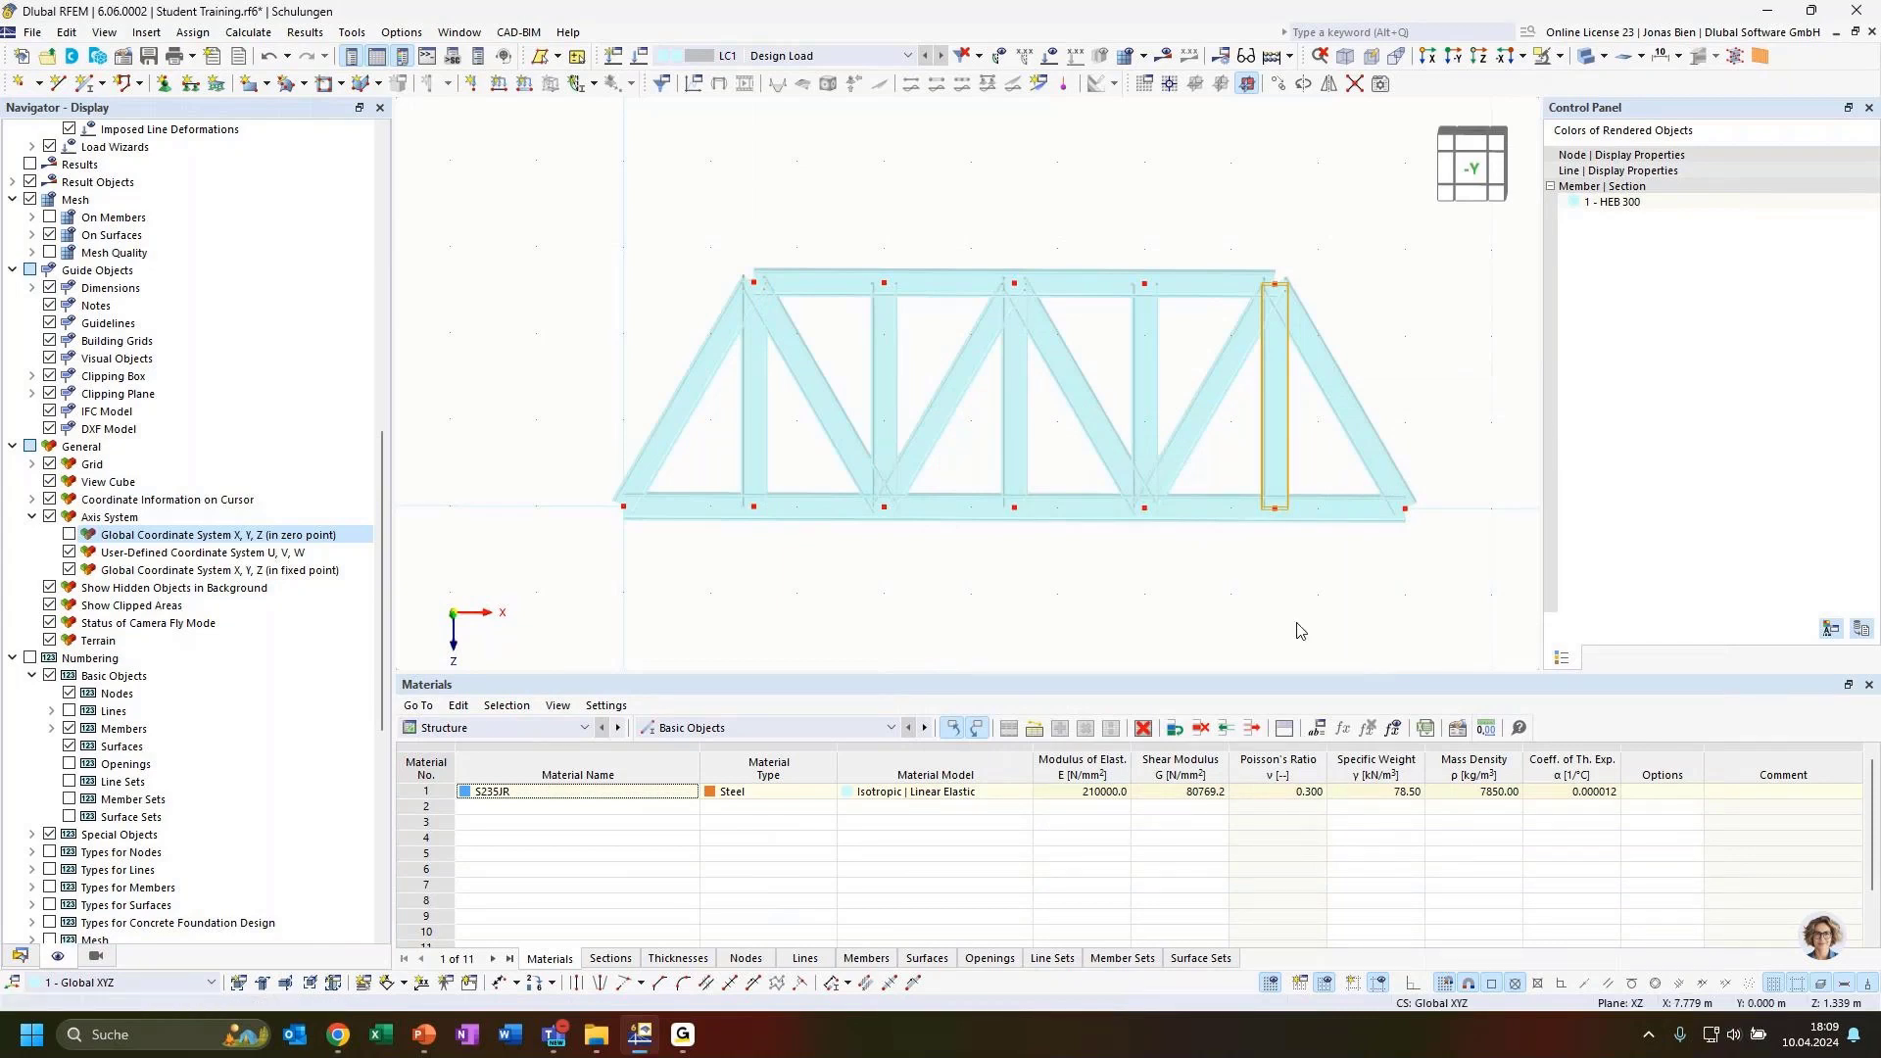
{"action": "left_click", "coordinate": [1296, 624]}
Assign a hinged nodal support to the bottom chord's left end node.
{"action": "middle_click_drag", "start_coordinate": [994, 578], "coordinate": [1139, 602], "text": "ctrl"}
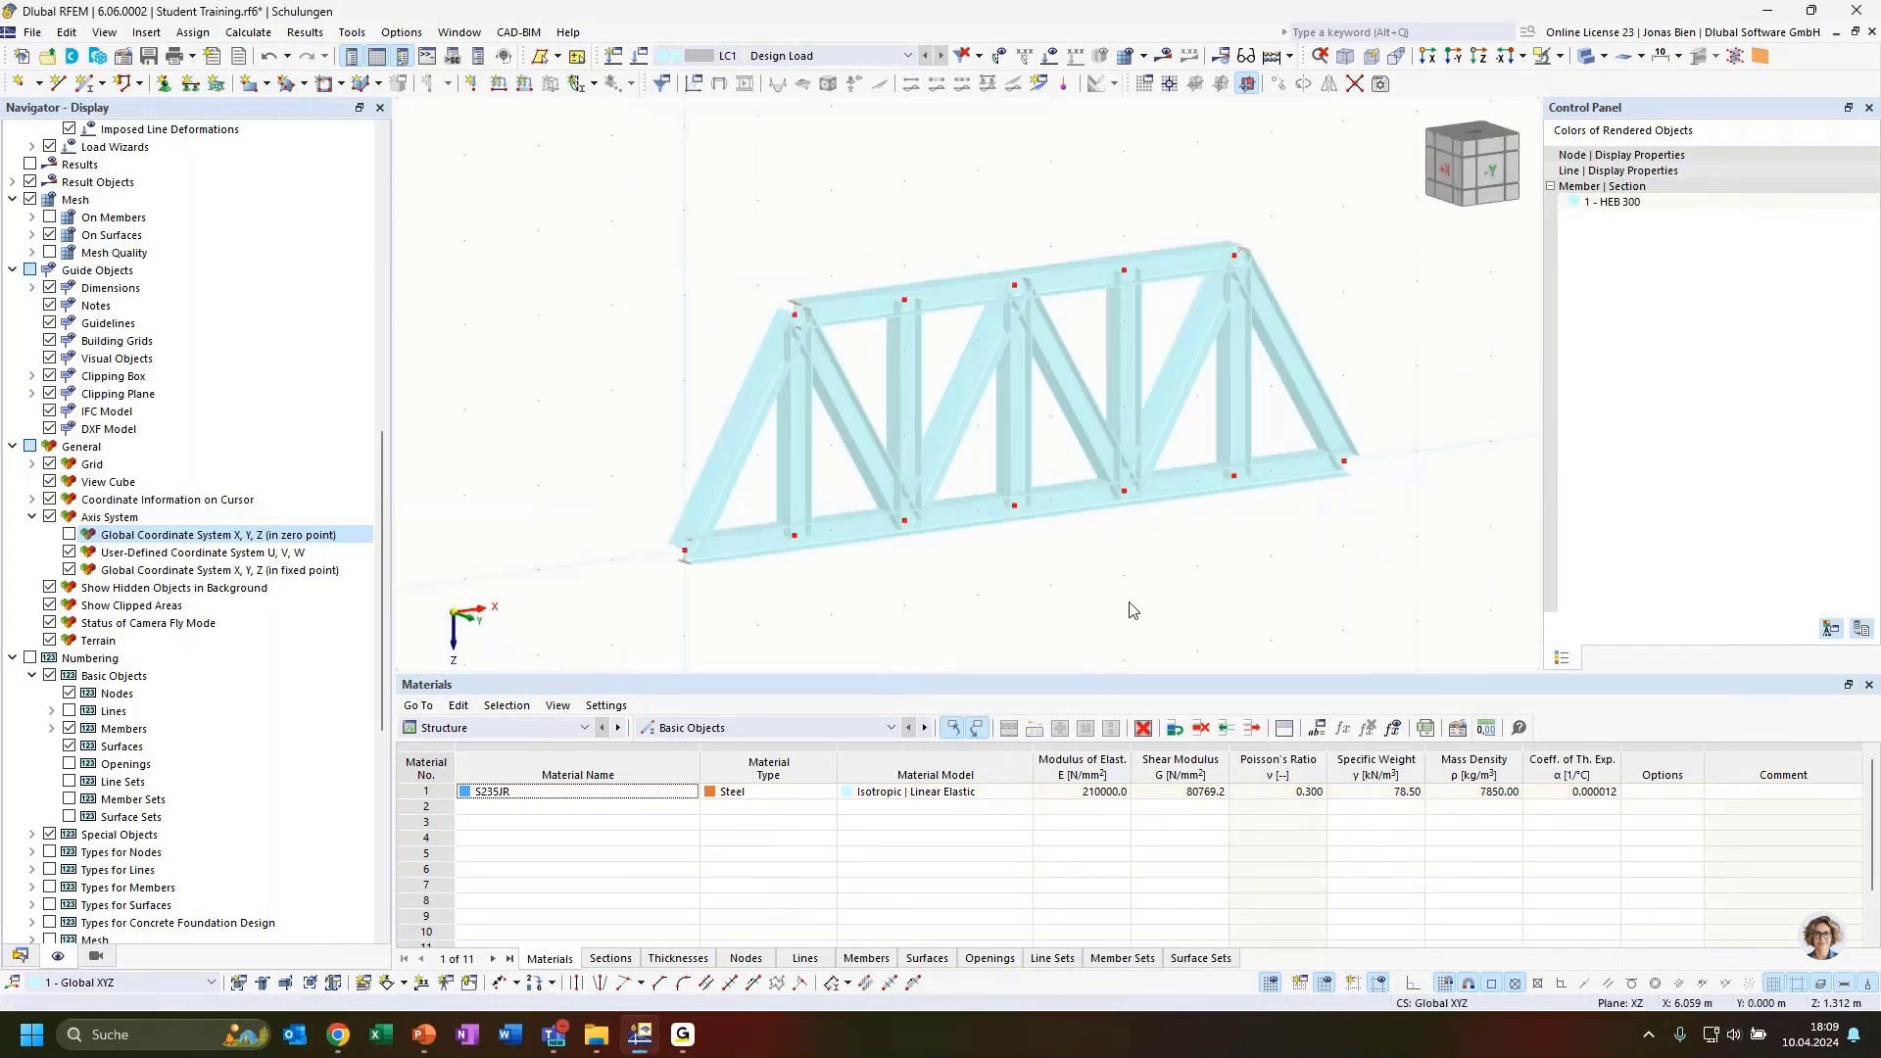
{"action": "middle_click_drag", "start_coordinate": [1166, 578], "coordinate": [1117, 571], "text": "ctrl"}
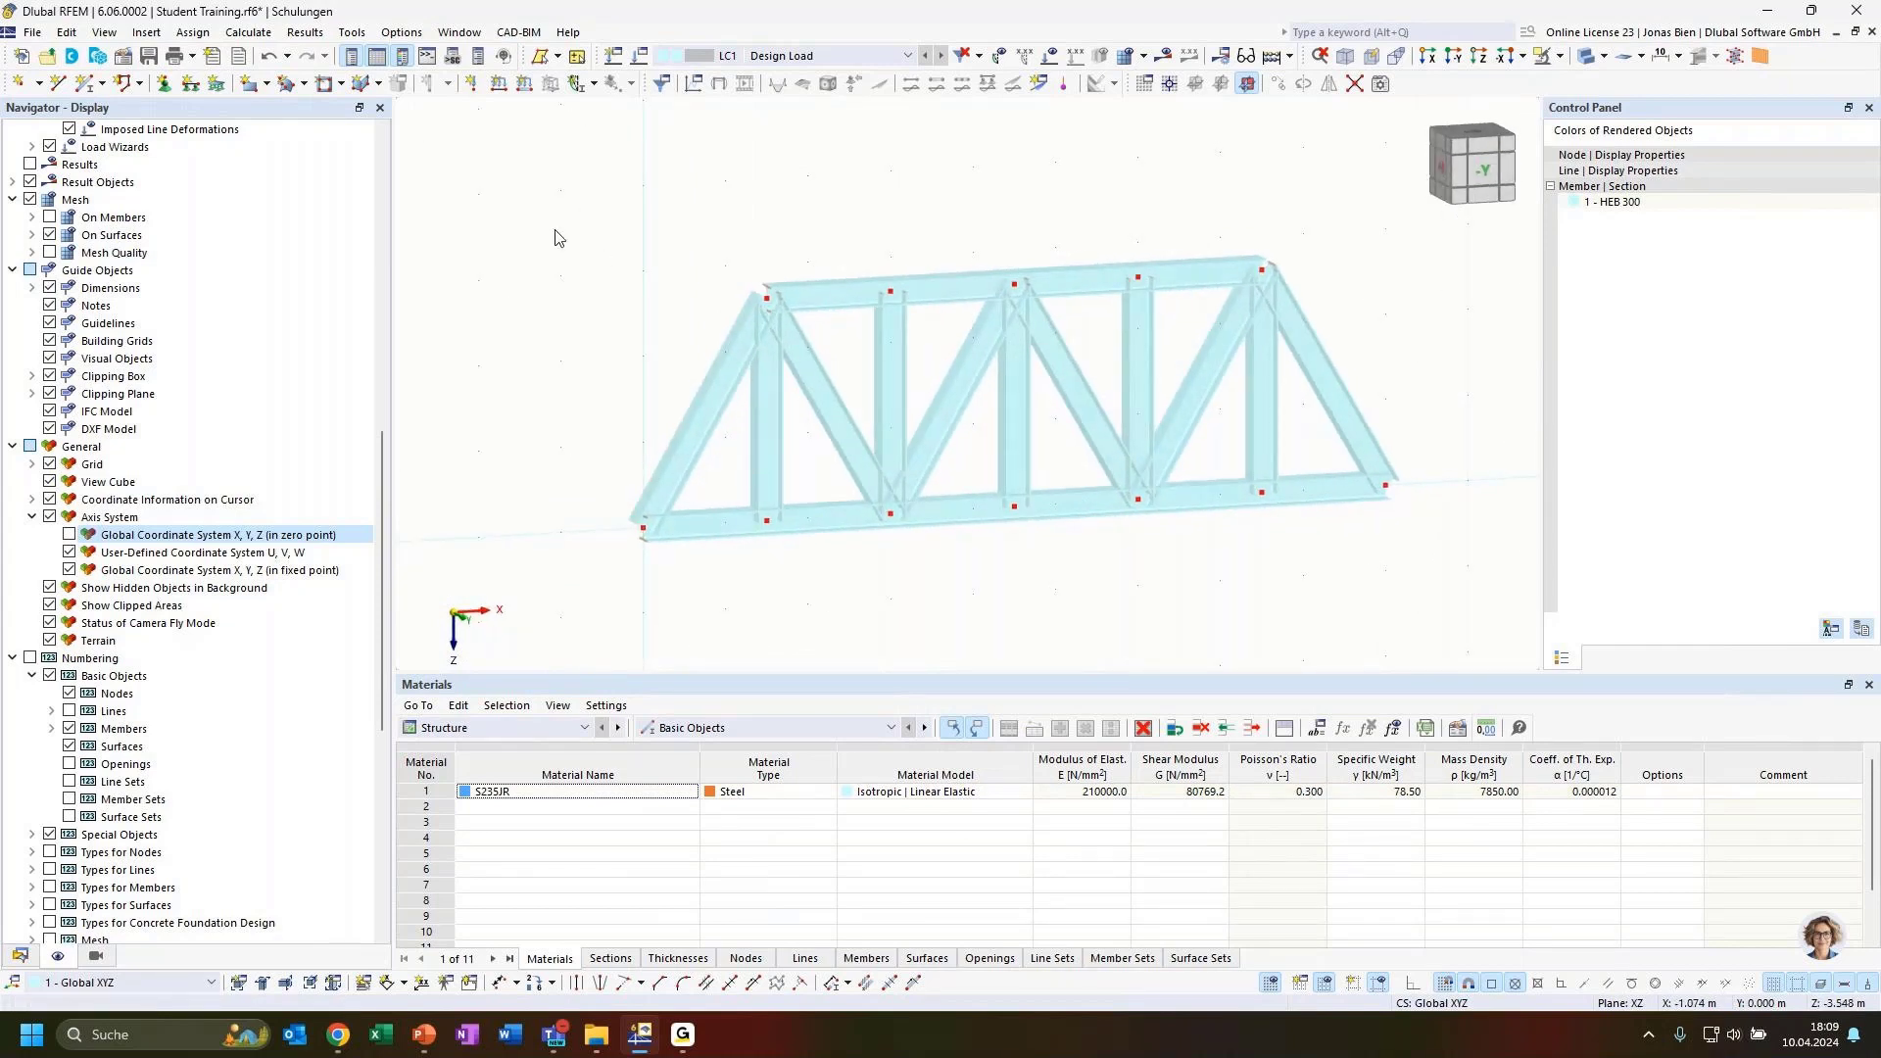
{"action": "left_click", "coordinate": [165, 85]}
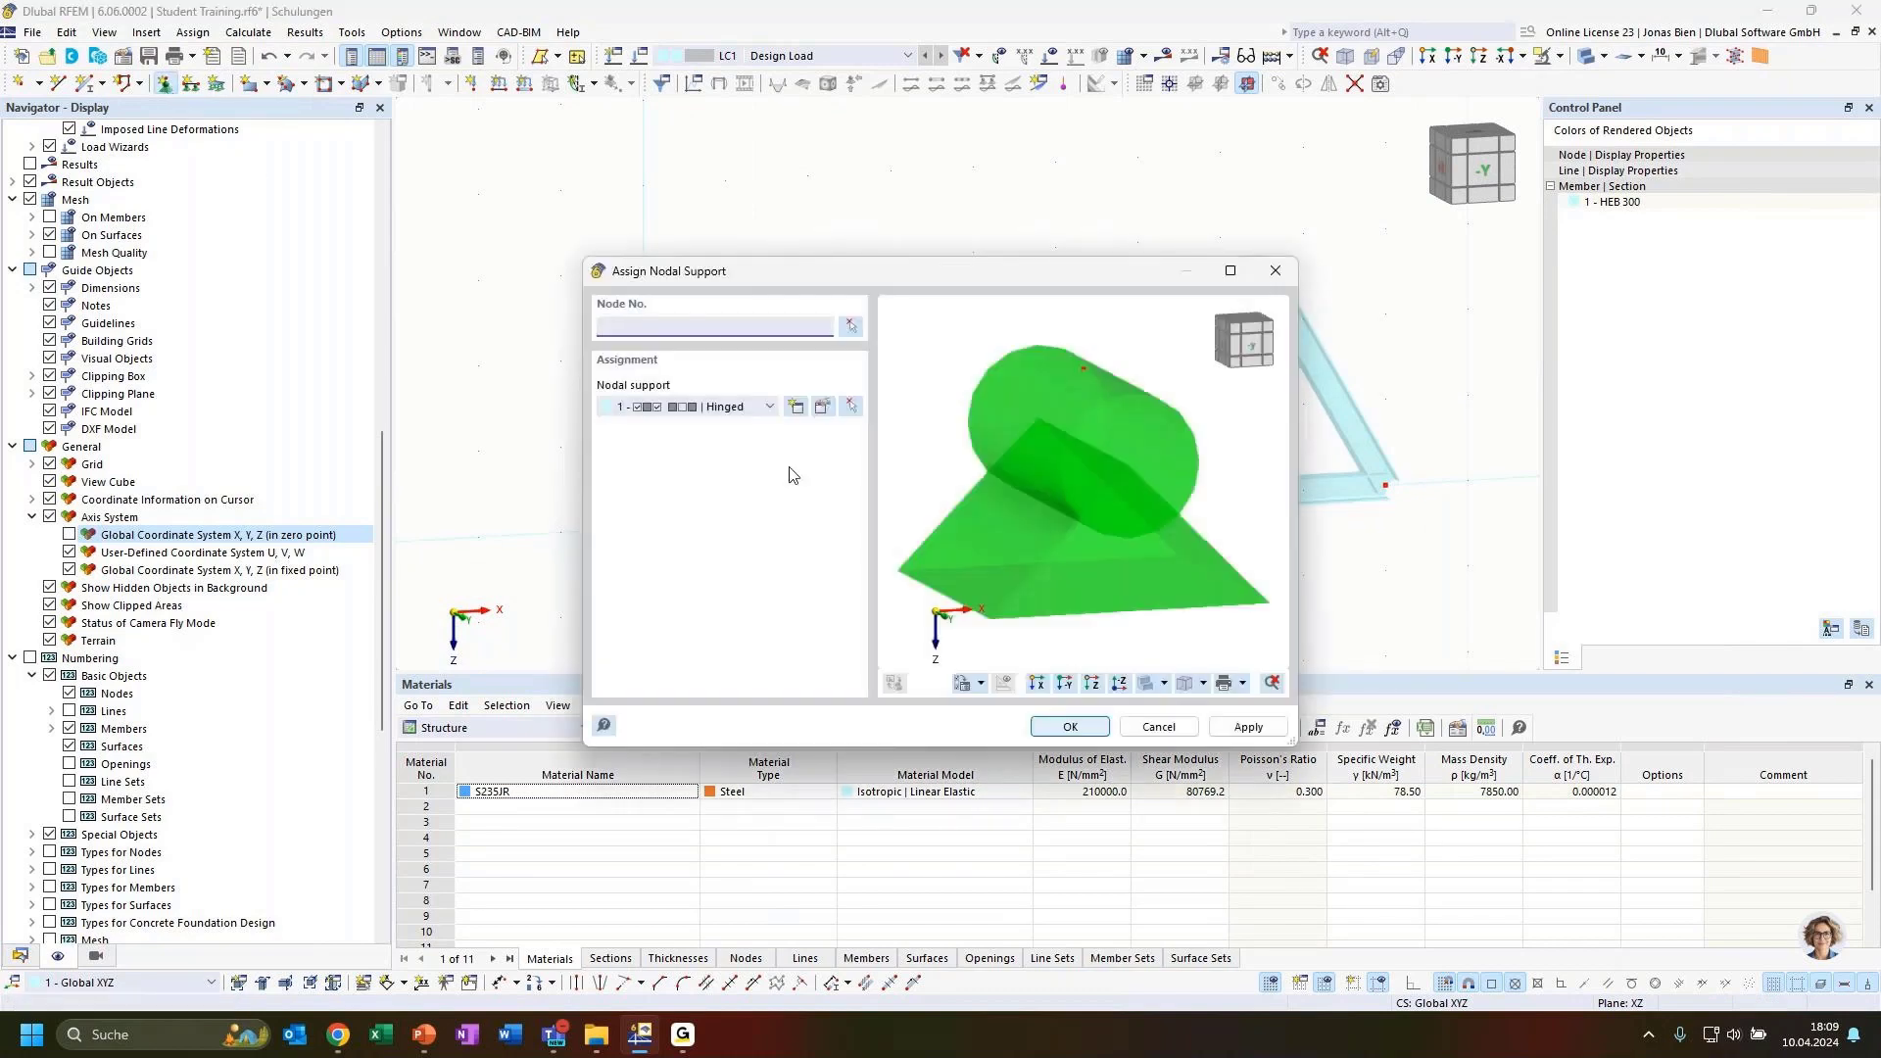
{"action": "left_click", "coordinate": [853, 333]}
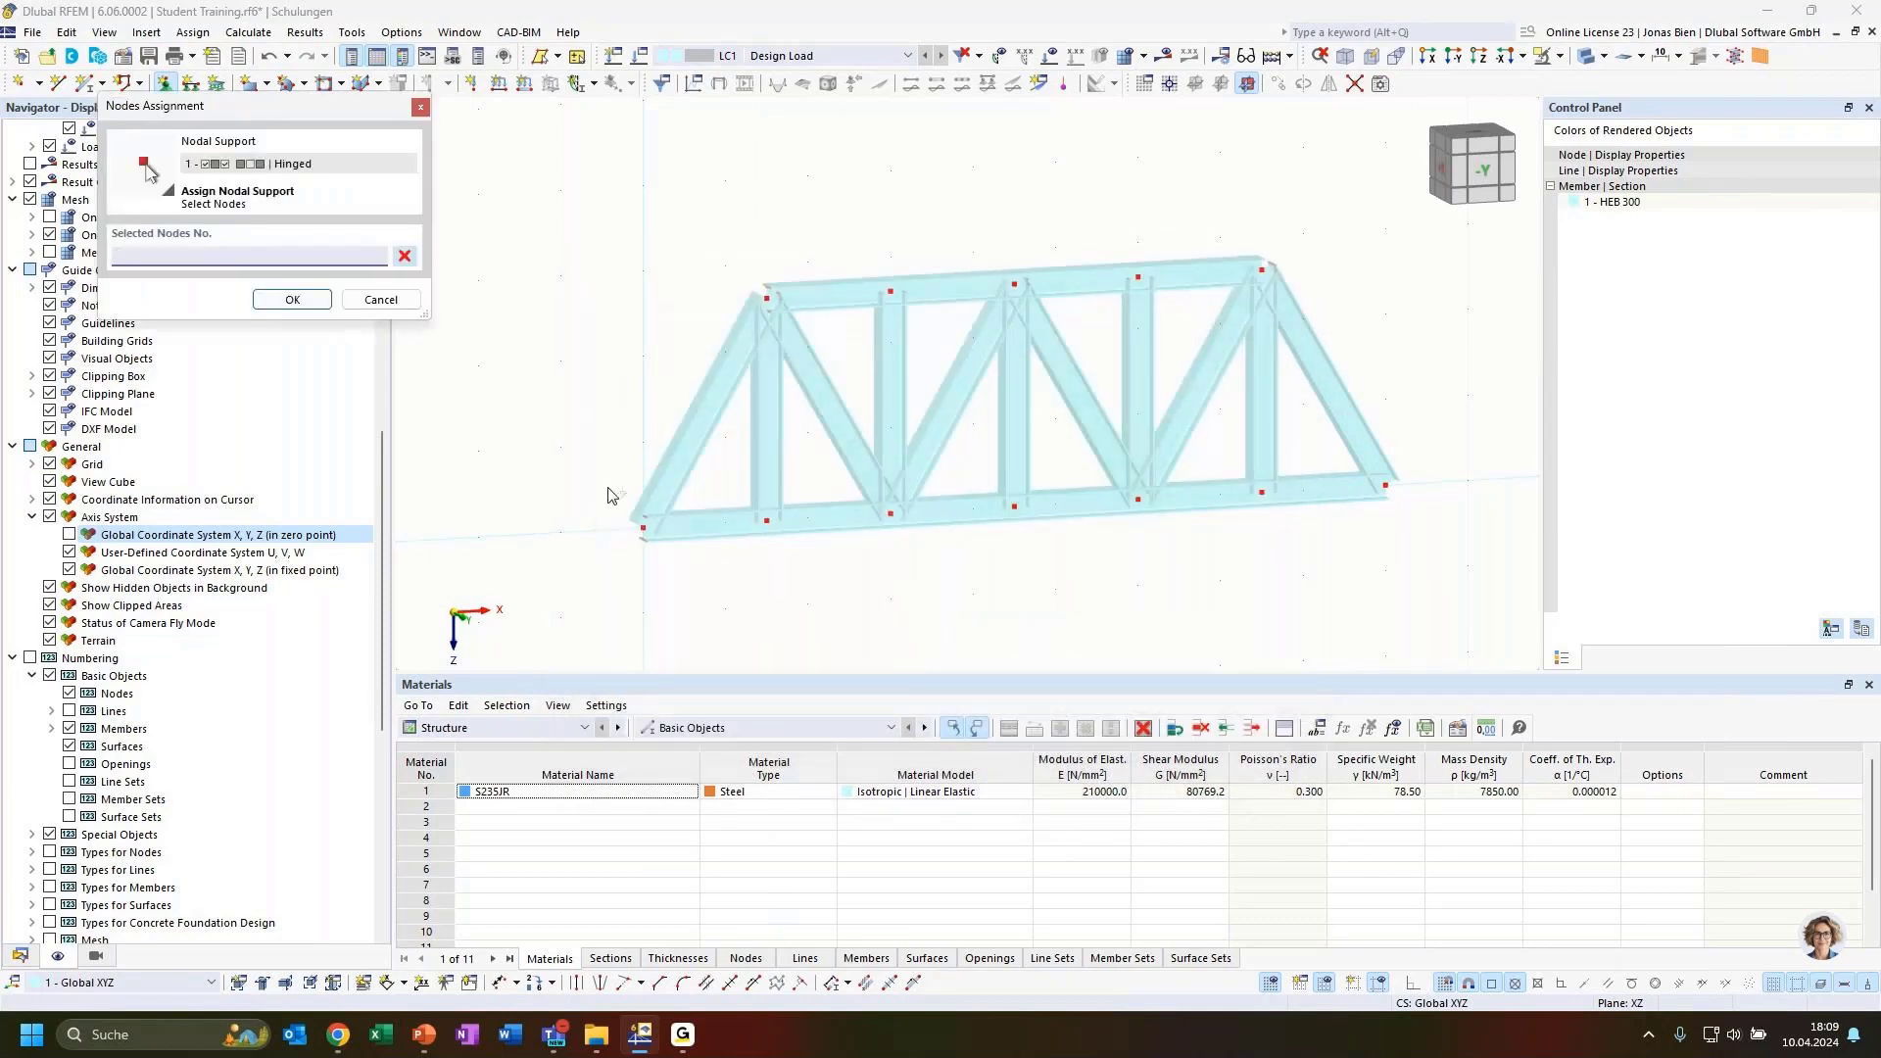
{"action": "left_click", "coordinate": [642, 529]}
{"action": "left_click", "coordinate": [293, 299]}
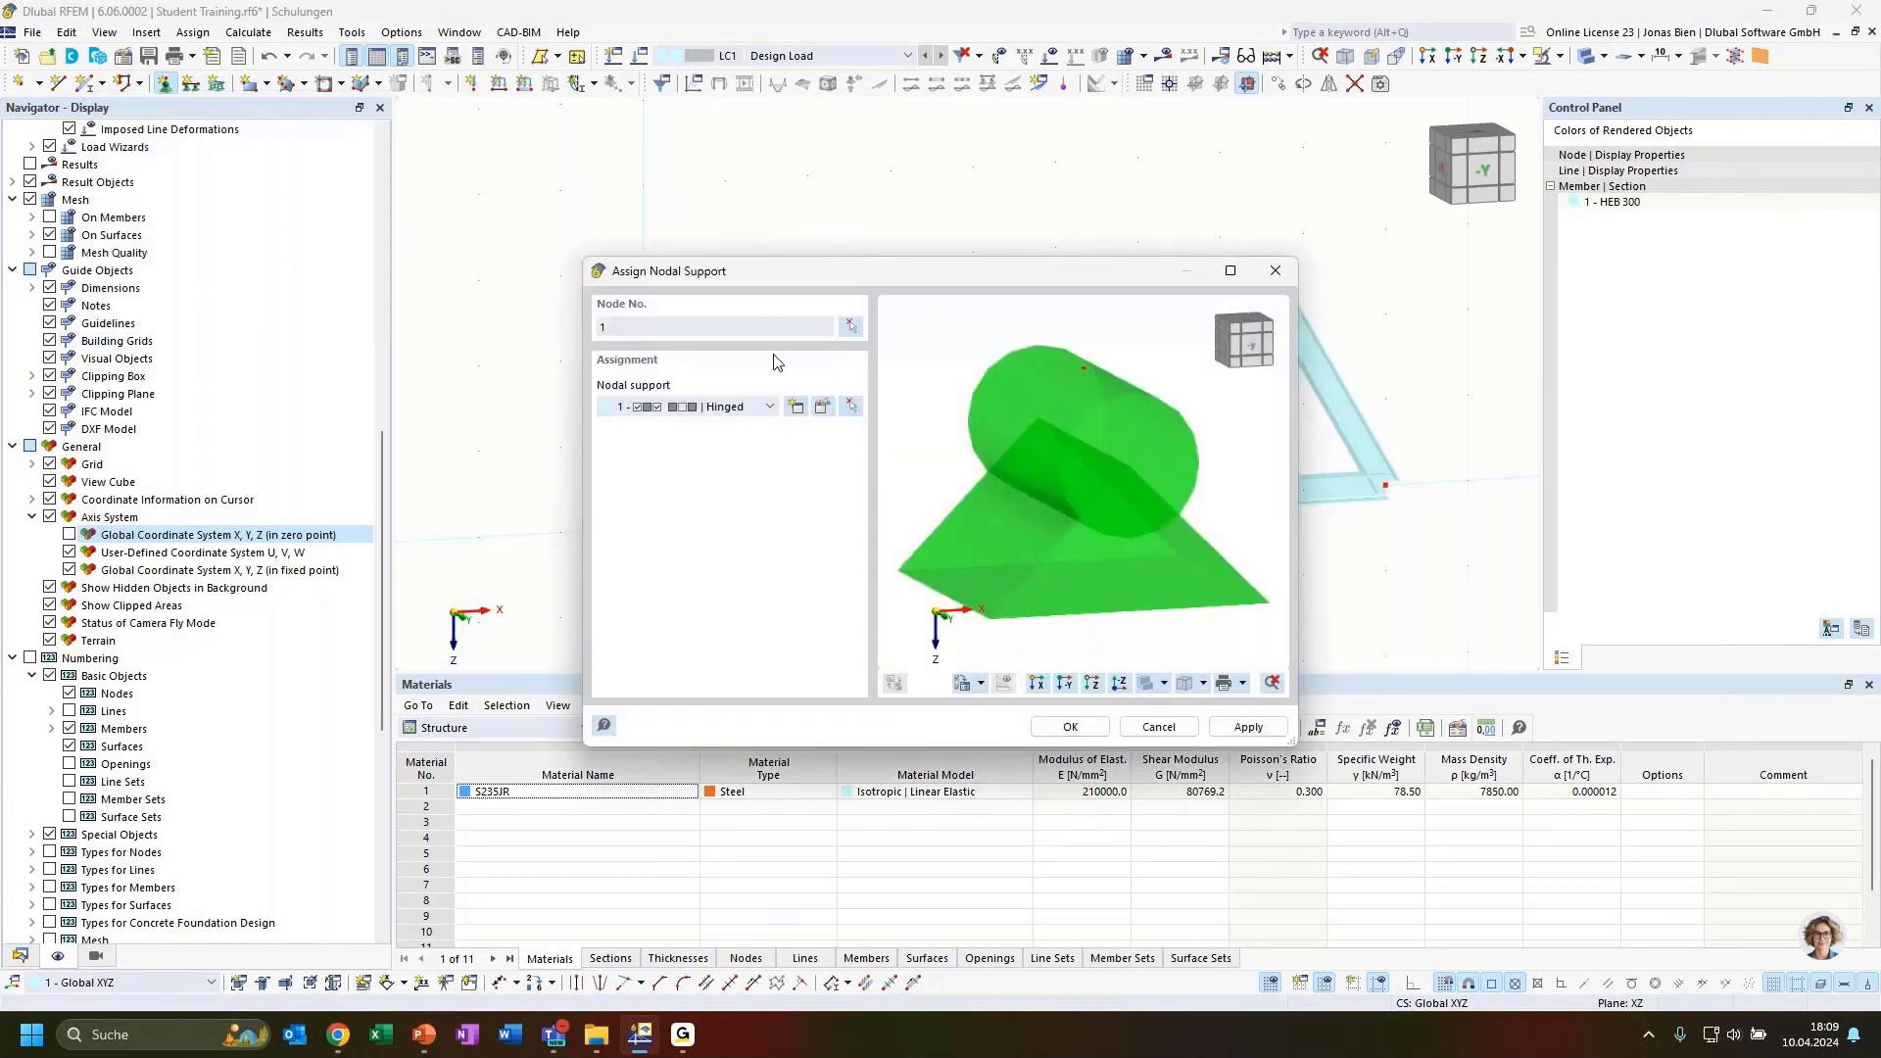
{"action": "left_click", "coordinate": [1249, 726]}
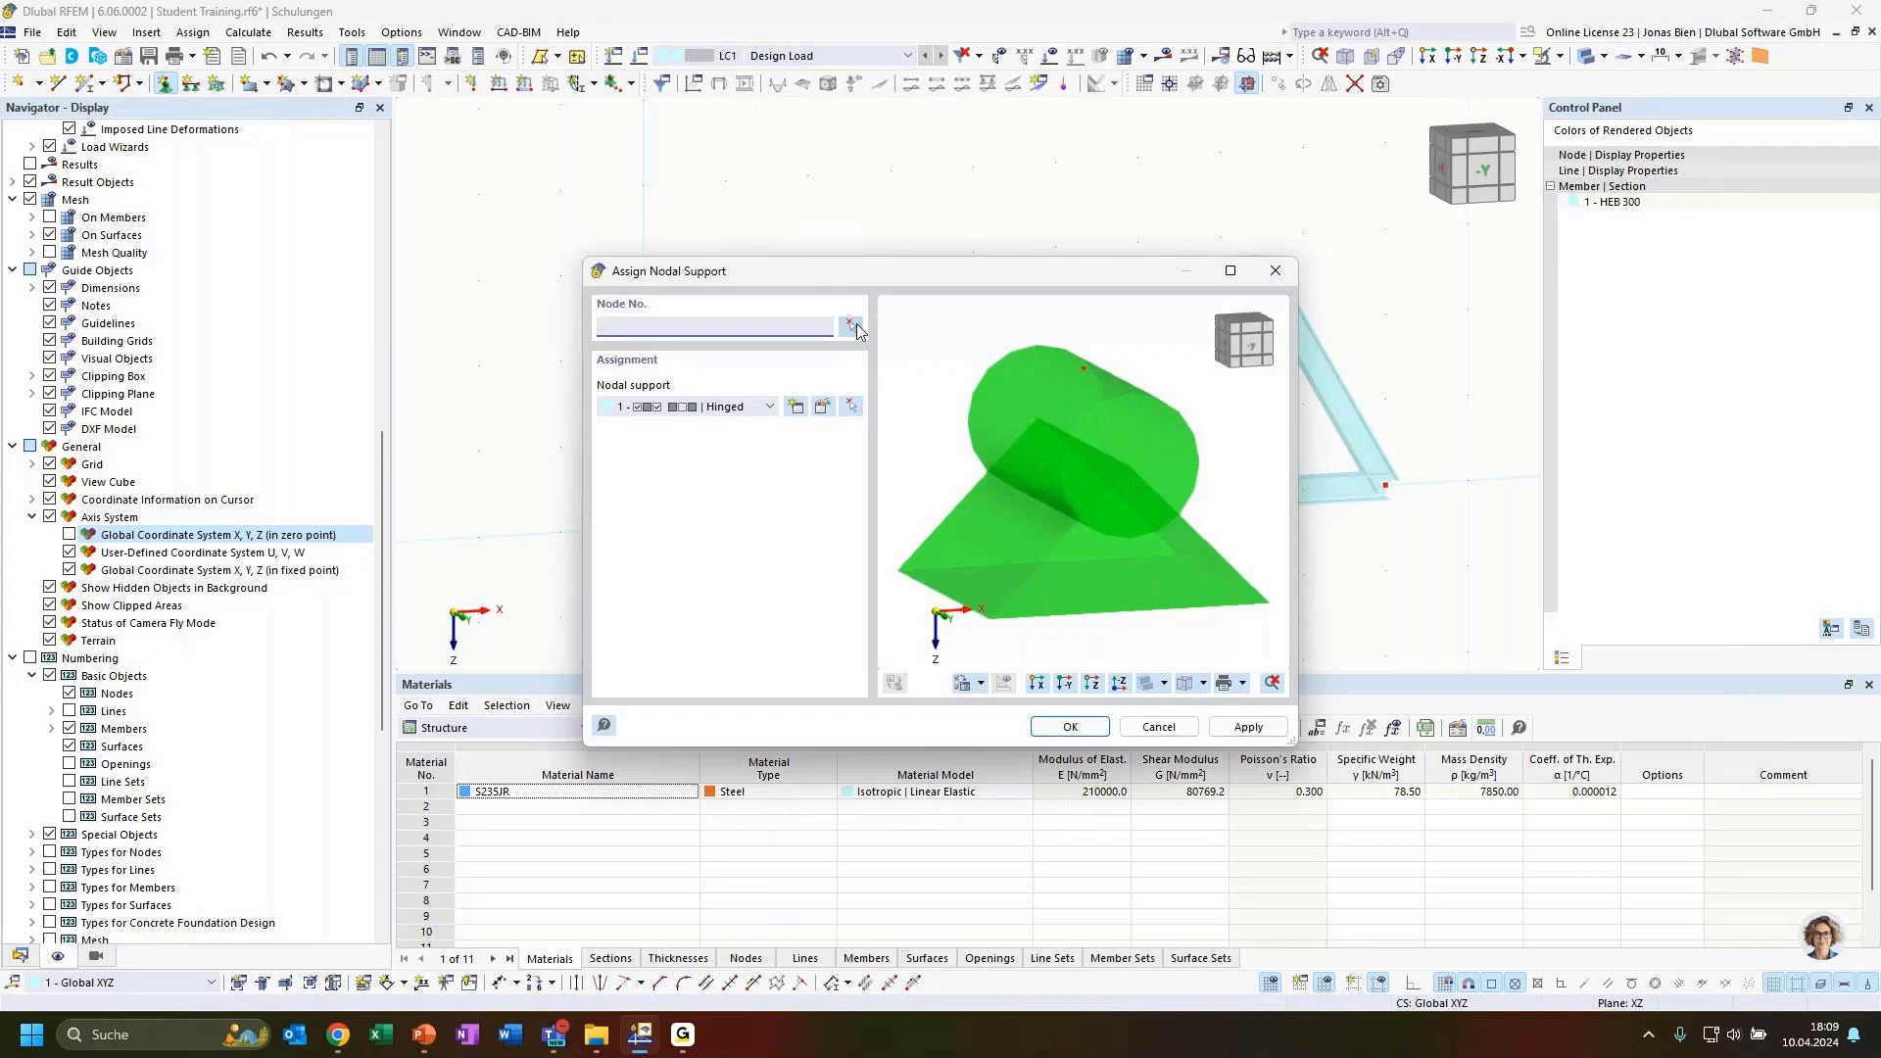
Assign a roller nodal support to the bottom chord's right end node.
{"action": "left_click", "coordinate": [769, 407]}
{"action": "left_click", "coordinate": [716, 471]}
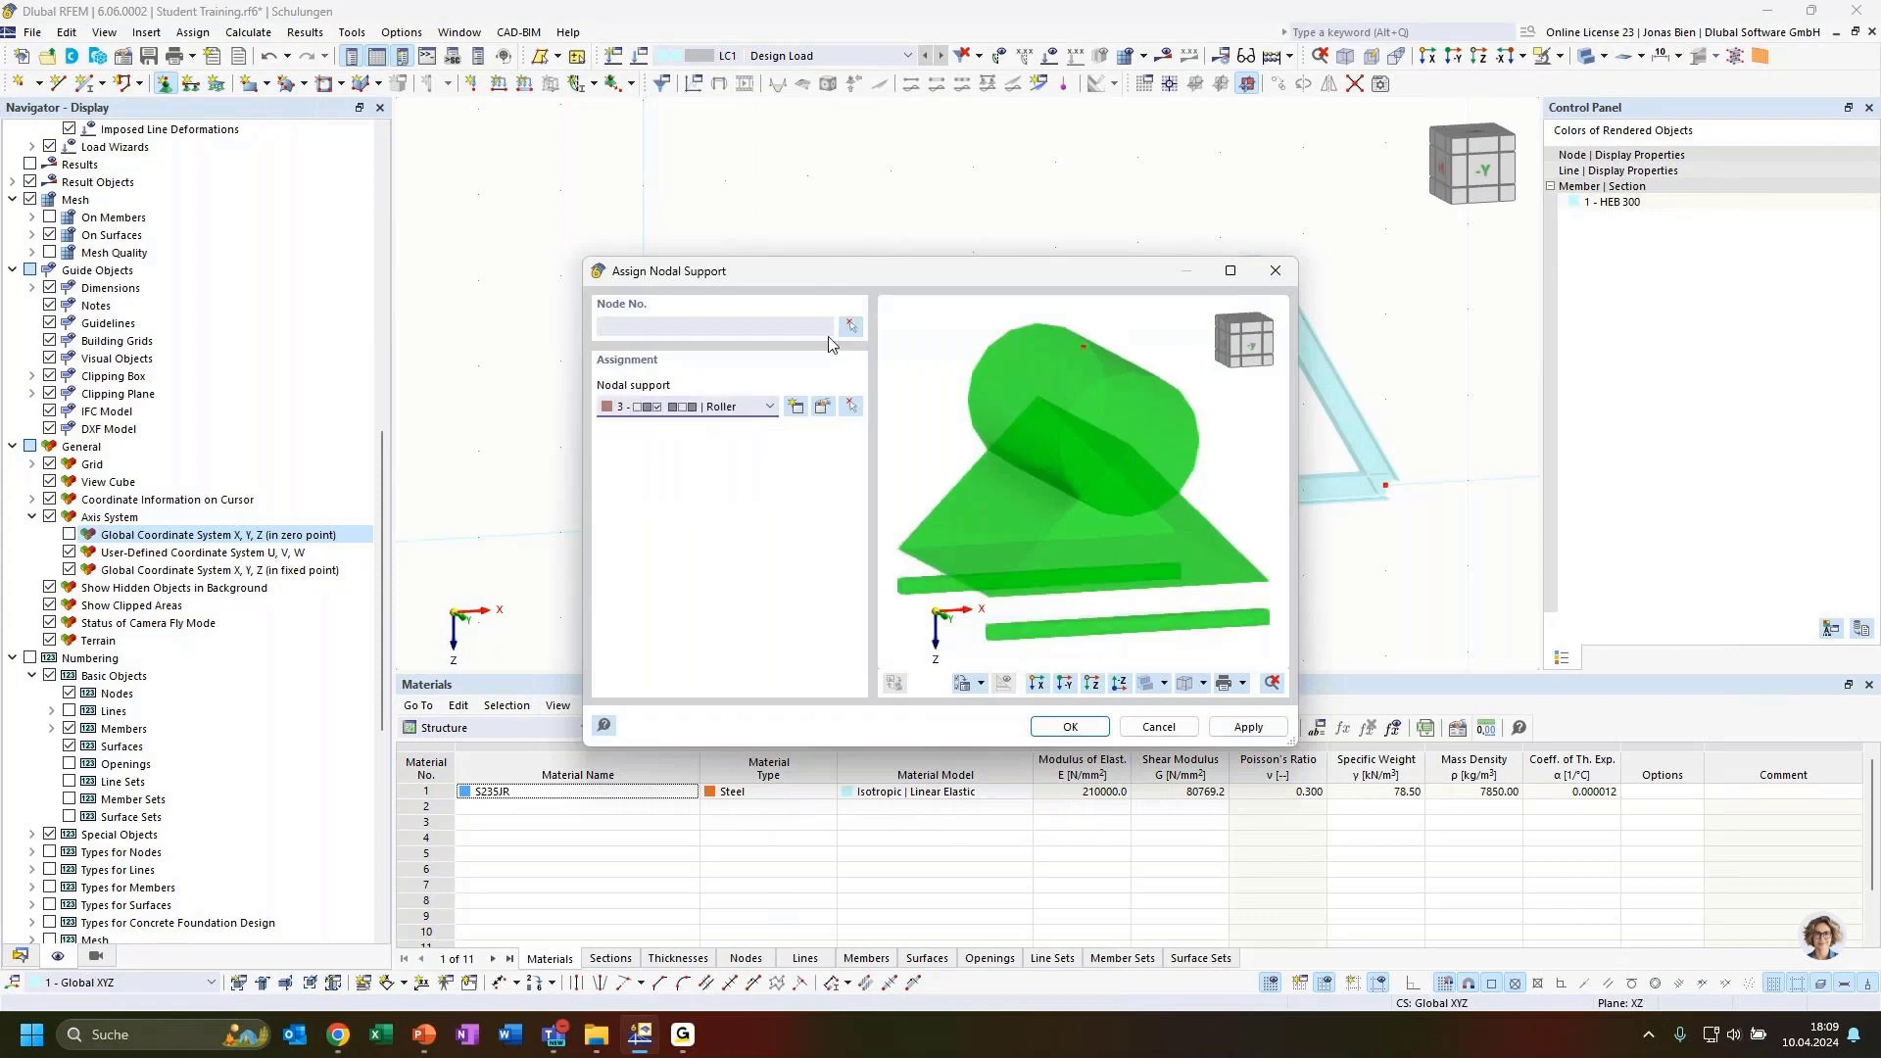
{"action": "left_click", "coordinate": [854, 328]}
{"action": "left_click", "coordinate": [1386, 485]}
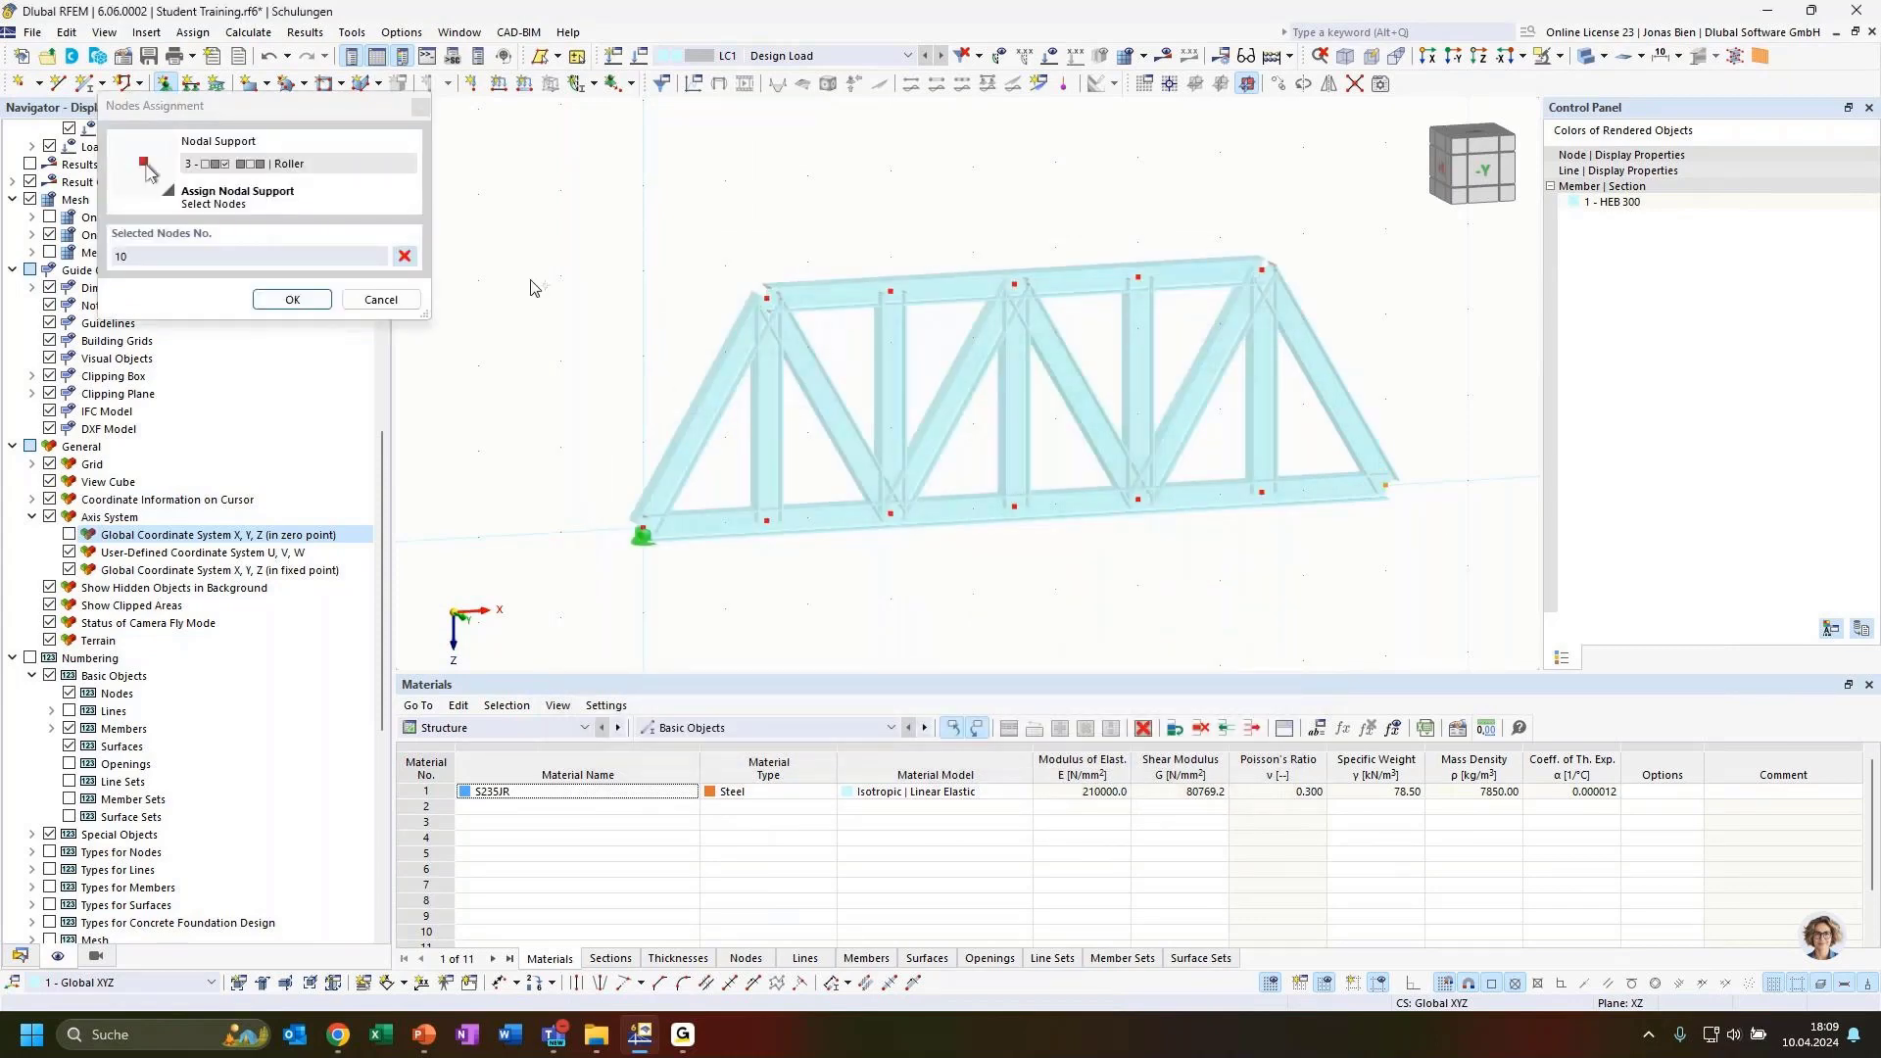
{"action": "left_click", "coordinate": [292, 299]}
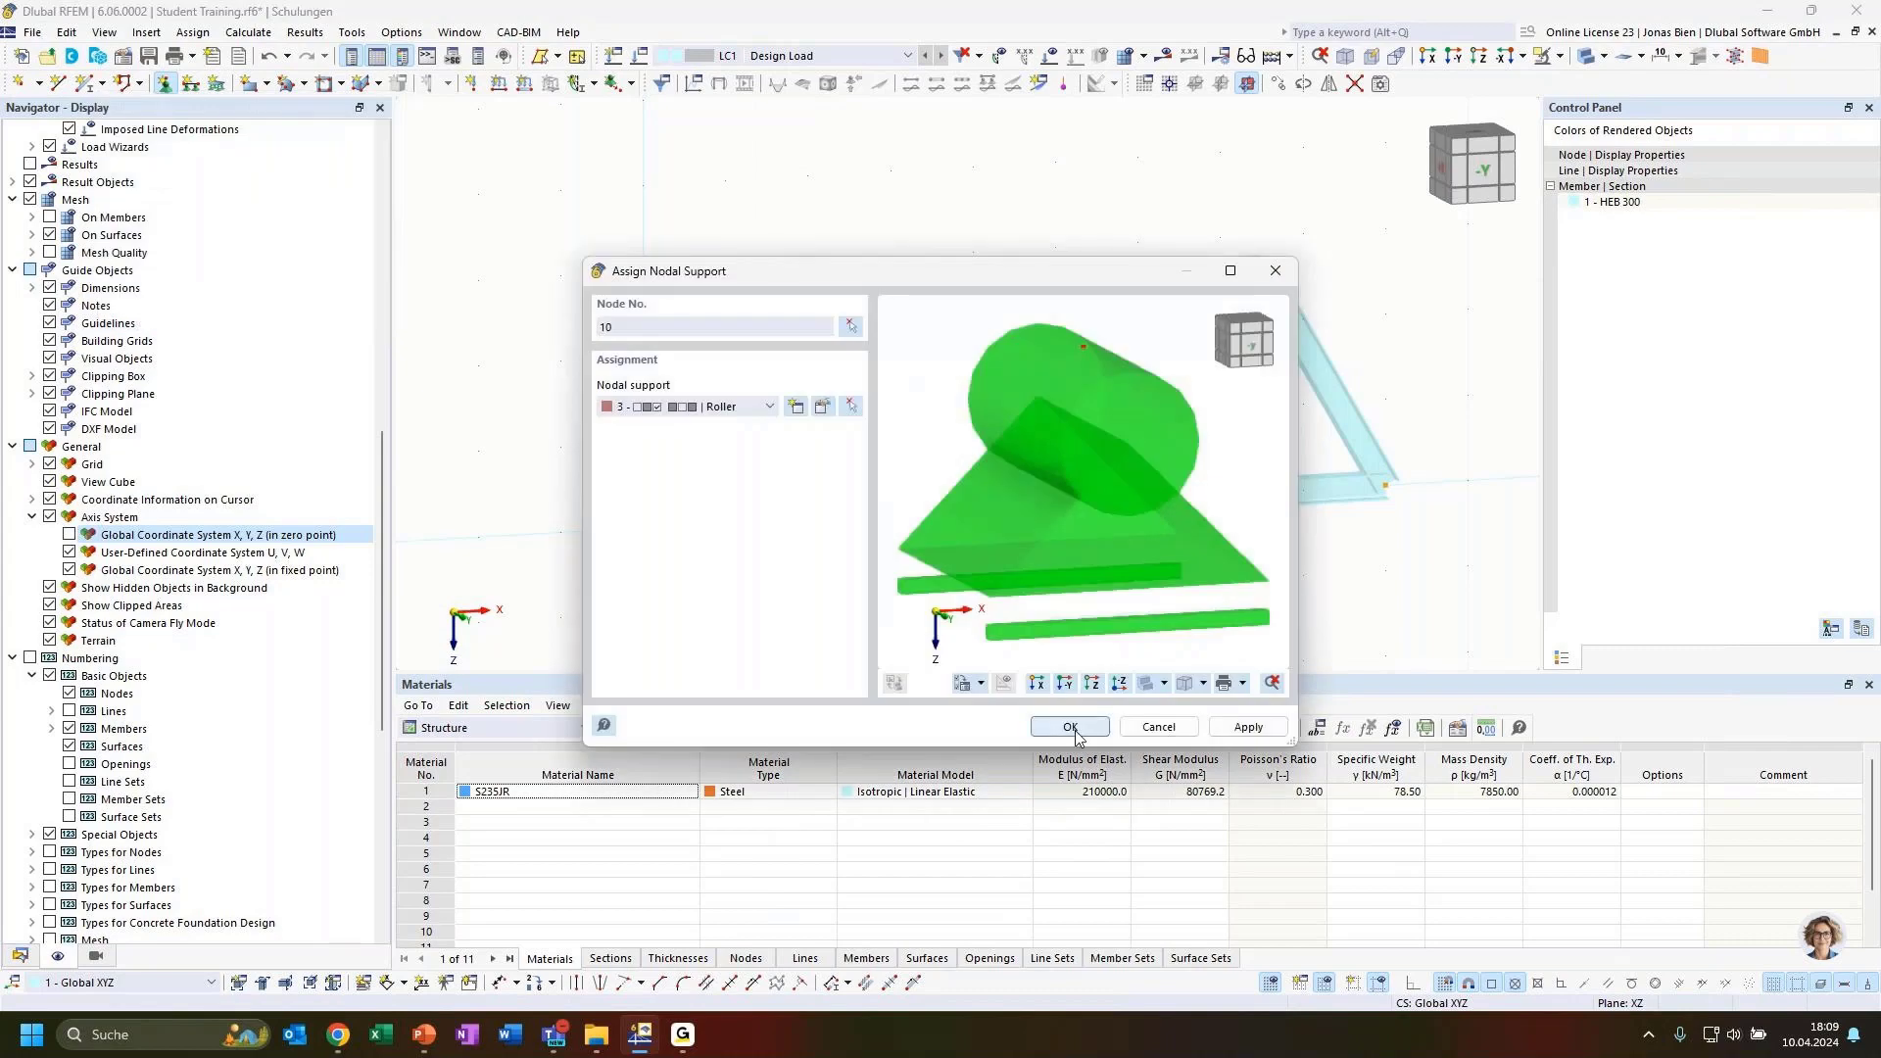
{"action": "left_click", "coordinate": [1071, 726]}
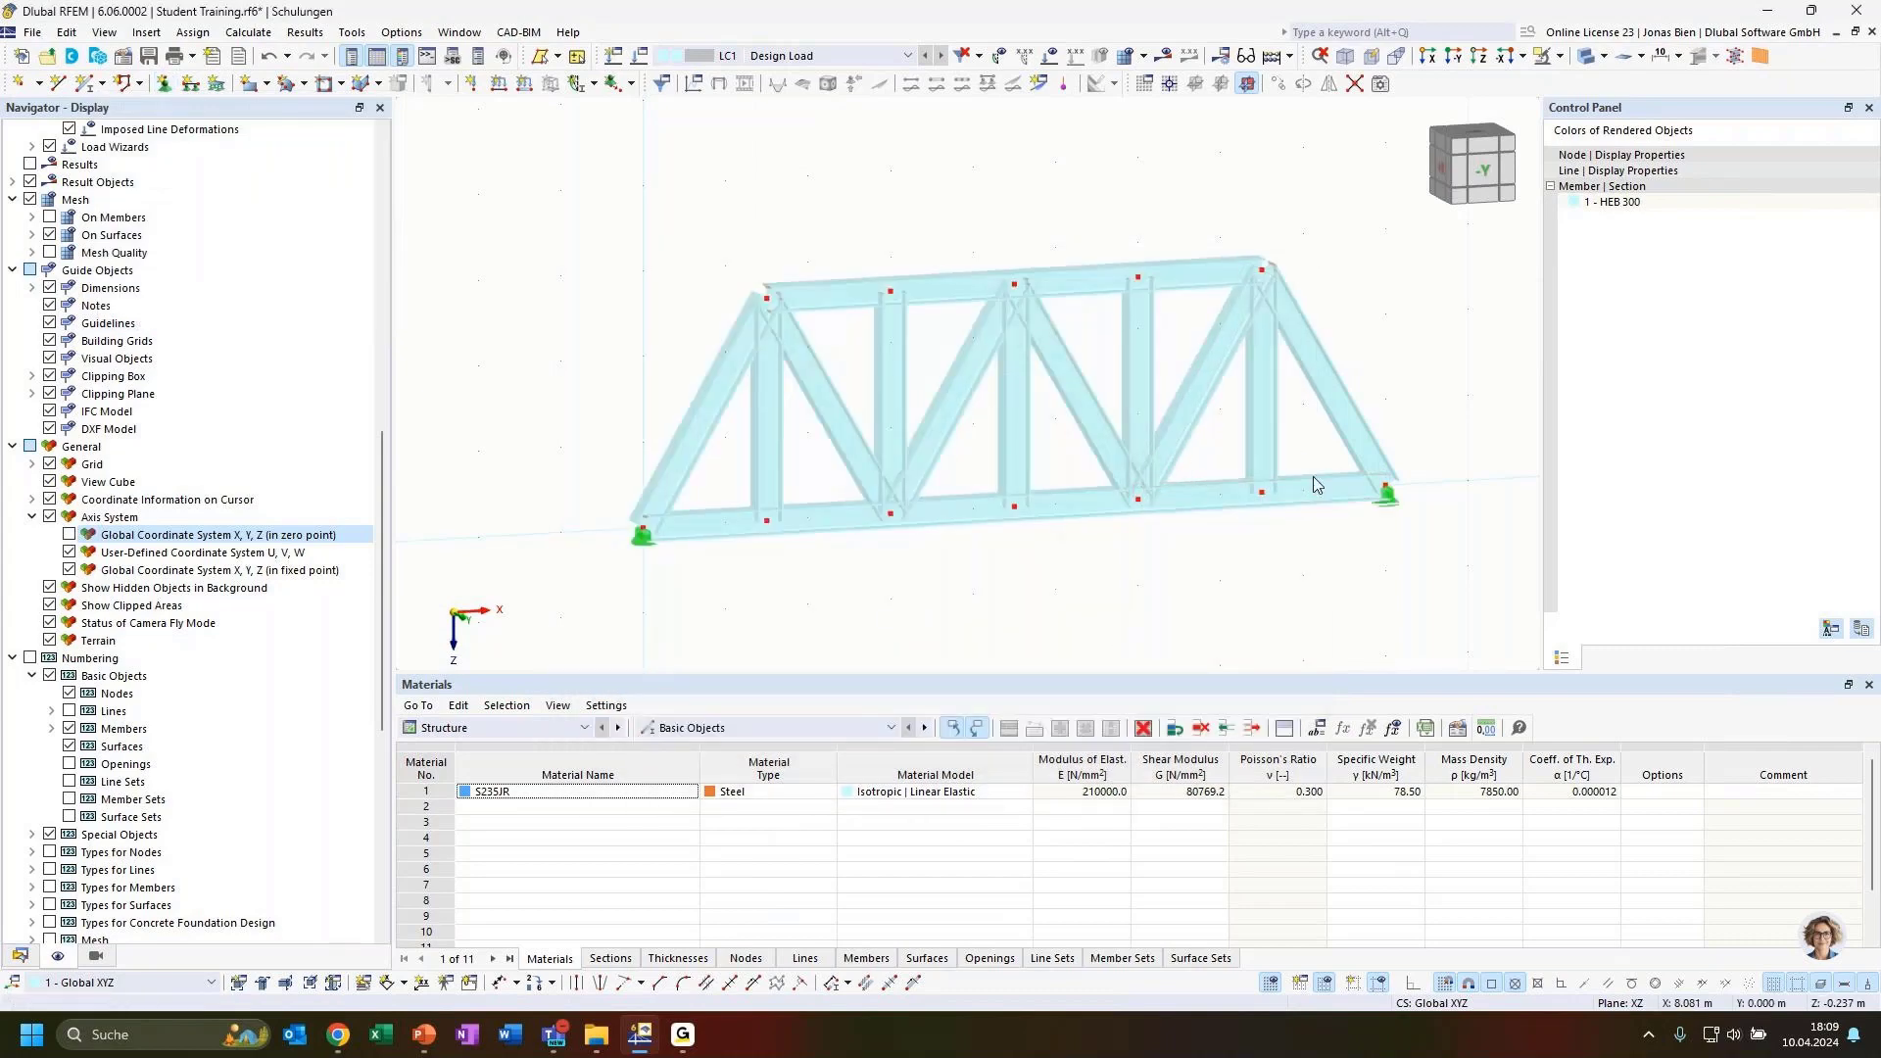
Apply a 10 kN nodal force in Z under LC1 to the top chord's left end node and middle node.
{"action": "middle_click_drag", "start_coordinate": [1251, 571], "coordinate": [1156, 534], "text": "ctrl"}
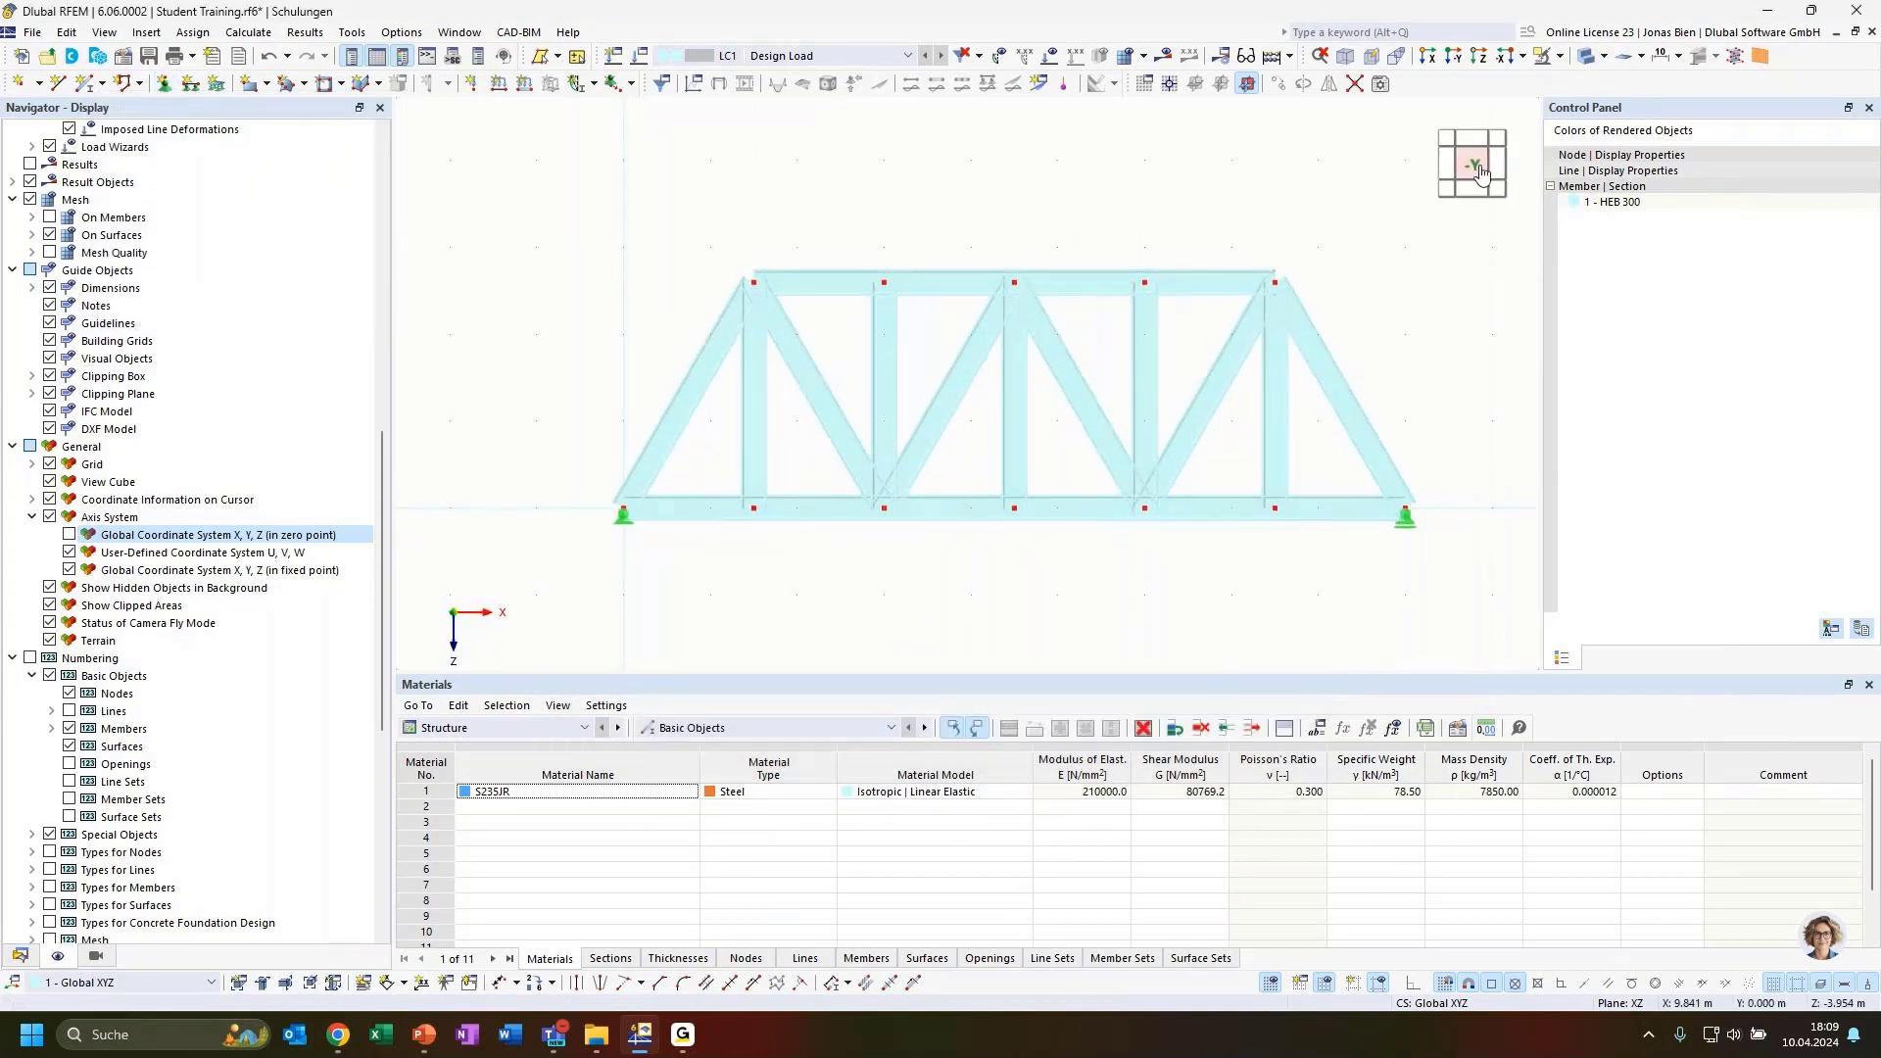
{"action": "scroll", "coordinate": [1309, 387], "scroll_direction": "up", "scroll_amount": 2}
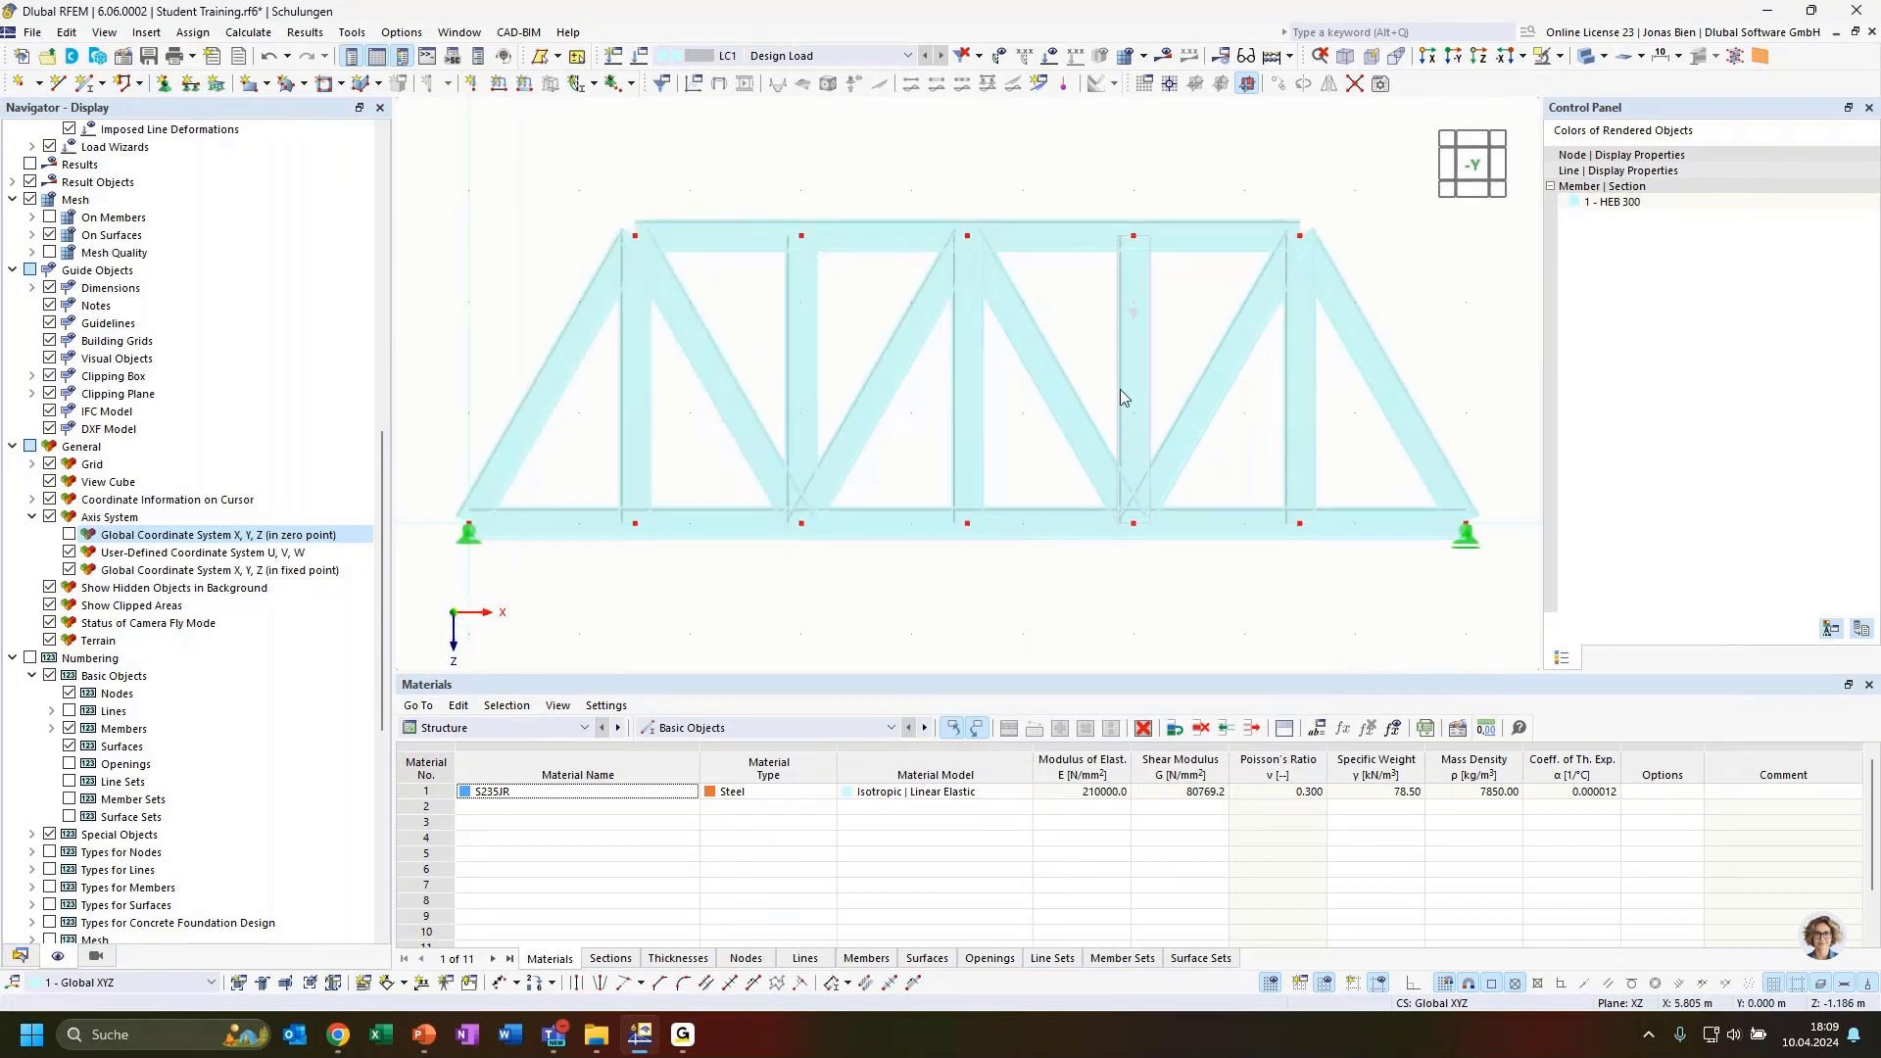
{"action": "scroll", "coordinate": [1120, 397], "scroll_direction": "down", "scroll_amount": 2}
{"action": "middle_click_drag", "start_coordinate": [1017, 203], "coordinate": [1018, 209]}
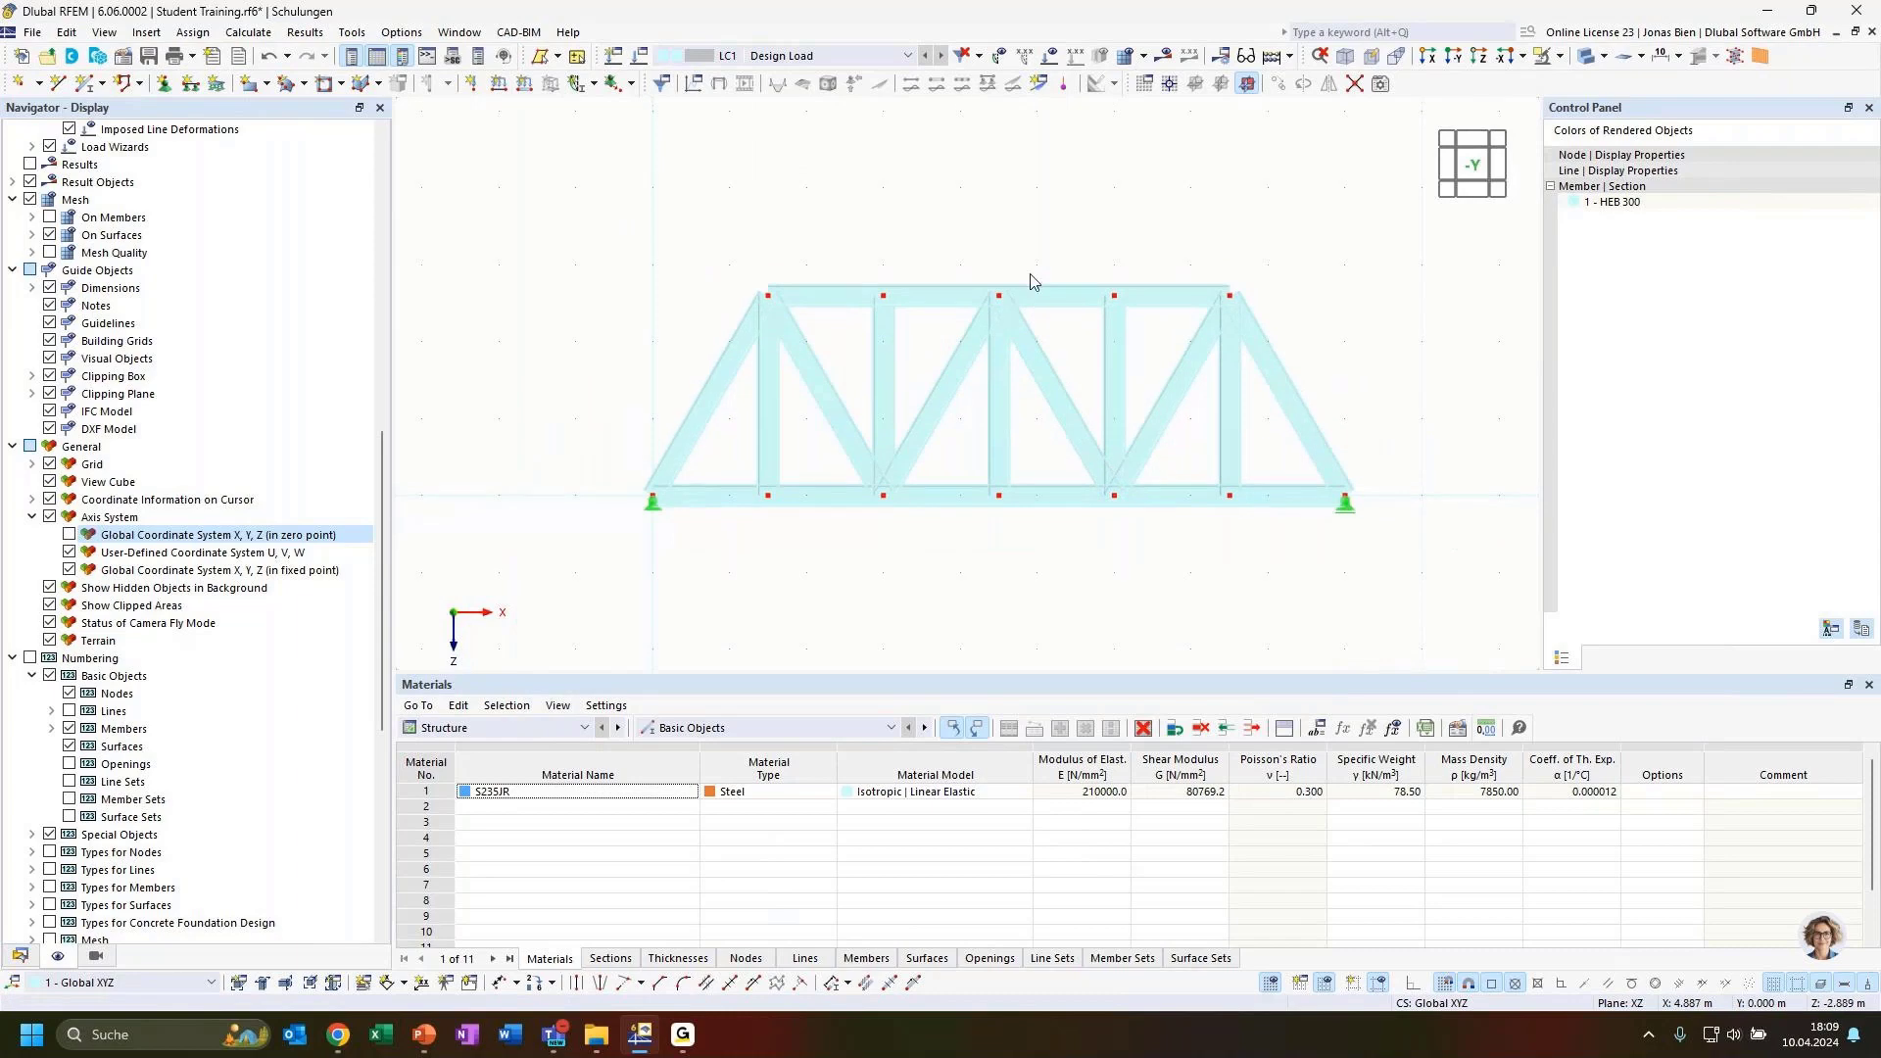
{"action": "left_click", "coordinate": [474, 83]}
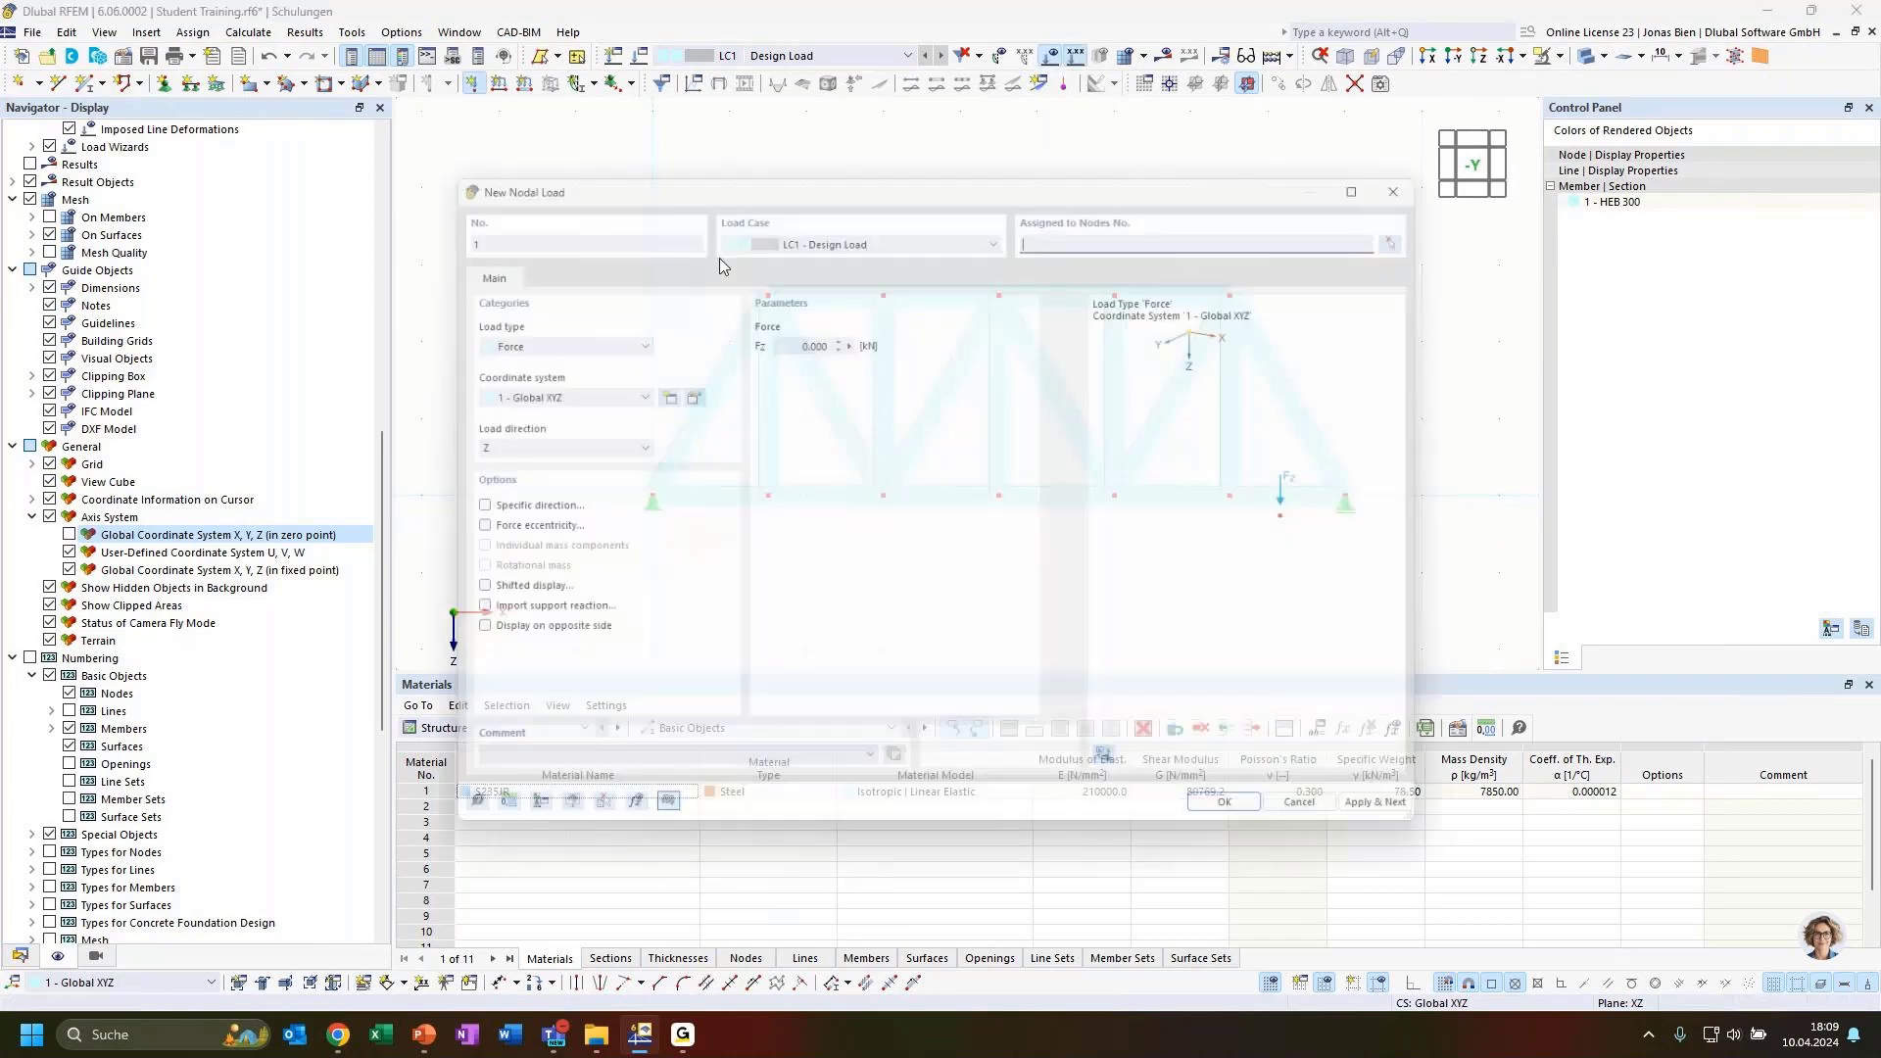
{"action": "left_click", "coordinate": [772, 338]}
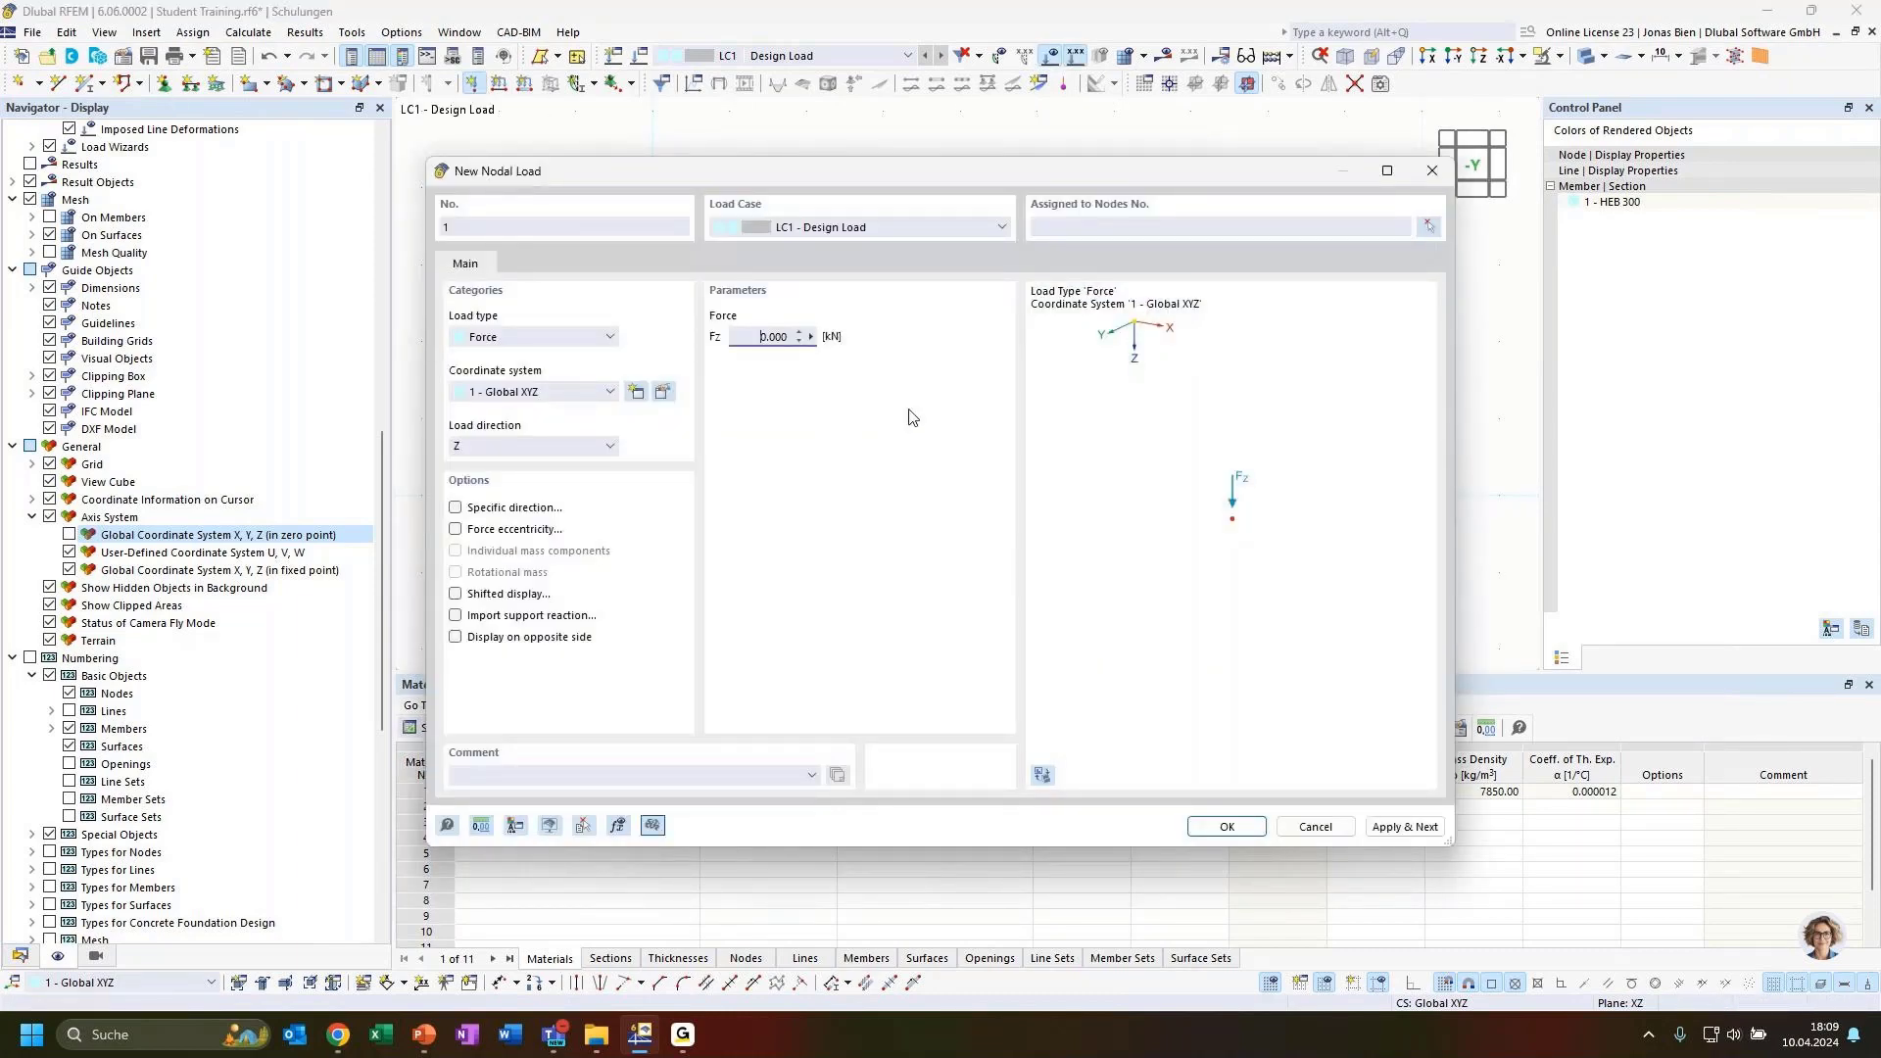
{"action": "type", "text": "10"}
{"action": "left_click", "coordinate": [1429, 228]}
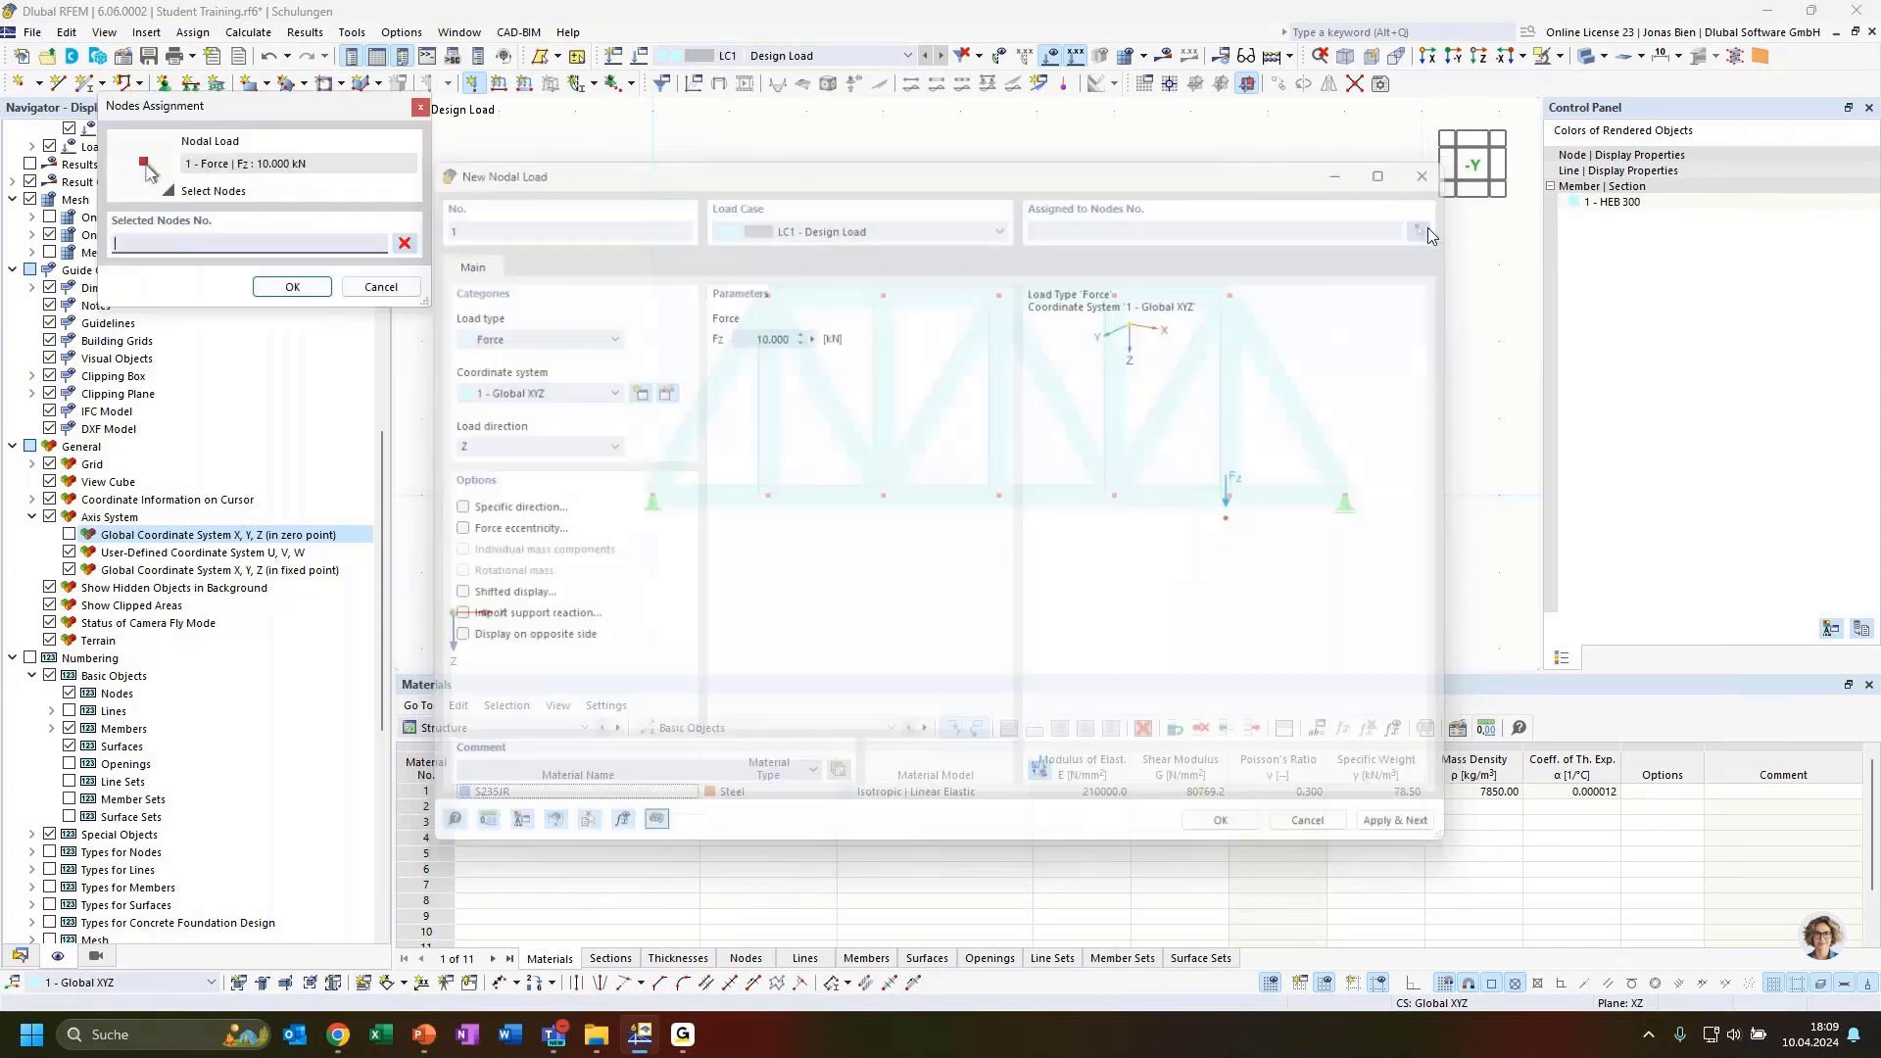
{"action": "left_click", "coordinate": [769, 296]}
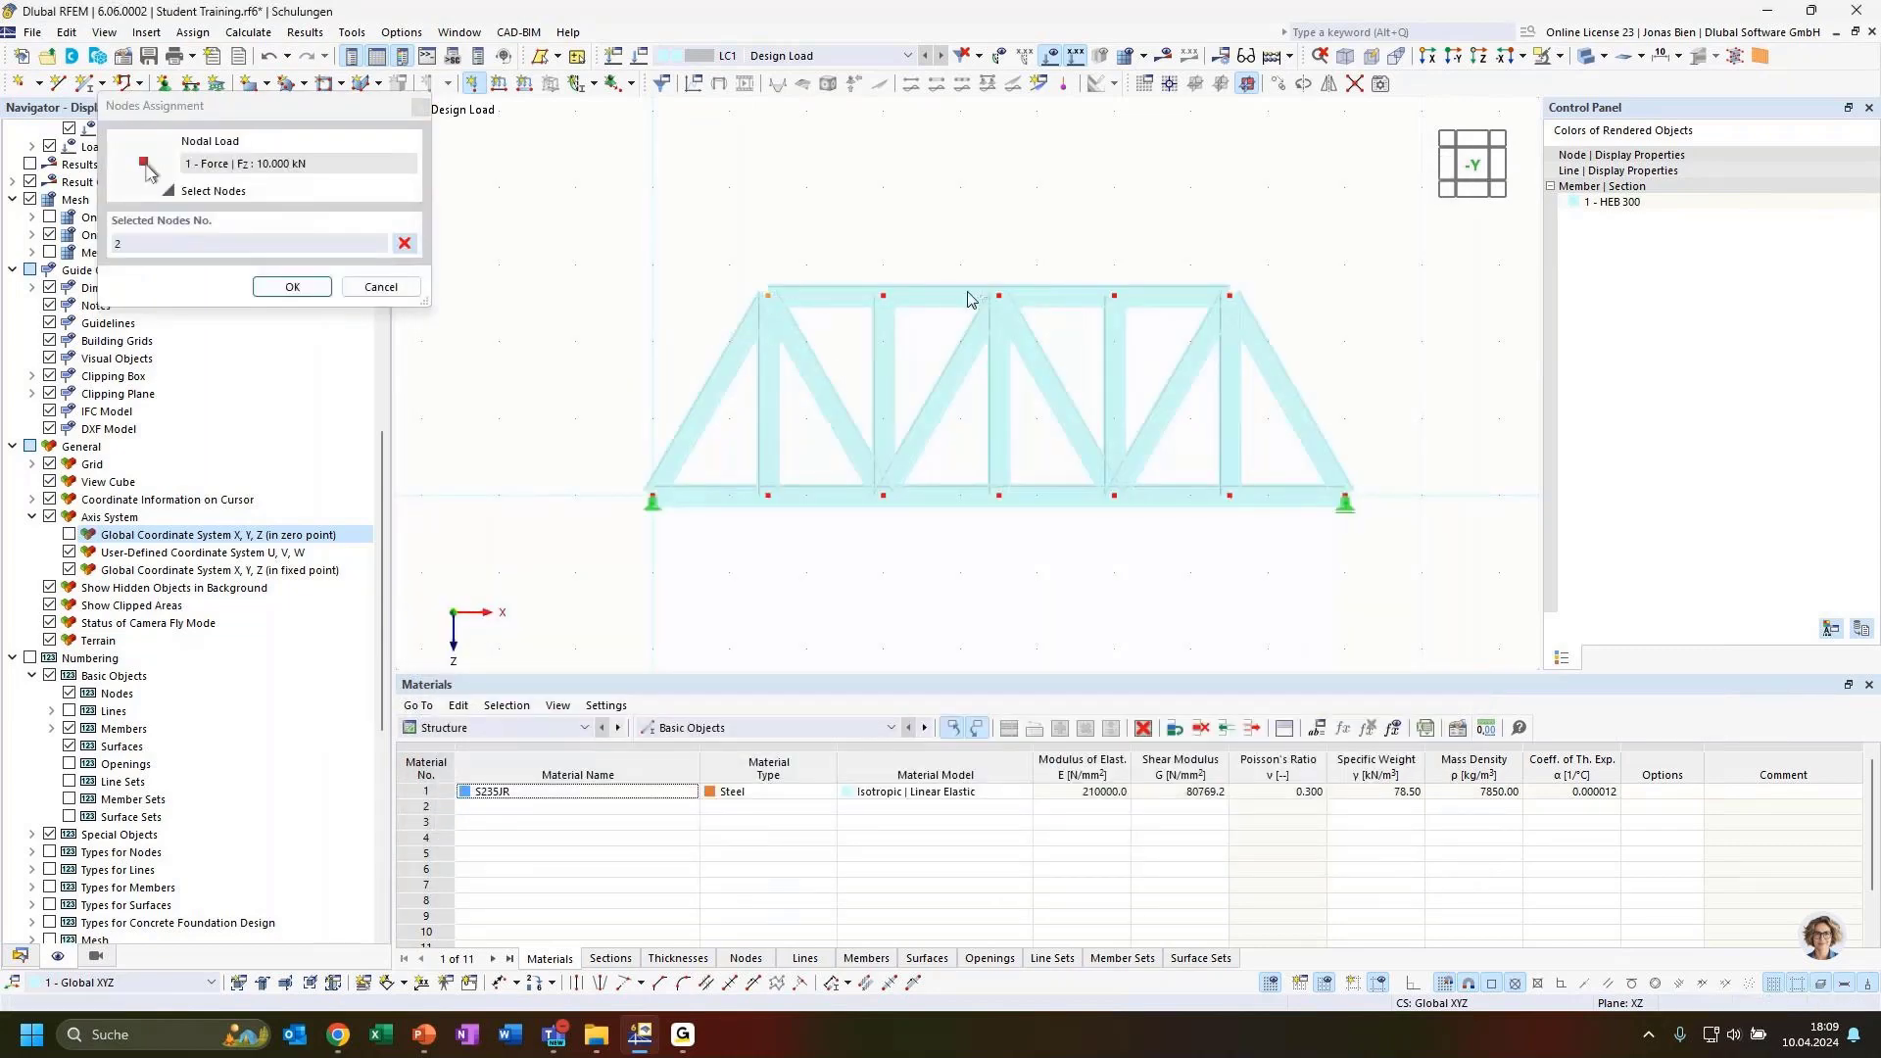
{"action": "left_click", "coordinate": [998, 296]}
{"action": "left_click", "coordinate": [291, 289]}
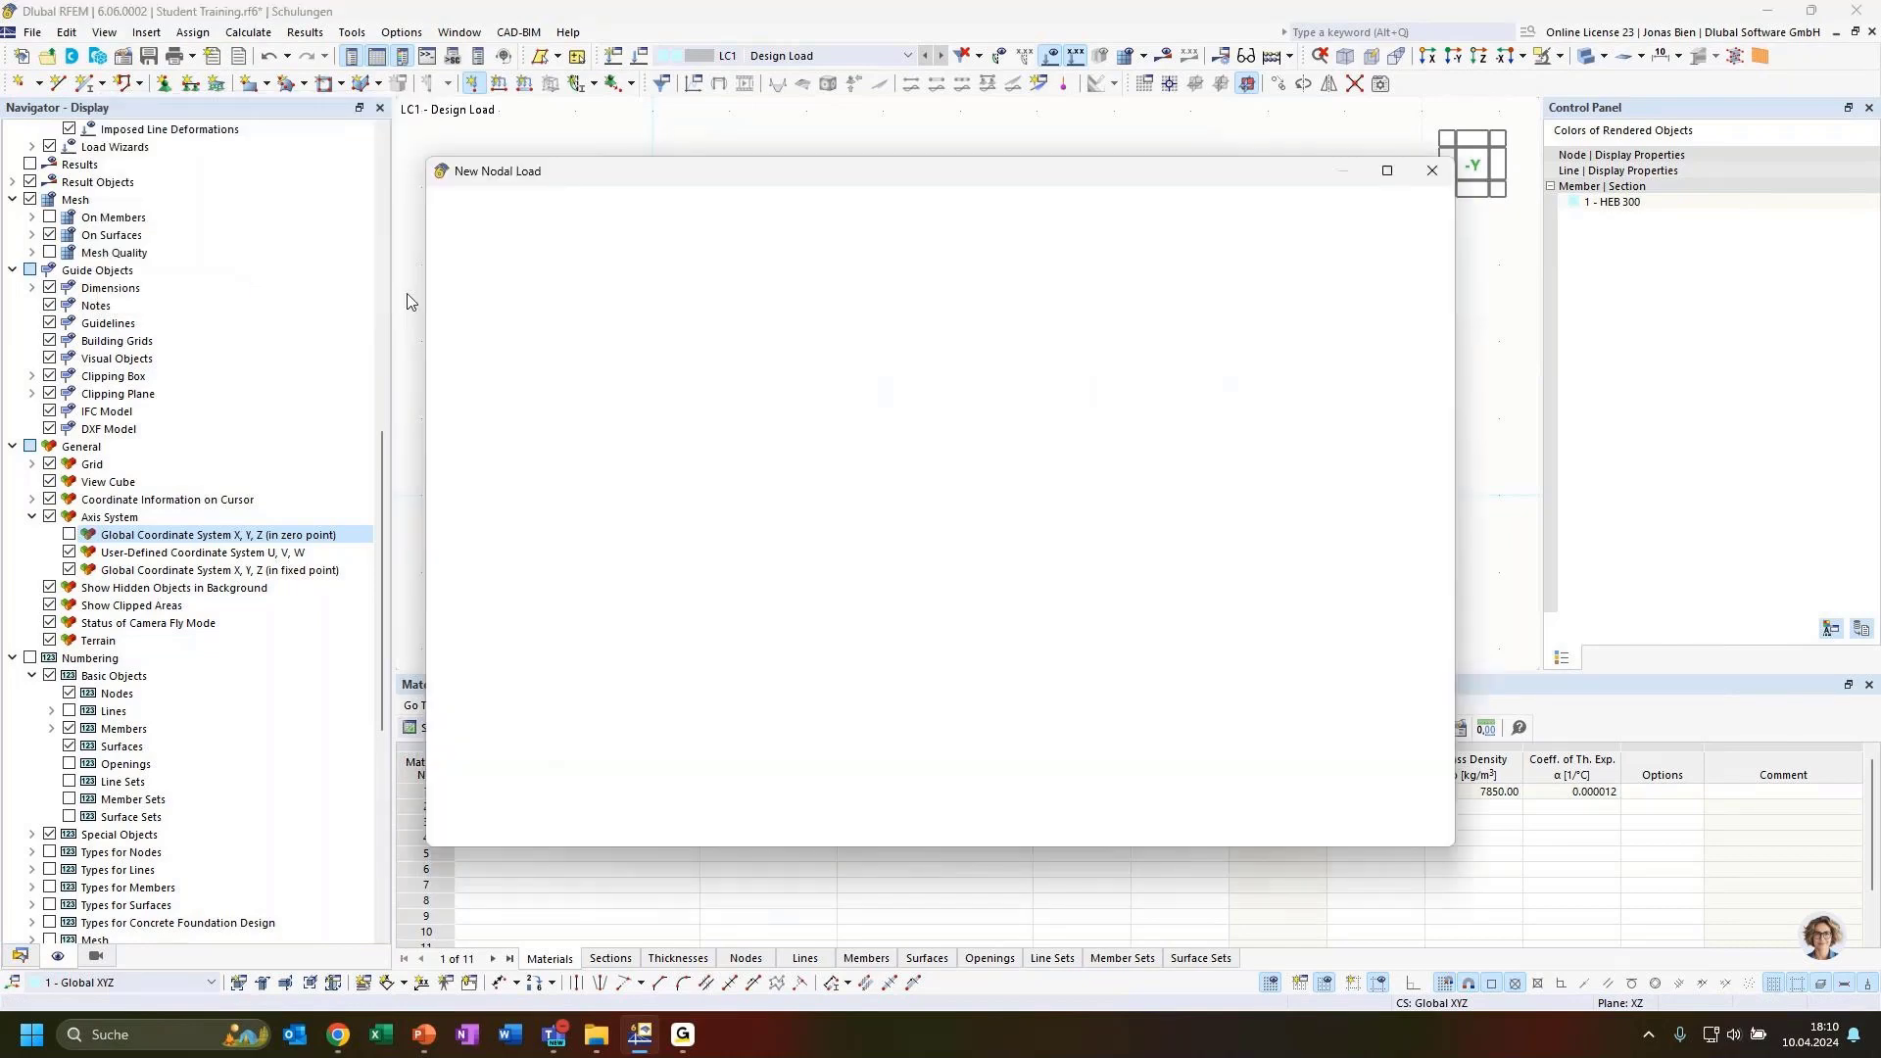
{"action": "left_click", "coordinate": [1399, 828]}
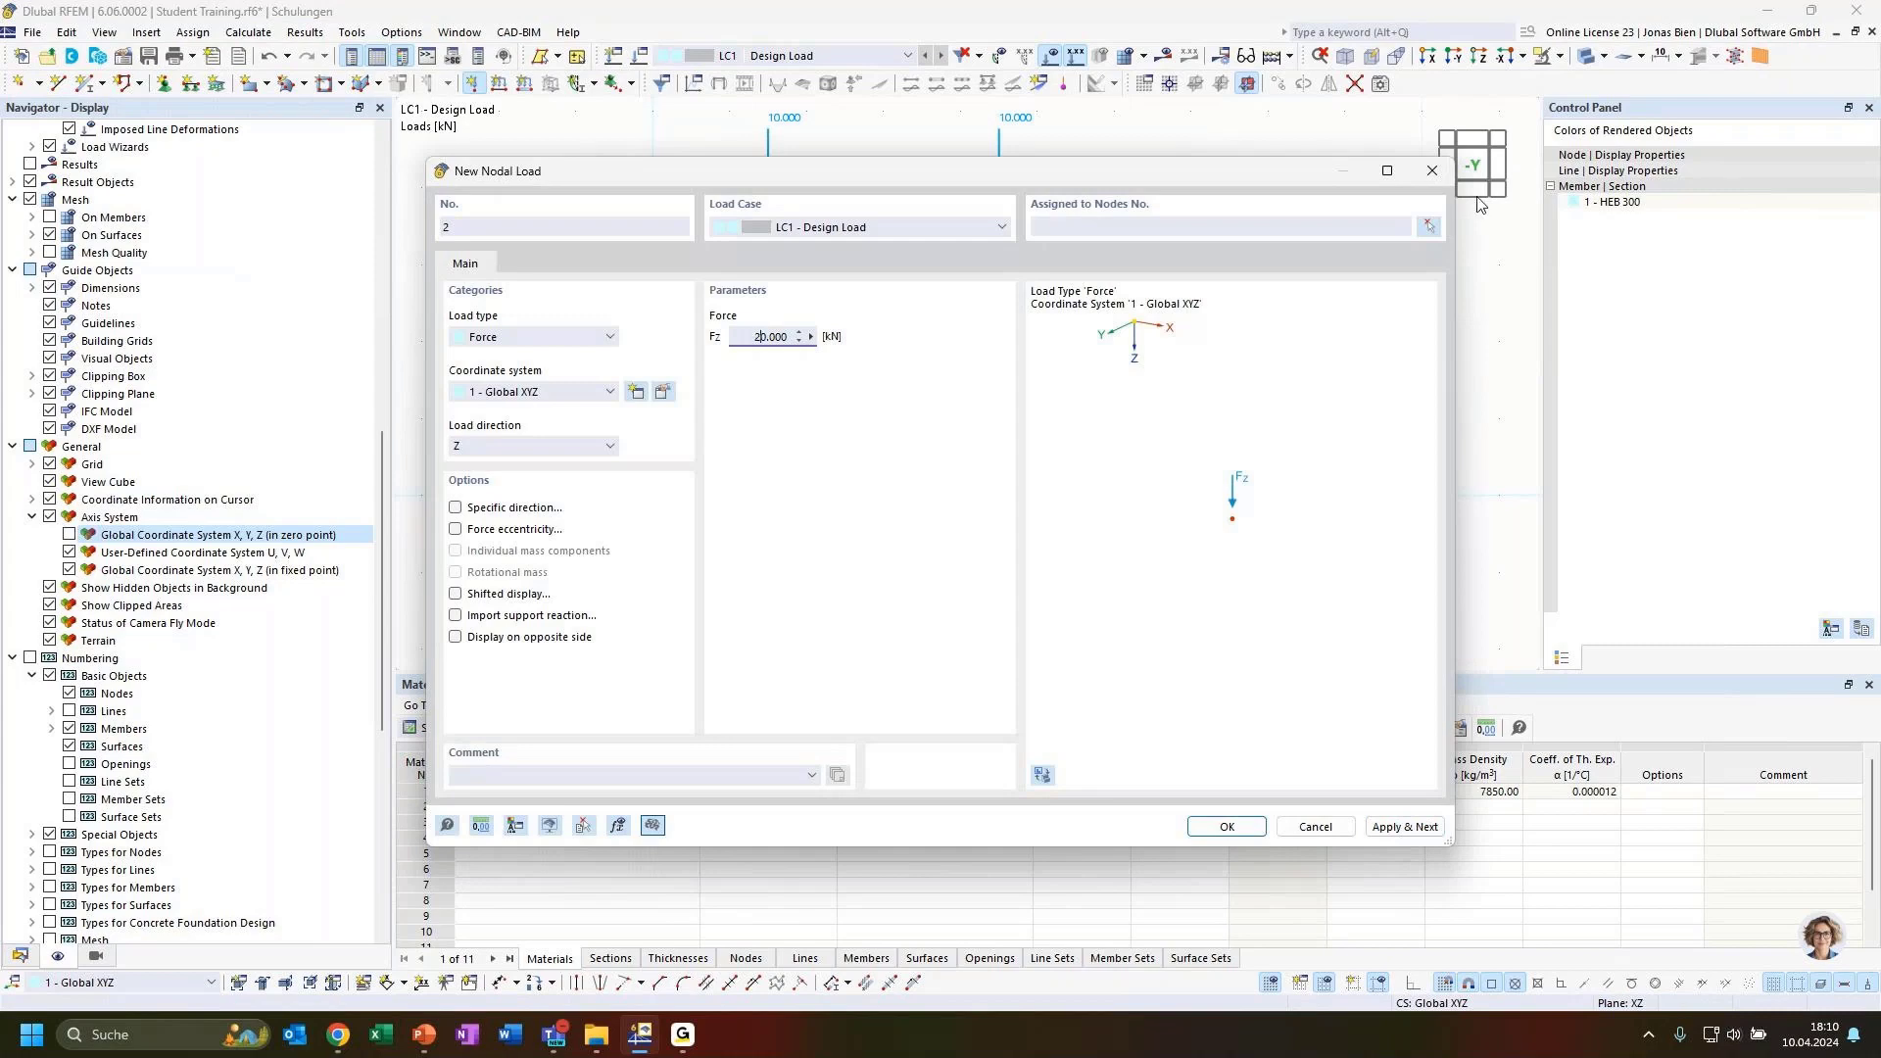
Apply a 20 kN nodal force in Z under LC1 to the top chord's right end node.
{"action": "left_click", "coordinate": [1430, 228]}
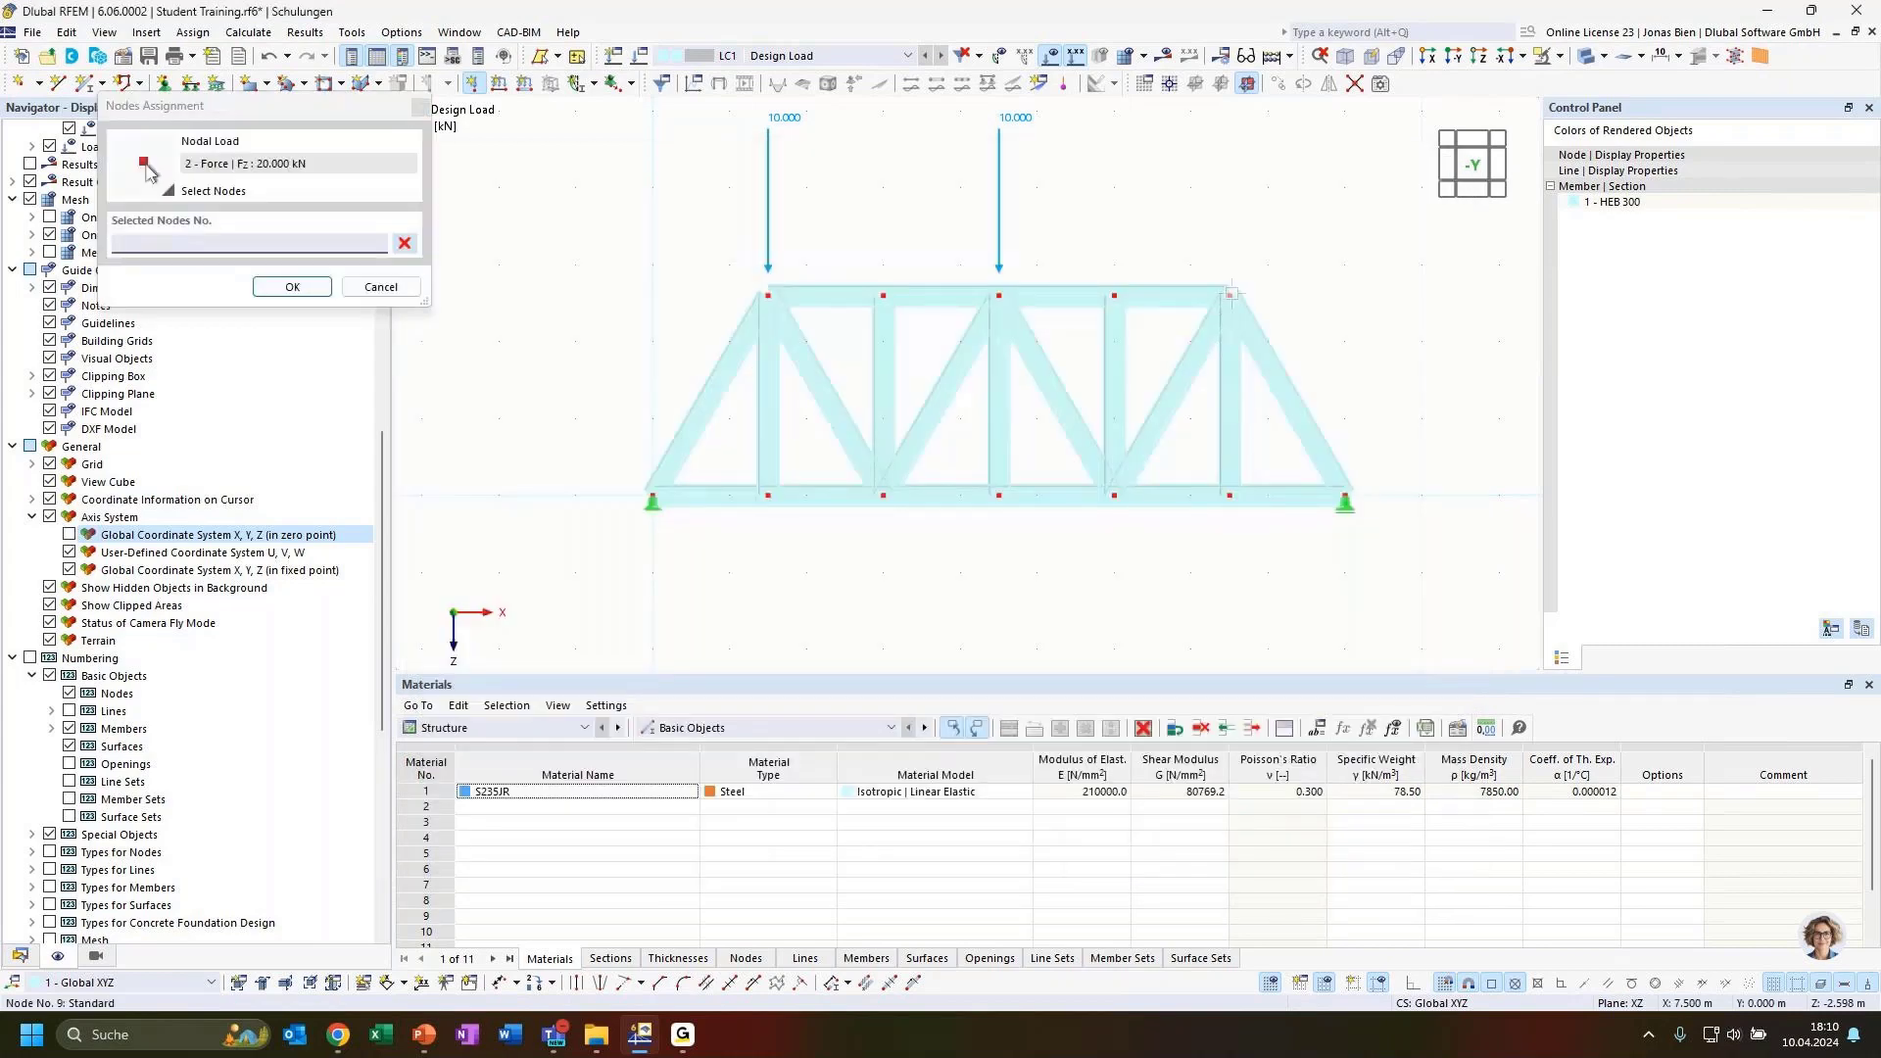
{"action": "left_click", "coordinate": [1228, 296]}
{"action": "left_click", "coordinate": [292, 286]}
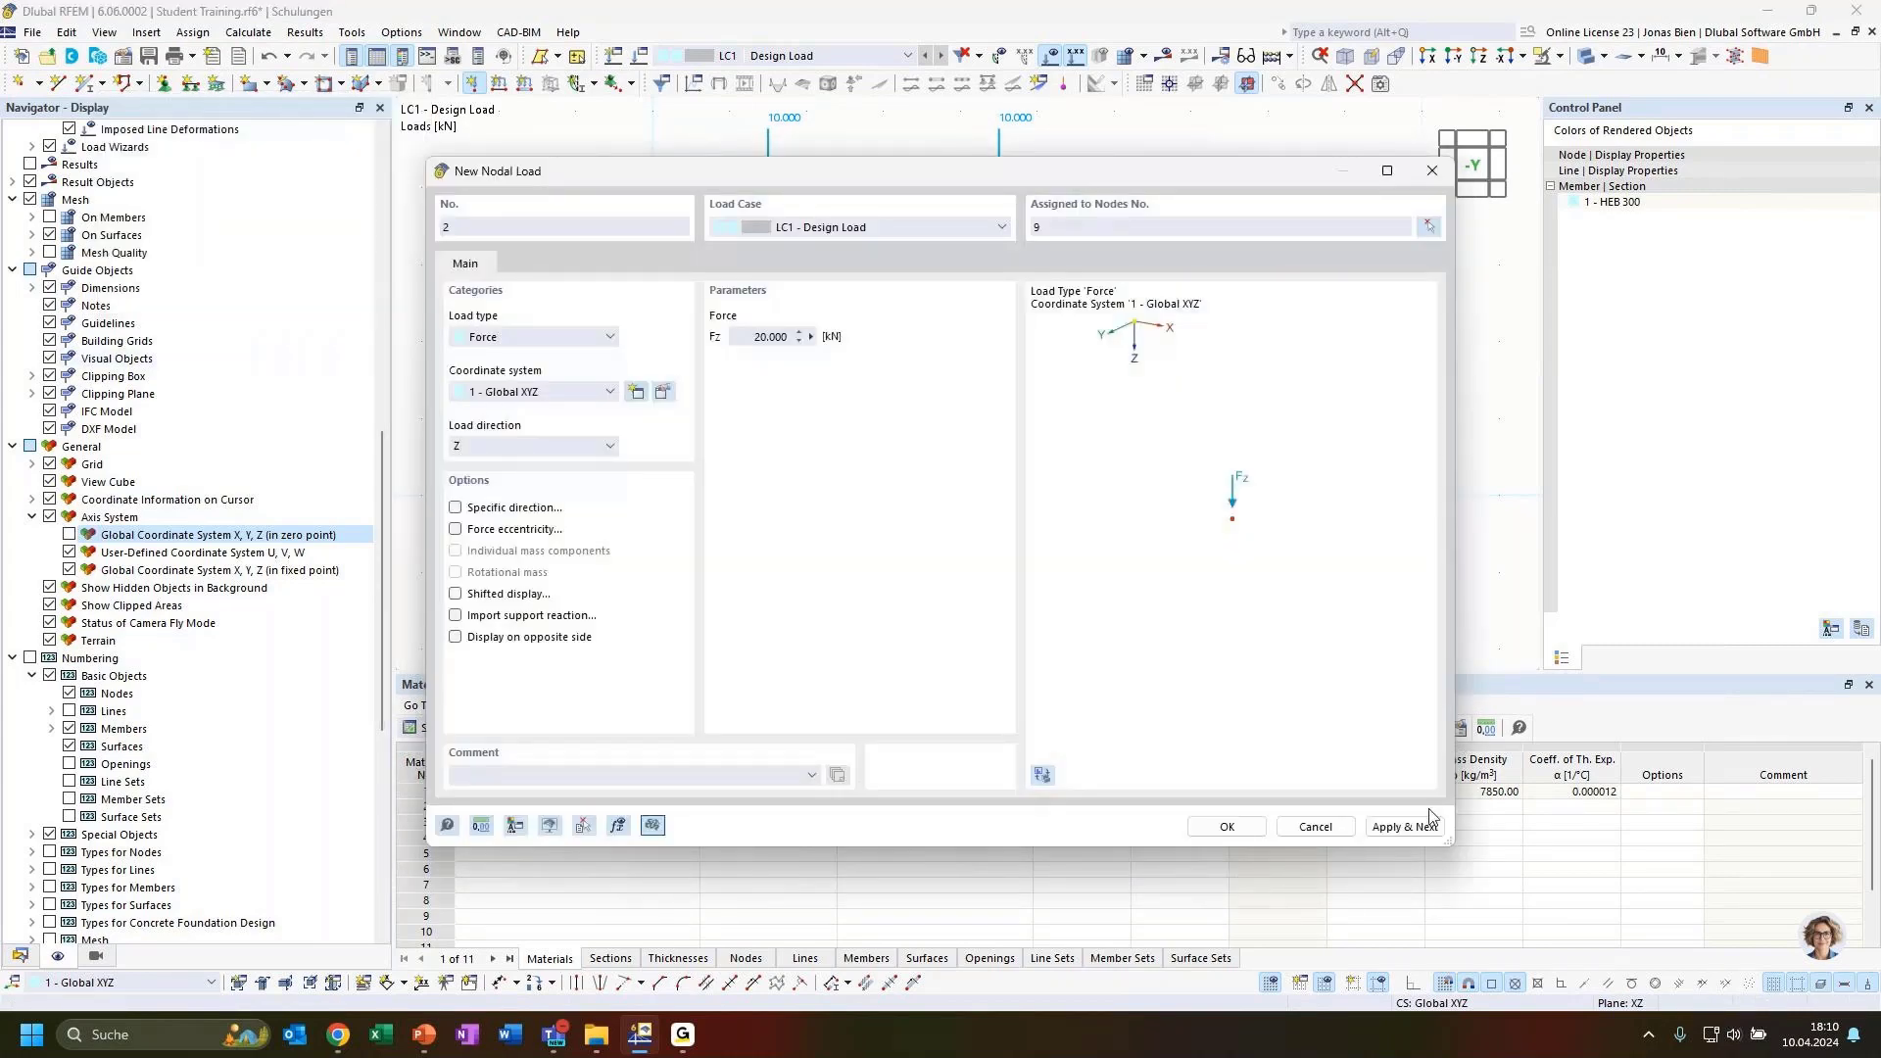
{"action": "left_click", "coordinate": [1226, 826]}
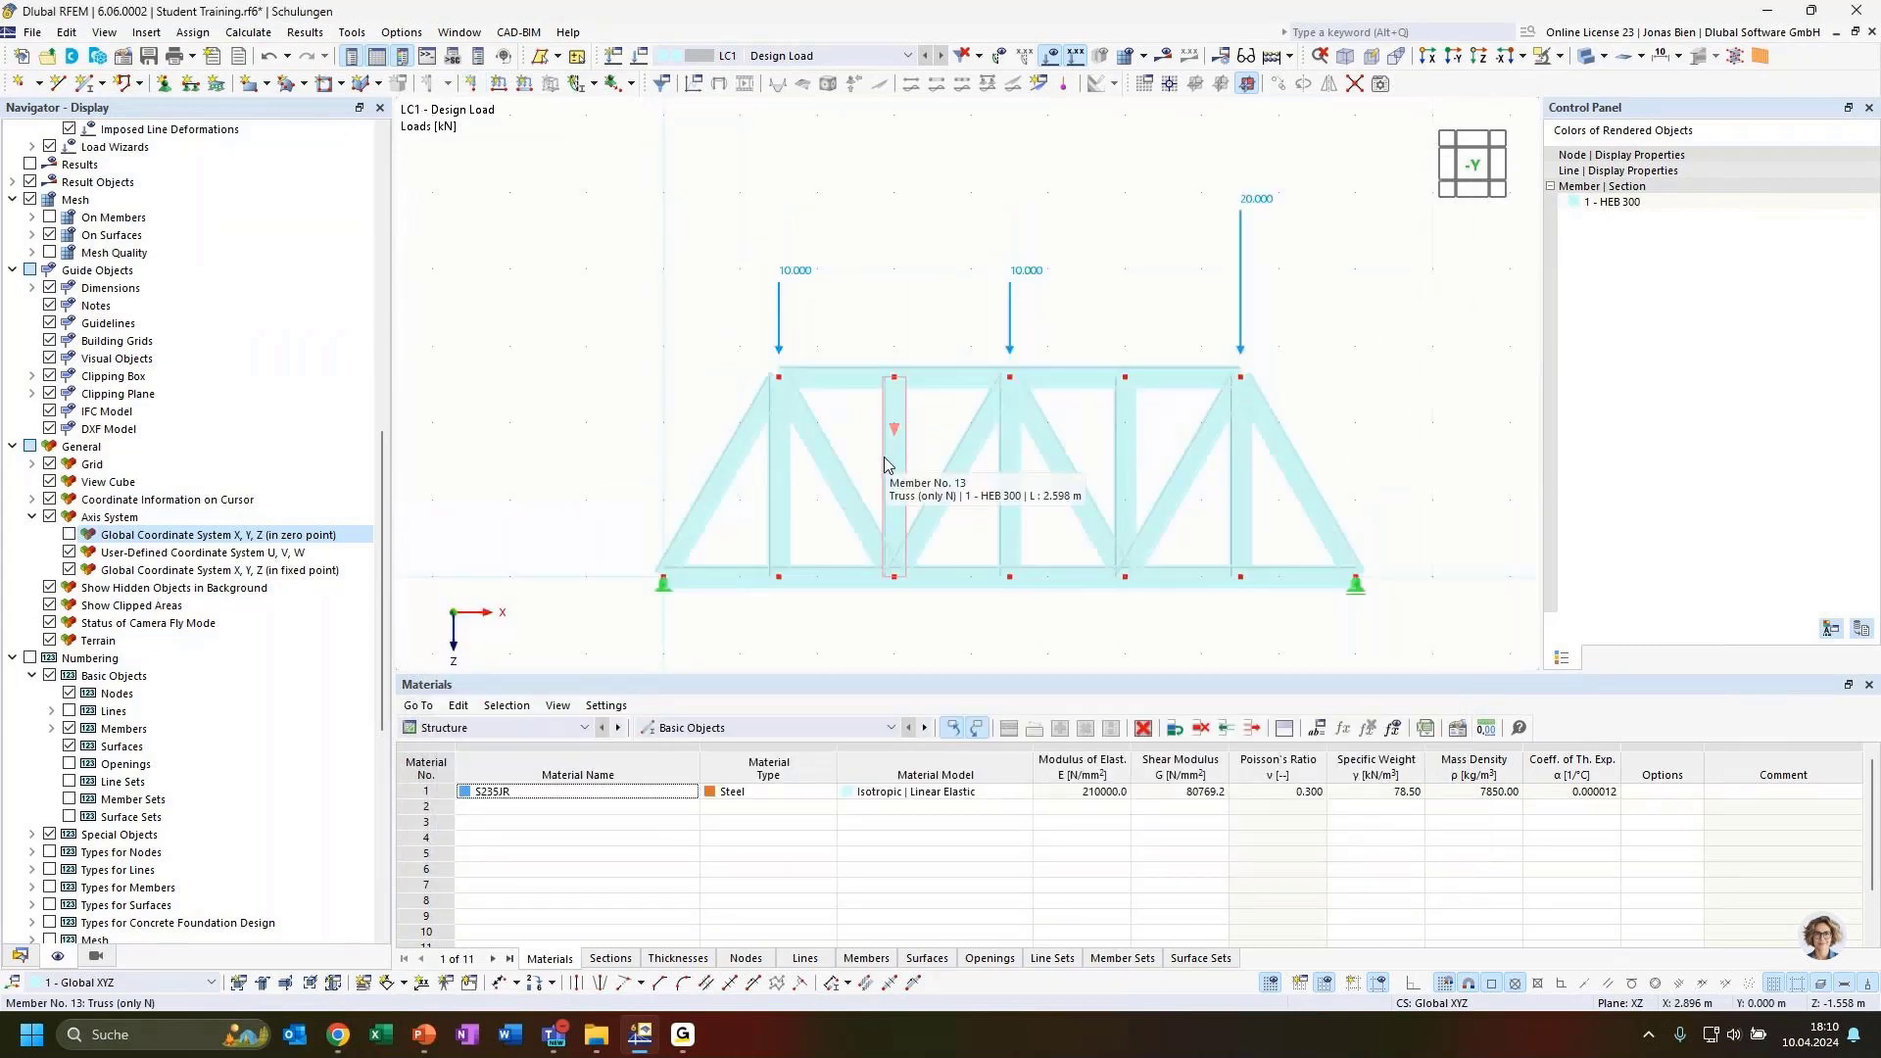
Show the truss as a wireframe and colour the objects by Material & Display Properties.
{"action": "scroll", "coordinate": [745, 256], "scroll_direction": "down", "scroll_amount": 1}
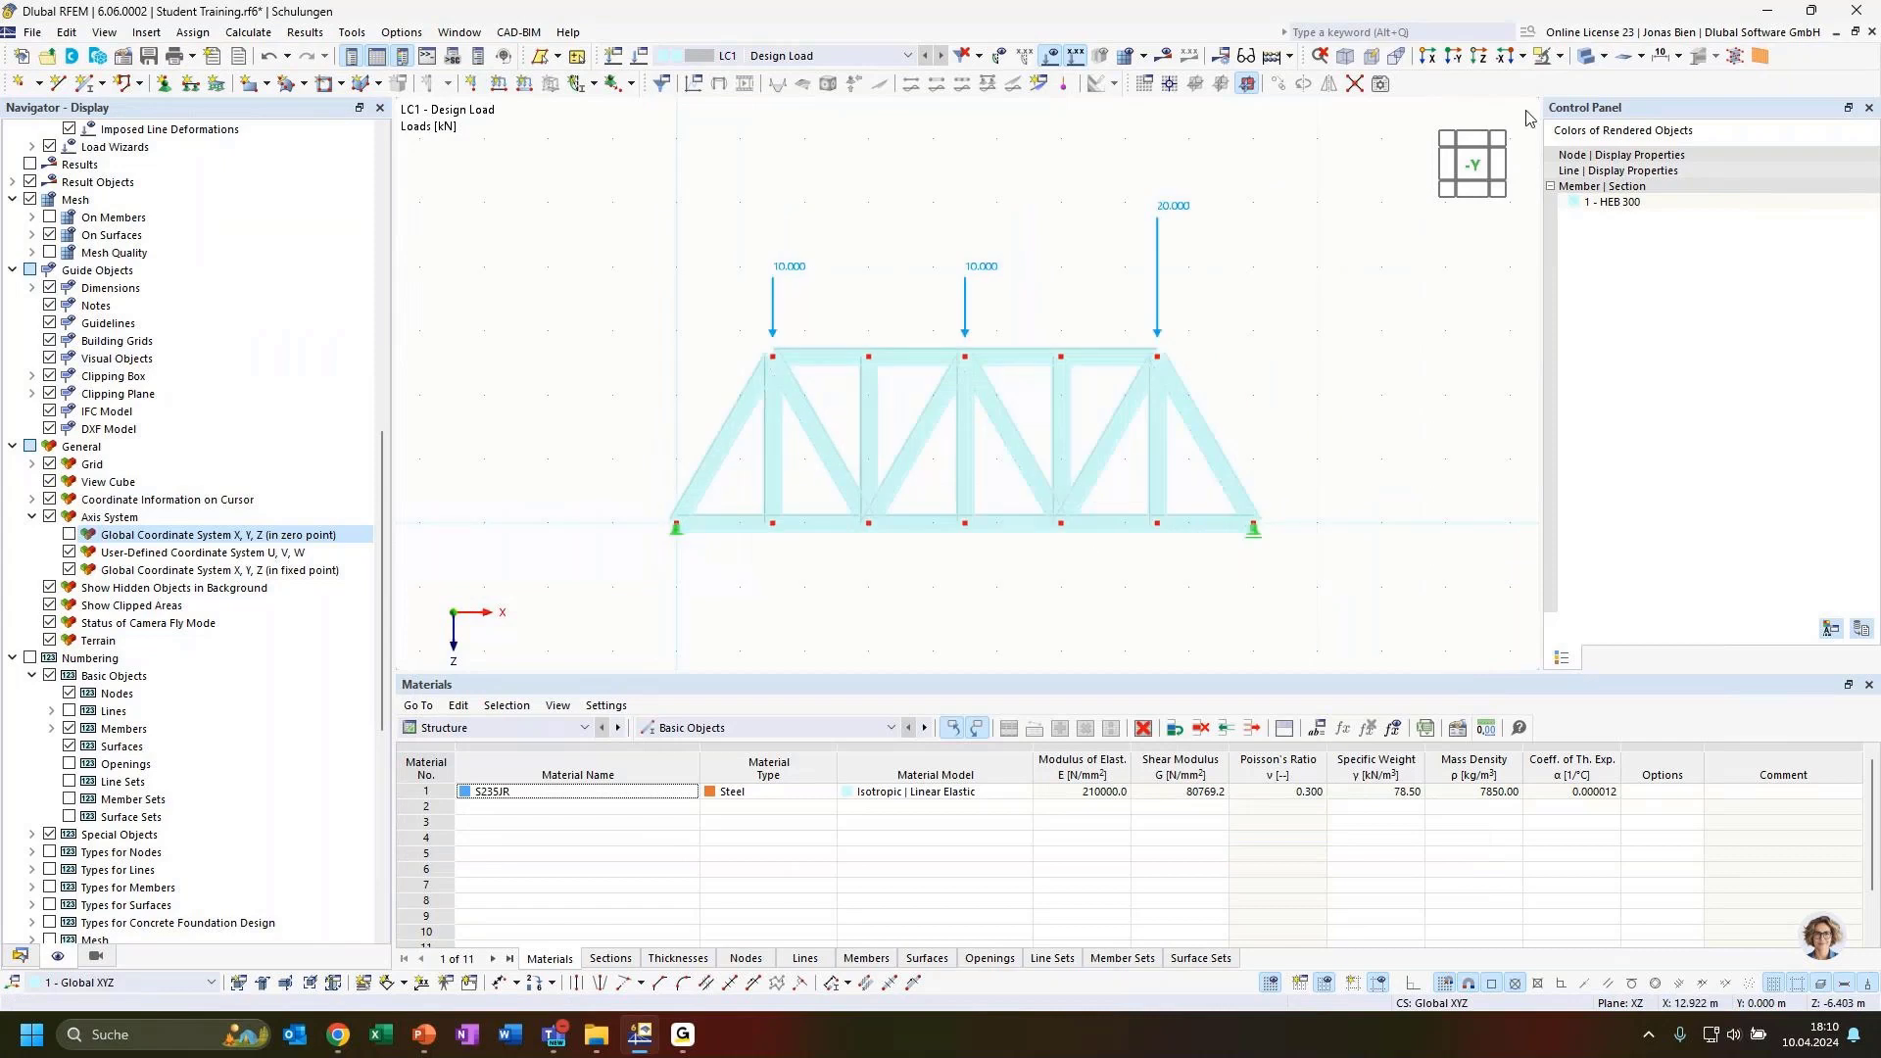
{"action": "left_click", "coordinate": [1589, 56]}
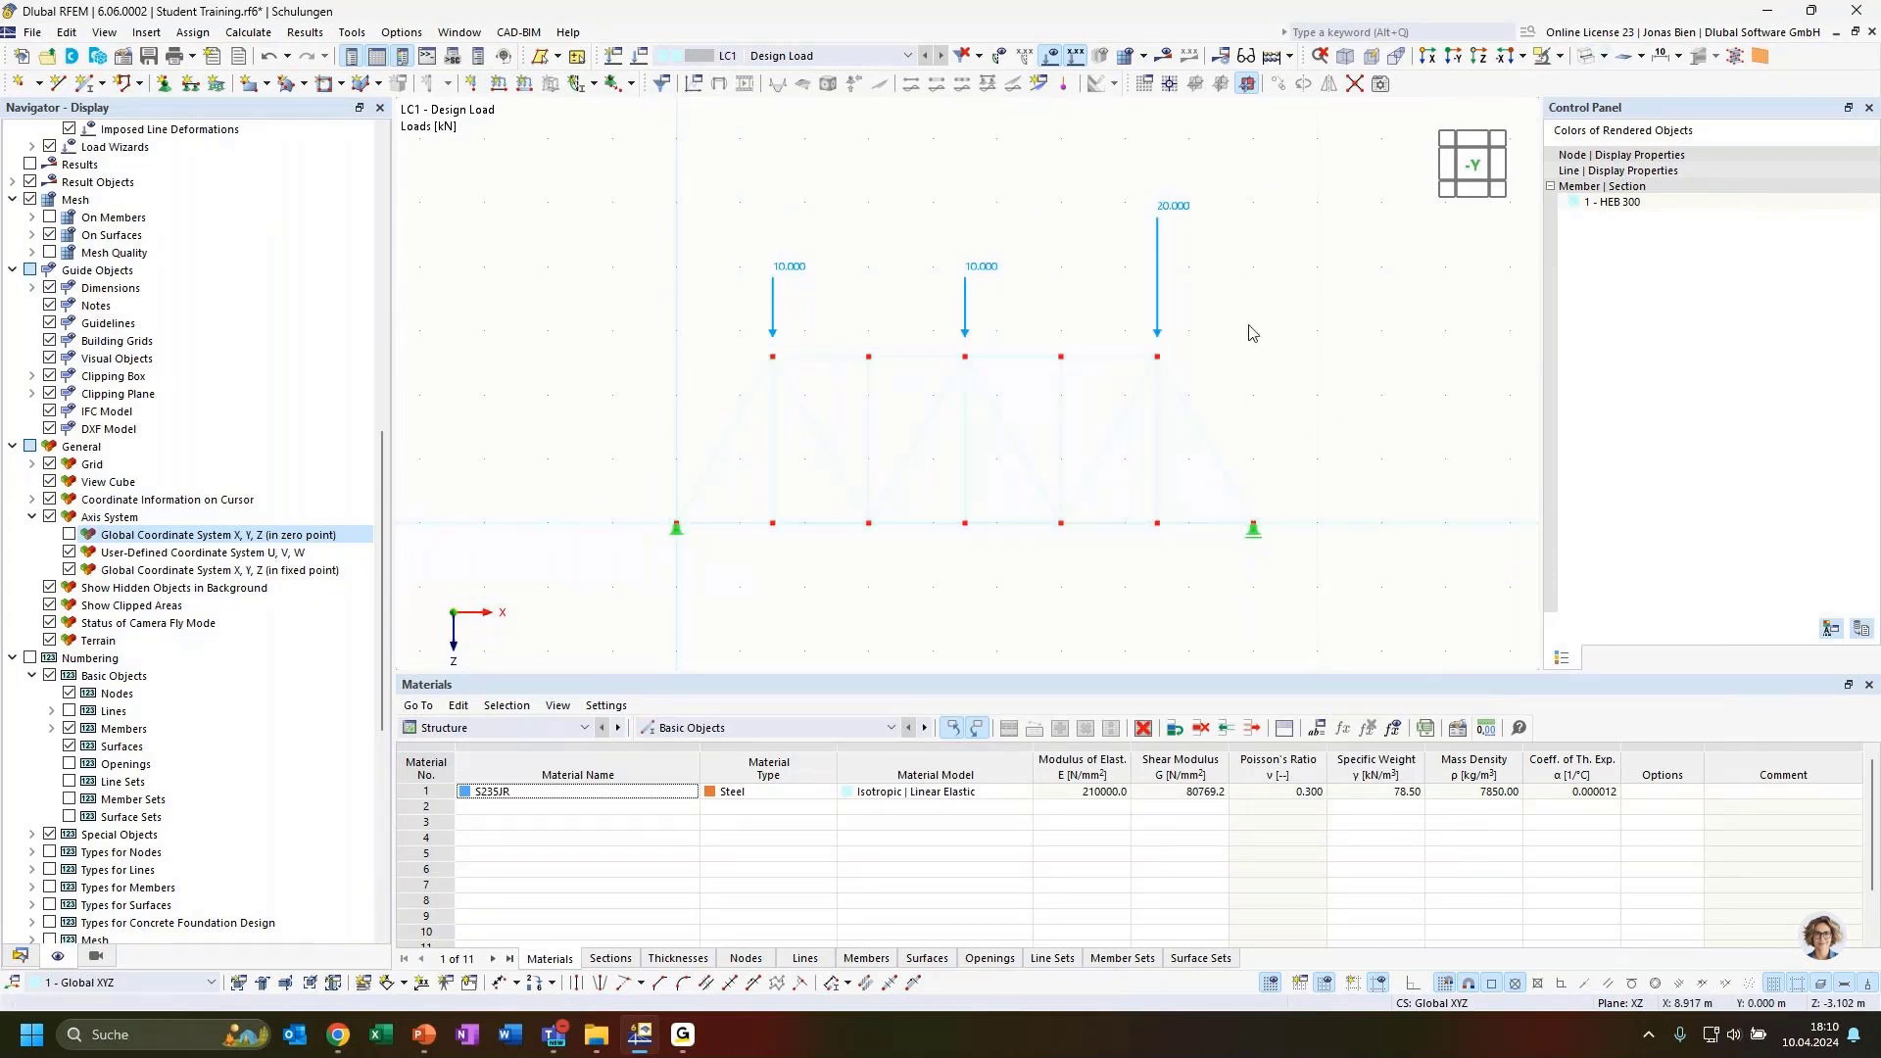
{"action": "mouse_move", "coordinate": [1307, 353]}
{"action": "middle_mouse_down", "text": "ctrl"}
{"action": "mouse_move", "coordinate": [1301, 369]}
{"action": "mouse_move", "coordinate": [1273, 357]}
{"action": "middle_mouse_up", "text": "ctrl"}
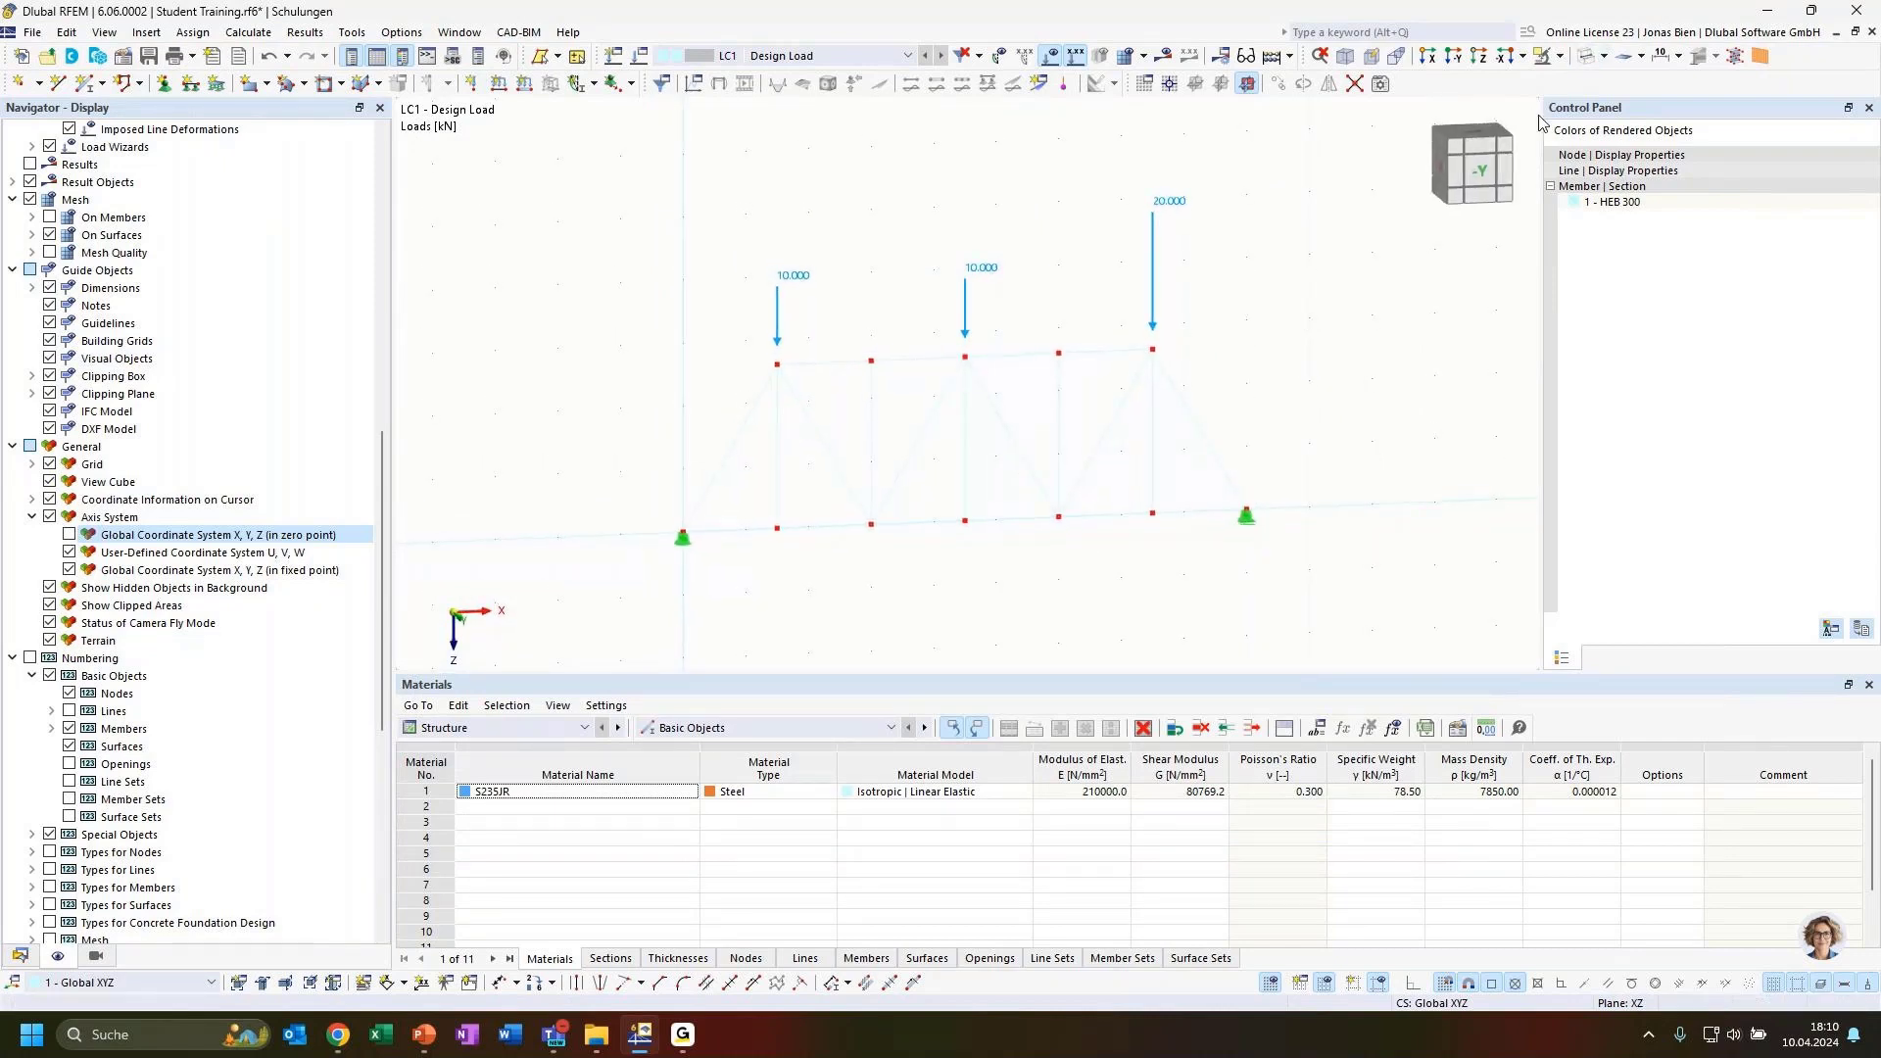
{"action": "left_click", "coordinate": [95, 956]}
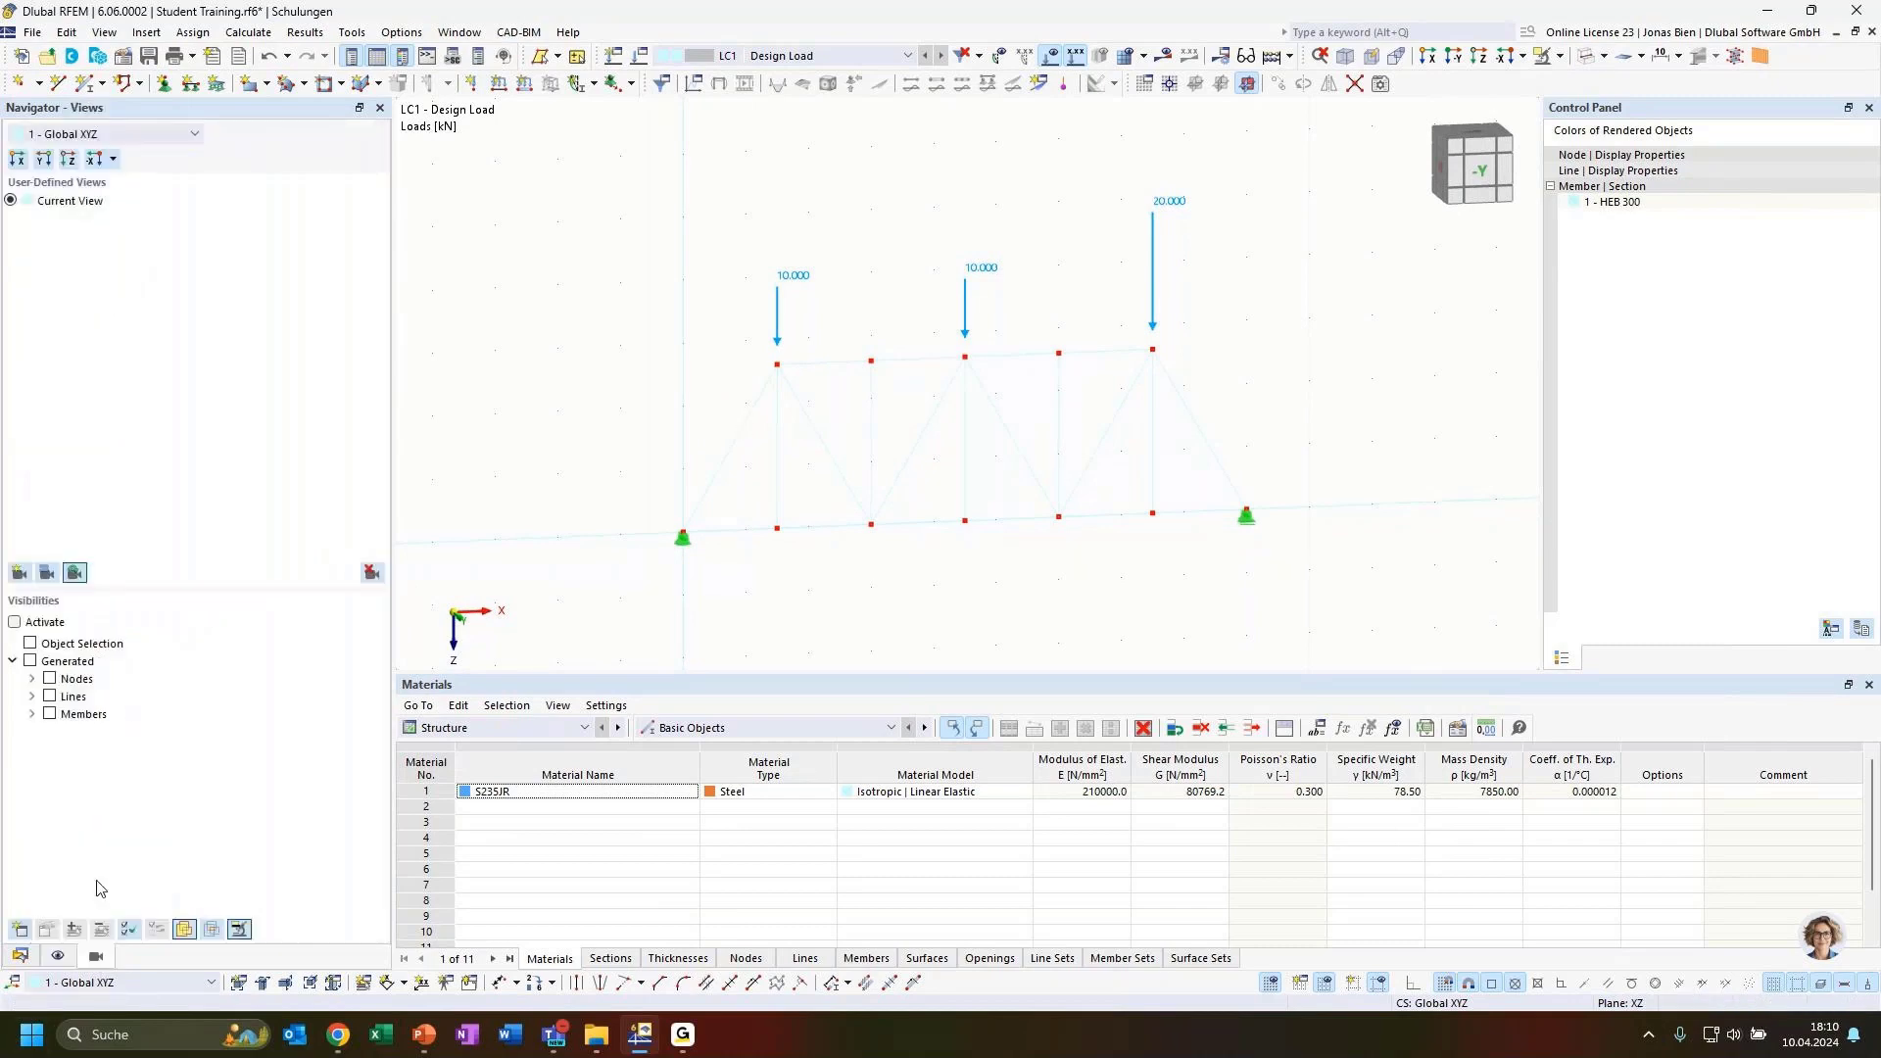
{"action": "left_click", "coordinate": [58, 956]}
{"action": "scroll", "coordinate": [76, 757], "scroll_direction": "down", "scroll_amount": 10}
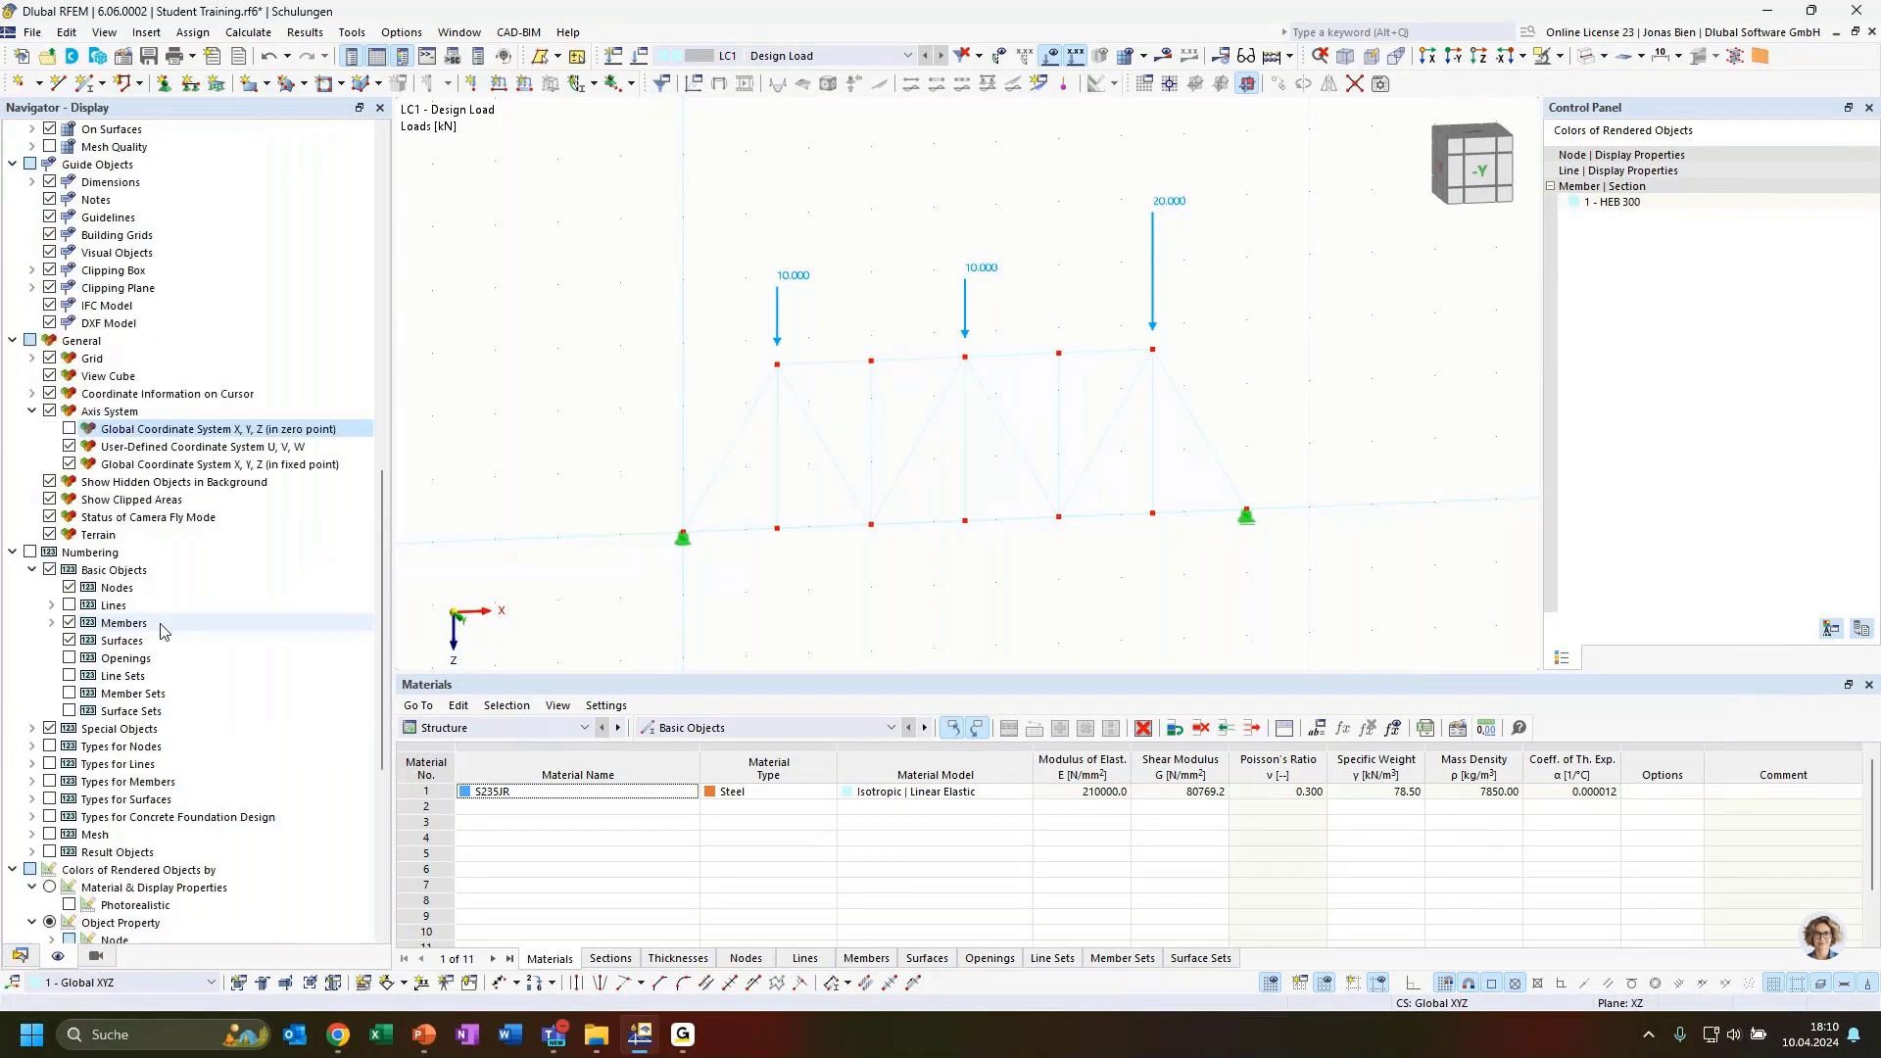
{"action": "left_click", "coordinate": [49, 623]}
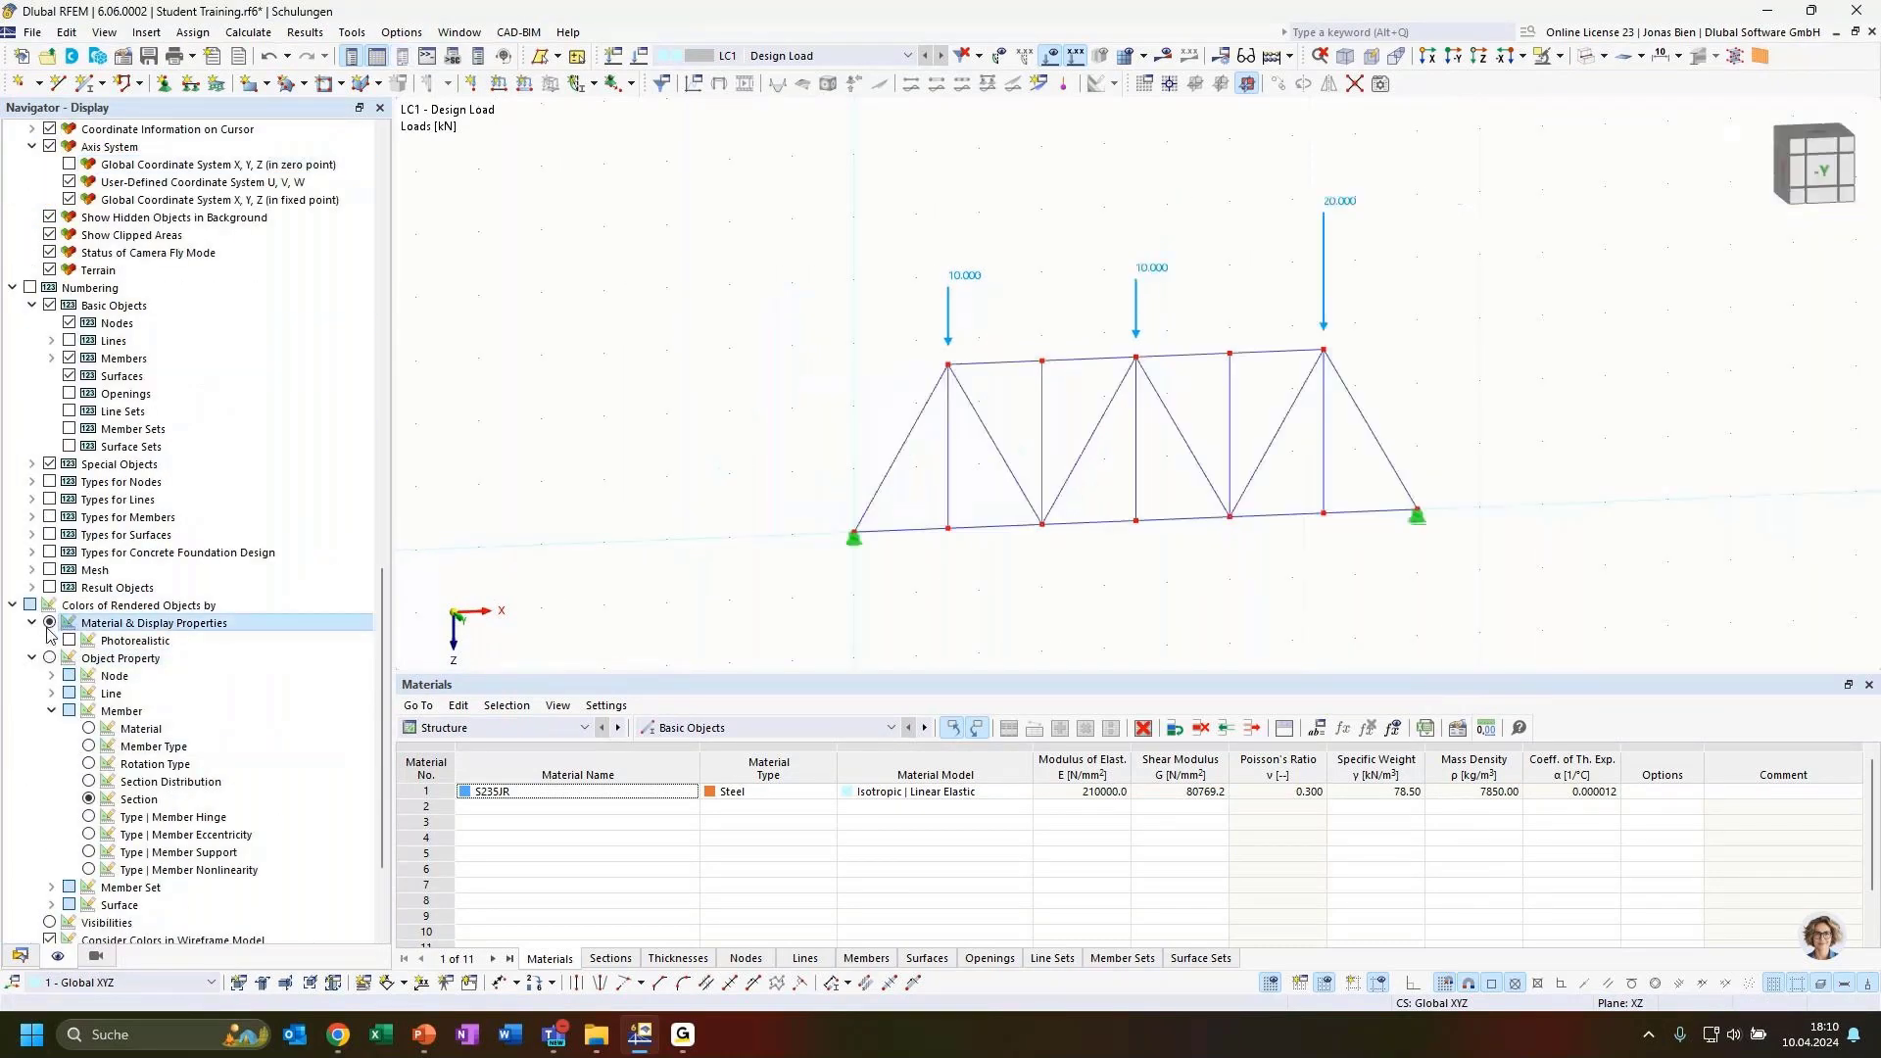
{"action": "middle_click_drag", "start_coordinate": [1478, 360], "coordinate": [1445, 357], "text": "ctrl"}
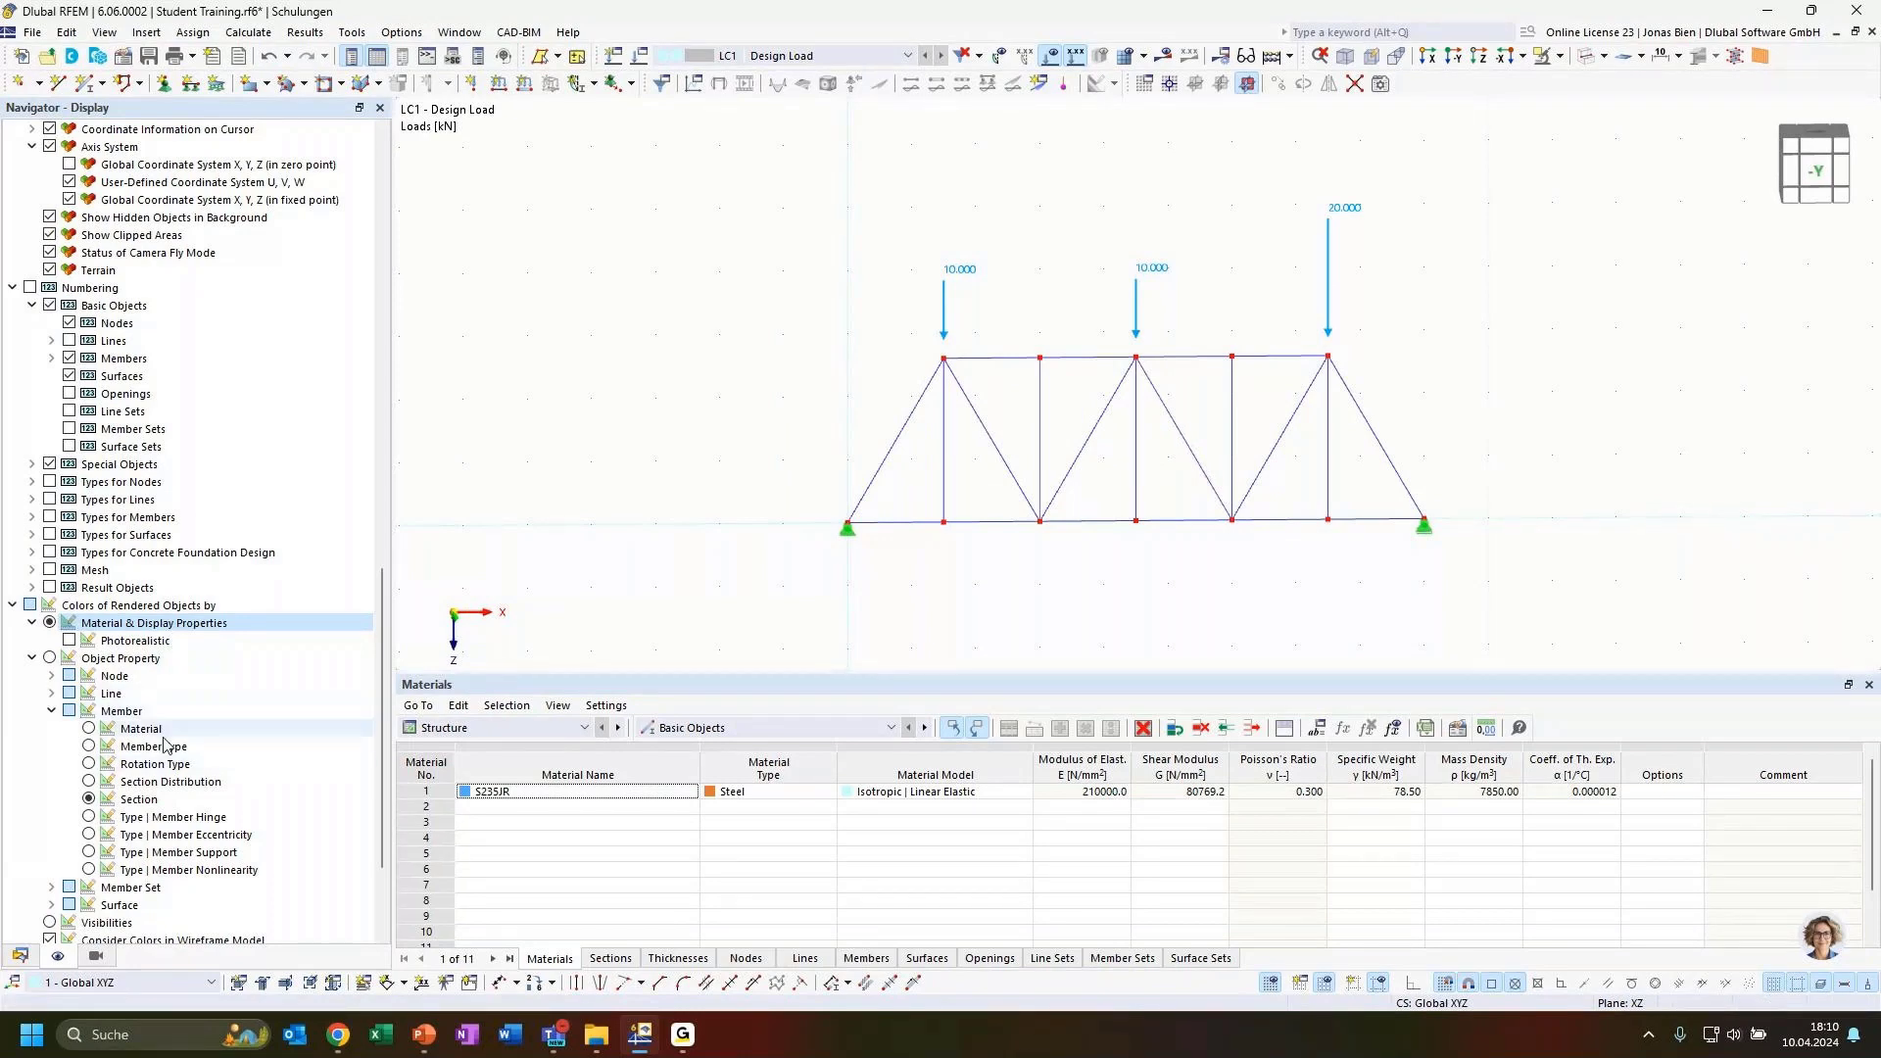
{"action": "scroll", "coordinate": [264, 601], "scroll_direction": "up", "scroll_amount": 4}
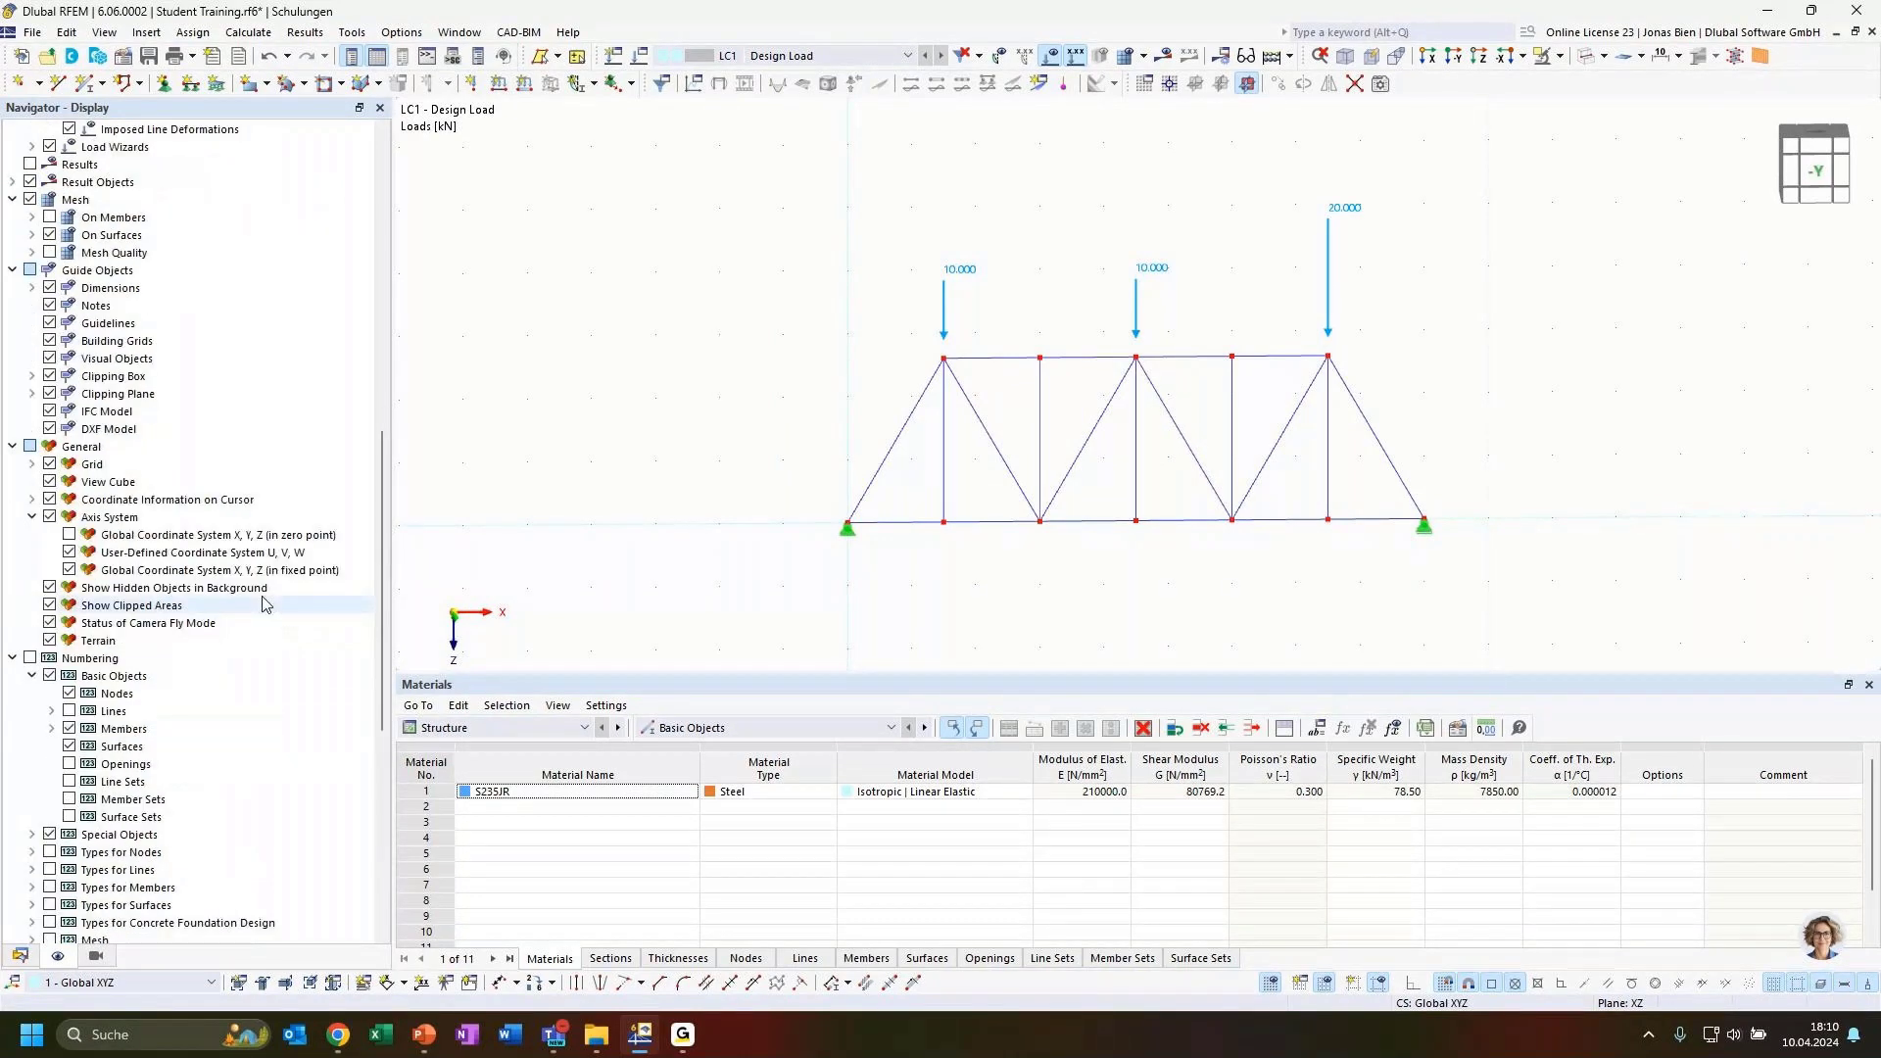
{"action": "scroll", "coordinate": [265, 600], "scroll_direction": "down", "scroll_amount": 5}
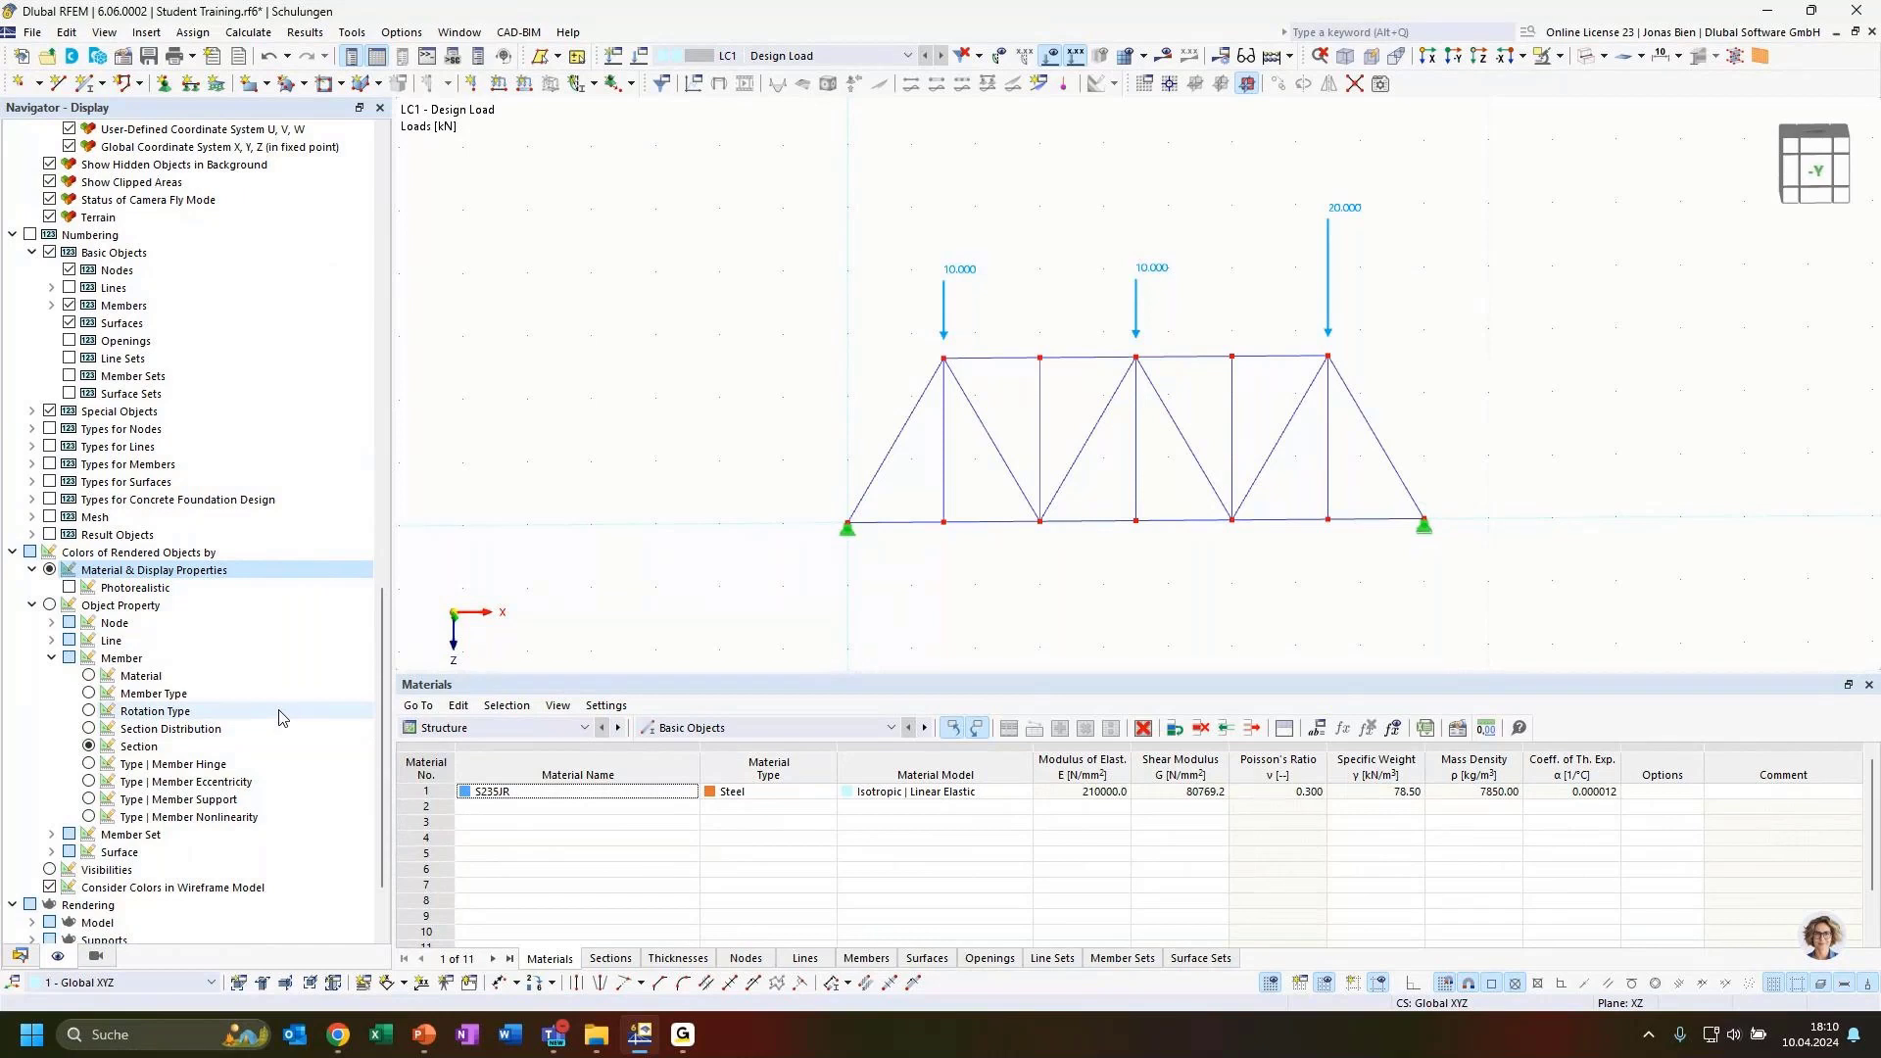
{"action": "right_click", "coordinate": [252, 675]}
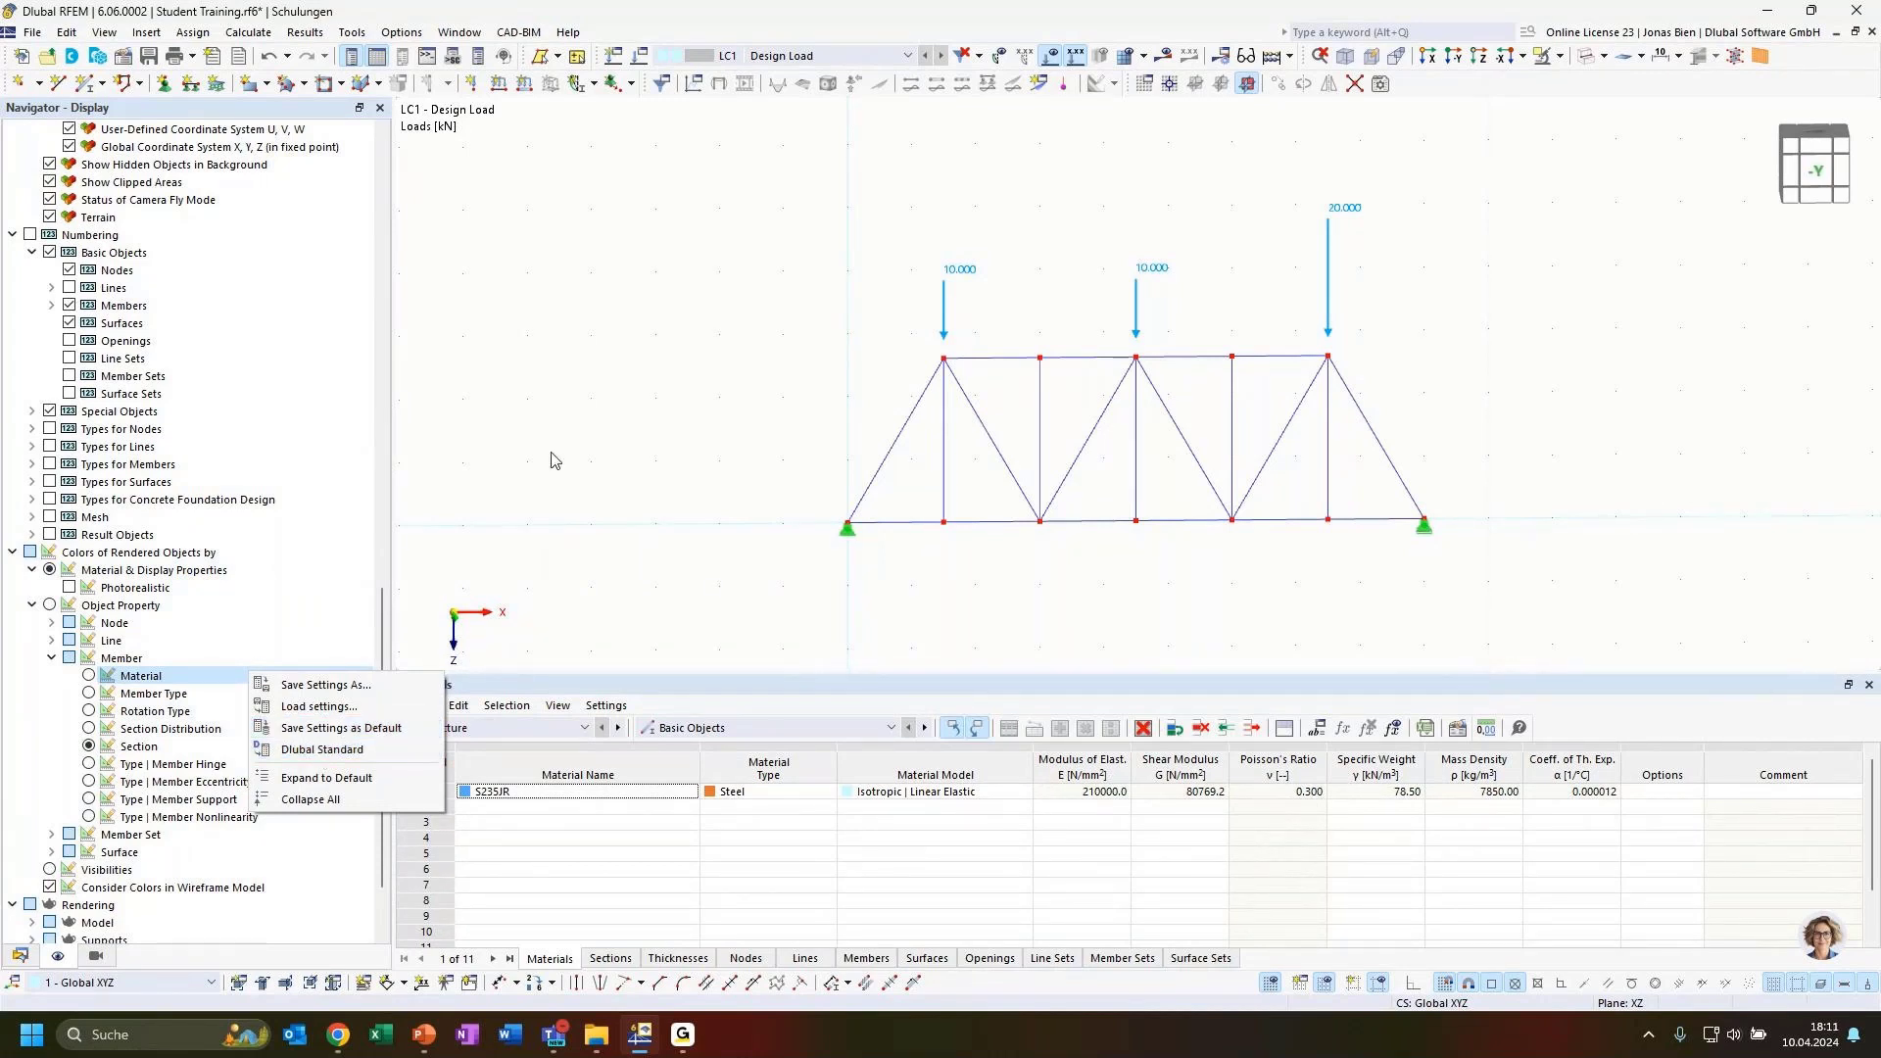
{"action": "left_click", "coordinate": [578, 470]}
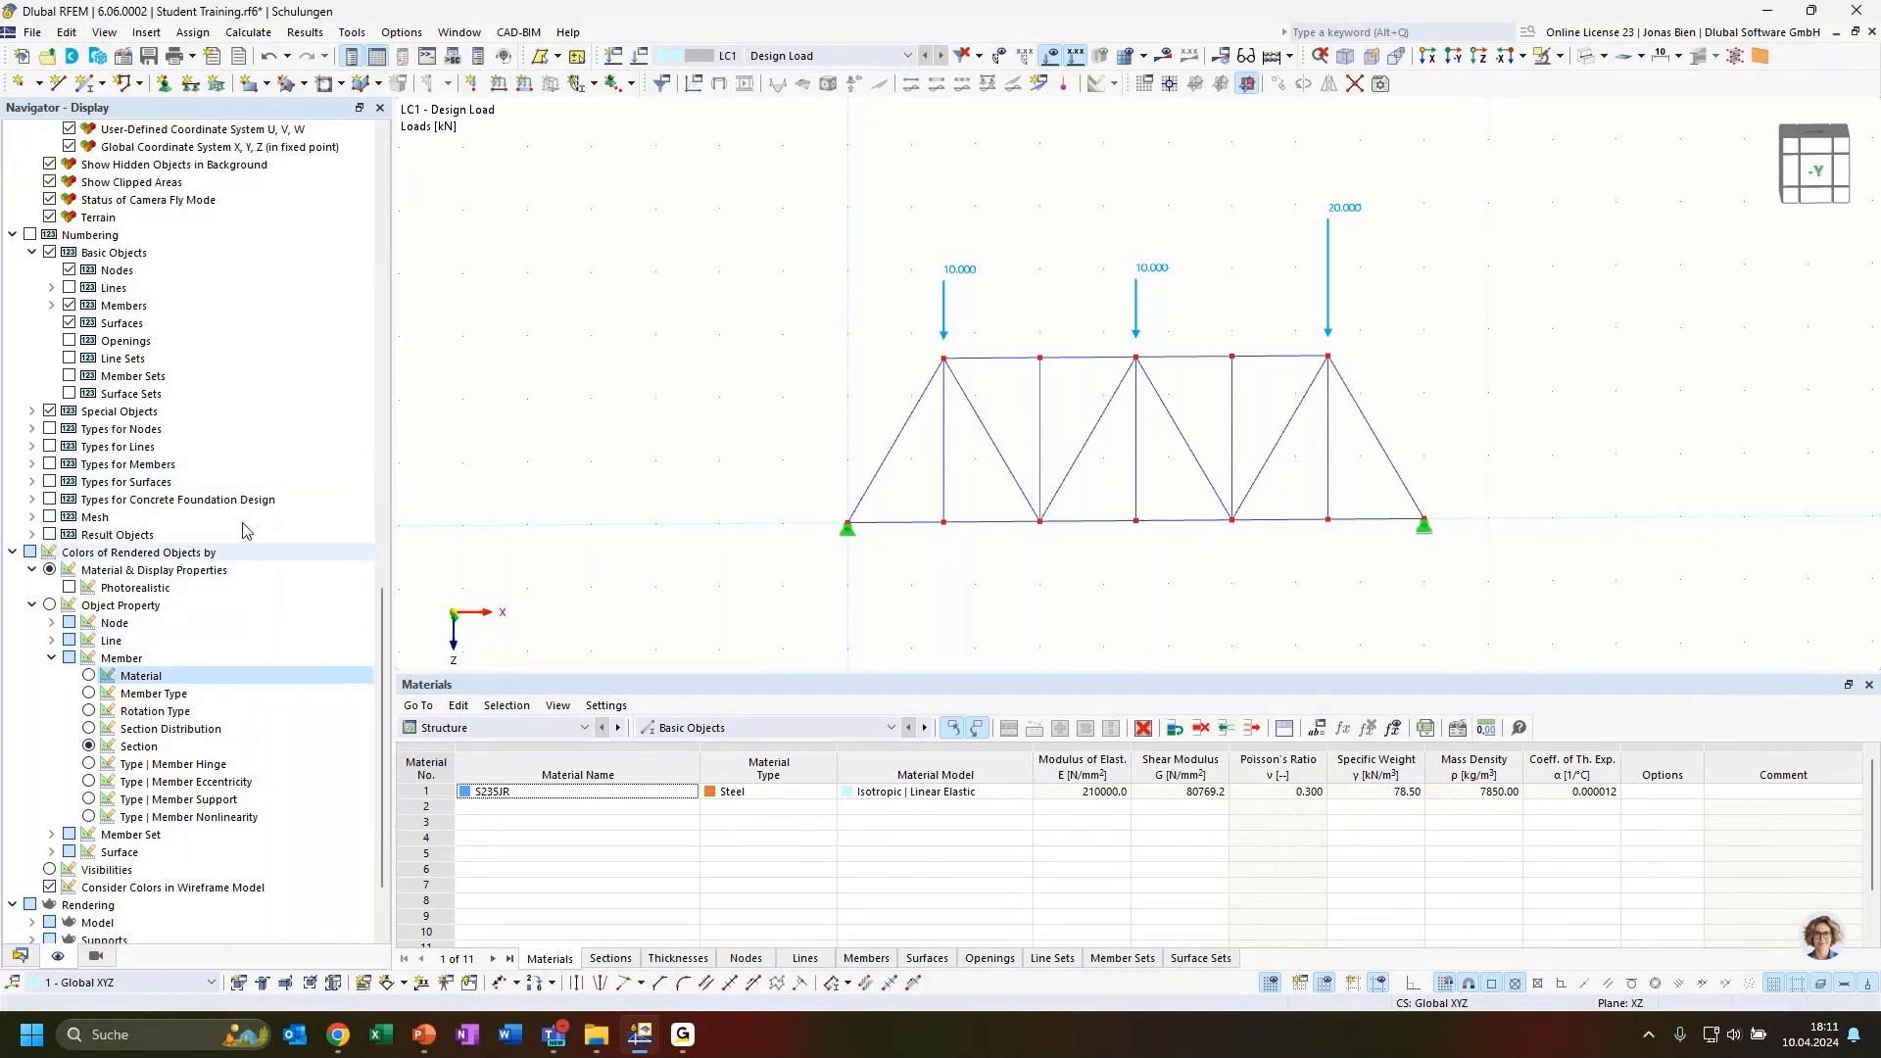
{"action": "right_click", "coordinate": [274, 656]}
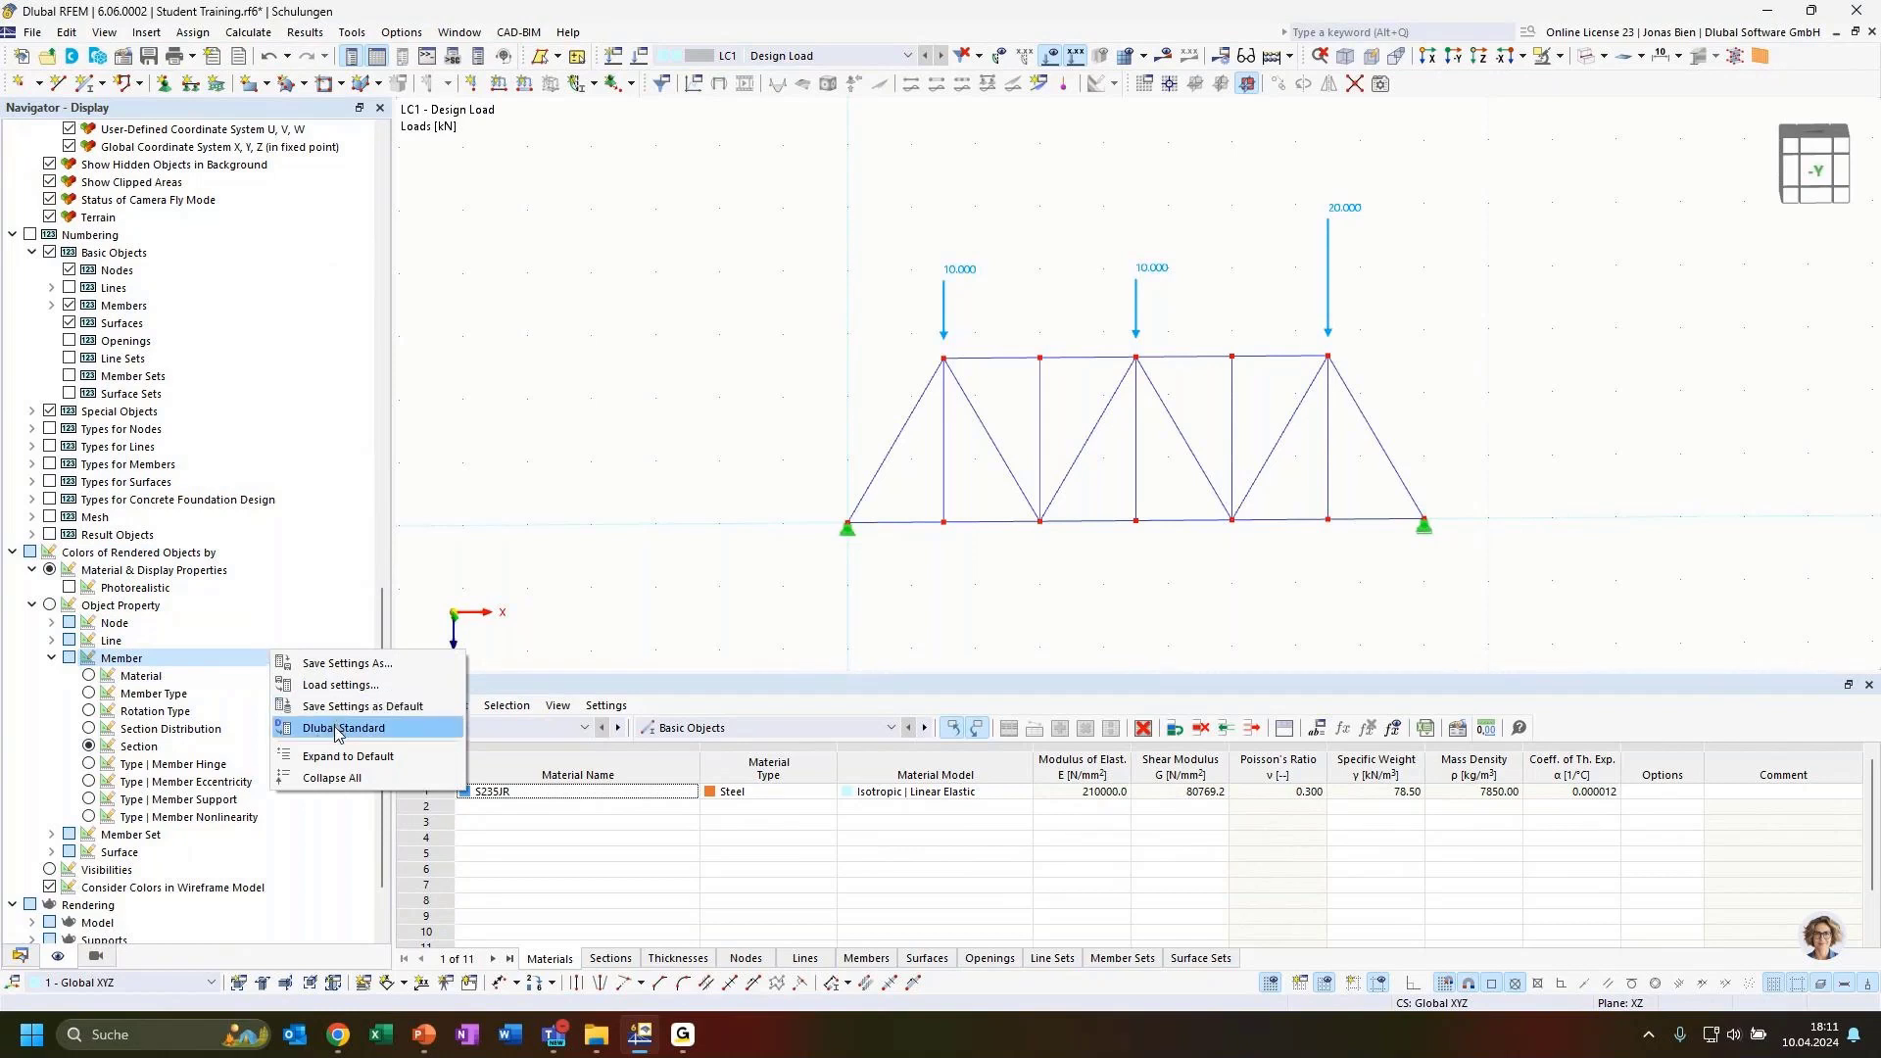
{"action": "left_click", "coordinate": [763, 336]}
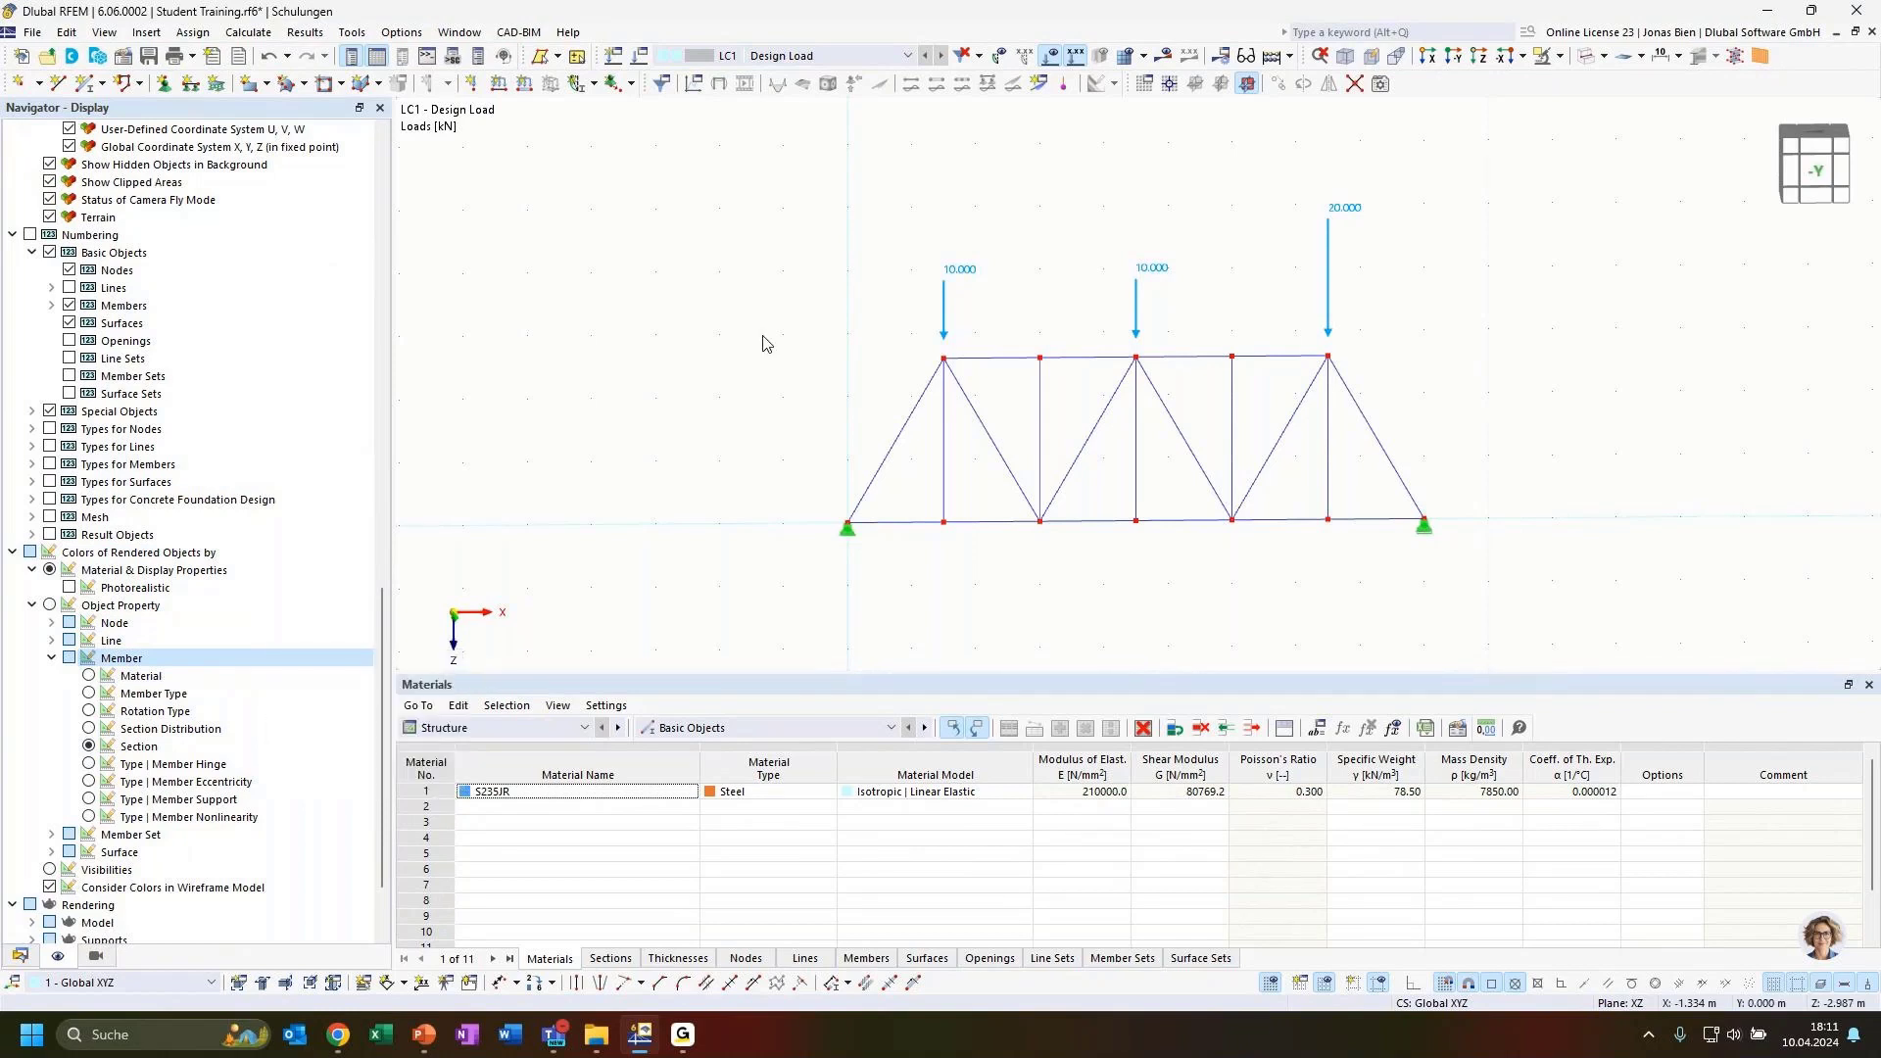
Calculate LC1 and display the truss's global deformations |u|.
{"action": "left_click", "coordinate": [1163, 56]}
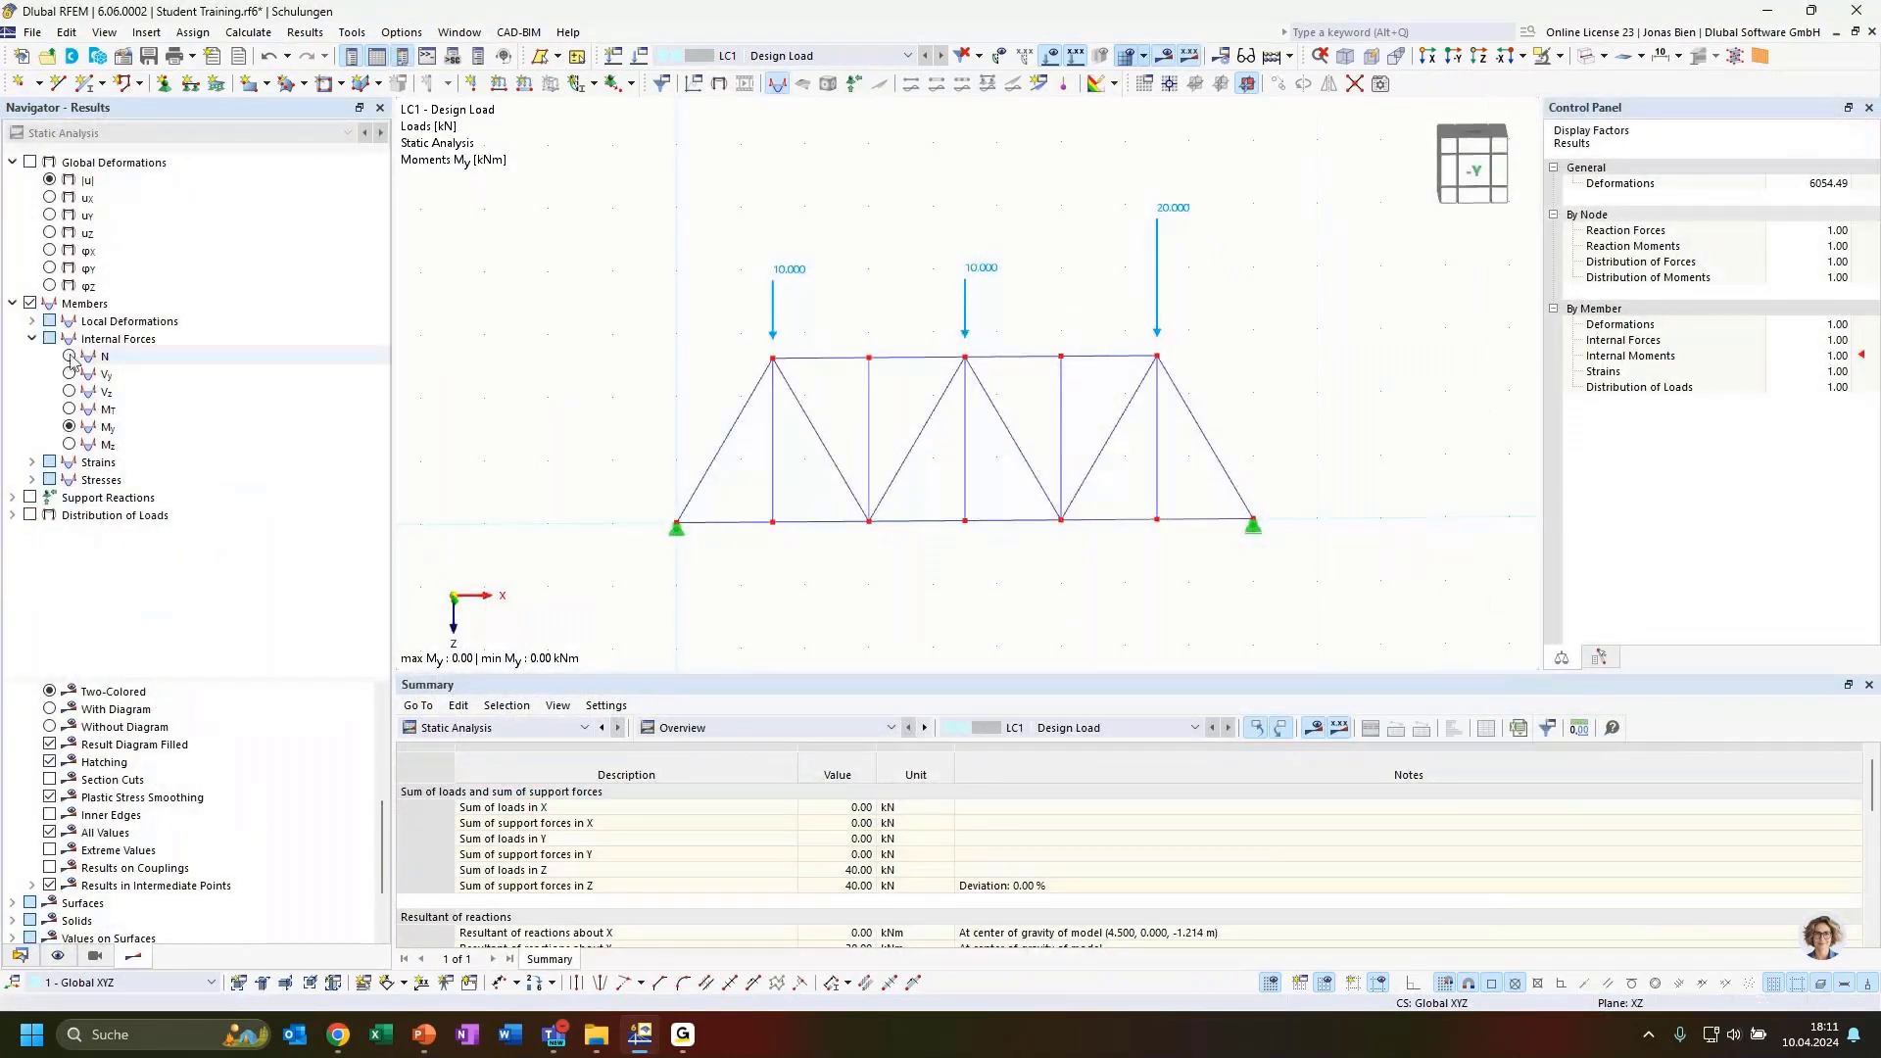
{"action": "left_click", "coordinate": [32, 321]}
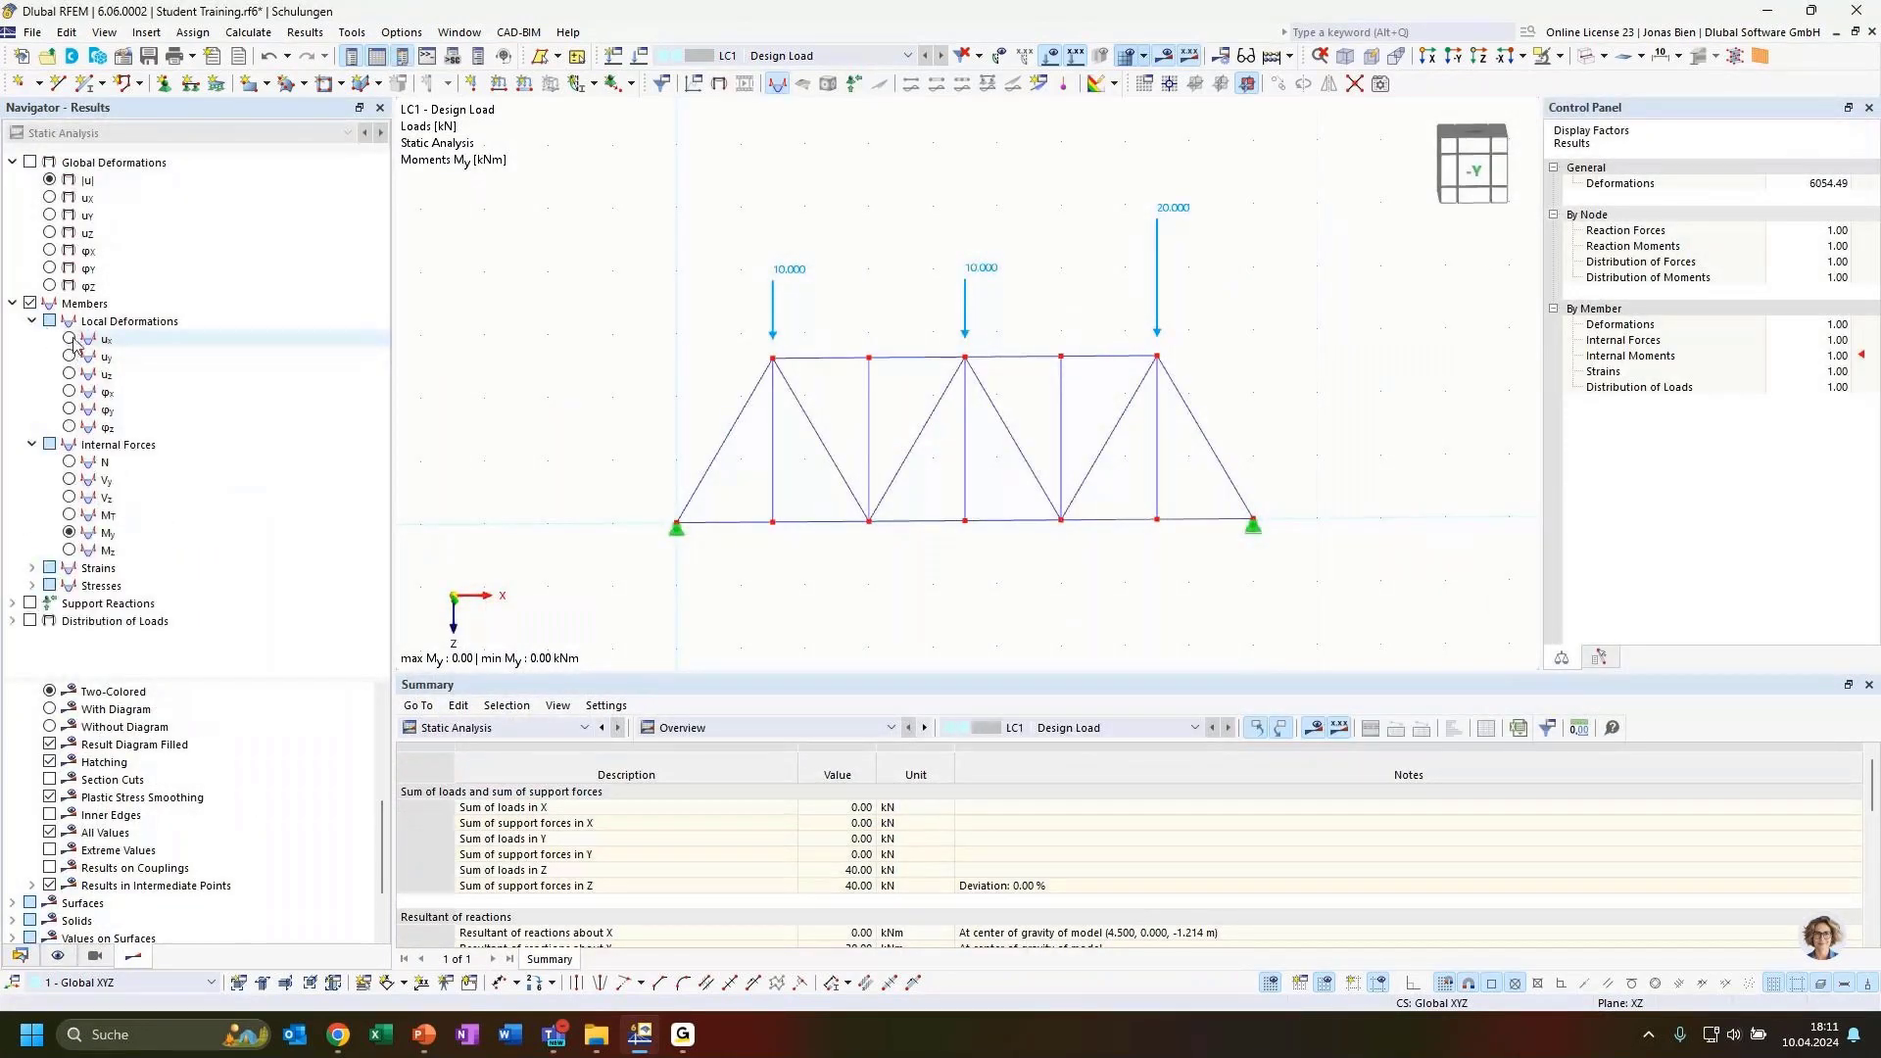
{"action": "left_click", "coordinate": [51, 182]}
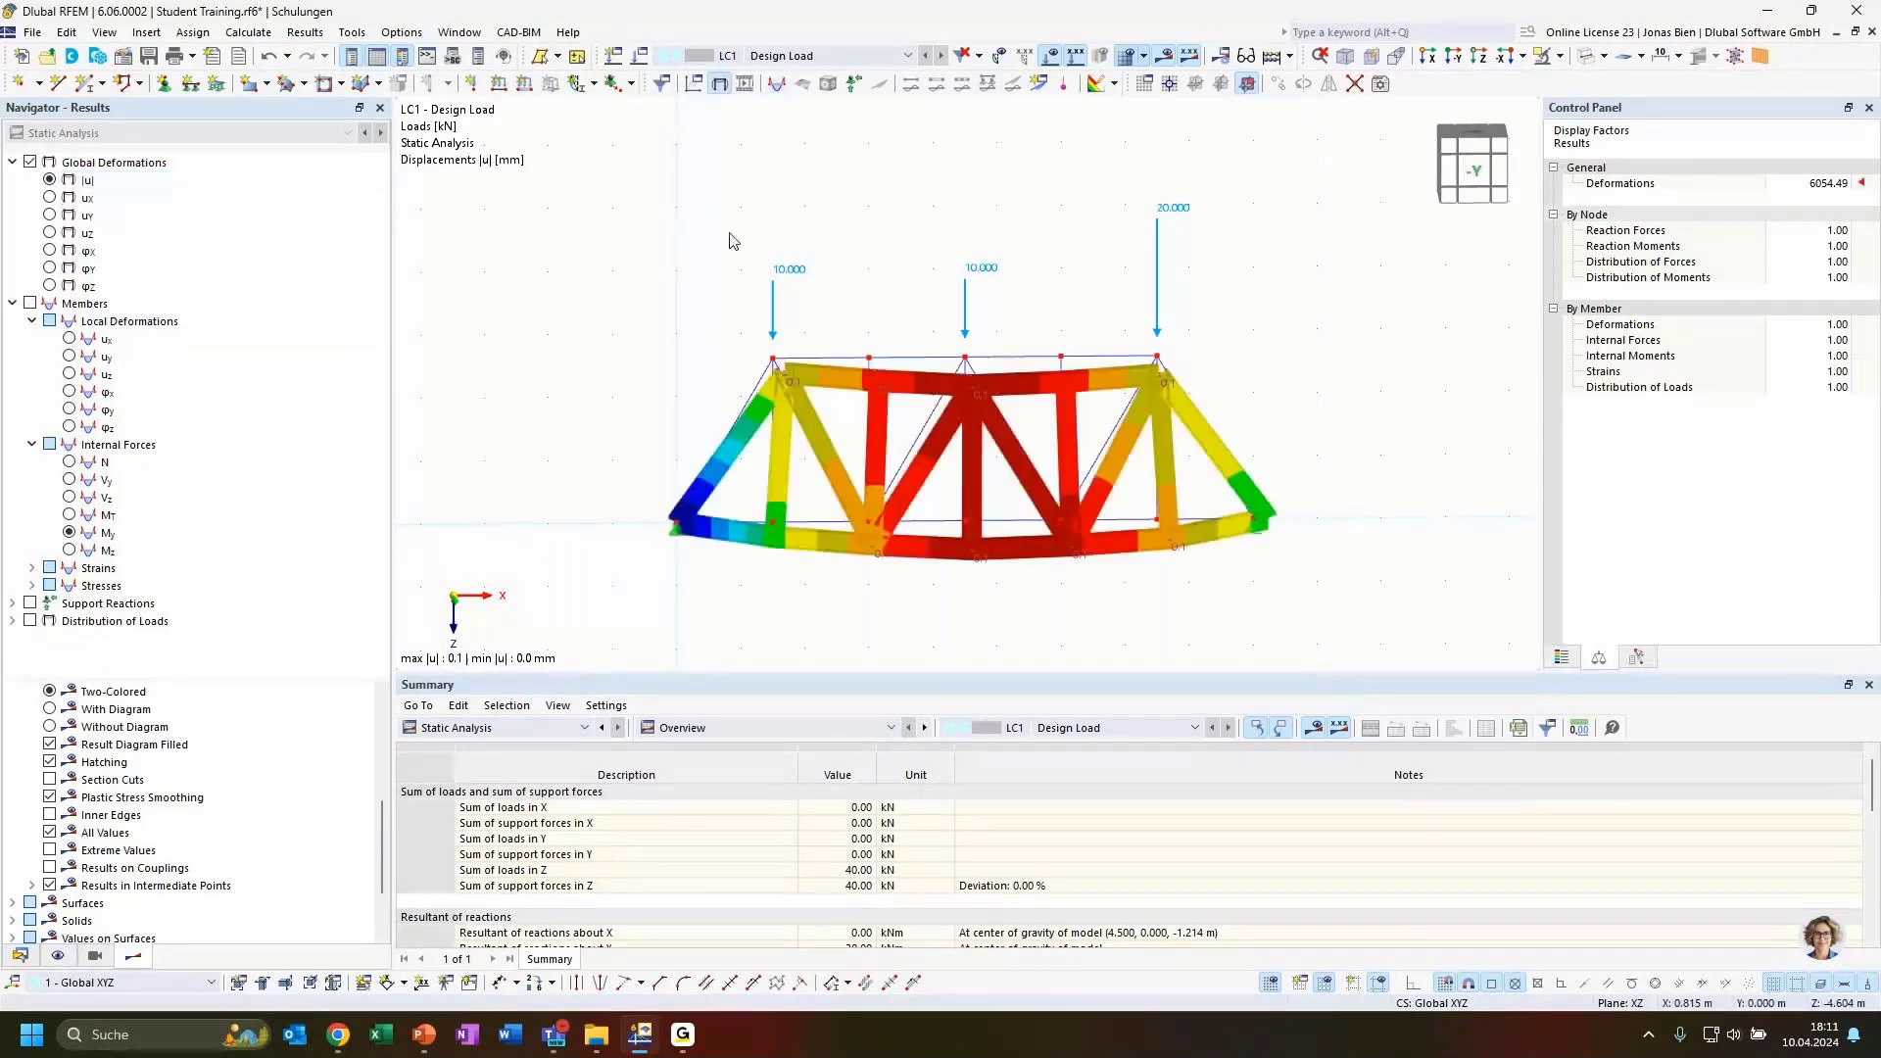
{"action": "mouse_move", "coordinate": [1399, 383]}
{"action": "middle_mouse_down", "text": "ctrl"}
{"action": "mouse_move", "coordinate": [1353, 318]}
{"action": "mouse_move", "coordinate": [1404, 373]}
{"action": "middle_mouse_up", "text": "ctrl"}
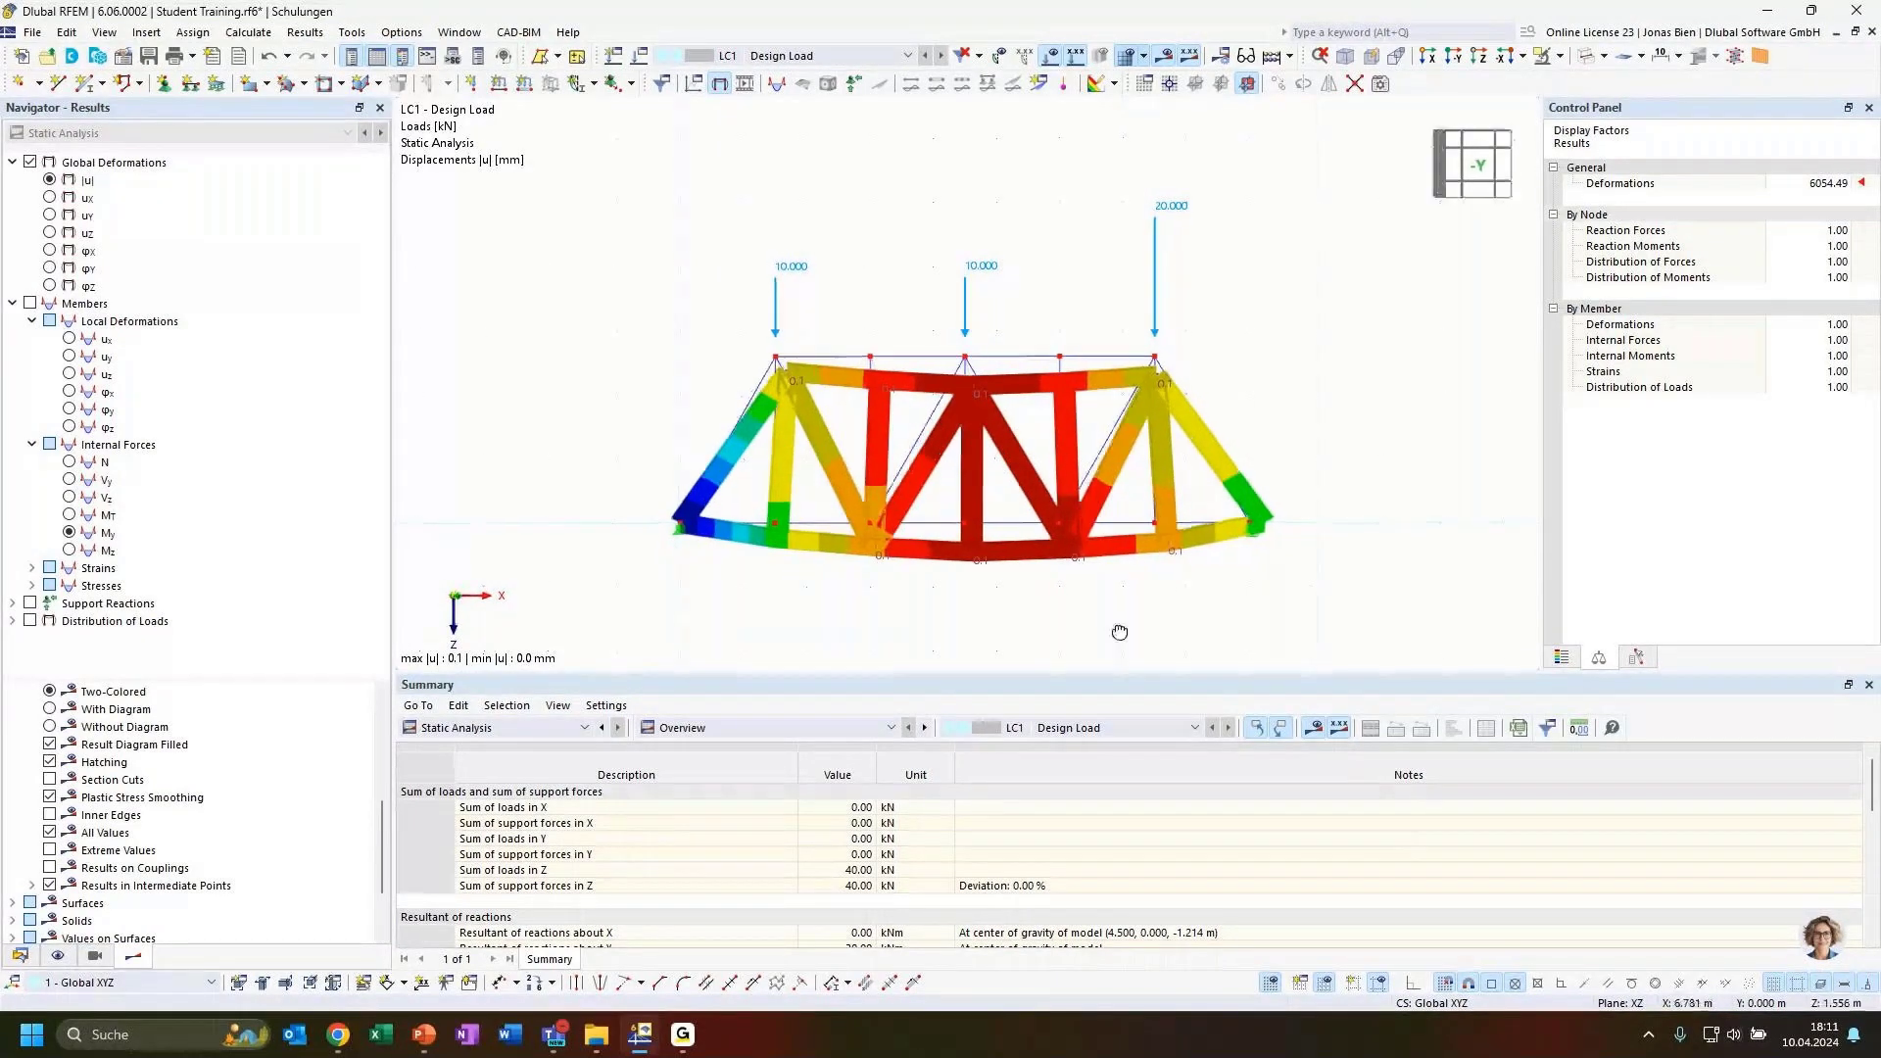
{"action": "middle_click_drag", "start_coordinate": [1117, 516], "coordinate": [1072, 597], "text": "ctrl"}
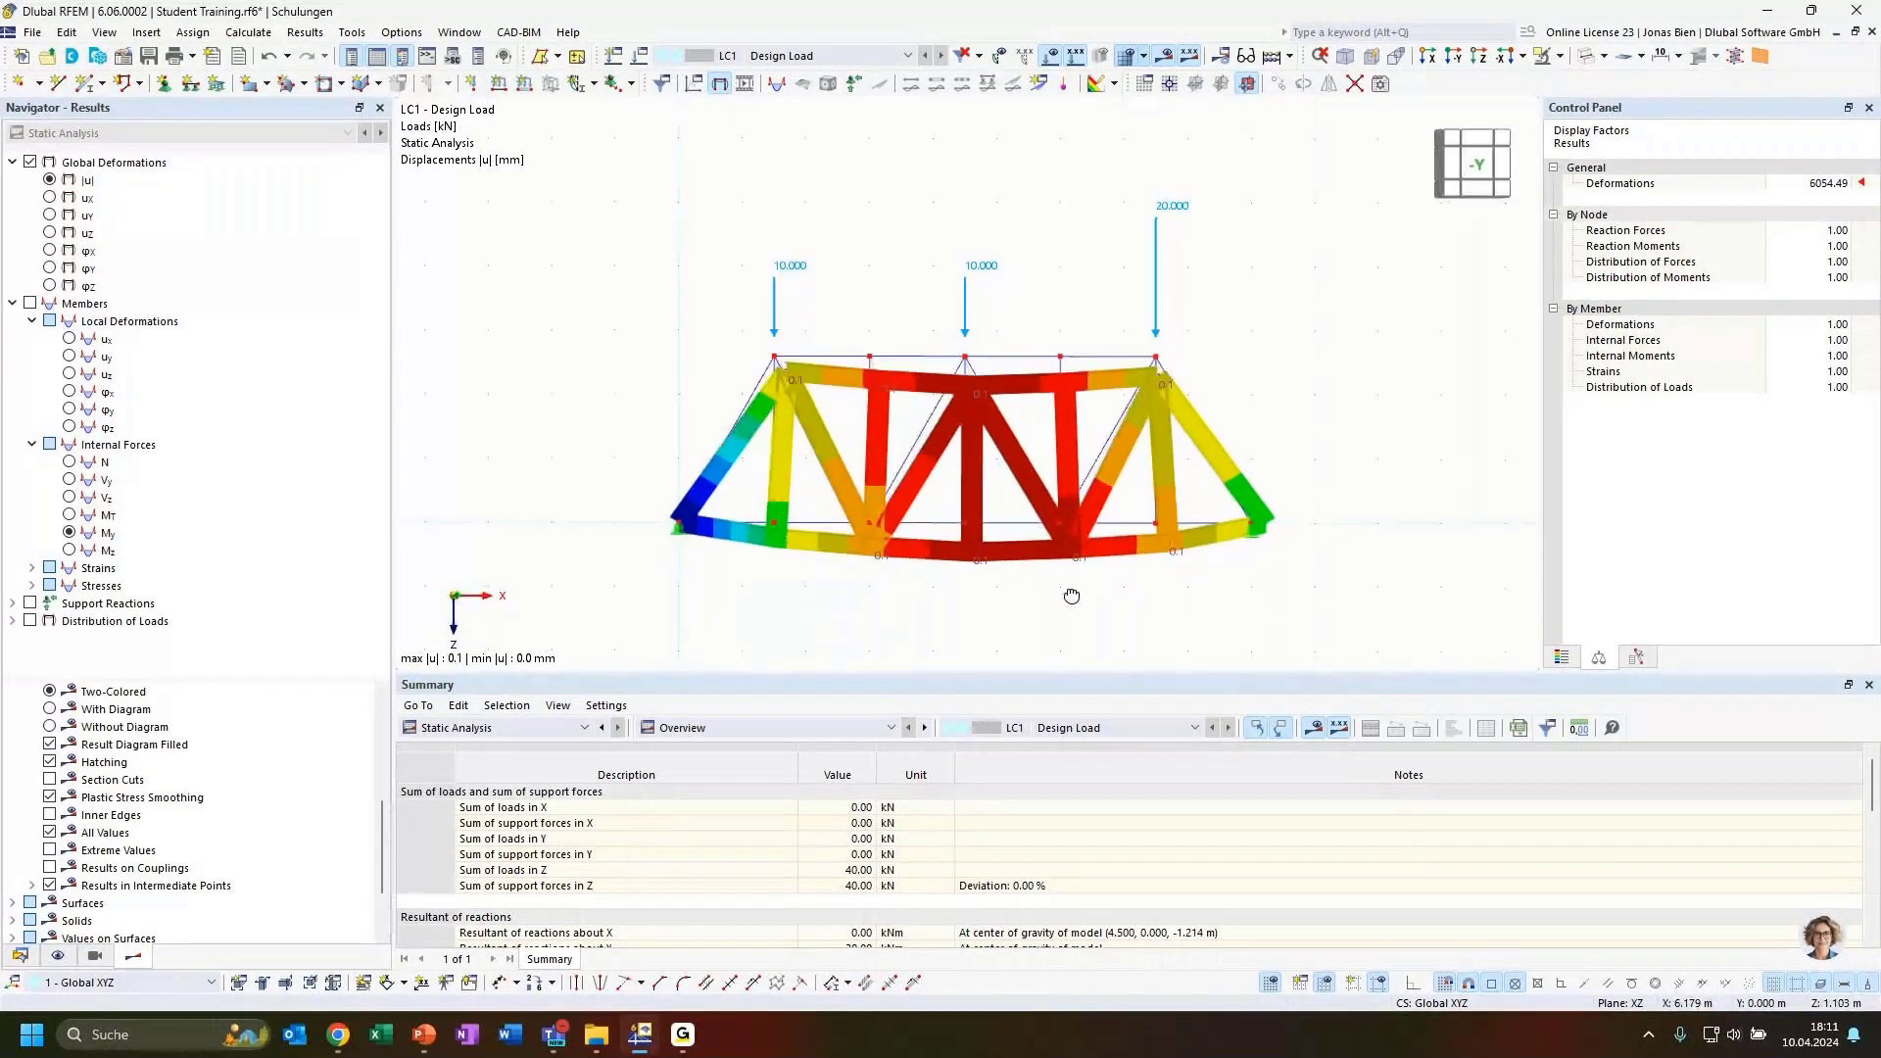
Display the members' axial force N diagram and view it straight on along the -Y direction.
{"action": "left_click", "coordinate": [105, 463]}
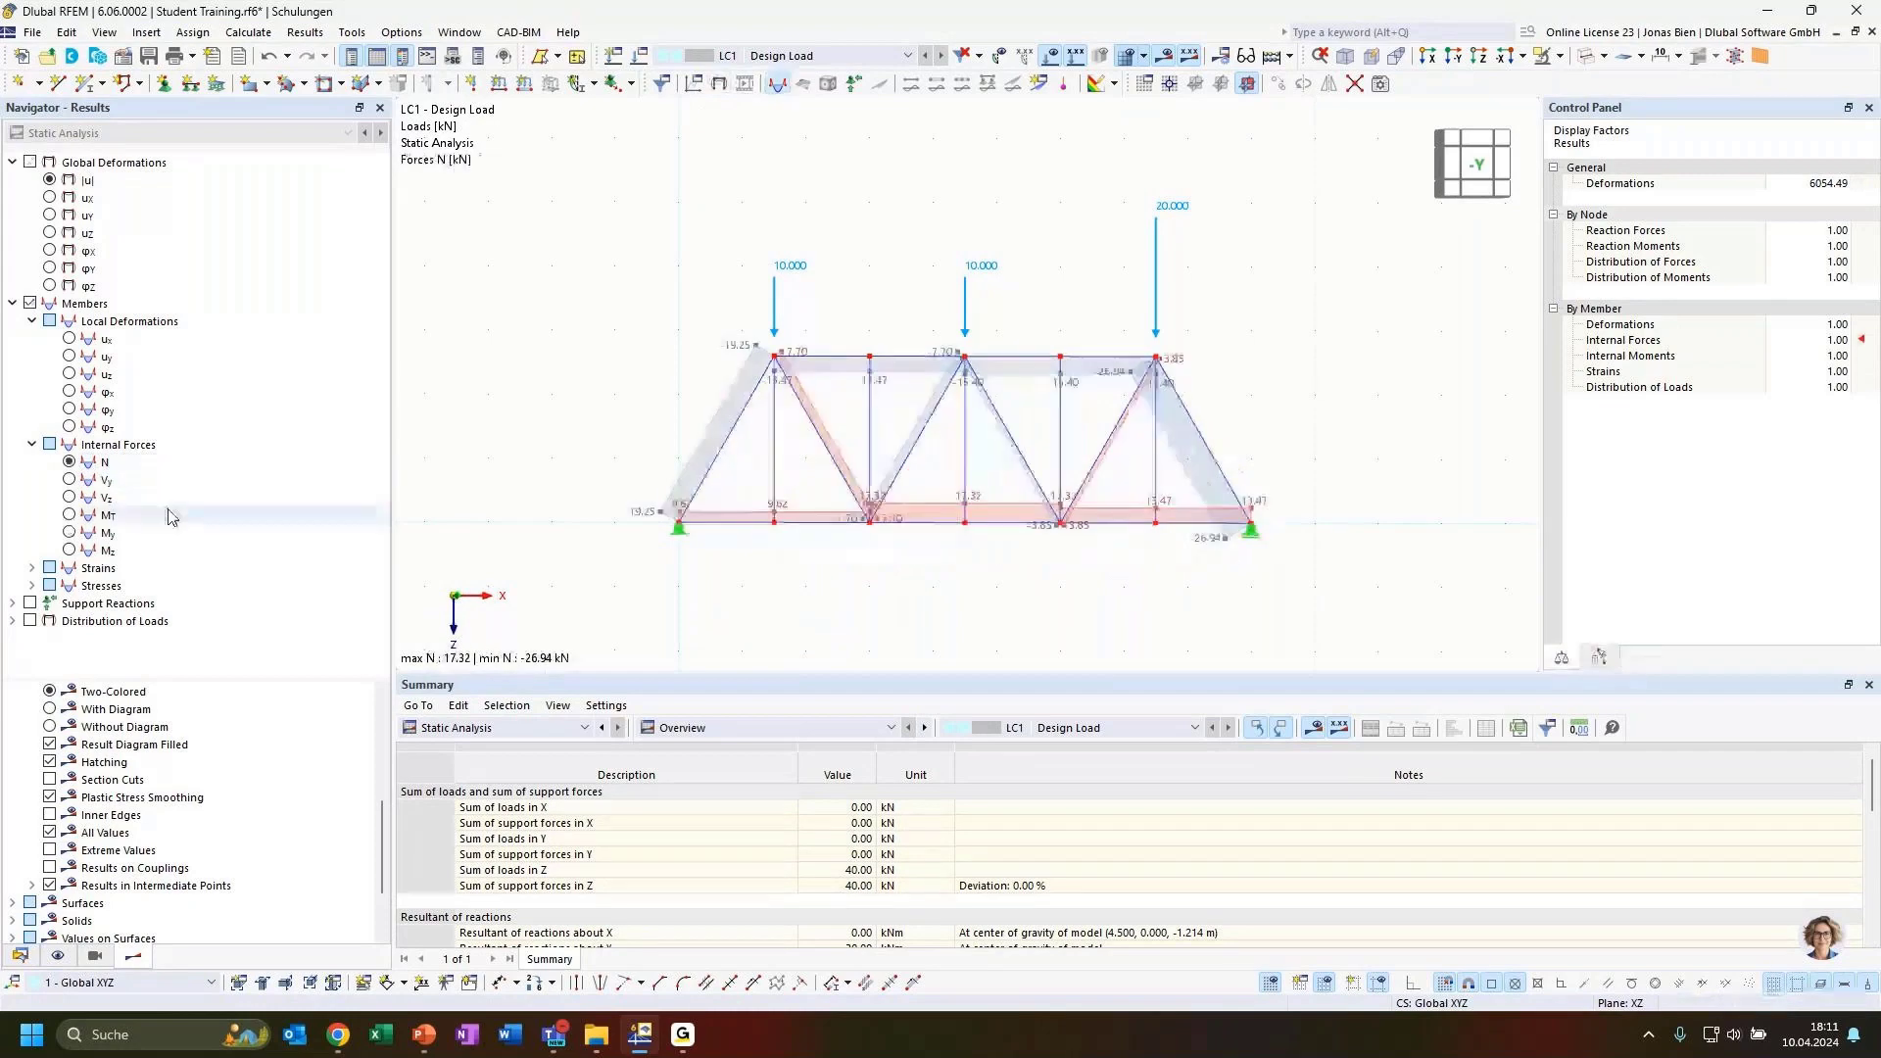
{"action": "middle_click_drag", "start_coordinate": [1323, 365], "coordinate": [1220, 405], "text": "ctrl"}
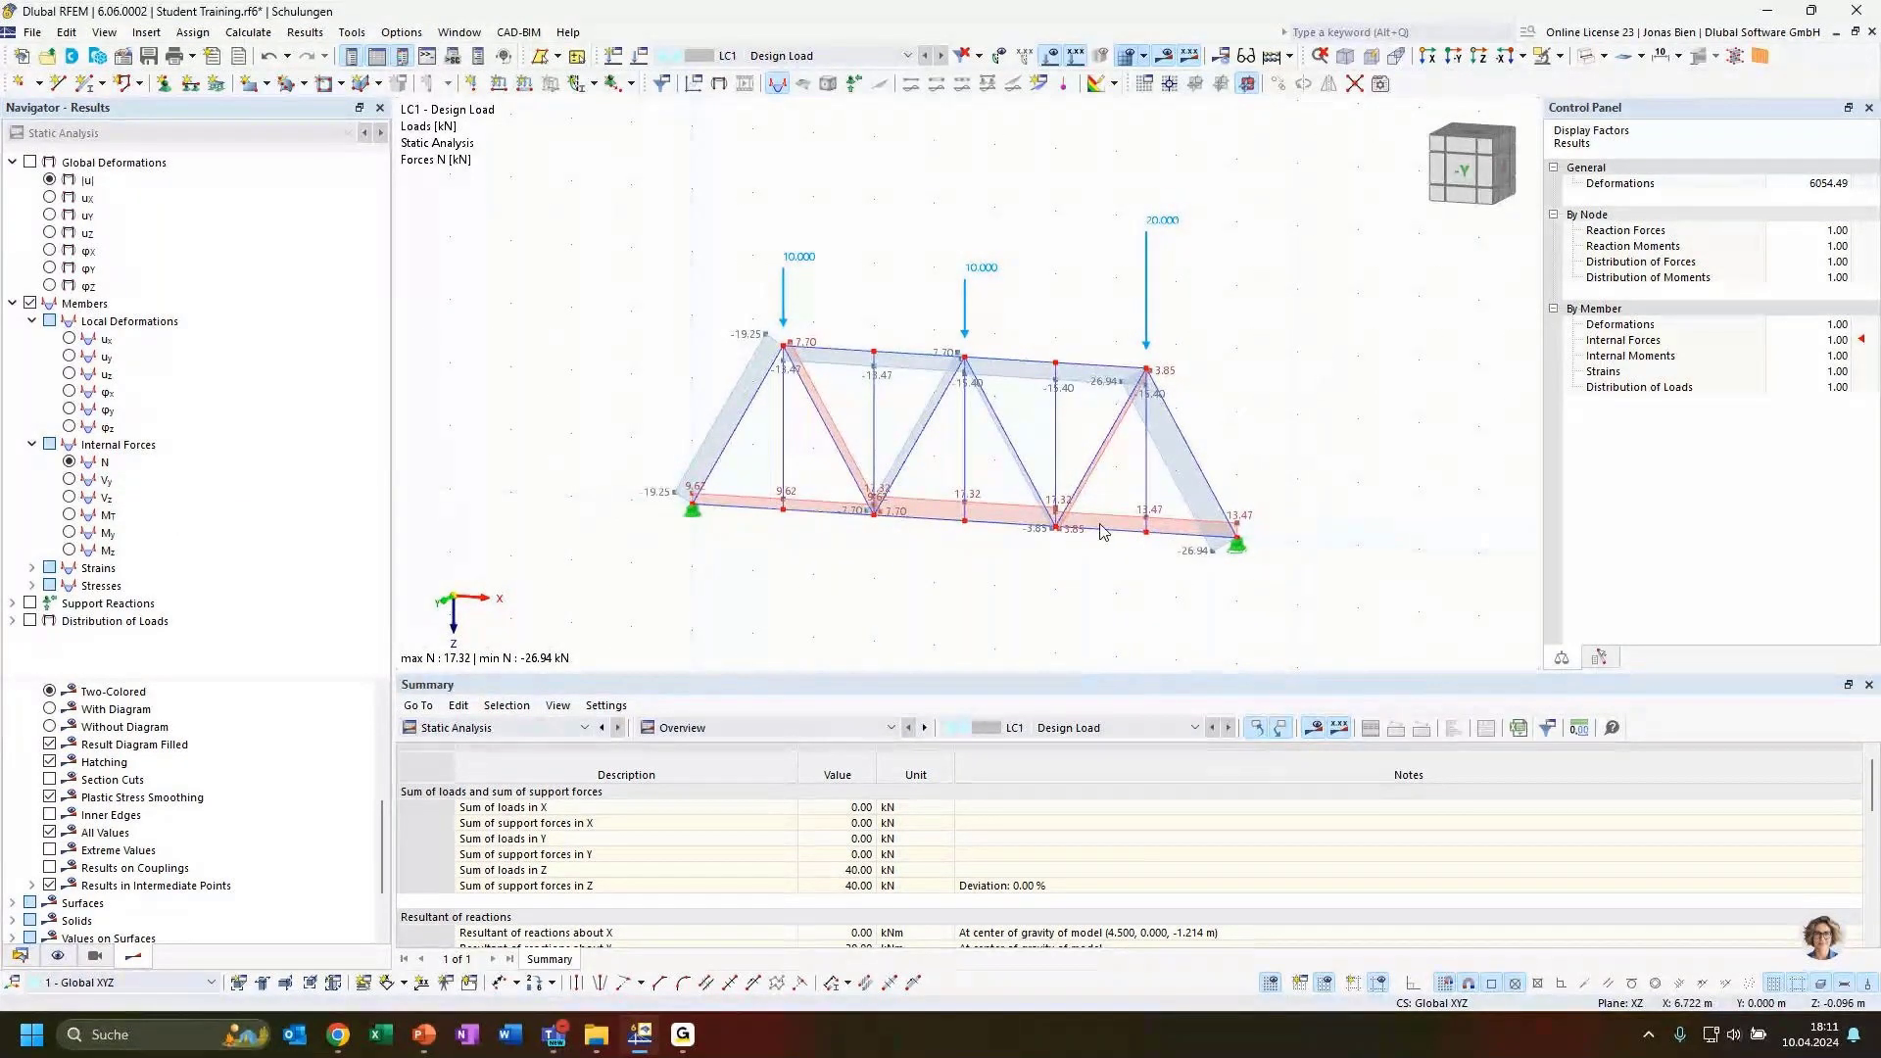
{"action": "left_click", "coordinate": [1462, 176]}
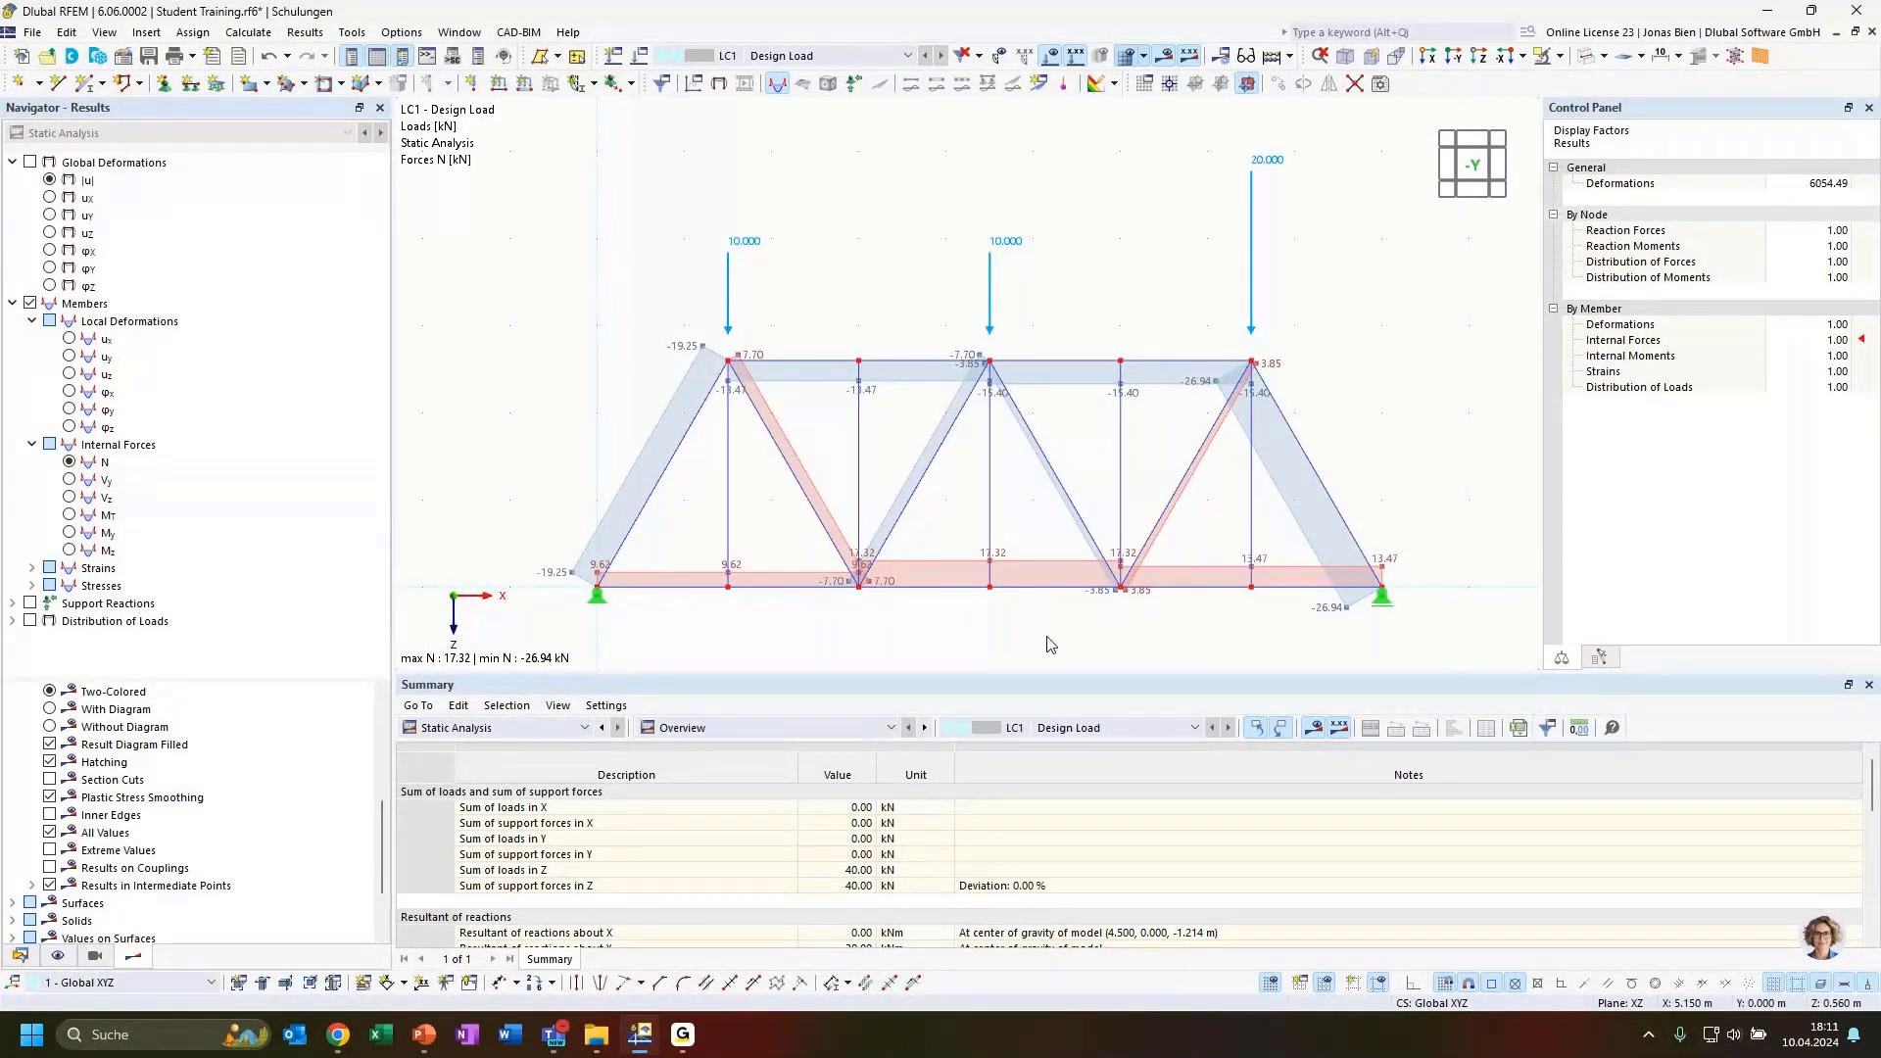
Review the members' shear force and moment results up to Mz, and return to the axial force N diagram.
{"action": "left_click", "coordinate": [70, 479]}
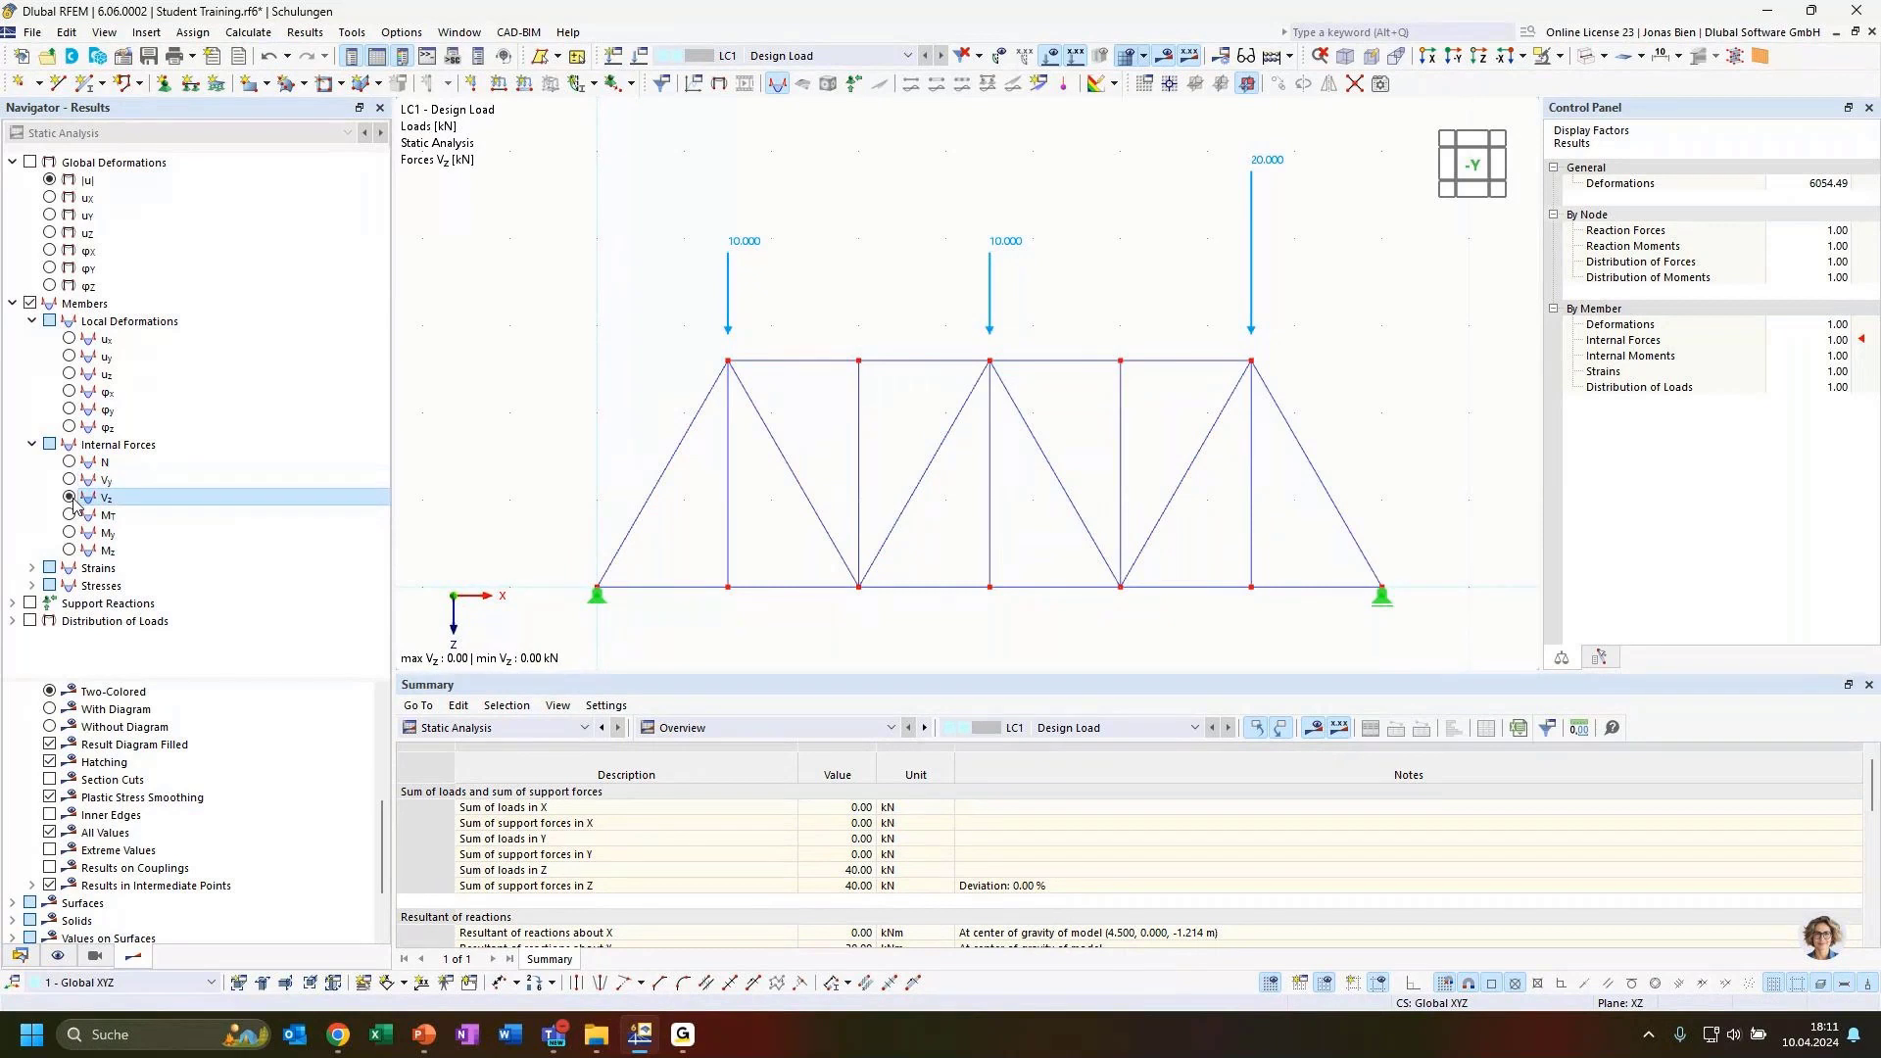
{"action": "left_click", "coordinate": [70, 514]}
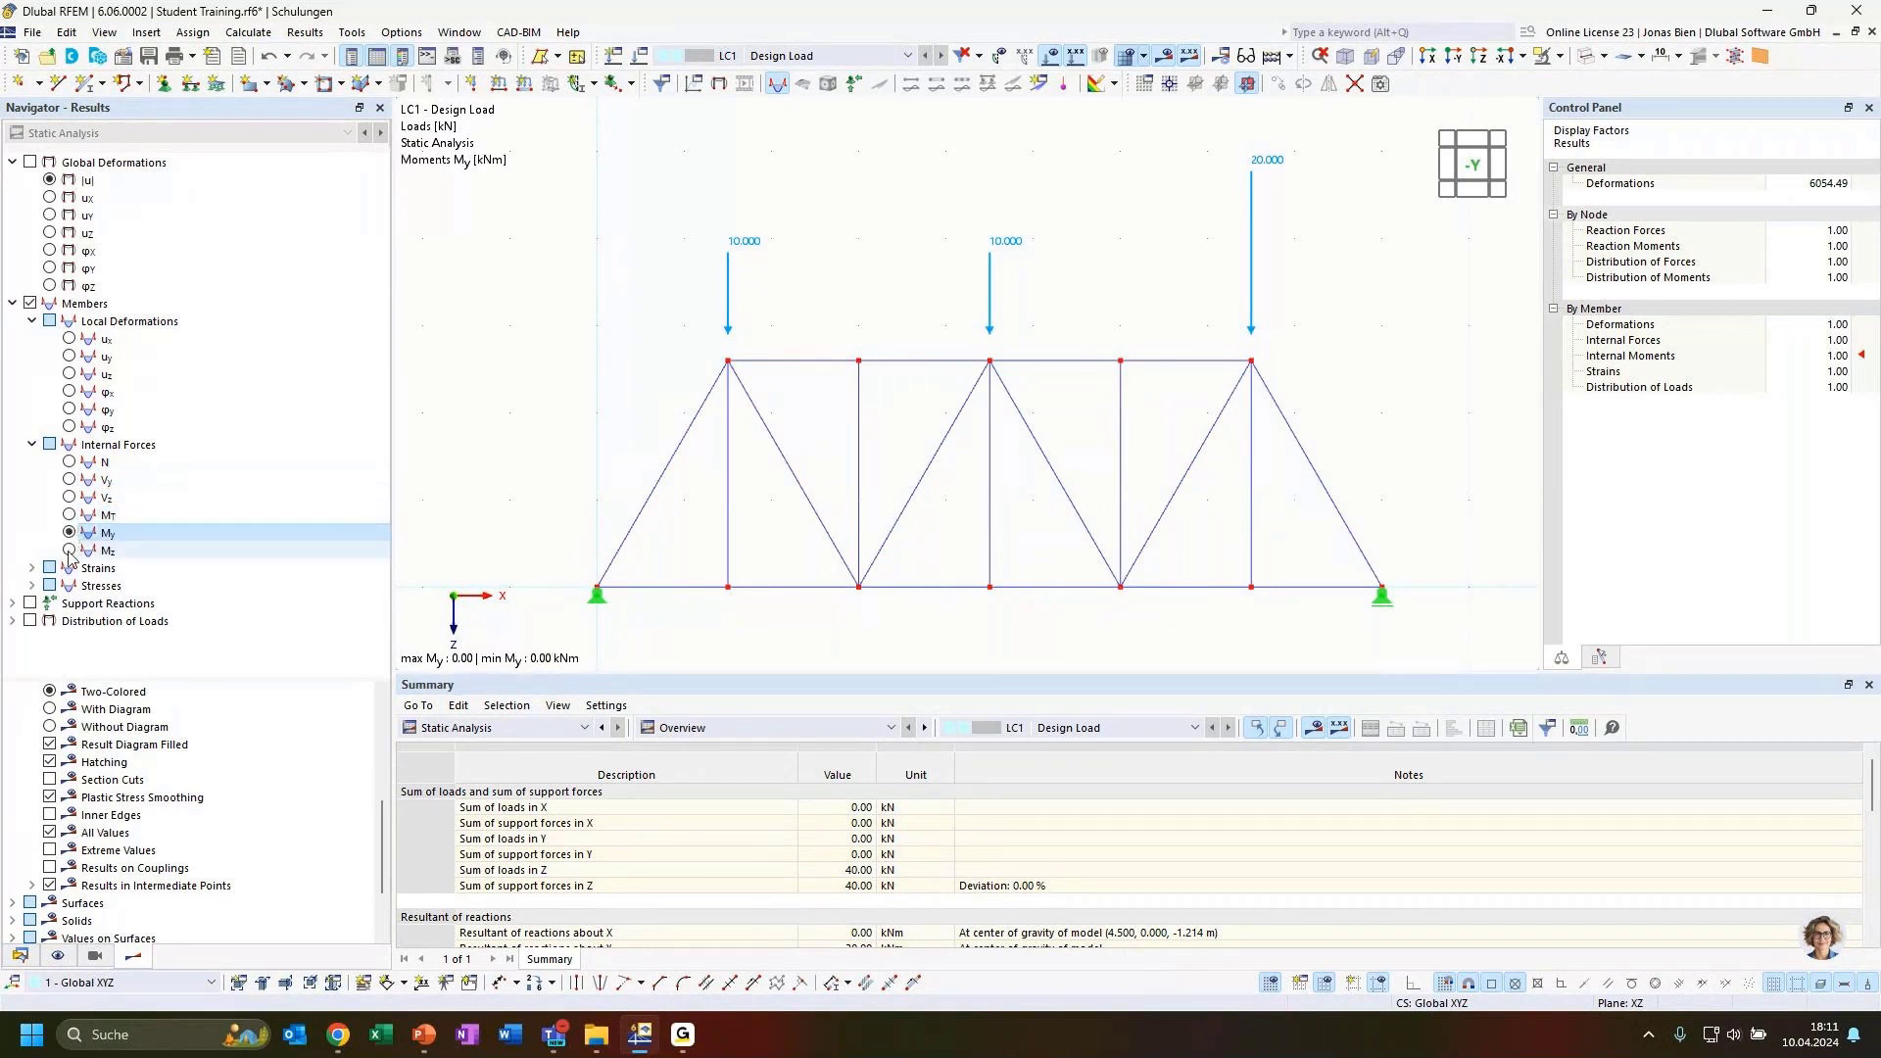
{"action": "left_click", "coordinate": [70, 550]}
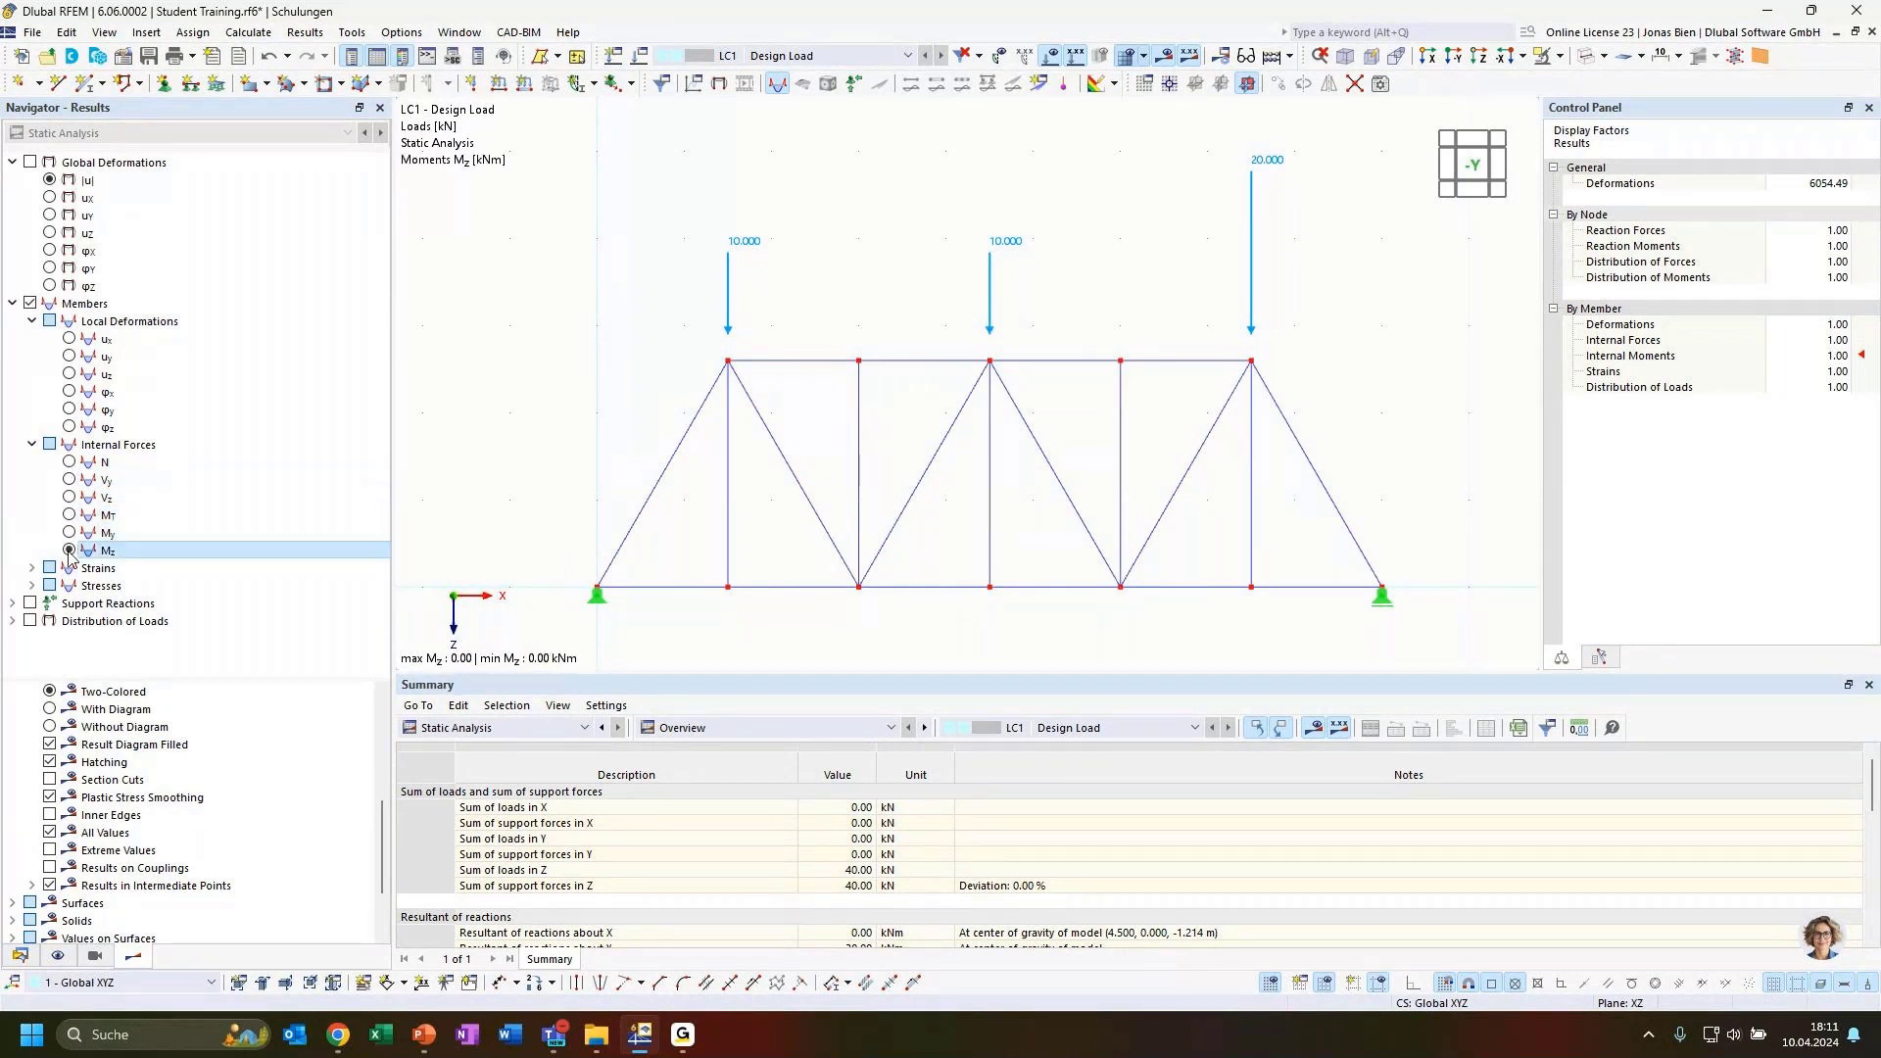
{"action": "left_click", "coordinate": [70, 463]}
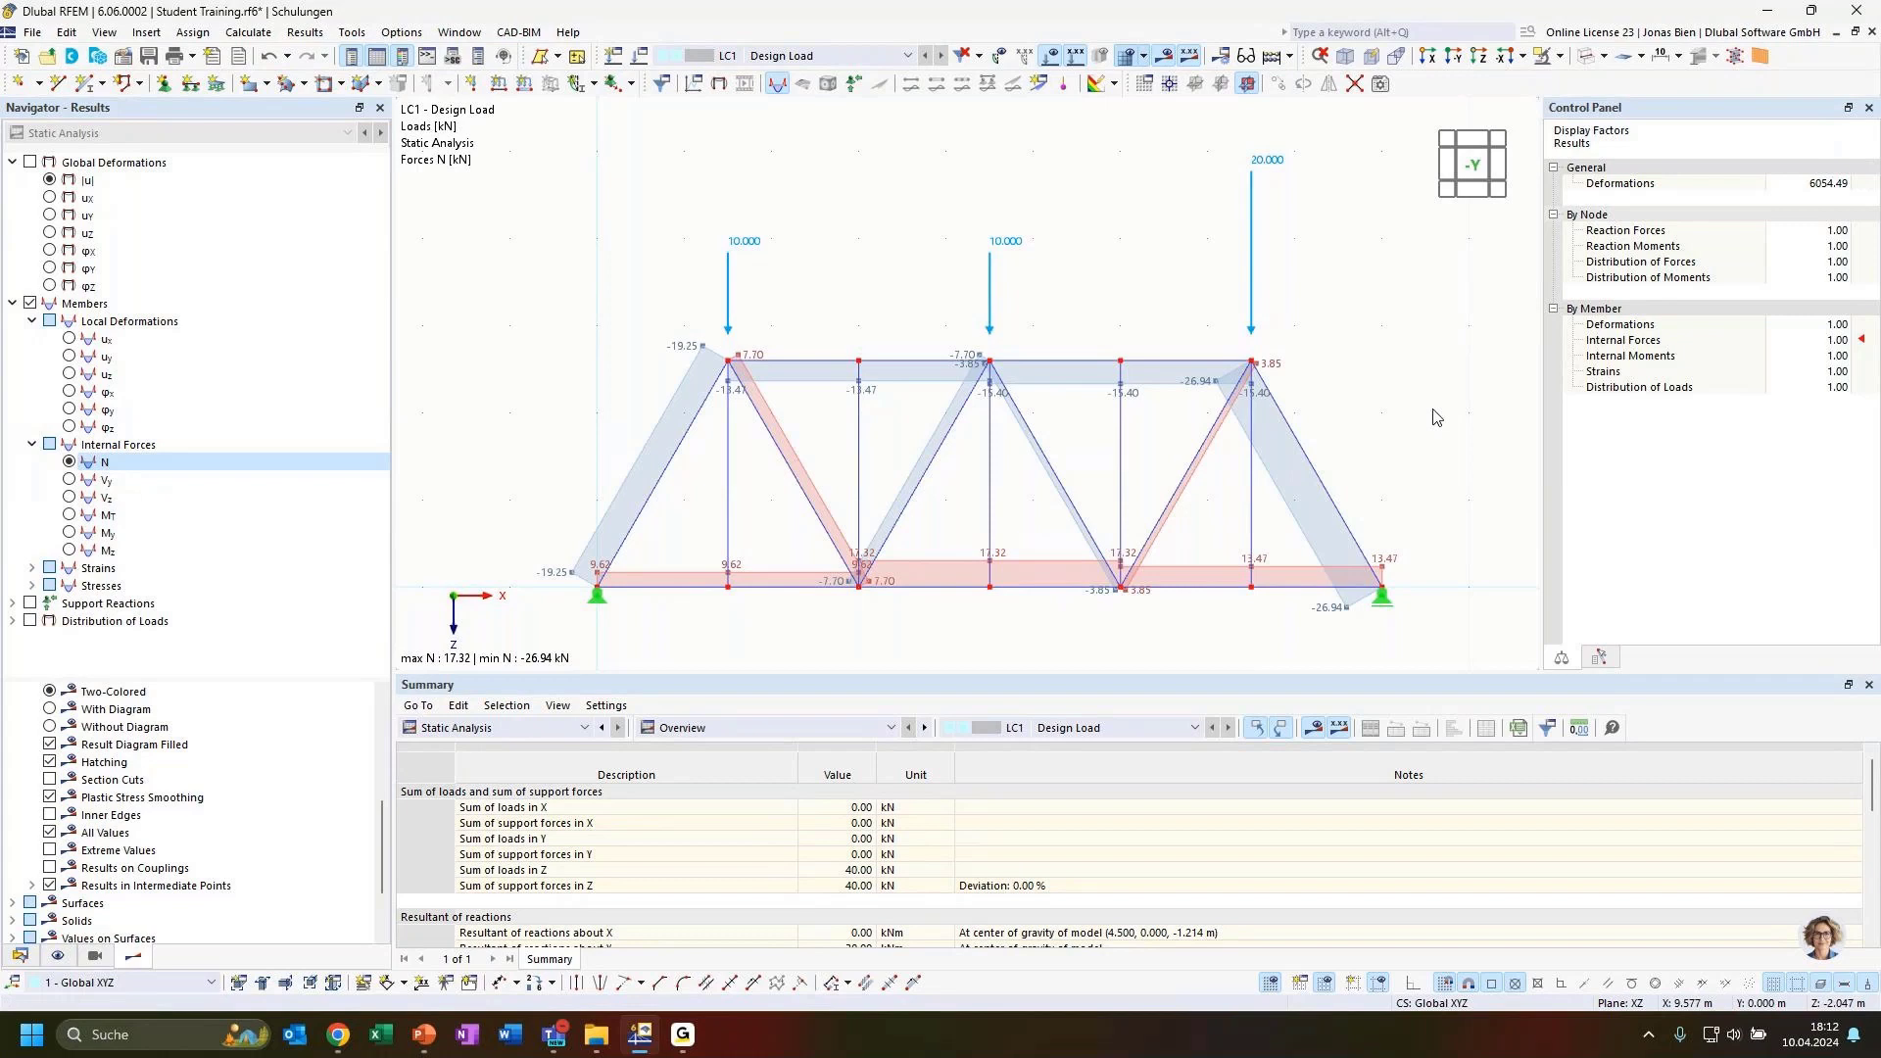
{"action": "scroll", "coordinate": [1433, 417], "scroll_direction": "down", "scroll_amount": 3}
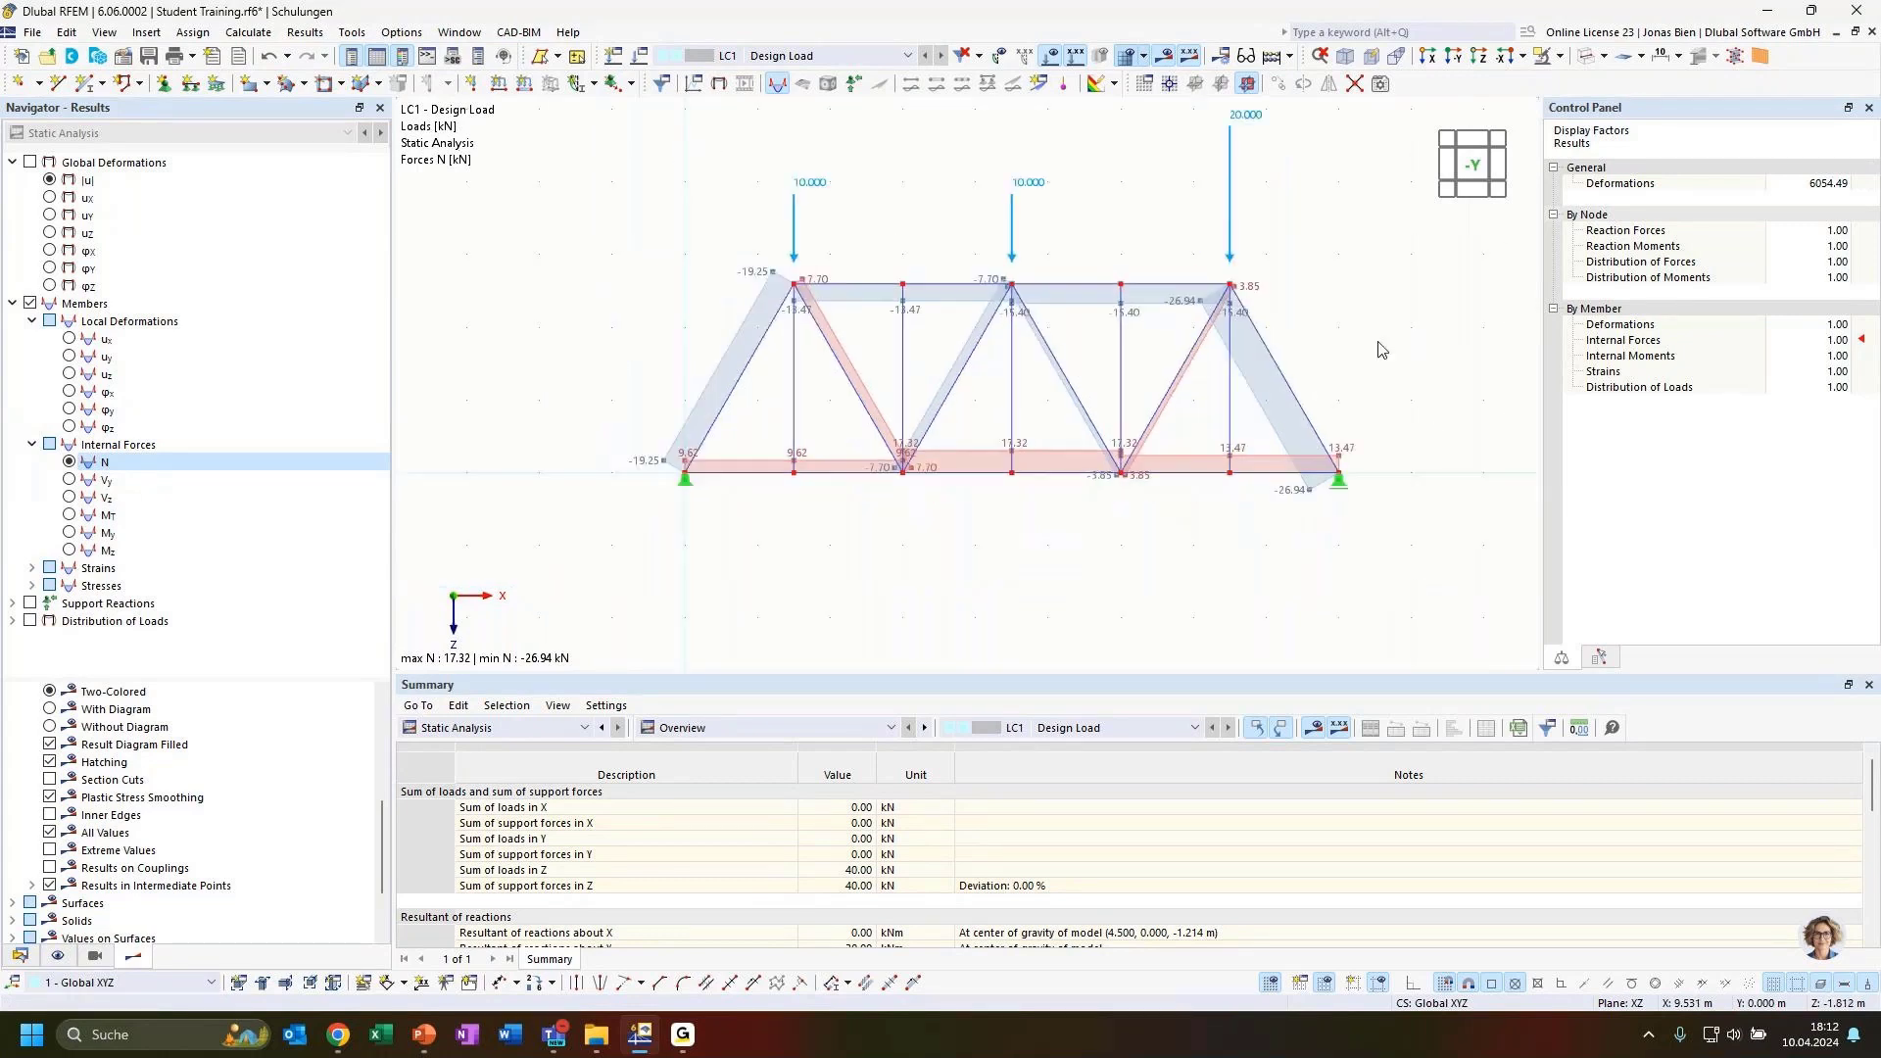
{"action": "middle_click_drag", "start_coordinate": [1367, 337], "coordinate": [1320, 370]}
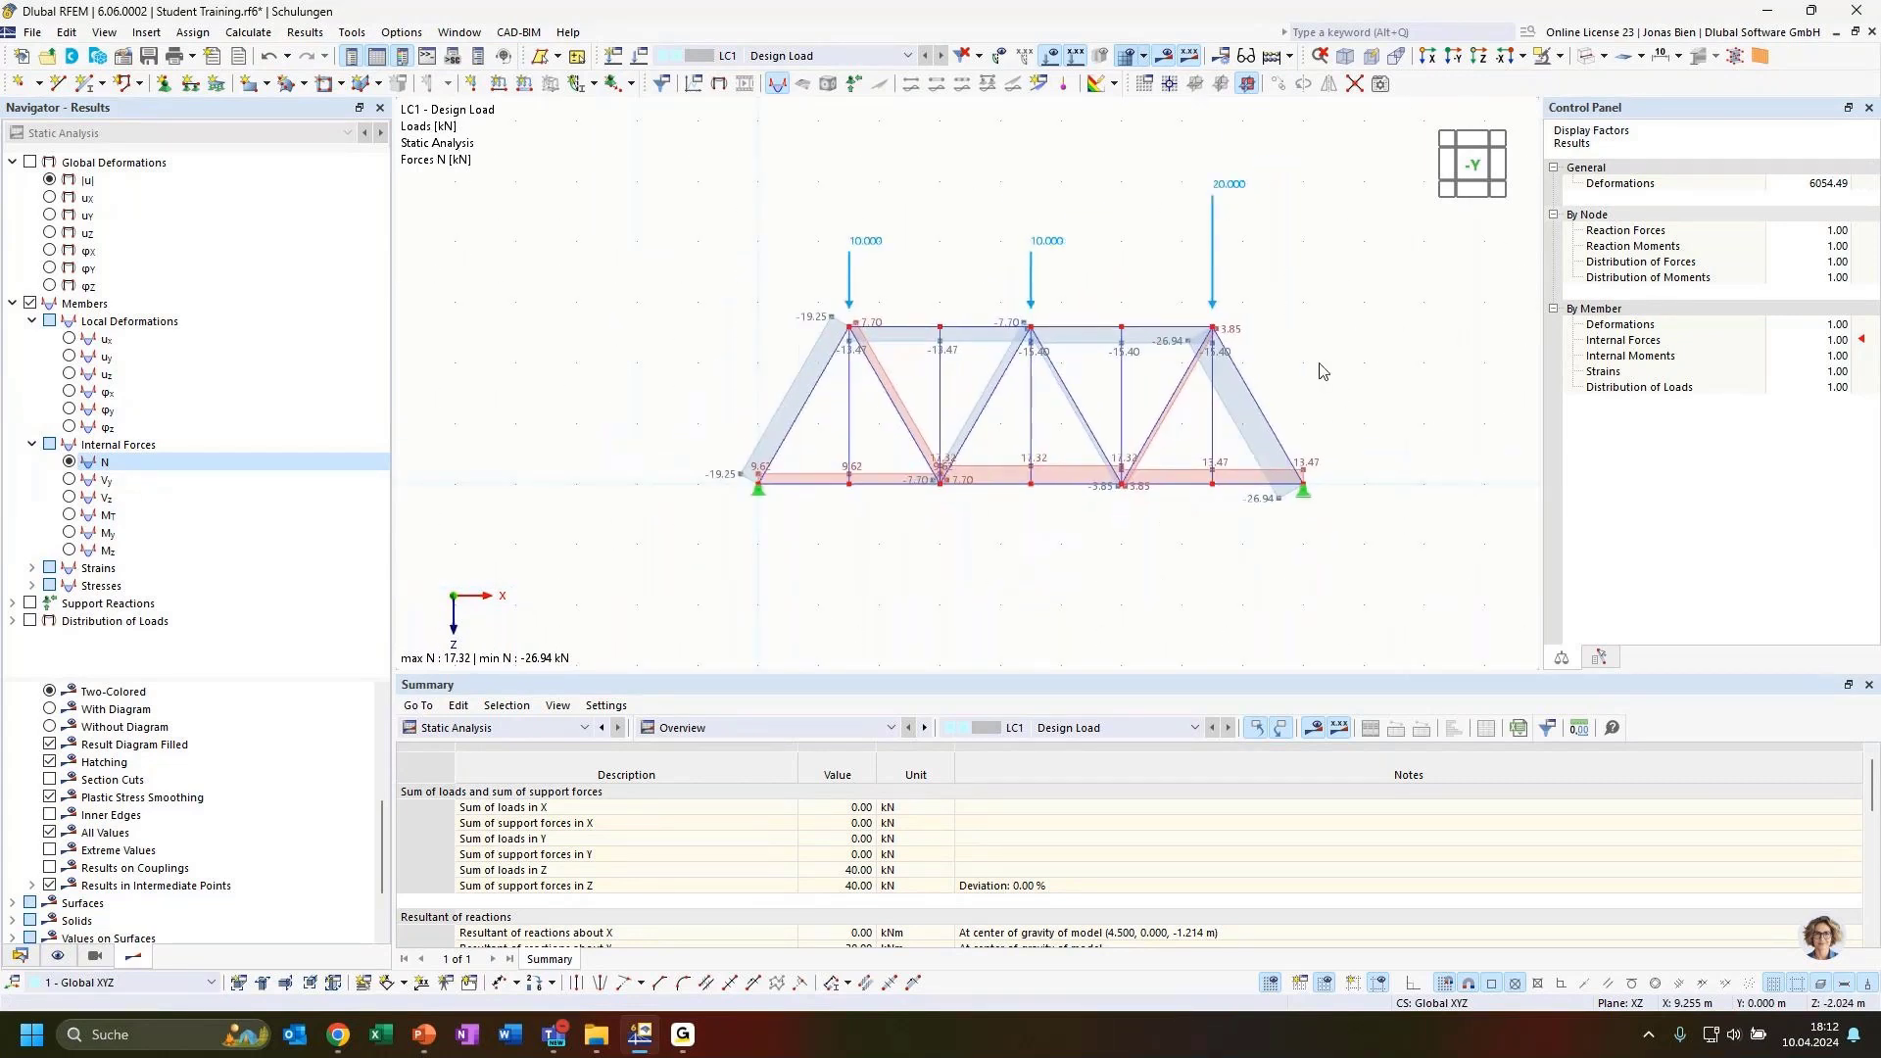
Add the support reactions to the results display and compare the sums of loads and support forces in Z in the summary.
{"action": "left_click", "coordinate": [29, 603]}
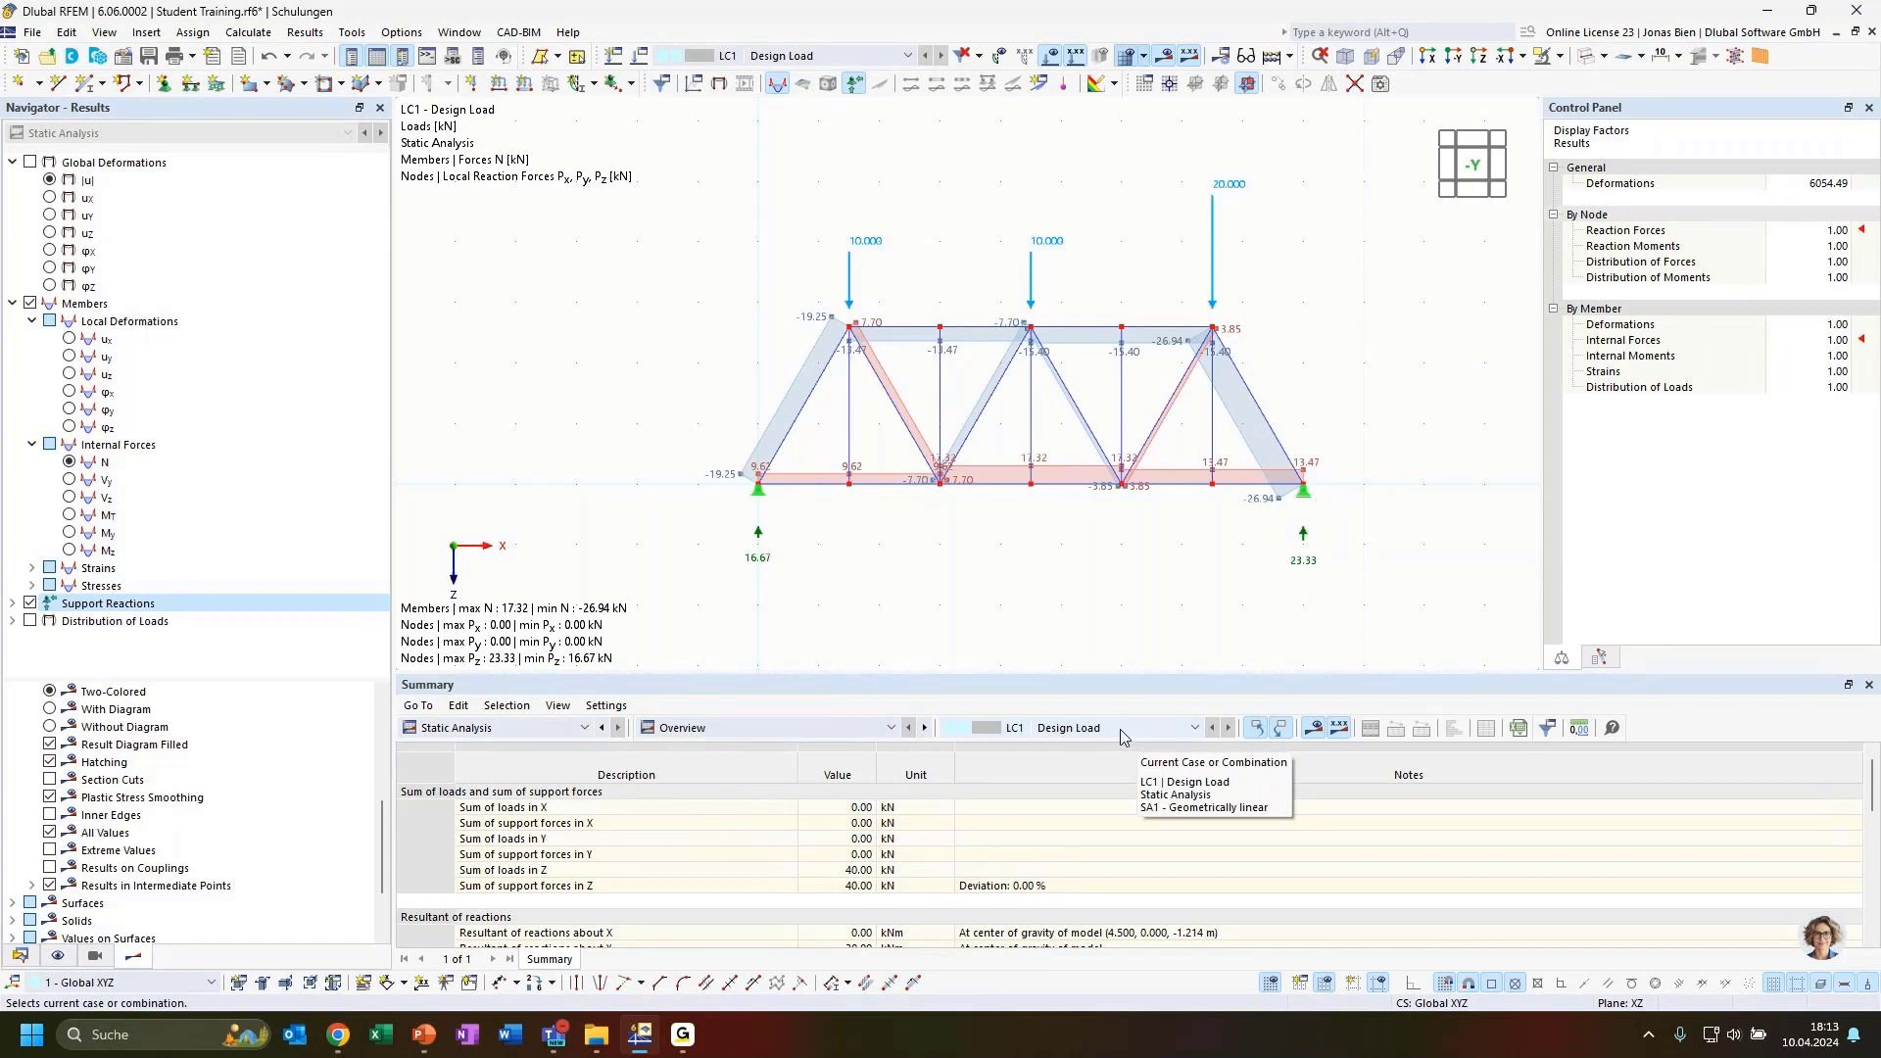
{"action": "left_click", "coordinate": [750, 872]}
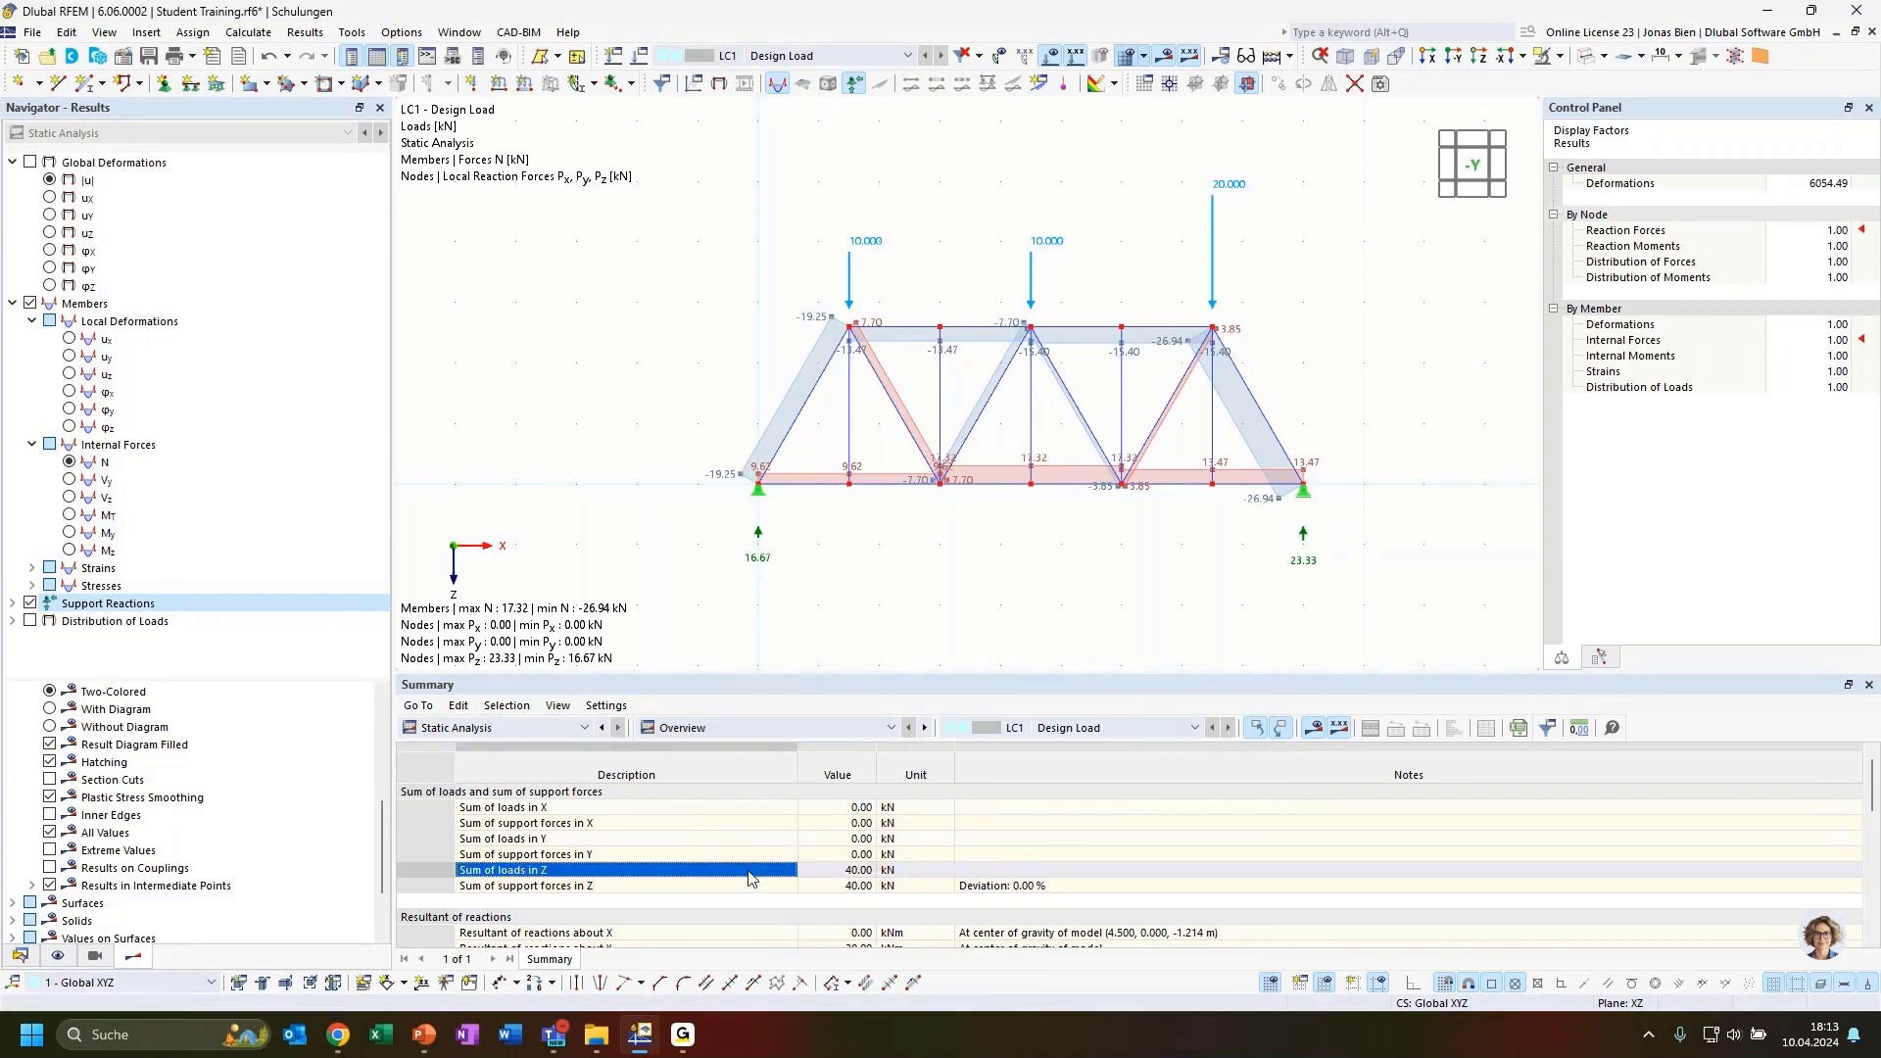
{"action": "left_click", "coordinate": [686, 886]}
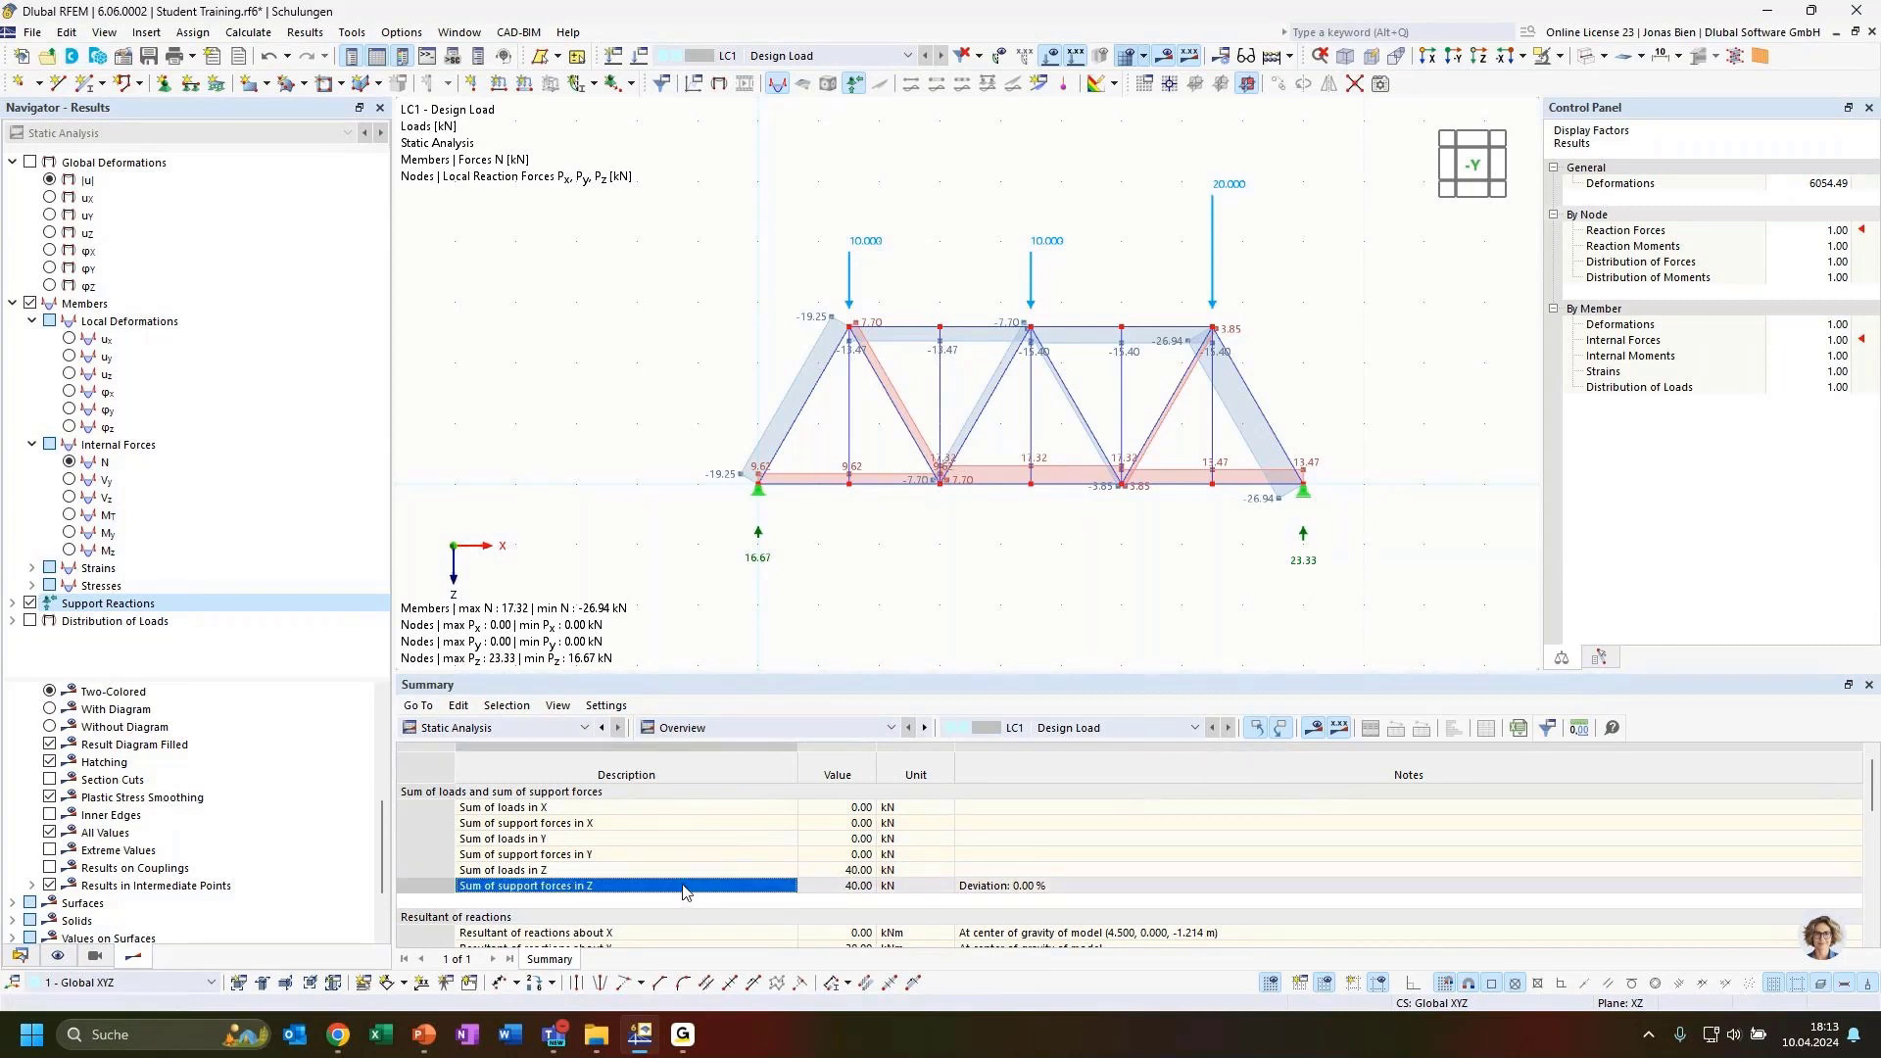
{"action": "left_click", "coordinate": [1009, 886]}
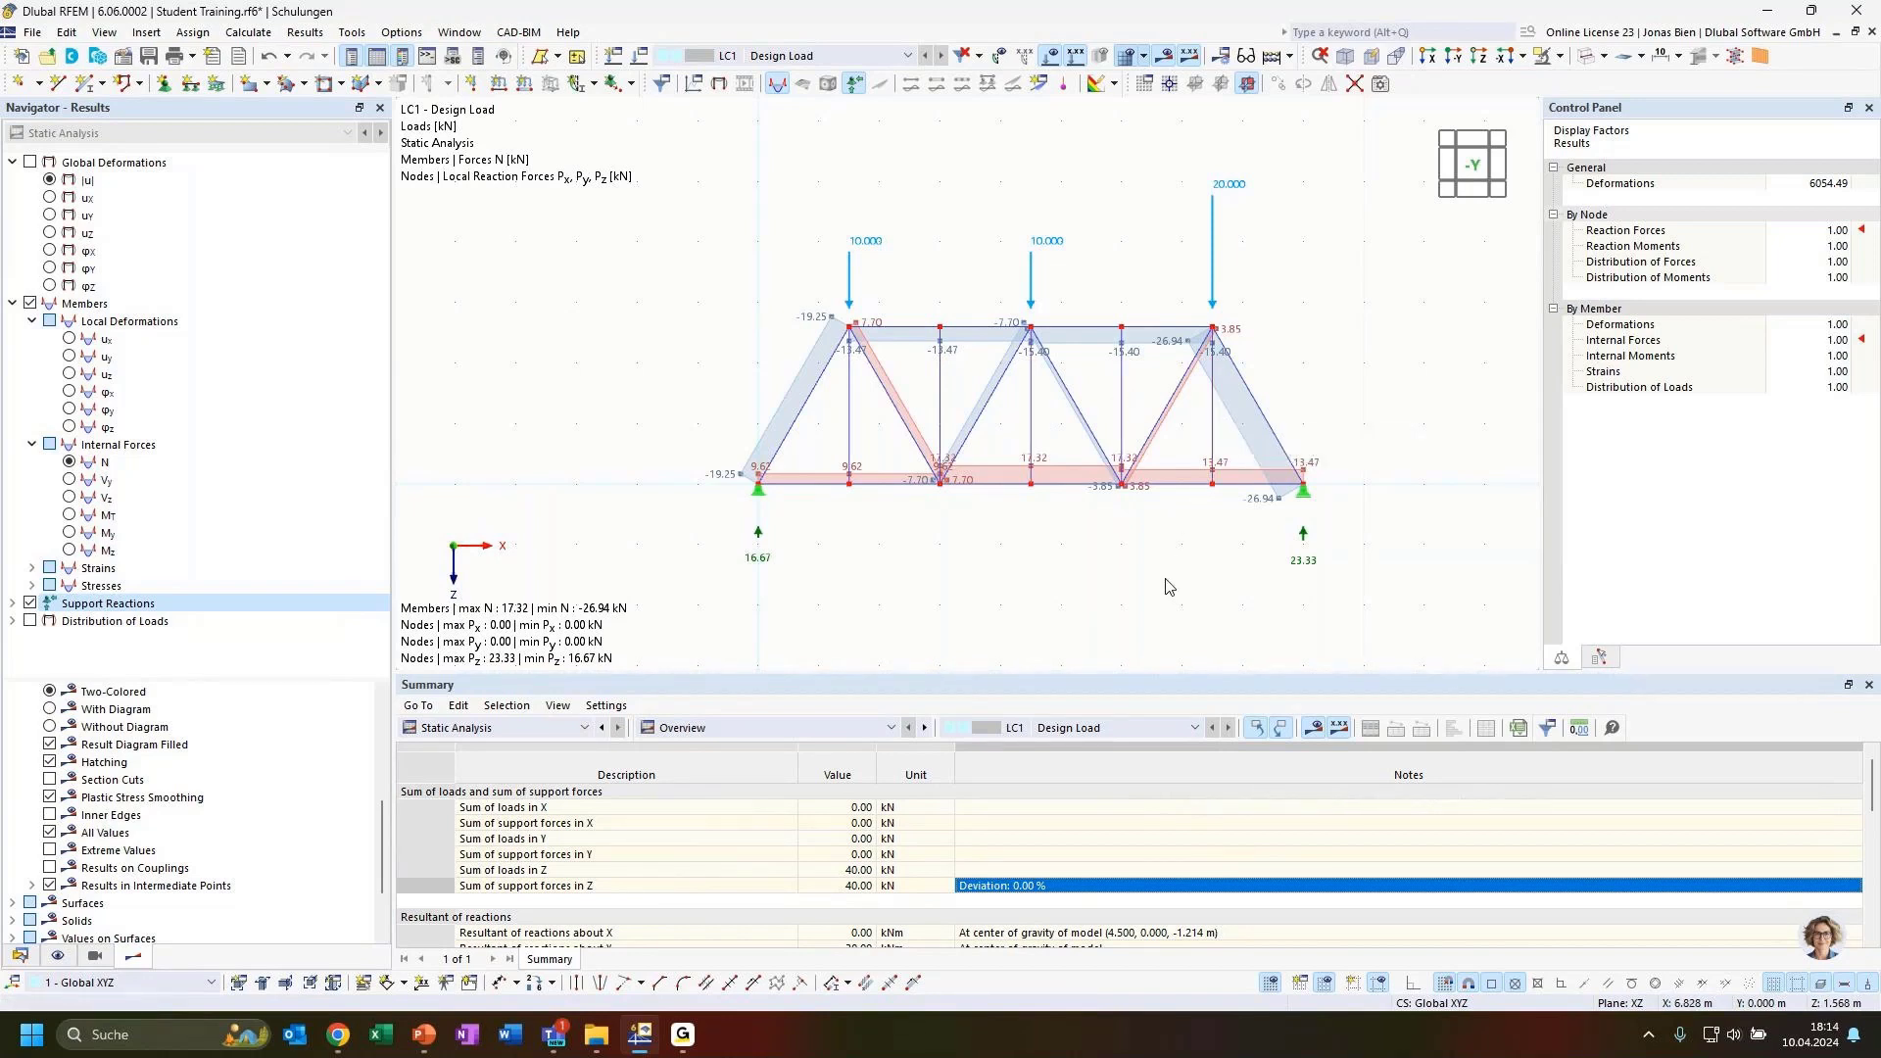
{"action": "scroll", "coordinate": [985, 560], "scroll_direction": "up", "scroll_amount": 1}
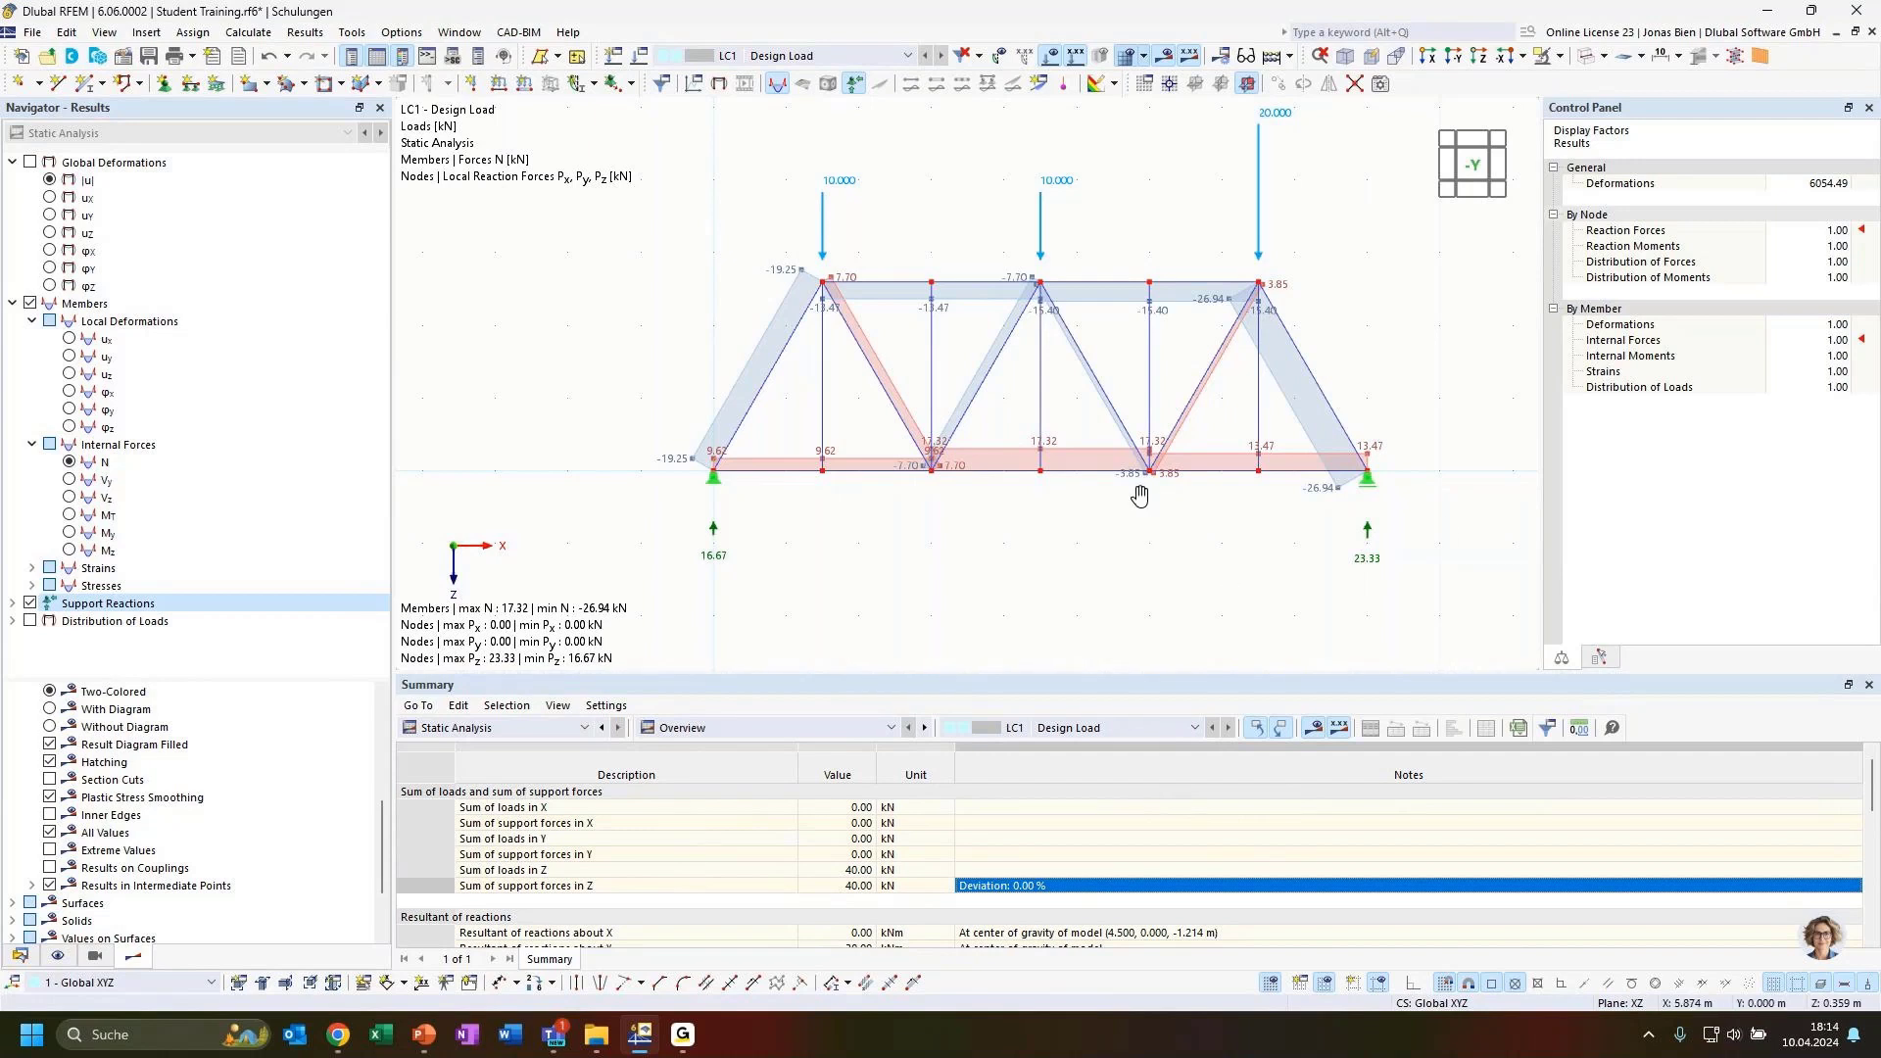
Reduce the display size of the nodal load arrows on the truss's upper chord.
{"action": "middle_click_drag", "start_coordinate": [1140, 487], "coordinate": [1132, 503]}
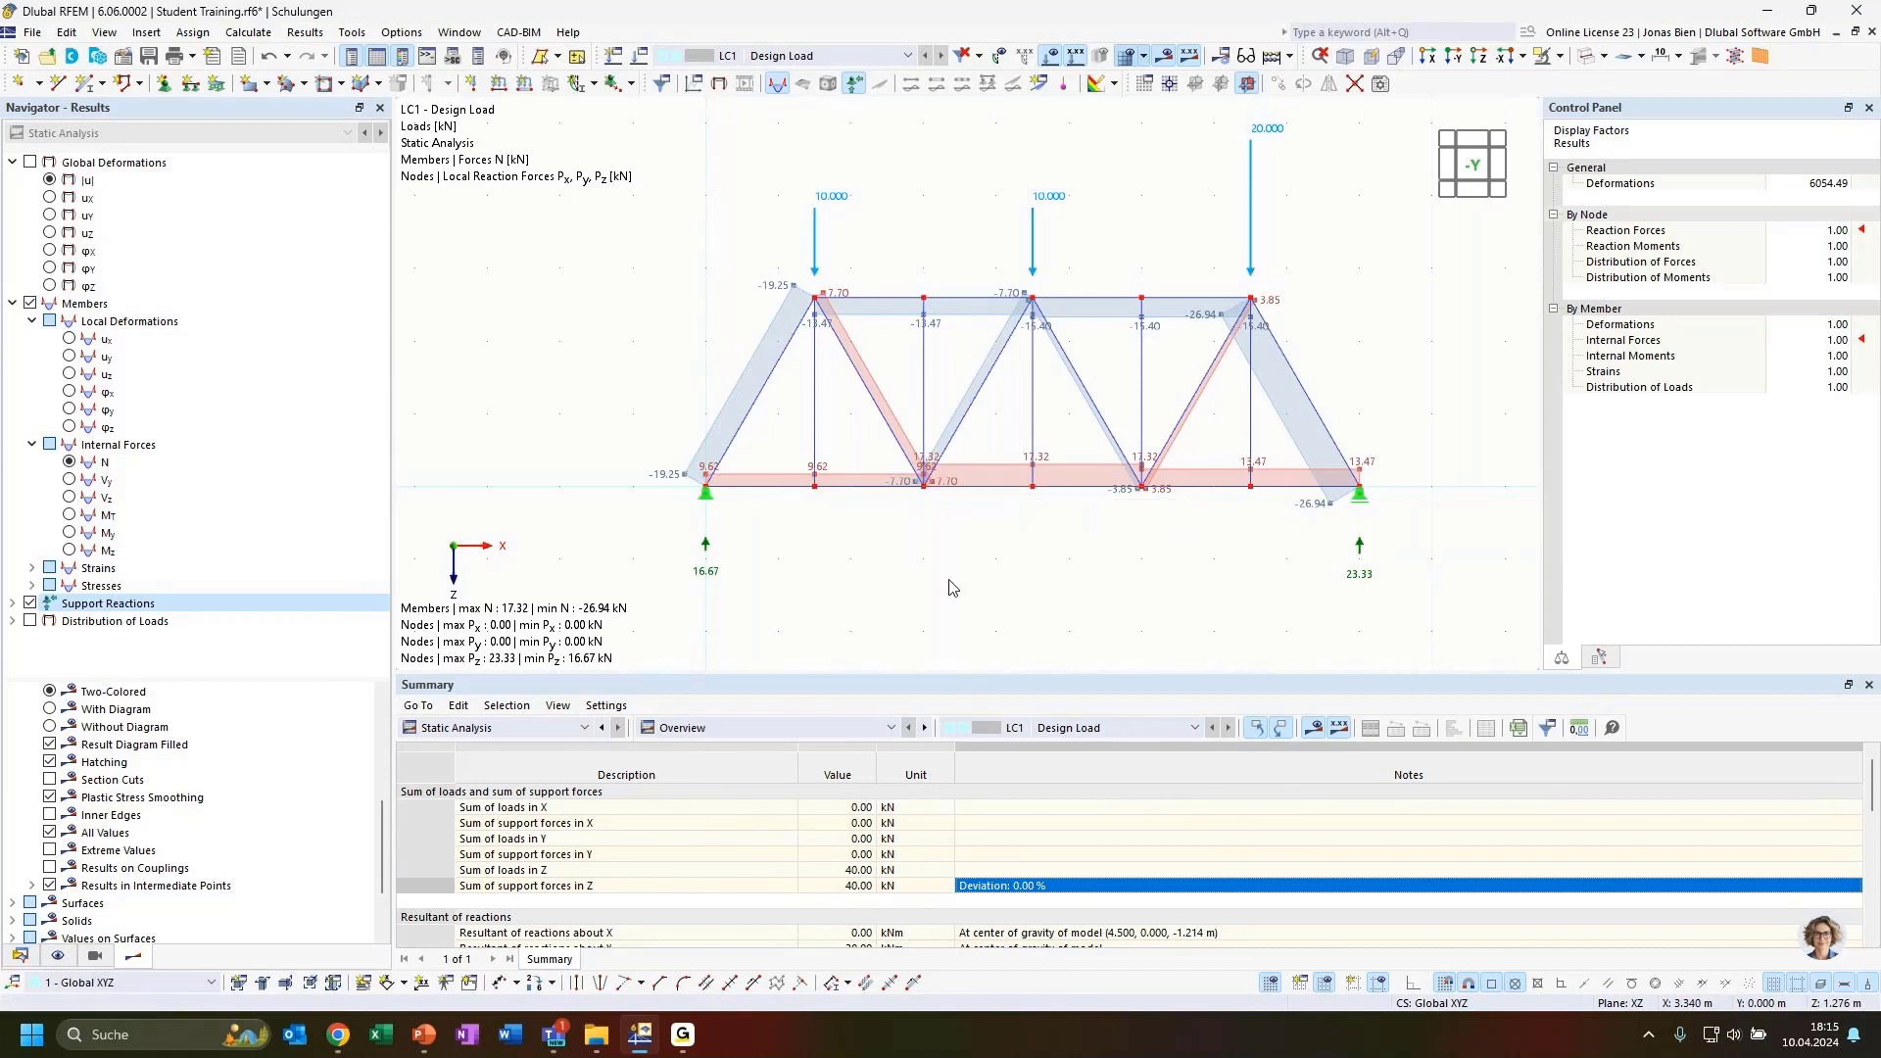
{"action": "middle_click_drag", "start_coordinate": [1149, 549], "coordinate": [1128, 545]}
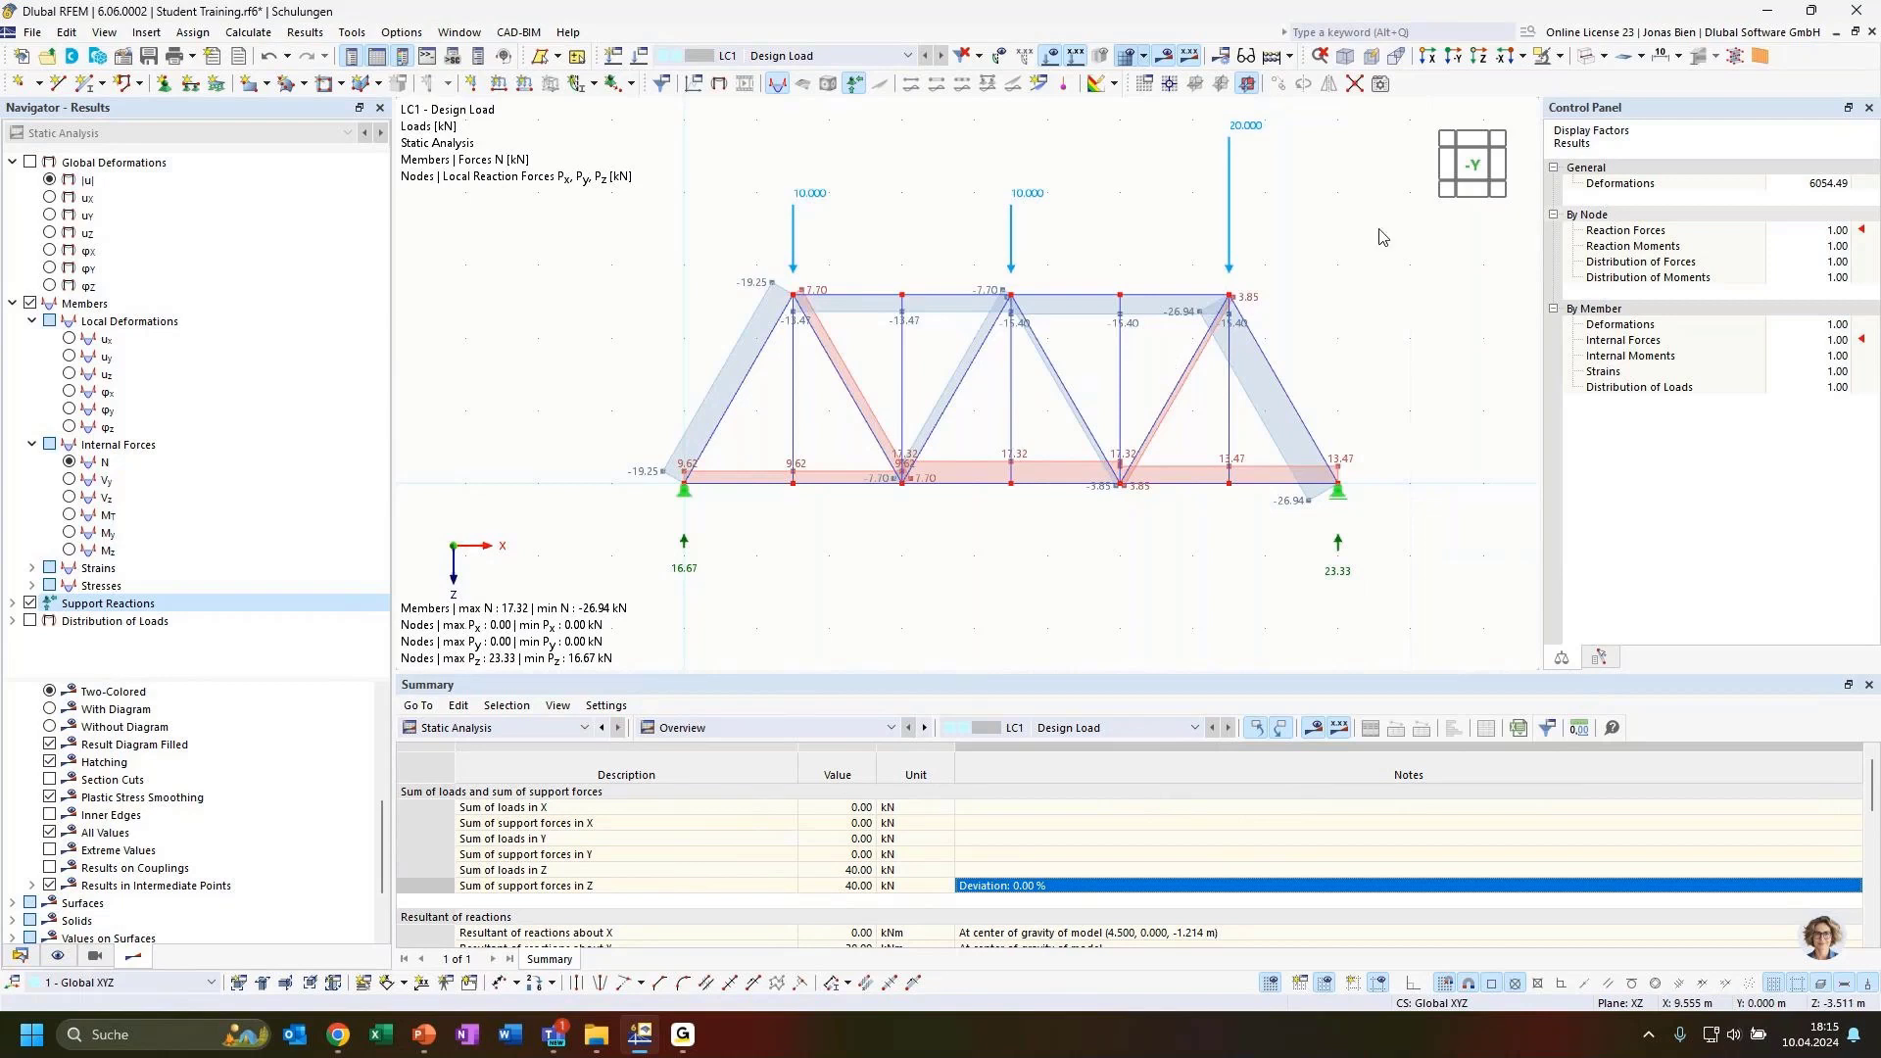
{"action": "scroll", "coordinate": [1313, 240], "scroll_direction": "down", "scroll_amount": 1}
{"action": "middle_click_drag", "start_coordinate": [1323, 233], "coordinate": [1301, 299]}
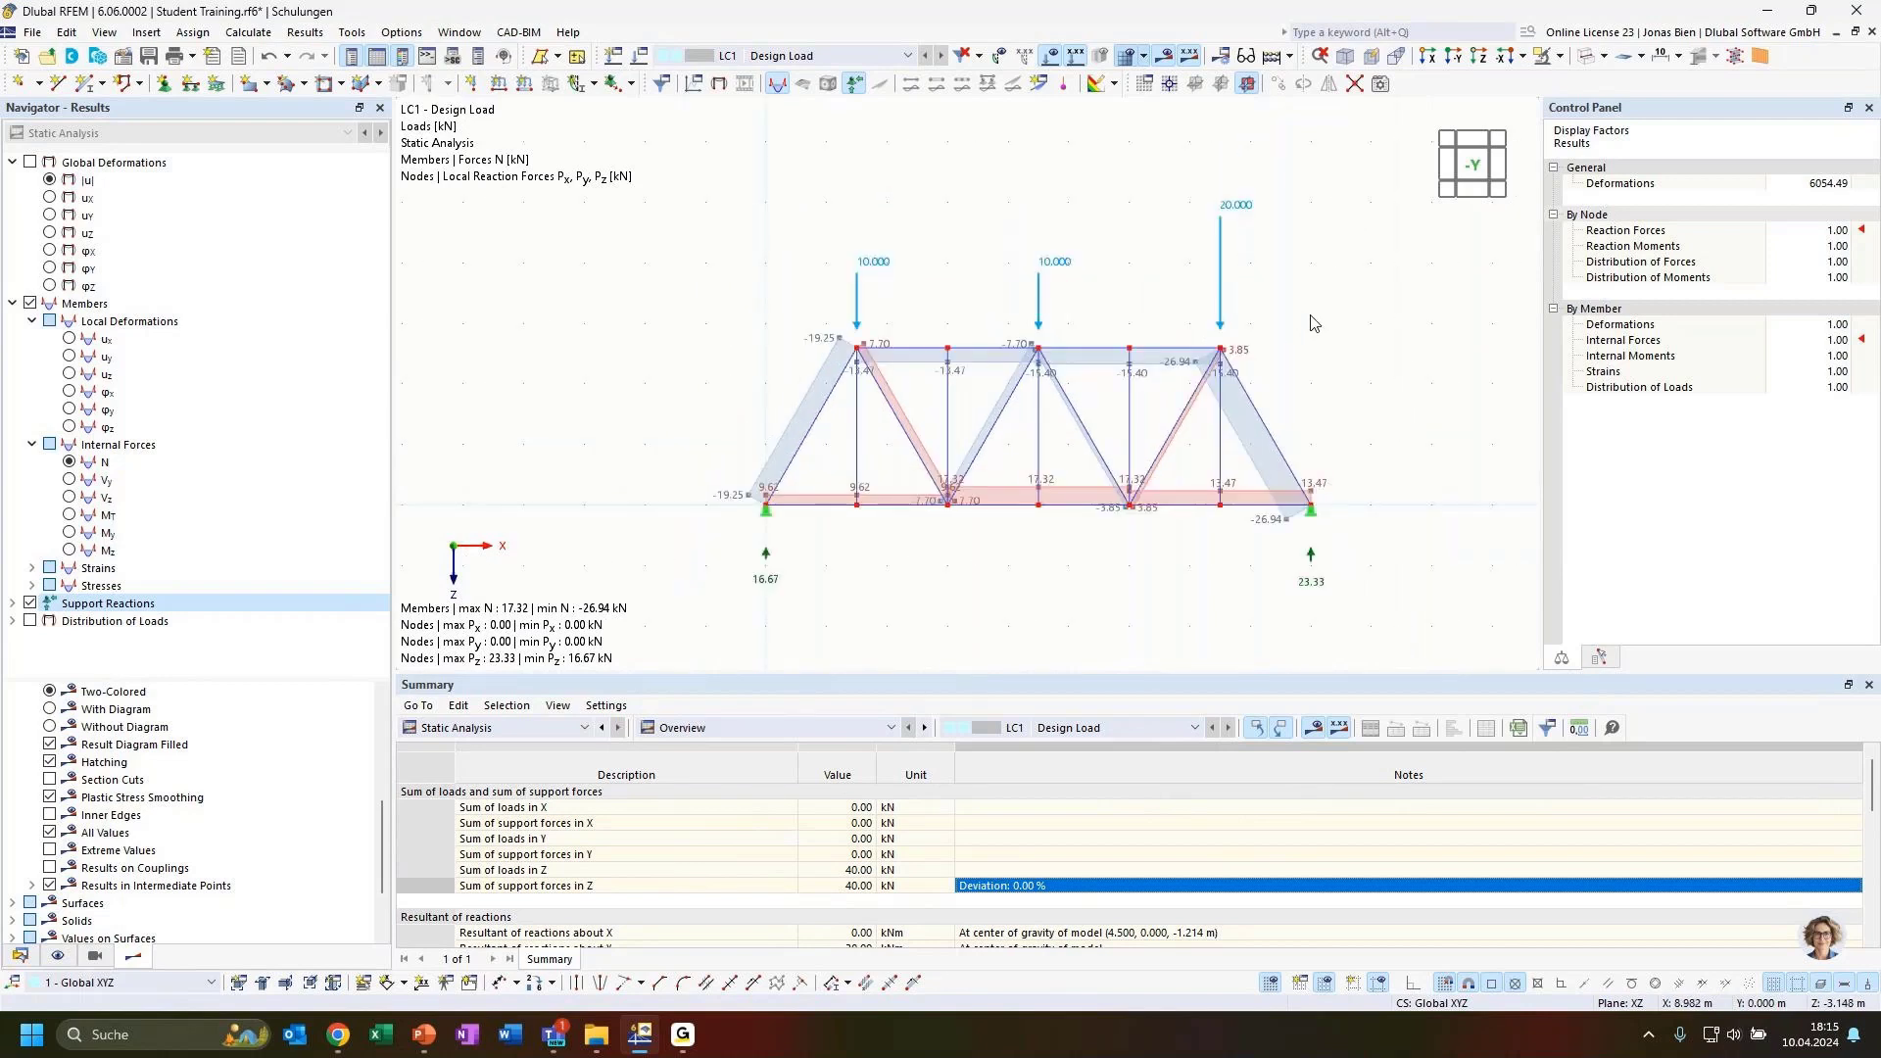
{"action": "left_click", "coordinate": [1220, 275]}
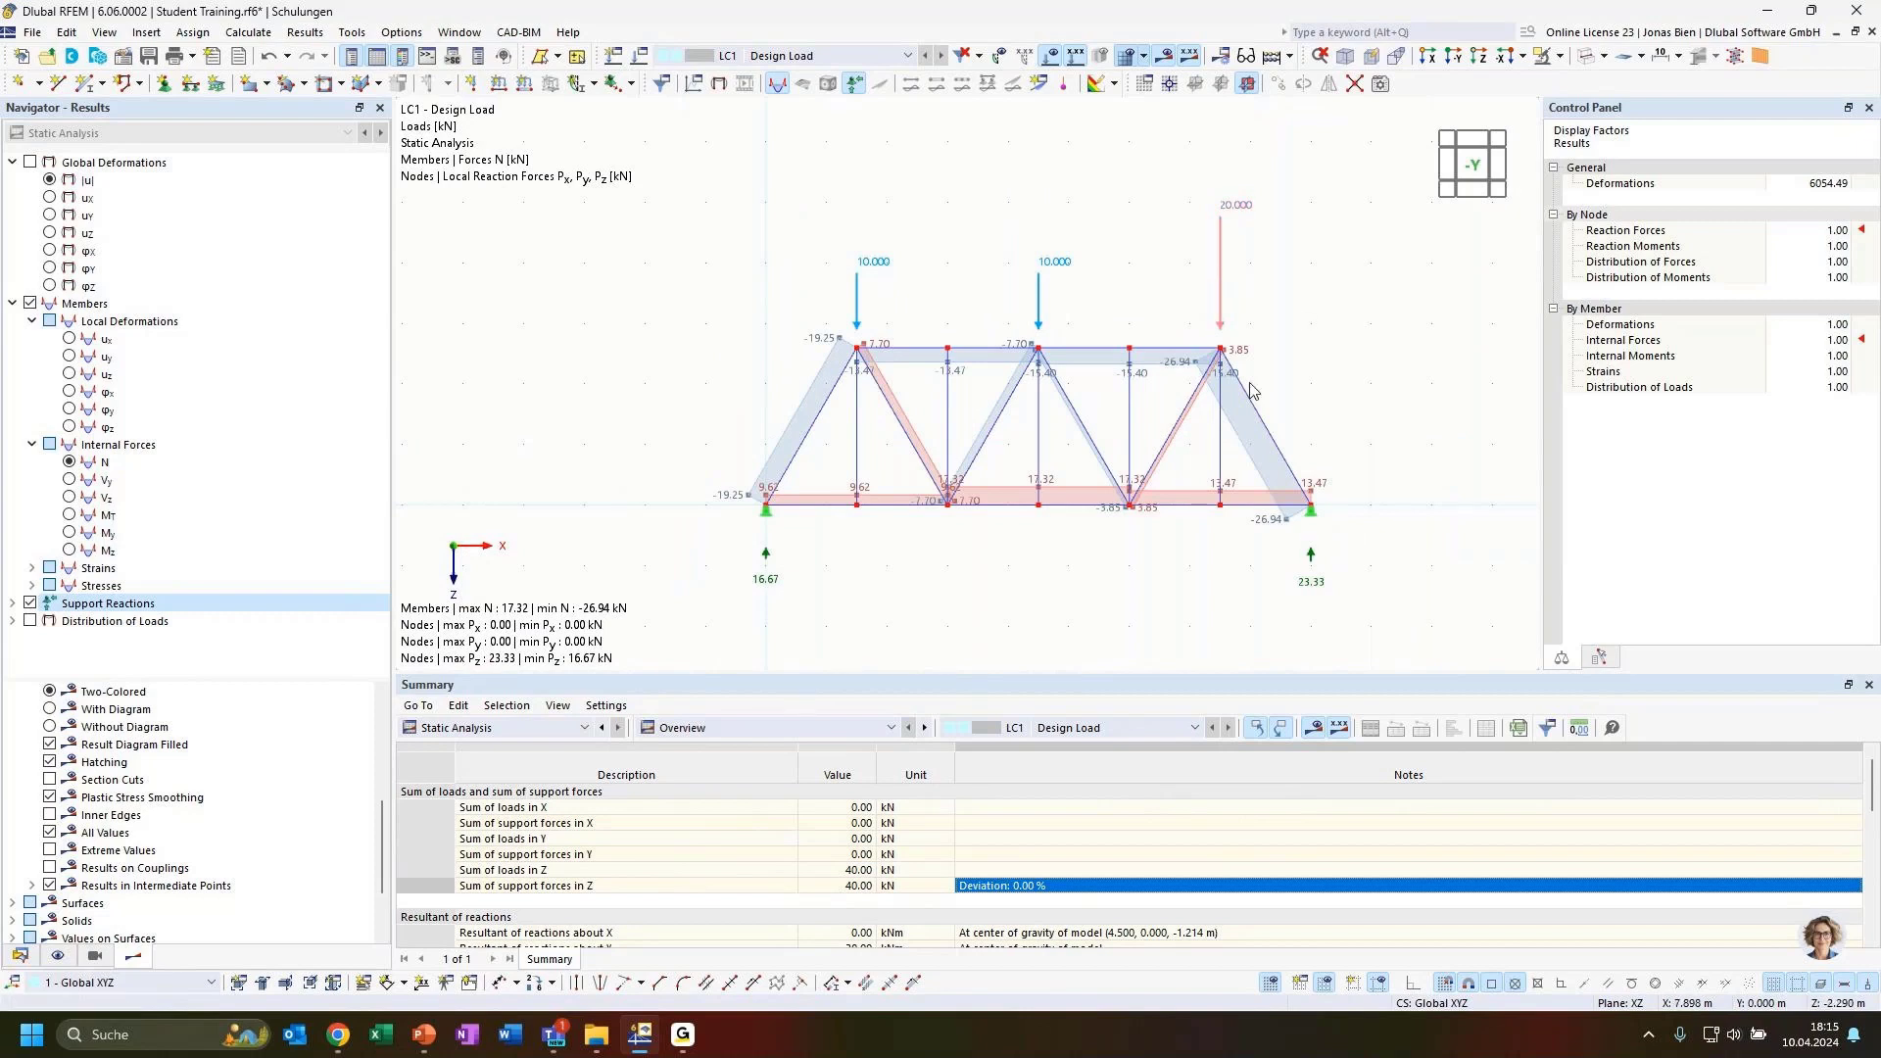
{"action": "right_click", "coordinate": [1310, 552]}
{"action": "left_click", "coordinate": [1264, 565]}
{"action": "right_click", "coordinate": [1222, 282]}
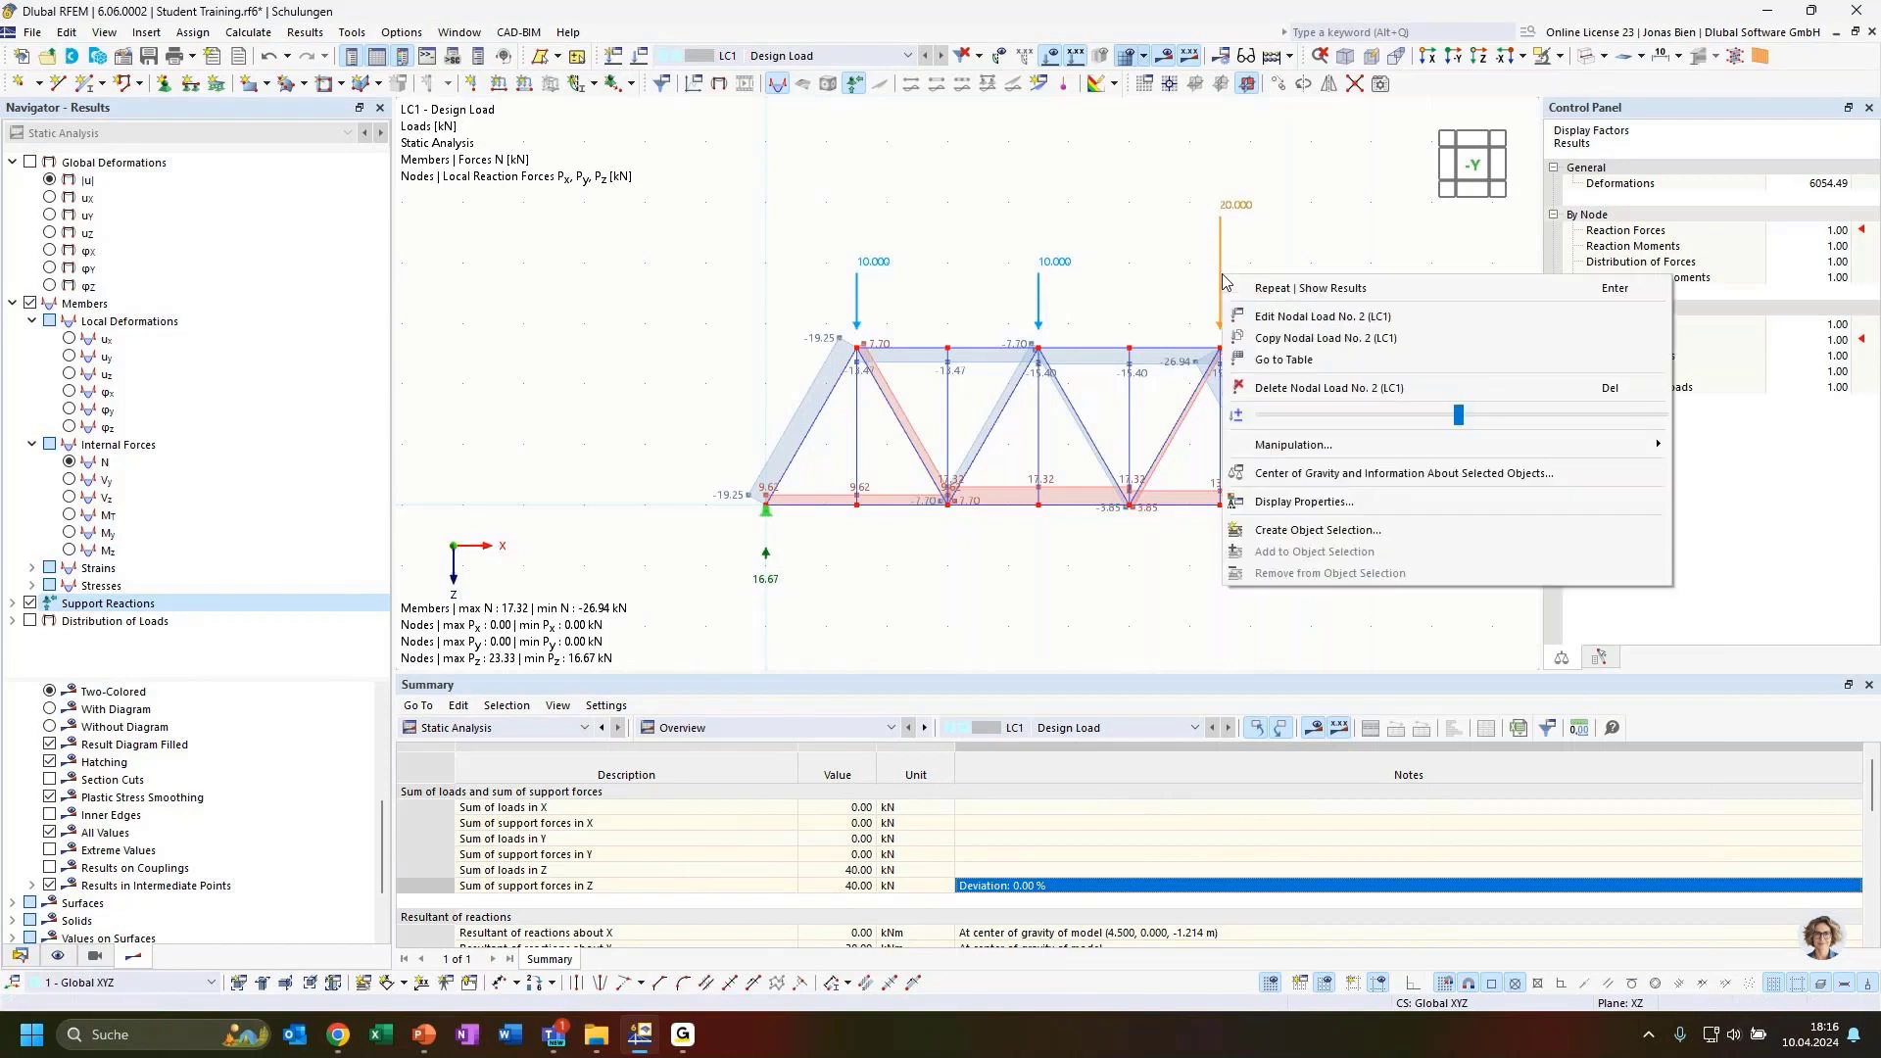
{"action": "left_click", "coordinate": [1368, 245]}
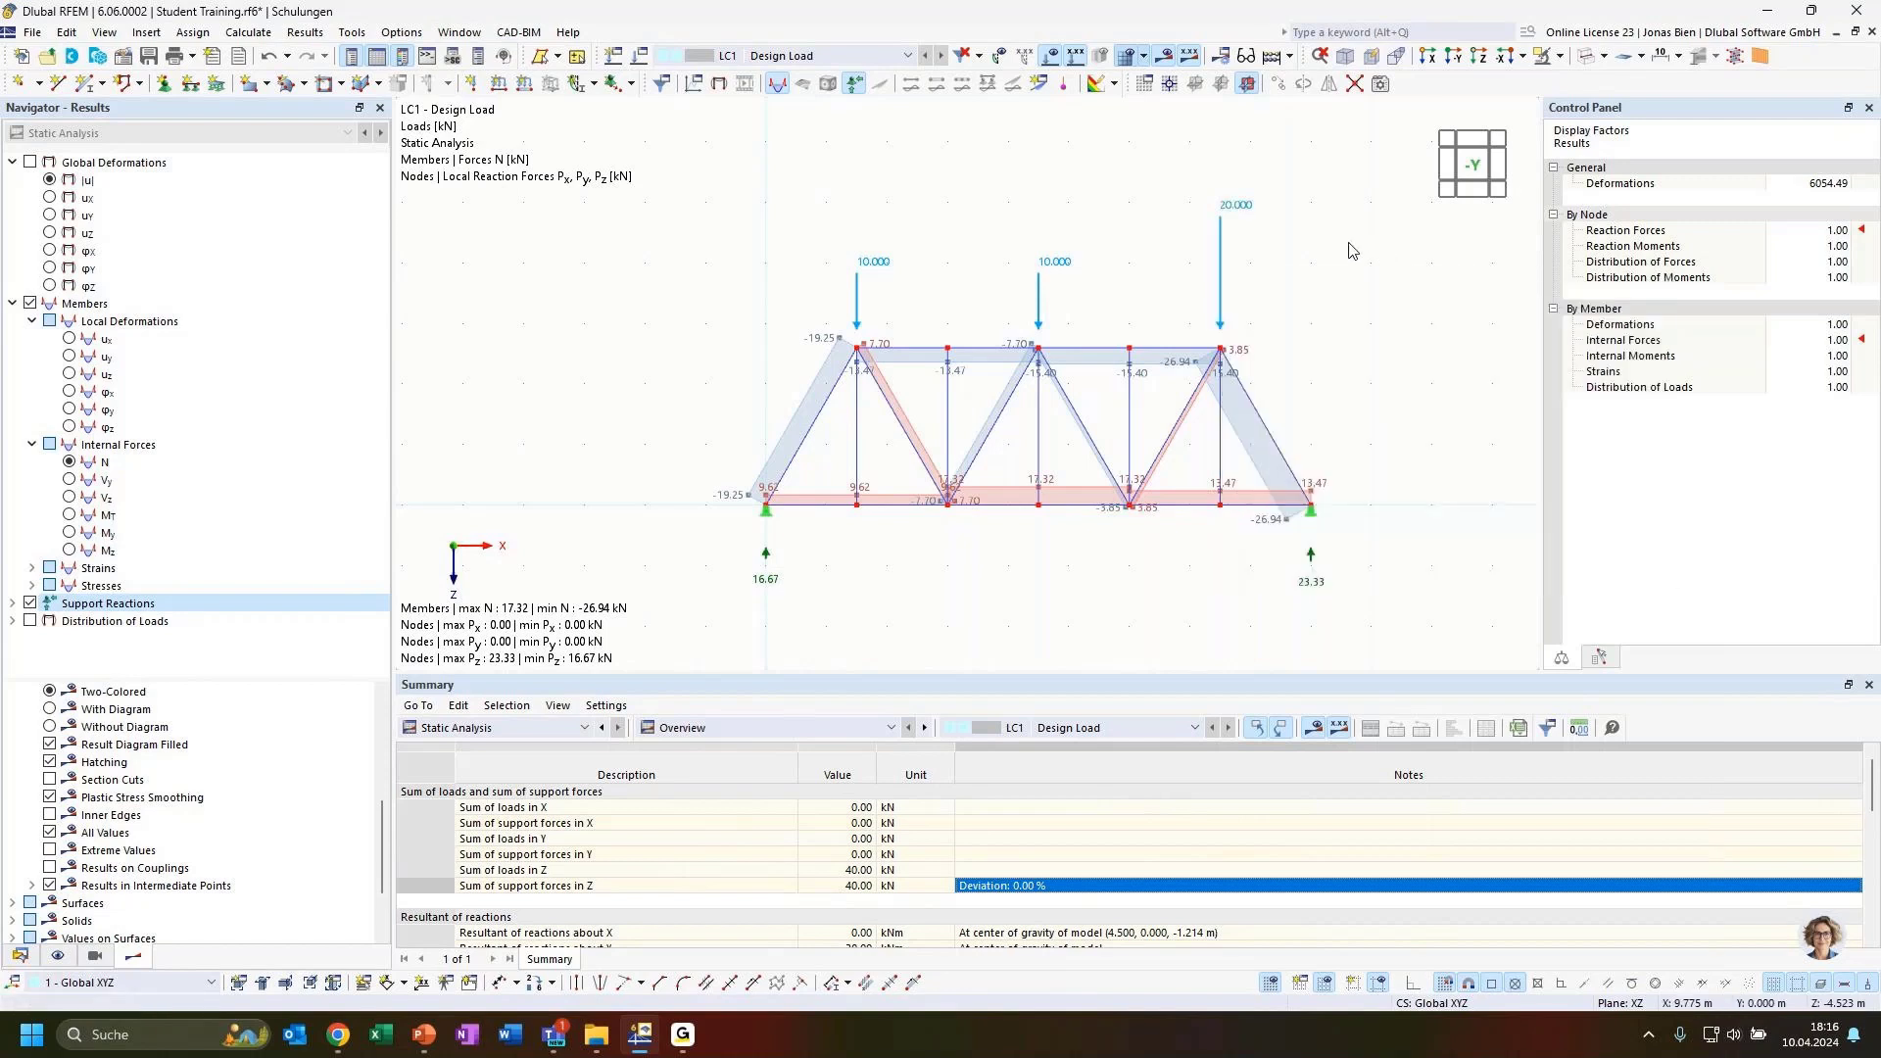
{"action": "right_click", "coordinate": [1222, 294]}
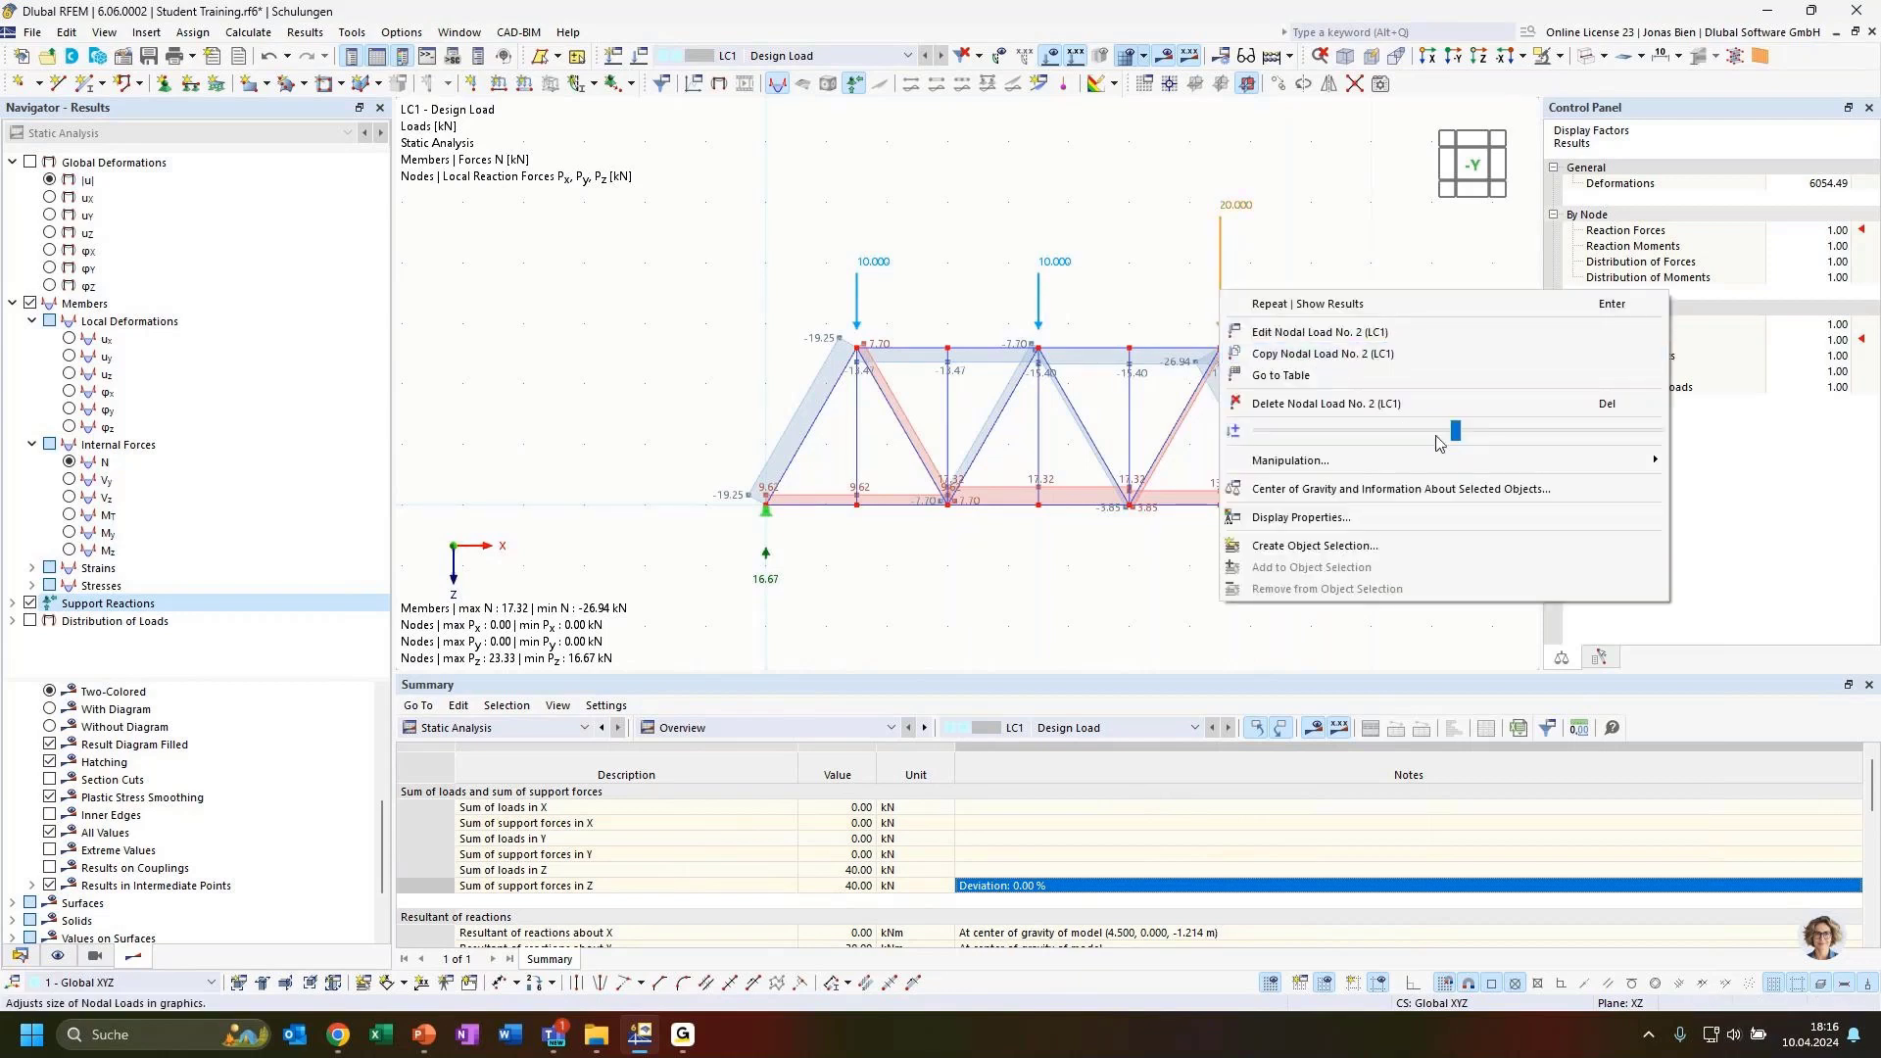
{"action": "left_click_drag", "start_coordinate": [1456, 436], "coordinate": [1286, 441]}
{"action": "left_click", "coordinate": [1050, 556]}
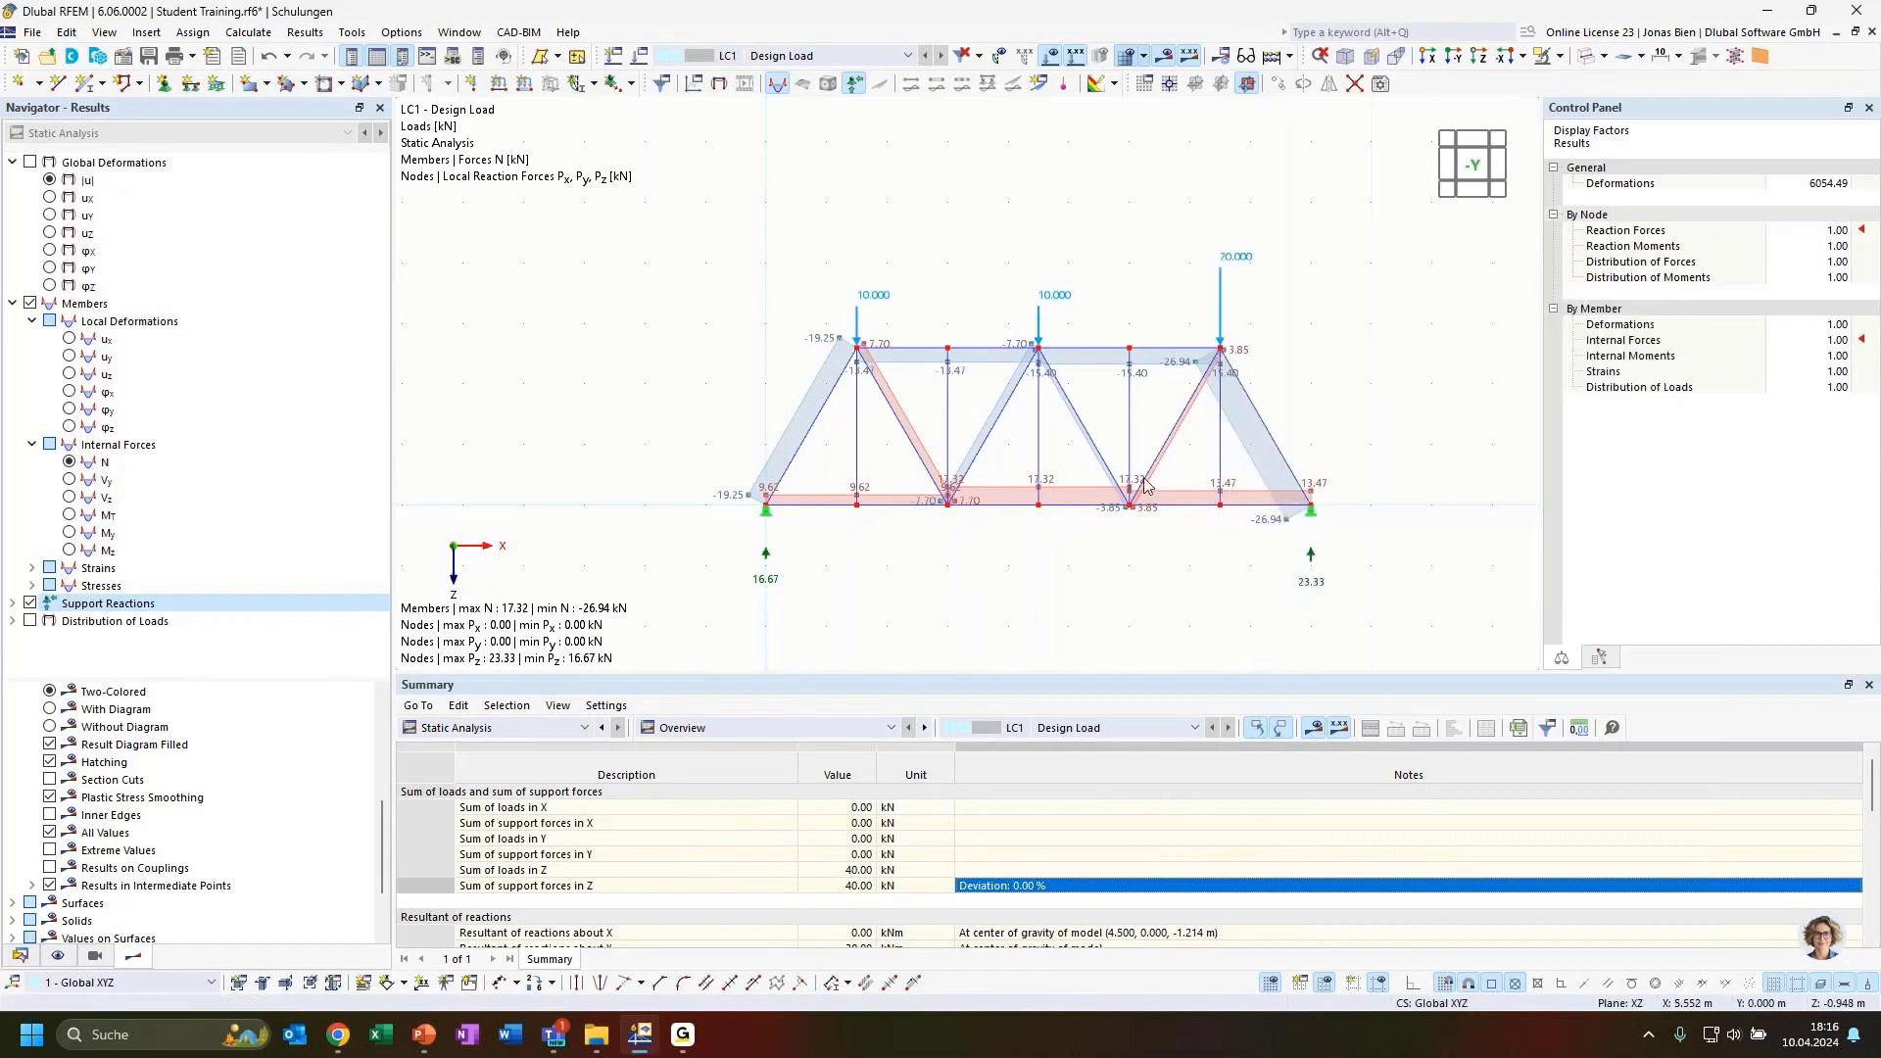
Enlarge the display size of the nodal support symbols at both ends of the truss.
{"action": "scroll", "coordinate": [848, 528], "scroll_direction": "up", "scroll_amount": 2}
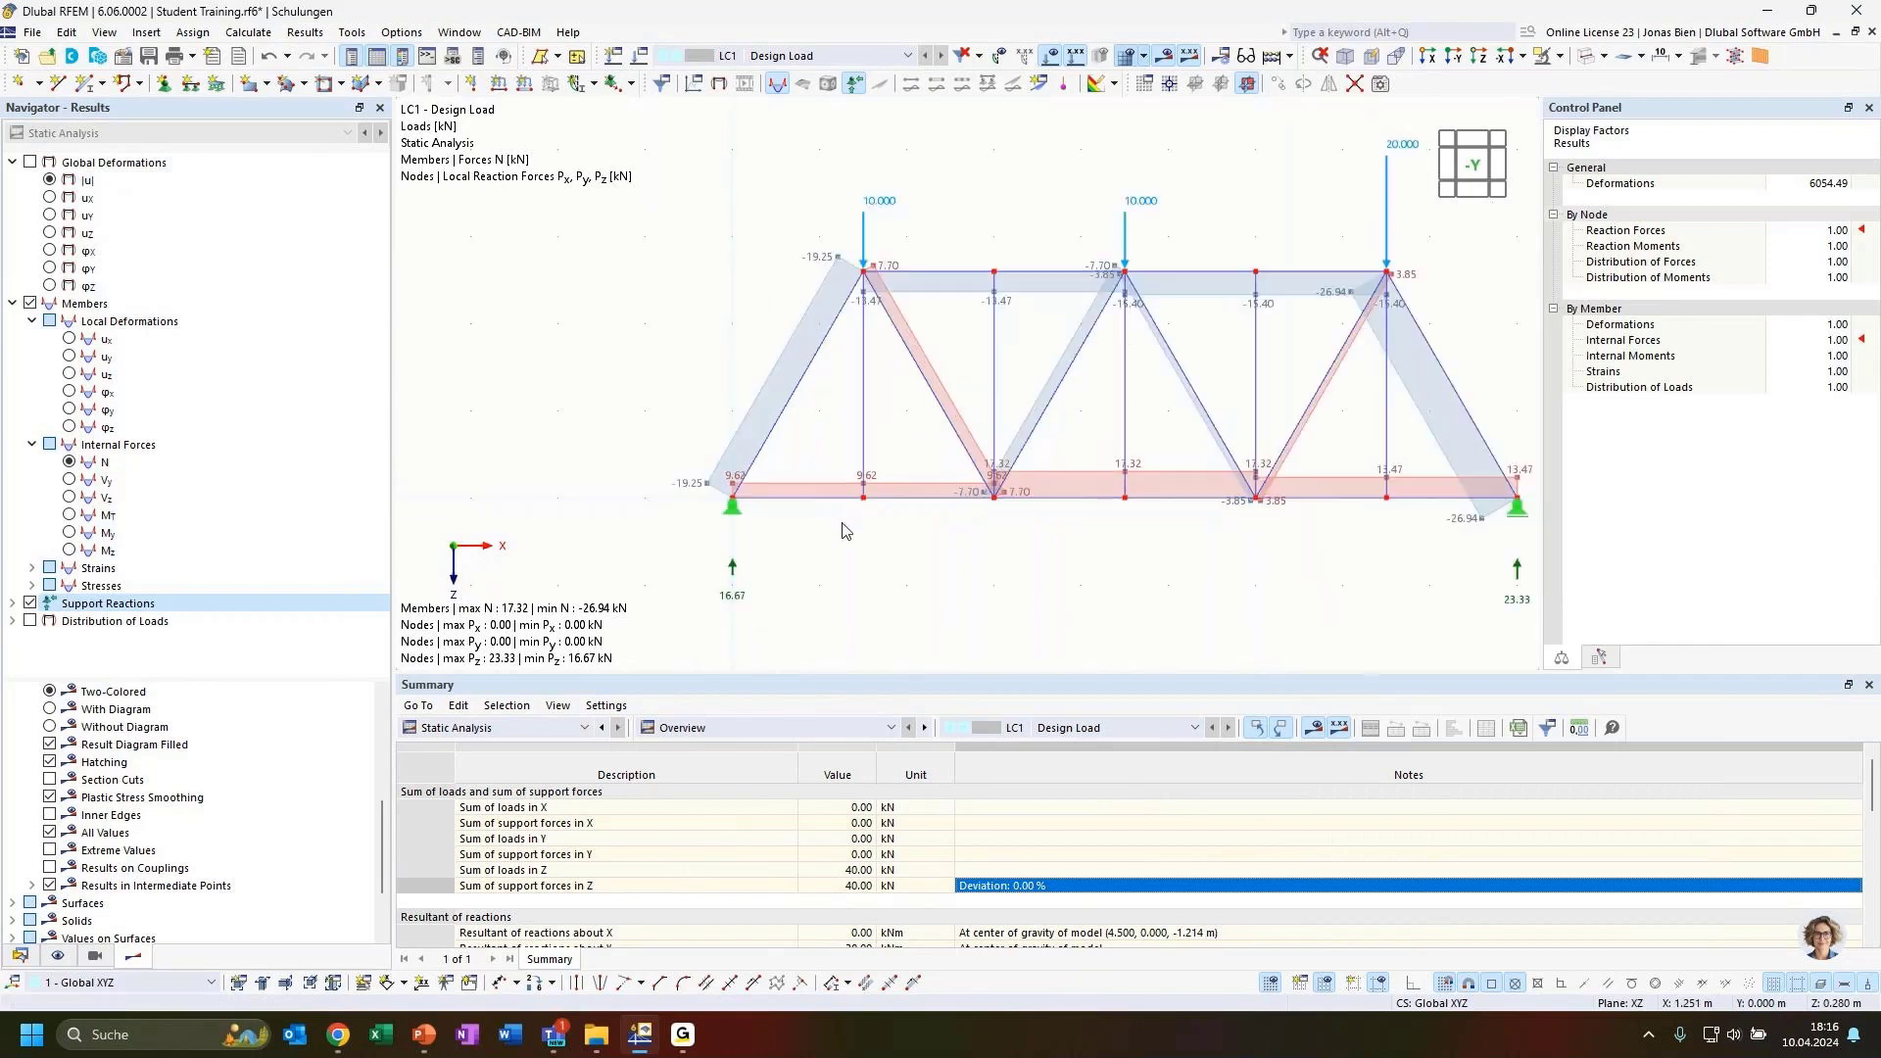
{"action": "middle_click_drag", "start_coordinate": [1239, 558], "coordinate": [1120, 559]}
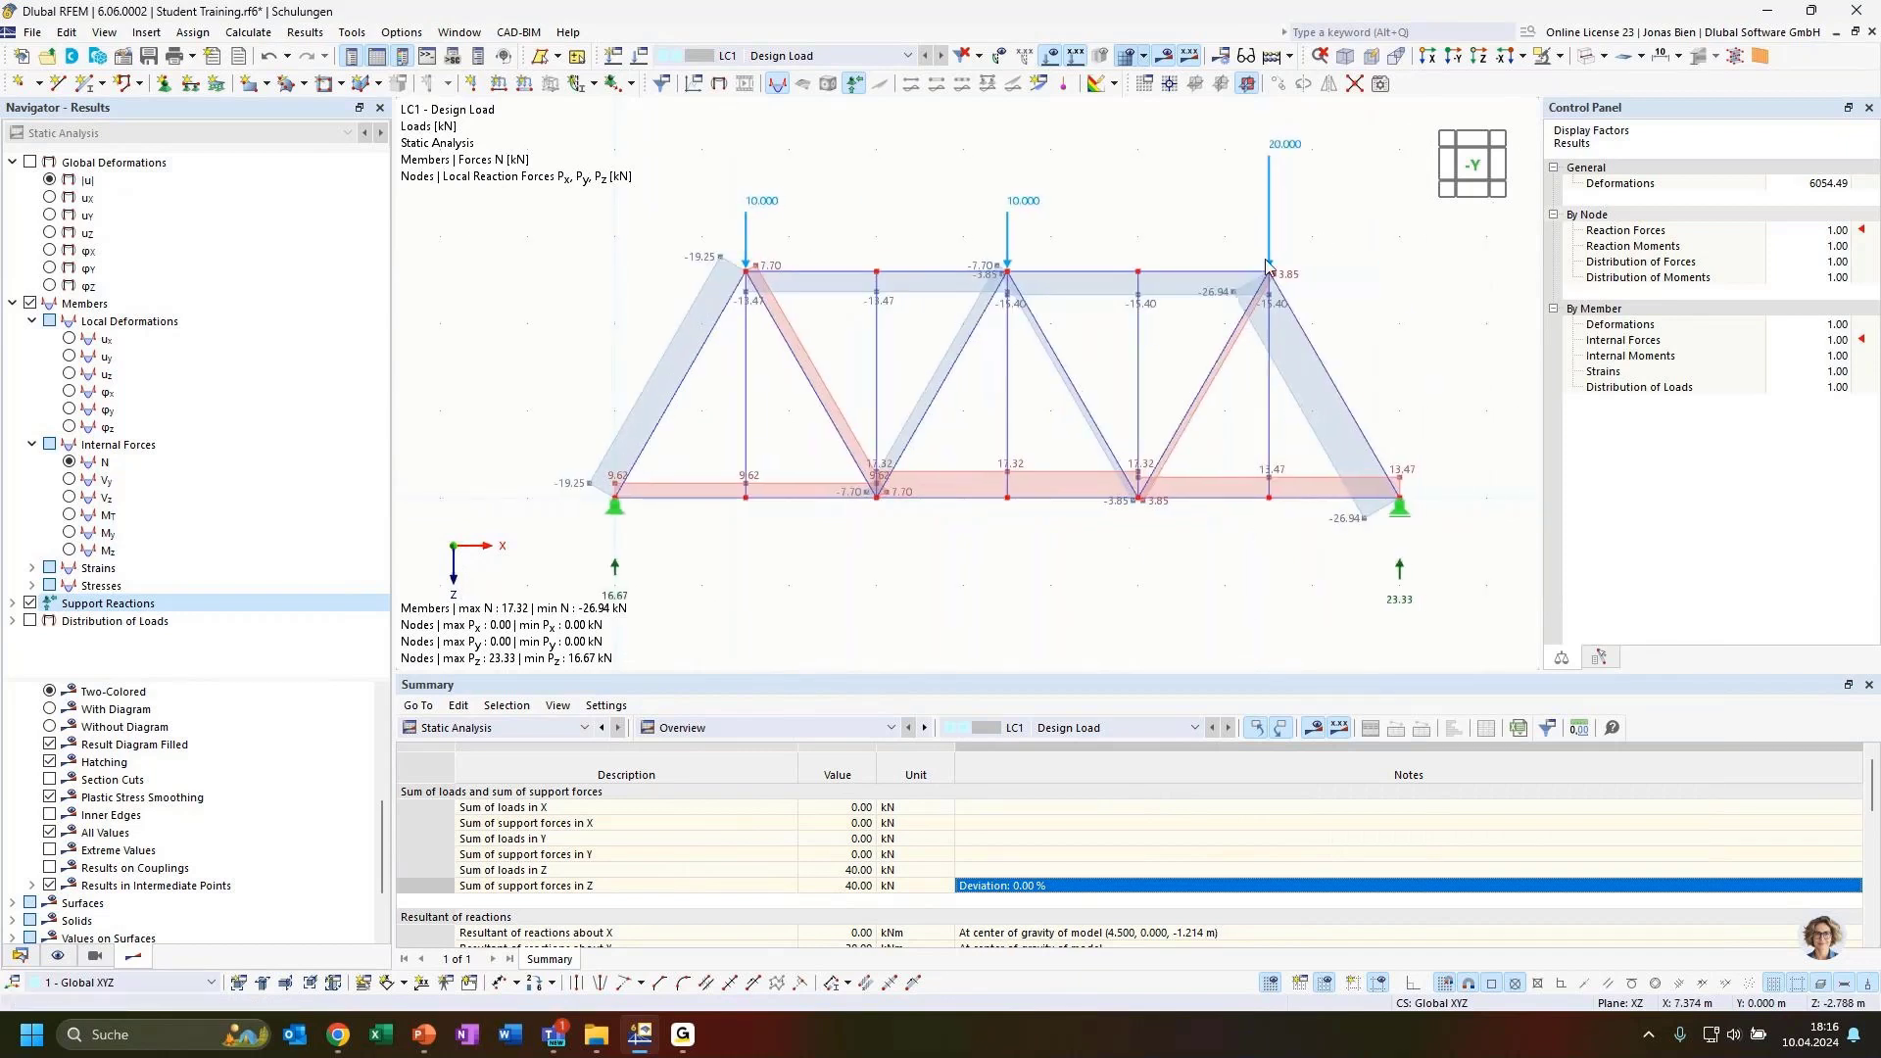
{"action": "right_click", "coordinate": [1401, 506]}
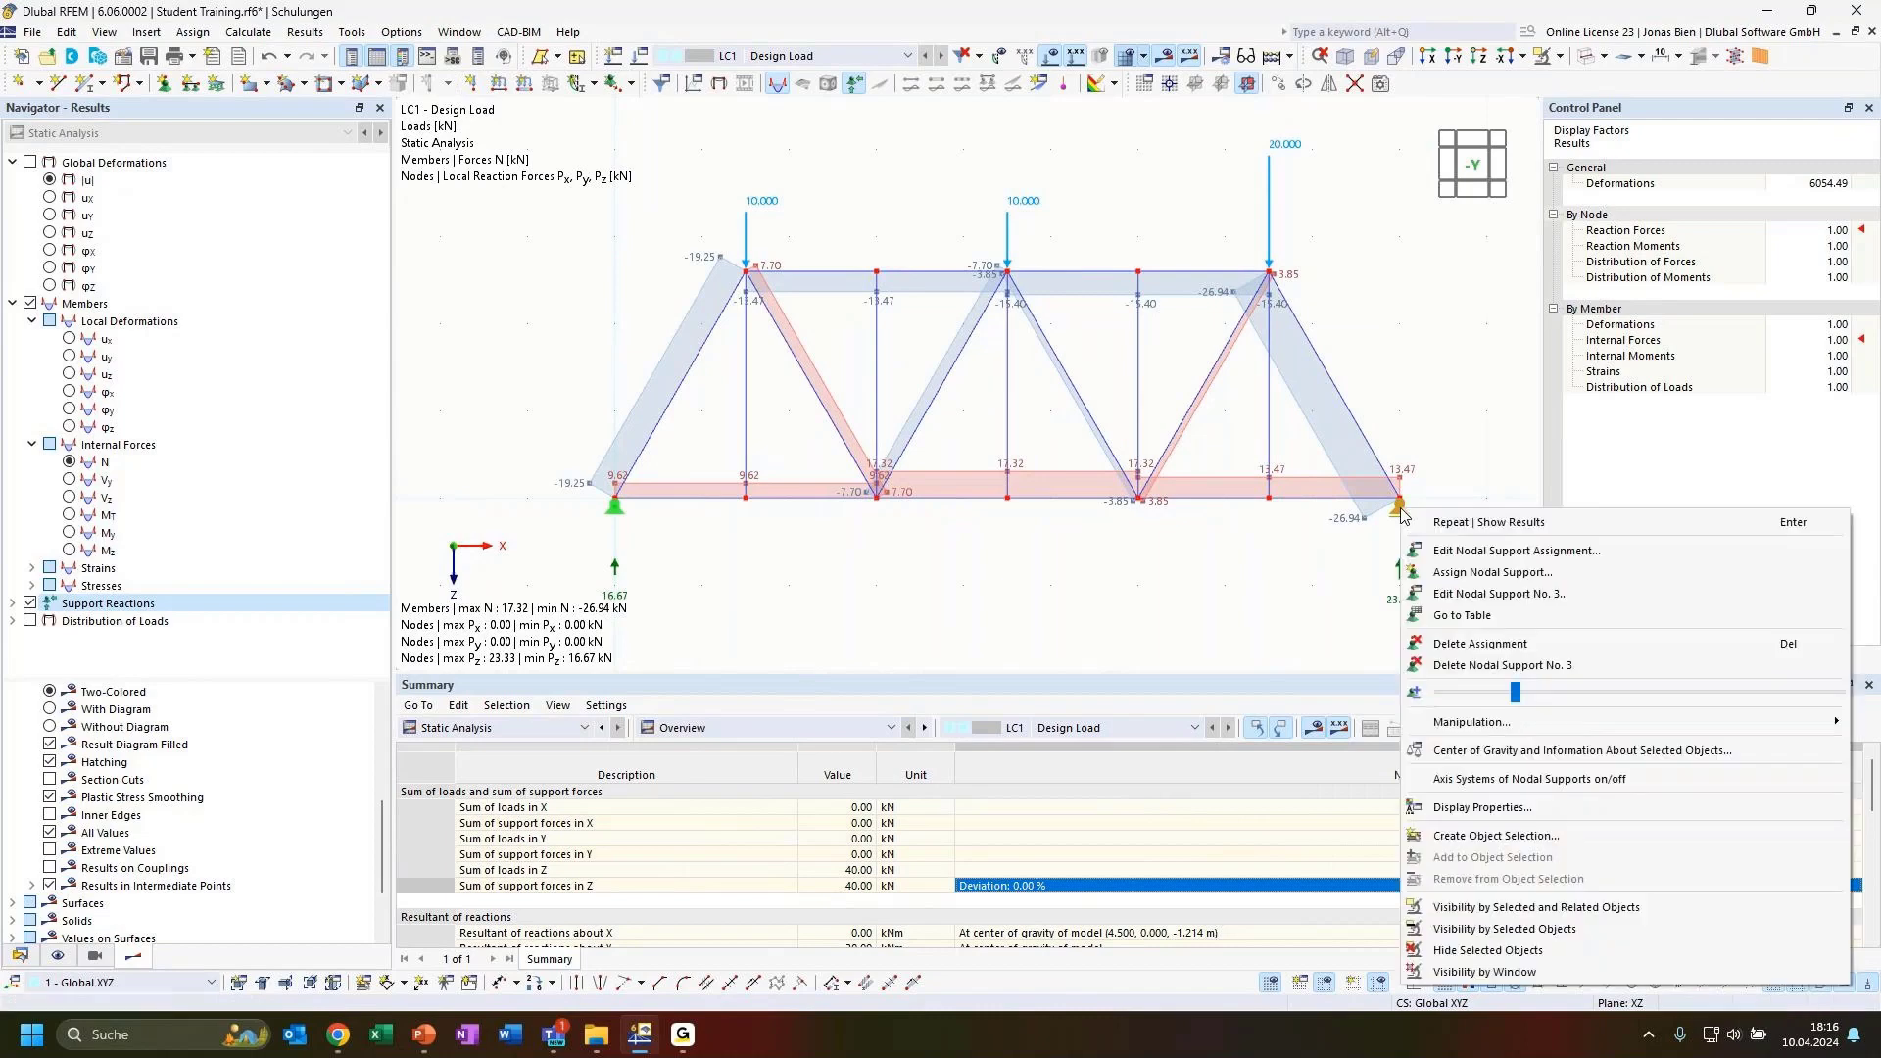
{"action": "left_click_drag", "start_coordinate": [1517, 692], "coordinate": [1604, 696]}
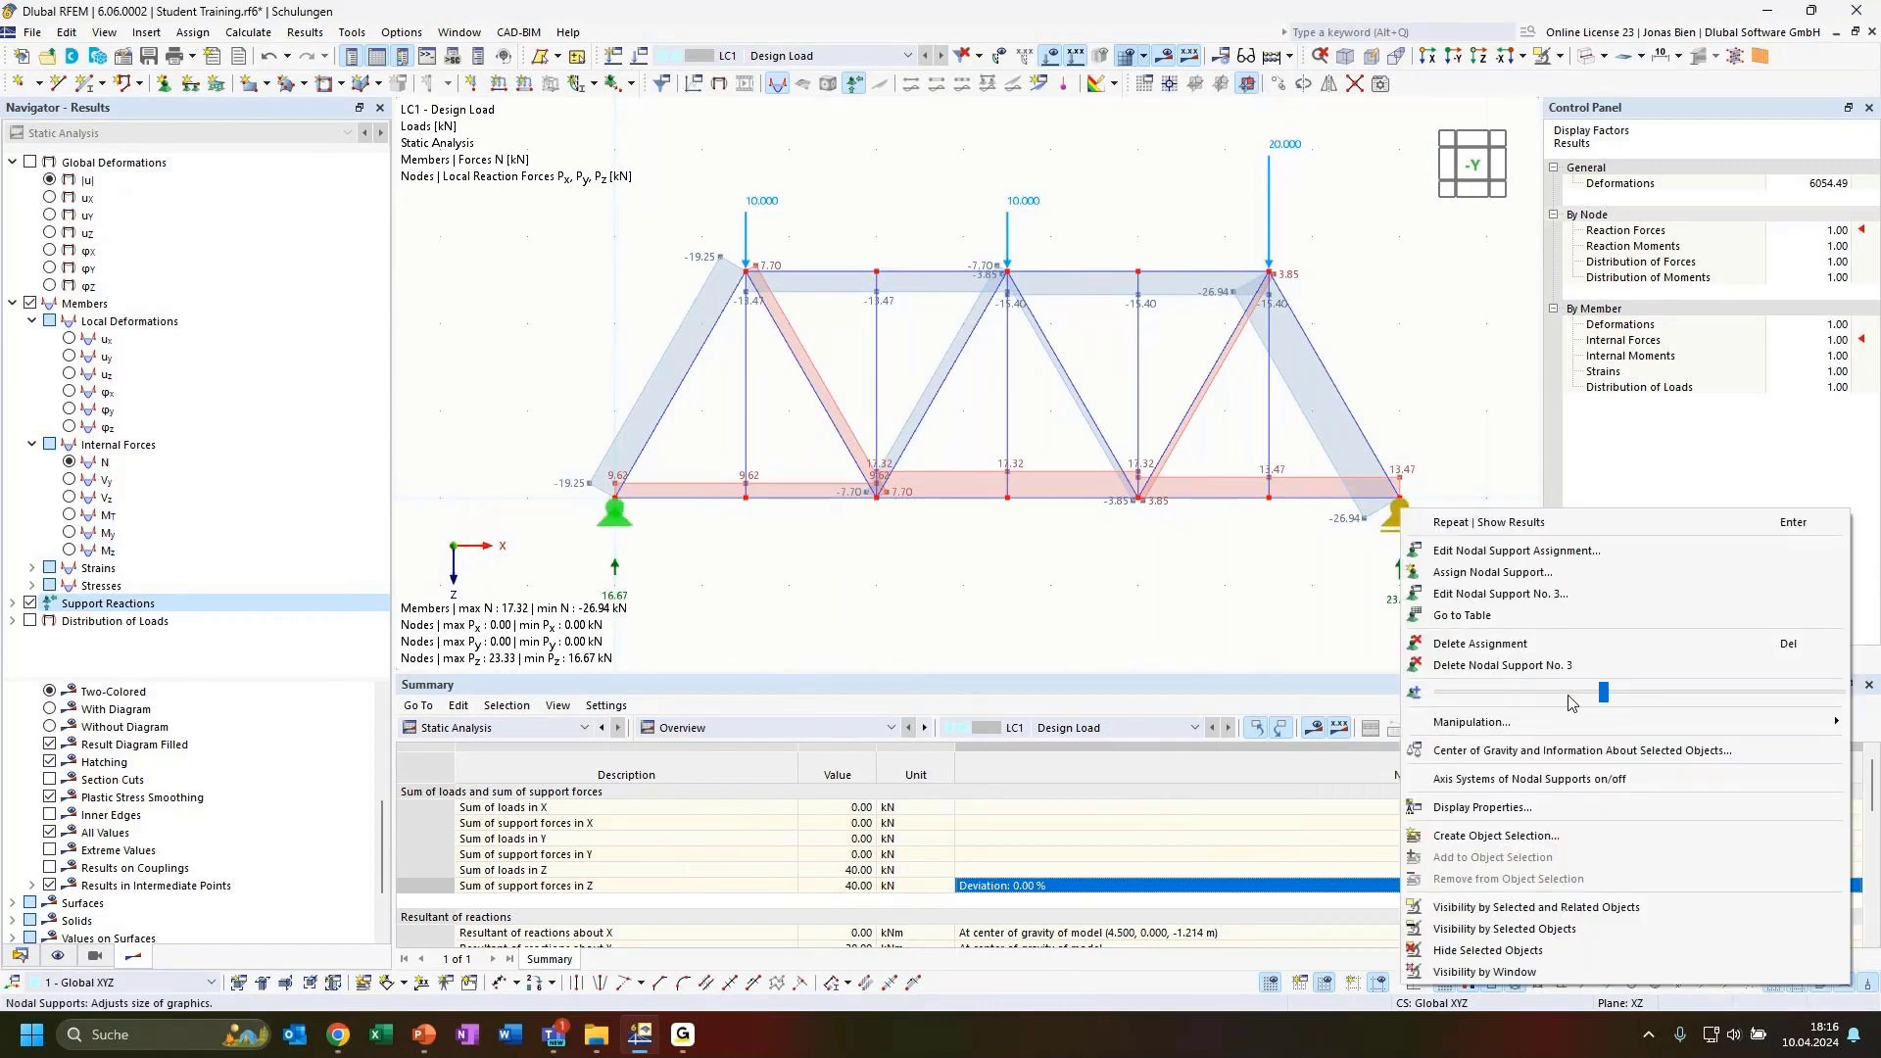
{"action": "left_click", "coordinate": [1096, 587]}
{"action": "scroll", "coordinate": [1198, 576], "scroll_direction": "down", "scroll_amount": 1}
{"action": "scroll", "coordinate": [1270, 592], "scroll_direction": "up", "scroll_amount": 1}
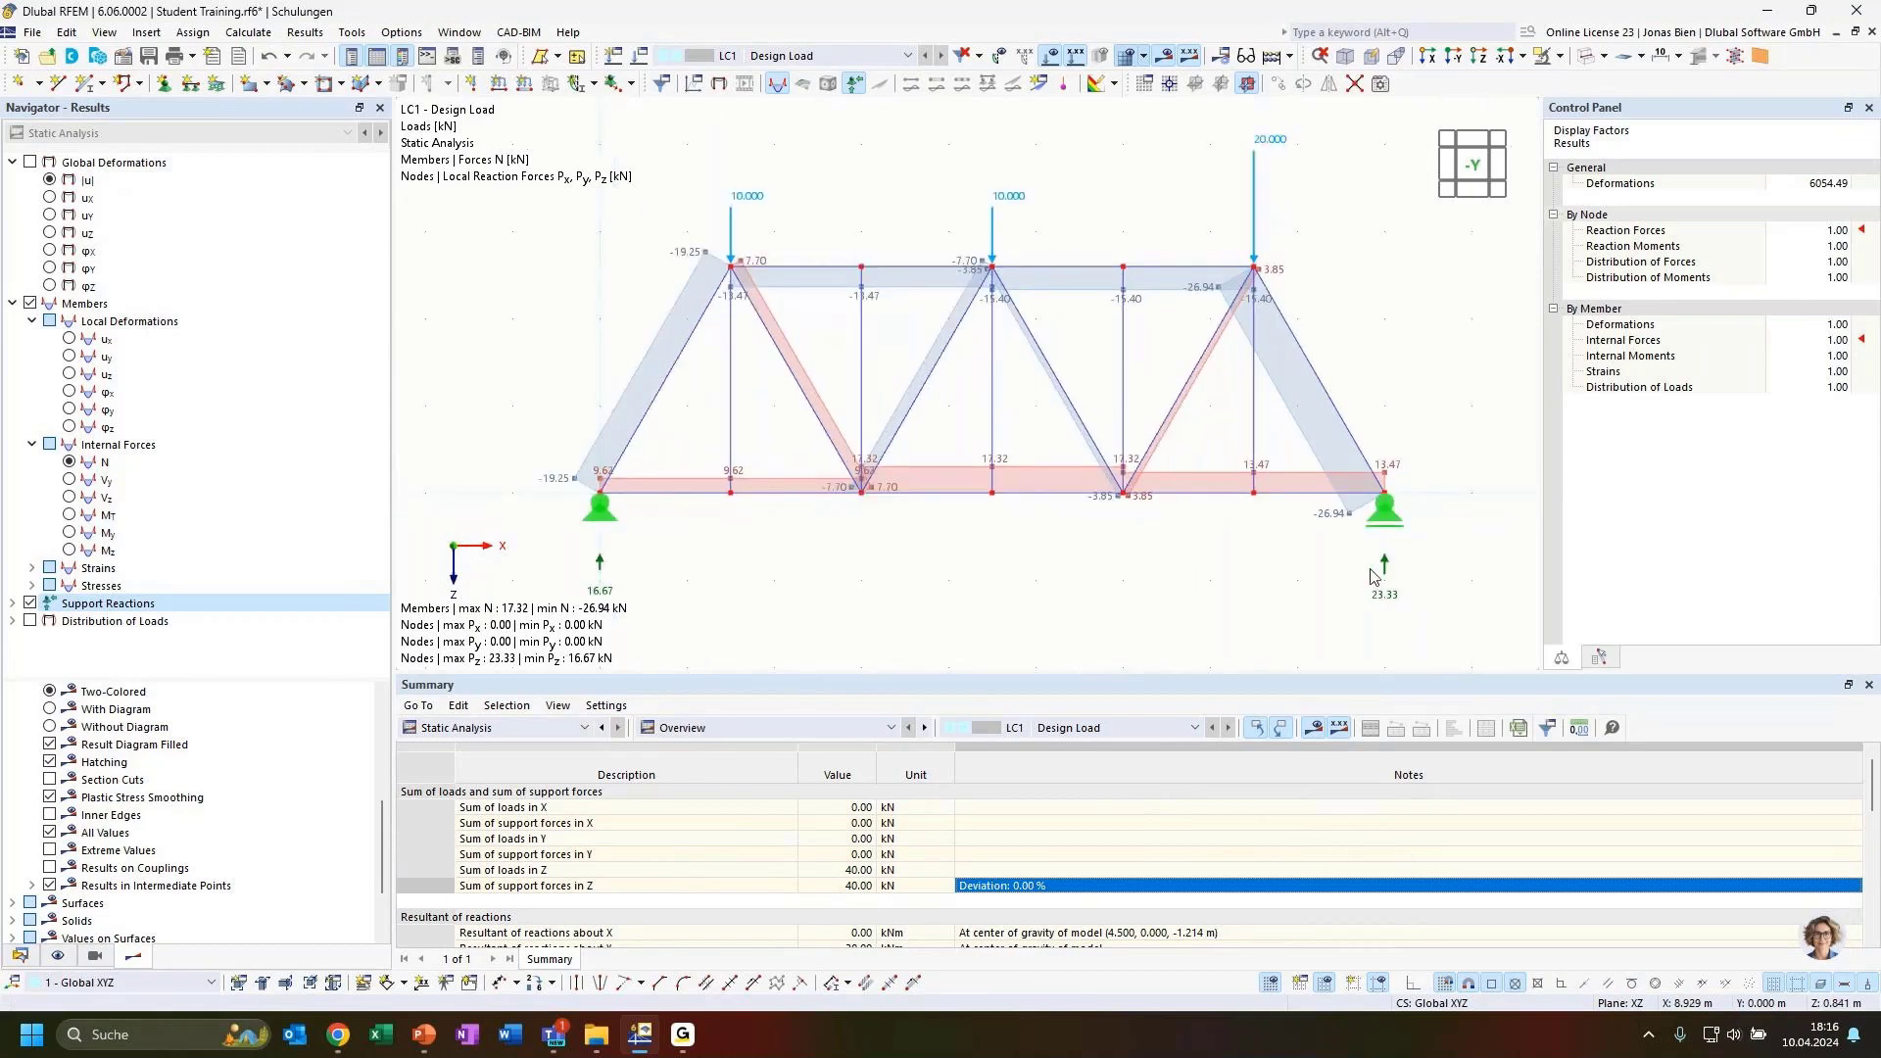
{"action": "right_click", "coordinate": [1385, 565]}
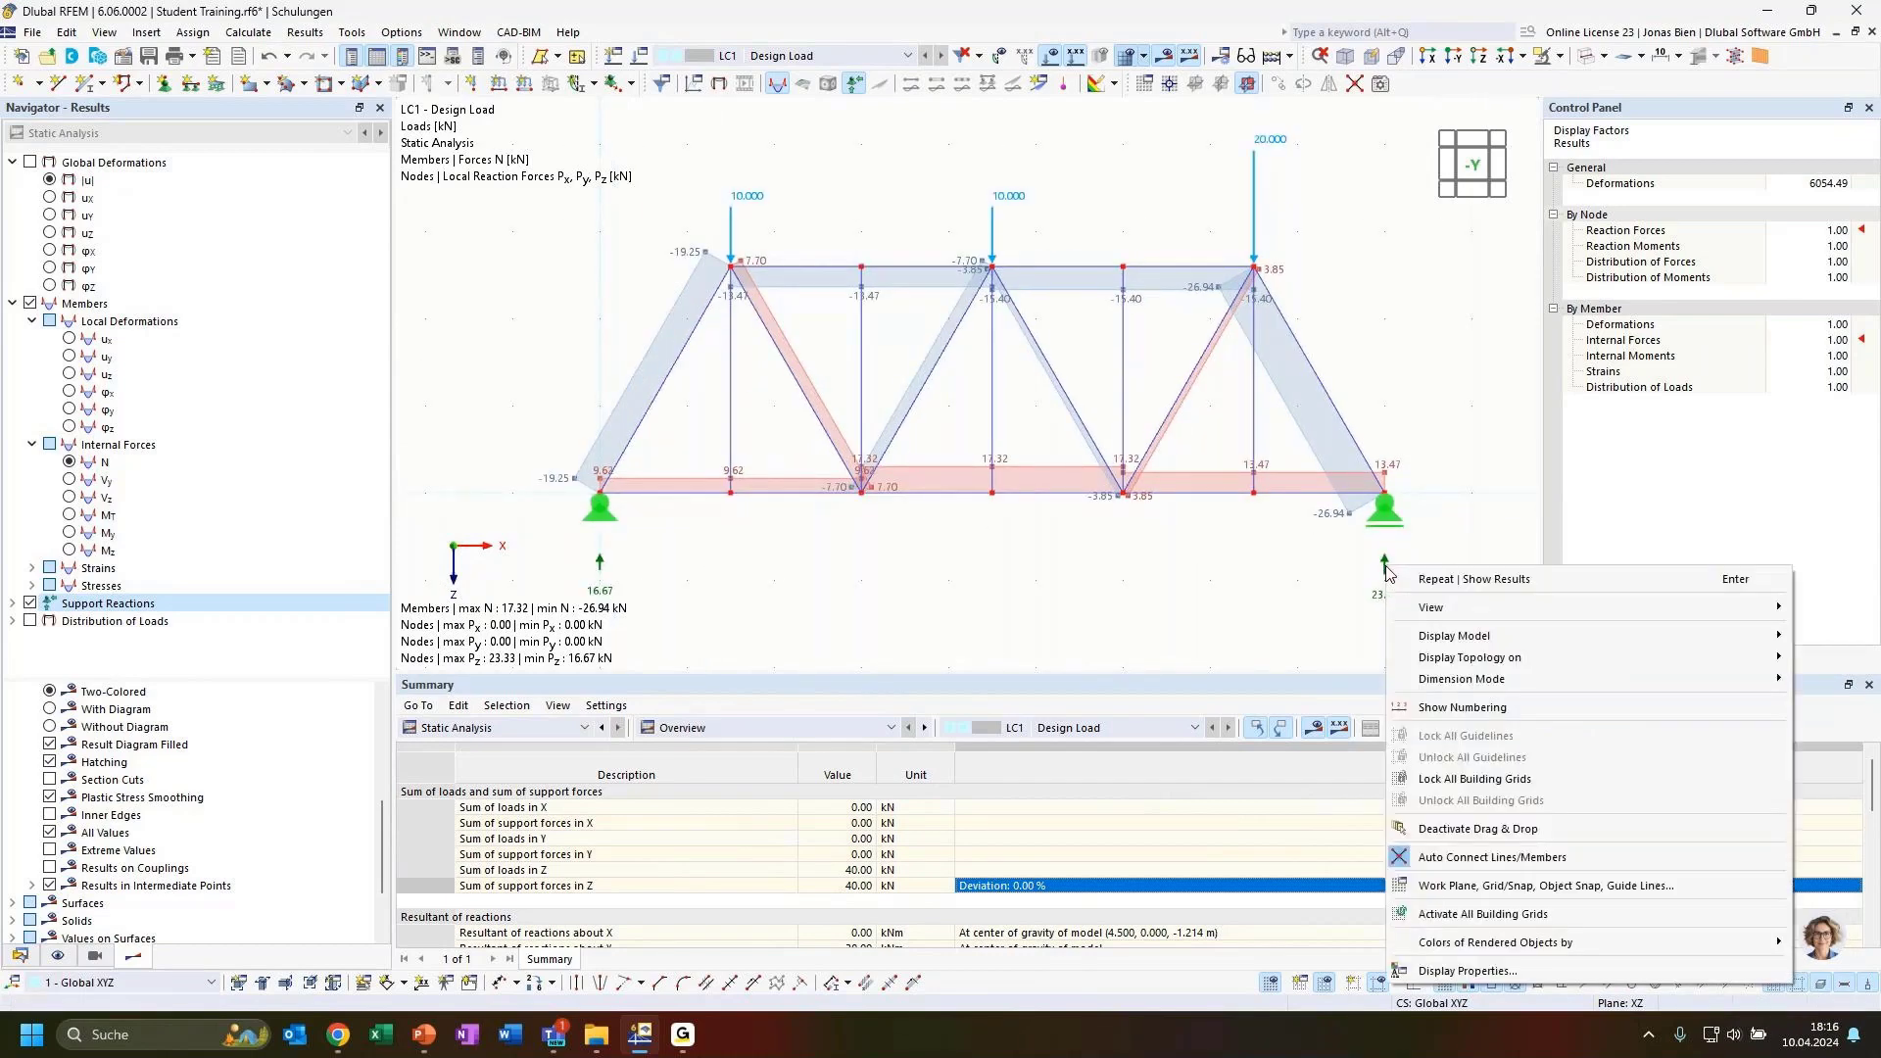
{"action": "right_click", "coordinate": [1354, 490]}
{"action": "left_click", "coordinate": [1428, 427]}
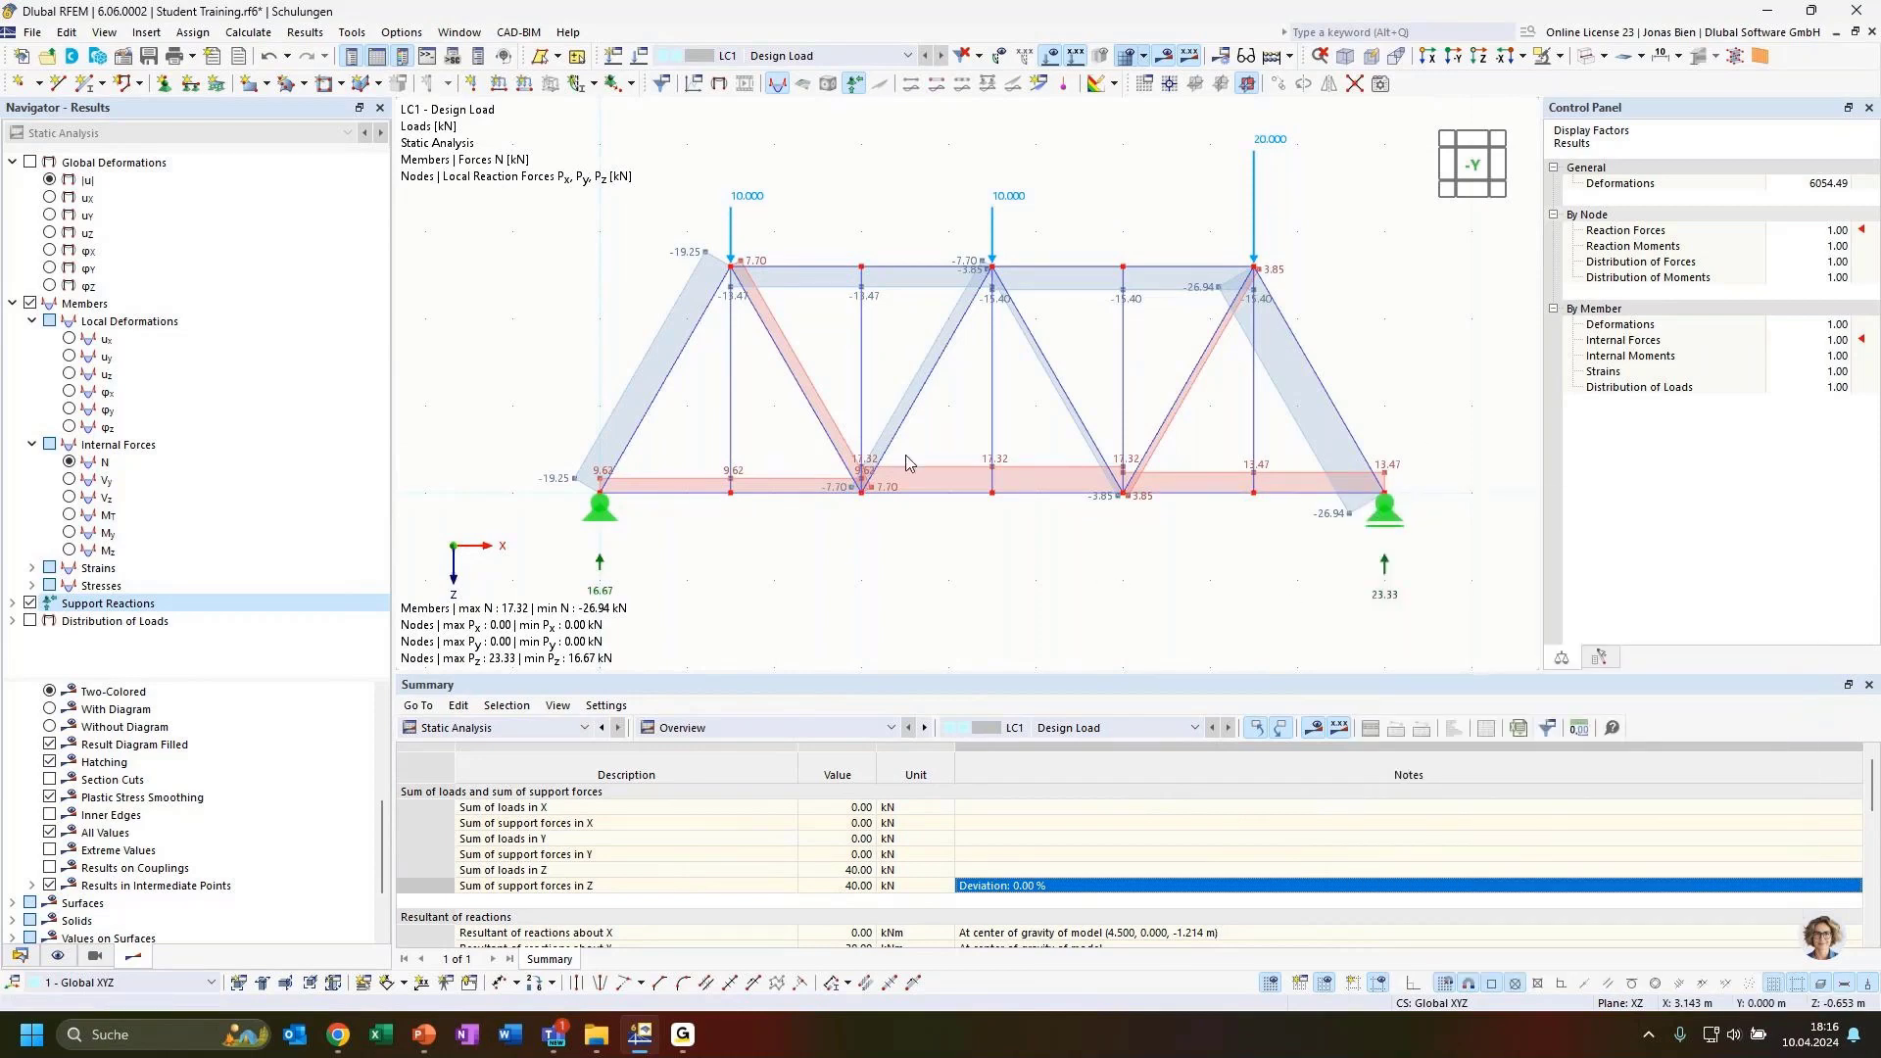
{"action": "middle_click_drag", "start_coordinate": [1107, 594], "coordinate": [1170, 573]}
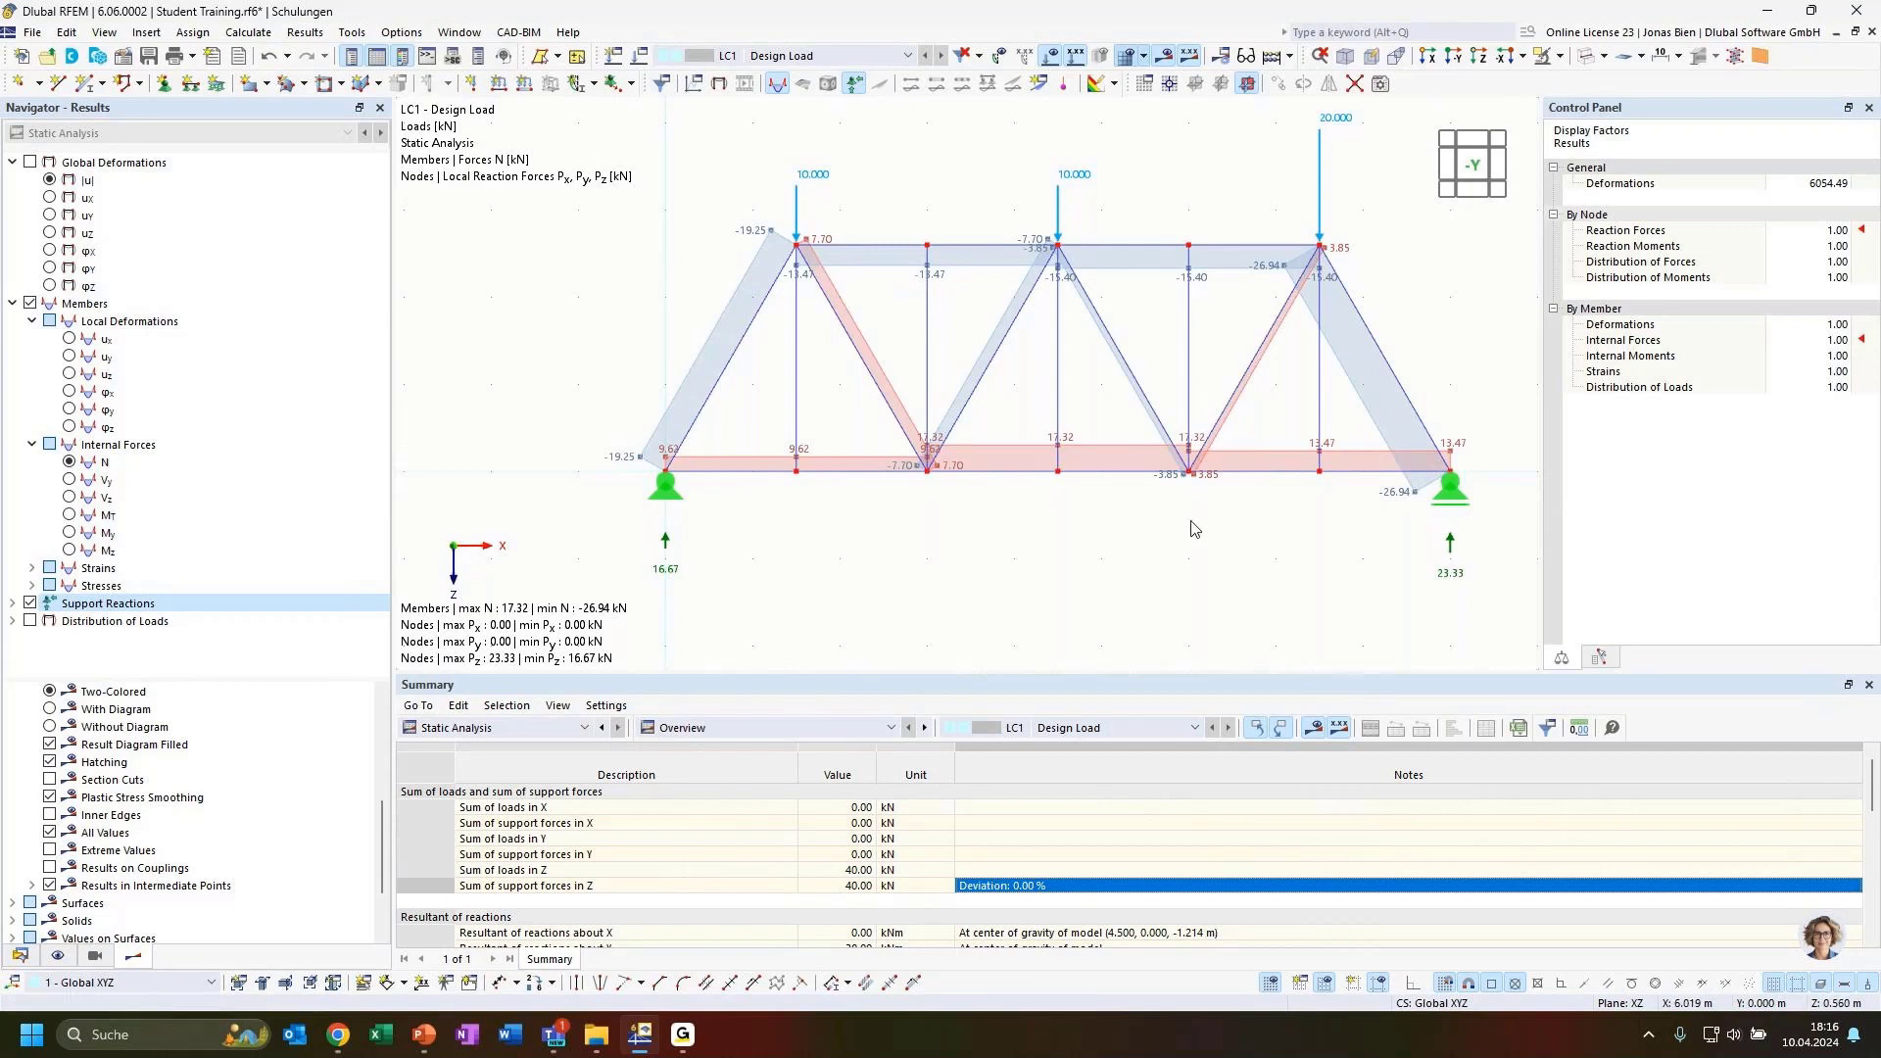
{"action": "middle_click_drag", "start_coordinate": [1191, 522], "coordinate": [1184, 533]}
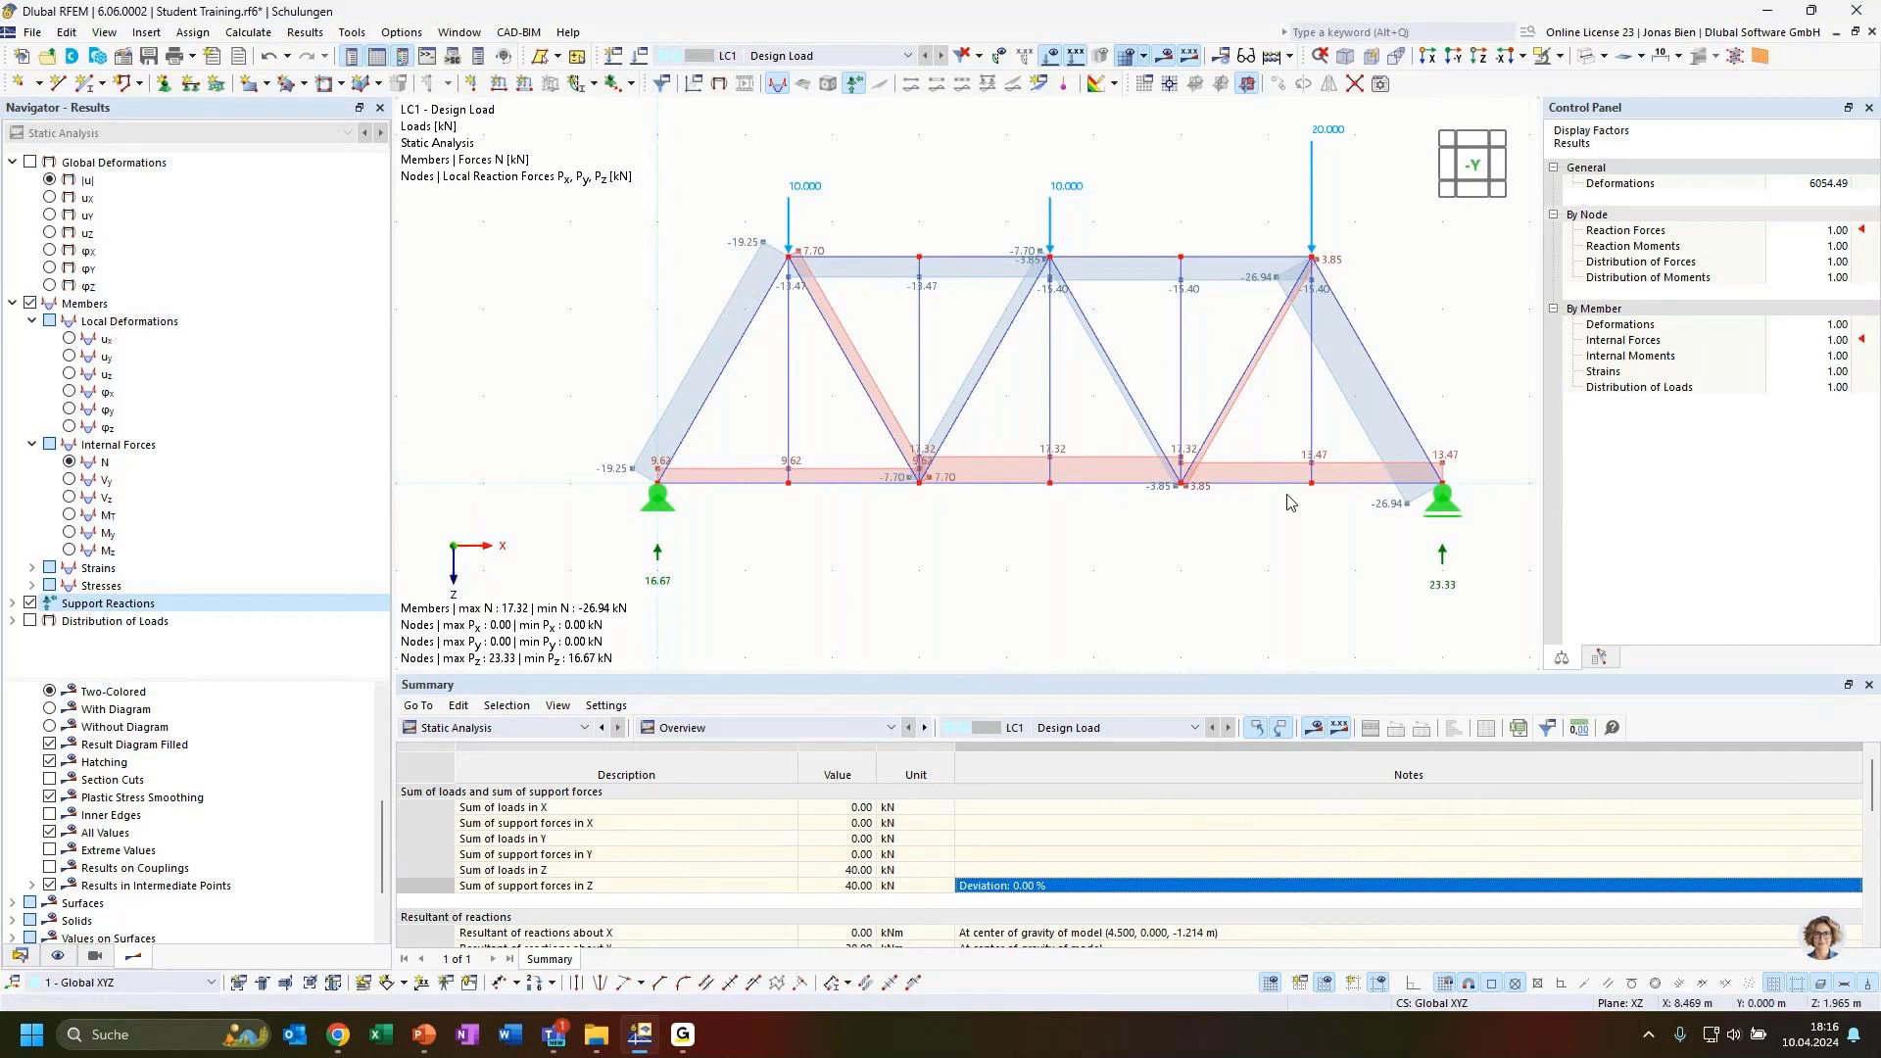
Examine the display properties for nodal support reaction forces, including arrow size and spacing, and close them without changes.
{"action": "left_click", "coordinate": [415, 35]}
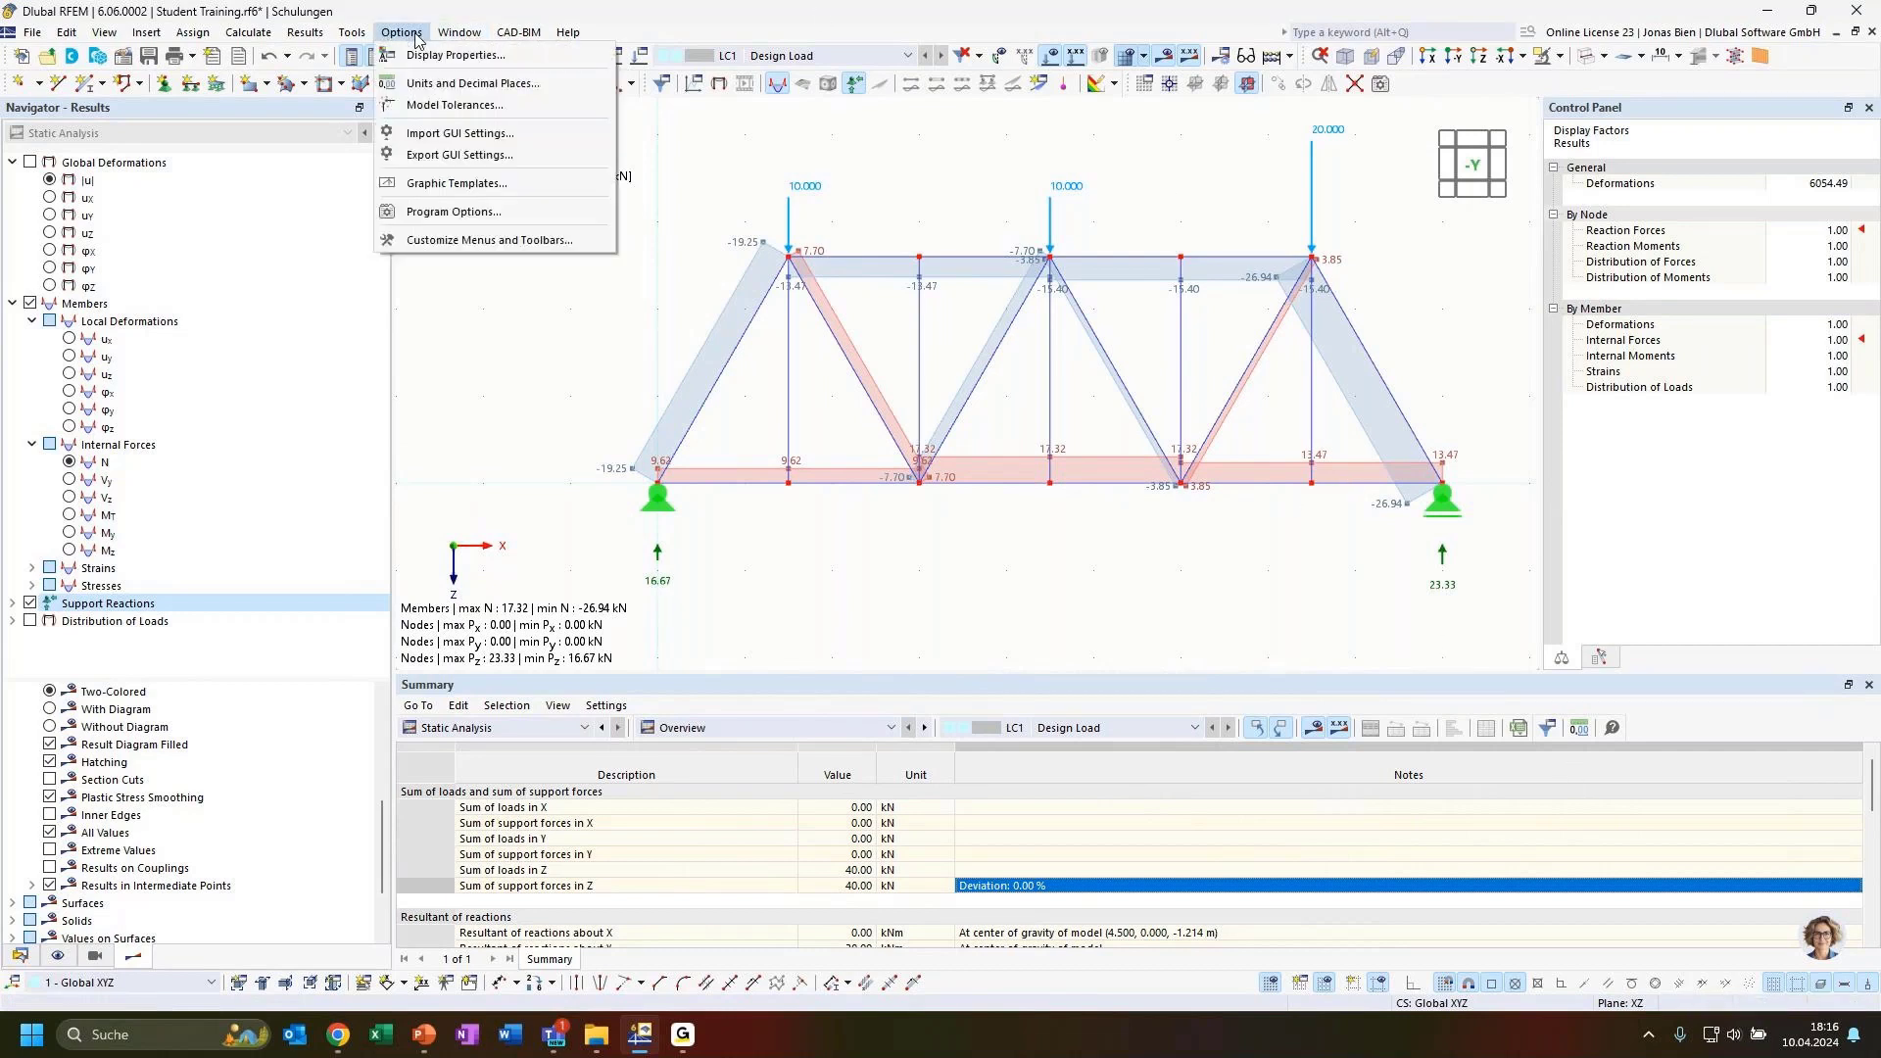
{"action": "left_click", "coordinate": [456, 55]}
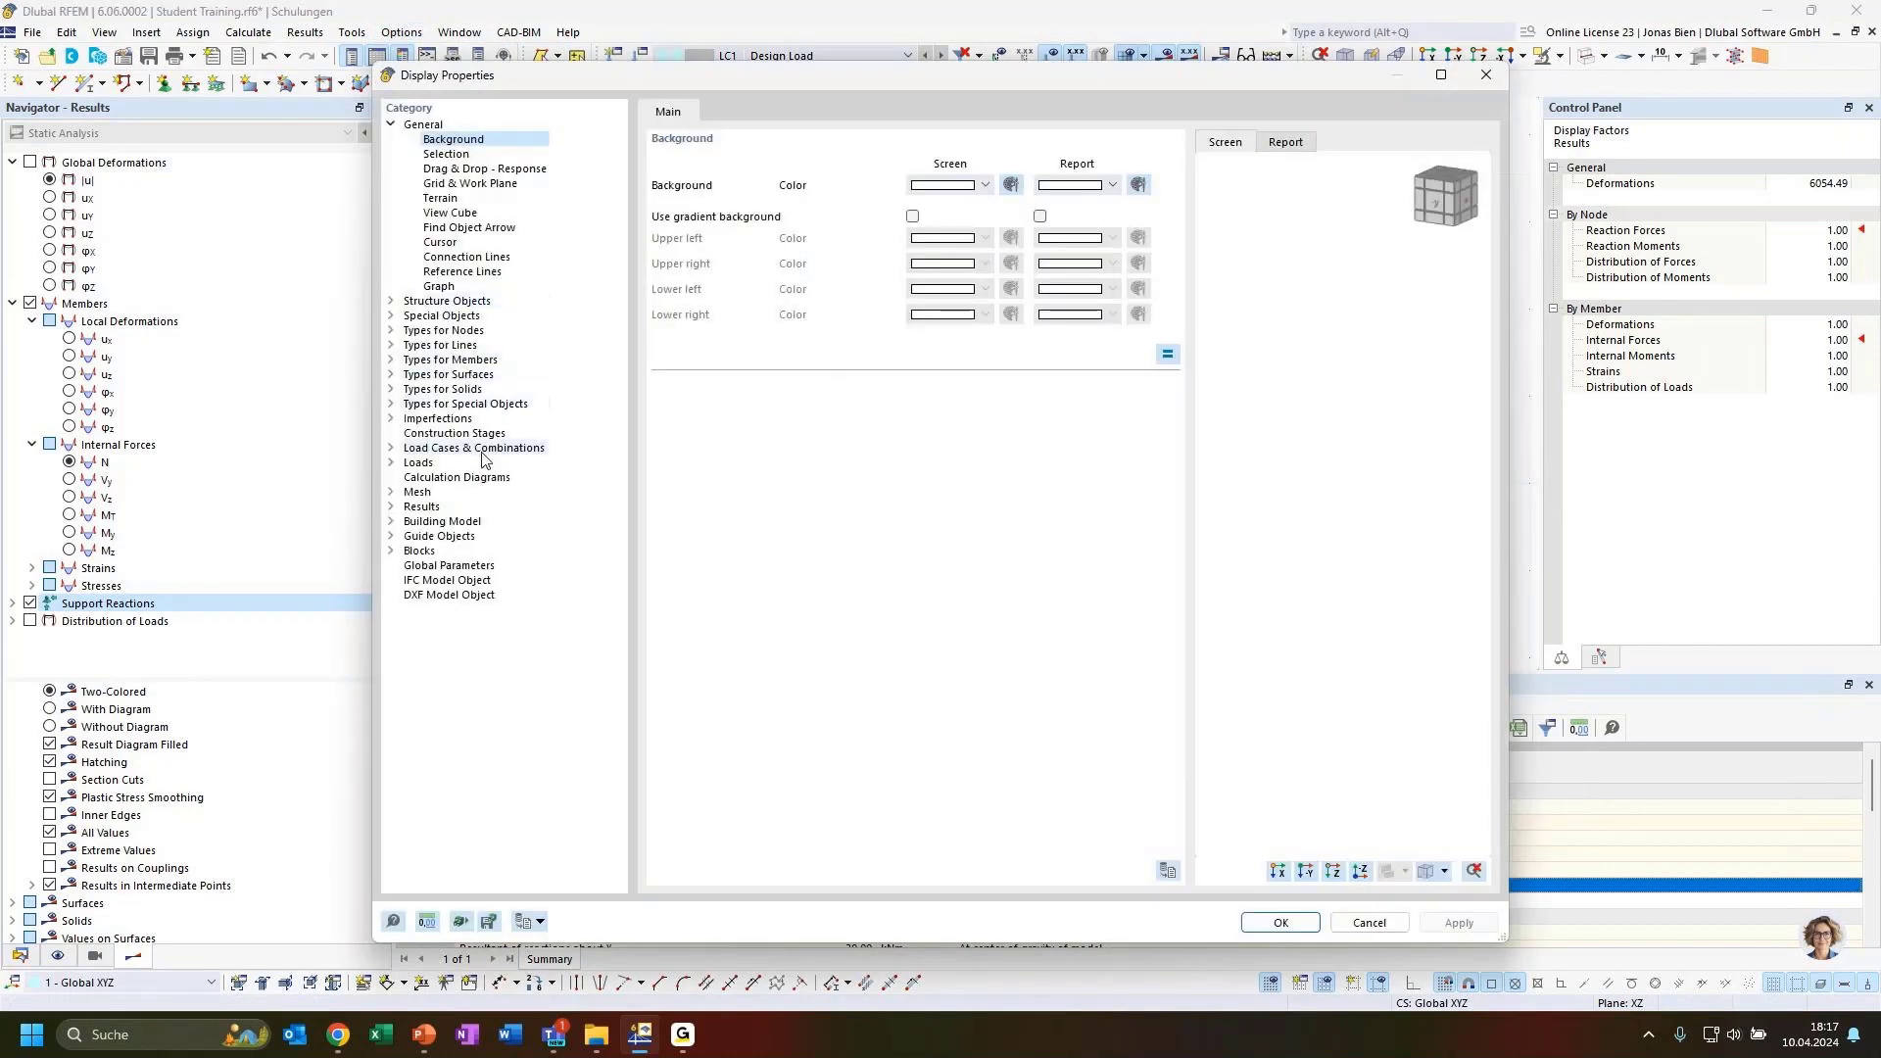
{"action": "left_click", "coordinate": [391, 507]}
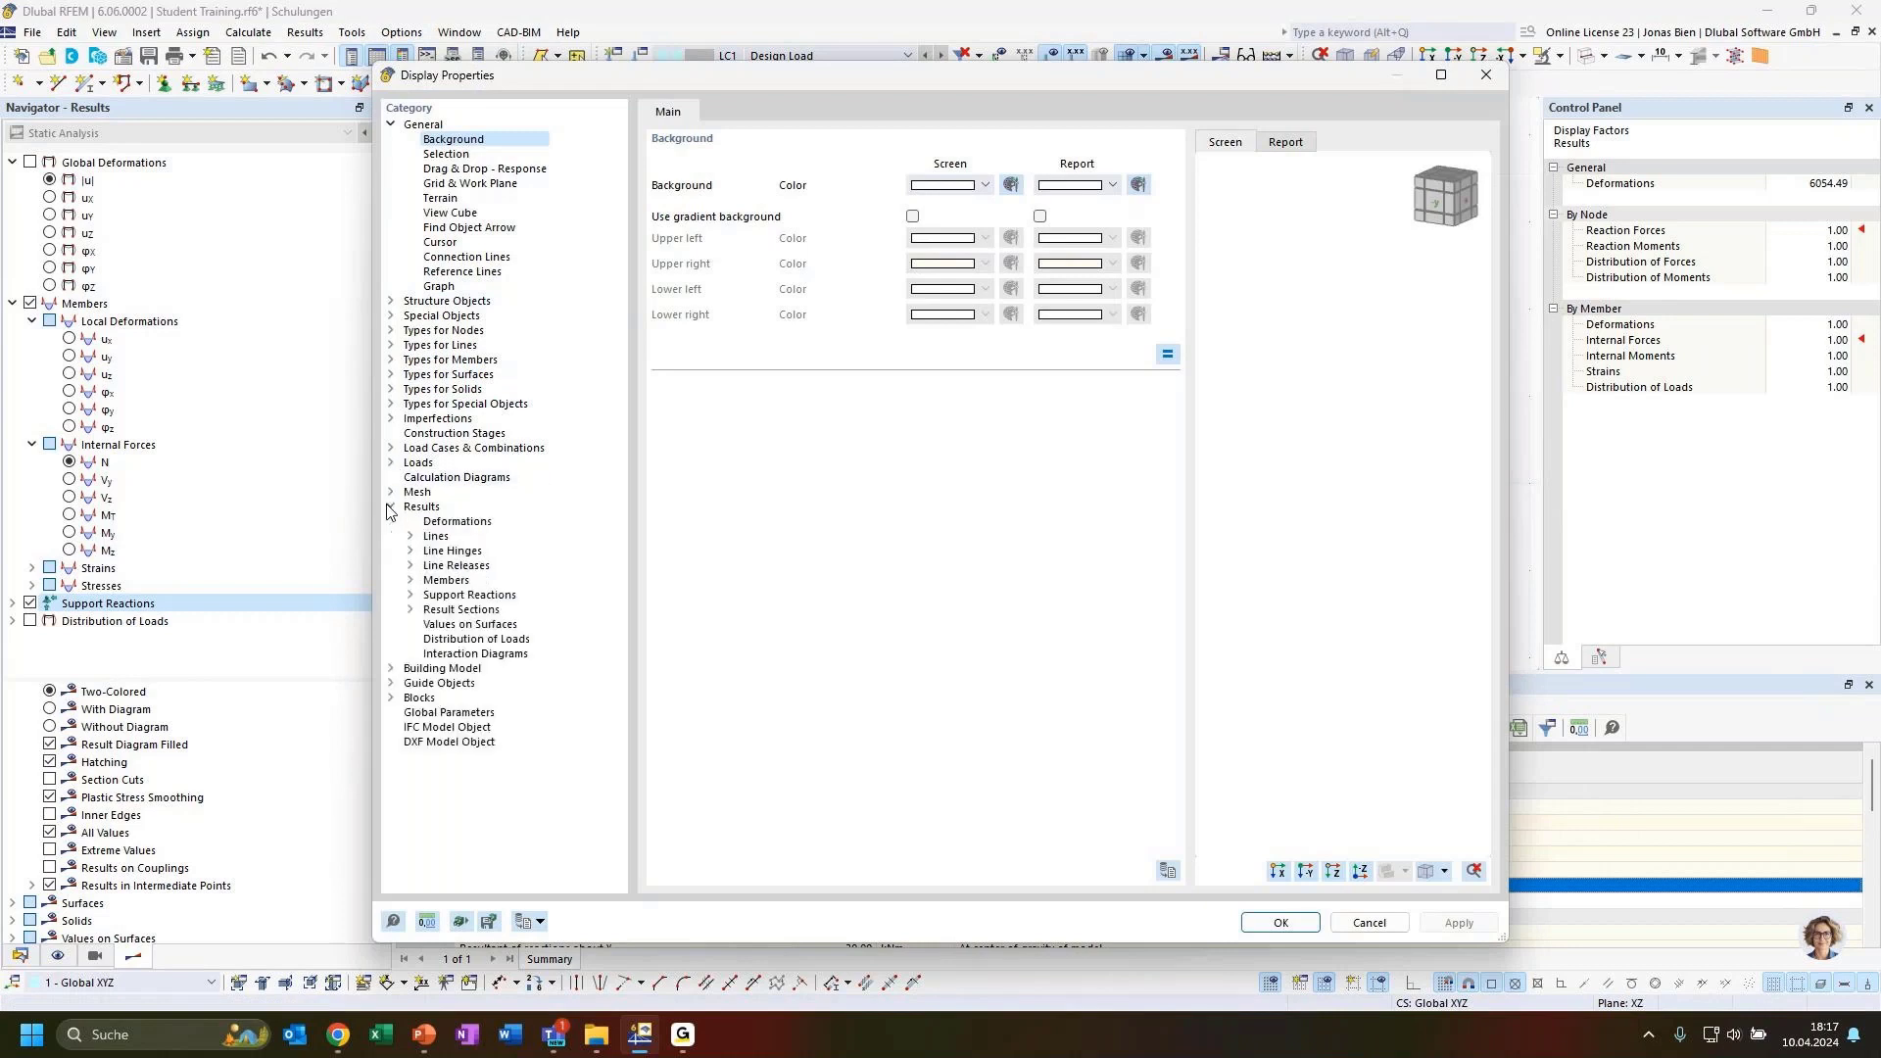
{"action": "left_click", "coordinate": [411, 595]}
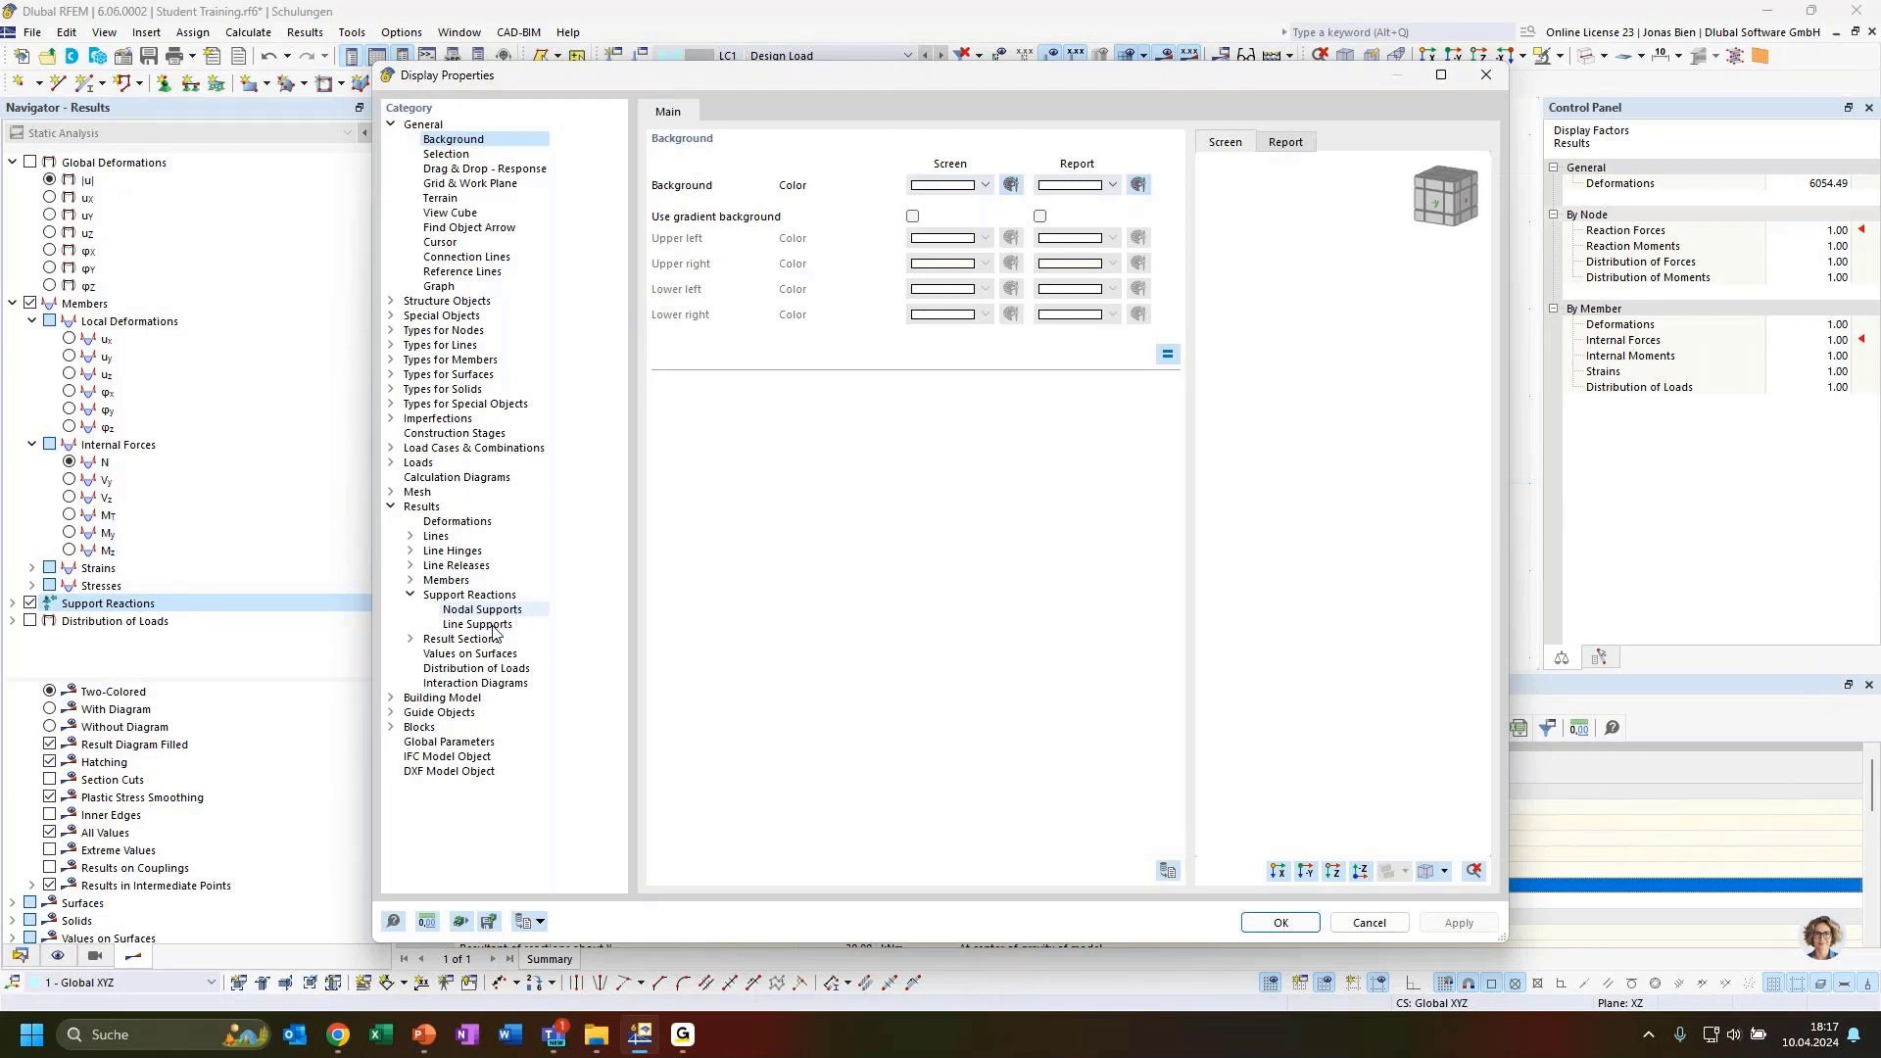
{"action": "left_click", "coordinate": [493, 624]}
{"action": "left_click", "coordinate": [495, 622]}
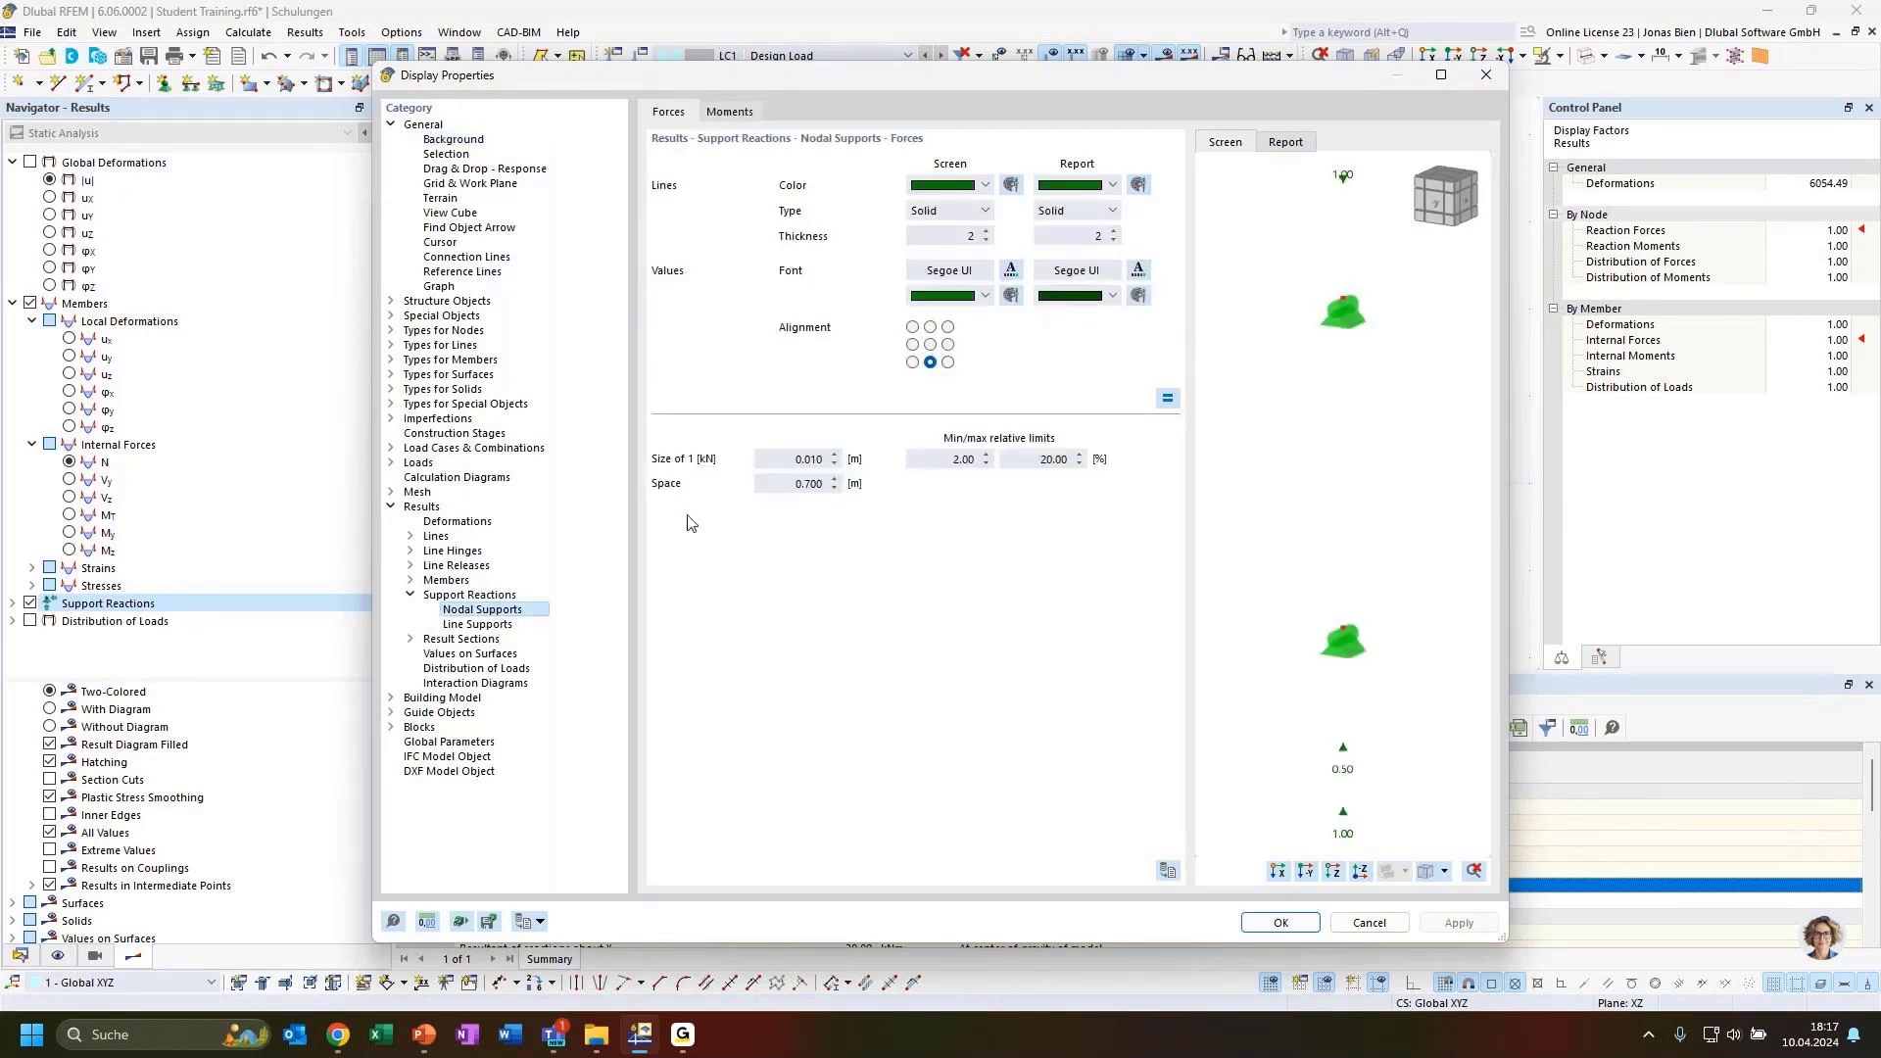
{"action": "left_click", "coordinate": [483, 612]}
{"action": "left_click", "coordinate": [1483, 76]}
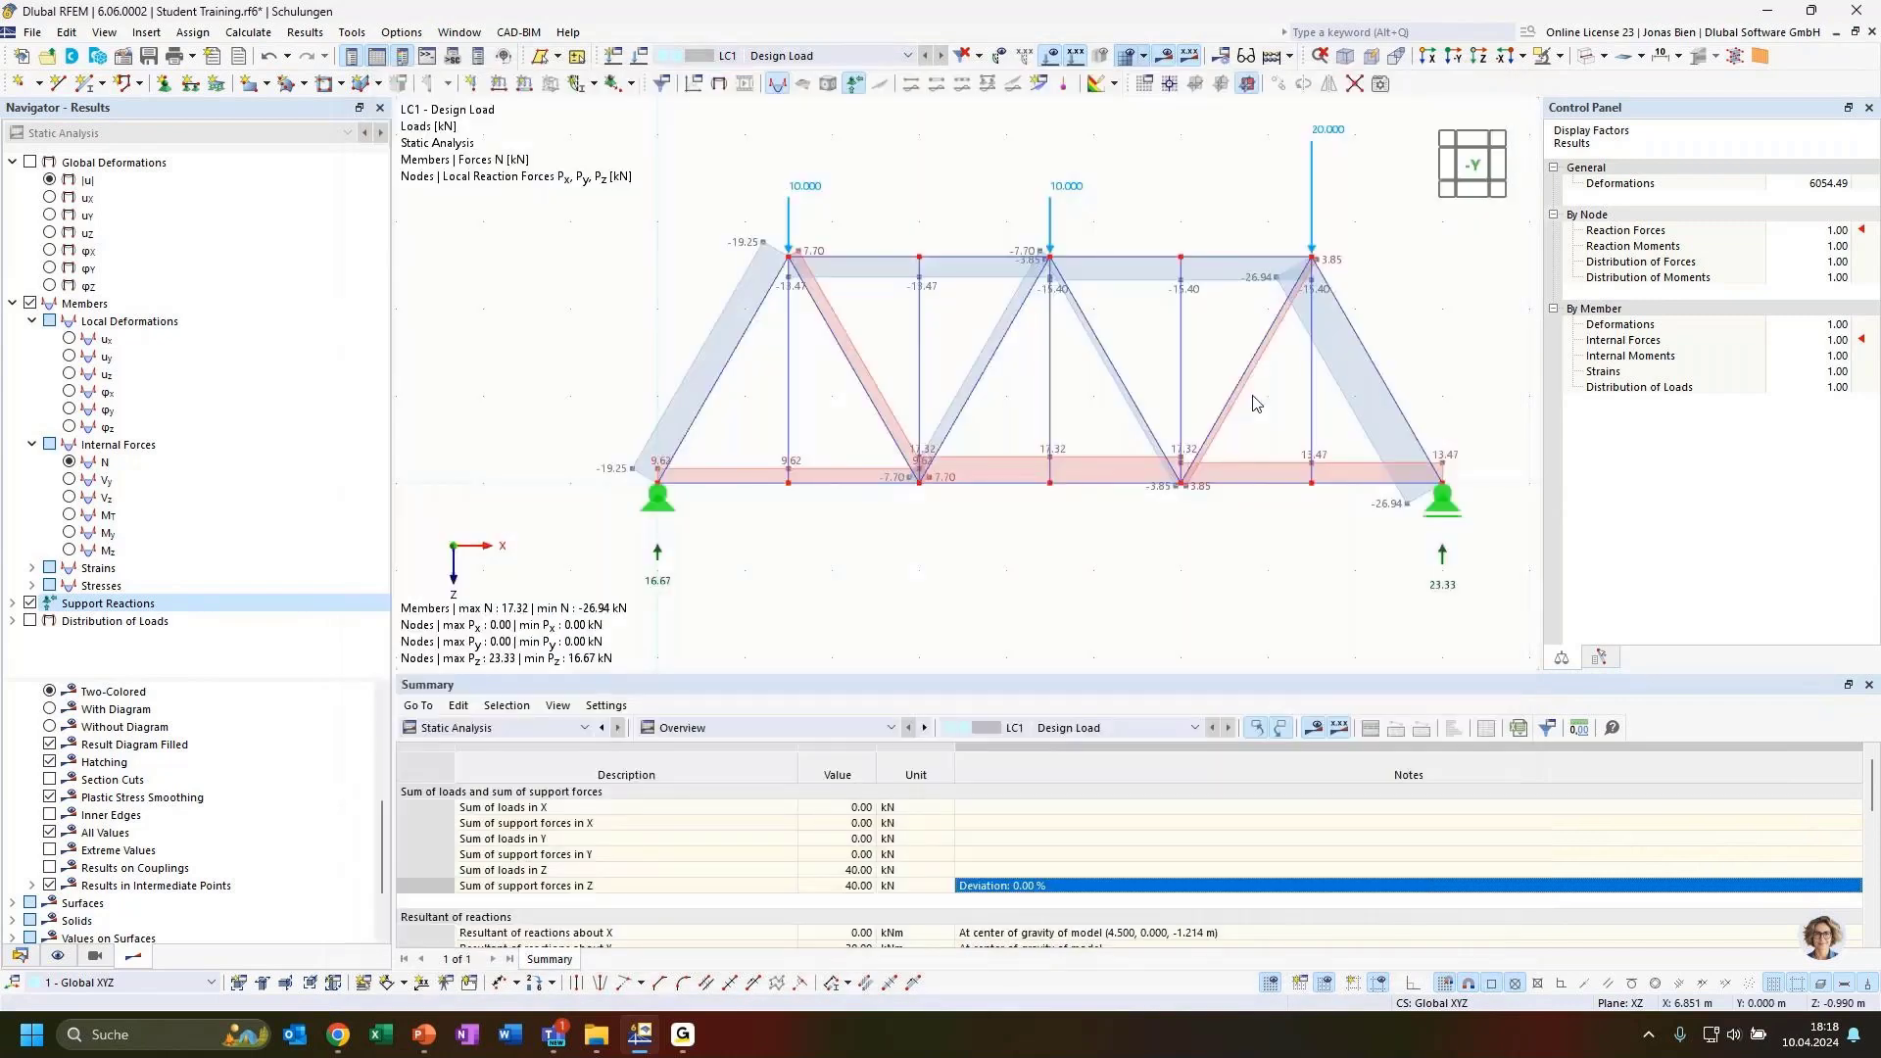
Delete the entire truss, including its members, supports and nodal loads.
{"action": "scroll", "coordinate": [790, 420], "scroll_direction": "down", "scroll_amount": 2}
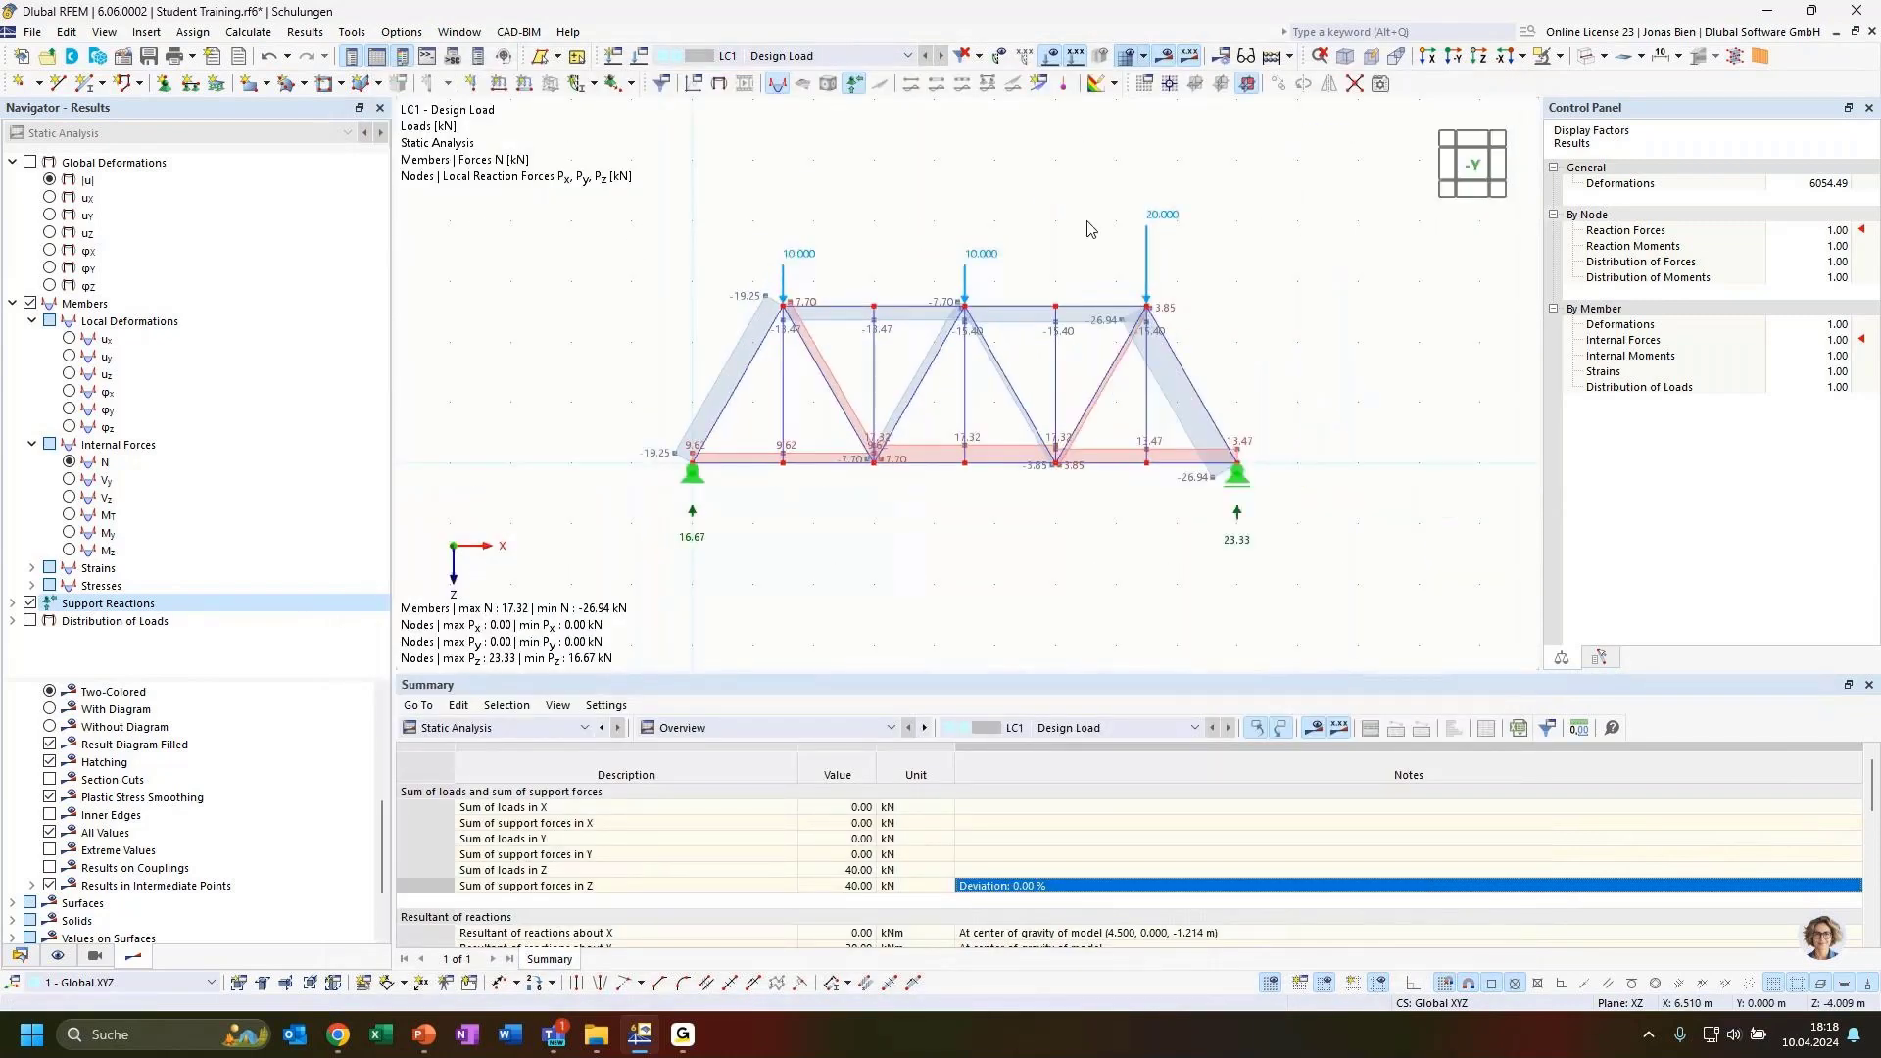
{"action": "left_click_drag", "start_coordinate": [1350, 168], "coordinate": [574, 641]}
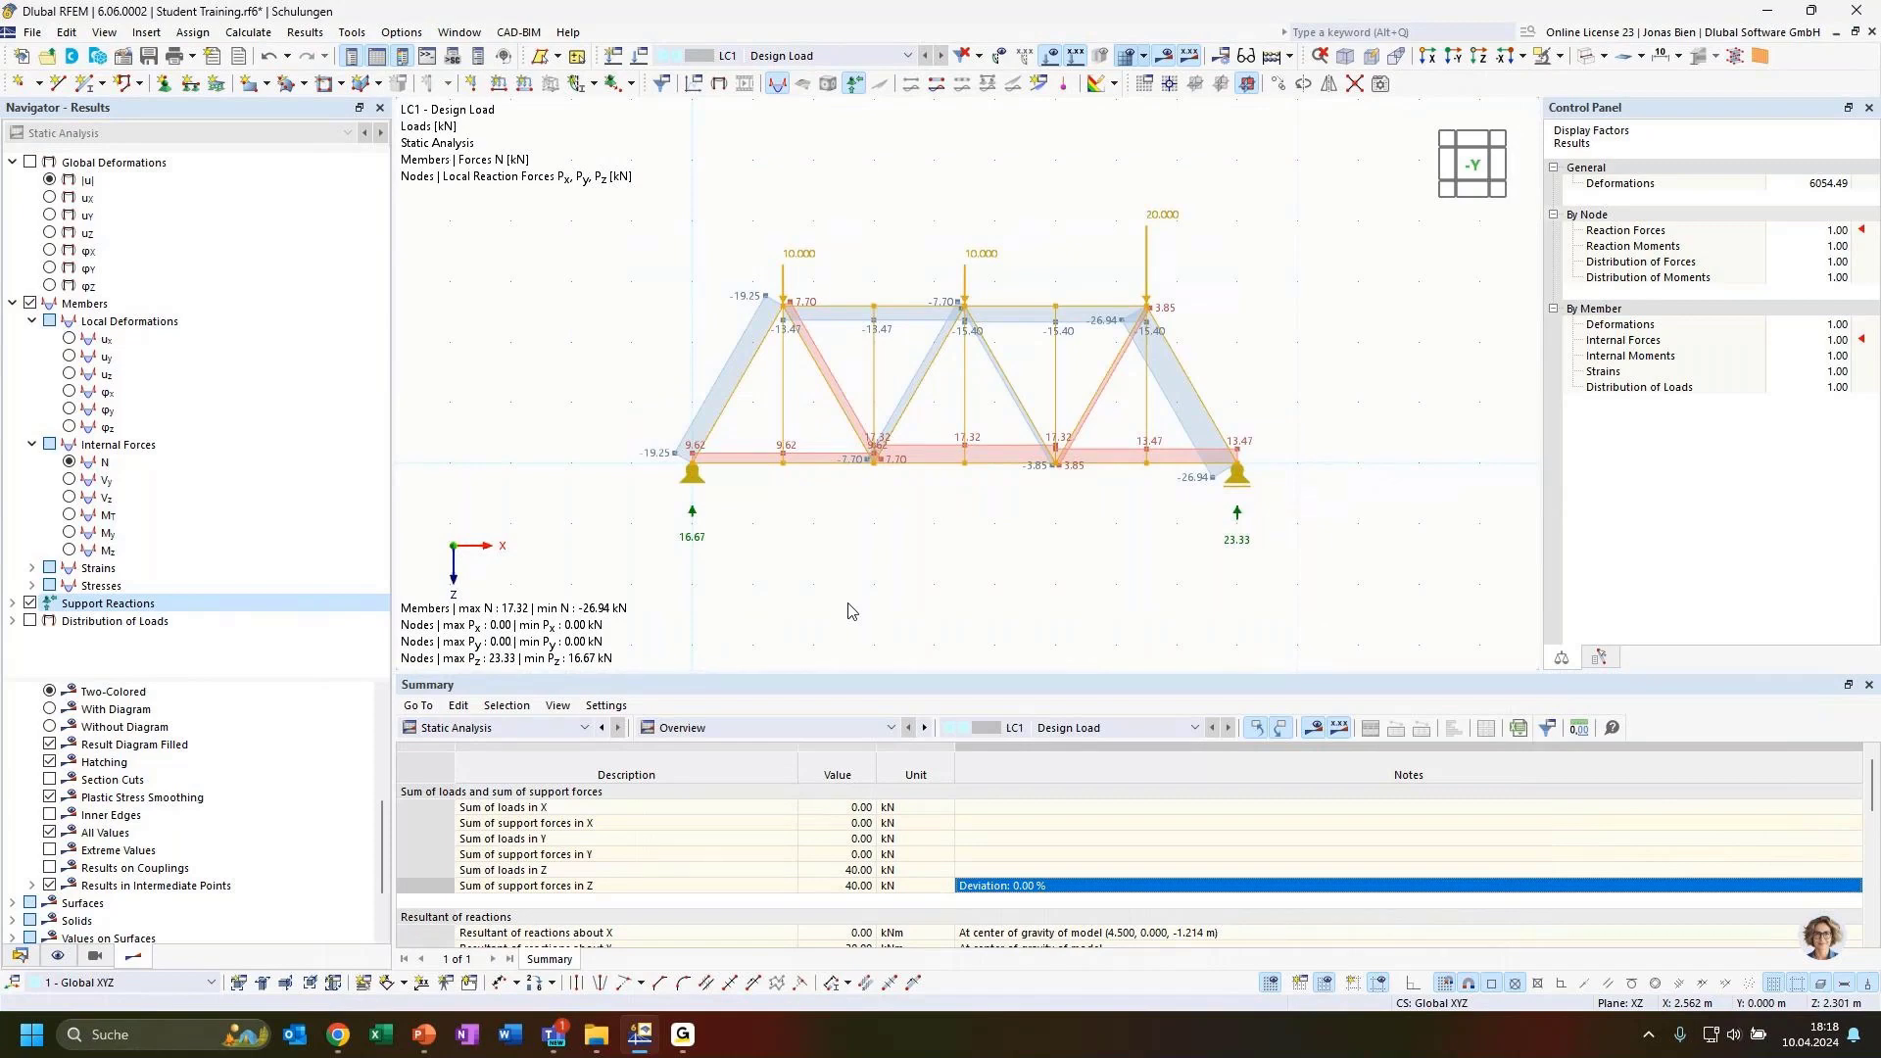
{"action": "key", "text": "Delete"}
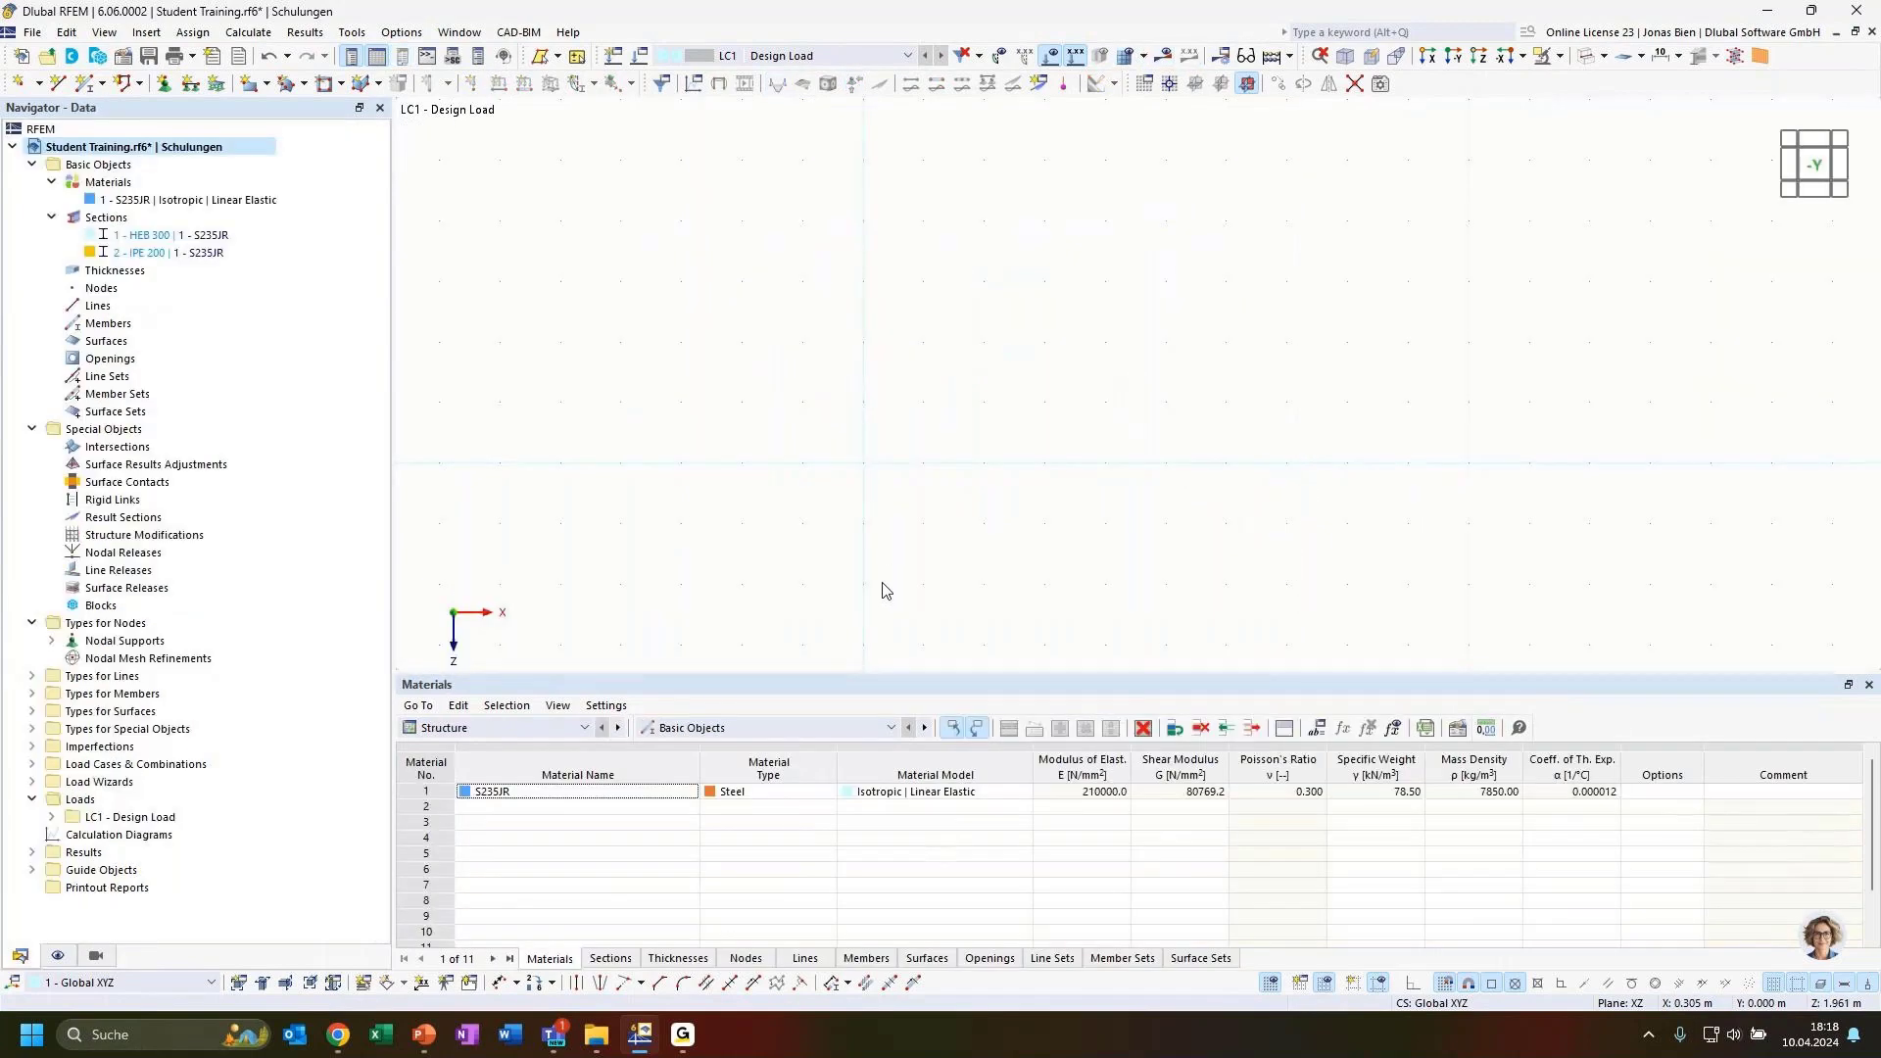
Consult the generated truss slide in the presentation, return to RFEM and create a new block, accepting the change to model type 3D.
{"action": "key", "text": "alt+Tab"}
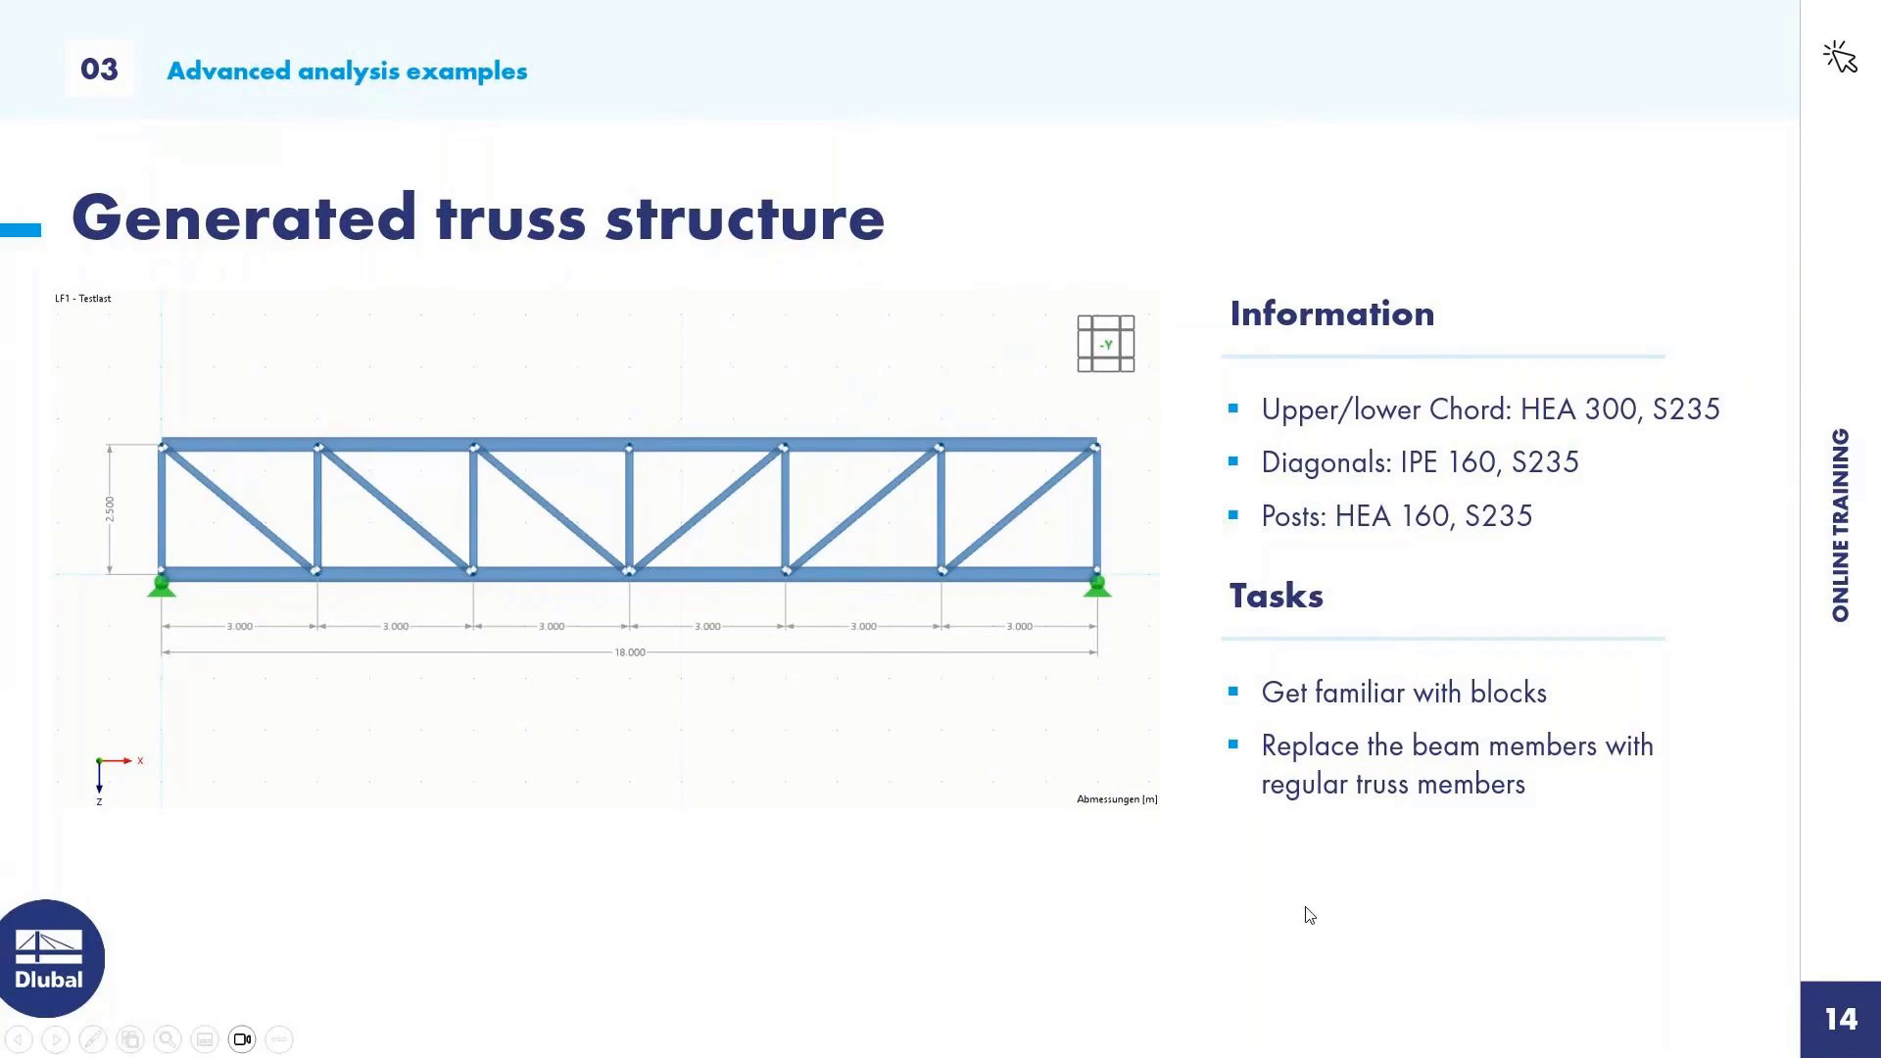
{"action": "key", "text": "alt+Tab"}
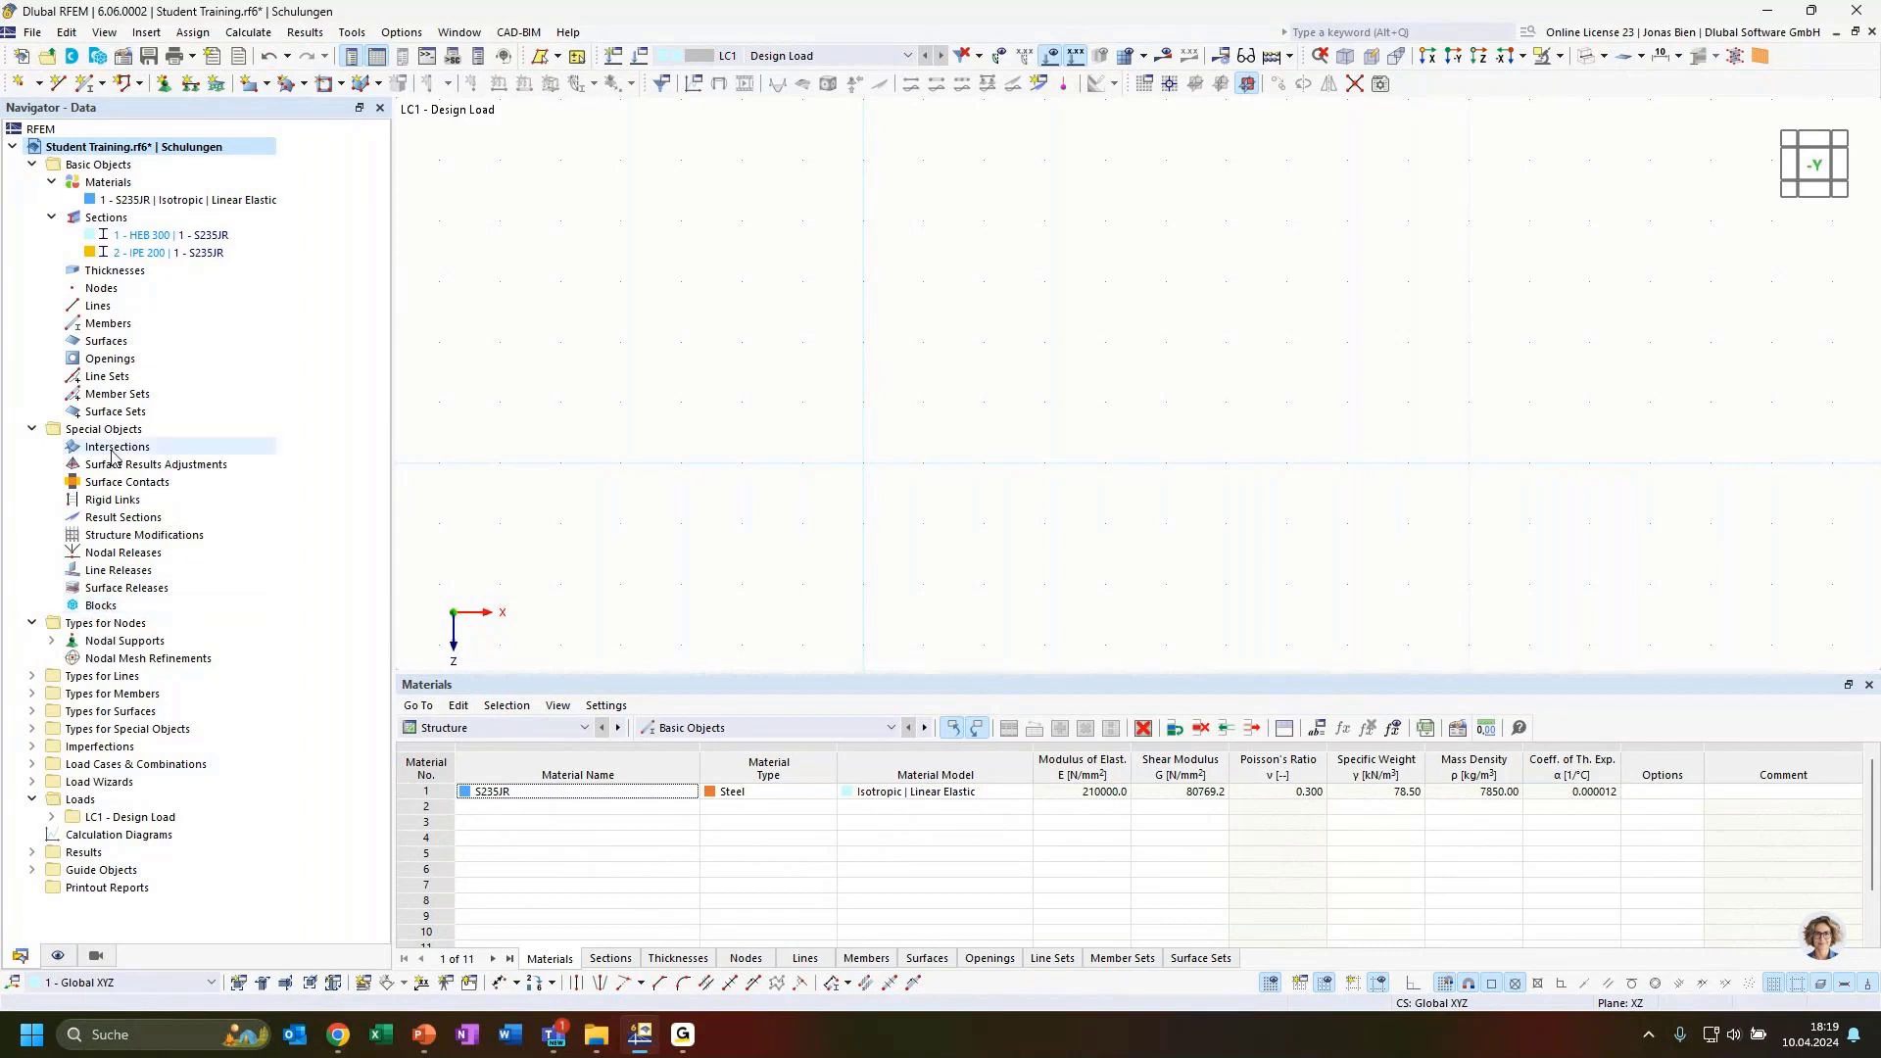
{"action": "left_click", "coordinate": [104, 606]}
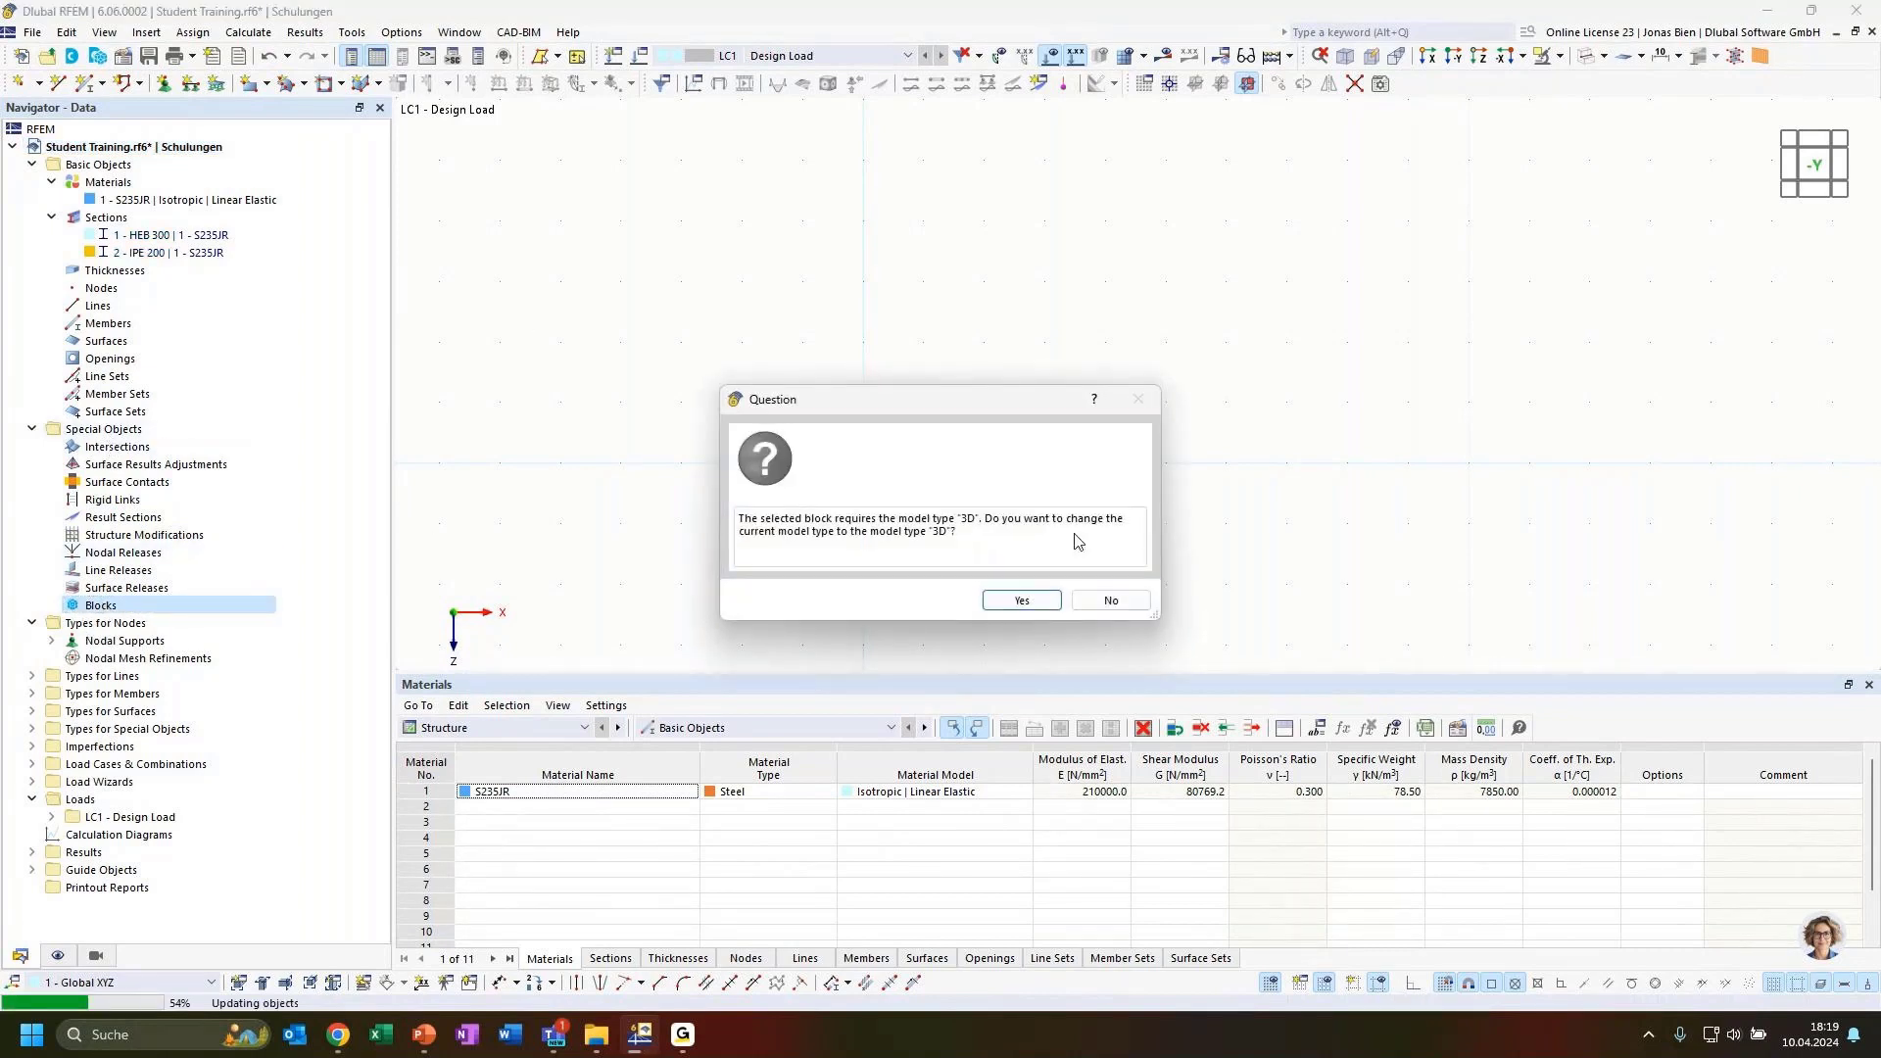
{"action": "left_click", "coordinate": [1029, 600]}
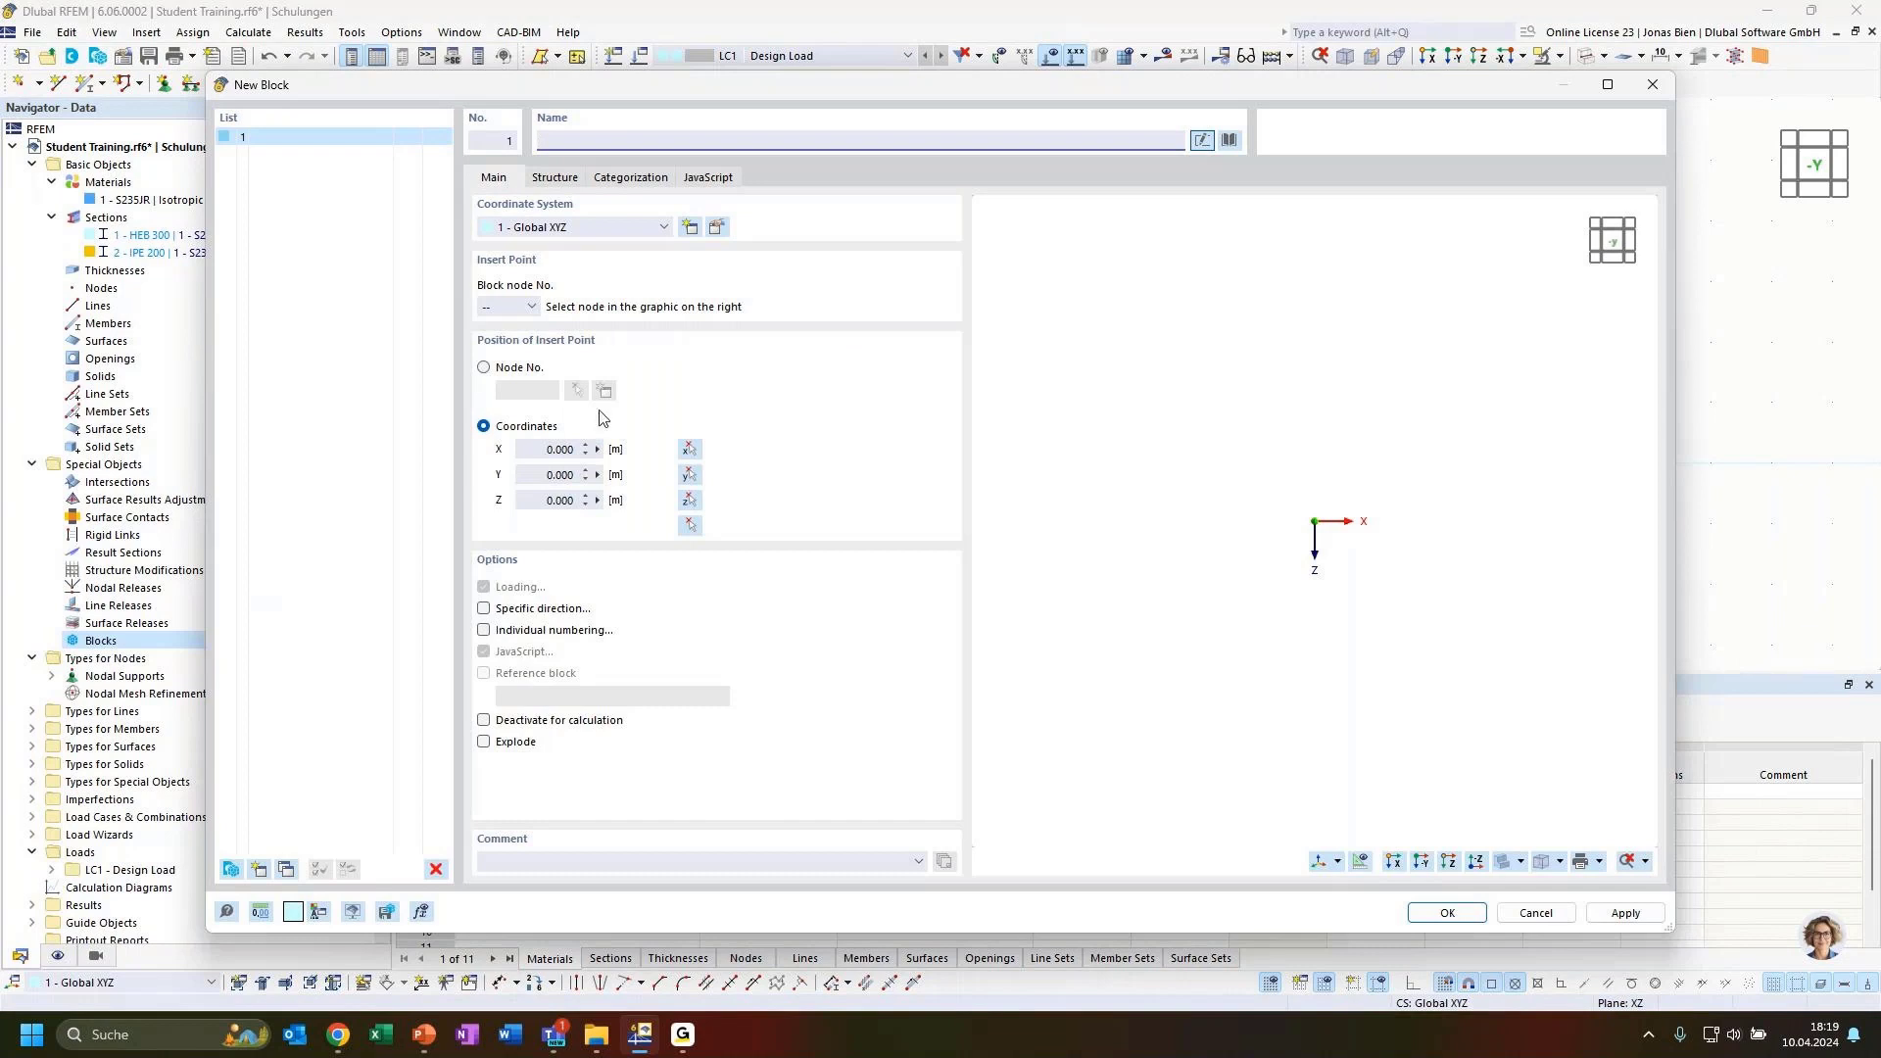
Open the block library for the new block and list the 2D truss blocks.
{"action": "left_click", "coordinate": [1230, 145]}
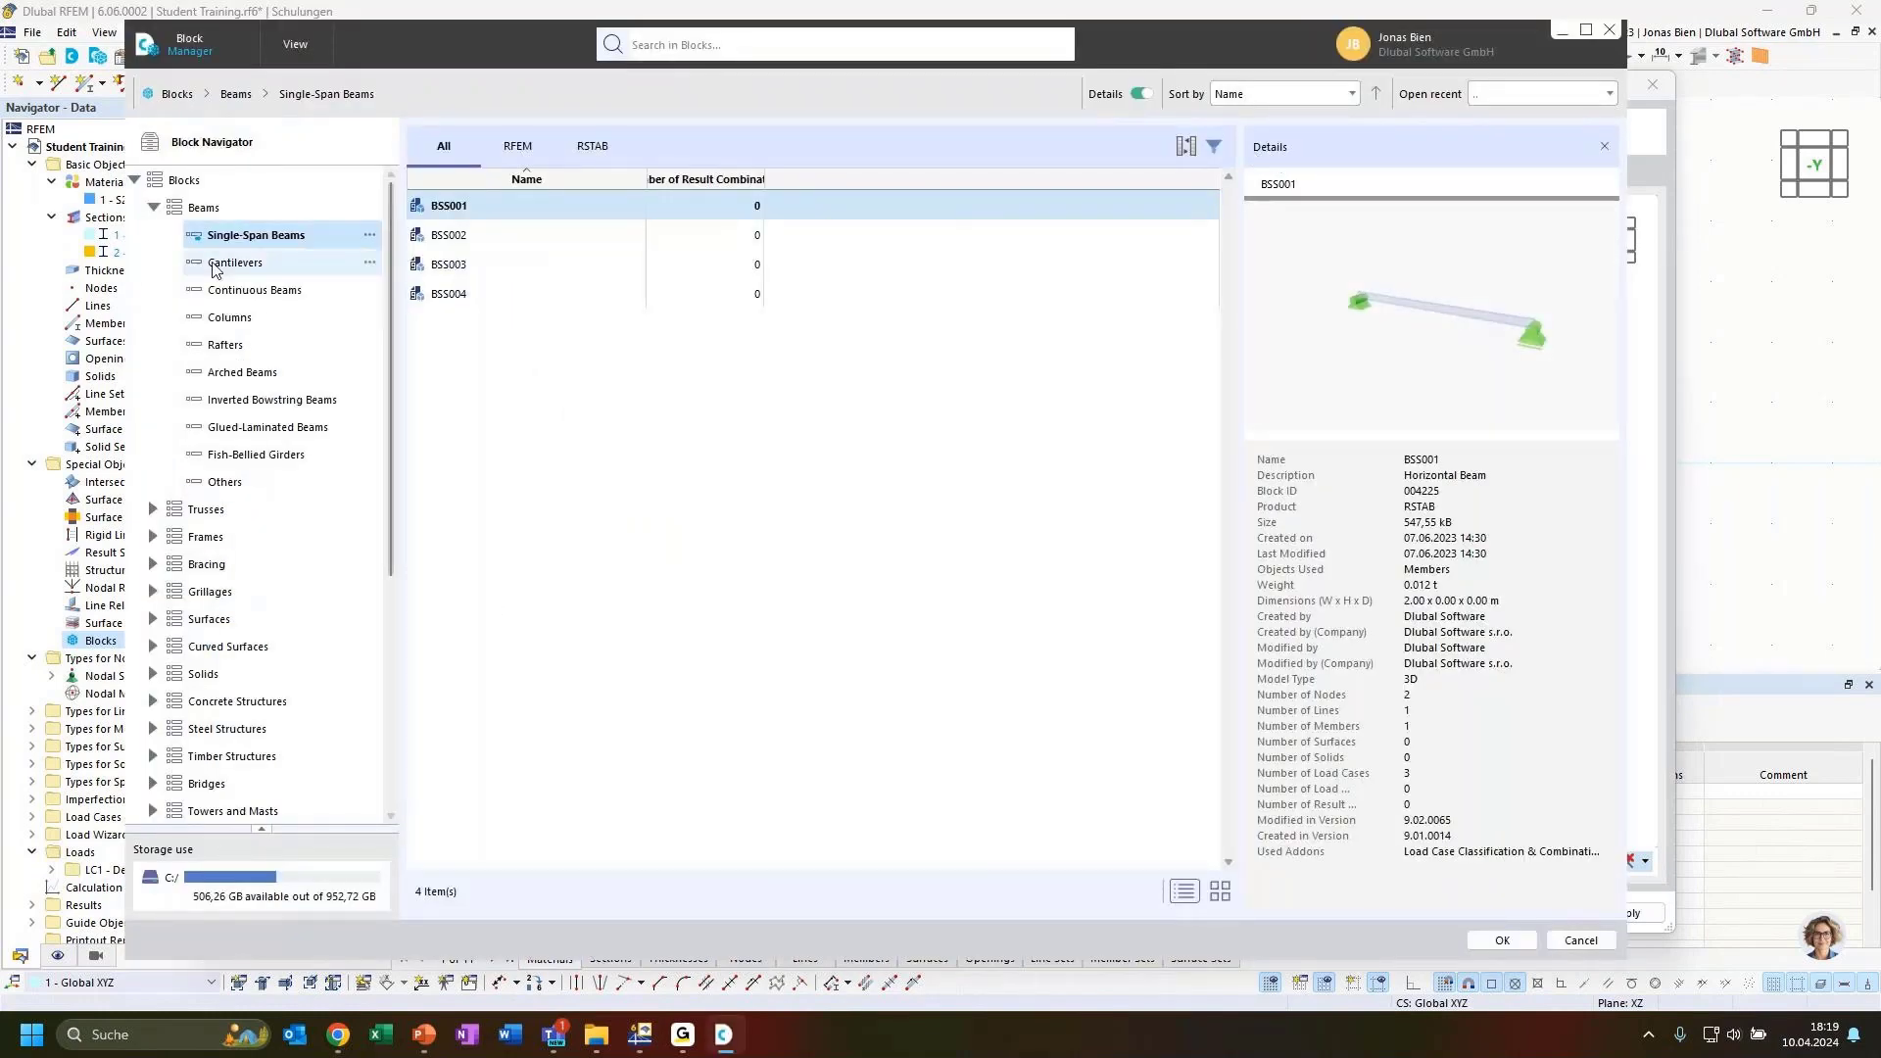
{"action": "left_click", "coordinate": [154, 209]}
{"action": "left_click_drag", "start_coordinate": [438, 49], "coordinate": [615, 126]}
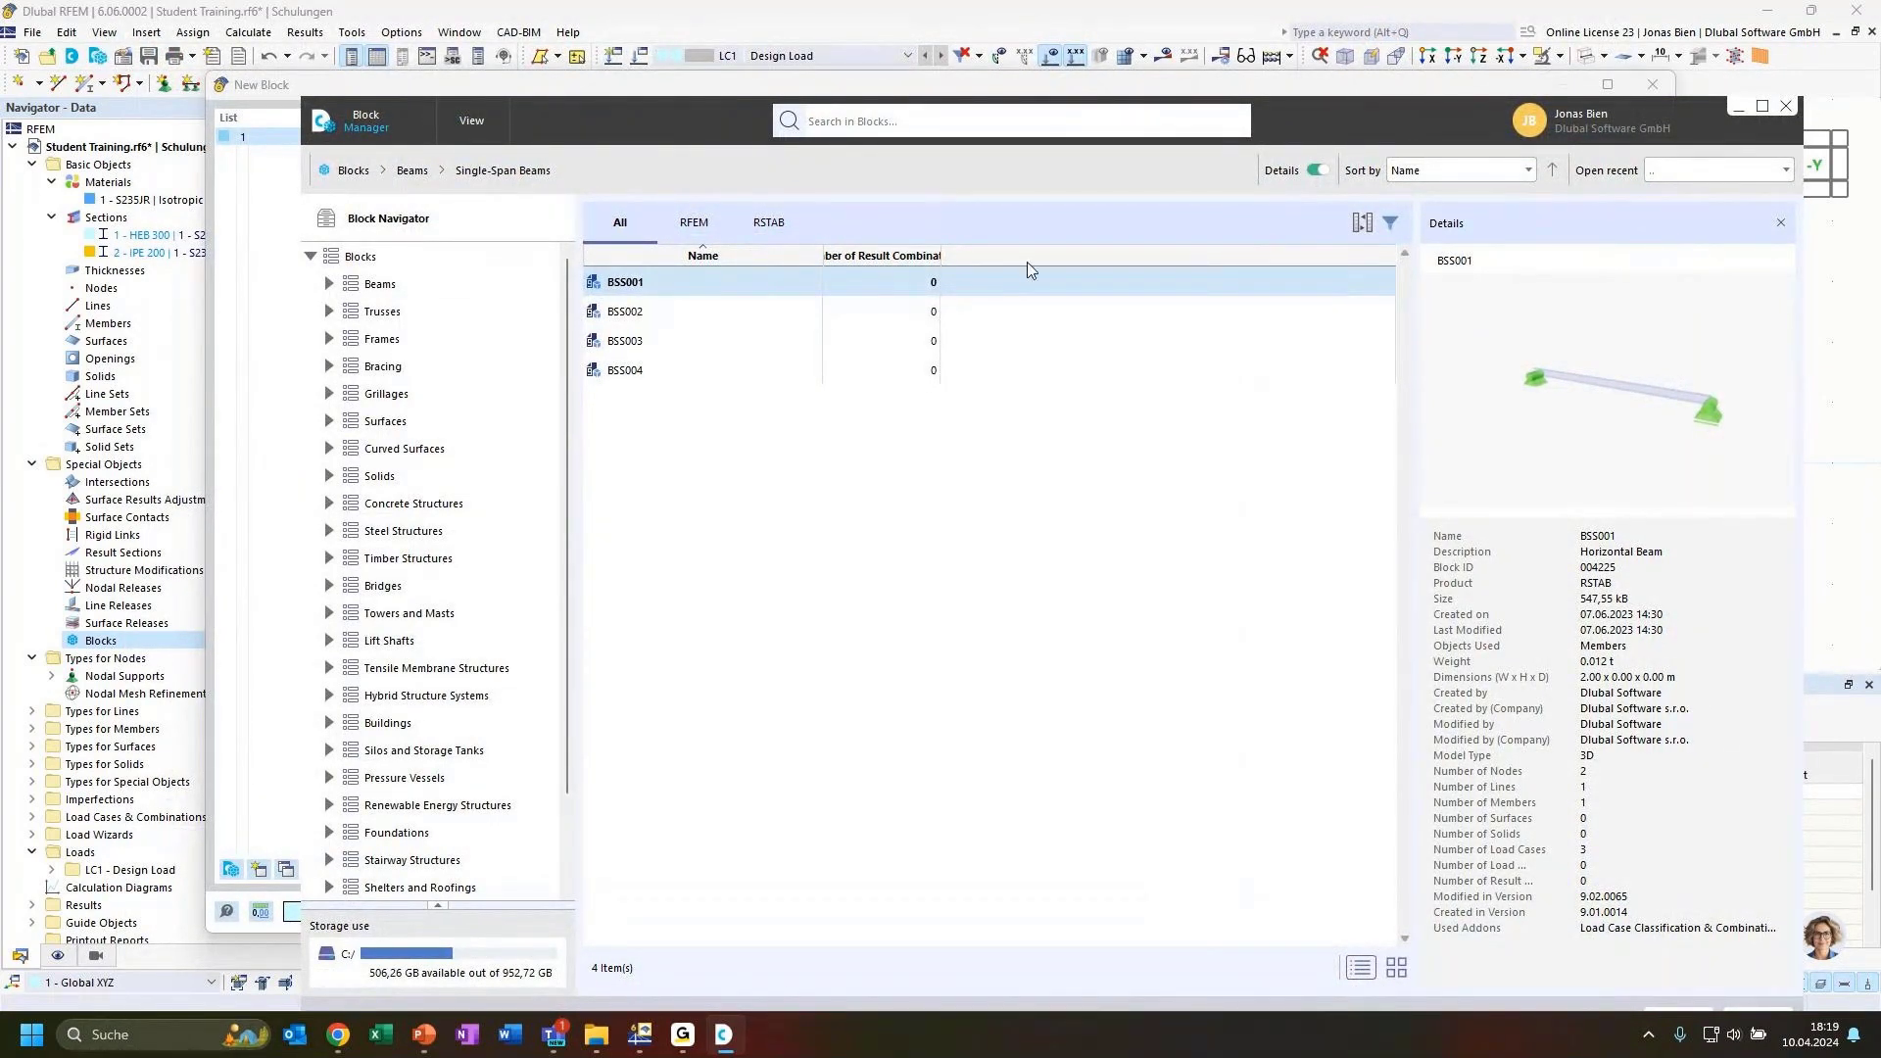
{"action": "left_click_drag", "start_coordinate": [1342, 125], "coordinate": [1317, 105]}
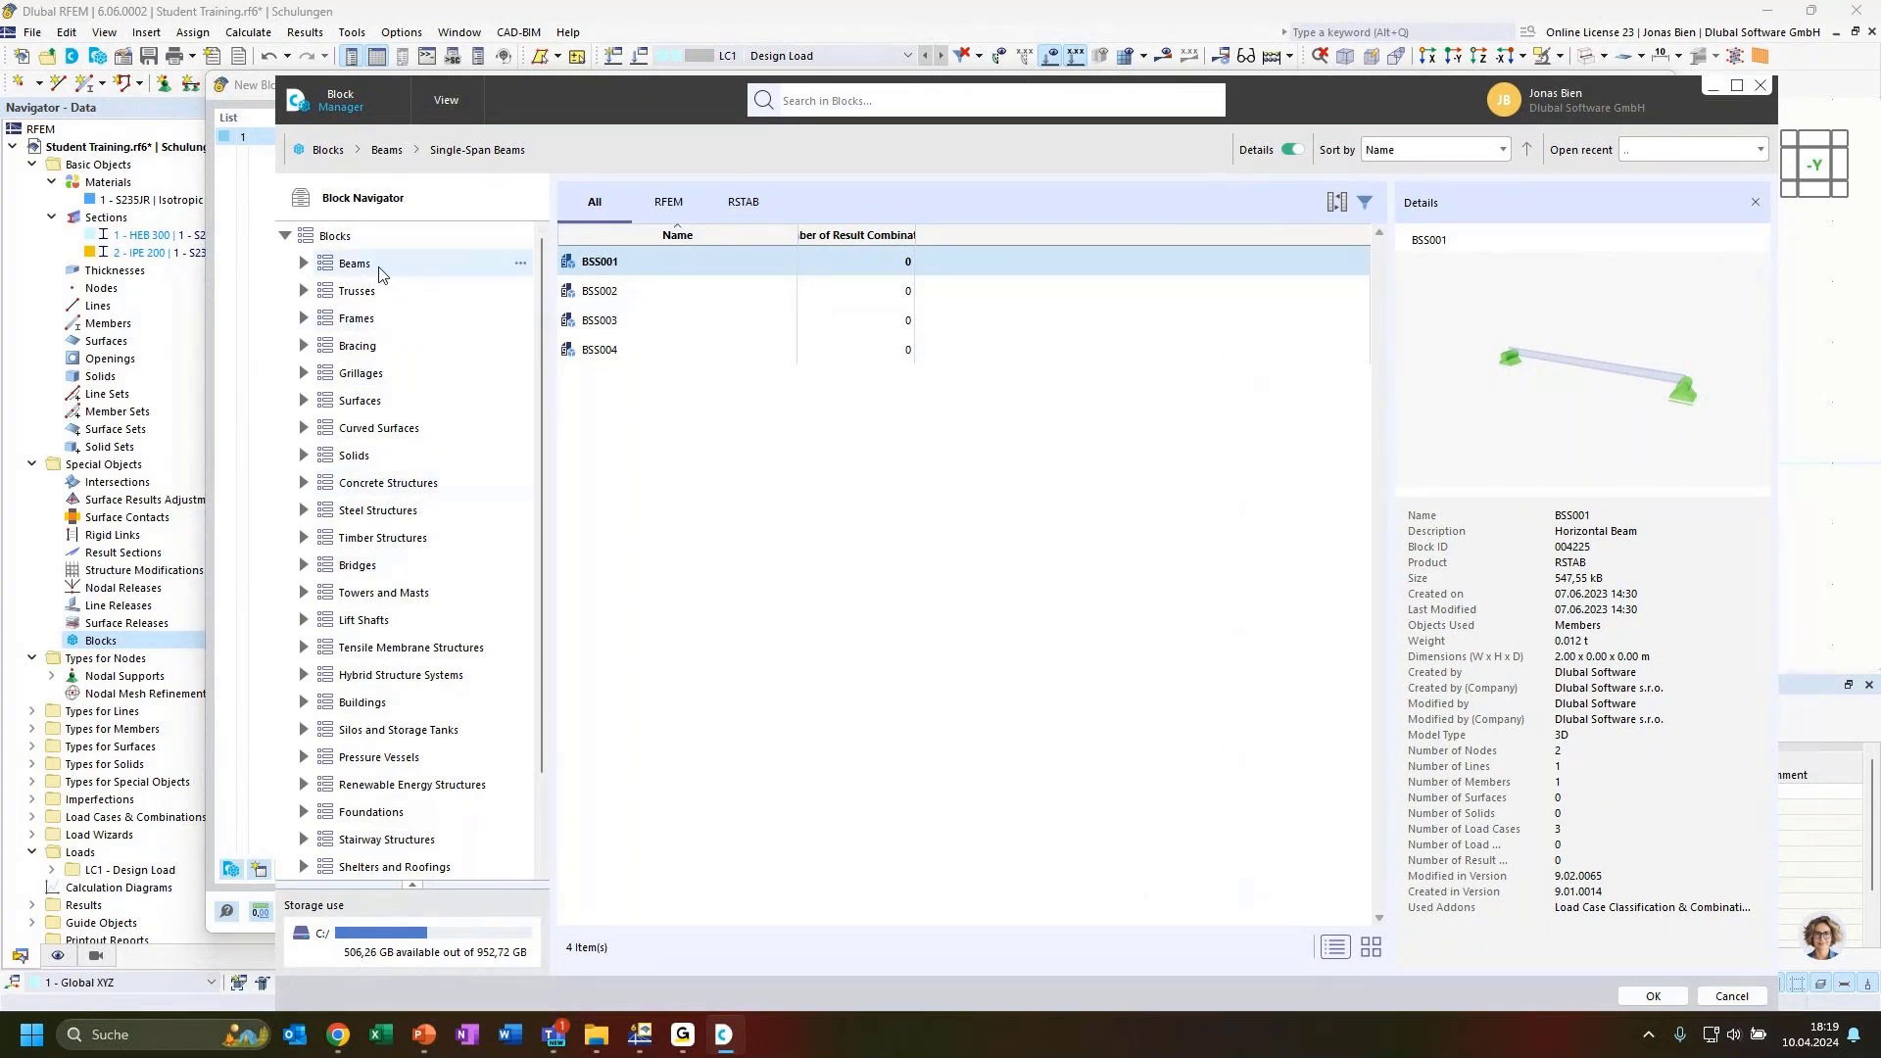
{"action": "left_click", "coordinate": [304, 291]}
{"action": "left_click", "coordinate": [363, 317]}
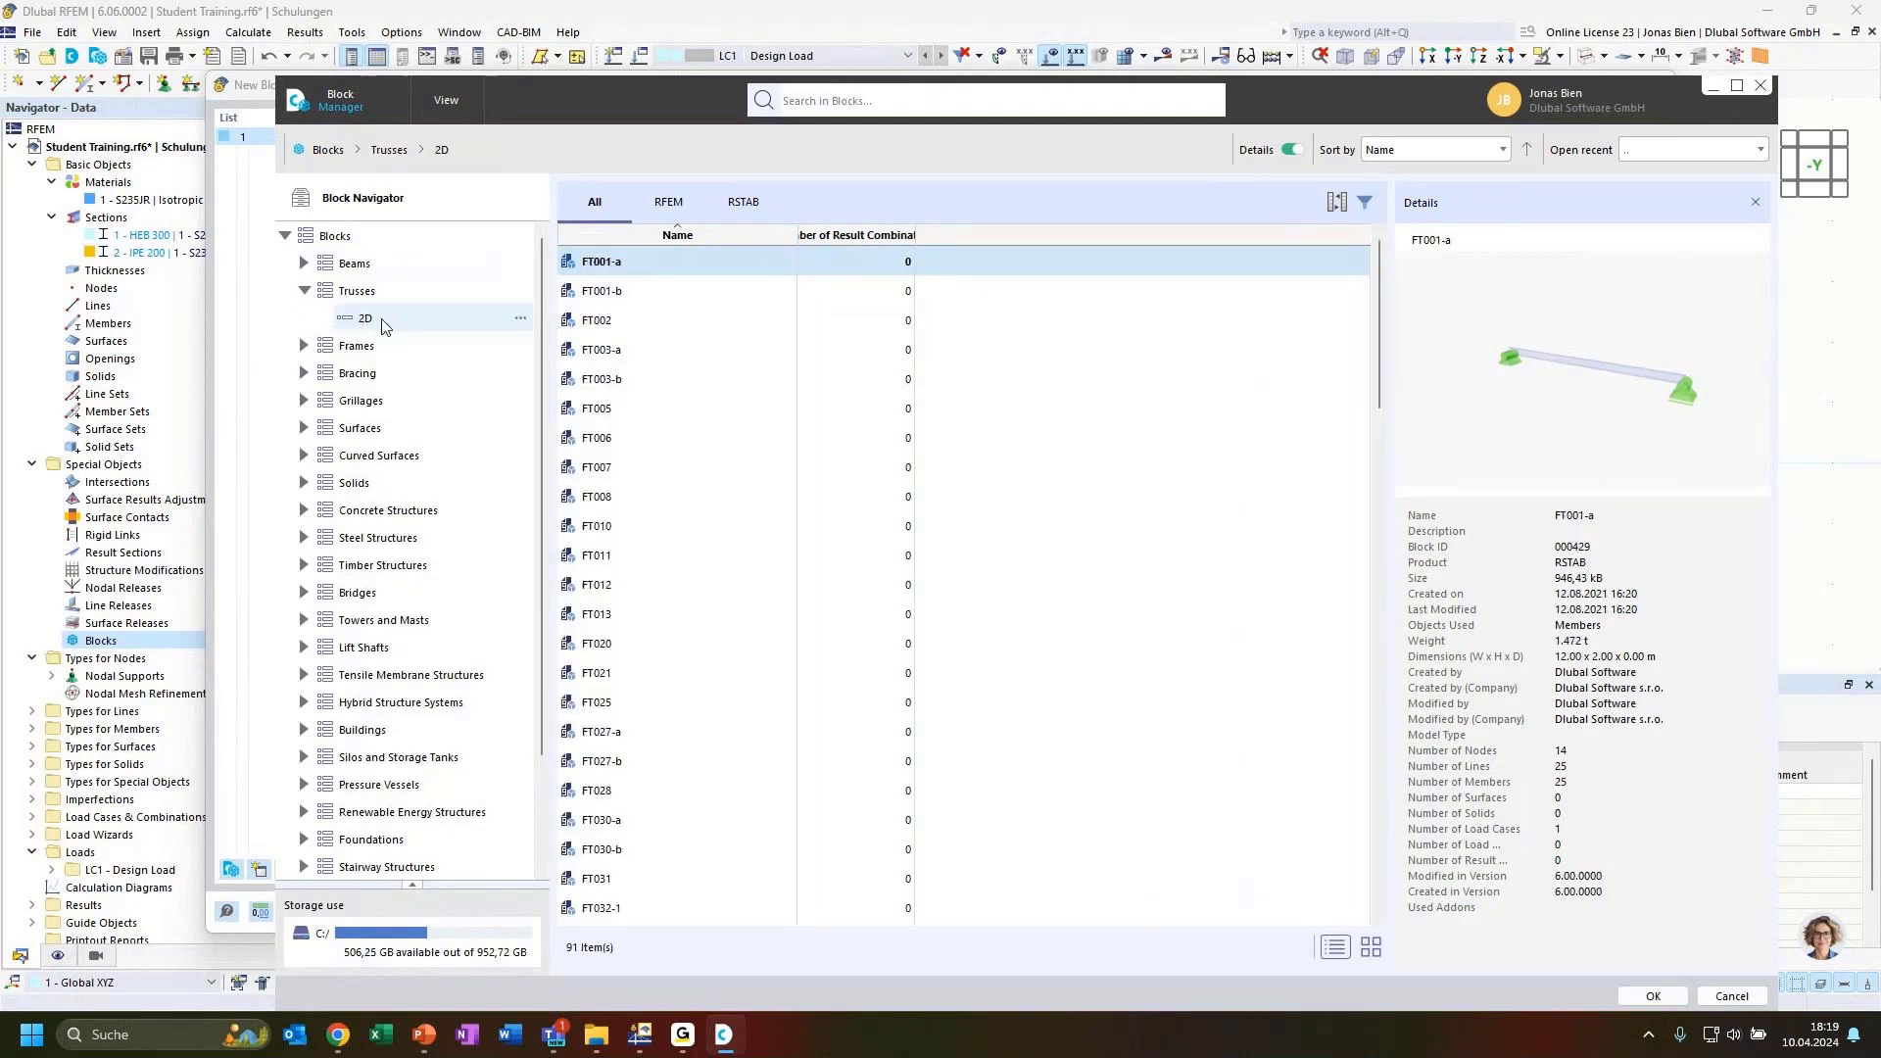
Compare the parallel-chord truss blocks FT002 and FT001-a, rotating the preview of FT001-a.
{"action": "left_click", "coordinate": [649, 294]}
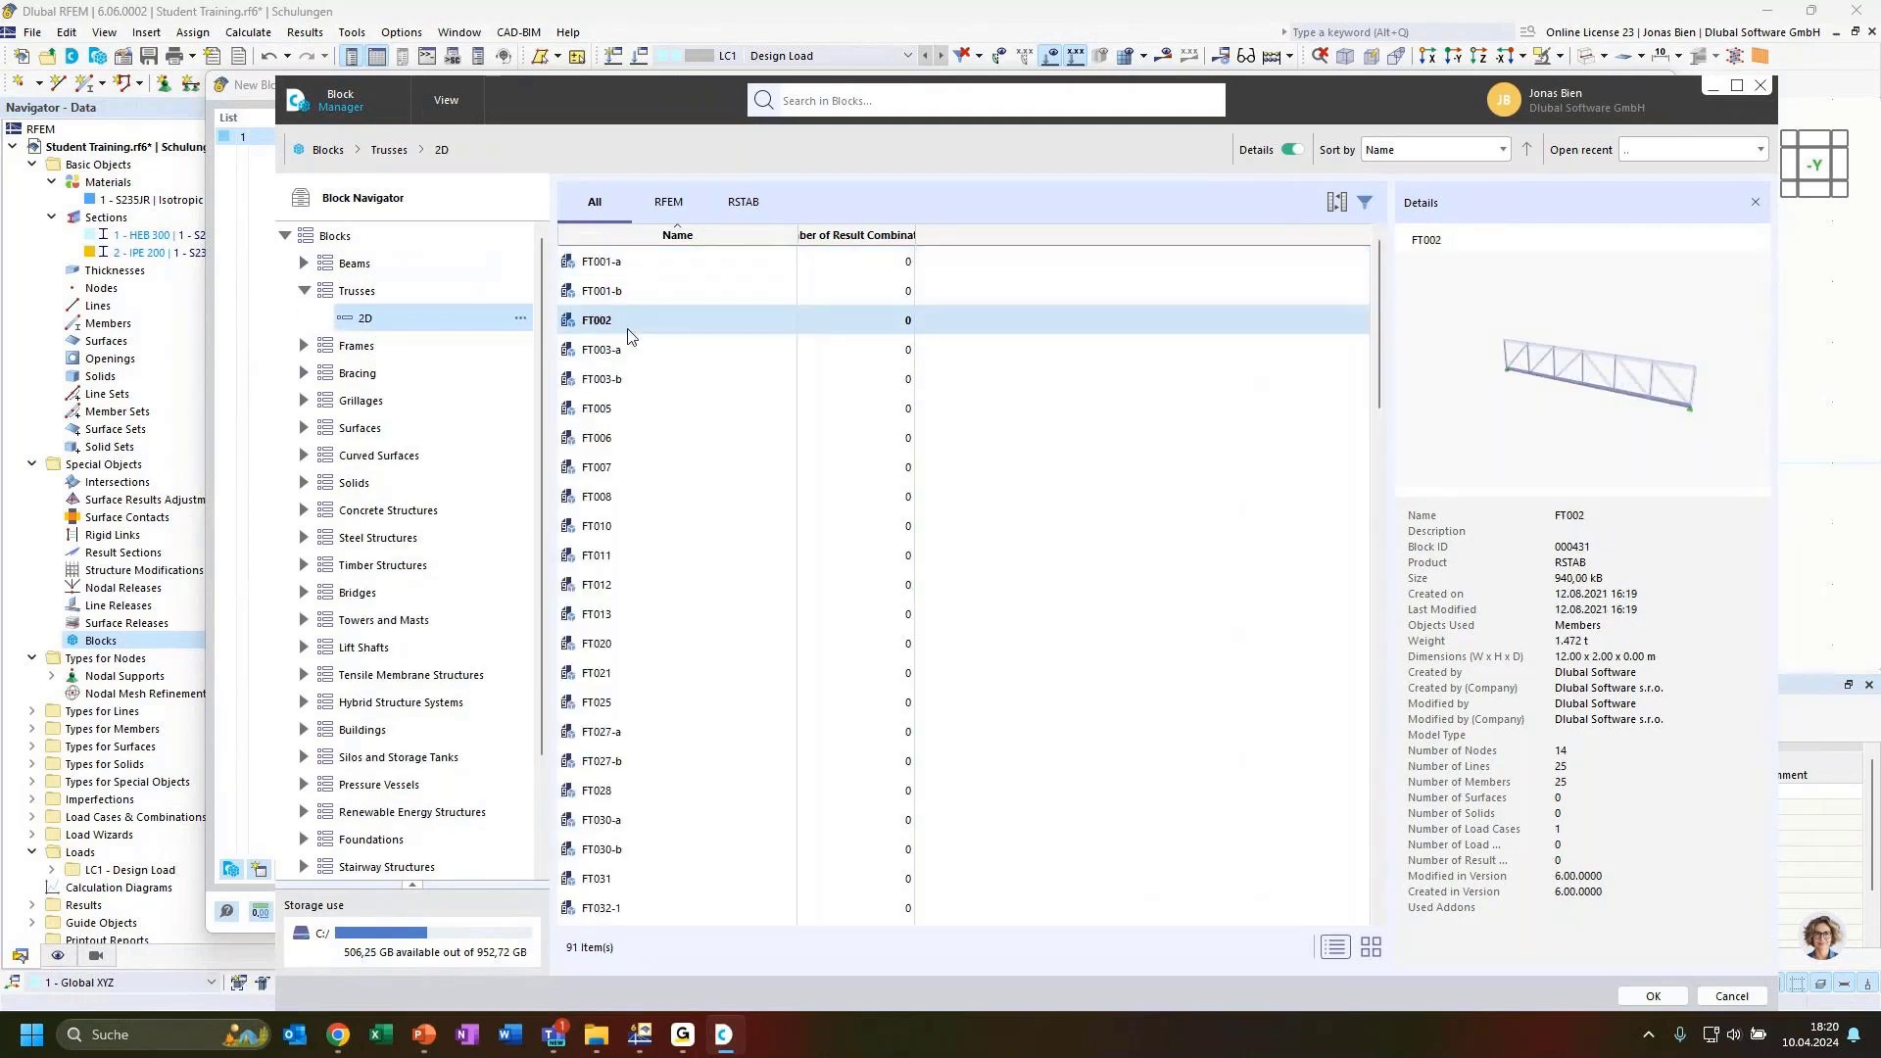
{"action": "left_click", "coordinate": [632, 326]}
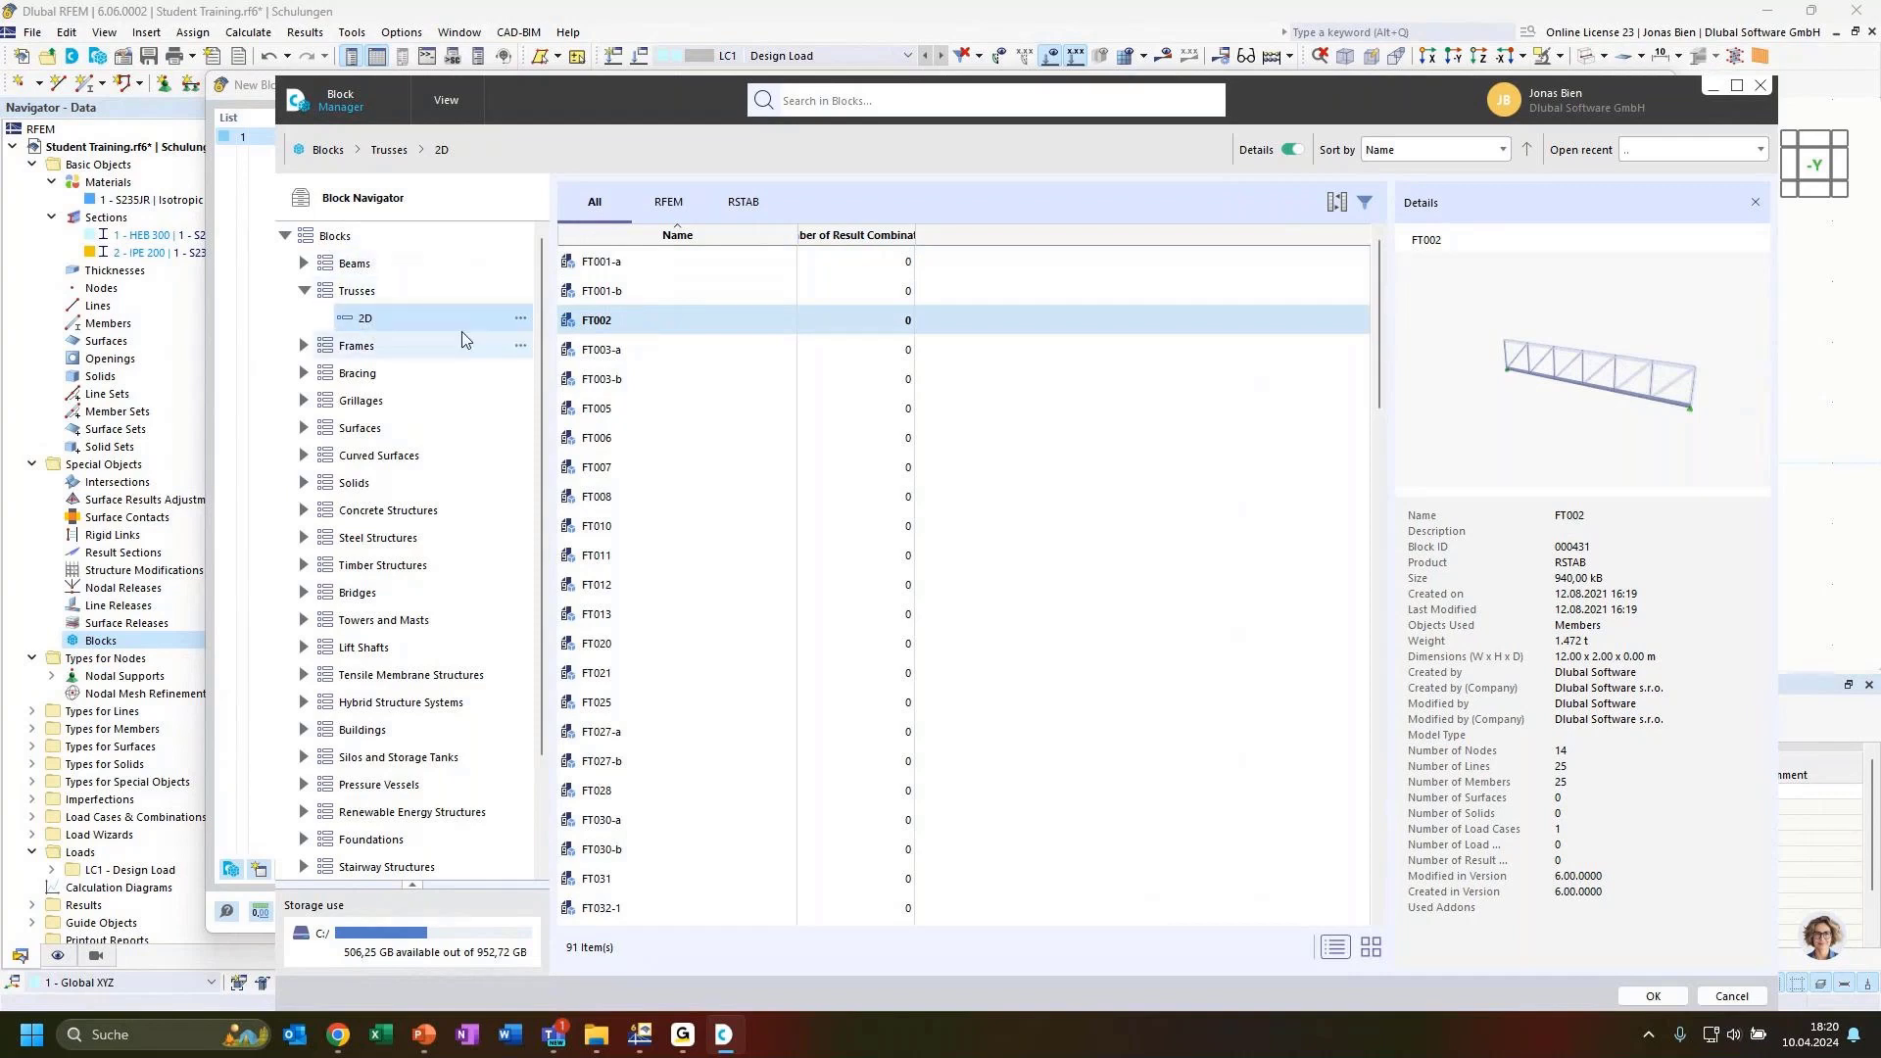
{"action": "left_click", "coordinate": [615, 266]}
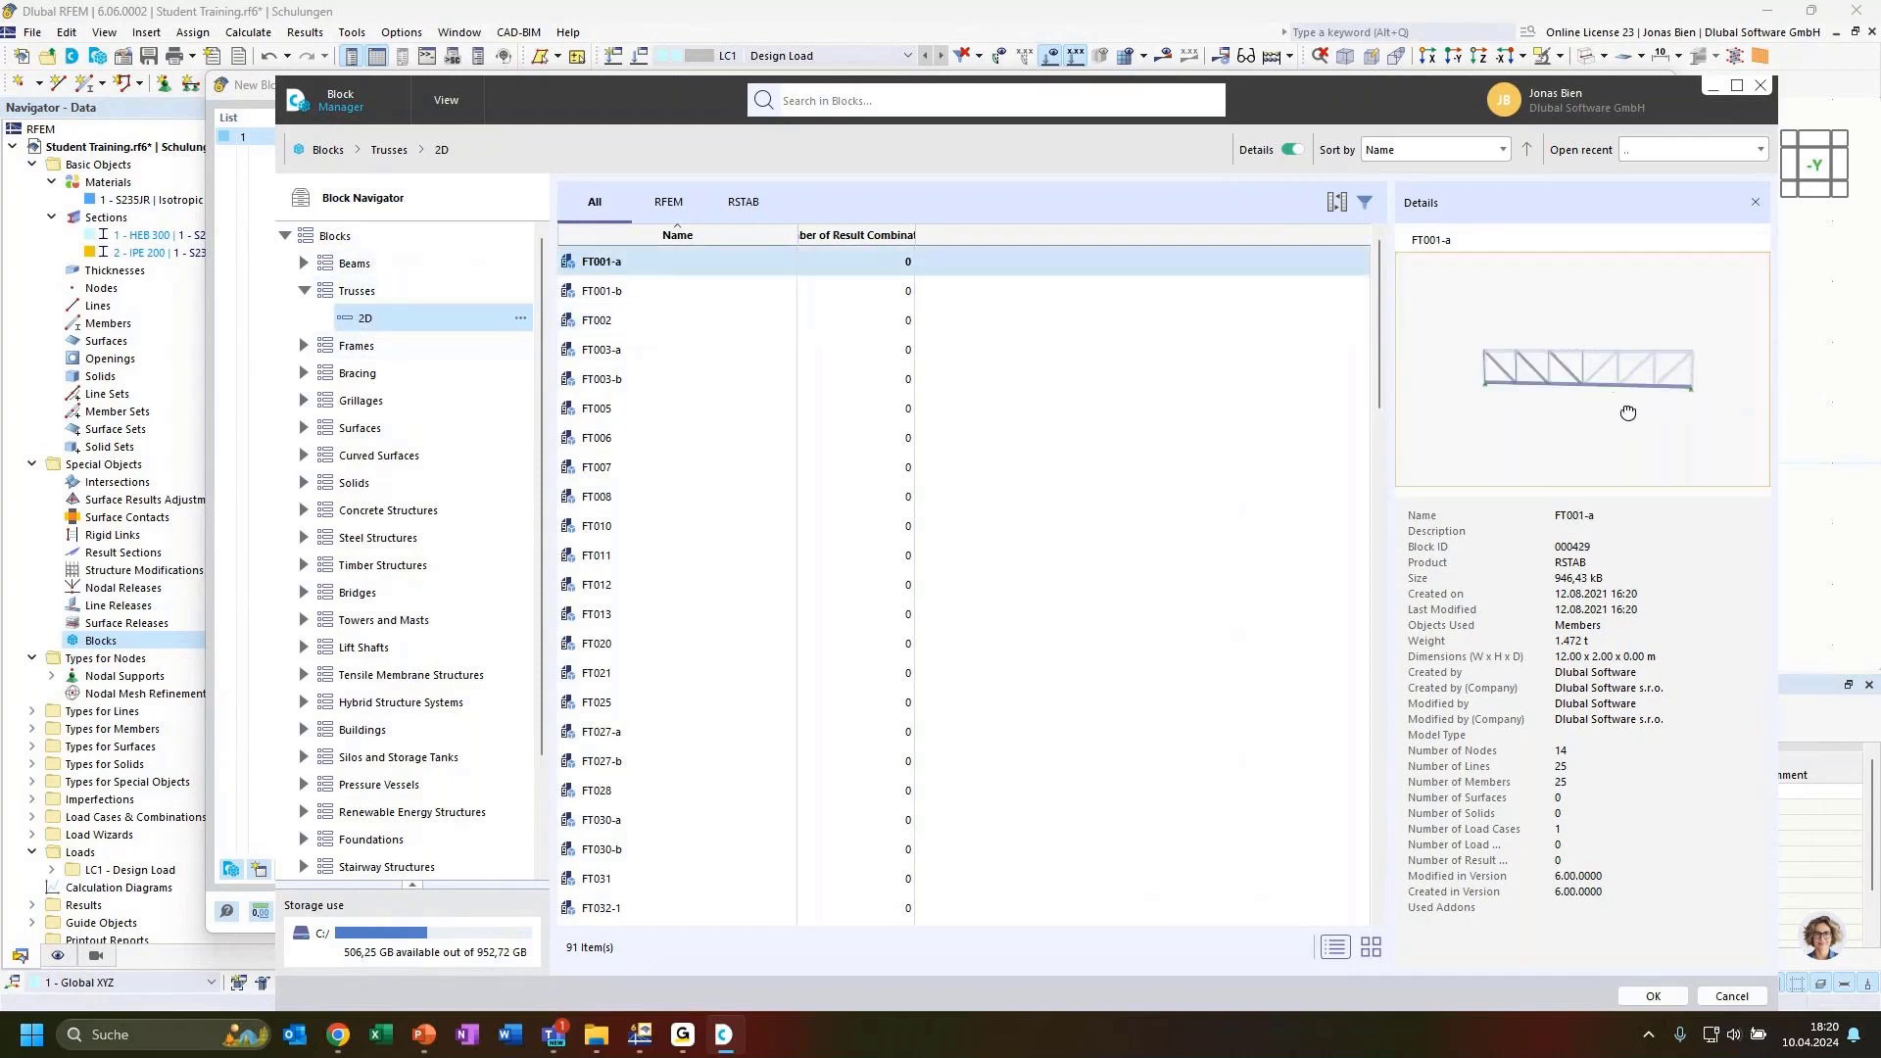
{"action": "mouse_move", "coordinate": [1651, 438]}
{"action": "left_mouse_down"}
{"action": "mouse_move", "coordinate": [1617, 415]}
{"action": "mouse_move", "coordinate": [1647, 419]}
{"action": "left_mouse_up"}
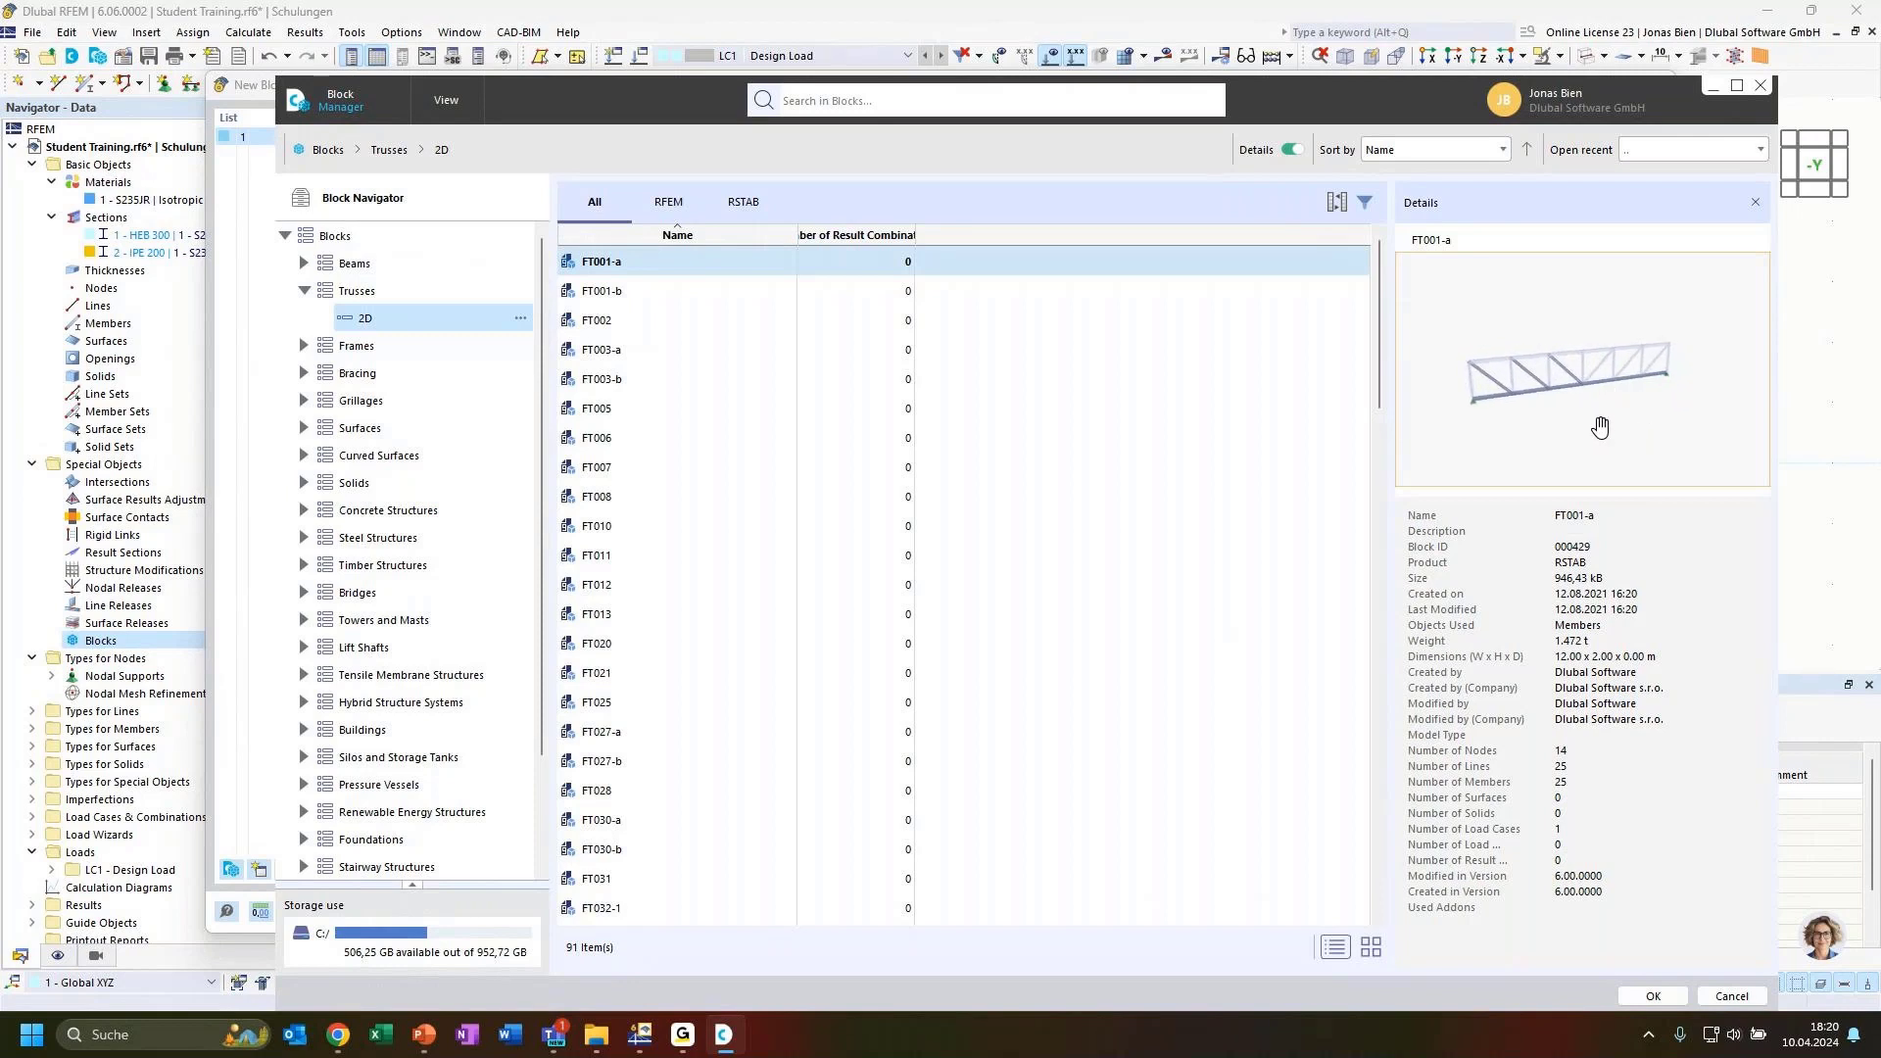
Examine further 2D truss variants, including FT020, FT035-a-2, FT050-a, FT100 and FT103, and rotate the FT103 preview.
{"action": "left_click", "coordinate": [643, 645]}
{"action": "scroll", "coordinate": [712, 676], "scroll_direction": "down", "scroll_amount": 4}
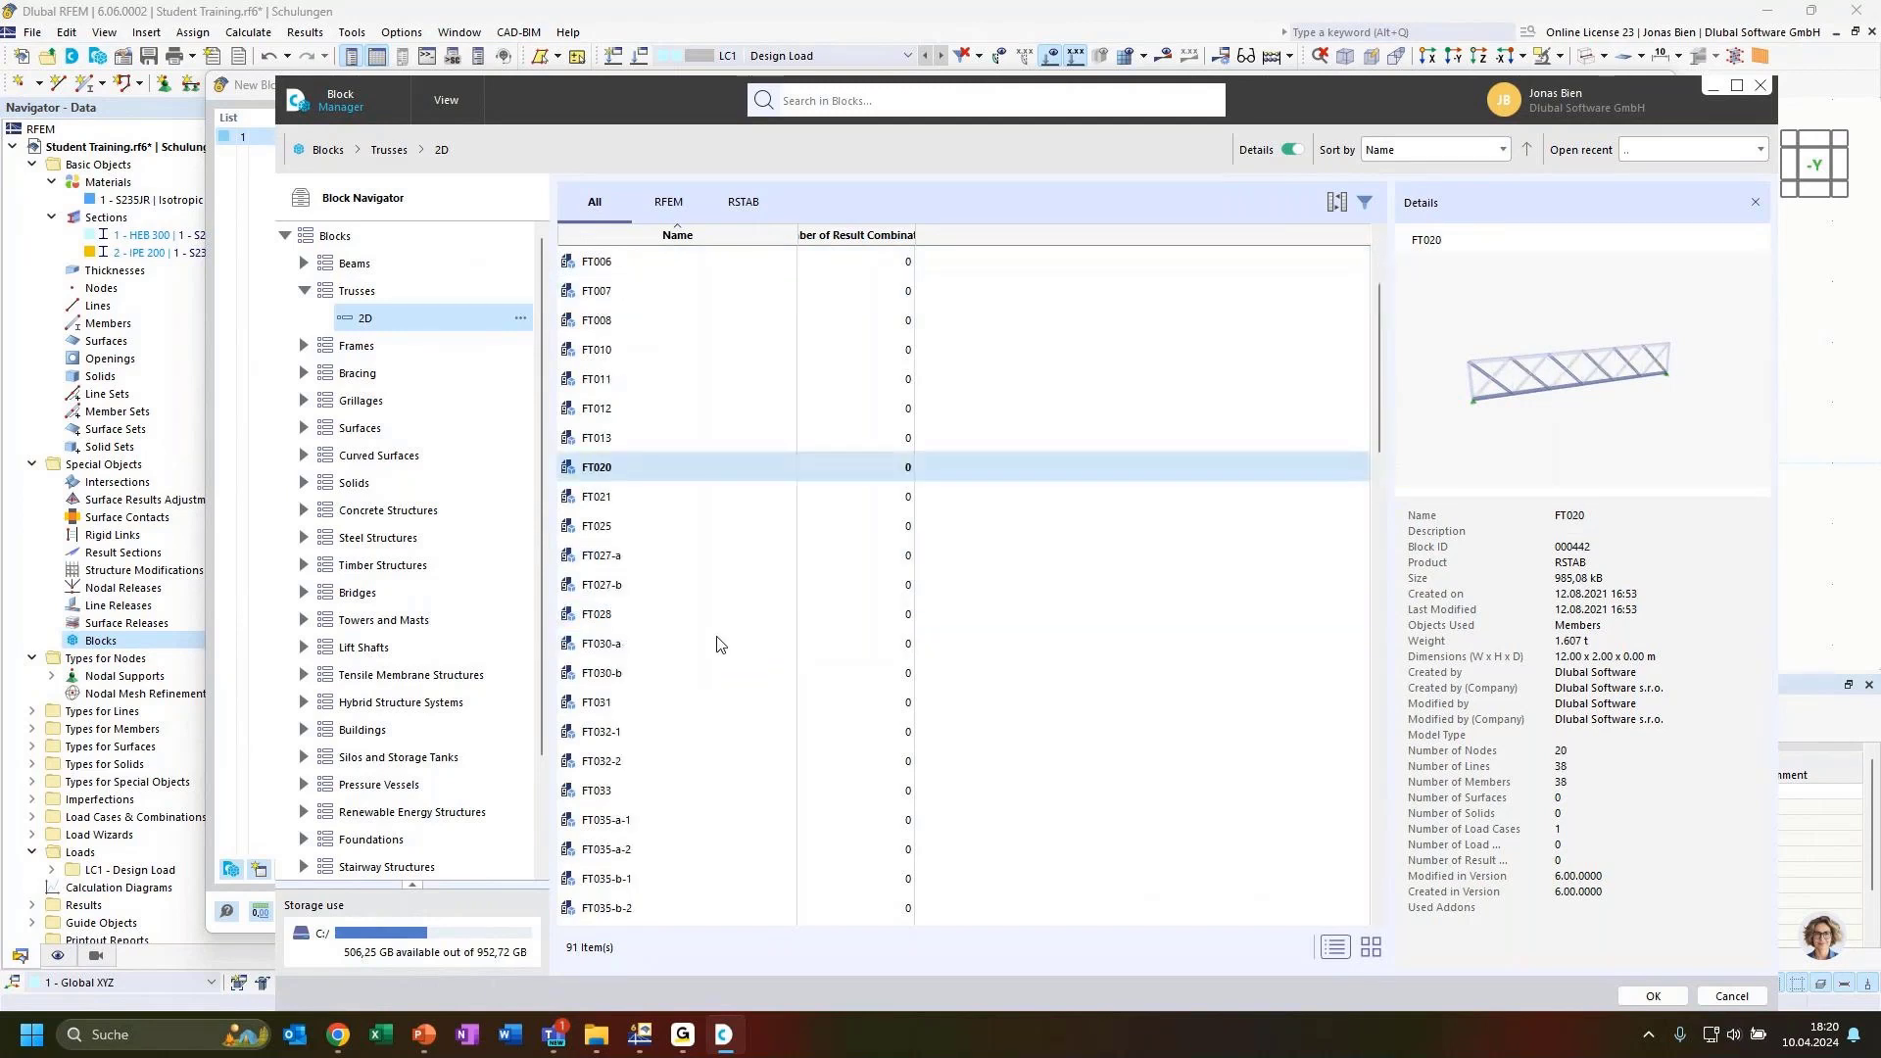
{"action": "left_click", "coordinate": [685, 645]}
{"action": "left_click", "coordinate": [702, 671]}
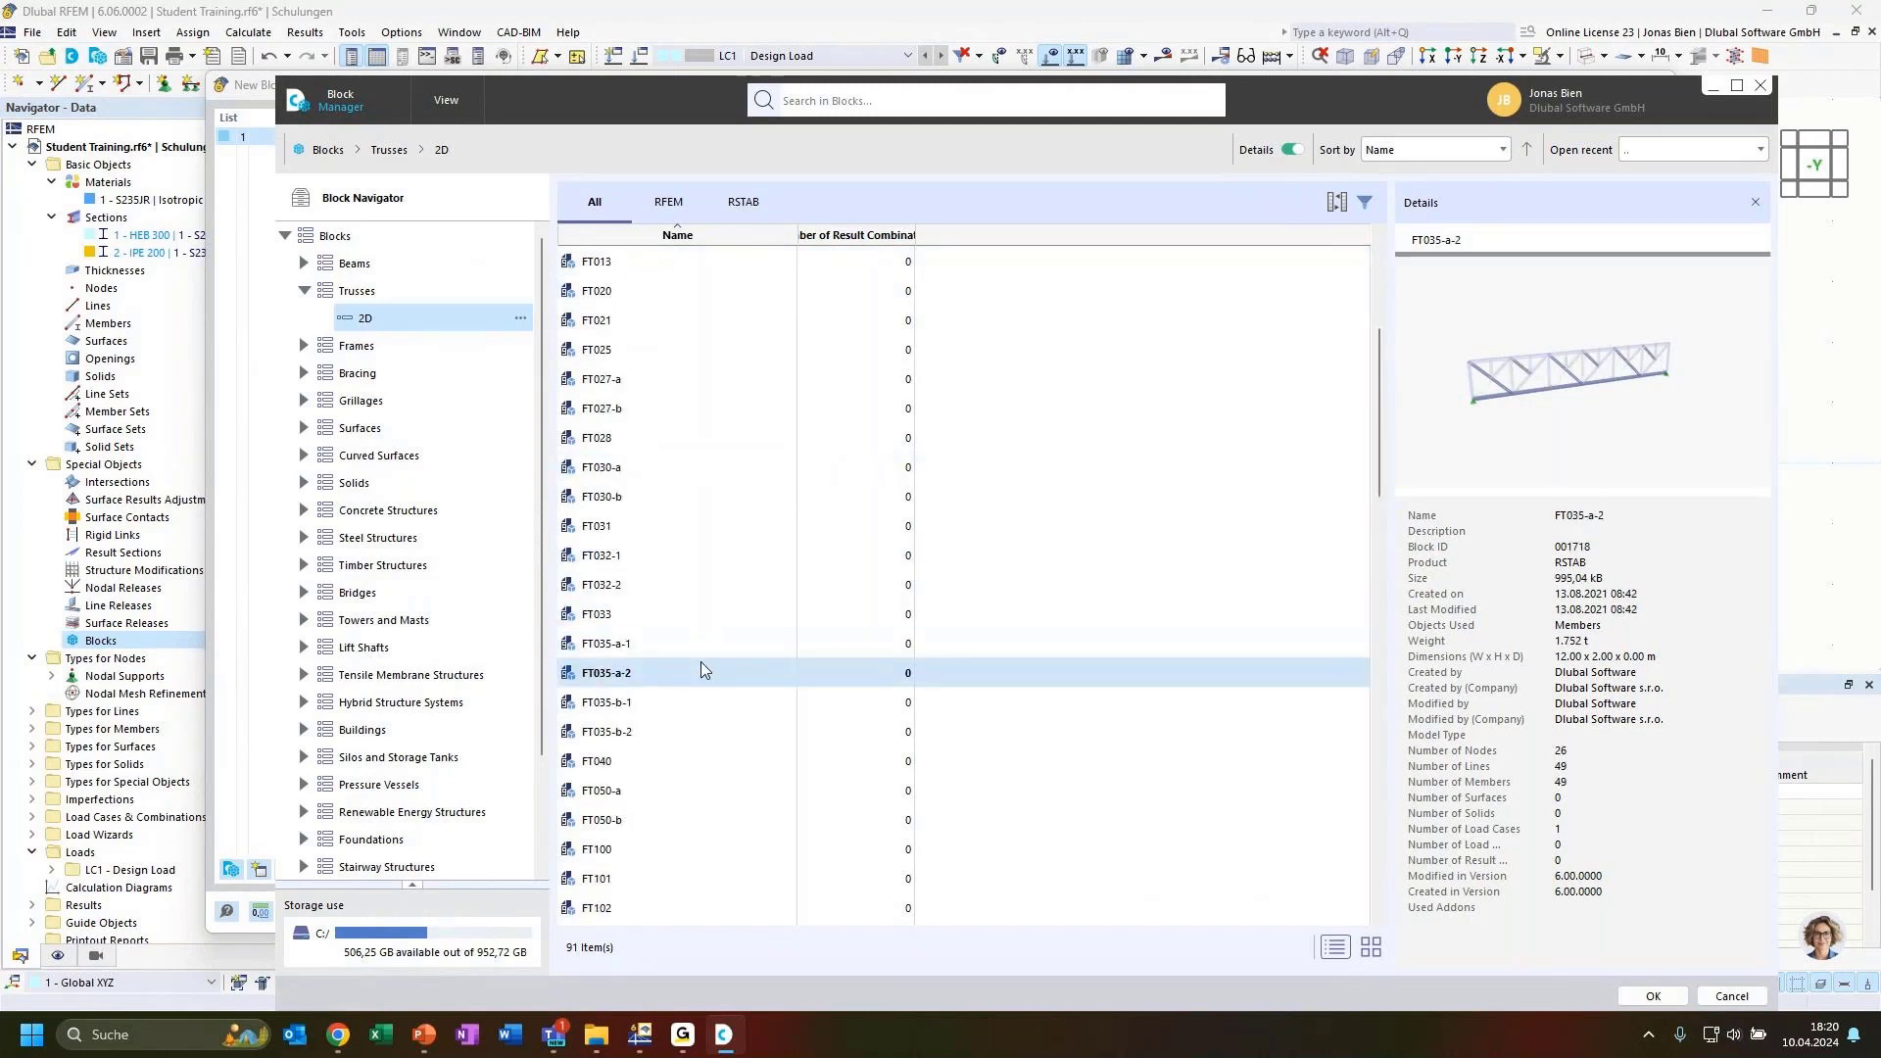
{"action": "key", "text": "Down"}
{"action": "key", "text": "Down"}
{"action": "key", "text": "Down"}
{"action": "key", "text": "Down"}
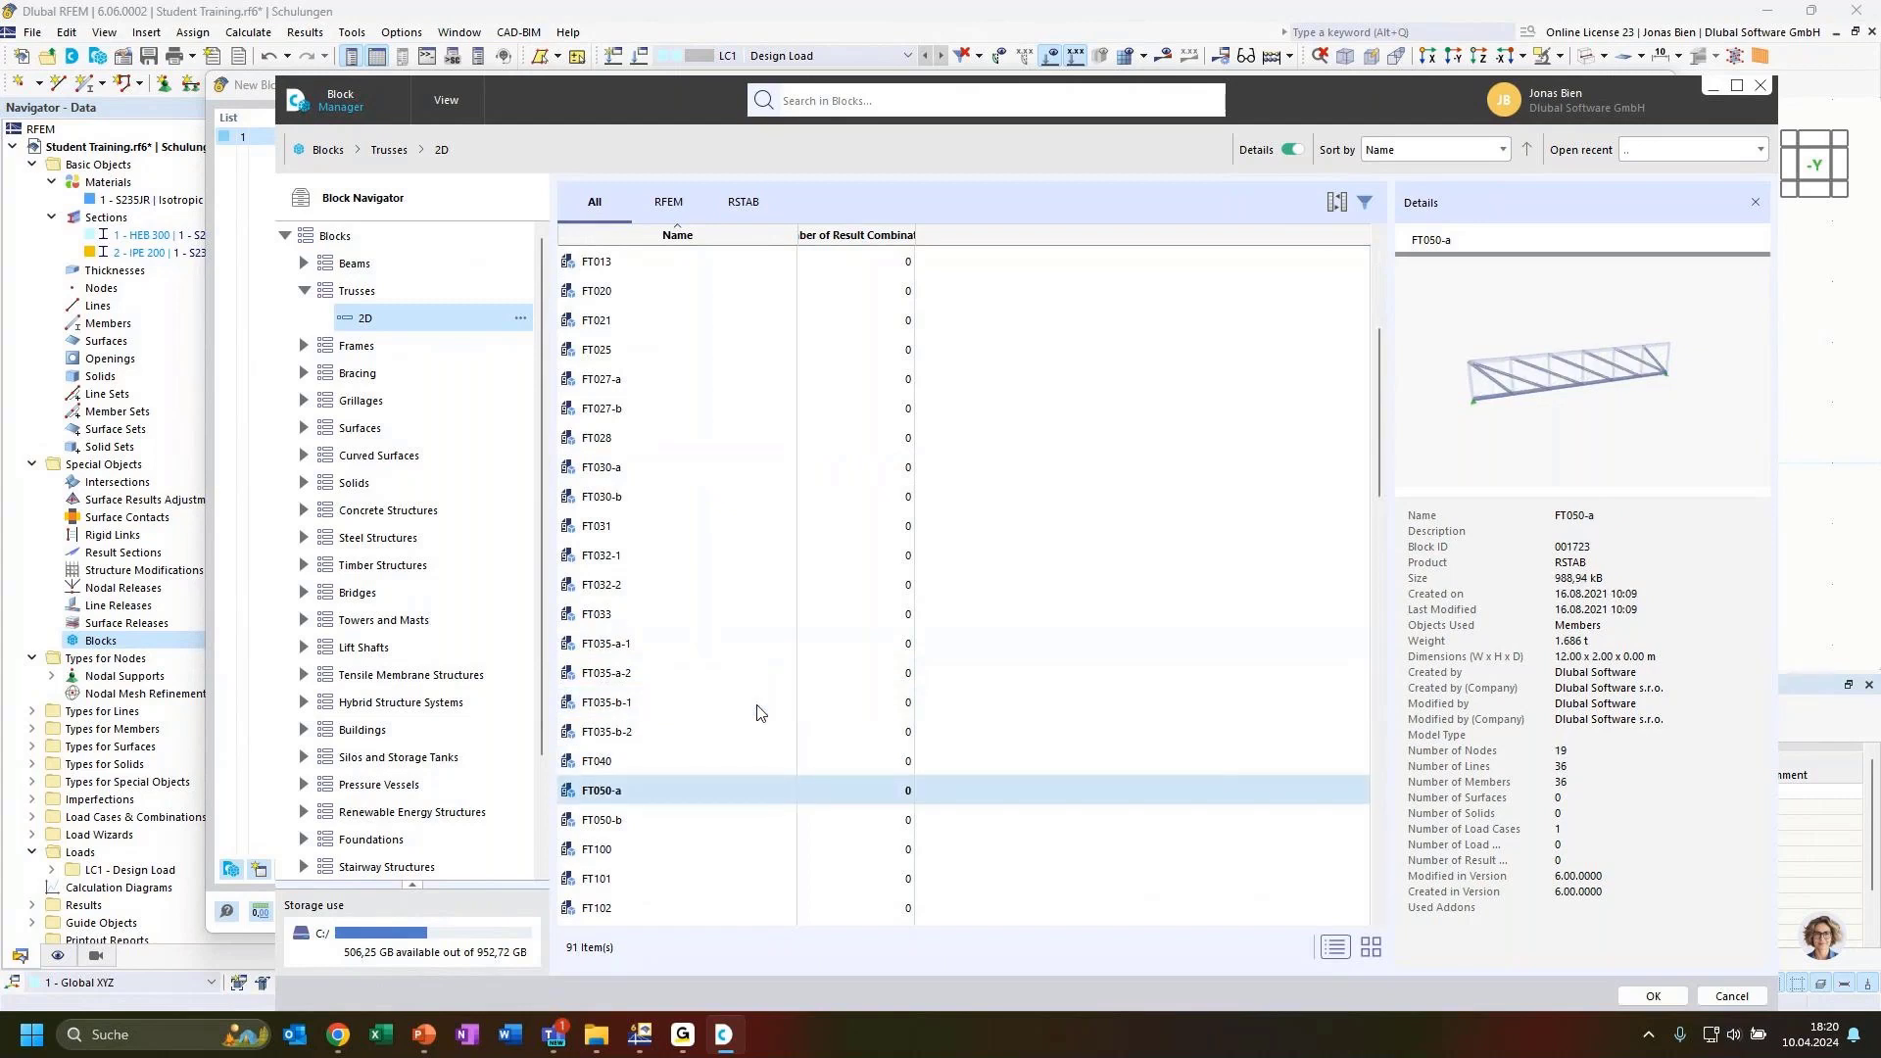
{"action": "key", "text": "Down"}
{"action": "key", "text": "Down"}
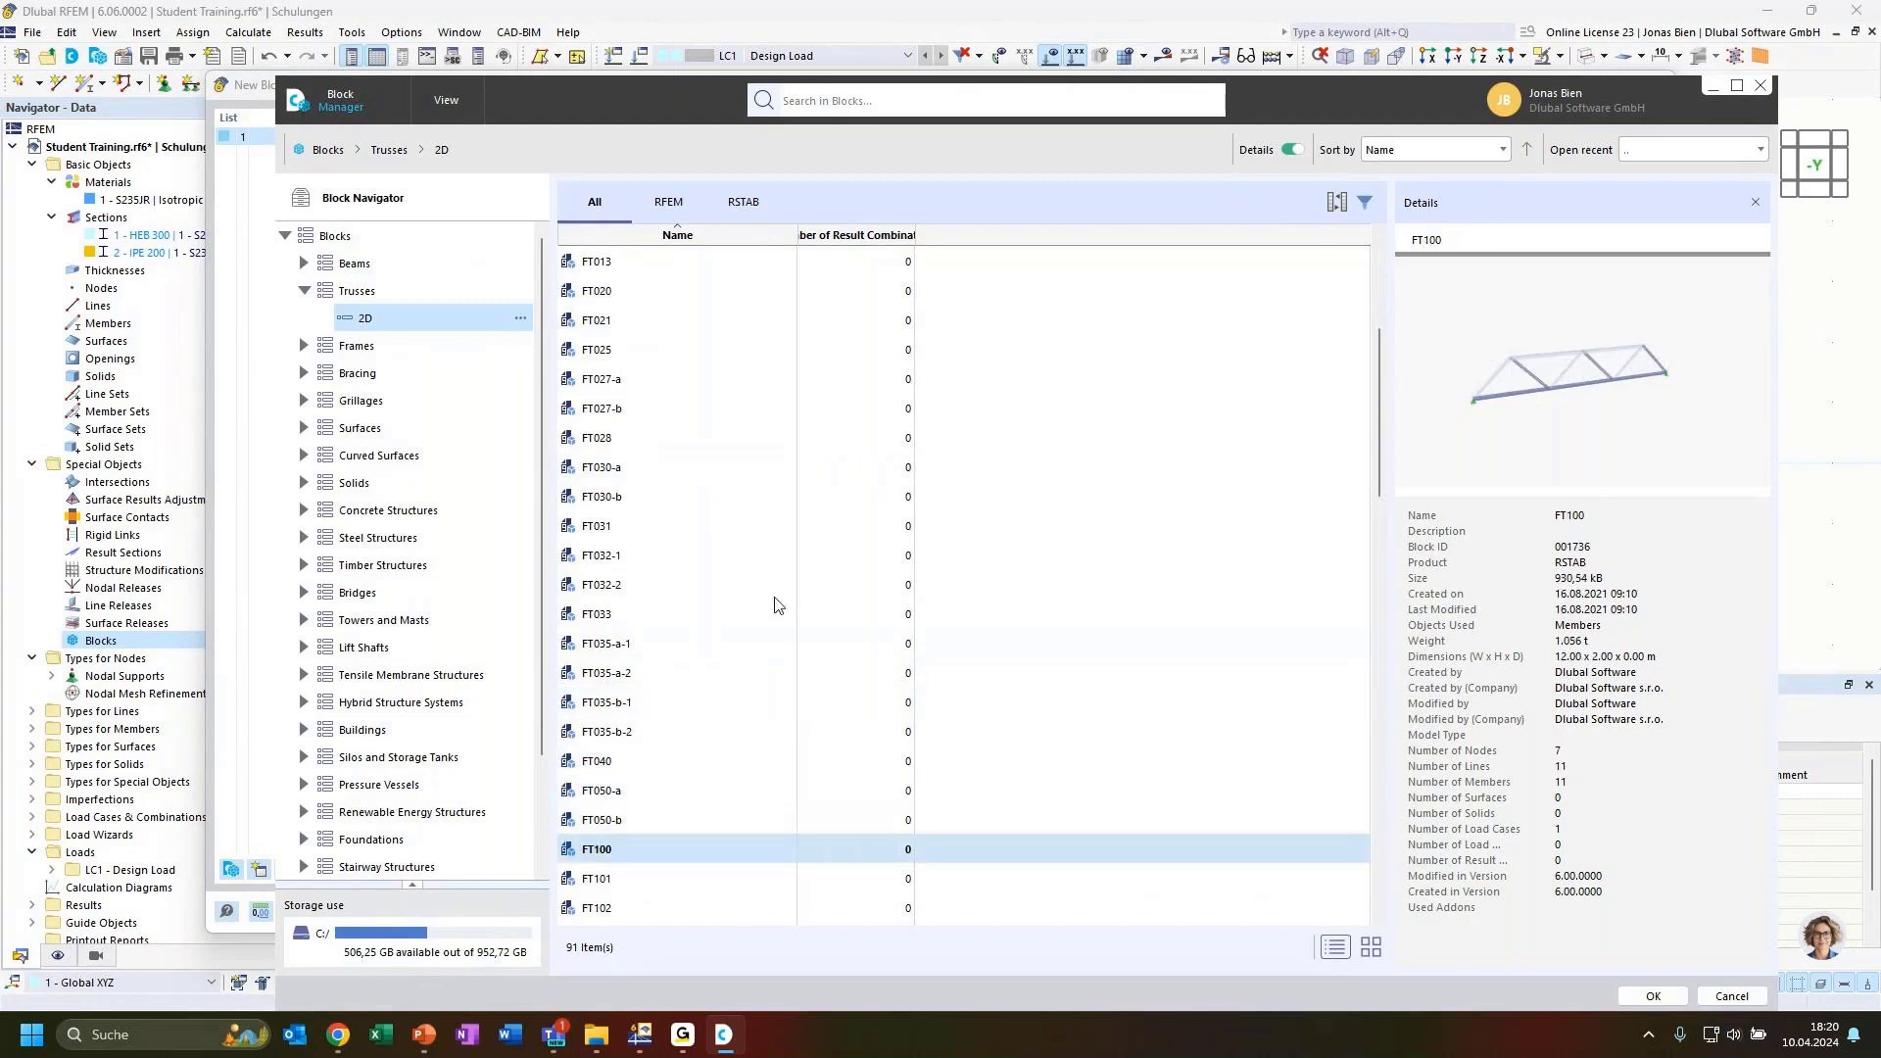
{"action": "scroll", "coordinate": [773, 601], "scroll_direction": "down", "scroll_amount": 2}
{"action": "left_click", "coordinate": [670, 758]}
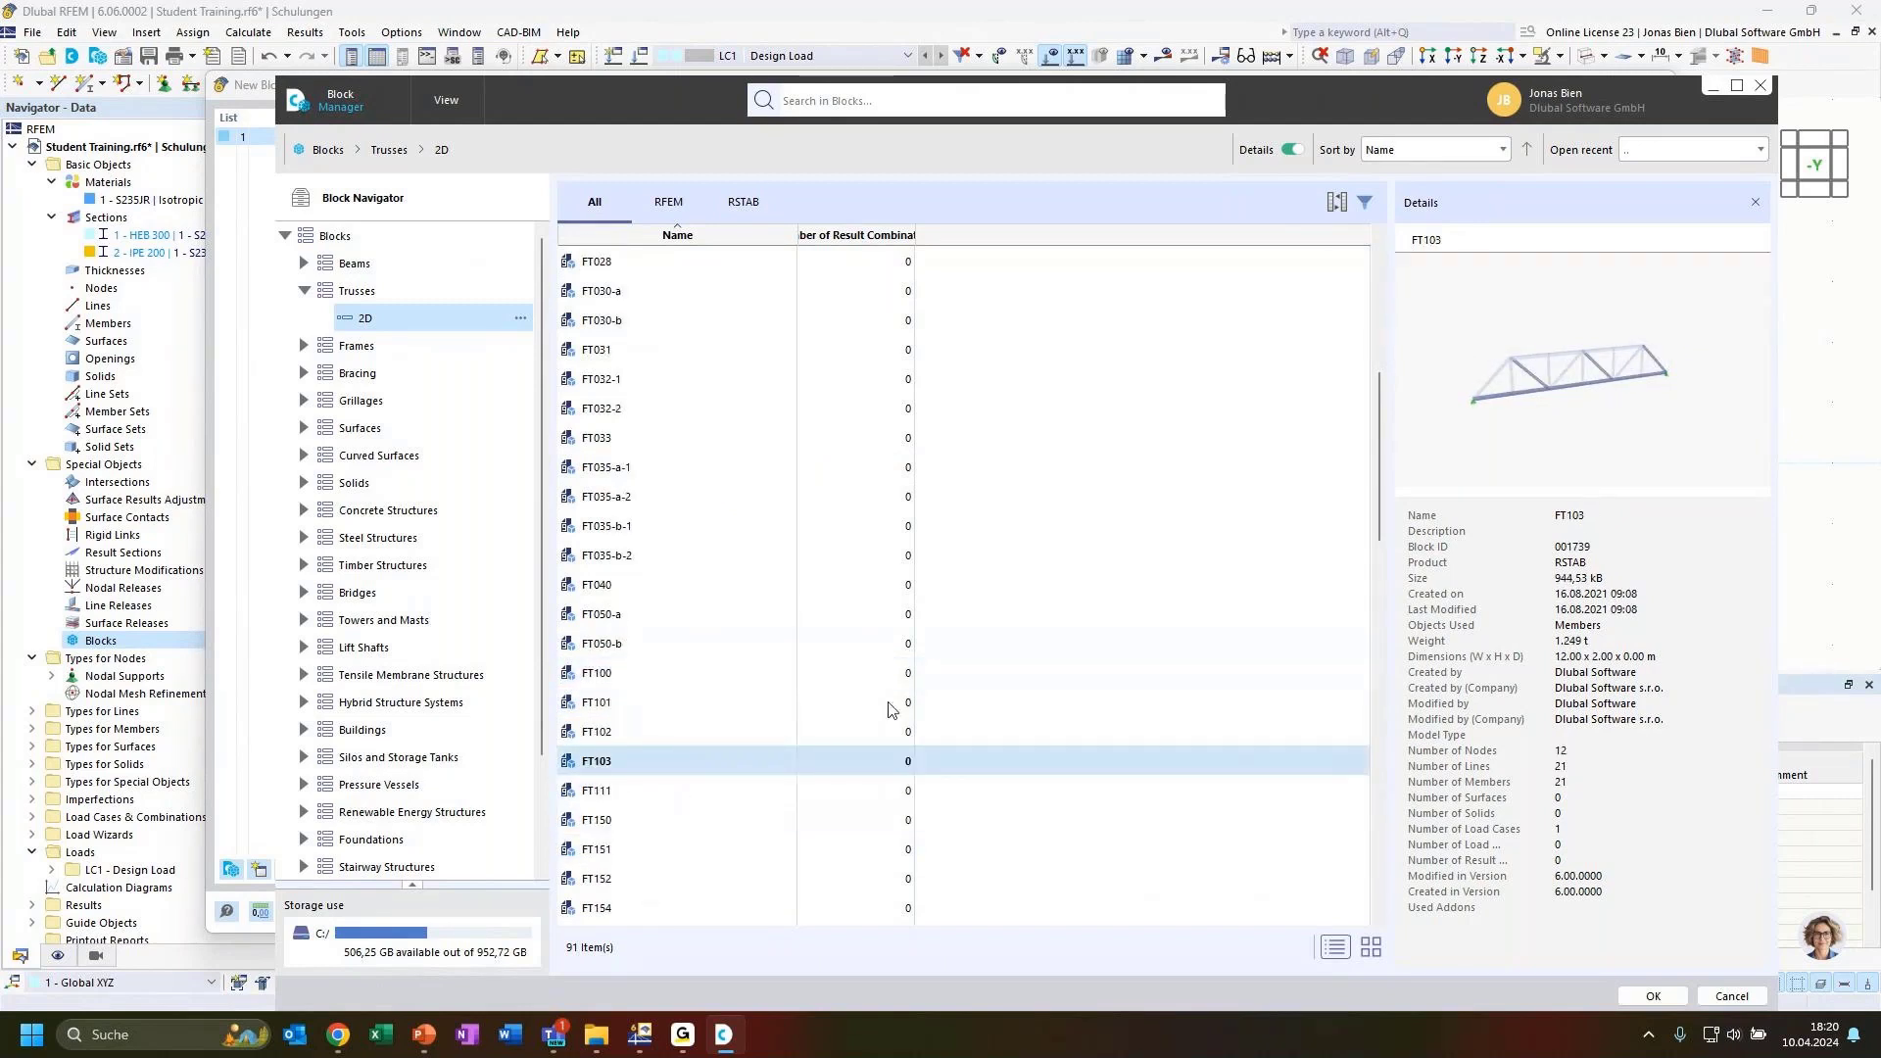
{"action": "left_click_drag", "start_coordinate": [1632, 389], "coordinate": [1685, 373]}
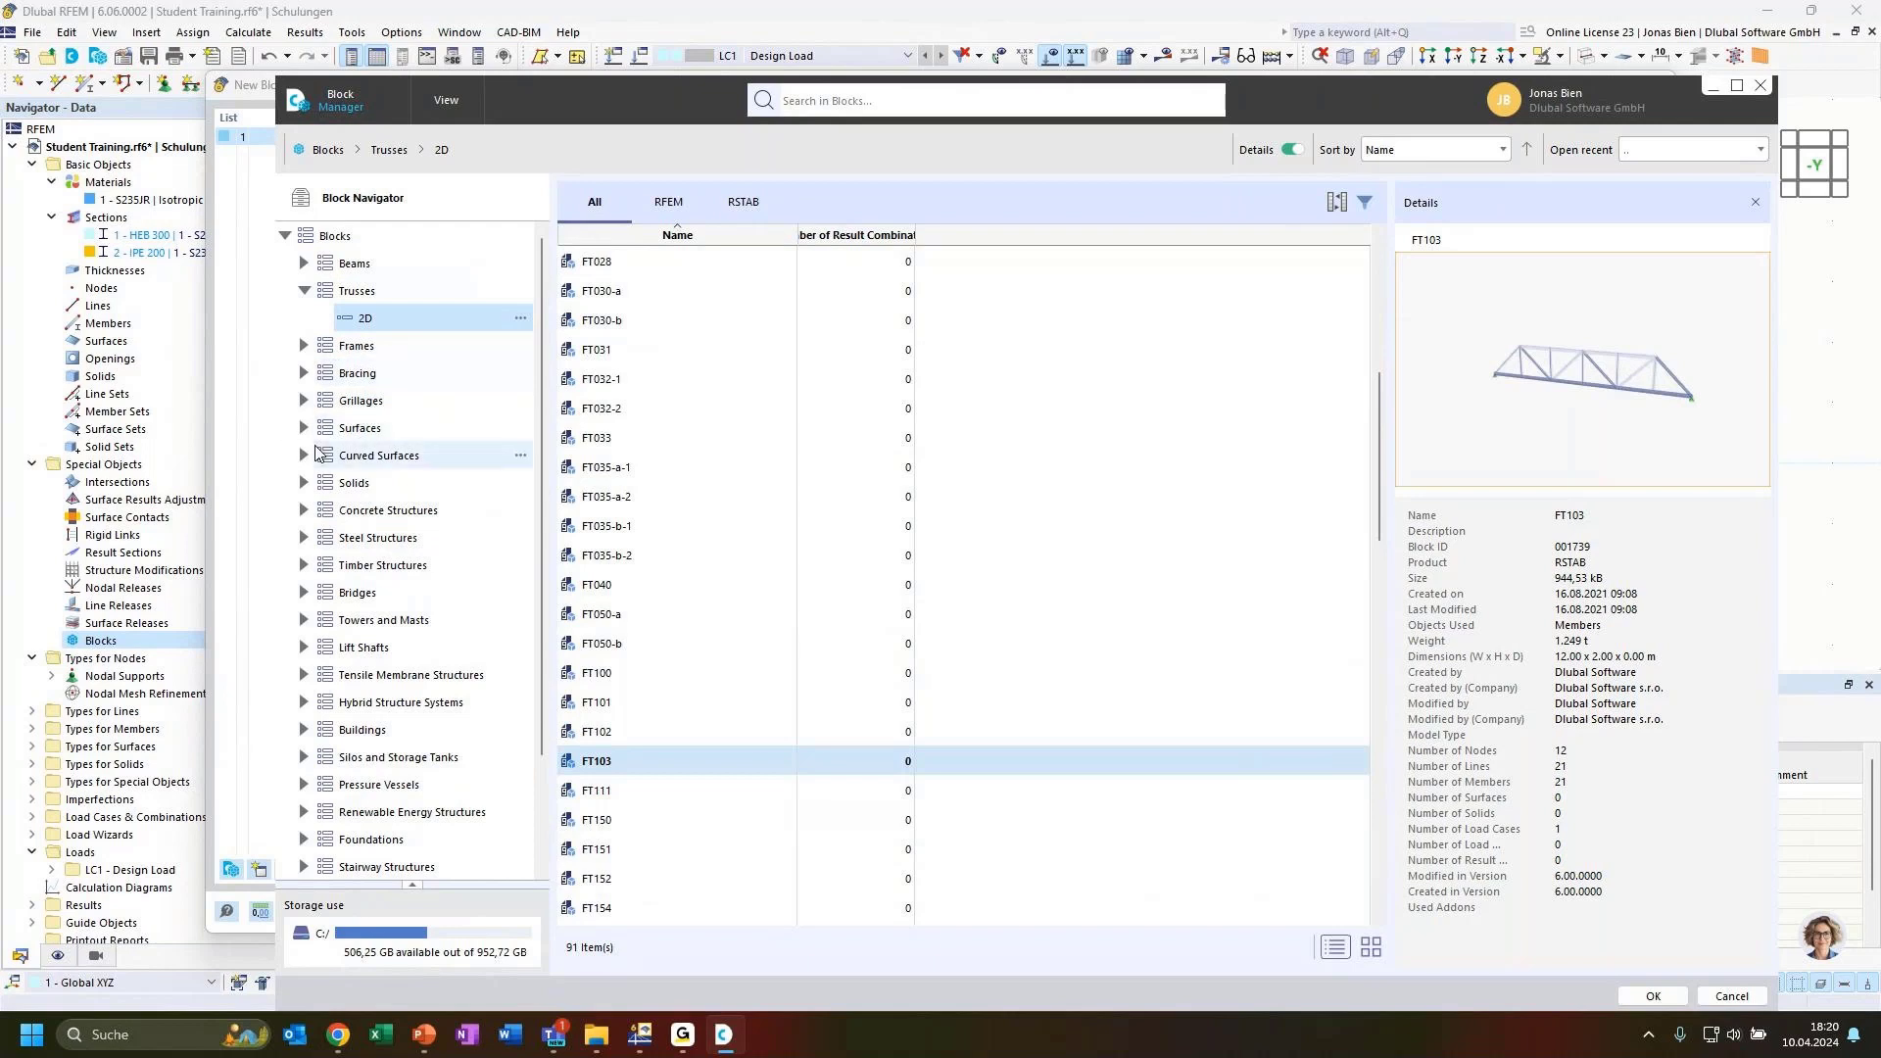
Browse the concrete structure blocks and preview building blocks BMS005 and BMS002.
{"action": "left_click", "coordinate": [304, 483]}
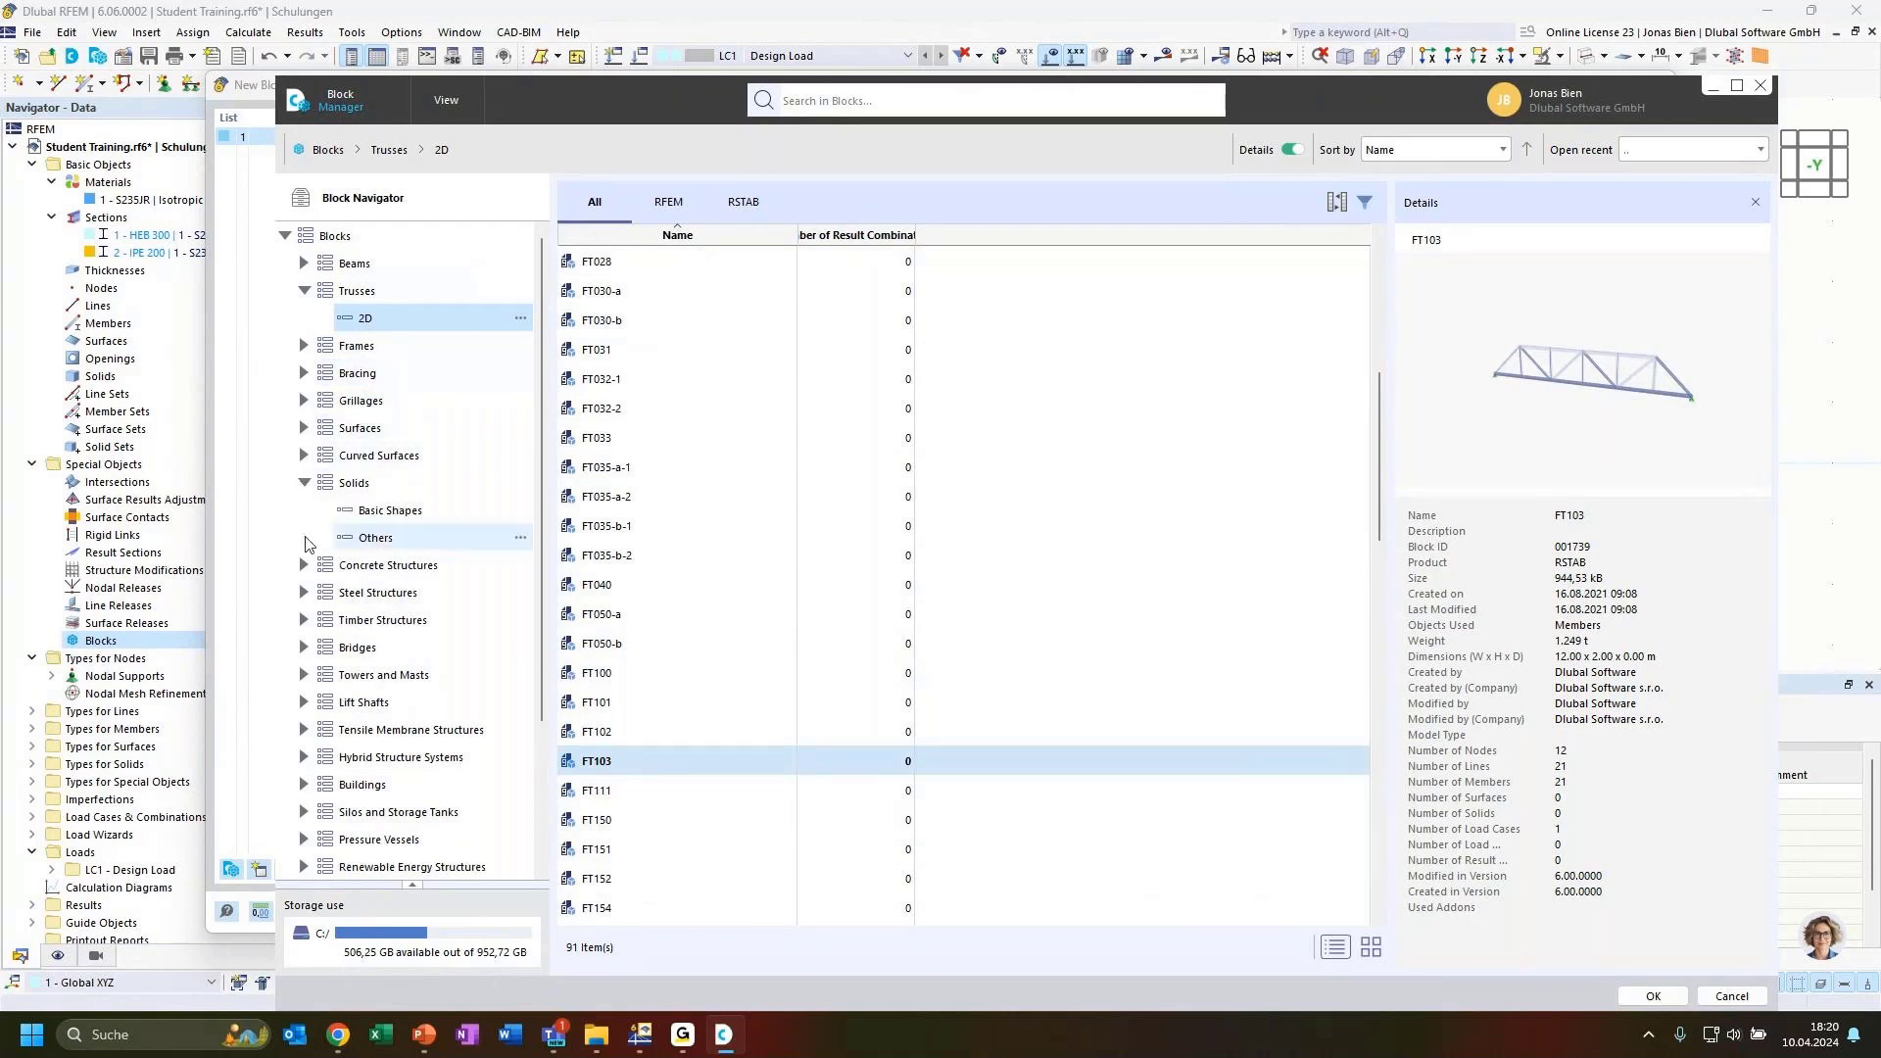
{"action": "left_click", "coordinate": [304, 483]}
{"action": "left_click", "coordinate": [304, 510]}
{"action": "left_click", "coordinate": [450, 538]}
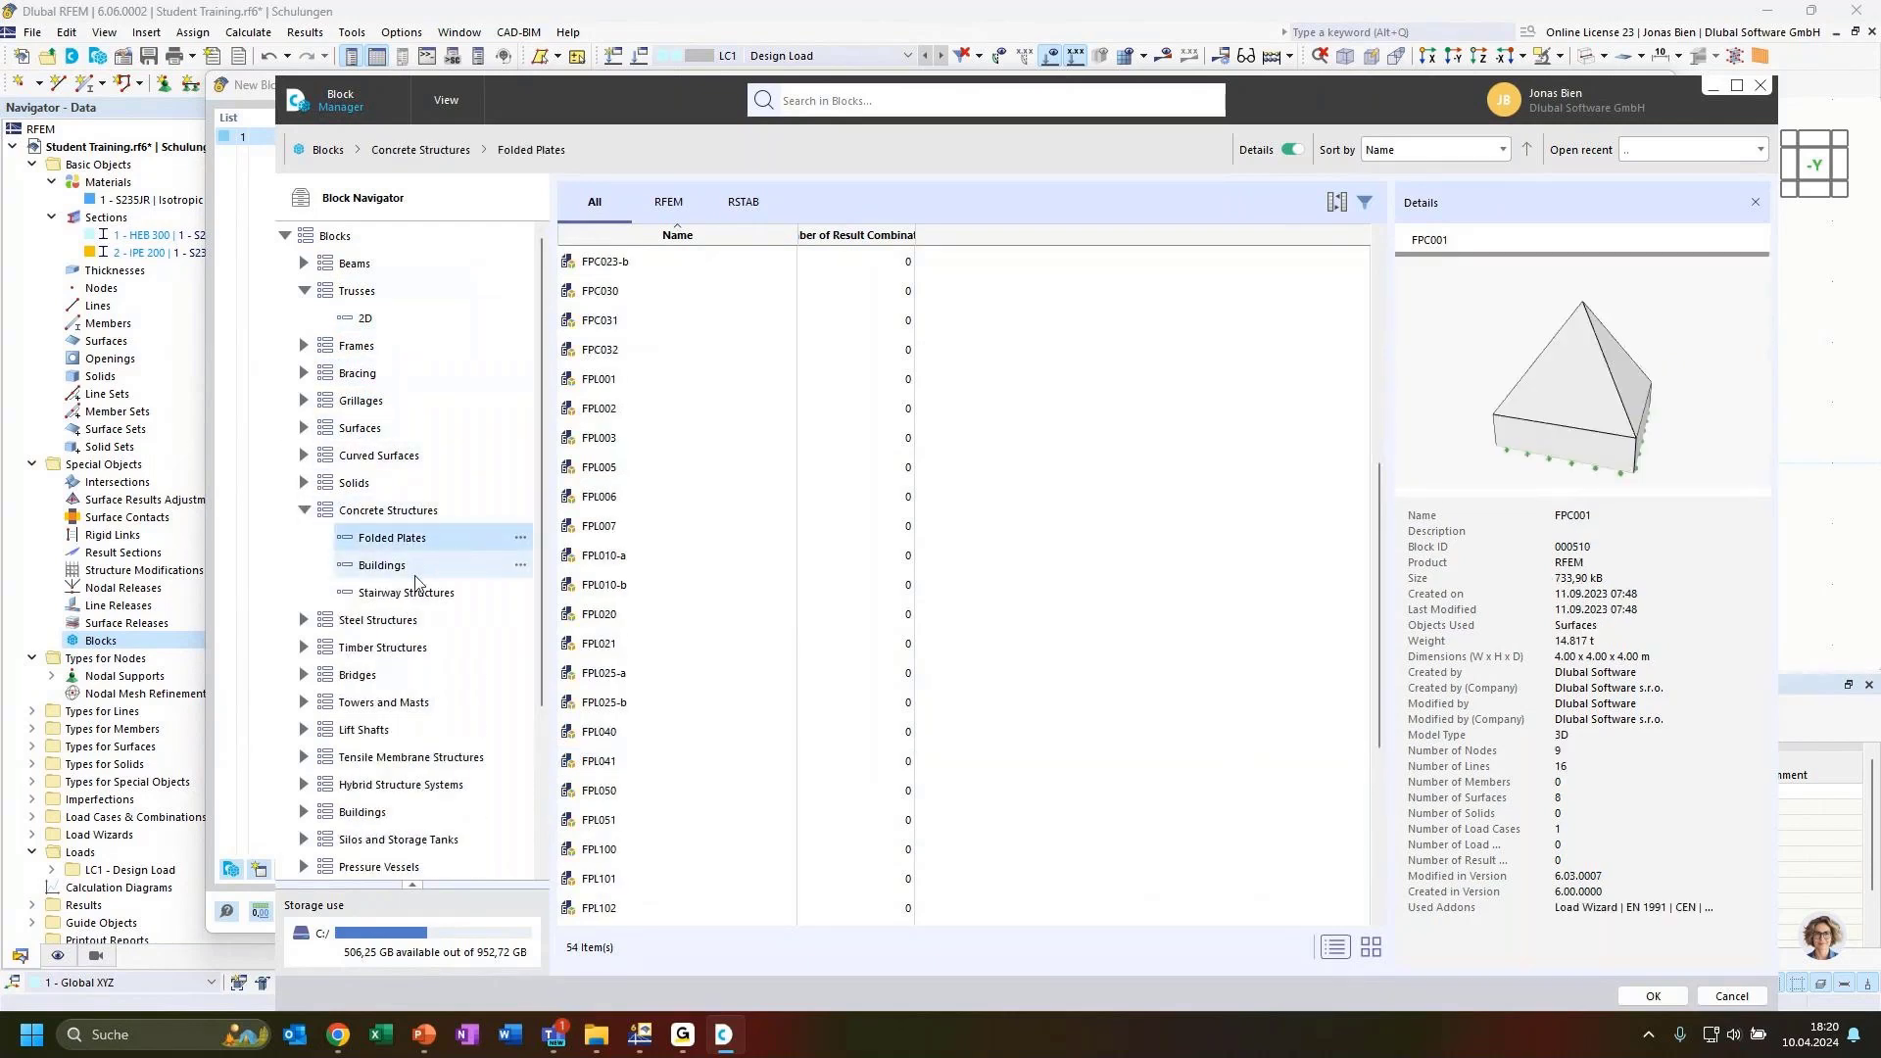
{"action": "left_click", "coordinate": [421, 566]}
{"action": "left_click", "coordinate": [656, 351]}
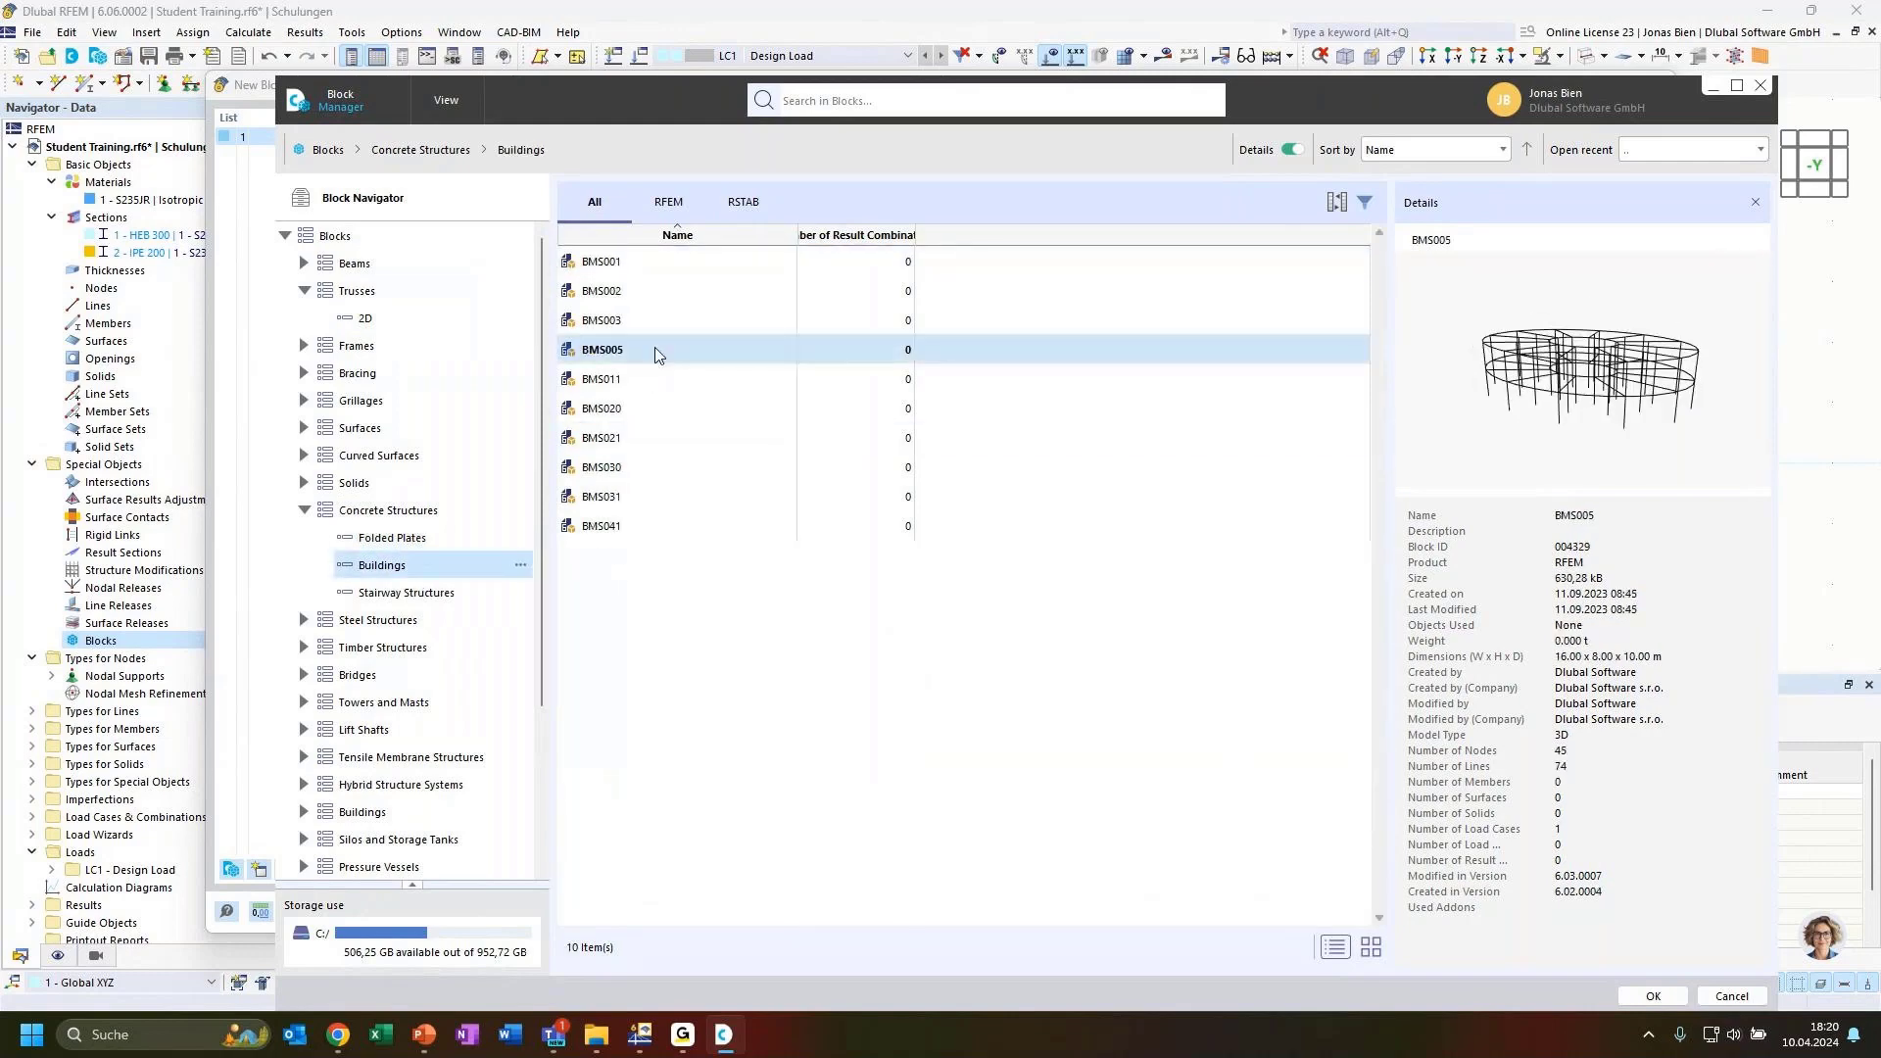
{"action": "left_click", "coordinate": [666, 294]}
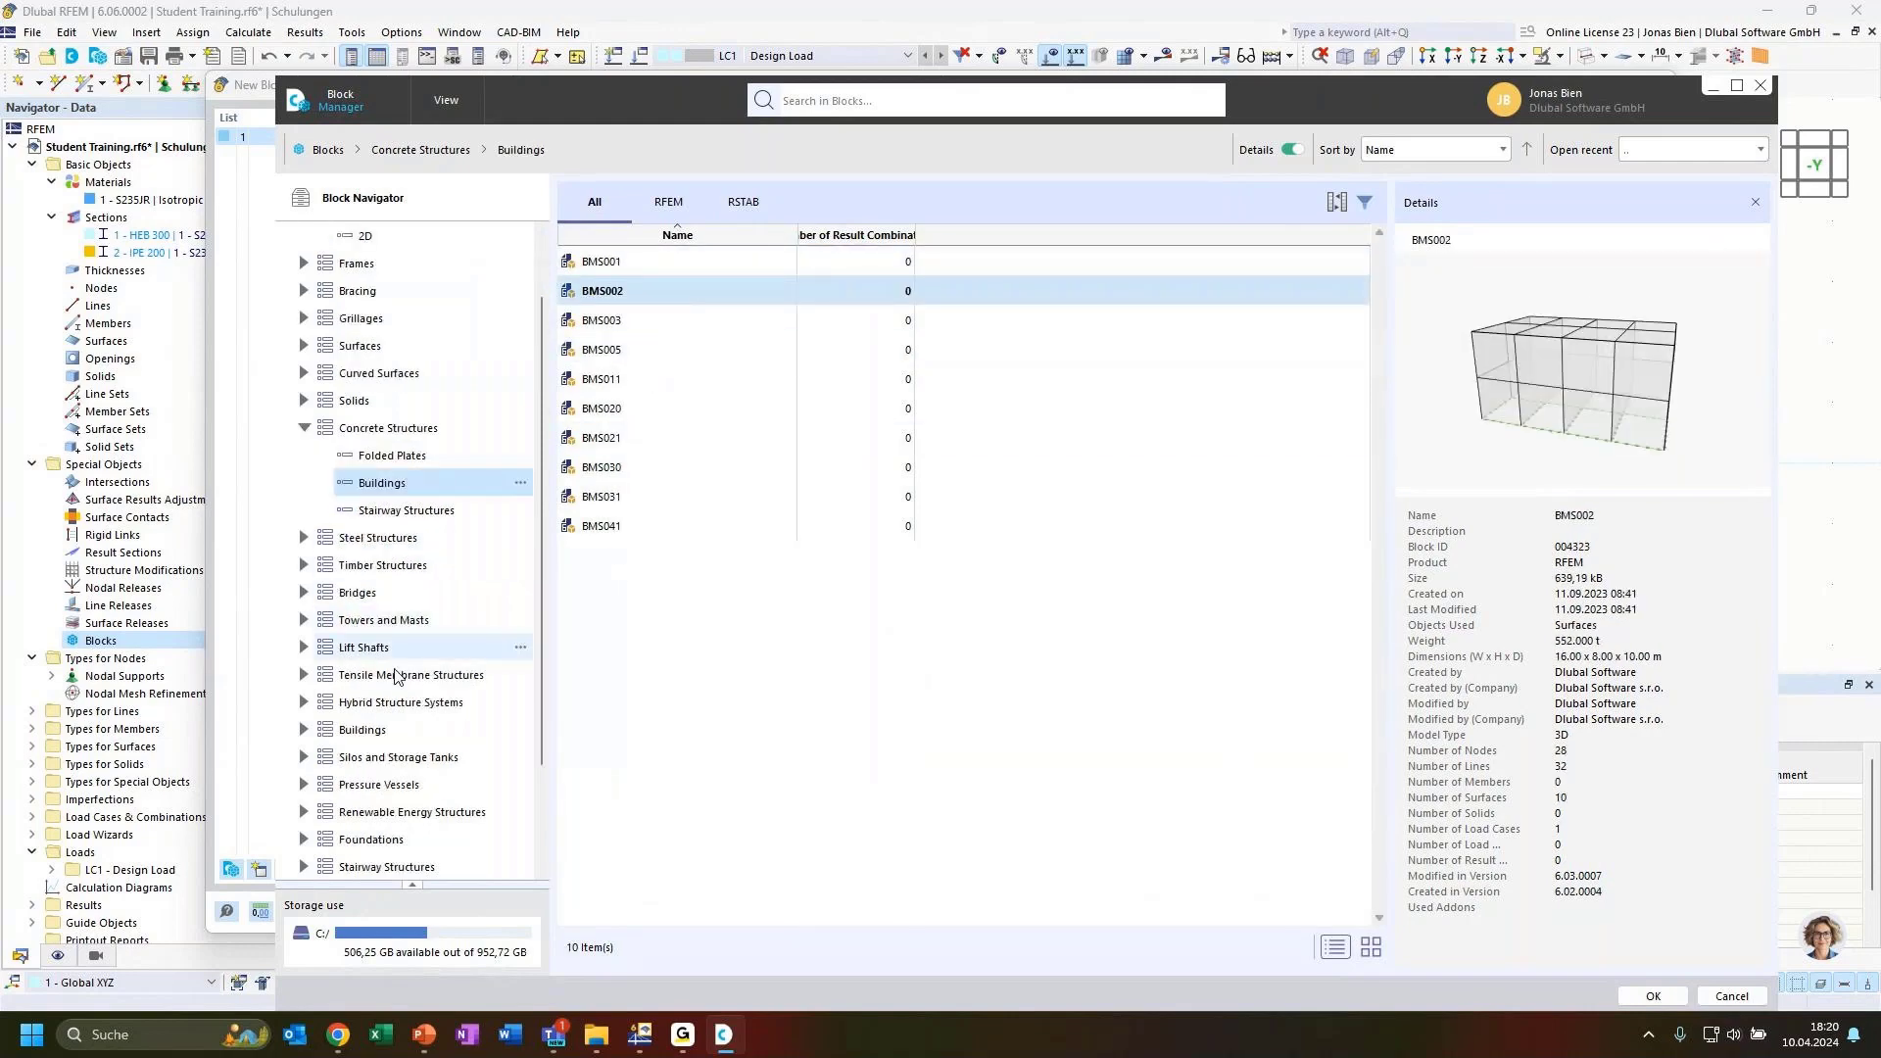
Examine the steel and aluminum bridge blocks BRG002-b, BRG004-b, BRG007-b and BRG008-b.
{"action": "double_click", "coordinate": [359, 675]}
{"action": "left_click", "coordinate": [378, 620]}
{"action": "left_click", "coordinate": [671, 314]}
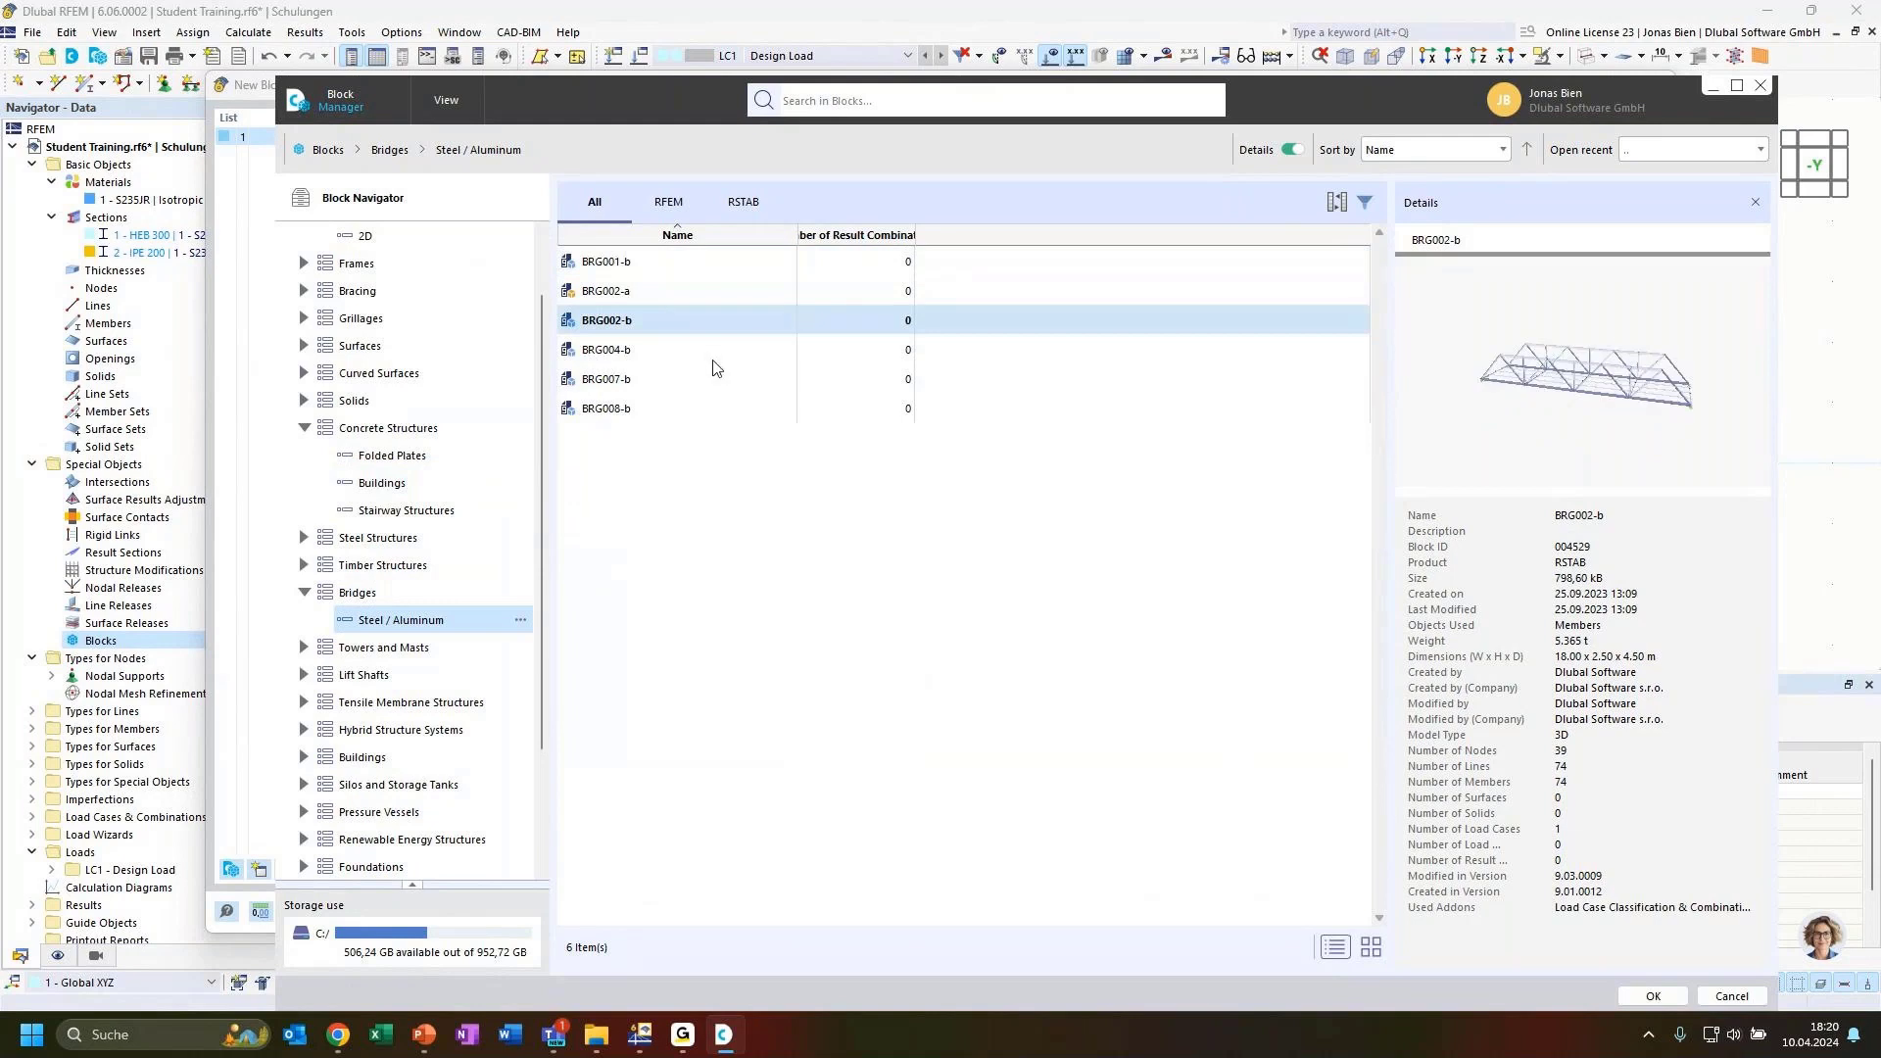
{"action": "left_click", "coordinate": [655, 349]}
{"action": "left_click", "coordinate": [648, 379]}
{"action": "left_click", "coordinate": [632, 407]}
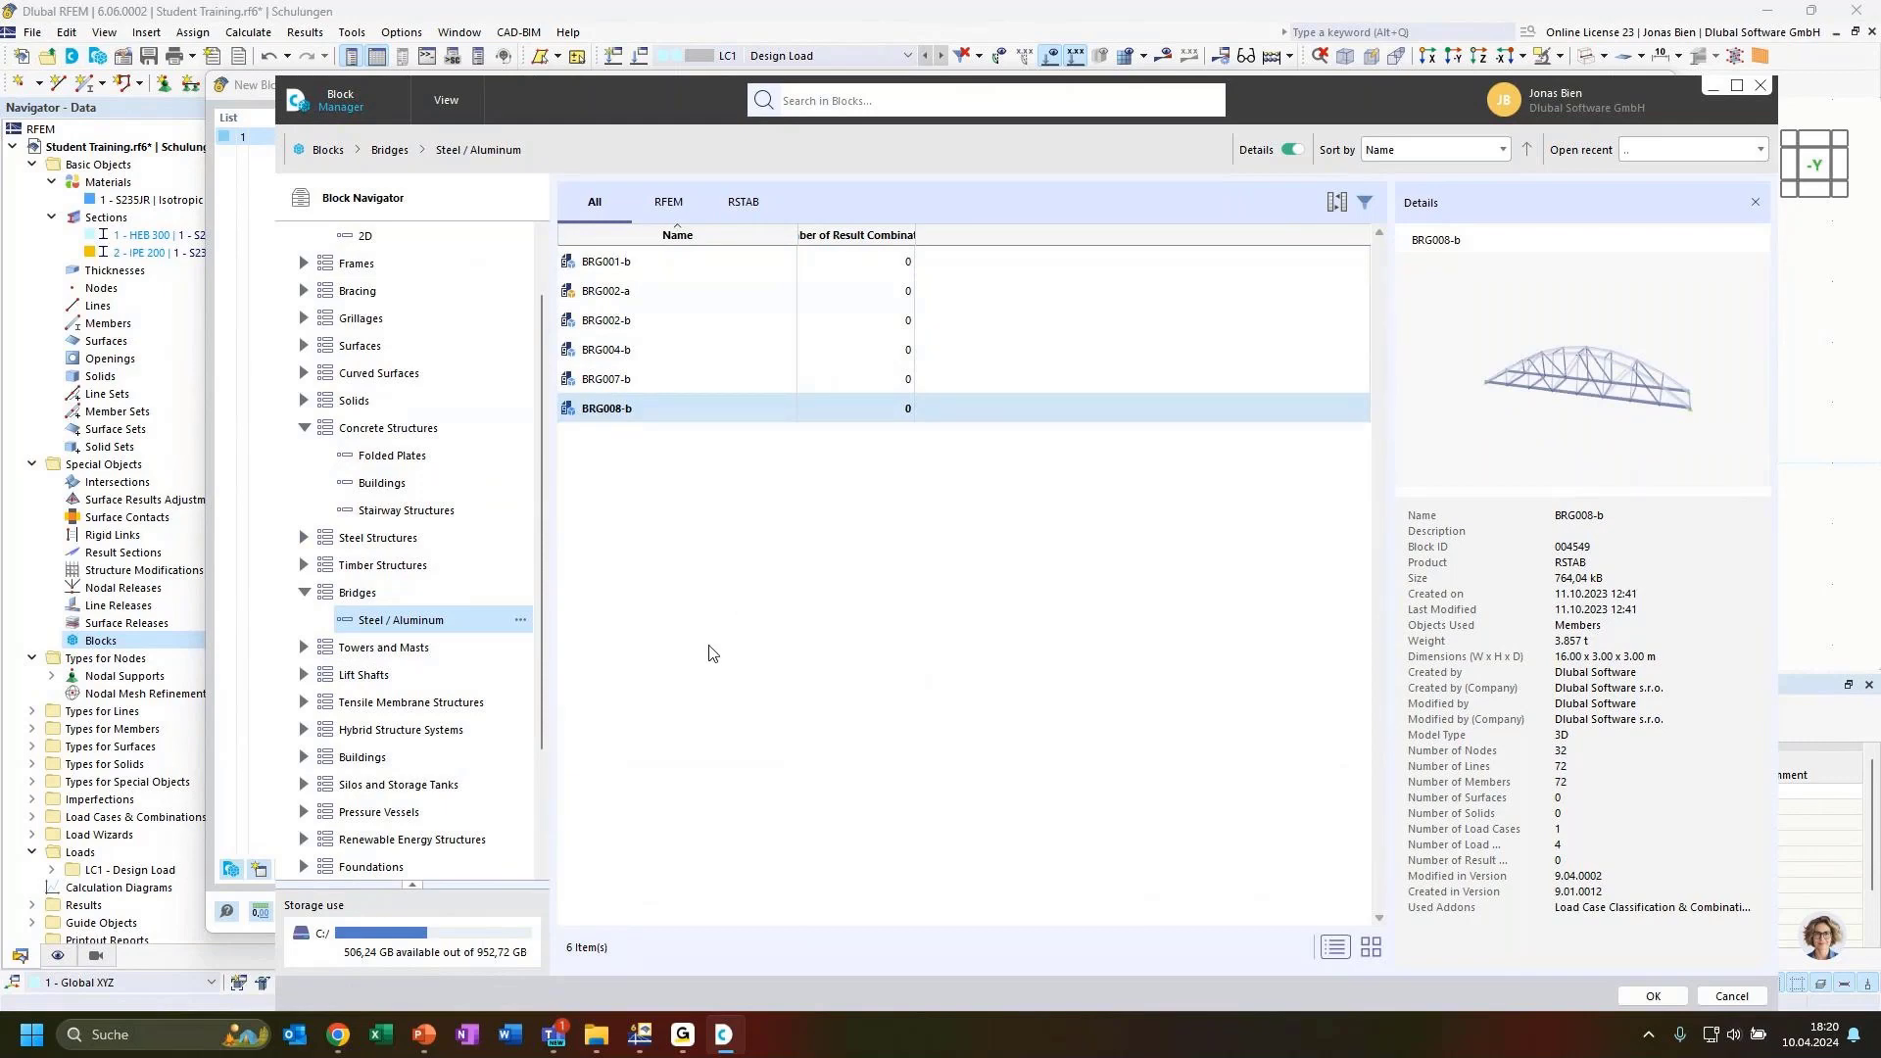
Load the 2D truss block FT001-a from the library into the new block.
{"action": "scroll", "coordinate": [446, 480], "scroll_direction": "up", "scroll_amount": 2}
{"action": "left_click", "coordinate": [383, 320]}
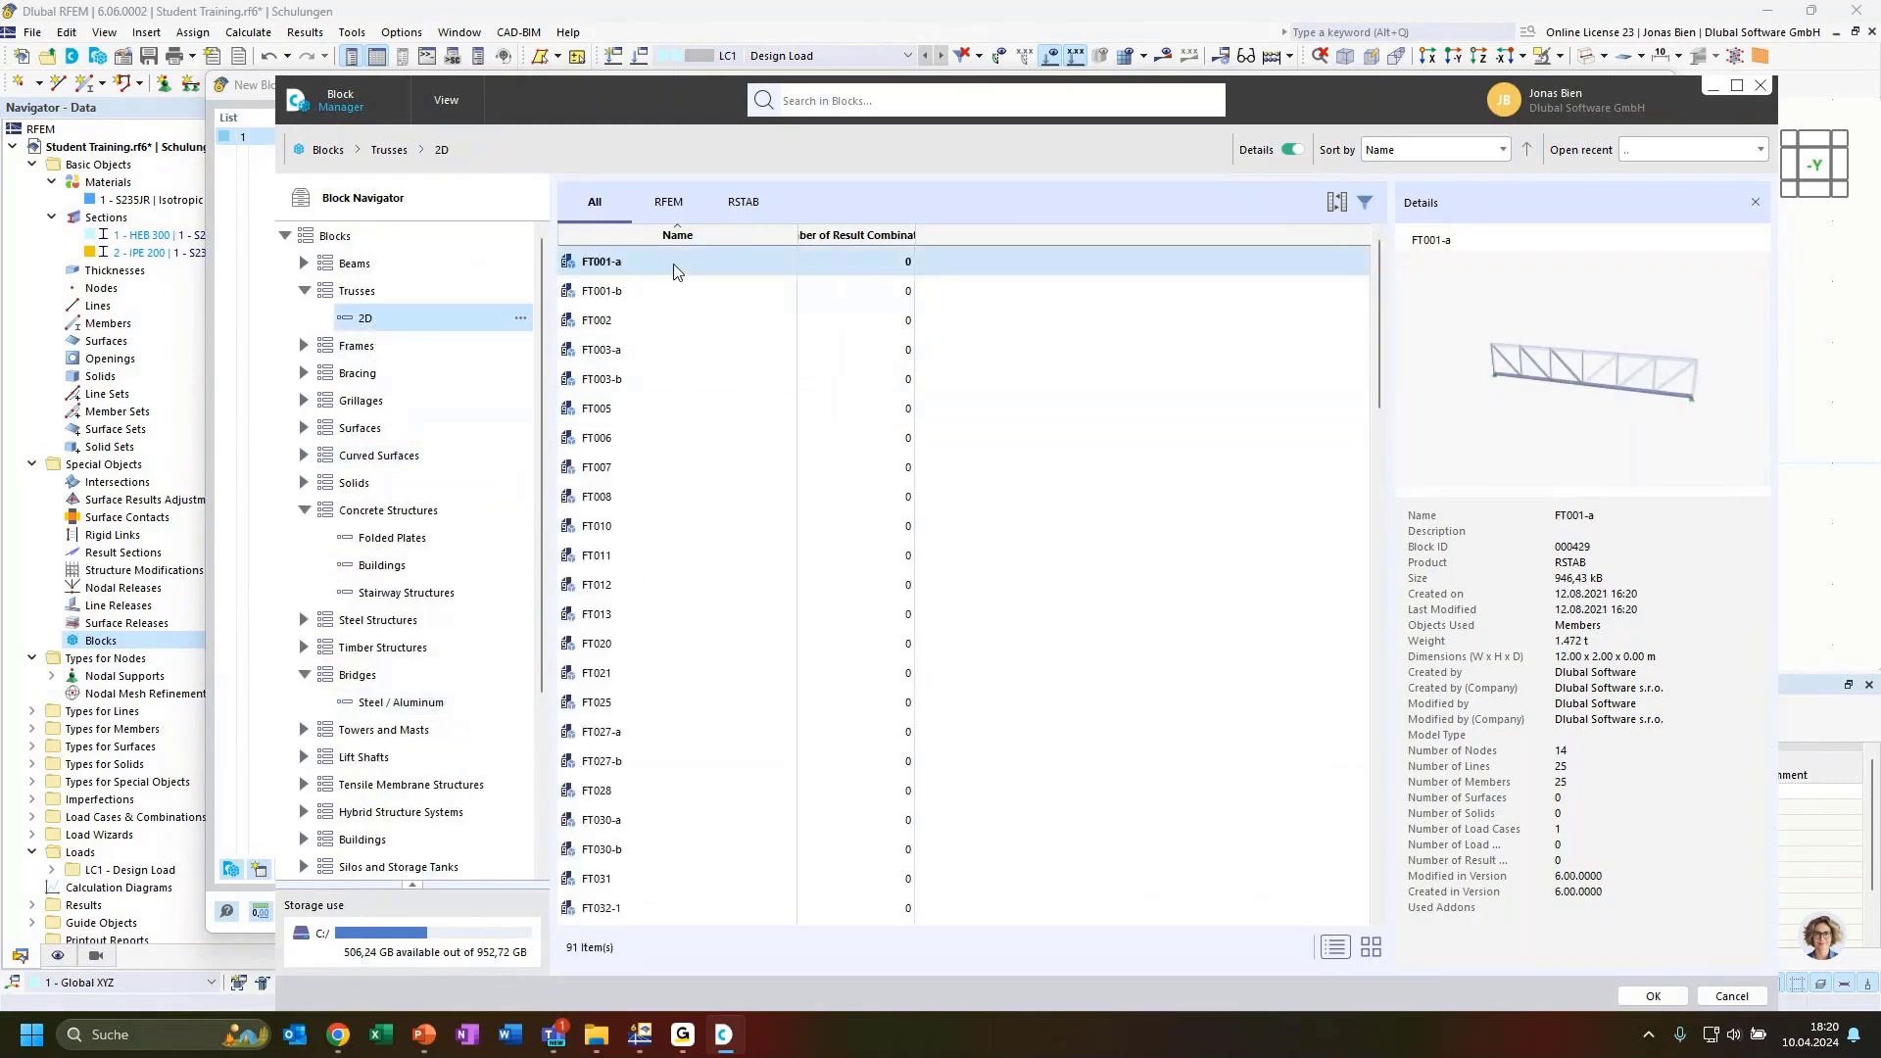
{"action": "double_click", "coordinate": [675, 271]}
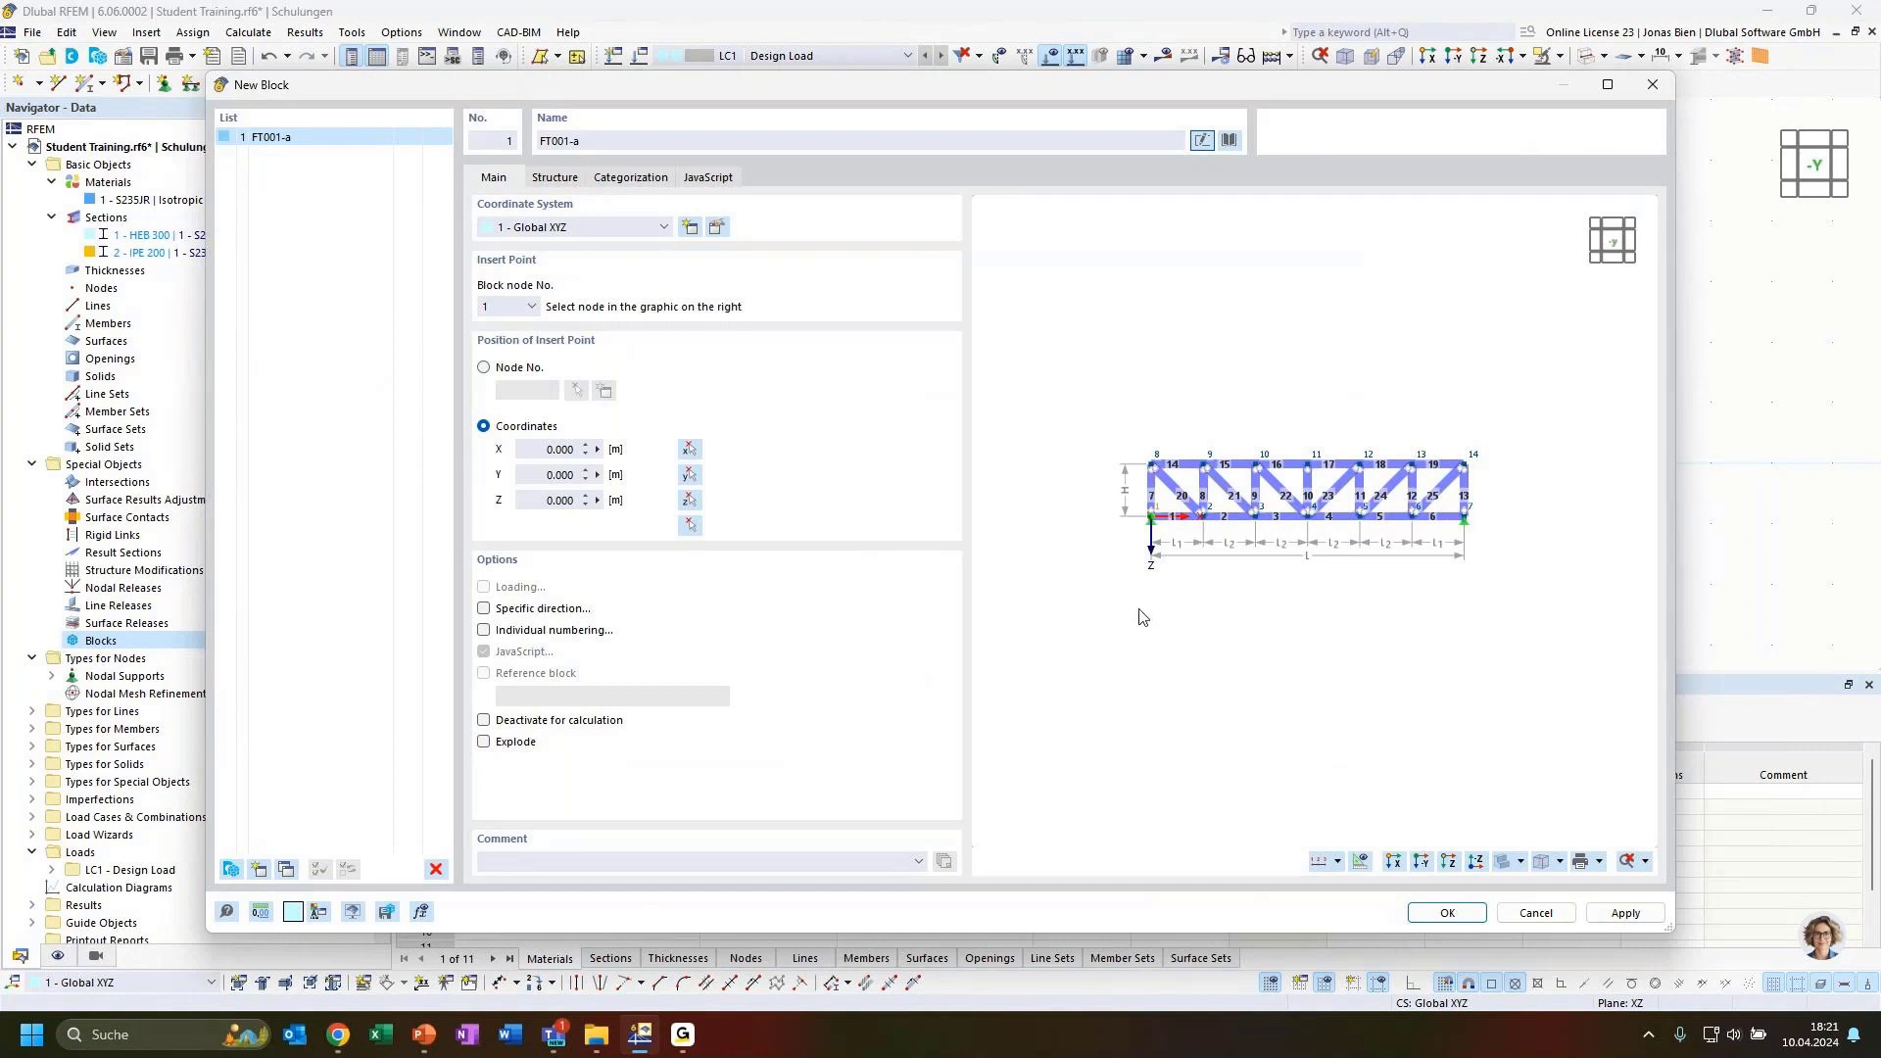
Set the number of bays to 8 in the truss block's structure parameters.
{"action": "left_click", "coordinate": [555, 177]}
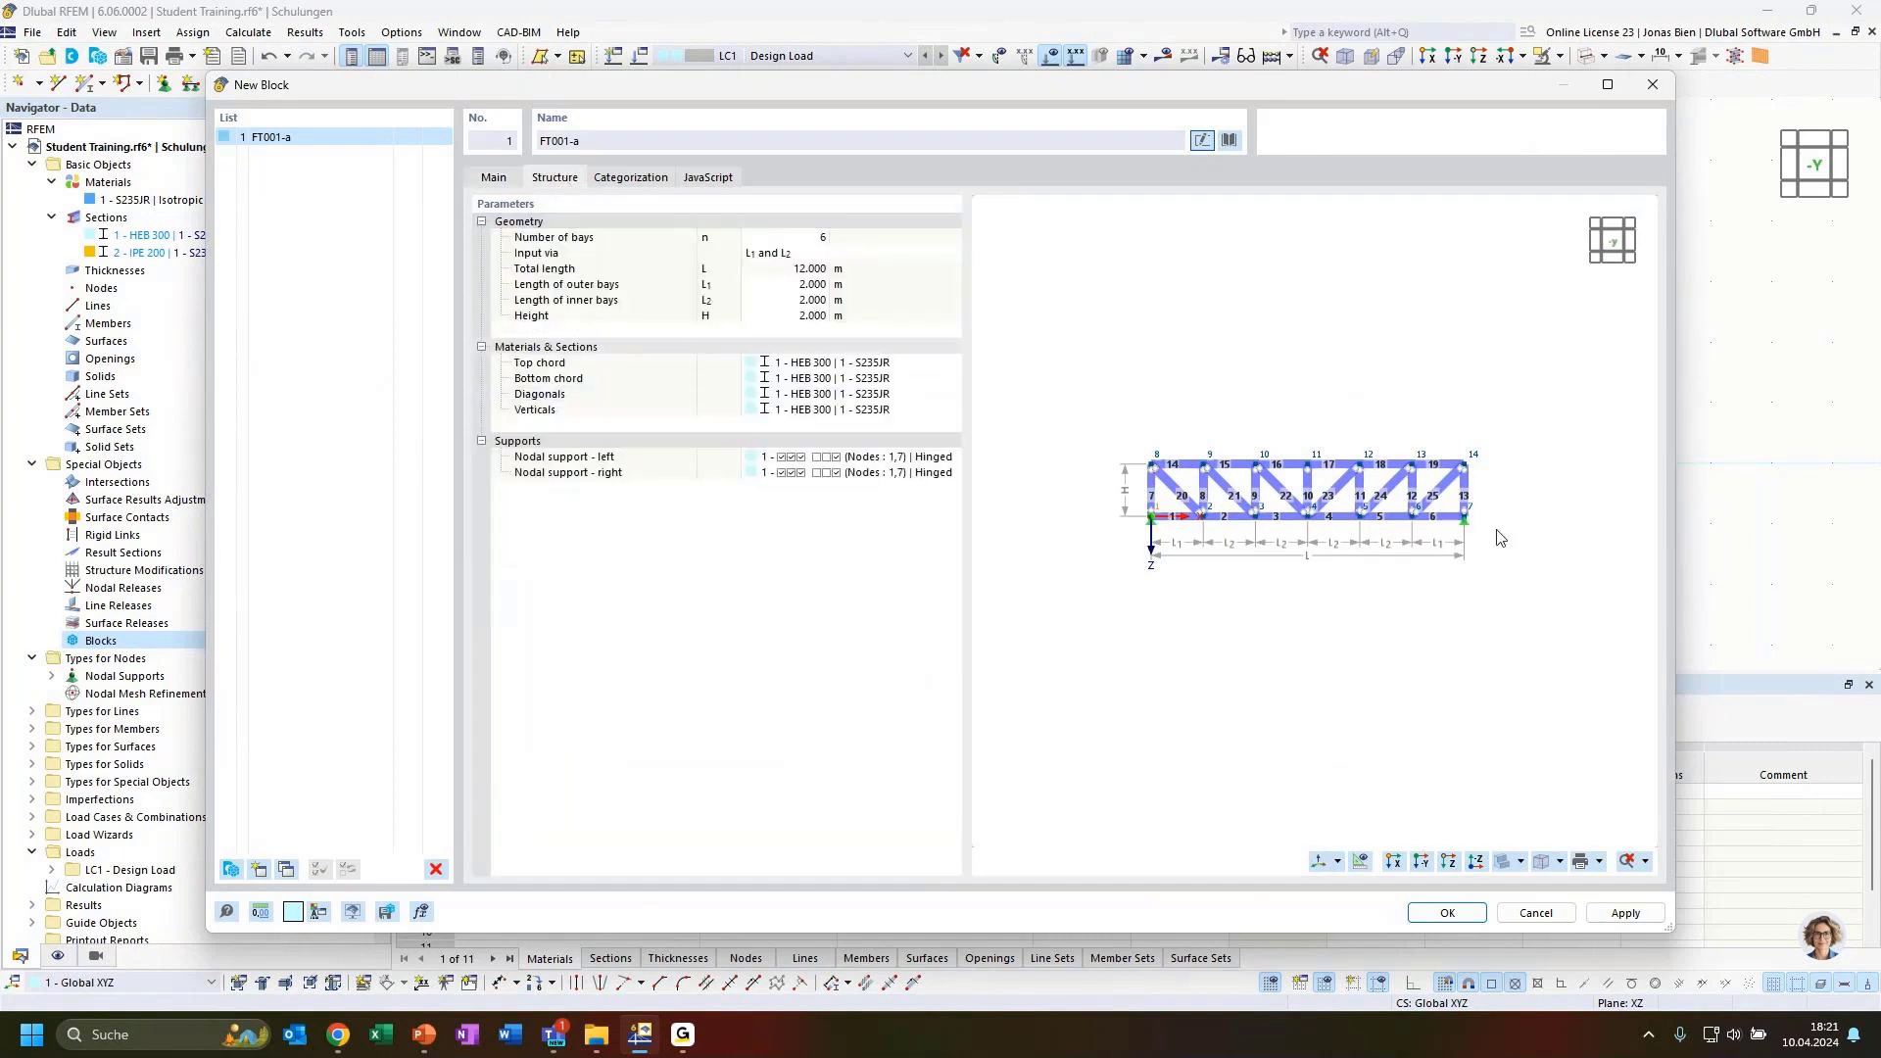
{"action": "scroll", "coordinate": [1430, 485], "scroll_direction": "up", "scroll_amount": 1}
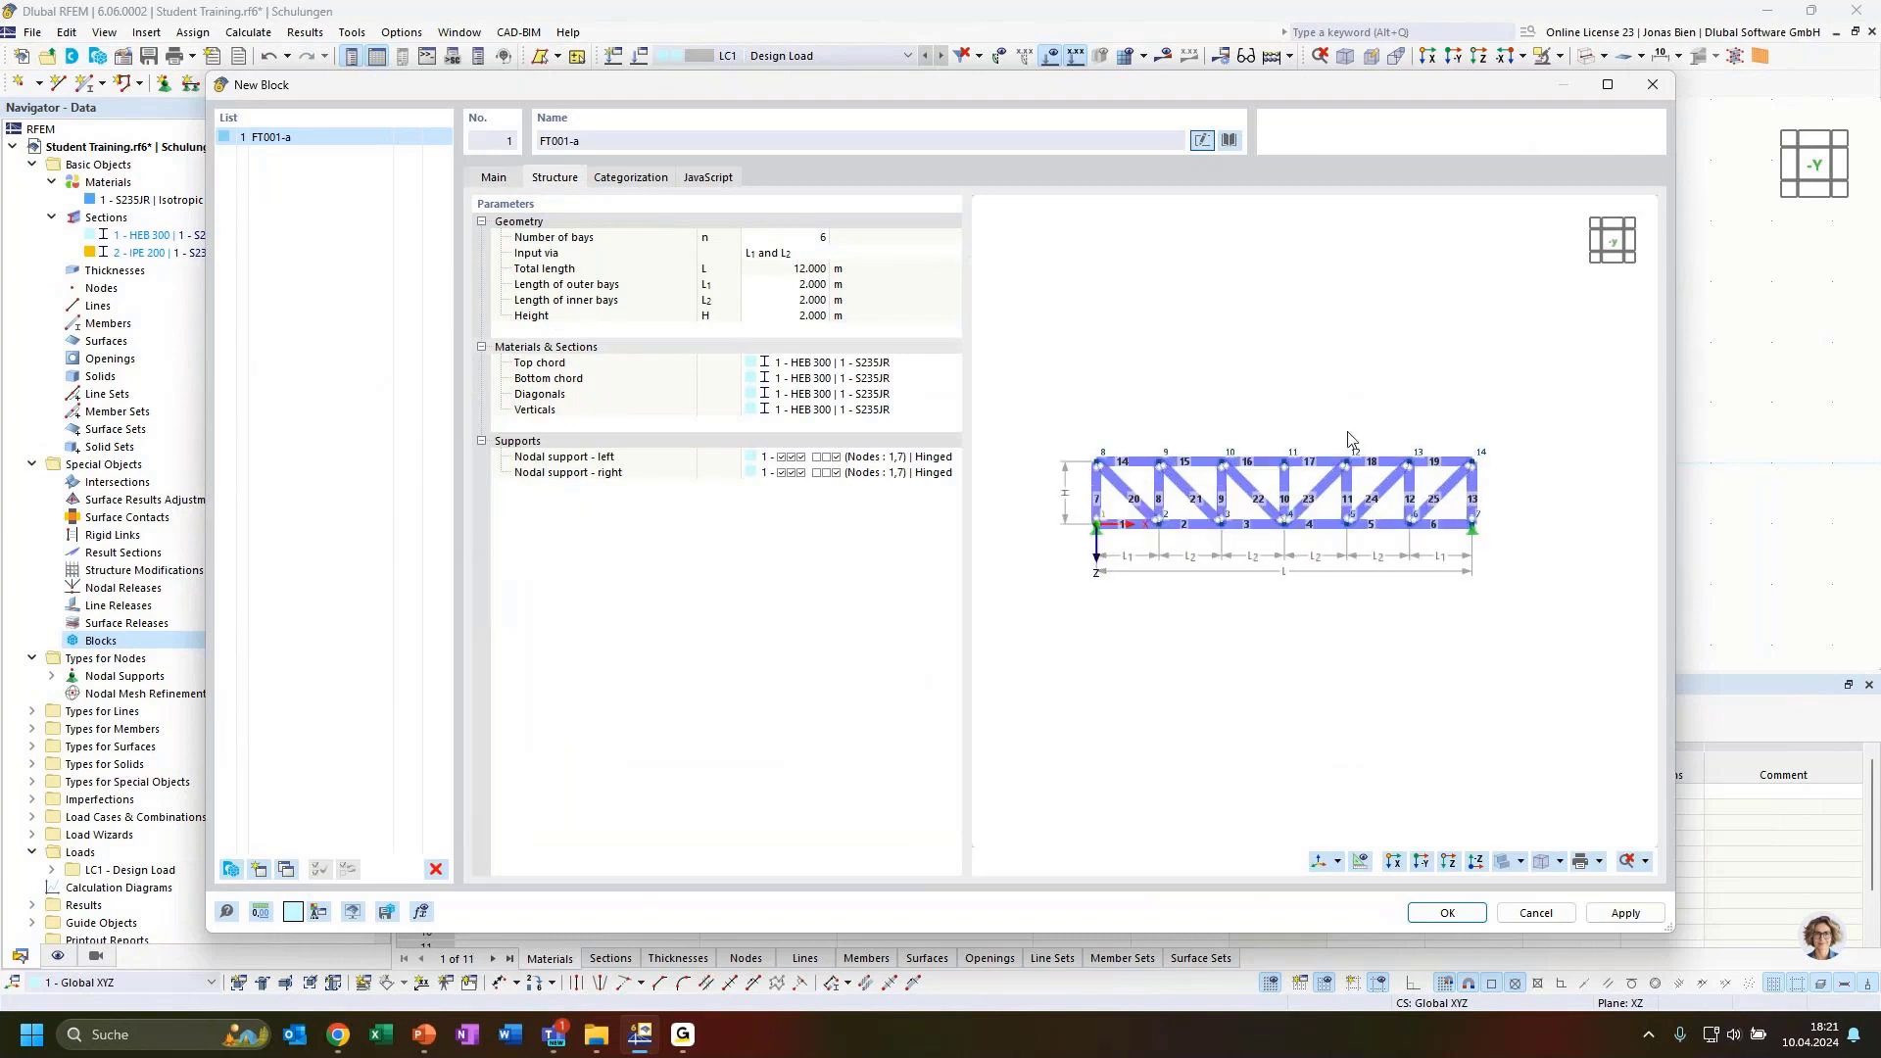
{"action": "scroll", "coordinate": [1304, 419], "scroll_direction": "up", "scroll_amount": 2}
{"action": "middle_click_drag", "start_coordinate": [1255, 404], "coordinate": [1272, 393]}
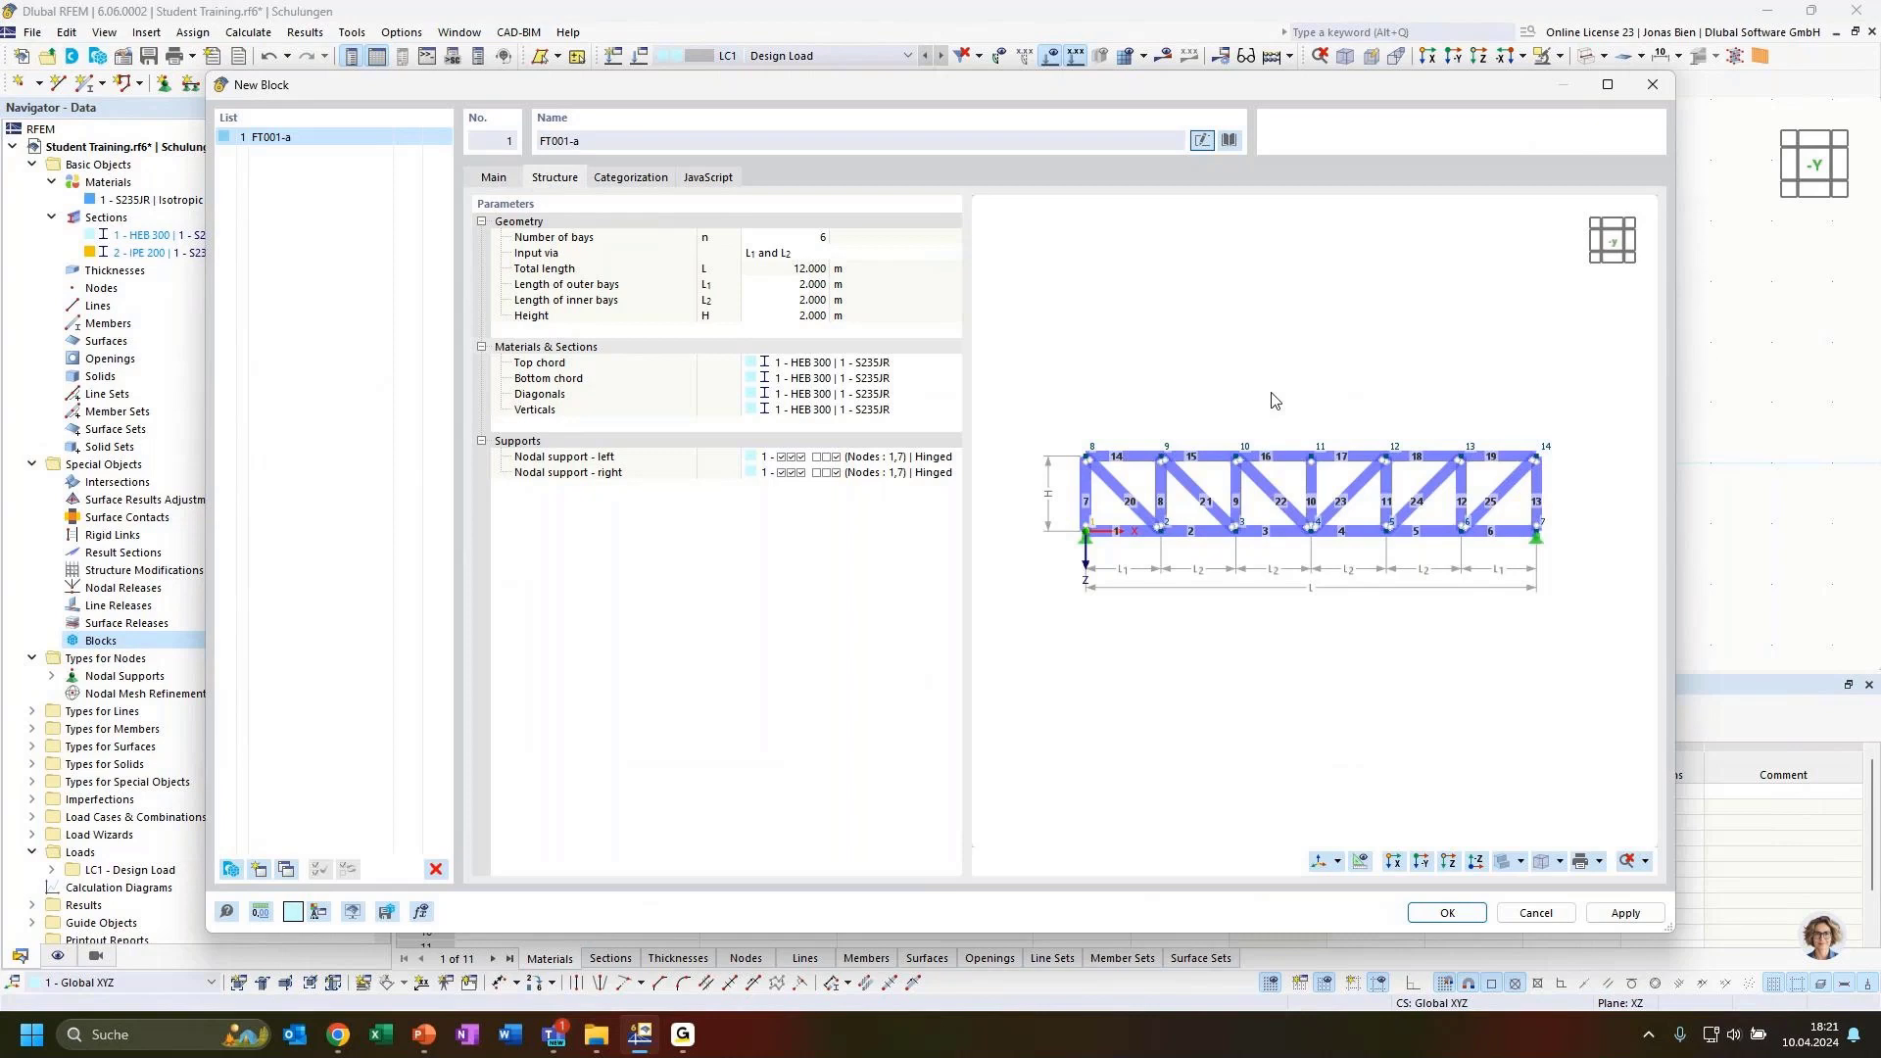
{"action": "left_click", "coordinate": [796, 238]}
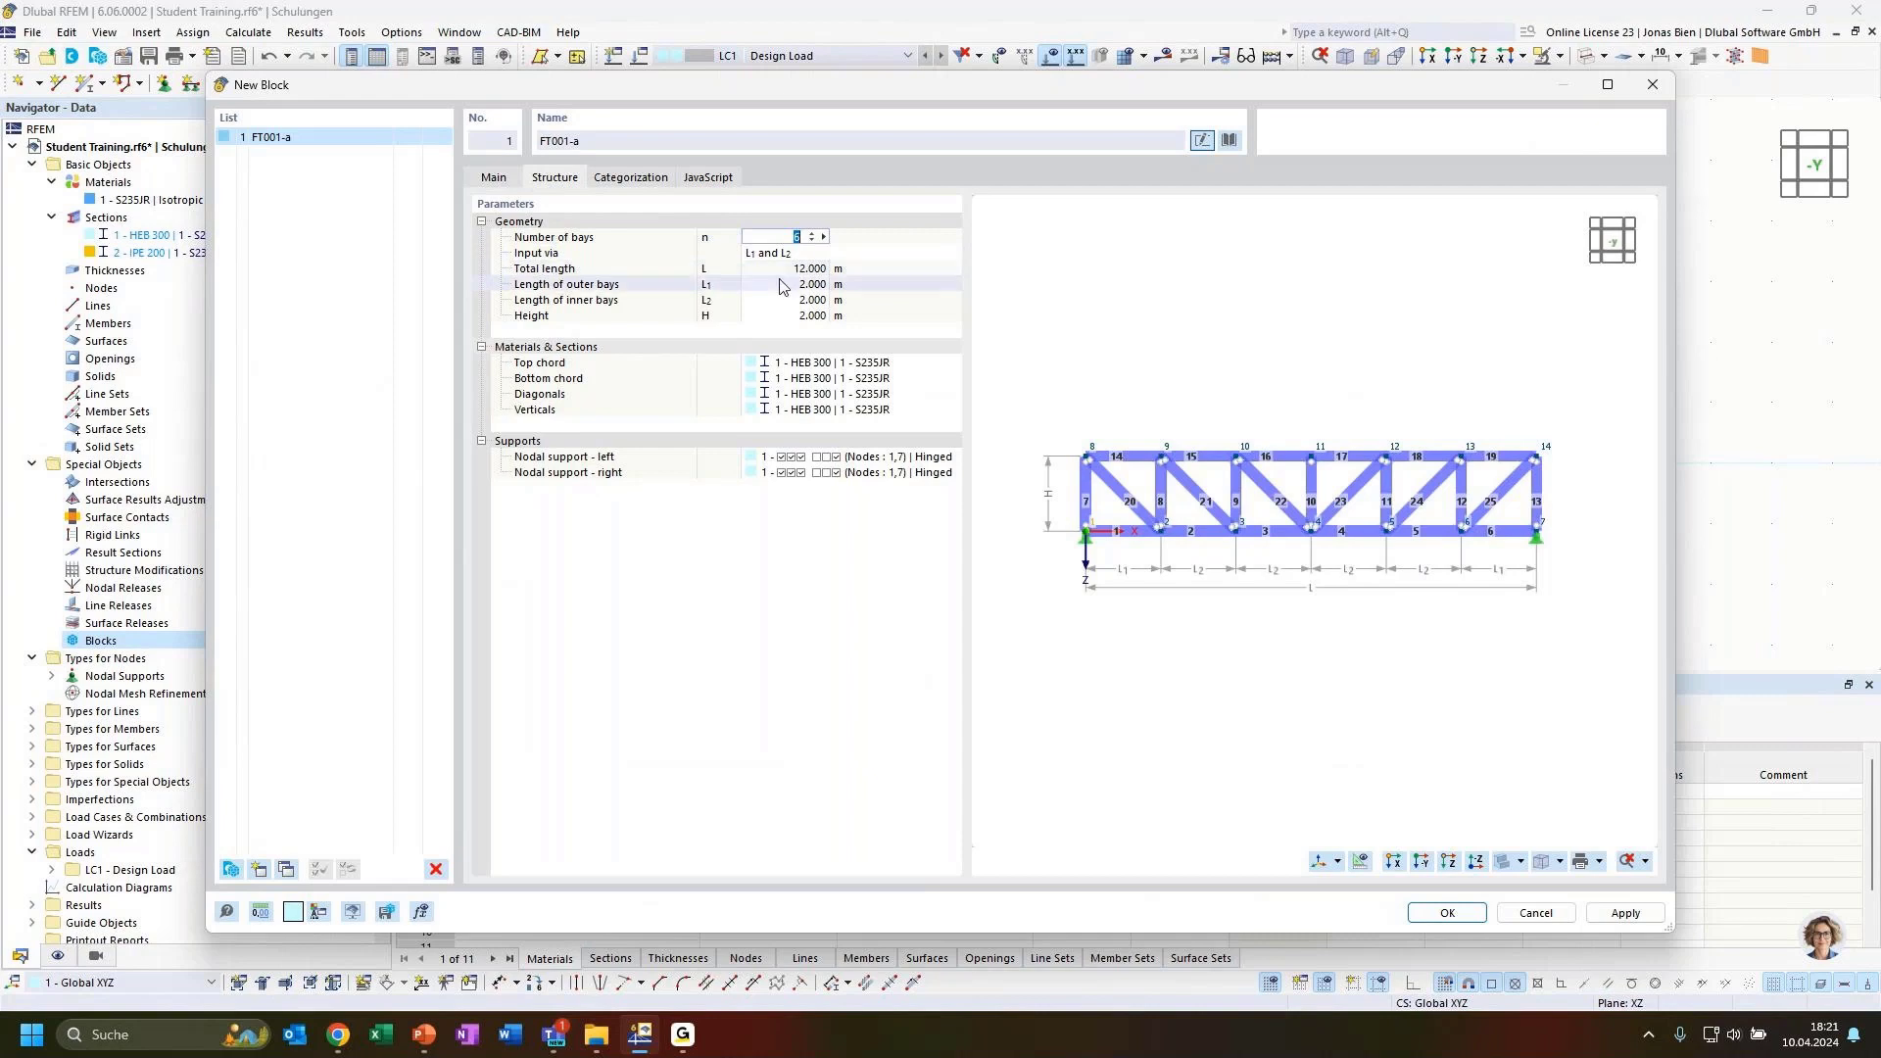
{"action": "type", "text": "8"}
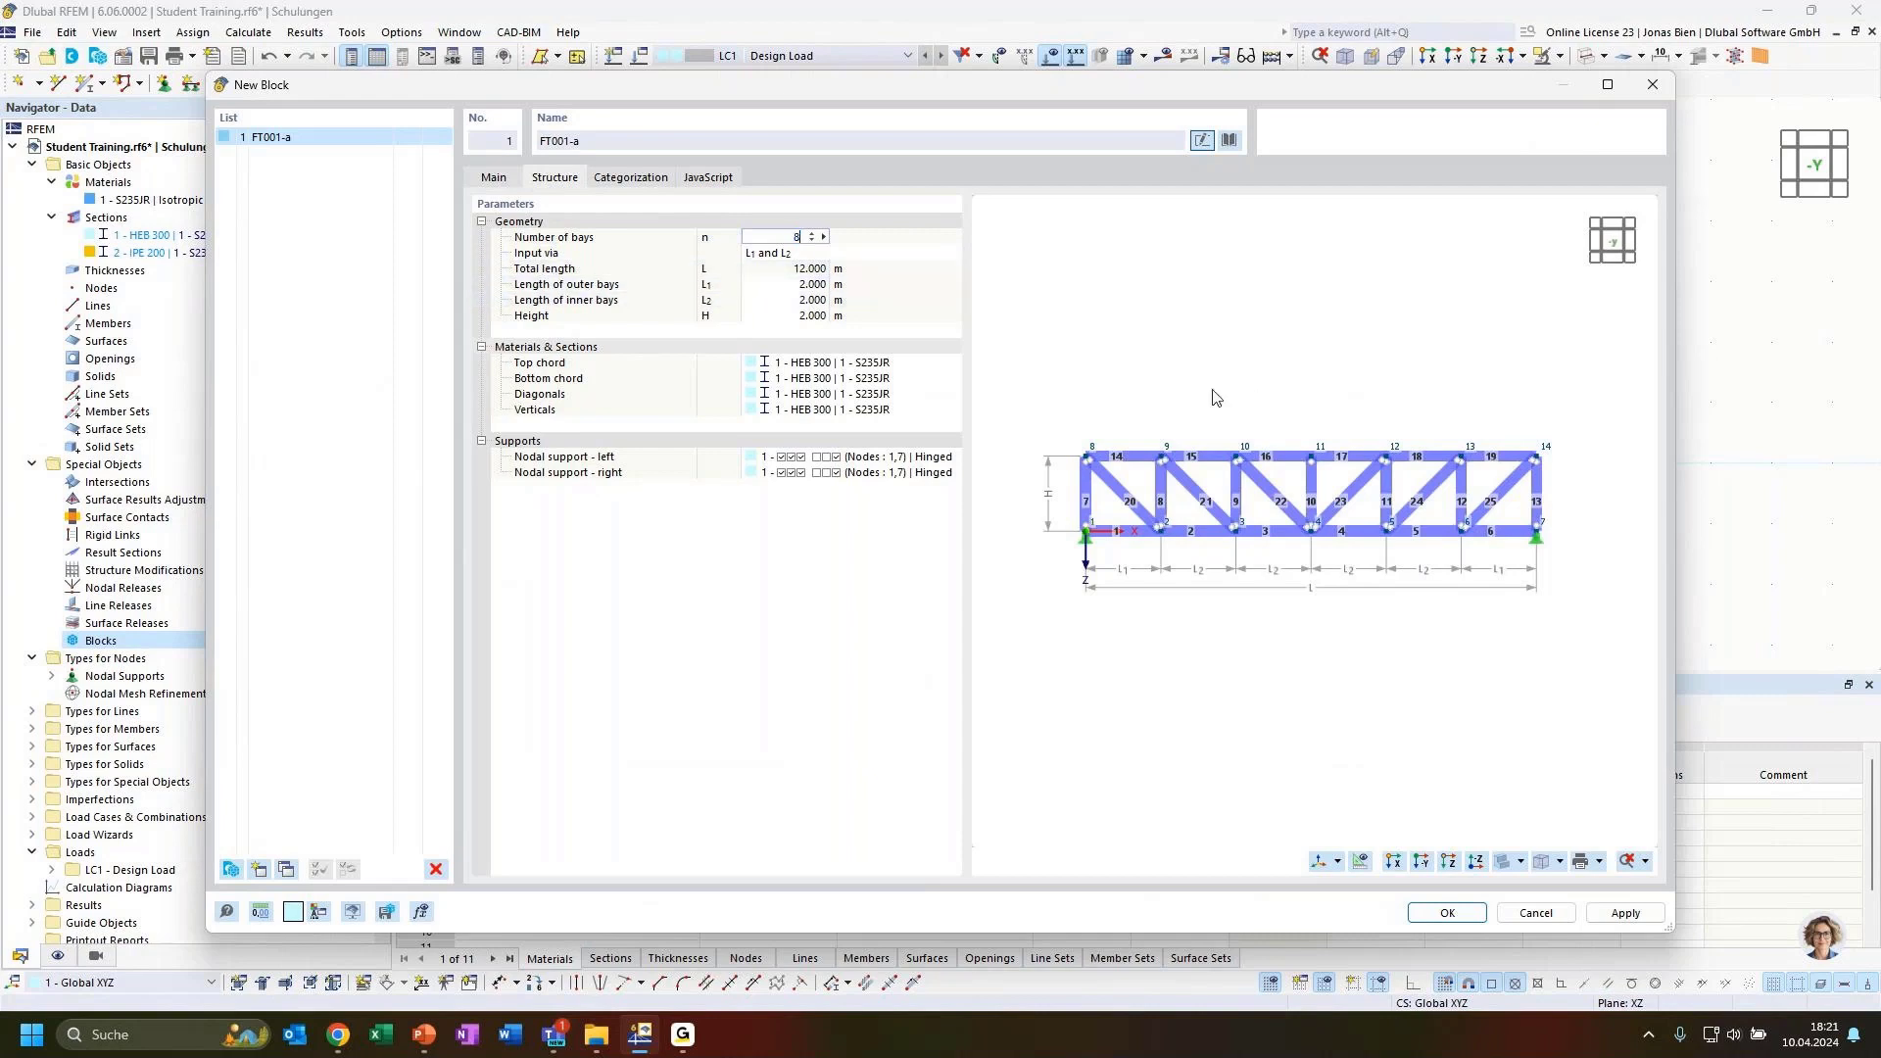
{"action": "left_click", "coordinate": [790, 303]}
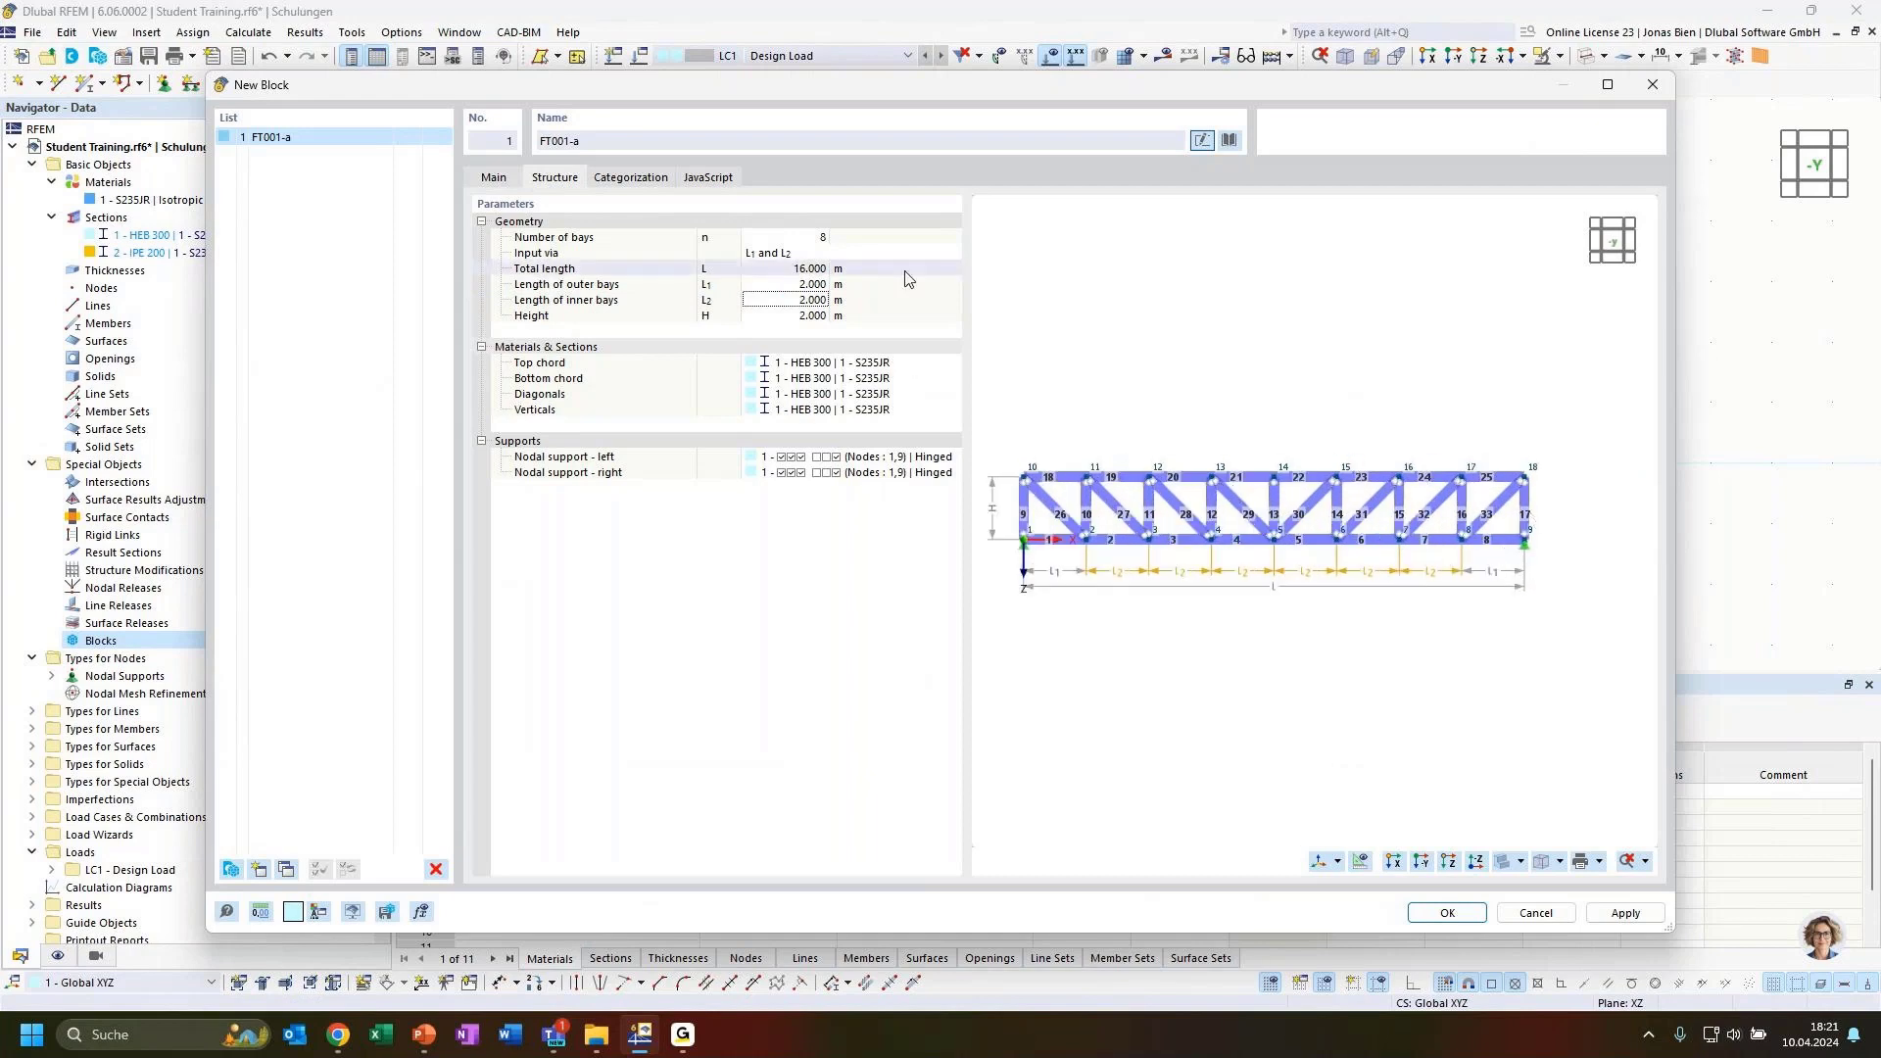
{"action": "double_click", "coordinate": [794, 237]}
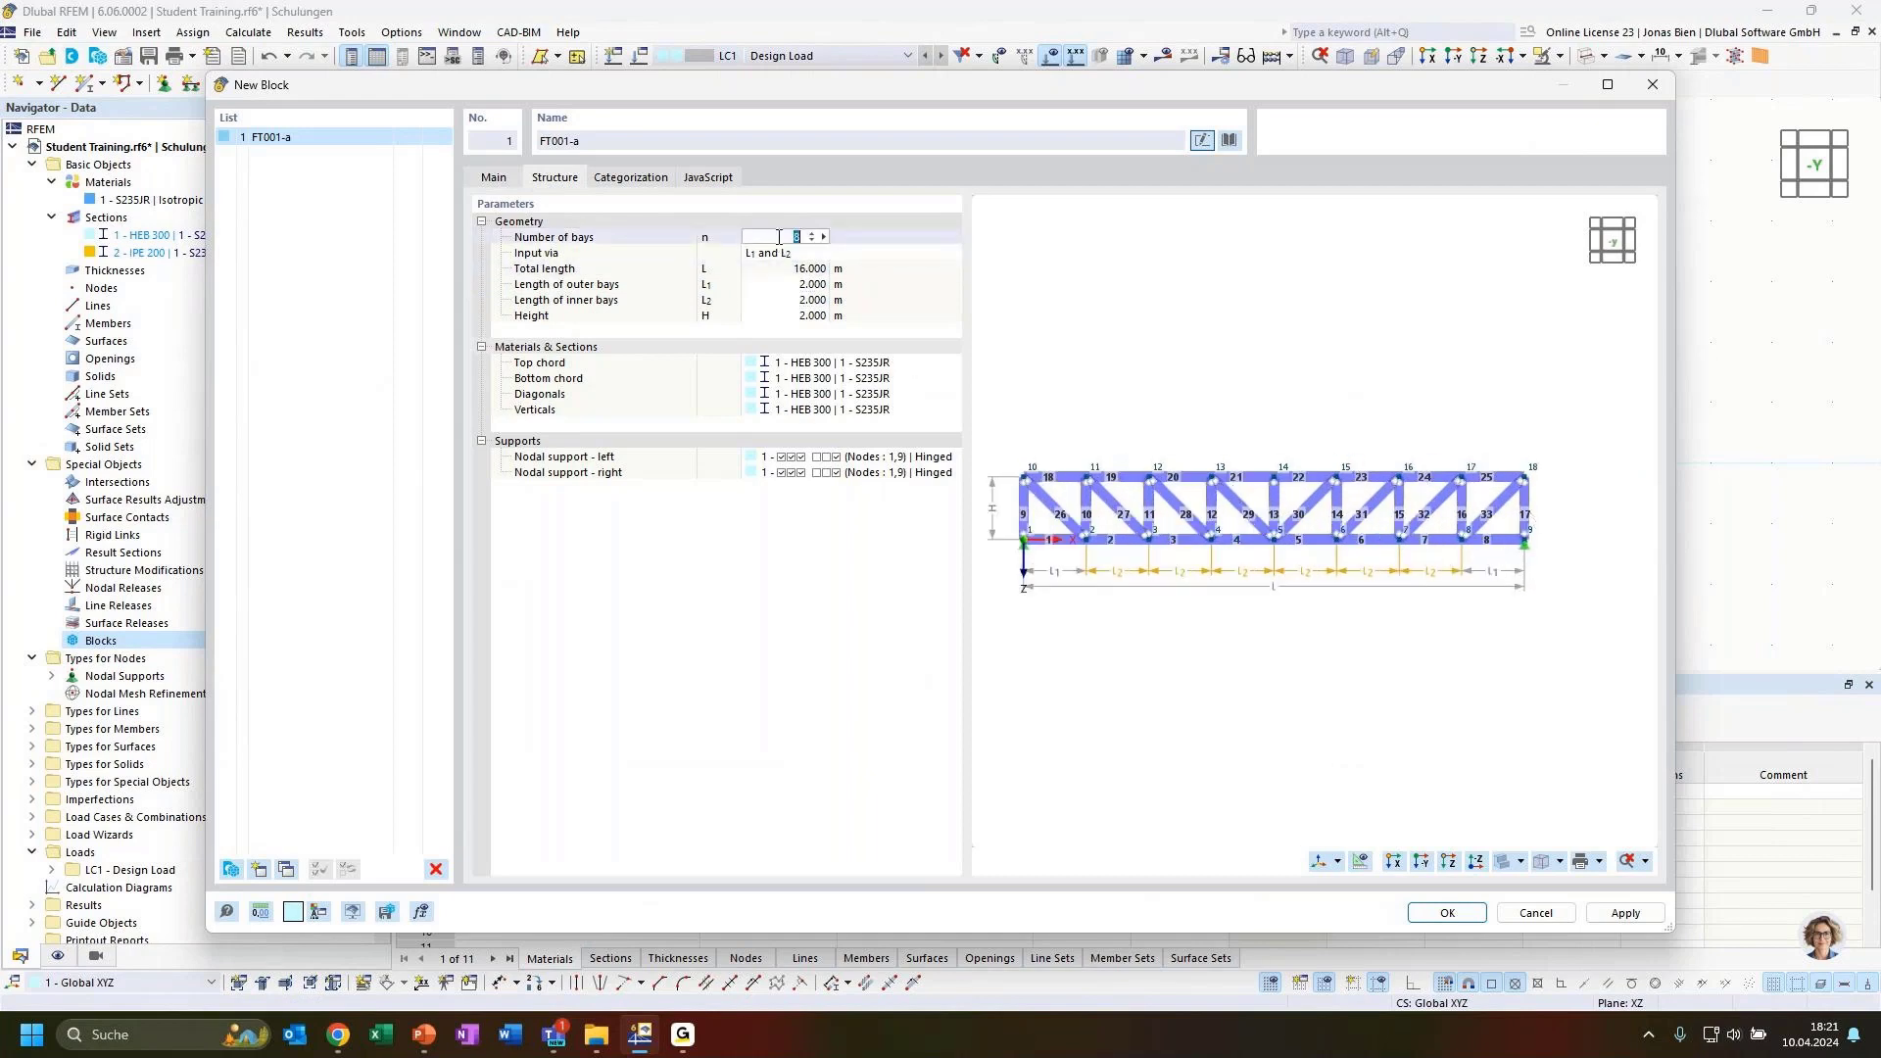
Set the lengths of both the outer and the inner bays to 3 m.
{"action": "double_click", "coordinate": [785, 286]}
{"action": "type", "text": "3"}
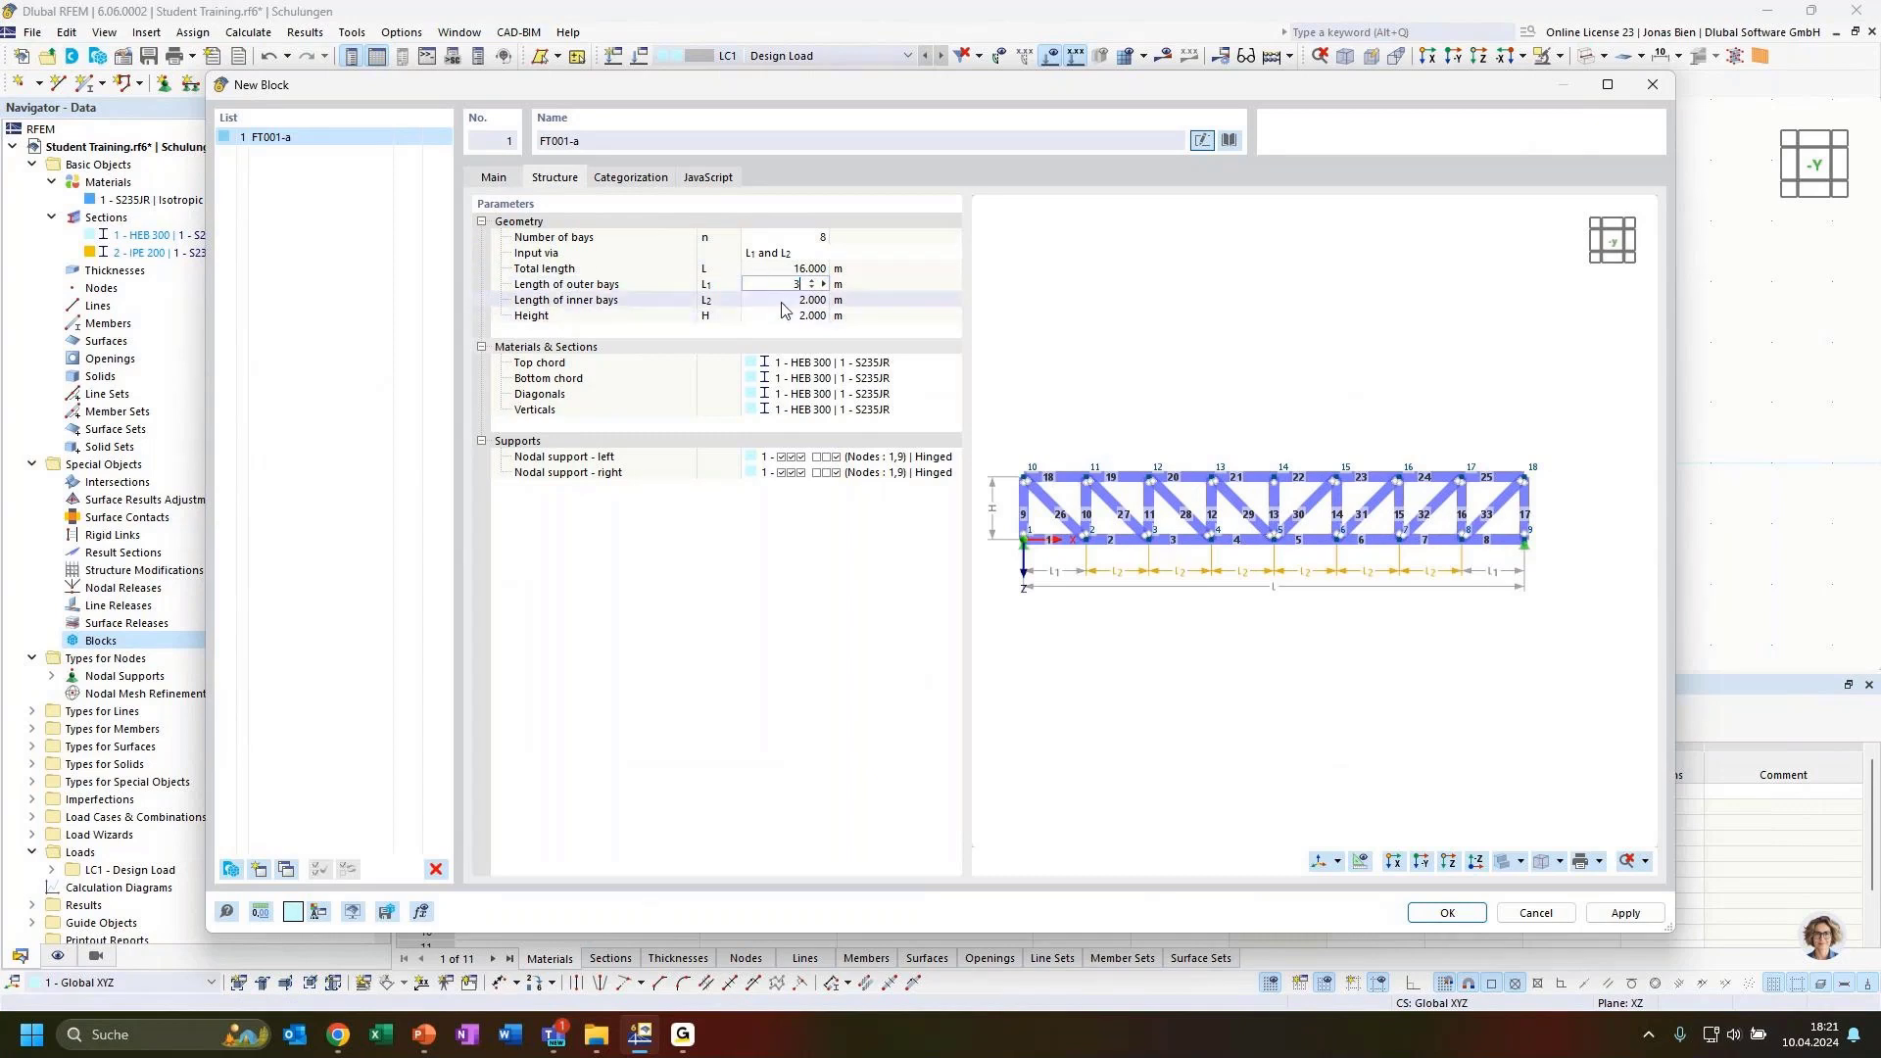
{"action": "double_click", "coordinate": [783, 301]}
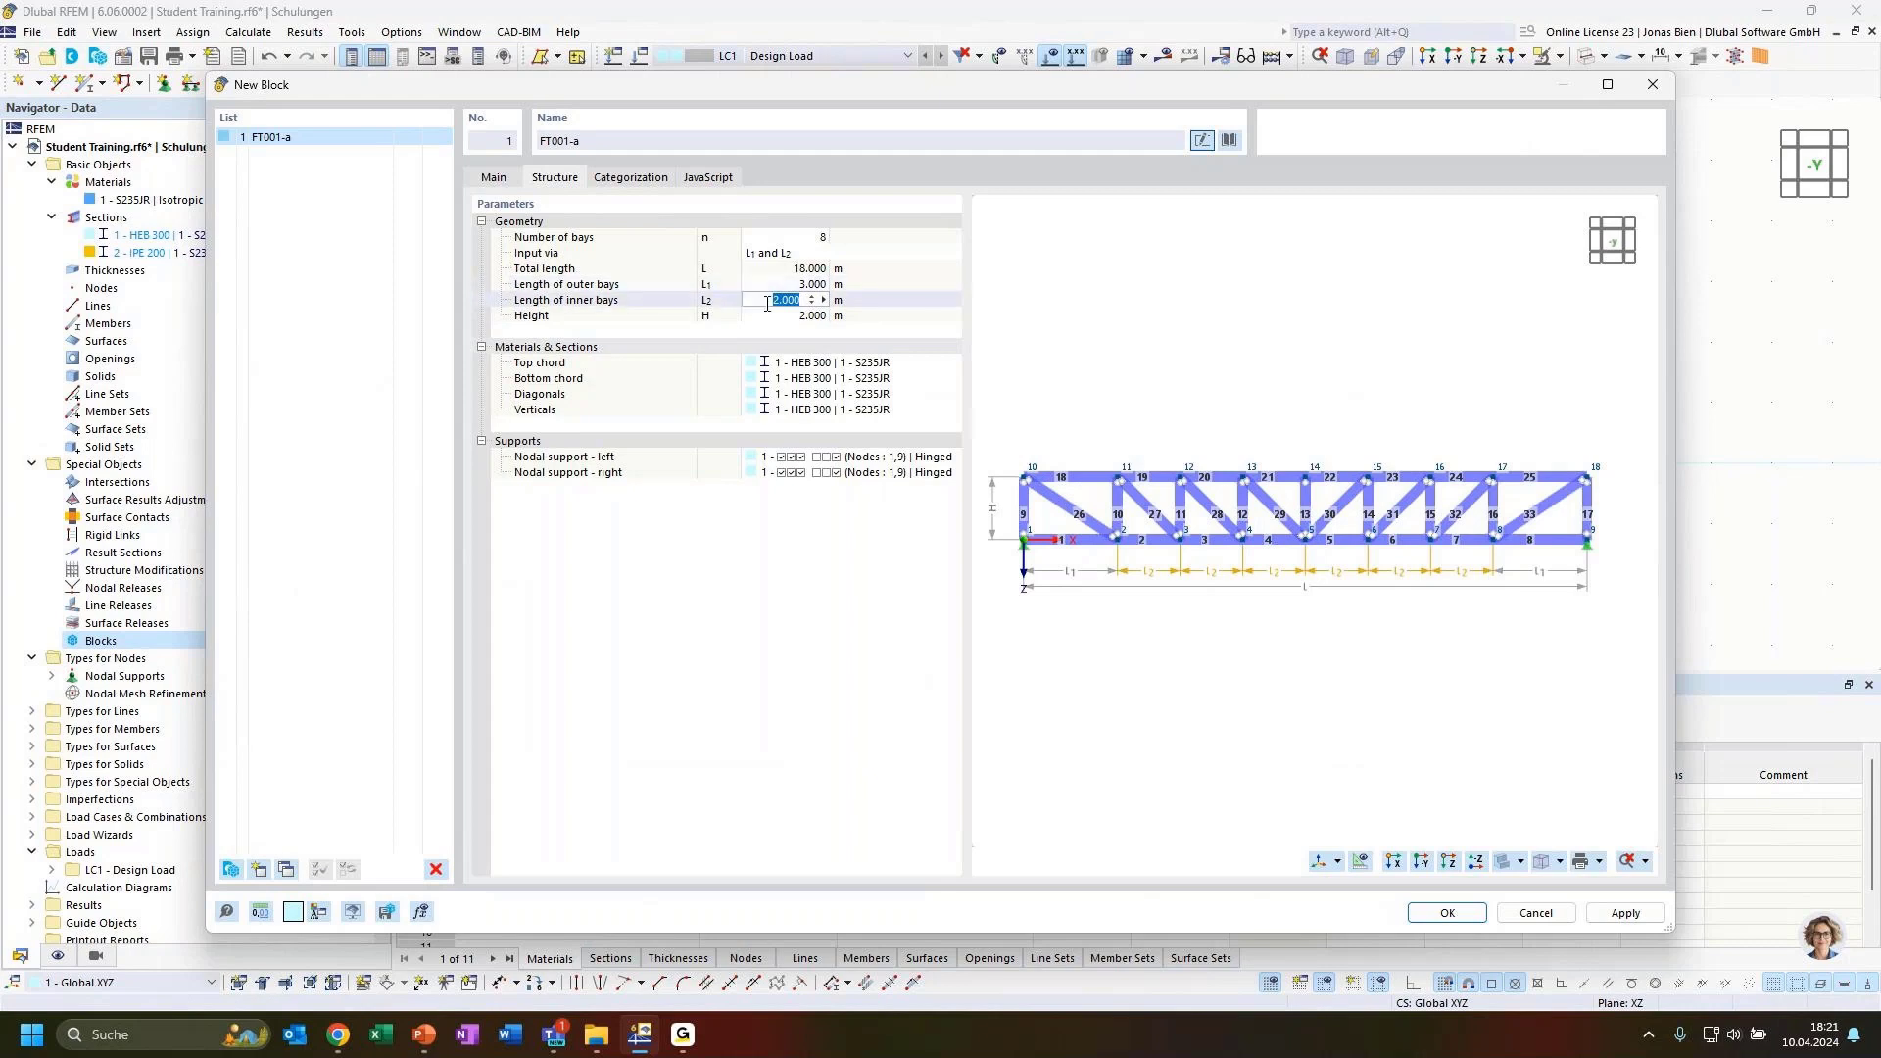
{"action": "type", "text": "3"}
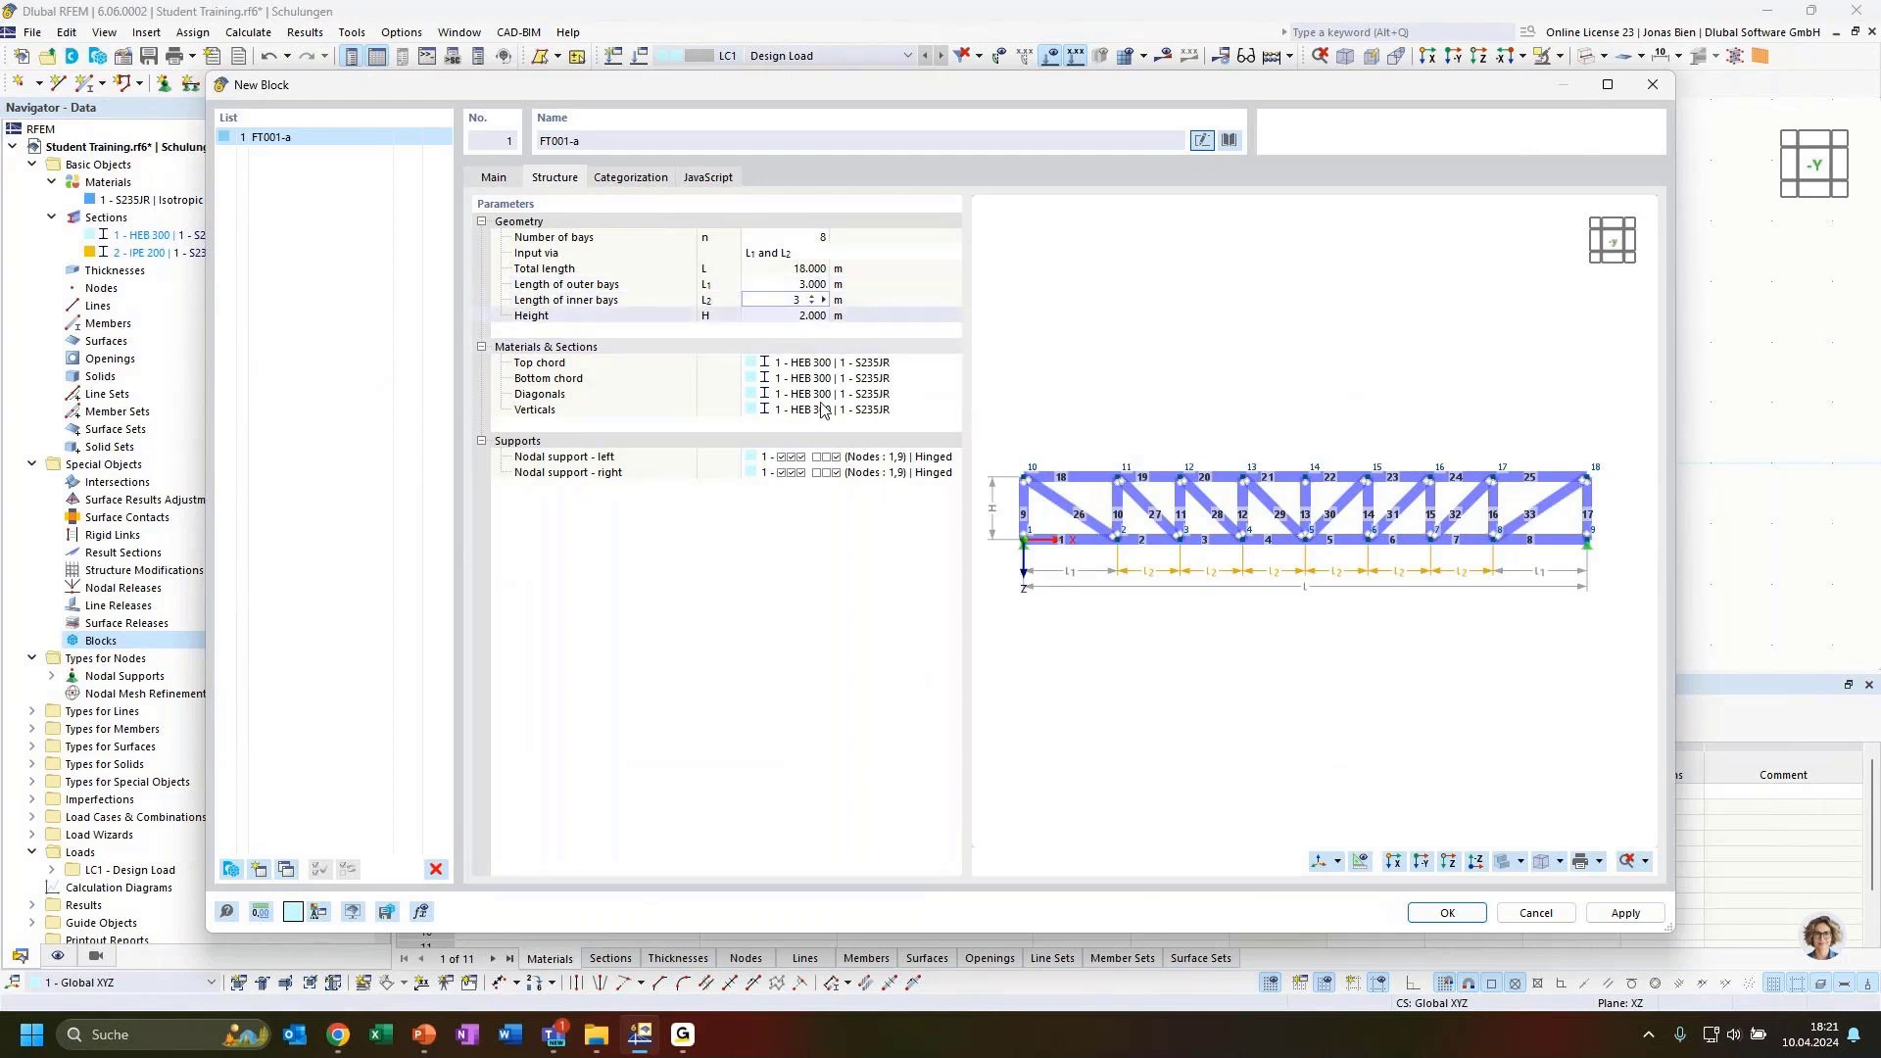
{"action": "key", "text": "Tab"}
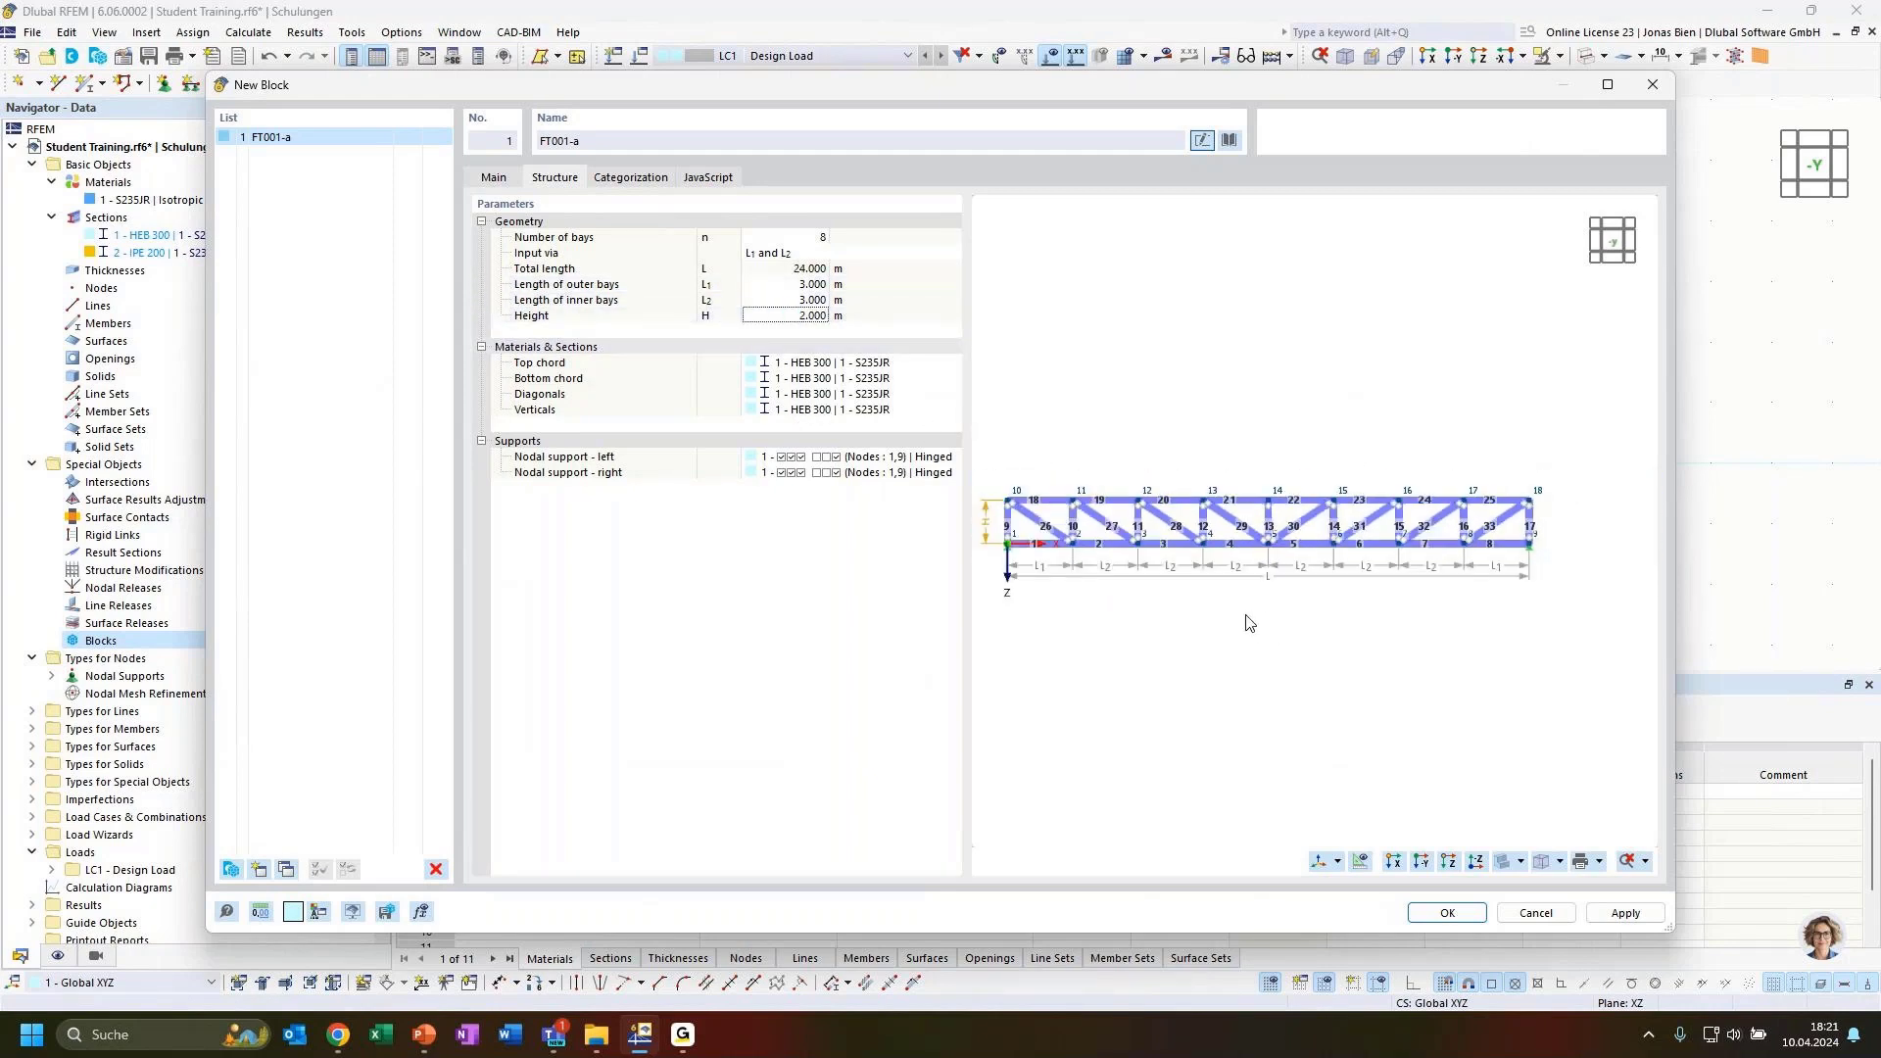
Set the truss height to 2.5 m.
{"action": "left_click", "coordinate": [785, 315]}
{"action": "type", "text": "2.5"}
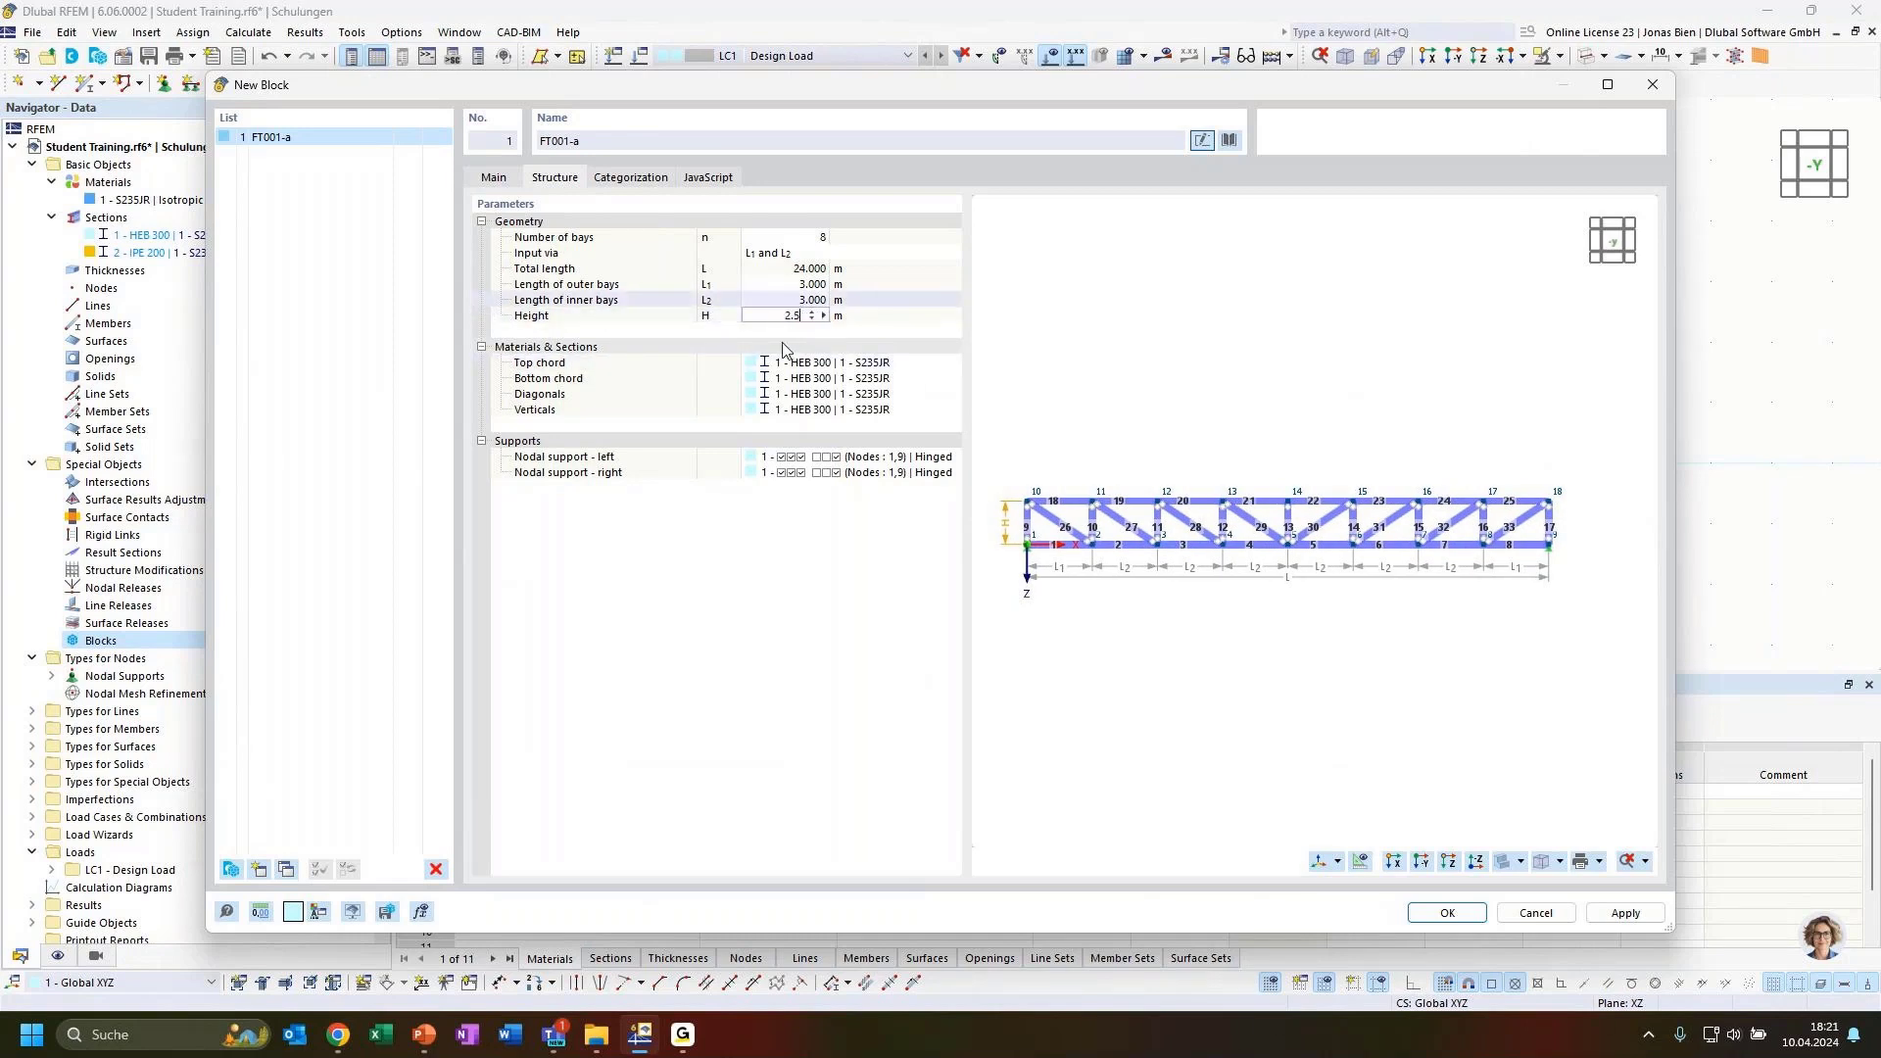
{"action": "left_click", "coordinate": [755, 297]}
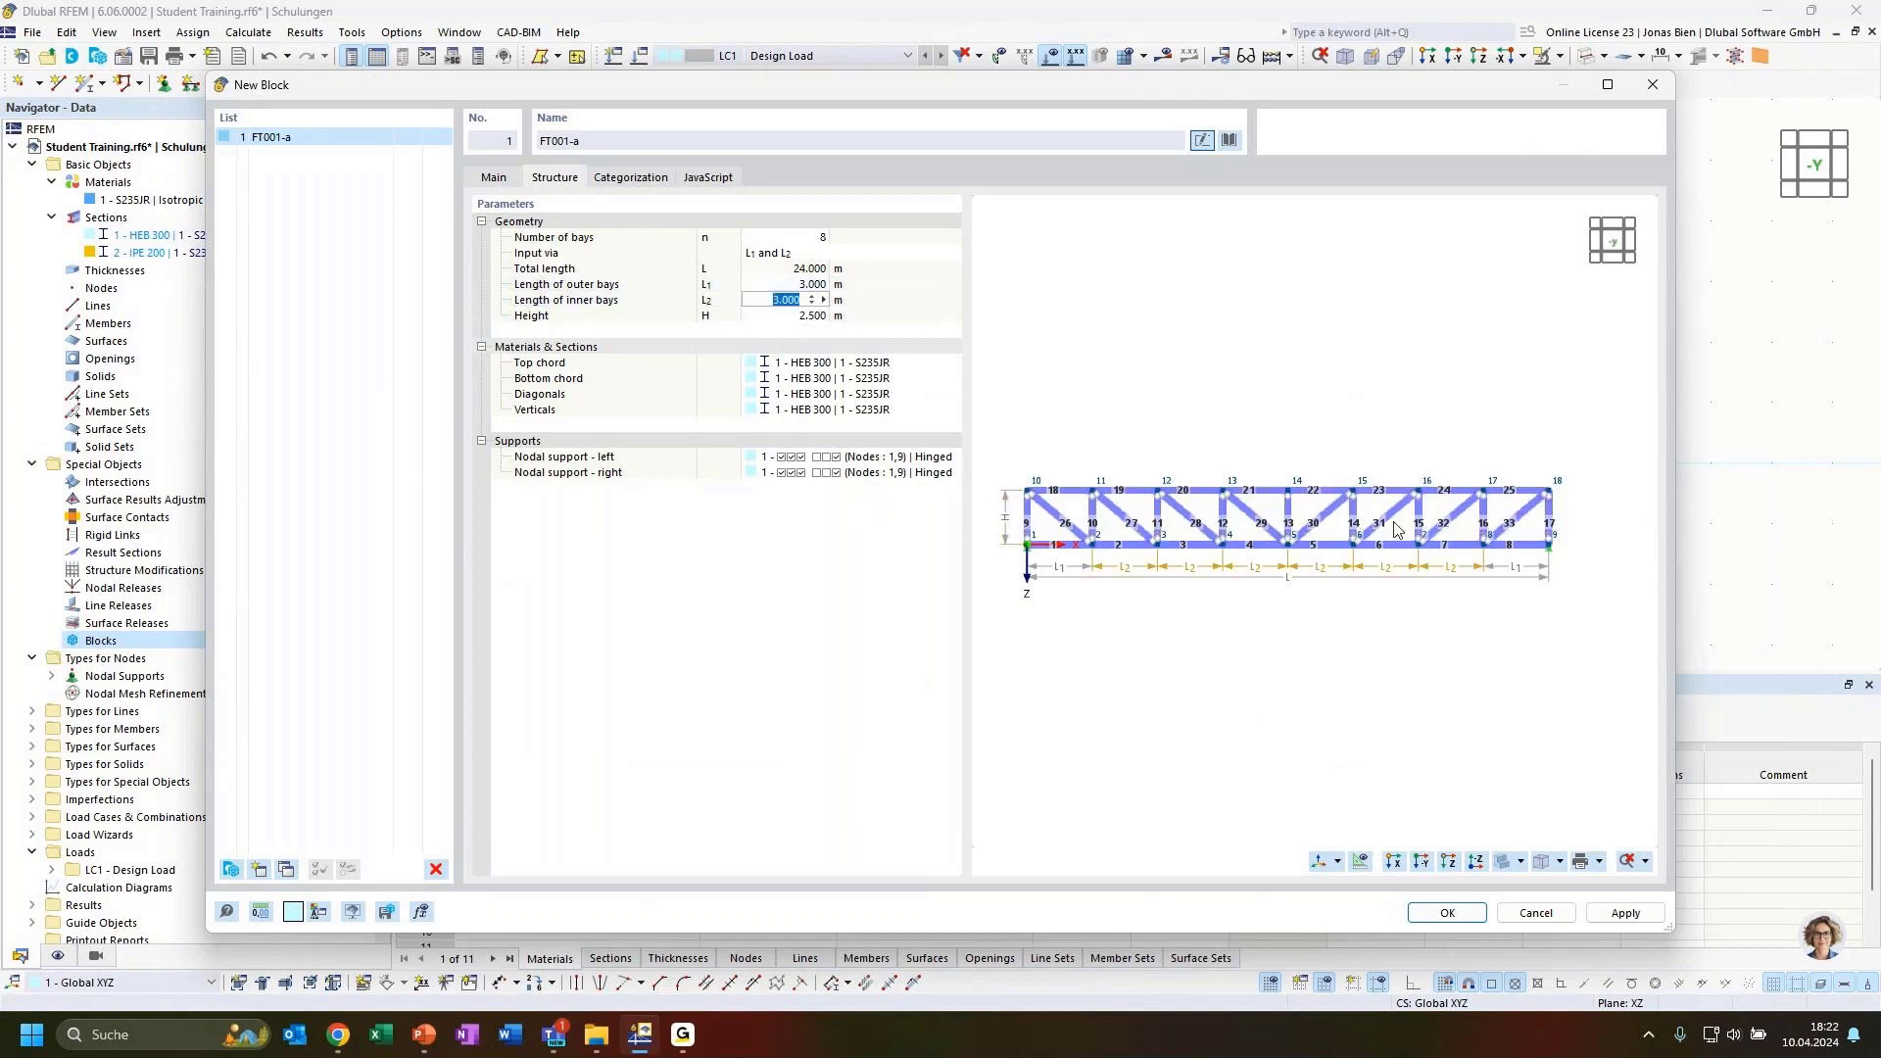
Set the number of bays of the truss block to 6.
{"action": "key", "text": "Return"}
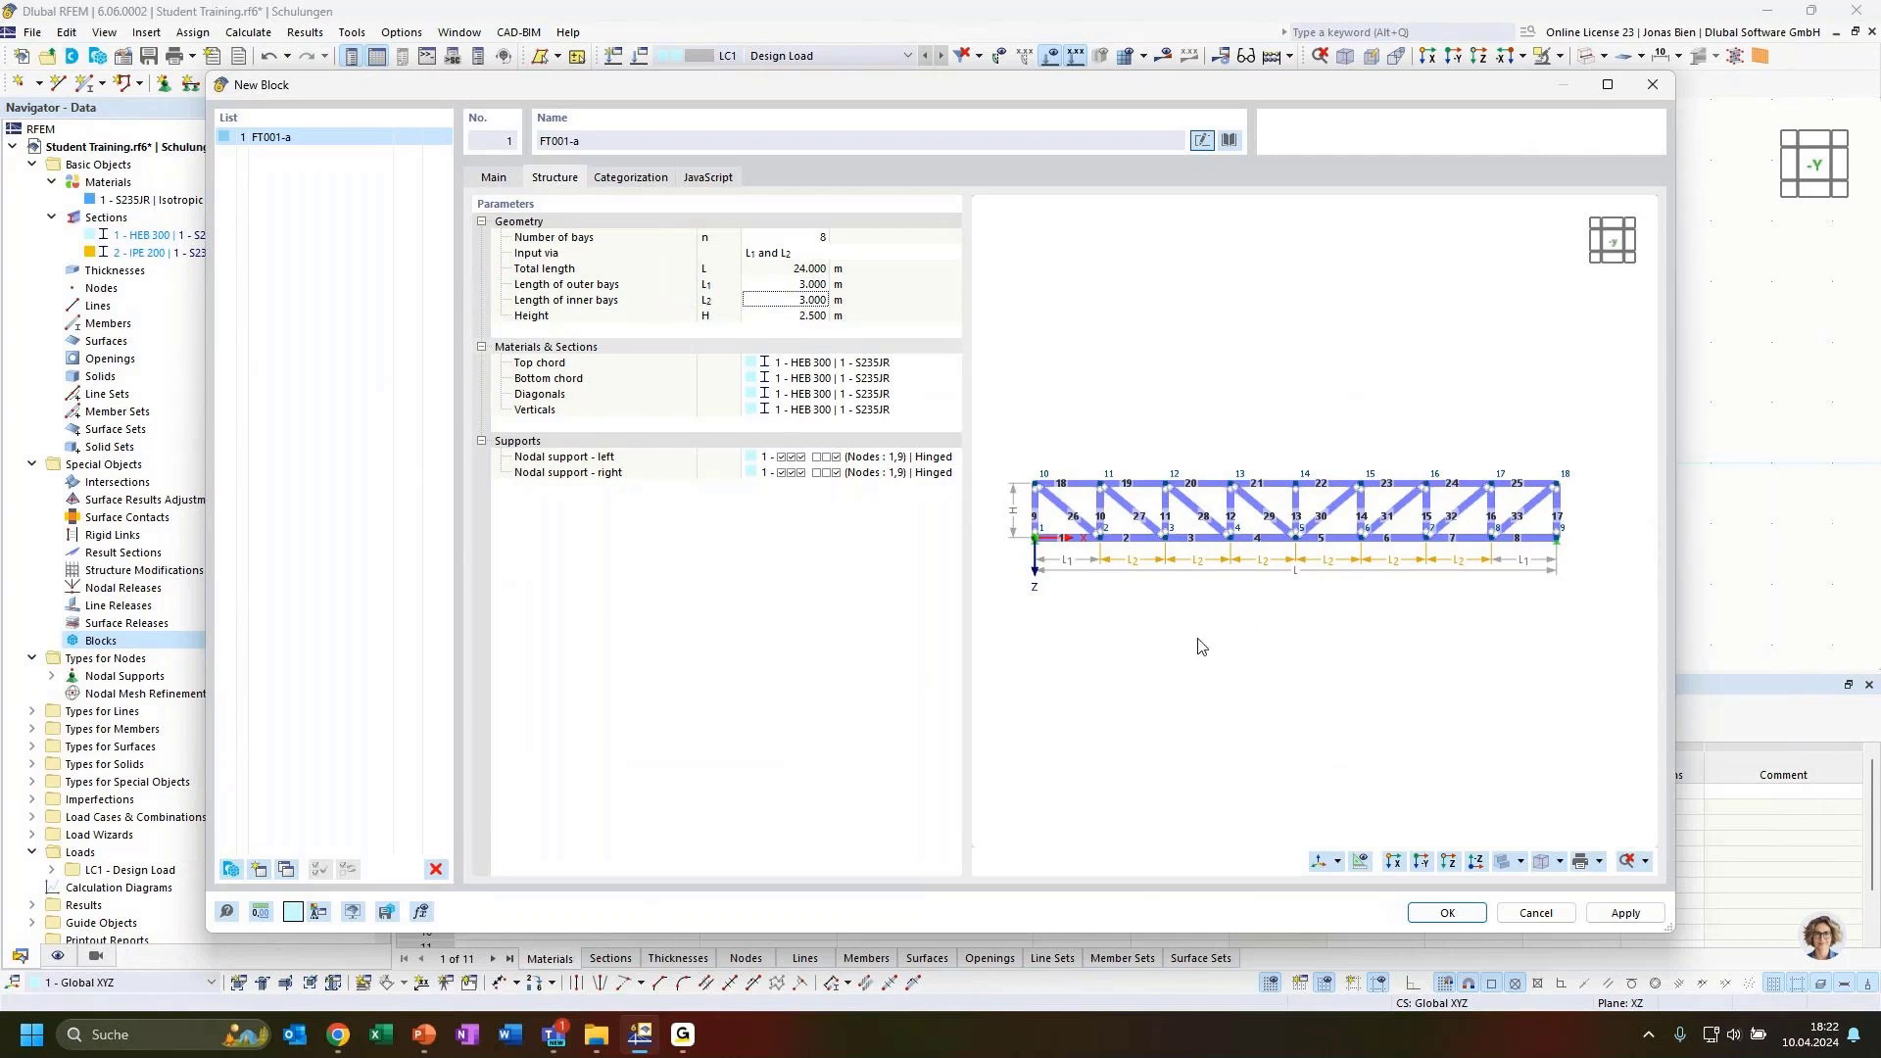
{"action": "left_click", "coordinate": [784, 238]}
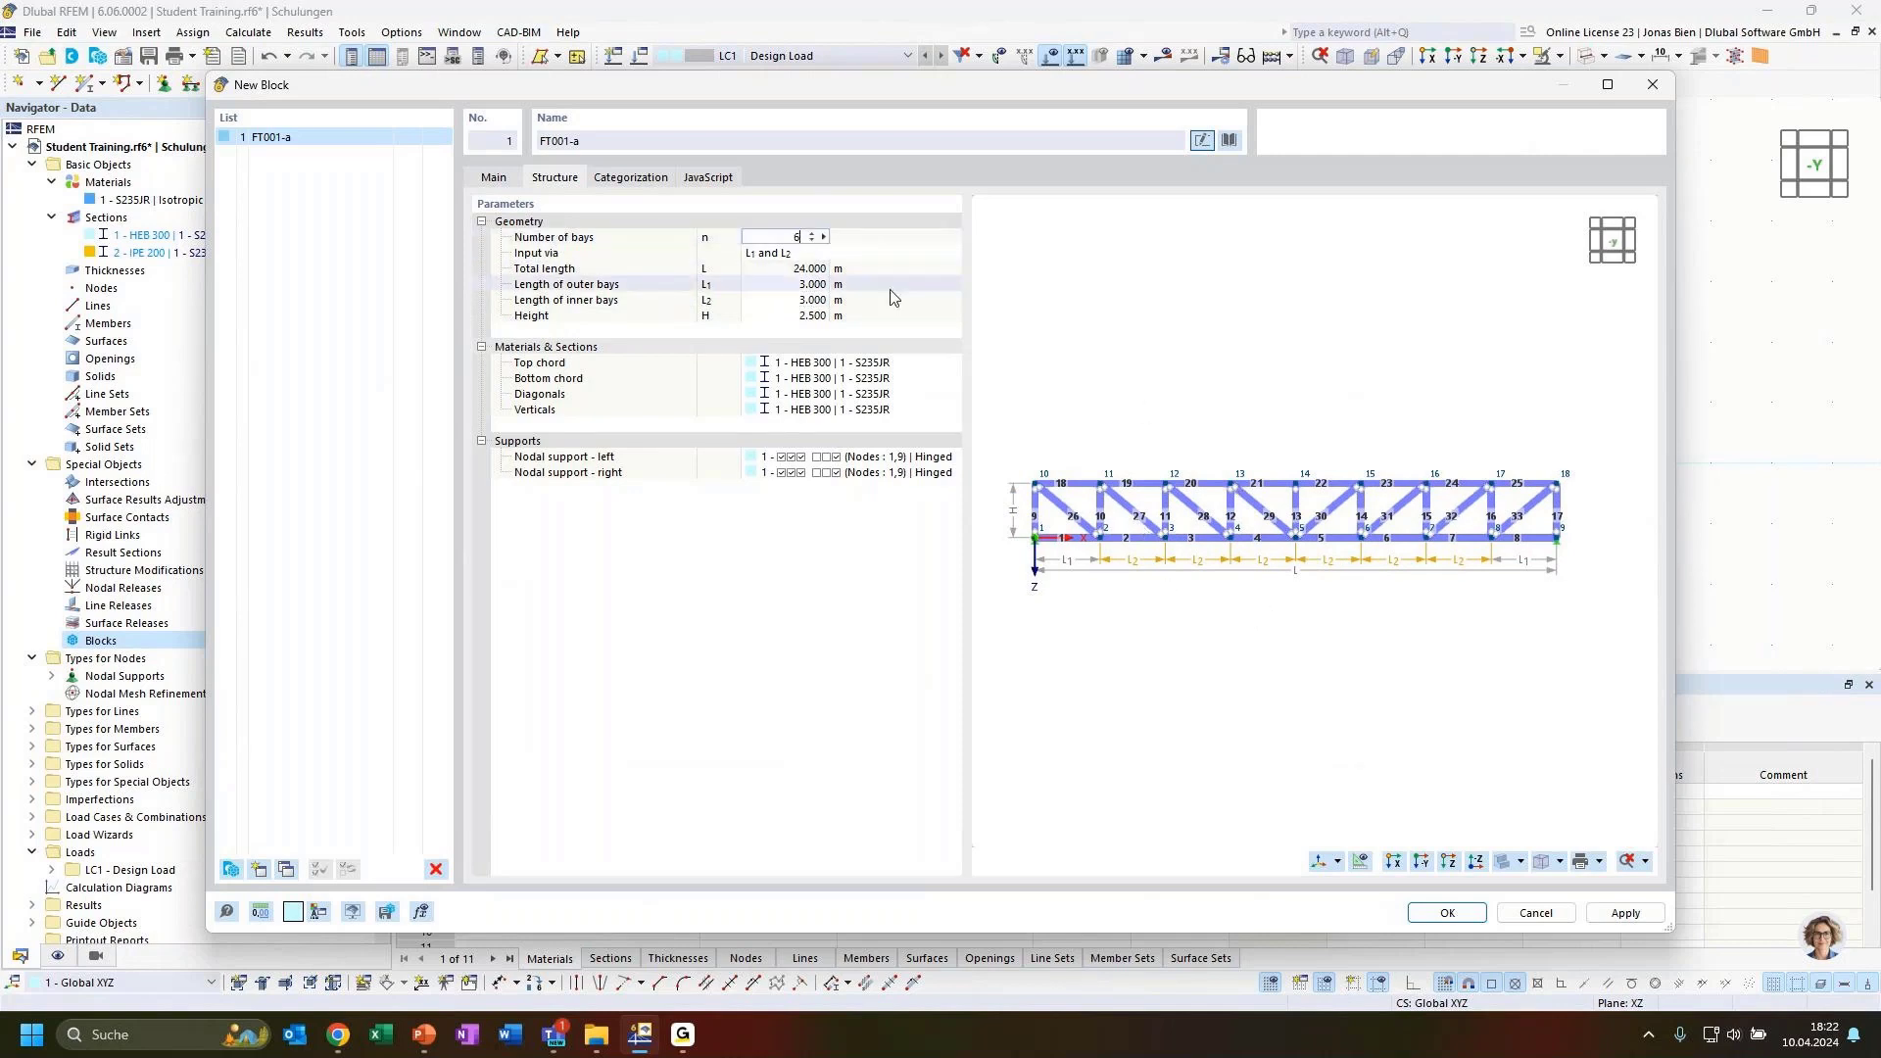
{"action": "left_click", "coordinate": [815, 302]}
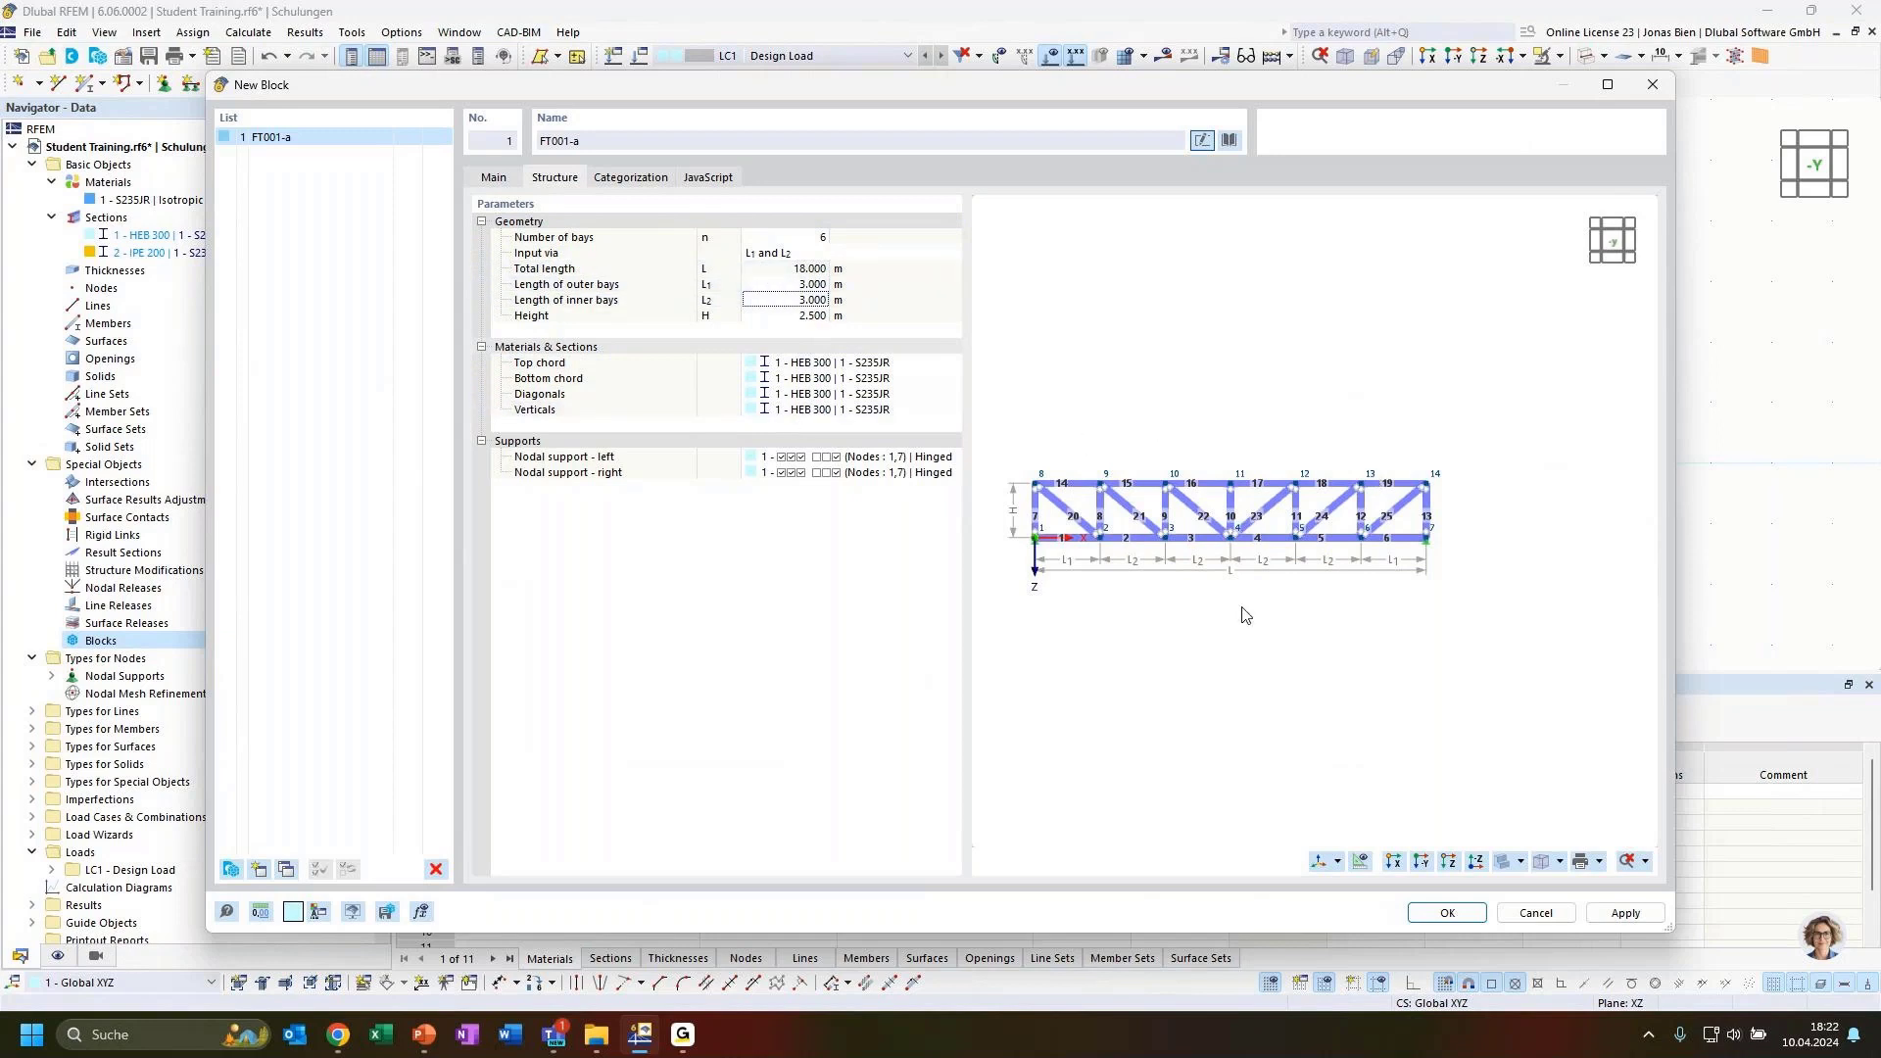
{"action": "middle_click_drag", "start_coordinate": [1189, 654], "coordinate": [1221, 611]}
{"action": "scroll", "coordinate": [1239, 615], "scroll_direction": "up", "scroll_amount": 1}
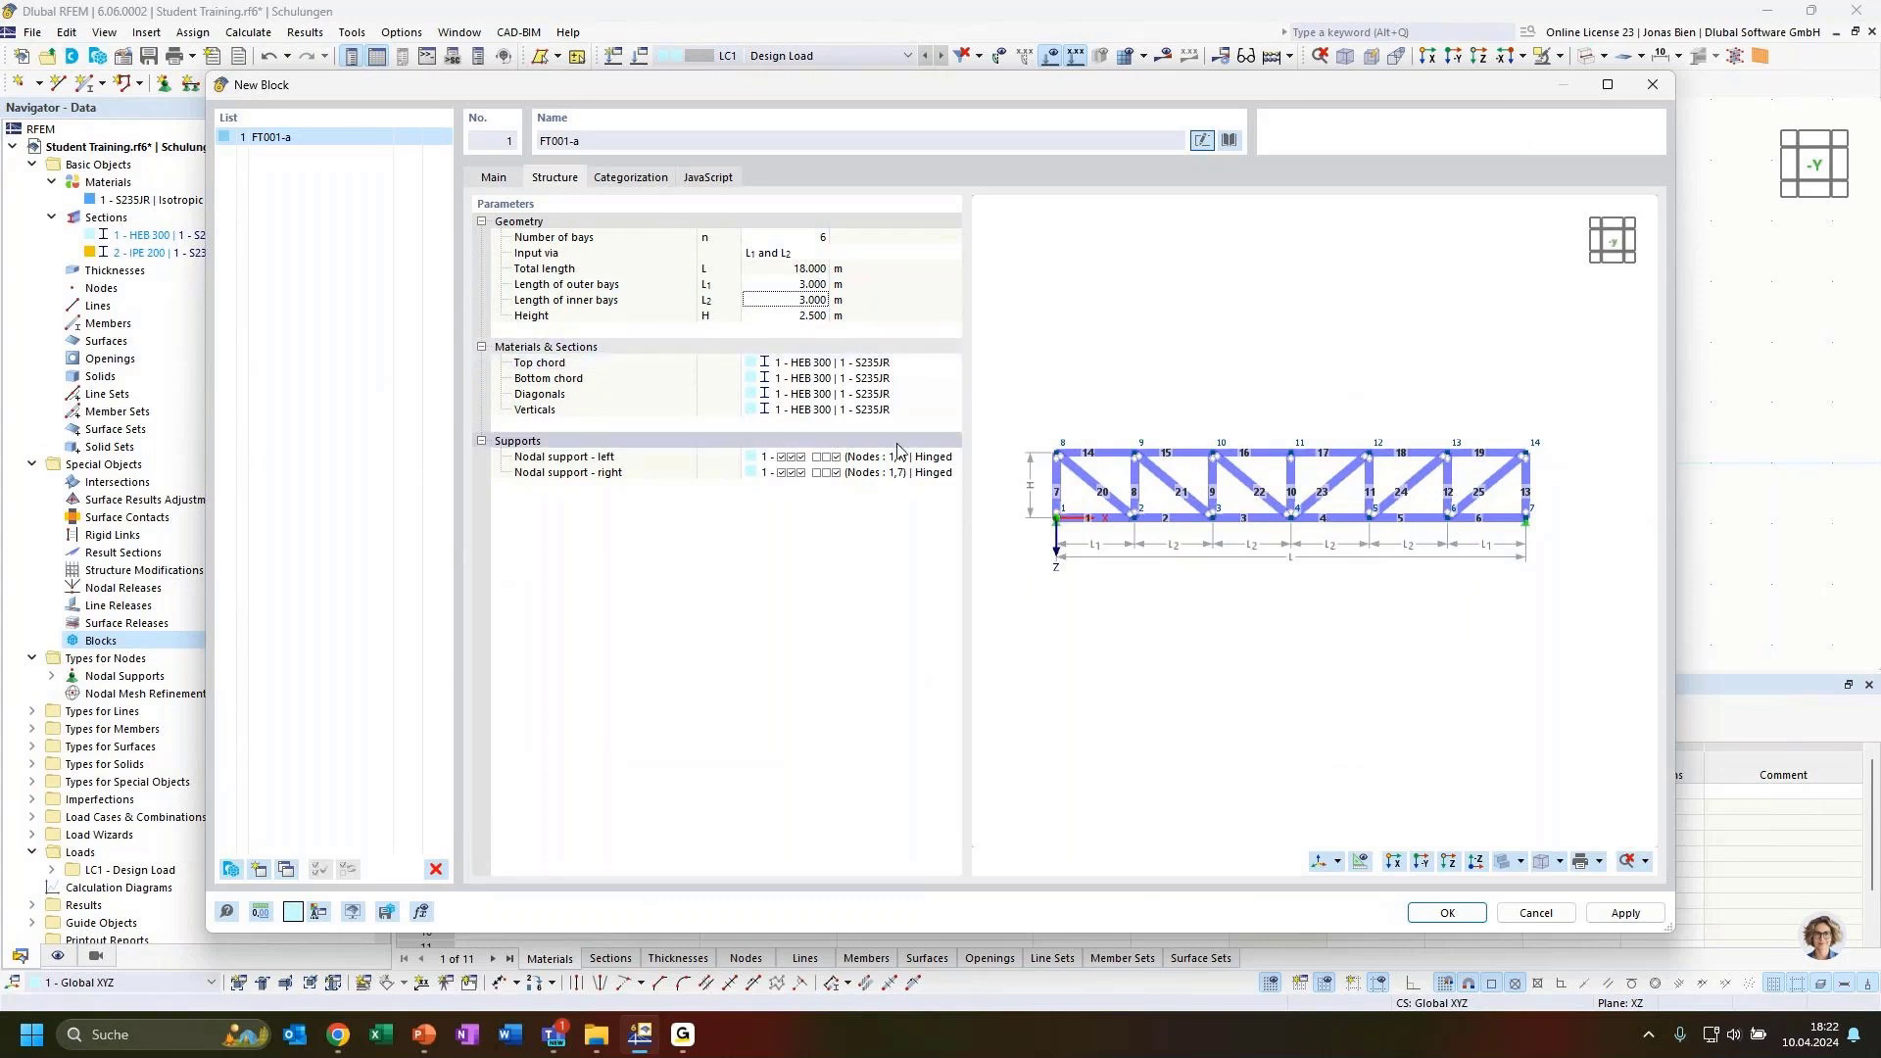
Starting from the top chord's section, add an HEA 300 section as a copy of the HEB 300 one.
{"action": "left_click", "coordinate": [630, 381]}
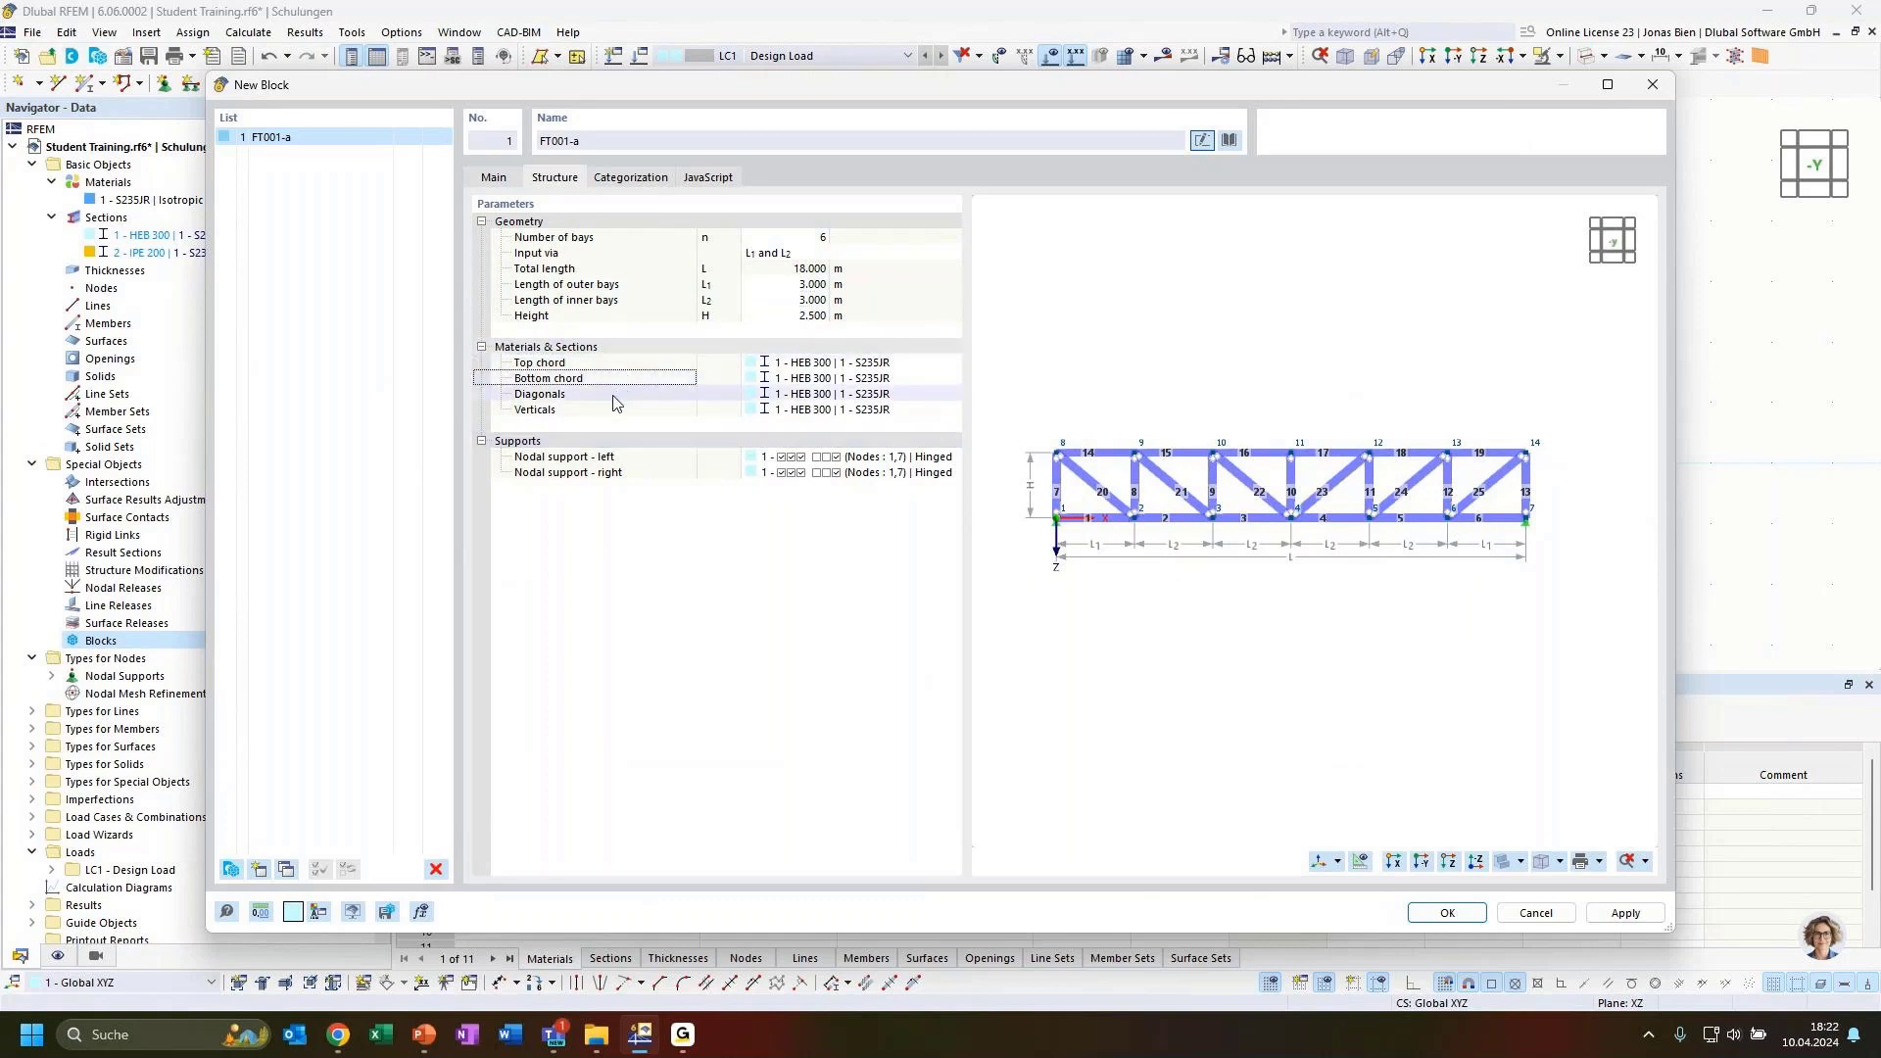
{"action": "left_click", "coordinate": [615, 395]}
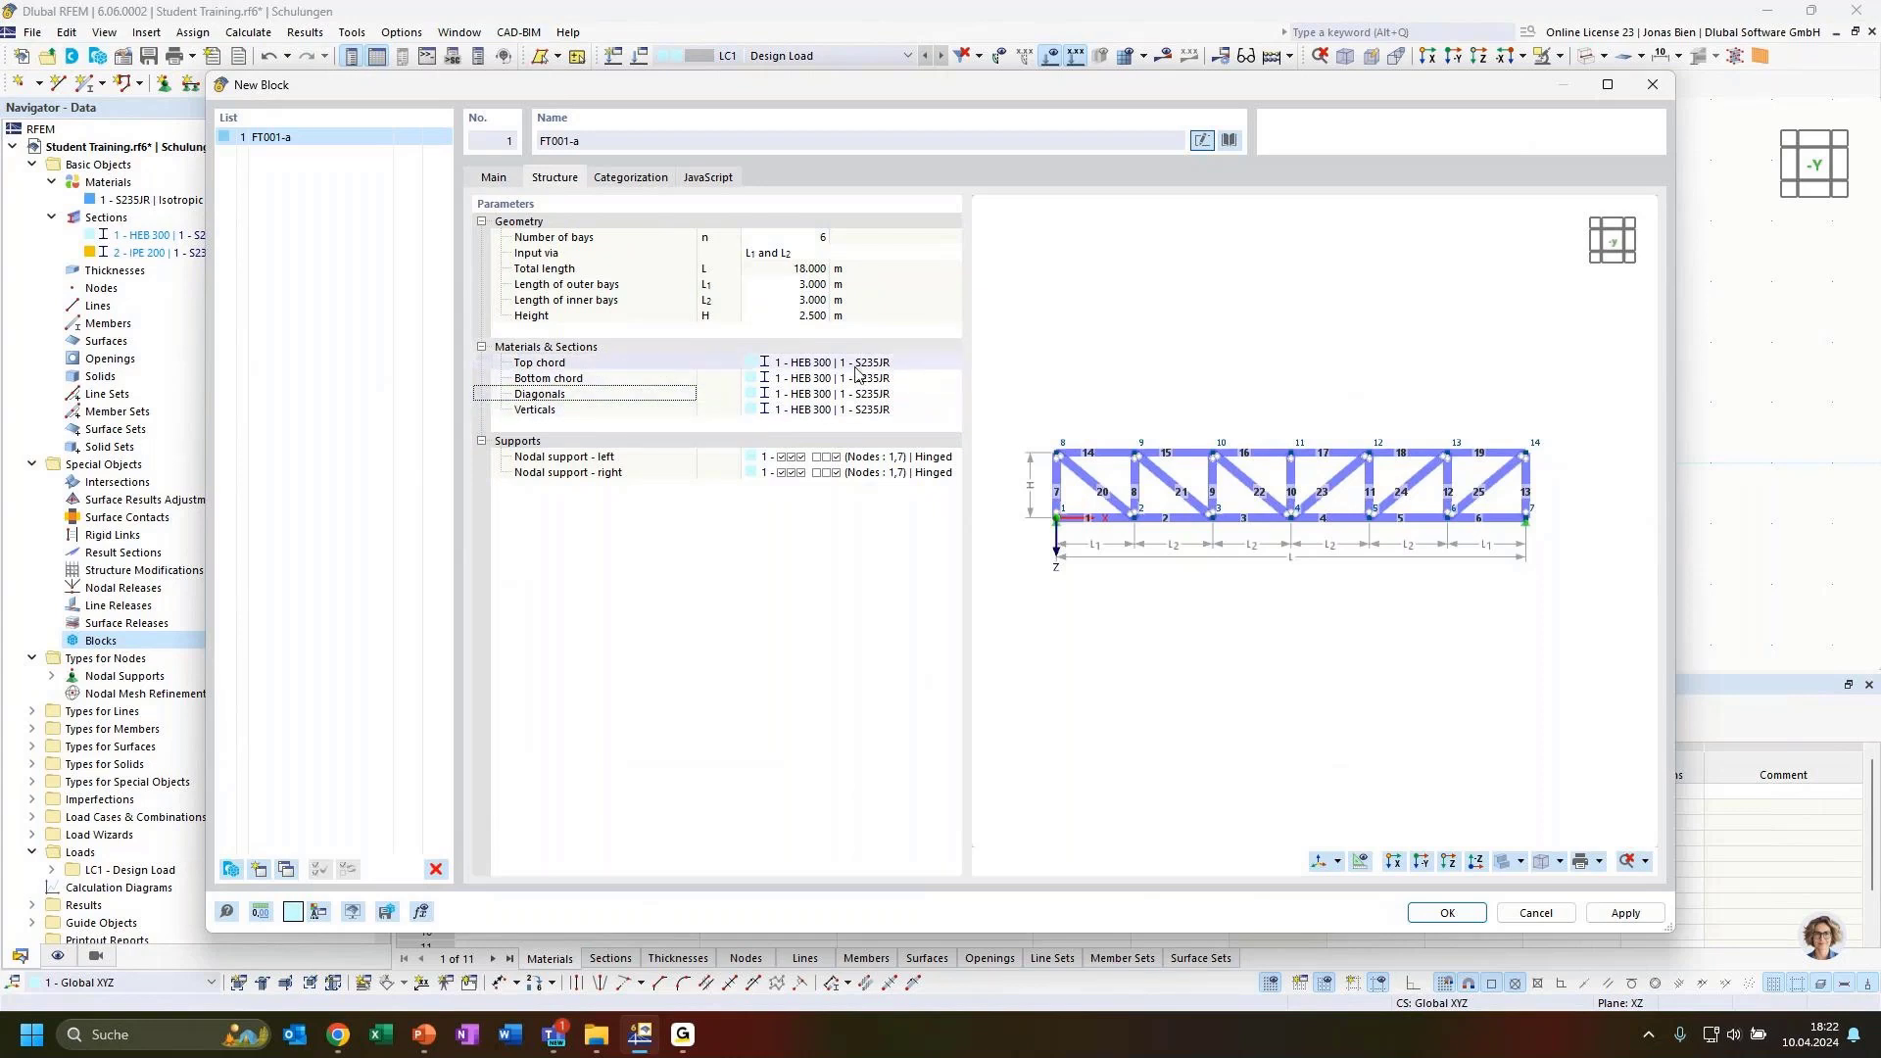
{"action": "left_click", "coordinate": [881, 365]}
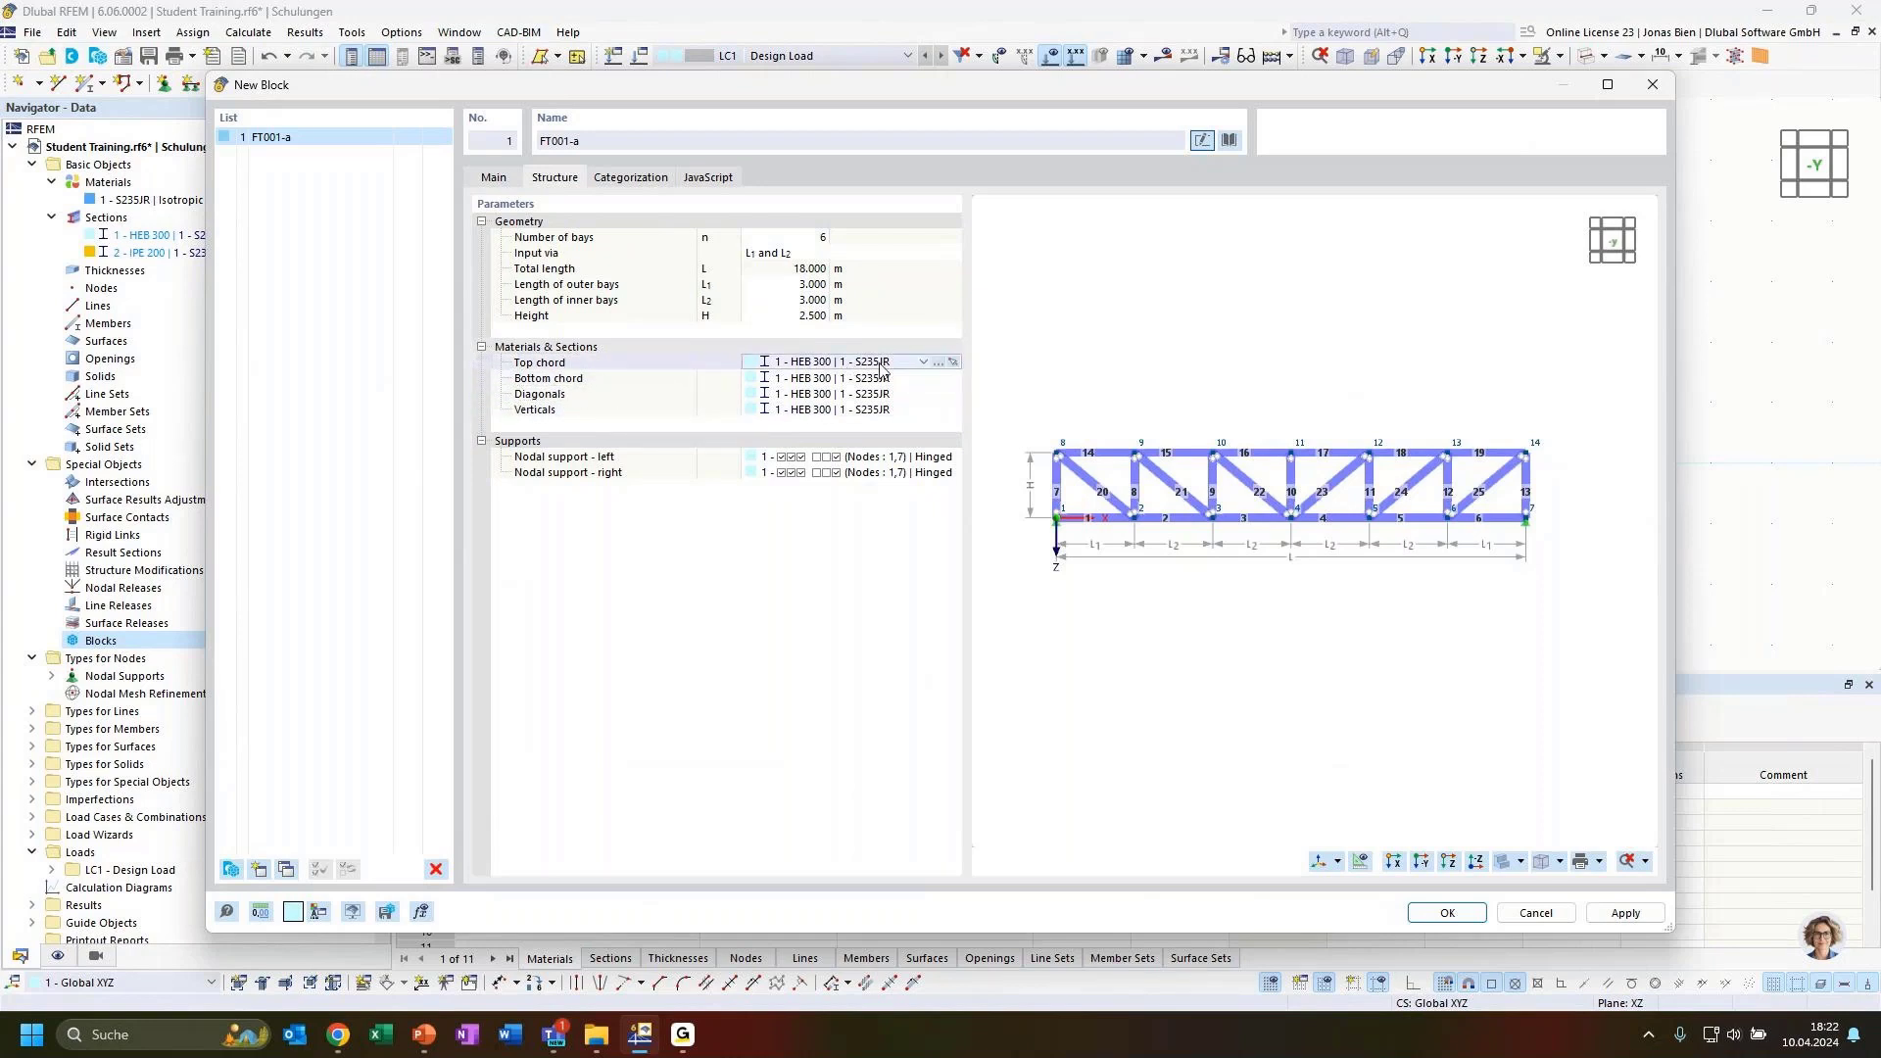
{"action": "left_click", "coordinate": [938, 363]}
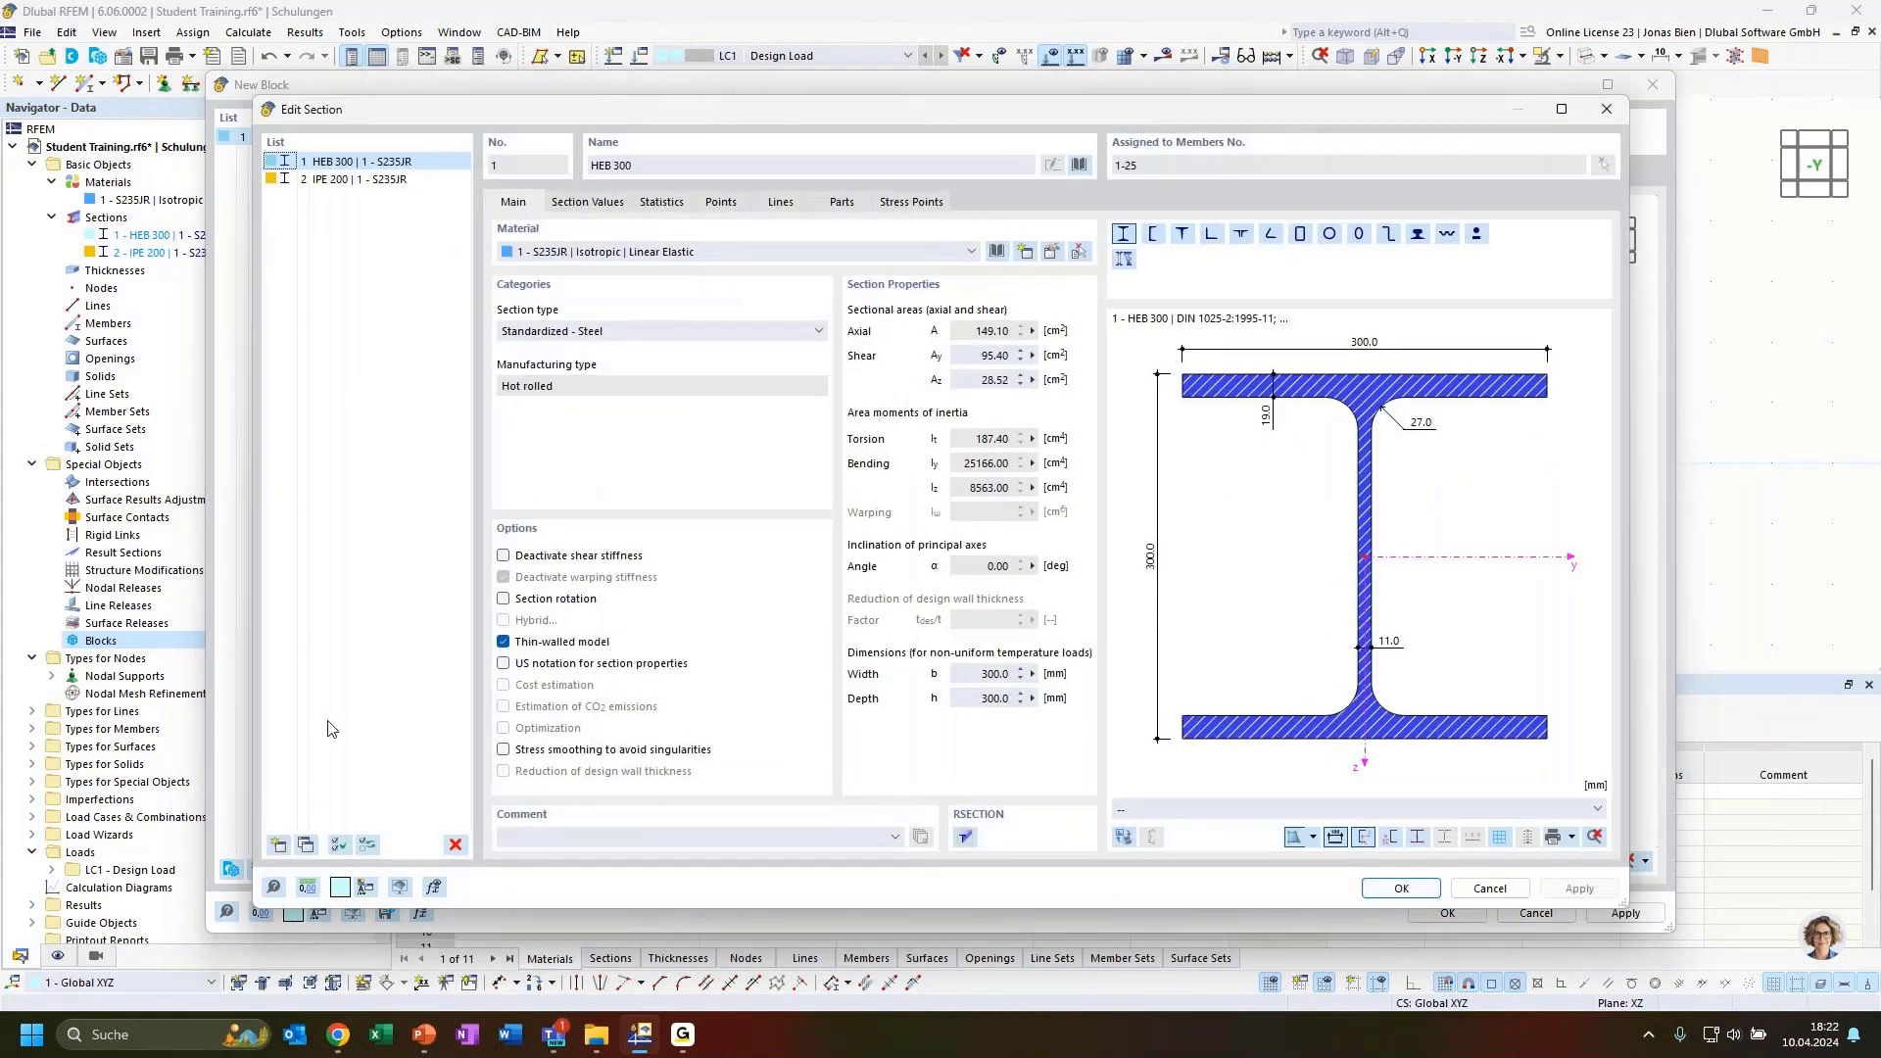
{"action": "left_click", "coordinate": [609, 165]}
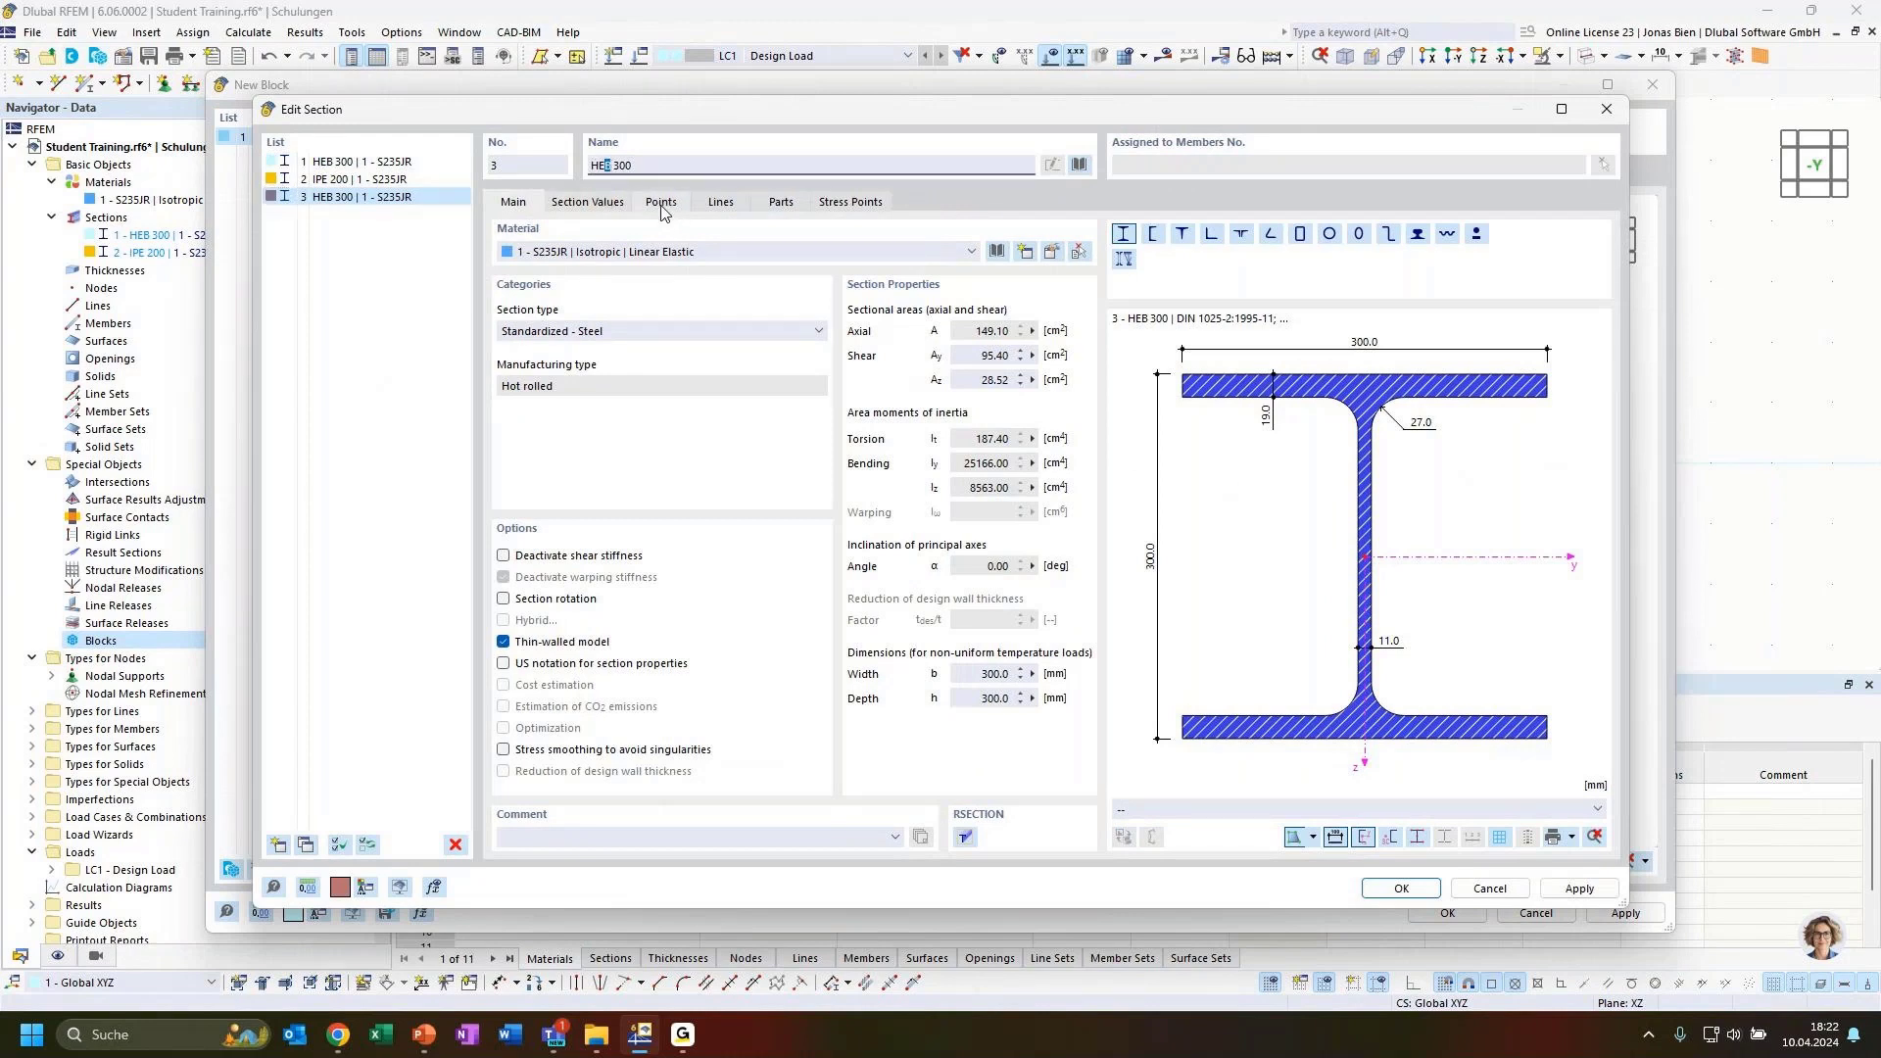
{"action": "type", "text": "A"}
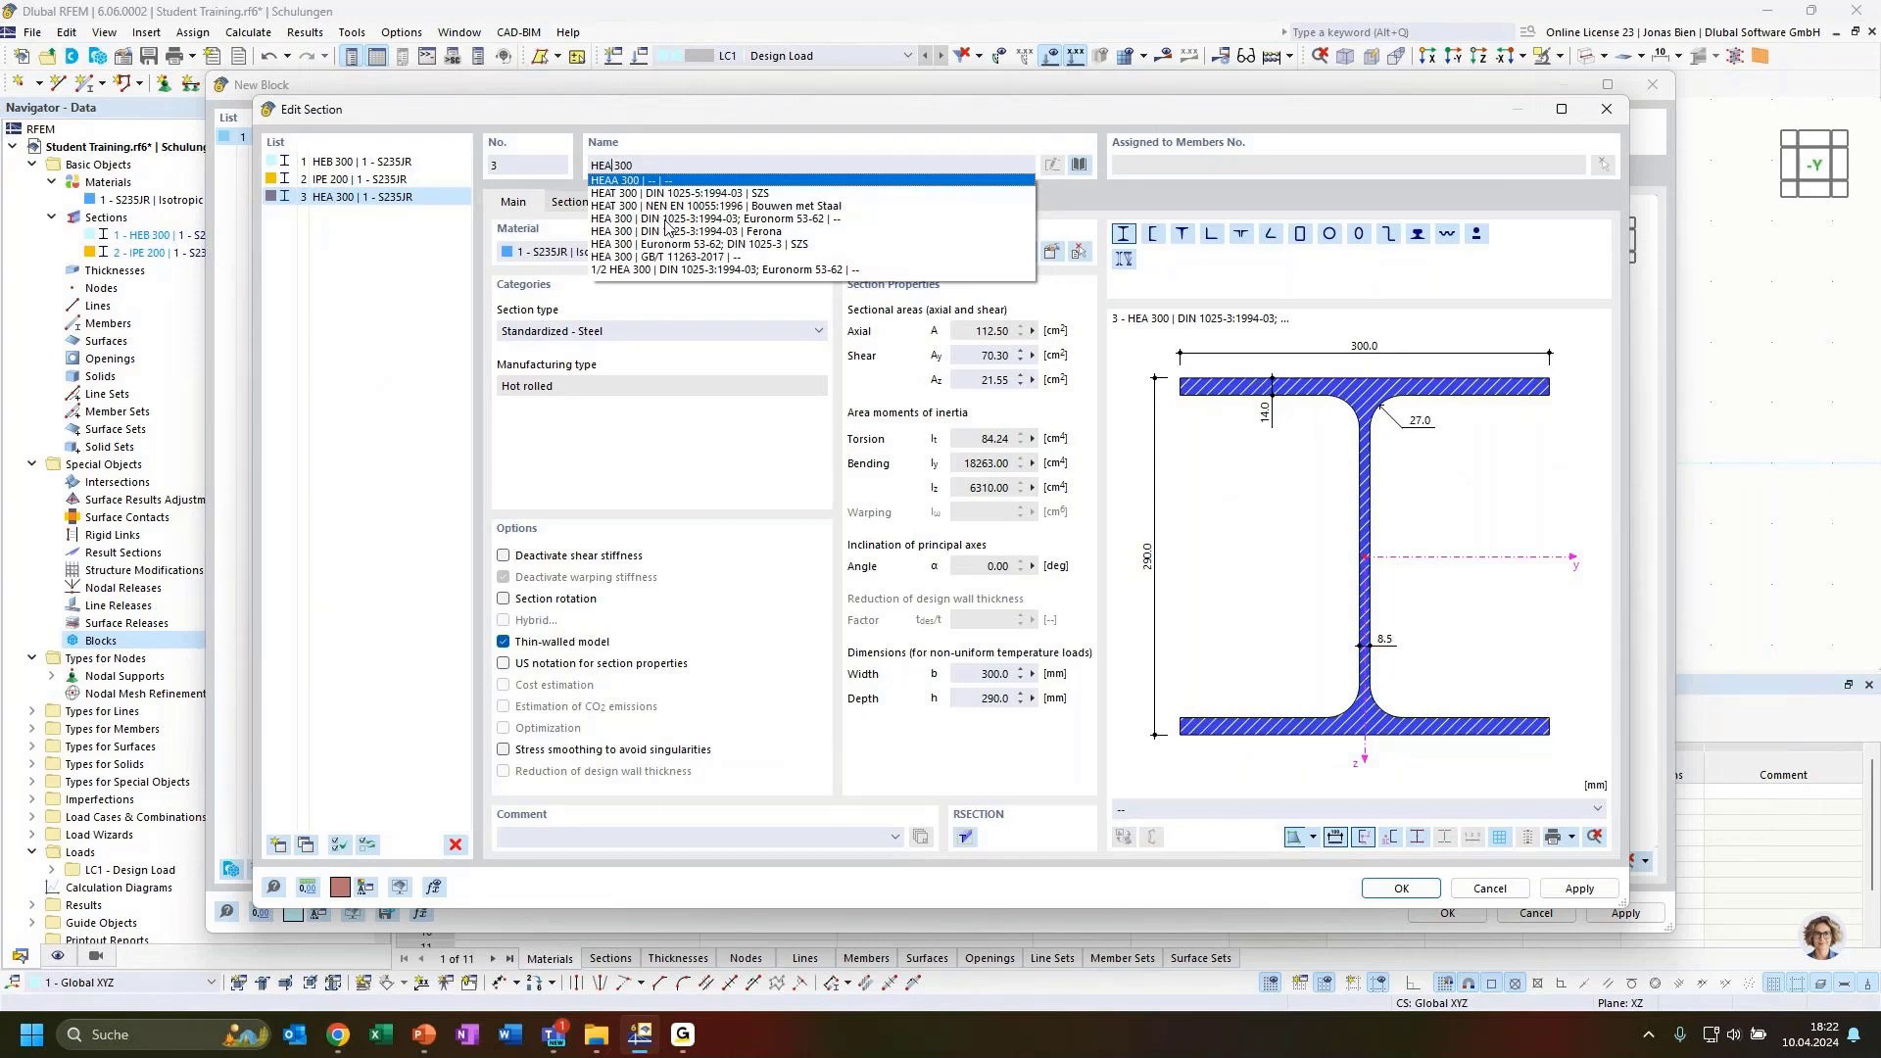
{"action": "left_click", "coordinate": [667, 229]}
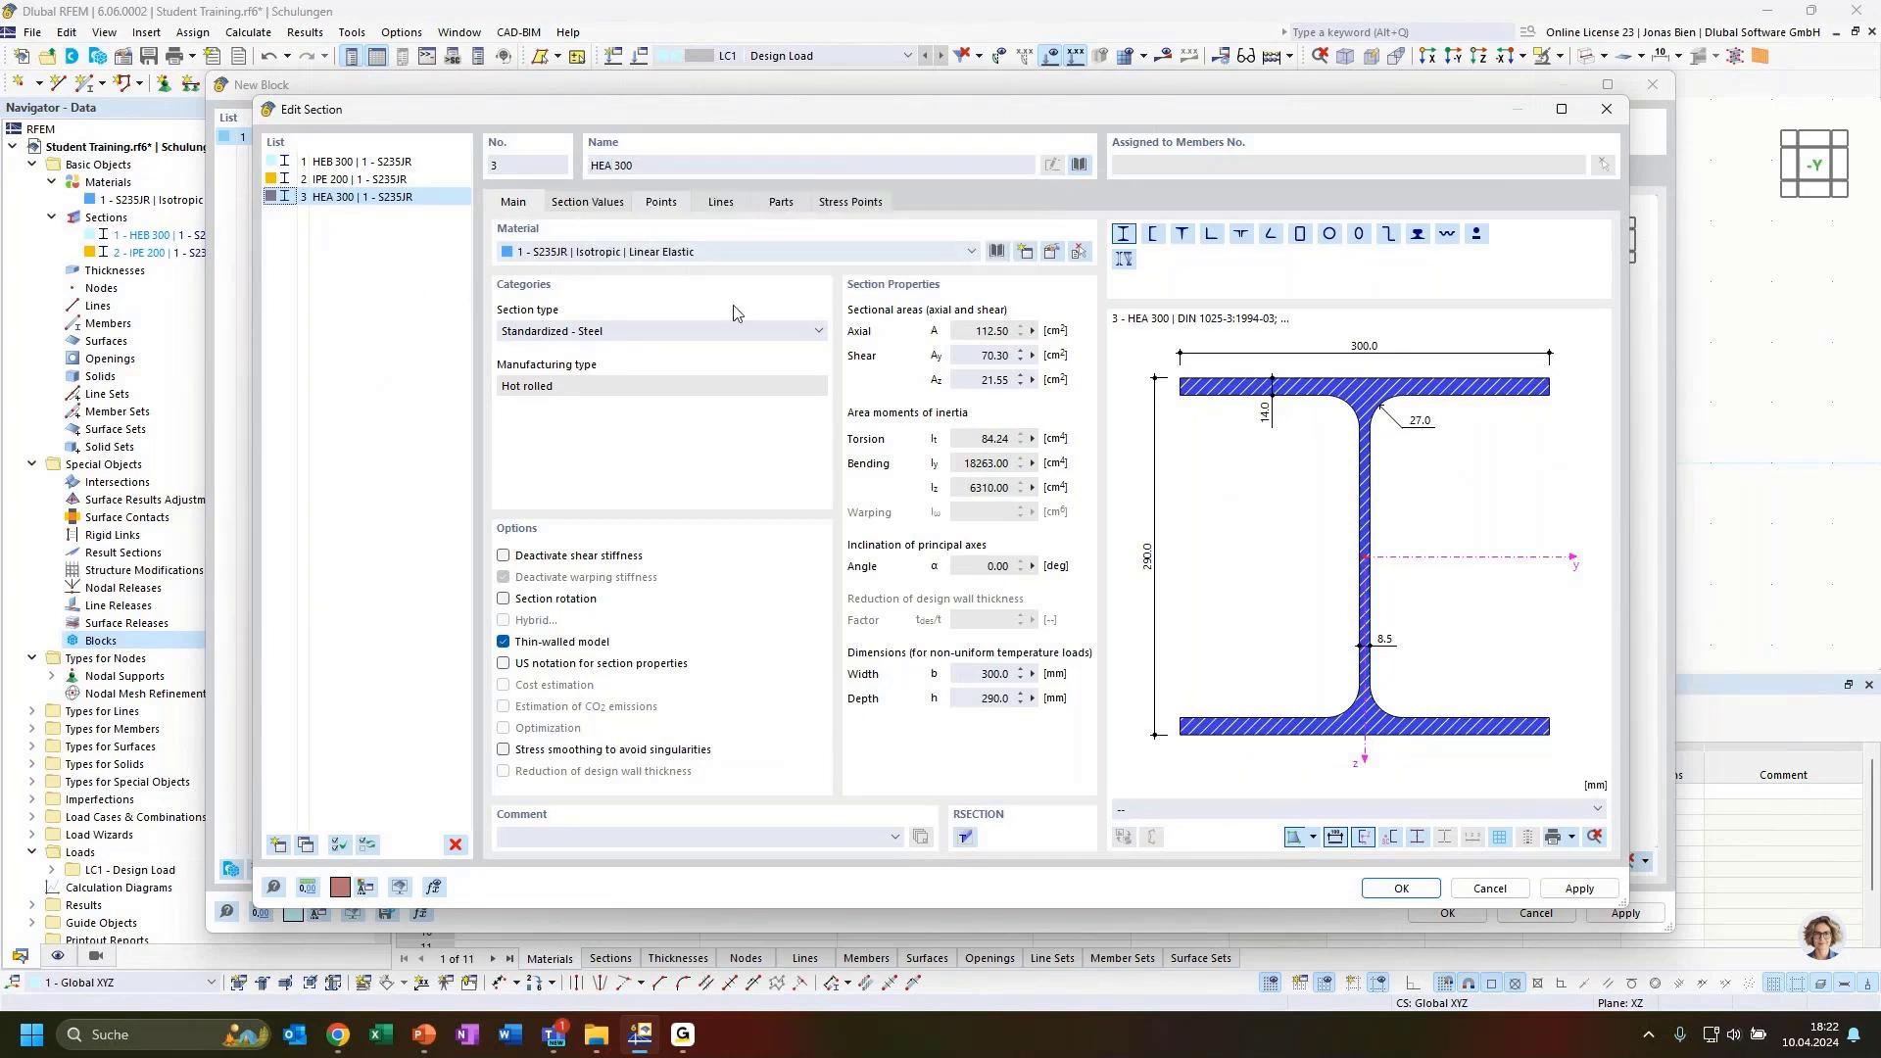
Copy the HEA 300 section and change the copy to IPE 160 according to DIN 1025-5:1994-03.
{"action": "left_click", "coordinate": [305, 845]}
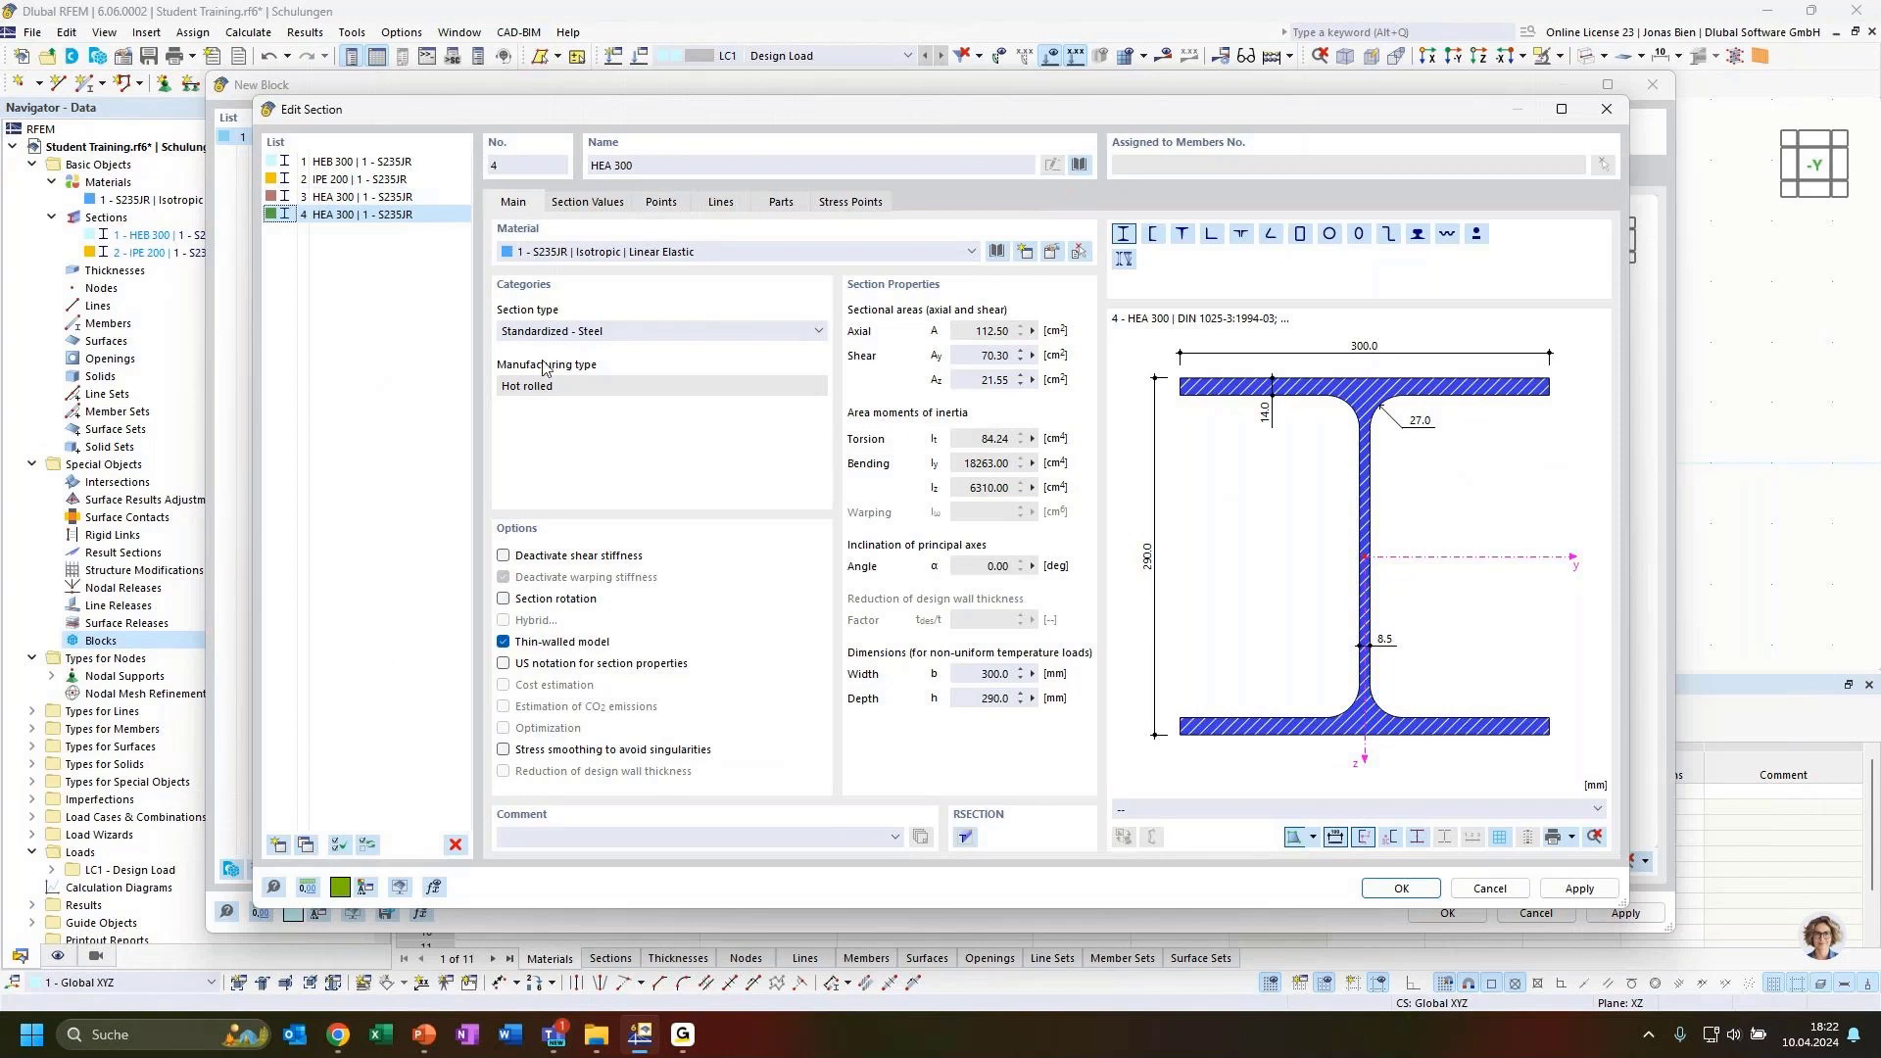
{"action": "triple_click", "coordinate": [662, 167]}
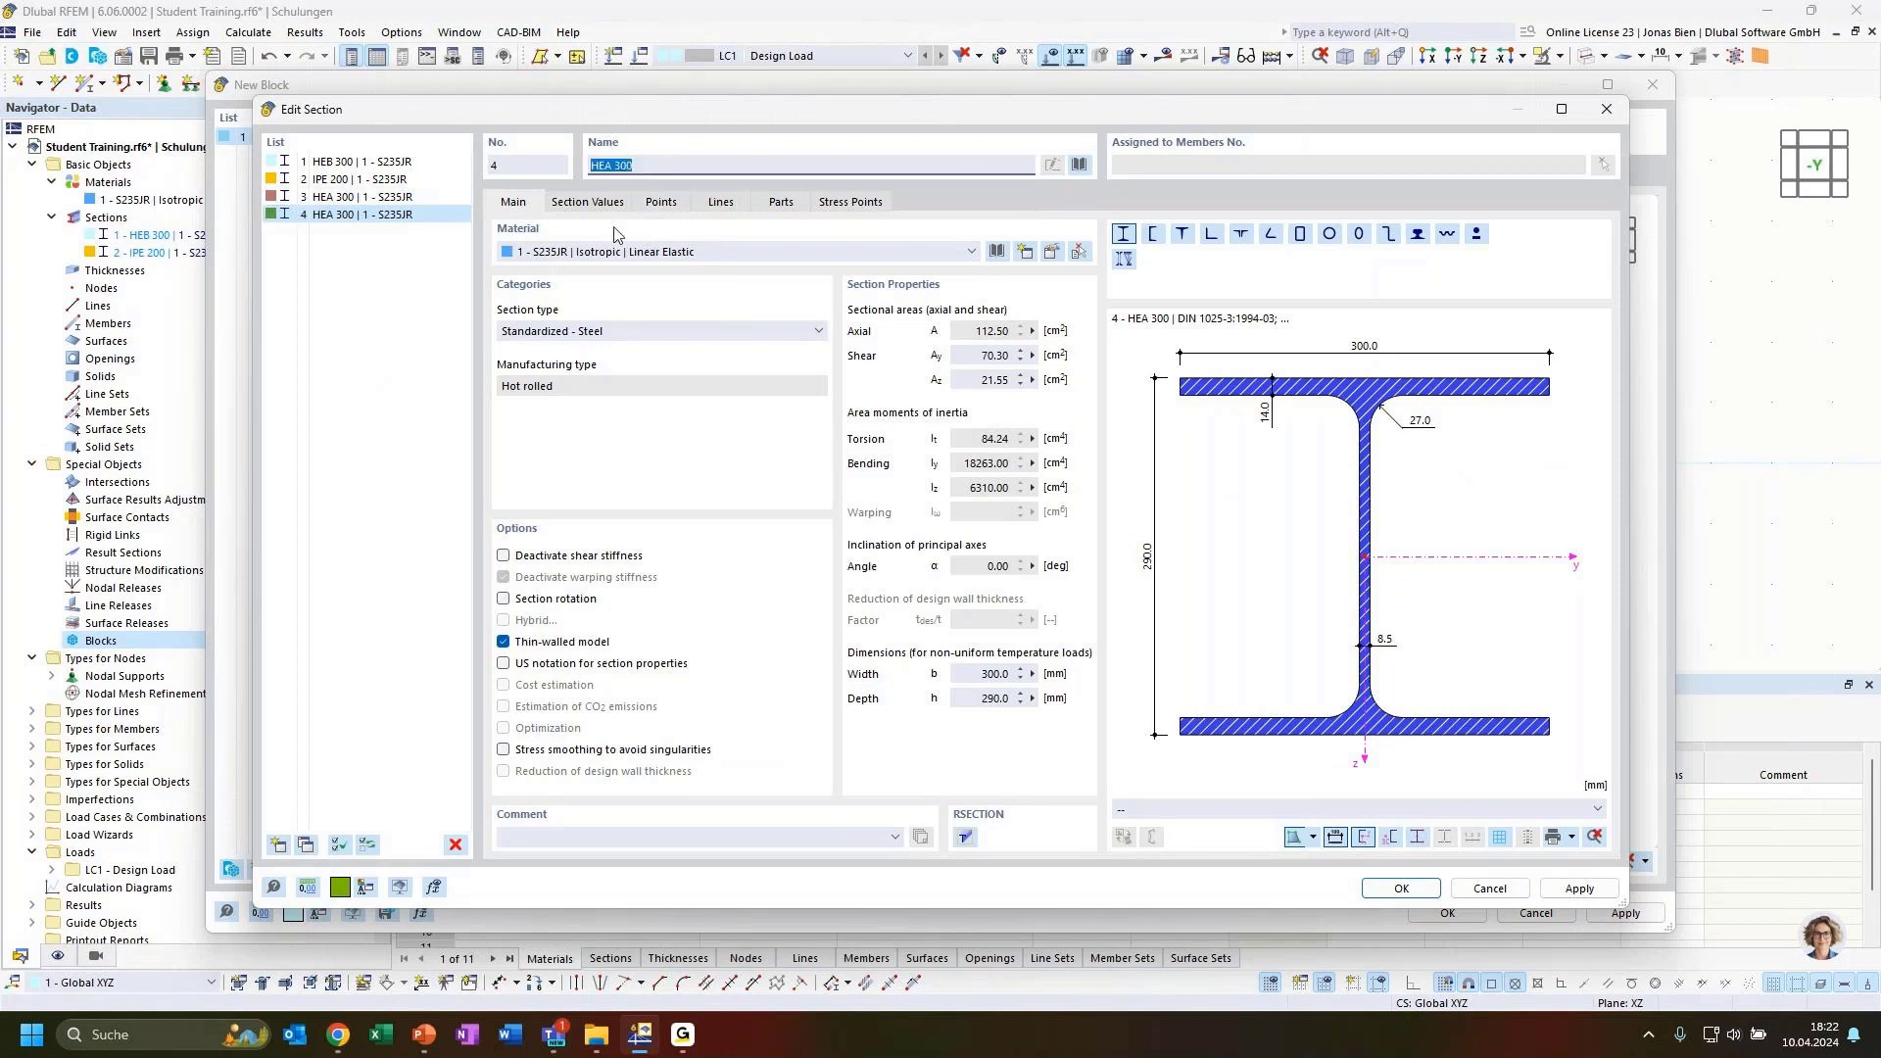
{"action": "type", "text": "IPE"}
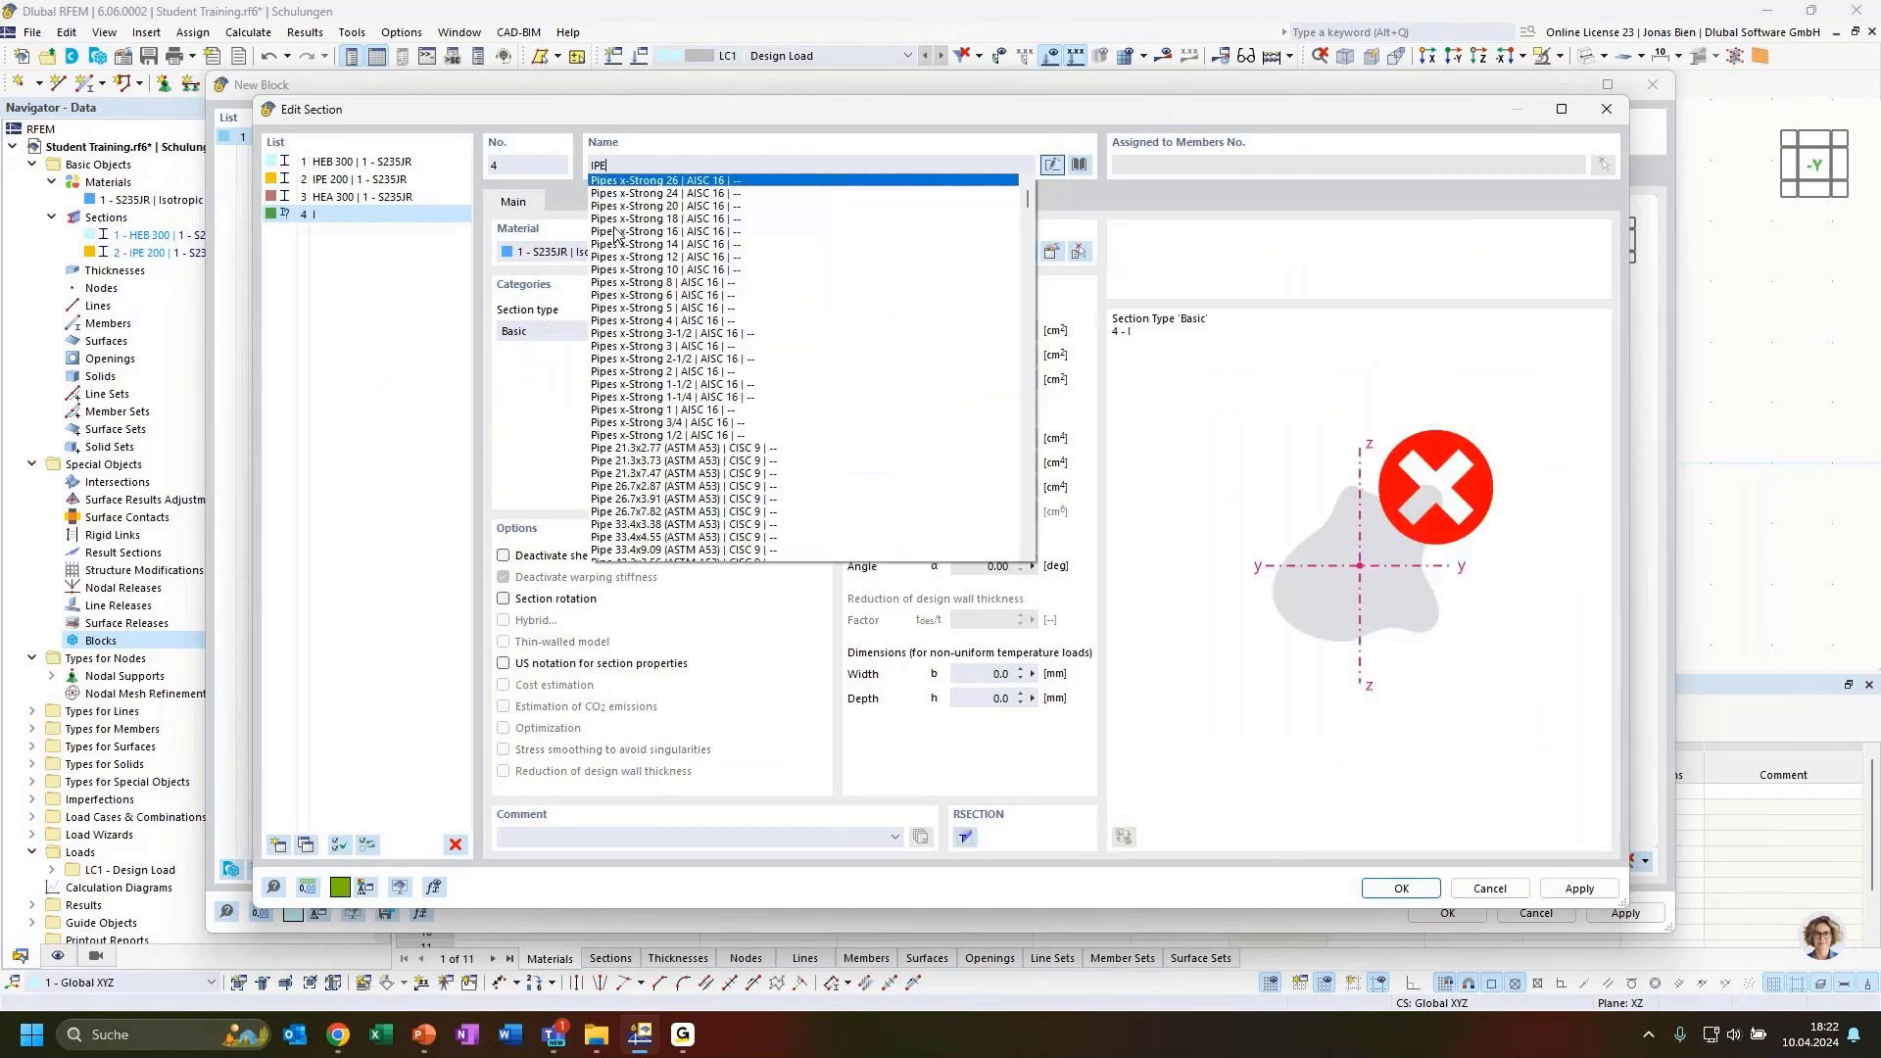
{"action": "type", "text": " 160"}
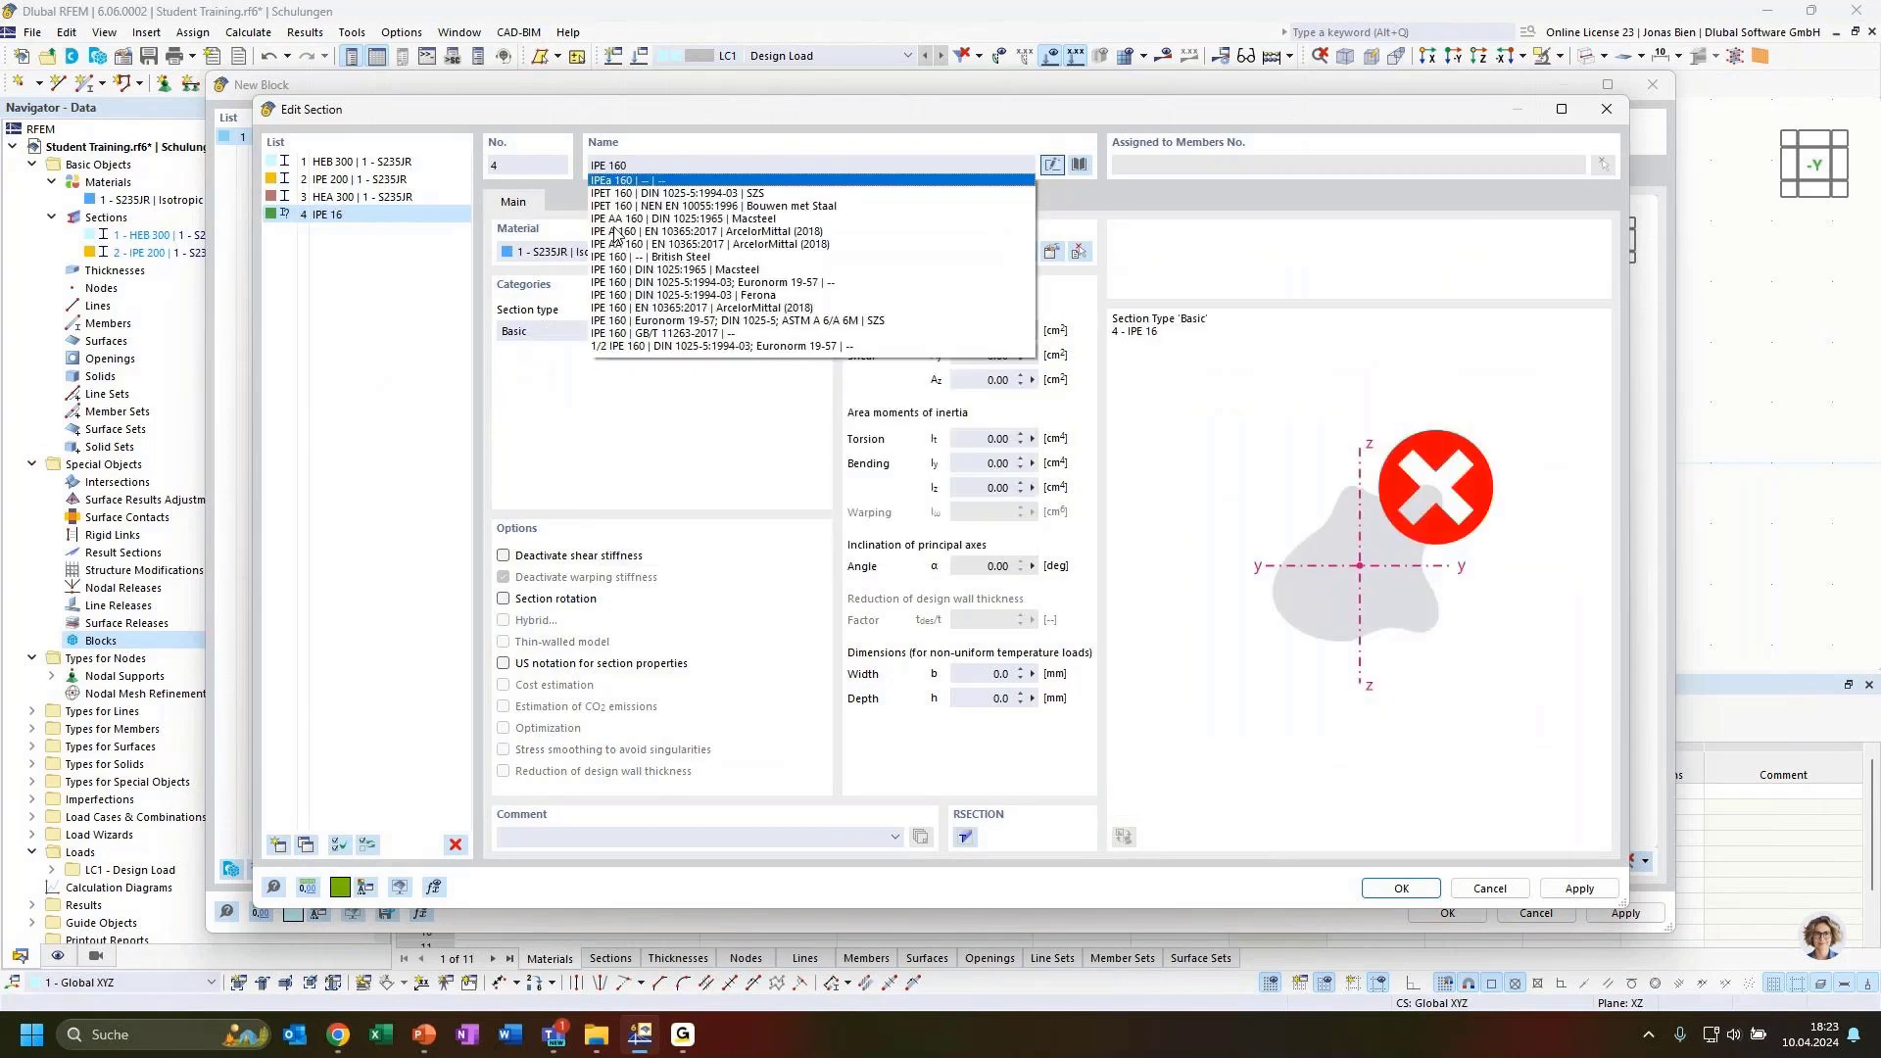
{"action": "left_click", "coordinate": [669, 283]}
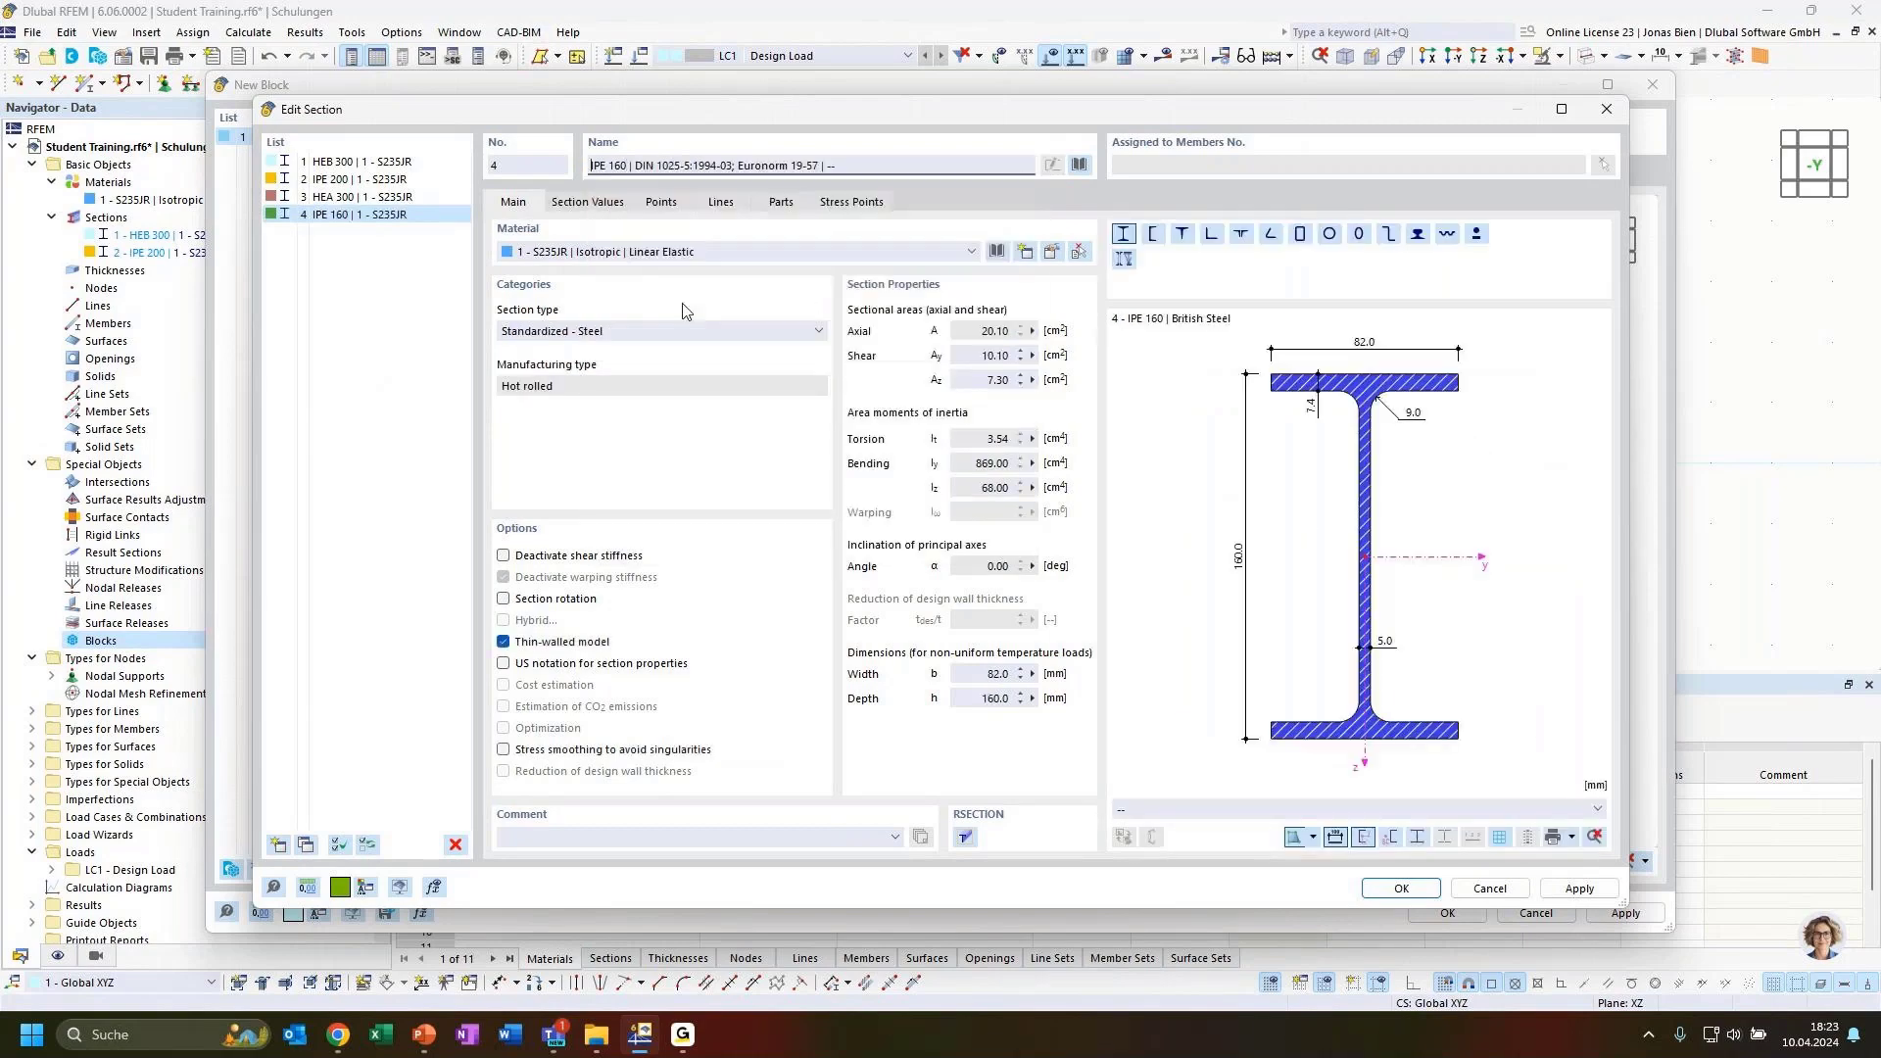
Copy the IPE 160 section, change the copy to HEA 160 according to DIN 1025-3:1994-03, and confirm the new sections.
{"action": "left_click", "coordinate": [307, 844]}
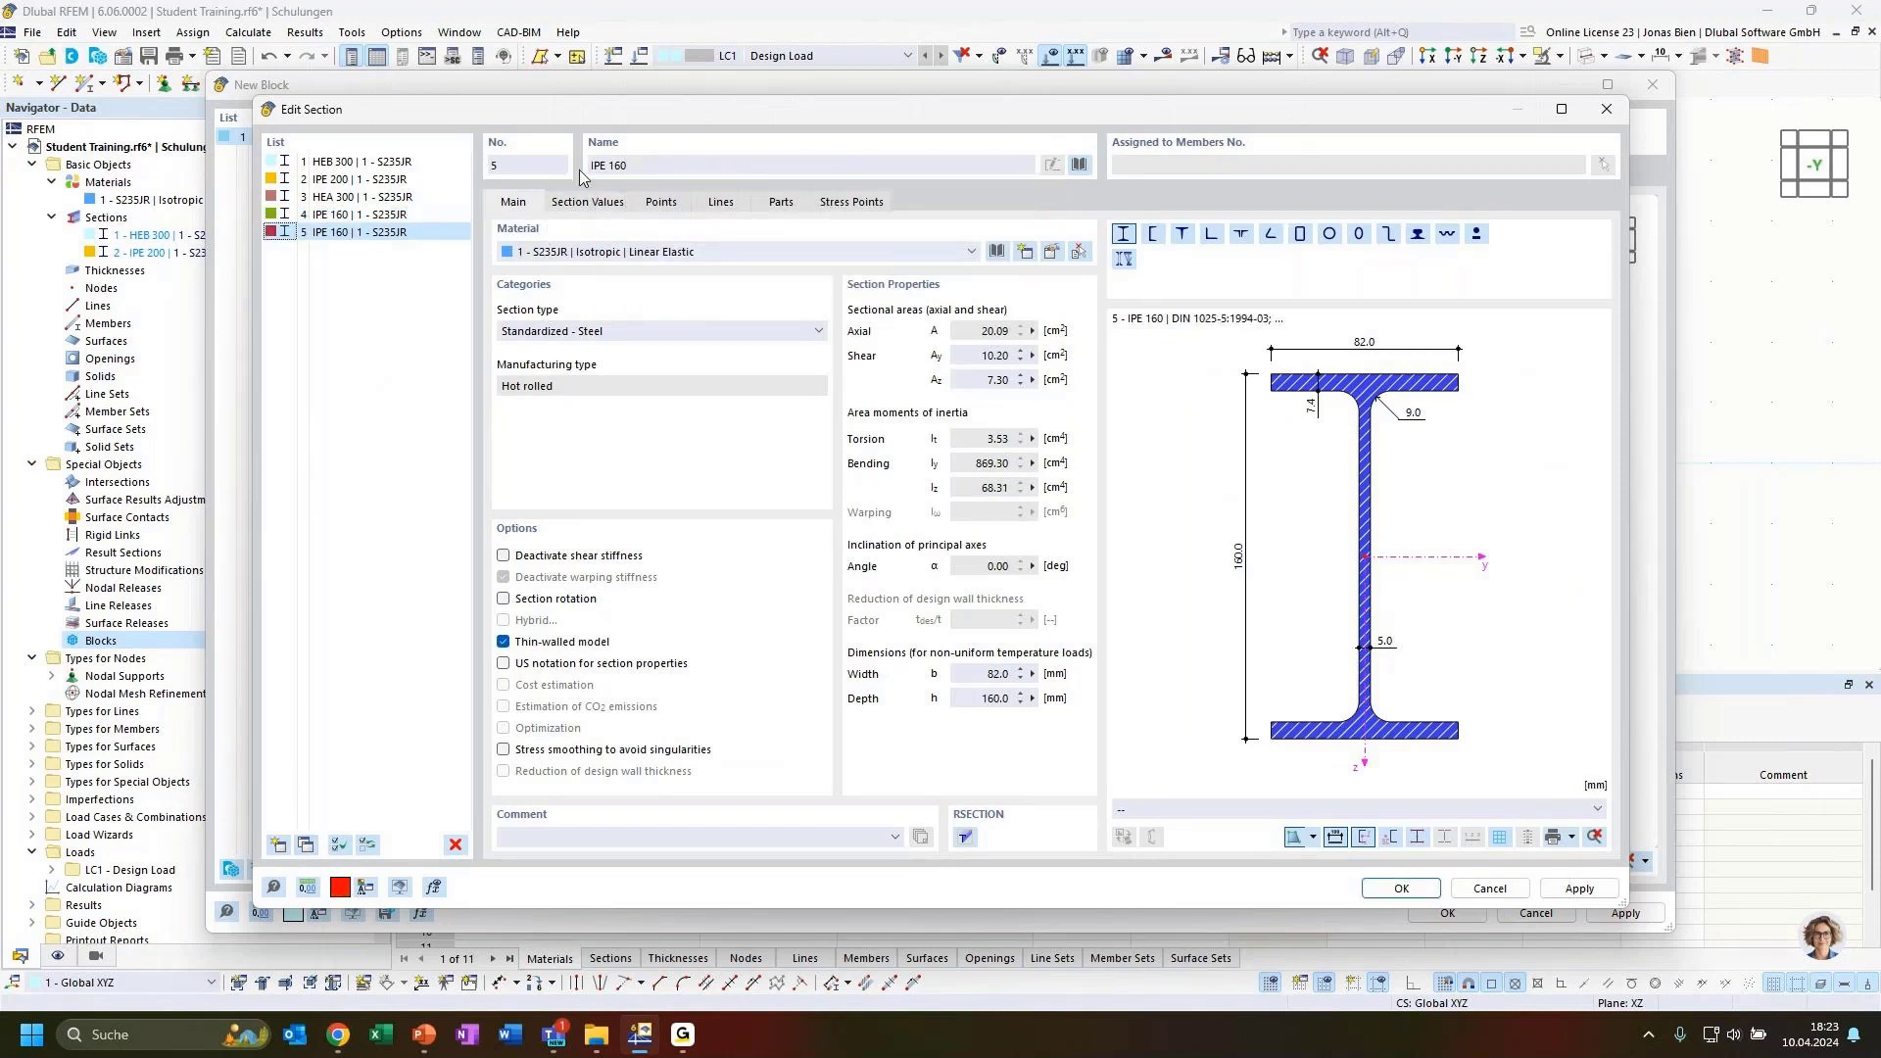
{"action": "left_click_drag", "start_coordinate": [637, 167], "coordinate": [565, 168]}
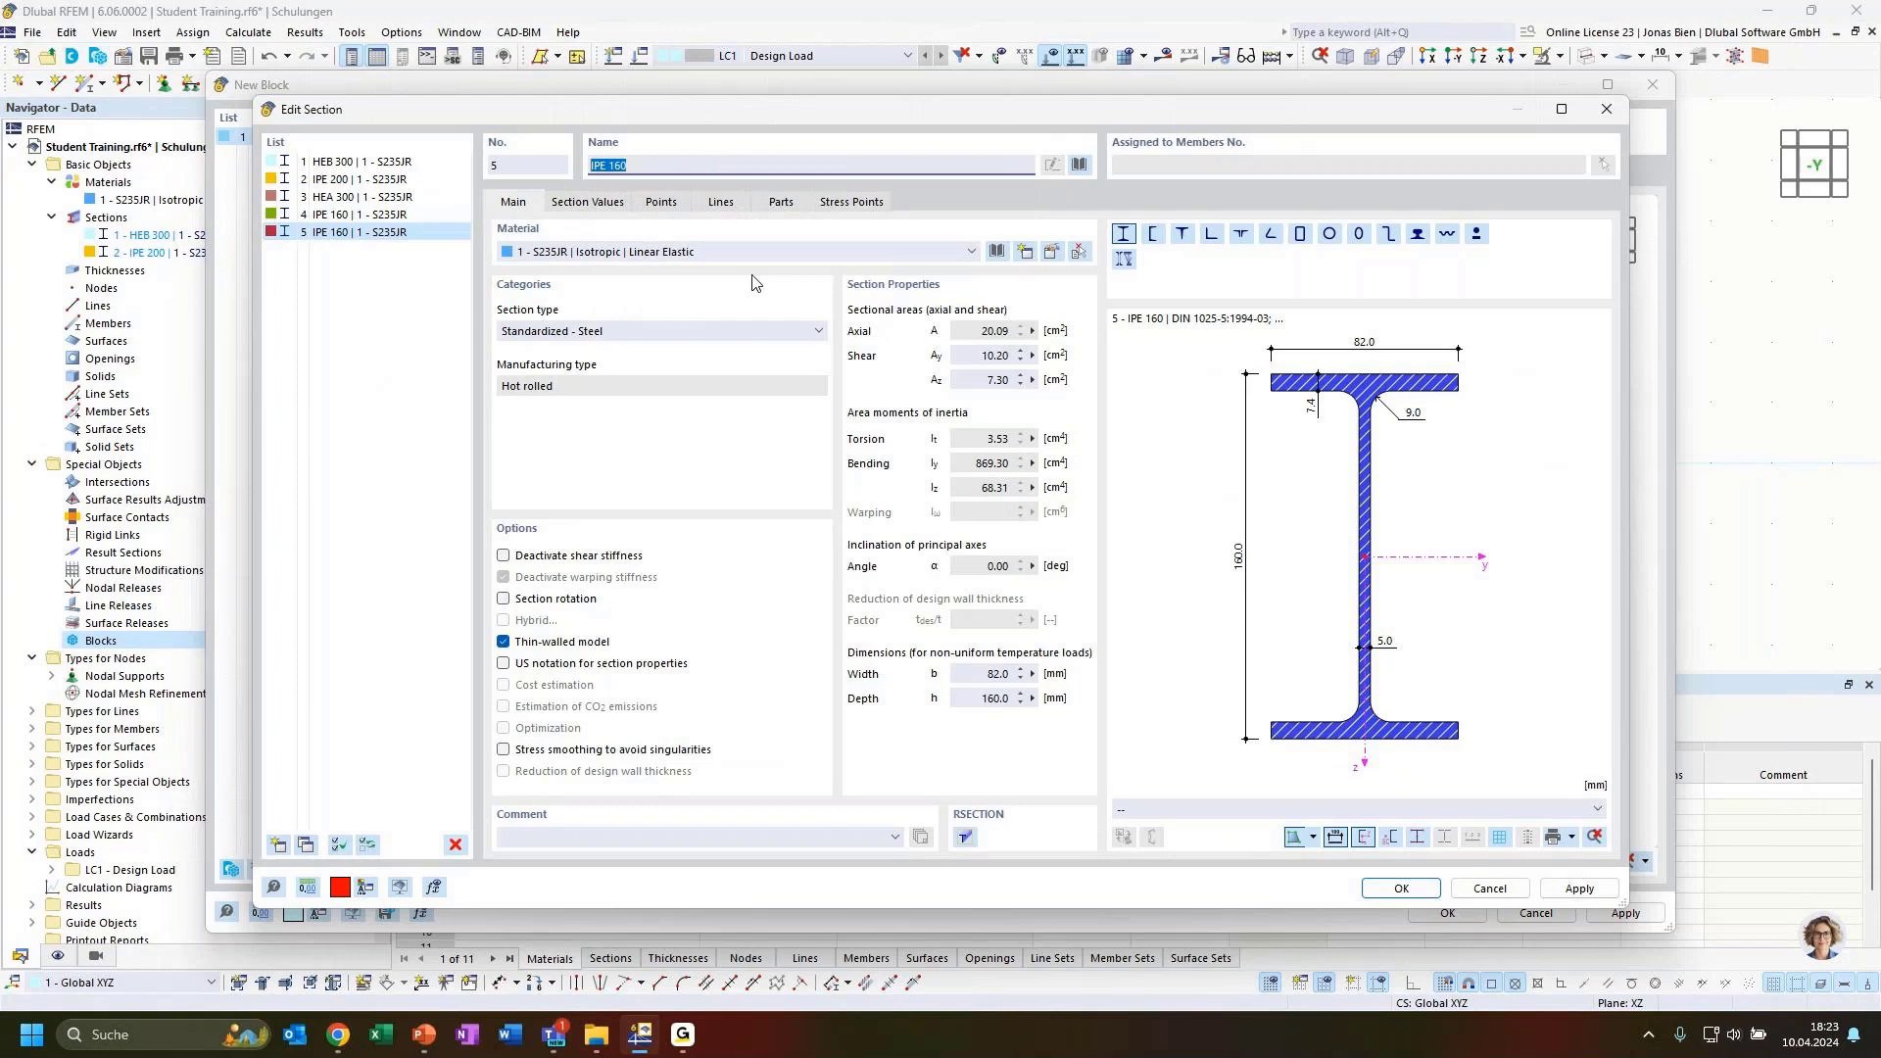
{"action": "type", "text": "HEA 16"}
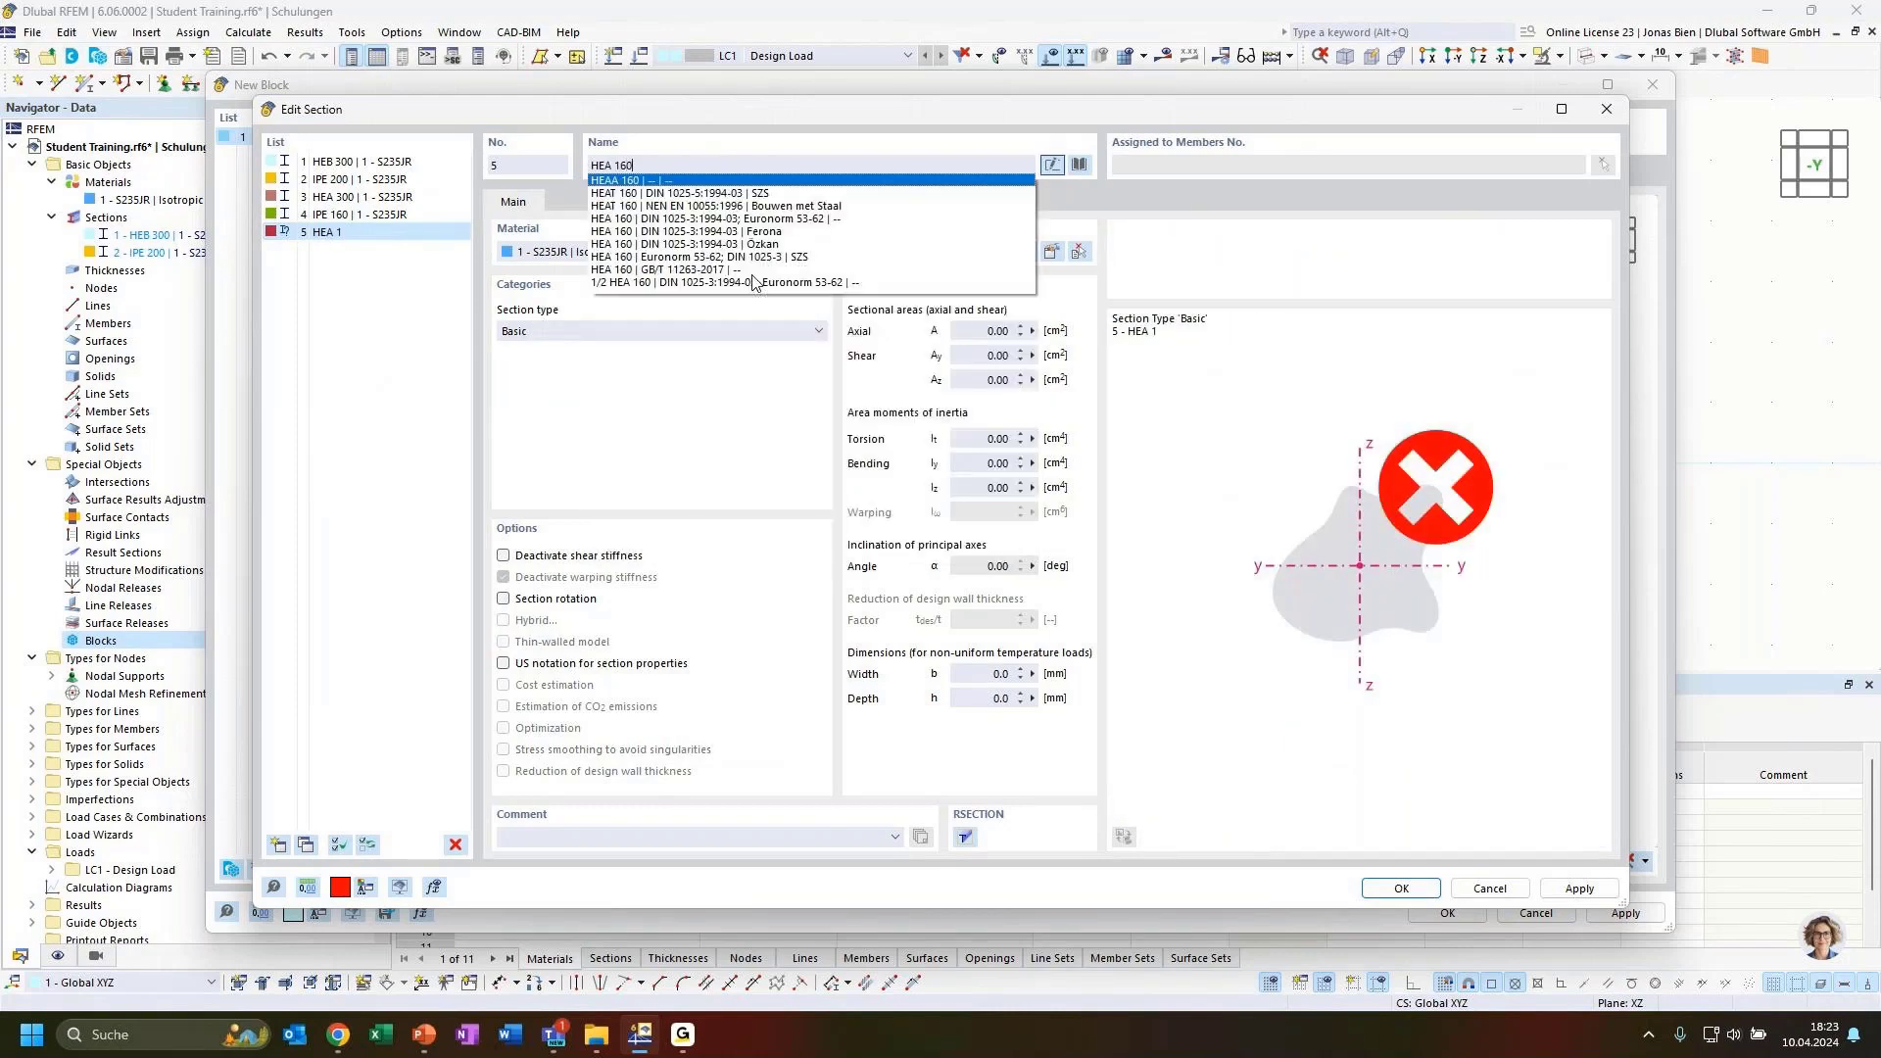
{"action": "type", "text": "0"}
{"action": "left_click", "coordinate": [758, 220]}
{"action": "left_click", "coordinate": [415, 434]}
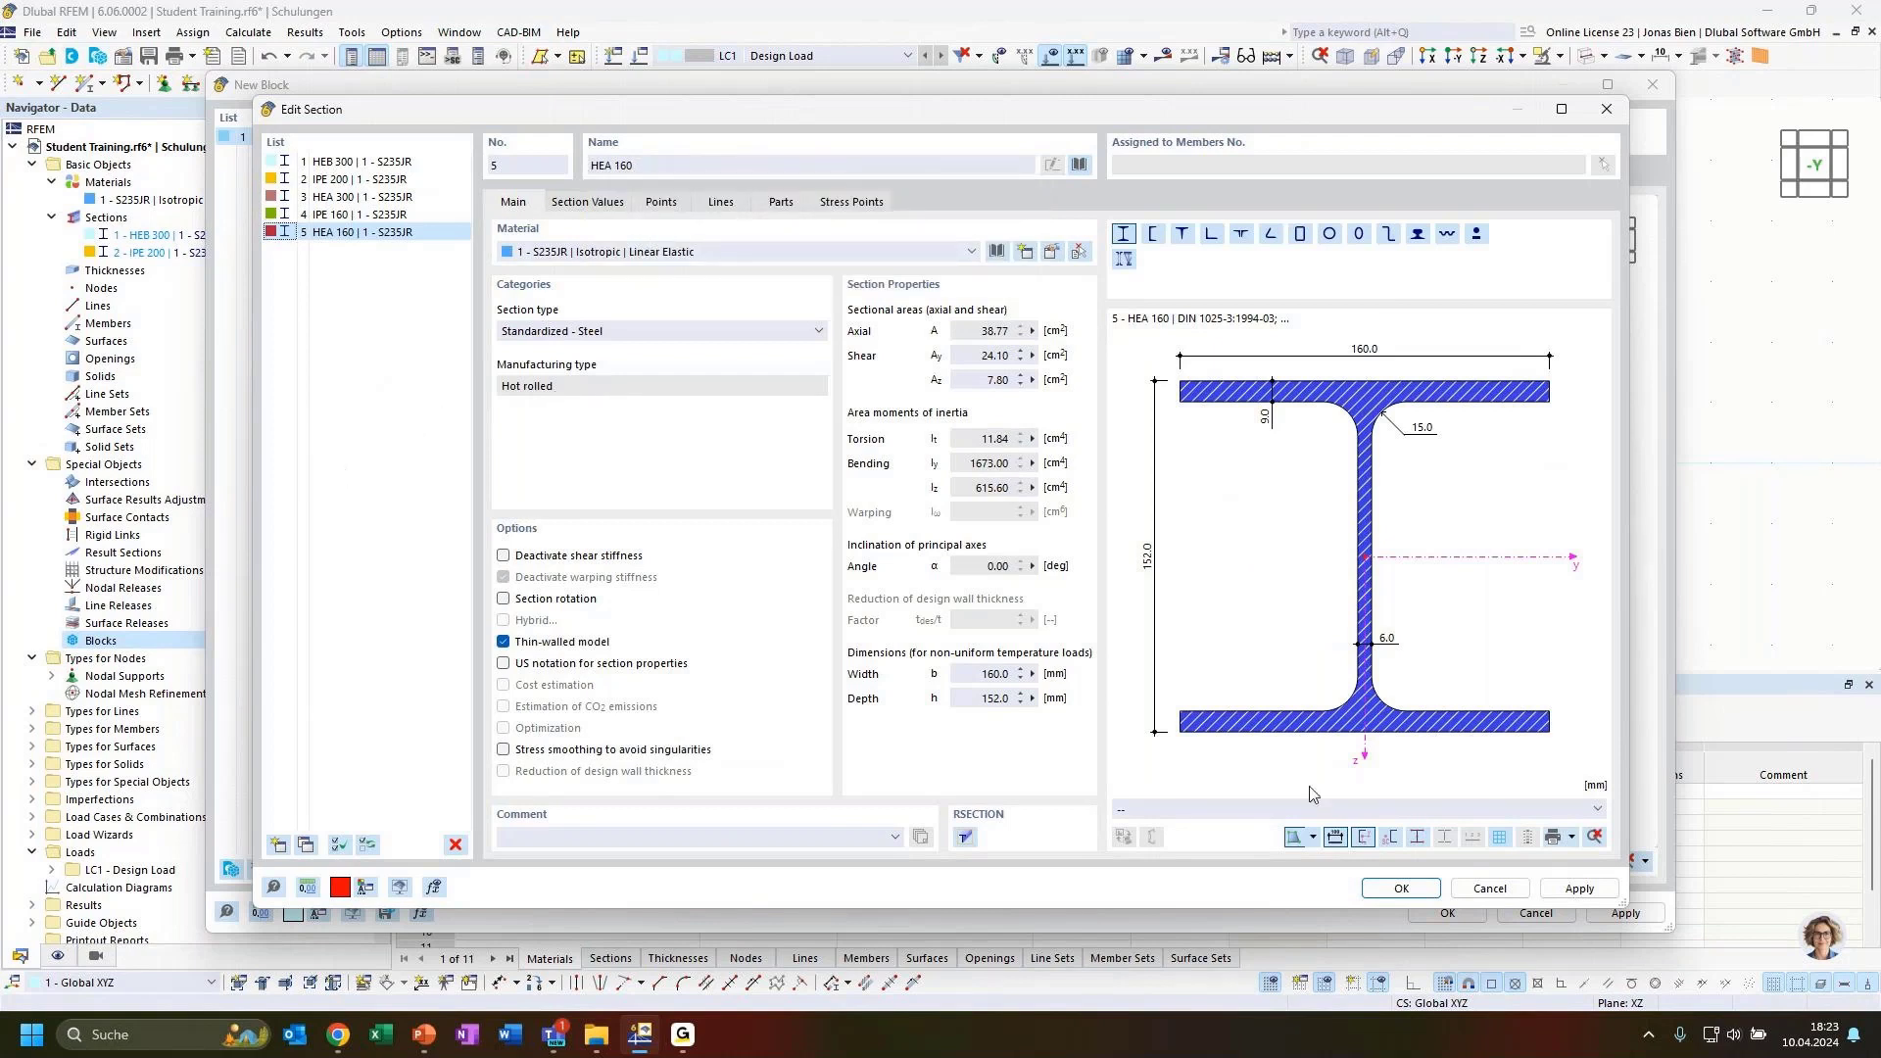
{"action": "left_click", "coordinate": [1426, 889]}
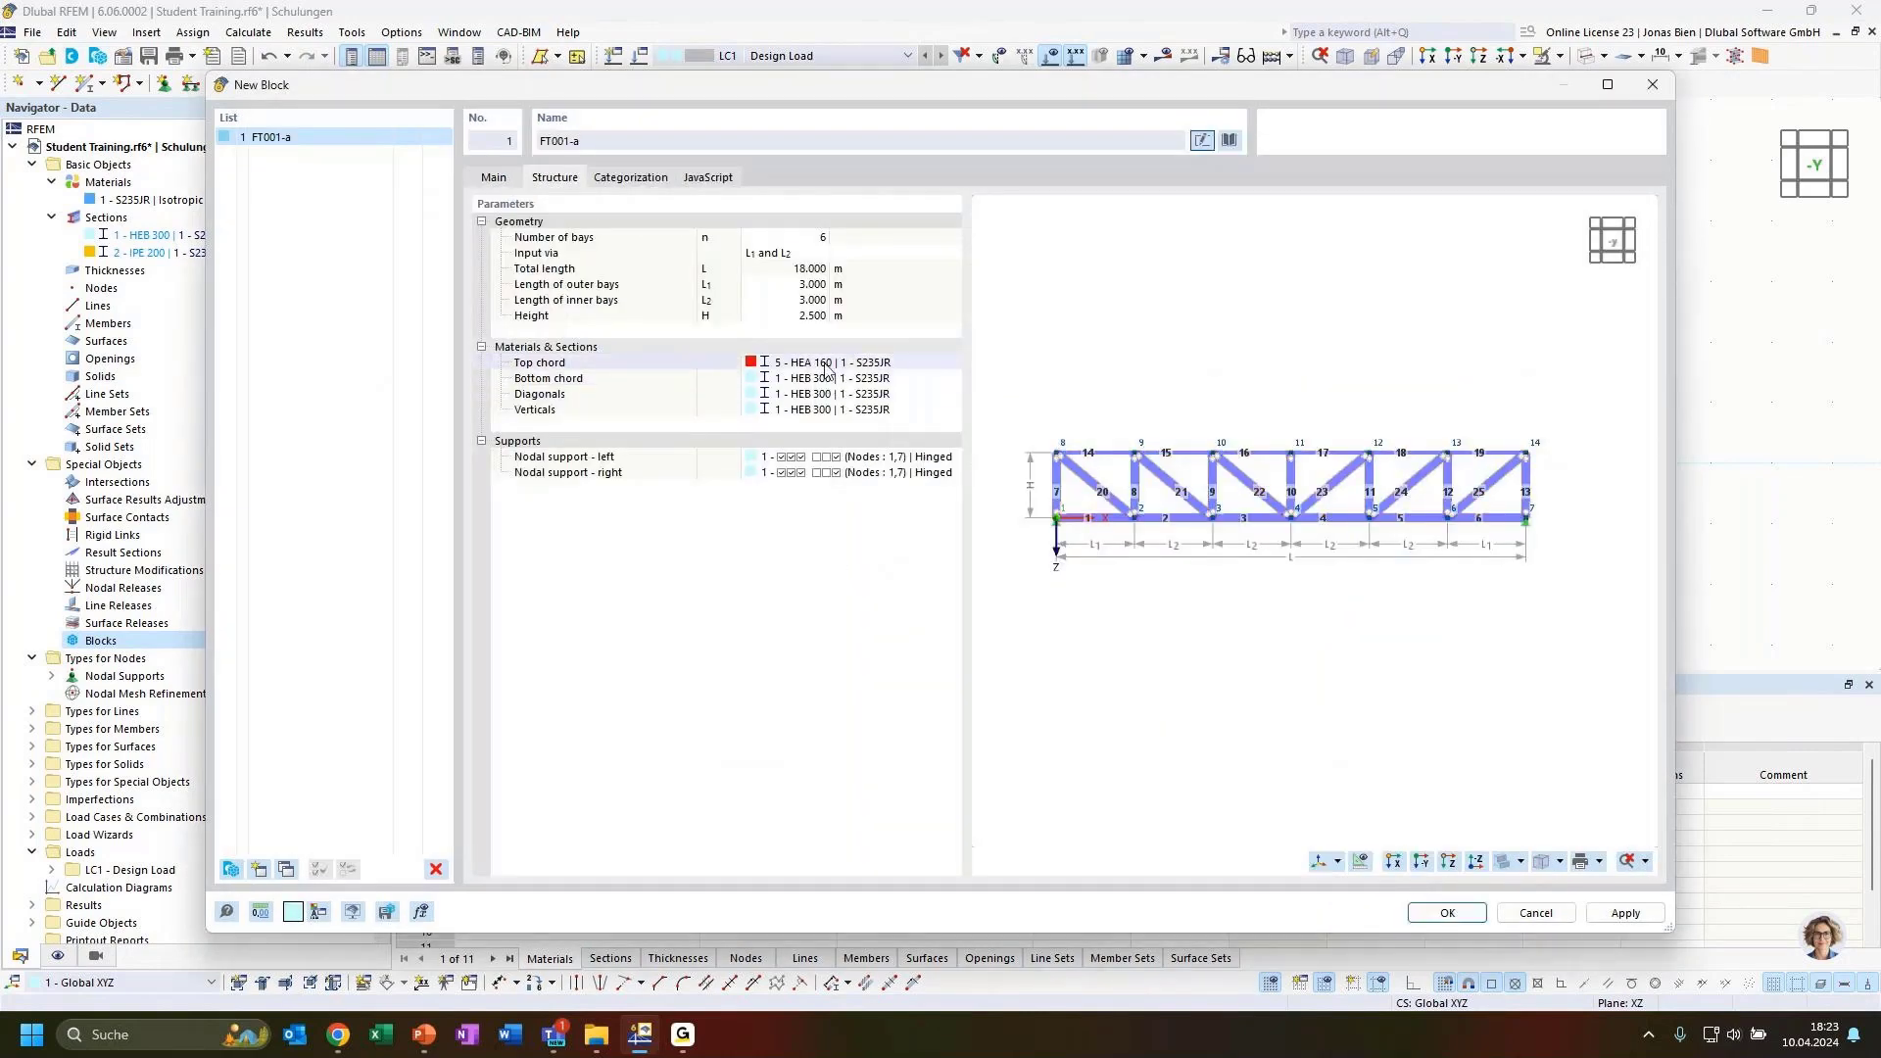
Assign section HEA 300 to both the top chord and the bottom chord of the truss.
{"action": "left_click", "coordinate": [894, 364]}
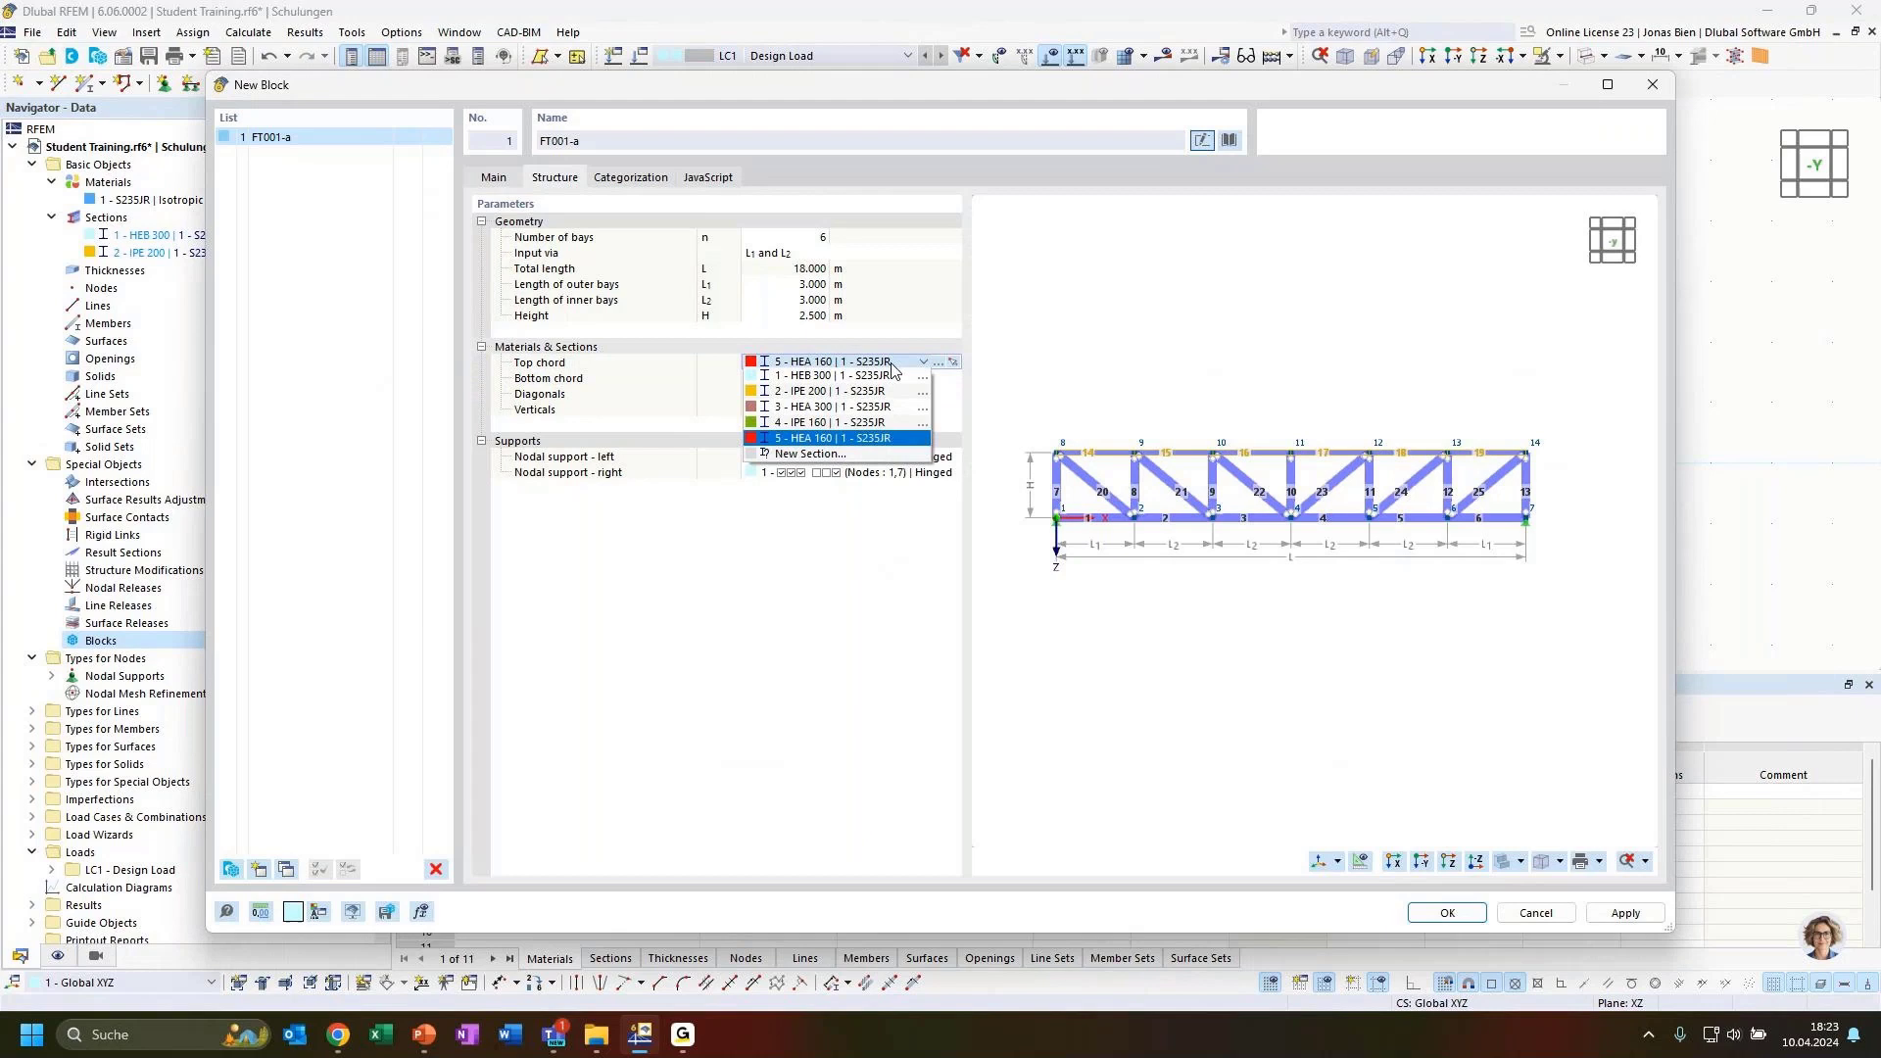
{"action": "left_click", "coordinate": [843, 409]}
{"action": "left_click", "coordinate": [838, 382]}
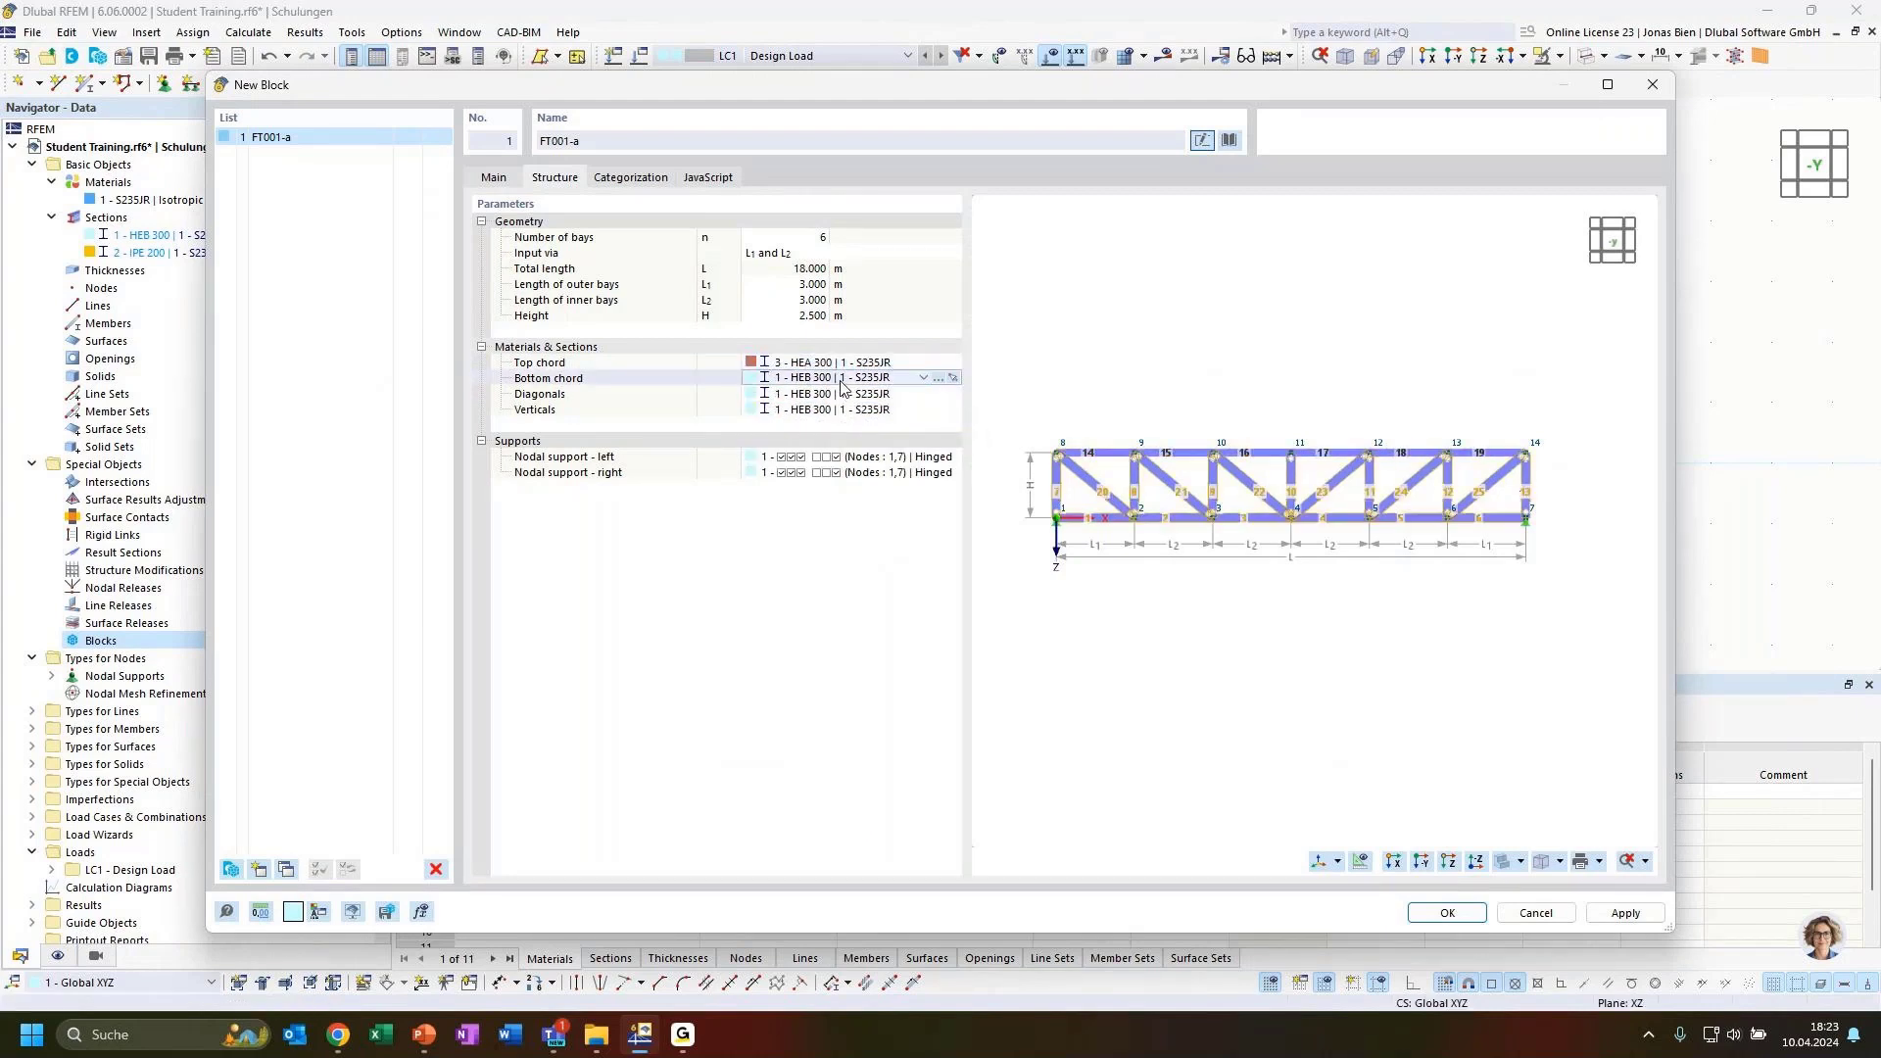
{"action": "left_click", "coordinate": [848, 382]}
{"action": "left_click", "coordinate": [826, 423]}
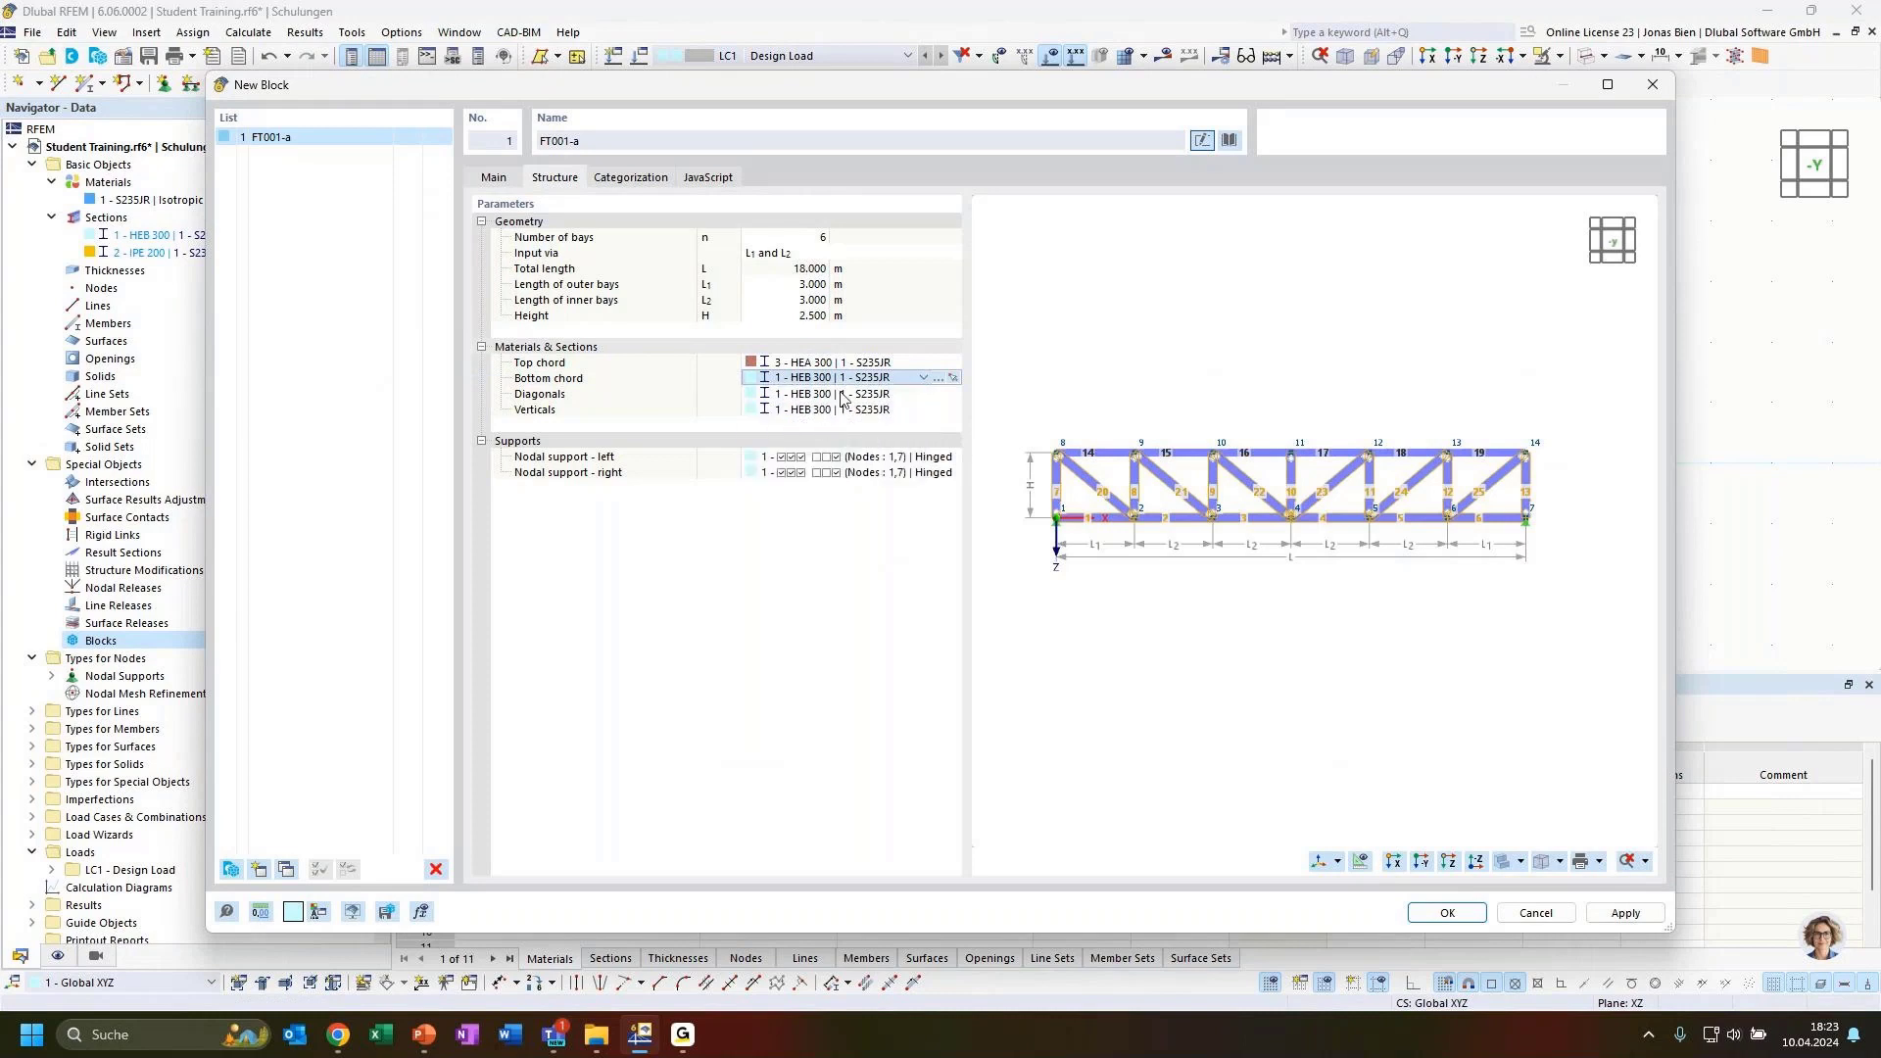
Assign section IPE 160 to the truss diagonals and HEA 160 to the verticals.
{"action": "left_click", "coordinate": [824, 395]}
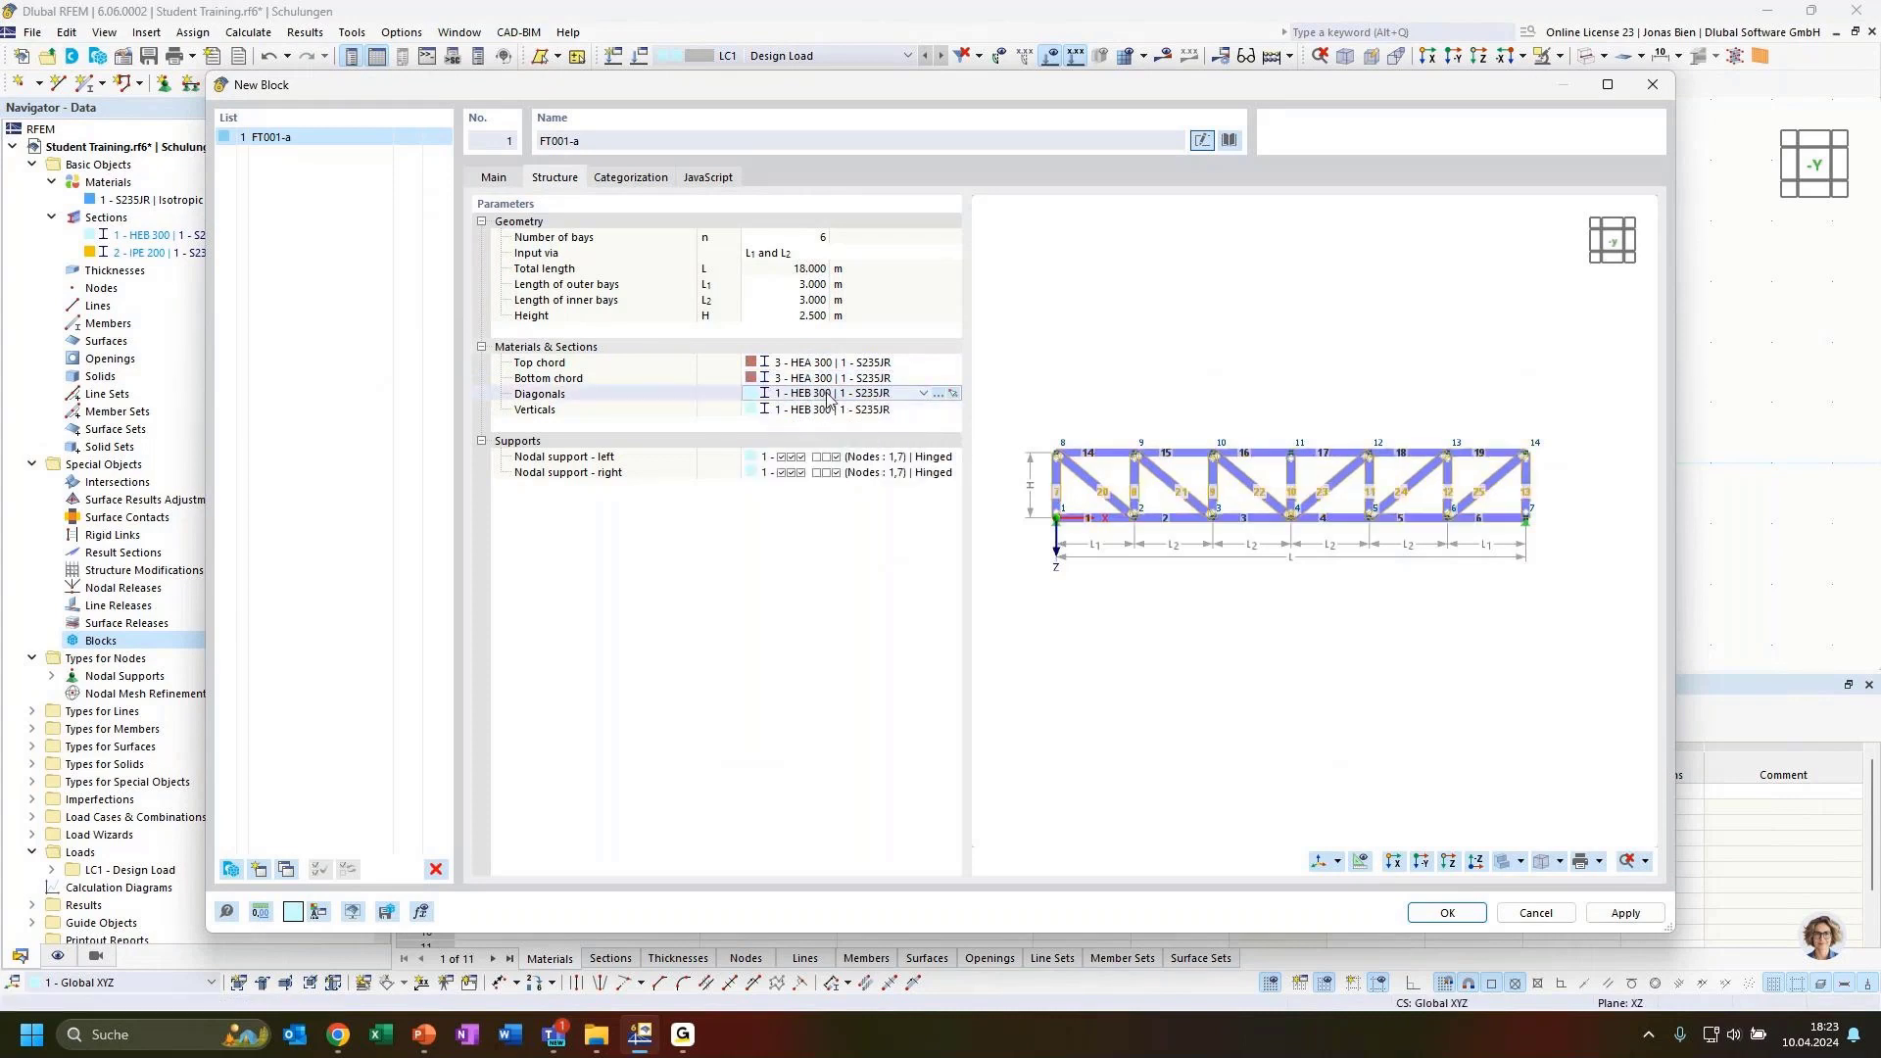
{"action": "left_click", "coordinate": [824, 395]}
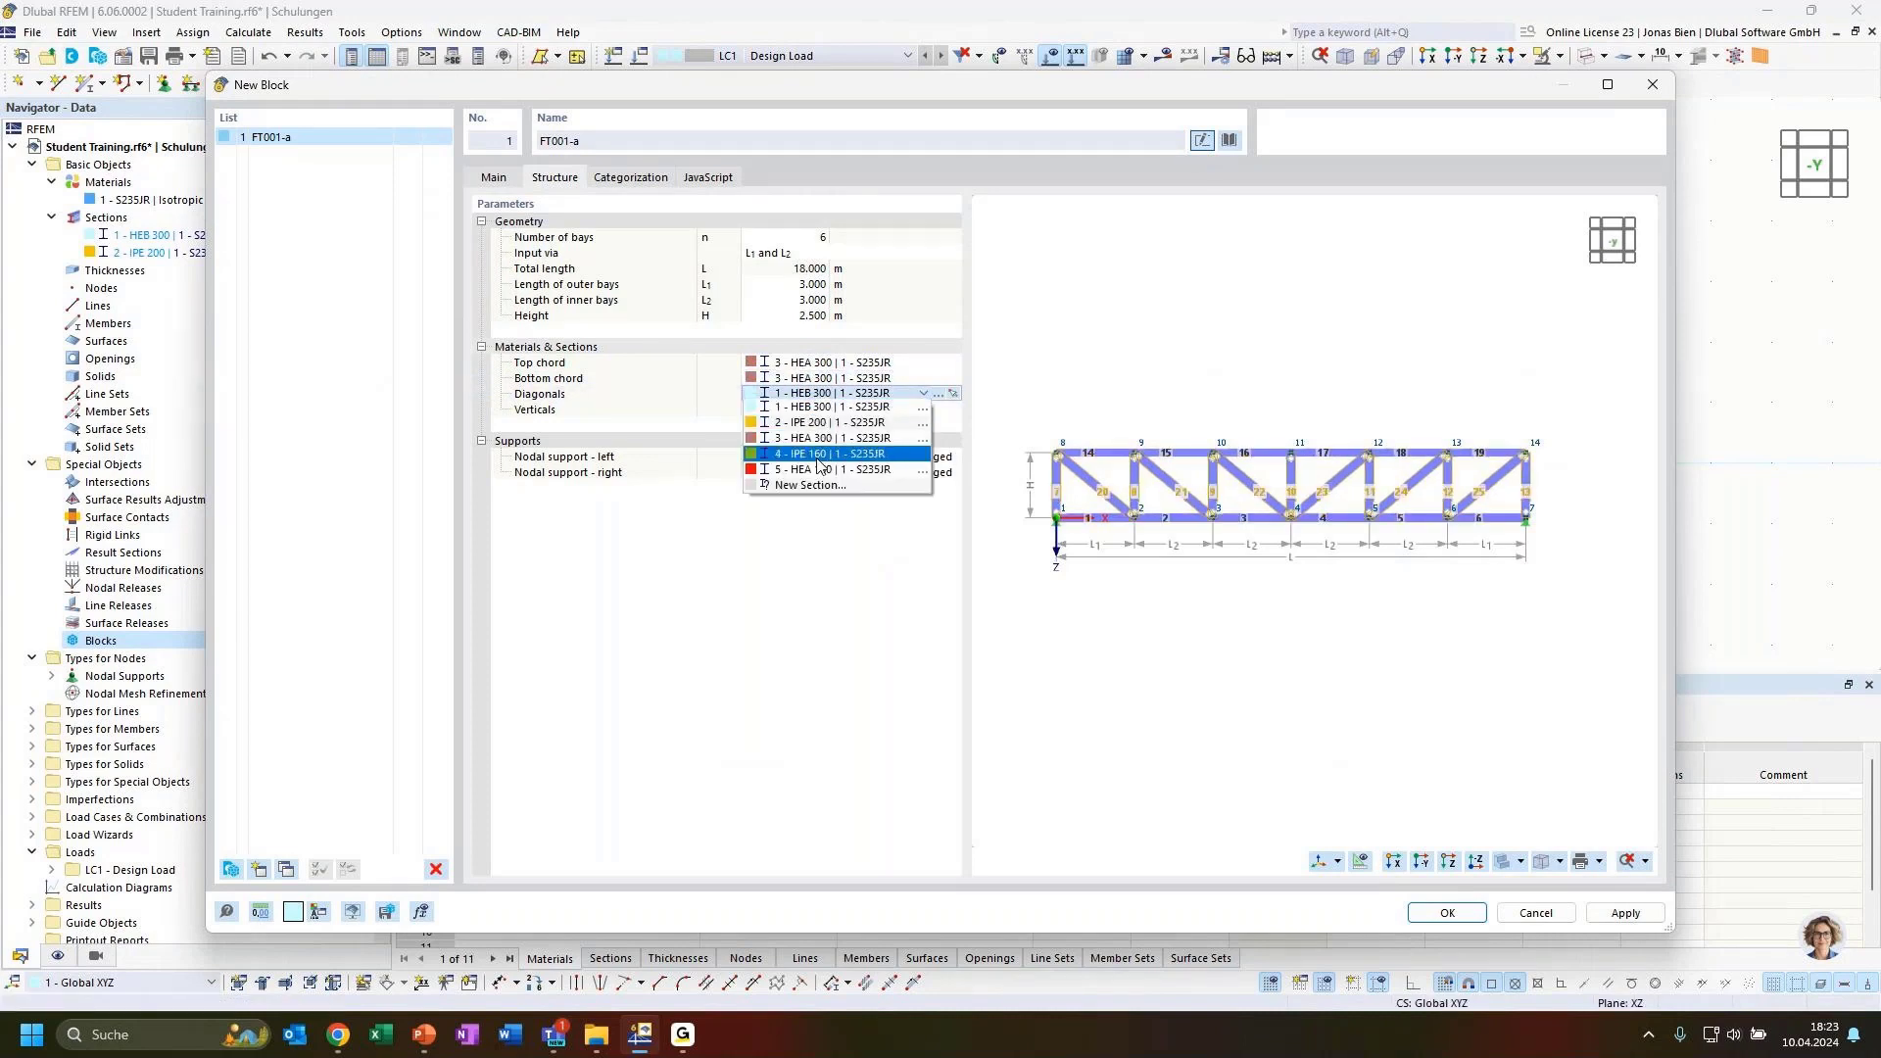
{"action": "left_click", "coordinate": [817, 457]}
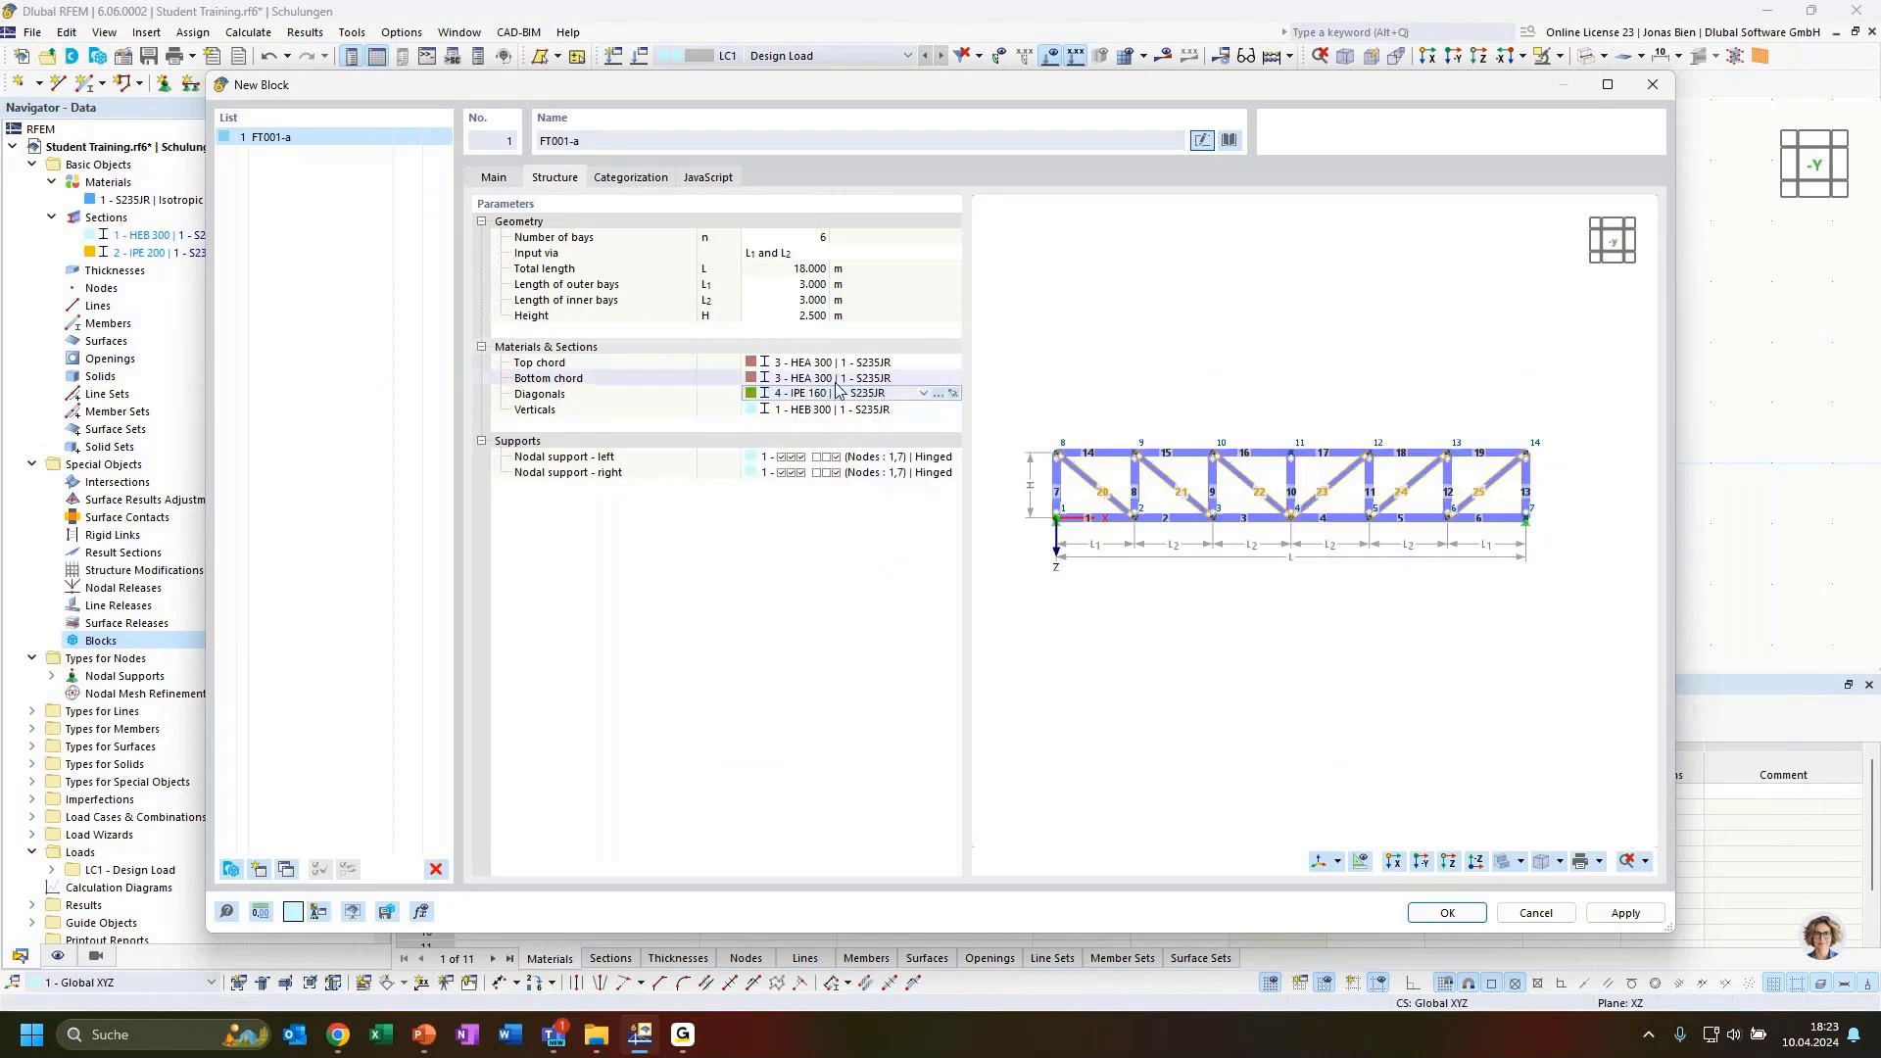
{"action": "left_click", "coordinate": [828, 411]}
{"action": "left_click", "coordinate": [828, 412]}
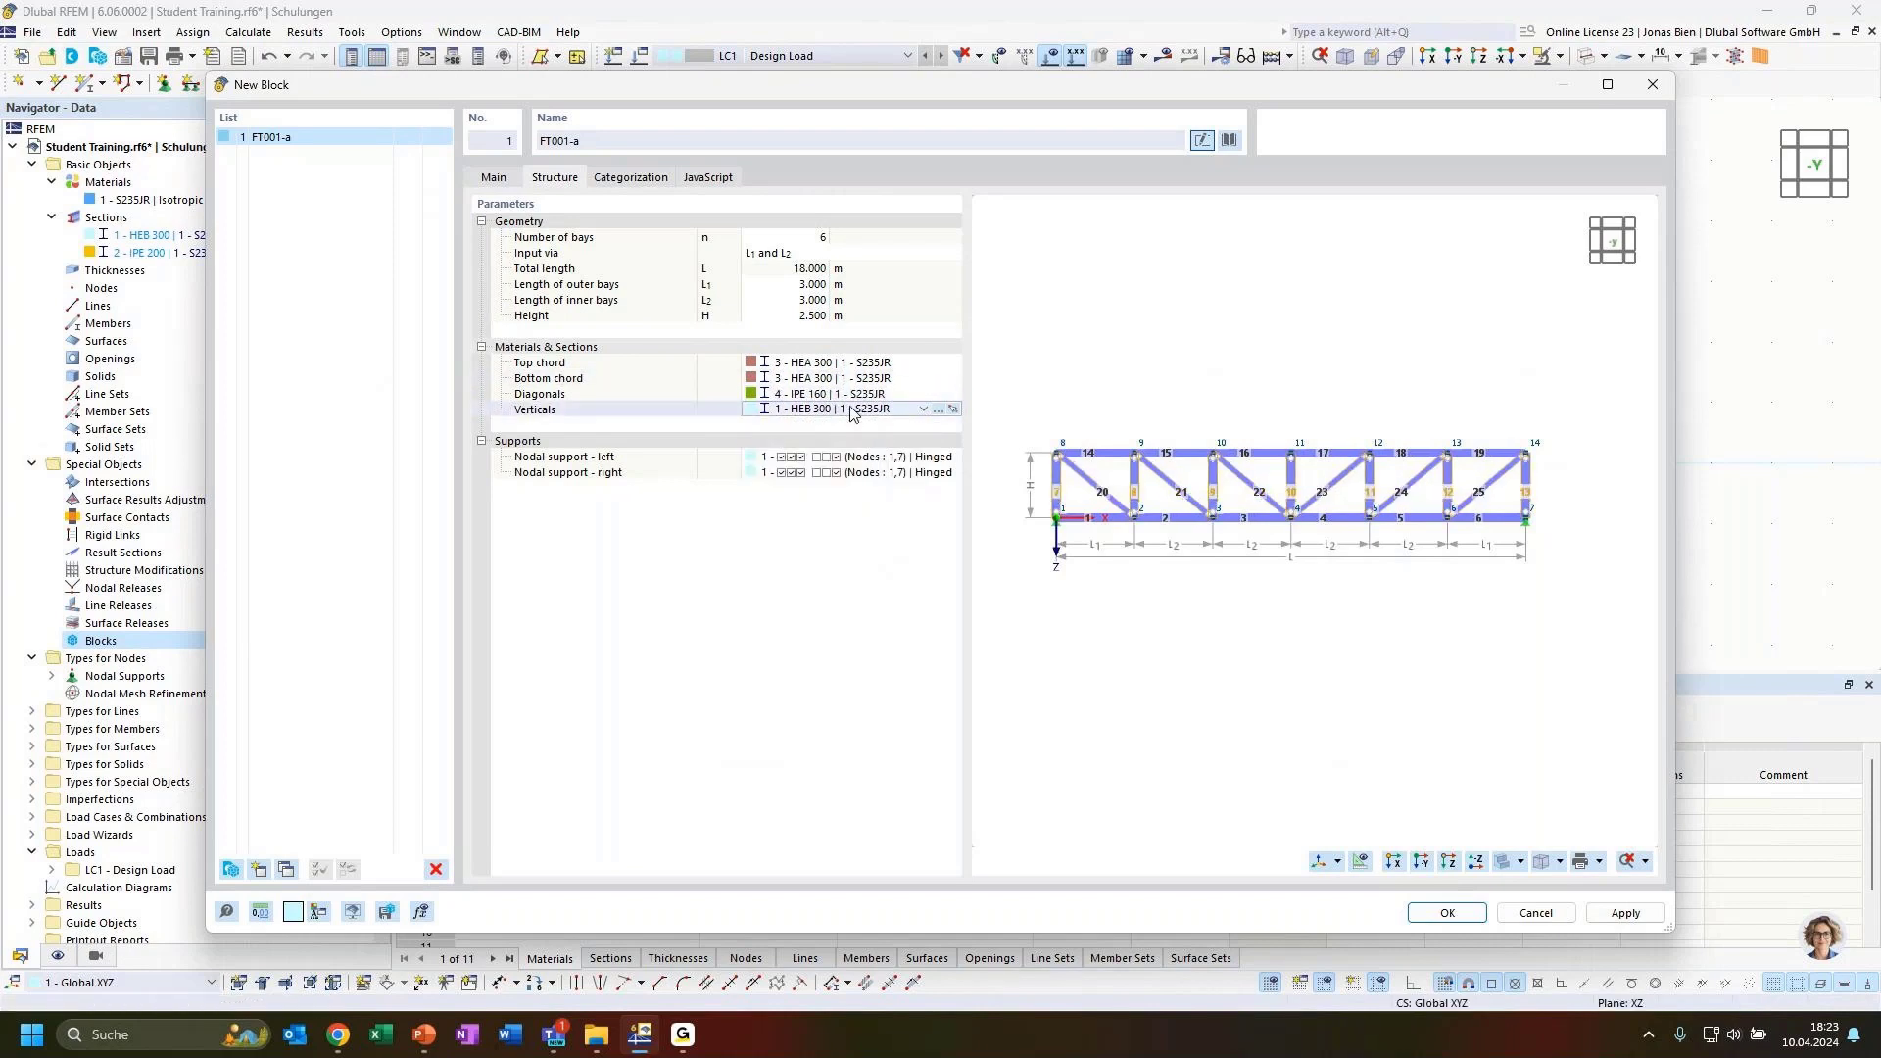
{"action": "left_click", "coordinate": [831, 410]}
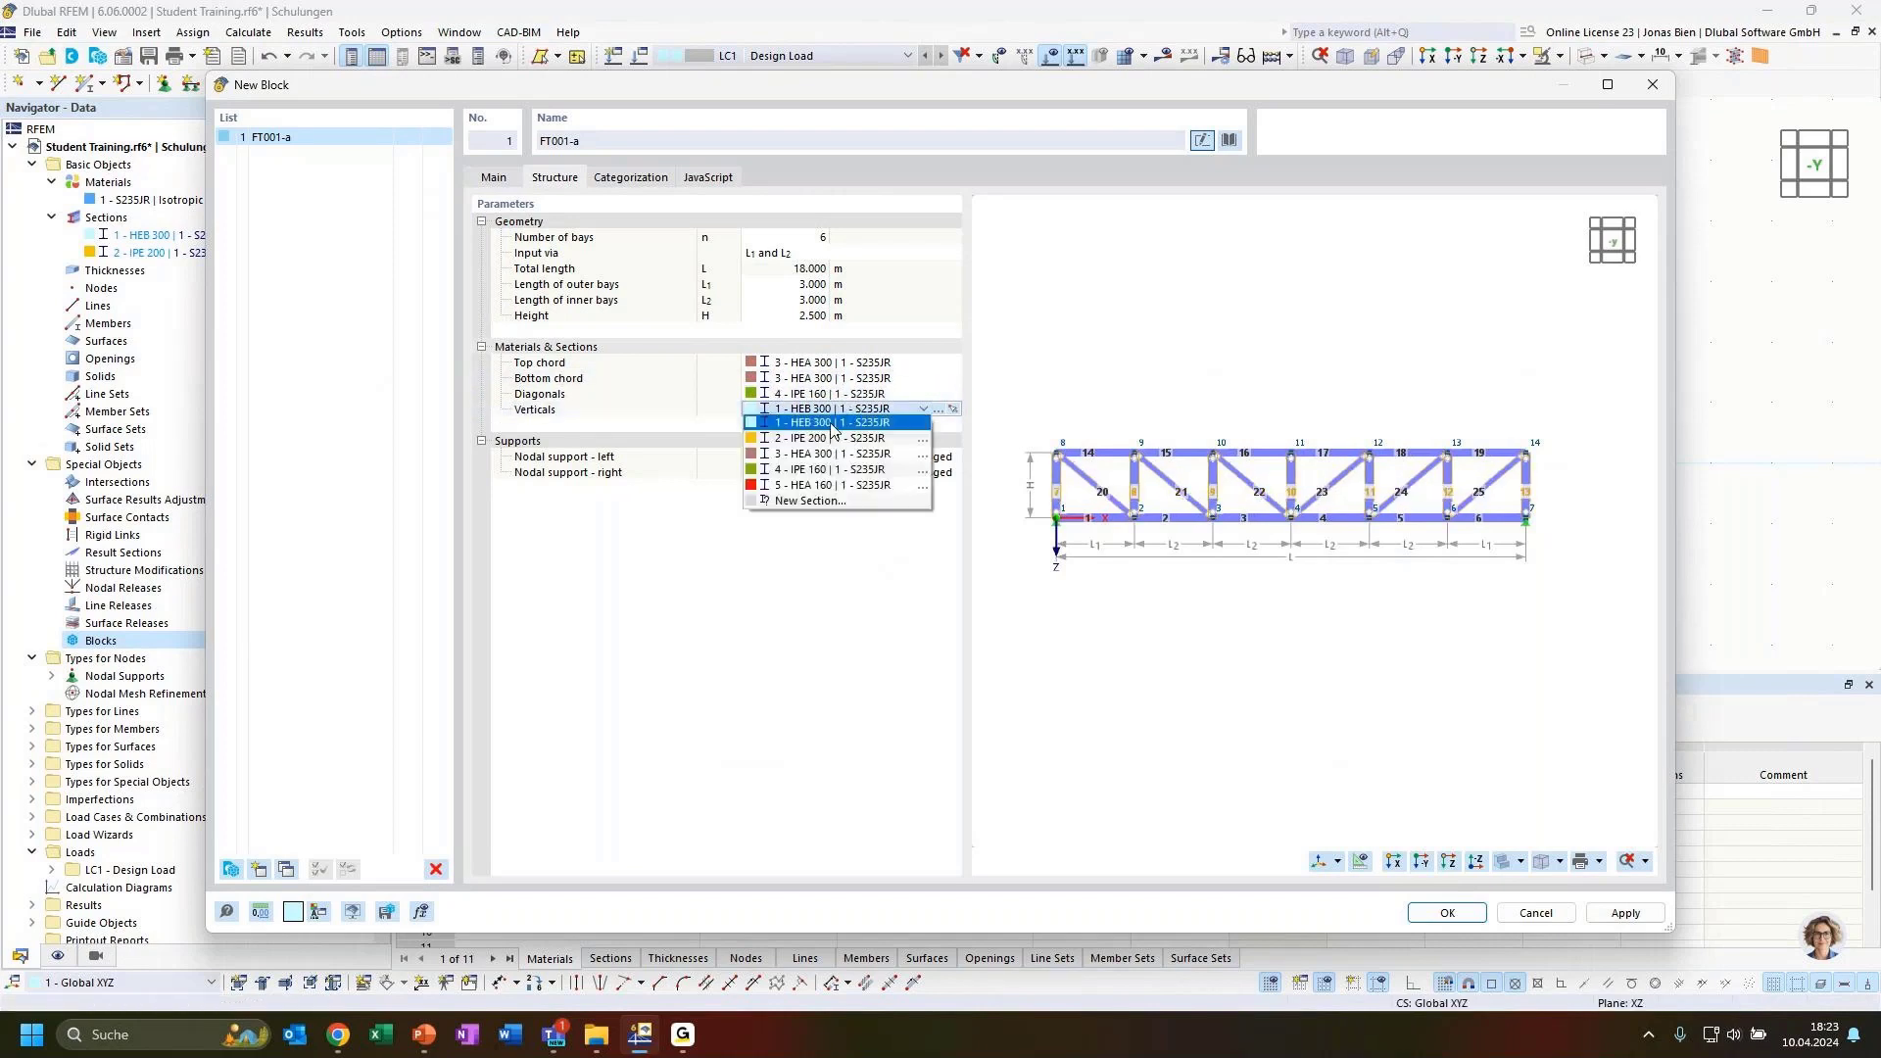
{"action": "left_click", "coordinate": [821, 487]}
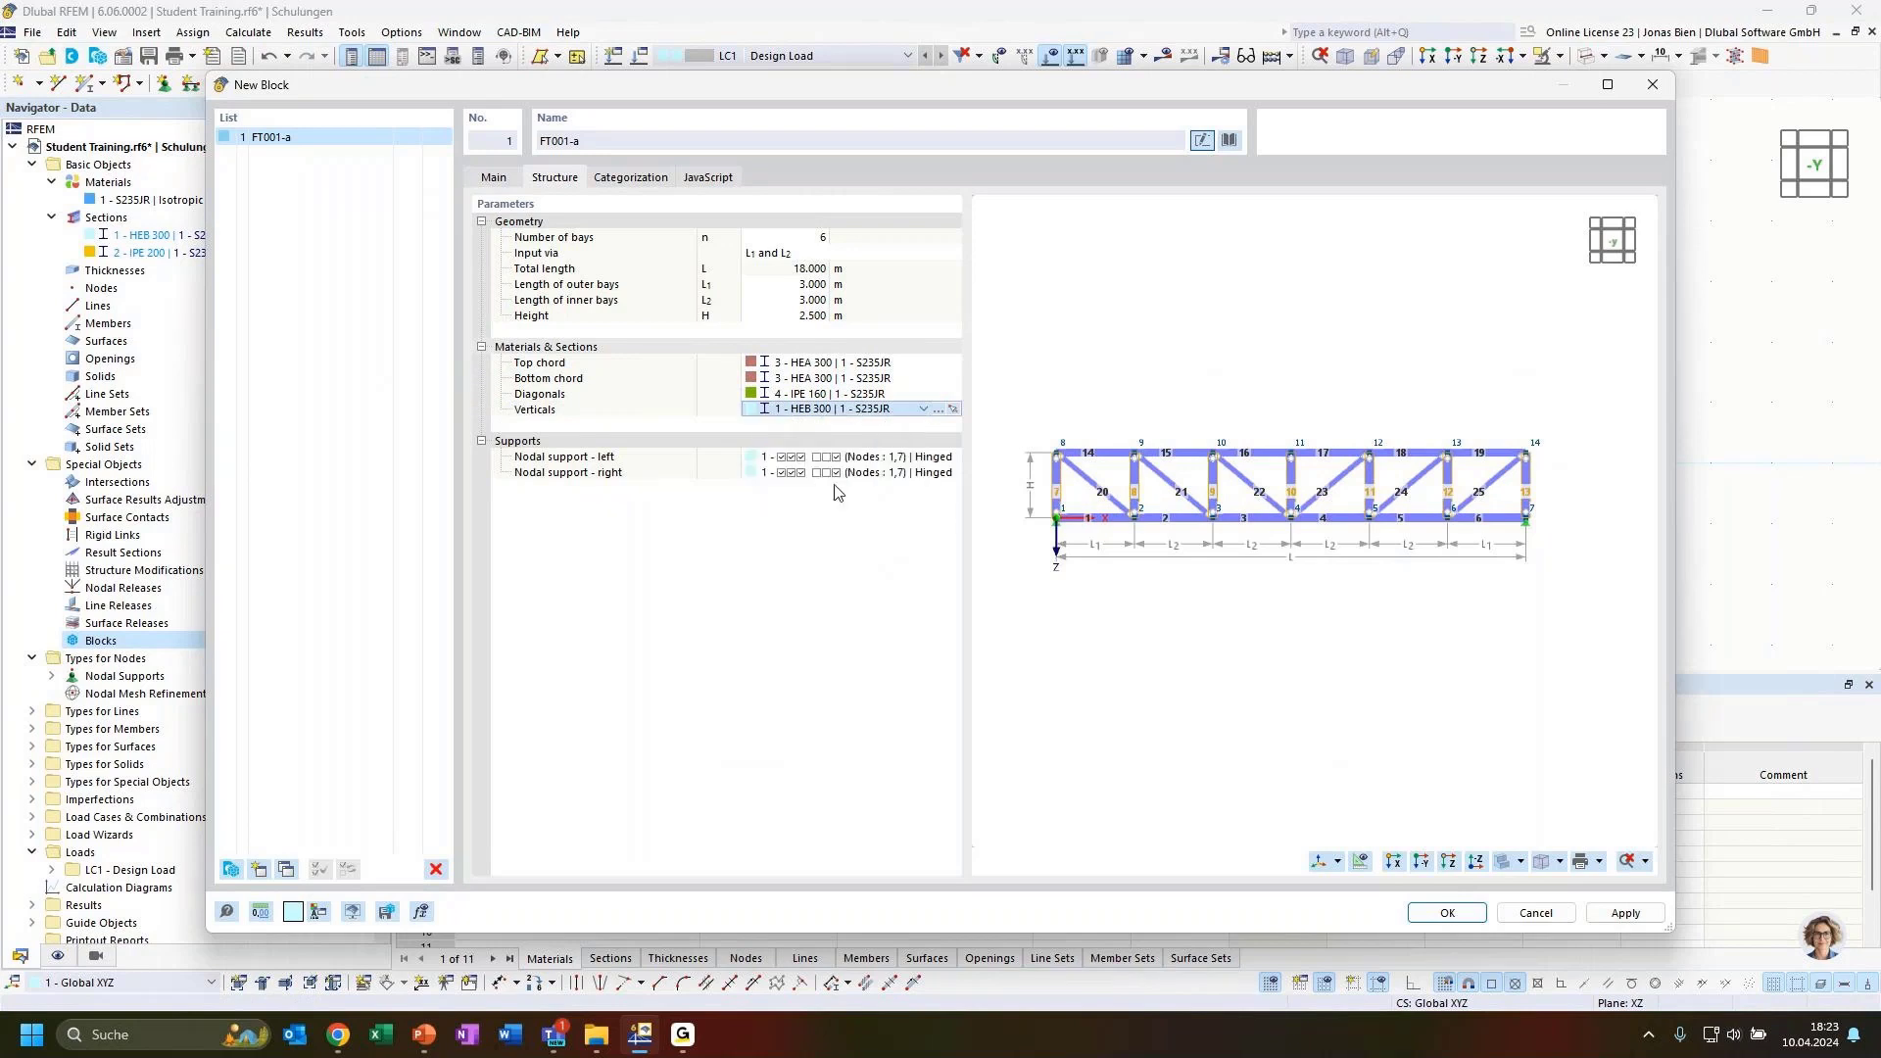
{"action": "left_click", "coordinate": [782, 561]}
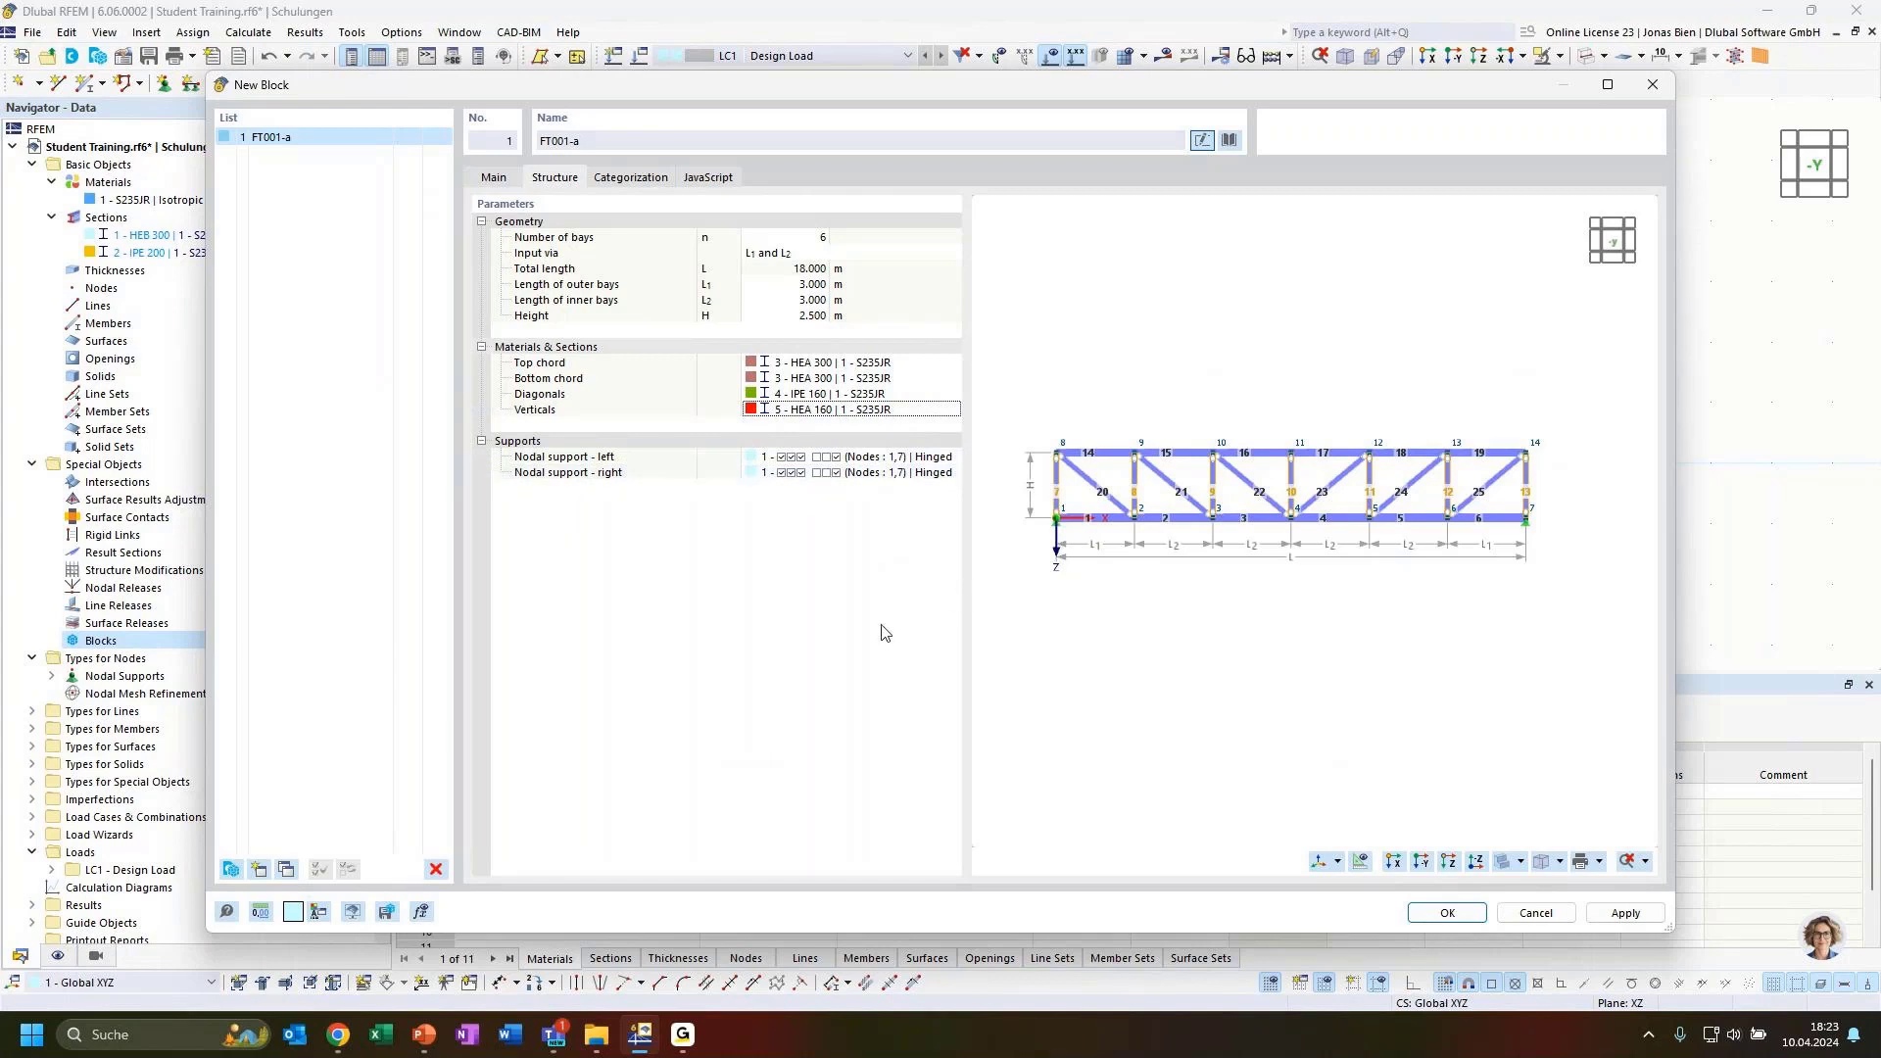
Generate the truss in the model from the configured block and display its members rendered with their sections.
{"action": "left_click", "coordinate": [1447, 913]}
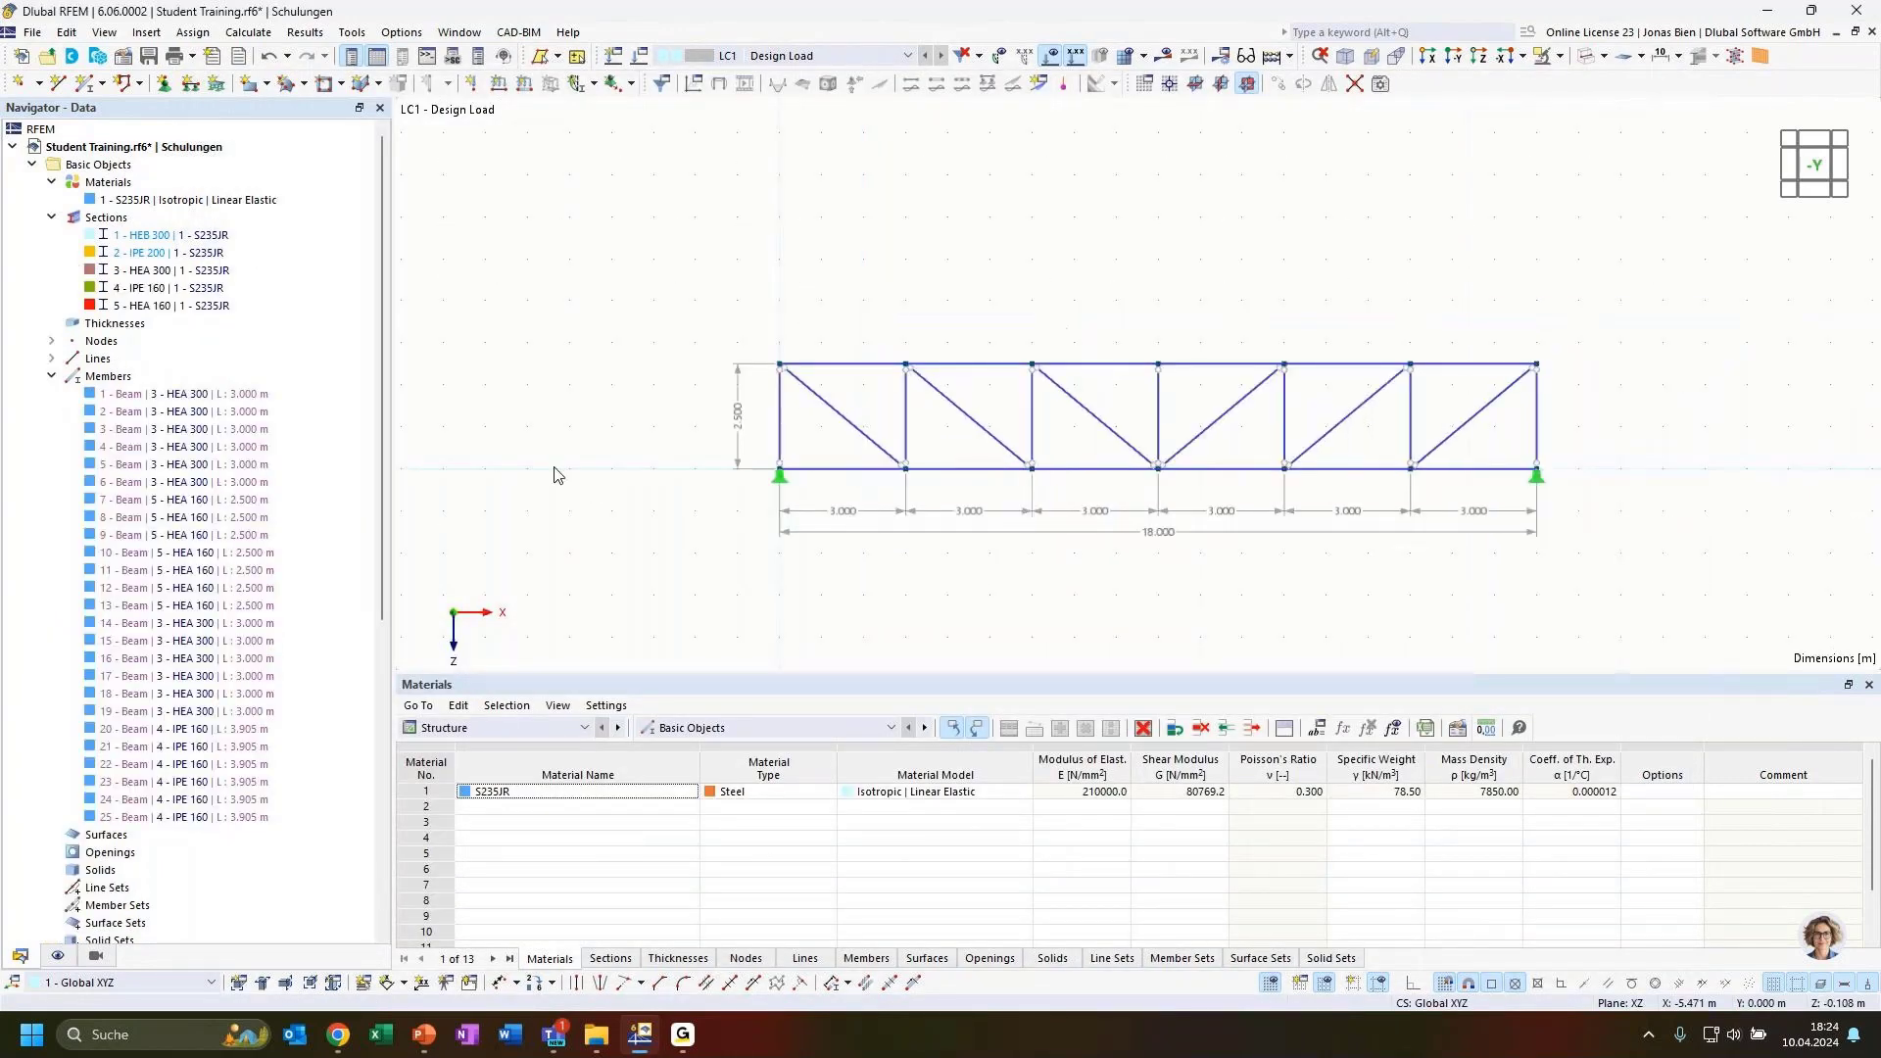
{"action": "left_click", "coordinate": [51, 376]}
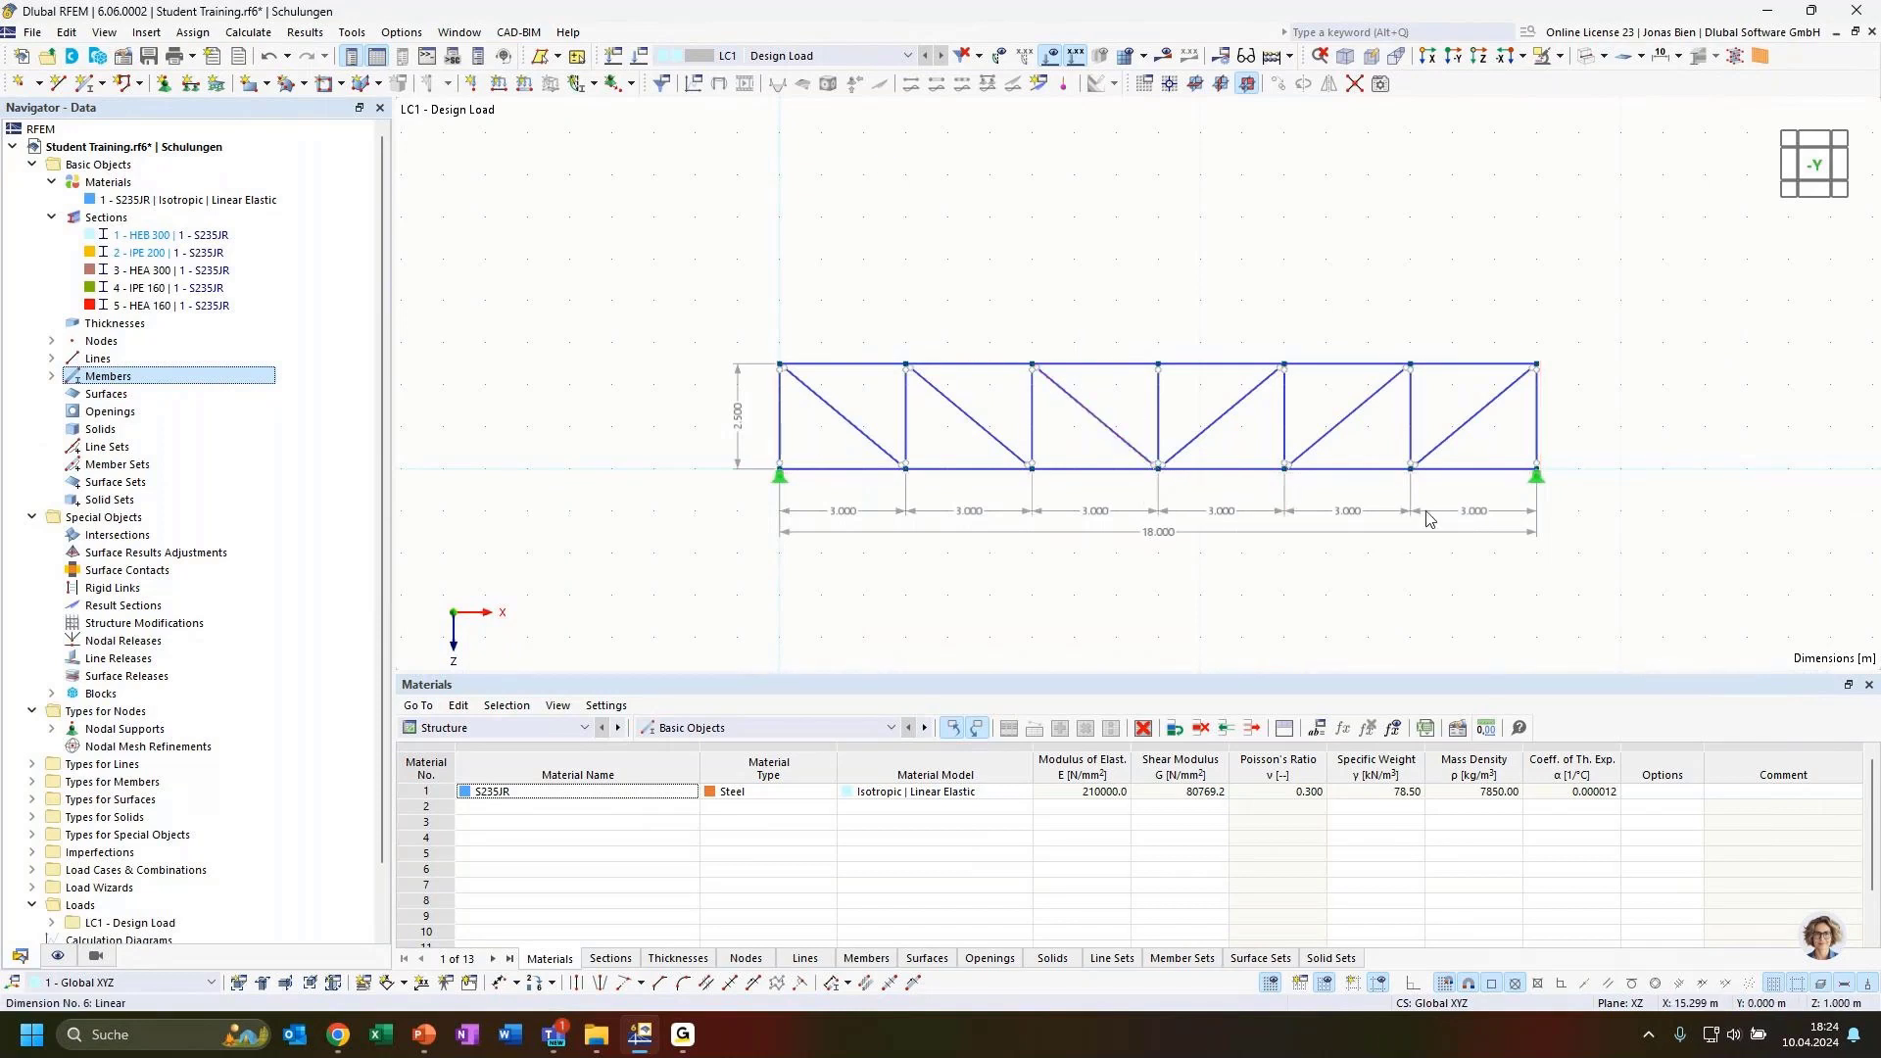
{"action": "left_click", "coordinate": [1585, 57]}
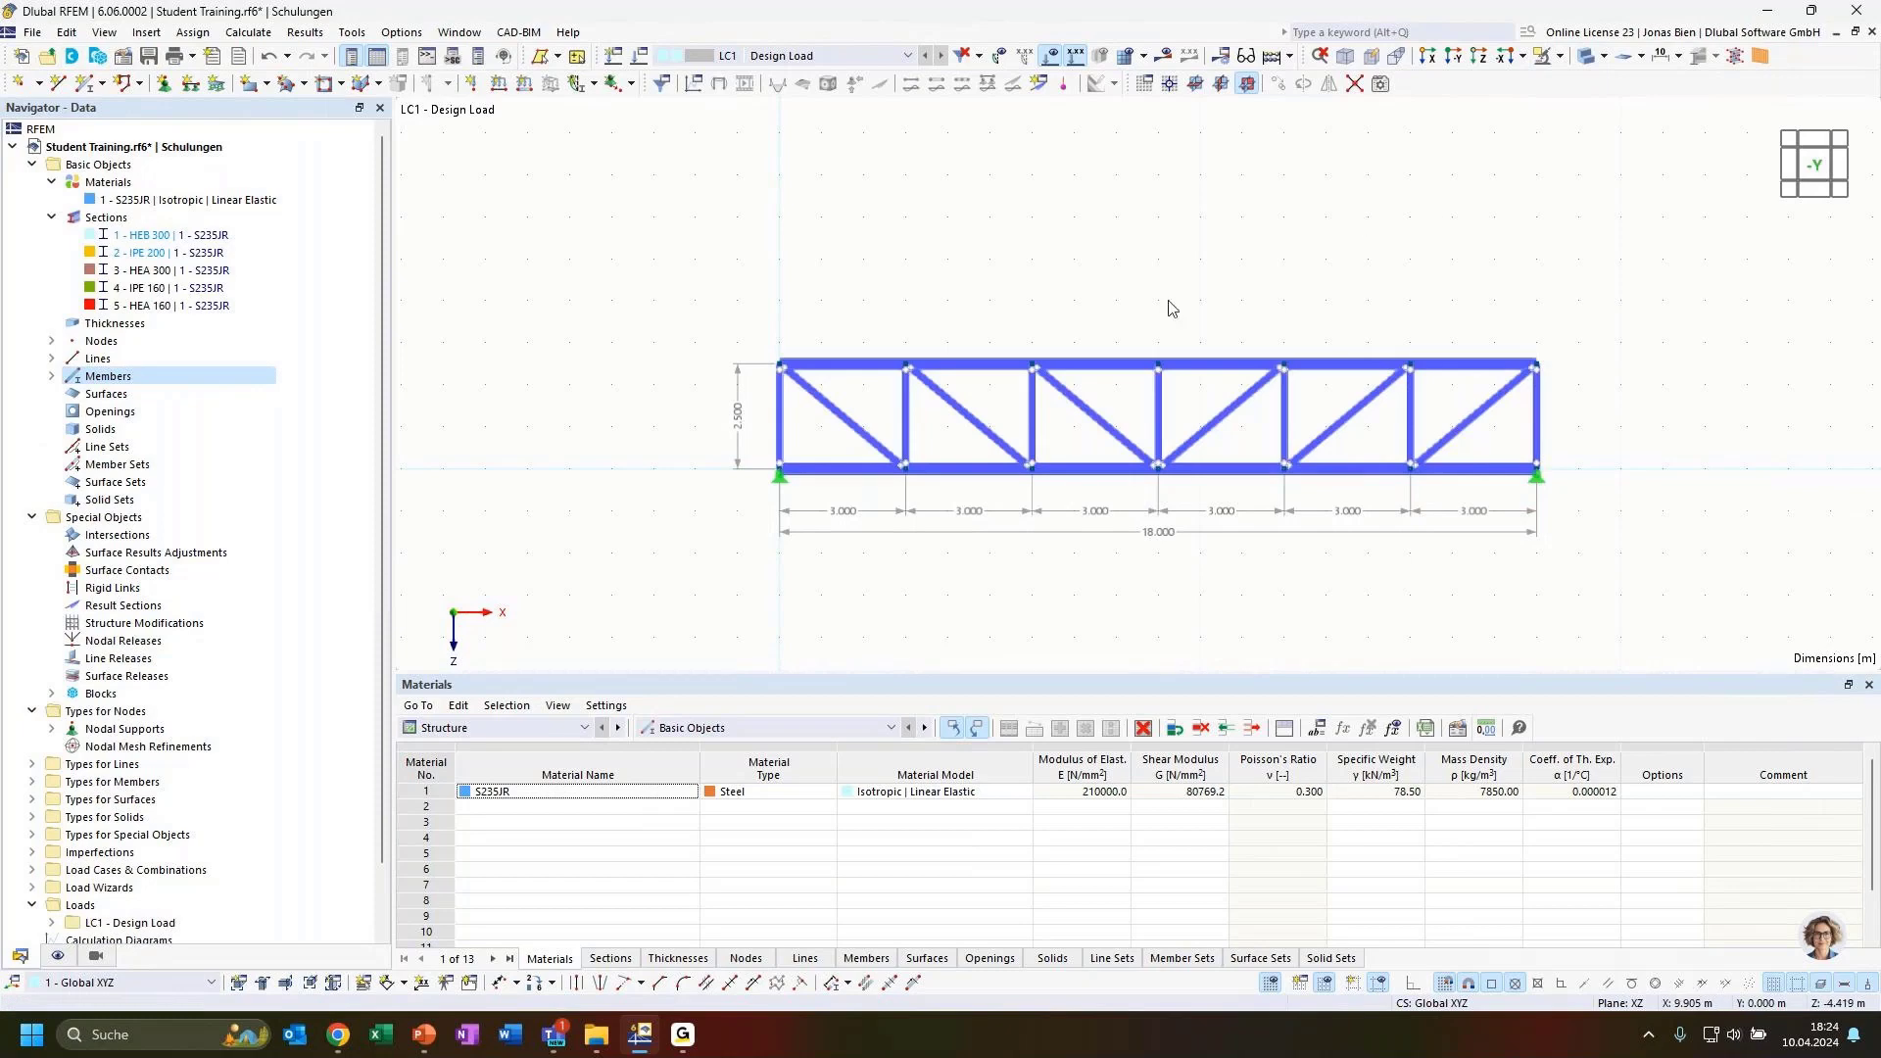
Color the rendered truss members by the object property Section and view the truss at an angle.
{"action": "left_click", "coordinate": [97, 958]}
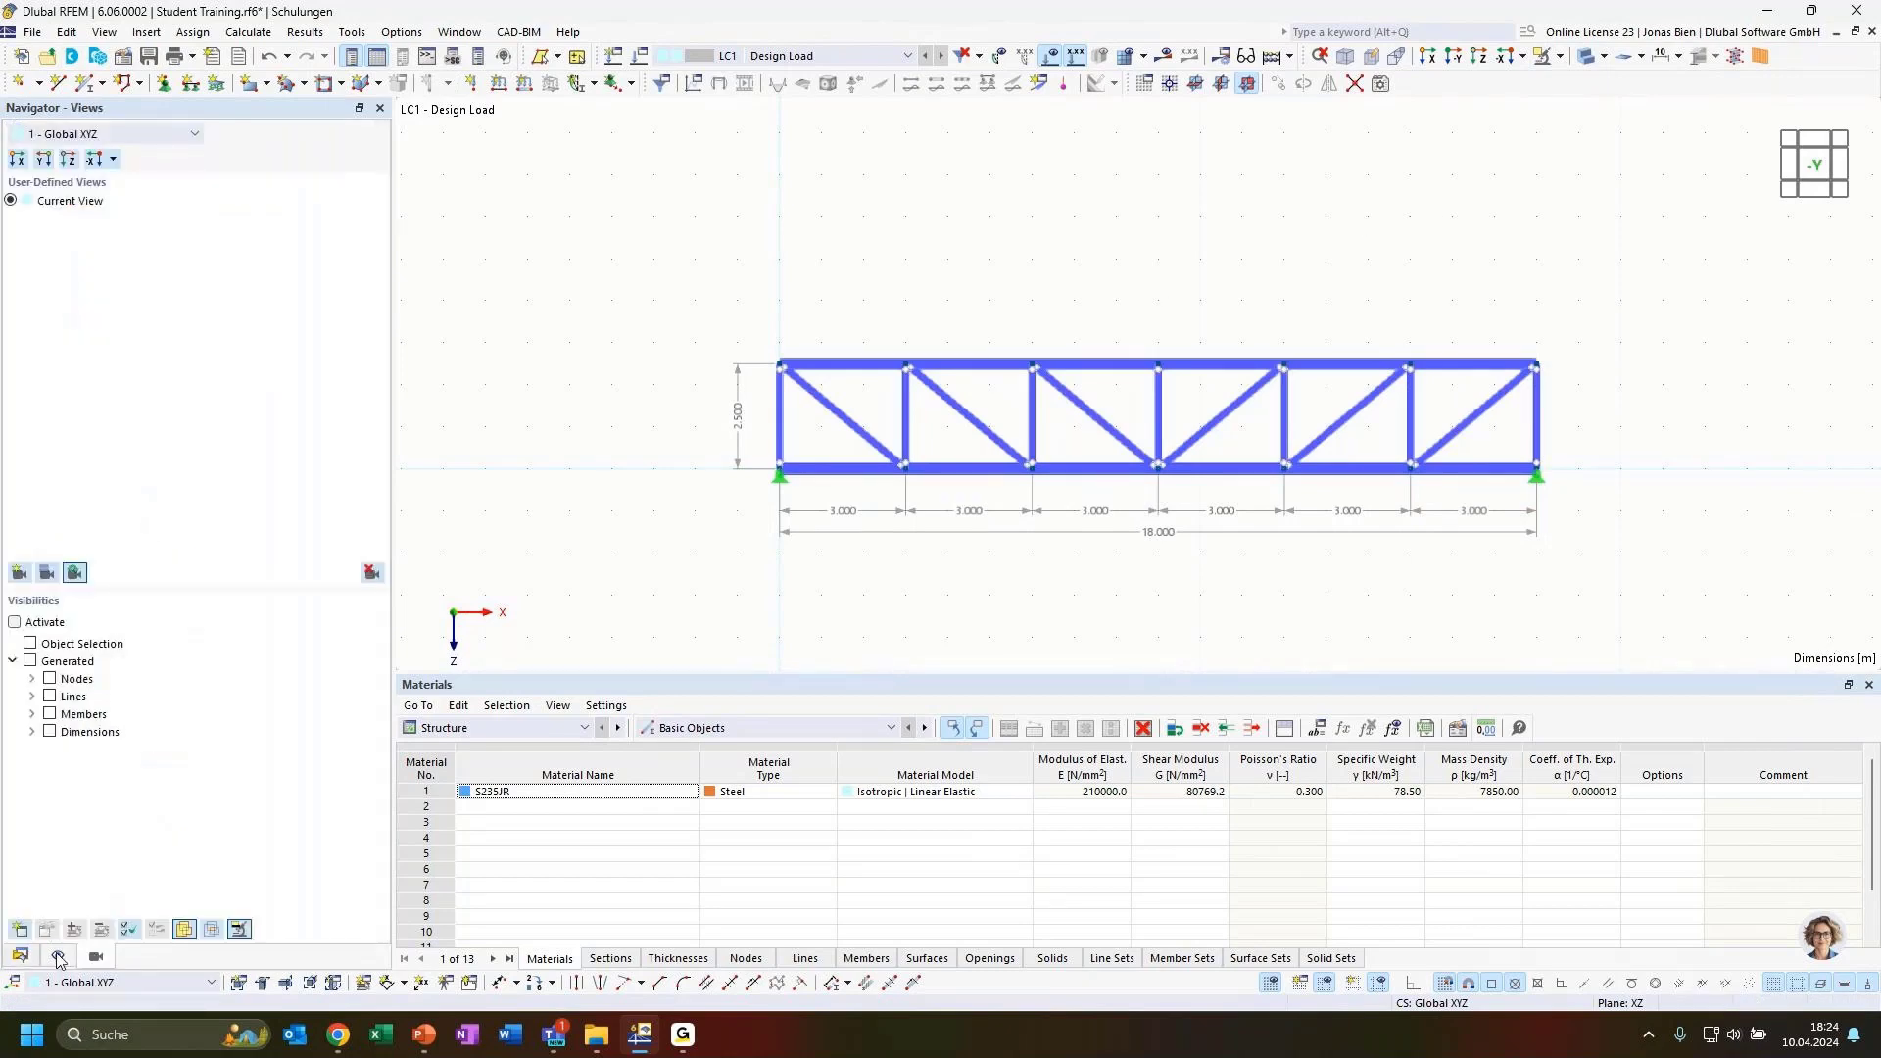
{"action": "left_click", "coordinate": [58, 957]}
{"action": "scroll", "coordinate": [147, 686], "scroll_direction": "down", "scroll_amount": 10}
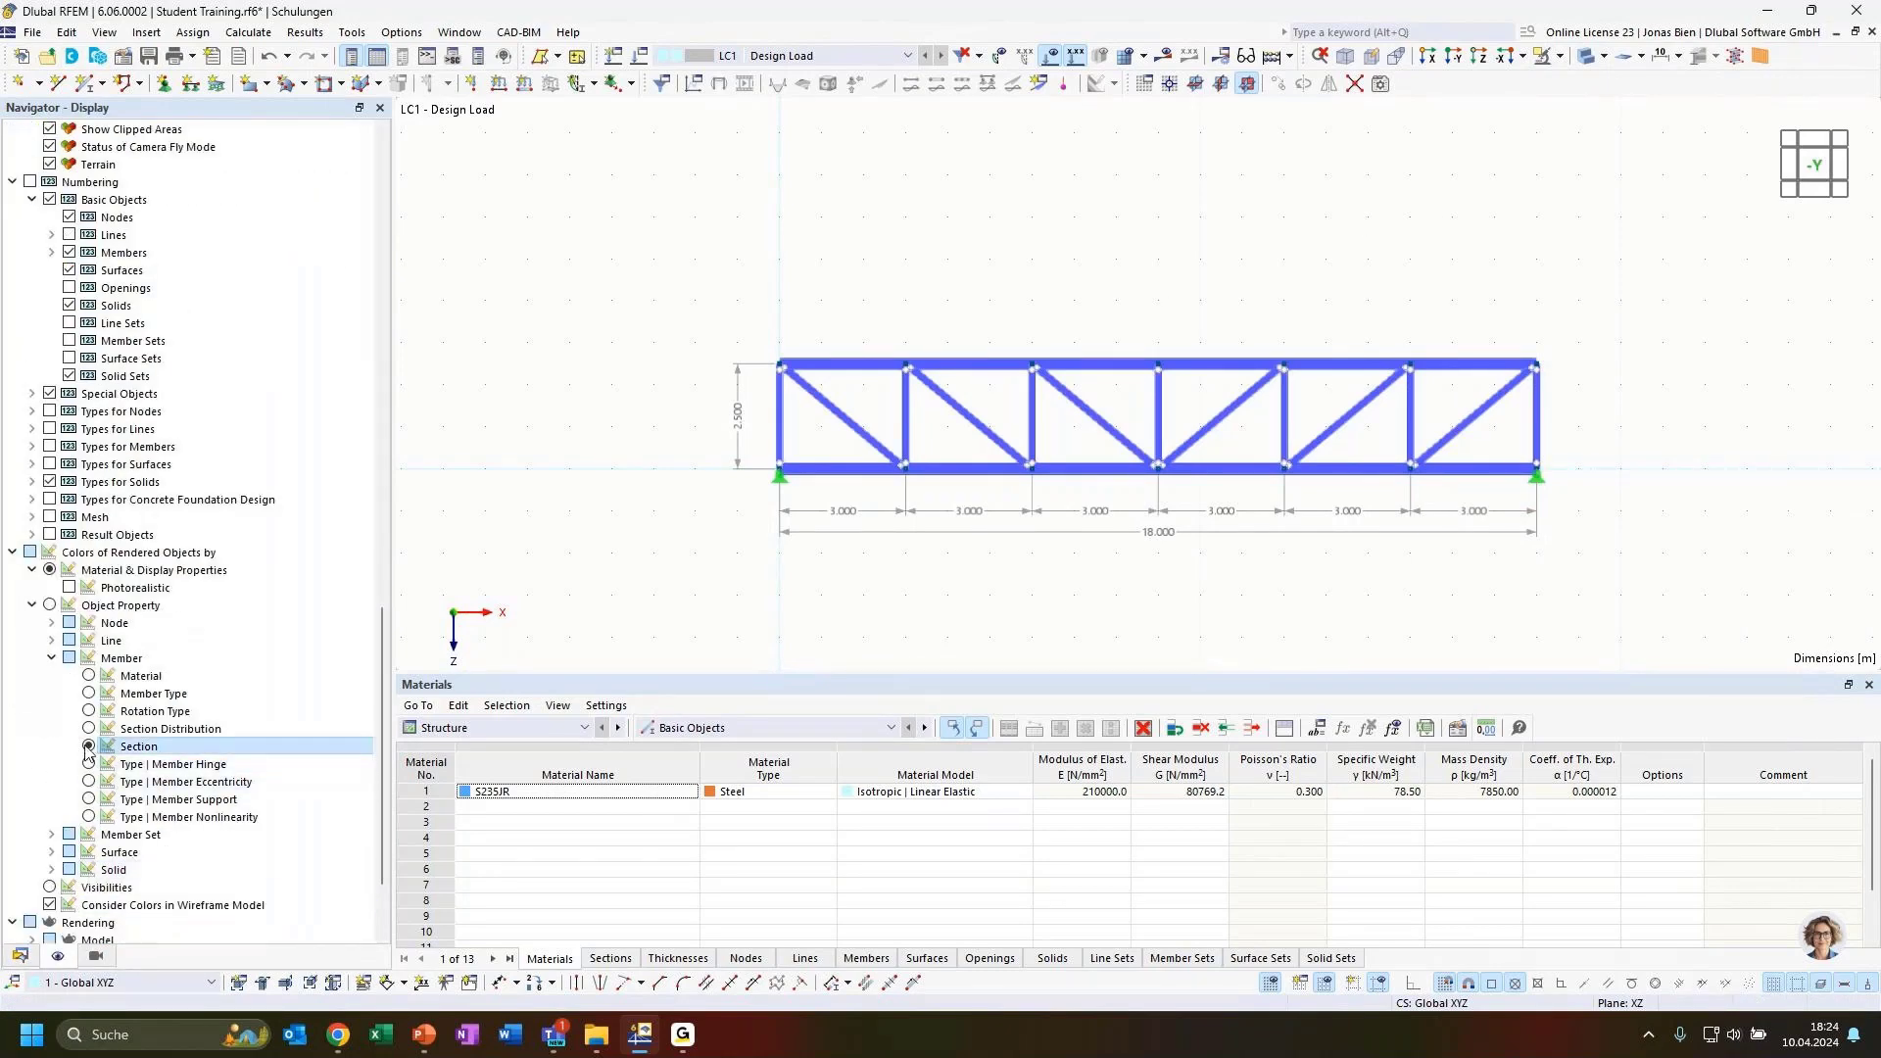
{"action": "left_click", "coordinate": [88, 747]}
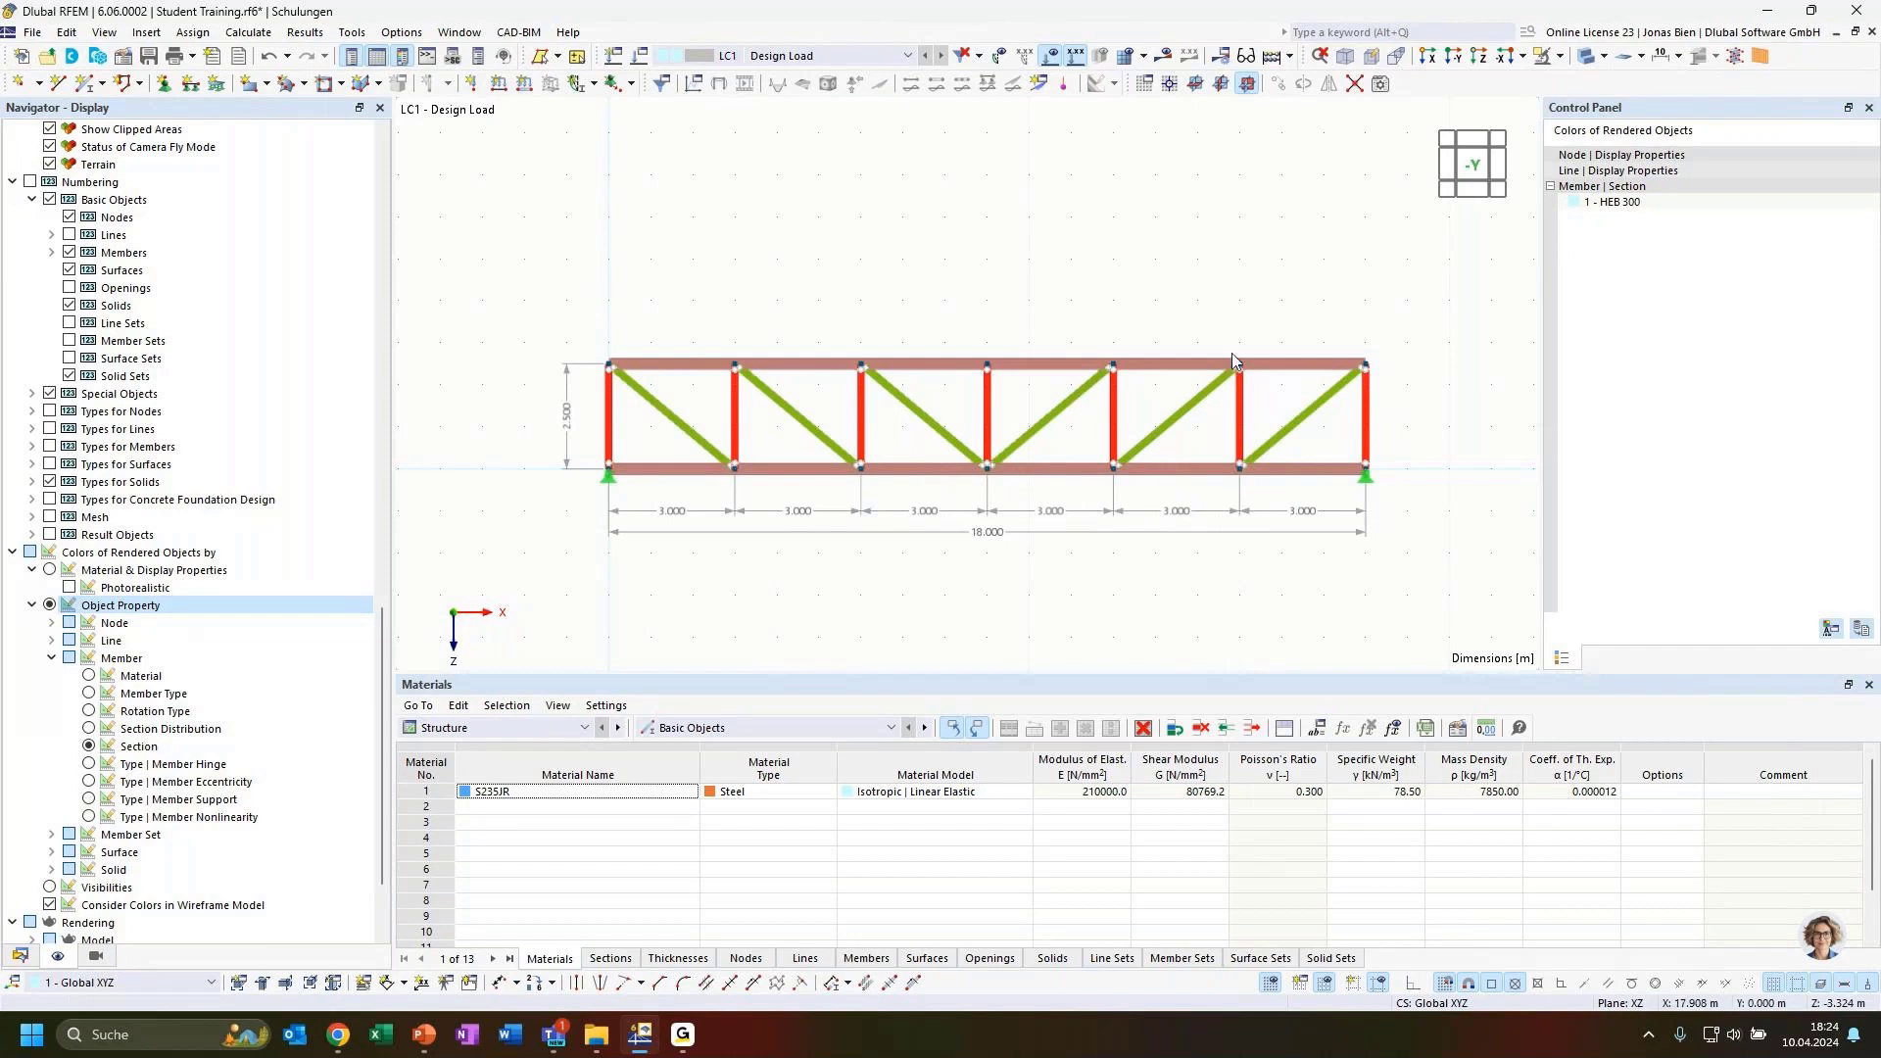
{"action": "left_click", "coordinate": [88, 729]}
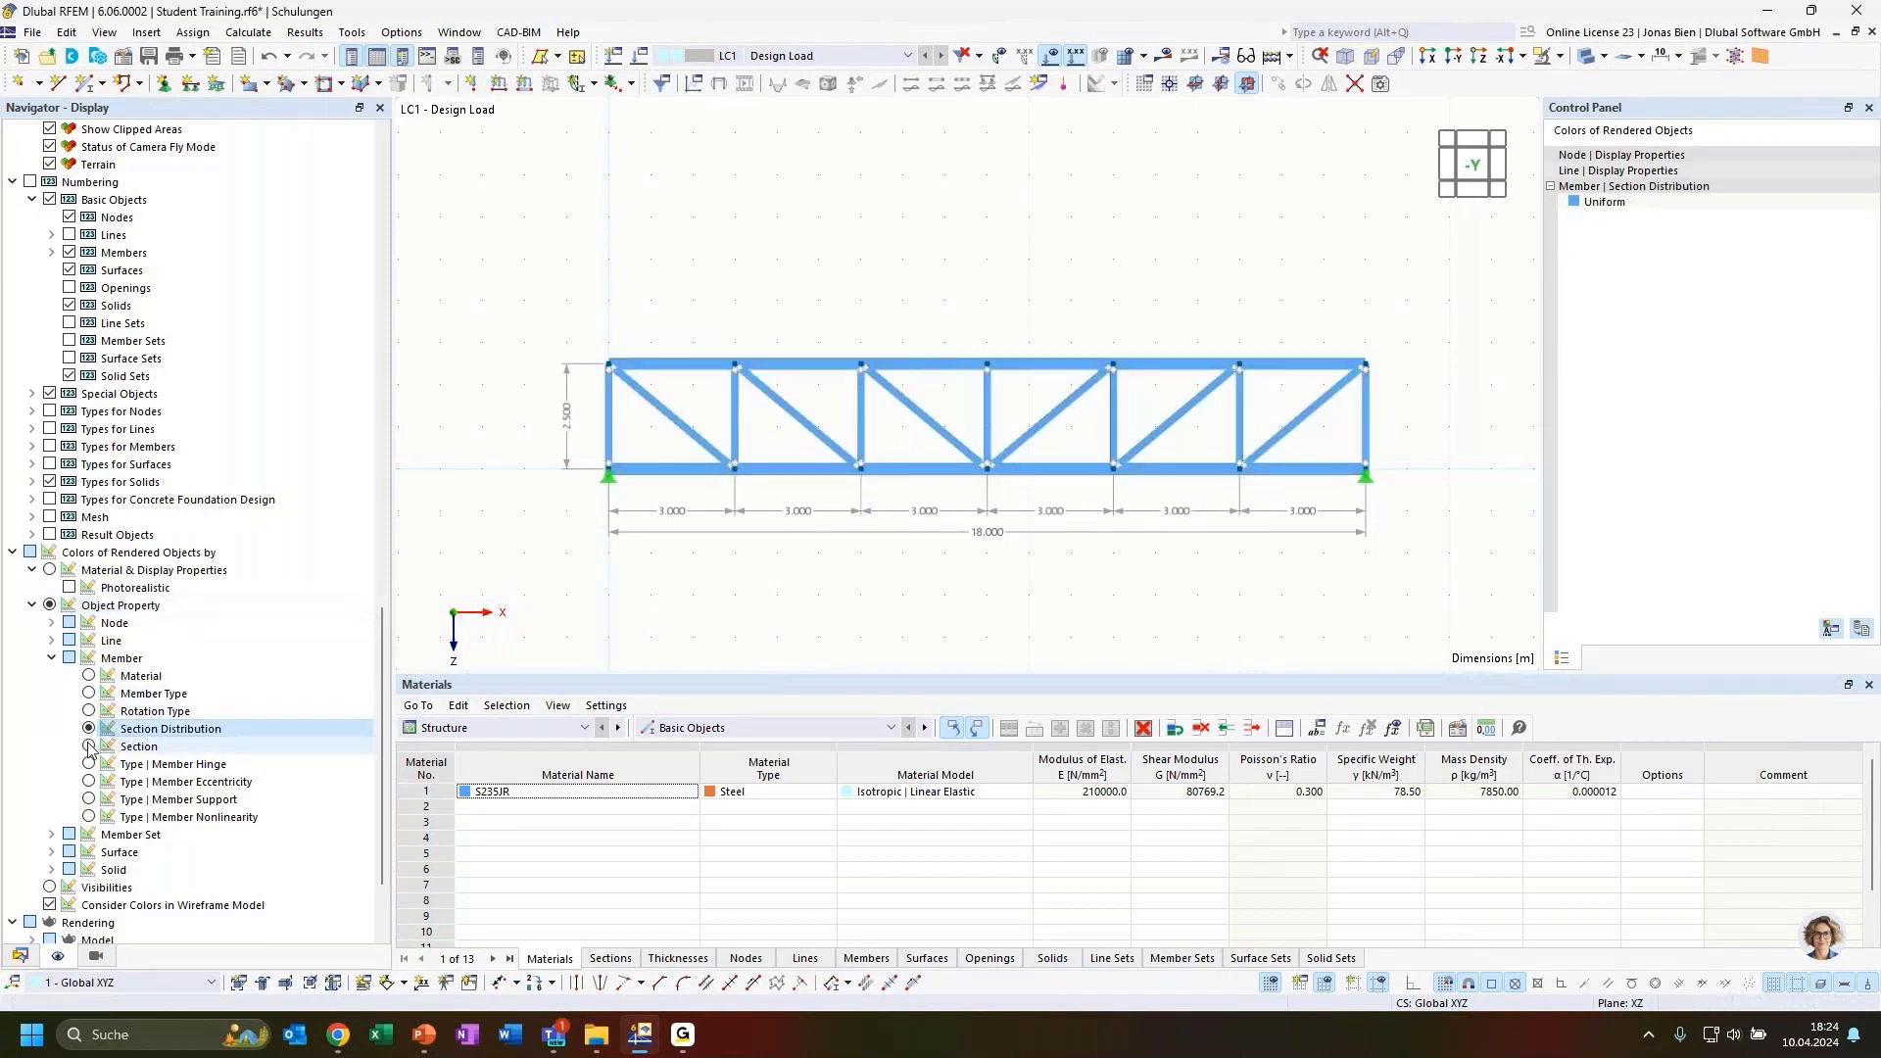
{"action": "left_click", "coordinate": [89, 746]}
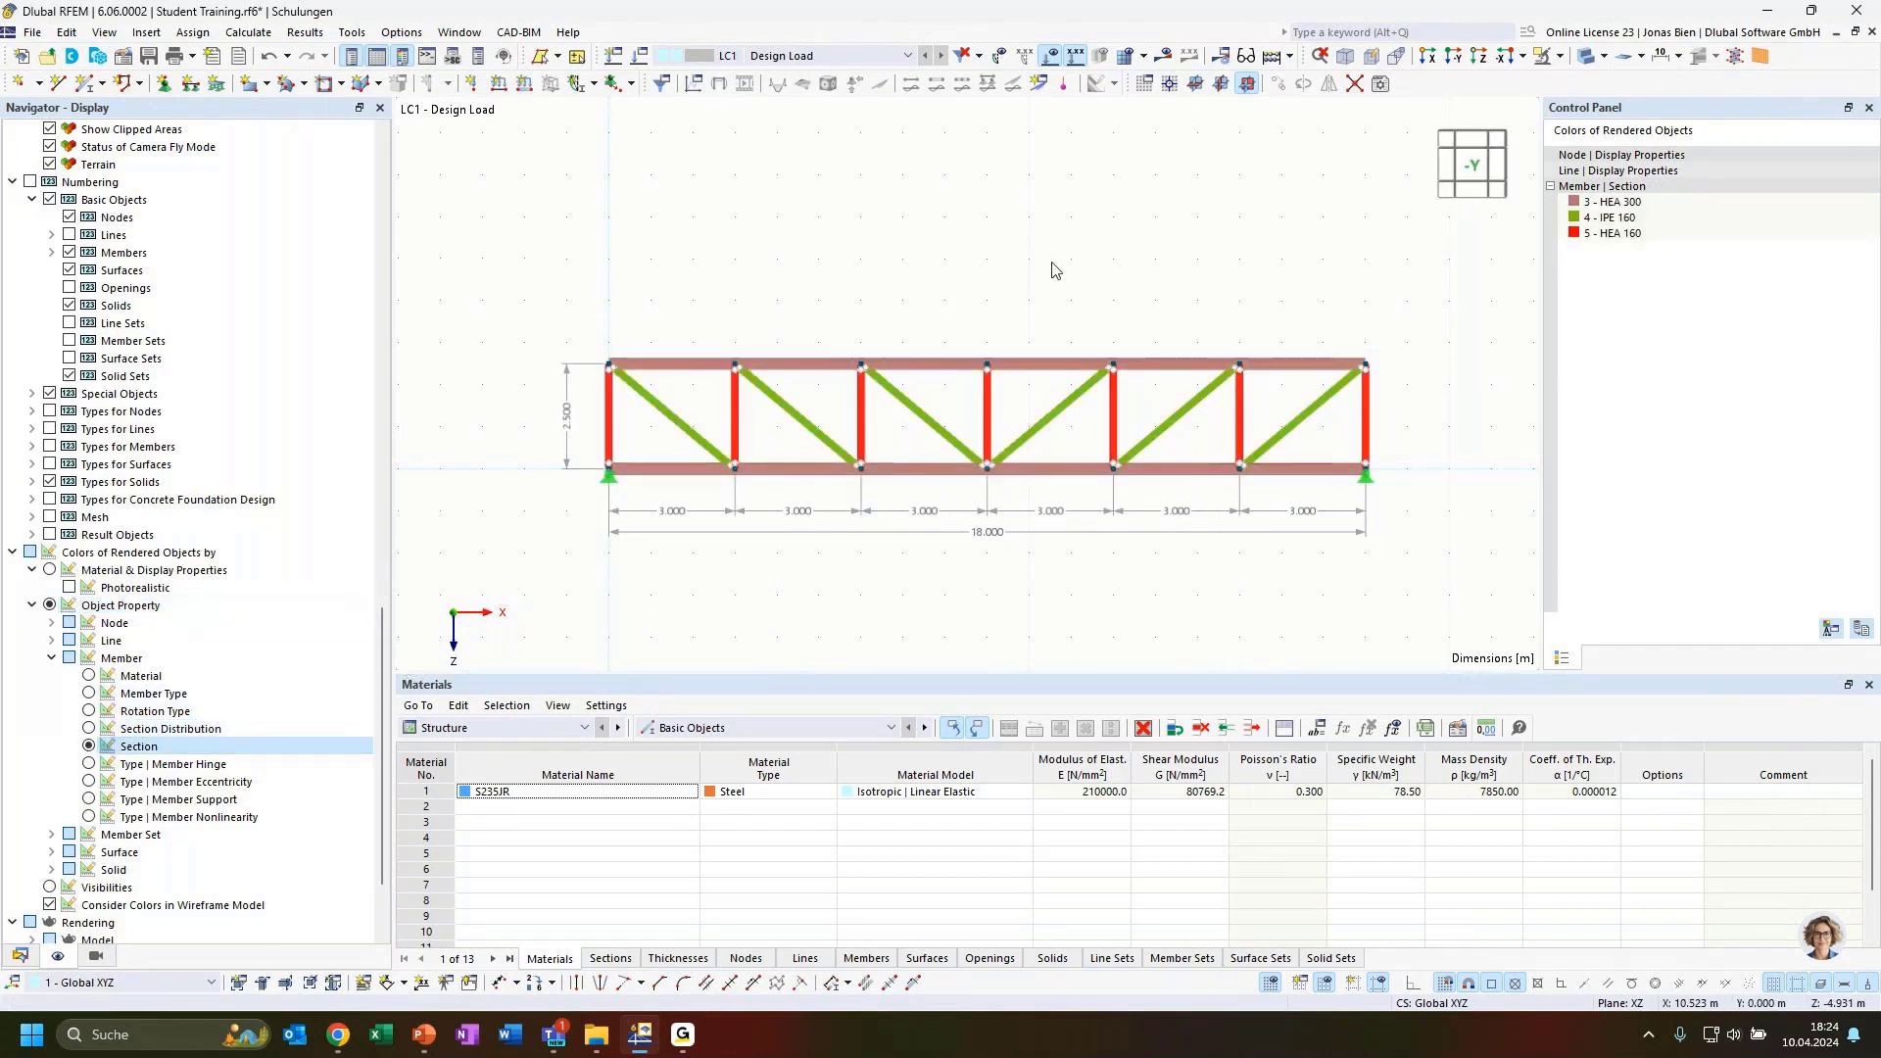
{"action": "middle_click_drag", "start_coordinate": [1066, 281], "coordinate": [949, 399], "text": "ctrl"}
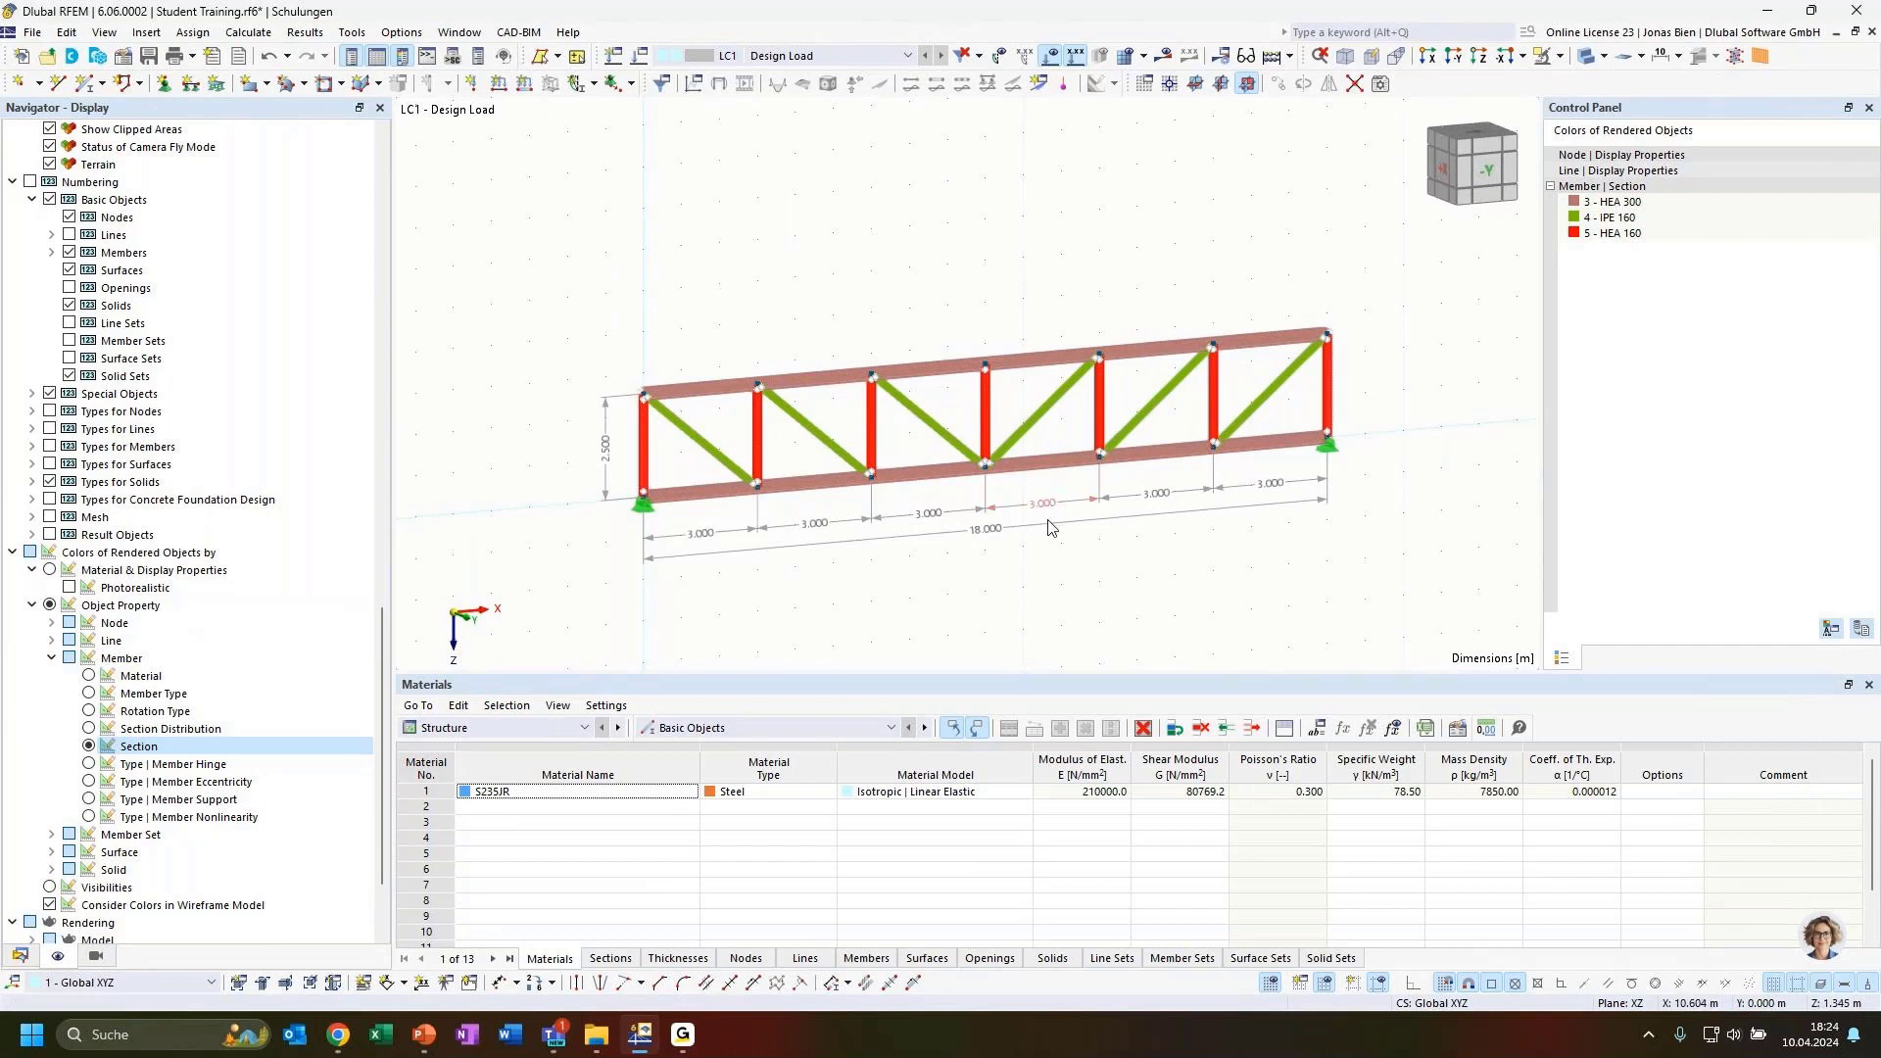
{"action": "middle_click_drag", "start_coordinate": [1110, 569], "coordinate": [794, 509], "text": "ctrl"}
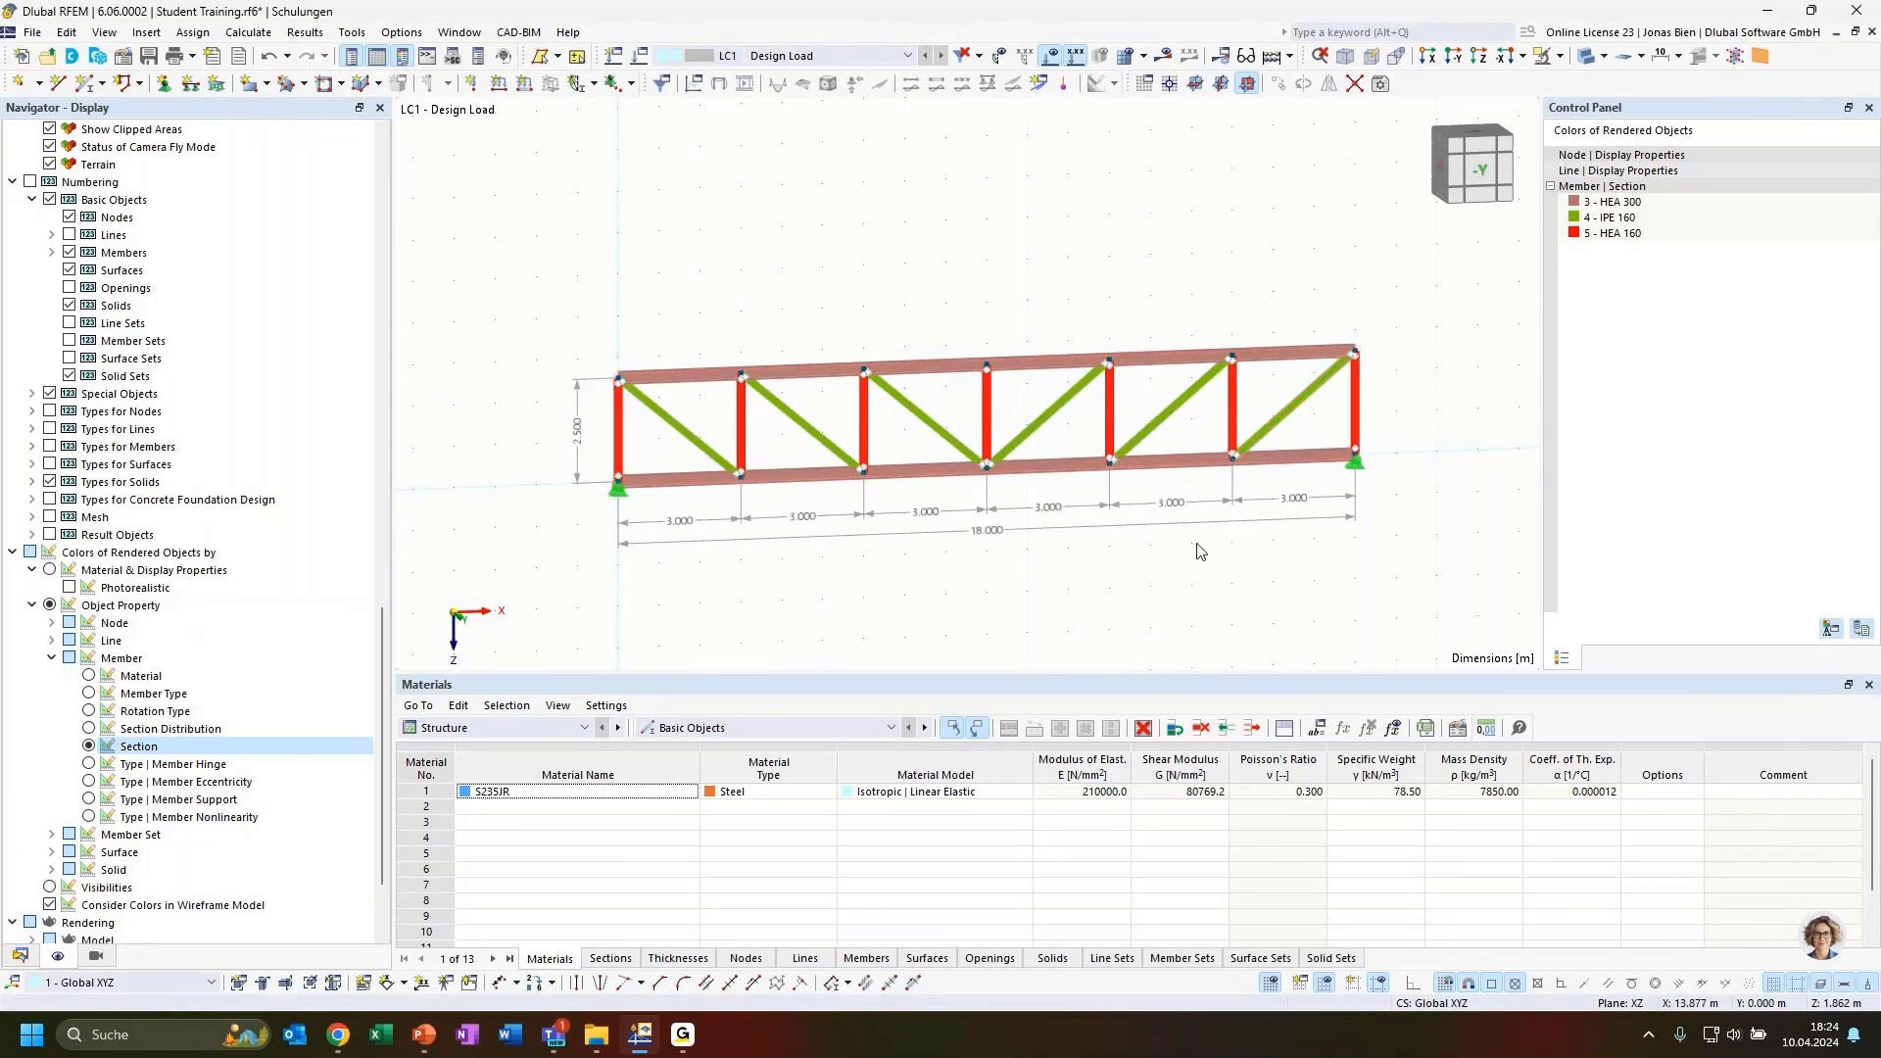
{"action": "middle_click_drag", "start_coordinate": [1161, 600], "coordinate": [999, 599], "text": "ctrl"}
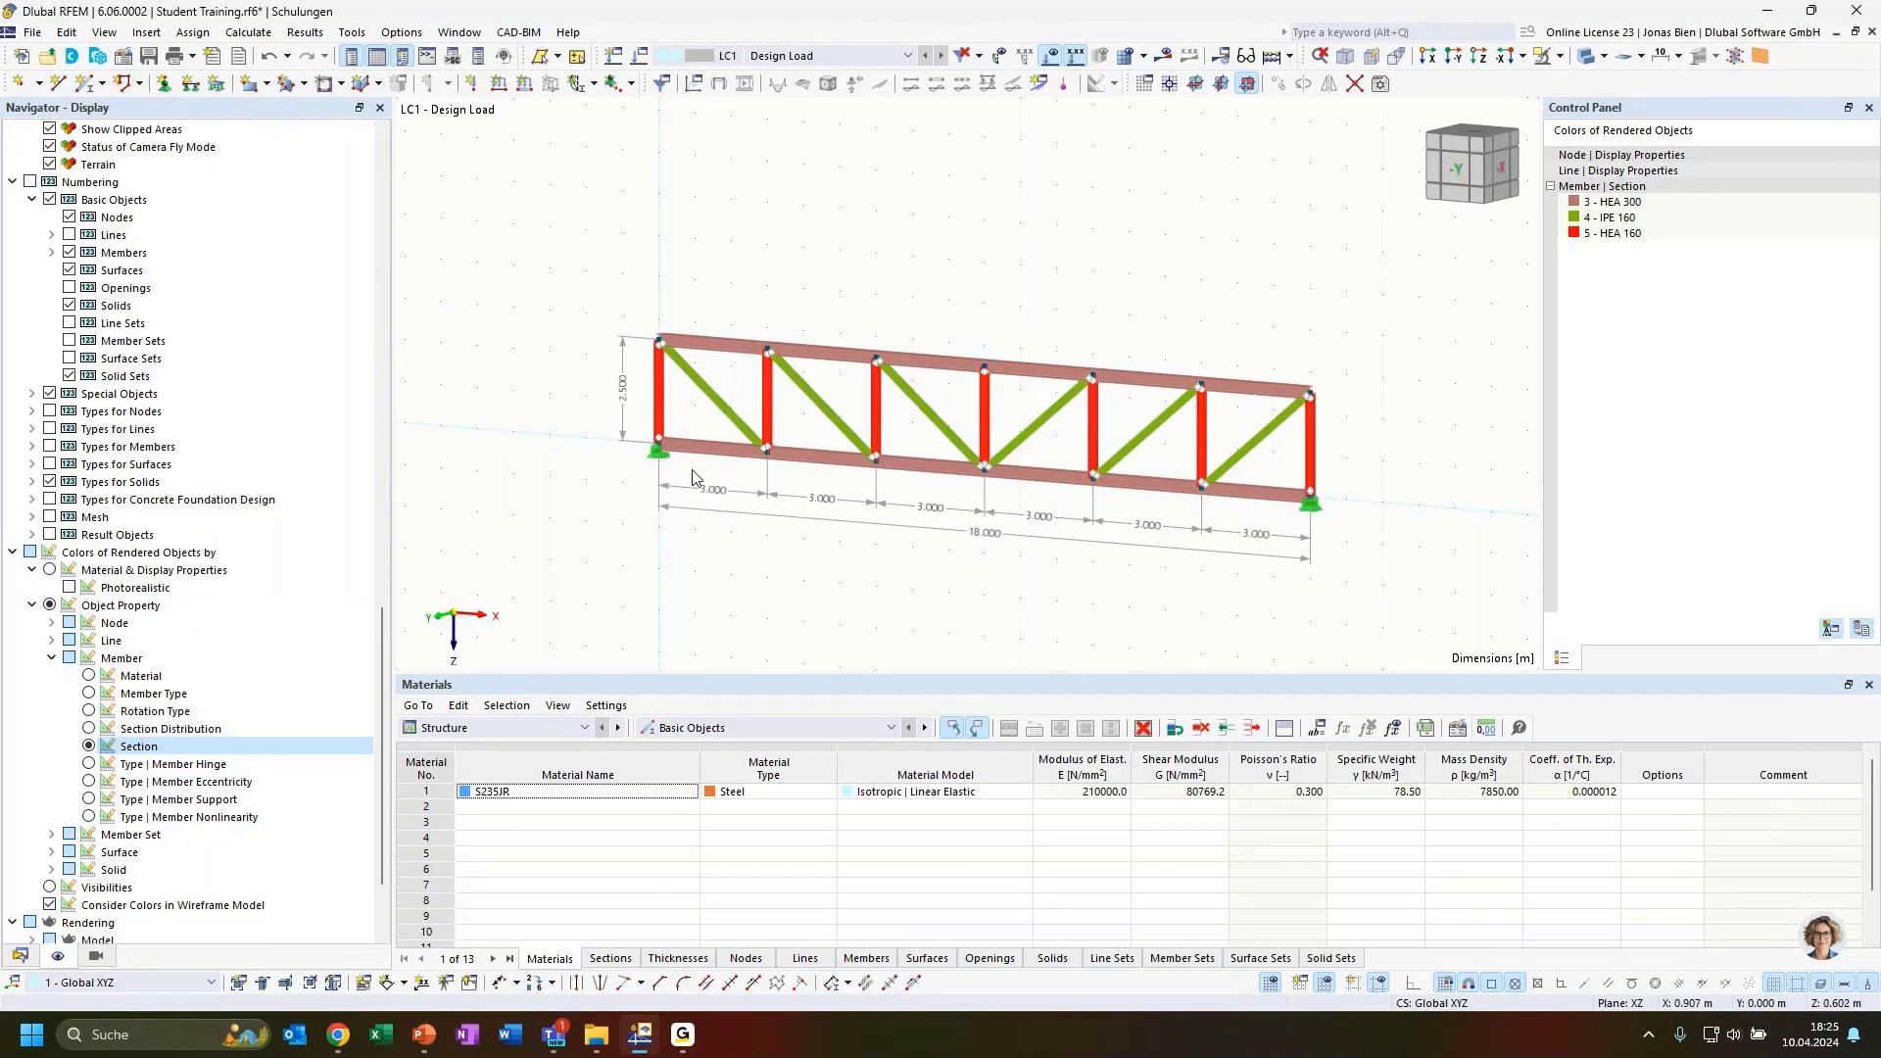
Open block FT001-a for editing and view its structure parameters.
{"action": "left_click", "coordinate": [20, 957]}
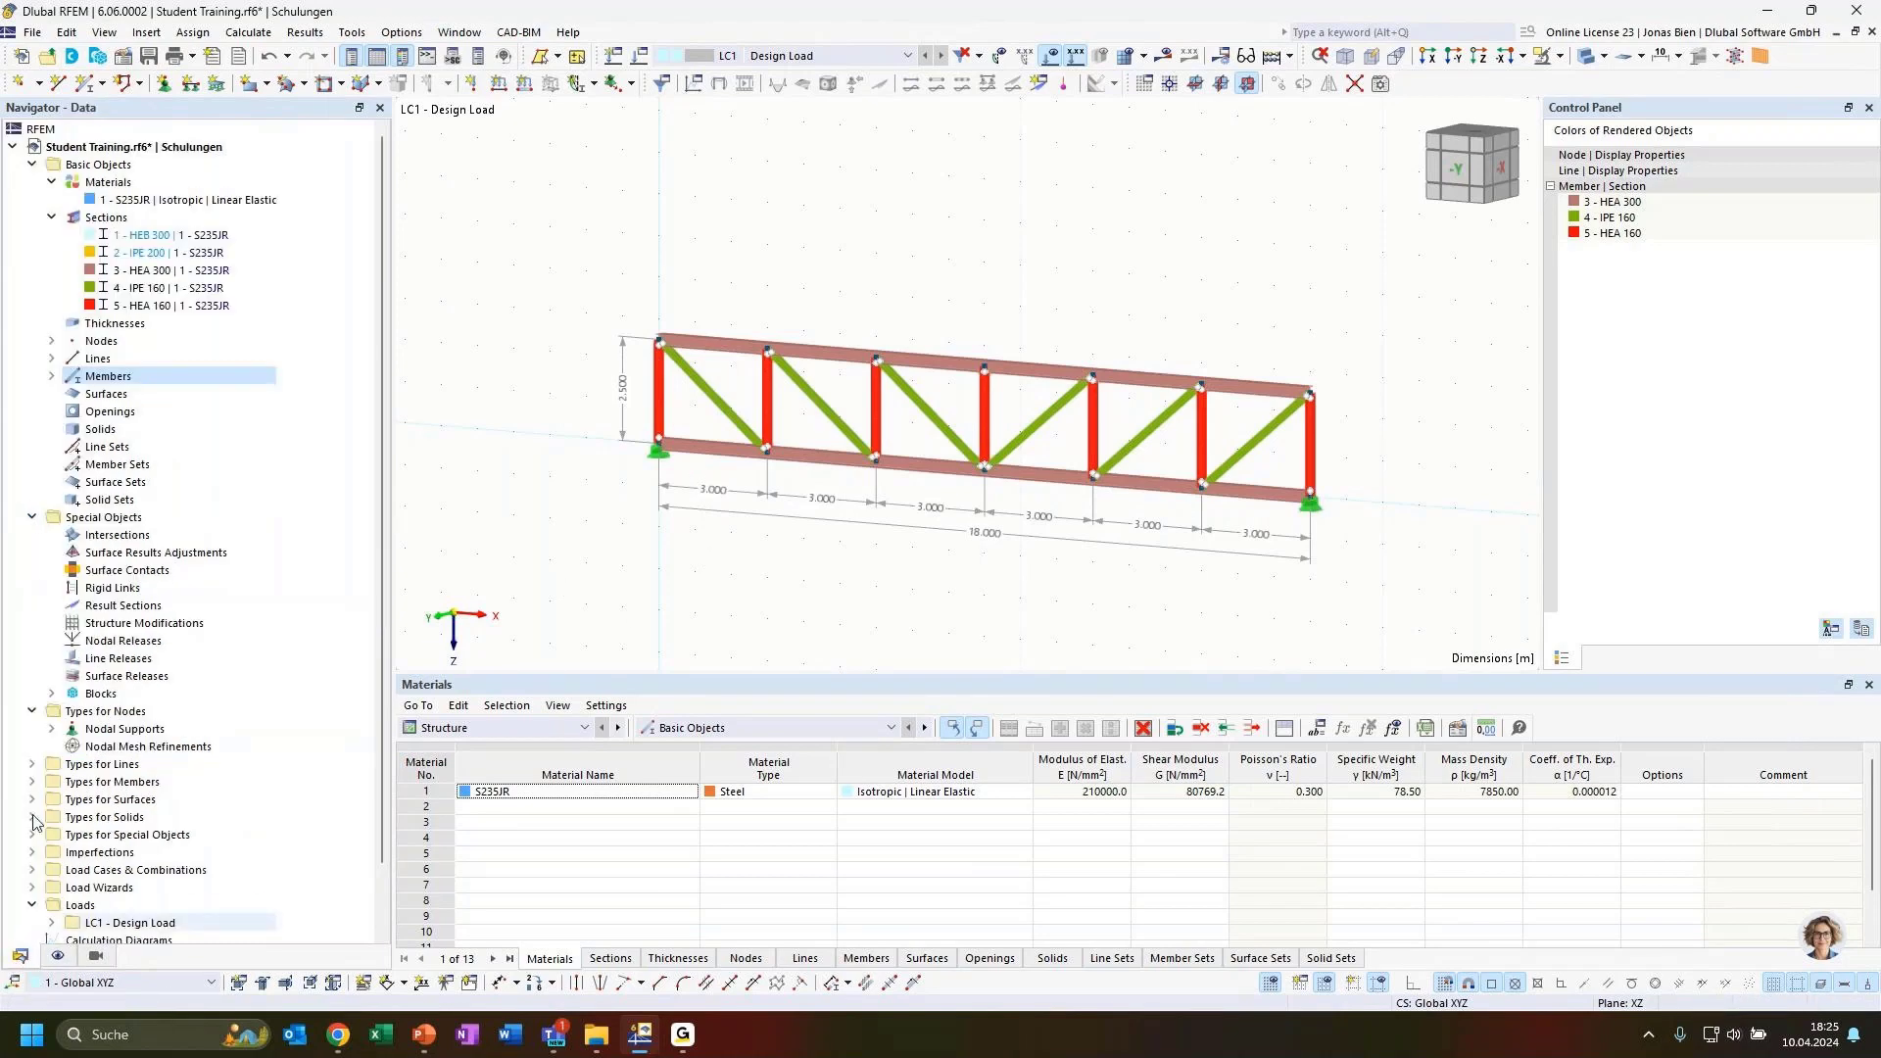
{"action": "left_click", "coordinate": [51, 694]}
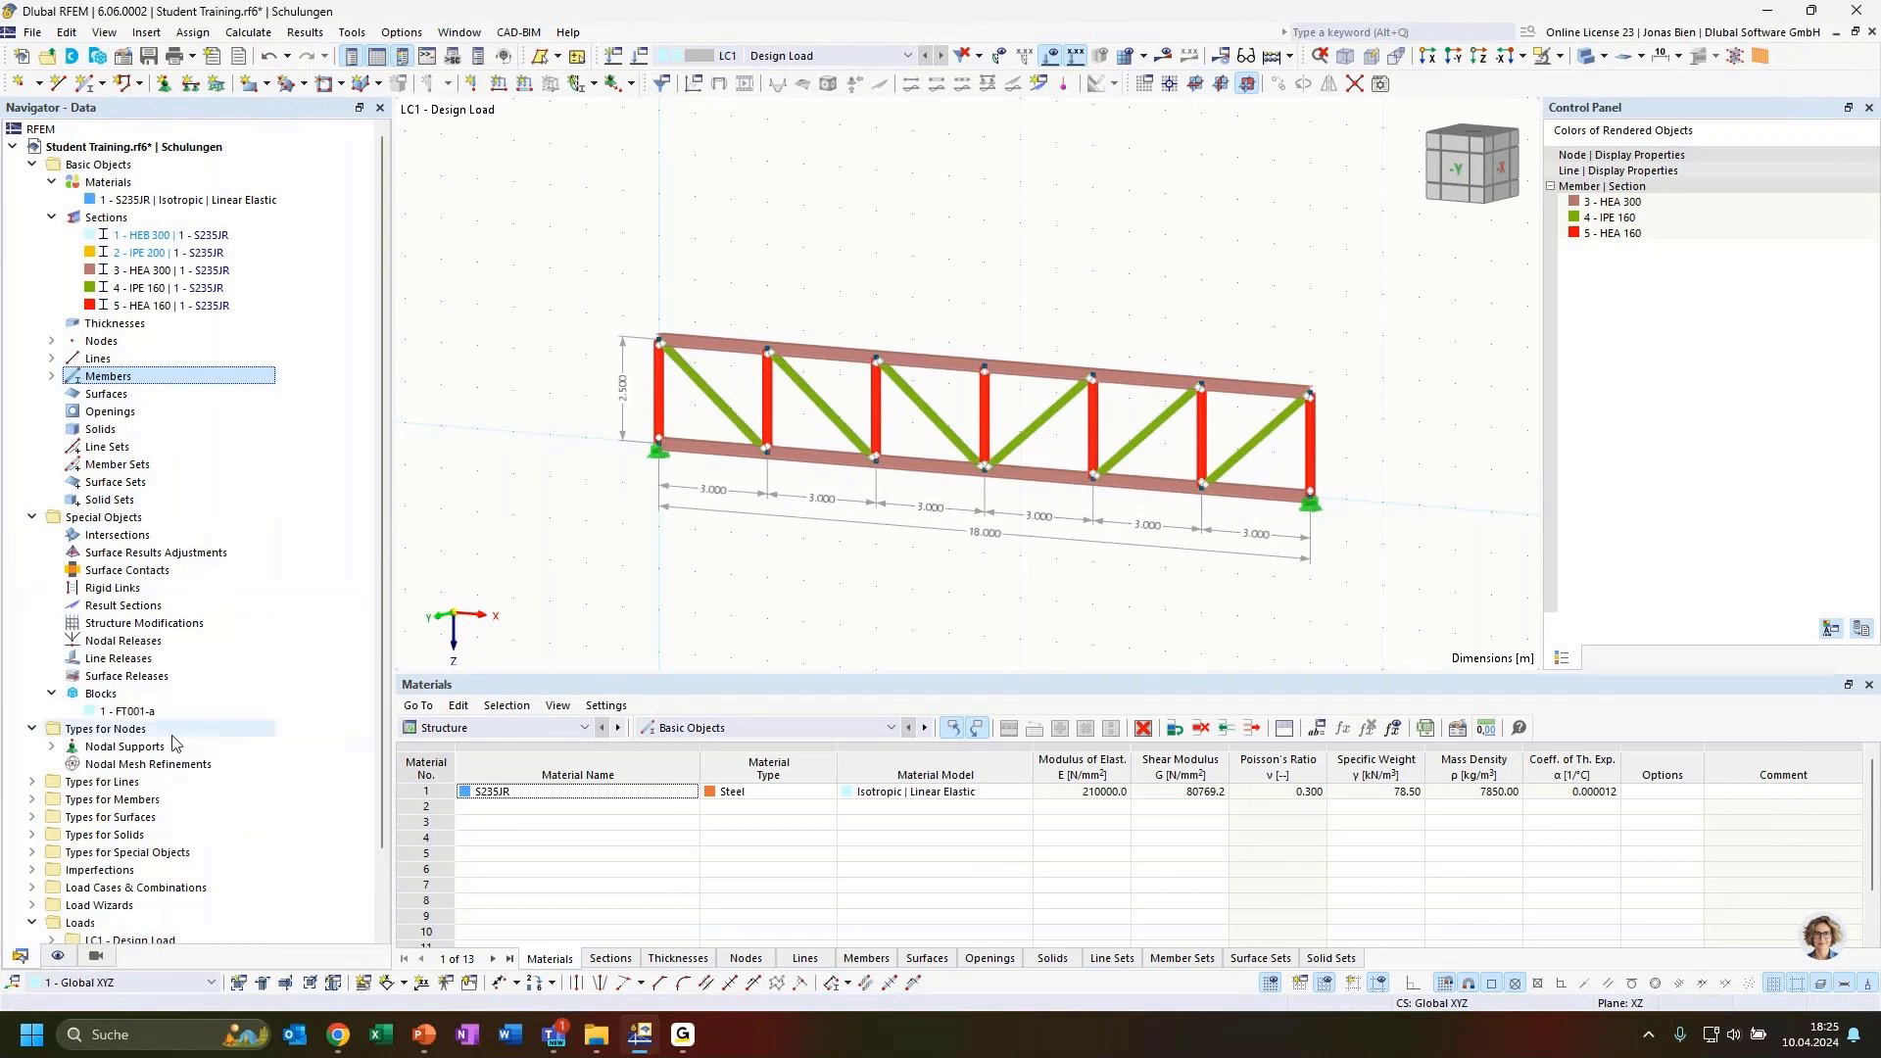
{"action": "left_click", "coordinate": [145, 712]}
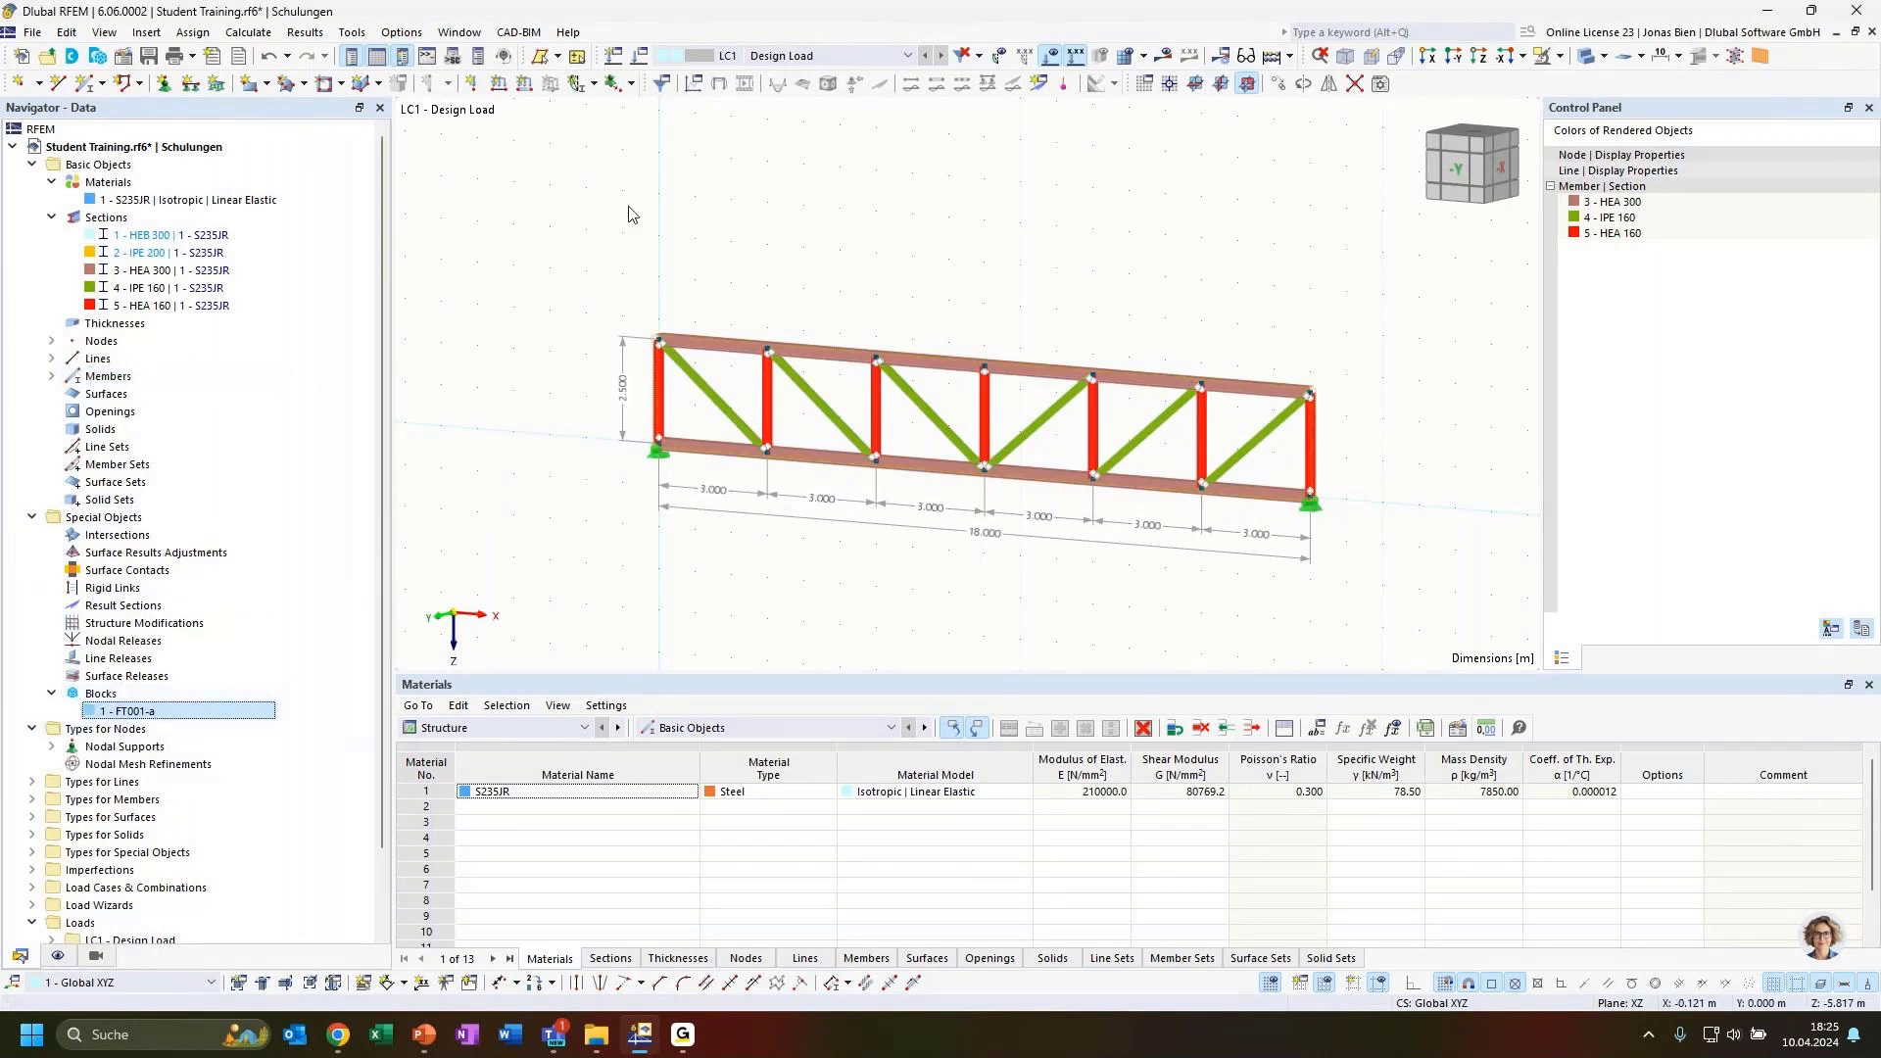
{"action": "double_click", "coordinate": [120, 715]}
{"action": "left_click", "coordinate": [554, 179]}
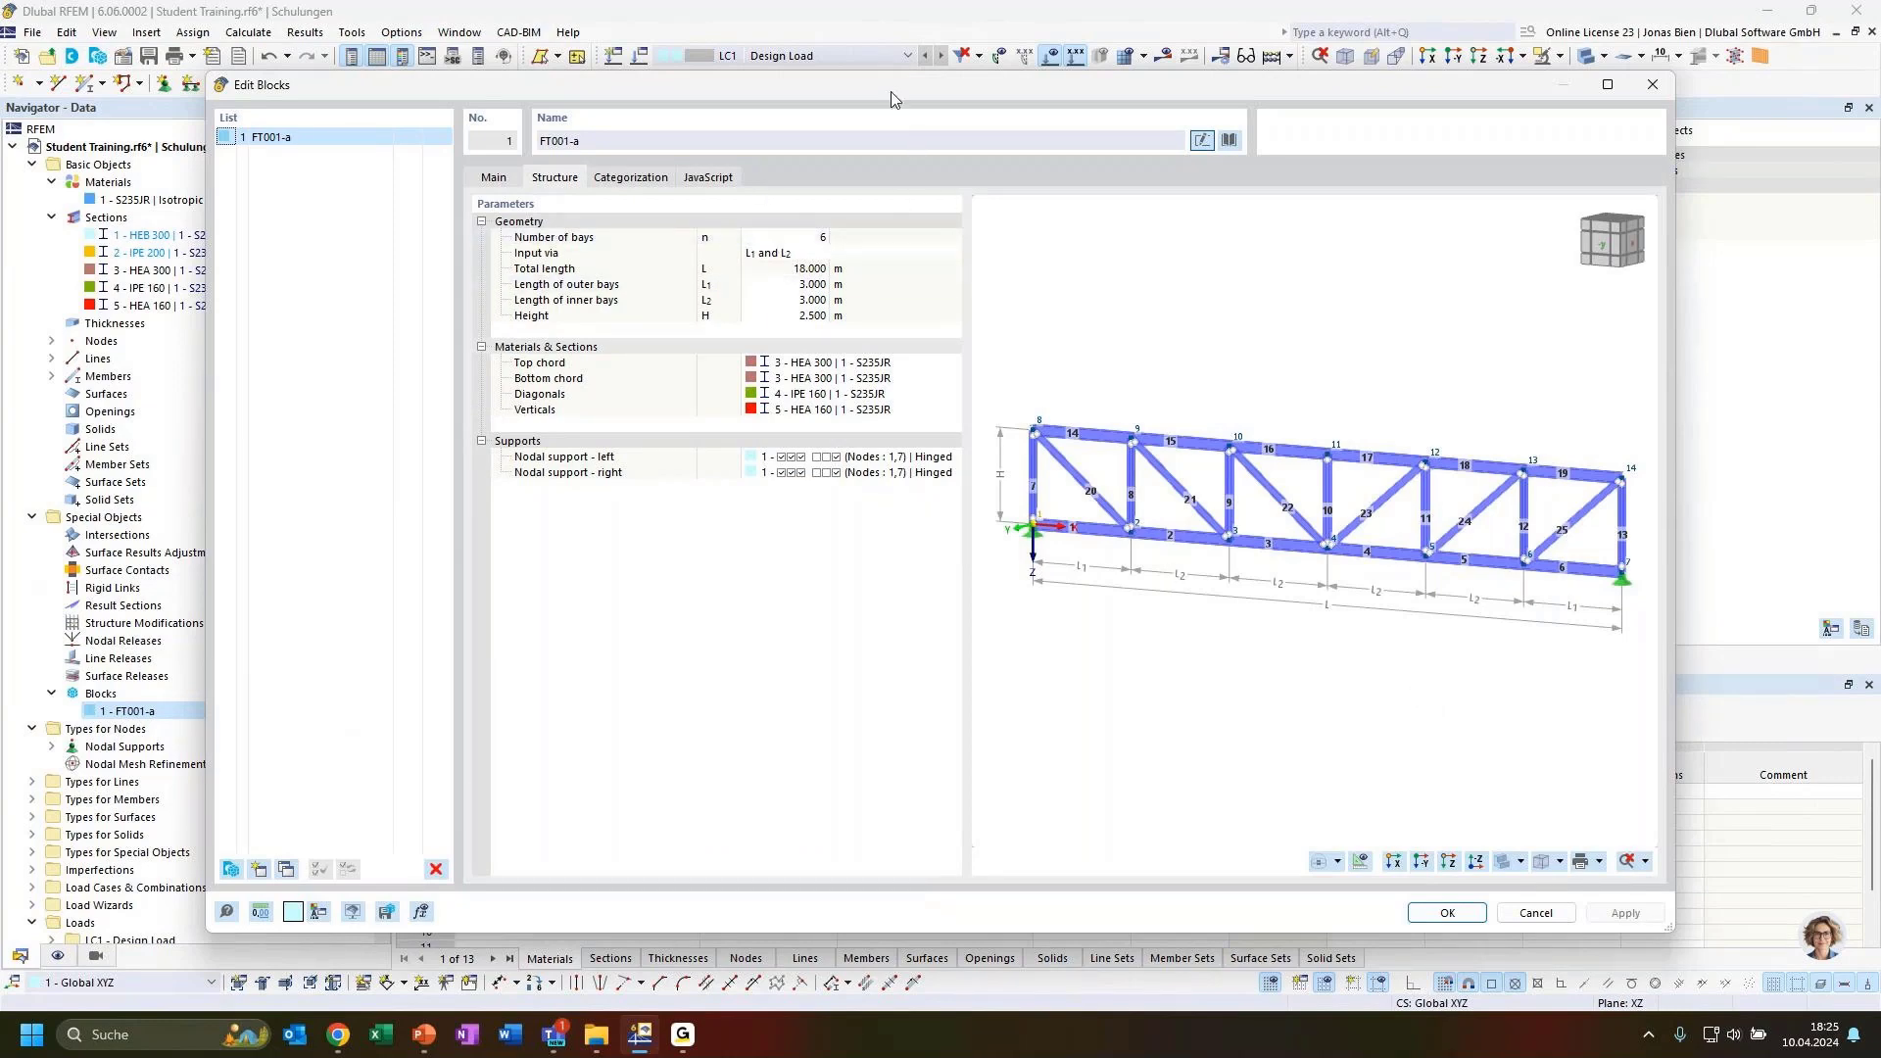
{"action": "left_click_drag", "start_coordinate": [892, 95], "coordinate": [1014, 281]}
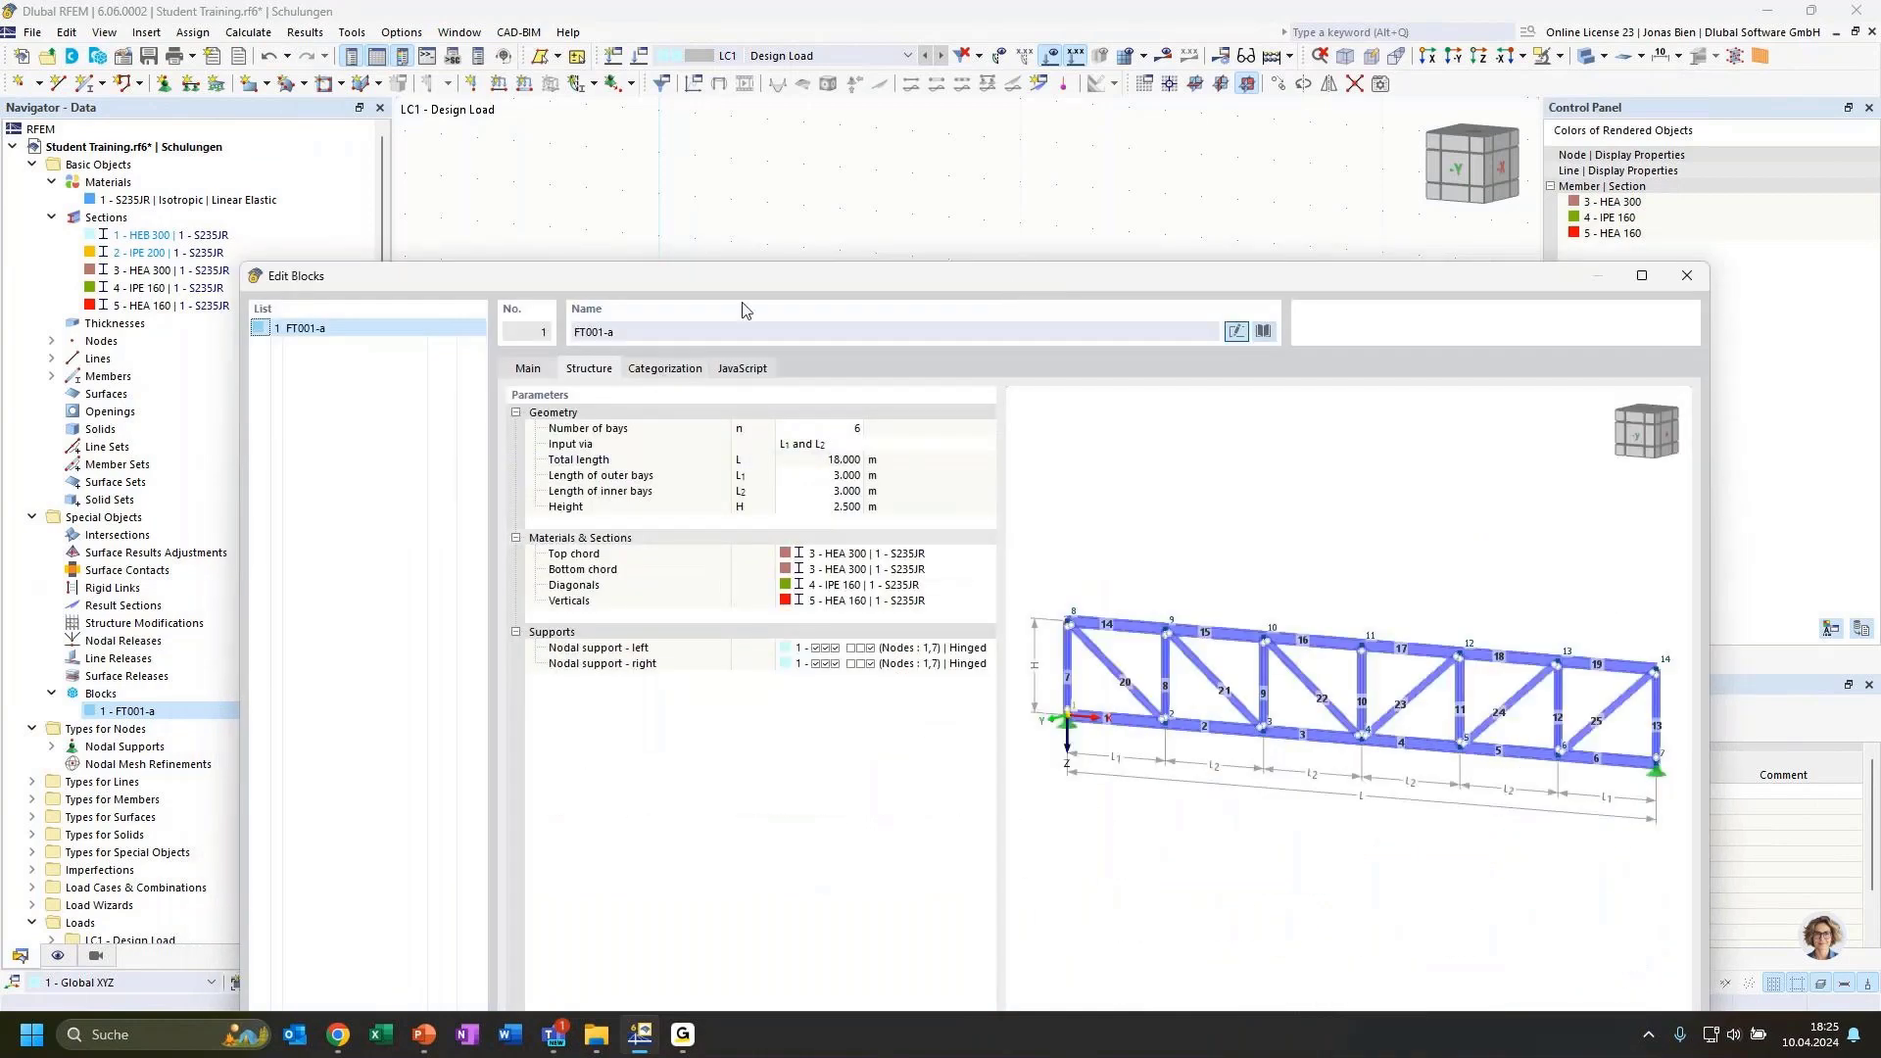
{"action": "left_click_drag", "start_coordinate": [743, 283], "coordinate": [769, 122]}
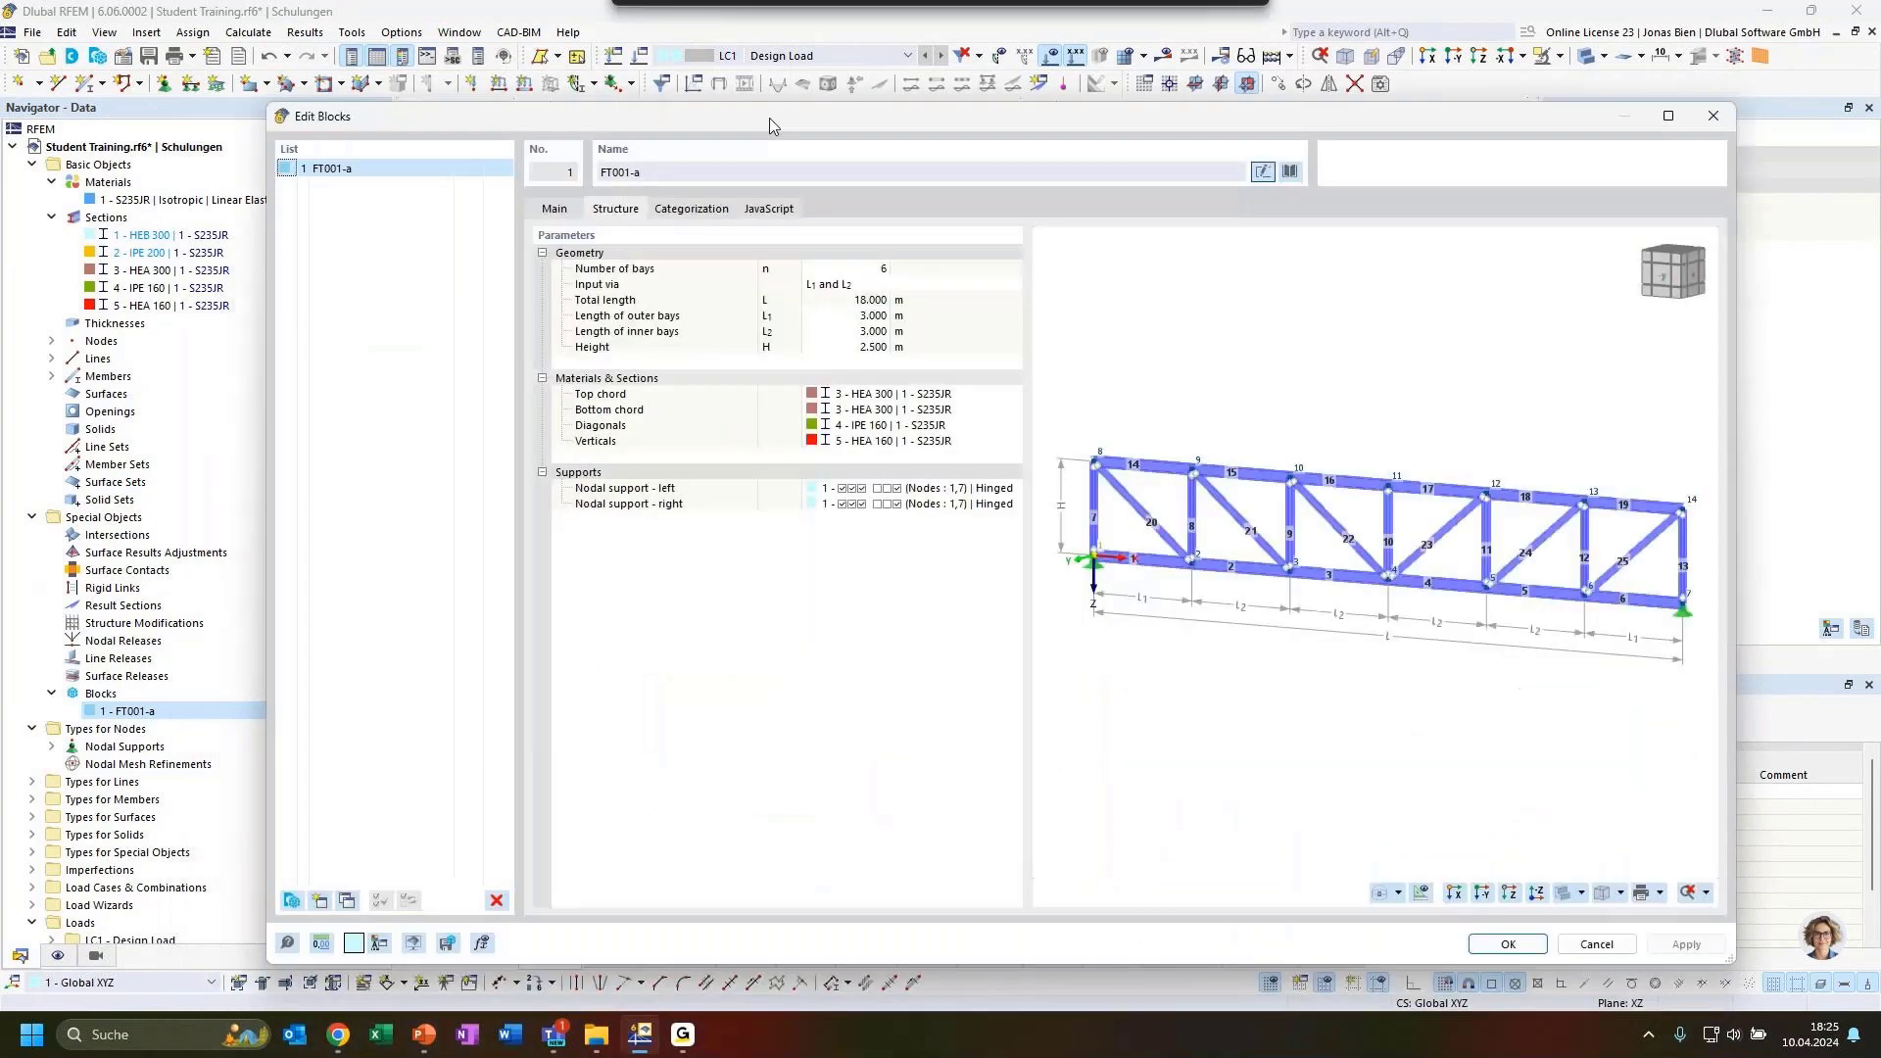
Read through the JavaScript of block FT001-a, from the input parameters to the support assignments and back.
{"action": "left_click", "coordinate": [770, 211]}
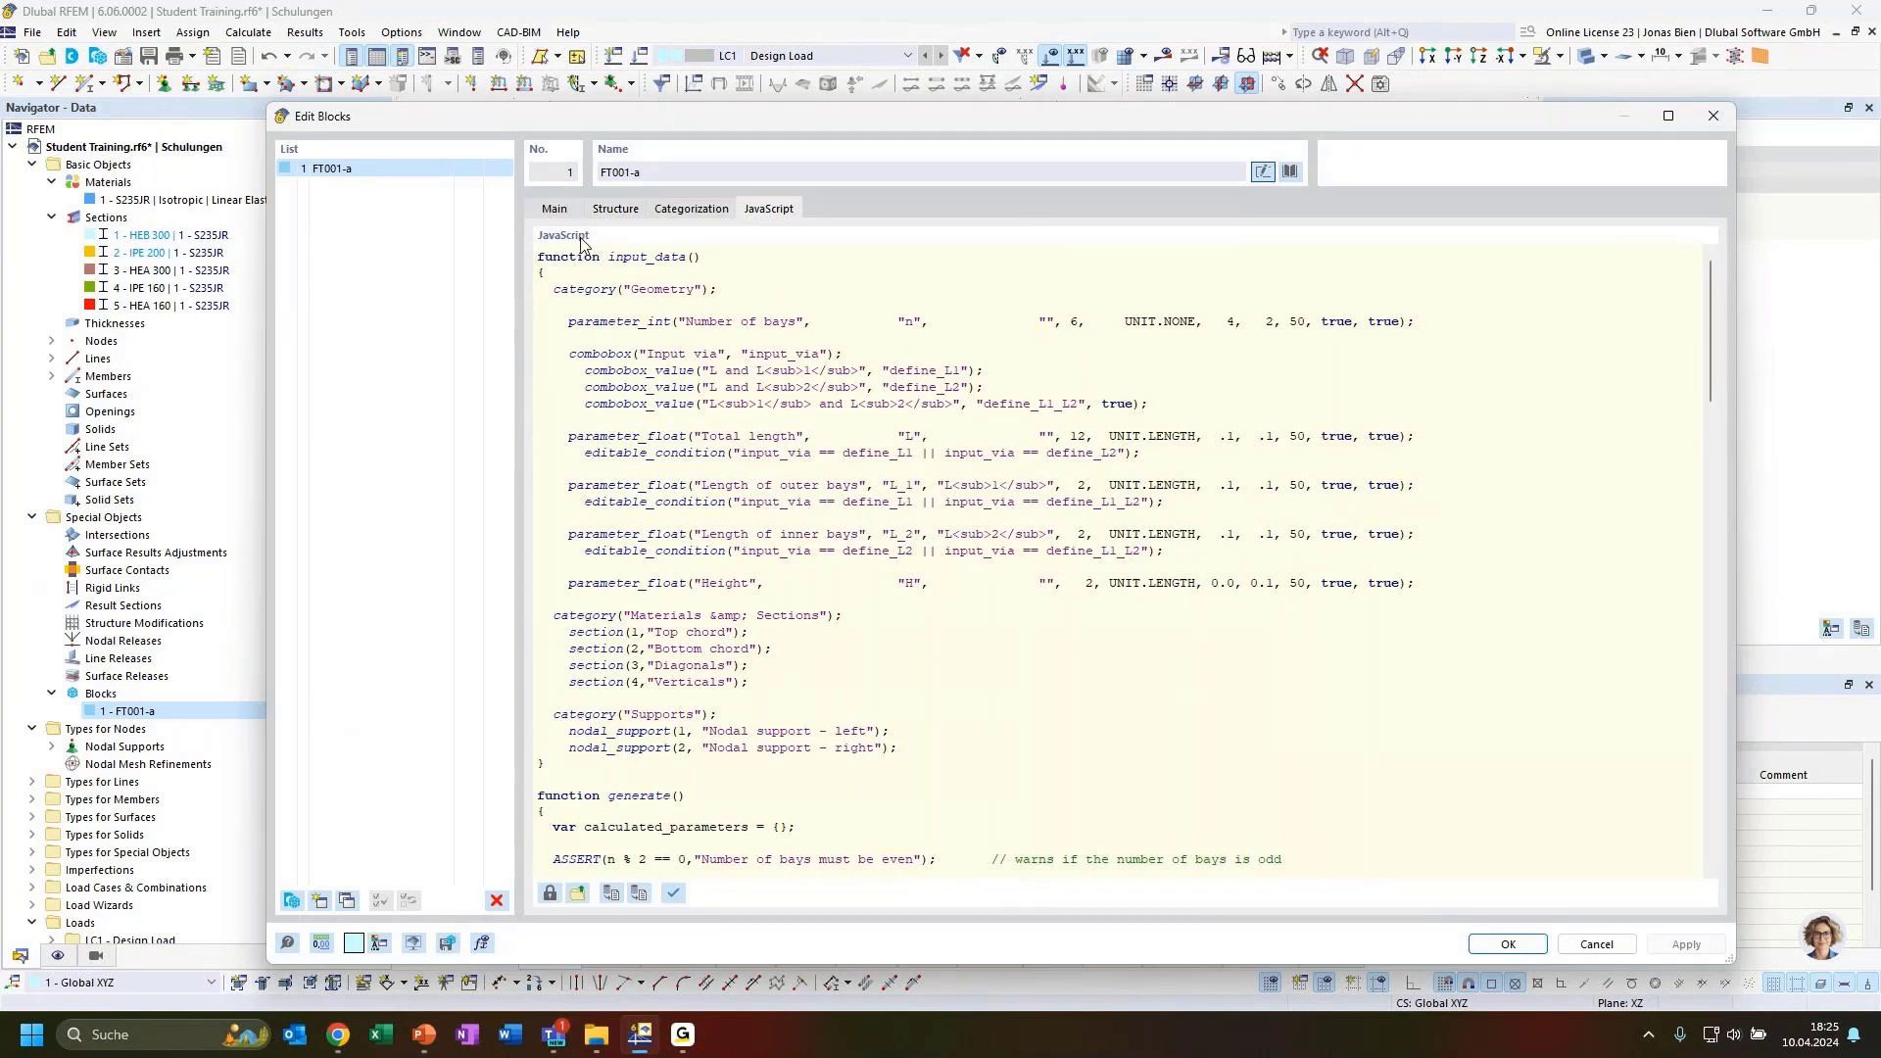
{"action": "scroll", "coordinate": [876, 585], "scroll_direction": "down", "scroll_amount": 15}
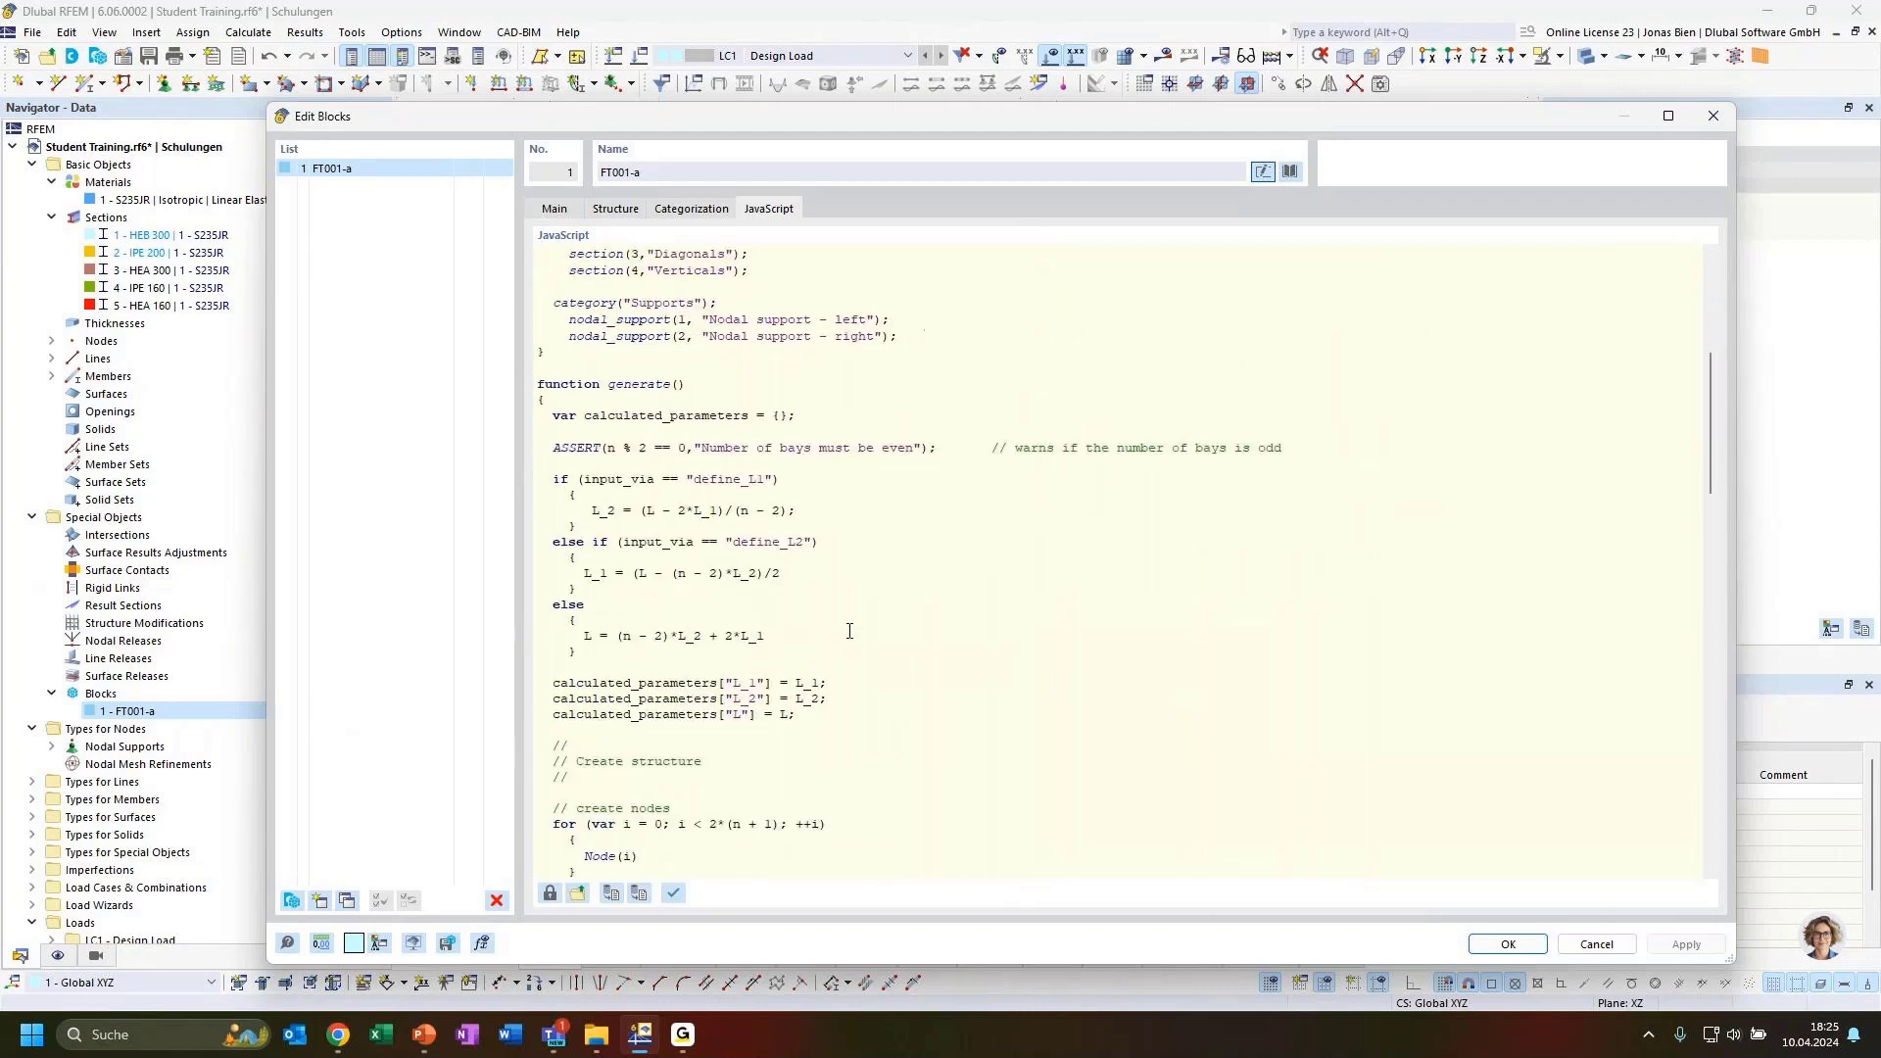
{"action": "scroll", "coordinate": [850, 661], "scroll_direction": "down", "scroll_amount": 4}
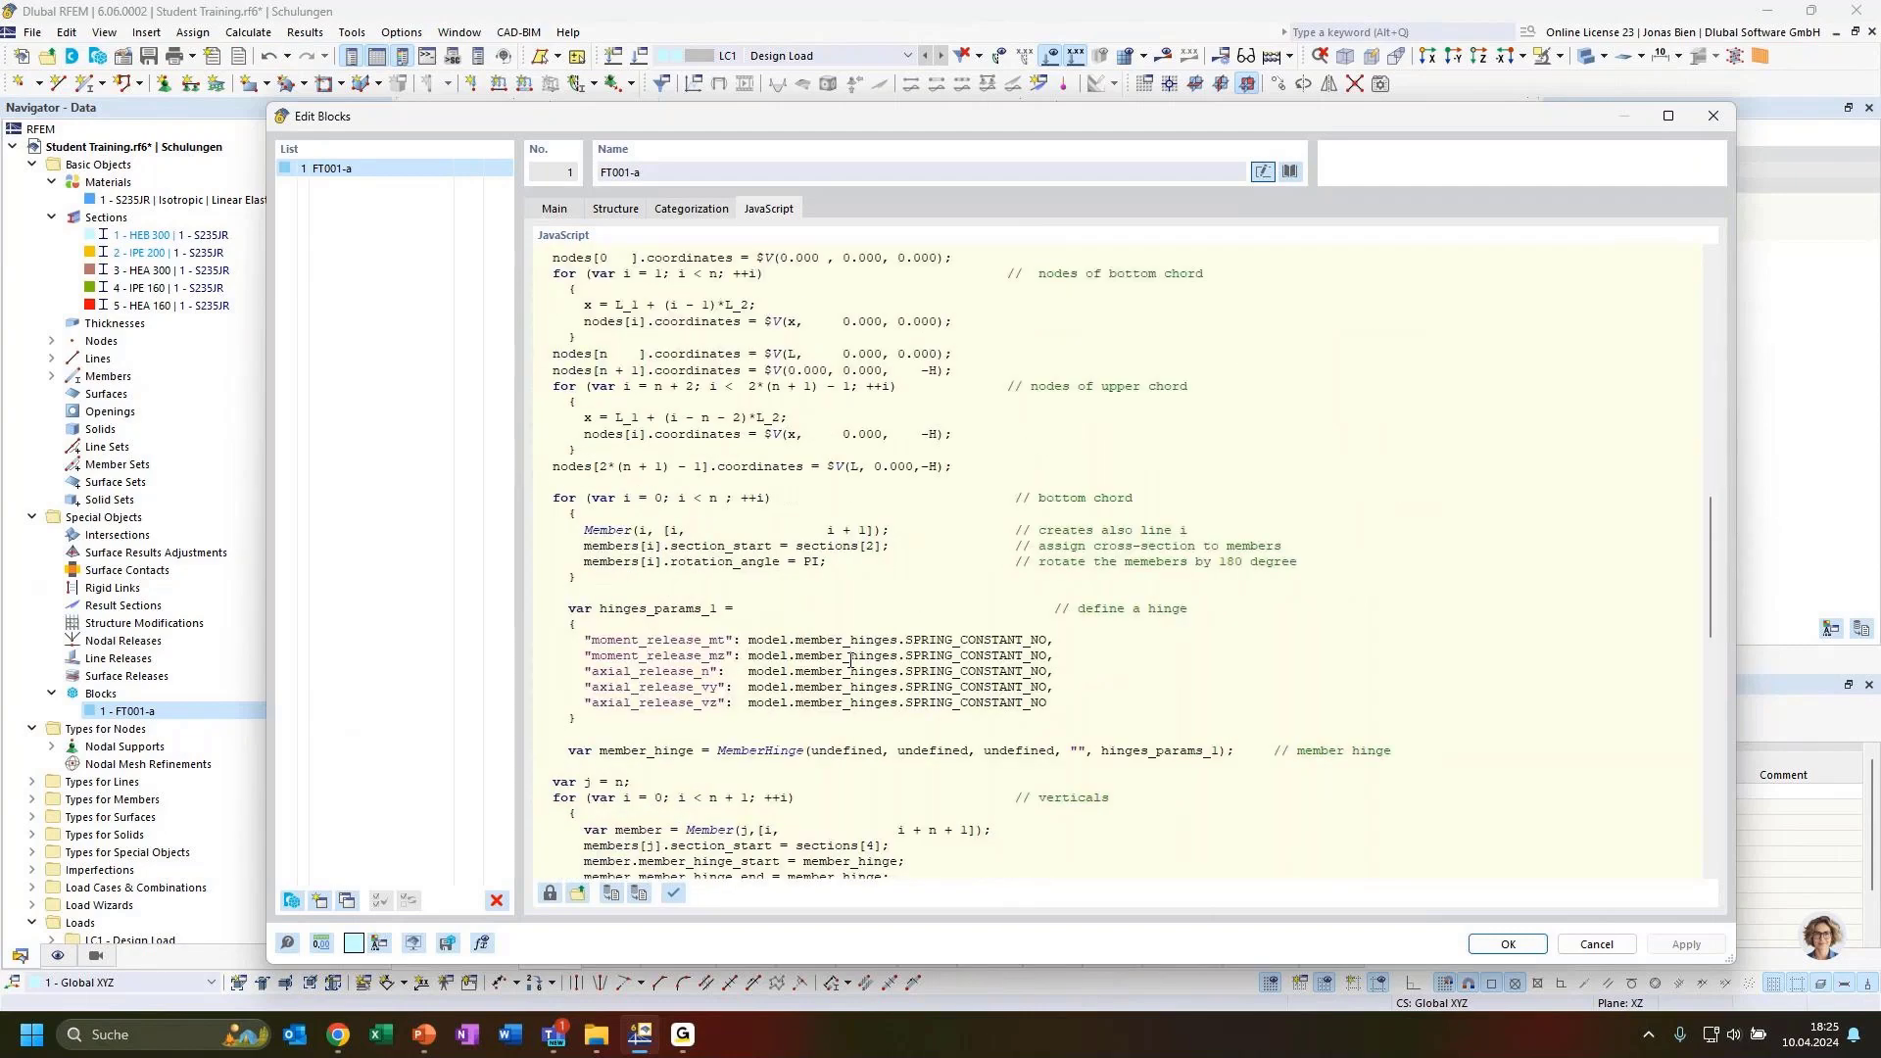
{"action": "scroll", "coordinate": [851, 661], "scroll_direction": "down", "scroll_amount": 15}
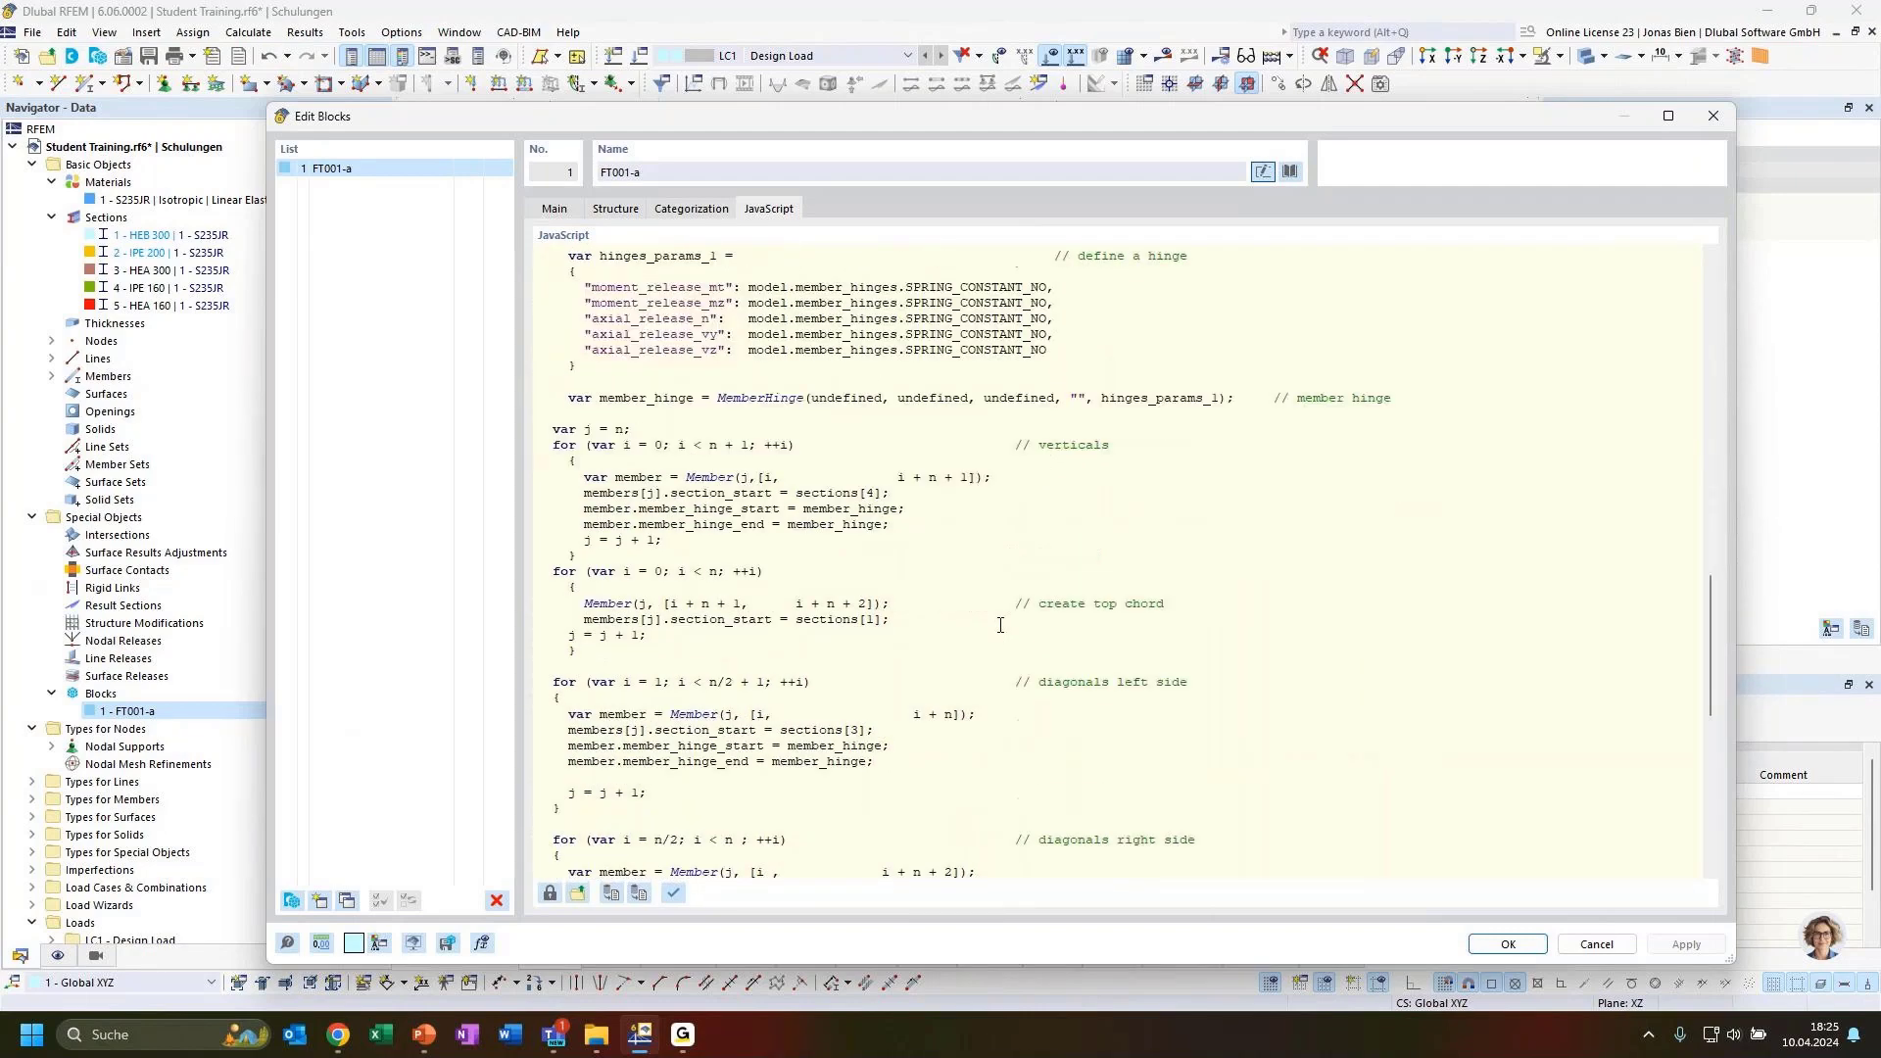
{"action": "scroll", "coordinate": [979, 652], "scroll_direction": "down", "scroll_amount": 3}
{"action": "scroll", "coordinate": [970, 666], "scroll_direction": "up", "scroll_amount": 20}
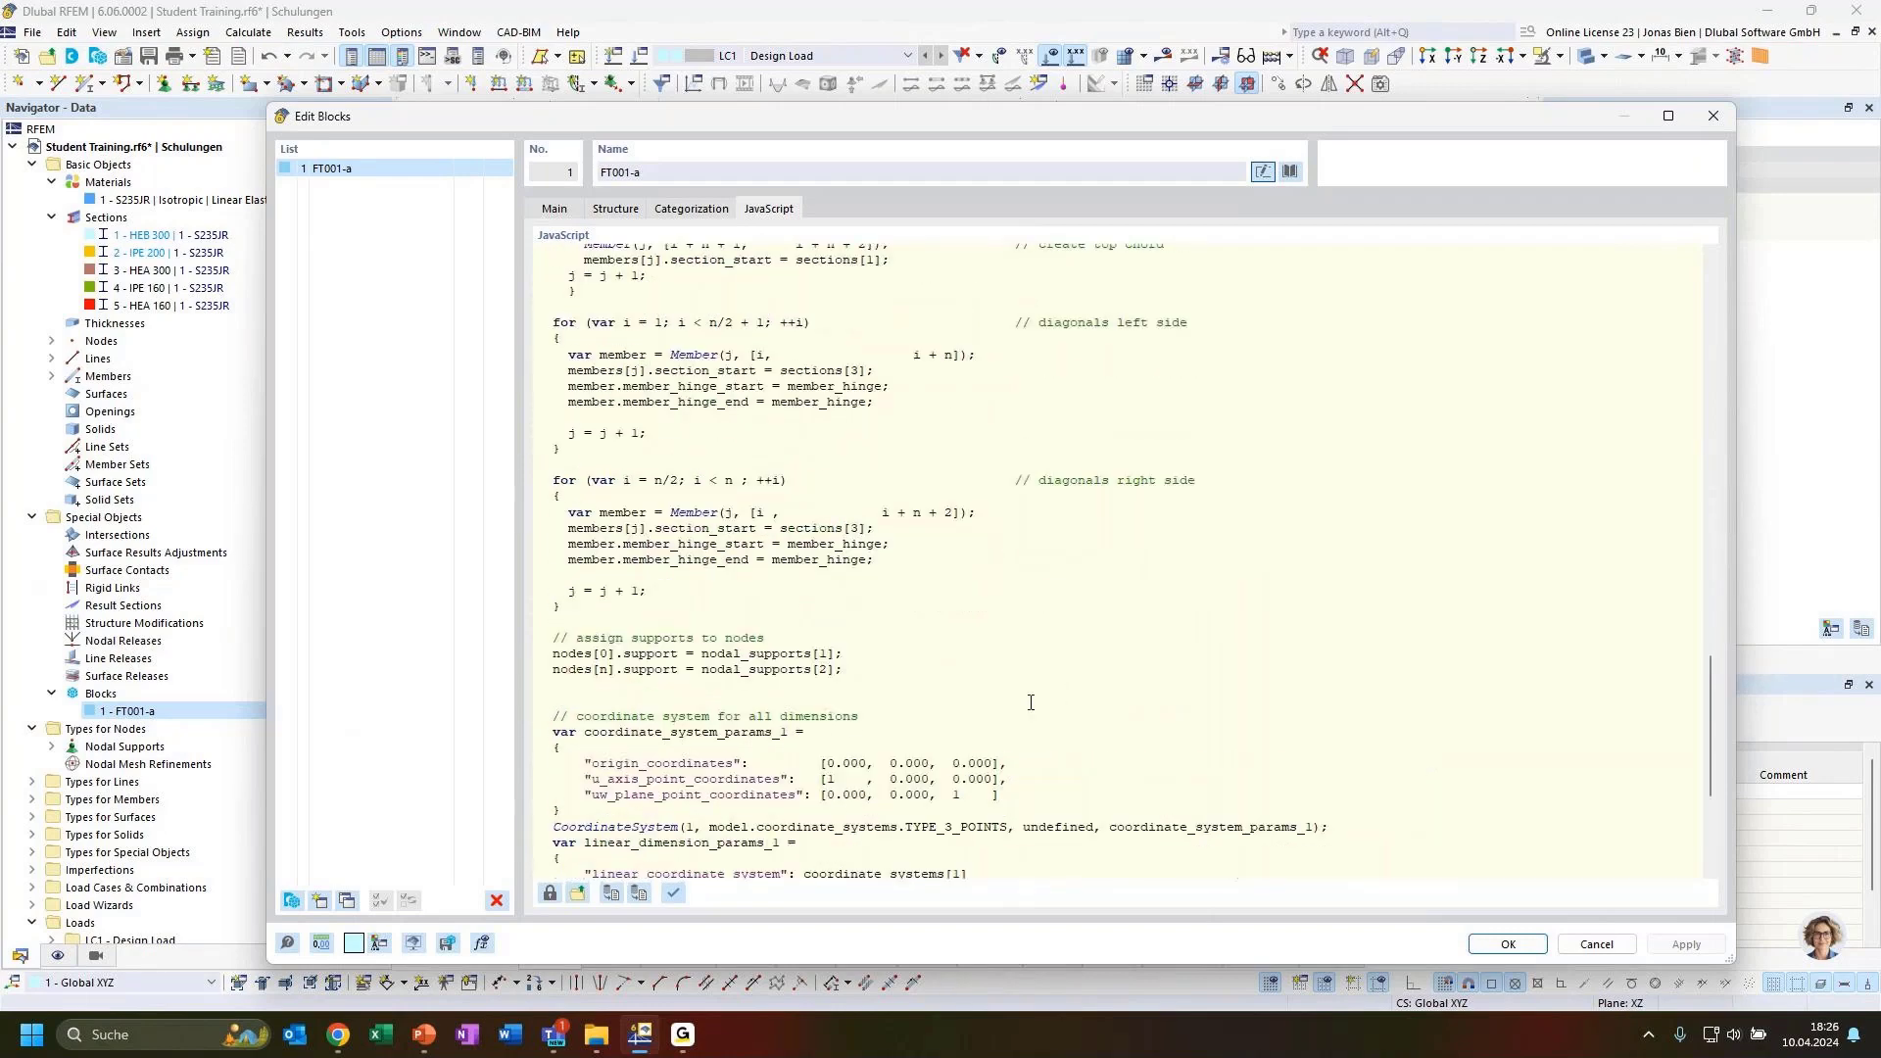
{"action": "scroll", "coordinate": [962, 679], "scroll_direction": "up", "scroll_amount": 18}
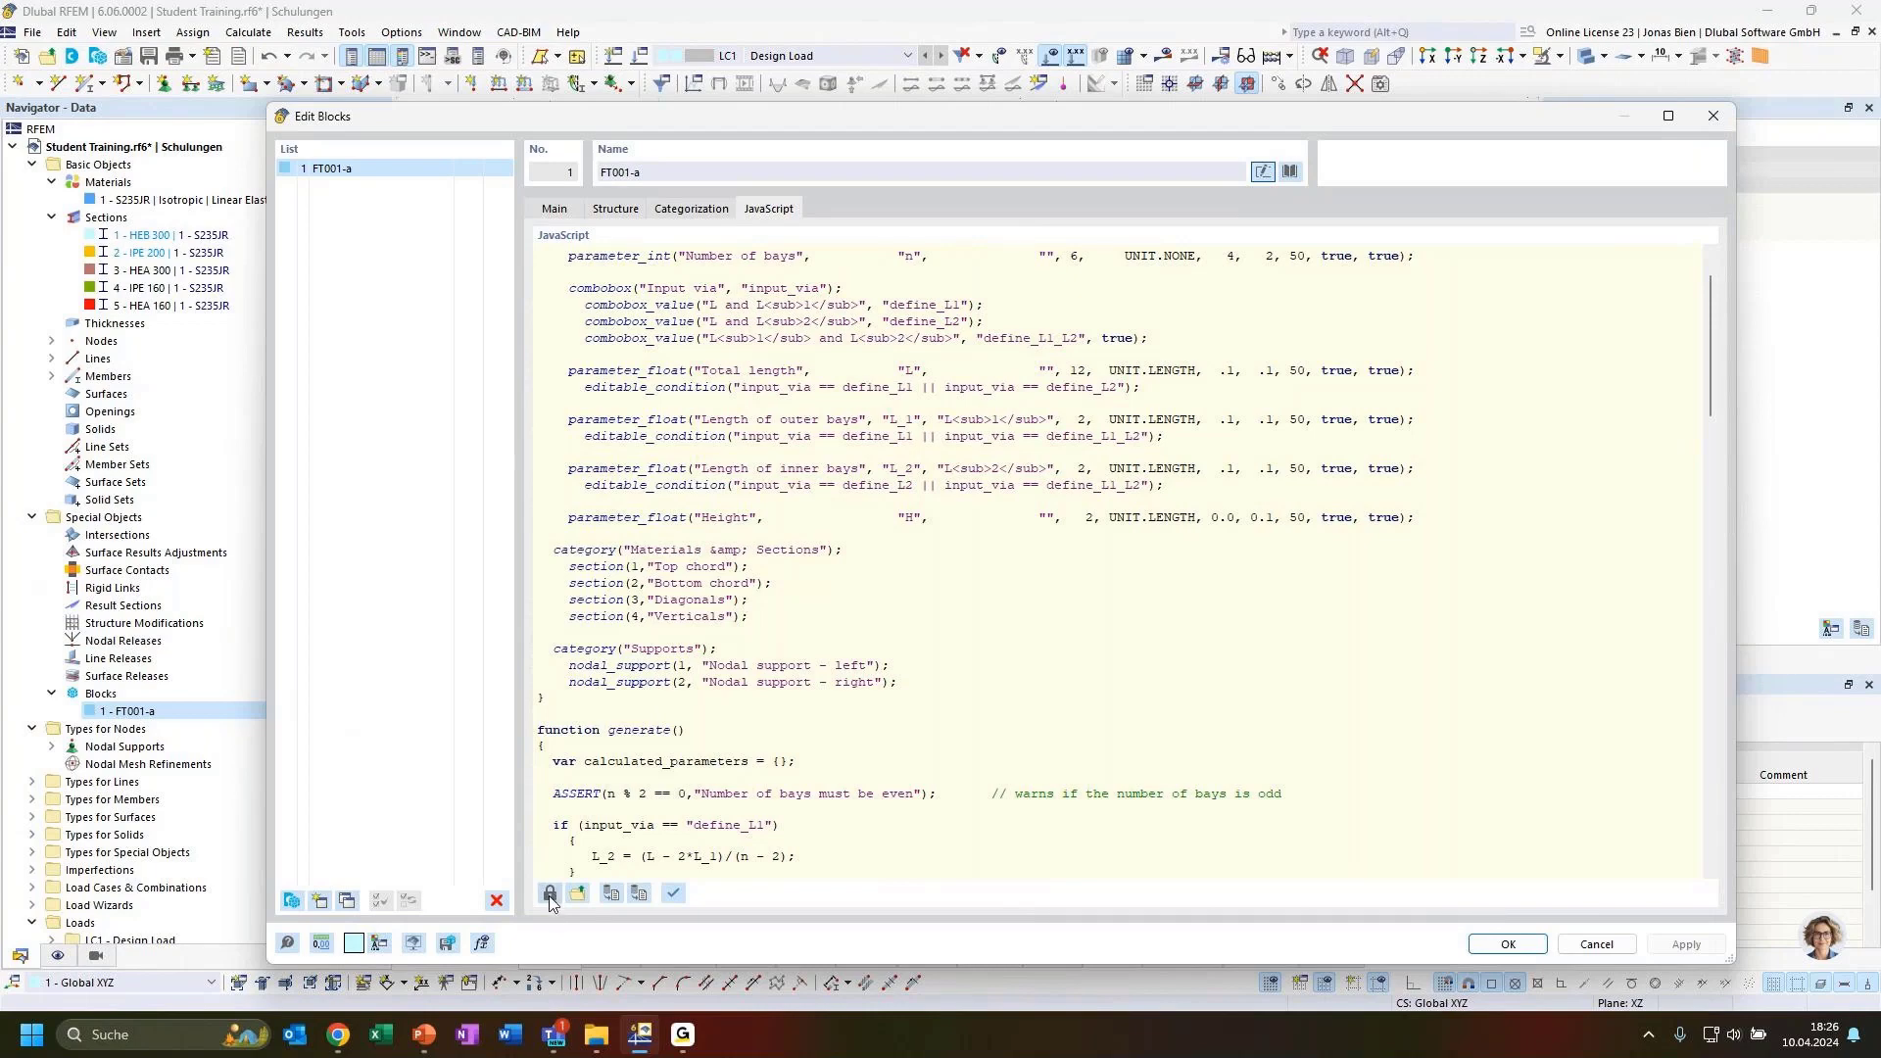
{"action": "scroll", "coordinate": [755, 597], "scroll_direction": "up", "scroll_amount": 2}
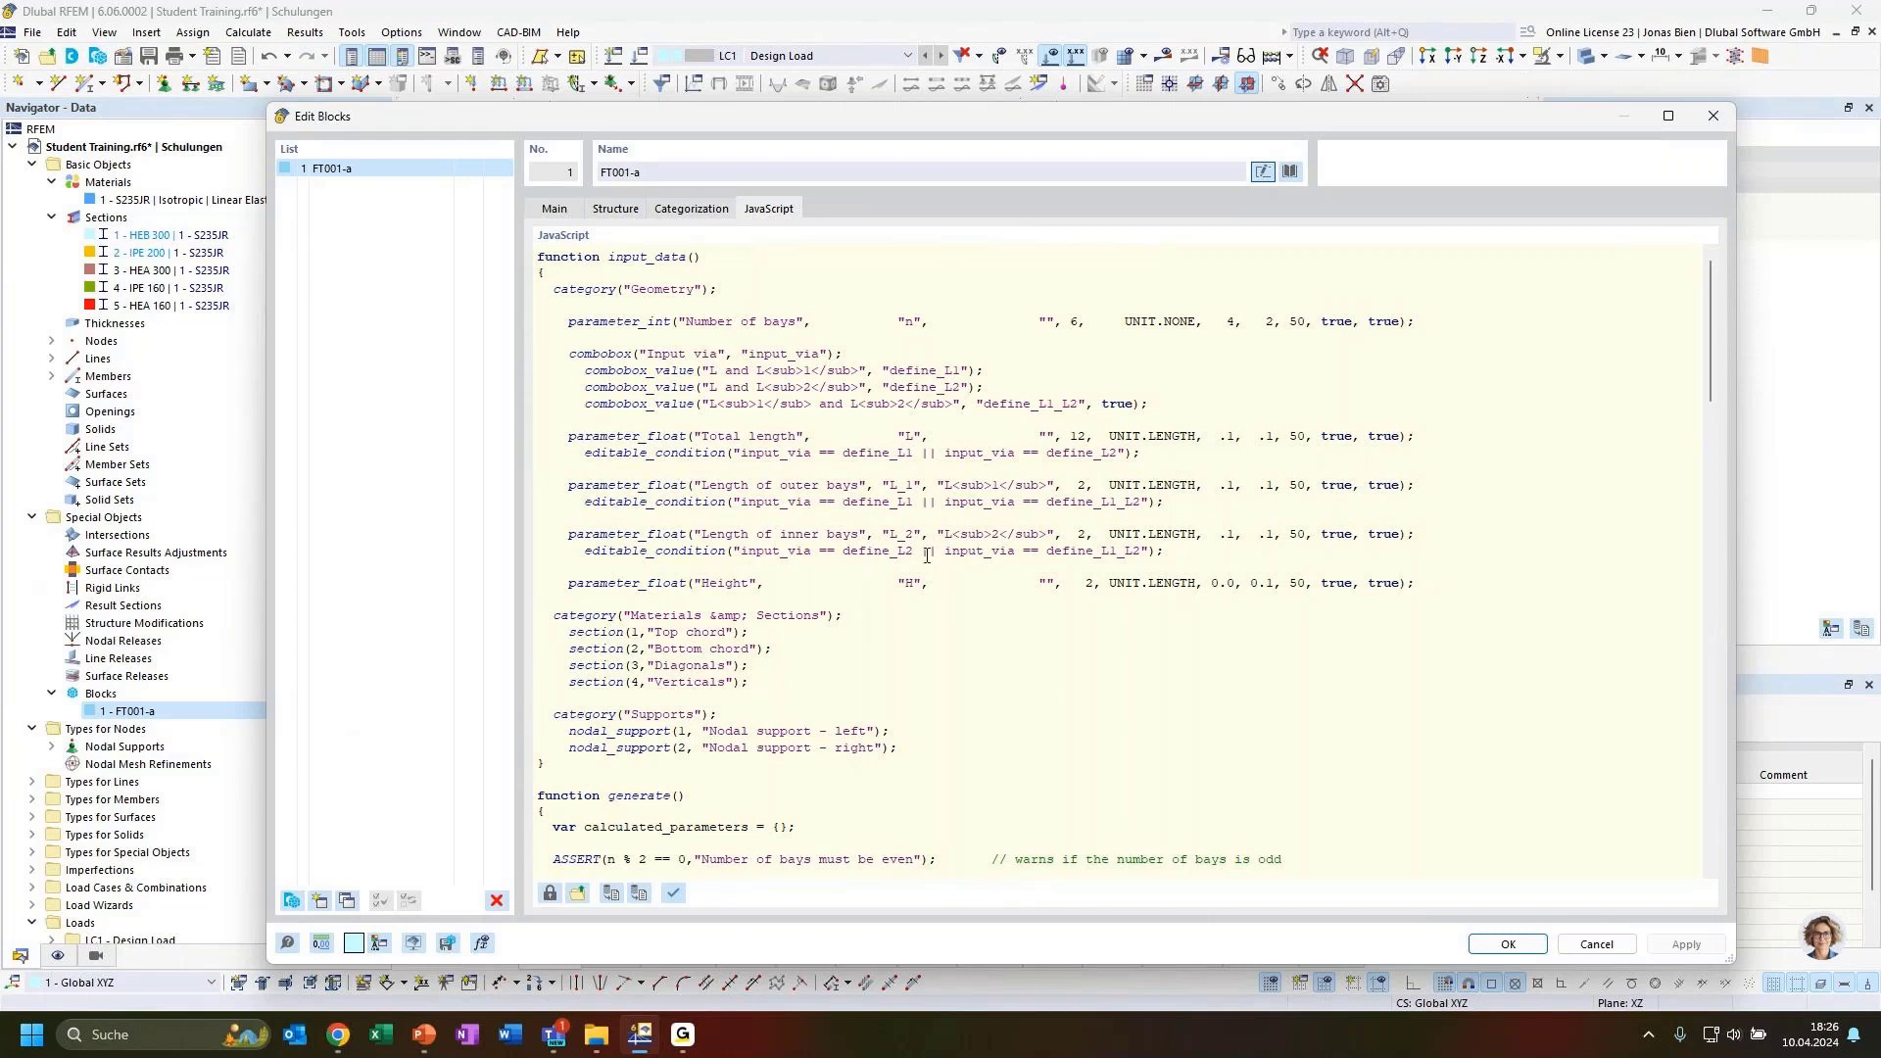
Examine how the script's generate function creates nodes, chords, hinges, verticals, diagonals and dimensions, and close the block without changes.
{"action": "scroll", "coordinate": [794, 396], "scroll_direction": "down", "scroll_amount": 15}
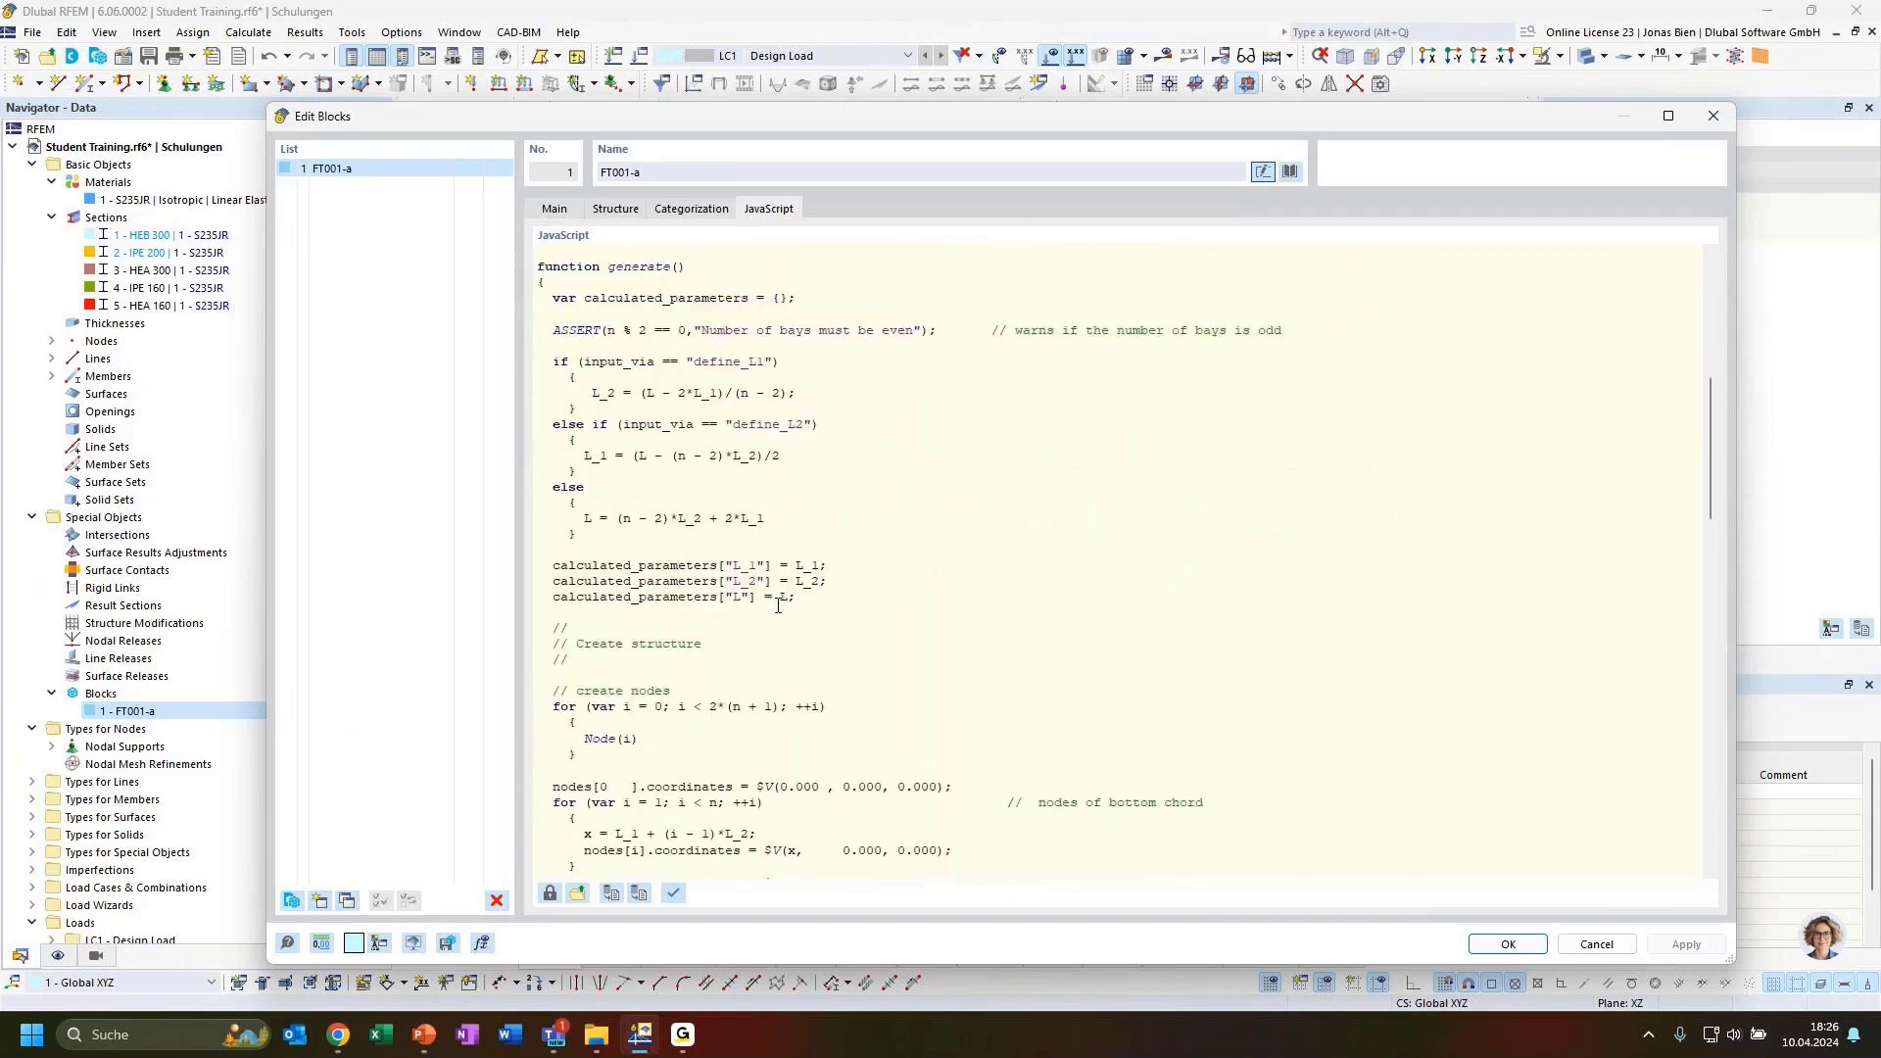
{"action": "scroll", "coordinate": [778, 615], "scroll_direction": "down", "scroll_amount": 5}
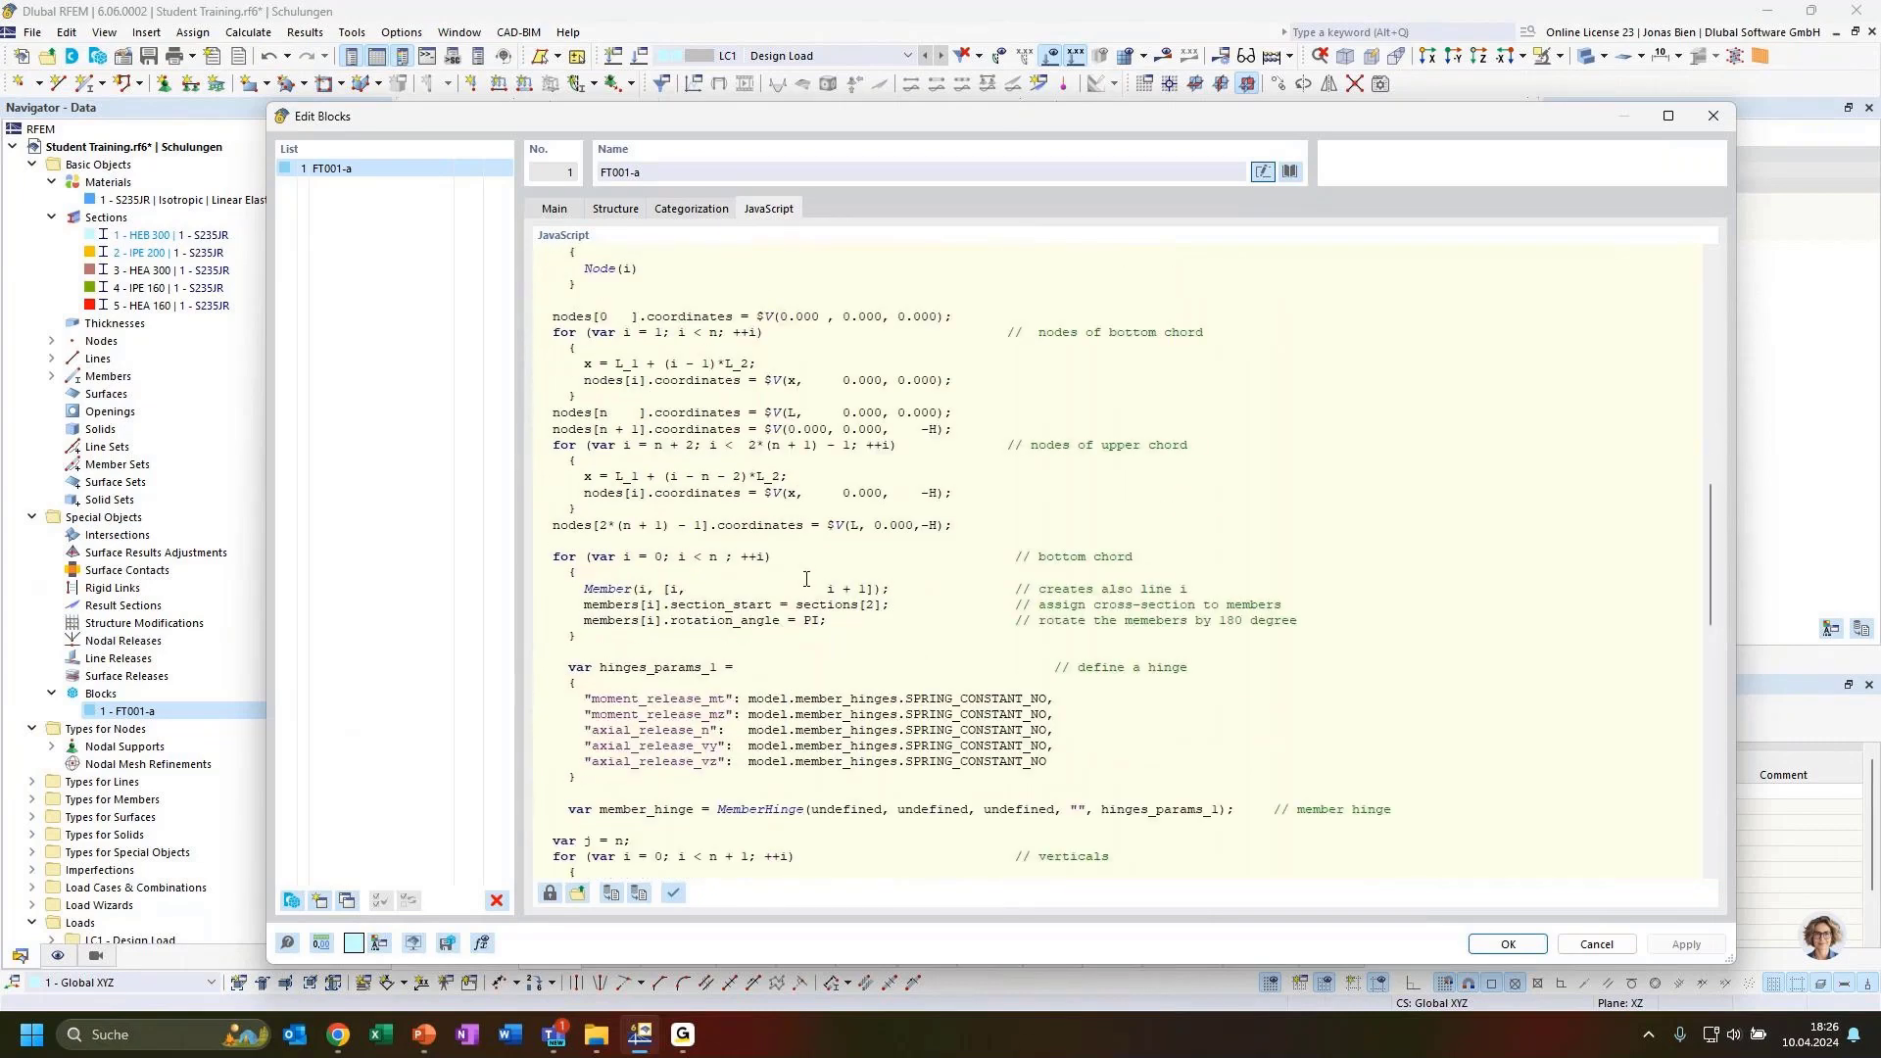
{"action": "scroll", "coordinate": [807, 579], "scroll_direction": "down", "scroll_amount": 7}
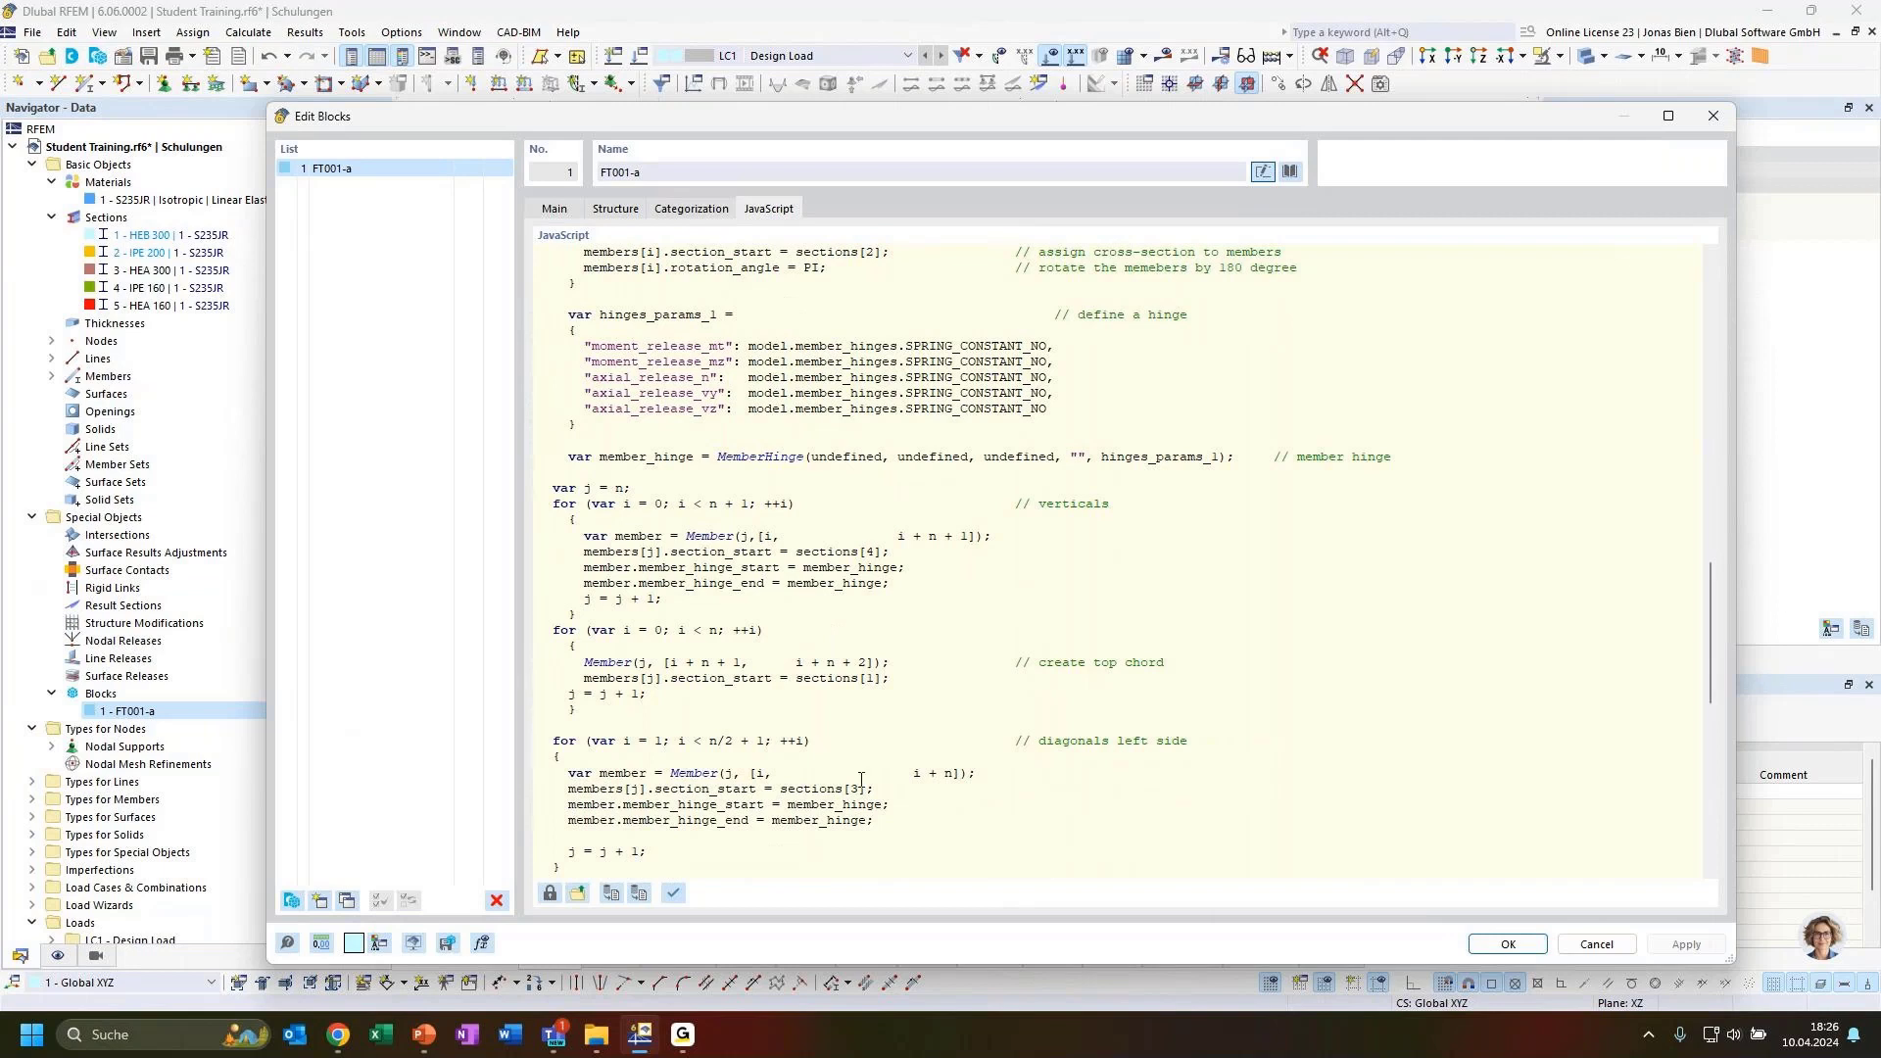
{"action": "left_click_drag", "start_coordinate": [884, 826], "coordinate": [846, 772]}
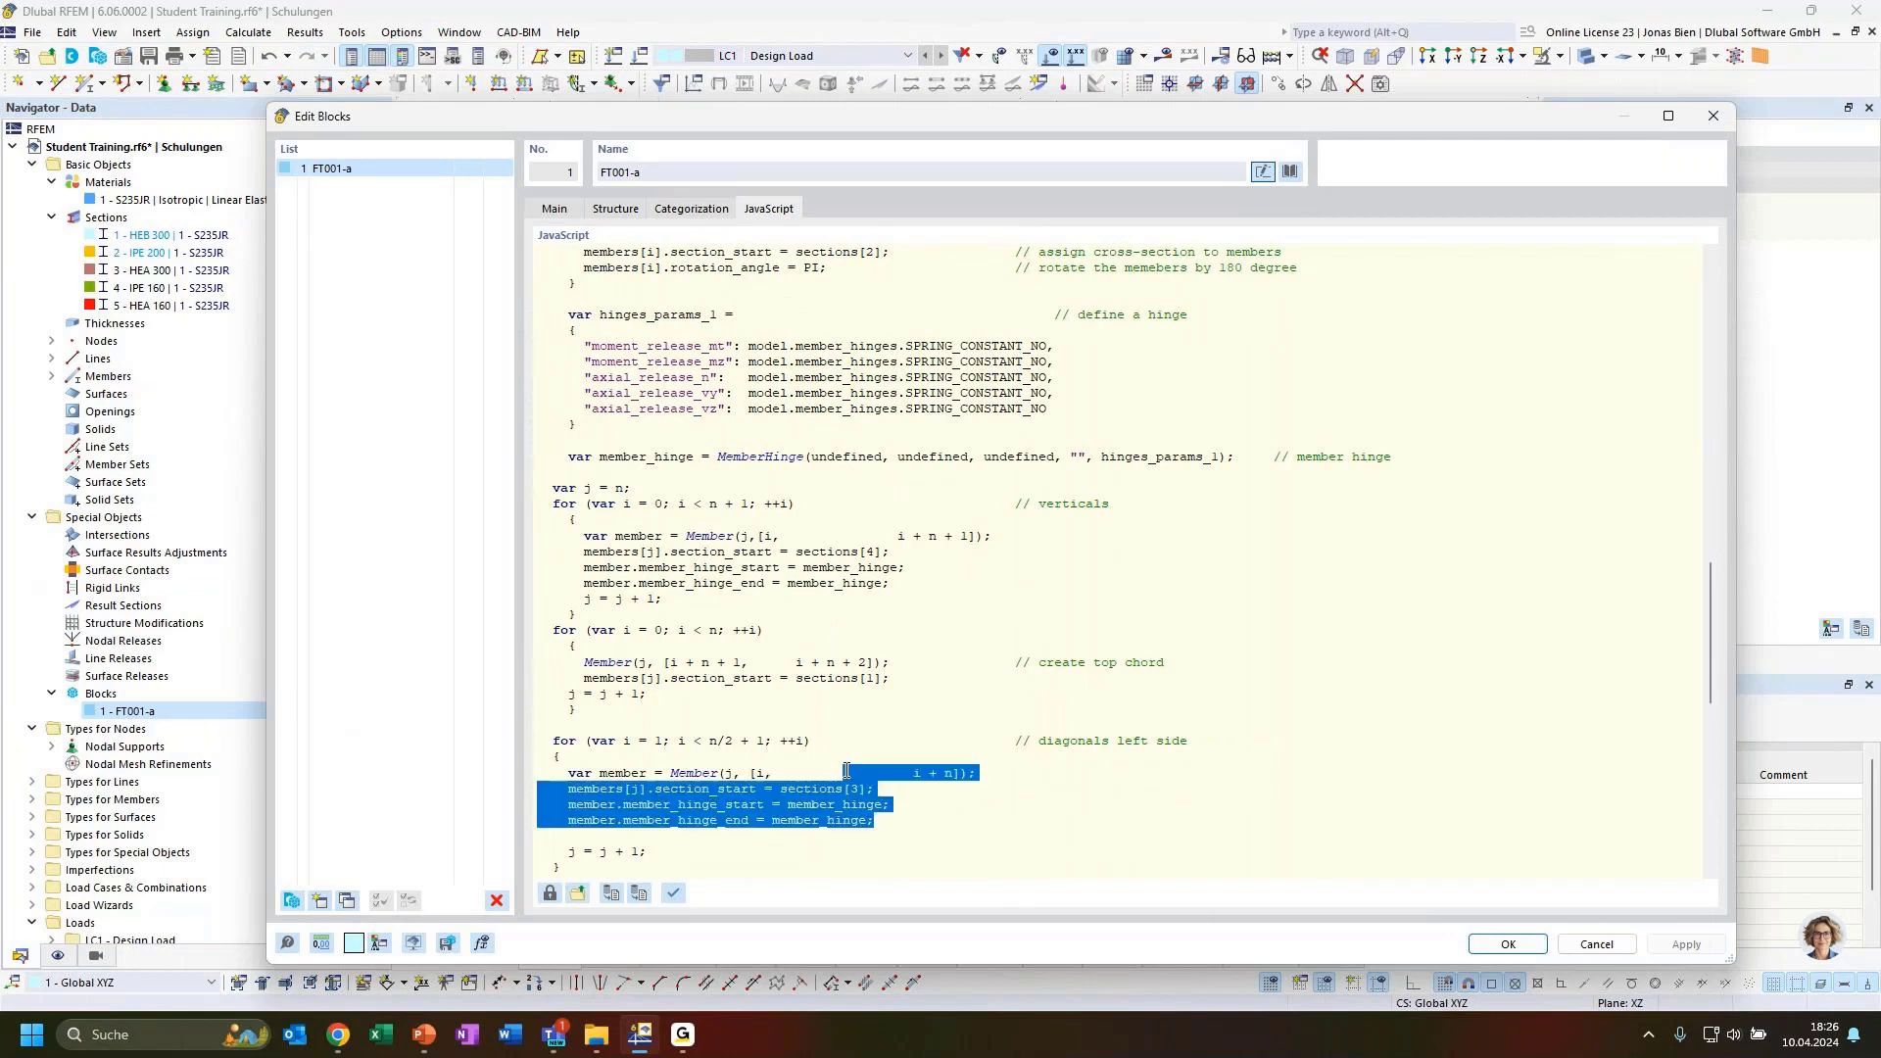
{"action": "left_click", "coordinate": [885, 824]}
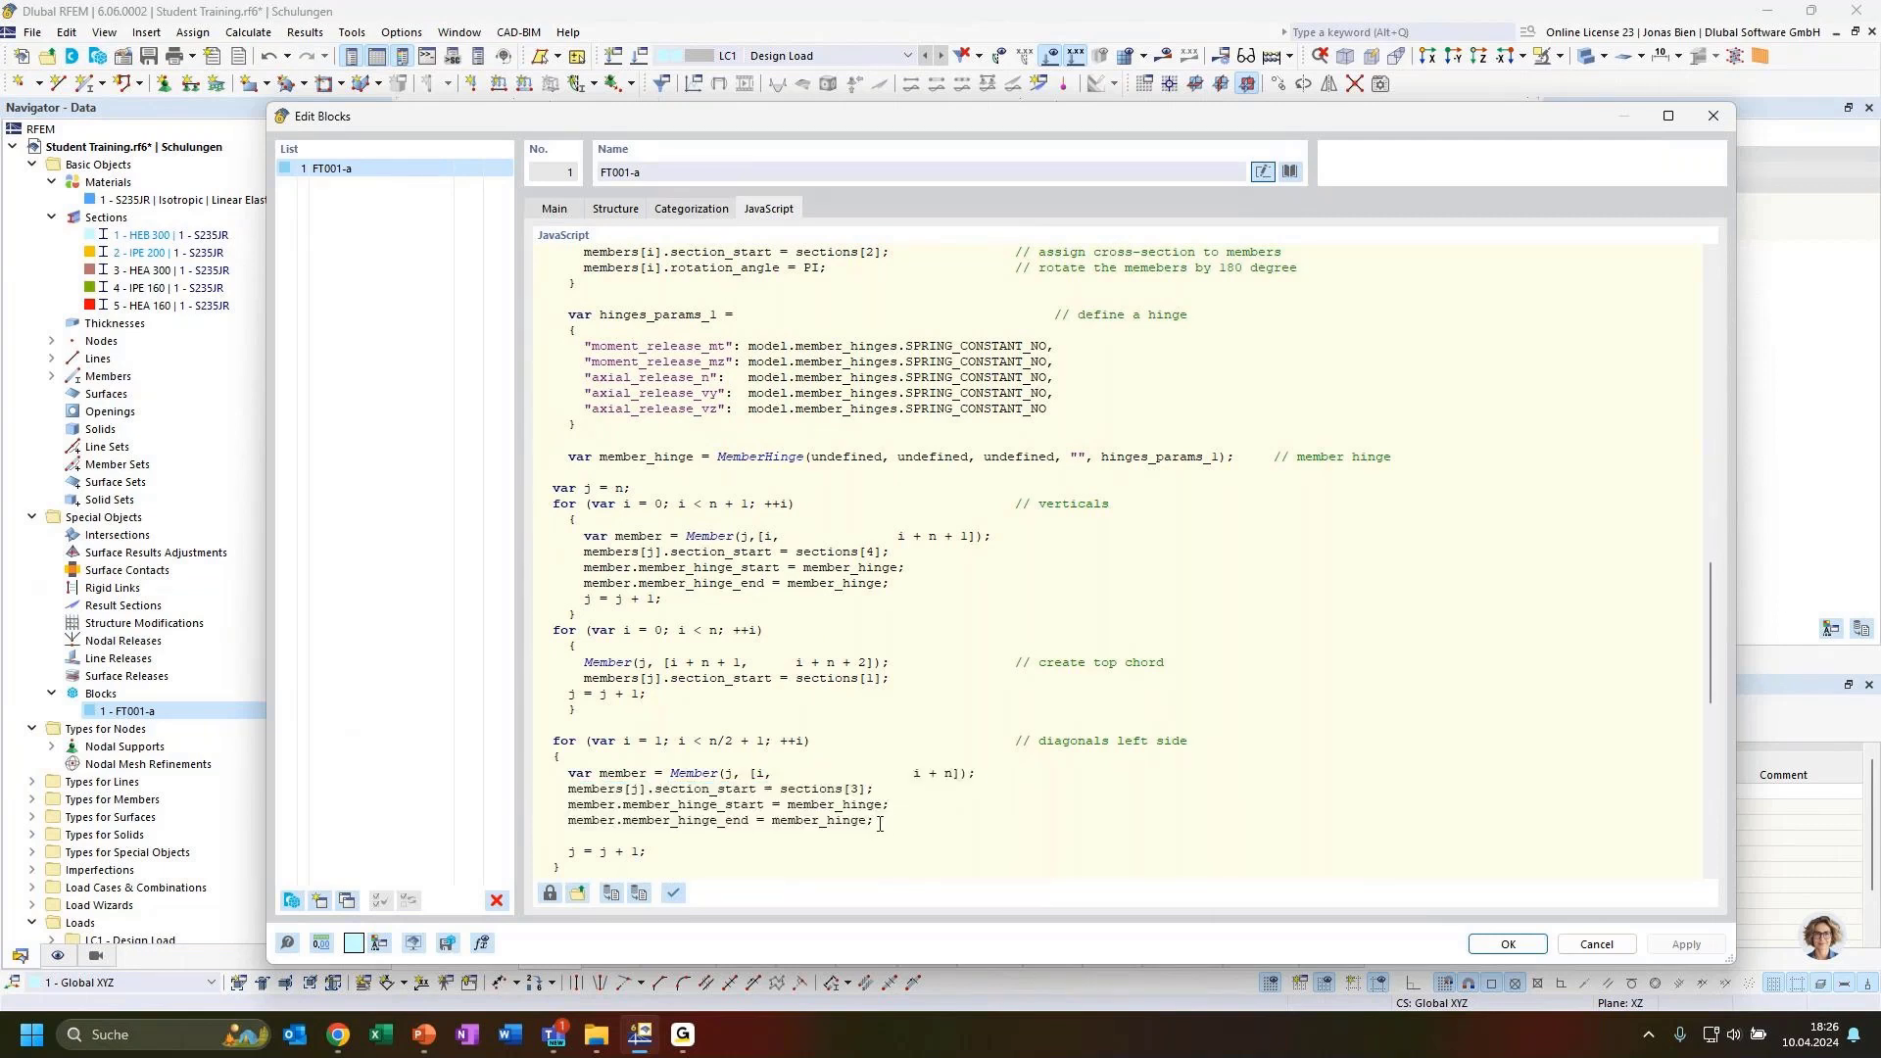
{"action": "scroll", "coordinate": [880, 824], "scroll_direction": "down", "scroll_amount": 6}
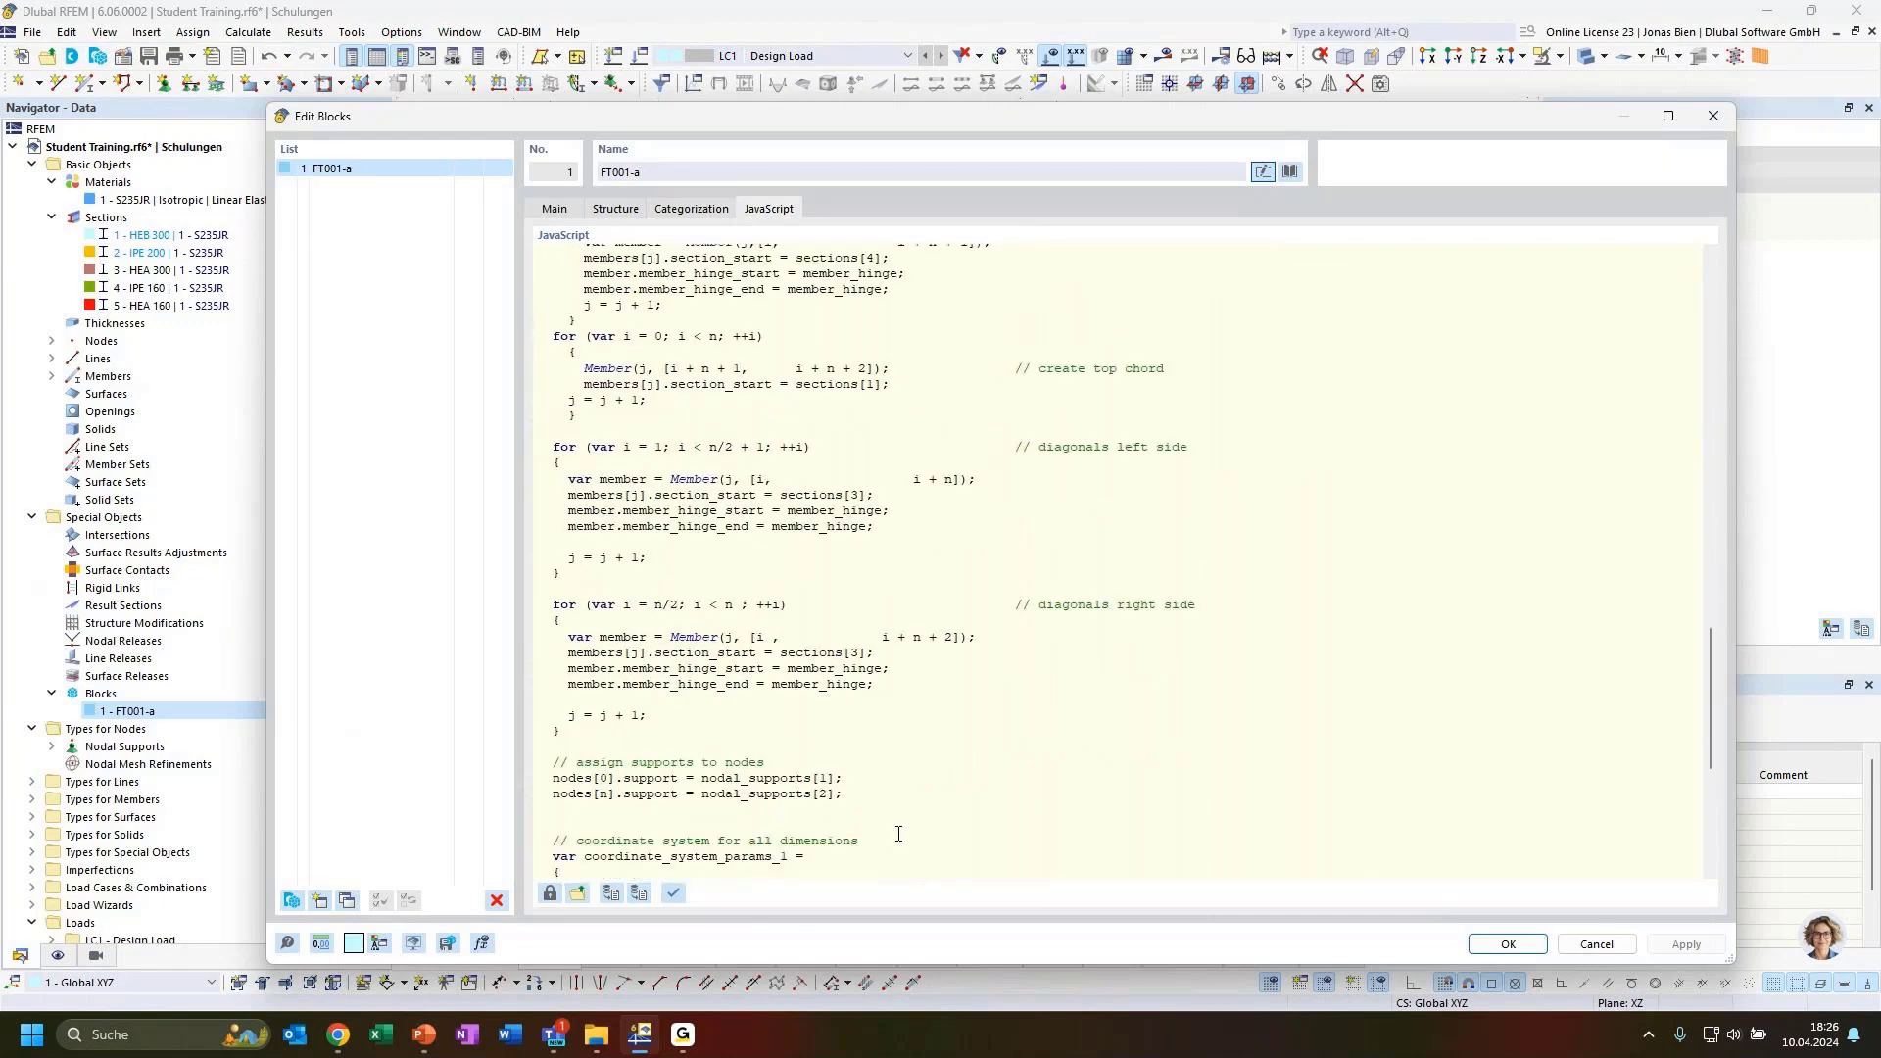
{"action": "scroll", "coordinate": [898, 834], "scroll_direction": "down", "scroll_amount": 3}
{"action": "scroll", "coordinate": [983, 839], "scroll_direction": "down", "scroll_amount": 2}
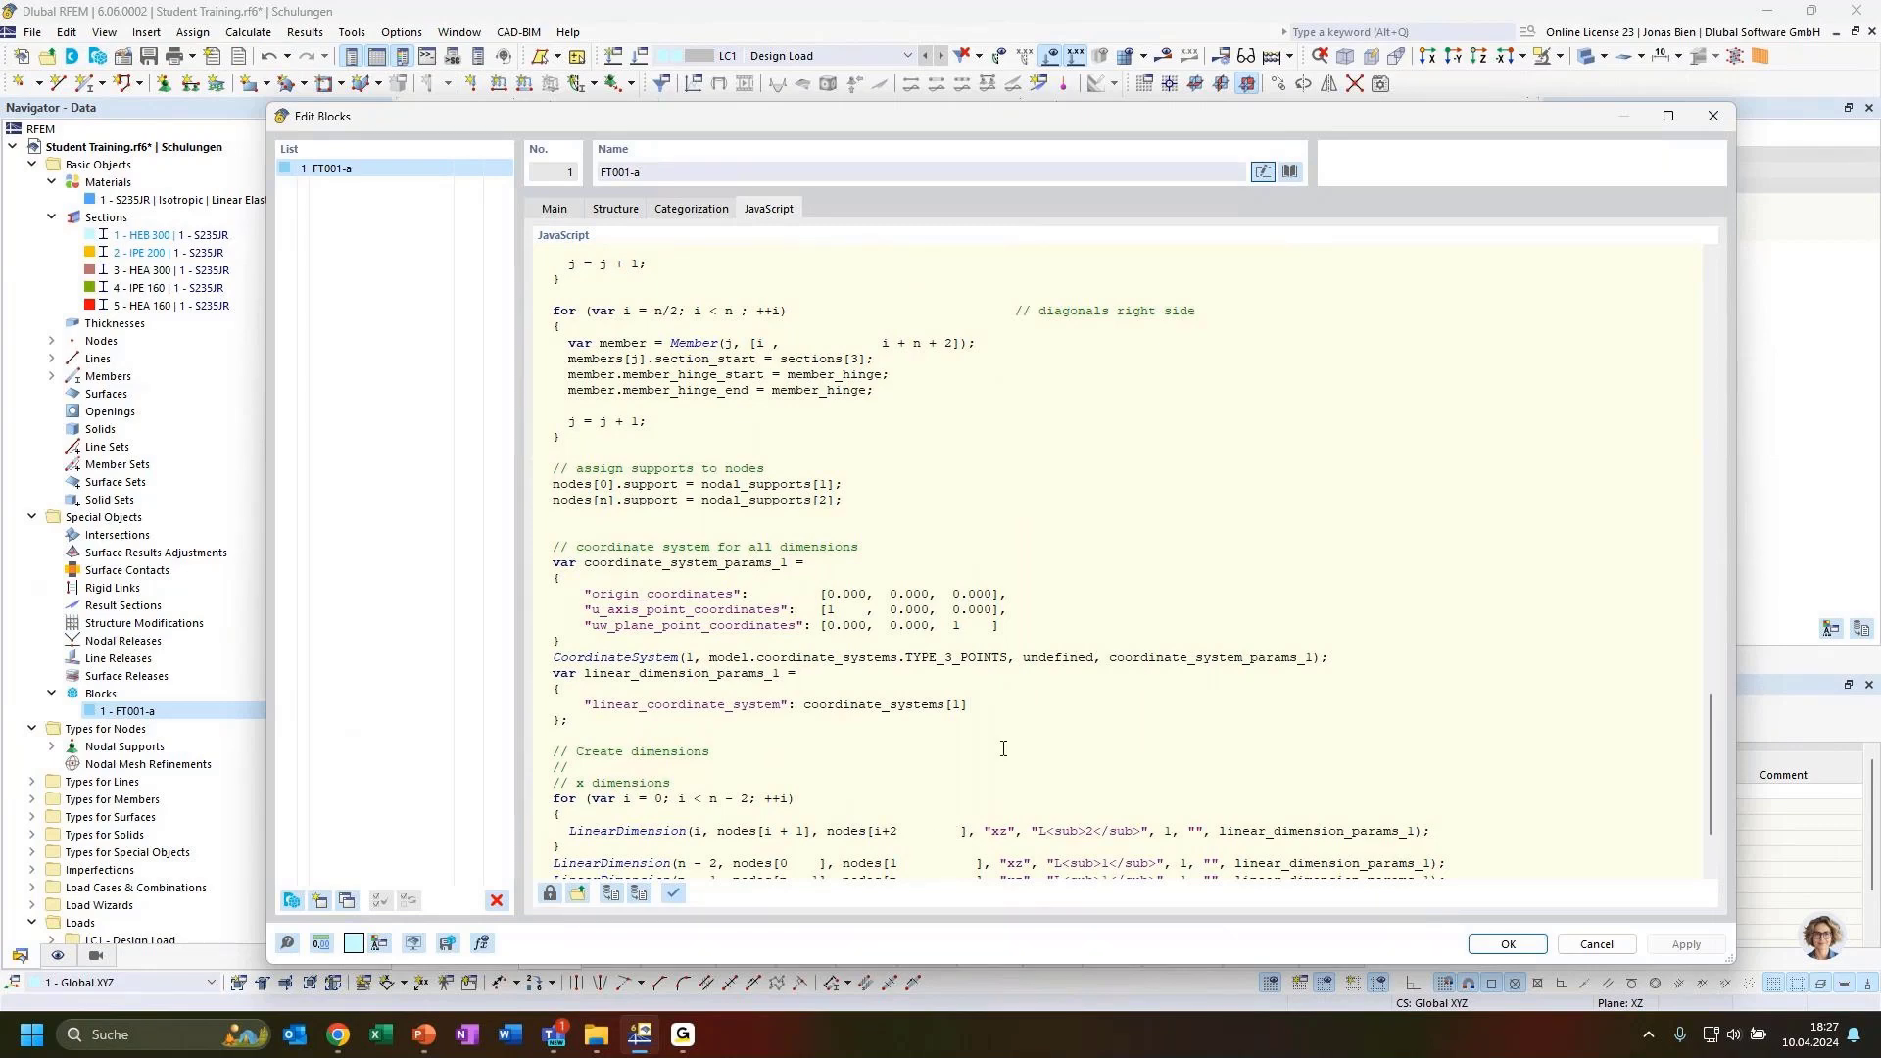
{"action": "scroll", "coordinate": [1009, 715], "scroll_direction": "up", "scroll_amount": 15}
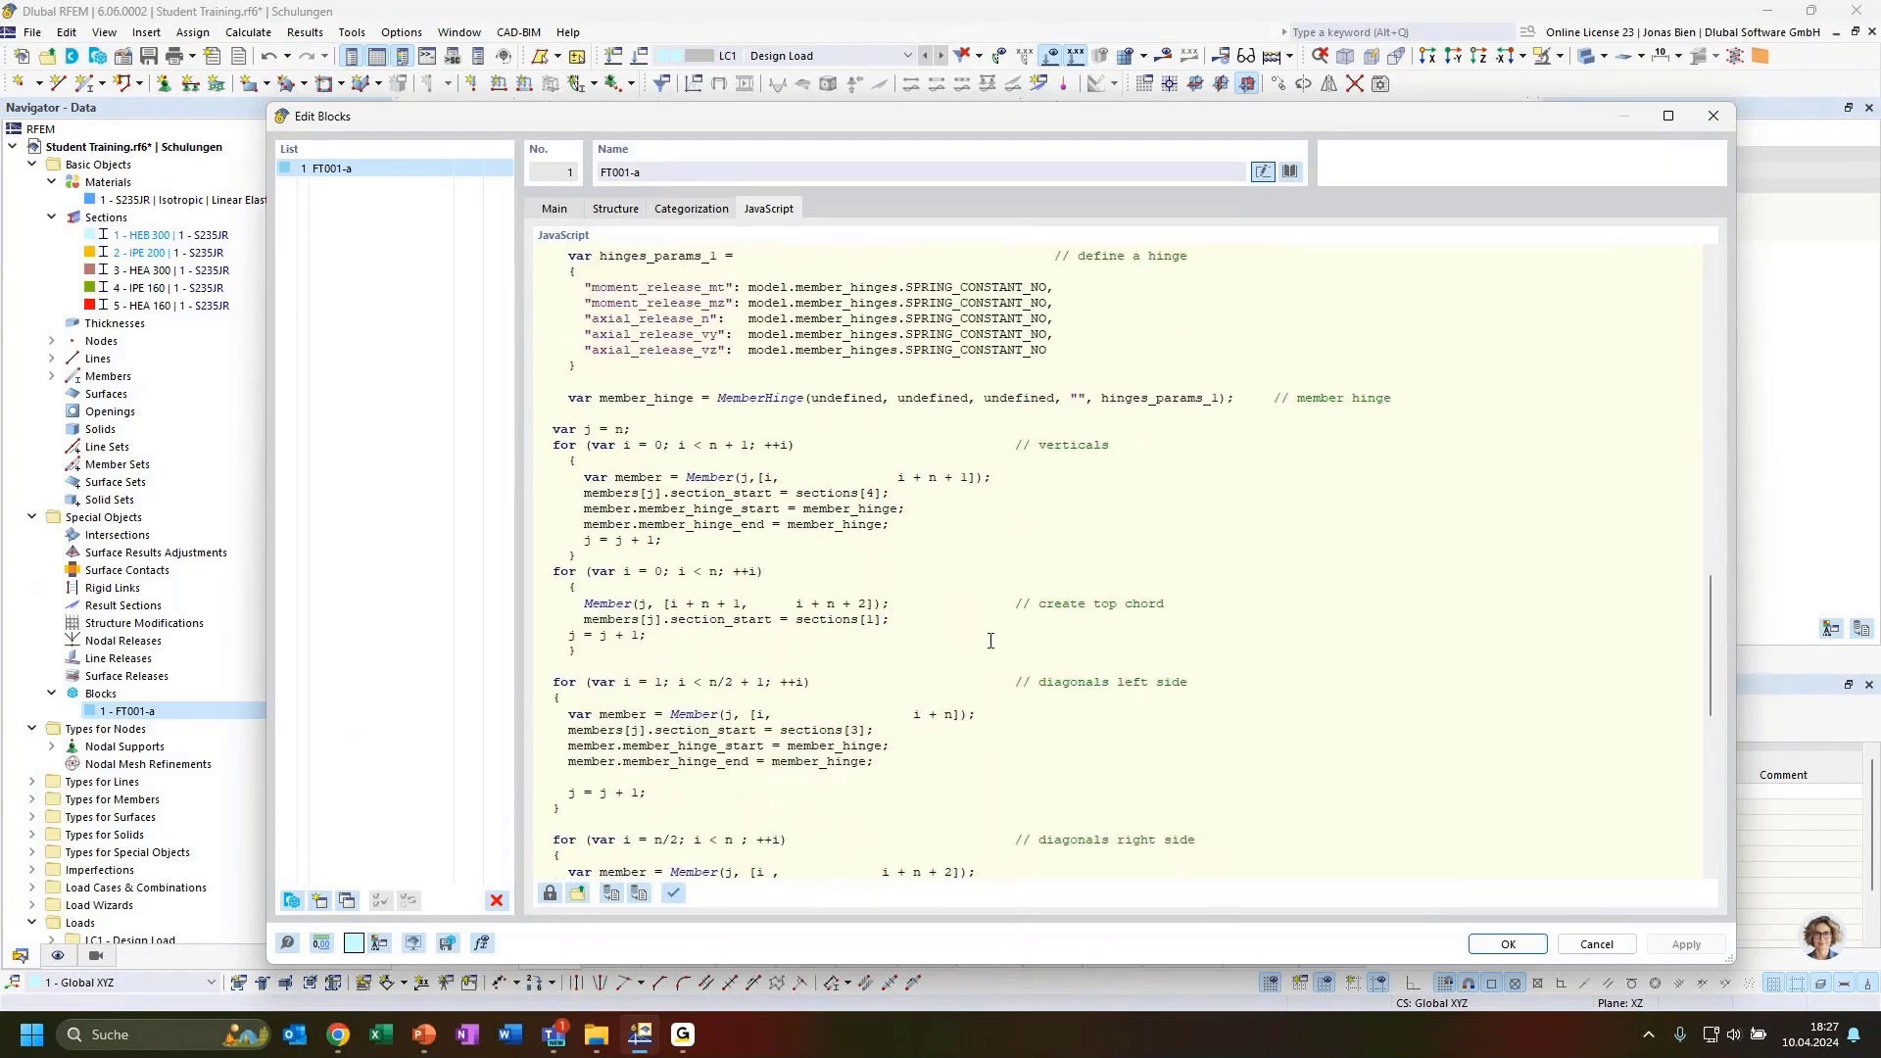
{"action": "scroll", "coordinate": [983, 615], "scroll_direction": "up", "scroll_amount": 19}
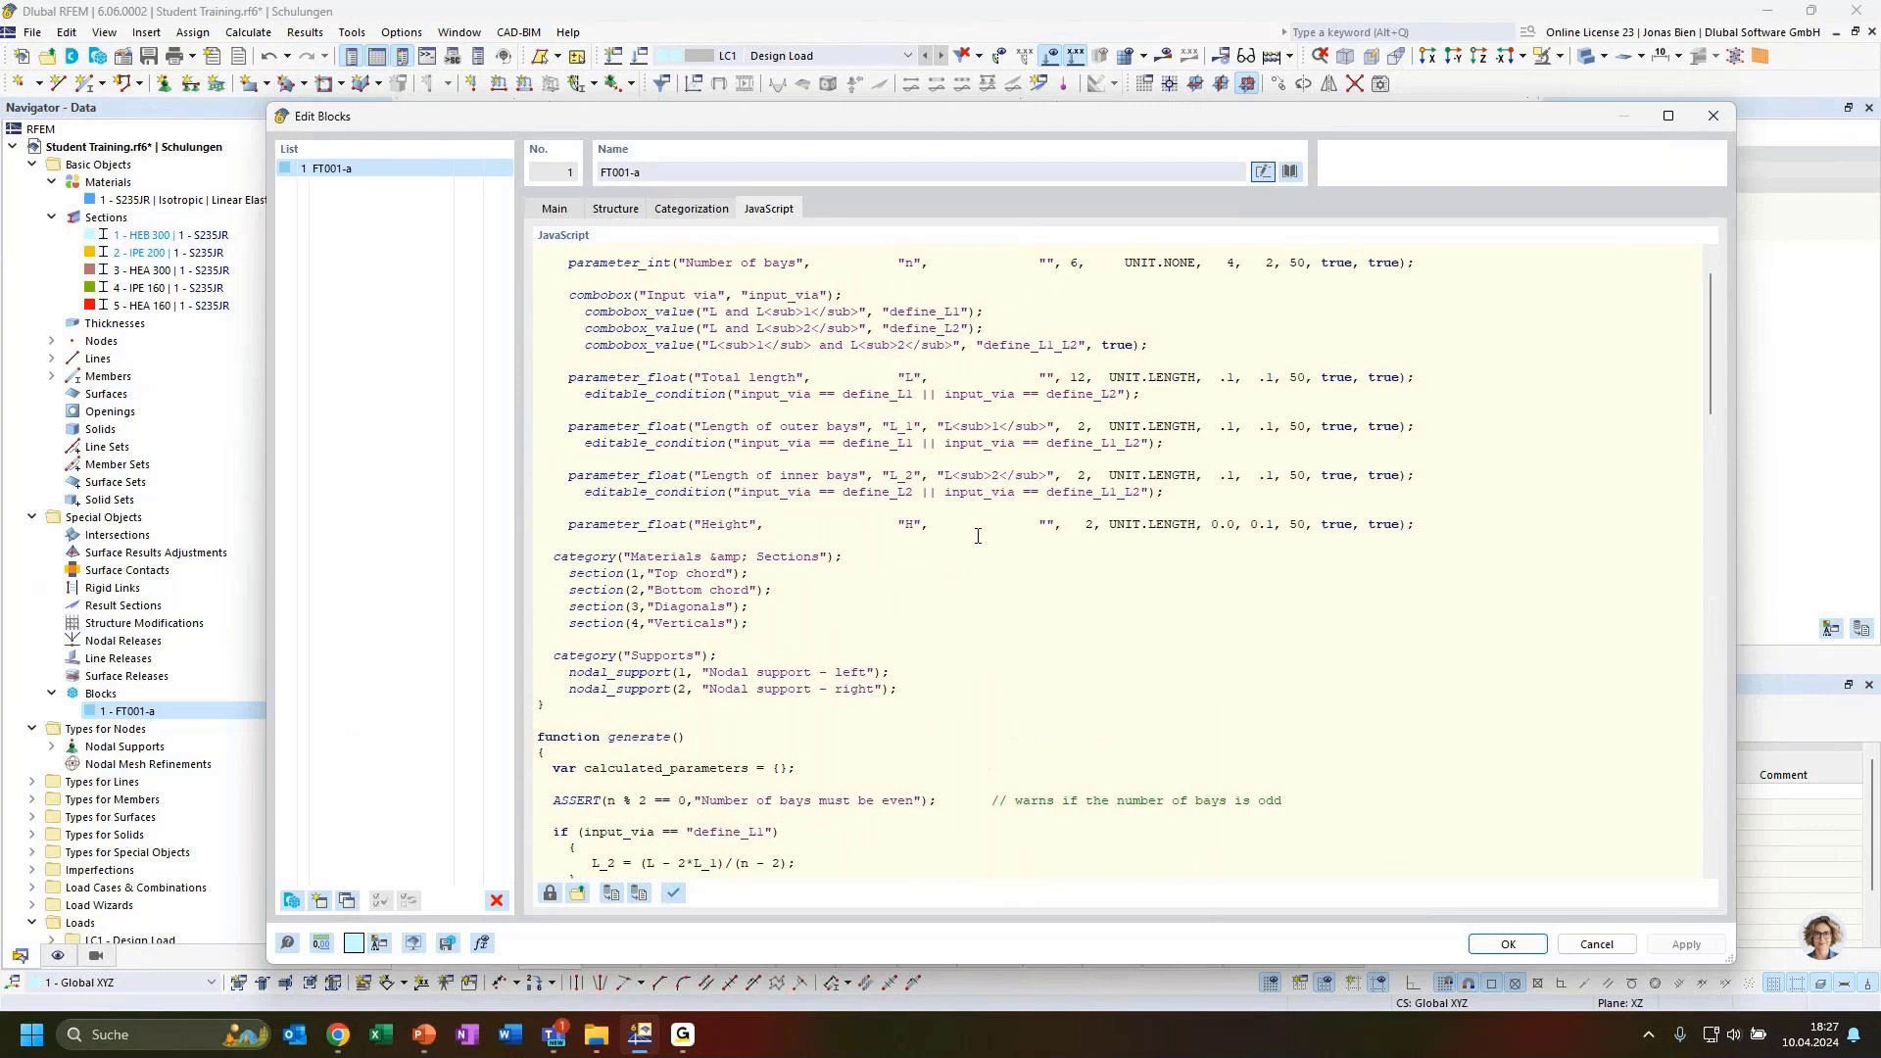
{"action": "scroll", "coordinate": [977, 536], "scroll_direction": "up", "scroll_amount": 1}
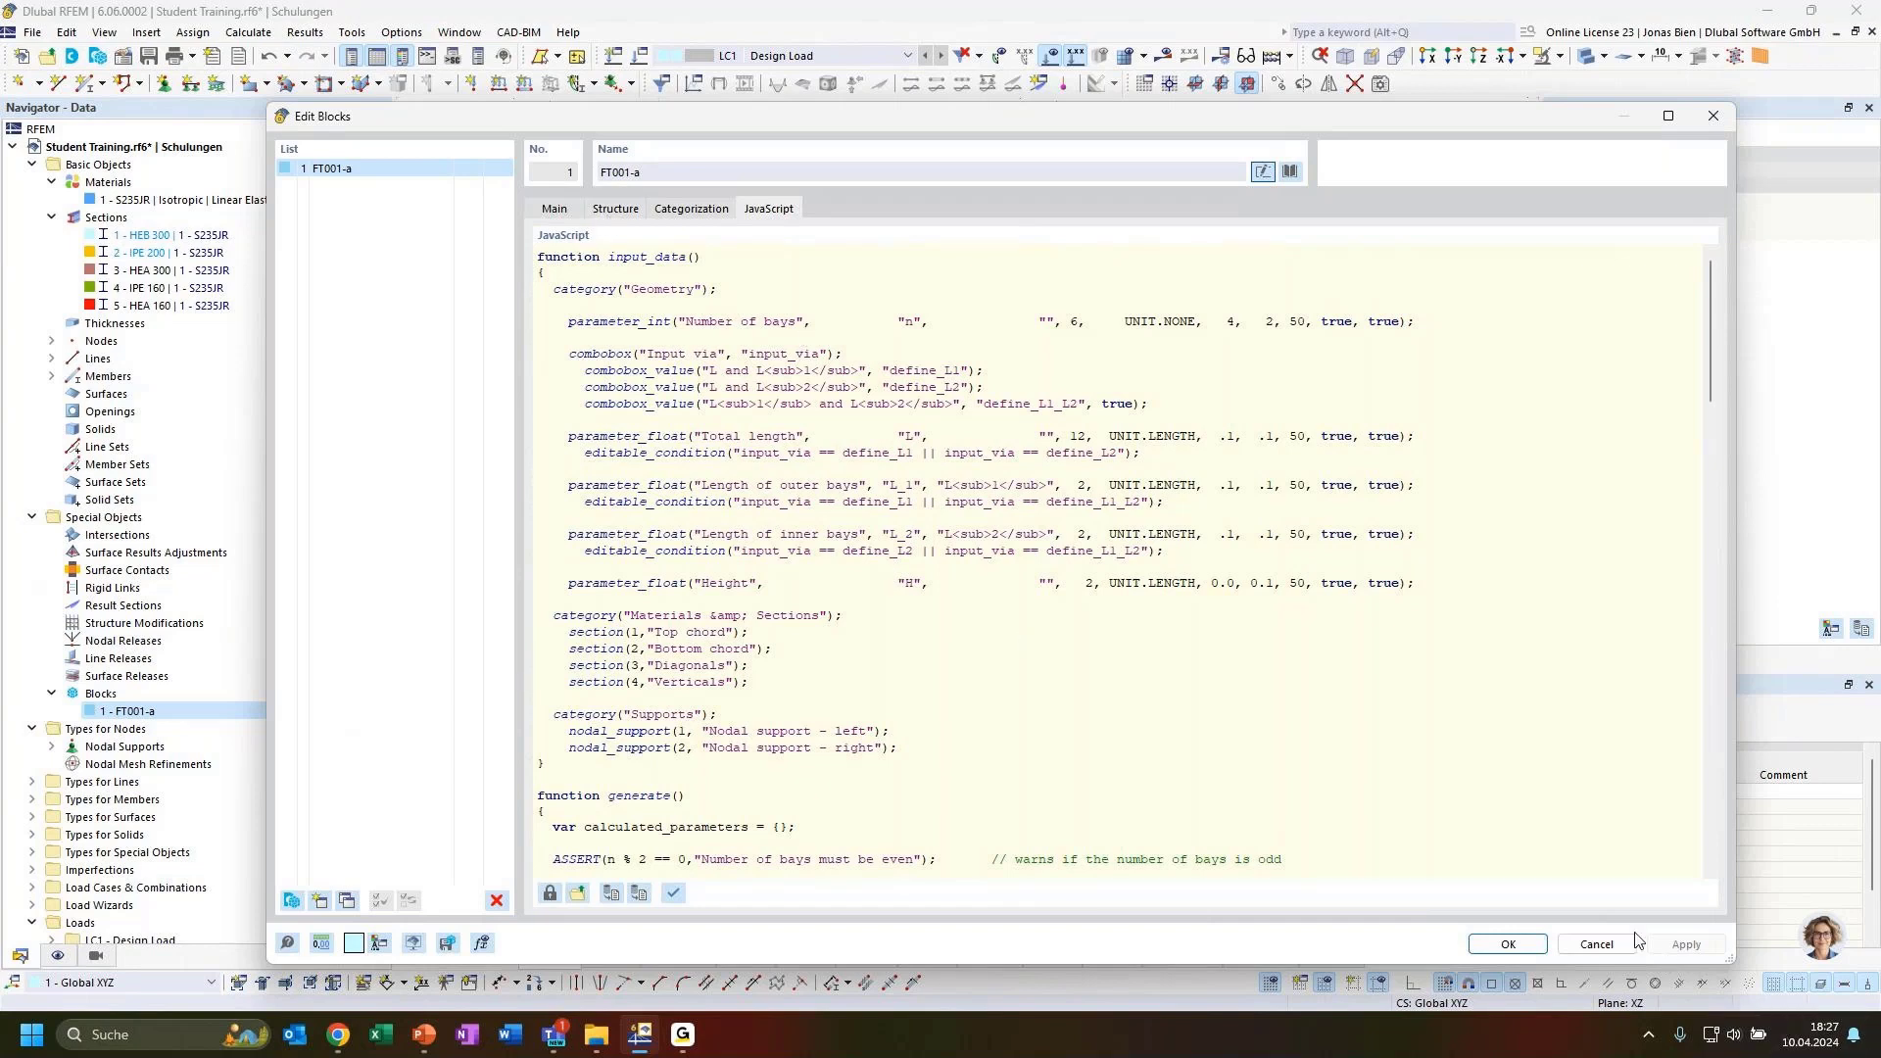
{"action": "left_click", "coordinate": [600, 204]}
{"action": "left_click", "coordinate": [1715, 116]}
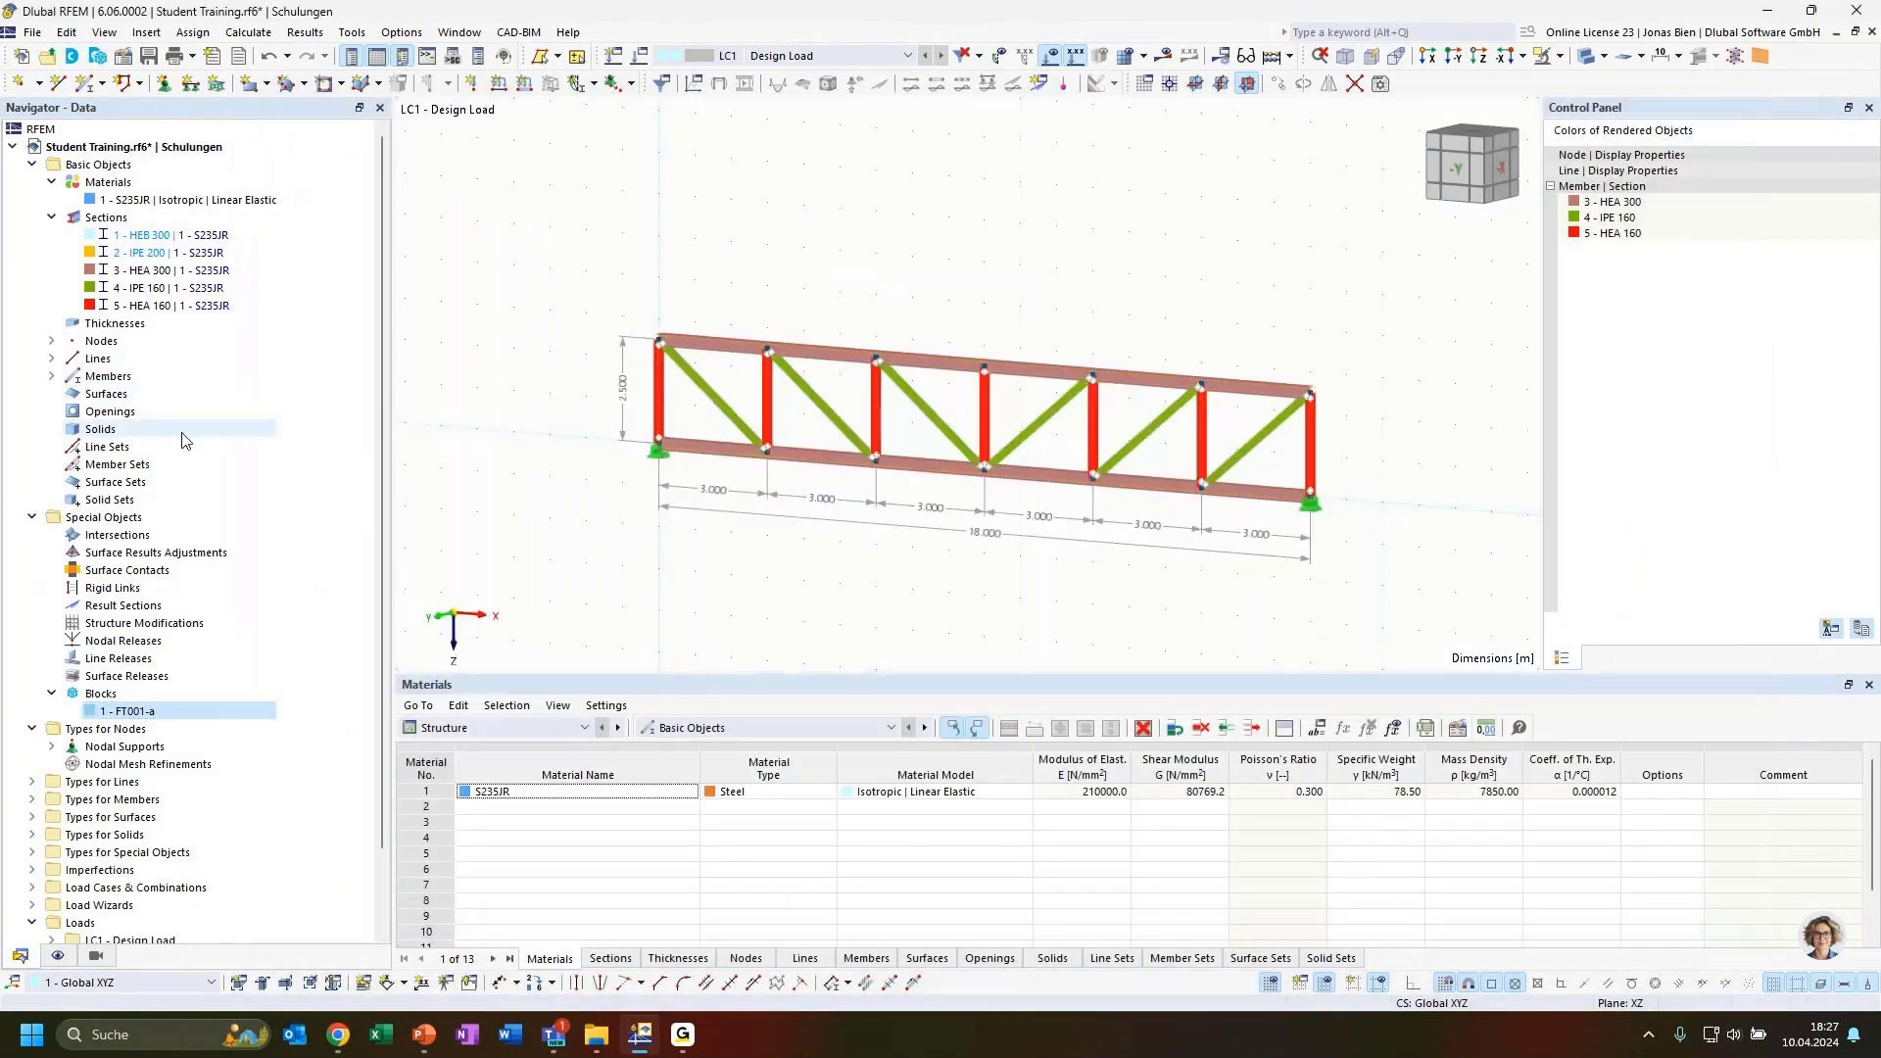
Expand the model data to list the nodes and lines generated by the block.
{"action": "left_click", "coordinate": [51, 341]}
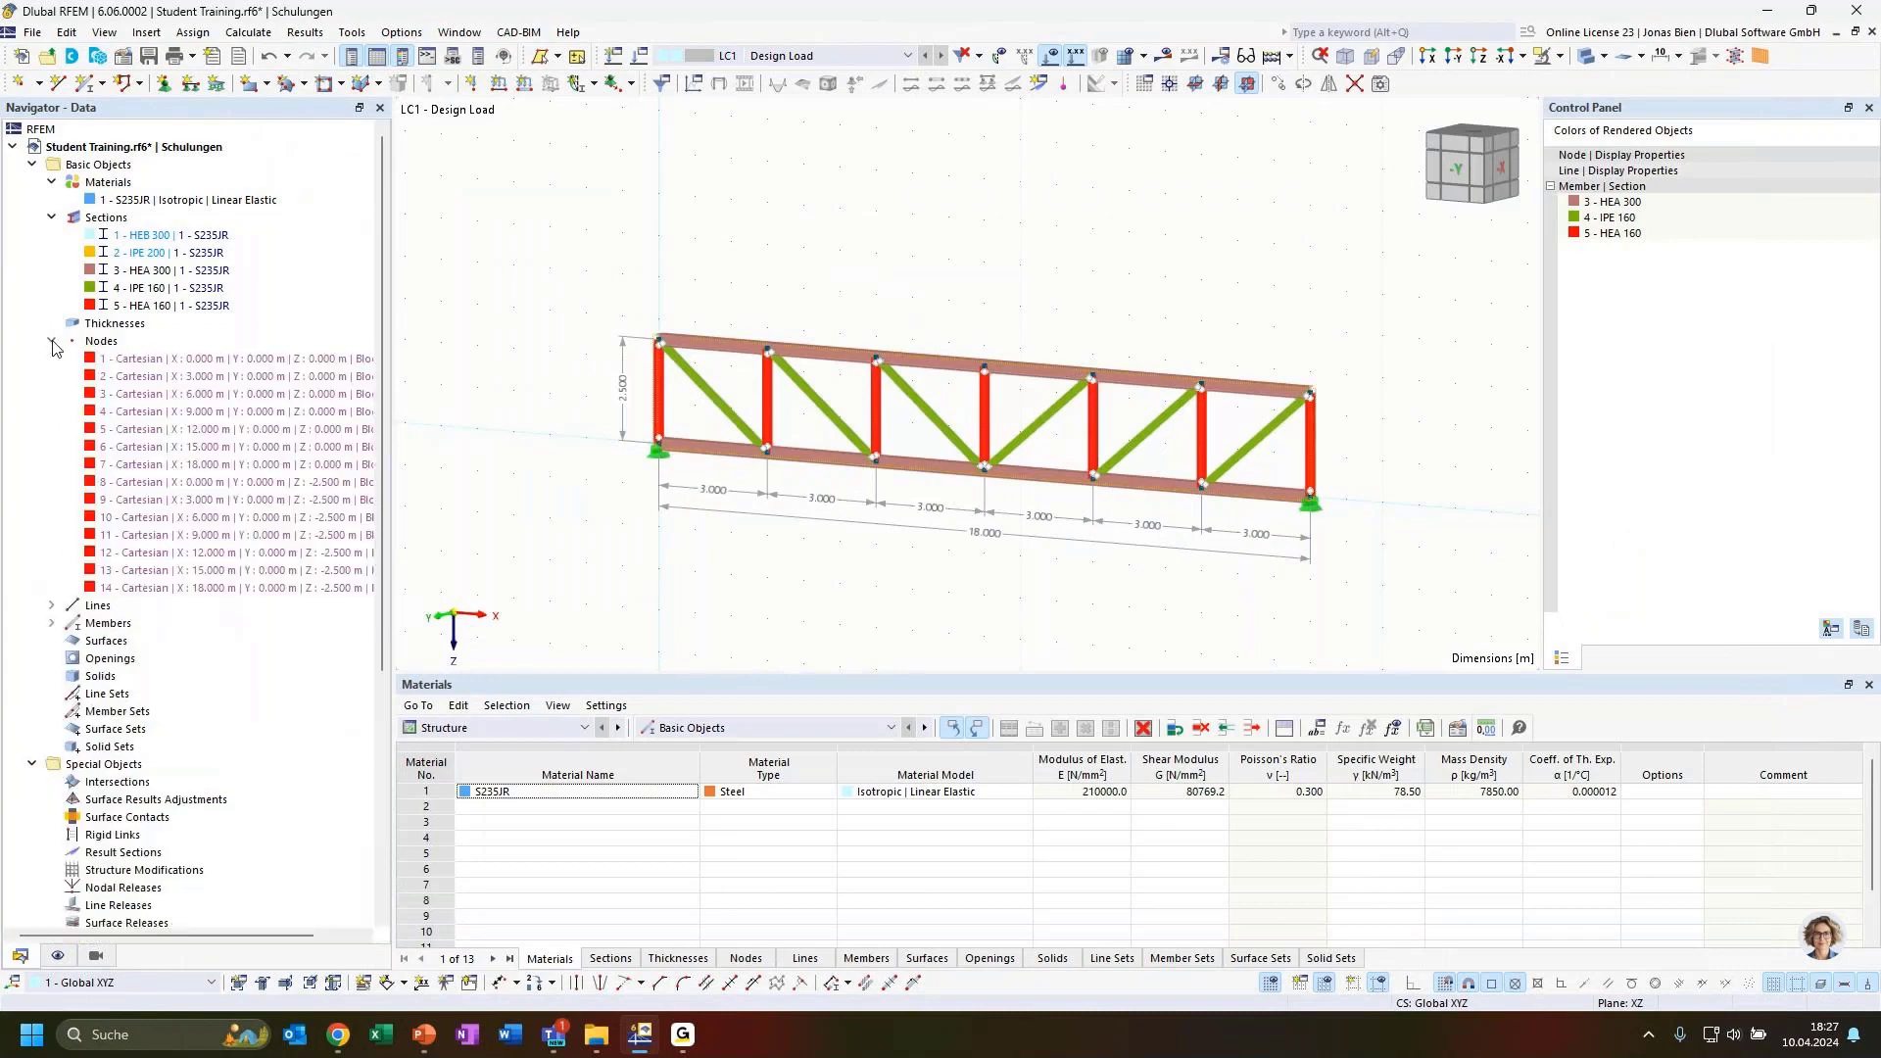
{"action": "left_click", "coordinate": [51, 607]}
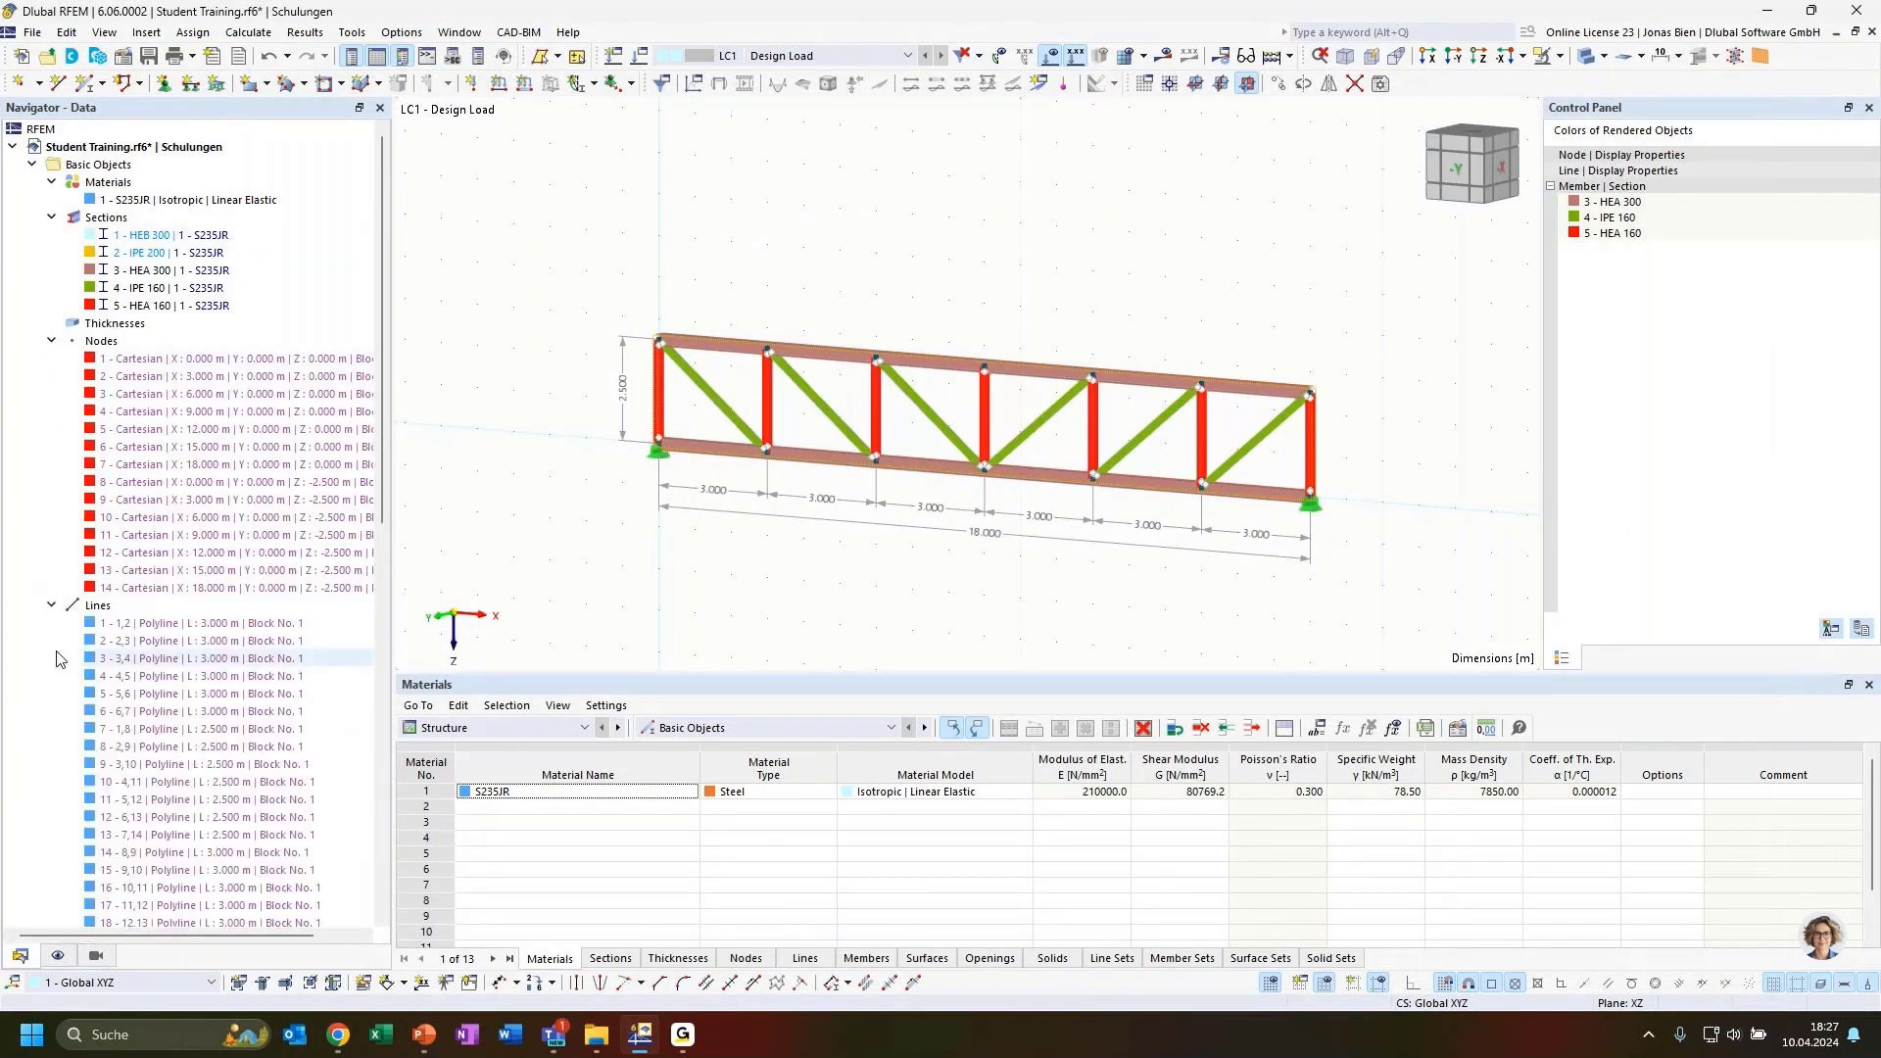
Review the nodes, lines and members generated by block FT001-a in the model navigator.
{"action": "scroll", "coordinate": [68, 617], "scroll_direction": "down", "scroll_amount": 6}
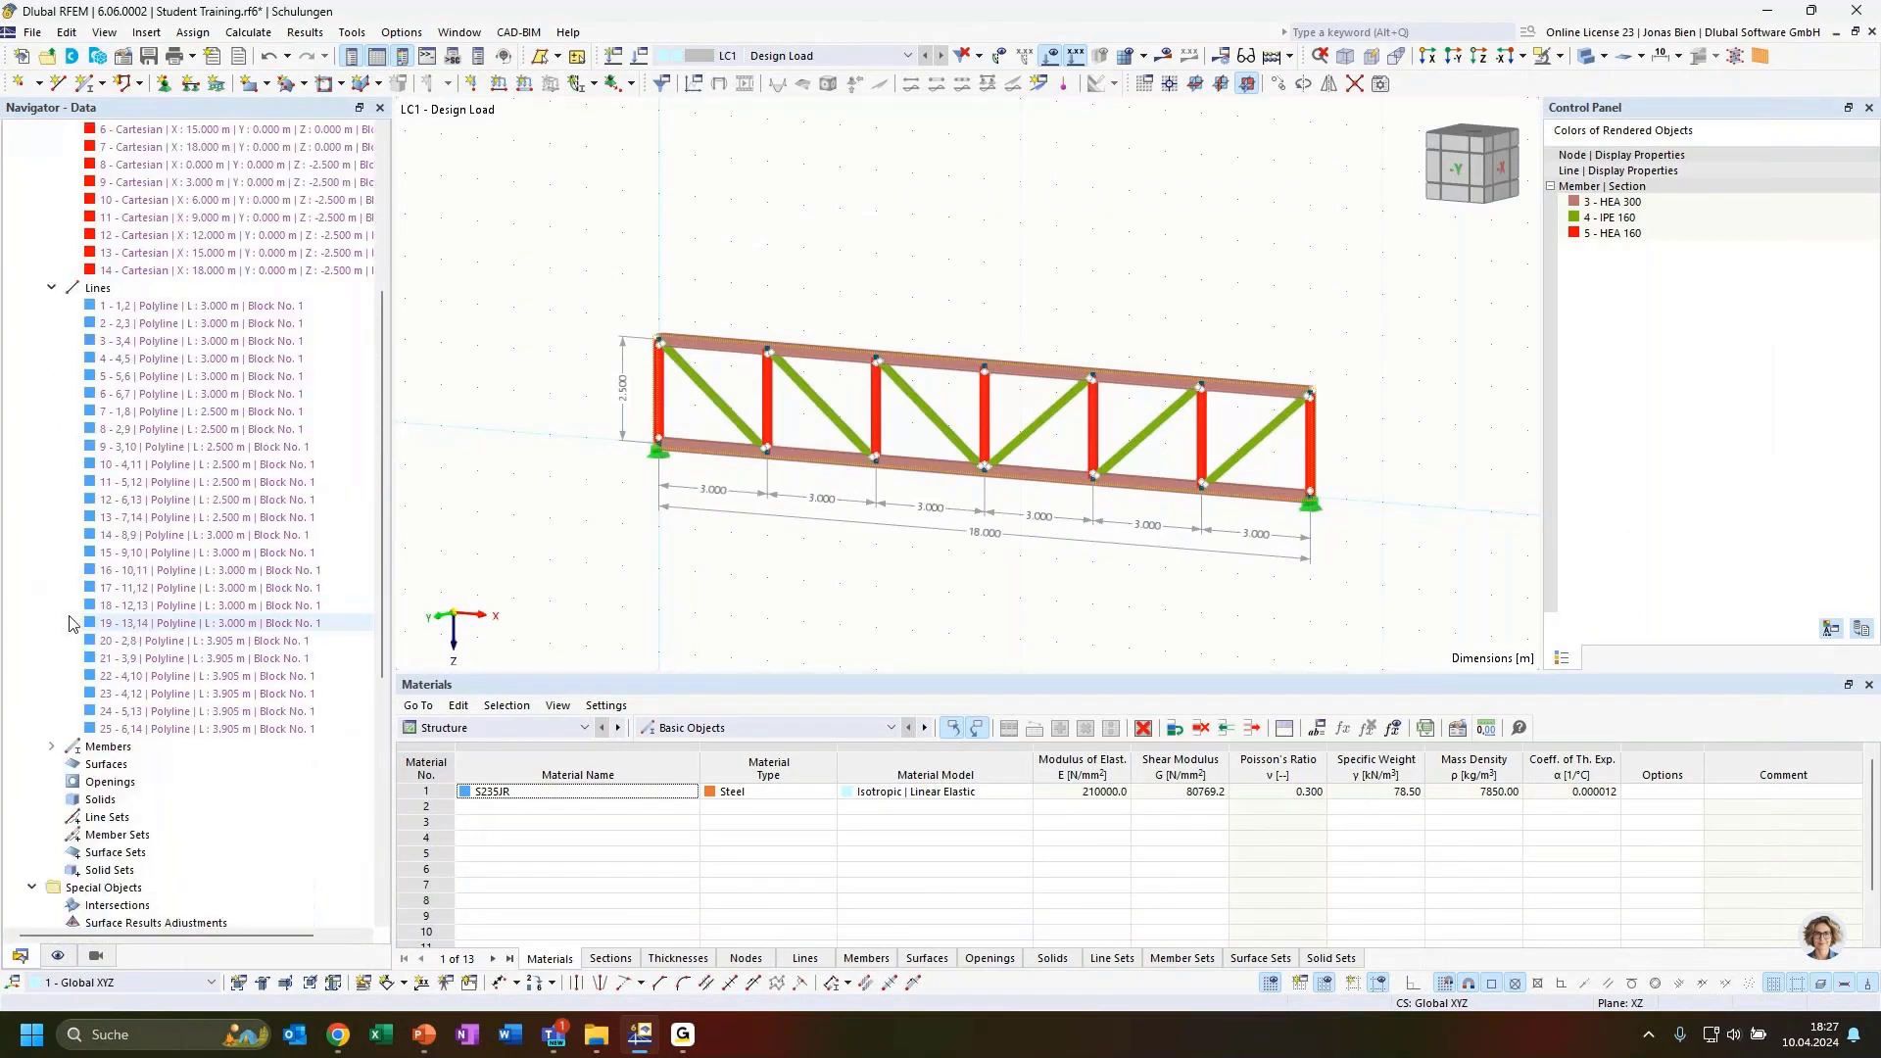
{"action": "left_click", "coordinate": [51, 746]}
{"action": "scroll", "coordinate": [178, 721], "scroll_direction": "down", "scroll_amount": 3}
{"action": "scroll", "coordinate": [237, 642], "scroll_direction": "up", "scroll_amount": 4}
{"action": "scroll", "coordinate": [237, 642], "scroll_direction": "up", "scroll_amount": 4}
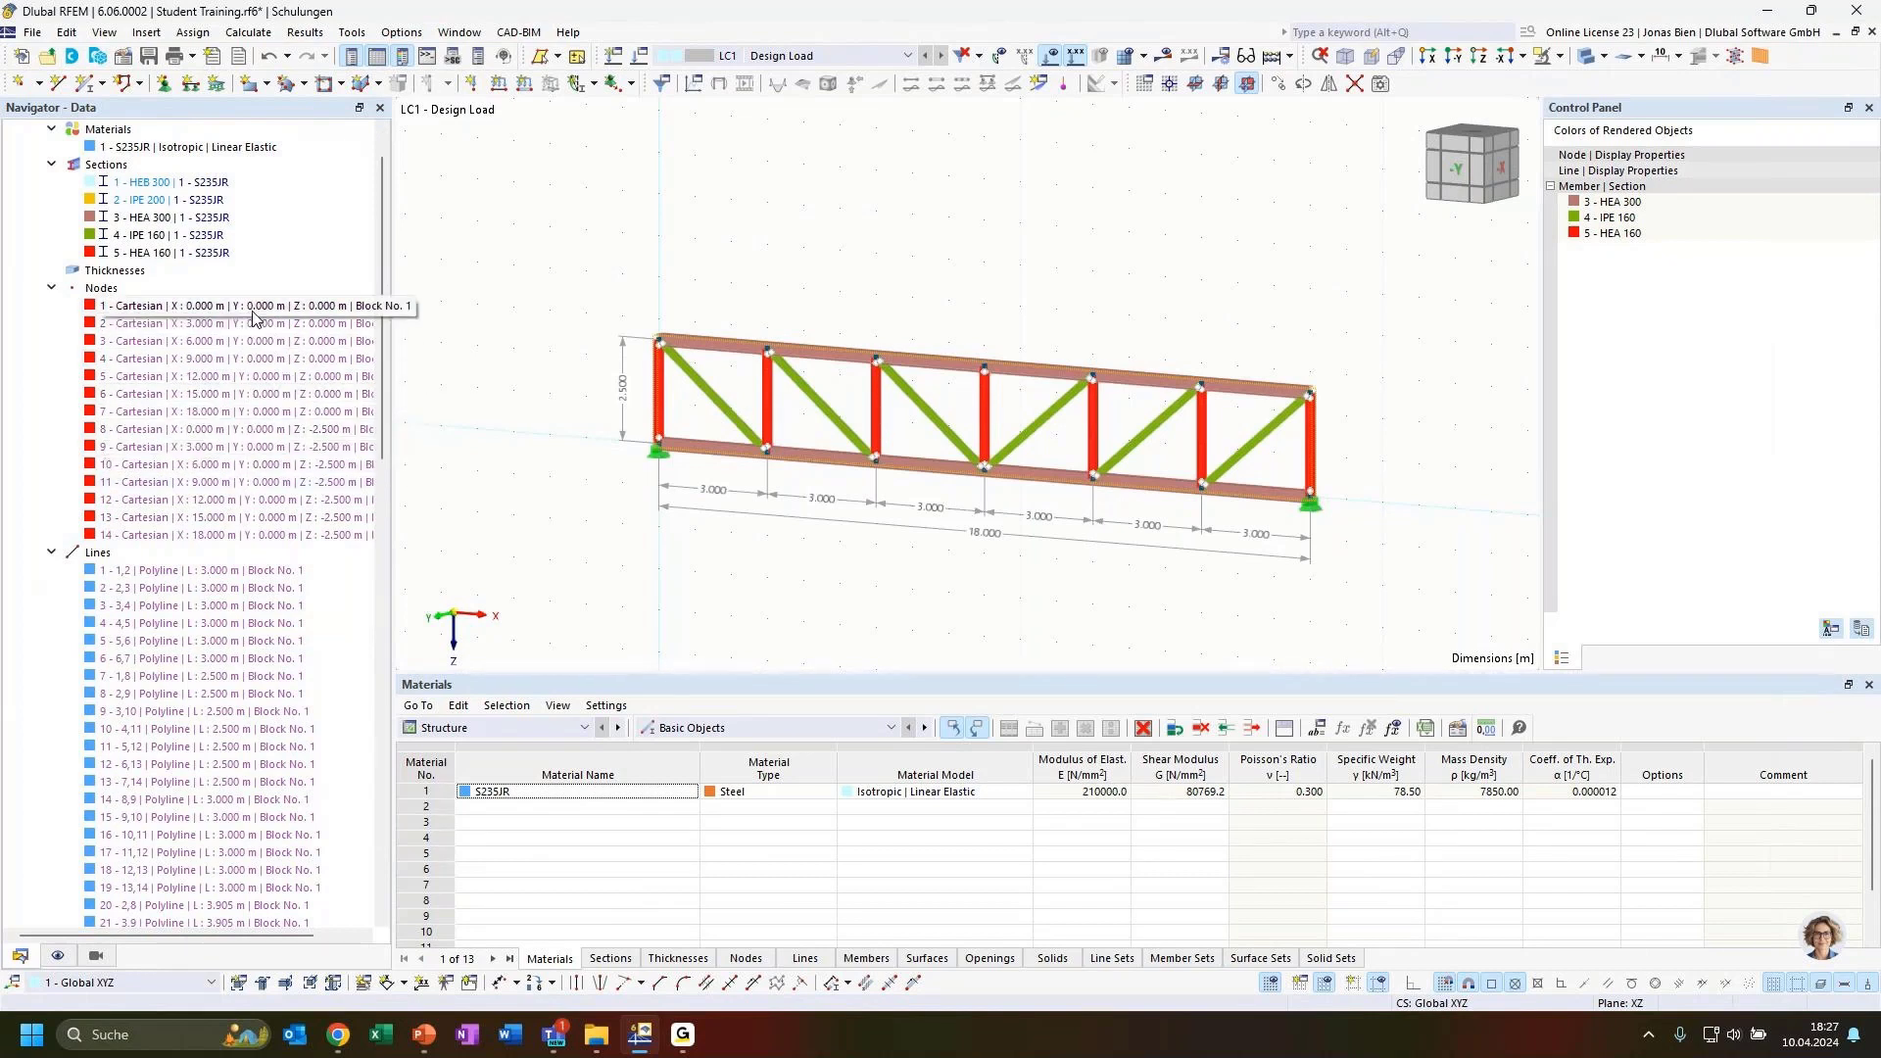
{"action": "left_click", "coordinate": [51, 287]}
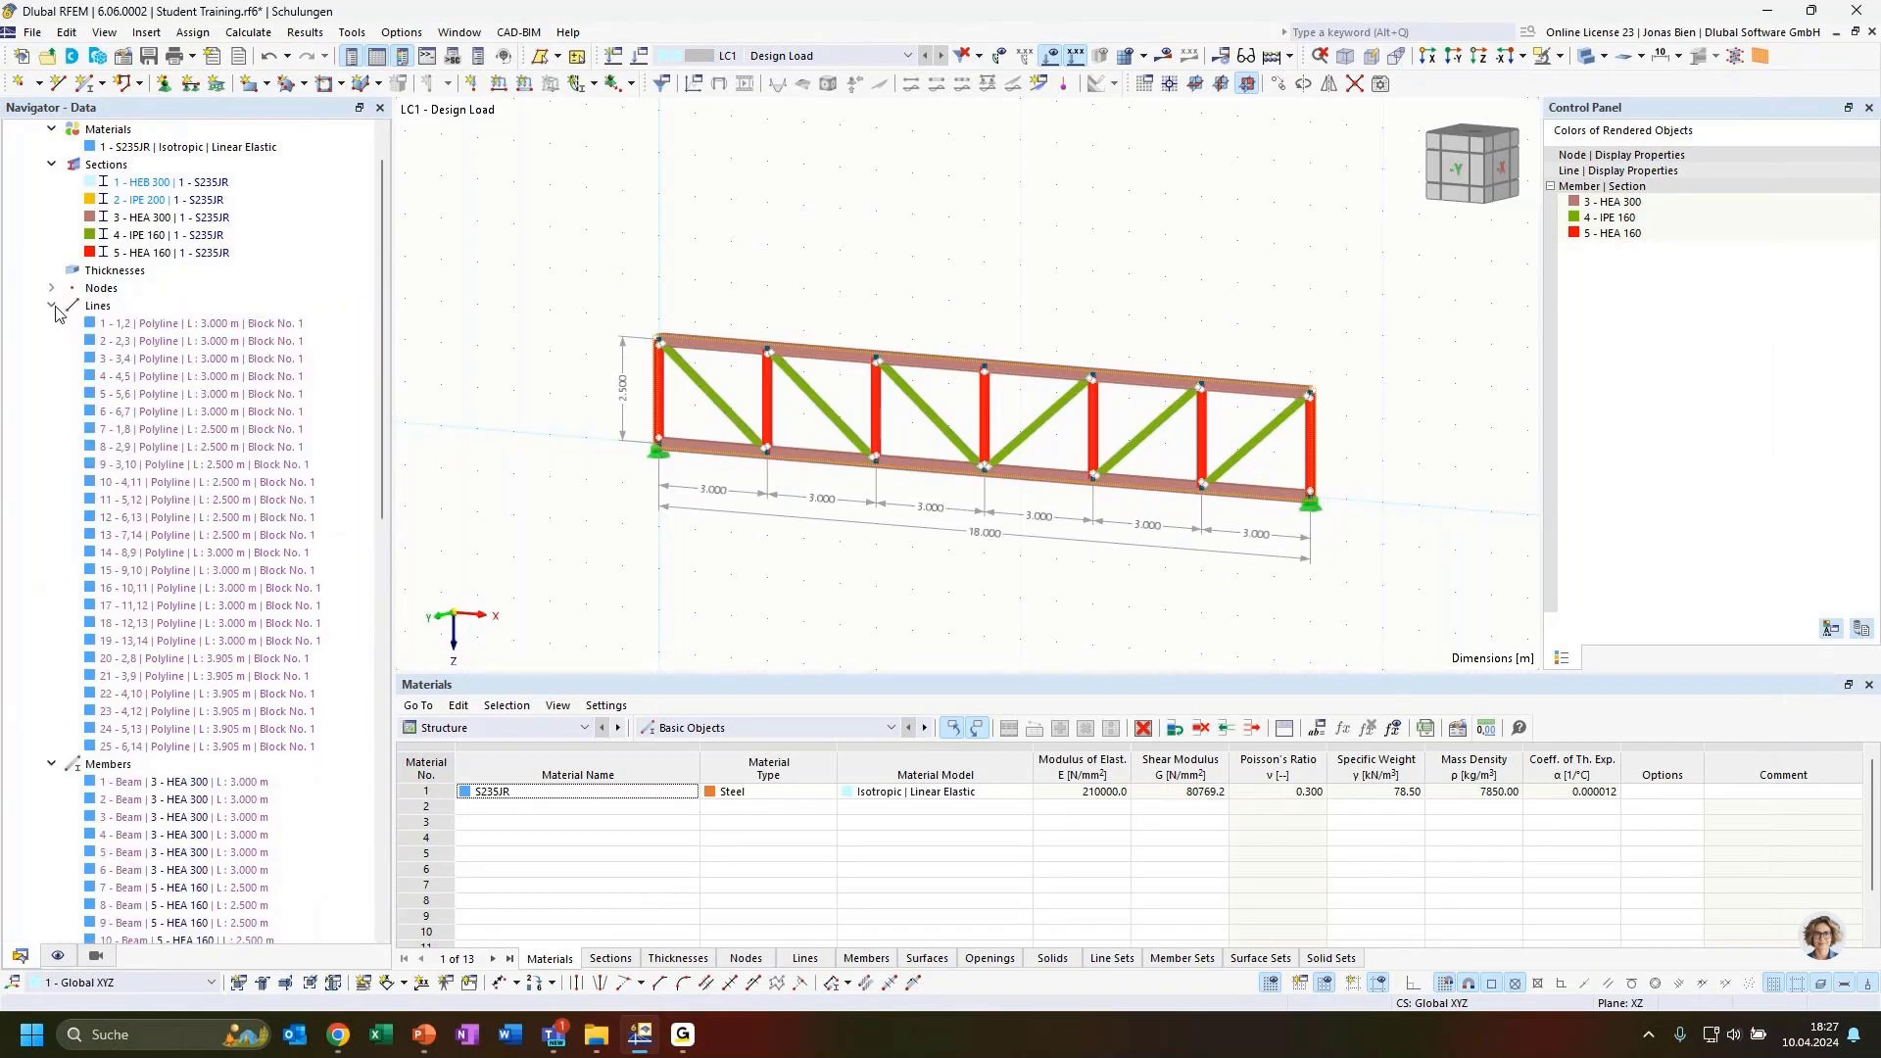
{"action": "left_click", "coordinate": [51, 305]}
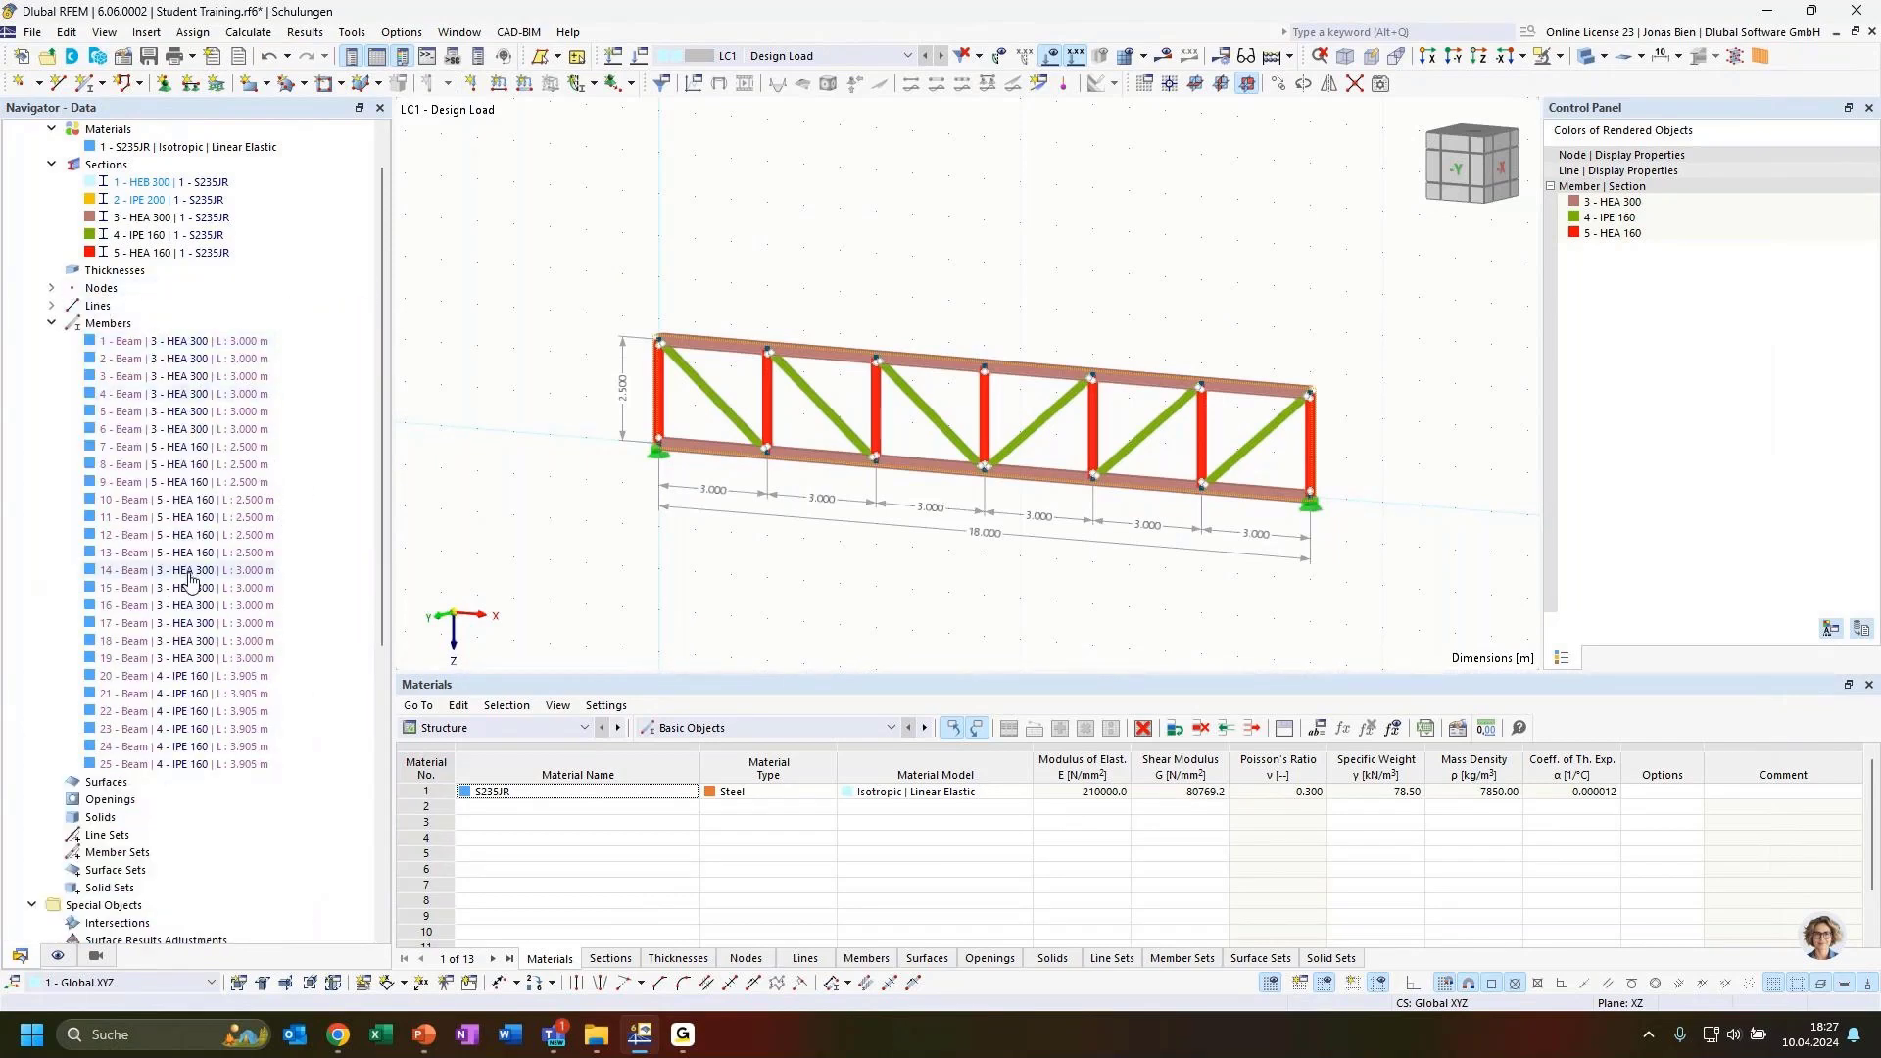
{"action": "scroll", "coordinate": [135, 889], "scroll_direction": "down", "scroll_amount": 2}
{"action": "scroll", "coordinate": [134, 890], "scroll_direction": "down", "scroll_amount": 2}
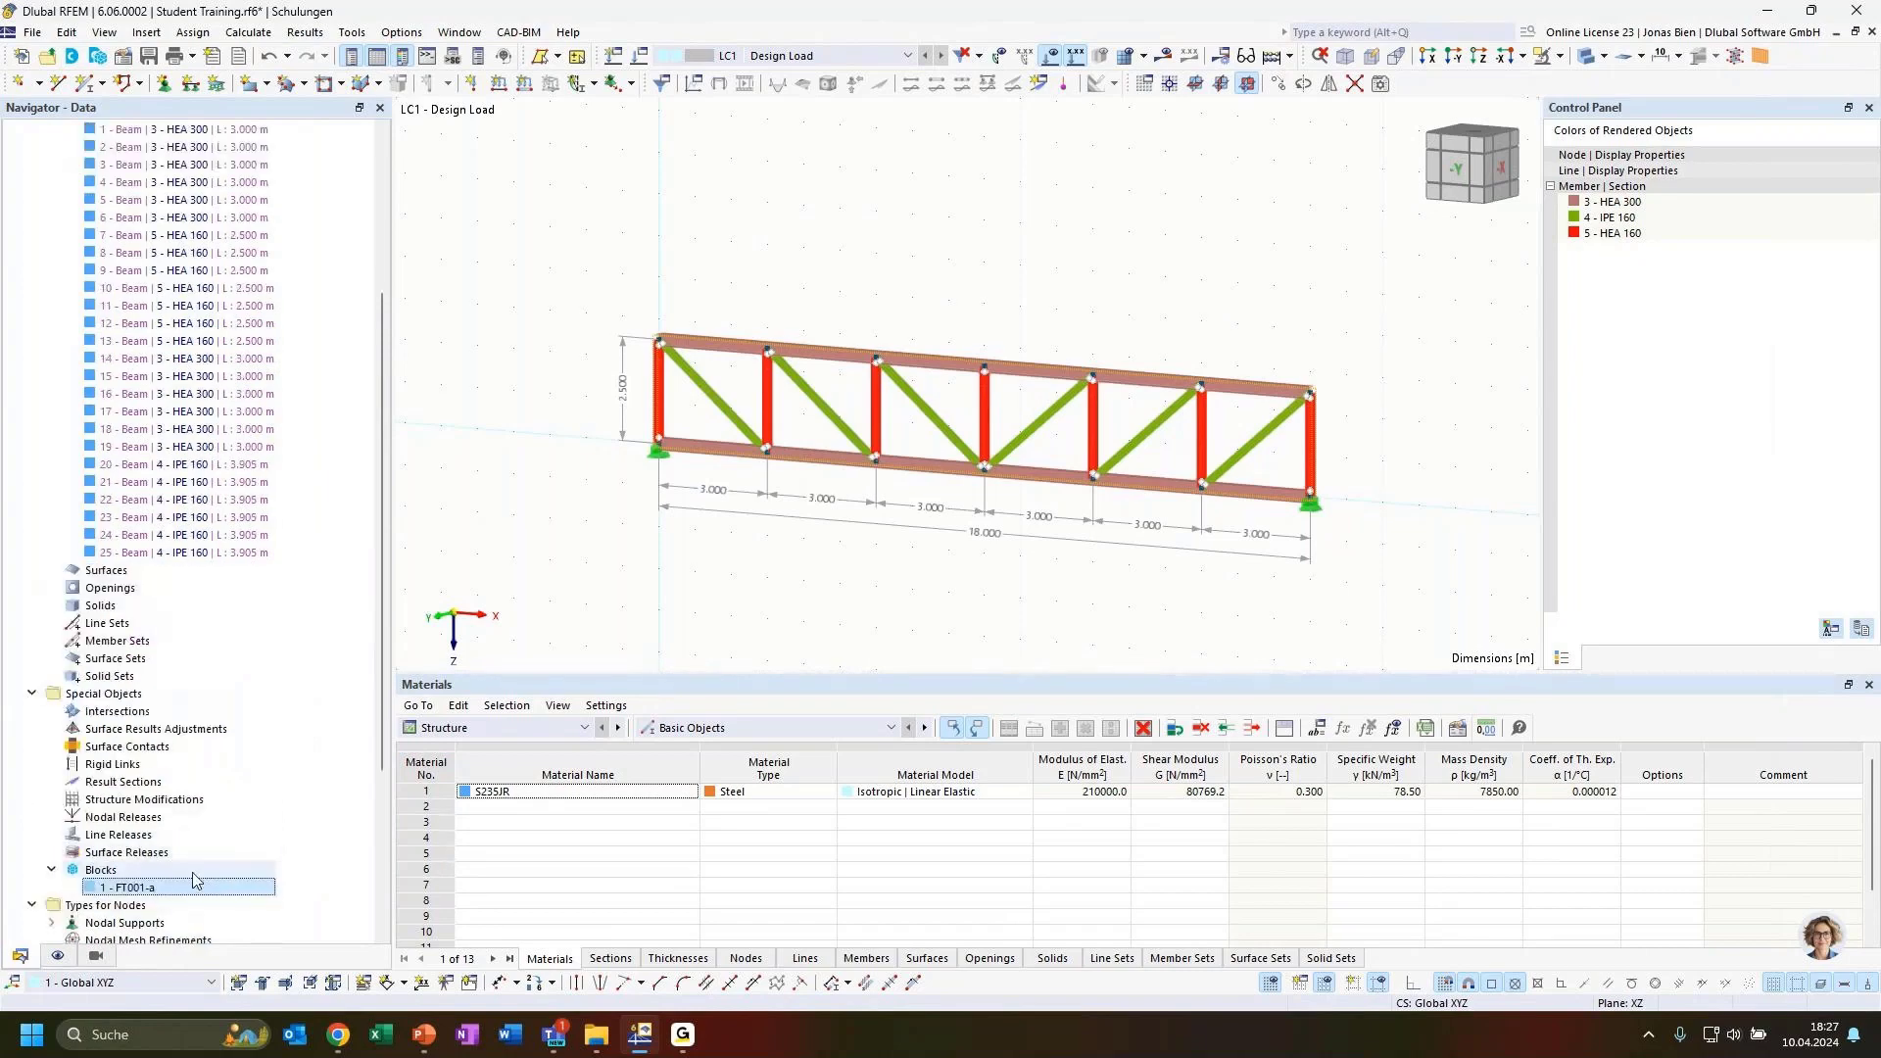
{"action": "left_click", "coordinate": [186, 887]}
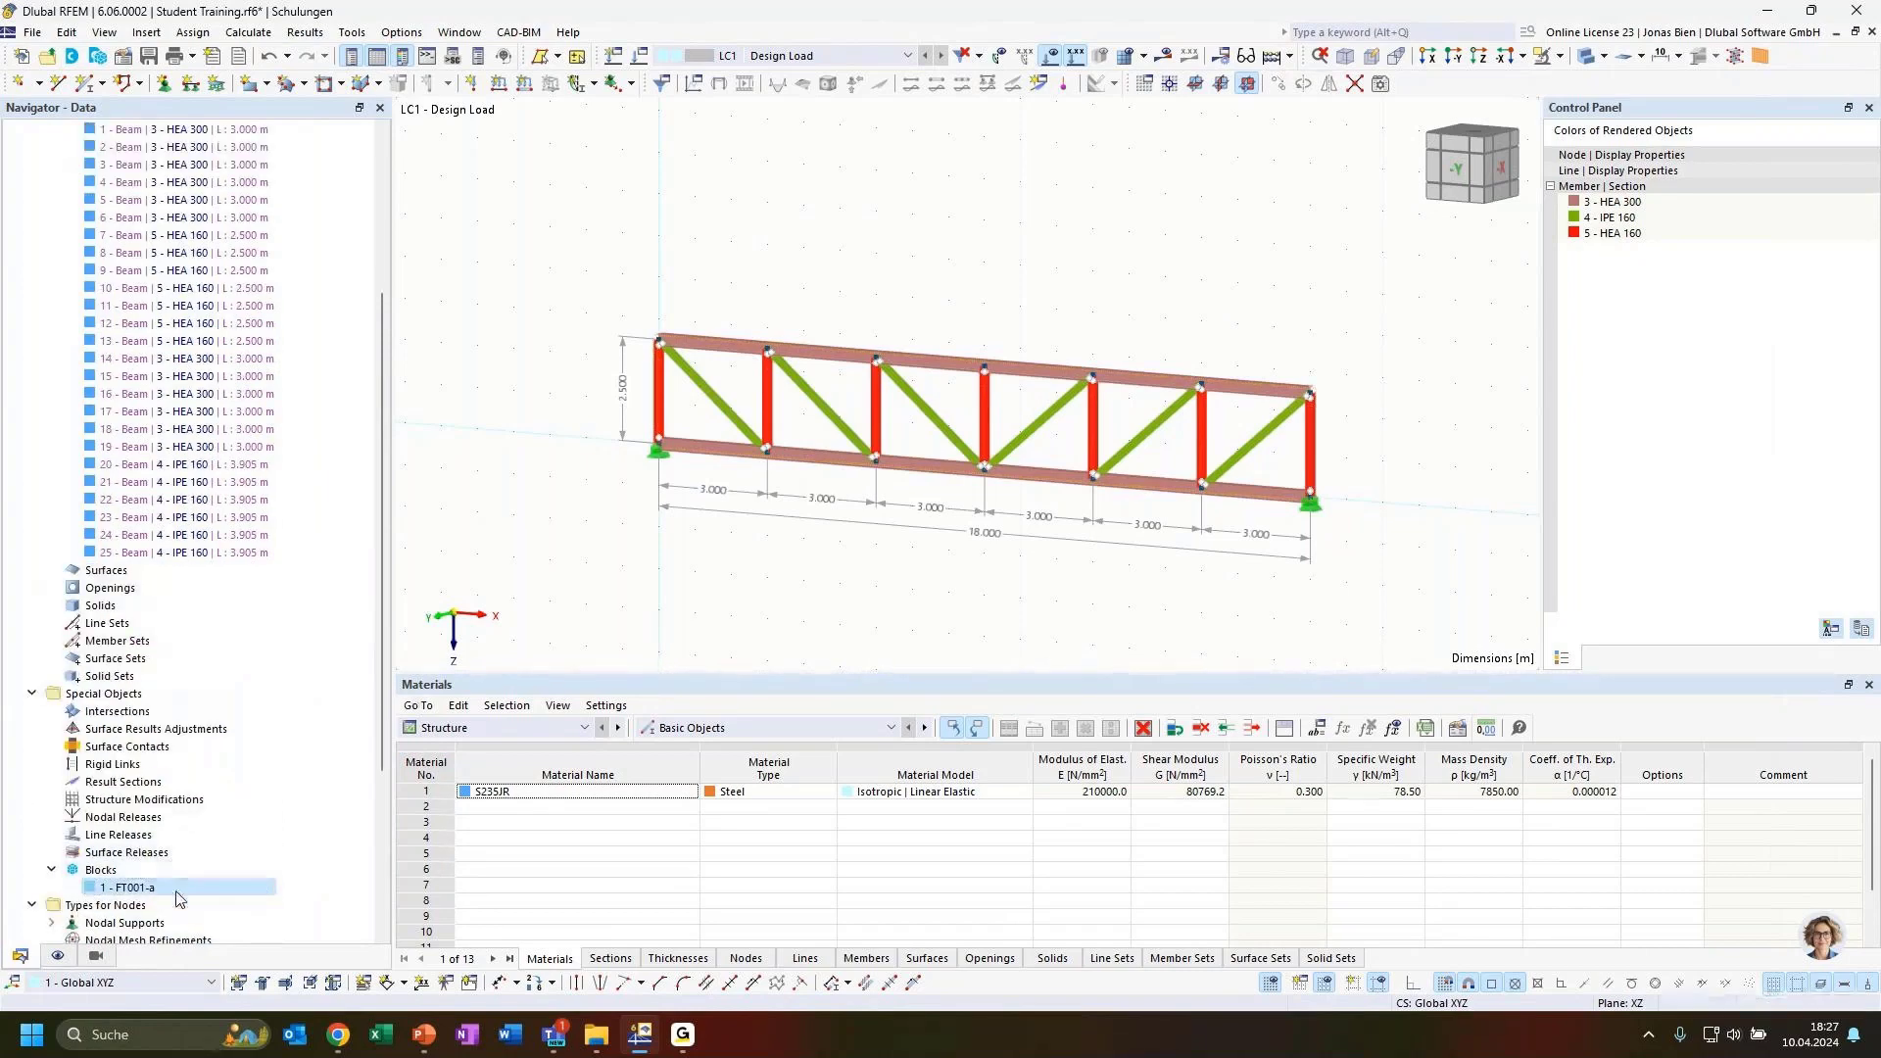
Explode block FT001-a into individually editable truss objects.
{"action": "scroll", "coordinate": [221, 509], "scroll_direction": "up", "scroll_amount": 3}
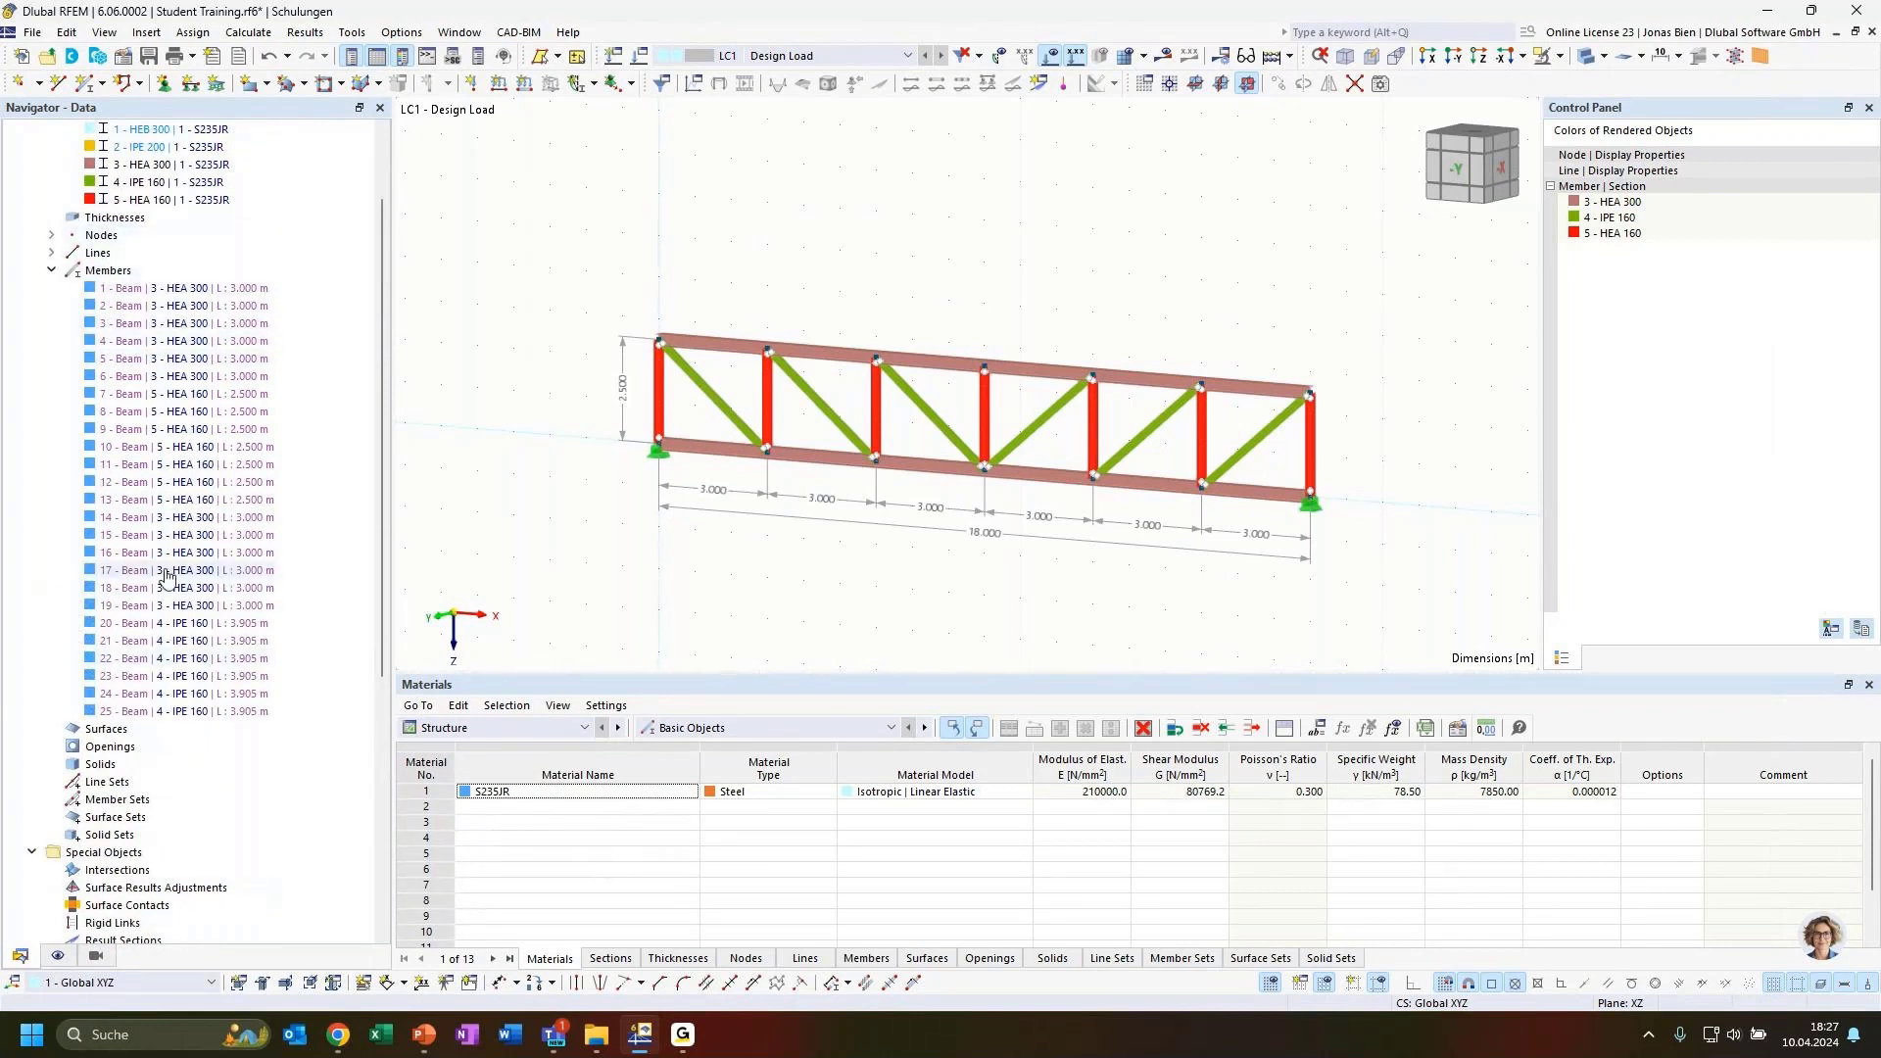
{"action": "scroll", "coordinate": [661, 550], "scroll_direction": "down", "scroll_amount": 2}
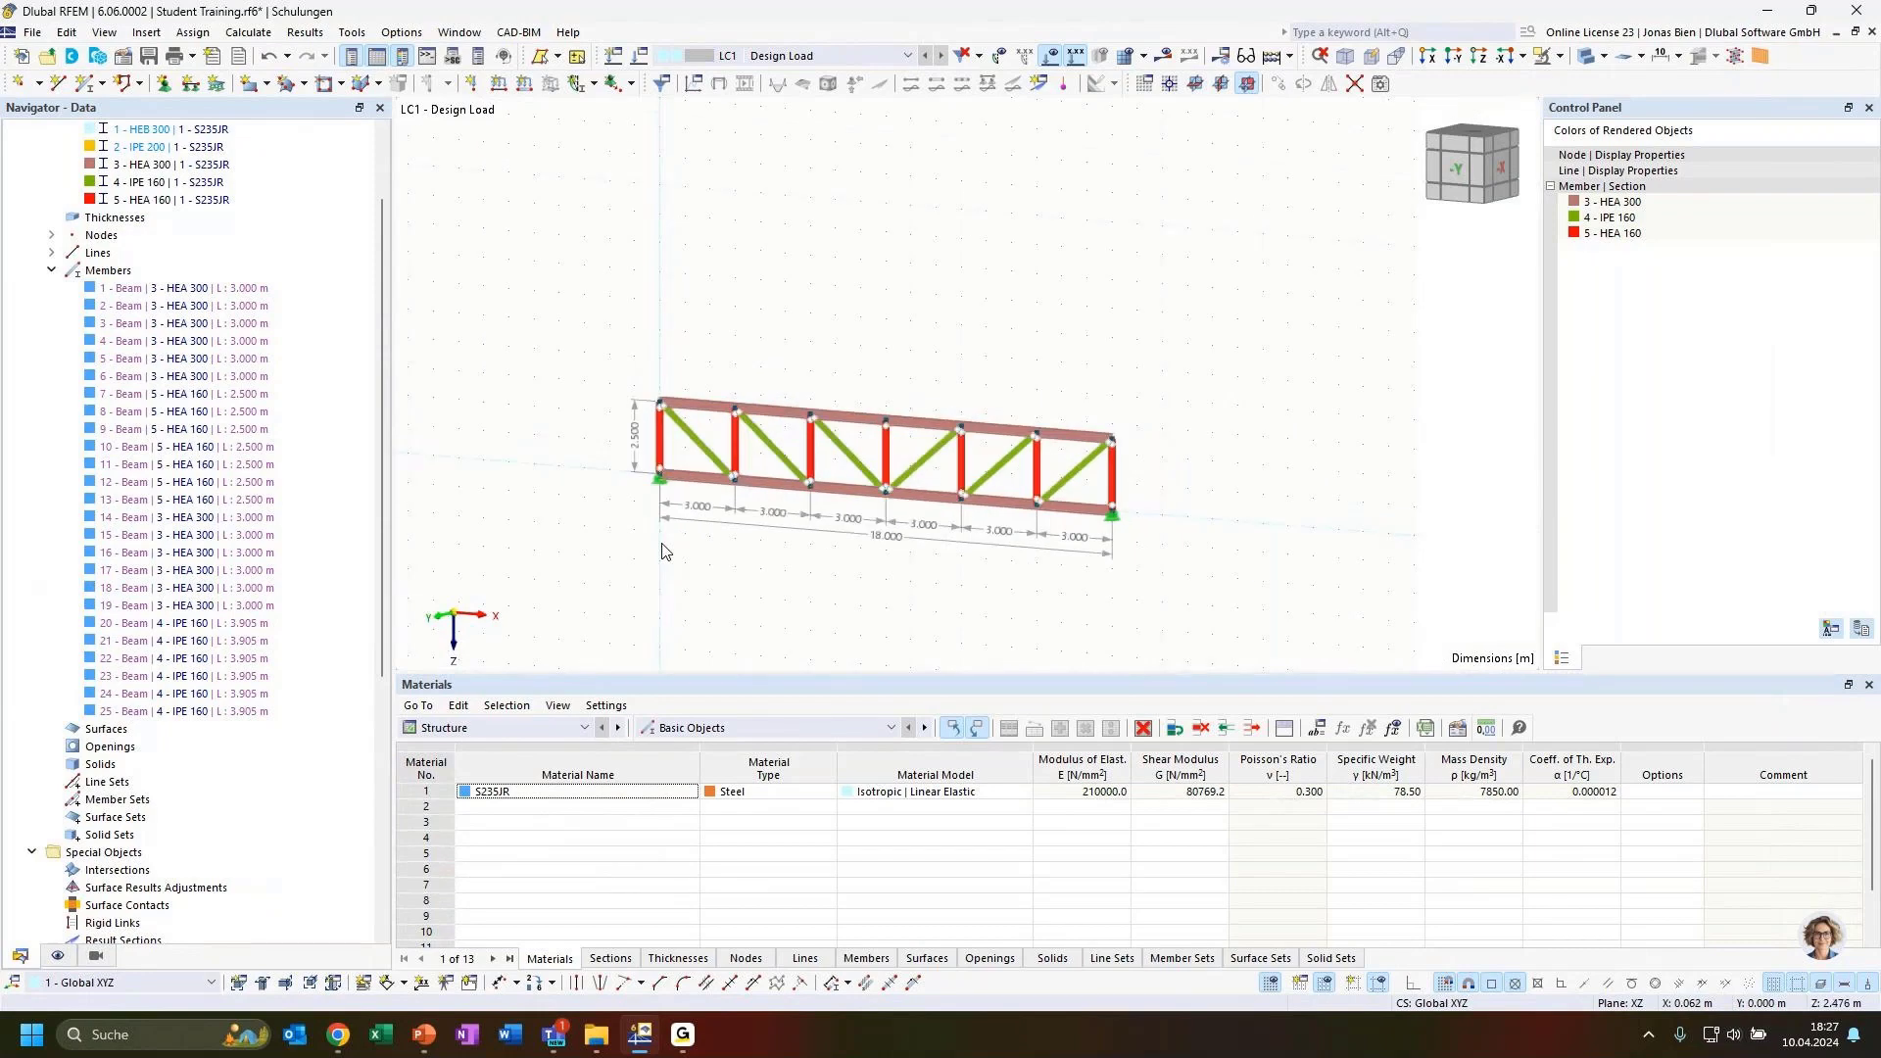
{"action": "scroll", "coordinate": [213, 698], "scroll_direction": "down", "scroll_amount": 1}
{"action": "scroll", "coordinate": [212, 697], "scroll_direction": "down", "scroll_amount": 2}
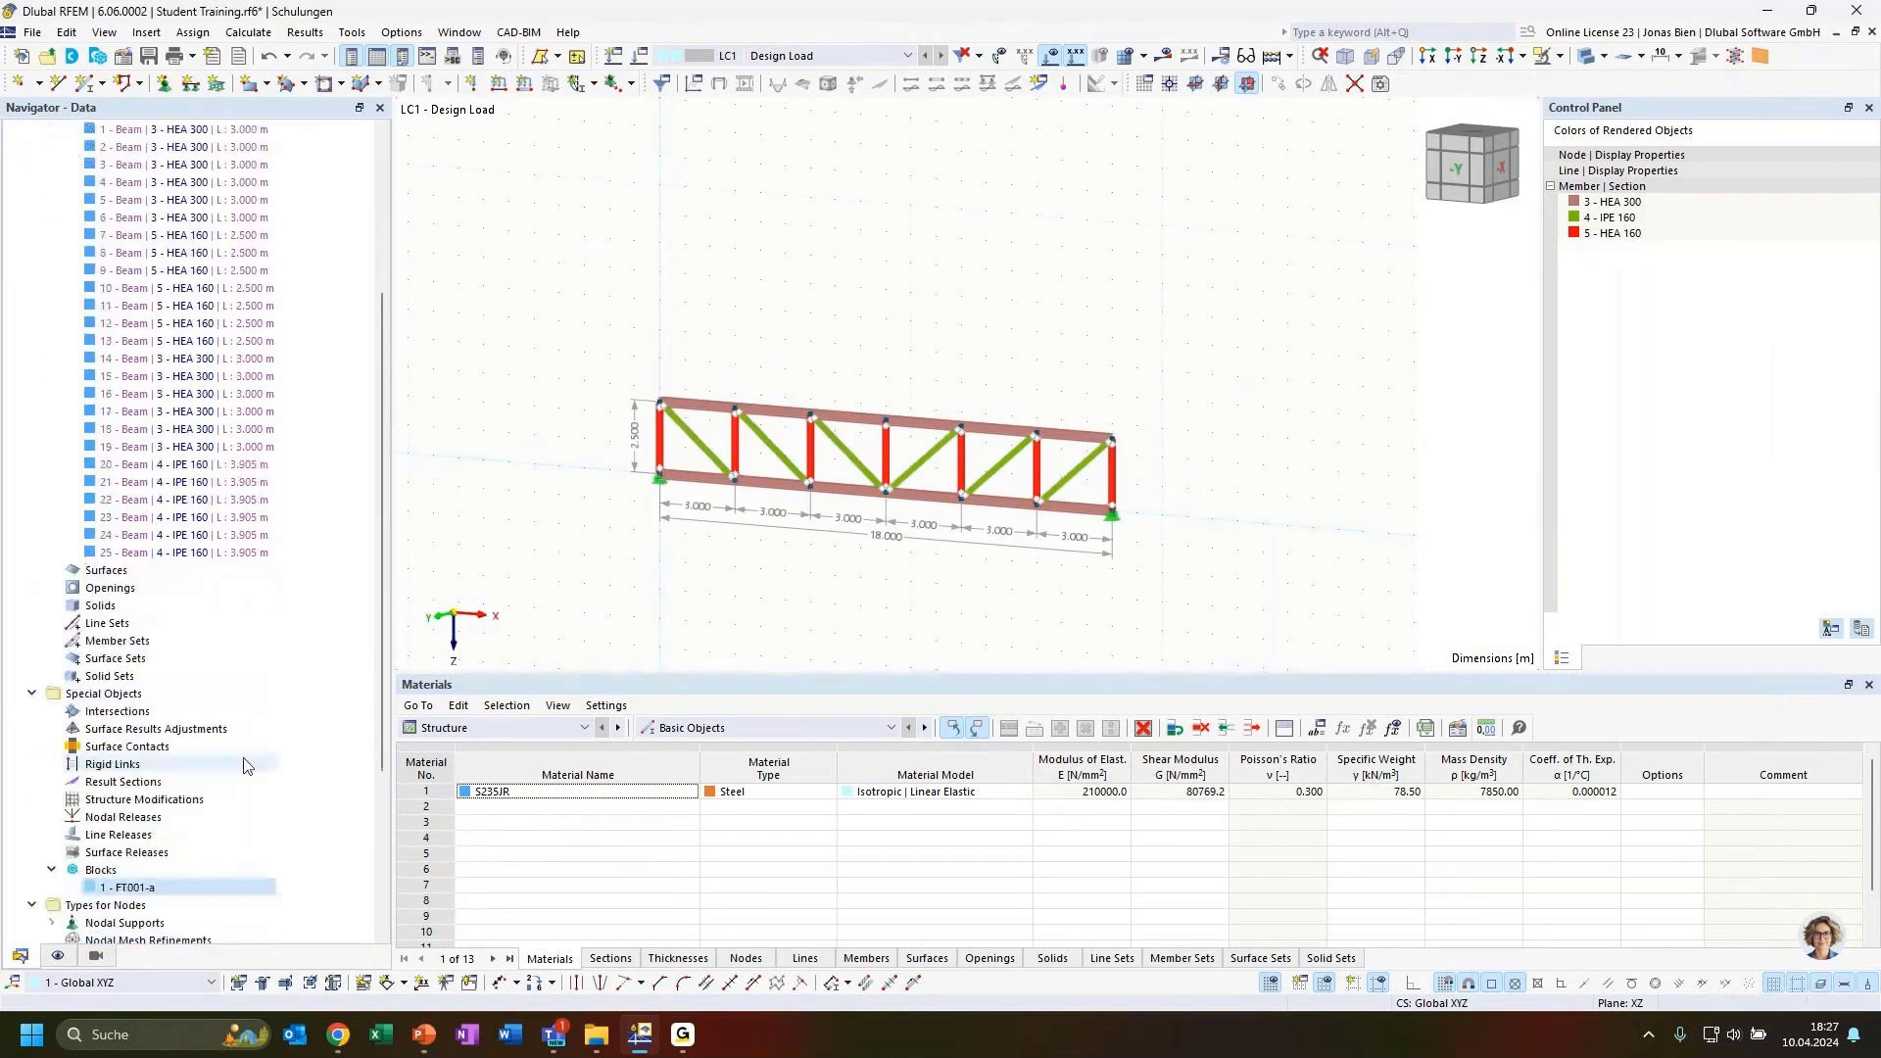
{"action": "right_click", "coordinate": [128, 888]}
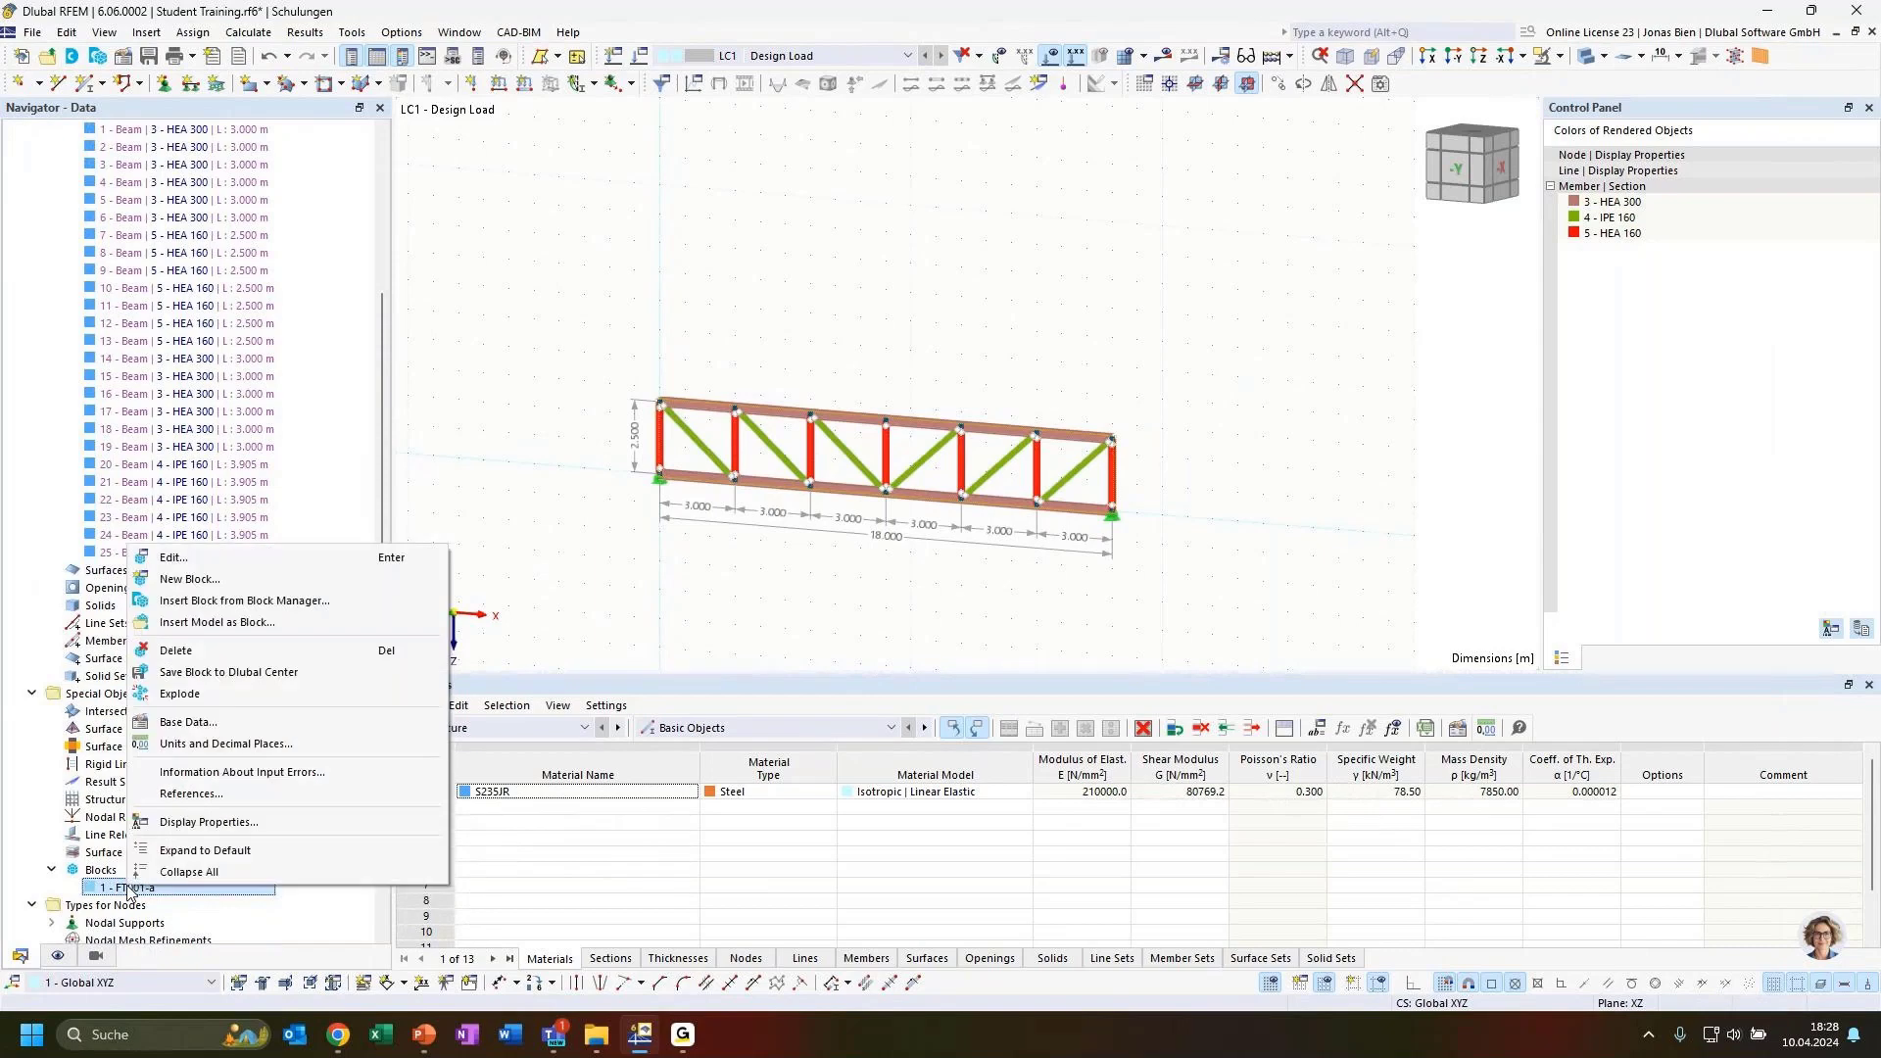
{"action": "left_click", "coordinate": [202, 695]}
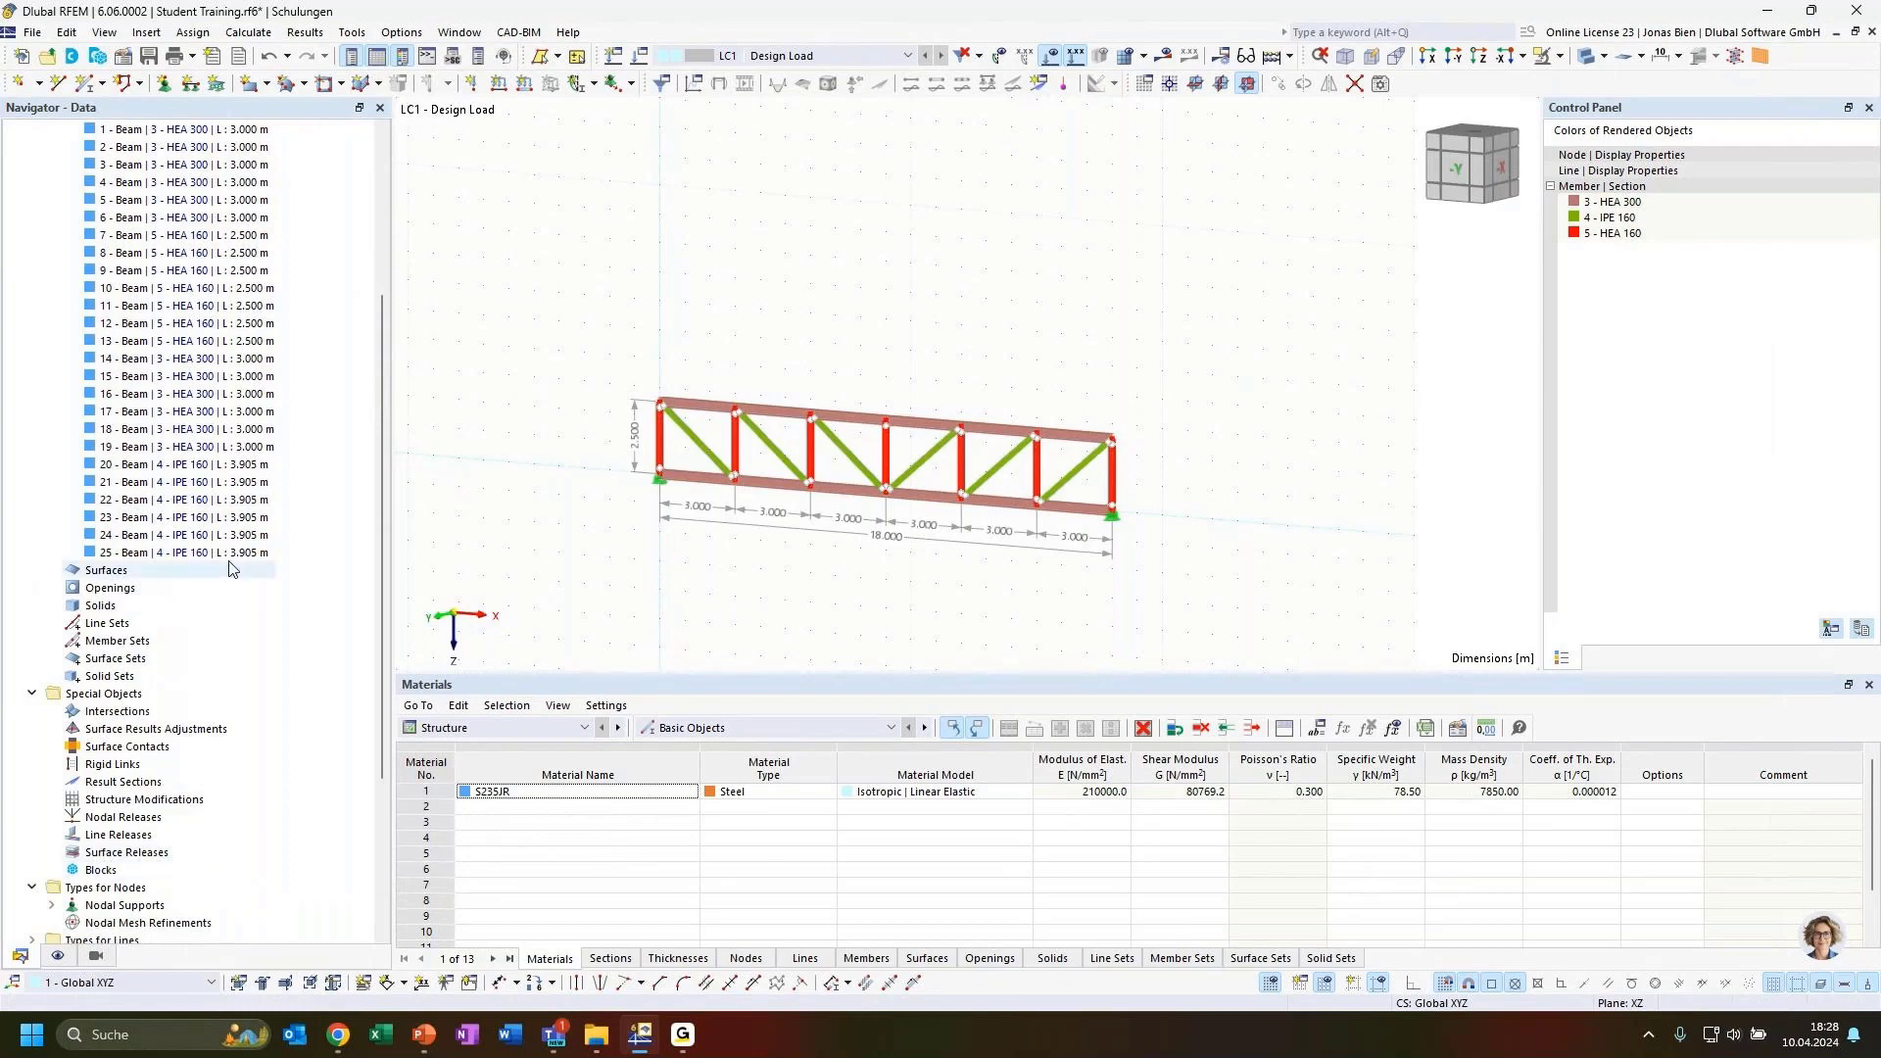
Collapse the Lines and Members lists in the navigator, keep Nodes expanded, and view the truss from the front.
{"action": "scroll", "coordinate": [232, 568], "scroll_direction": "up", "scroll_amount": 15}
{"action": "left_click", "coordinate": [51, 341]}
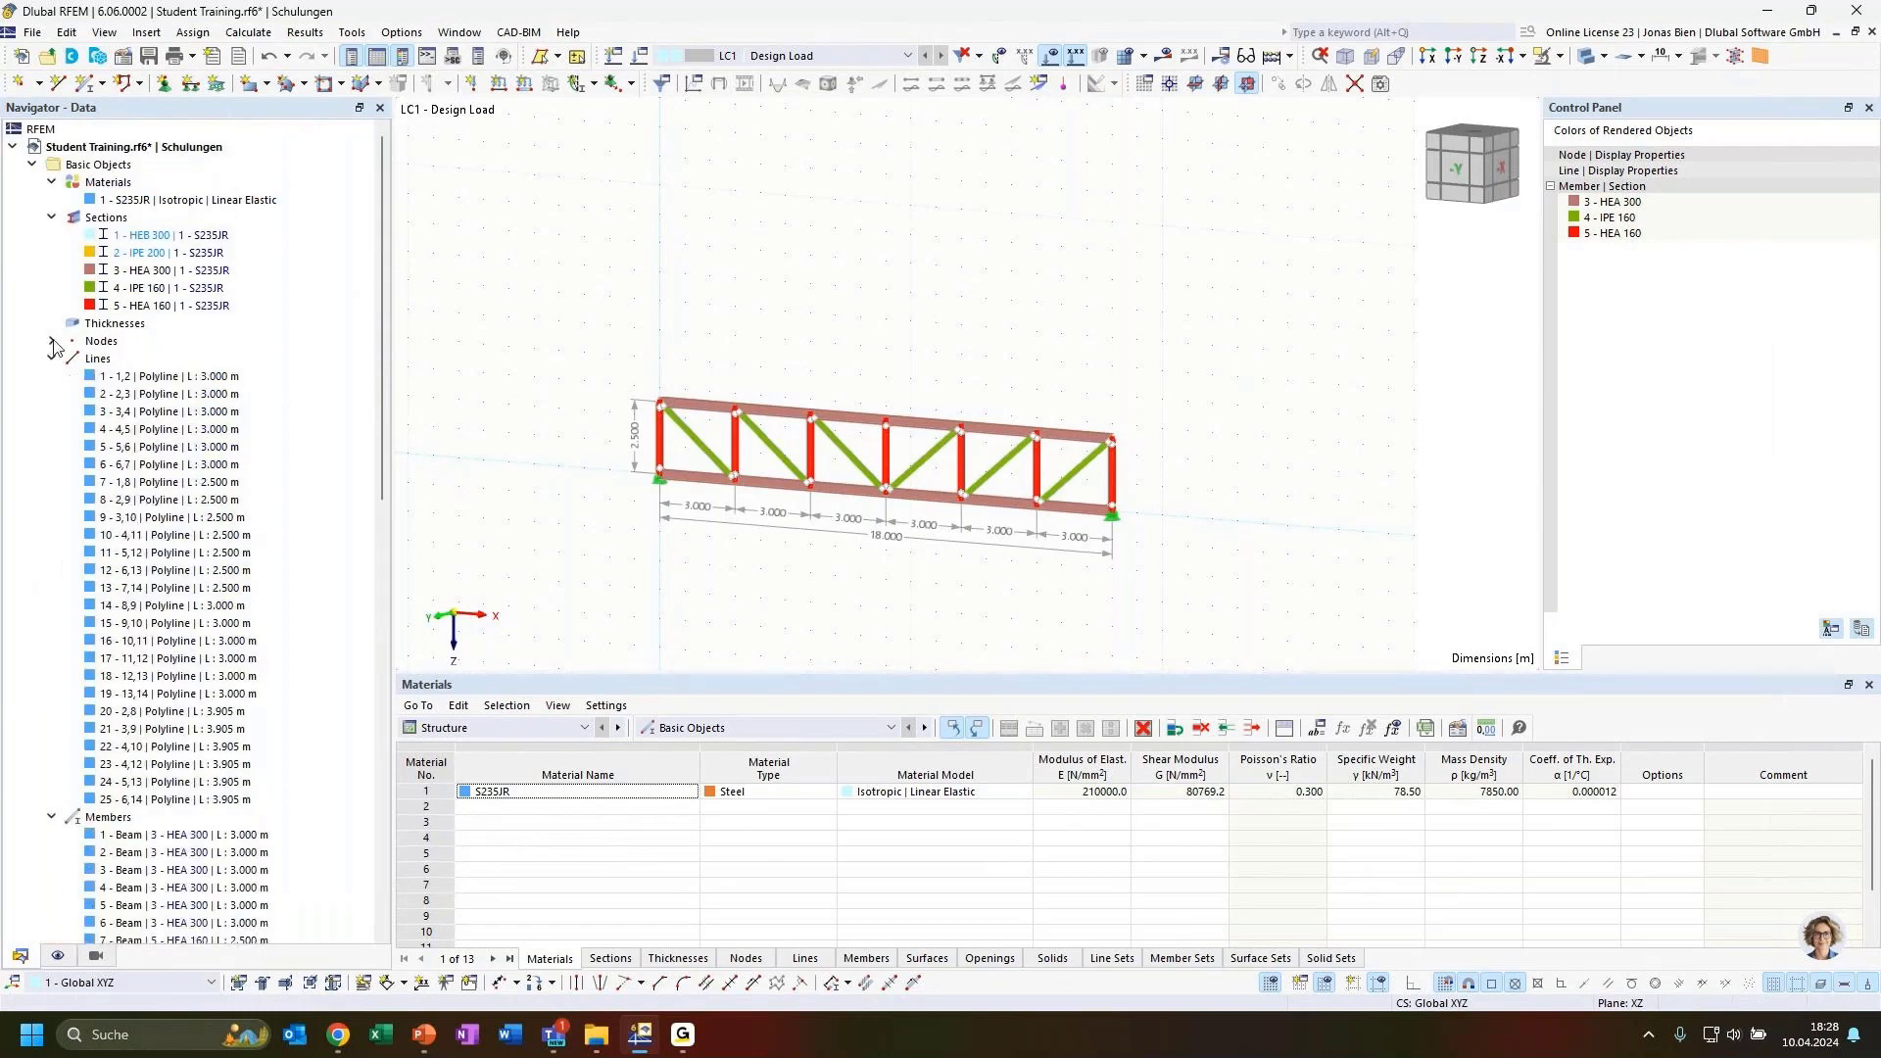
{"action": "left_click", "coordinate": [51, 359]}
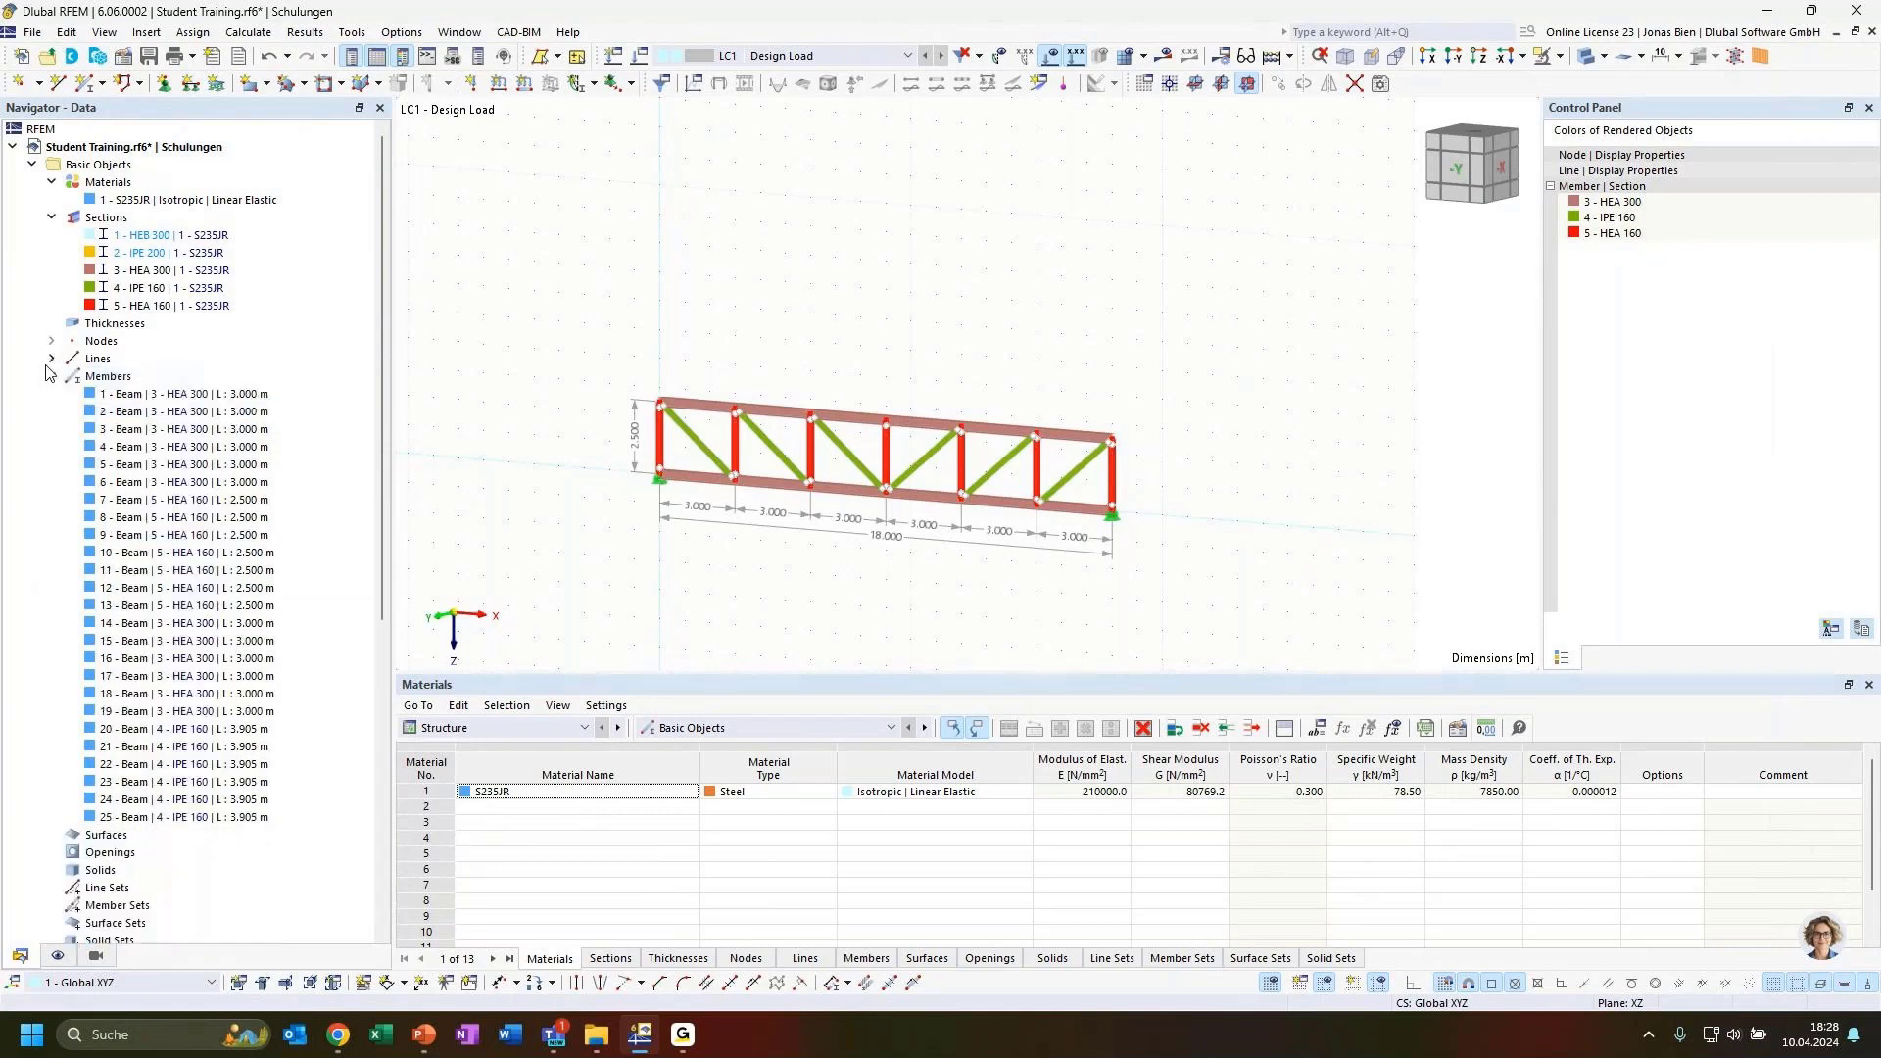
{"action": "left_click", "coordinate": [51, 376]}
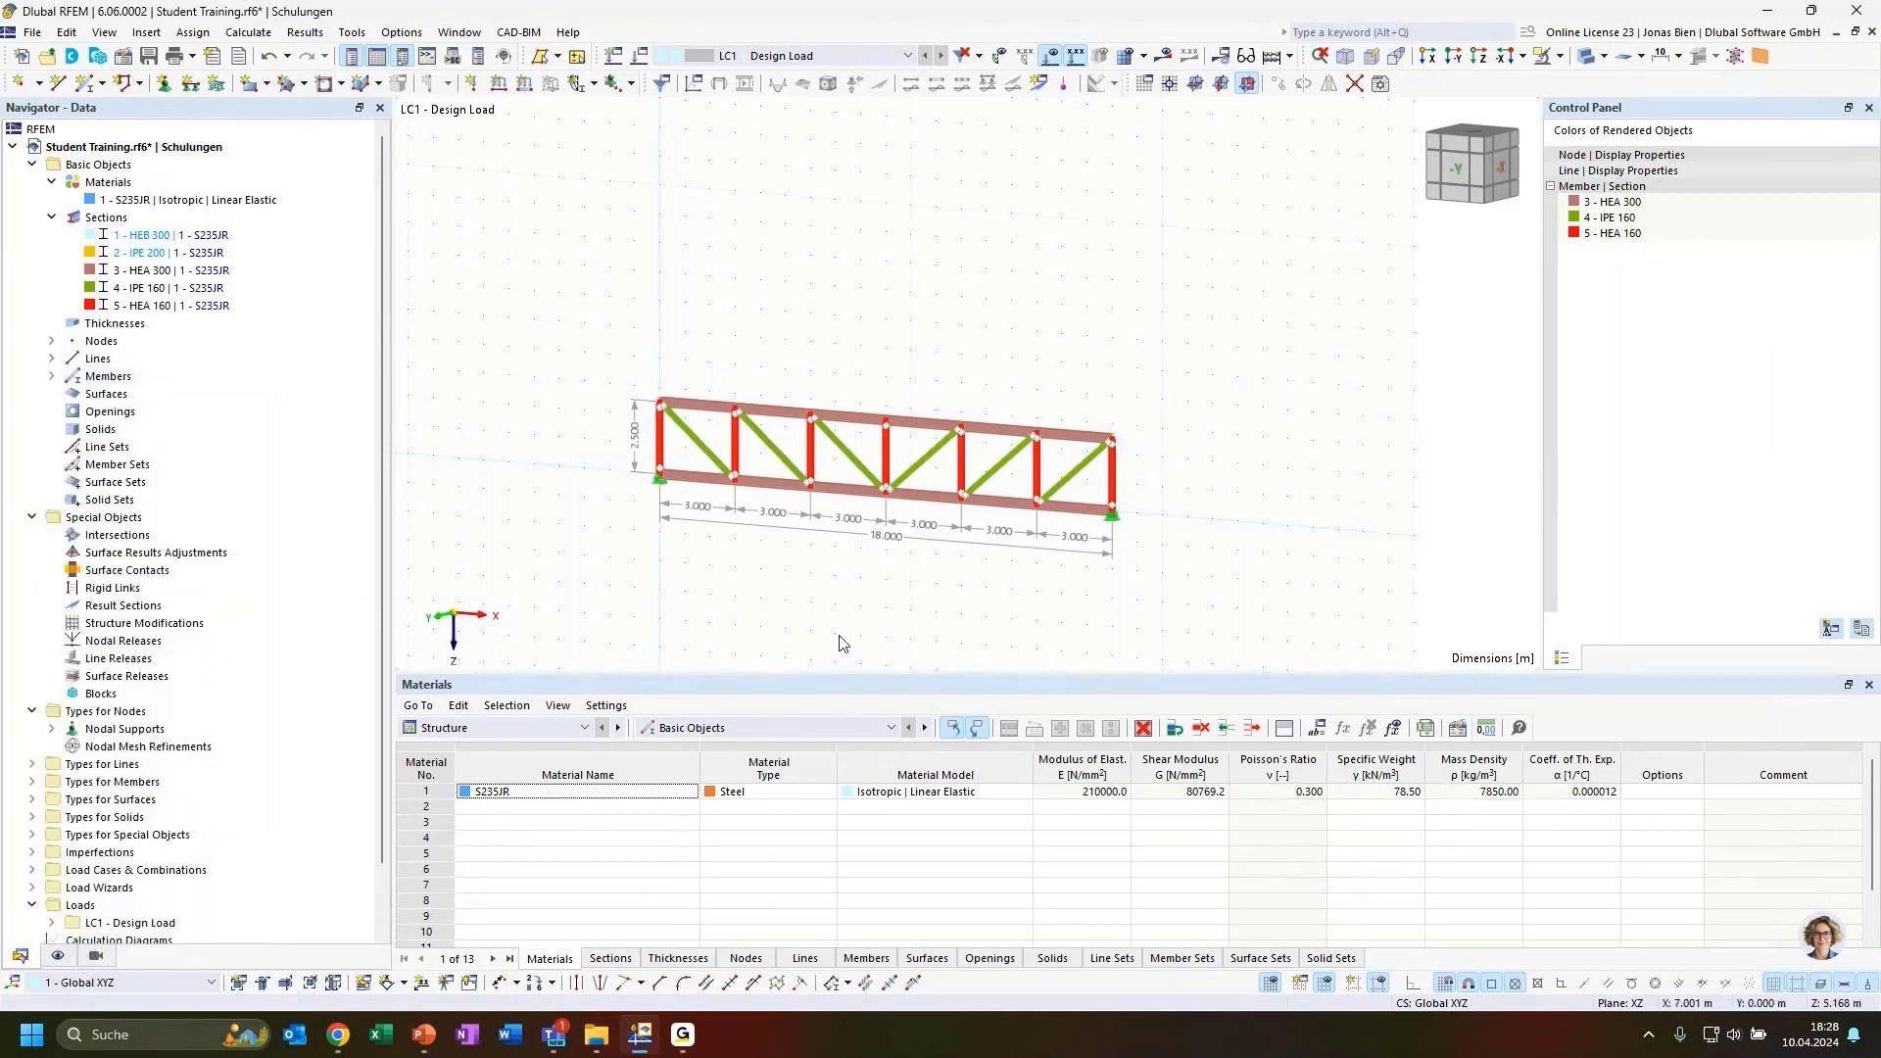
{"action": "middle_click_drag", "start_coordinate": [871, 564], "coordinate": [951, 548], "text": "ctrl"}
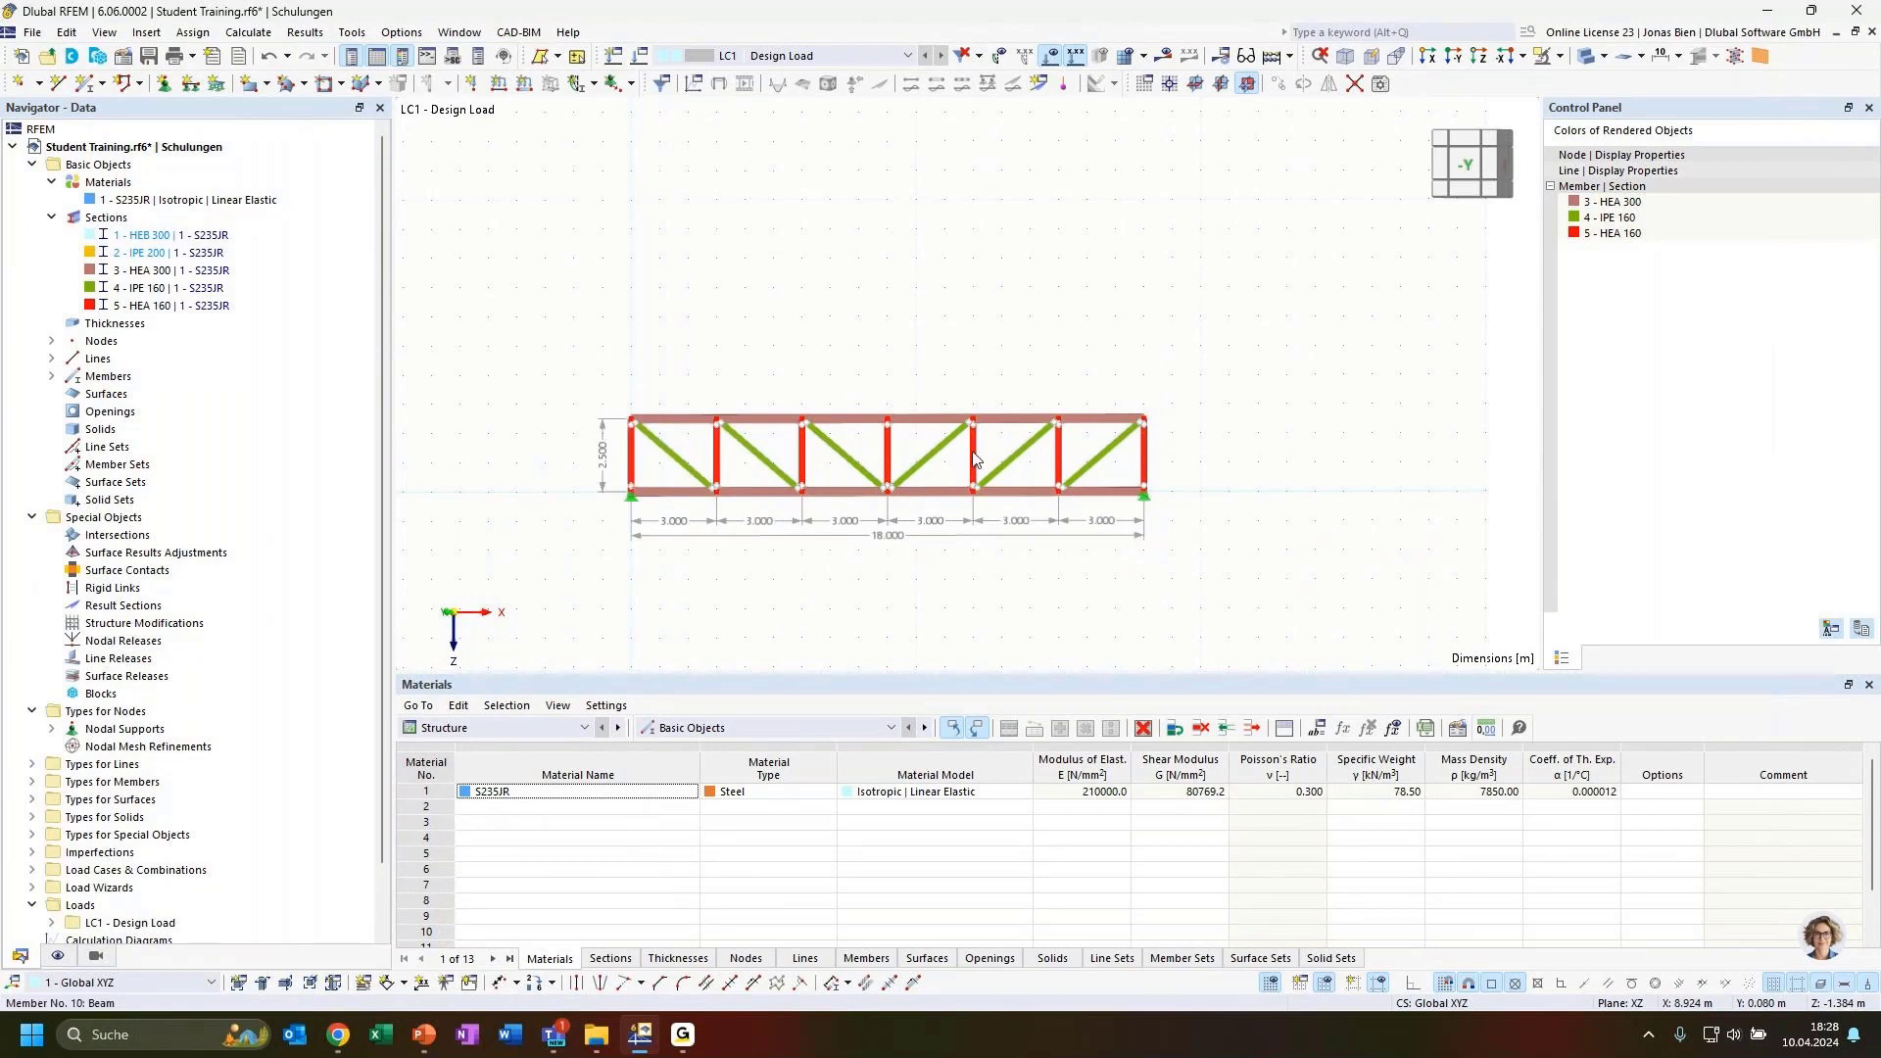
{"action": "left_click", "coordinate": [51, 341]}
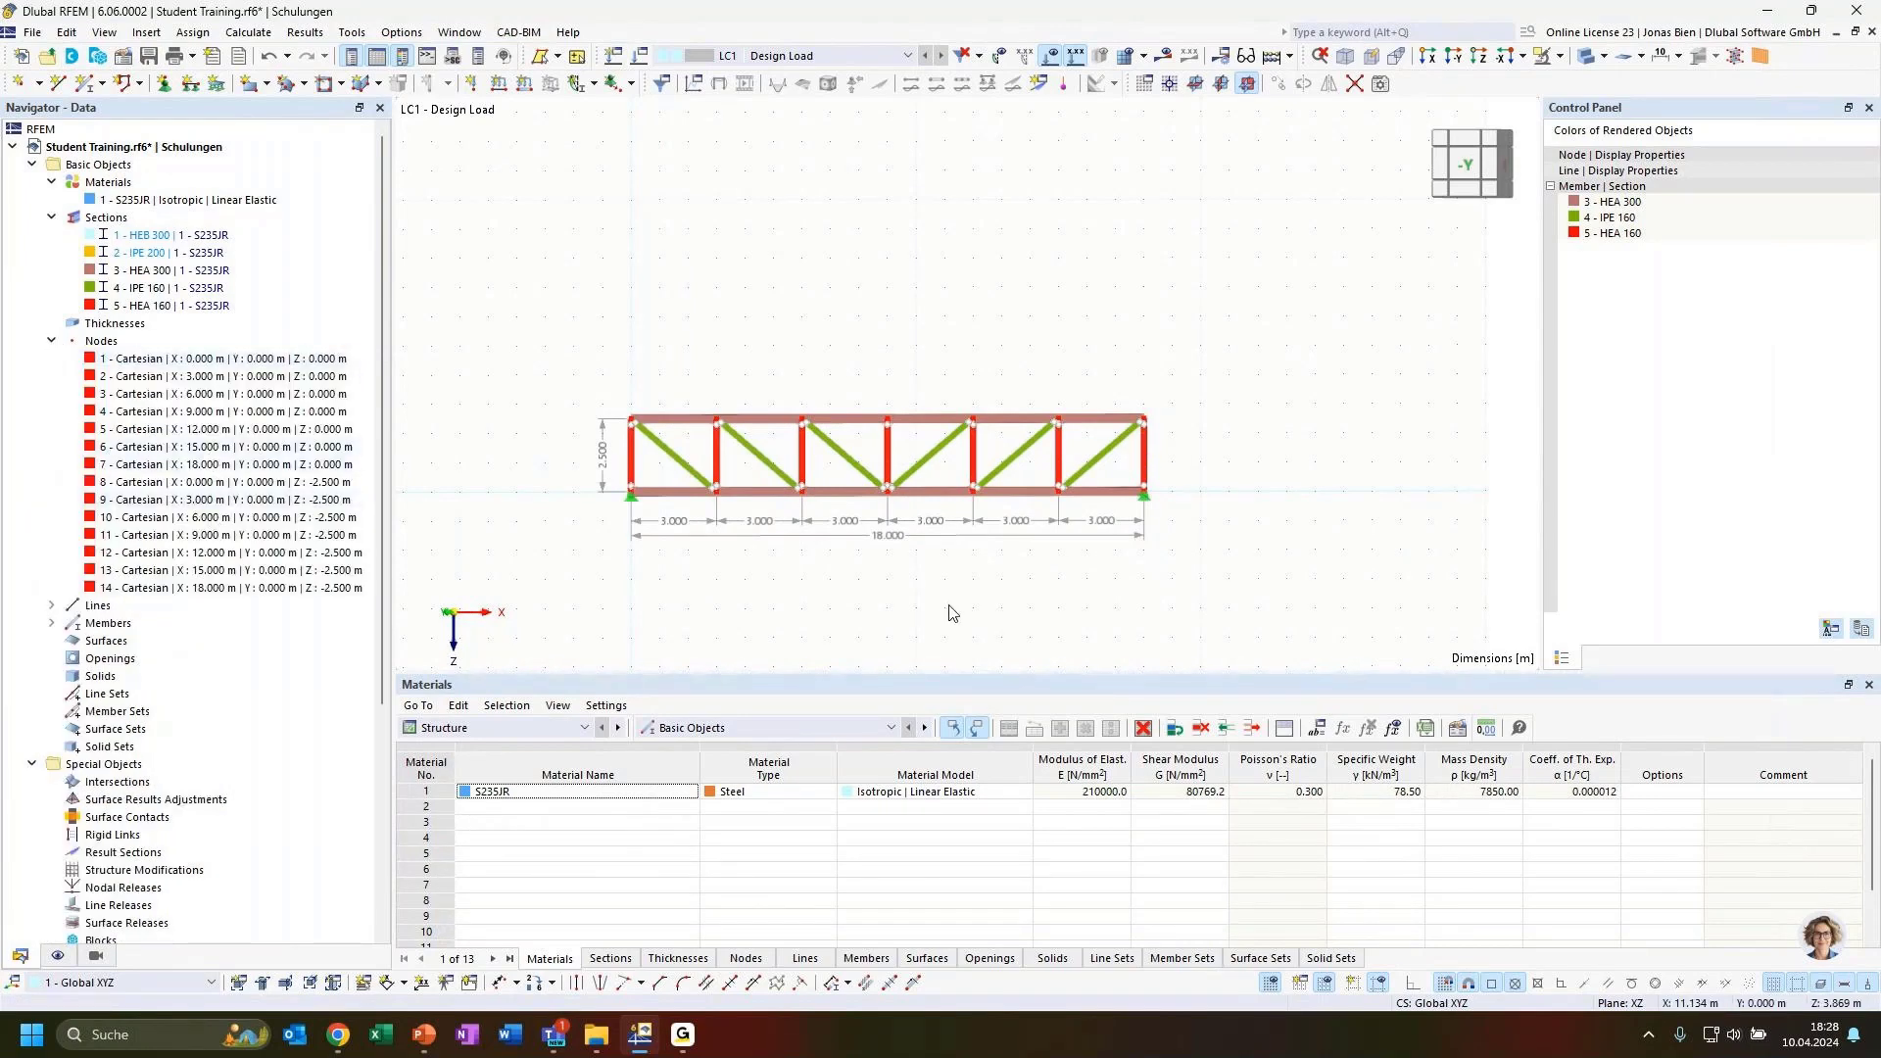
{"action": "scroll", "coordinate": [239, 749], "scroll_direction": "down", "scroll_amount": 1}
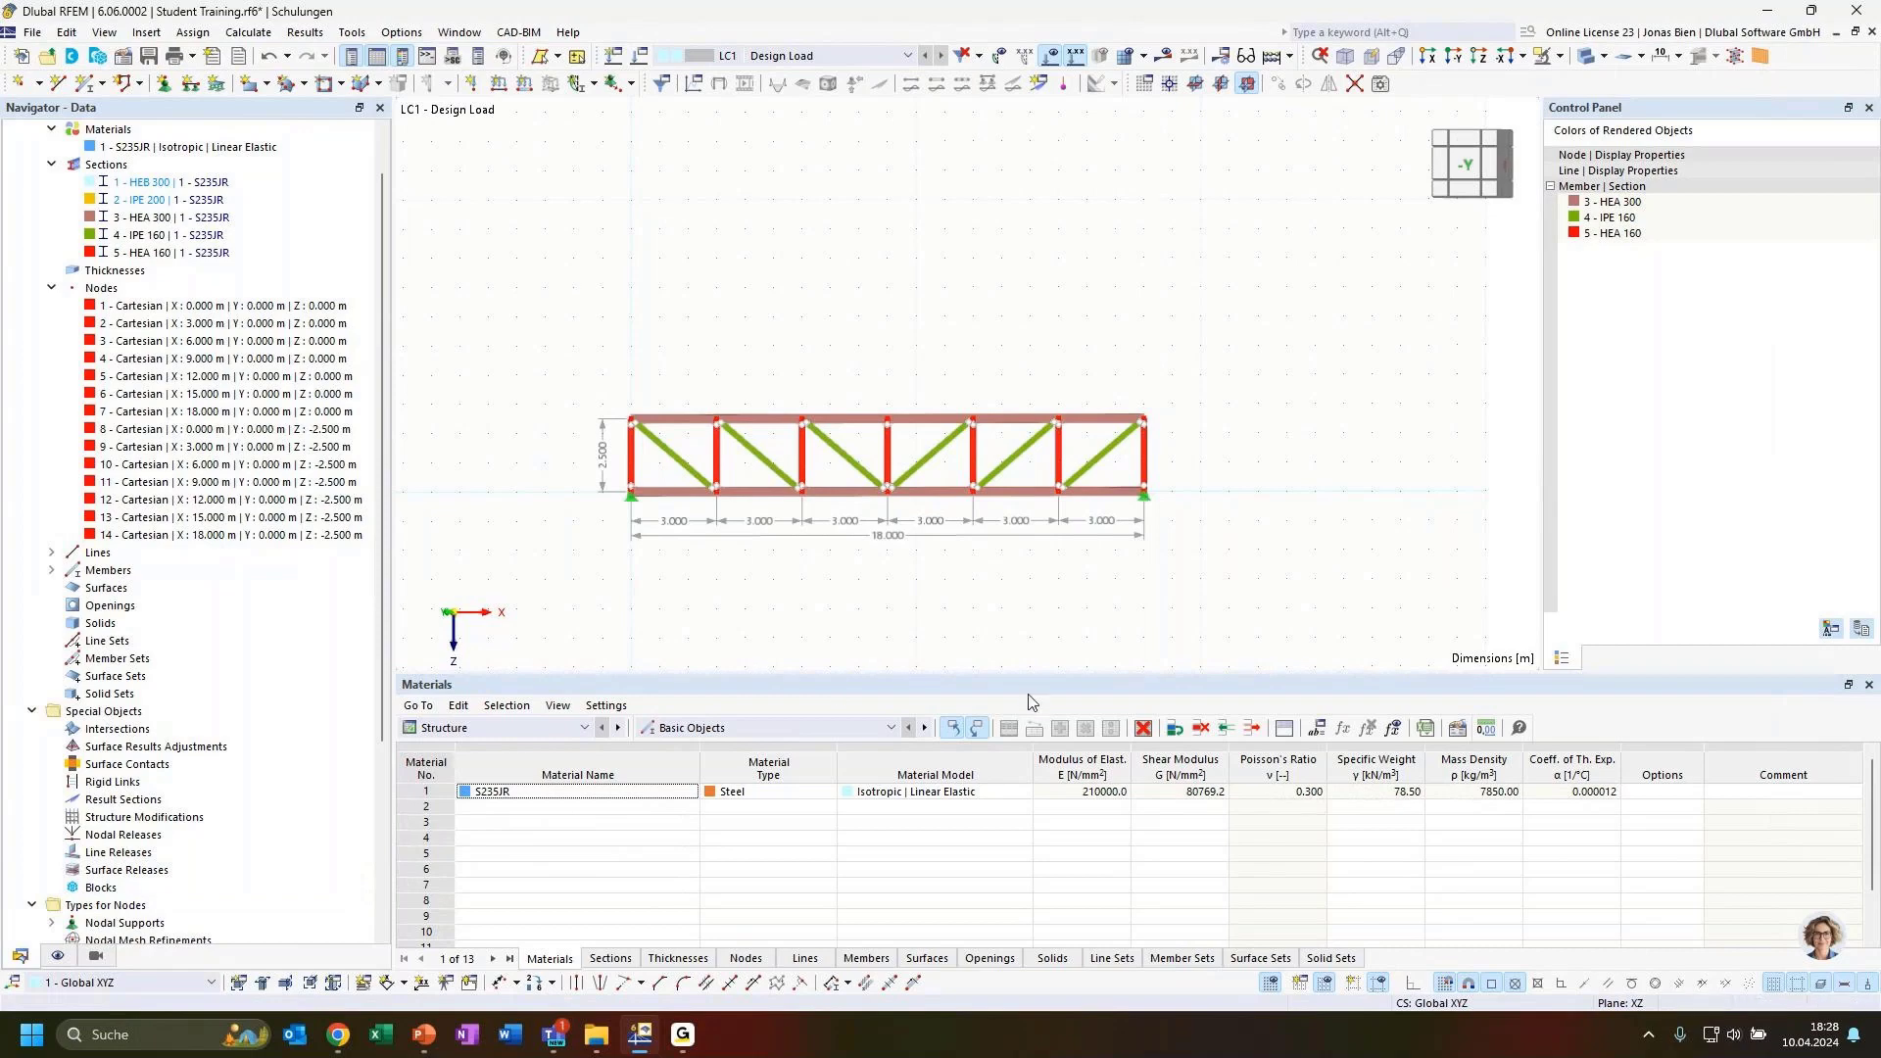
Inspect the member type and the start and end hinges of diagonal member 21, then close its properties.
{"action": "scroll", "coordinate": [1127, 489], "scroll_direction": "up", "scroll_amount": 3}
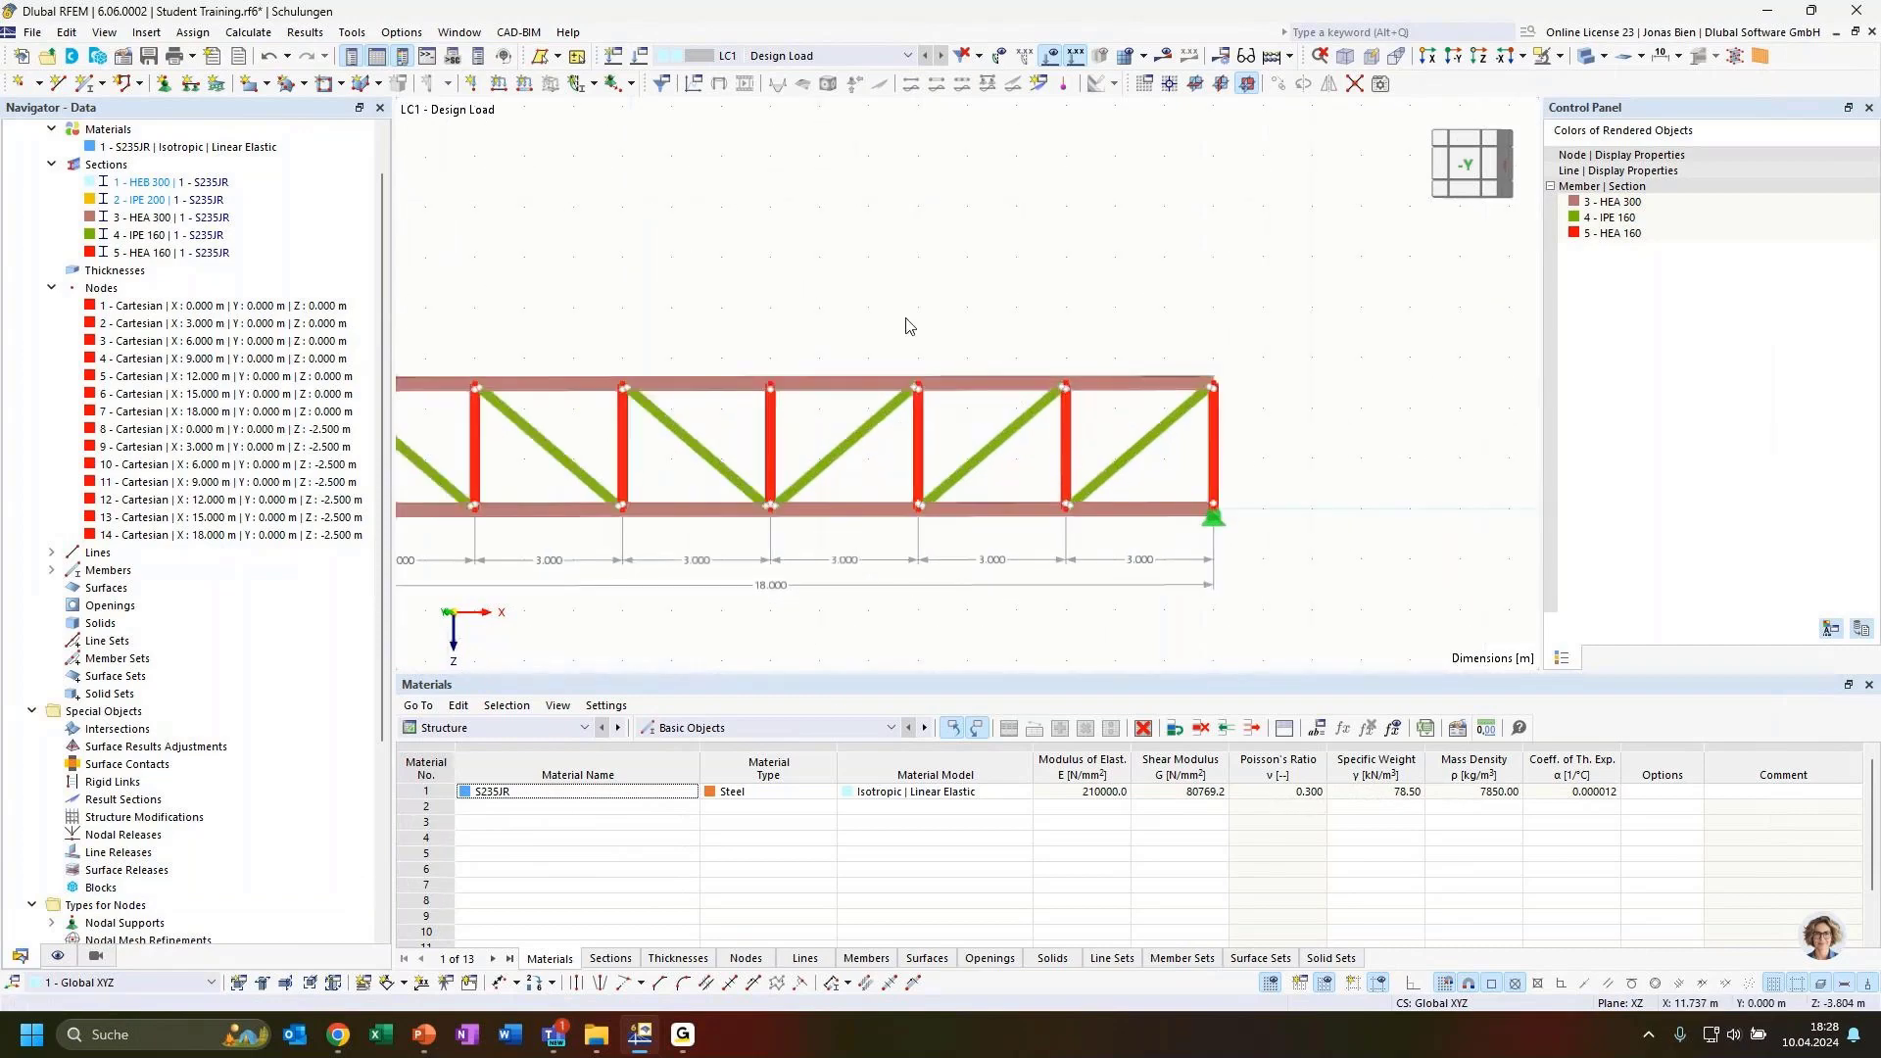
{"action": "middle_click_drag", "start_coordinate": [904, 324], "coordinate": [1049, 240]}
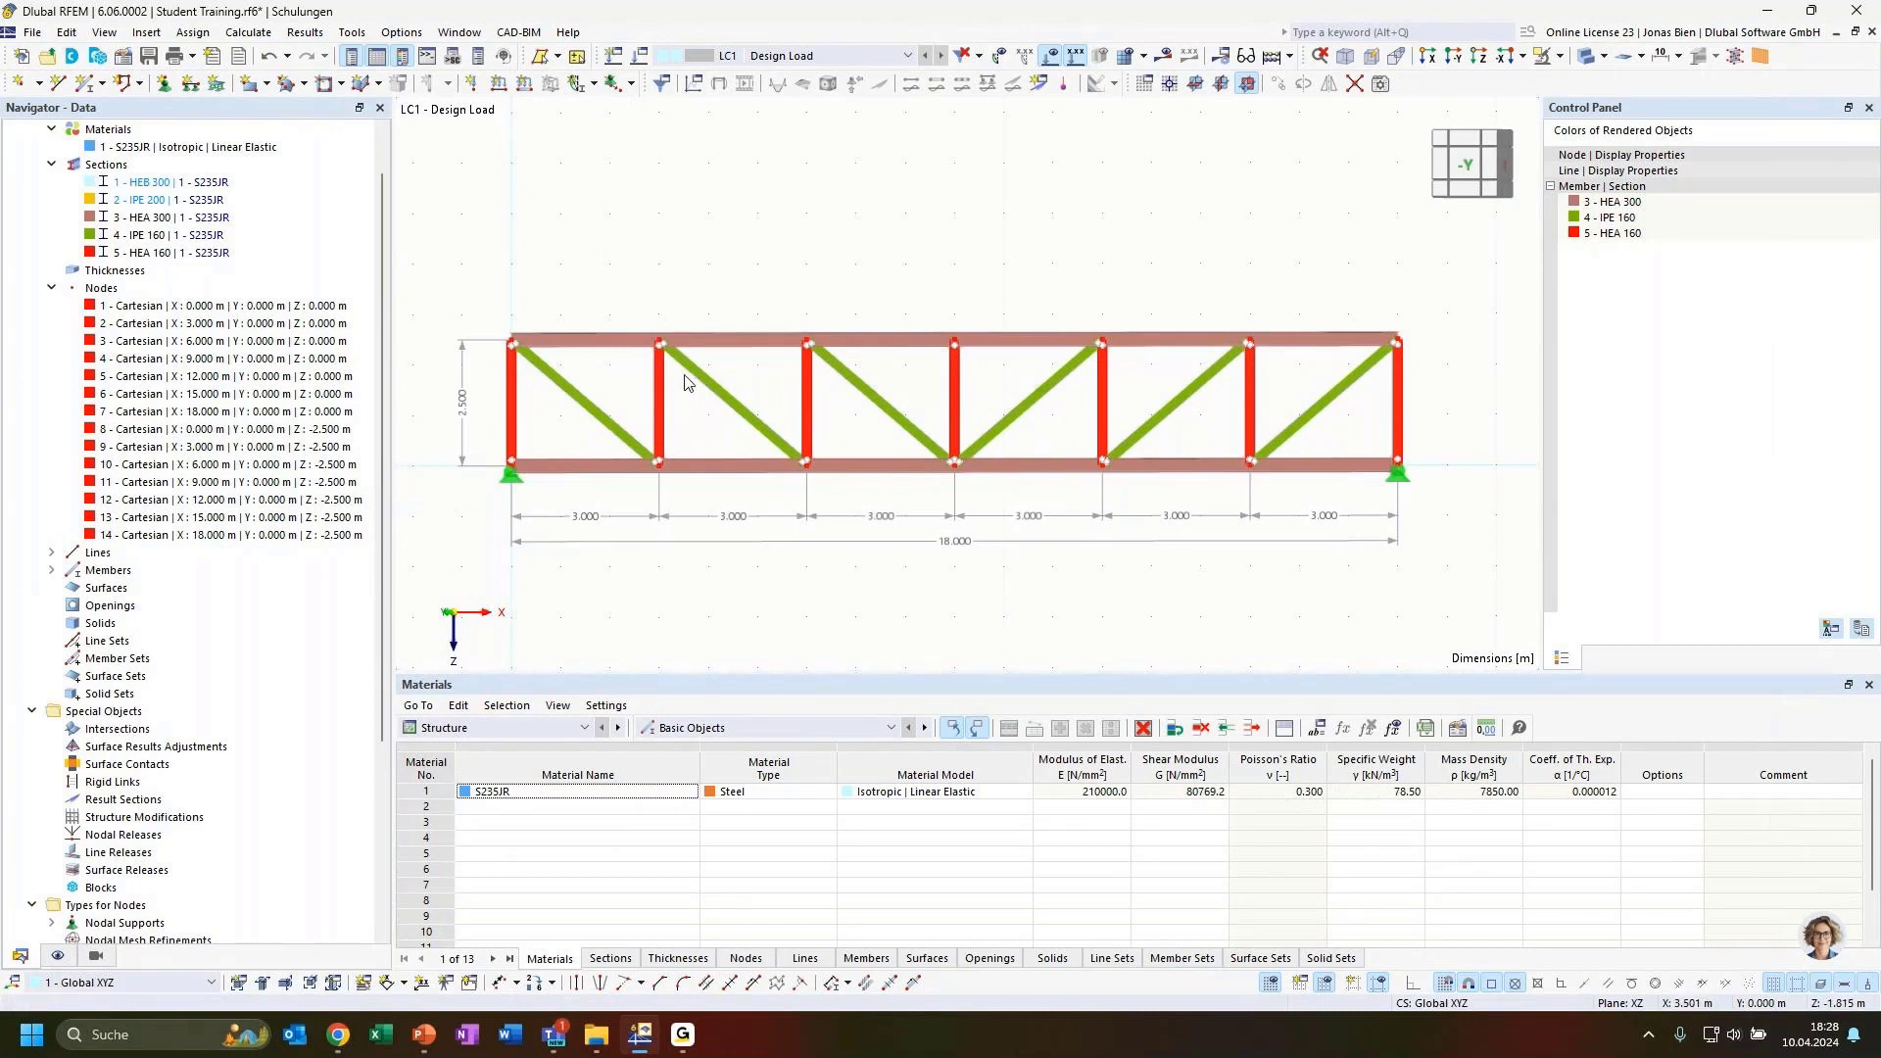
{"action": "mouse_move", "coordinate": [700, 382]}
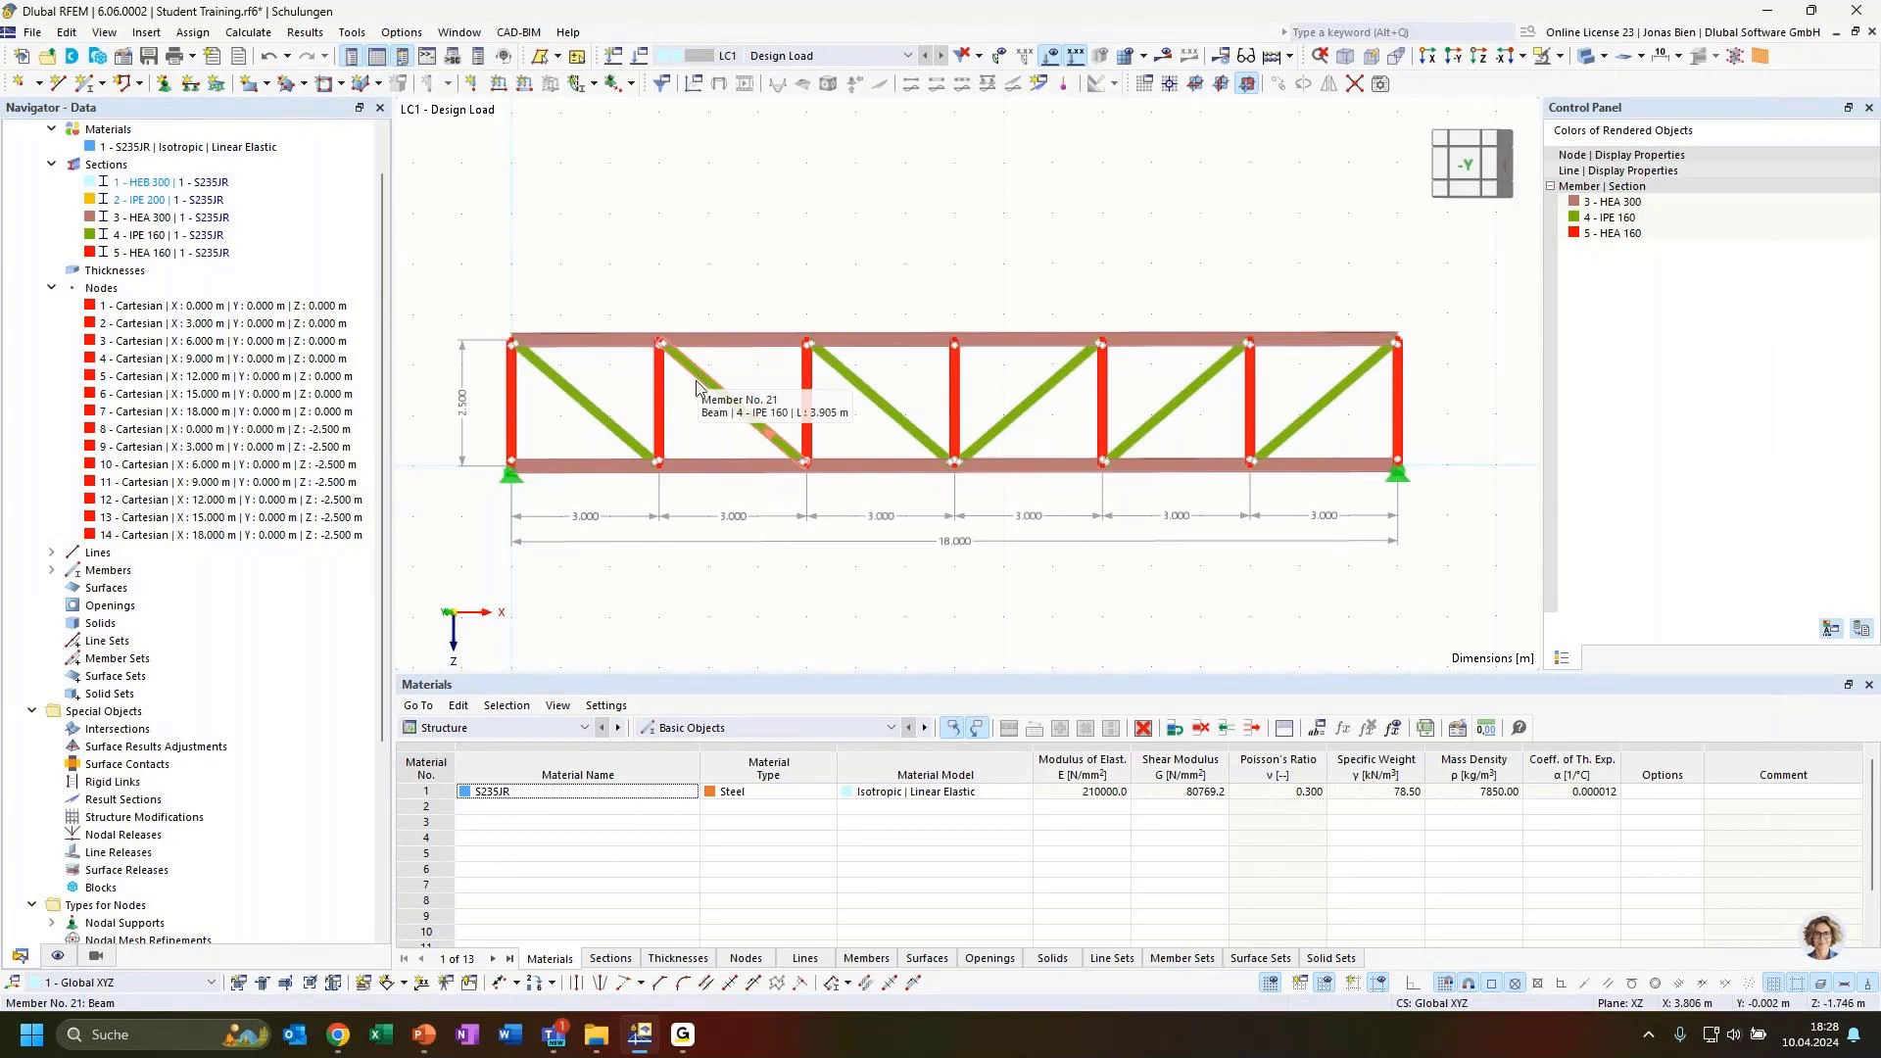
{"action": "double_click", "coordinate": [696, 388]}
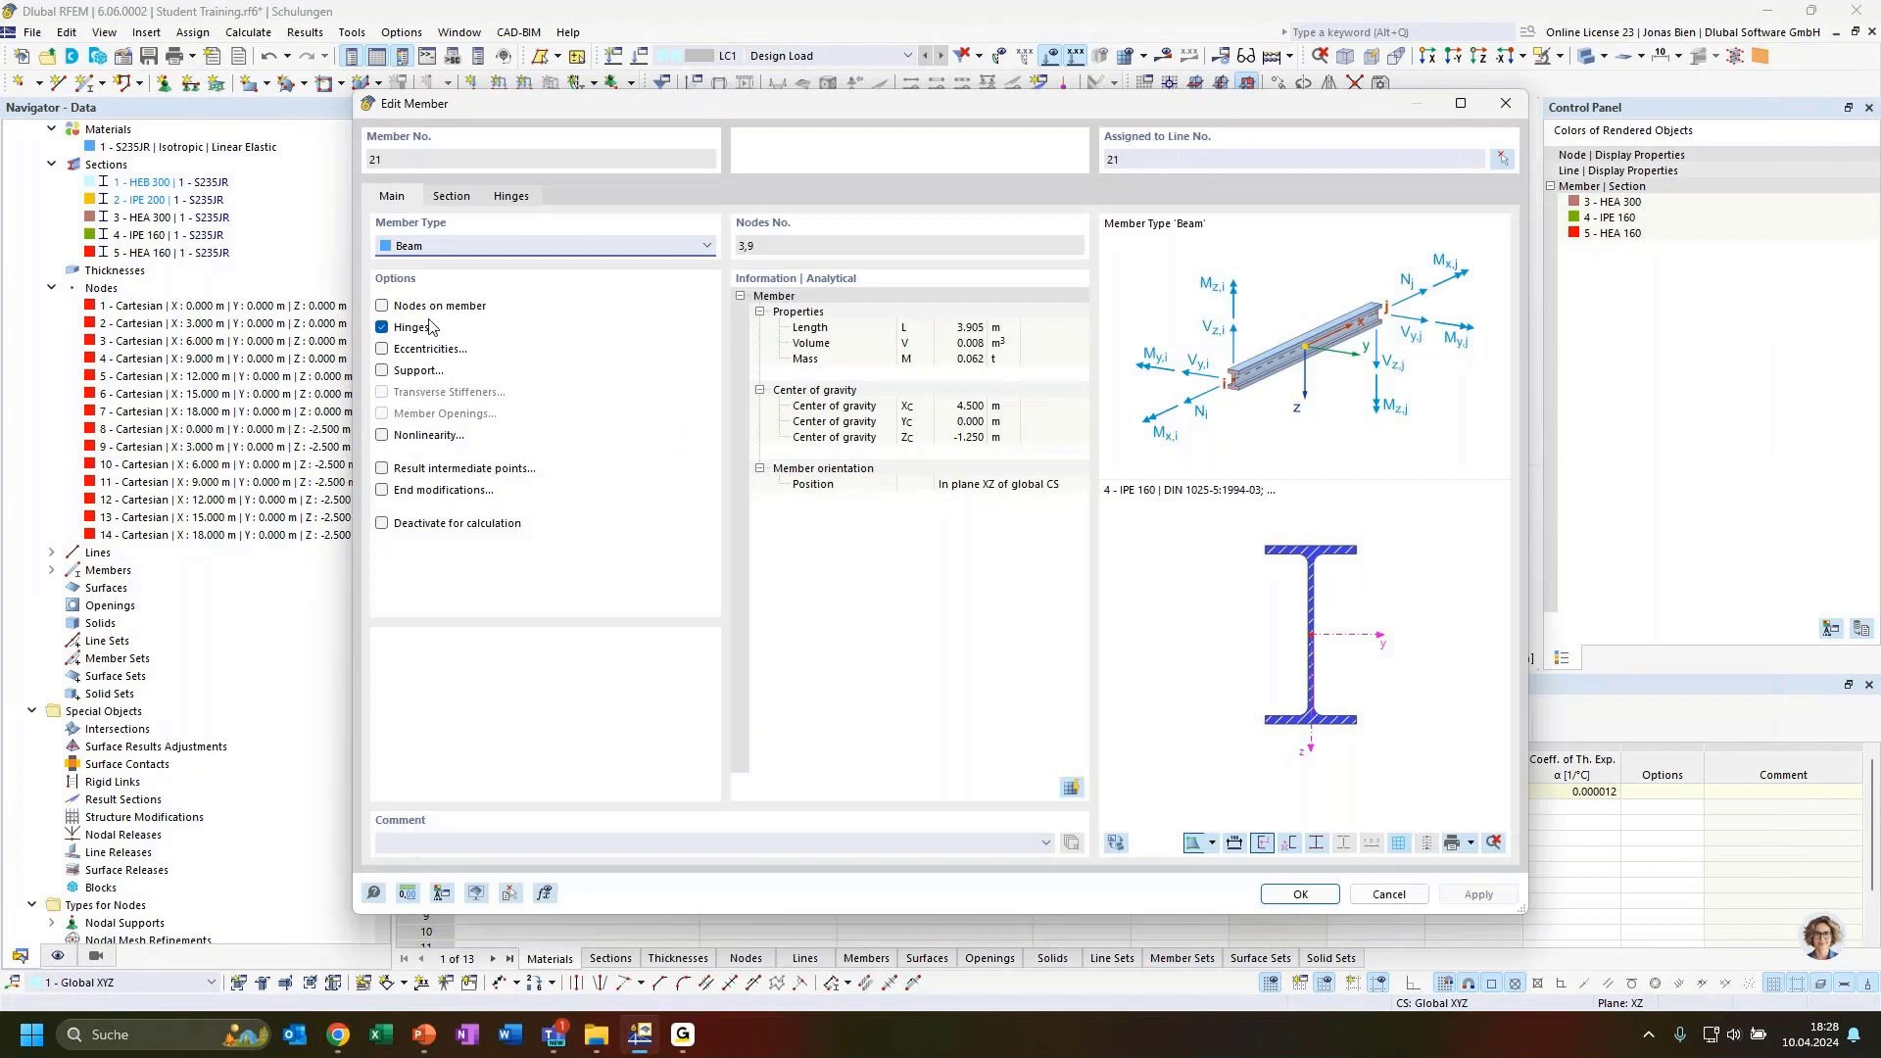
{"action": "left_click", "coordinate": [520, 196]}
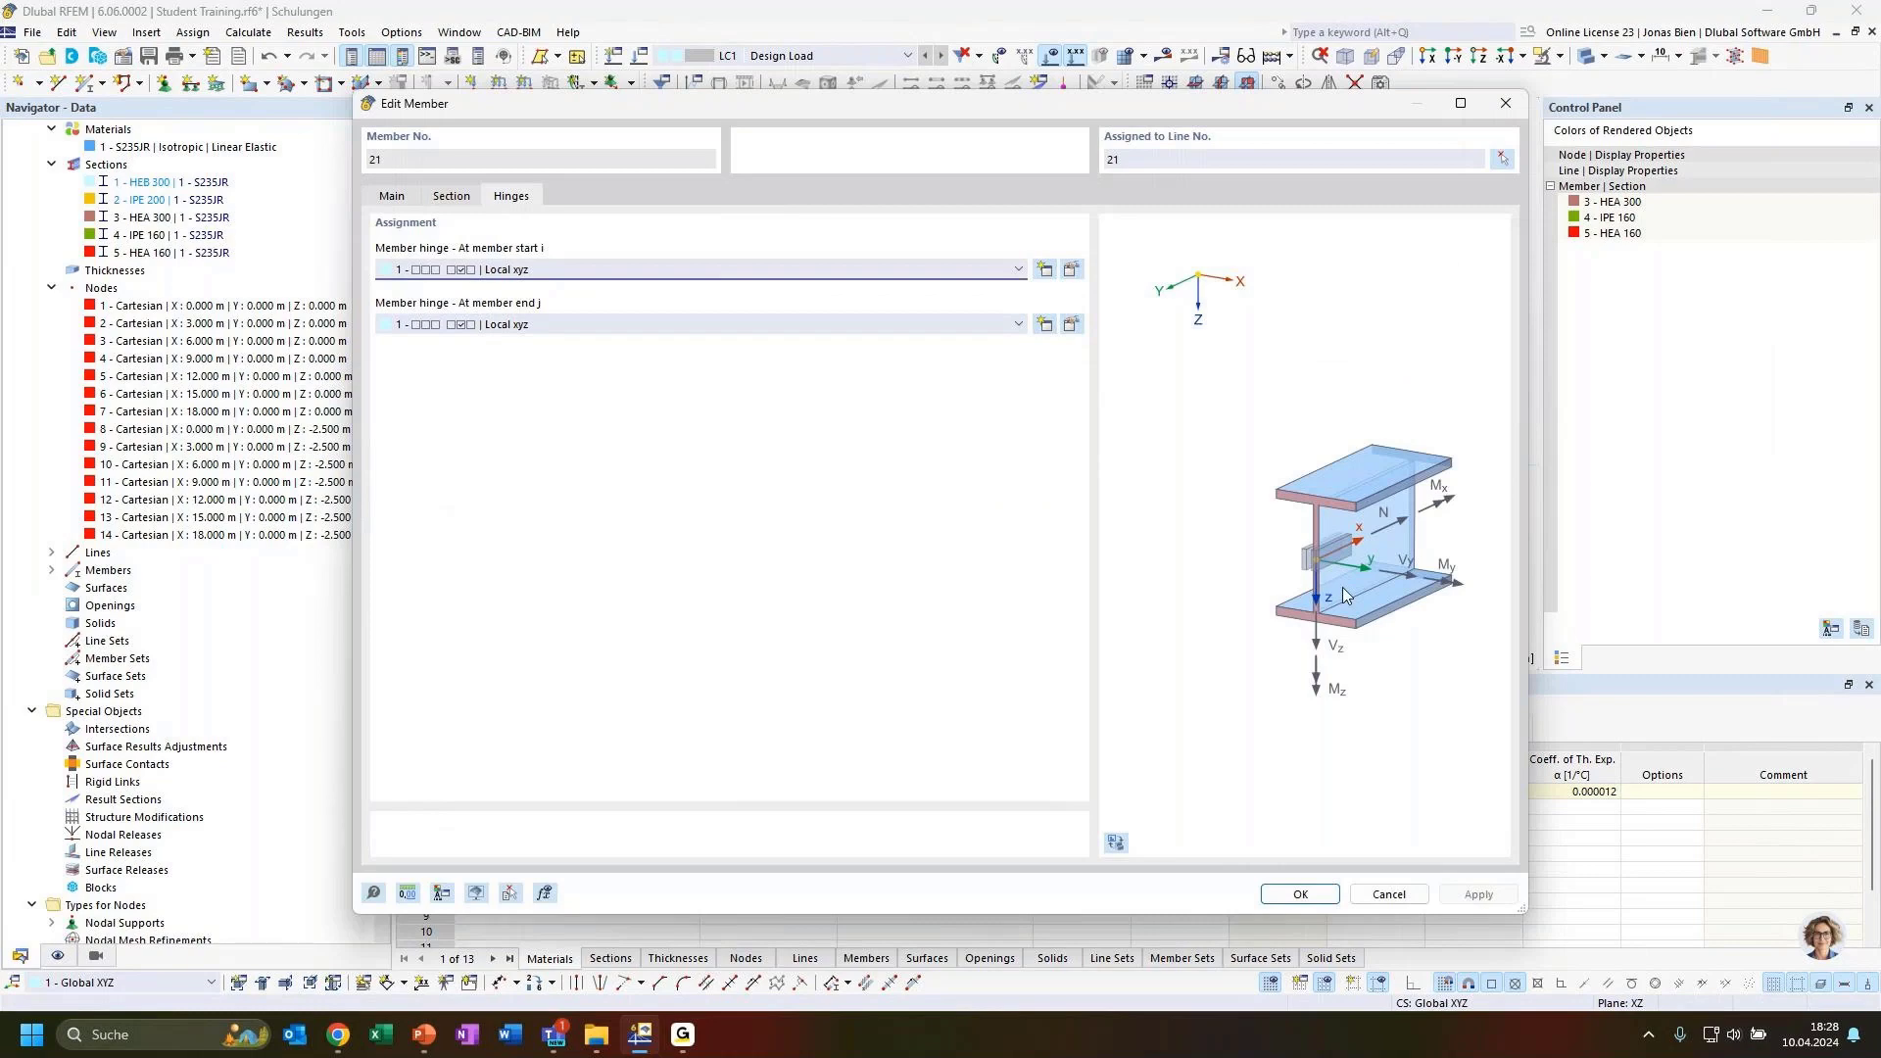
{"action": "left_click", "coordinate": [392, 196]}
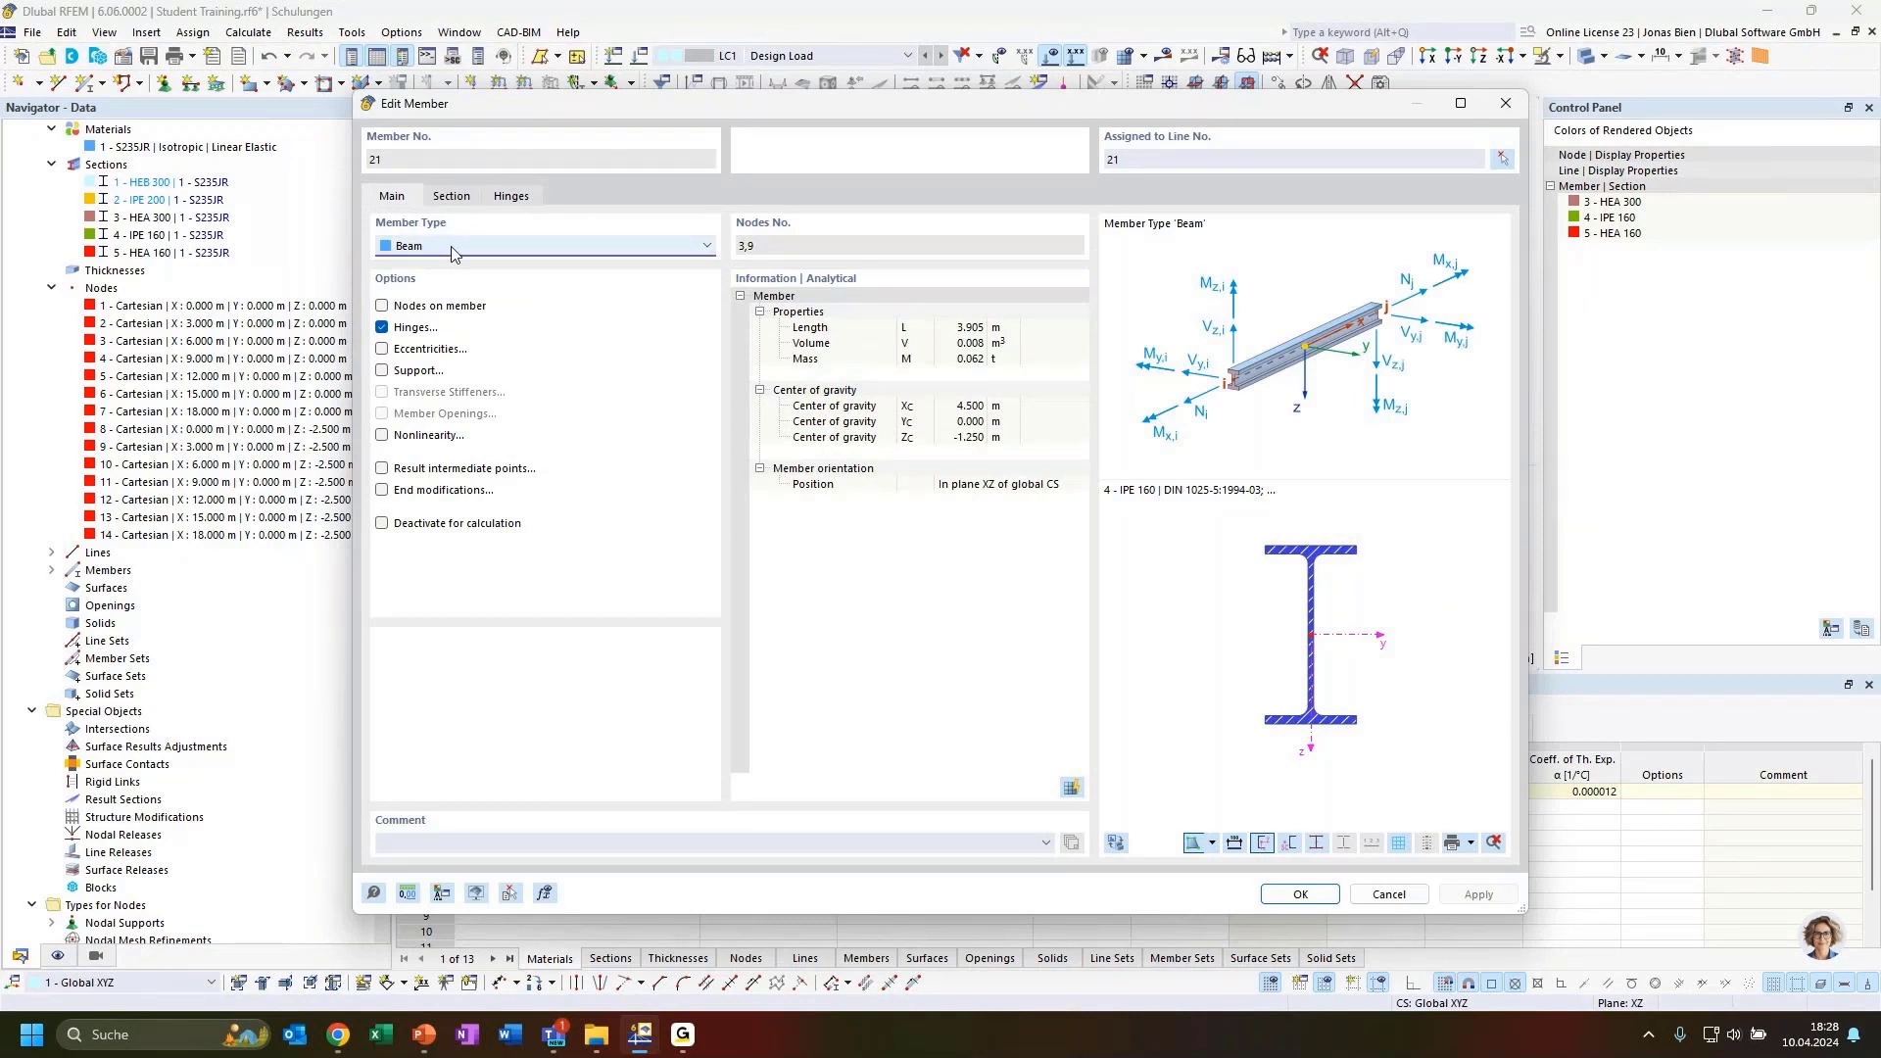
{"action": "left_click", "coordinate": [1506, 104]}
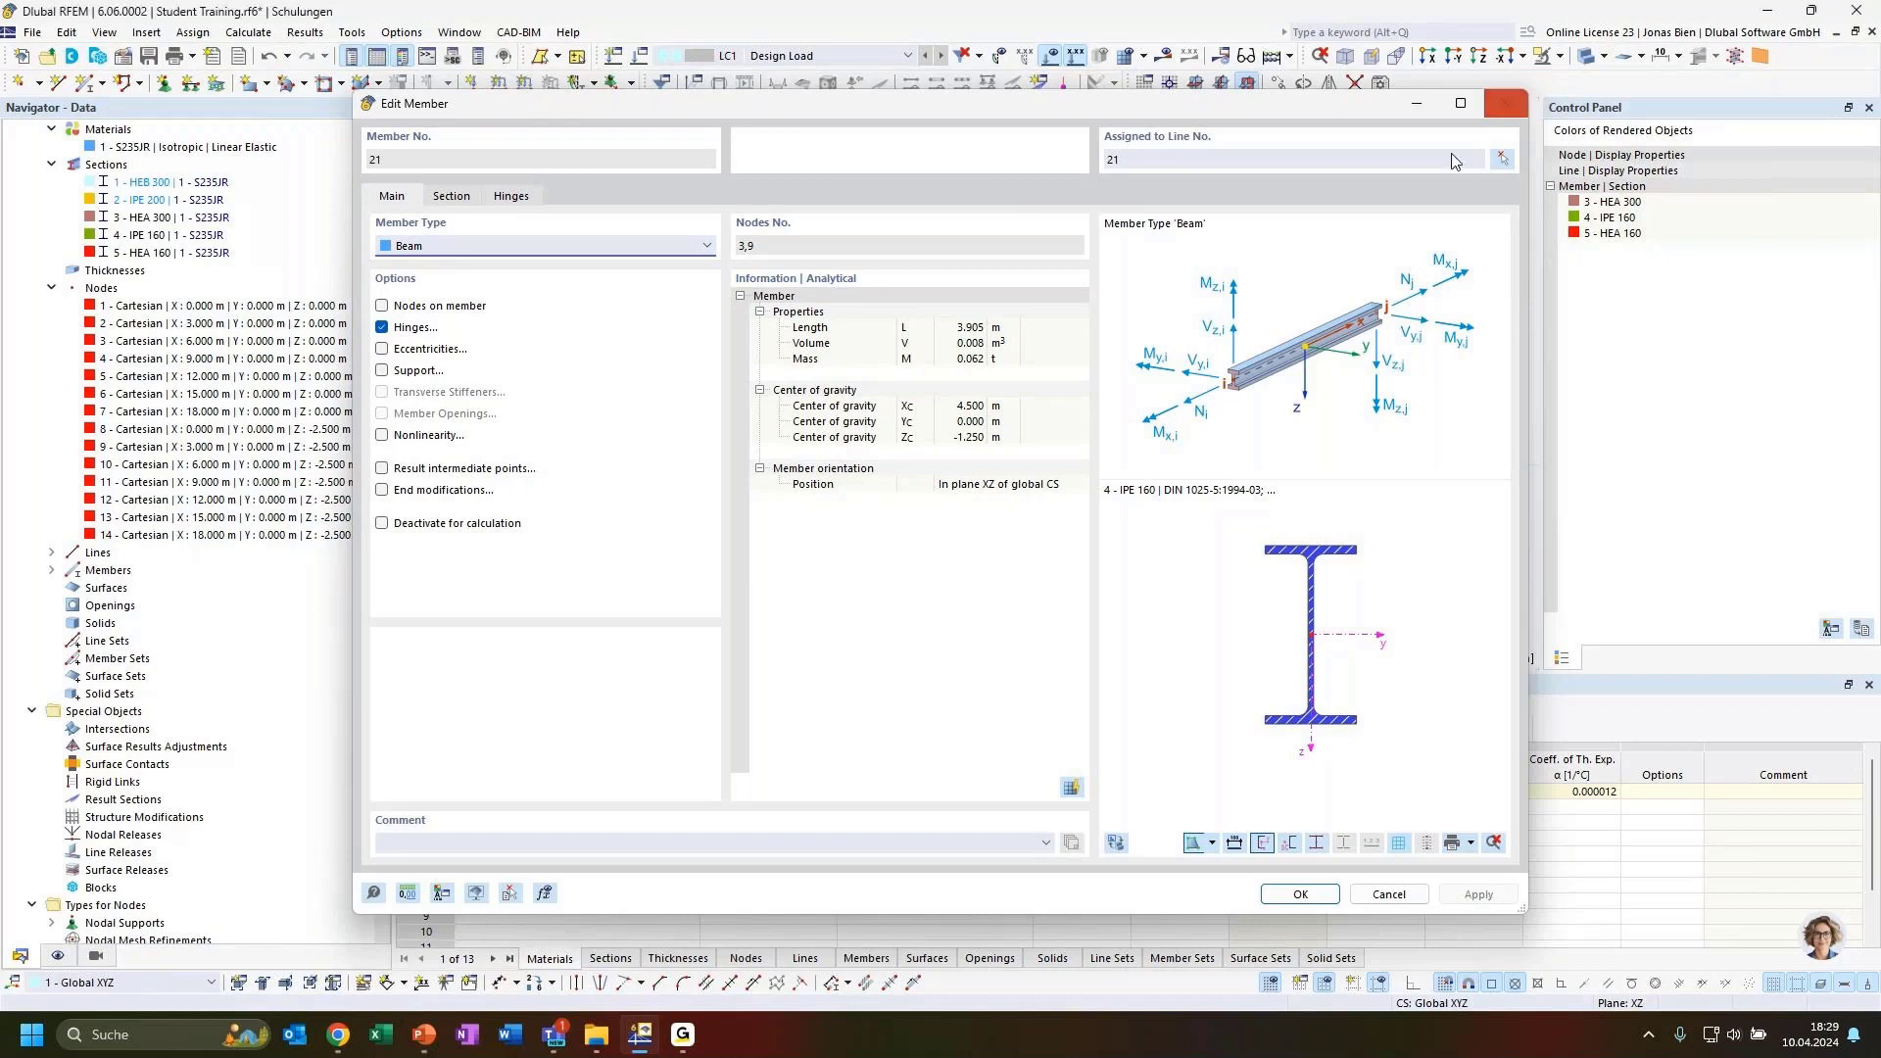
Select all verticals and diagonals of the truss, members 7-13 and 20-25, and change their member type to Truss.
{"action": "left_click_drag", "start_coordinate": [490, 384], "coordinate": [492, 373]}
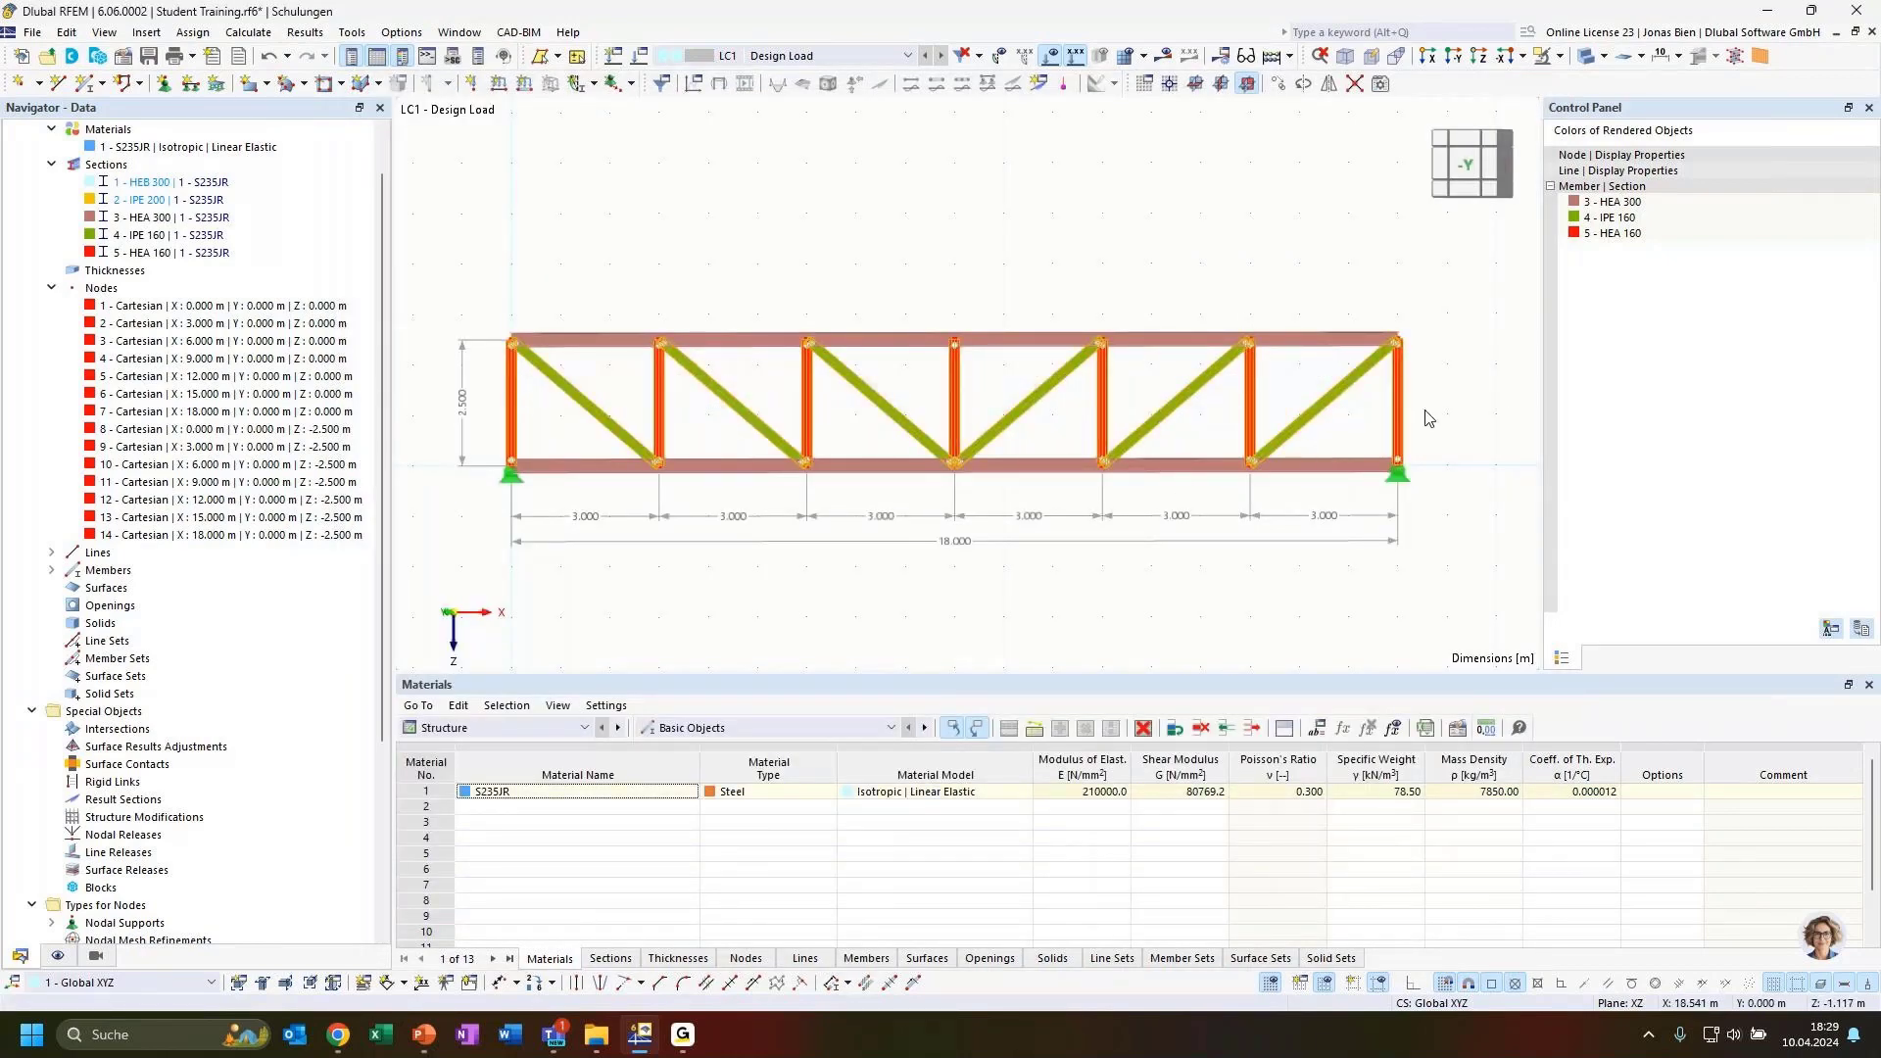
{"action": "right_click", "coordinate": [1315, 420]}
{"action": "mouse_move", "coordinate": [1372, 477]}
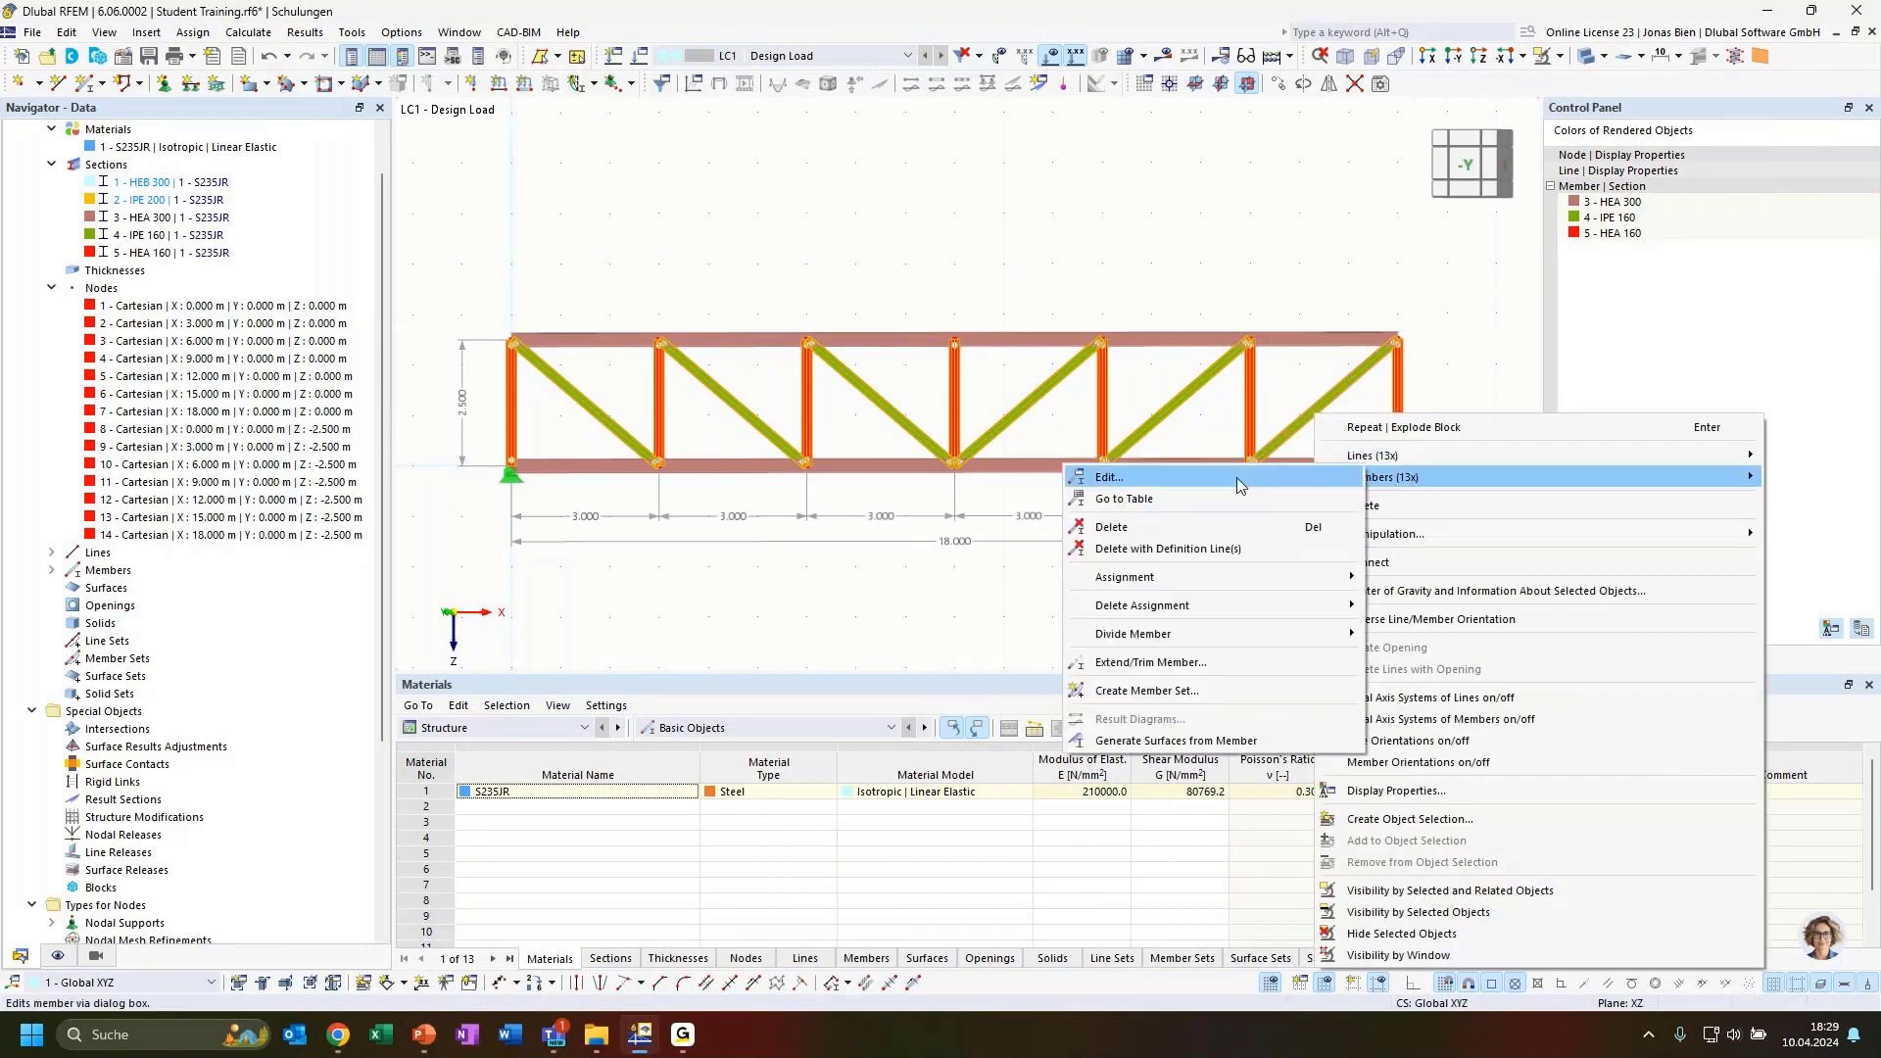
{"action": "left_click", "coordinate": [1092, 480]}
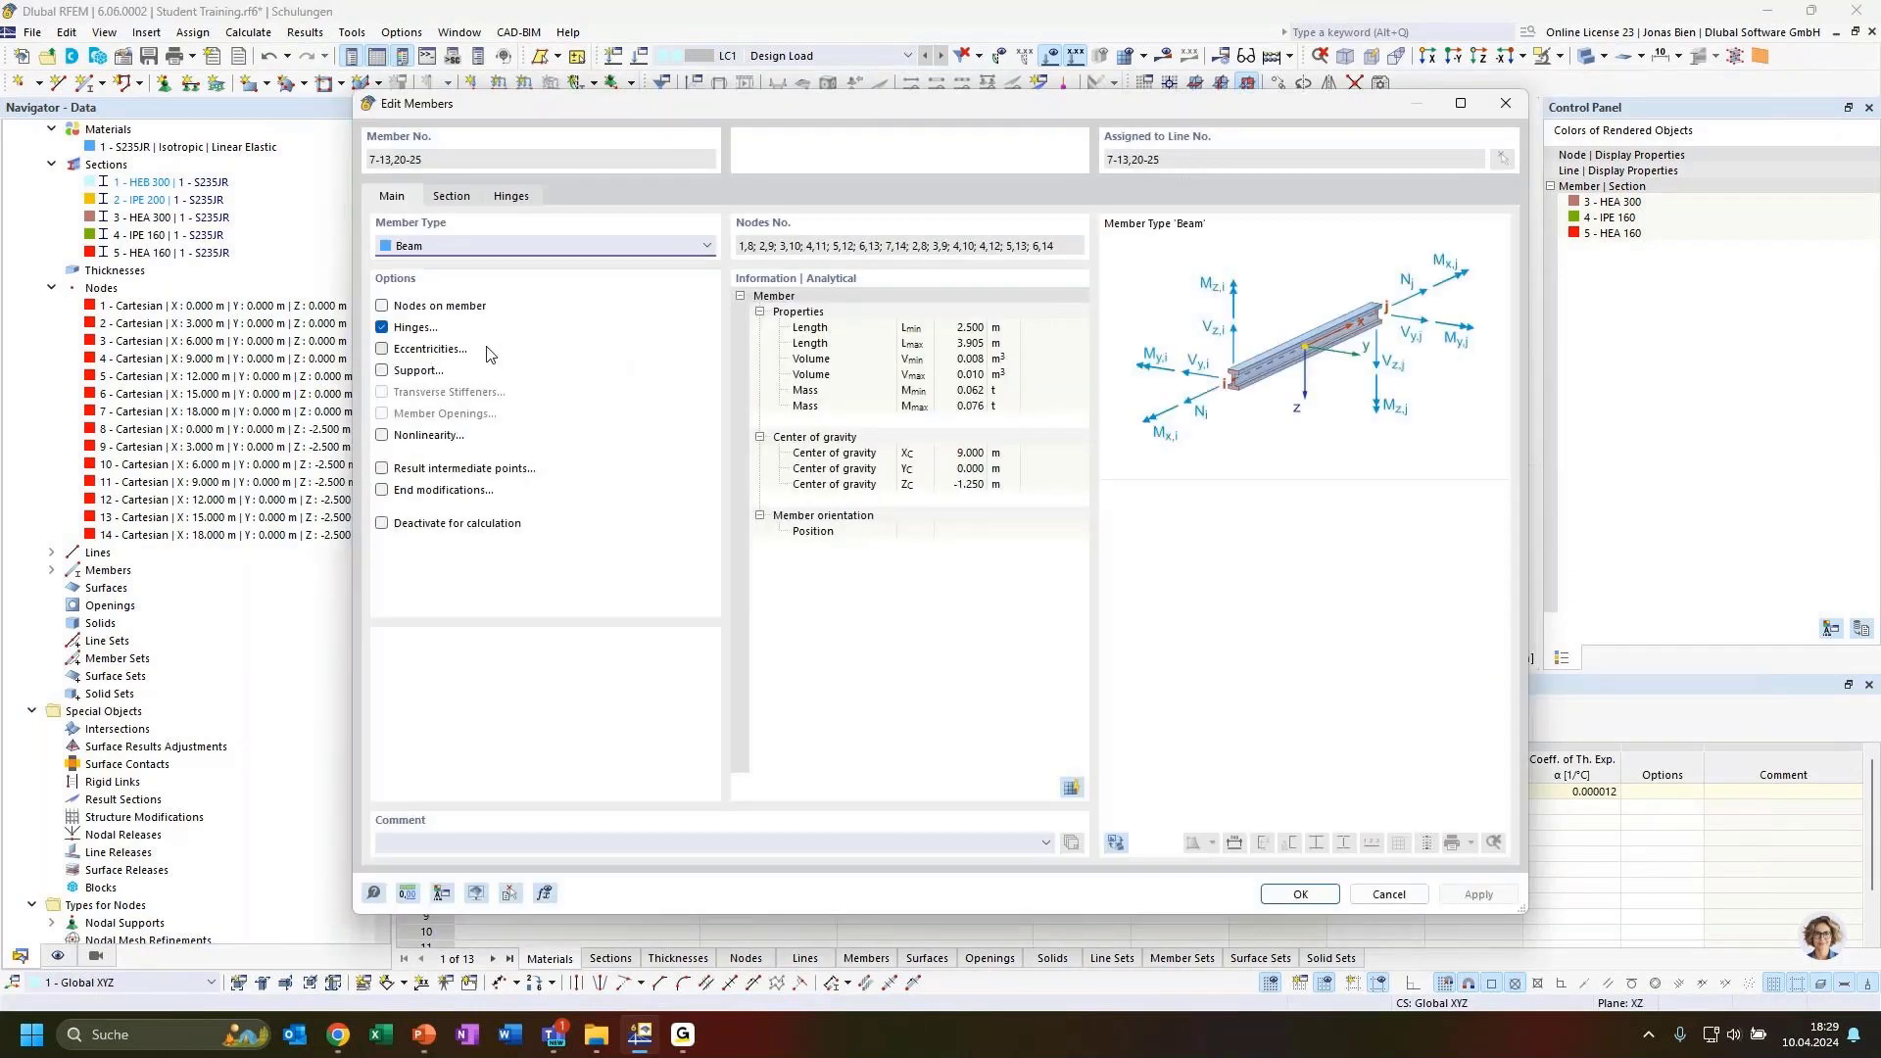
{"action": "left_click", "coordinate": [480, 245]}
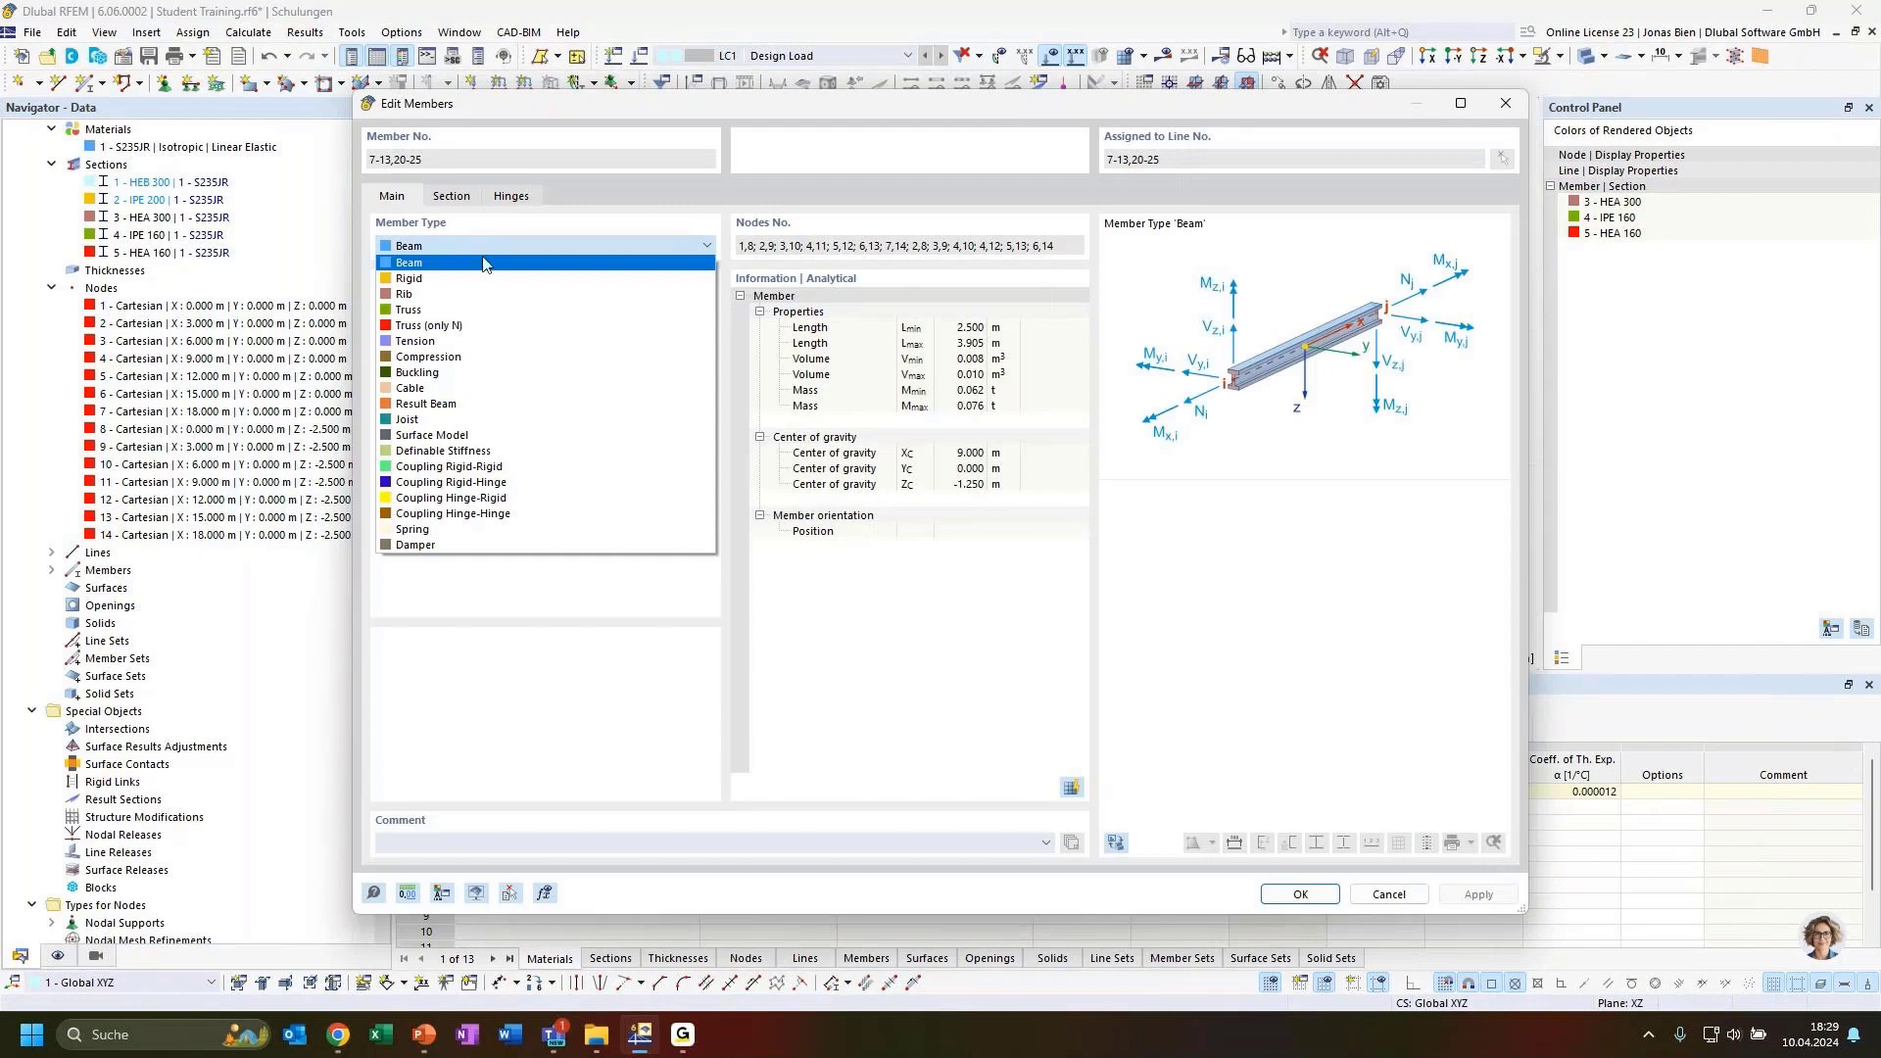
{"action": "left_click", "coordinate": [790, 102]}
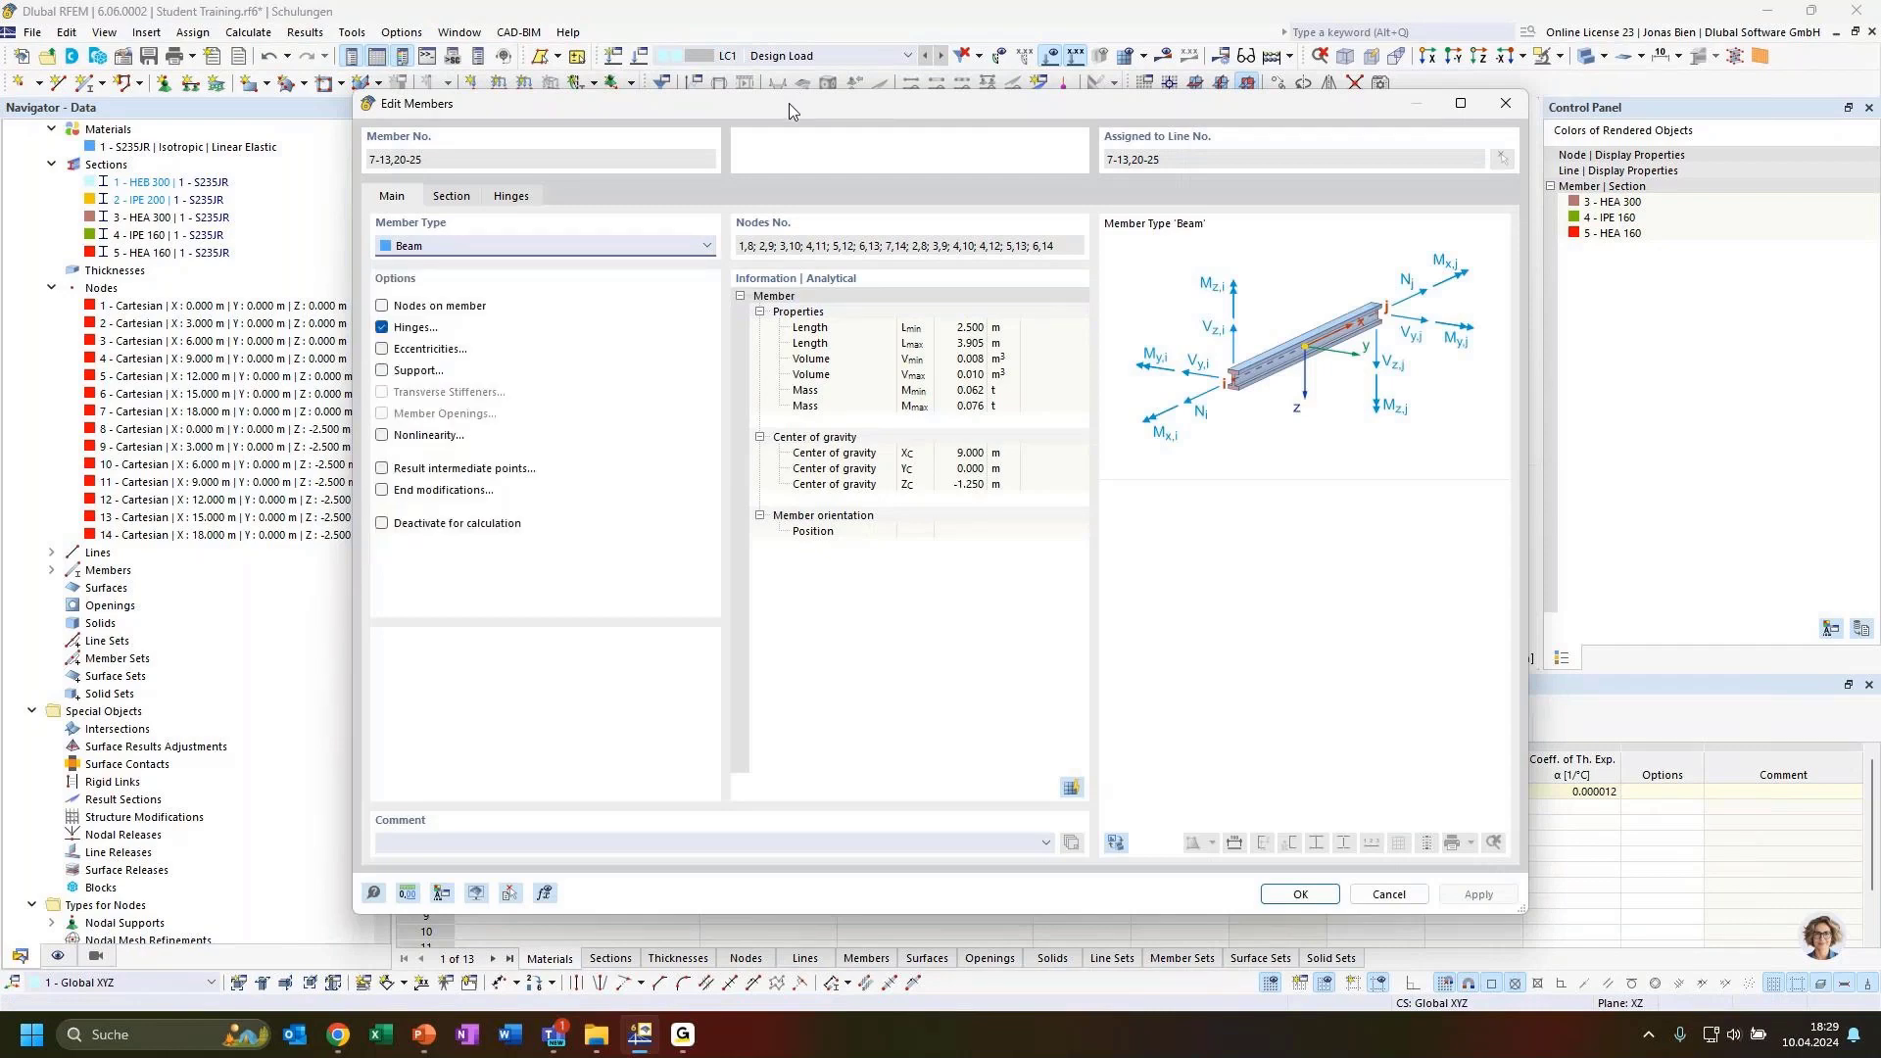
{"action": "left_click_drag", "start_coordinate": [790, 103], "coordinate": [800, 470]}
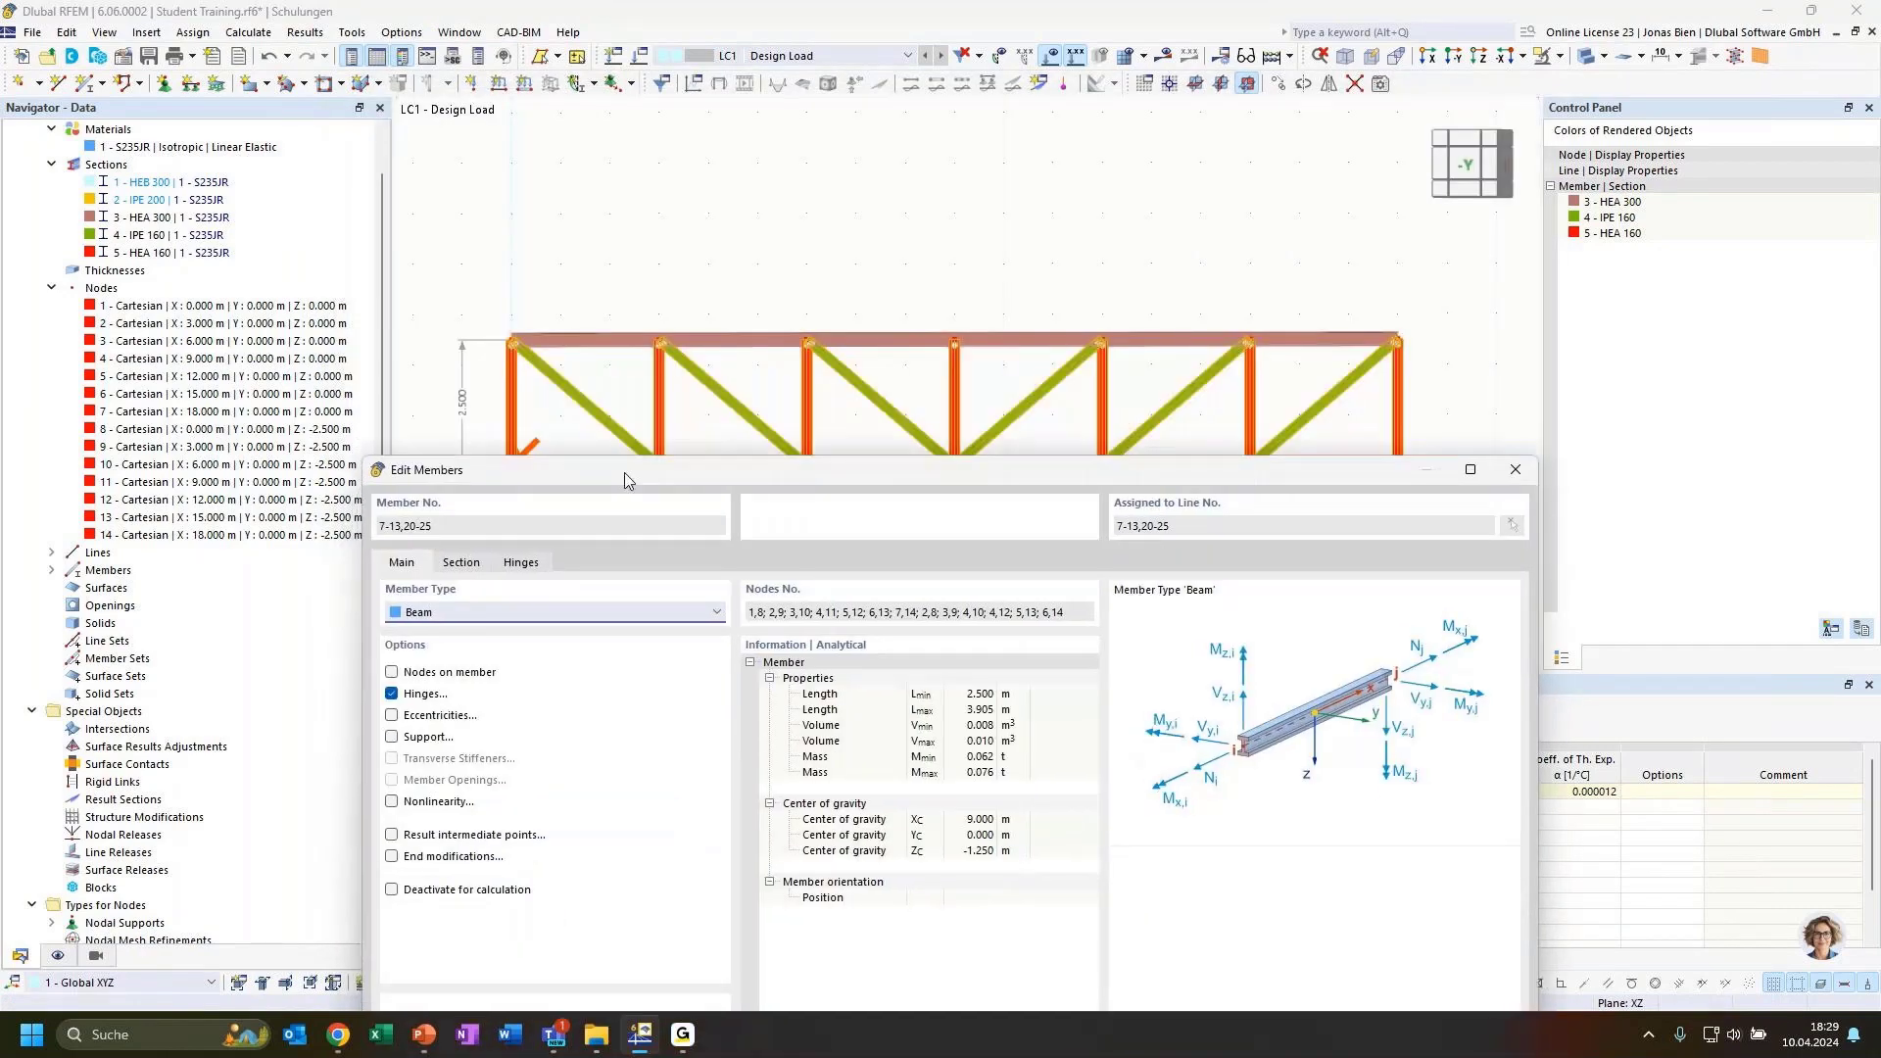
{"action": "left_click_drag", "start_coordinate": [625, 480], "coordinate": [645, 165]}
{"action": "left_click", "coordinate": [525, 297]}
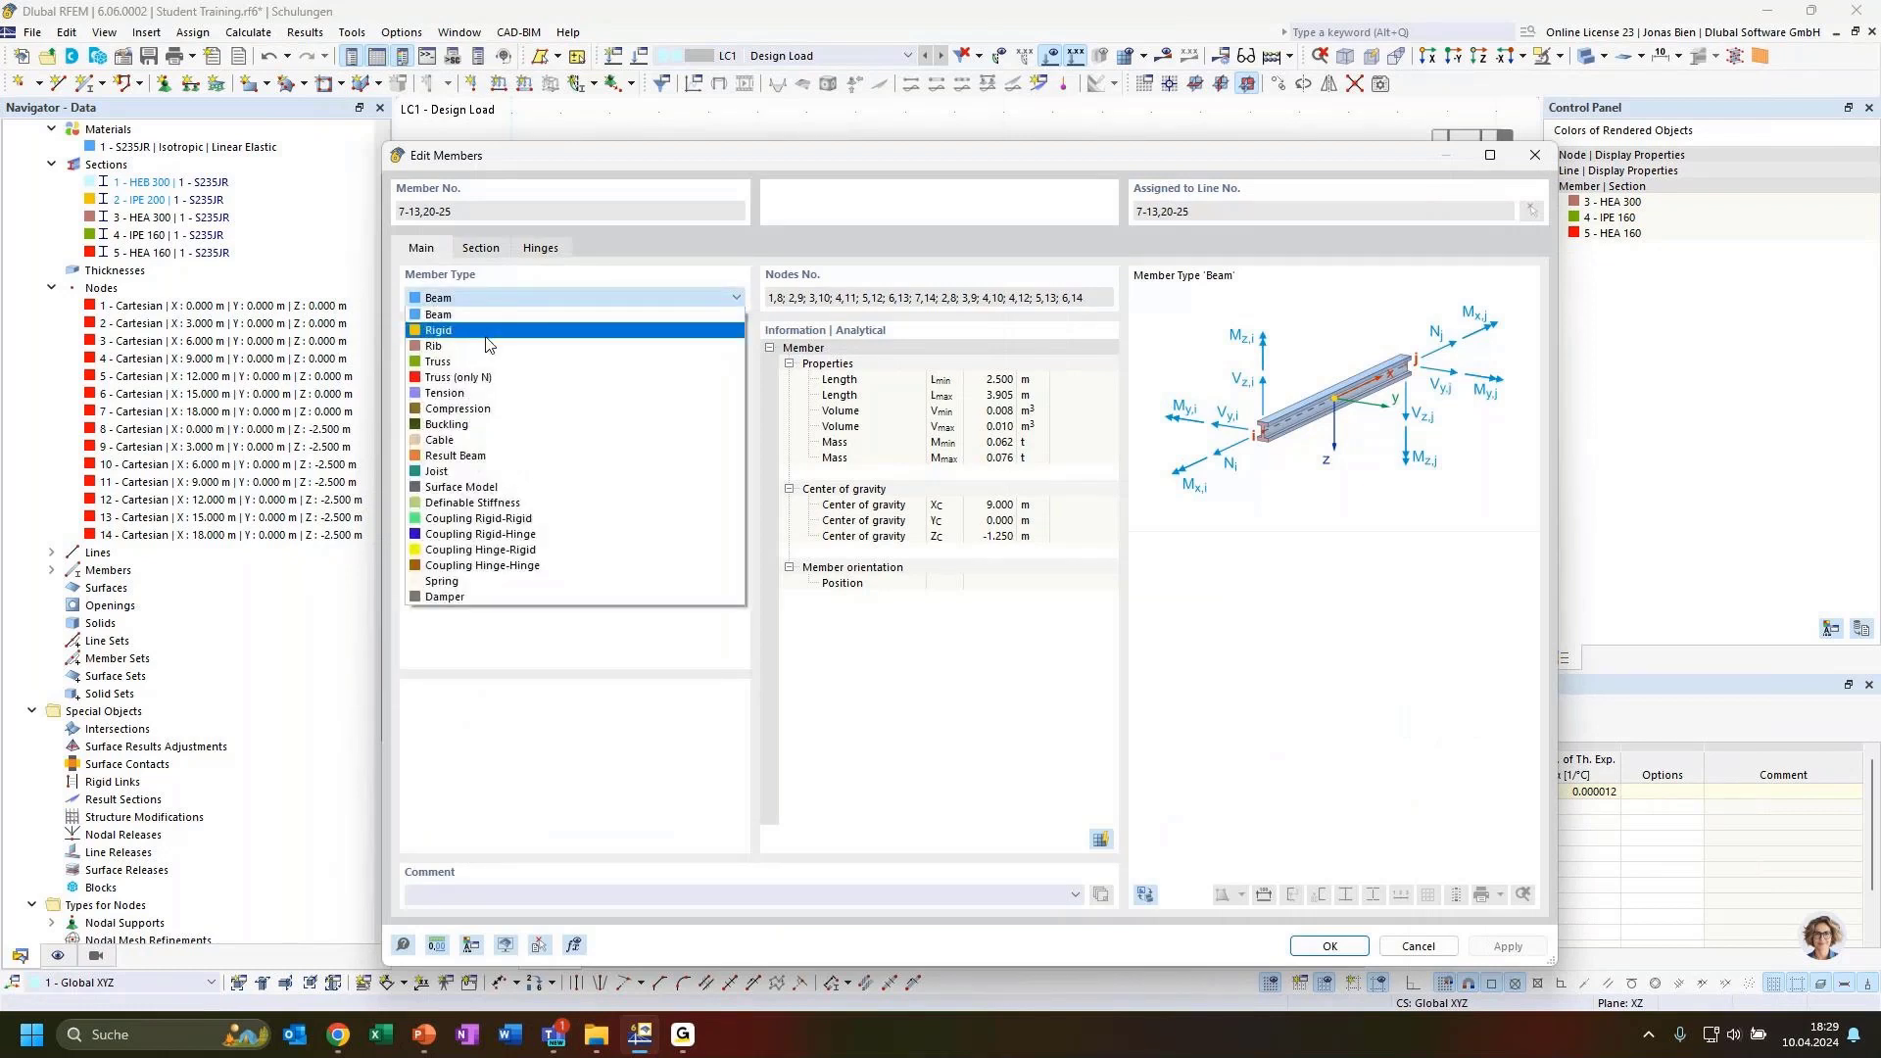
{"action": "left_click", "coordinate": [465, 363]}
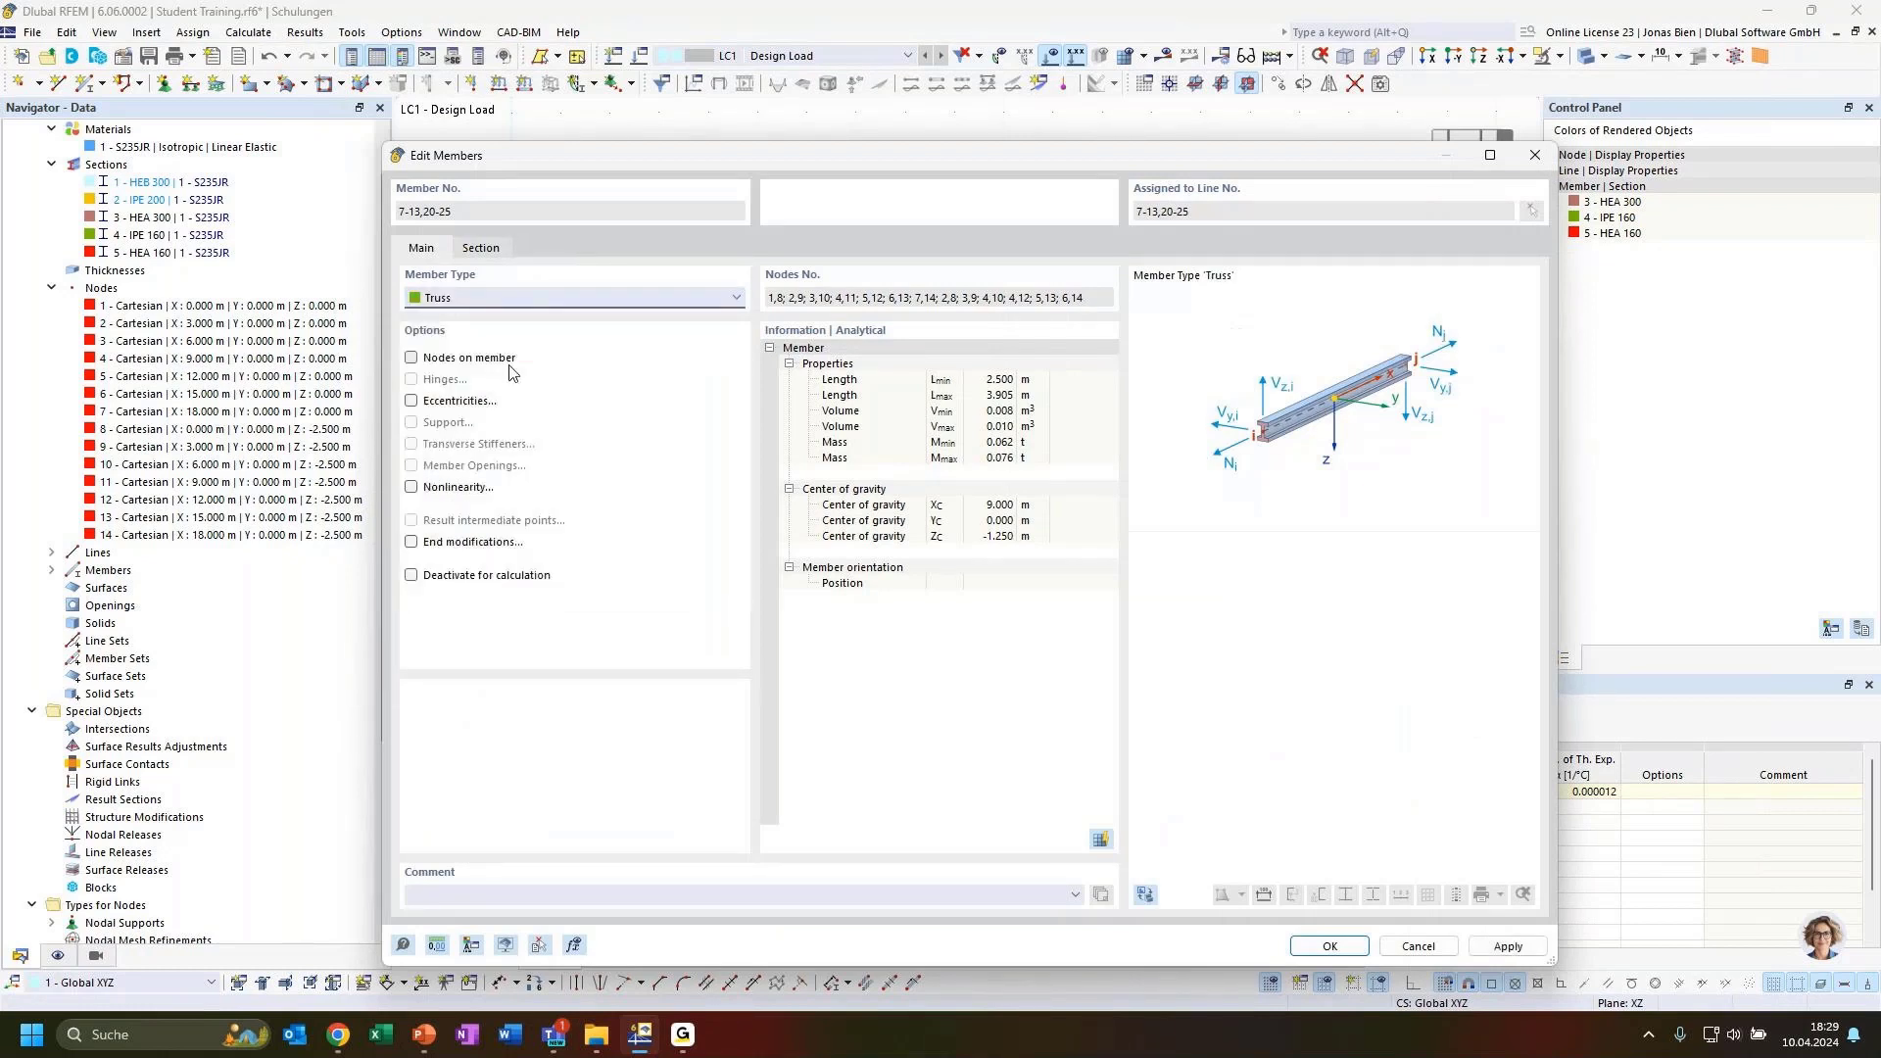
{"action": "left_click", "coordinate": [1326, 948]}
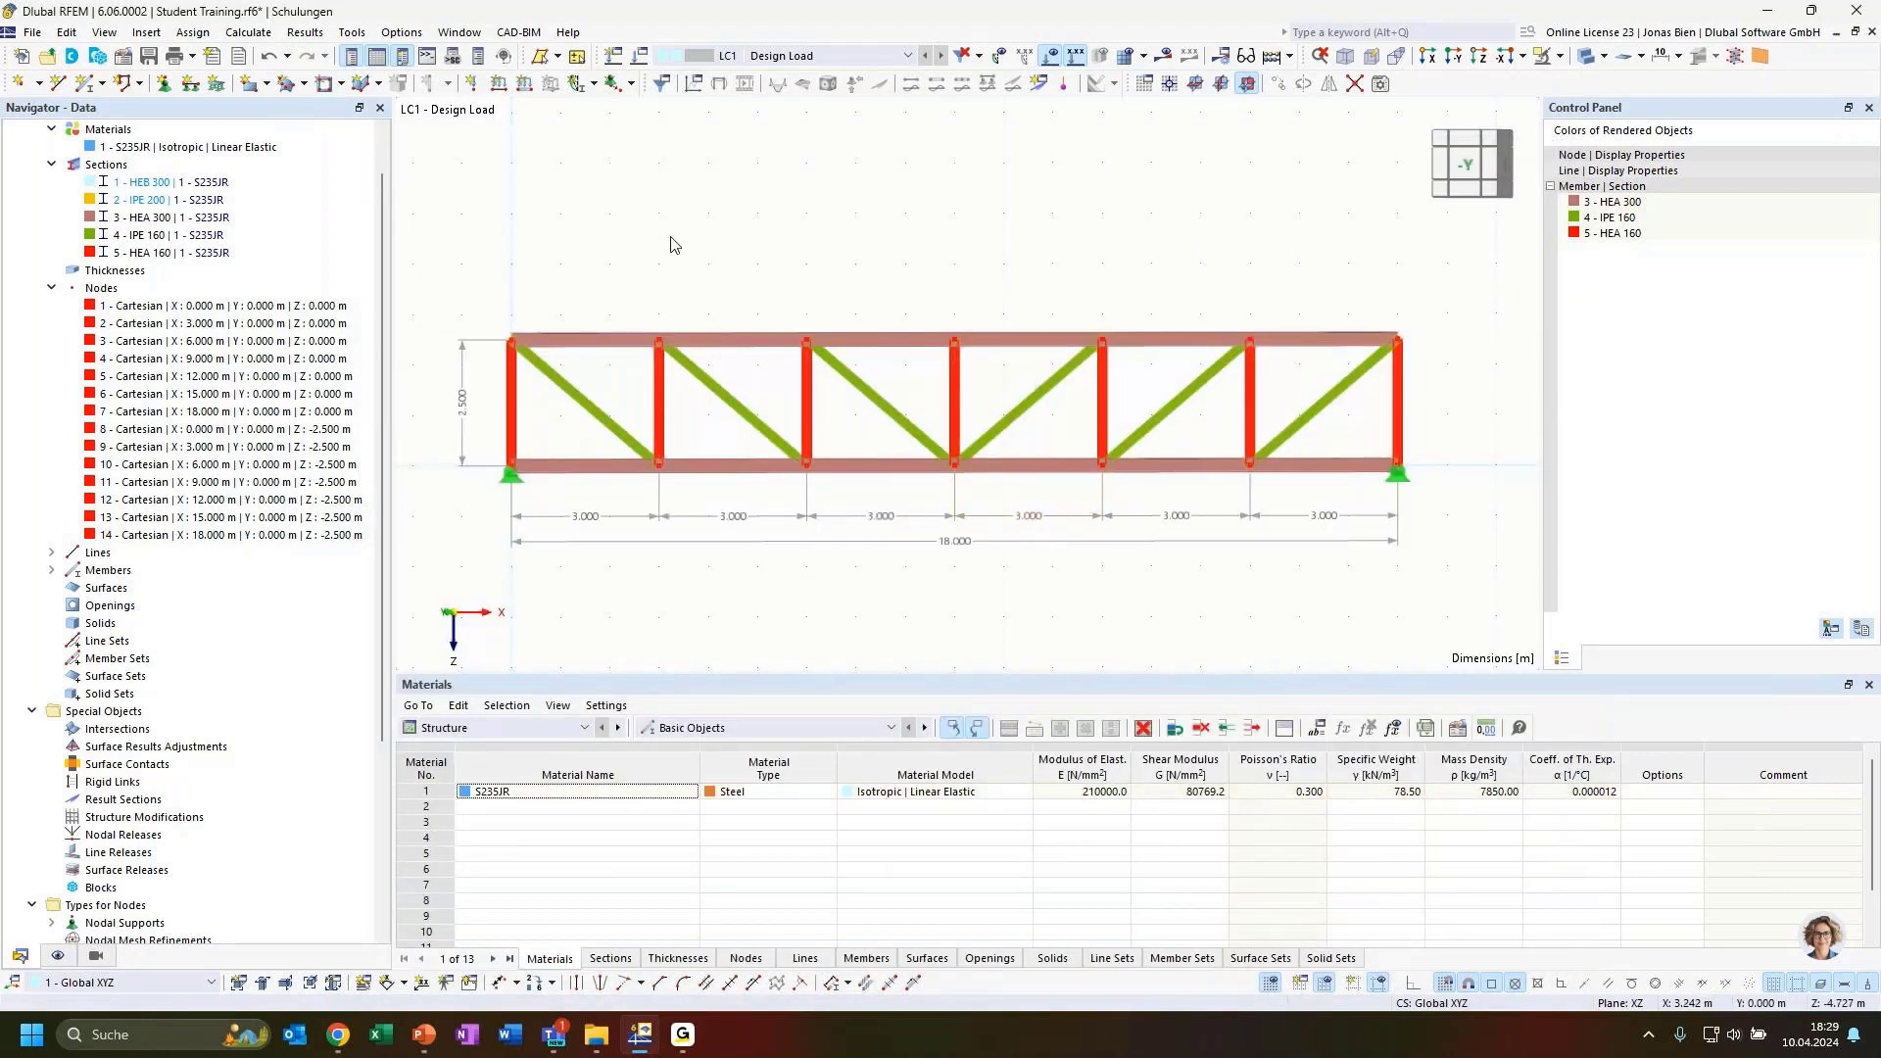
{"action": "middle_click_drag", "start_coordinate": [672, 237], "coordinate": [726, 273], "text": "ctrl"}
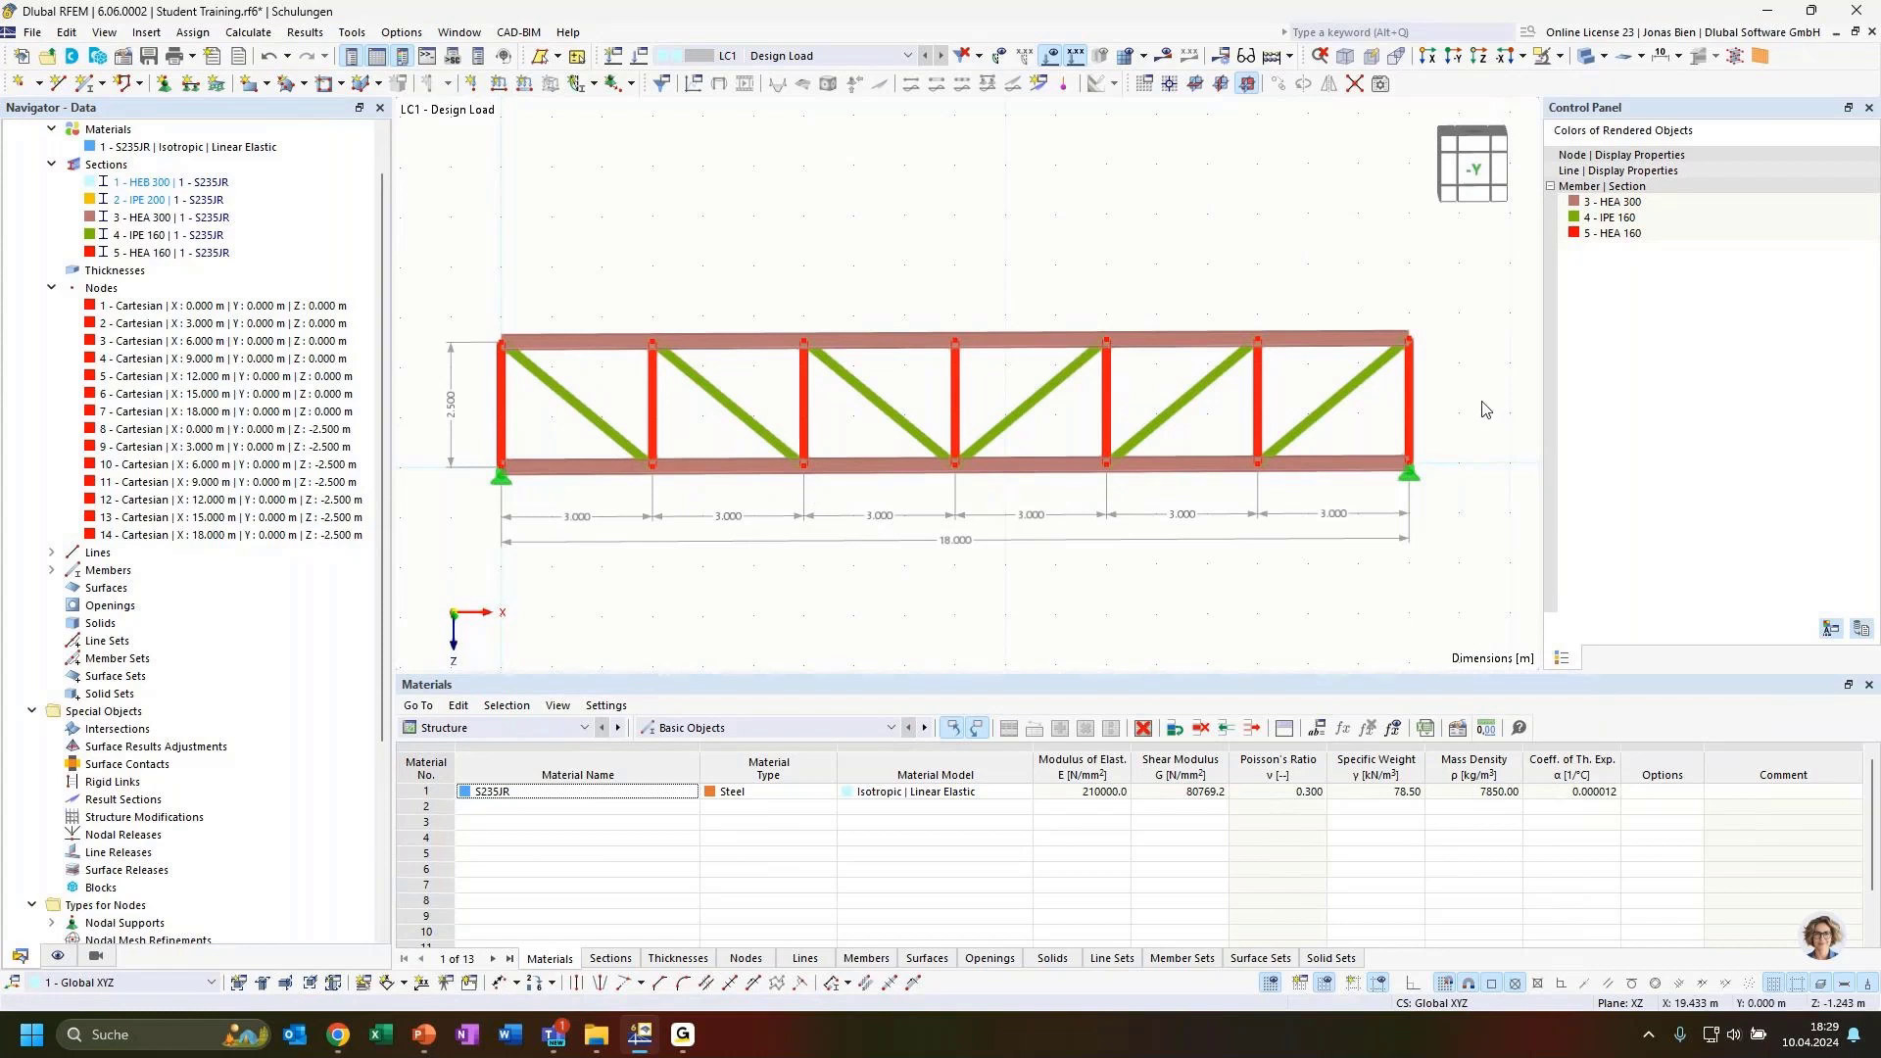
{"action": "middle_click_drag", "start_coordinate": [956, 615], "coordinate": [1086, 591], "text": "ctrl"}
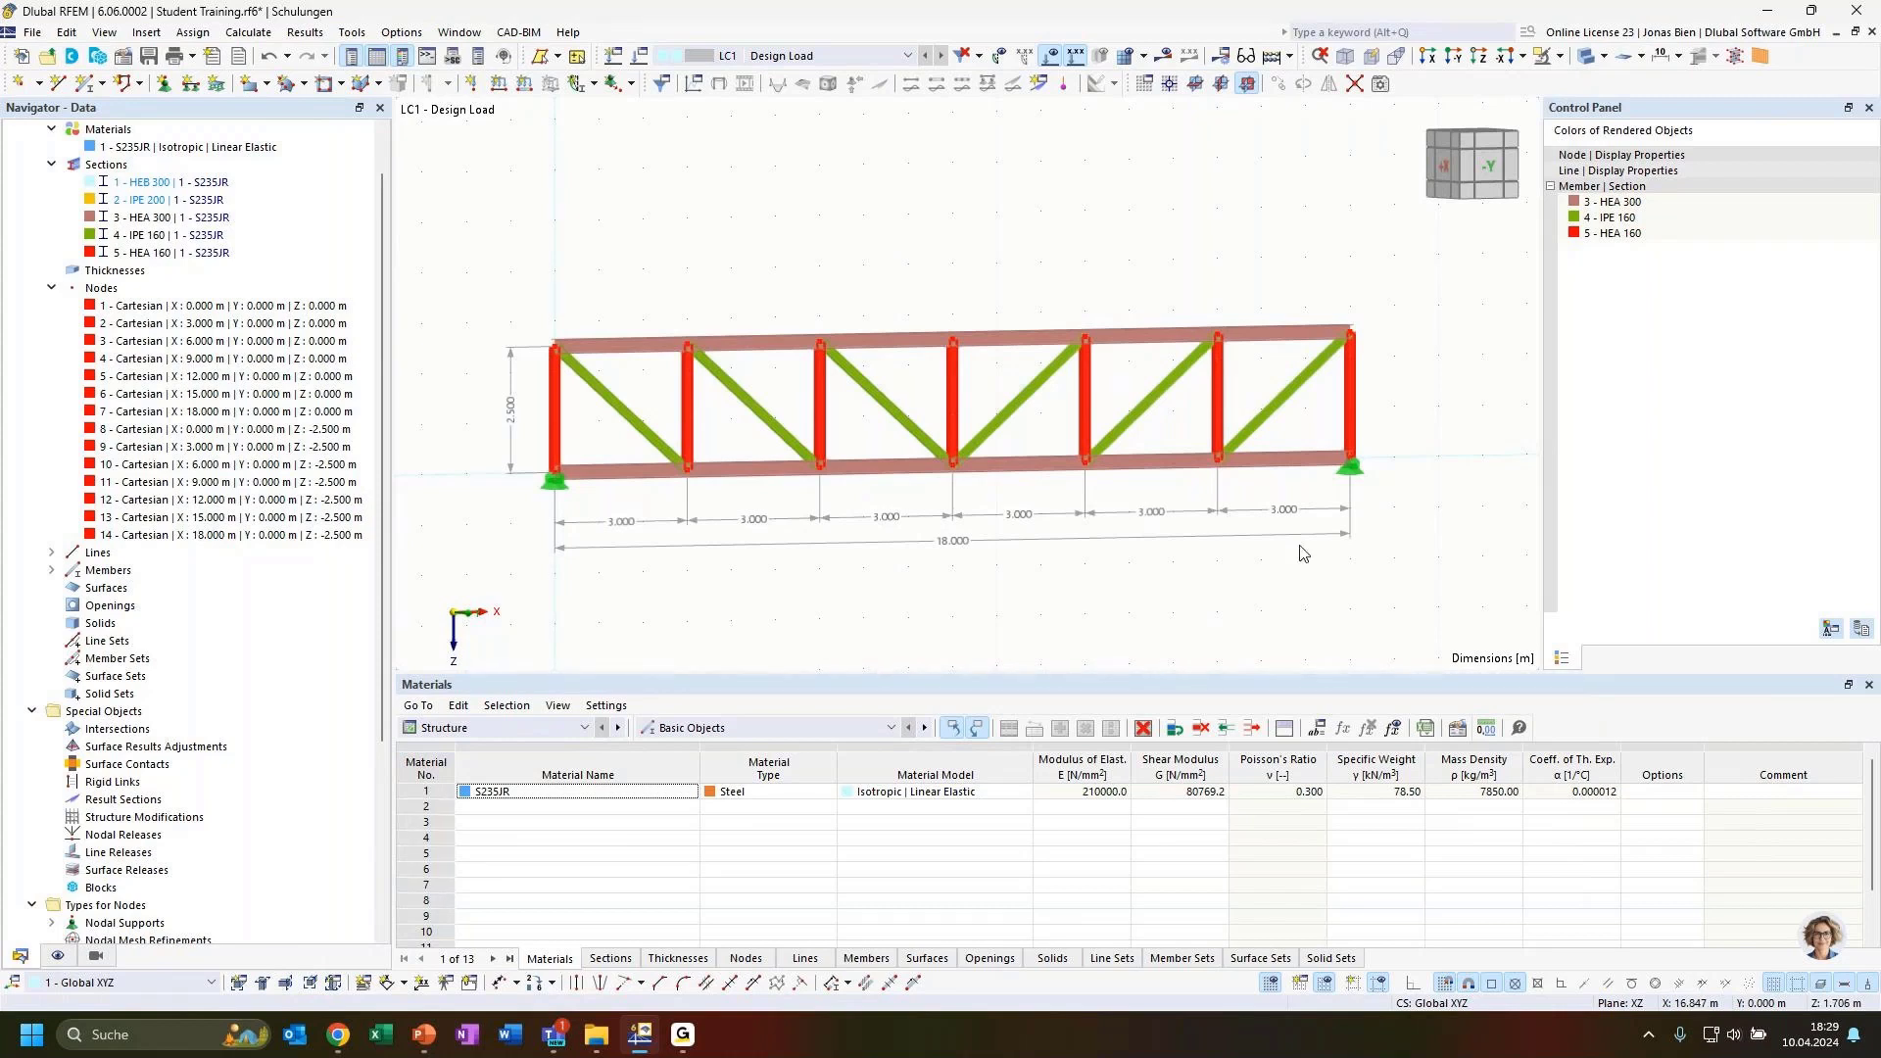
Select the entire truss model with its supports and dimensions and delete it.
{"action": "scroll", "coordinate": [1133, 412], "scroll_direction": "down", "scroll_amount": 1}
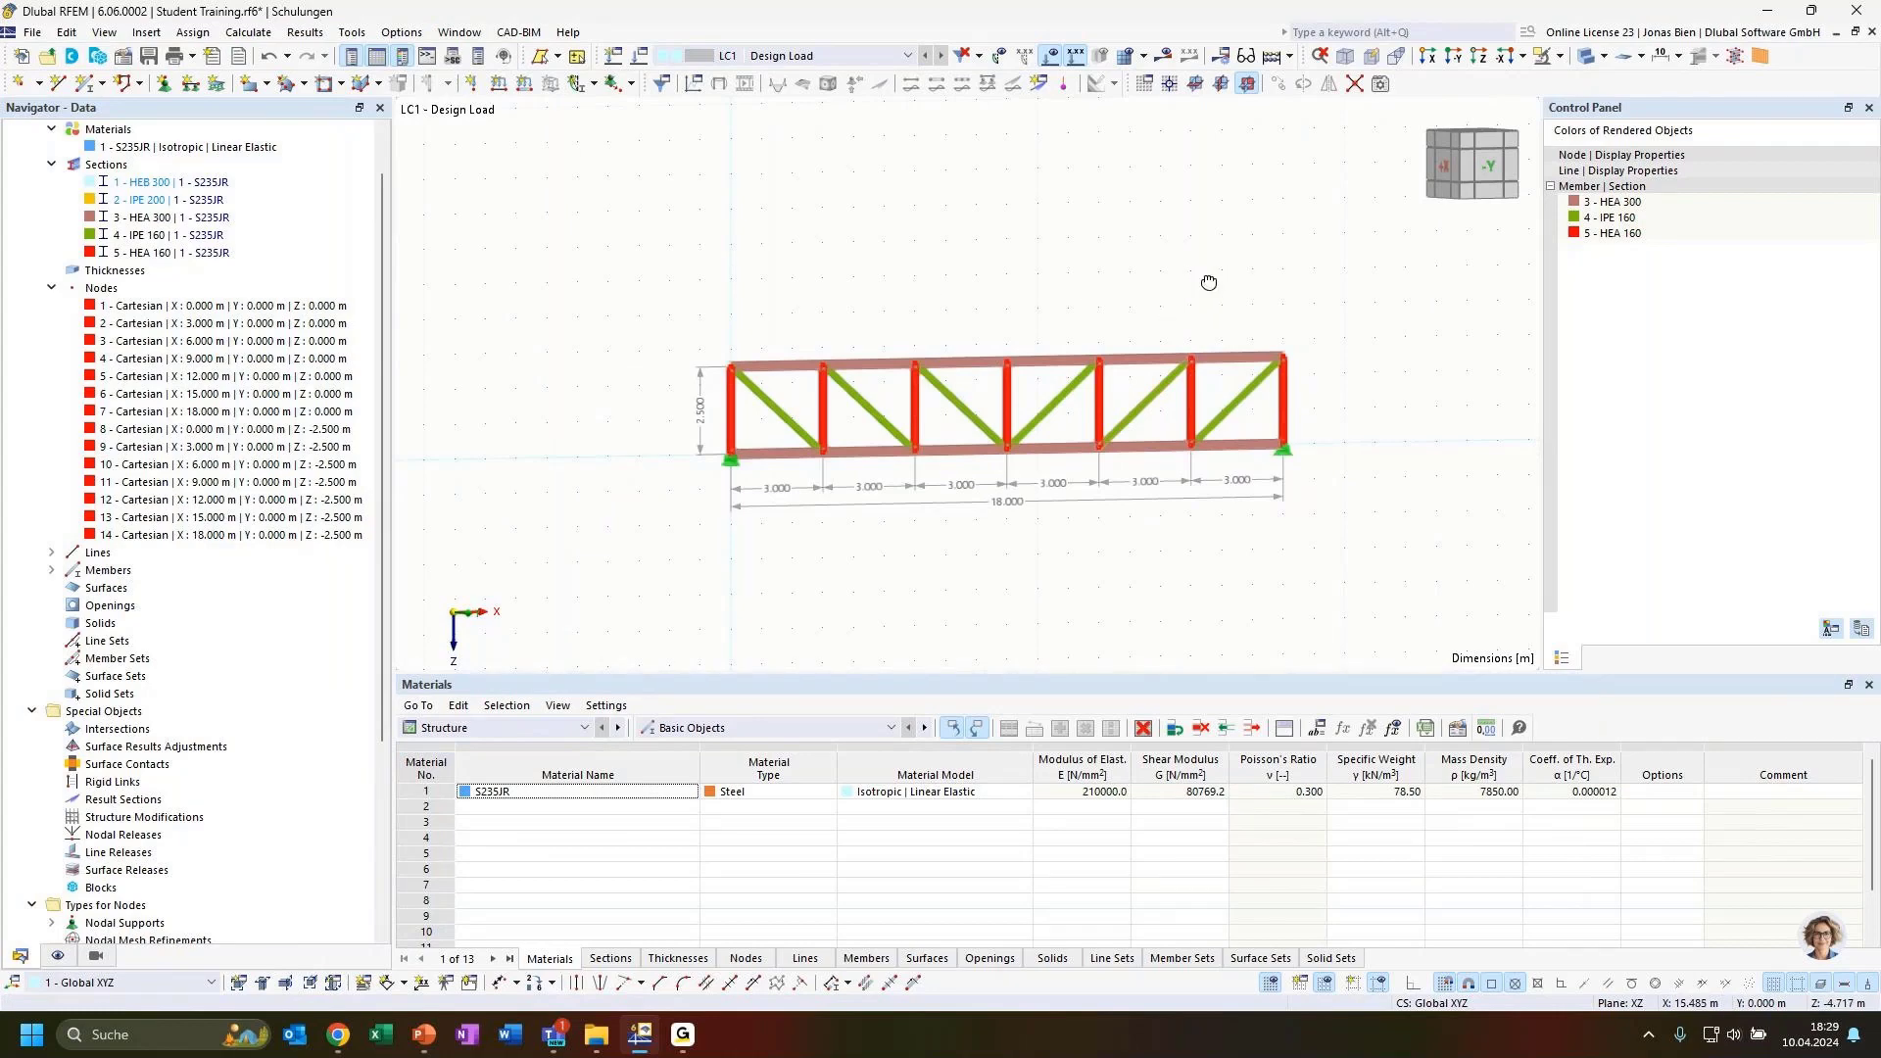
{"action": "middle_click_drag", "start_coordinate": [1205, 281], "coordinate": [1196, 333], "text": "ctrl"}
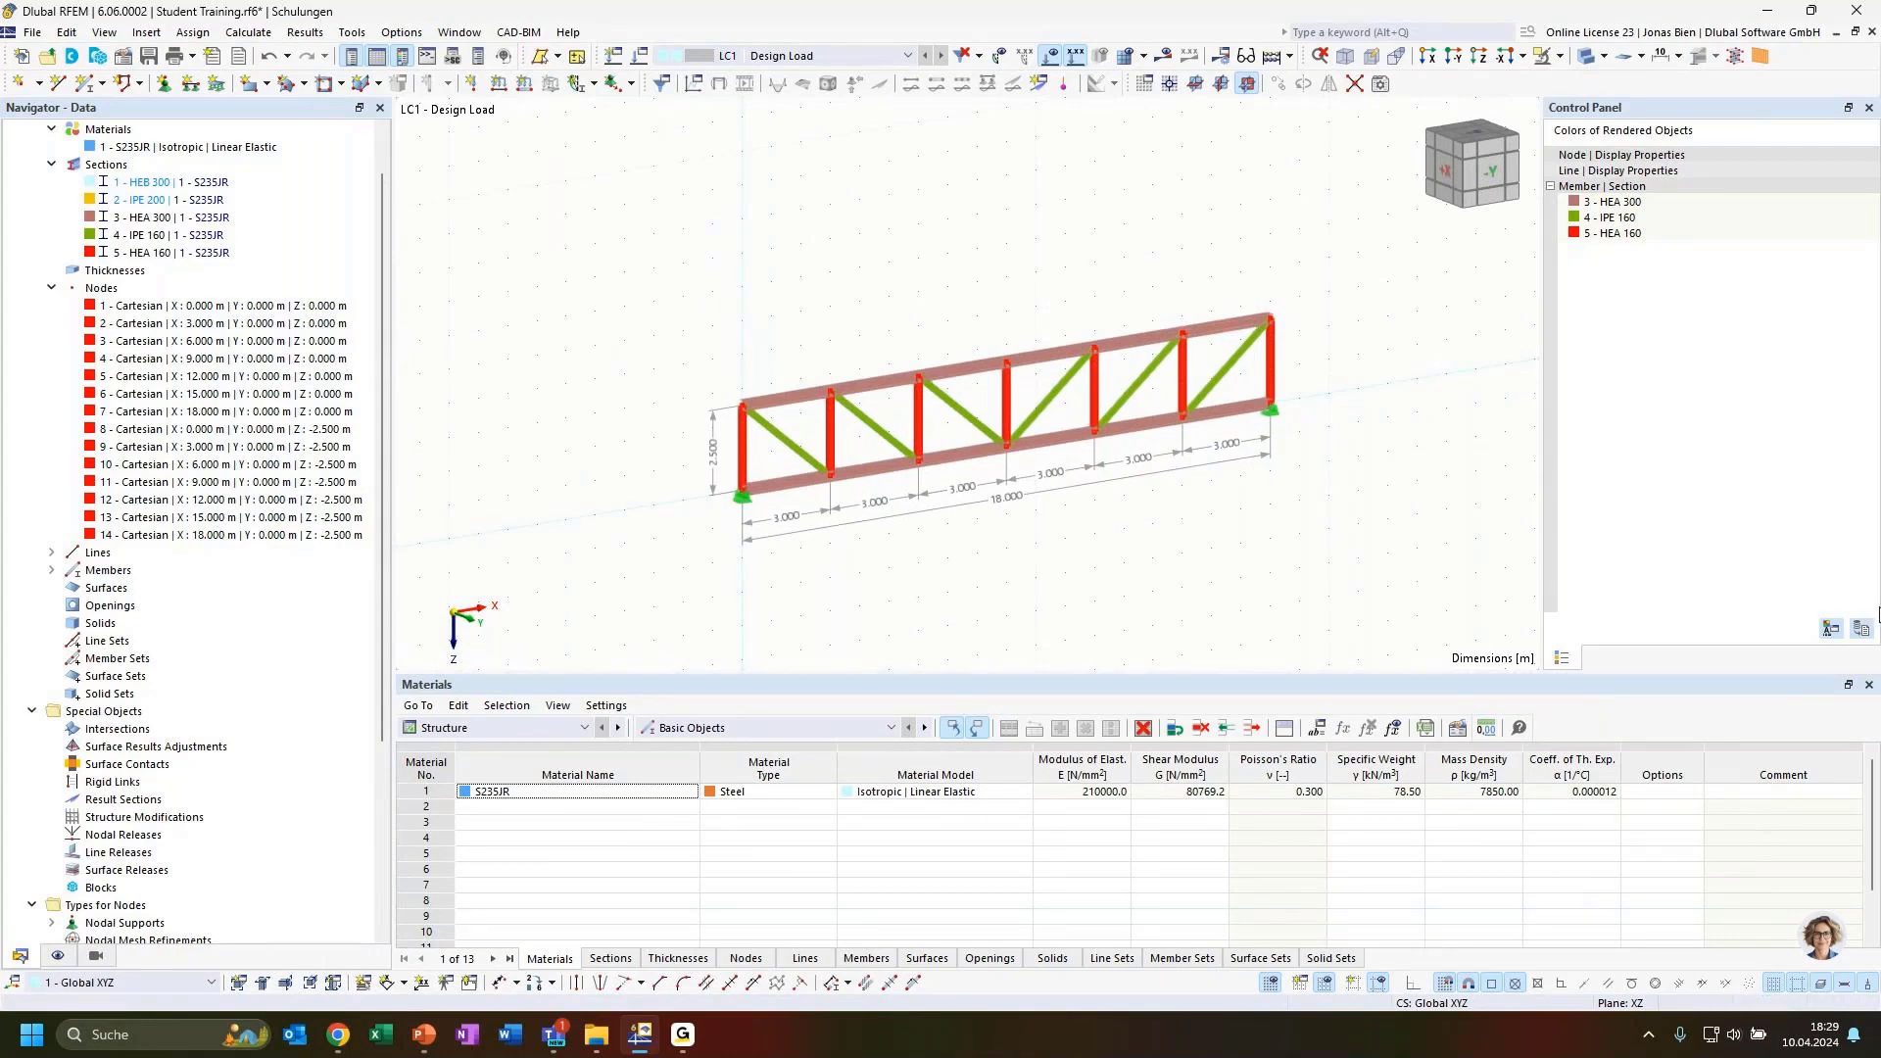
{"action": "left_click_drag", "start_coordinate": [656, 211], "coordinate": [1372, 600]}
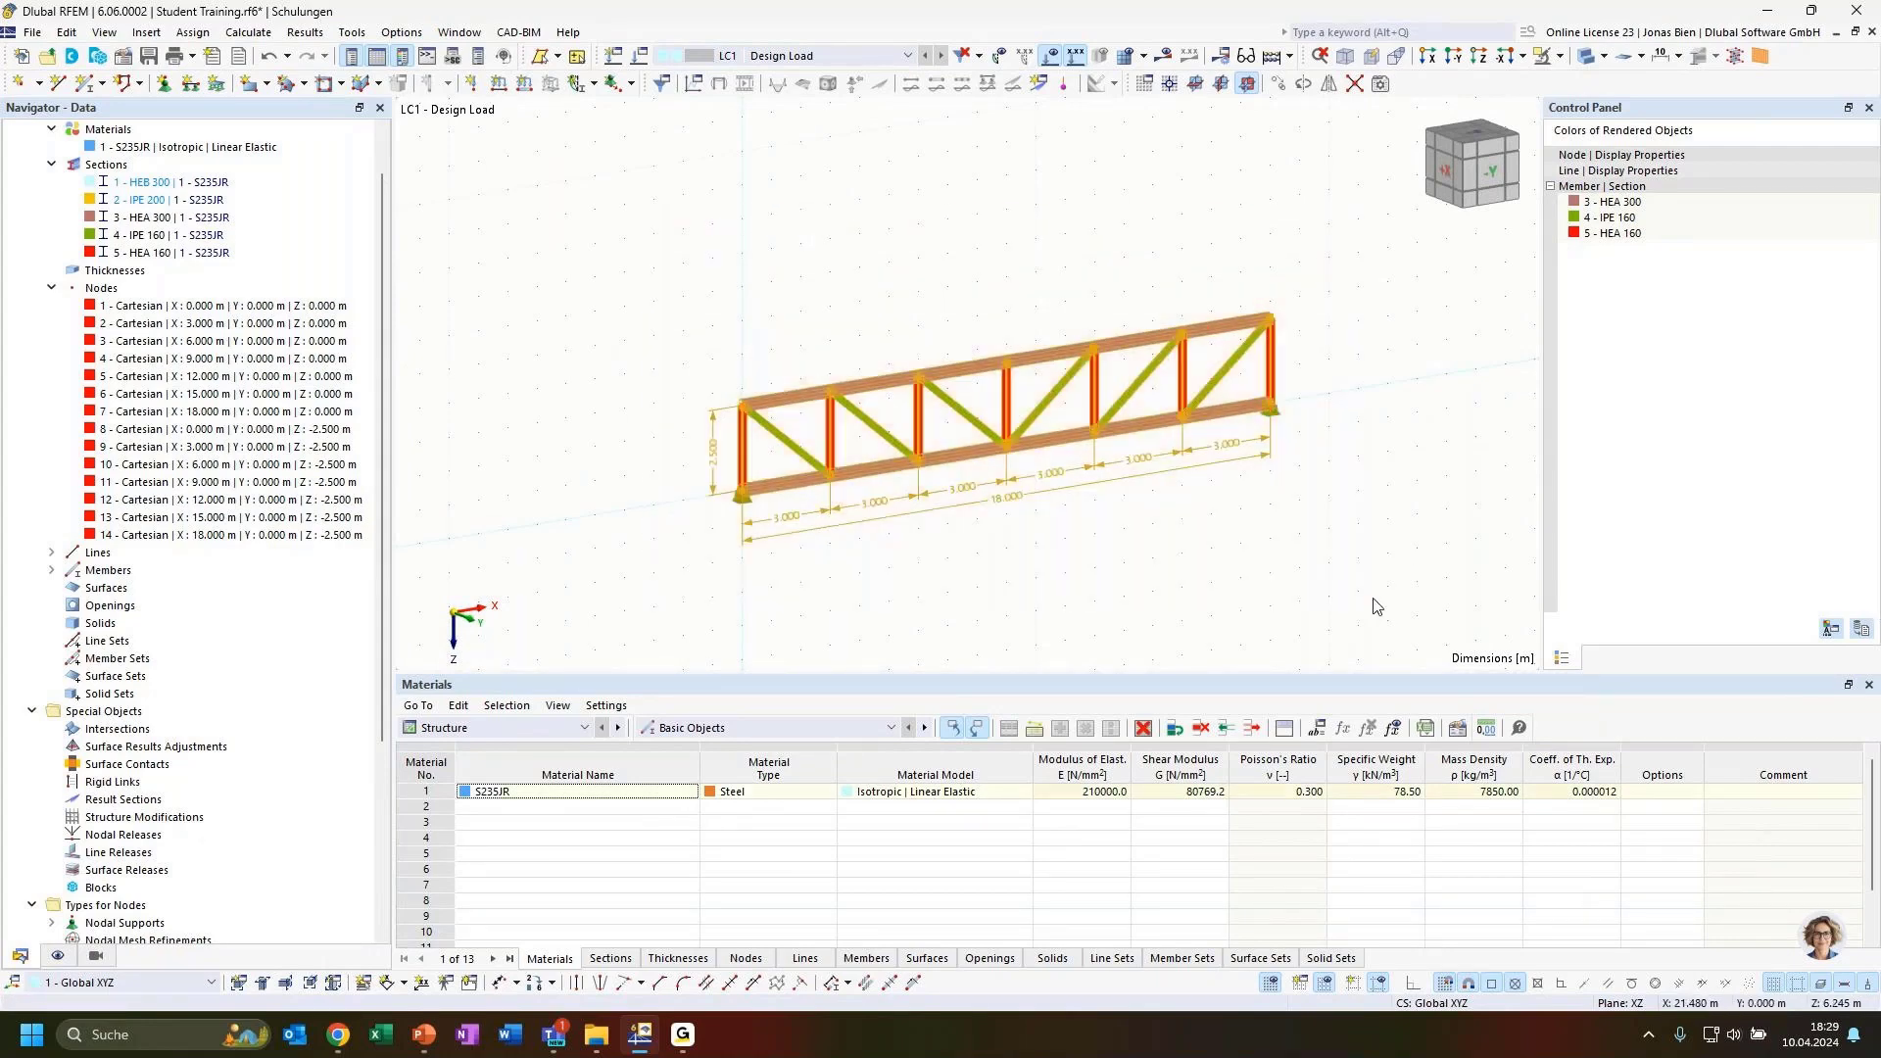
{"action": "key", "text": "Delete"}
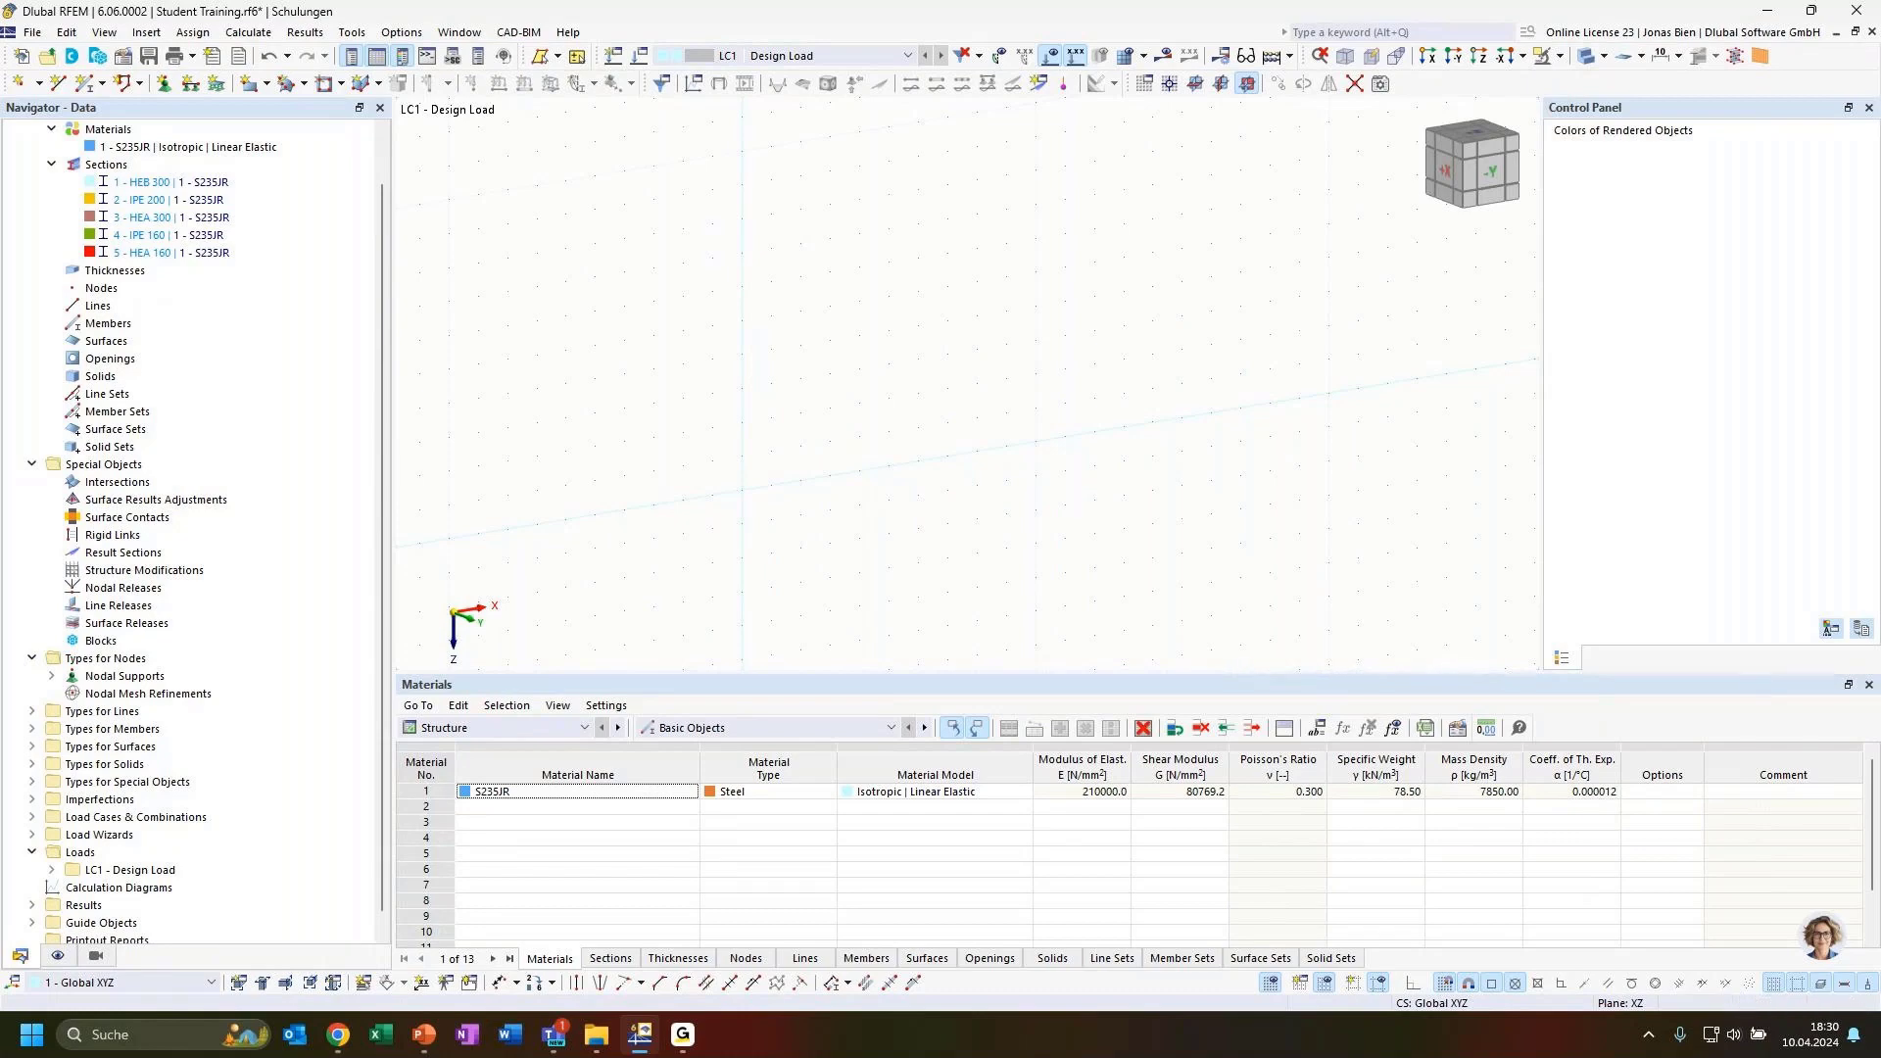
Switch to the PowerPoint presentation and show the slide on the fixed column with 1st and 2nd order theory.
{"action": "key", "text": "alt+Tab"}
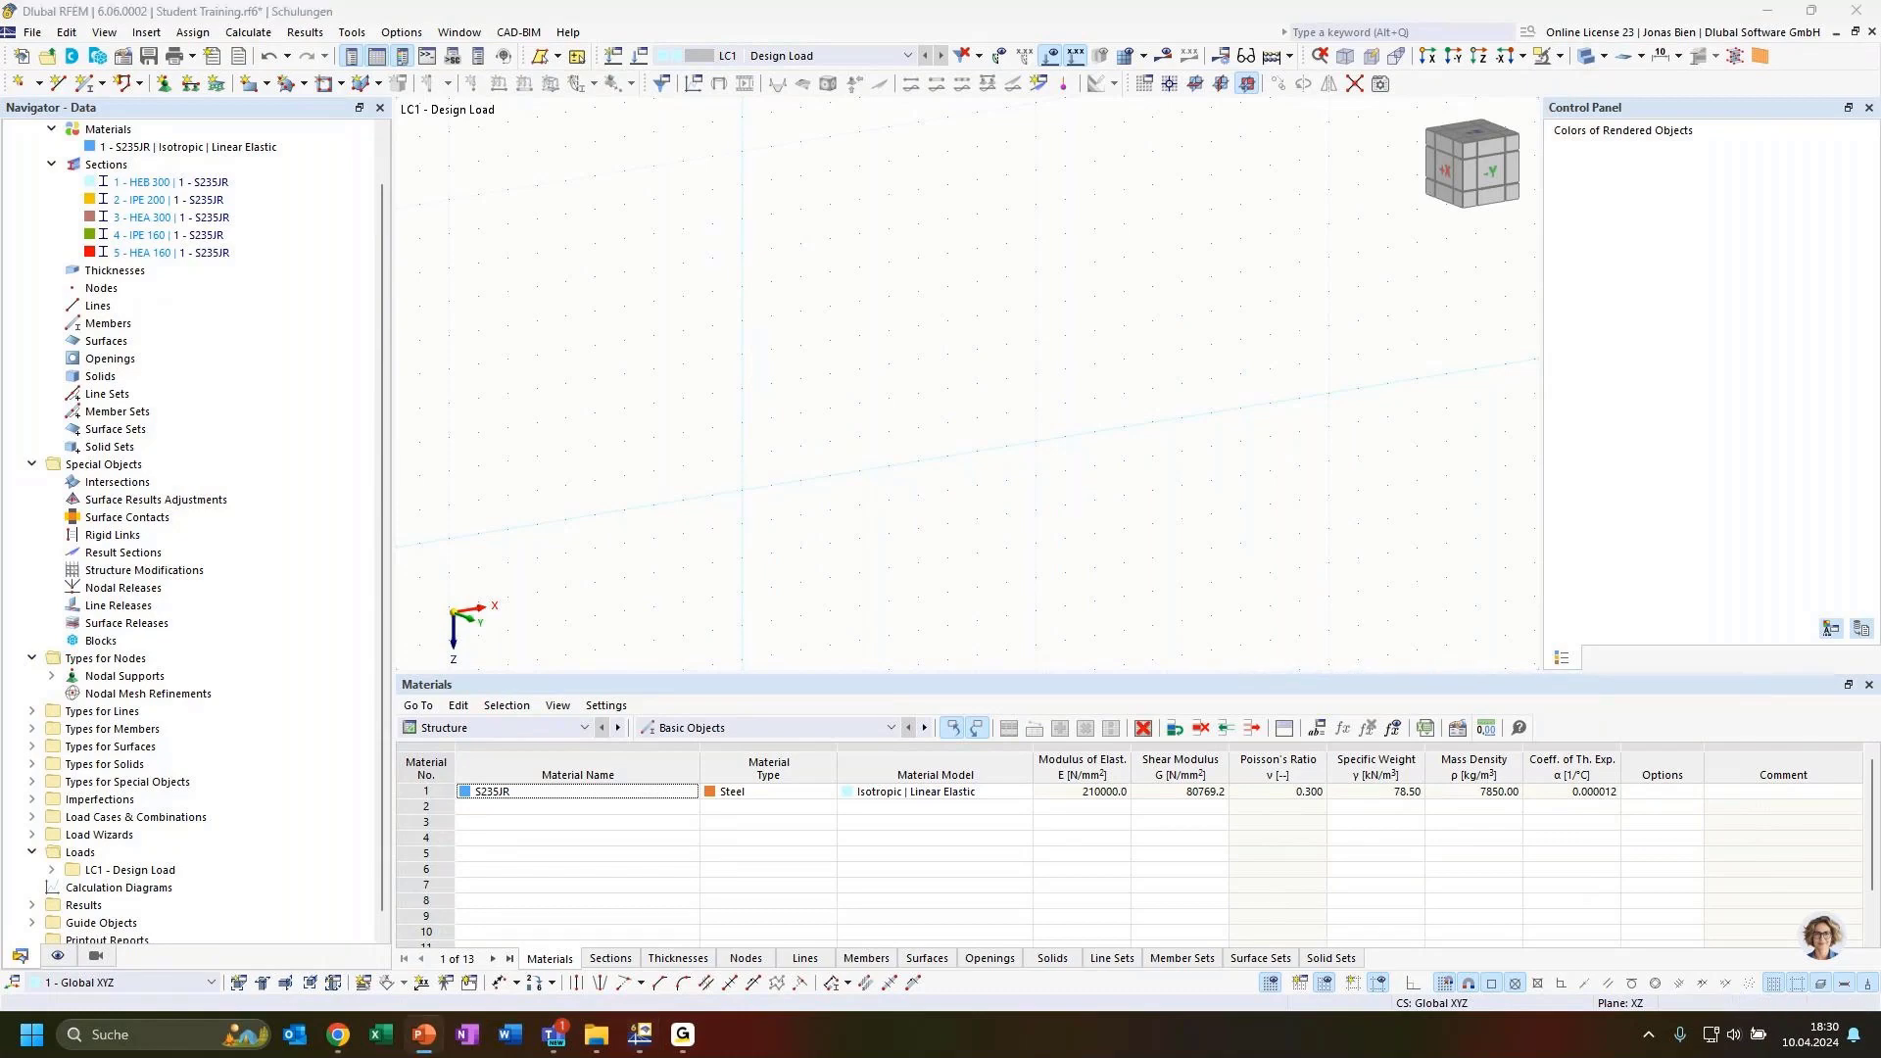
{"action": "key", "text": "shift+F5"}
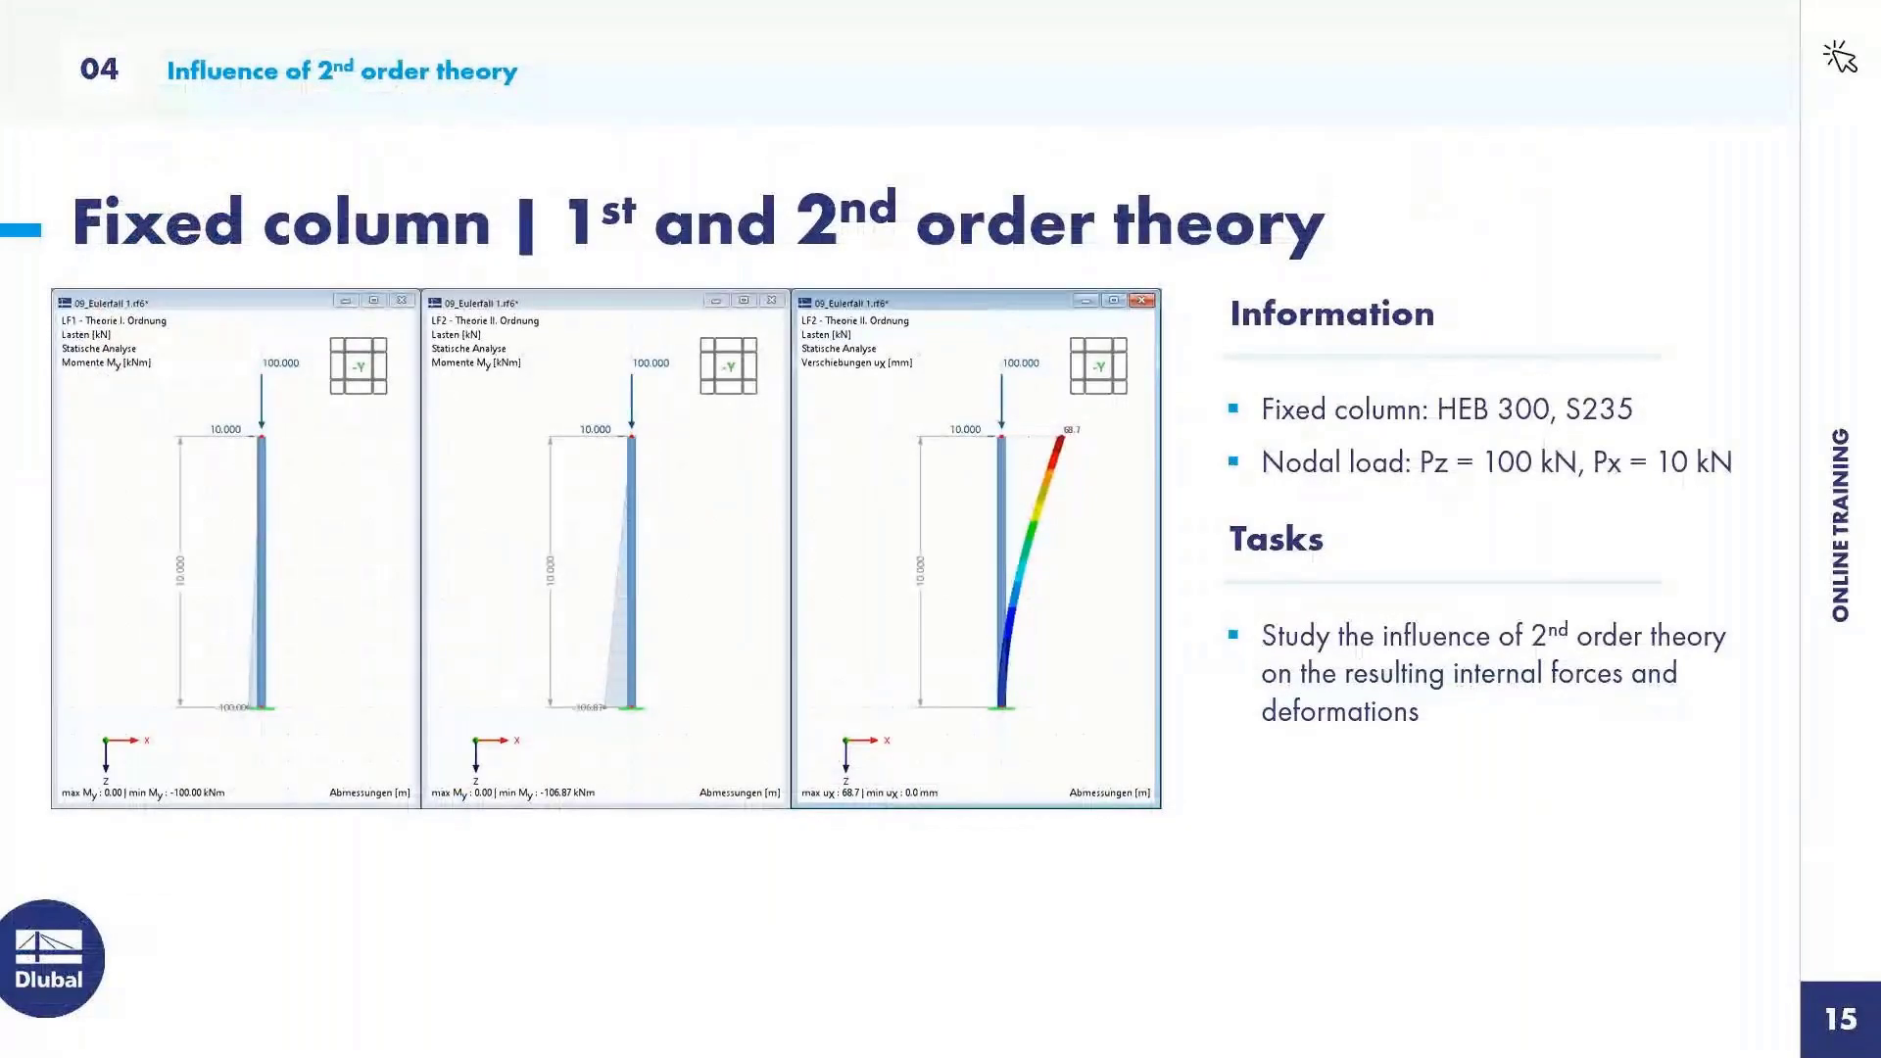
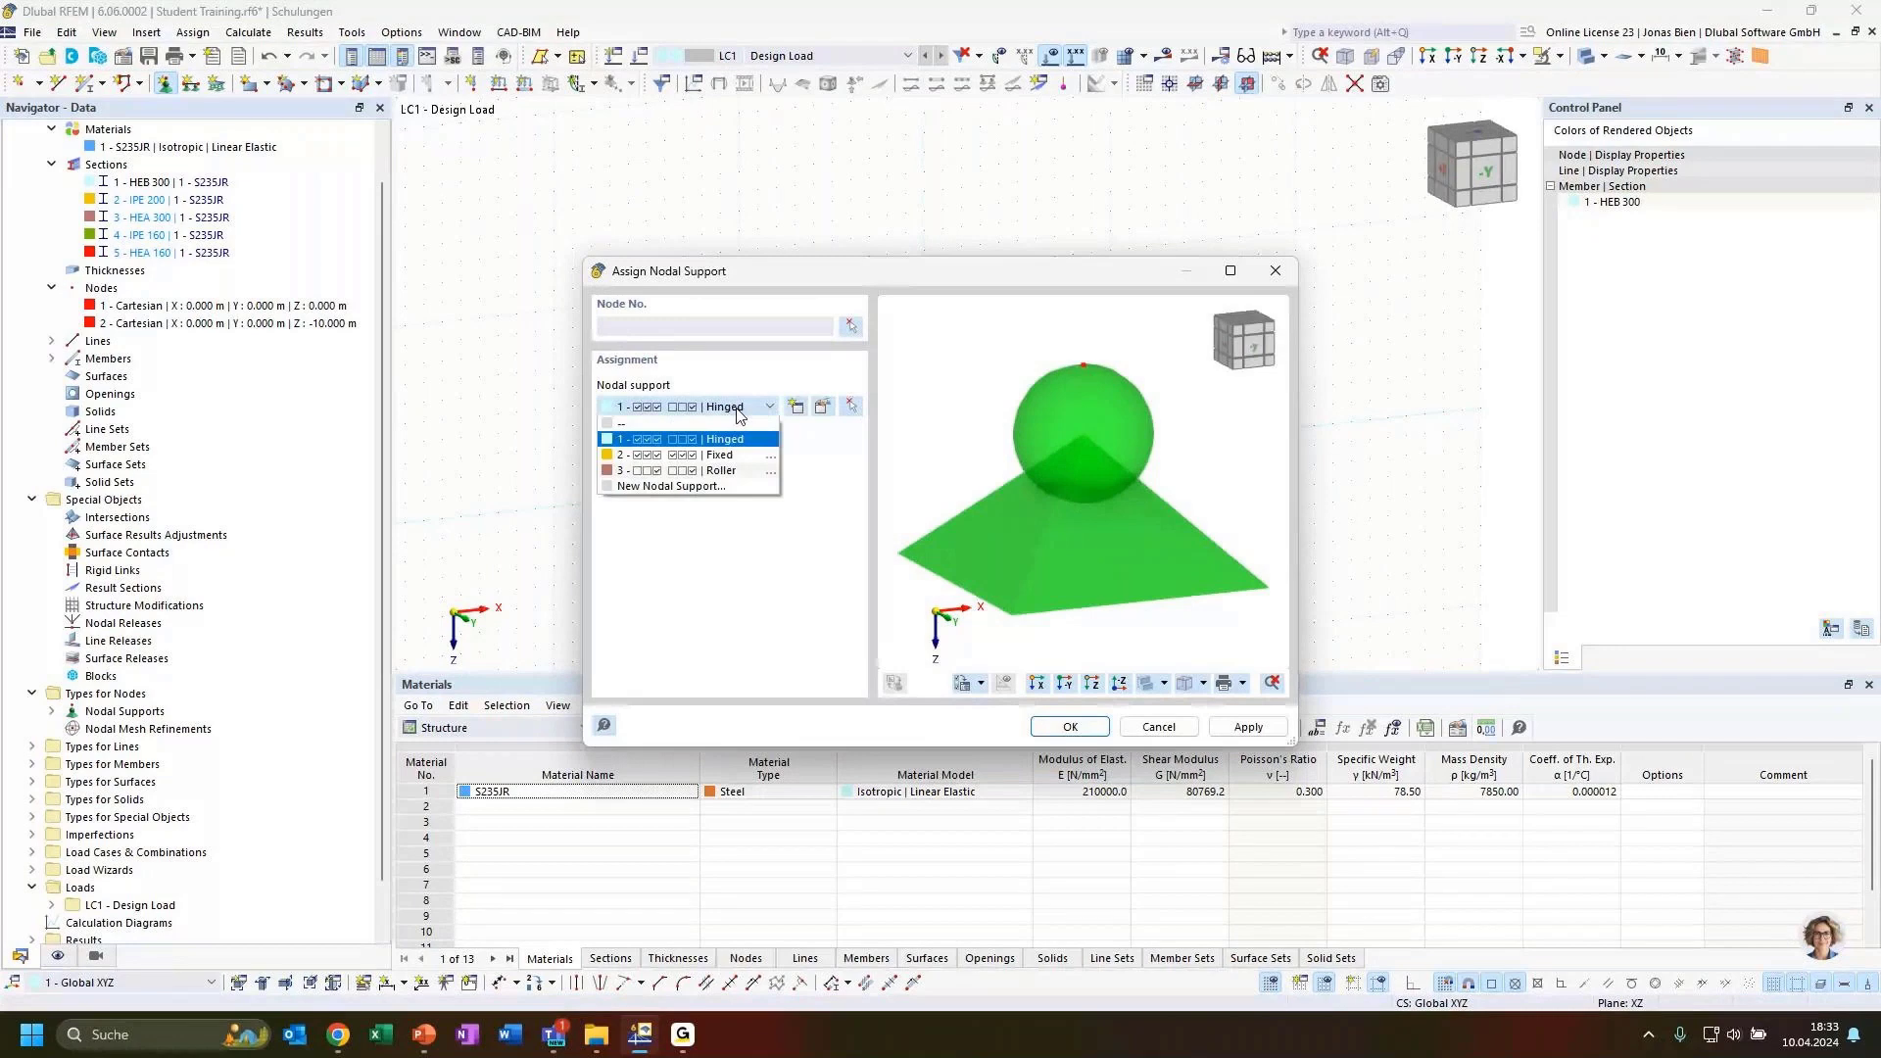
Assign the Fixed nodal support to node 1 at the base of the column.
{"action": "left_click", "coordinate": [720, 455]}
{"action": "left_click", "coordinate": [851, 333]}
{"action": "left_click", "coordinate": [924, 467]}
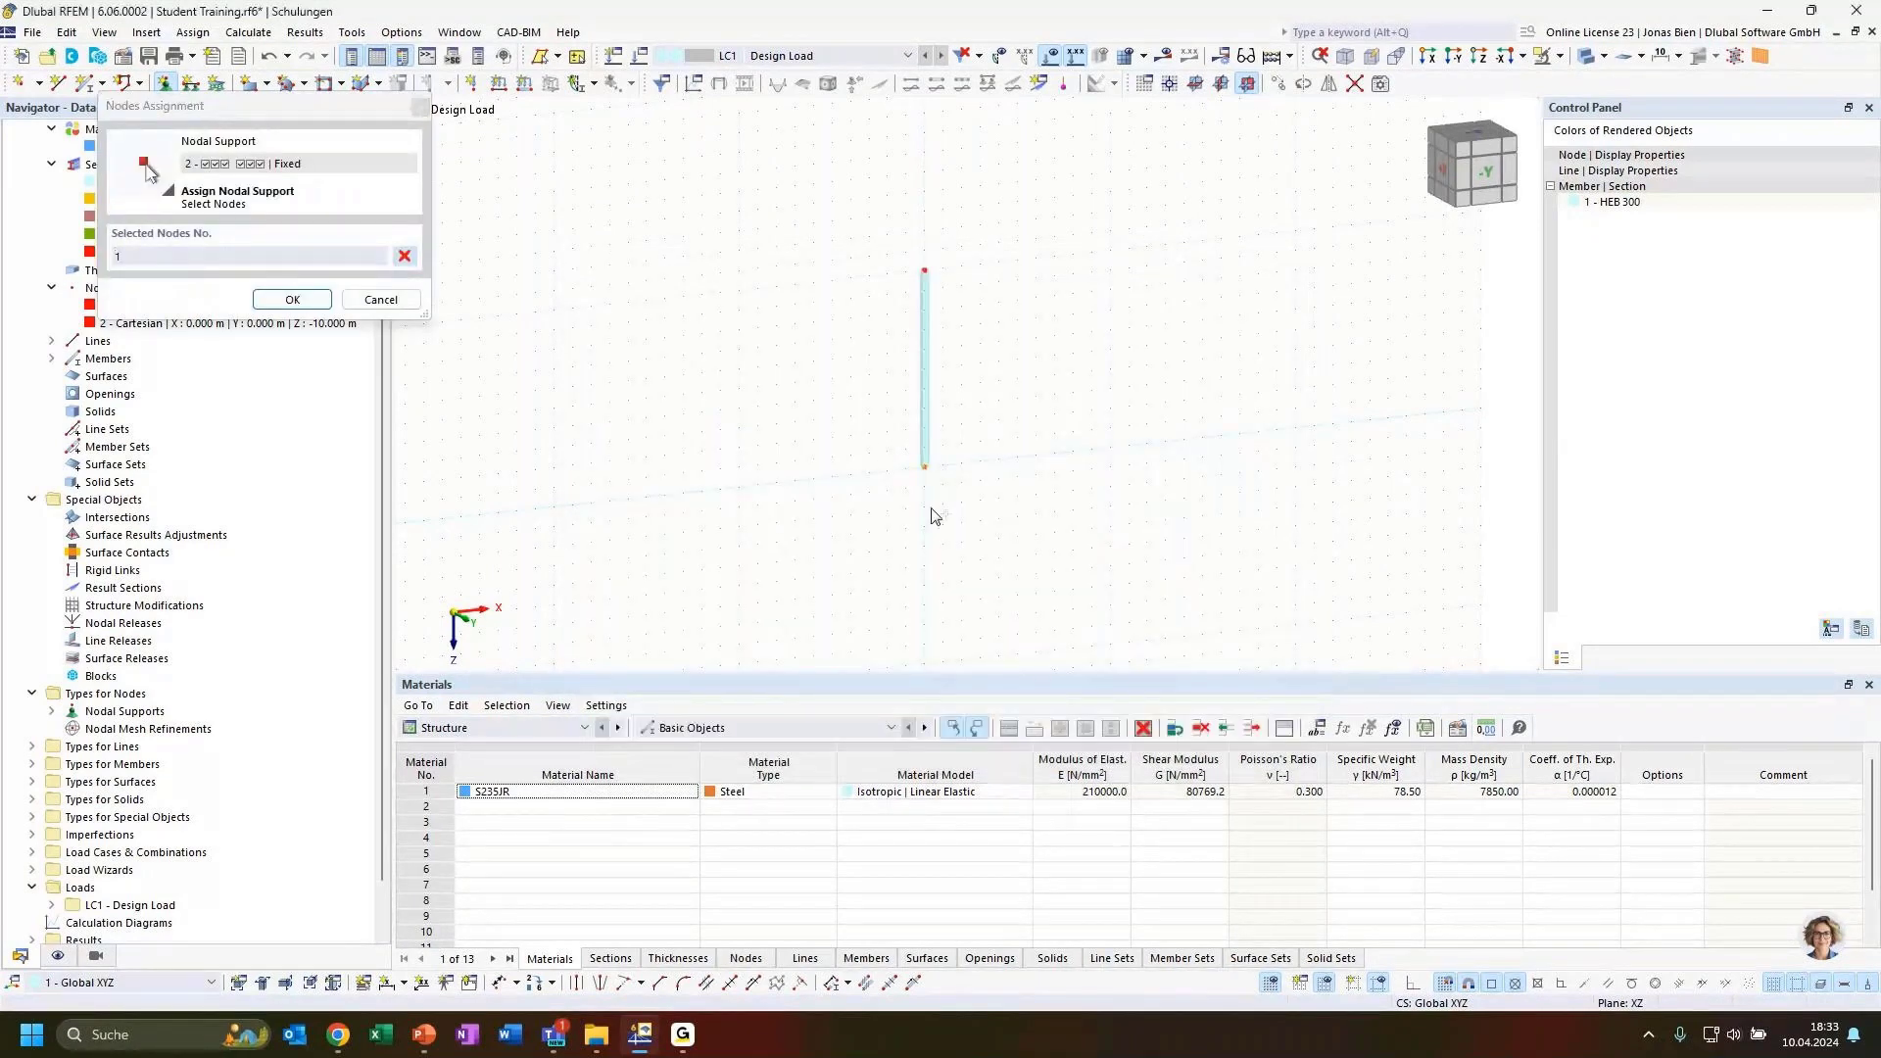
{"action": "left_click", "coordinate": [292, 299]}
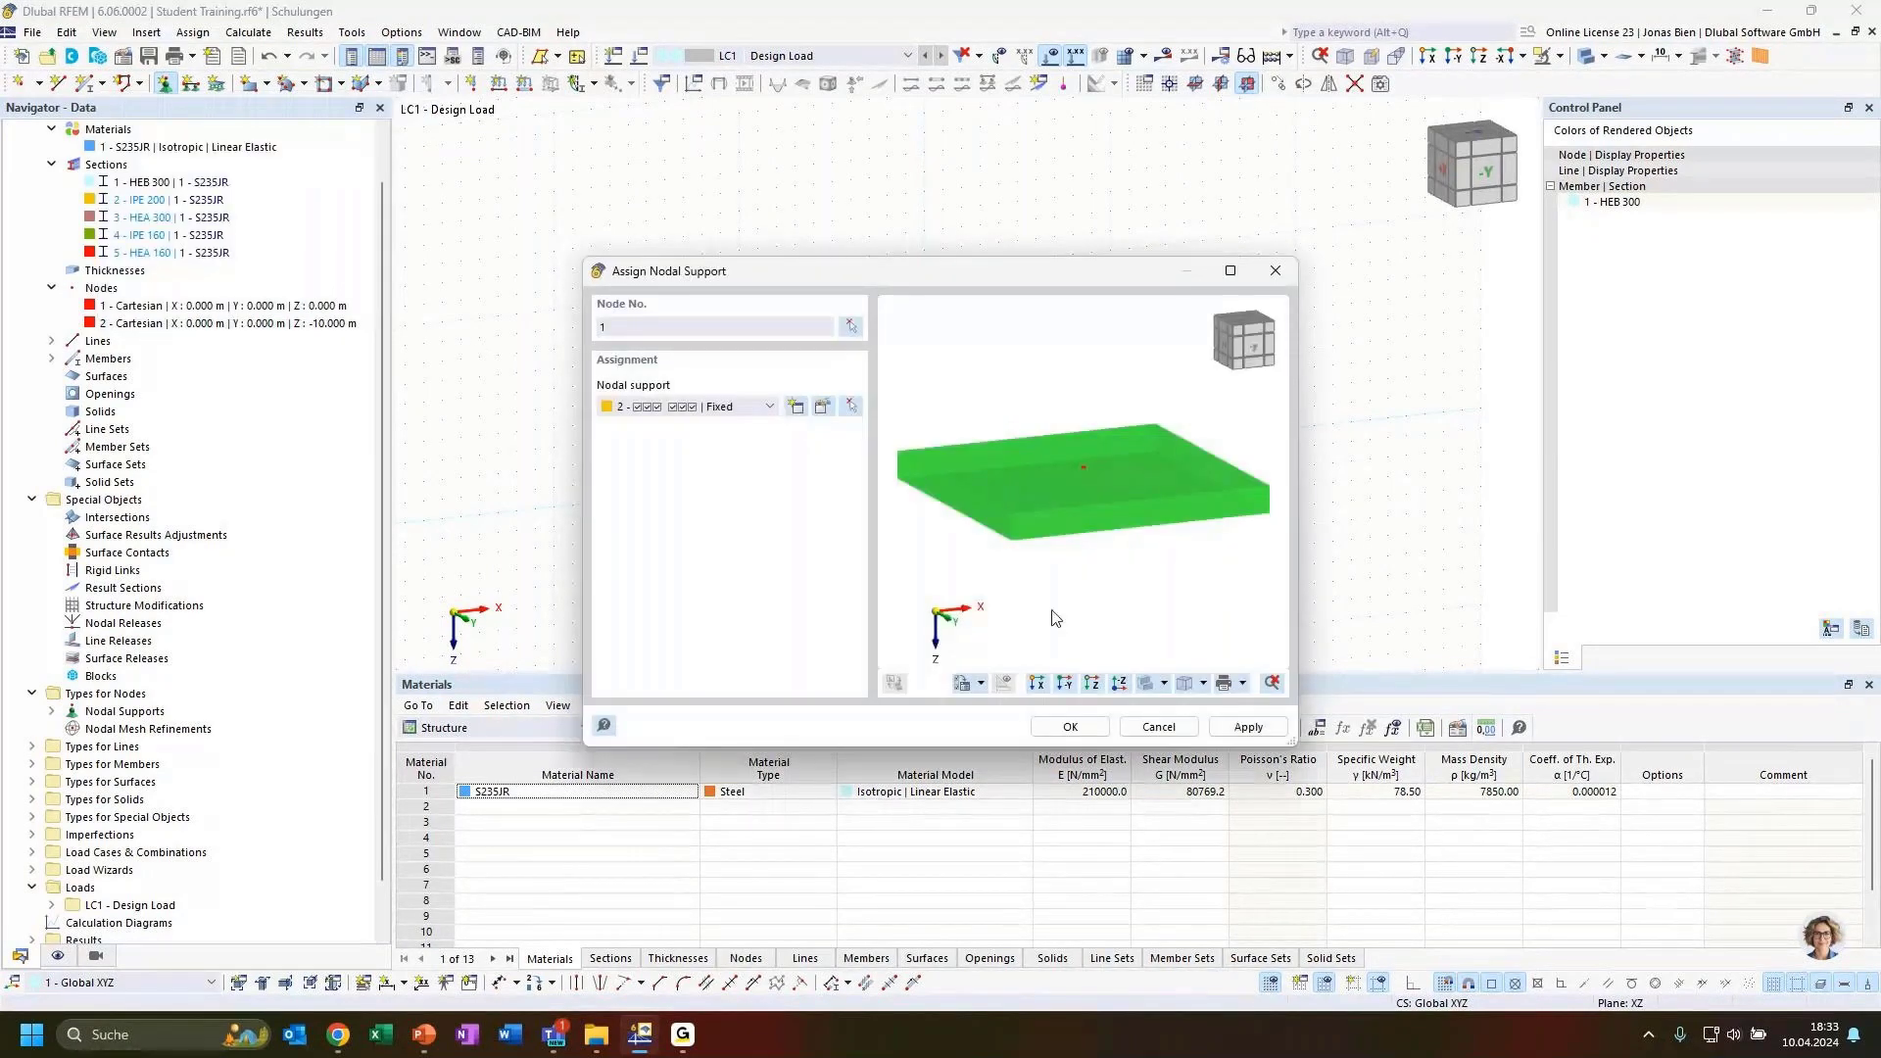
{"action": "left_click", "coordinate": [1071, 728]}
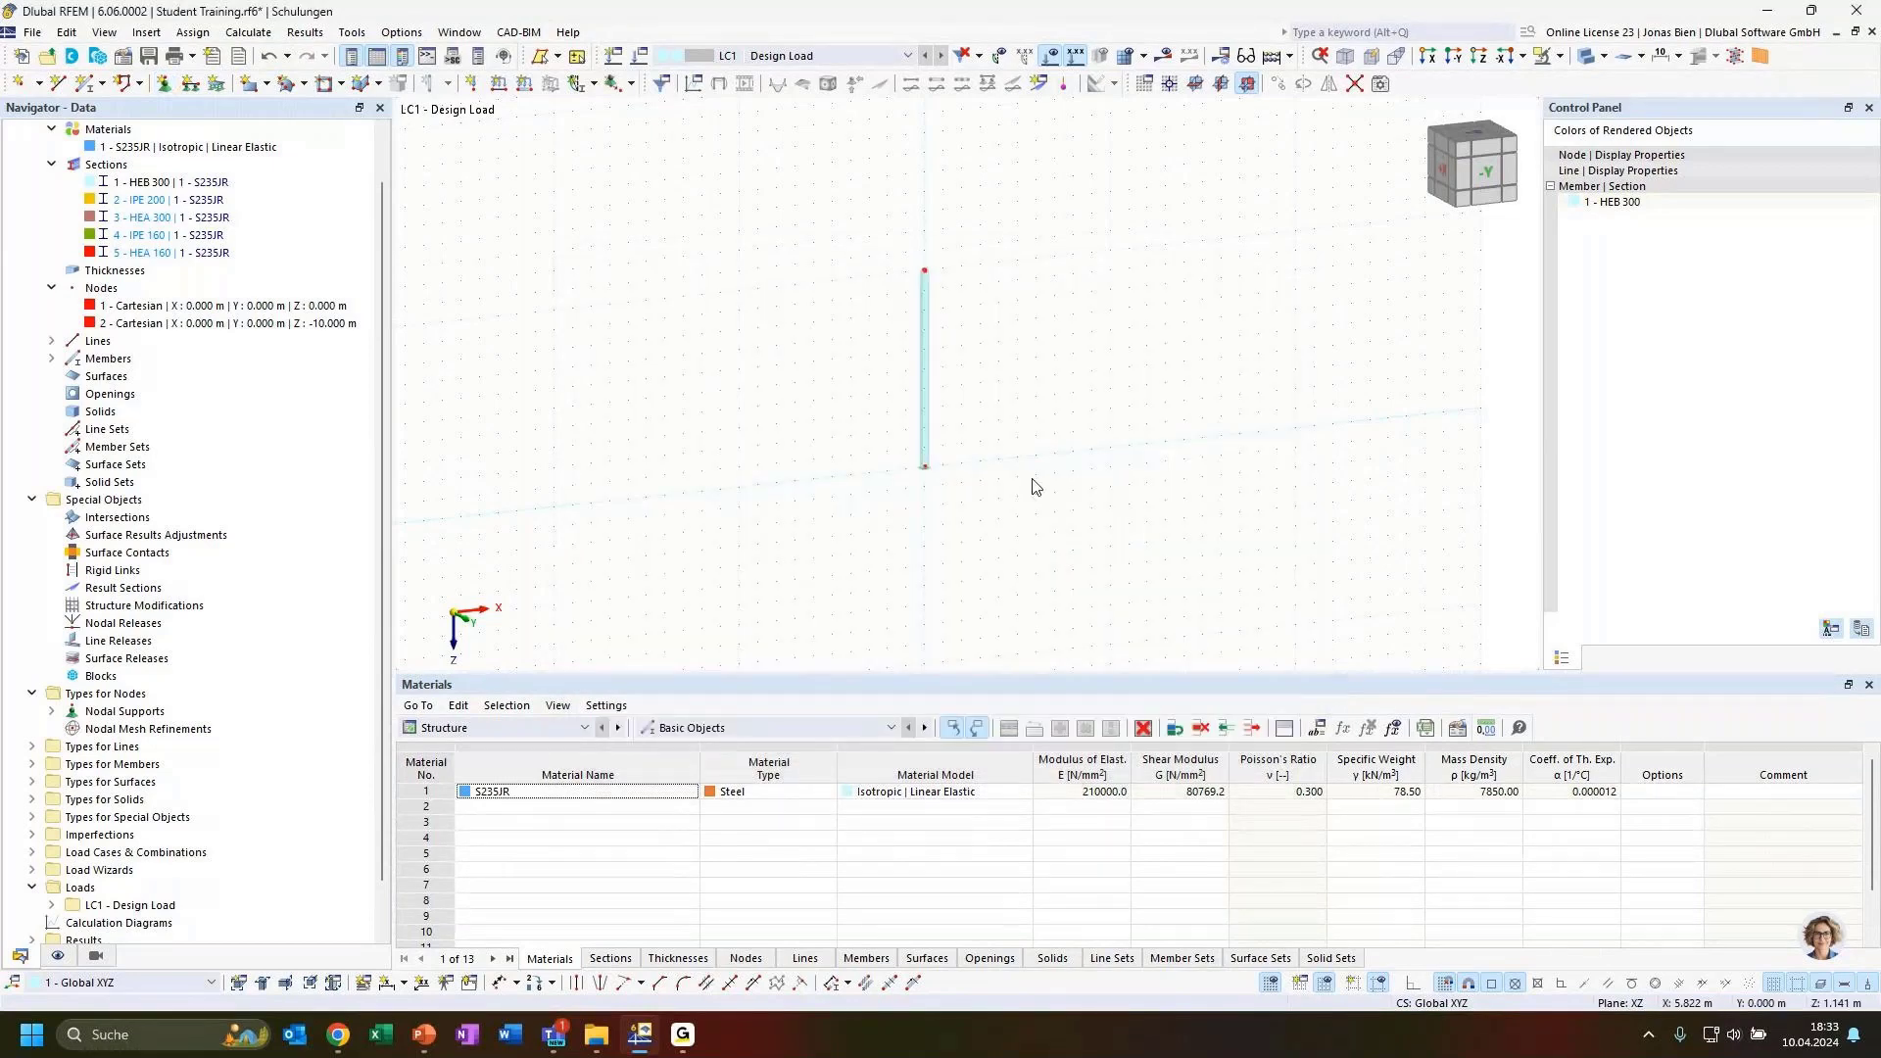
Inspect the translational and rotational conditions of the fixed support at the column base, then close its properties.
{"action": "scroll", "coordinate": [965, 451], "scroll_direction": "up", "scroll_amount": 5}
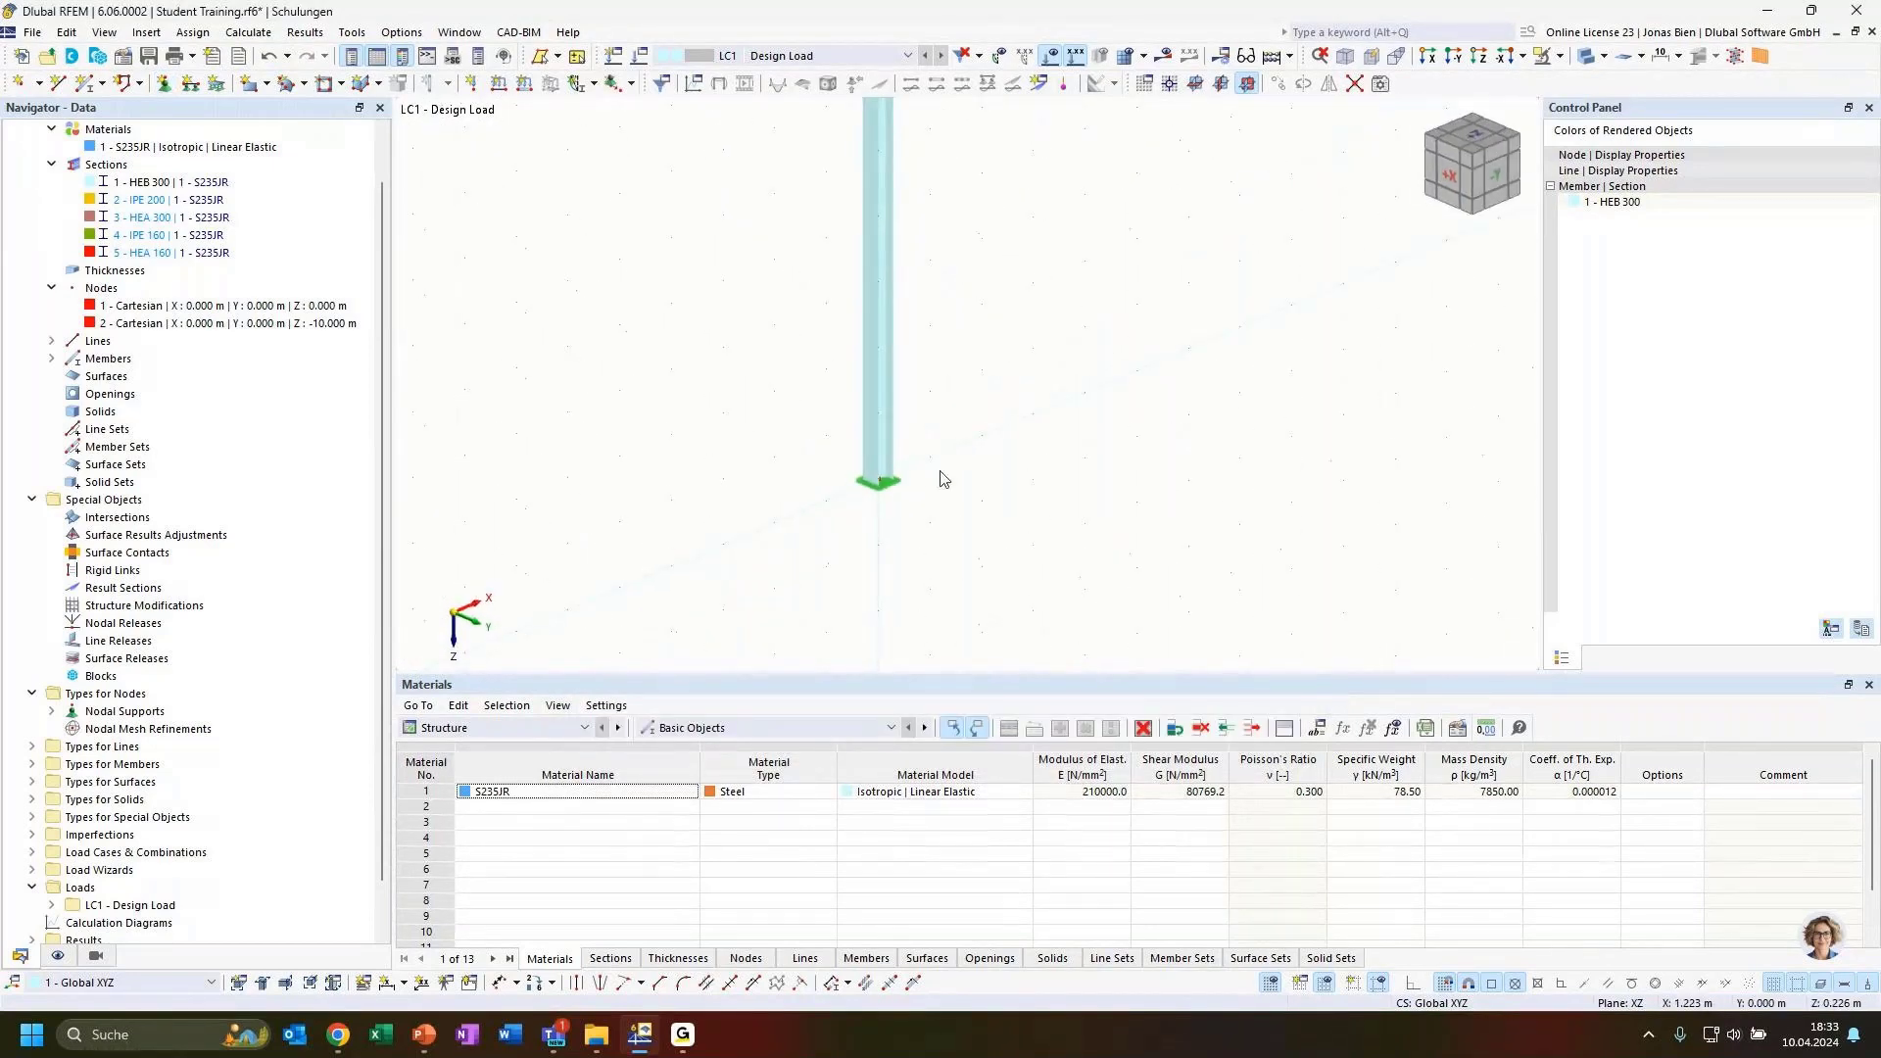
{"action": "mouse_move", "coordinate": [875, 487]}
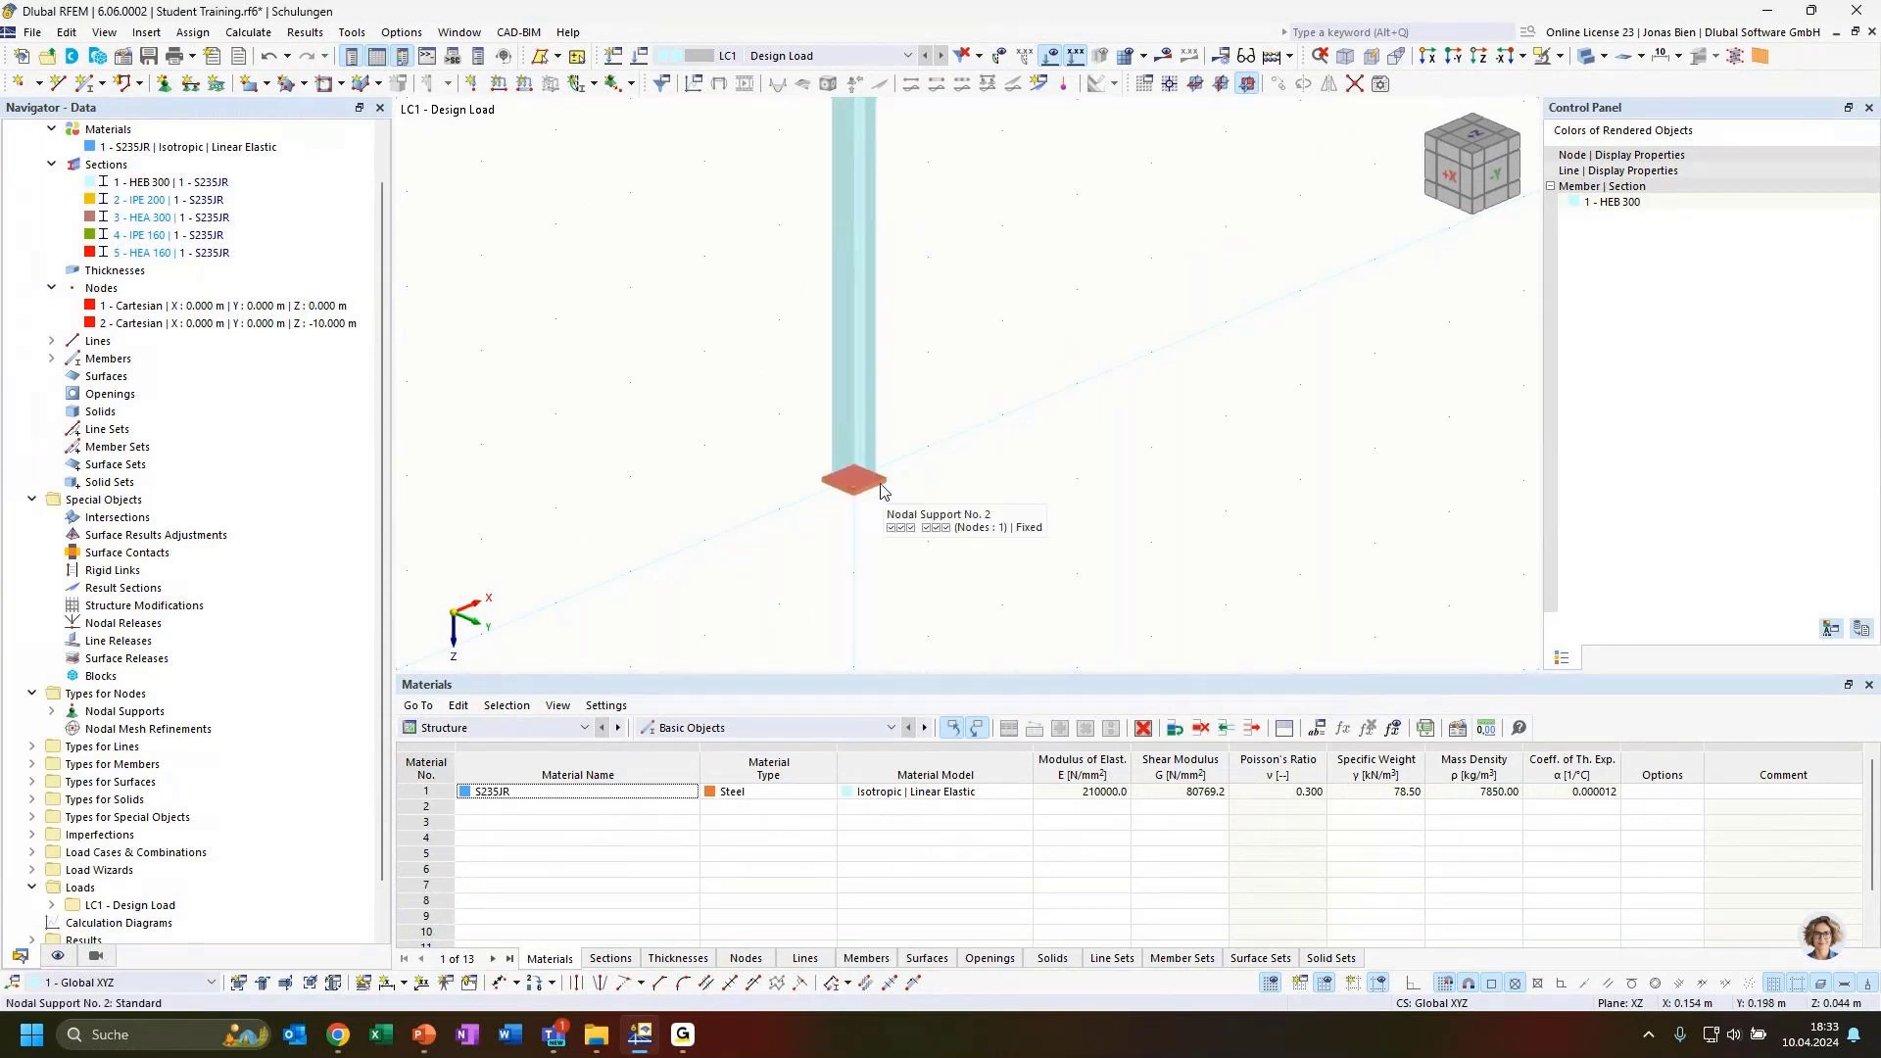
{"action": "right_click", "coordinate": [878, 492]}
{"action": "left_click", "coordinate": [962, 448]}
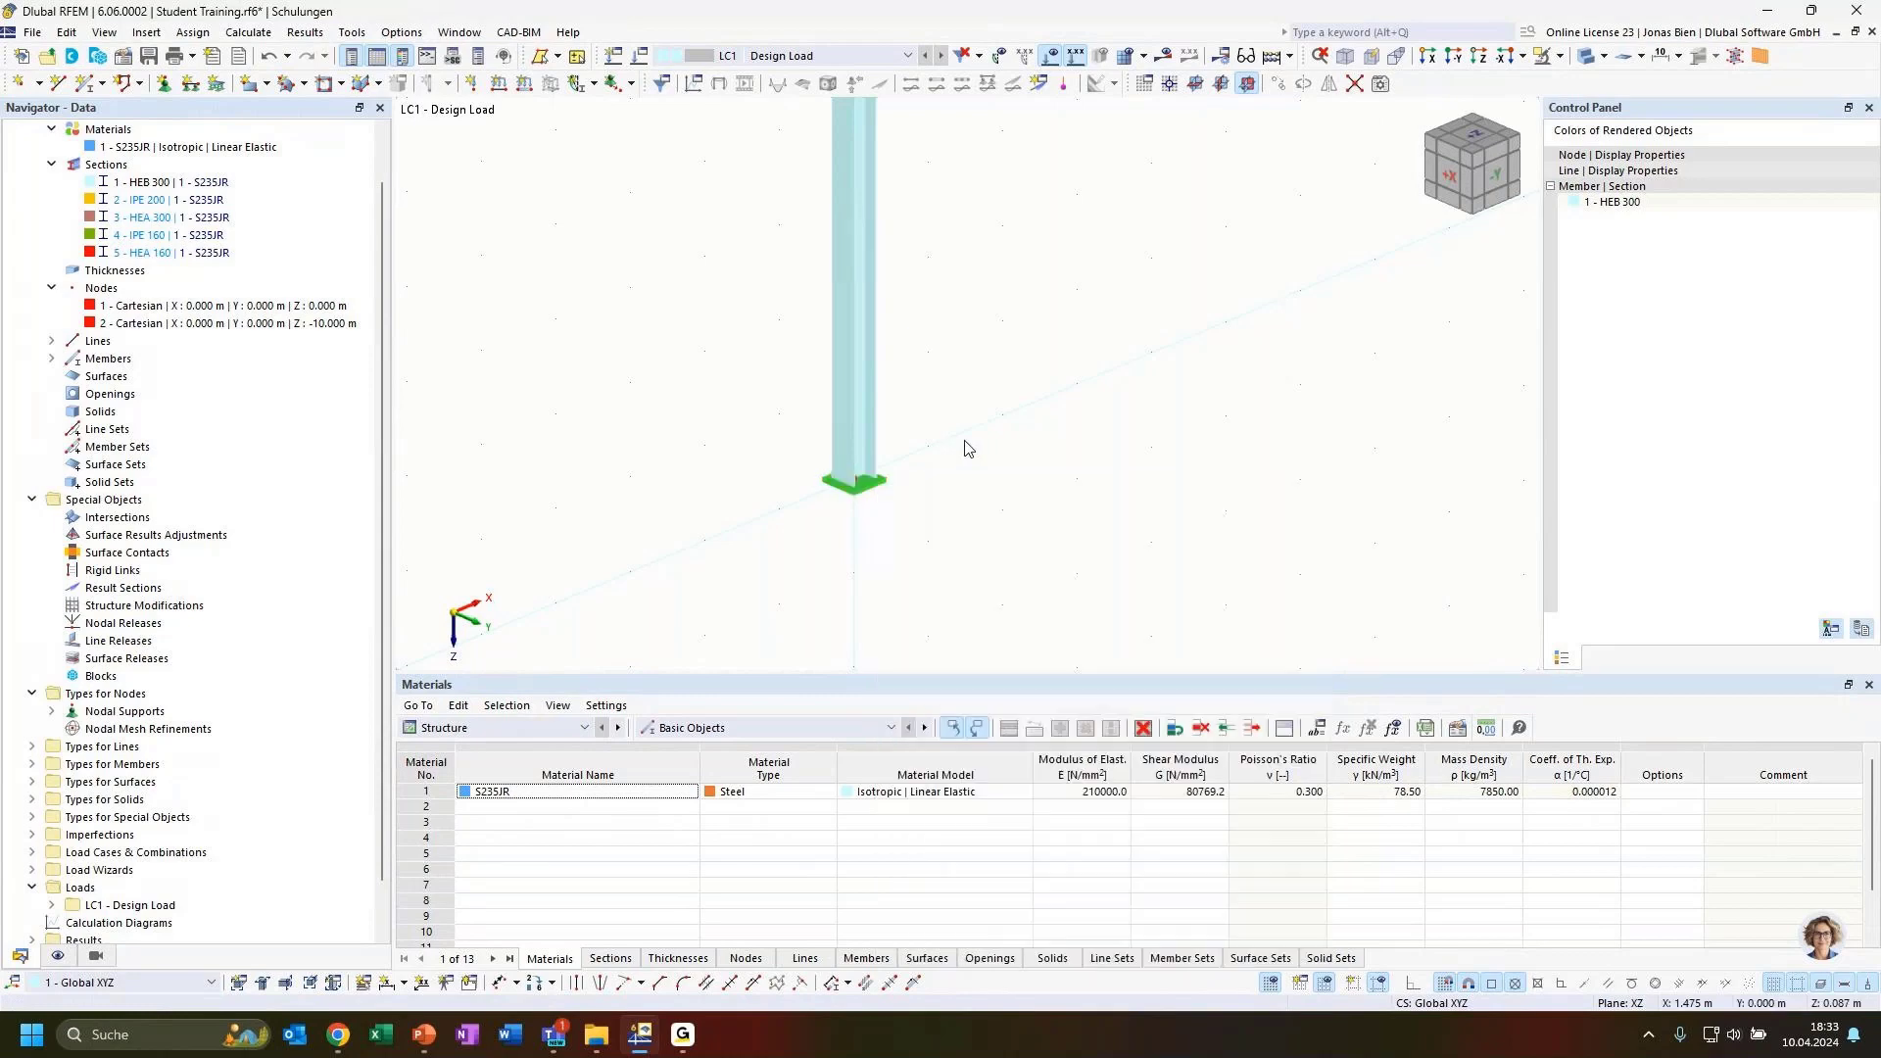
{"action": "double_click", "coordinate": [856, 482]}
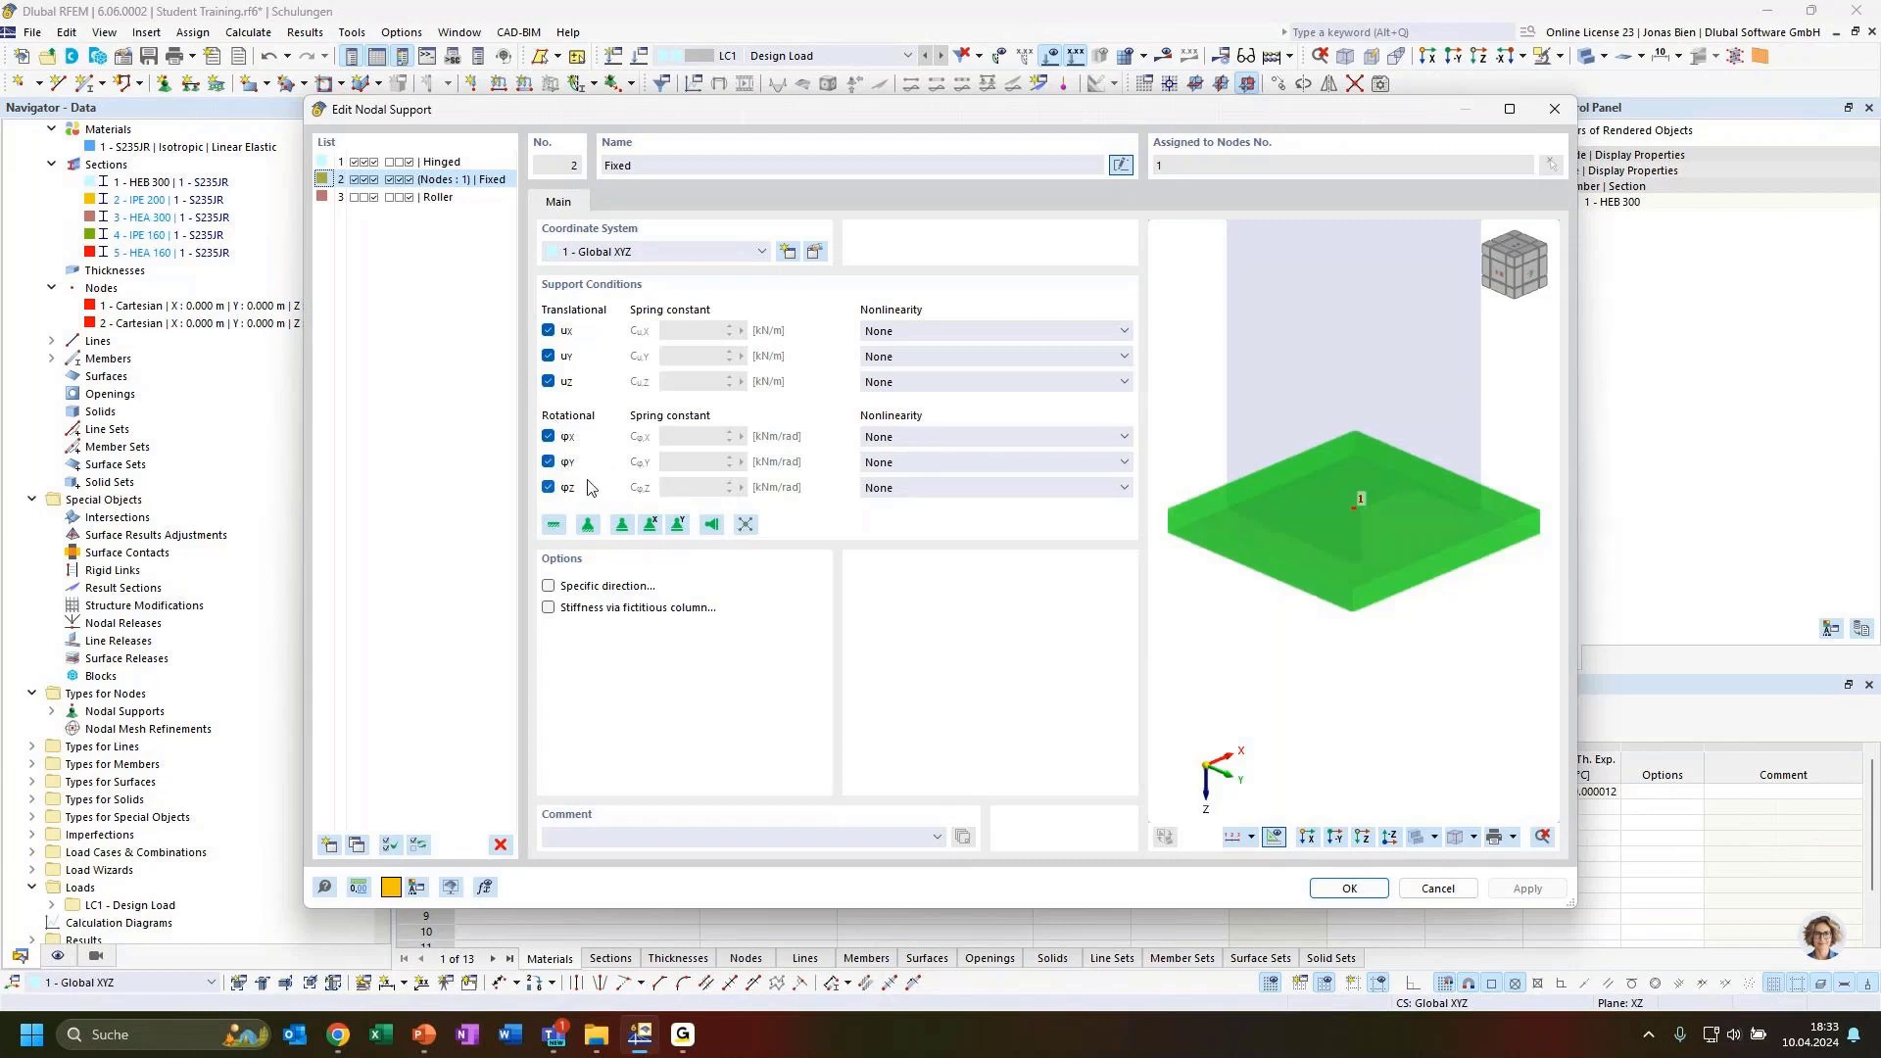
{"action": "left_click", "coordinate": [1351, 888]}
{"action": "left_click", "coordinate": [1266, 854]}
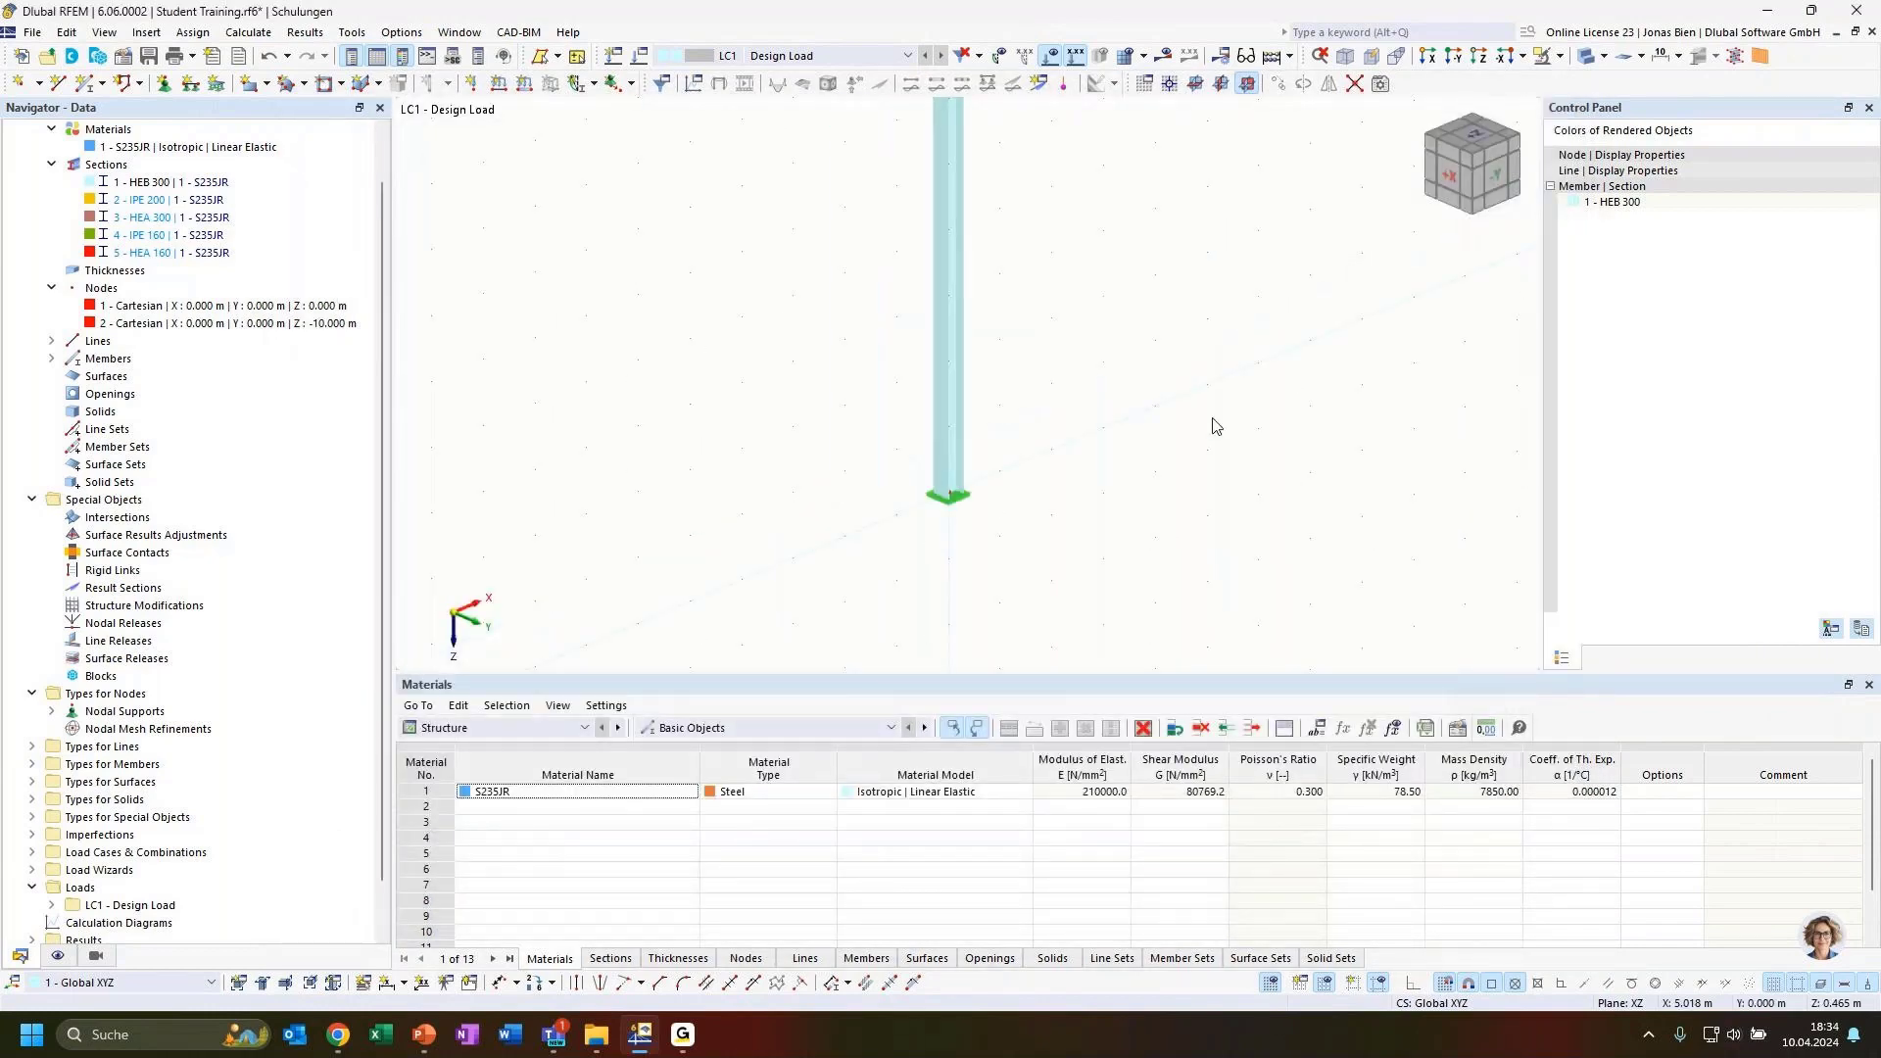
Create a Components nodal load in LC1 with Fx 10 kN and Fz 100 kN at the column's top node.
{"action": "middle_click_drag", "start_coordinate": [1213, 420], "coordinate": [1075, 507], "text": "ctrl"}
{"action": "scroll", "coordinate": [1080, 493], "scroll_direction": "down", "scroll_amount": 1}
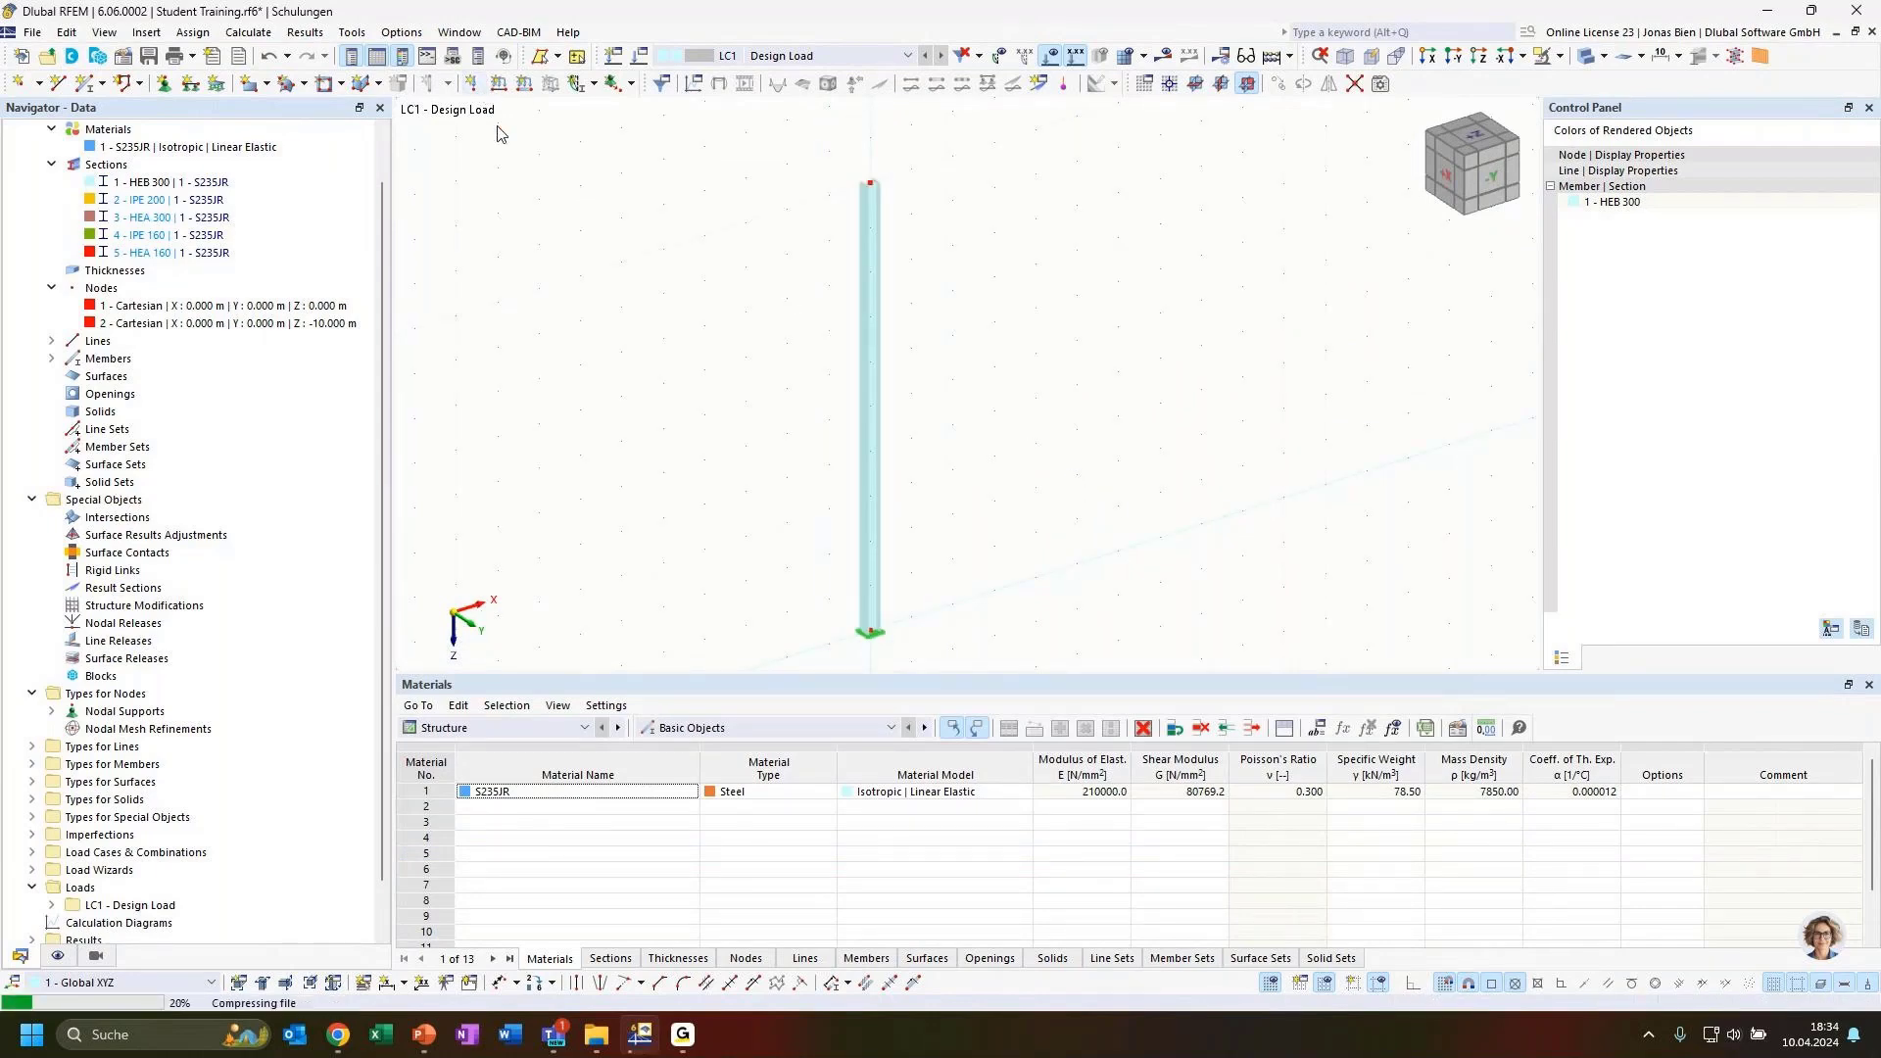
{"action": "left_click", "coordinate": [539, 338]}
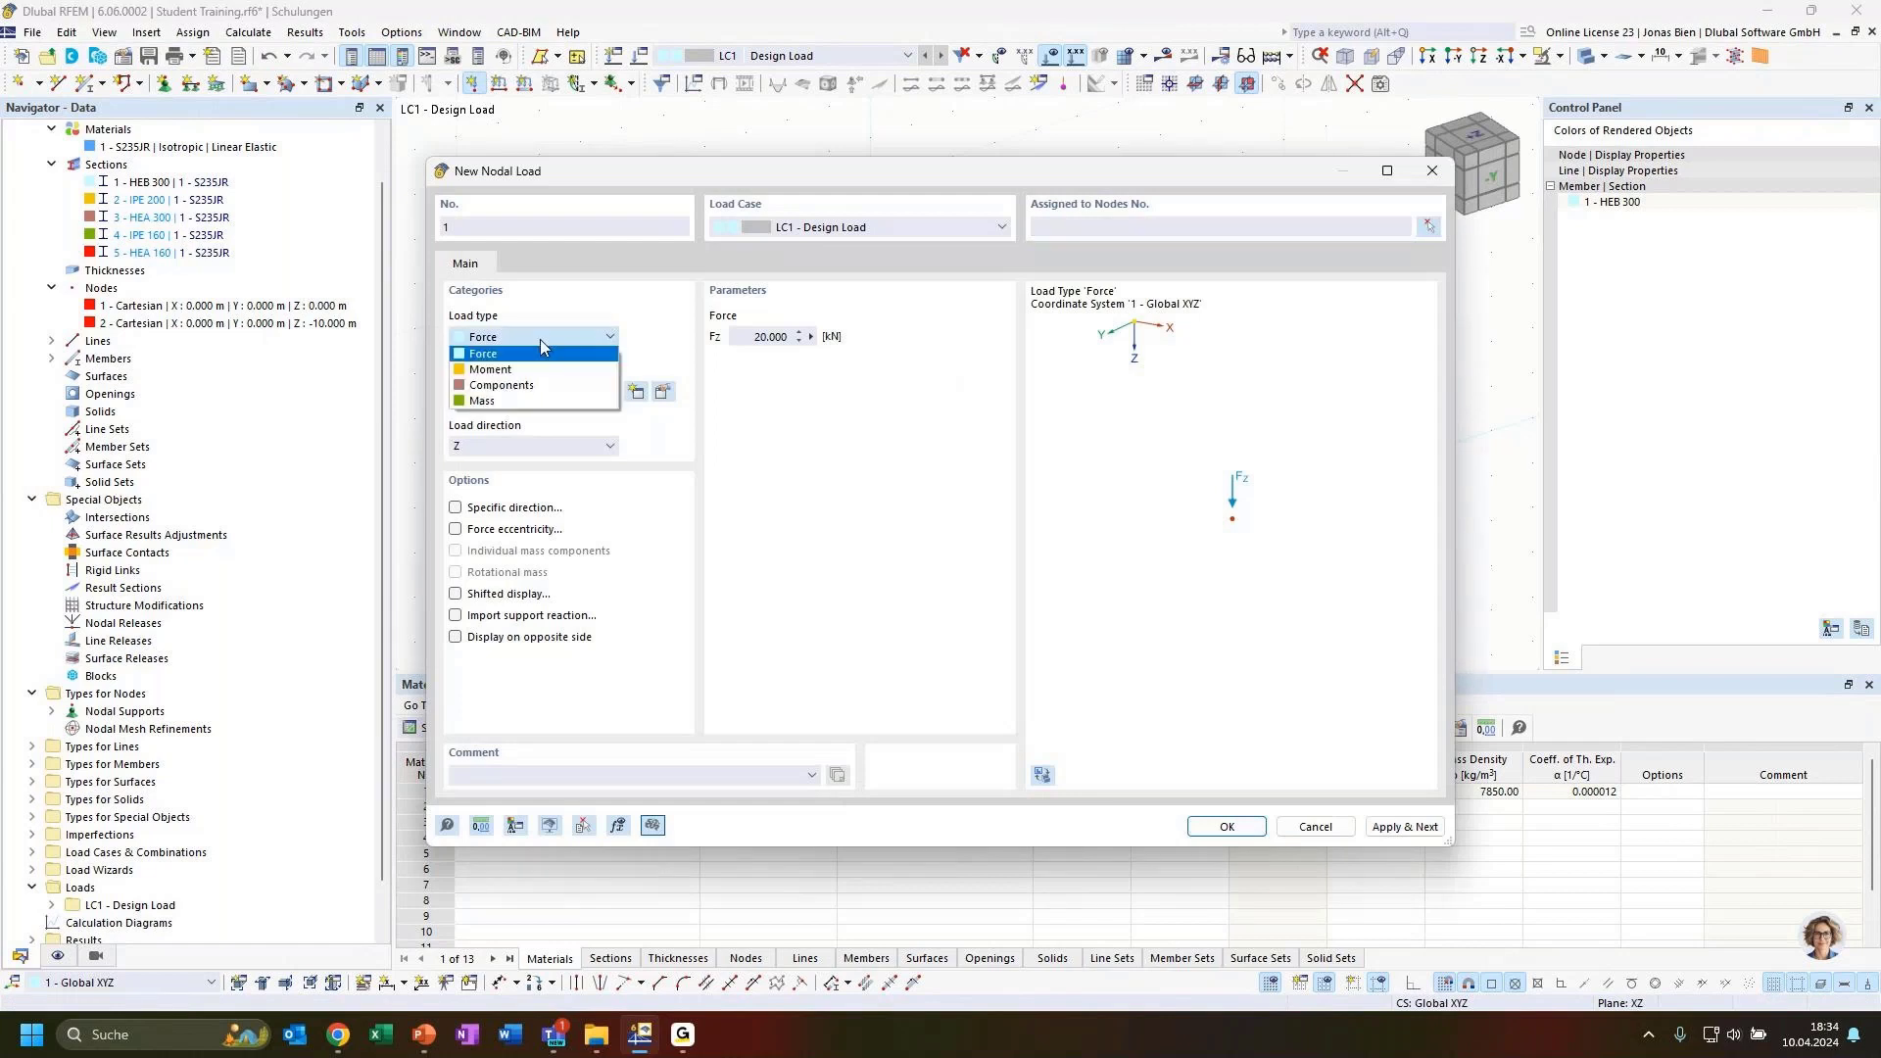
{"action": "left_click", "coordinate": [522, 340]}
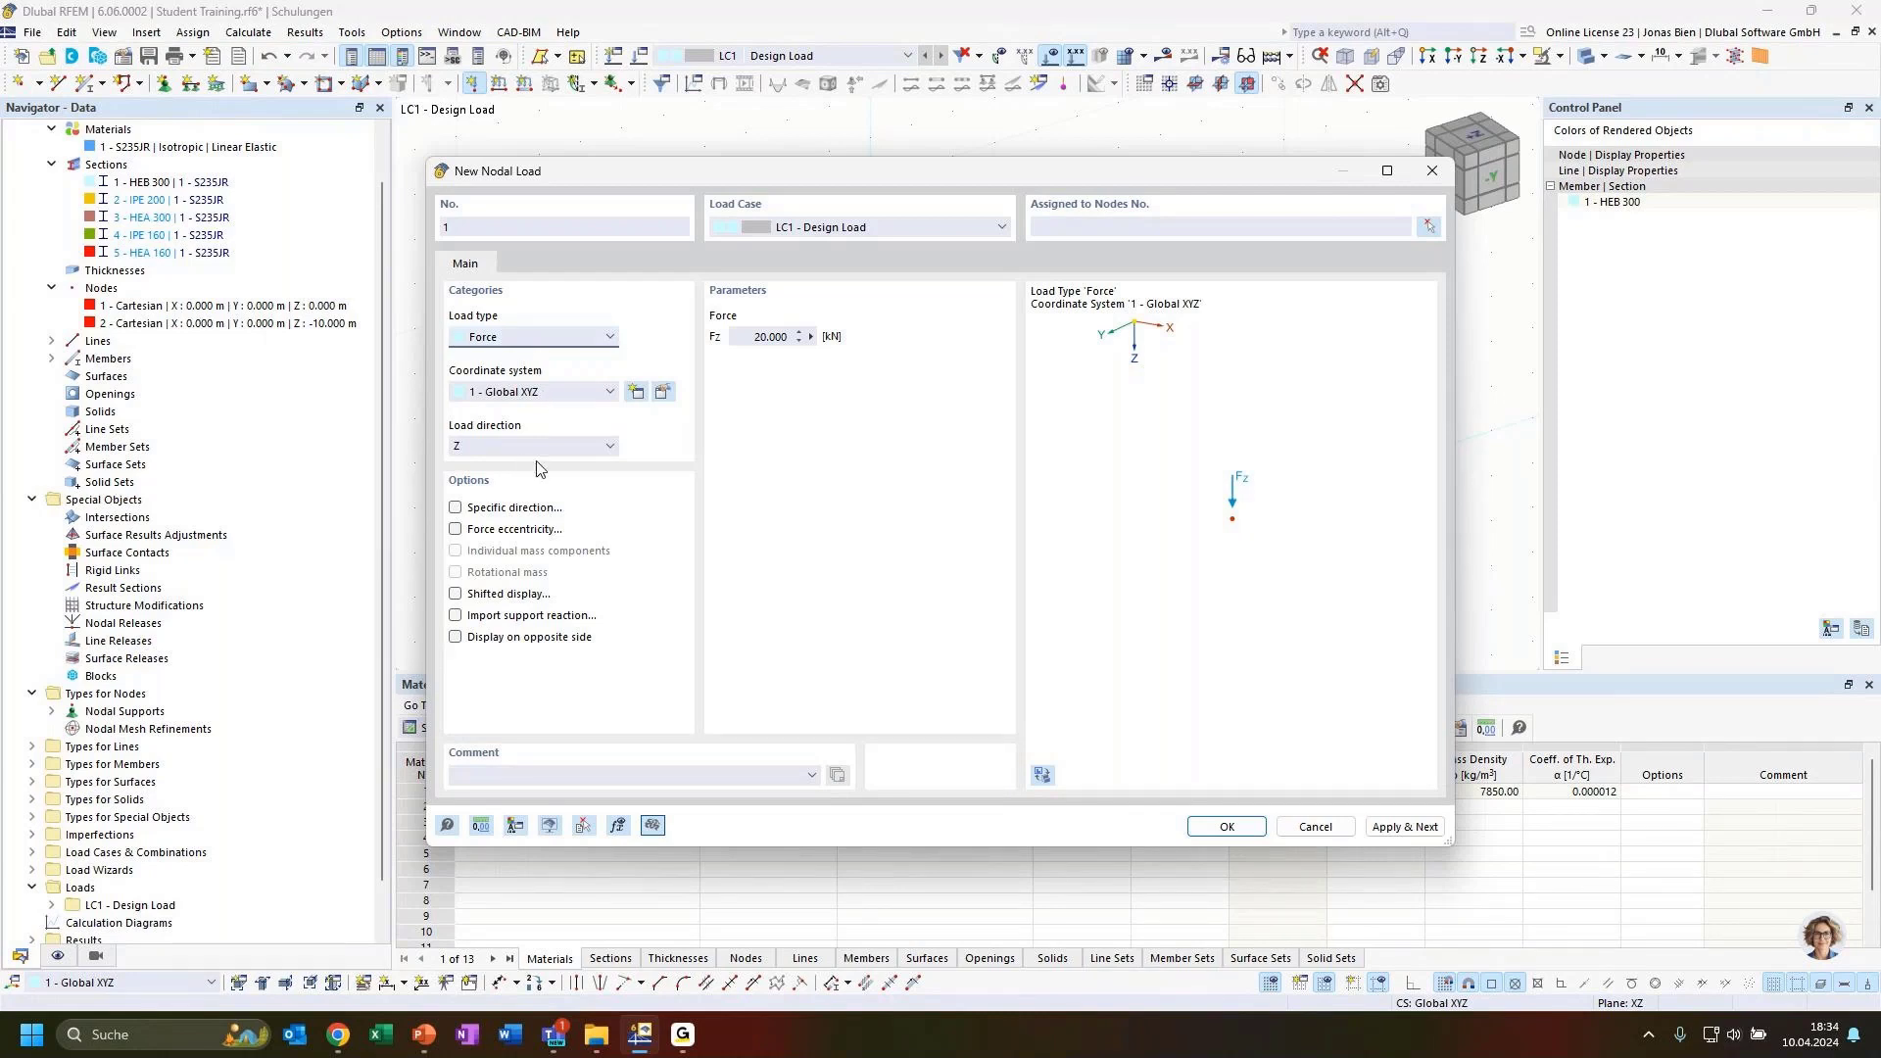
{"action": "left_click", "coordinate": [546, 348]}
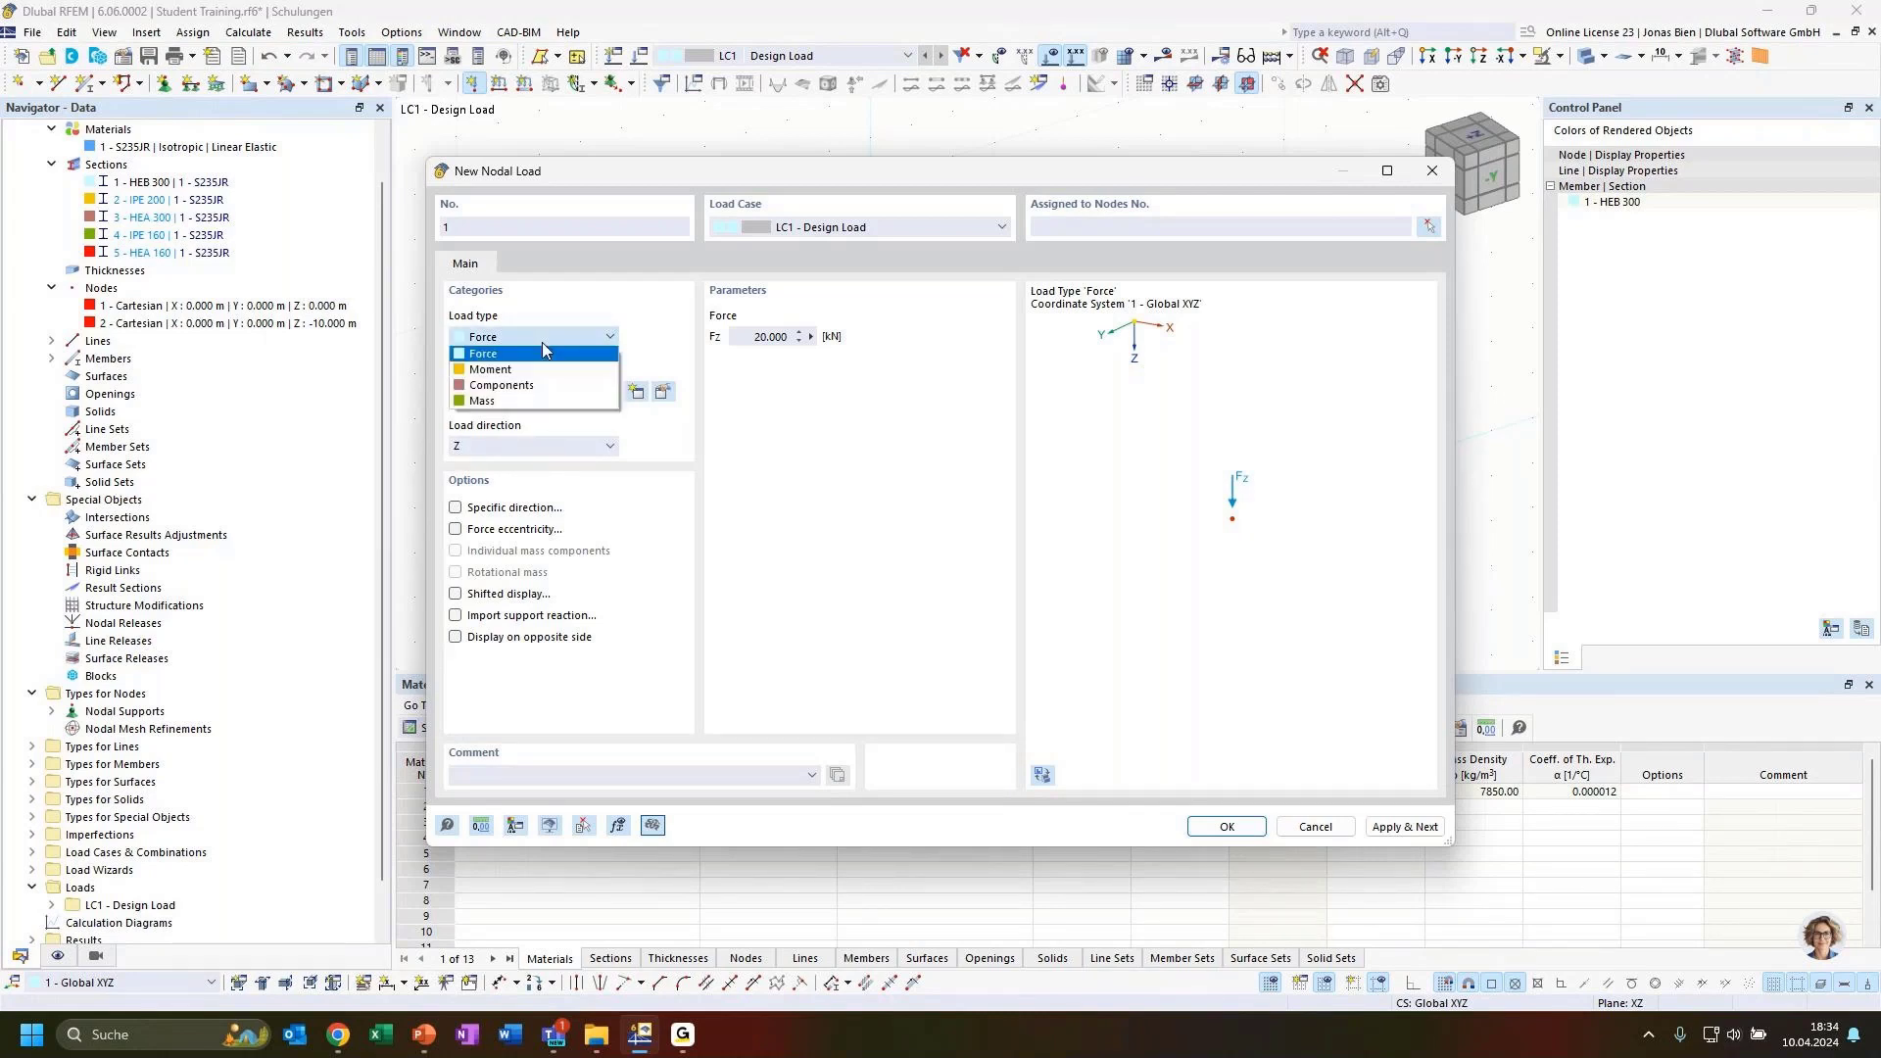
{"action": "left_click", "coordinate": [513, 386]}
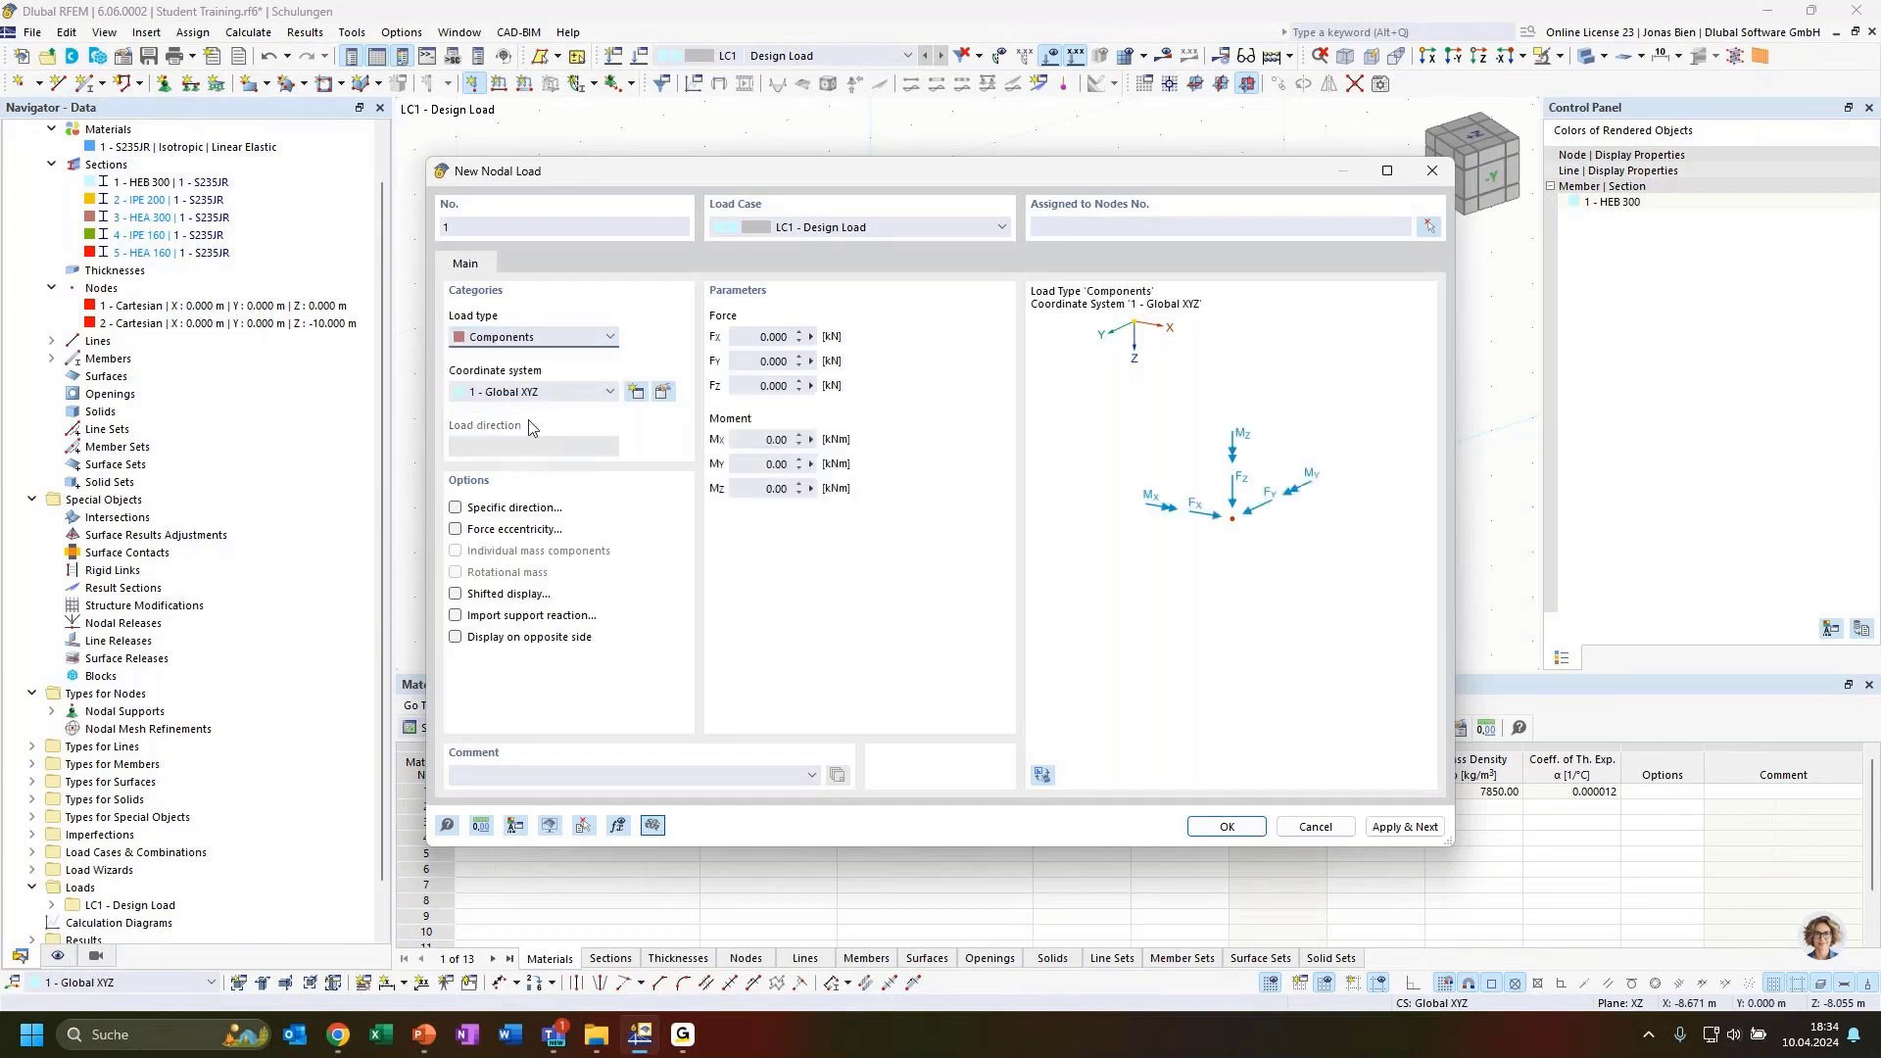
{"action": "left_click", "coordinate": [762, 337]}
{"action": "left_click", "coordinate": [760, 385]}
{"action": "left_click_drag", "start_coordinate": [862, 184], "coordinate": [1376, 209]}
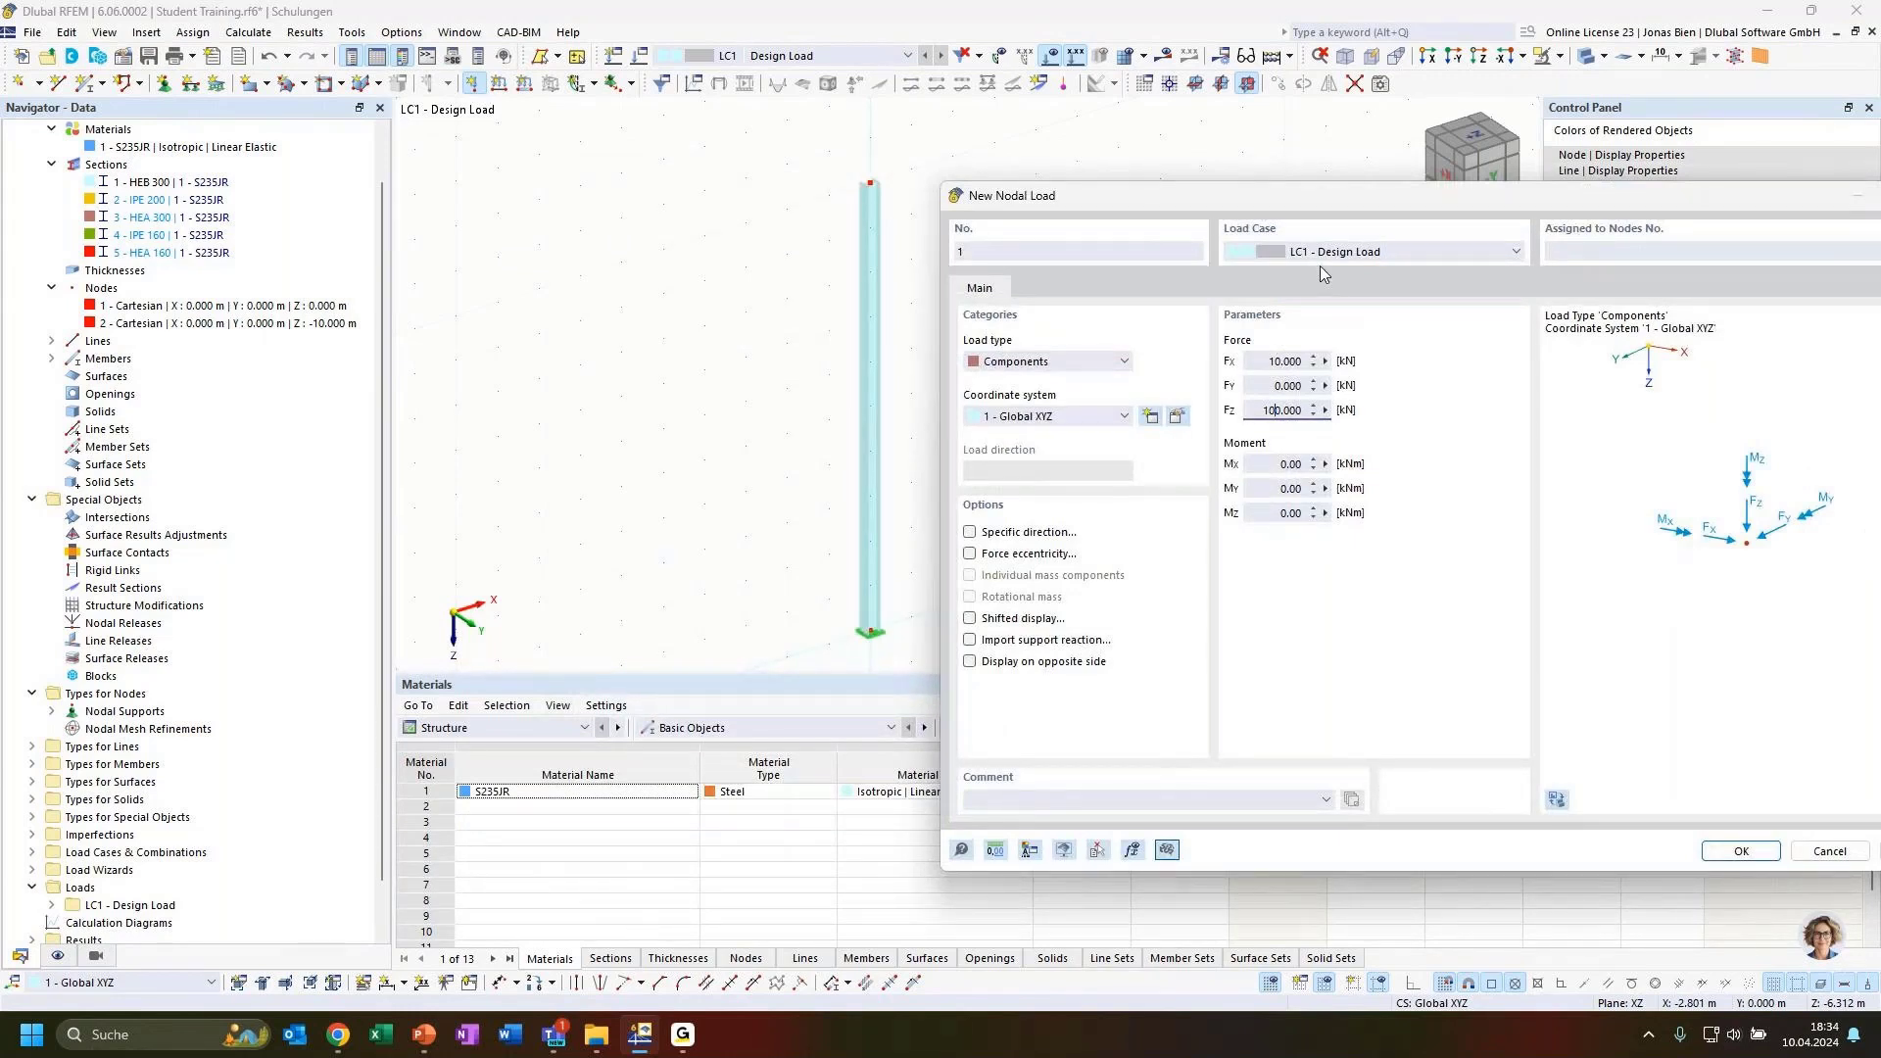
{"action": "left_click", "coordinate": [1742, 851]}
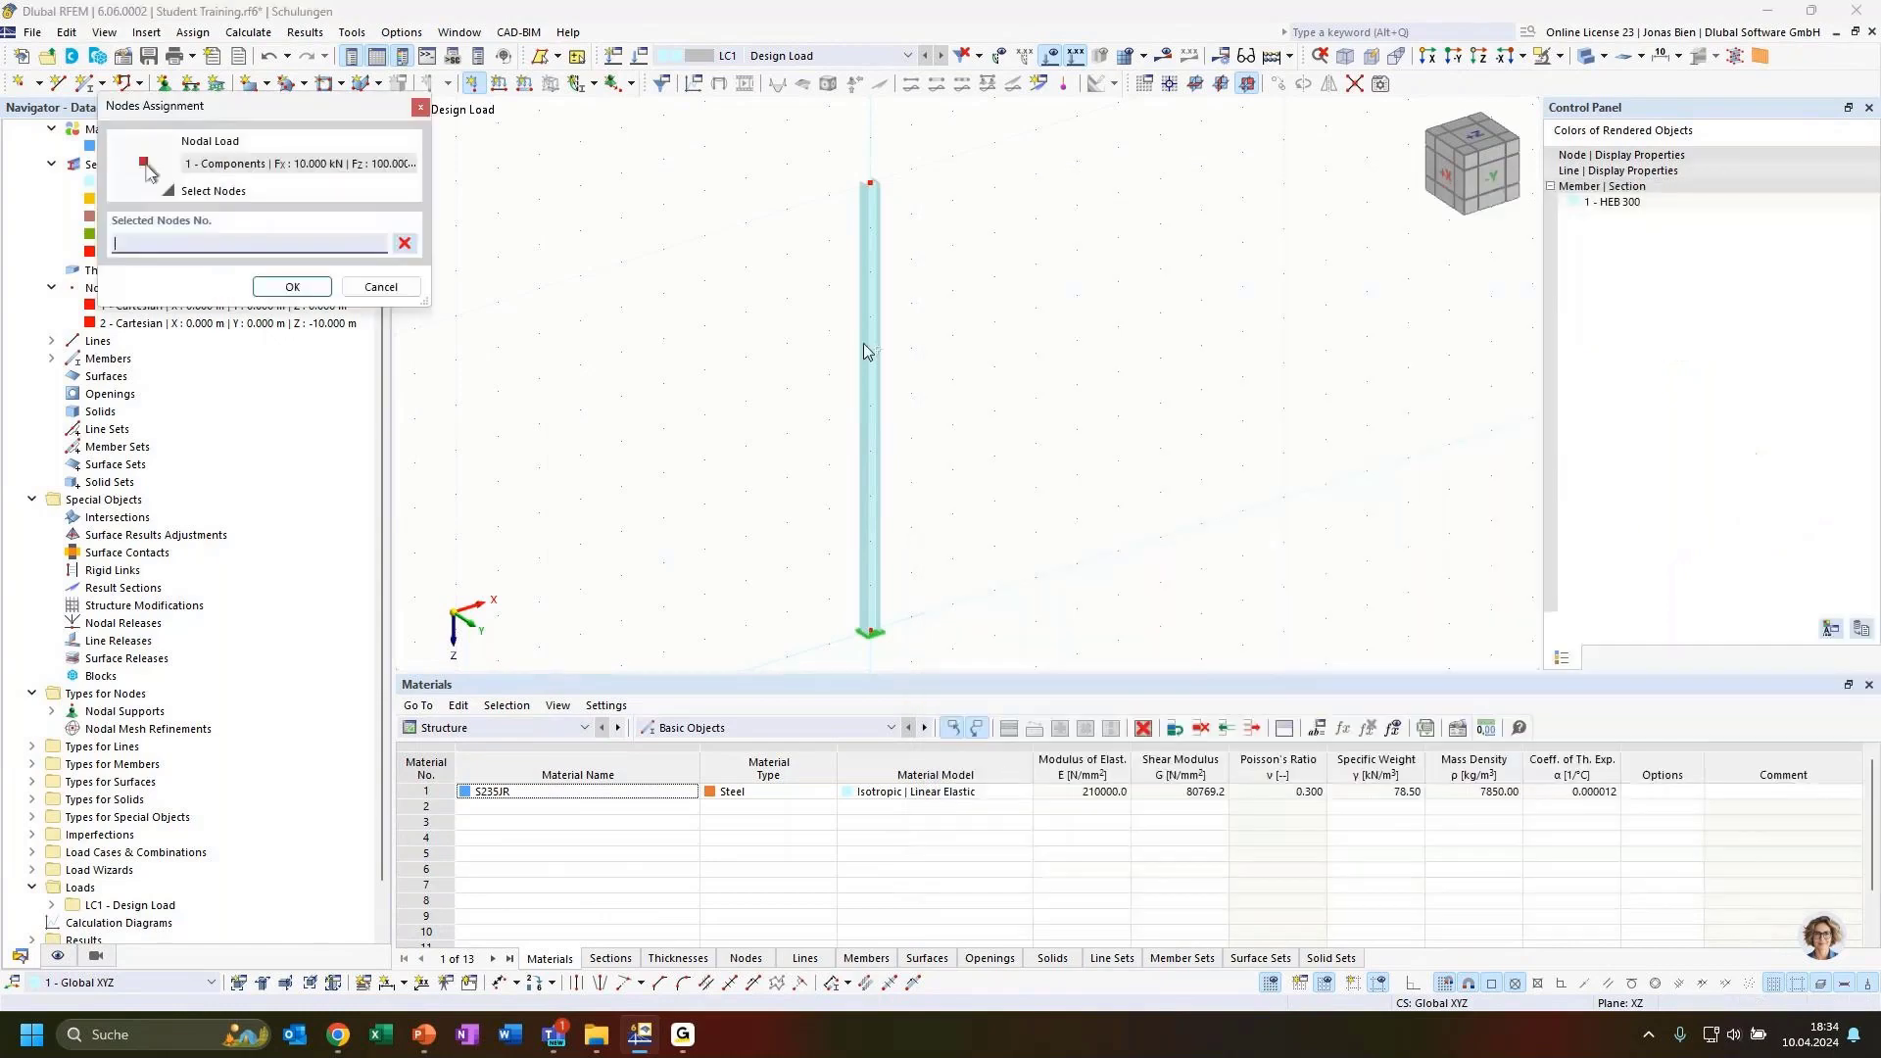
{"action": "key", "text": "Escape"}
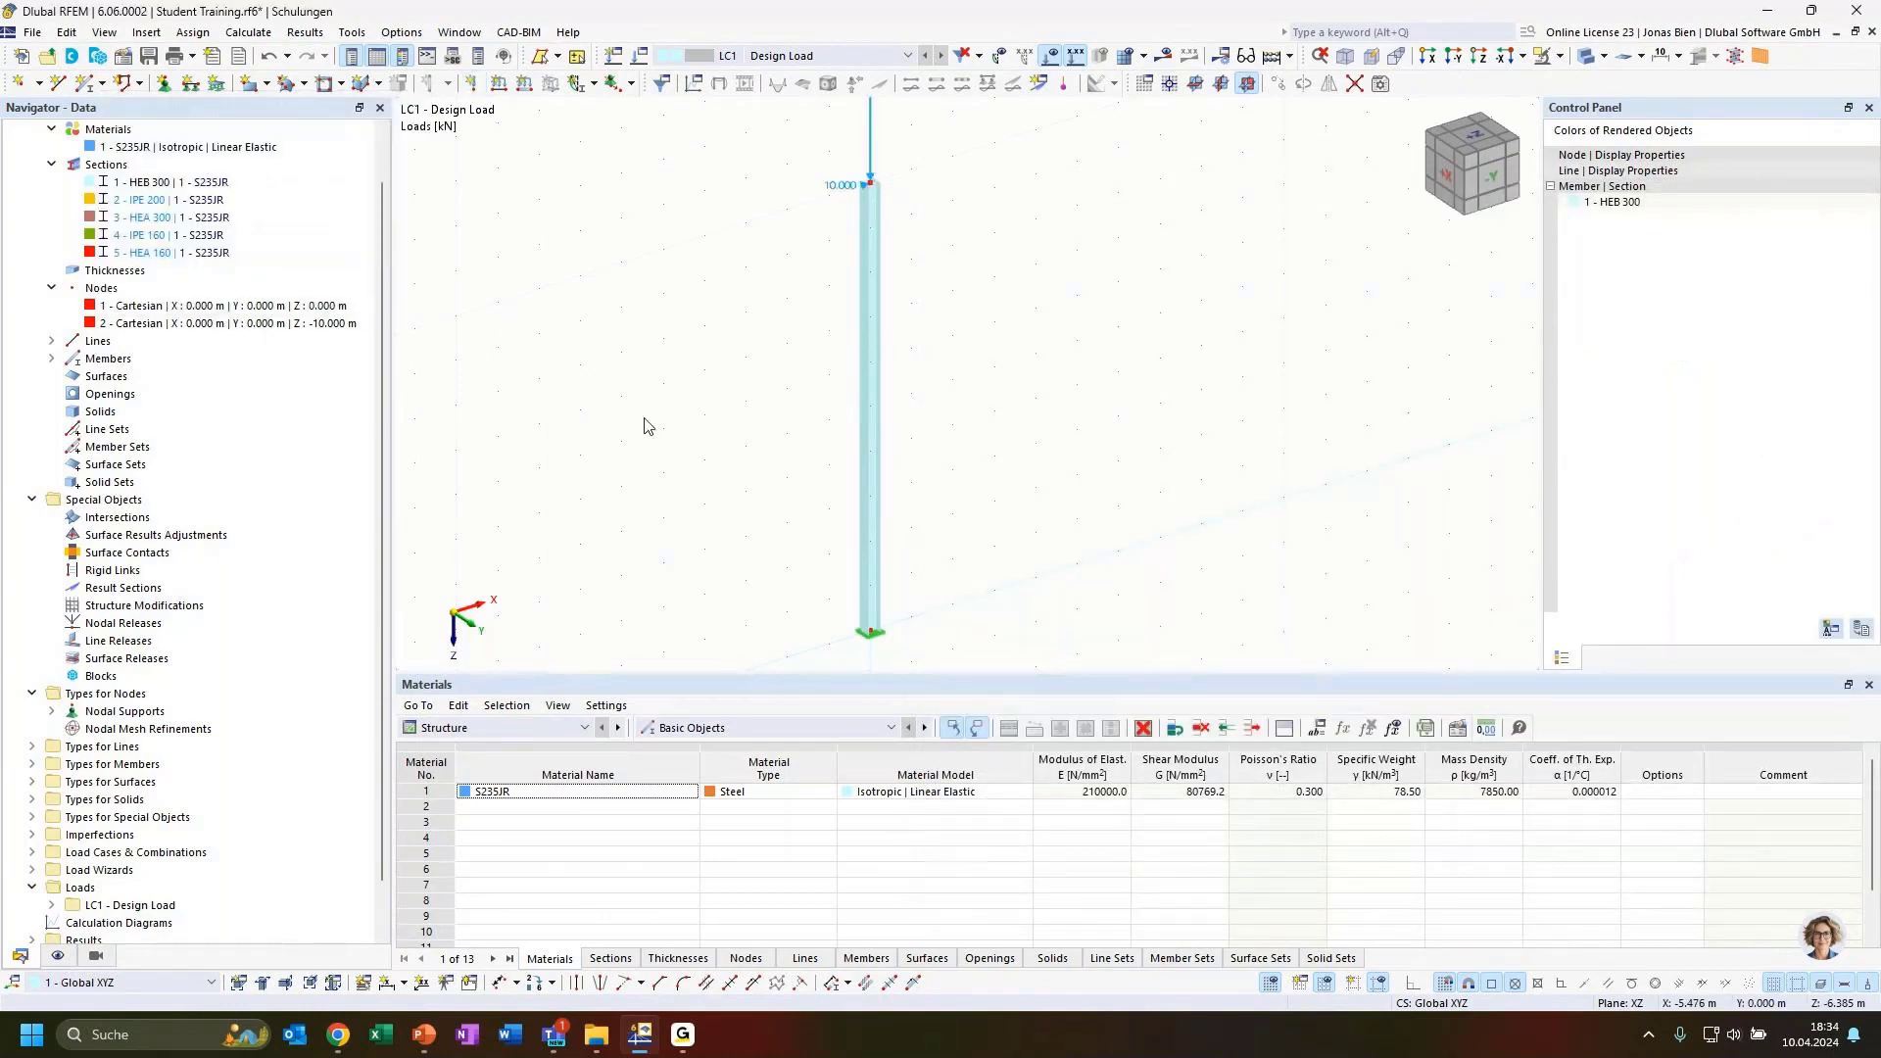
Slightly enlarge the graphical display size of the nodal loads at the column top.
{"action": "mouse_move", "coordinate": [1119, 379]}
{"action": "middle_mouse_down", "text": "ctrl"}
{"action": "mouse_move", "coordinate": [983, 302]}
{"action": "mouse_move", "coordinate": [983, 322]}
{"action": "mouse_move", "coordinate": [1085, 387]}
{"action": "middle_mouse_up", "text": "ctrl"}
{"action": "scroll", "coordinate": [982, 321], "scroll_direction": "down", "scroll_amount": 2}
{"action": "scroll", "coordinate": [981, 257], "scroll_direction": "up", "scroll_amount": 2}
{"action": "right_click", "coordinate": [978, 253]}
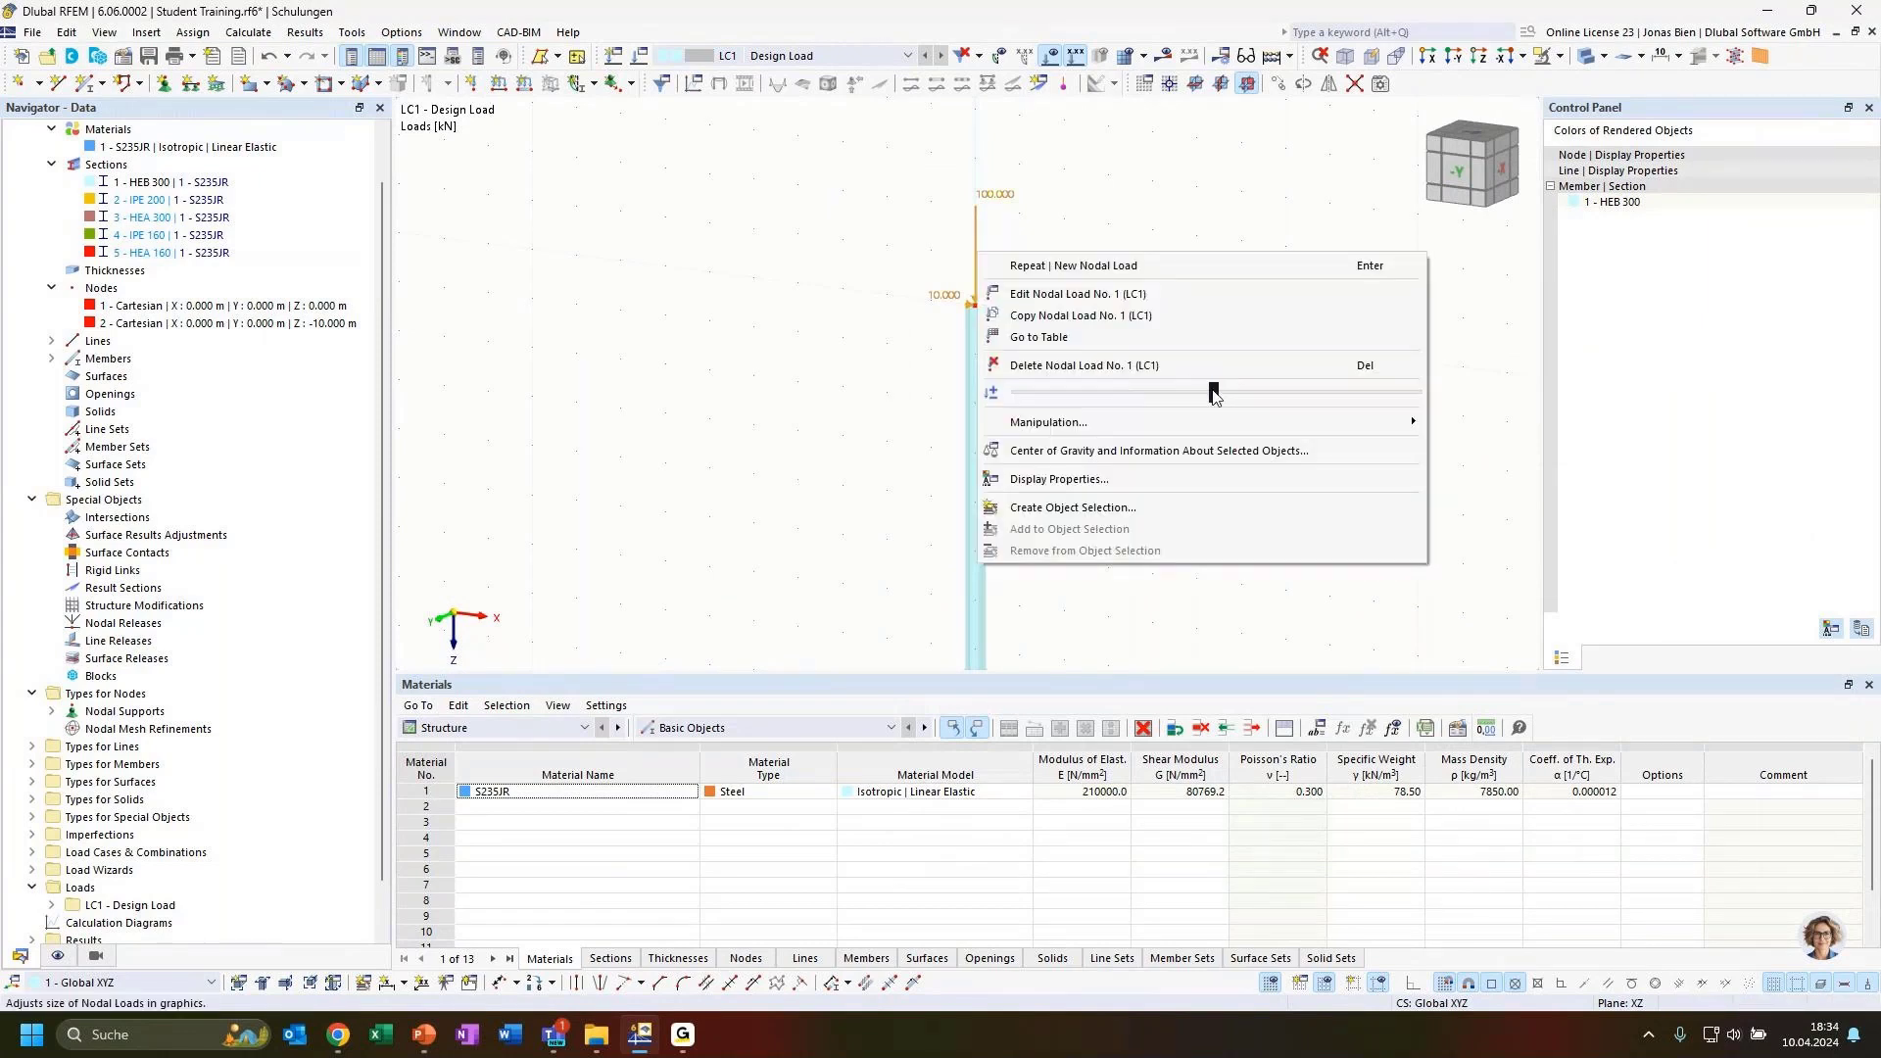
{"action": "left_click_drag", "start_coordinate": [1212, 391], "coordinate": [1221, 391]}
{"action": "left_click", "coordinate": [943, 427]}
{"action": "left_click", "coordinate": [846, 454]}
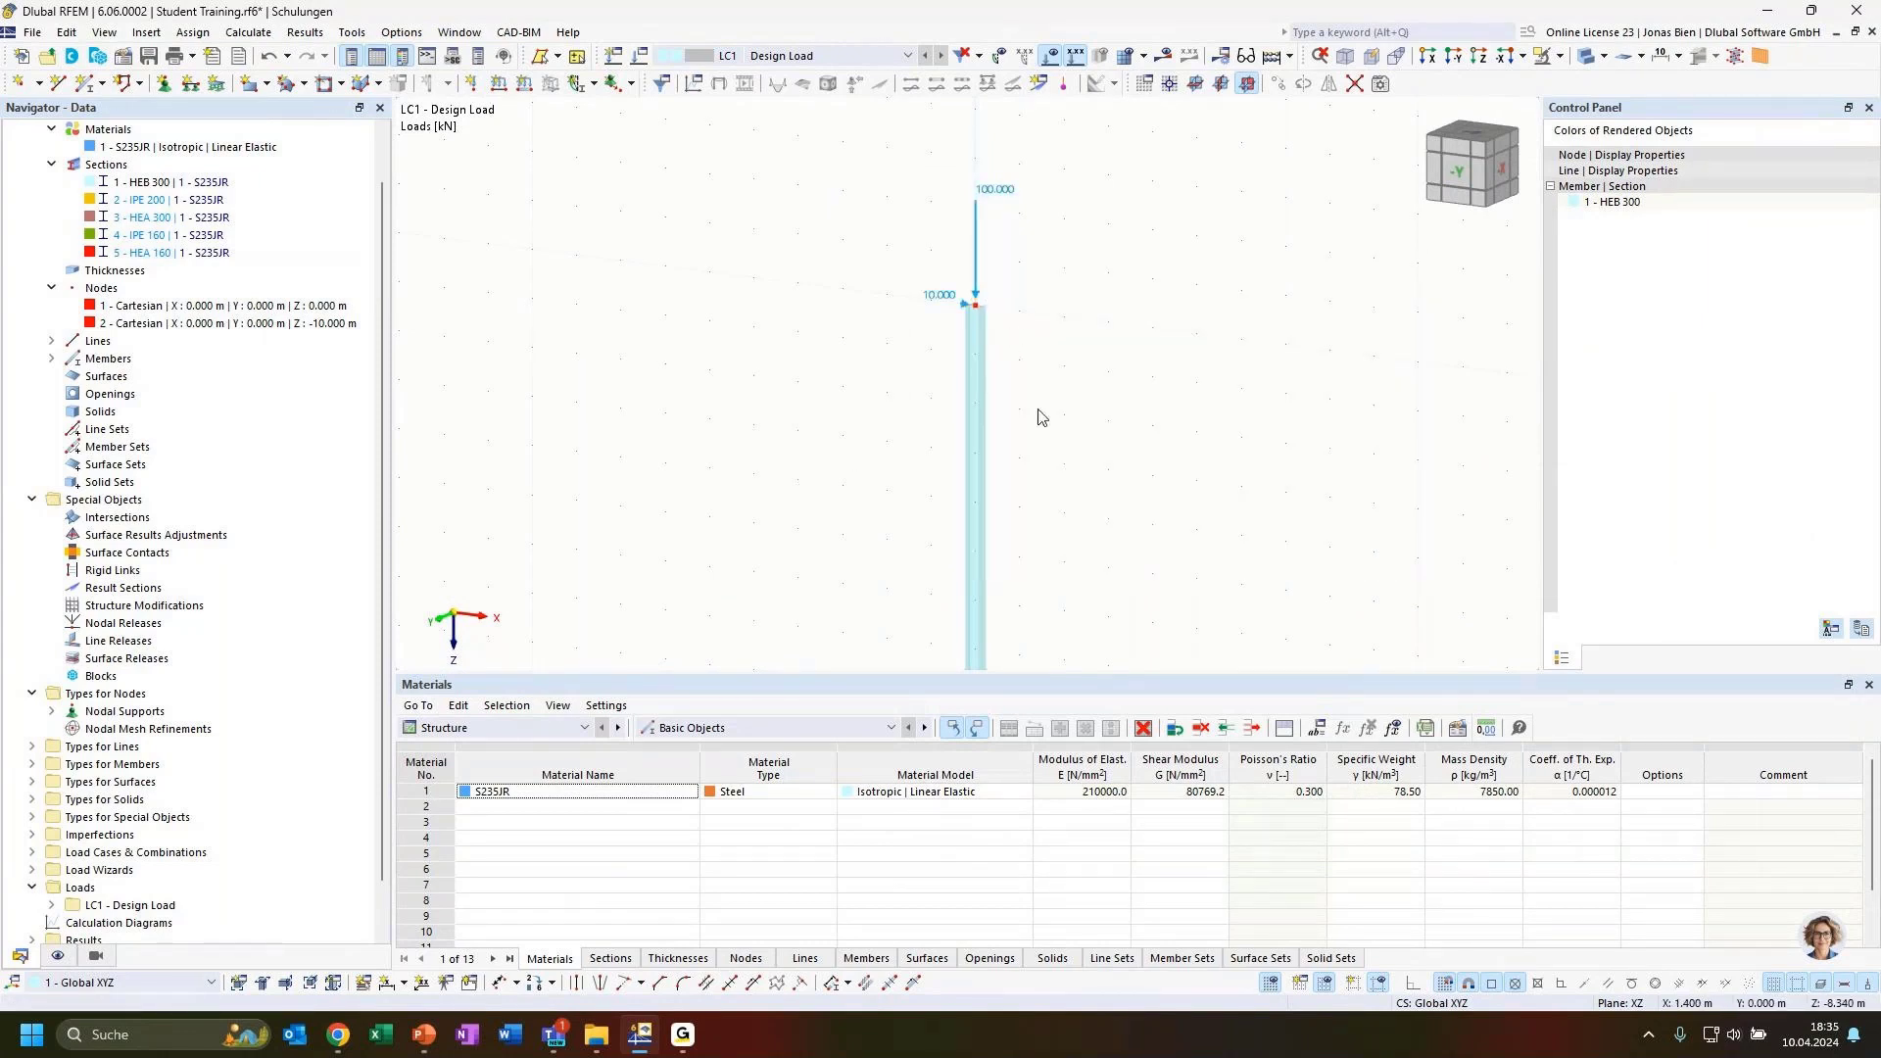
Calculate load case LC1 and display its static analysis results on the column.
{"action": "middle_click_drag", "start_coordinate": [1038, 409], "coordinate": [1058, 269], "text": "ctrl"}
{"action": "scroll", "coordinate": [1143, 445], "scroll_direction": "down", "scroll_amount": 1}
{"action": "scroll", "coordinate": [1127, 453], "scroll_direction": "down", "scroll_amount": 1}
{"action": "middle_click_drag", "start_coordinate": [1099, 395], "coordinate": [1077, 323], "text": "ctrl"}
{"action": "middle_click_drag", "start_coordinate": [1078, 324], "coordinate": [1157, 386]}
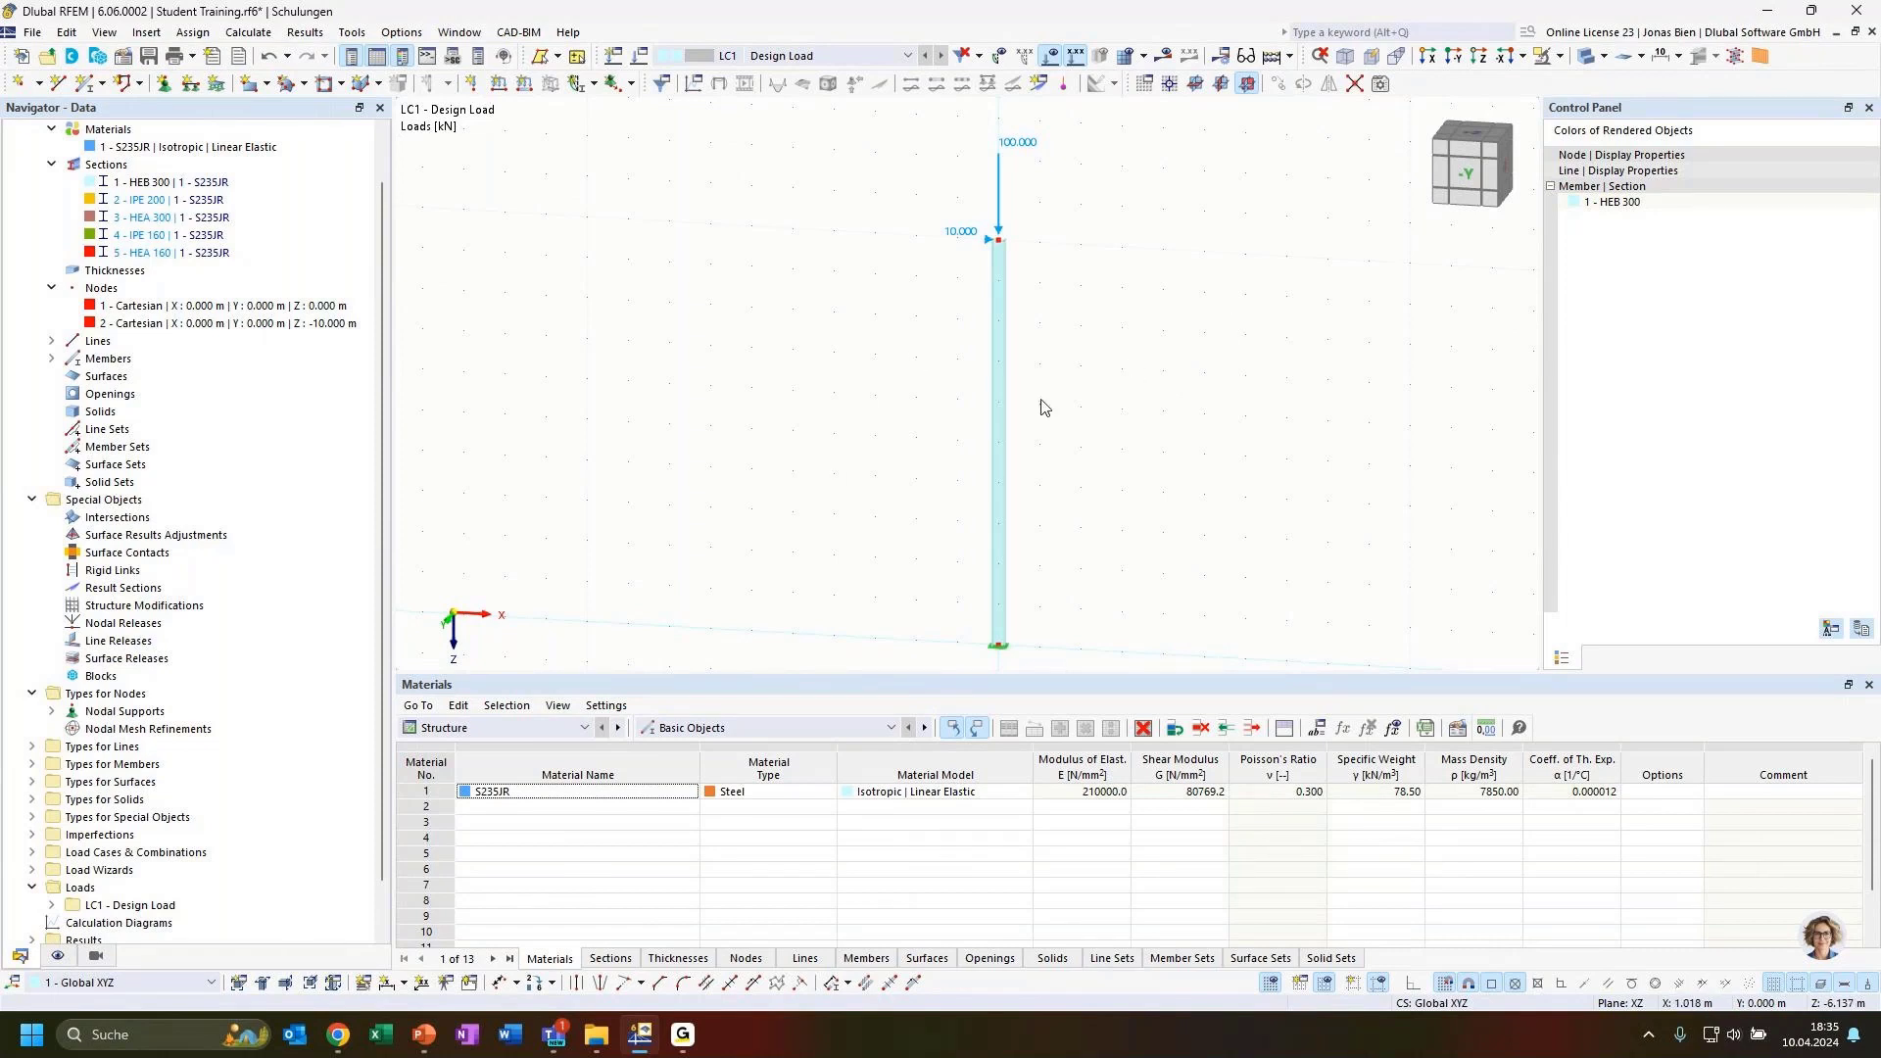
{"action": "left_click", "coordinate": [1163, 56]}
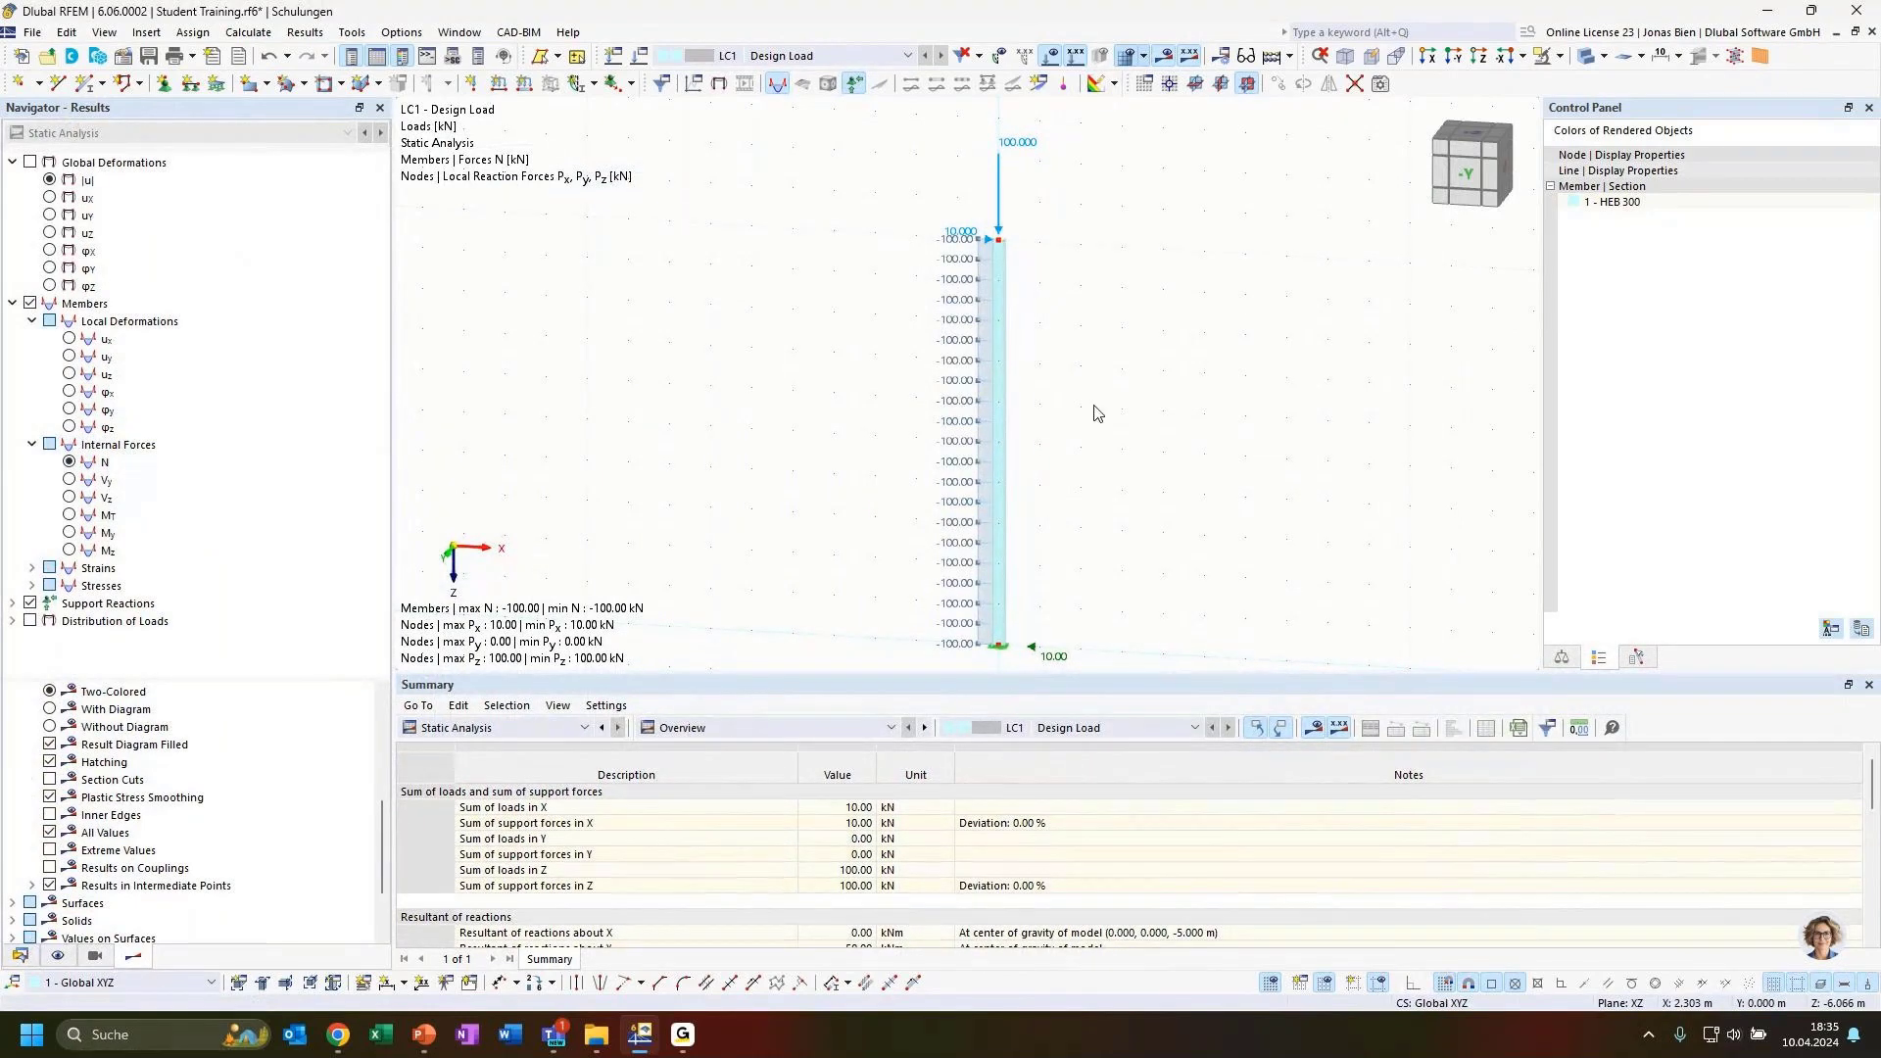
Examine the column's normal force, then display its shear force Vz and bending moment My.
{"action": "scroll", "coordinate": [1098, 402], "scroll_direction": "down", "scroll_amount": 2}
{"action": "middle_click_drag", "start_coordinate": [1098, 403], "coordinate": [1098, 379]}
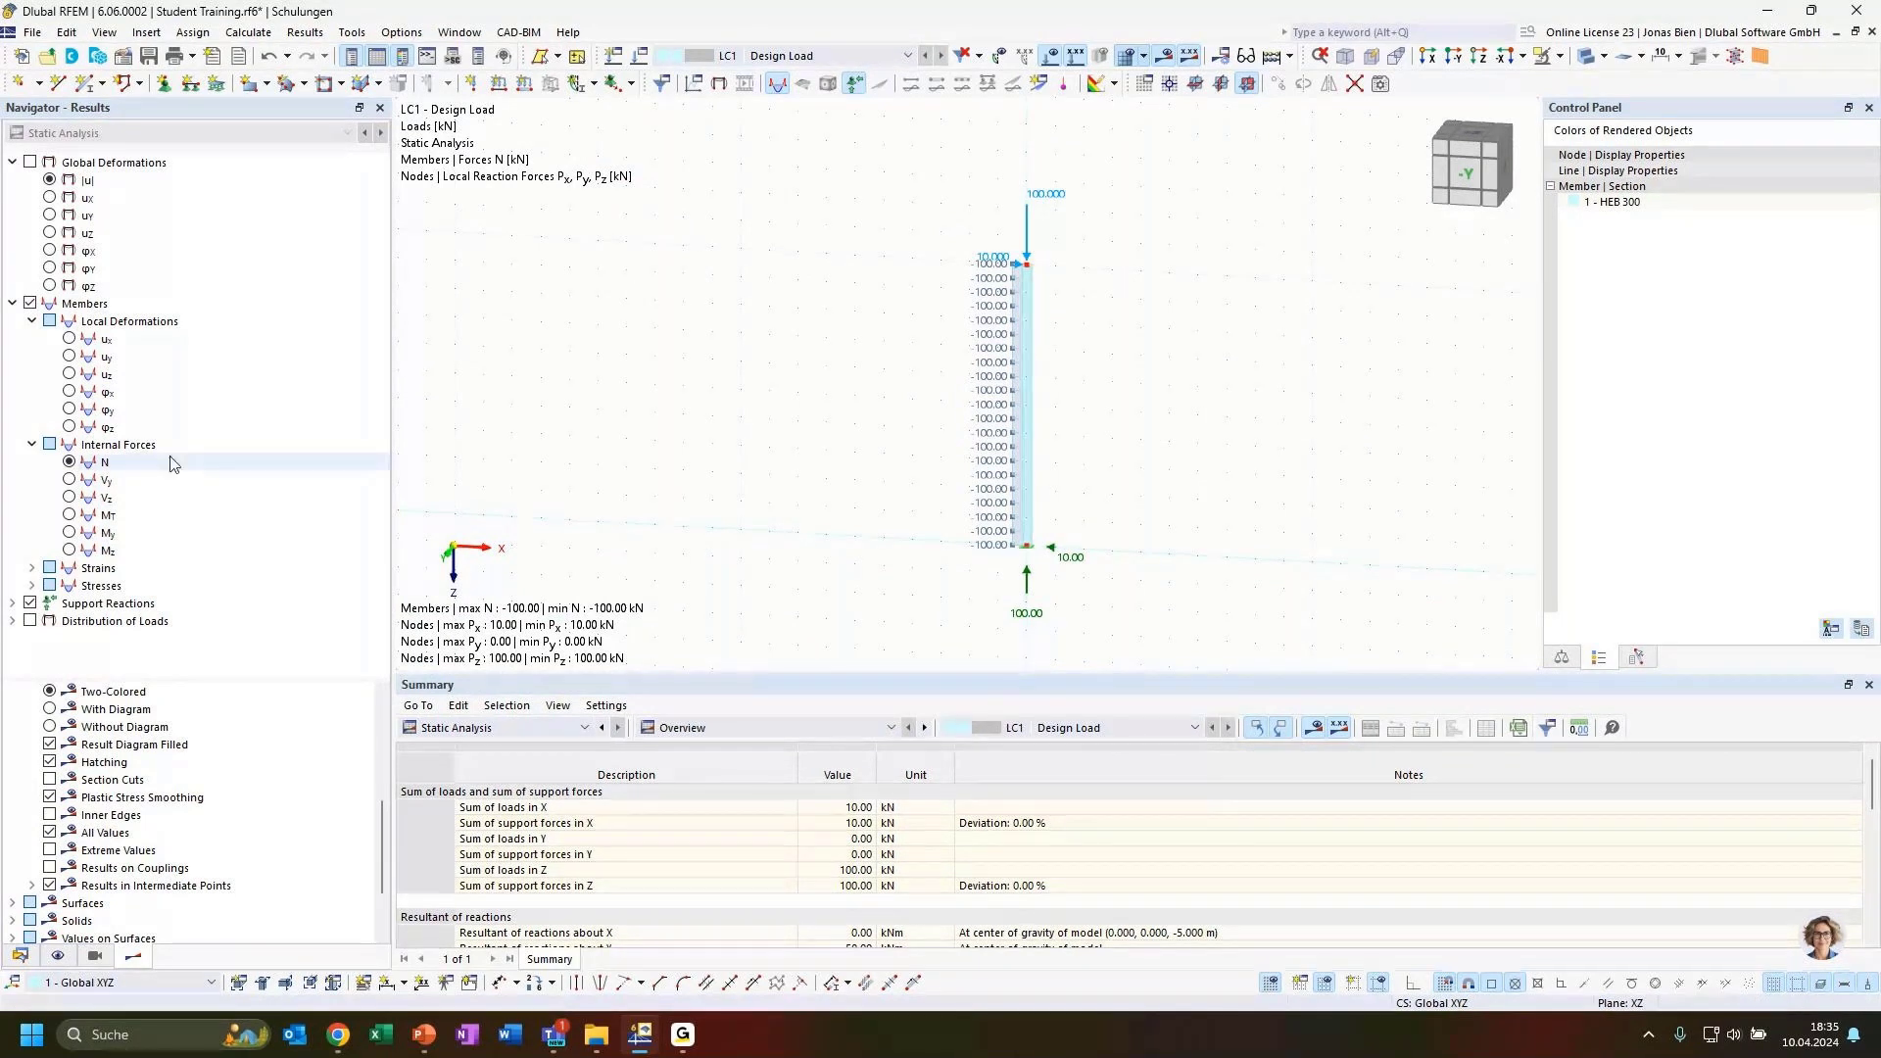
{"action": "left_click", "coordinate": [106, 498]}
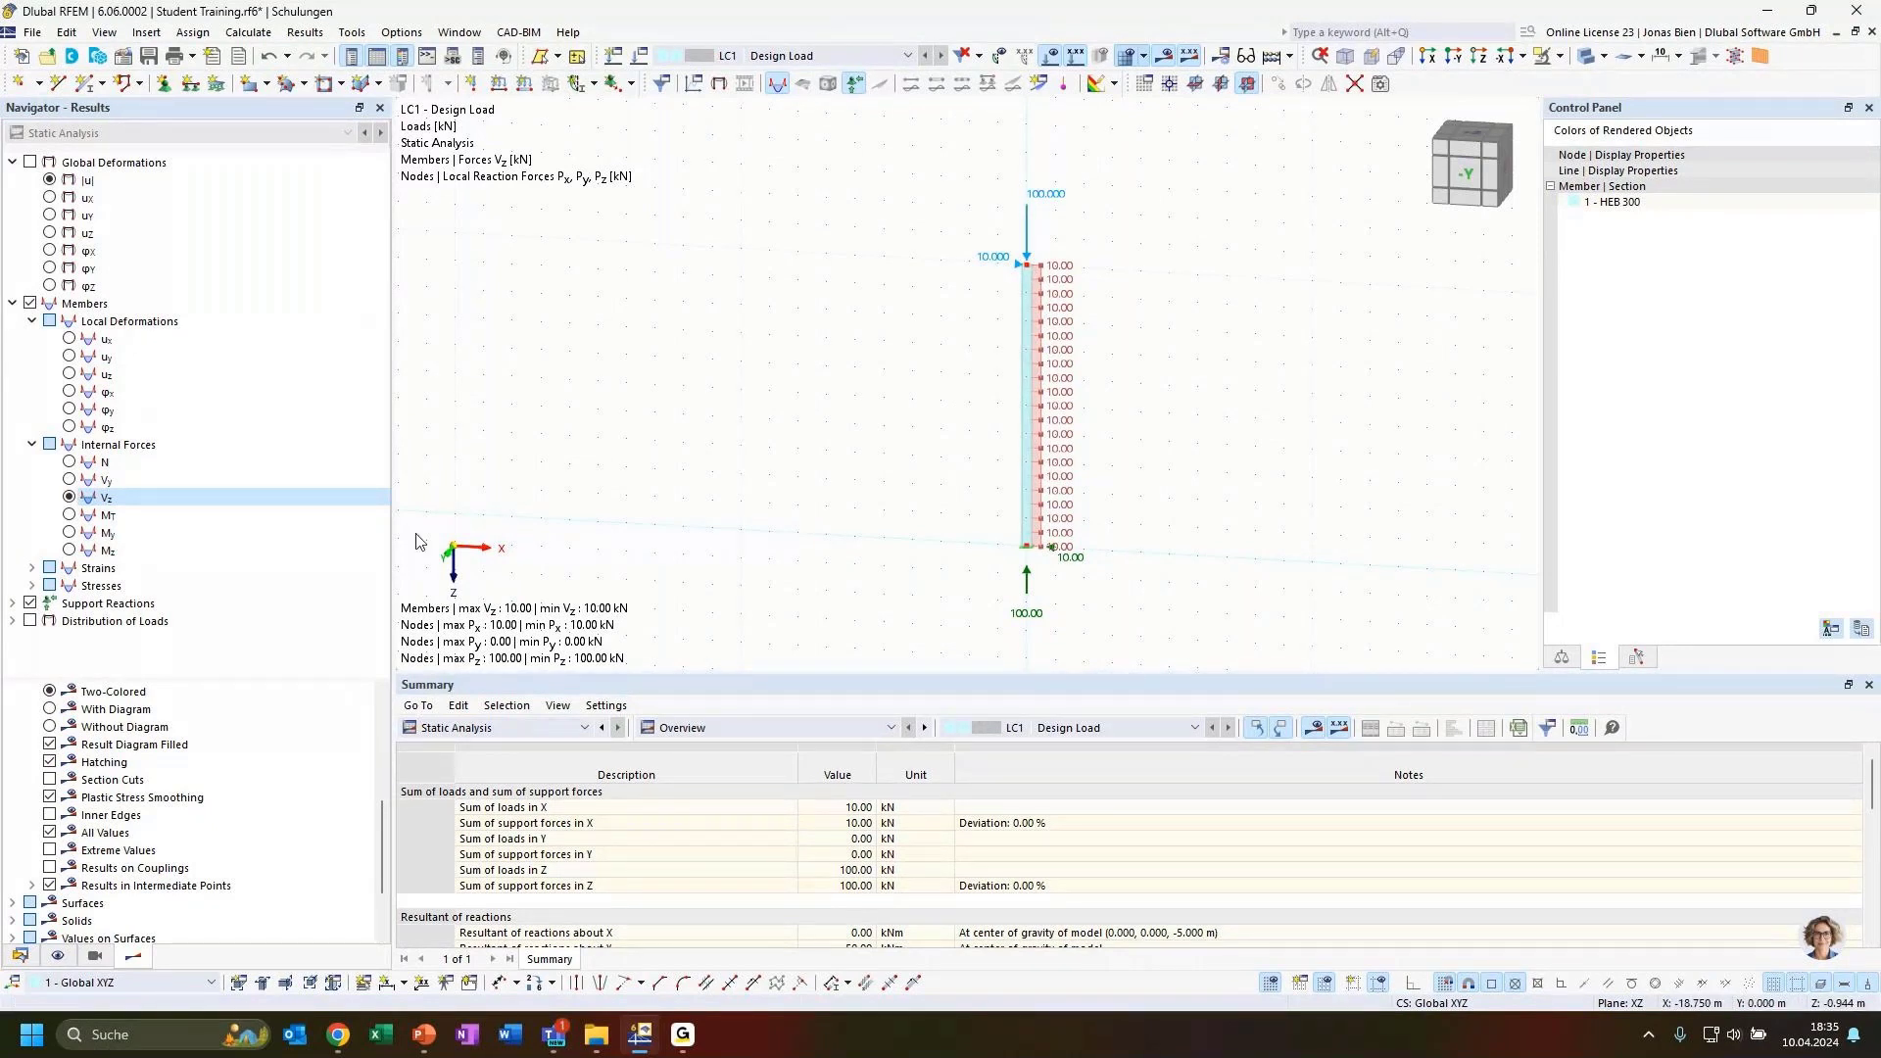
{"action": "left_click", "coordinate": [70, 531]}
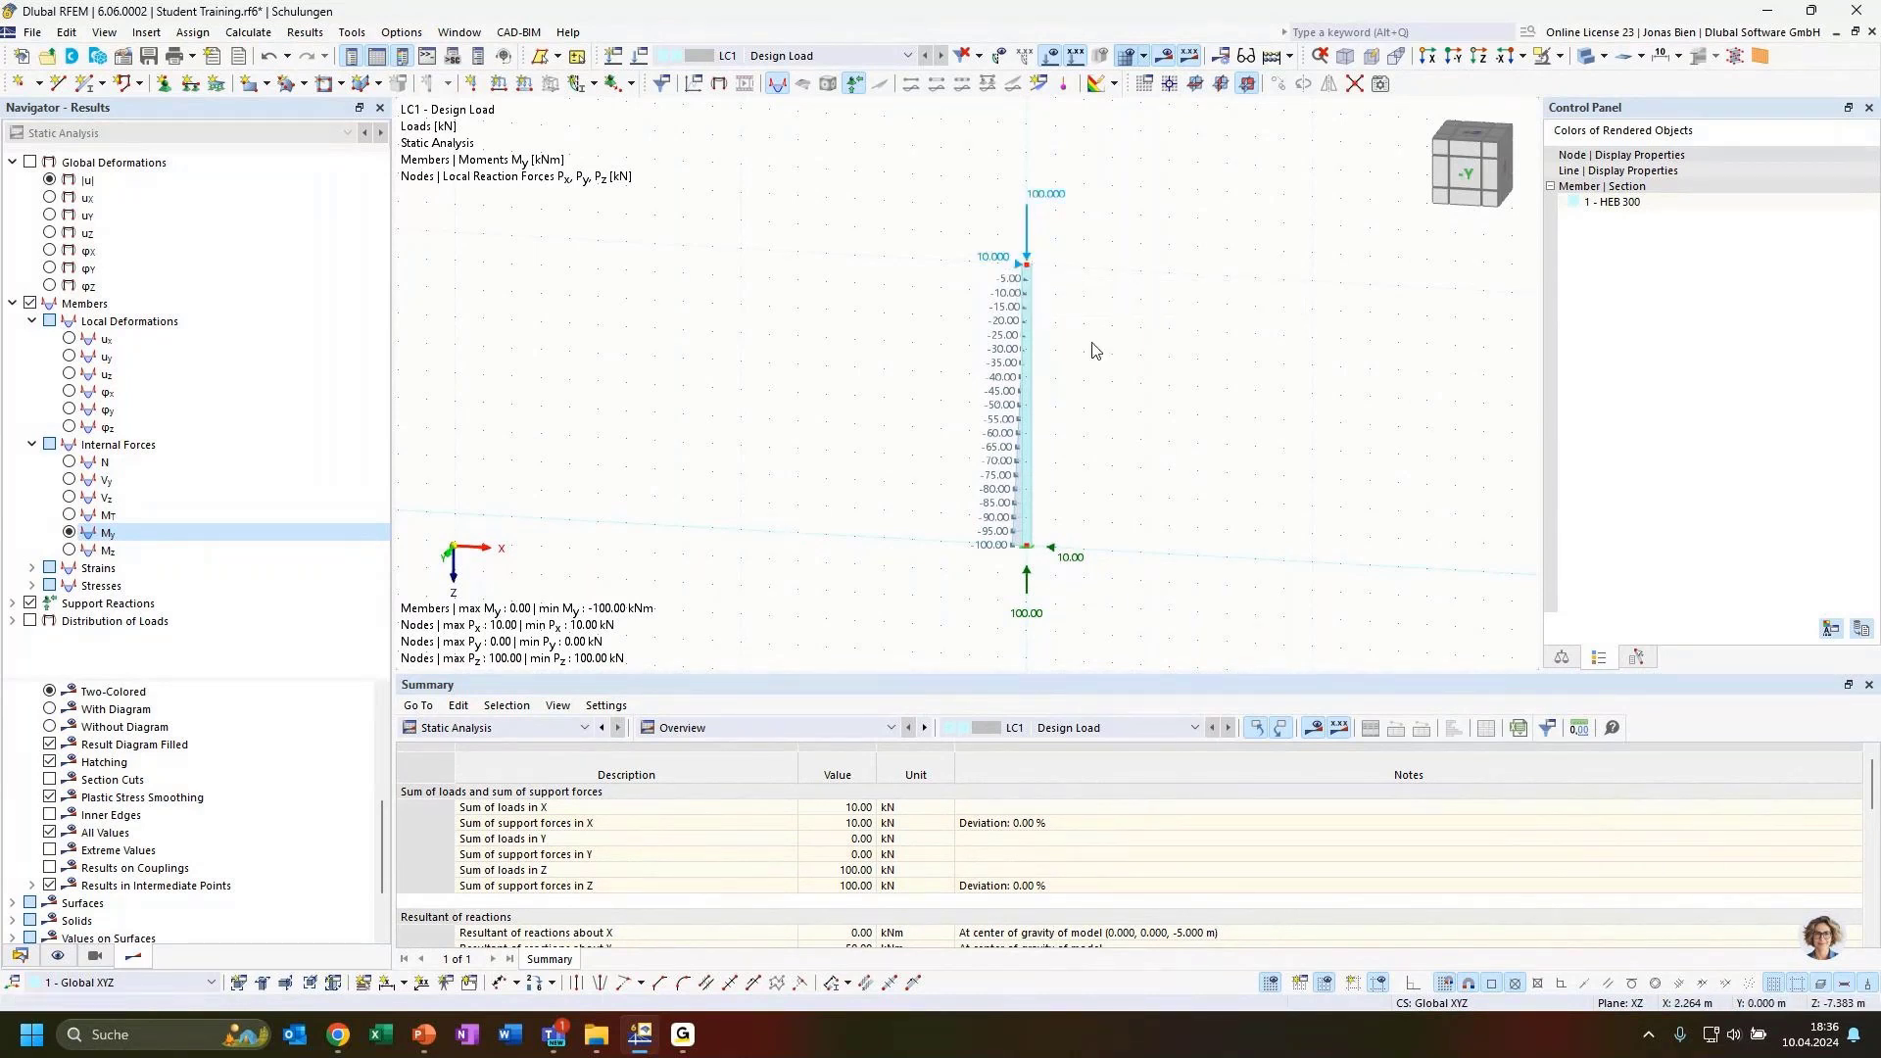
{"action": "scroll", "coordinate": [1092, 345], "scroll_direction": "up", "scroll_amount": 2}
{"action": "scroll", "coordinate": [1120, 380], "scroll_direction": "down", "scroll_amount": 1}
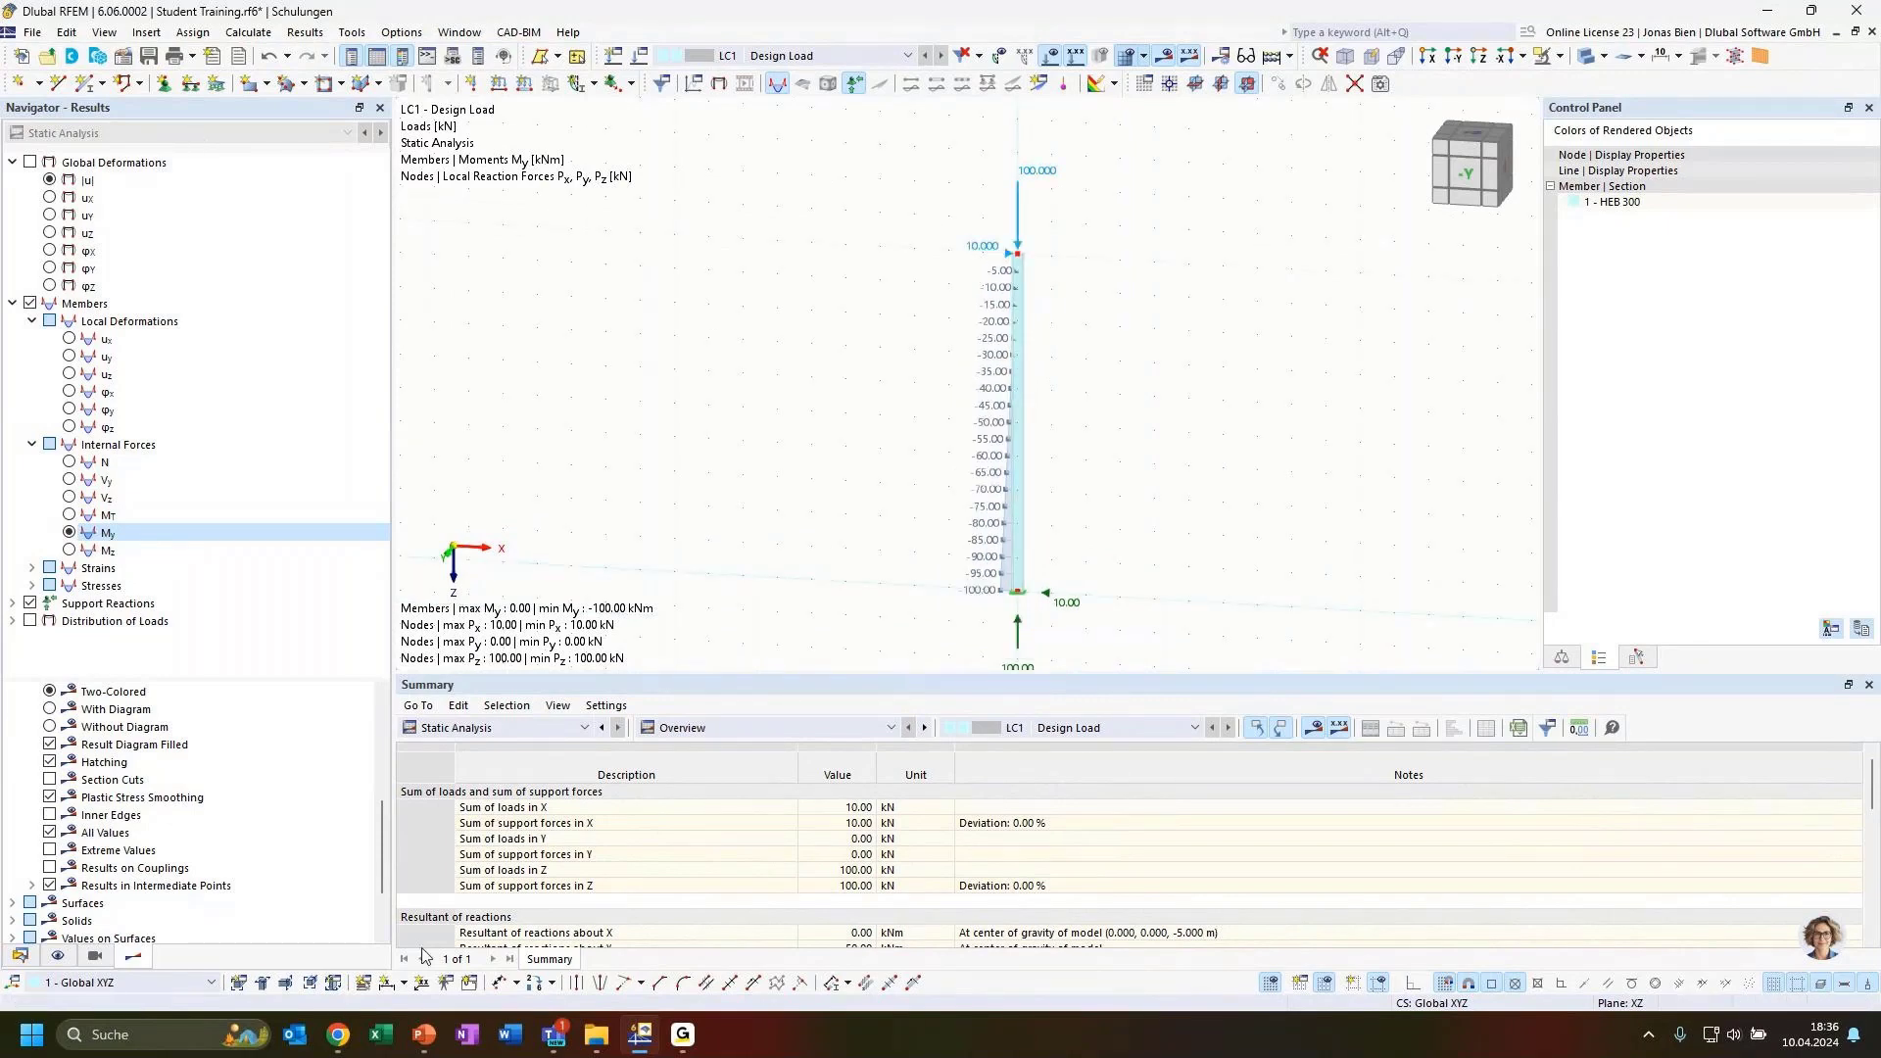
Add a linear length dimension to the column and move its dimension line closer to the member.
{"action": "left_click", "coordinate": [389, 982]}
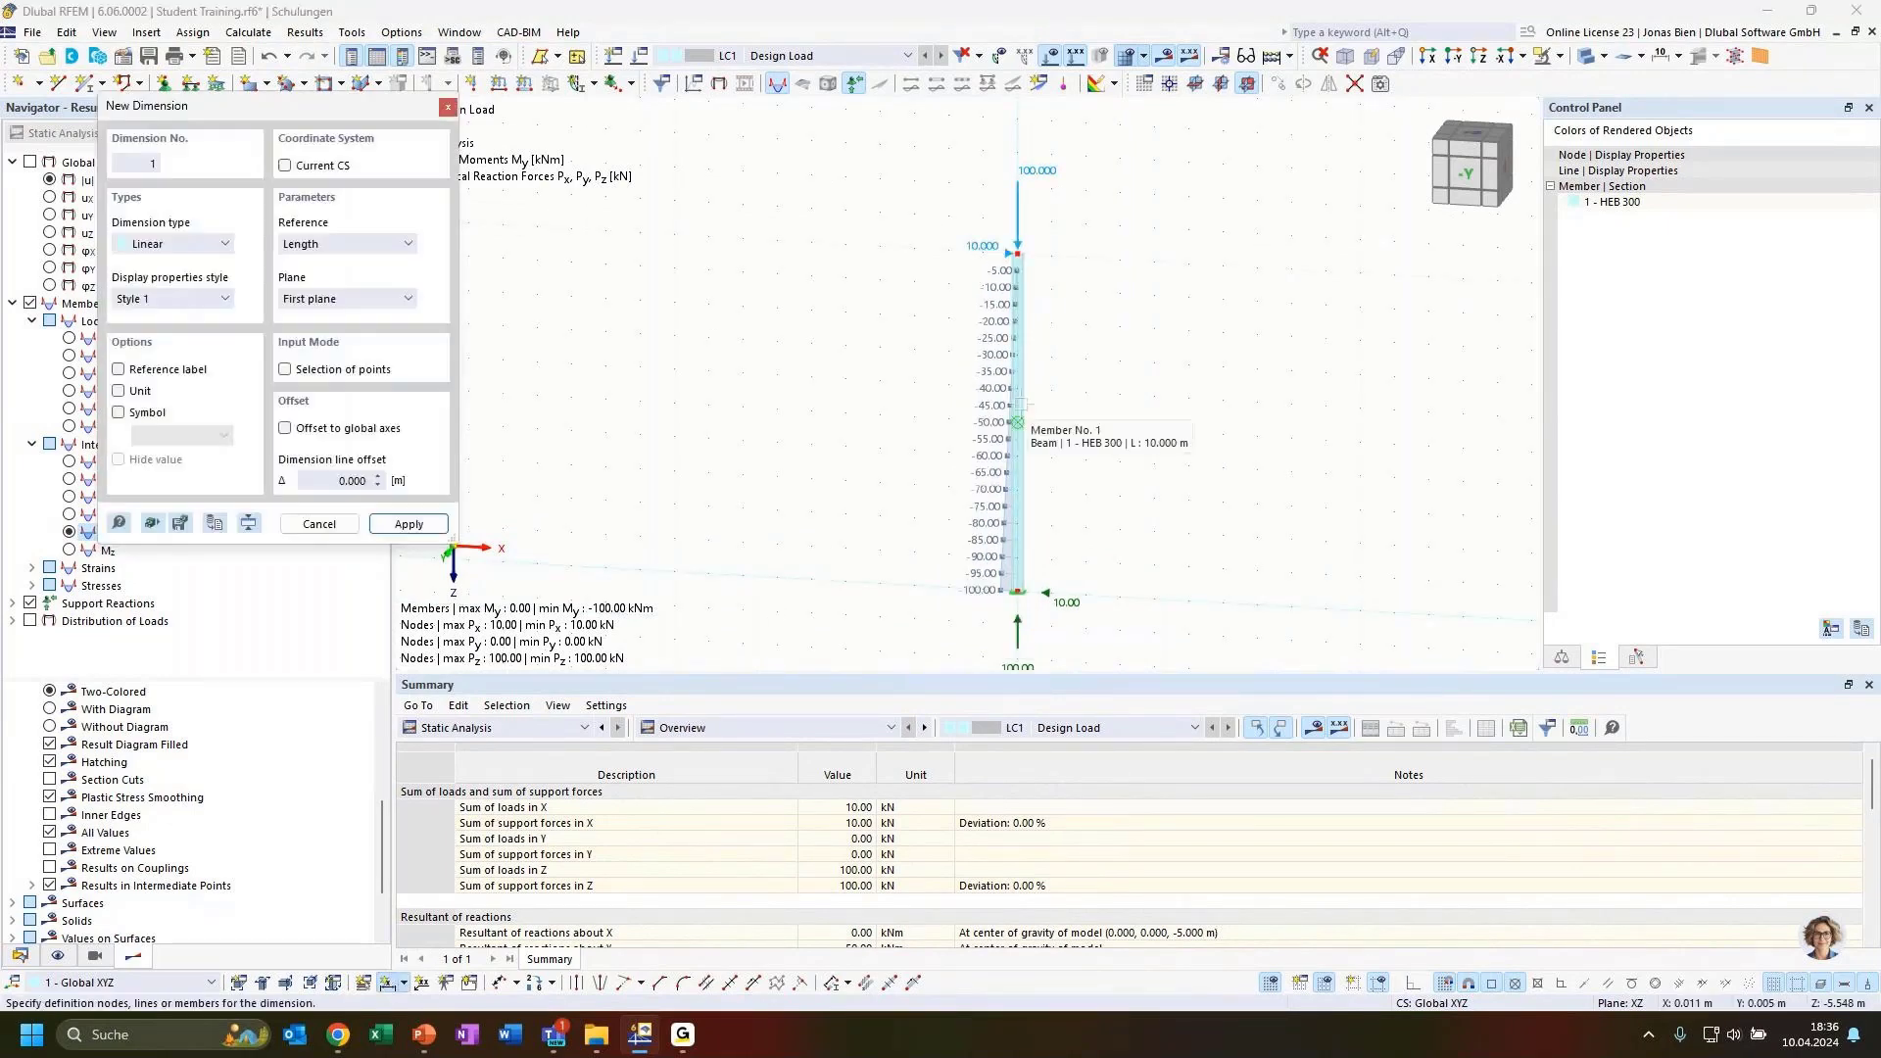
{"action": "left_click", "coordinate": [1020, 403]}
{"action": "left_click", "coordinate": [1074, 408]}
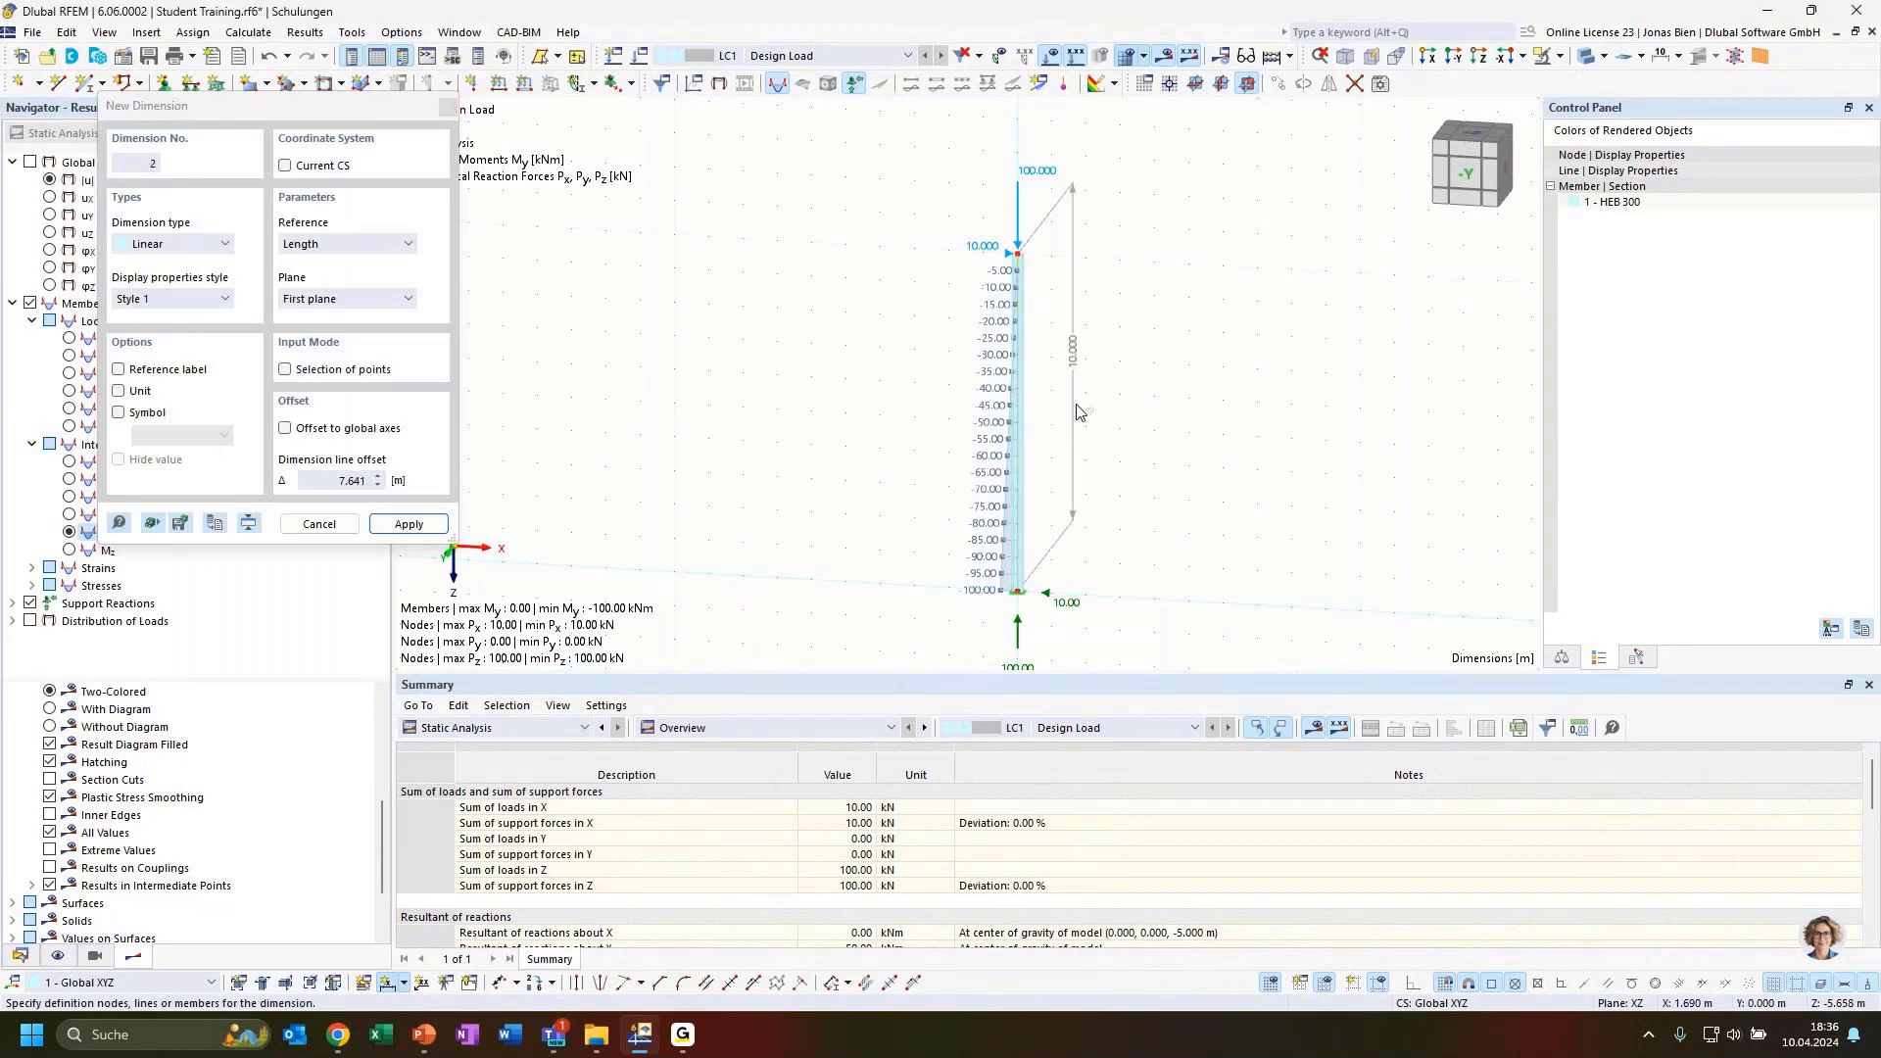
{"action": "key", "text": "Escape"}
{"action": "middle_click_drag", "start_coordinate": [1187, 498], "coordinate": [1124, 412], "text": "ctrl"}
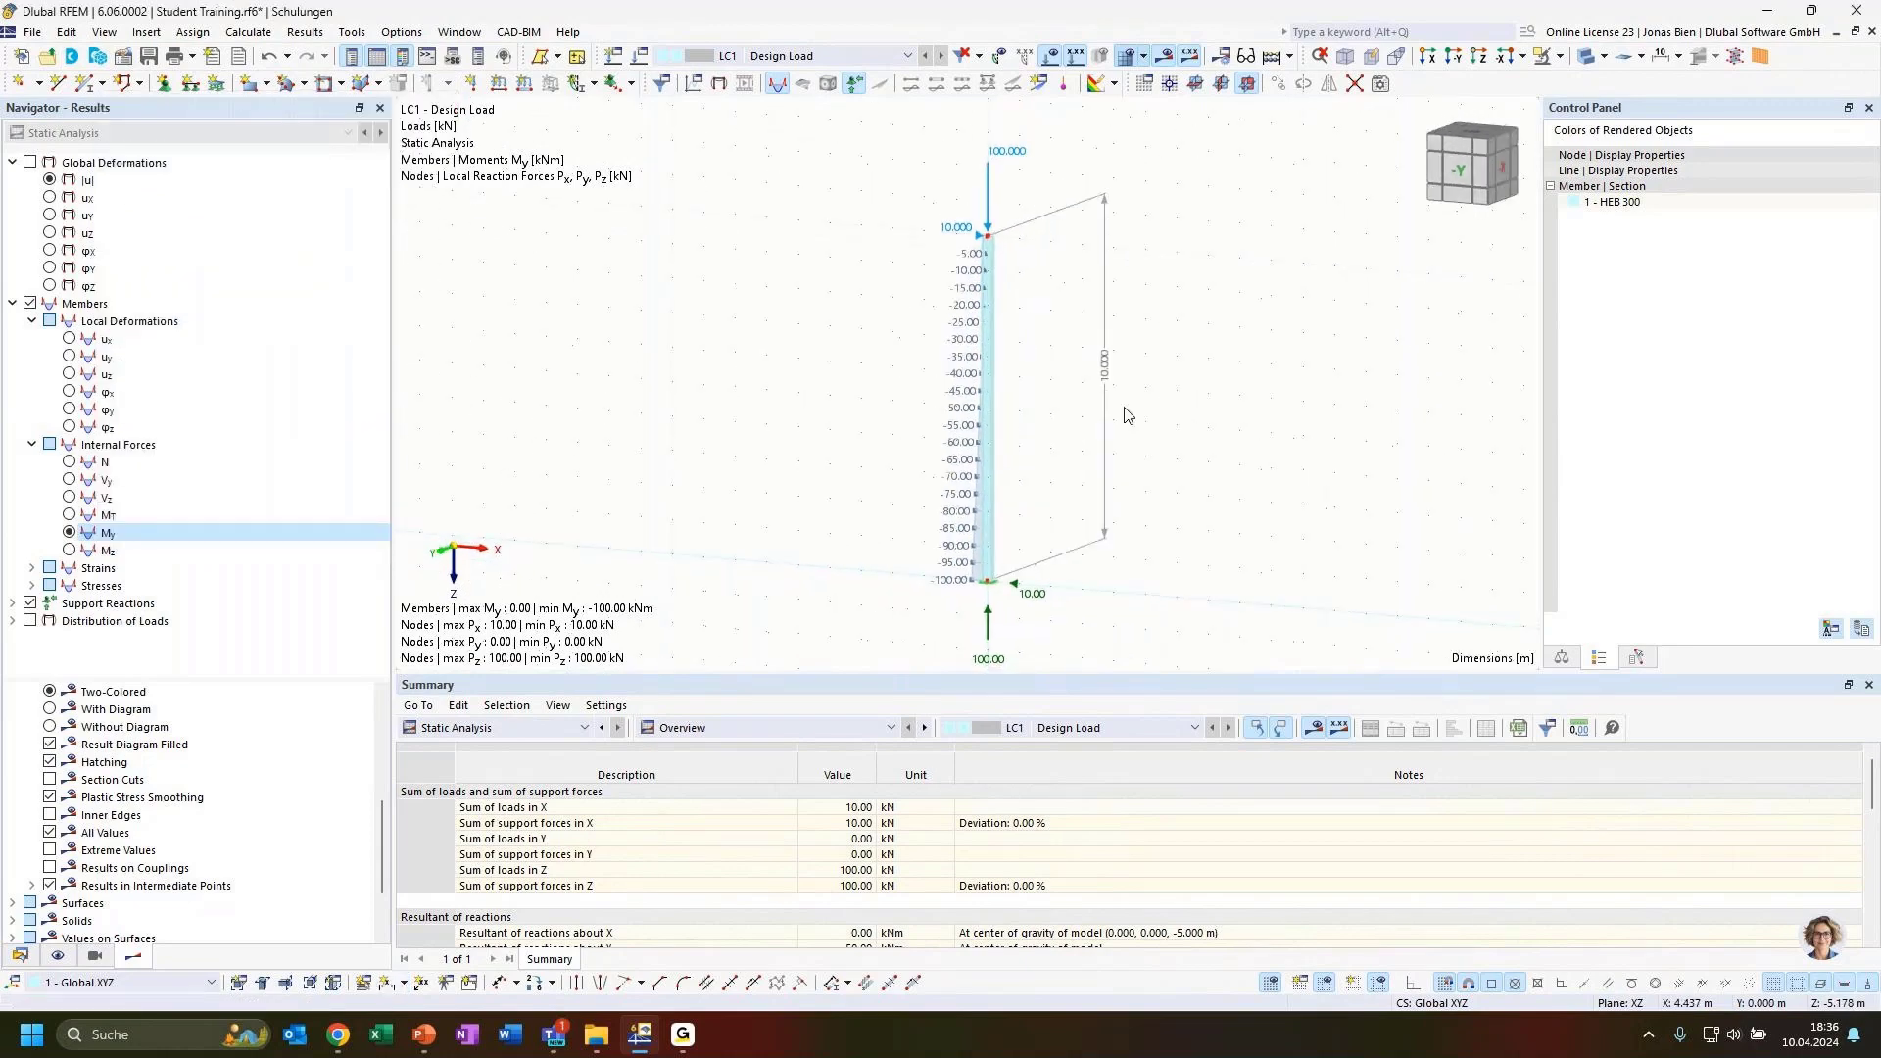
{"action": "left_click_drag", "start_coordinate": [1107, 380], "coordinate": [1033, 492]}
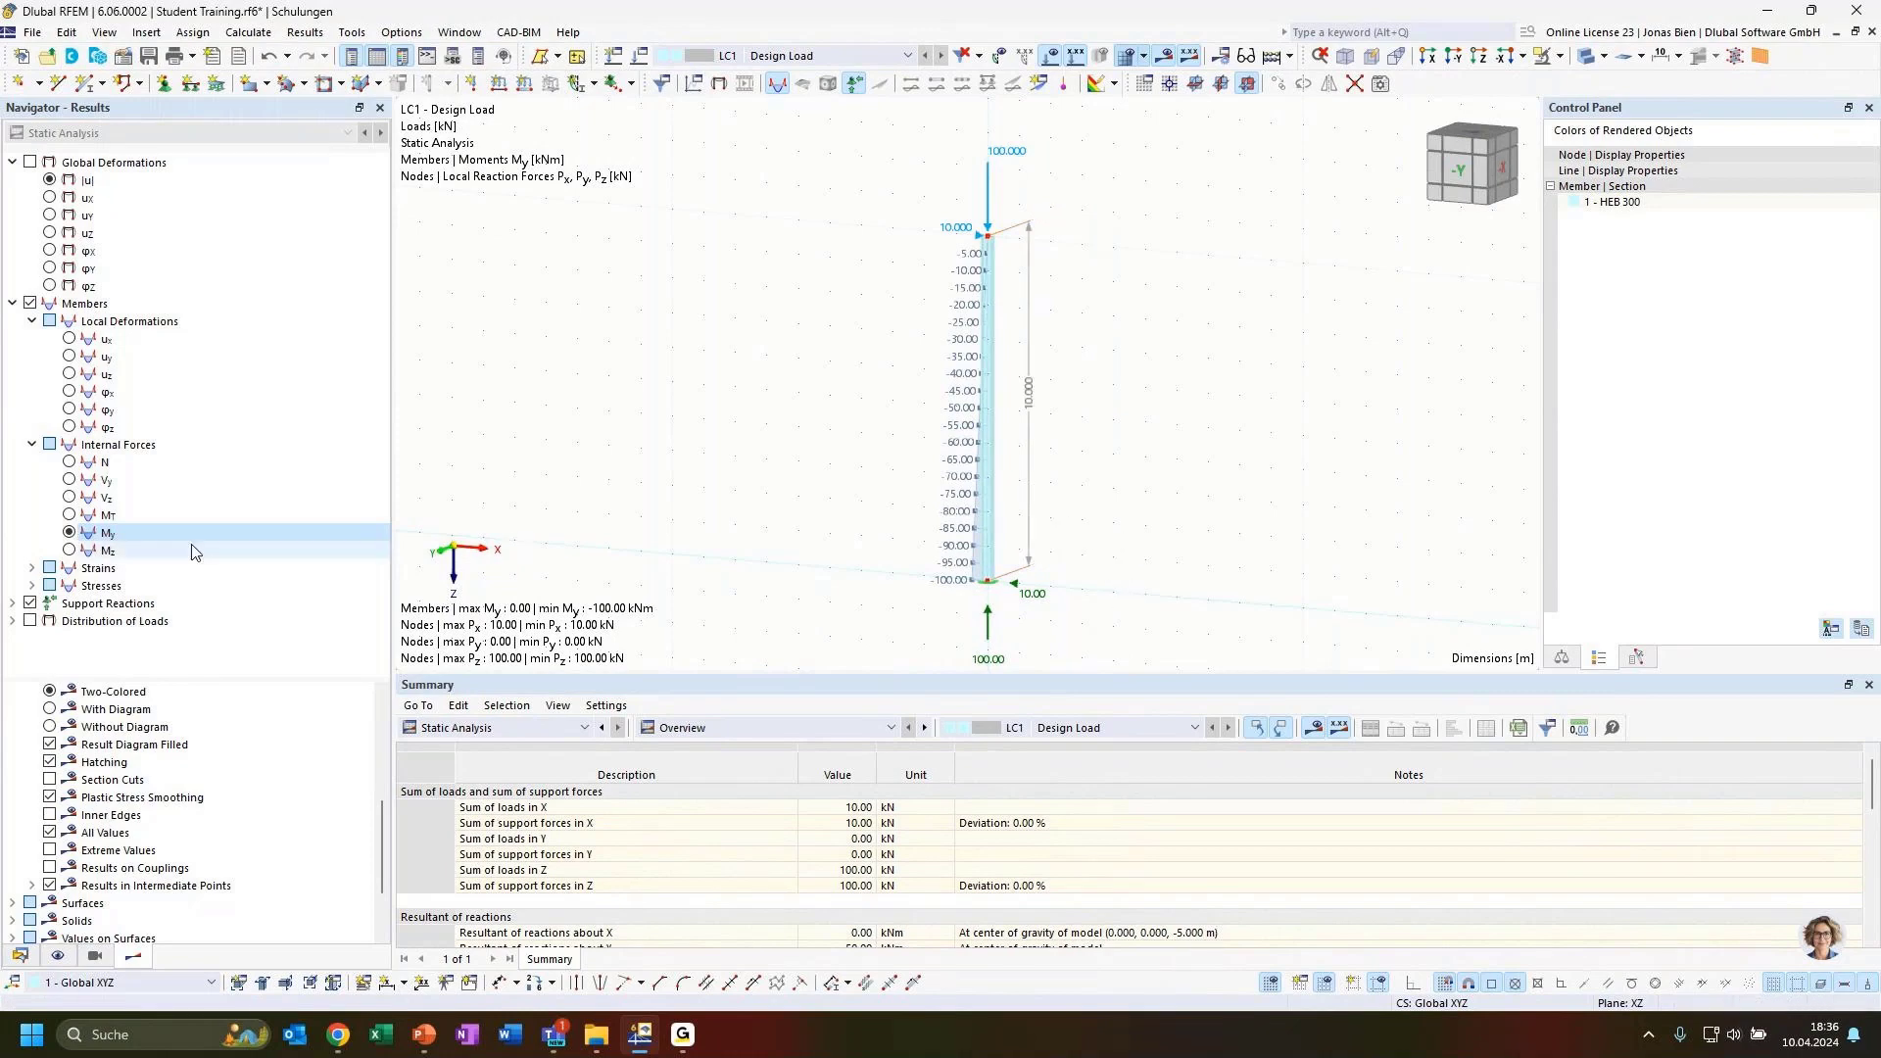
Turn on the support reaction moments Mx, My and Mz at the nodal support and inspect them at the column base.
{"action": "scroll", "coordinate": [1089, 468], "scroll_direction": "down", "scroll_amount": 1}
{"action": "scroll", "coordinate": [1060, 607], "scroll_direction": "up", "scroll_amount": 1}
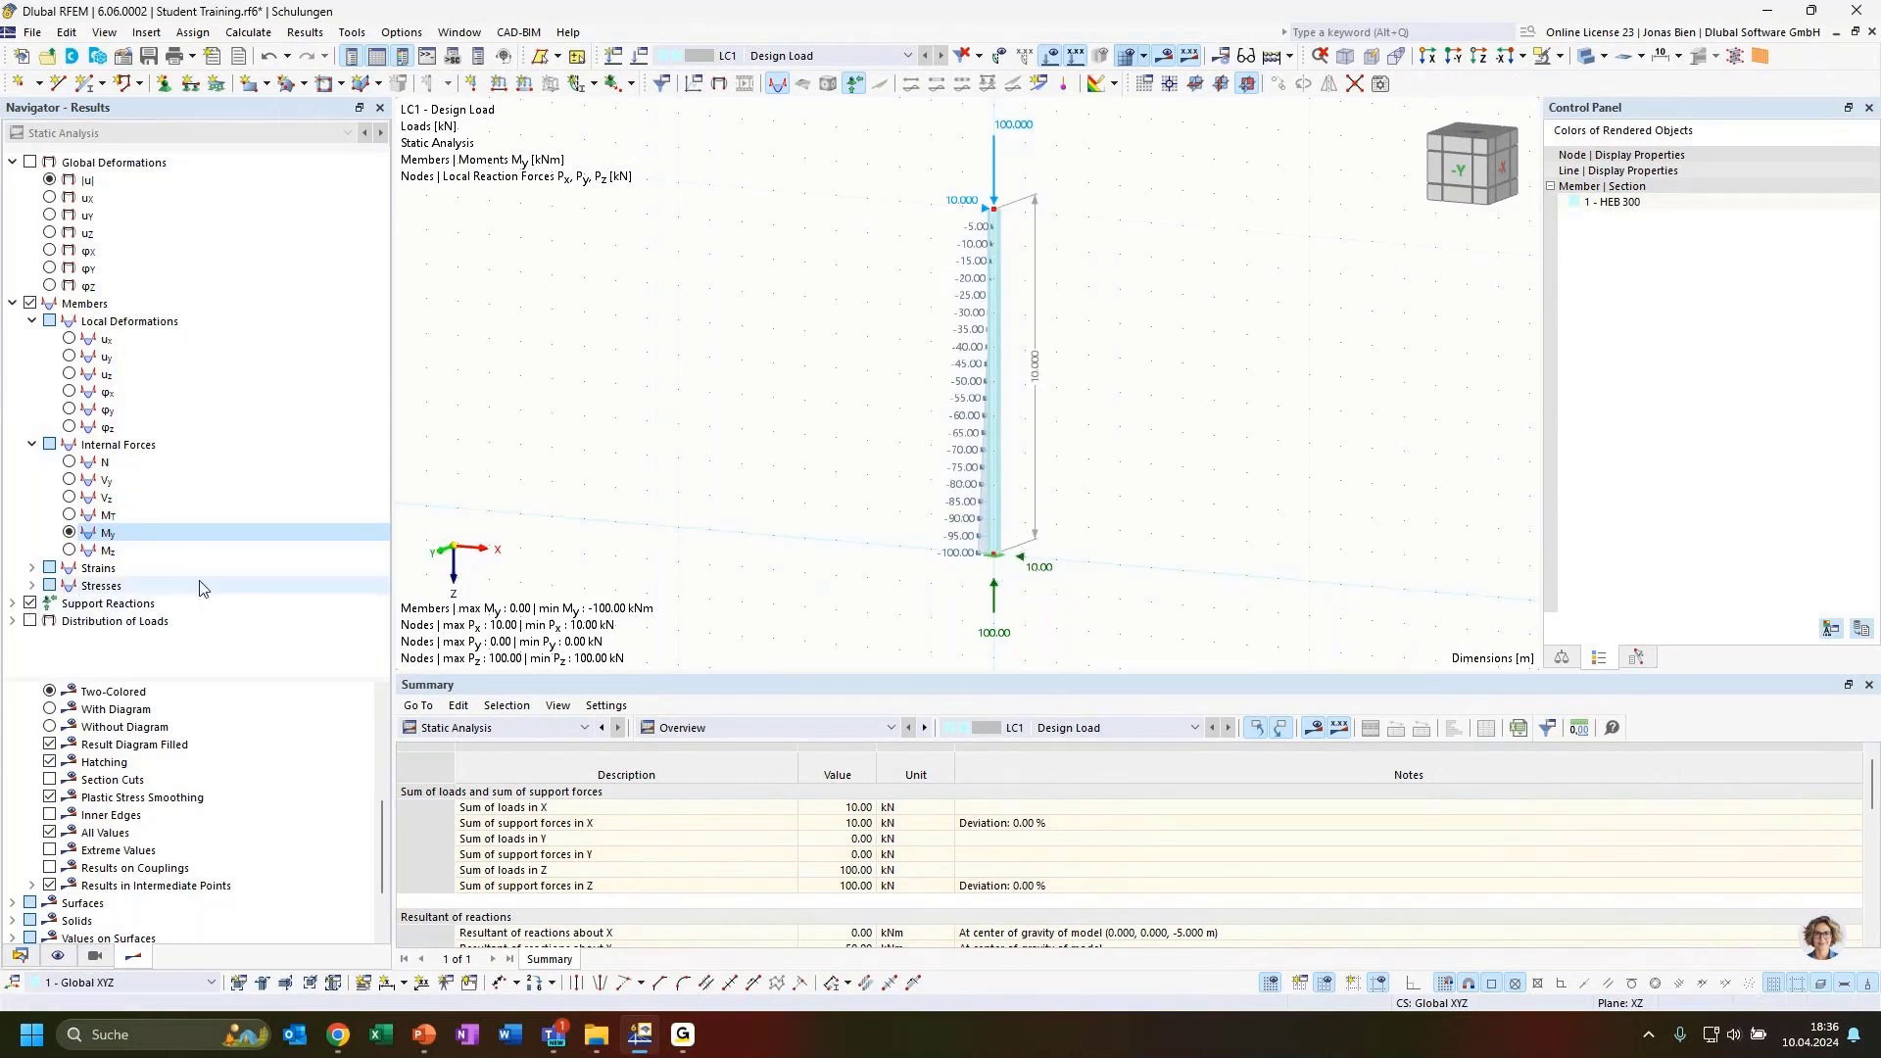
{"action": "left_click", "coordinate": [13, 604]}
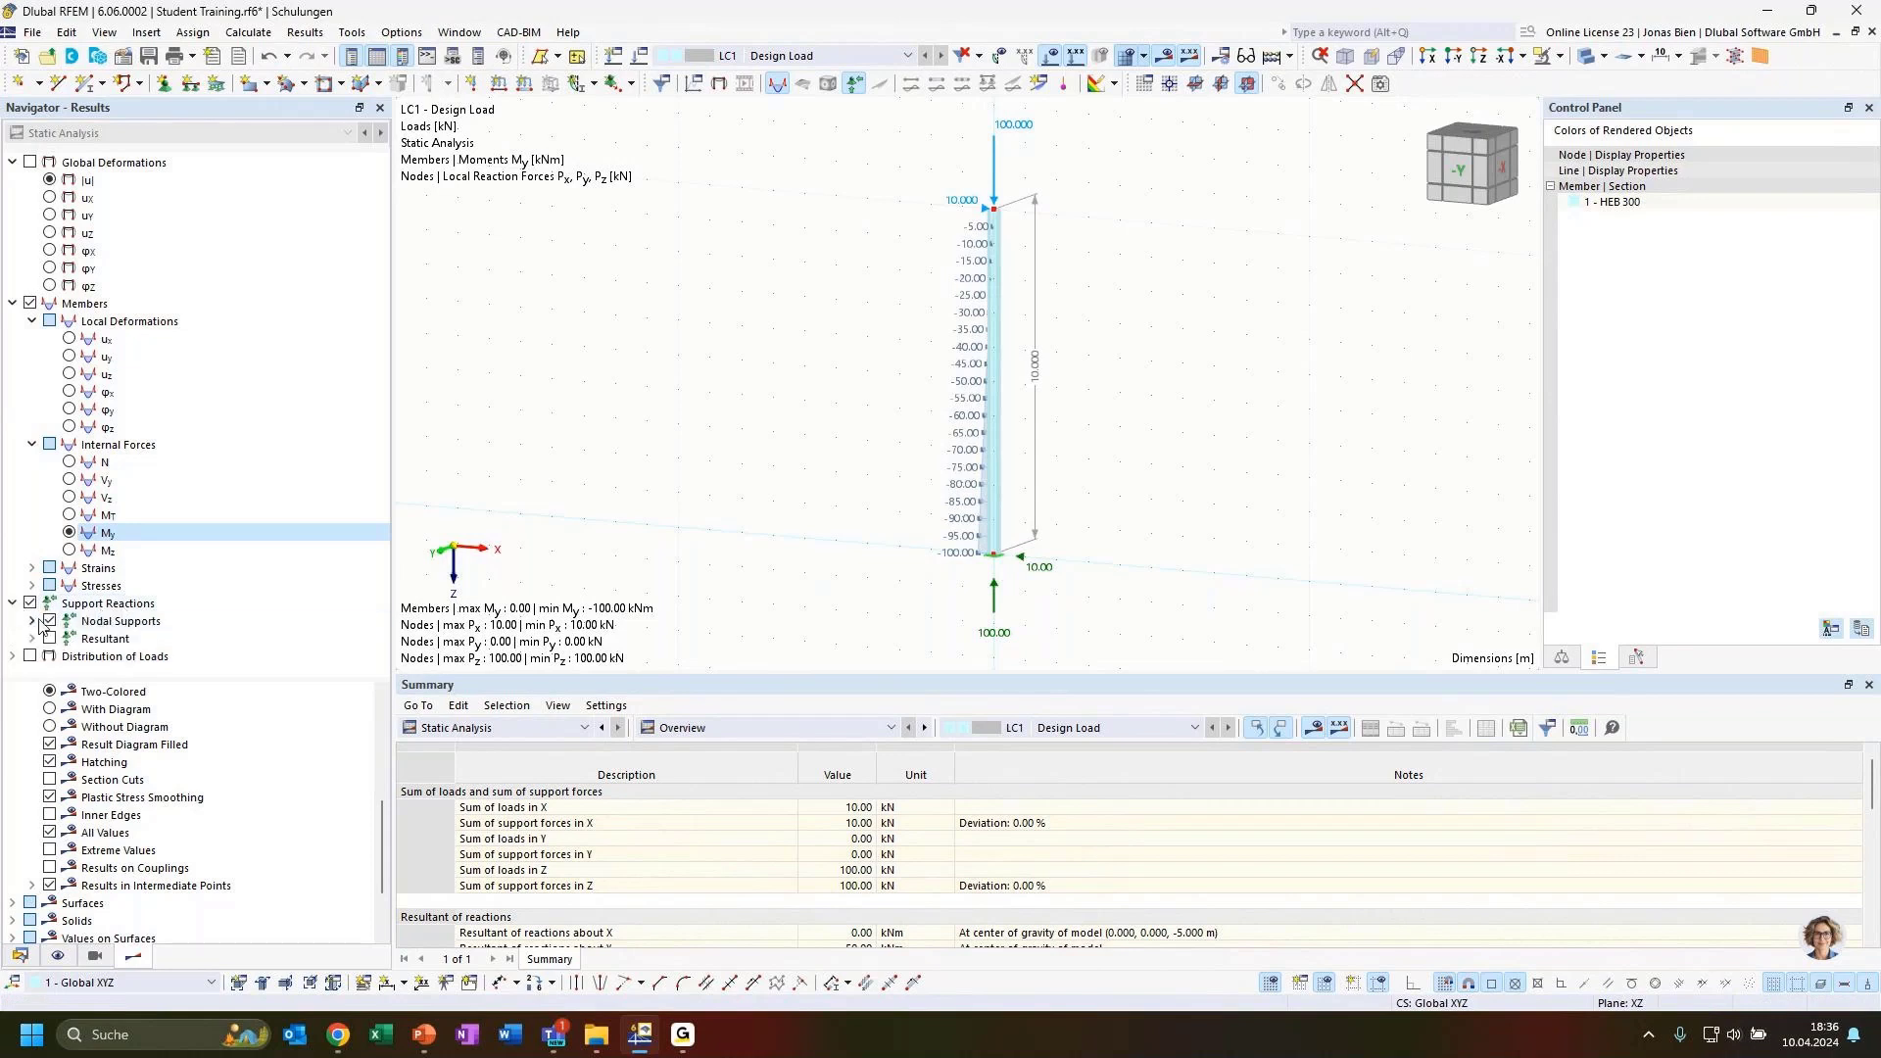
{"action": "left_click", "coordinate": [33, 621]}
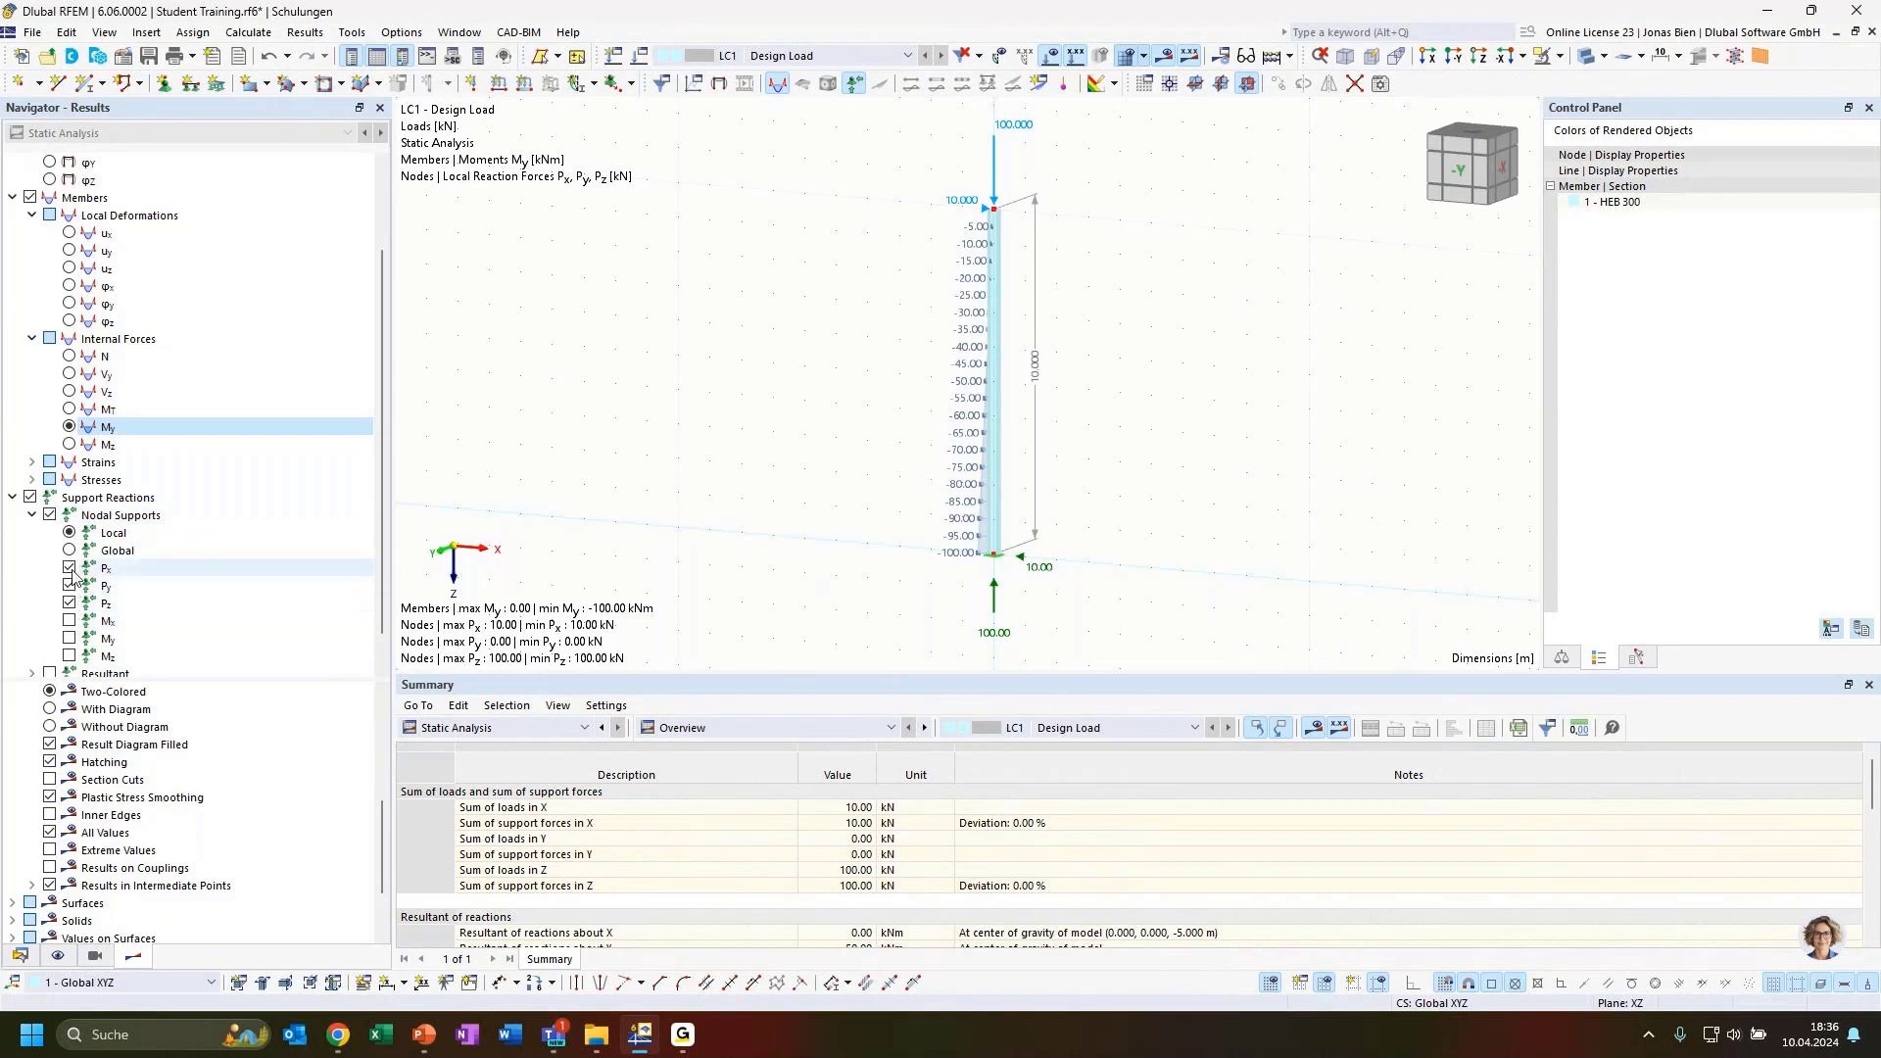
{"action": "left_click", "coordinate": [69, 622]}
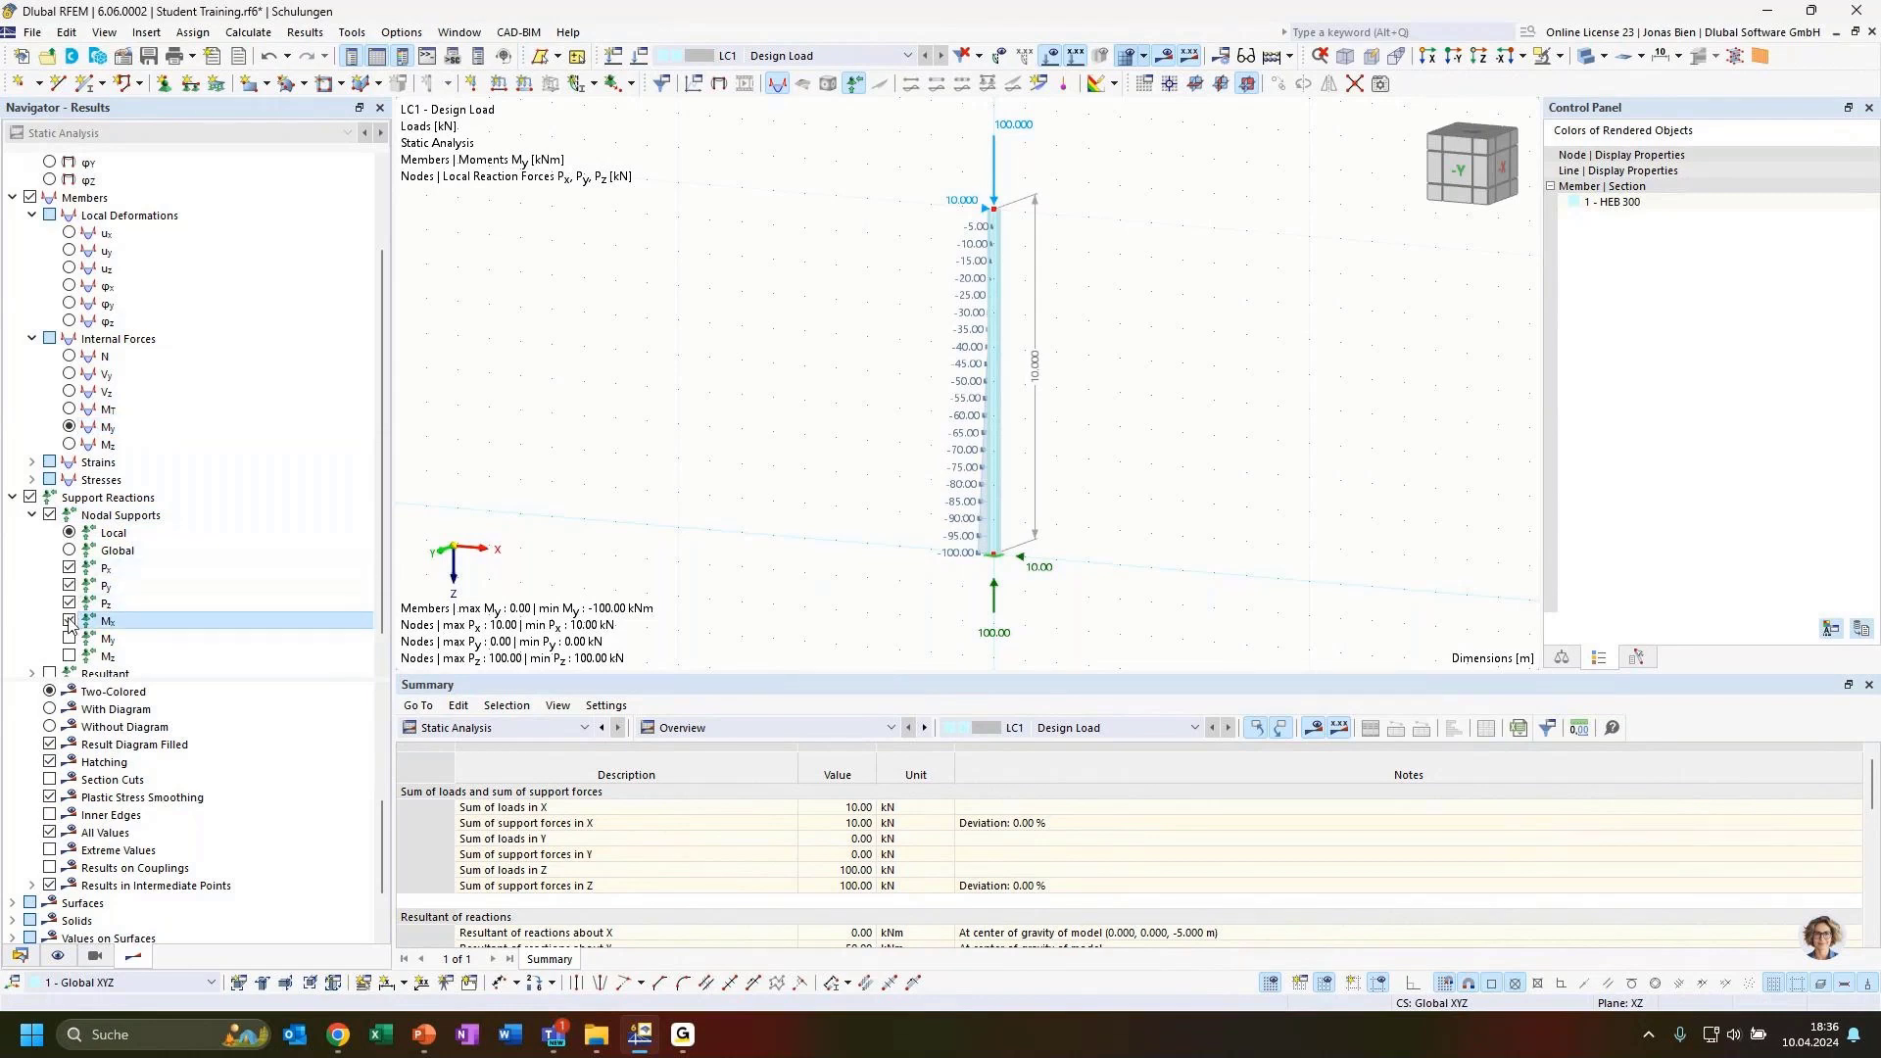
{"action": "left_click", "coordinate": [69, 639]}
{"action": "left_click", "coordinate": [69, 657]}
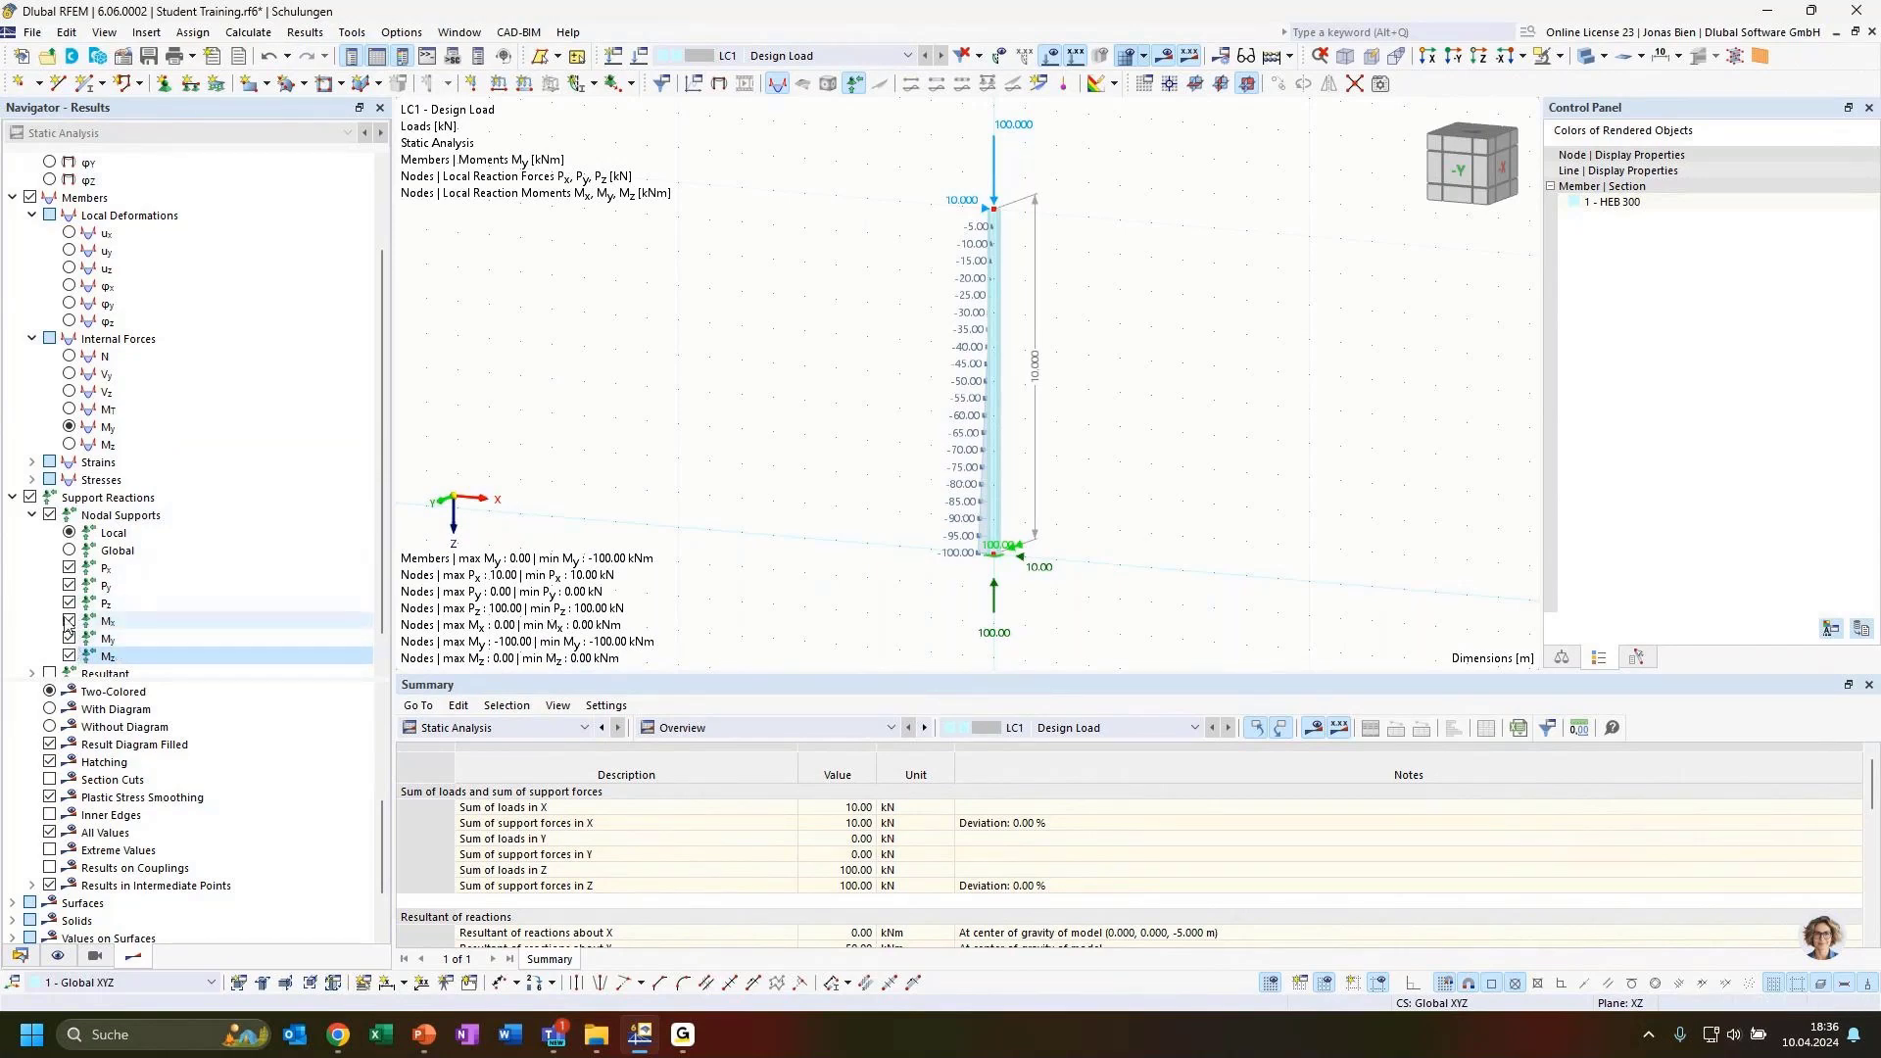
{"action": "scroll", "coordinate": [1026, 542], "scroll_direction": "up", "scroll_amount": 3}
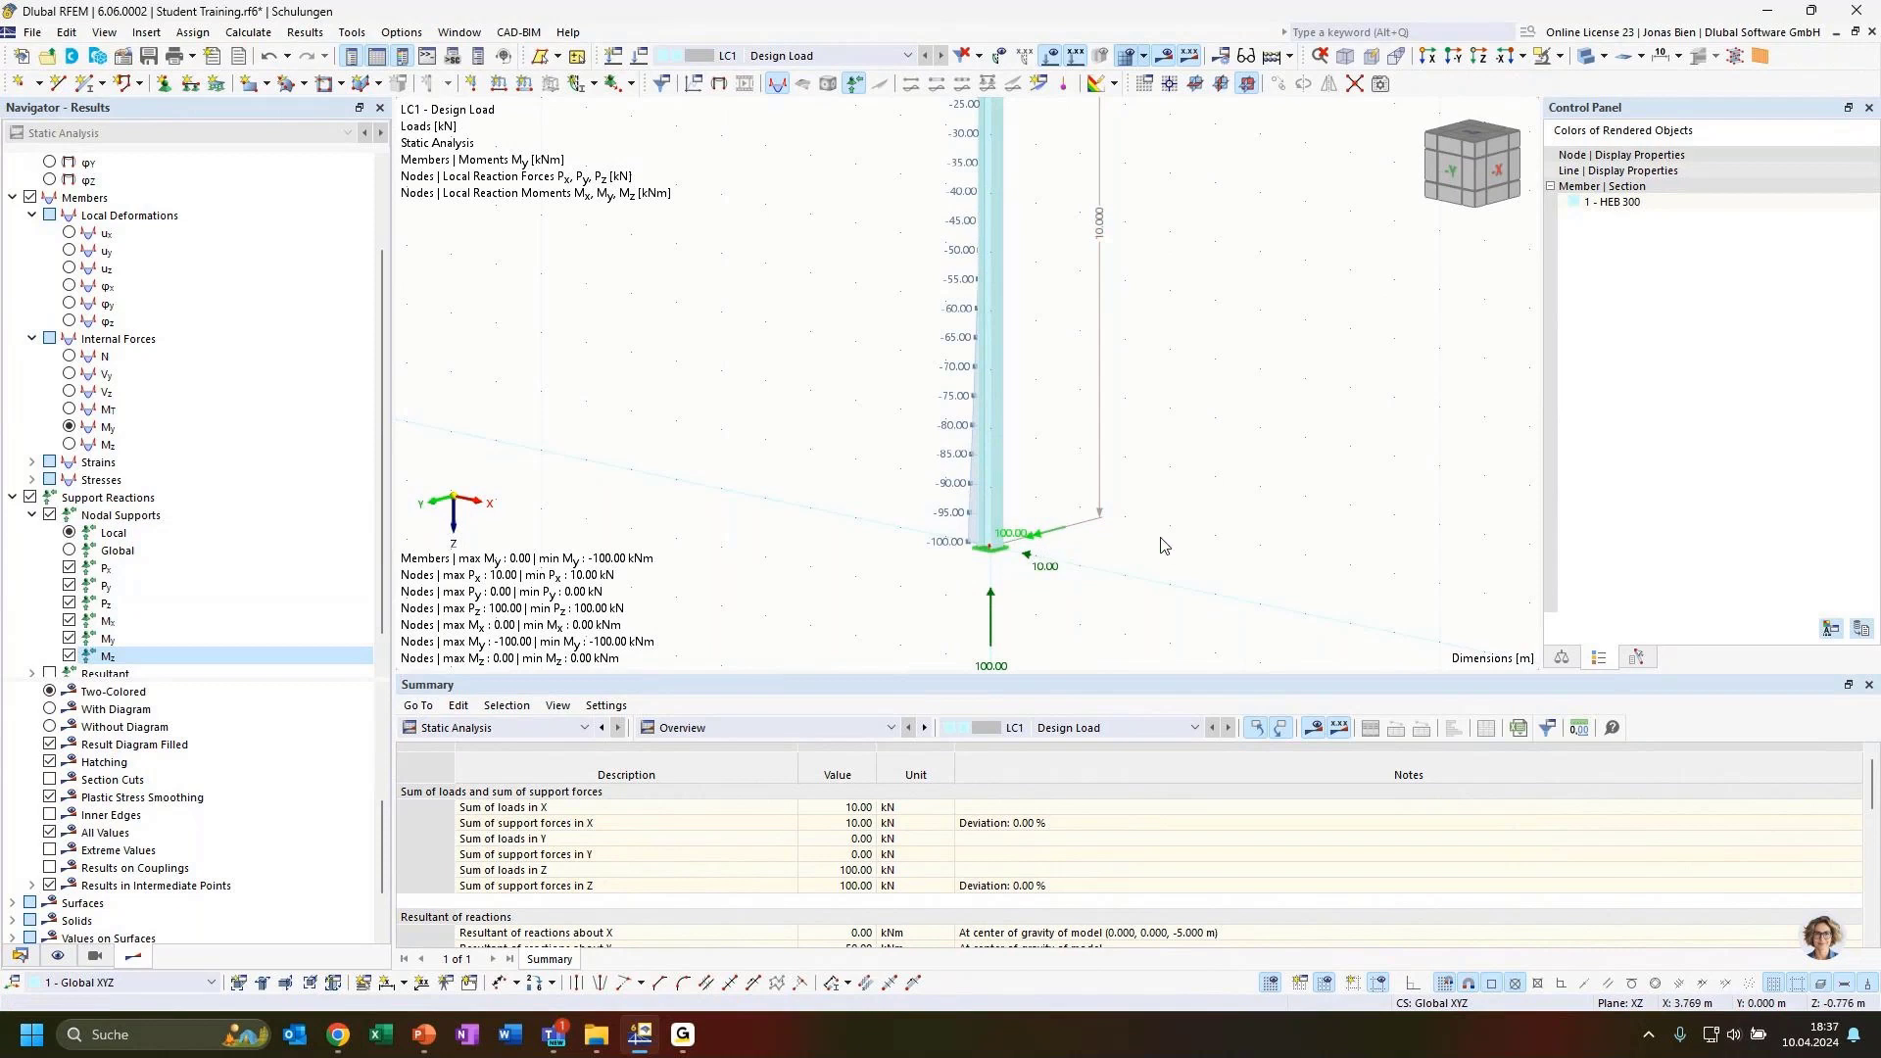
{"action": "middle_click_drag", "start_coordinate": [1159, 538], "coordinate": [1186, 566], "text": "ctrl"}
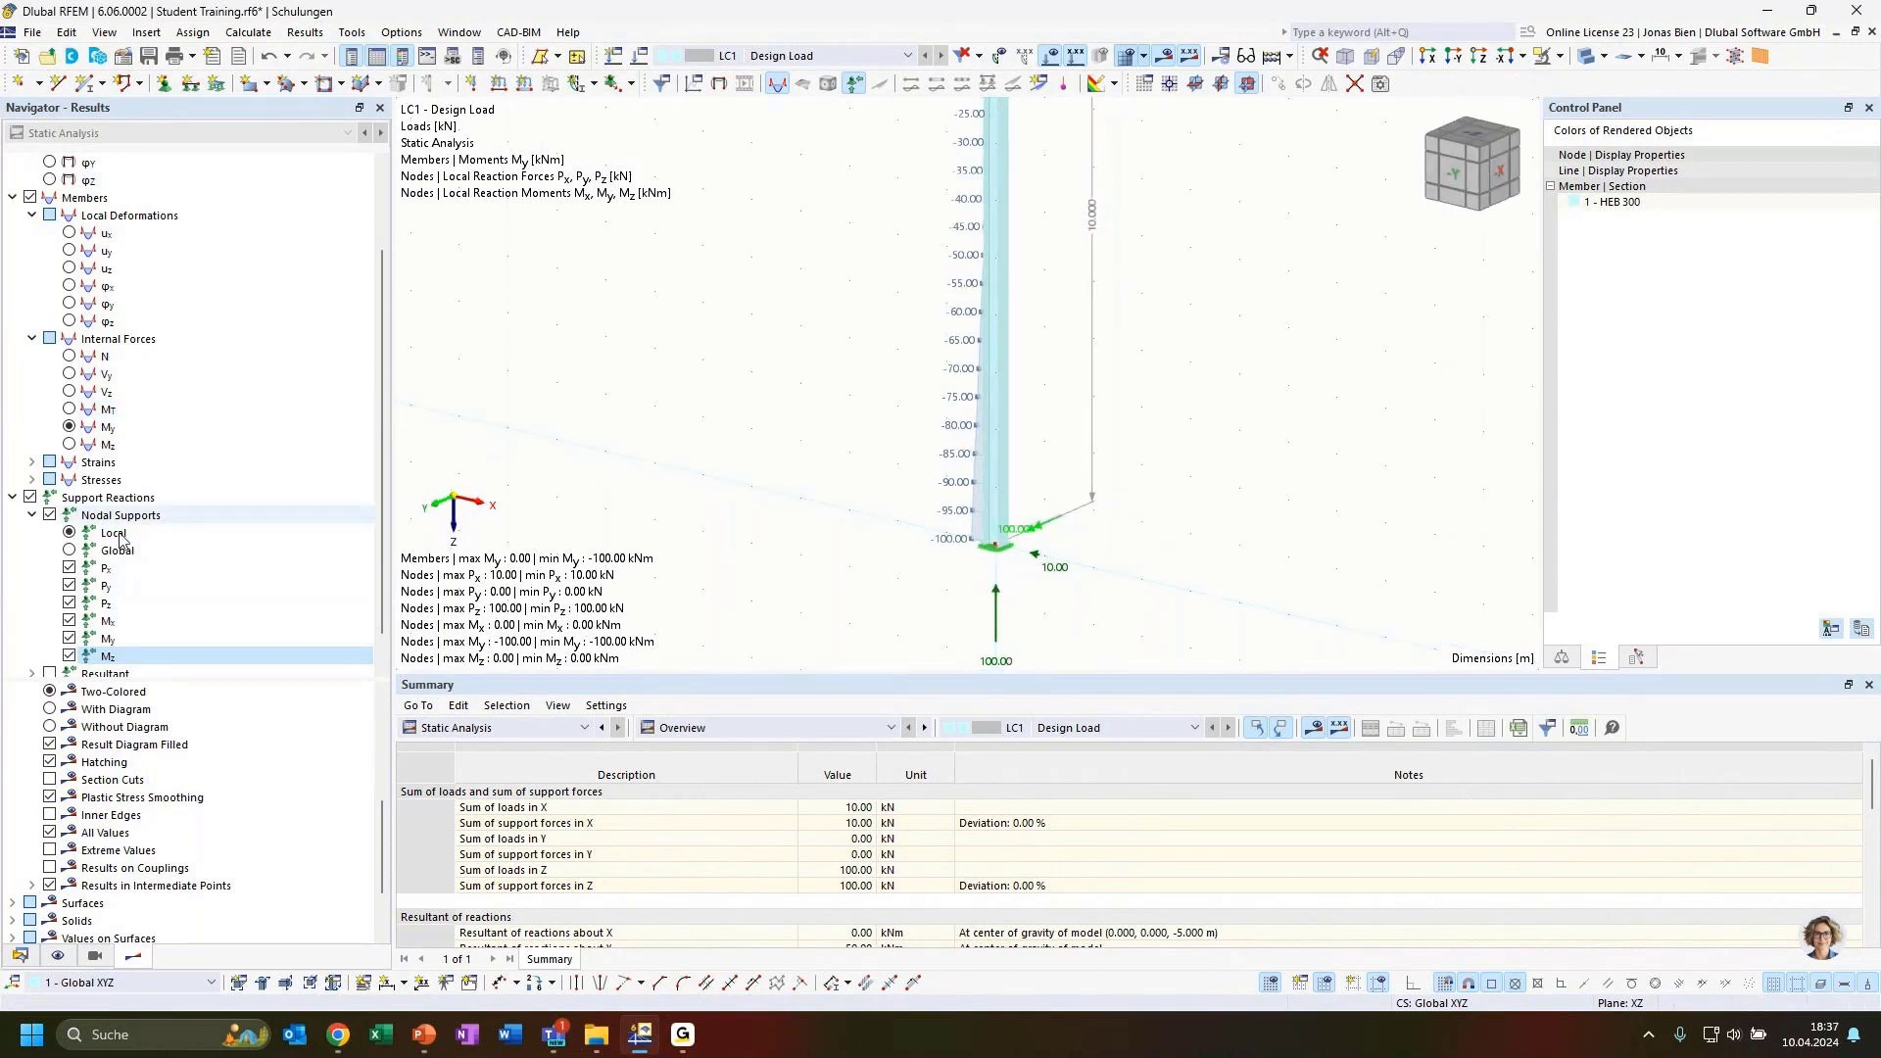
{"action": "left_click", "coordinate": [13, 497]}
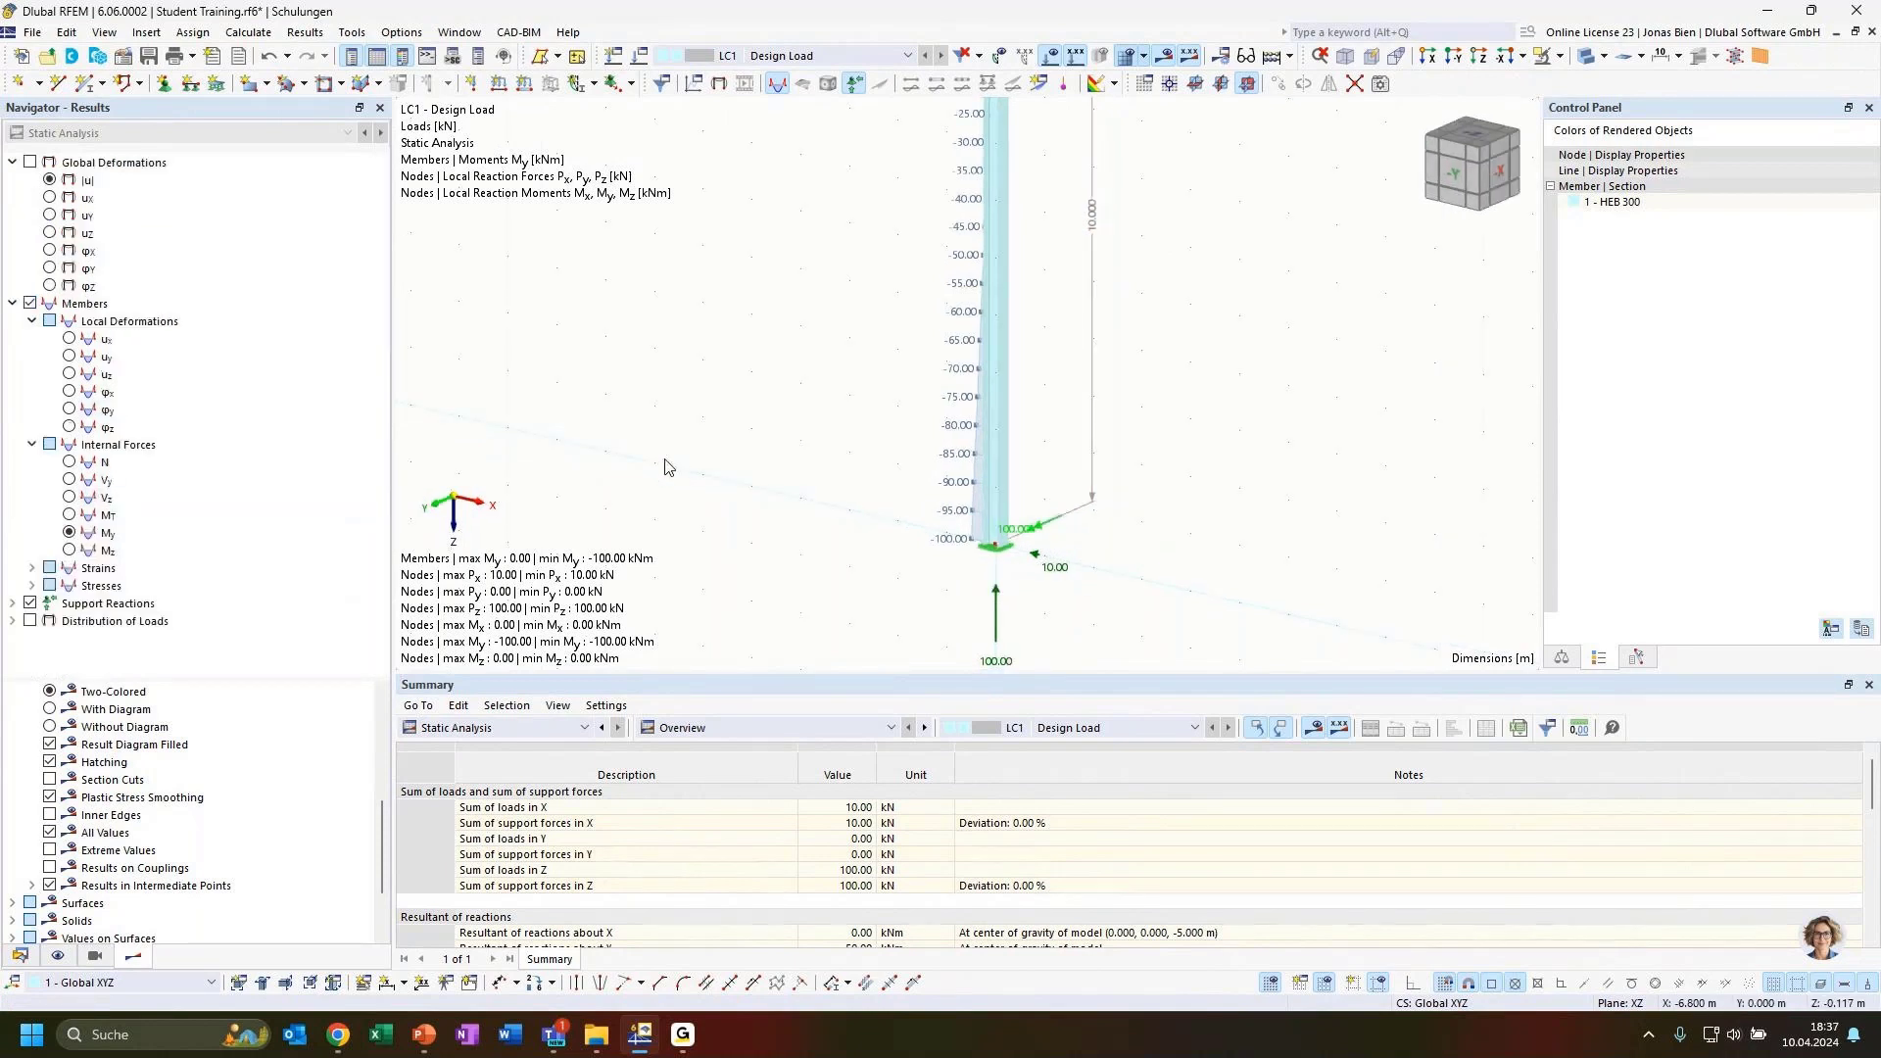
Display the column's global deformation |u| for load case LC1.
{"action": "scroll", "coordinate": [764, 420], "scroll_direction": "down", "scroll_amount": 2}
{"action": "middle_click_drag", "start_coordinate": [792, 372], "coordinate": [759, 396]}
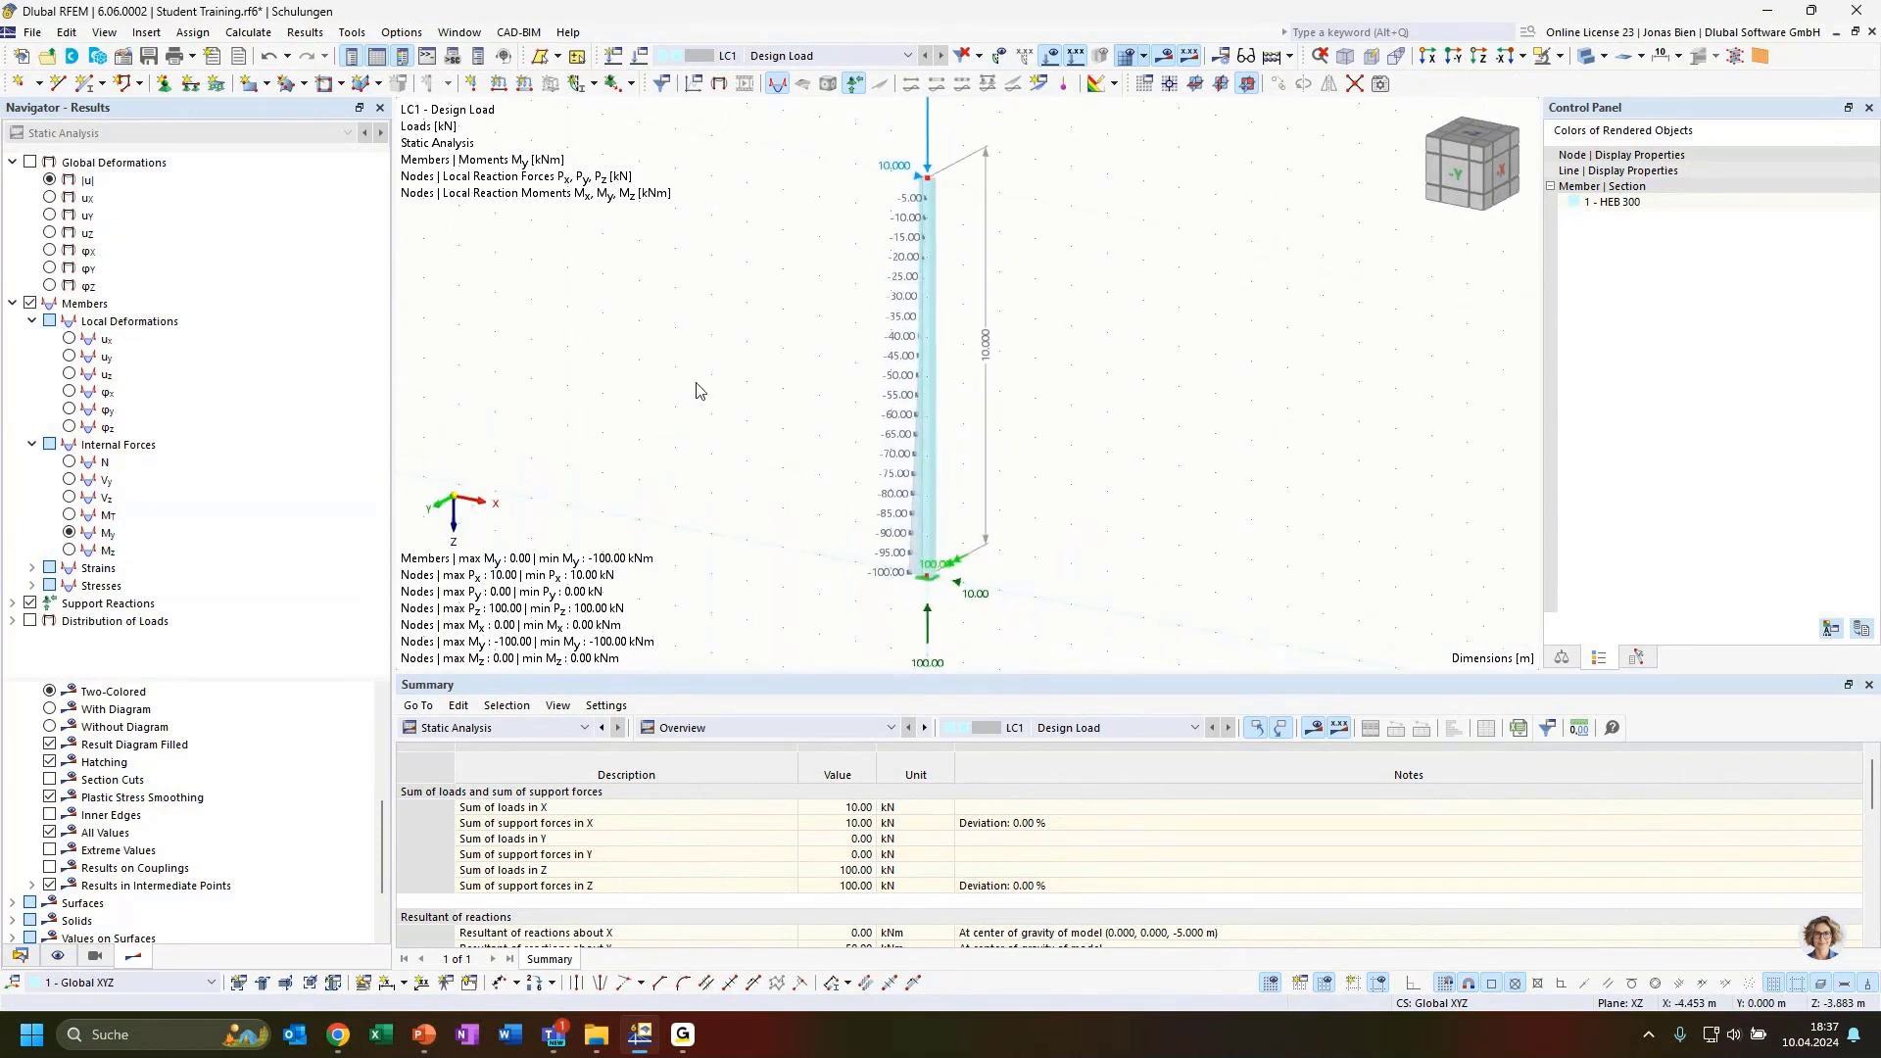
{"action": "left_click", "coordinate": [49, 180]}
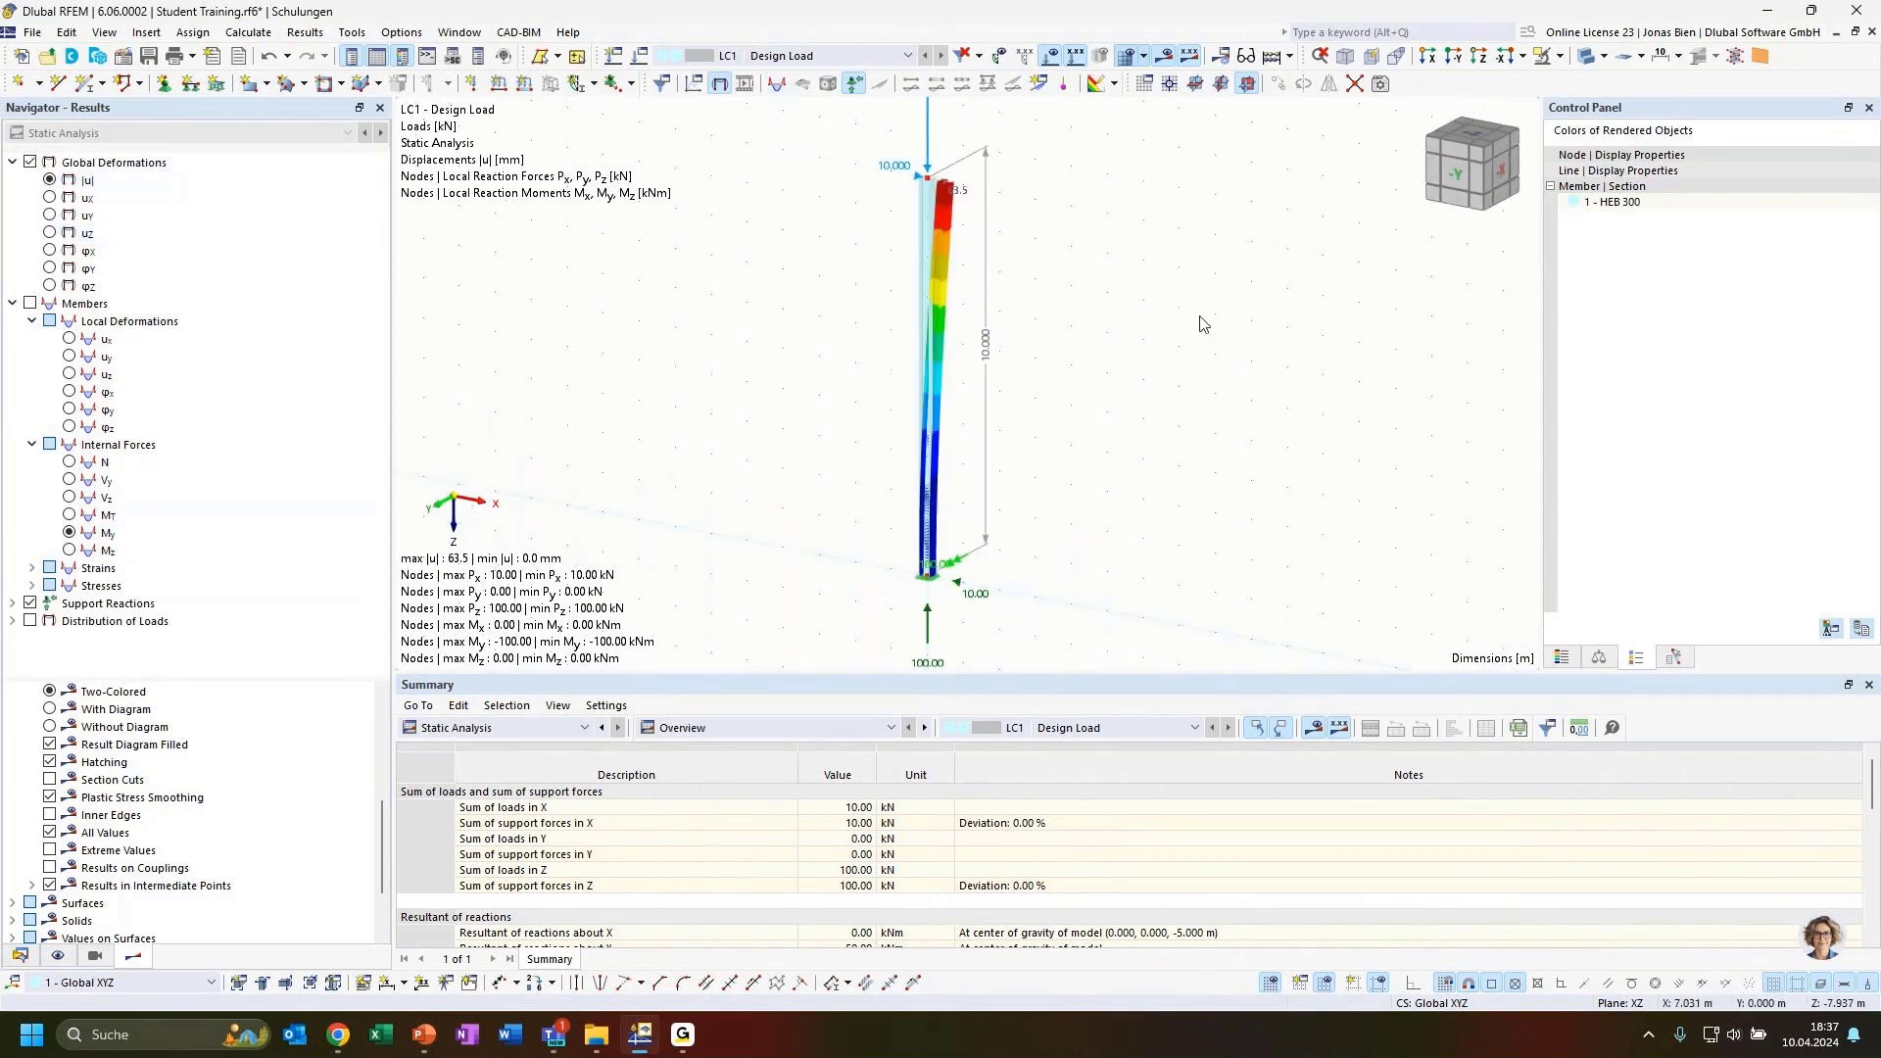
{"action": "middle_click_drag", "start_coordinate": [1047, 275], "coordinate": [1147, 247], "text": "ctrl"}
{"action": "left_click", "coordinate": [1584, 61]}
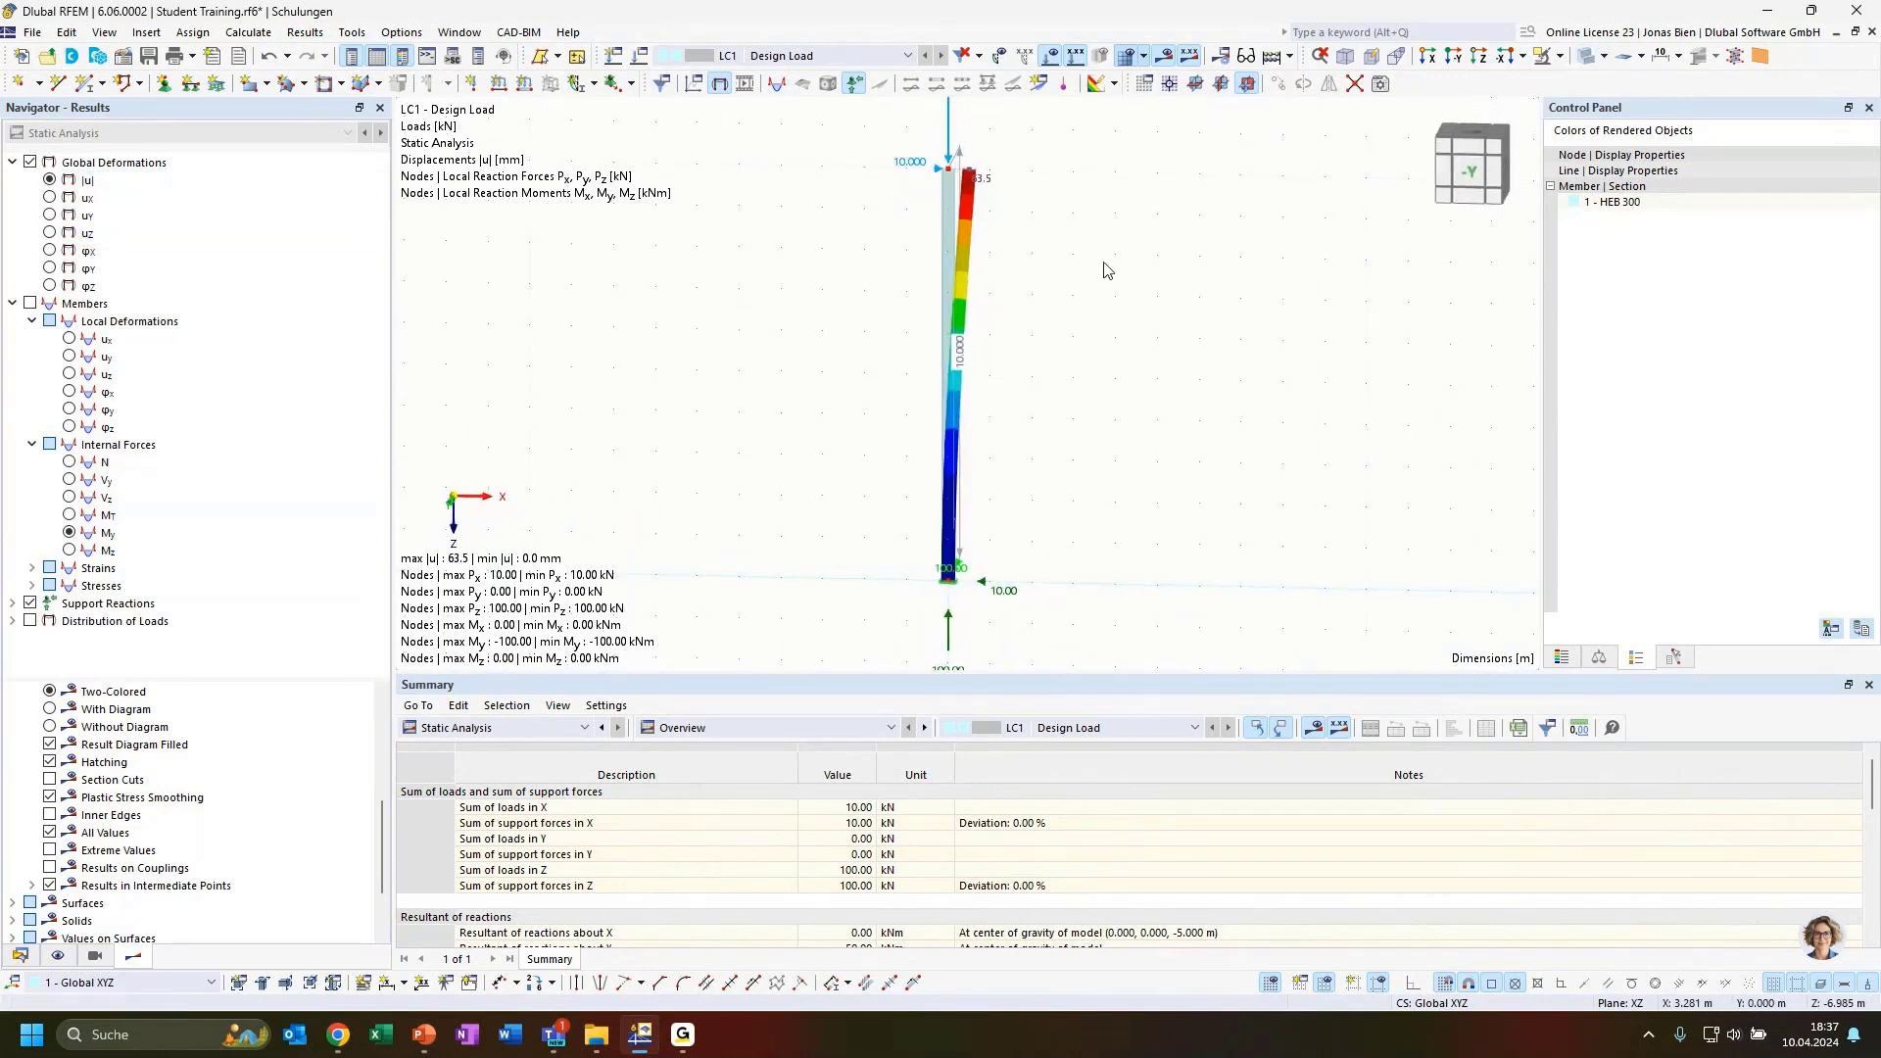
{"action": "left_click", "coordinate": [1542, 58]}
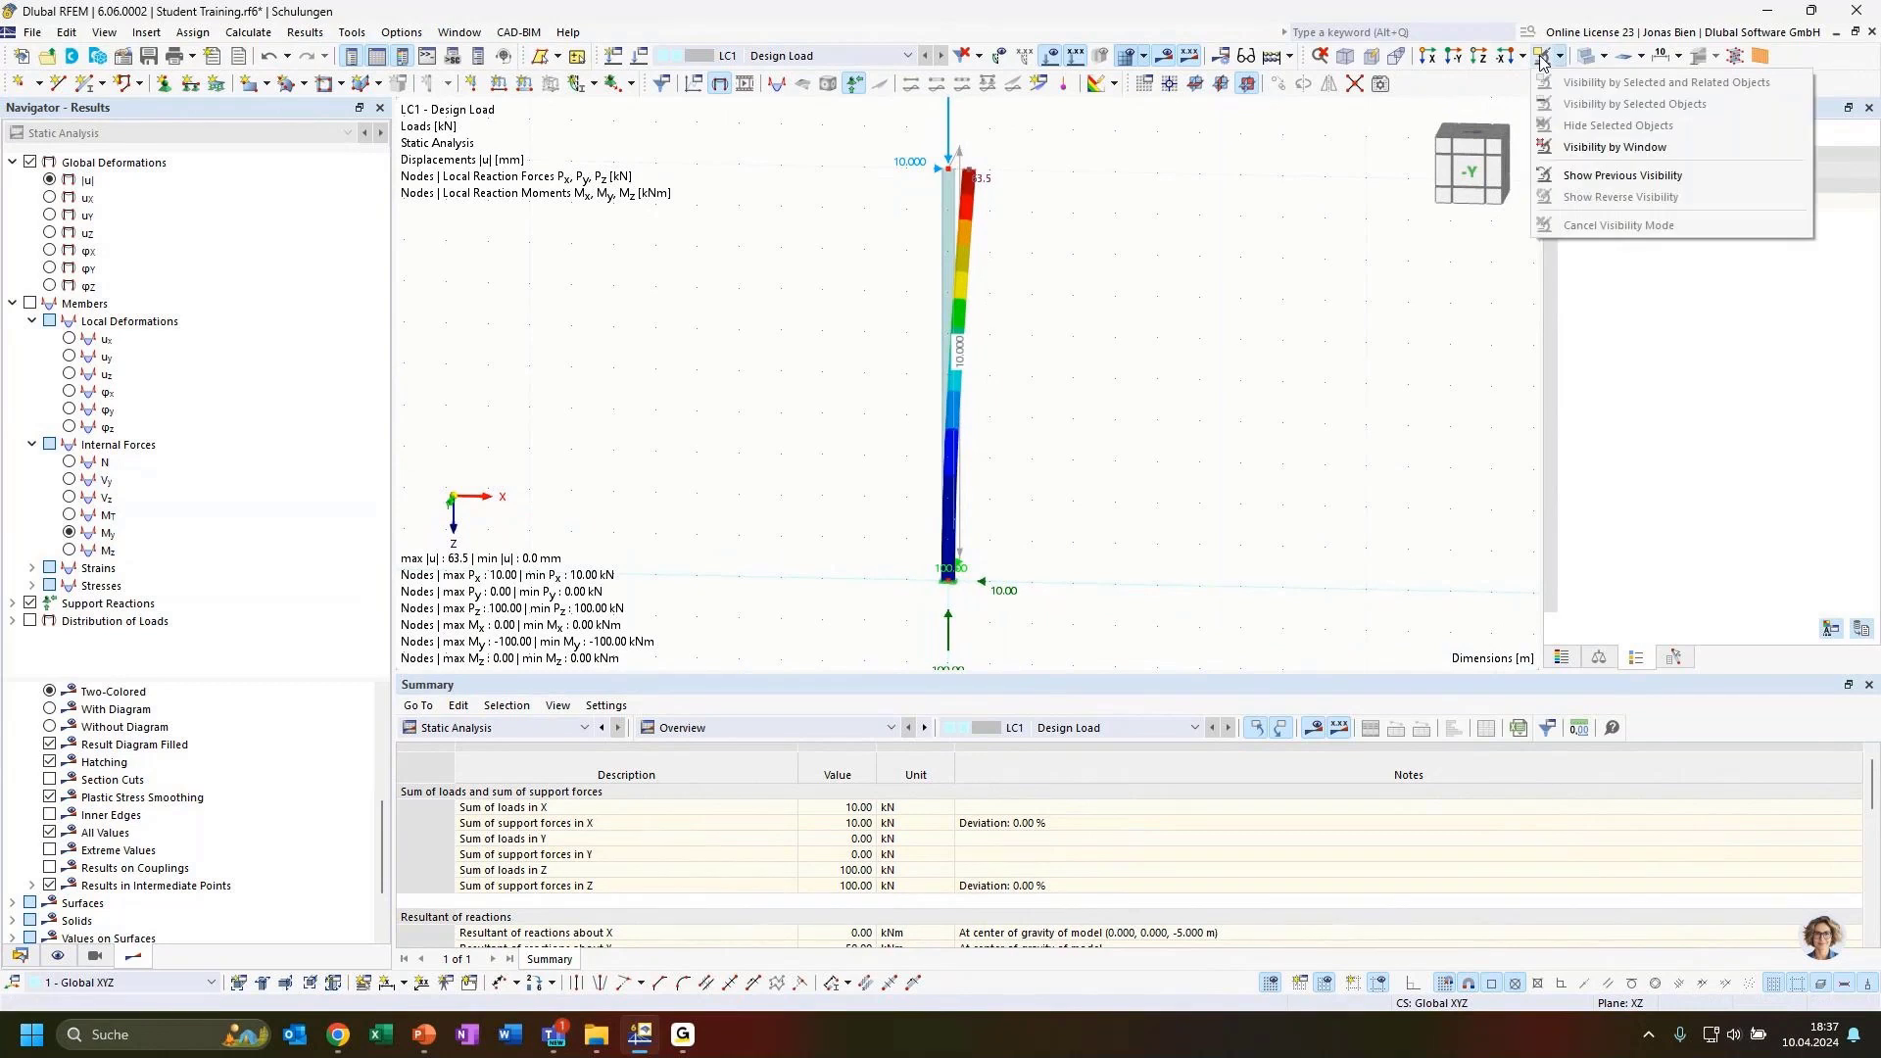
{"action": "left_click", "coordinate": [1587, 61]}
{"action": "left_click", "coordinate": [1587, 61]}
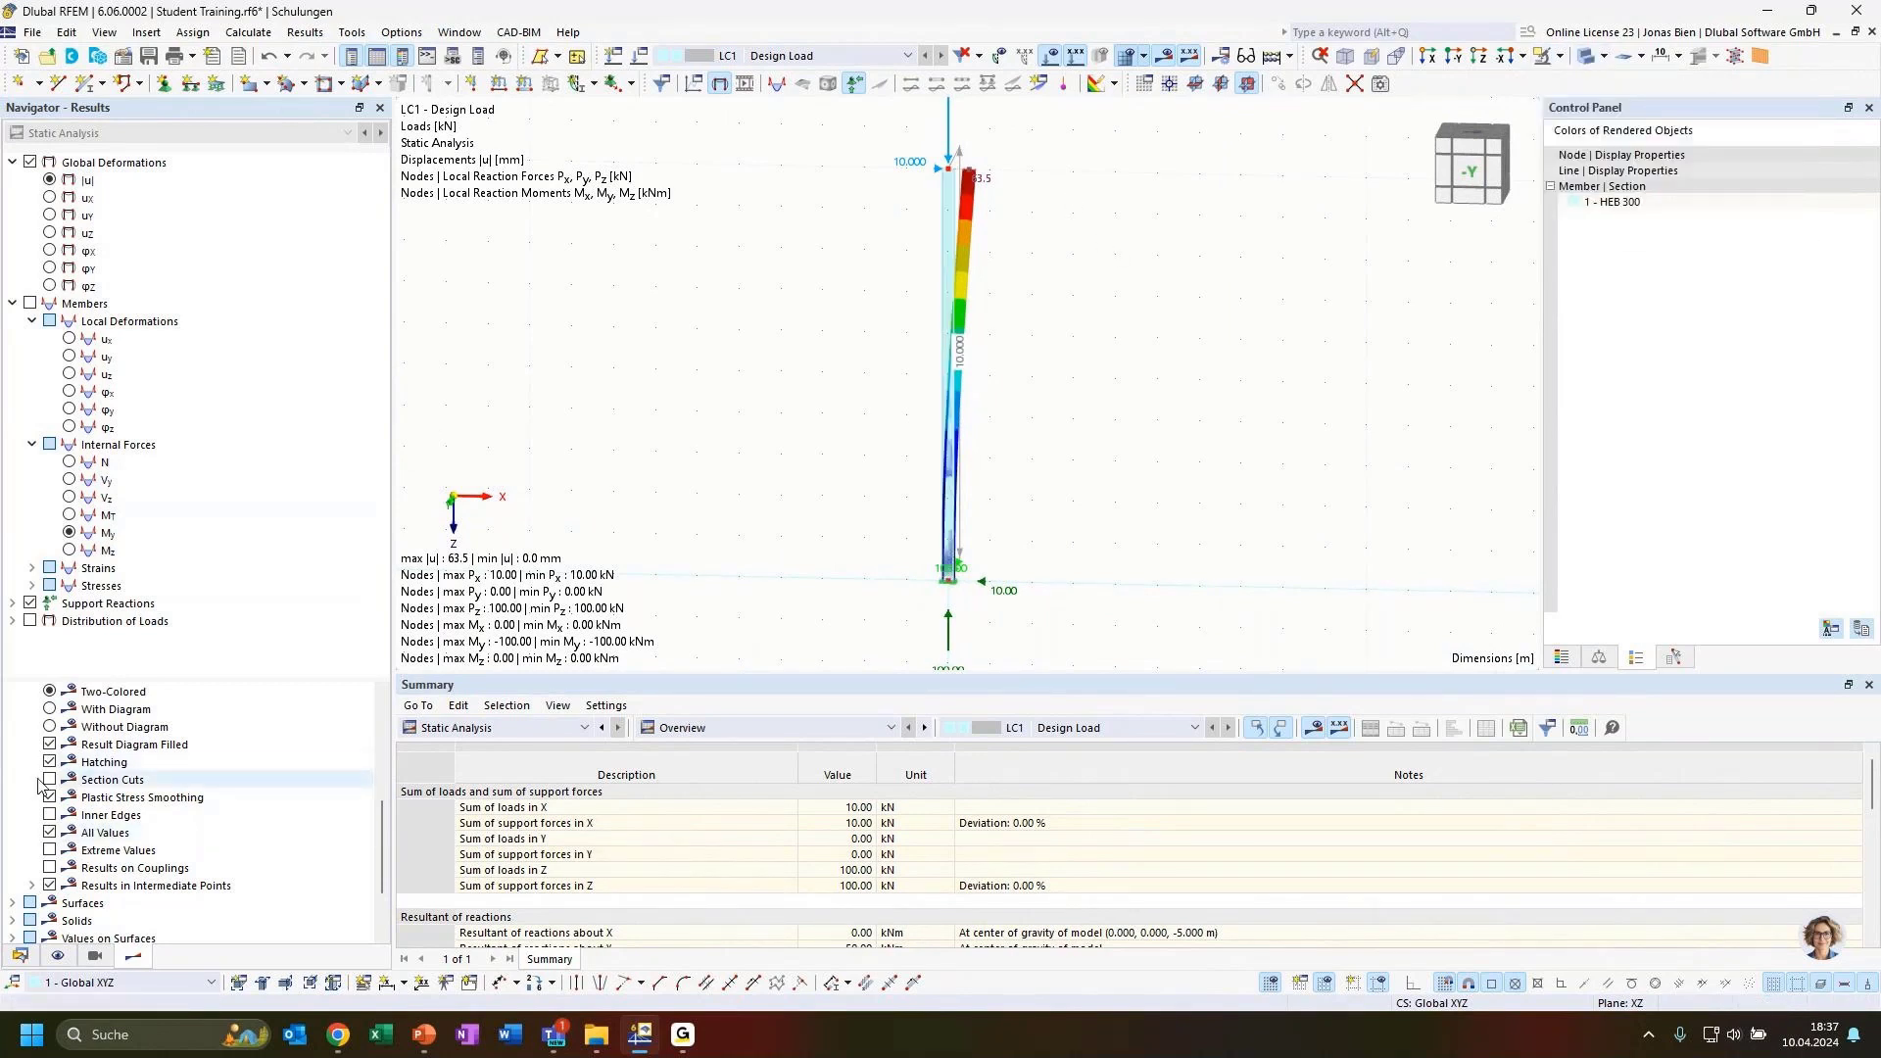
Show the member deformation as lines and inspect the displacement at the column top.
{"action": "scroll", "coordinate": [91, 777], "scroll_direction": "up", "scroll_amount": 4}
{"action": "scroll", "coordinate": [91, 777], "scroll_direction": "up", "scroll_amount": 3}
{"action": "left_click", "coordinate": [68, 780]}
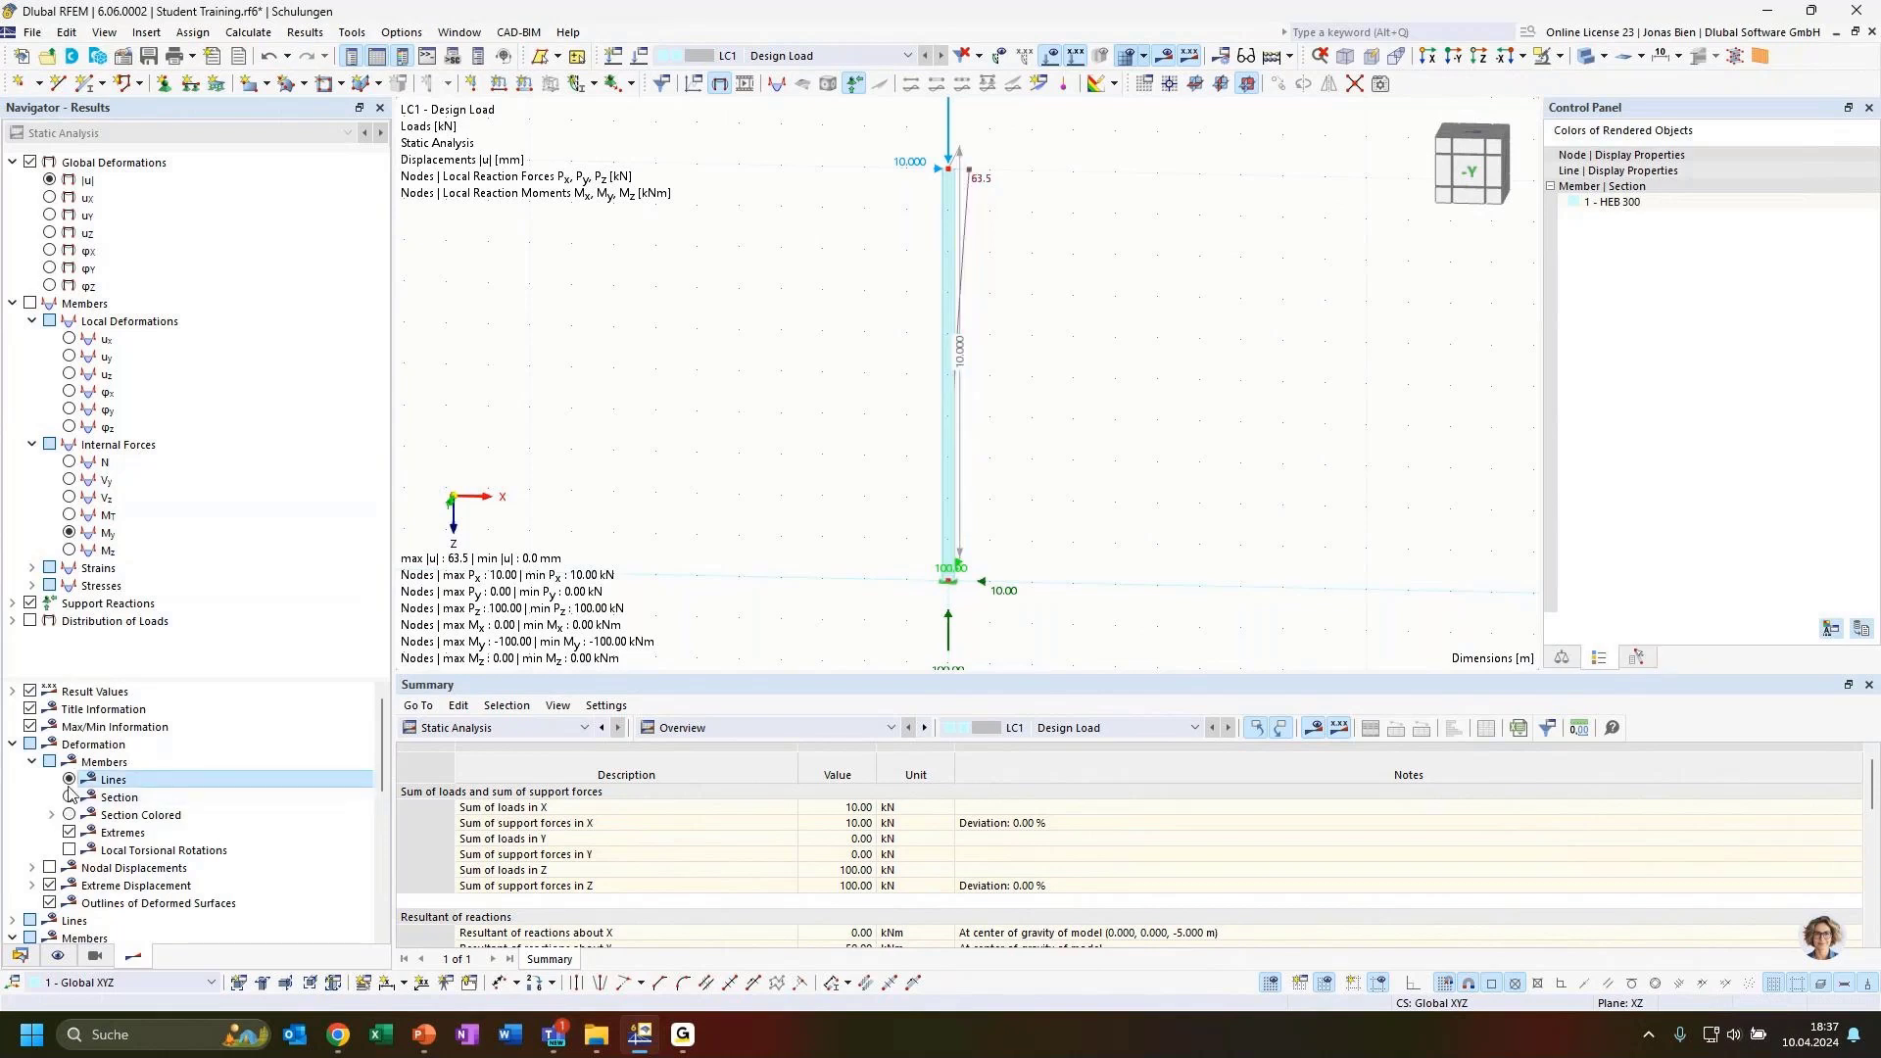
{"action": "middle_click_drag", "start_coordinate": [1106, 240], "coordinate": [1051, 198], "text": "ctrl"}
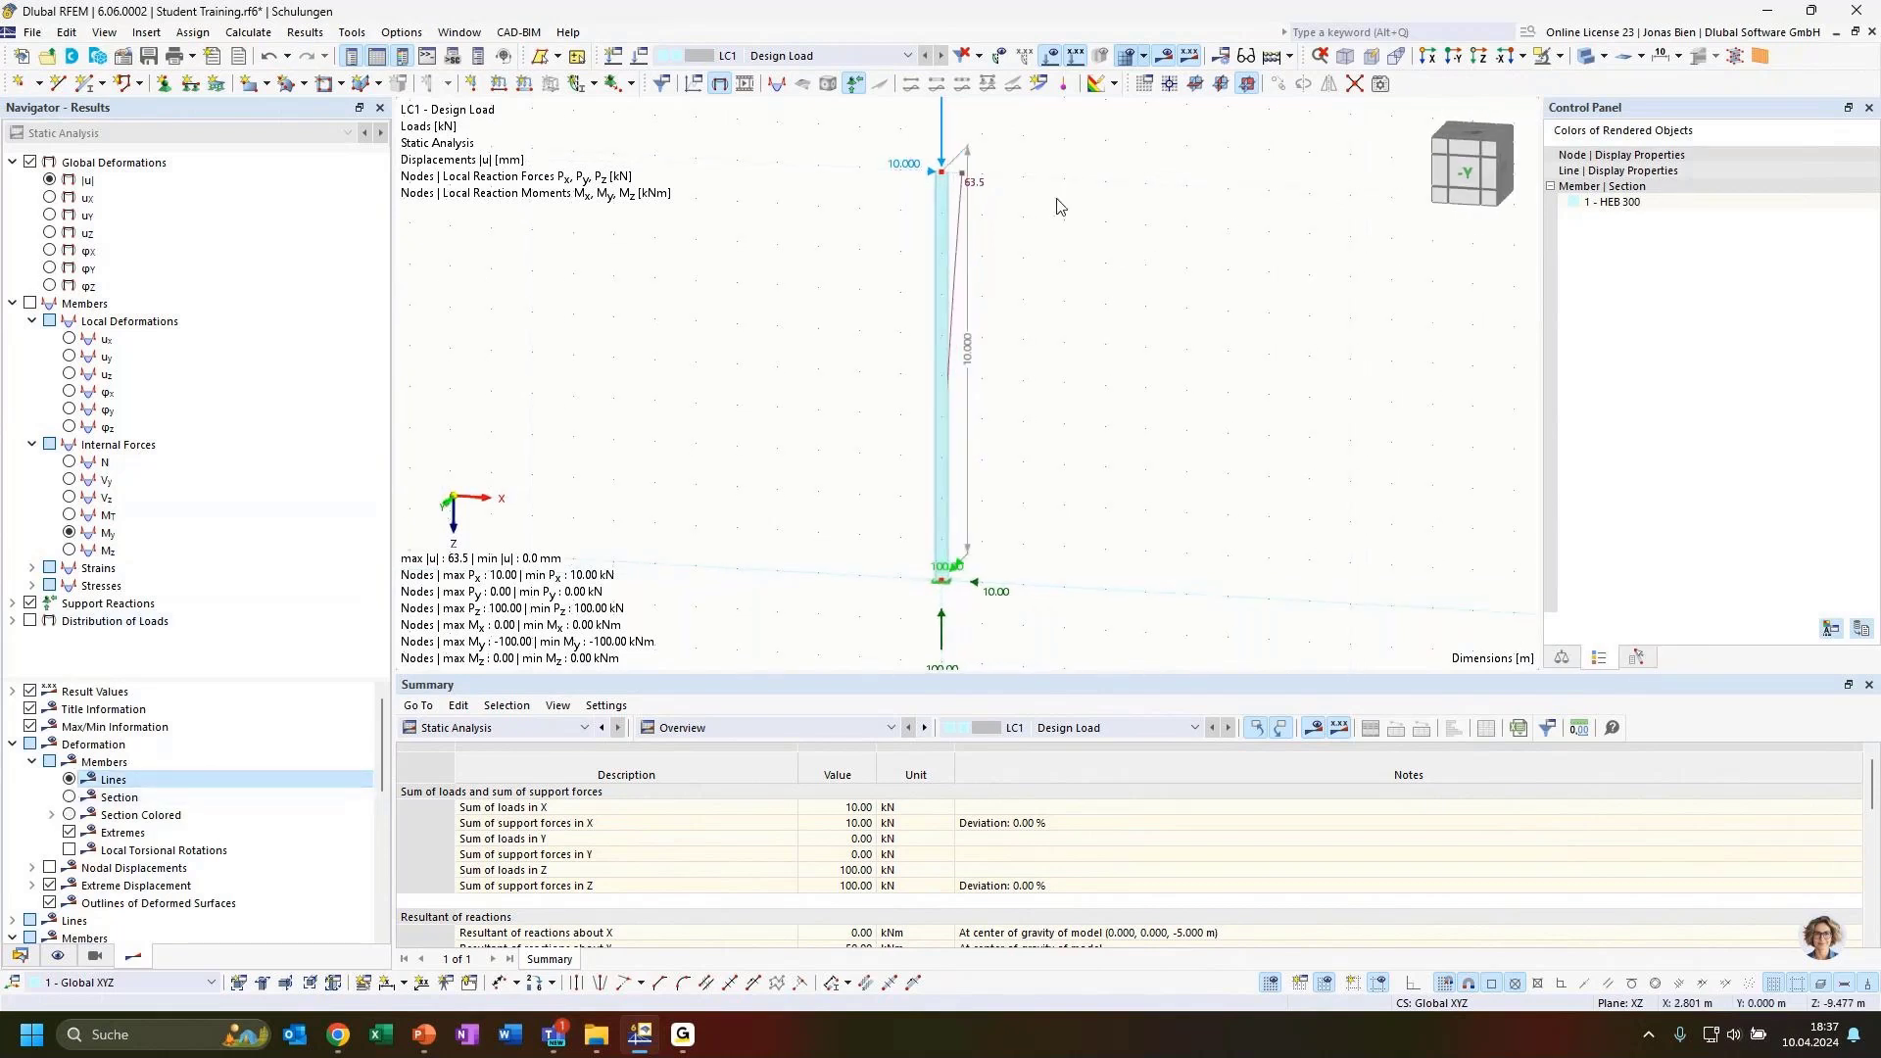
{"action": "scroll", "coordinate": [969, 189], "scroll_direction": "up", "scroll_amount": 2}
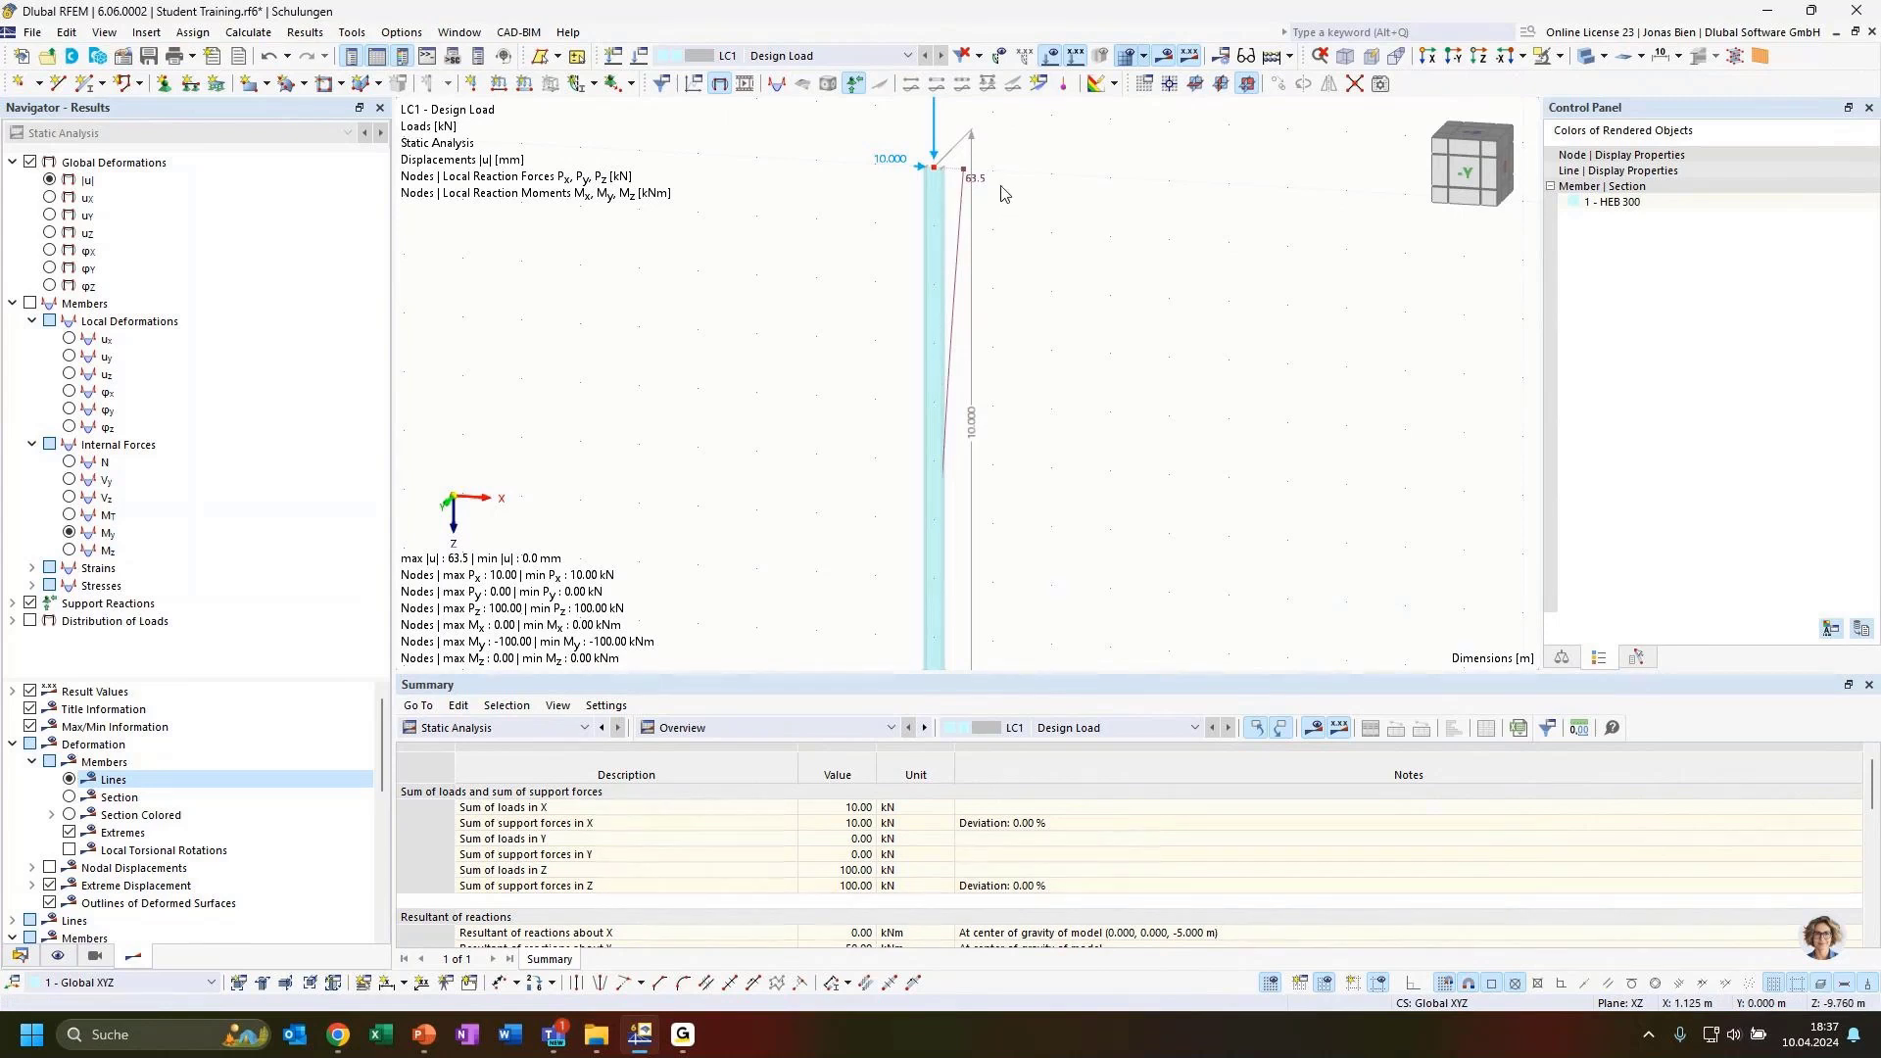
{"action": "scroll", "coordinate": [1060, 224], "scroll_direction": "down", "scroll_amount": 1}
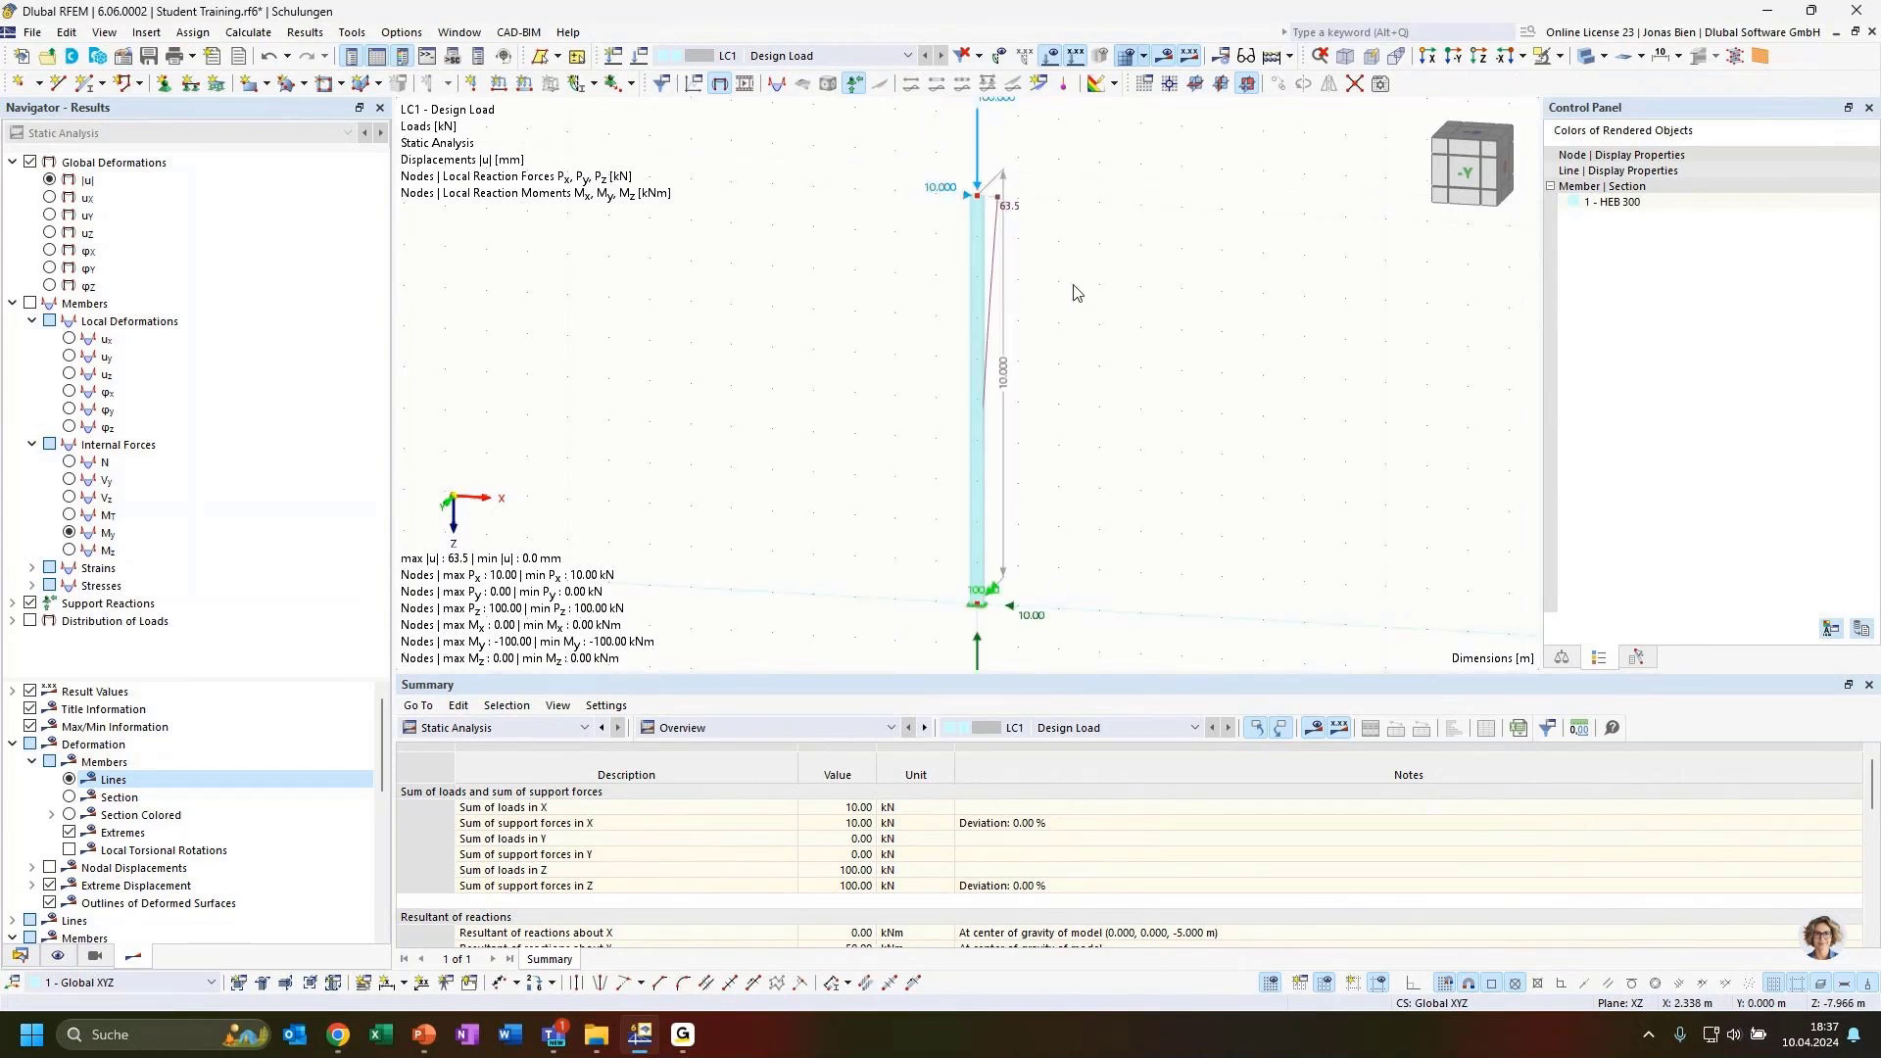
{"action": "scroll", "coordinate": [1172, 327], "scroll_direction": "down", "scroll_amount": 1}
{"action": "middle_click_drag", "start_coordinate": [1175, 331], "coordinate": [1133, 333]}
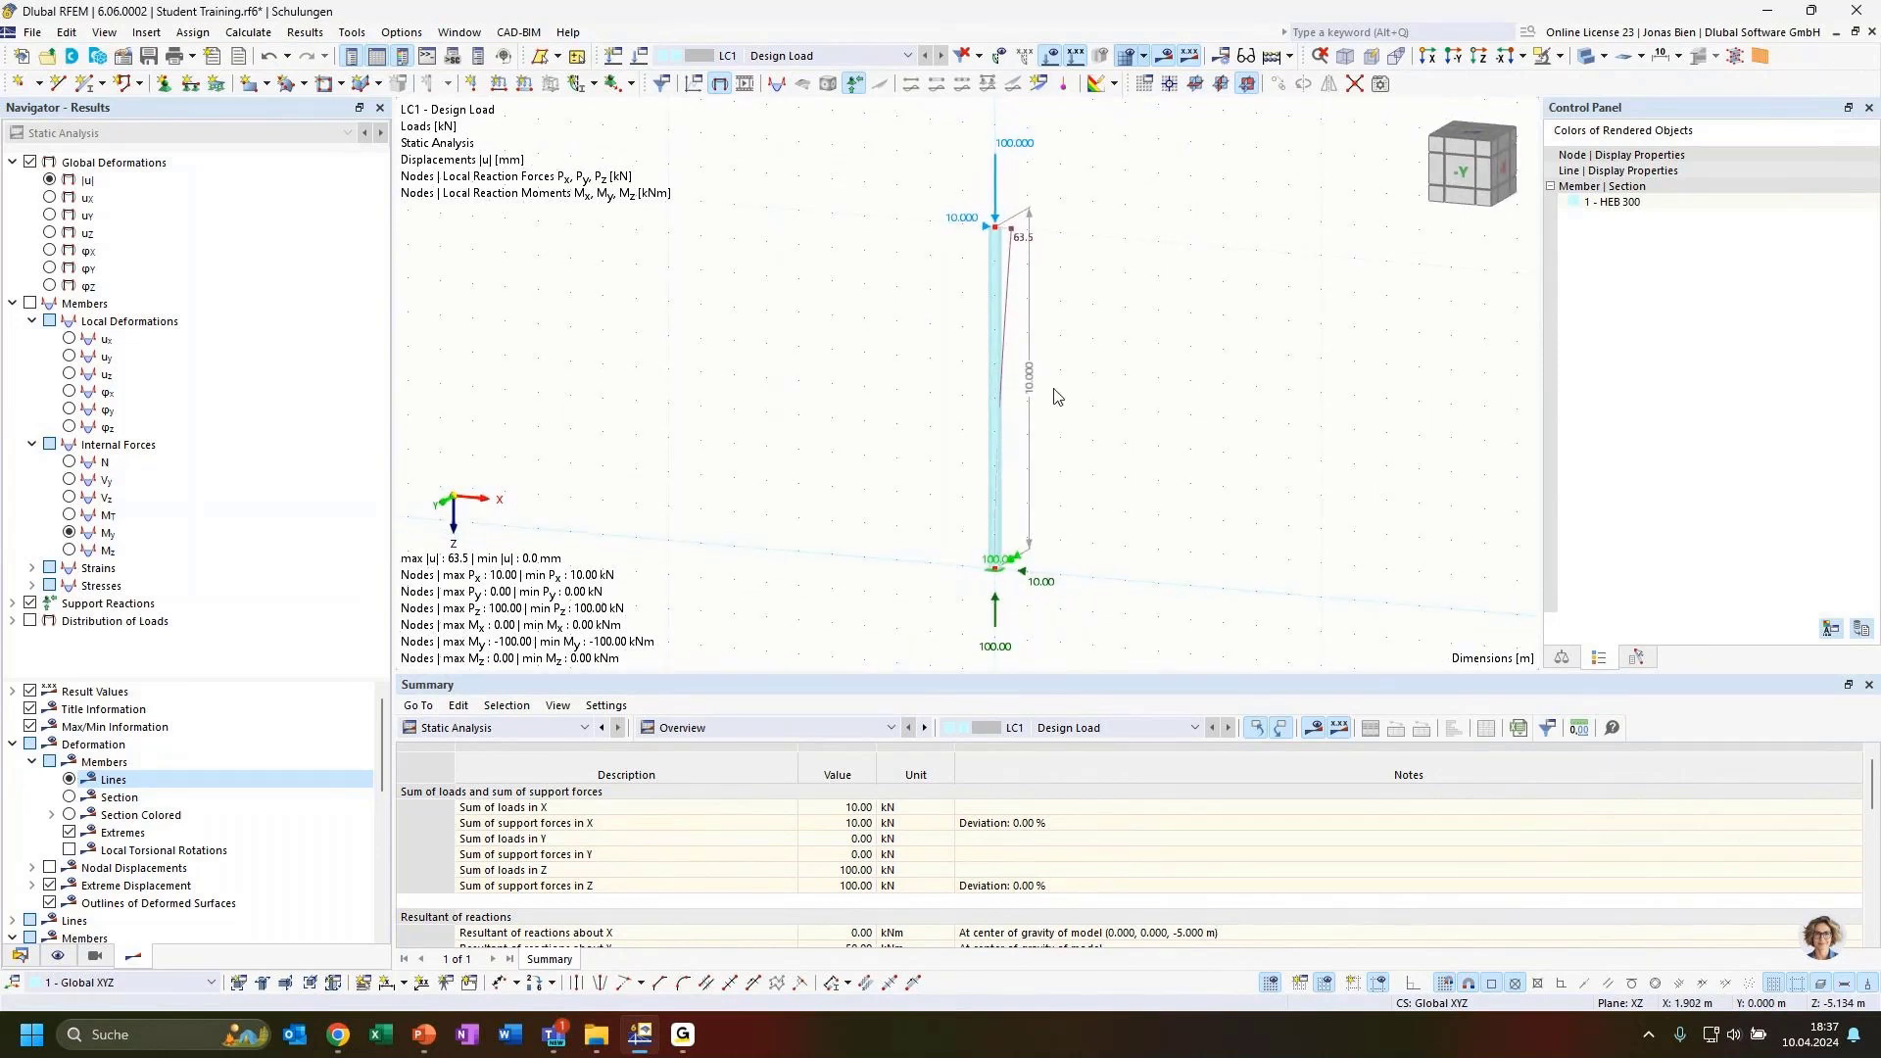
Bring up the model data tree and collapse its node types, special objects, sections and nodes.
{"action": "left_click", "coordinate": [992, 407]}
{"action": "left_click", "coordinate": [19, 955]}
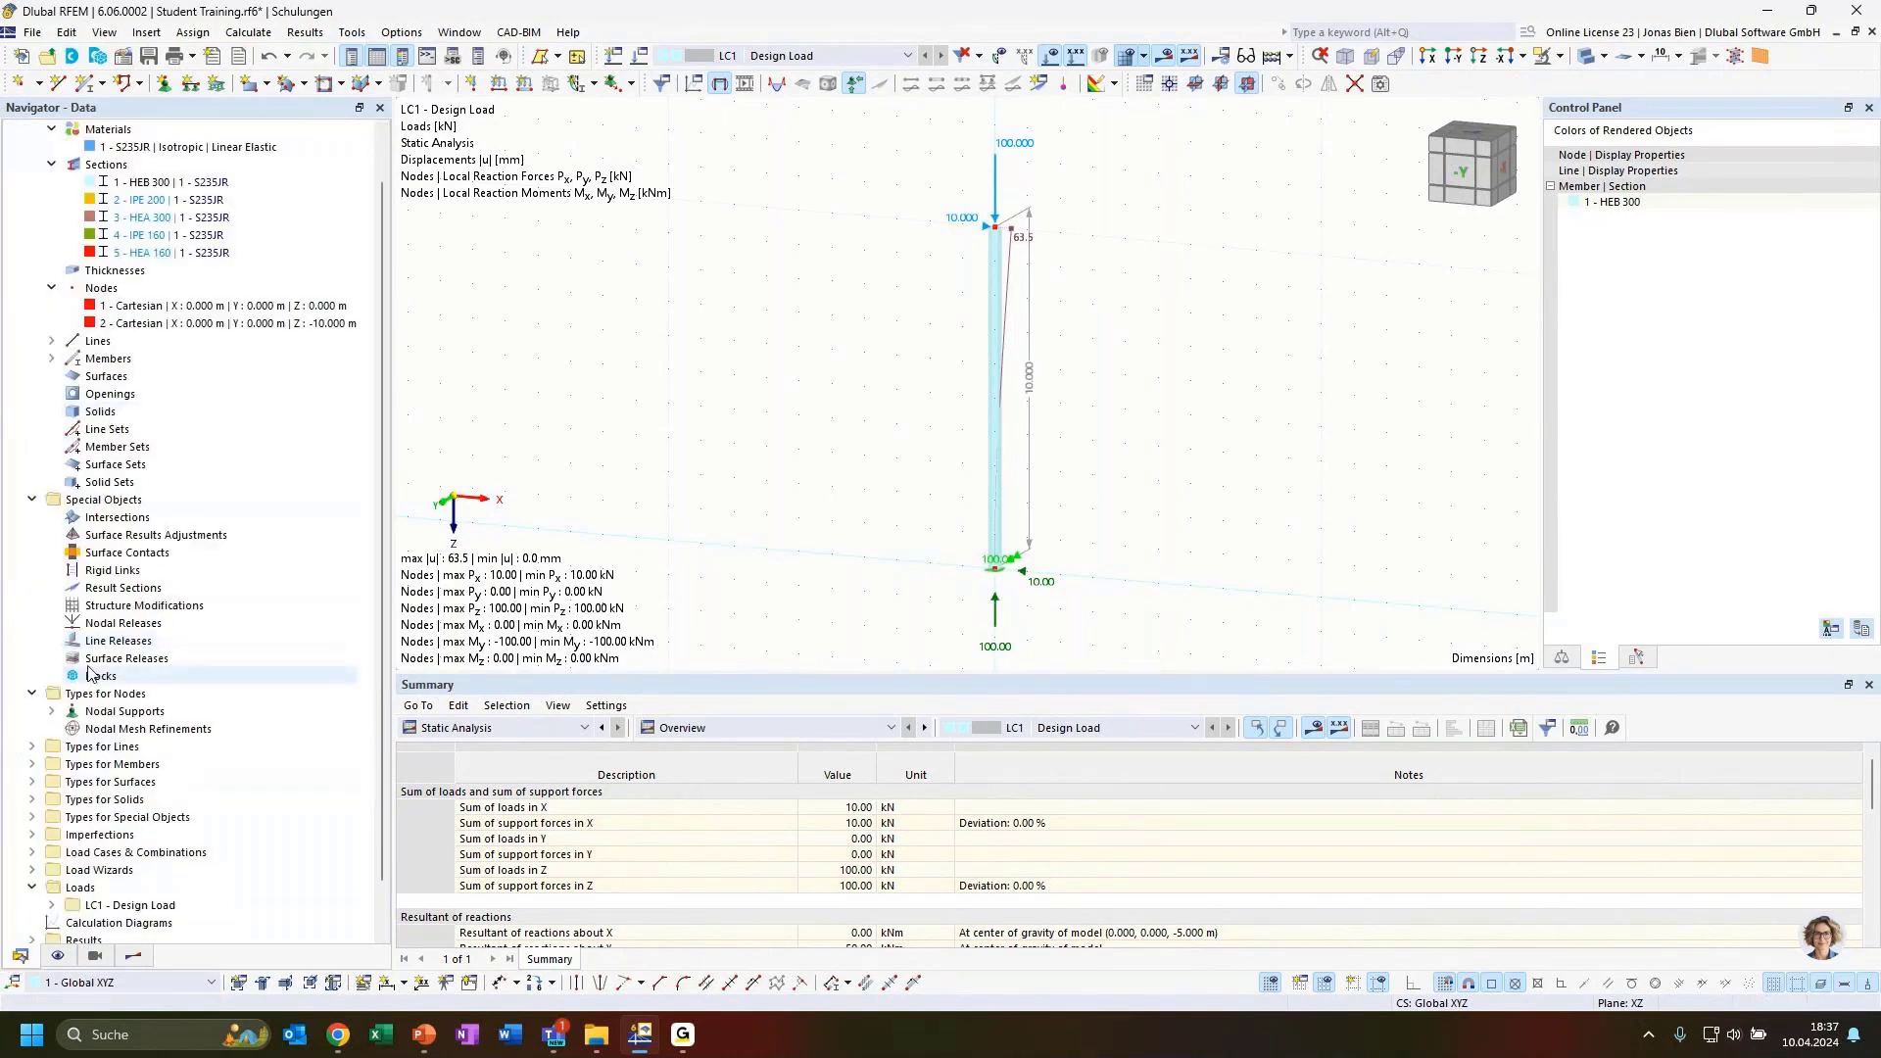
{"action": "left_click", "coordinate": [32, 693]}
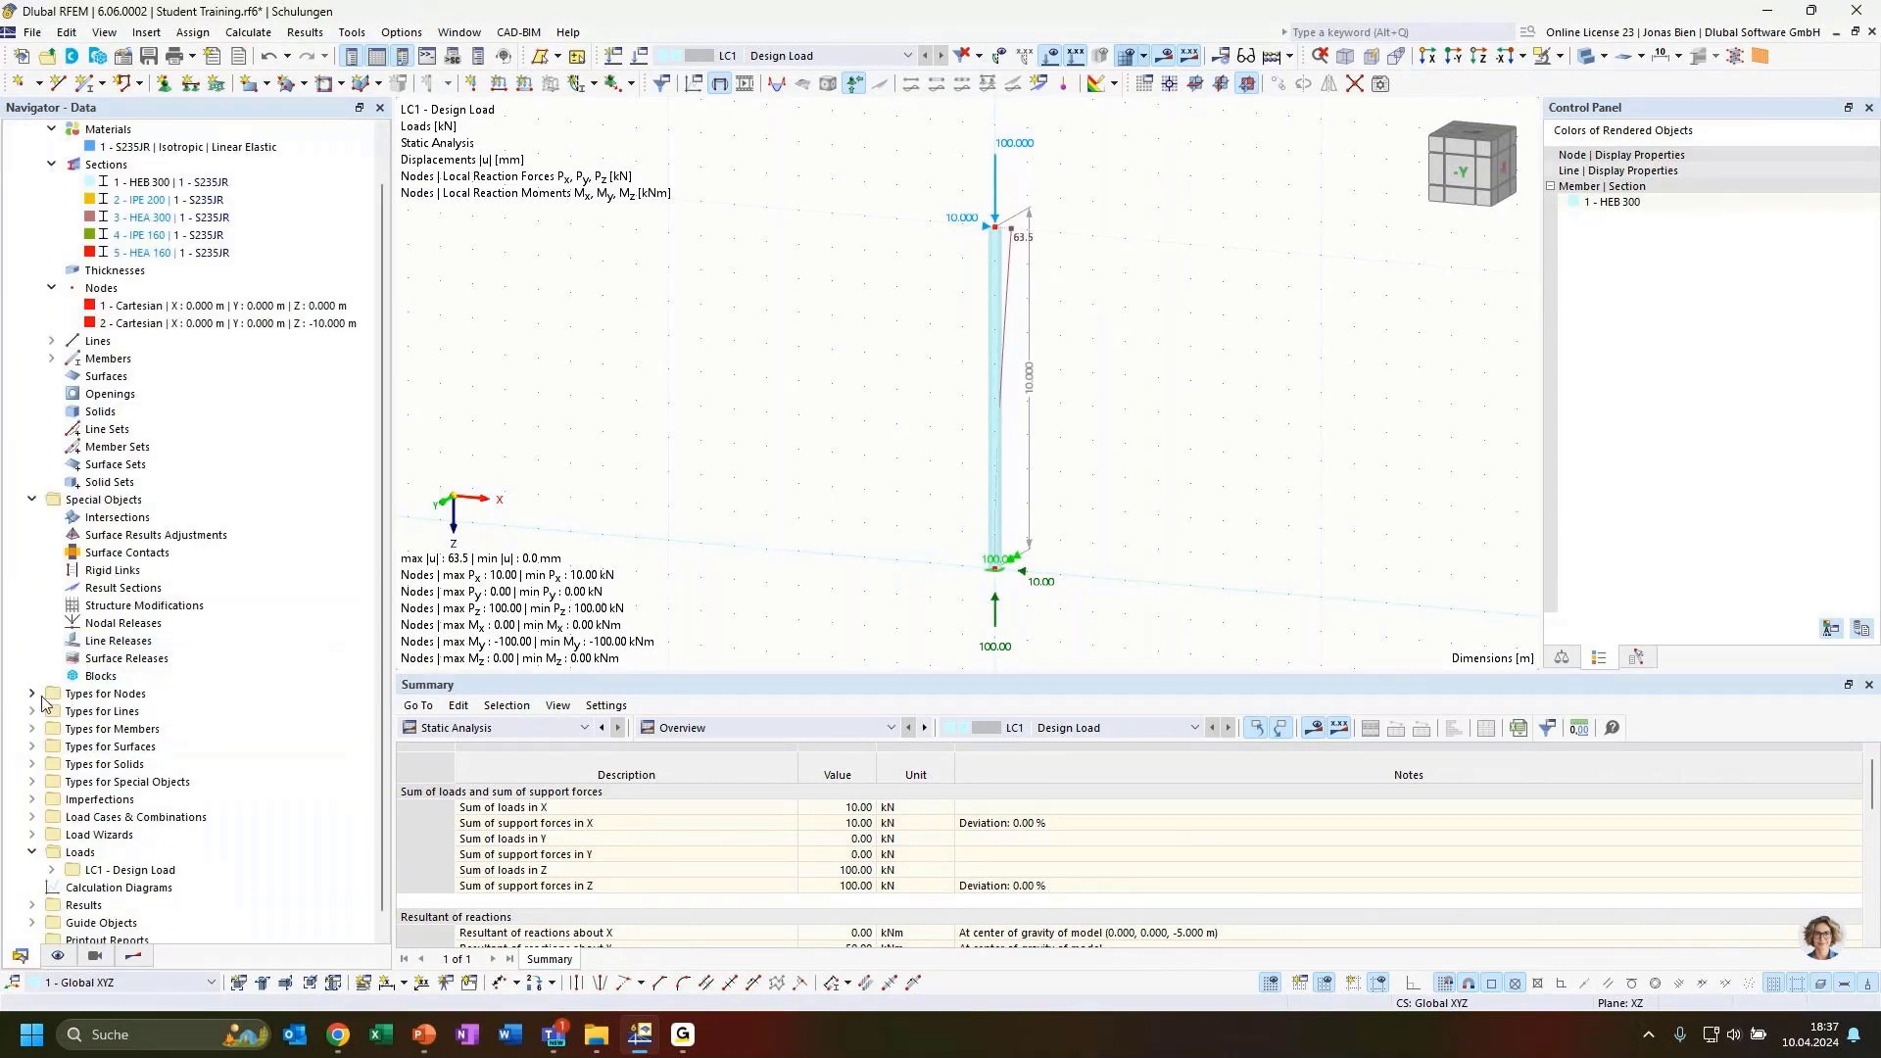
{"action": "left_click", "coordinate": [32, 499]}
{"action": "left_click", "coordinate": [52, 218]}
{"action": "left_click", "coordinate": [52, 252]}
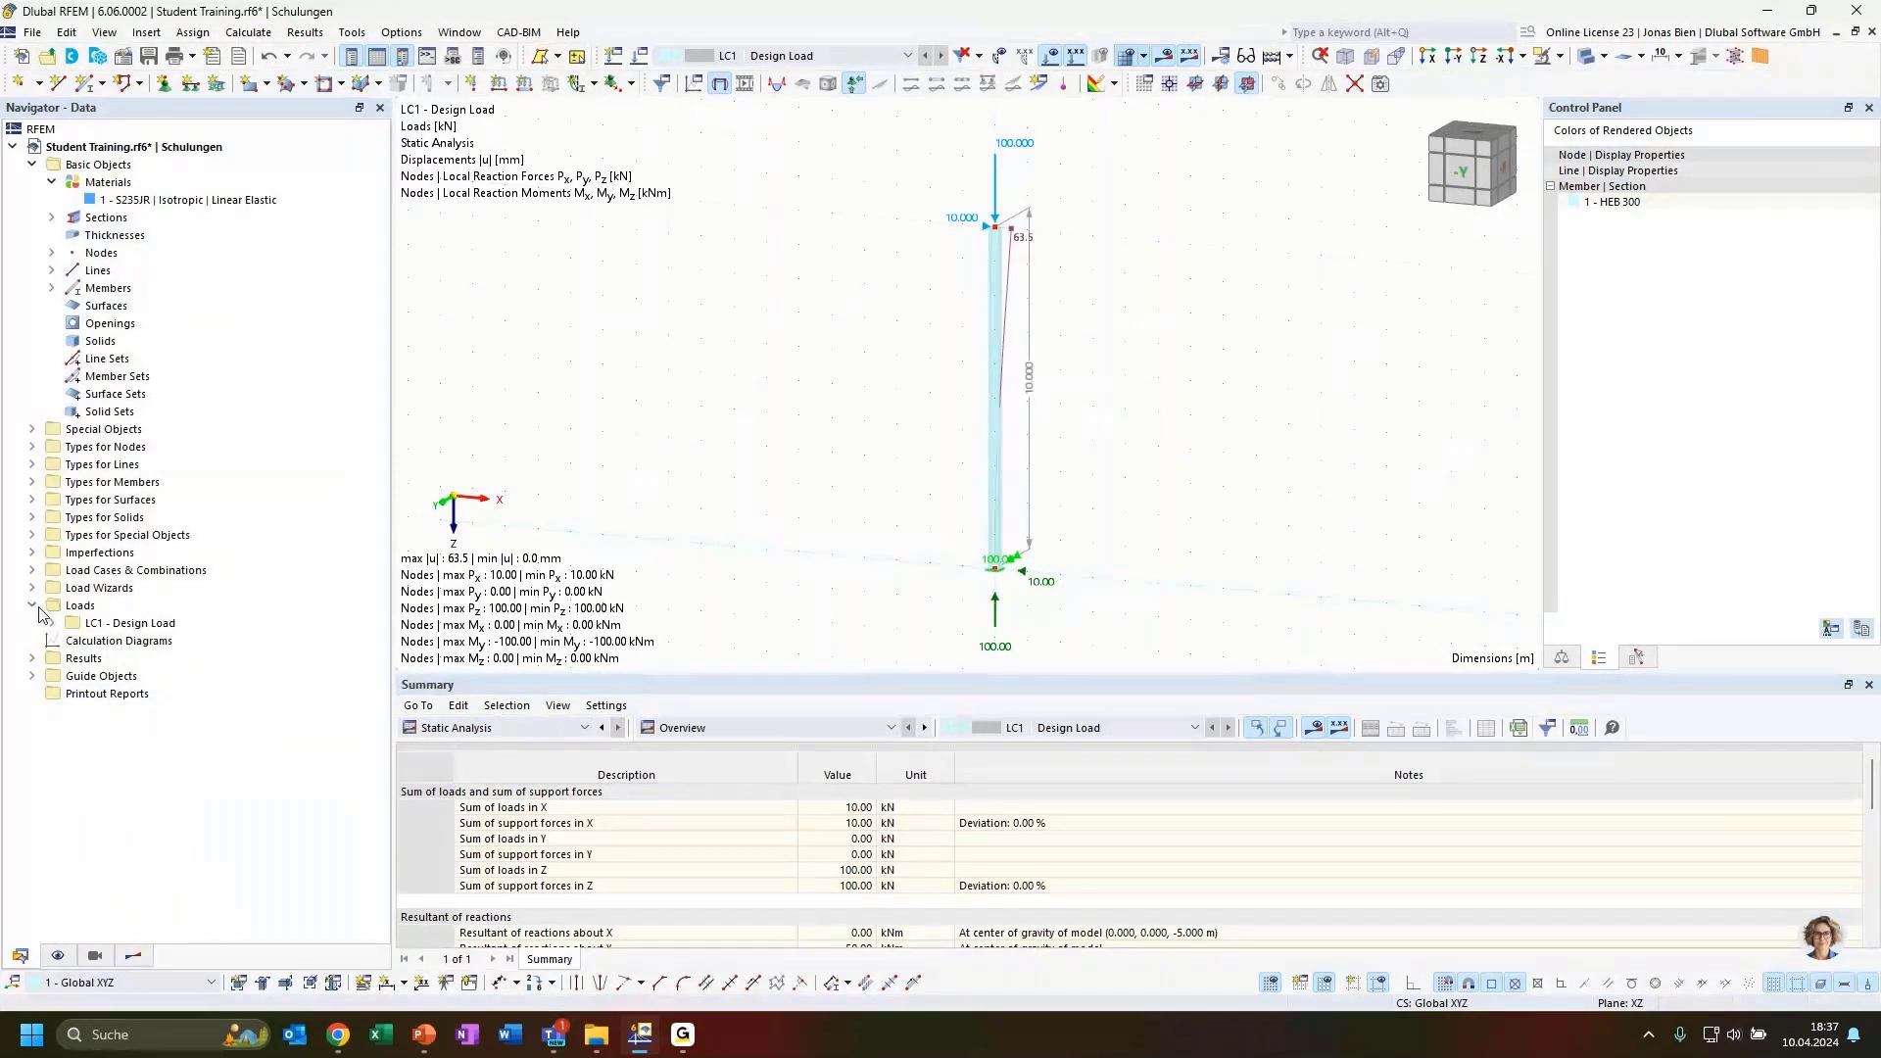
Open load case LC1 - Design Load for editing and copy it as LC2.
{"action": "left_click", "coordinate": [32, 570]}
{"action": "left_click", "coordinate": [149, 608]}
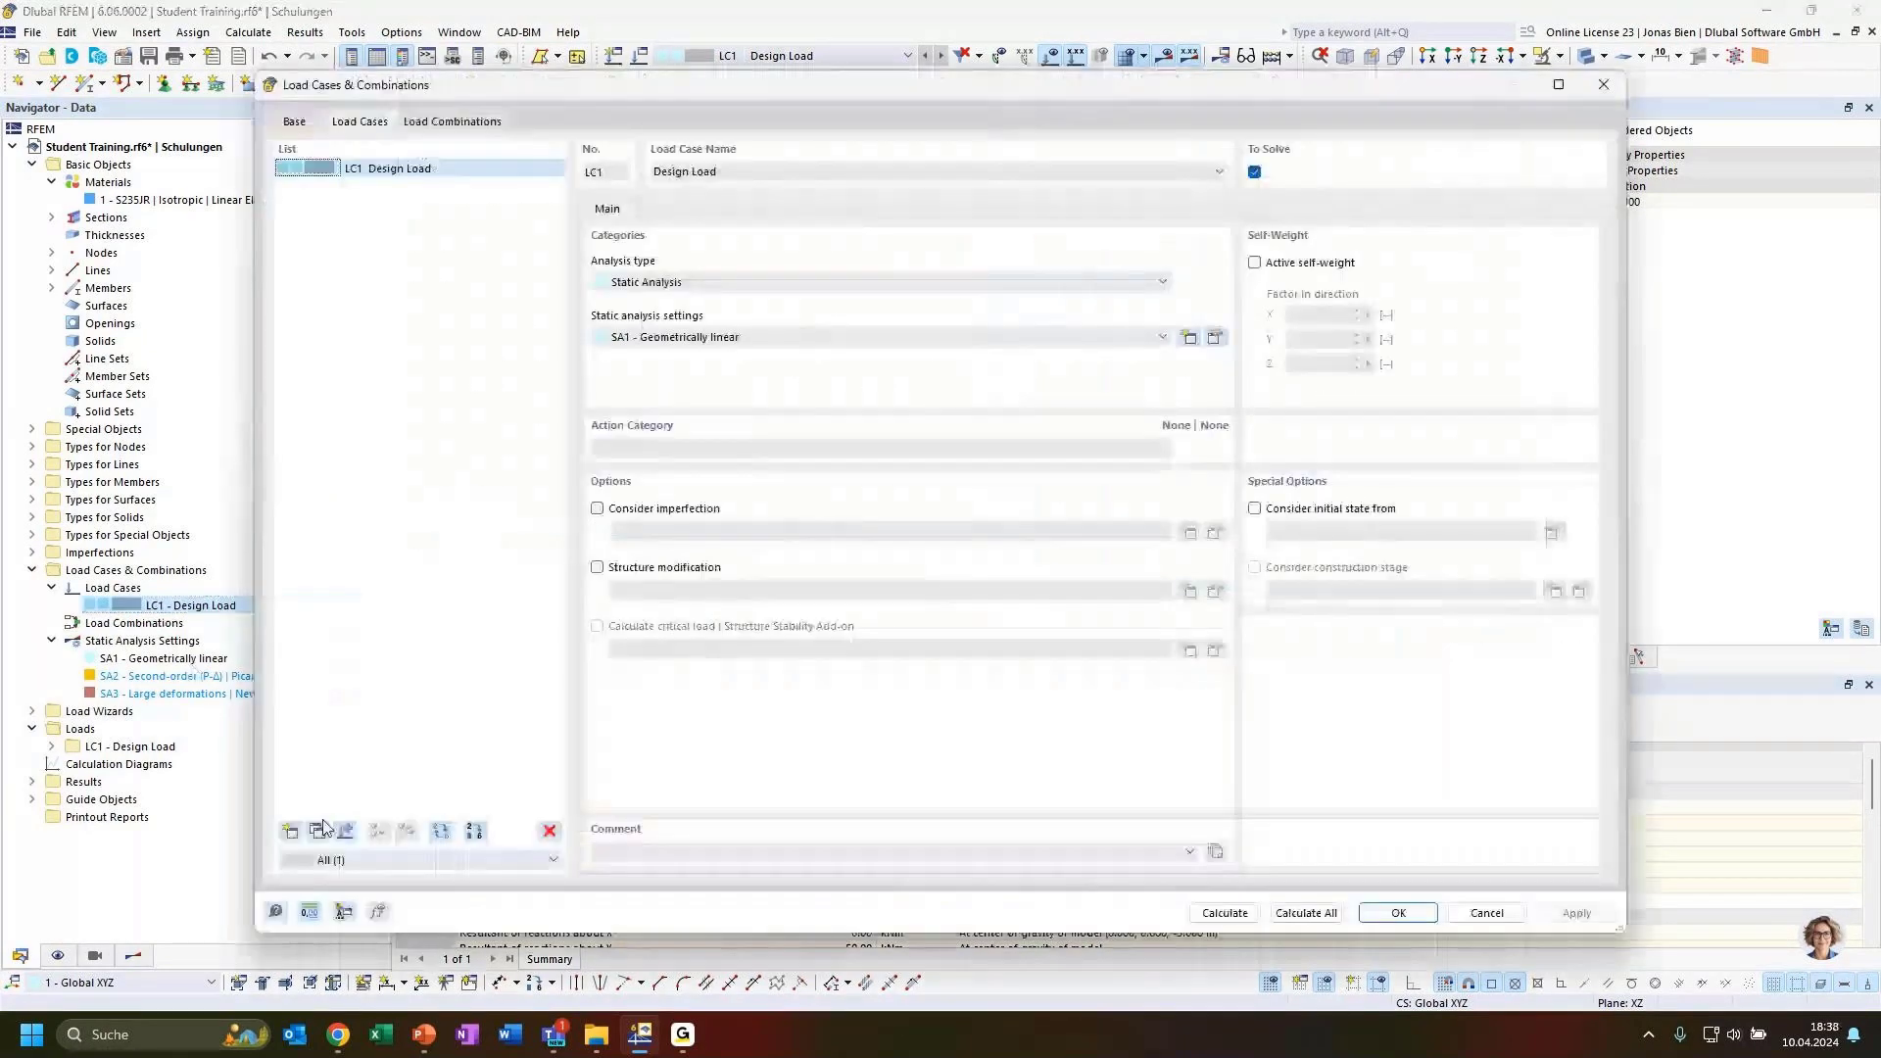
{"action": "left_click", "coordinate": [318, 831]}
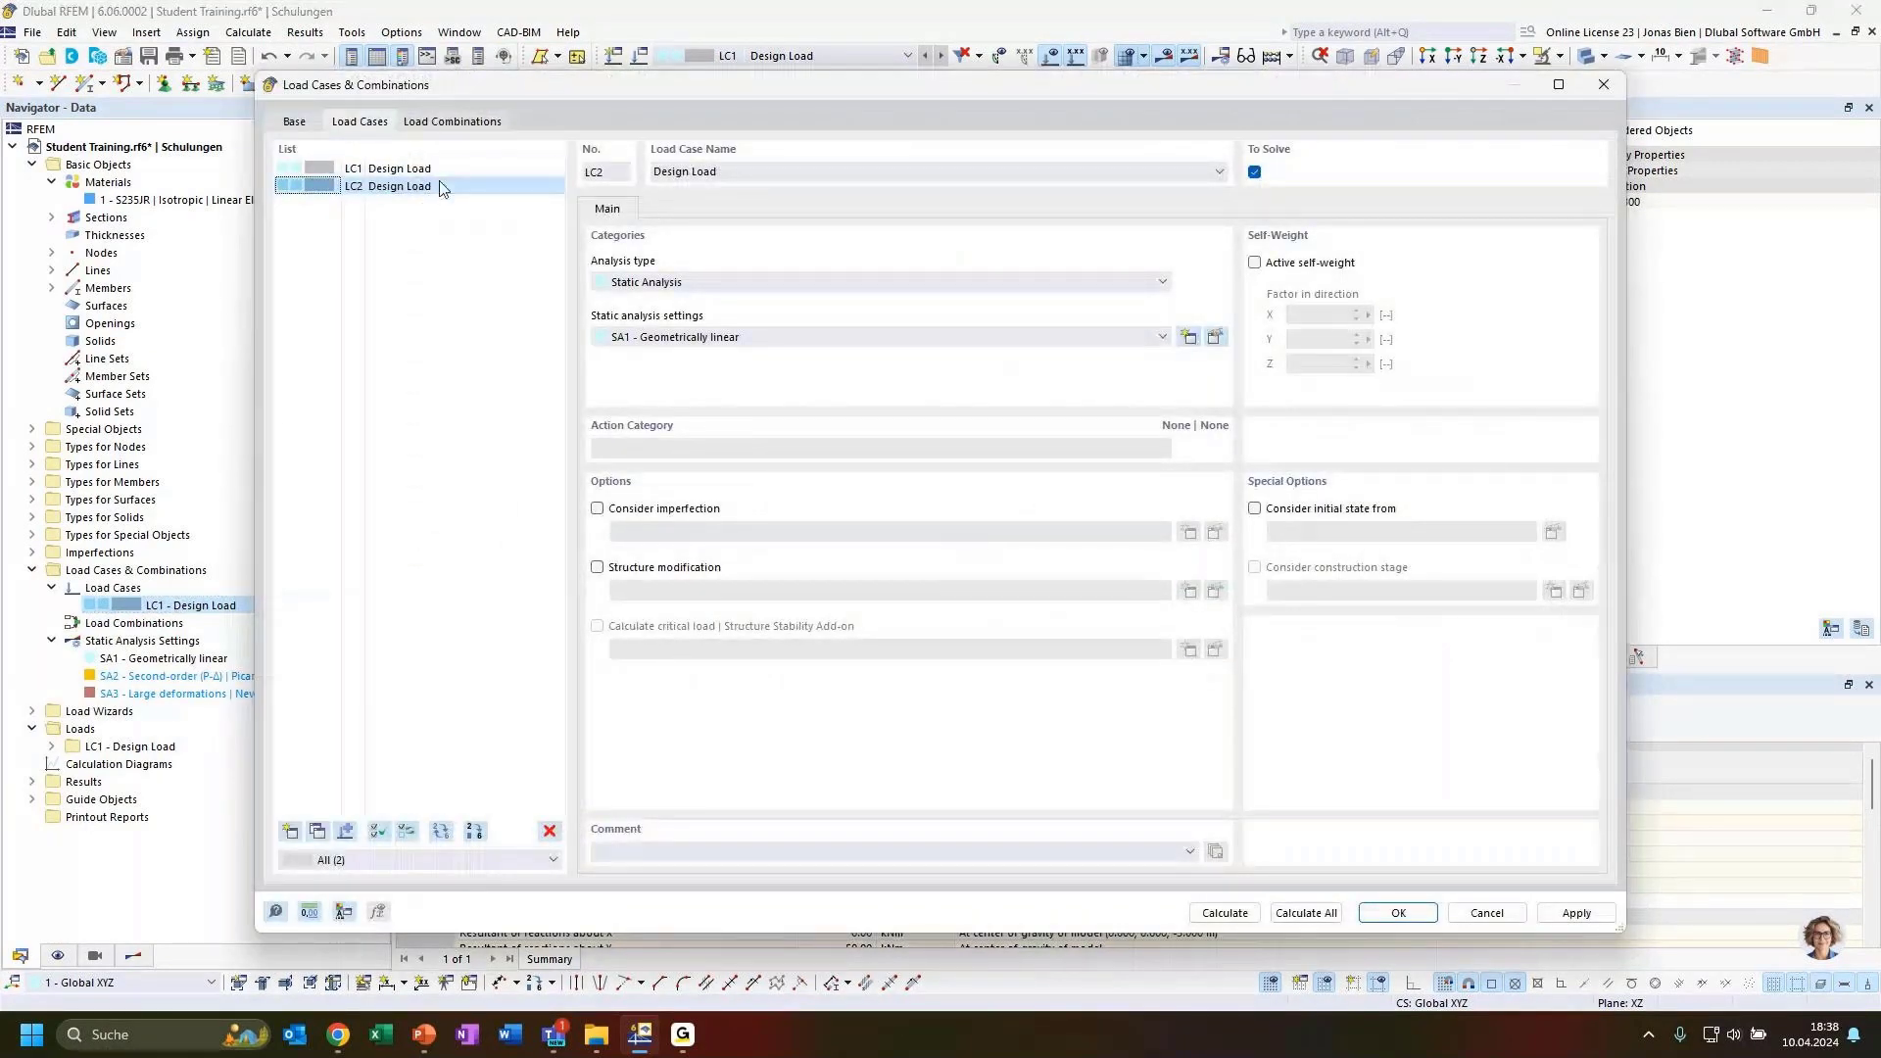
{"action": "left_click", "coordinate": [439, 186]}
{"action": "left_click_drag", "start_coordinate": [666, 92], "coordinate": [682, 273]}
{"action": "left_click_drag", "start_coordinate": [870, 268], "coordinate": [873, 108]}
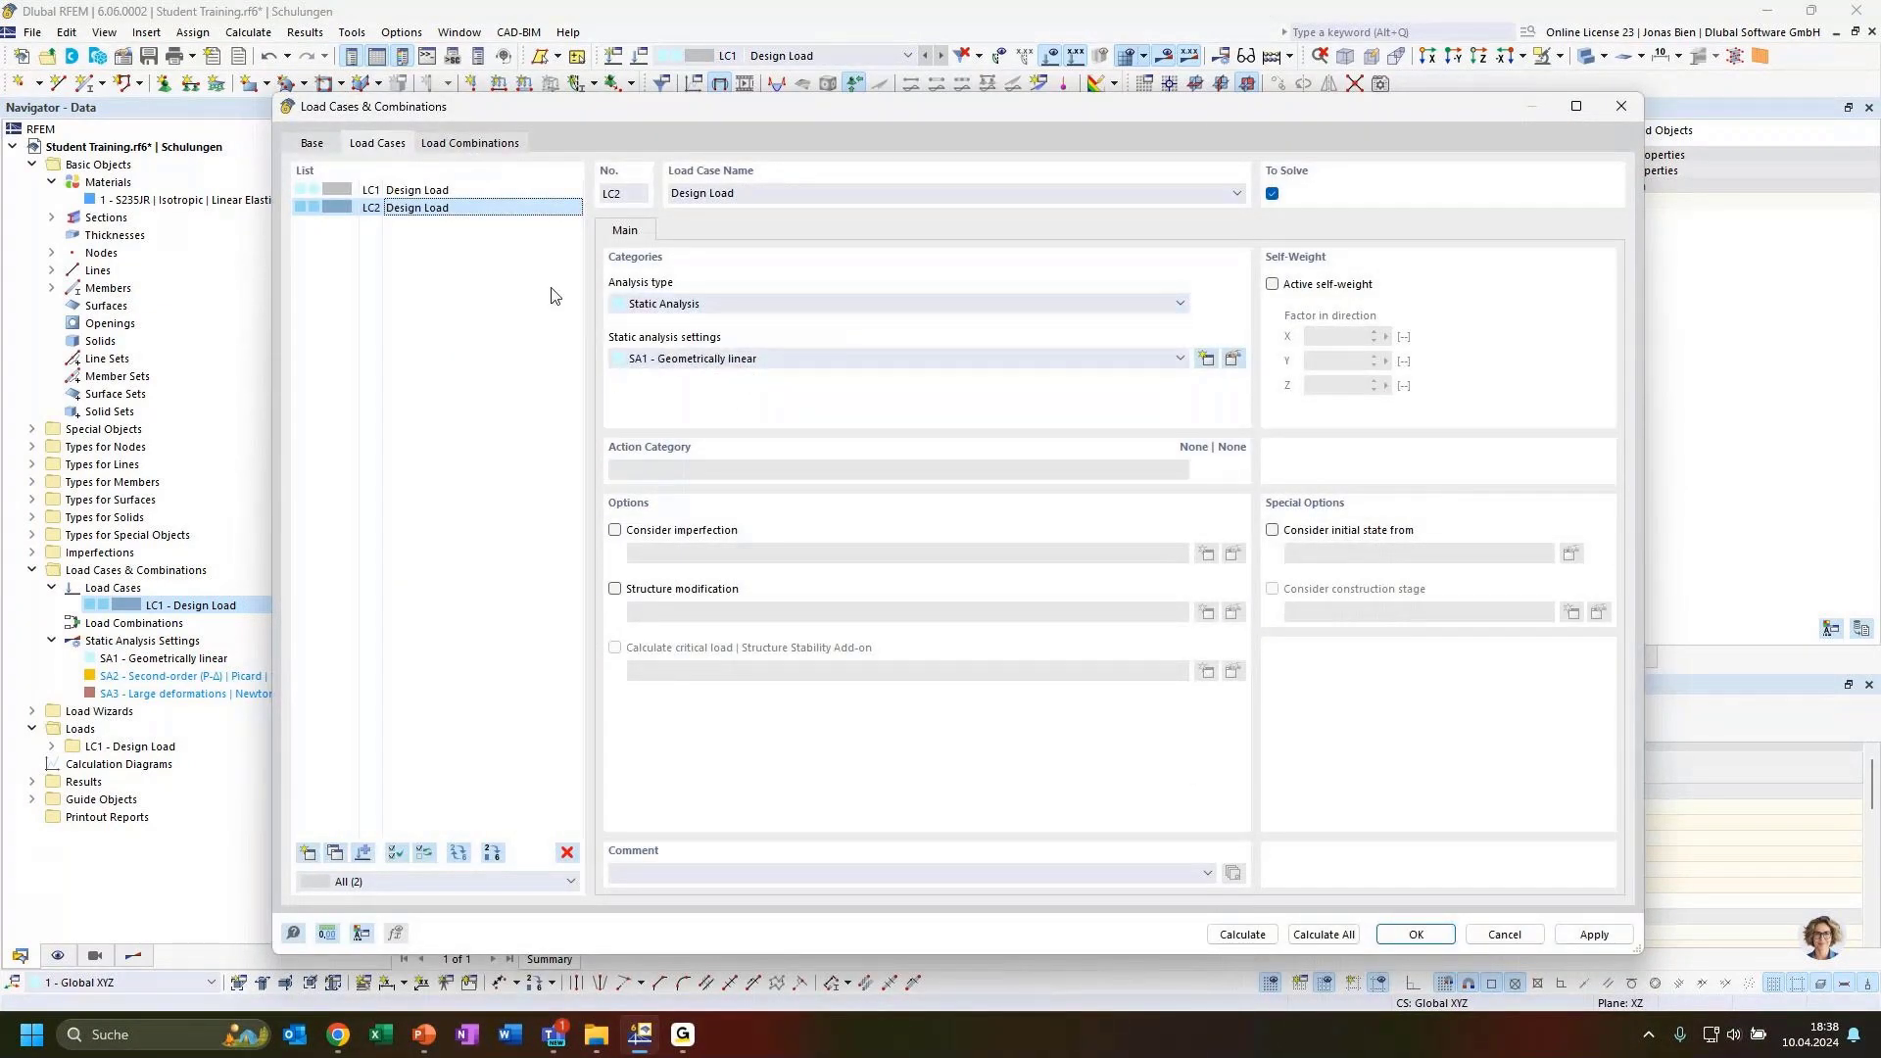
Assign the static analysis settings SA2 - Second-order (P-Δ) | Picard | 100 | 1 to load case LC2.
{"action": "left_click", "coordinate": [761, 359]}
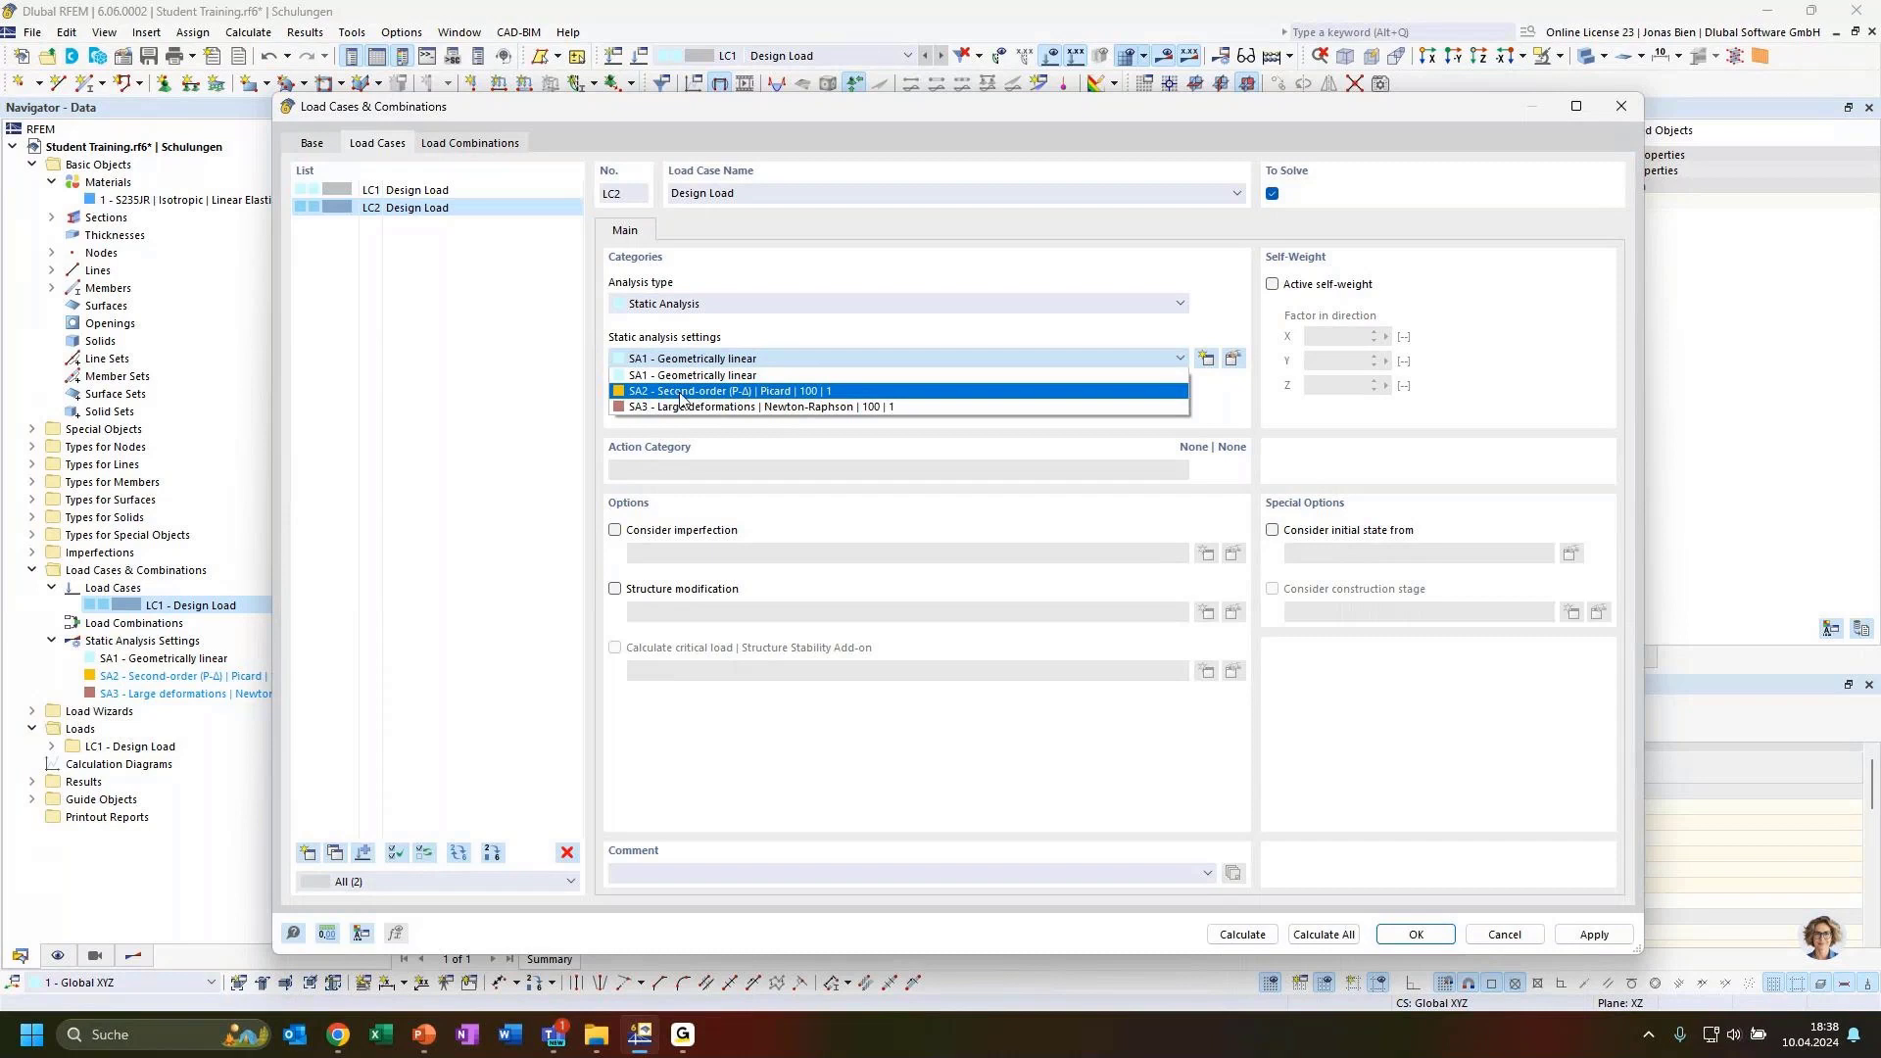
{"action": "left_click", "coordinate": [688, 392]}
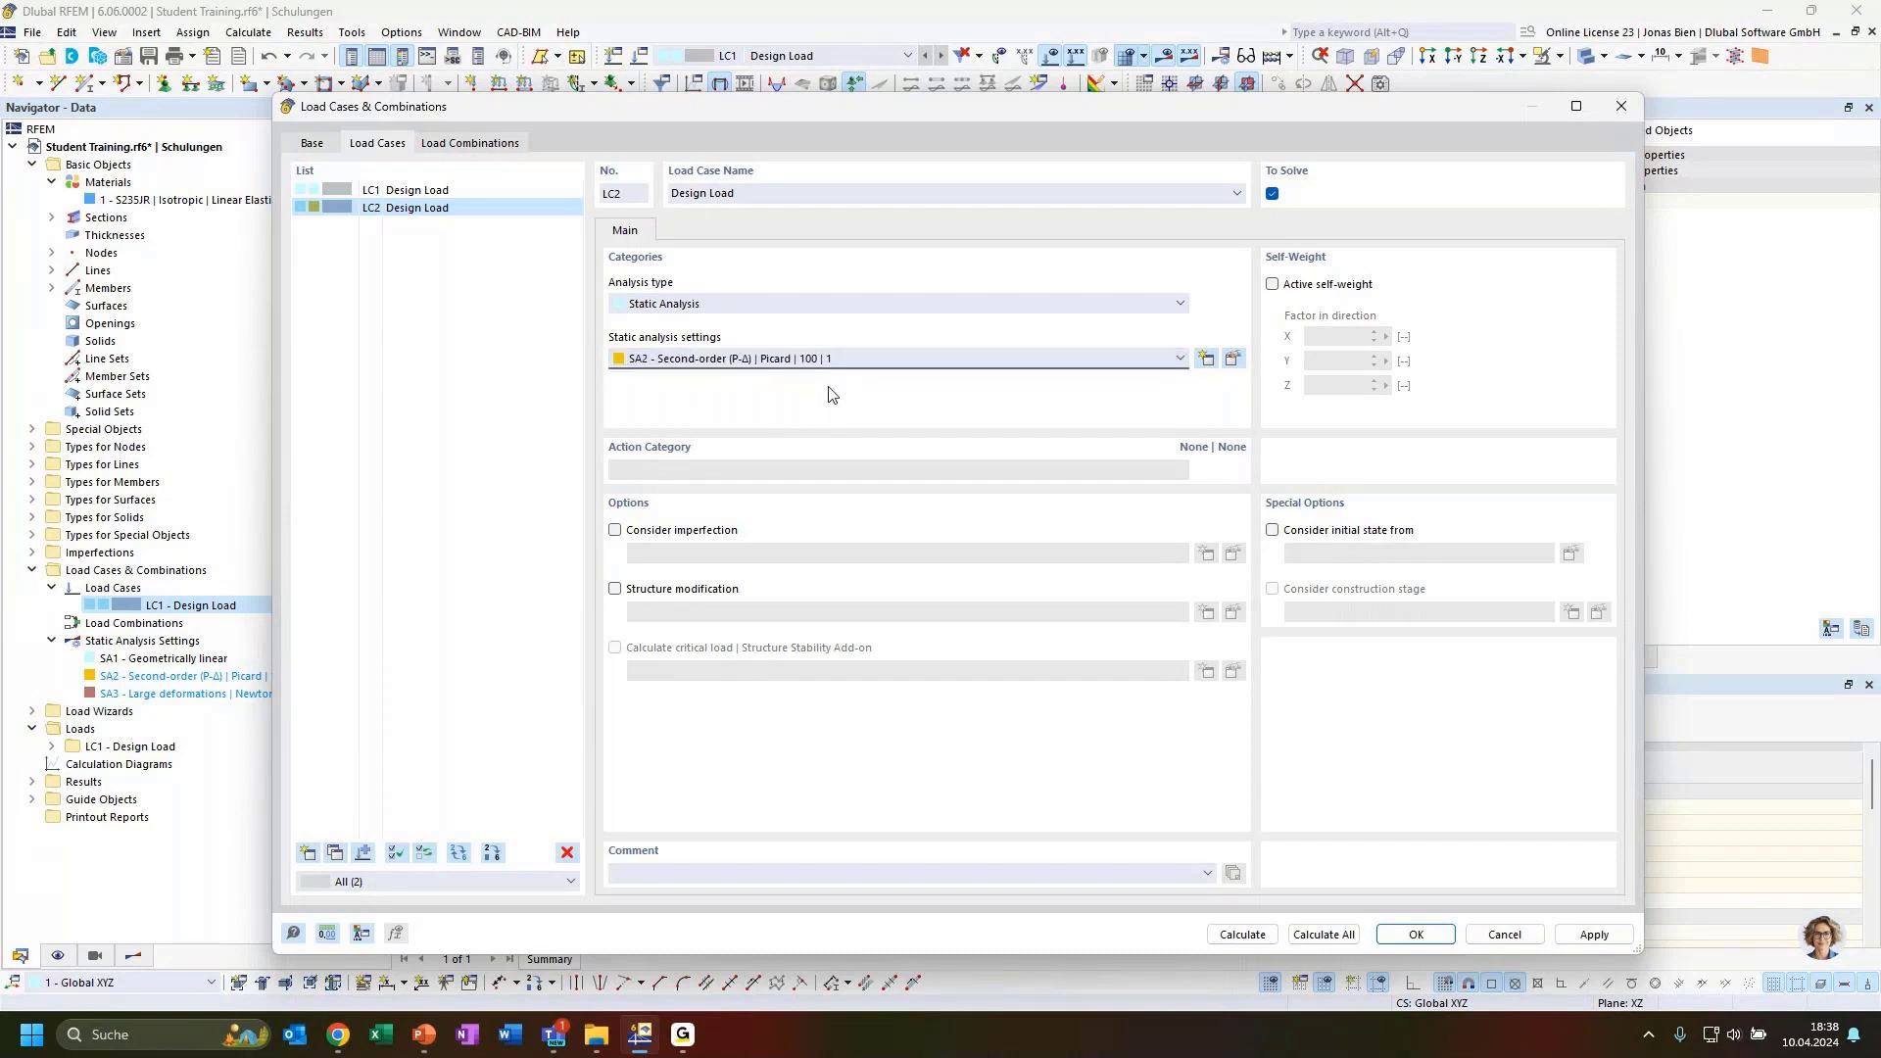
{"action": "left_click", "coordinate": [795, 361]}
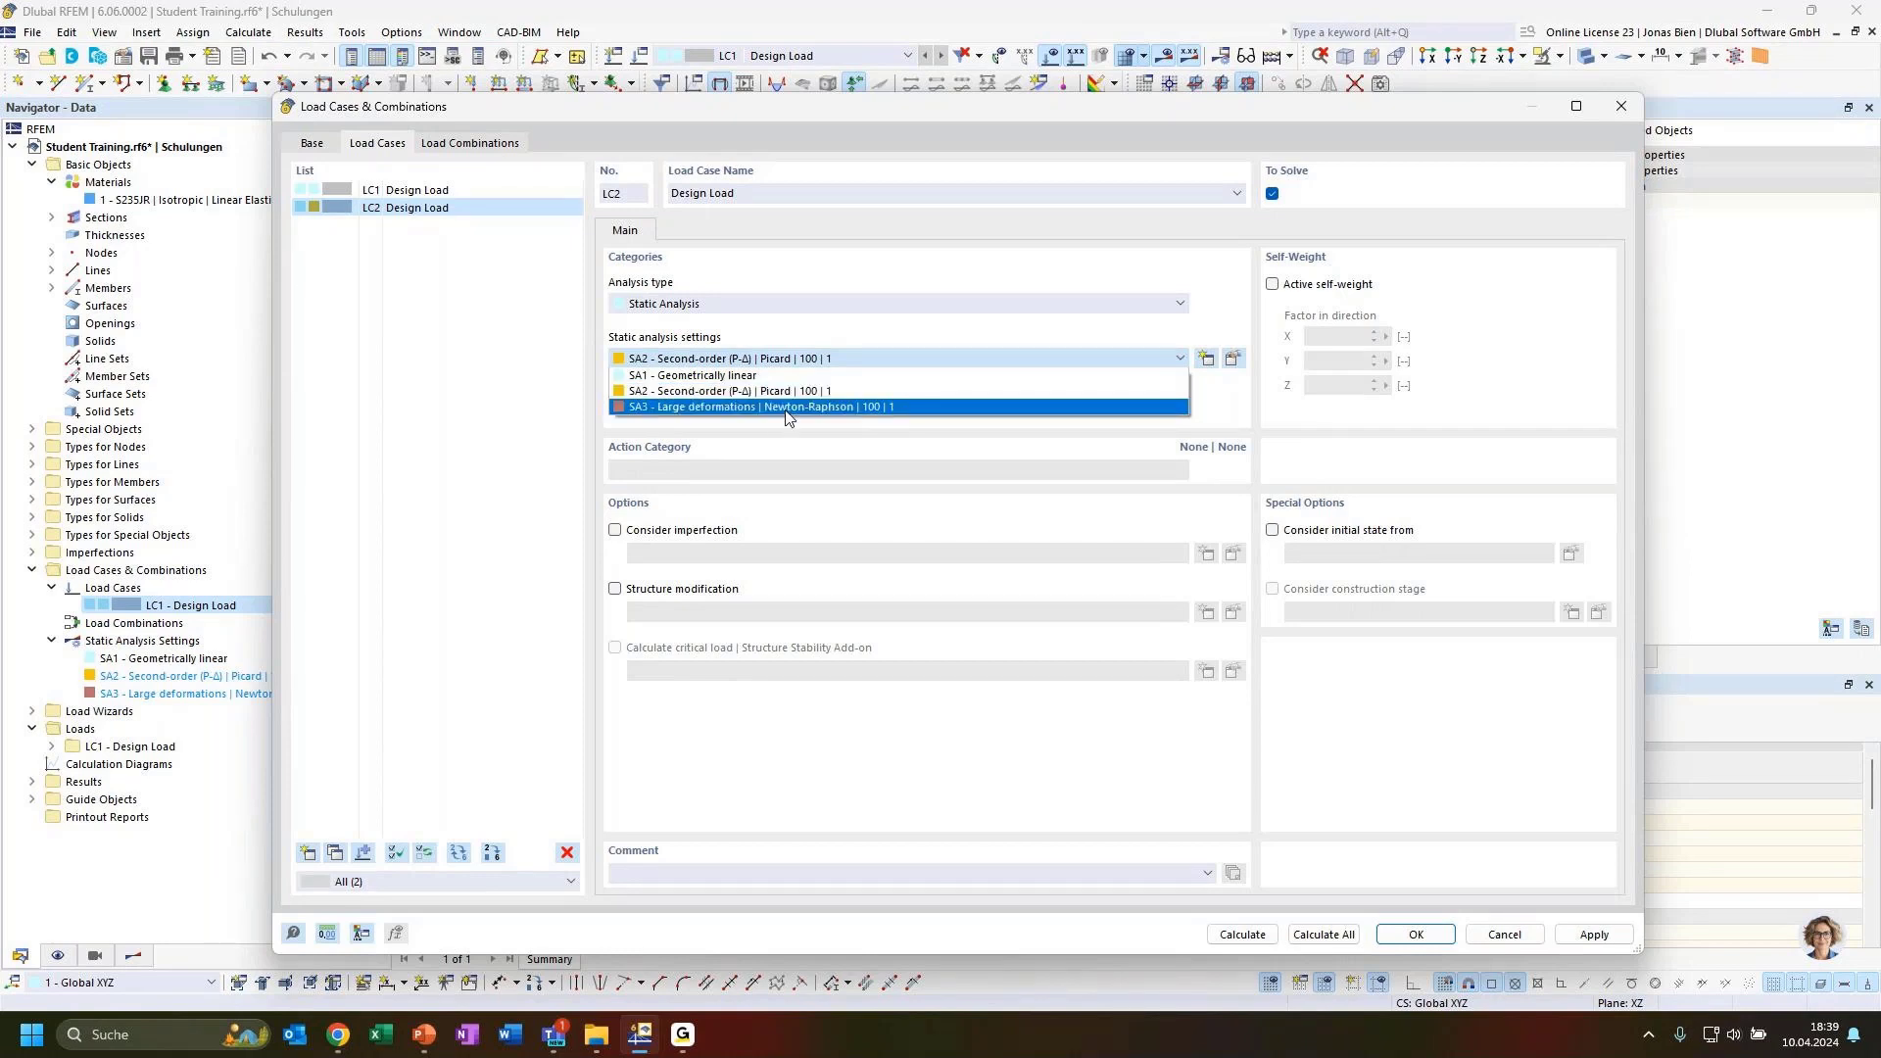
{"action": "left_click", "coordinate": [1145, 359]}
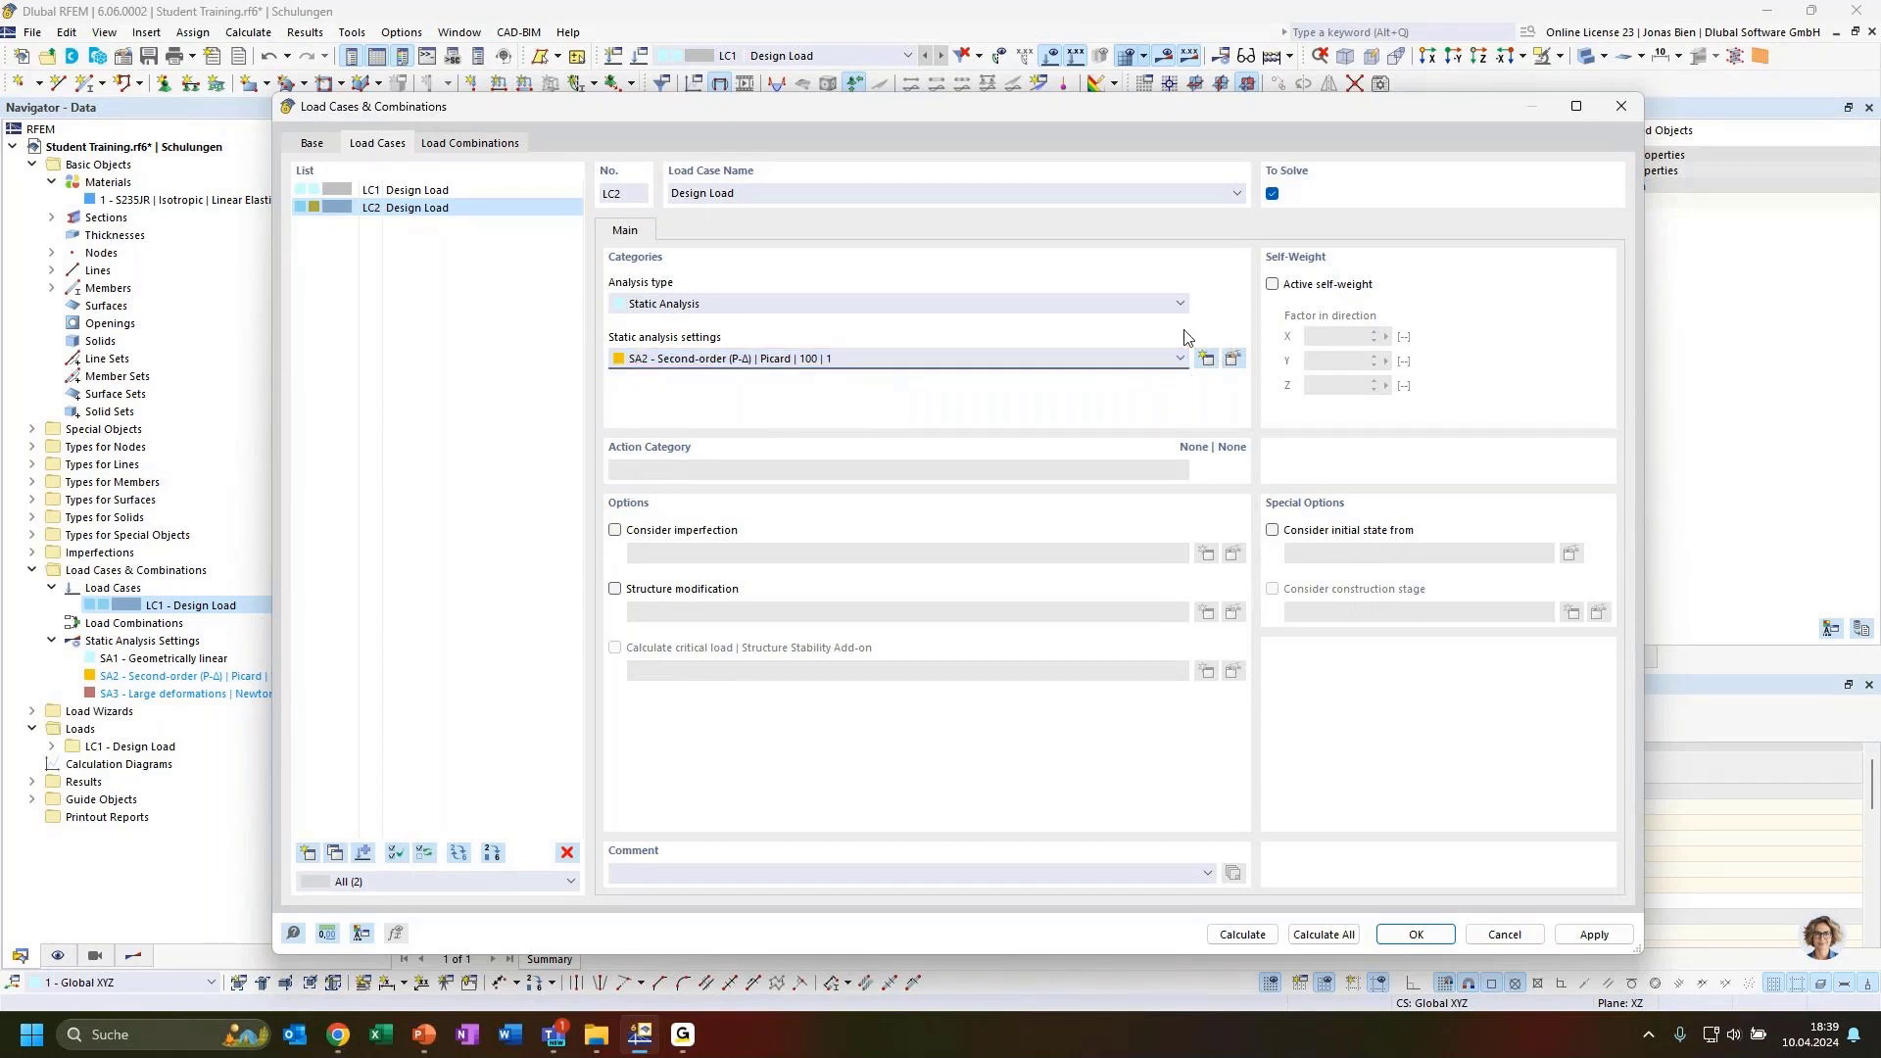
Open the SA2 static analysis settings and examine the available analysis types and iterative methods for nonlinear analysis.
{"action": "left_click", "coordinate": [1233, 358]}
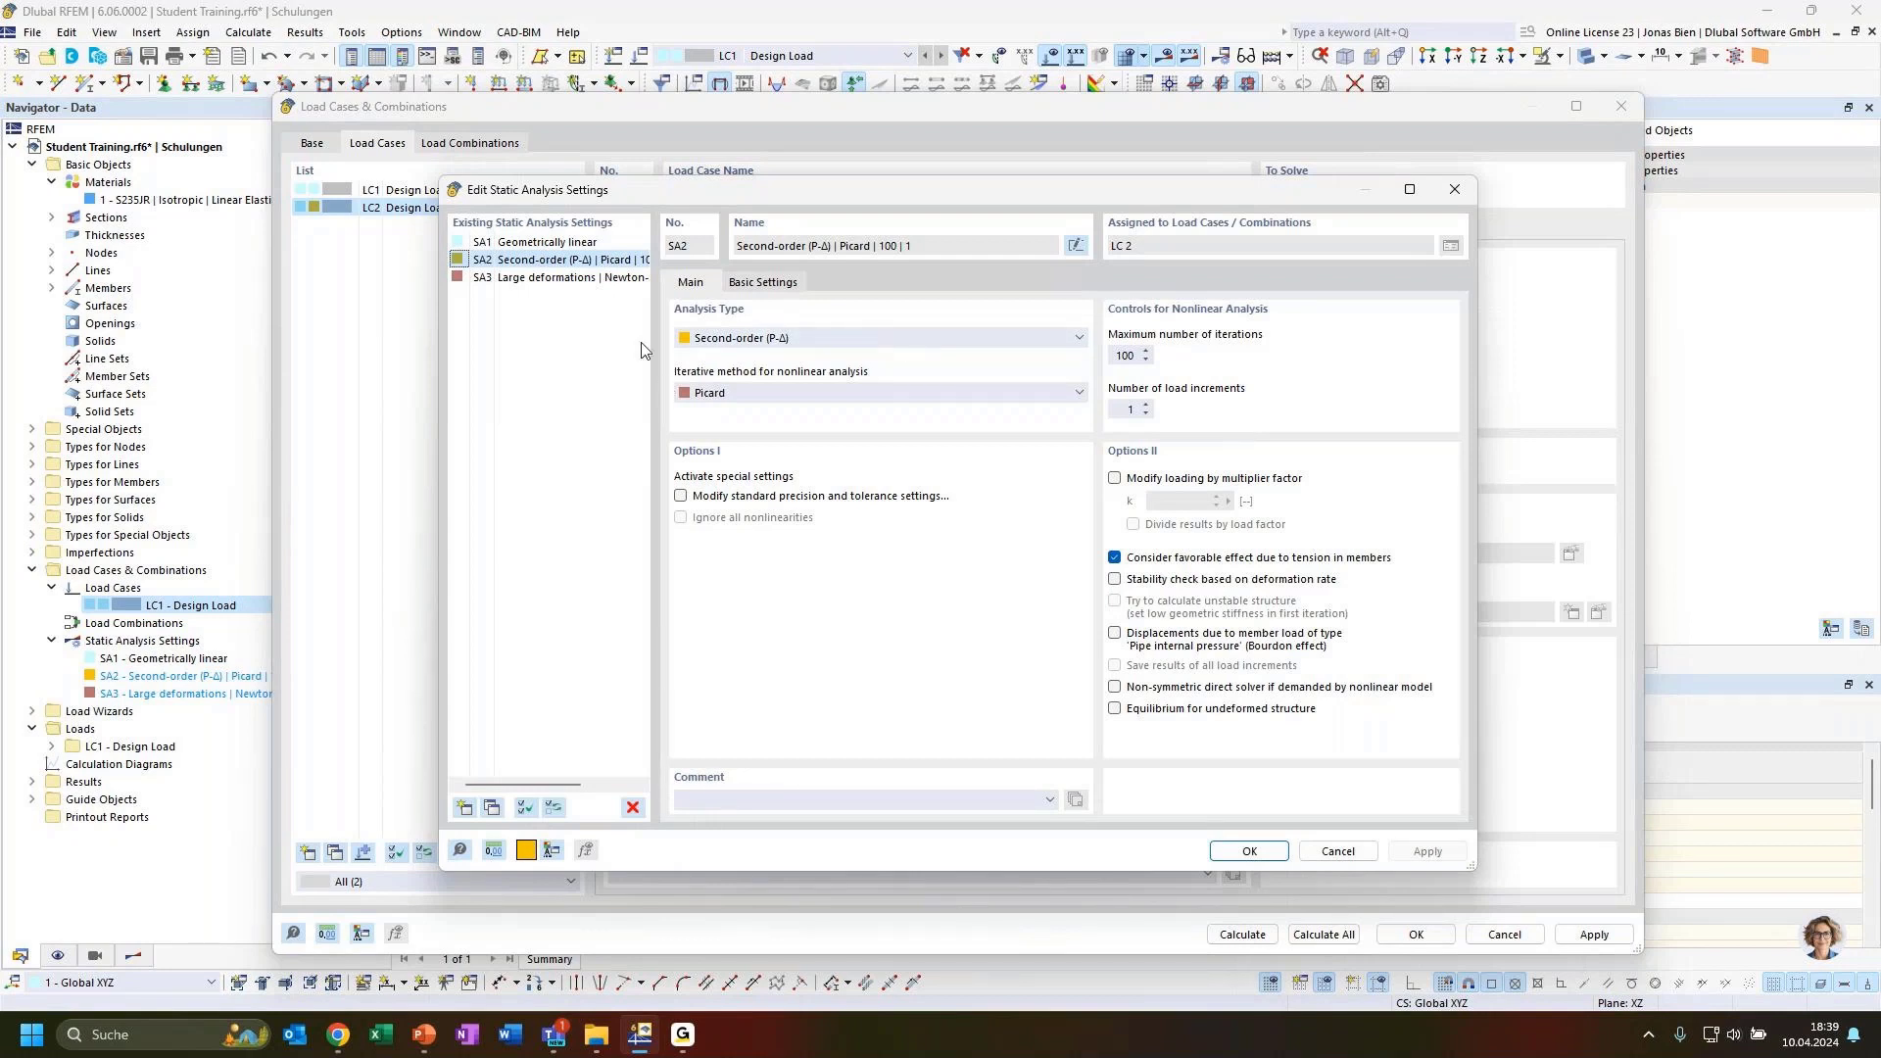
{"action": "left_click", "coordinate": [814, 339]}
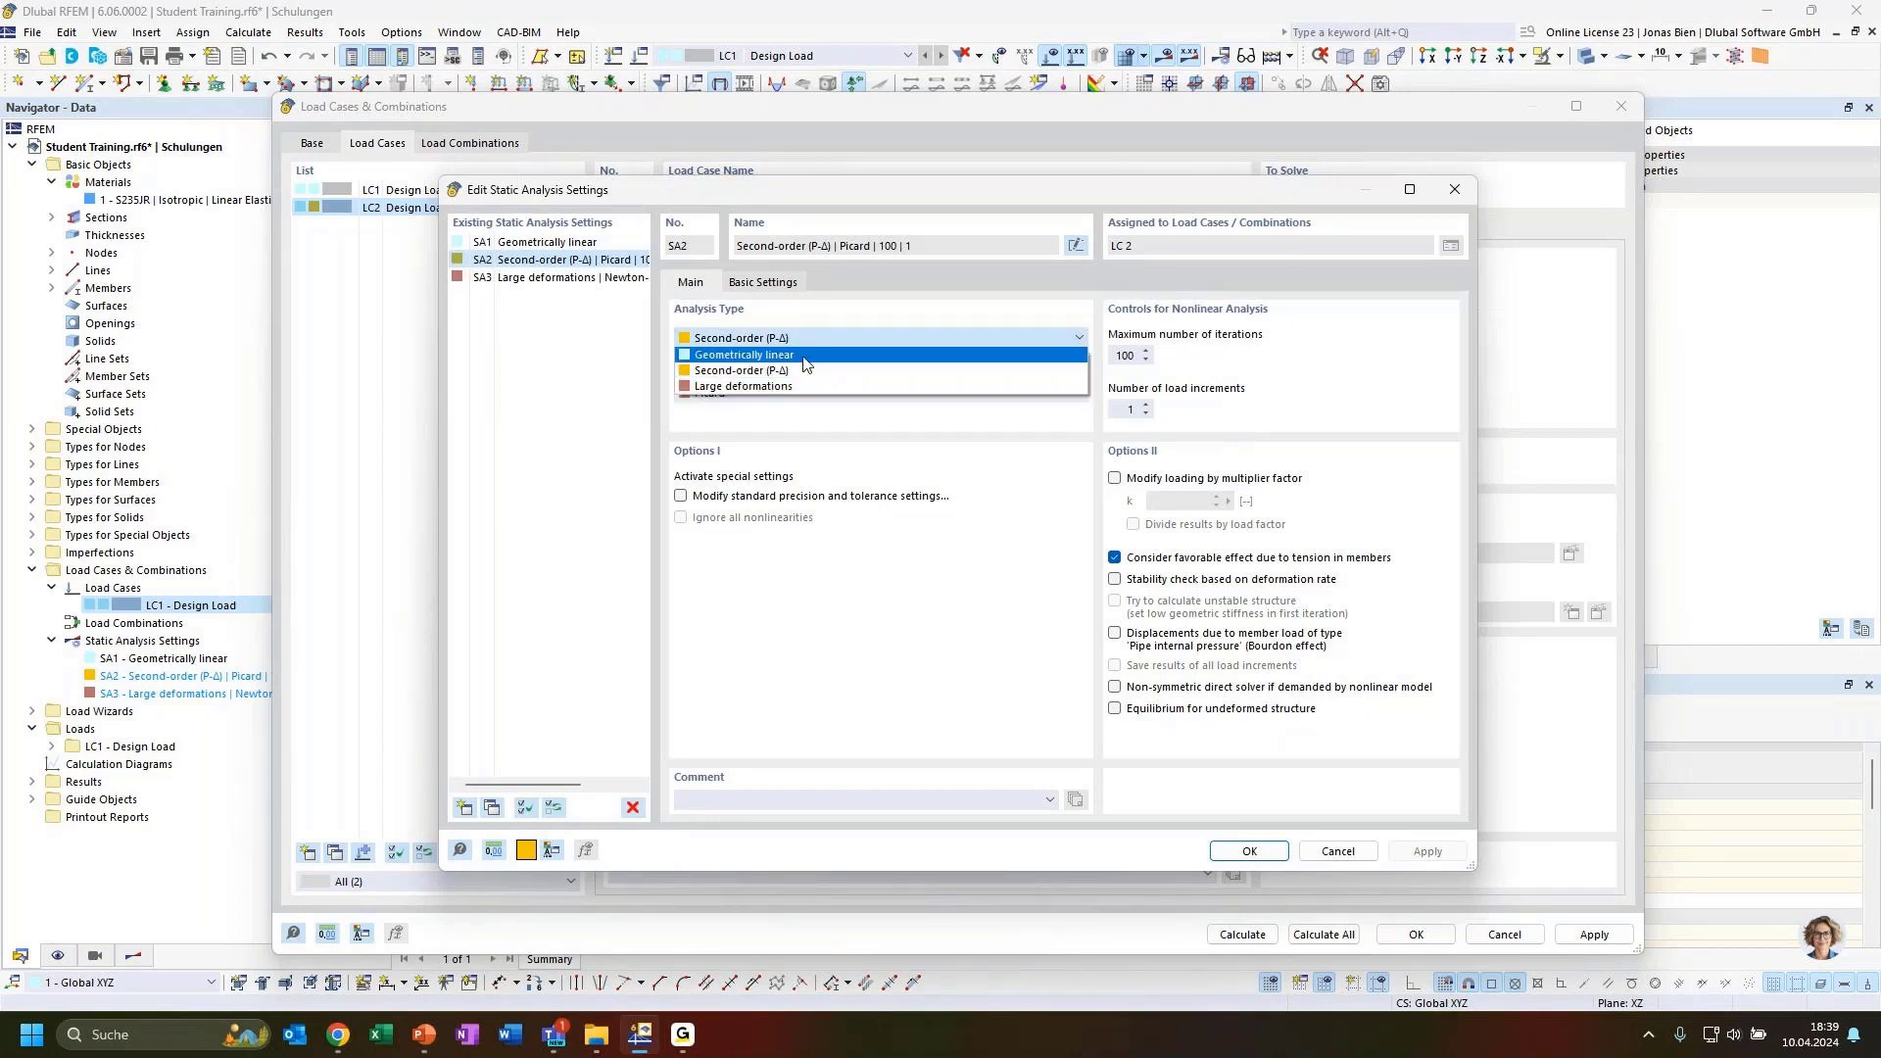
{"action": "left_click", "coordinate": [804, 343]}
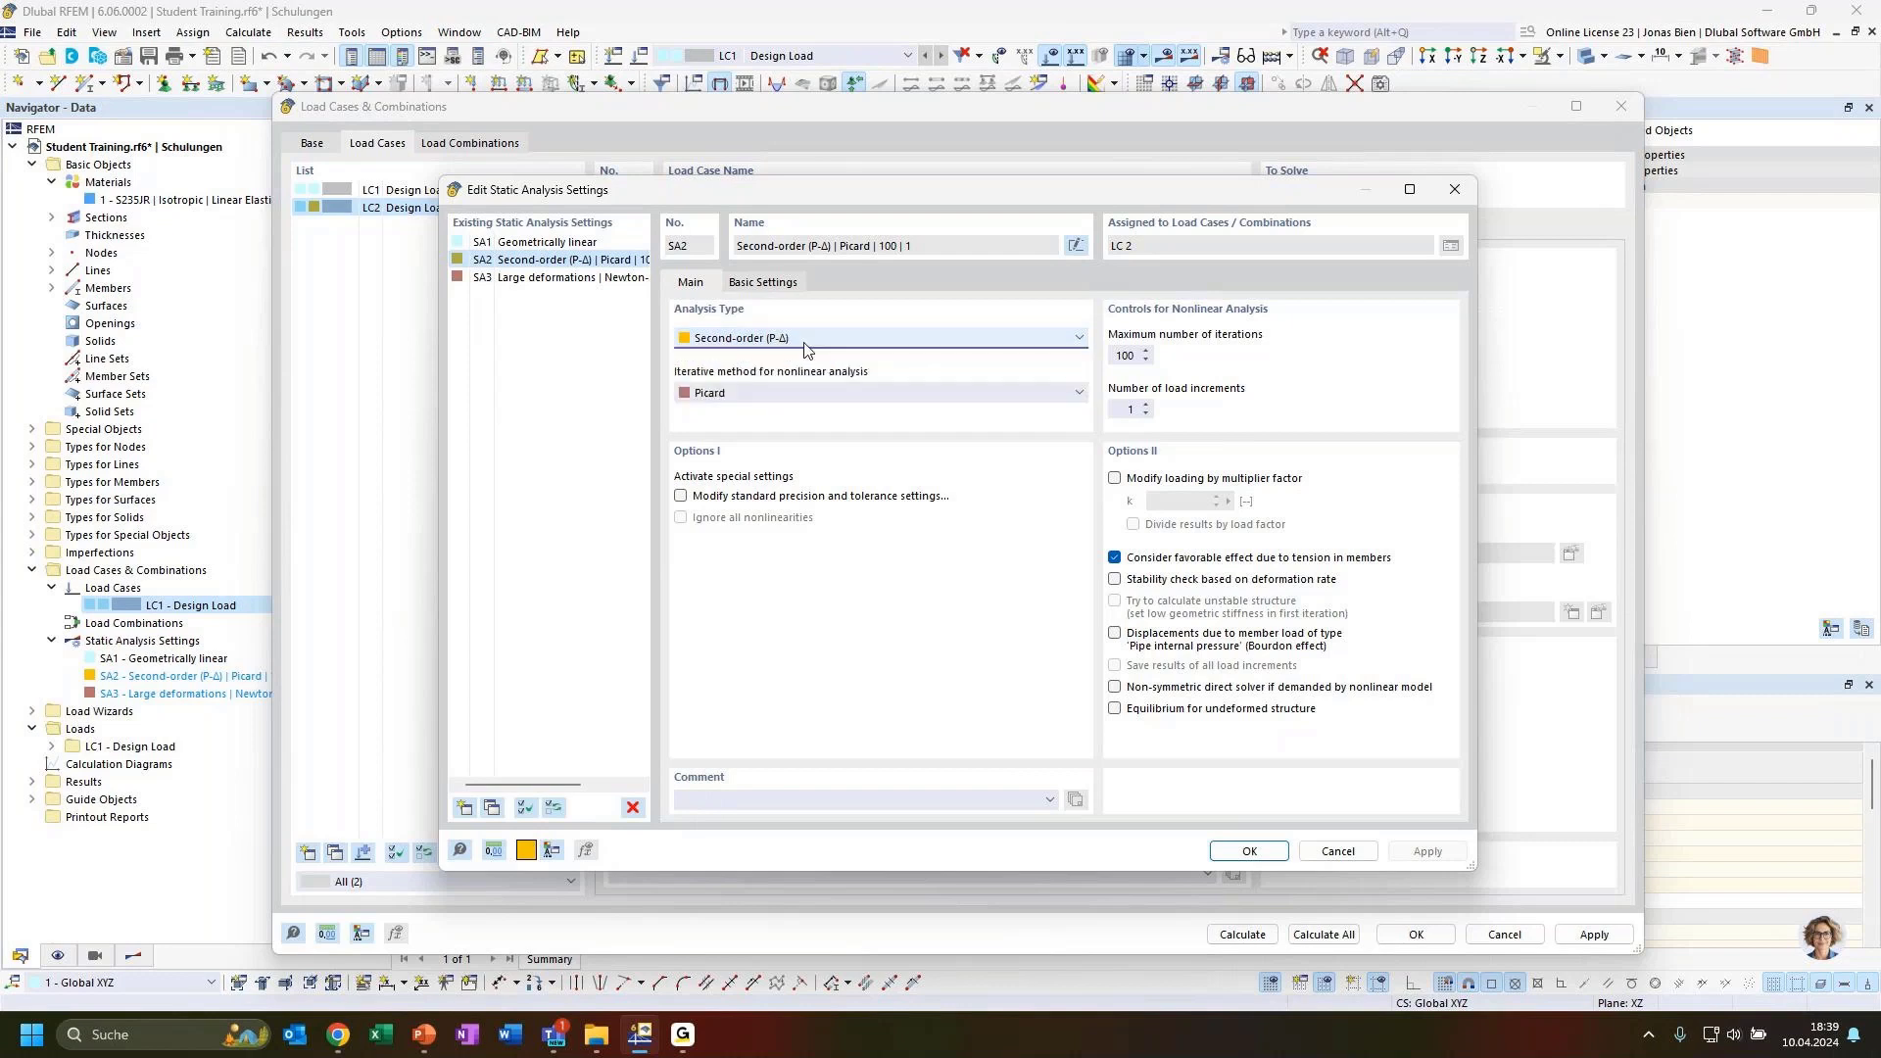
{"action": "left_click", "coordinate": [811, 393]}
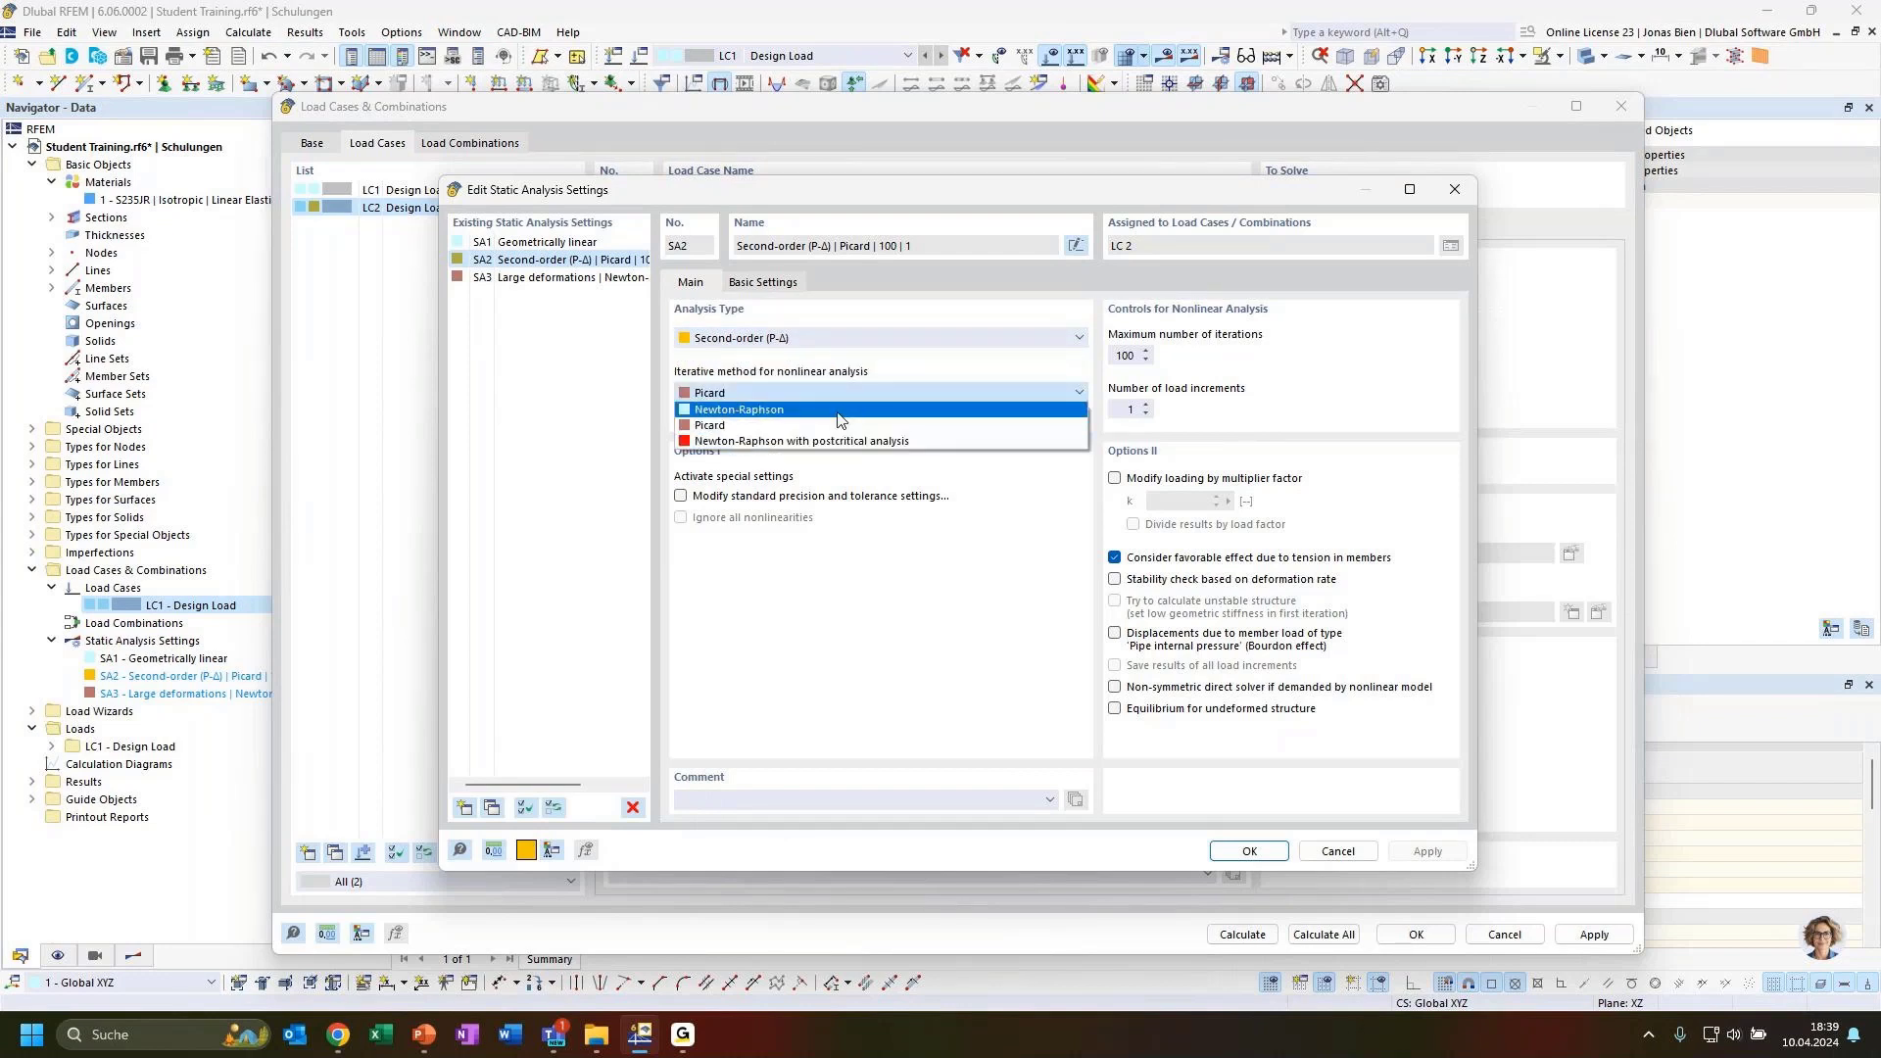
{"action": "left_click", "coordinate": [839, 390]}
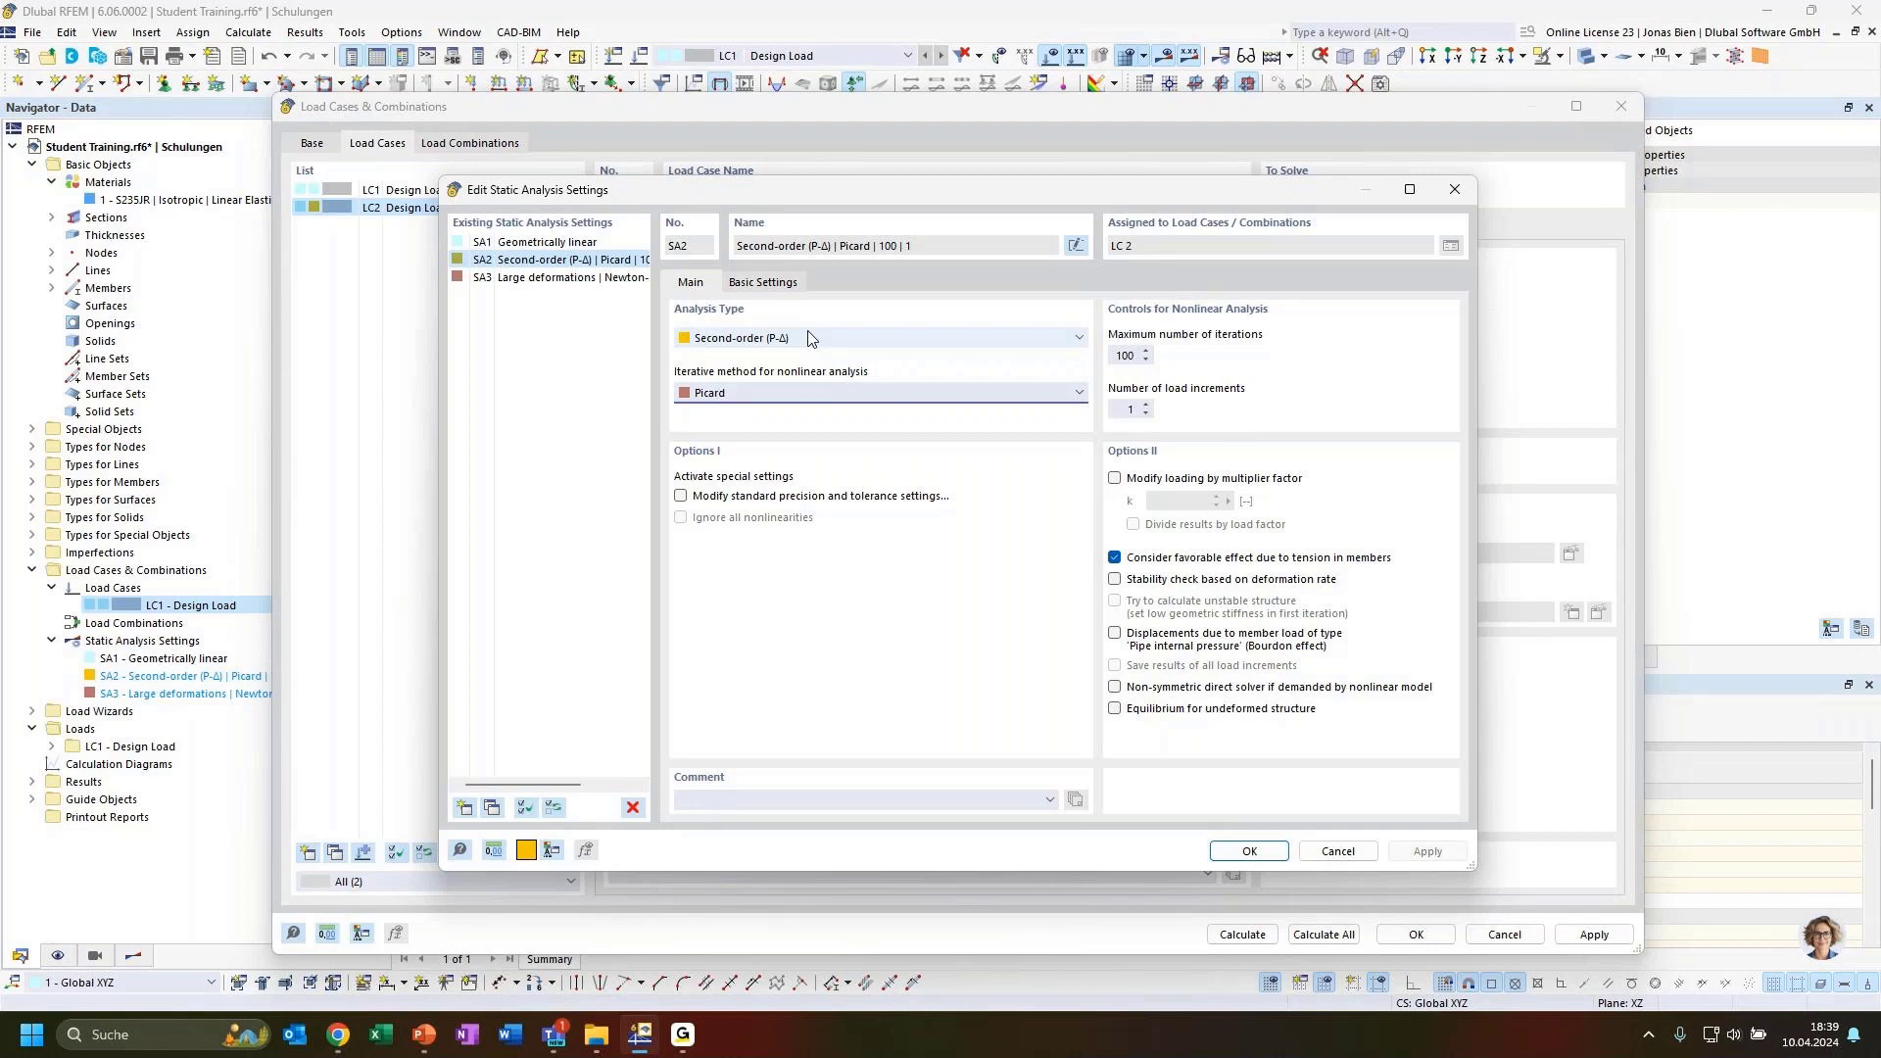
{"action": "left_click", "coordinate": [764, 392]}
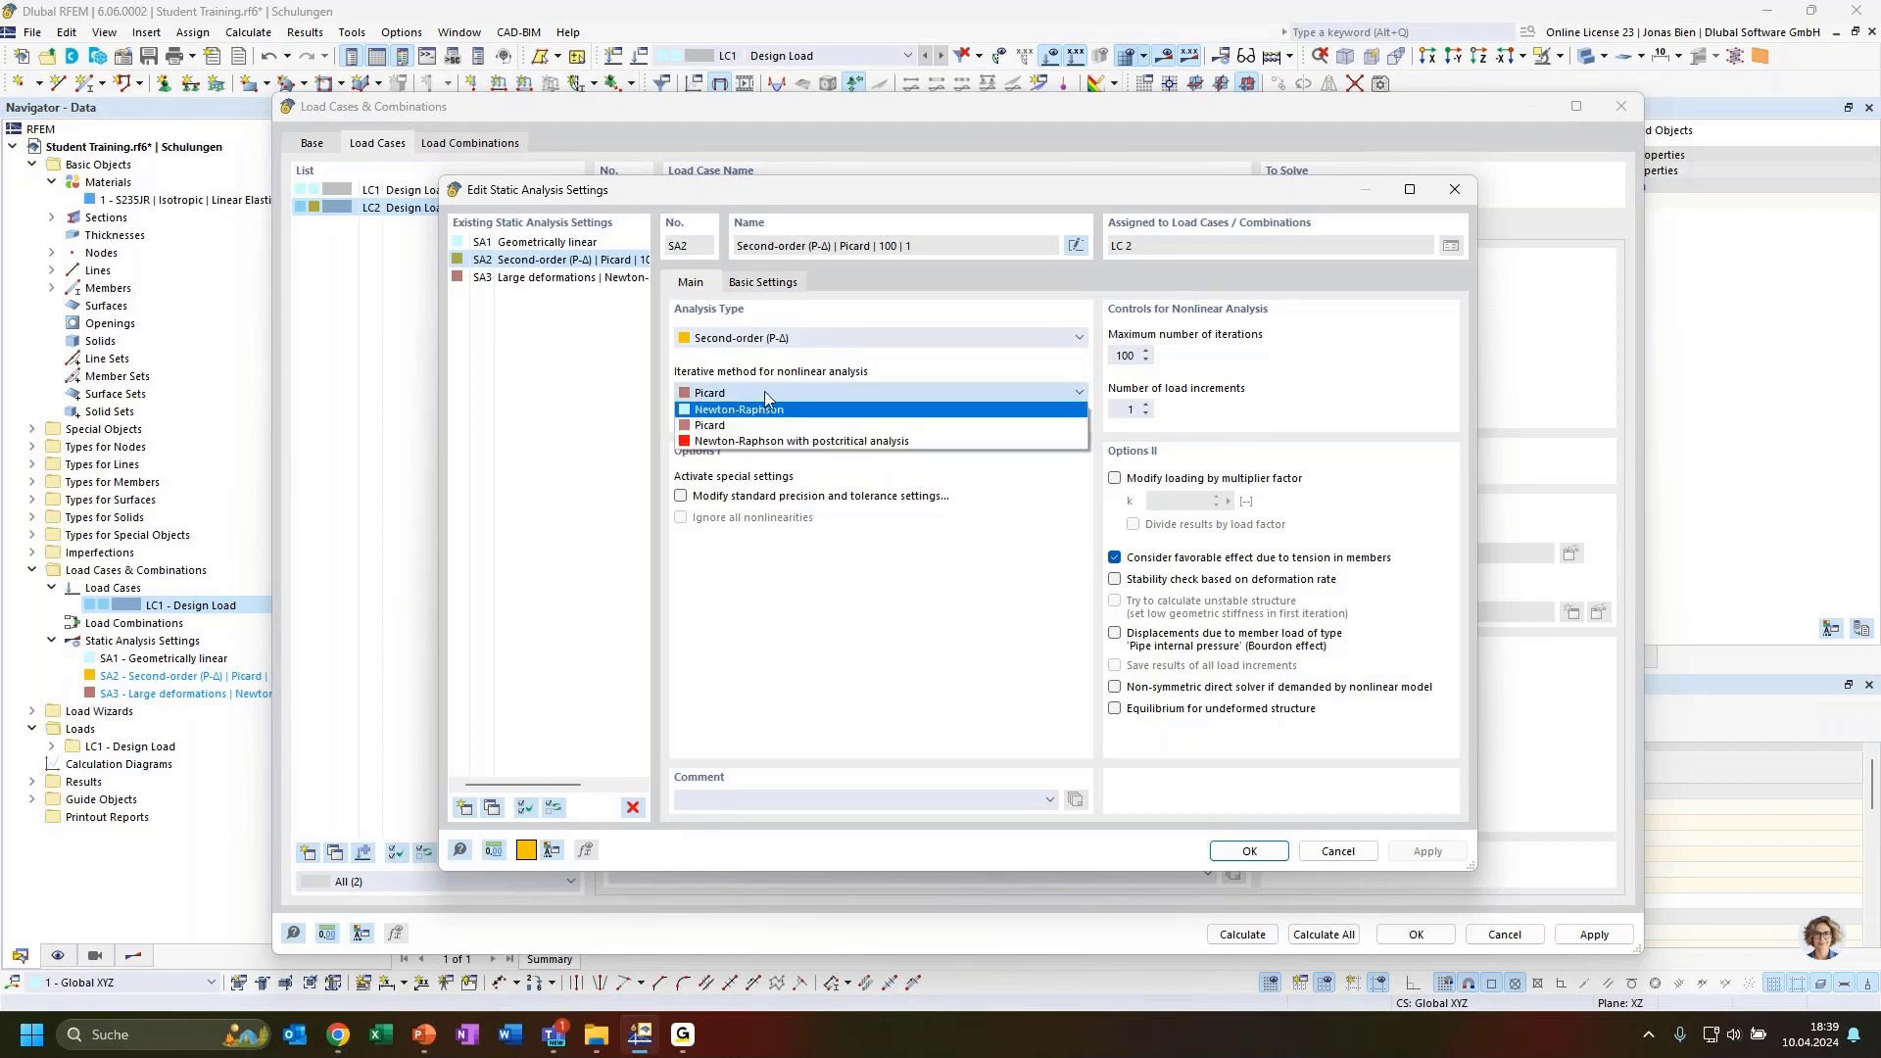
{"action": "left_click", "coordinate": [767, 395]}
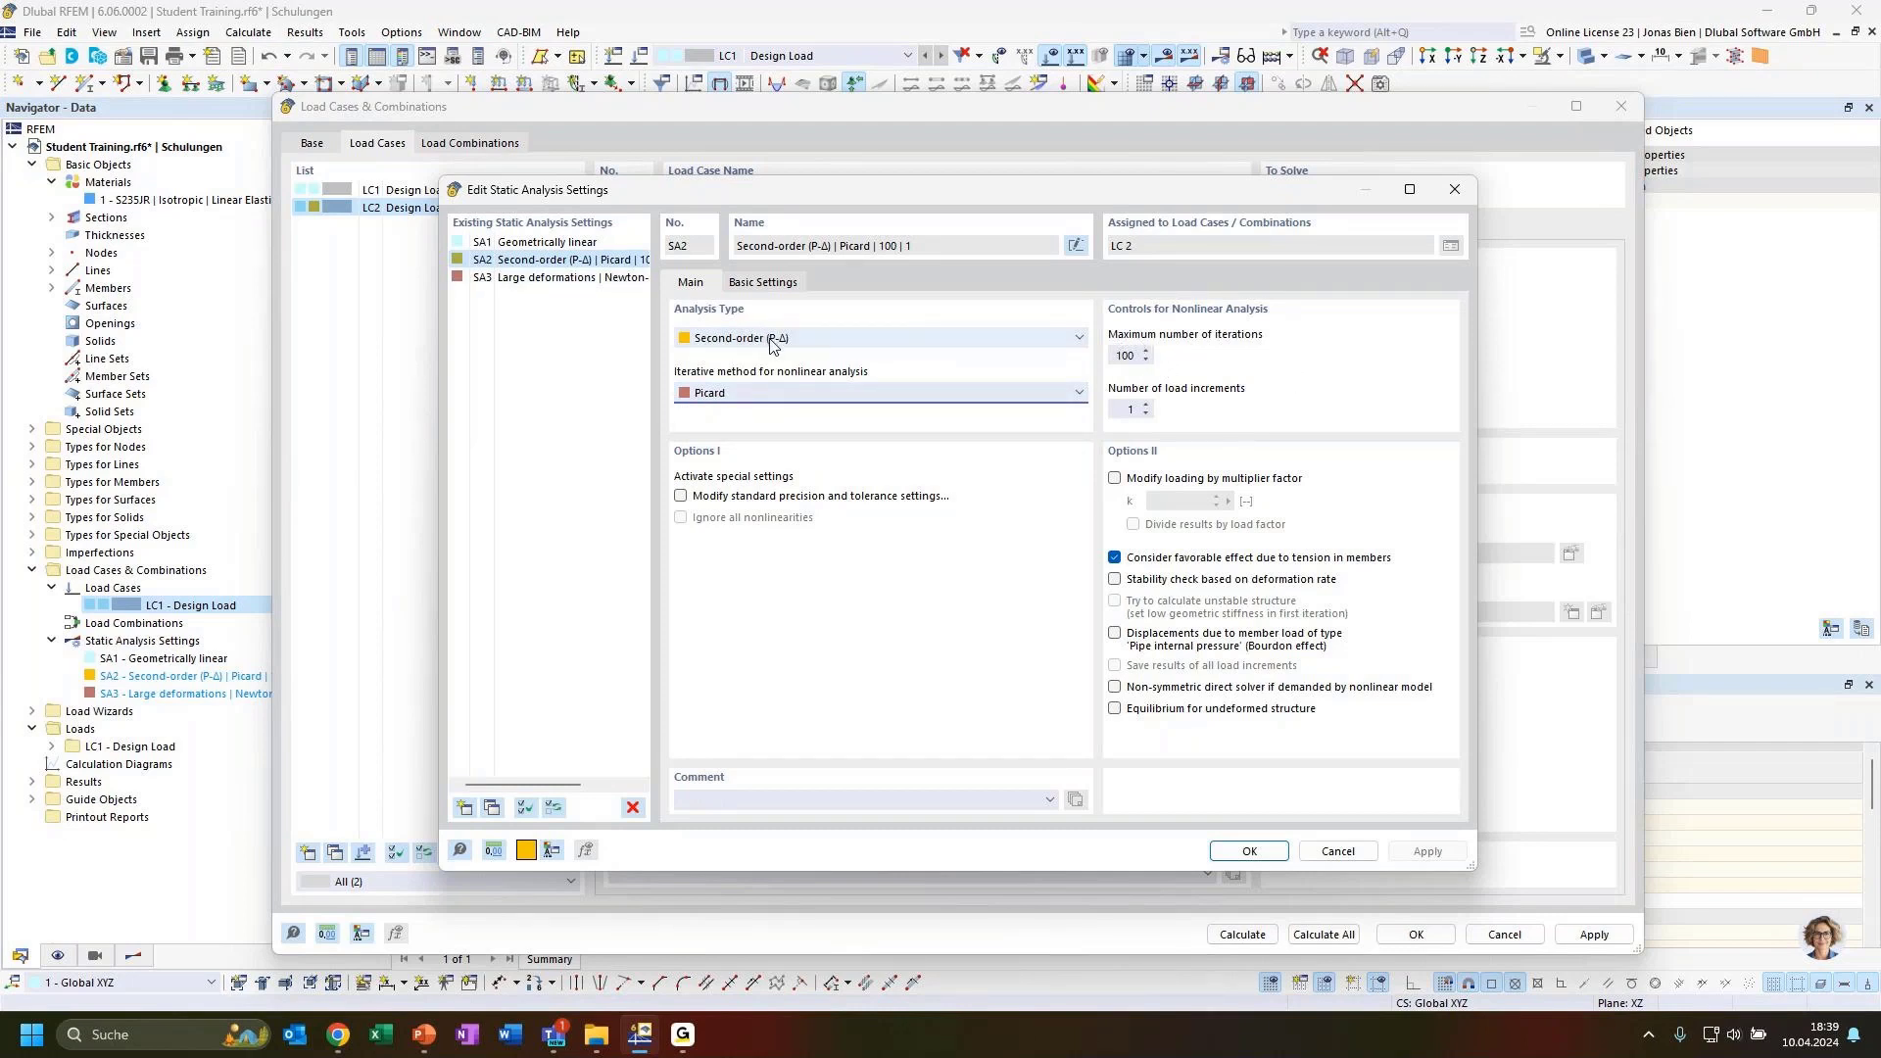
Compare the SA1 geometrically linear settings with SA2 second-order, including SA2's basic settings, and close the static analysis settings.
{"action": "left_click", "coordinate": [545, 243]}
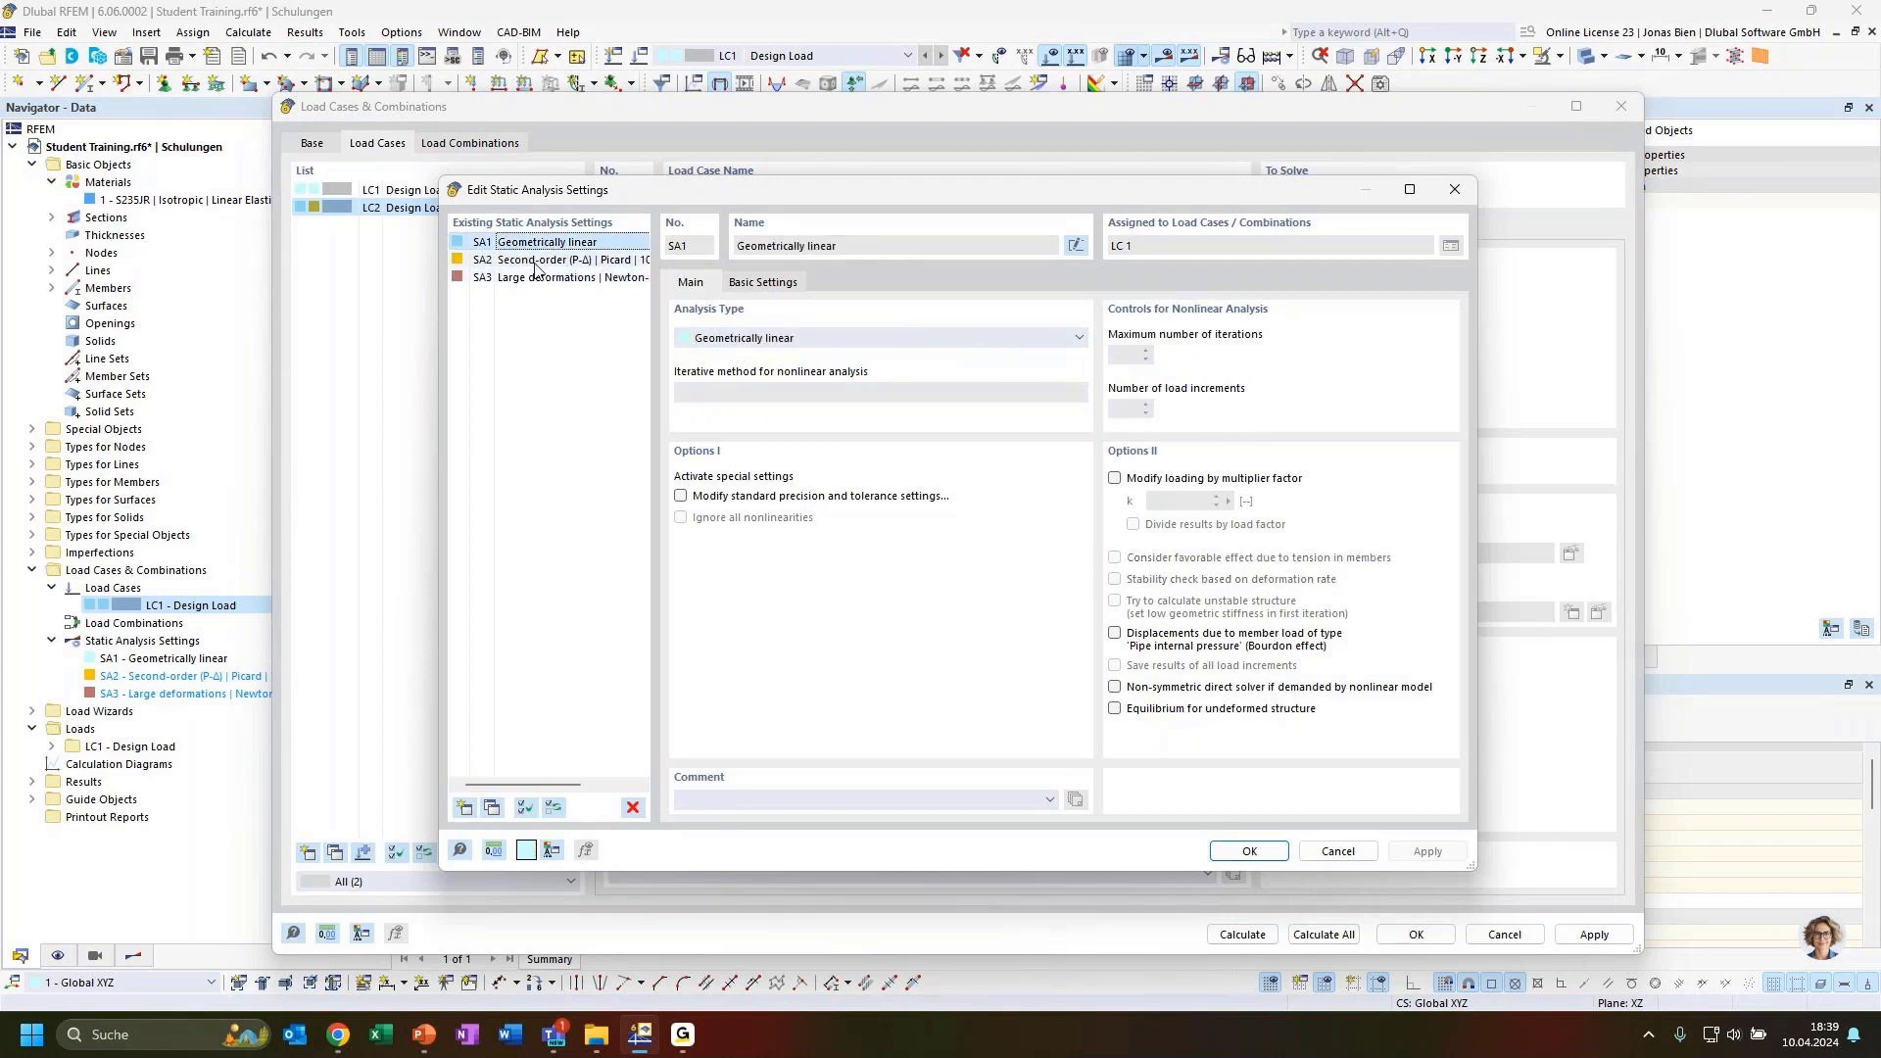
{"action": "left_click", "coordinate": [563, 259]}
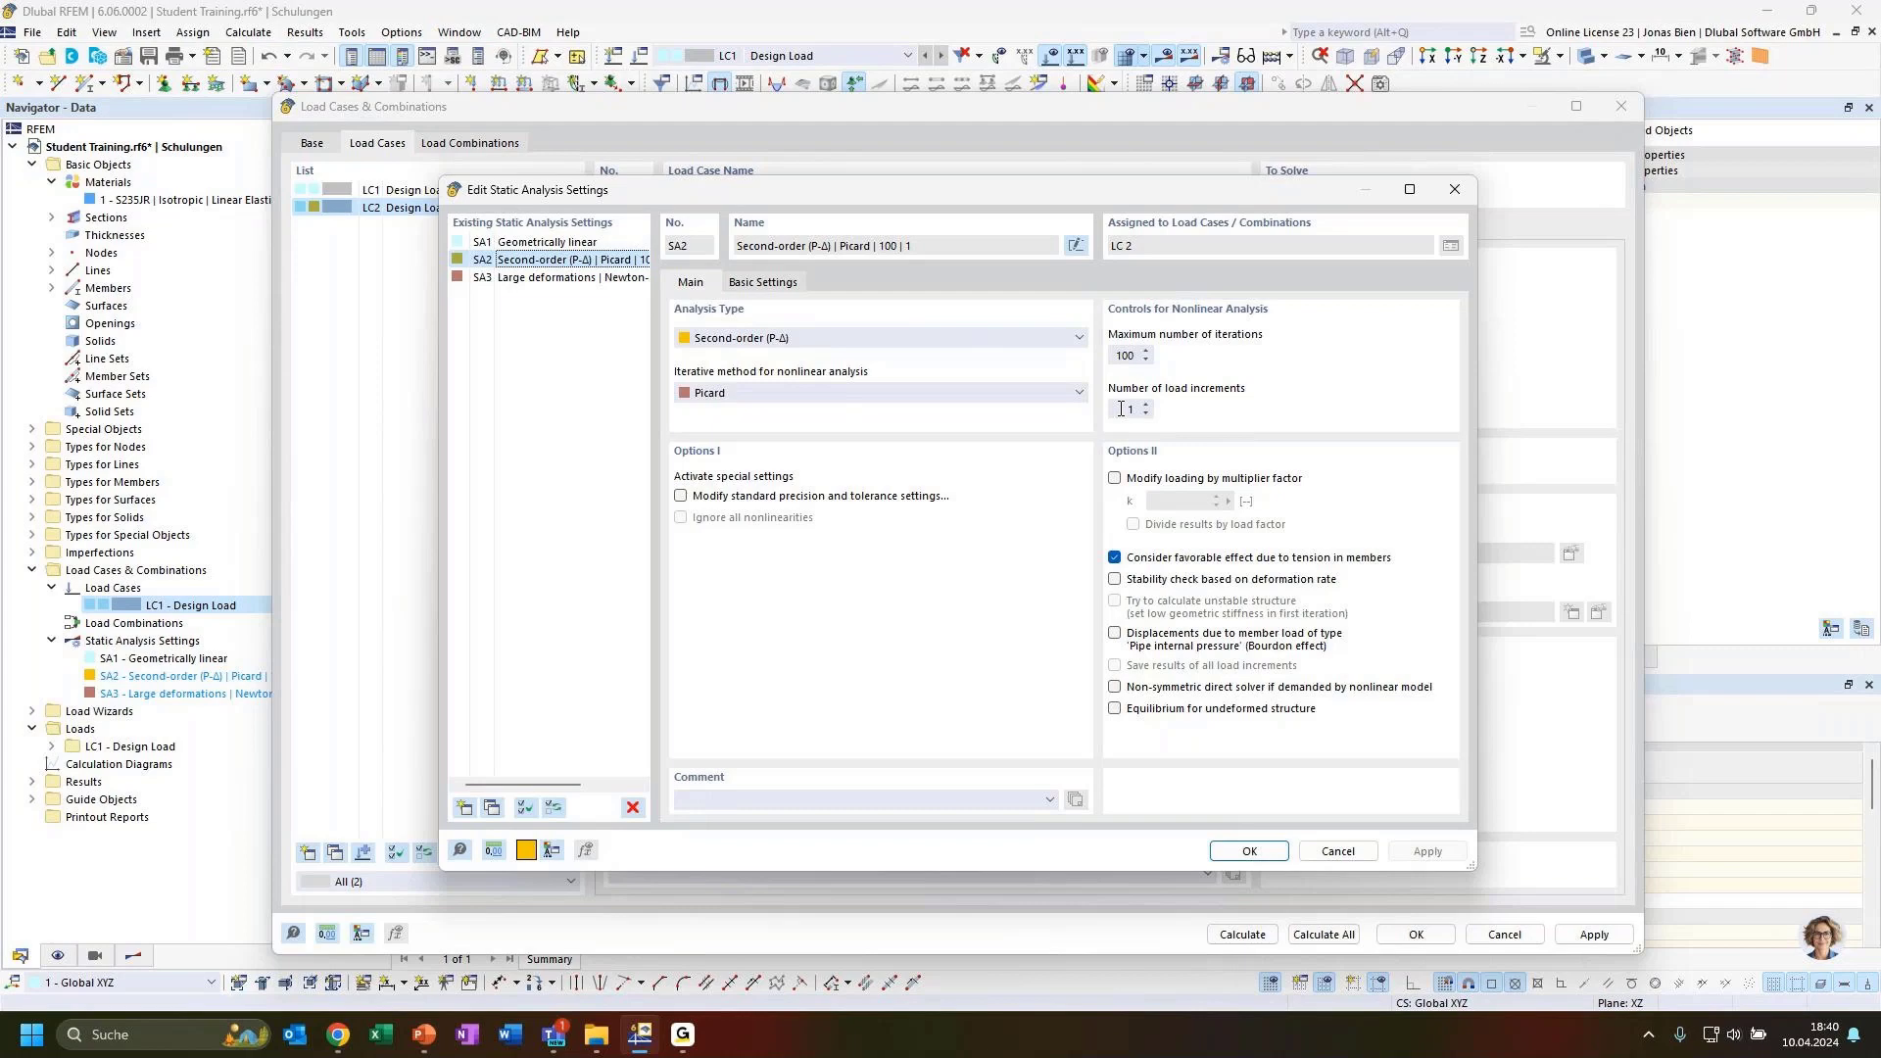
{"action": "left_click", "coordinate": [785, 284]}
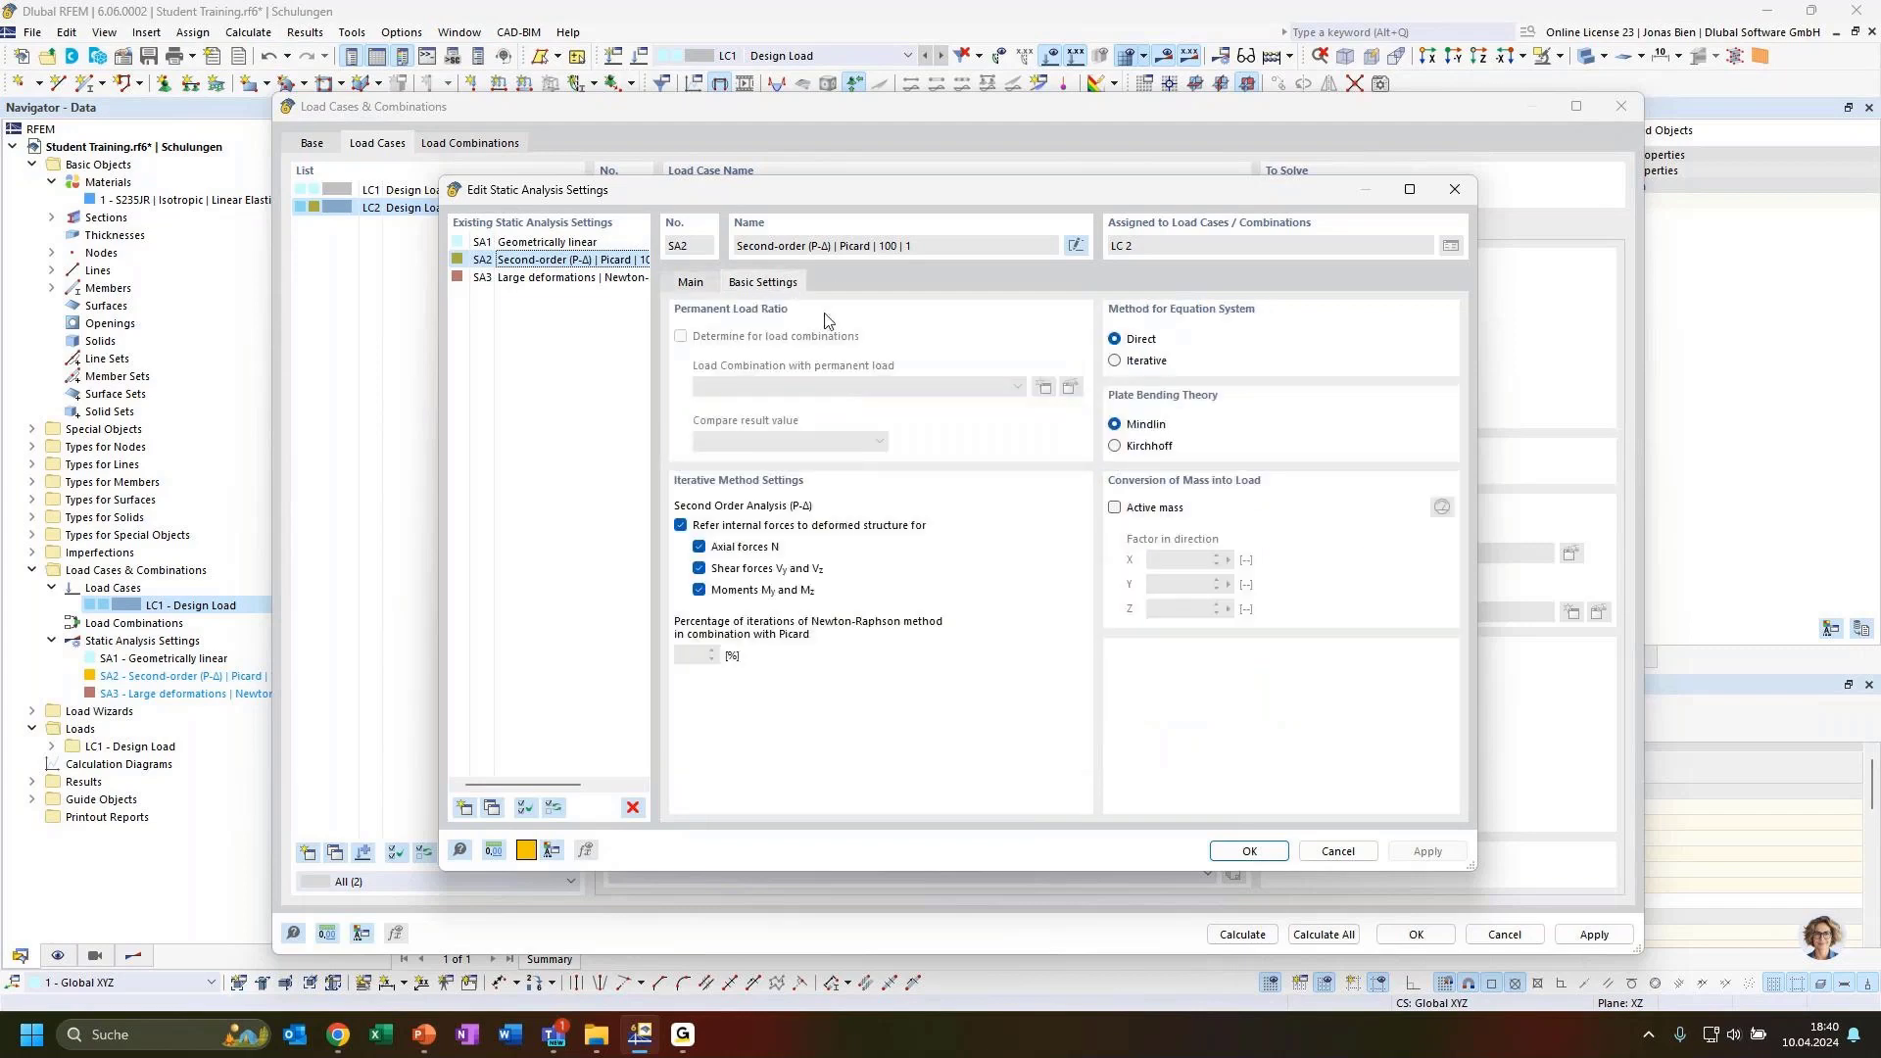
{"action": "left_click", "coordinate": [691, 283]}
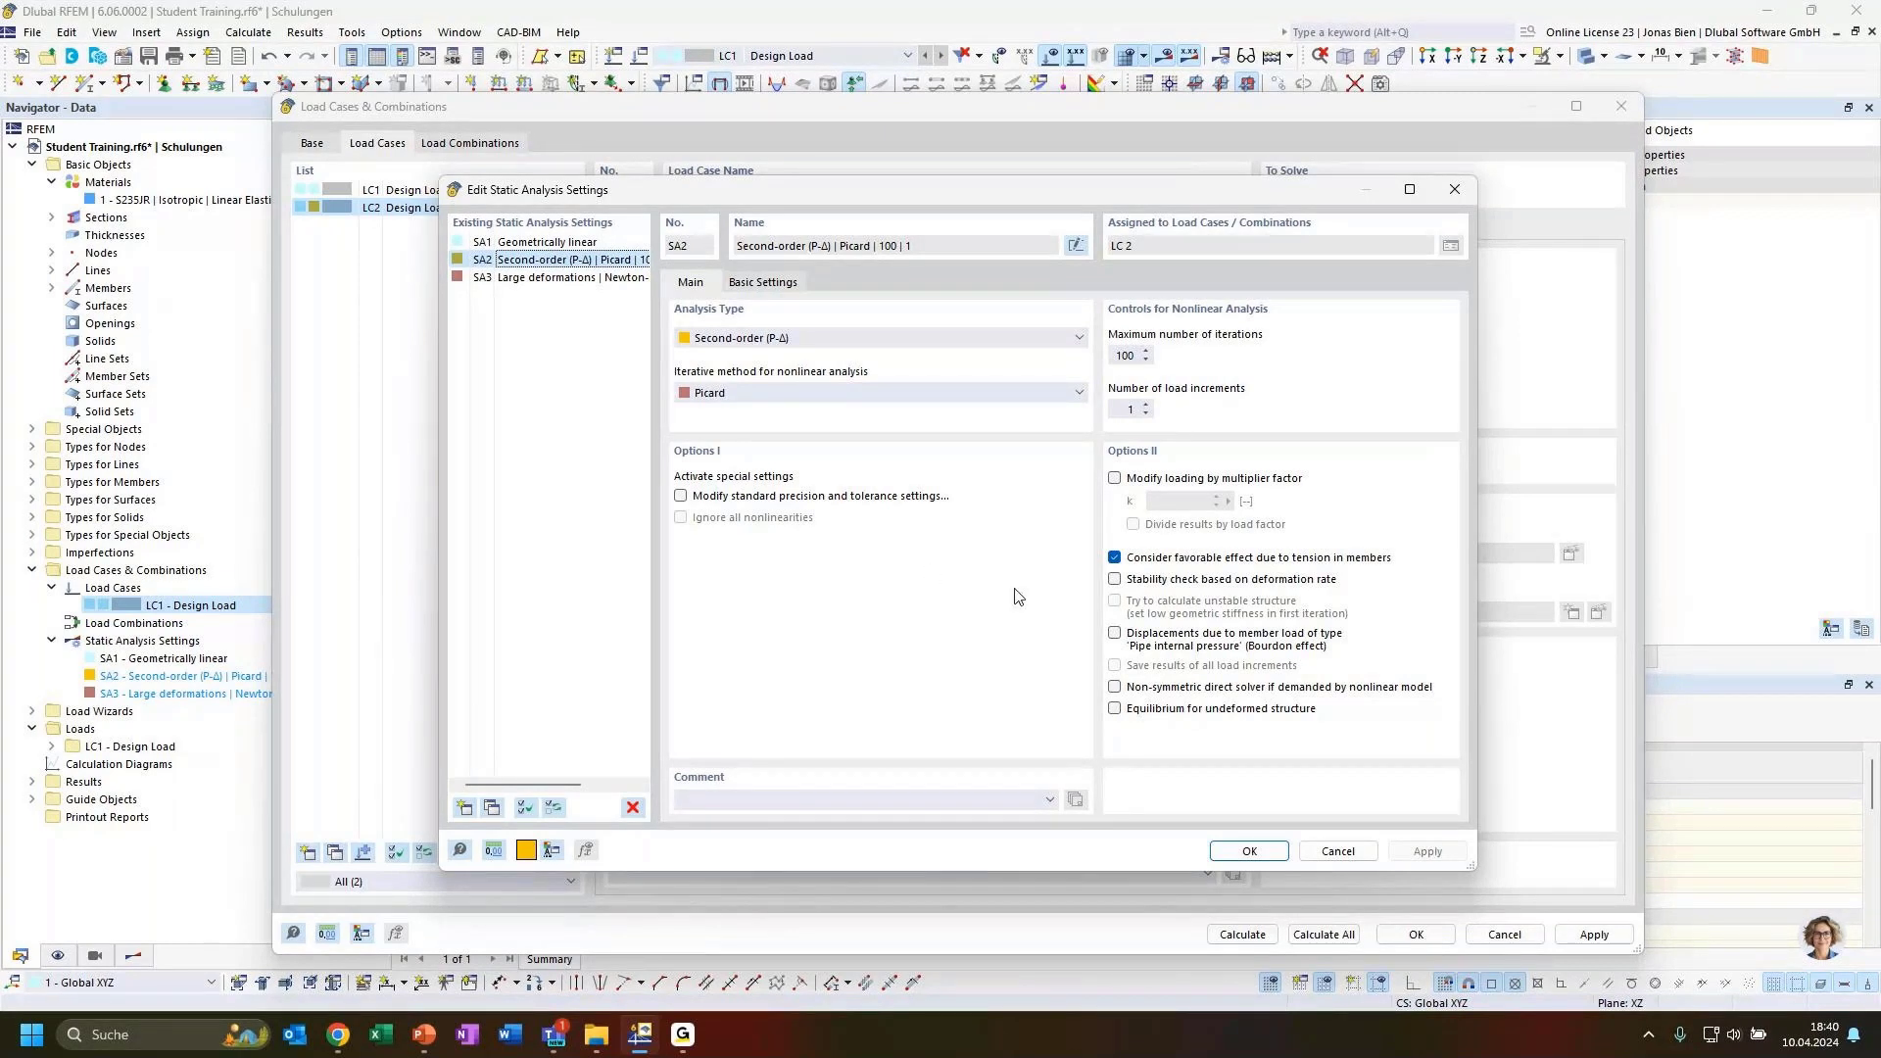
{"action": "left_click", "coordinate": [1257, 850]}
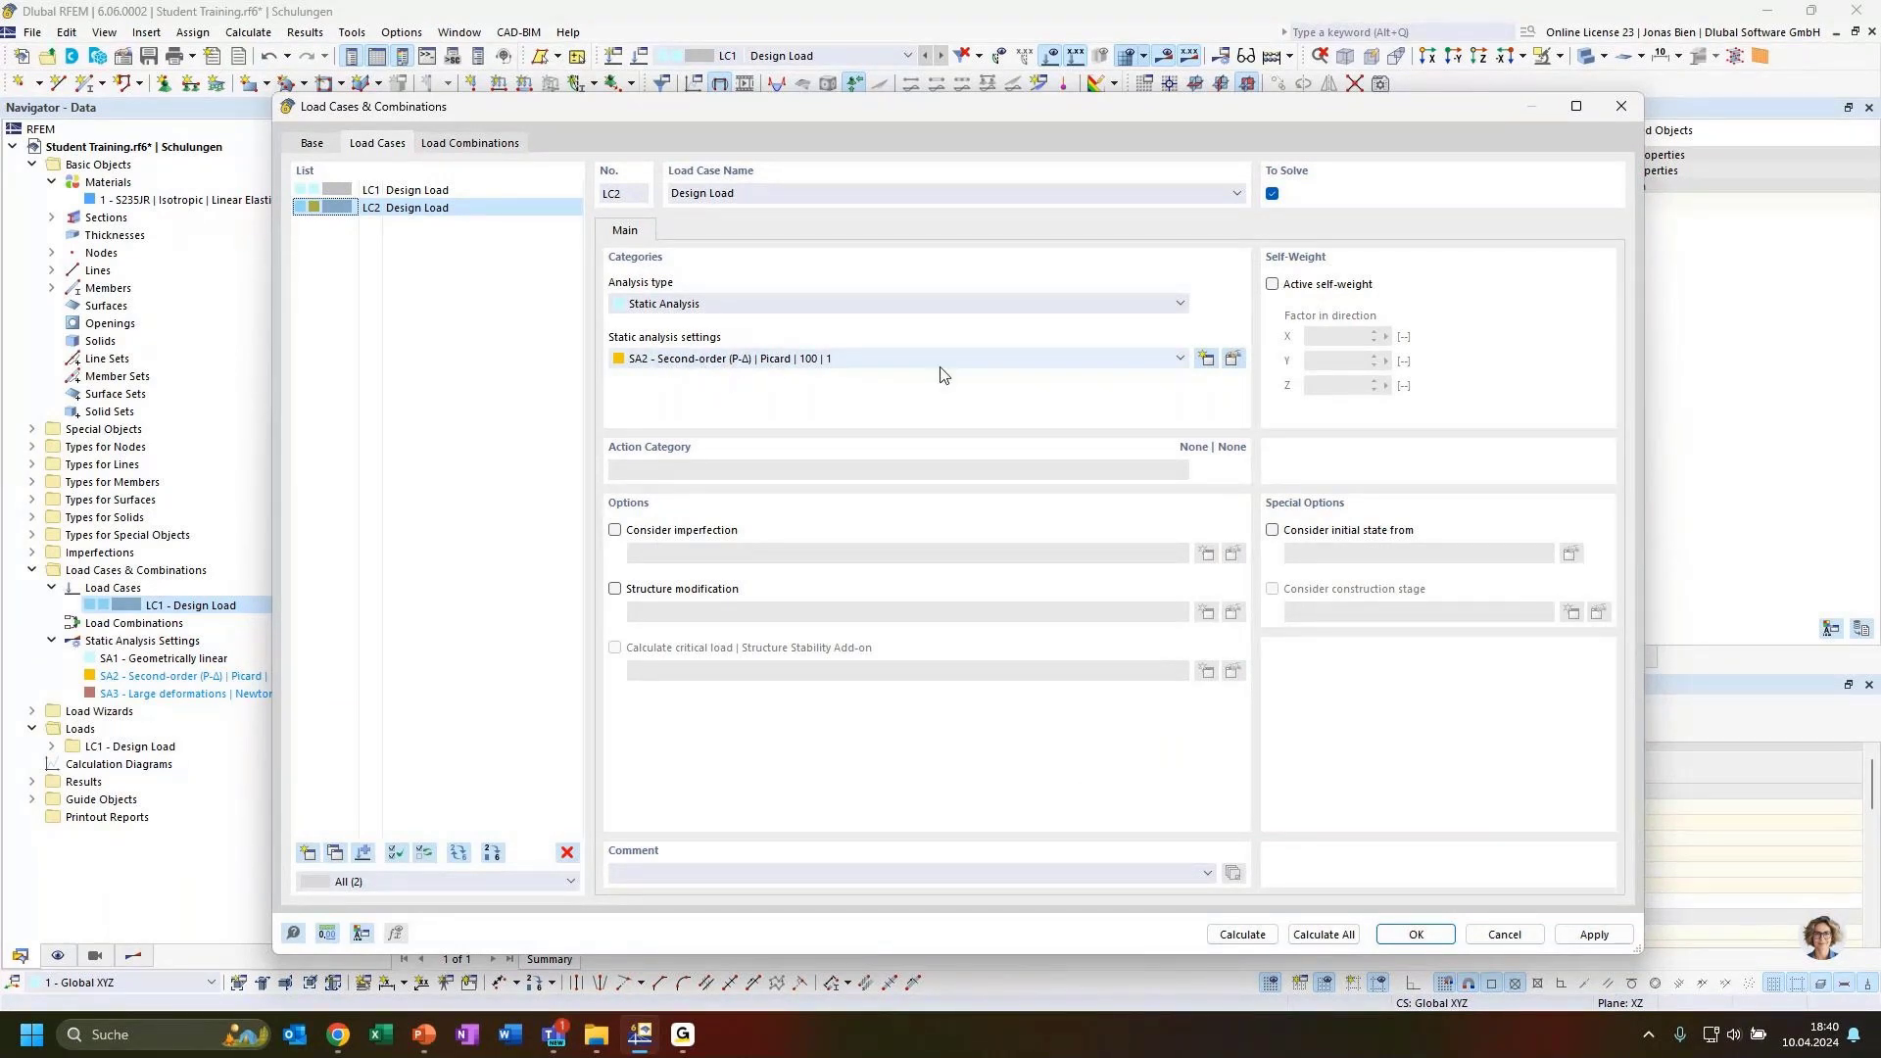
Accept the load case setup with LC2 - Design Load as the current load case and calculate its results.
{"action": "left_click", "coordinate": [404, 209]}
{"action": "left_click", "coordinate": [1411, 936]}
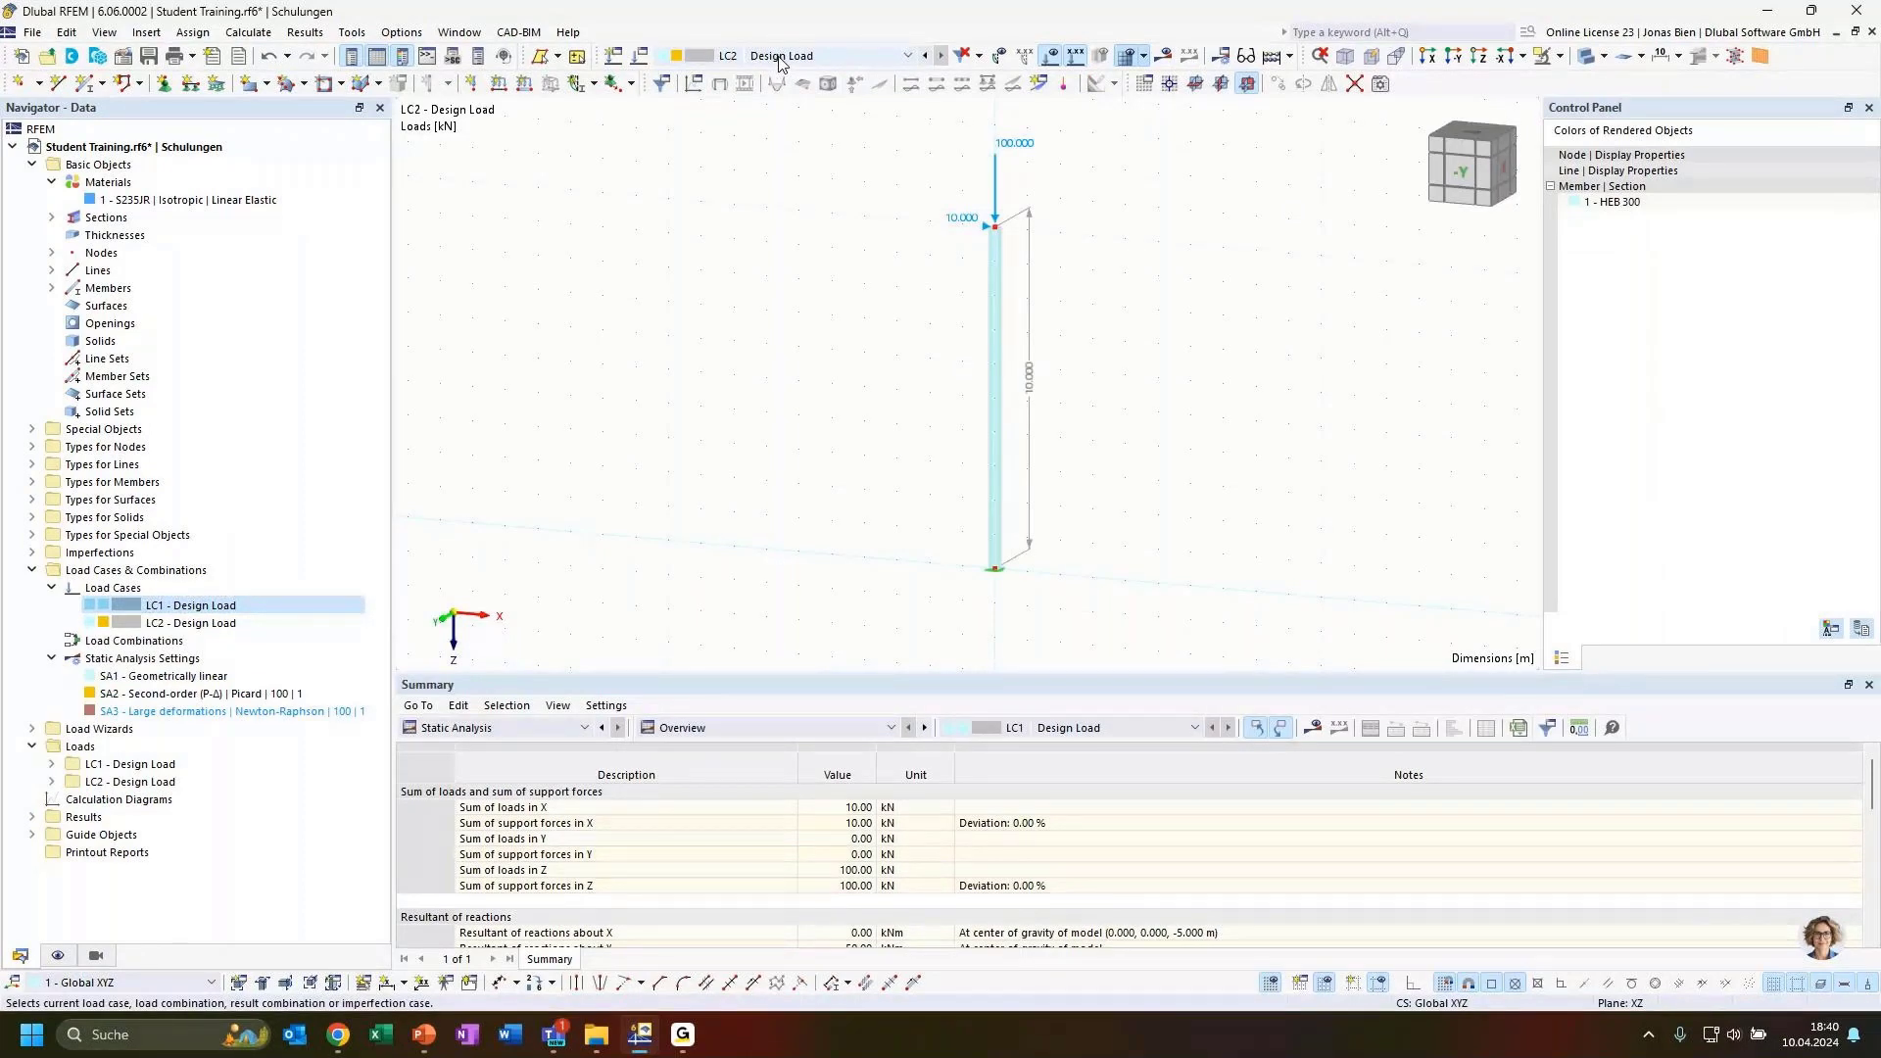
{"action": "left_click", "coordinate": [781, 56]}
{"action": "left_click", "coordinate": [815, 58]}
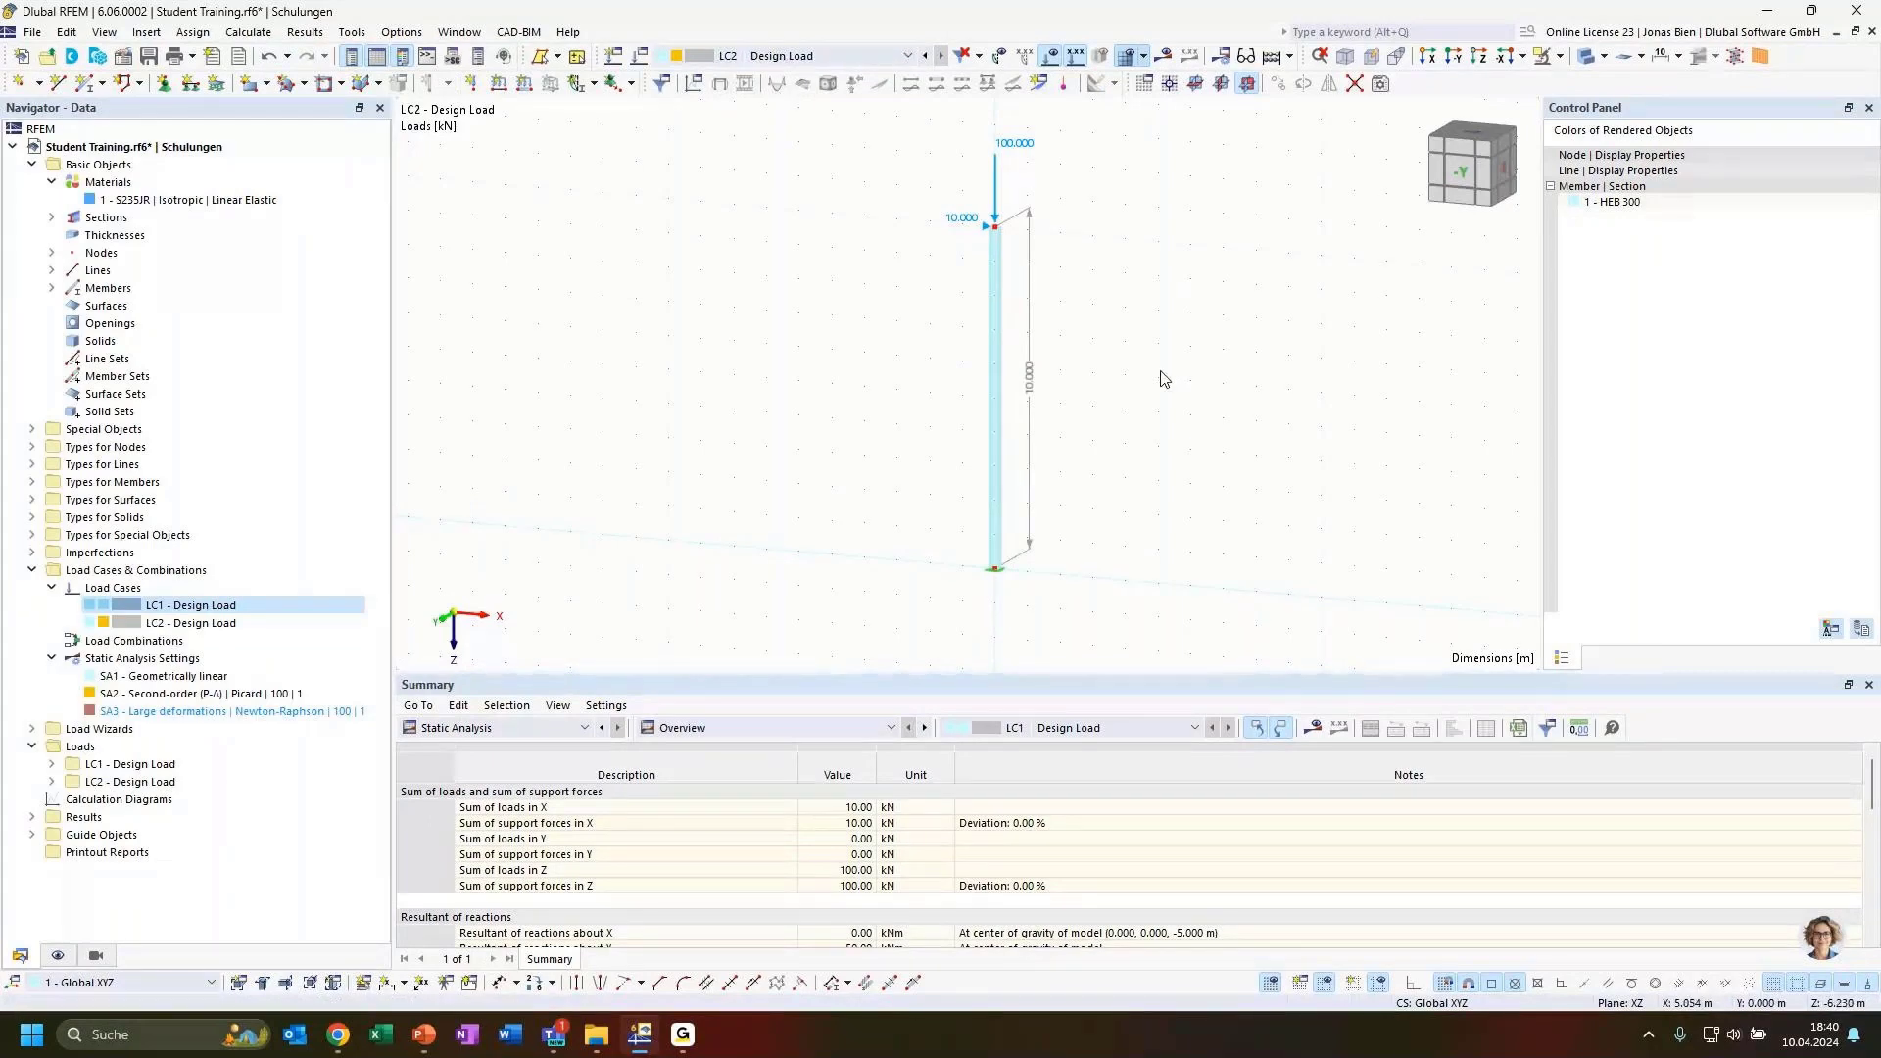
{"action": "middle_click_drag", "start_coordinate": [1146, 373], "coordinate": [1113, 378], "text": "ctrl"}
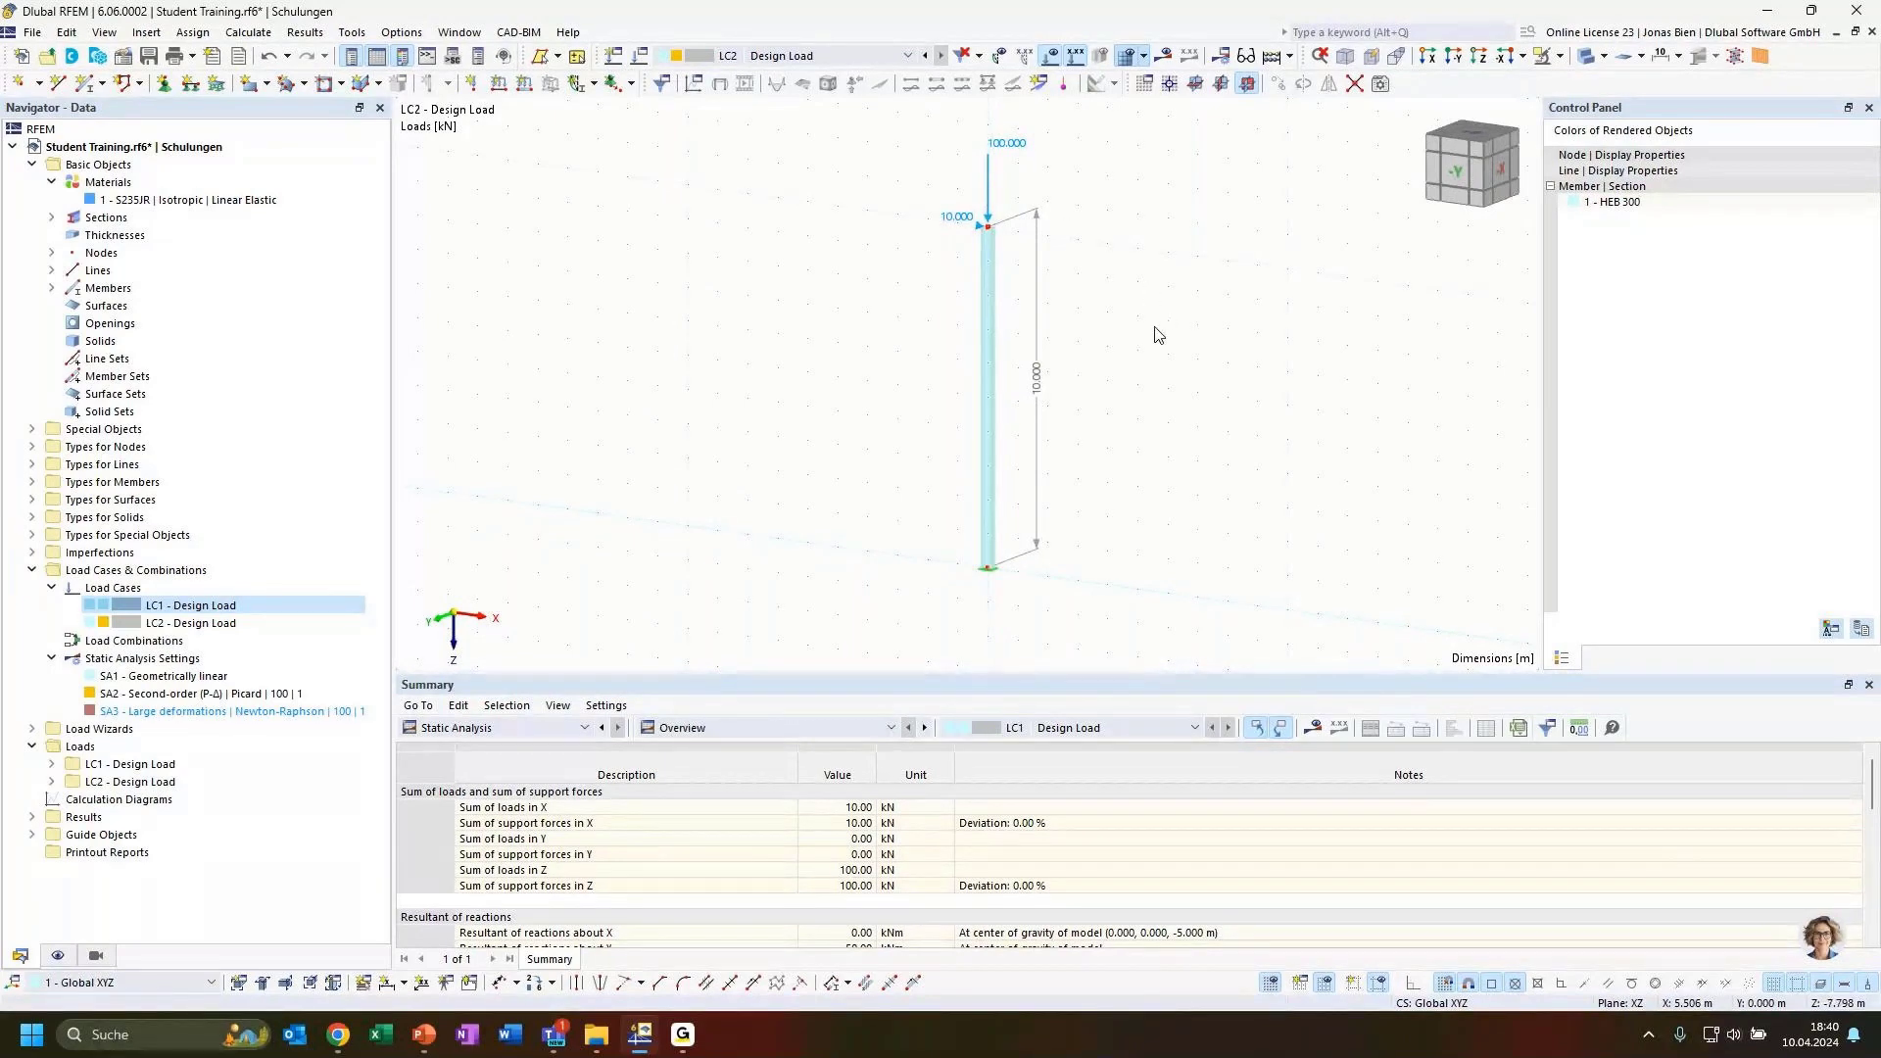
{"action": "key", "text": "F5"}
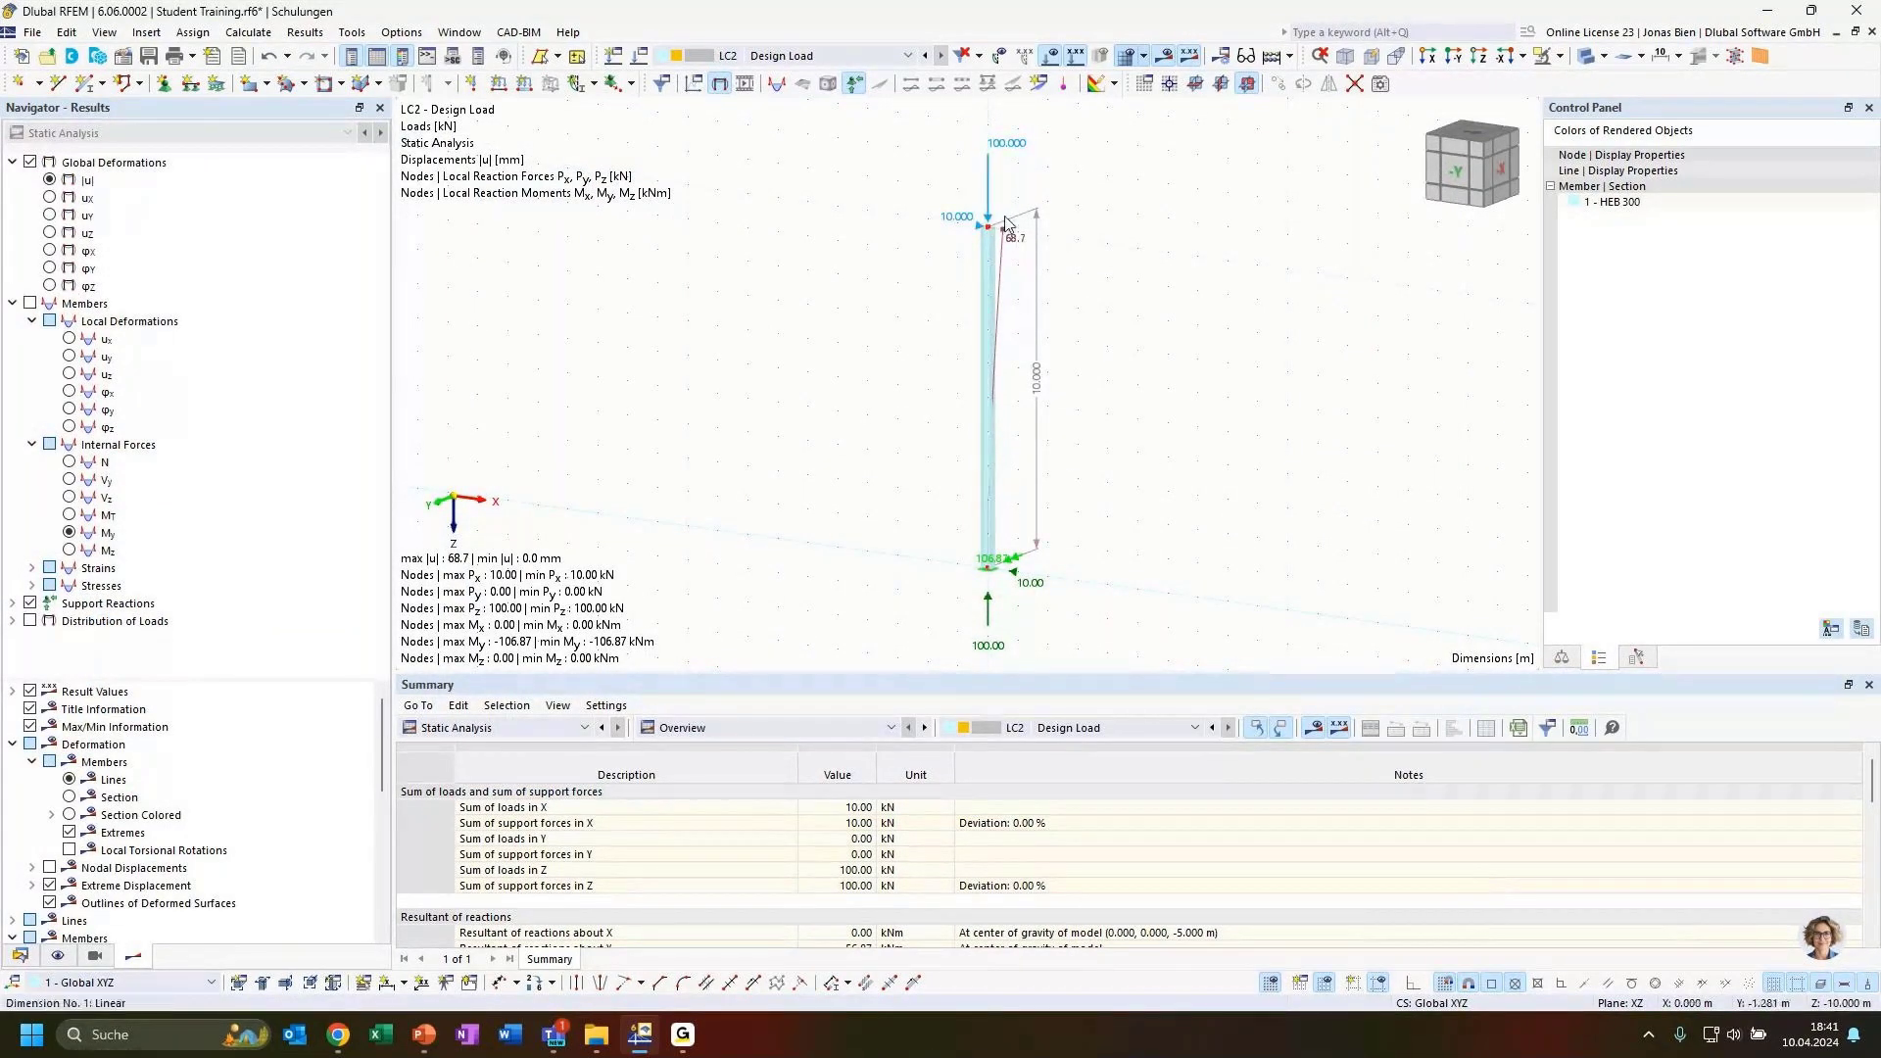
Examine LC2's global deformation at the column top and the support reactions at the column base.
{"action": "scroll", "coordinate": [1019, 259], "scroll_direction": "up", "scroll_amount": 1}
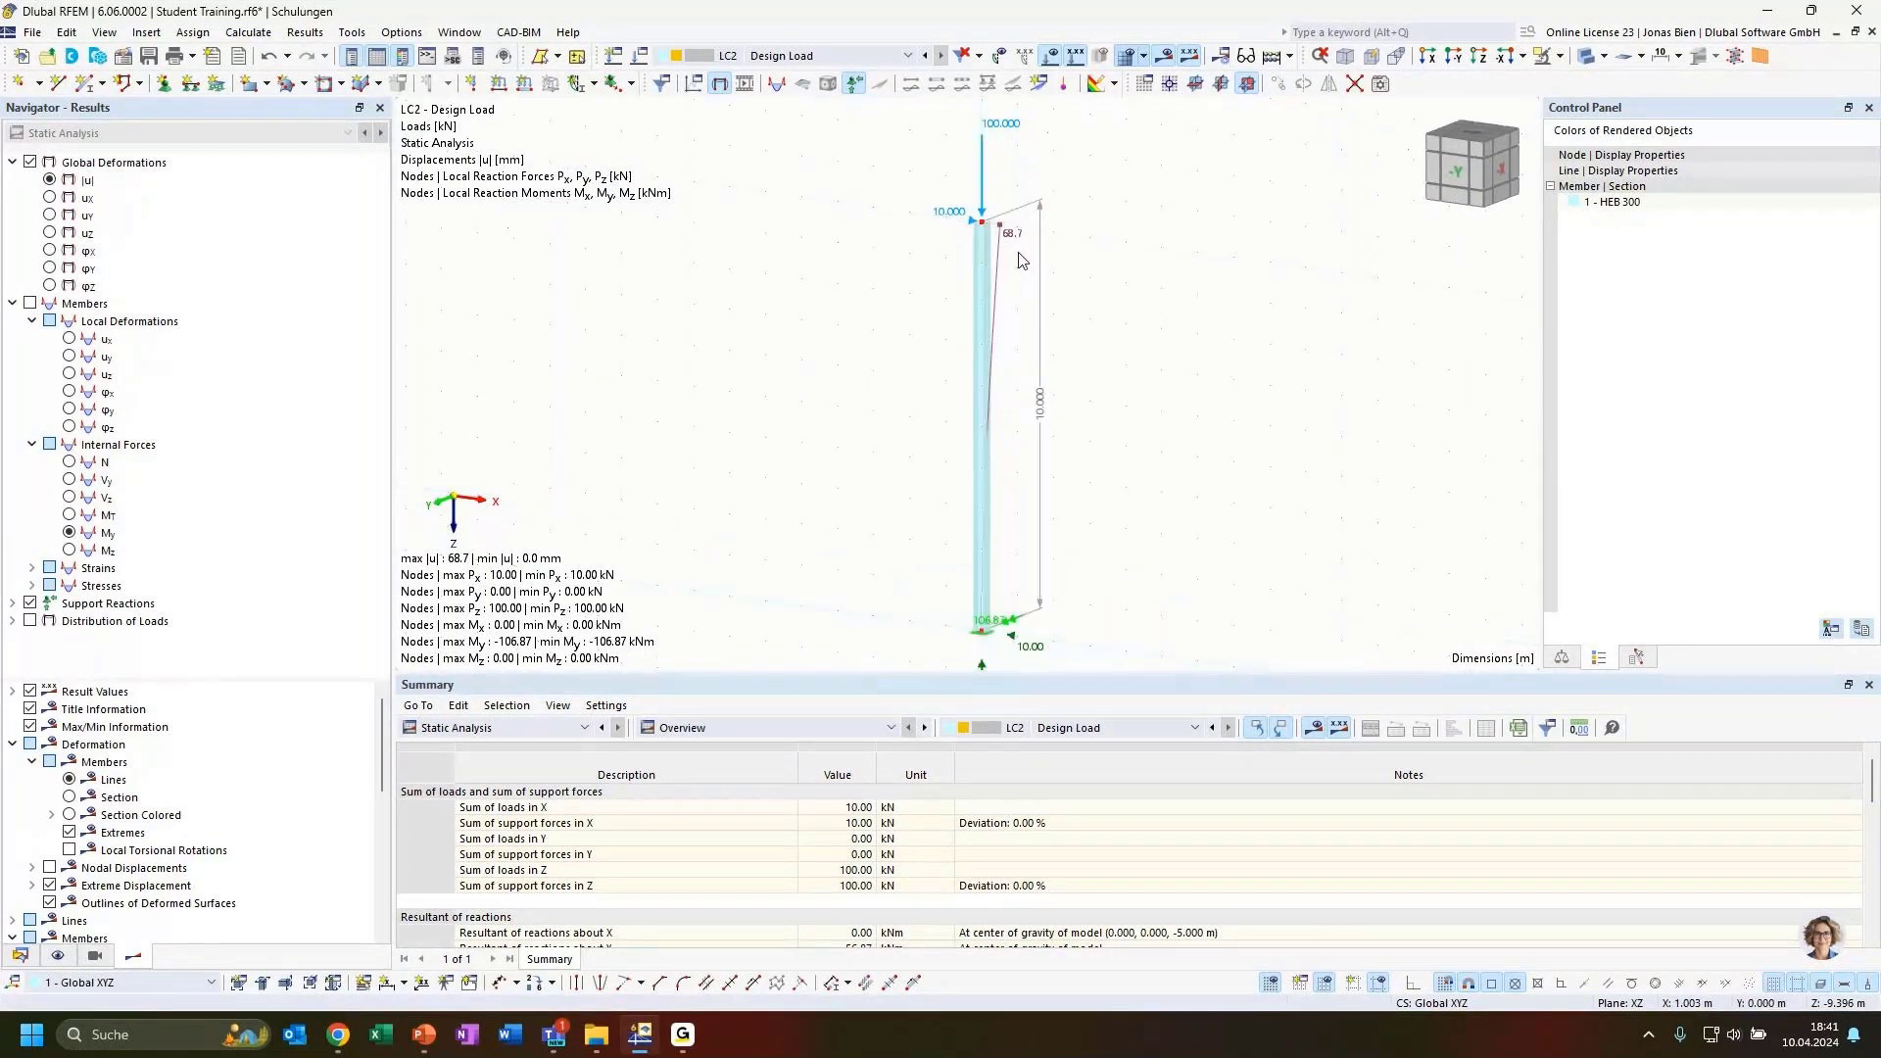
{"action": "scroll", "coordinate": [1014, 252], "scroll_direction": "up", "scroll_amount": 1}
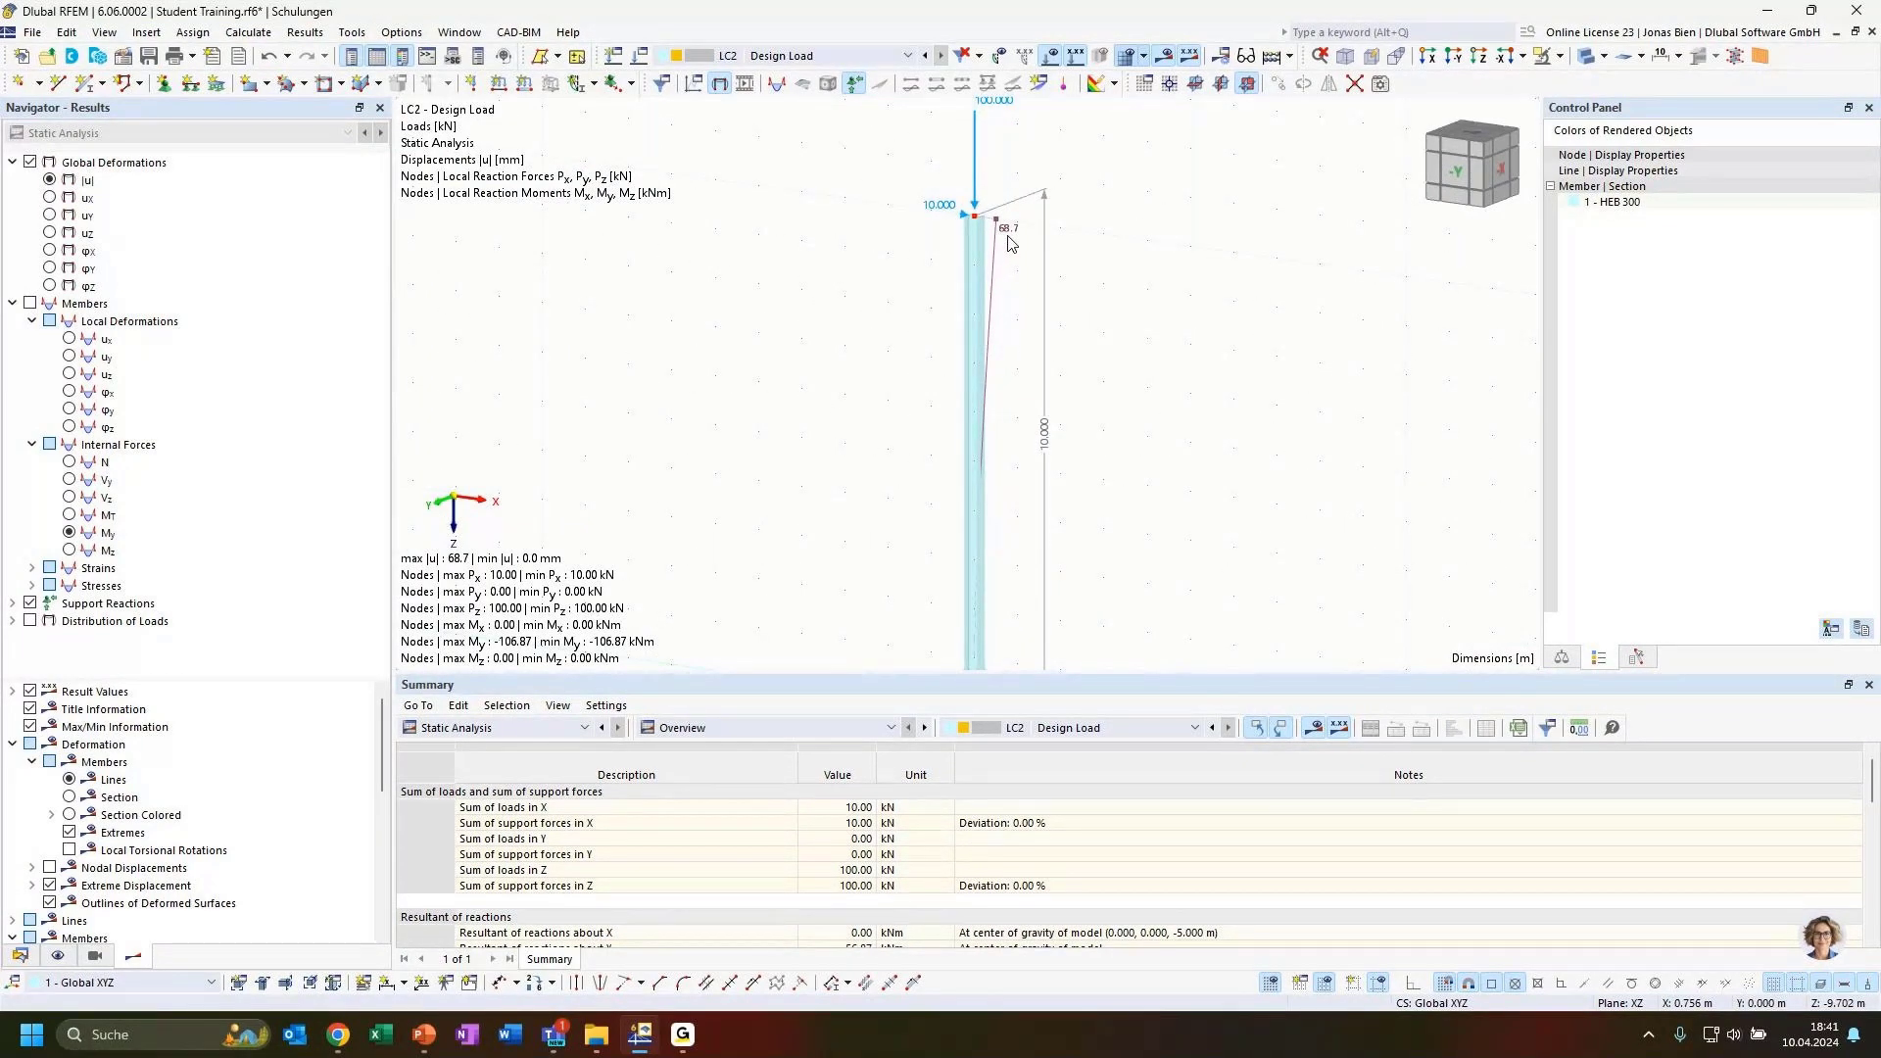
{"action": "scroll", "coordinate": [1019, 257], "scroll_direction": "down", "scroll_amount": 2}
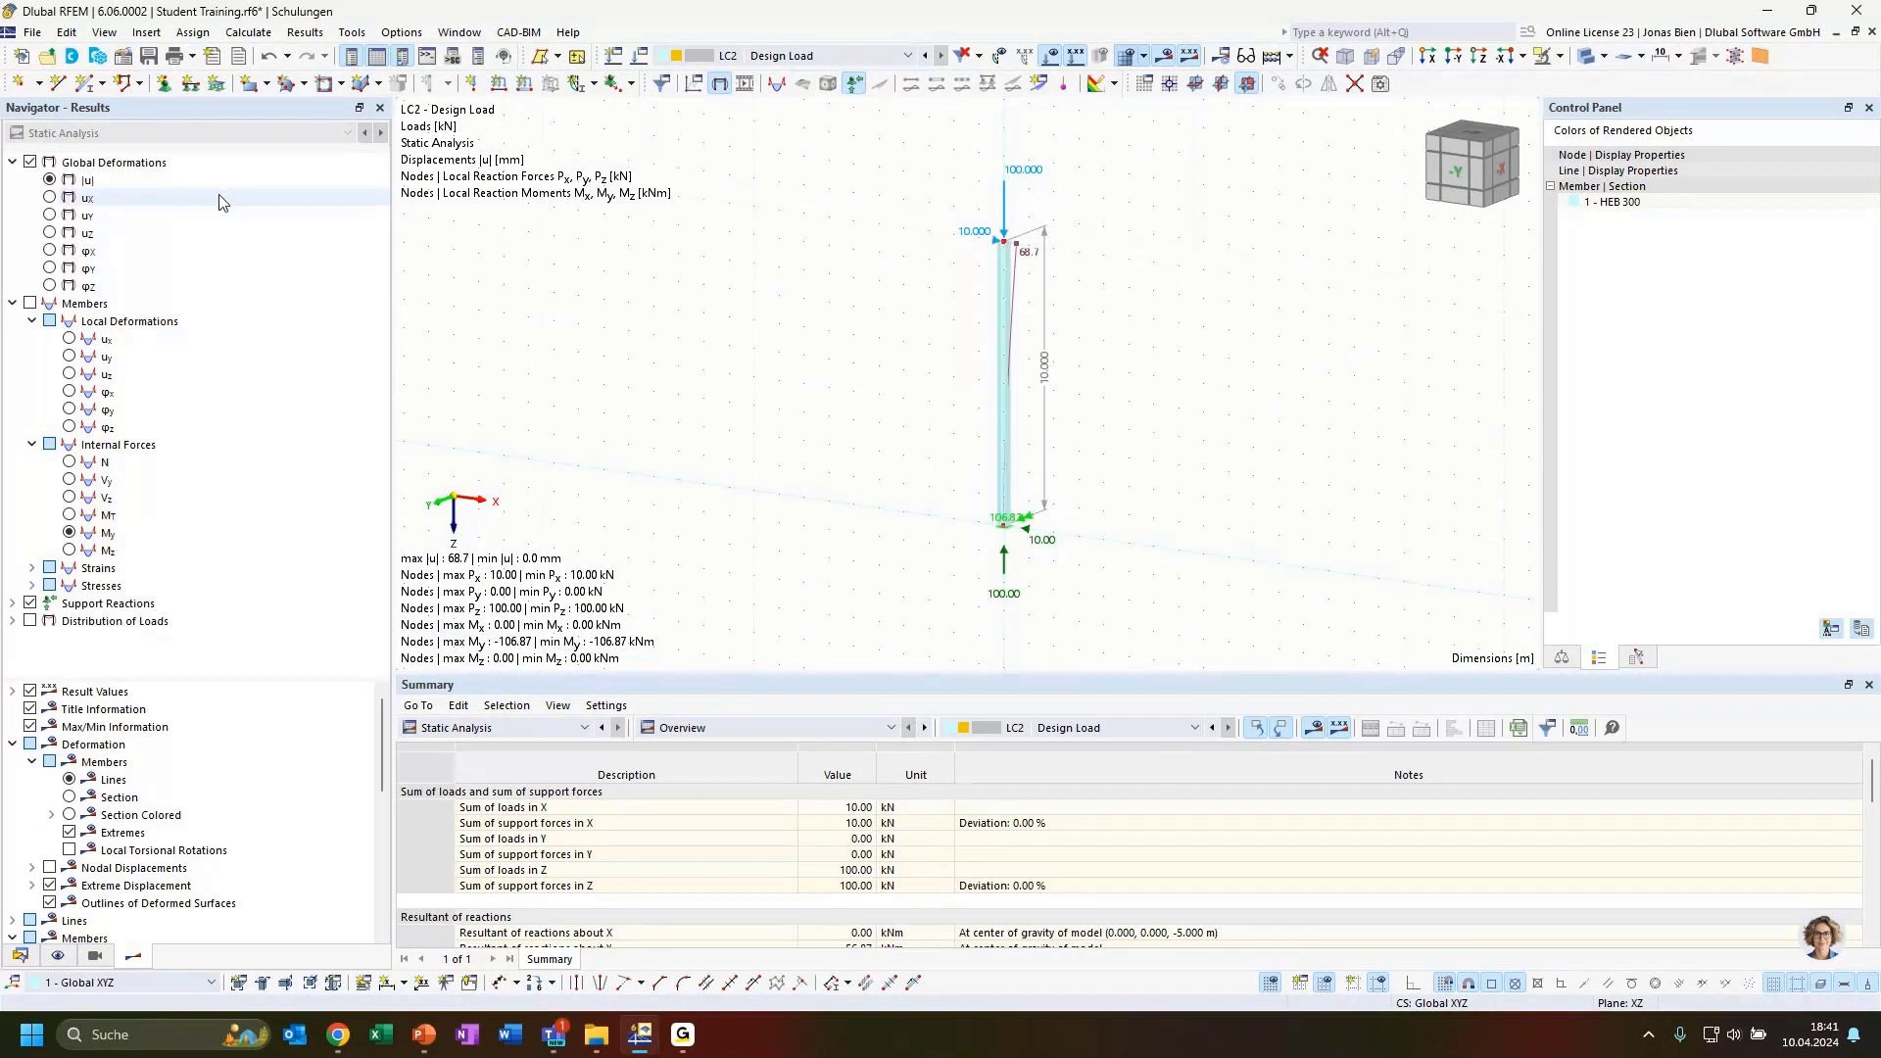
{"action": "scroll", "coordinate": [1022, 514], "scroll_direction": "up", "scroll_amount": 2}
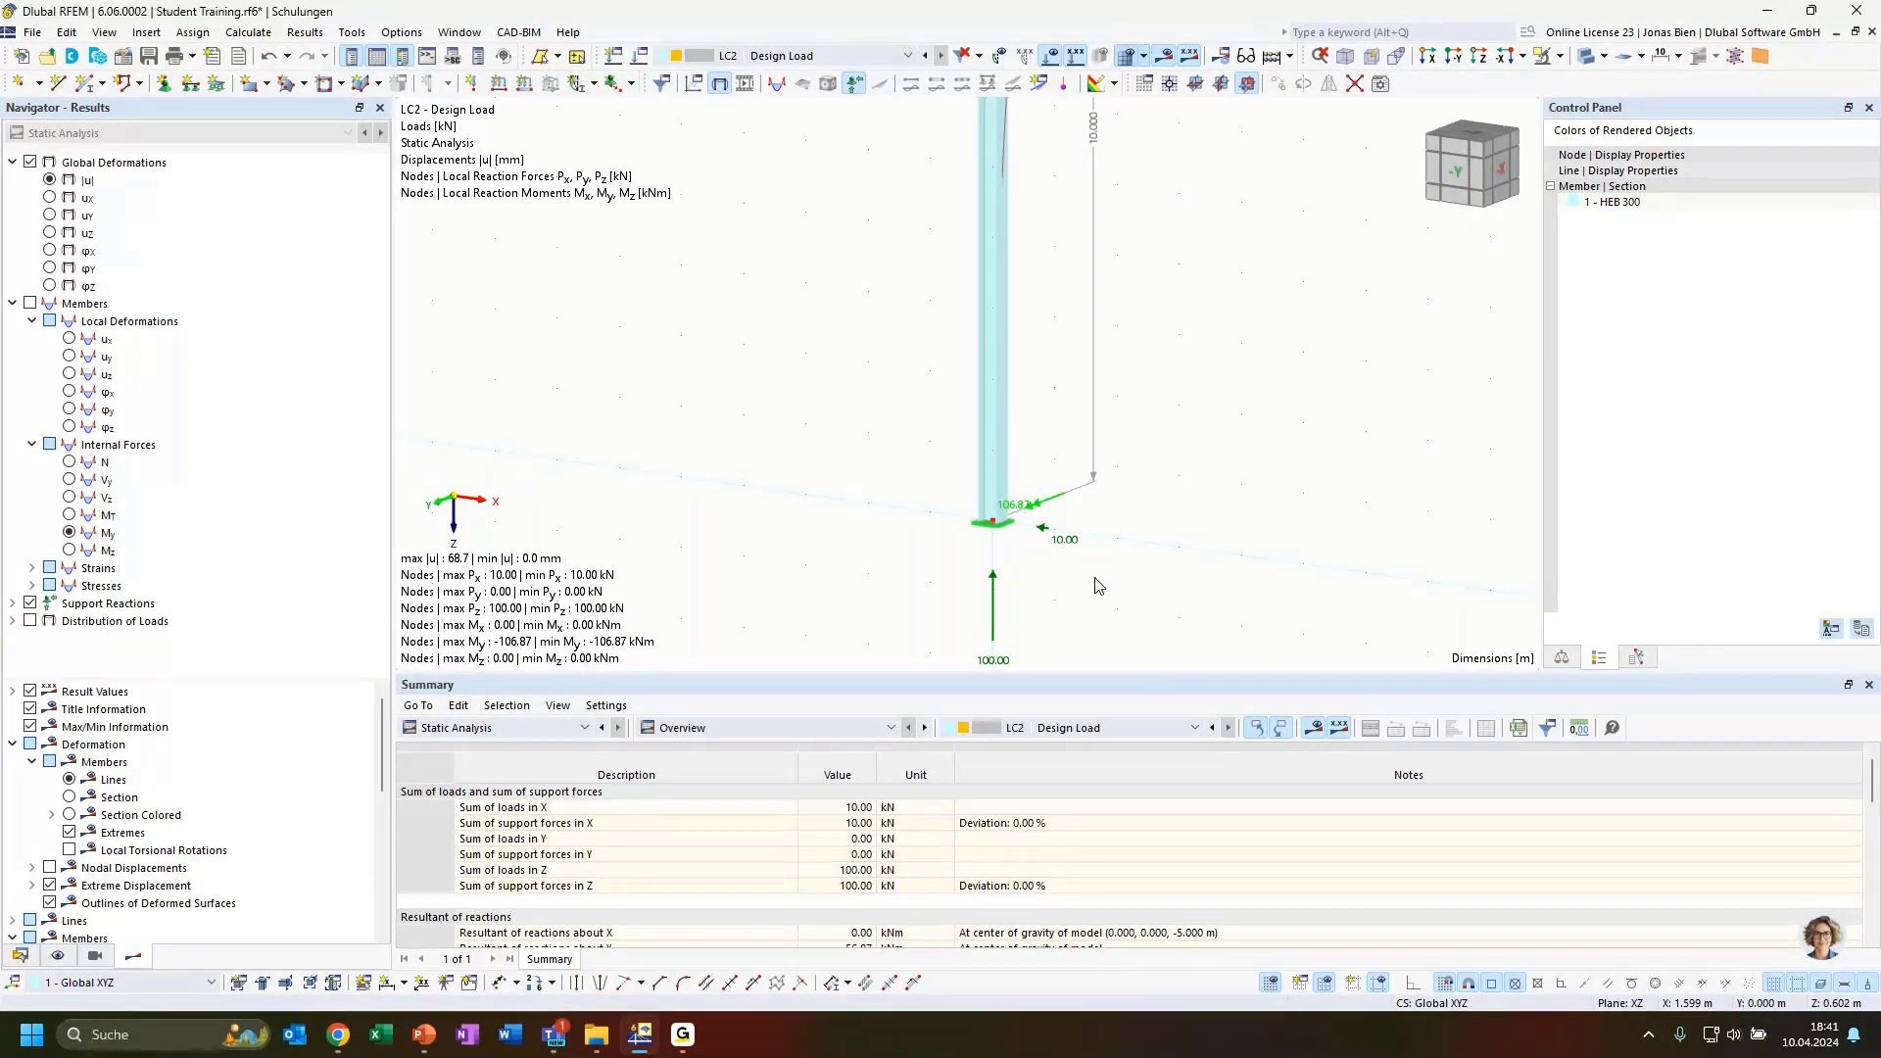
{"action": "middle_click_drag", "start_coordinate": [1101, 579], "coordinate": [1071, 526], "text": "ctrl"}
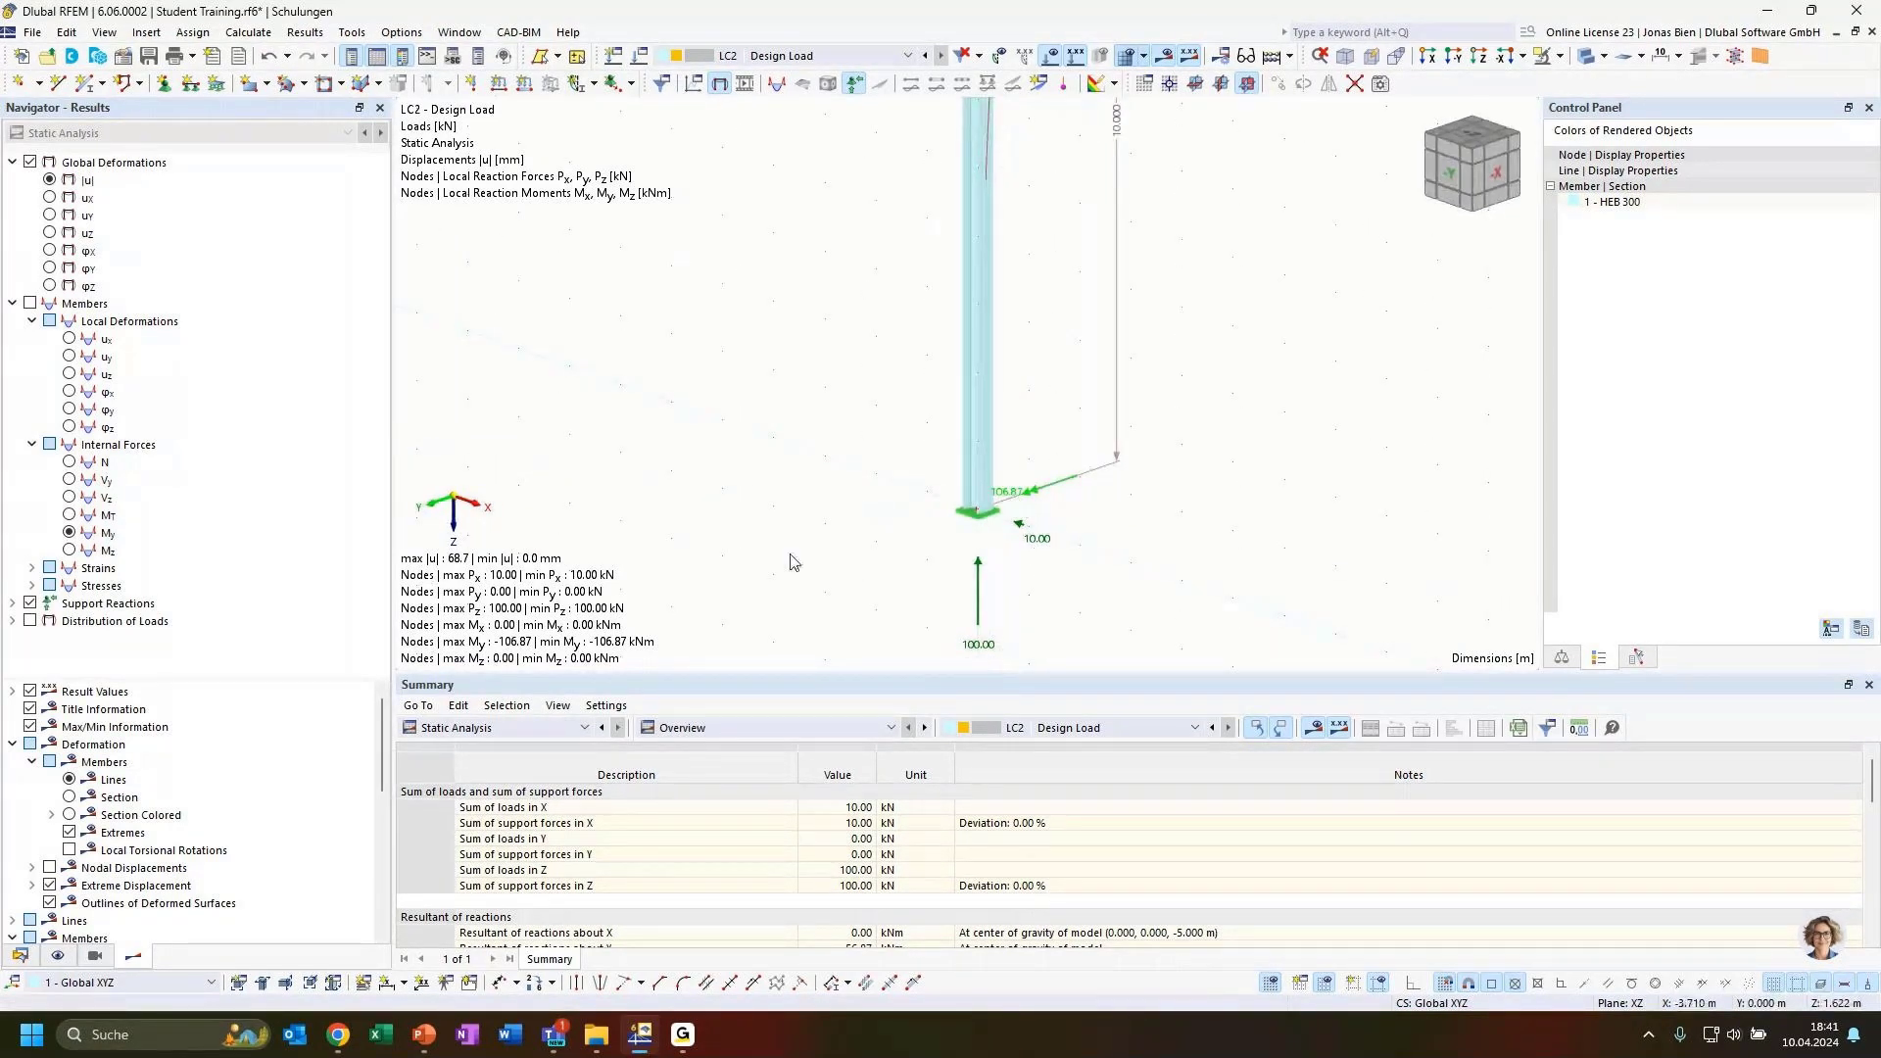
{"action": "scroll", "coordinate": [750, 463], "scroll_direction": "down", "scroll_amount": 3}
{"action": "mouse_move", "coordinate": [750, 463]}
{"action": "middle_mouse_down"}
{"action": "mouse_move", "coordinate": [772, 531]}
{"action": "mouse_move", "coordinate": [754, 479]}
{"action": "middle_mouse_up"}
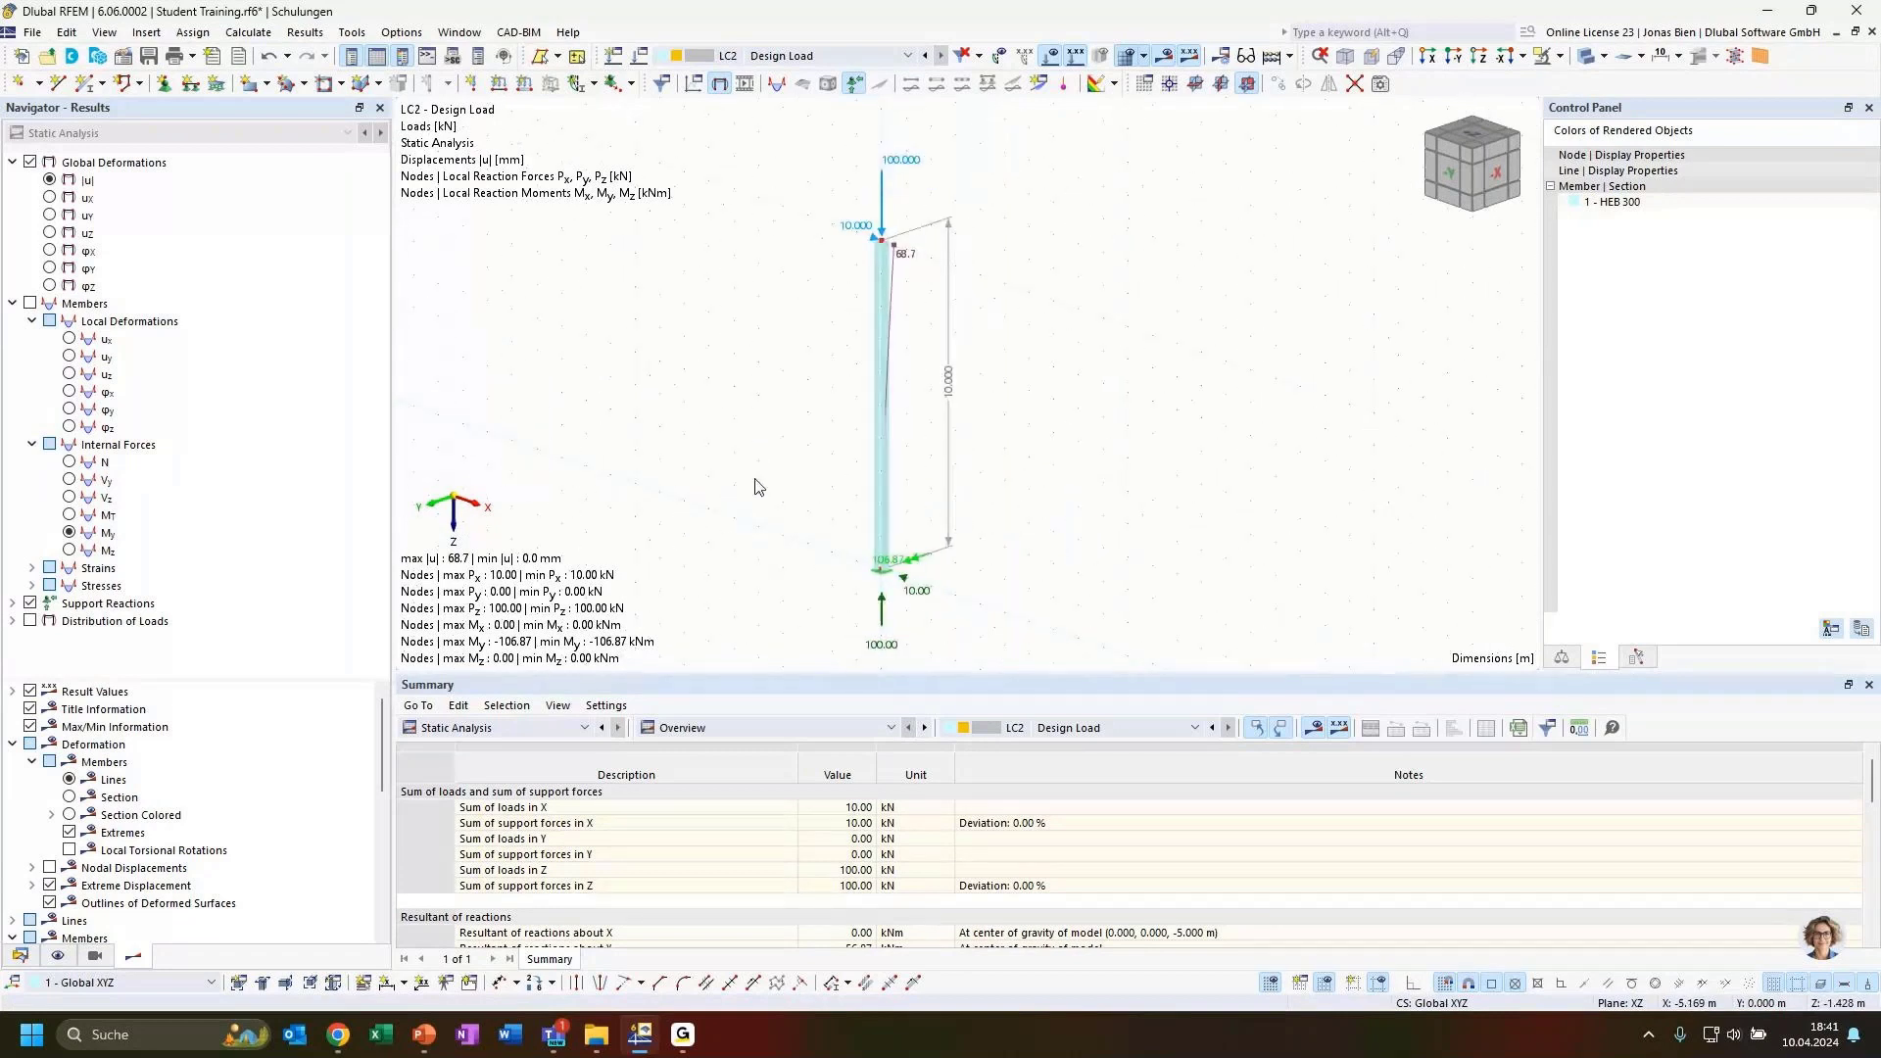
Display the LC2 member axial force N and shear force Vz diagrams along the column.
{"action": "left_click", "coordinate": [69, 463]}
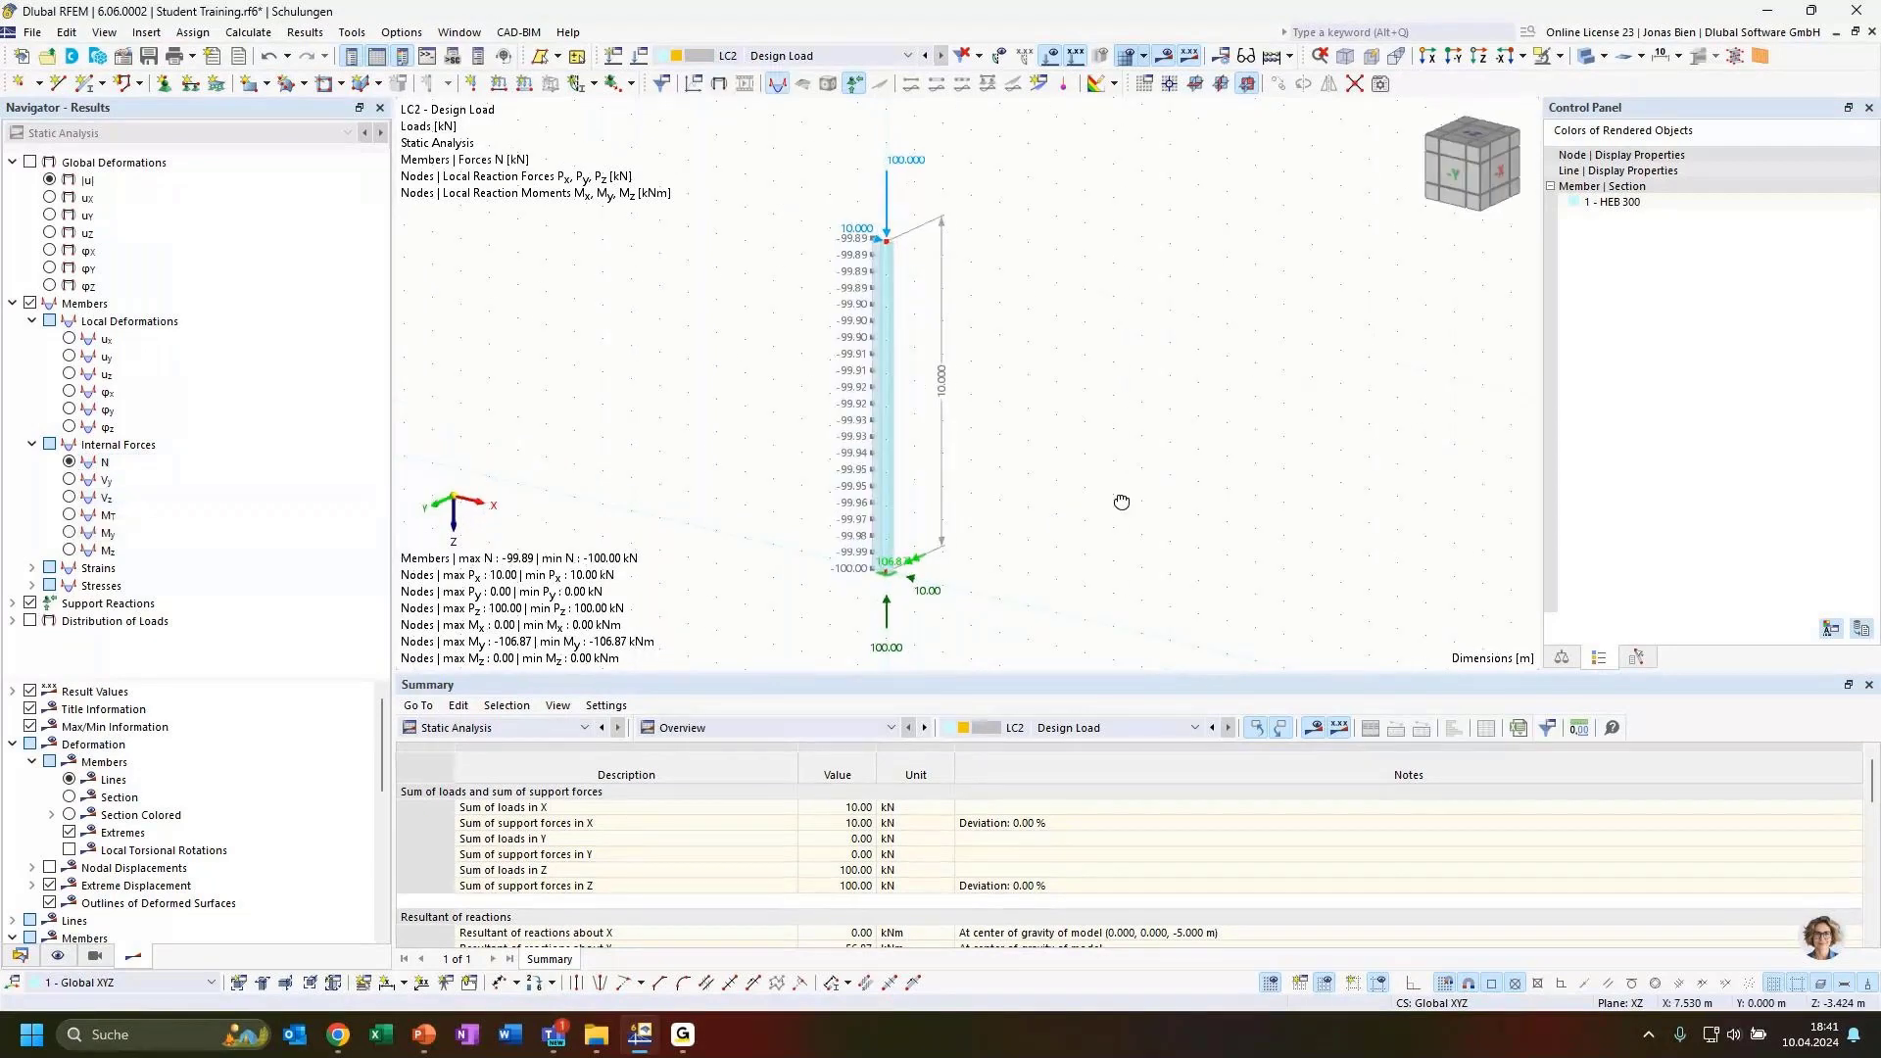
{"action": "middle_click_drag", "start_coordinate": [1122, 502], "coordinate": [1134, 489], "text": "ctrl"}
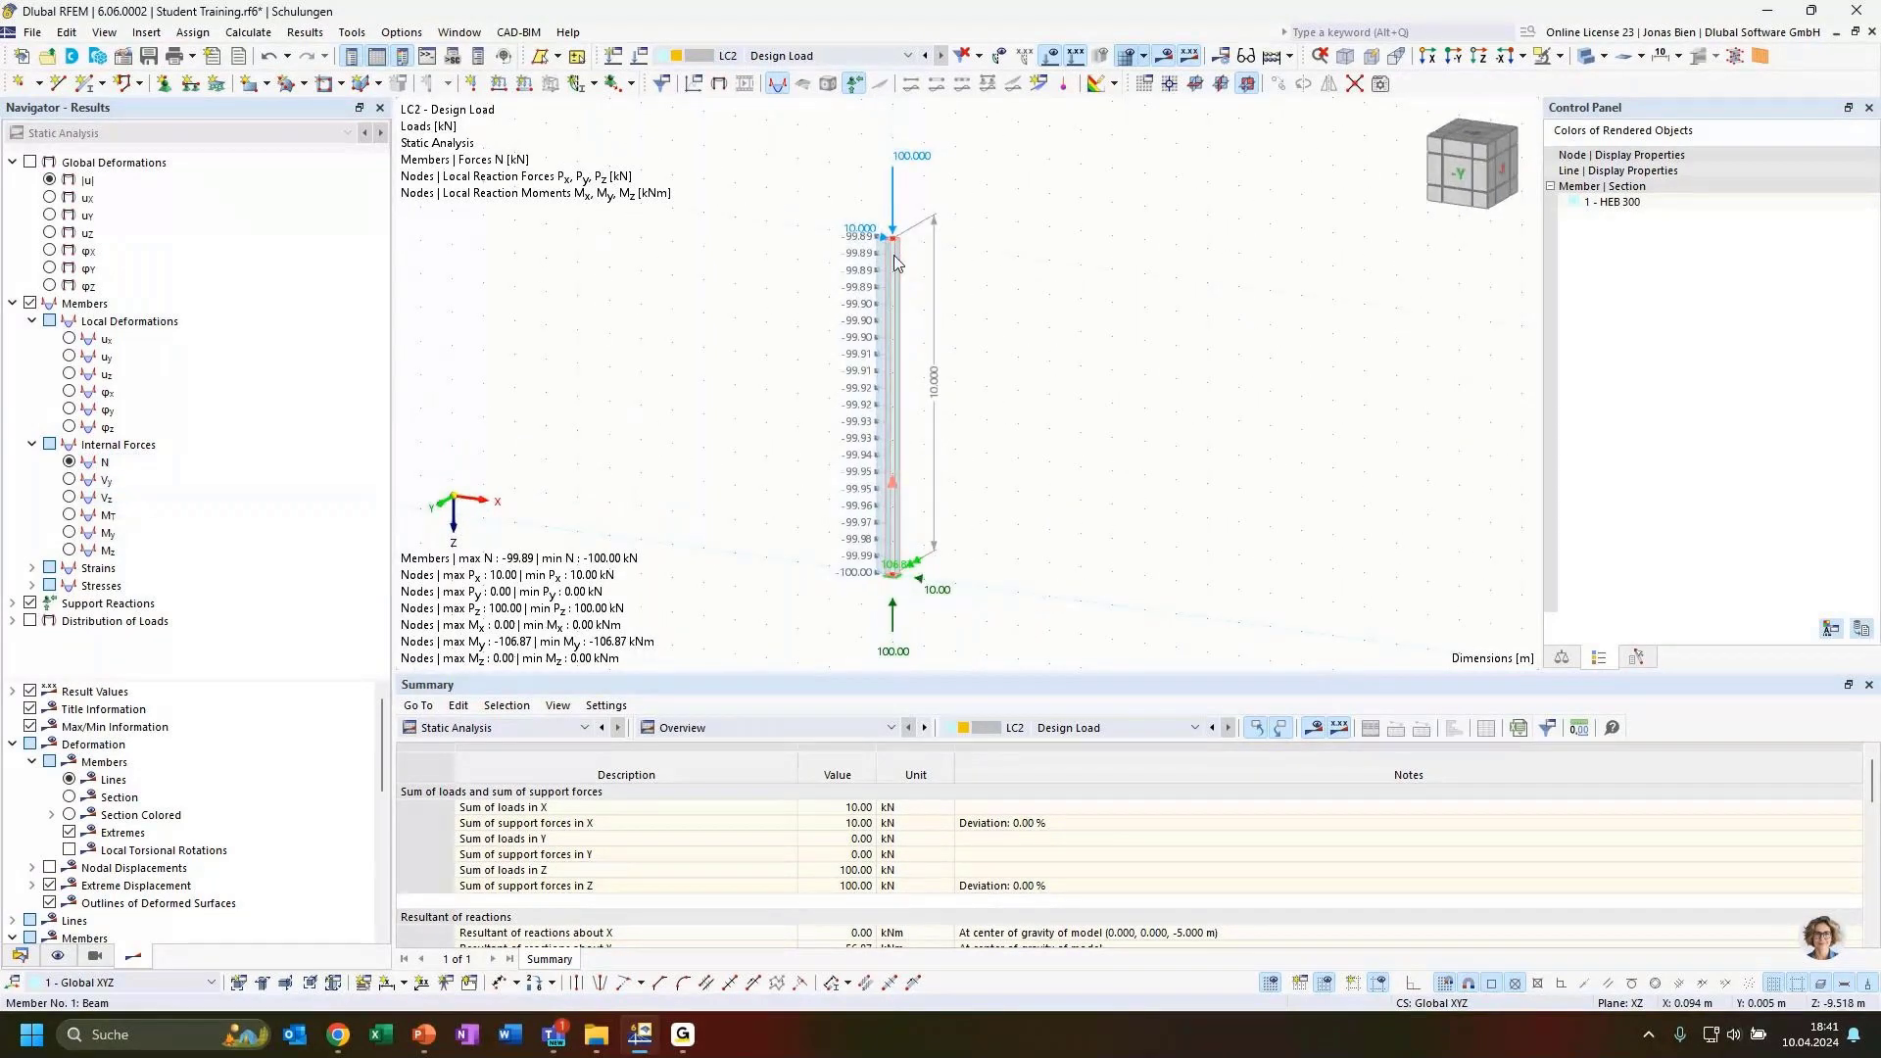
{"action": "left_click", "coordinate": [901, 299]}
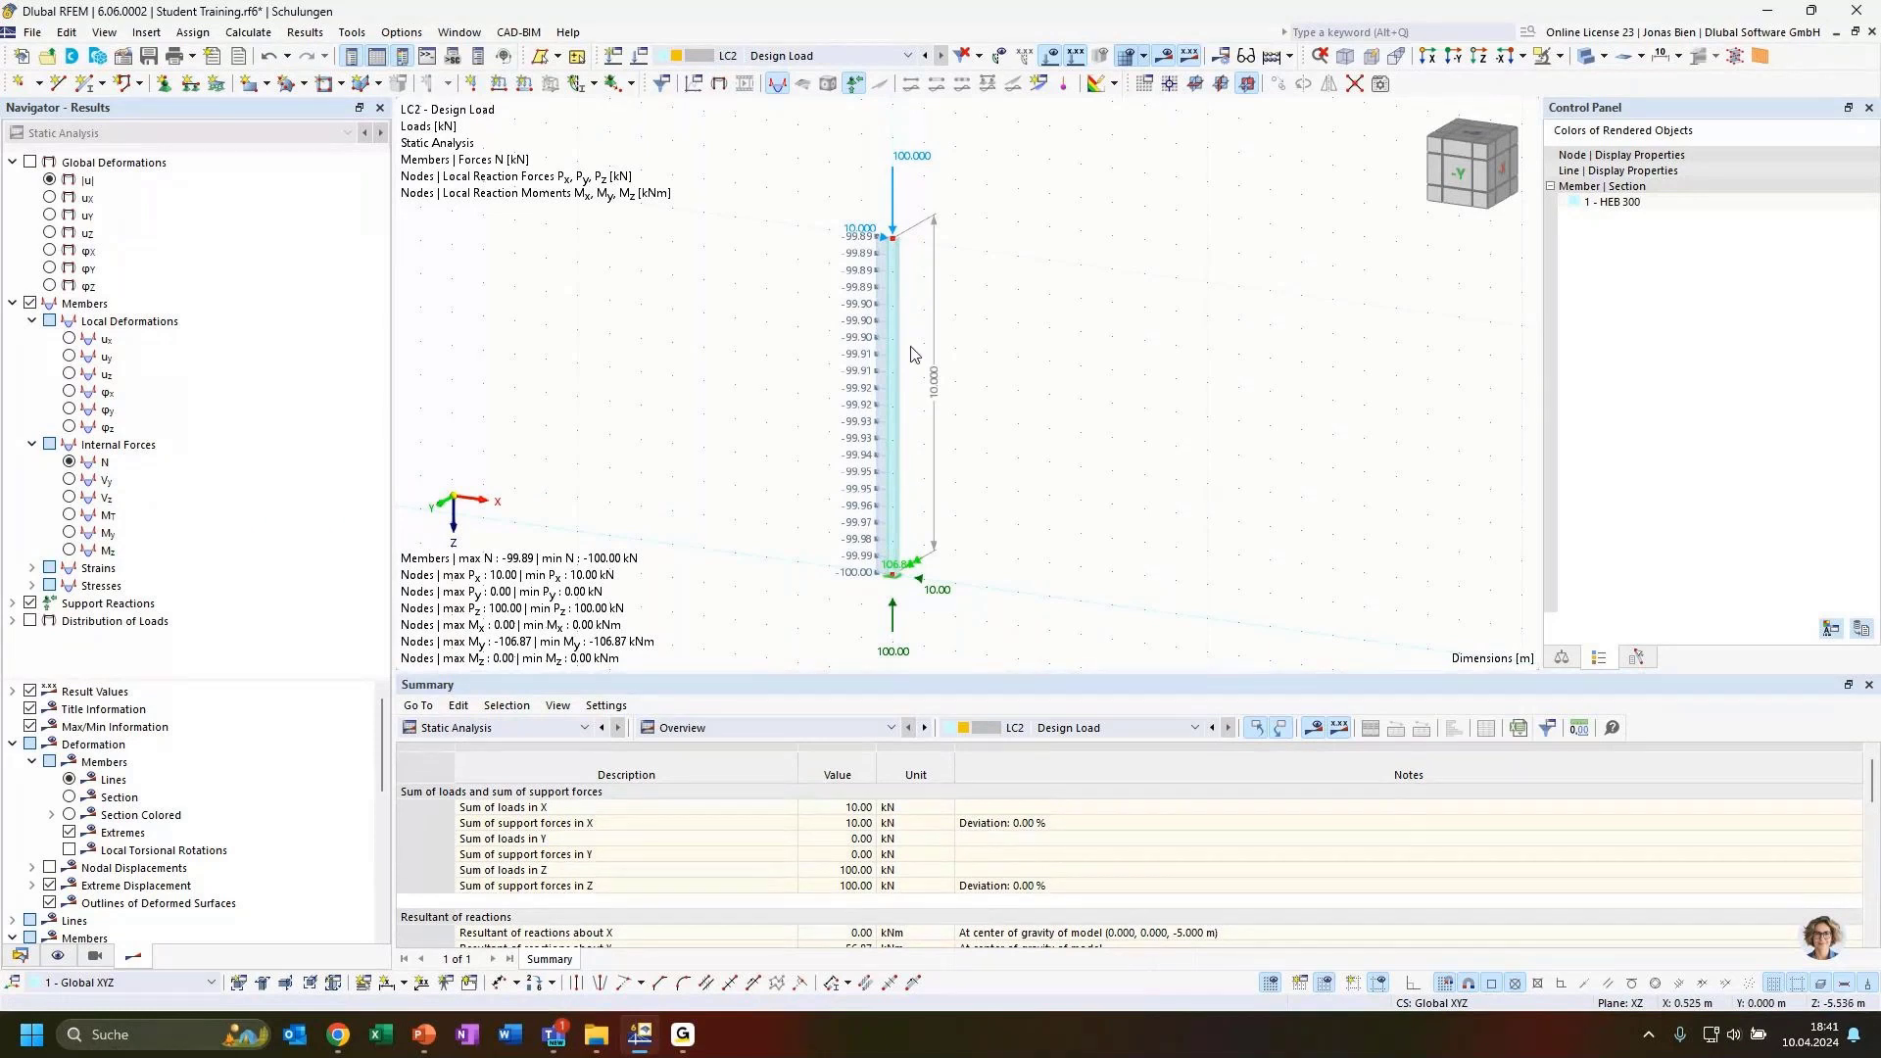
{"action": "left_click", "coordinate": [69, 497]}
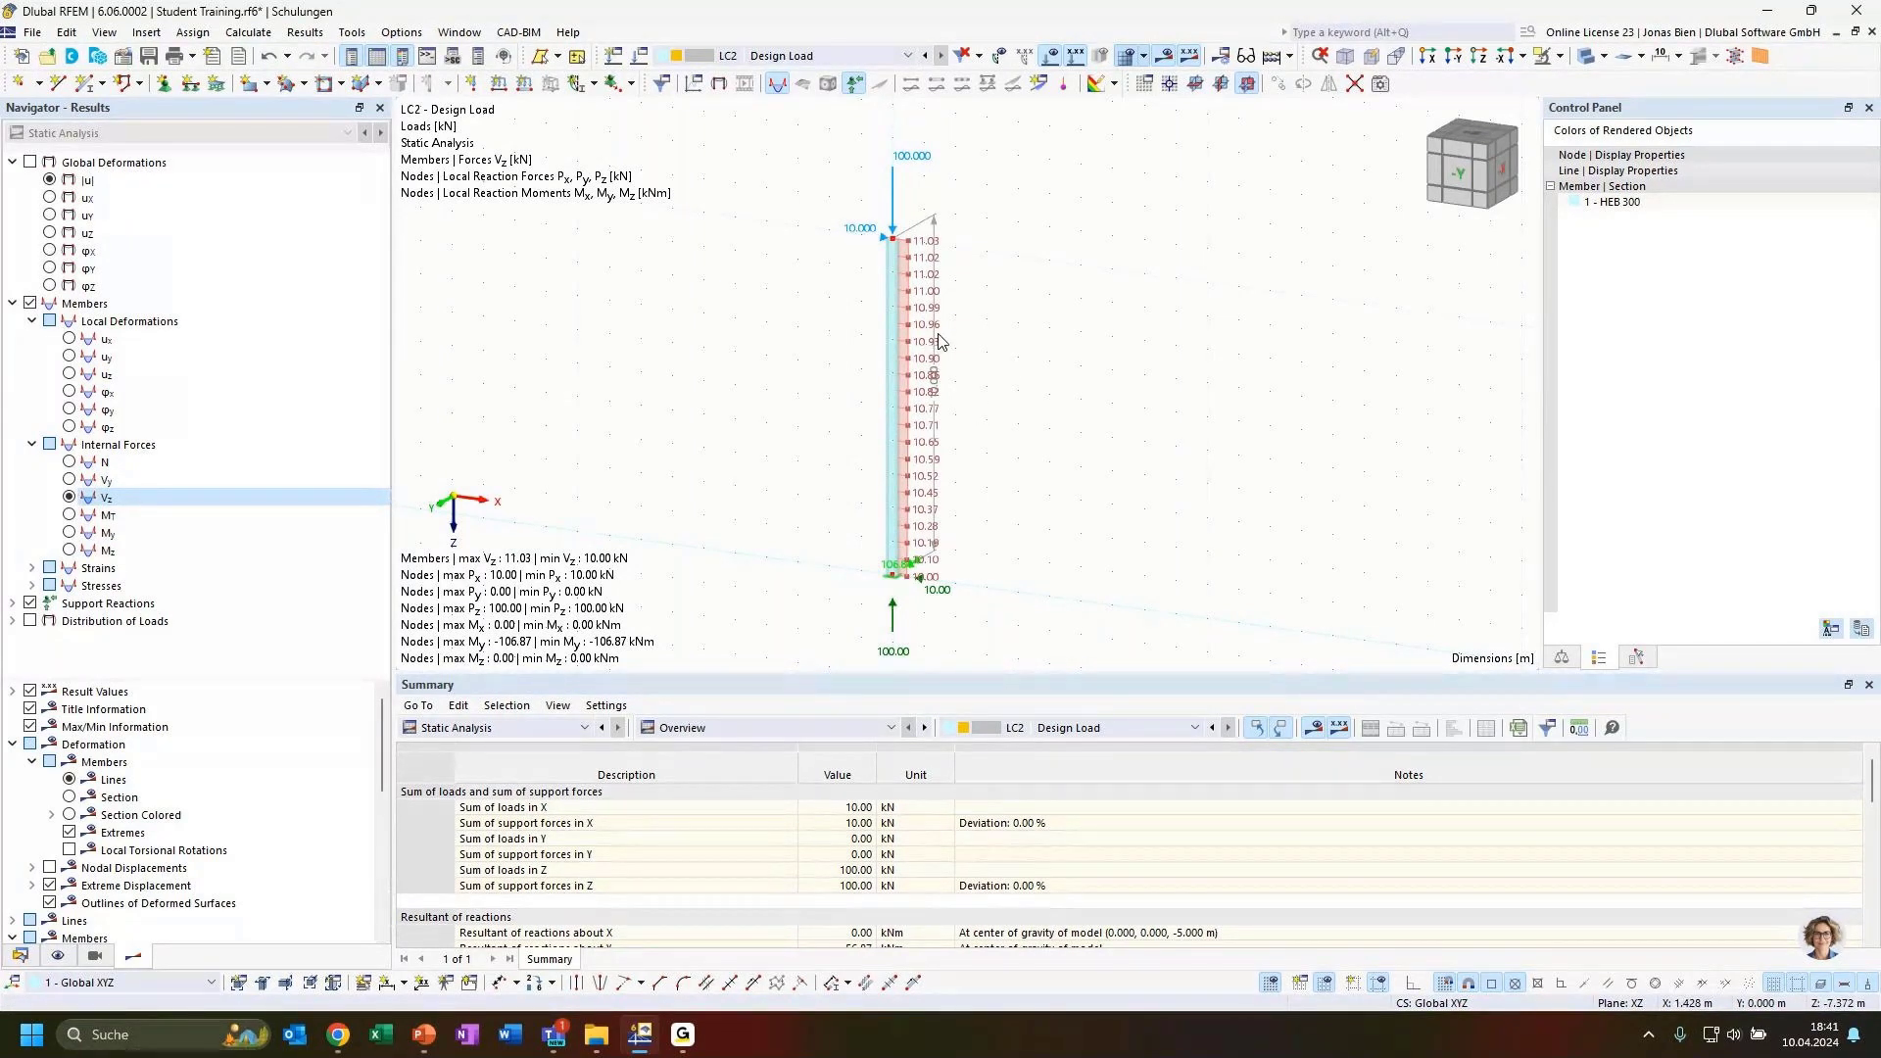
Display the LC2 member bending moment My diagram and view it over the full column height.
{"action": "left_click", "coordinate": [152, 534]}
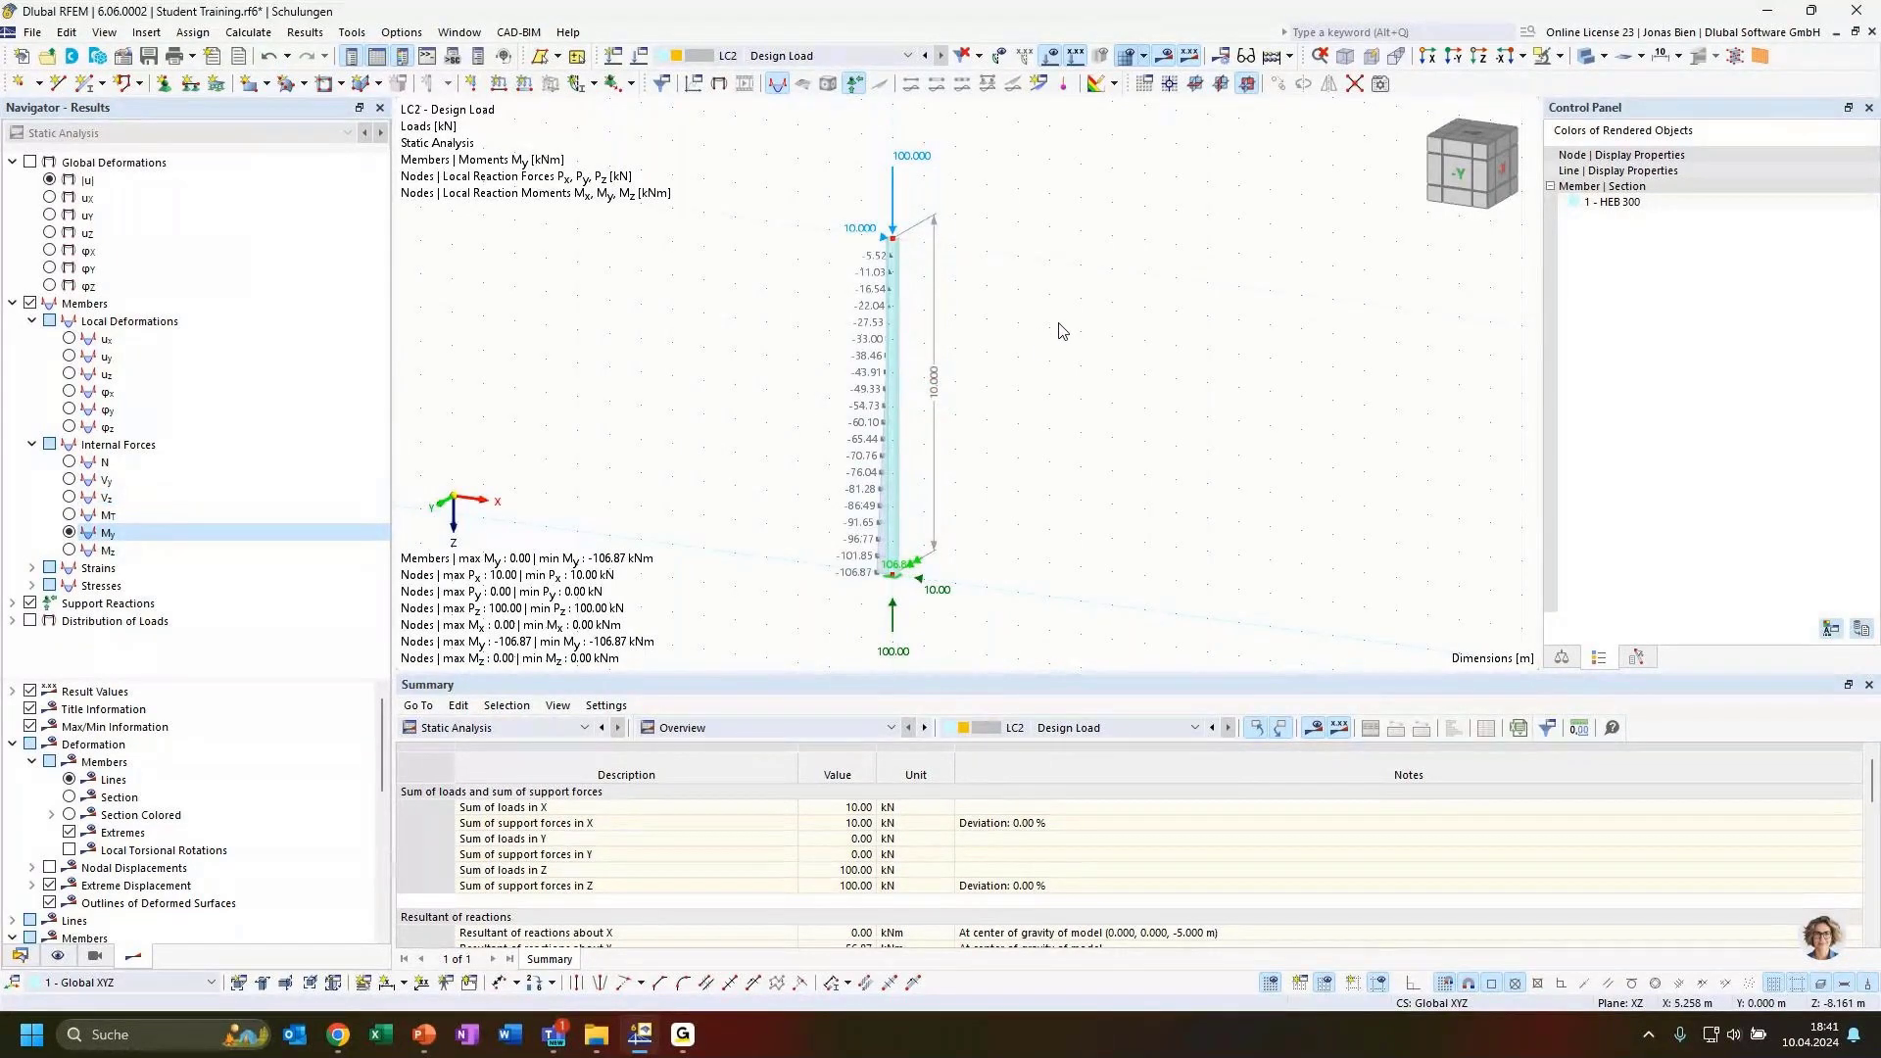
{"action": "middle_click_drag", "start_coordinate": [1060, 324], "coordinate": [990, 563], "text": "ctrl"}
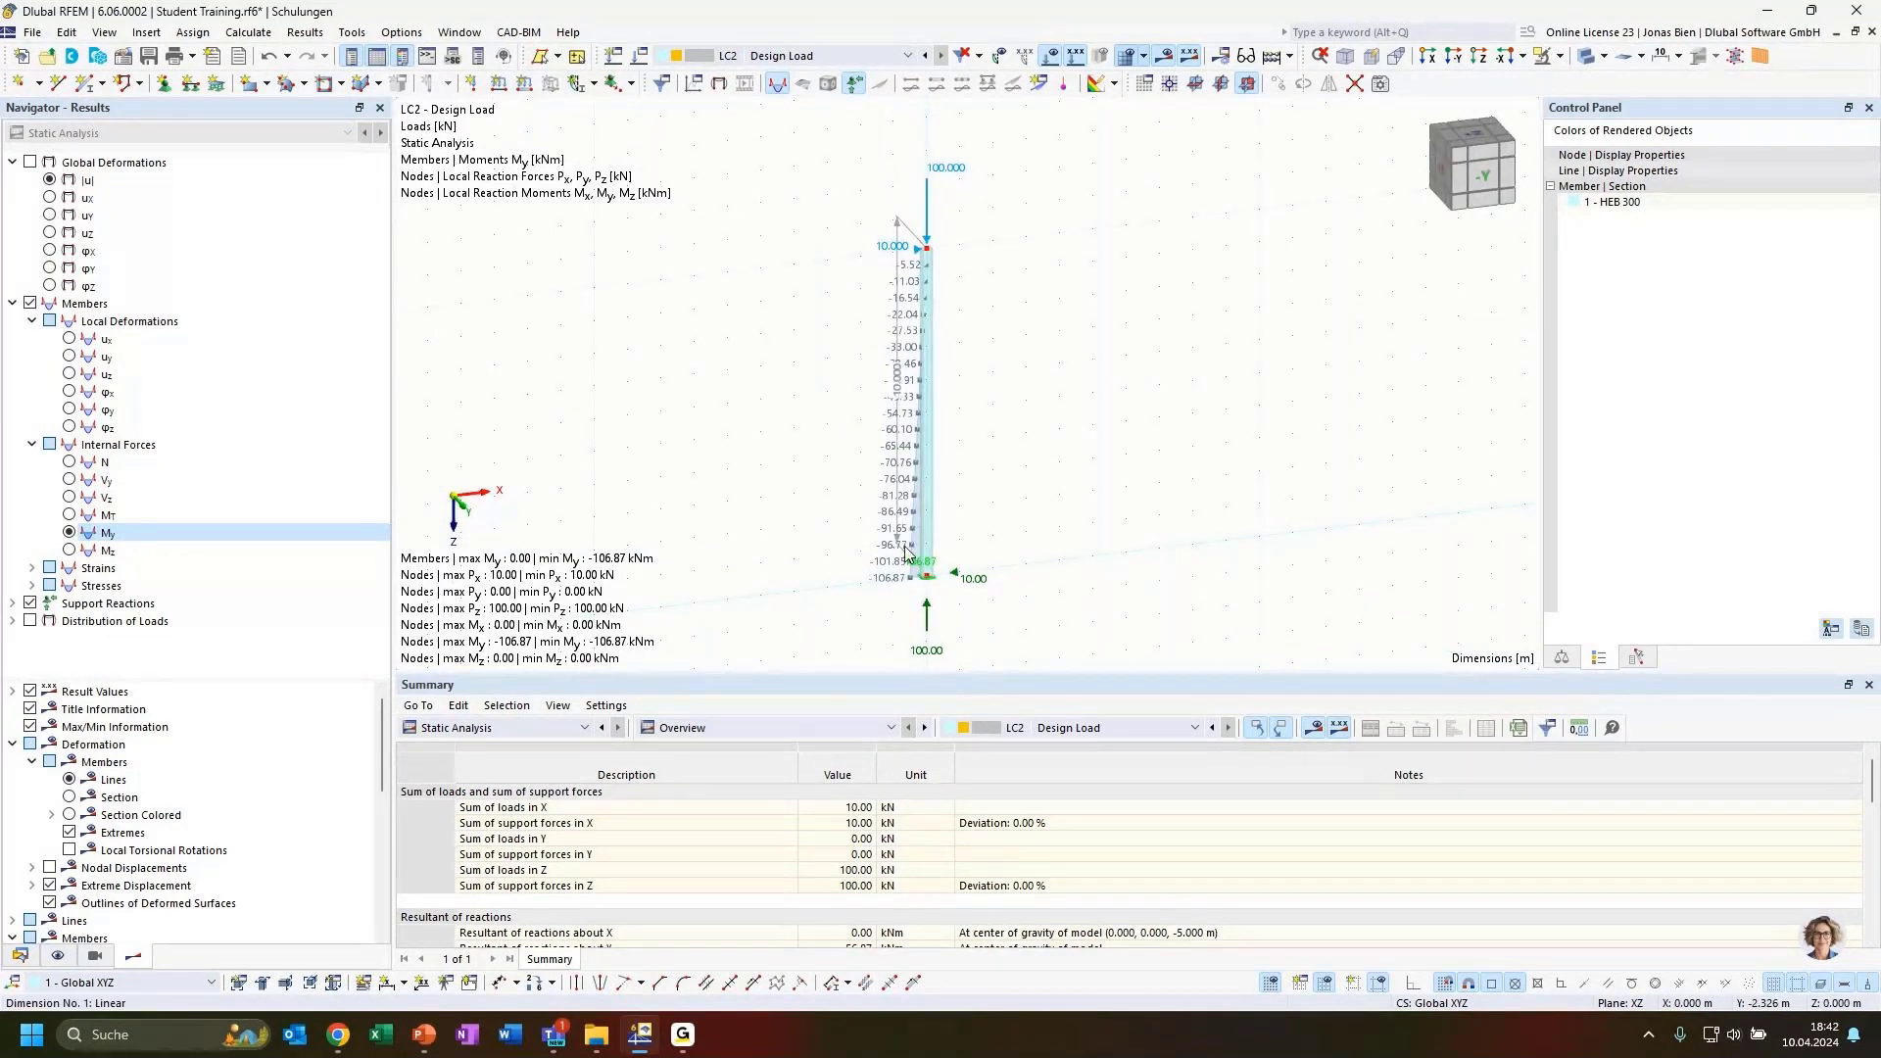
{"action": "scroll", "coordinate": [893, 561], "scroll_direction": "up", "scroll_amount": 2}
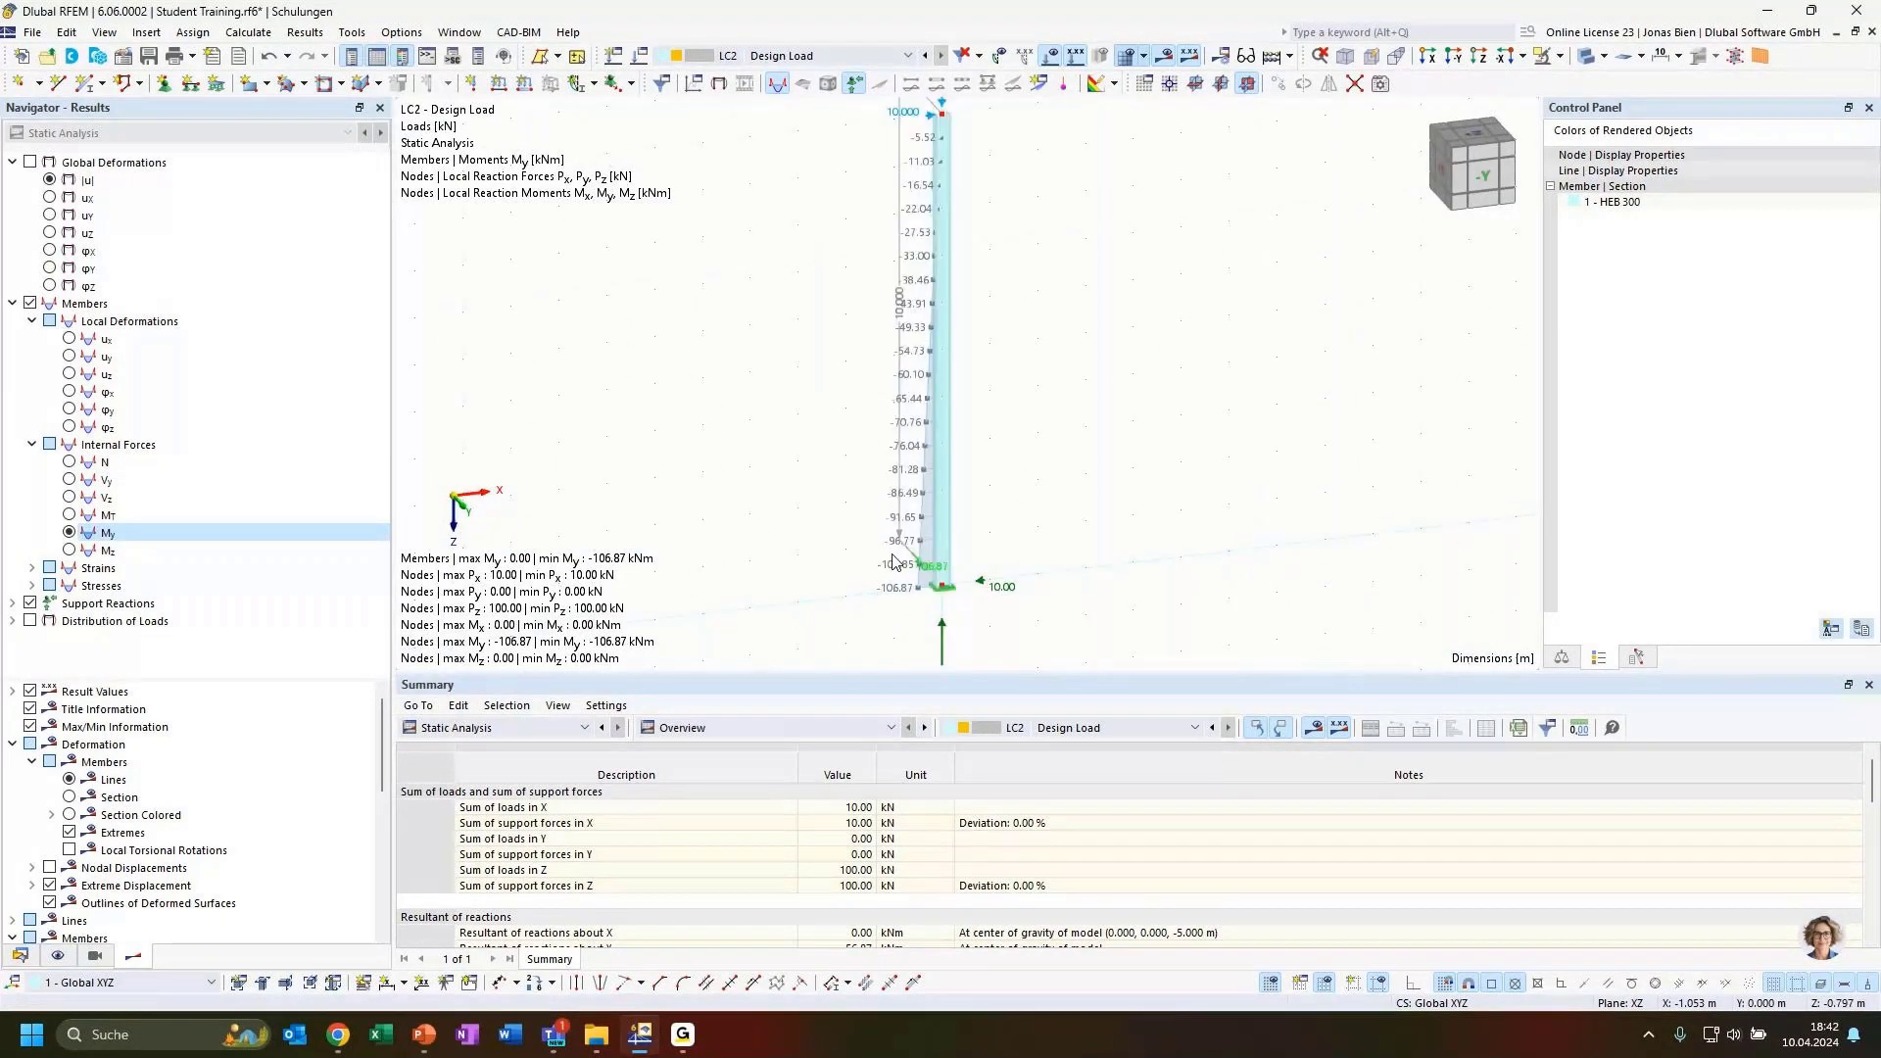
{"action": "middle_click_drag", "start_coordinate": [893, 562], "coordinate": [880, 623]}
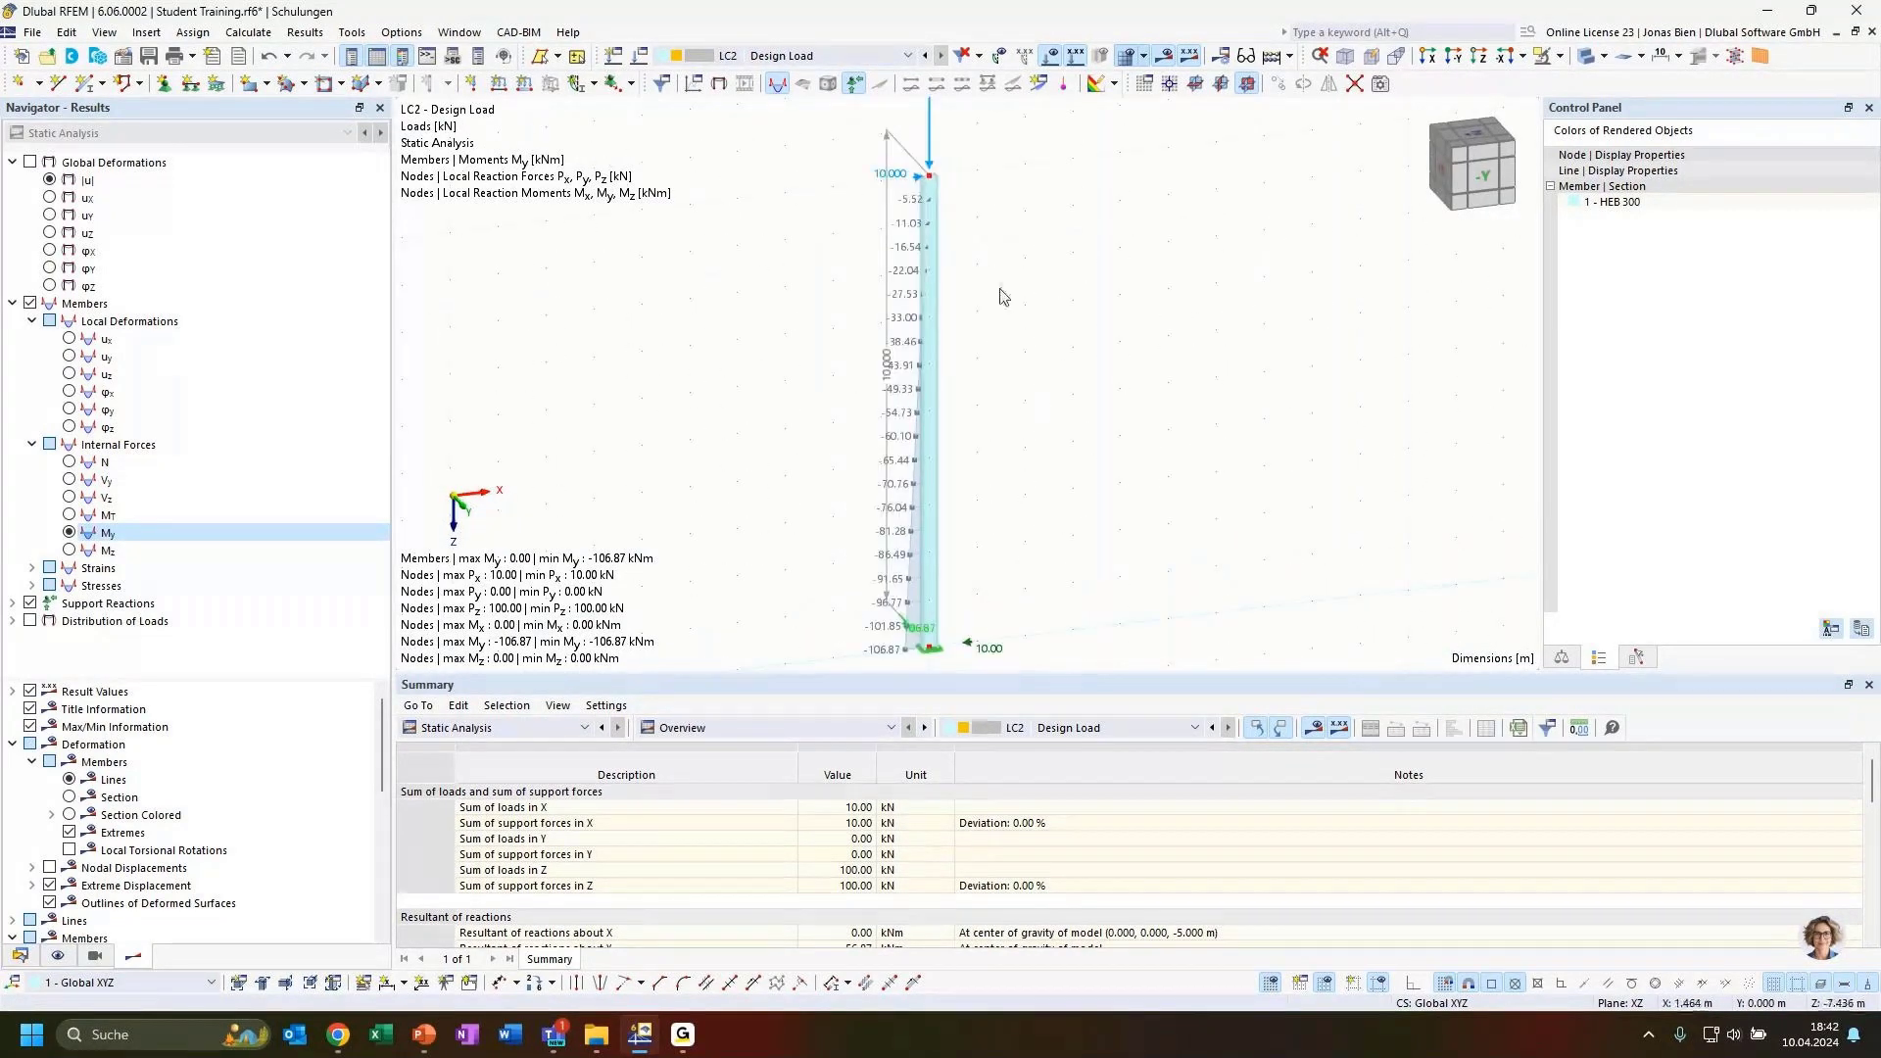
Switch the model display from solid to wireframe and inspect the My diagram at the column top.
{"action": "left_click", "coordinate": [1588, 59]}
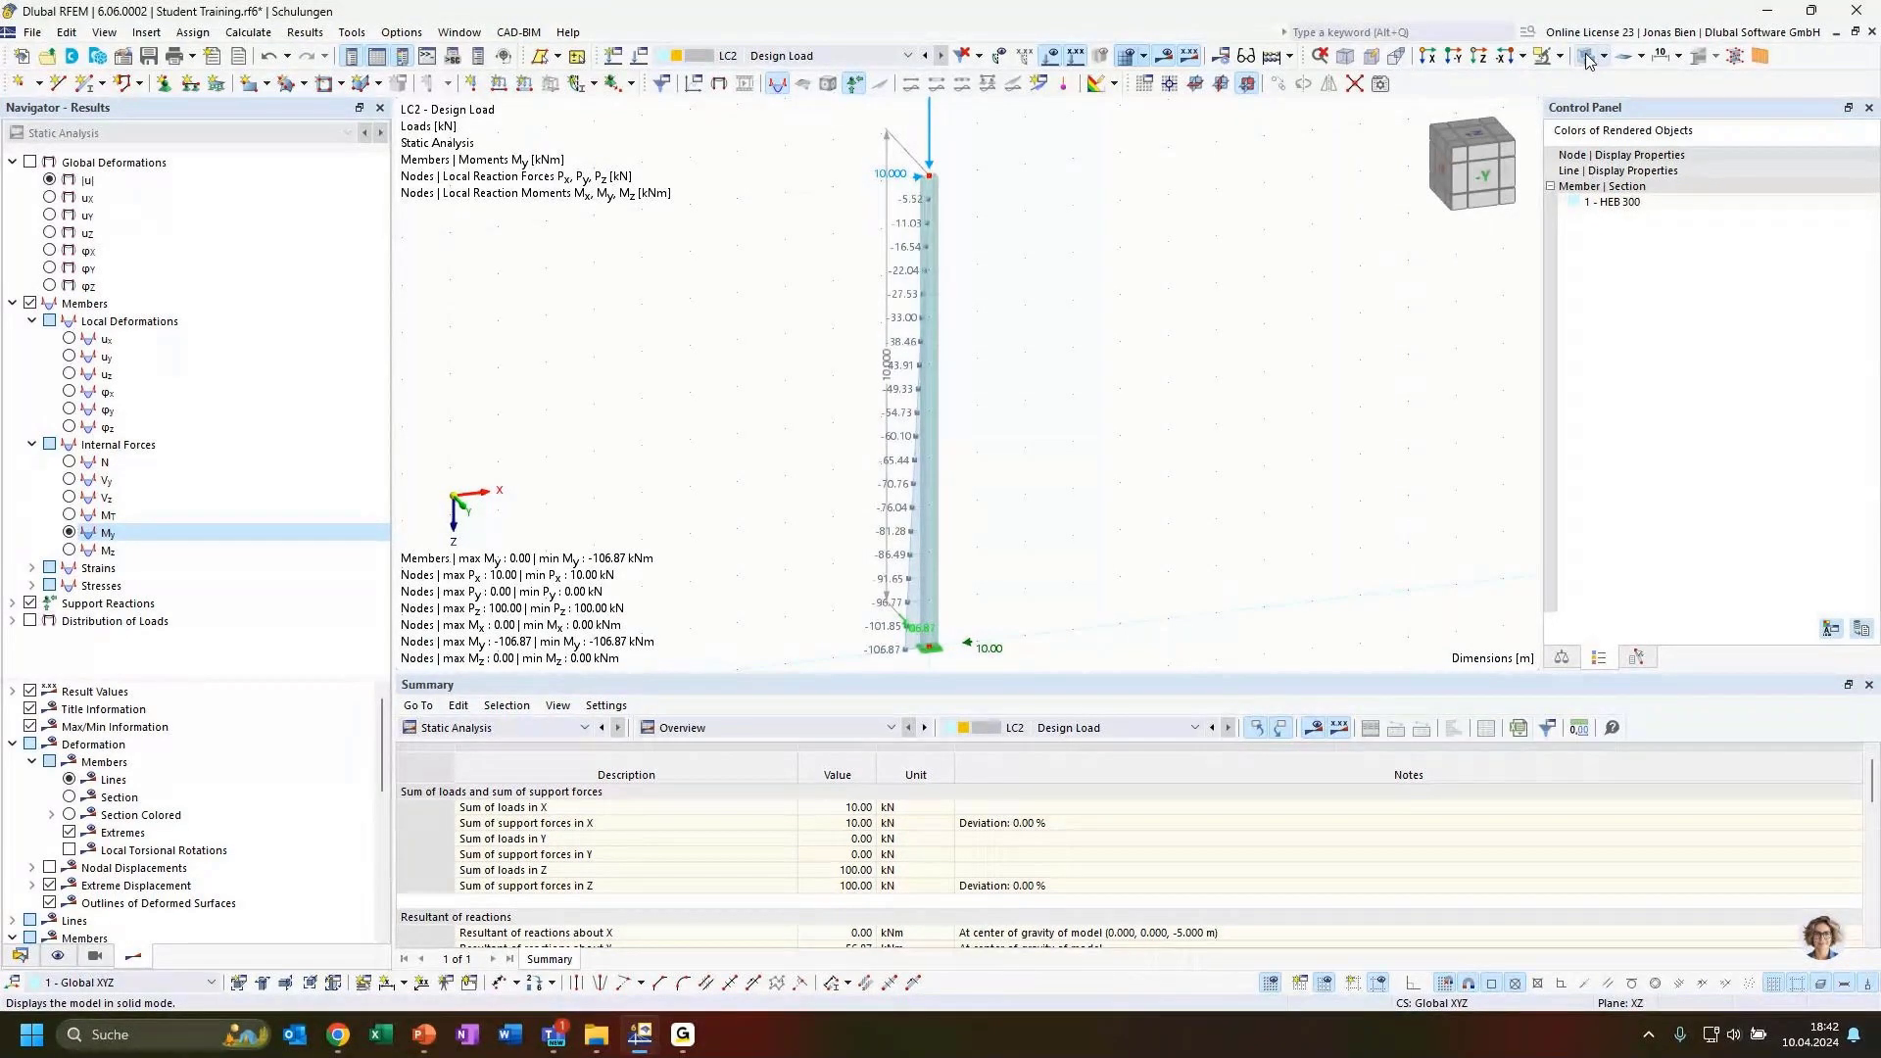
{"action": "left_click", "coordinate": [1588, 58]}
{"action": "scroll", "coordinate": [950, 181], "scroll_direction": "up", "scroll_amount": 3}
{"action": "middle_click_drag", "start_coordinate": [937, 143], "coordinate": [961, 232]}
{"action": "scroll", "coordinate": [933, 229], "scroll_direction": "up", "scroll_amount": 4}
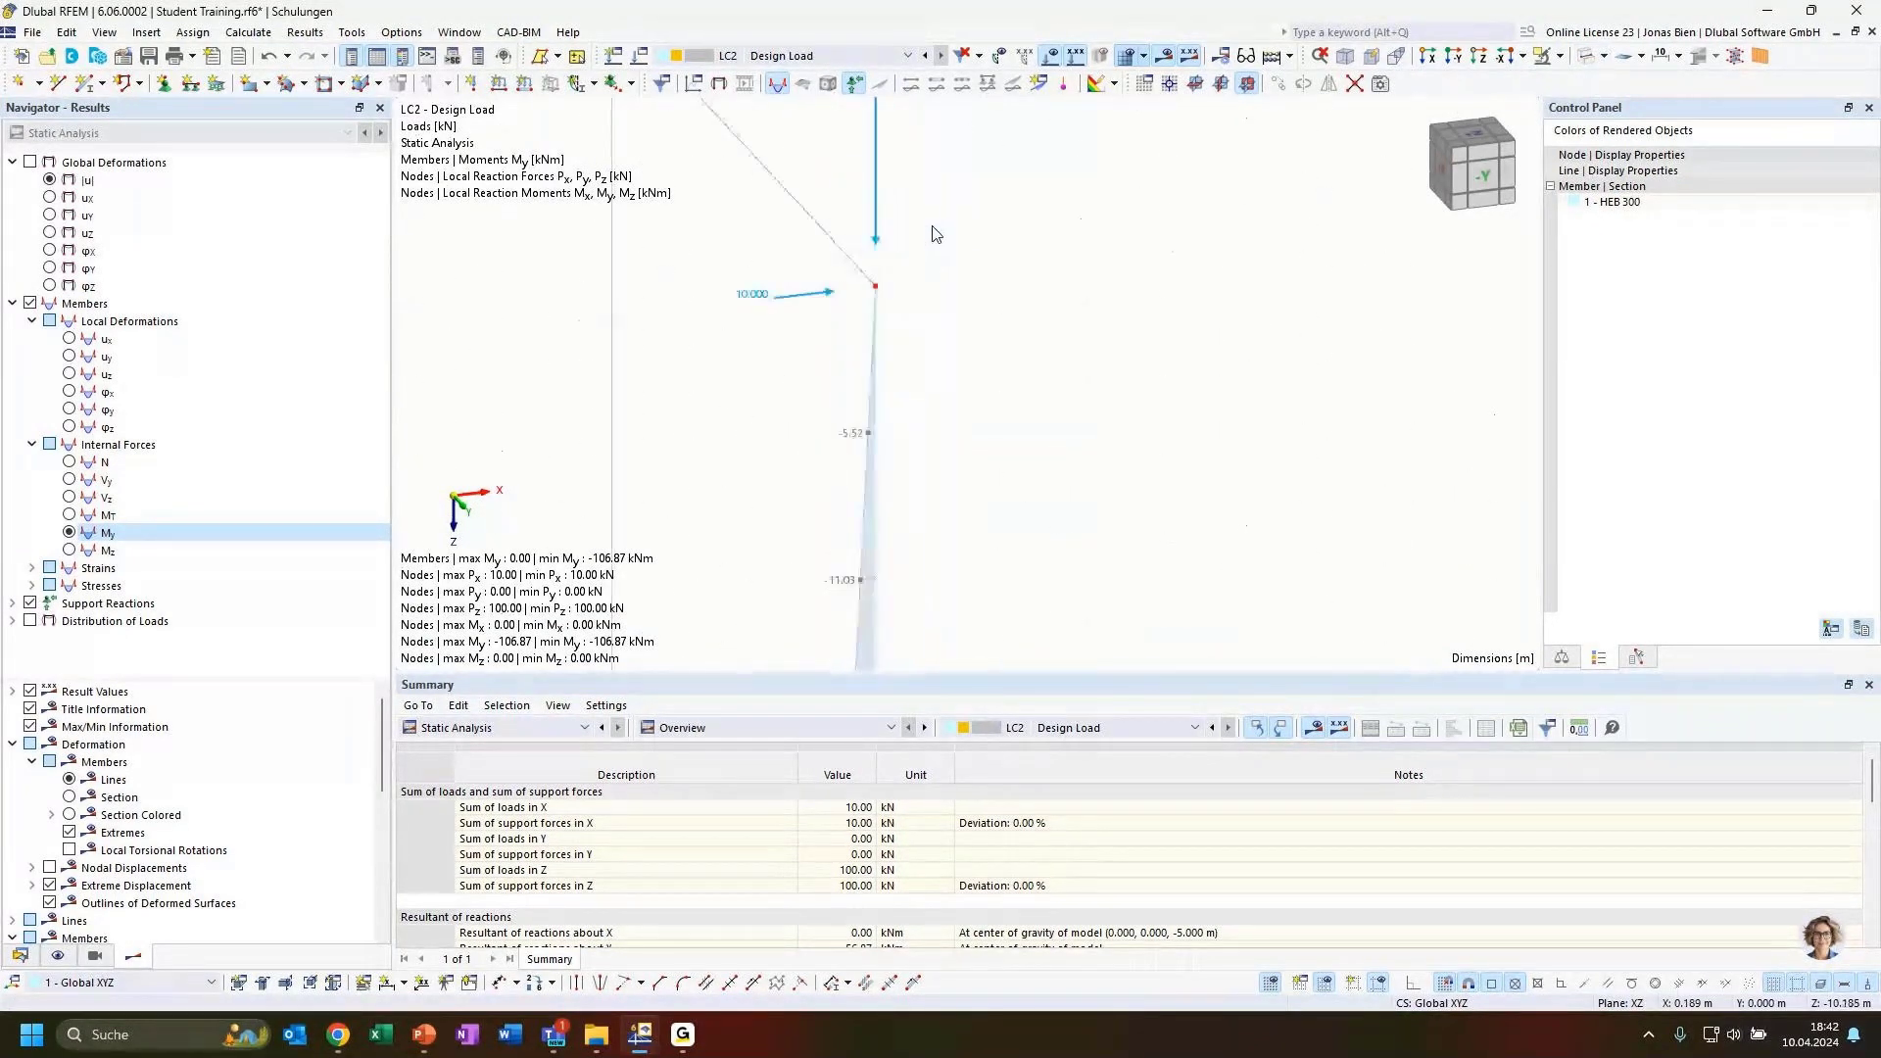
Follow the My diagram down the column and examine the bending moment and reactions at the fixed base support.
{"action": "scroll", "coordinate": [917, 309], "scroll_direction": "down", "scroll_amount": 2}
{"action": "middle_click_drag", "start_coordinate": [1092, 503], "coordinate": [1021, 417]}
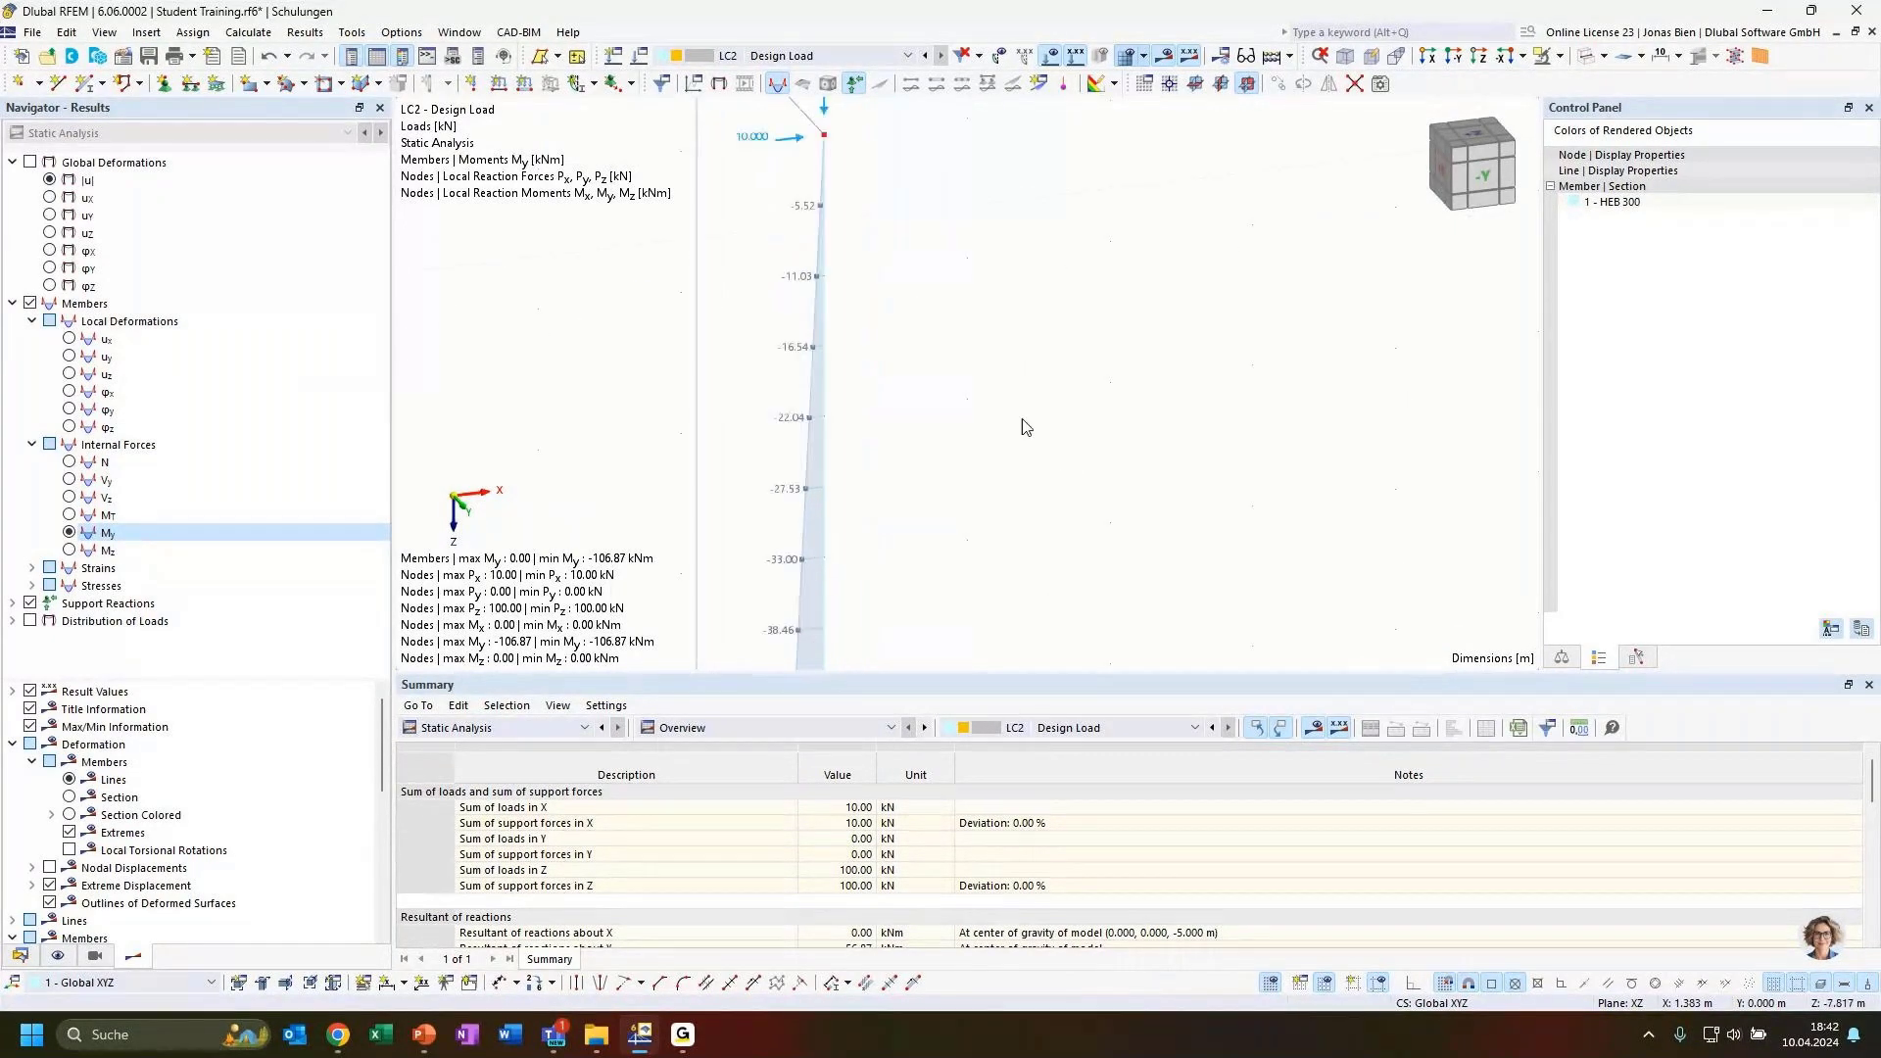
{"action": "scroll", "coordinate": [1019, 419], "scroll_direction": "down", "scroll_amount": 3}
{"action": "middle_click_drag", "start_coordinate": [1072, 523], "coordinate": [1037, 309]}
{"action": "scroll", "coordinate": [1041, 429], "scroll_direction": "down", "scroll_amount": 2}
{"action": "middle_click_drag", "start_coordinate": [1008, 422], "coordinate": [988, 325]}
{"action": "scroll", "coordinate": [978, 412], "scroll_direction": "down", "scroll_amount": 1}
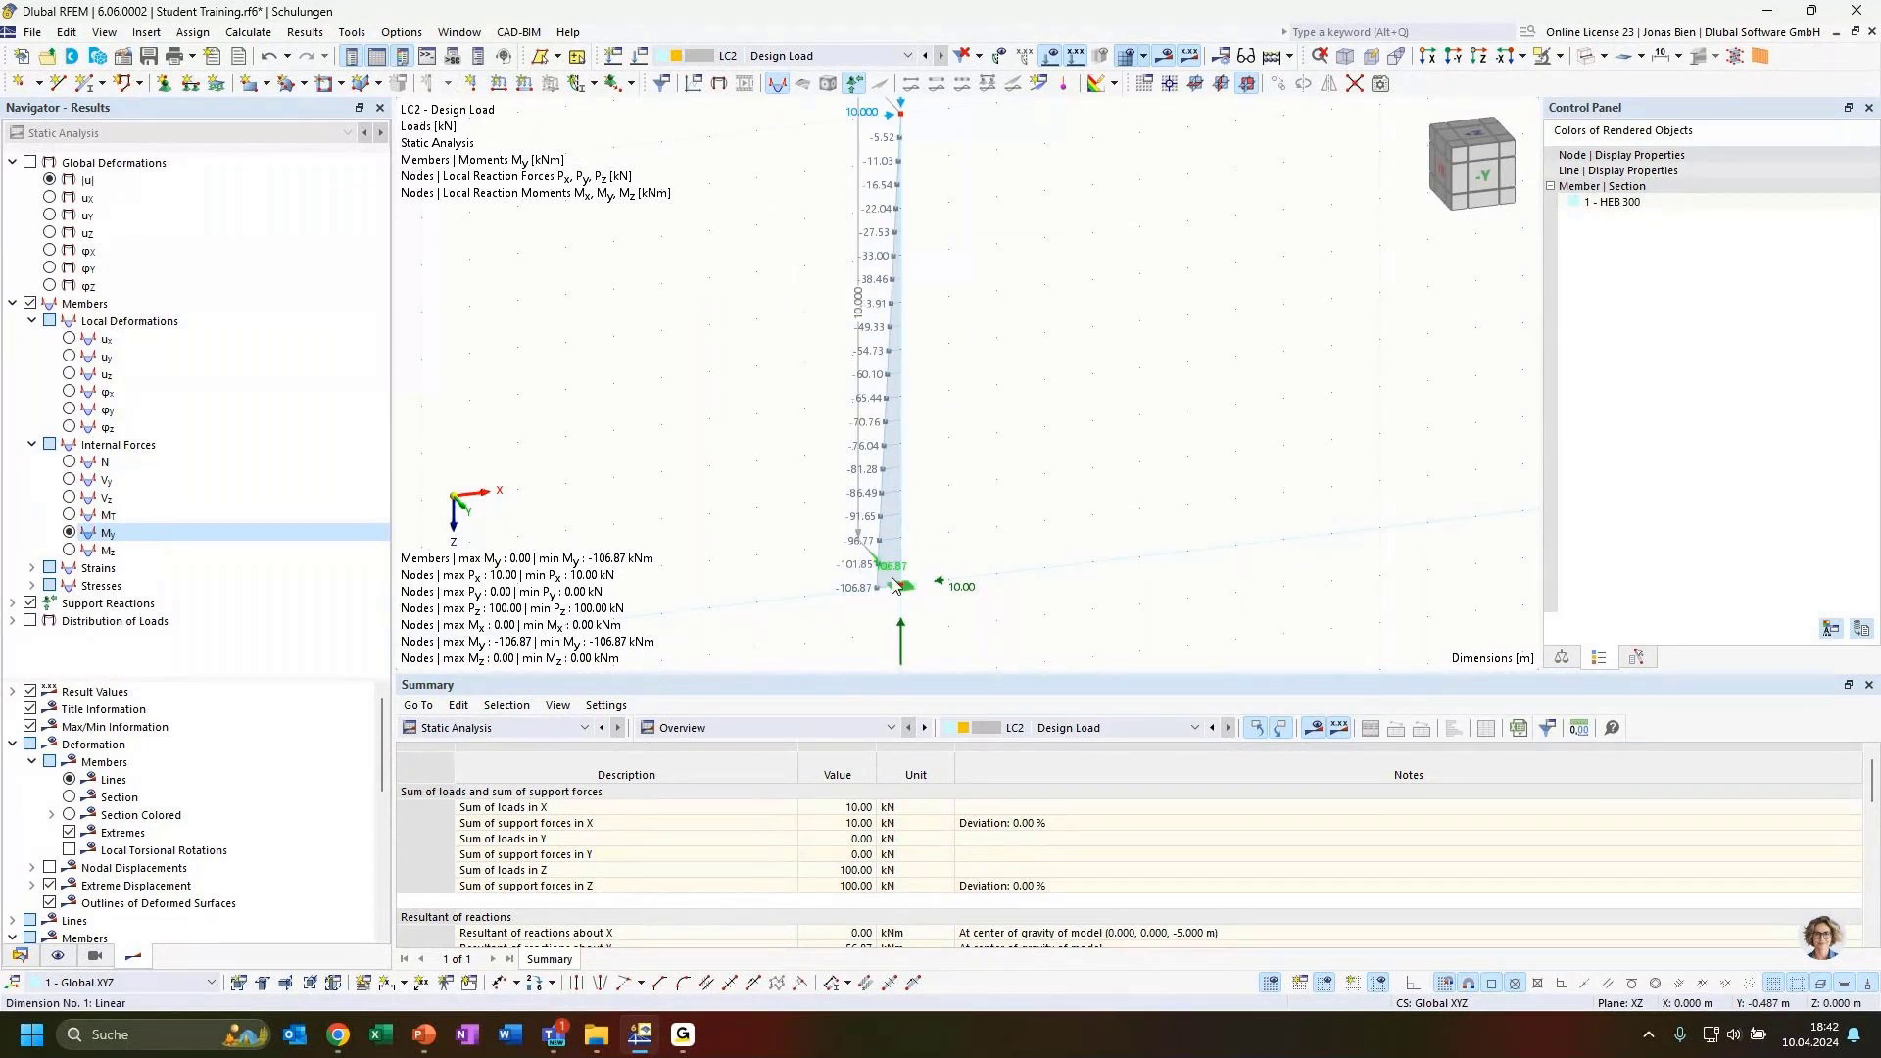
{"action": "scroll", "coordinate": [1039, 527], "scroll_direction": "down", "scroll_amount": 2}
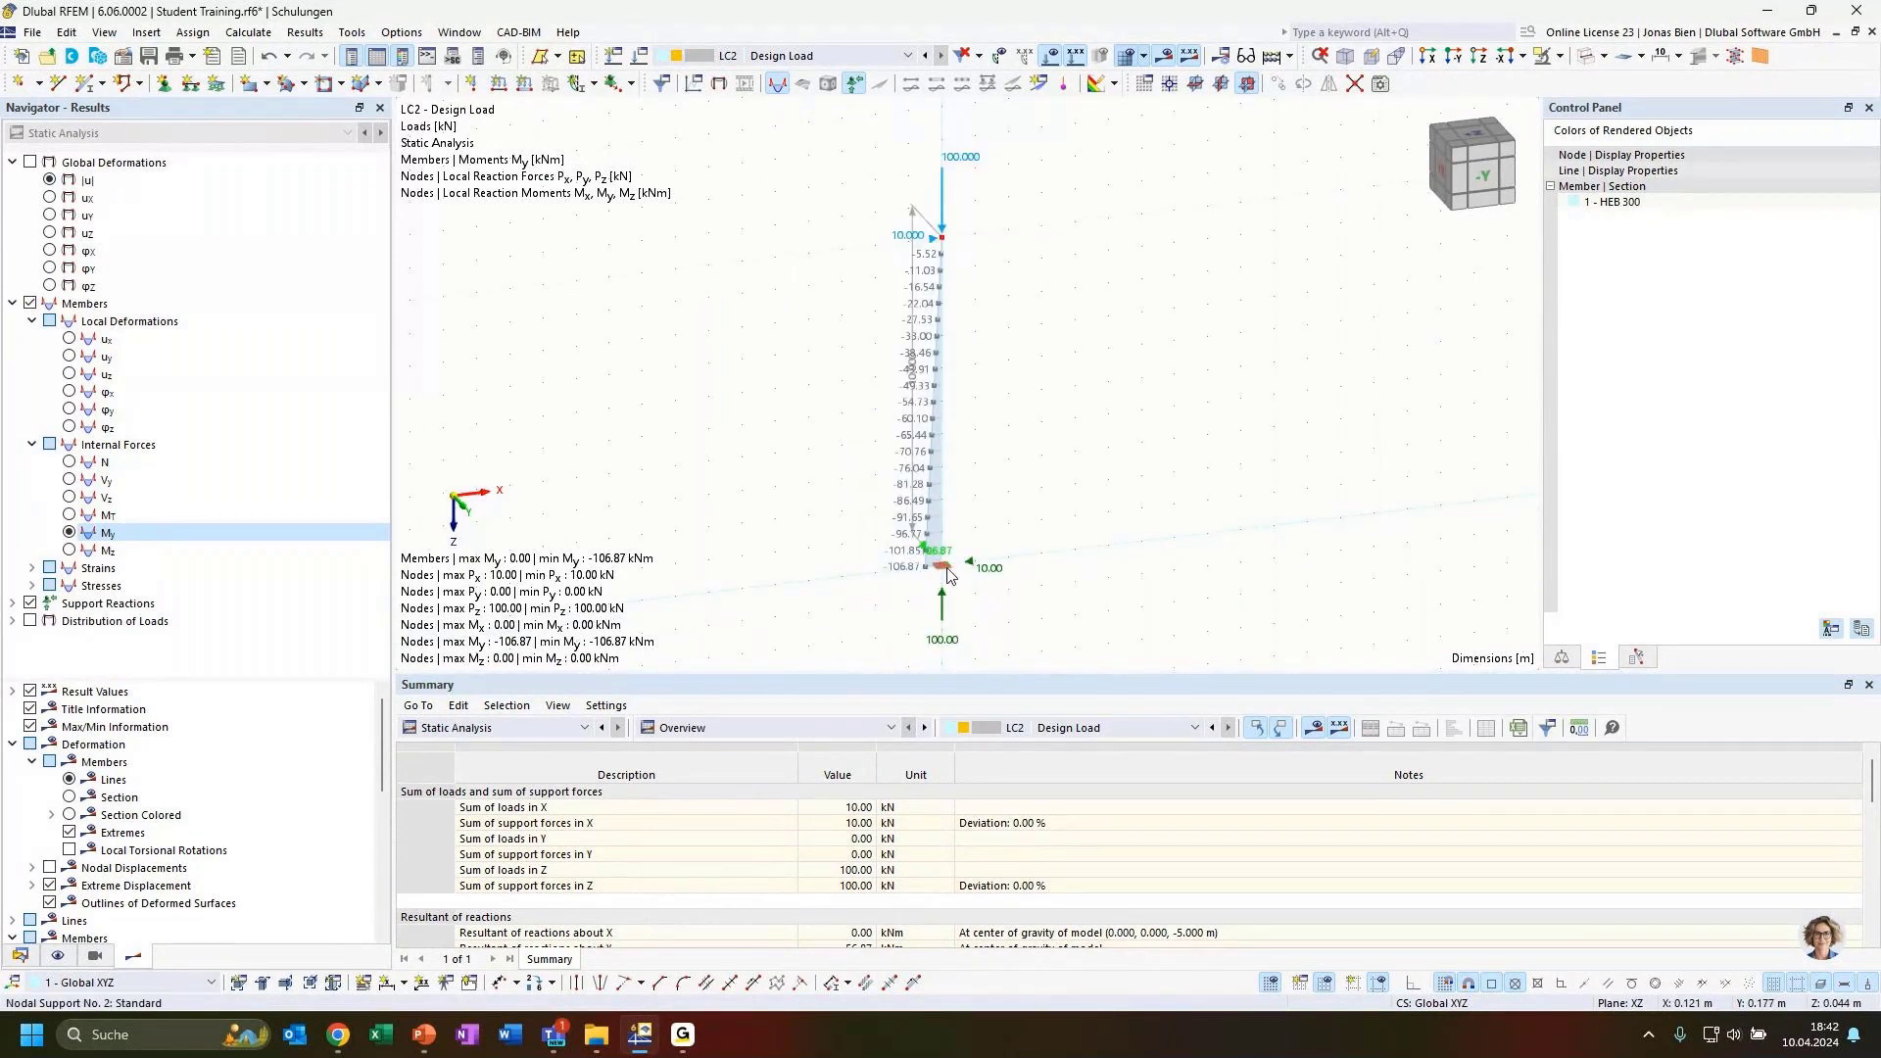
{"action": "scroll", "coordinate": [948, 575], "scroll_direction": "up", "scroll_amount": 2}
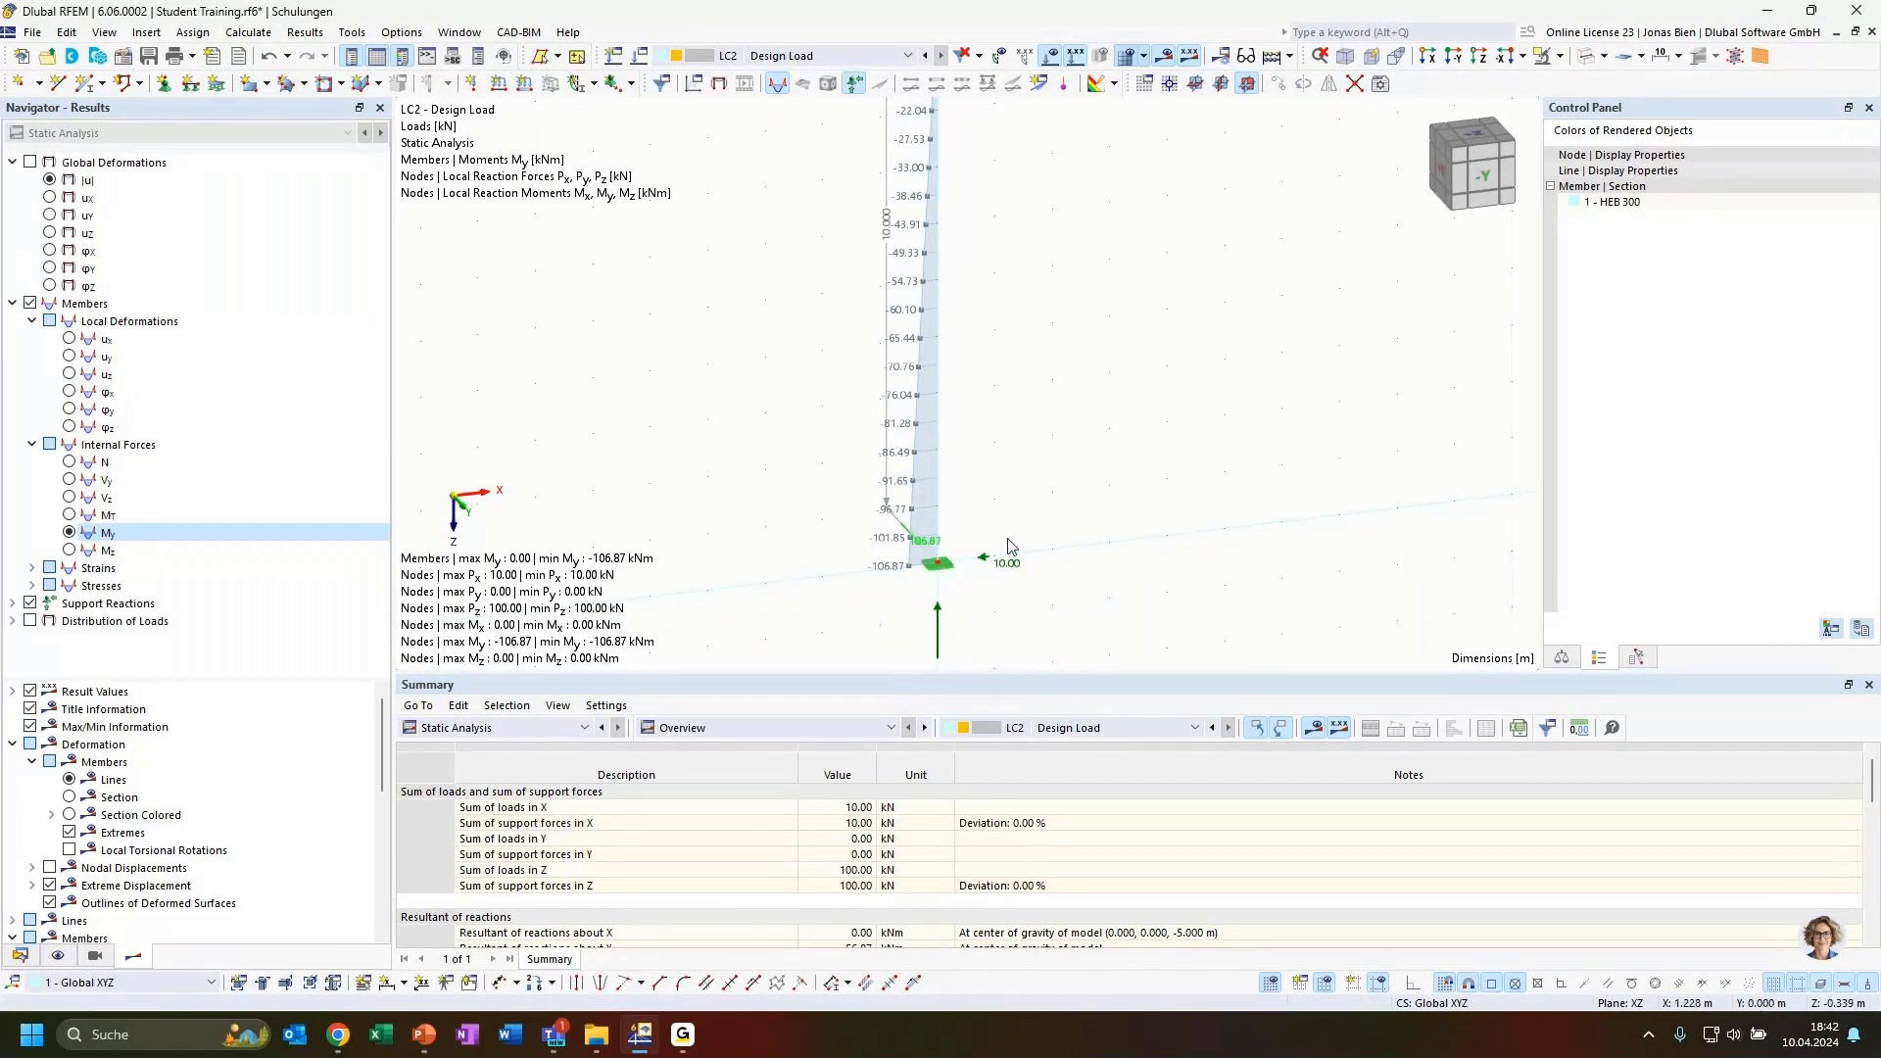
{"action": "scroll", "coordinate": [1012, 549], "scroll_direction": "down", "scroll_amount": 1}
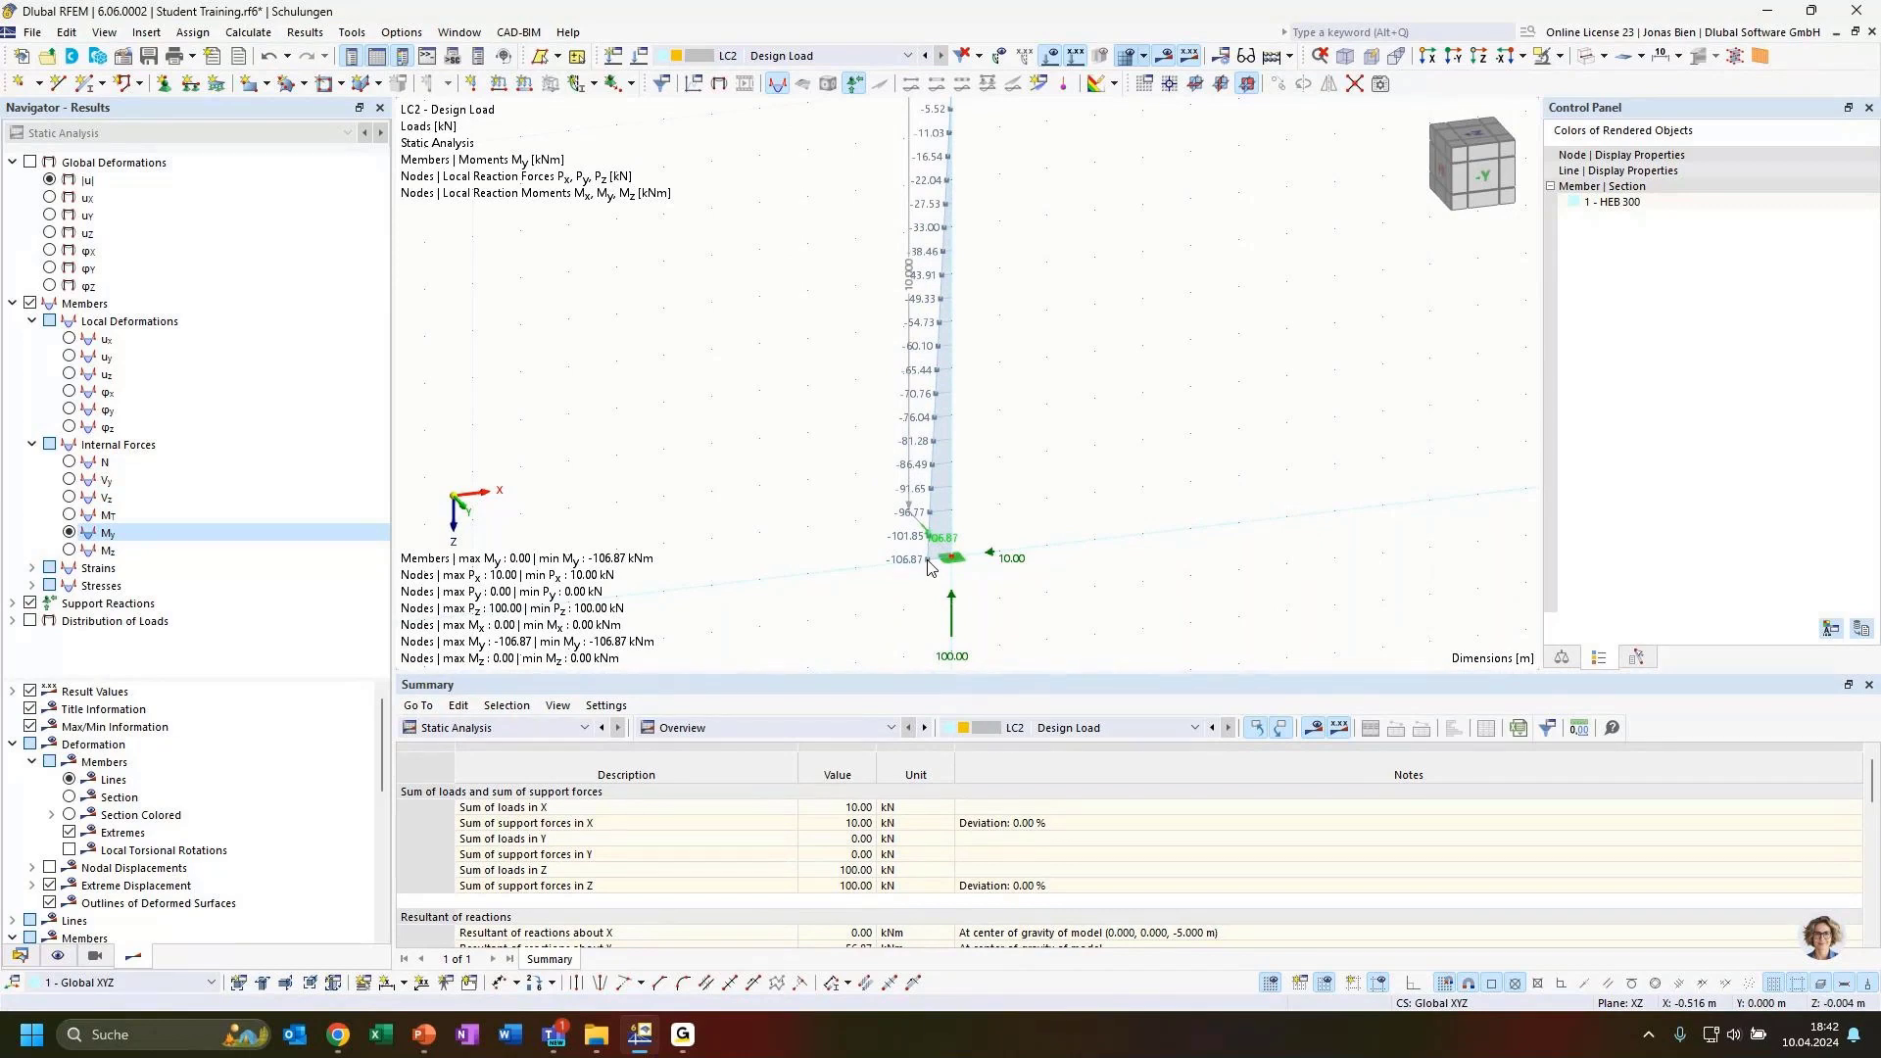
{"action": "scroll", "coordinate": [1108, 496], "scroll_direction": "down", "scroll_amount": 3}
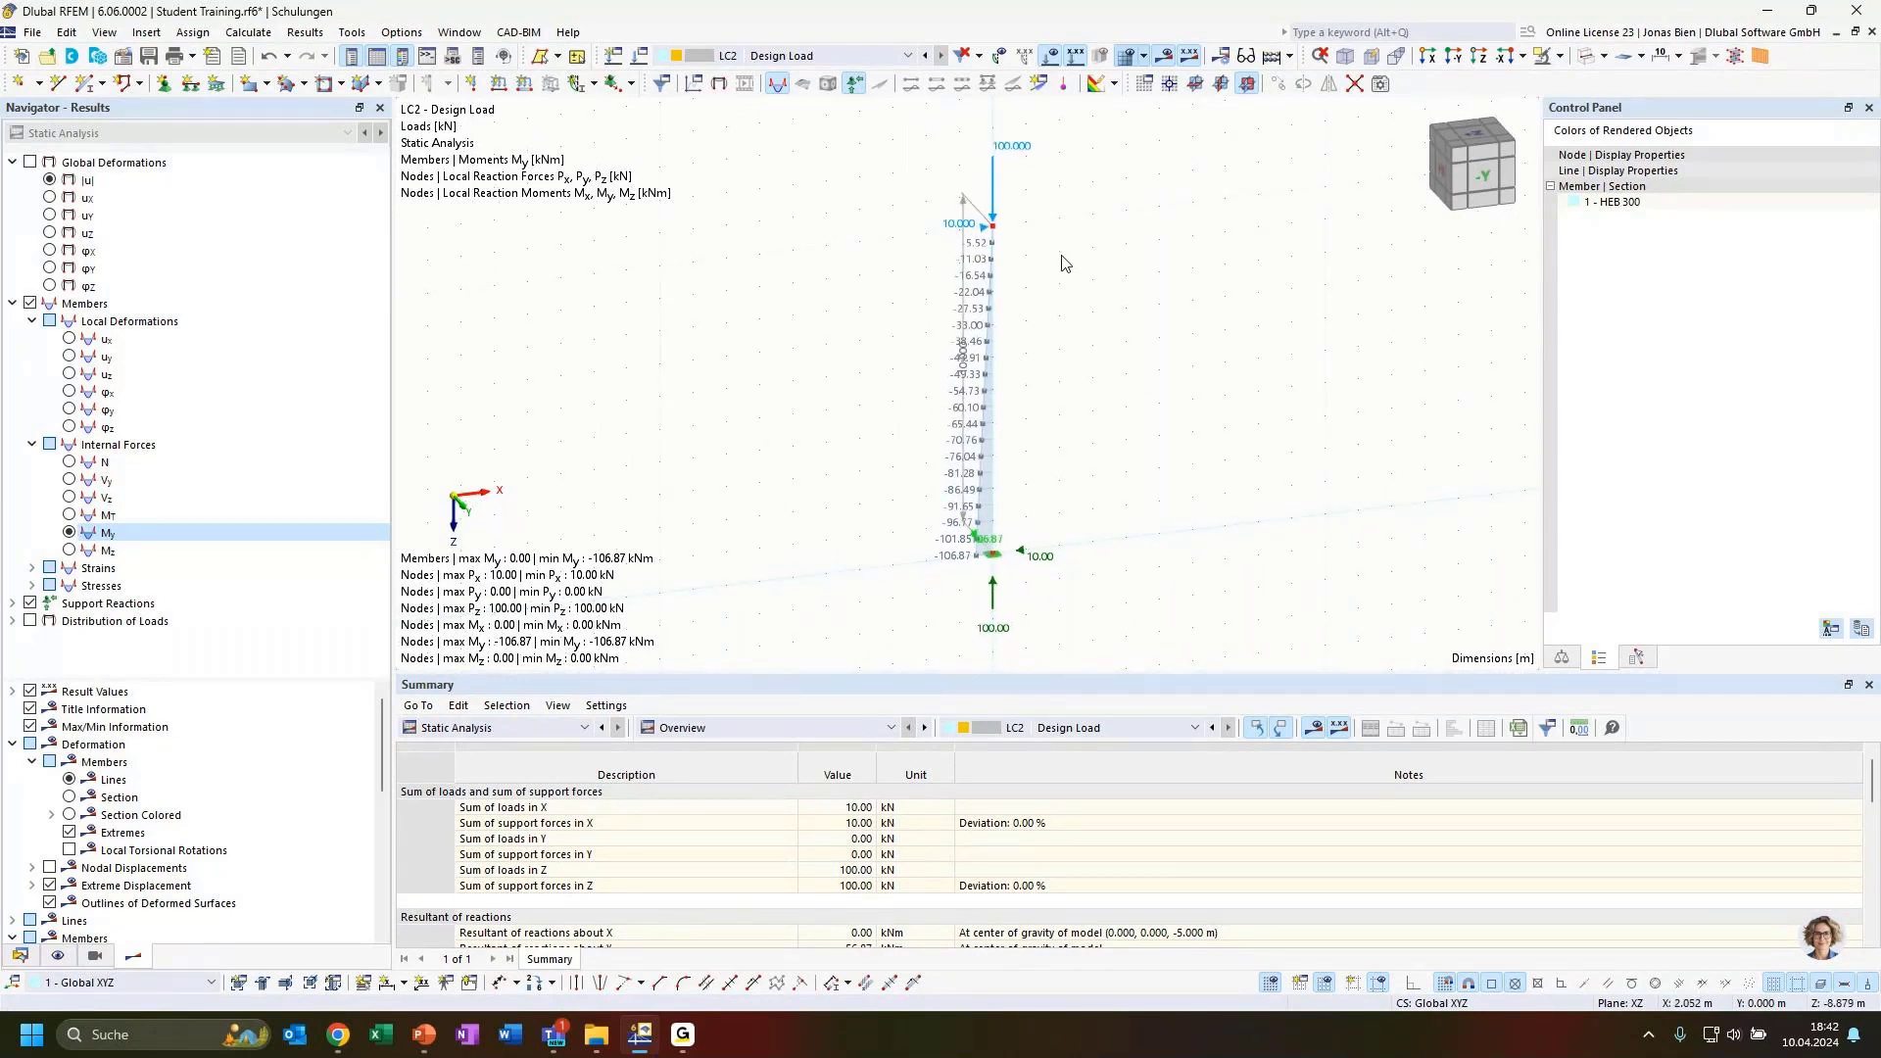
Display the total global deformation |u| for LC2 and examine the reaction moment at the column base.
{"action": "middle_click_drag", "start_coordinate": [1135, 412], "coordinate": [1078, 429], "text": "ctrl"}
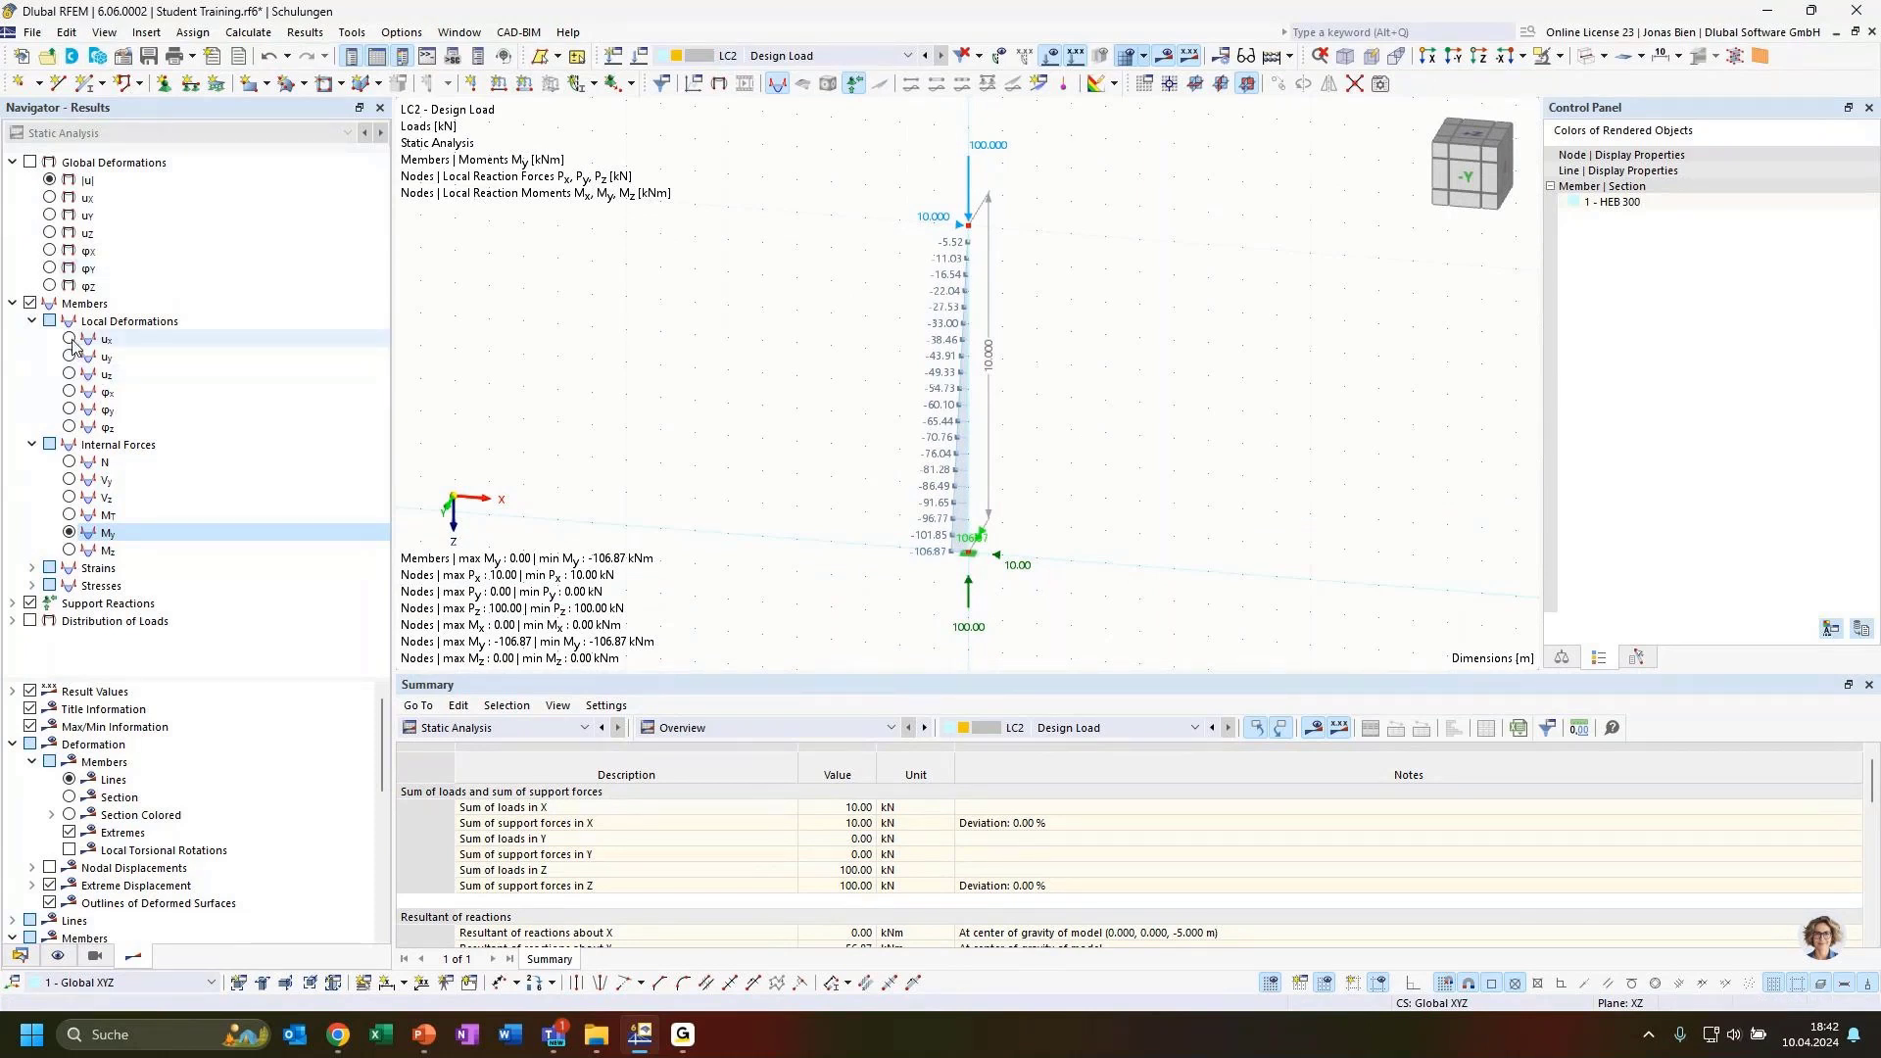
{"action": "left_click", "coordinate": [49, 180]}
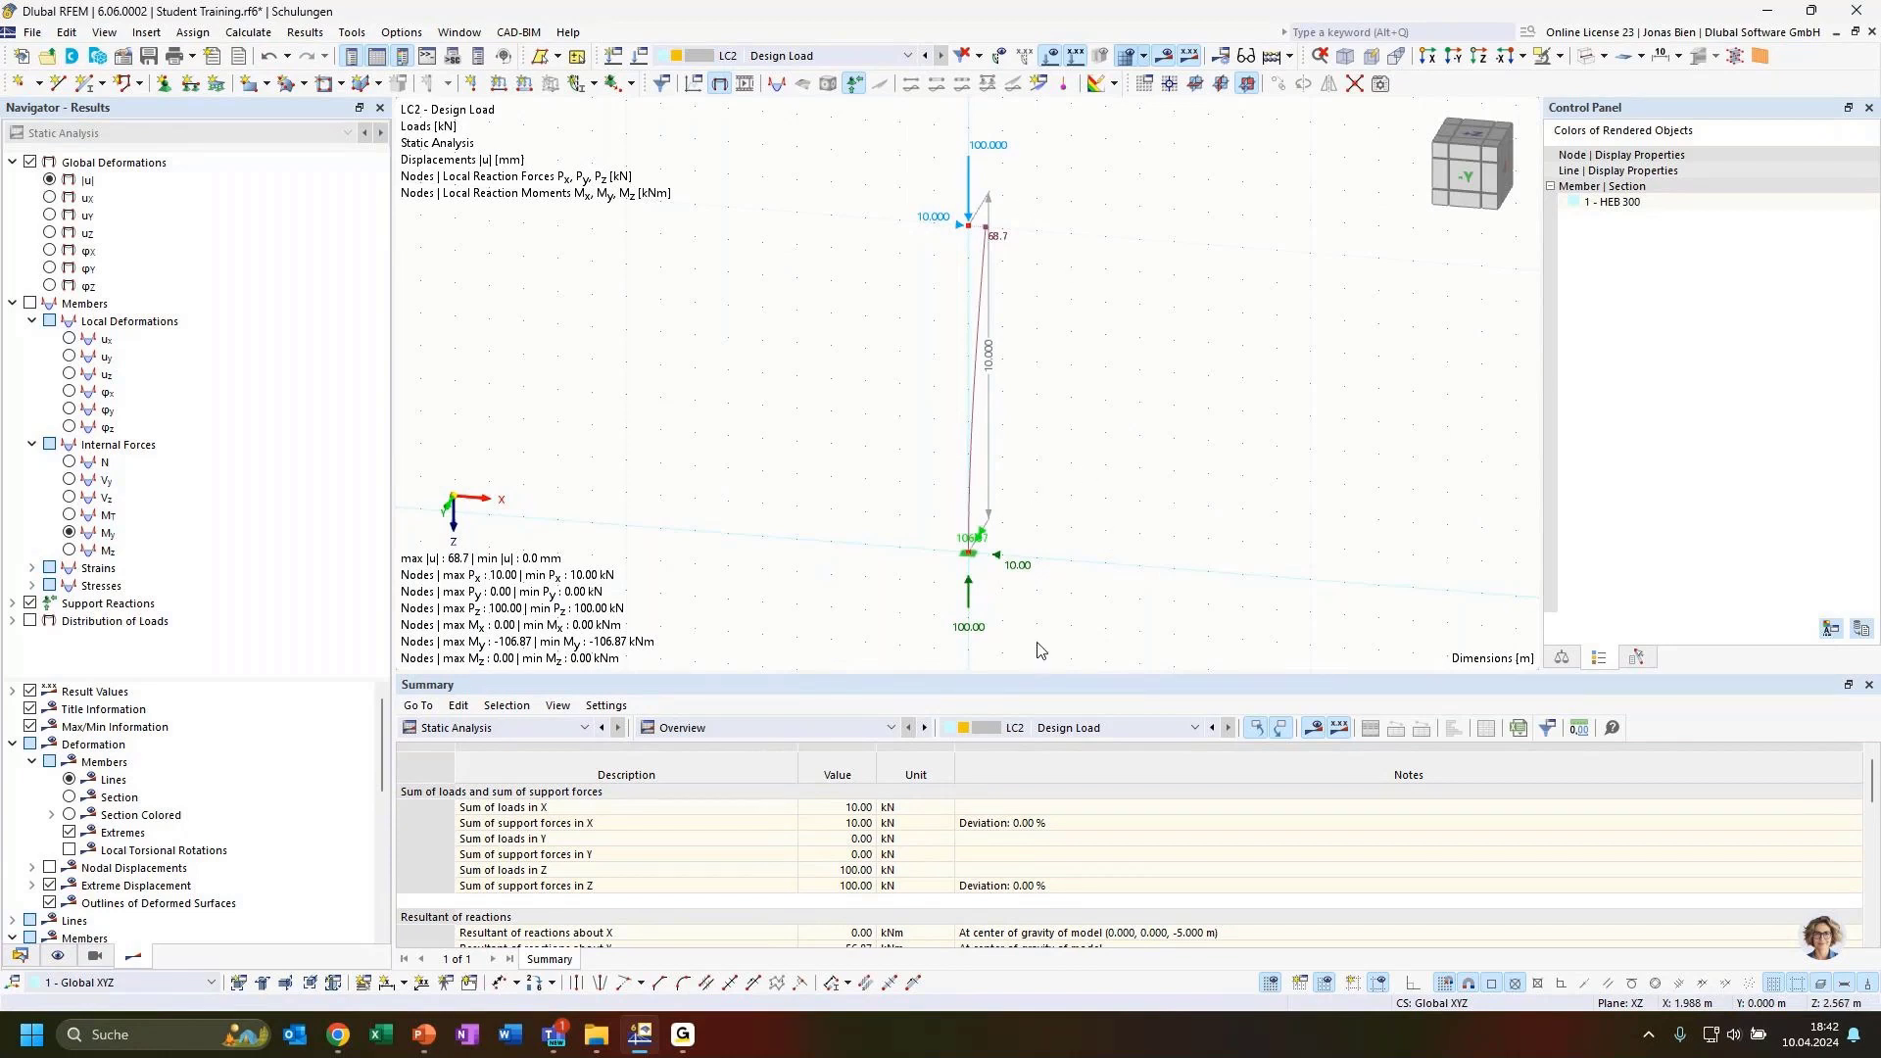
{"action": "middle_click_drag", "start_coordinate": [1118, 551], "coordinate": [1043, 608], "text": "ctrl"}
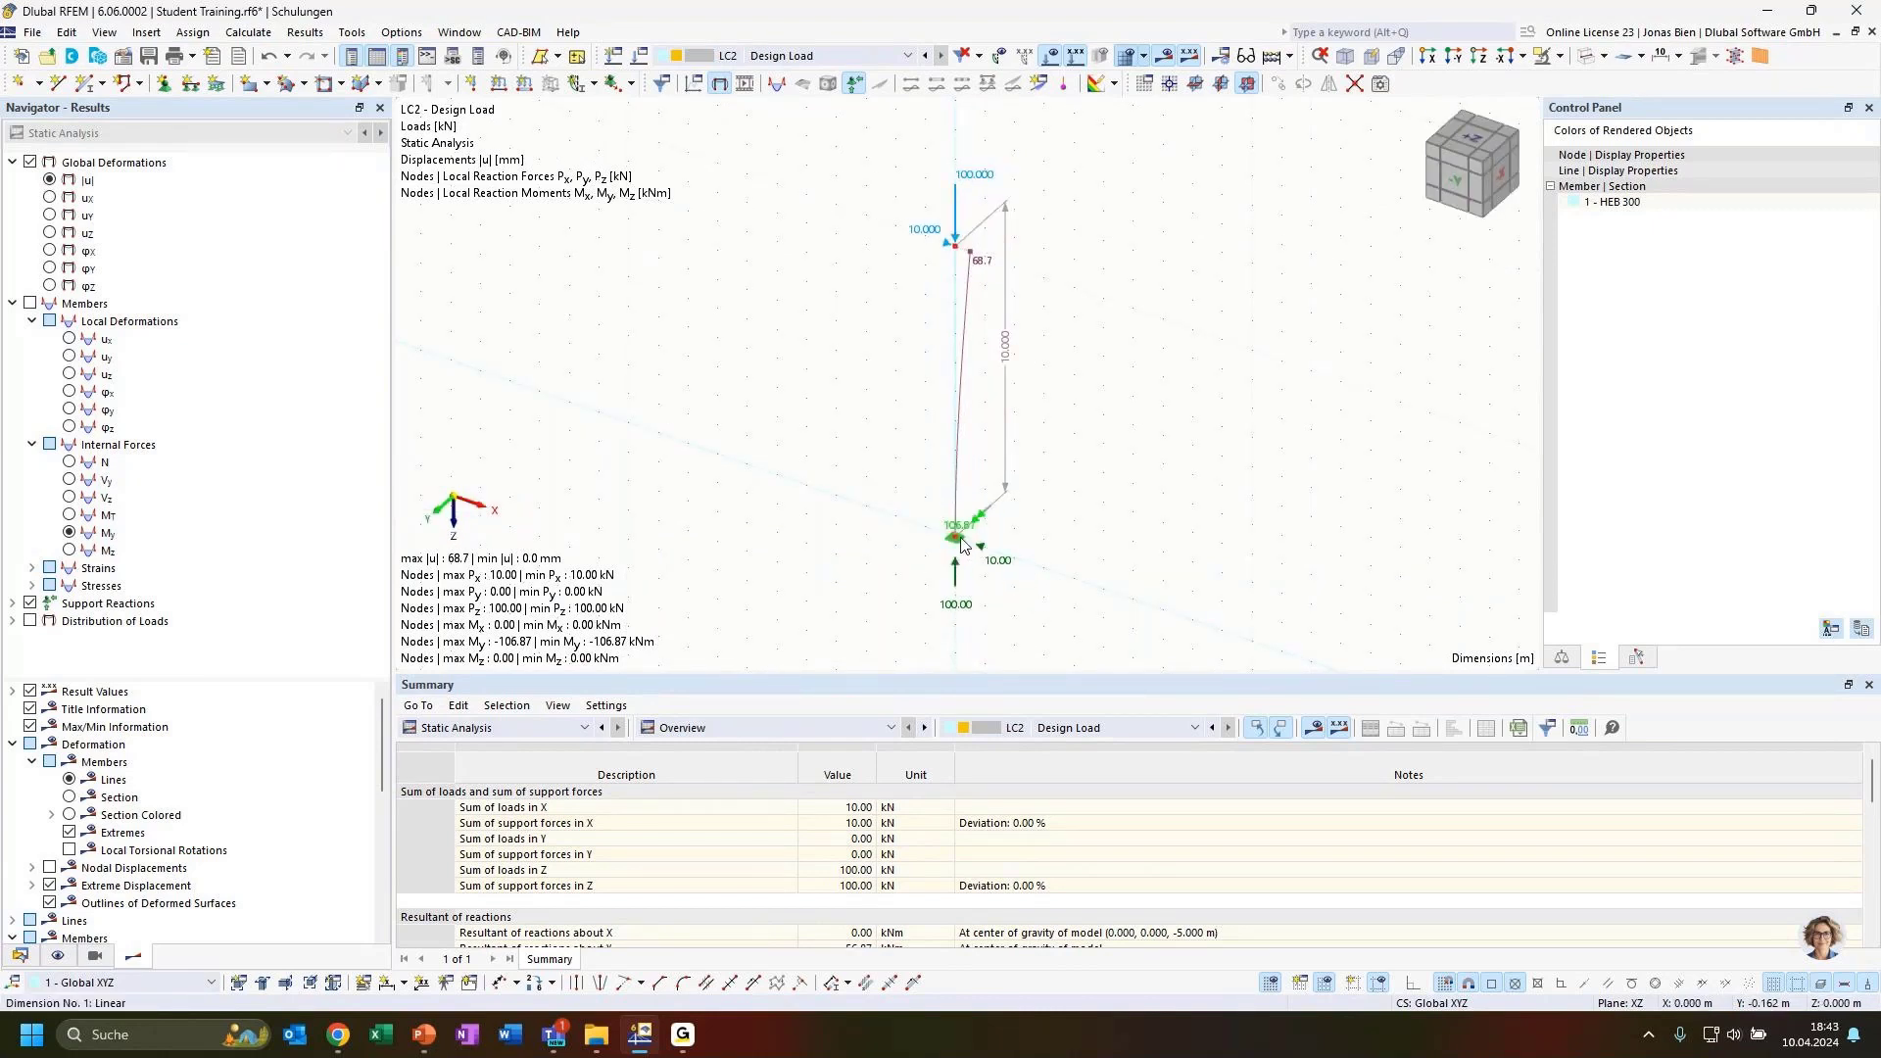
{"action": "scroll", "coordinate": [985, 529], "scroll_direction": "up", "scroll_amount": 2}
{"action": "scroll", "coordinate": [988, 527], "scroll_direction": "up", "scroll_amount": 1}
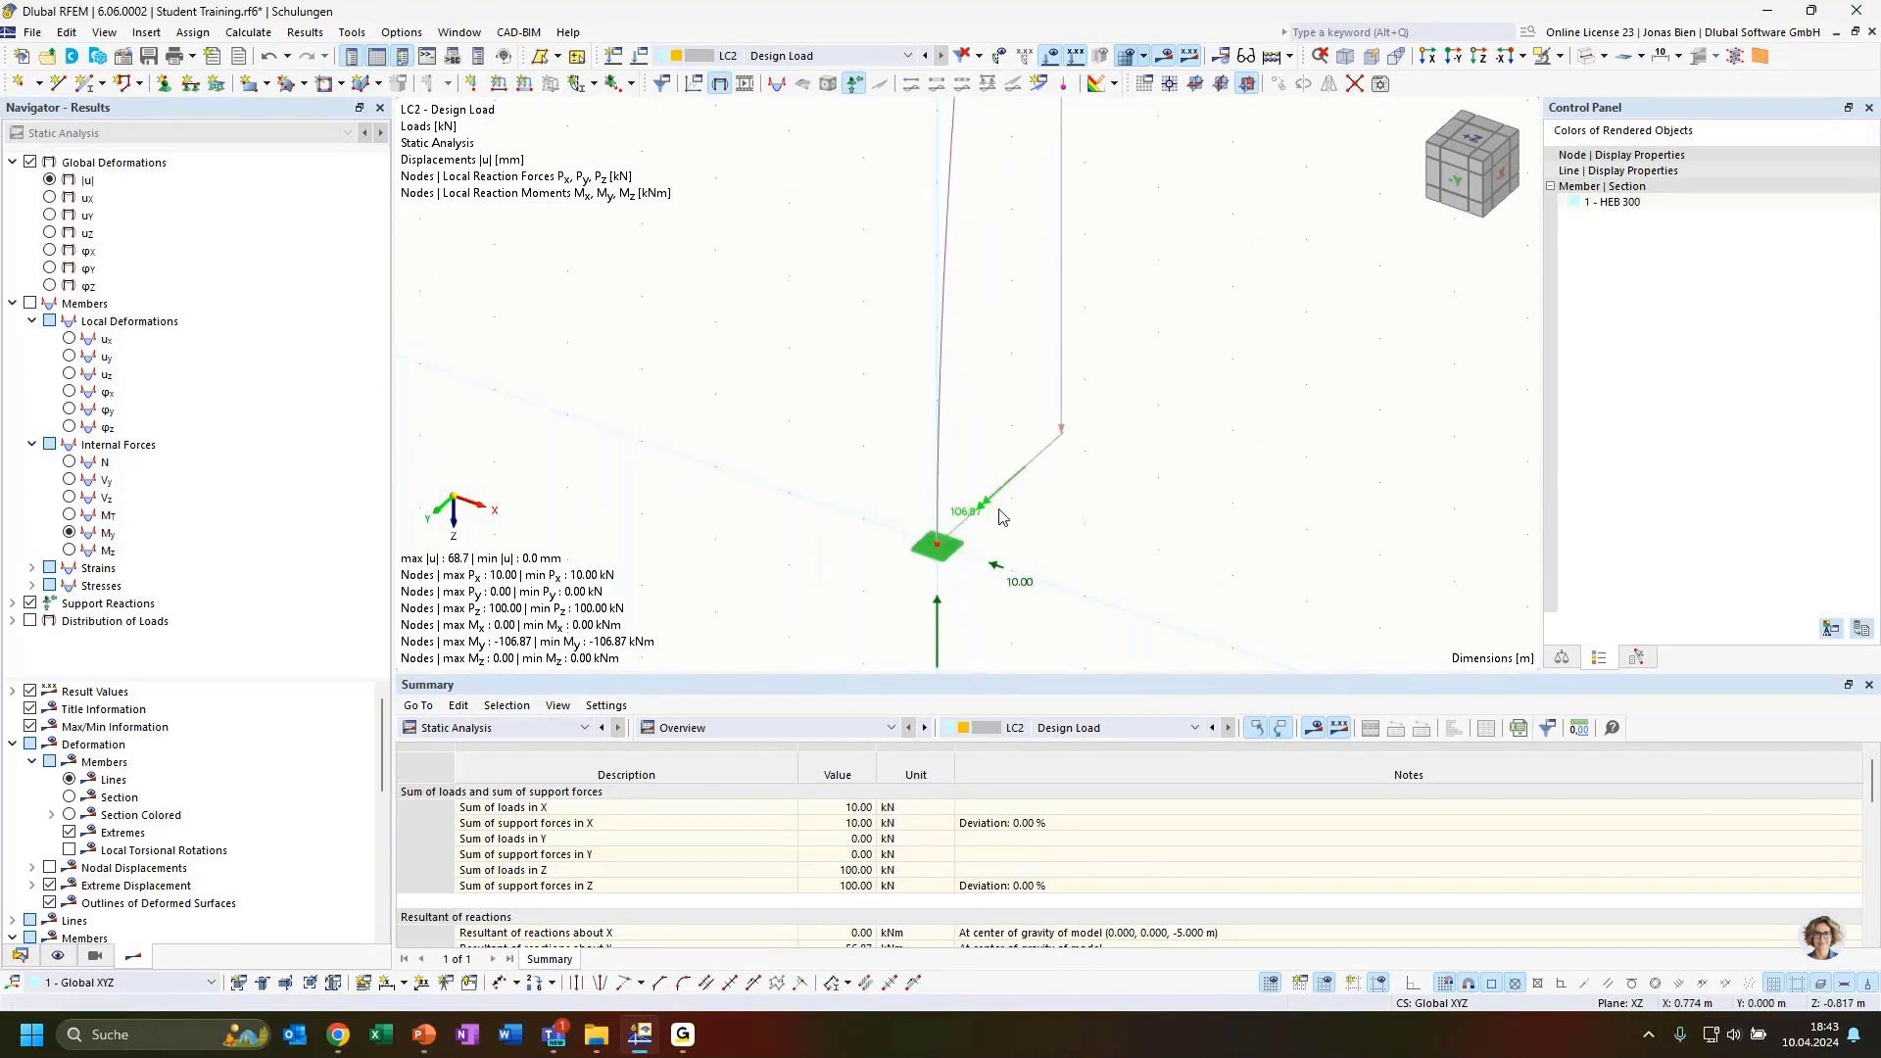
Compare the total deformation |u| and base reactions of the column between load cases LC1 and LC2.
{"action": "scroll", "coordinate": [1068, 534], "scroll_direction": "down", "scroll_amount": 3}
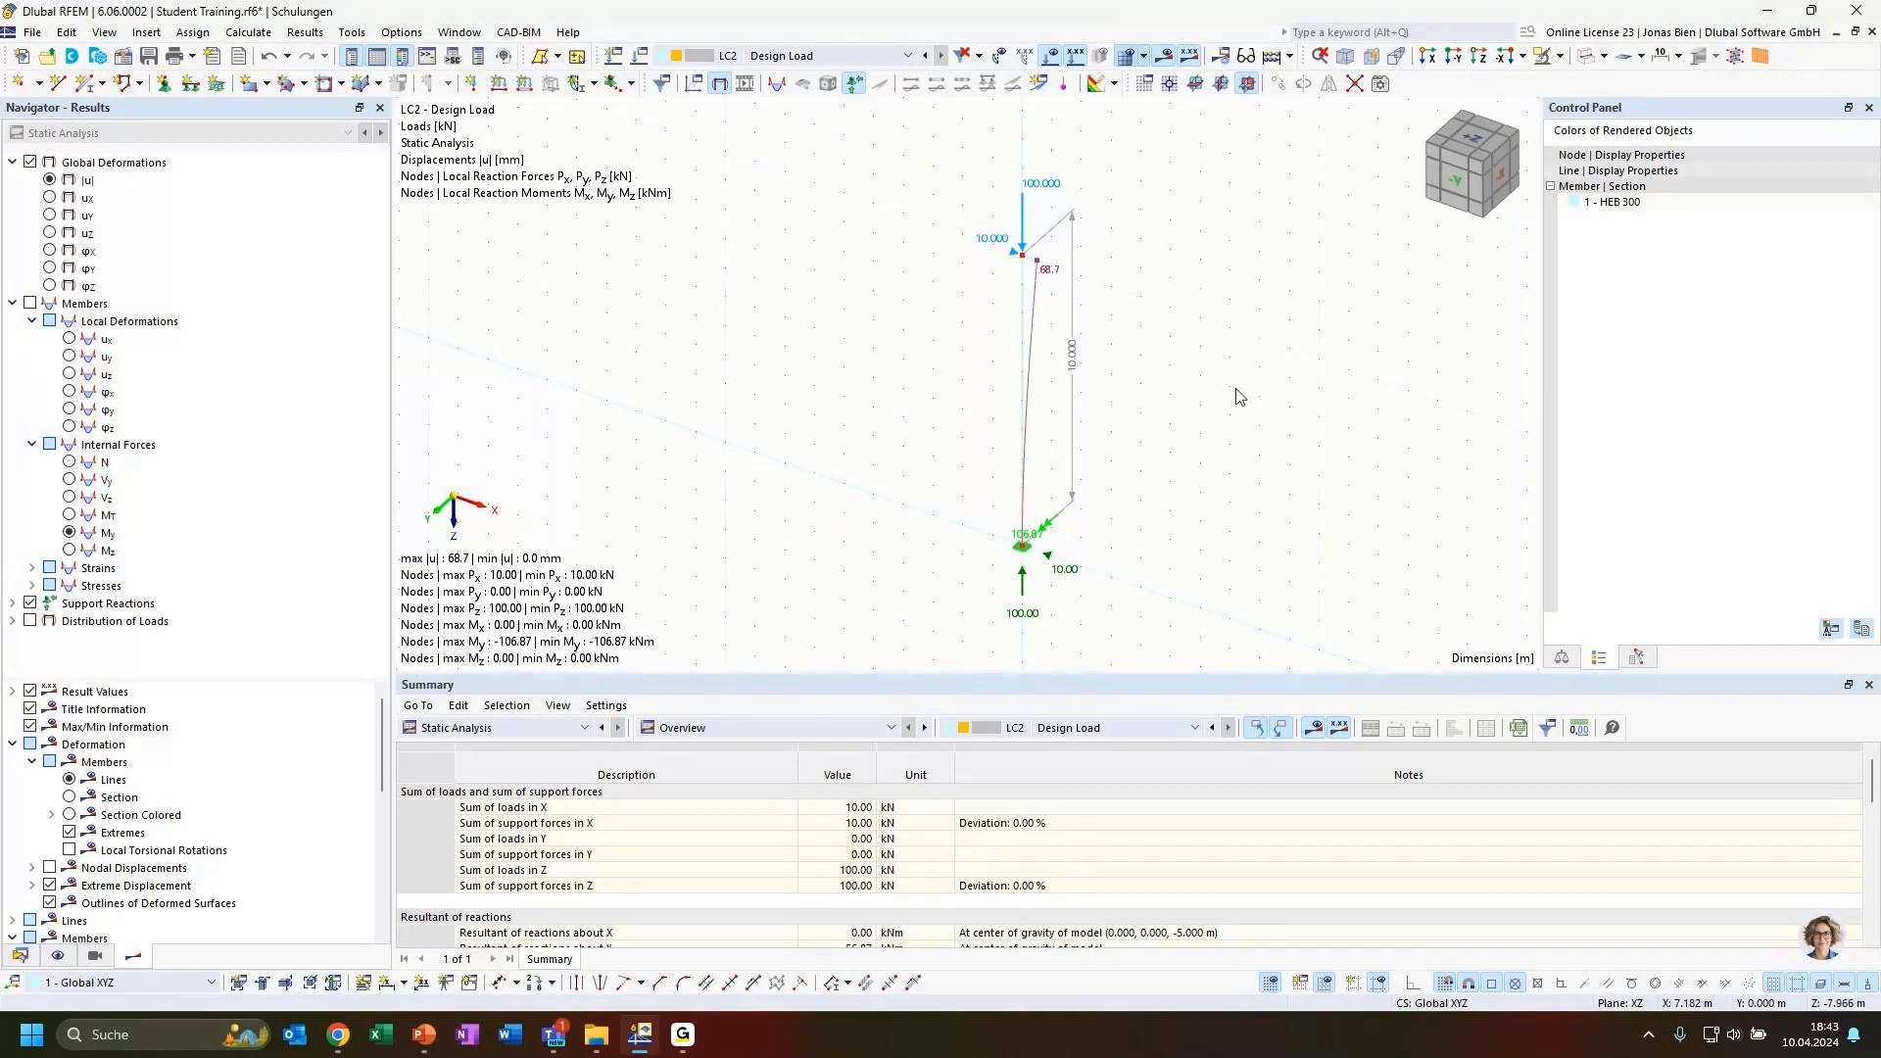
{"action": "middle_click_drag", "start_coordinate": [827, 337], "coordinate": [852, 343]}
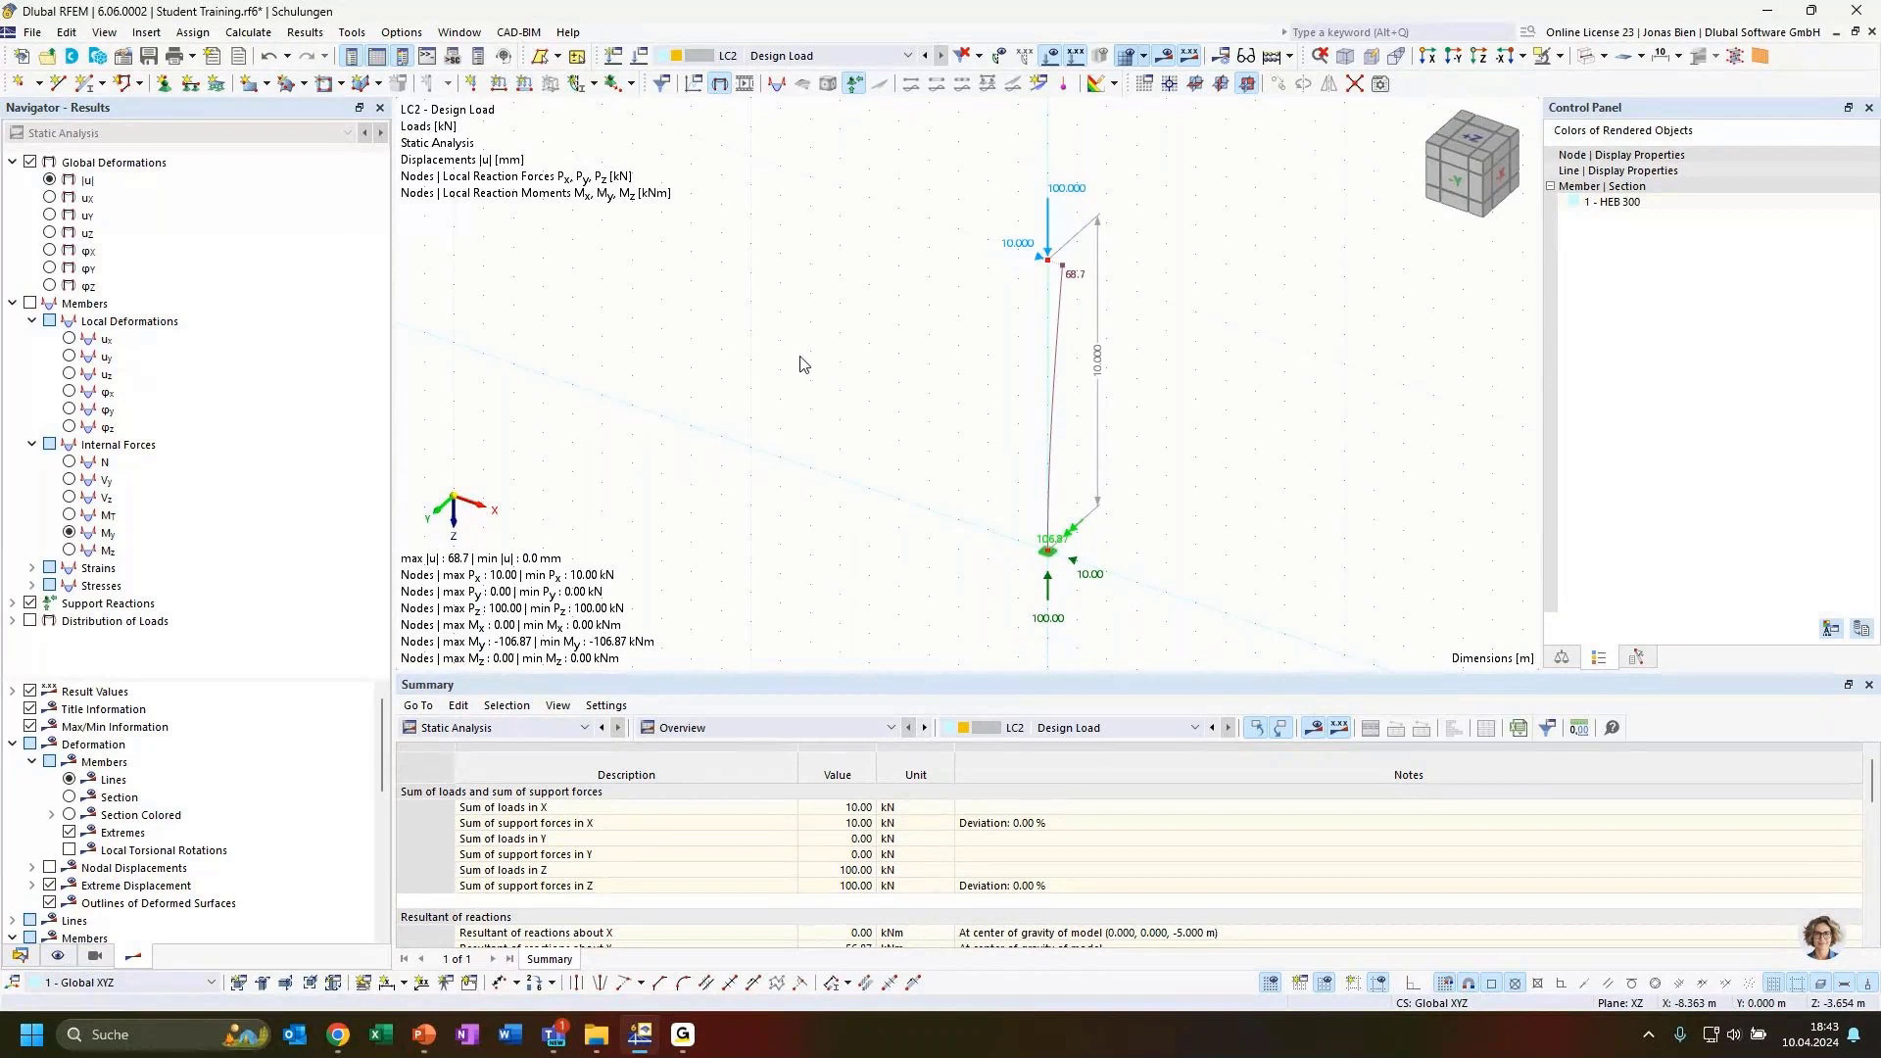
{"action": "middle_click_drag", "start_coordinate": [792, 373], "coordinate": [831, 345]}
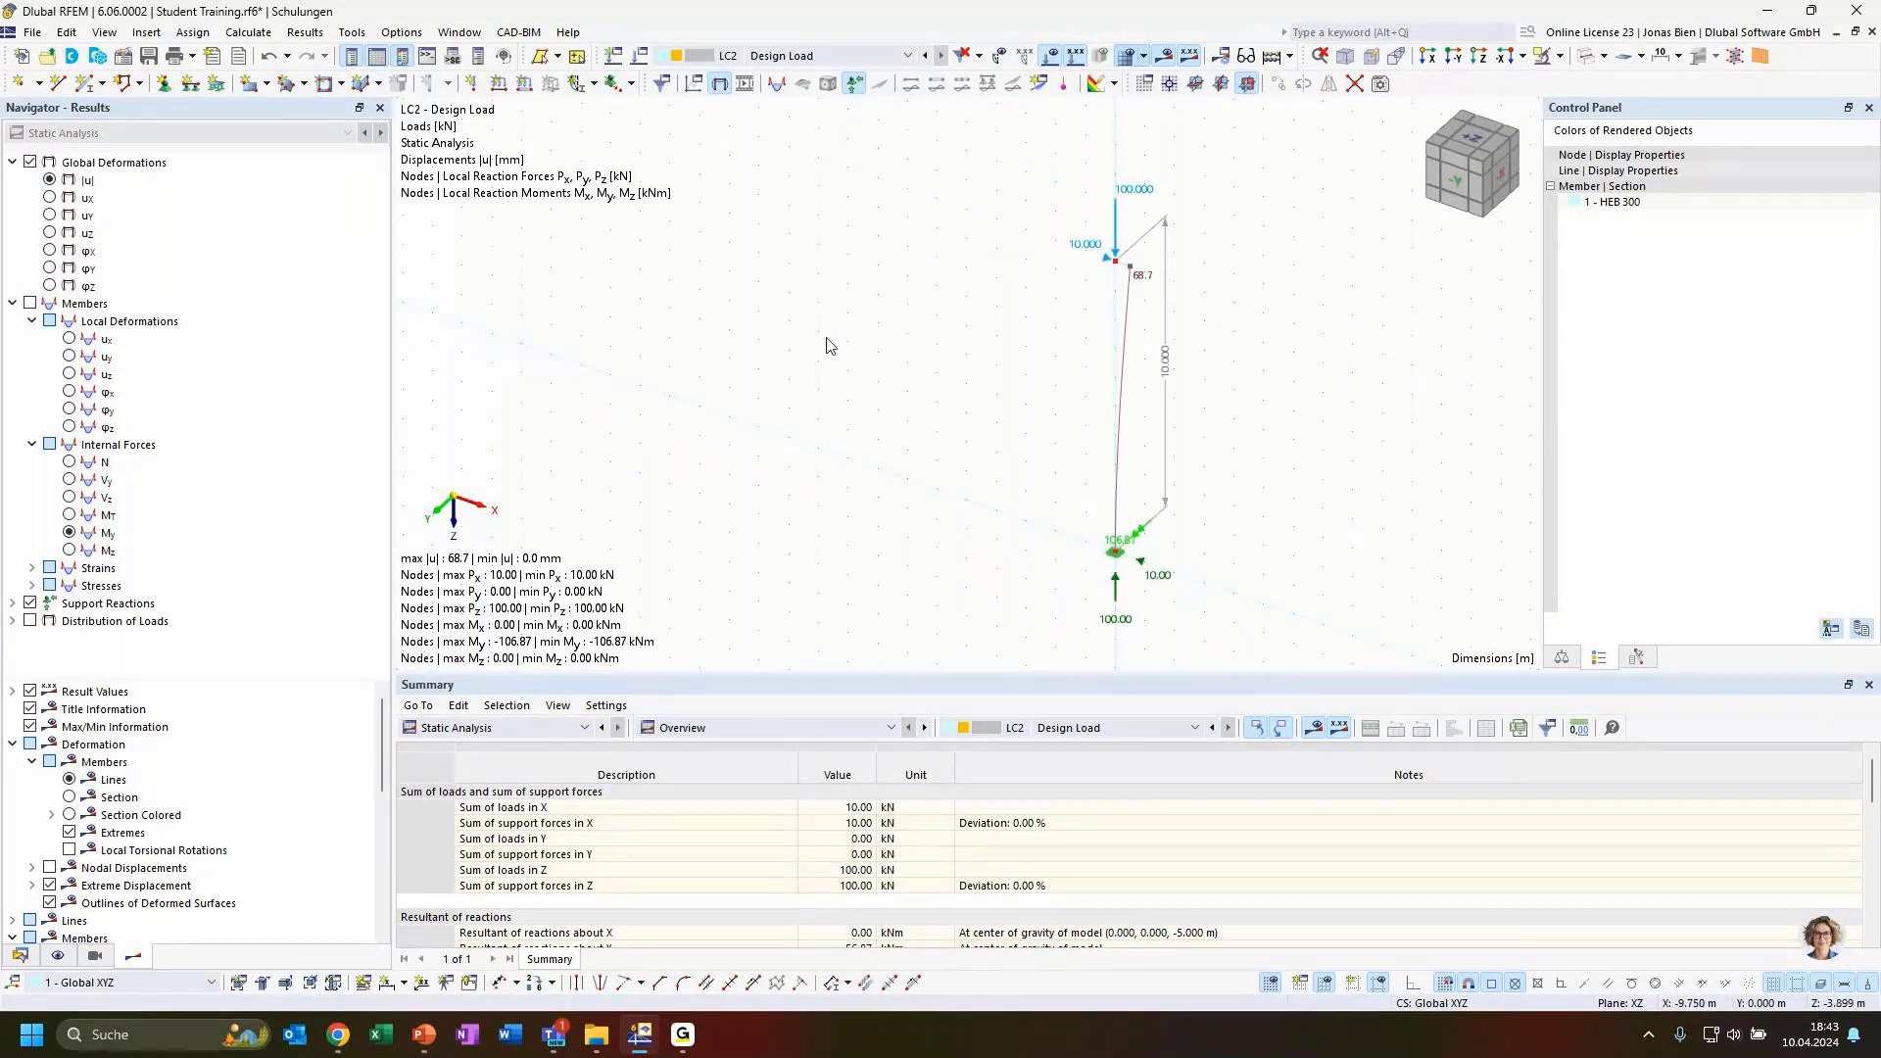
{"action": "left_click", "coordinate": [792, 57]}
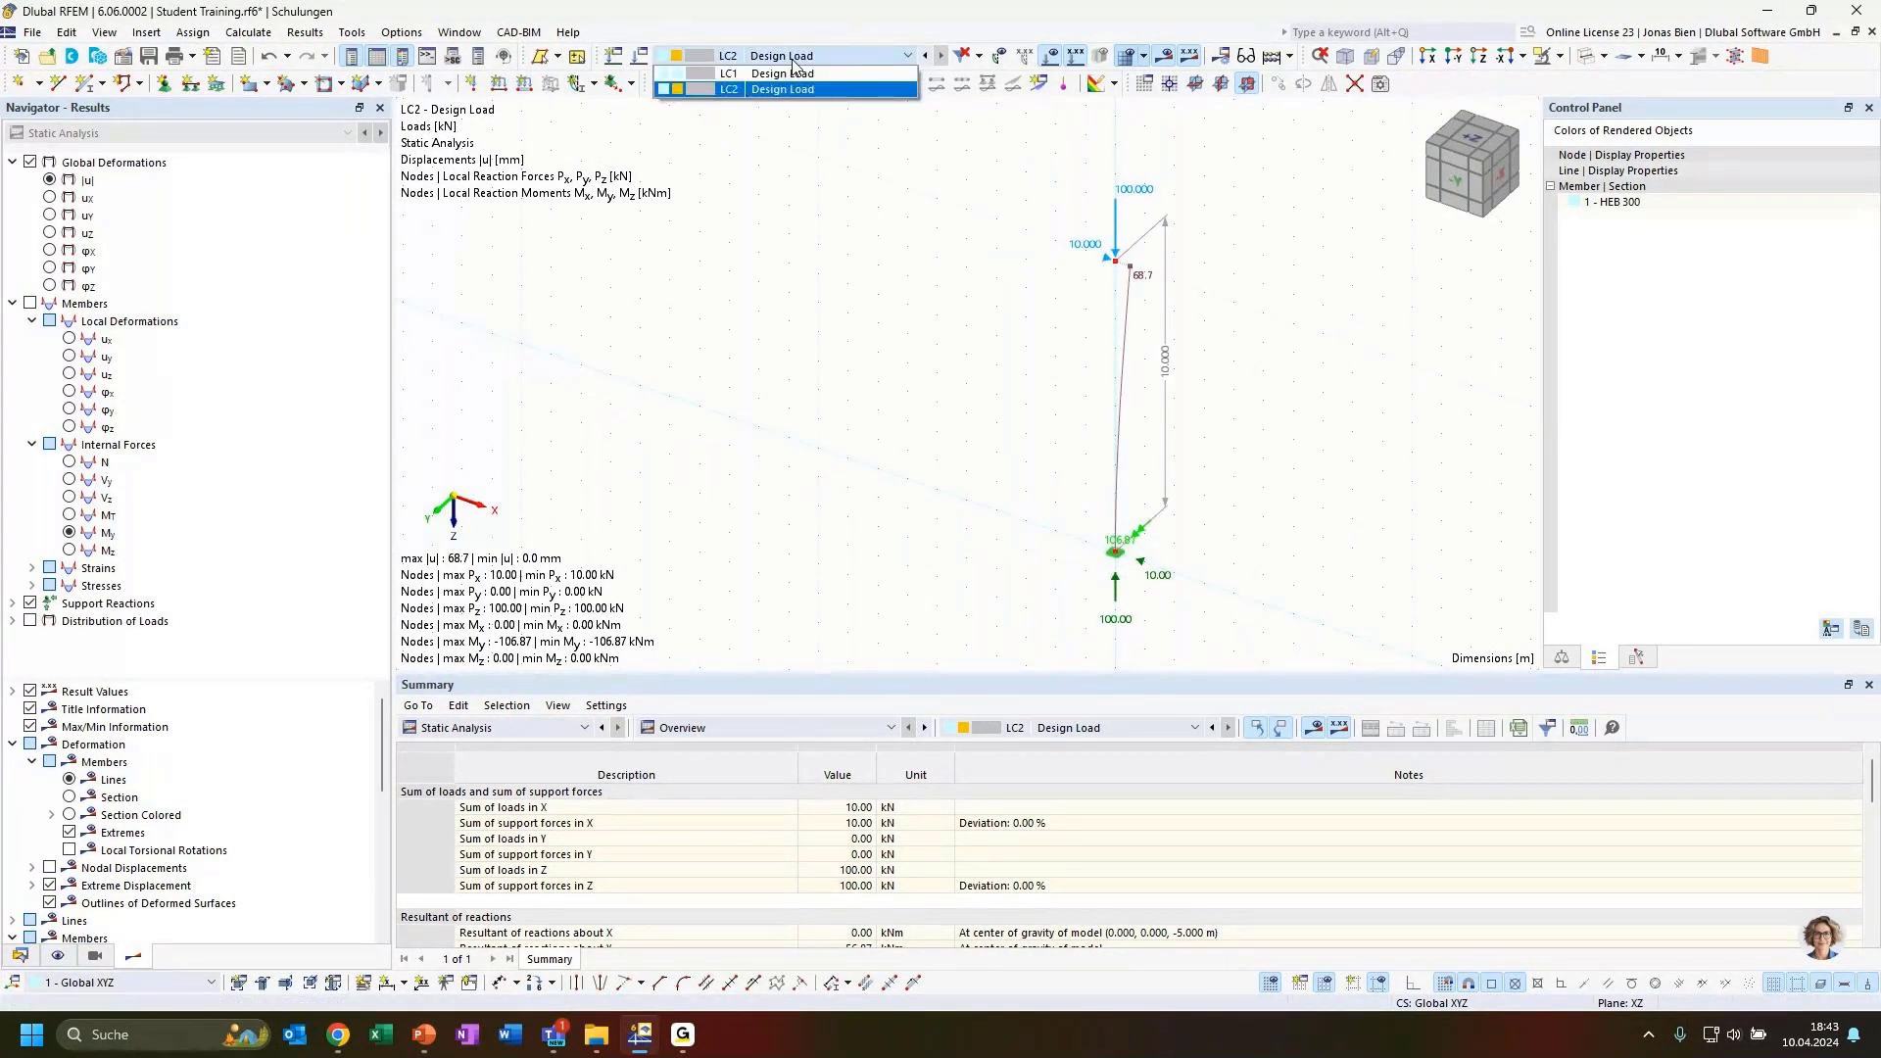
{"action": "left_click", "coordinate": [790, 88]}
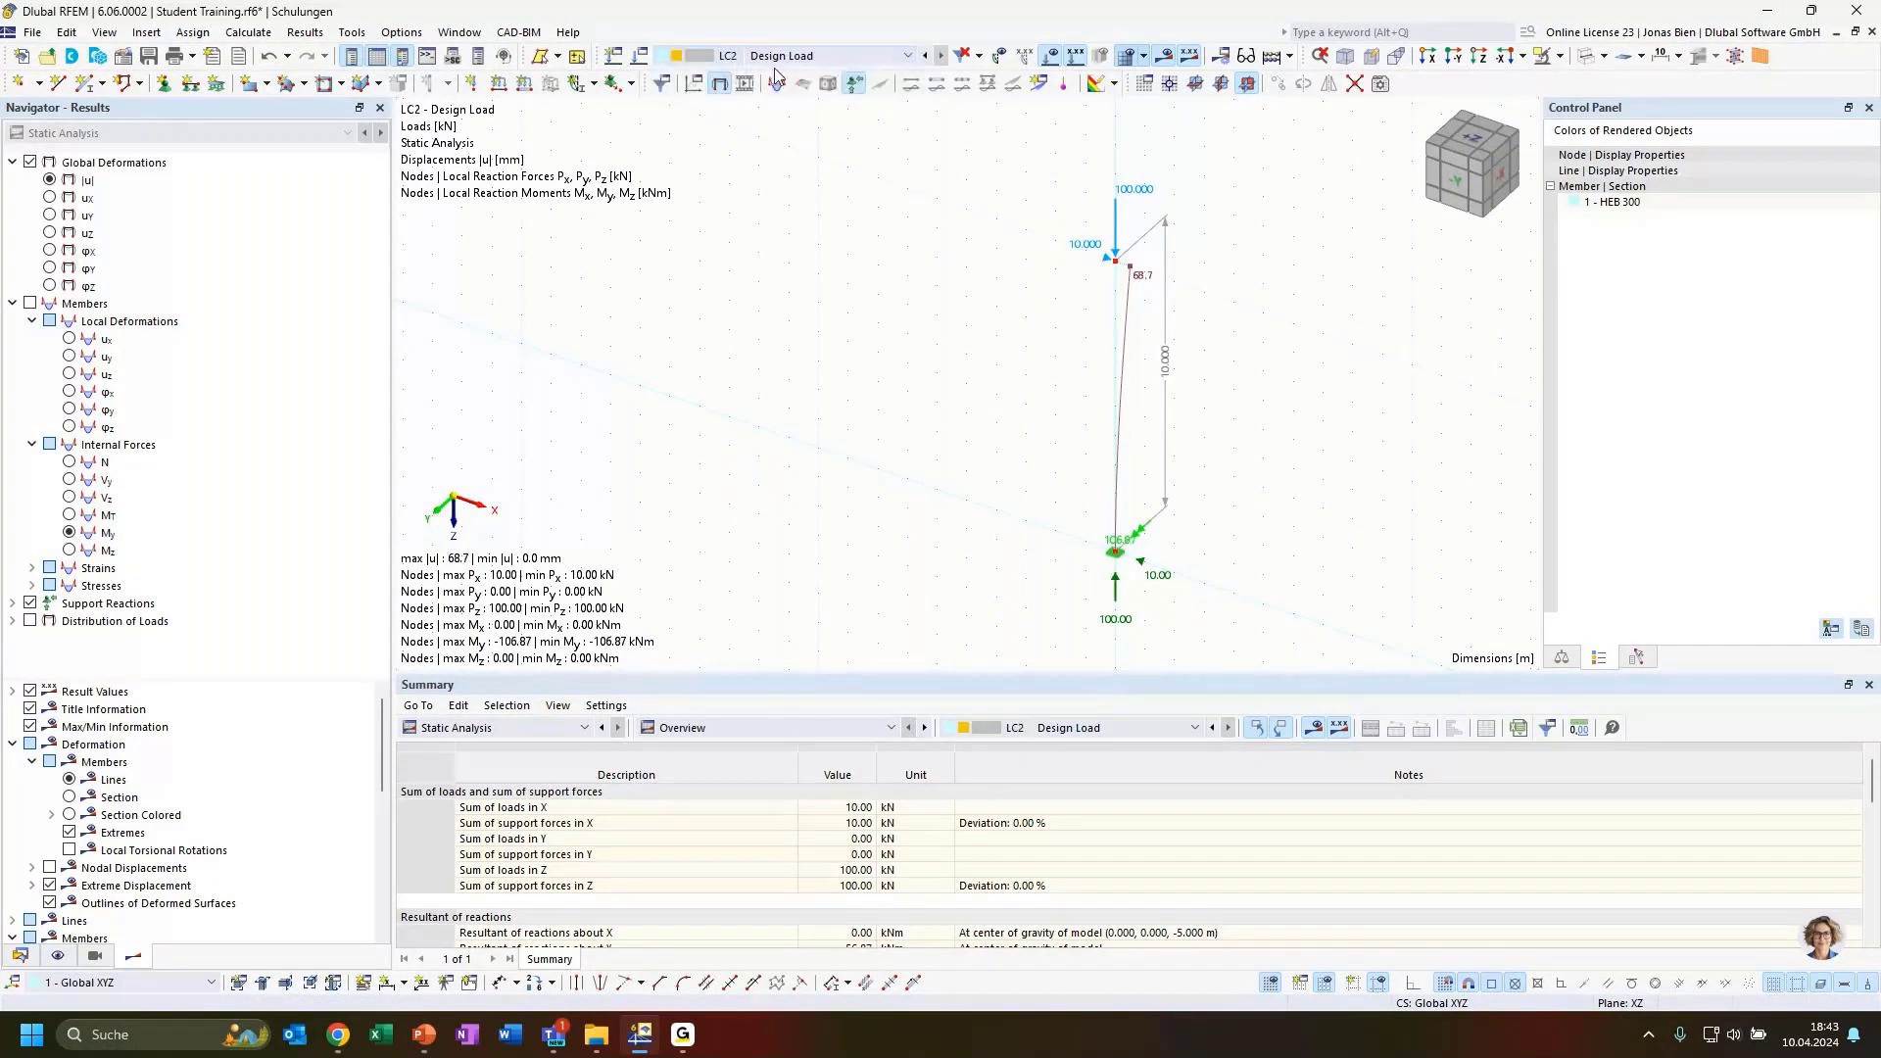
{"action": "left_click", "coordinate": [780, 58]}
{"action": "left_click", "coordinate": [783, 73]}
{"action": "left_click", "coordinate": [791, 59]}
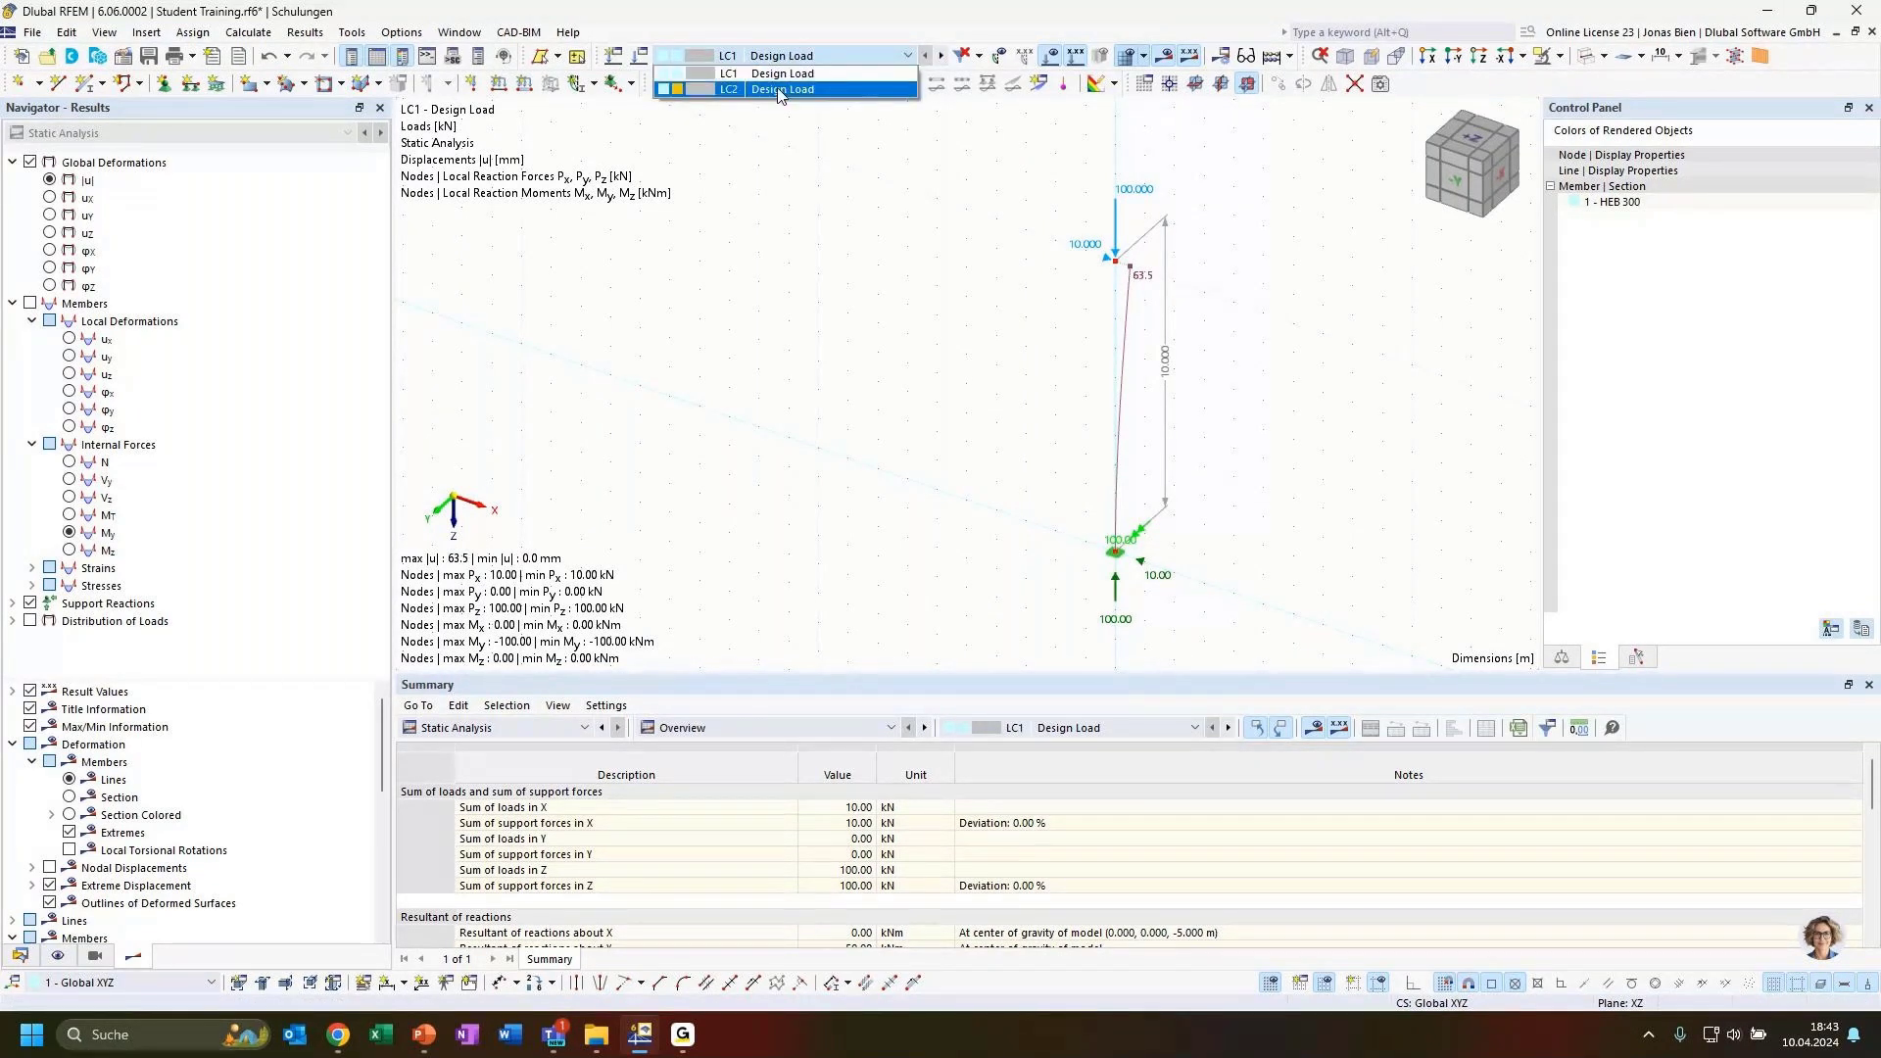
{"action": "left_click", "coordinate": [783, 78]}
{"action": "left_click", "coordinate": [784, 57]}
{"action": "left_click", "coordinate": [790, 90]}
Open a second window of the model, tile both windows vertically and centre the column in each.
{"action": "left_click", "coordinate": [458, 32]}
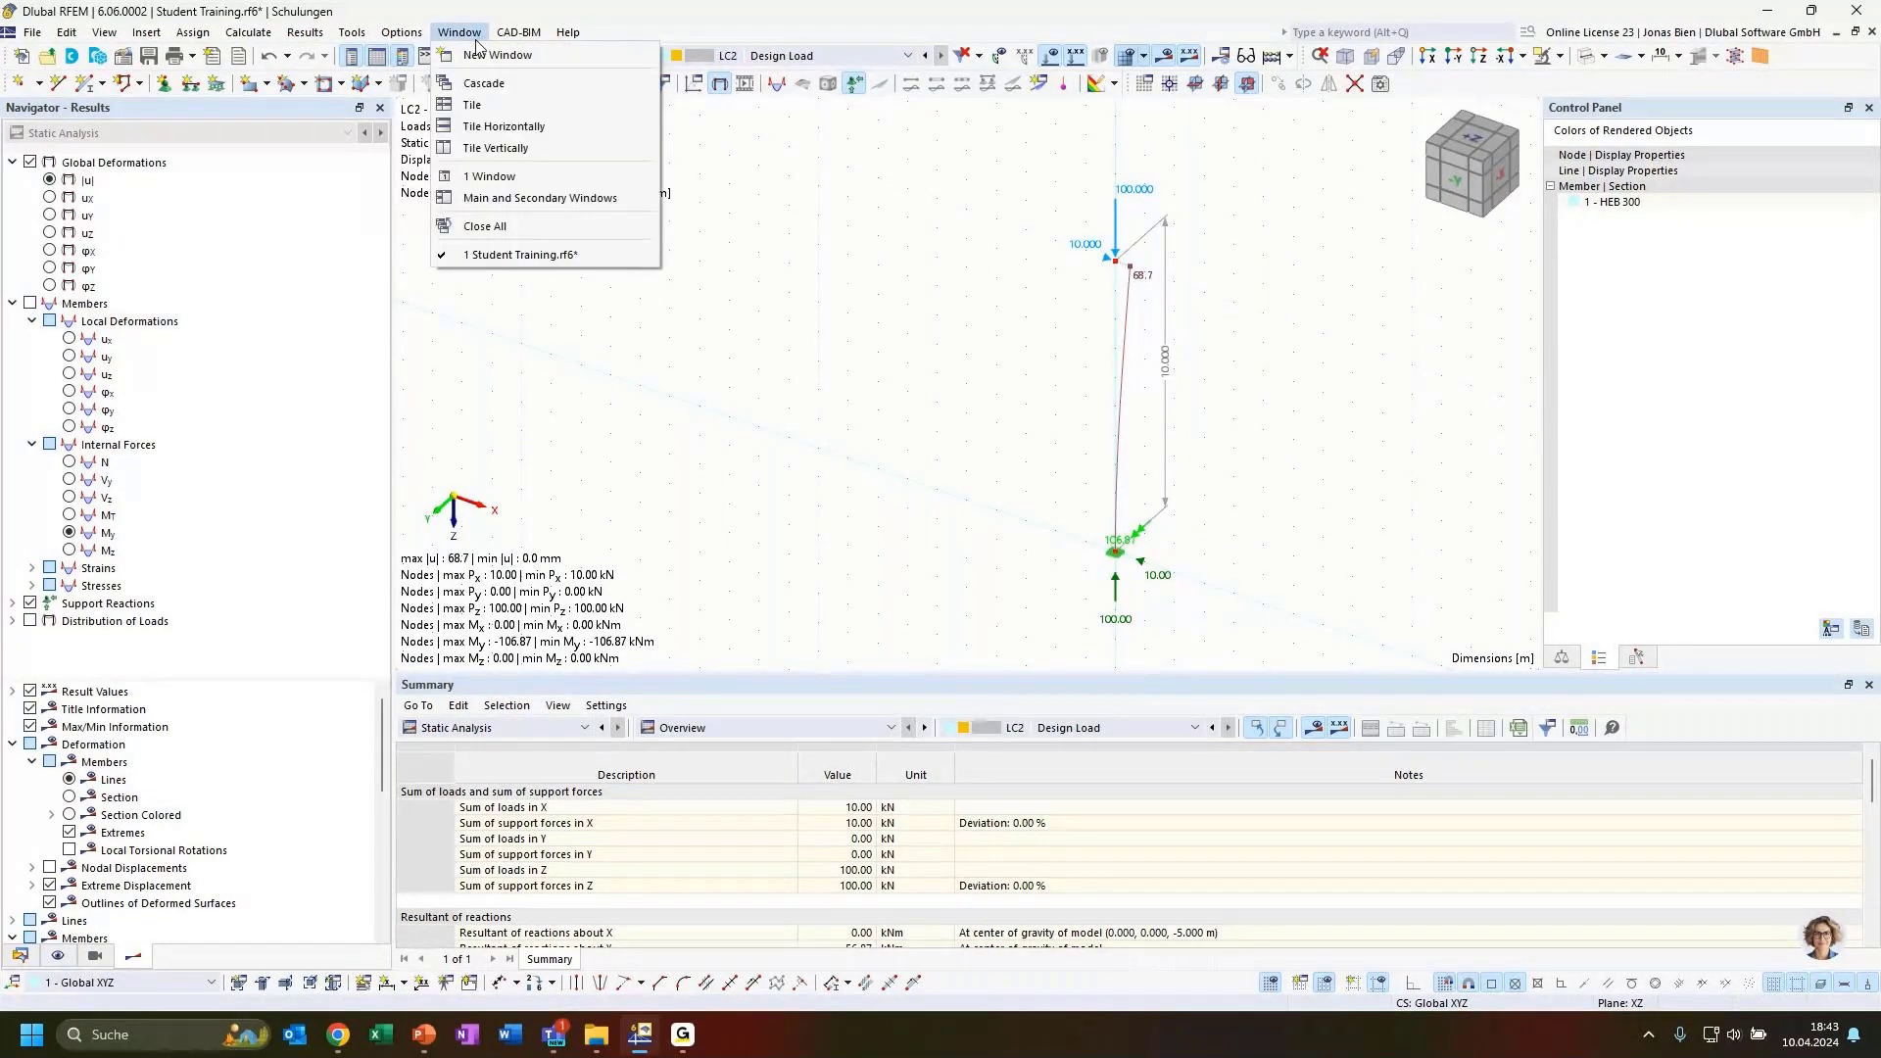
{"action": "left_click", "coordinate": [509, 56]}
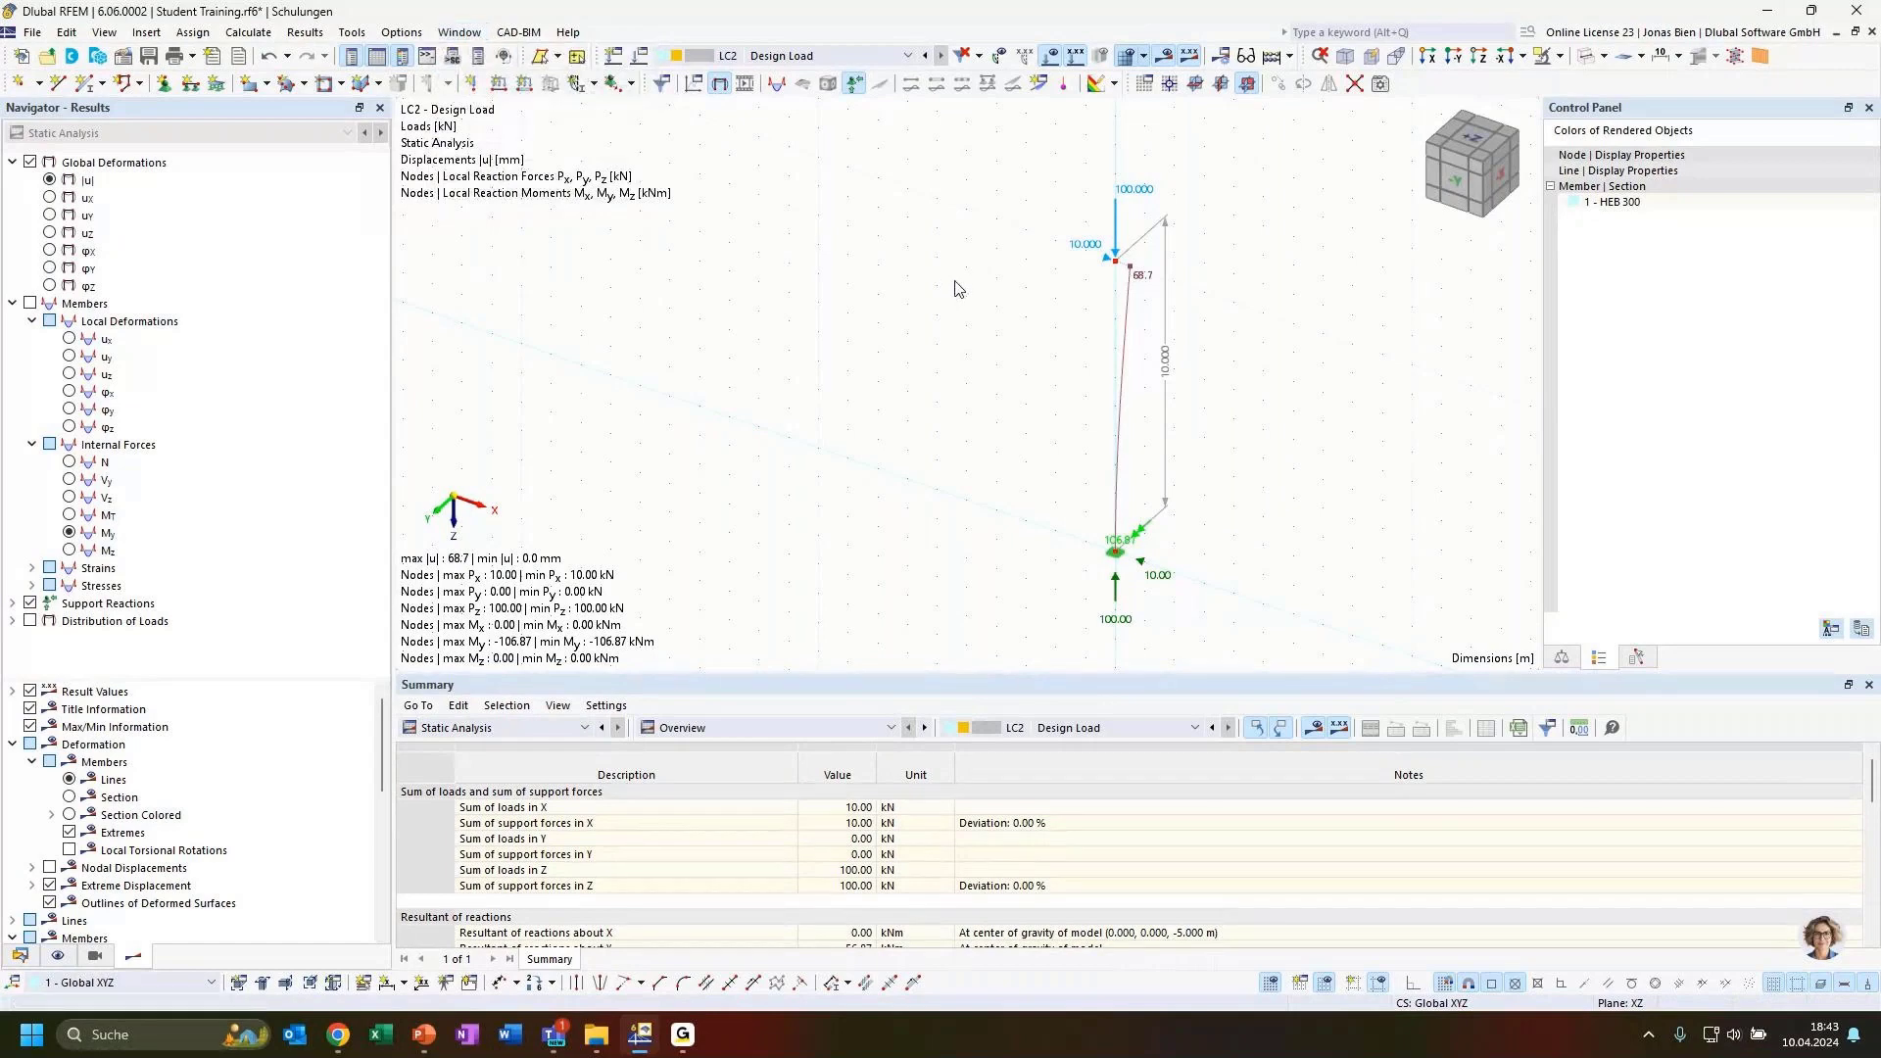
{"action": "left_click", "coordinate": [459, 33]}
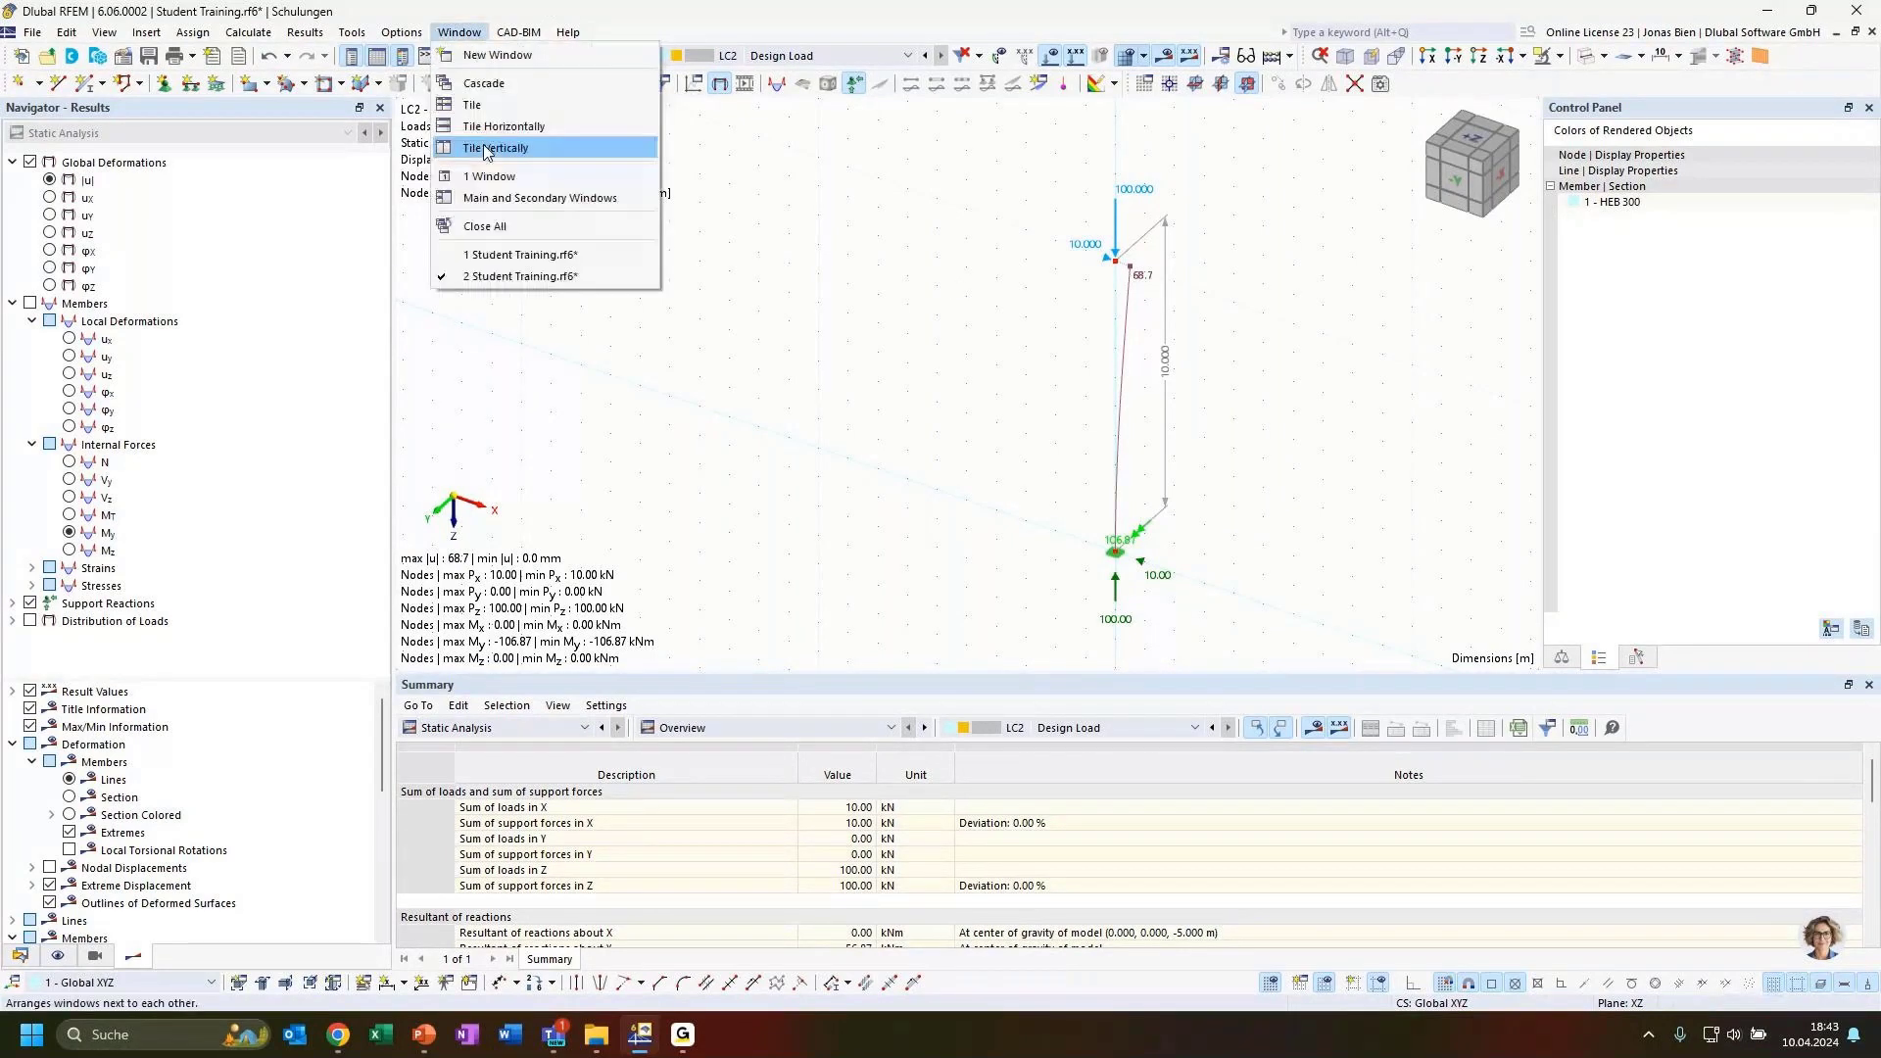
{"action": "left_click", "coordinate": [520, 138]}
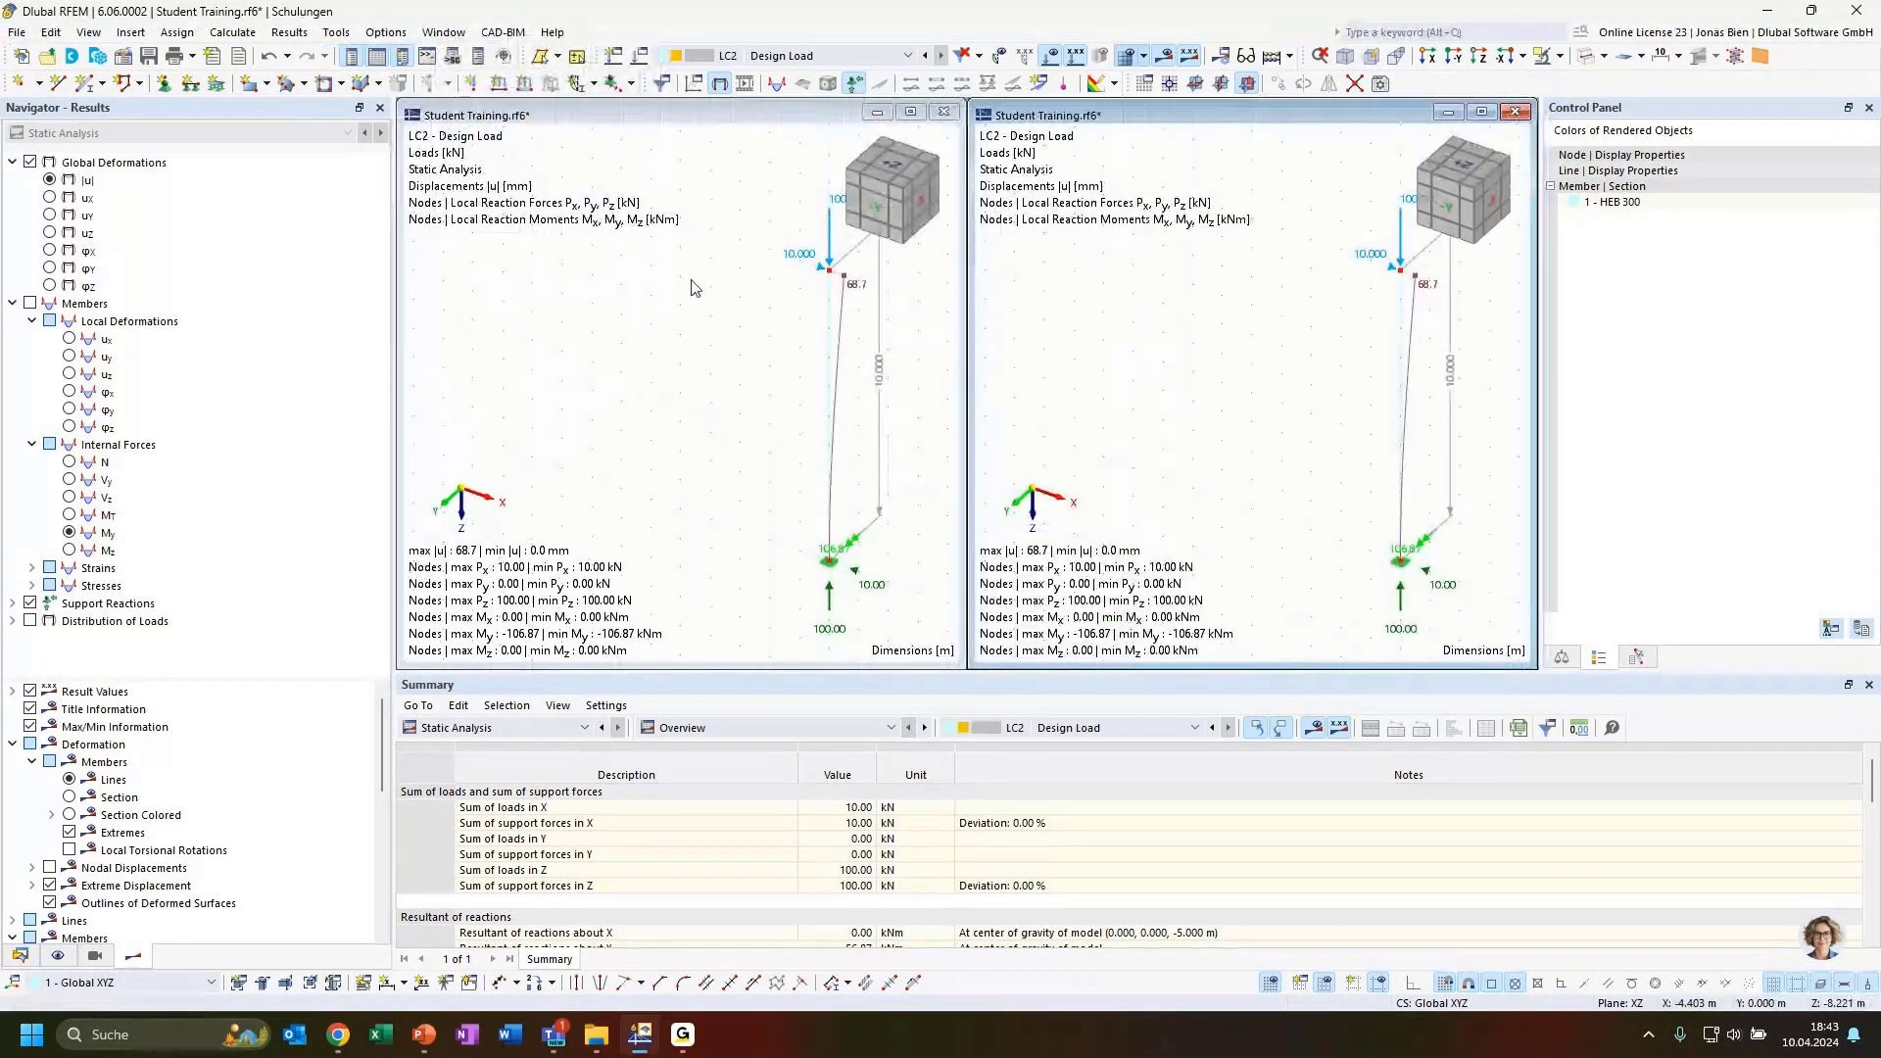
{"action": "middle_click_drag", "start_coordinate": [659, 284], "coordinate": [495, 286]}
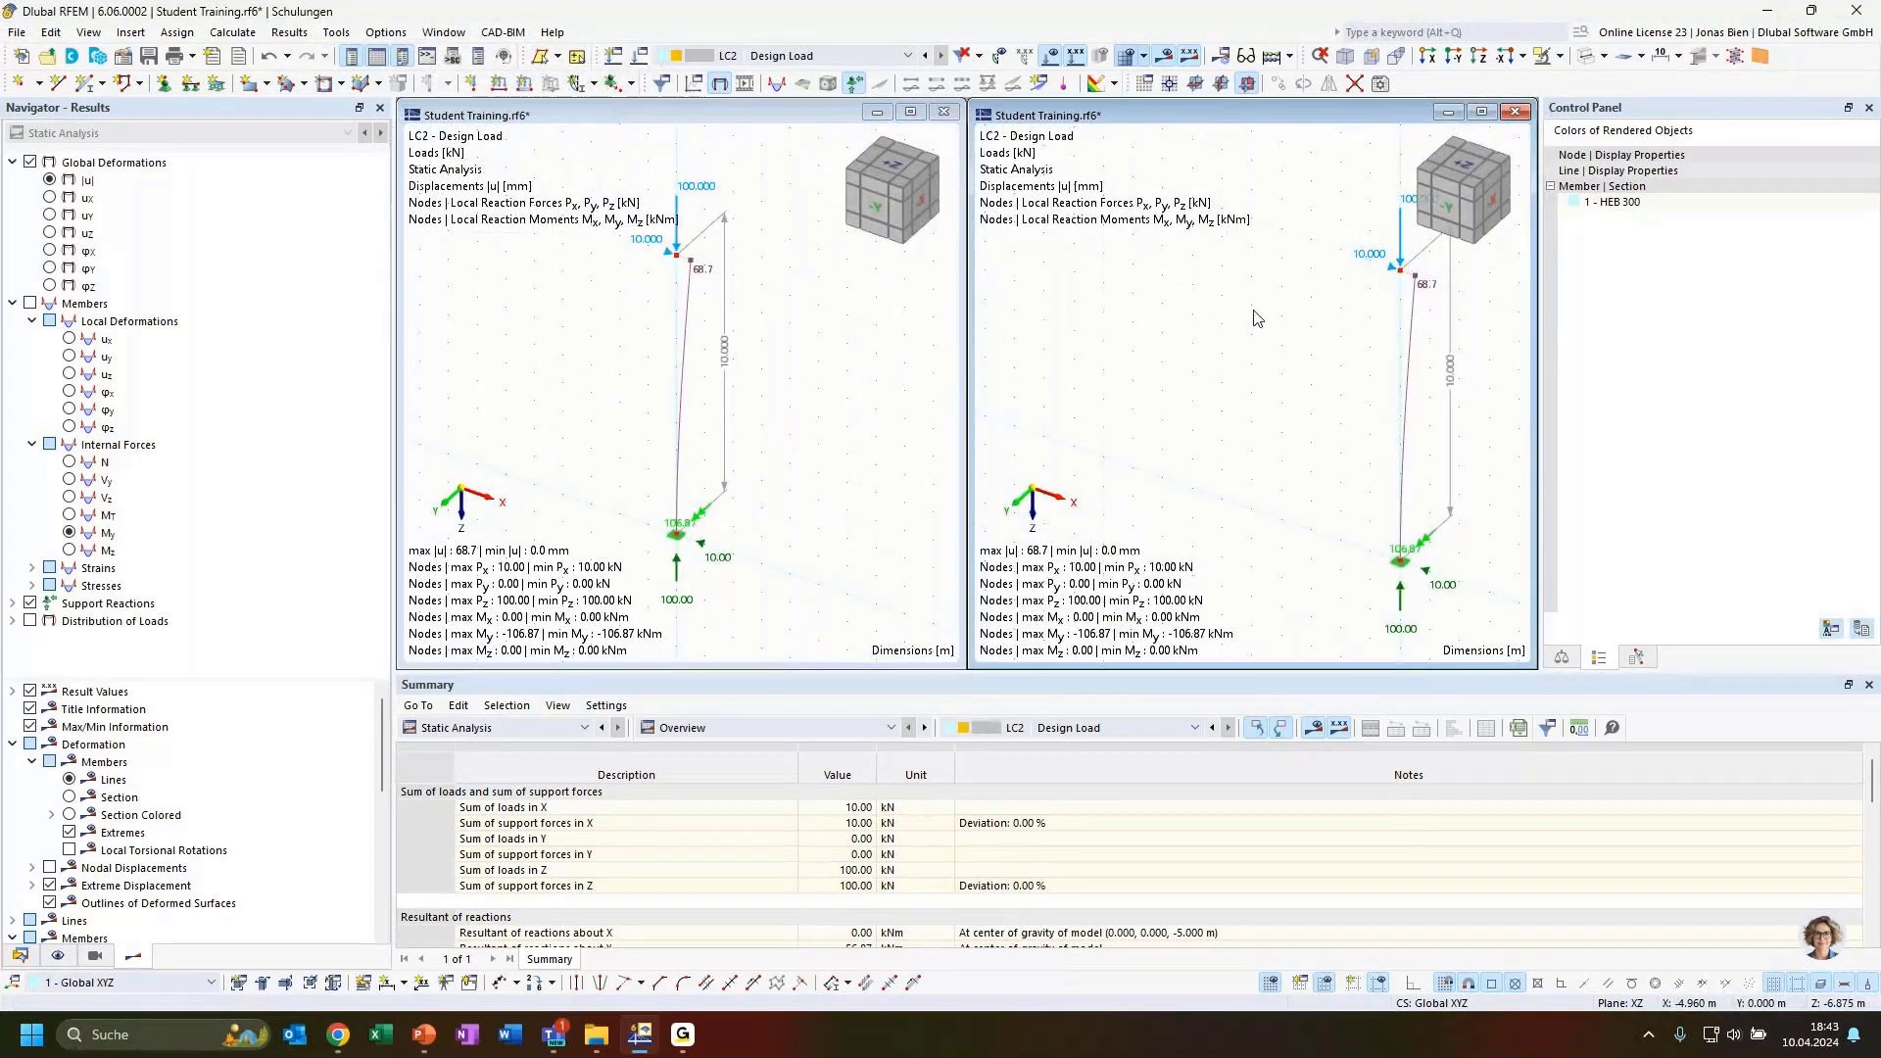
{"action": "middle_click", "coordinate": [1254, 311]}
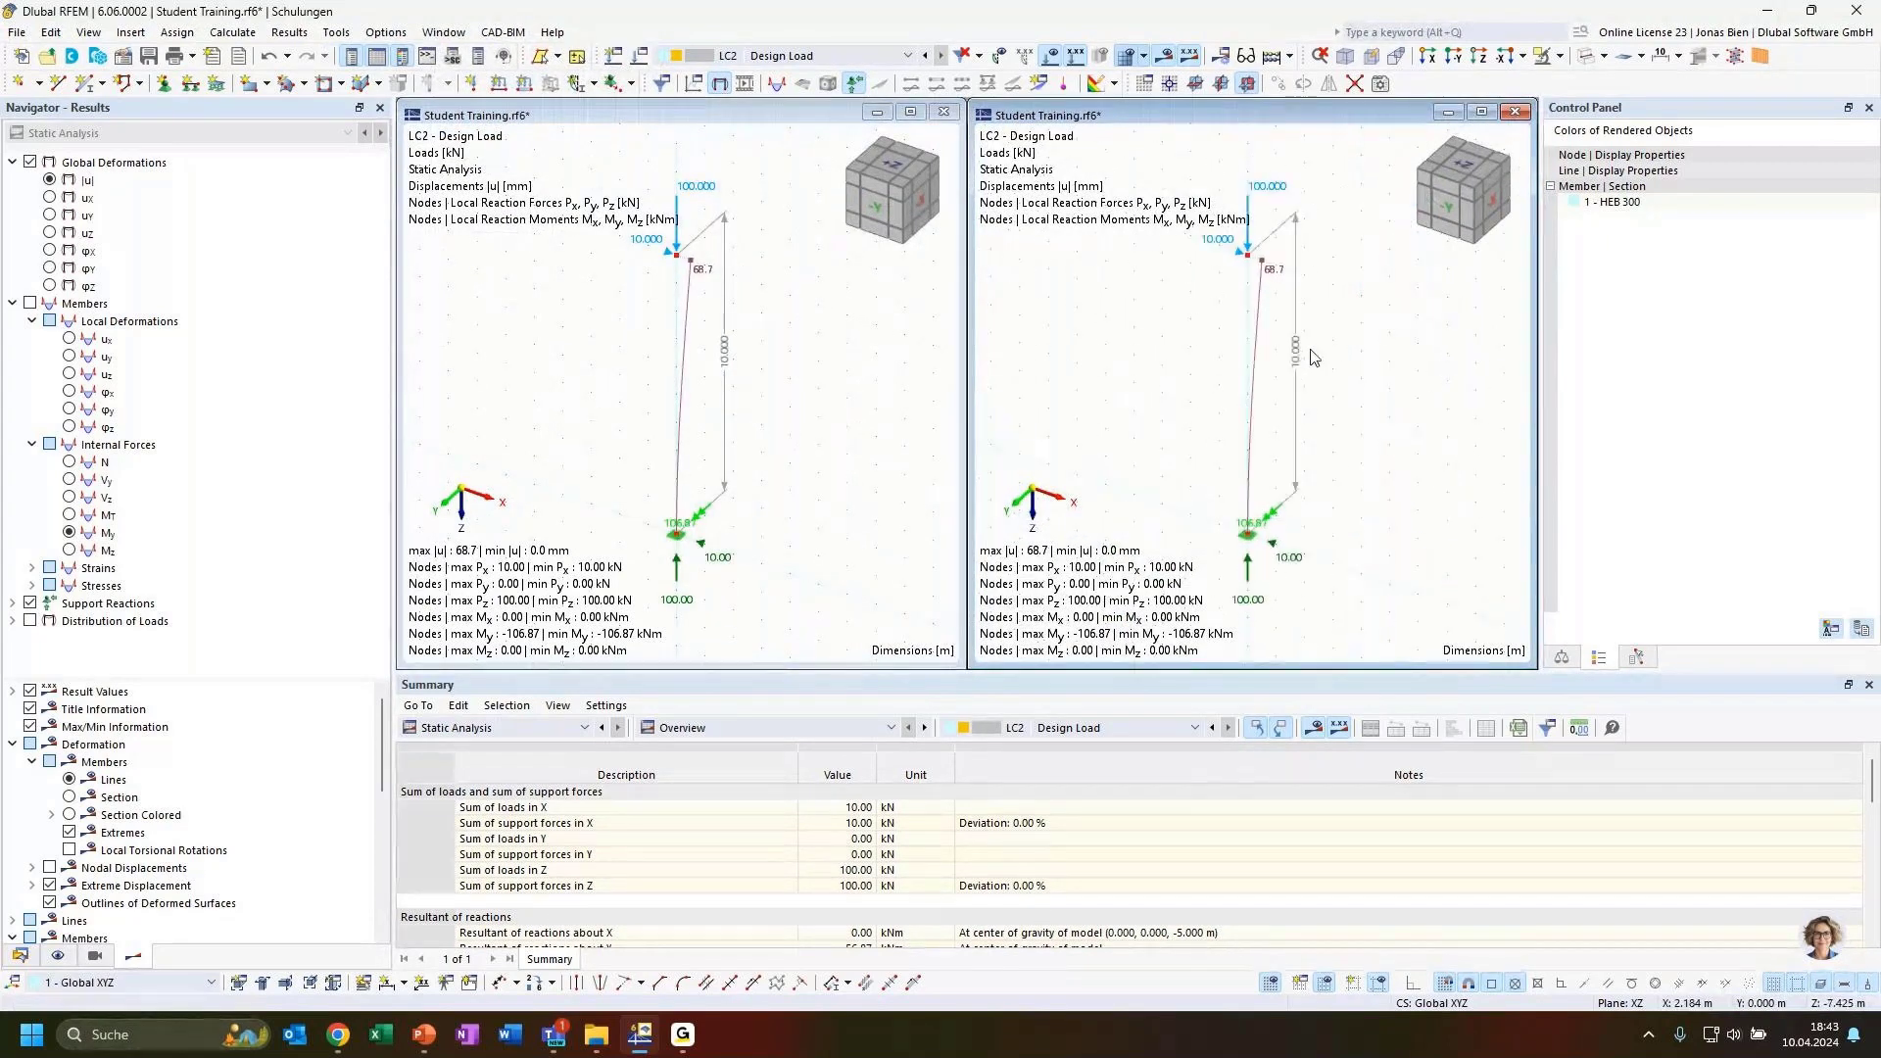
Display LC1 in one tiled window beside LC2 in the other and compare their deformations |u|.
{"action": "left_click", "coordinate": [897, 376]}
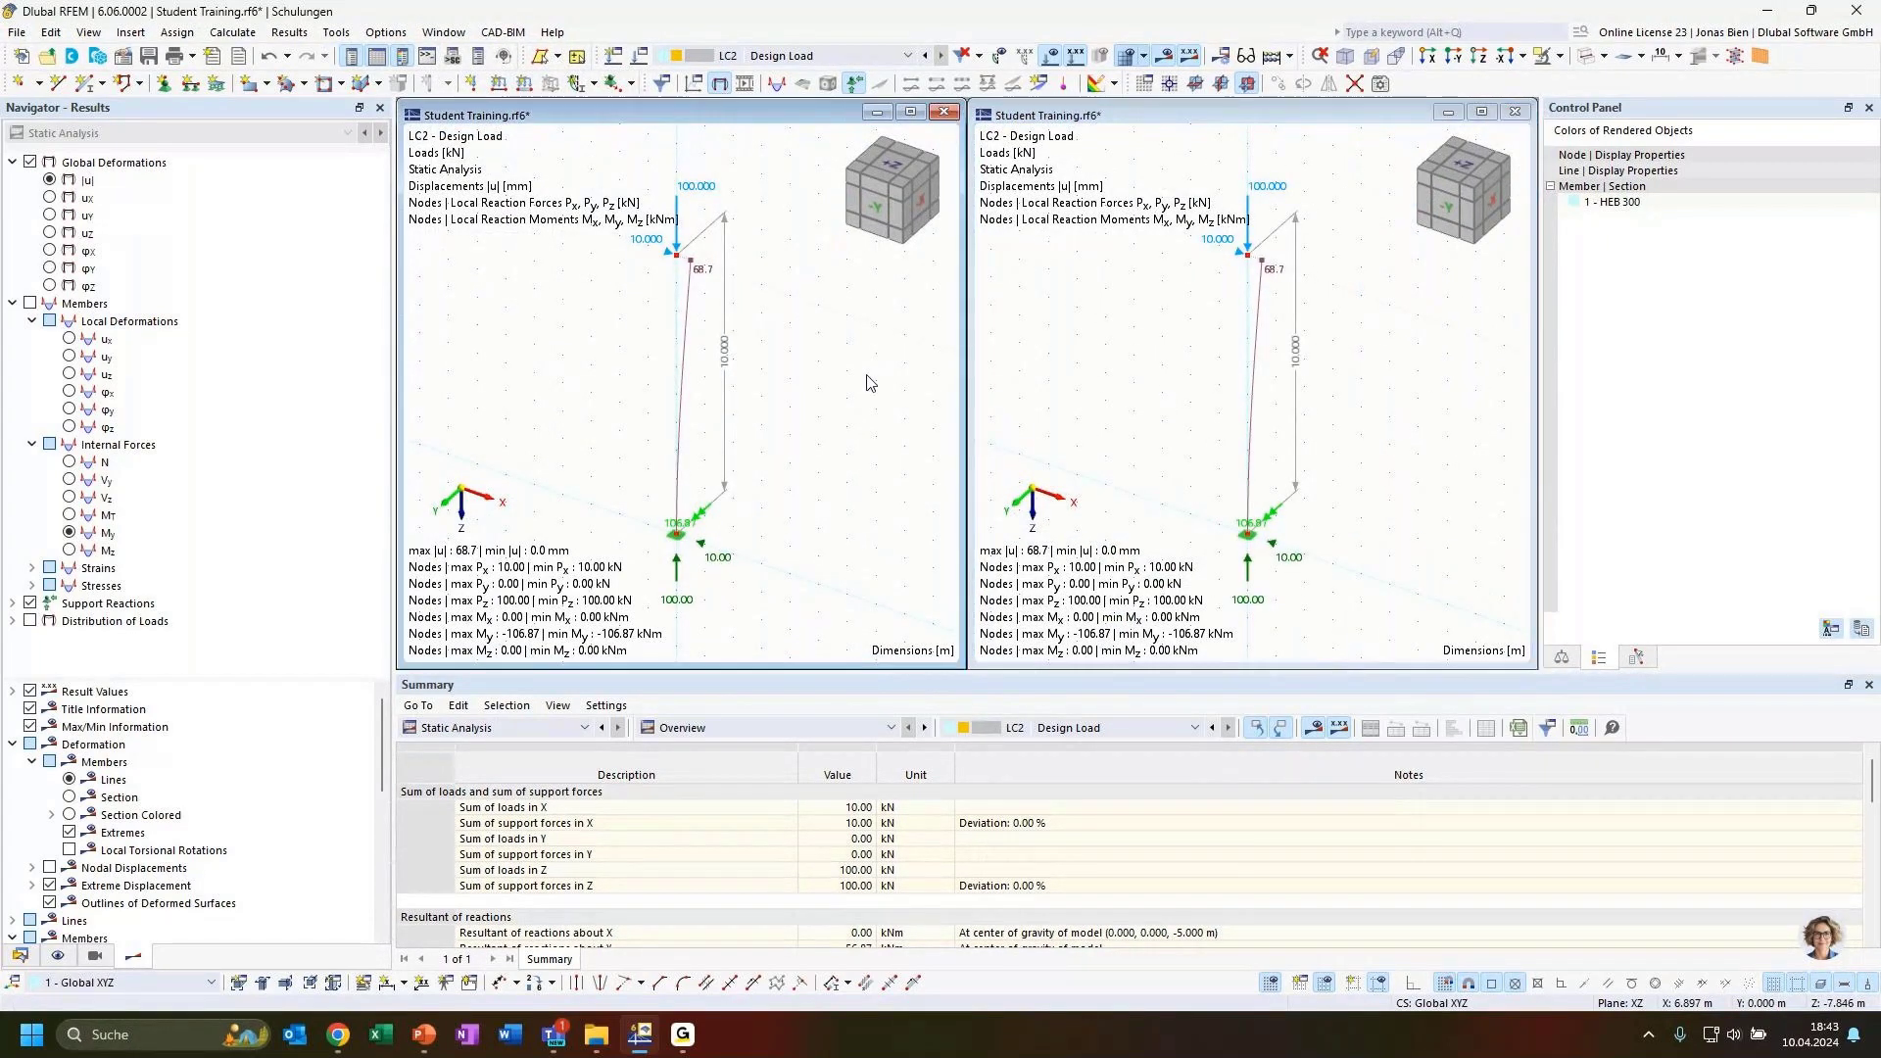
{"action": "left_click", "coordinate": [774, 55]}
{"action": "left_click", "coordinate": [757, 71]}
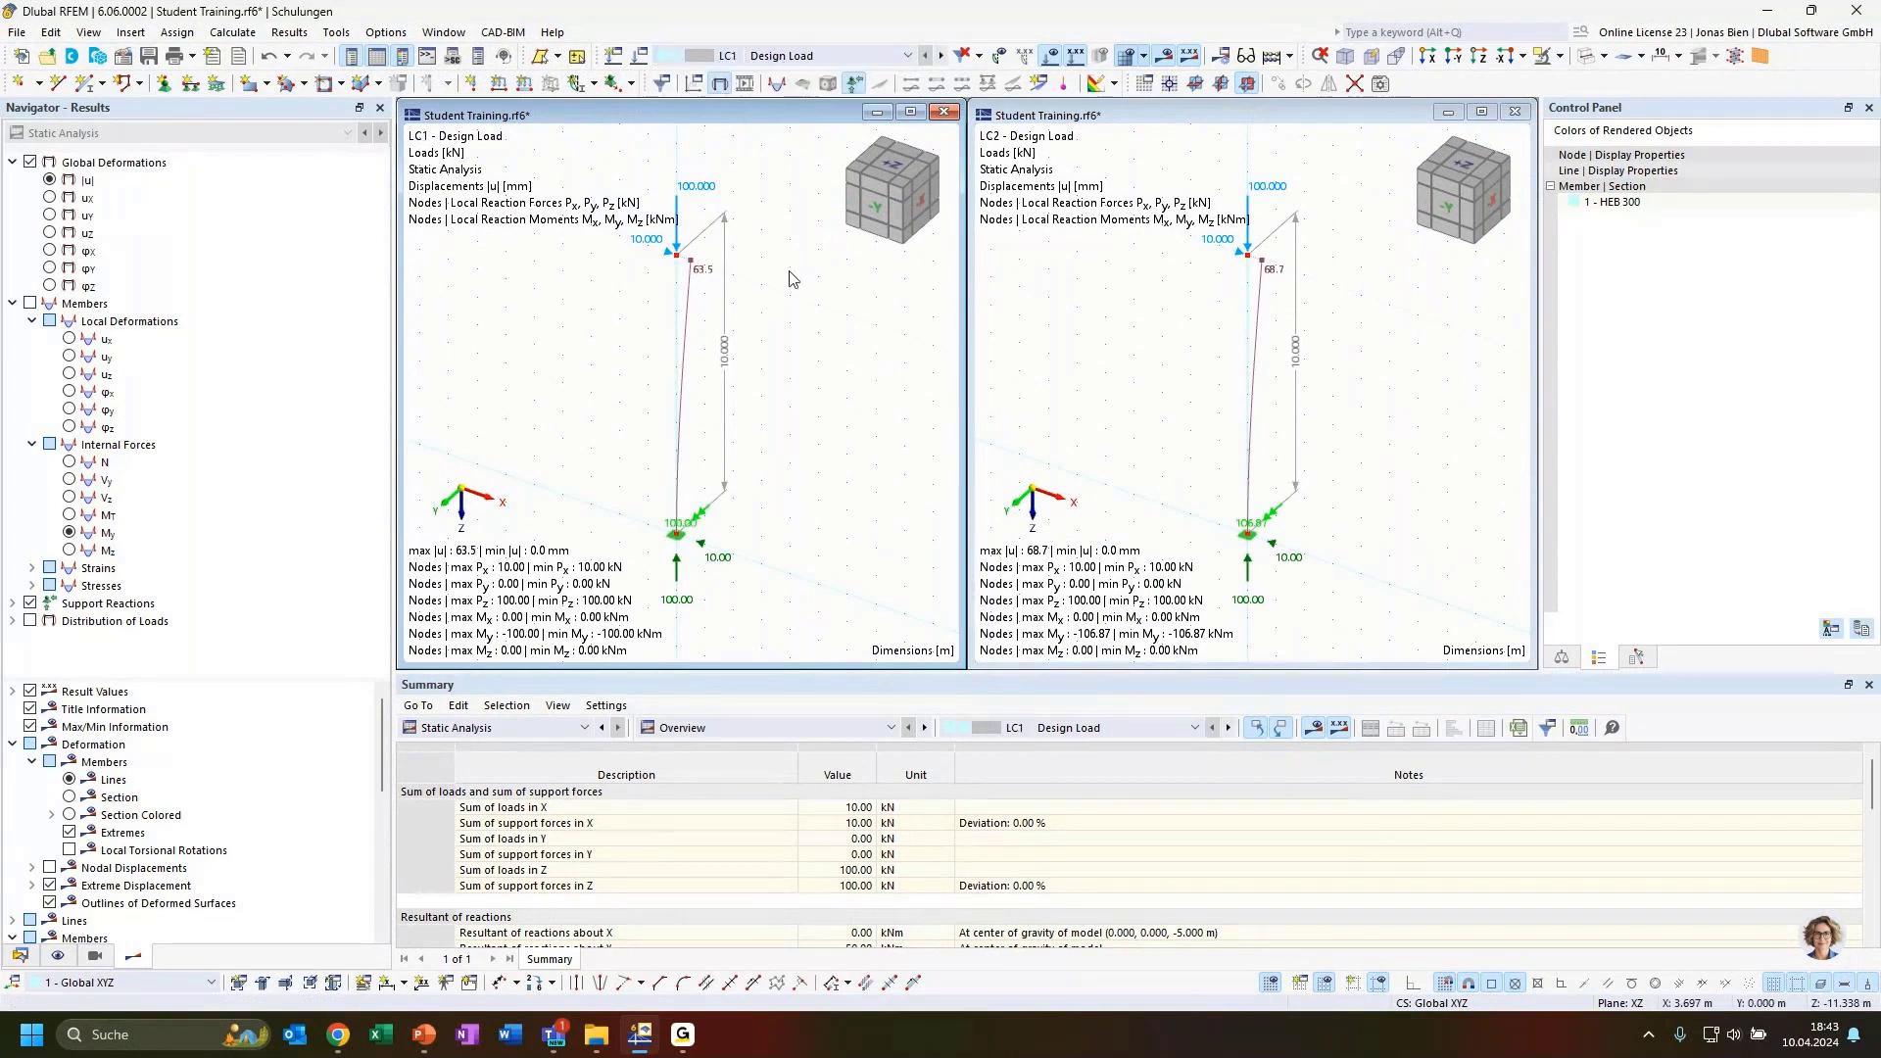
{"action": "left_click", "coordinate": [1141, 355]}
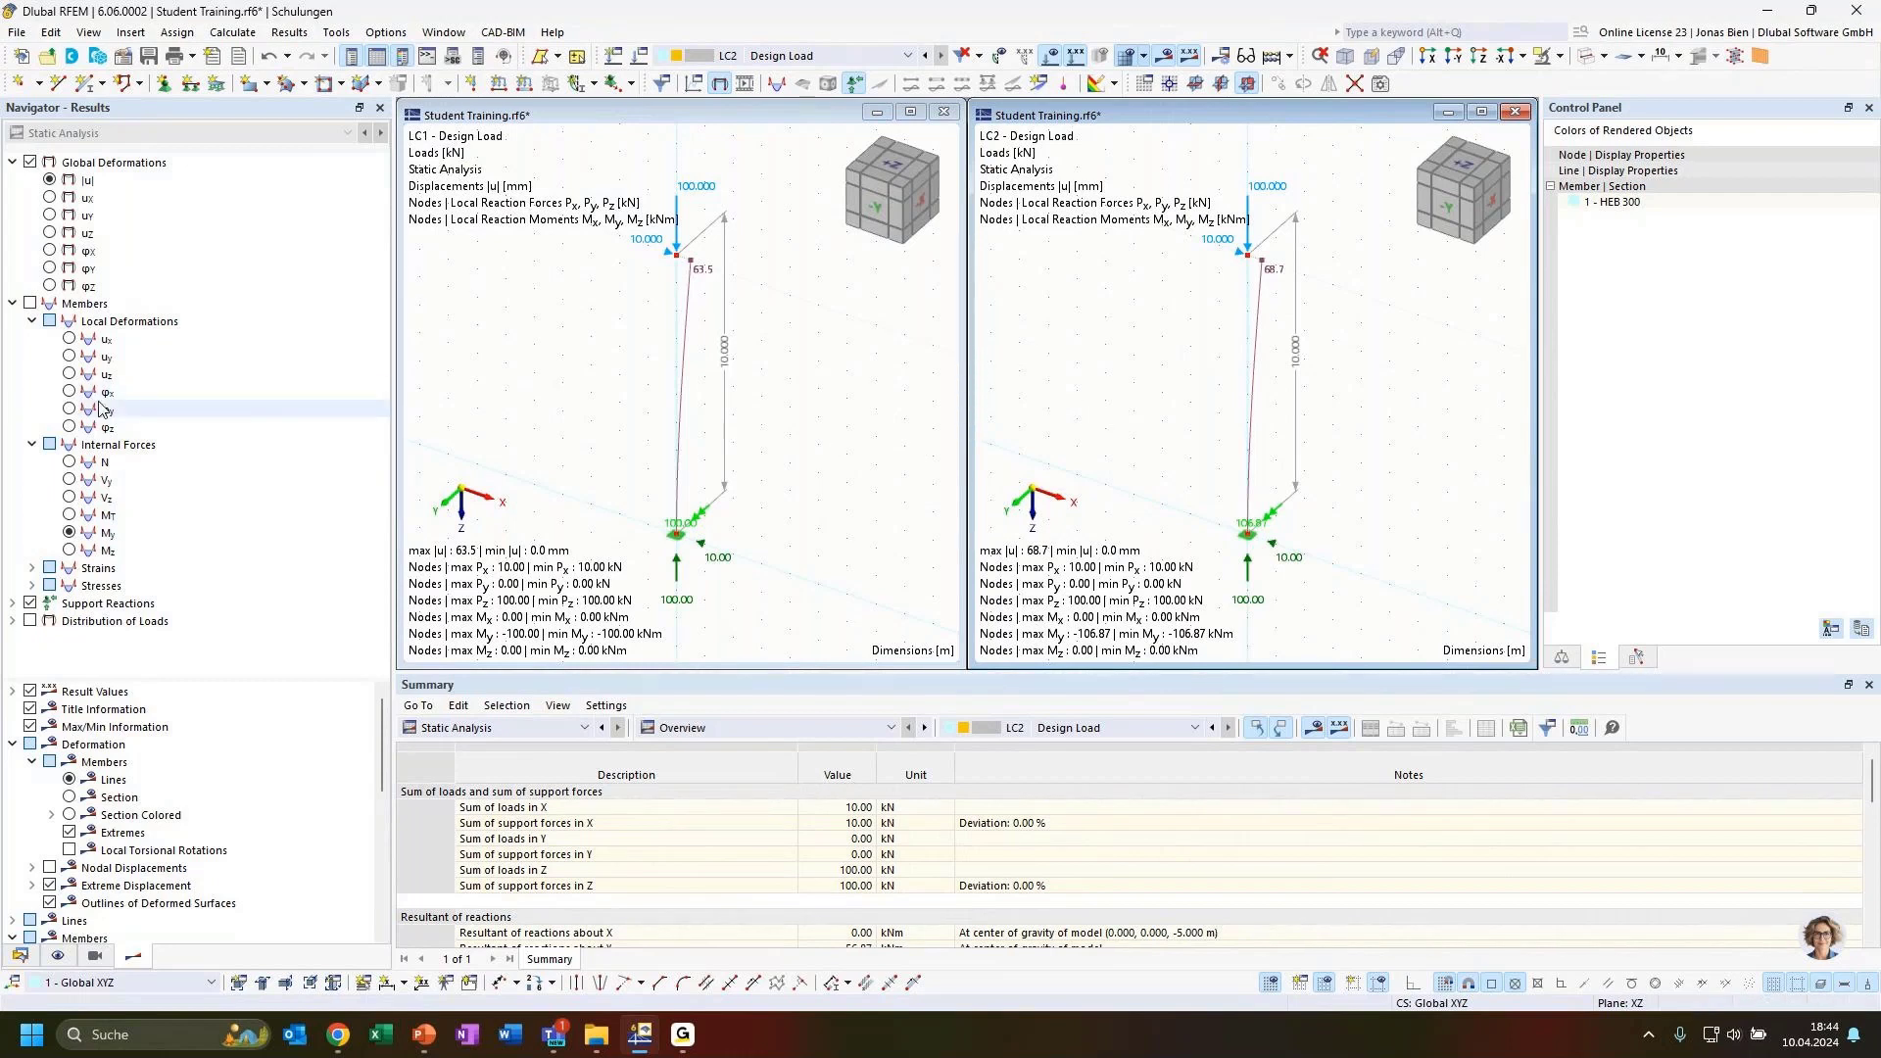
Display the member normal force N in both the LC1 and the LC2 window.
{"action": "key", "text": "ctrl+Tab"}
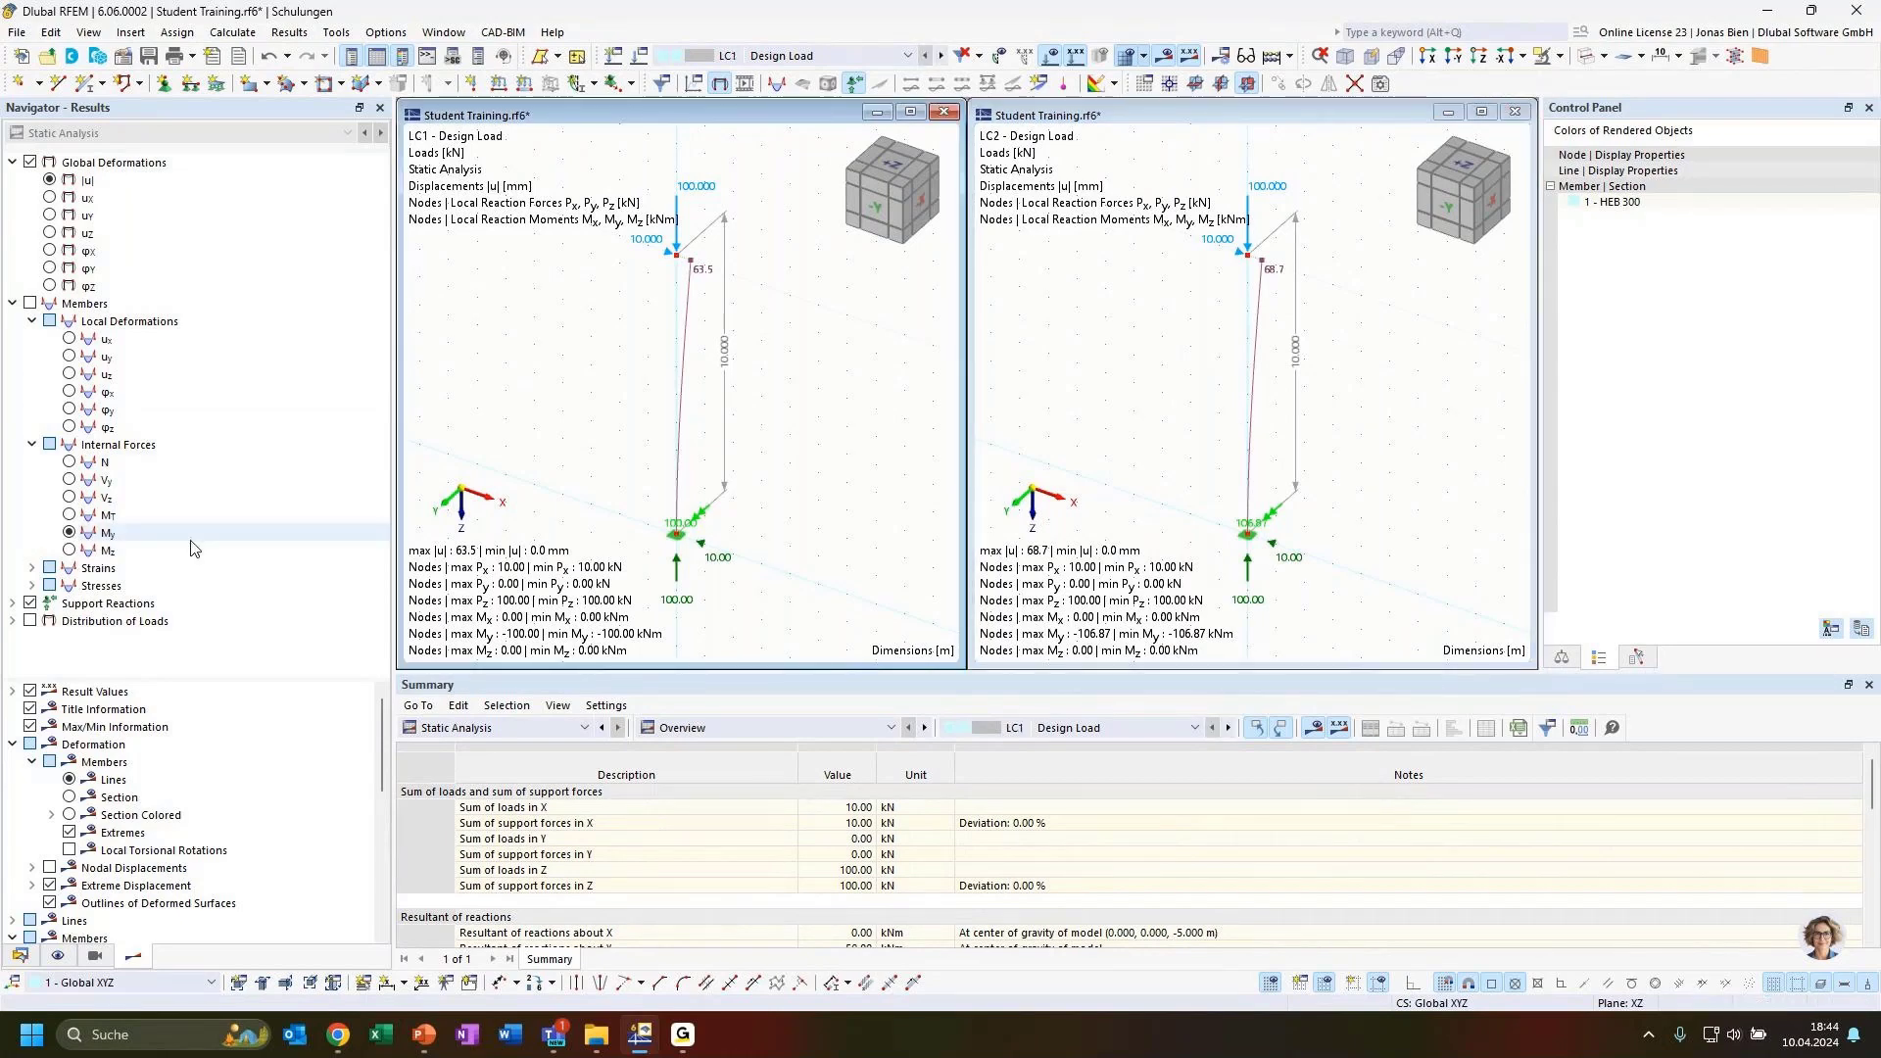
{"action": "left_click", "coordinate": [106, 461]}
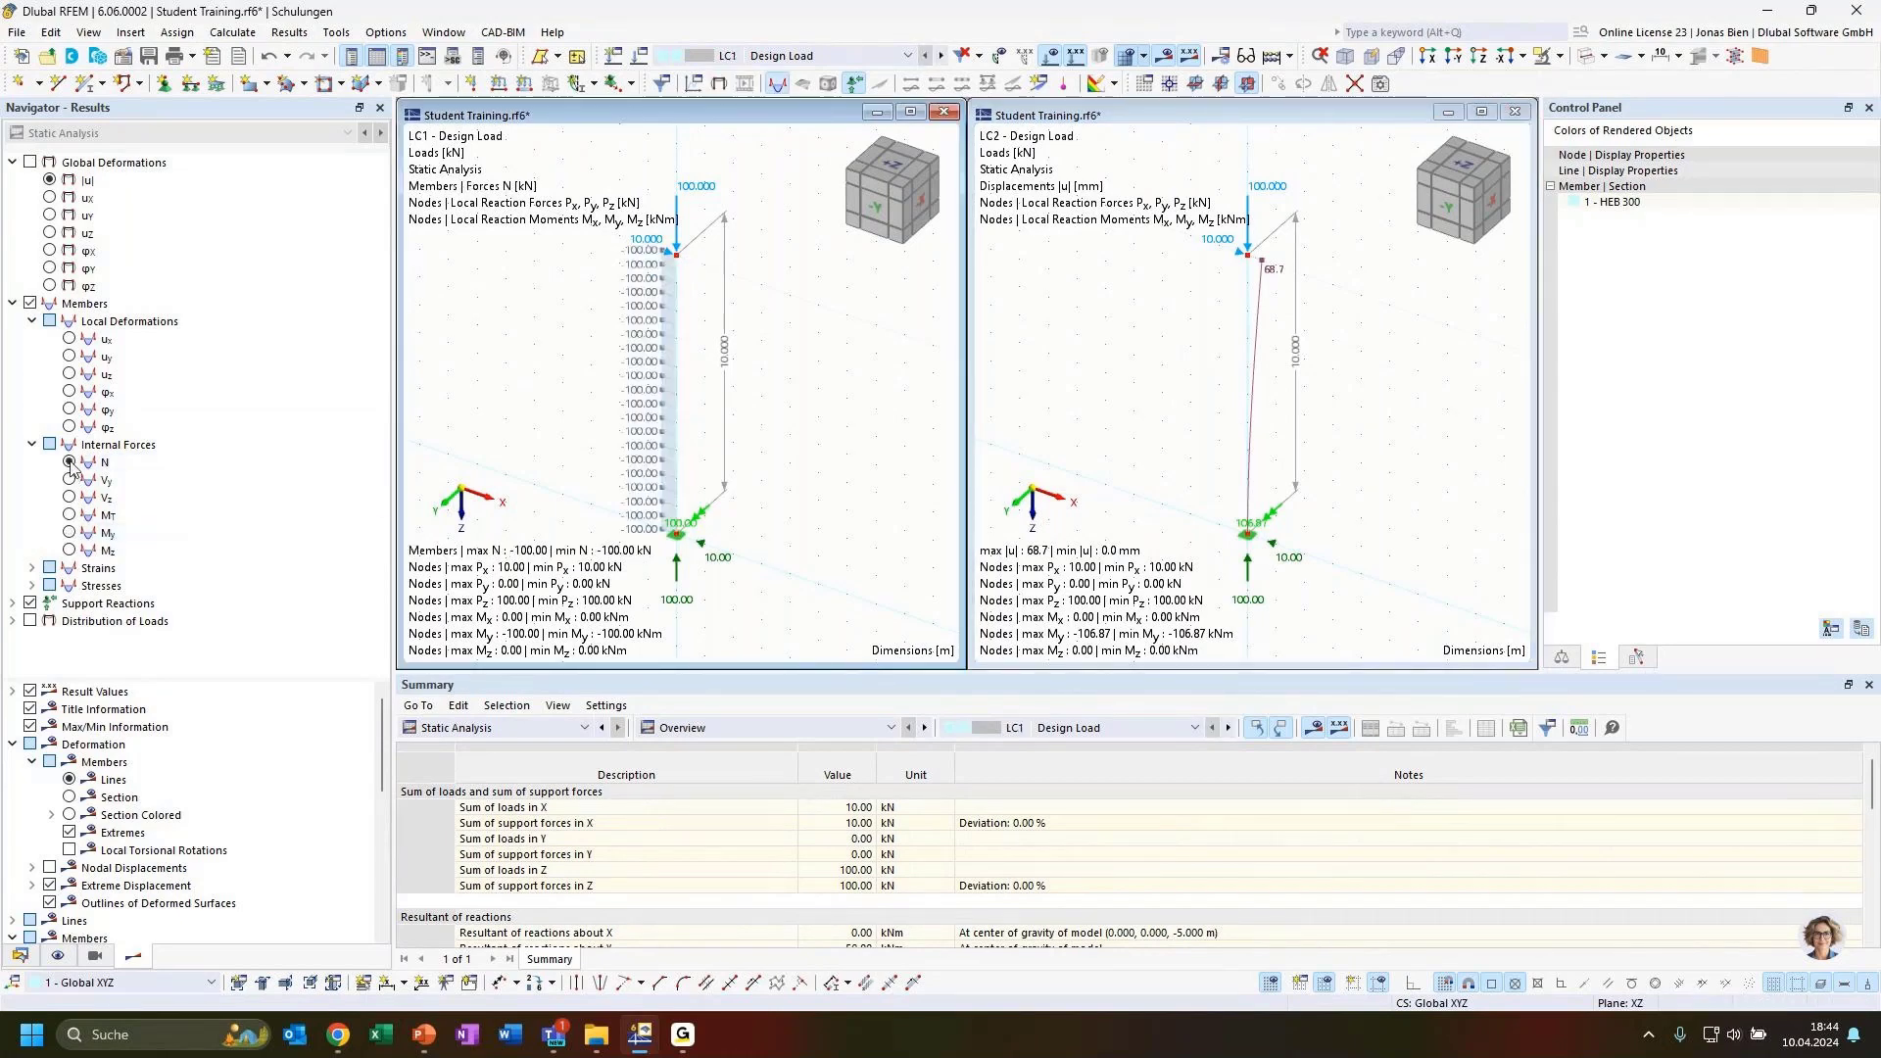
{"action": "left_click", "coordinate": [1135, 392]}
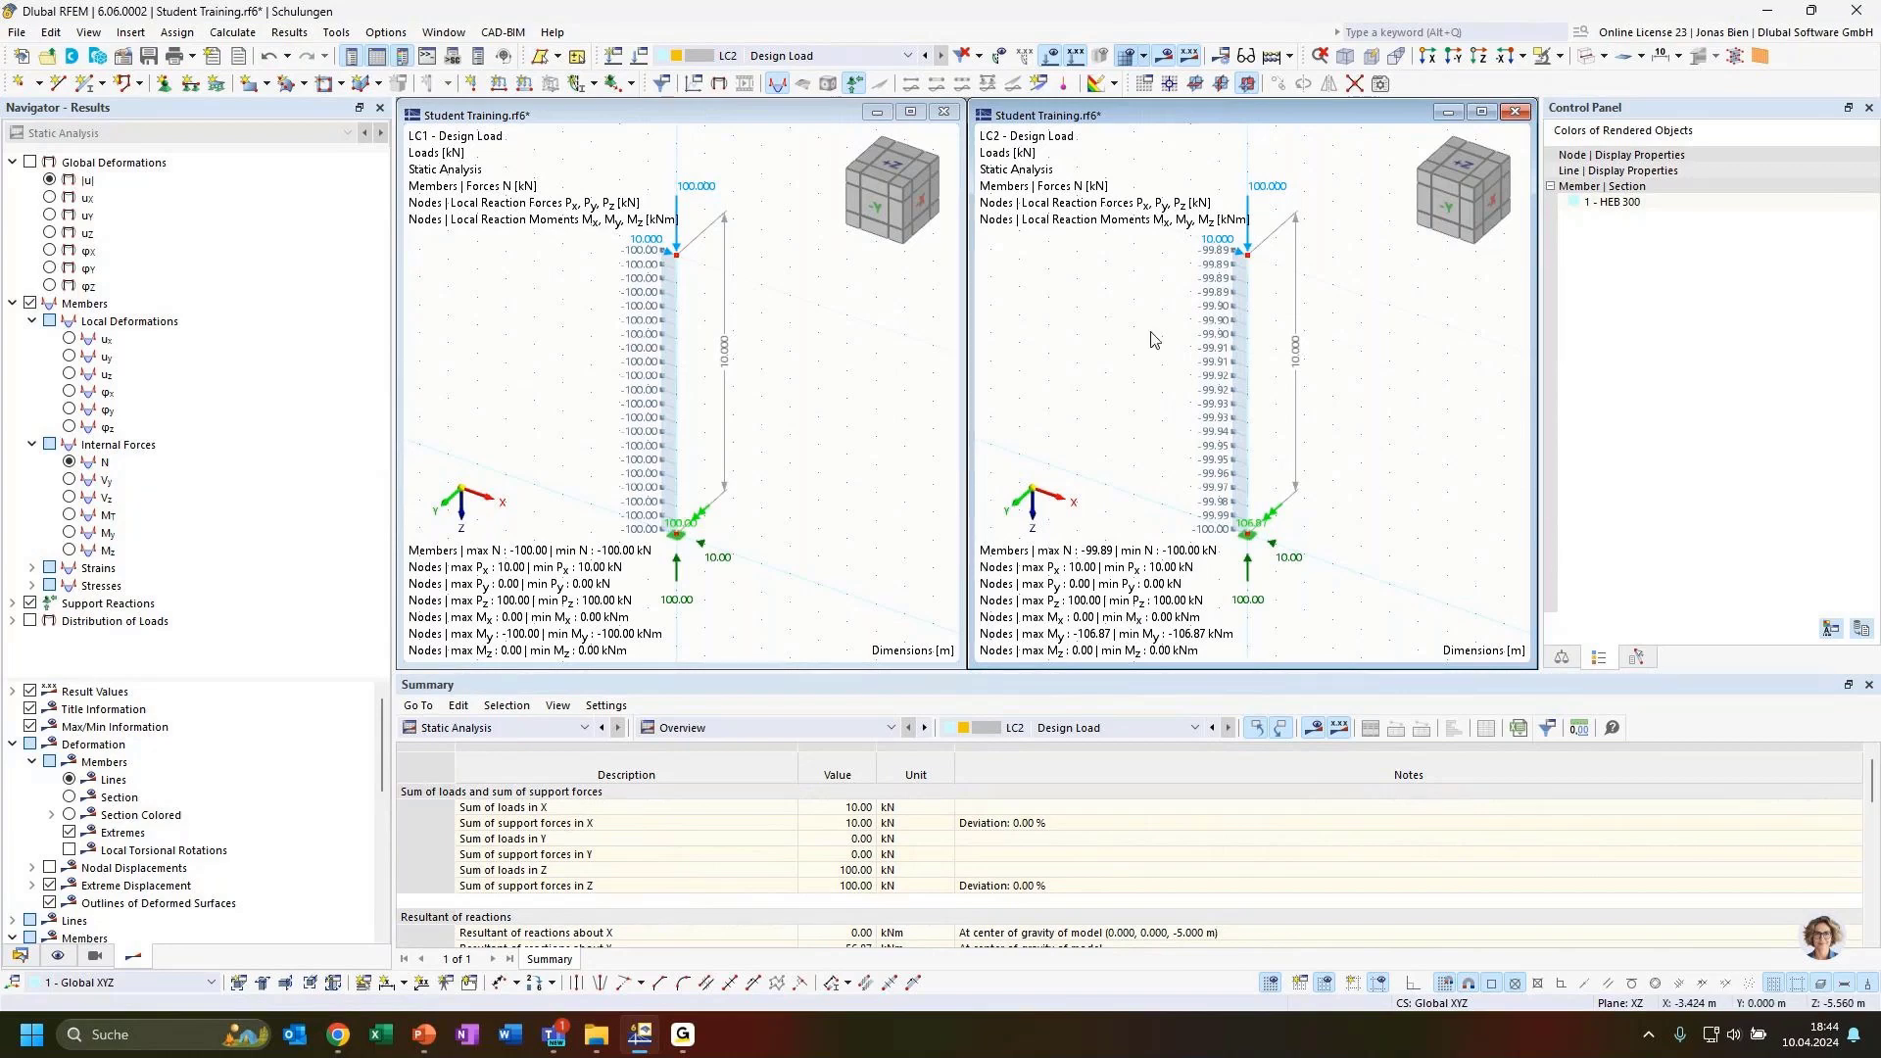
Close the LC2 window, maximize the remaining window and display the LC2 results in it.
{"action": "left_click", "coordinate": [1516, 111]}
{"action": "left_click", "coordinate": [911, 111]}
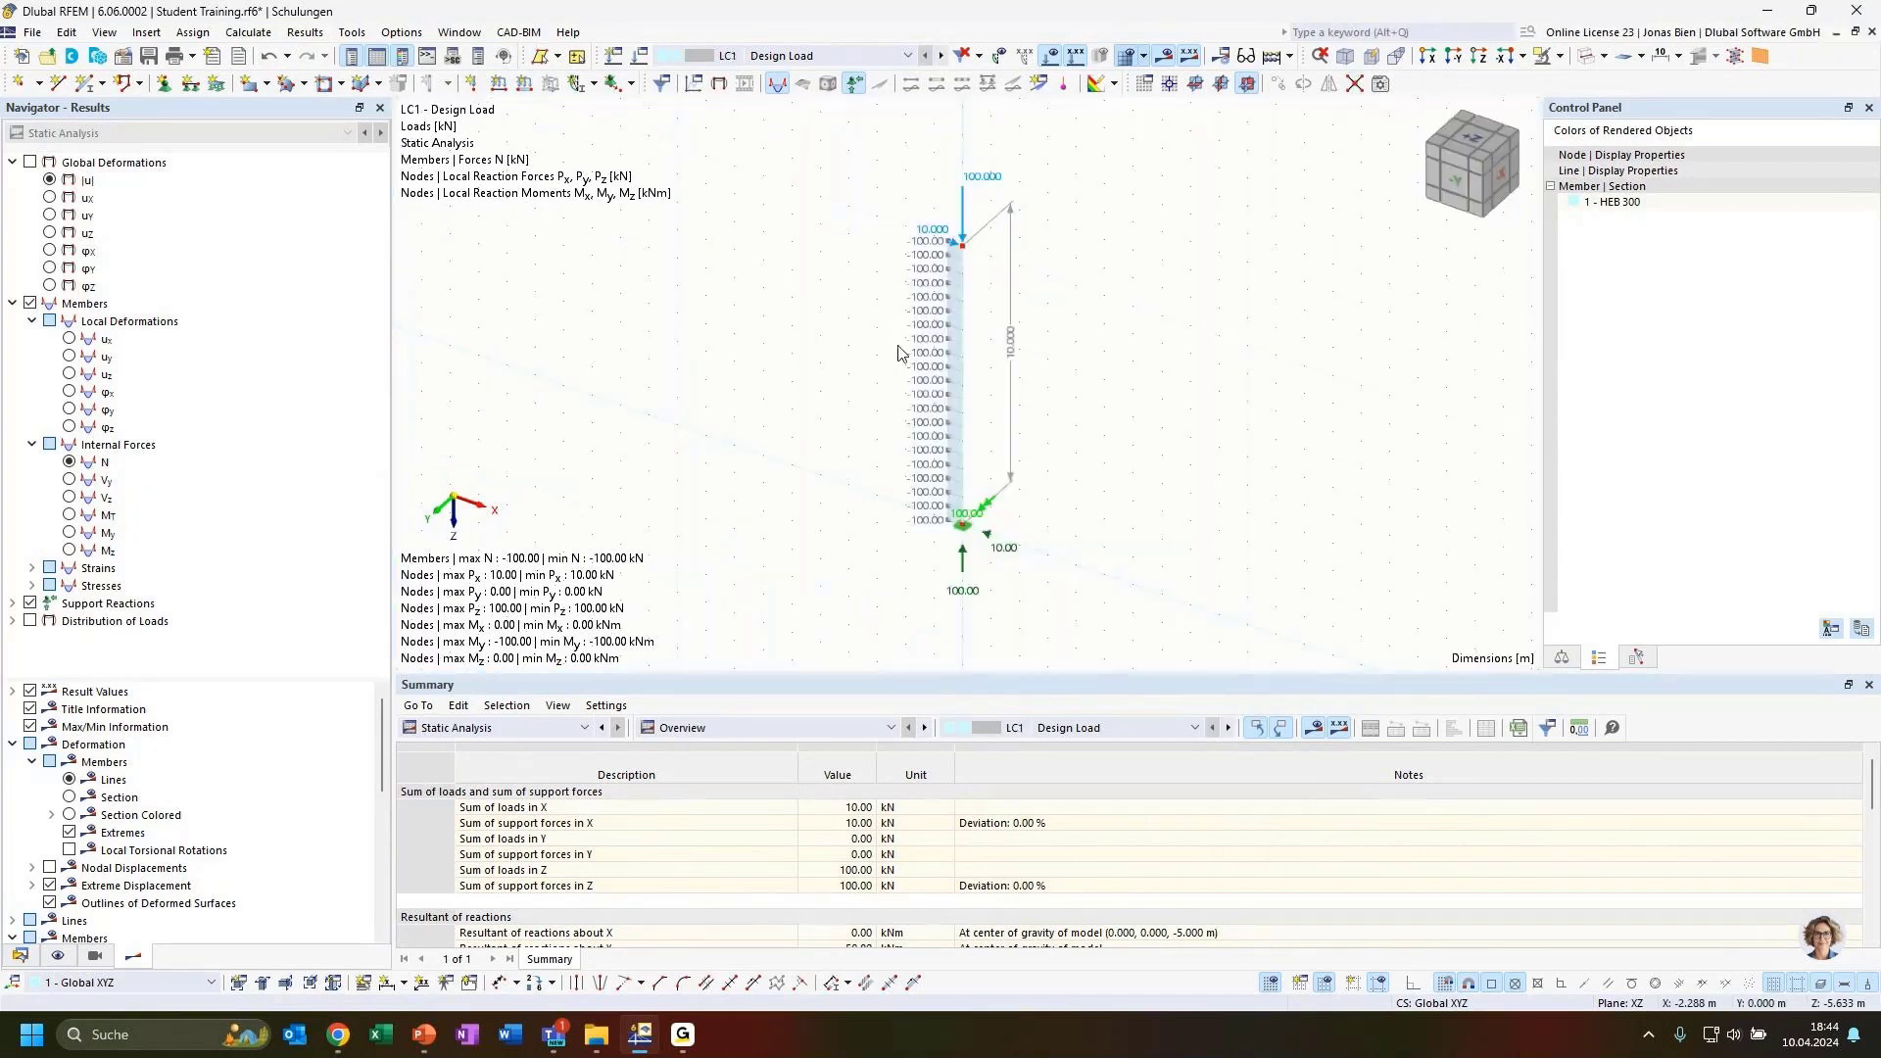
{"action": "left_click", "coordinate": [827, 56]}
{"action": "left_click", "coordinate": [779, 88]}
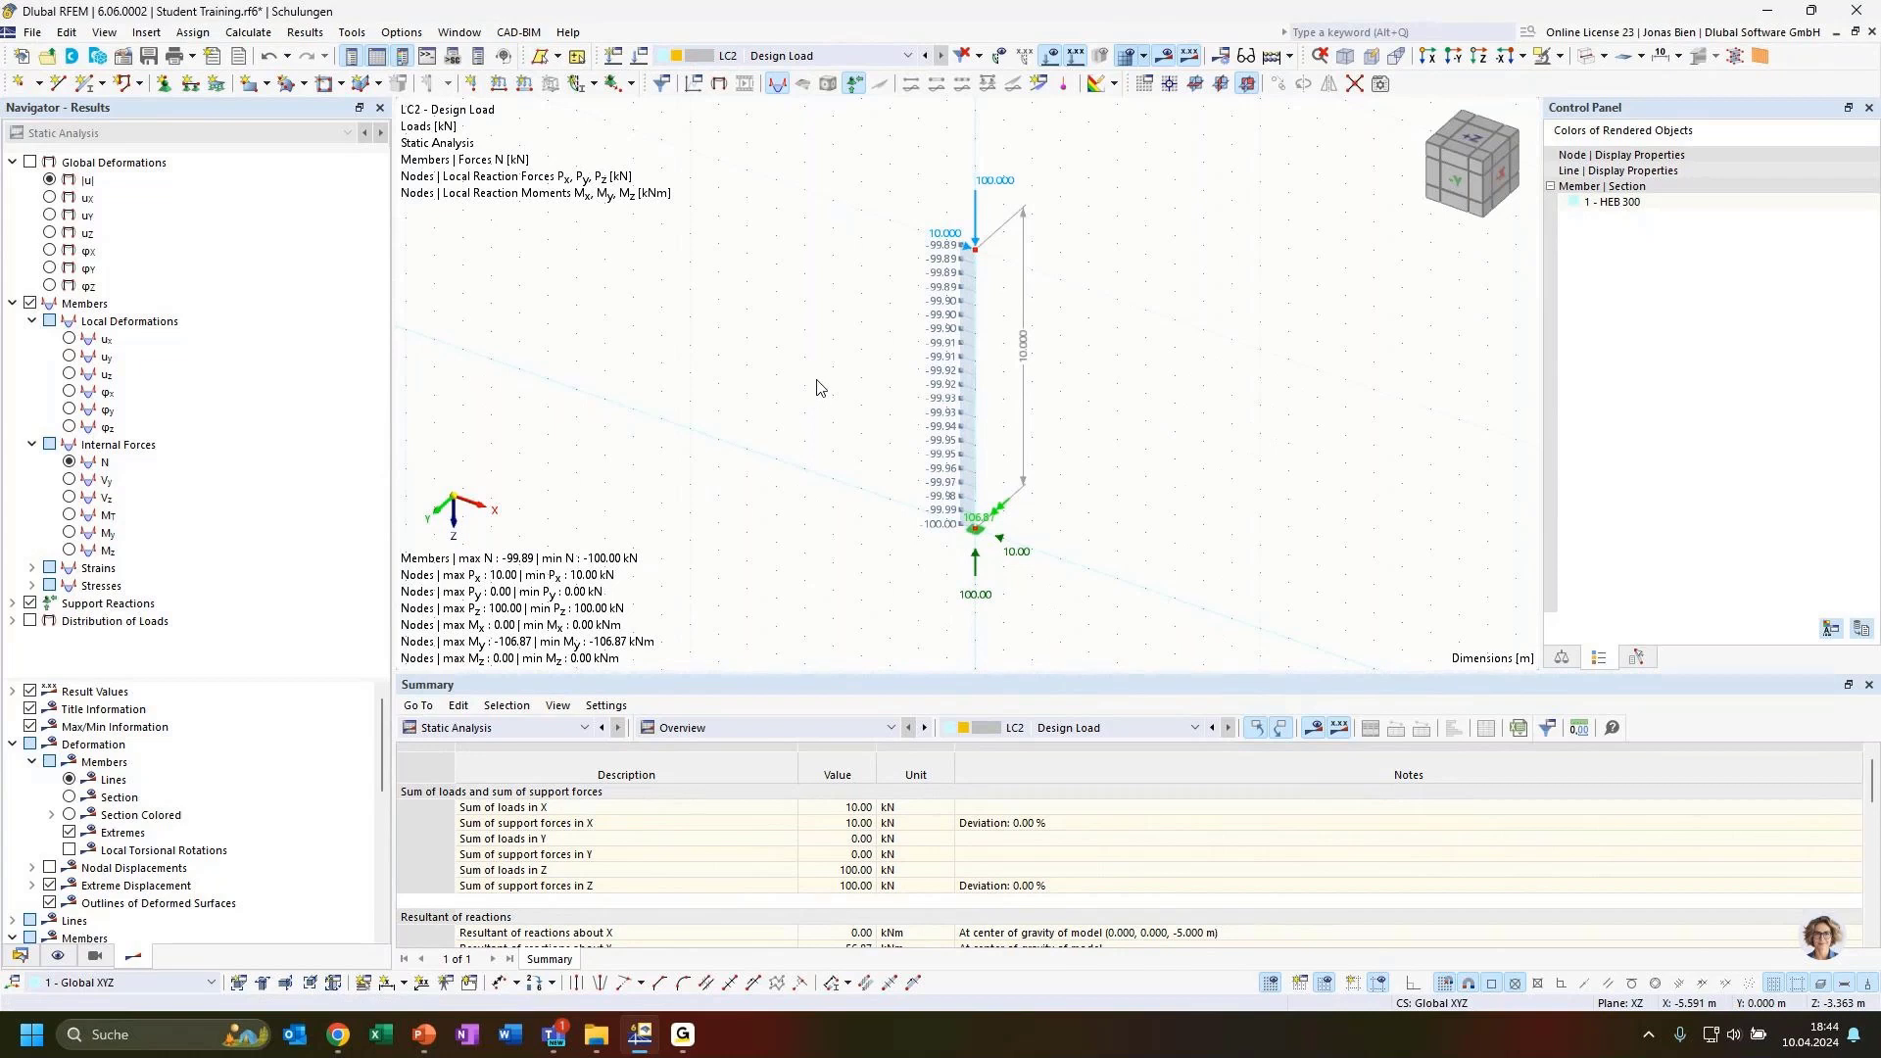
Examine the LC2 normal force N along the column together with the top loads and base reactions.
{"action": "scroll", "coordinate": [880, 381], "scroll_direction": "up", "scroll_amount": 1}
{"action": "middle_click_drag", "start_coordinate": [1133, 409], "coordinate": [1132, 393]}
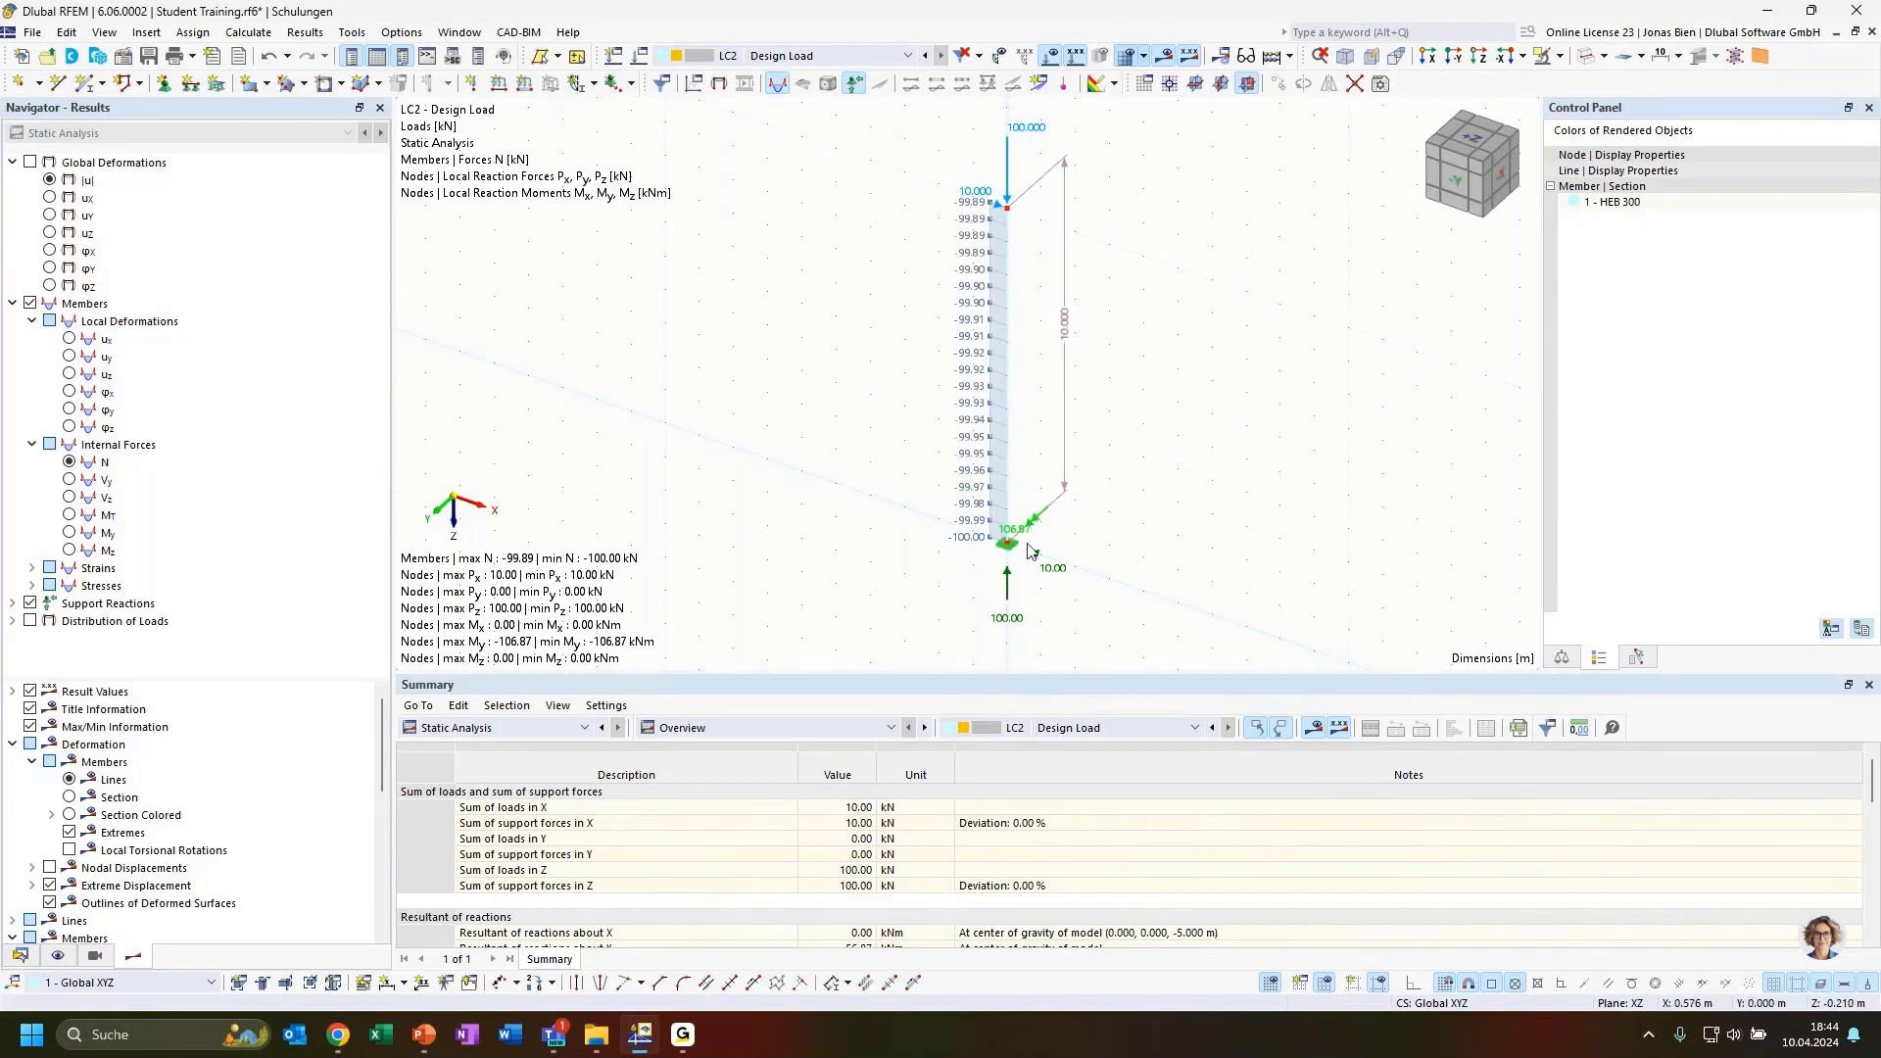
{"action": "middle_click_drag", "start_coordinate": [1142, 521], "coordinate": [1050, 538], "text": "ctrl"}
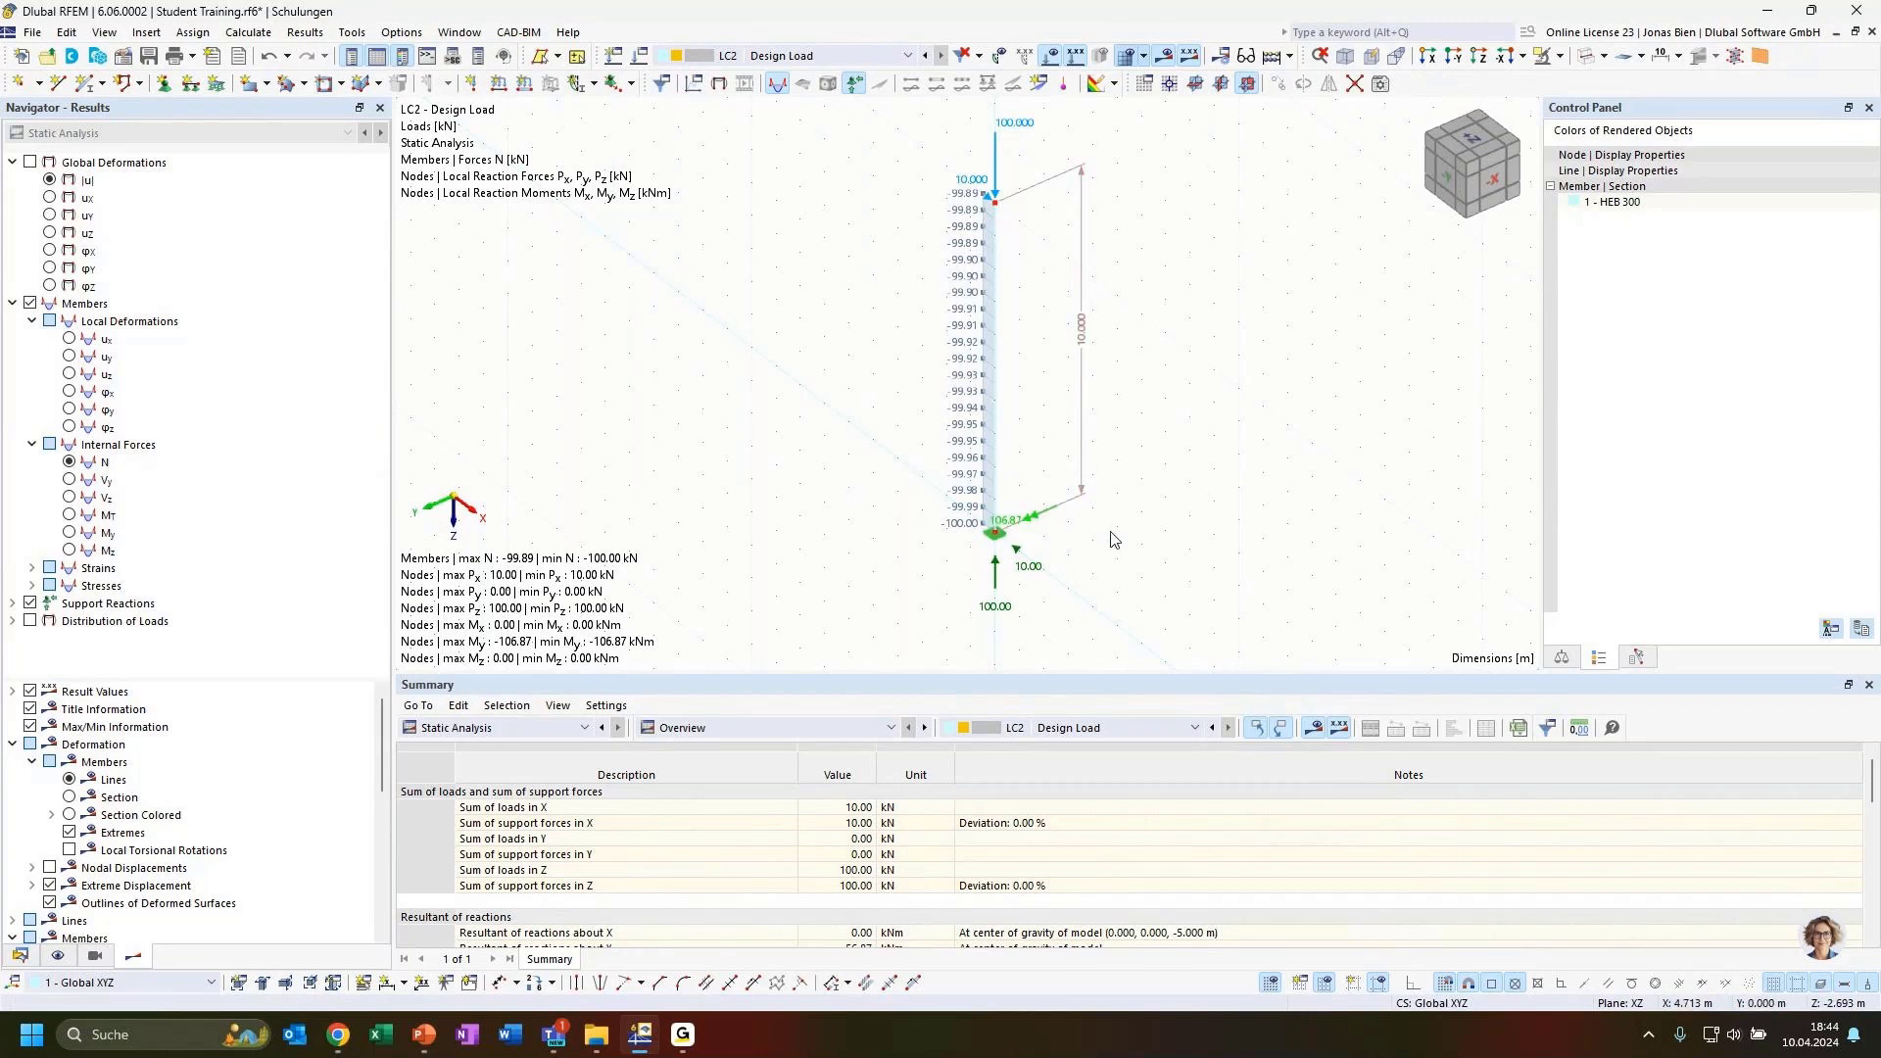
{"action": "middle_click_drag", "start_coordinate": [1088, 549], "coordinate": [1115, 563], "text": "ctrl"}
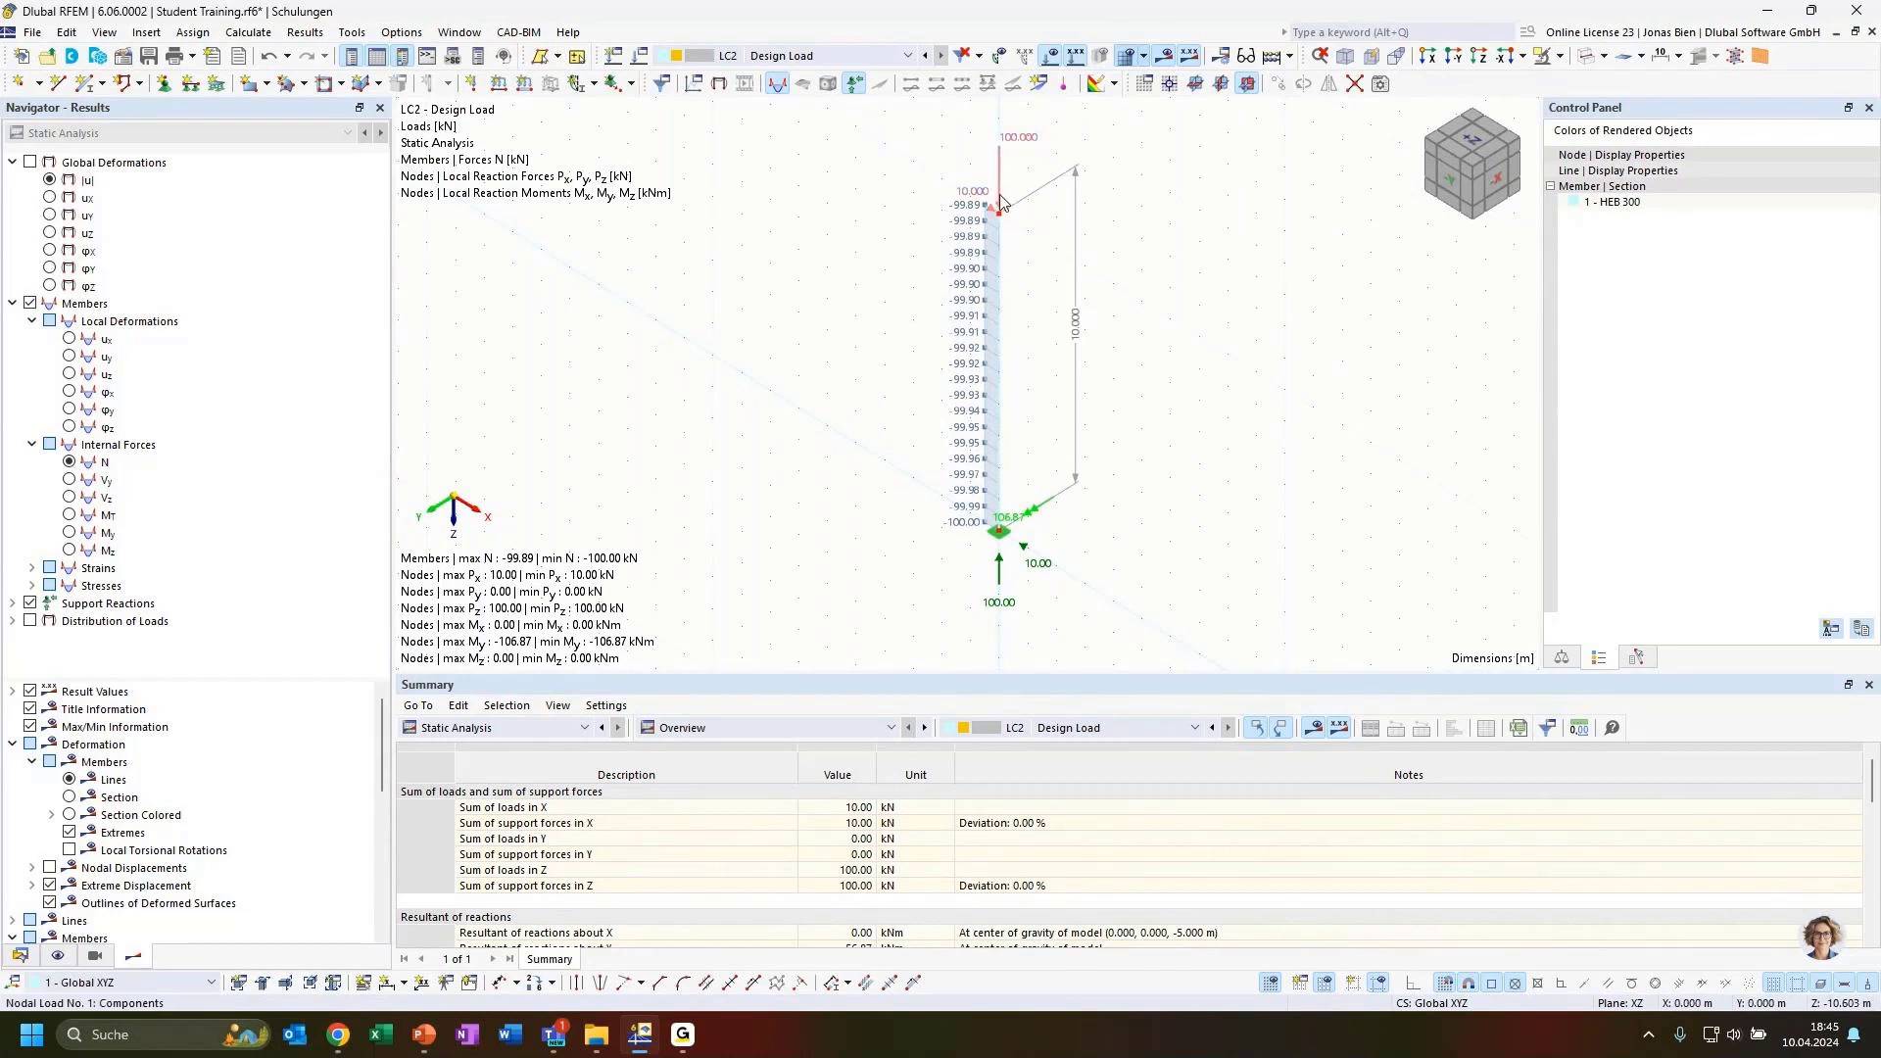
{"action": "middle_click_drag", "start_coordinate": [1168, 222], "coordinate": [1164, 258]}
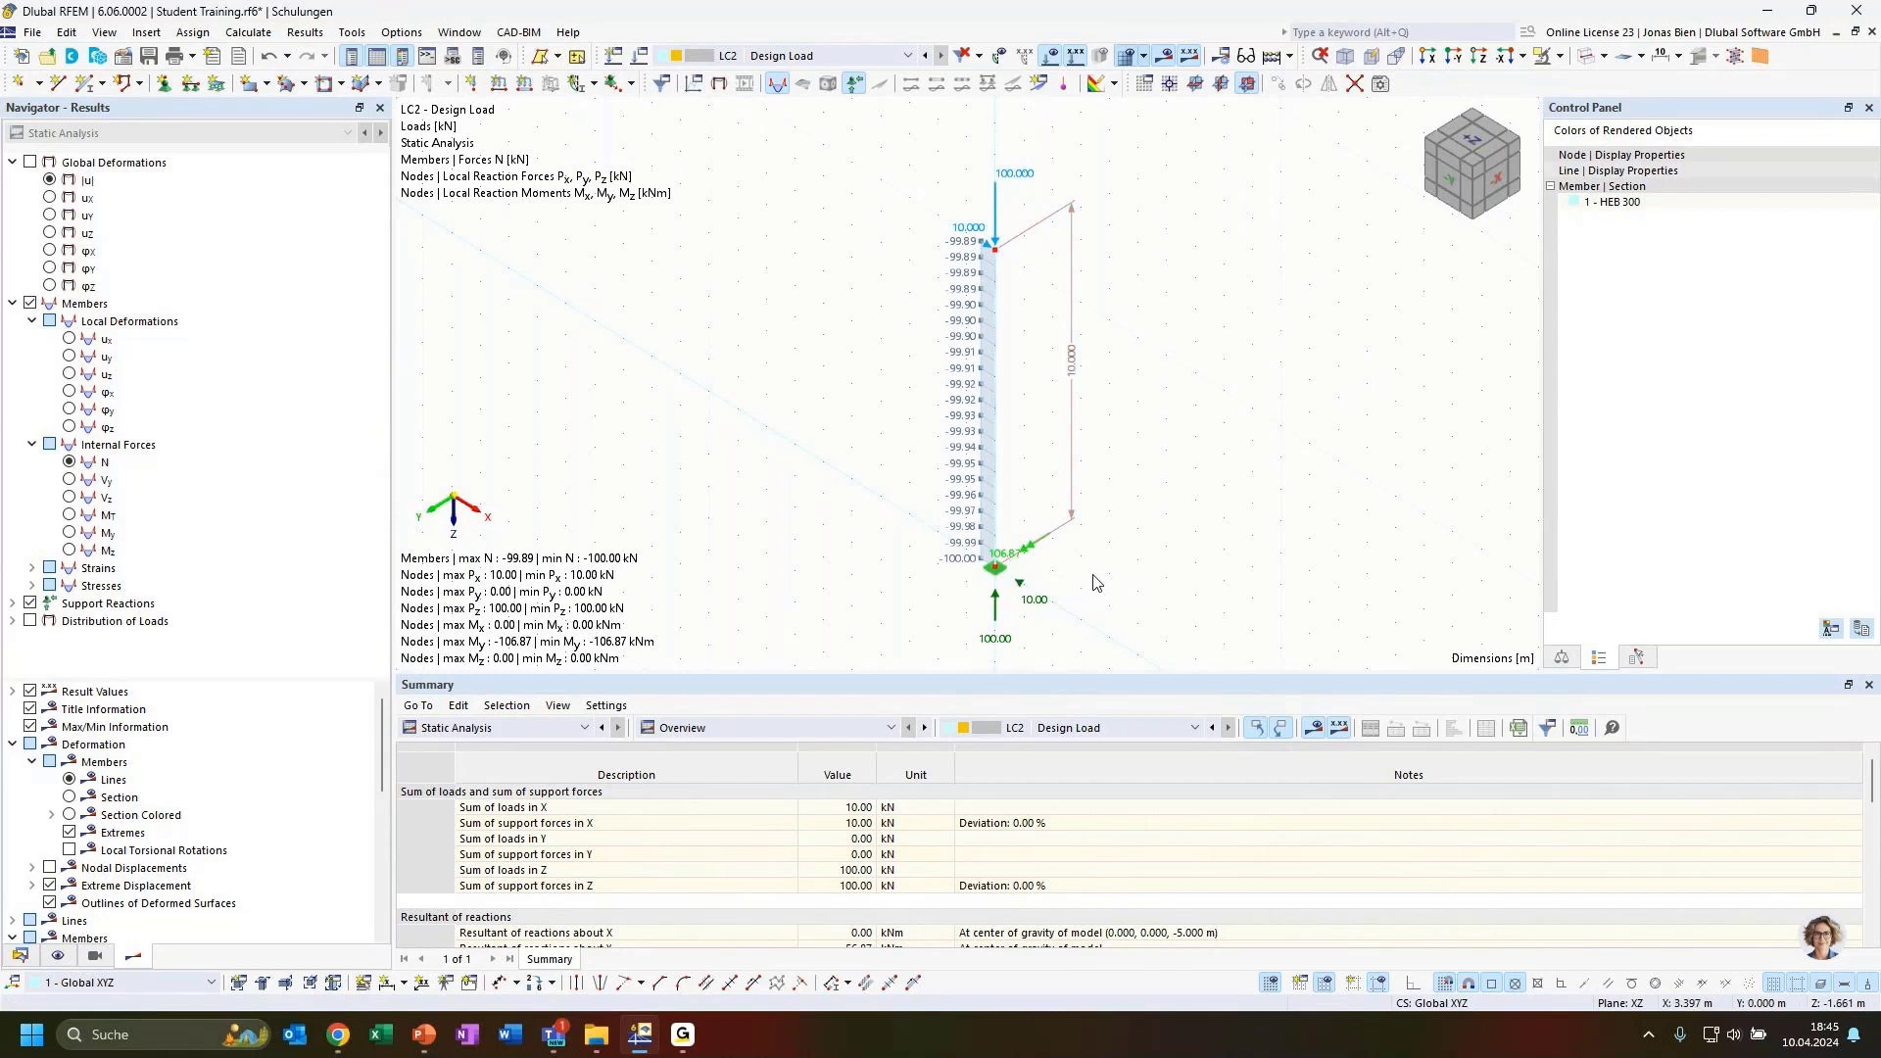
{"action": "middle_click_drag", "start_coordinate": [1117, 592], "coordinate": [1152, 516], "text": "ctrl"}
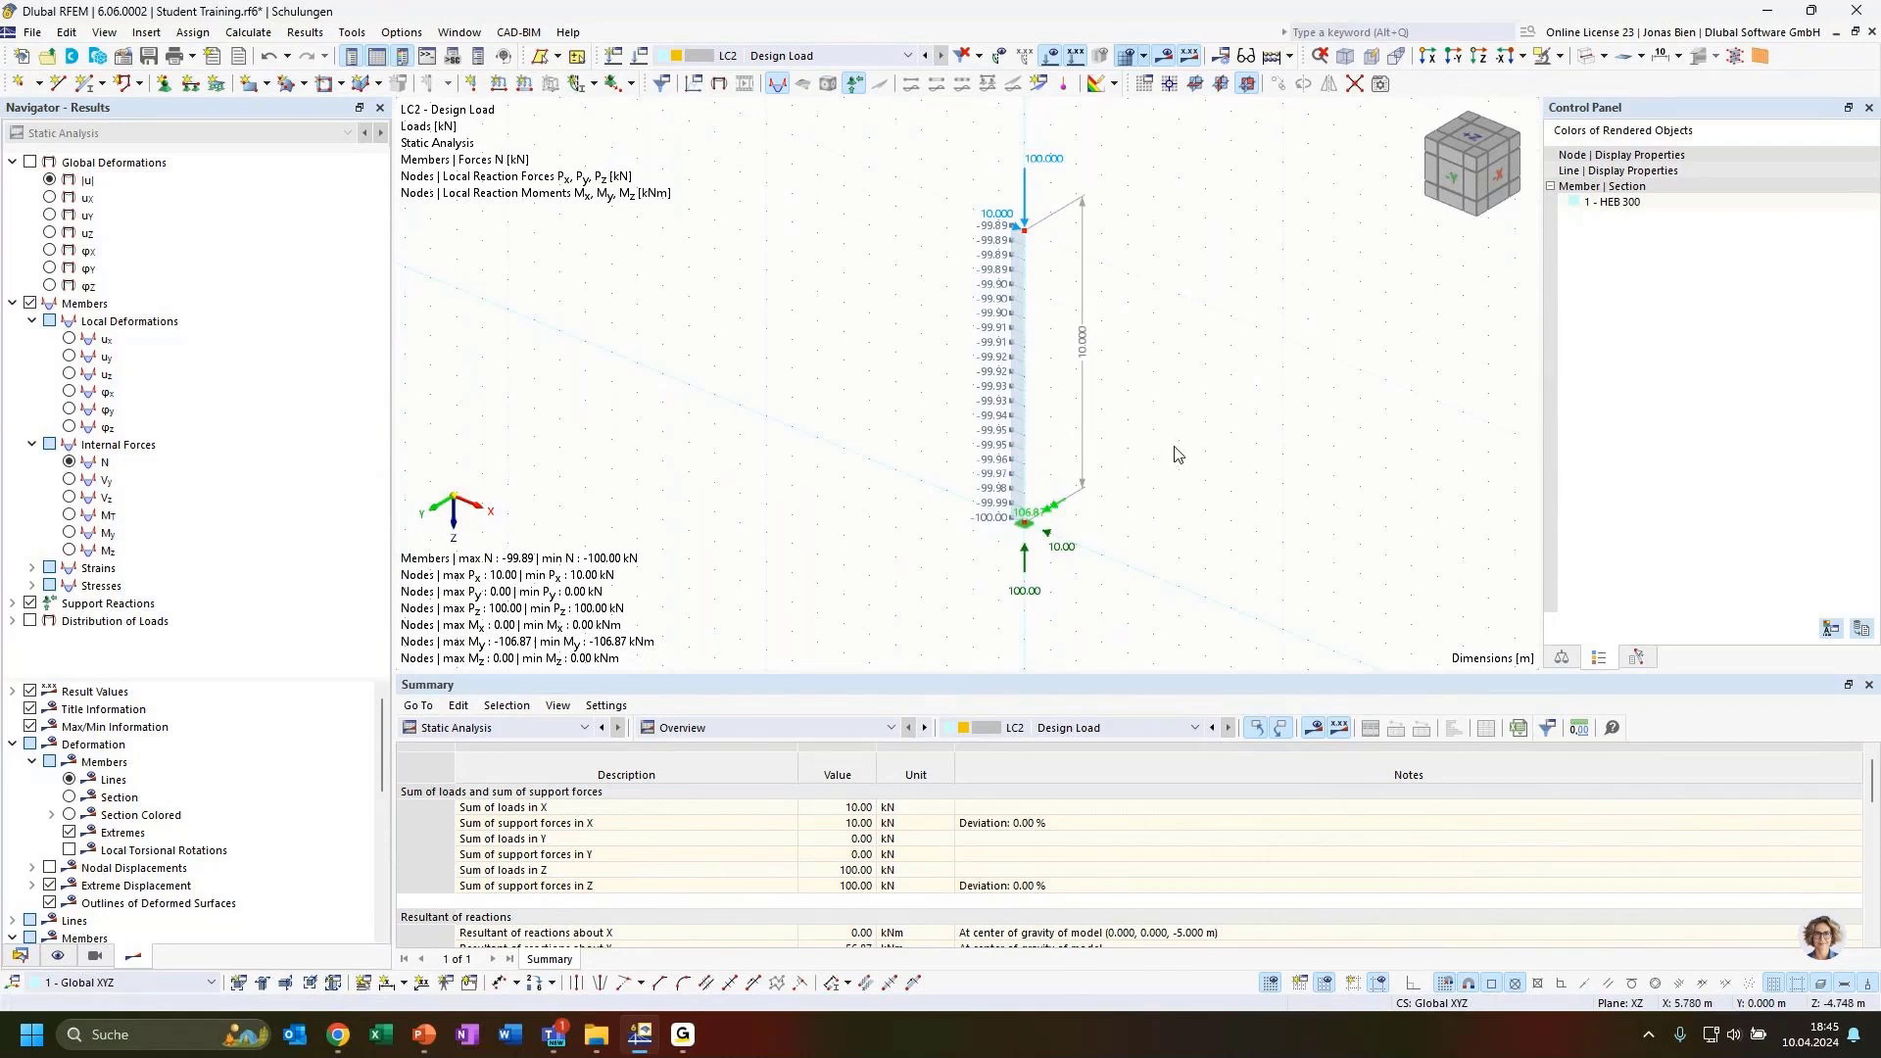
Set the LC2 nodal load at the column top to Fx = 20 kN and Fz = 200 kN.
{"action": "double_click", "coordinate": [1028, 211]}
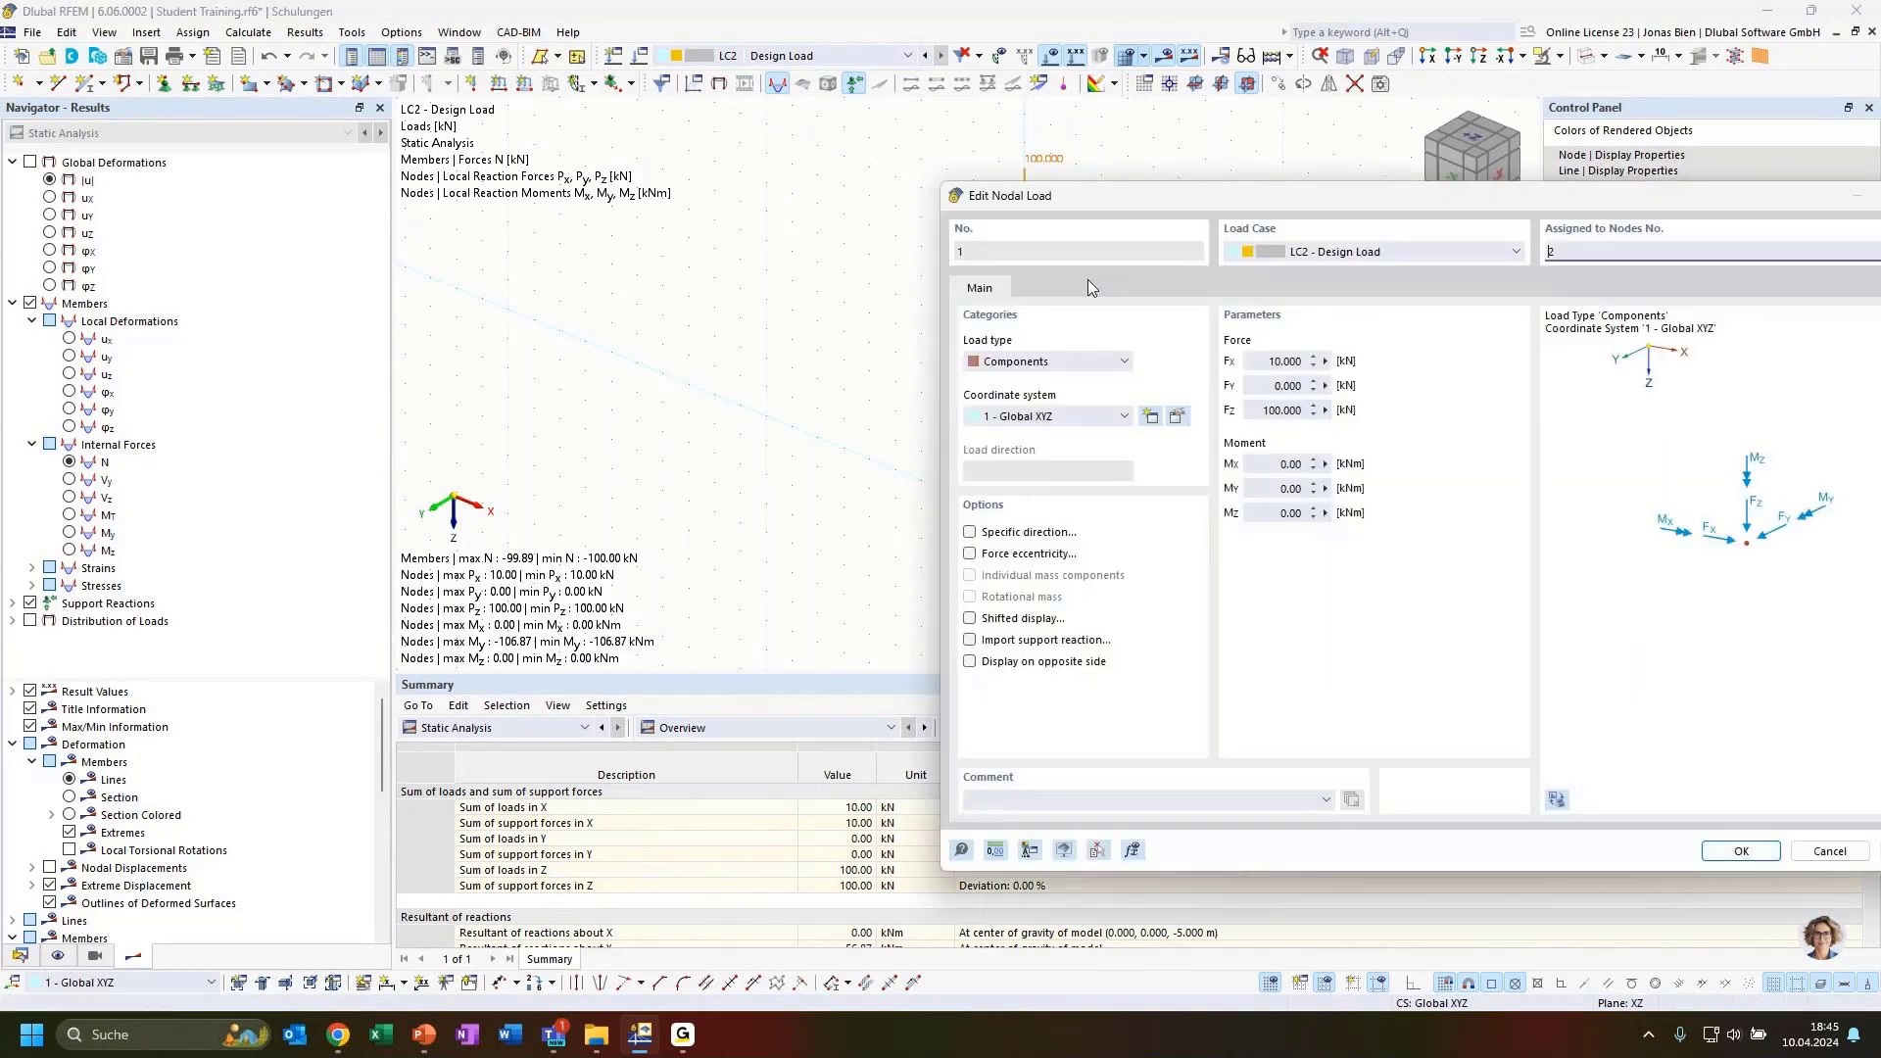
{"action": "left_click_drag", "start_coordinate": [1277, 362], "coordinate": [1262, 410]}
{"action": "type", "text": "22"}
{"action": "left_click_drag", "start_coordinate": [1311, 197], "coordinate": [1097, 145]}
{"action": "left_click", "coordinate": [1527, 800]}
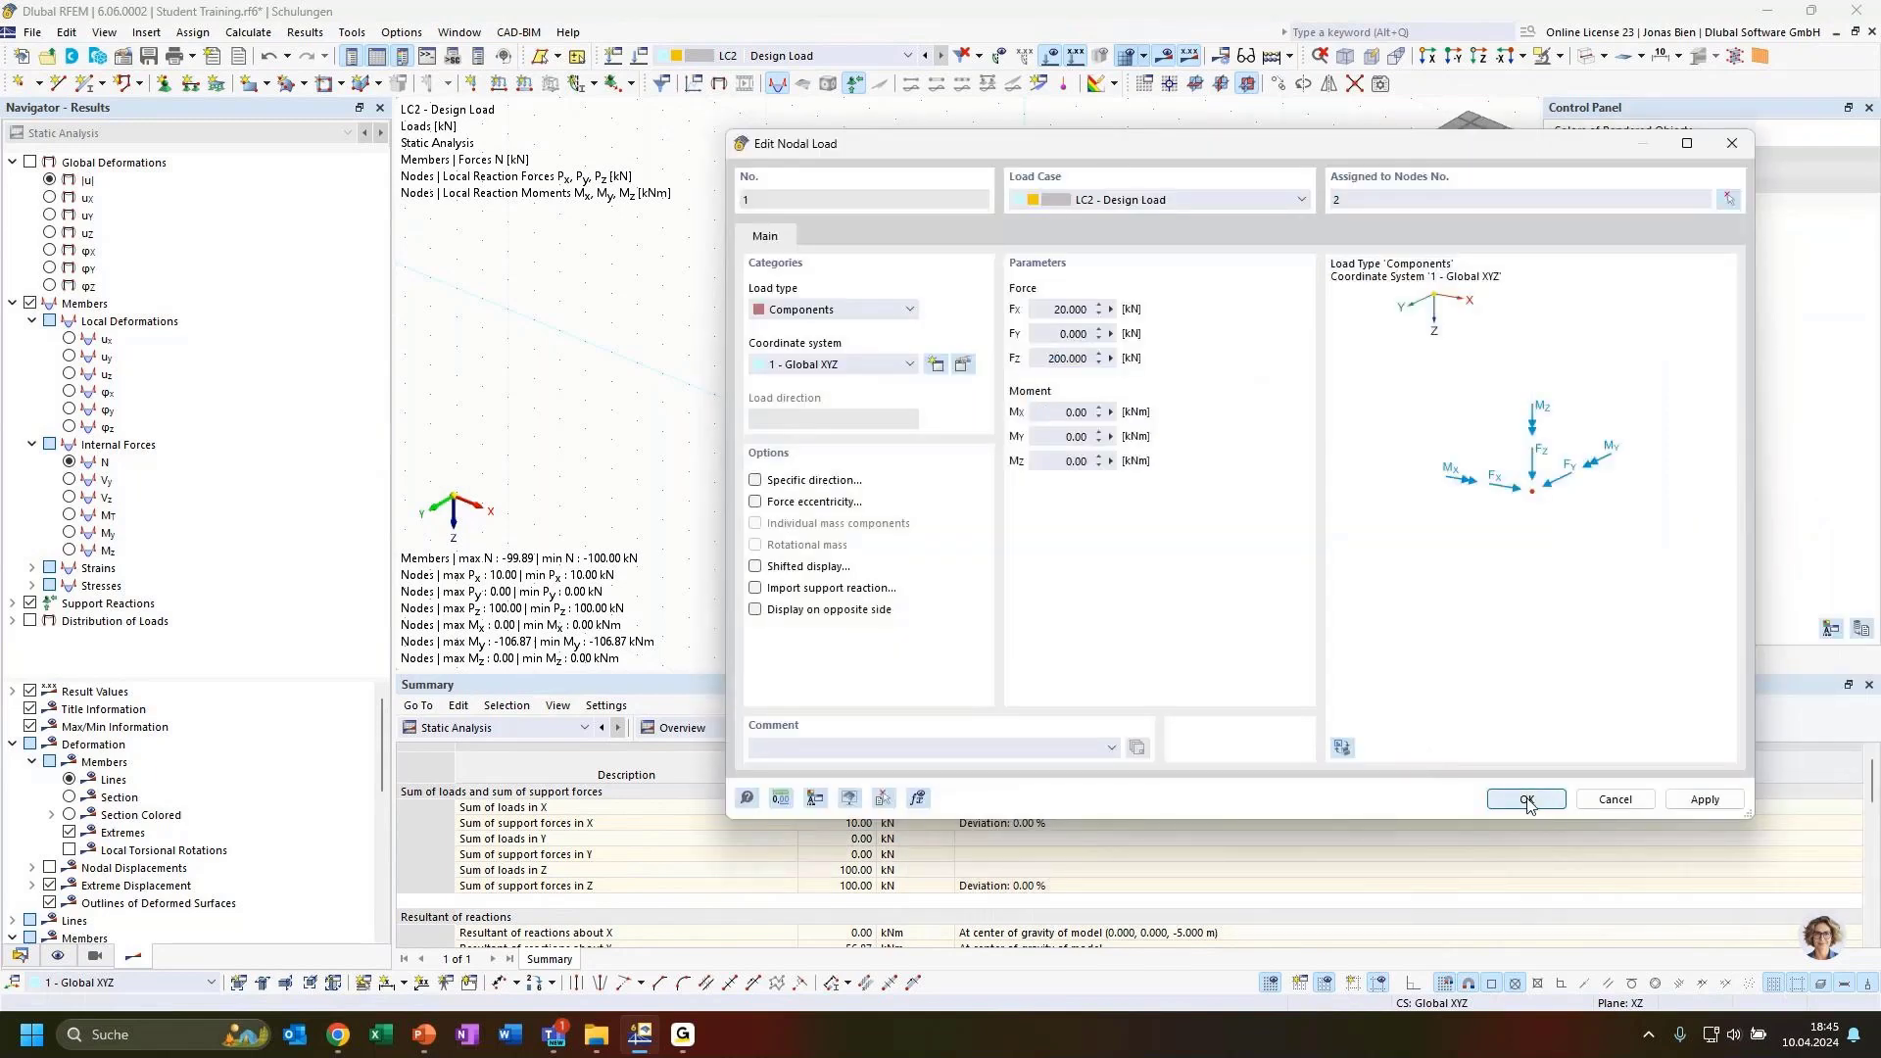
Display the recalculated LC2 results for the edited load and examine the normal force and the reactions at the column base.
{"action": "left_click", "coordinate": [804, 59]}
{"action": "left_click", "coordinate": [781, 89]}
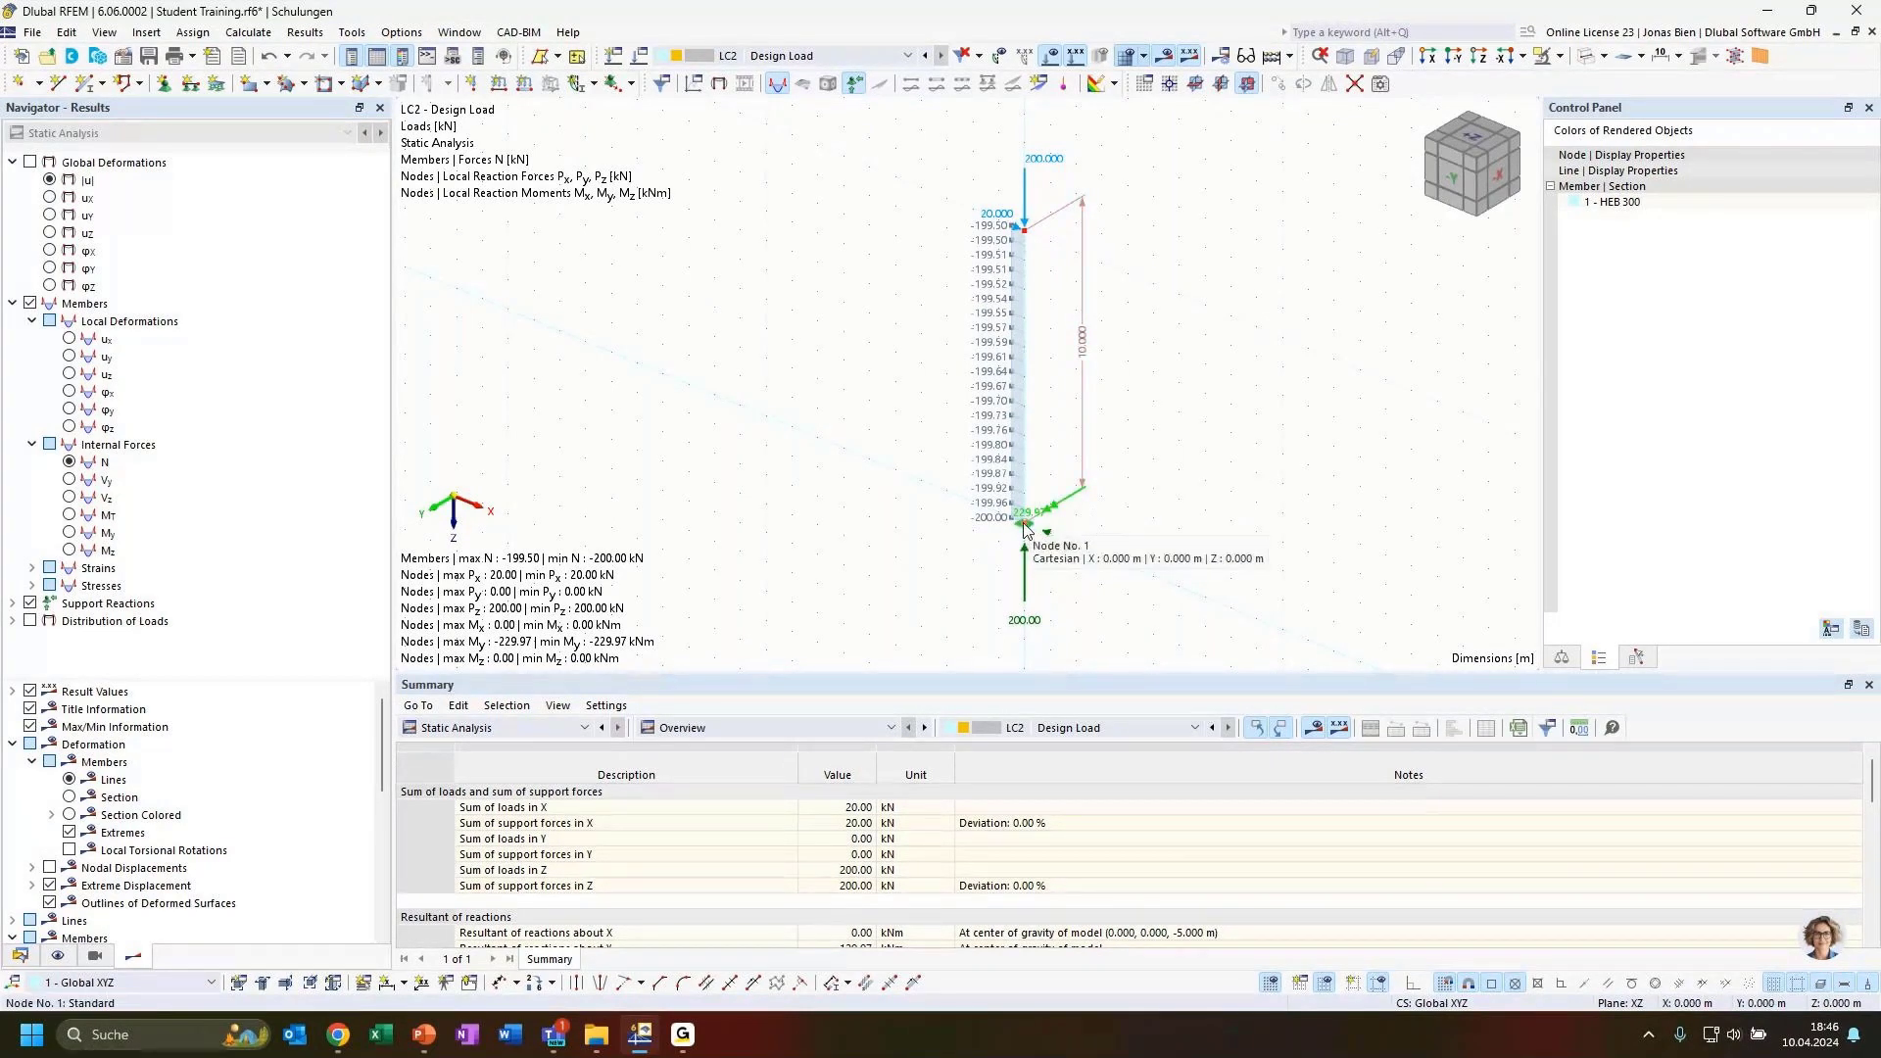
{"action": "scroll", "coordinate": [1025, 530], "scroll_direction": "up", "scroll_amount": 2}
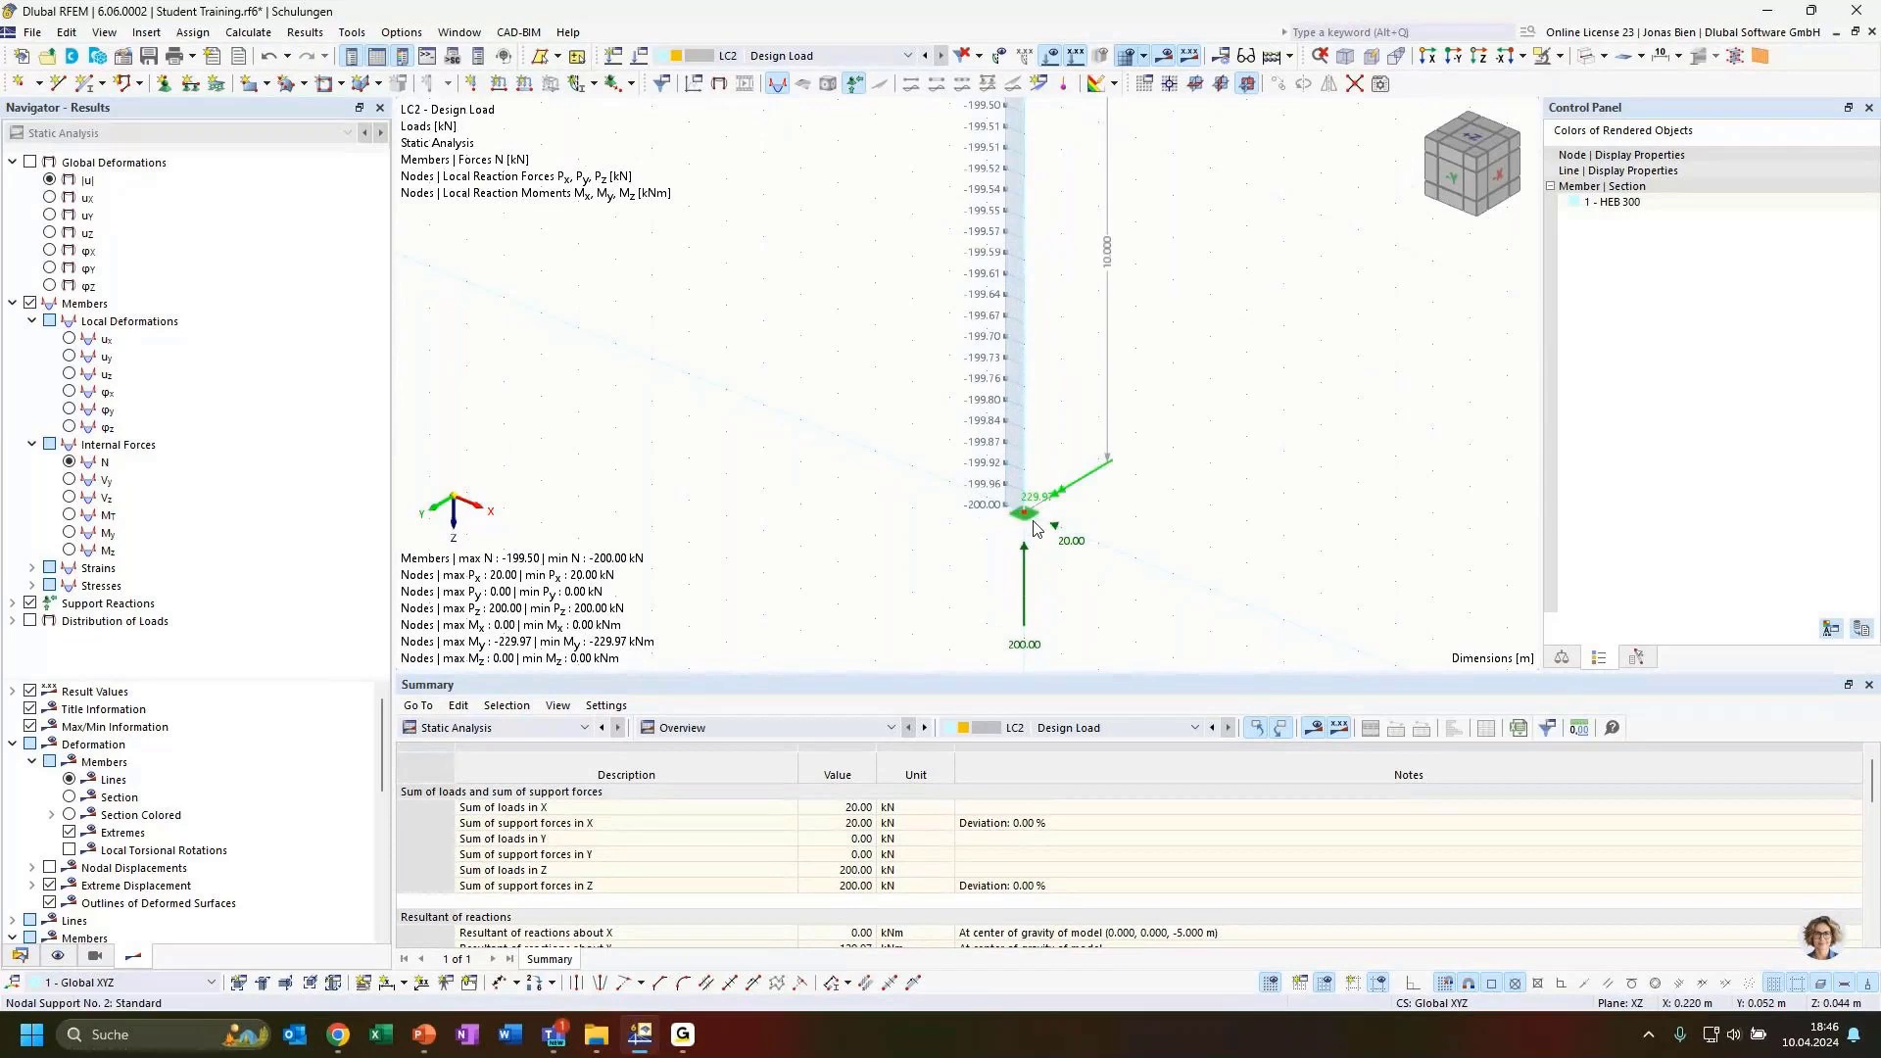
{"action": "scroll", "coordinate": [1033, 522], "scroll_direction": "down", "scroll_amount": 1}
{"action": "middle_click_drag", "start_coordinate": [1205, 391], "coordinate": [1203, 429]}
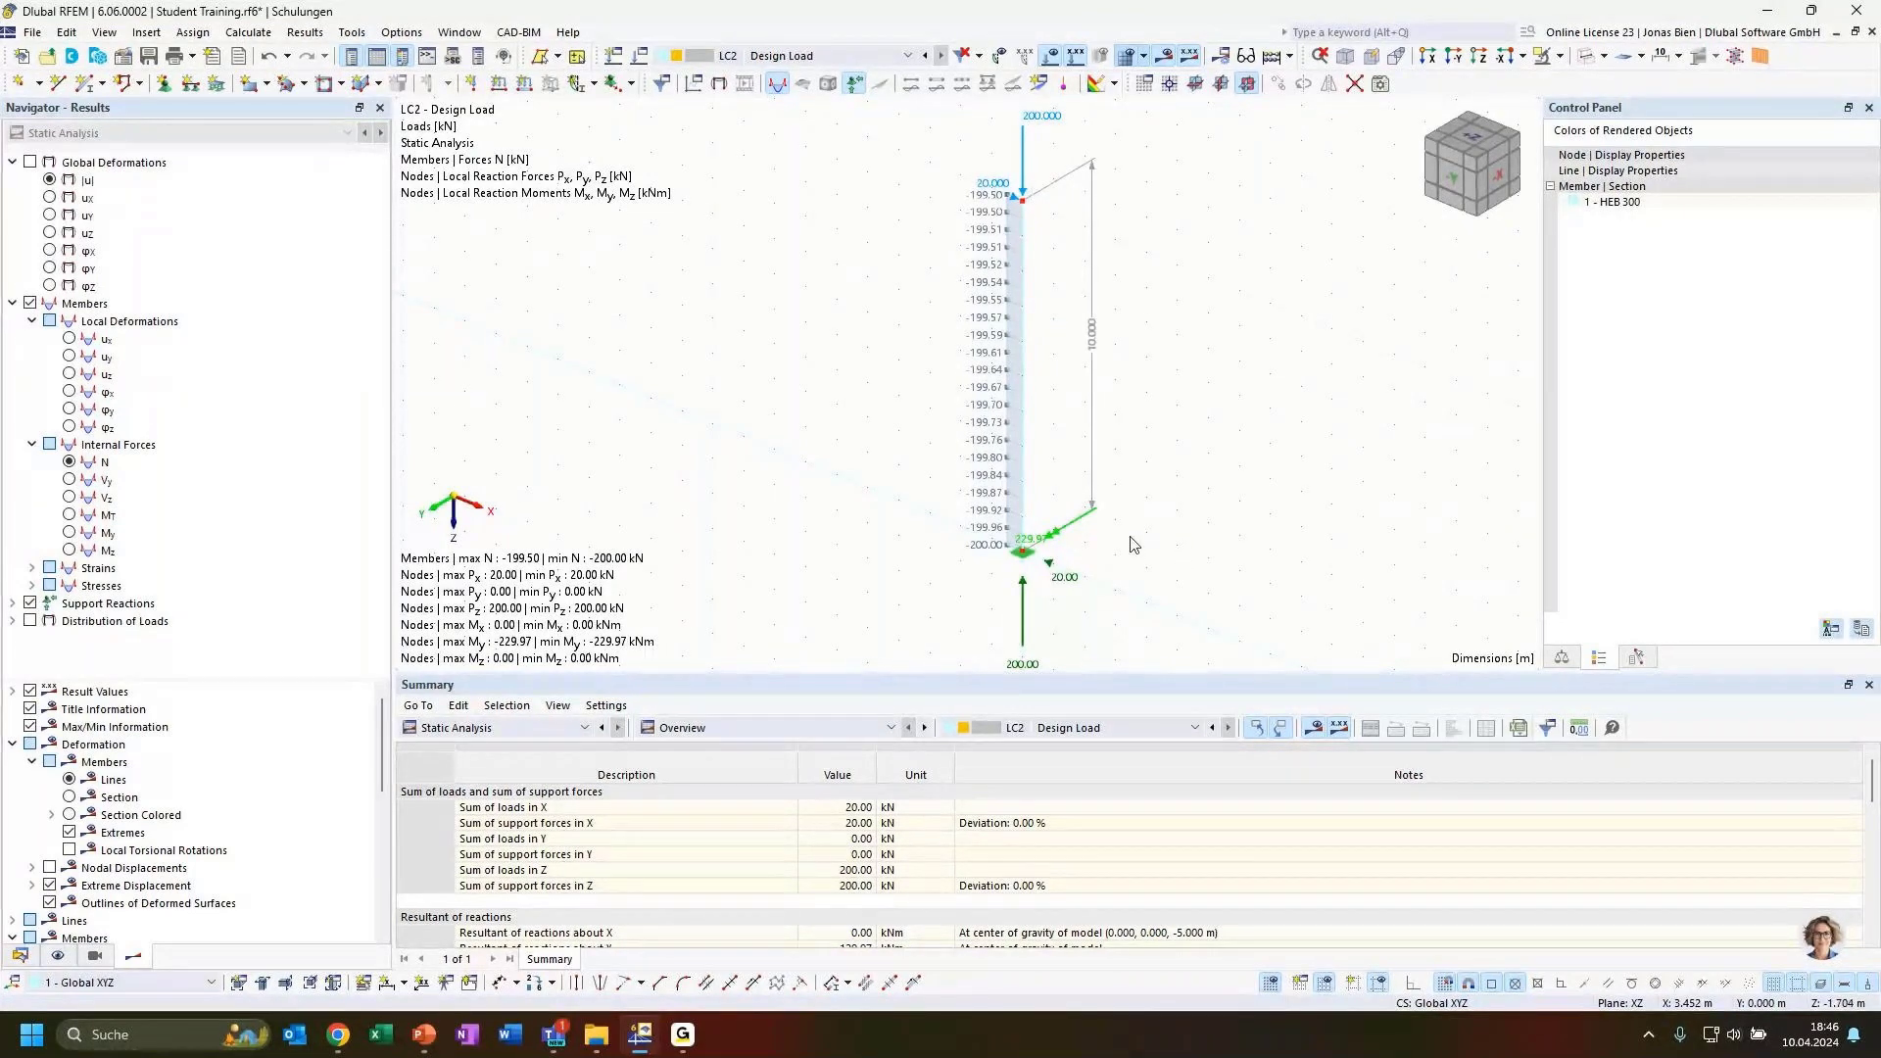
{"action": "middle_click_drag", "start_coordinate": [1131, 535], "coordinate": [1195, 506], "text": "ctrl"}
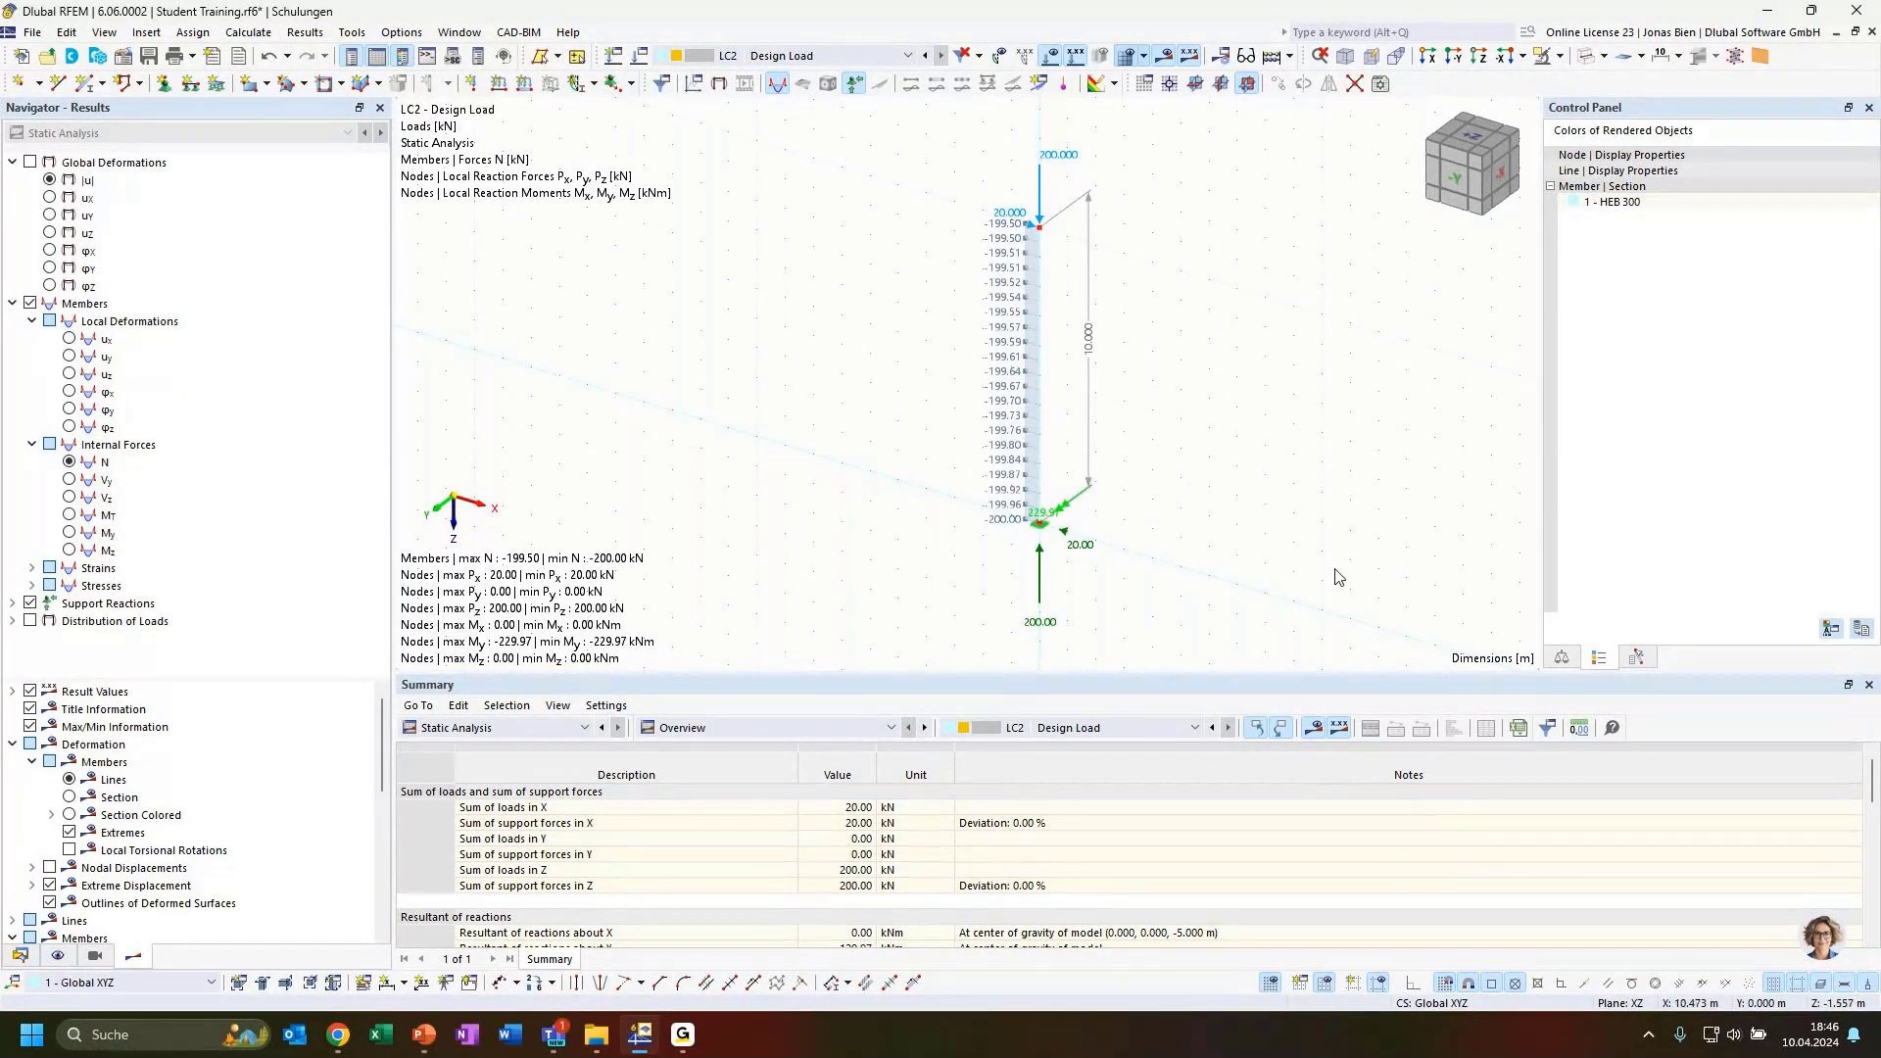
Set the LC2 nodal load at the column top to Fx = 50 kN and Fz = 500 kN.
{"action": "middle_click_drag", "start_coordinate": [1329, 571], "coordinate": [1233, 564], "text": "ctrl"}
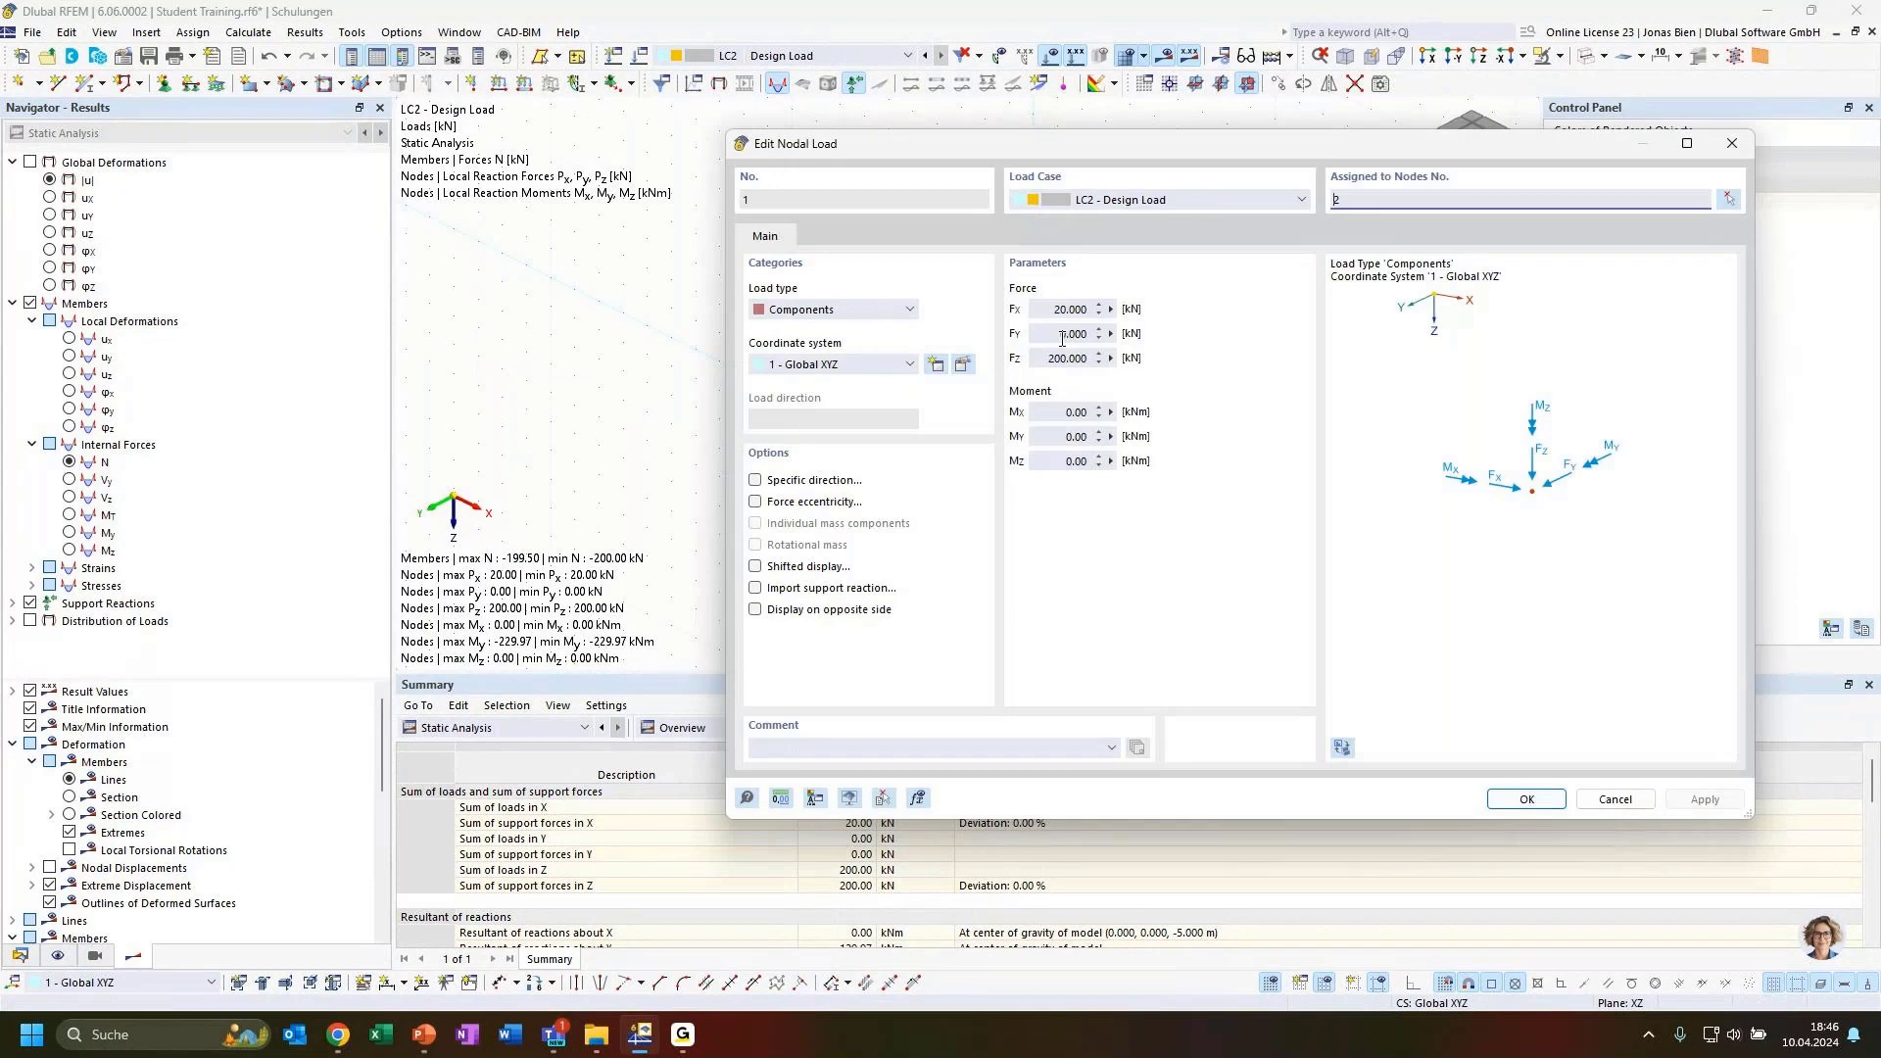
{"action": "left_click_drag", "start_coordinate": [1091, 149], "coordinate": [941, 162]}
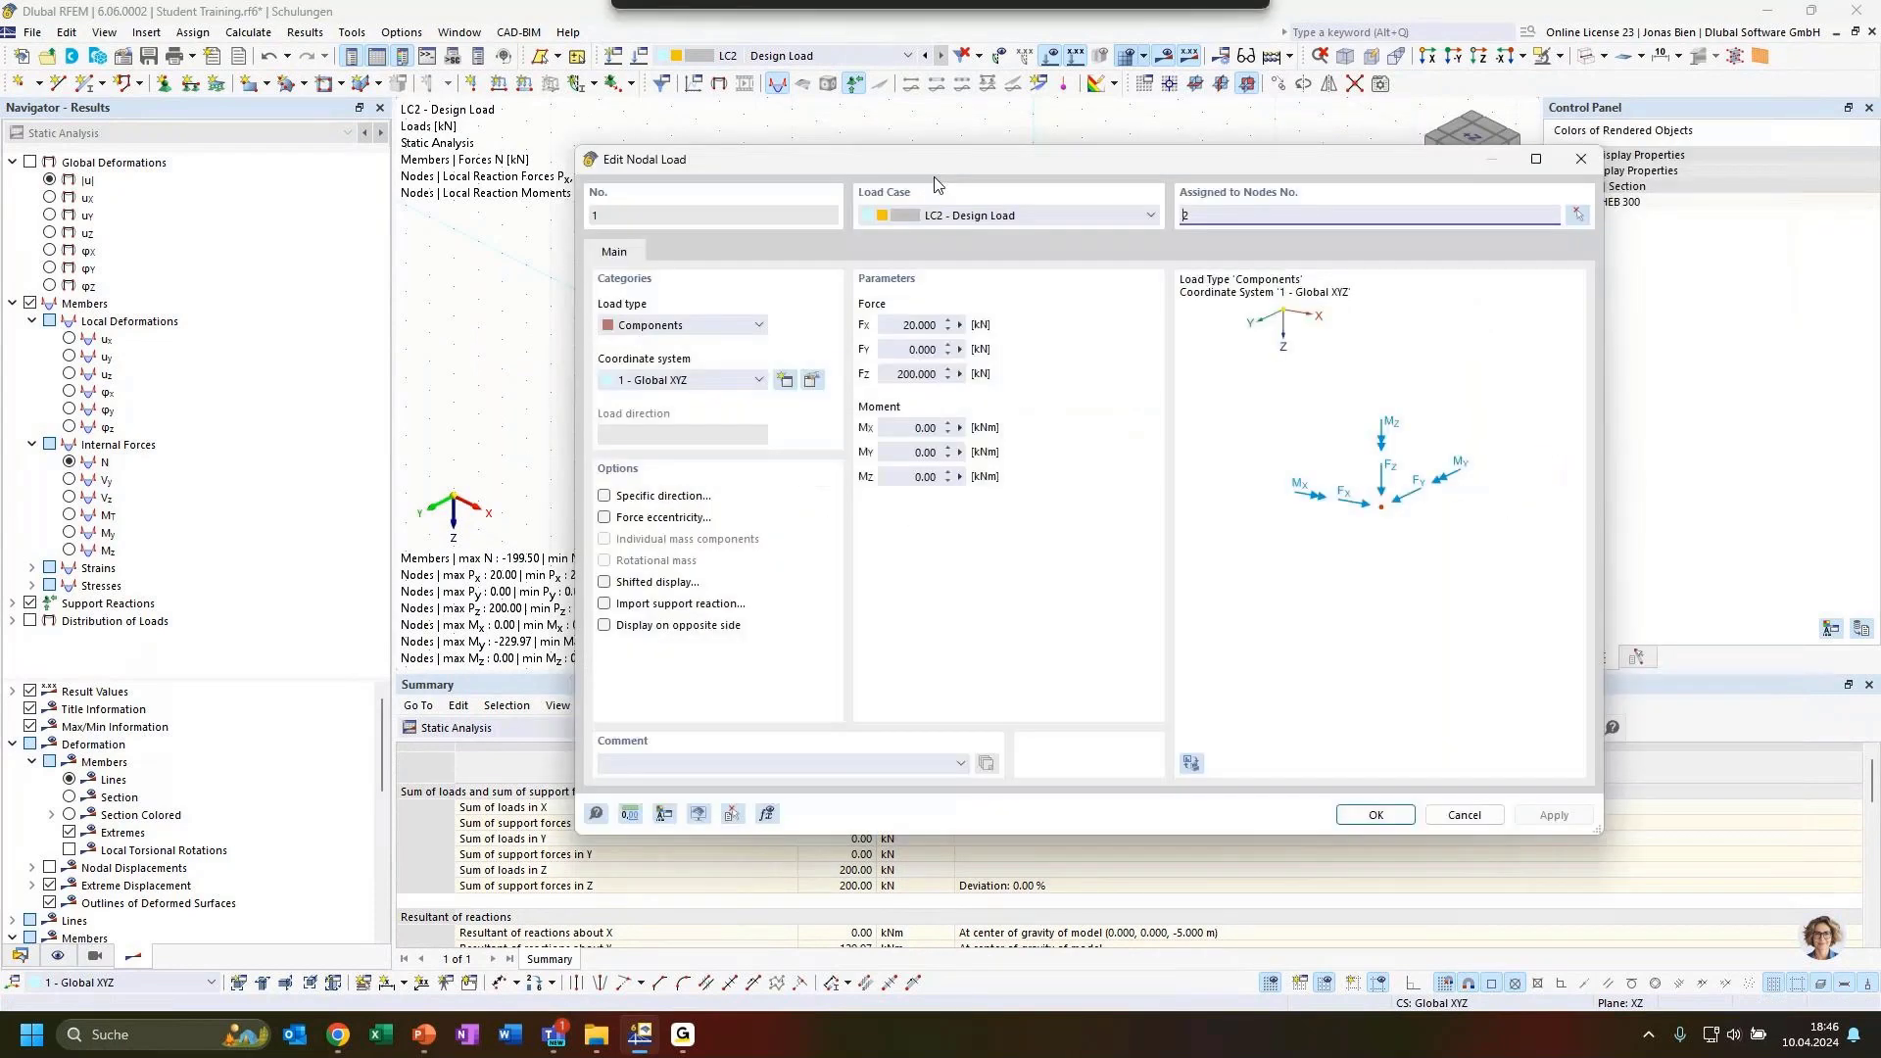
{"action": "left_click", "coordinate": [910, 325]}
{"action": "key", "text": "BackSpace"}
{"action": "type", "text": "5"}
{"action": "left_click", "coordinate": [904, 374]}
{"action": "key", "text": "BackSpace"}
{"action": "type", "text": "5"}
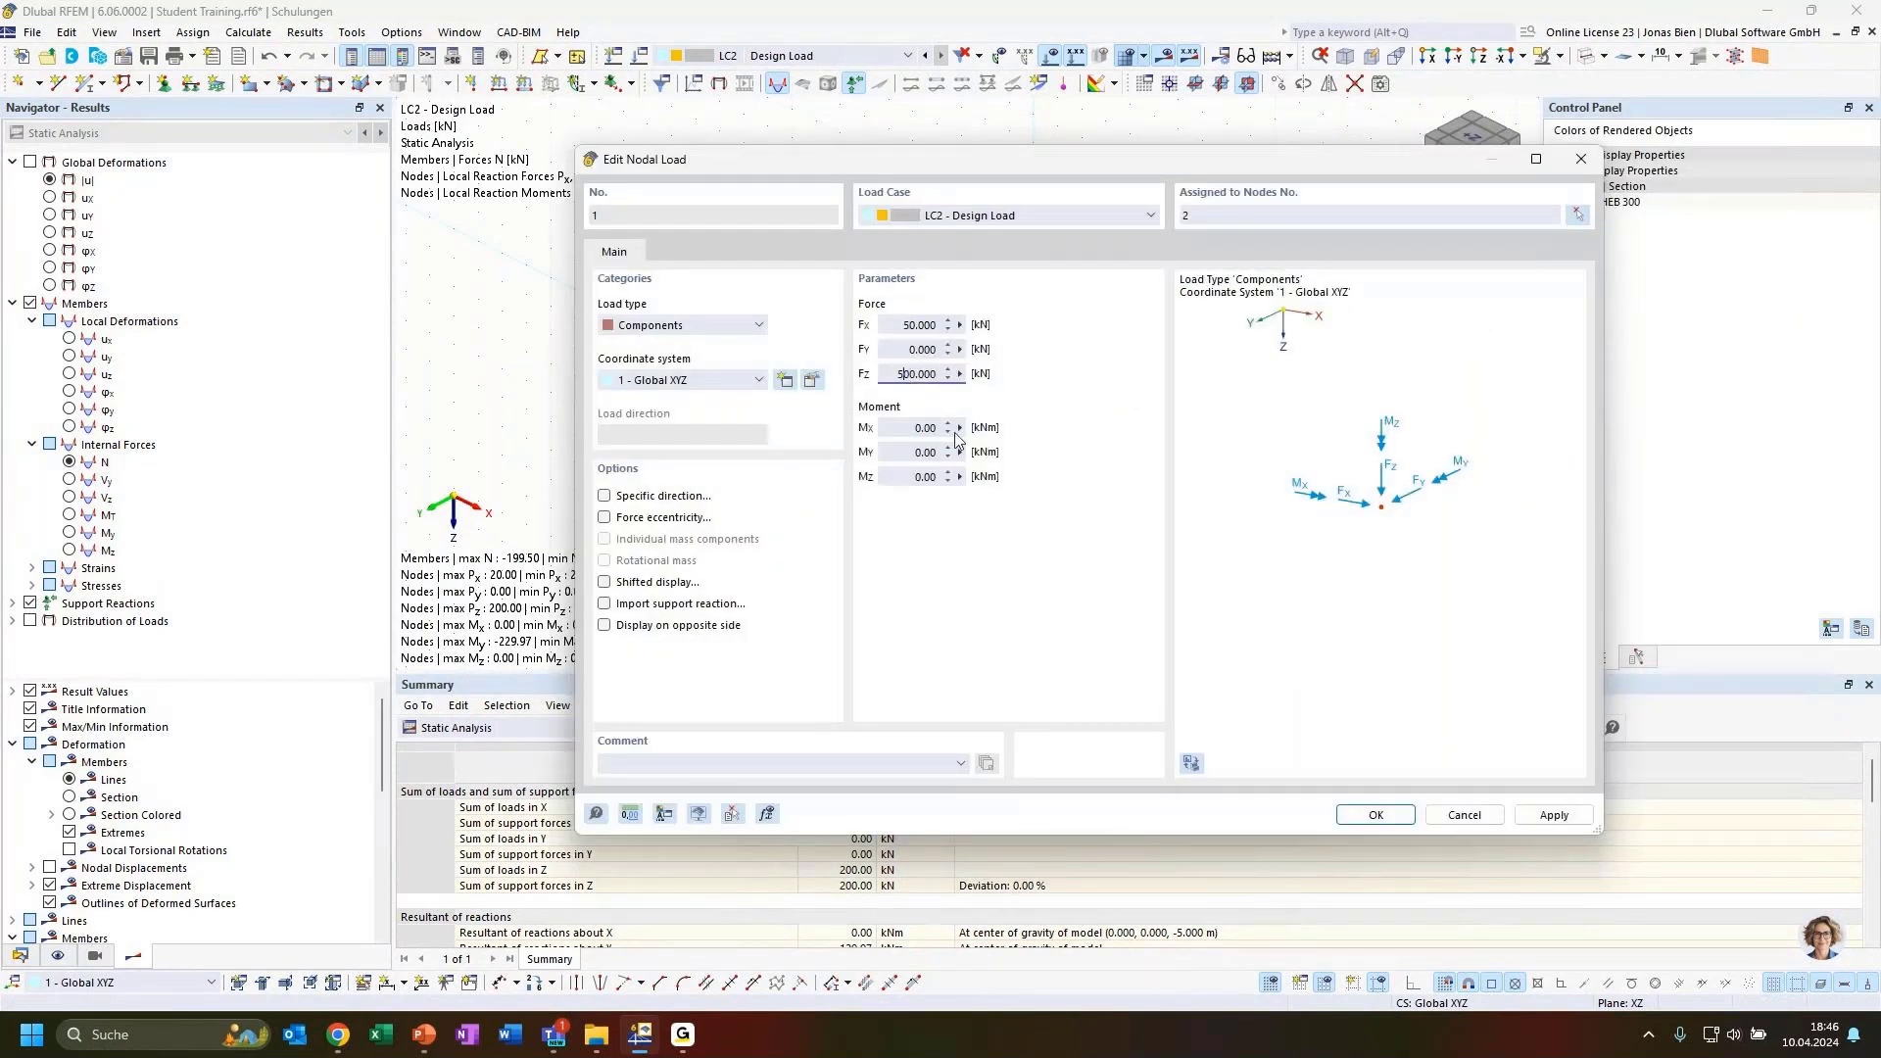
{"action": "left_click", "coordinate": [1381, 813]}
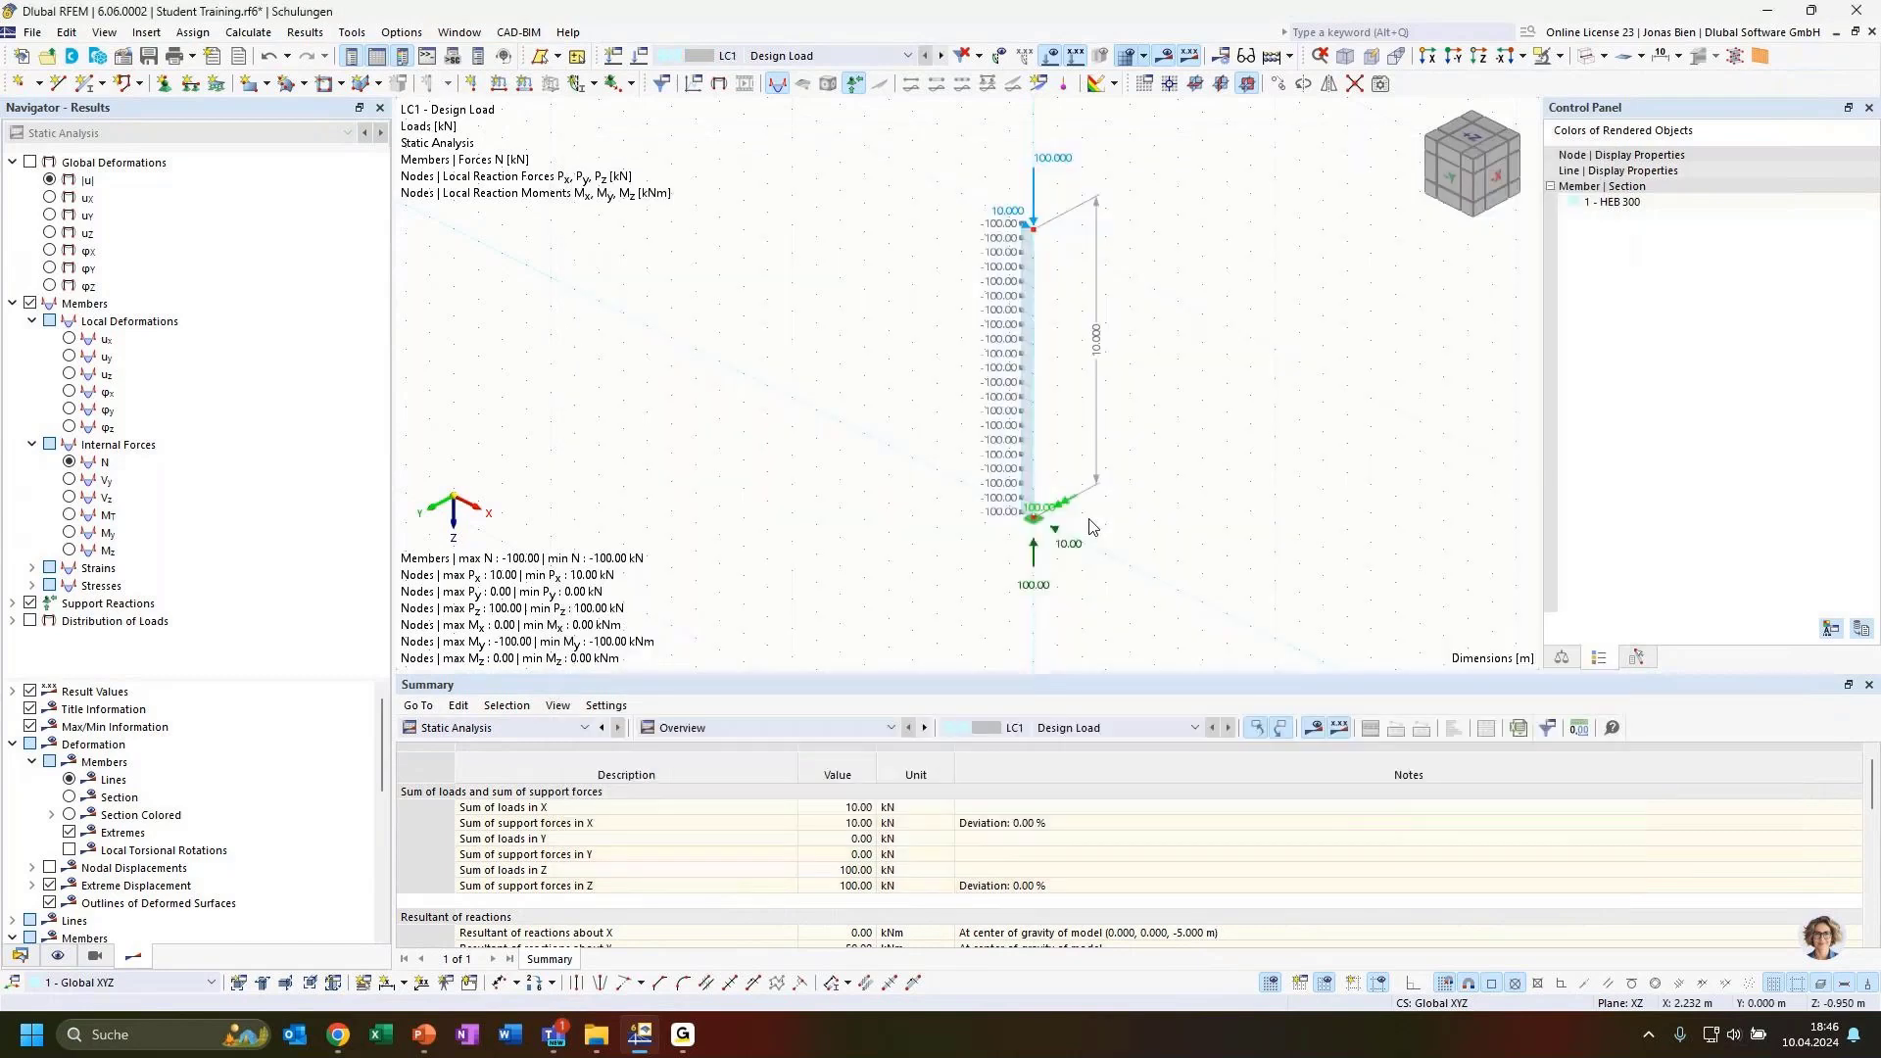
Switch to load case LC2 and run its calculation with the increased loads at the column top.
{"action": "left_click", "coordinate": [907, 56]}
{"action": "left_click", "coordinate": [784, 93]}
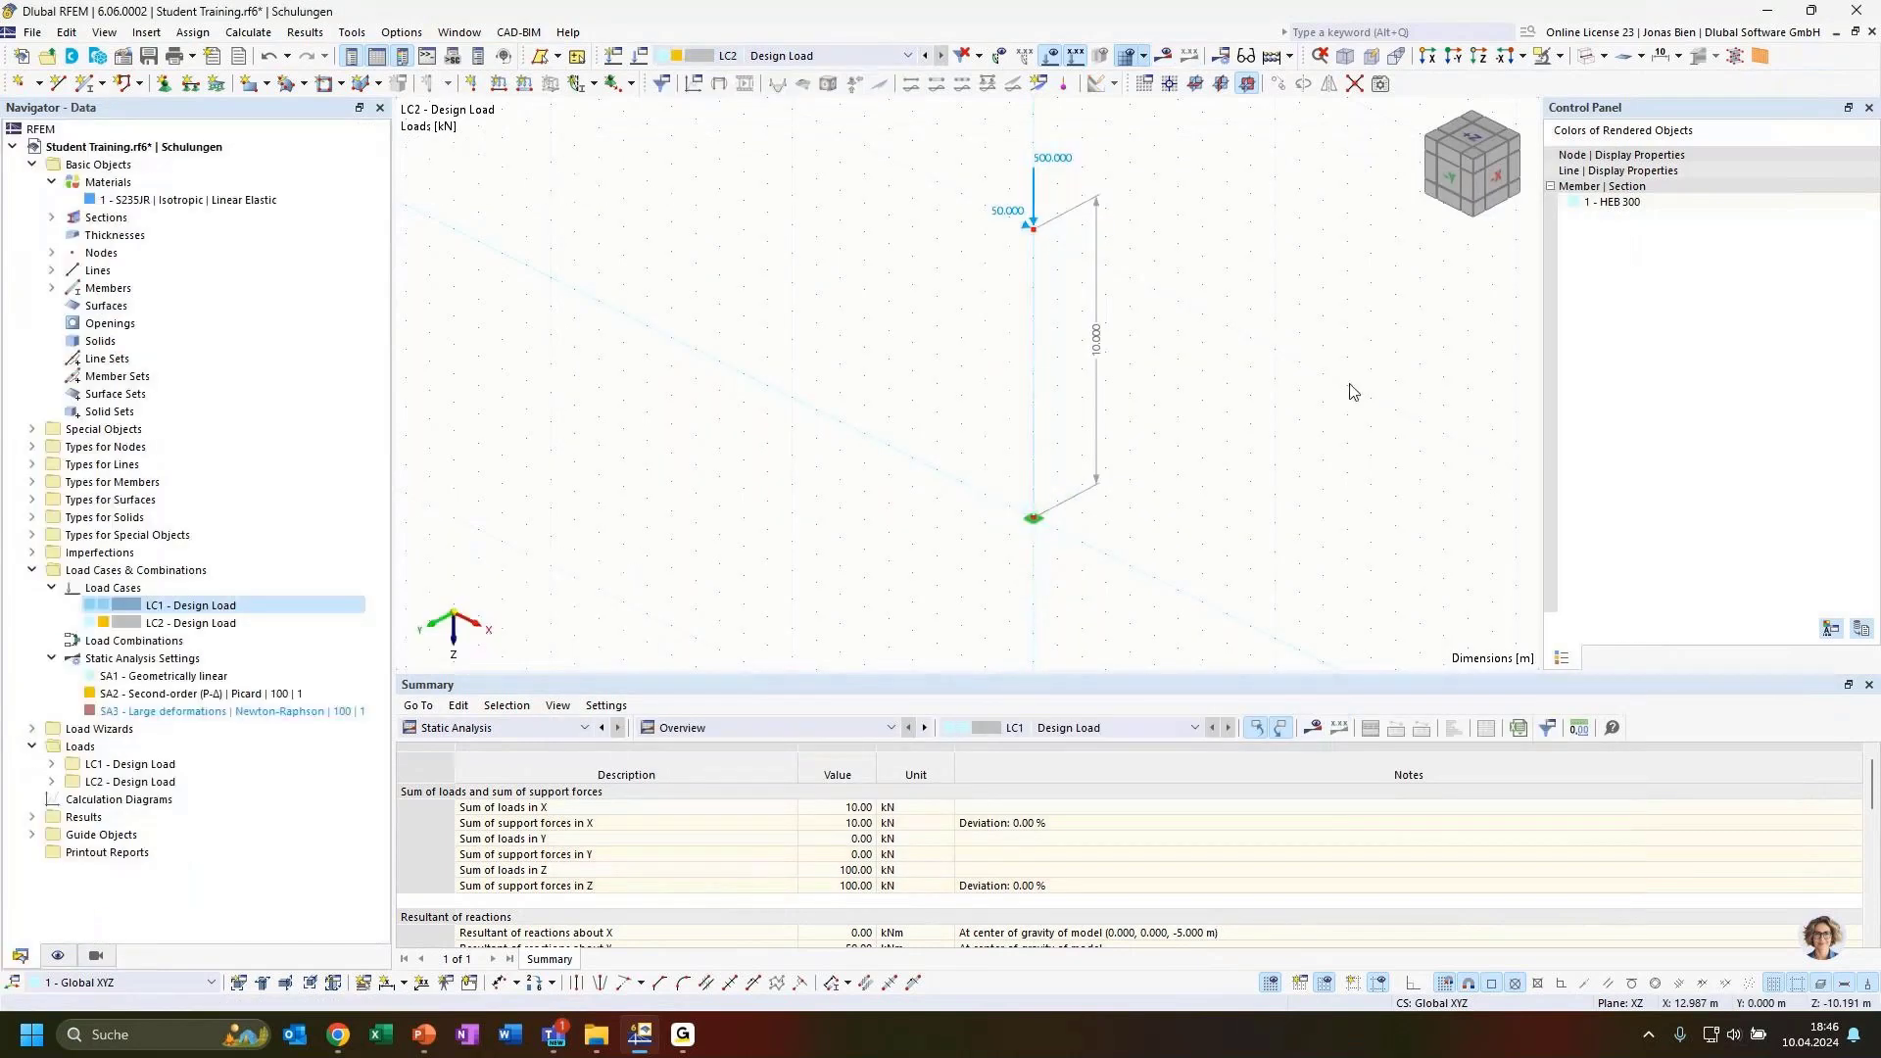
{"action": "left_click", "coordinate": [1163, 55]}
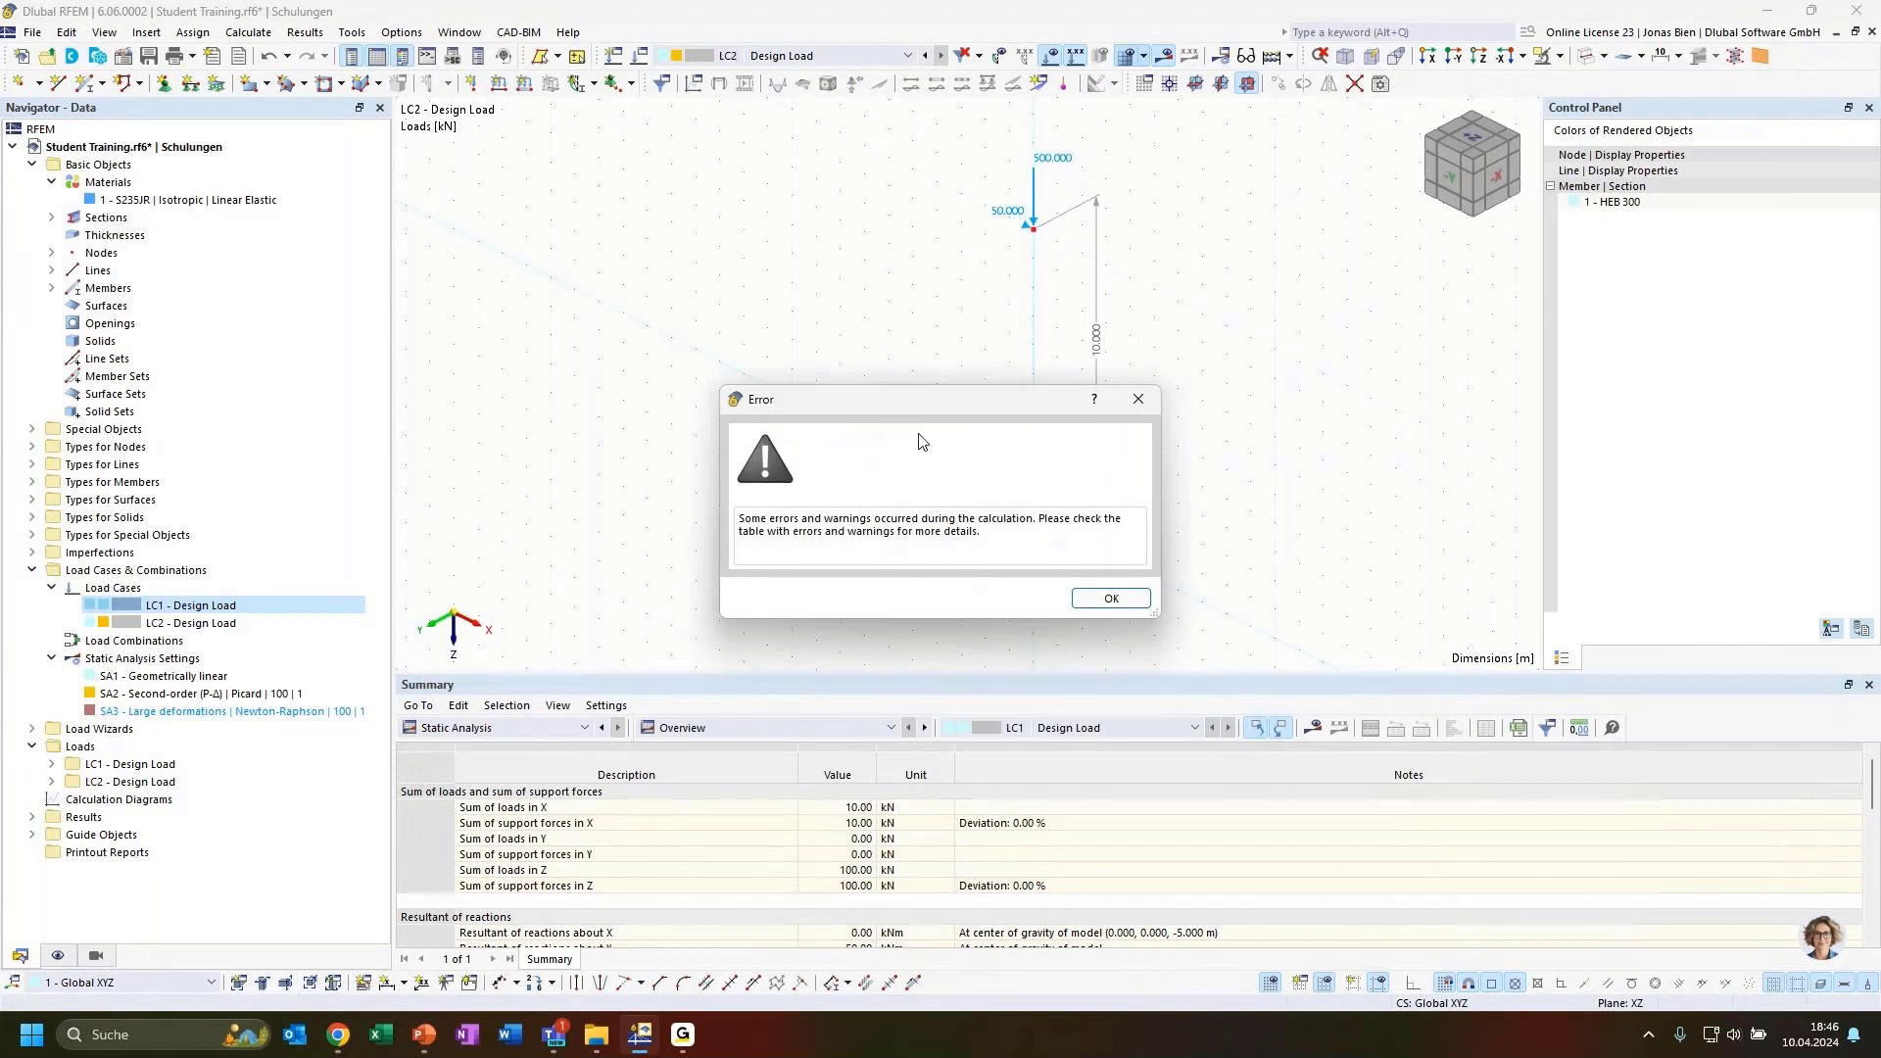
{"action": "left_click_drag", "start_coordinate": [931, 405], "coordinate": [653, 360]}
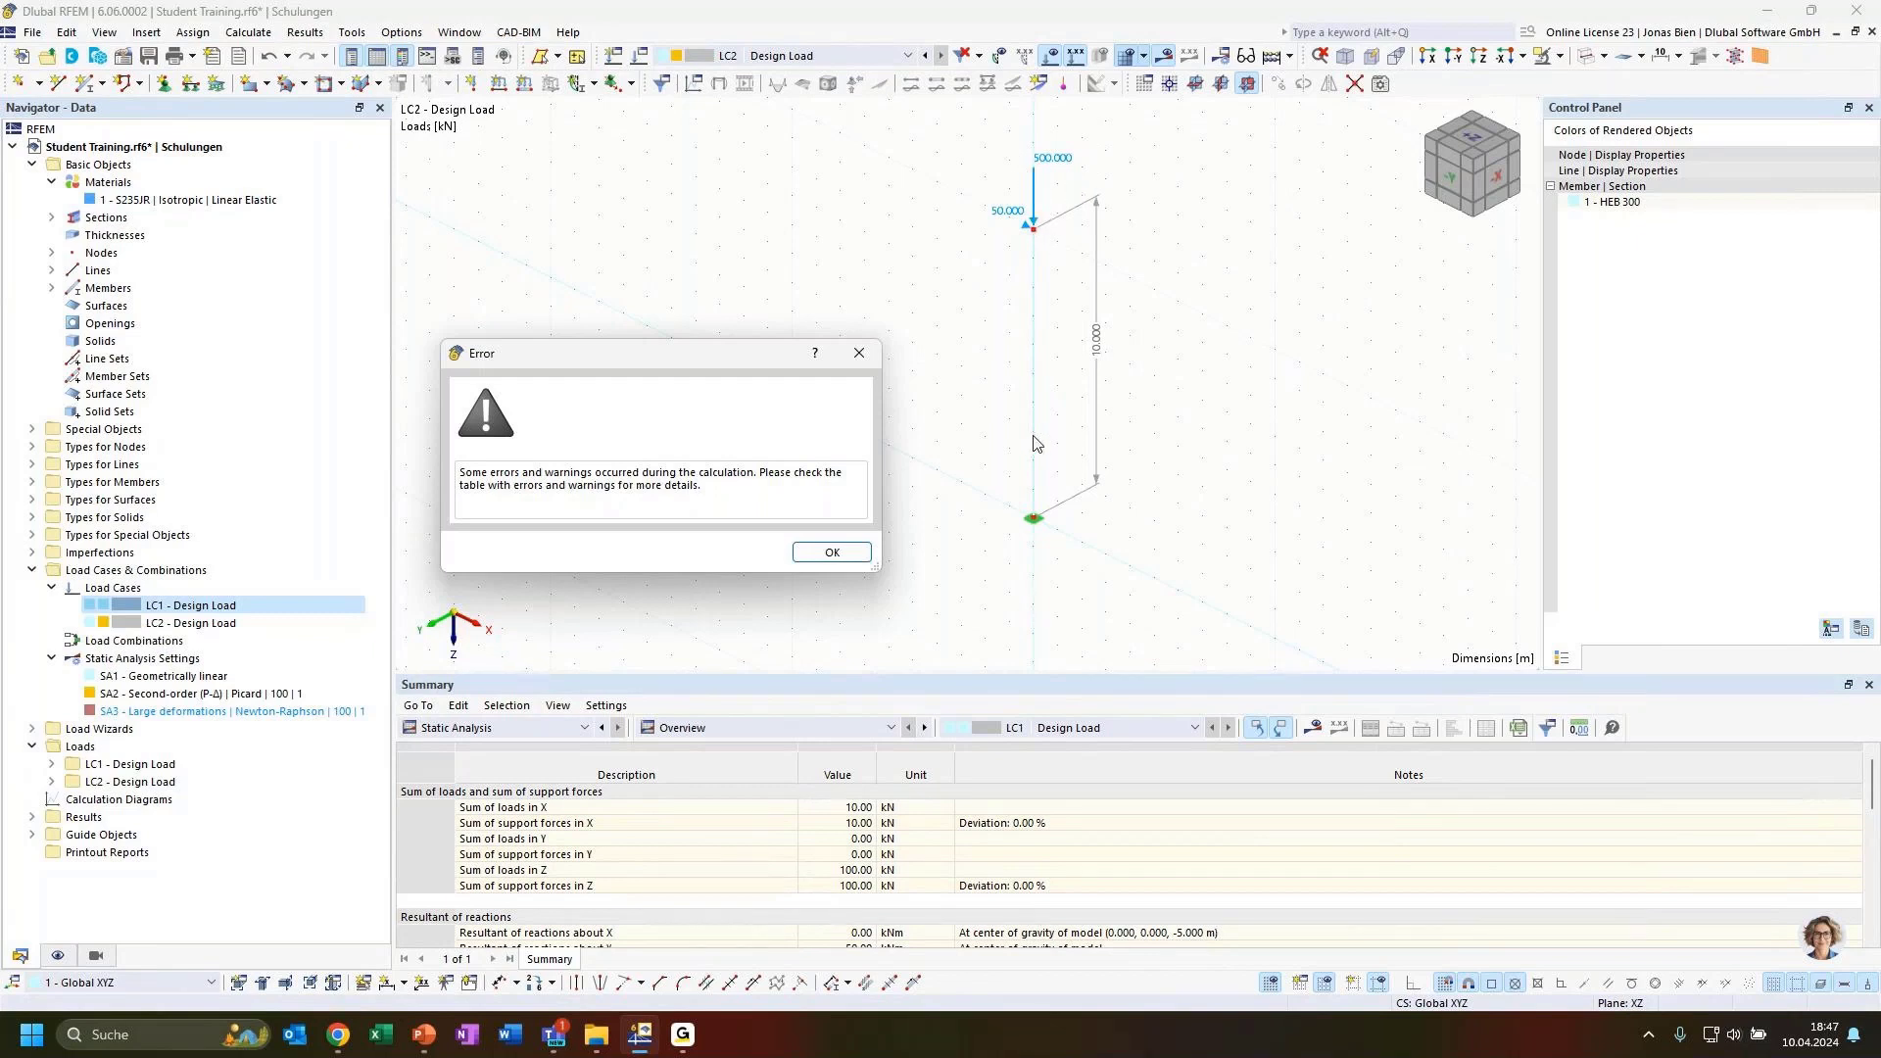
{"action": "left_click", "coordinate": [837, 555]}
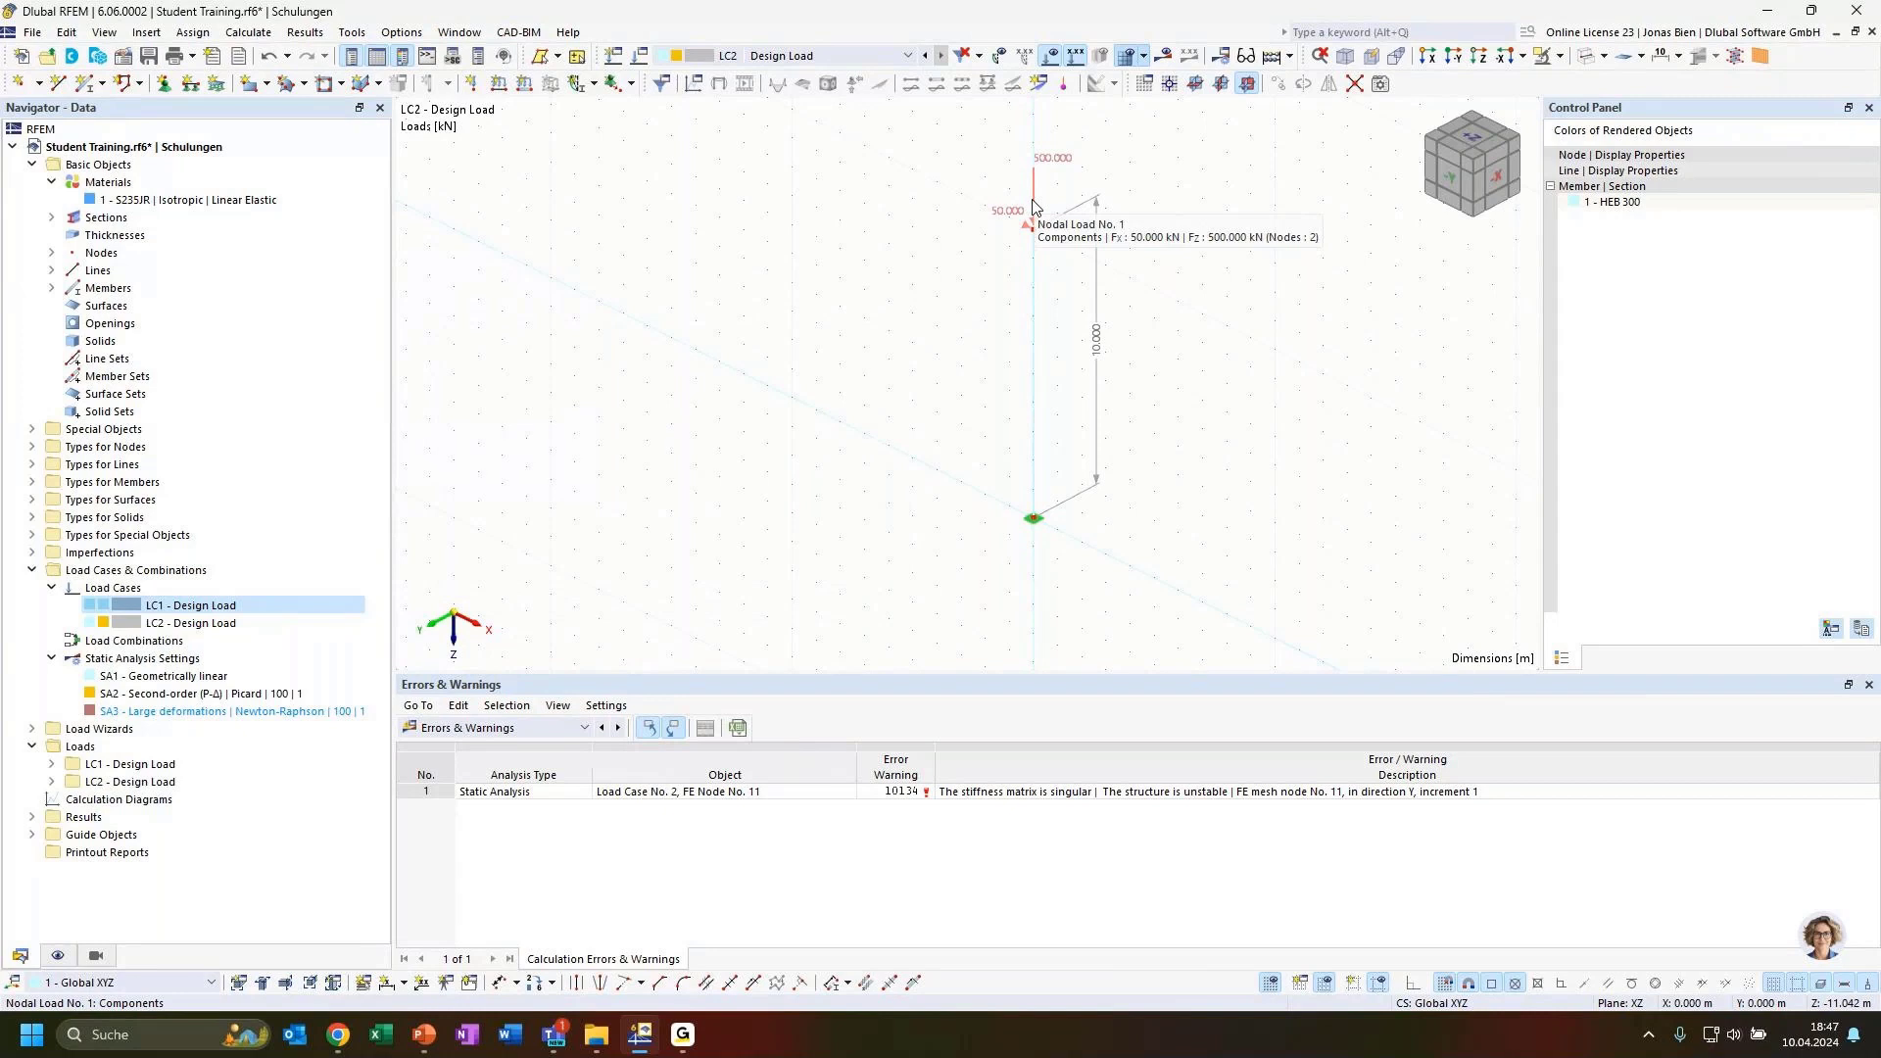
Examine the calculation error reported for LC2 and locate the affected FE mesh node on the column.
{"action": "left_click", "coordinate": [1055, 796]}
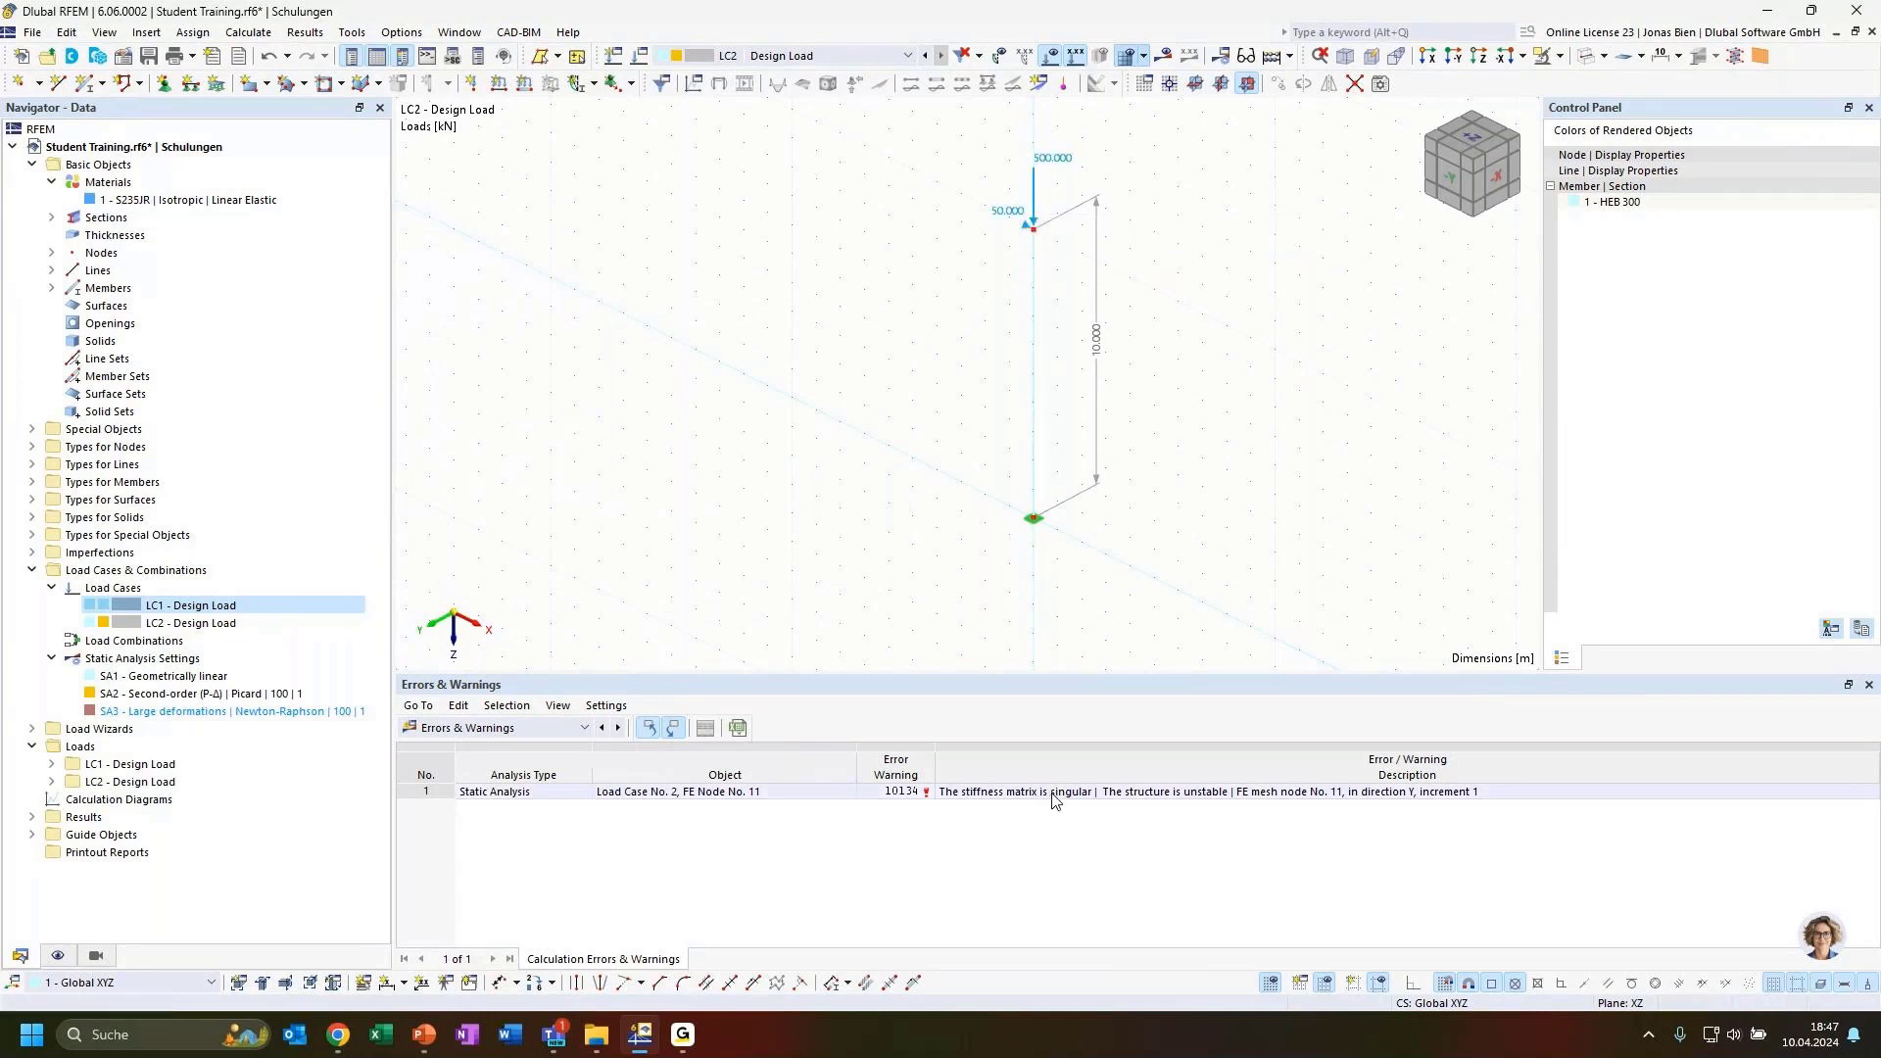
{"action": "left_click", "coordinate": [1178, 806]}
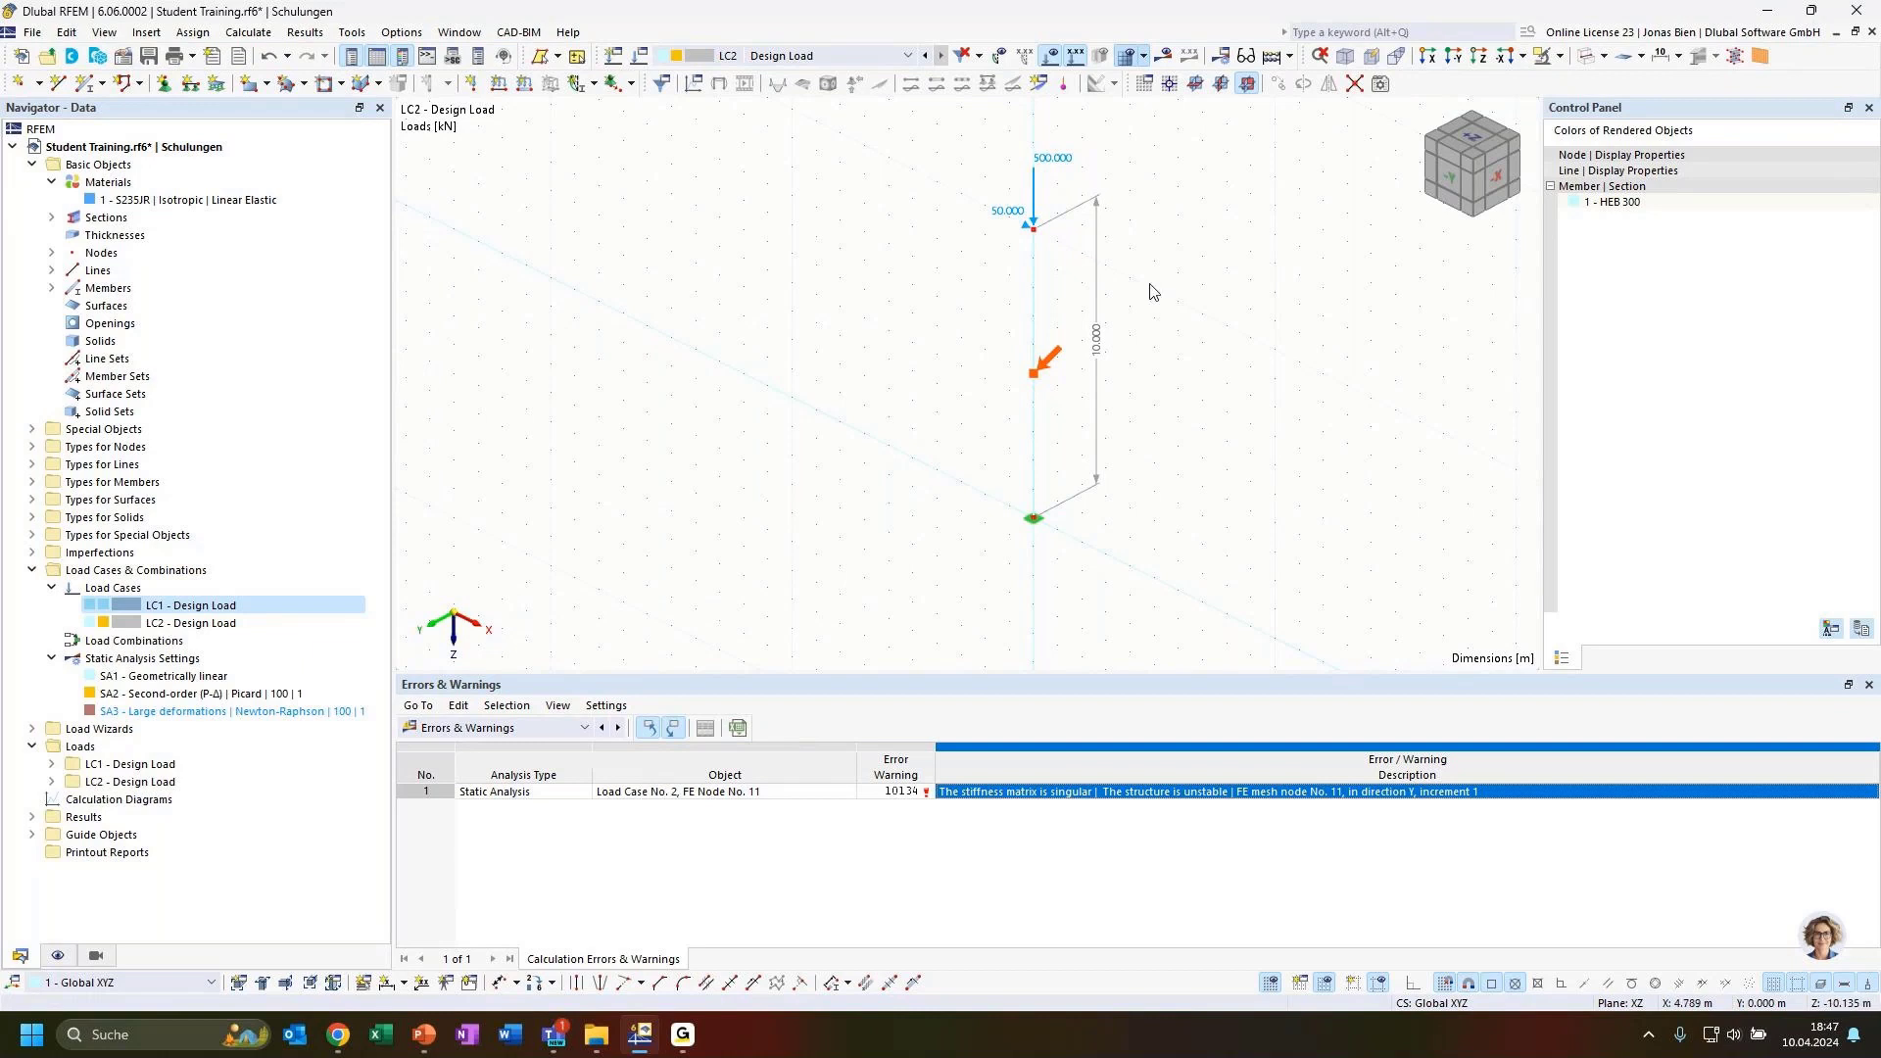
{"action": "middle_click_drag", "start_coordinate": [1151, 281], "coordinate": [1166, 317]}
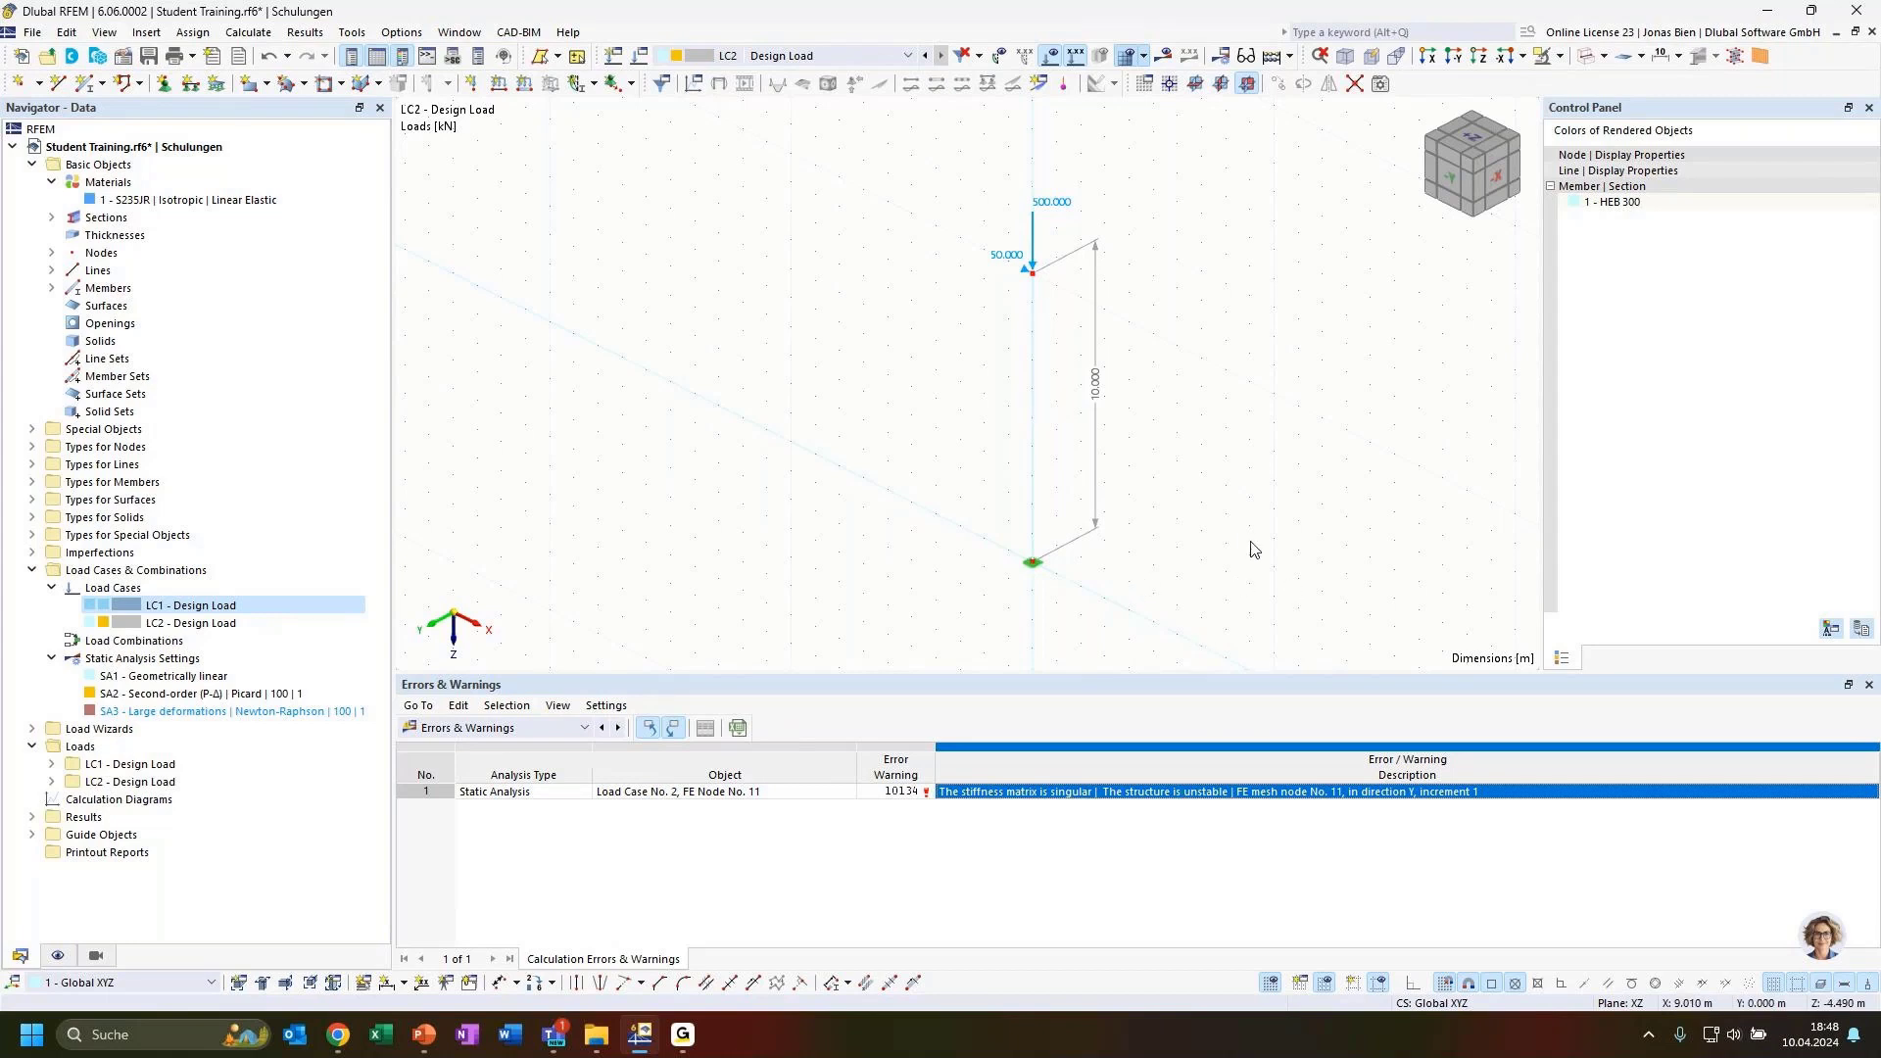
Delete load case LC2 - Design Load from the model.
{"action": "left_click", "coordinate": [853, 56]}
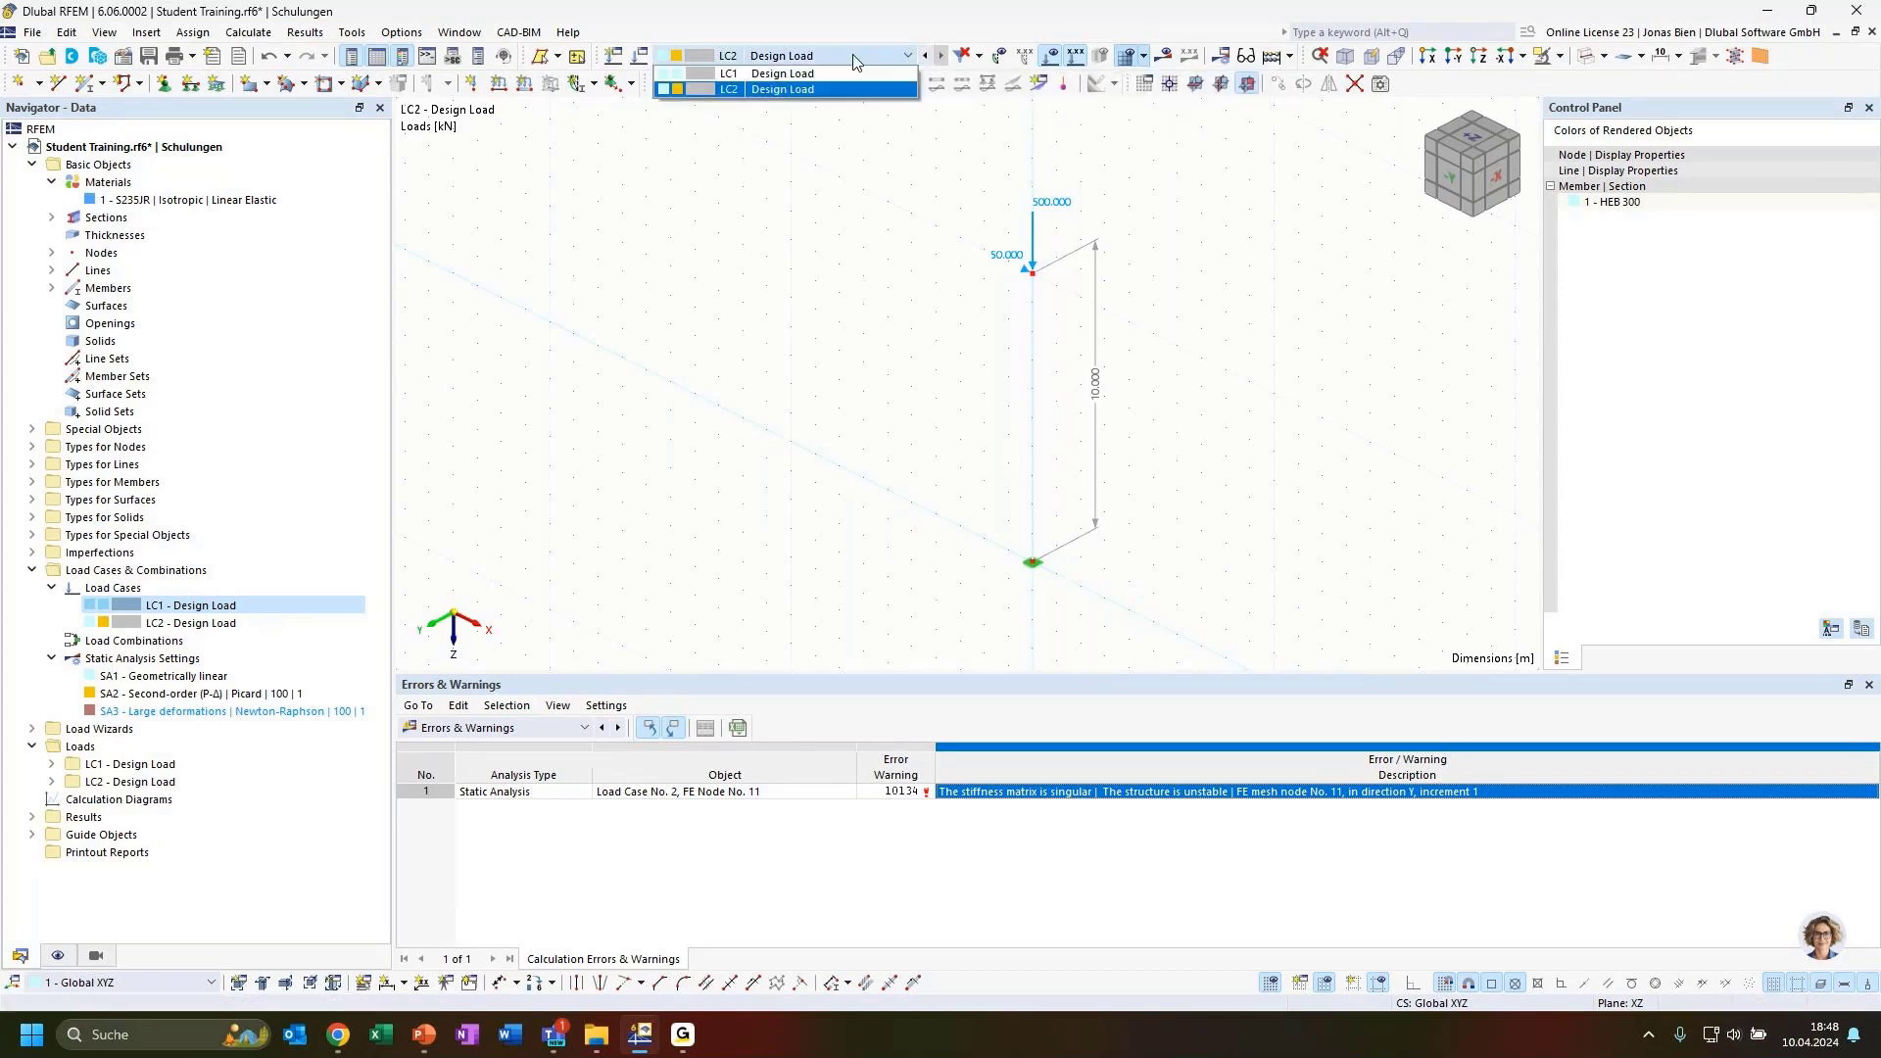
{"action": "left_click", "coordinate": [853, 55]}
{"action": "left_click", "coordinate": [261, 626]}
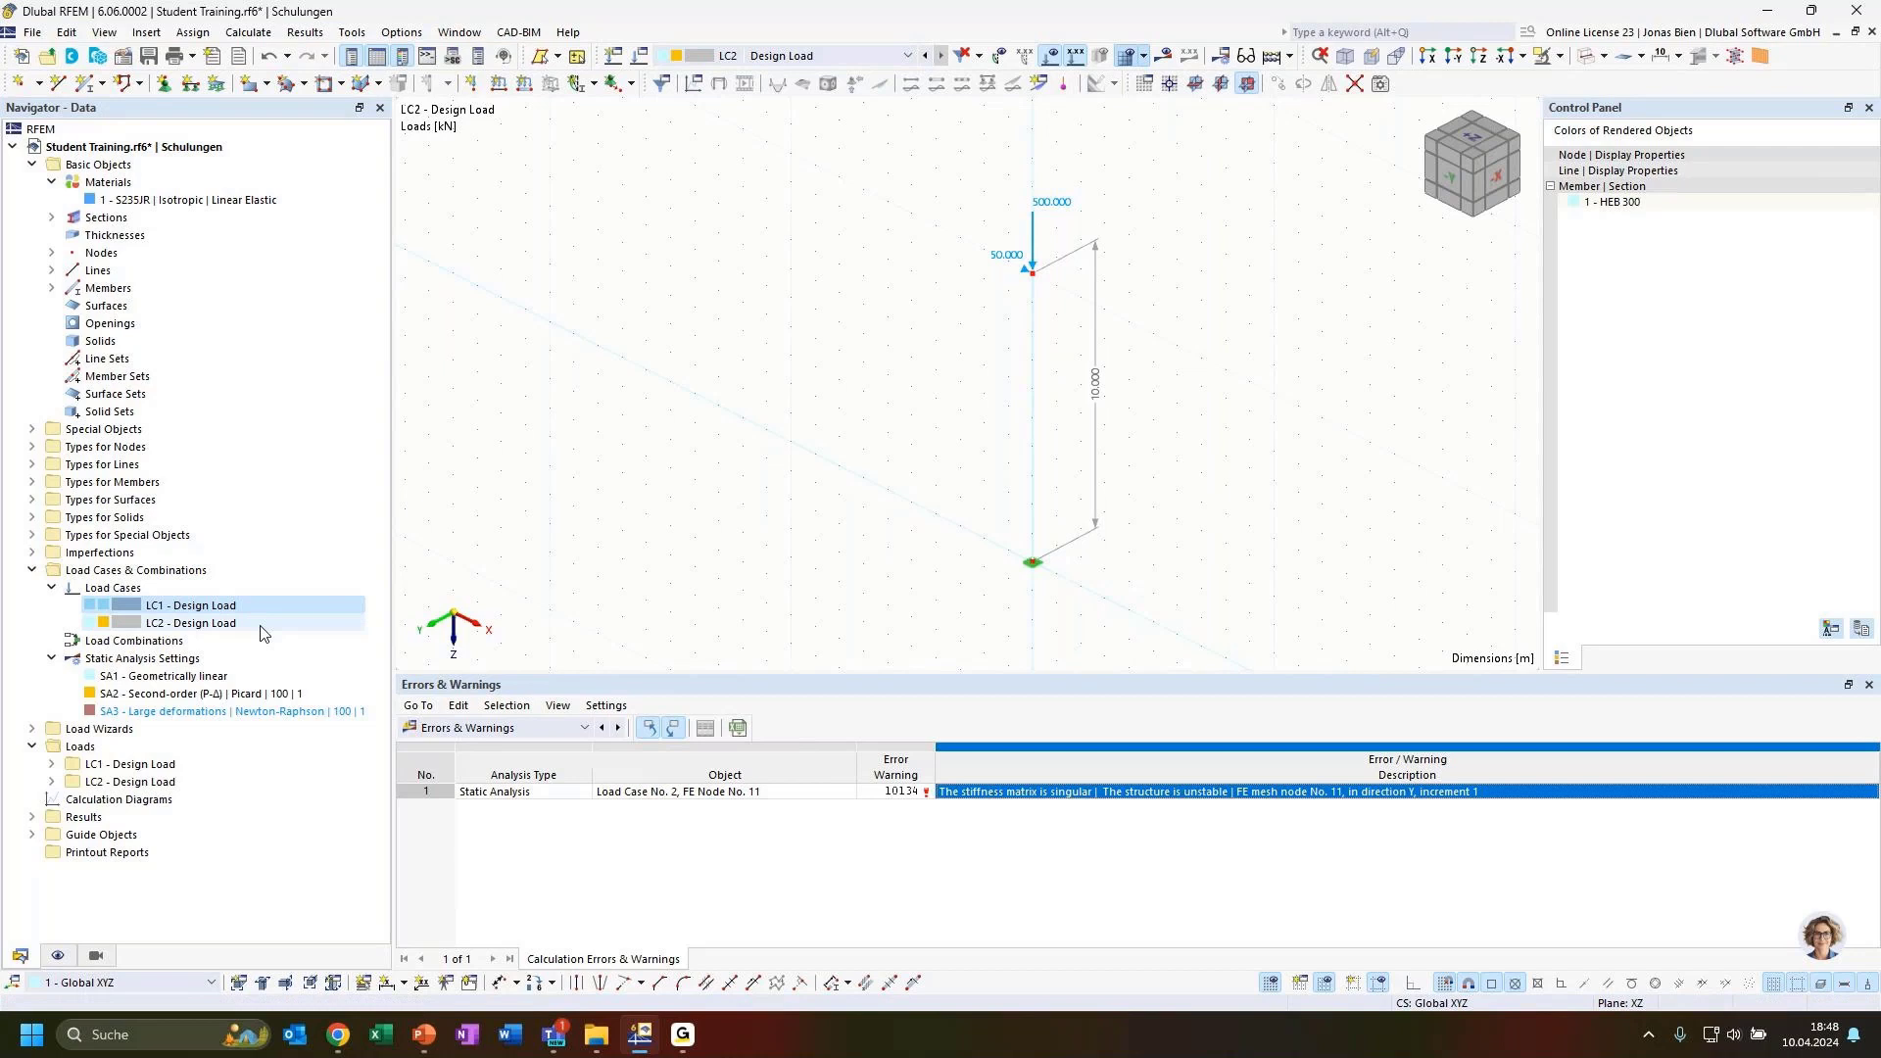
{"action": "right_click", "coordinate": [194, 629]}
{"action": "left_click", "coordinate": [299, 779]}
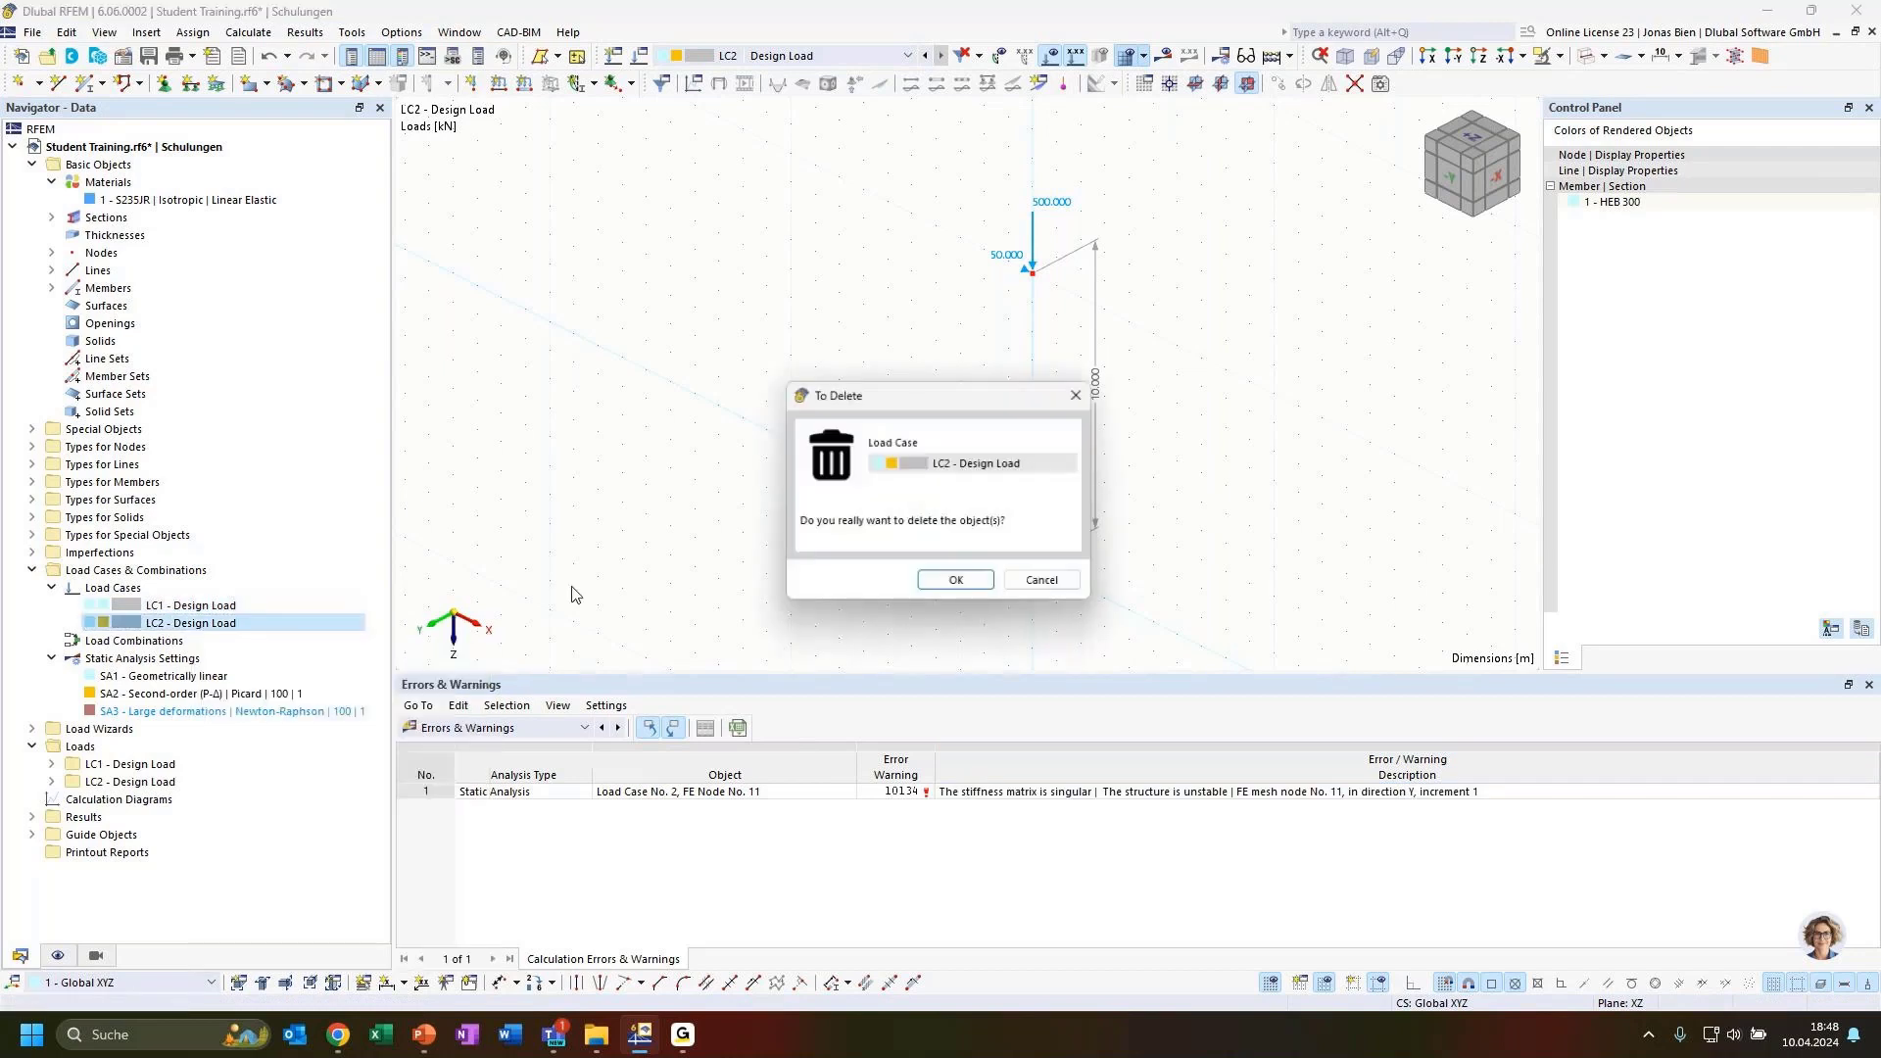
{"action": "left_click", "coordinate": [944, 586]}
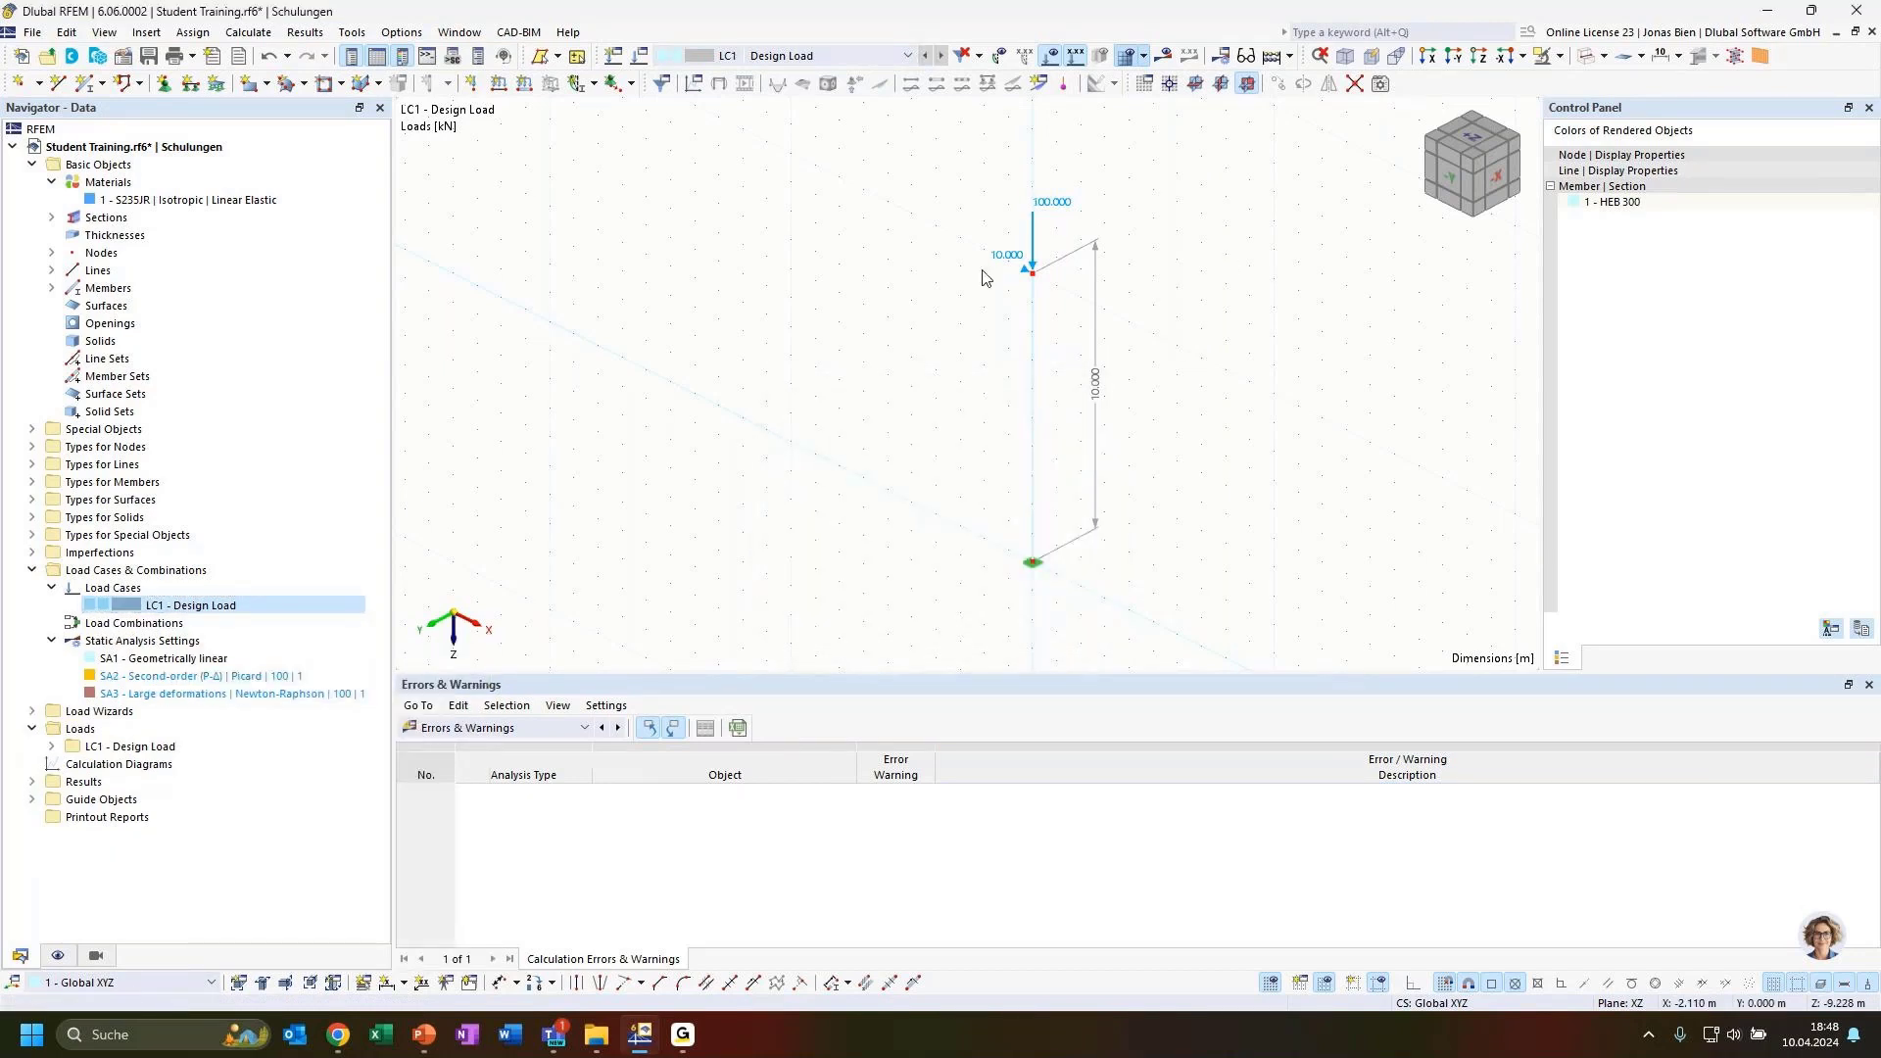
Set the horizontal force Fx of the LC1 nodal load at the column top to 0 kN.
{"action": "double_click", "coordinate": [1033, 253]}
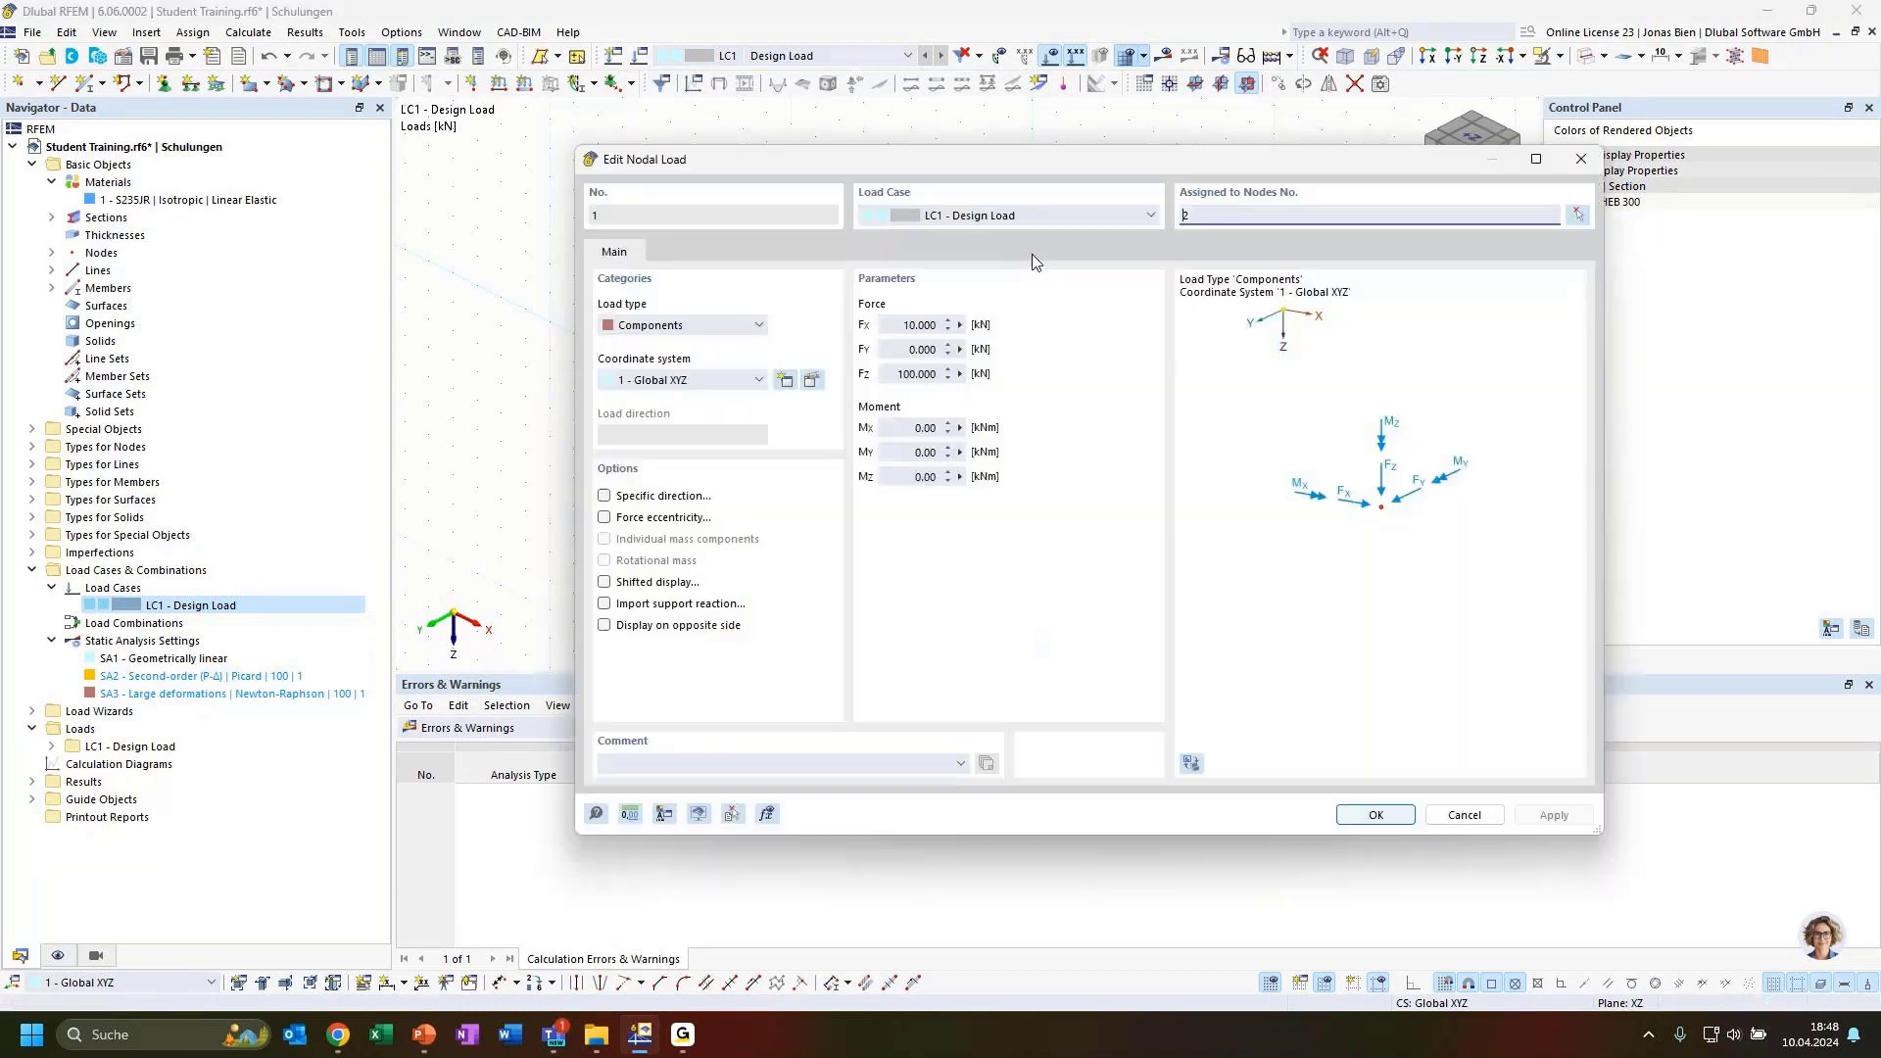
{"action": "double_click", "coordinate": [919, 325]}
{"action": "type", "text": "0"}
{"action": "left_click", "coordinate": [1328, 769]}
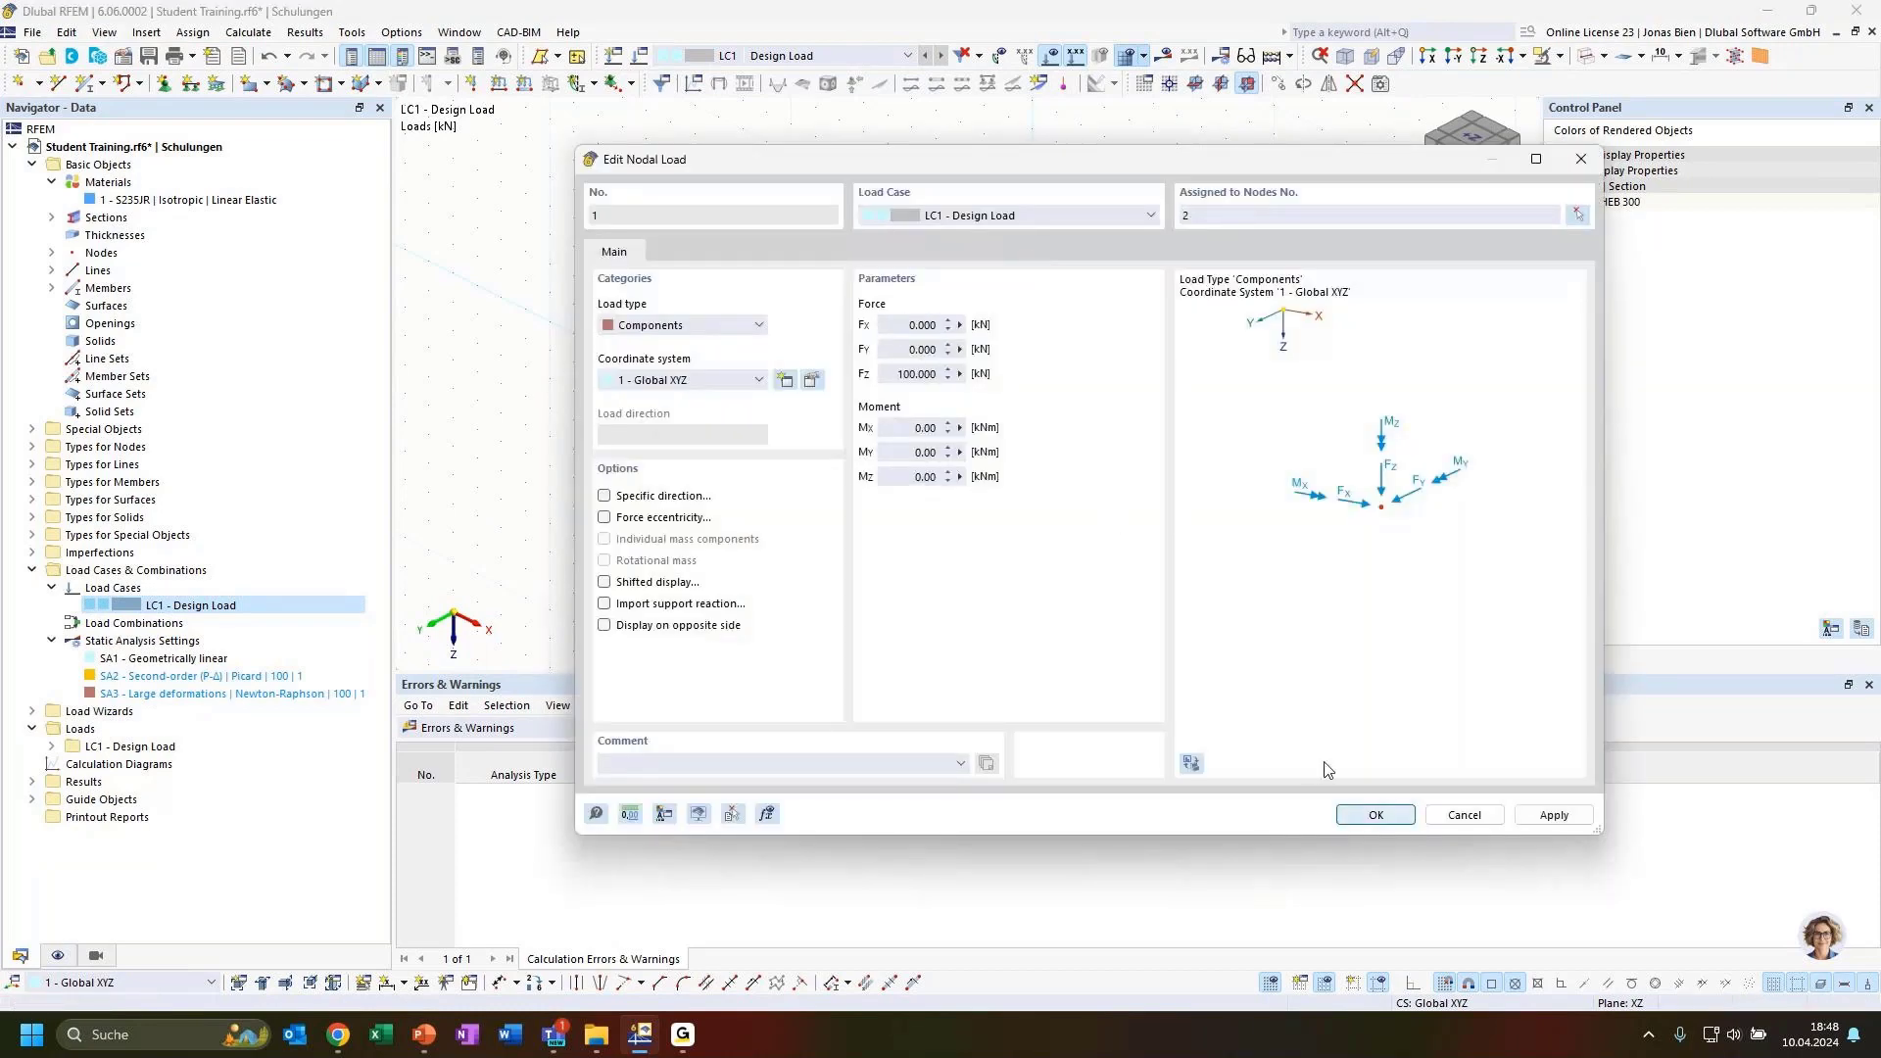
{"action": "left_click", "coordinate": [1376, 815]}
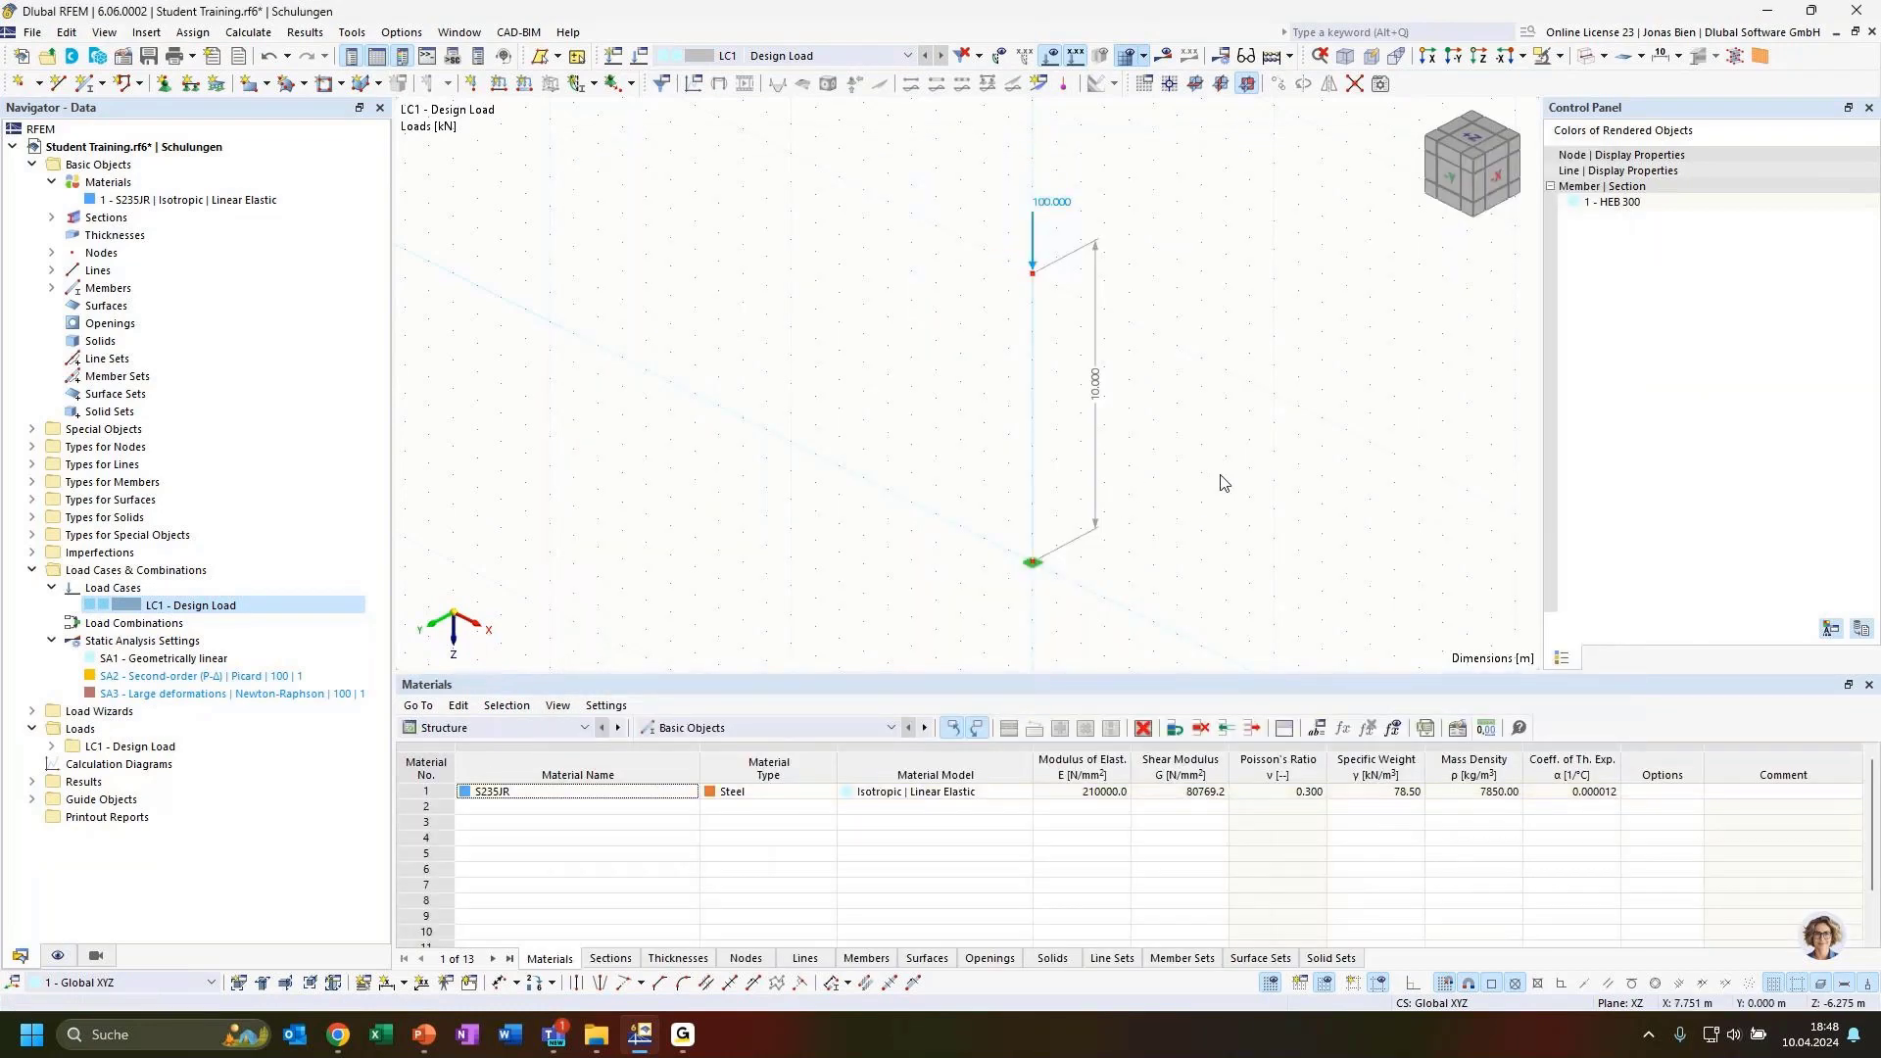
Display the column as a solid member with its HEB 300 section shape.
{"action": "middle_click_drag", "start_coordinate": [1241, 479], "coordinate": [1157, 480], "text": "ctrl"}
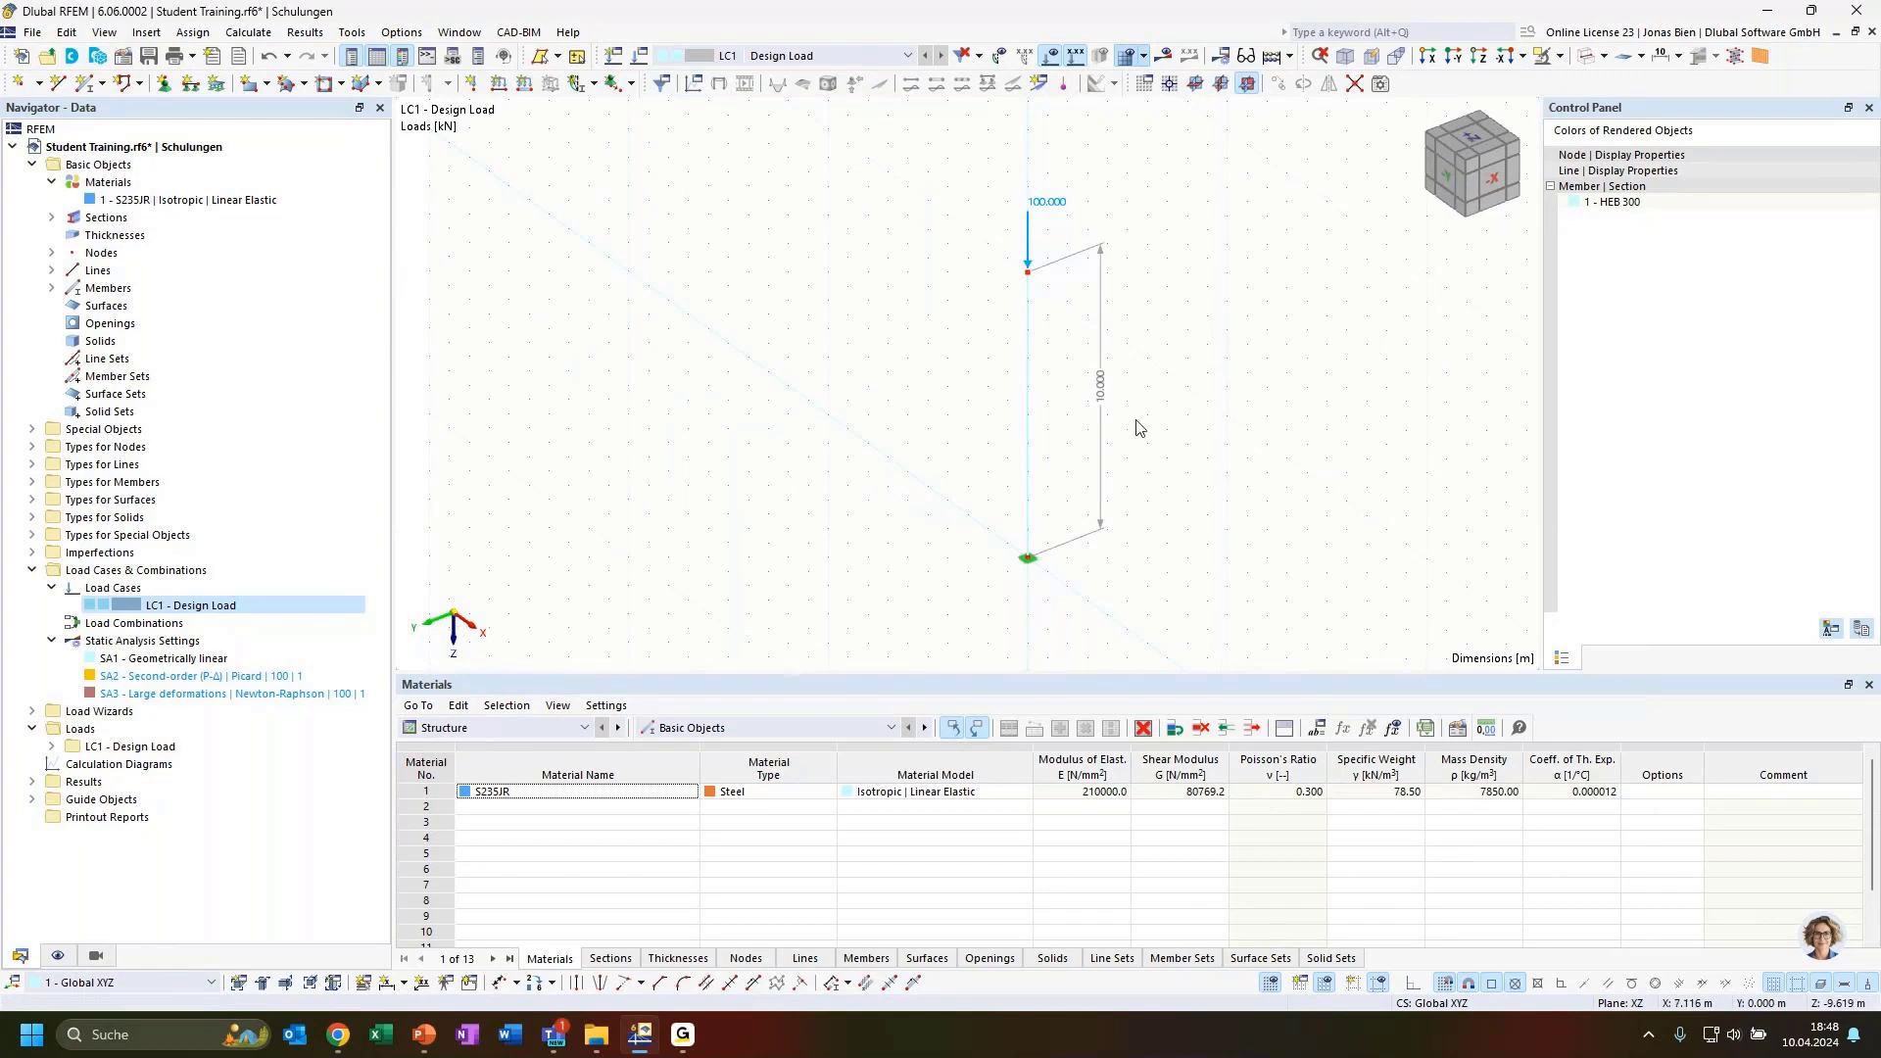
{"action": "middle_click_drag", "start_coordinate": [1138, 399], "coordinate": [1183, 429], "text": "ctrl"}
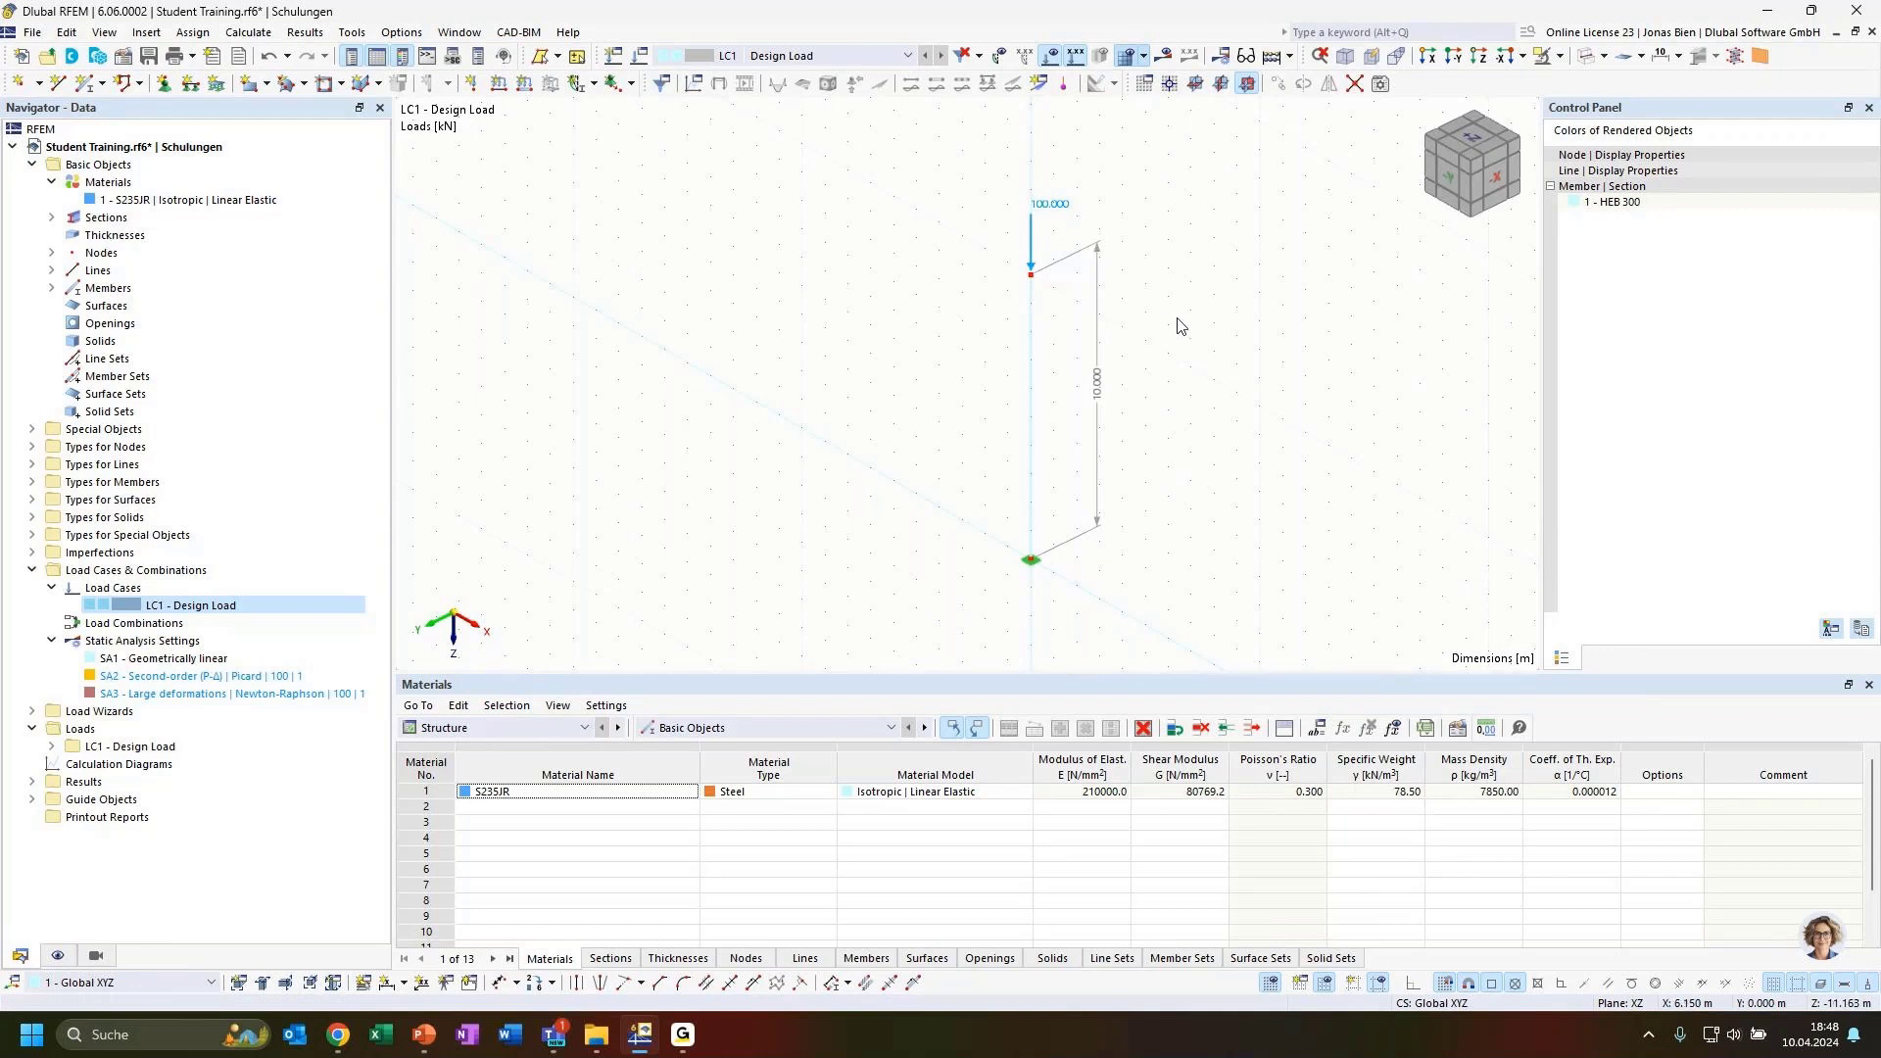
{"action": "left_click", "coordinate": [1036, 438]}
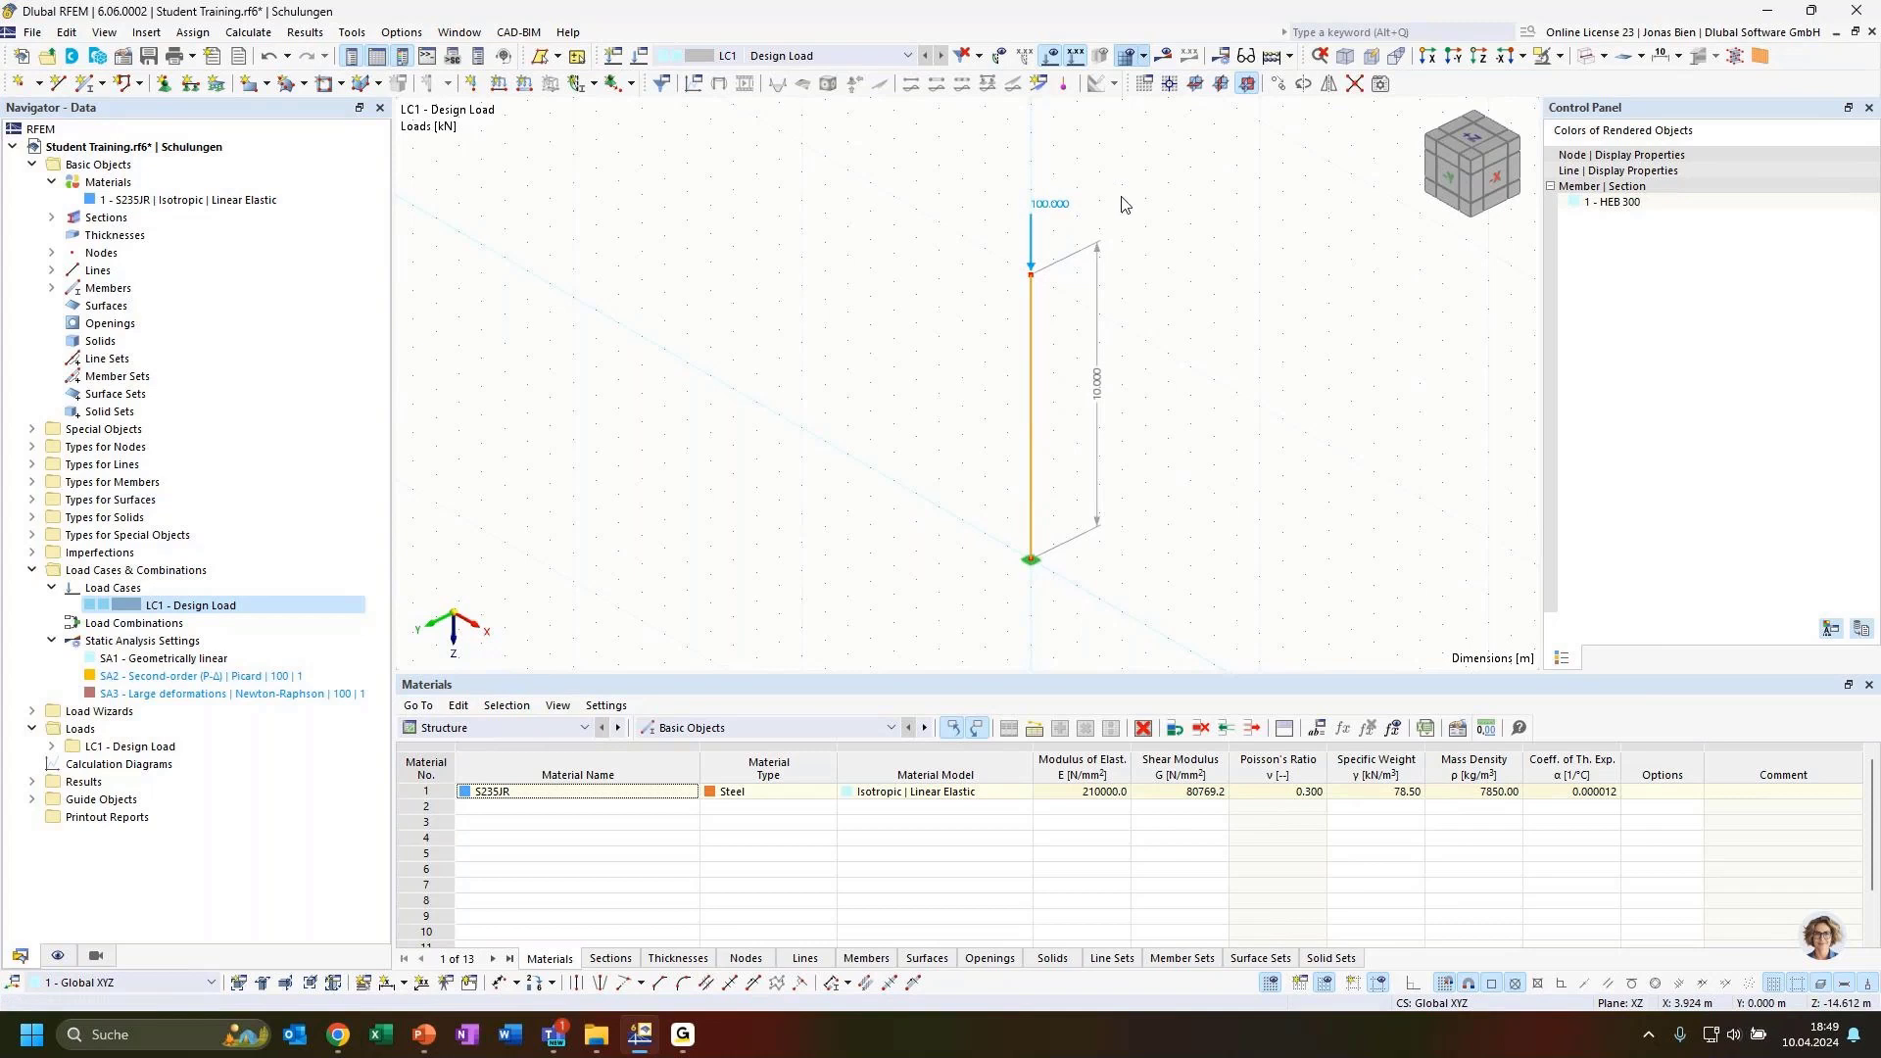
{"action": "left_click", "coordinate": [1585, 57]}
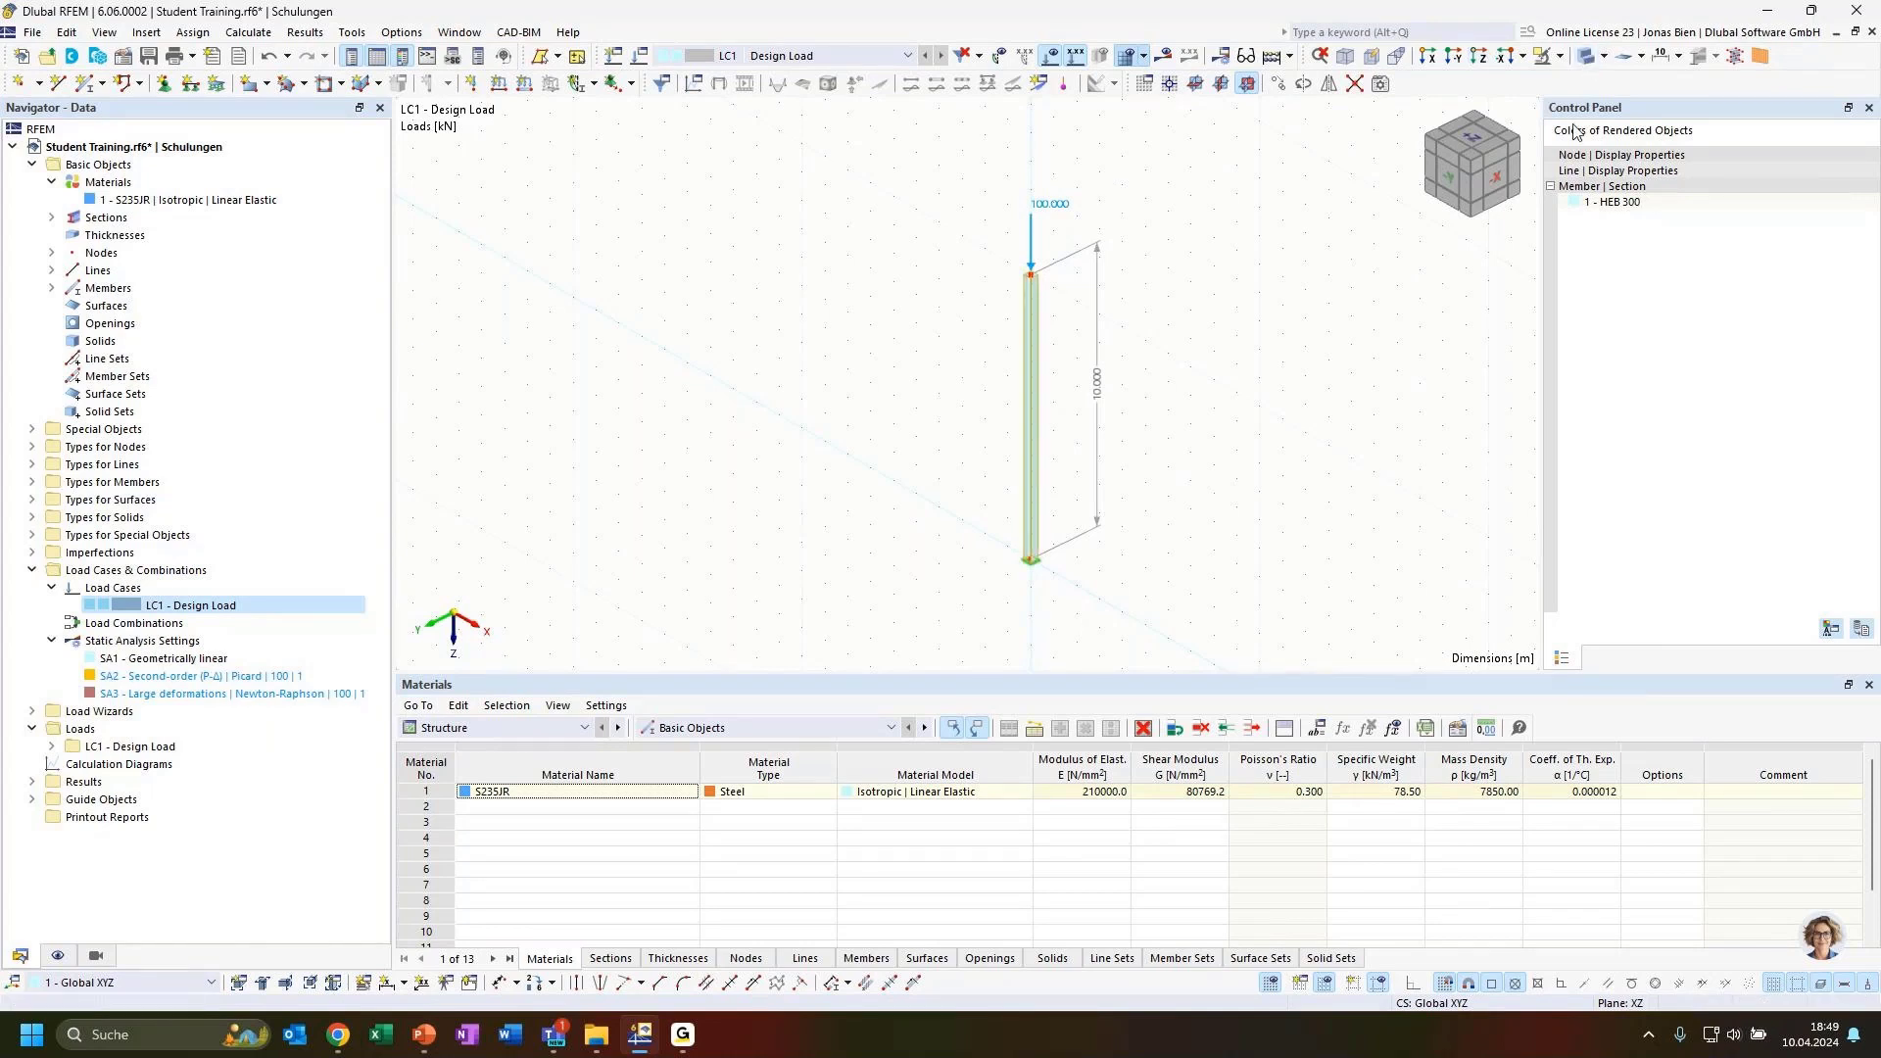
{"action": "left_click", "coordinate": [1075, 519]}
{"action": "scroll", "coordinate": [1124, 519], "scroll_direction": "up", "scroll_amount": 3}
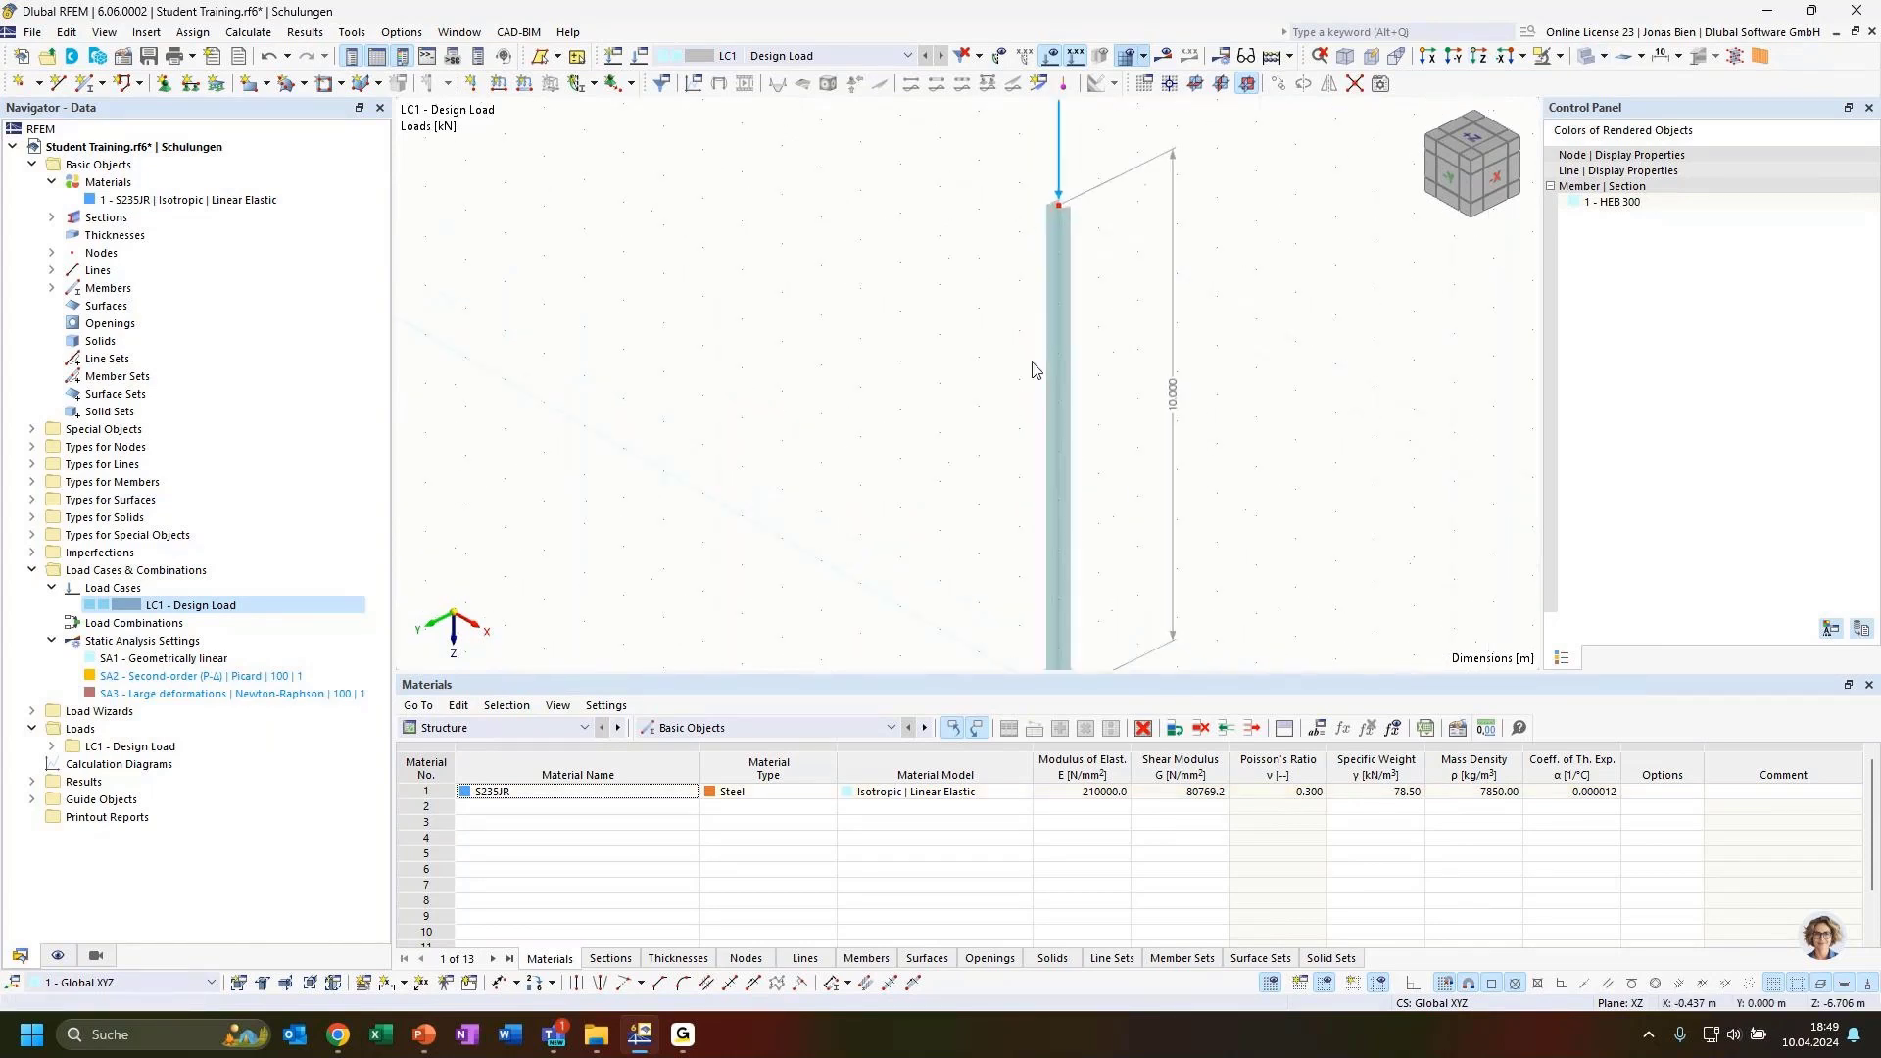
Examine the rendered column with its vertical top load and base support, and switch to the PowerPoint presentation.
{"action": "middle_click_drag", "start_coordinate": [1250, 355], "coordinate": [1264, 450]}
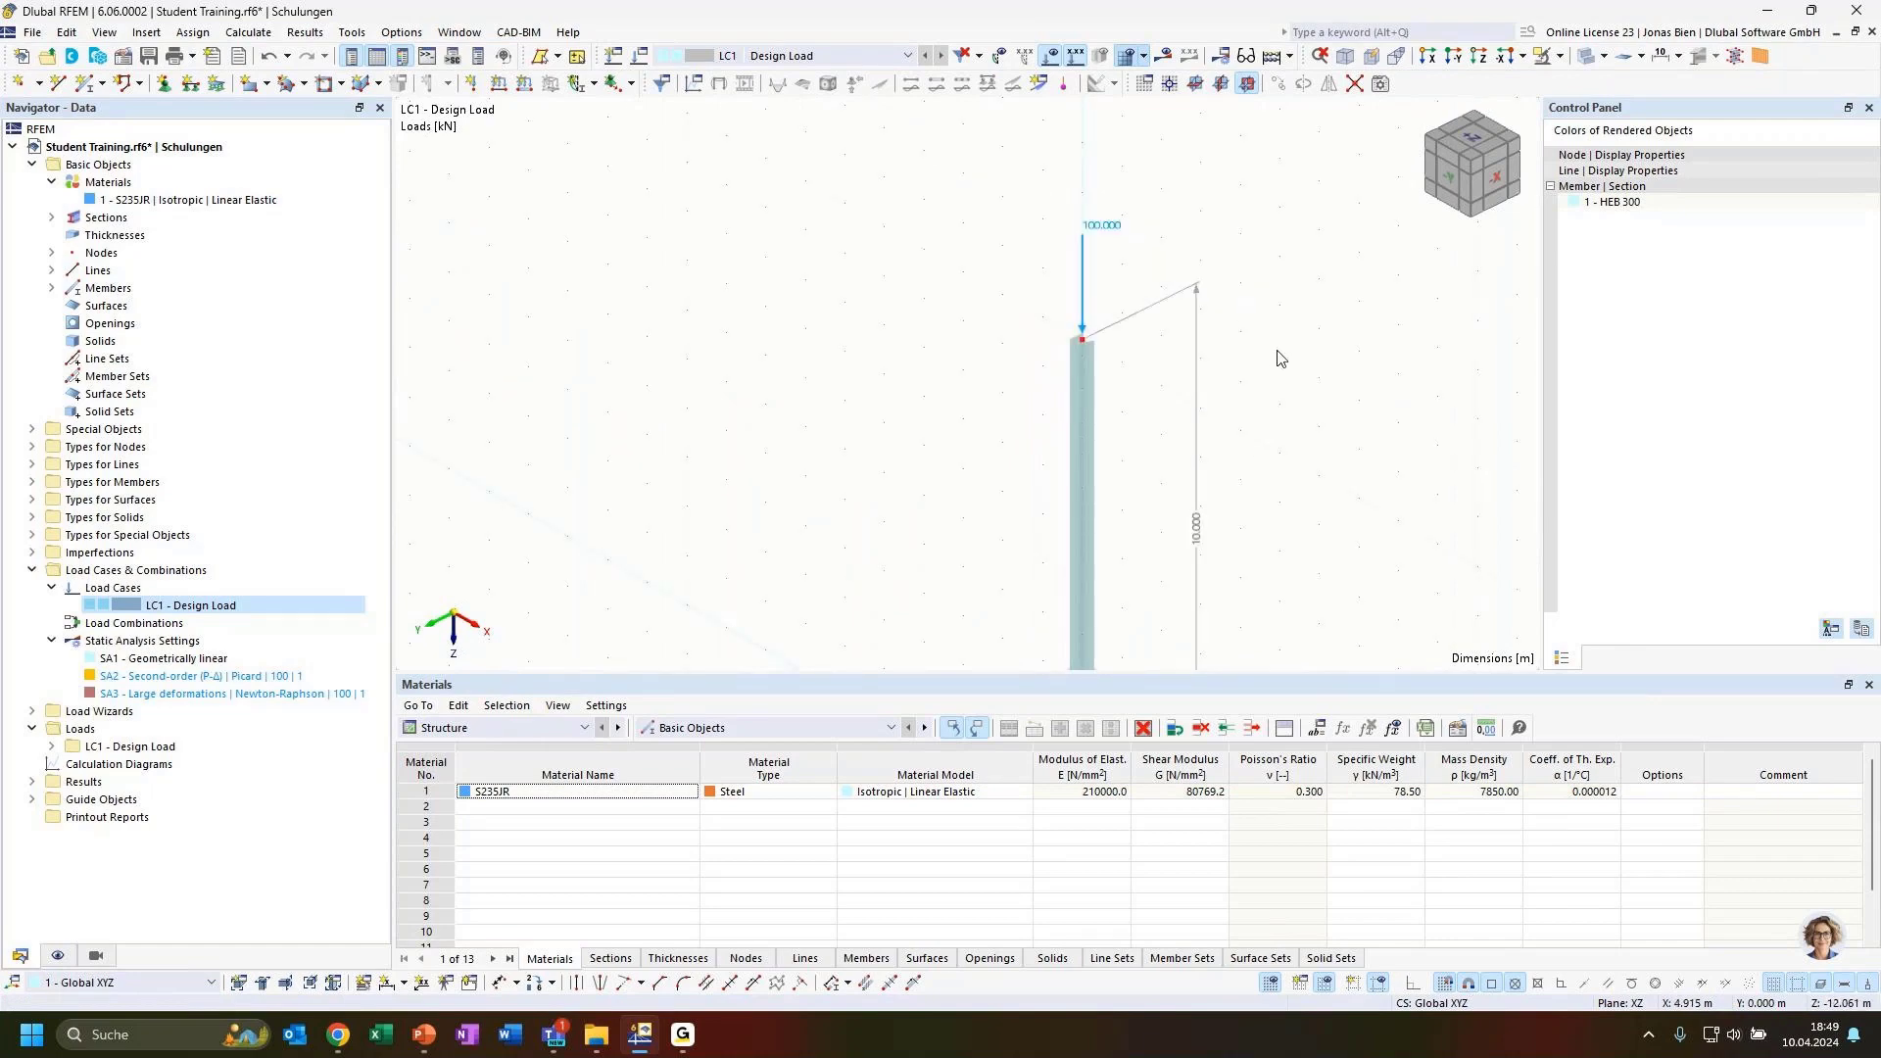
{"action": "mouse_move", "coordinate": [1281, 359]}
{"action": "middle_mouse_down", "text": "ctrl"}
{"action": "mouse_move", "coordinate": [1315, 420]}
{"action": "mouse_move", "coordinate": [1251, 339]}
{"action": "middle_mouse_up", "text": "ctrl"}
{"action": "scroll", "coordinate": [1240, 412], "scroll_direction": "down", "scroll_amount": 3}
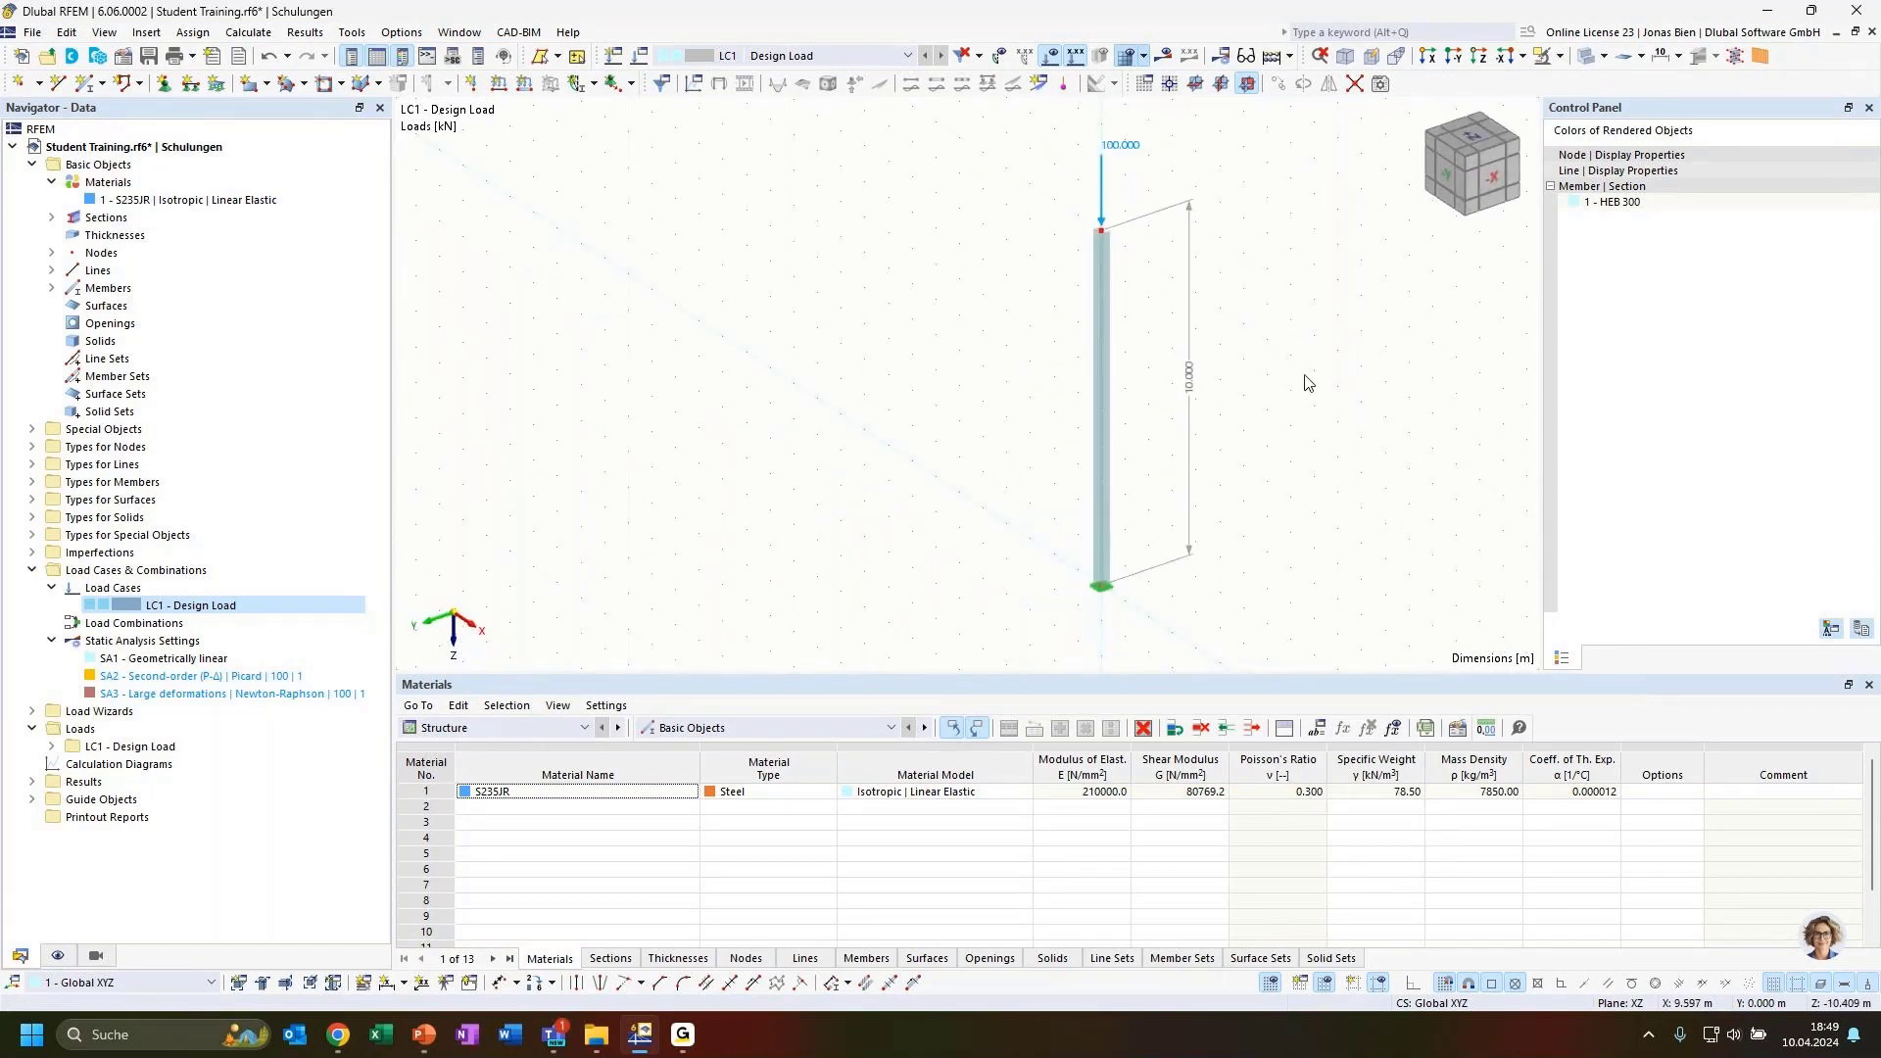
{"action": "middle_click_drag", "start_coordinate": [1250, 299], "coordinate": [1244, 313]}
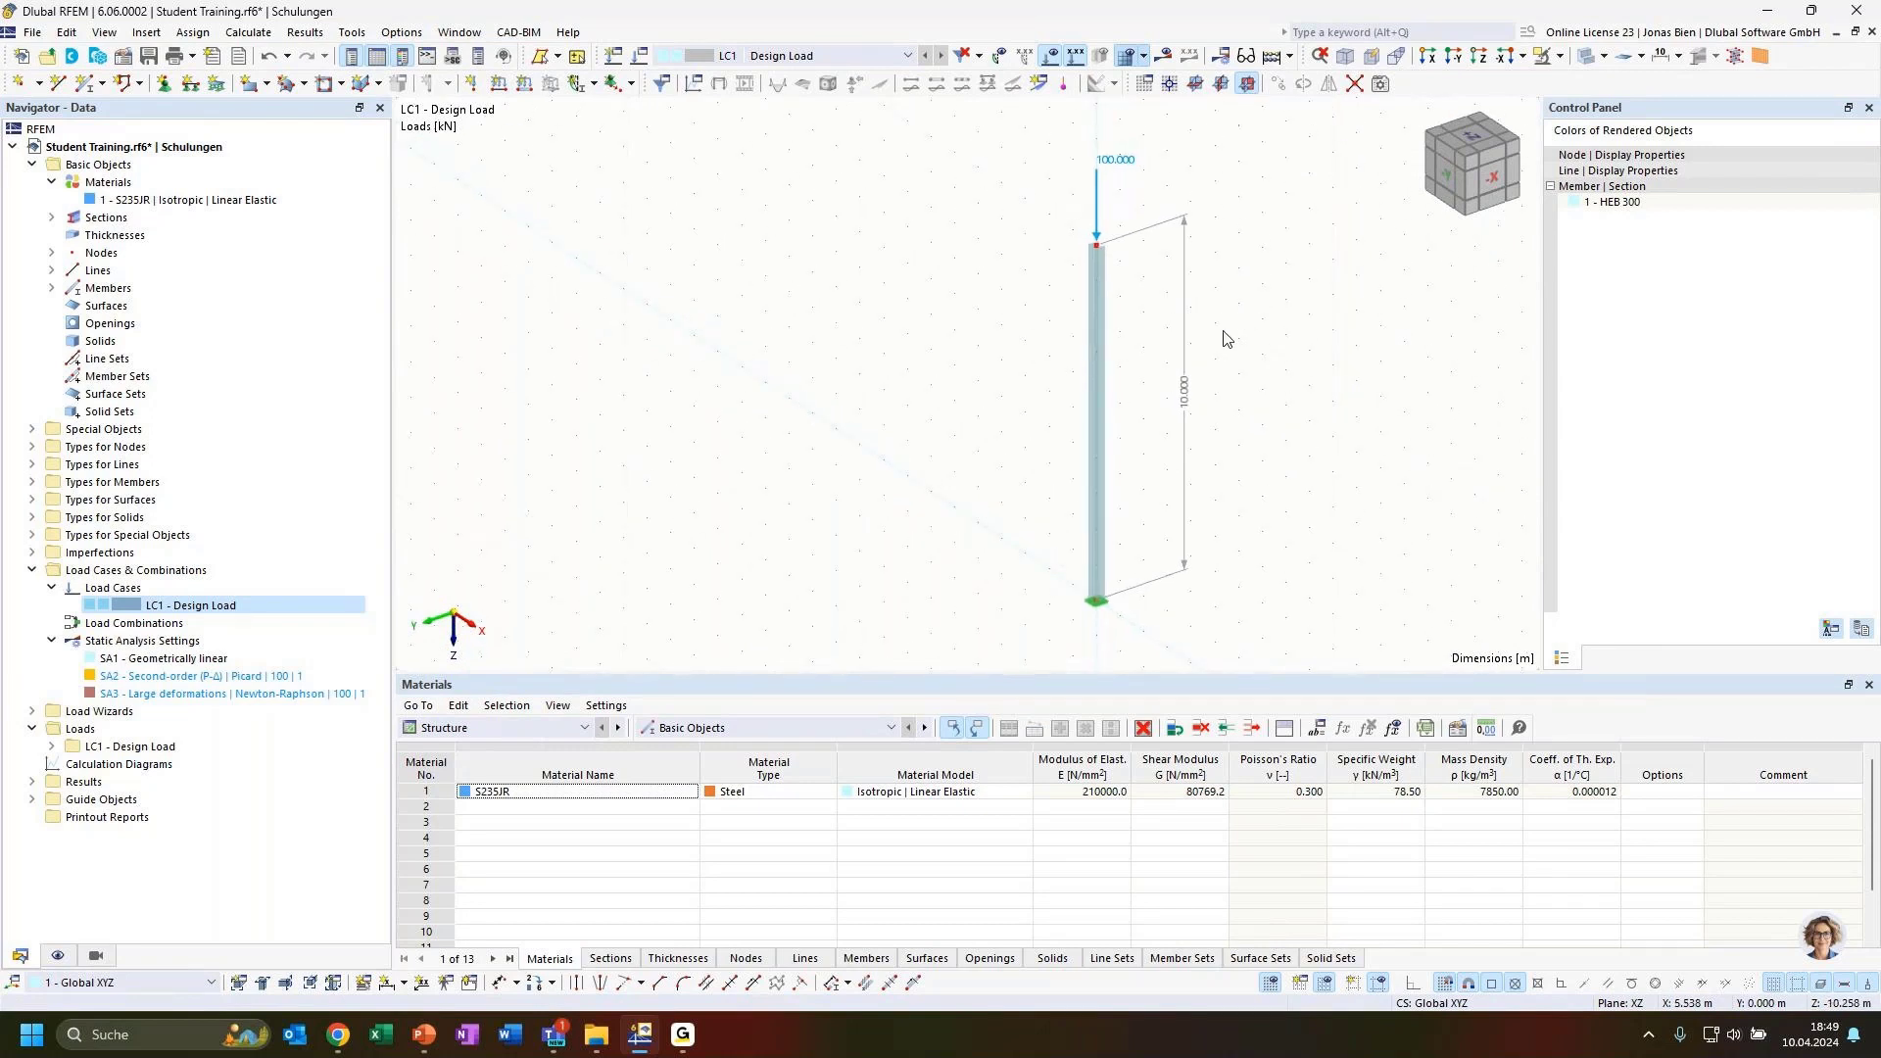
{"action": "left_click", "coordinate": [1088, 361]}
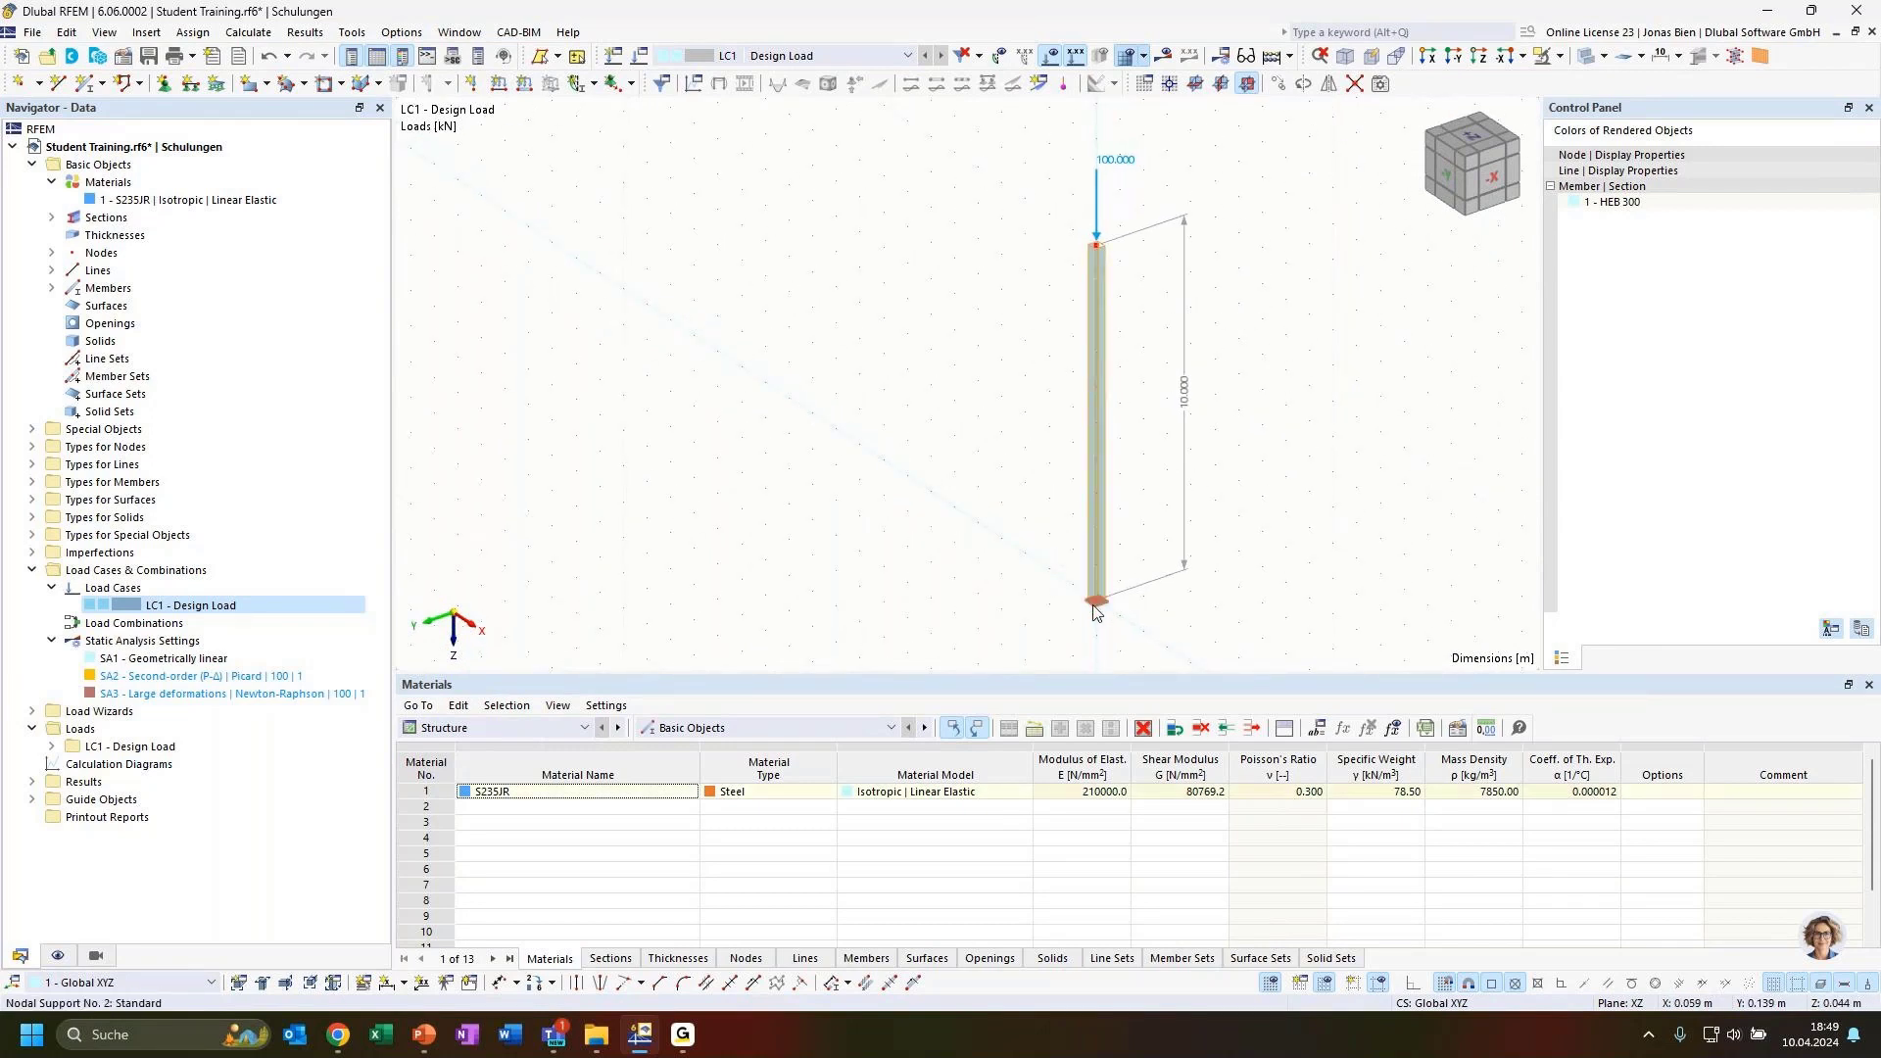
{"action": "left_click", "coordinate": [1245, 392]}
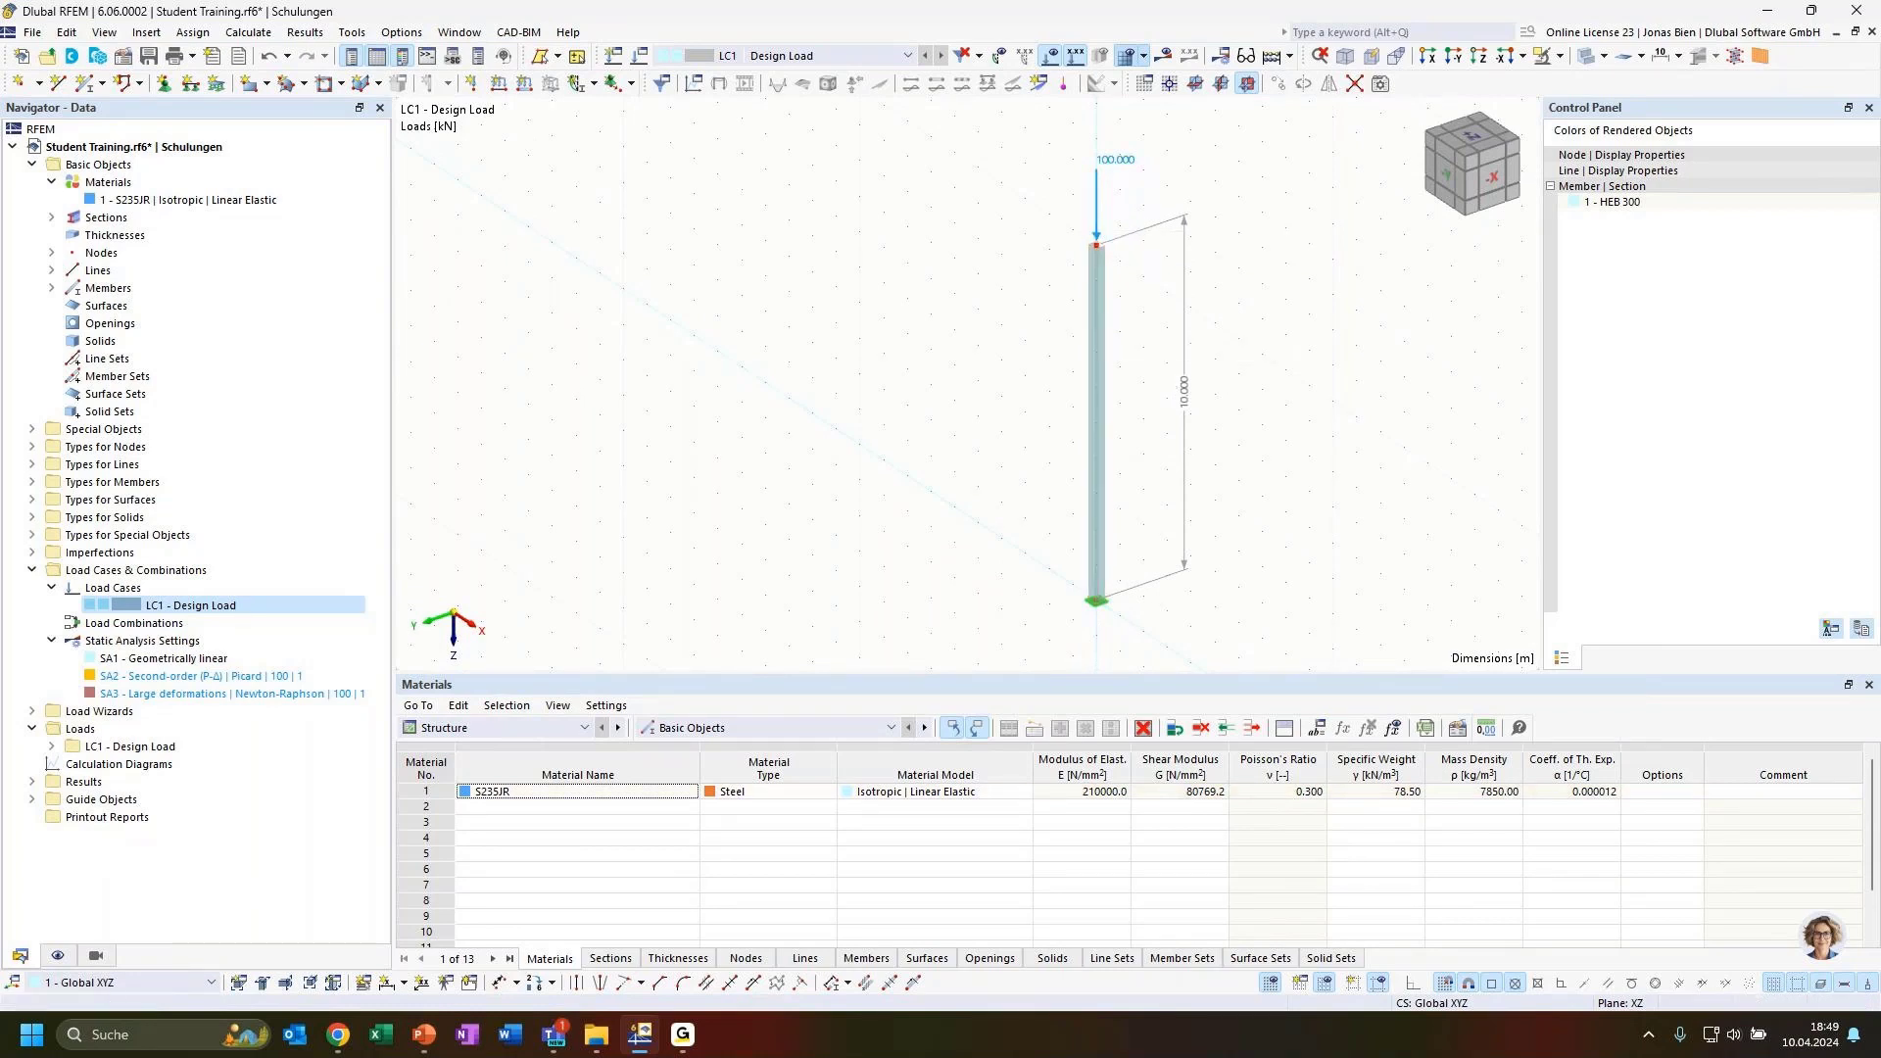
{"action": "key", "text": "alt+Tab"}
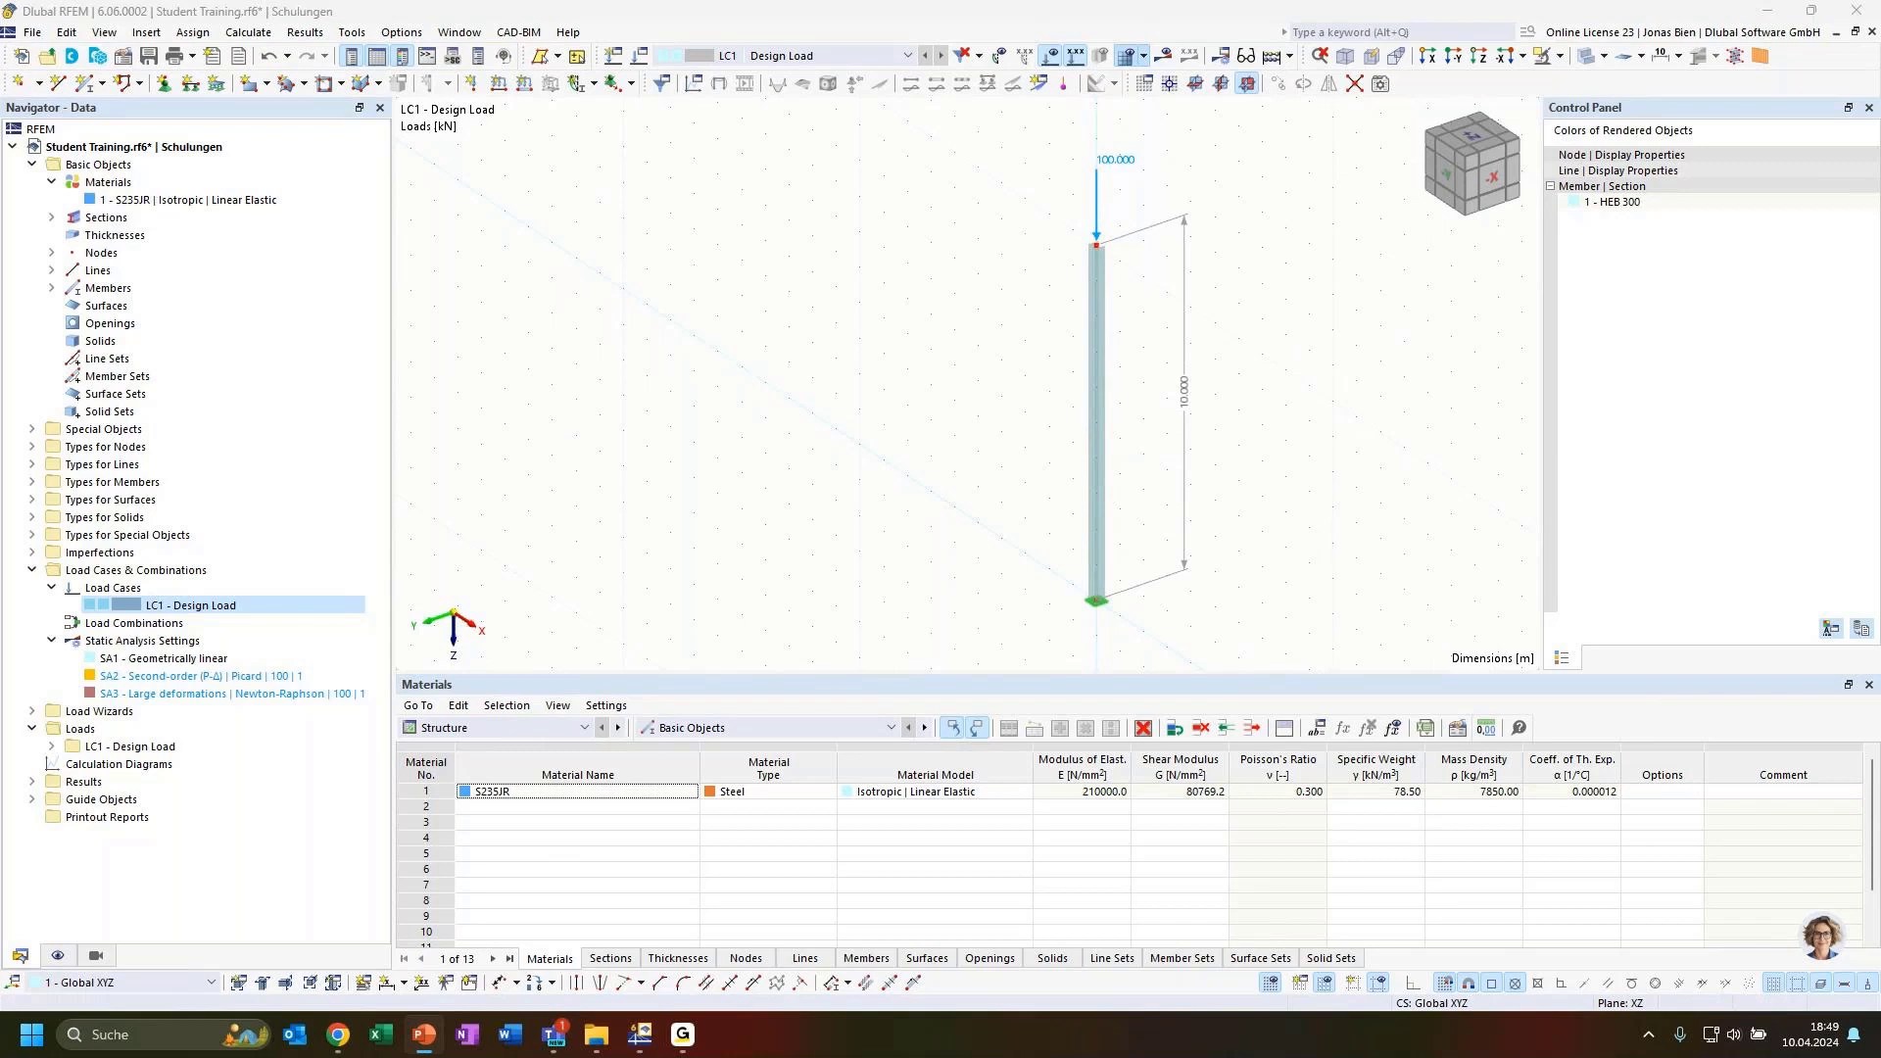
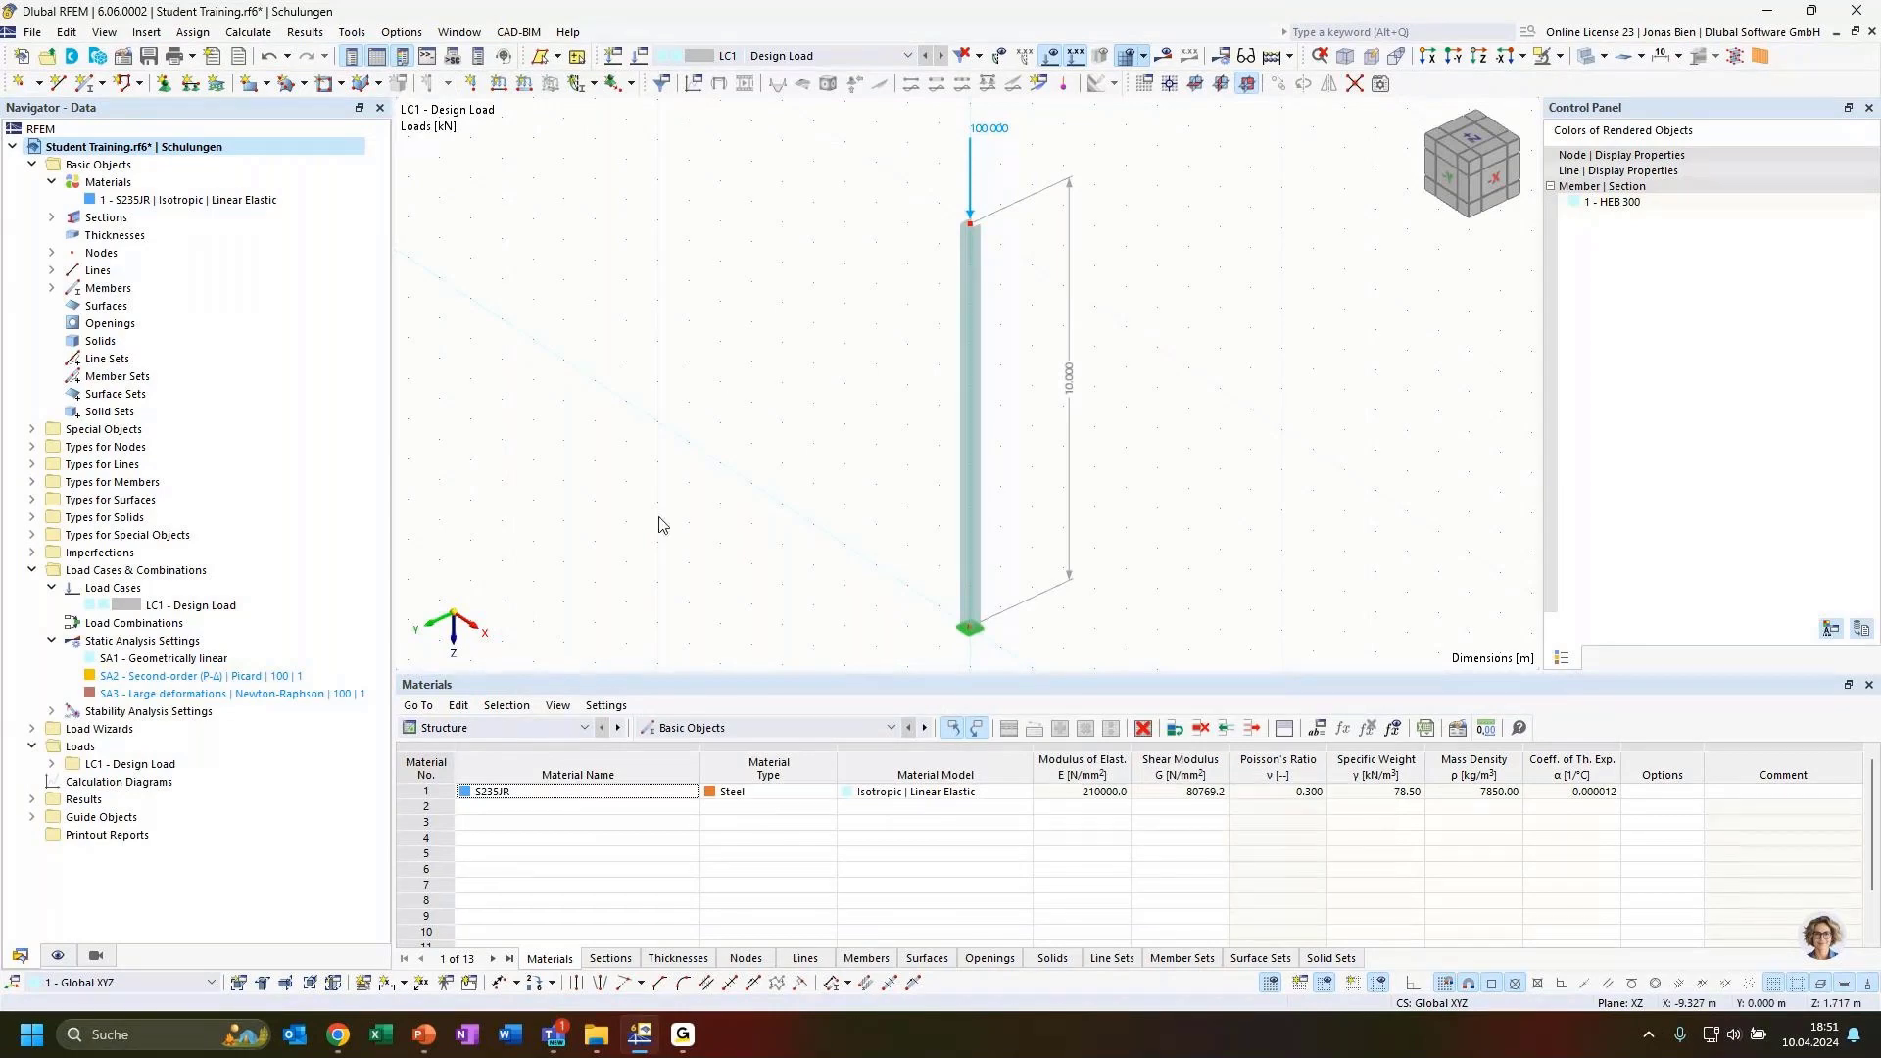
Activate the critical load calculation with the Structure Stability add-on for load case LC1.
{"action": "double_click", "coordinate": [196, 605]}
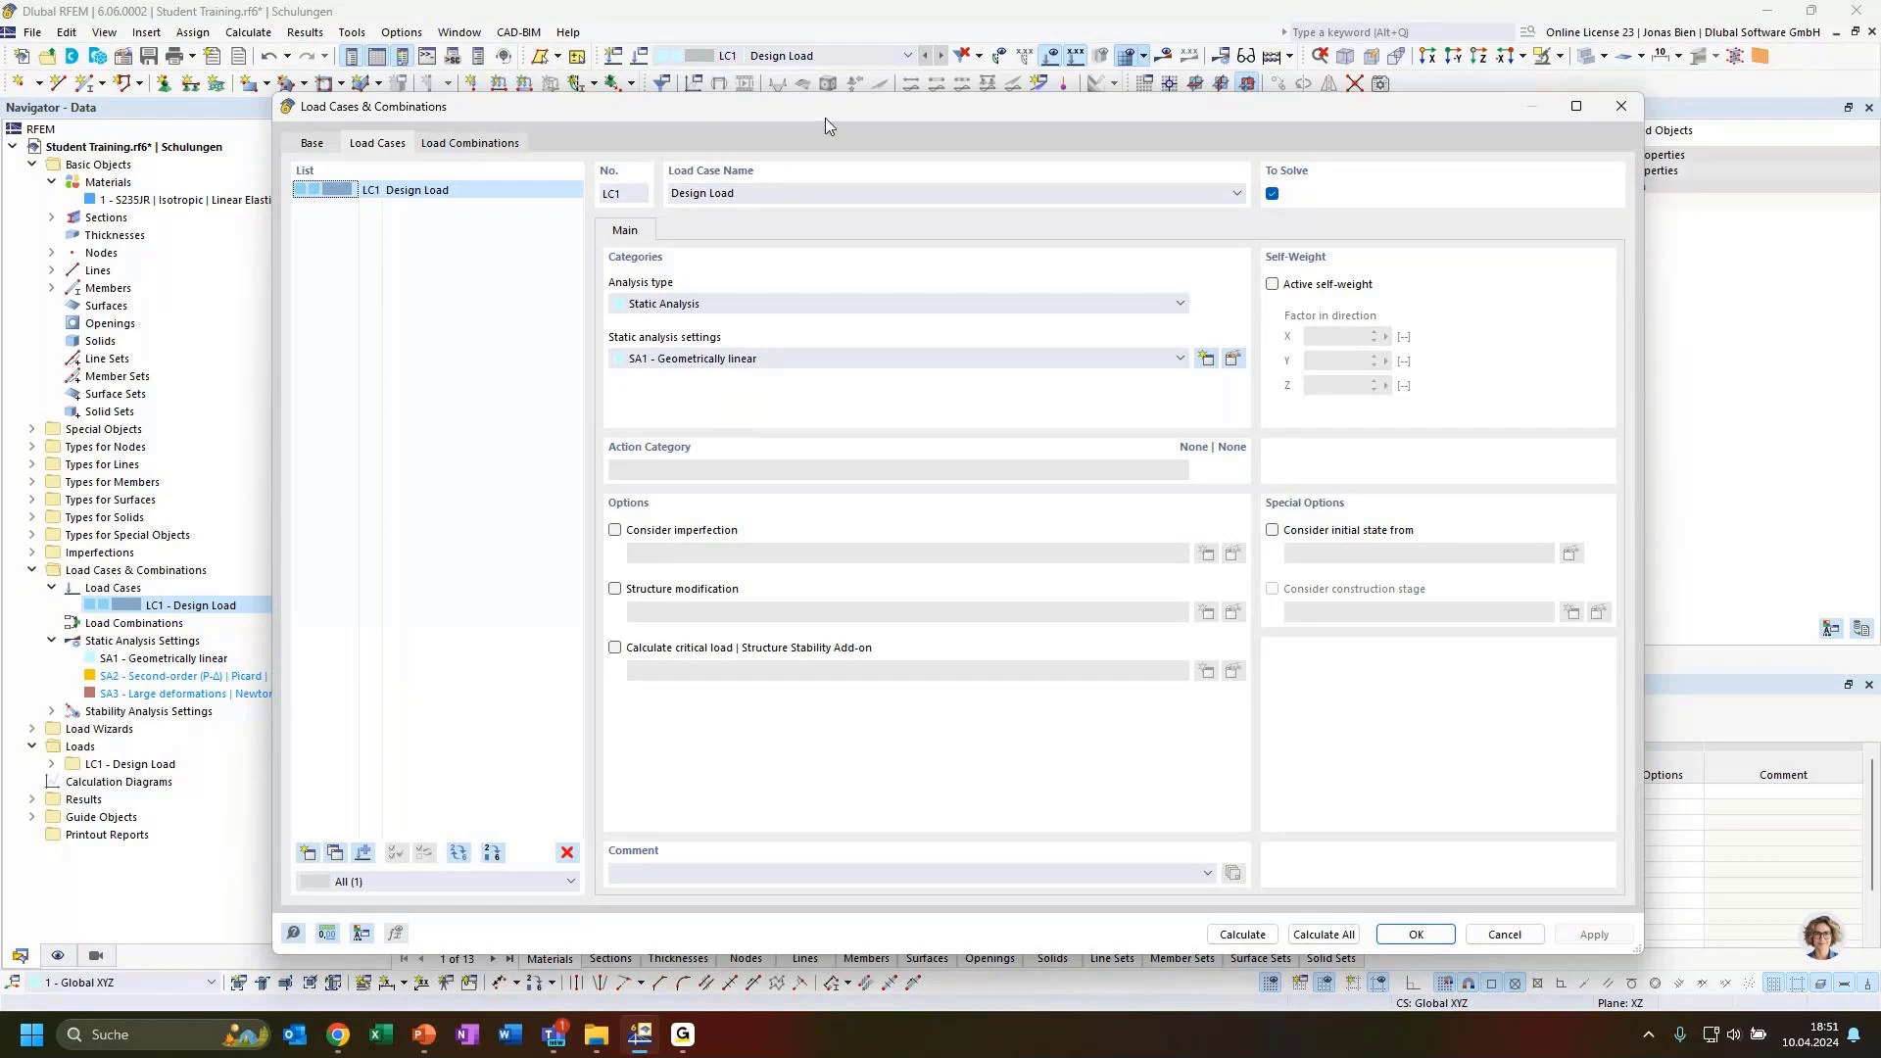
{"action": "left_click_drag", "start_coordinate": [826, 123], "coordinate": [901, 319]}
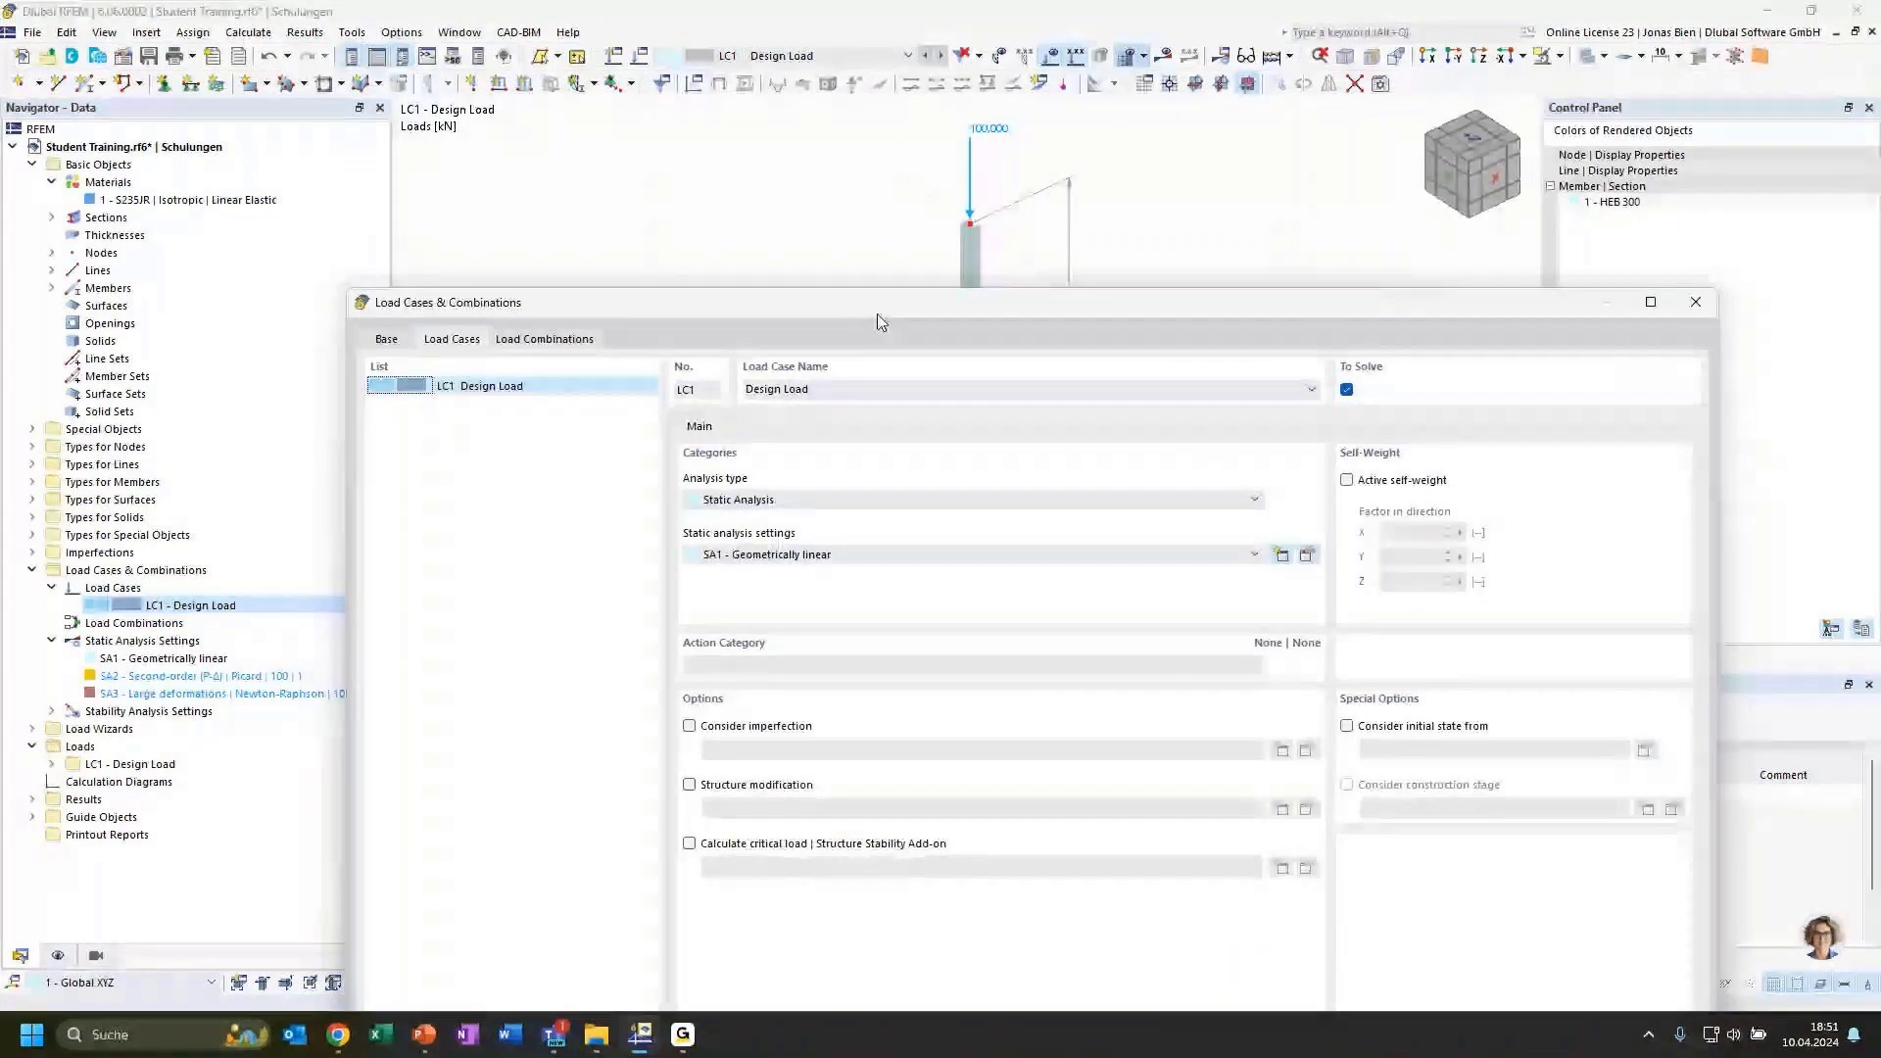
{"action": "left_click_drag", "start_coordinate": [881, 322], "coordinate": [865, 153]}
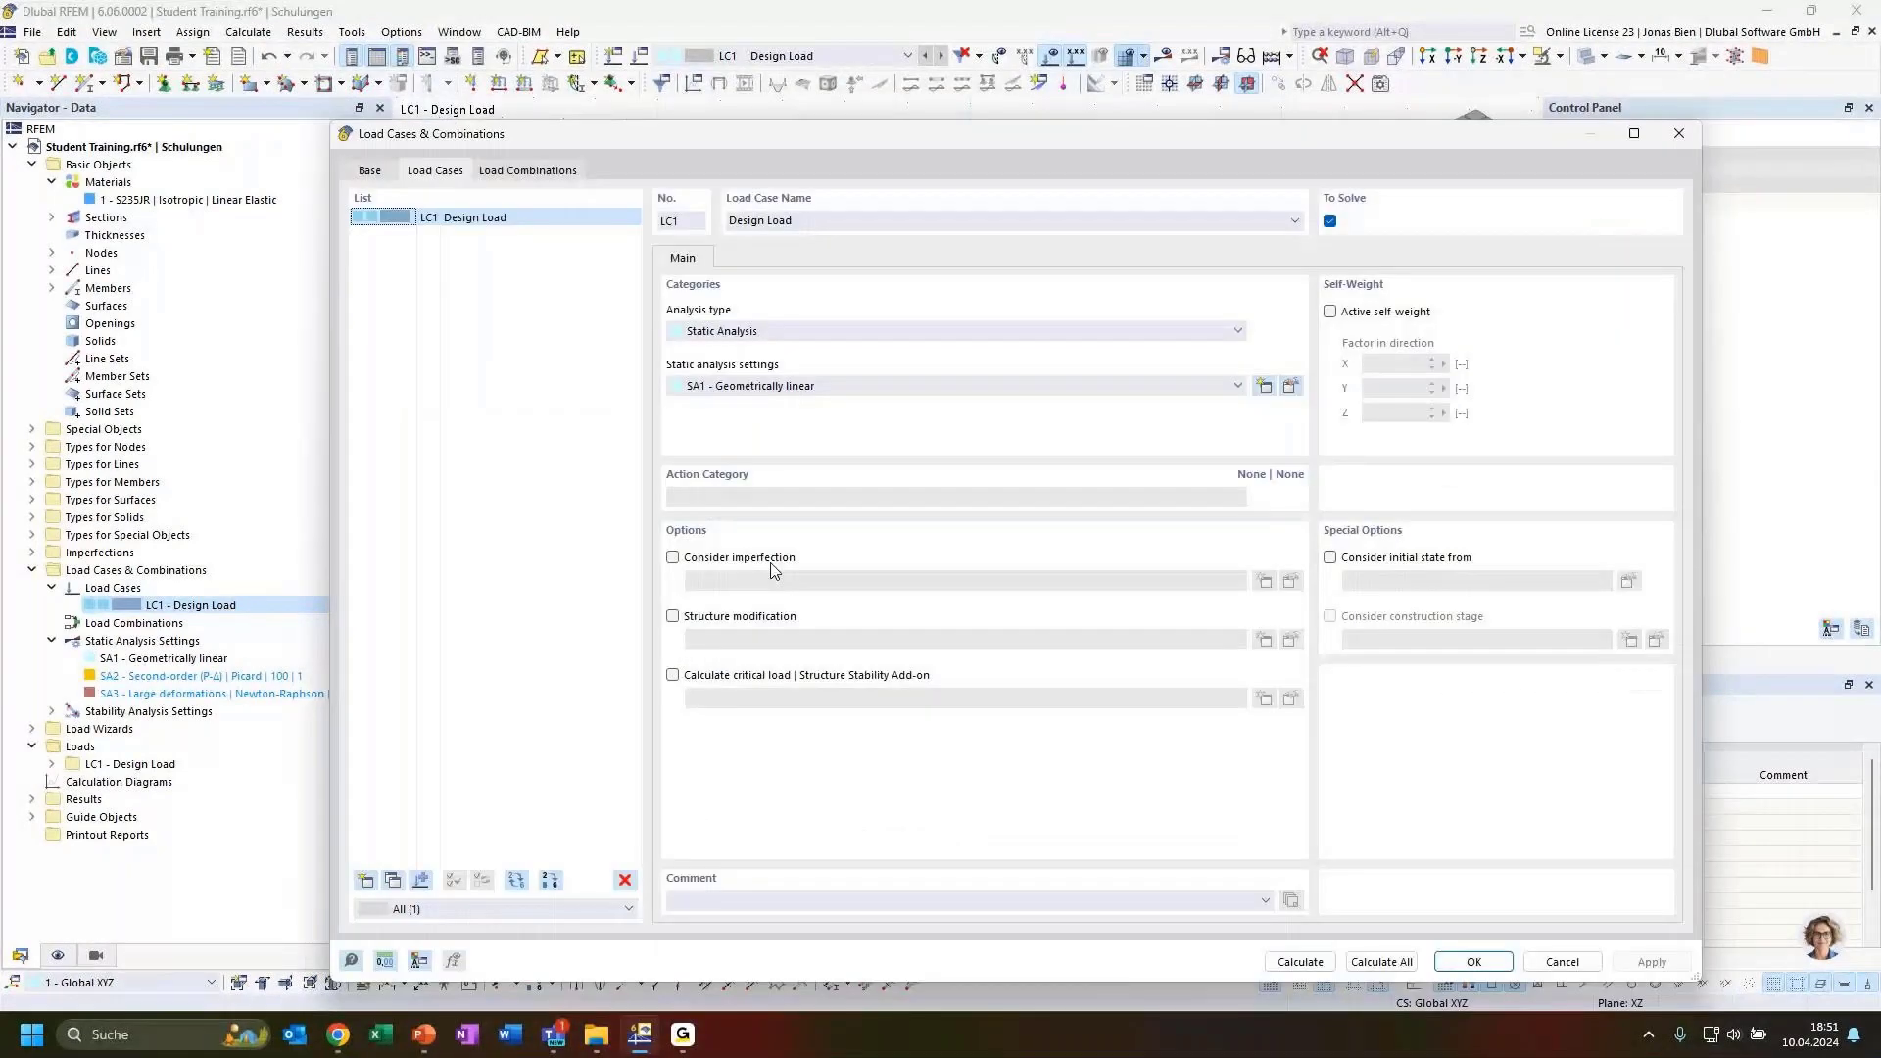
{"action": "left_click", "coordinate": [826, 675]}
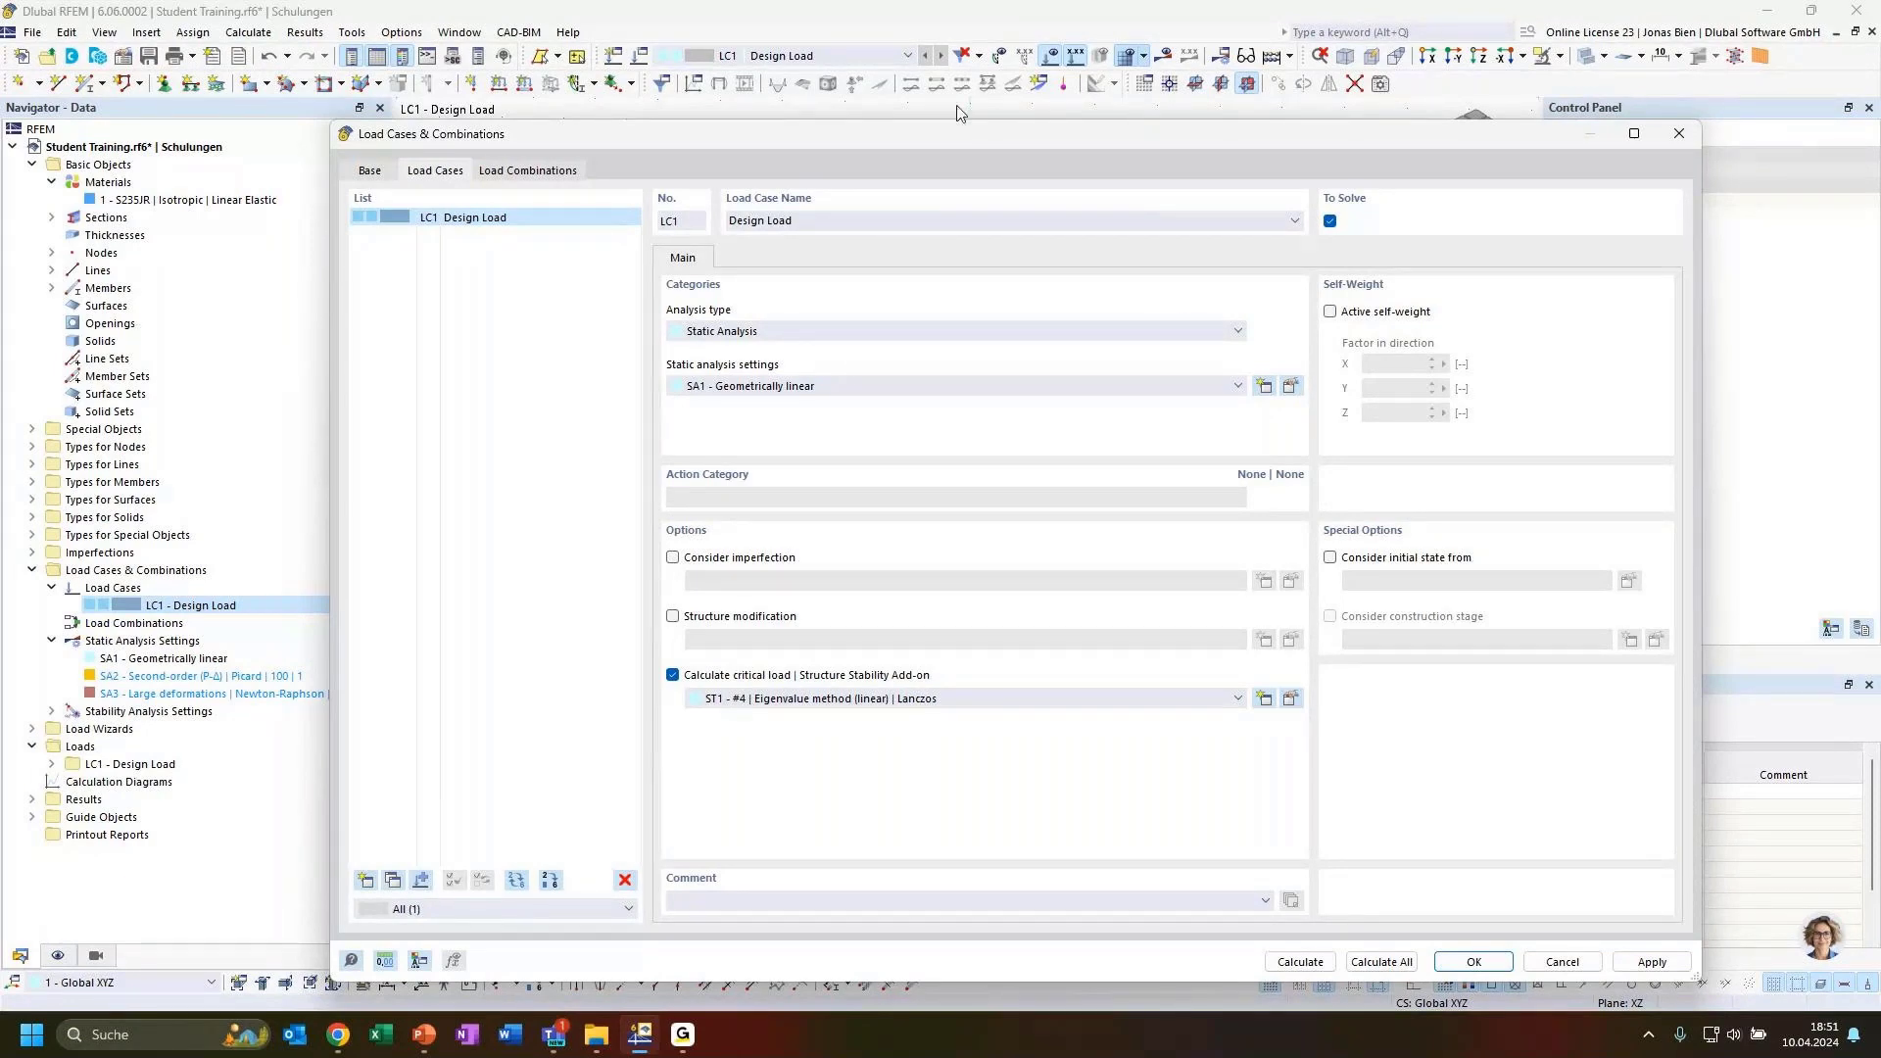
{"action": "left_click_drag", "start_coordinate": [854, 137], "coordinate": [747, 117]}
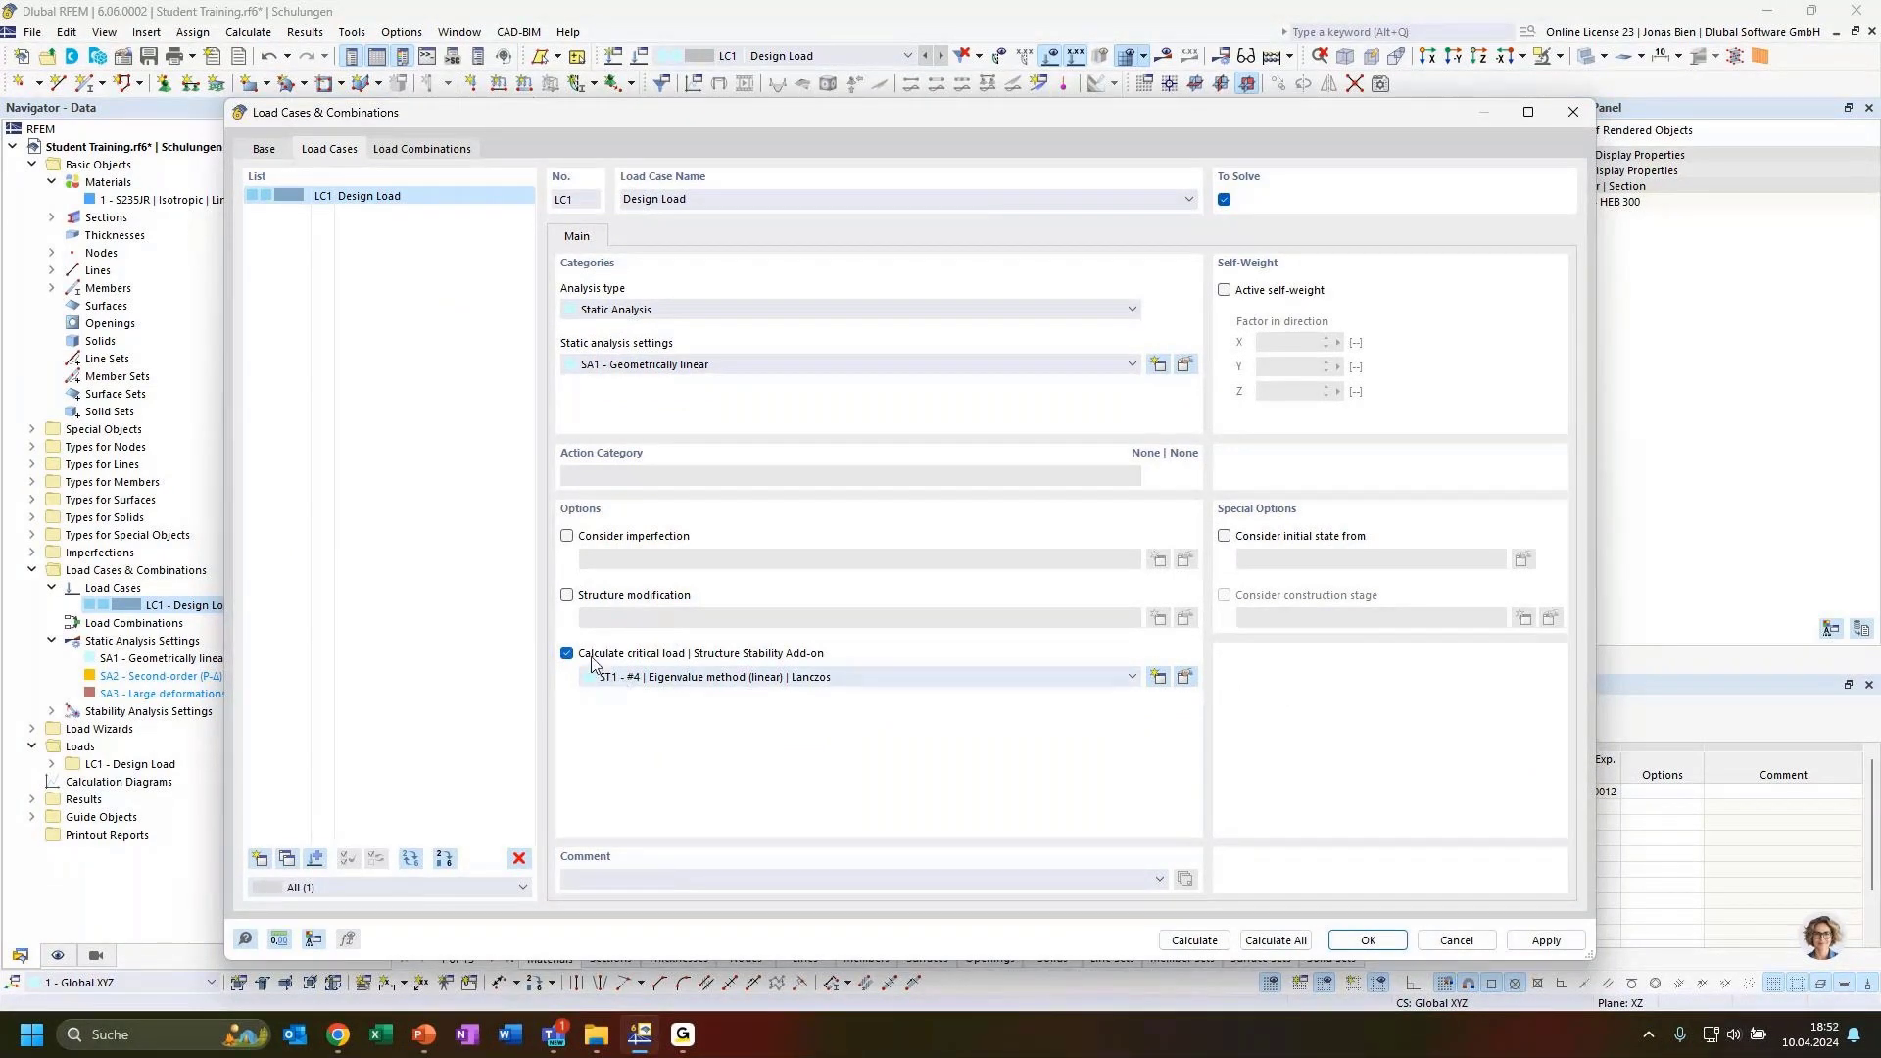
Open the ST1 stability analysis settings assigned to LC1 and keep Eigenvalue method (linear) as the stability analysis type.
{"action": "left_click", "coordinate": [421, 150]}
{"action": "left_click", "coordinate": [351, 150]}
{"action": "left_click", "coordinate": [920, 677]}
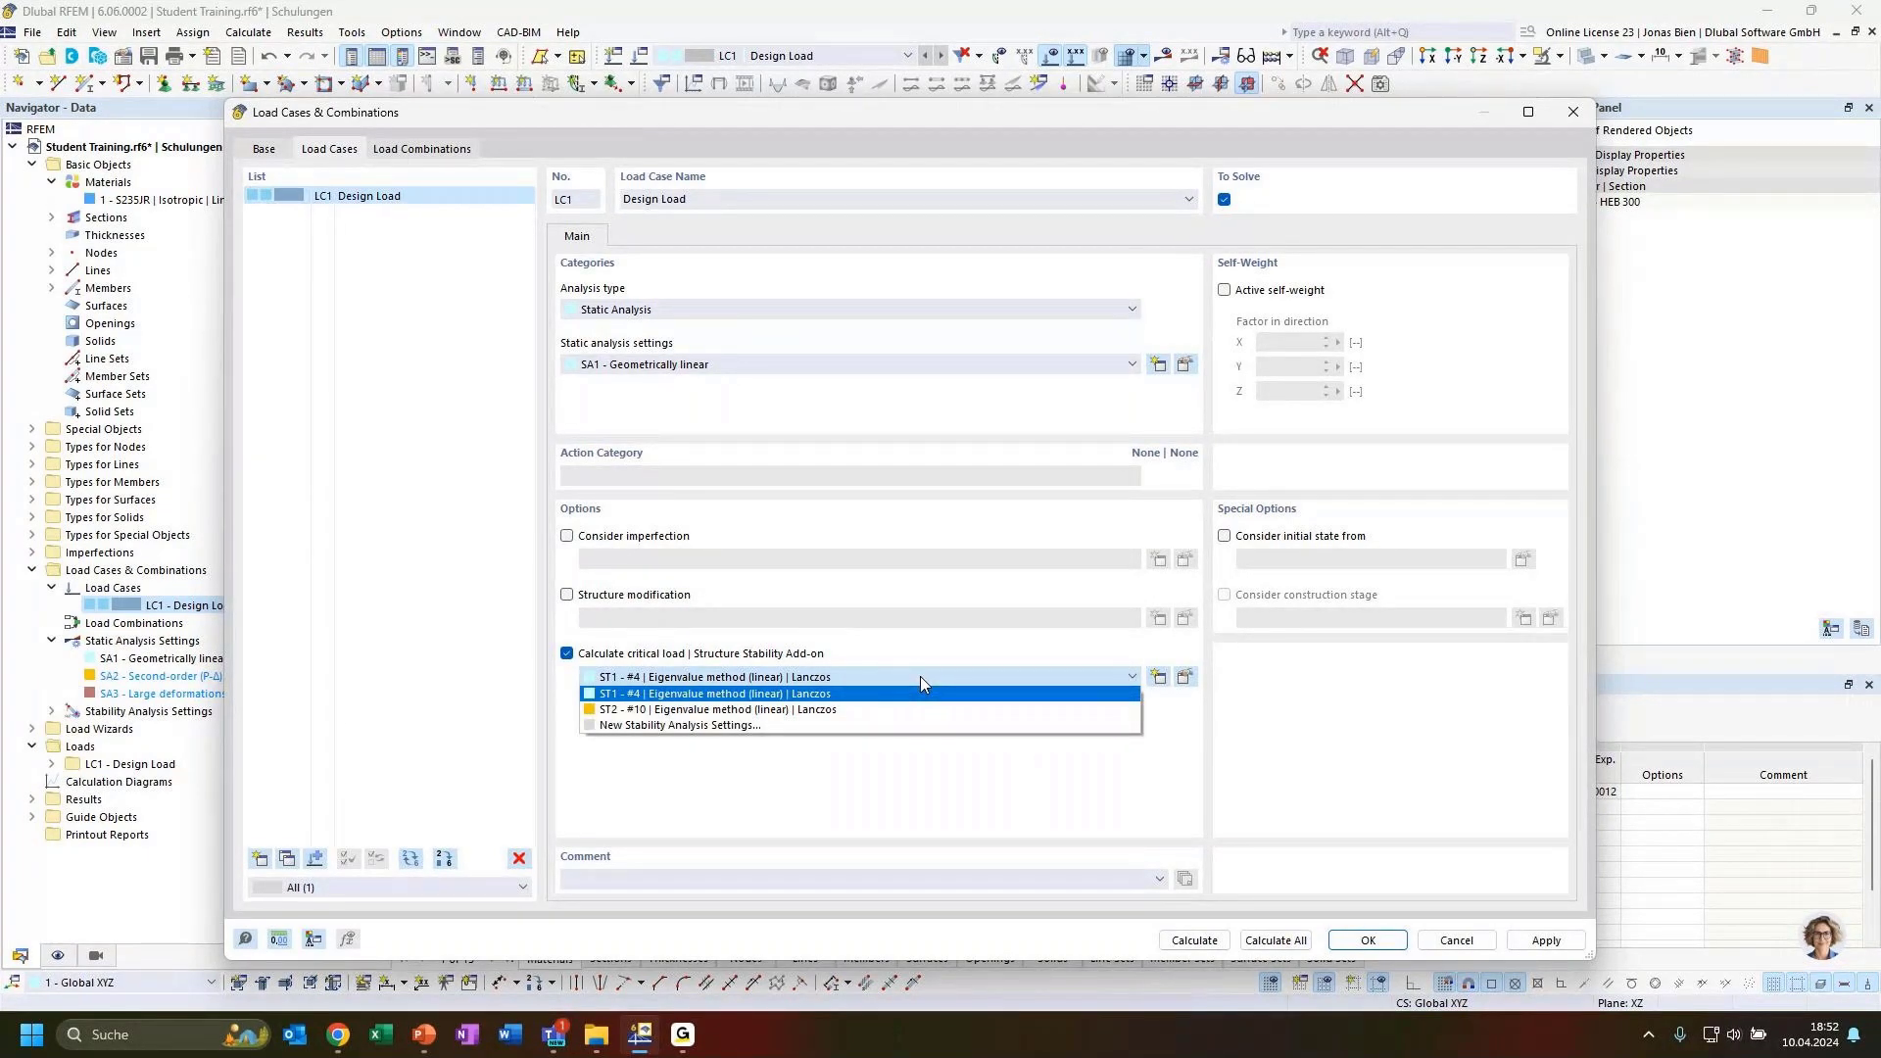
{"action": "left_click", "coordinate": [920, 676]}
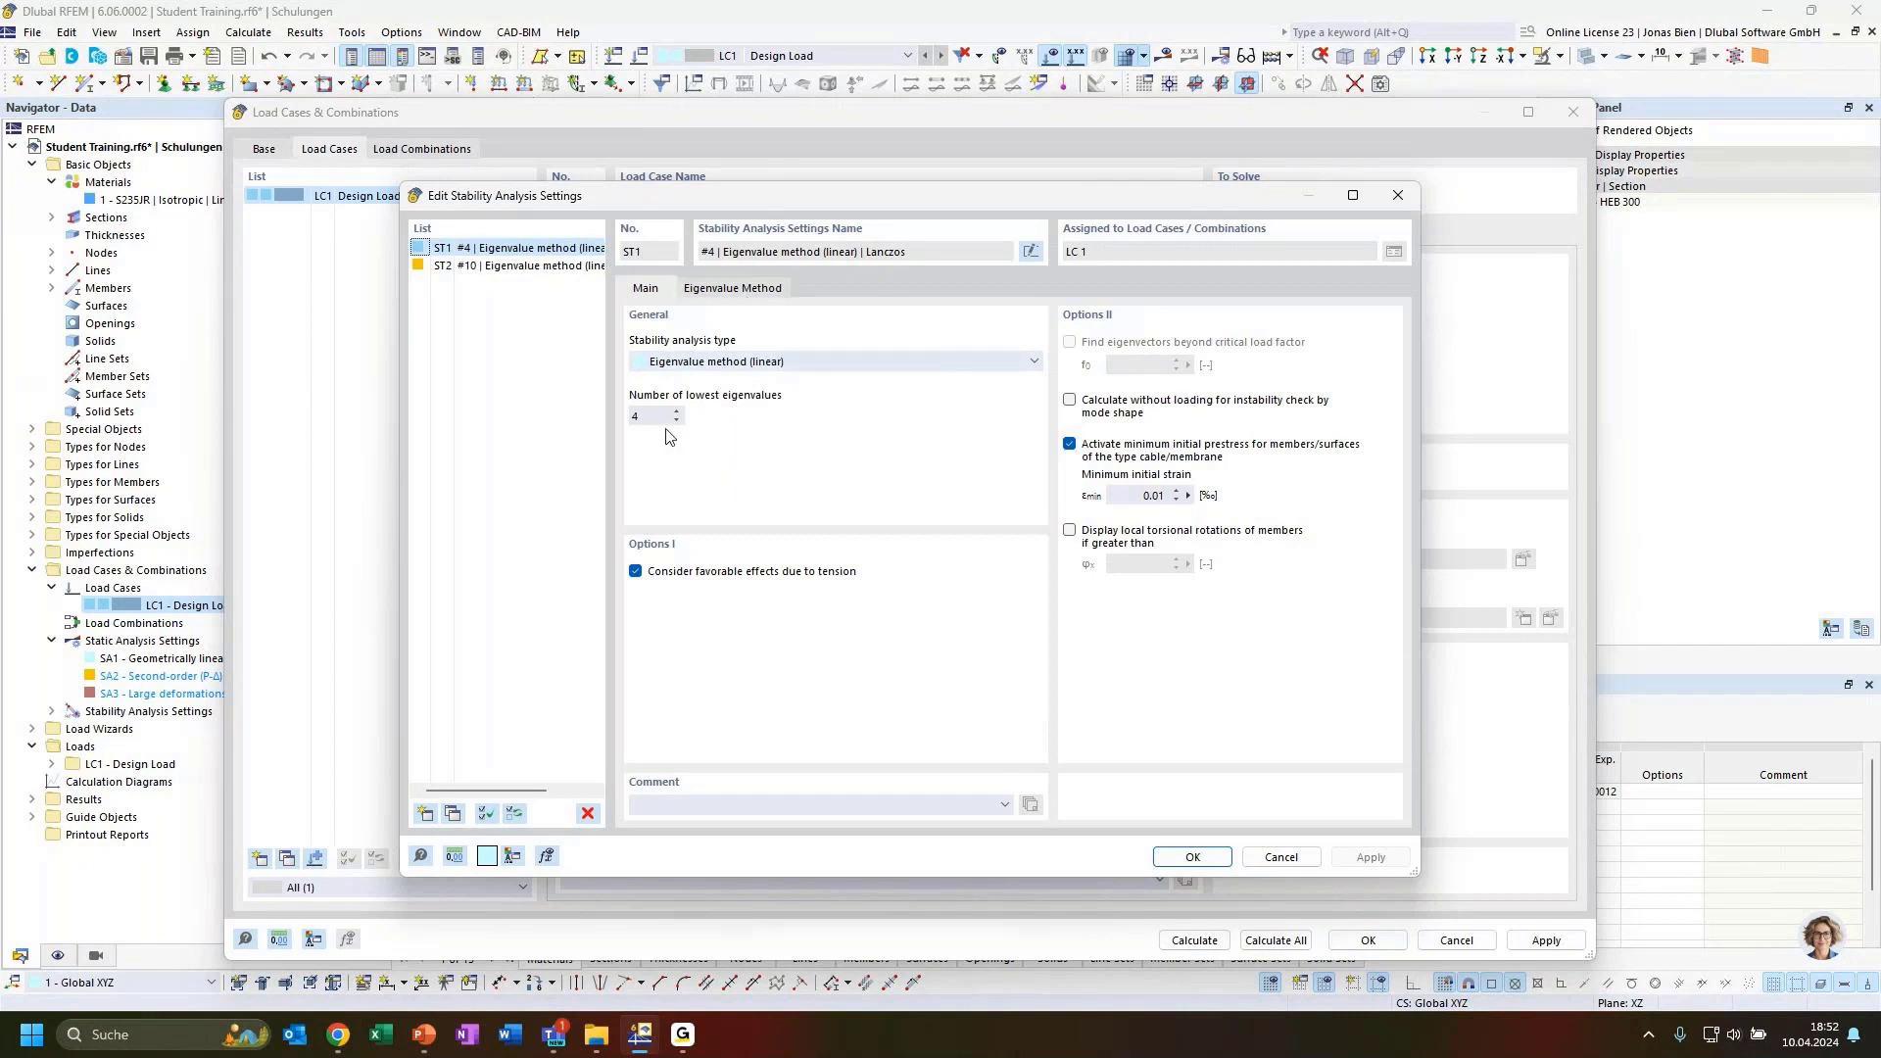
{"action": "left_click", "coordinate": [741, 365]}
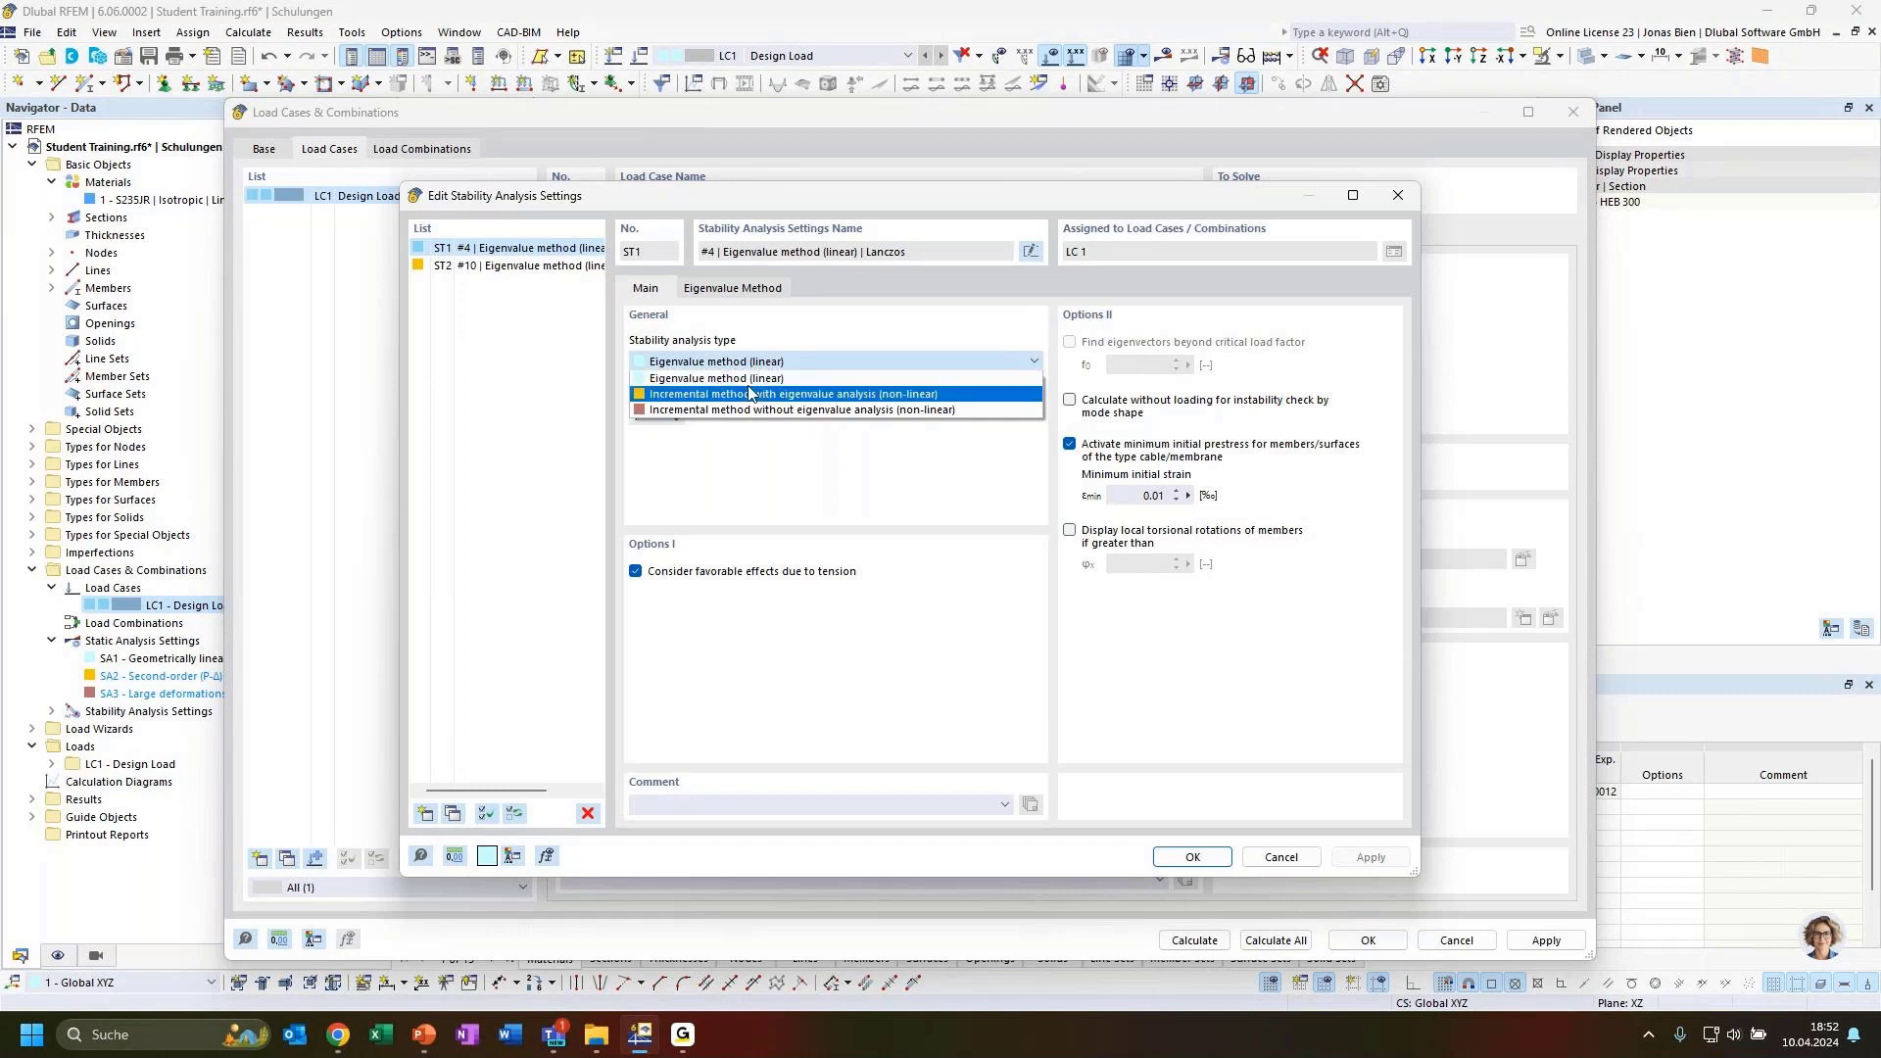
{"action": "left_click", "coordinate": [750, 376]}
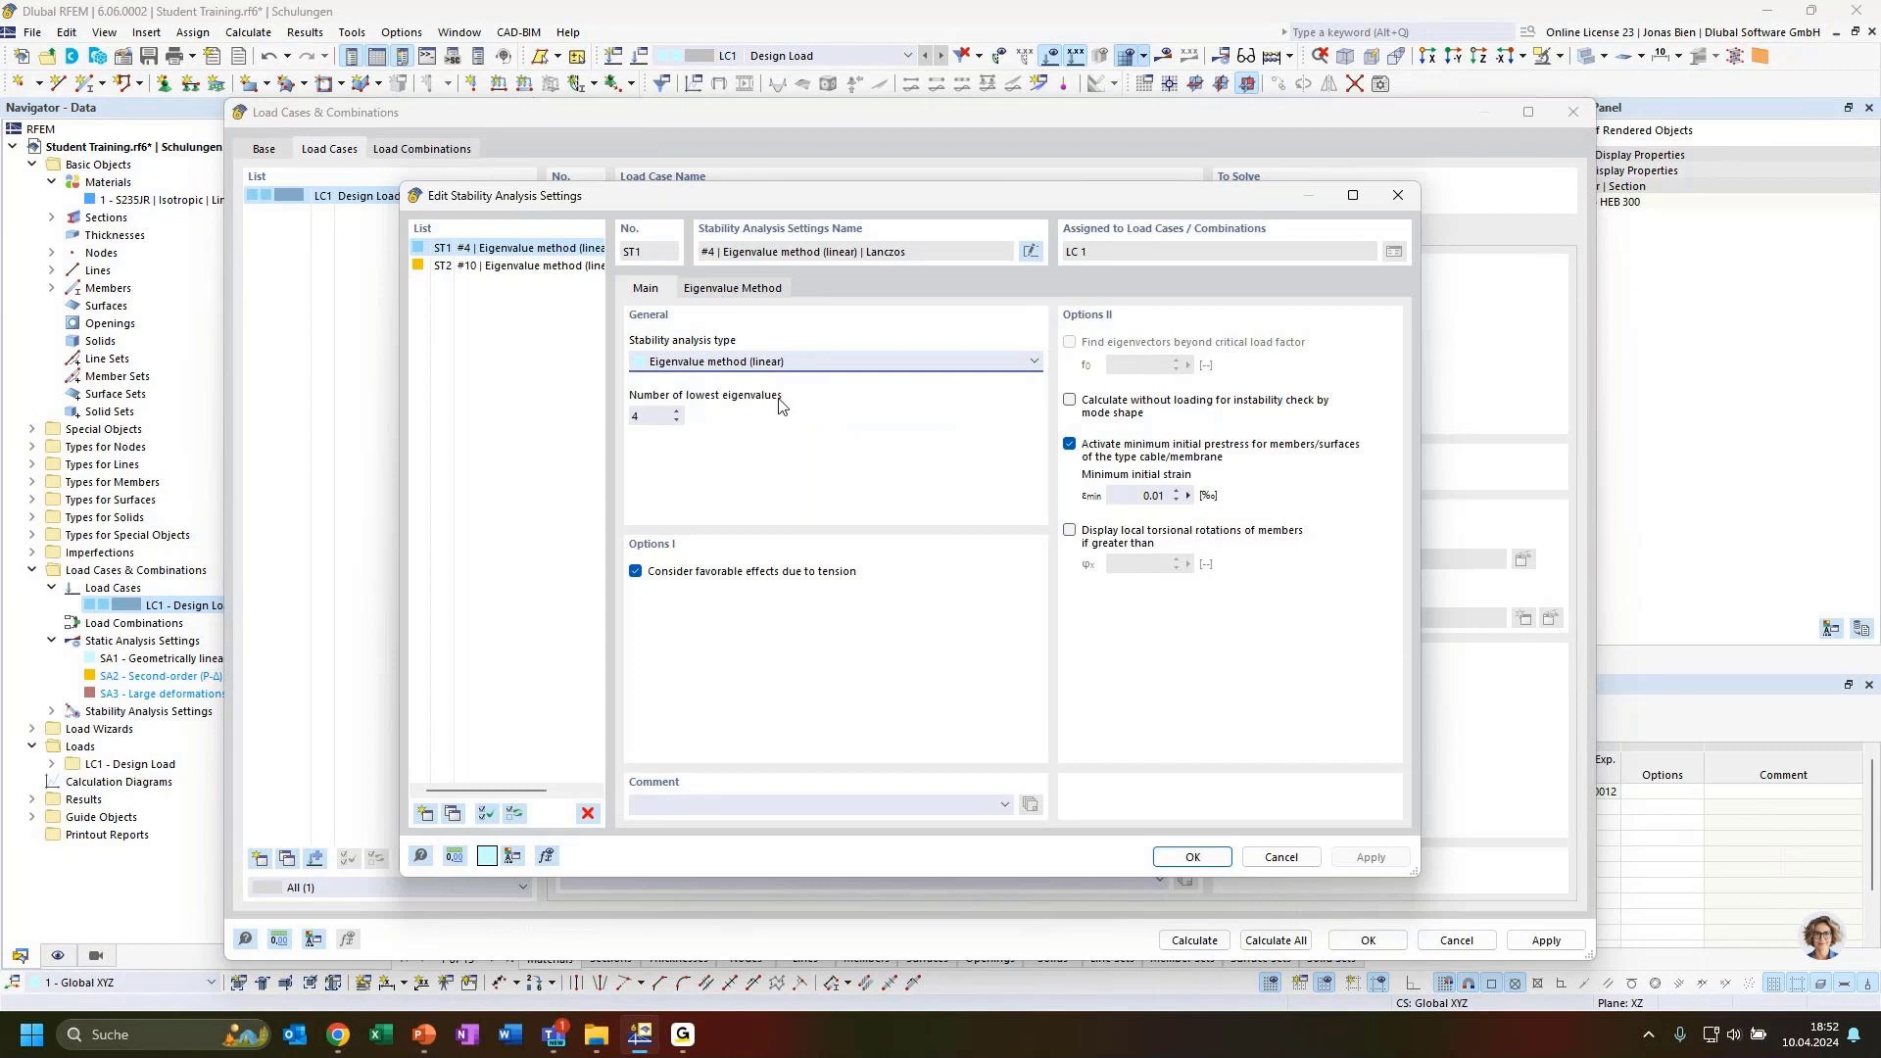
Keep Eigenvalue method (linear) with the Lanczos eigenvalue solver in the ST1 stability analysis settings and confirm them.
{"action": "left_click", "coordinate": [796, 365]}
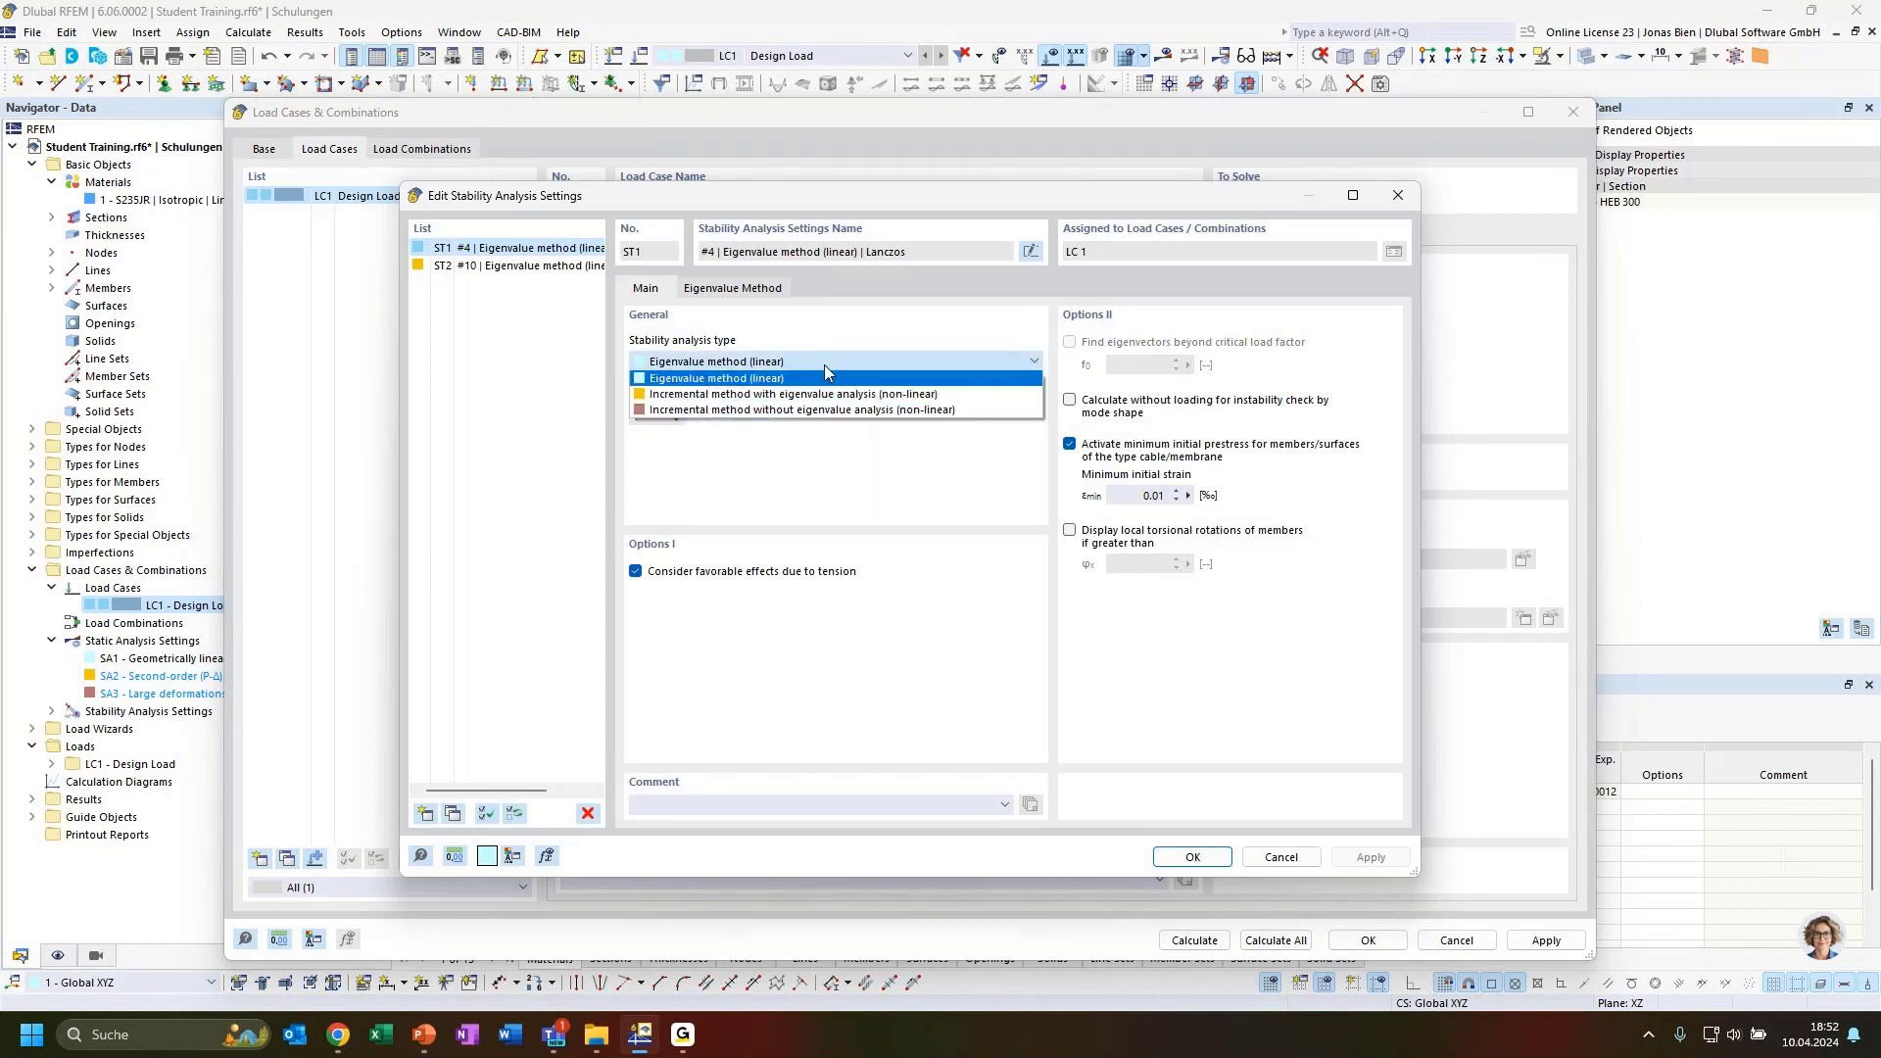
{"action": "left_click", "coordinate": [821, 379]}
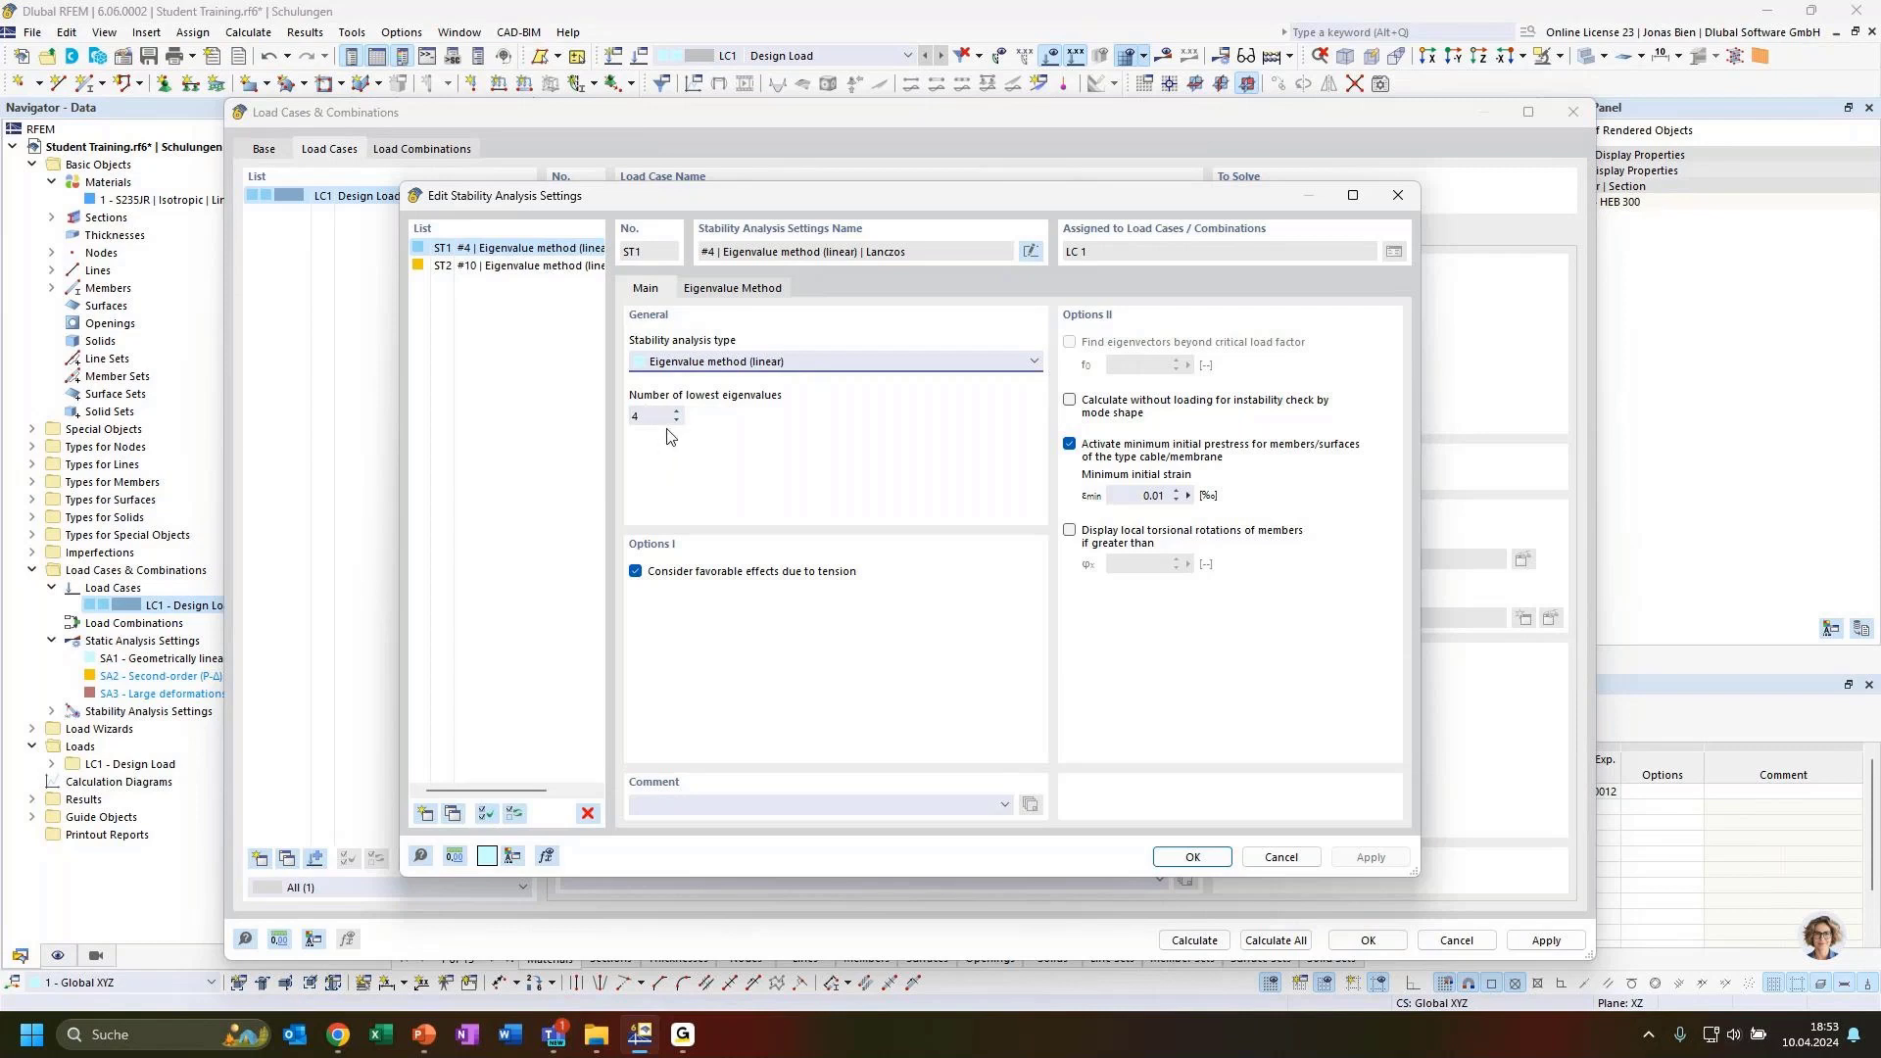
{"action": "left_click", "coordinate": [750, 289]}
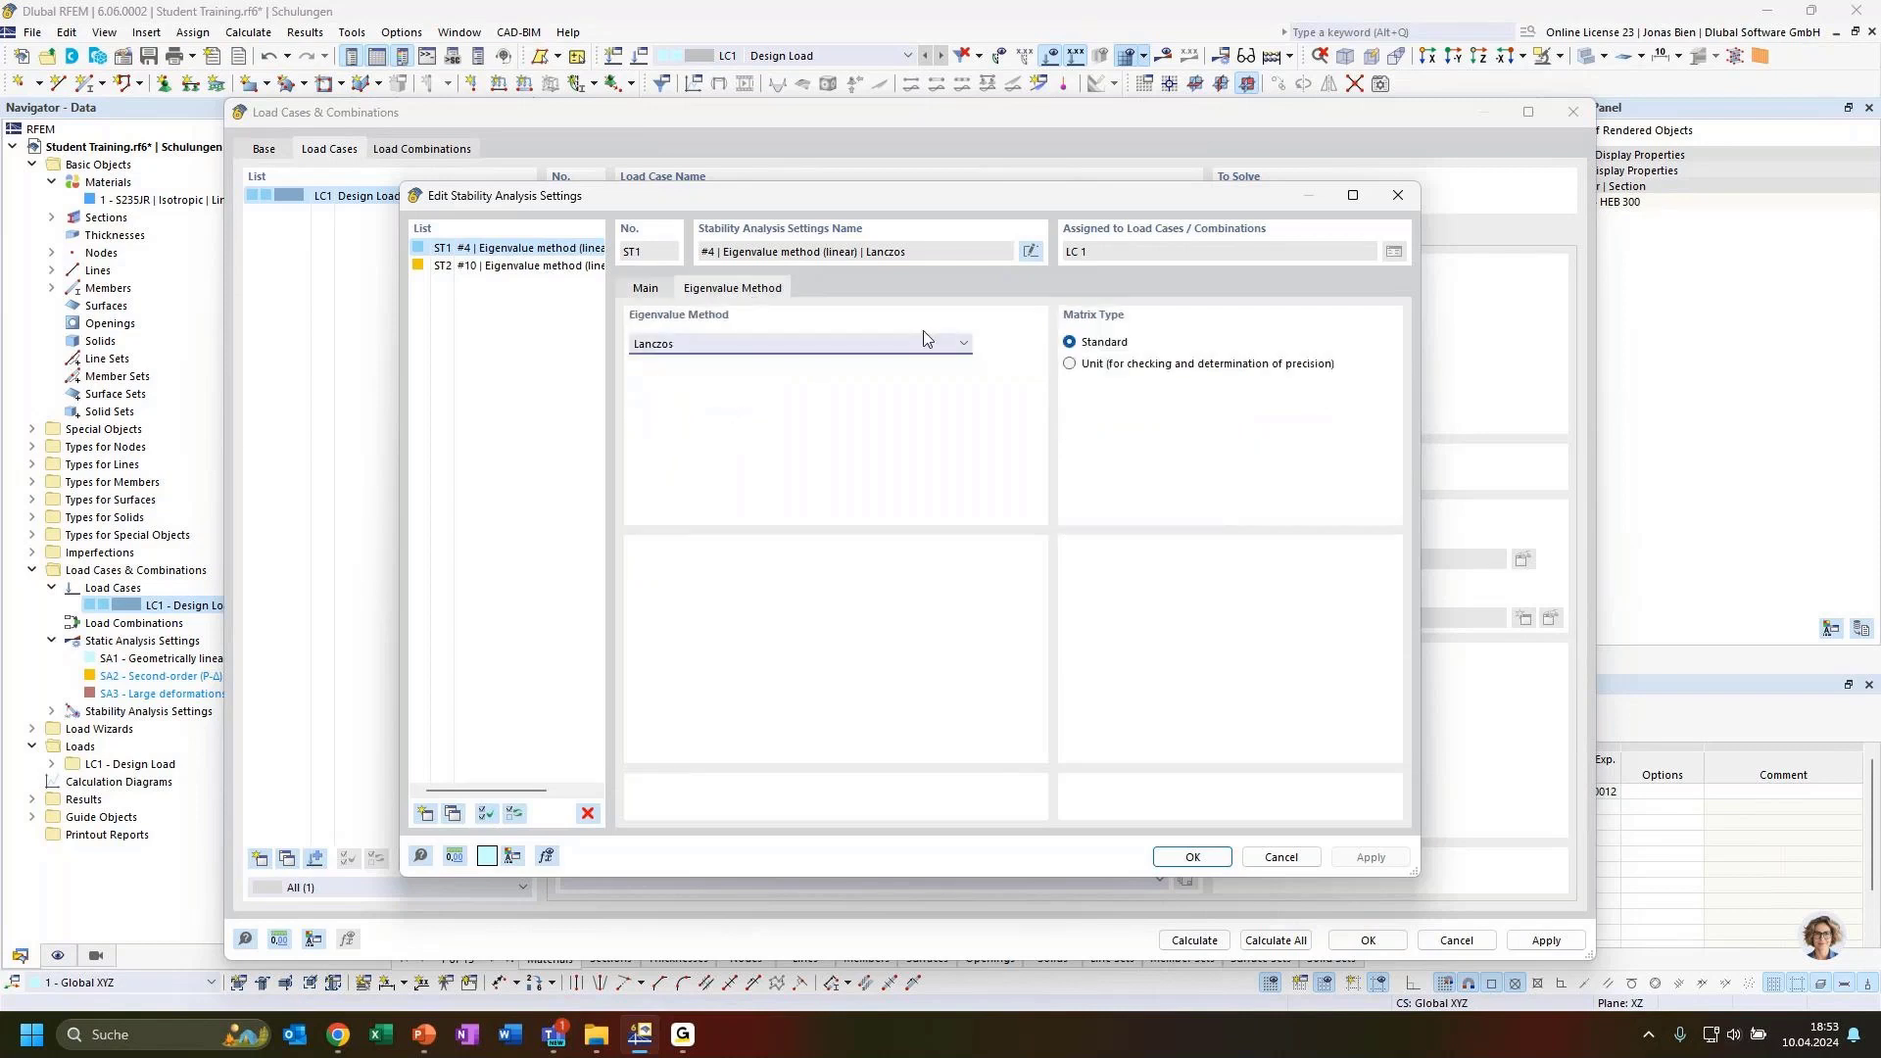
{"action": "left_click", "coordinate": [719, 346]}
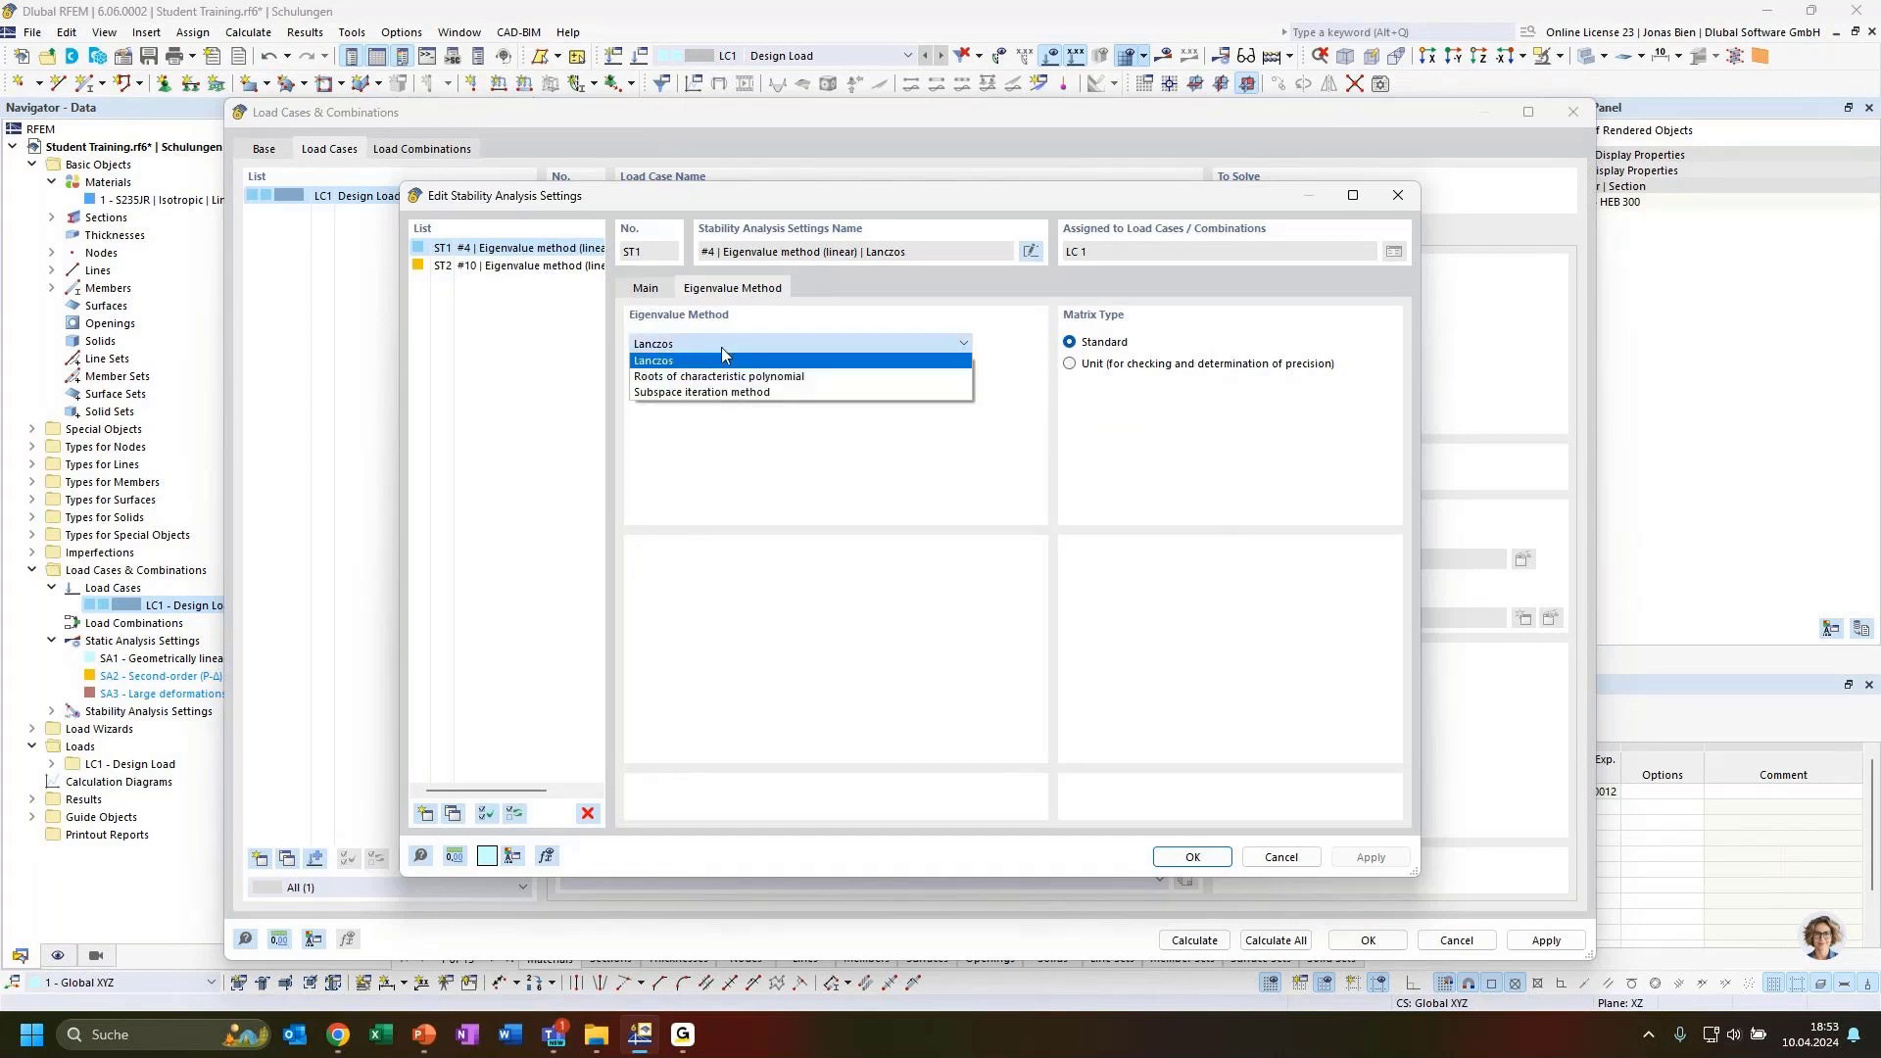
{"action": "left_click", "coordinate": [721, 347]}
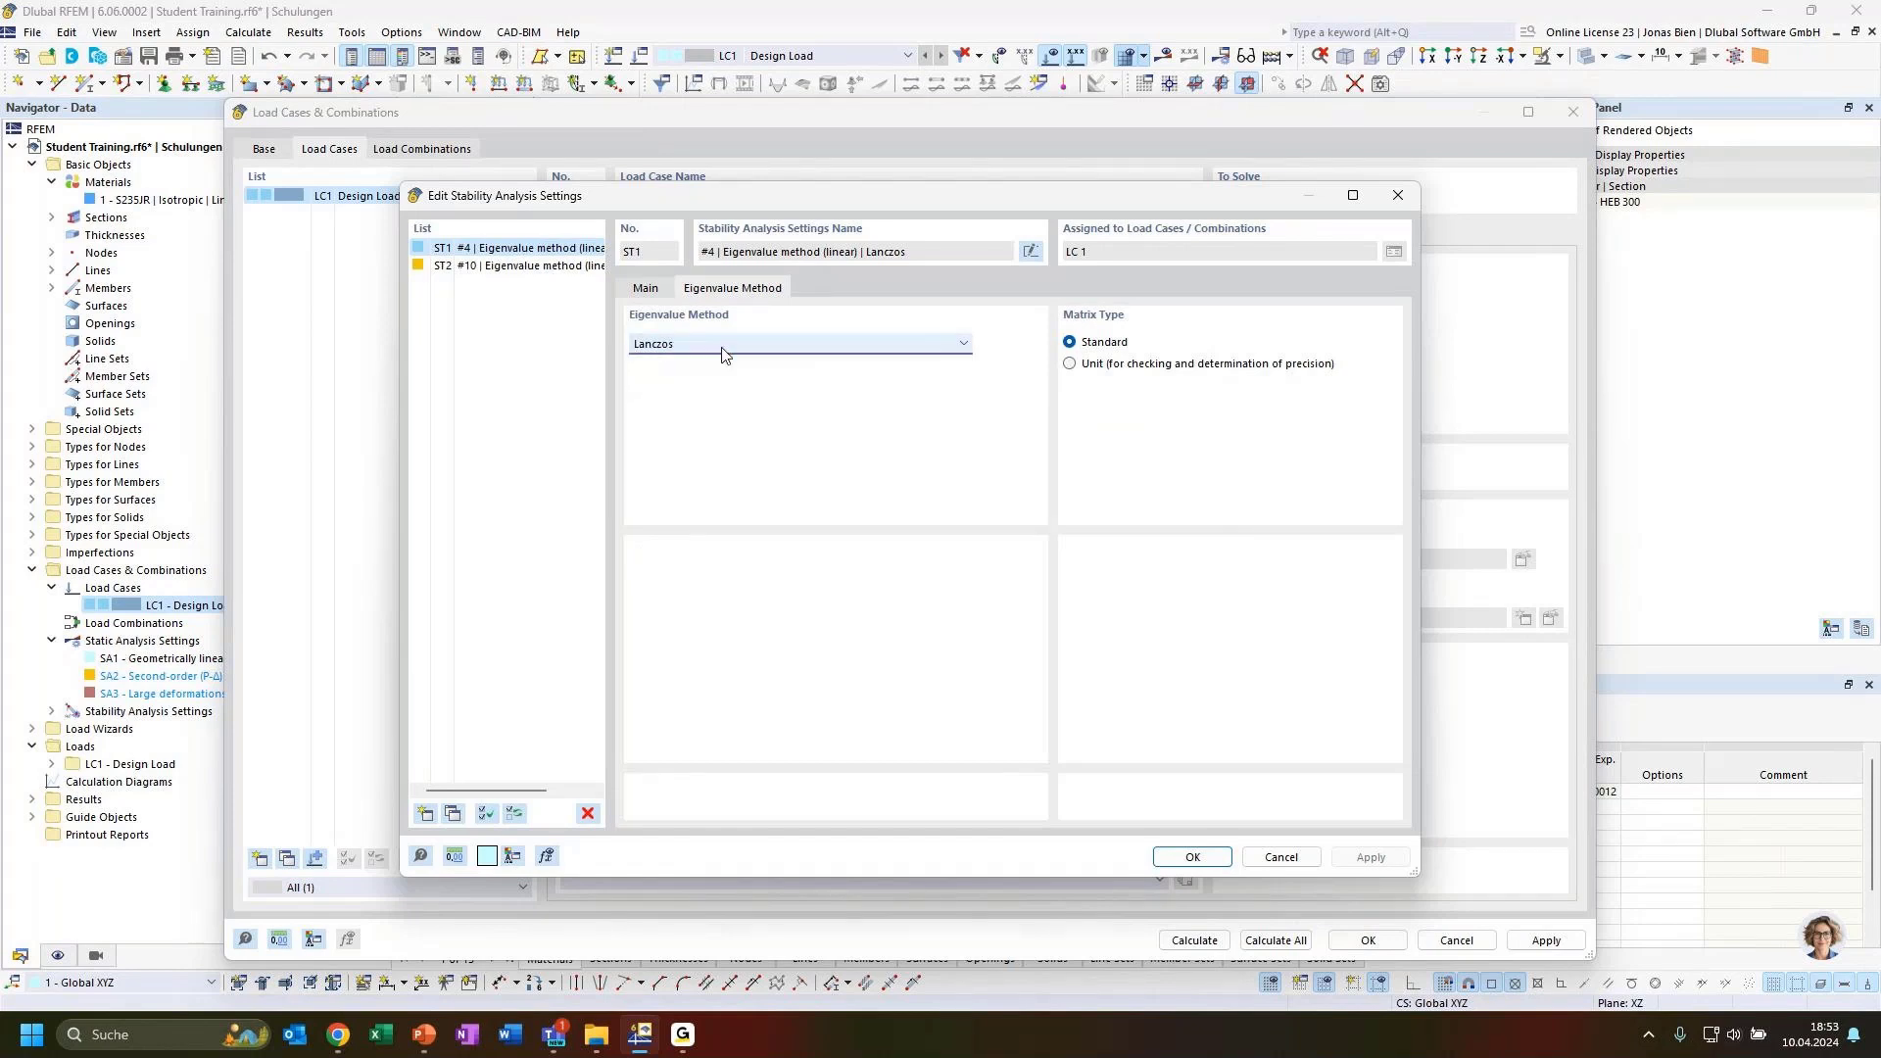
{"action": "left_click", "coordinate": [652, 291]}
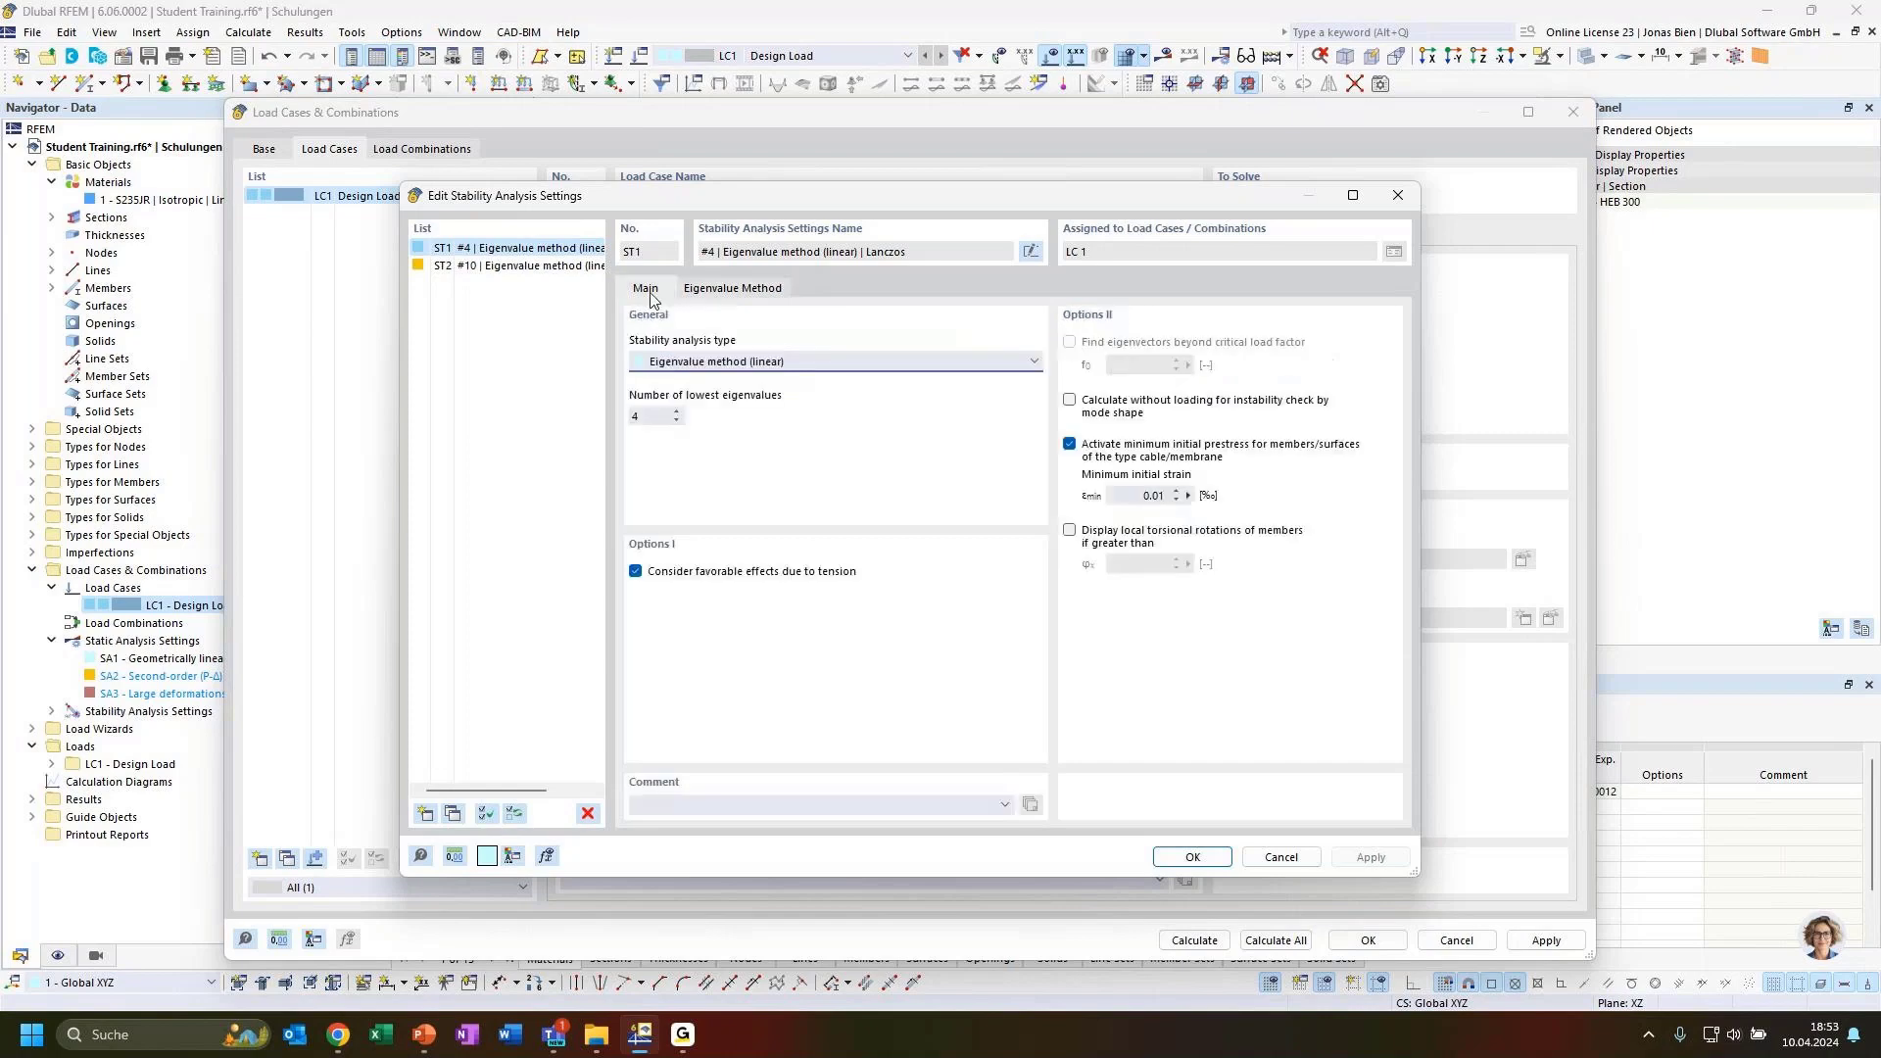
{"action": "left_click", "coordinate": [1194, 856]}
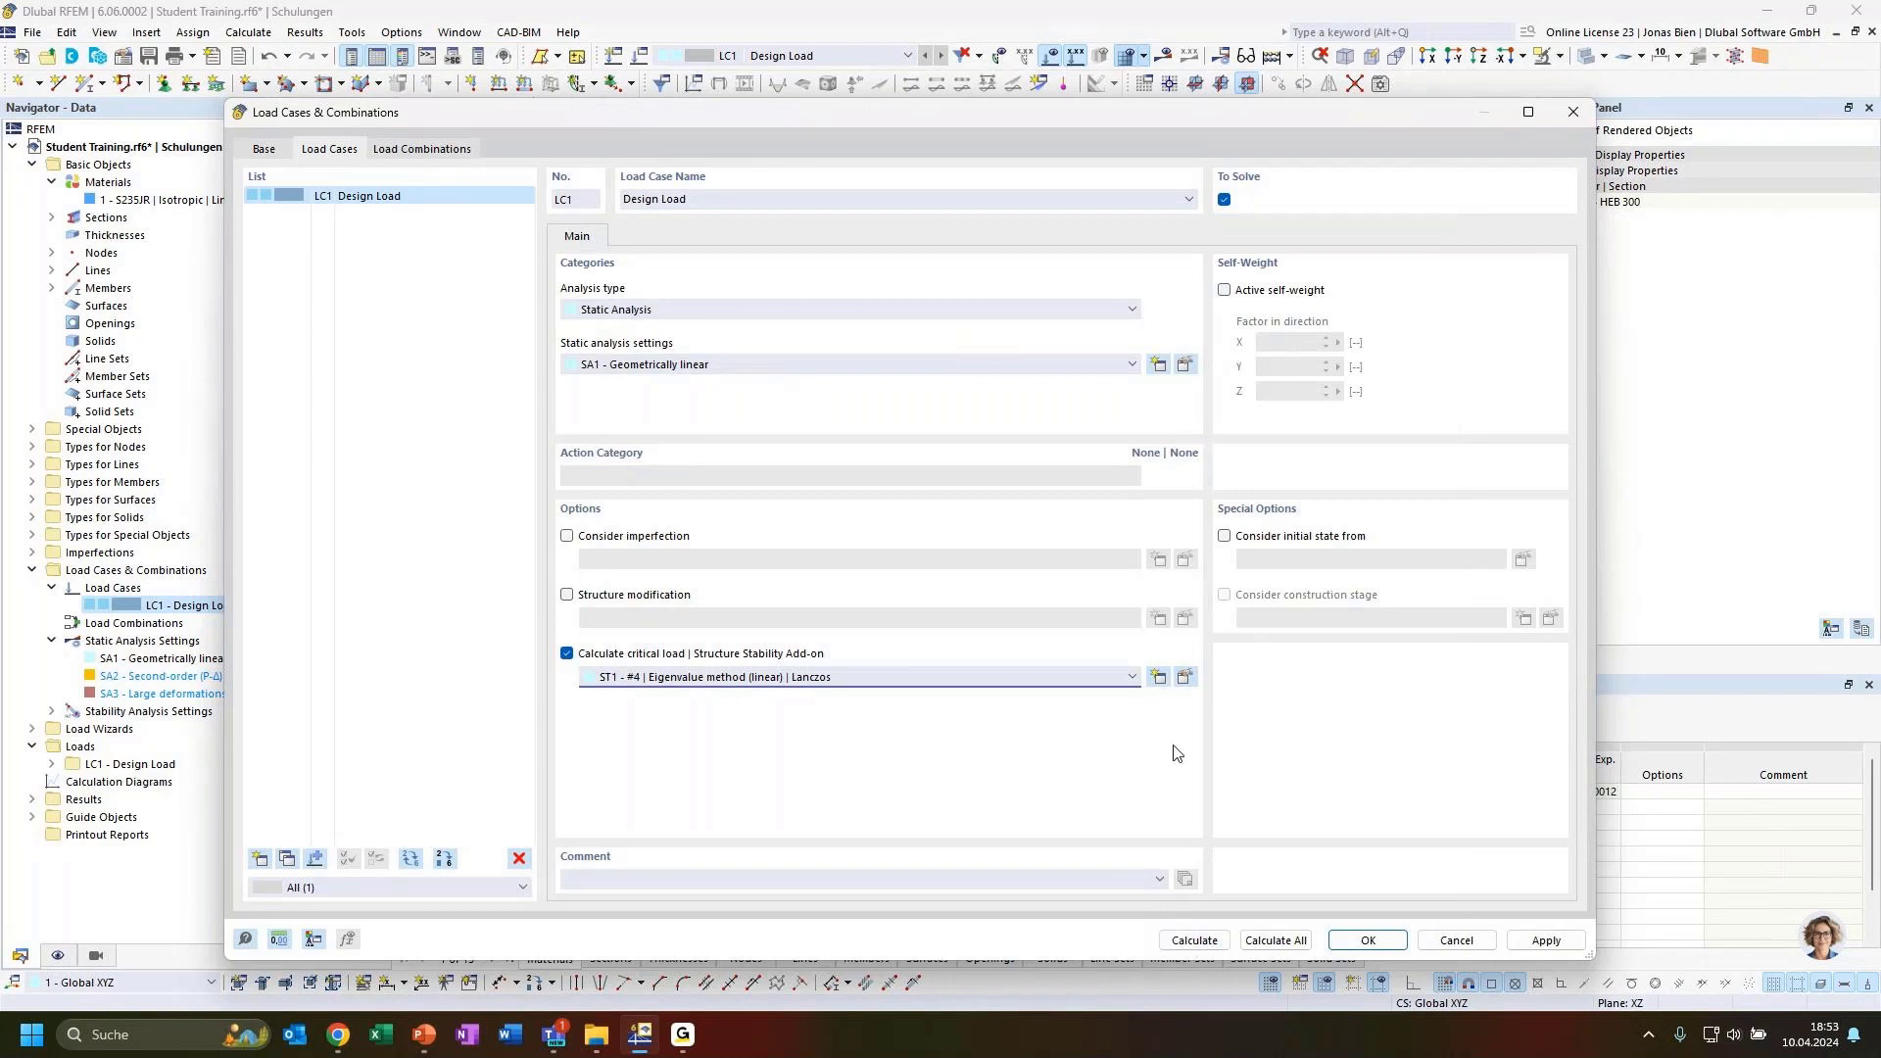
Calculate load case LC1 and view its static analysis results on the column.
{"action": "left_click", "coordinate": [1195, 941]}
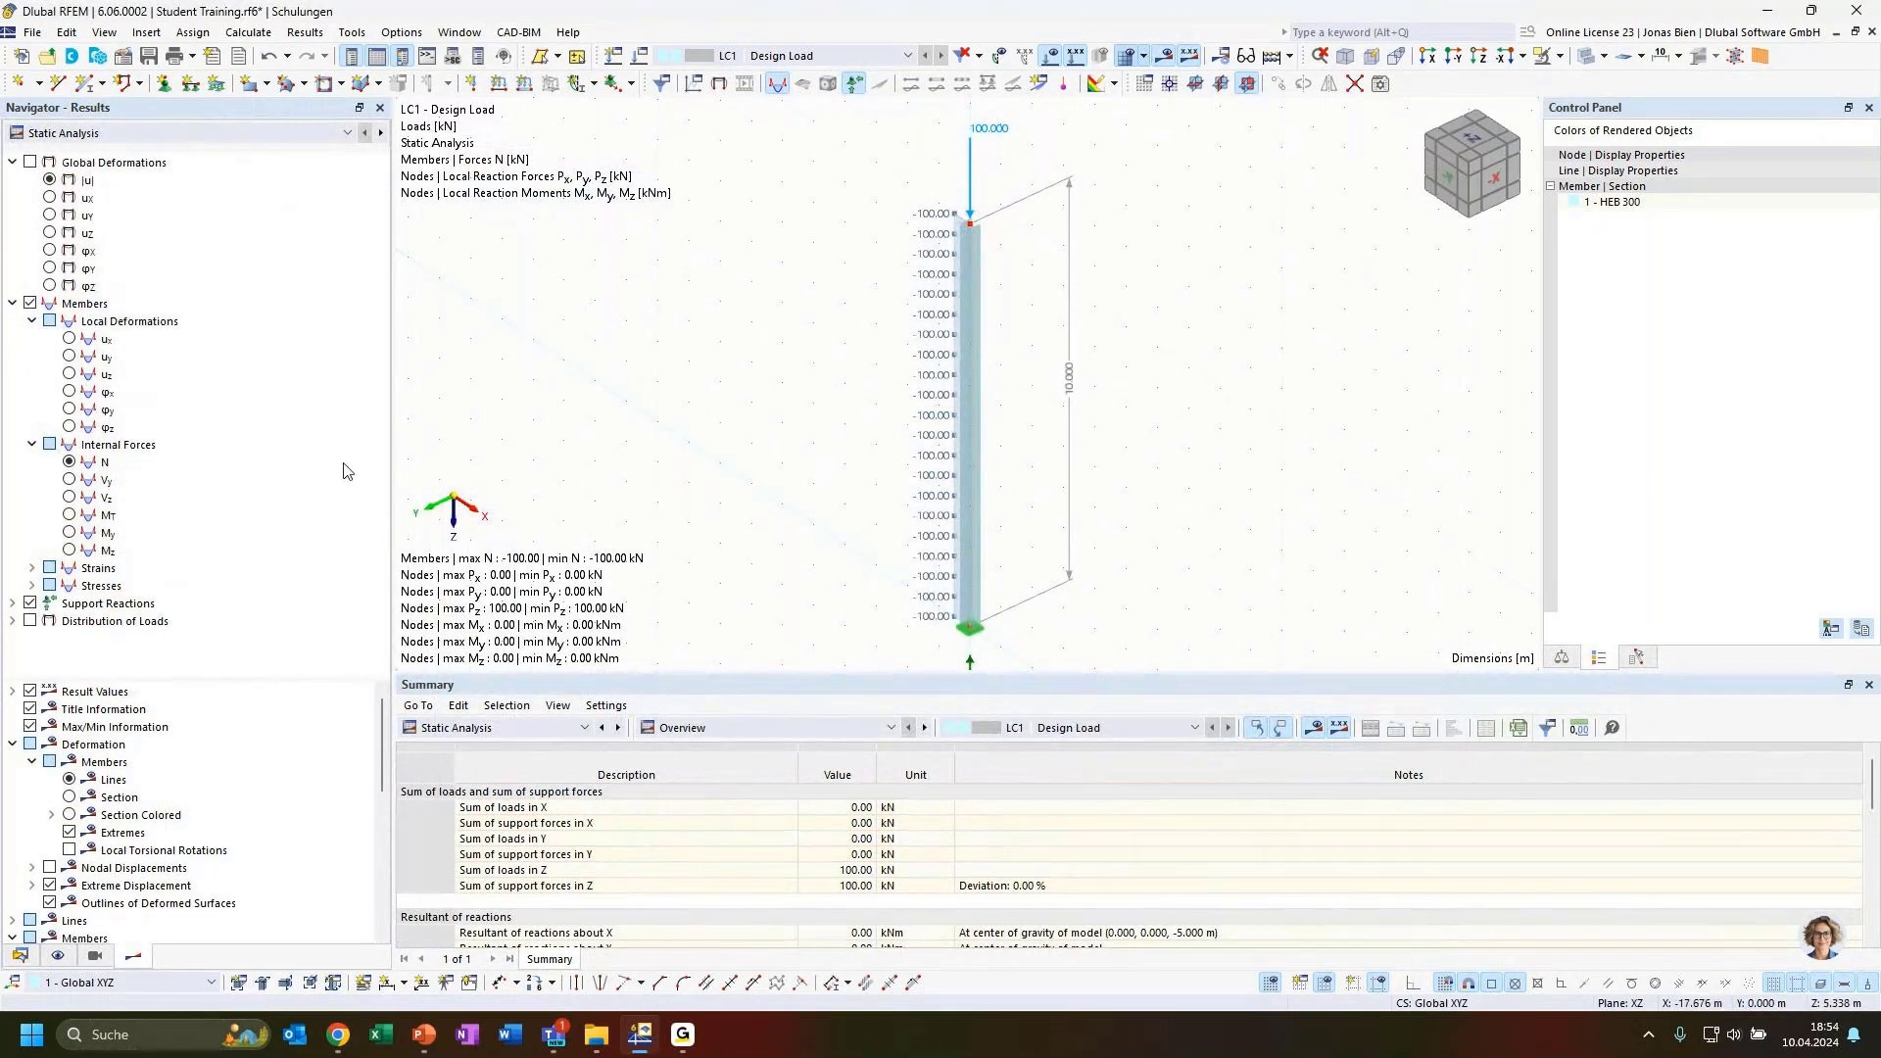
{"action": "left_click", "coordinate": [218, 134]}
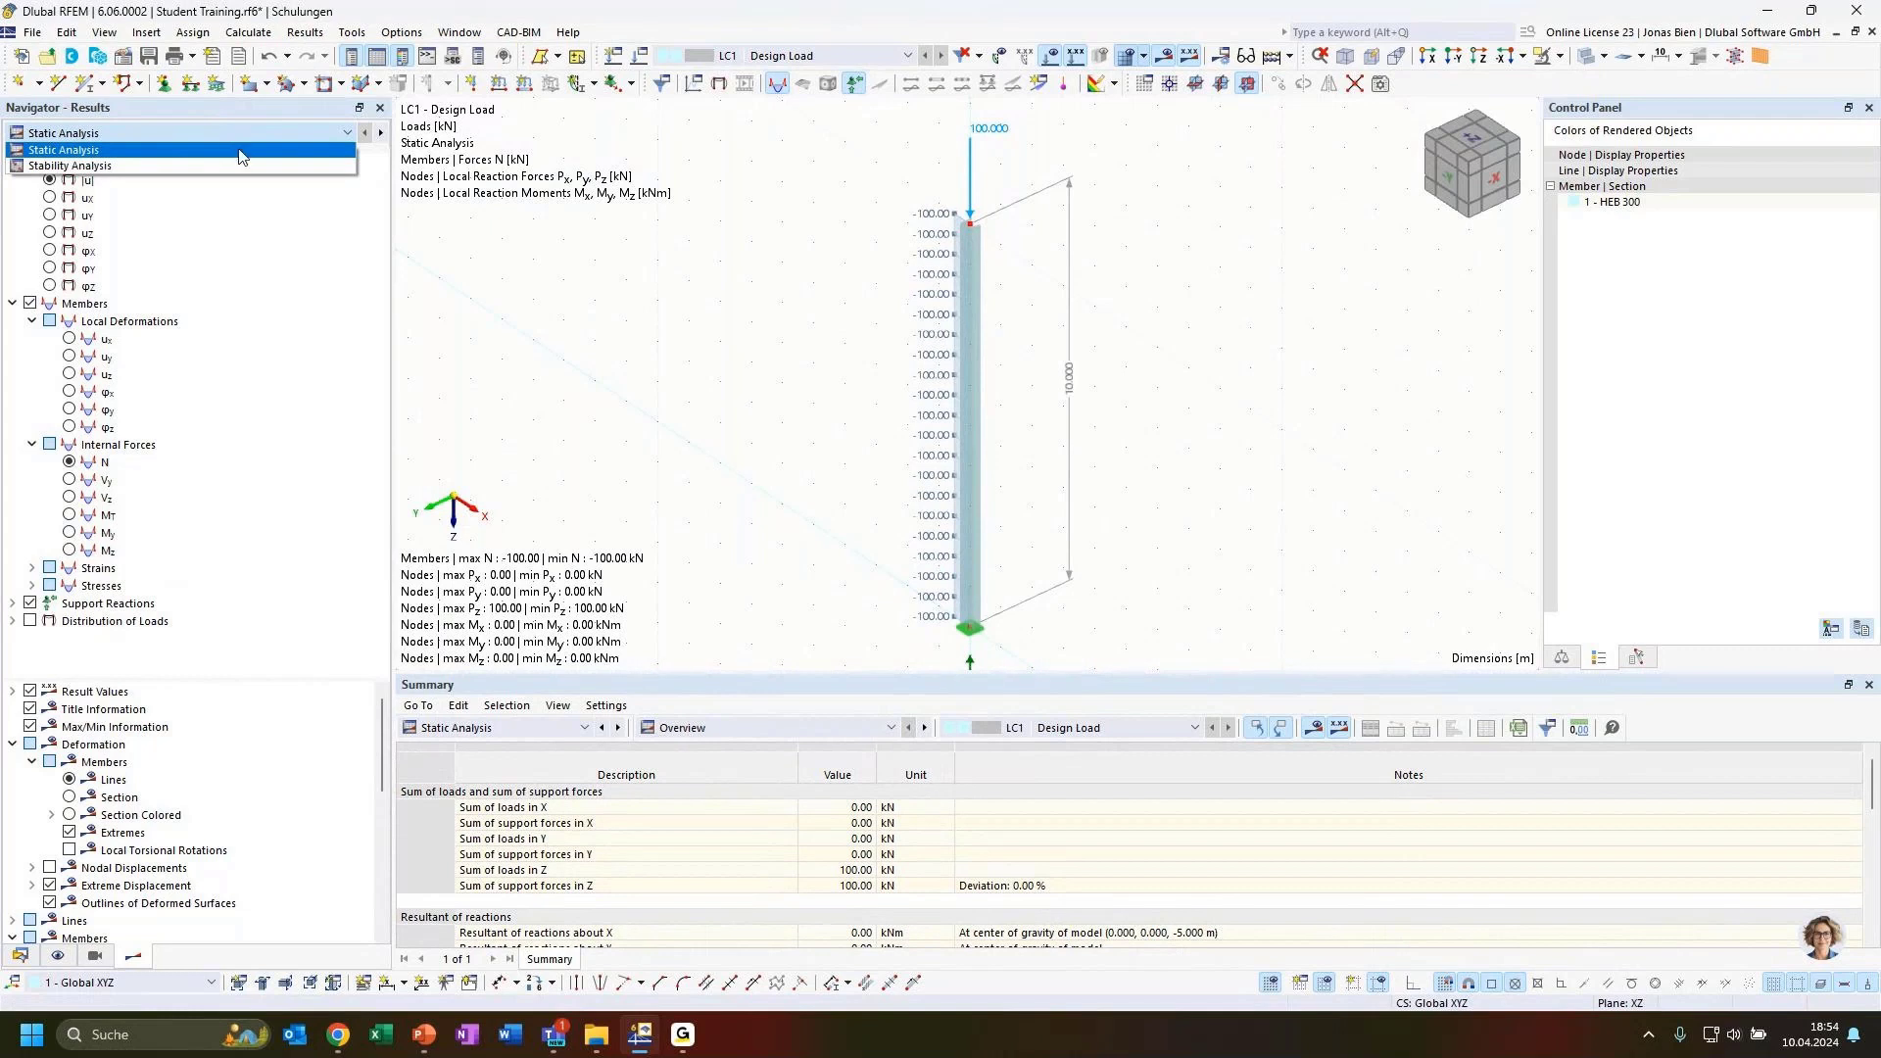
{"action": "left_click", "coordinate": [82, 154]}
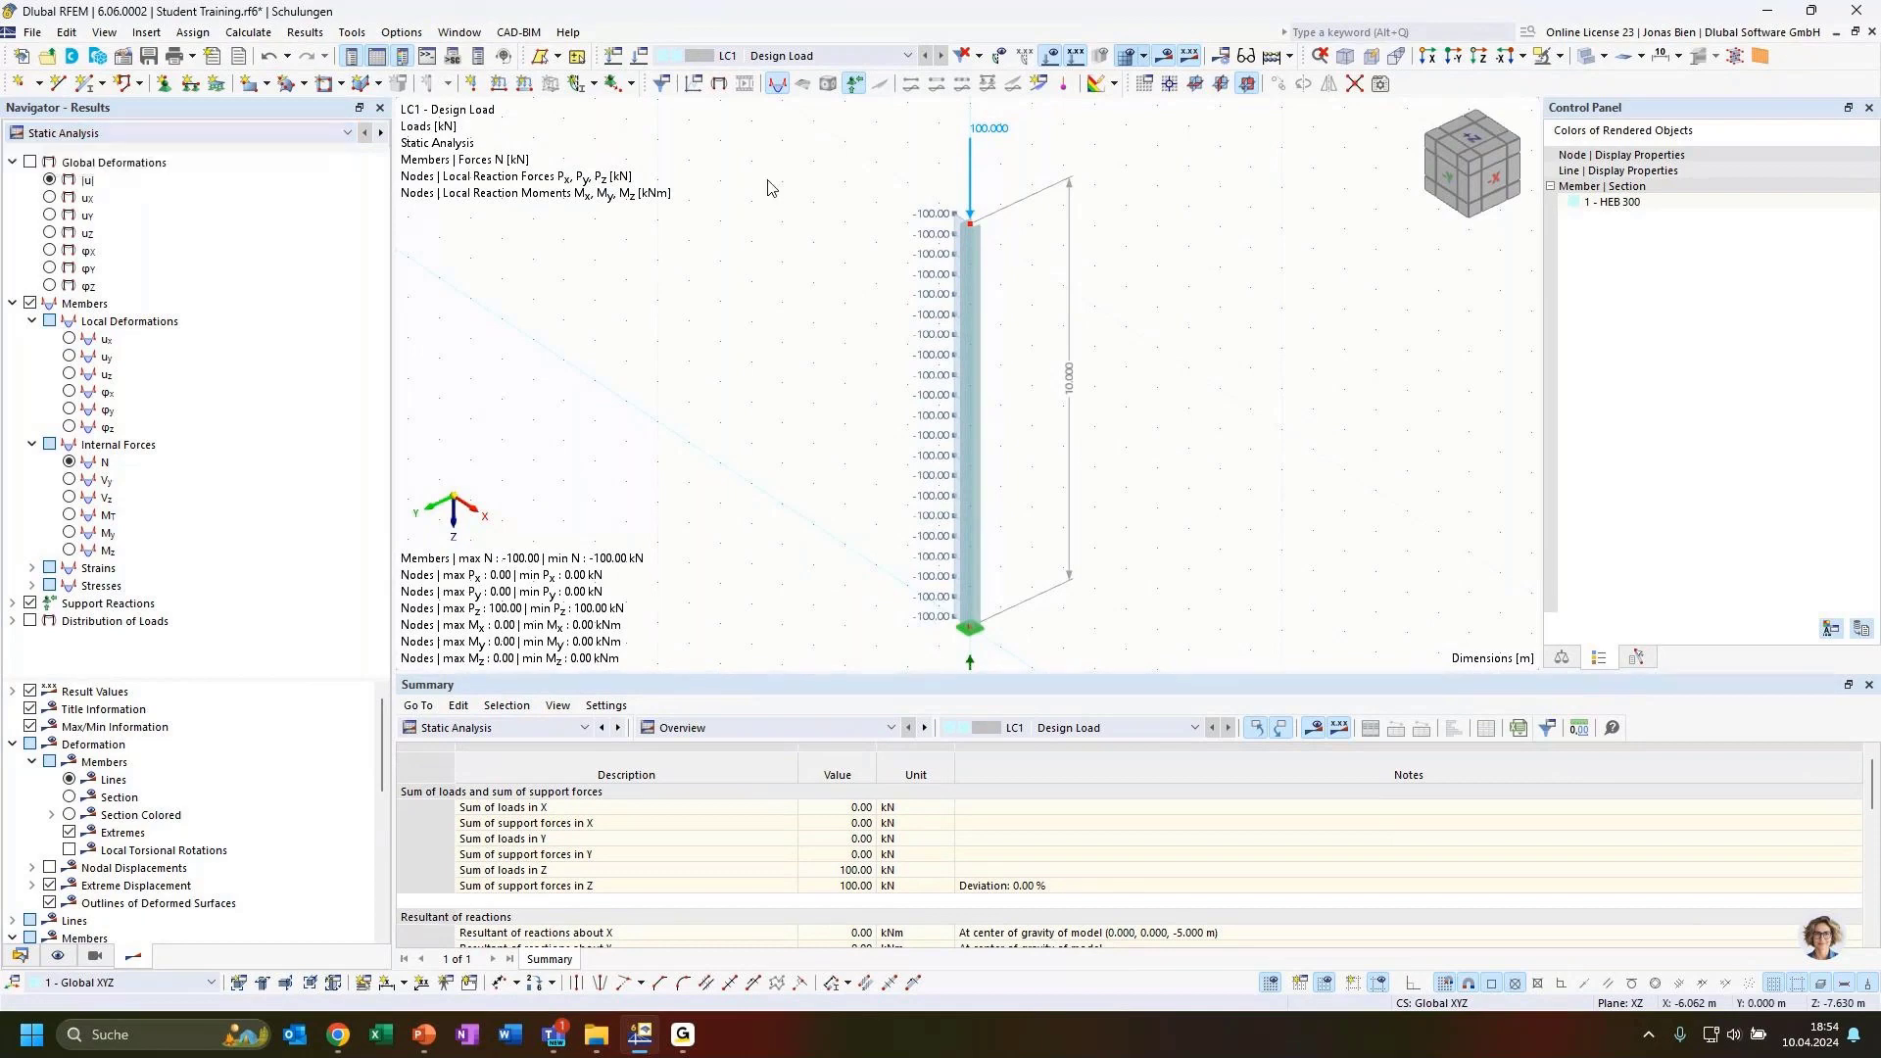
{"action": "scroll", "coordinate": [1059, 310], "scroll_direction": "down", "scroll_amount": 1}
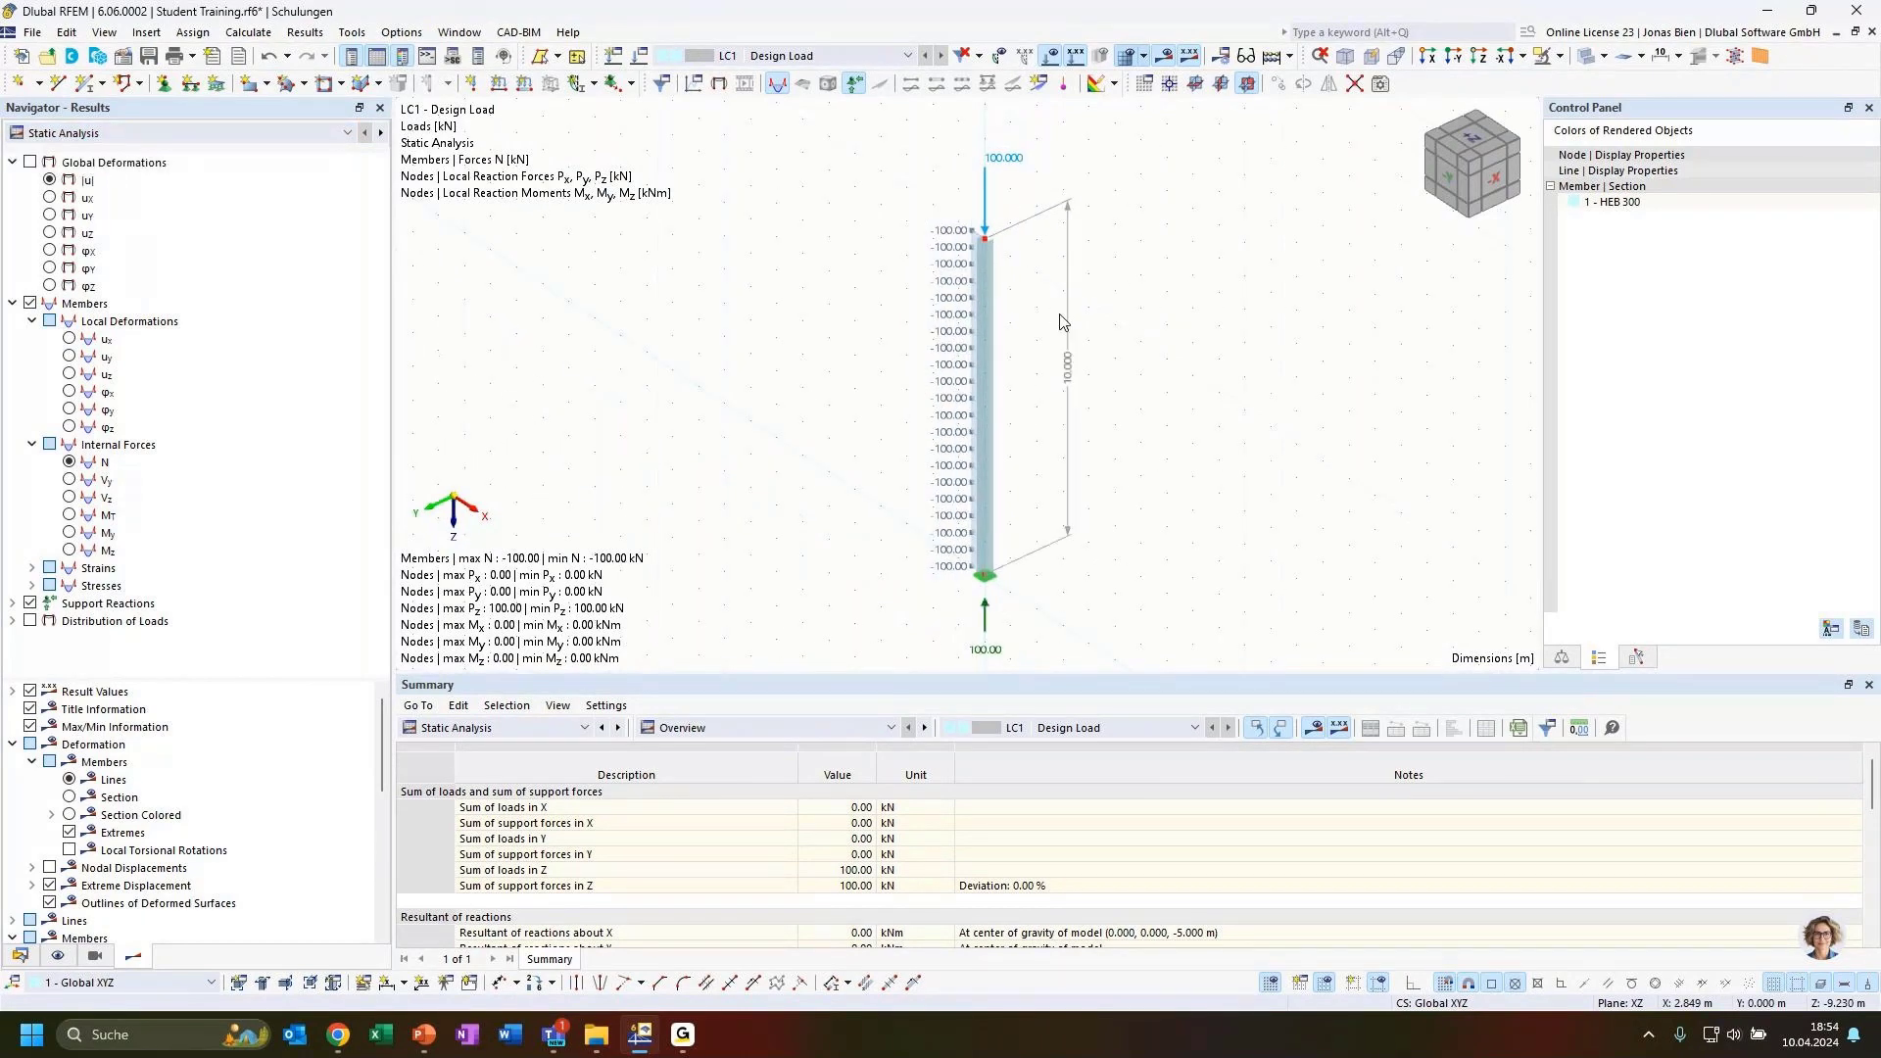
{"action": "middle_click_drag", "start_coordinate": [1134, 340], "coordinate": [1132, 327]}
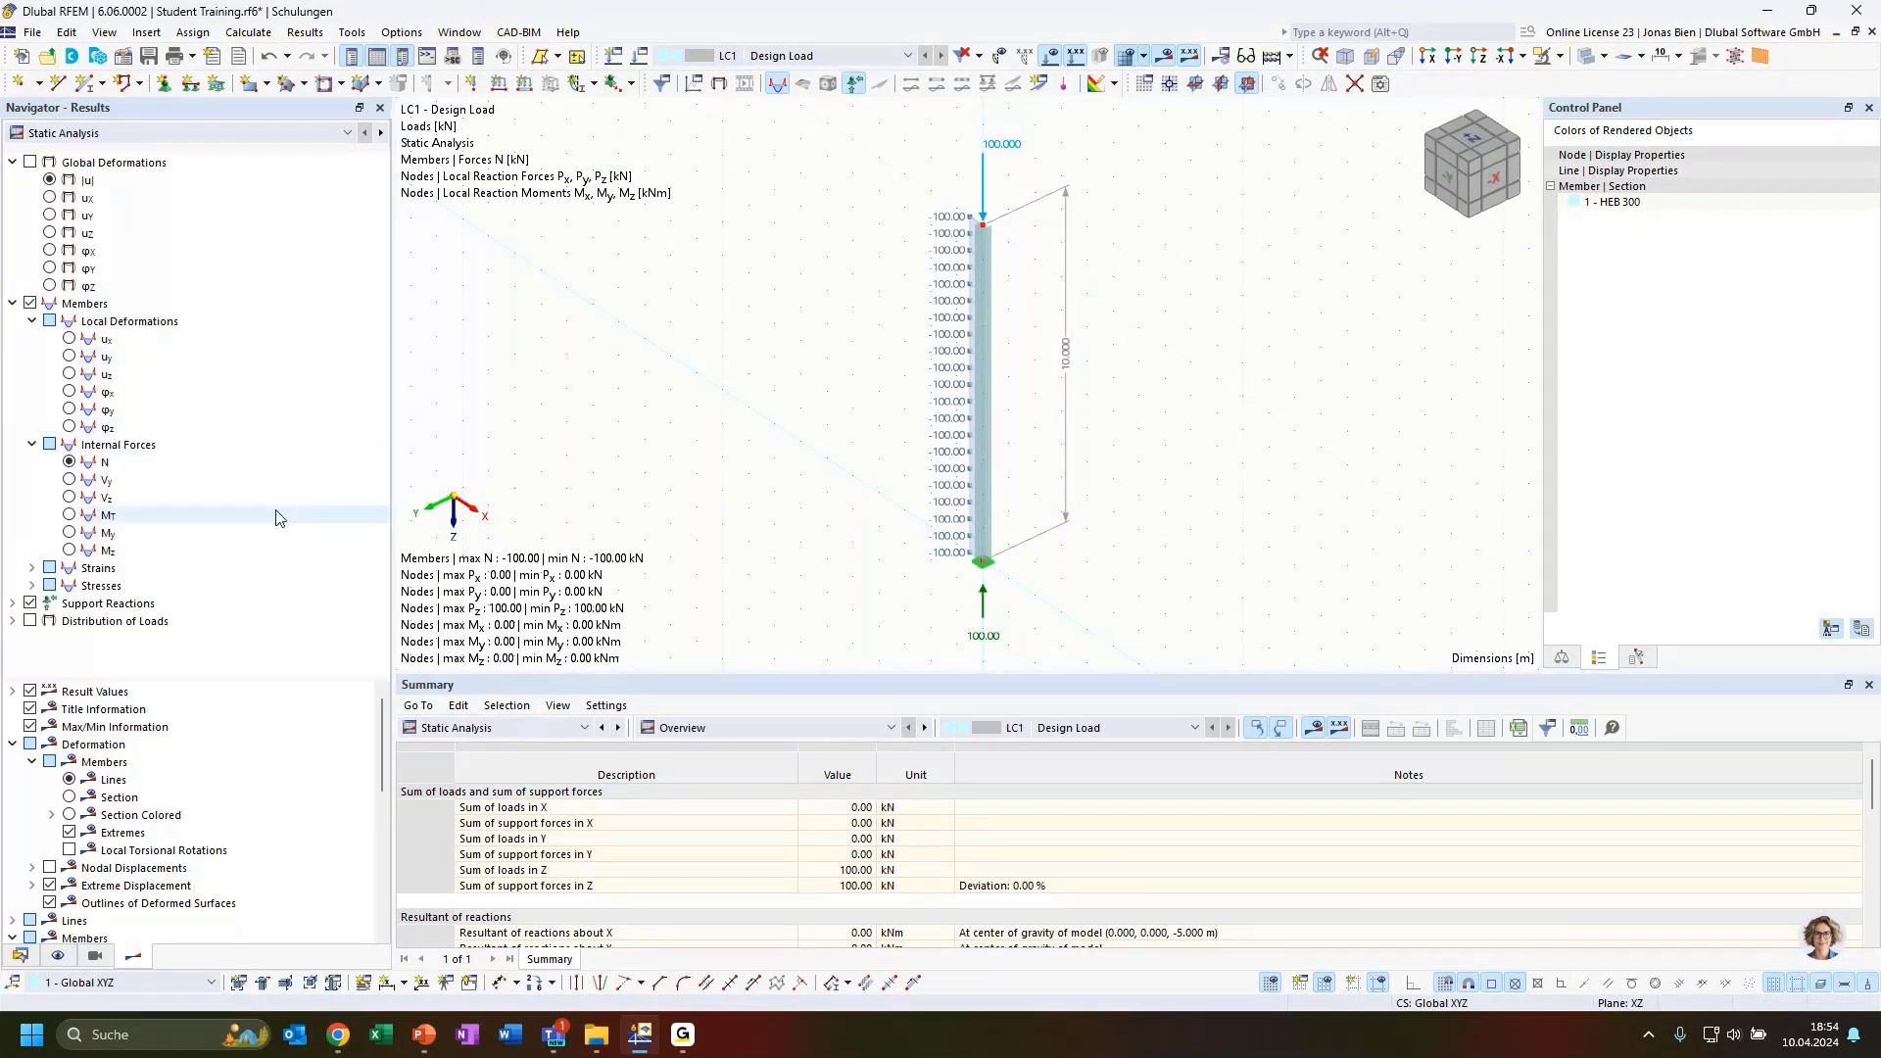
Show the stability analysis results of LC1 with mode shape 1 on the column.
{"action": "left_click", "coordinate": [113, 132]}
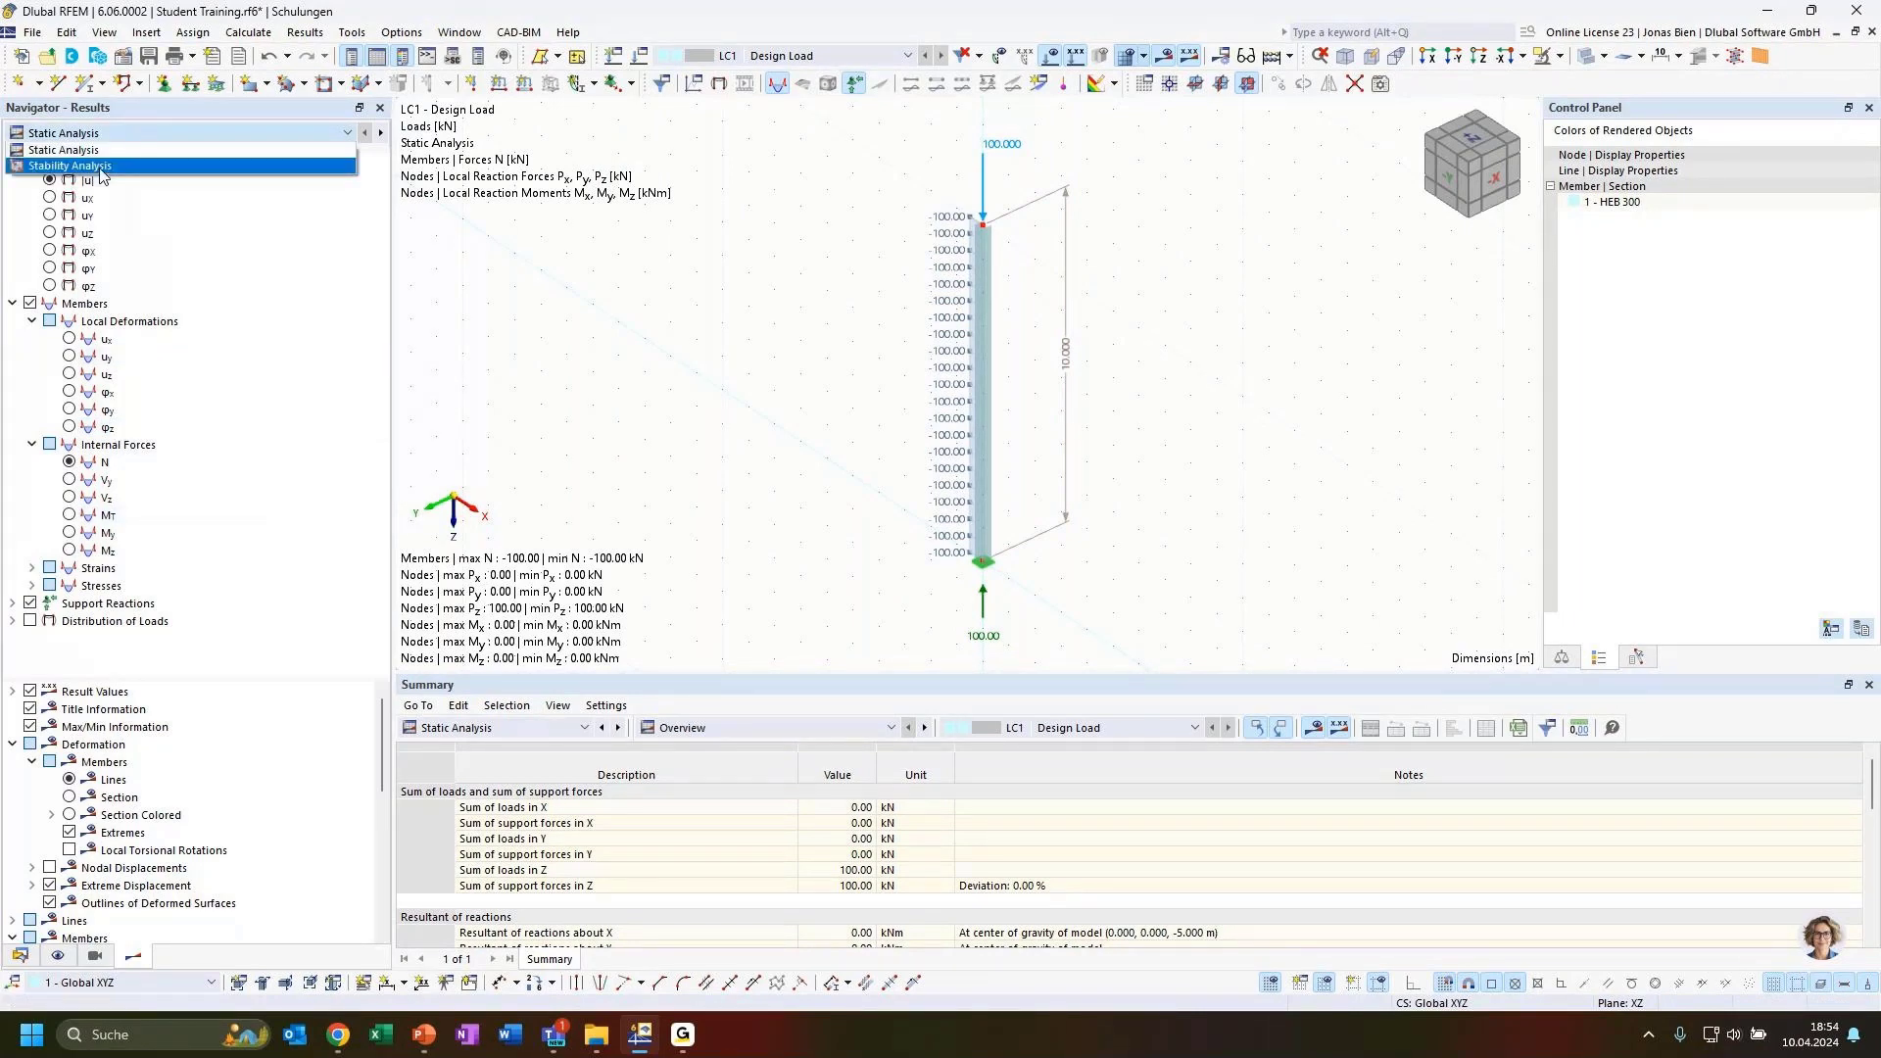
{"action": "left_click", "coordinate": [101, 166]}
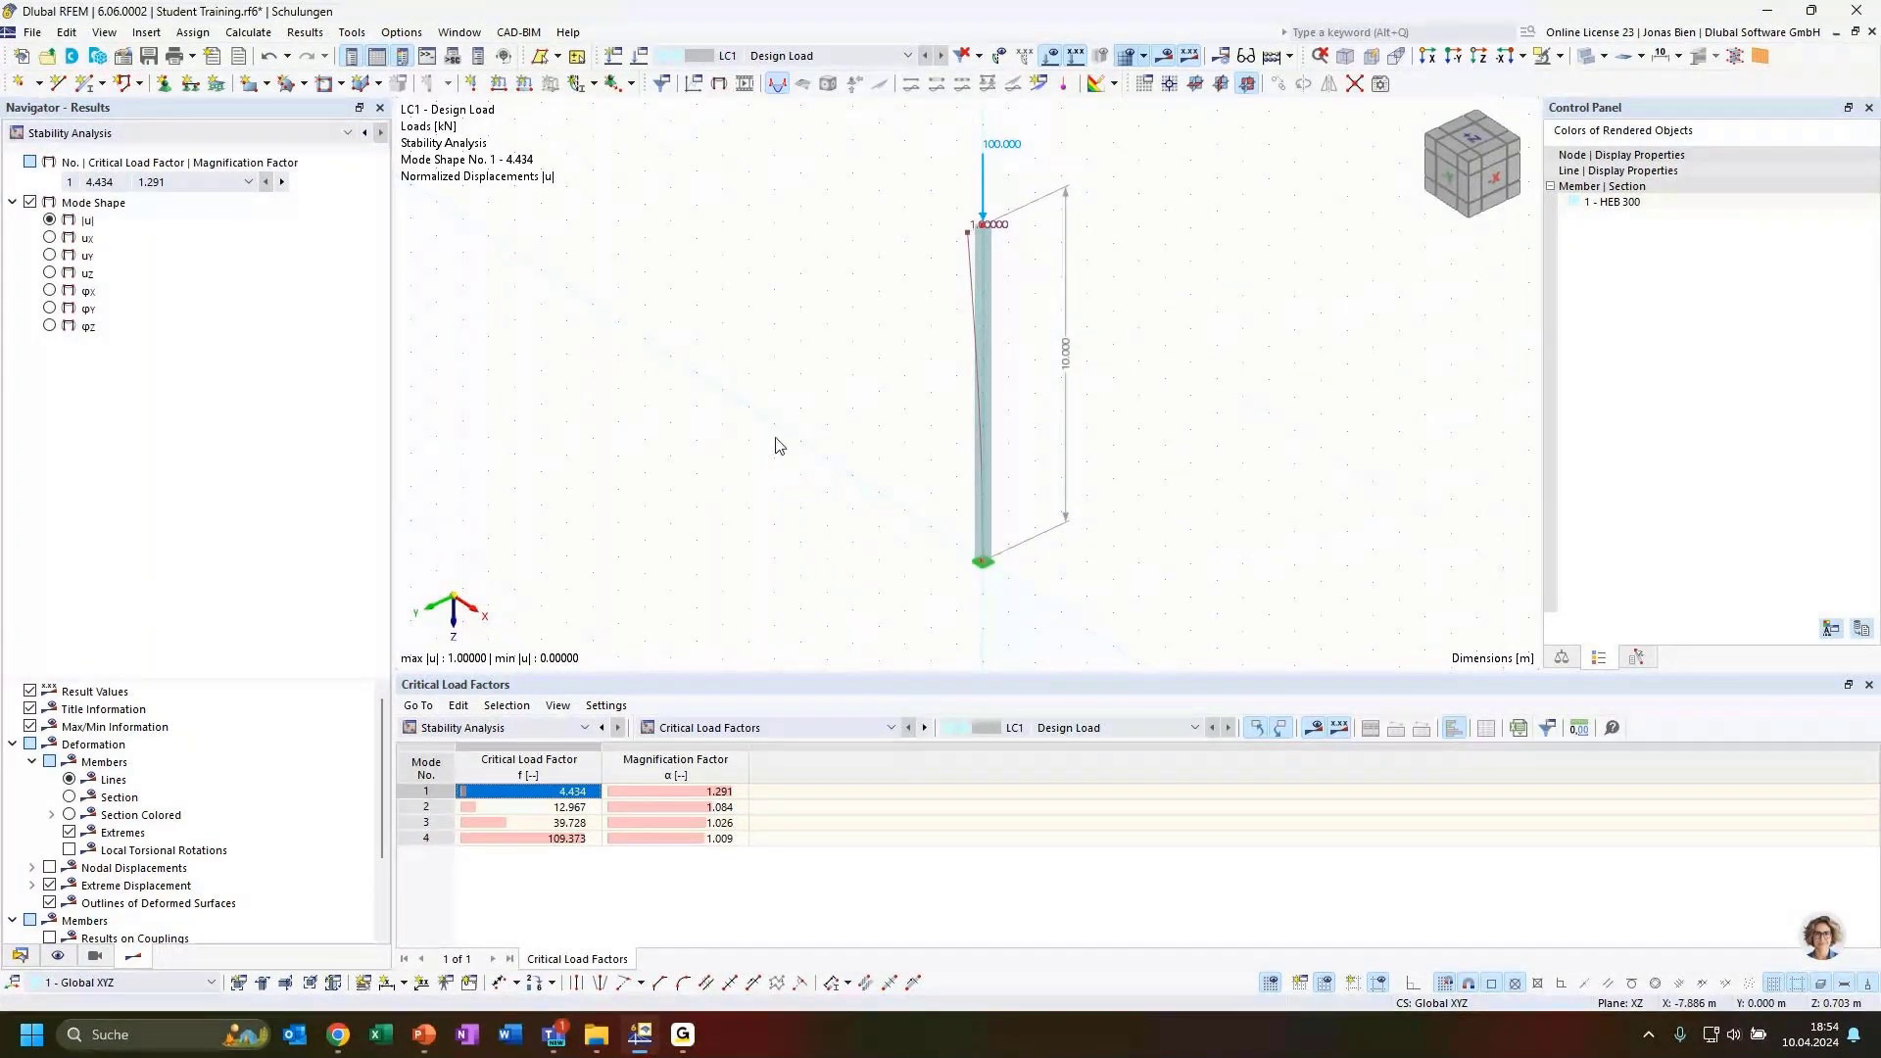
{"action": "middle_click_drag", "start_coordinate": [777, 446], "coordinate": [1327, 454], "text": "ctrl"}
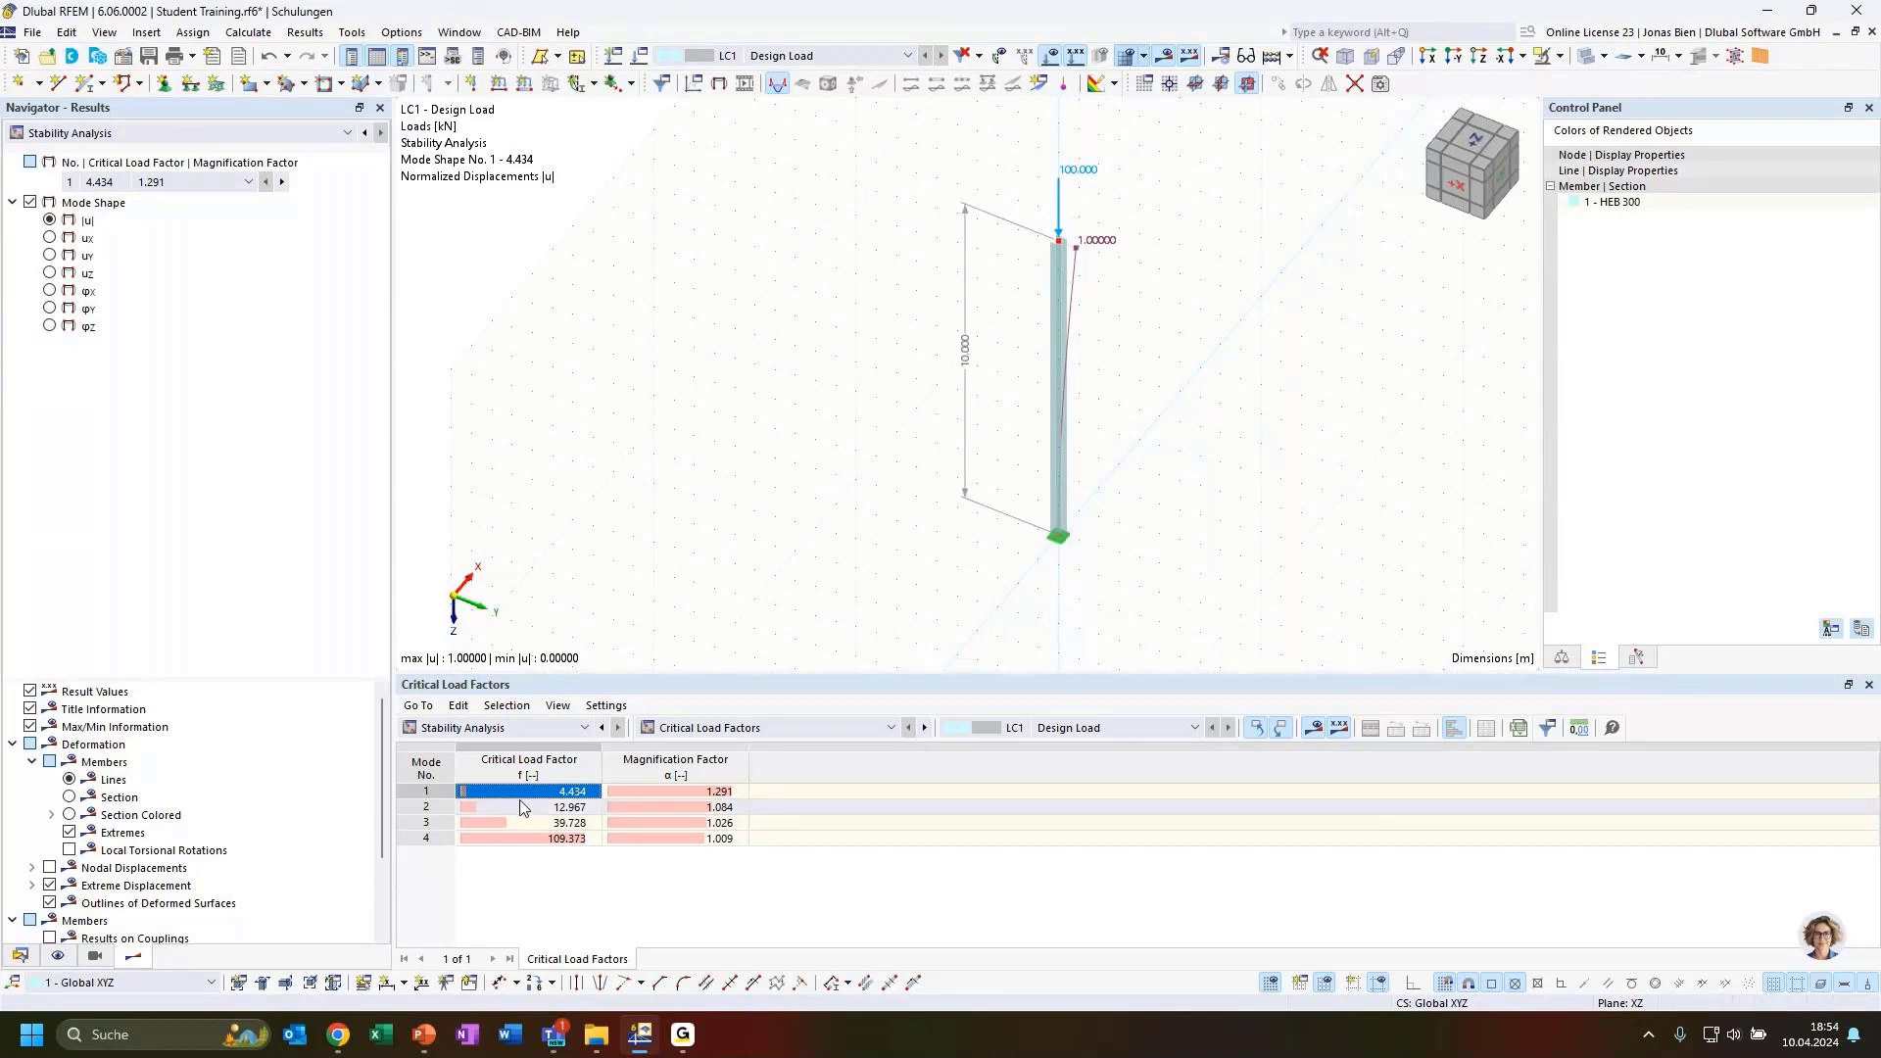
{"action": "left_click", "coordinate": [201, 182]}
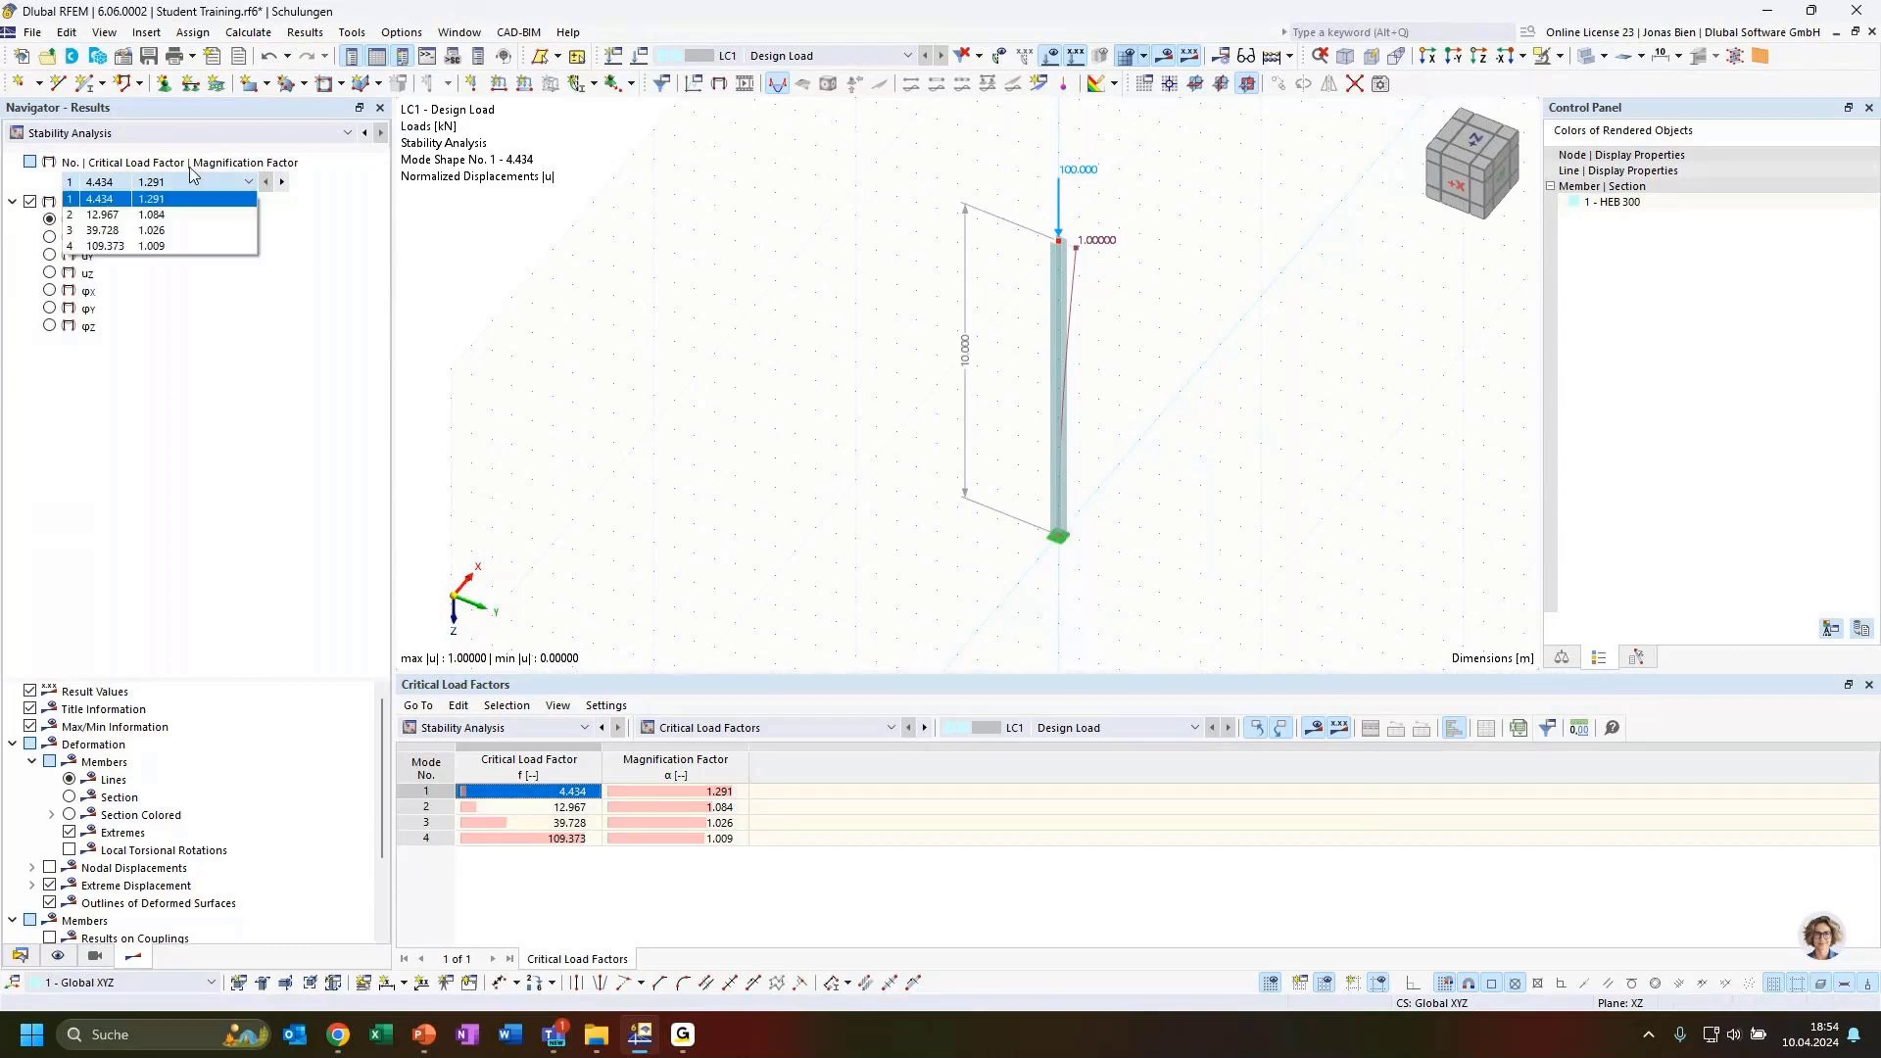
{"action": "left_click", "coordinate": [99, 199]}
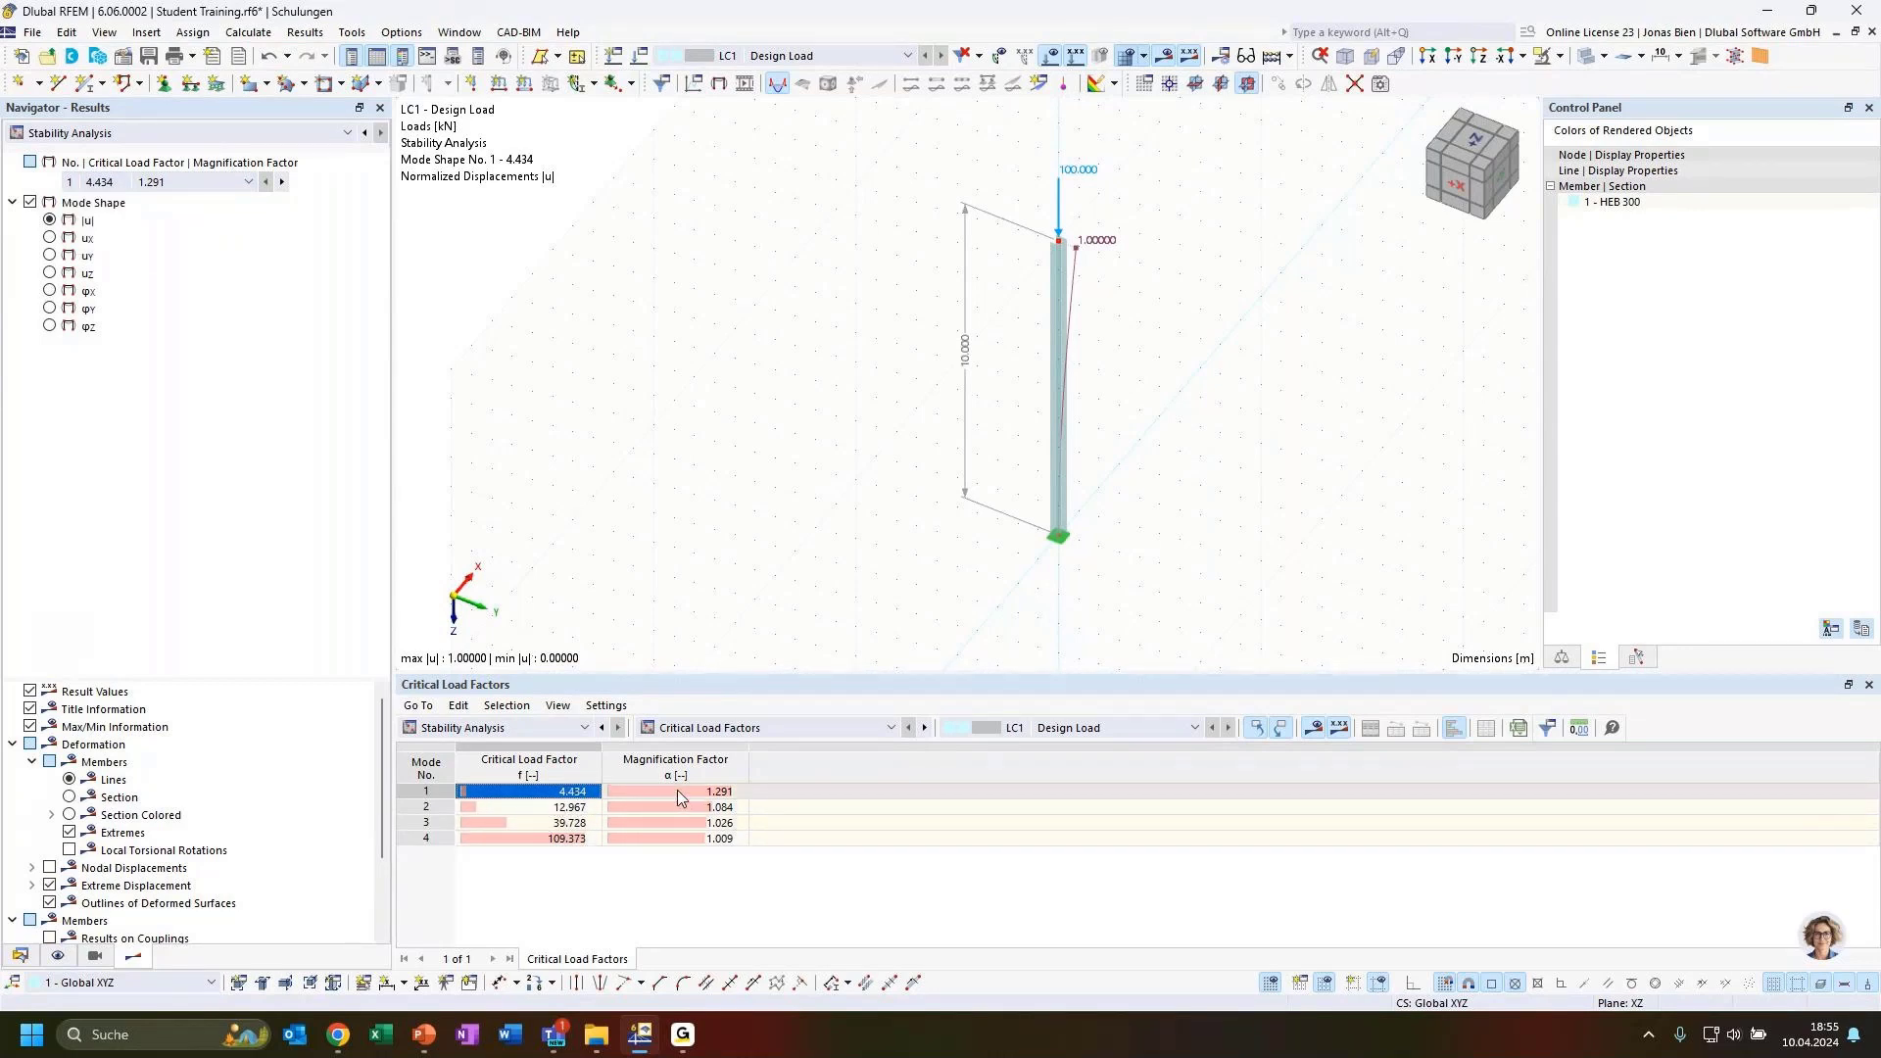
Compare mode shapes 3 and 1 in the critical load factors table, finishing with the row of mode 1.
{"action": "left_click_drag", "start_coordinate": [678, 790], "coordinate": [670, 826]}
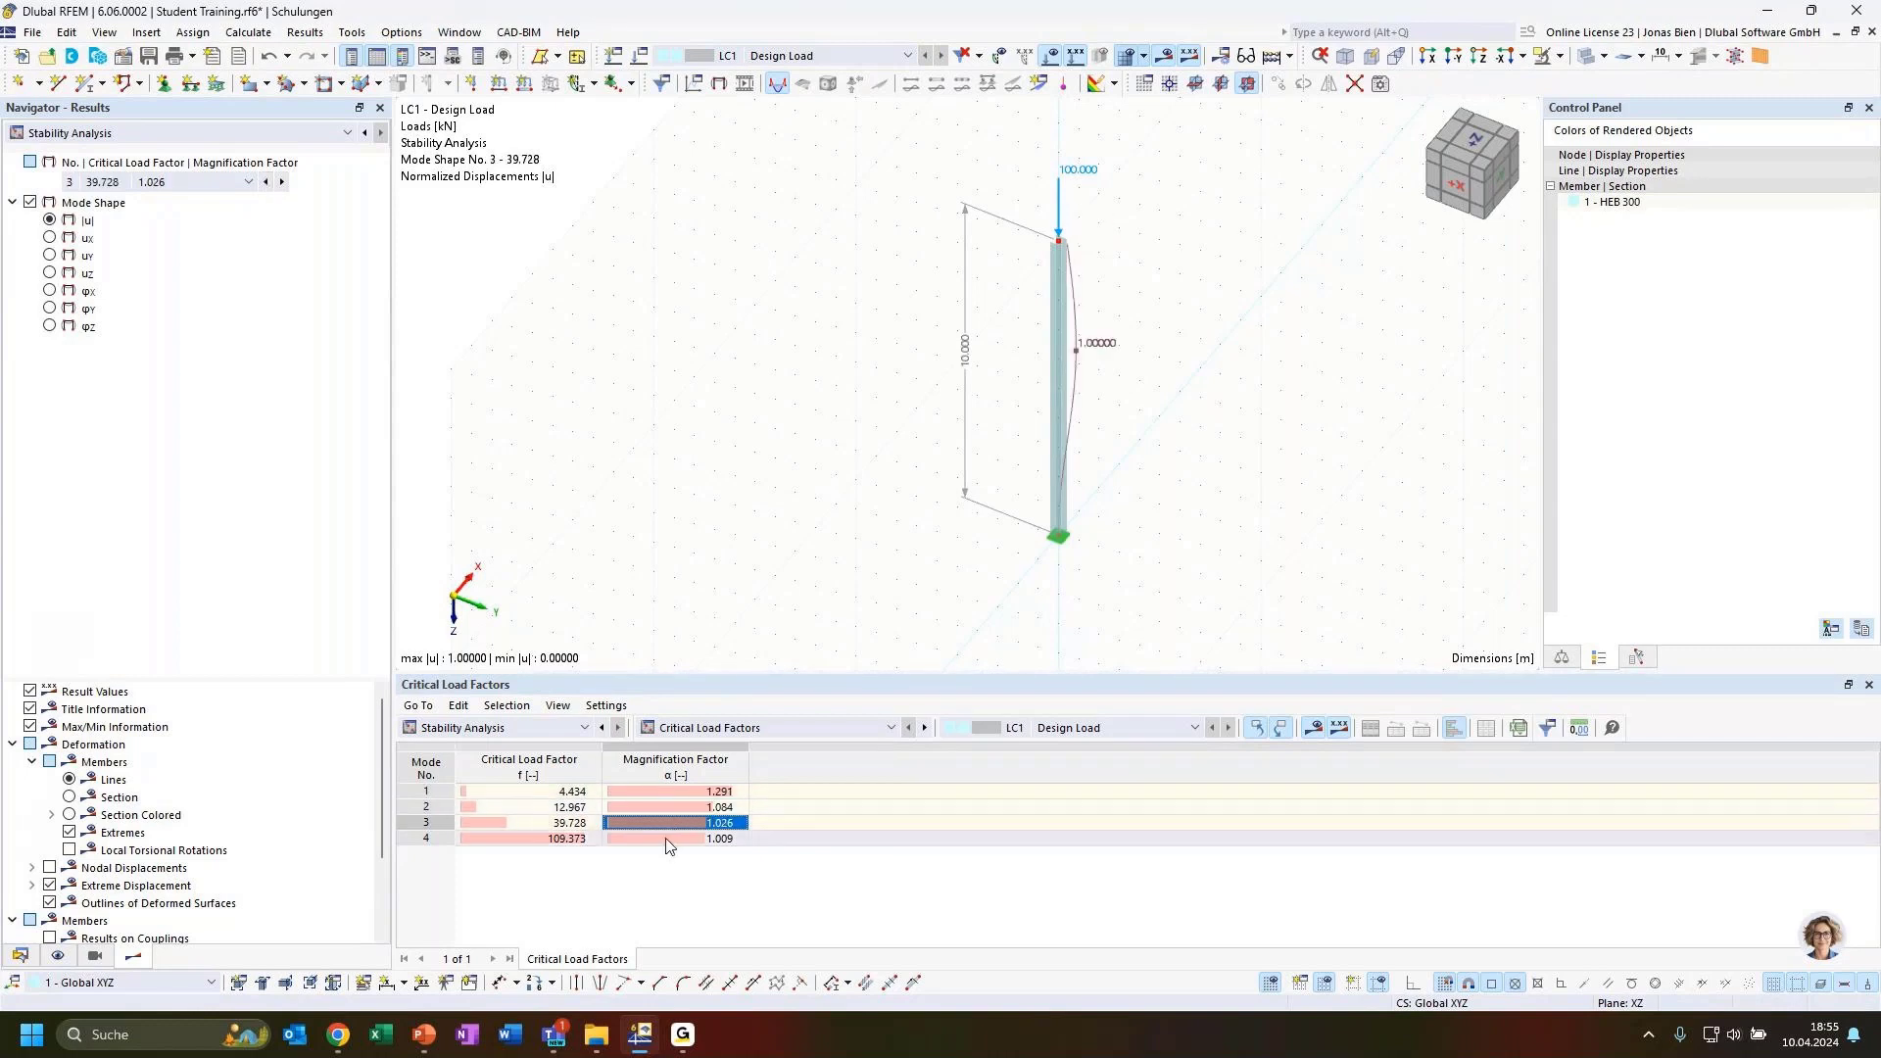
{"action": "left_click", "coordinate": [663, 791]}
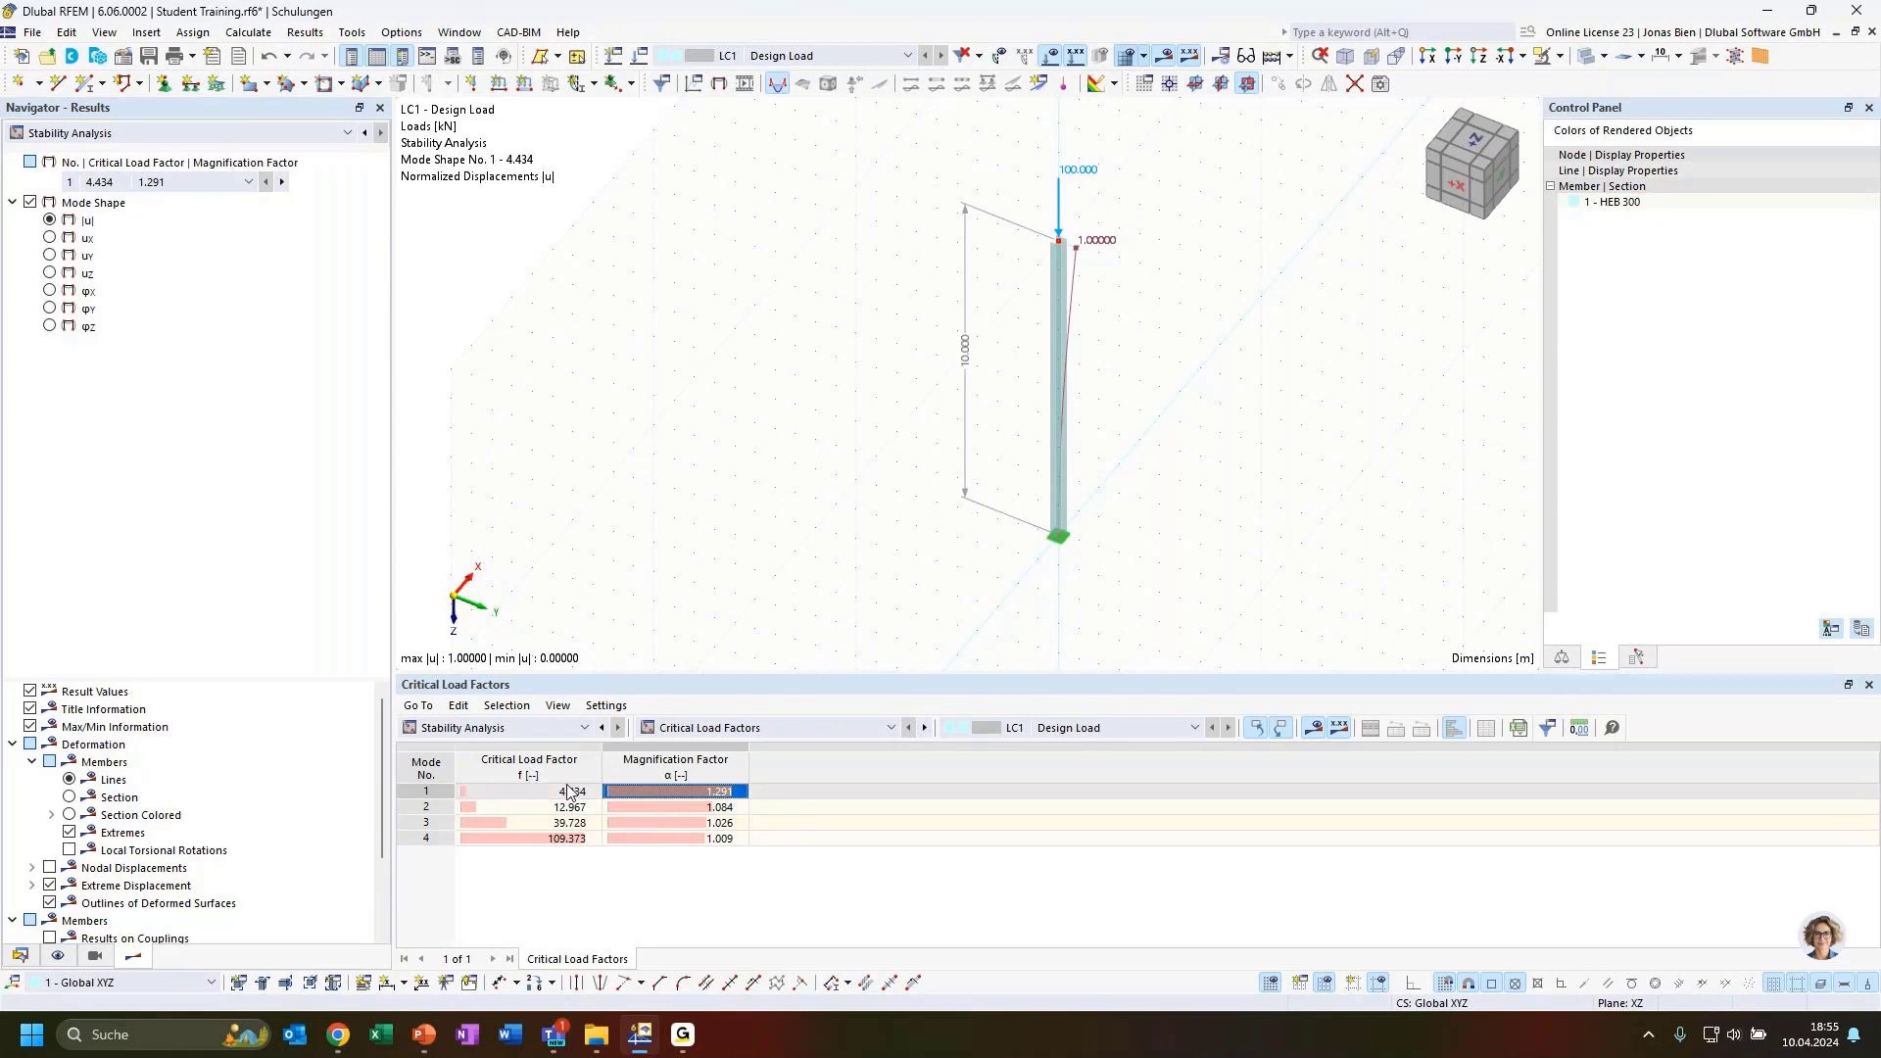
{"action": "left_click", "coordinate": [522, 795]}
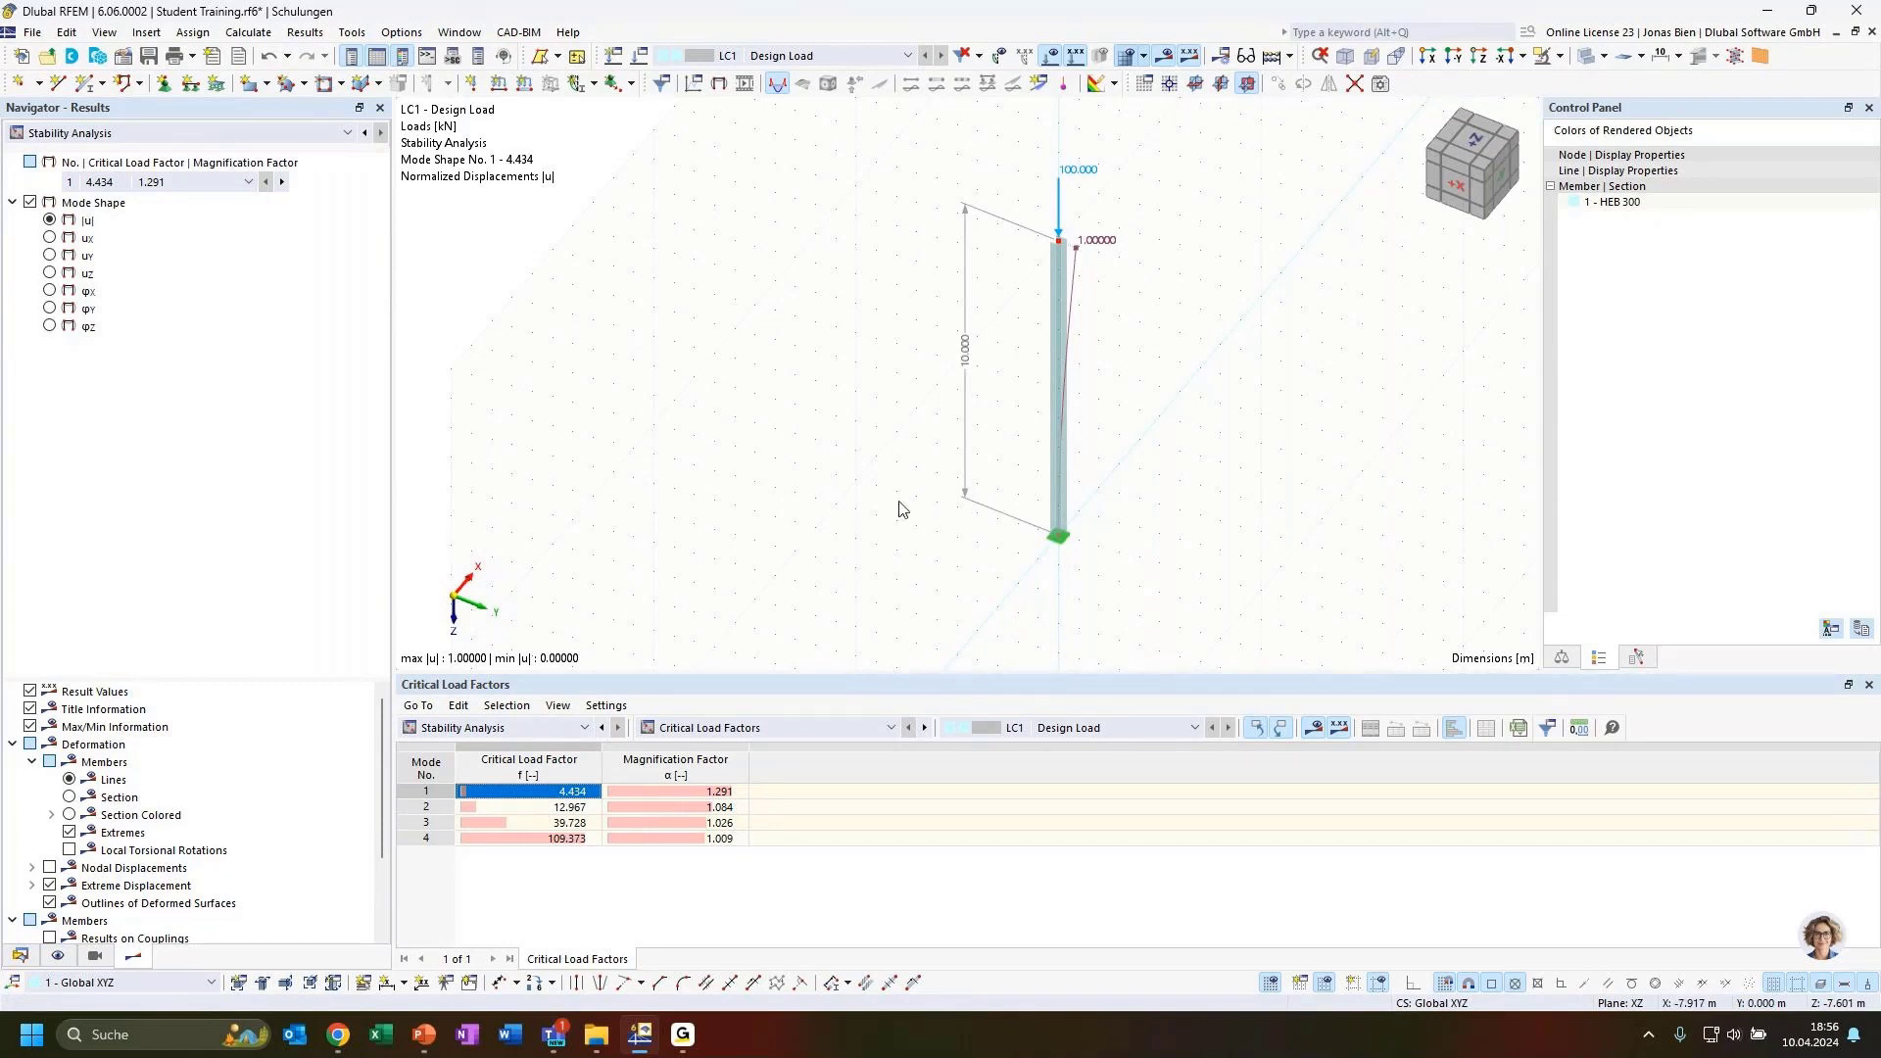
{"action": "left_click", "coordinate": [437, 791]}
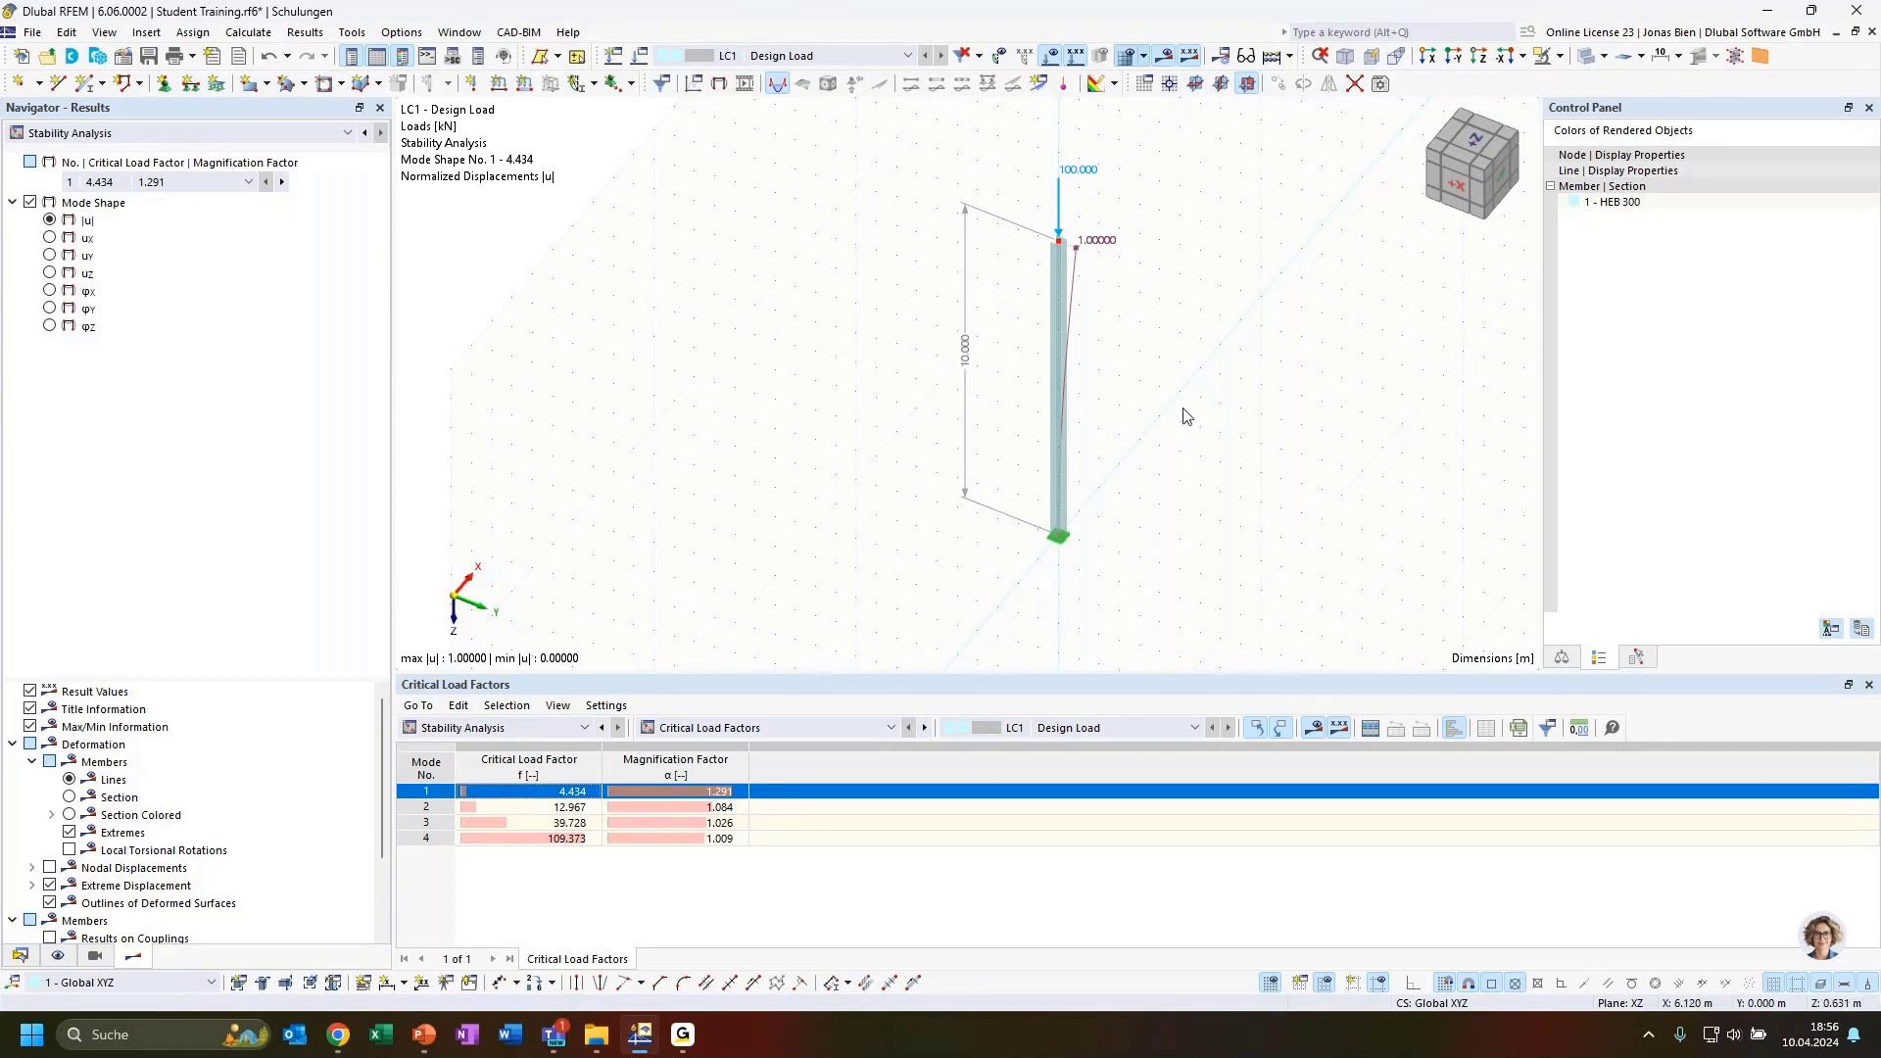
Display the member deformation as Section Colored and compare mode shapes 1 and 2, ending on mode 1 at the column head.
{"action": "left_click", "coordinate": [70, 814]}
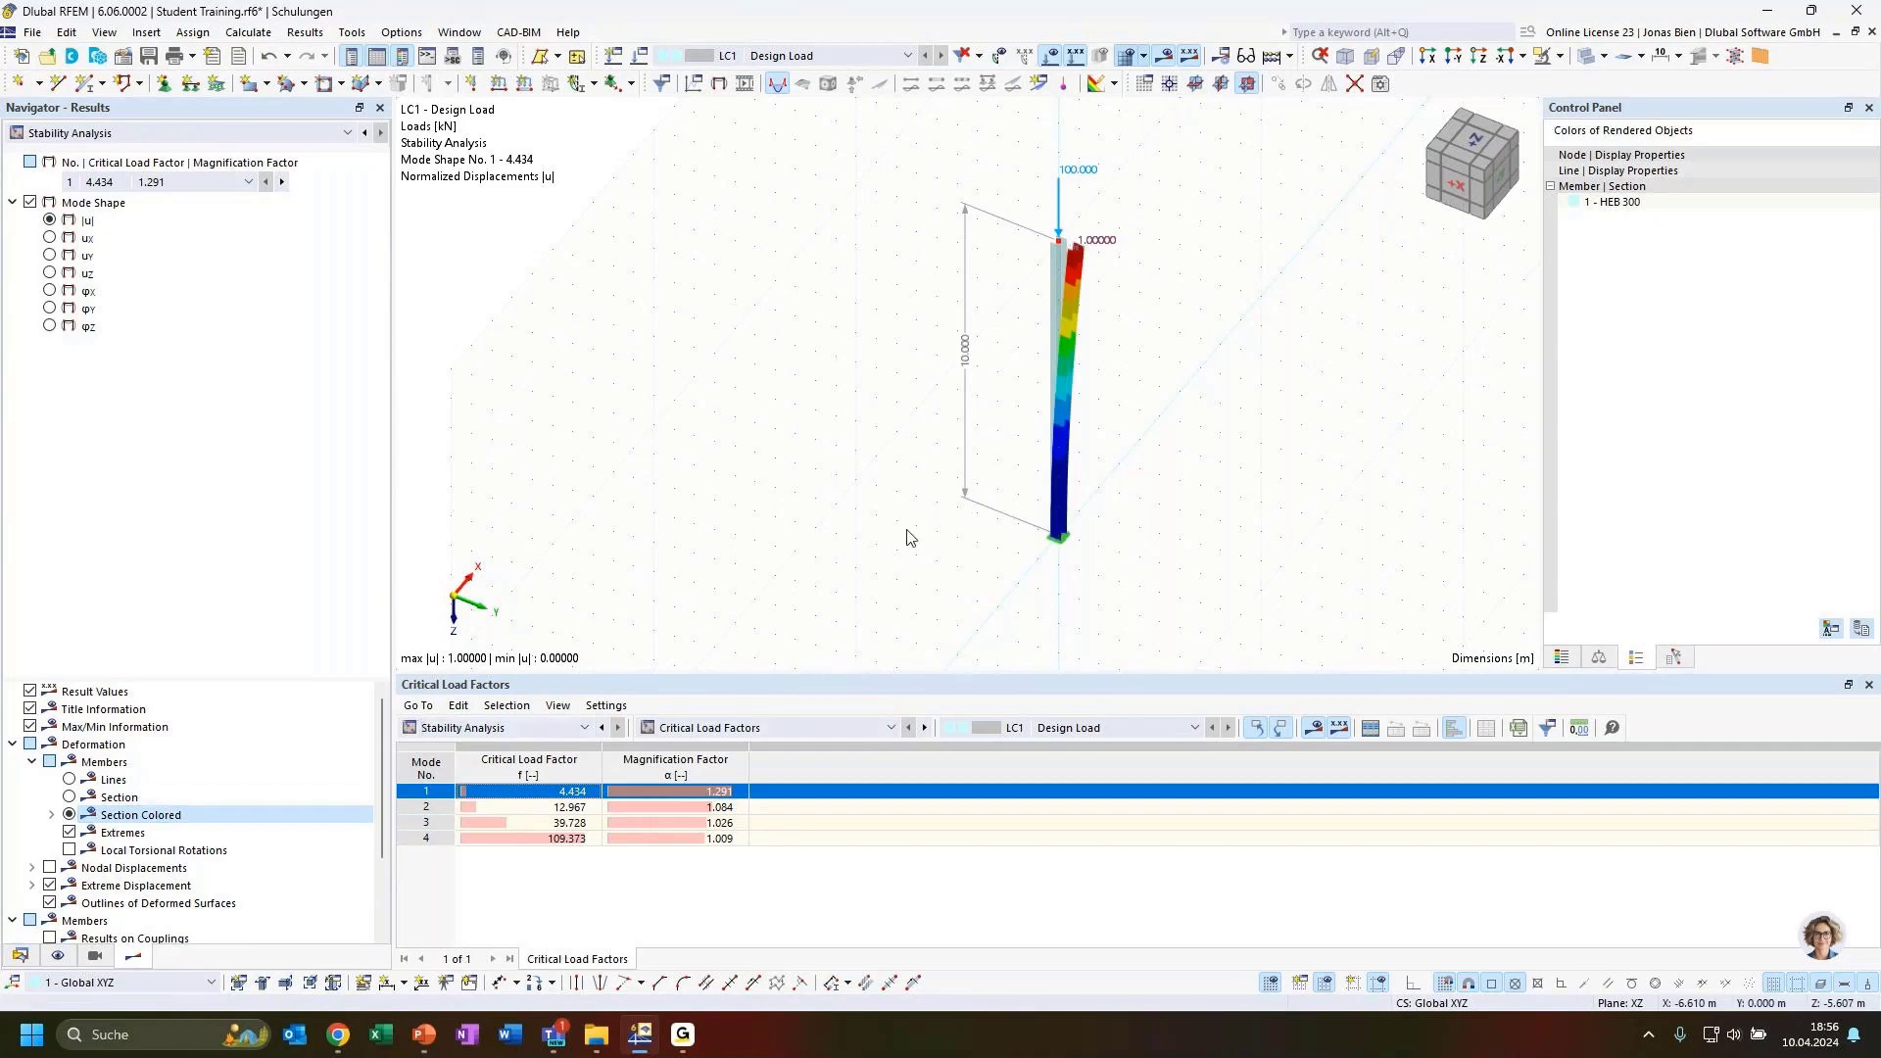
{"action": "middle_click_drag", "start_coordinate": [1182, 430], "coordinate": [1235, 391], "text": "ctrl"}
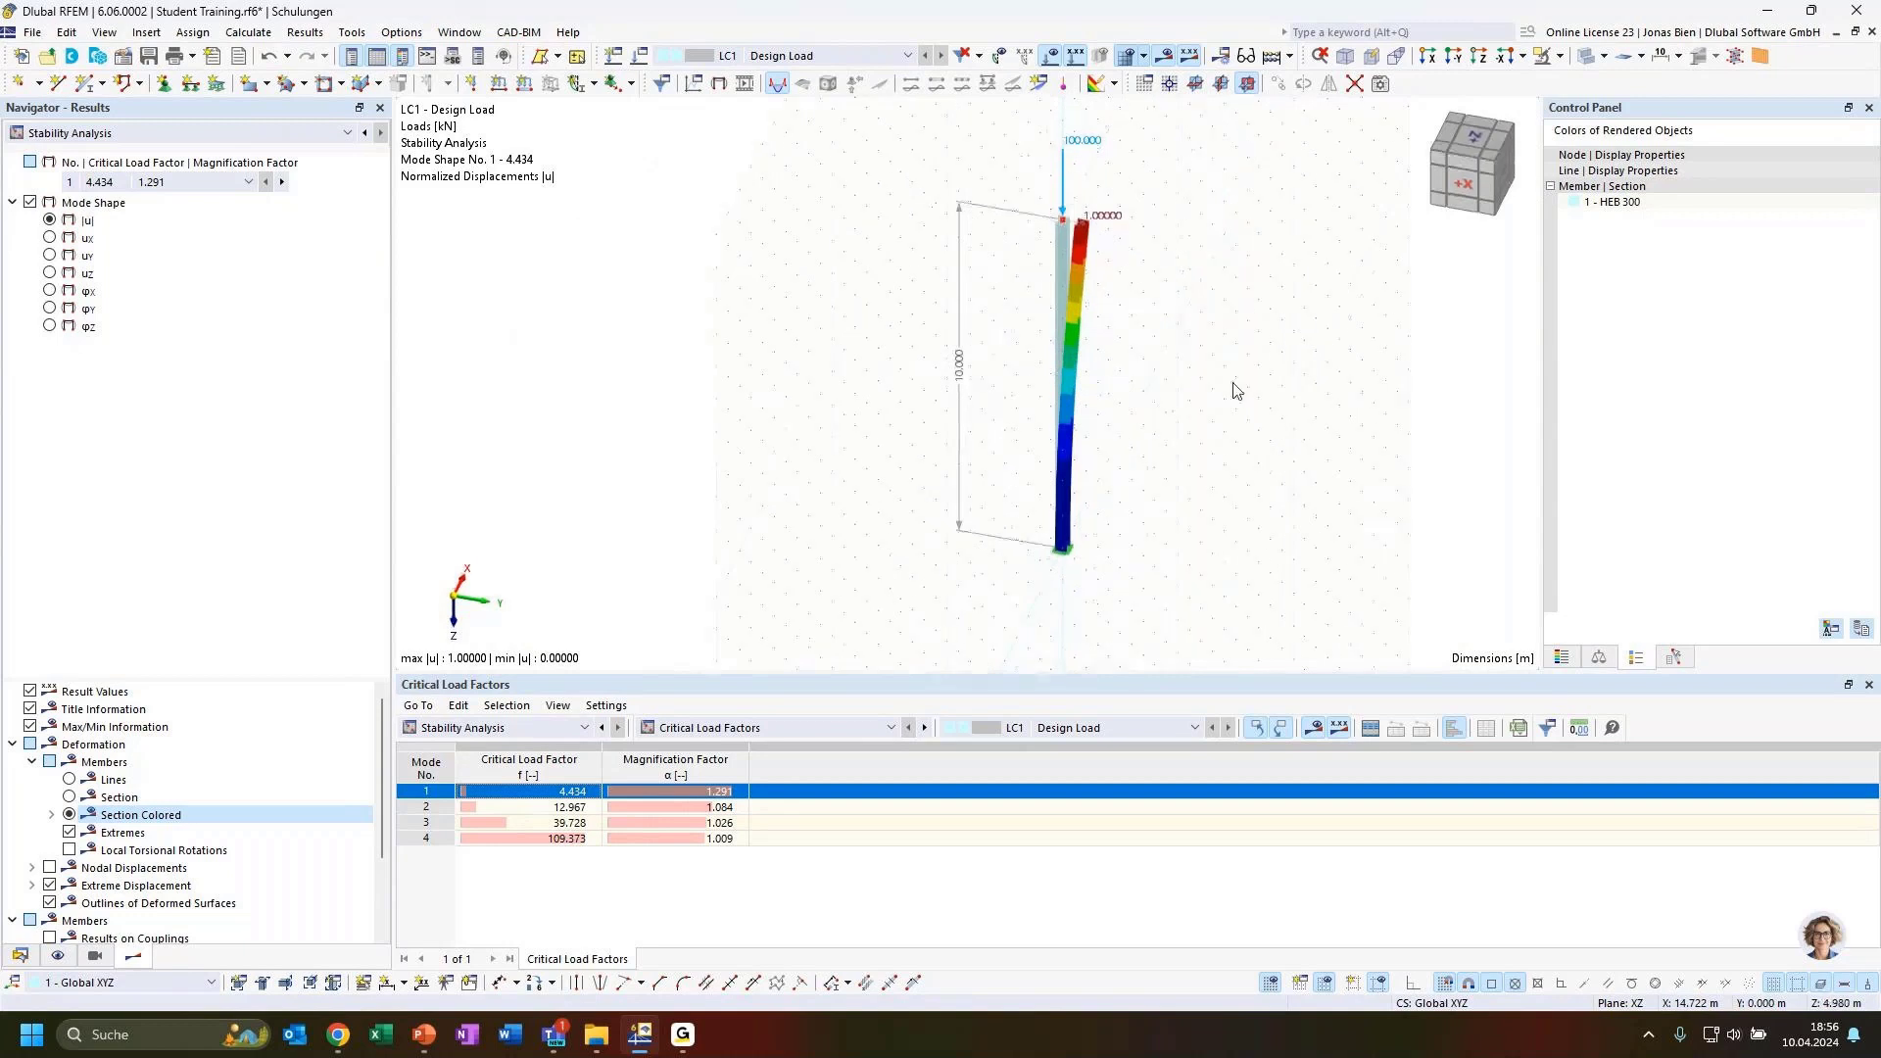
{"action": "left_click", "coordinate": [527, 806]}
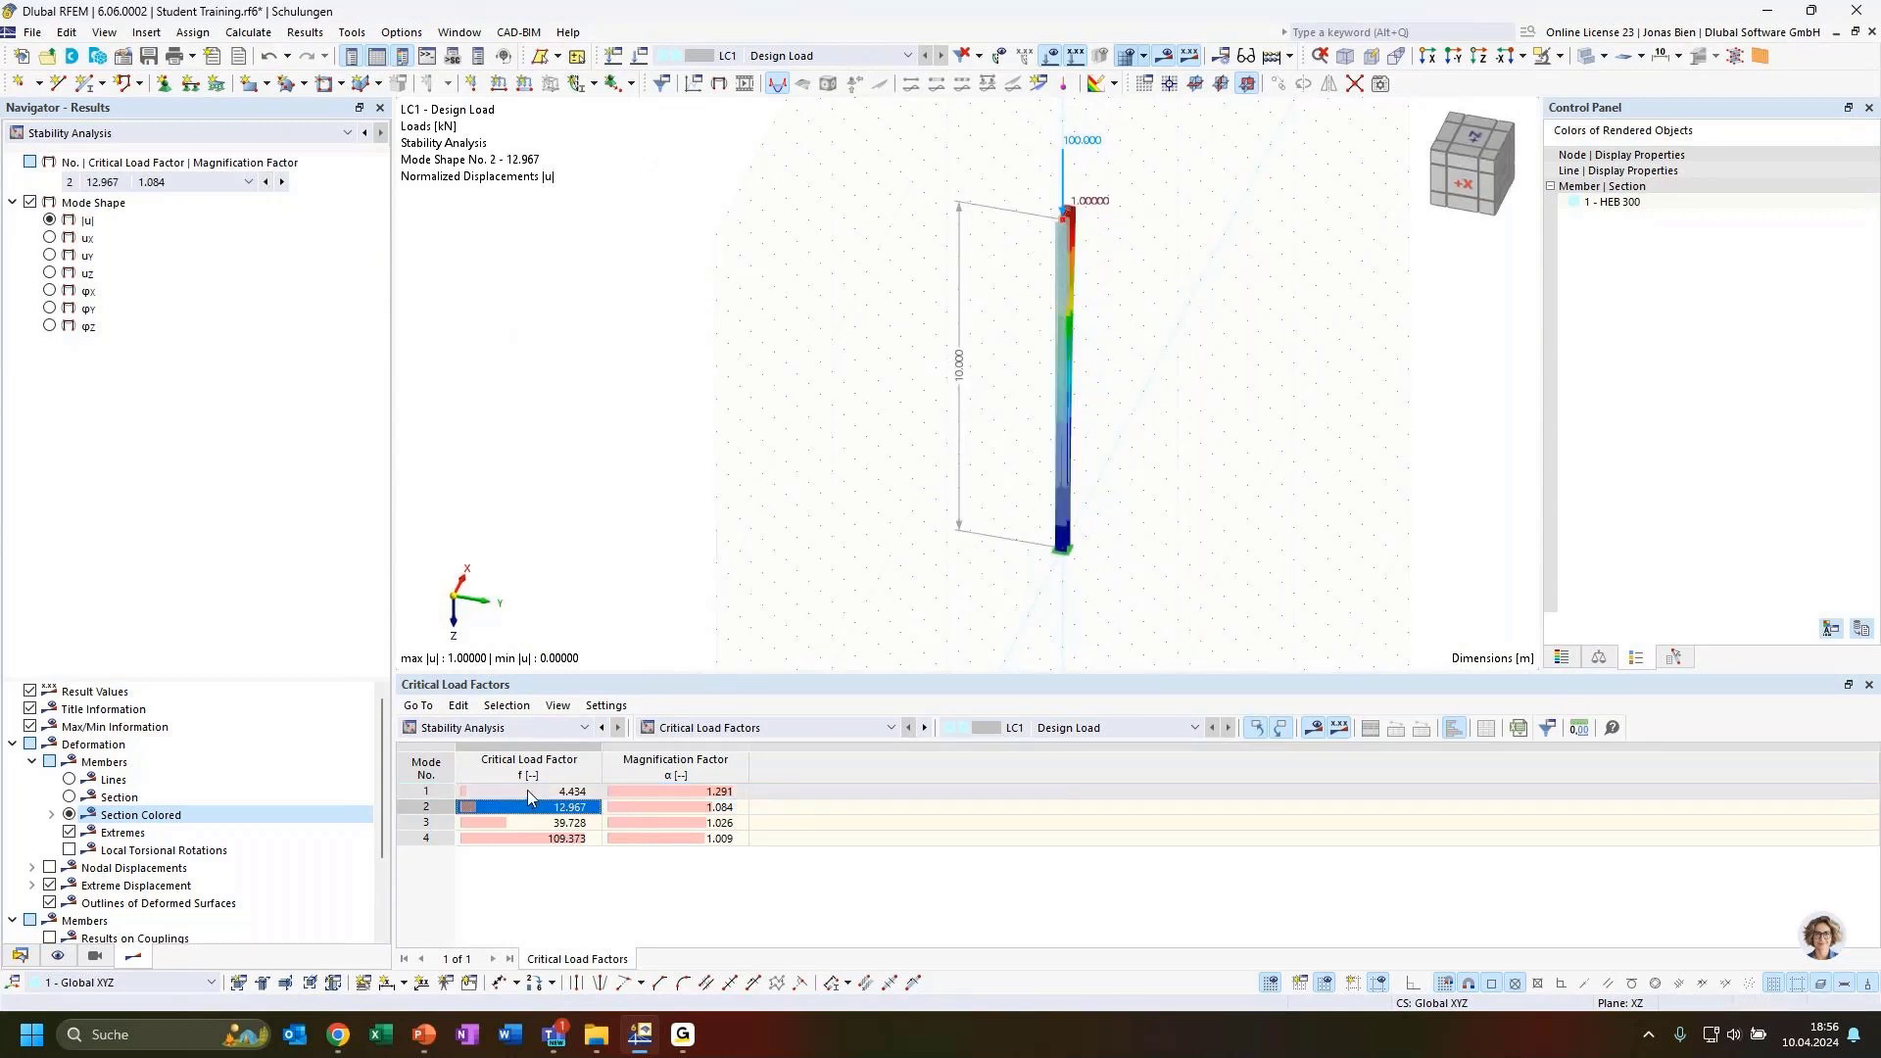
{"action": "left_click", "coordinate": [527, 791]}
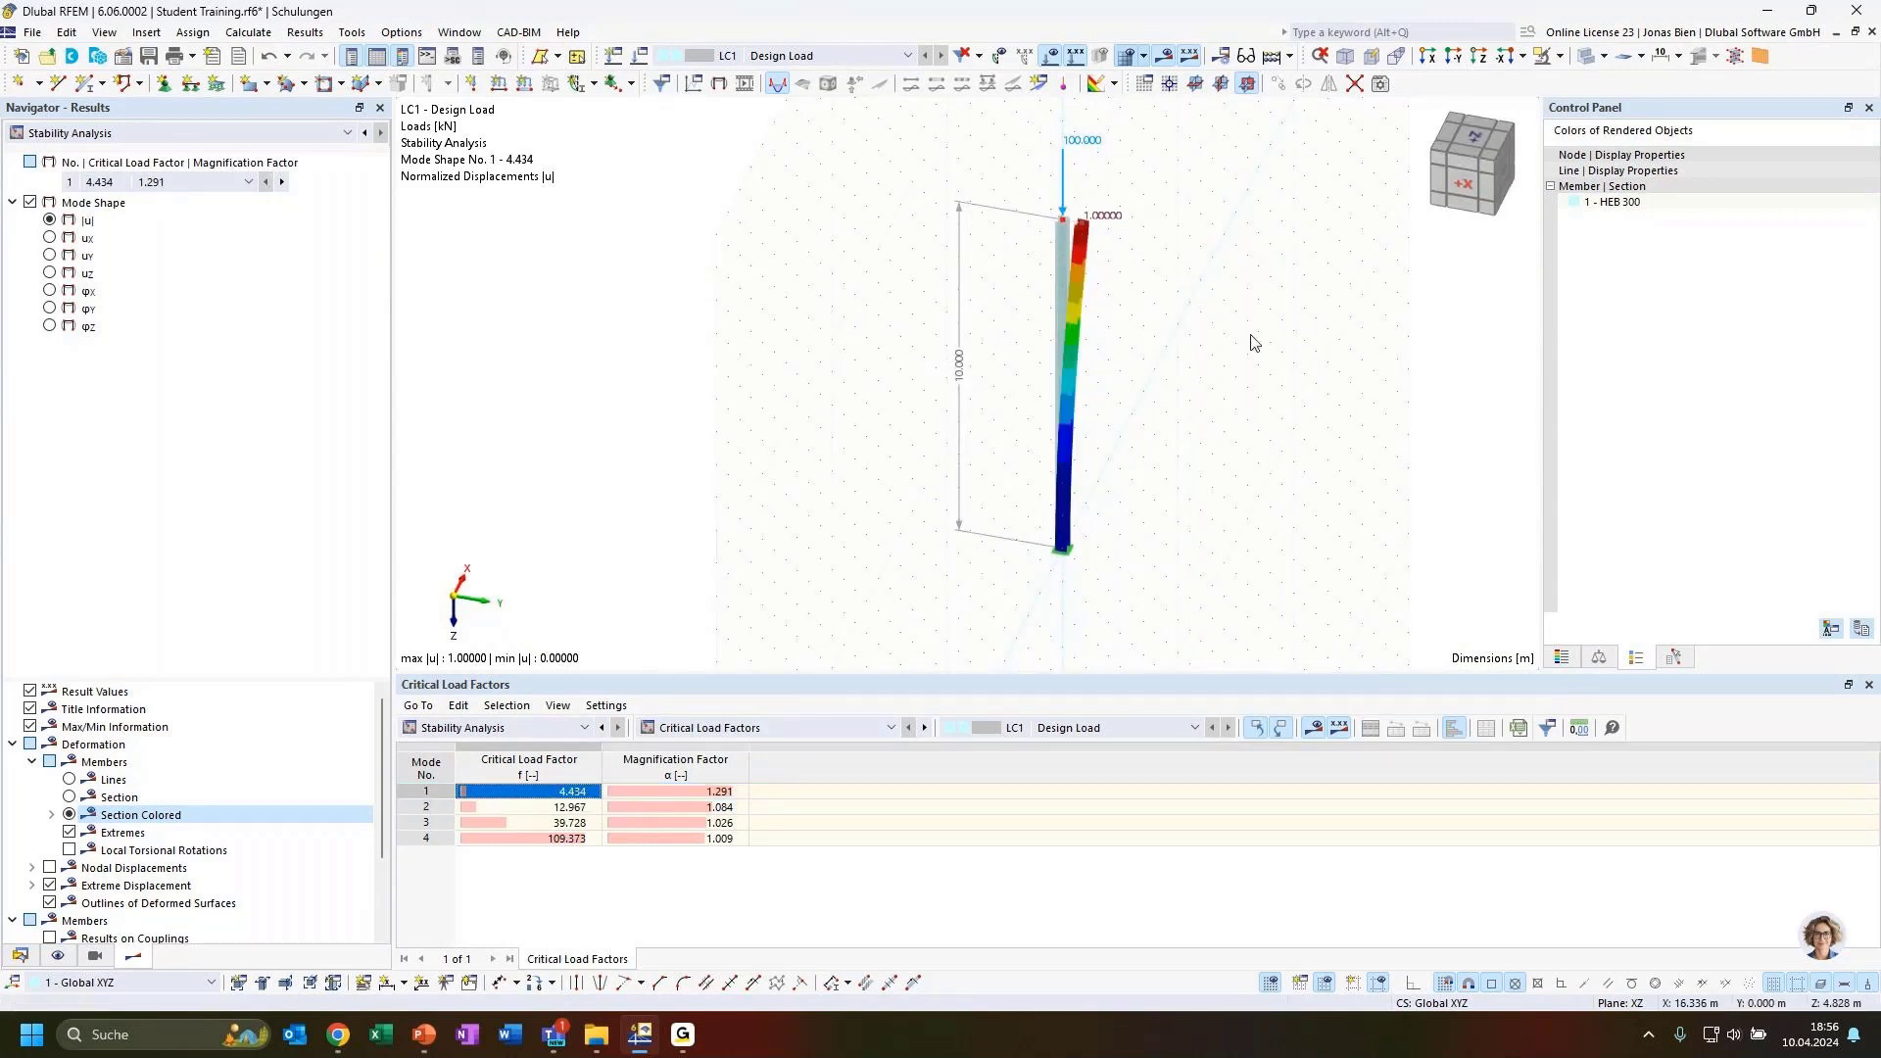
{"action": "scroll", "coordinate": [1108, 308], "scroll_direction": "up", "scroll_amount": 4}
{"action": "middle_click_drag", "start_coordinate": [1121, 189], "coordinate": [1212, 312], "text": "ctrl"}
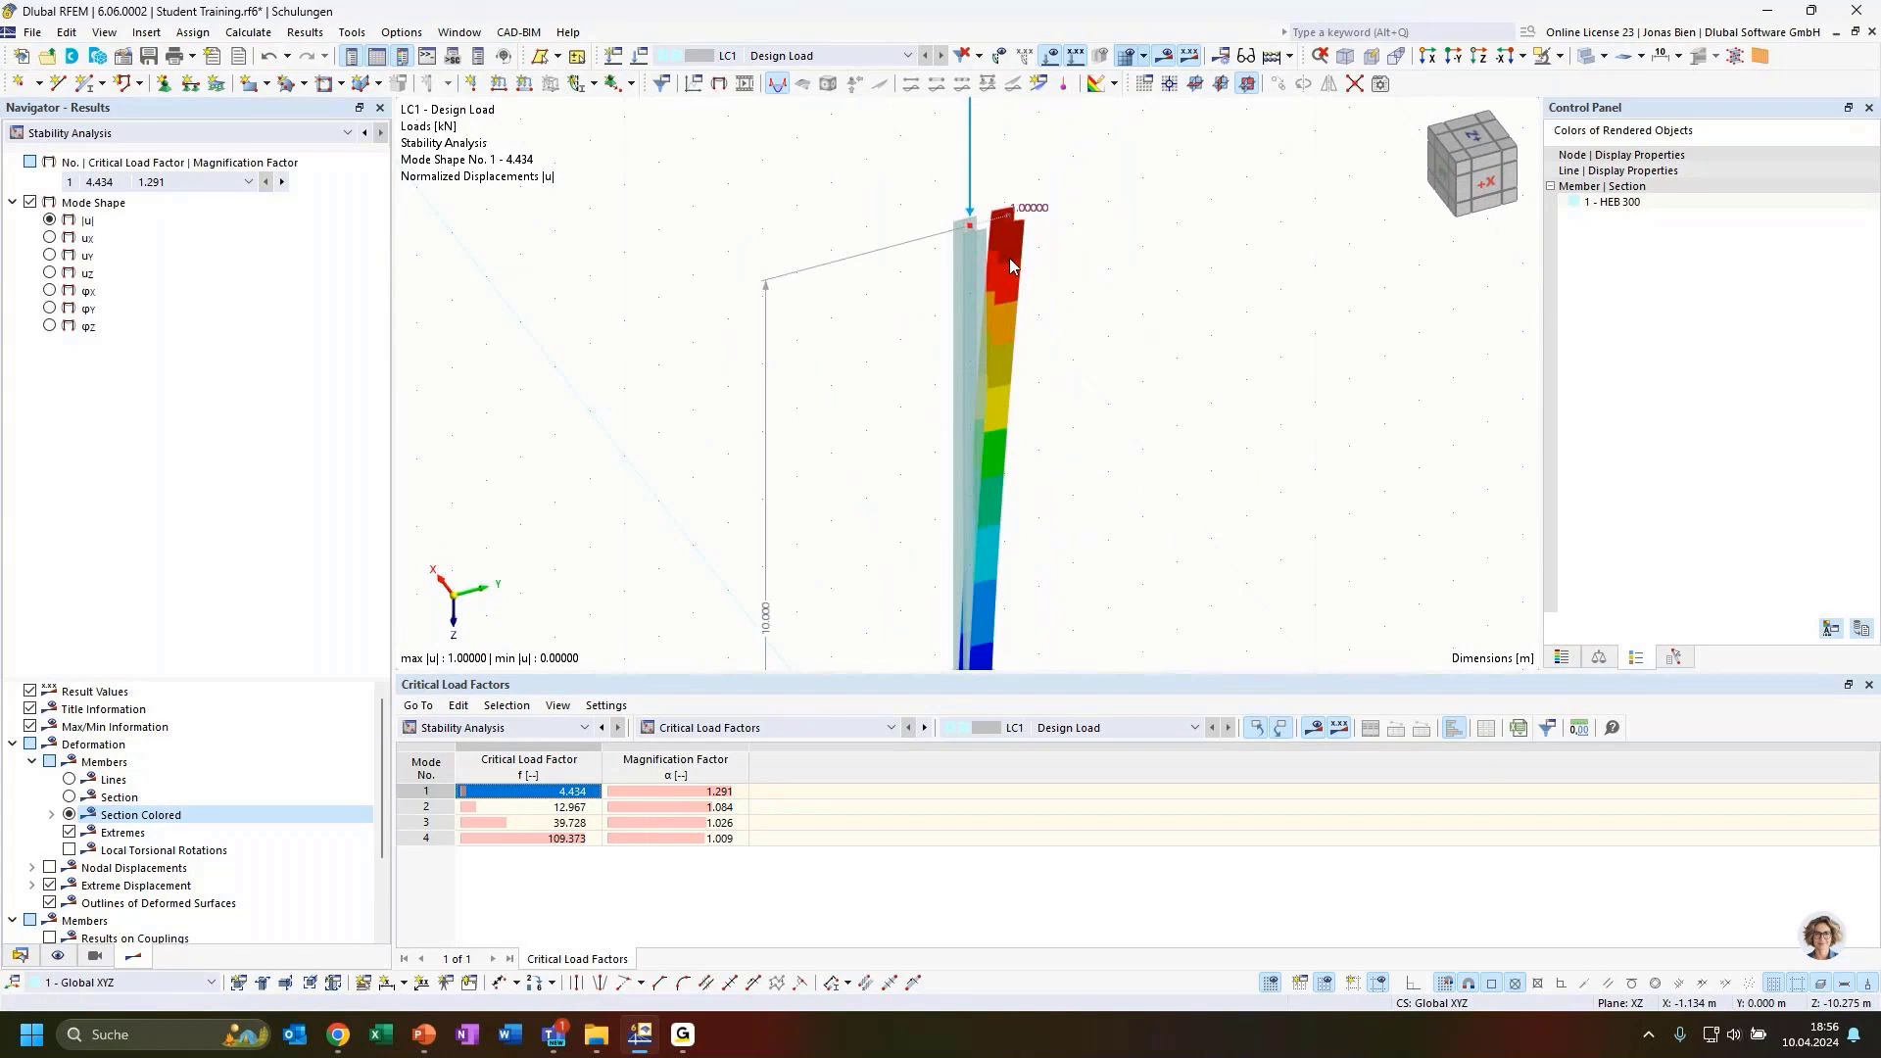
Examine the buckling direction of mode shape 2 along the full column from several angles.
{"action": "left_click", "coordinate": [520, 807]}
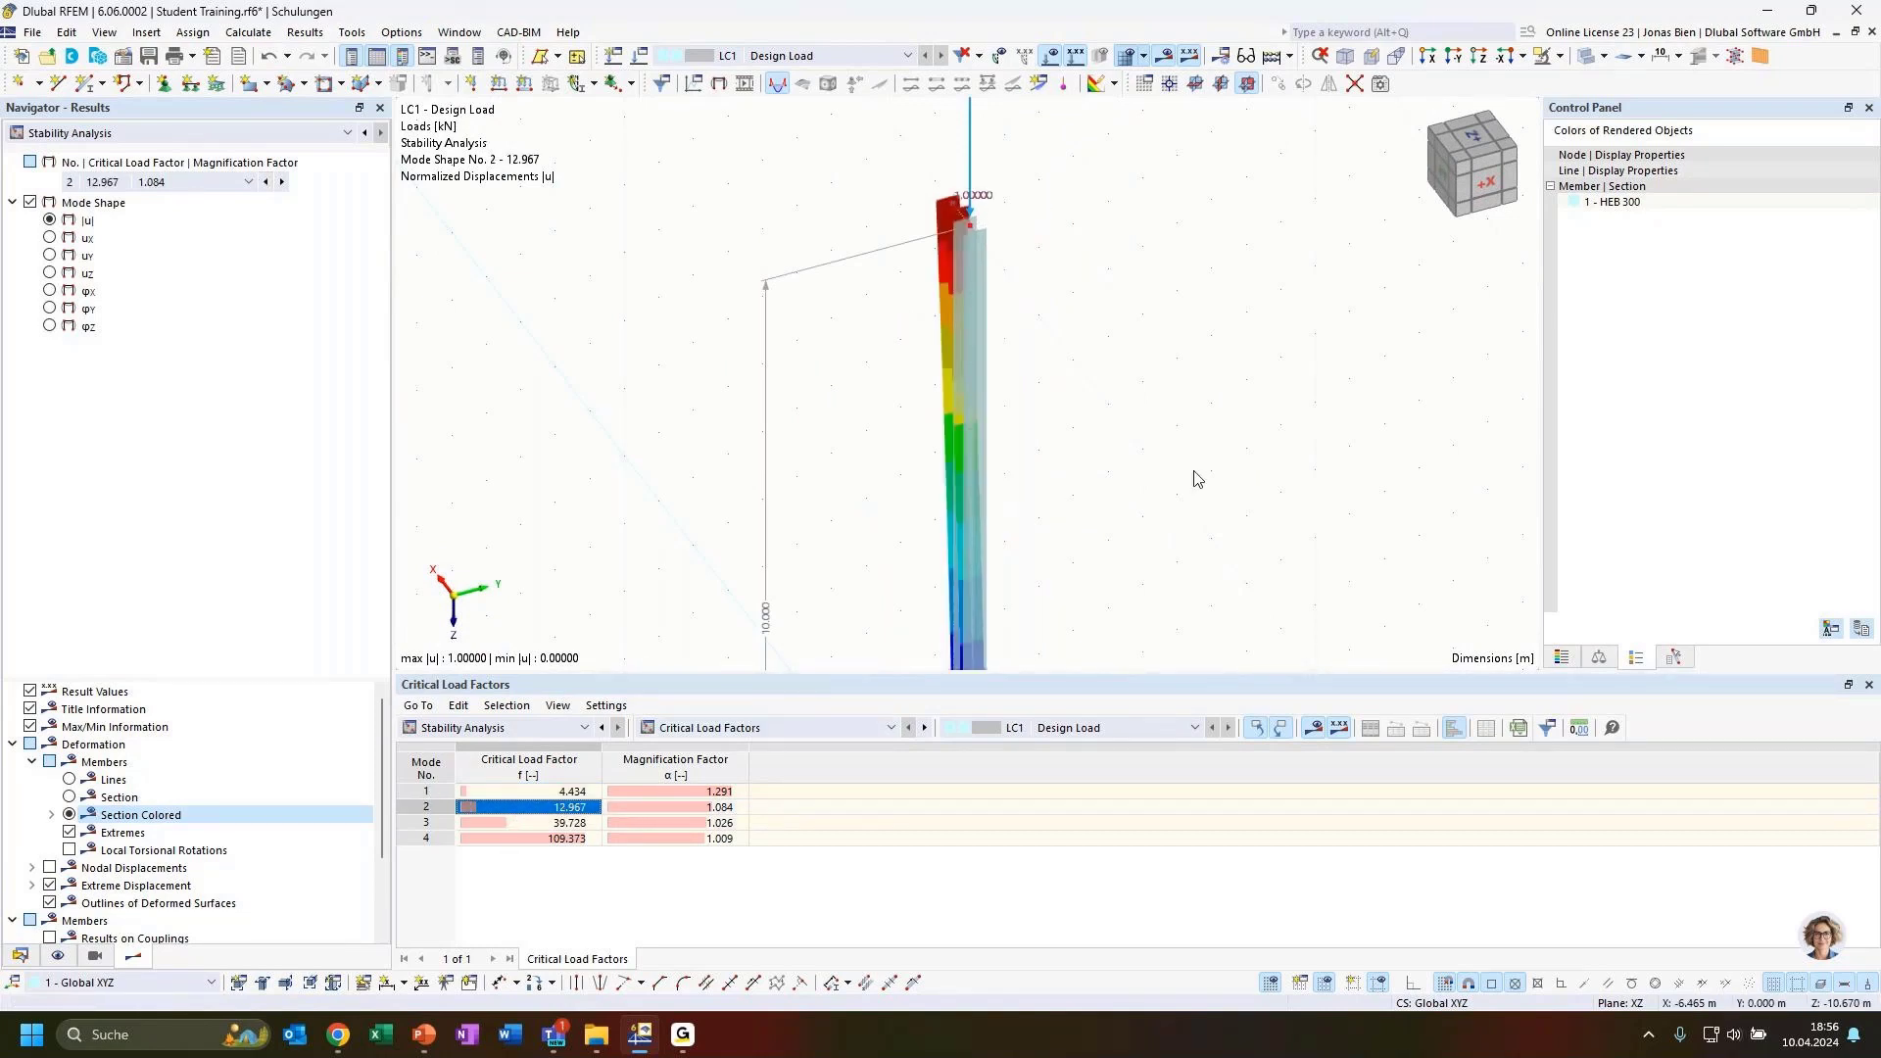
{"action": "middle_click_drag", "start_coordinate": [1251, 465], "coordinate": [822, 404], "text": "ctrl"}
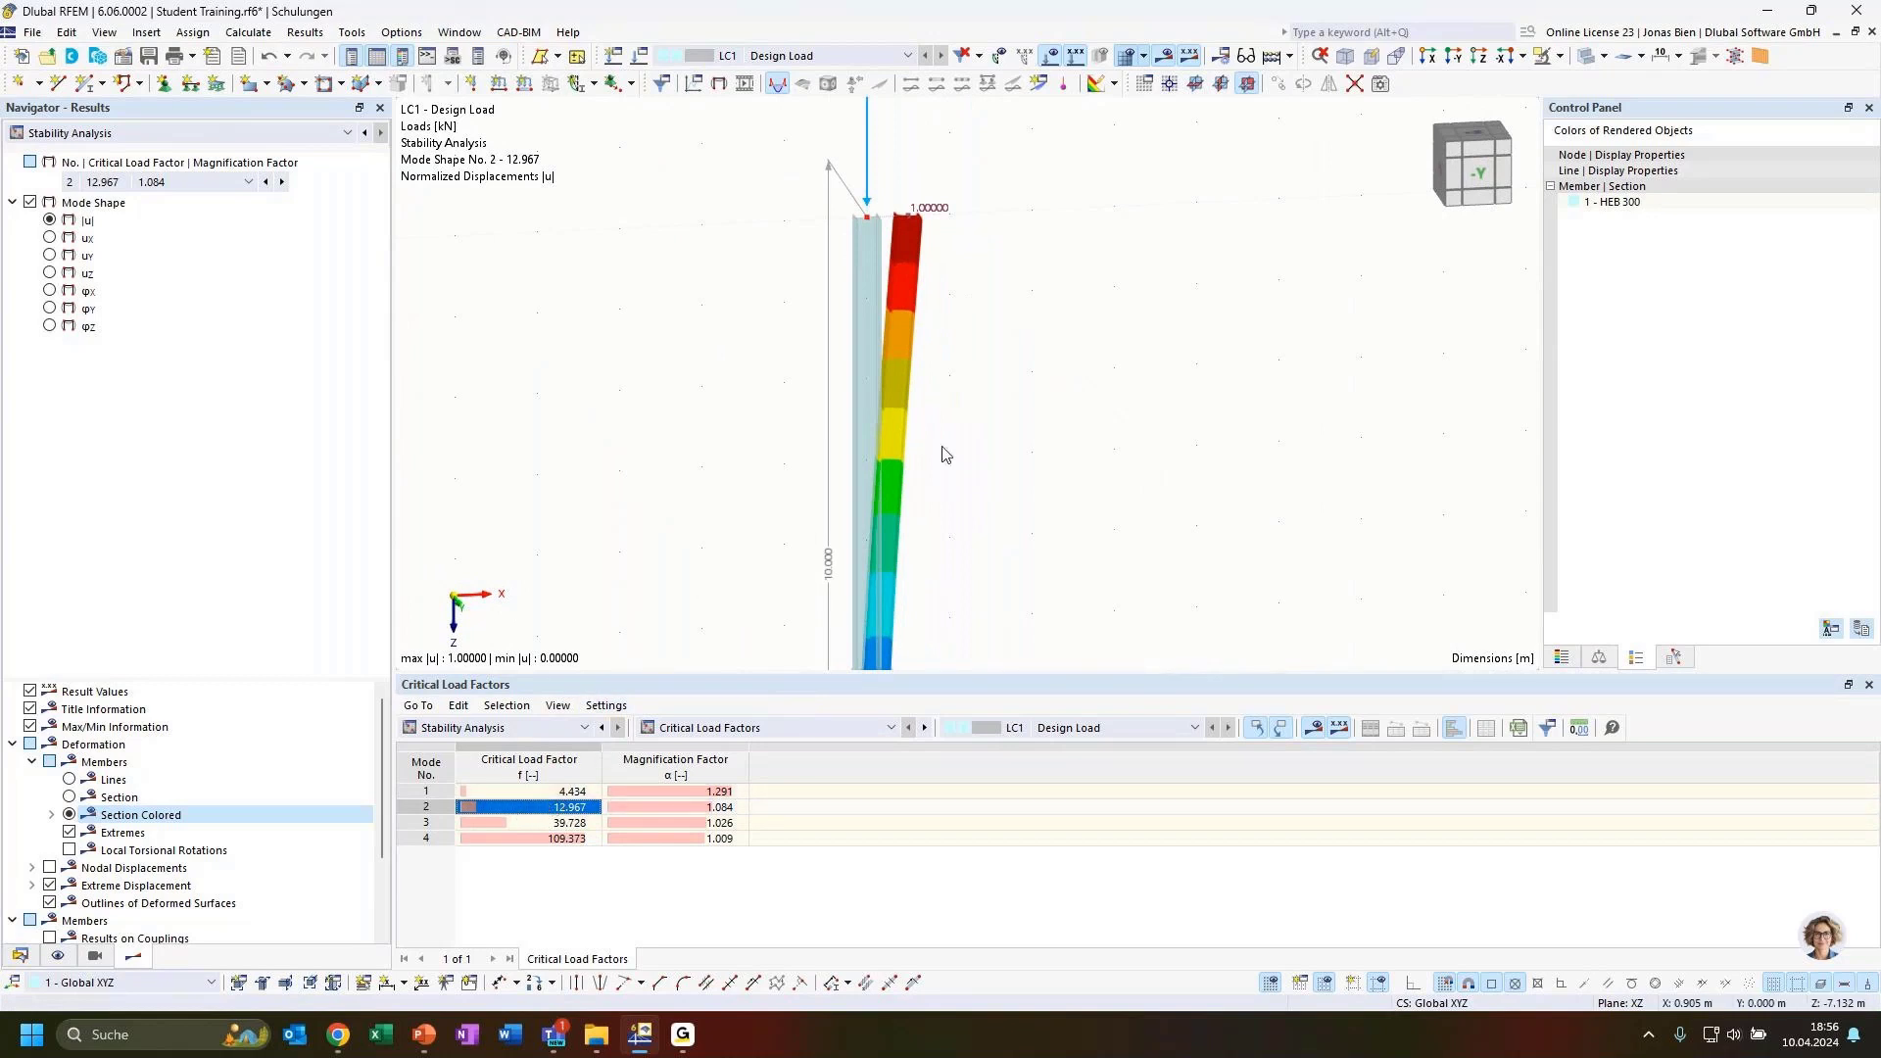
{"action": "scroll", "coordinate": [980, 448], "scroll_direction": "down", "scroll_amount": 4}
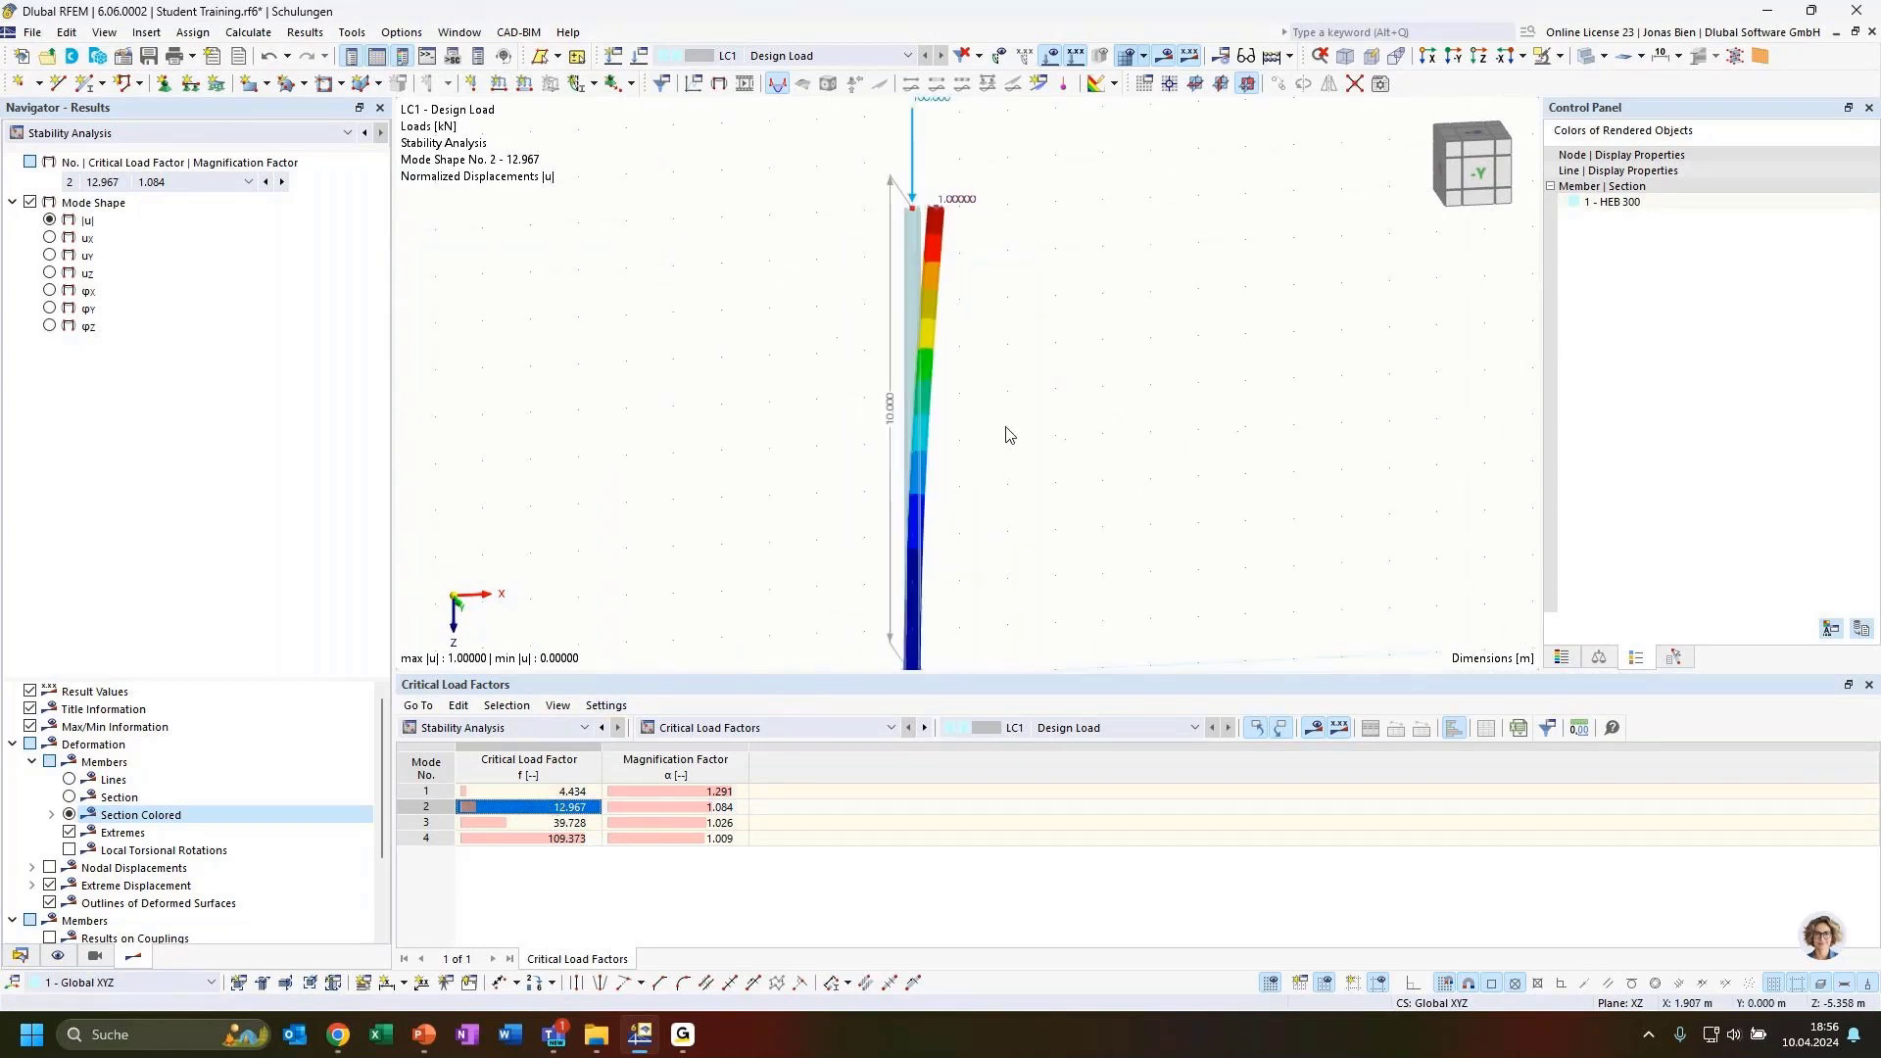
{"action": "middle_click_drag", "start_coordinate": [1024, 507], "coordinate": [1003, 423]}
{"action": "middle_click_drag", "start_coordinate": [1013, 341], "coordinate": [1009, 413]}
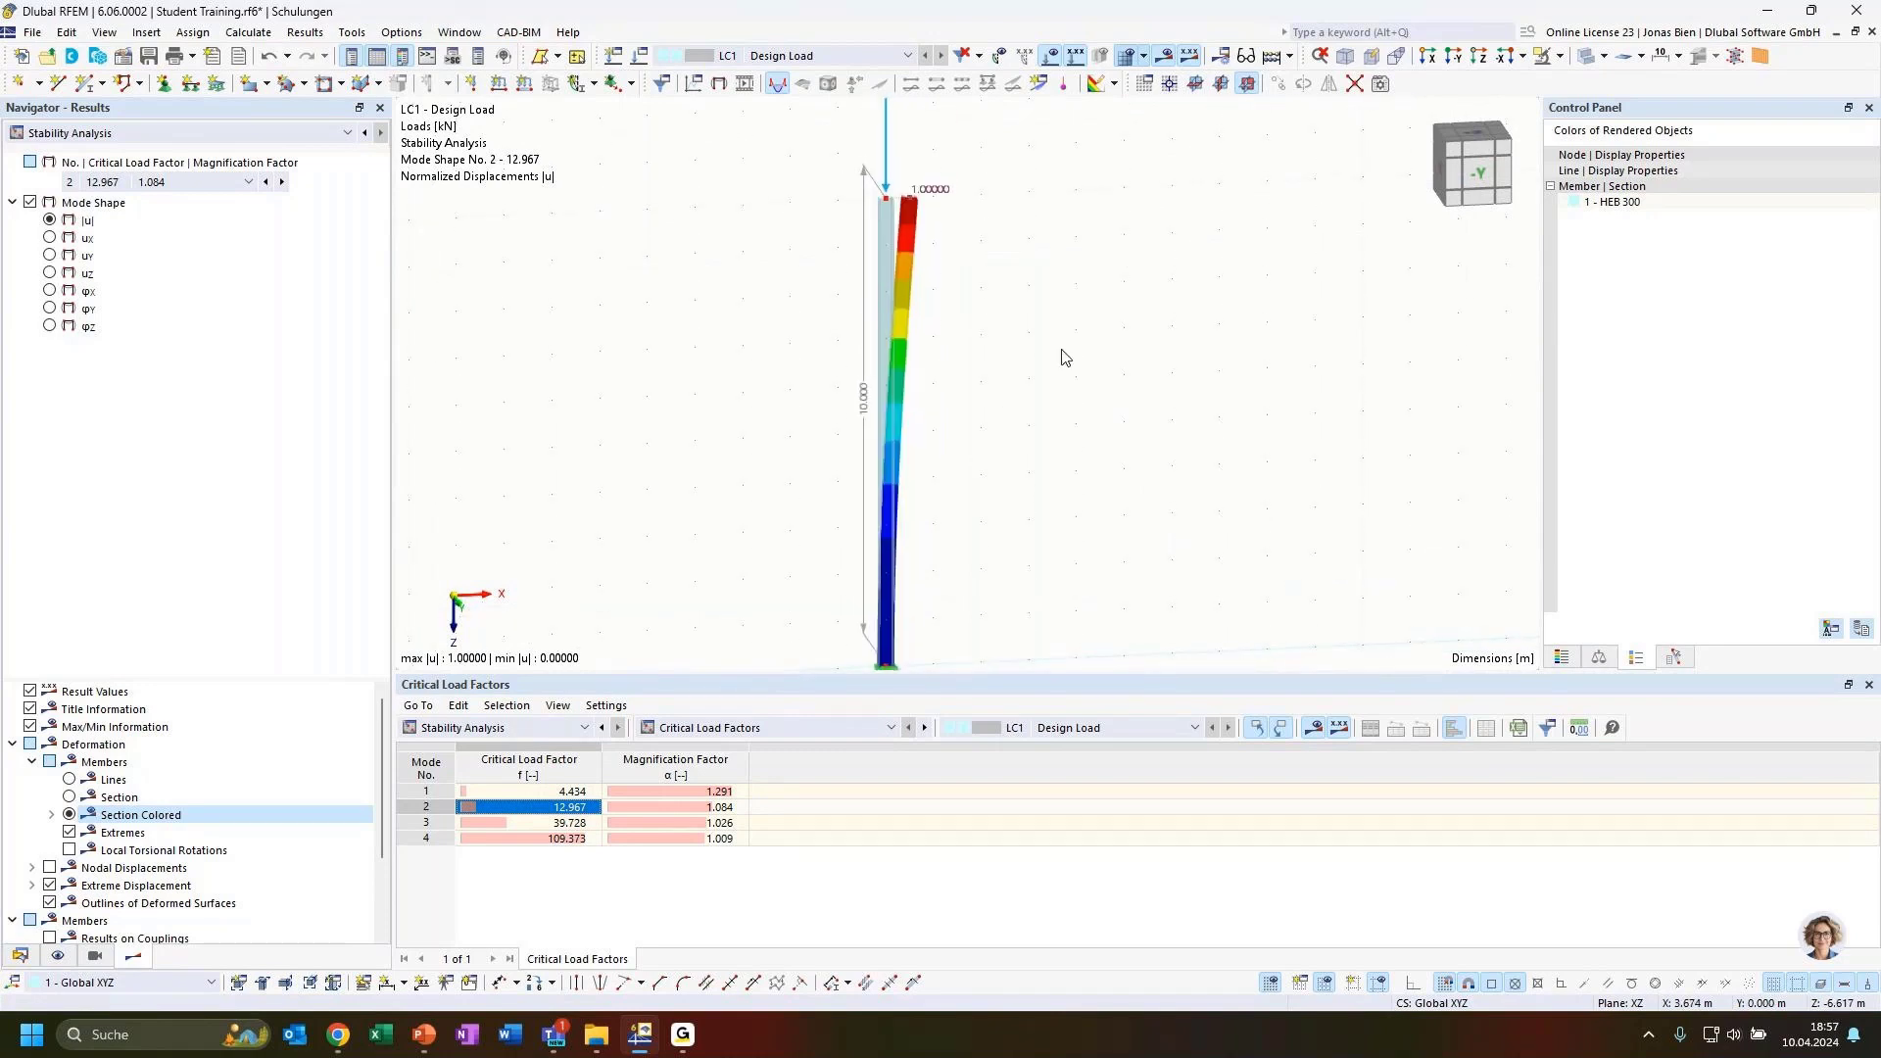
{"action": "middle_click_drag", "start_coordinate": [1067, 358], "coordinate": [1055, 453]}
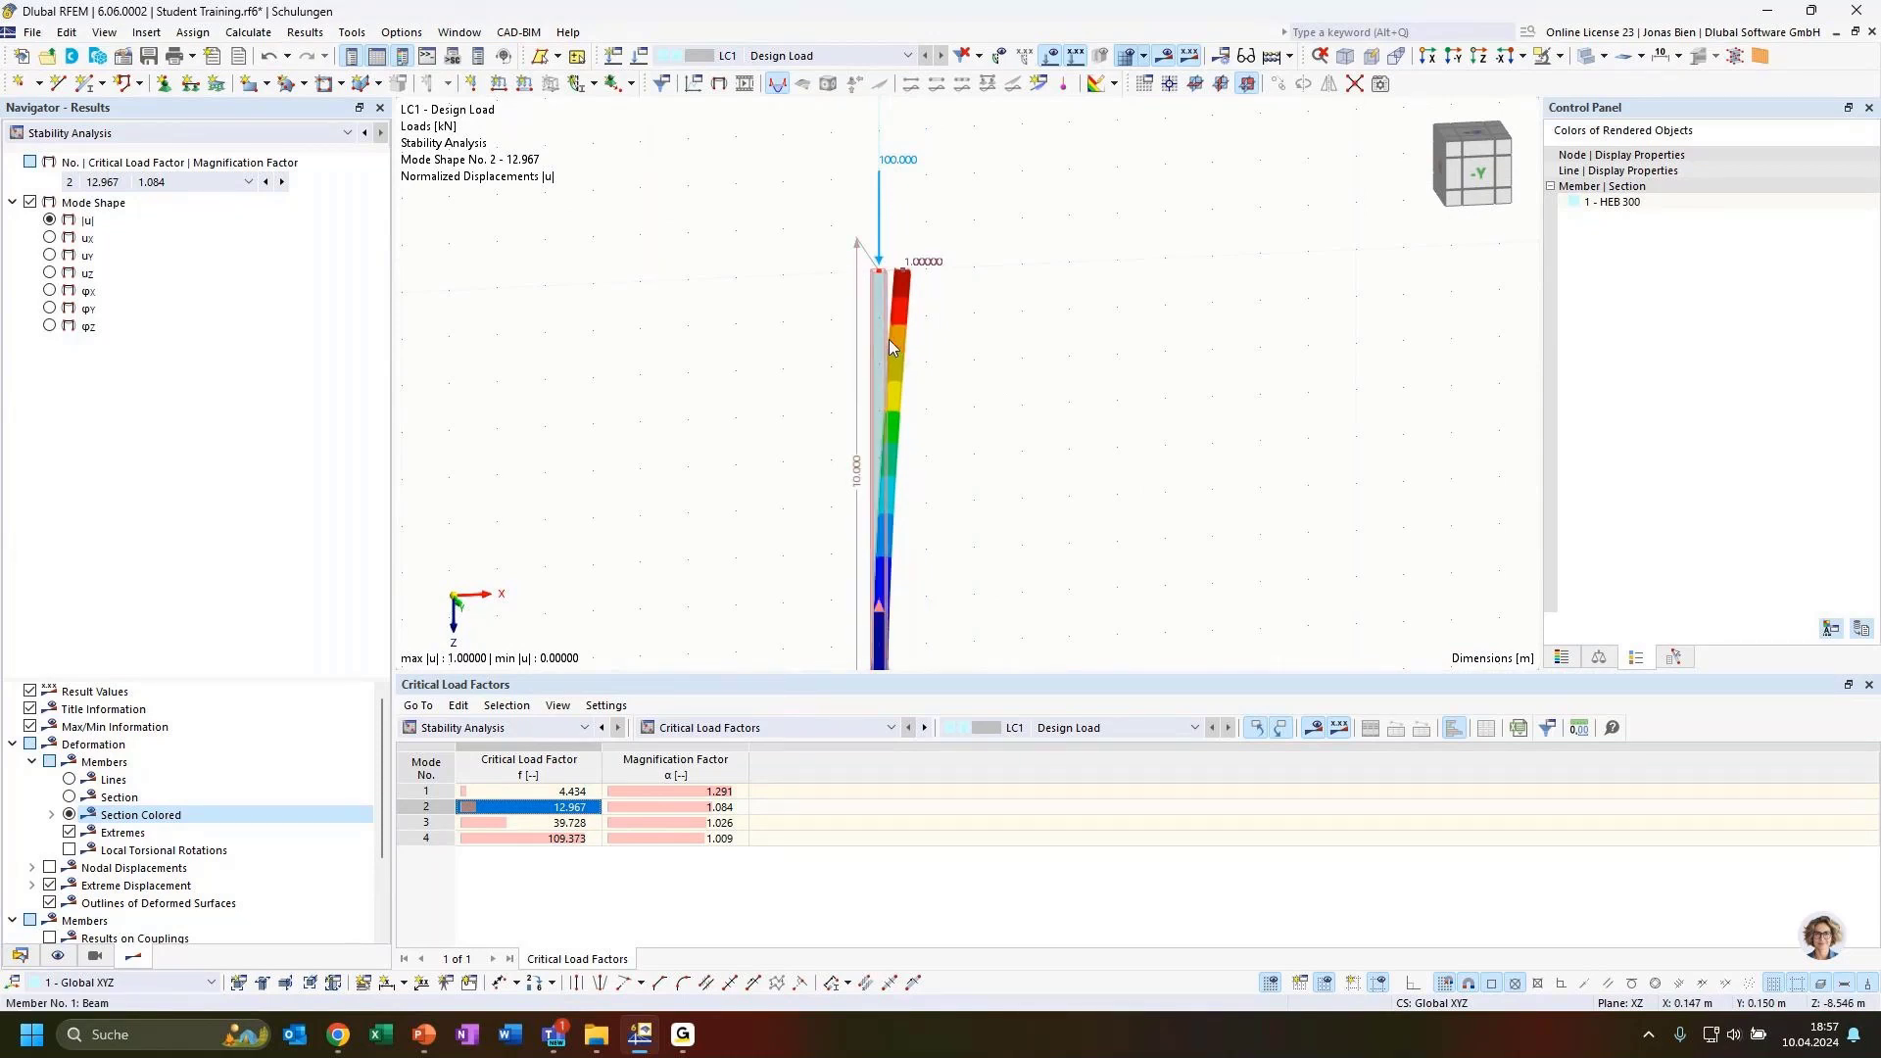
{"action": "middle_click_drag", "start_coordinate": [983, 351], "coordinate": [1037, 460], "text": "ctrl"}
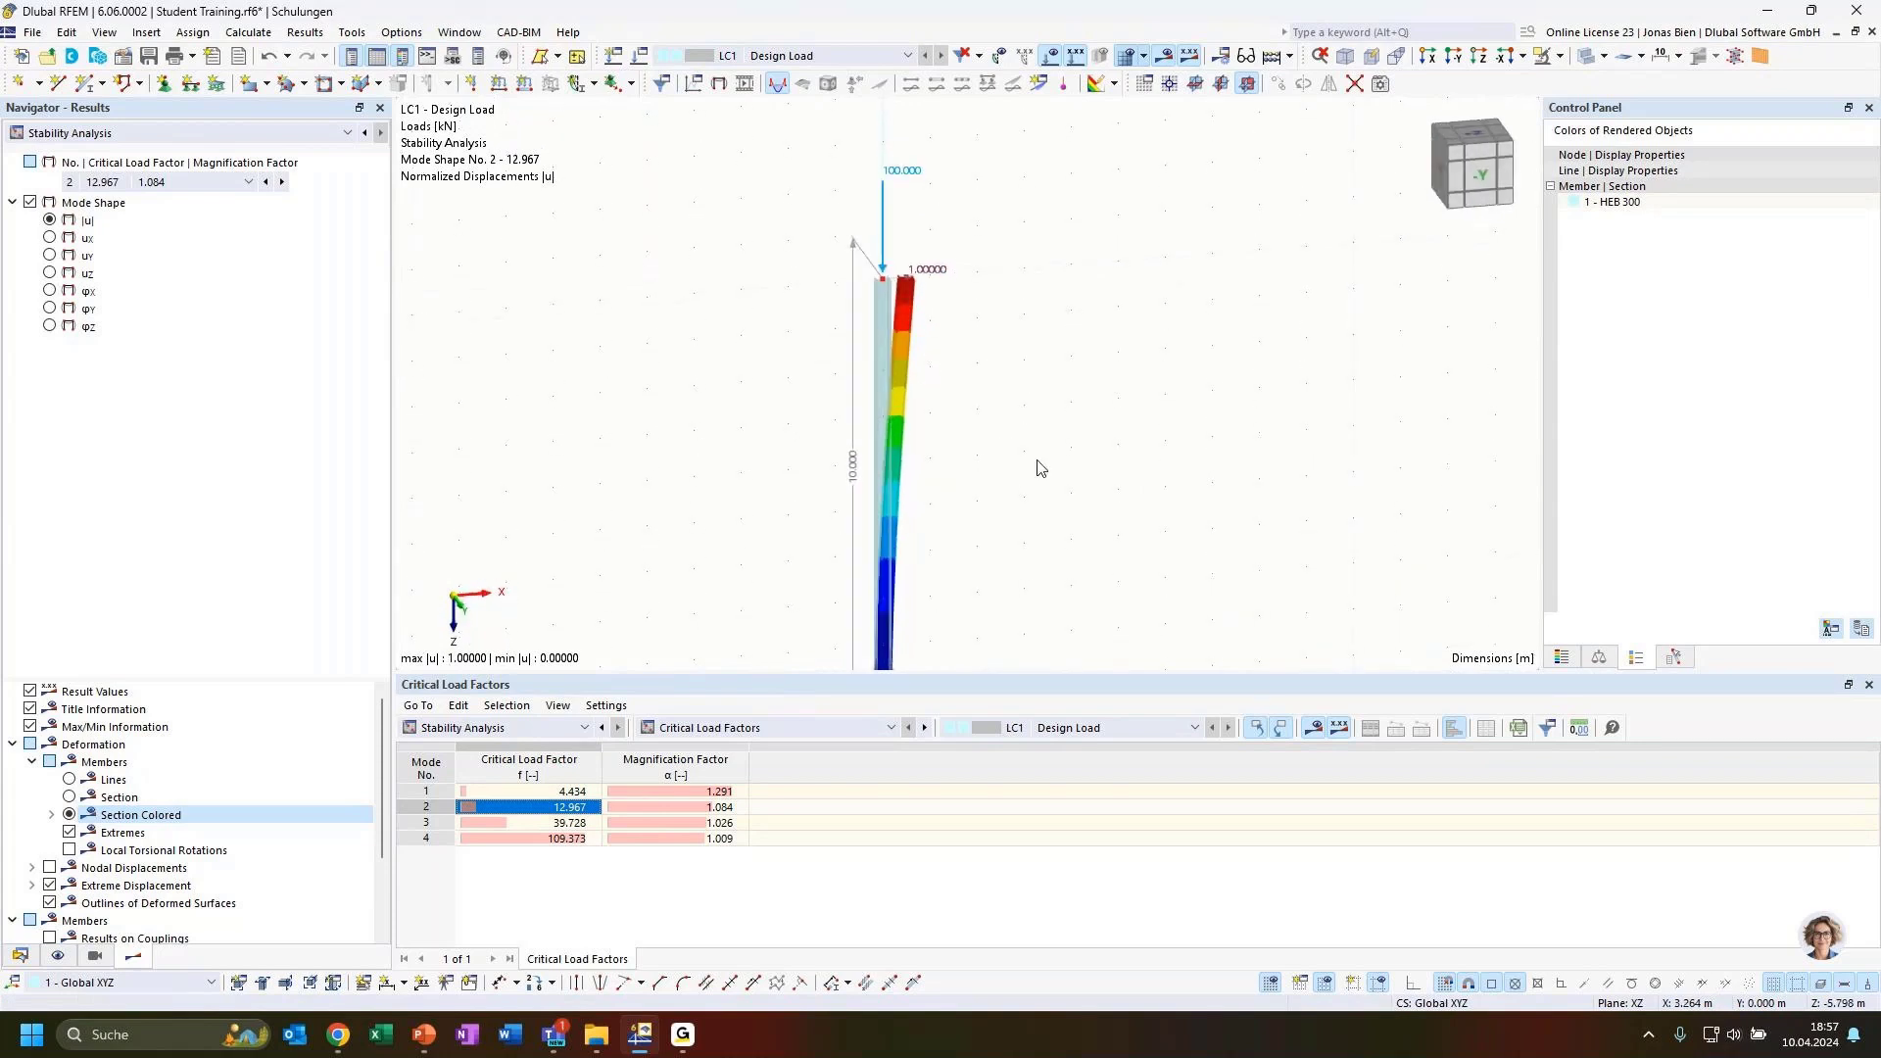
{"action": "middle_click_drag", "start_coordinate": [994, 399], "coordinate": [1059, 479], "text": "ctrl"}
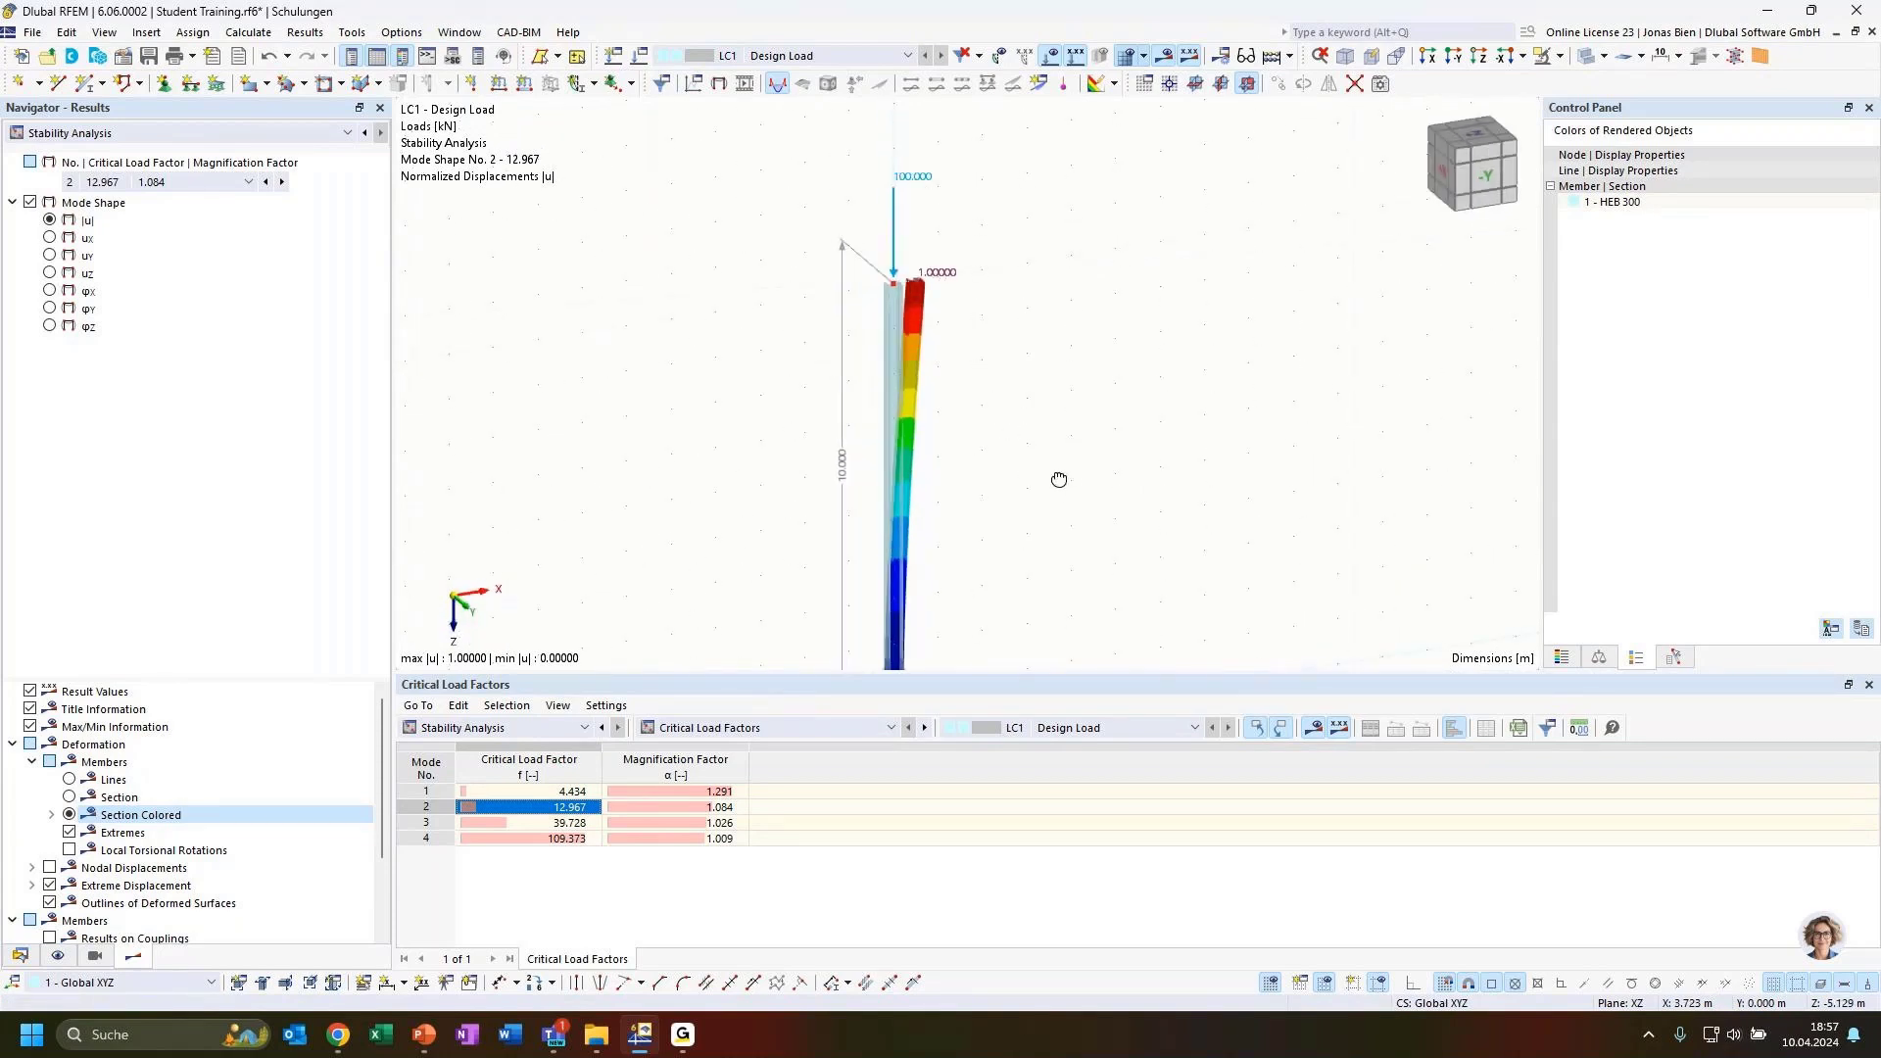
Select mode shape 1 in the critical load factors table and check the LC1 nodal load's parameters at the column head.
{"action": "left_click", "coordinate": [566, 793]}
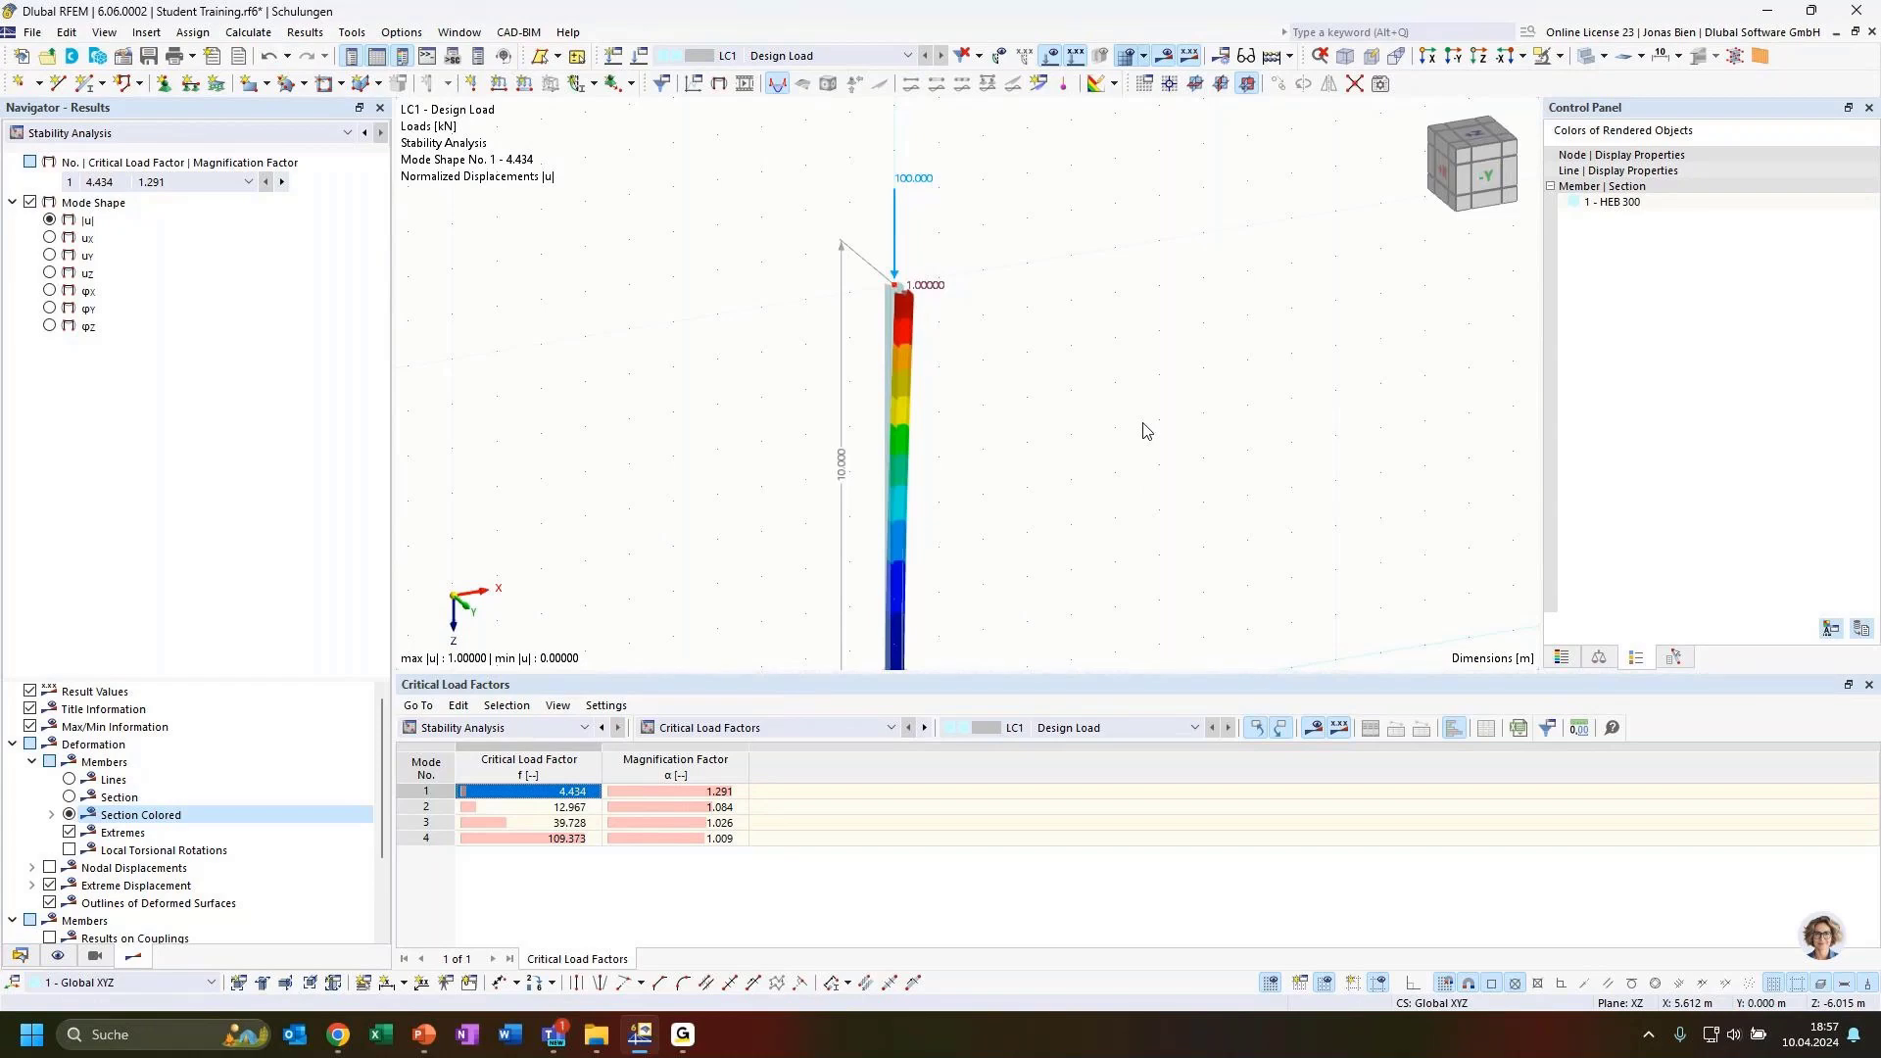
{"action": "double_click", "coordinate": [894, 222]}
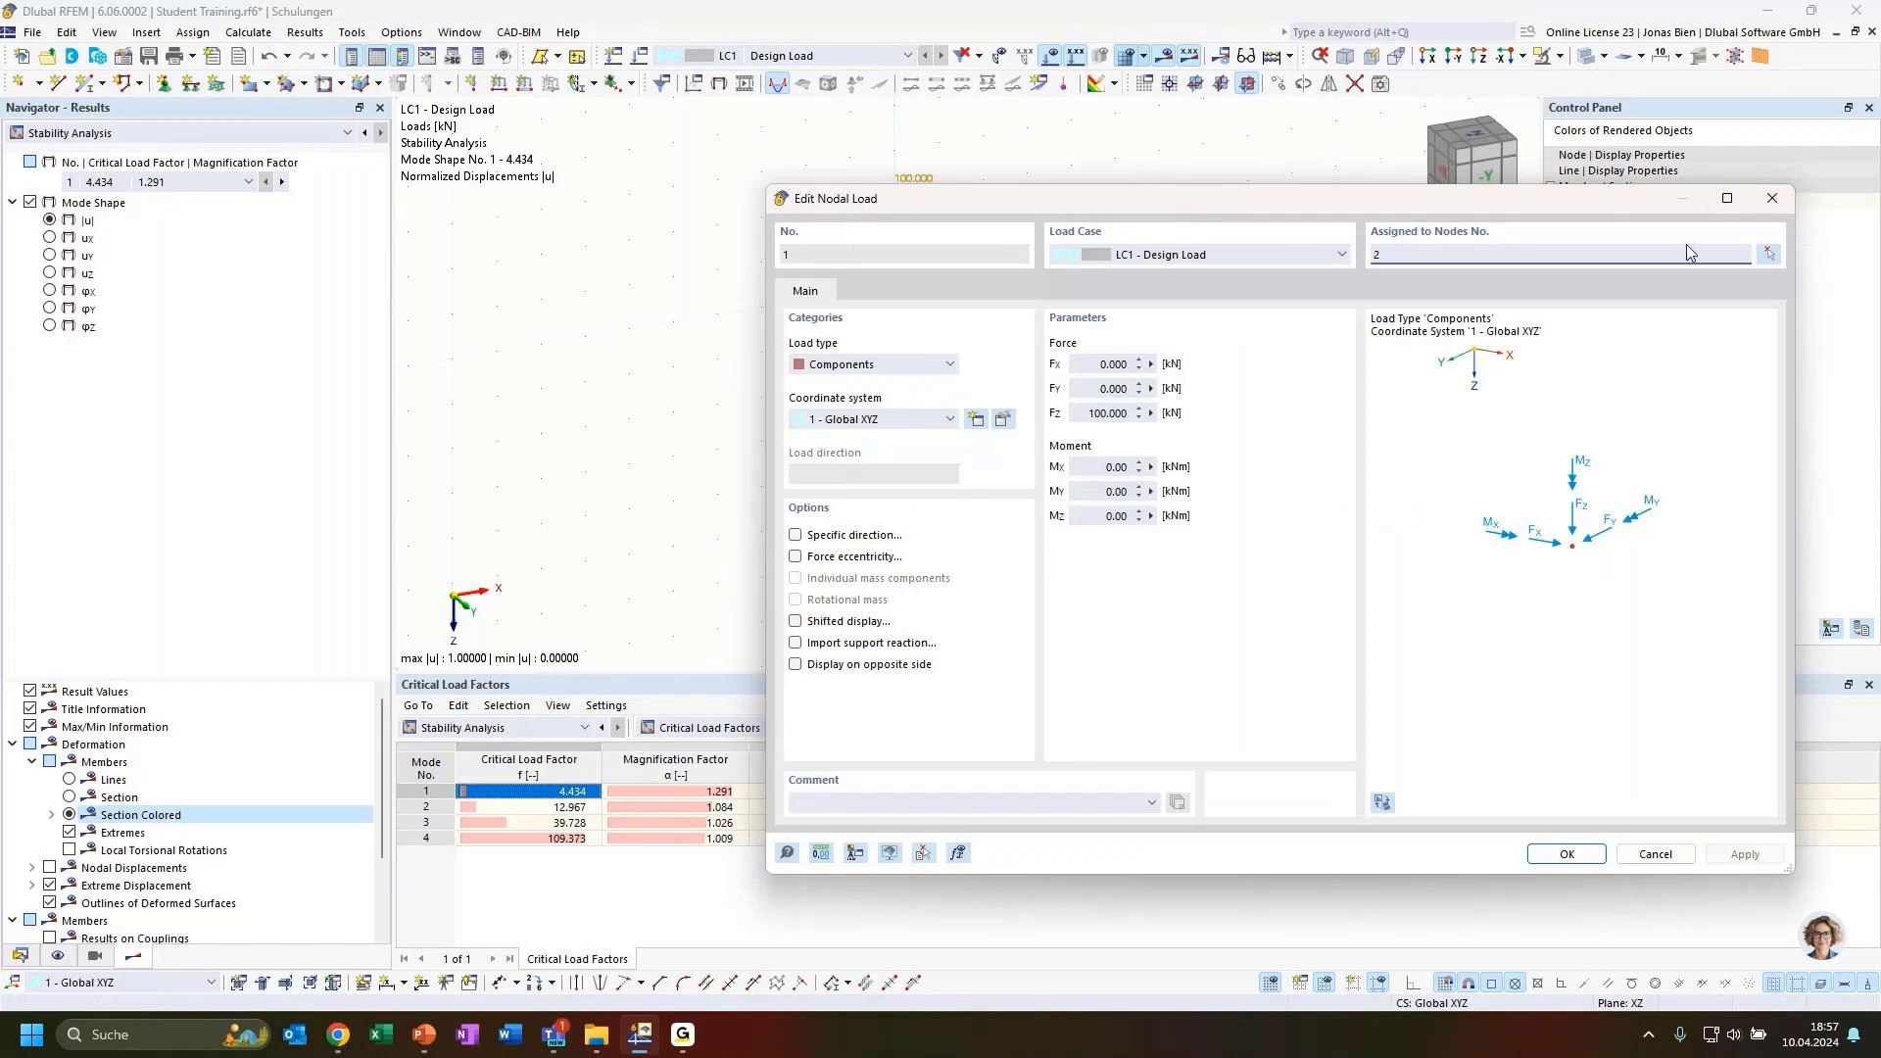
{"action": "left_click", "coordinate": [1766, 200]}
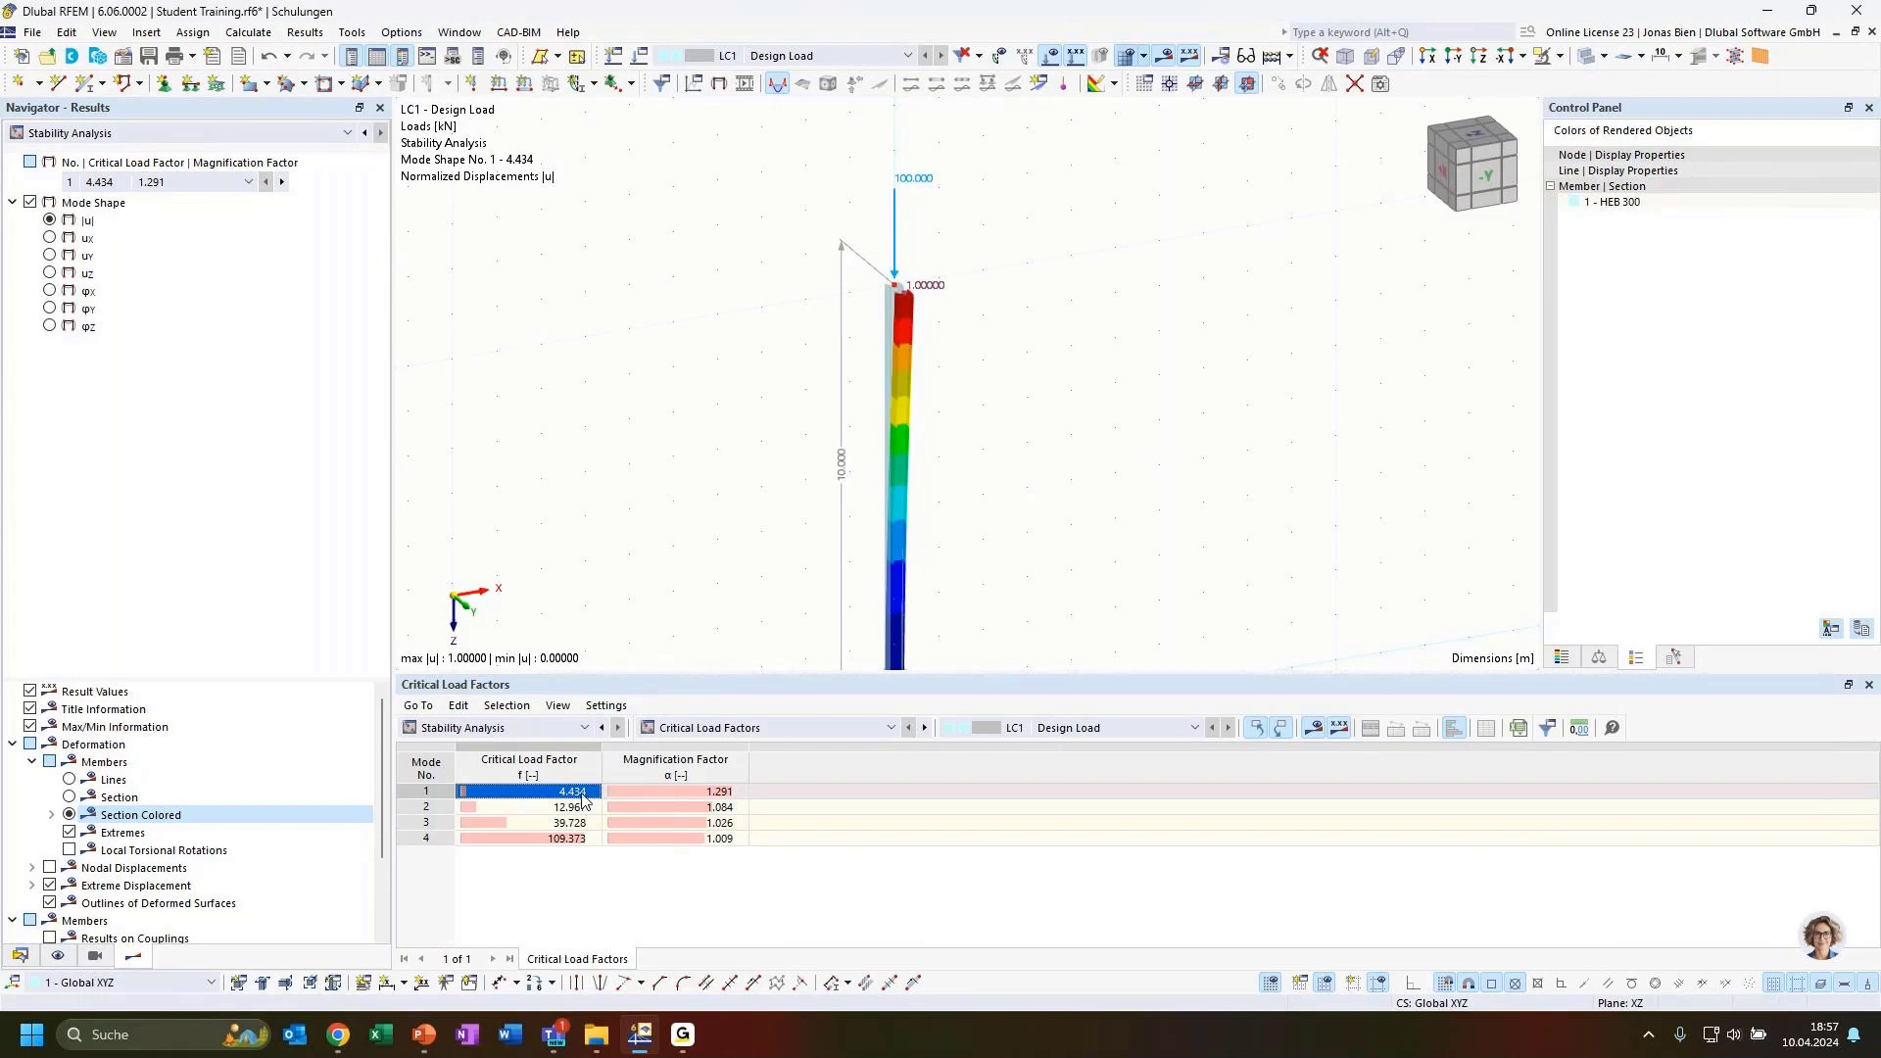
Copy LC1 as a new load case LC2 with second-order (P-Δ) analysis settings SA2 and without the critical load calculation.
{"action": "left_click", "coordinate": [19, 956]}
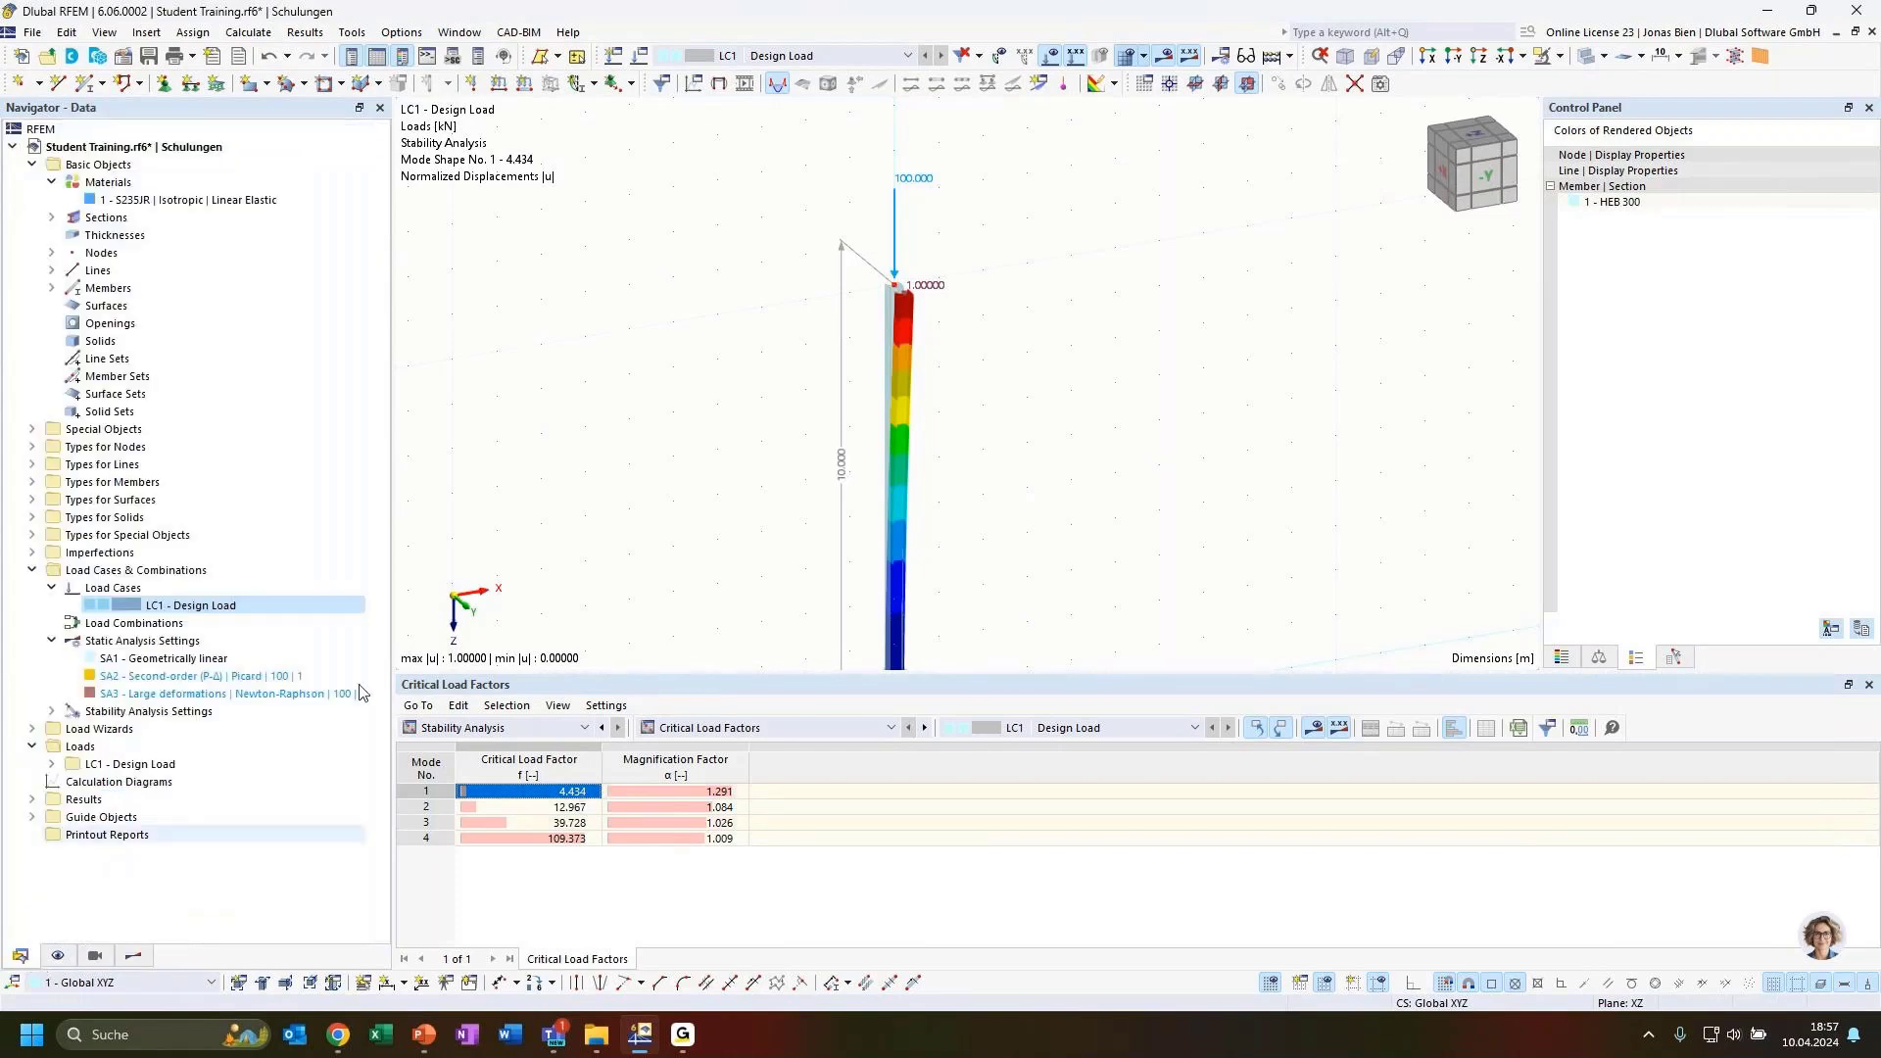
{"action": "double_click", "coordinate": [196, 606]}
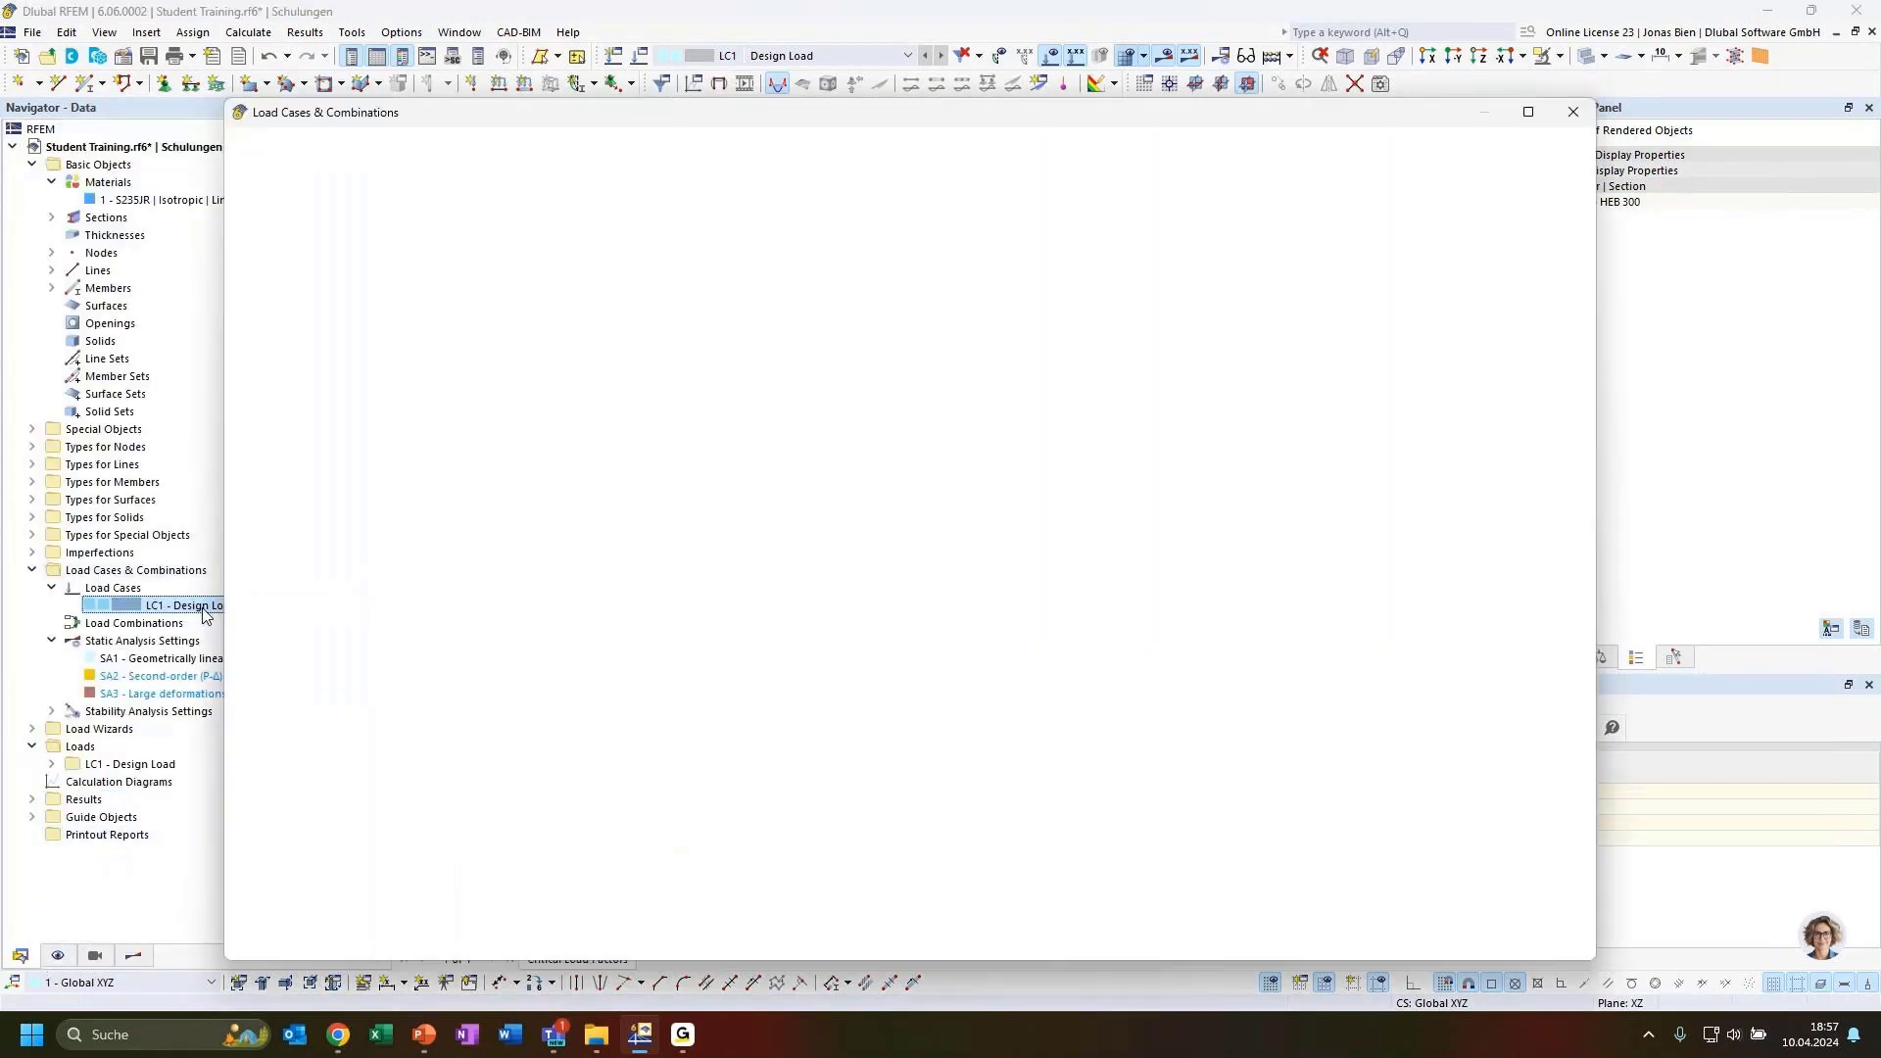
{"action": "left_click", "coordinate": [287, 858]}
{"action": "left_click", "coordinate": [744, 365]}
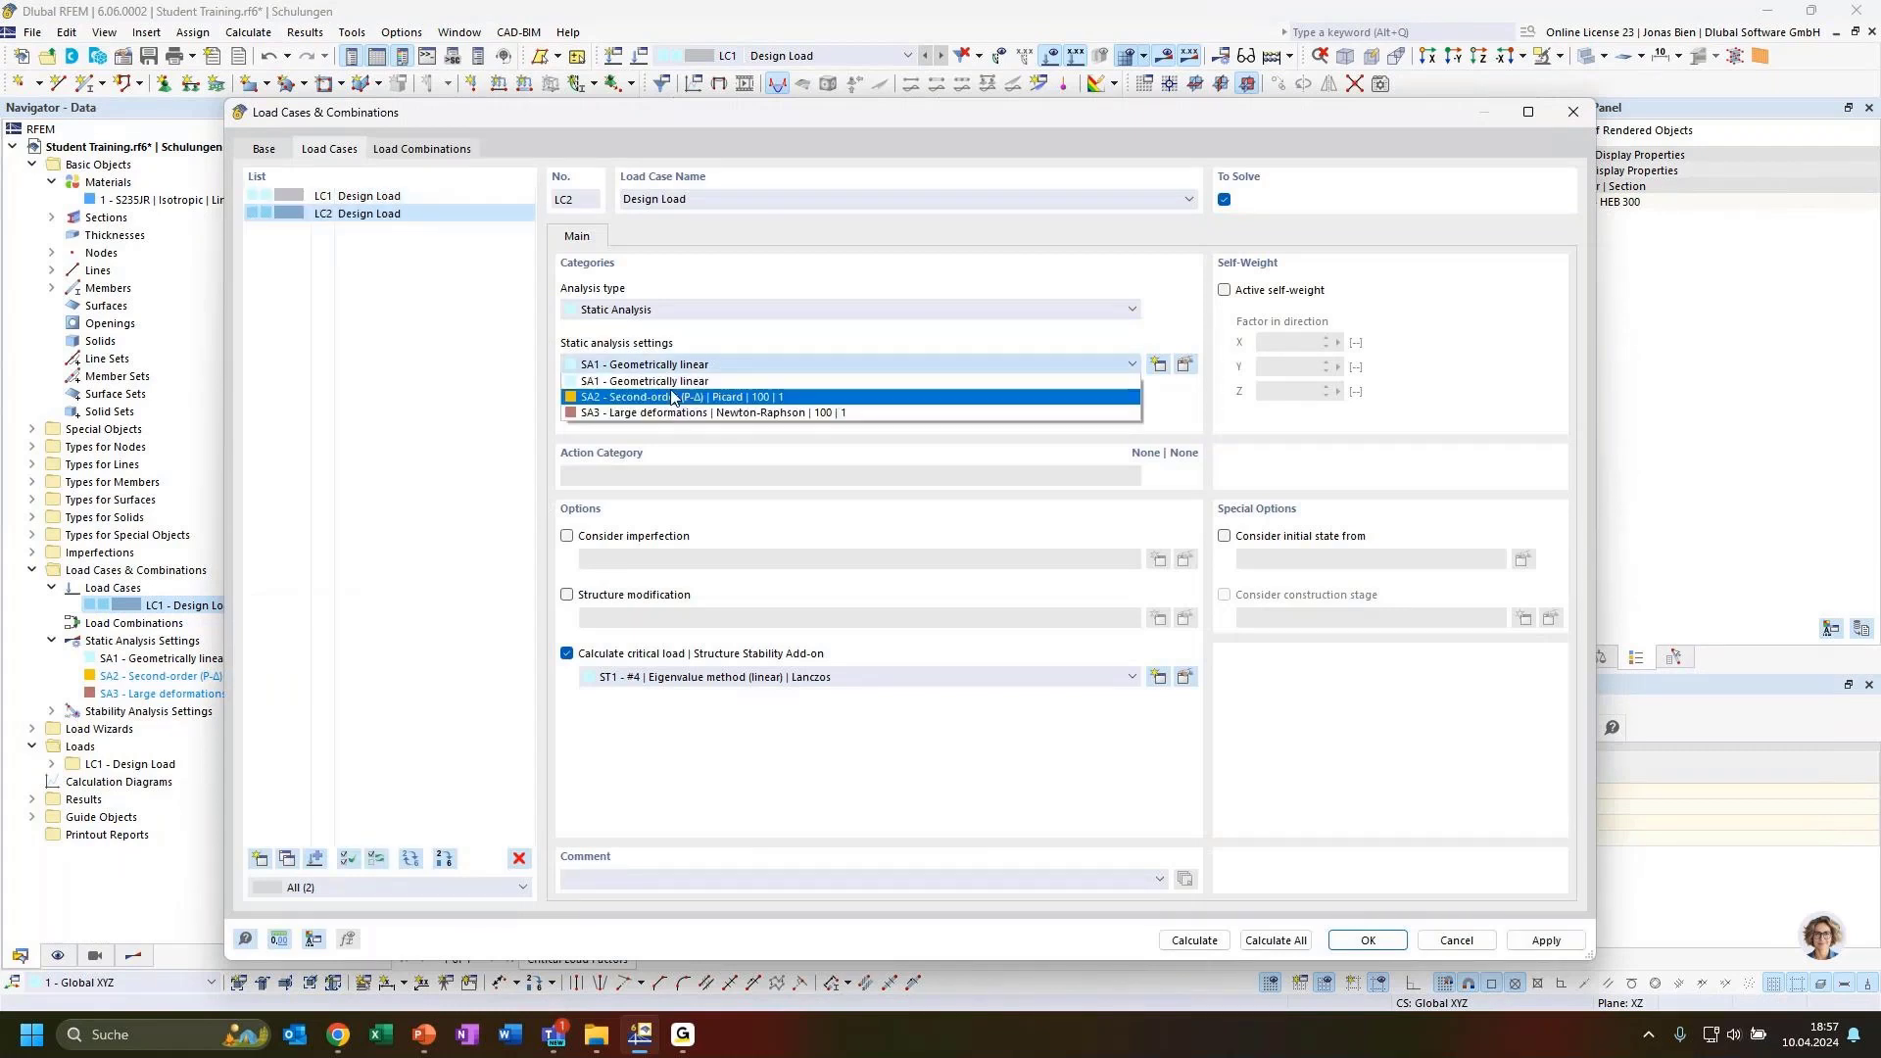
{"action": "left_click", "coordinate": [661, 398]}
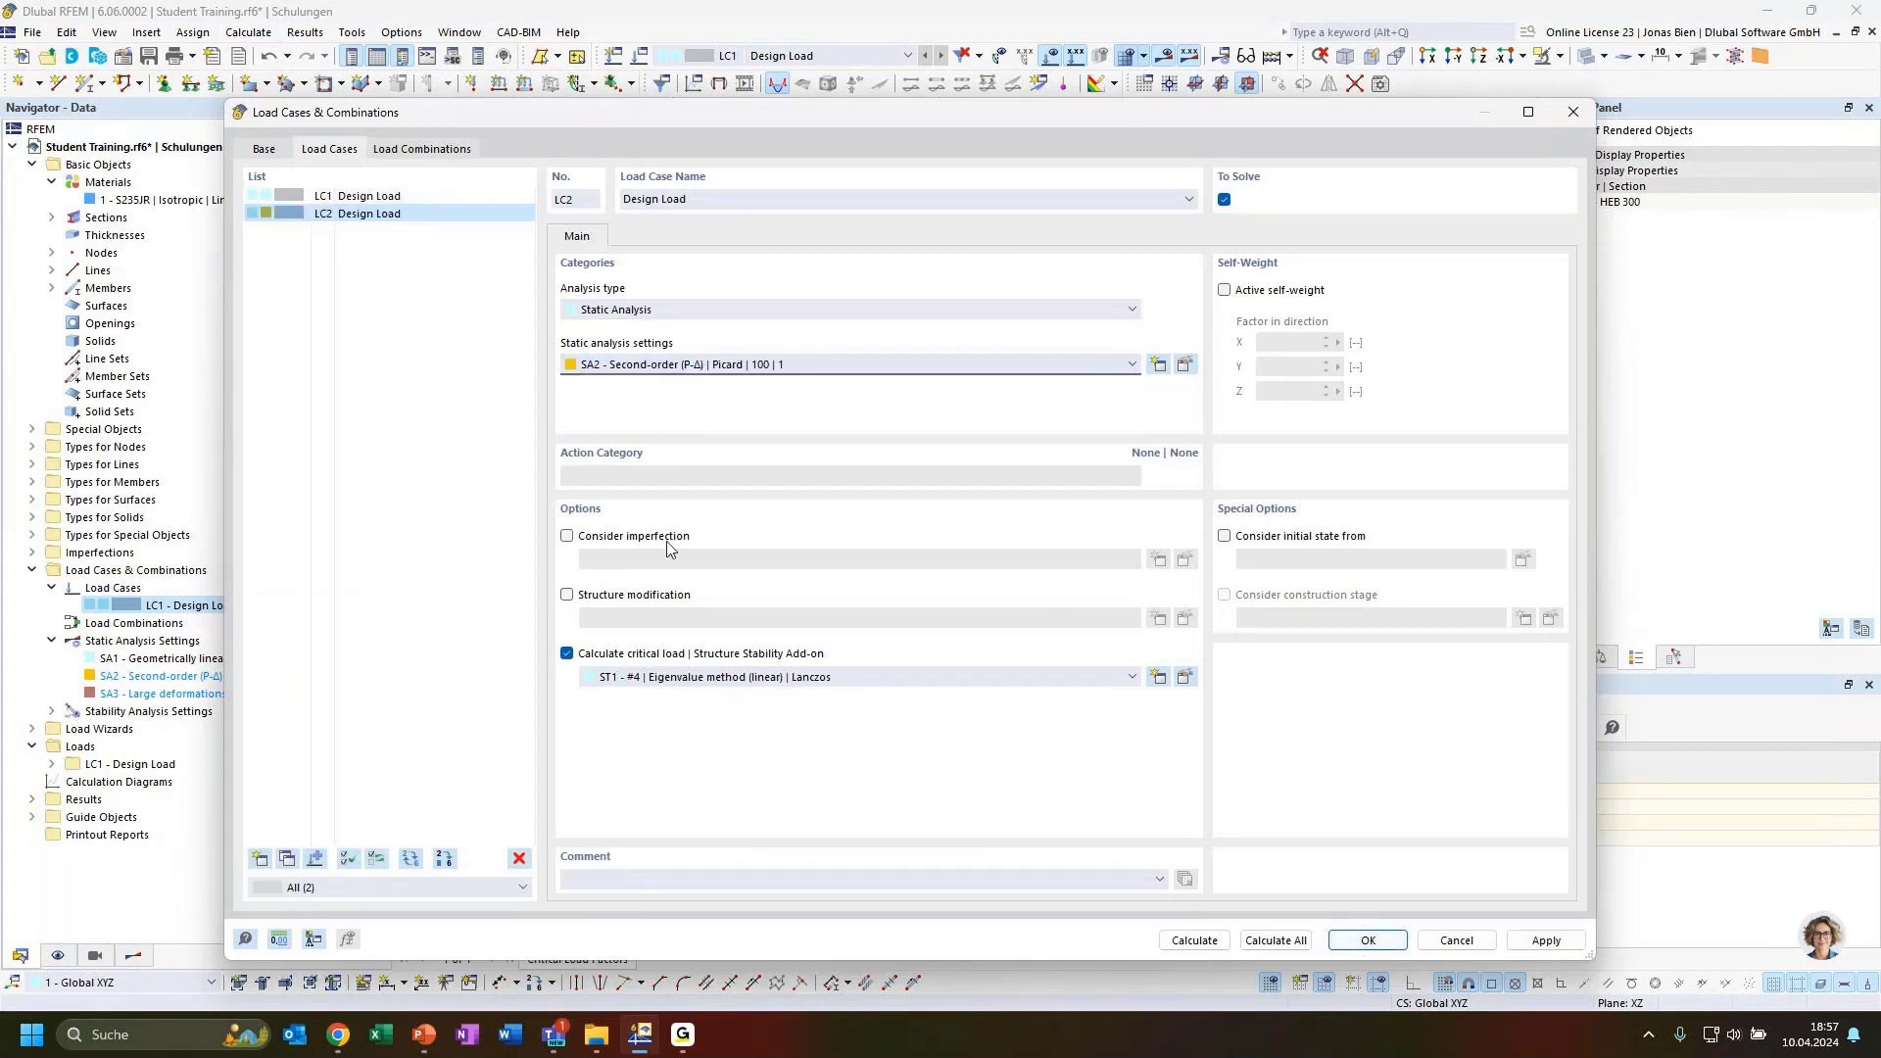
{"action": "left_click", "coordinate": [568, 654]}
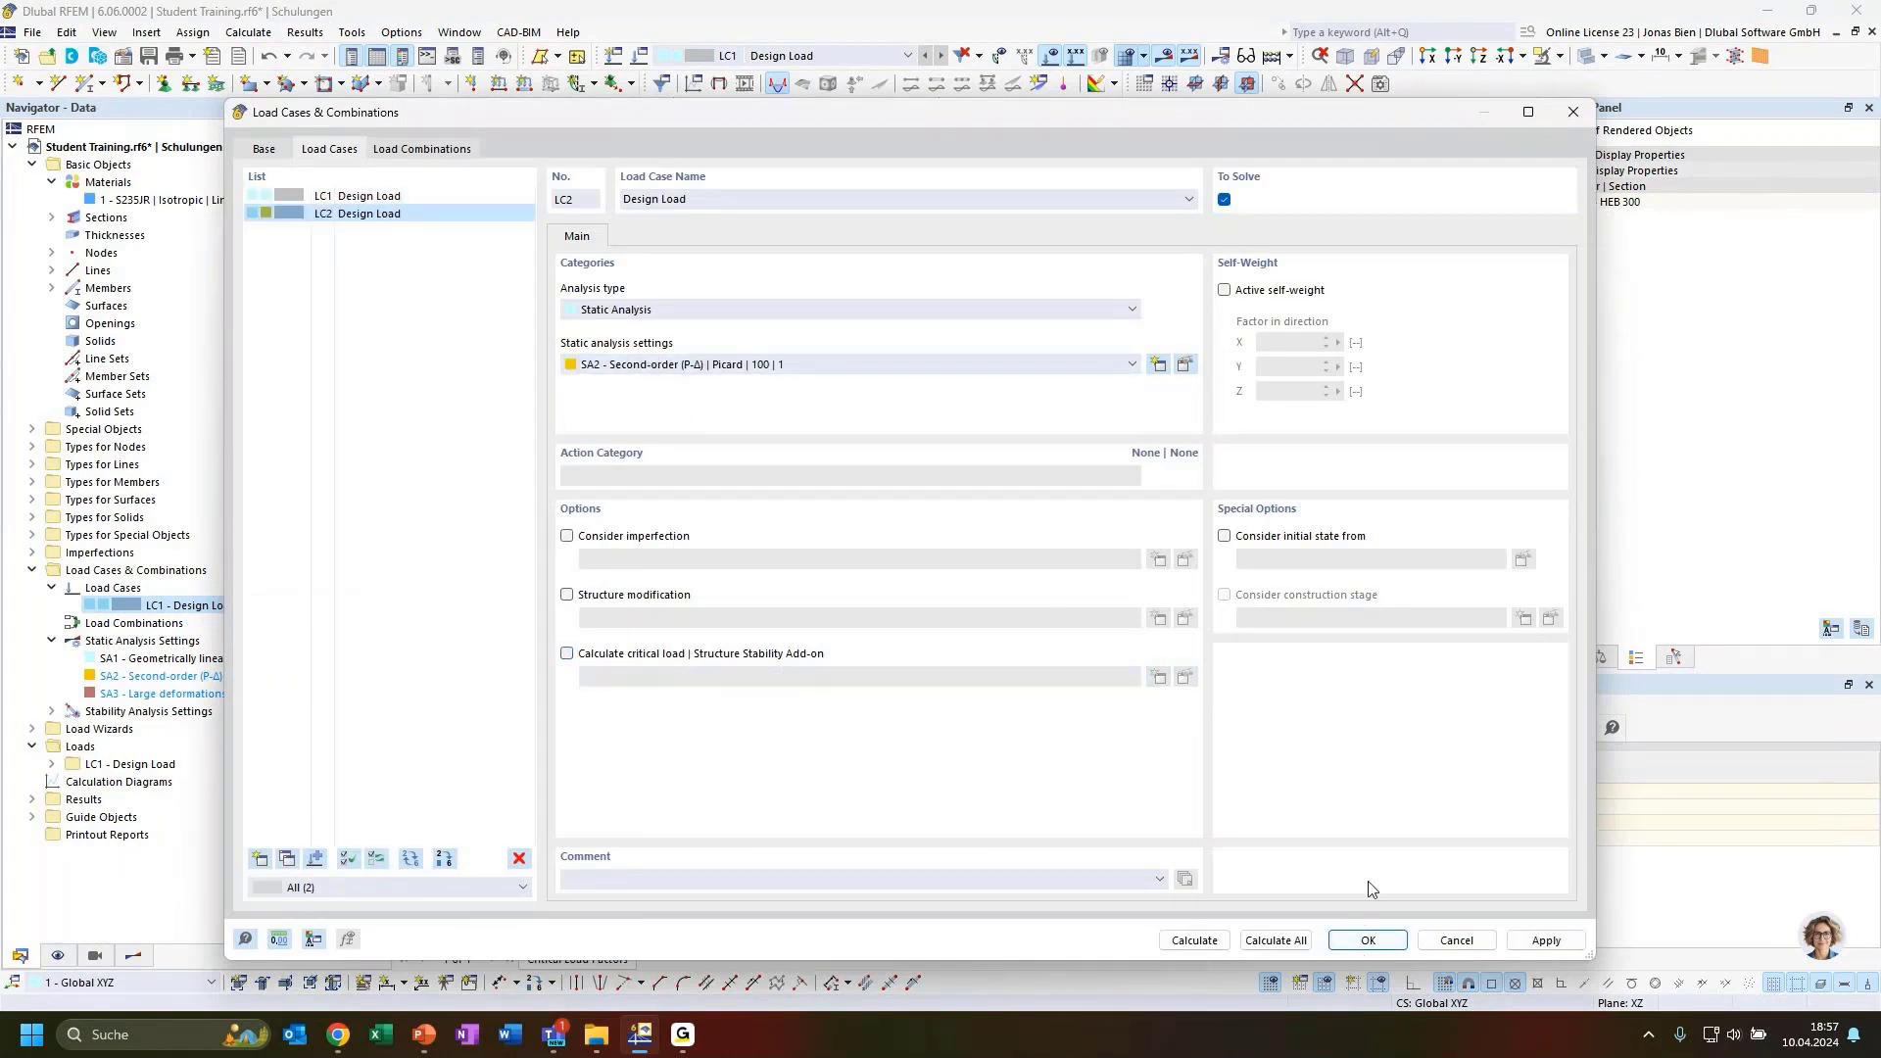
{"action": "left_click", "coordinate": [1357, 947]}
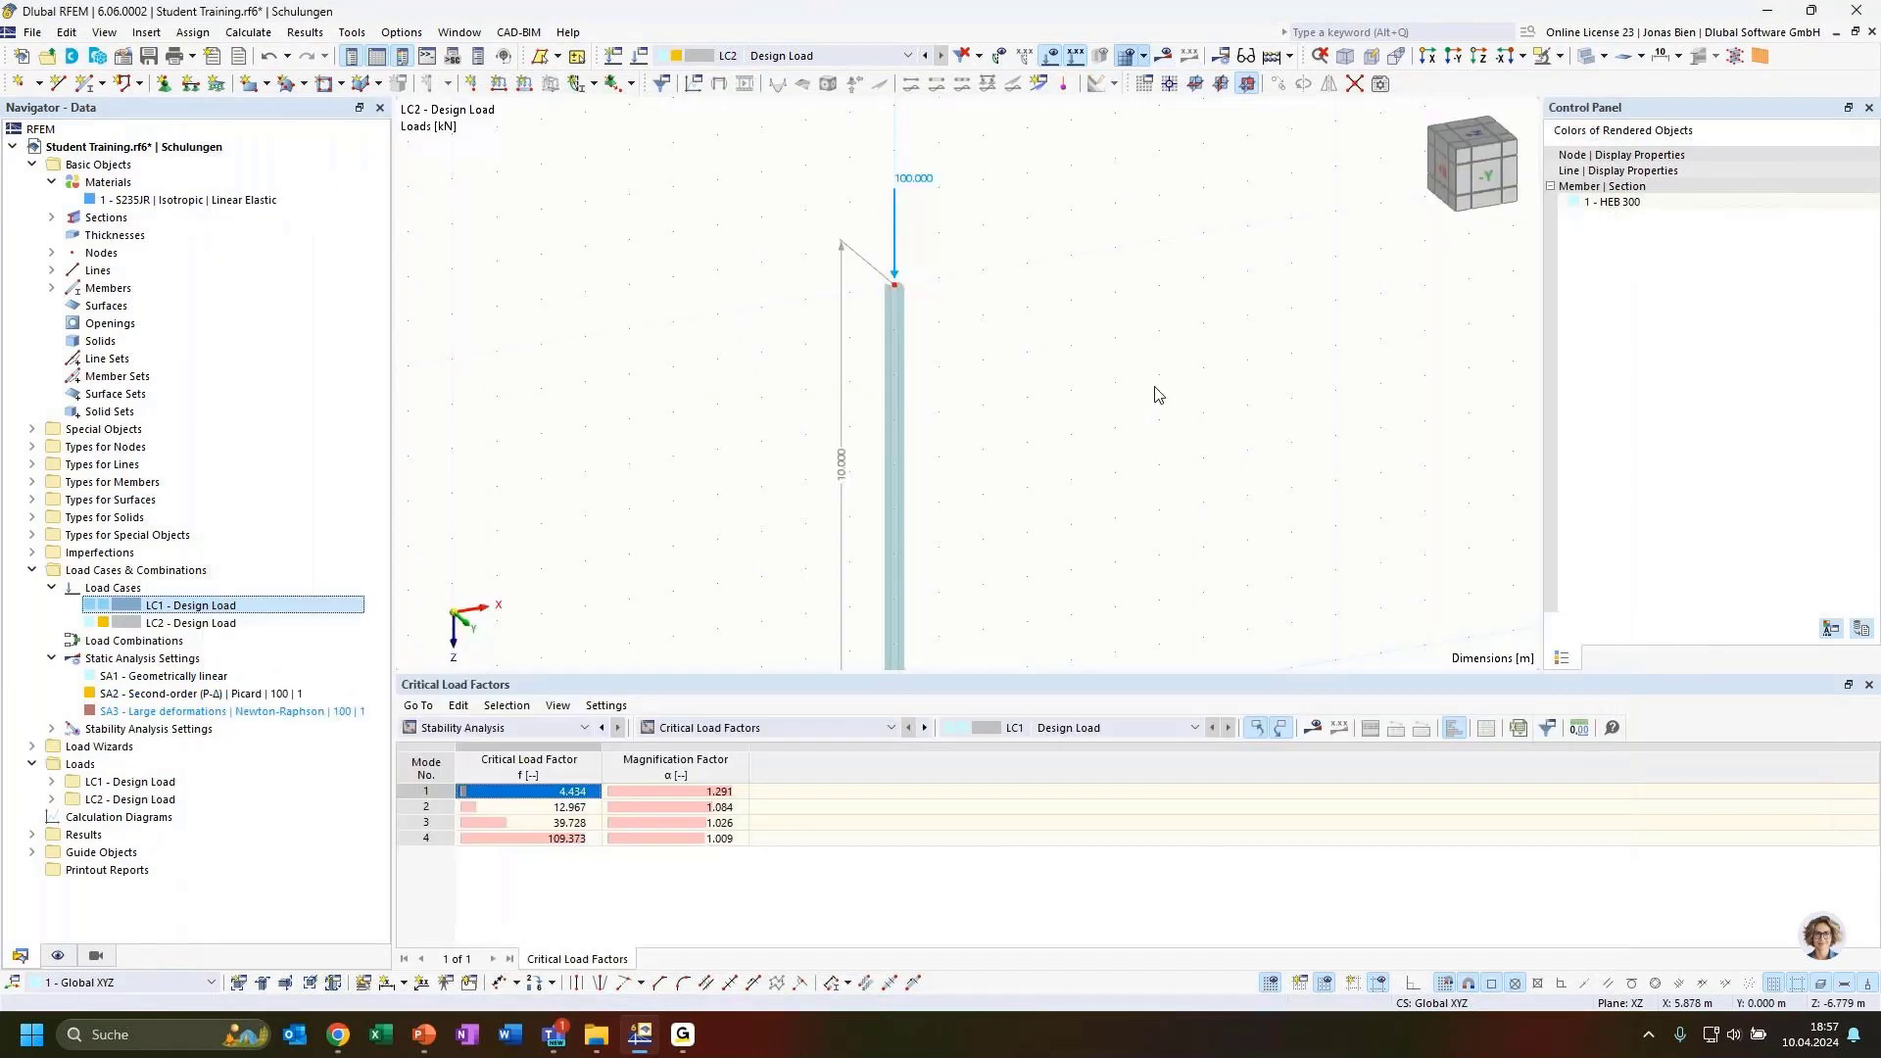
Set the vertical force Fz of the LC2 nodal load to 434 kN and calculate LC2.
{"action": "double_click", "coordinate": [904, 188]}
{"action": "left_click_drag", "start_coordinate": [1088, 417], "coordinate": [1135, 408]}
{"action": "type", "text": "434"}
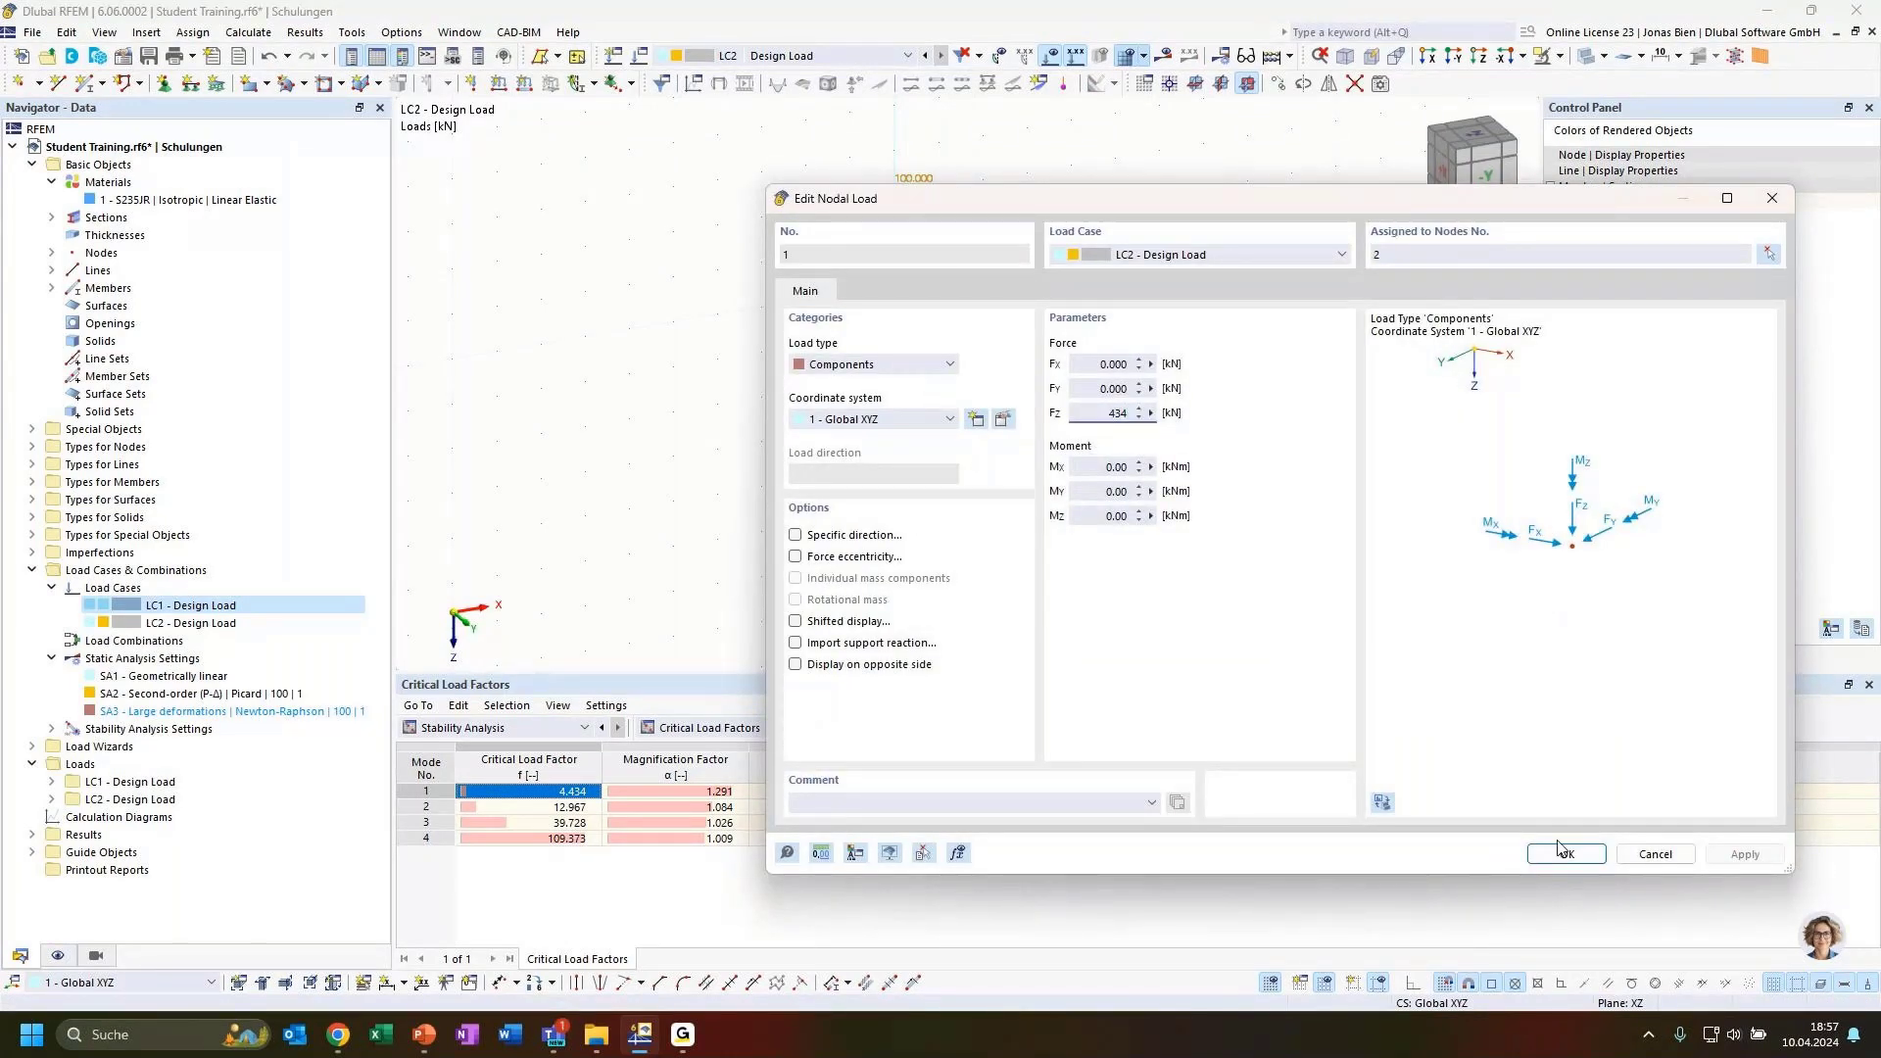
{"action": "left_click", "coordinate": [1567, 853]}
{"action": "left_click", "coordinate": [1163, 55]}
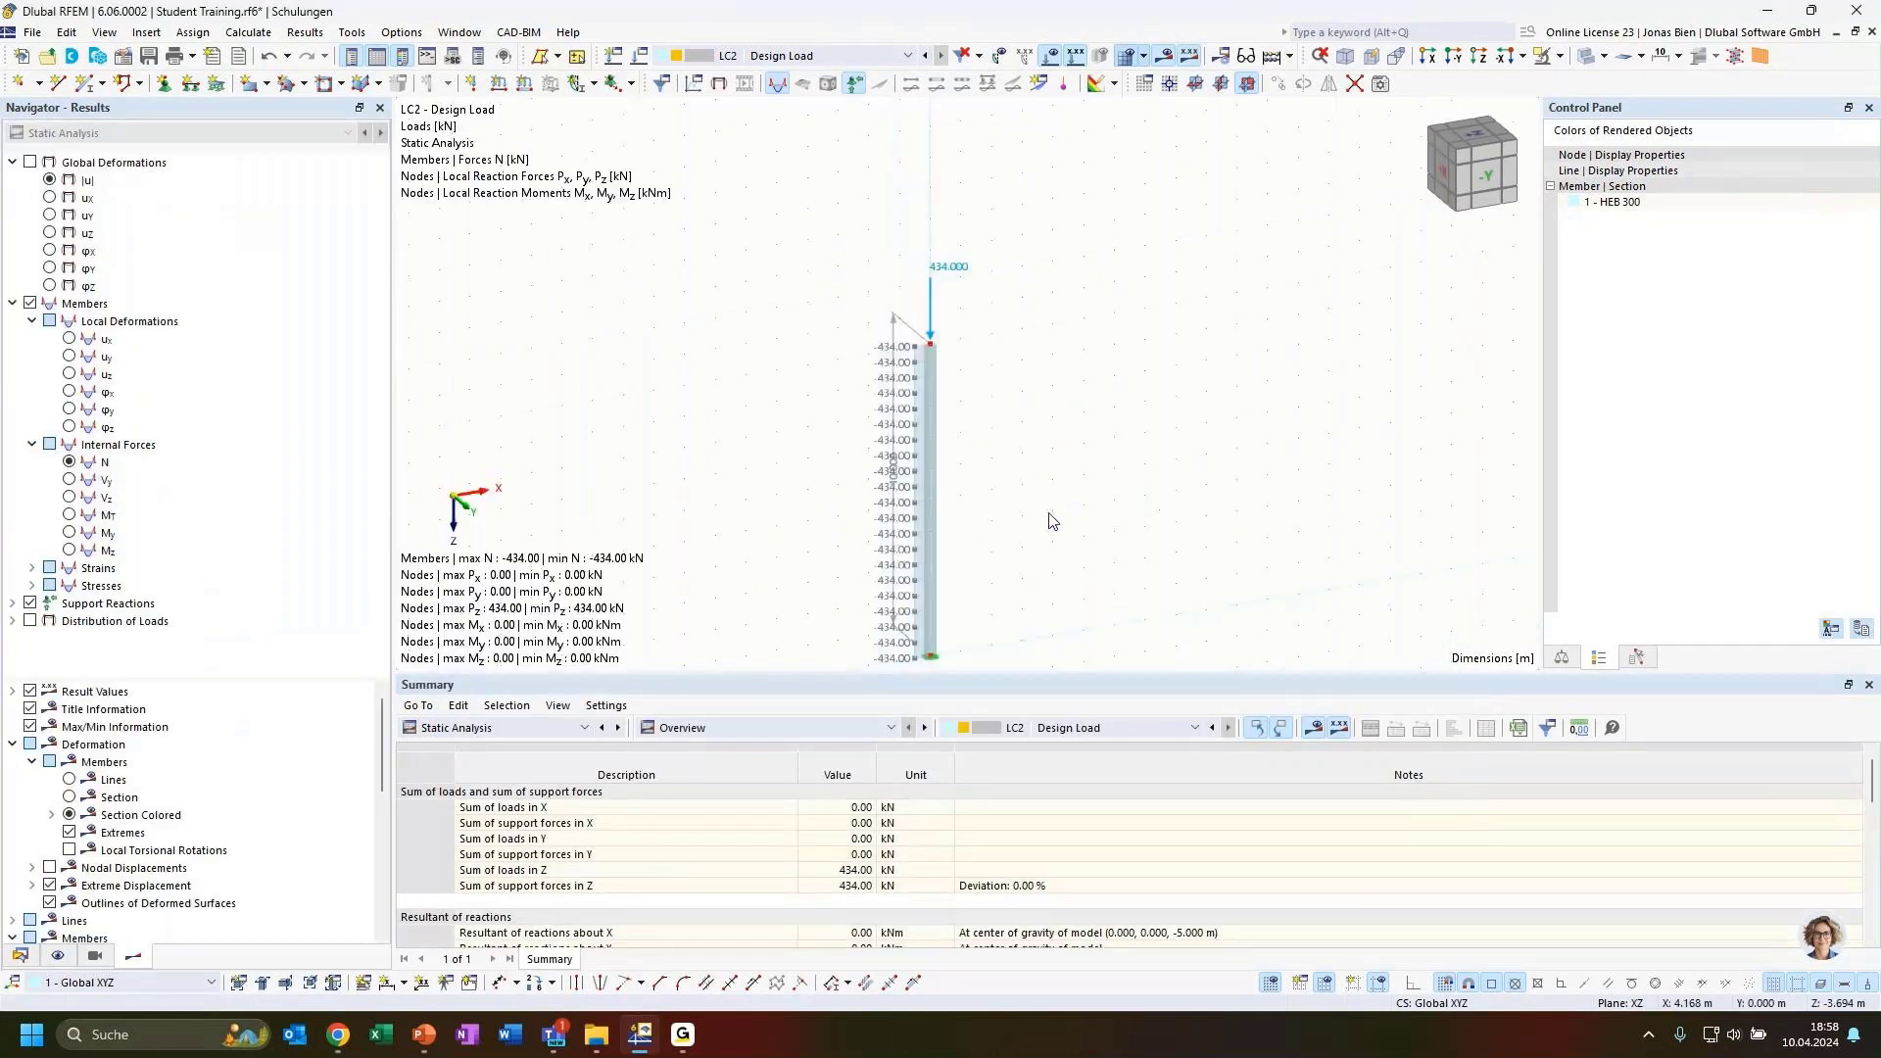
{"action": "middle_click_drag", "start_coordinate": [1052, 521], "coordinate": [1072, 400]}
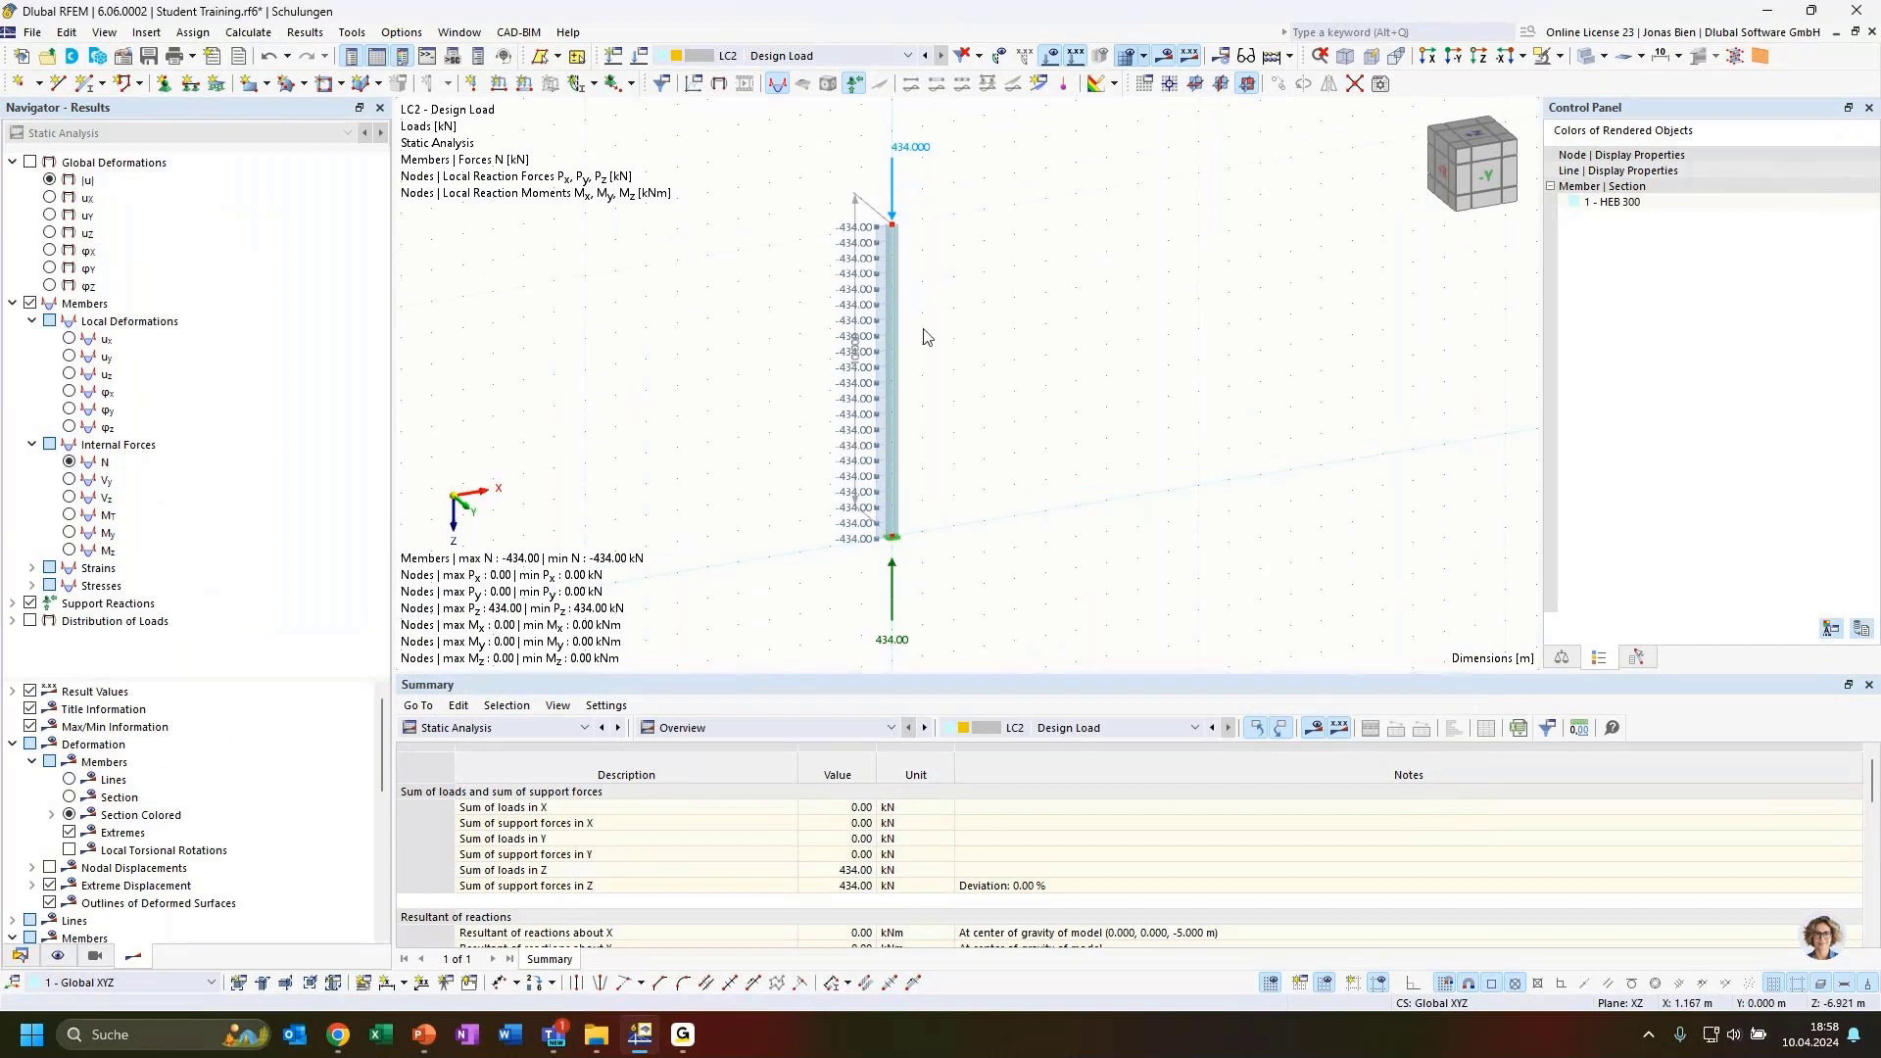
Increase the LC2 nodal load Fz to 435 kN and recalculate LC2 with second-order analysis.
{"action": "double_click", "coordinate": [894, 186]}
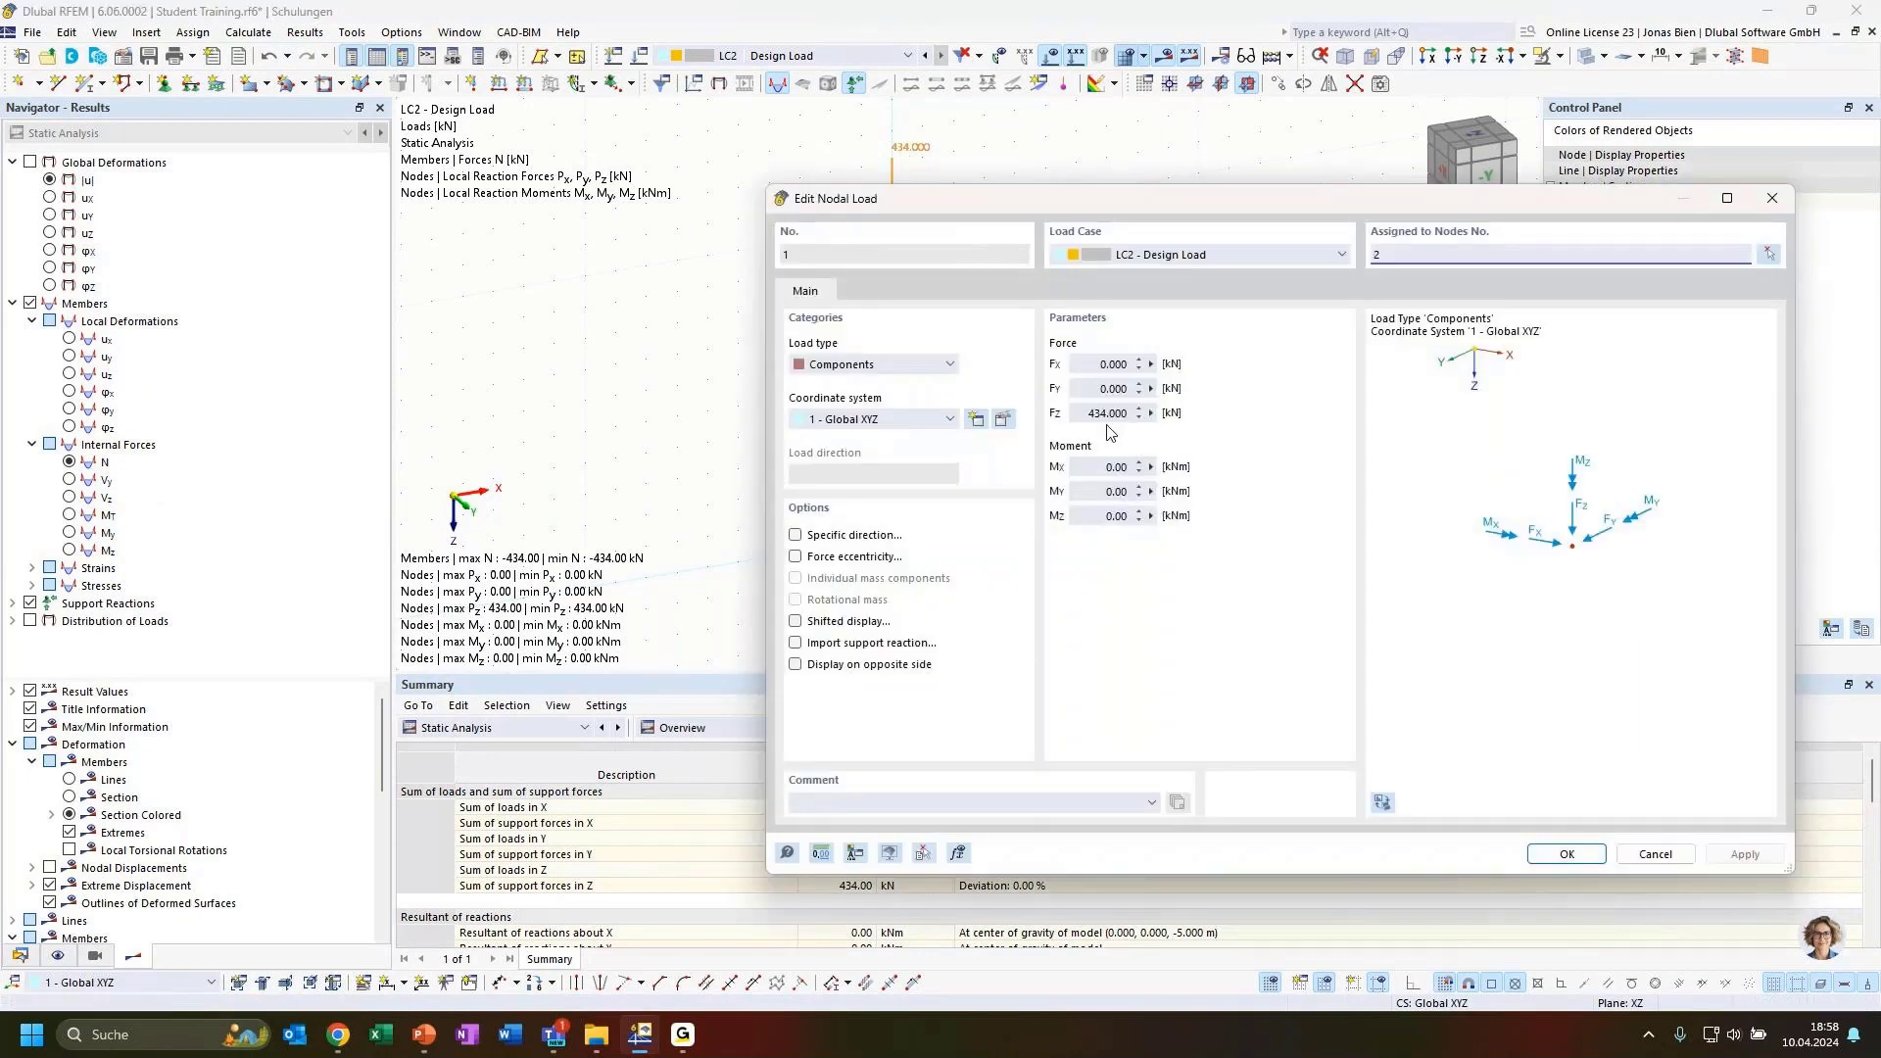
{"action": "left_click", "coordinate": [1105, 413]}
{"action": "left_click", "coordinate": [1565, 854]}
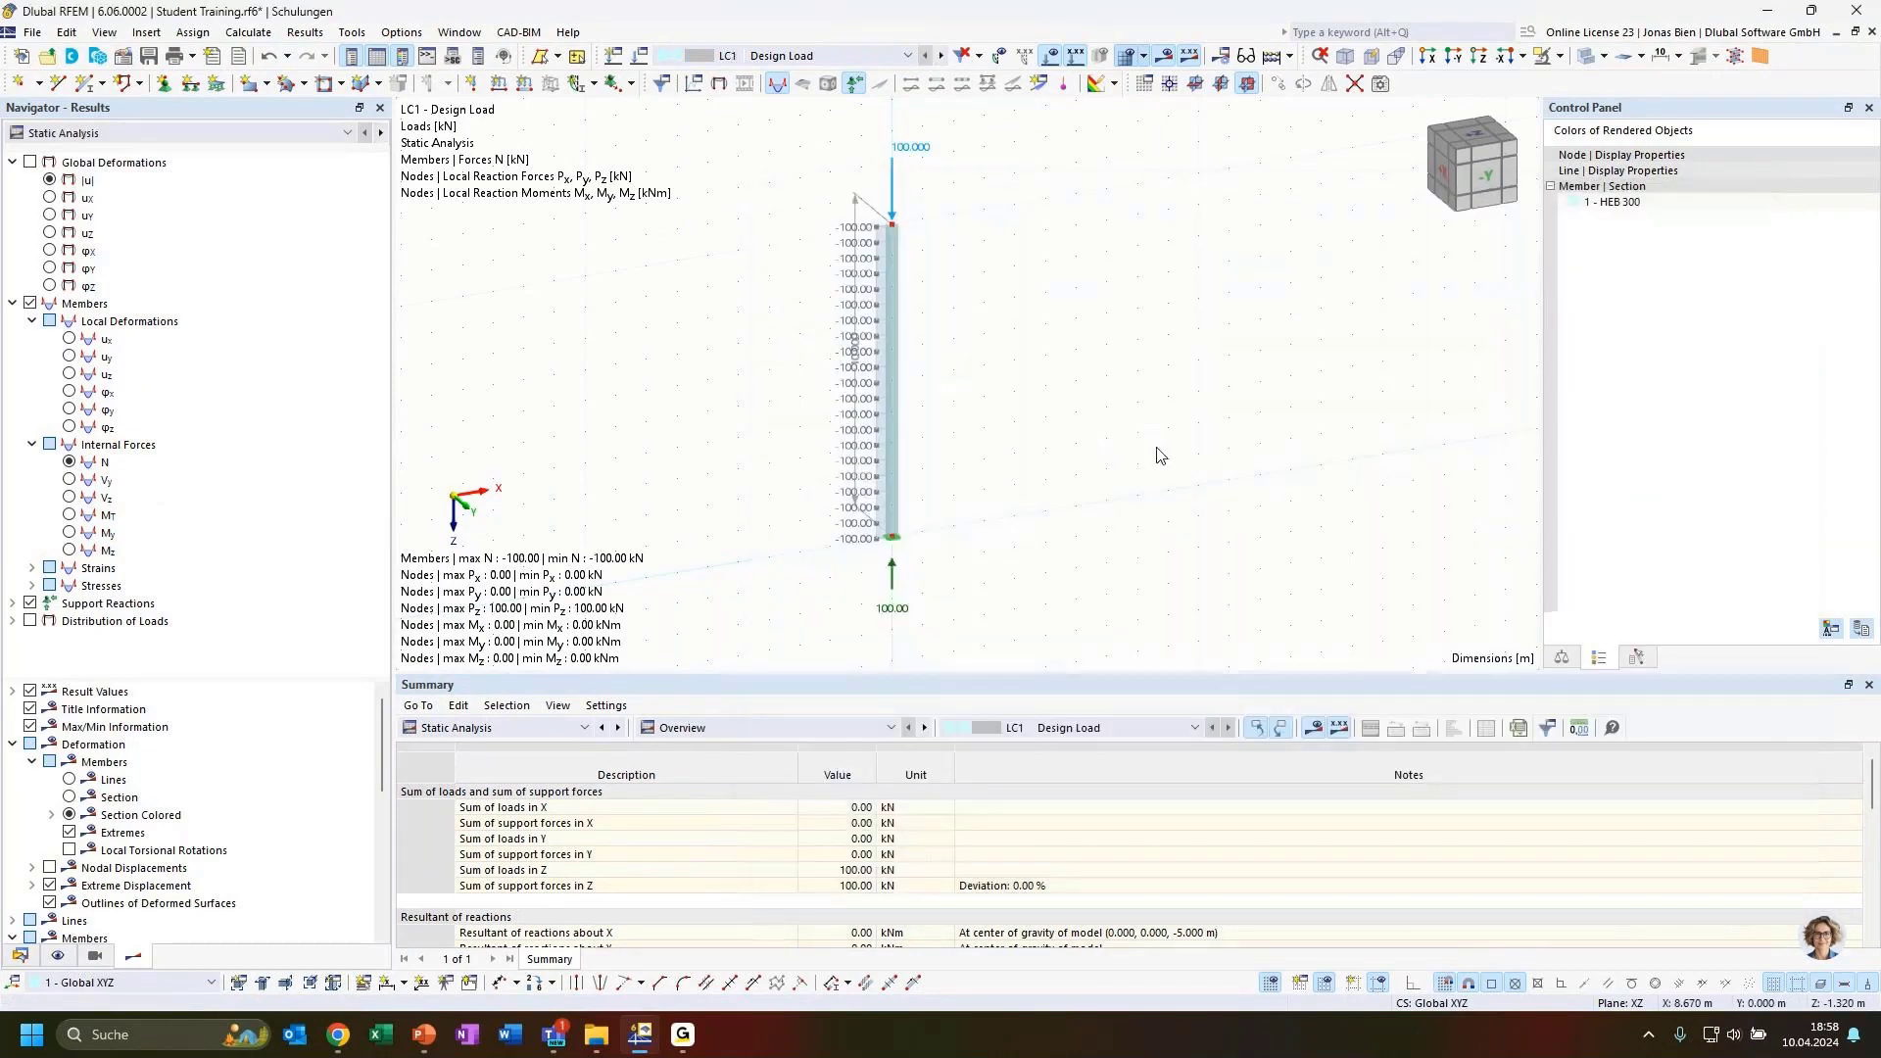
{"action": "left_click", "coordinate": [821, 59]}
{"action": "left_click", "coordinate": [775, 82]}
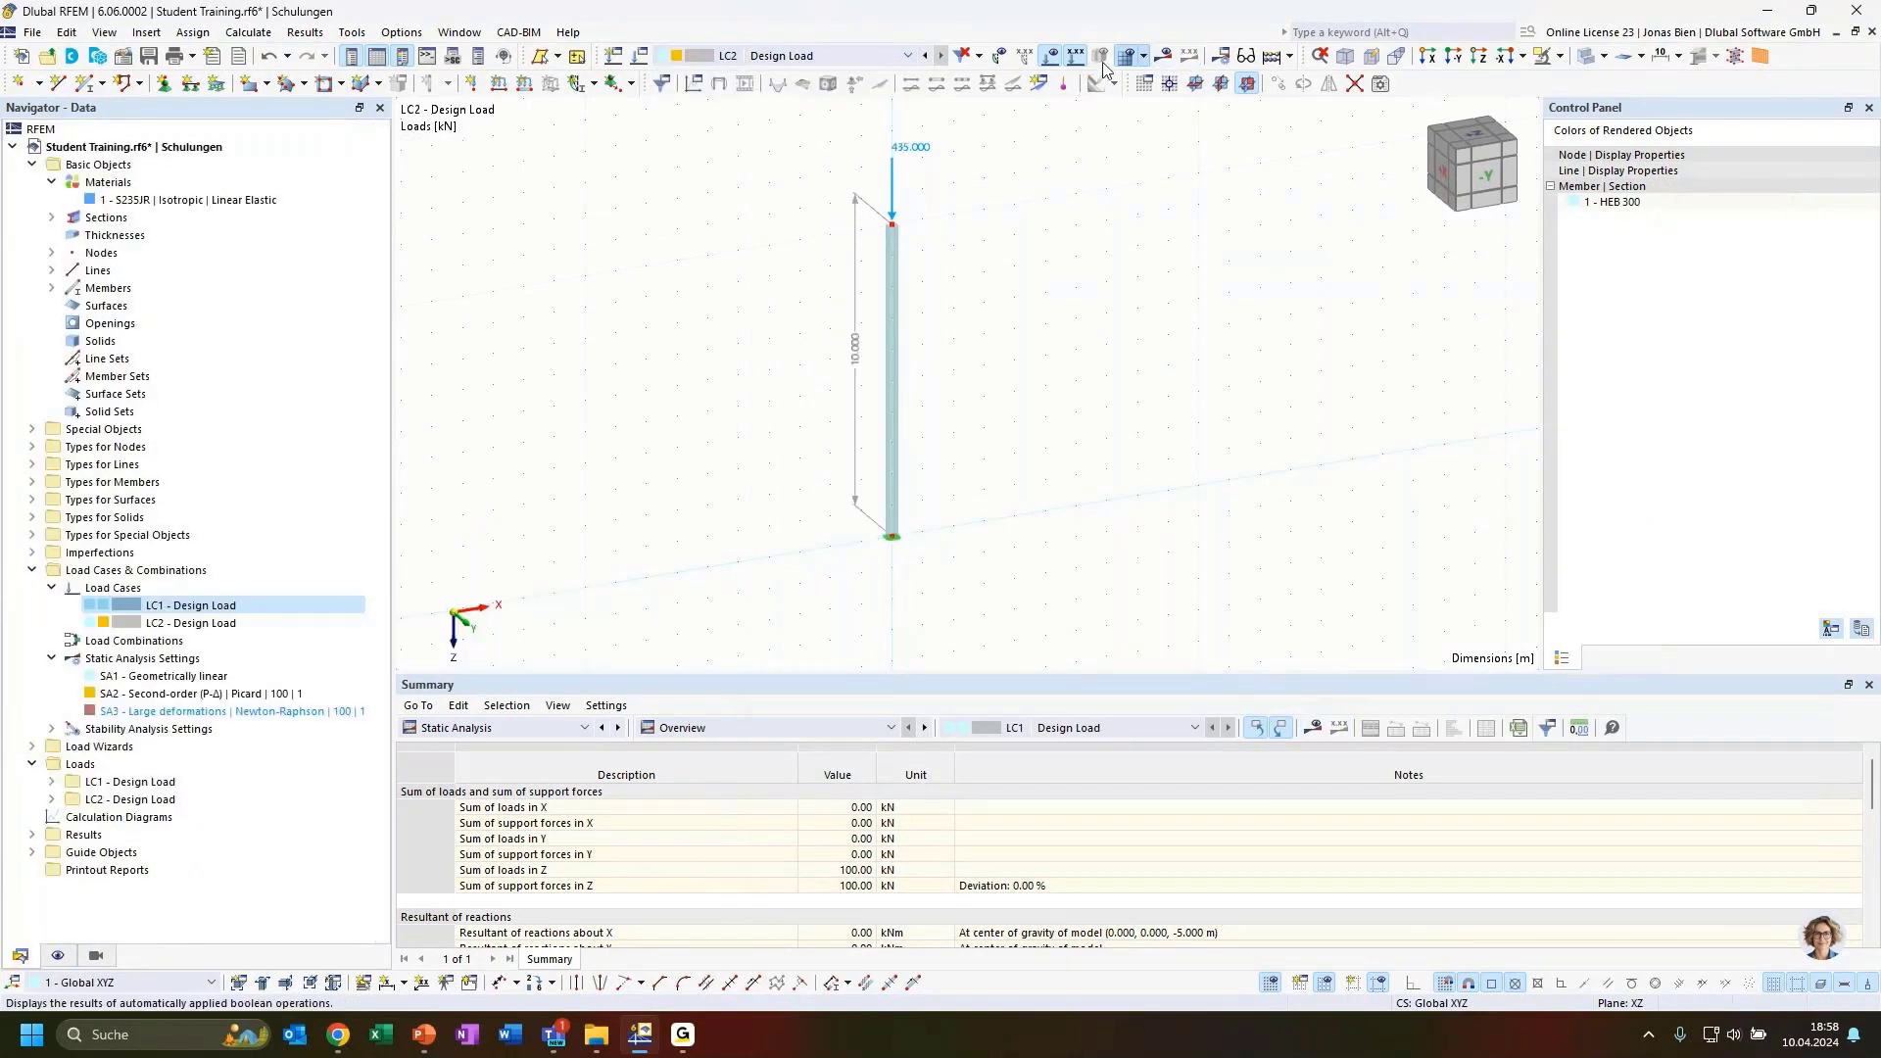
{"action": "key", "text": "F5"}
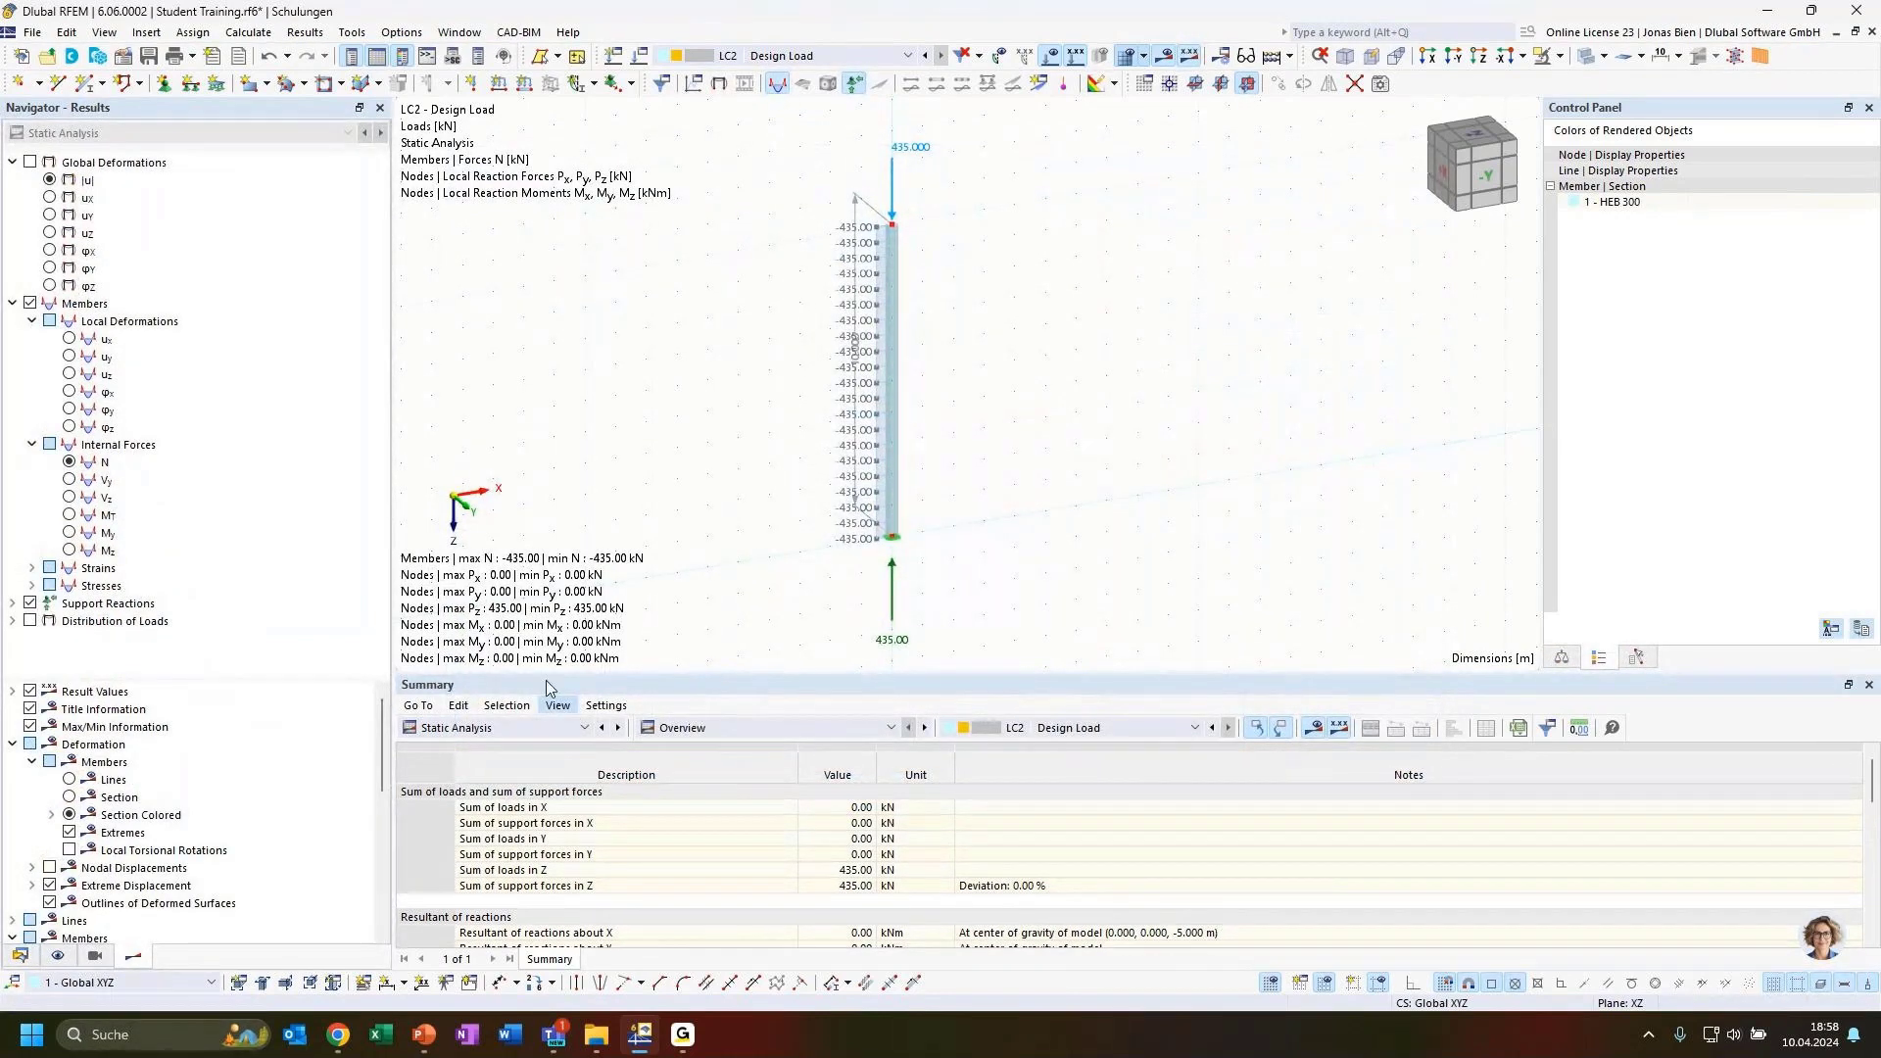
Check the LC1 results for comparison and return to LC2.
{"action": "left_click", "coordinate": [784, 55]}
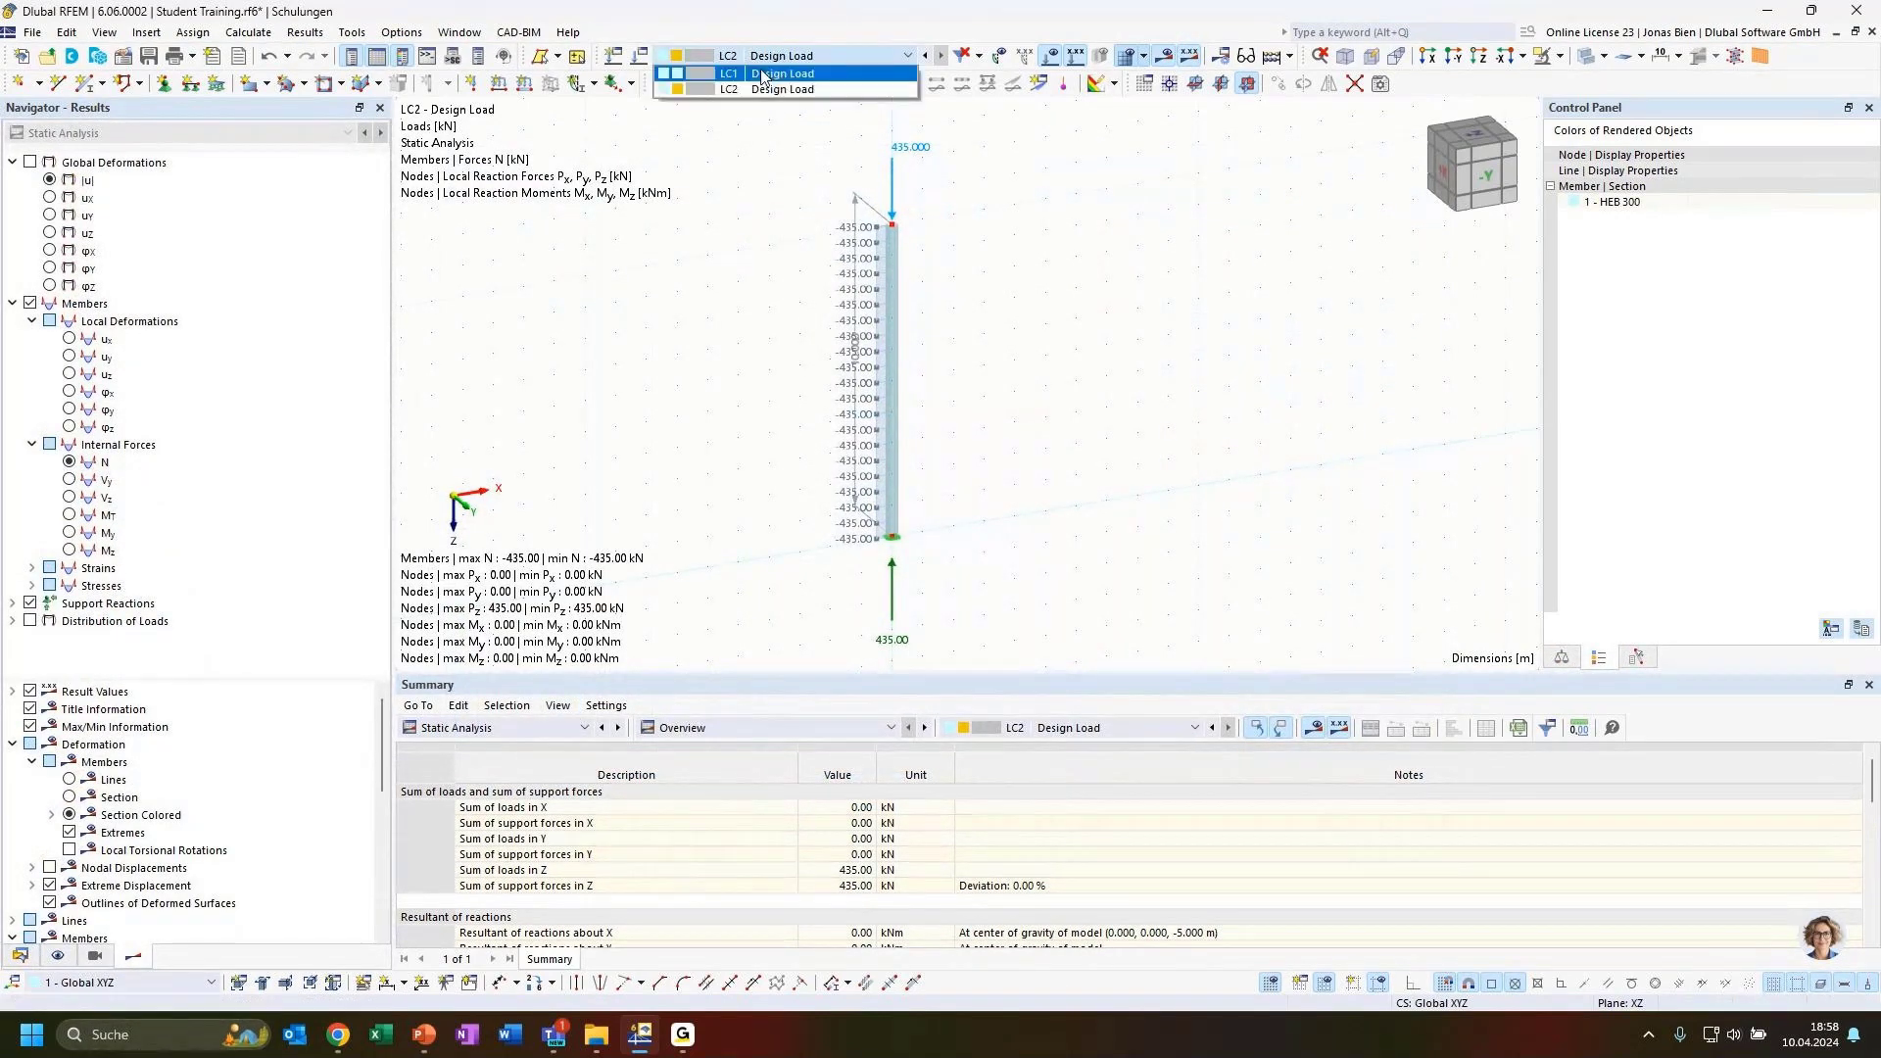
{"action": "left_click", "coordinate": [723, 144]}
{"action": "left_click", "coordinate": [196, 132]}
{"action": "left_click", "coordinate": [69, 167]}
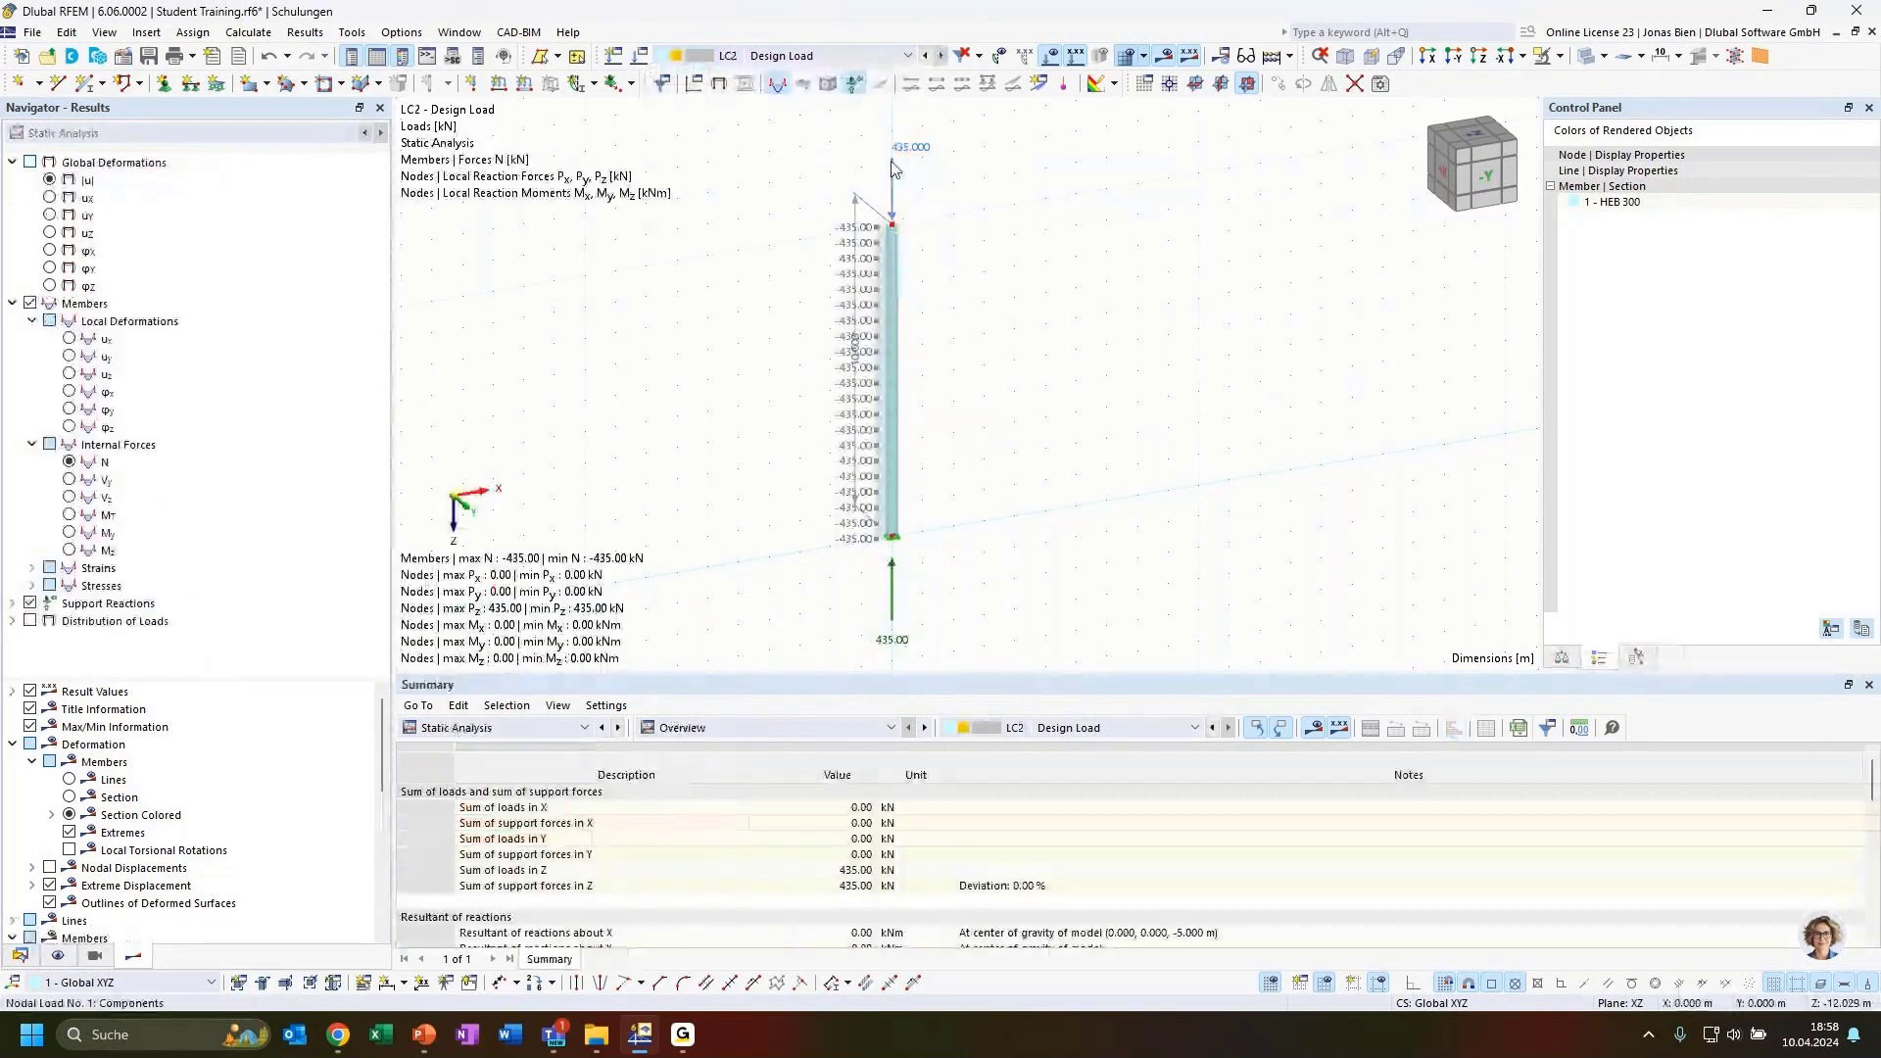
Set the LC2 nodal load Fz to 444 kN and run the second-order calculation of LC2.
{"action": "double_click", "coordinate": [891, 186]}
{"action": "double_click", "coordinate": [1102, 412]}
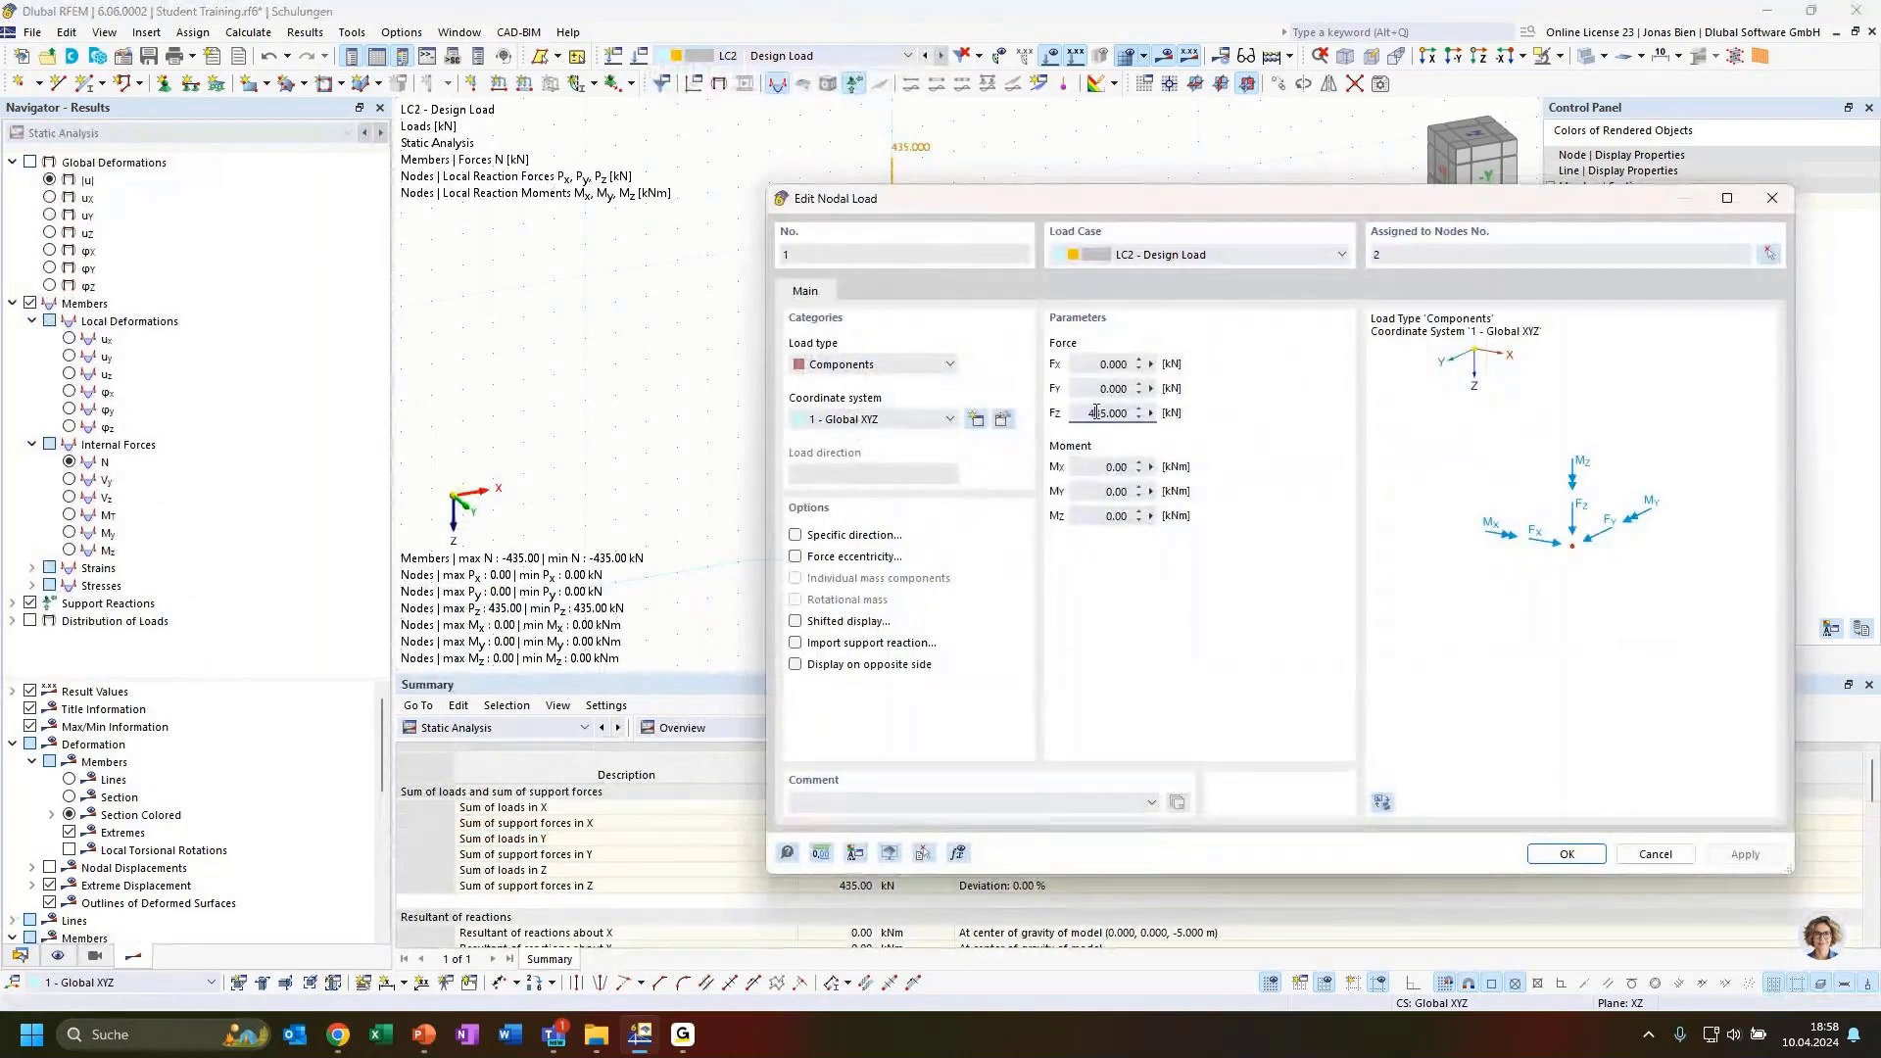
{"action": "type", "text": "444"}
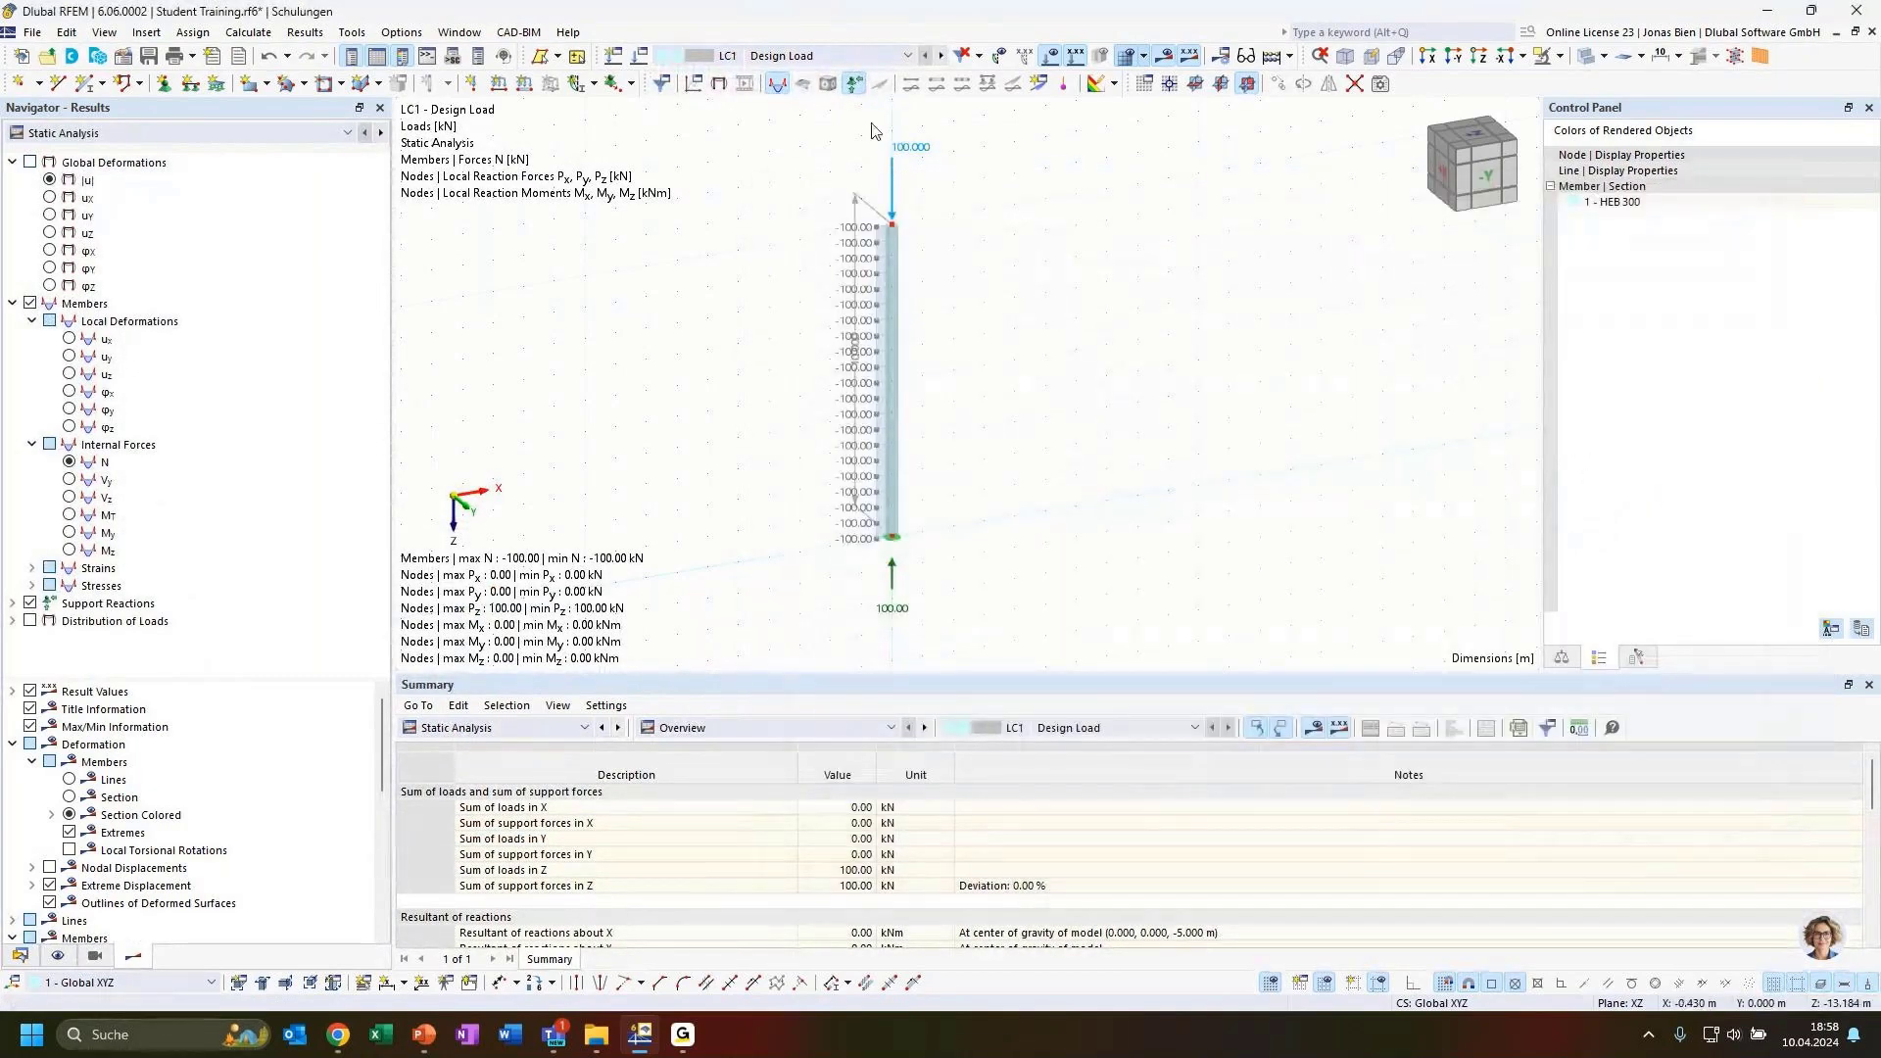
{"action": "left_click", "coordinate": [795, 55]}
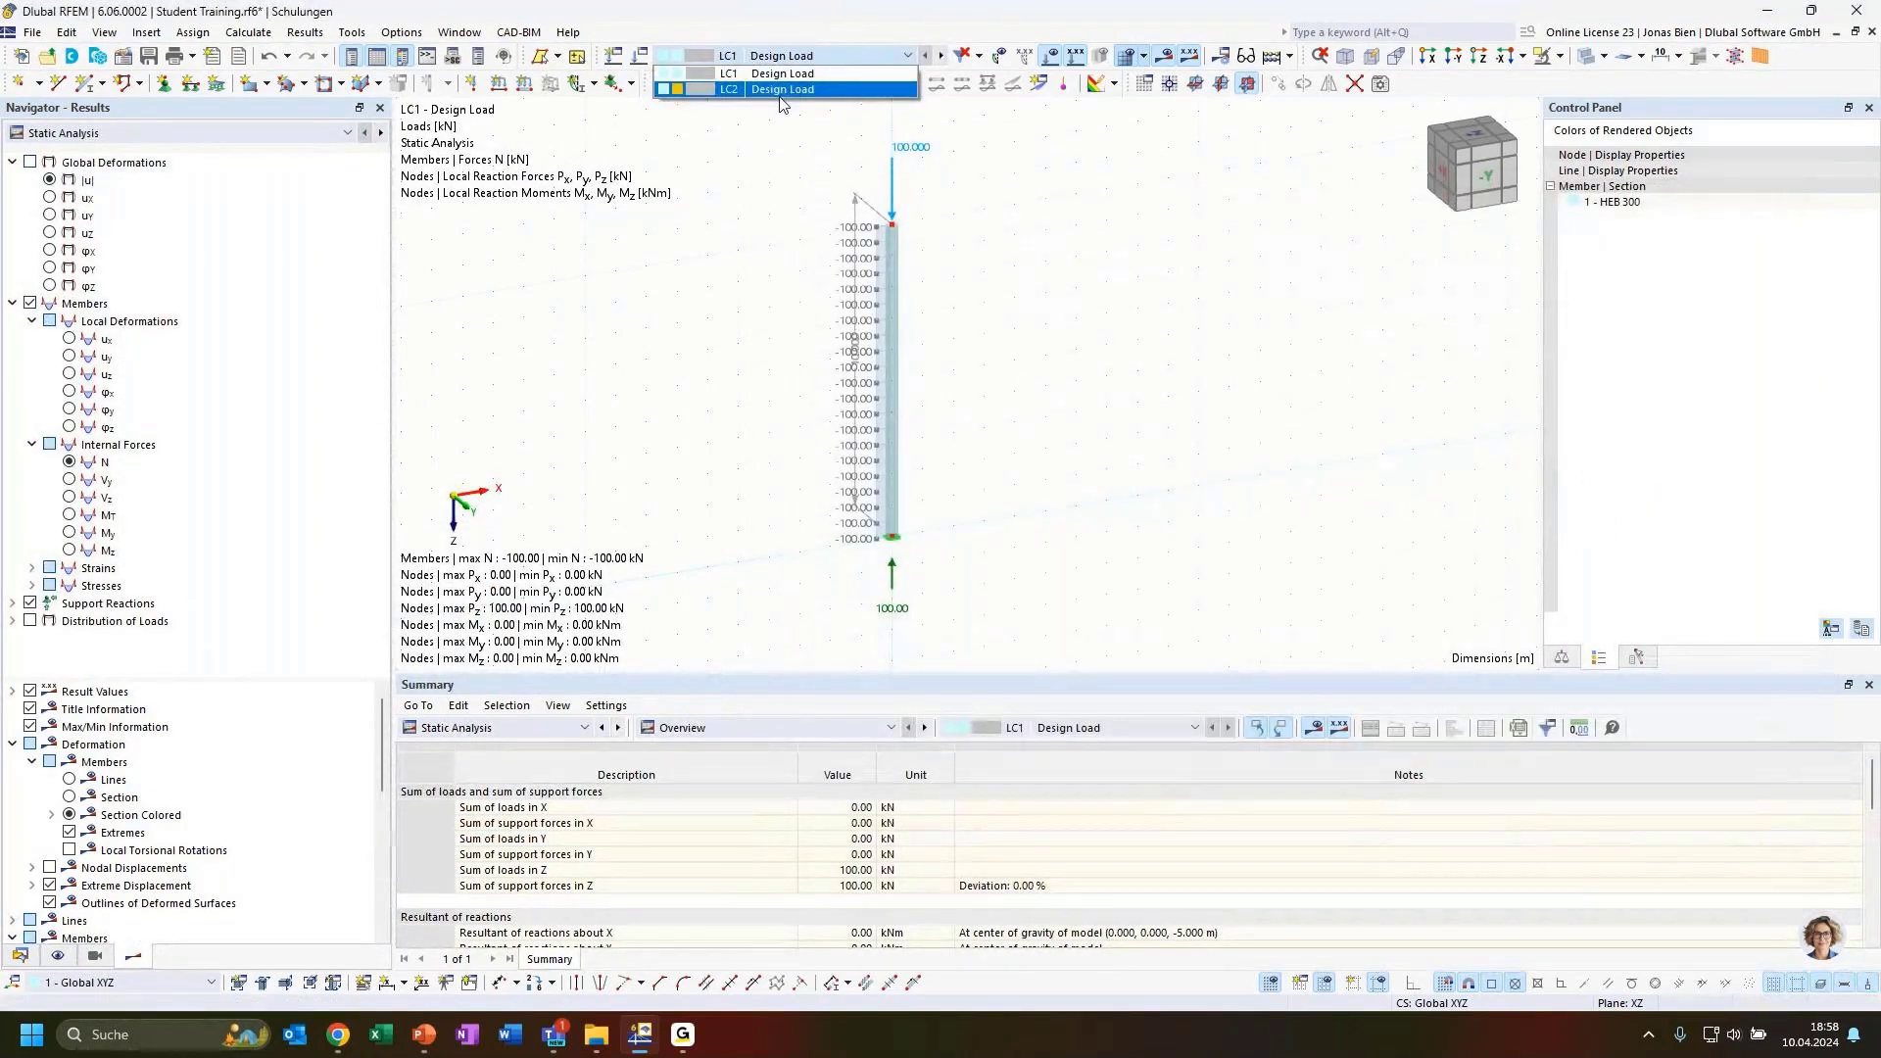
{"action": "left_click", "coordinate": [782, 90]}
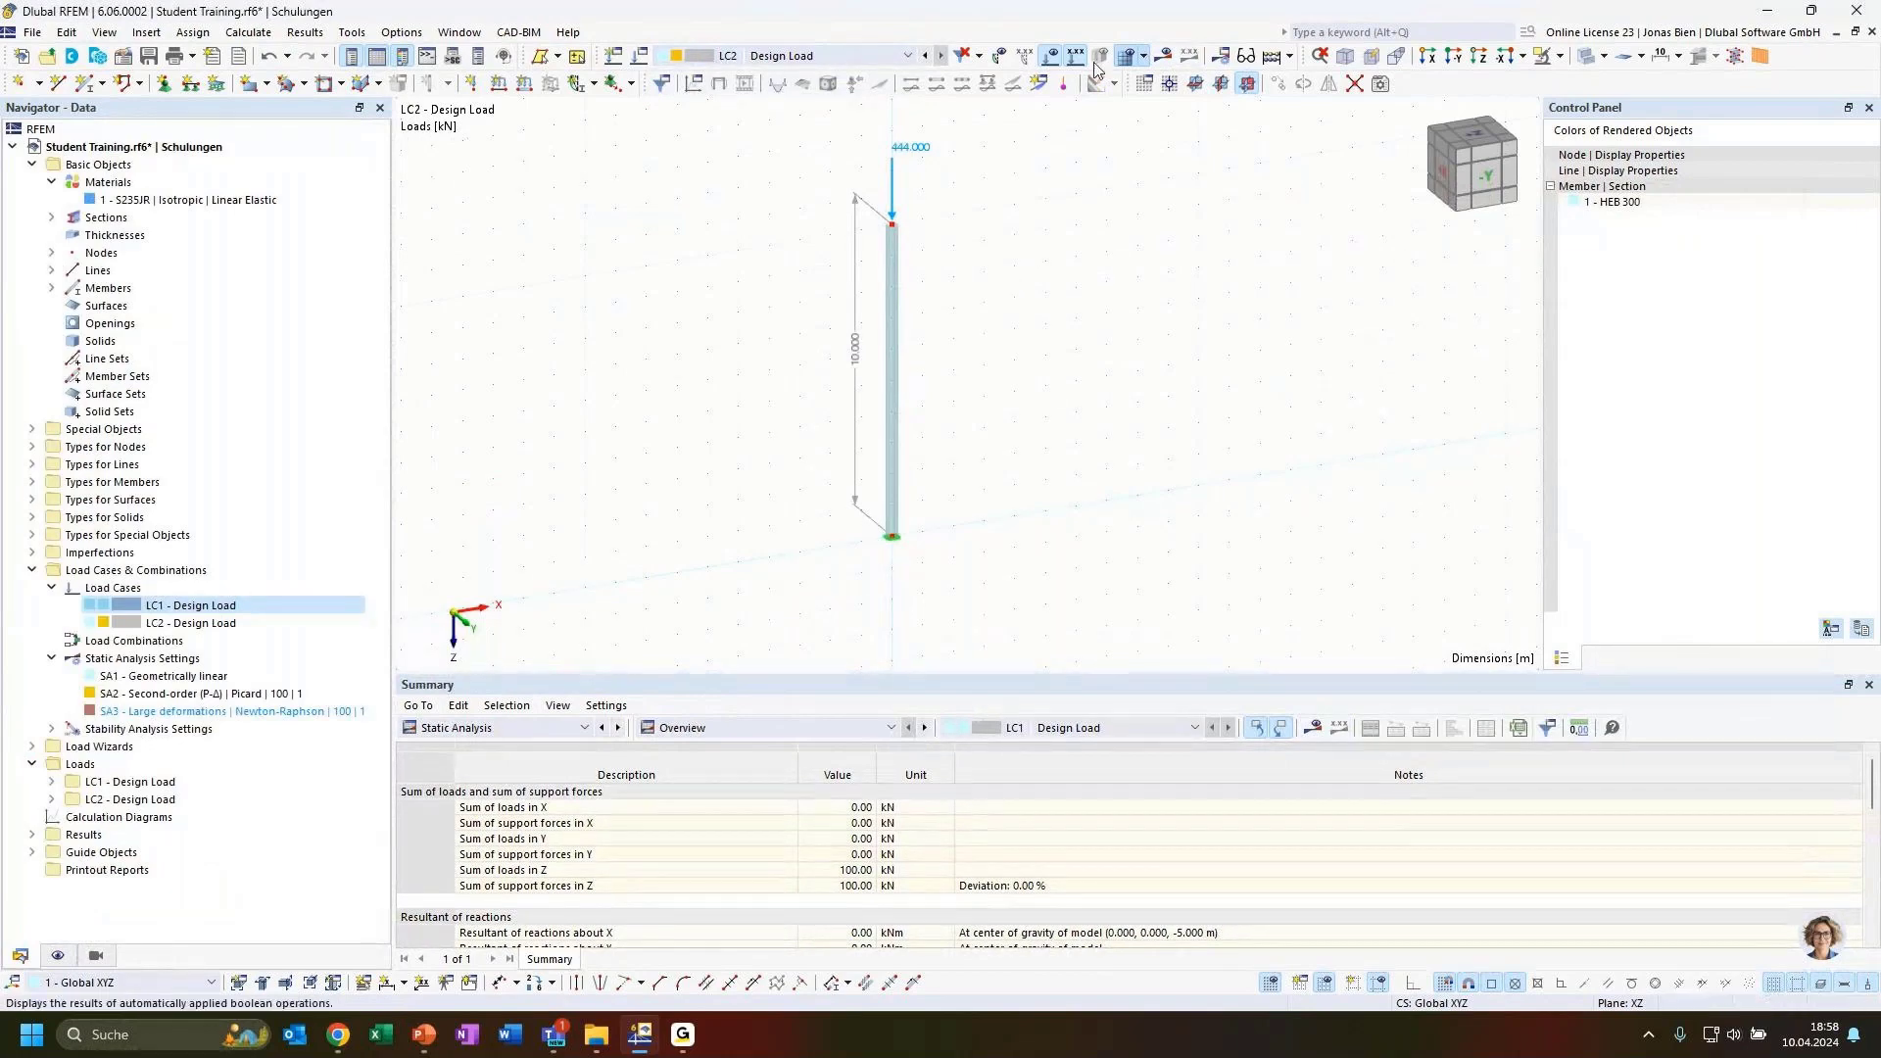
{"action": "left_click", "coordinate": [1166, 59]}
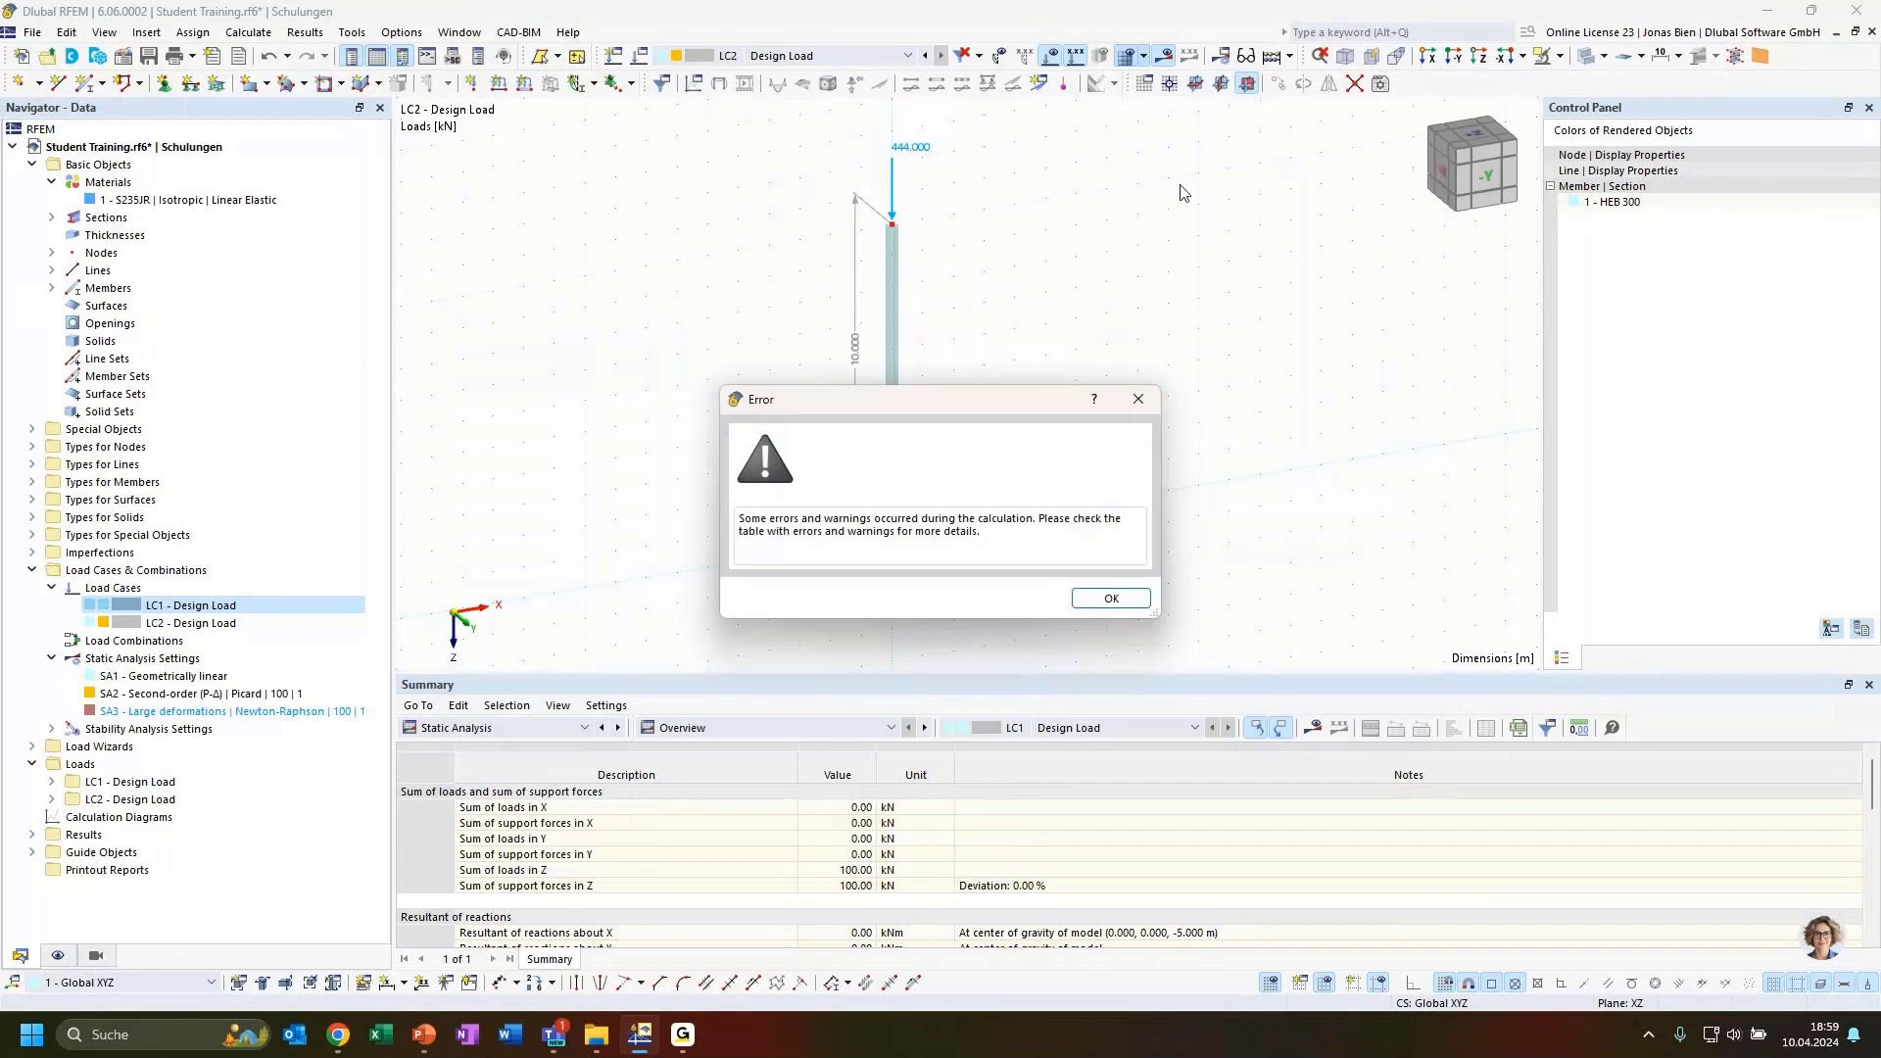
{"action": "left_click", "coordinate": [1111, 598]}
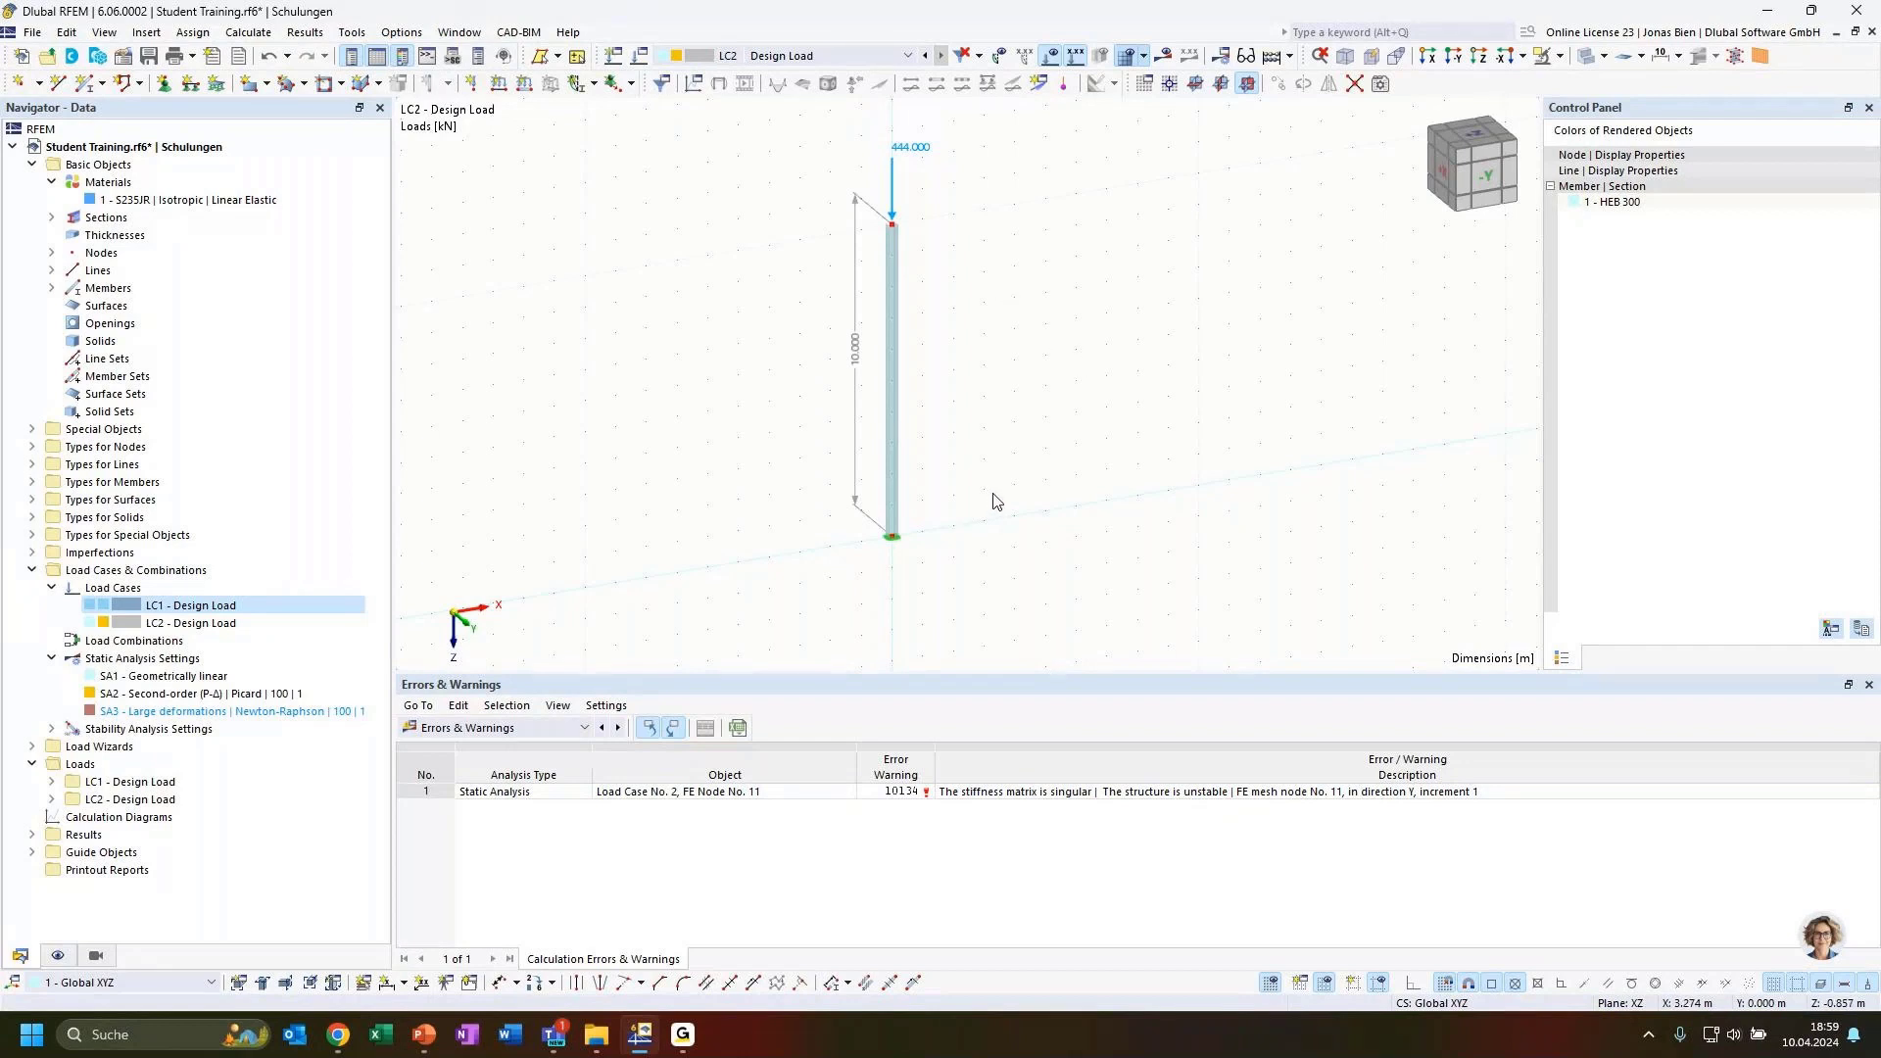
{"action": "middle_click_drag", "start_coordinate": [972, 426], "coordinate": [1008, 412], "text": "ctrl"}
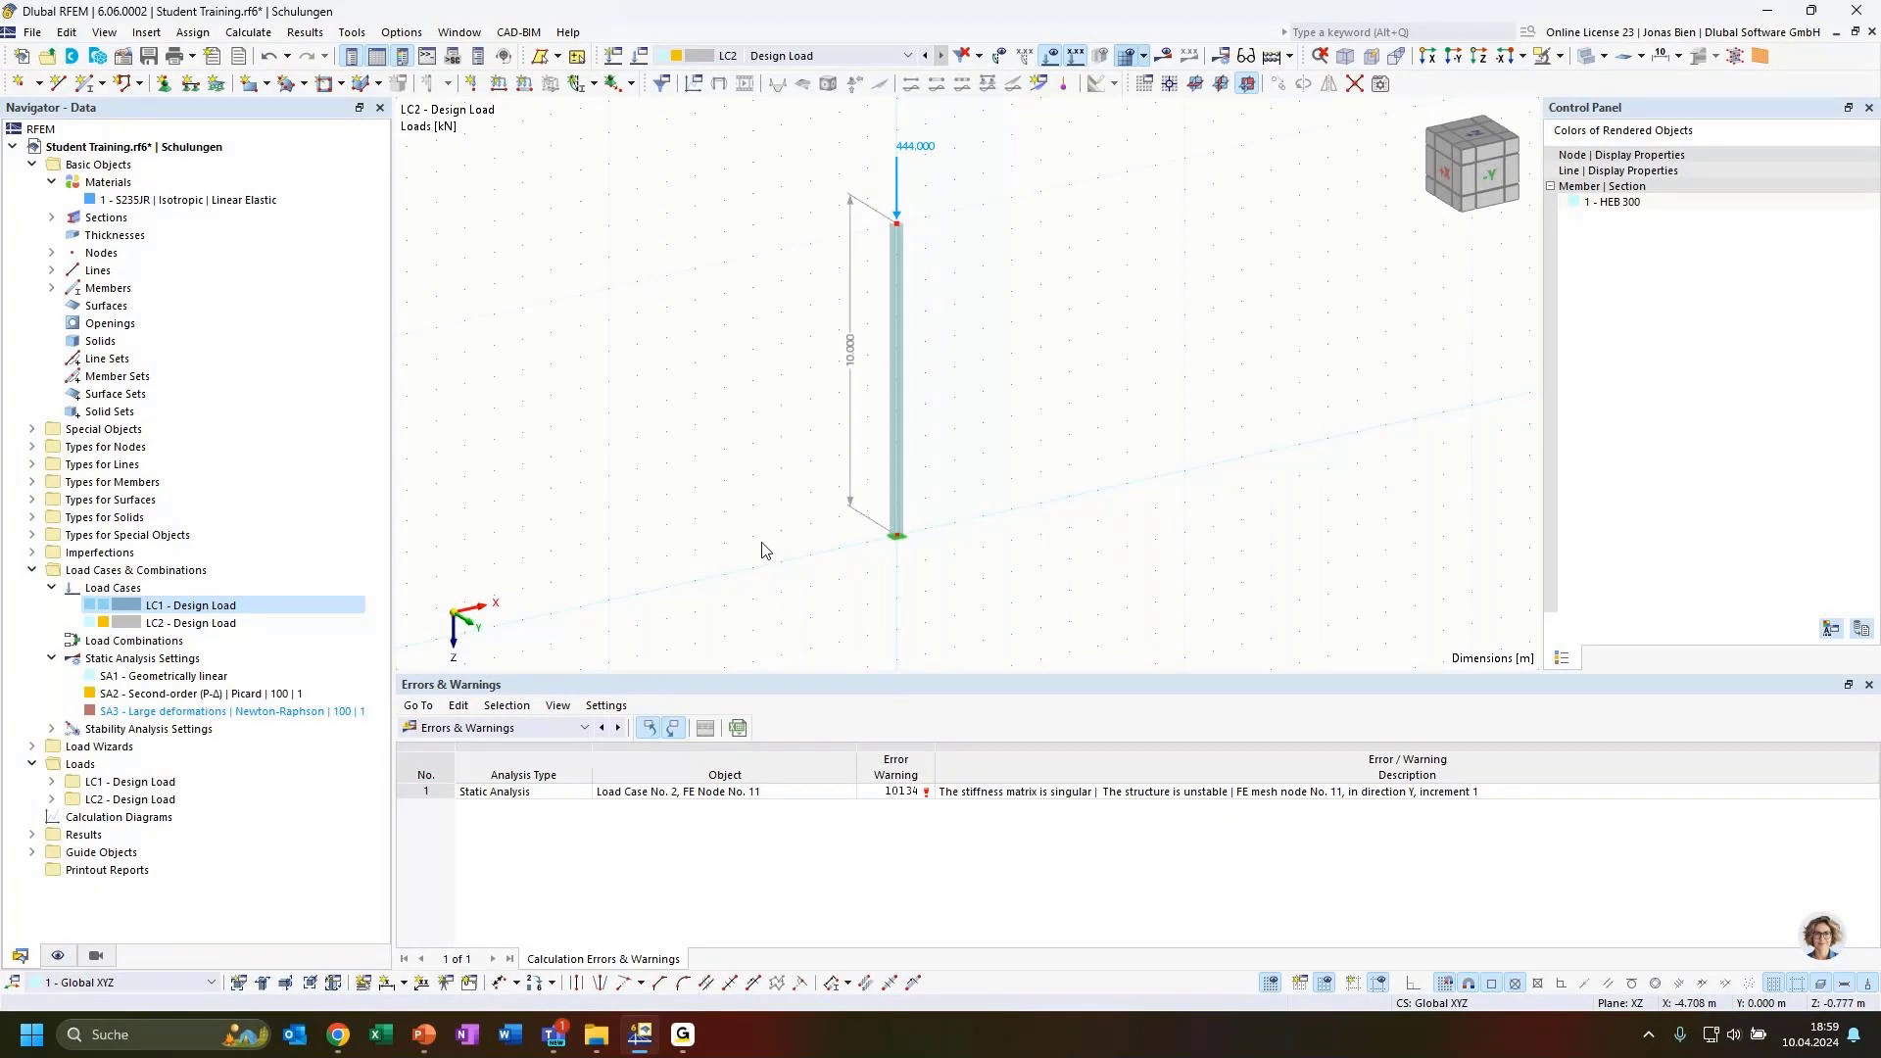
Return to LC1 and bring up the stability analysis table of critical load factors.
{"action": "left_click", "coordinate": [186, 623]}
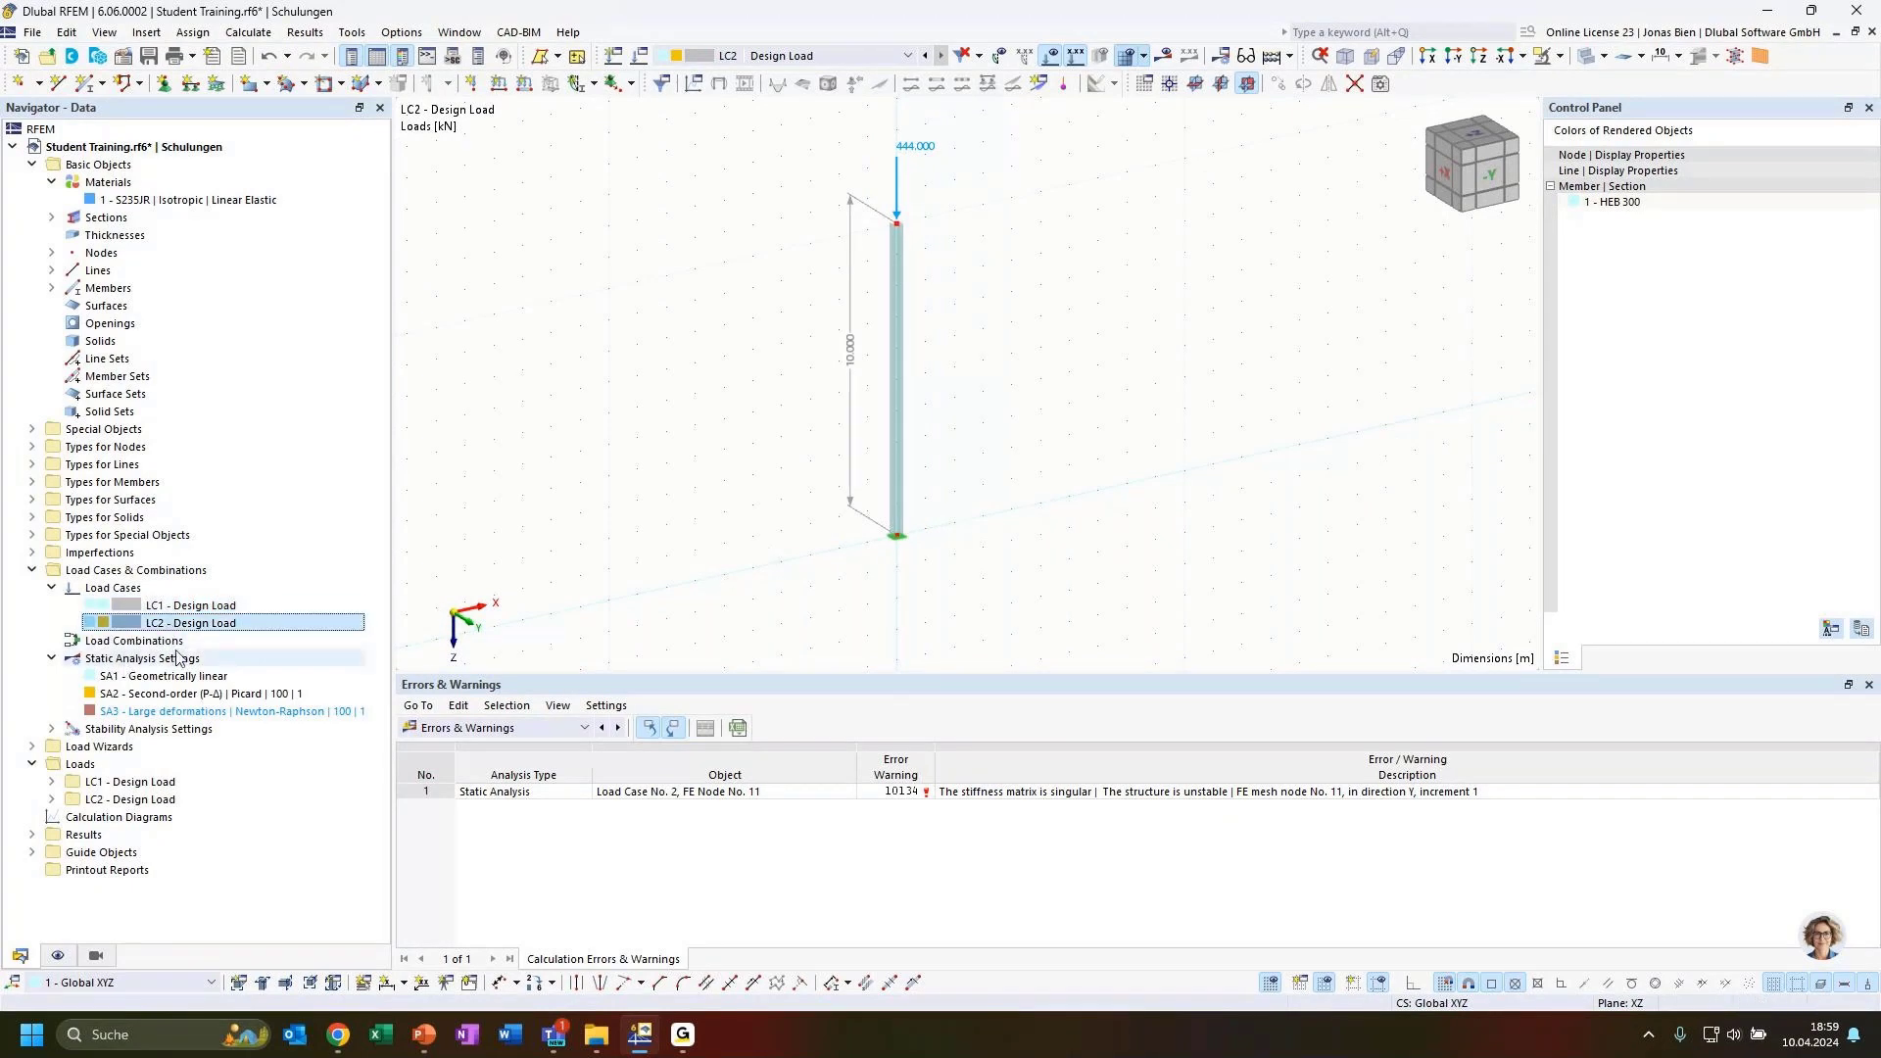
{"action": "left_click", "coordinate": [166, 604]}
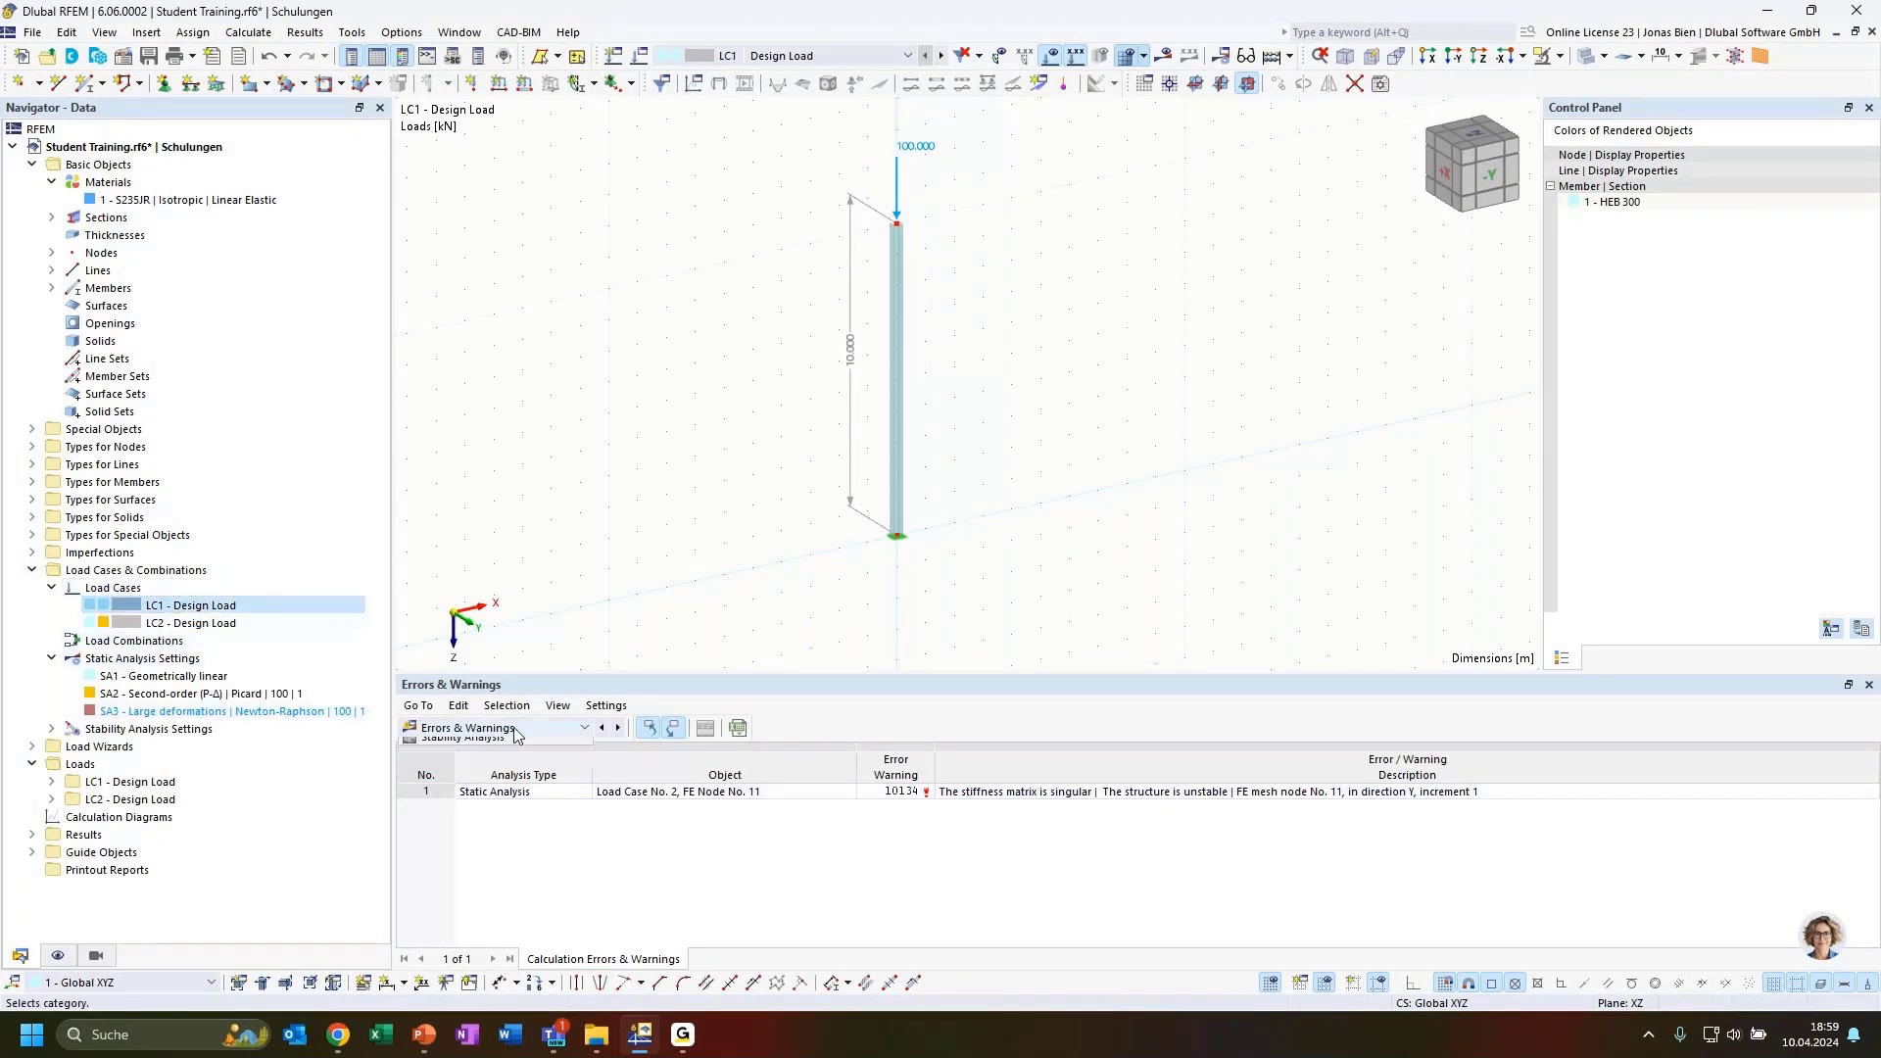
{"action": "left_click", "coordinate": [500, 728]}
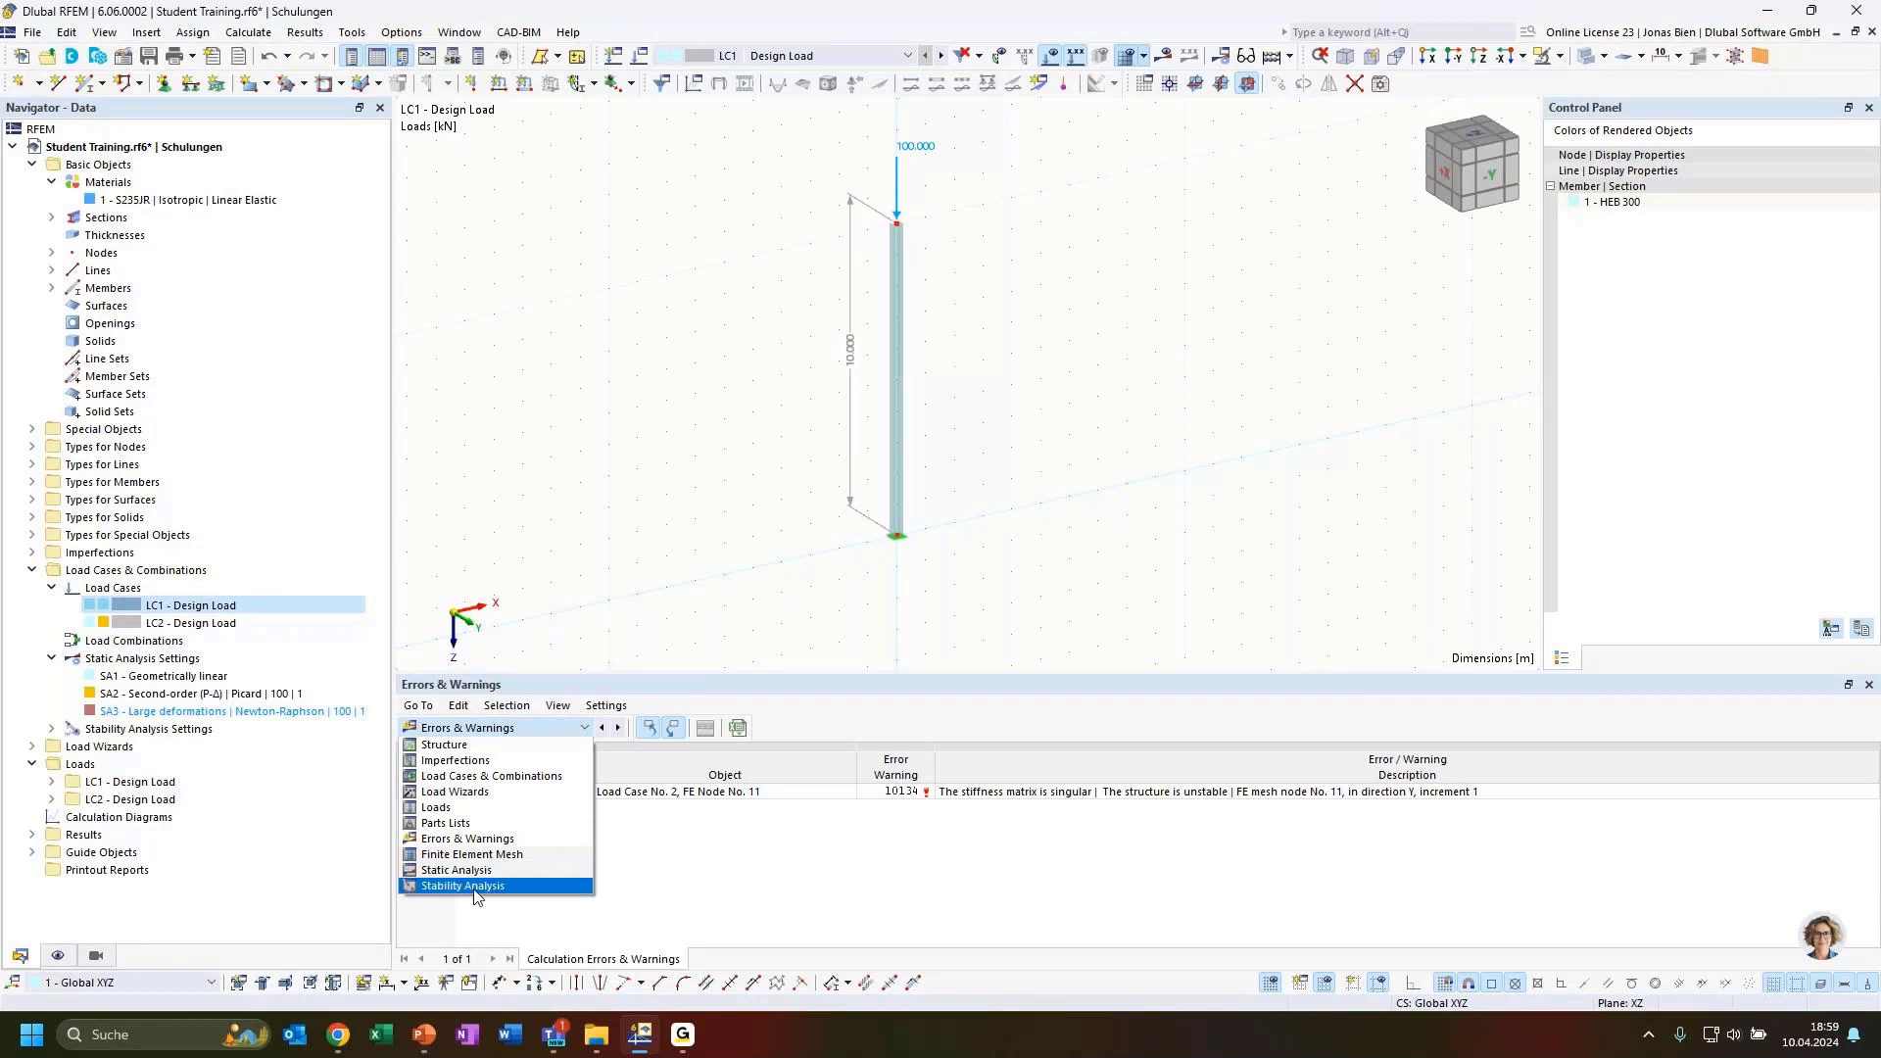
{"action": "left_click", "coordinate": [474, 887]}
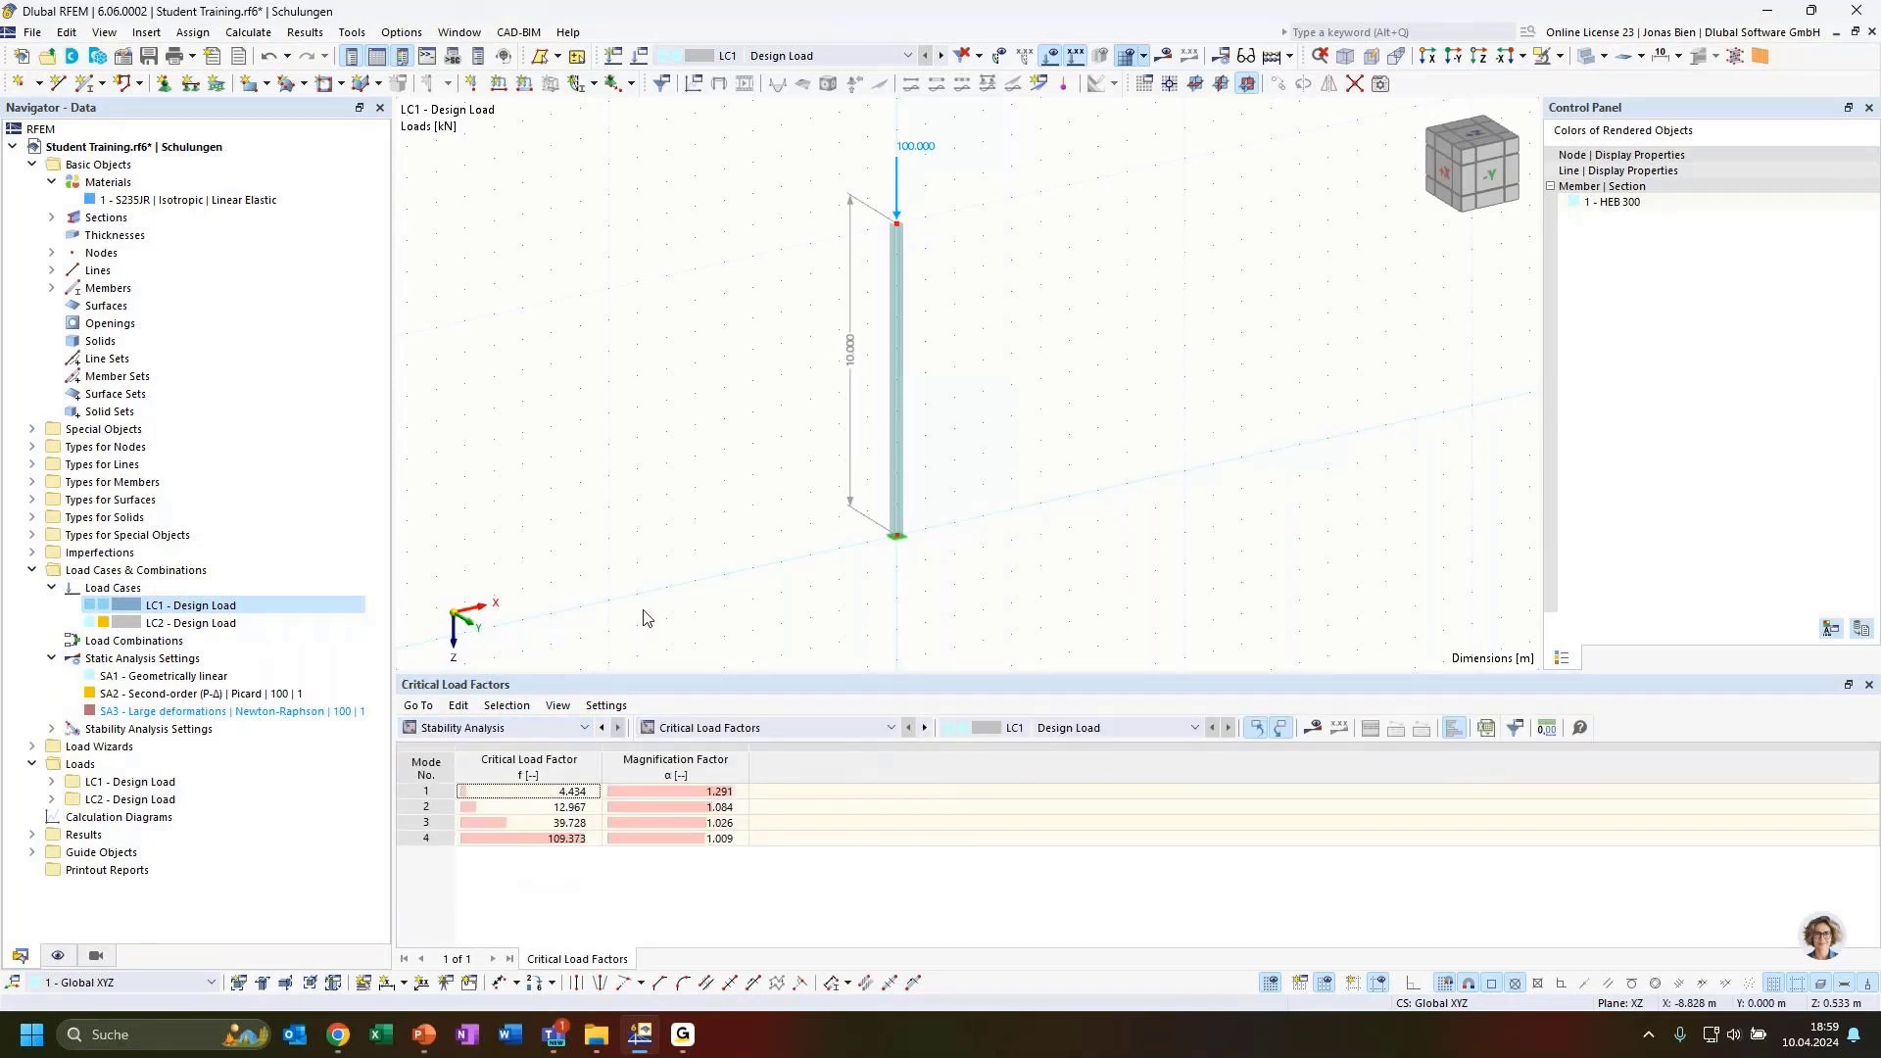
Display the LC1 buckling results on the column for mode shape 3 and for mode shape 4.
{"action": "left_click", "coordinate": [568, 825]}
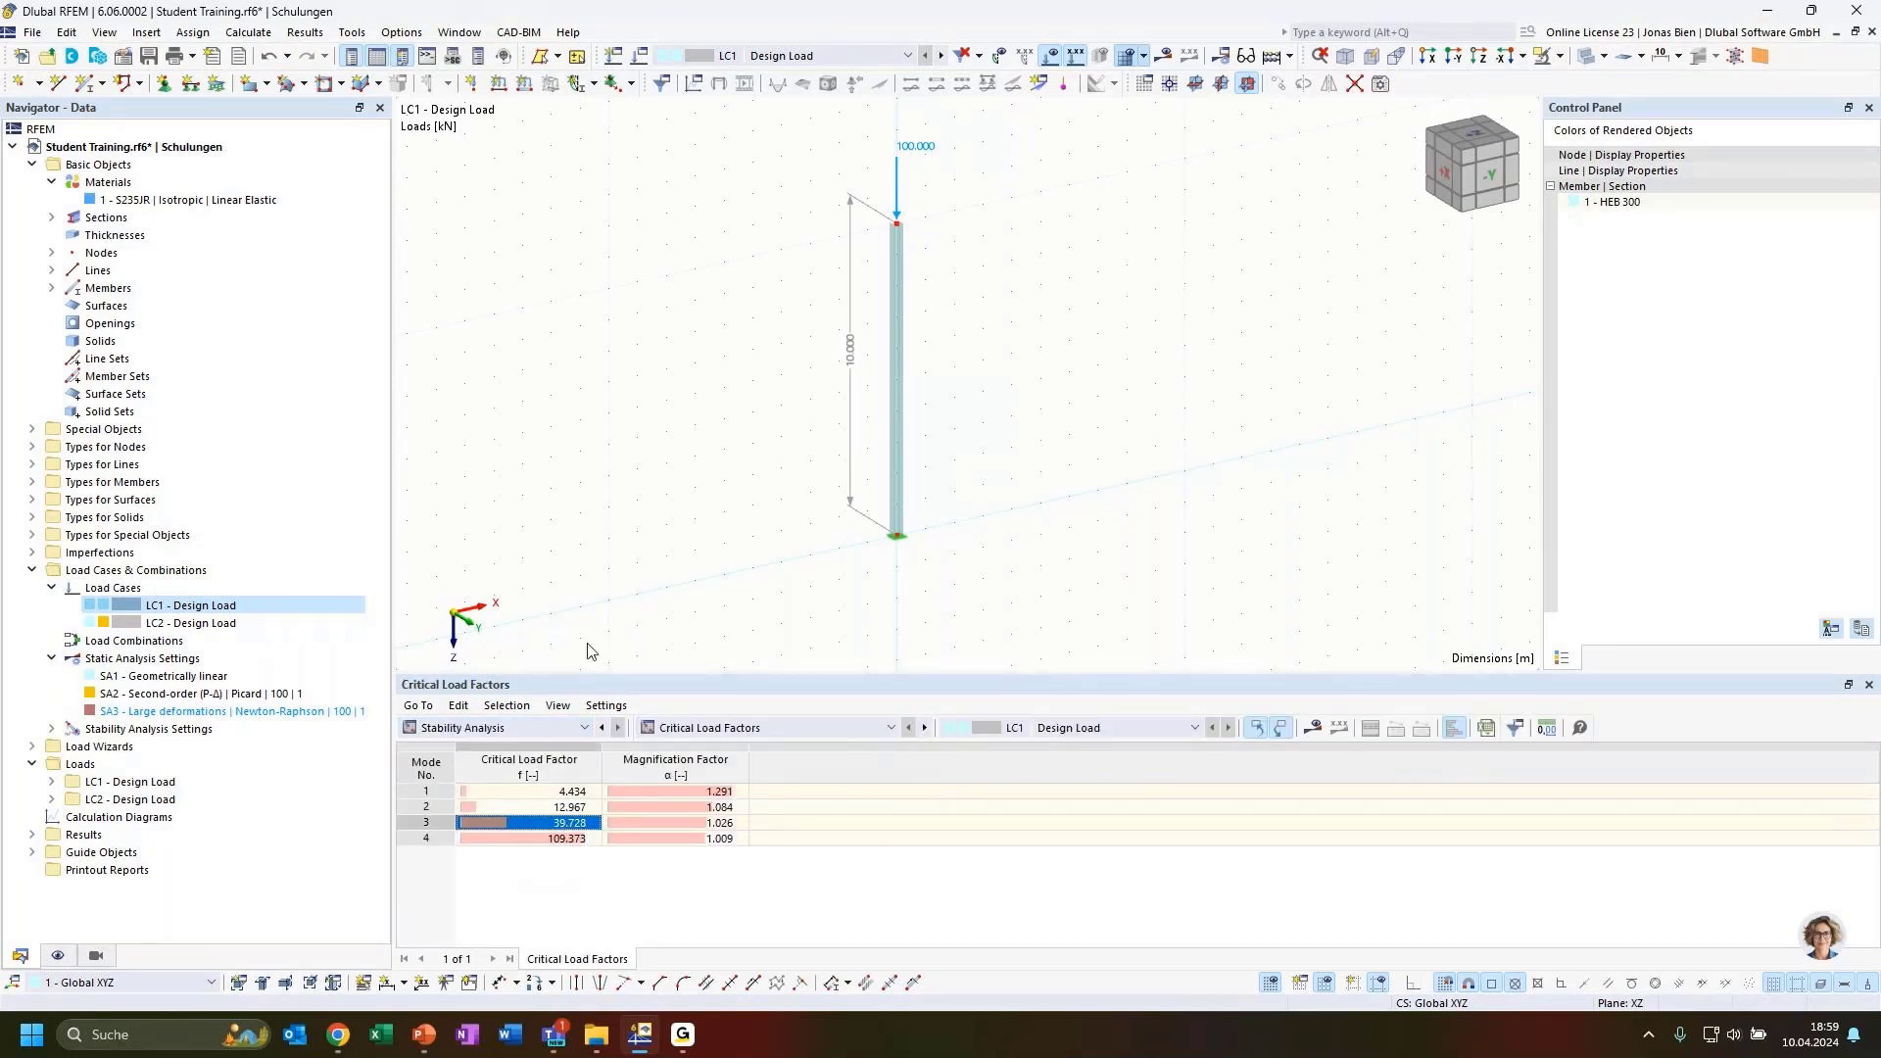
{"action": "left_click", "coordinate": [1164, 56]}
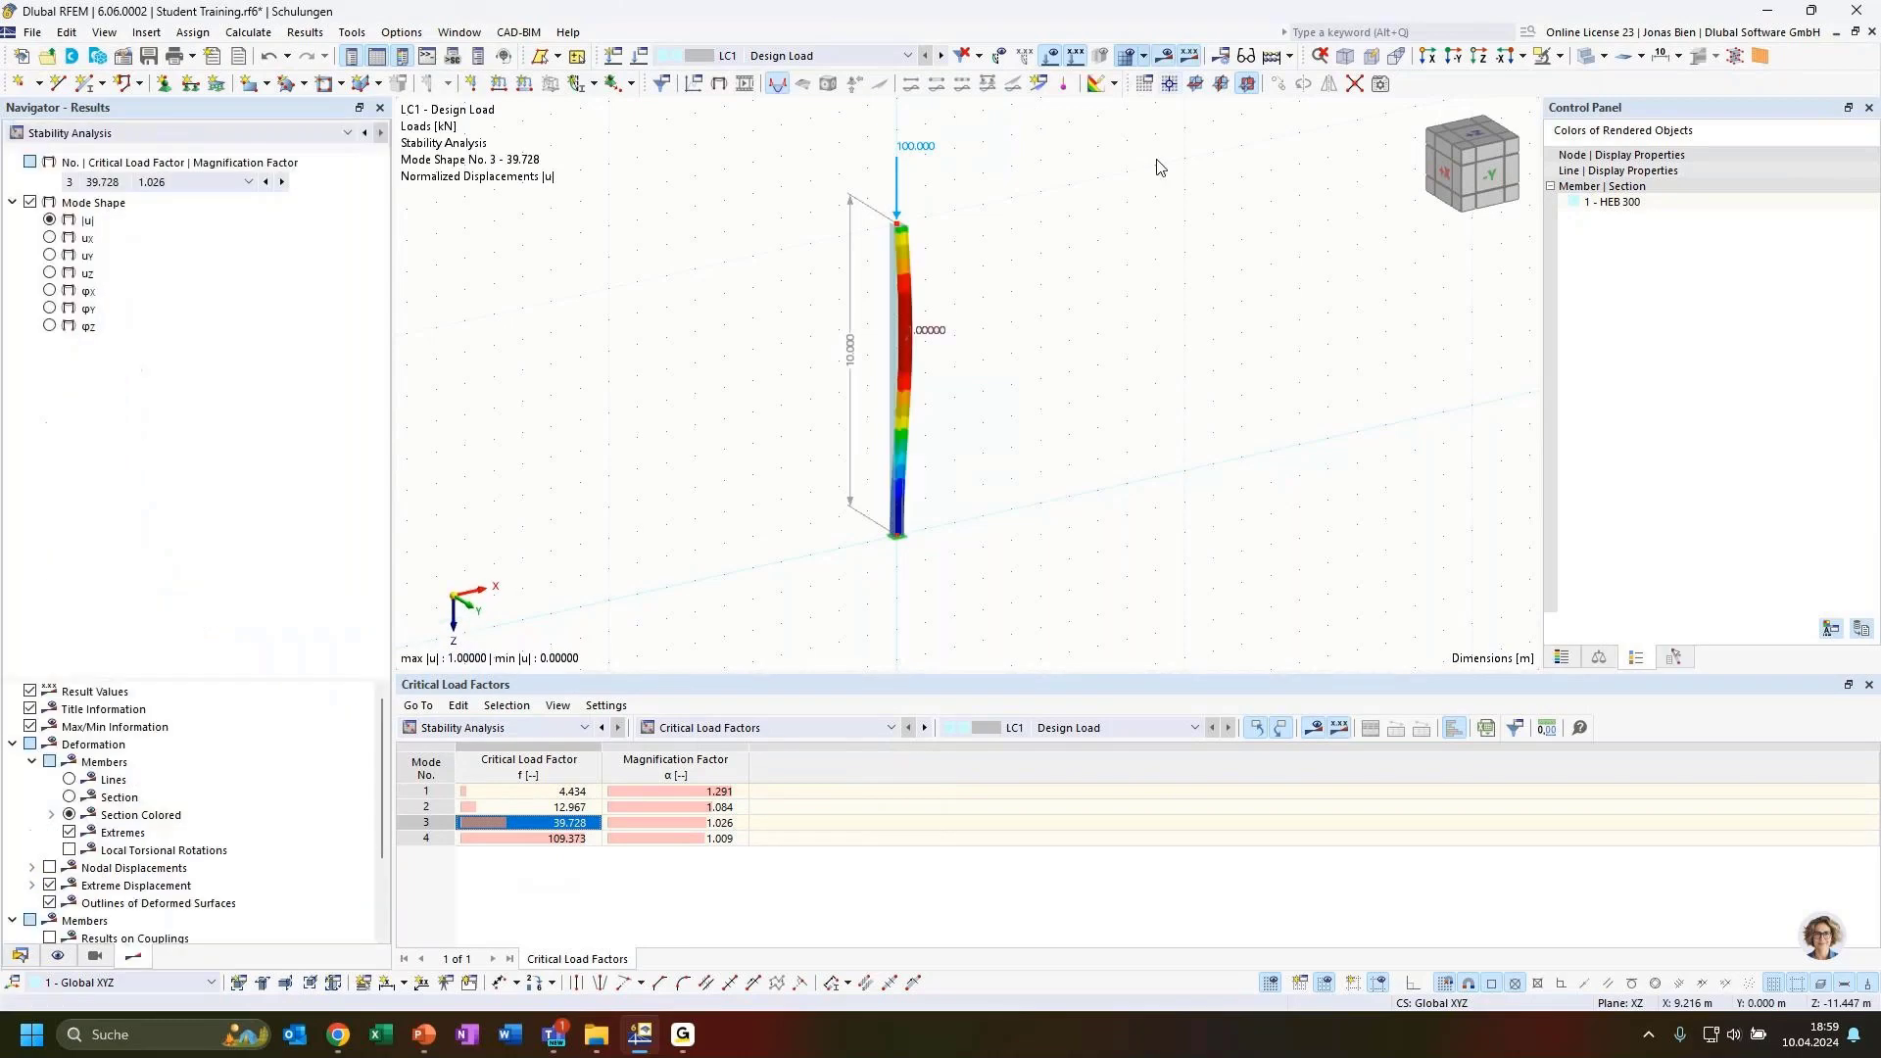
{"action": "middle_click_drag", "start_coordinate": [1052, 435], "coordinate": [992, 443], "text": "ctrl"}
{"action": "left_click", "coordinate": [568, 839]}
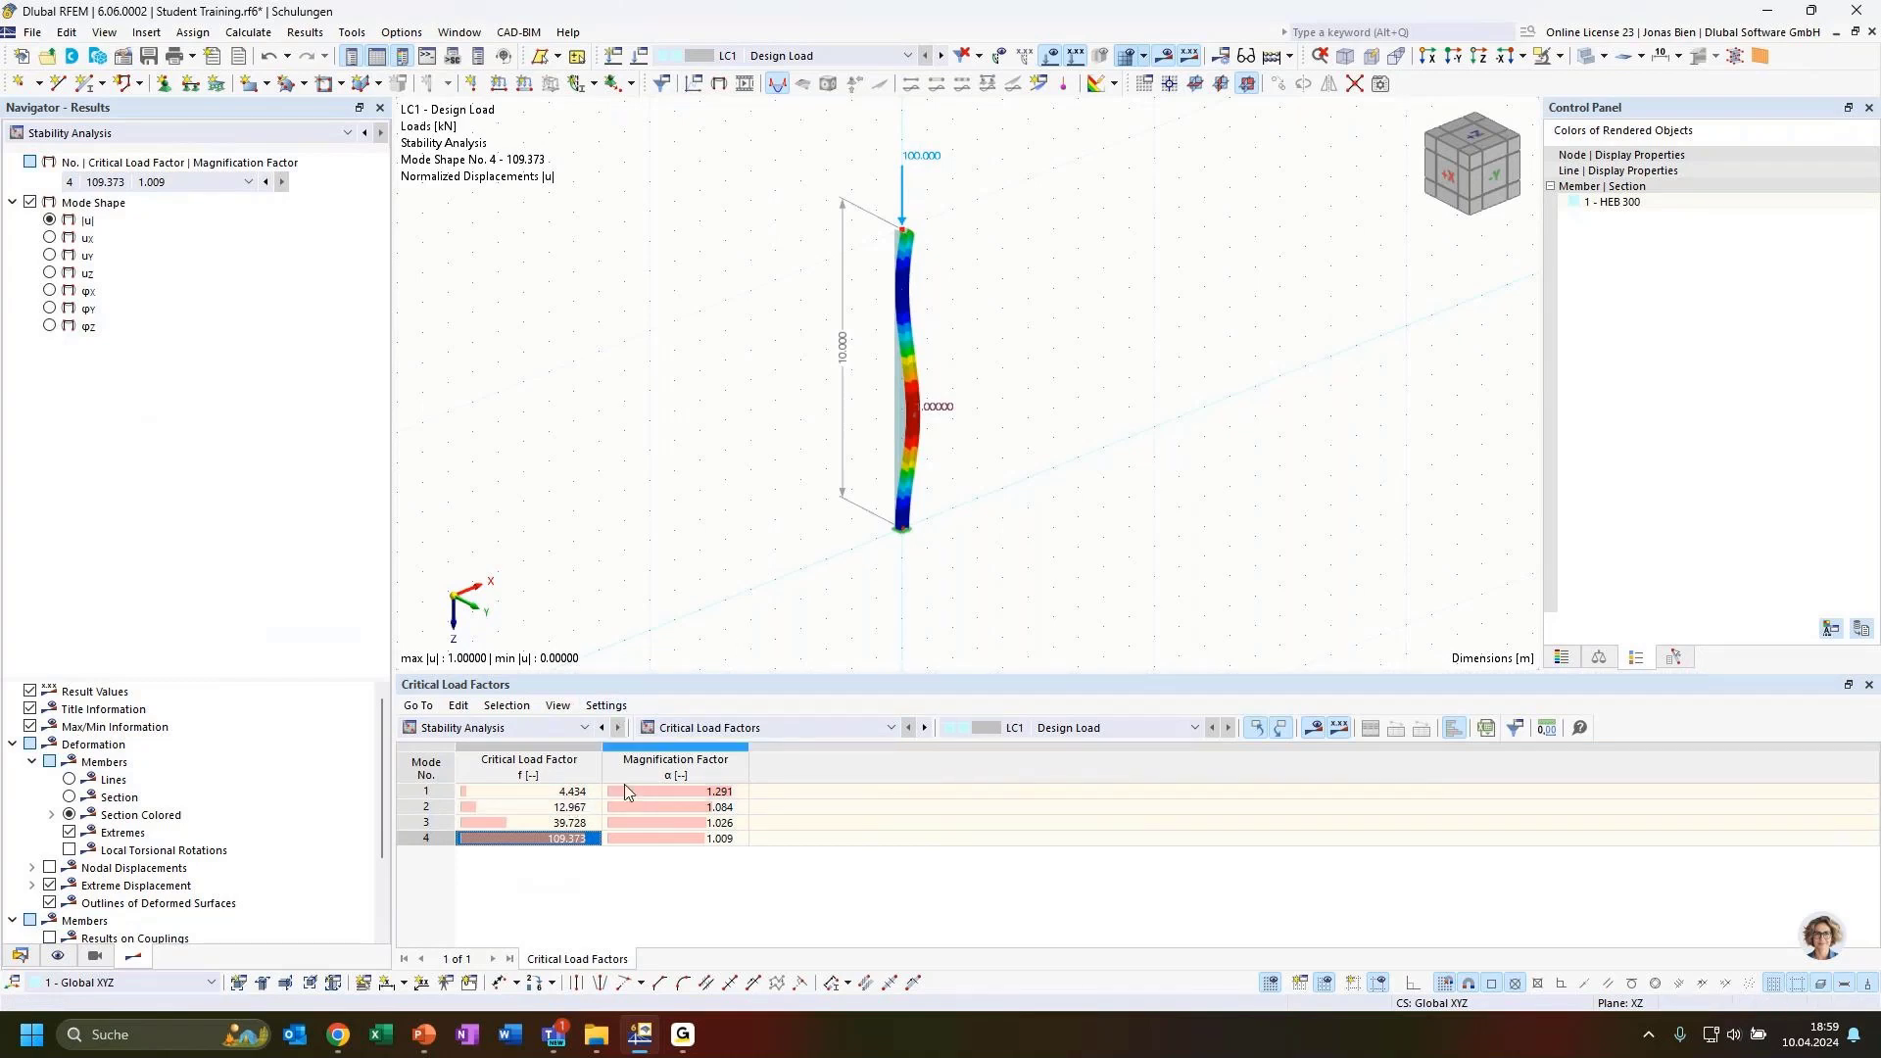
Open the LC1 stability results by member to view the column's effective lengths and critical loads.
{"action": "left_click", "coordinate": [755, 729]}
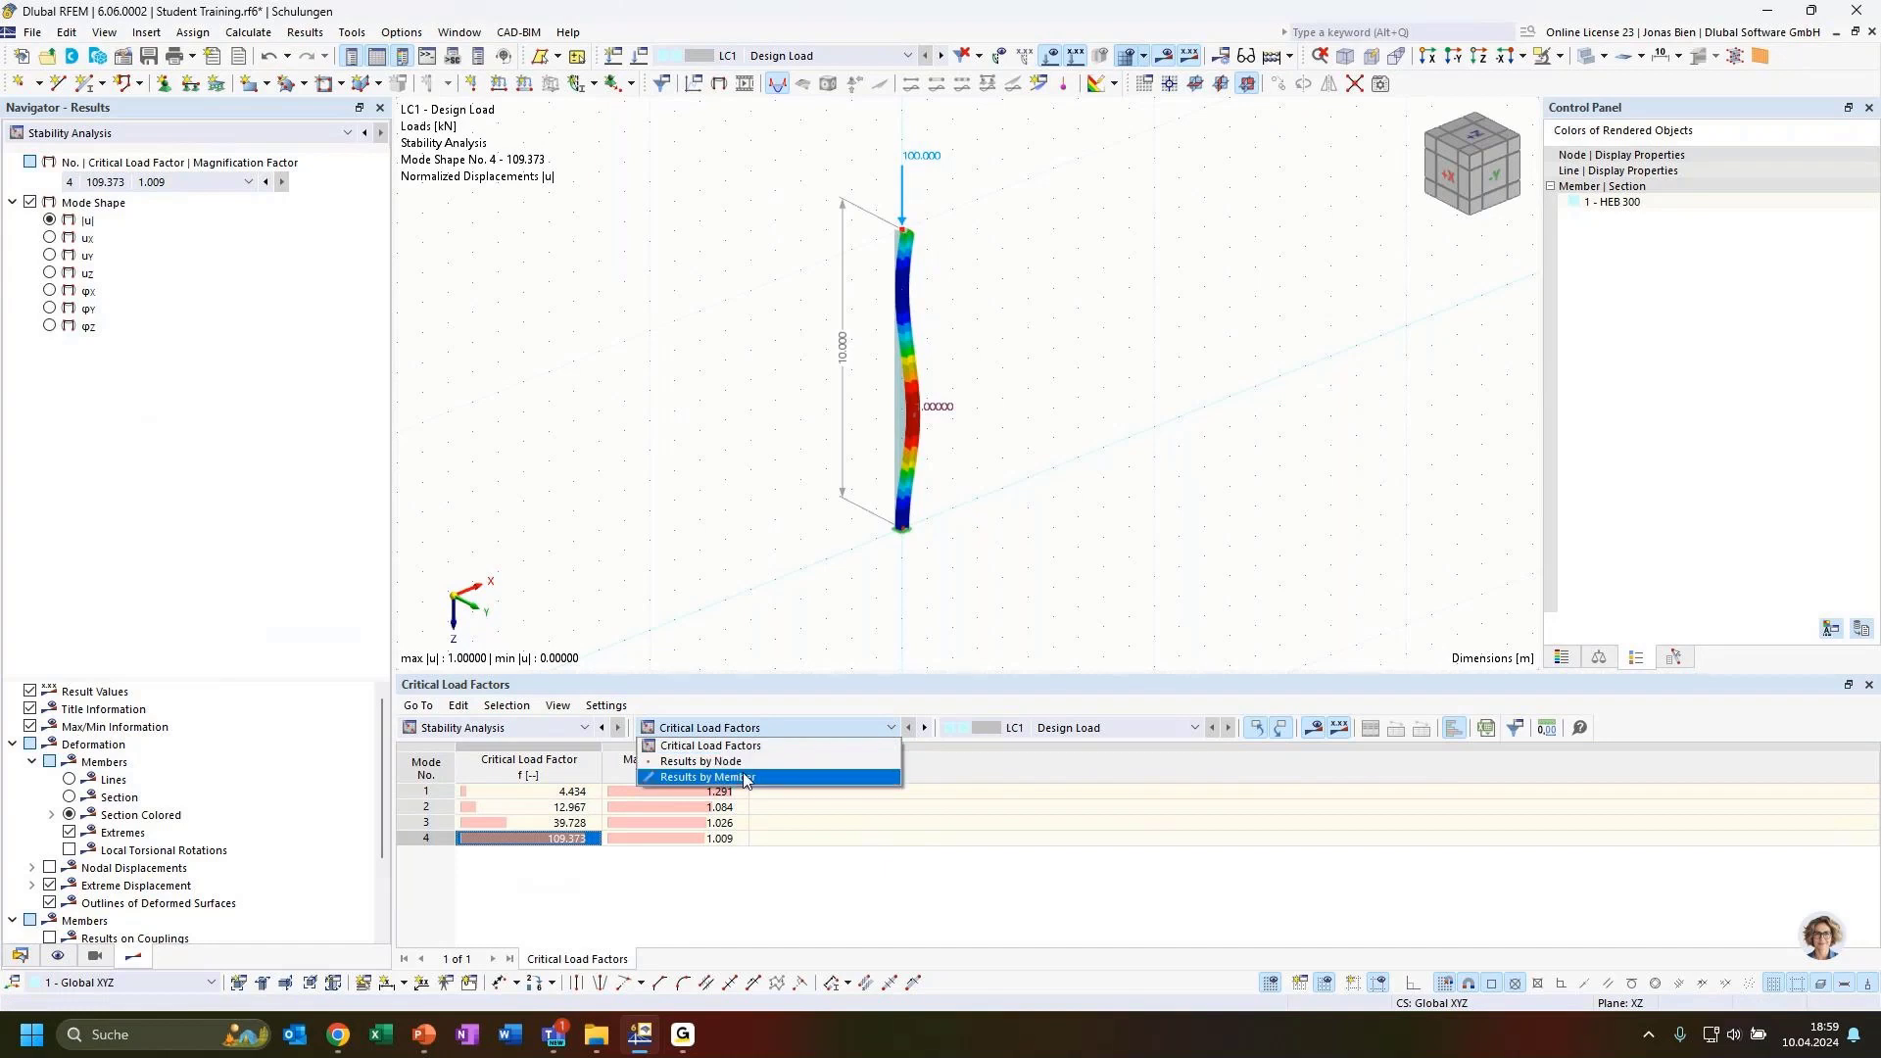
{"action": "left_click", "coordinate": [1107, 464]}
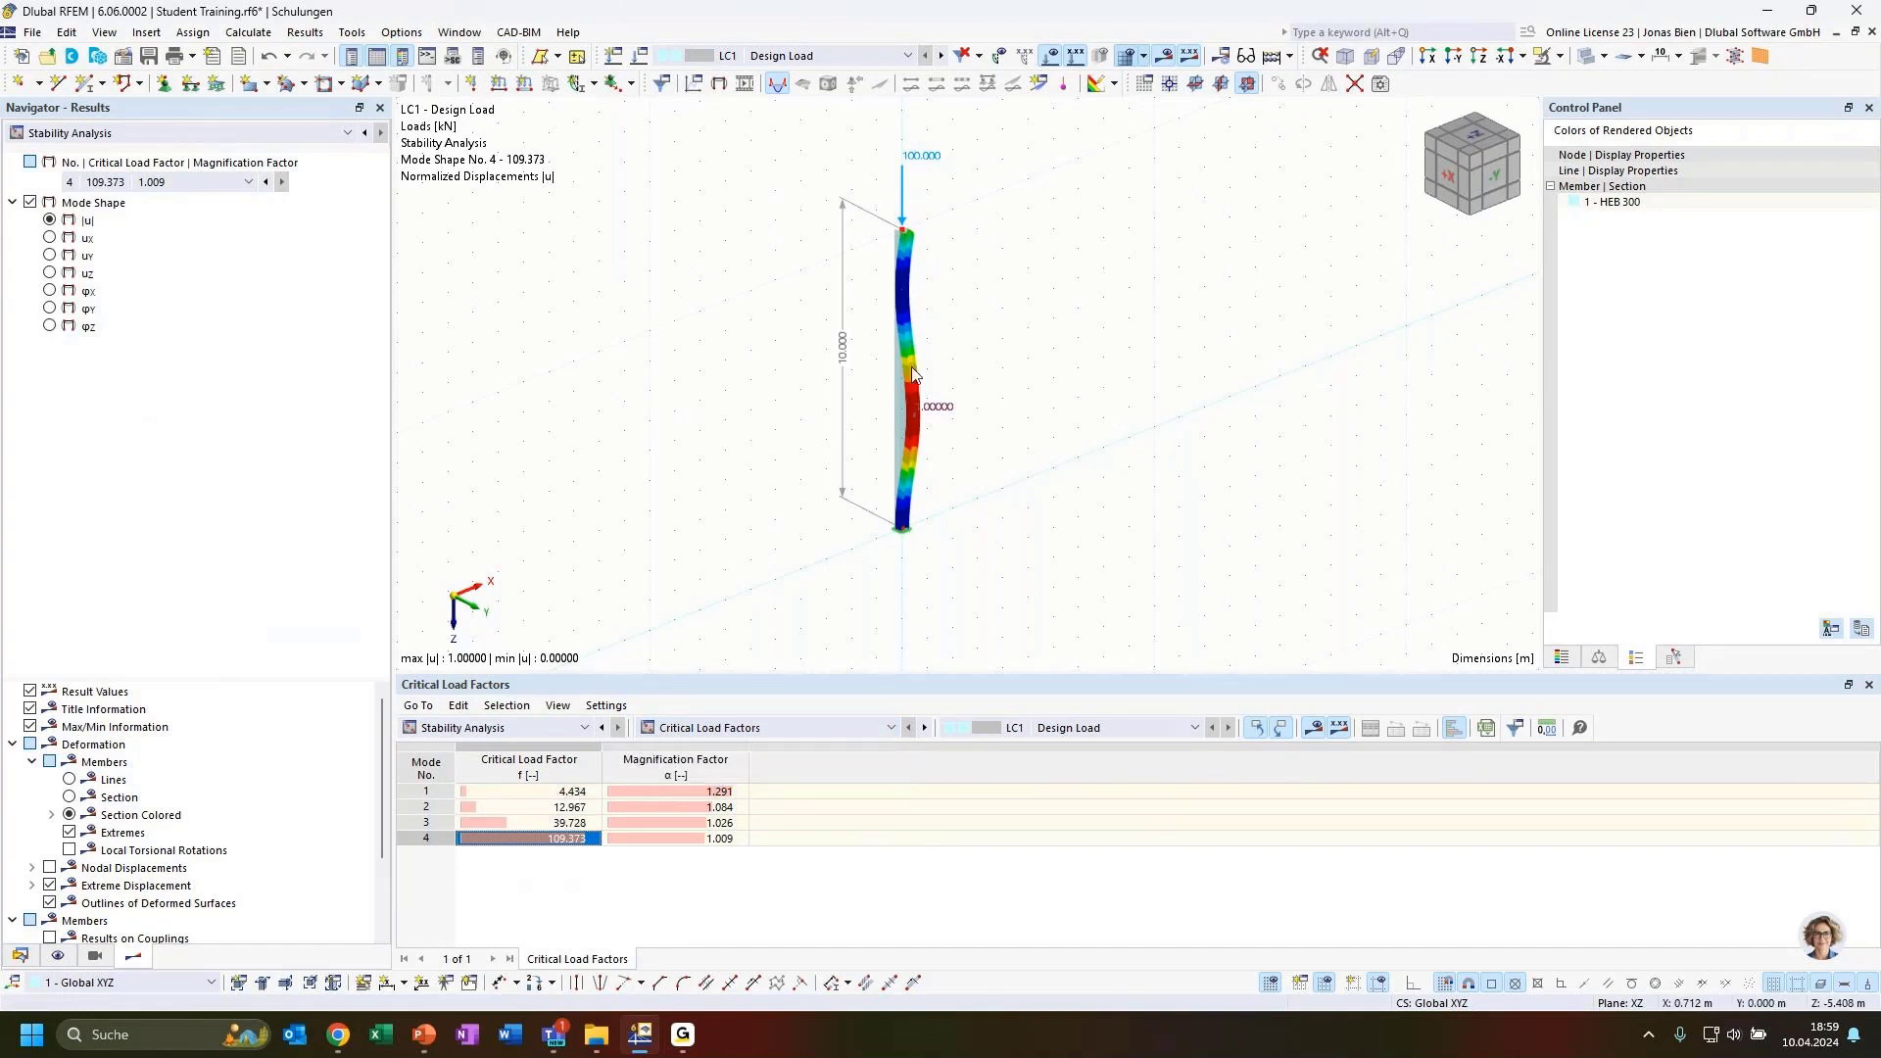
{"action": "left_click", "coordinate": [725, 728]}
{"action": "left_click", "coordinate": [715, 778]}
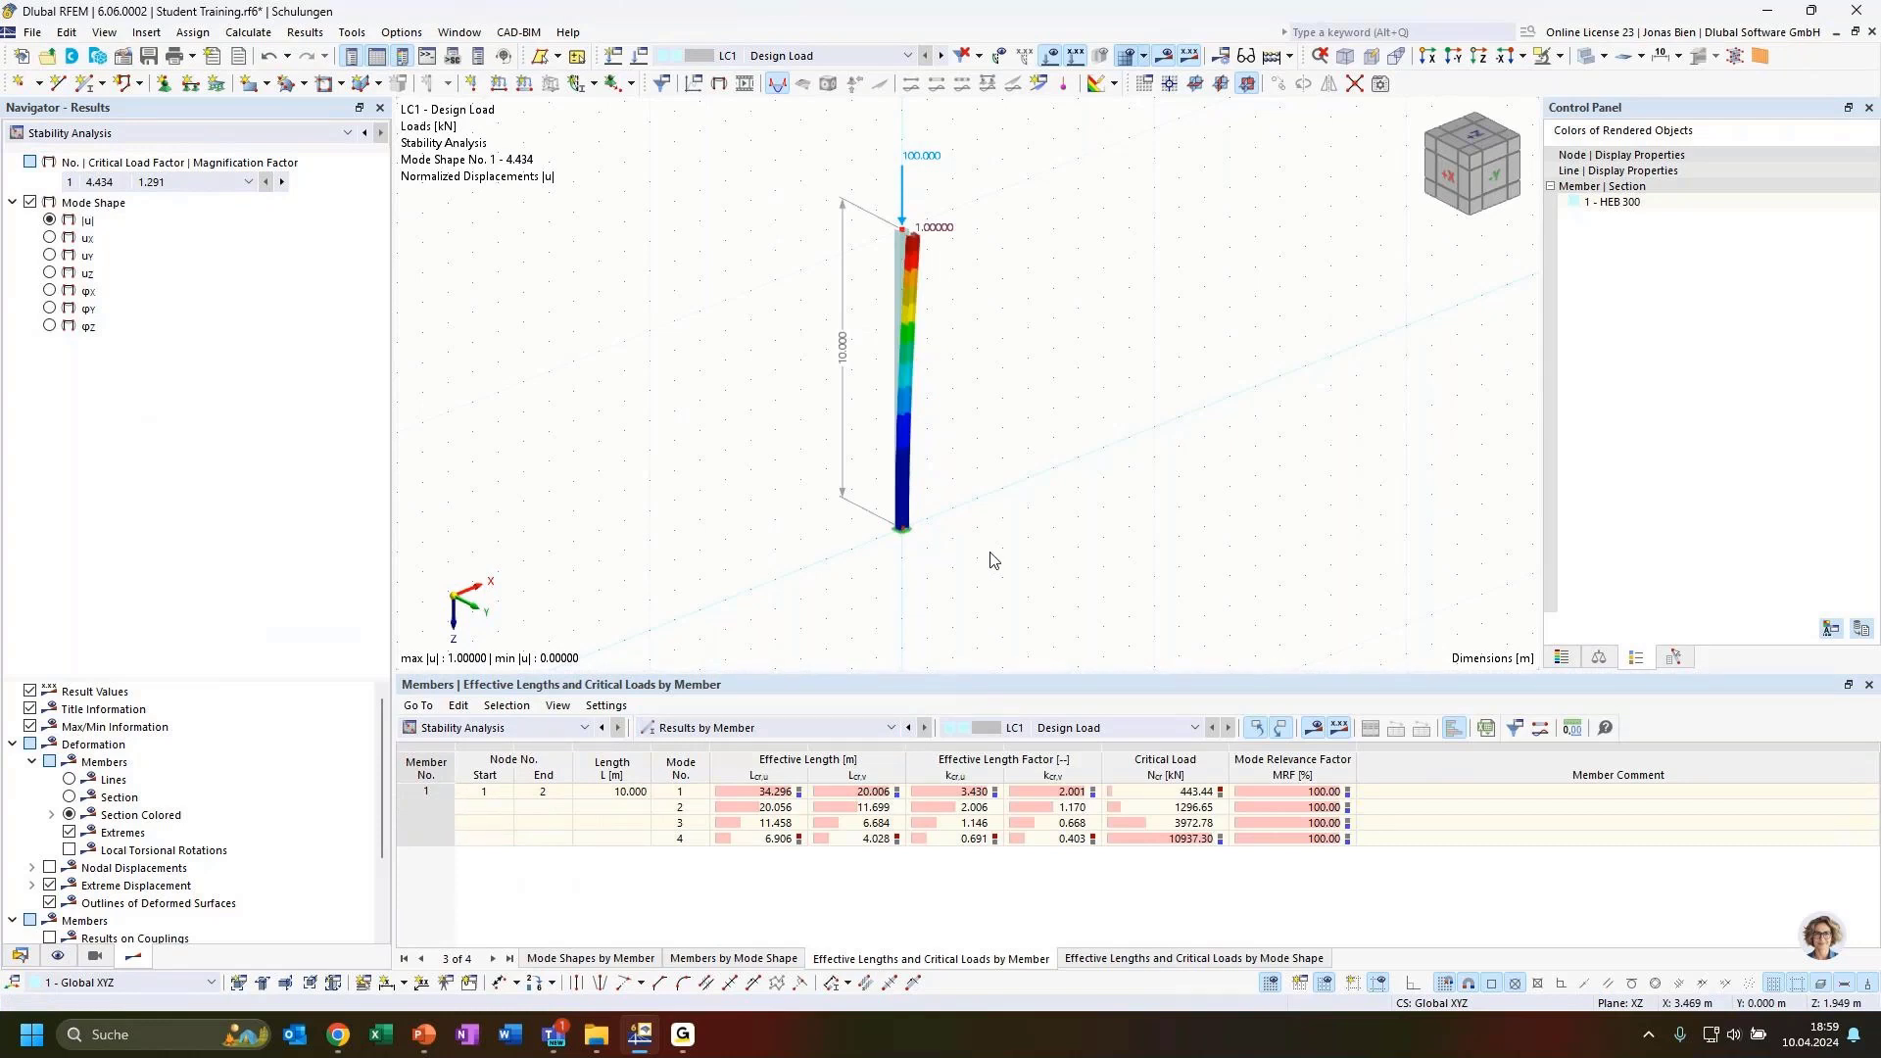
Examine the column's mode 1 effective length Lcr,v and effective length factor kcr,v in the results by member.
{"action": "left_click", "coordinate": [838, 728]}
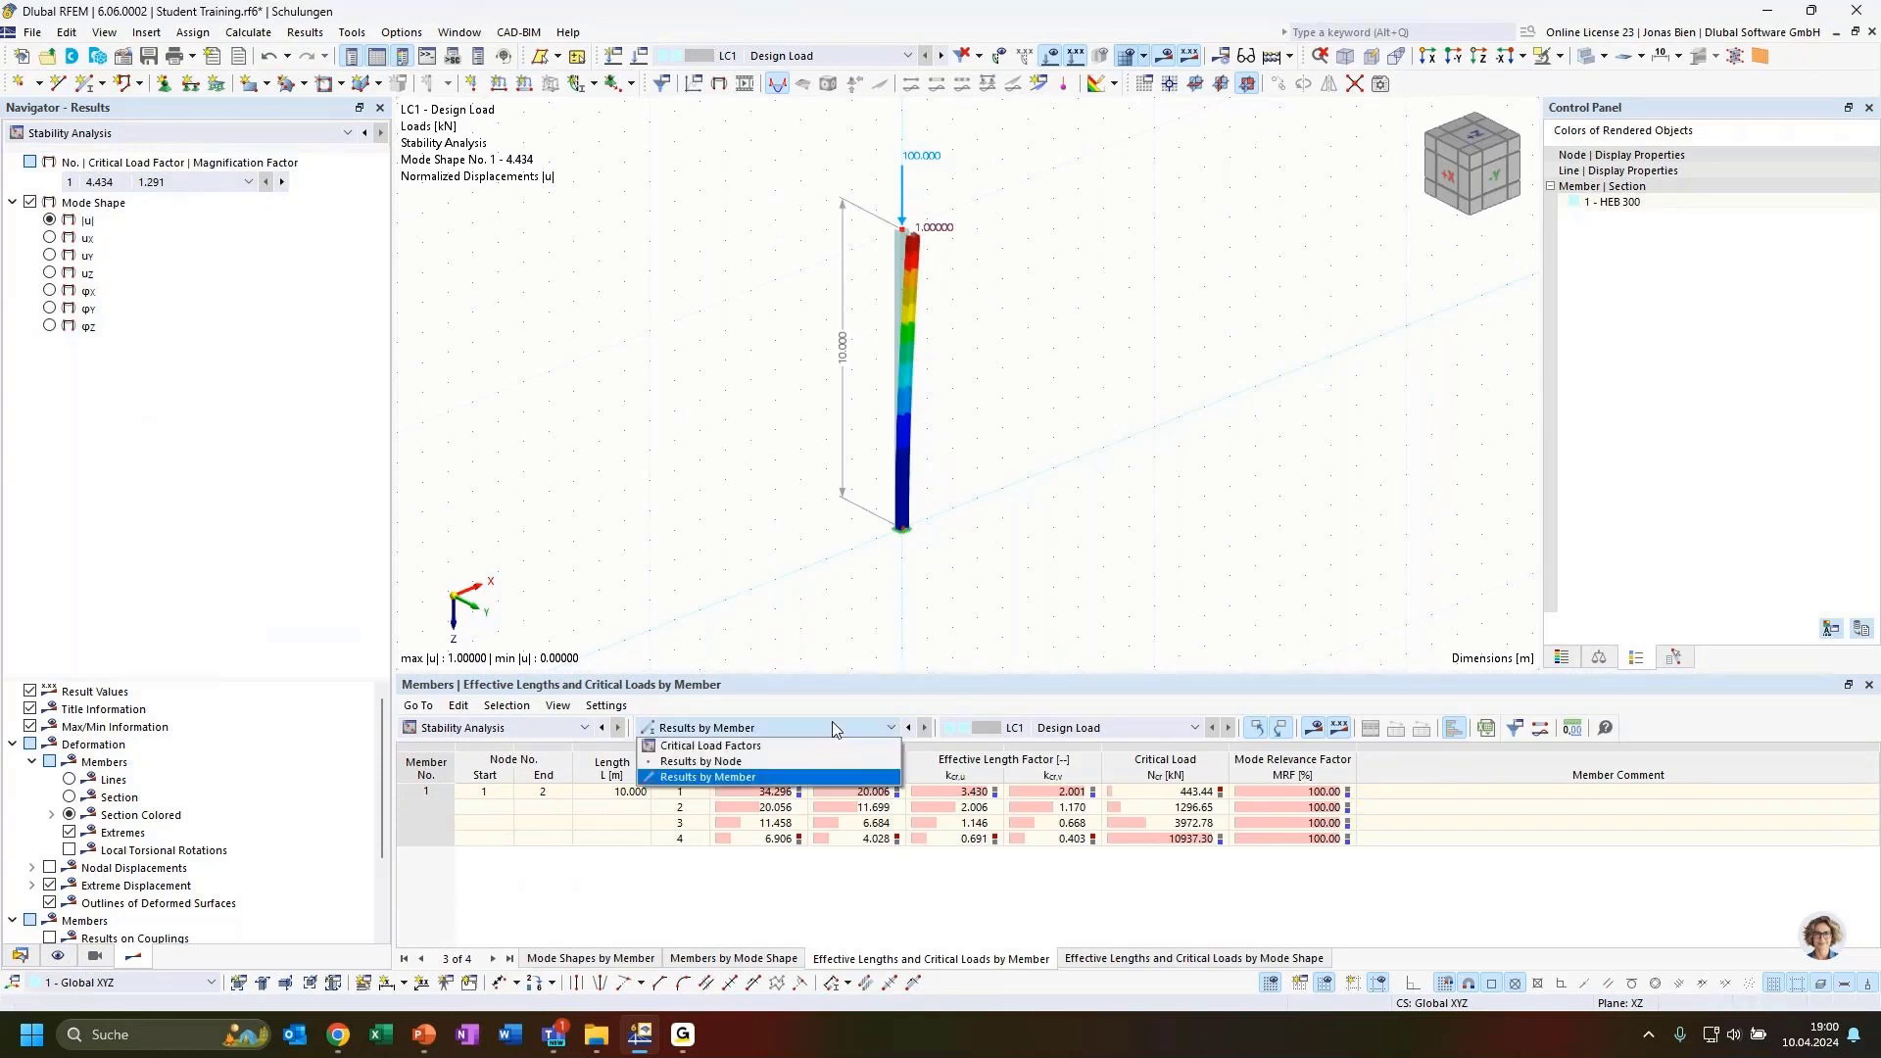
{"action": "left_click", "coordinate": [837, 730]}
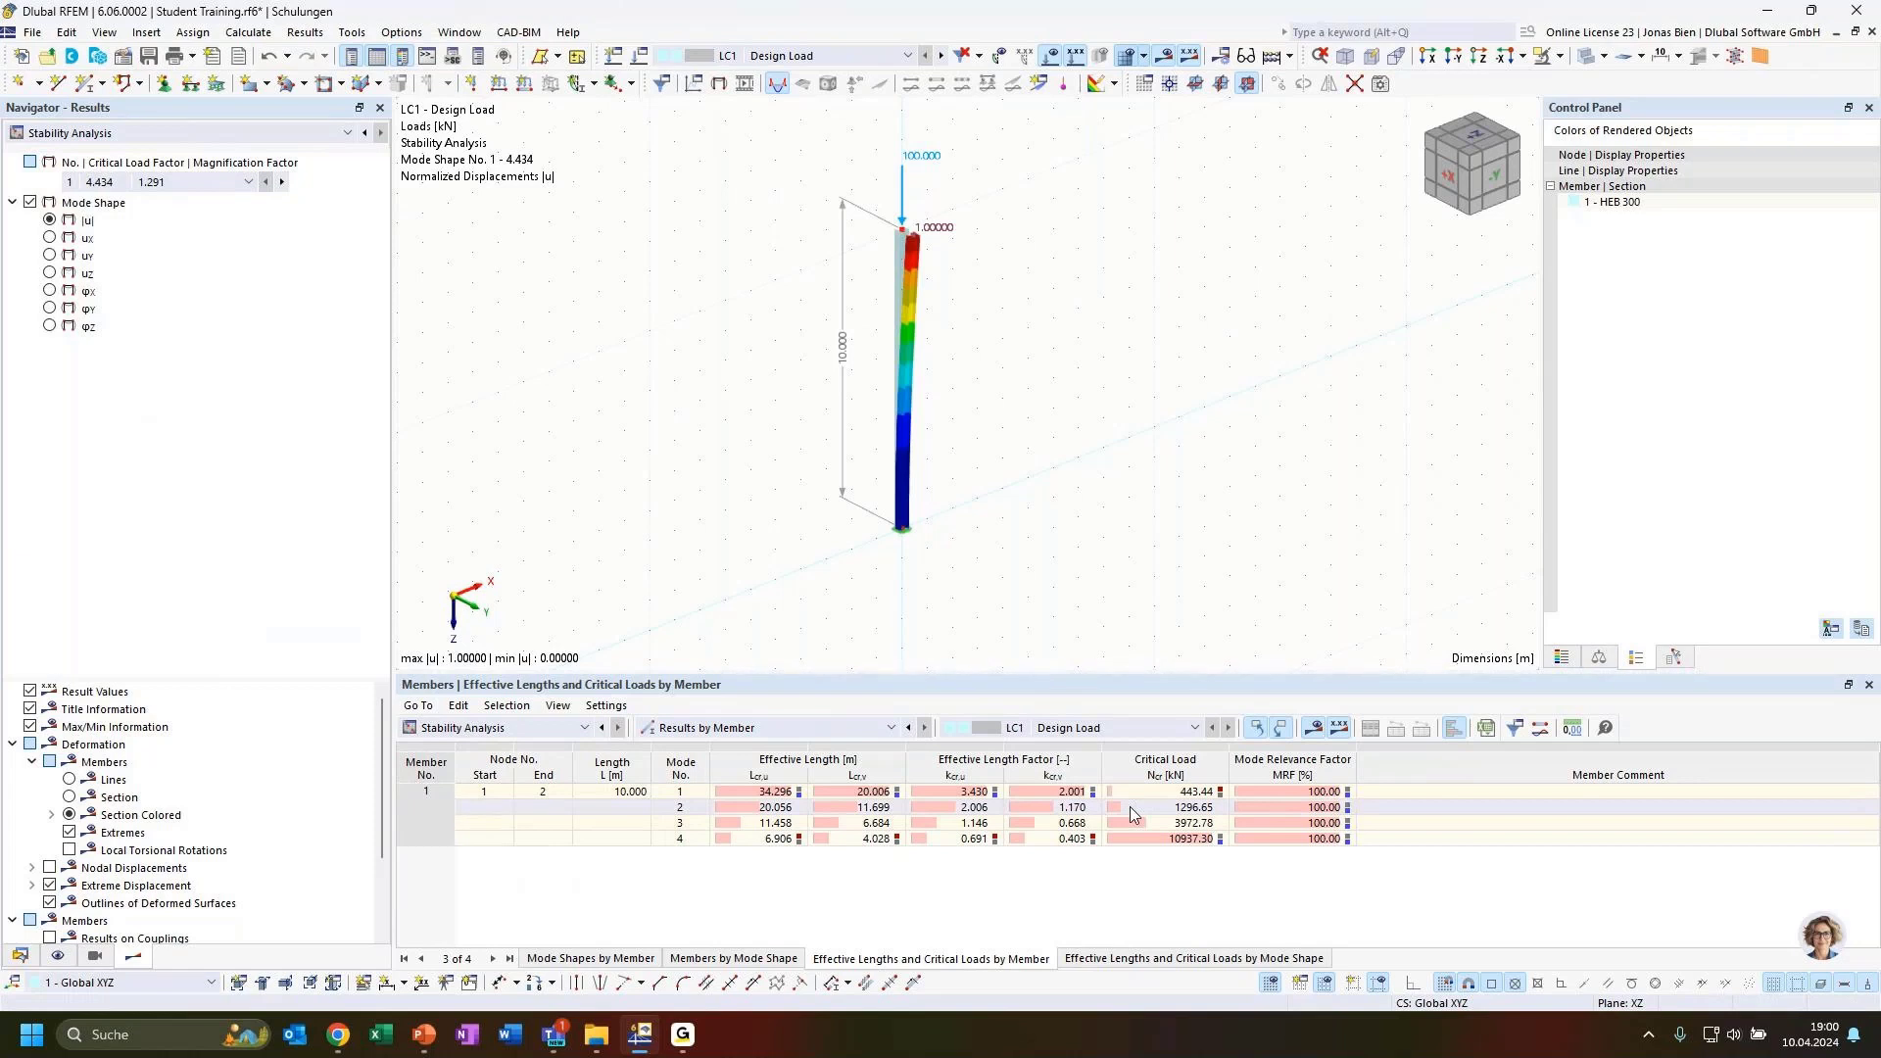
{"action": "left_click", "coordinate": [858, 795]}
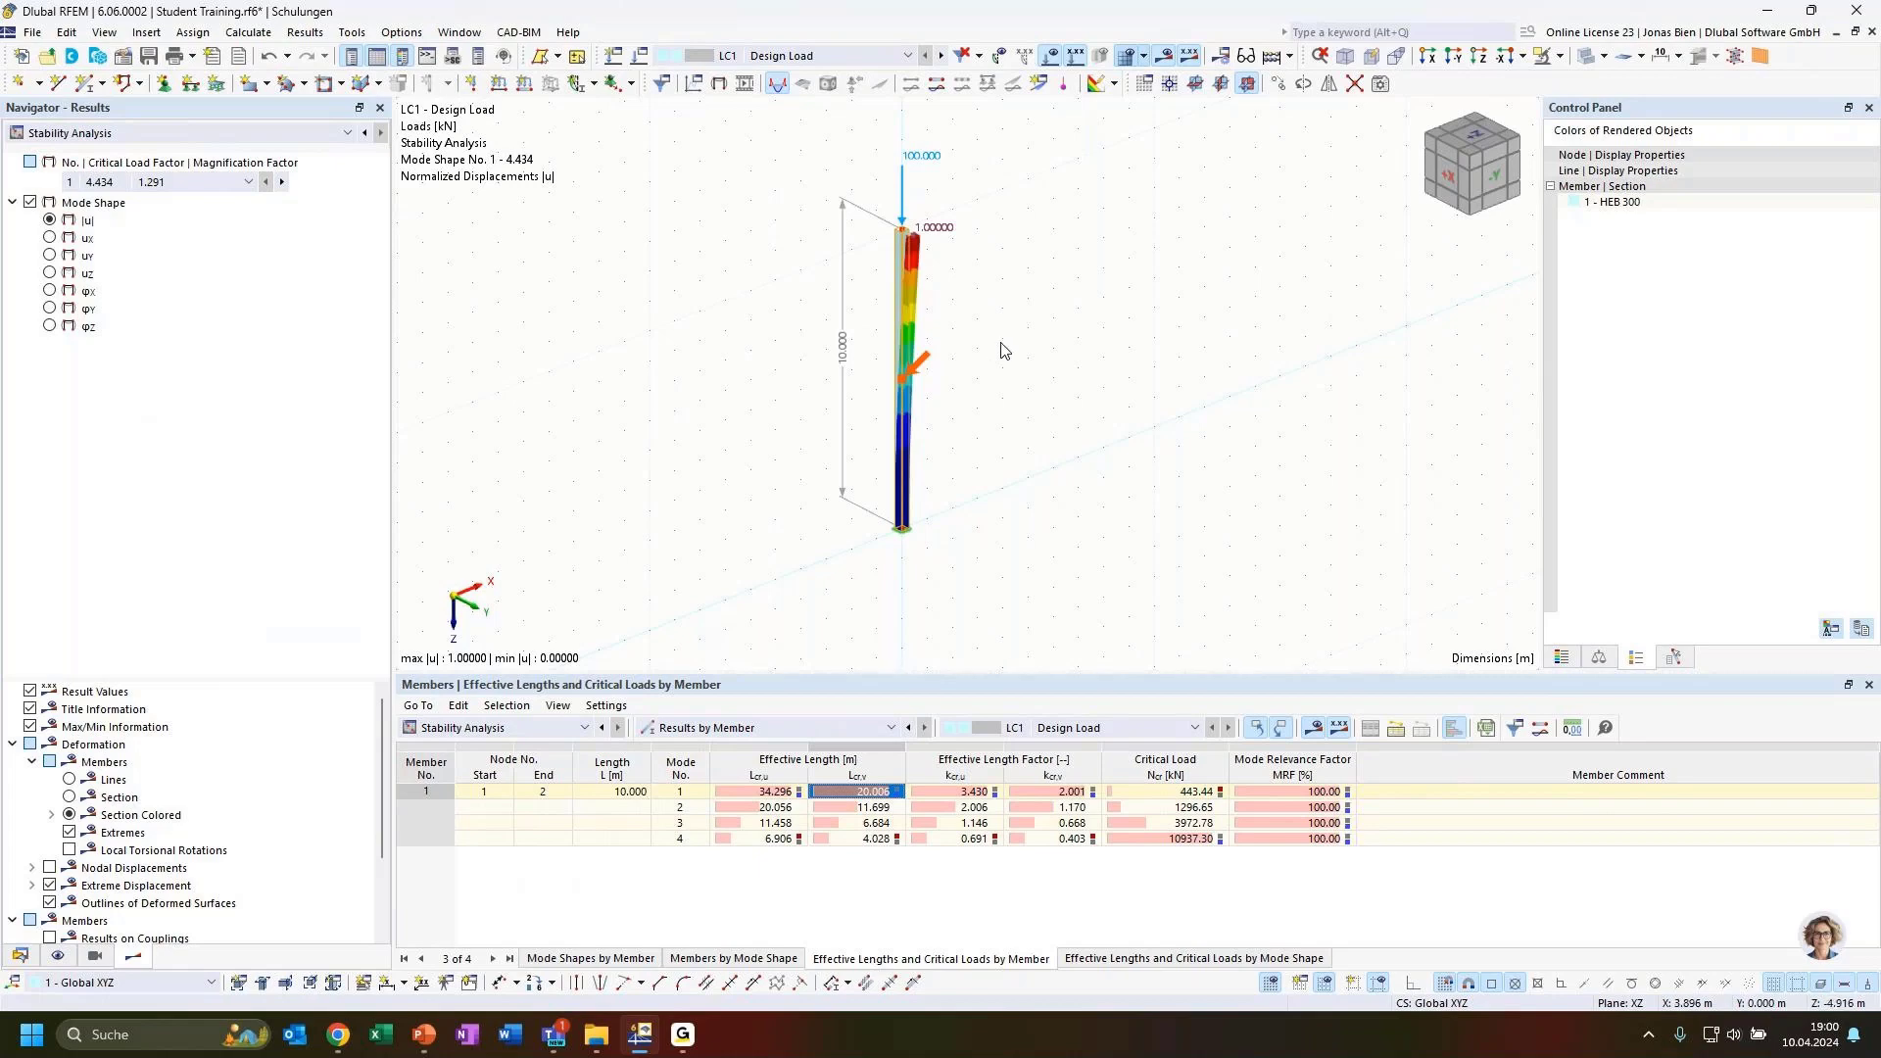
{"action": "middle_click_drag", "start_coordinate": [1034, 299], "coordinate": [1059, 343], "text": "ctrl"}
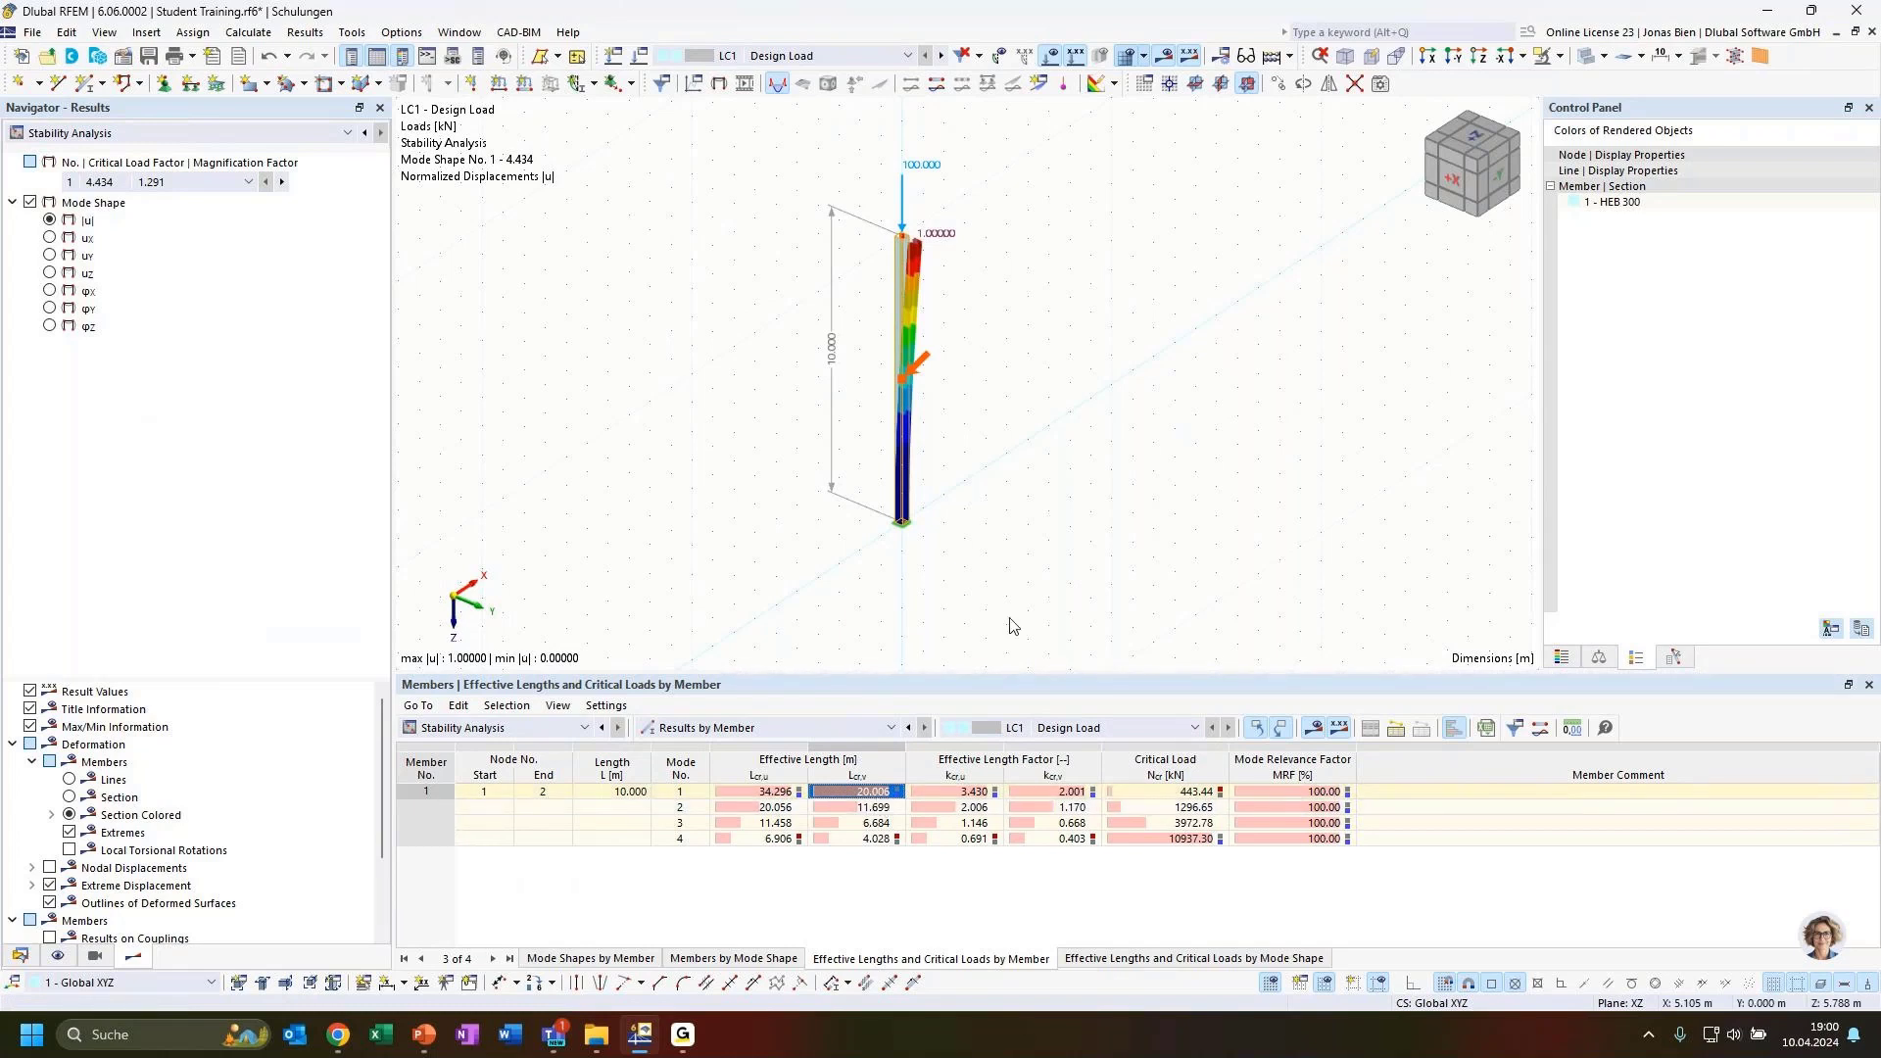
{"action": "left_click", "coordinate": [1077, 791]}
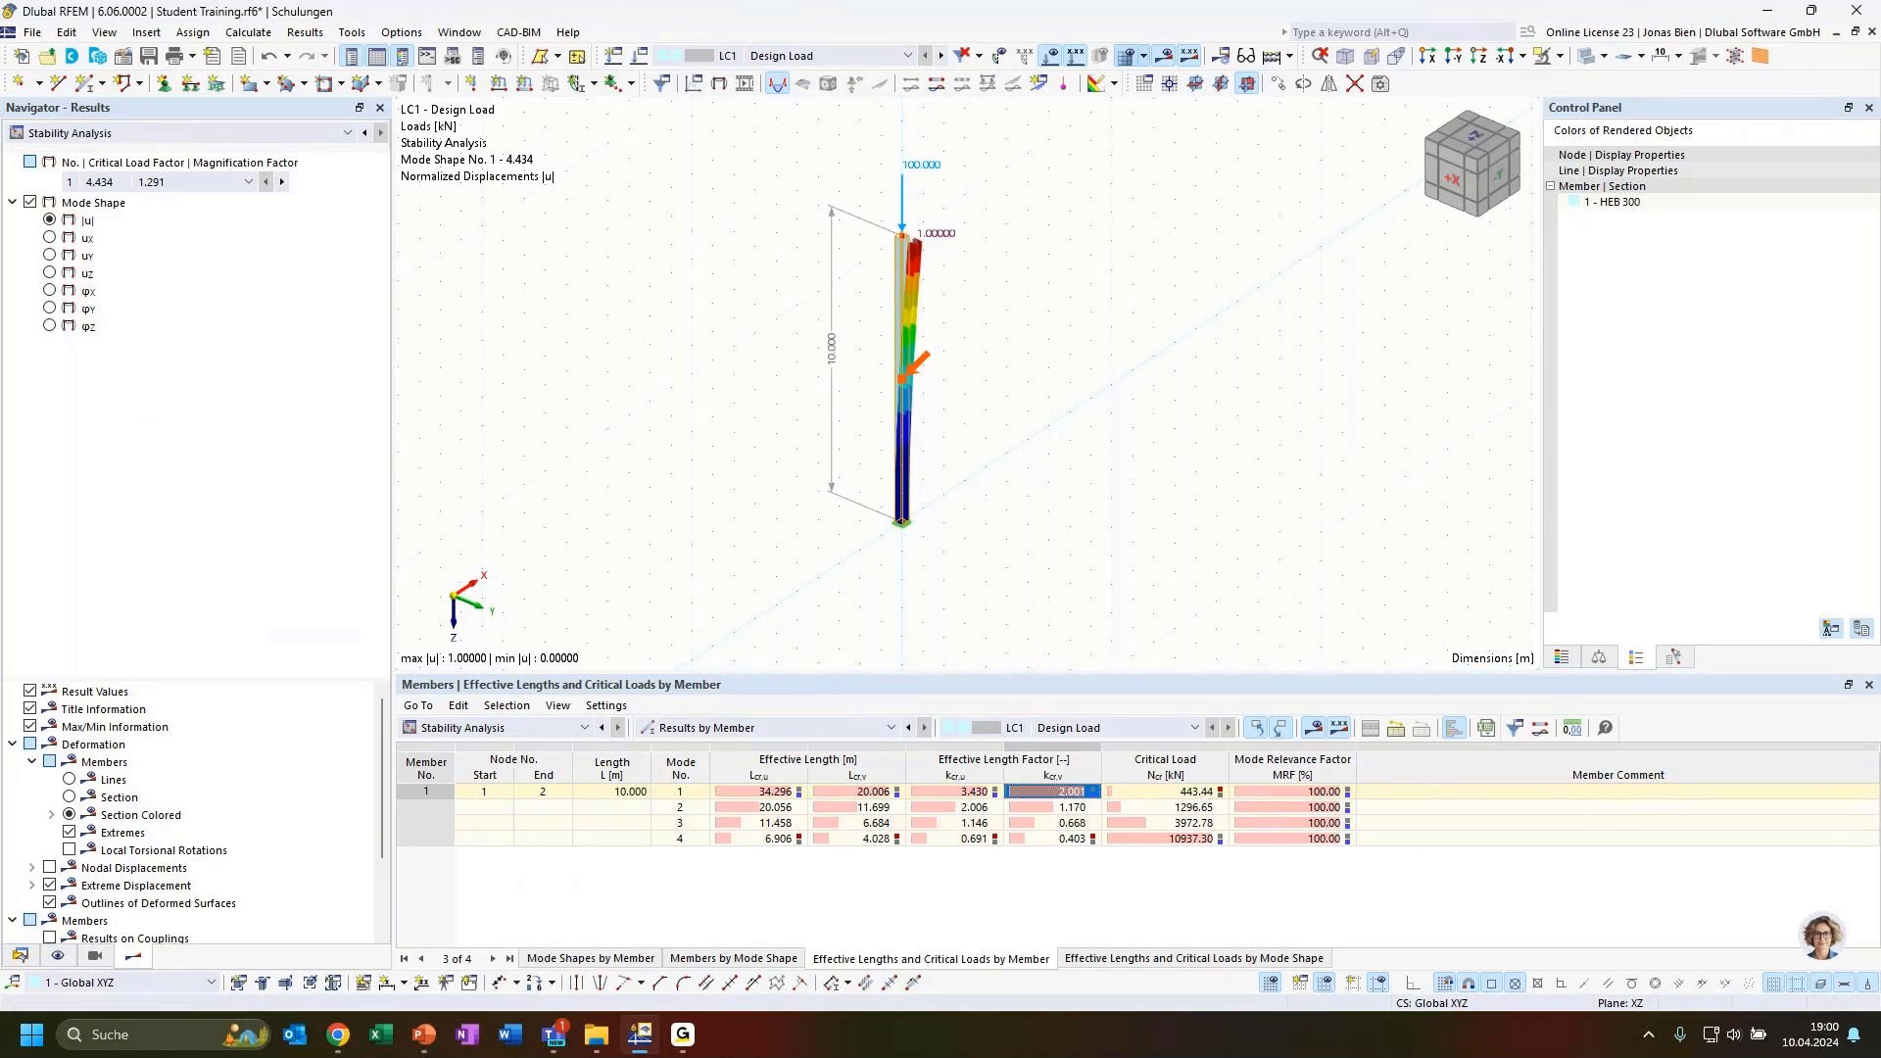
Switch to the presentation and reveal the critical load and critical length formulas on the Euler-Case 1 mode shapes slide.
{"action": "key", "text": "alt+Tab"}
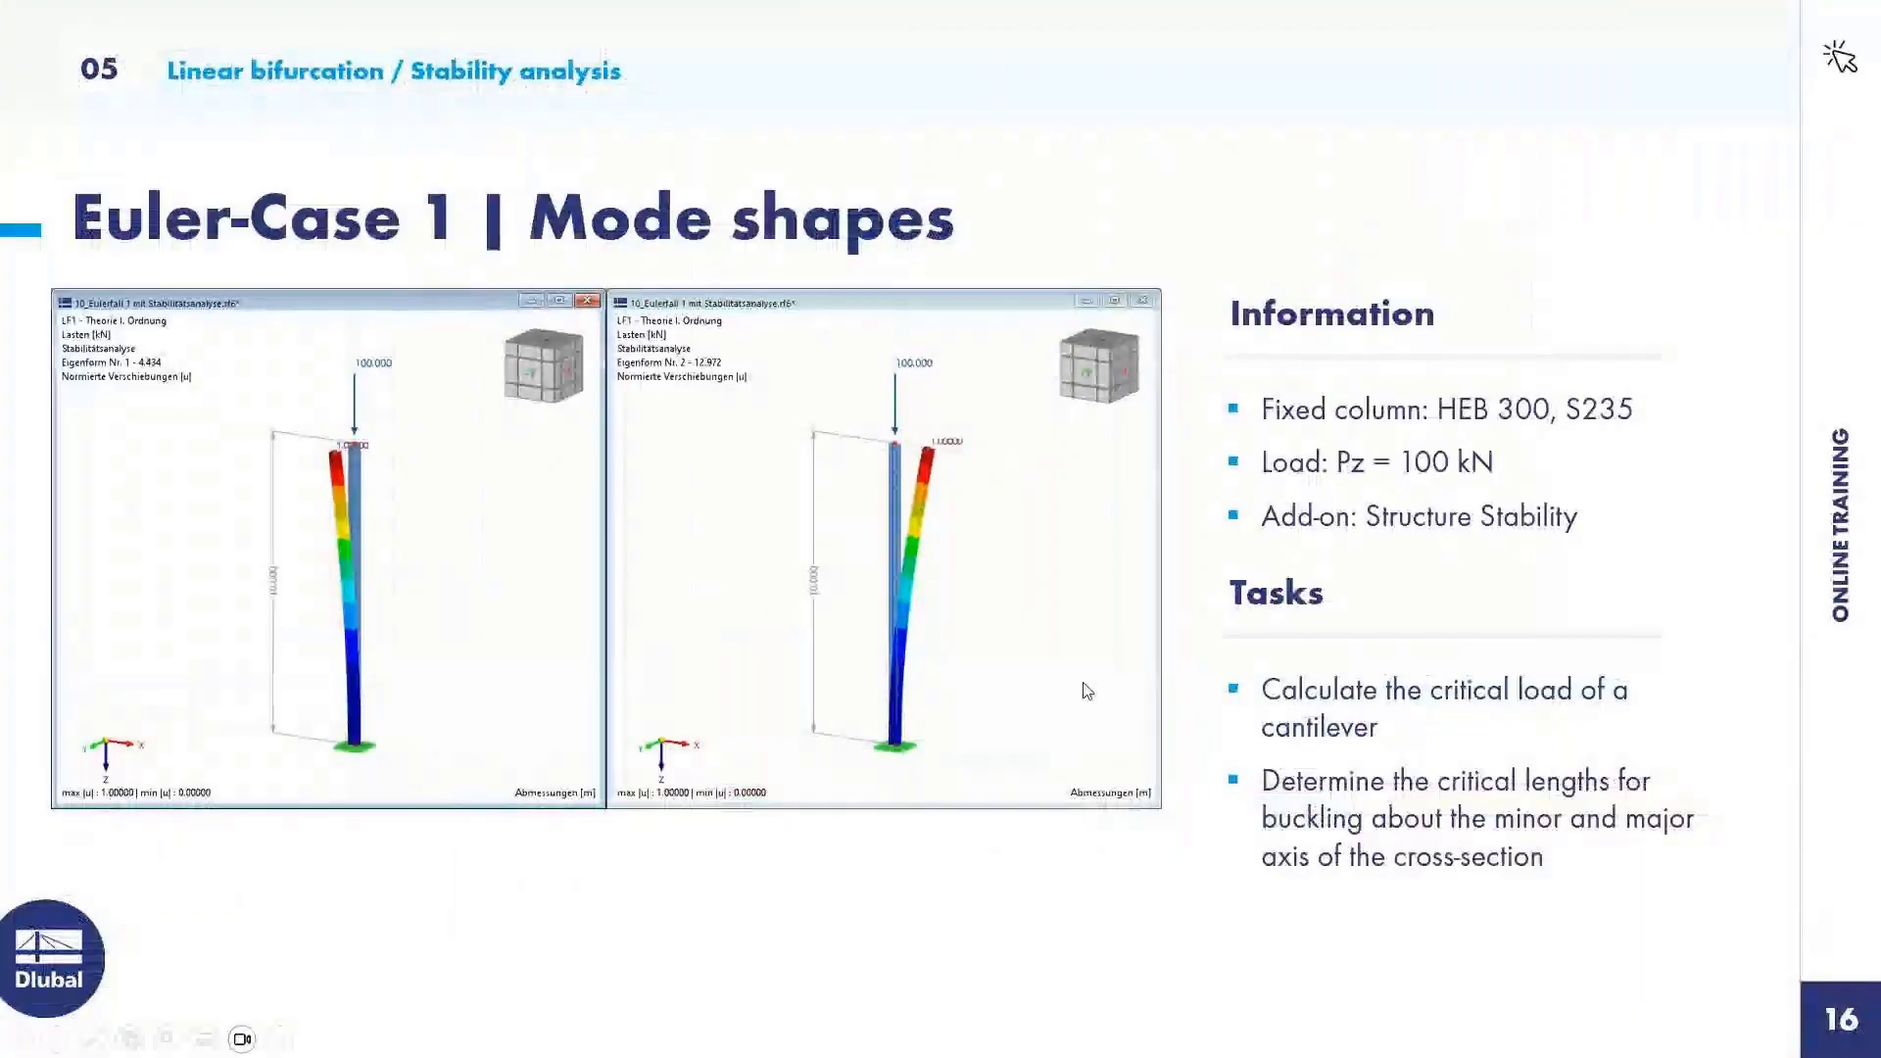
{"action": "left_click", "coordinate": [1091, 739]}
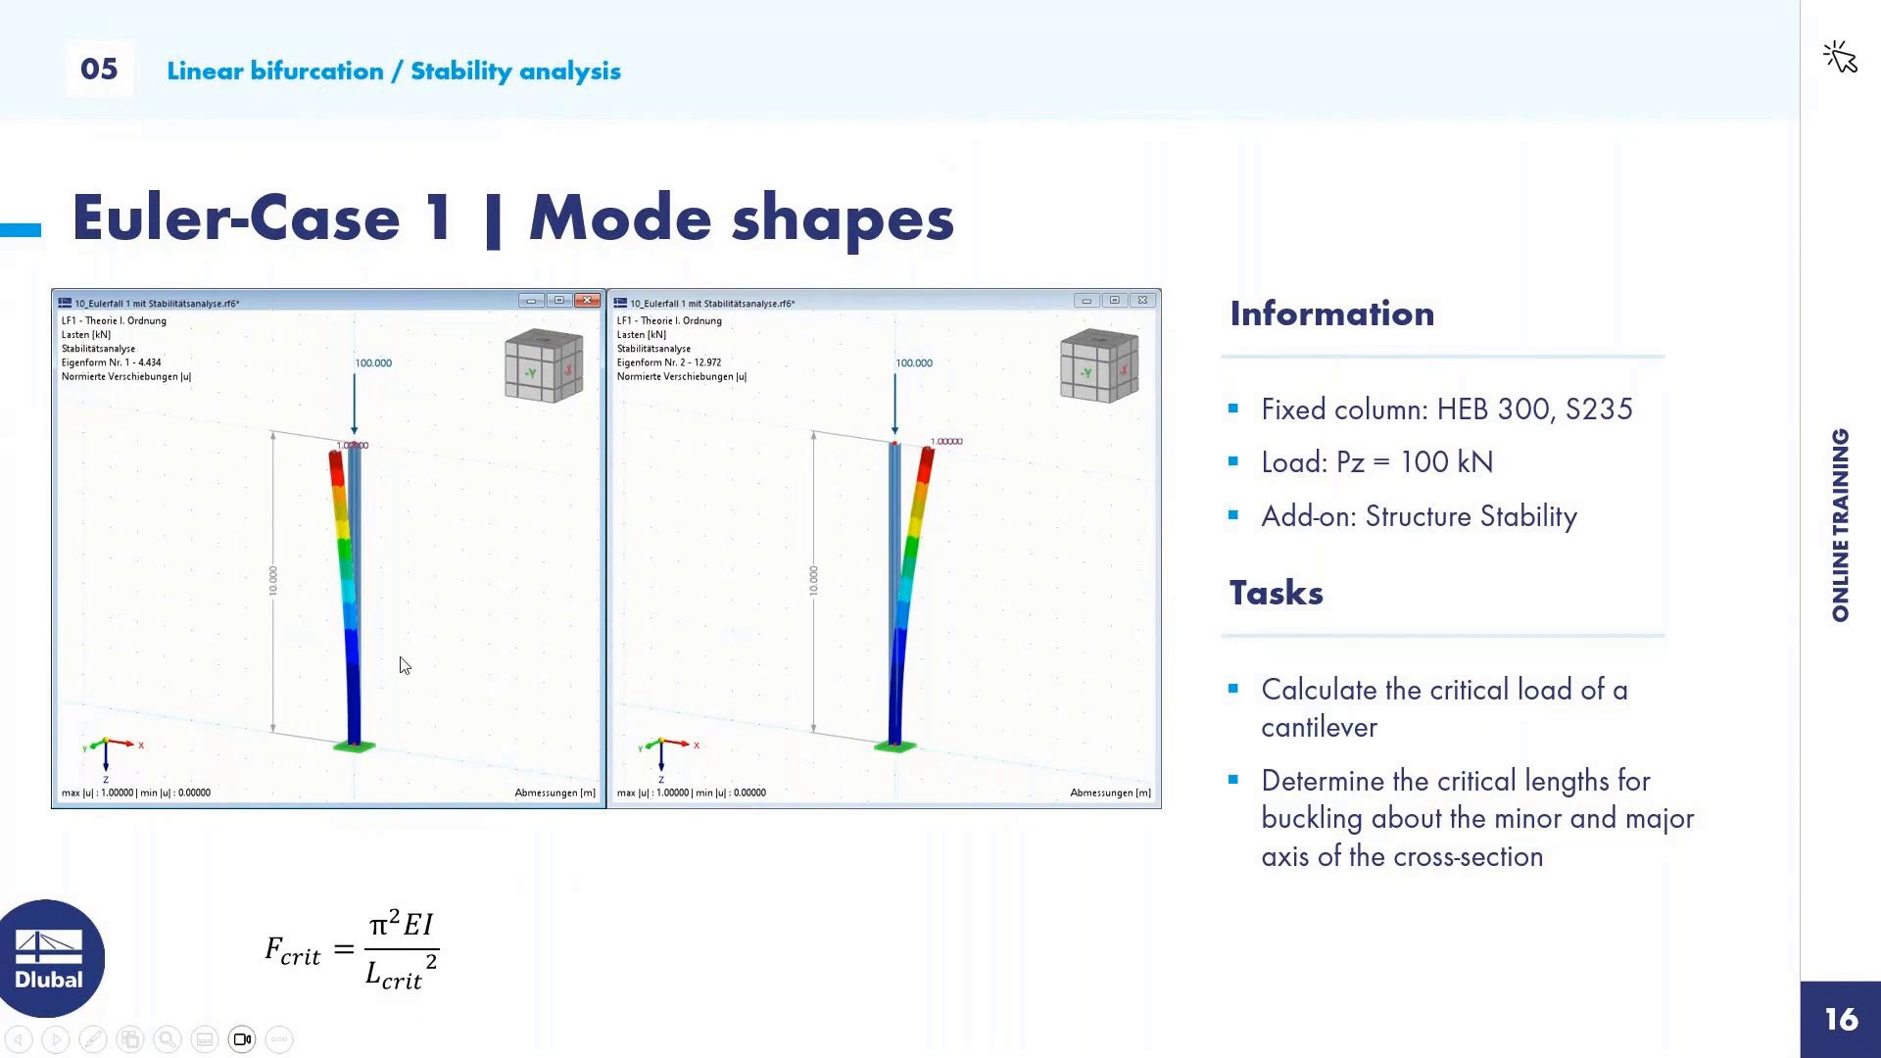
{"action": "left_click", "coordinate": [507, 772]}
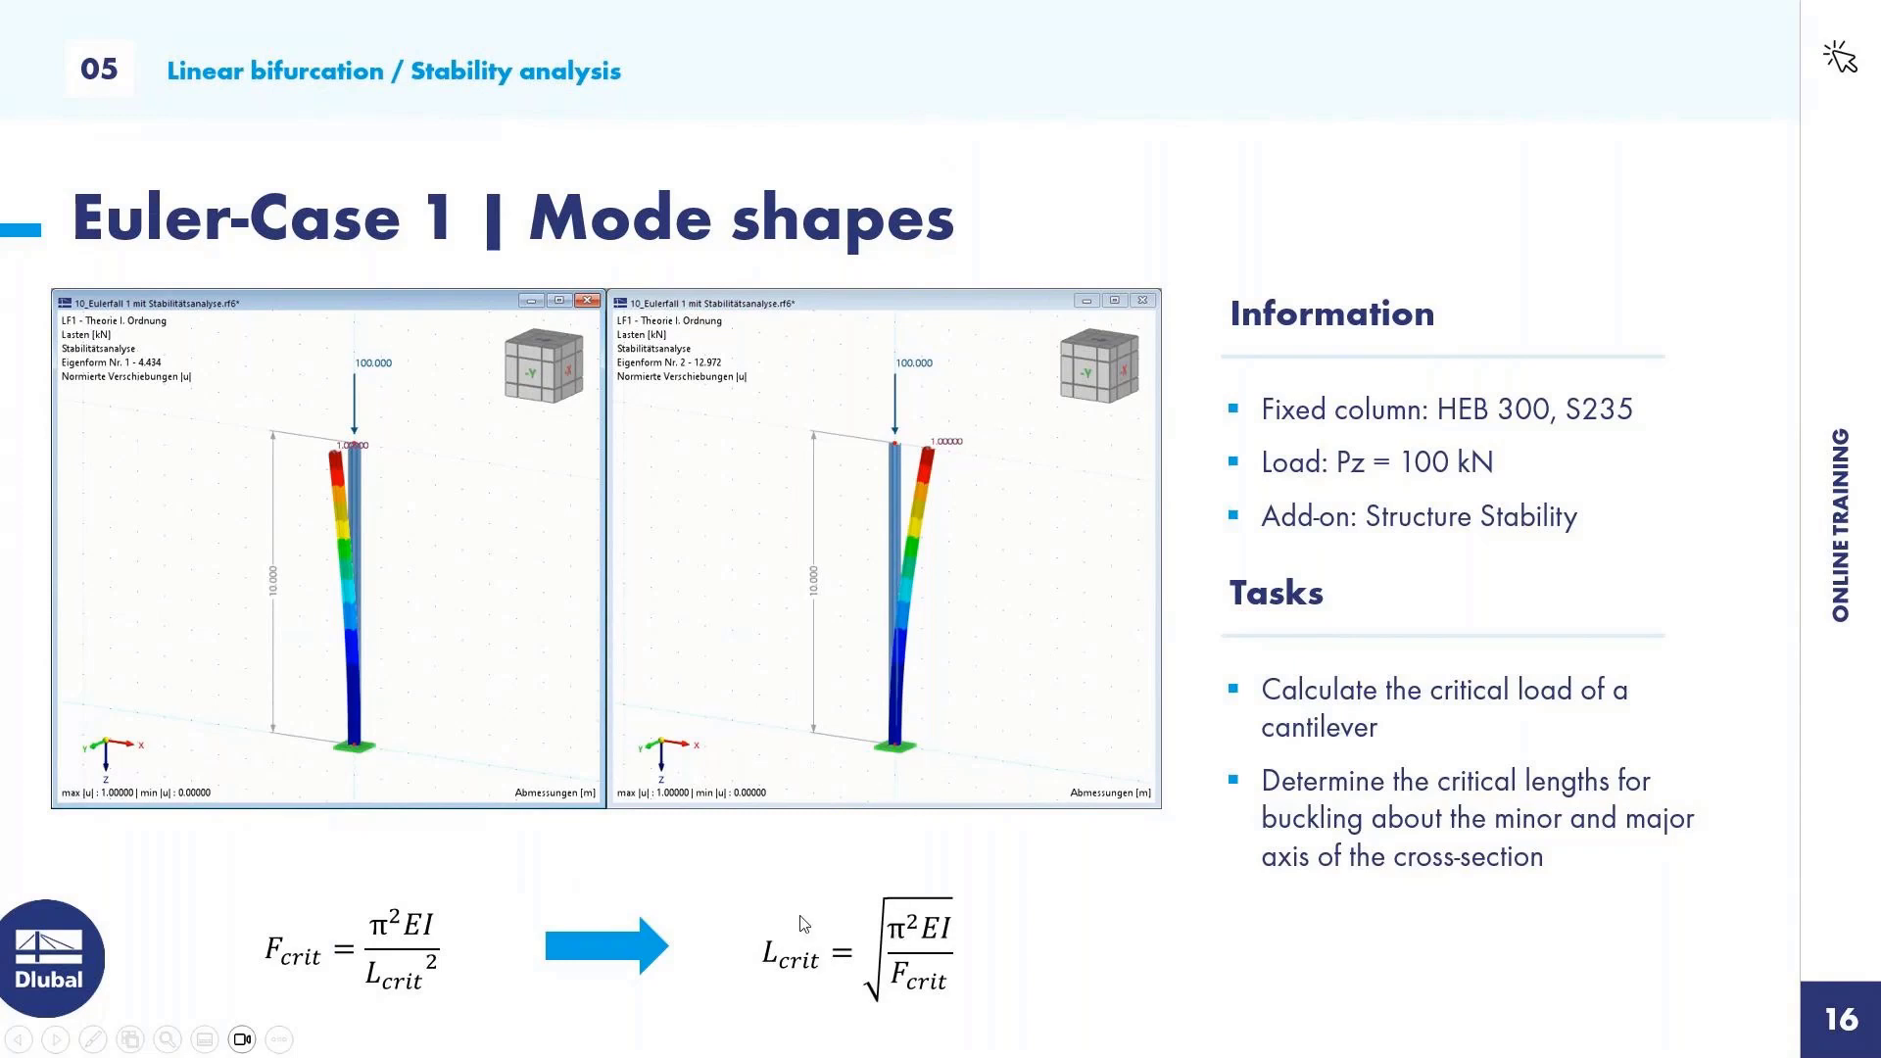
Return to RFEM and compare the mode 1 effective length Lcr,v with the column's buckled shape.
{"action": "key", "text": "alt+Tab"}
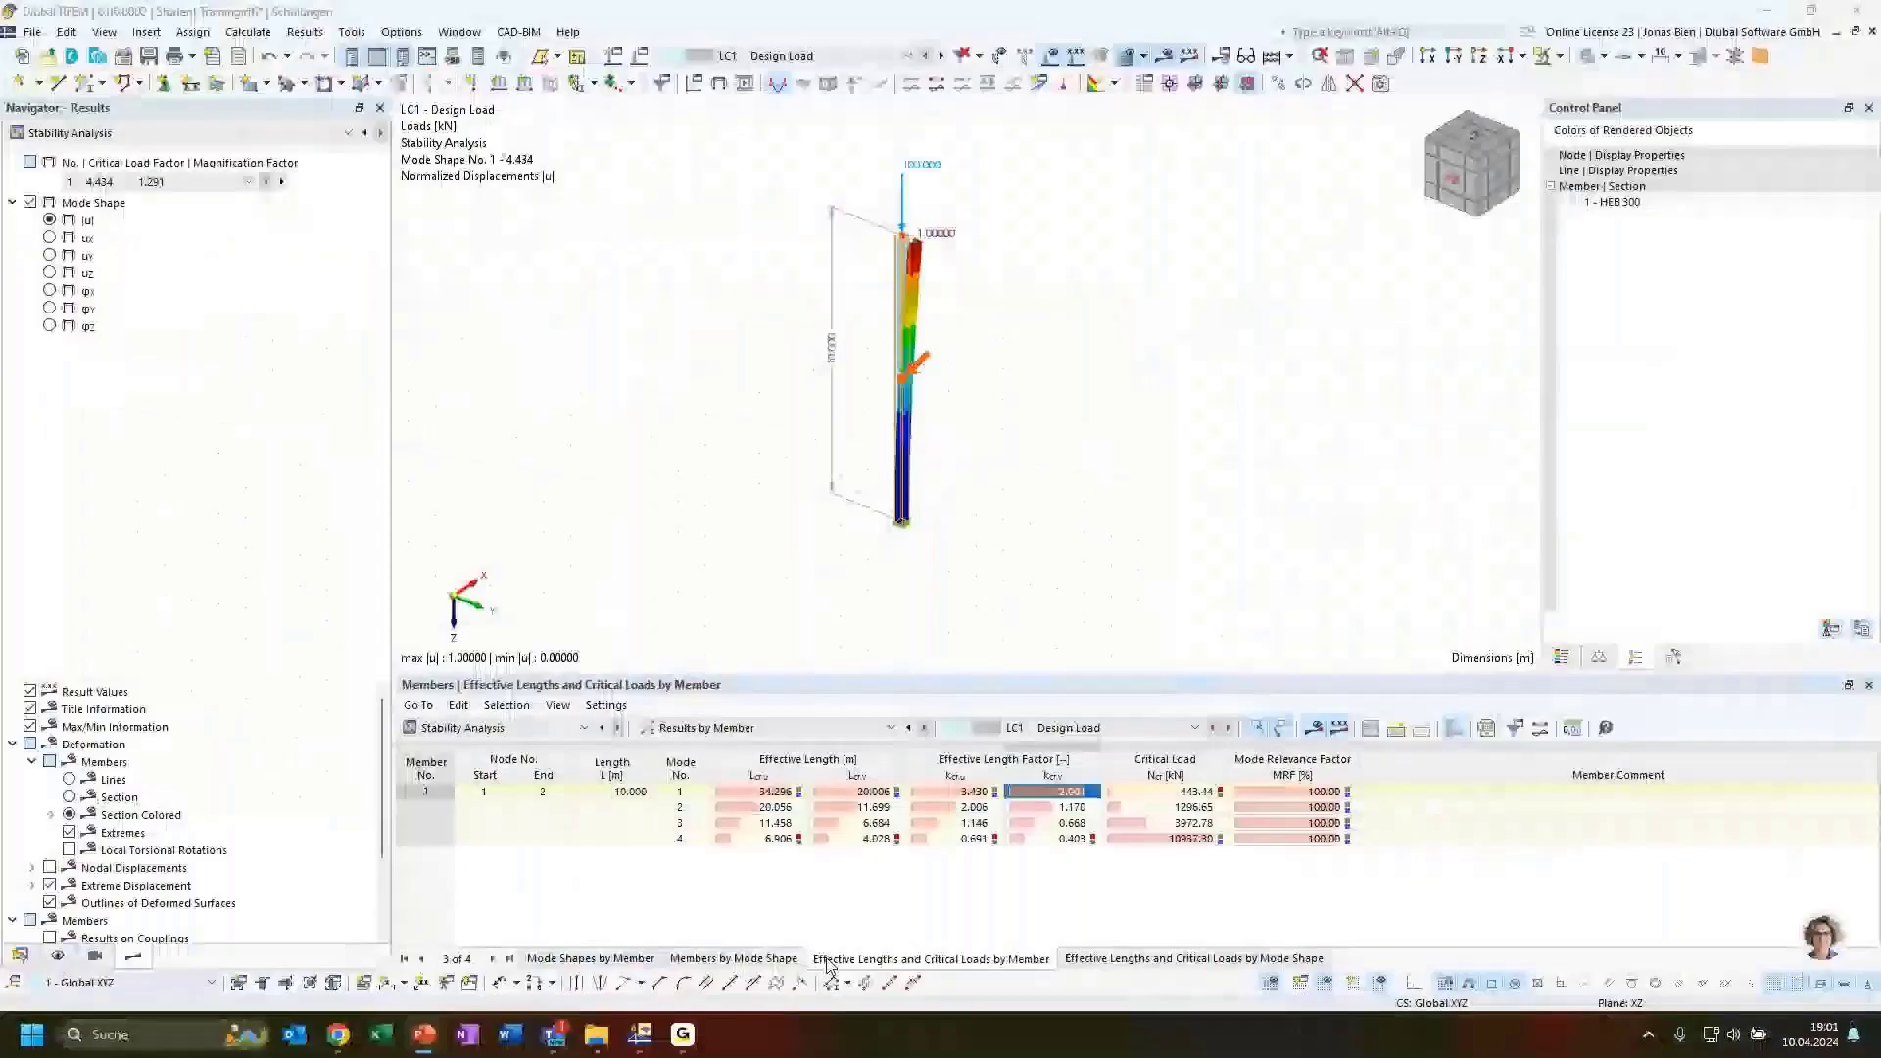
{"action": "left_click", "coordinate": [876, 797]}
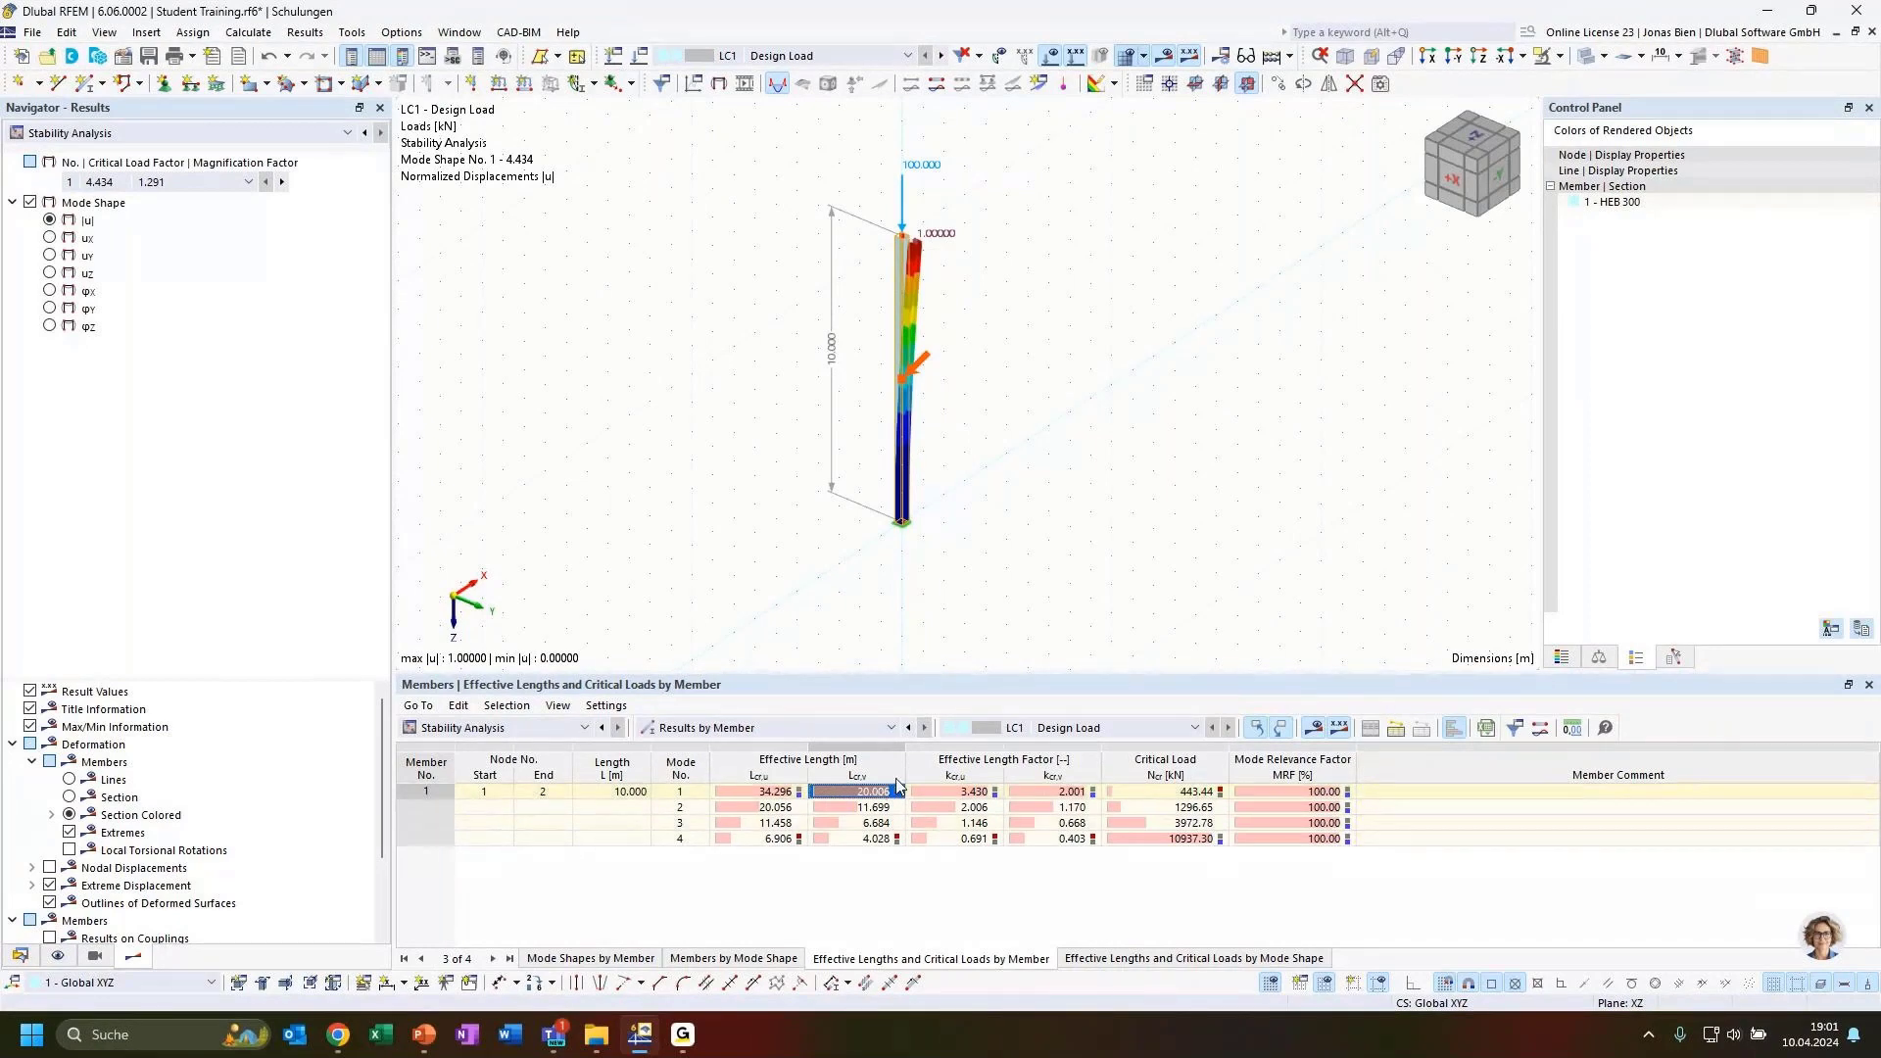
{"action": "middle_click_drag", "start_coordinate": [904, 575], "coordinate": [986, 579], "text": "ctrl"}
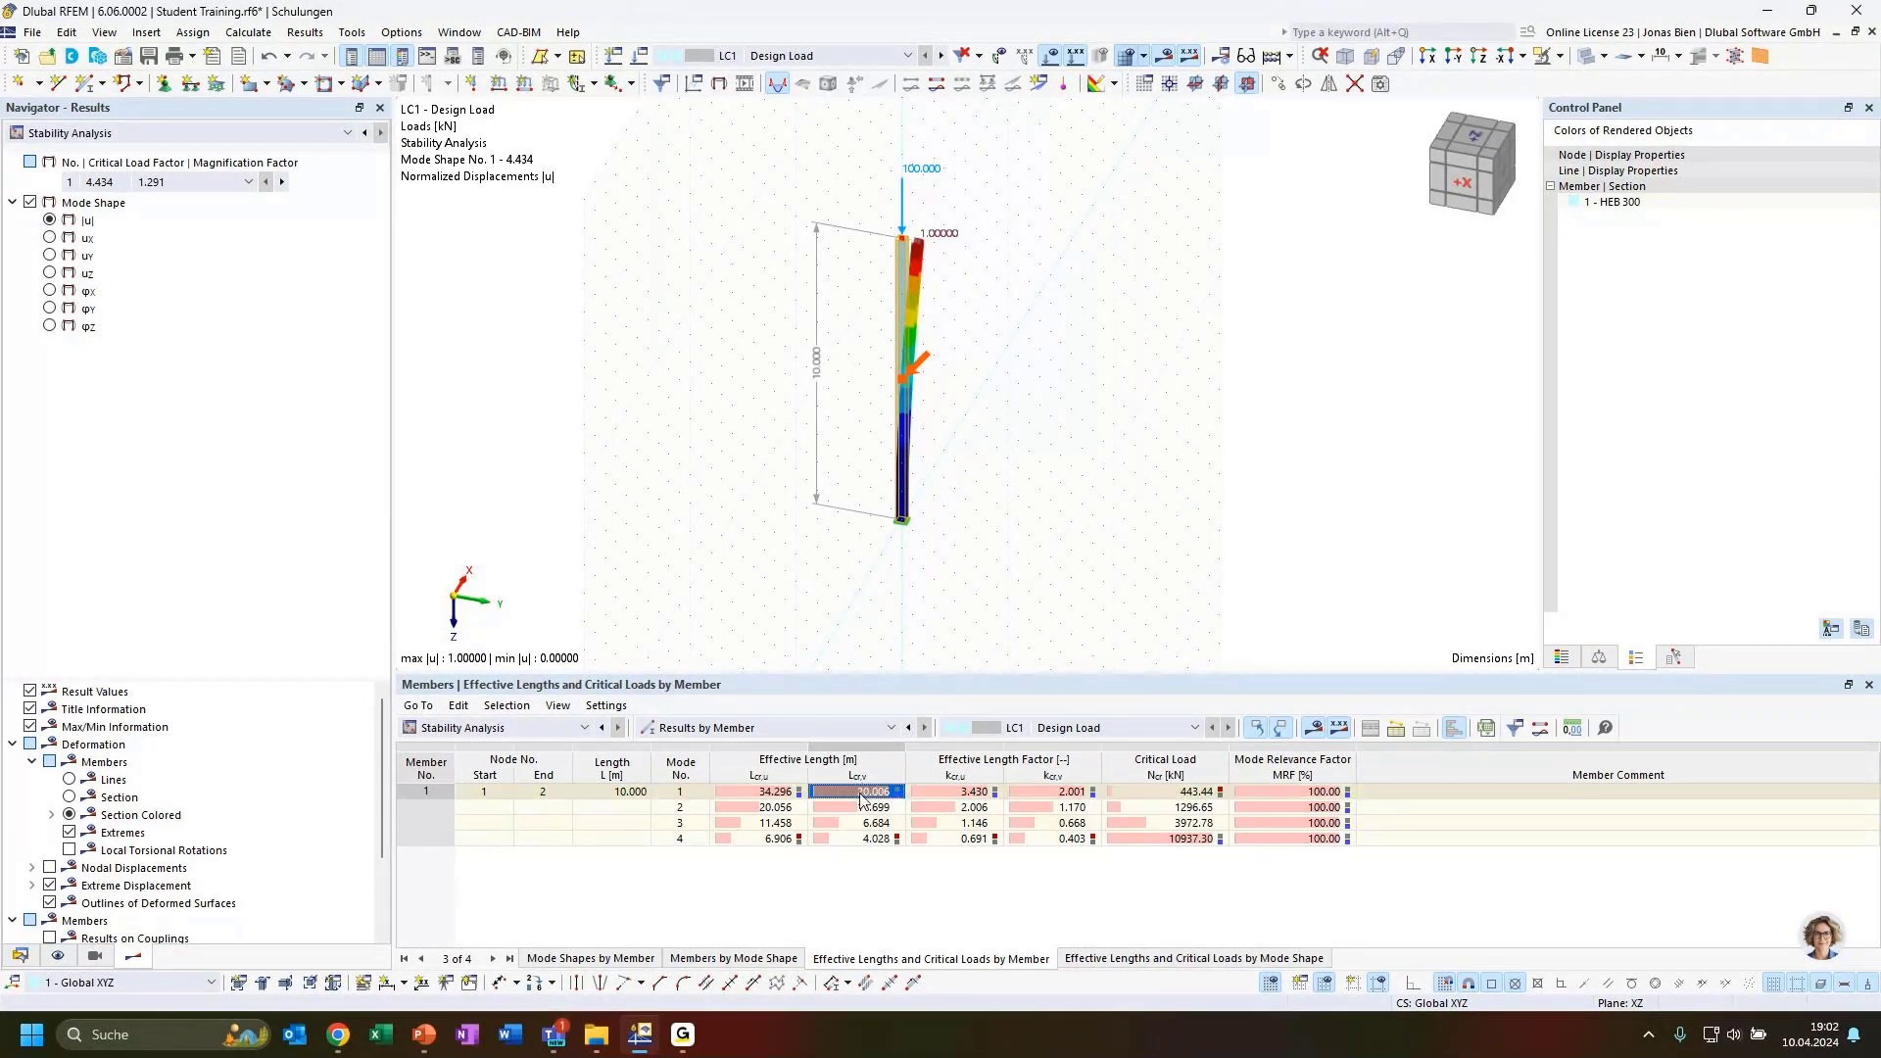
Display mode shape 2 on the column and inspect its effective length Lcr,u against the buckling direction.
{"action": "left_click", "coordinate": [851, 807]}
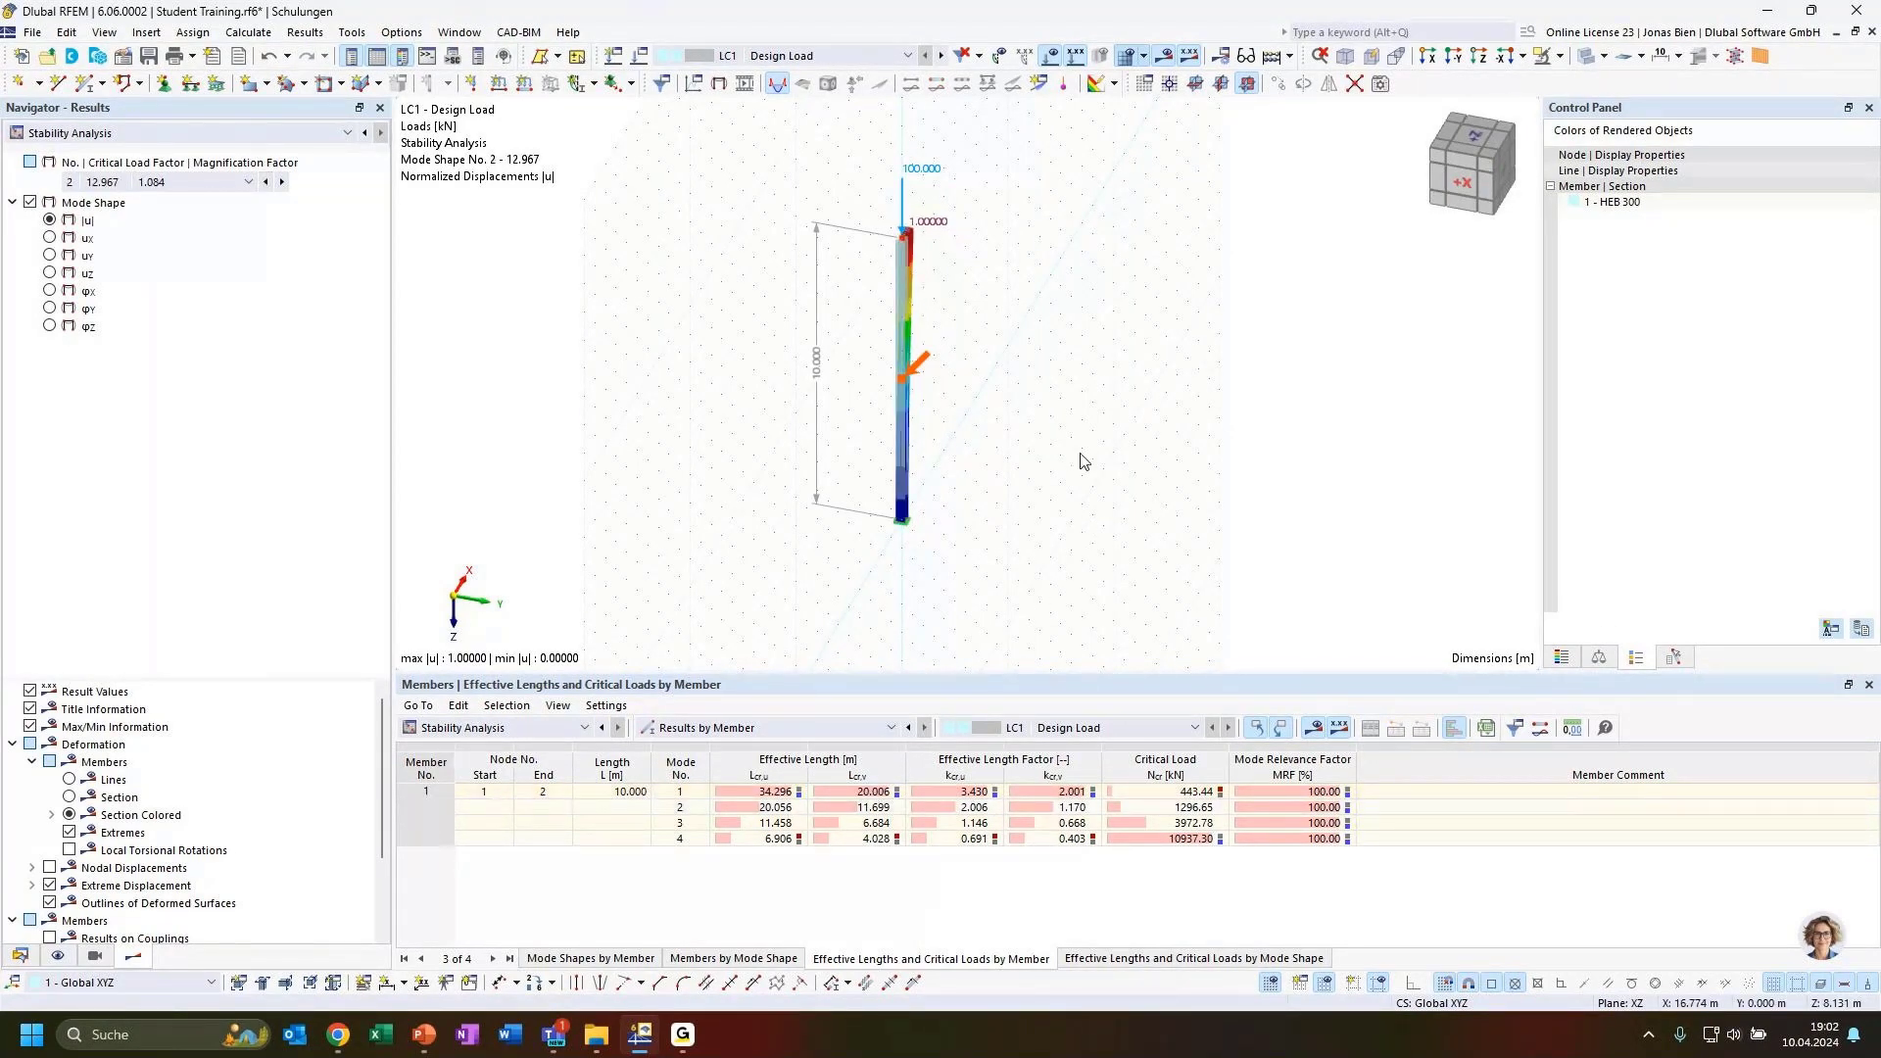
{"action": "middle_click_drag", "start_coordinate": [1084, 449], "coordinate": [925, 243], "text": "ctrl"}
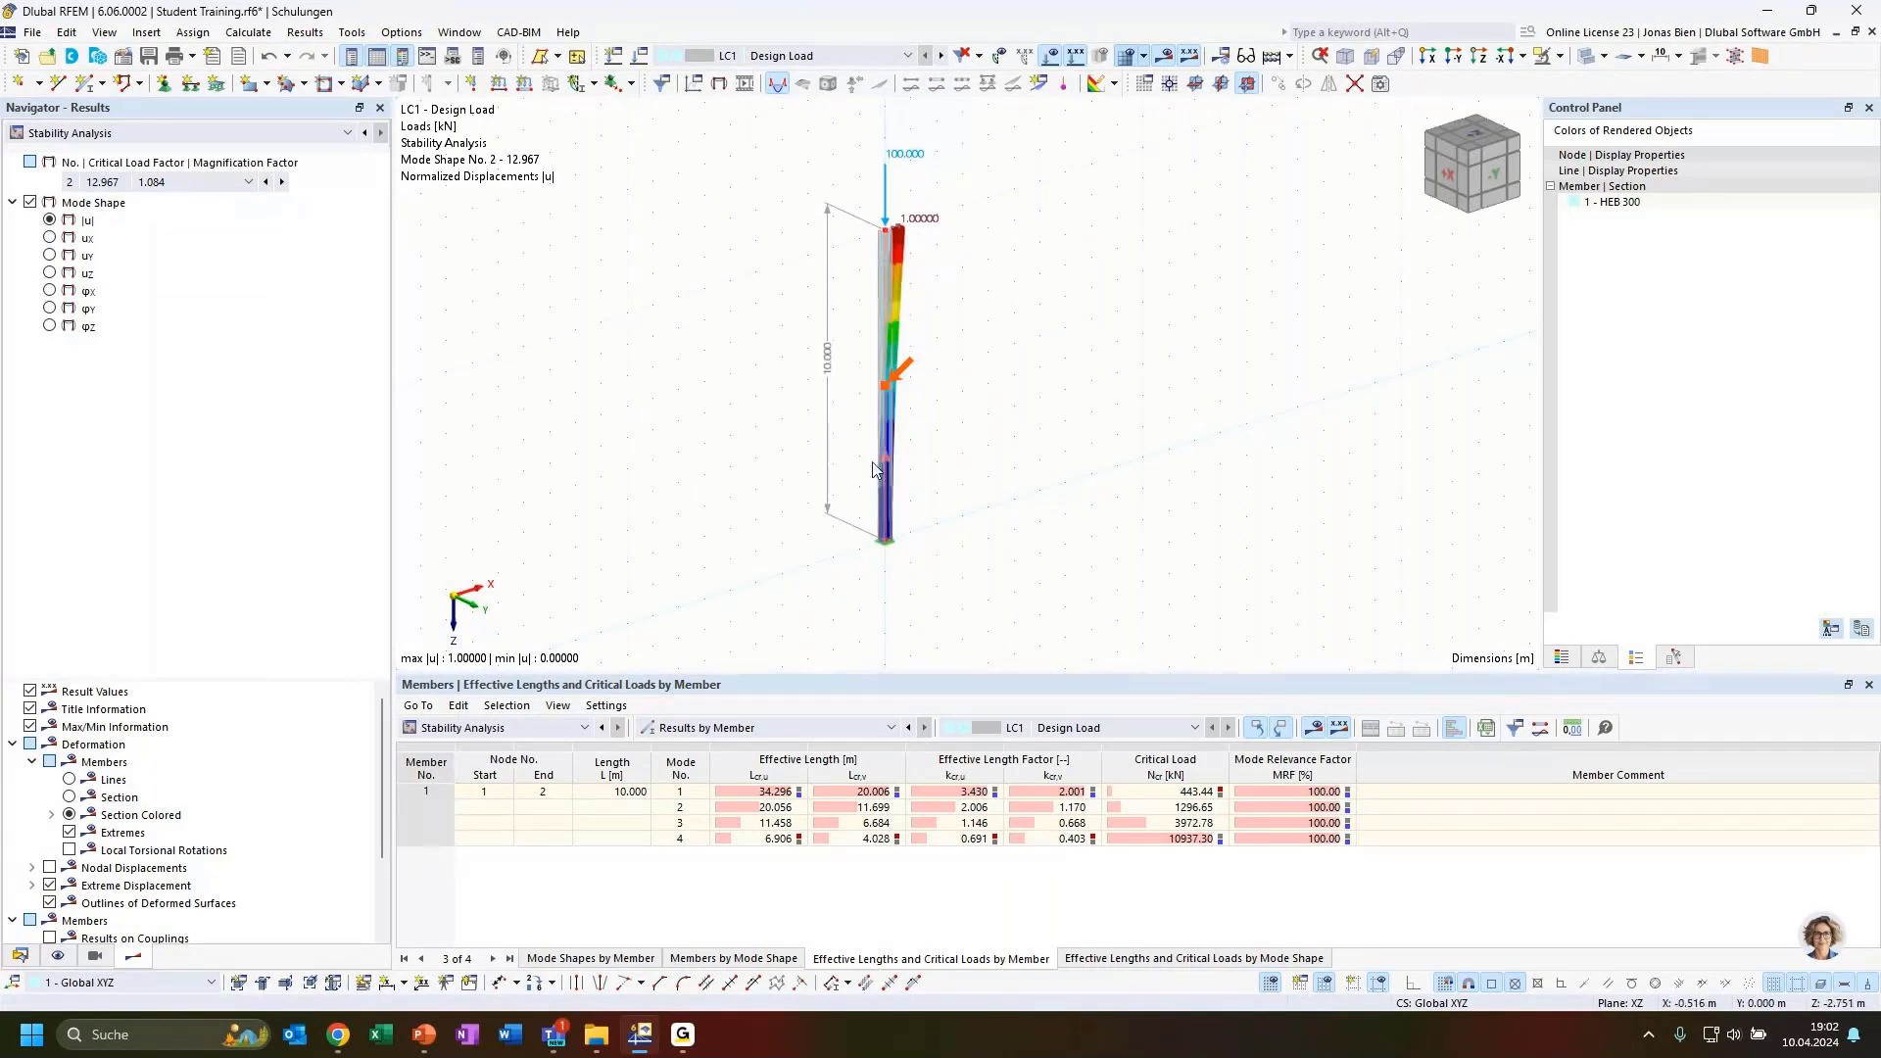
{"action": "scroll", "coordinate": [882, 294], "scroll_direction": "up", "scroll_amount": 2}
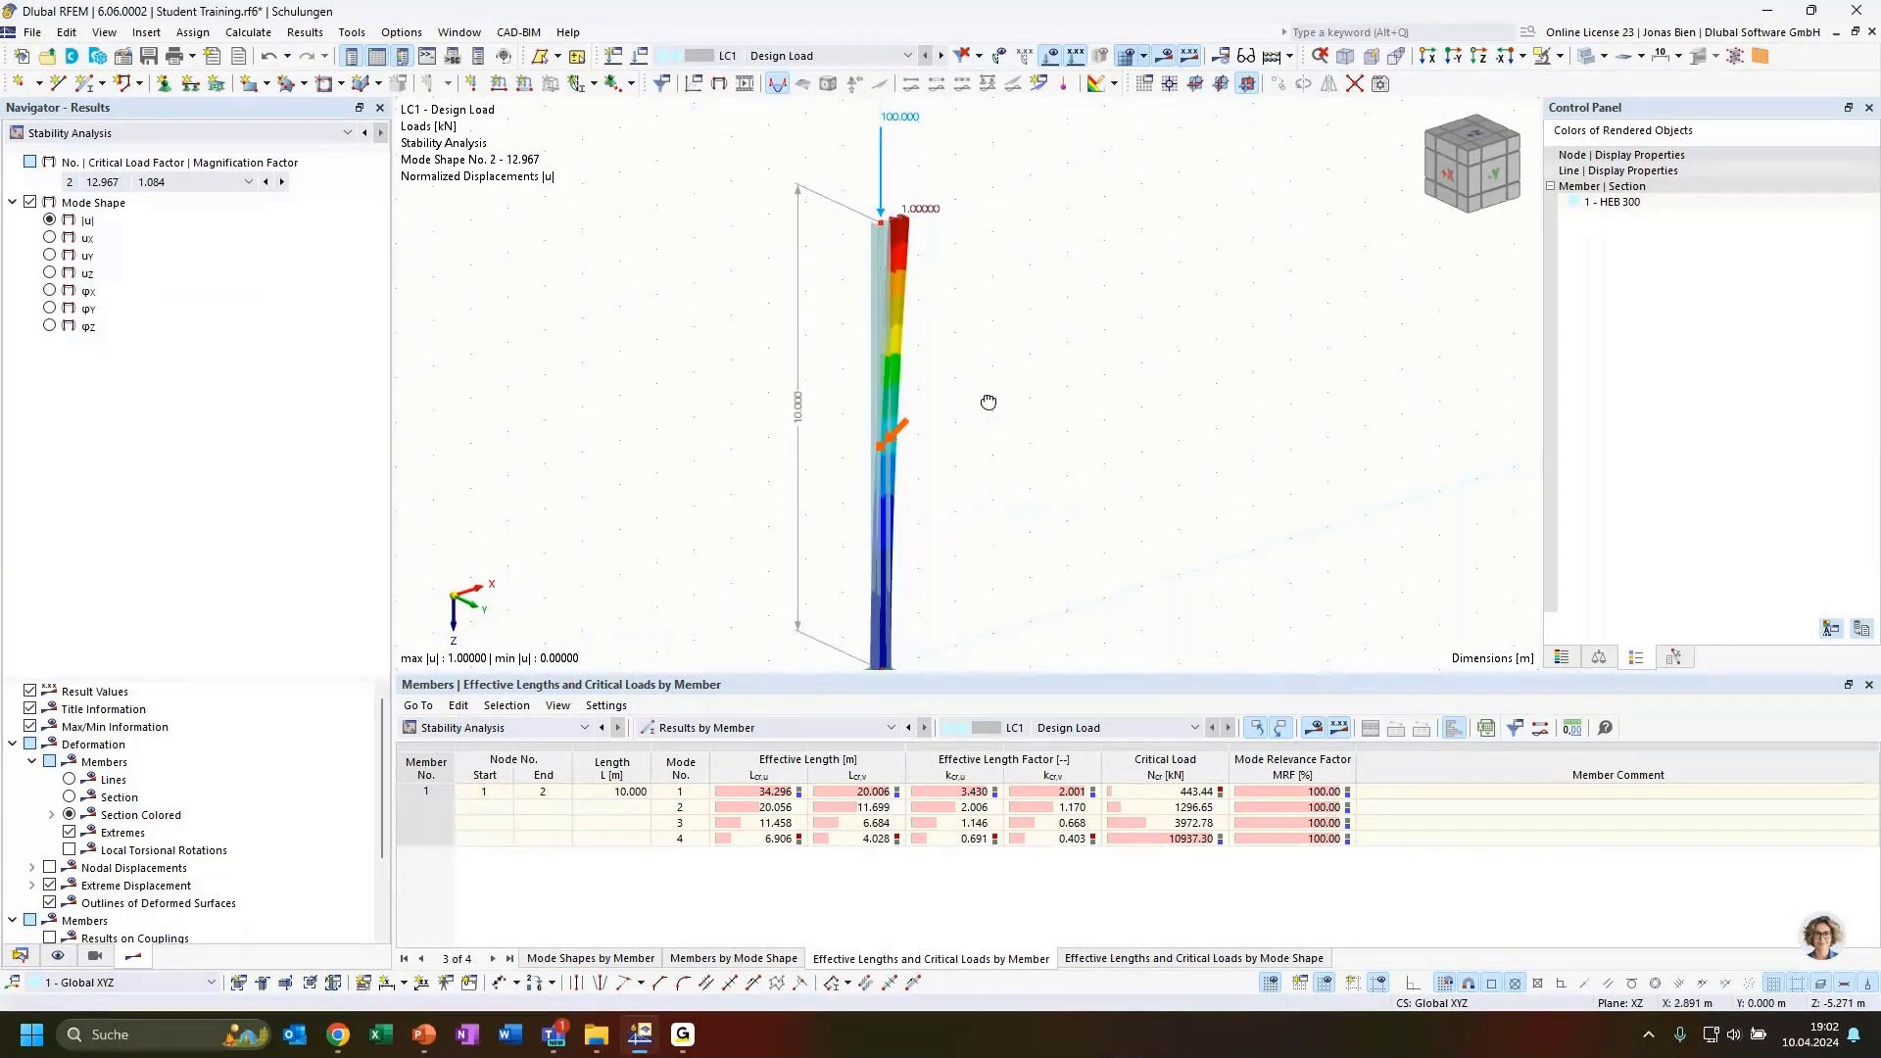
{"action": "scroll", "coordinate": [986, 403], "scroll_direction": "up", "scroll_amount": 1}
{"action": "left_click", "coordinate": [774, 810]}
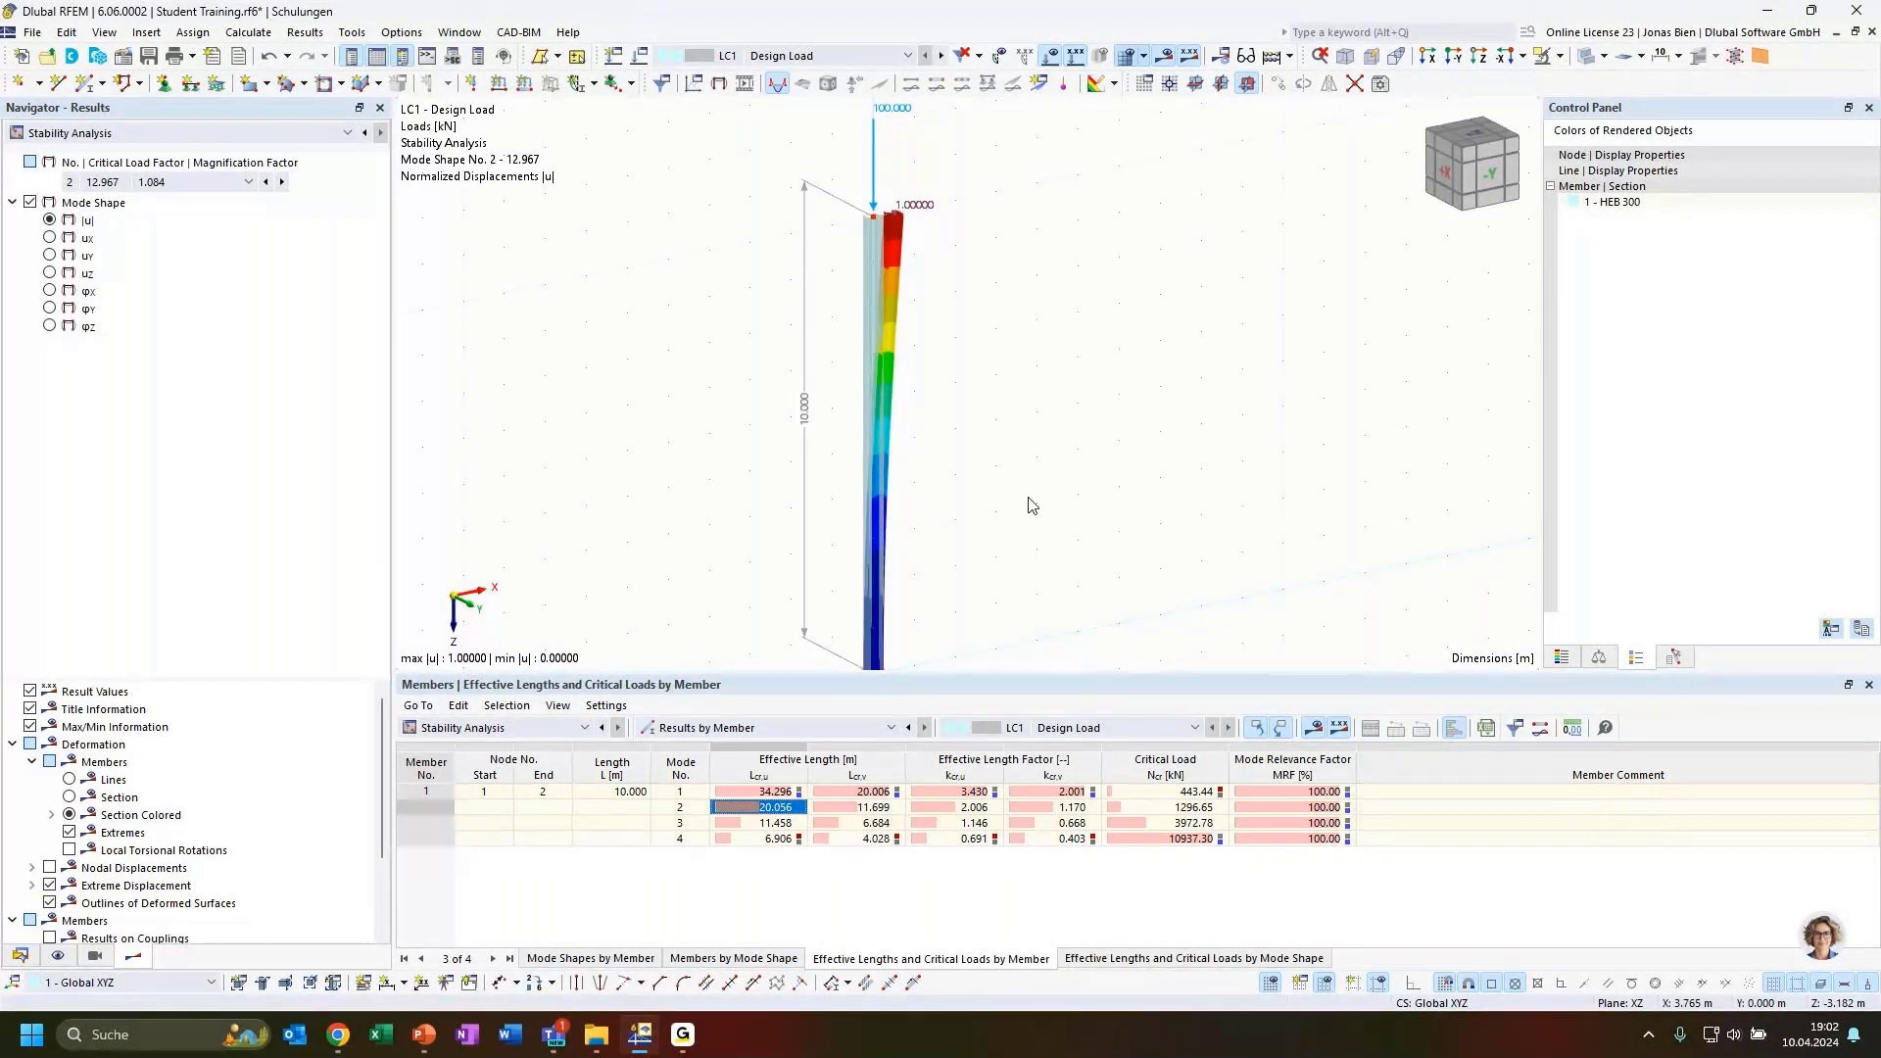
{"action": "scroll", "coordinate": [1039, 539], "scroll_direction": "down", "scroll_amount": 2}
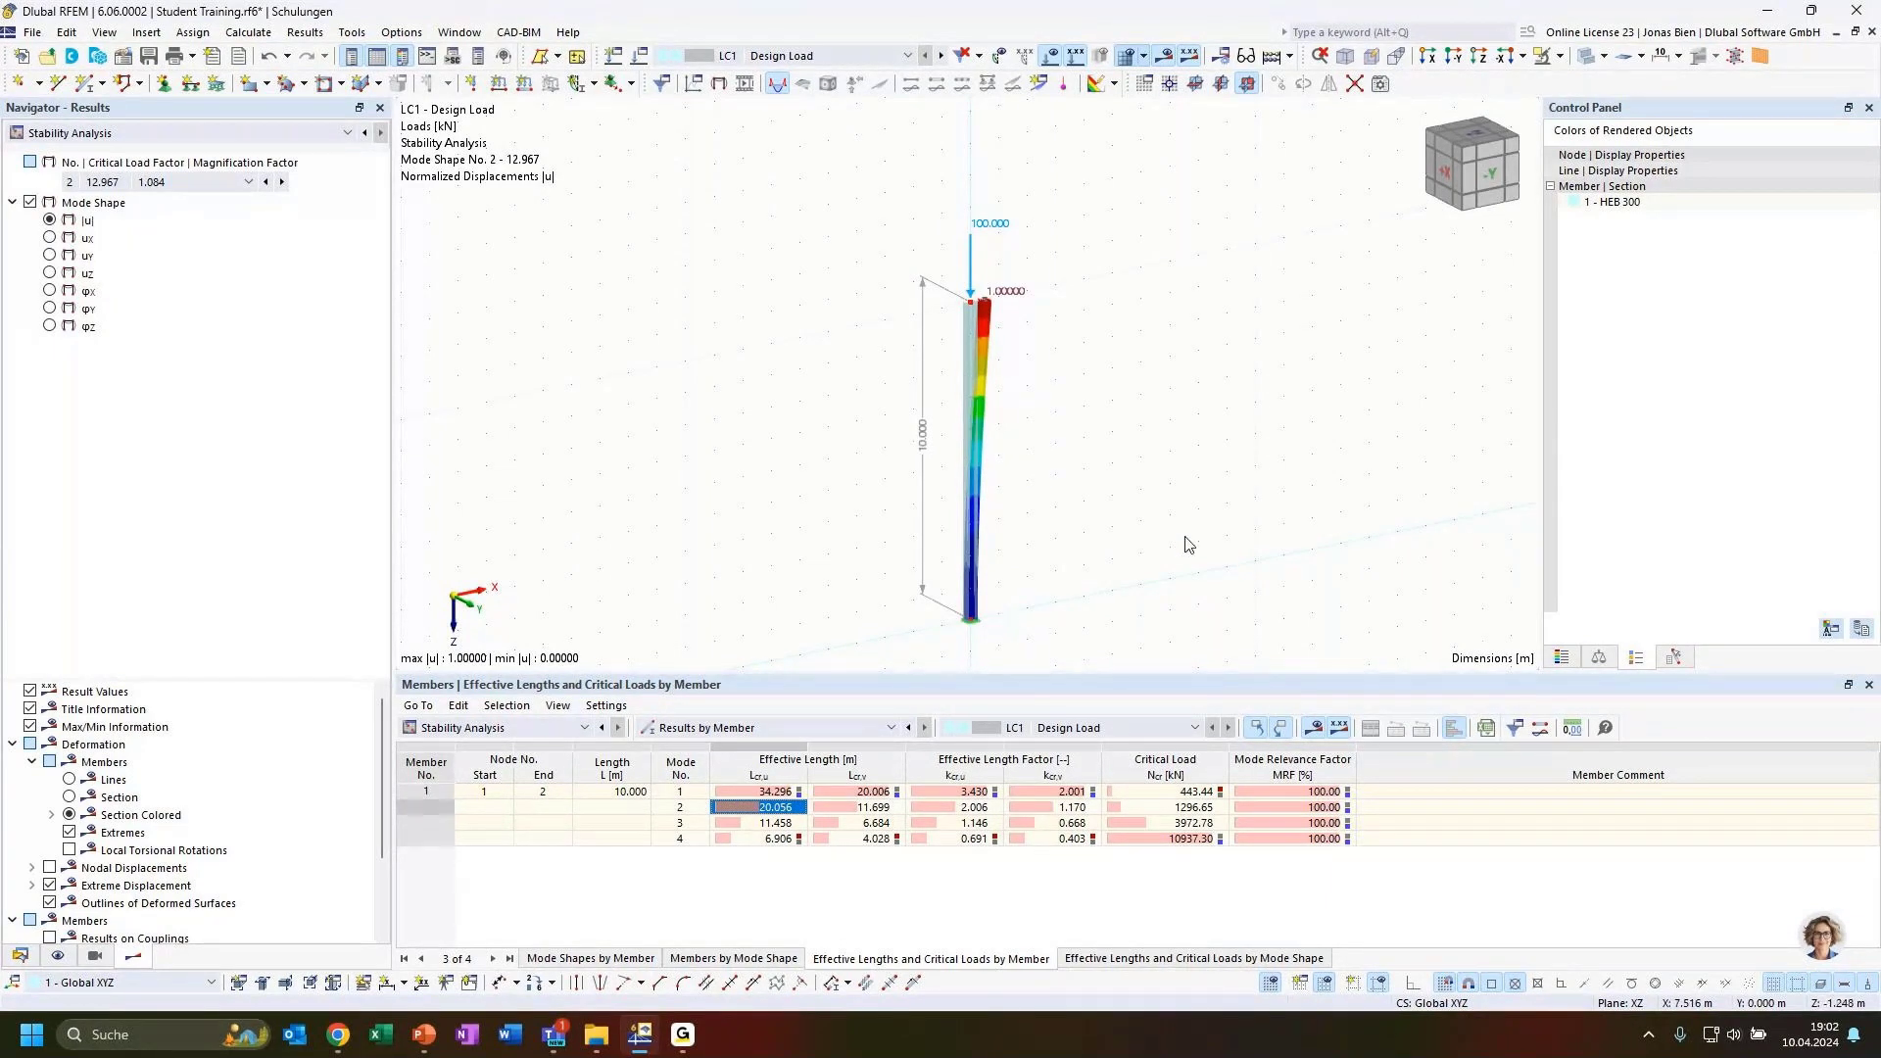
{"action": "middle_click_drag", "start_coordinate": [1188, 542], "coordinate": [1111, 545], "text": "ctrl"}
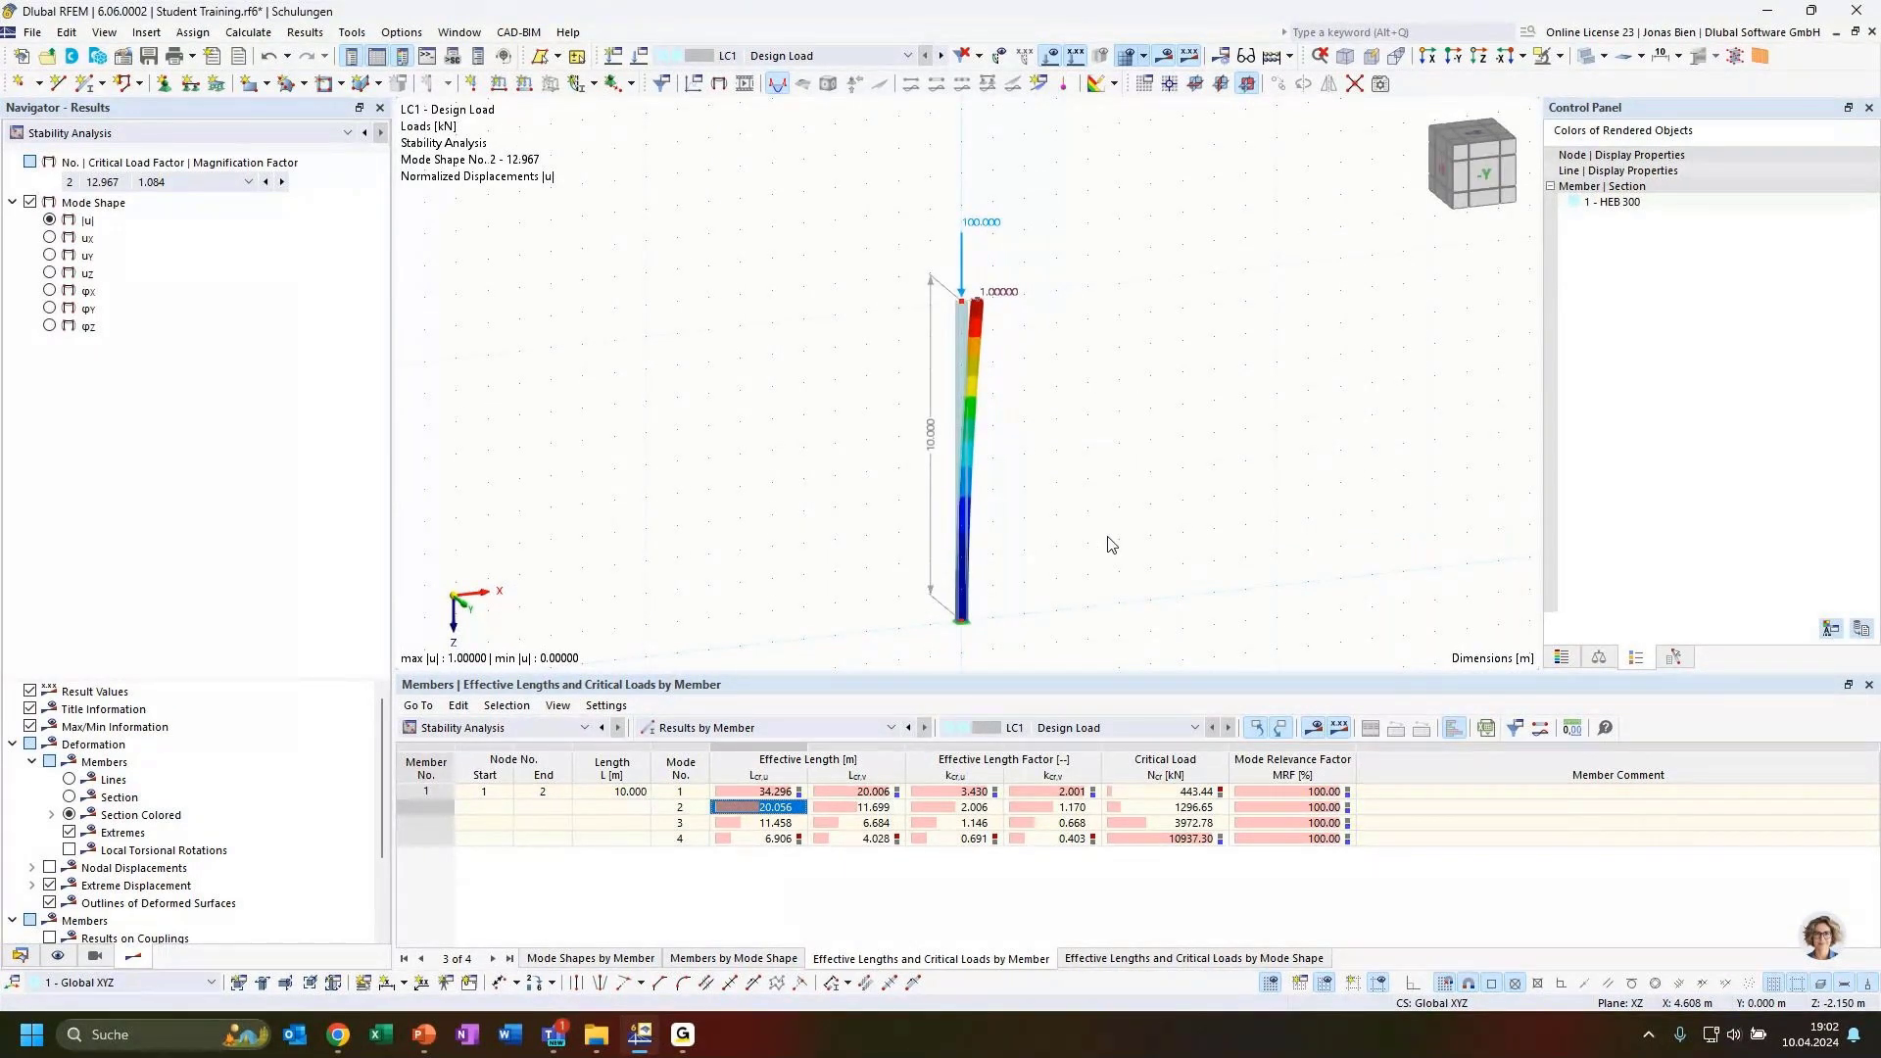
{"action": "middle_click_drag", "start_coordinate": [1134, 555], "coordinate": [1089, 566], "text": "ctrl"}
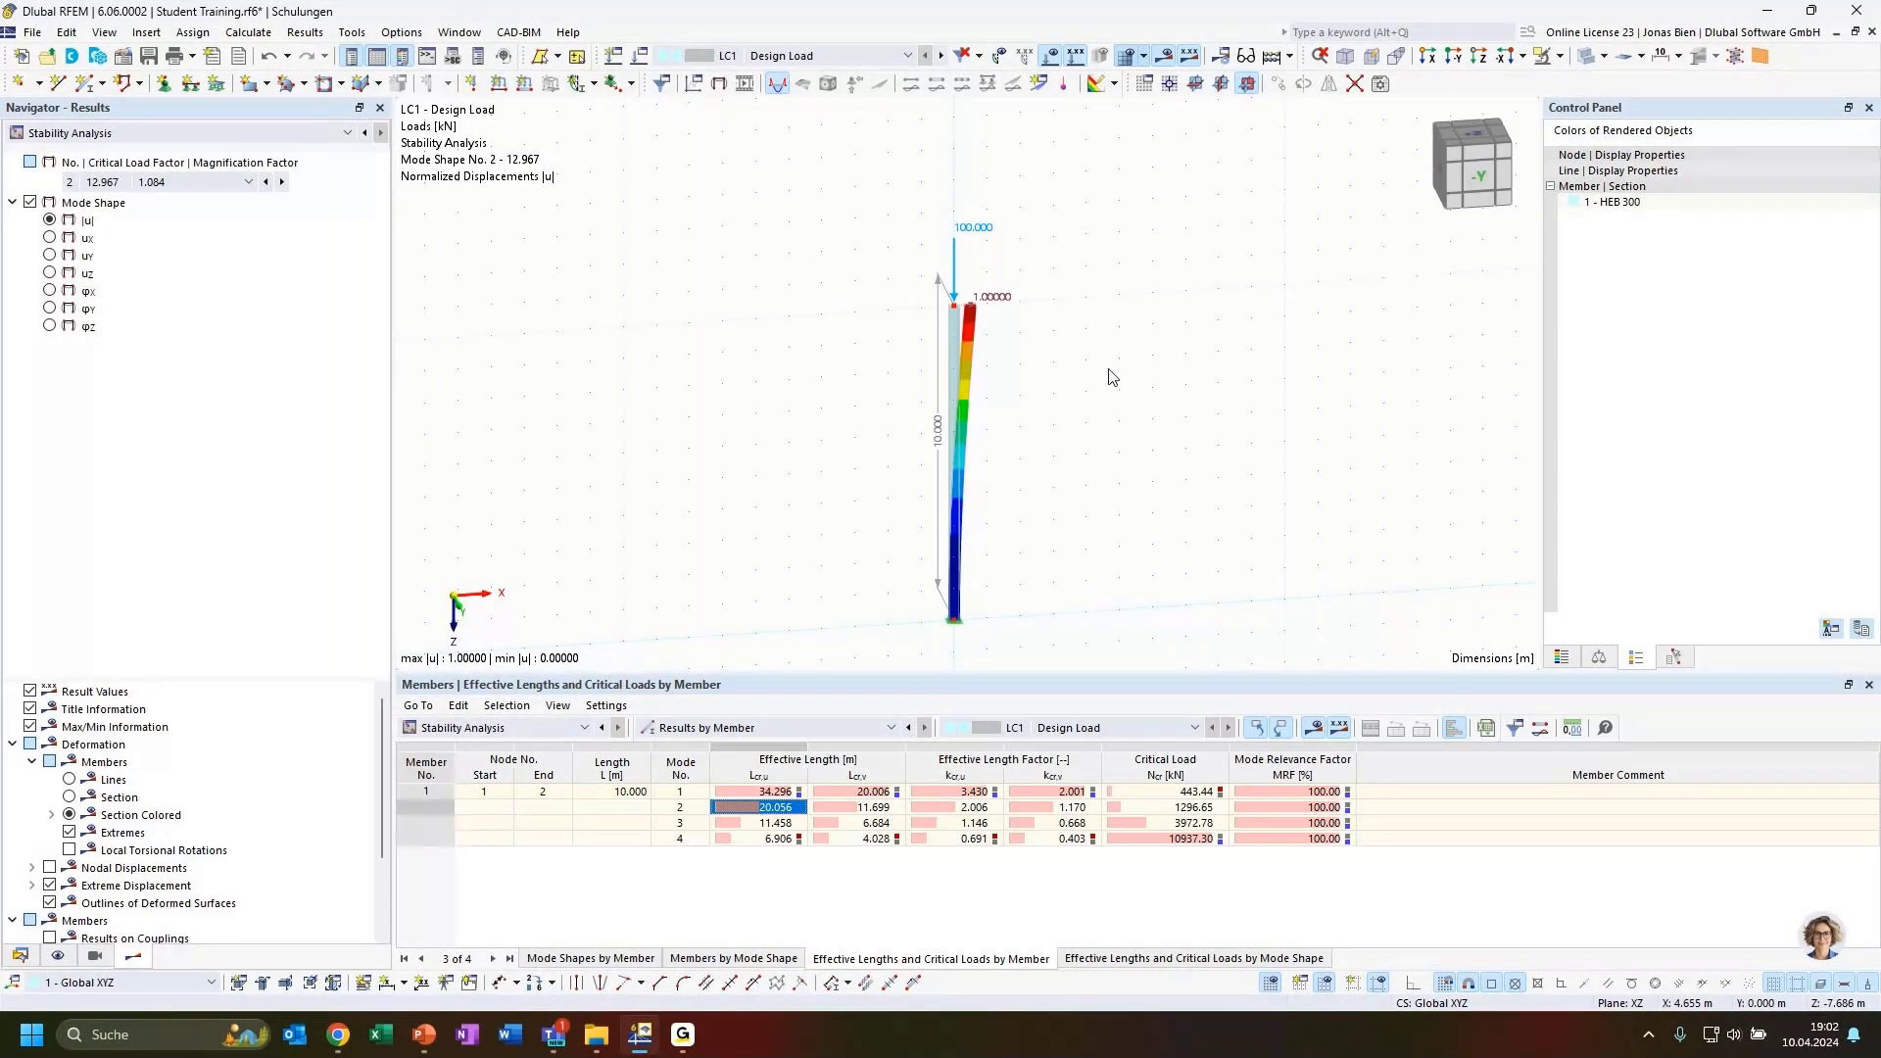
Delete the column's height dimension and shorten the column to 6 m by lowering its top node.
{"action": "left_click_drag", "start_coordinate": [1108, 370], "coordinate": [1072, 354]}
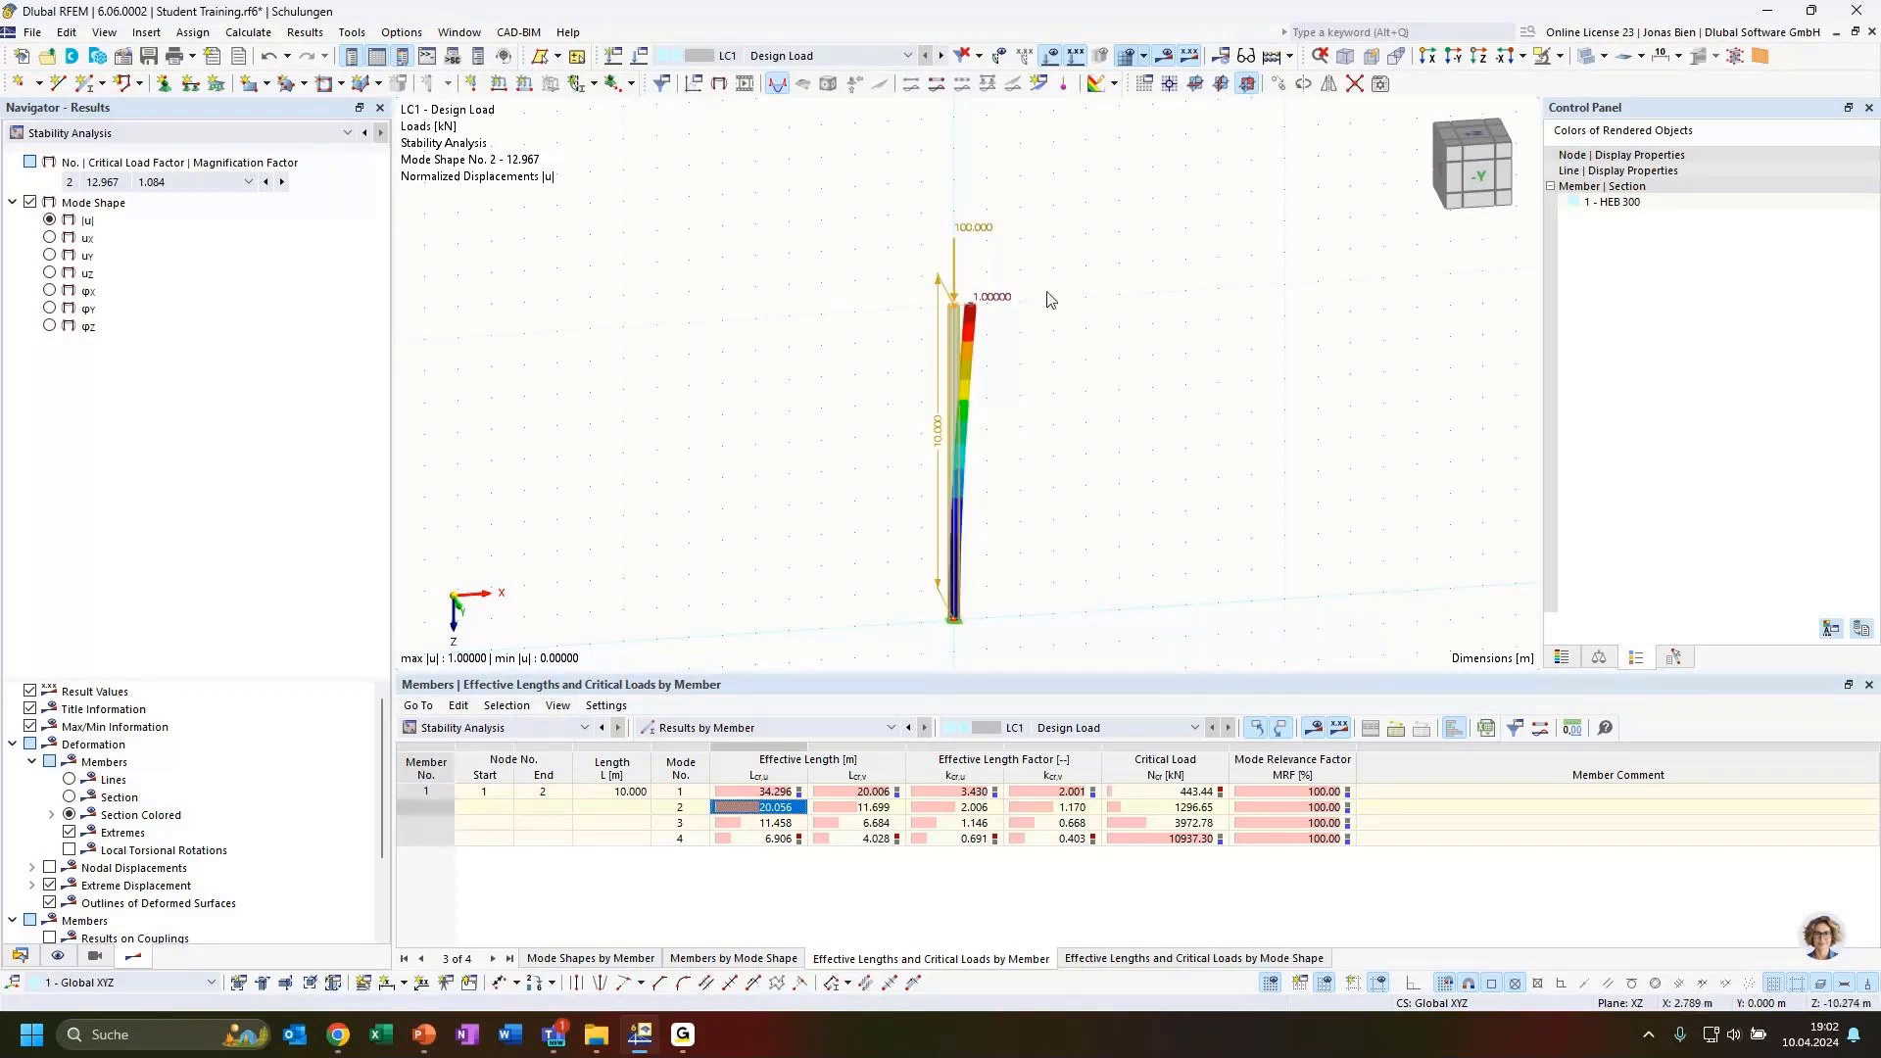
{"action": "left_click", "coordinate": [937, 425]}
{"action": "key", "text": "Delete"}
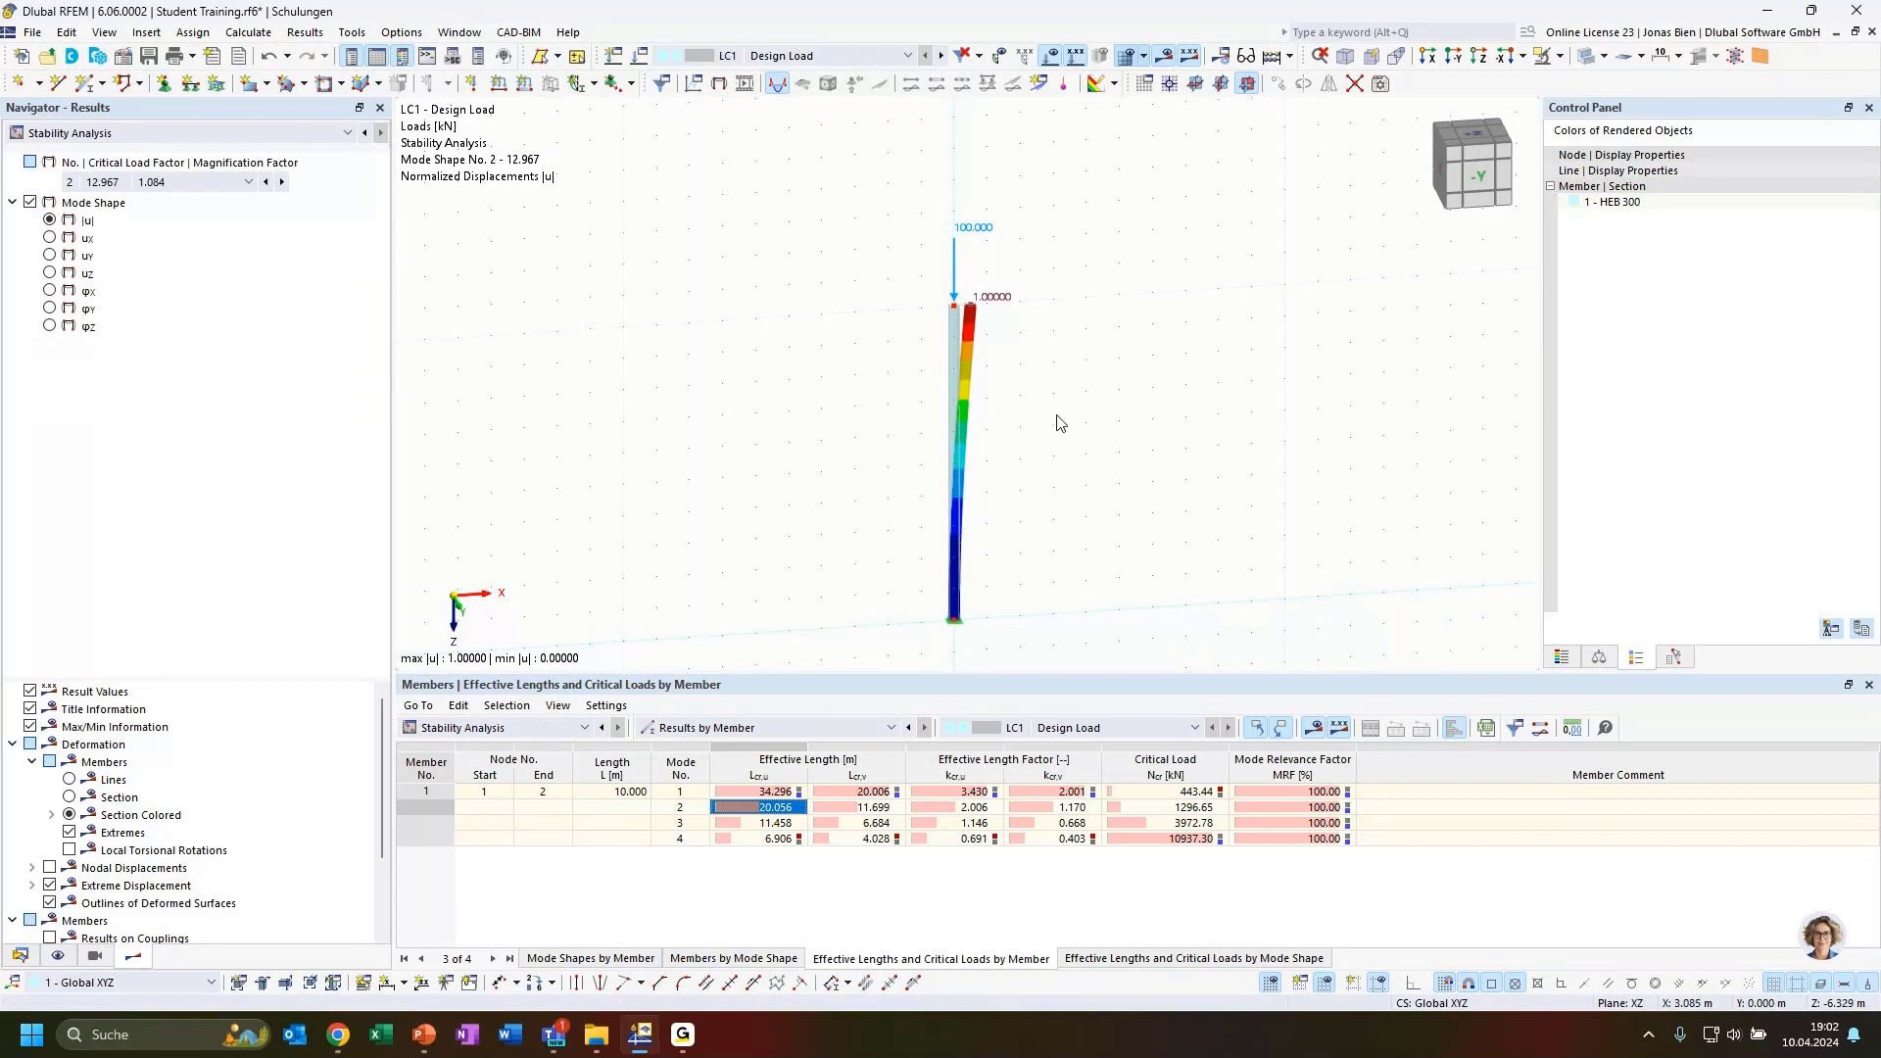
{"action": "left_click", "coordinate": [958, 311]}
{"action": "left_click", "coordinate": [956, 443]}
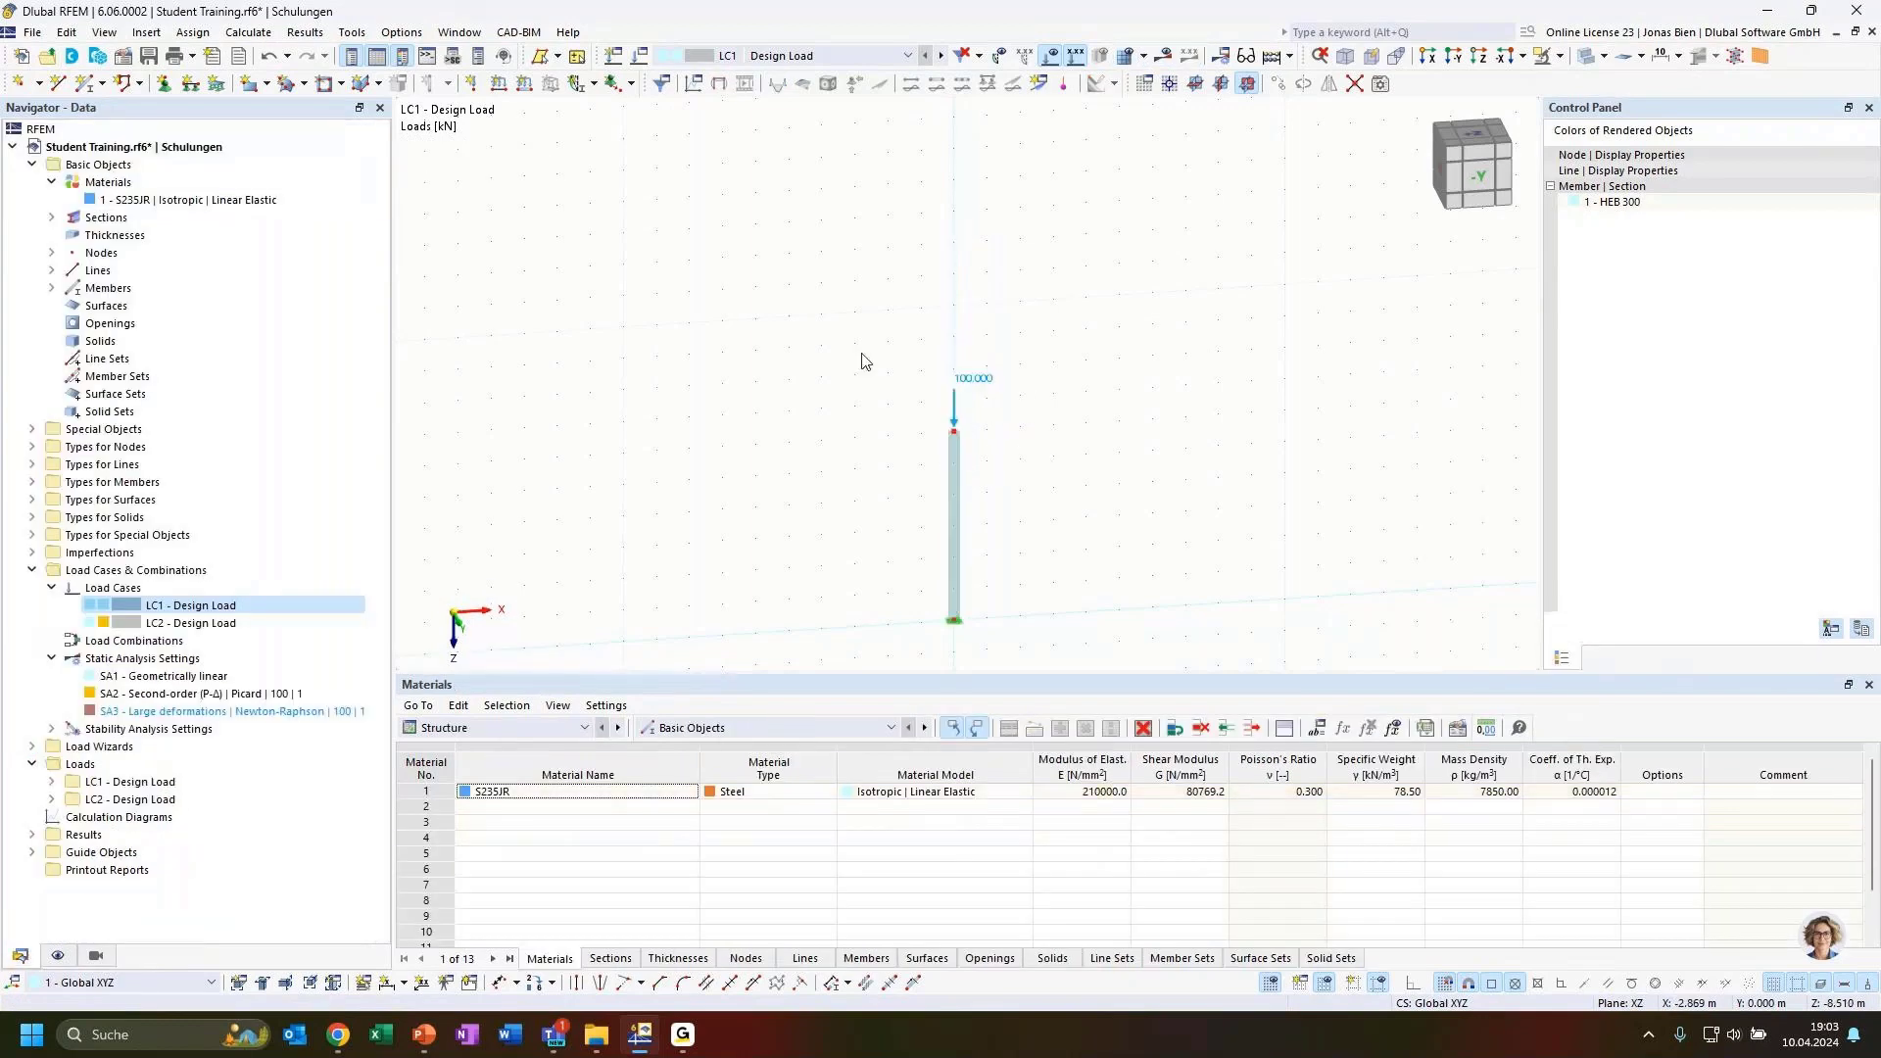
Copy the column with its base support and nodal load 10 m along the X-axis.
{"action": "left_click_drag", "start_coordinate": [956, 585], "coordinate": [1285, 600], "text": "ctrl"}
{"action": "left_click", "coordinate": [1384, 563]}
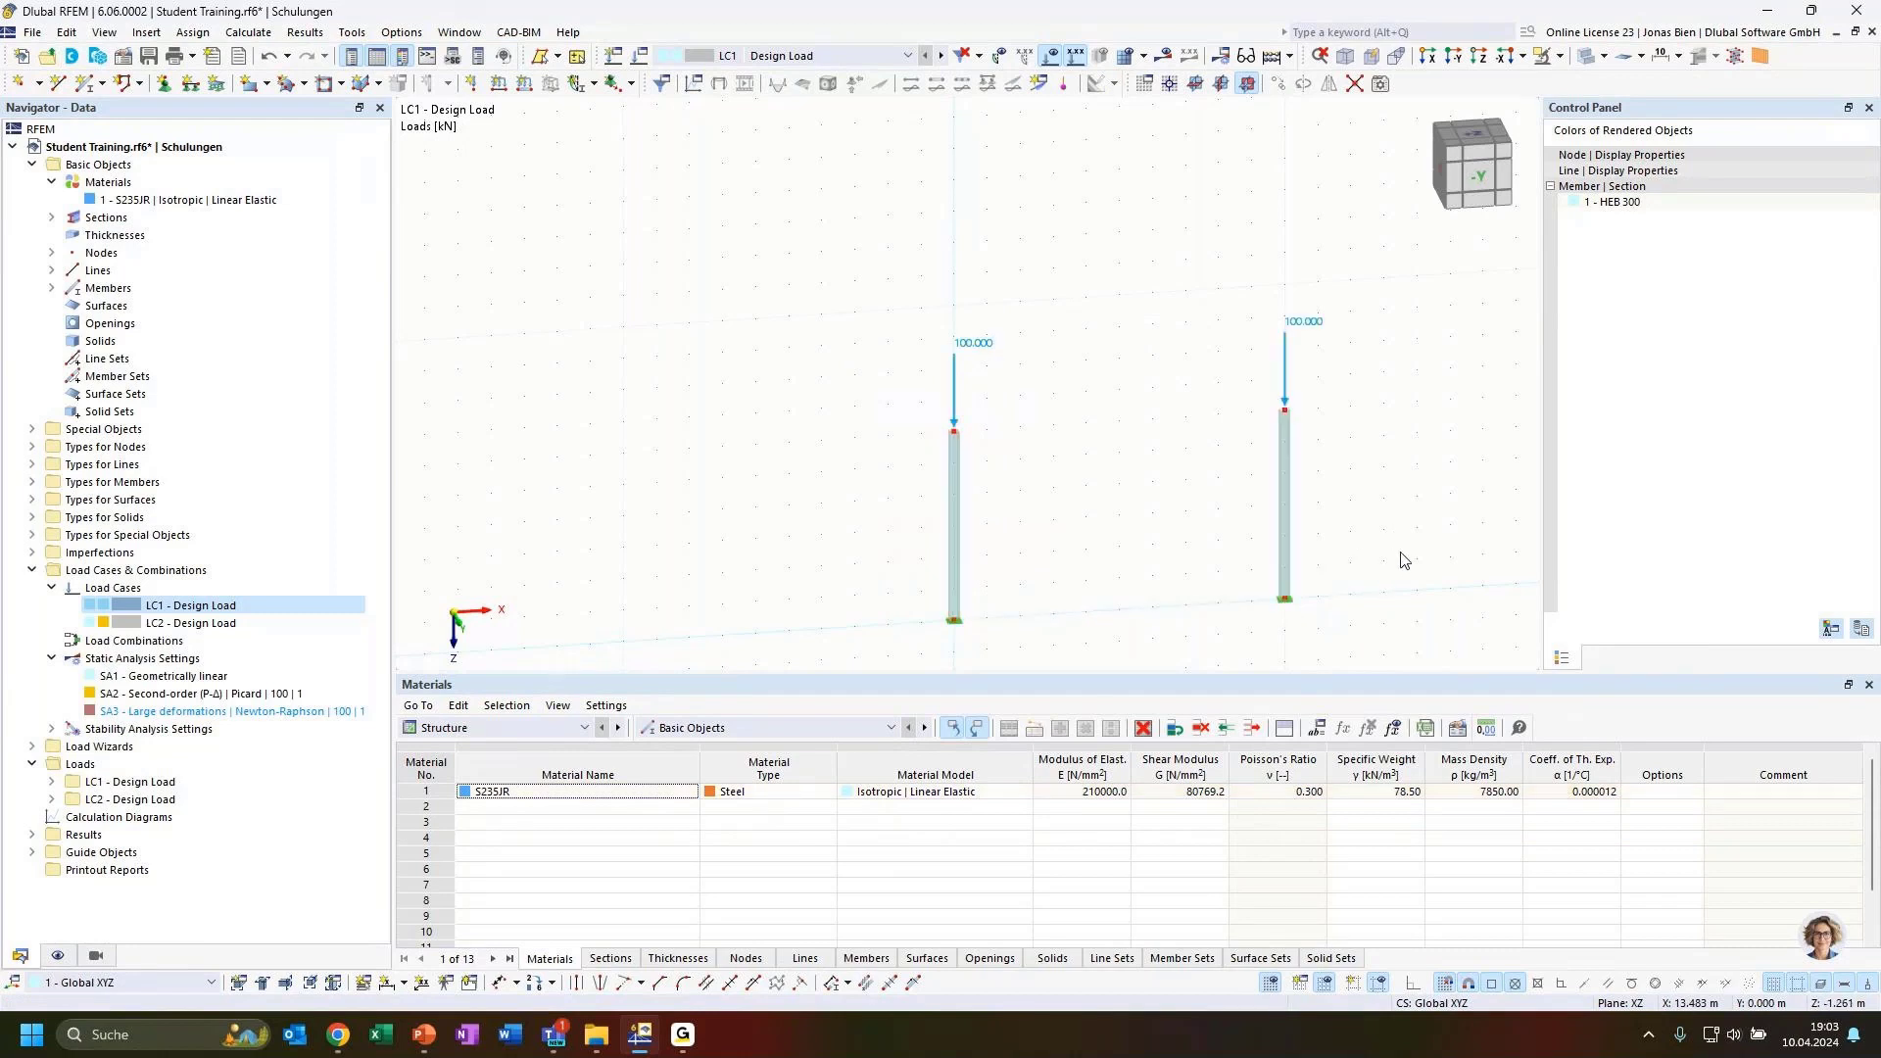
Connect the tops of the two columns with a new single beam member.
{"action": "middle_click_drag", "start_coordinate": [1401, 559], "coordinate": [1389, 535], "text": "ctrl"}
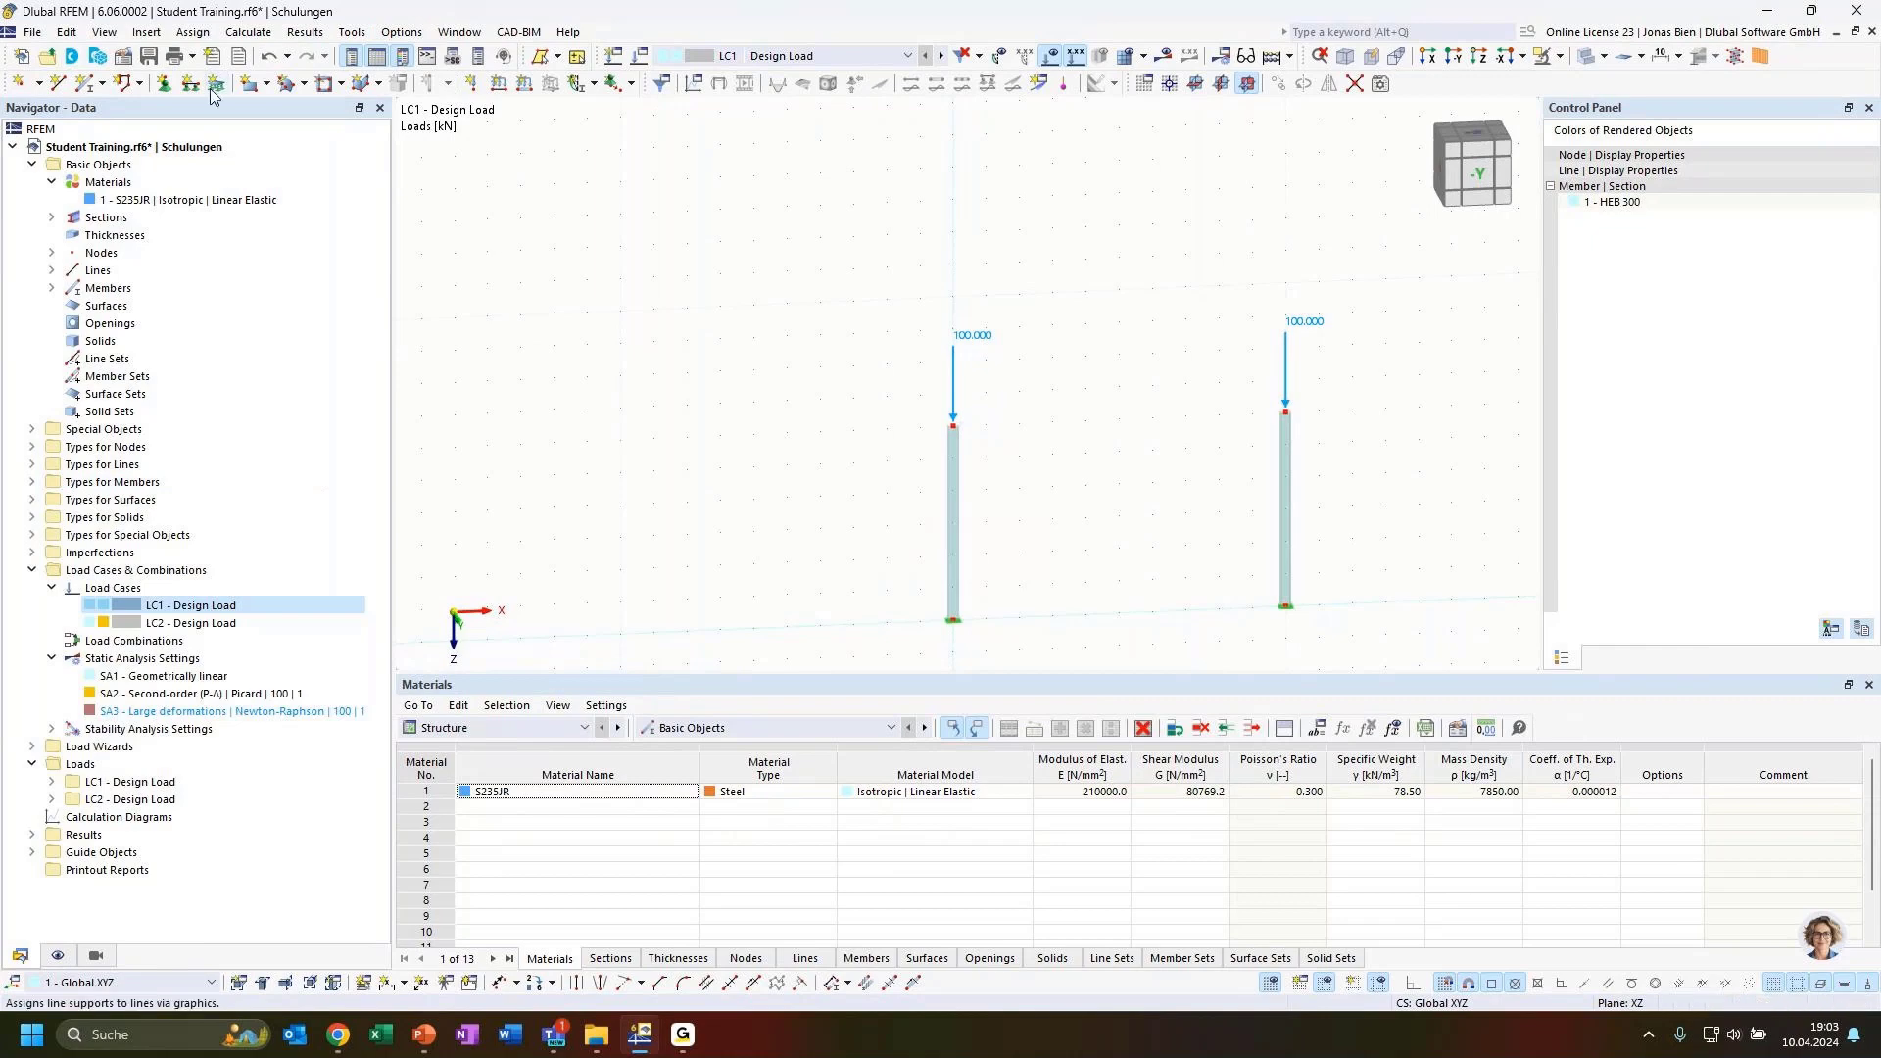
{"action": "left_click", "coordinate": [86, 82]}
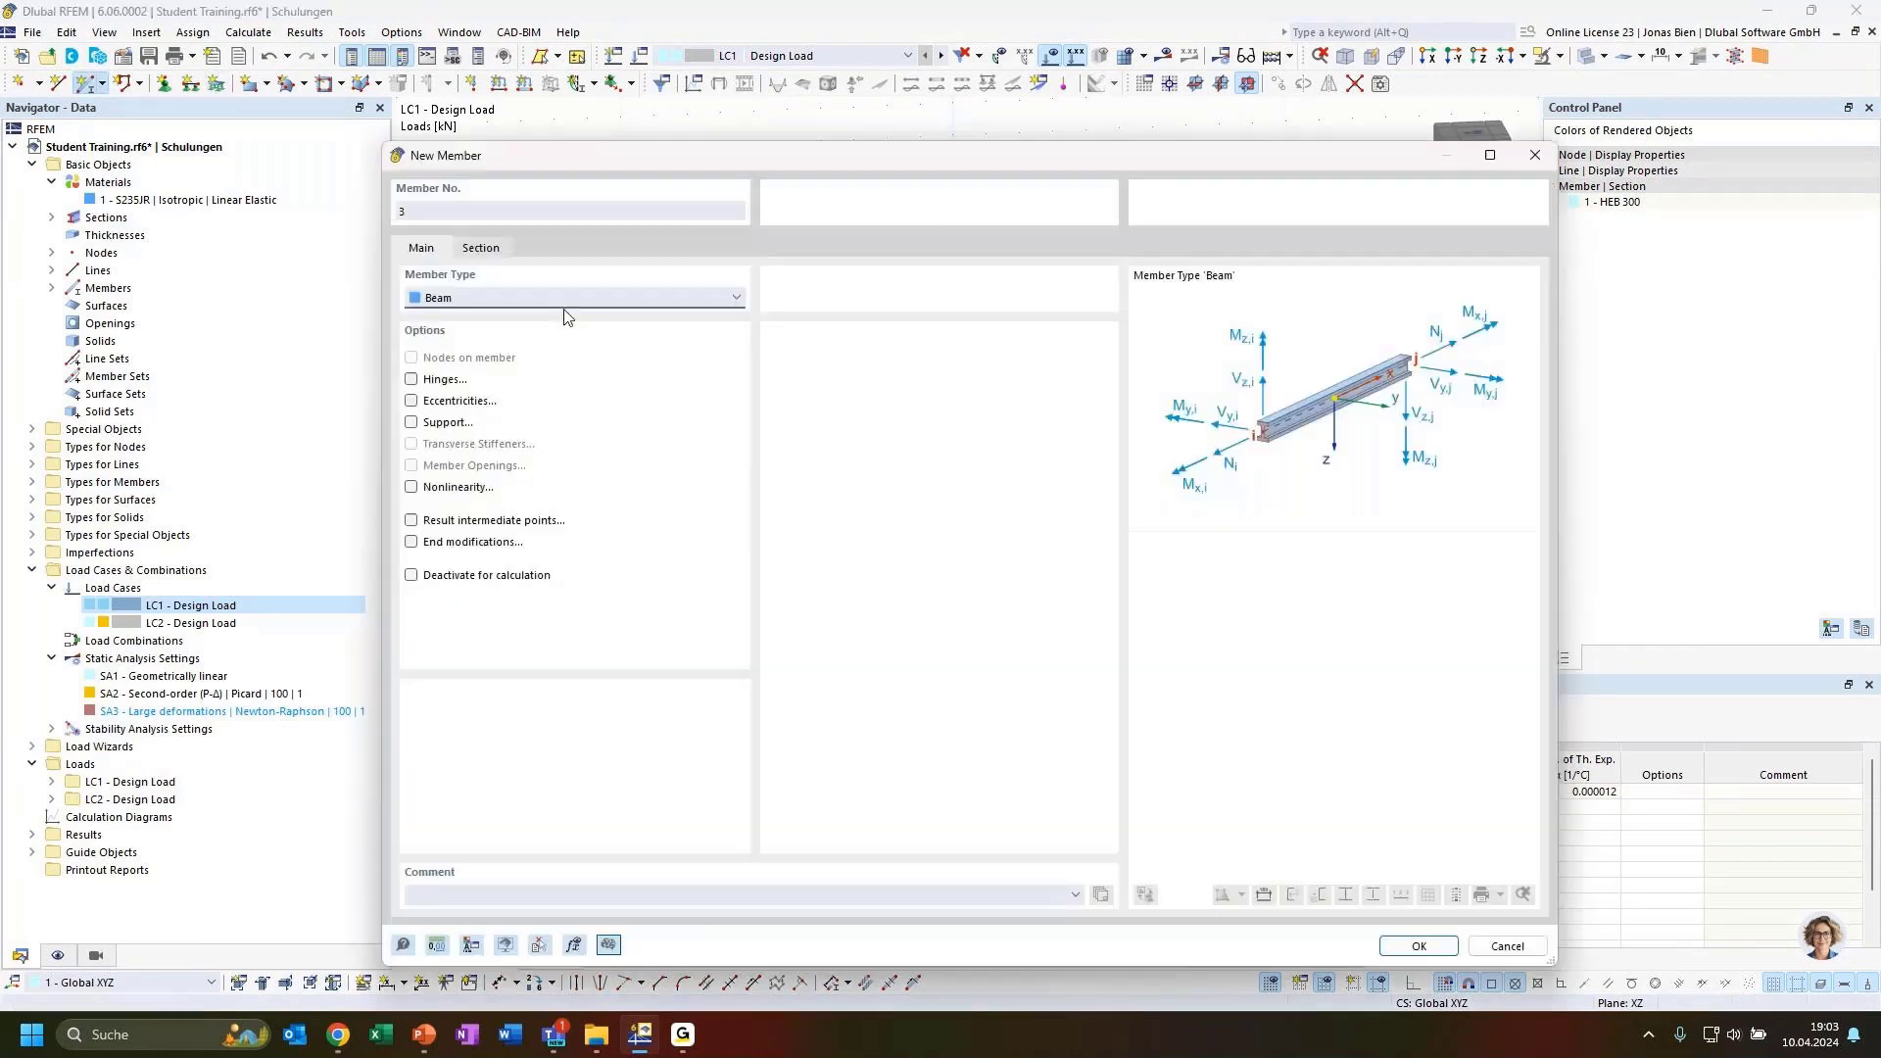
{"action": "left_click", "coordinate": [1399, 943]}
{"action": "left_click", "coordinate": [953, 427]}
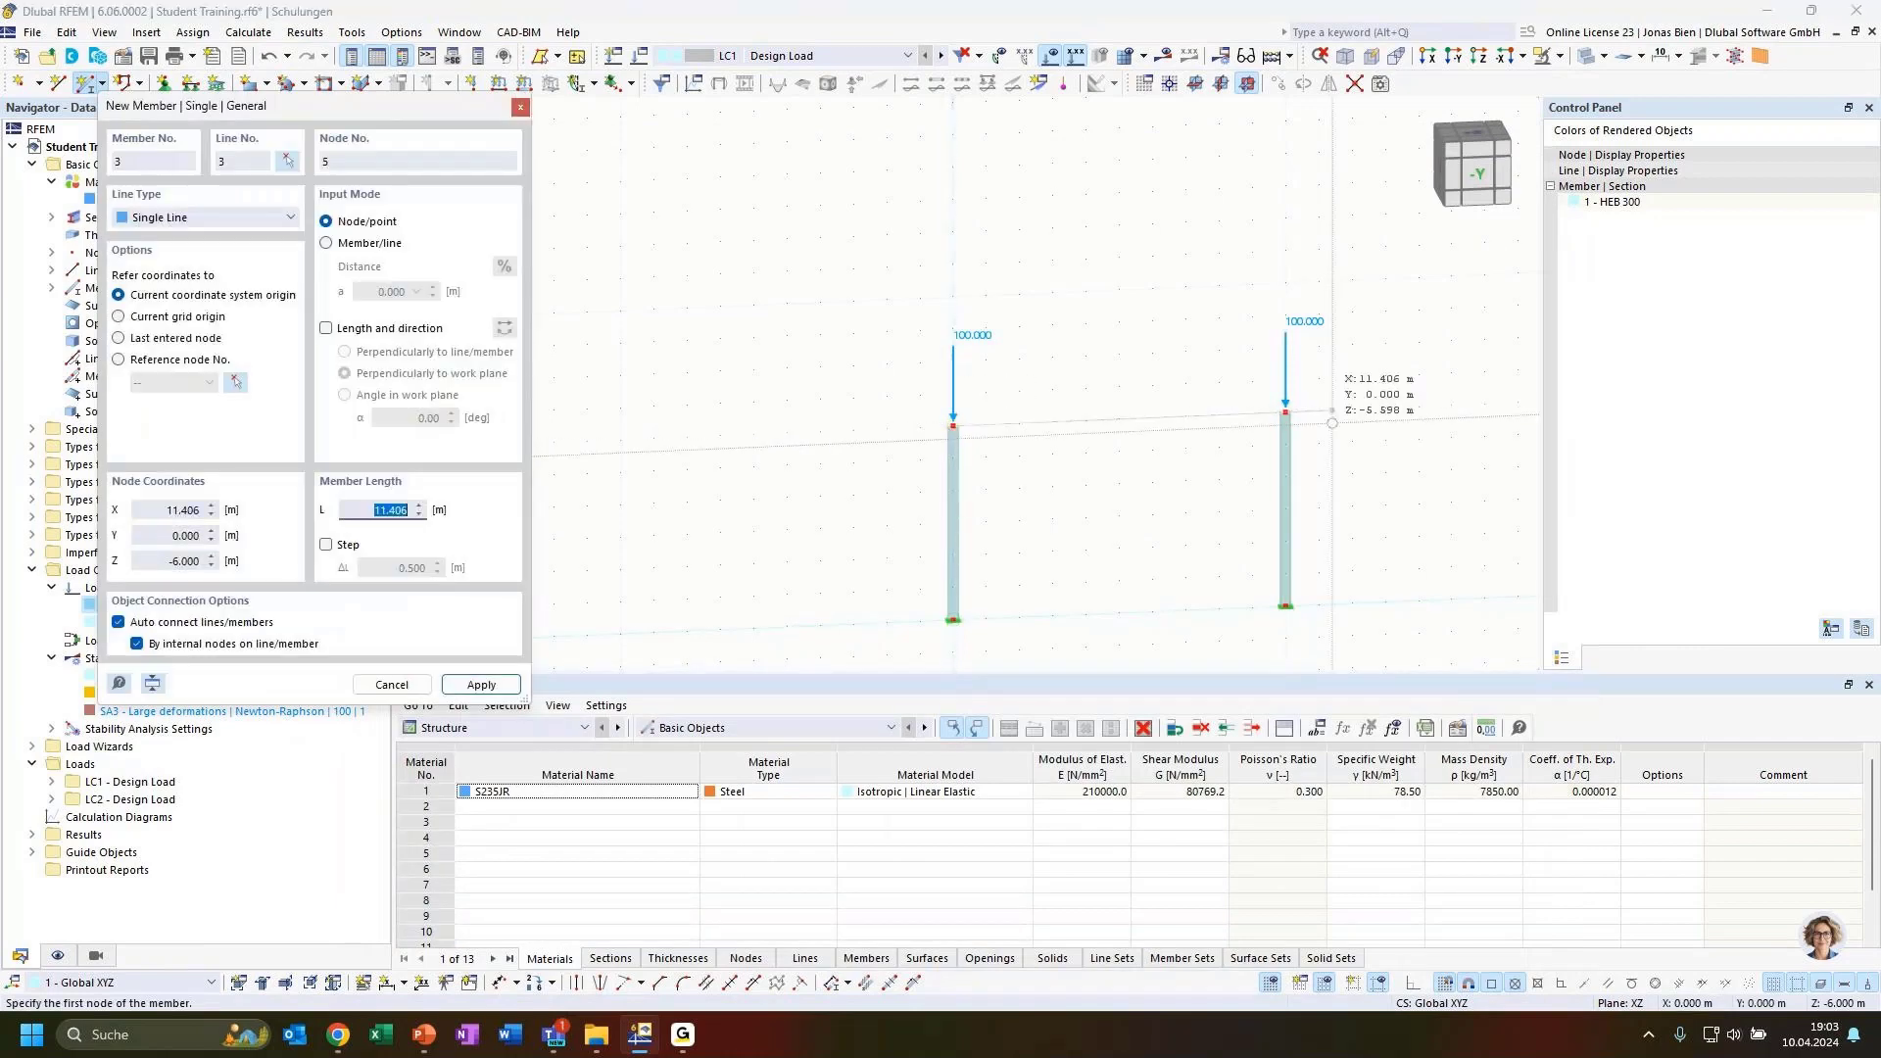
{"action": "left_click", "coordinate": [1276, 409]}
{"action": "key", "text": "Escape"}
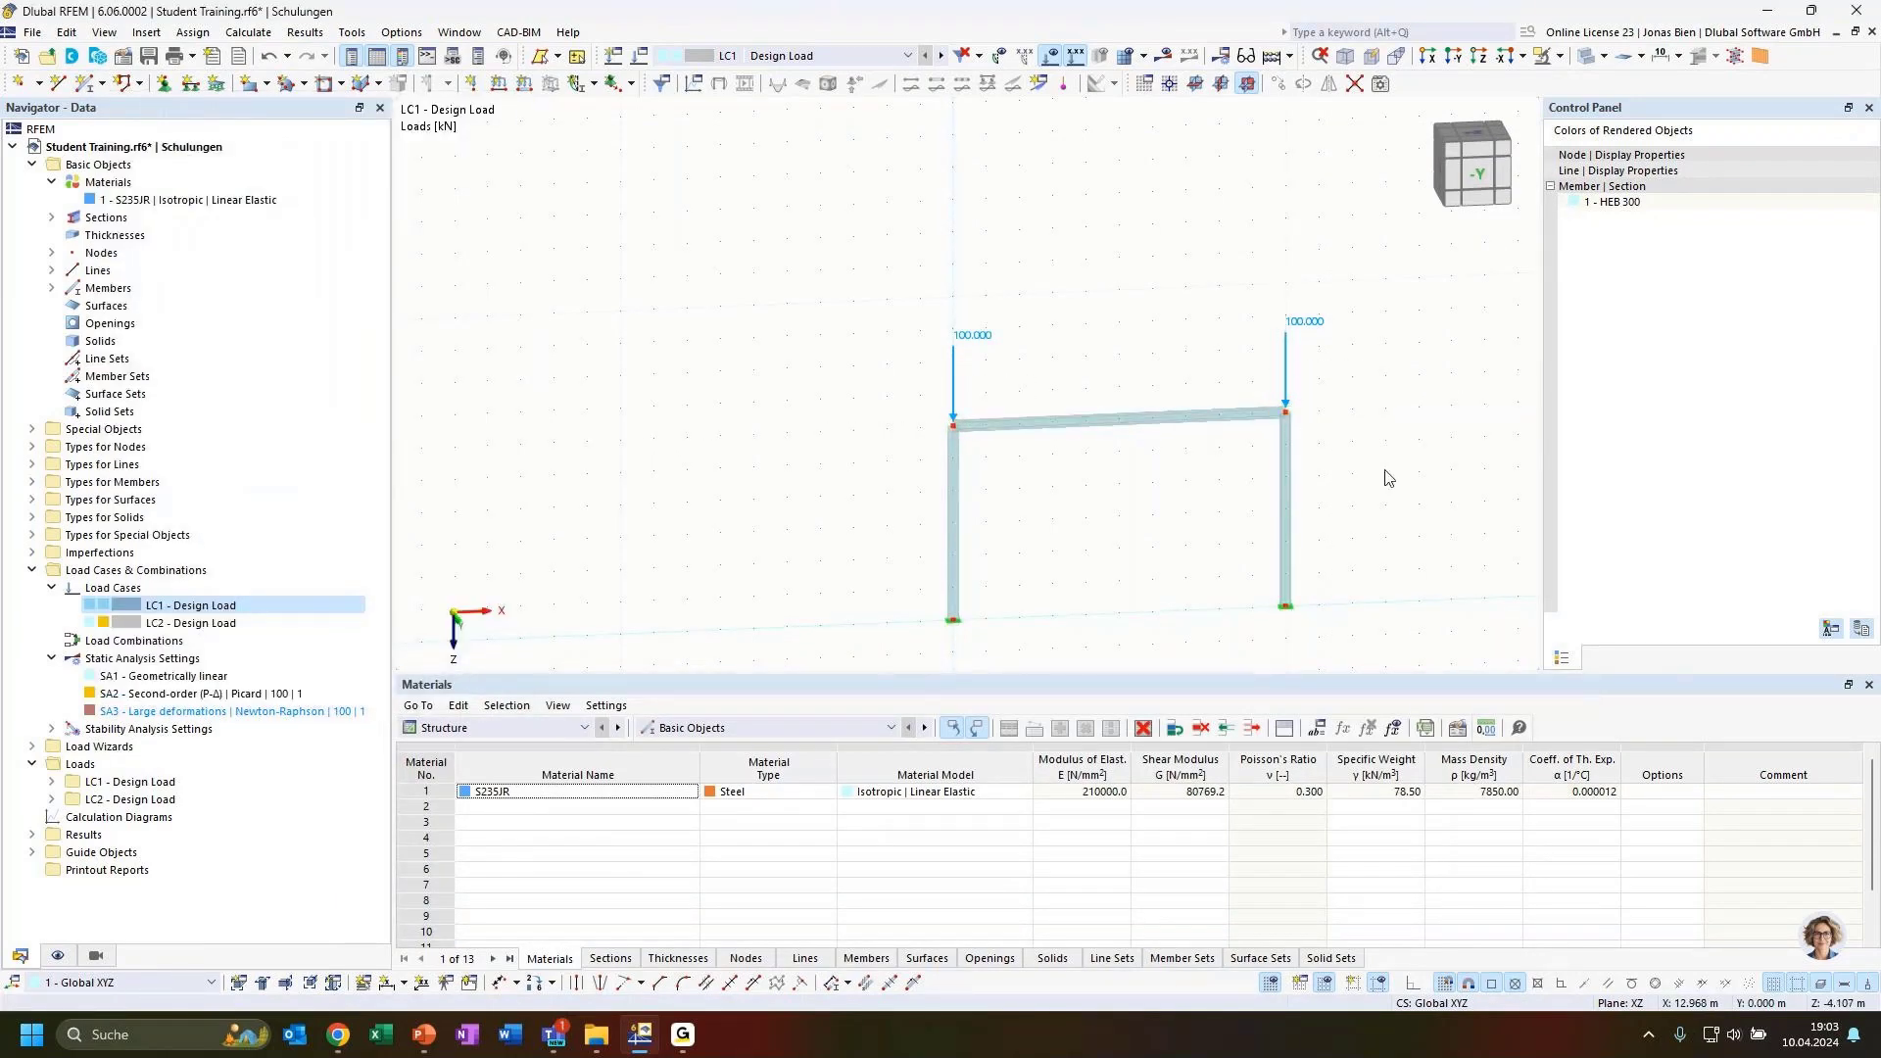
Move the beam with both top nodes and loads upward so that the frame columns are 10 m high.
{"action": "scroll", "coordinate": [1345, 492], "scroll_direction": "up", "scroll_amount": 2}
{"action": "scroll", "coordinate": [1153, 487], "scroll_direction": "down", "scroll_amount": 3}
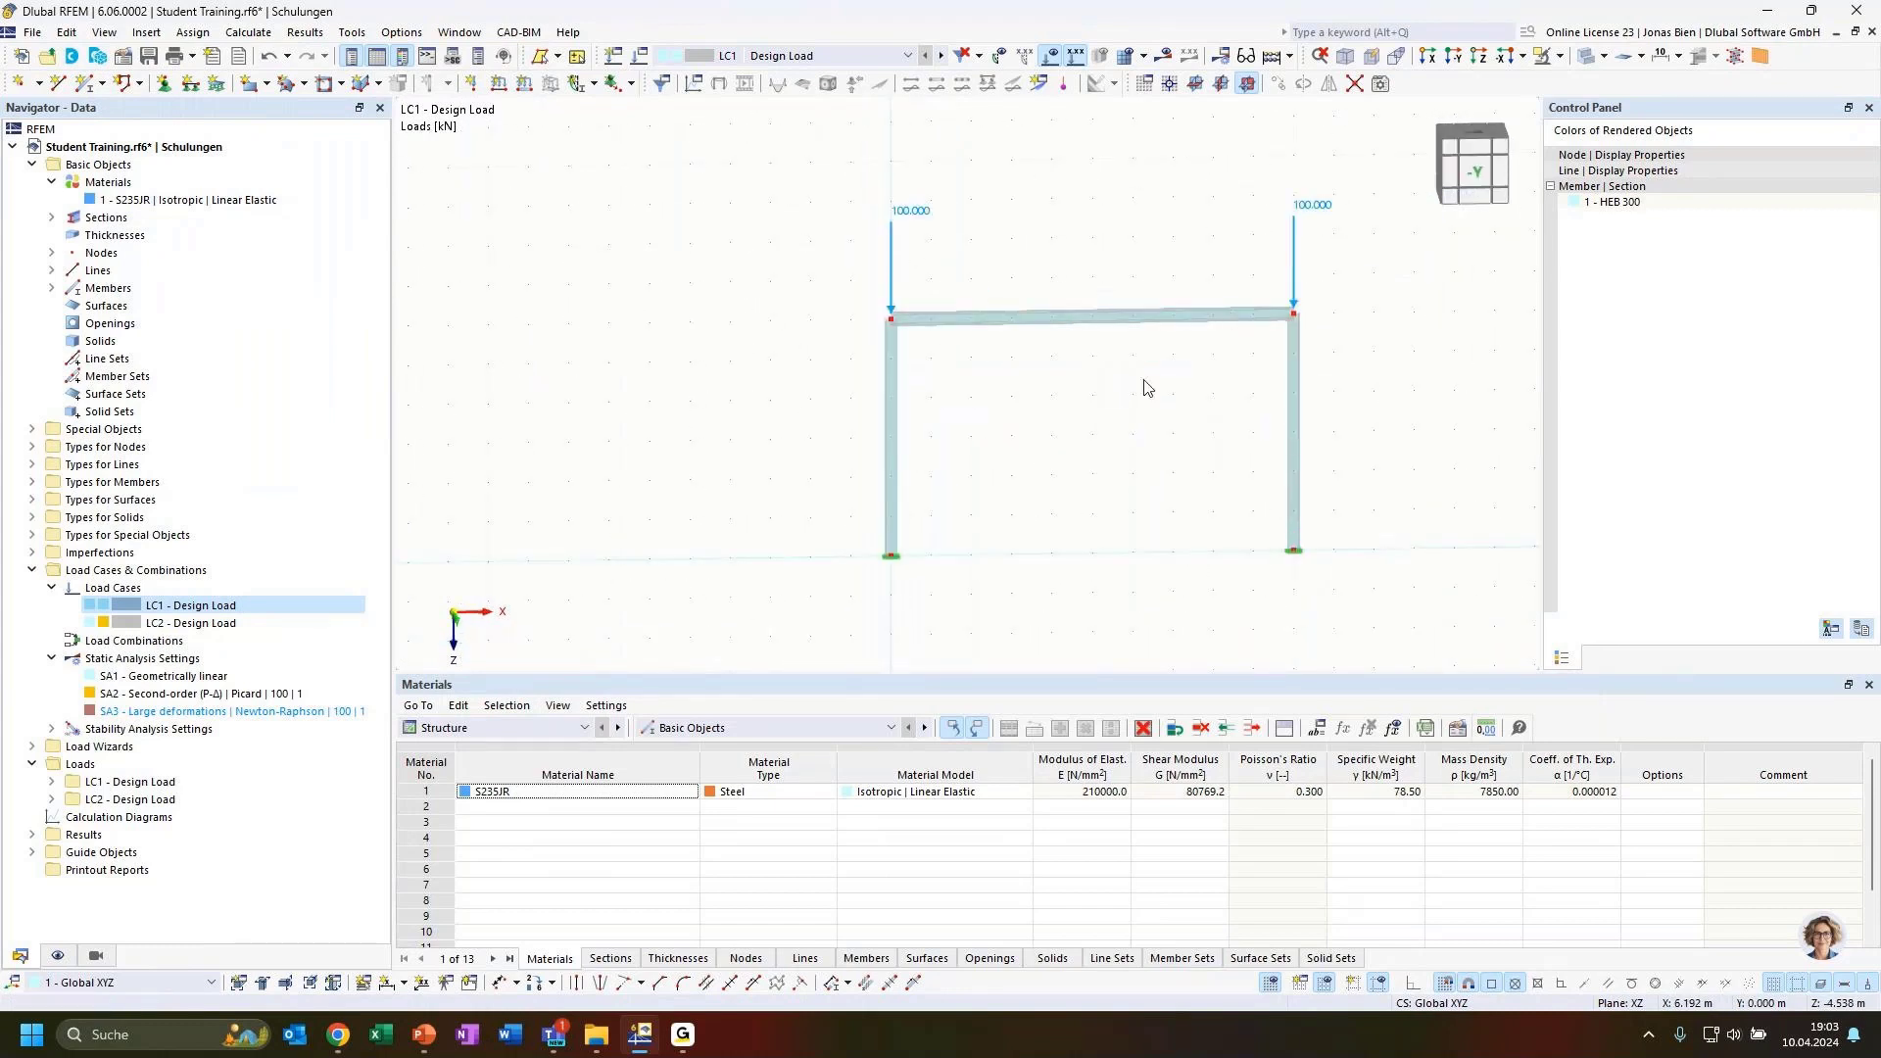
{"action": "middle_click_drag", "start_coordinate": [1091, 444], "coordinate": [1174, 482], "text": "ctrl"}
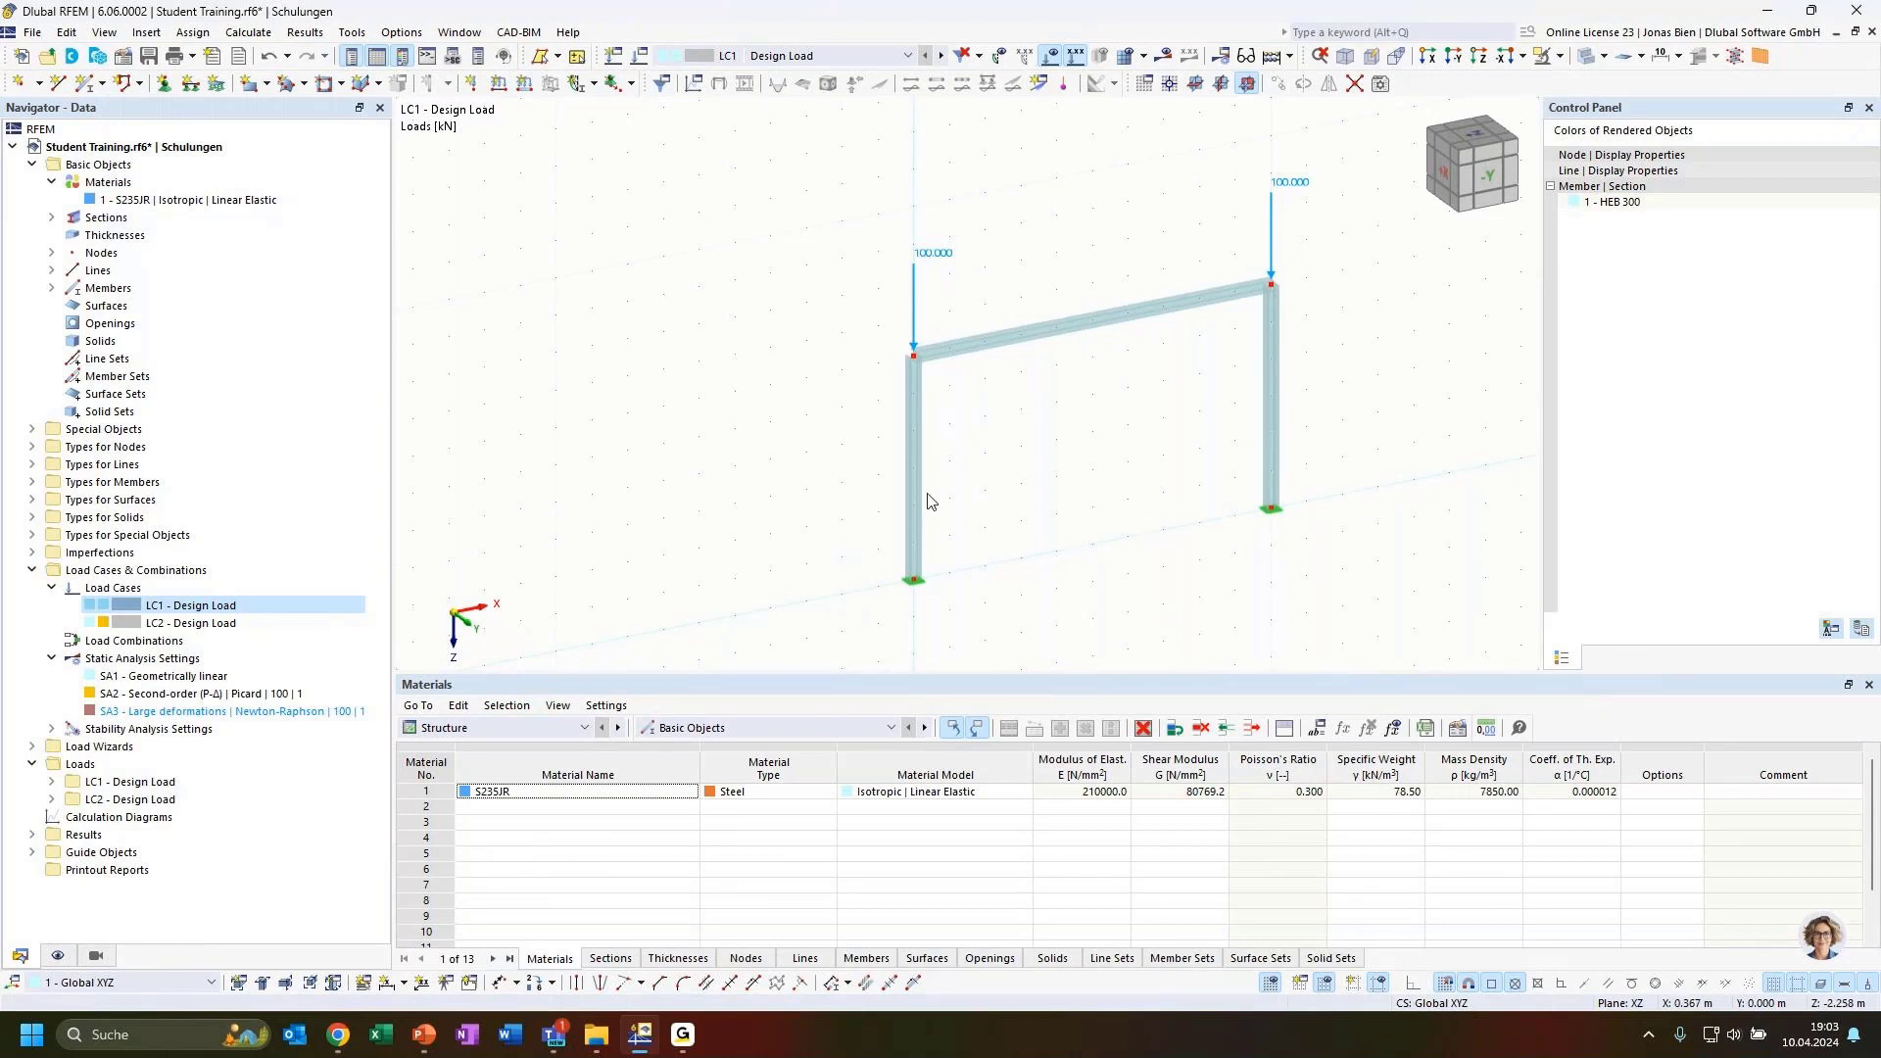
{"action": "middle_click_drag", "start_coordinate": [1066, 477], "coordinate": [882, 561]}
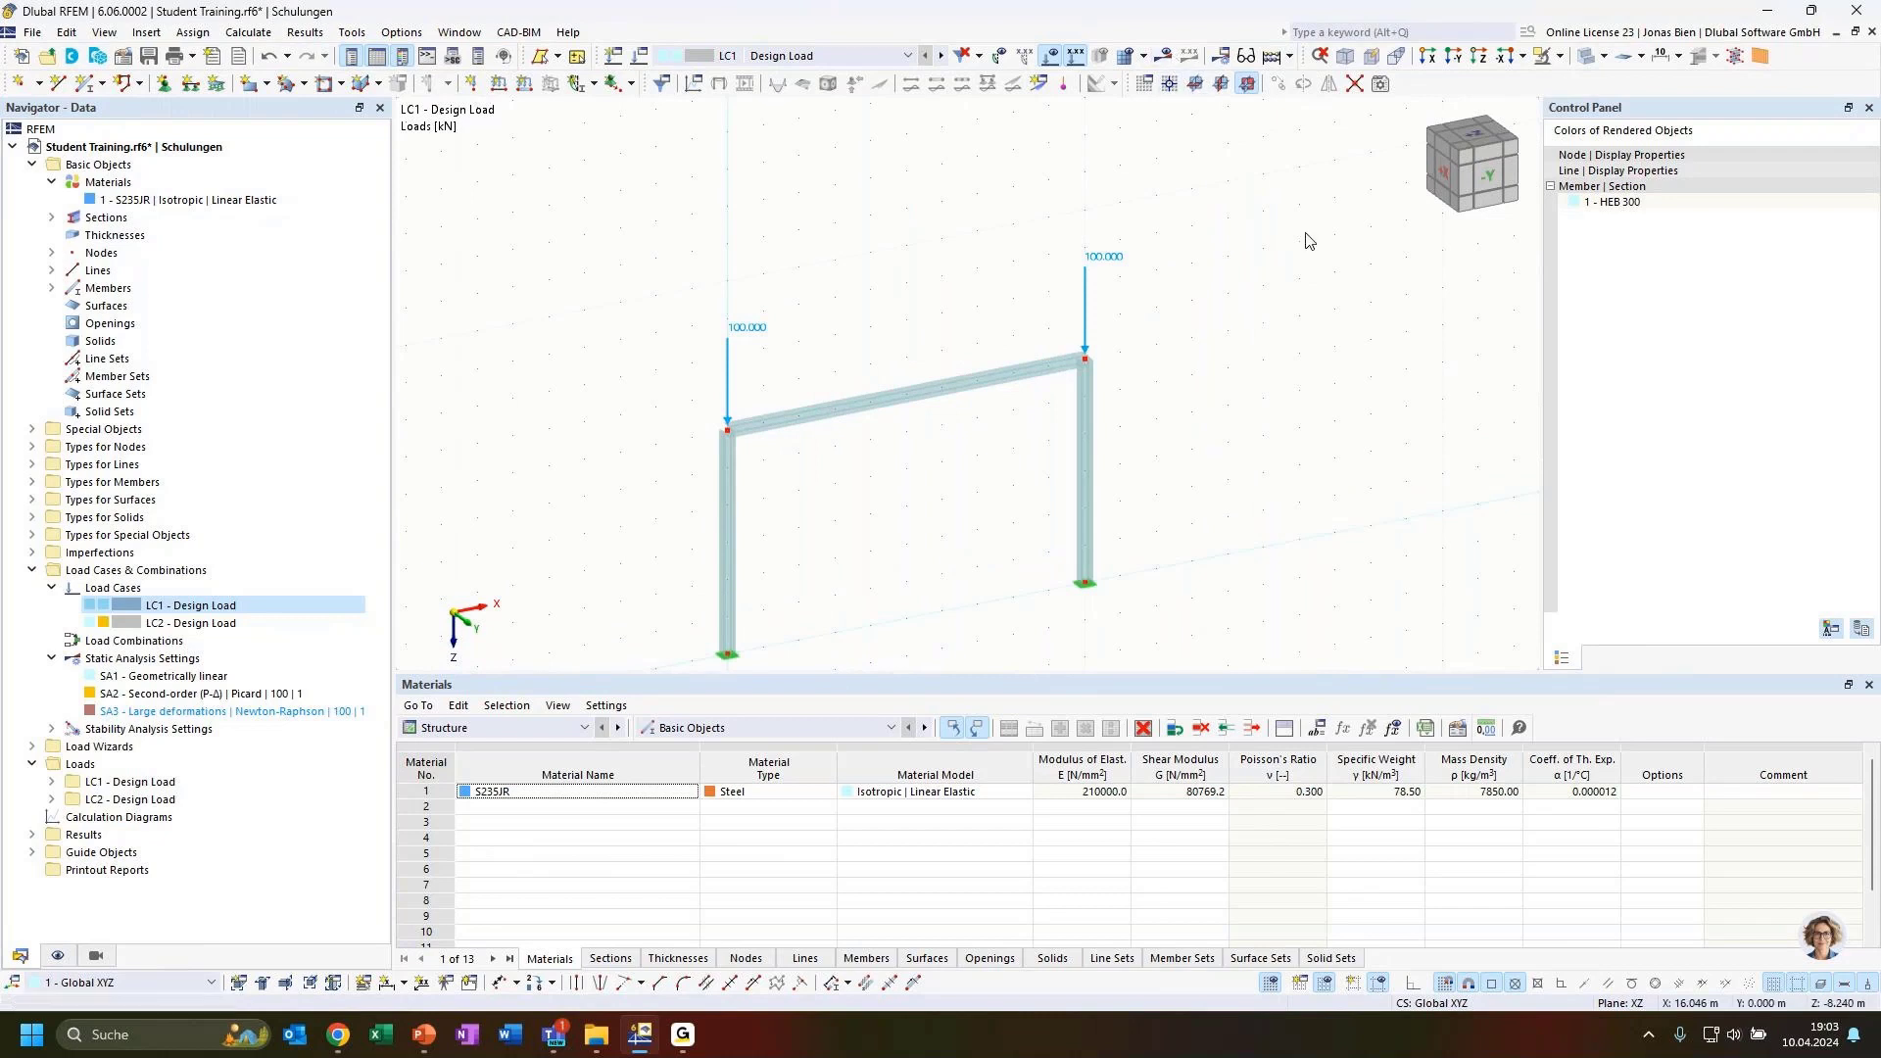
{"action": "left_click_drag", "start_coordinate": [654, 211], "coordinate": [1157, 490]}
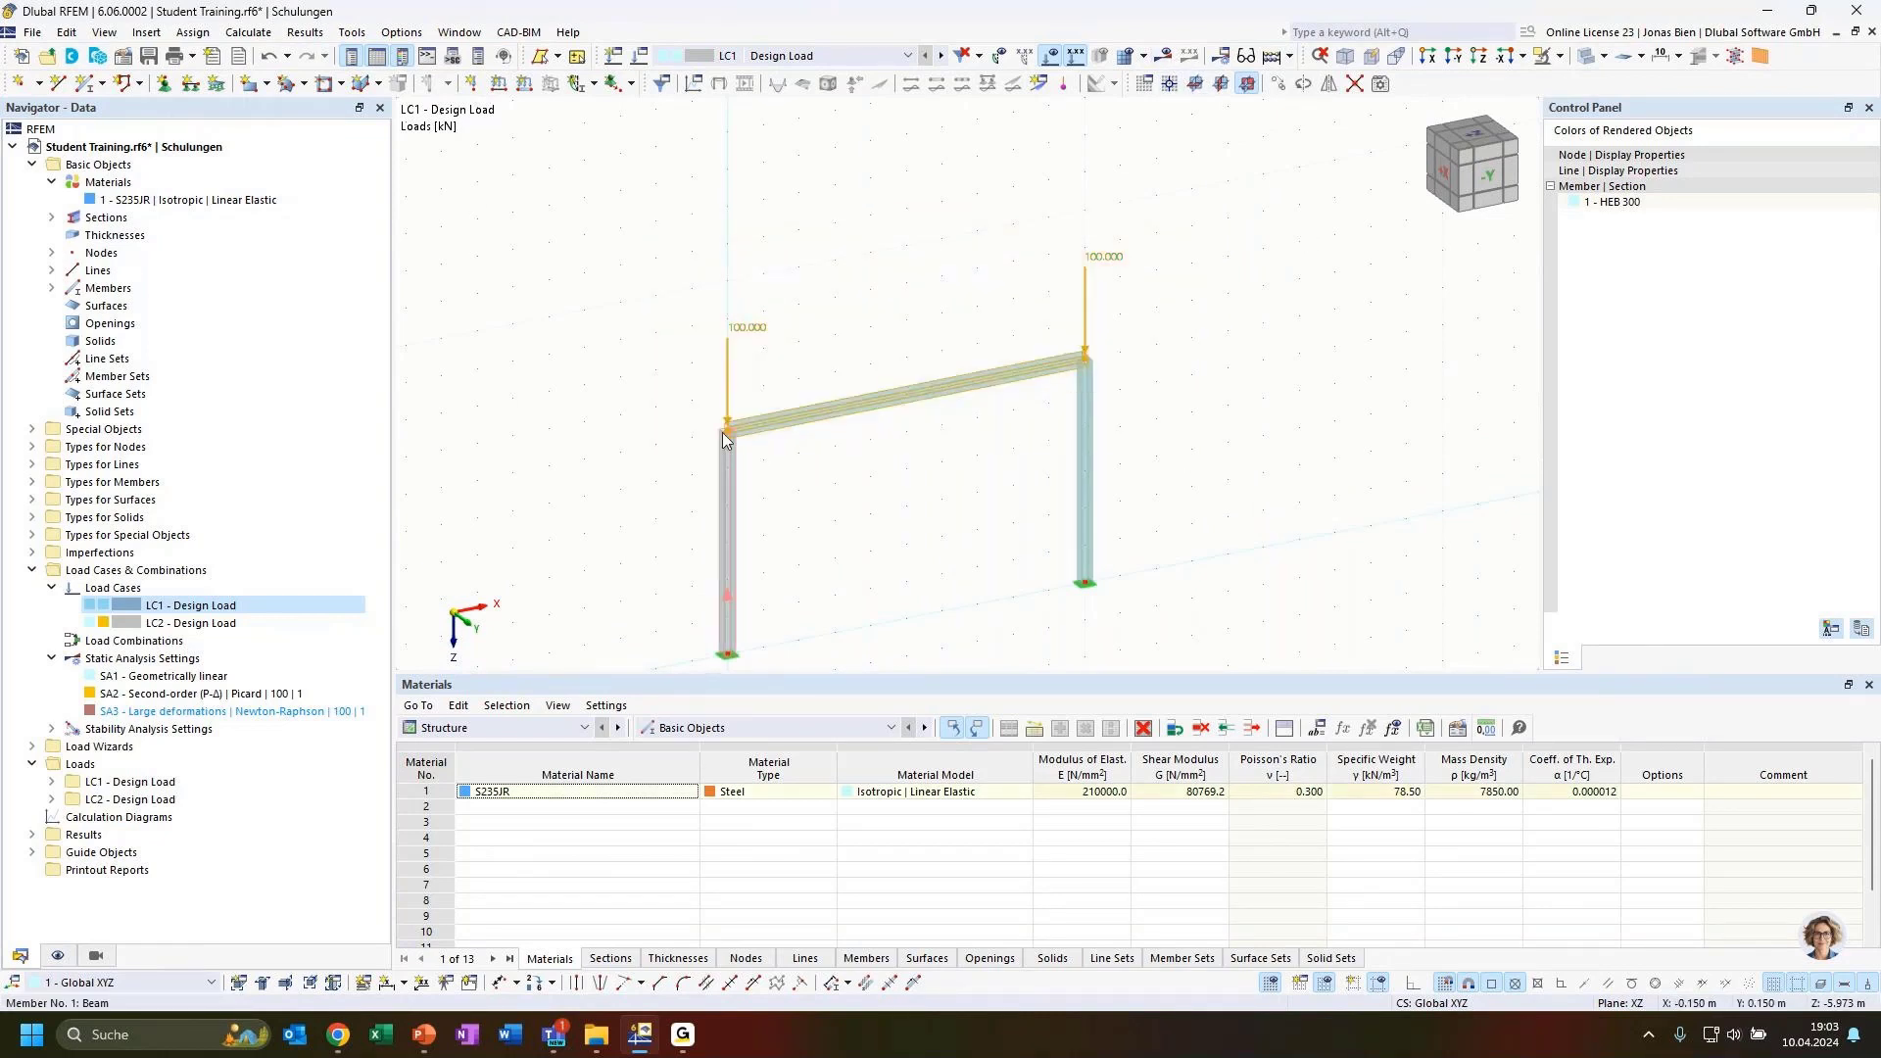
{"action": "left_click_drag", "start_coordinate": [727, 431], "coordinate": [727, 282]}
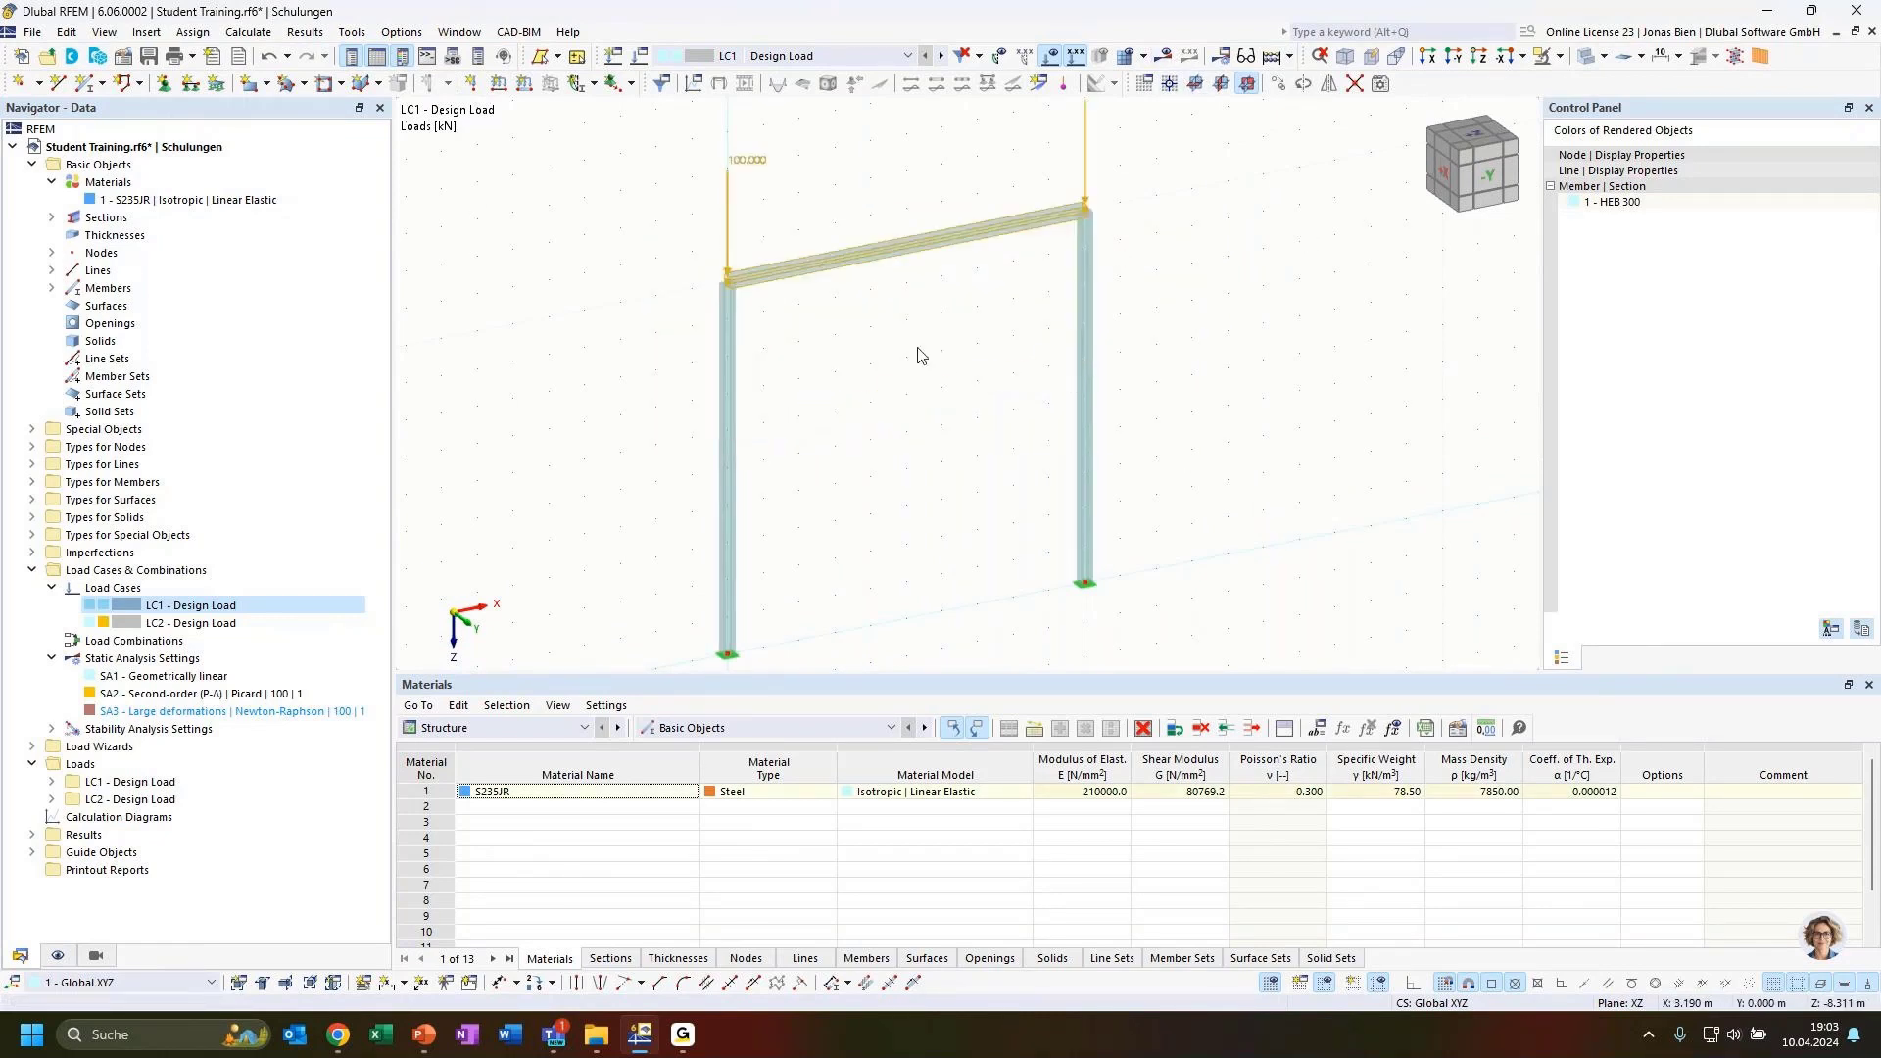
{"action": "left_click", "coordinate": [1146, 397]}
{"action": "middle_click_drag", "start_coordinate": [1329, 431], "coordinate": [1271, 450], "text": "ctrl"}
{"action": "scroll", "coordinate": [1268, 422], "scroll_direction": "down", "scroll_amount": 1}
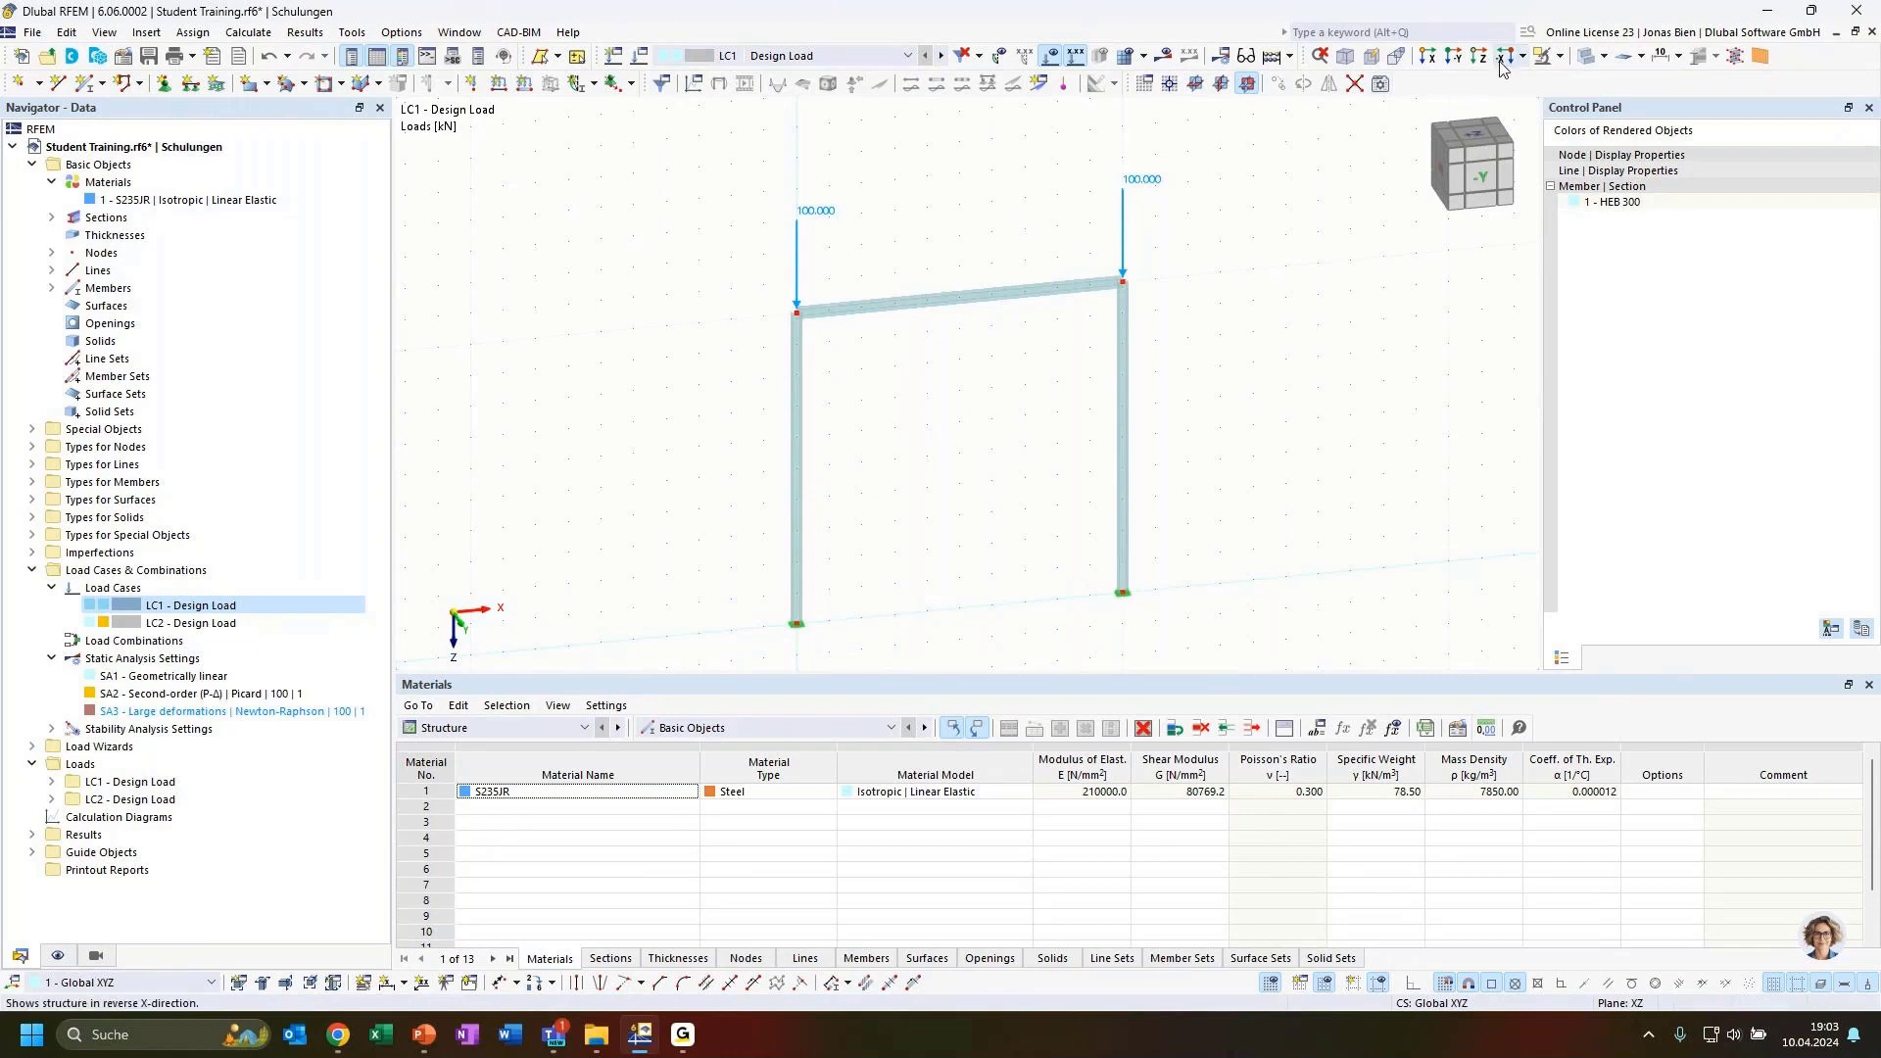
Calculate the LC1 results for the frame and display the stability analysis with effective lengths and critical loads by member.
{"action": "left_click", "coordinate": [1168, 59]}
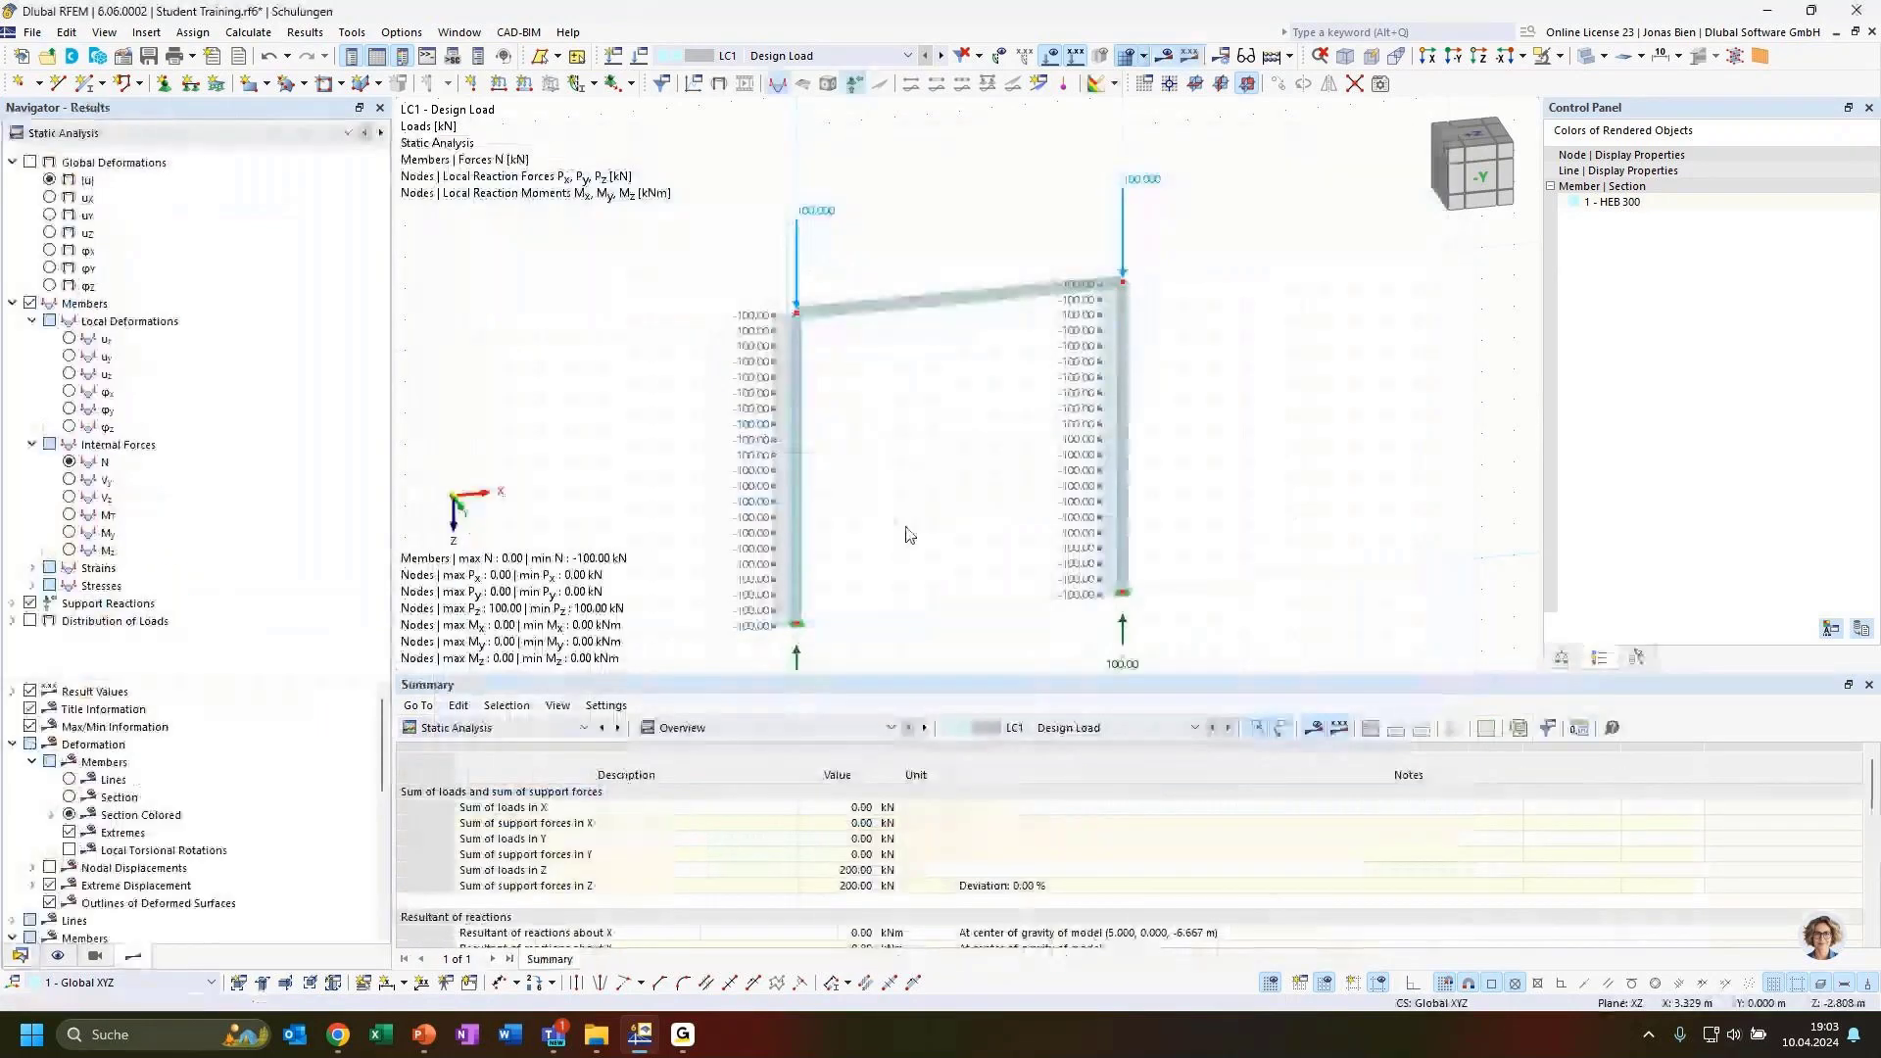
{"action": "left_click", "coordinate": [508, 728]}
{"action": "left_click", "coordinate": [461, 870]}
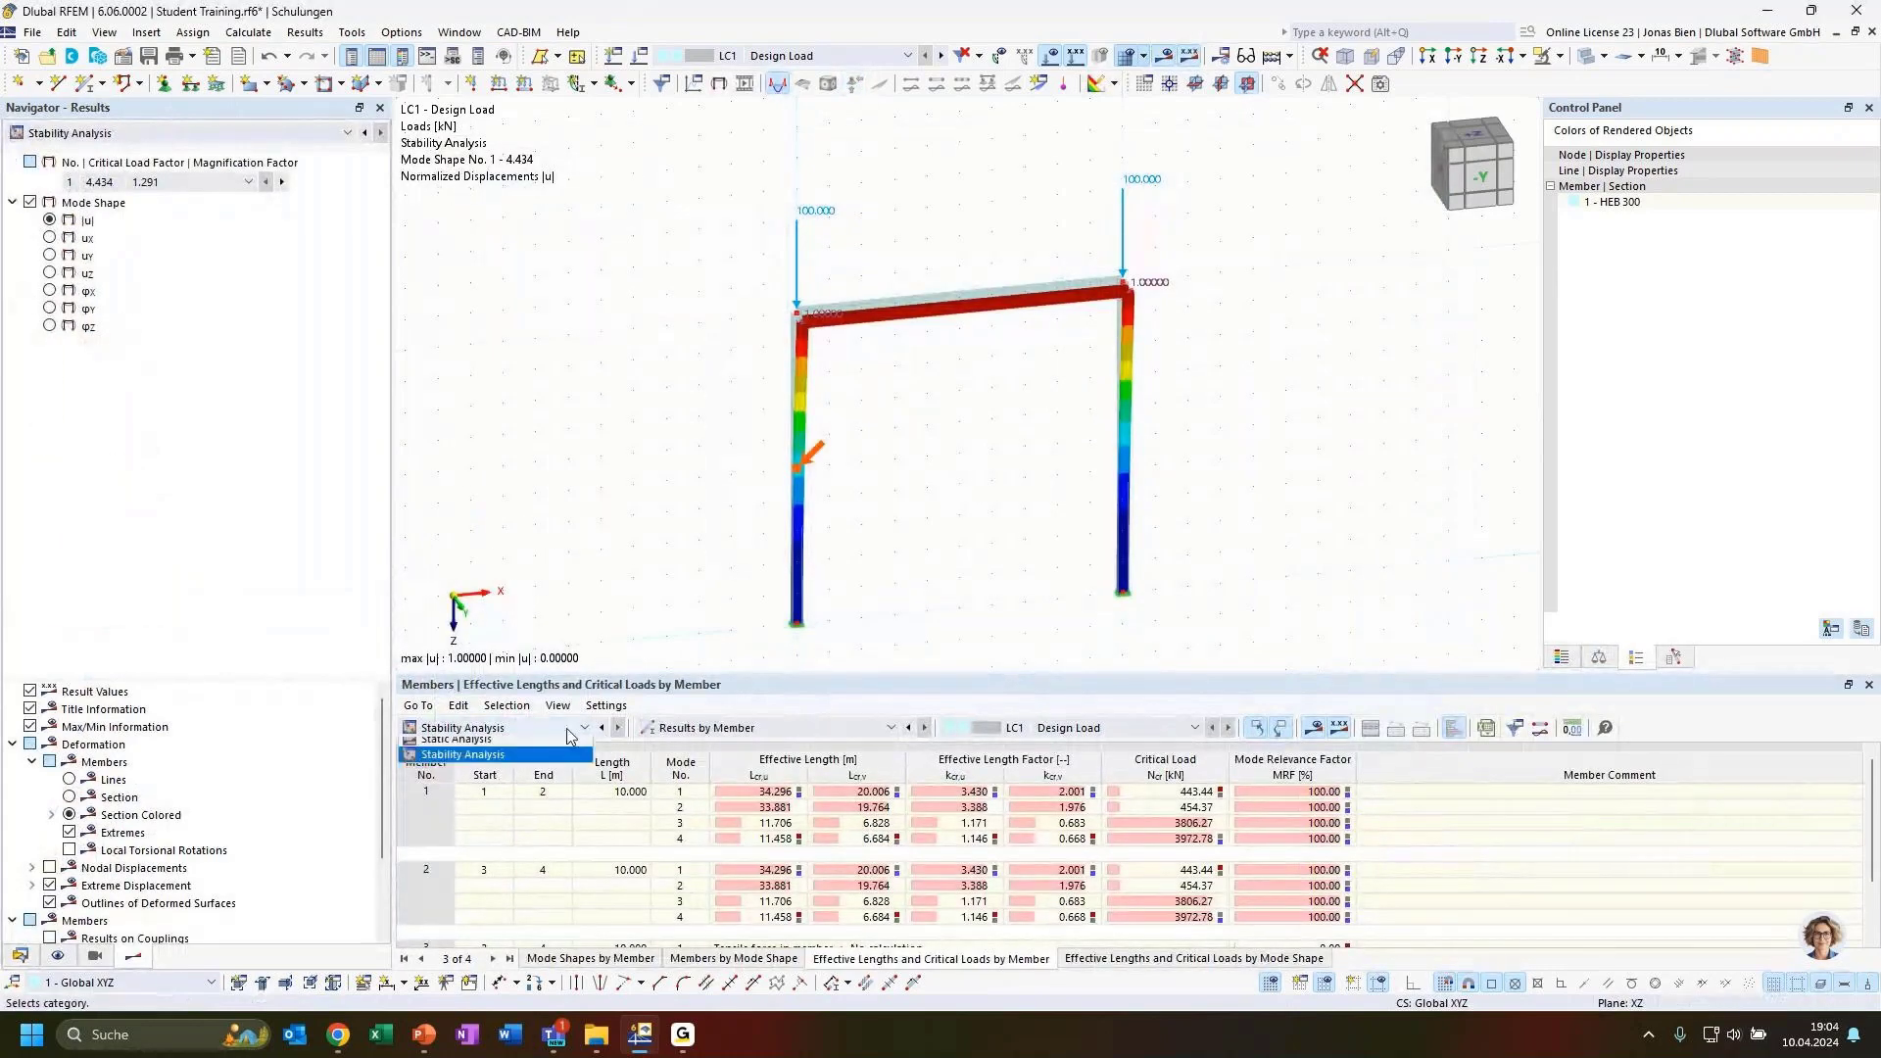
{"action": "left_click", "coordinate": [500, 729]}
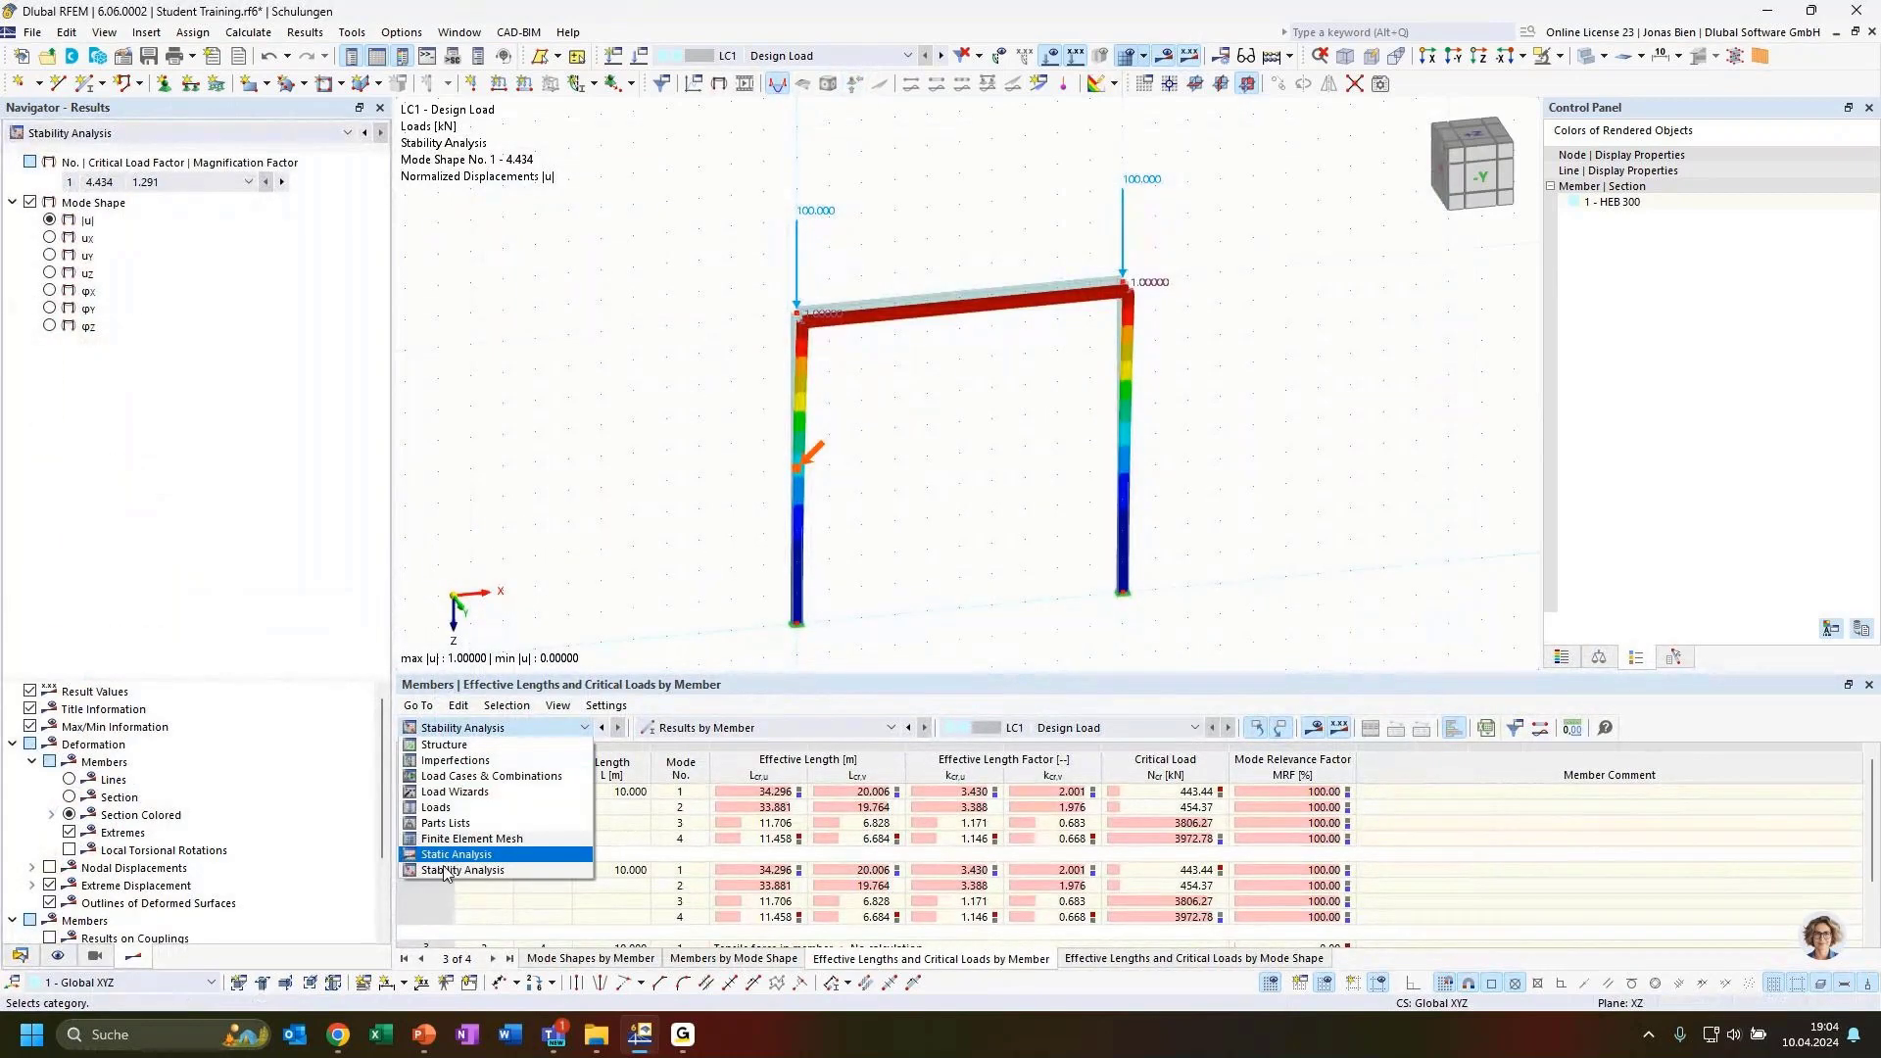
Show the critical load factors of the stability analysis and examine mode shape 1 of the frame from several directions.
{"action": "left_click", "coordinate": [463, 870]}
{"action": "left_click", "coordinate": [764, 728]}
{"action": "left_click", "coordinate": [705, 743]}
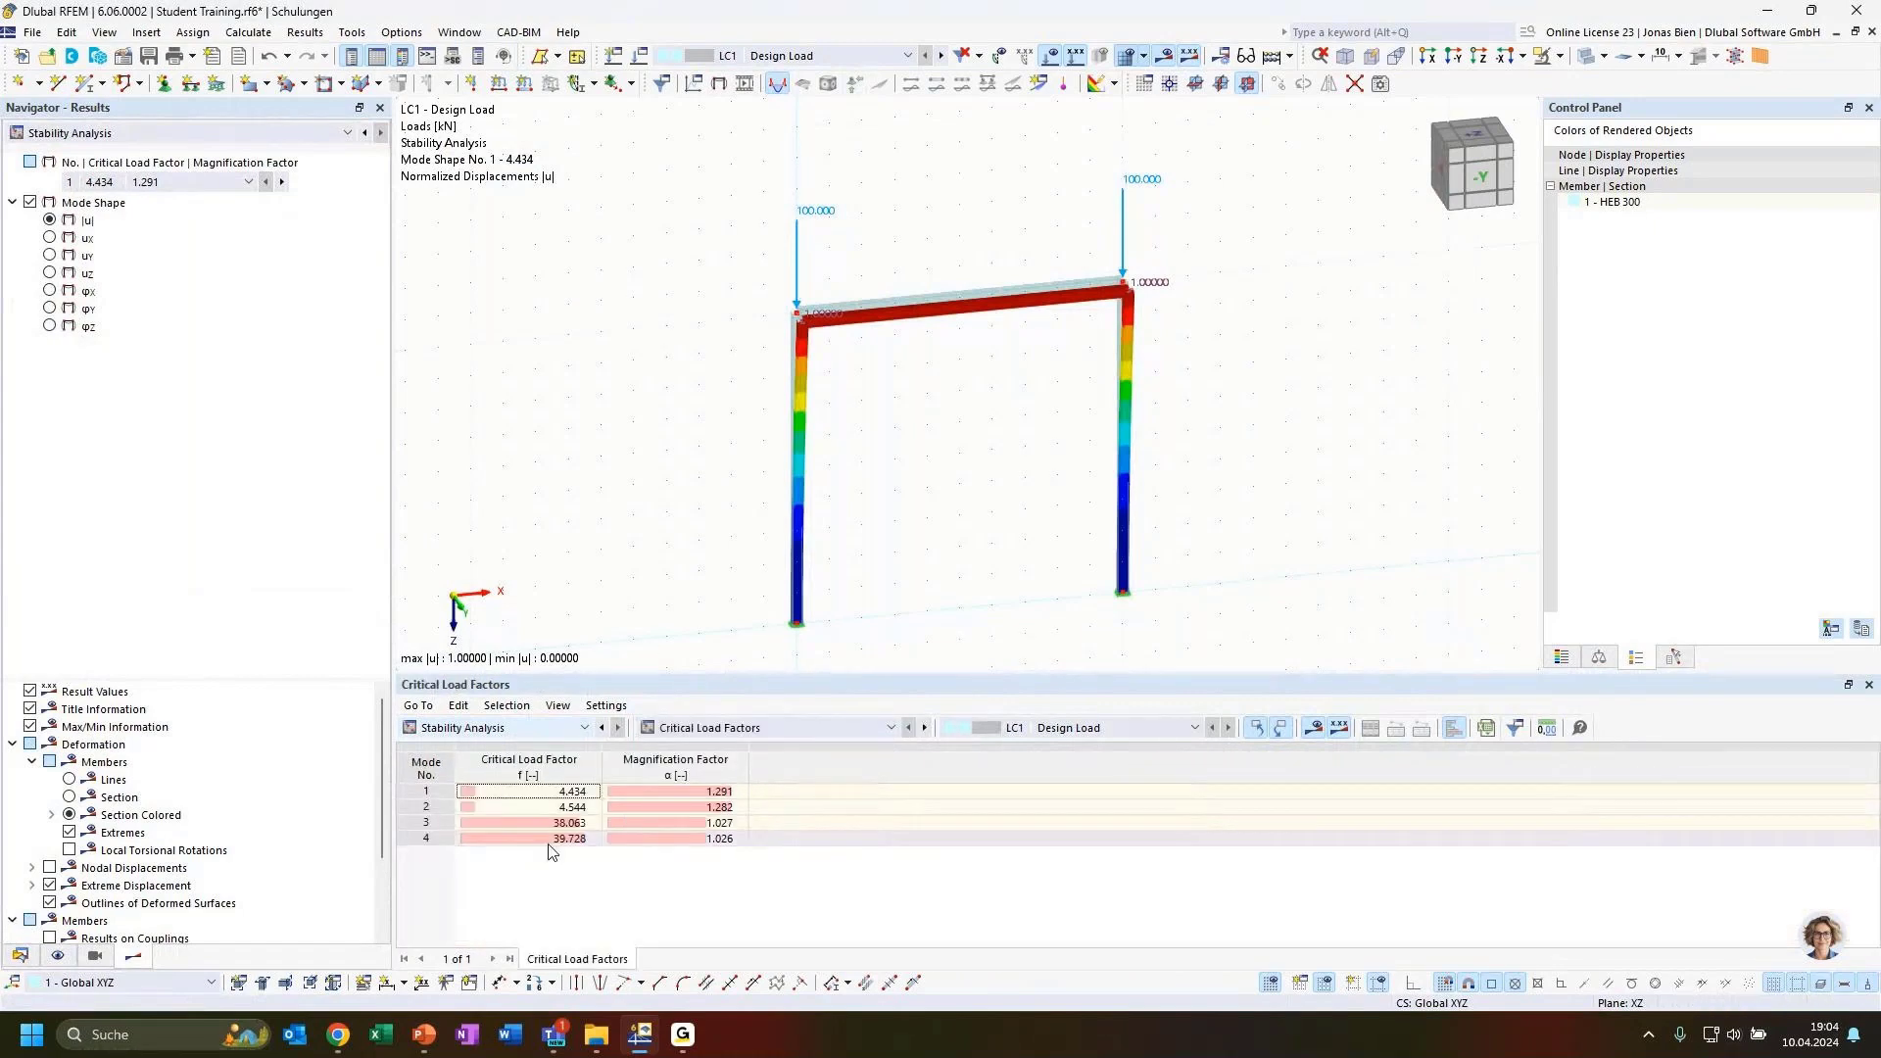
{"action": "left_click", "coordinate": [580, 791]}
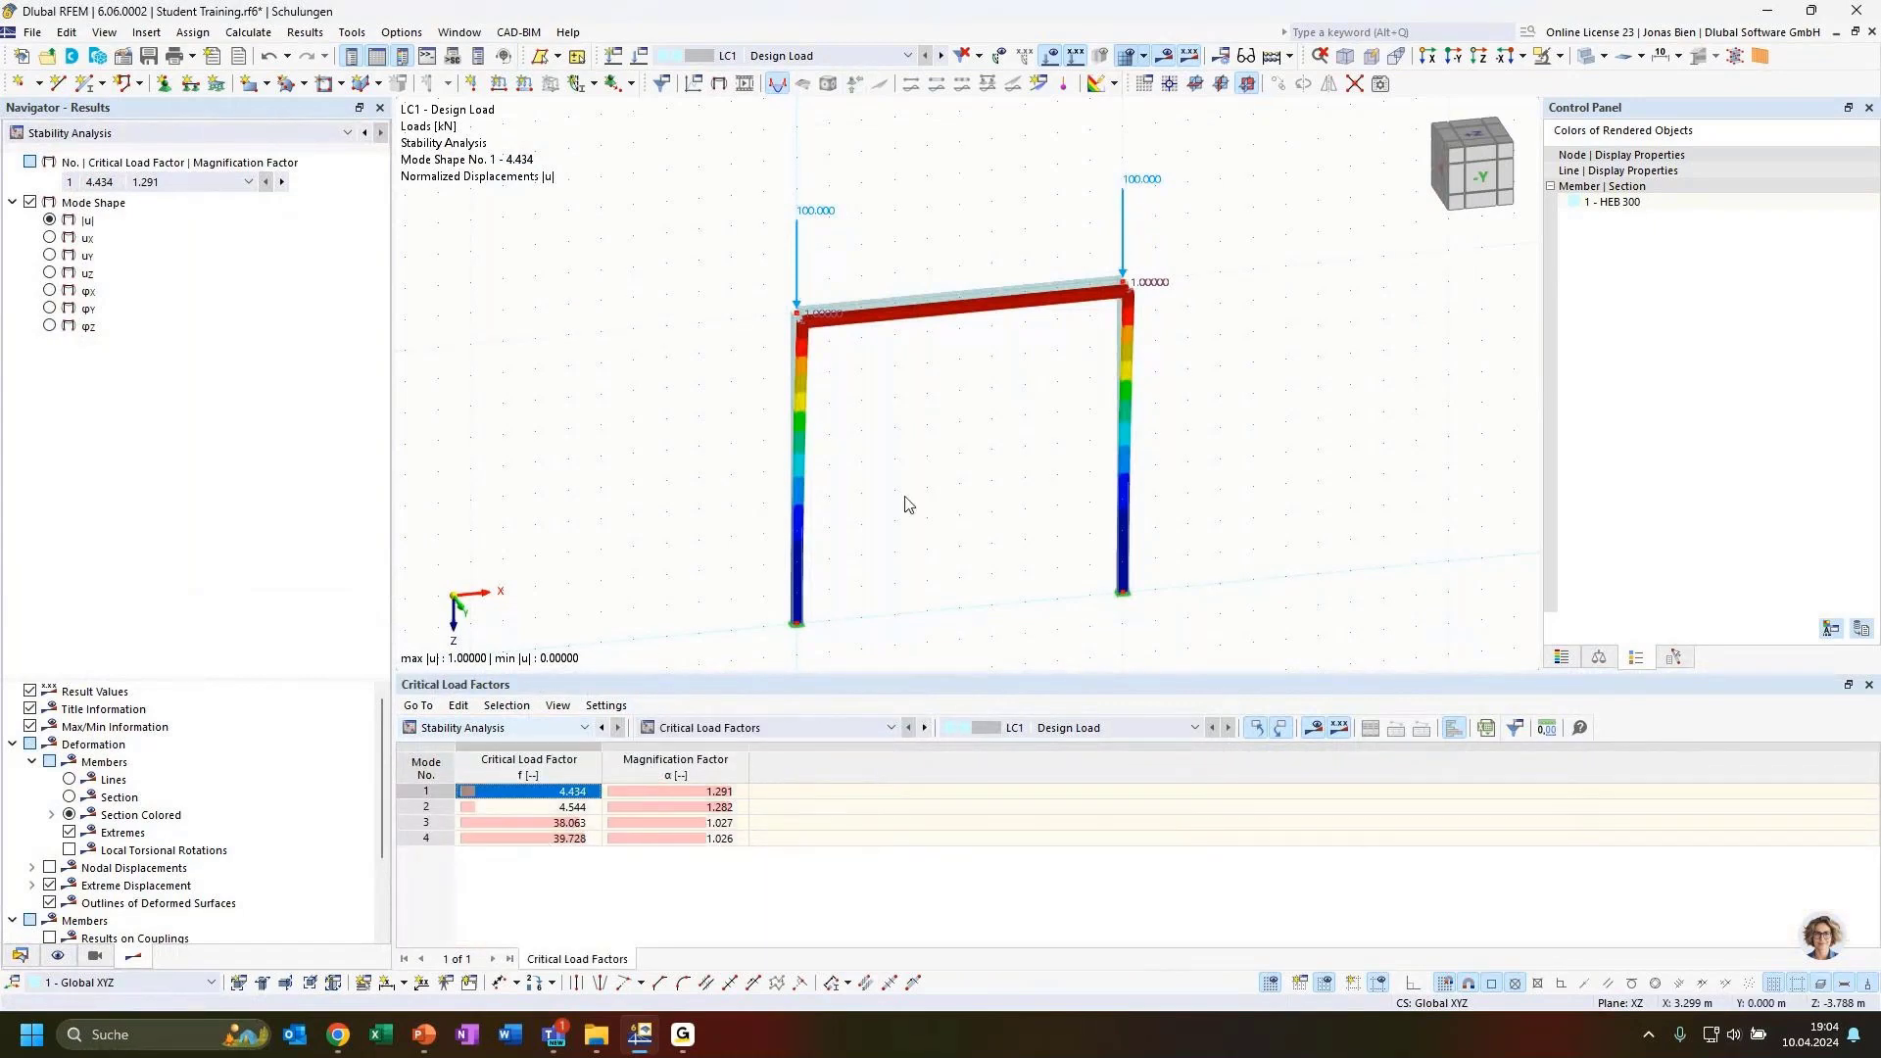
{"action": "middle_click_drag", "start_coordinate": [902, 504], "coordinate": [935, 507], "text": "ctrl"}
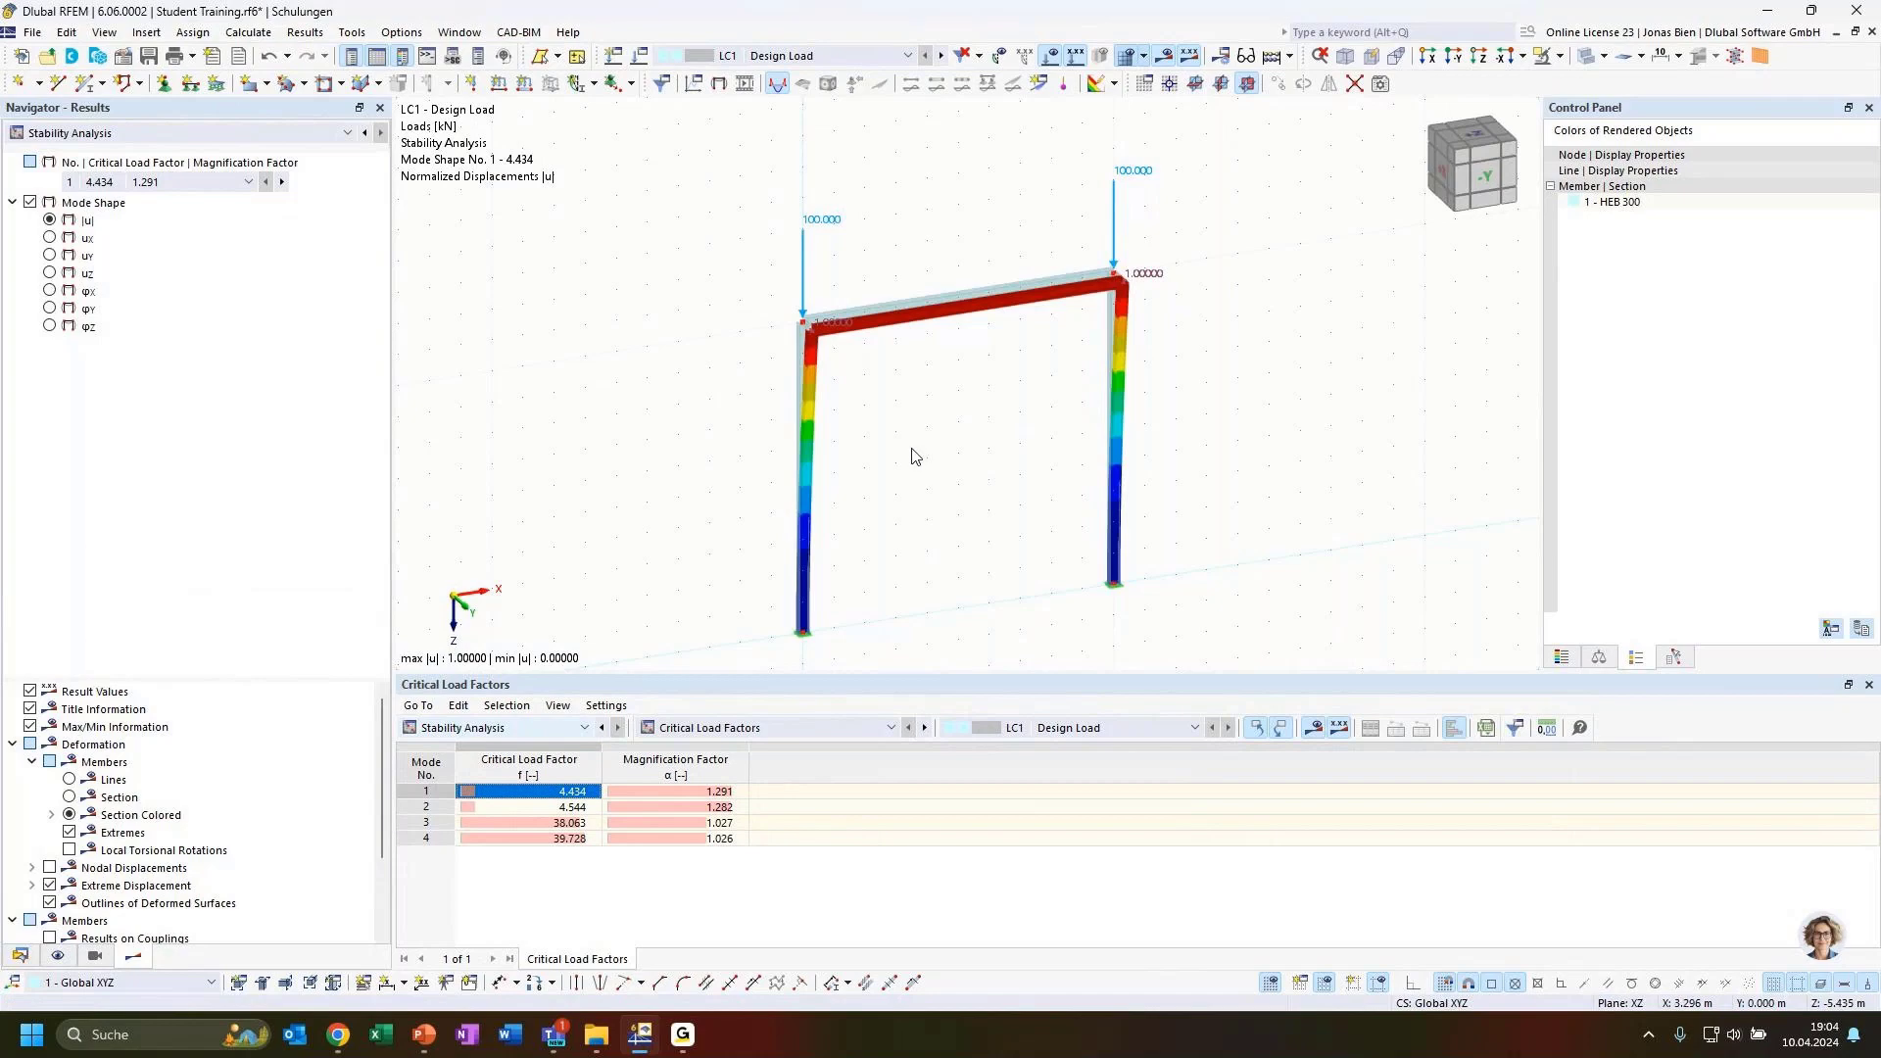
{"action": "middle_click_drag", "start_coordinate": [915, 453], "coordinate": [978, 311], "text": "ctrl"}
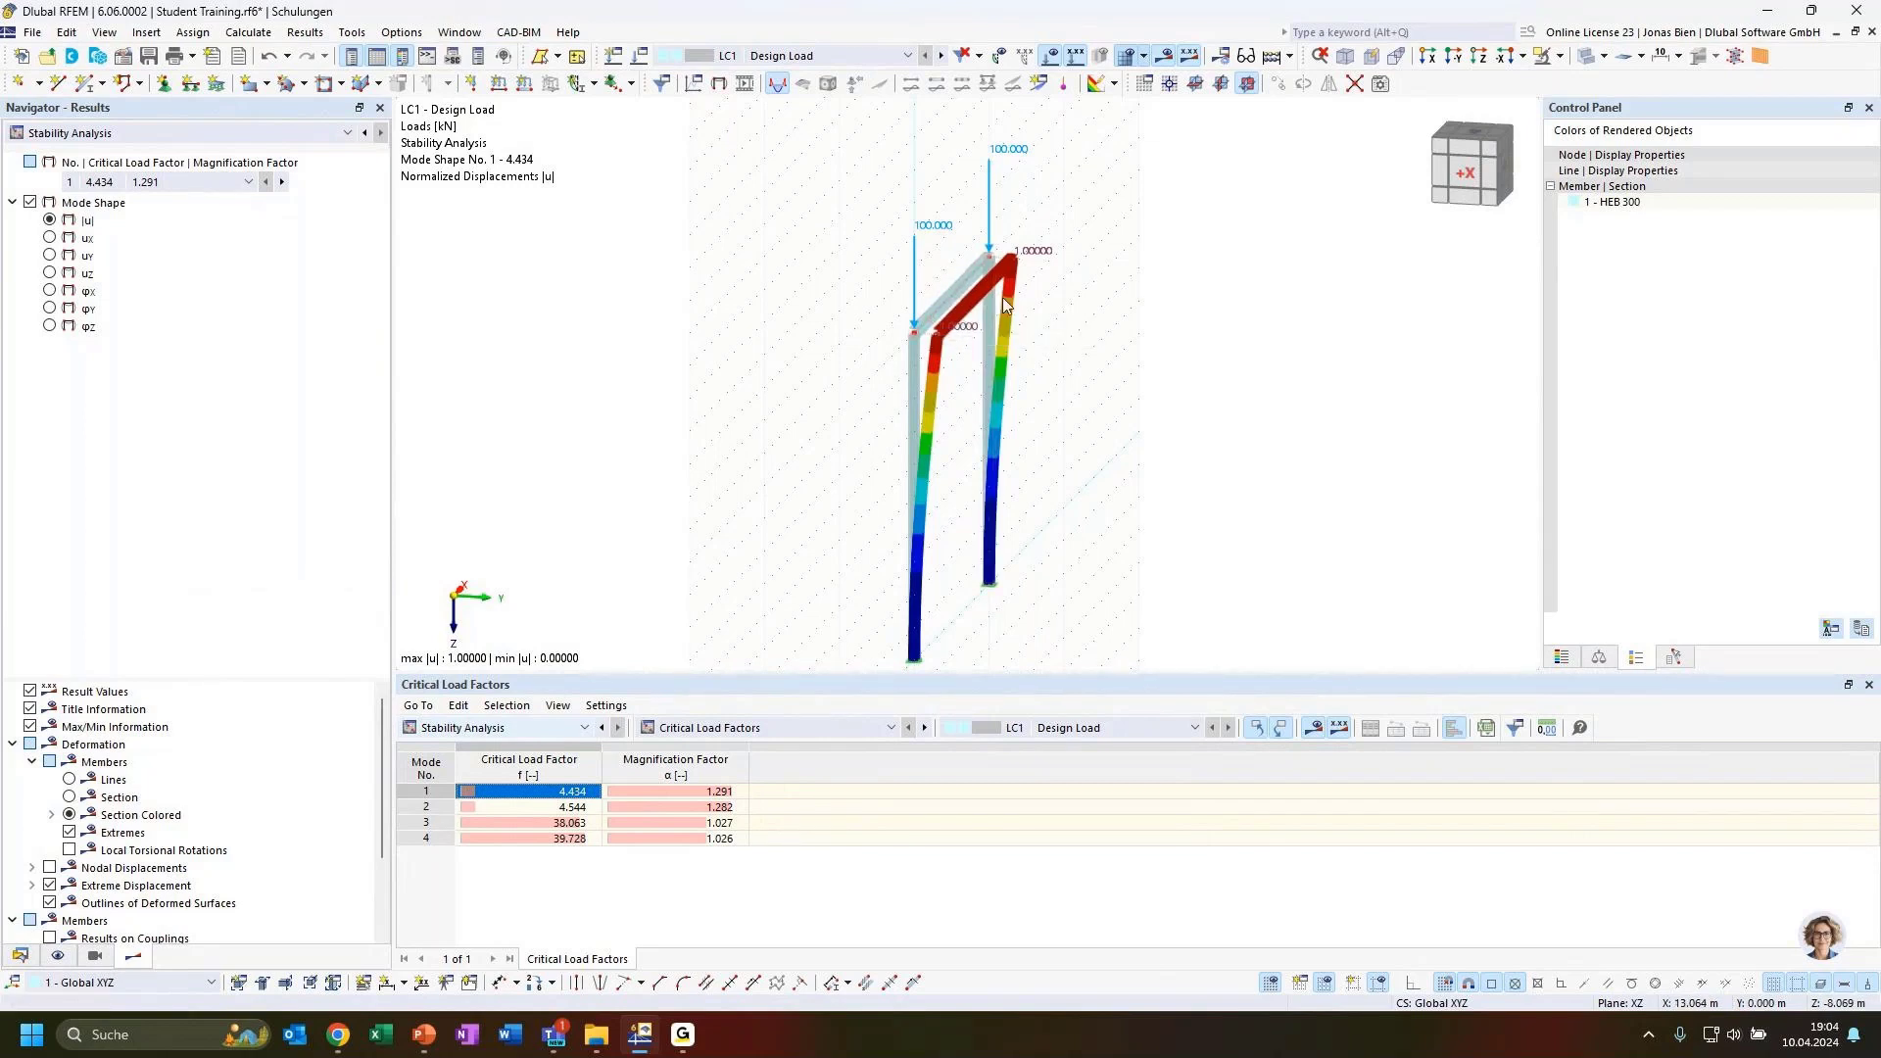
{"action": "middle_click_drag", "start_coordinate": [1055, 478], "coordinate": [1041, 506], "text": "ctrl"}
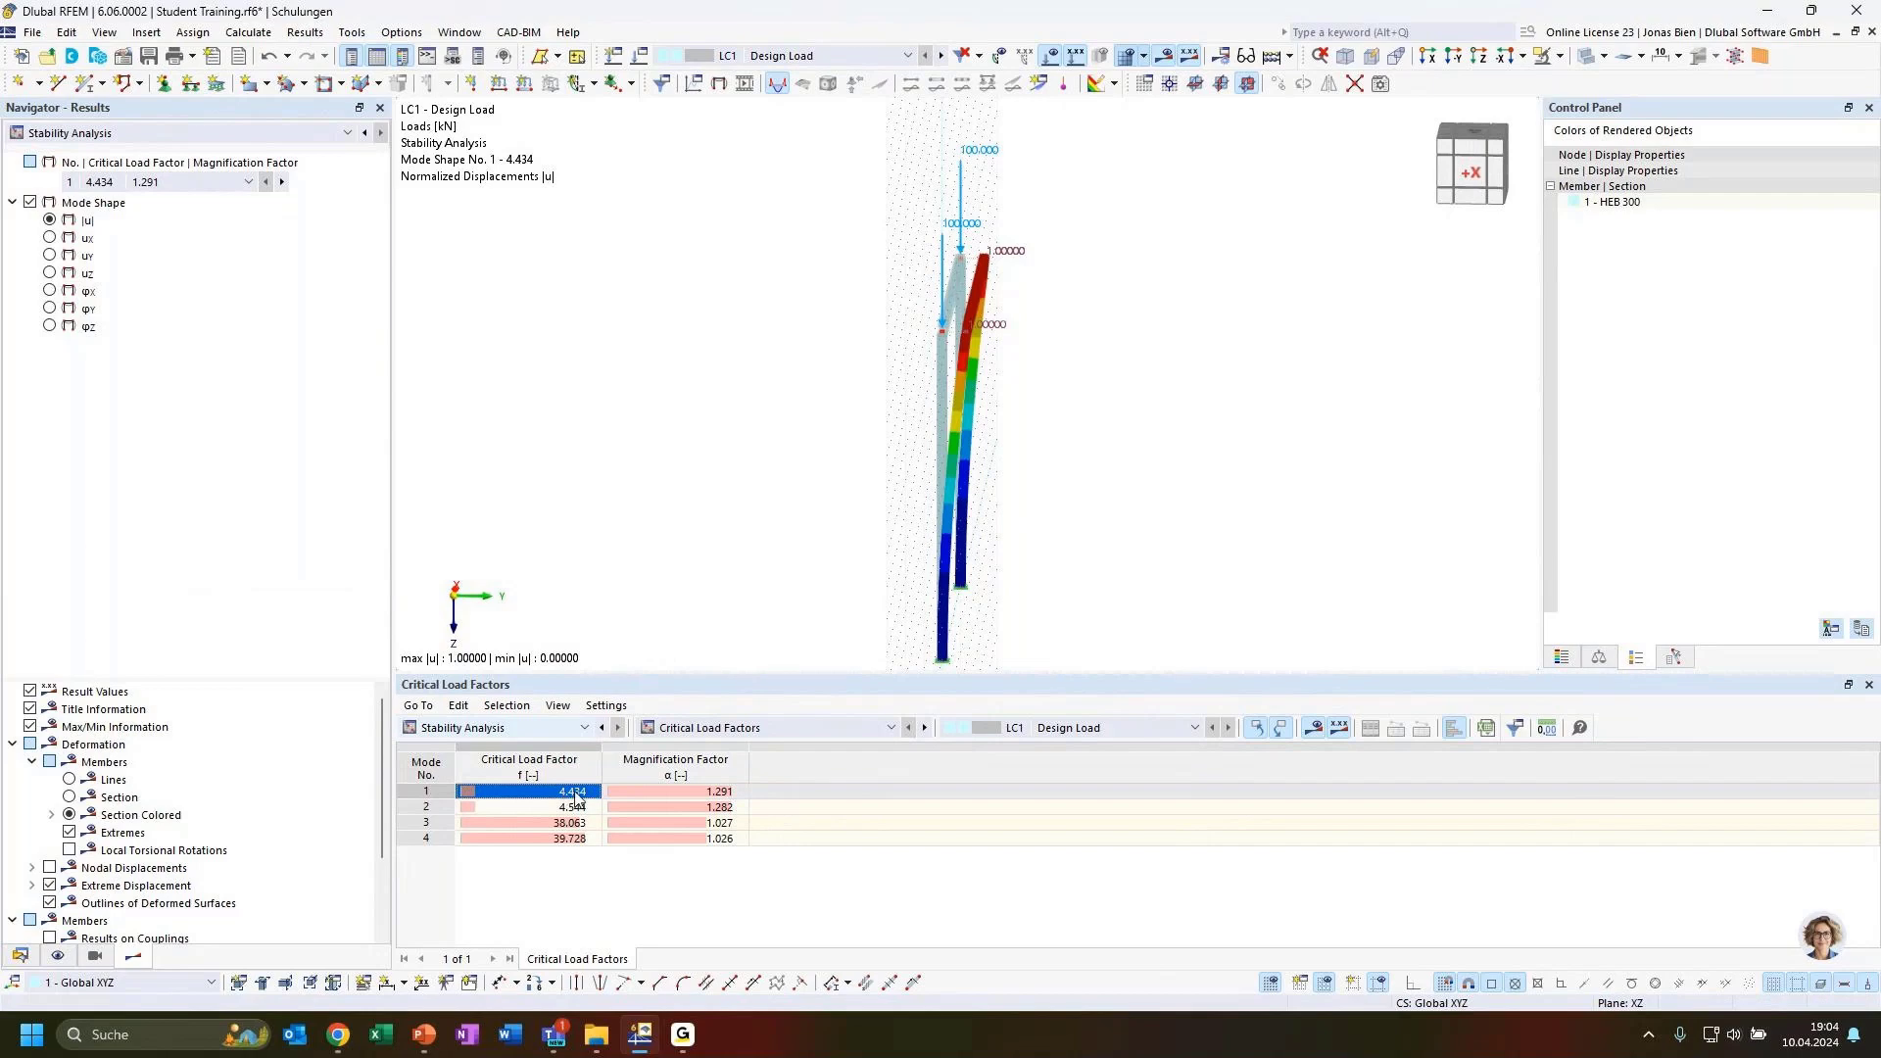
{"action": "middle_click_drag", "start_coordinate": [1208, 527], "coordinate": [1088, 510], "text": "ctrl"}
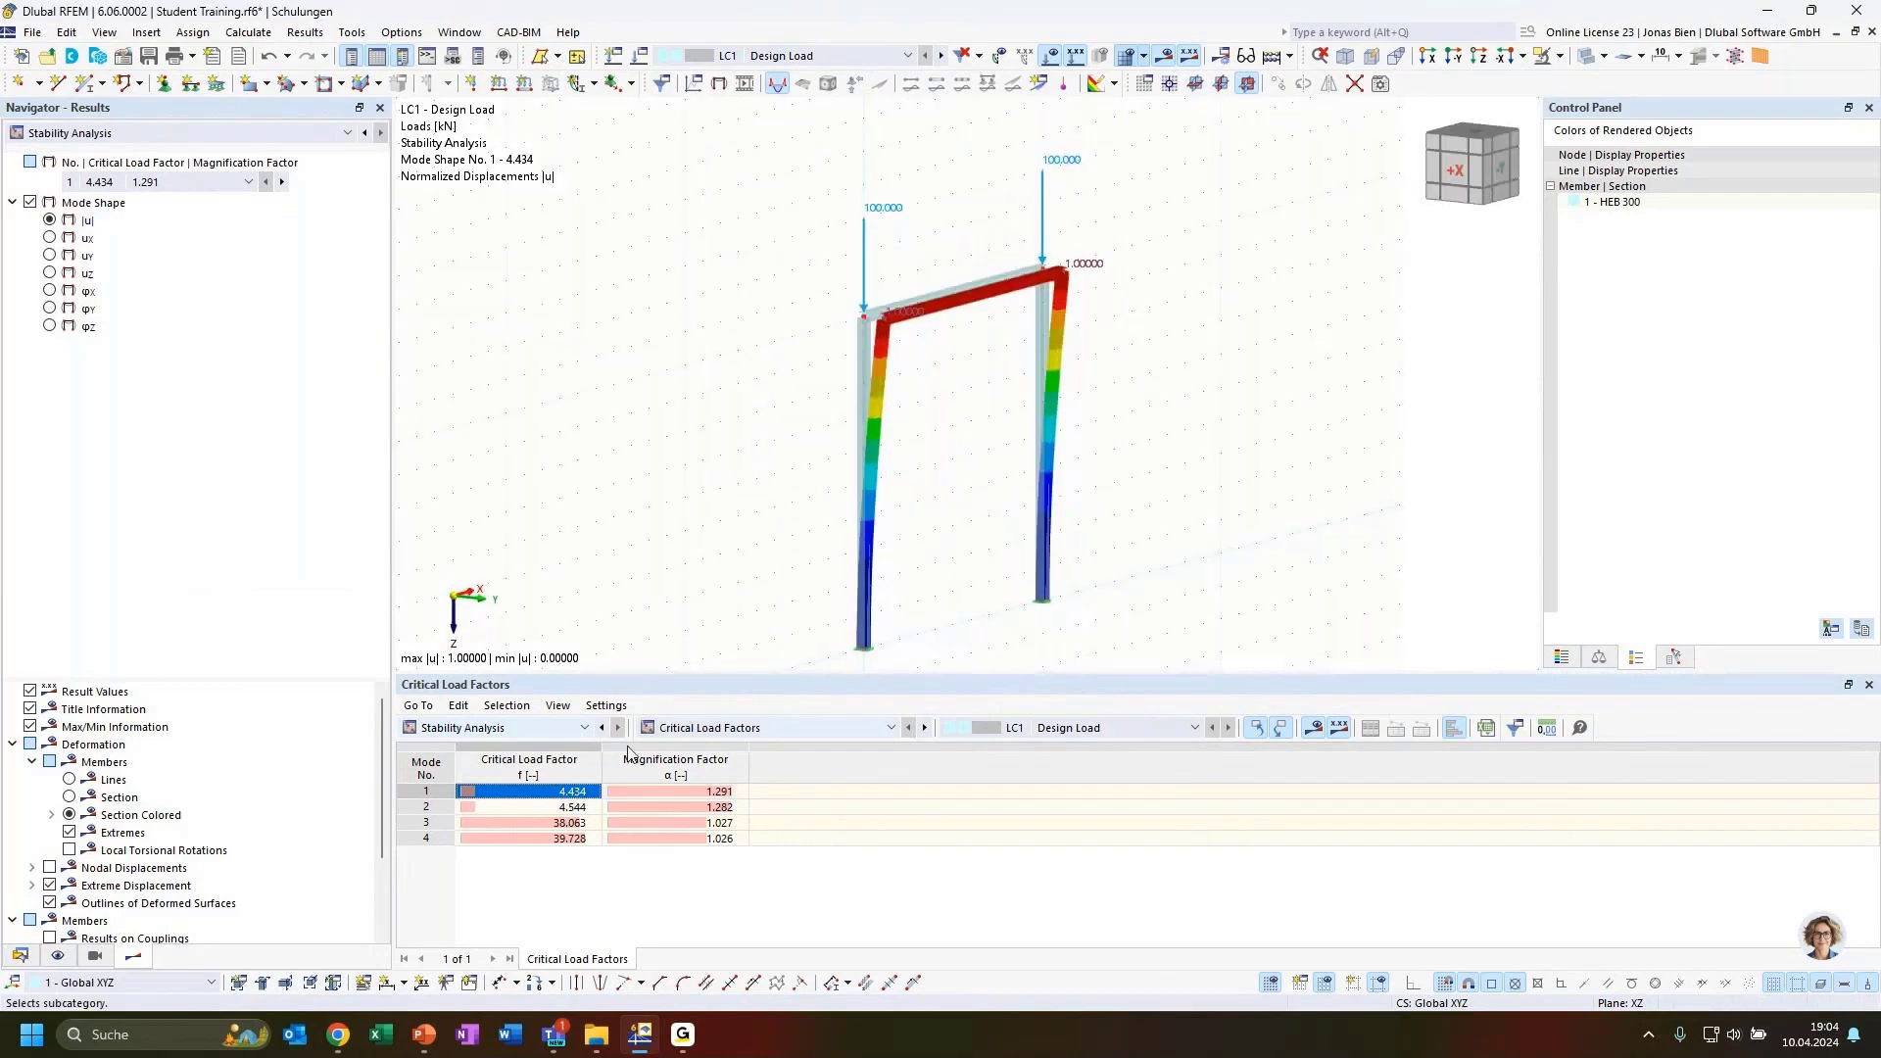
Display mode shapes 2 and 3 of the frame in turn and compare their out-of-plane and in-plane buckling directions.
{"action": "left_click", "coordinate": [573, 807]}
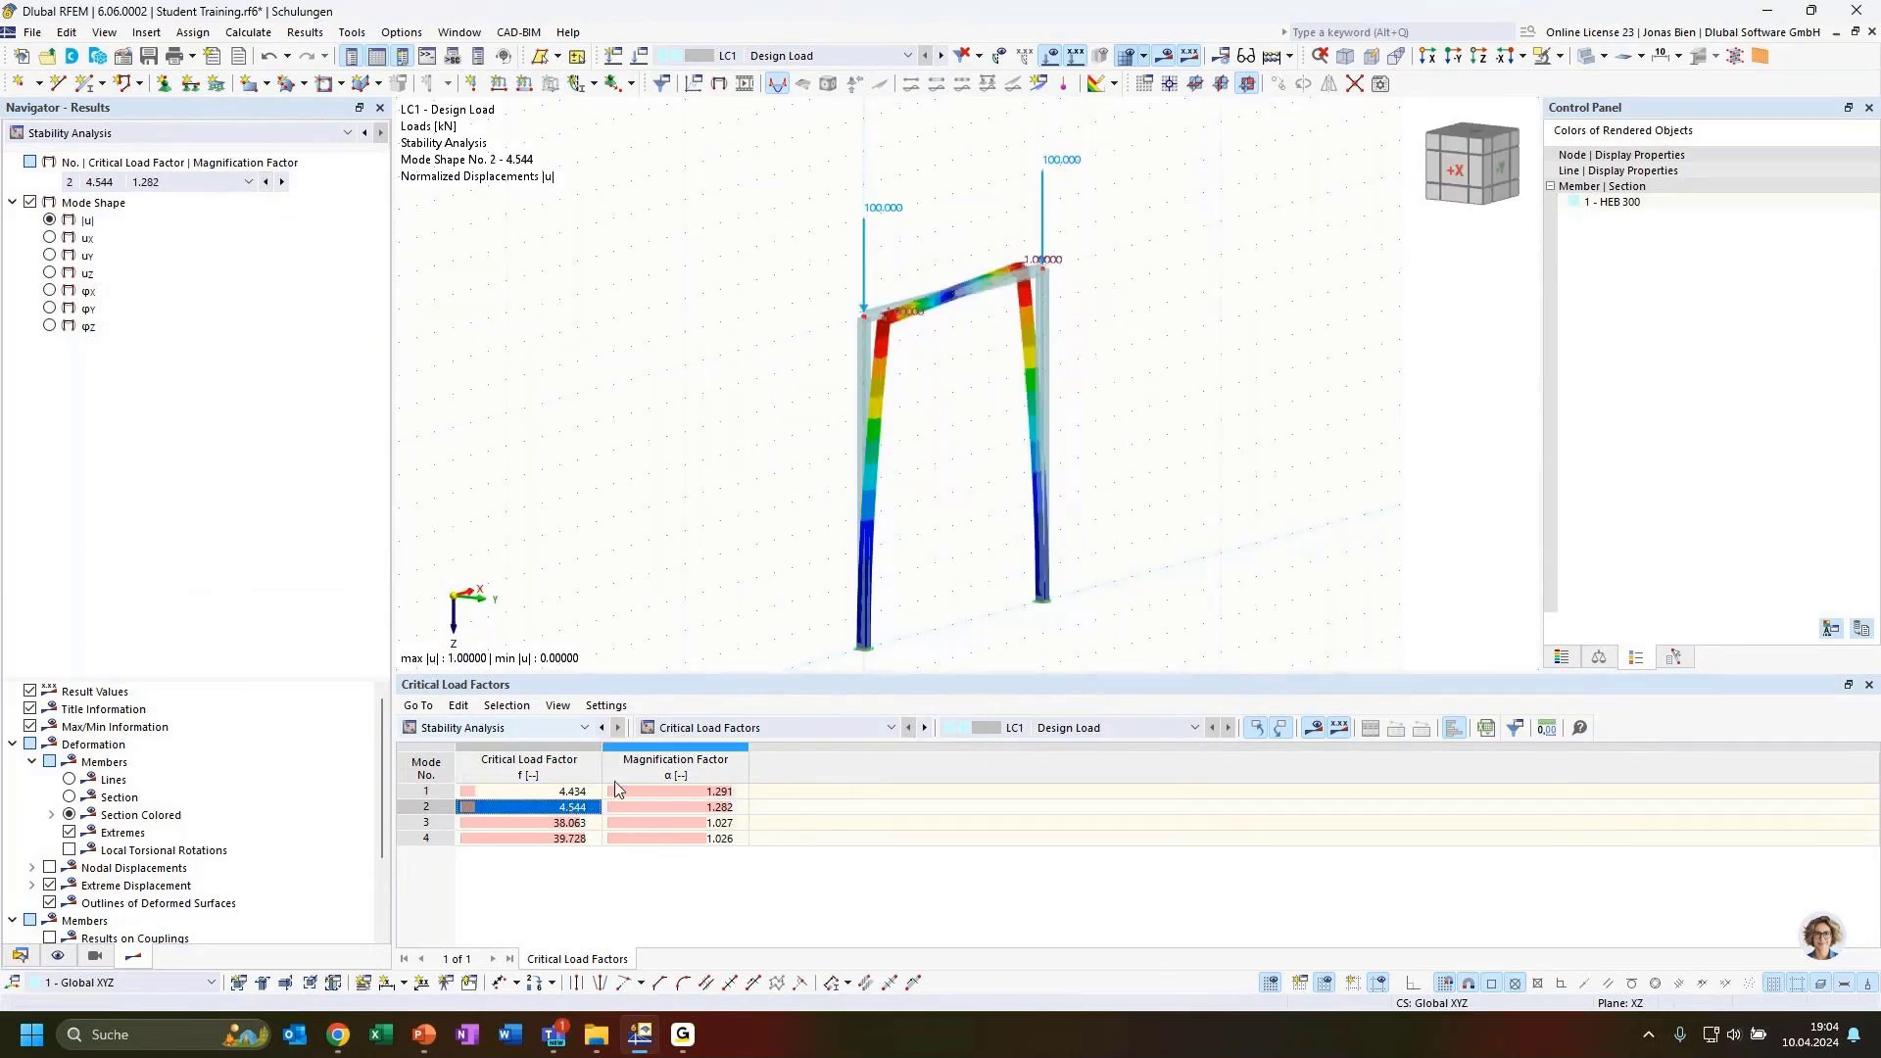
{"action": "middle_click_drag", "start_coordinate": [1127, 510], "coordinate": [1217, 517], "text": "ctrl"}
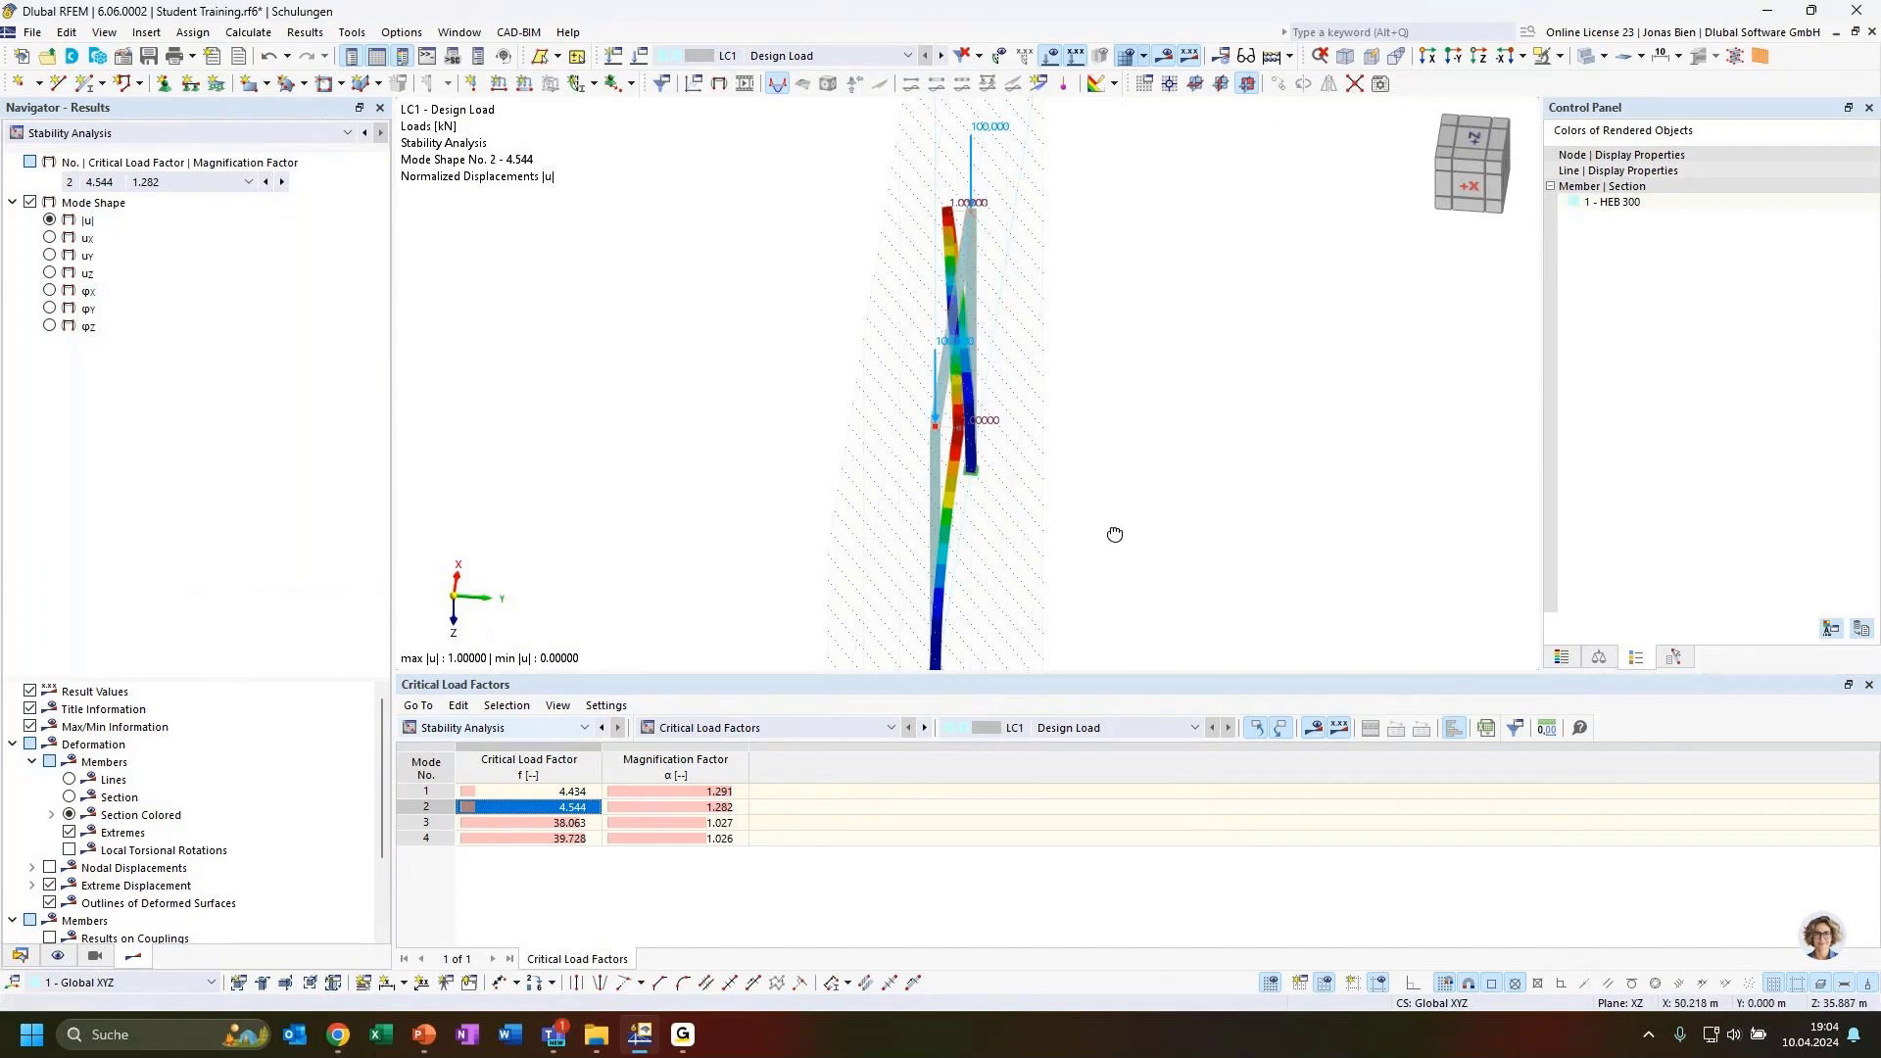
{"action": "middle_click_drag", "start_coordinate": [1115, 533], "coordinate": [1060, 527], "text": "ctrl"}
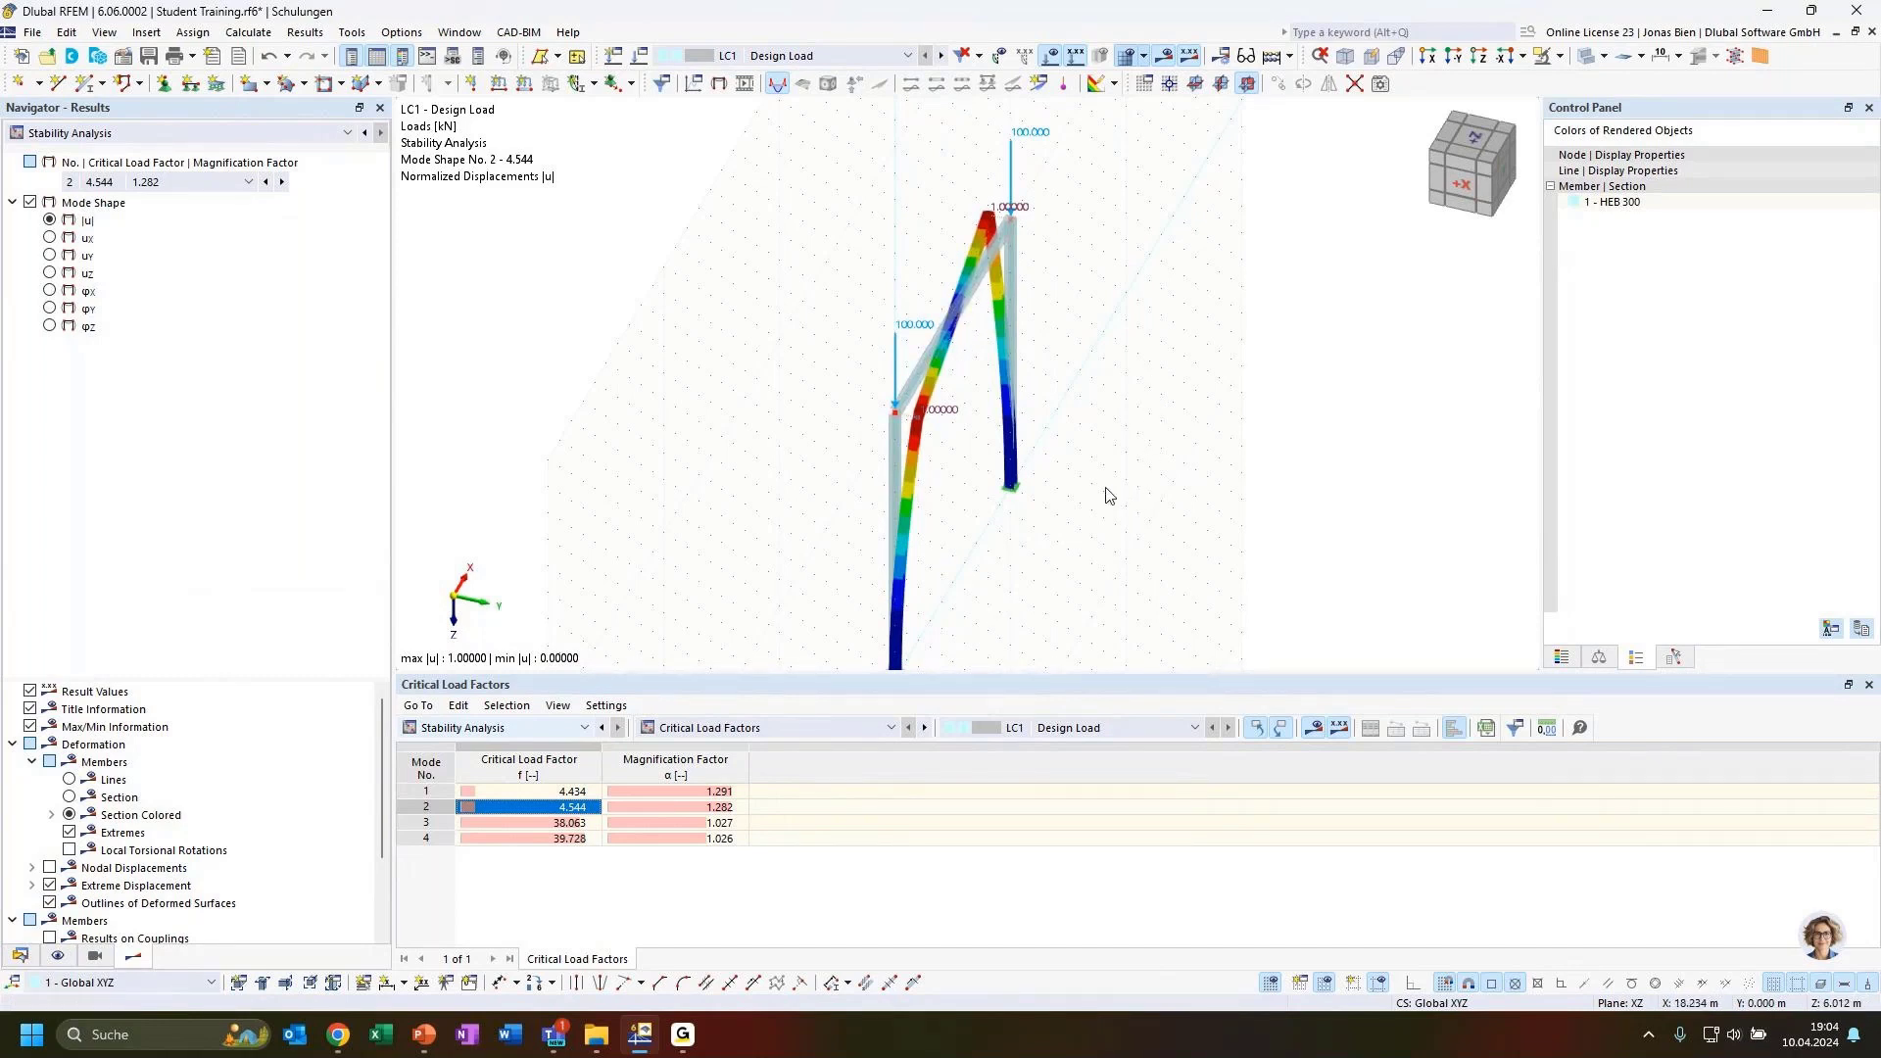
{"action": "left_click", "coordinate": [588, 823]}
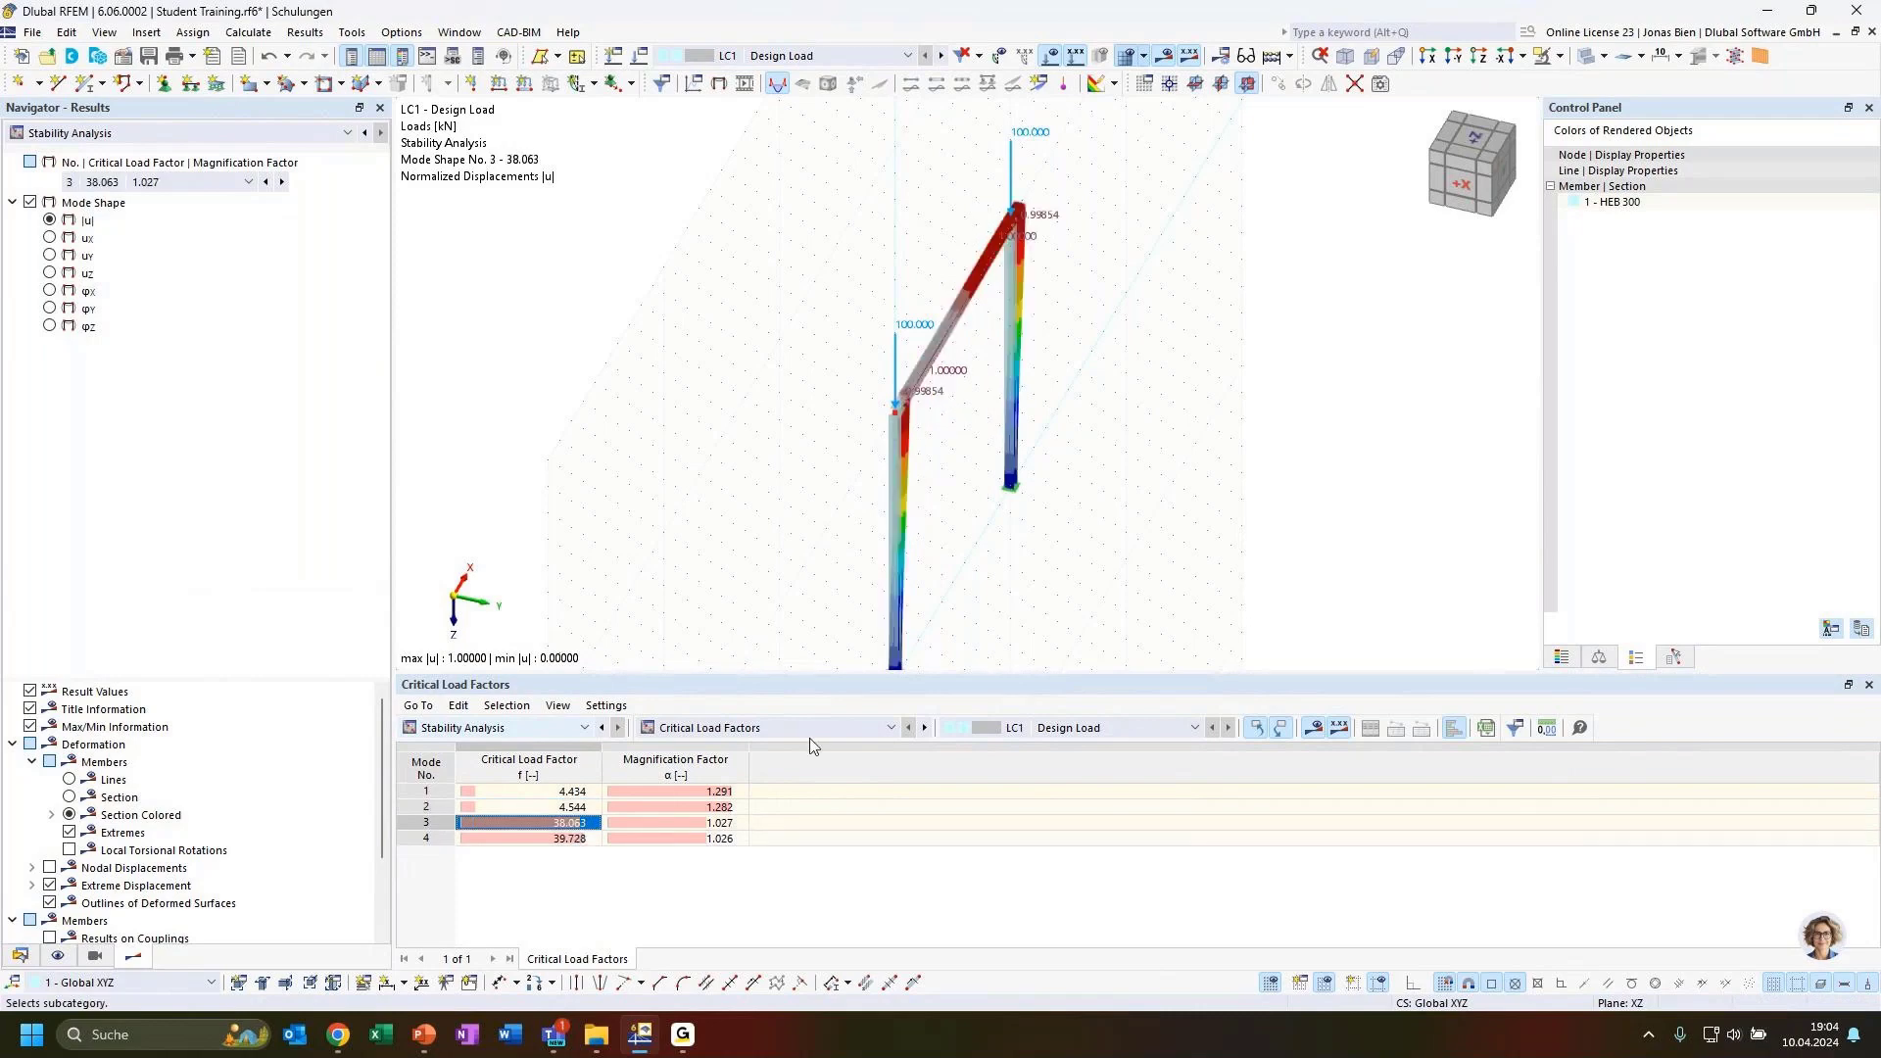
{"action": "middle_click_drag", "start_coordinate": [1127, 615], "coordinate": [860, 443], "text": "ctrl"}
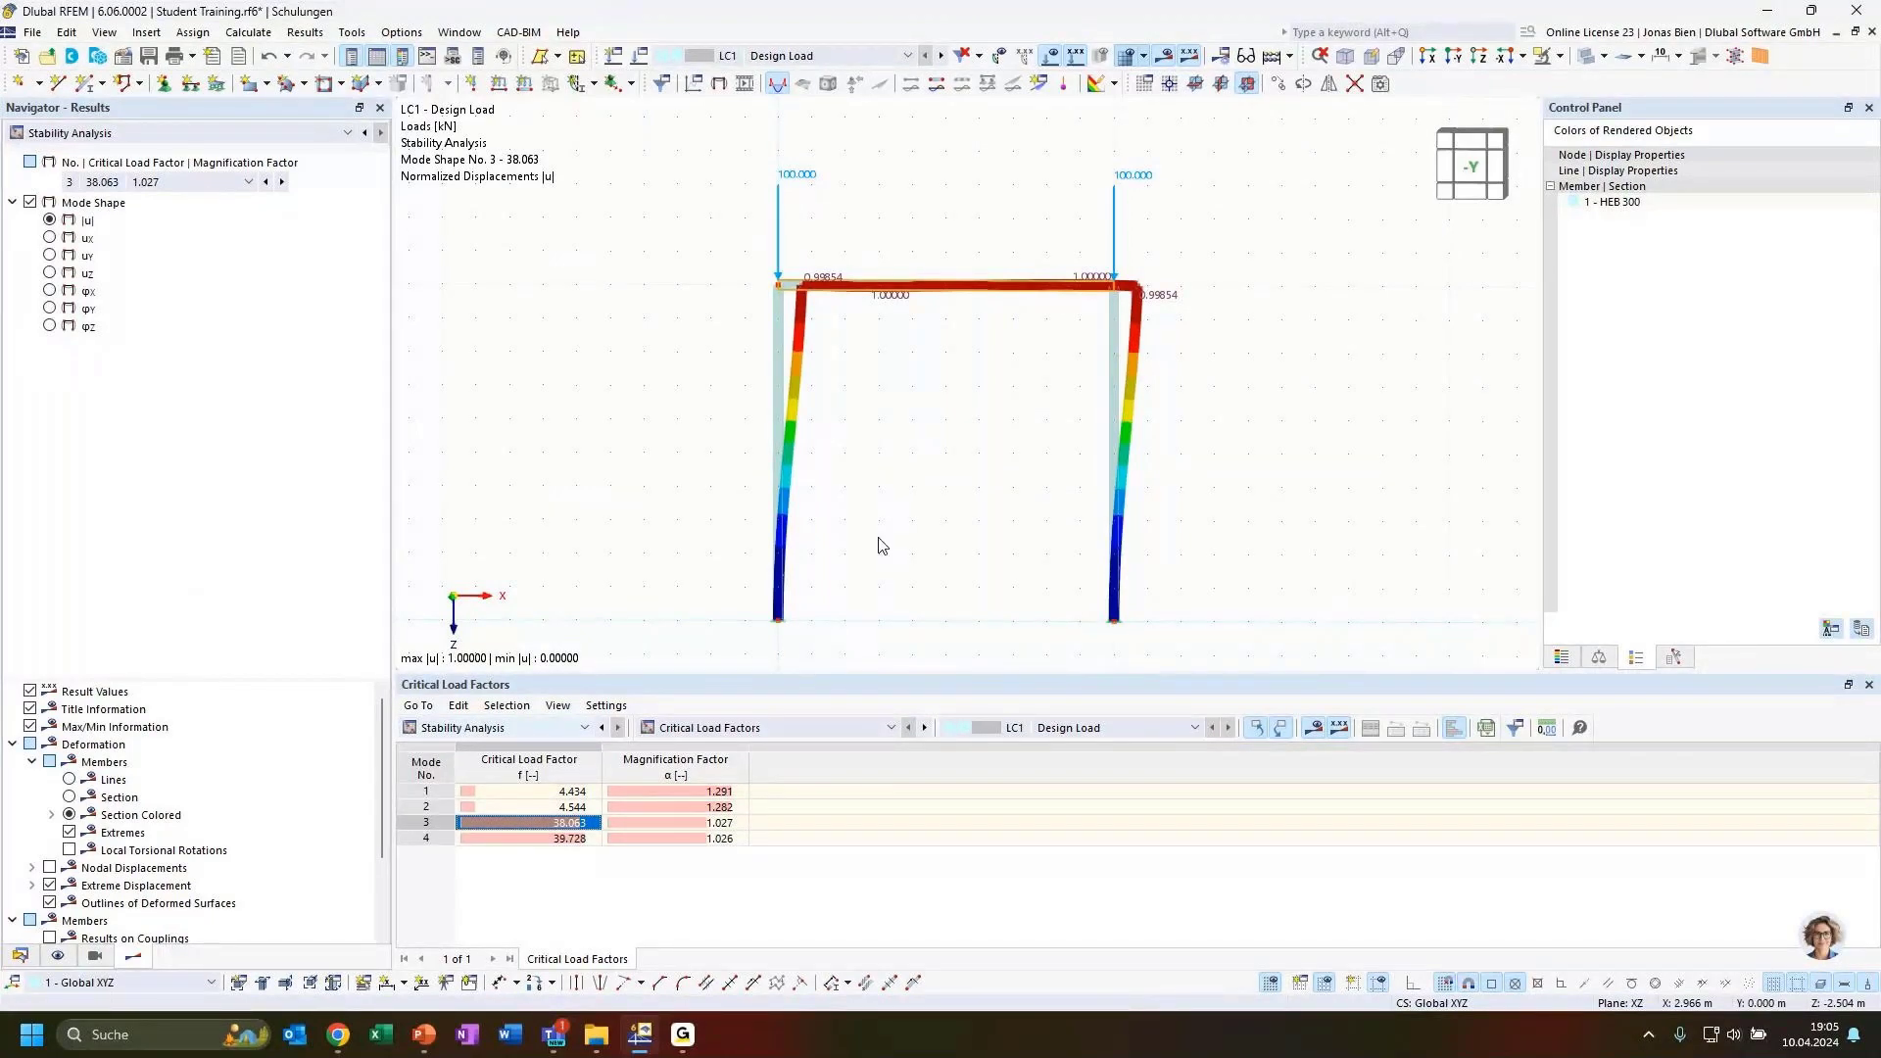
Show the effective lengths and critical loads by member and examine member 1's mode 3 effective length factor about the u-axis.
{"action": "left_click", "coordinate": [740, 727]}
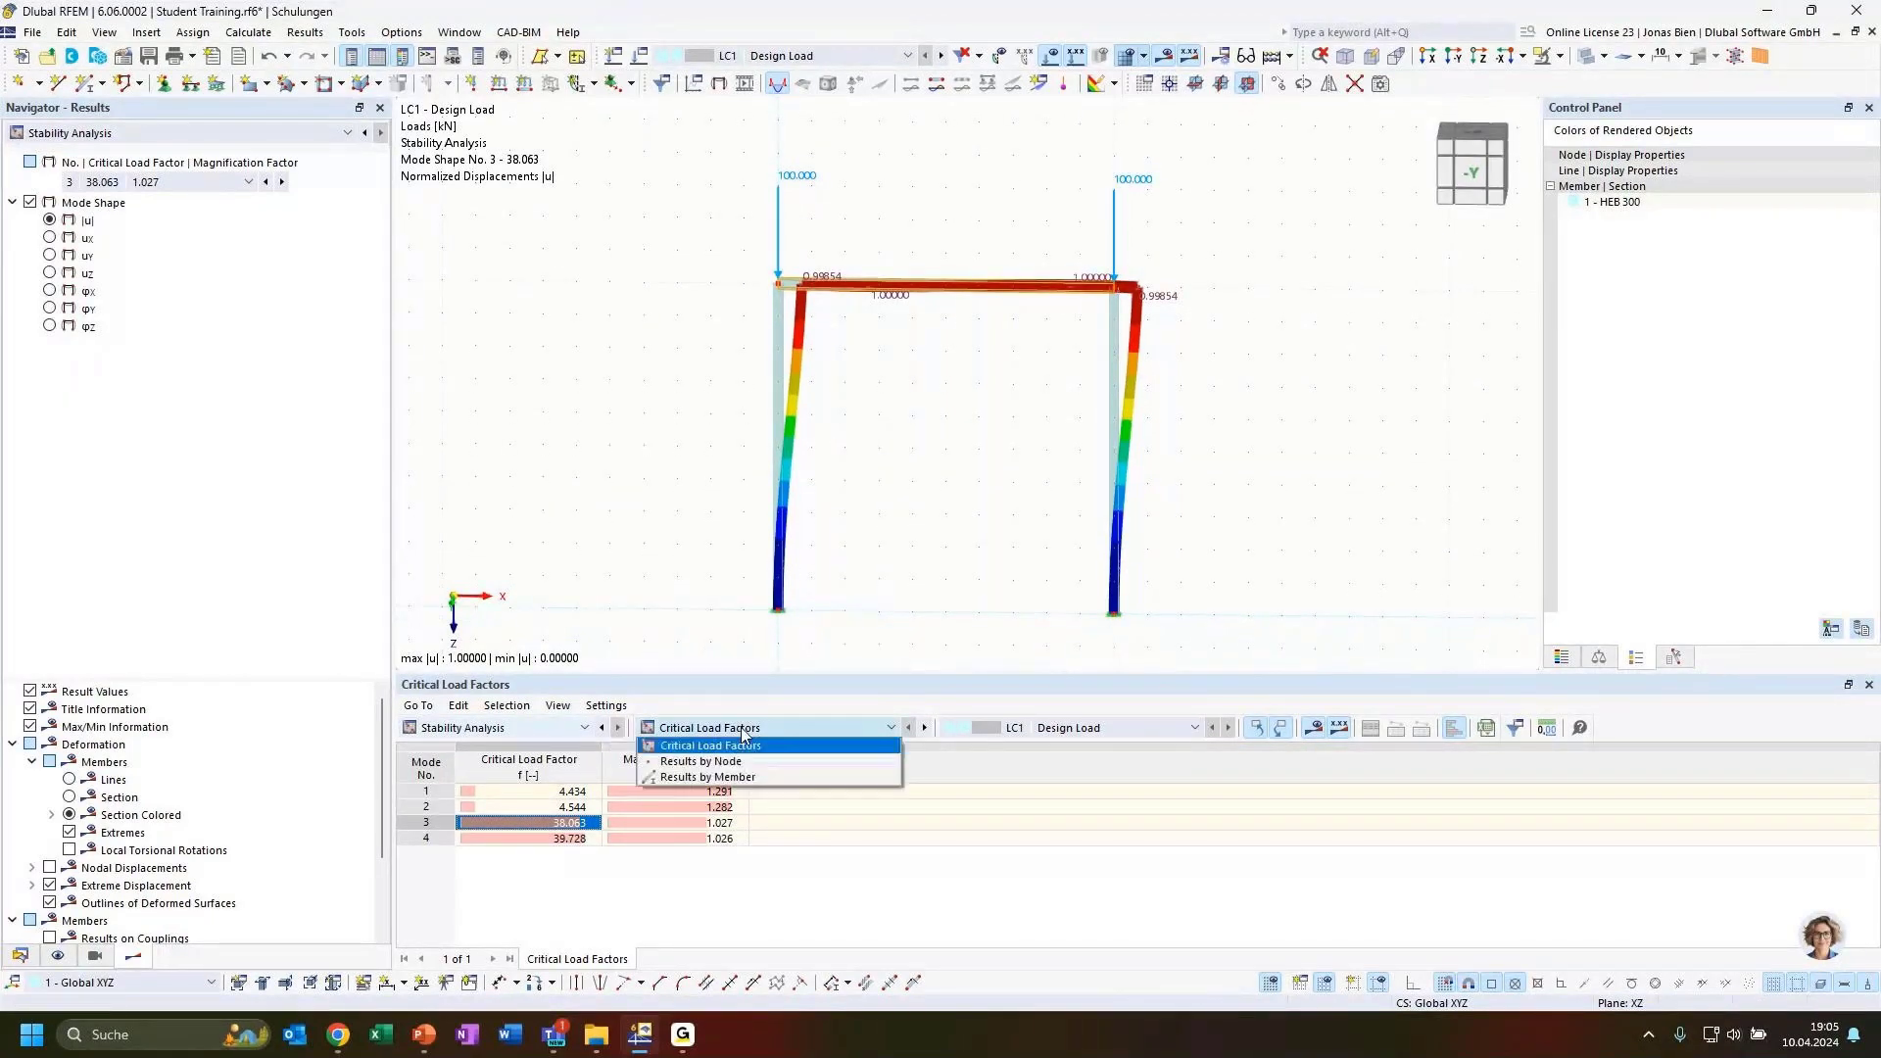
{"action": "left_click", "coordinate": [736, 779]}
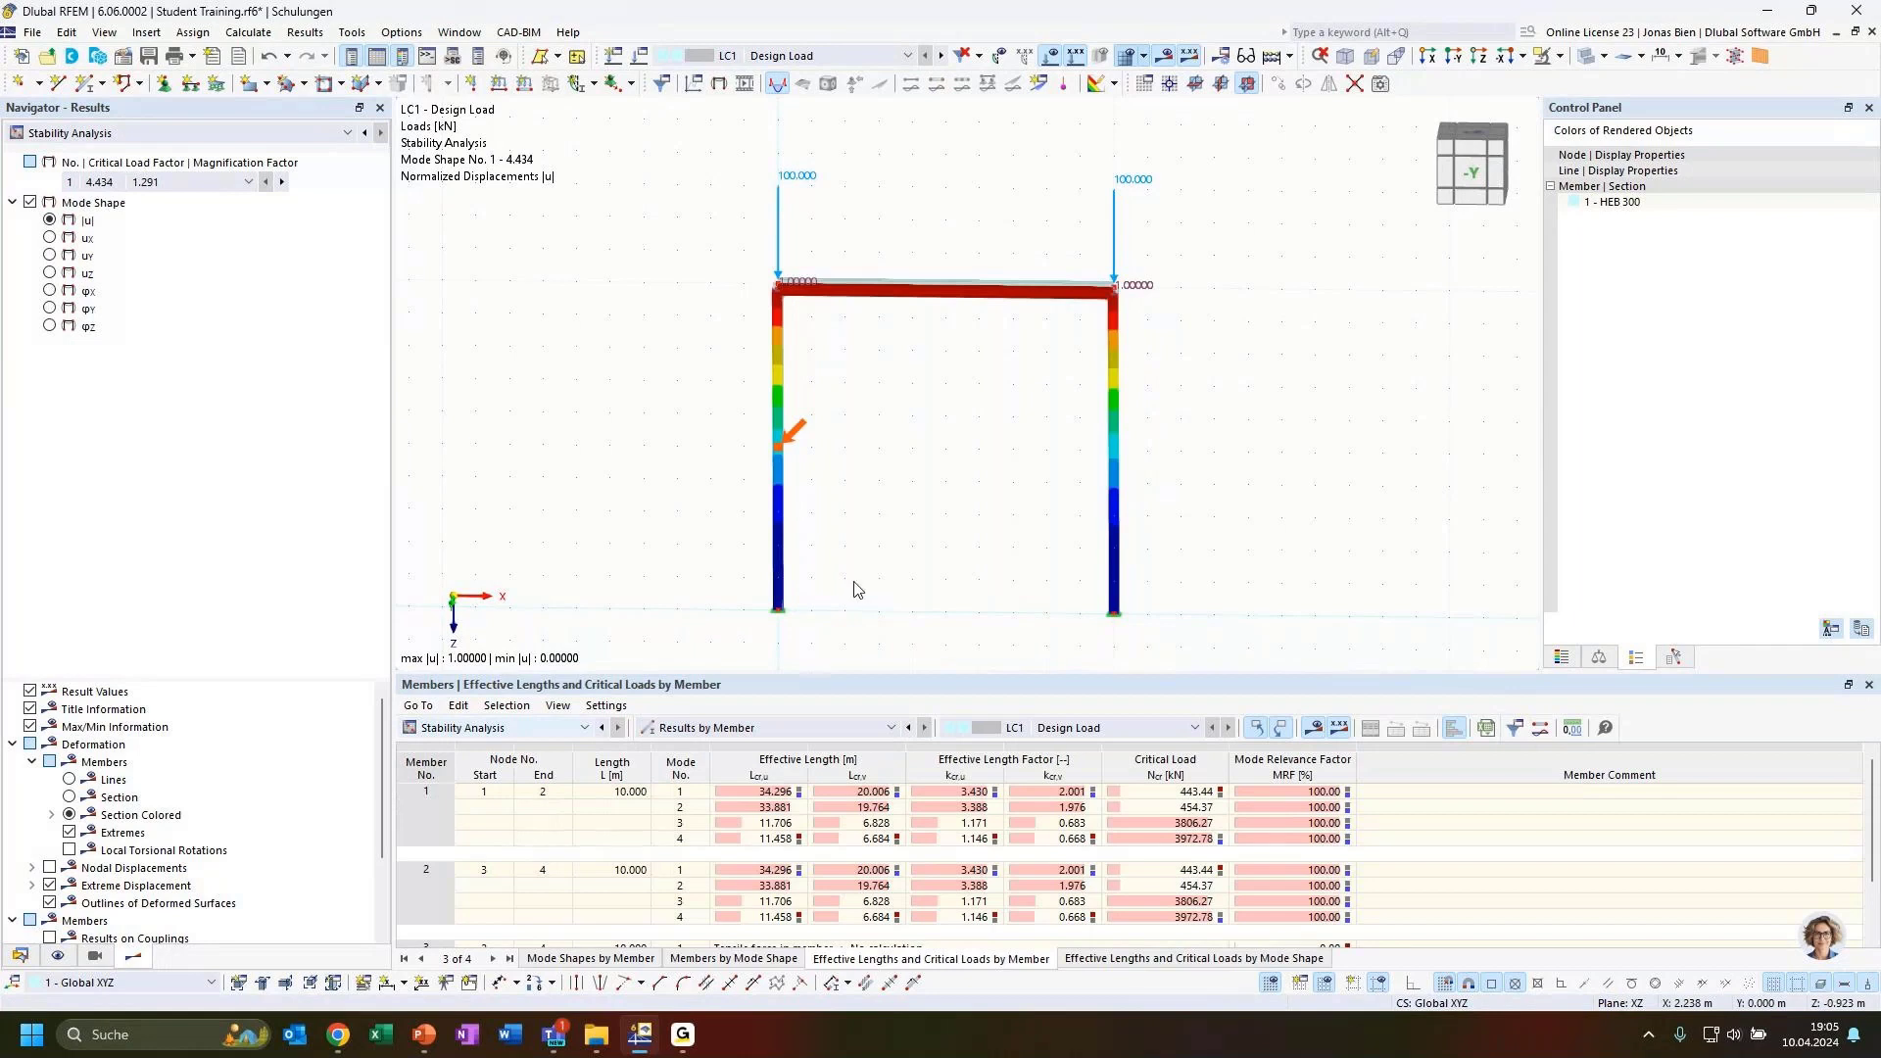
{"action": "left_click", "coordinate": [782, 824]}
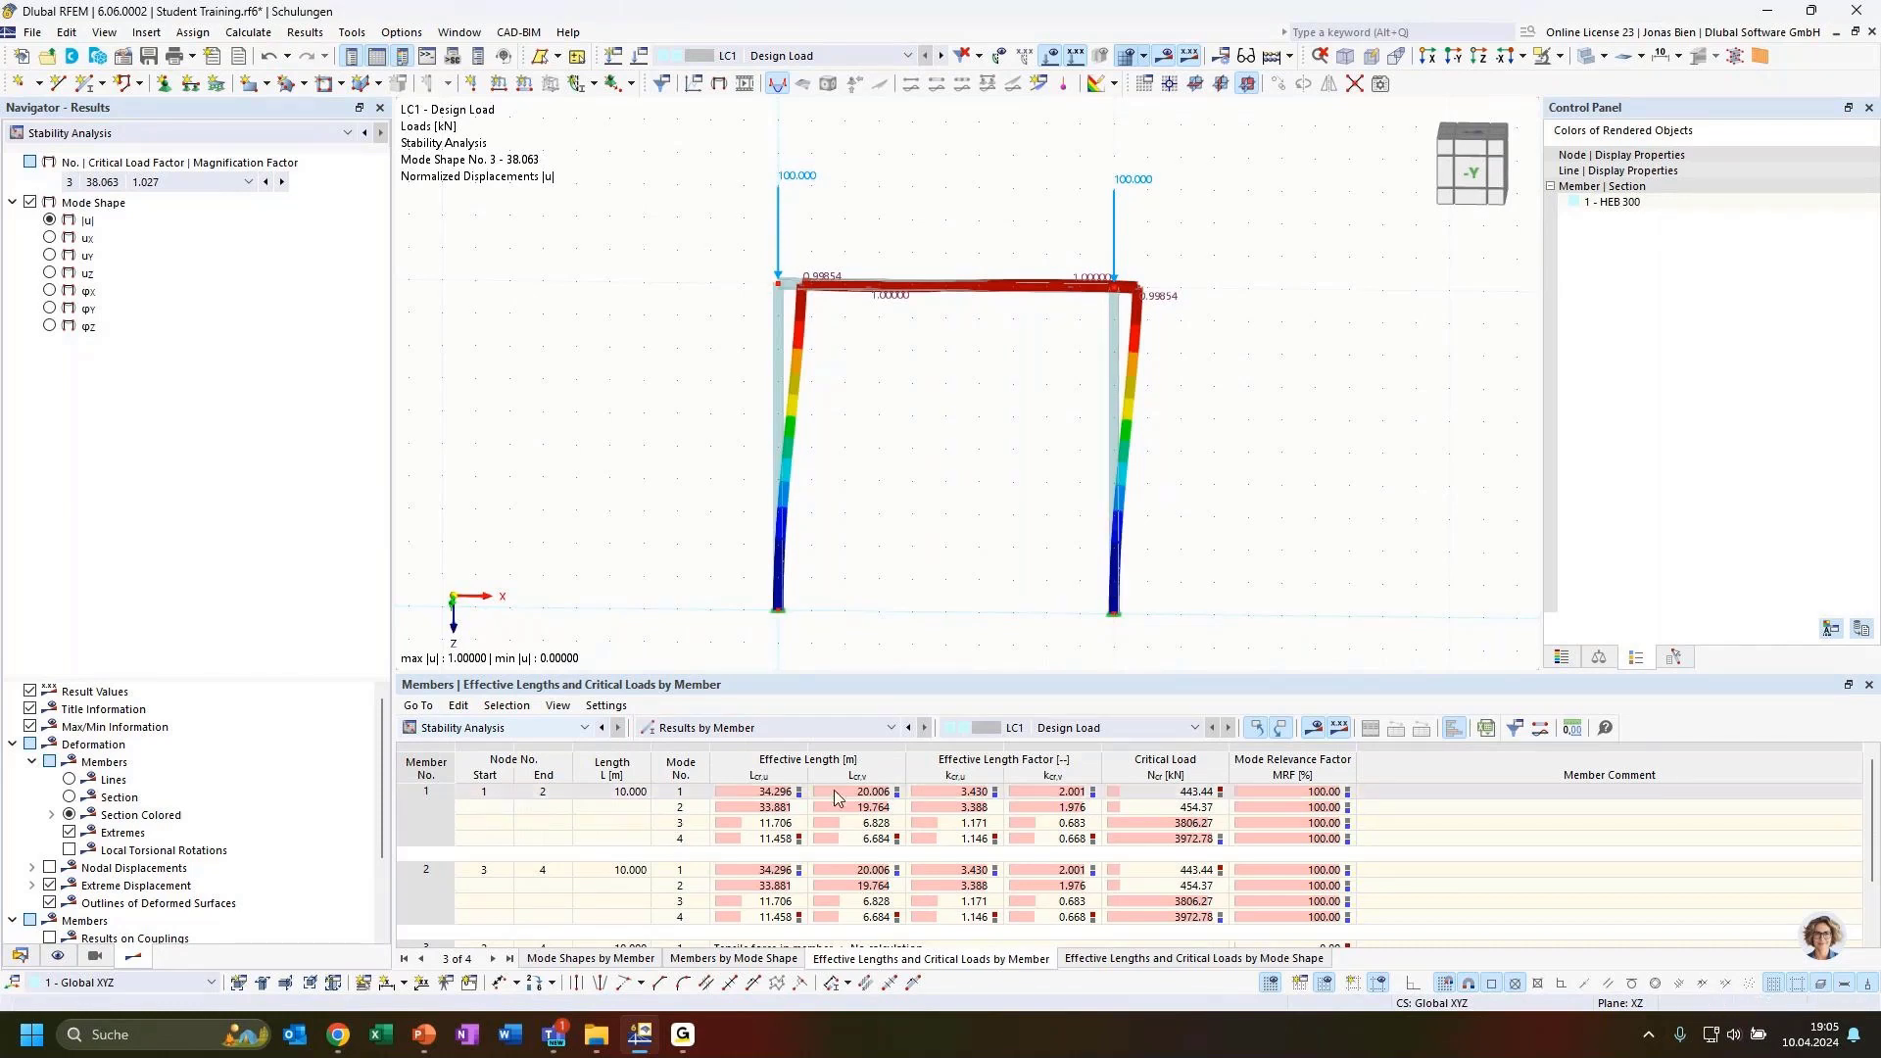
{"action": "left_click", "coordinate": [686, 825]}
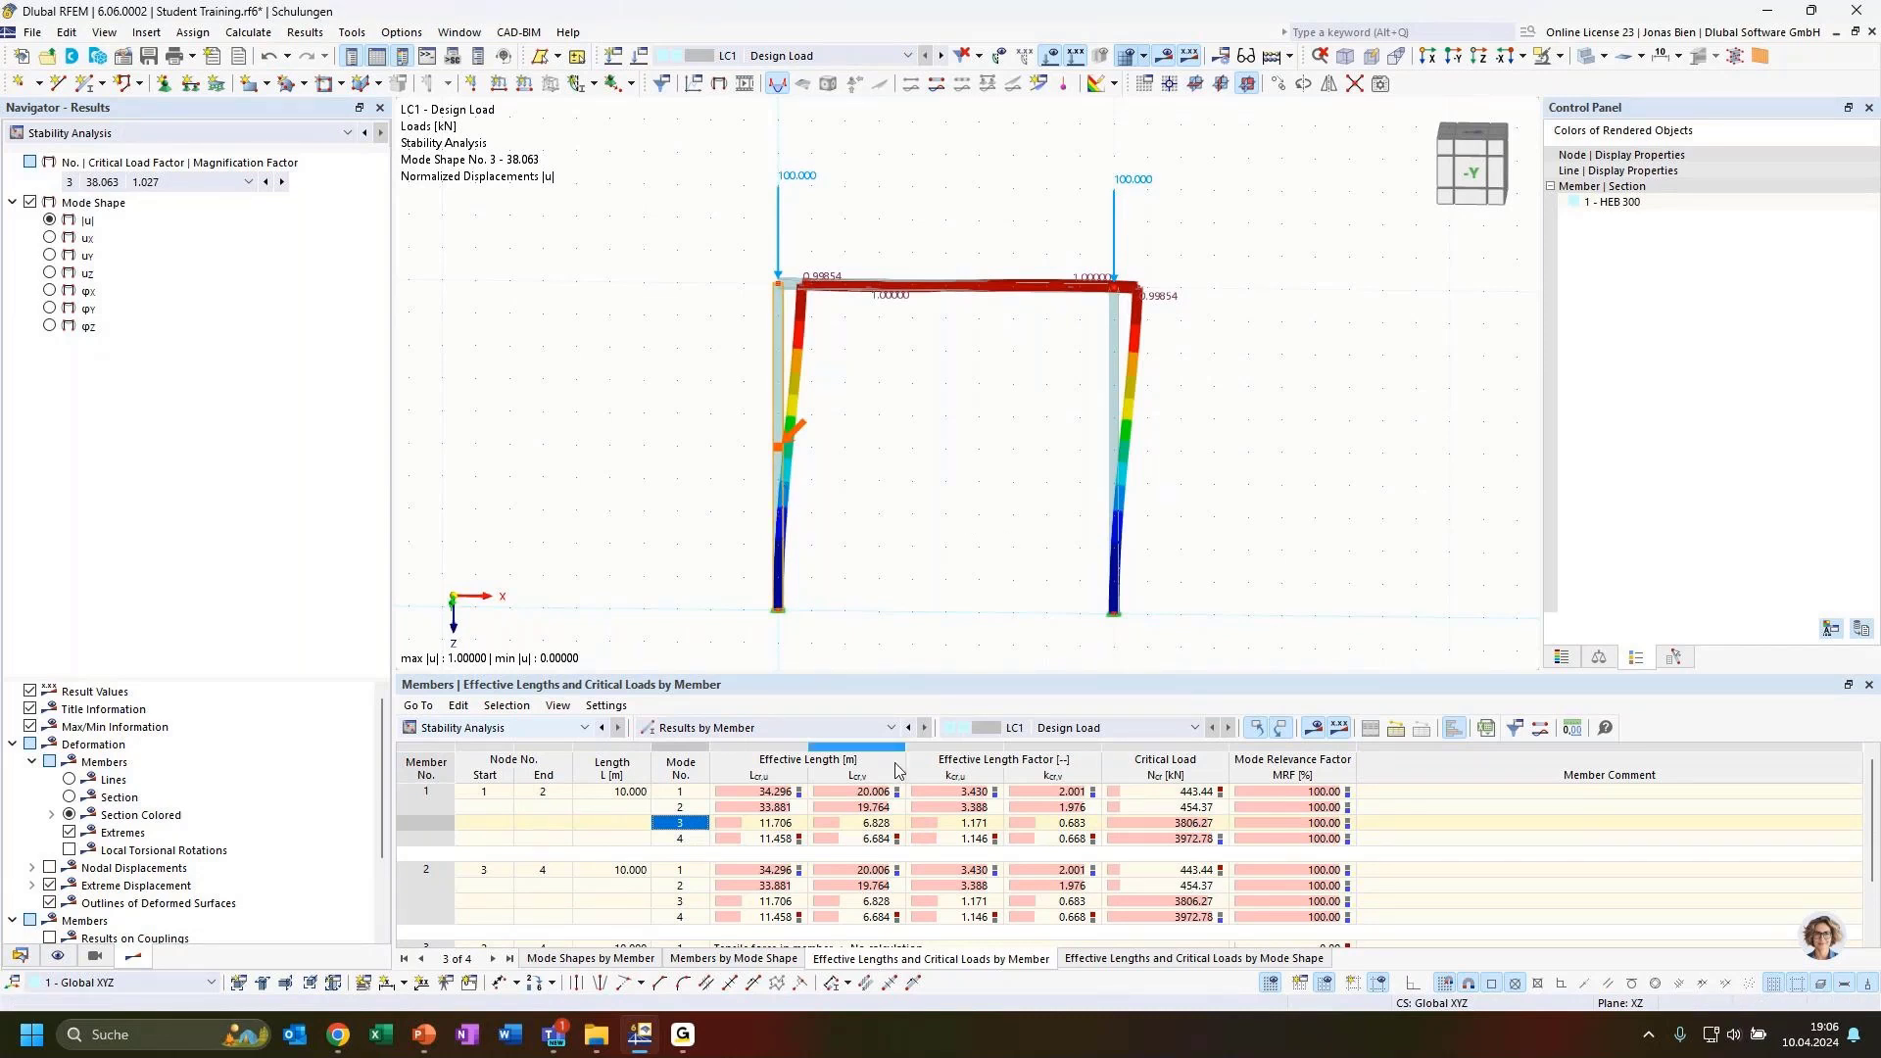
{"action": "left_click", "coordinate": [959, 825]}
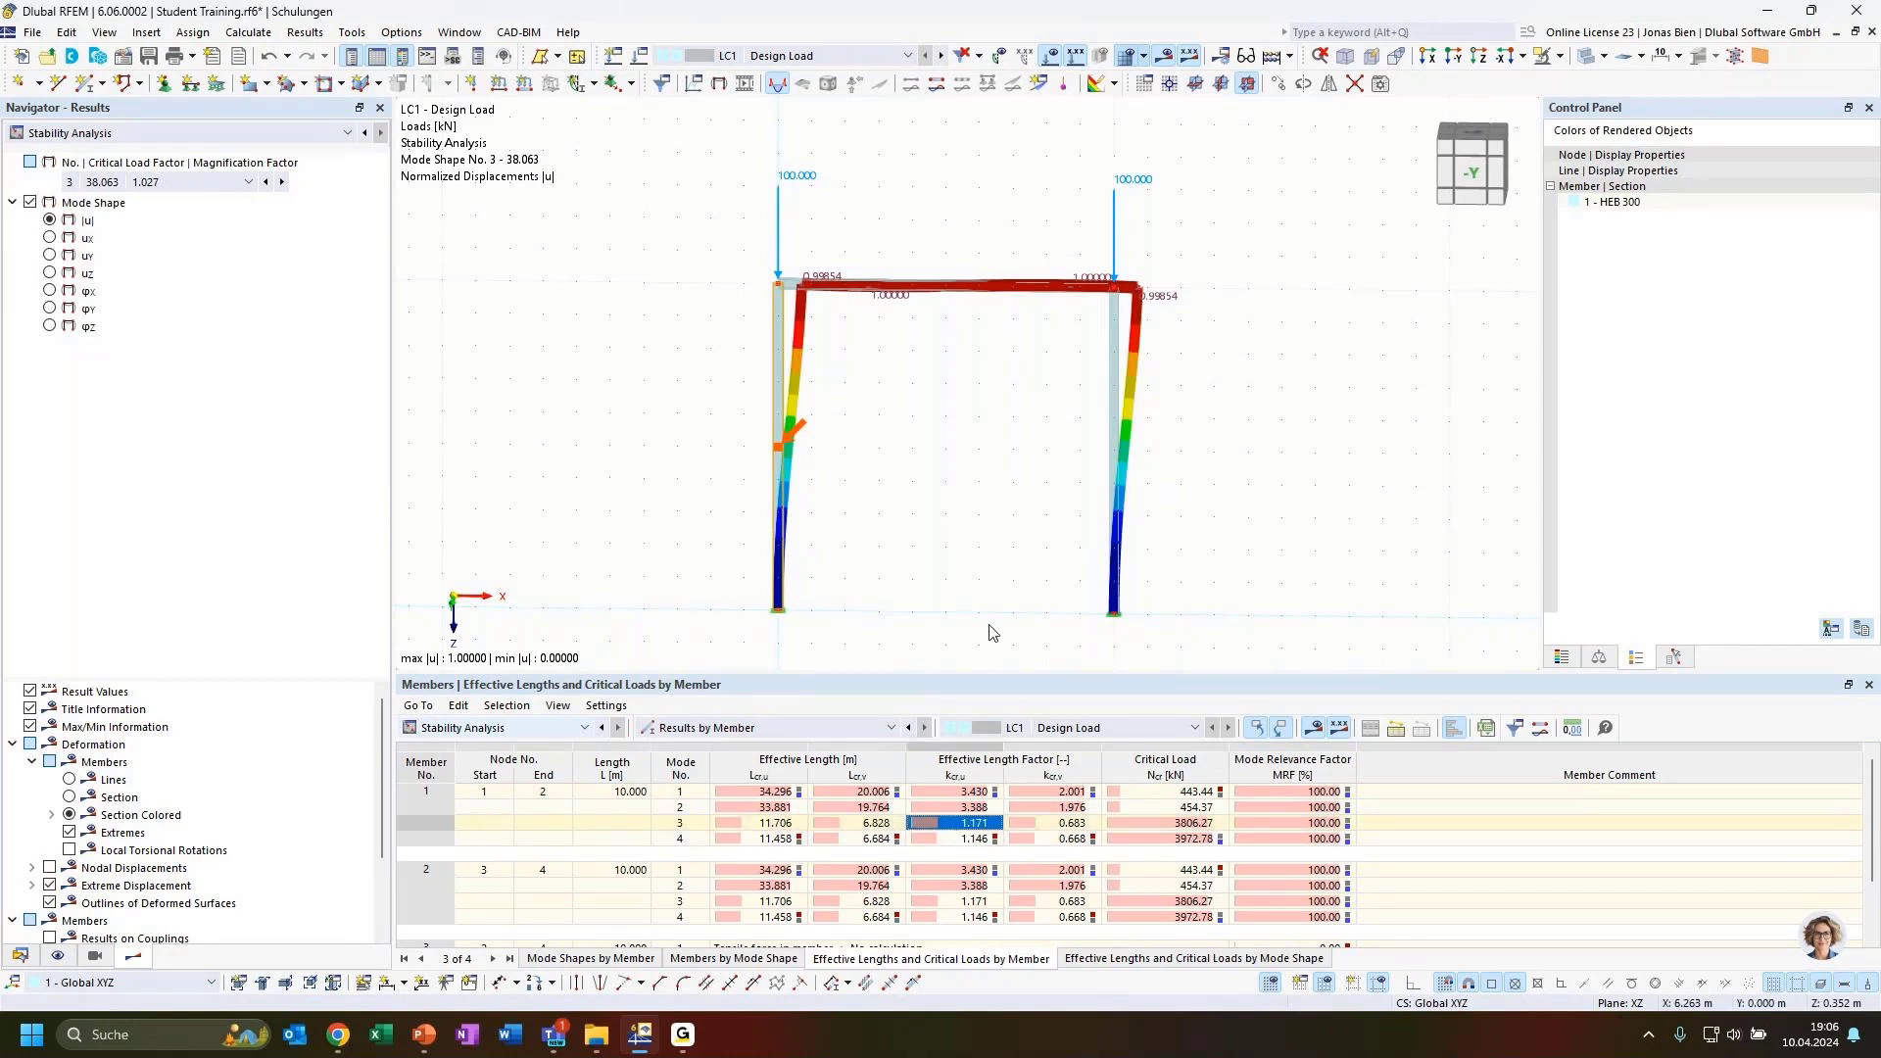
{"action": "middle_click_drag", "start_coordinate": [890, 479], "coordinate": [983, 504], "text": "ctrl"}
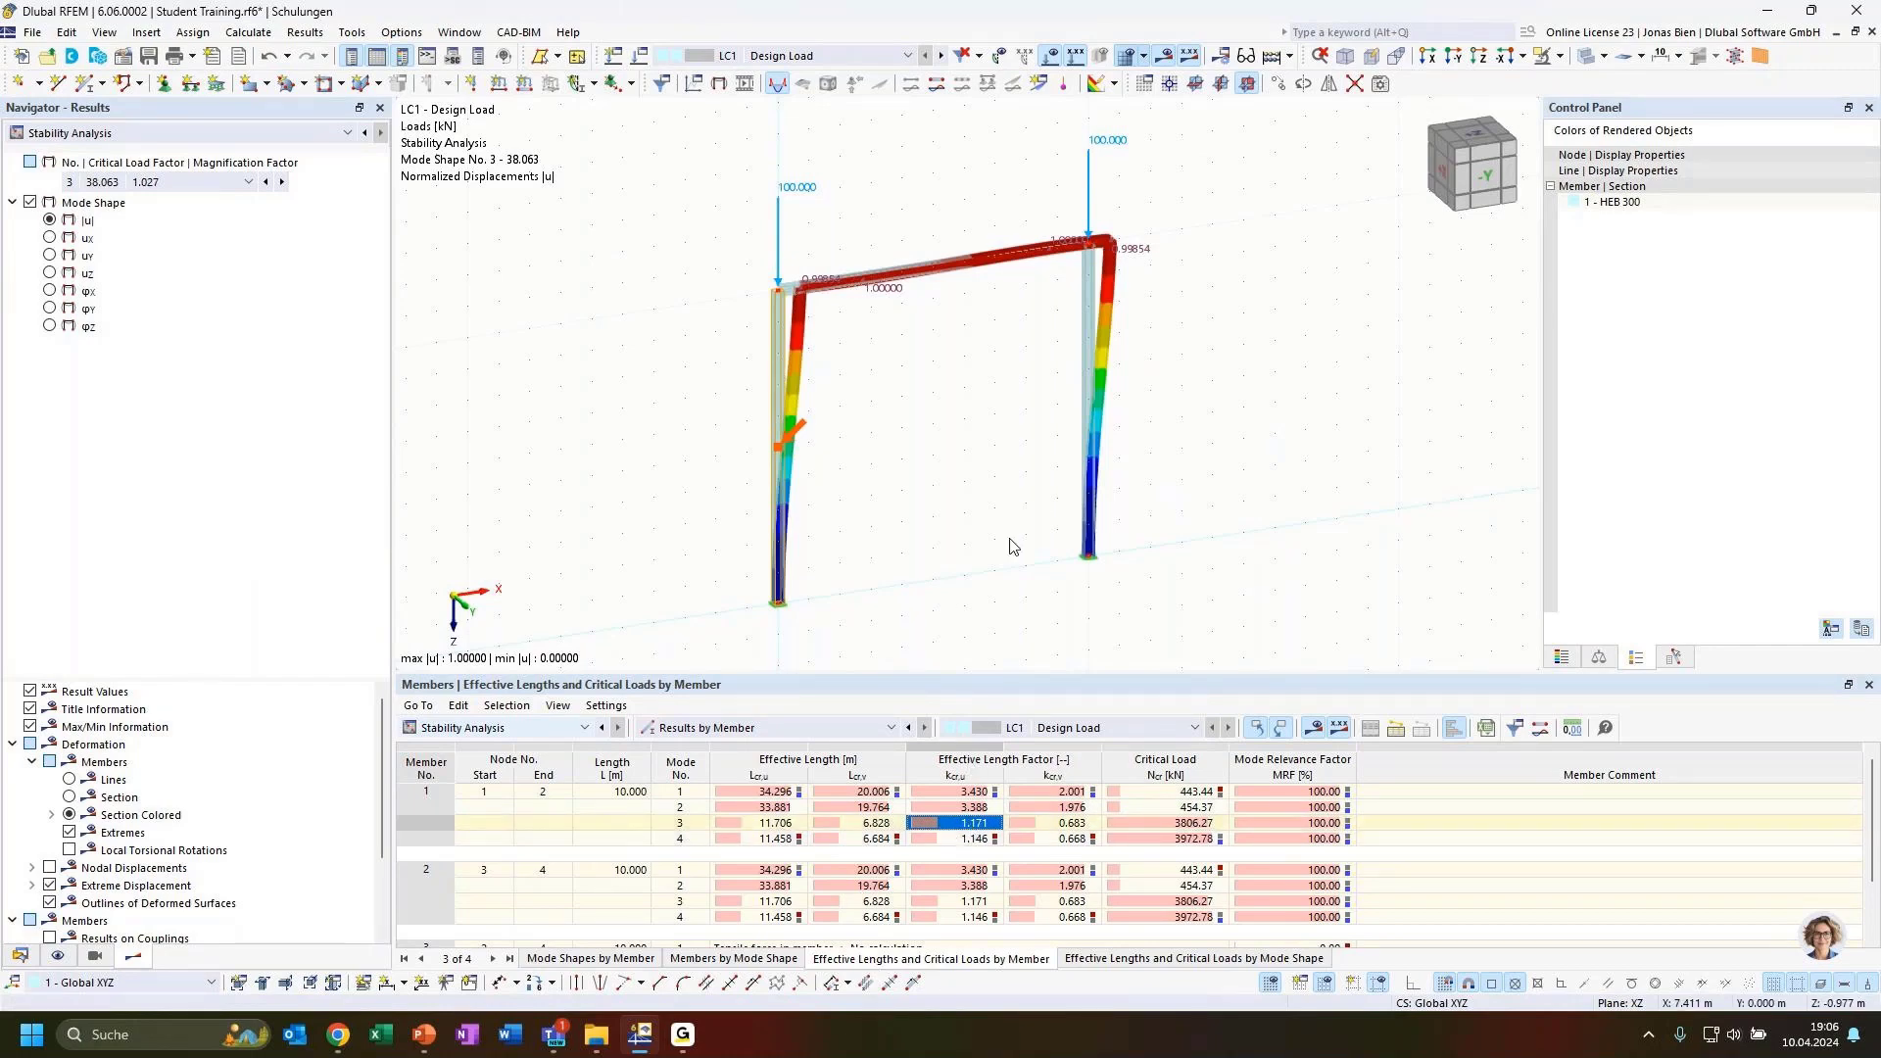
{"action": "middle_click_drag", "start_coordinate": [958, 574], "coordinate": [895, 534], "text": "ctrl"}
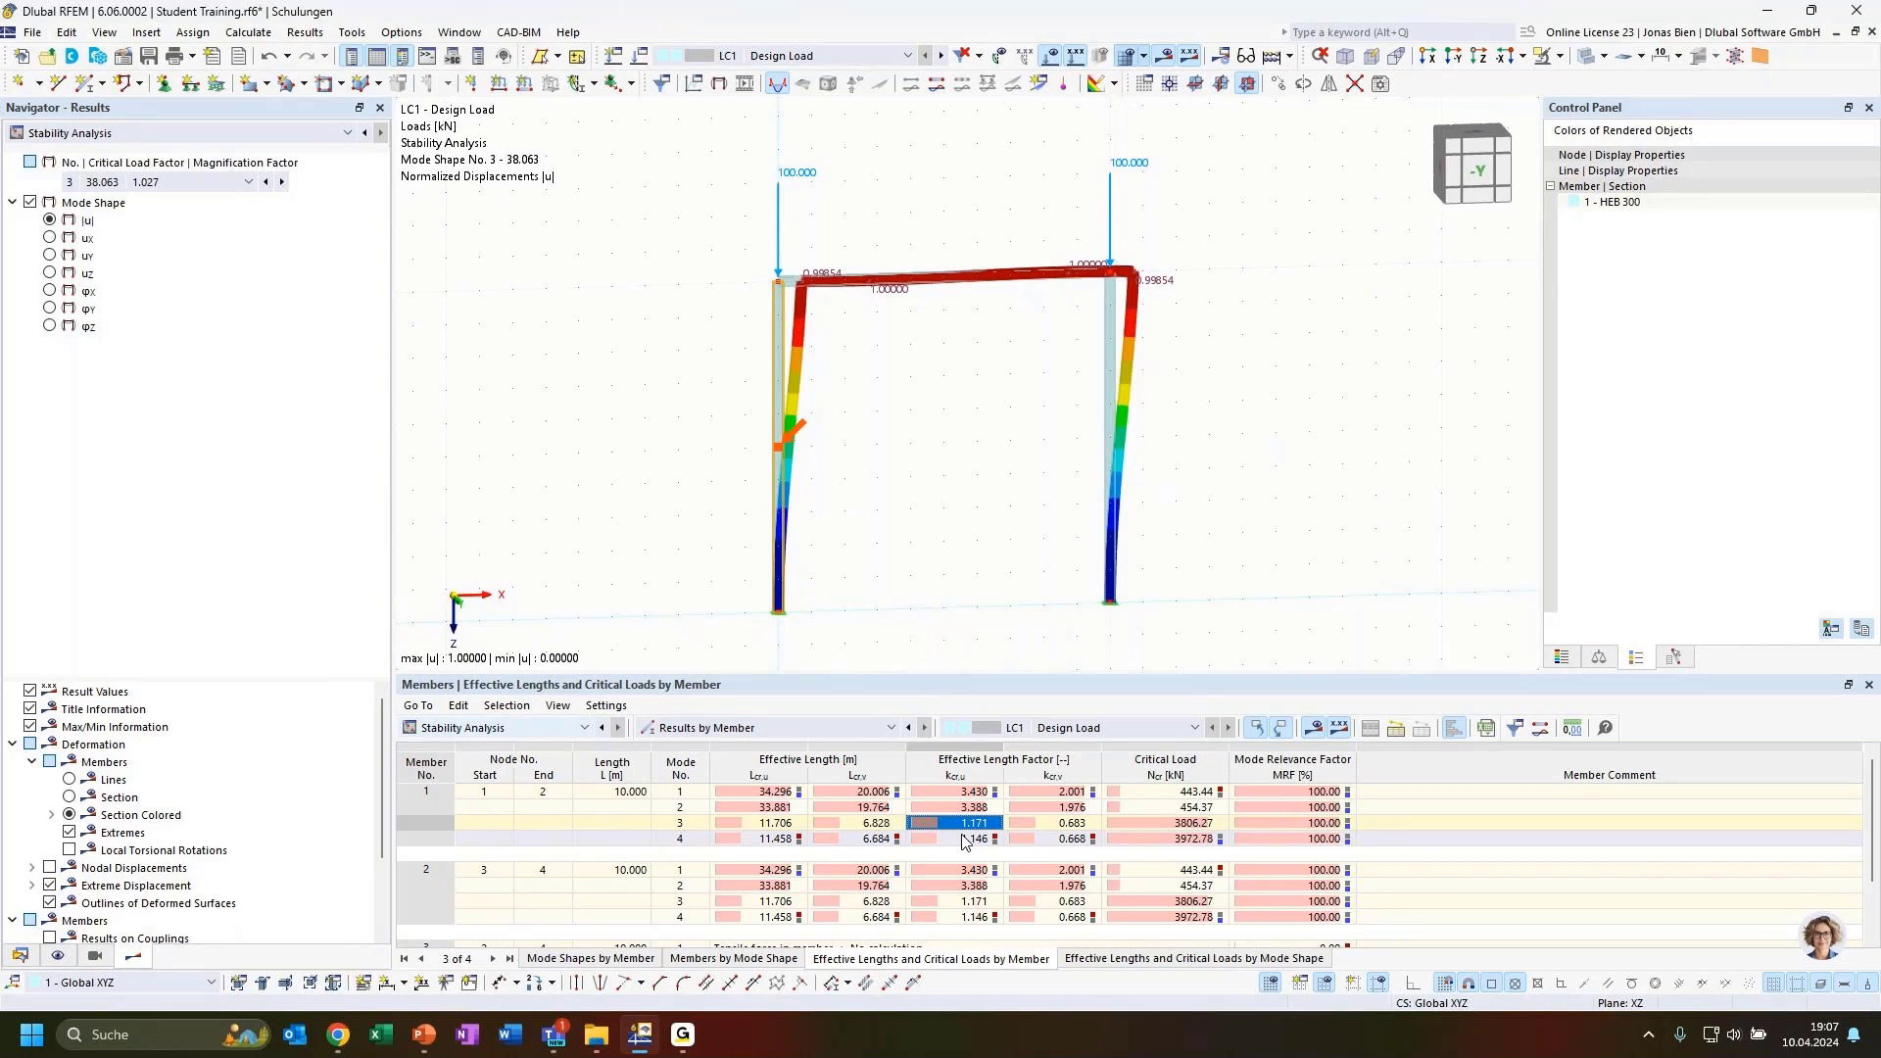
Consult the "Fixed frame | Mode shapes" slide in the presentation, and return to RFEM to view the frame's mode shape 3 obliquely.
{"action": "key", "text": "alt+Tab"}
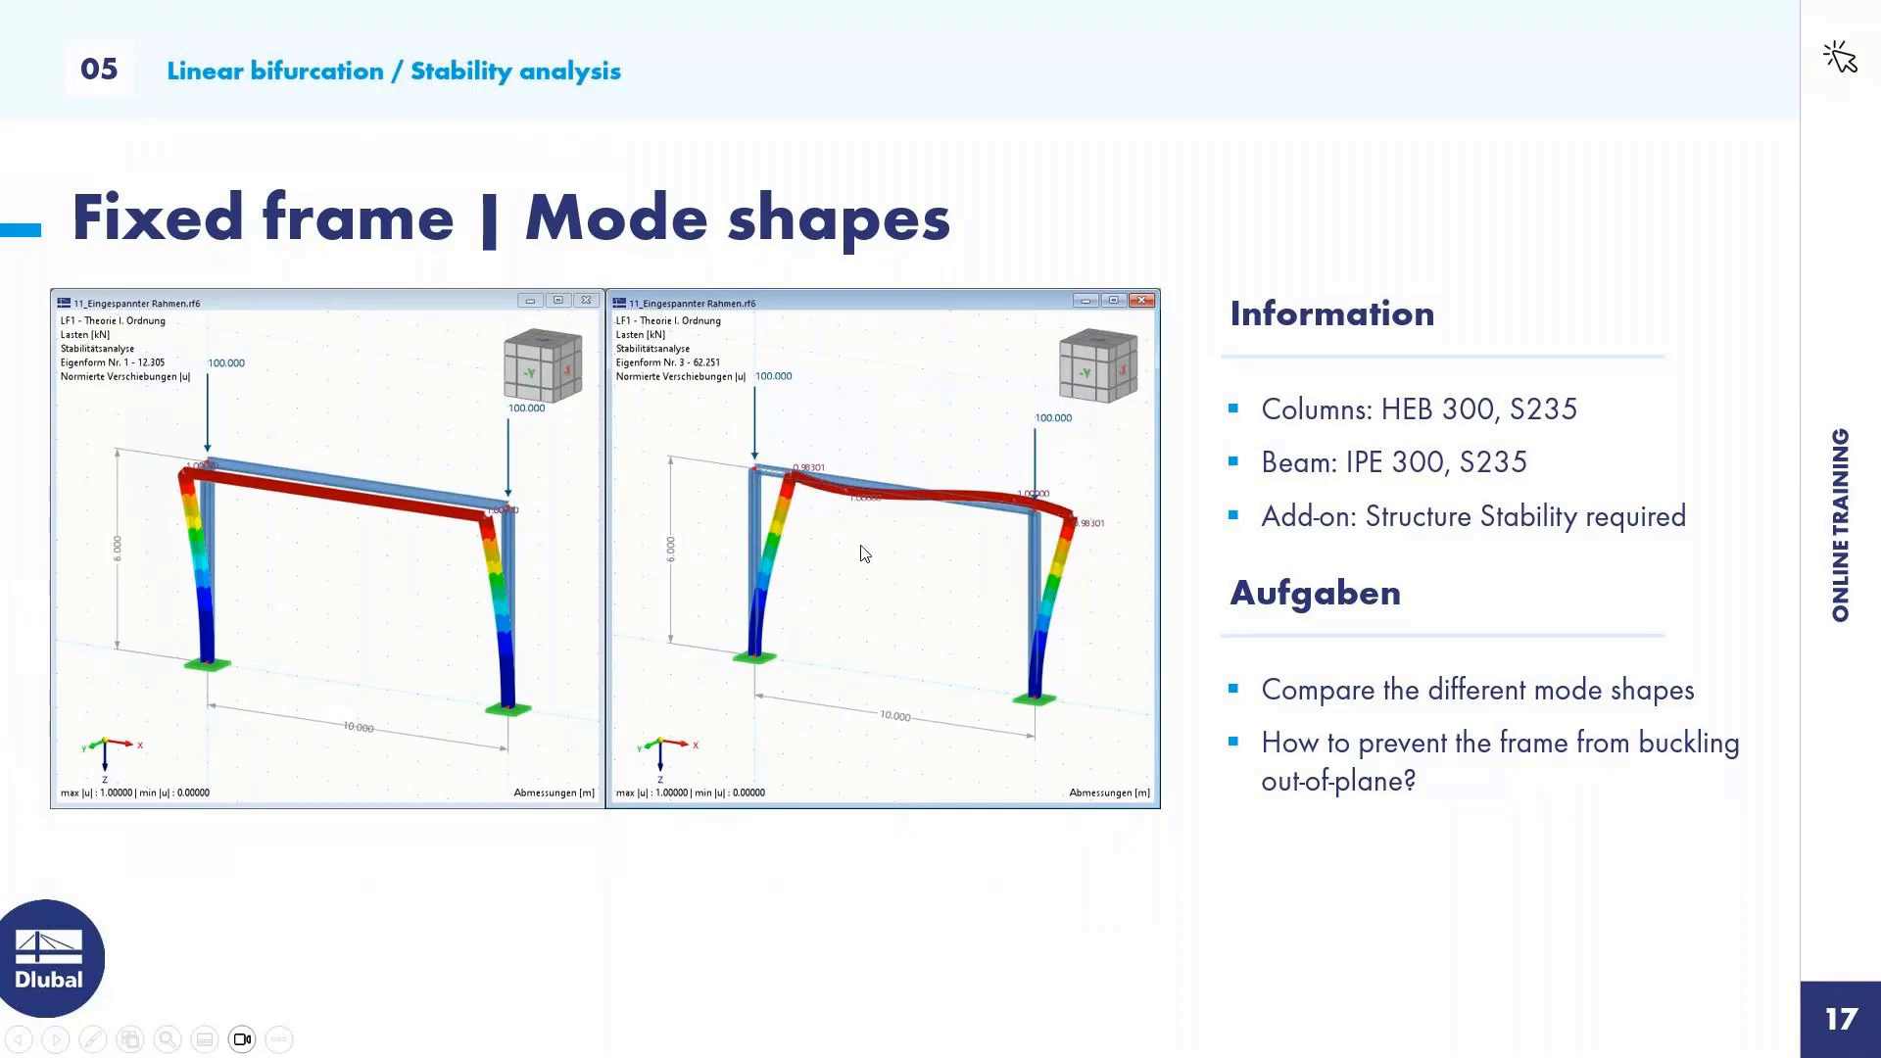
{"action": "key", "text": "alt+Tab"}
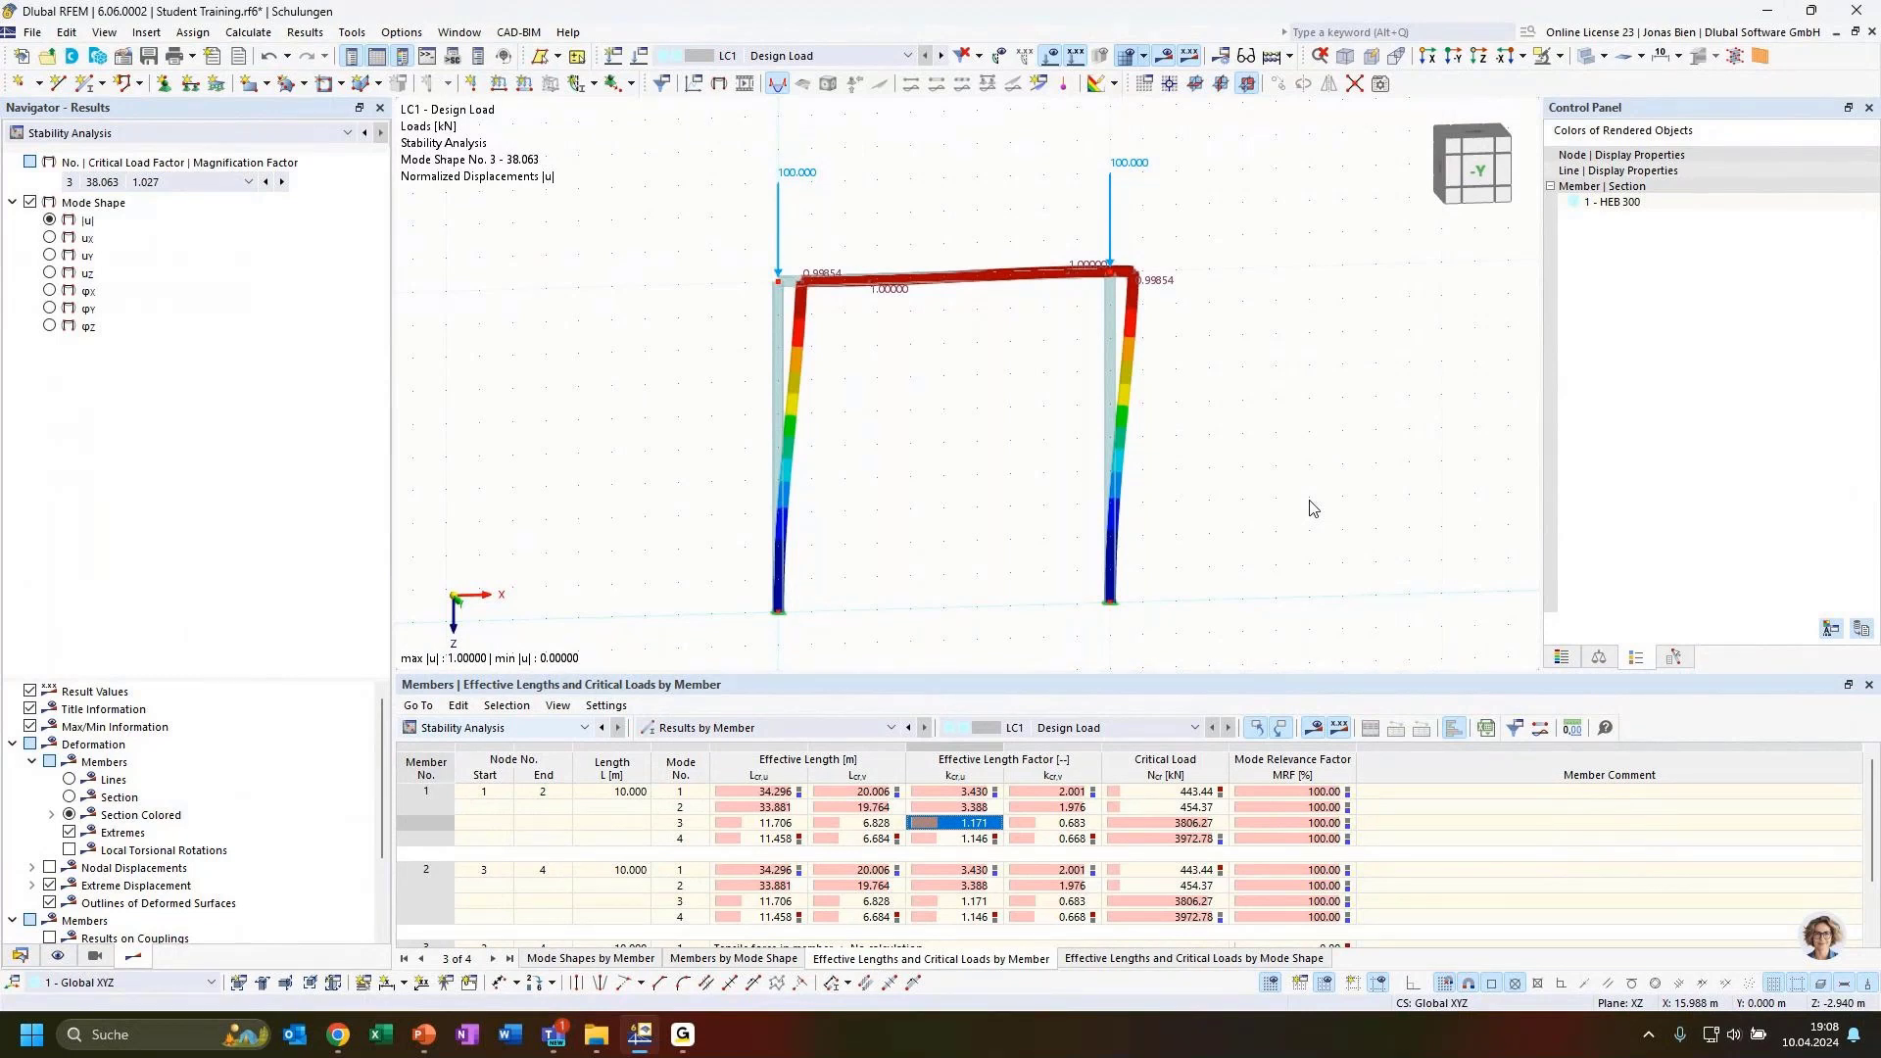
{"action": "mouse_move", "coordinate": [1012, 471]}
{"action": "middle_mouse_down", "text": "ctrl"}
{"action": "mouse_move", "coordinate": [1062, 471]}
{"action": "mouse_move", "coordinate": [1072, 491]}
{"action": "mouse_move", "coordinate": [1038, 482]}
{"action": "middle_mouse_up", "text": "ctrl"}
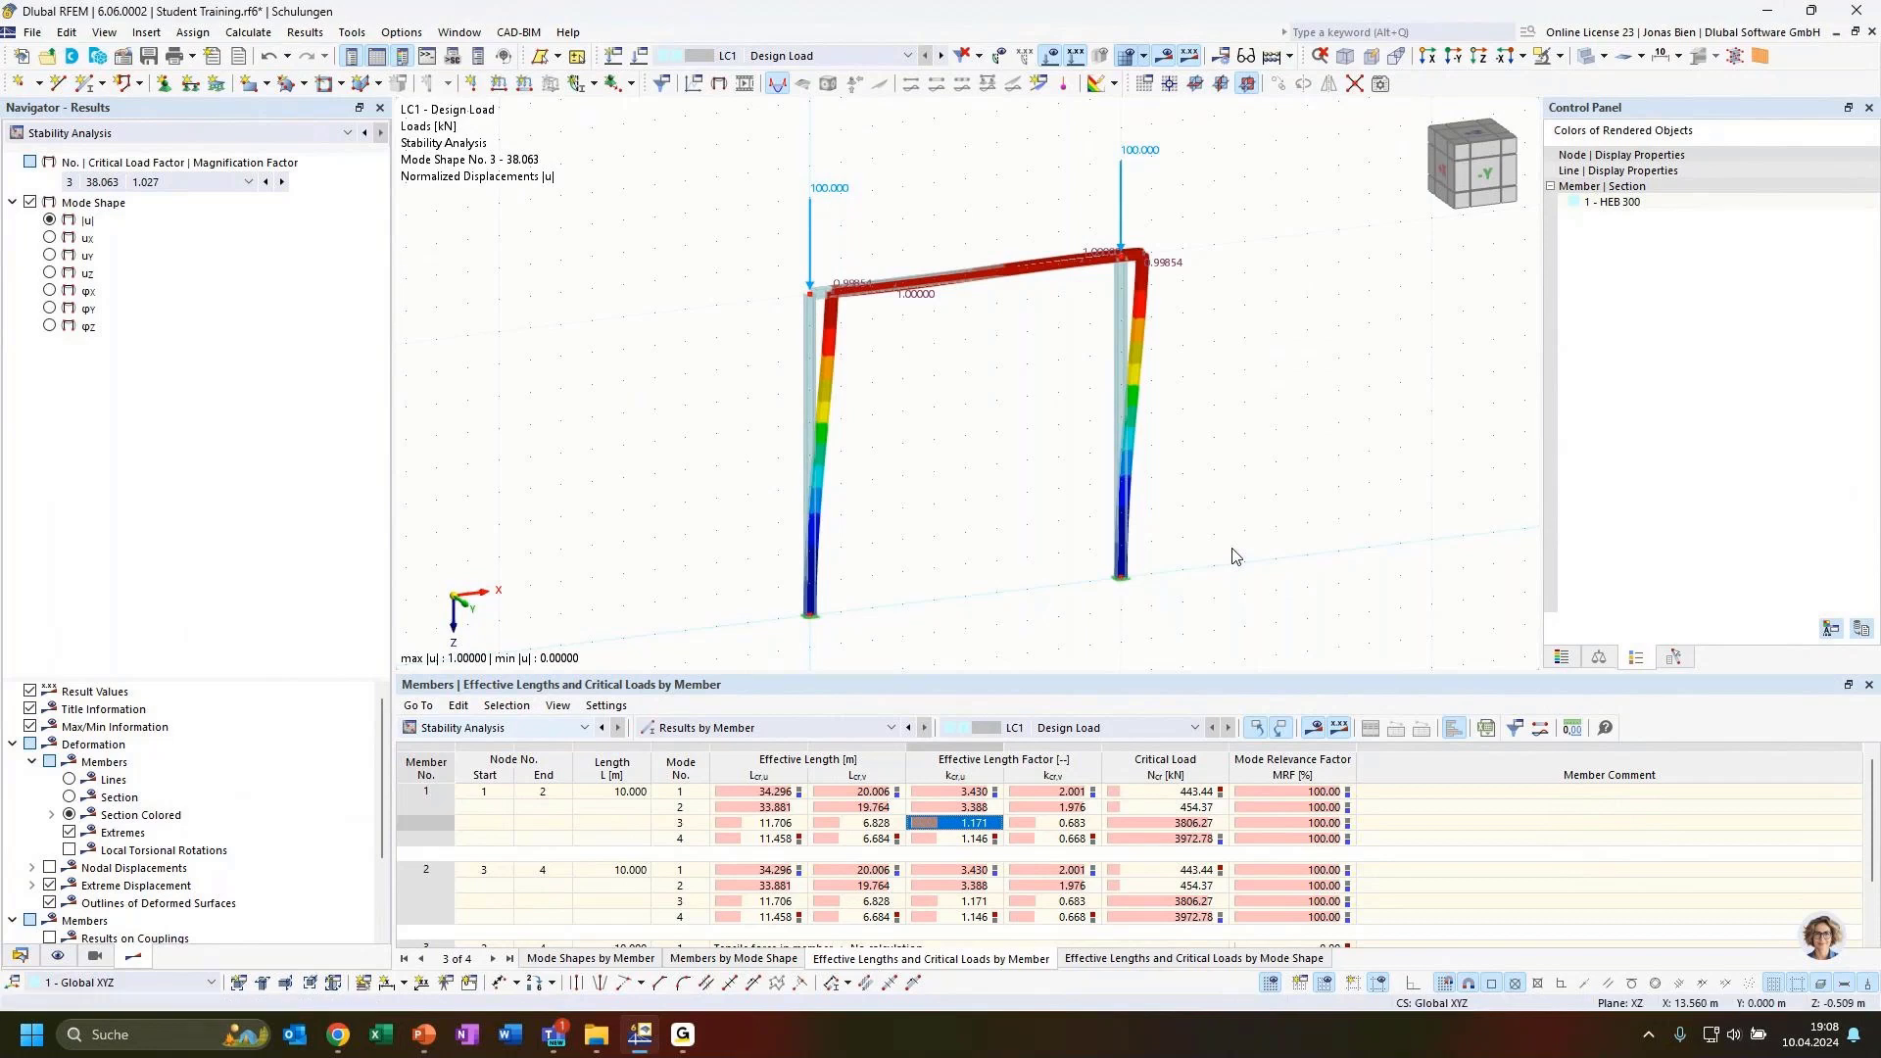
Switch to the PowerPoint presentation and advance past the "Any Questions" slide to the Dlubal Software information slide.
{"action": "left_click", "coordinate": [422, 1037]}
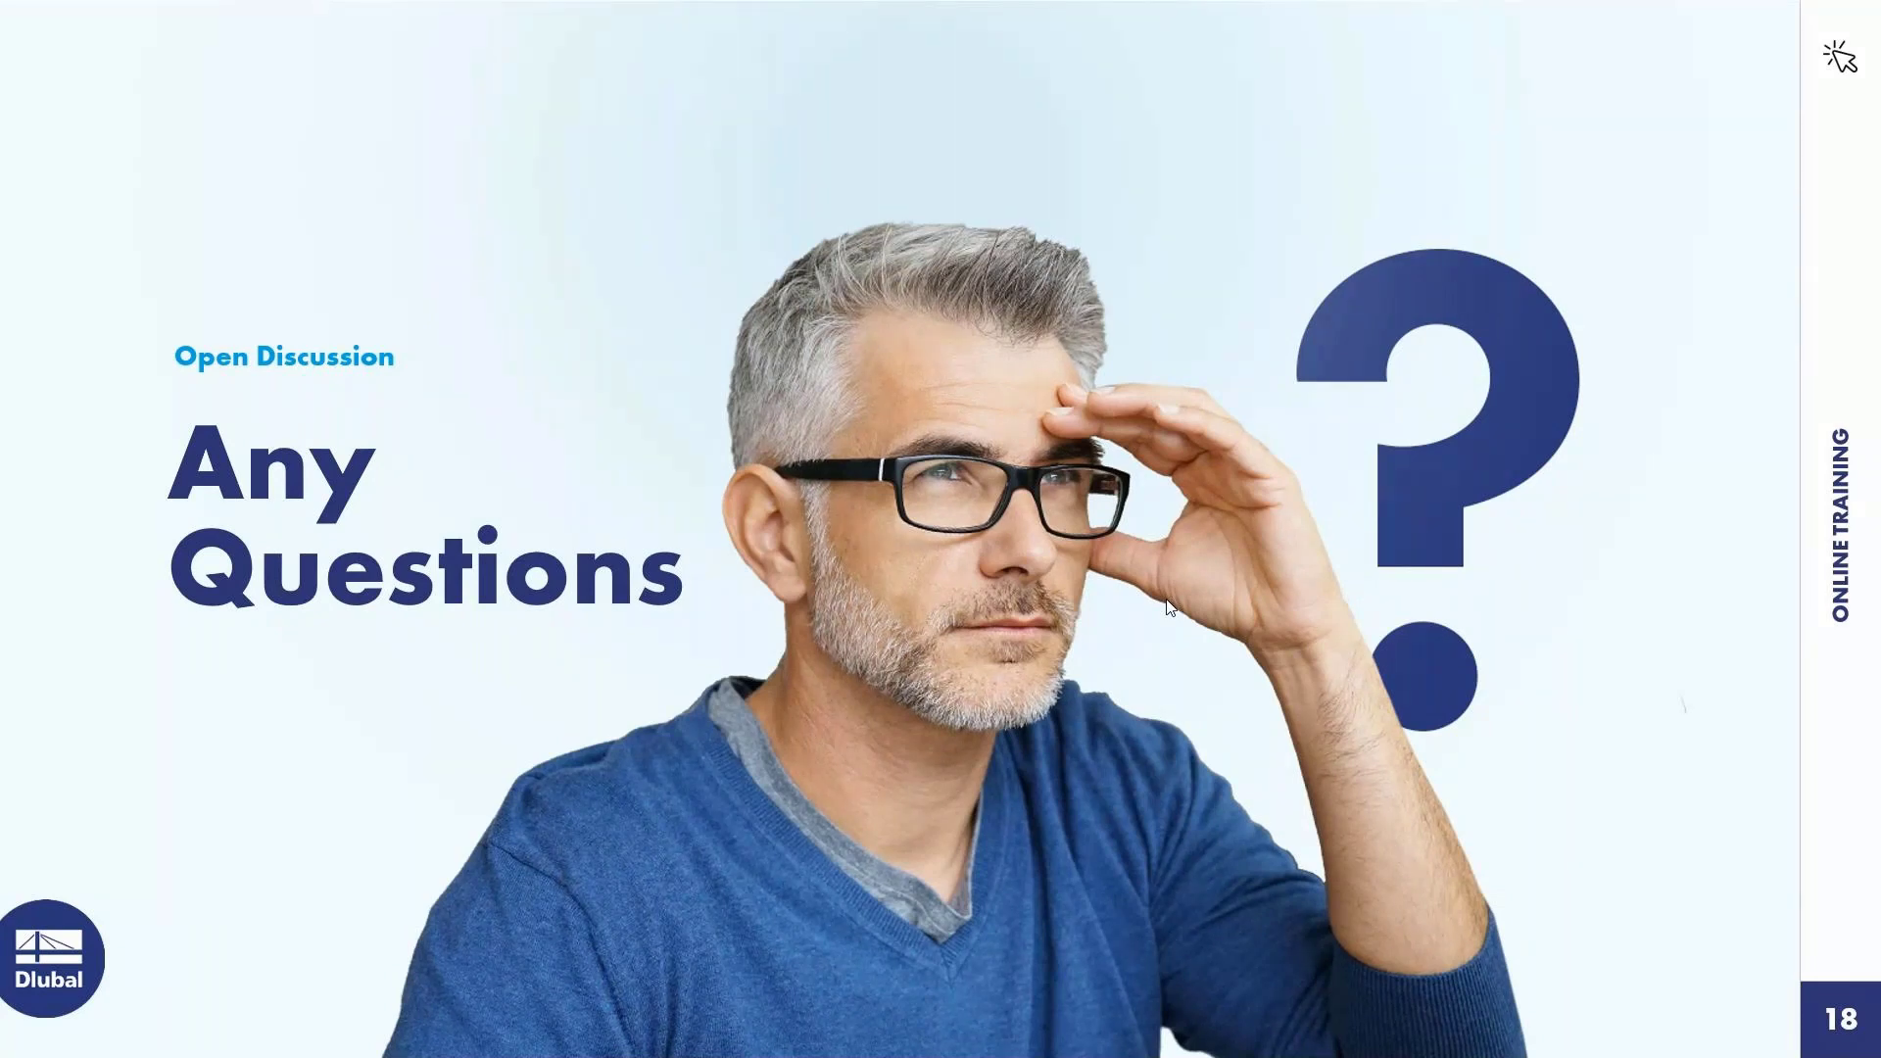
{"action": "left_click", "coordinate": [1166, 600]}
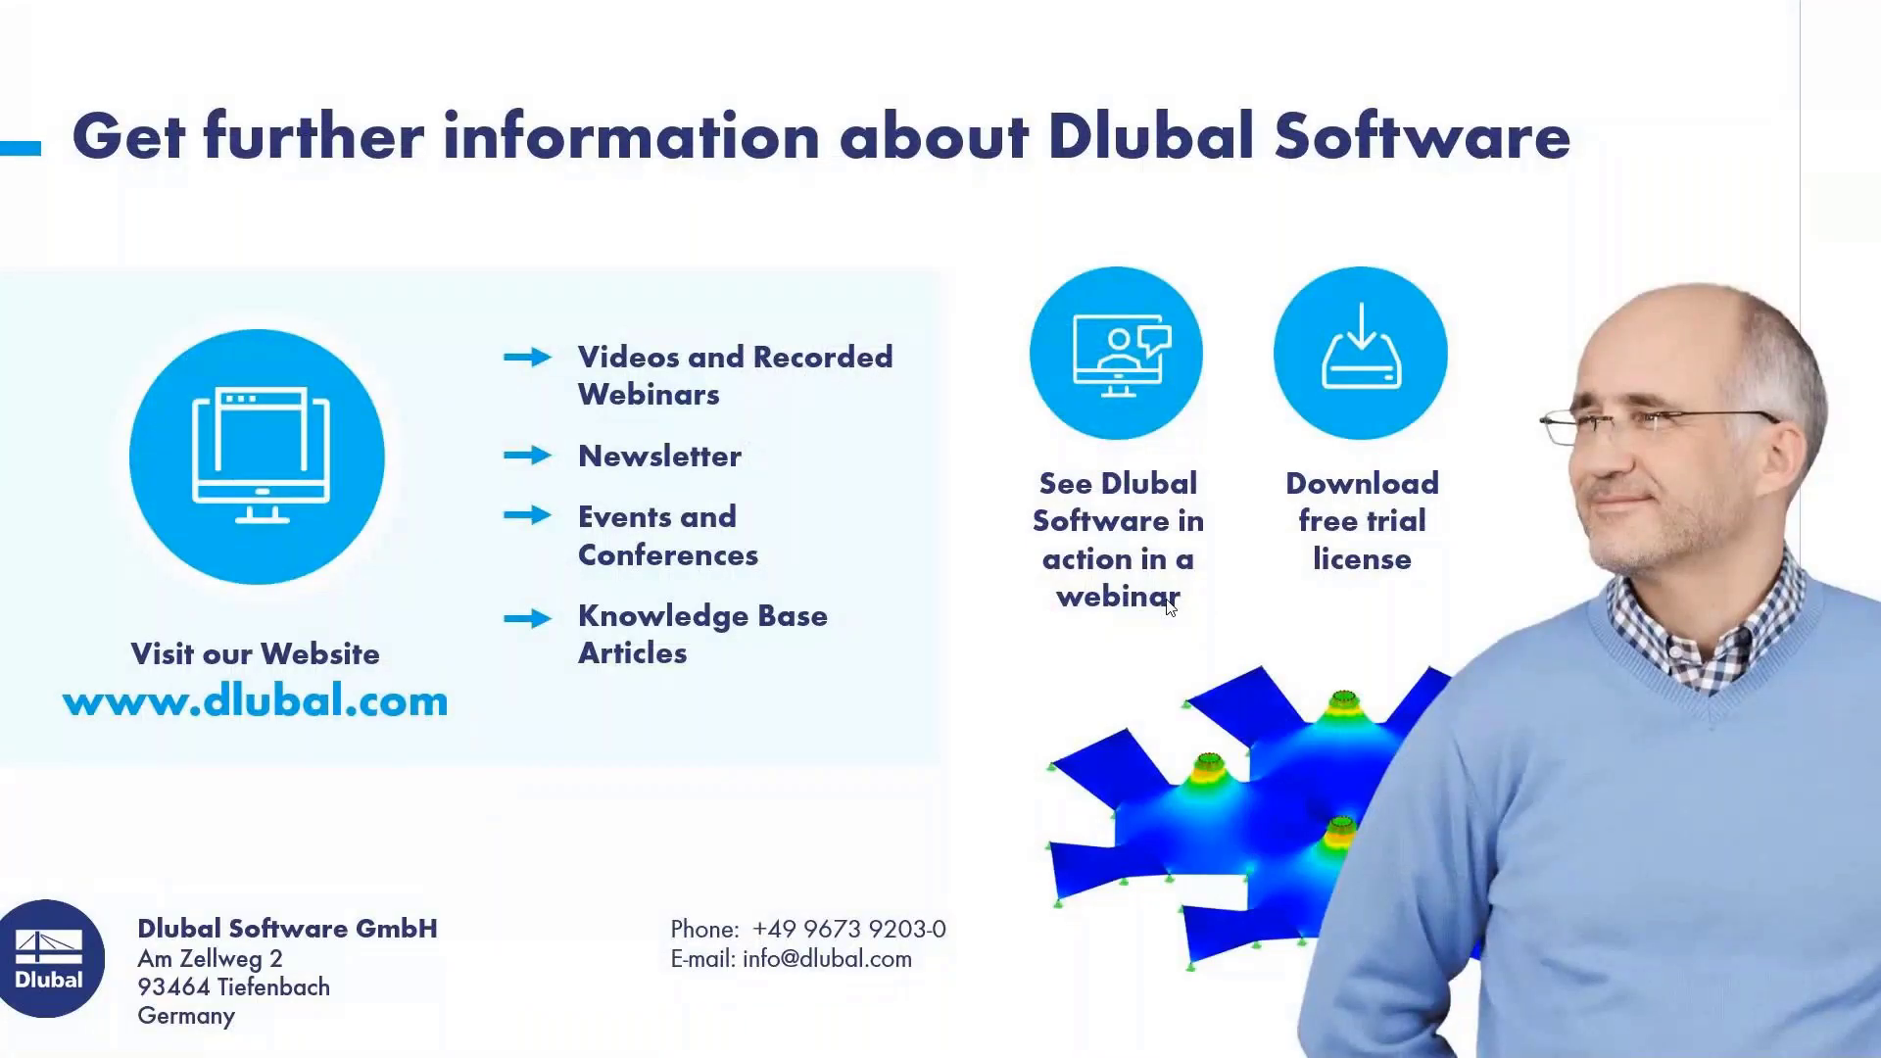